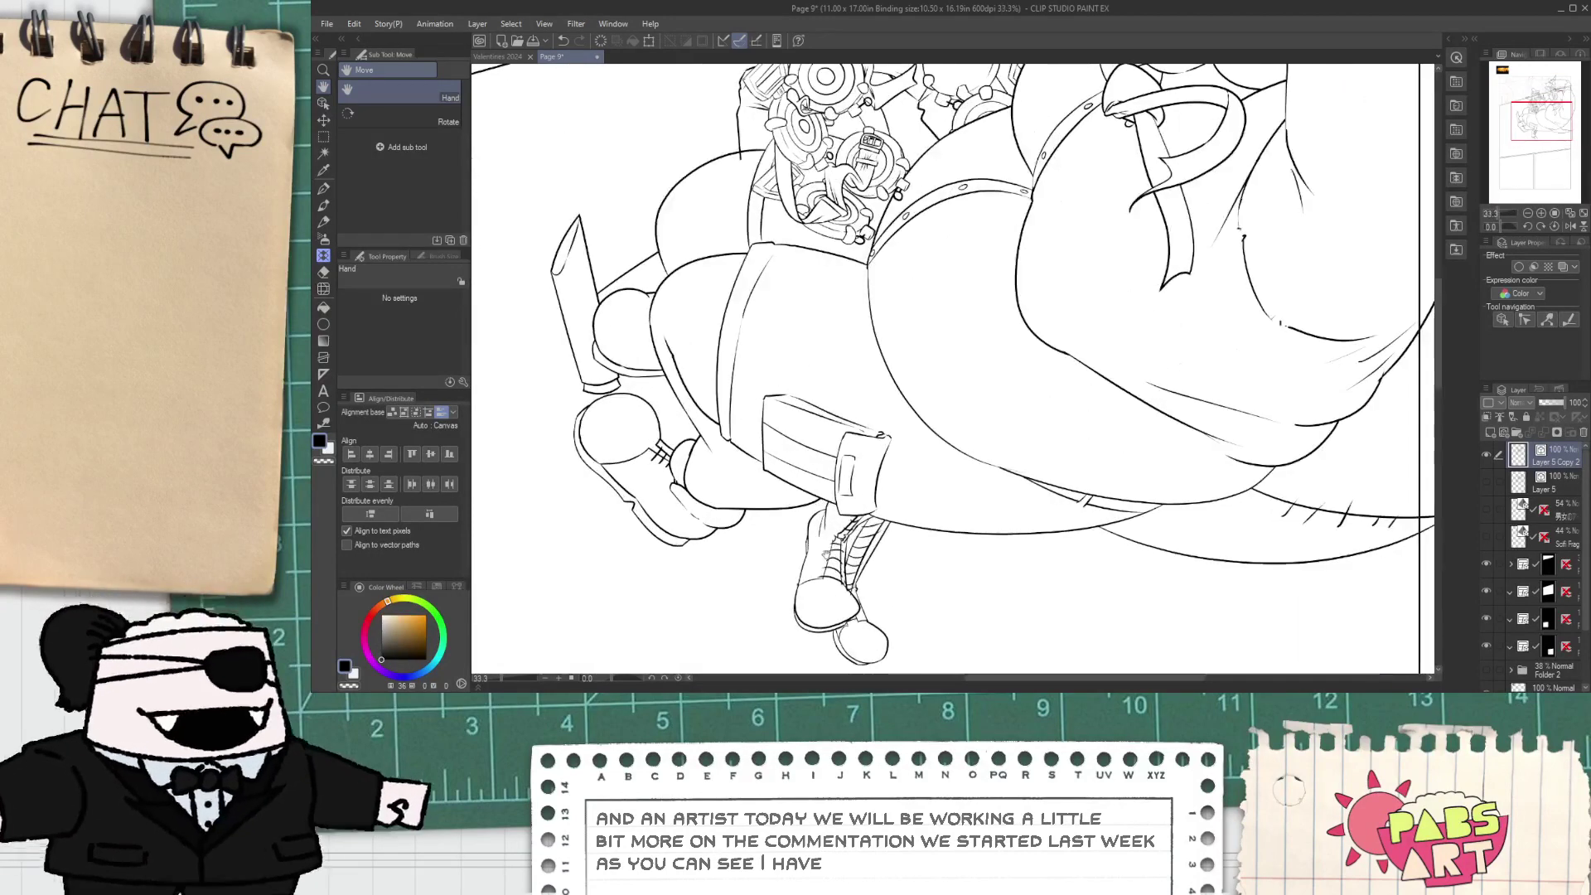
- Turn on the visibility of the red rough sketch folder, Folder 2, beneath the inked line art
{"action": "left_click_drag", "start_coordinate": [824, 550], "coordinate": [847, 446]}
{"action": "scroll", "coordinate": [823, 538], "scroll_direction": "up", "scroll_amount": 3}
{"action": "scroll", "coordinate": [844, 460], "scroll_direction": "down", "scroll_amount": 8}
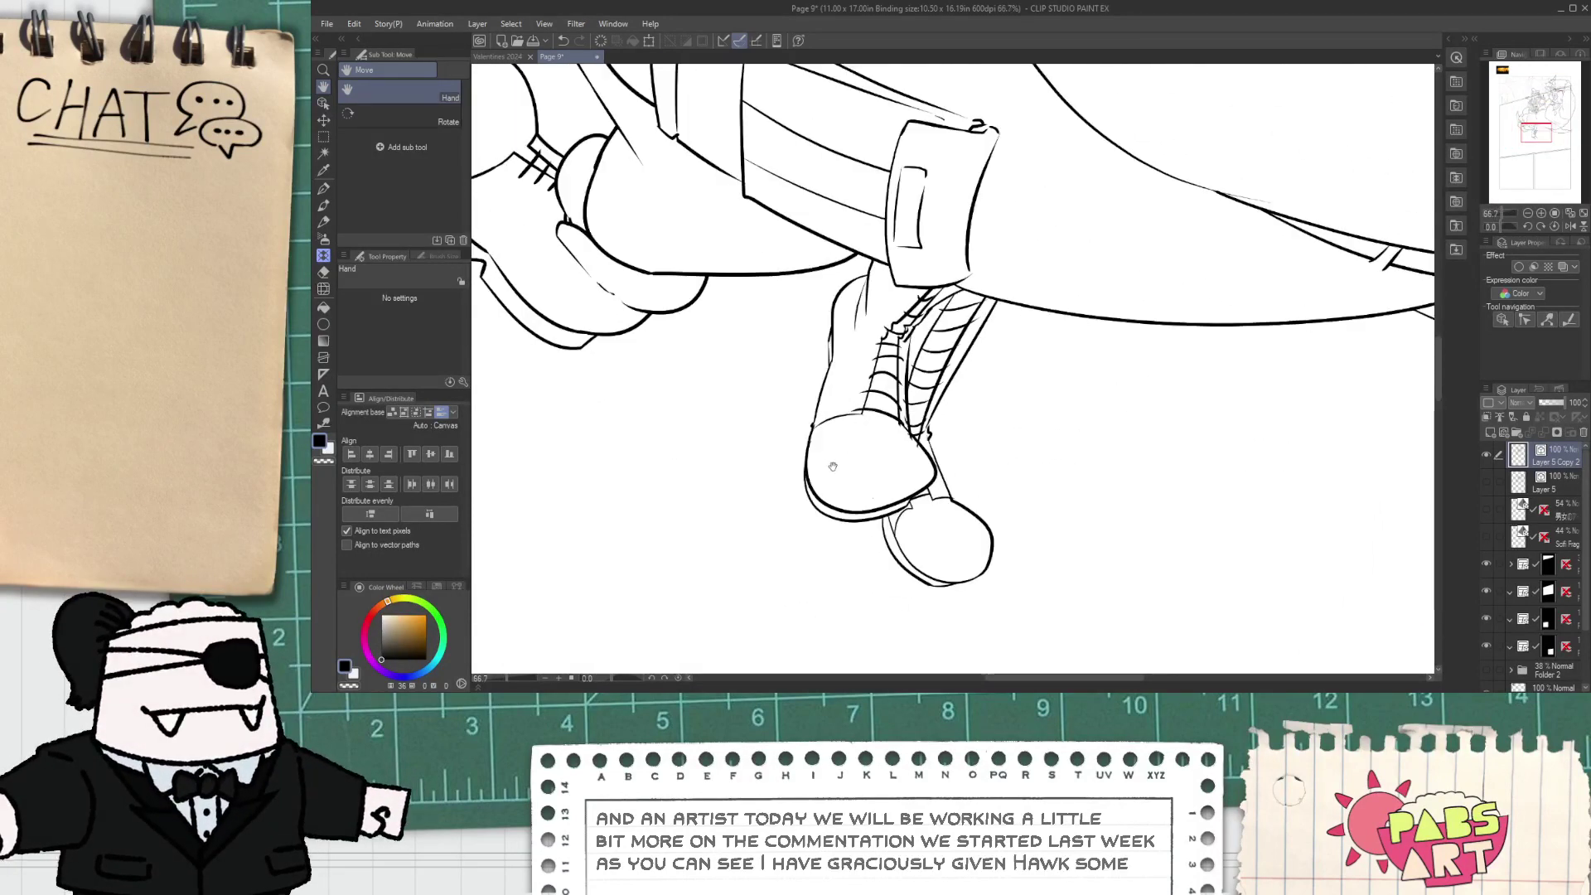
{"action": "scroll", "coordinate": [1549, 547], "scroll_direction": "down", "scroll_amount": 3}
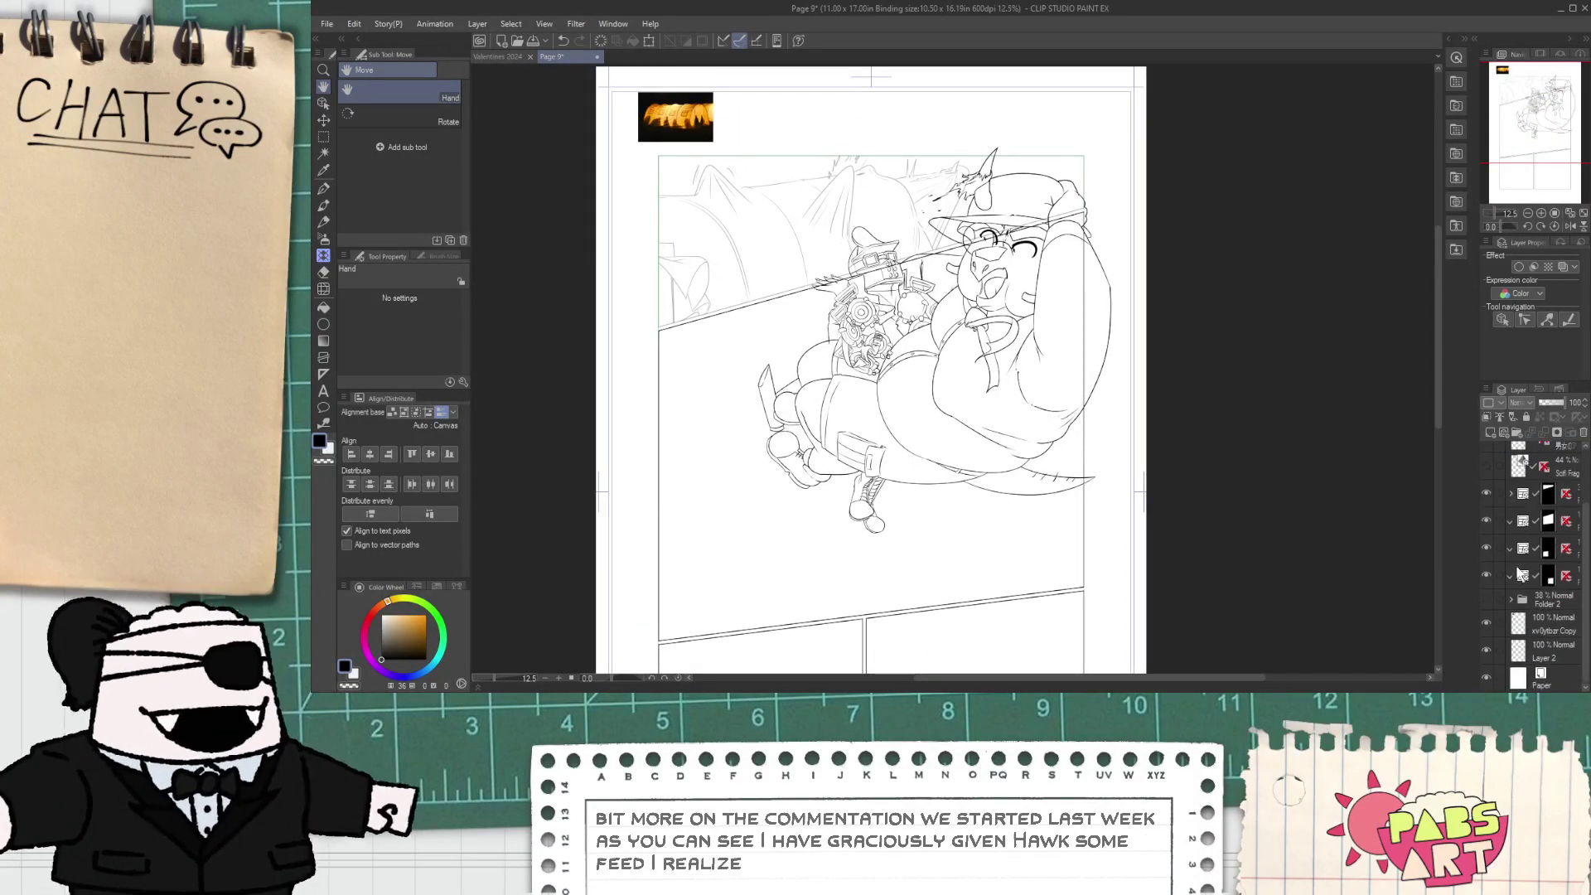
{"action": "left_click", "coordinate": [1486, 601]}
{"action": "left_click", "coordinate": [1486, 601]}
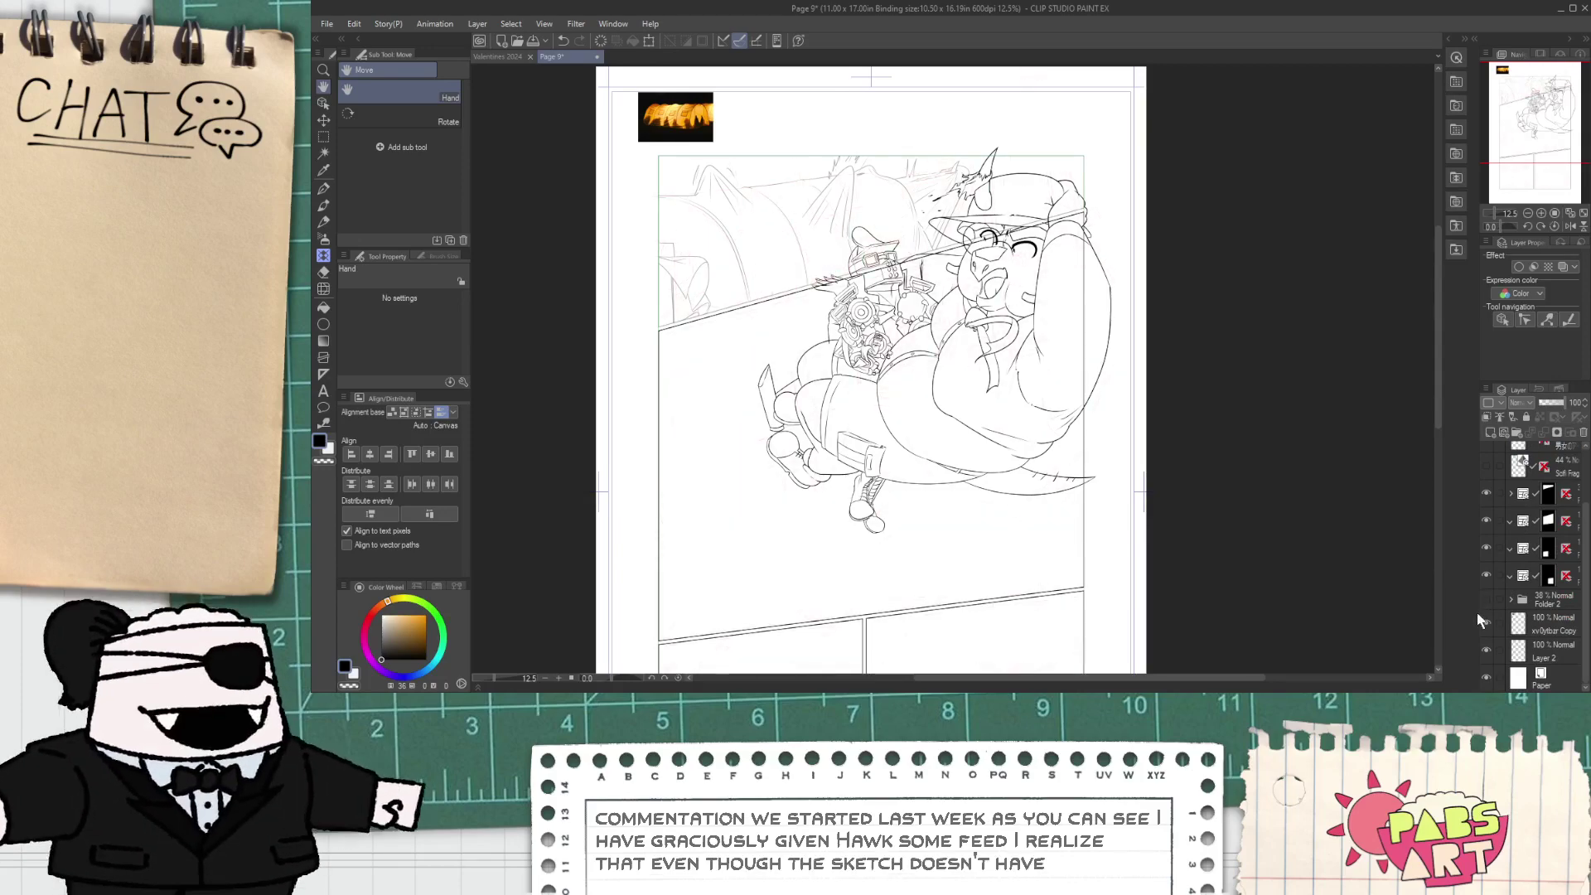
{"action": "left_click", "coordinate": [1486, 601]}
- Examine the space around the inked character's boots against the rough background sketch in the large panel
{"action": "scroll", "coordinate": [781, 369], "scroll_direction": "up", "scroll_amount": 4}
{"action": "scroll", "coordinate": [1011, 386], "scroll_direction": "down", "scroll_amount": 4}
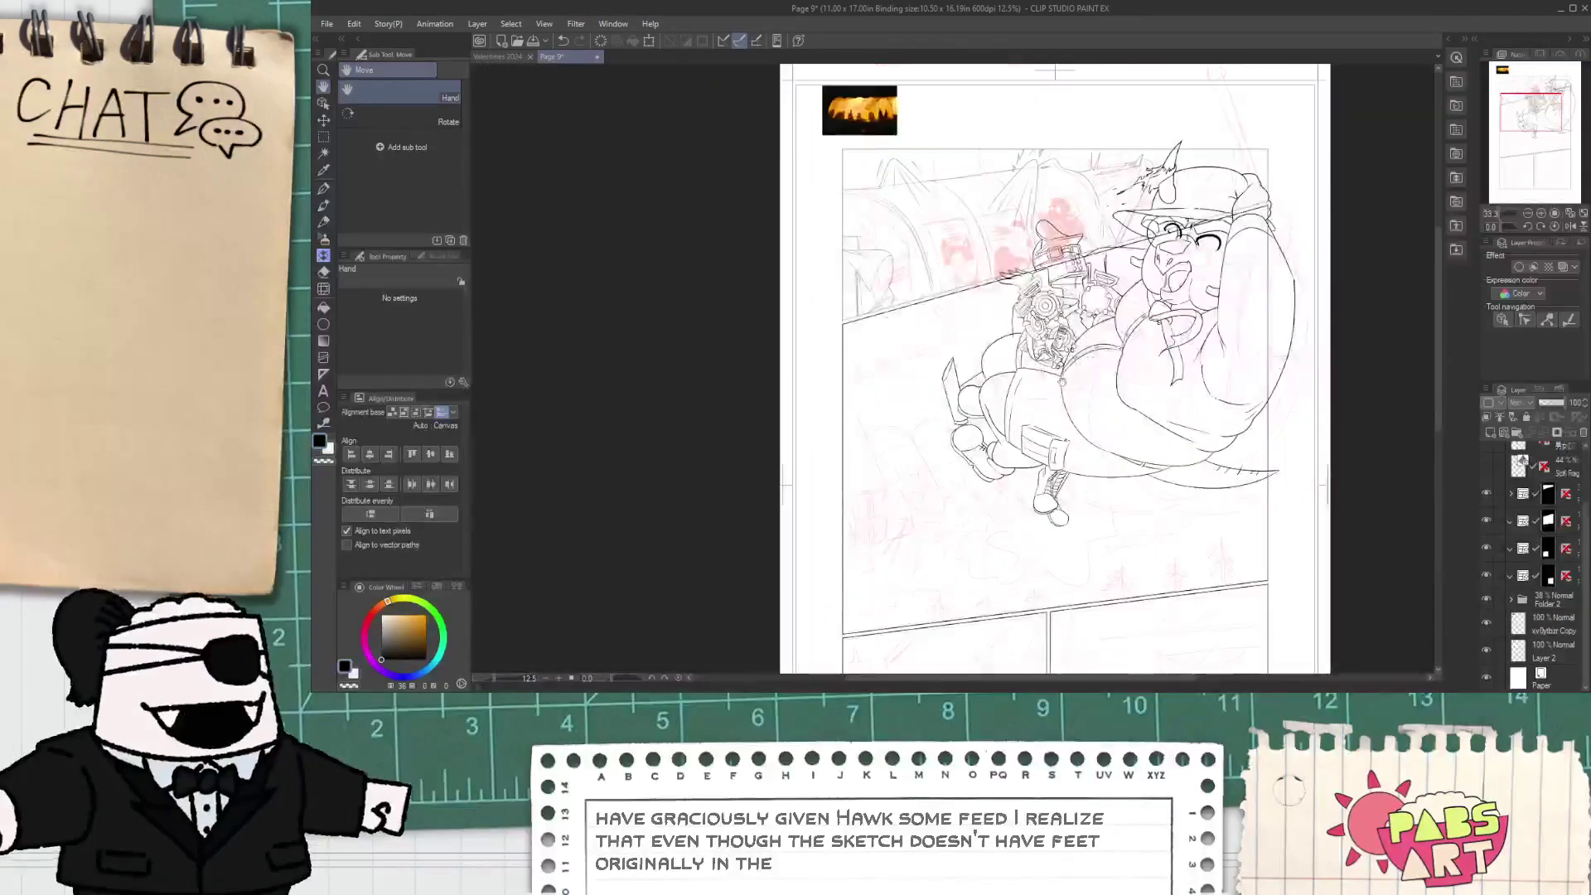
{"action": "left_click_drag", "start_coordinate": [1054, 530], "coordinate": [967, 532]}
{"action": "scroll", "coordinate": [967, 547], "scroll_direction": "up", "scroll_amount": 3}
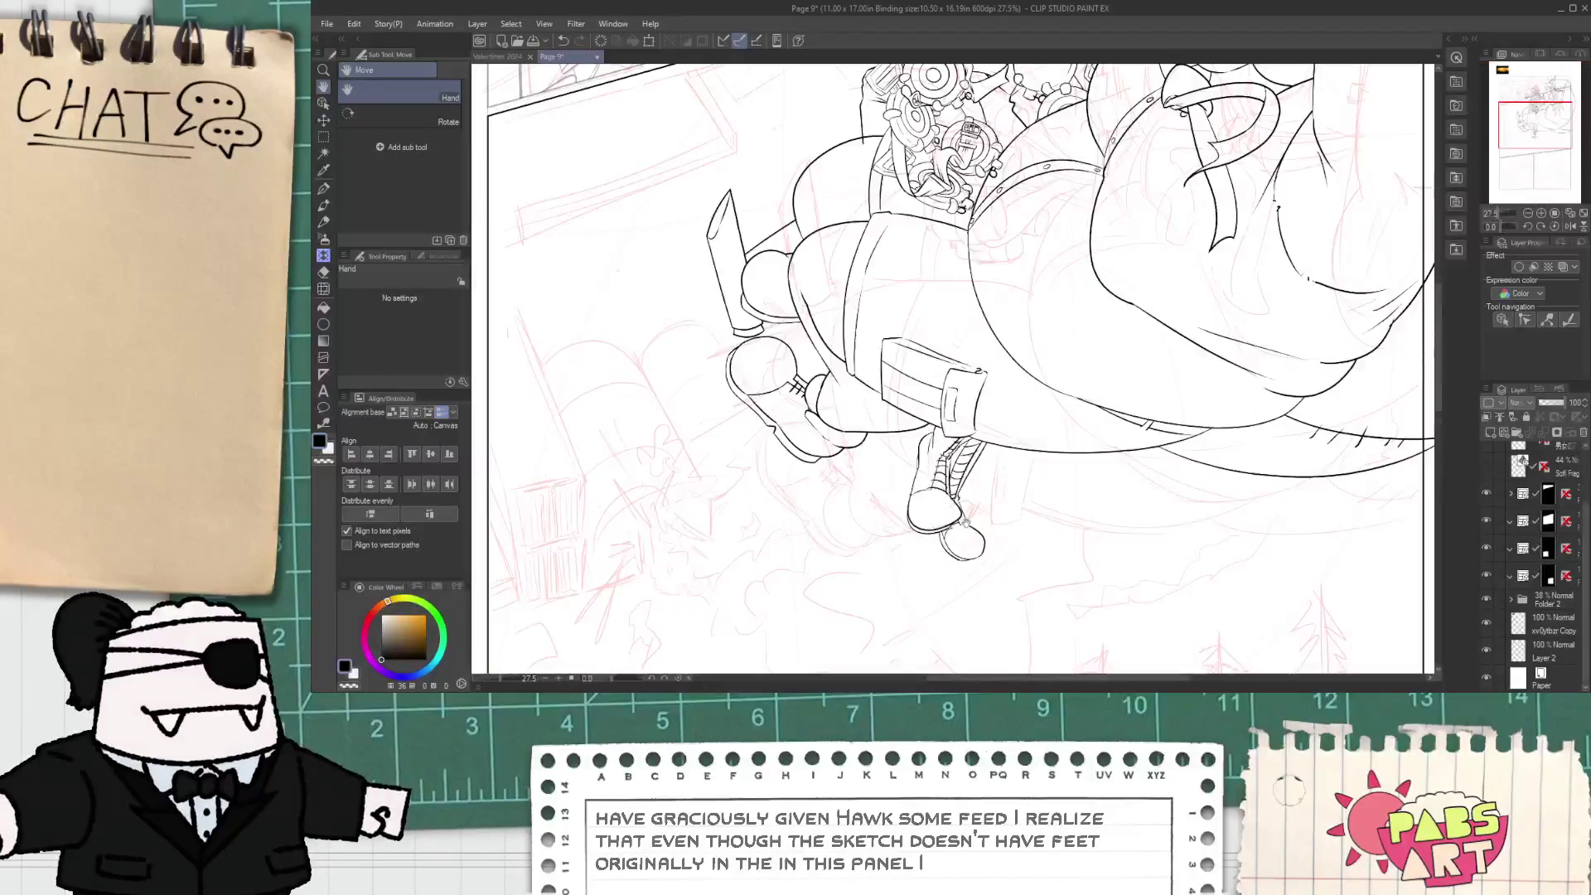
{"action": "scroll", "coordinate": [961, 489], "scroll_direction": "down", "scroll_amount": 2}
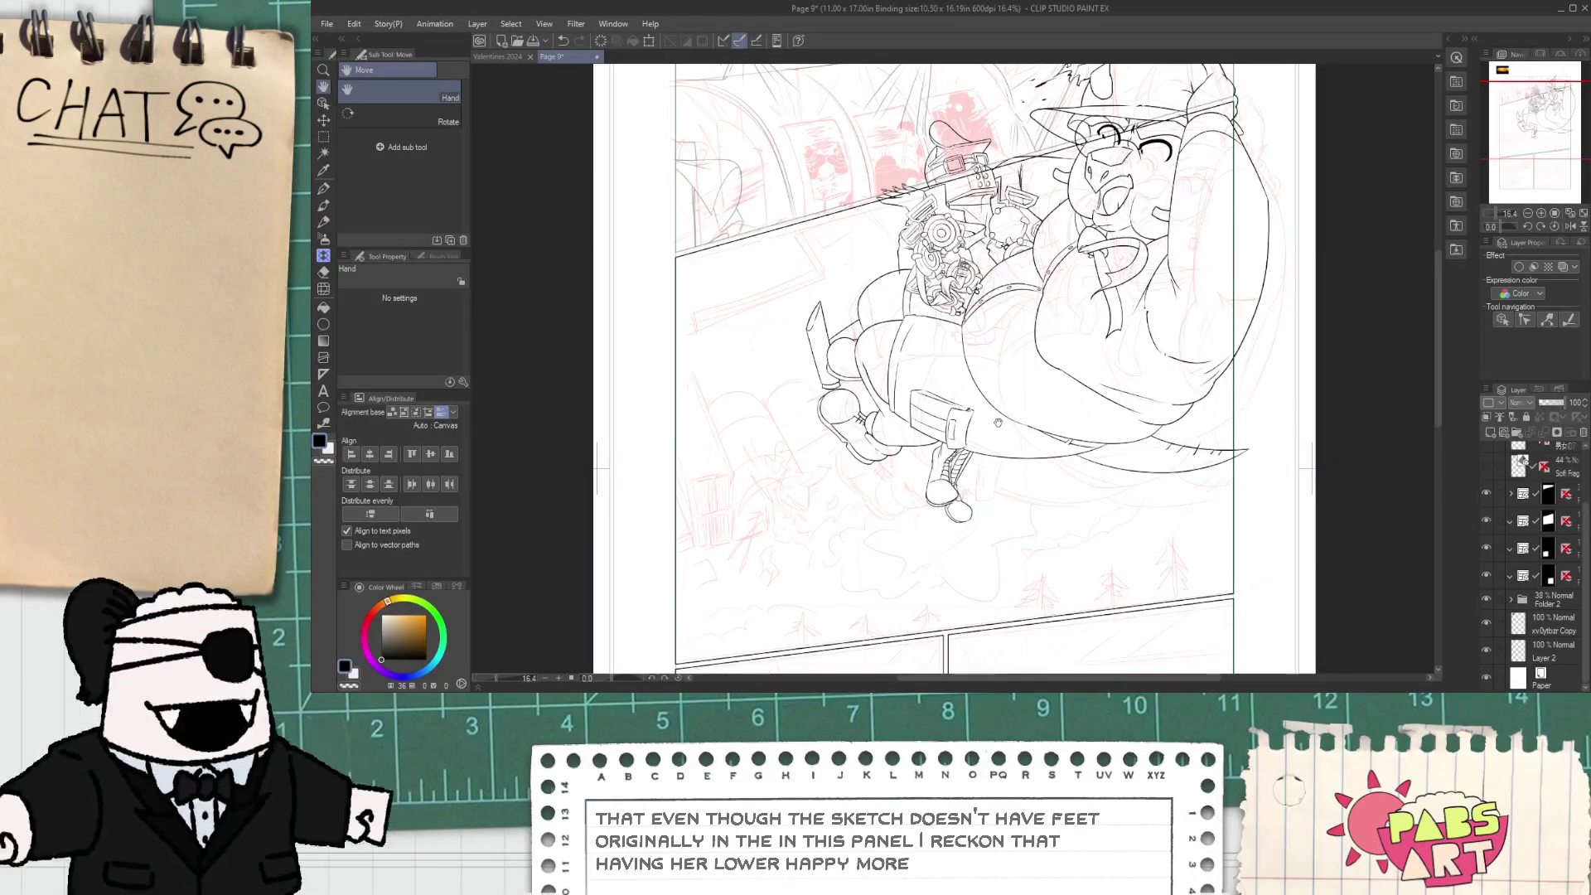
{"action": "left_click_drag", "start_coordinate": [1089, 367], "coordinate": [1062, 363]}
{"action": "scroll", "coordinate": [1583, 477], "scroll_direction": "up", "scroll_amount": 2}
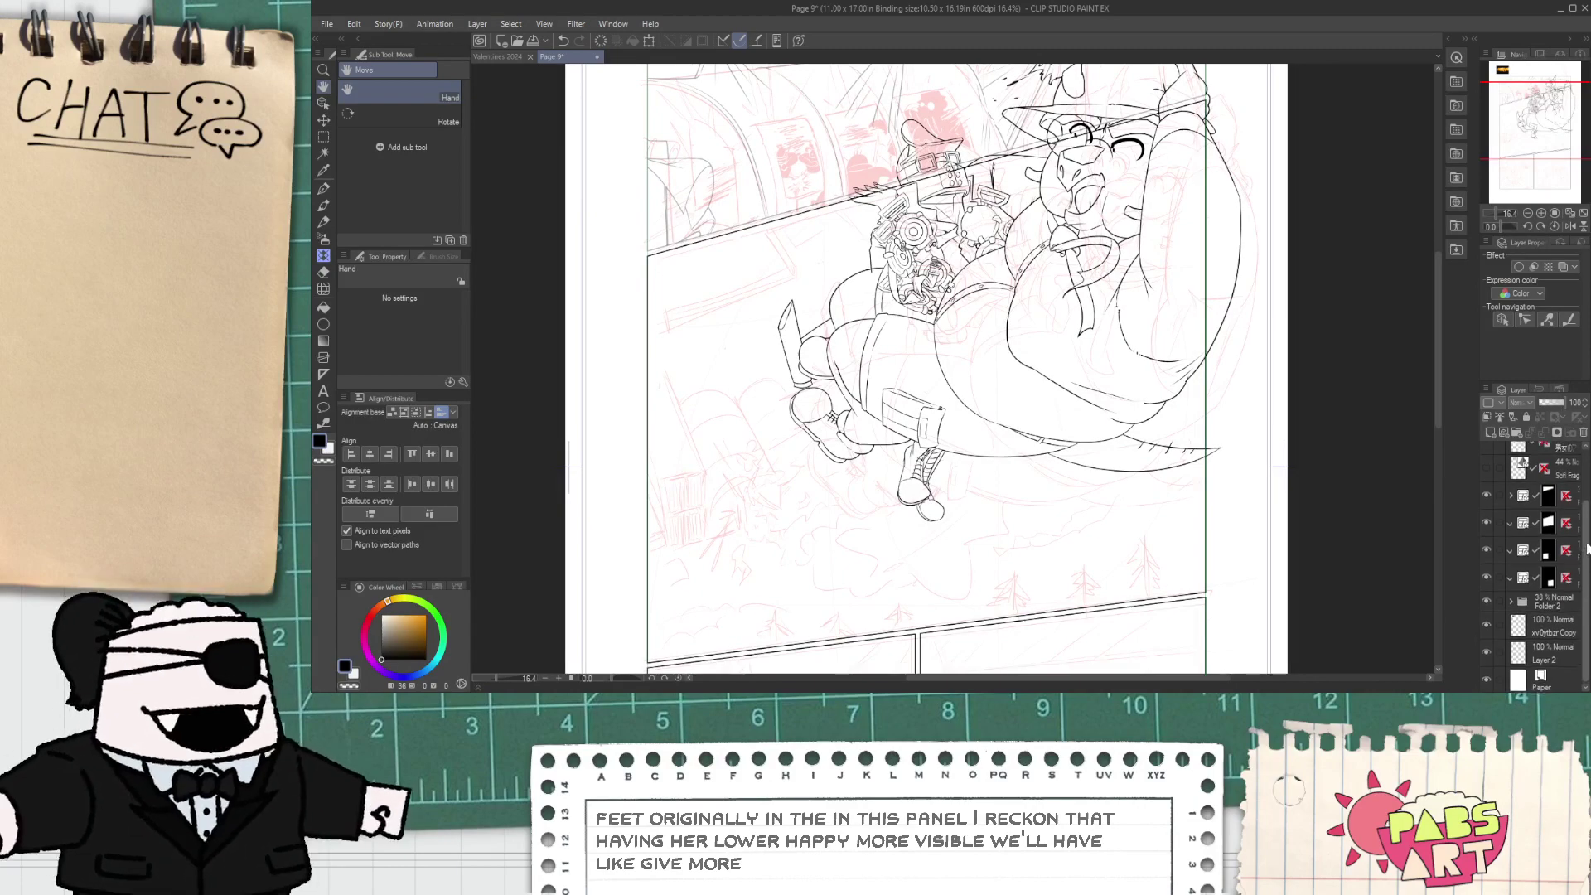
{"action": "key", "text": "e"}
{"action": "scroll", "coordinate": [882, 264], "scroll_direction": "up", "scroll_amount": 6}
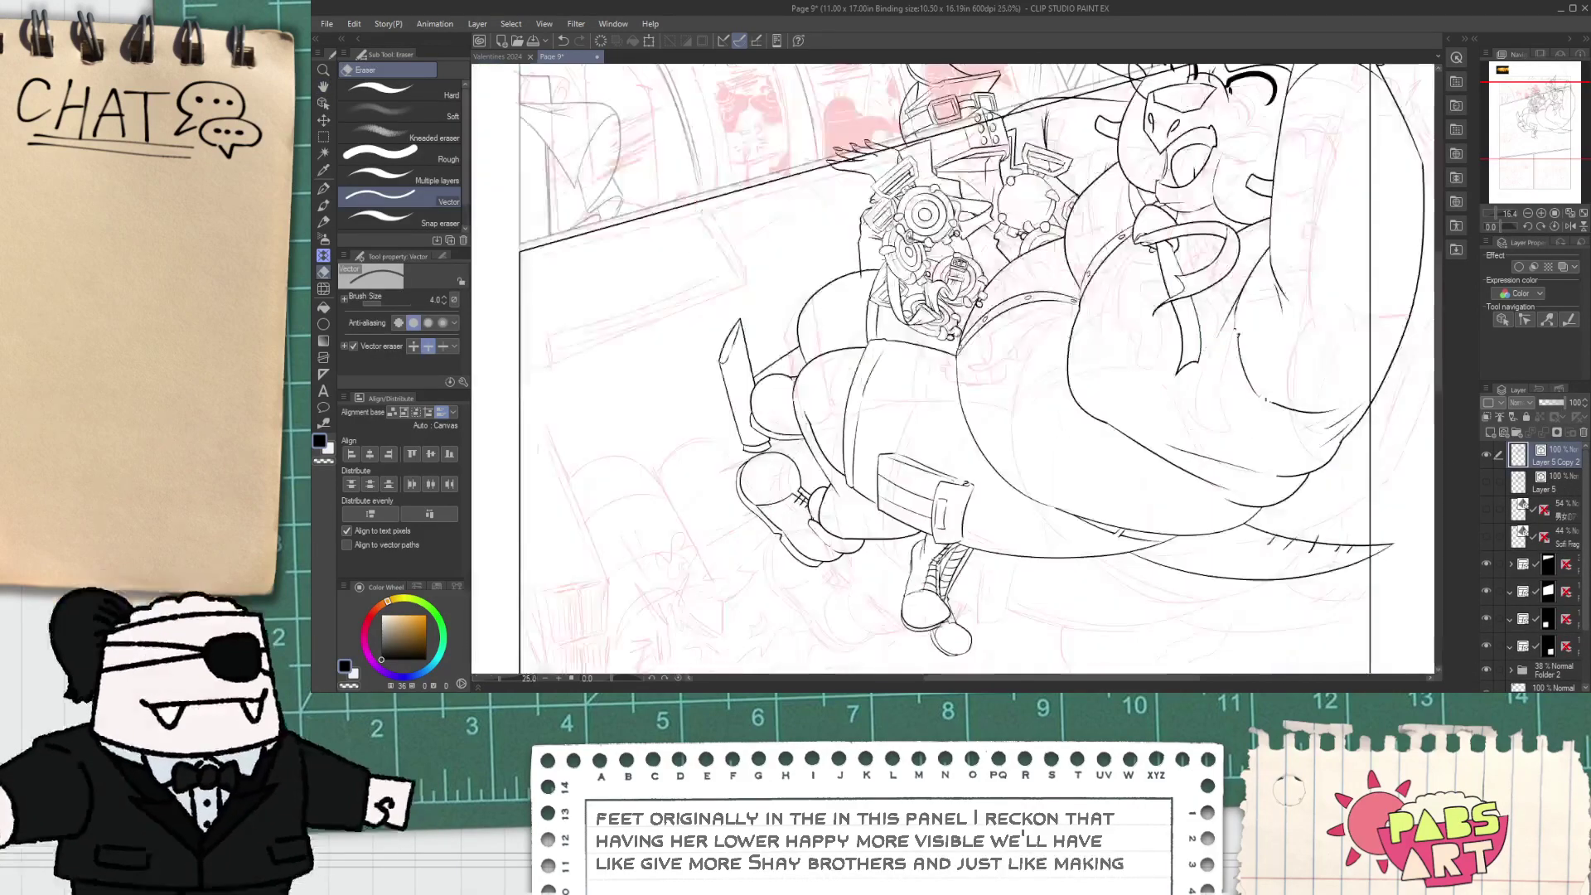
{"action": "scroll", "coordinate": [903, 297], "scroll_direction": "down", "scroll_amount": 7}
{"action": "key", "text": "h"}
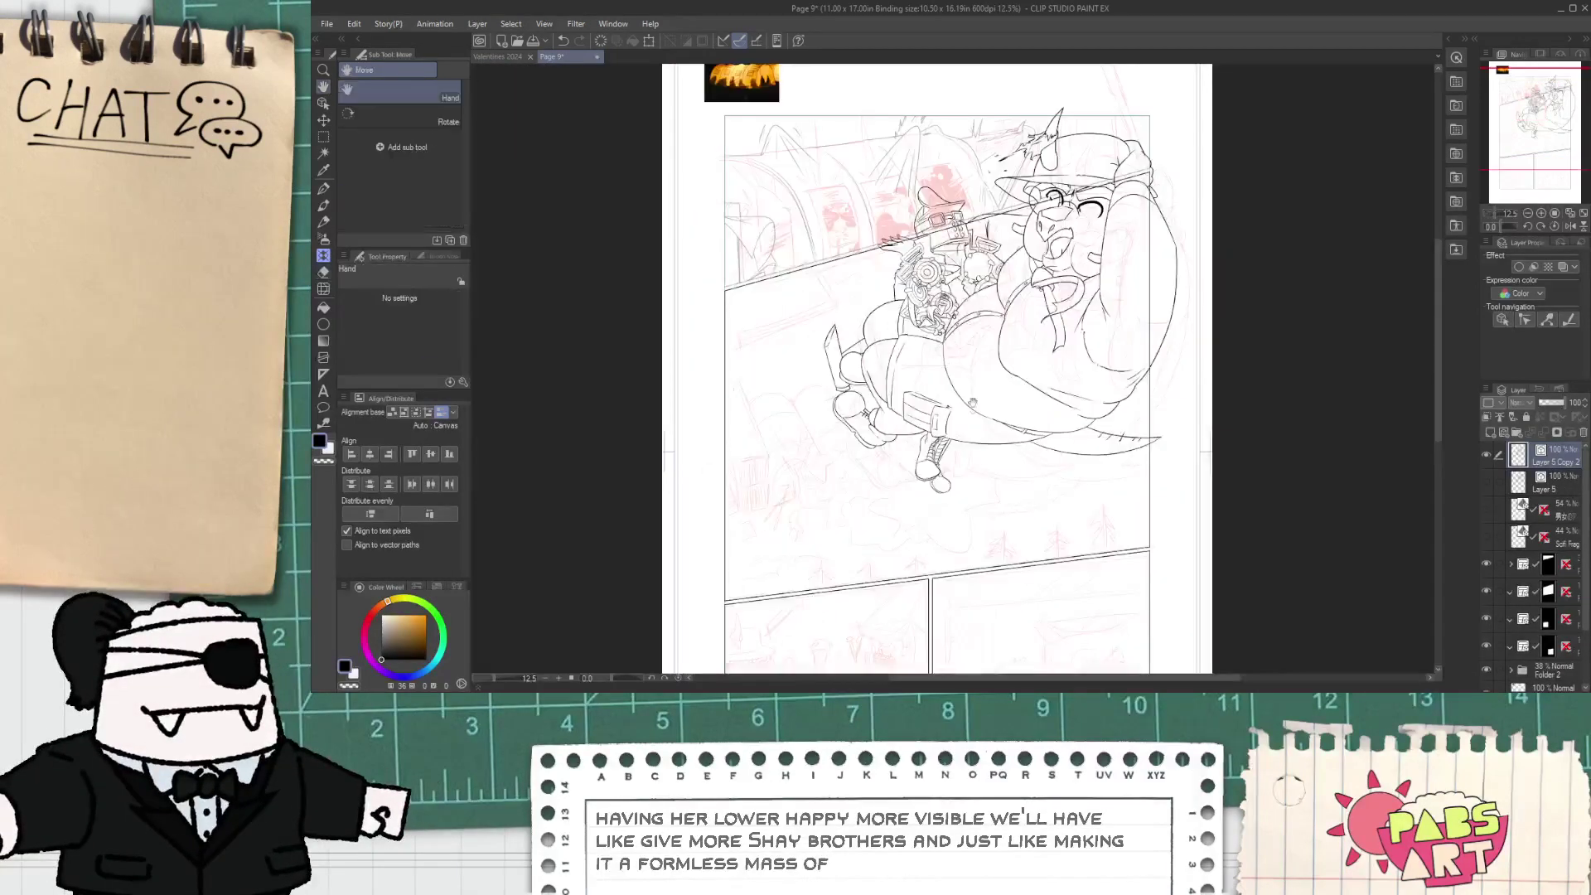
{"action": "left_click_drag", "start_coordinate": [813, 489], "coordinate": [801, 450]}
{"action": "scroll", "coordinate": [812, 439], "scroll_direction": "up", "scroll_amount": 3}
{"action": "scroll", "coordinate": [867, 455], "scroll_direction": "down", "scroll_amount": 1}
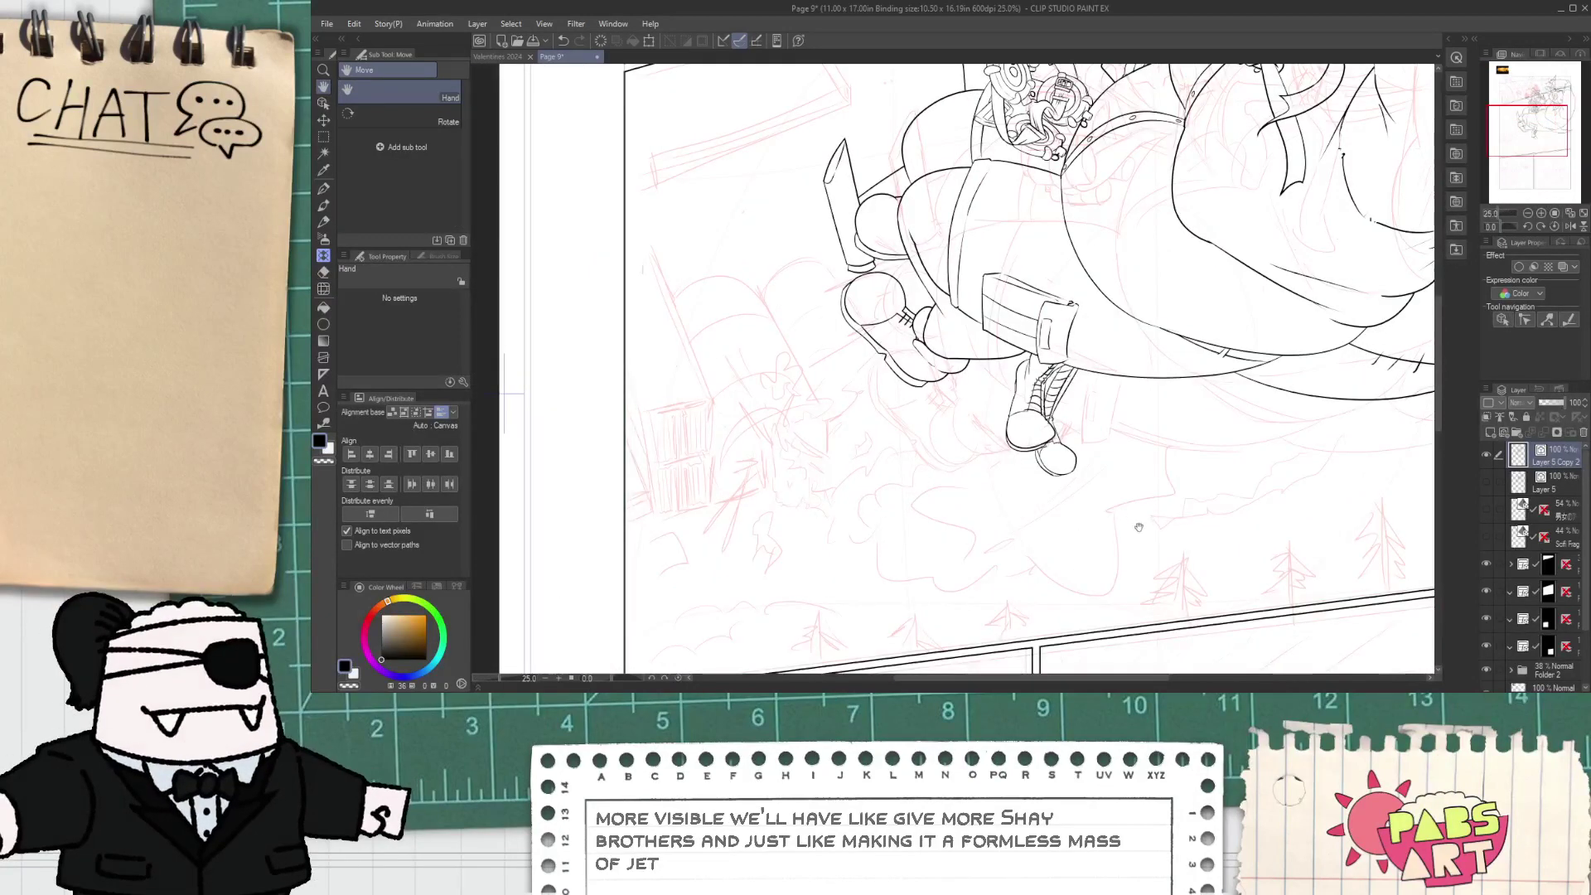
{"action": "left_click_drag", "start_coordinate": [1141, 528], "coordinate": [1053, 461]}
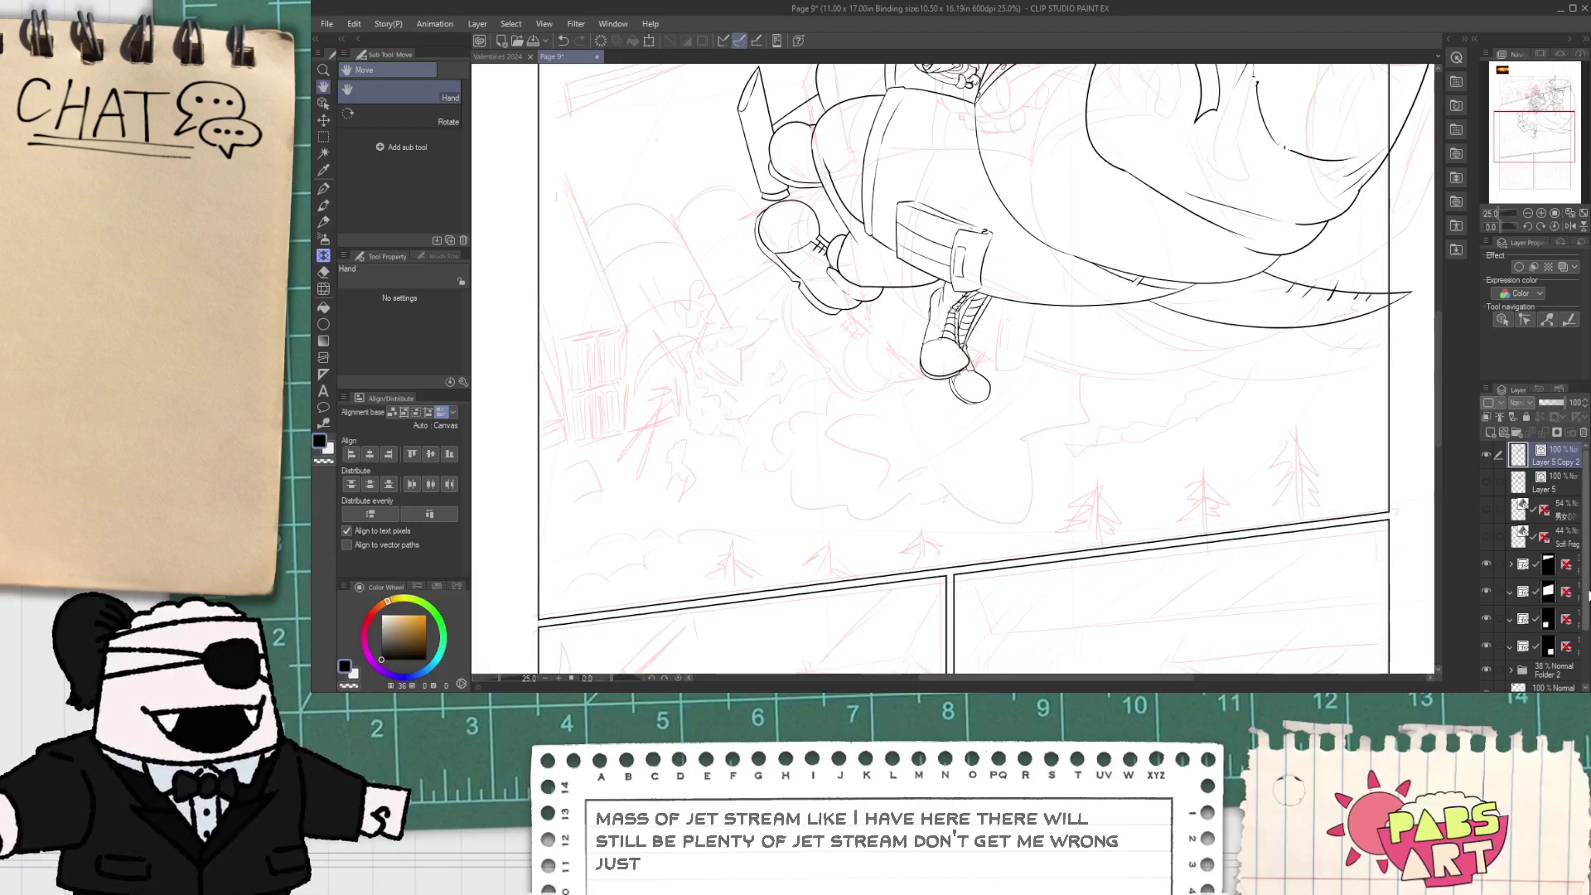
{"action": "scroll", "coordinate": [1504, 560], "scroll_direction": "down", "scroll_amount": 1}
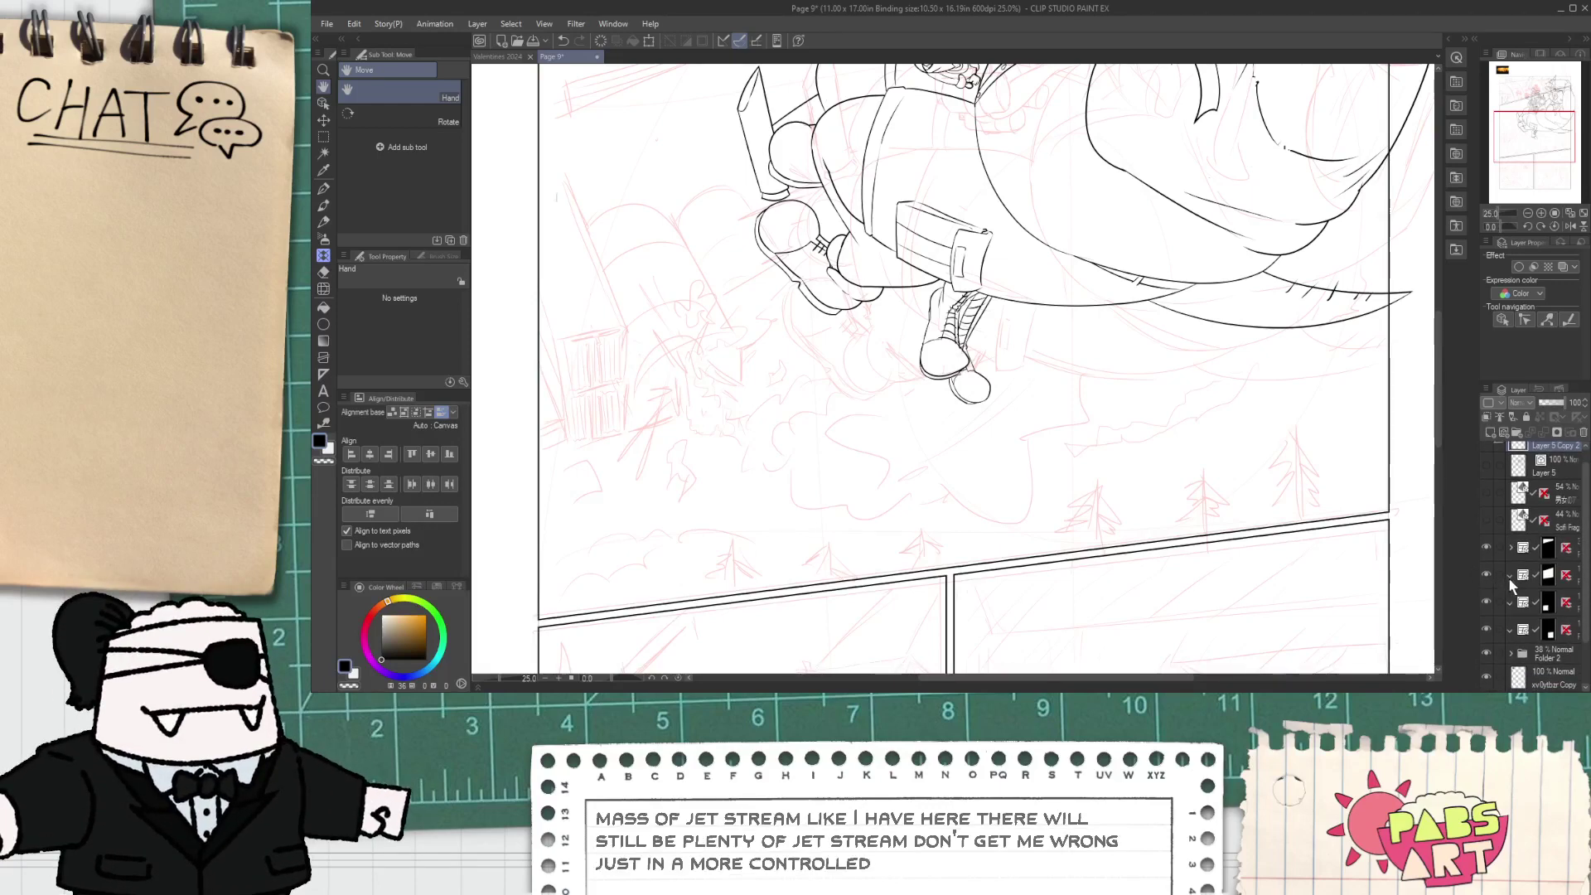
- Add a new vector layer inside the large panel's frame folder and hide the inked character layer, Layer 5 Copy 2
{"action": "left_click", "coordinate": [1572, 580]}
{"action": "left_click", "coordinate": [1504, 434]}
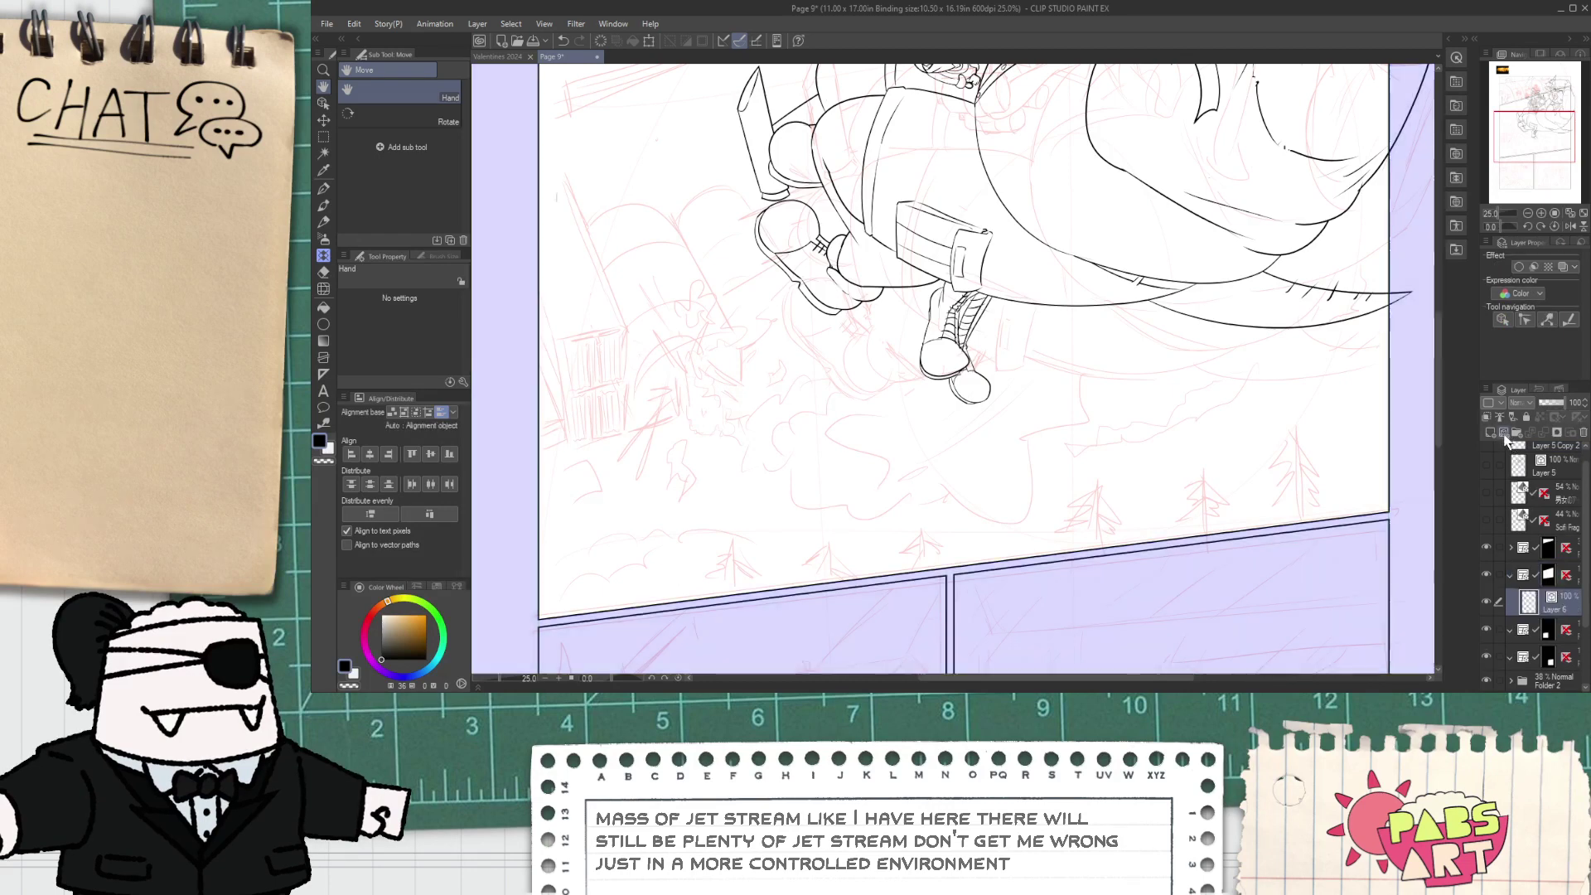
{"action": "key", "text": "ctrl+minus"}
{"action": "scroll", "coordinate": [1492, 468], "scroll_direction": "up", "scroll_amount": 1}
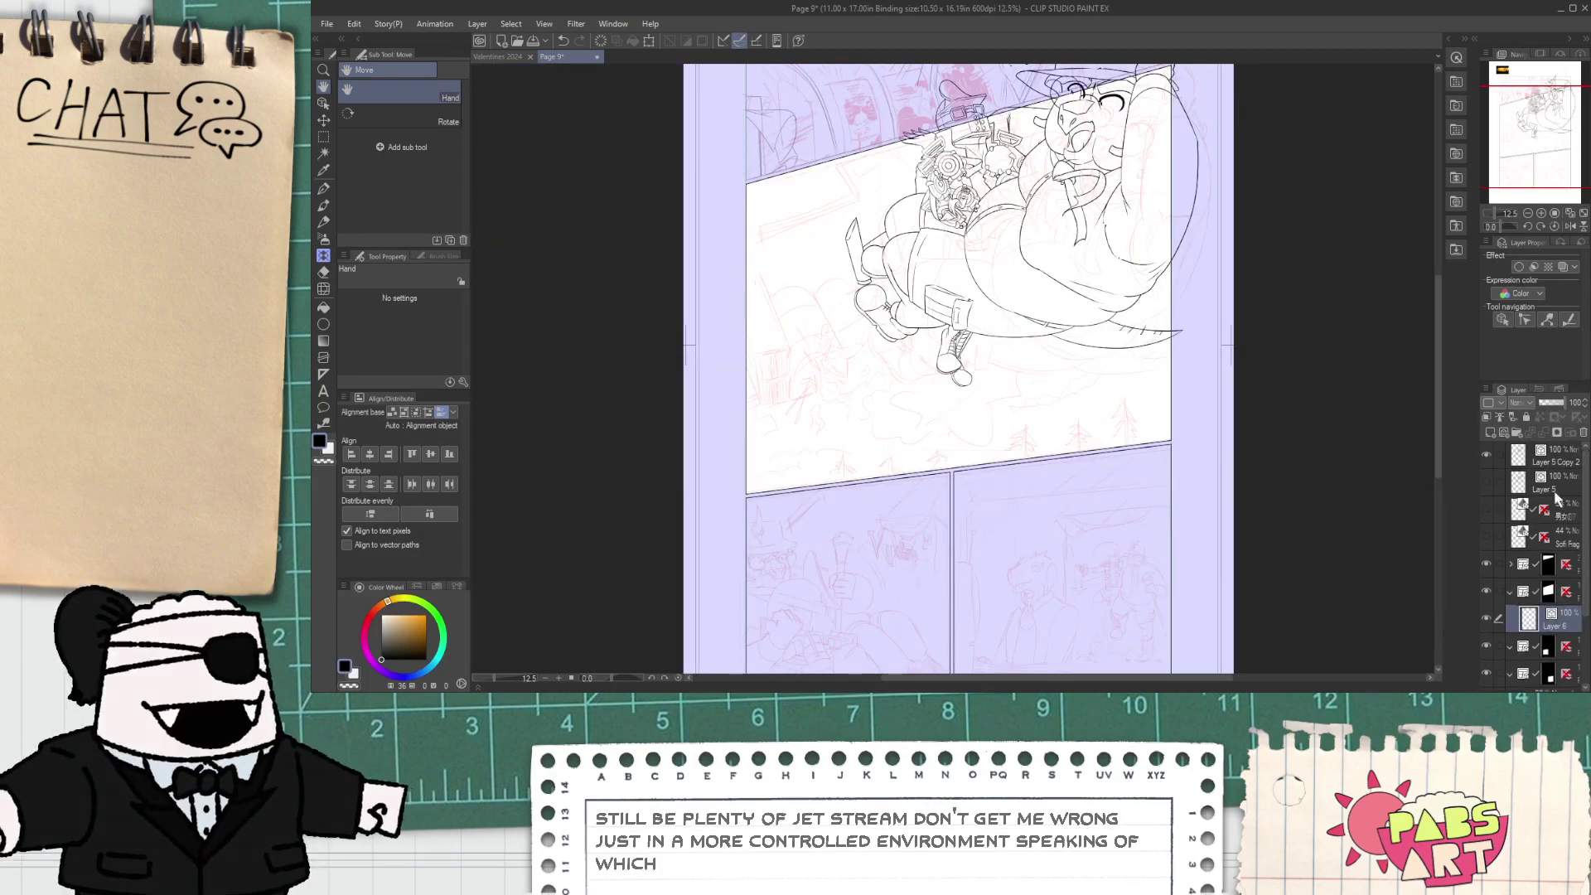
{"action": "left_click", "coordinate": [1489, 461]}
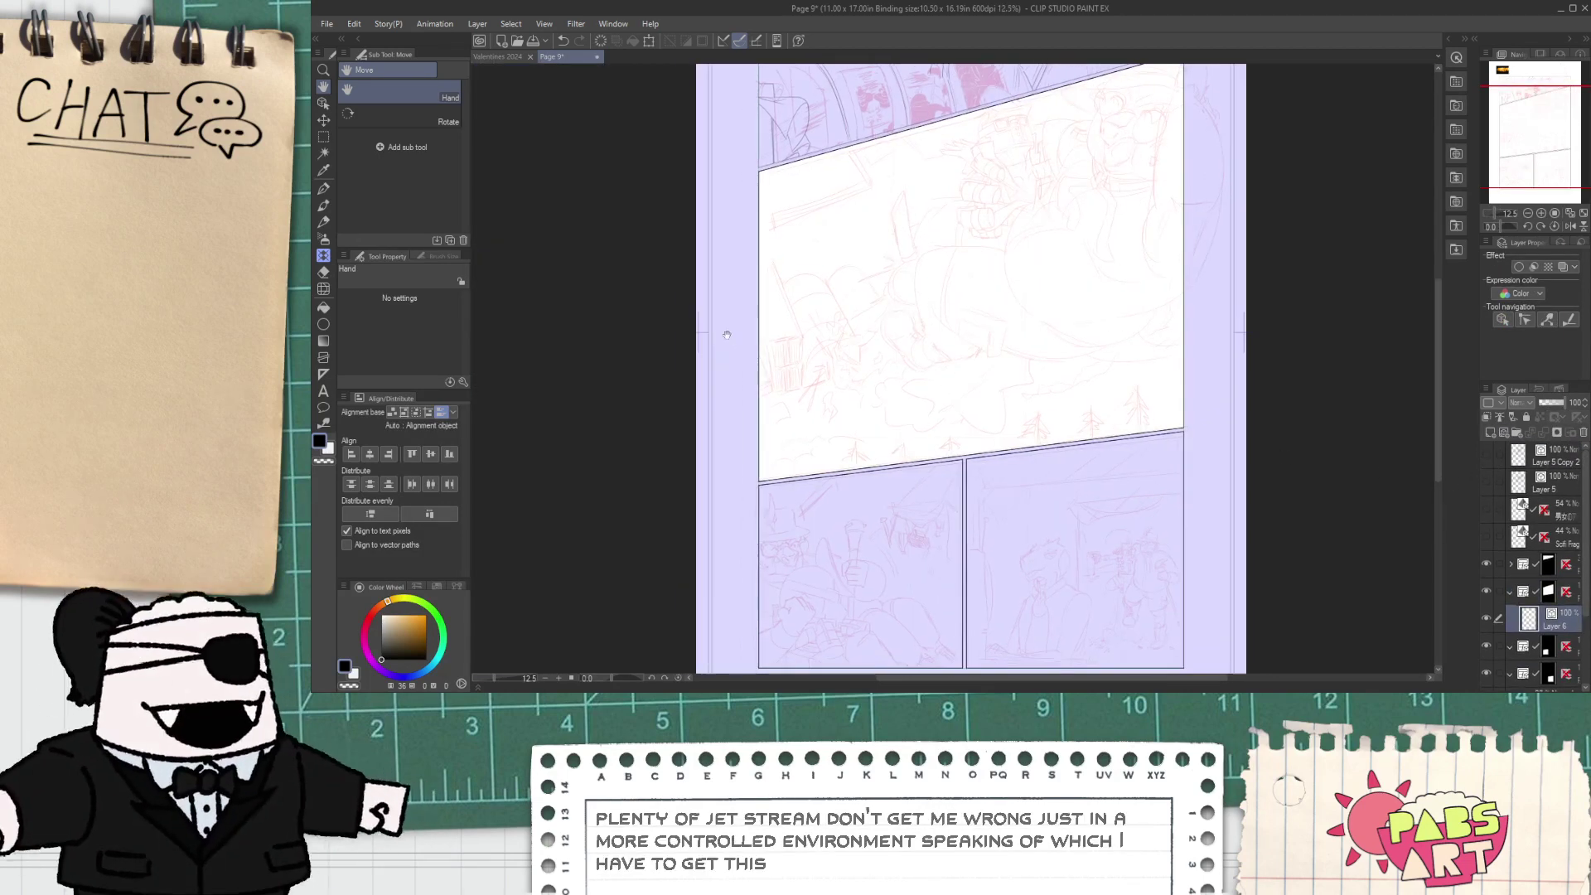
- Add a Cube from the 3D primitive materials to the large panel
{"action": "key", "text": "ctrl+plus"}
{"action": "key", "text": "ctrl+minus"}
{"action": "left_click_drag", "start_coordinate": [867, 235], "coordinate": [862, 295]}
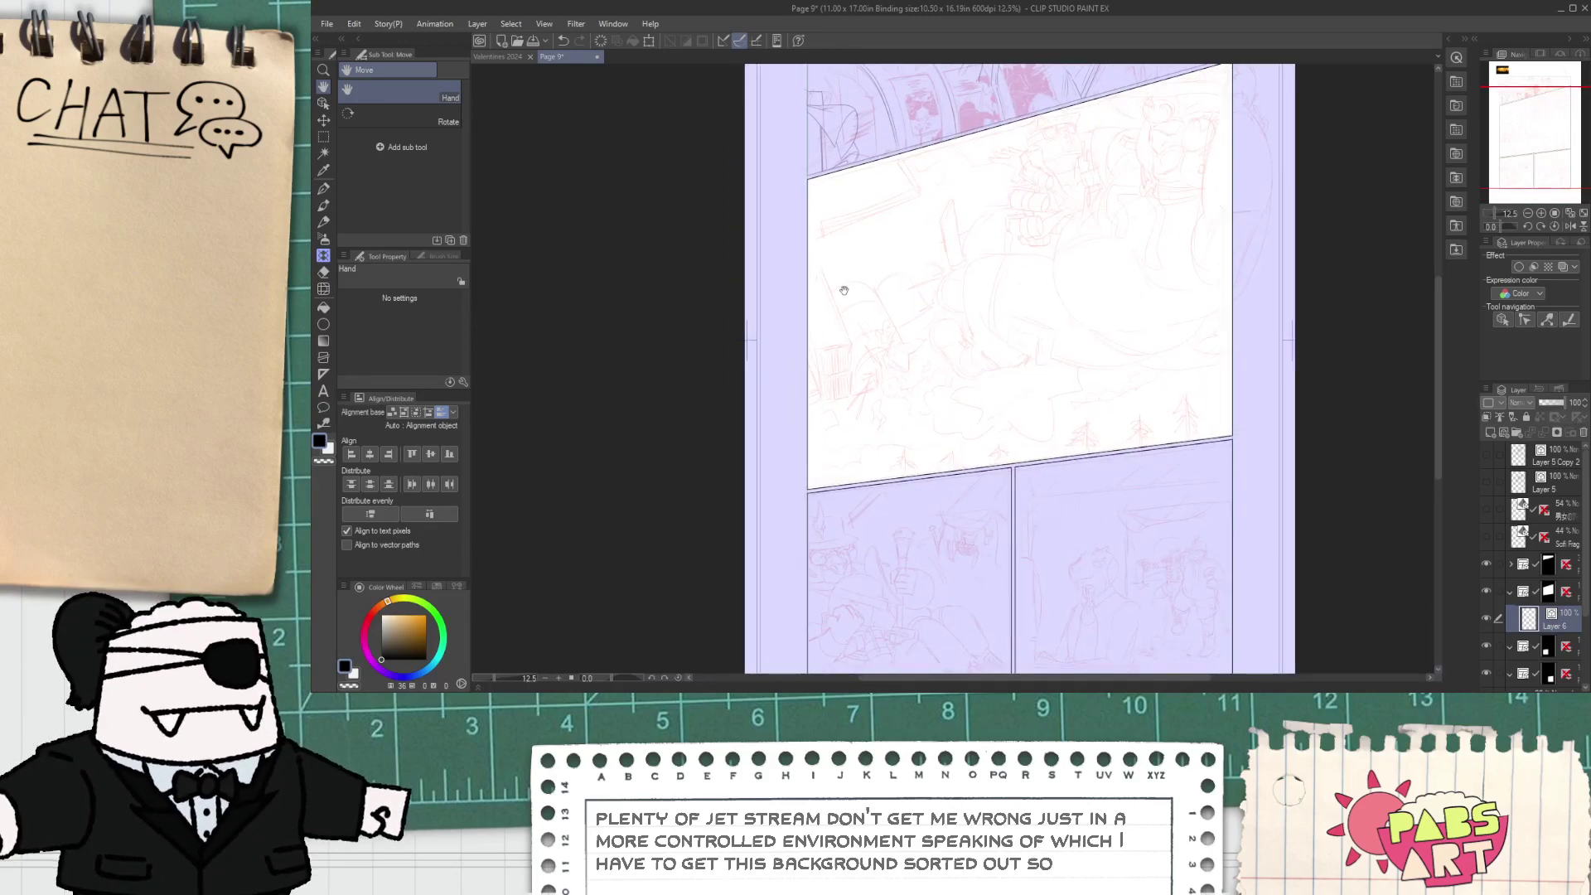
{"action": "key", "text": "ctrl+plus"}
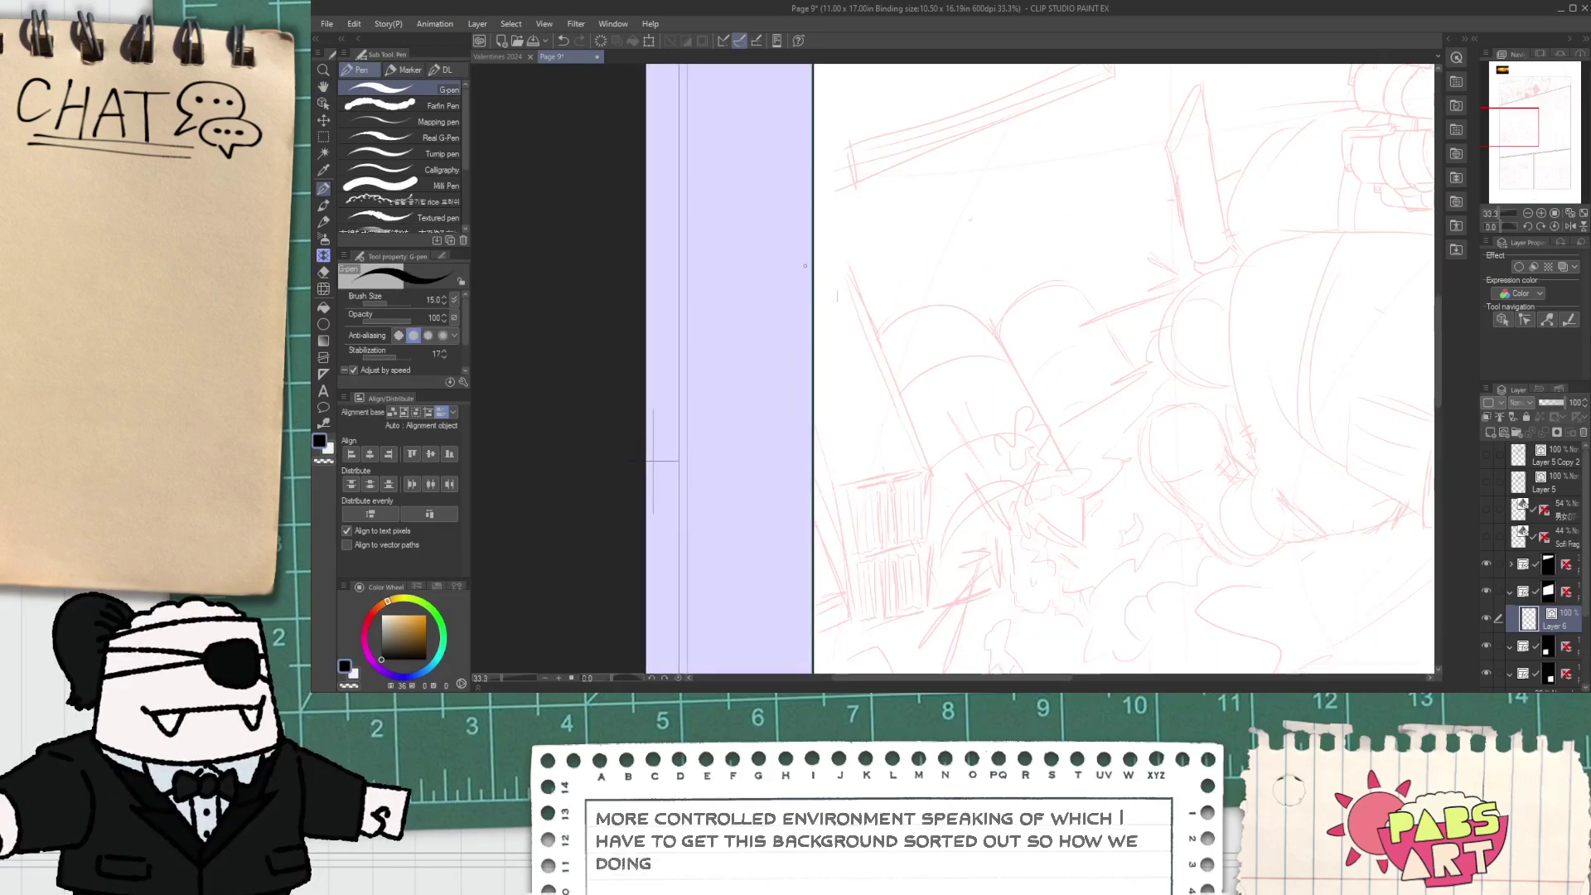
{"action": "left_click_drag", "start_coordinate": [882, 355], "coordinate": [837, 293]}
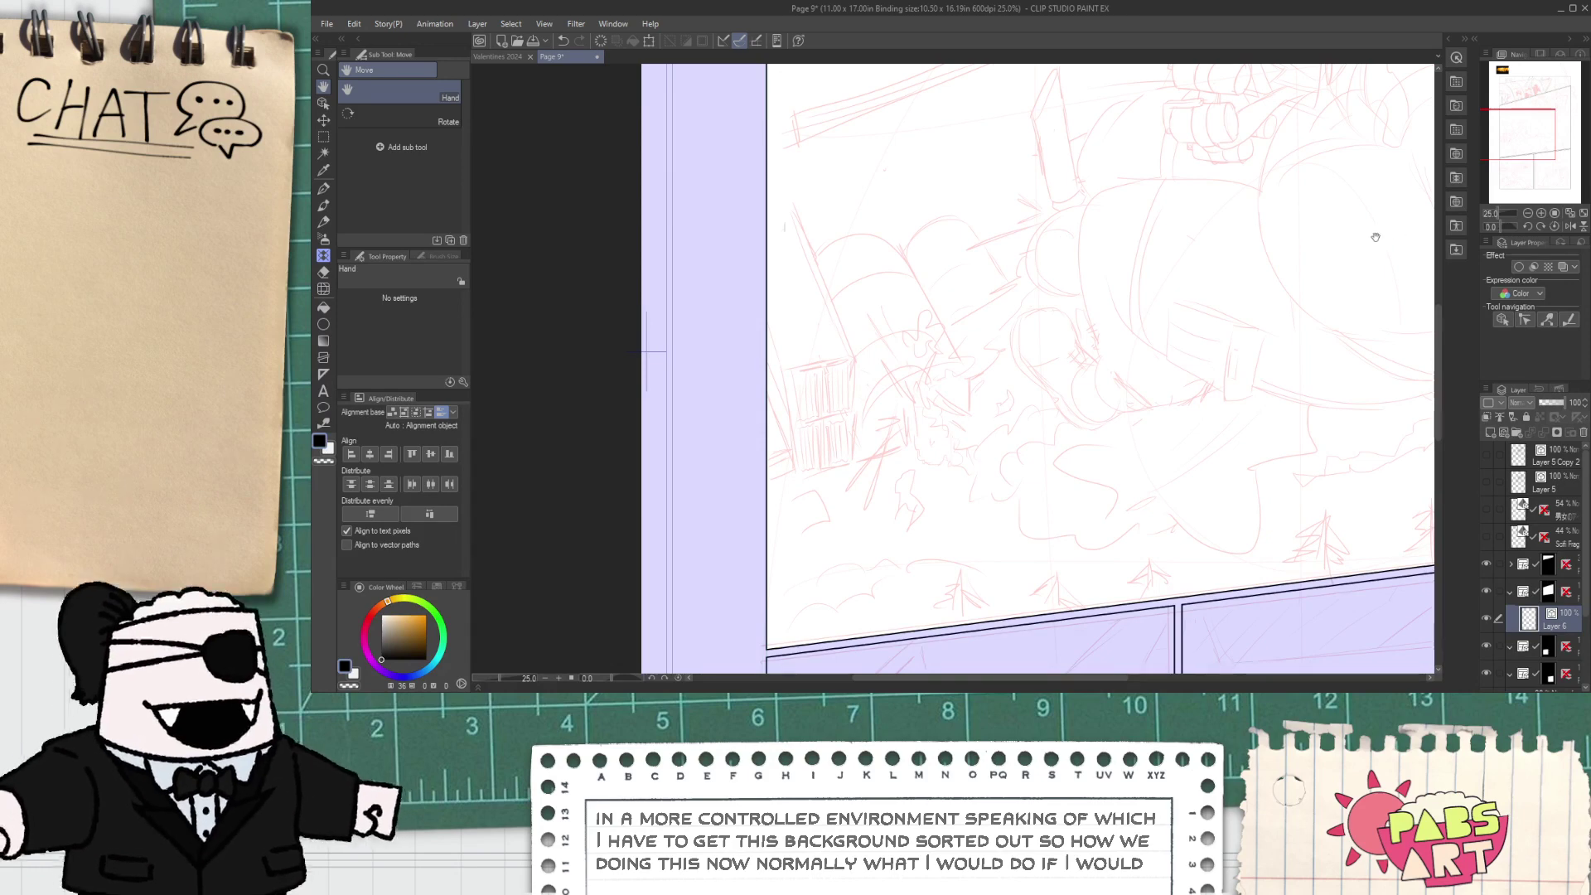
{"action": "left_click", "coordinate": [1457, 156]}
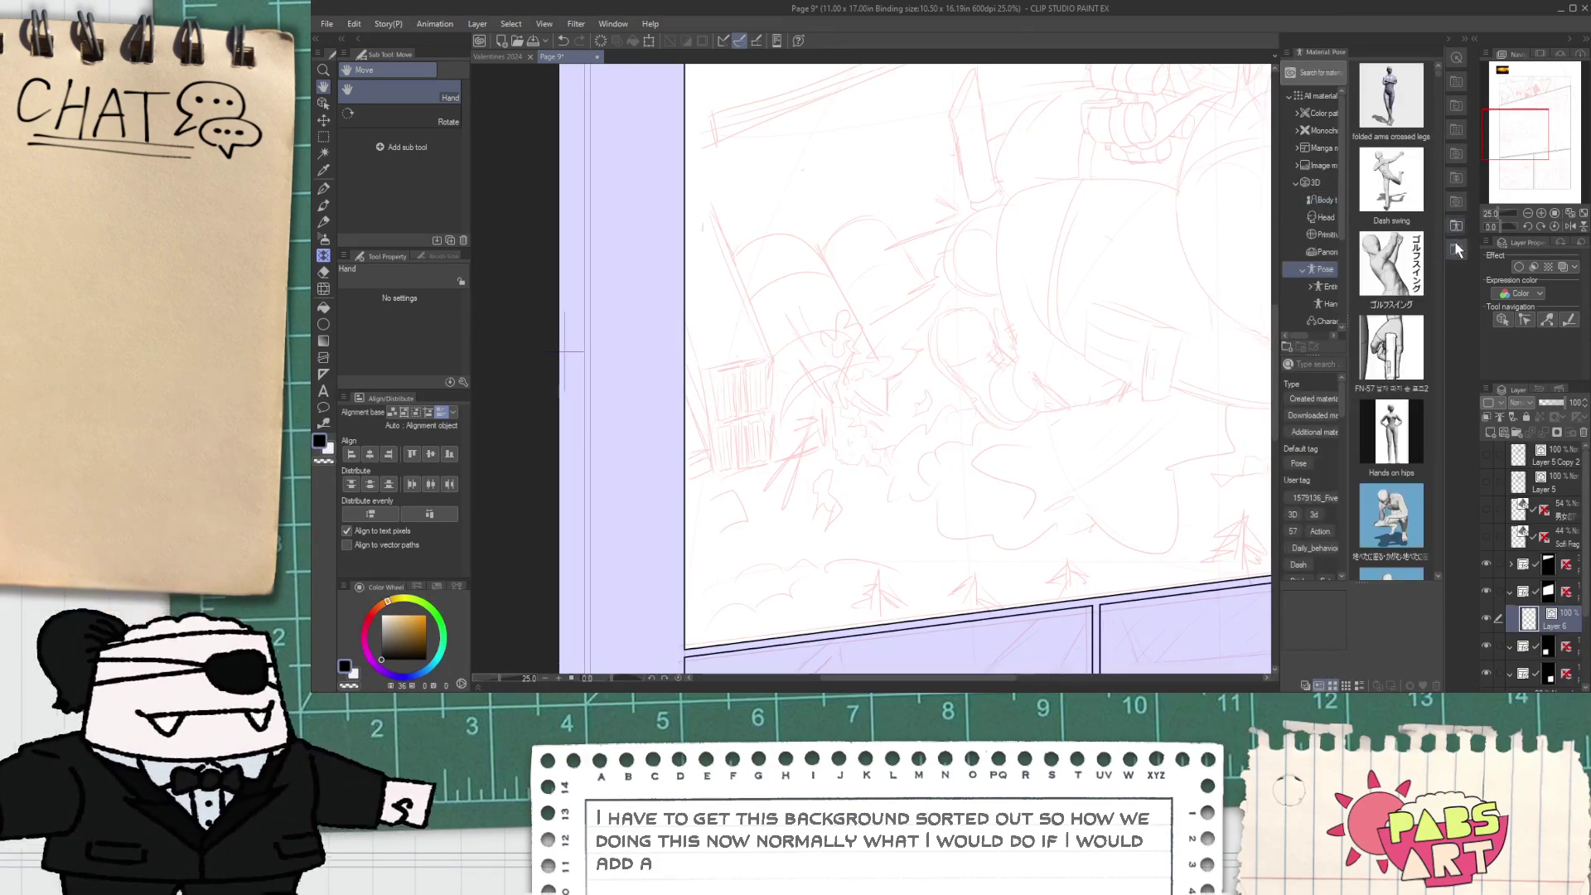
{"action": "left_click", "coordinate": [1322, 237]}
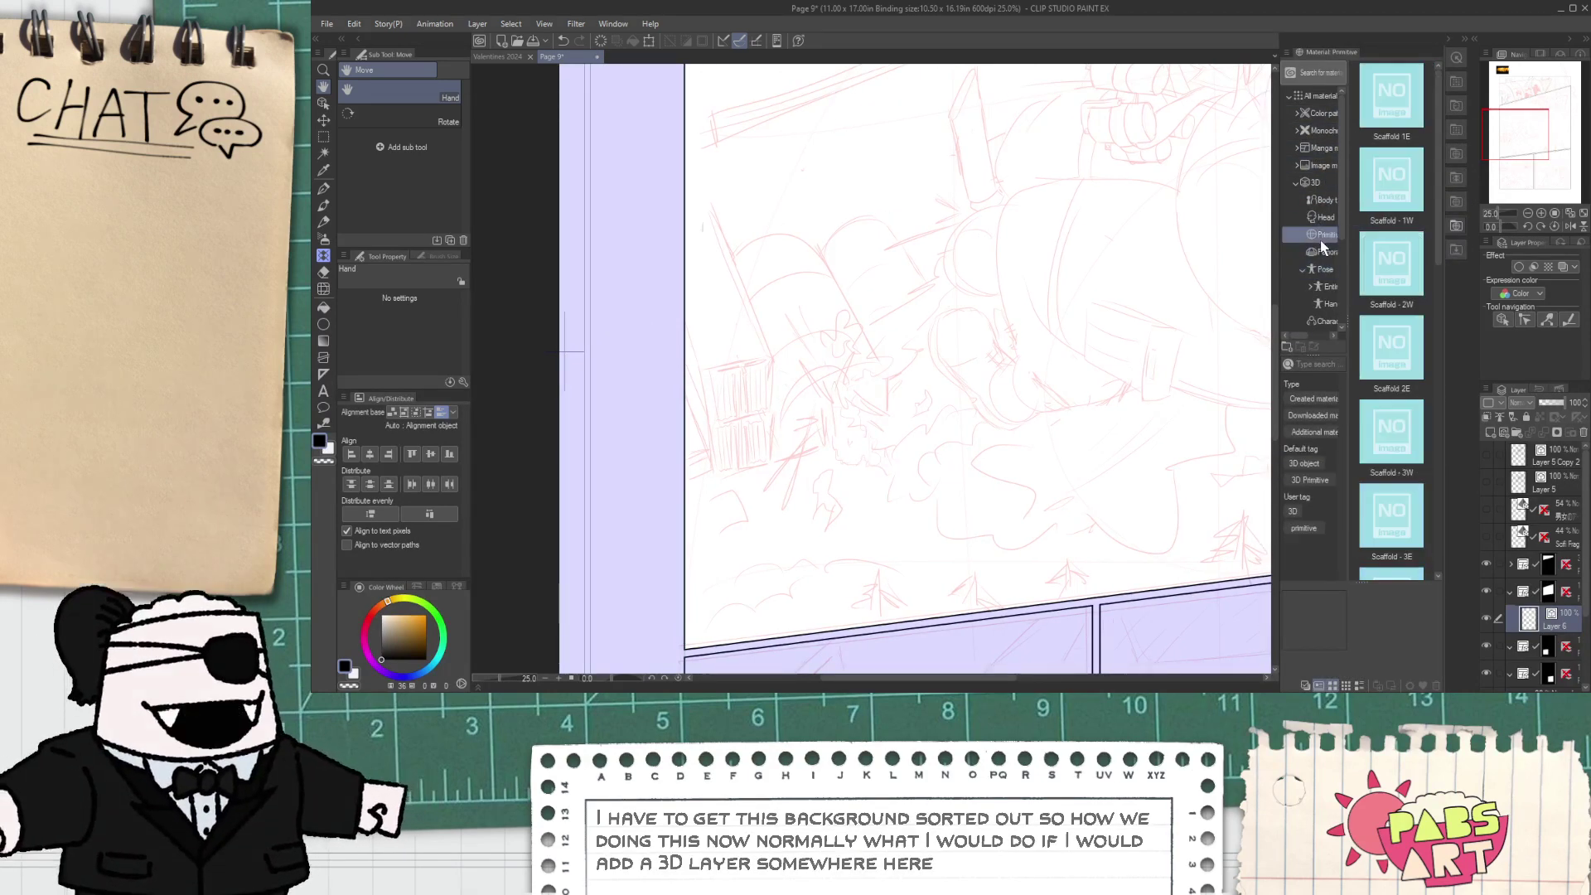
{"action": "left_click_drag", "start_coordinate": [1438, 216], "coordinate": [1456, 419]}
{"action": "left_click_drag", "start_coordinate": [1395, 481], "coordinate": [857, 395]}
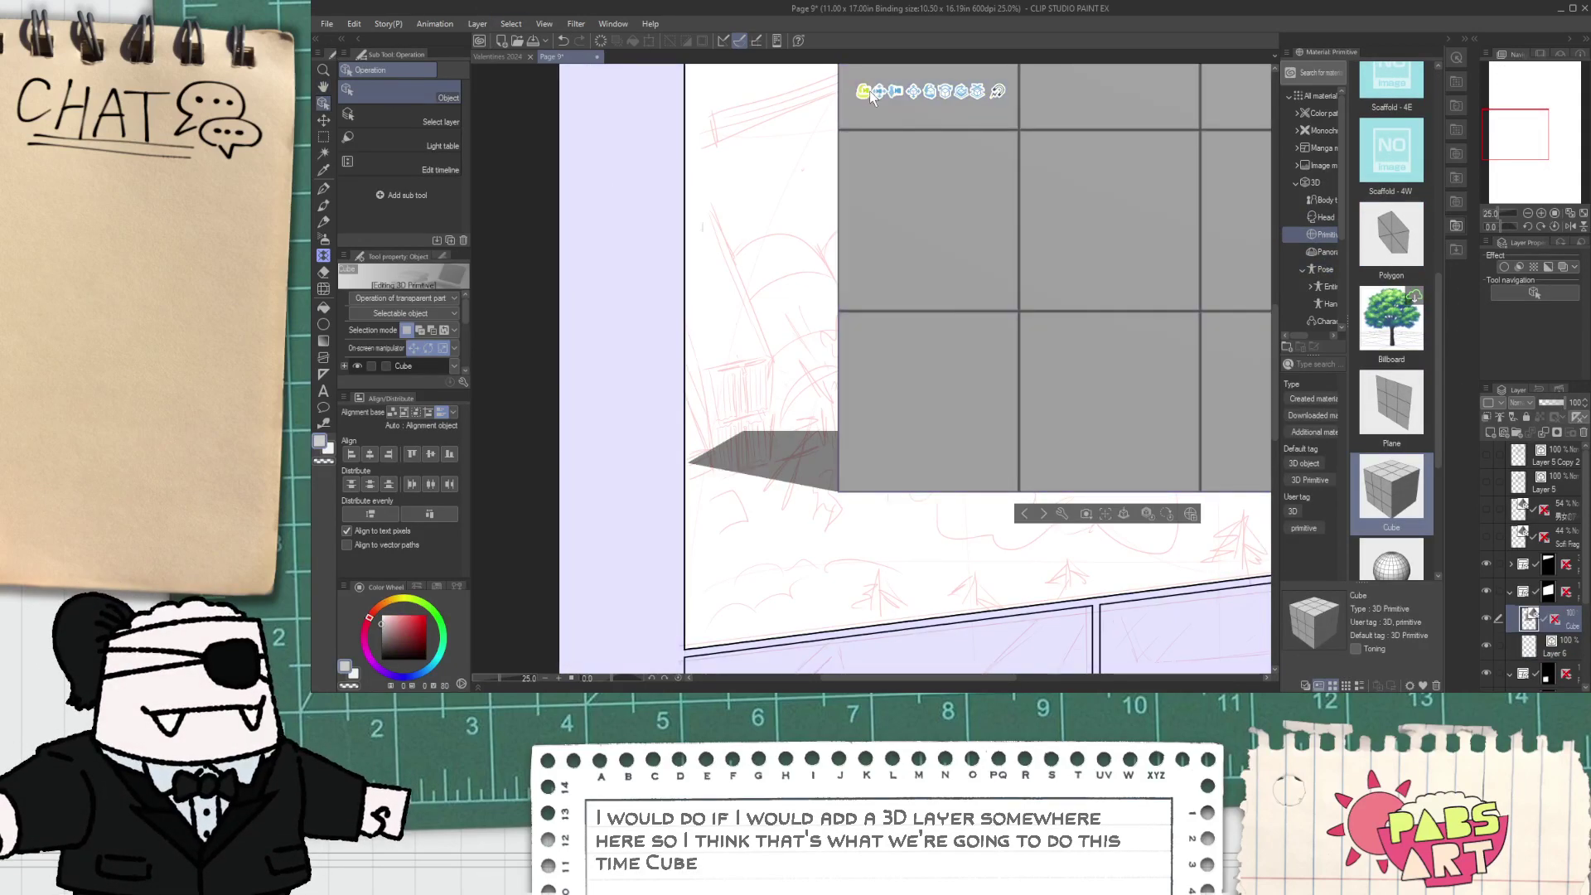
- Orbit and pull back the camera so the cube is small and angled like the sketched shipping containers
{"action": "left_click_drag", "start_coordinate": [869, 91], "coordinate": [991, 39]}
{"action": "left_click_drag", "start_coordinate": [1026, 96], "coordinate": [756, 165]}
{"action": "left_click_drag", "start_coordinate": [921, 214], "coordinate": [693, 358]}
{"action": "left_click", "coordinate": [698, 435]}
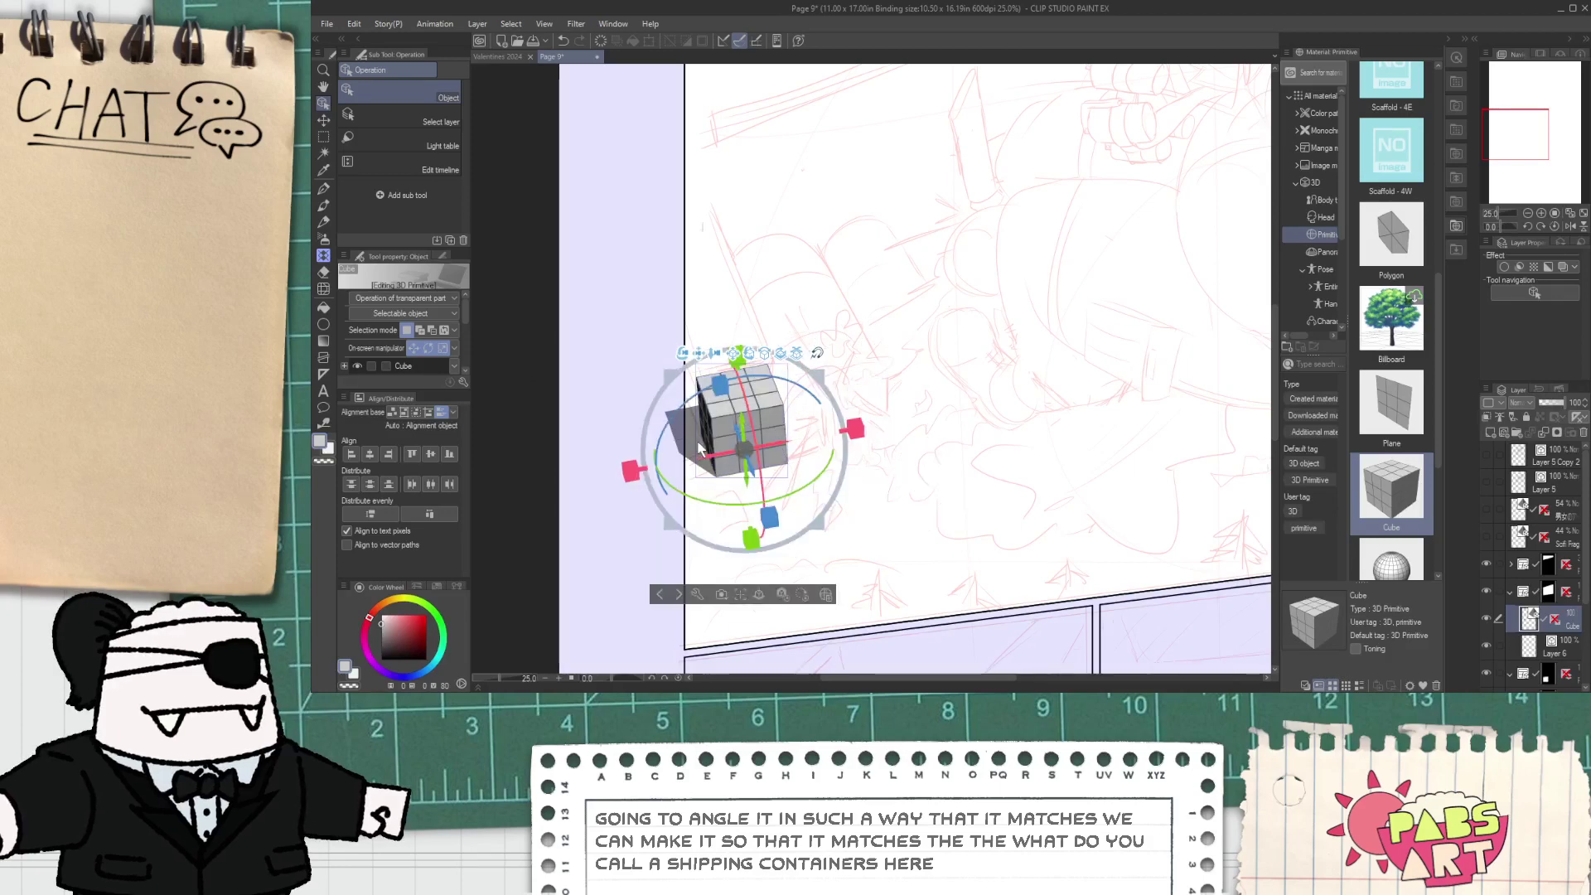
- Try to shift the cube and its camera so the cube sits over the sketched containers at the panel's side
{"action": "left_click_drag", "start_coordinate": [700, 466], "coordinate": [640, 464]}
{"action": "key", "text": "ctrl+z"}
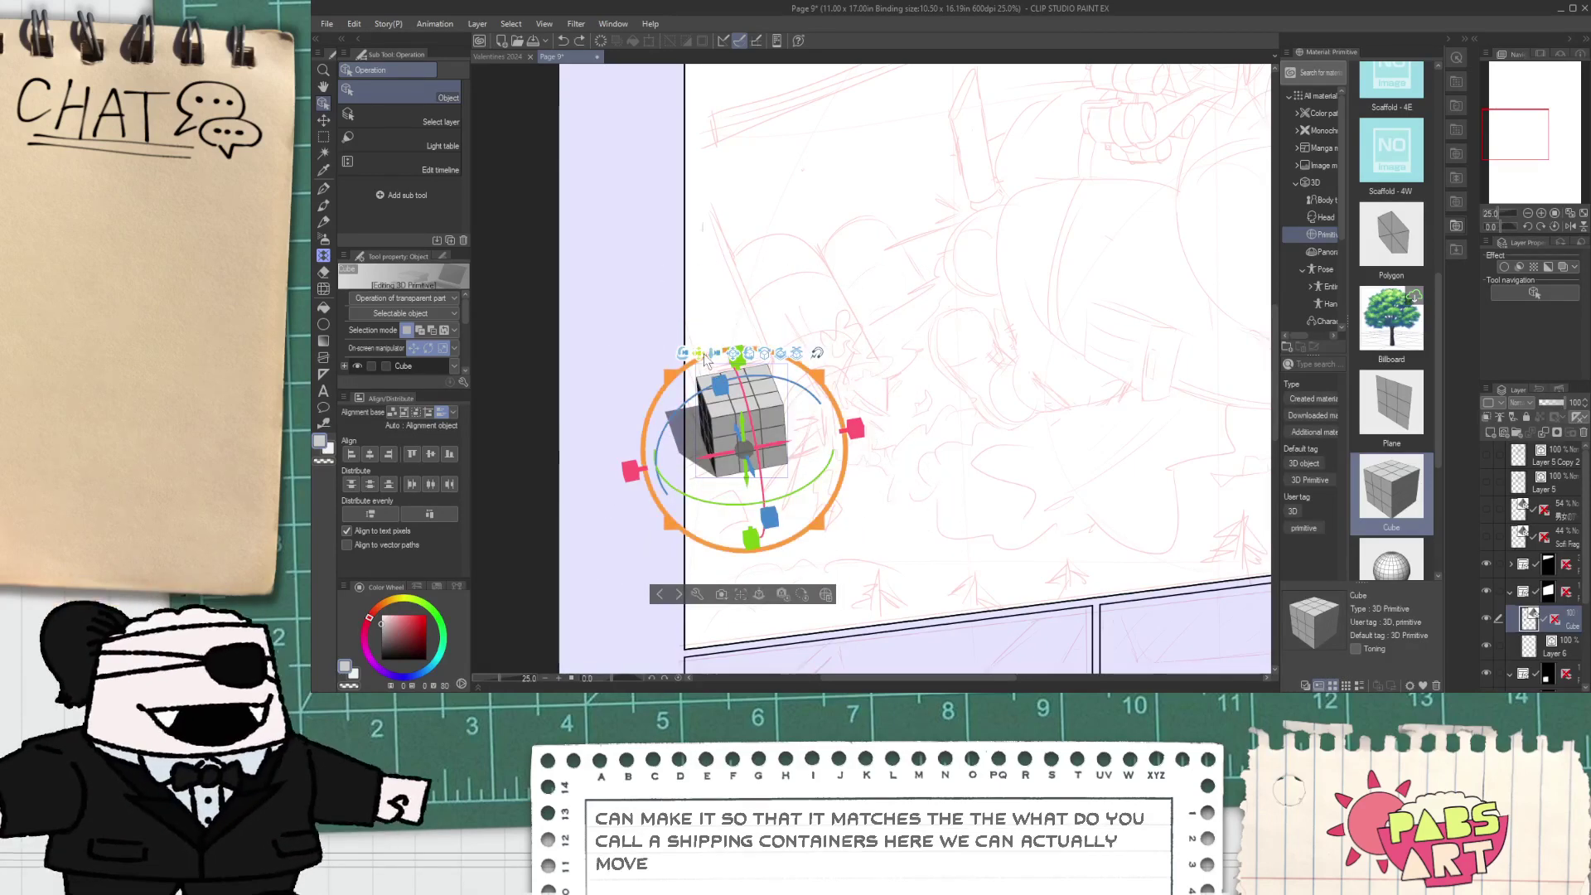
{"action": "left_click_drag", "start_coordinate": [698, 354], "coordinate": [751, 436]}
{"action": "key", "text": "ctrl+z"}
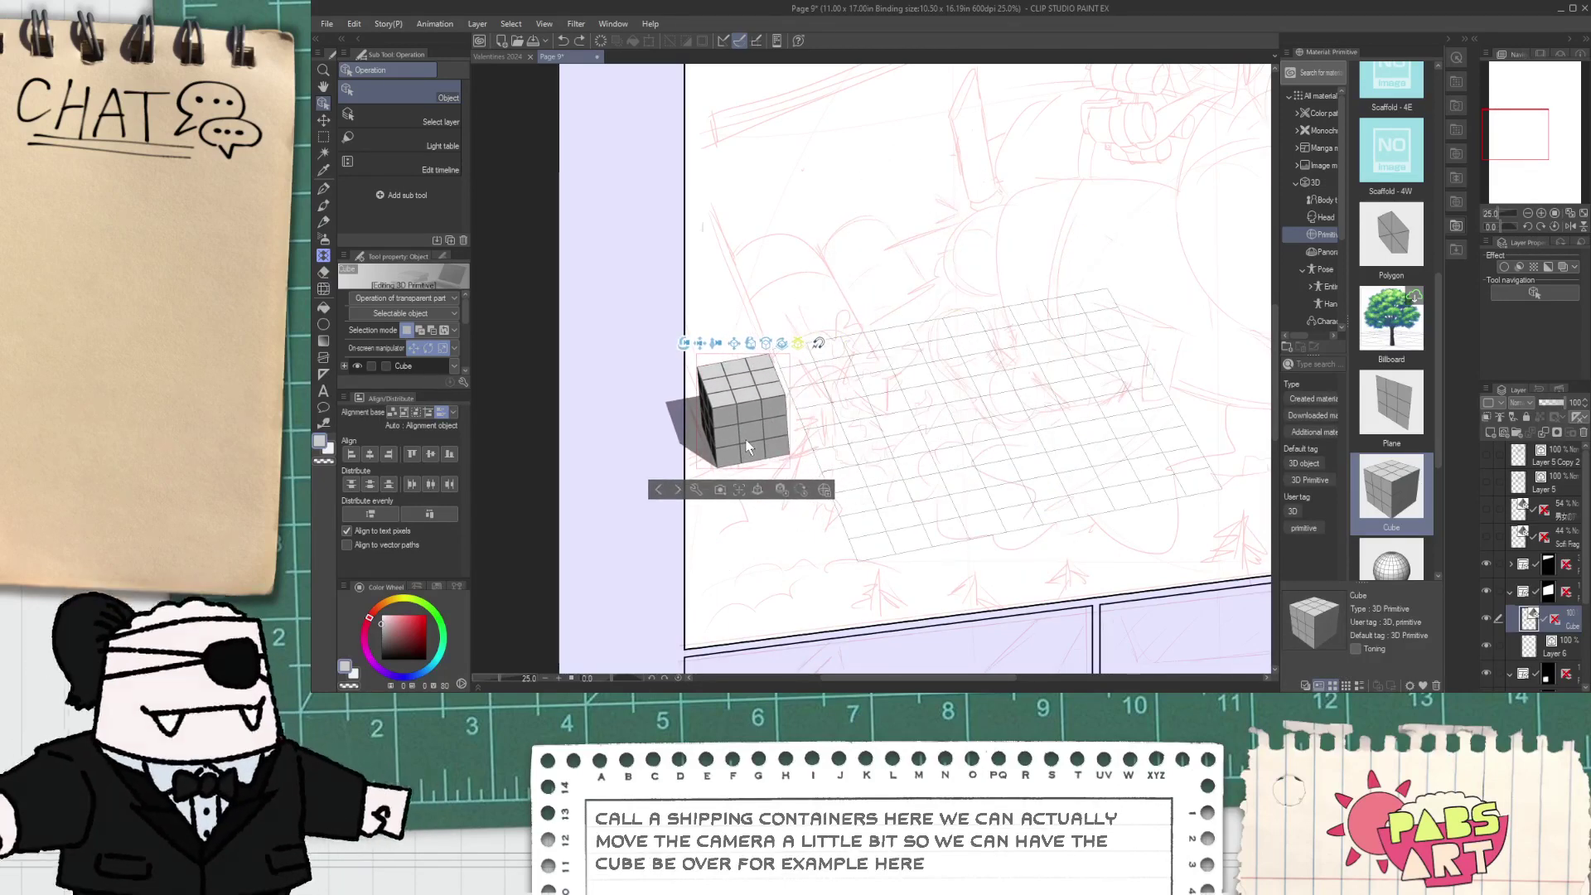
{"action": "key", "text": "ctrl+z"}
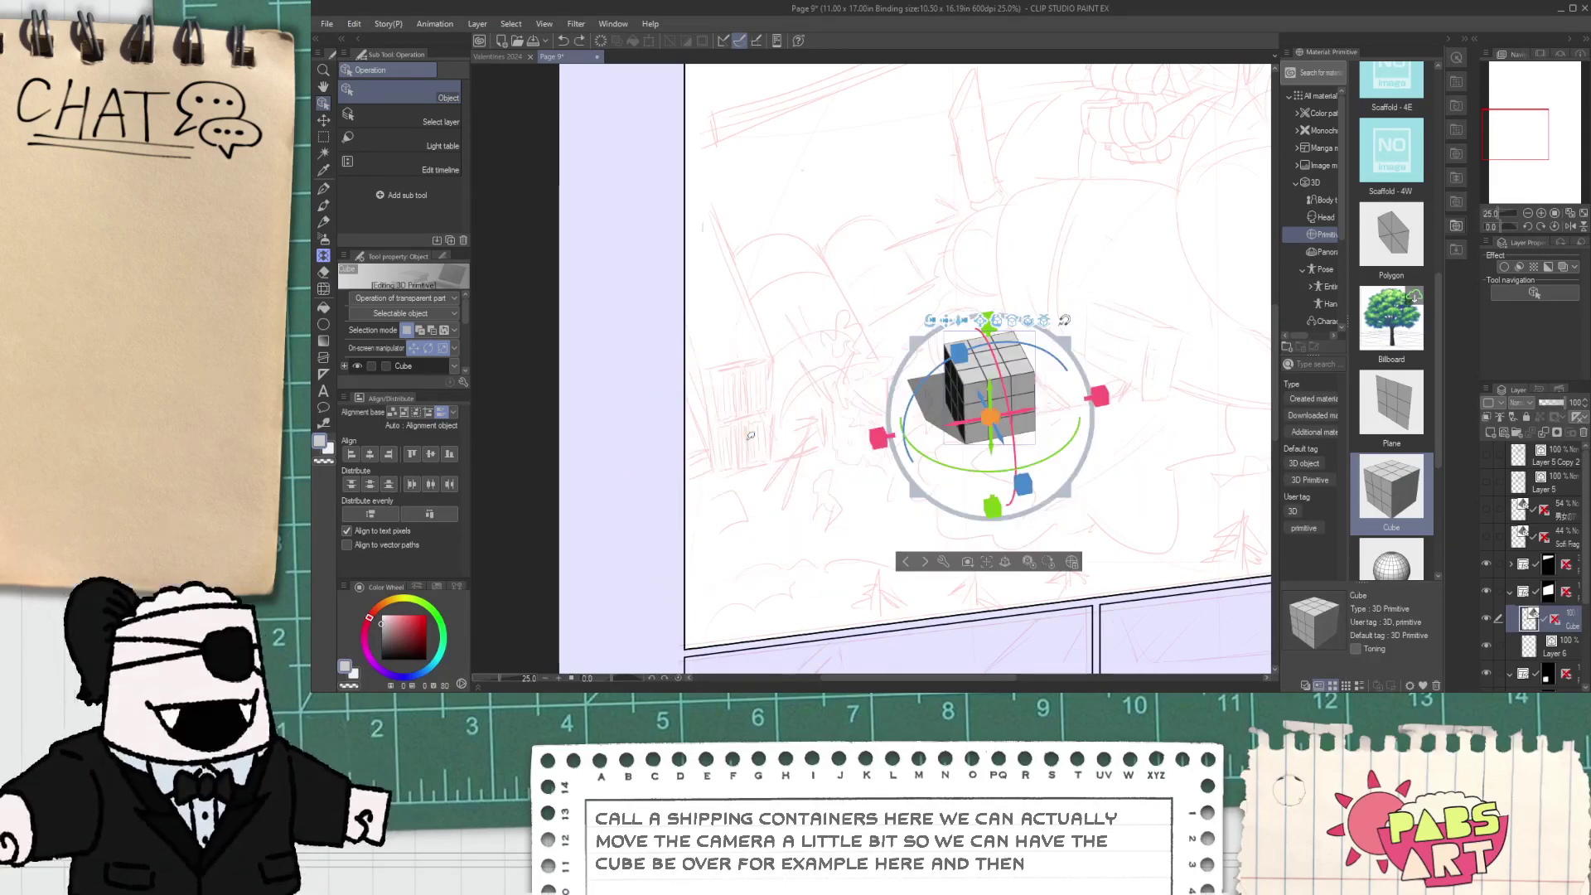
- Adjust the 3D camera so the cube sits nearer the sketched barns in the large panel
{"action": "mouse_move", "coordinate": [943, 330]}
{"action": "left_mouse_down"}
{"action": "mouse_move", "coordinate": [749, 349]}
{"action": "mouse_move", "coordinate": [846, 346]}
{"action": "mouse_move", "coordinate": [767, 349]}
{"action": "mouse_move", "coordinate": [760, 365]}
{"action": "mouse_move", "coordinate": [780, 344]}
{"action": "mouse_move", "coordinate": [940, 312]}
{"action": "mouse_move", "coordinate": [913, 278]}
{"action": "mouse_move", "coordinate": [921, 310]}
{"action": "mouse_move", "coordinate": [966, 334]}
{"action": "mouse_move", "coordinate": [948, 342]}
{"action": "left_mouse_up"}
{"action": "scroll", "coordinate": [932, 330], "scroll_direction": "down", "scroll_amount": 1}
{"action": "scroll", "coordinate": [930, 326], "scroll_direction": "down", "scroll_amount": 1}
{"action": "key", "text": "space"}
- Examine the barns and red shipping container in page 2's village scene for reference, and return to page 9
{"action": "scroll", "coordinate": [948, 342], "scroll_direction": "up", "scroll_amount": 1}
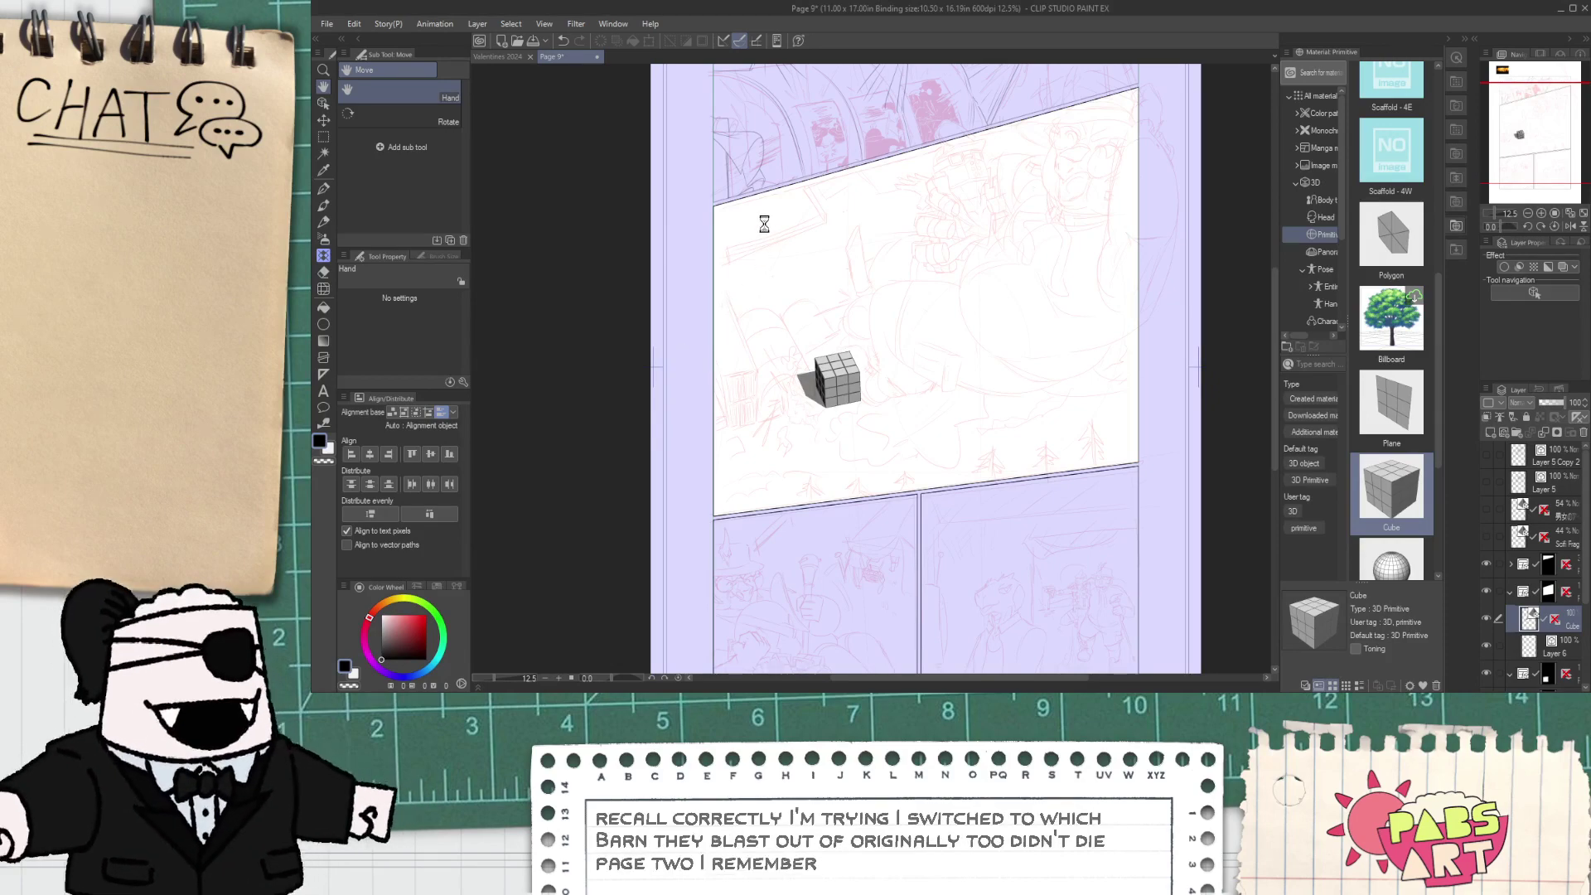
{"action": "scroll", "coordinate": [794, 176], "scroll_direction": "up", "scroll_amount": 6}
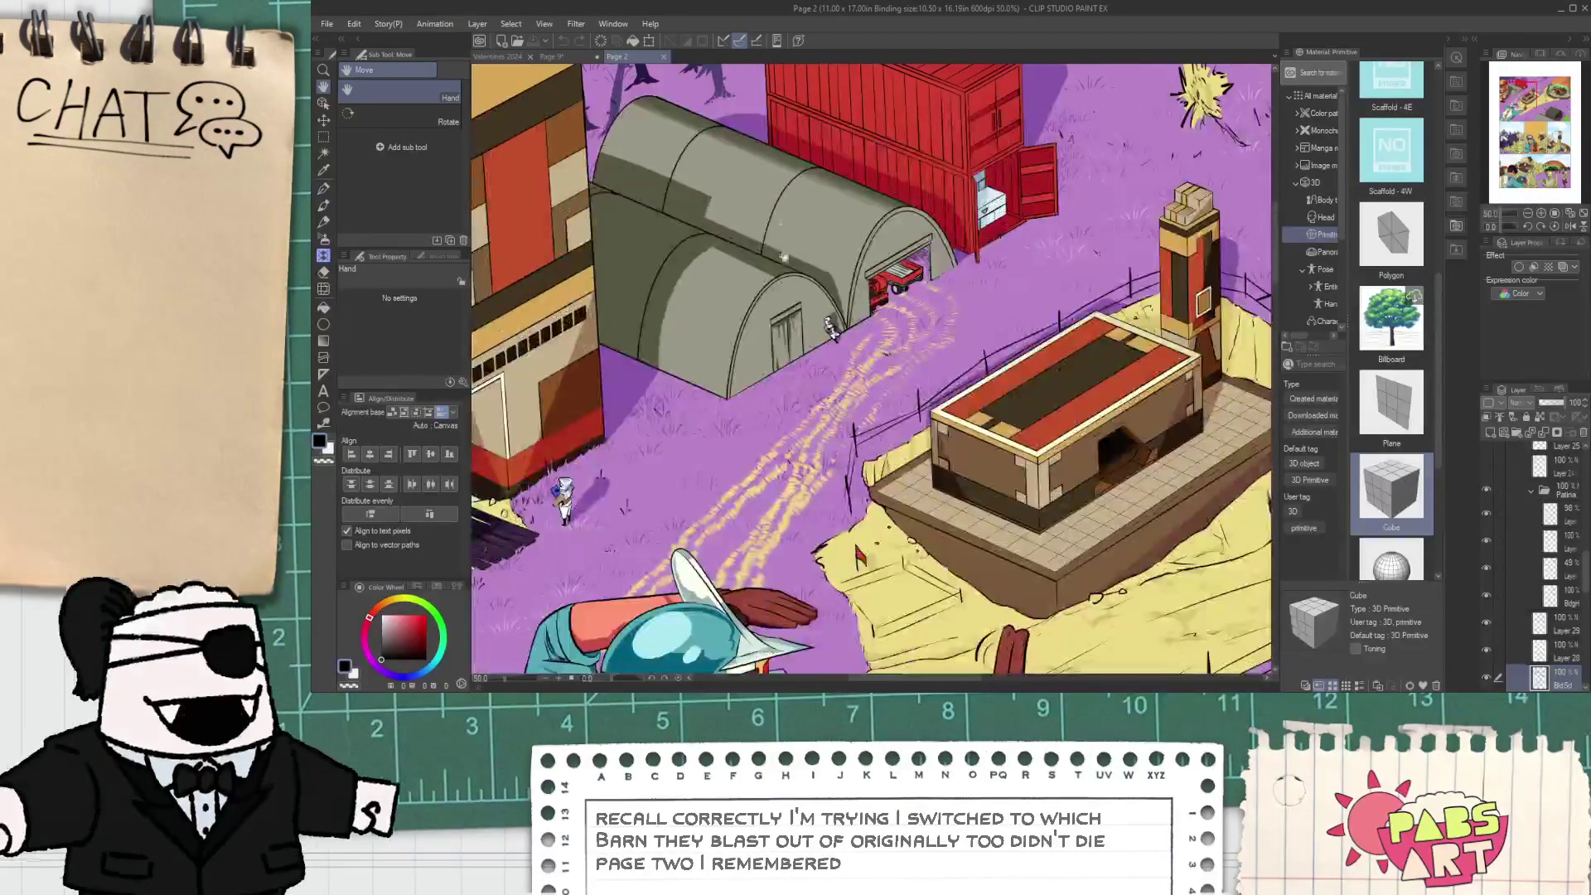
{"action": "scroll", "coordinate": [817, 317], "scroll_direction": "down", "scroll_amount": 3}
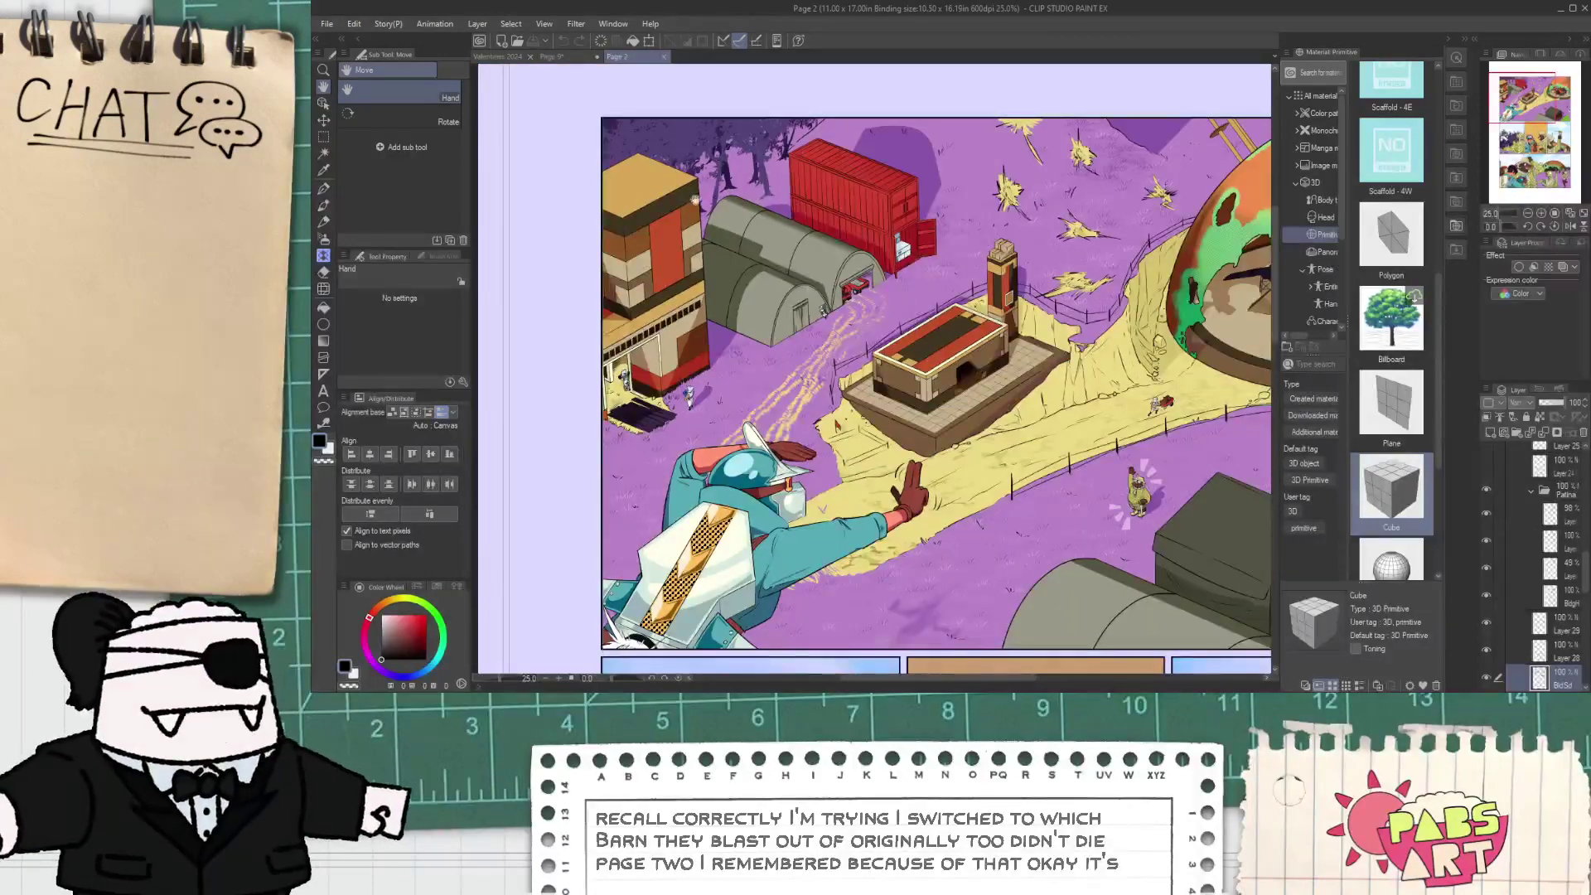
{"action": "left_click", "coordinate": [545, 53]}
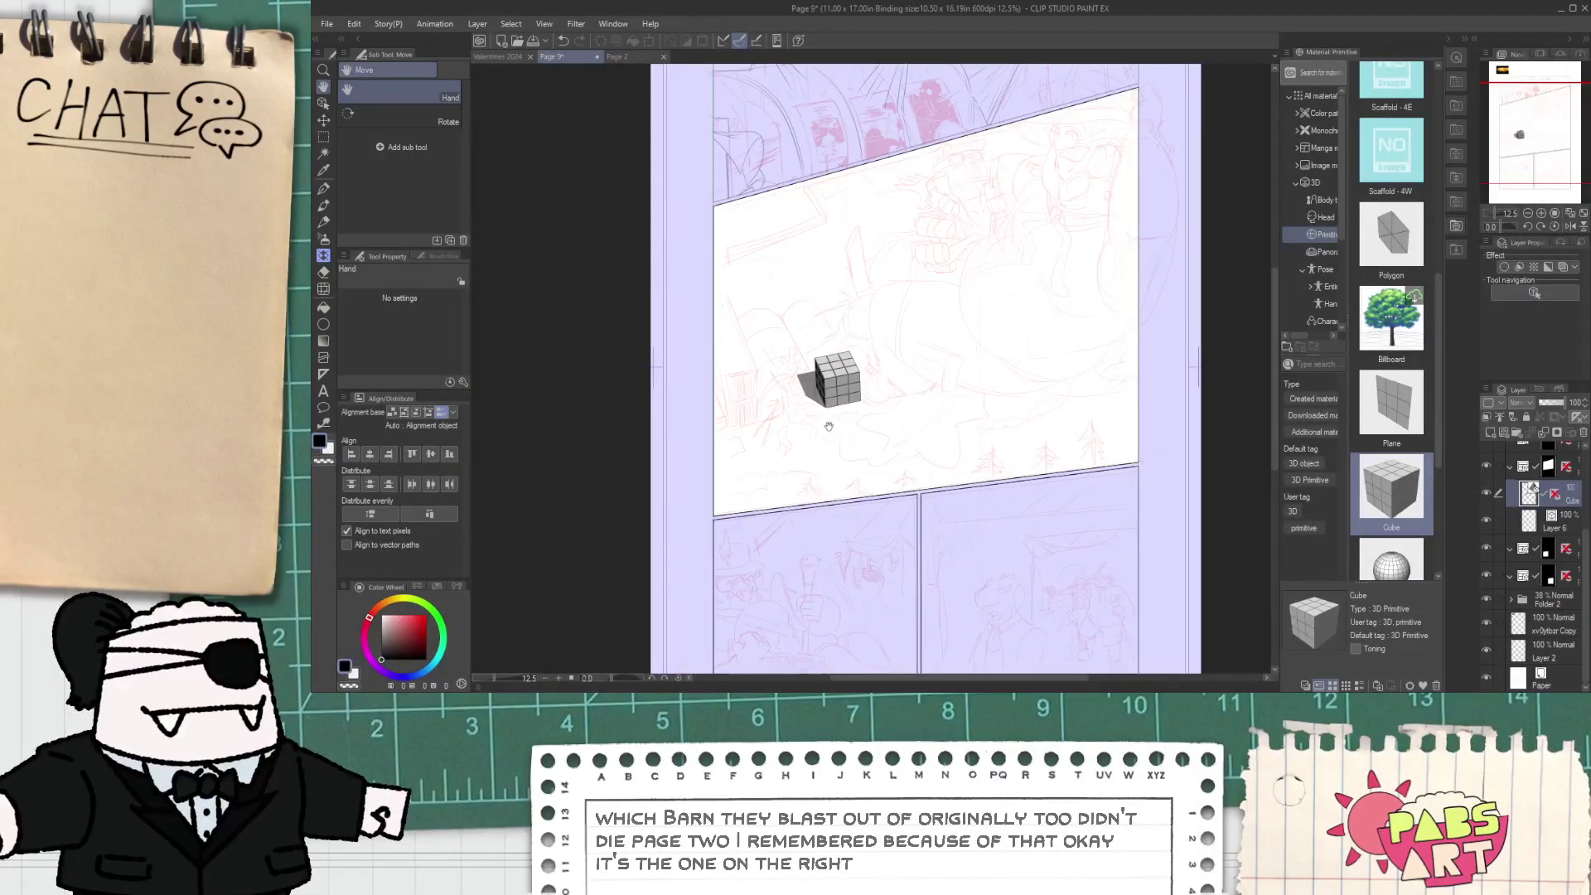
- Lasso the sketched barns and containers beside the large panel's left border, trimming the selection so the giant figure and cube are excluded
{"action": "scroll", "coordinate": [820, 415], "scroll_direction": "up", "scroll_amount": 1}
{"action": "scroll", "coordinate": [800, 398], "scroll_direction": "up", "scroll_amount": 2}
{"action": "scroll", "coordinate": [805, 392], "scroll_direction": "down", "scroll_amount": 2}
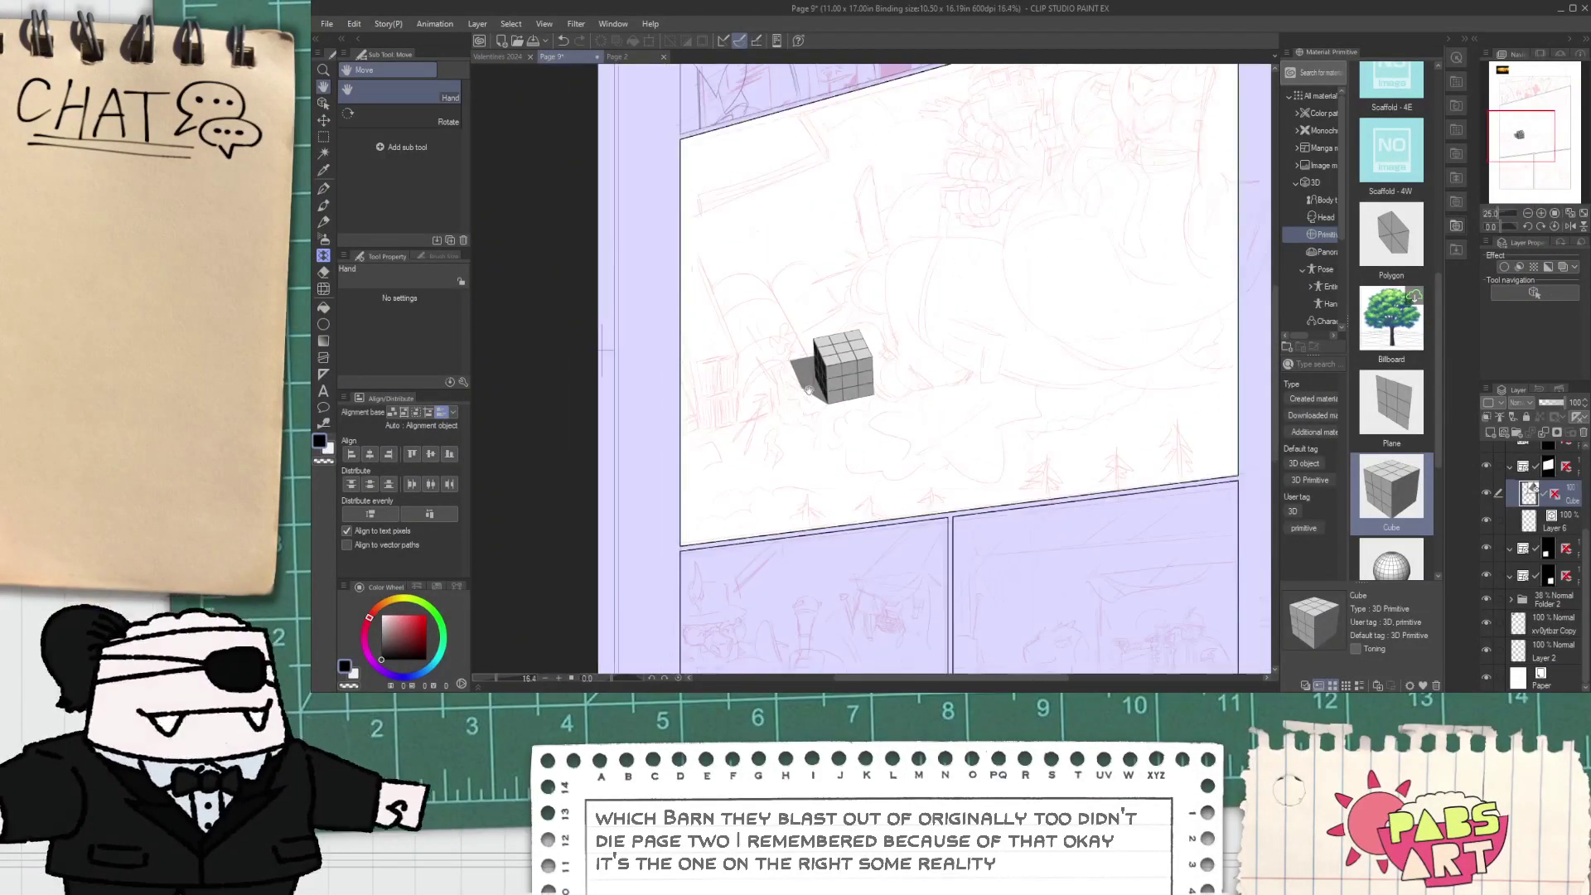
{"action": "left_click", "coordinate": [1552, 628]}
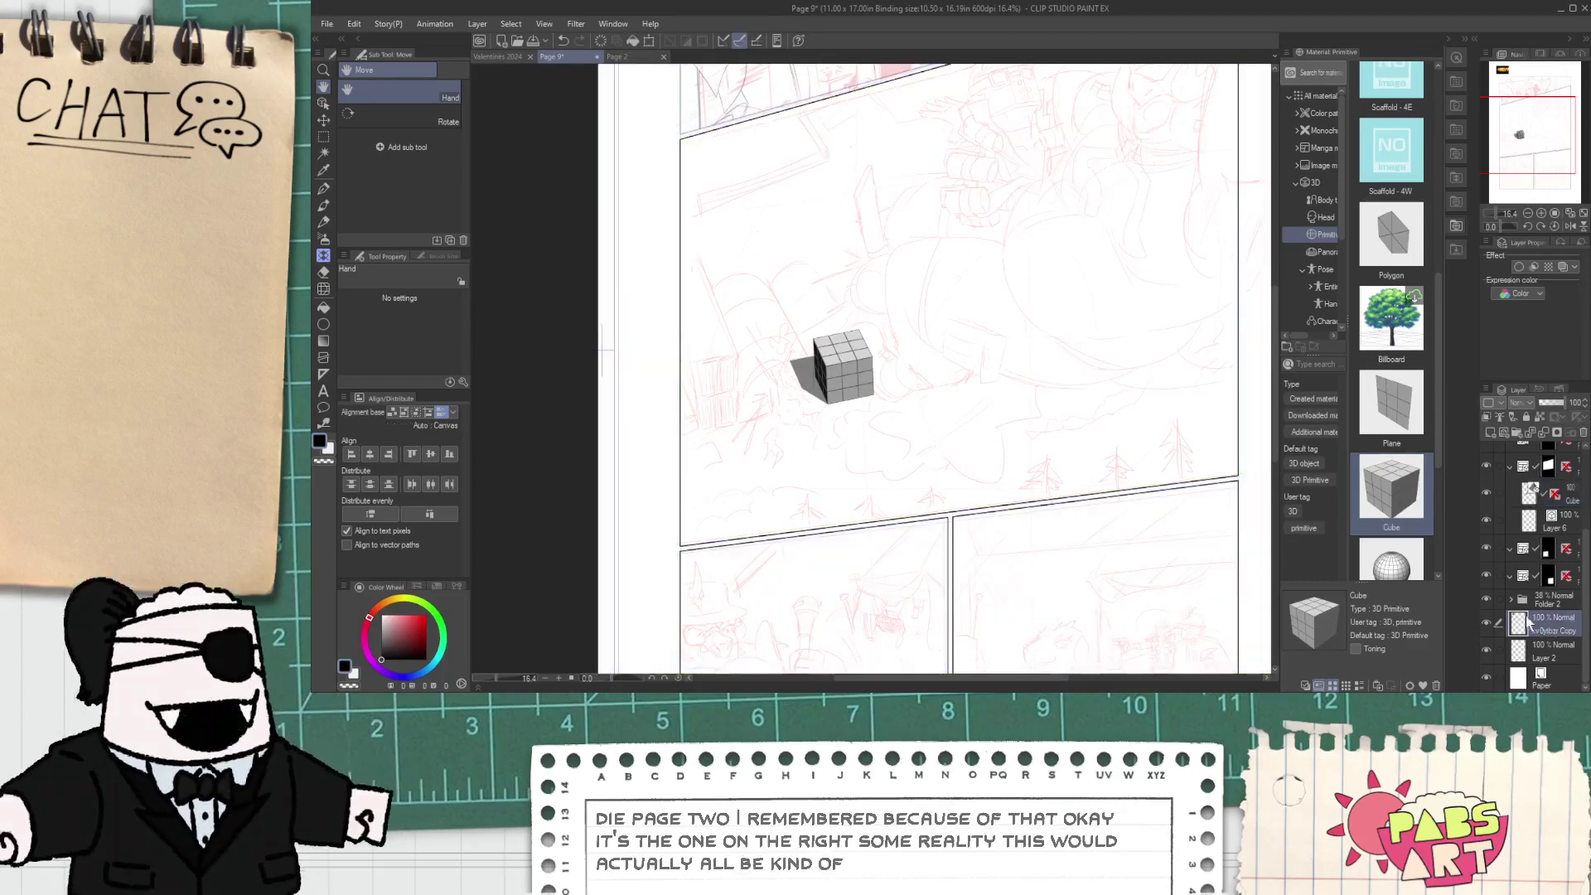
{"action": "scroll", "coordinate": [771, 356], "scroll_direction": "down", "scroll_amount": 1}
{"action": "scroll", "coordinate": [771, 356], "scroll_direction": "up", "scroll_amount": 1}
{"action": "scroll", "coordinate": [889, 120], "scroll_direction": "up", "scroll_amount": 3}
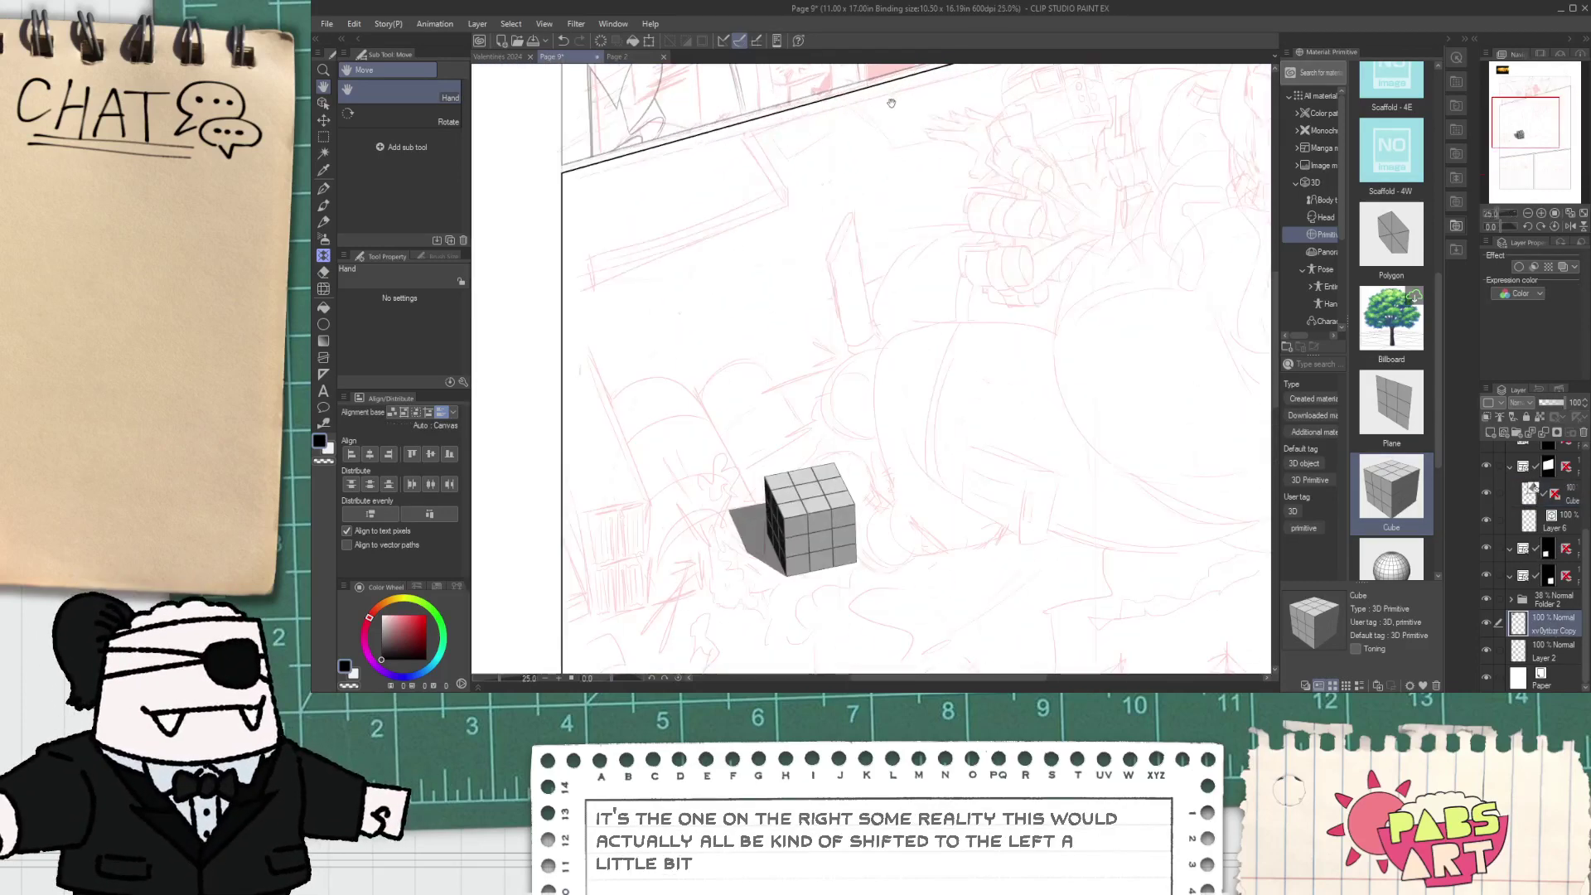
{"action": "scroll", "coordinate": [863, 167], "scroll_direction": "down", "scroll_amount": 2}
{"action": "scroll", "coordinate": [702, 293], "scroll_direction": "up", "scroll_amount": 1}
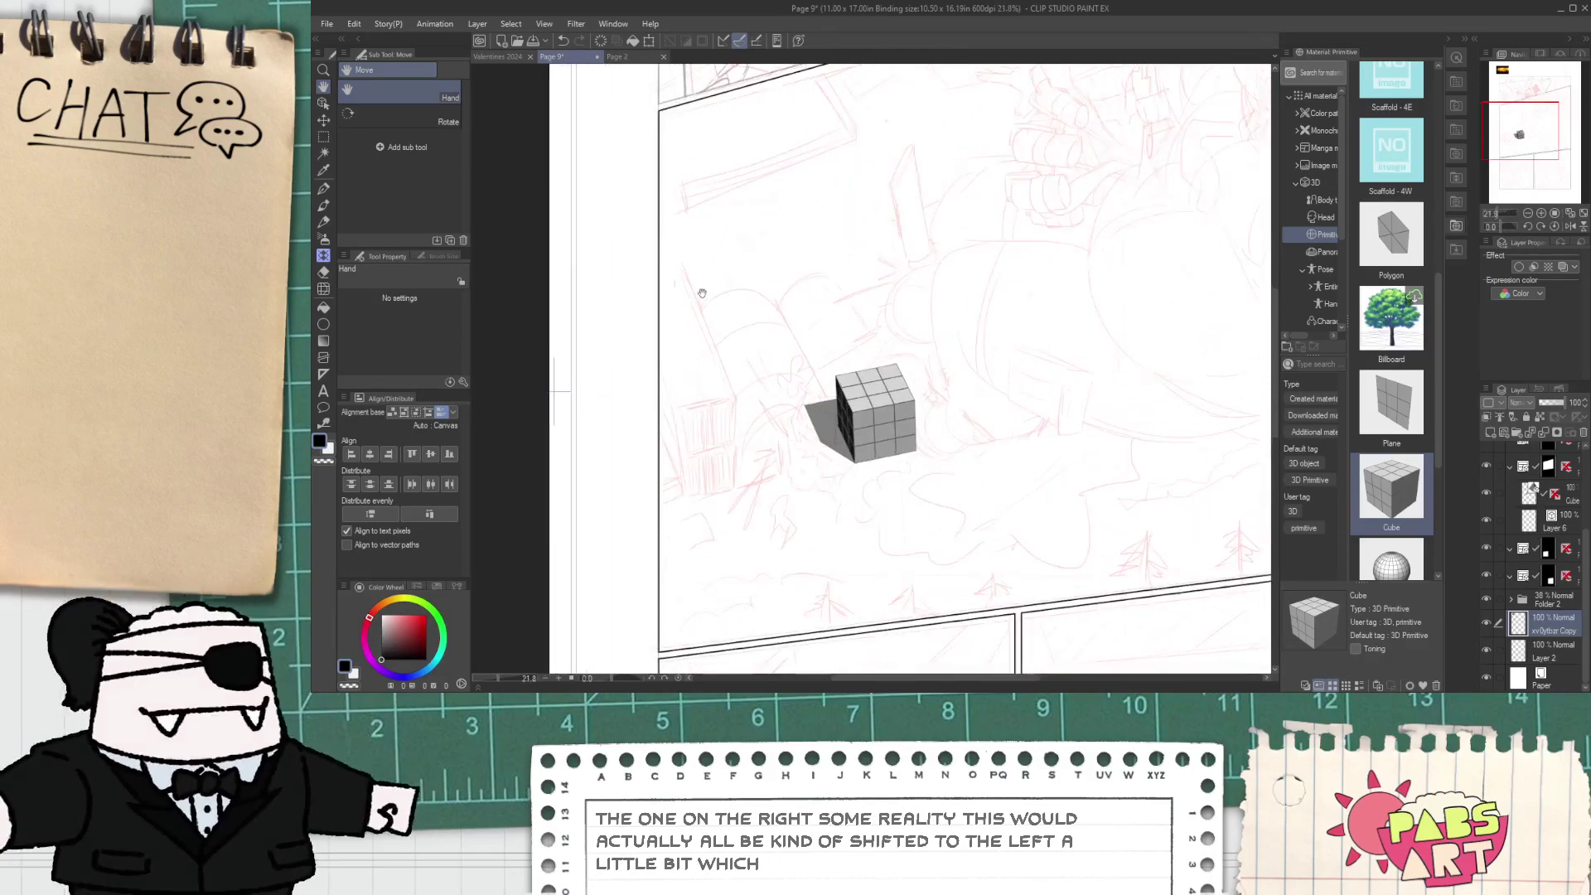
{"action": "key", "text": "m"}
{"action": "left_click", "coordinate": [426, 123]}
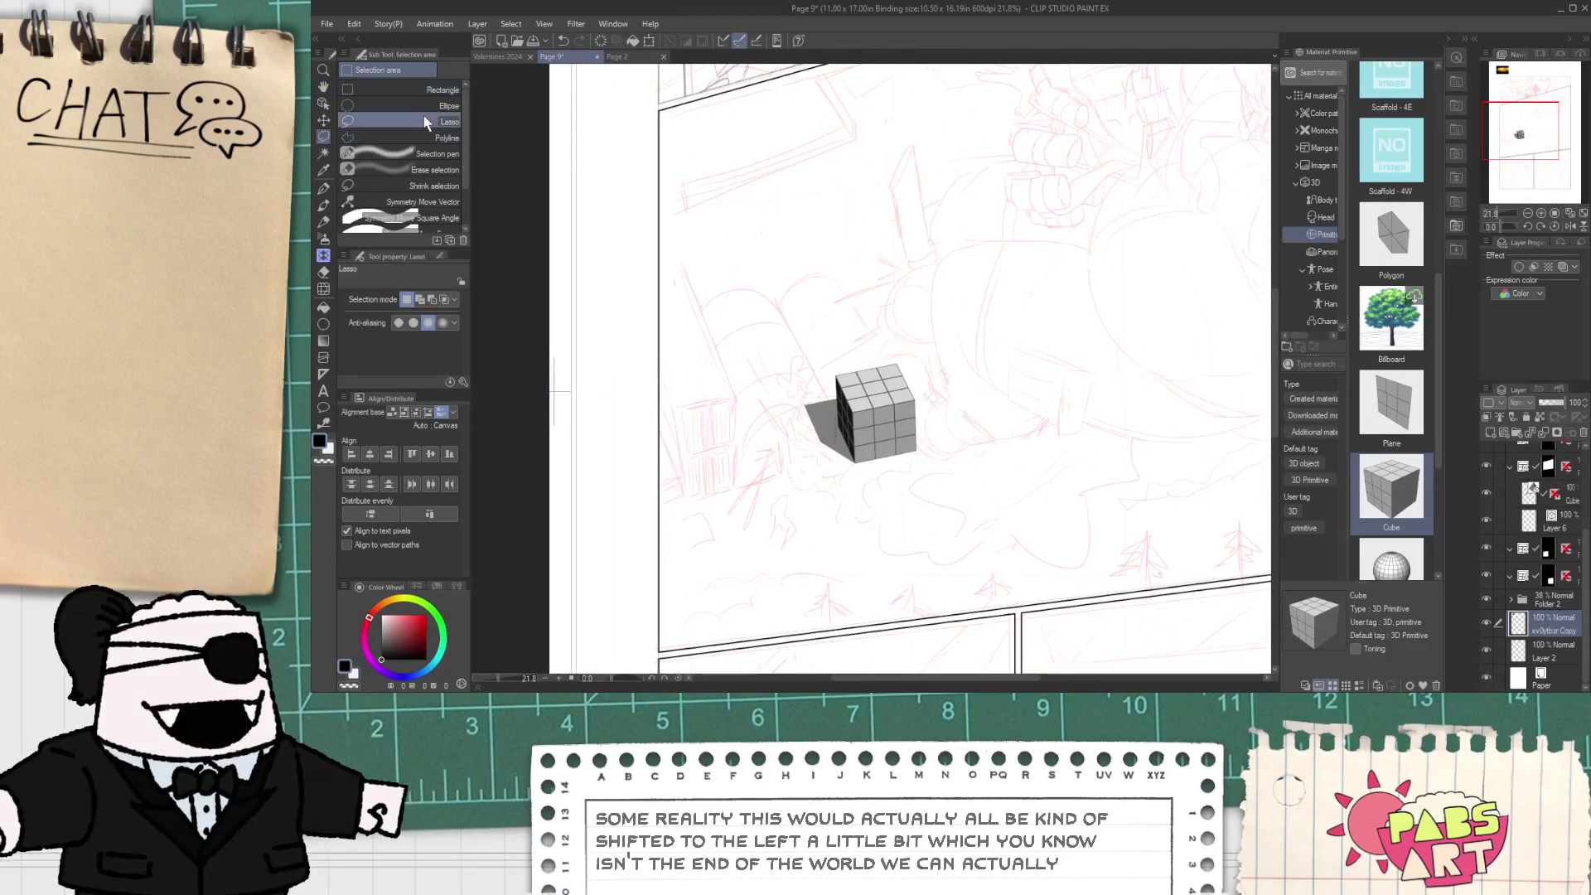
{"action": "left_click_drag", "start_coordinate": [580, 271], "coordinate": [709, 231]}
{"action": "mouse_move", "coordinate": [1086, 451]}
{"action": "left_mouse_down"}
{"action": "mouse_move", "coordinate": [1012, 473]}
{"action": "mouse_move", "coordinate": [814, 469]}
{"action": "mouse_move", "coordinate": [651, 512]}
{"action": "left_mouse_up"}
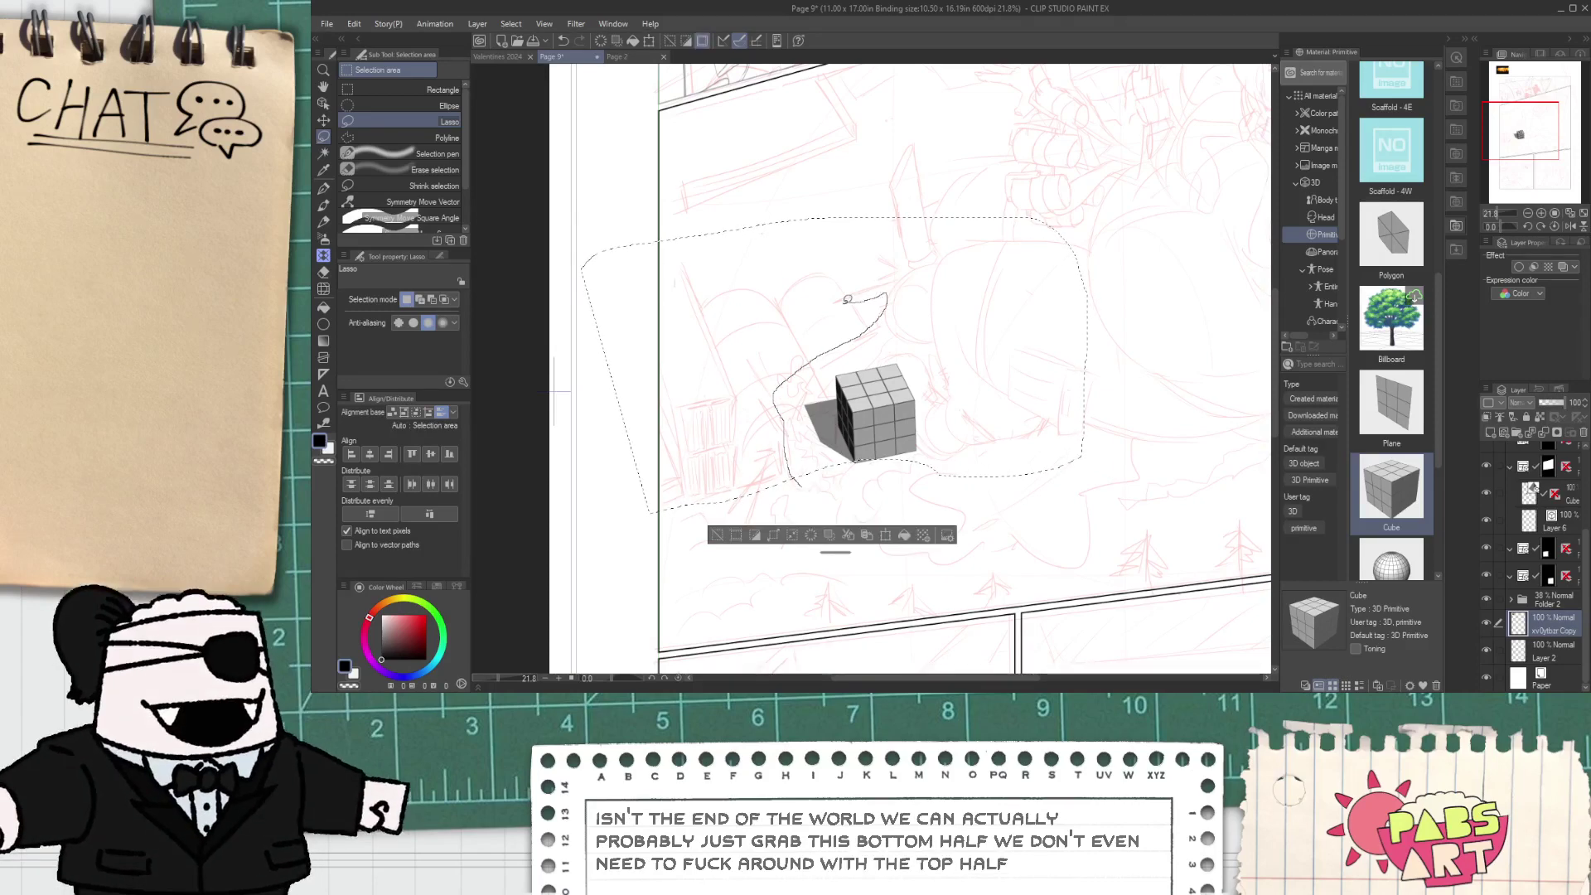
{"action": "mouse_move", "coordinate": [847, 299]}
{"action": "left_mouse_down"}
{"action": "mouse_move", "coordinate": [862, 141]}
{"action": "mouse_move", "coordinate": [1243, 256]}
{"action": "mouse_move", "coordinate": [936, 564]}
{"action": "mouse_move", "coordinate": [880, 487]}
{"action": "left_mouse_up"}
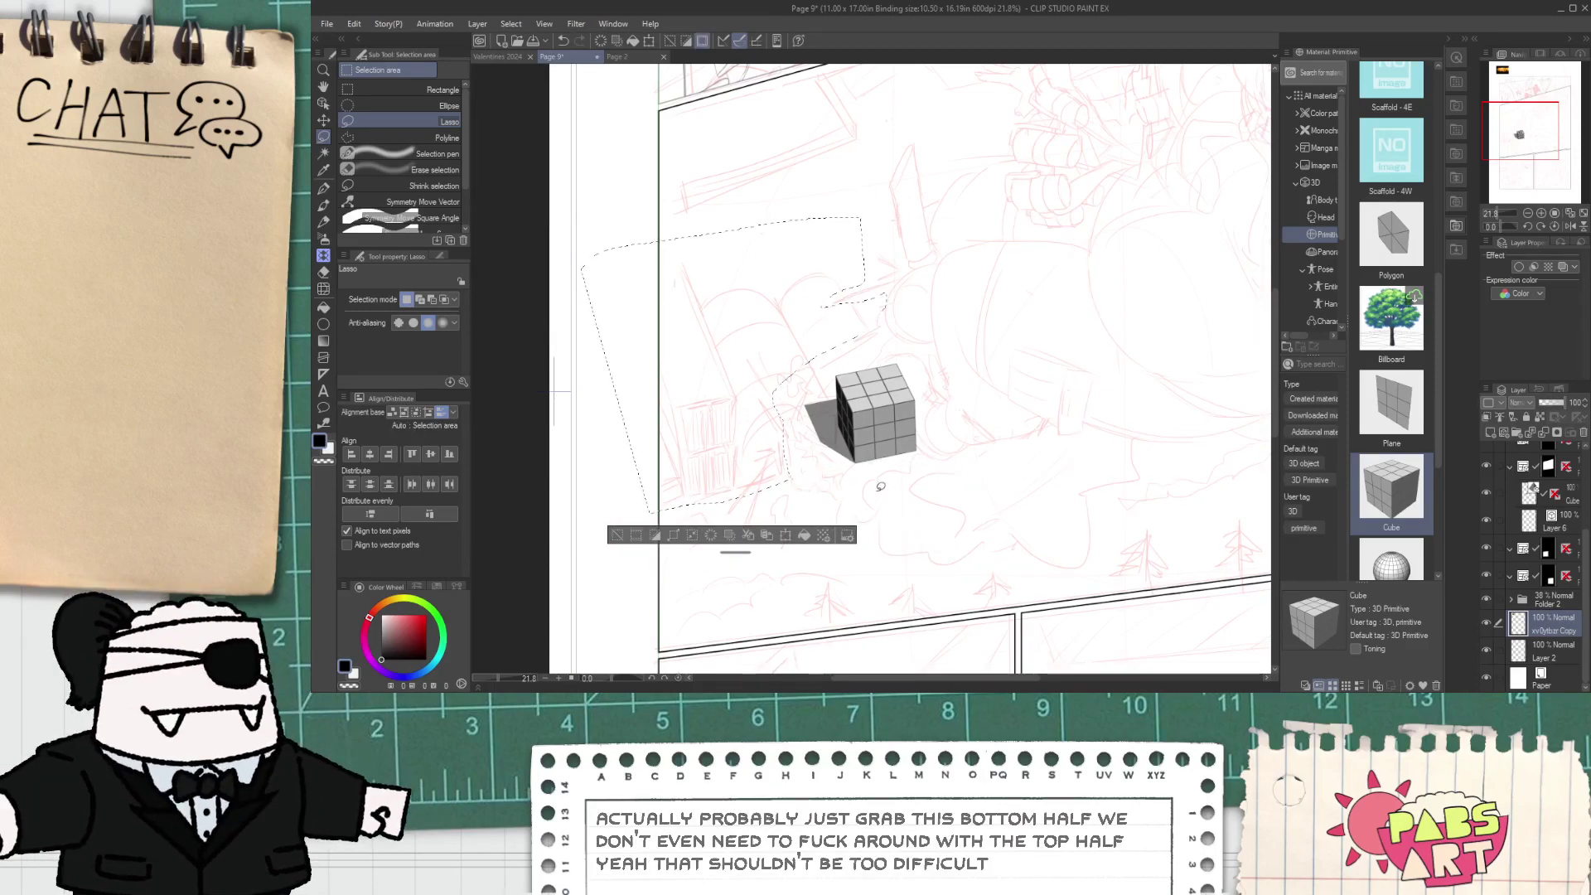
- Duplicate the rough sketch from Folder 2 and shift the selected barns and containers slightly down and left past the panel's border
{"action": "key", "text": "k"}
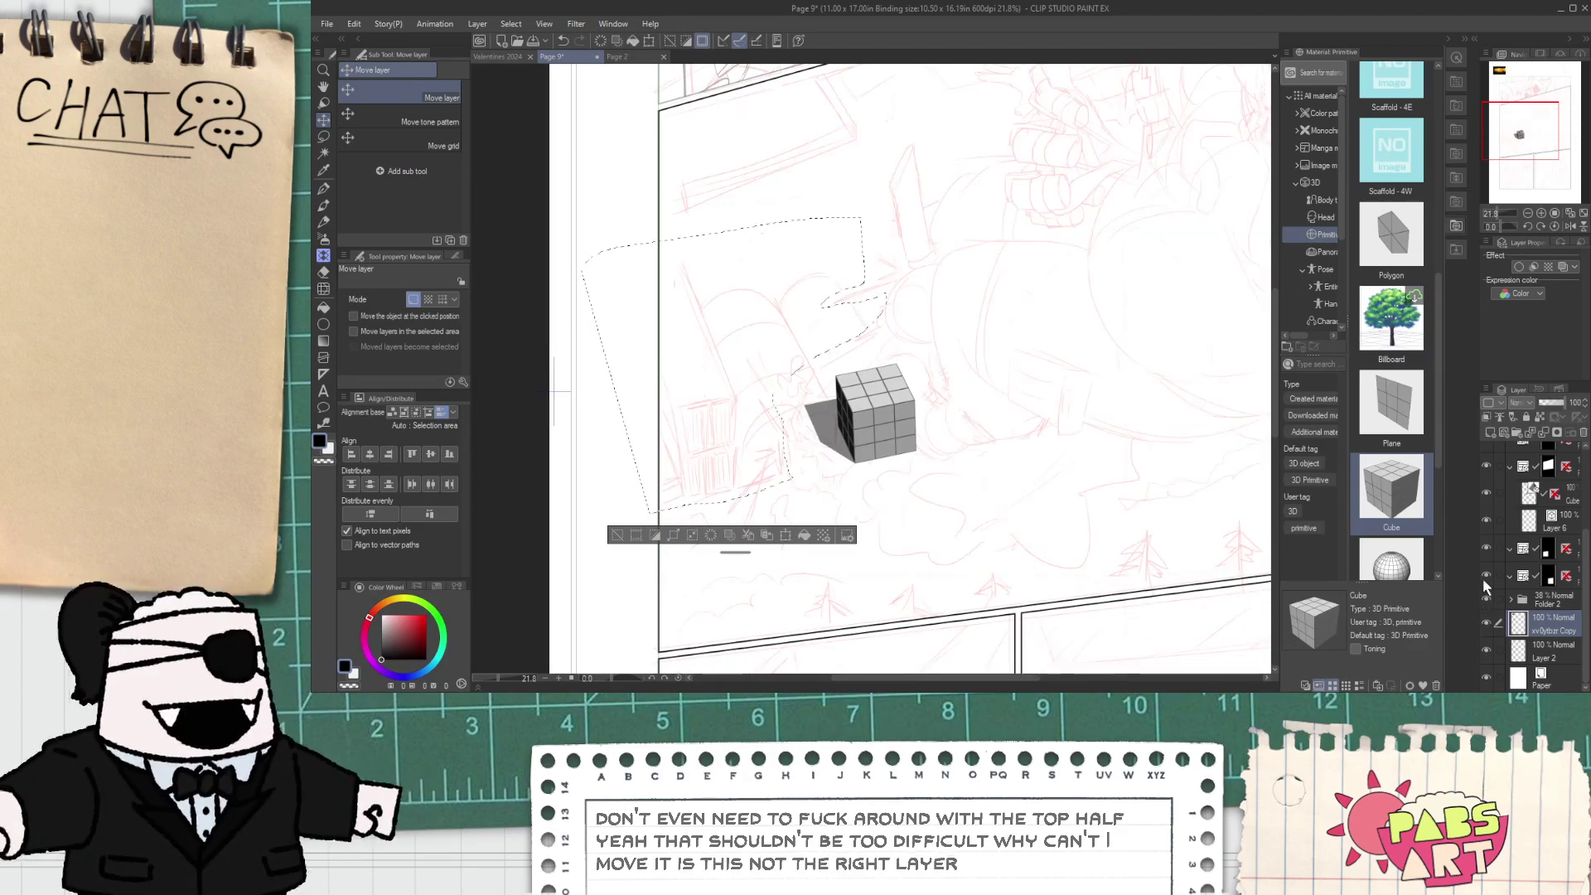
{"action": "left_click", "coordinate": [1544, 604]}
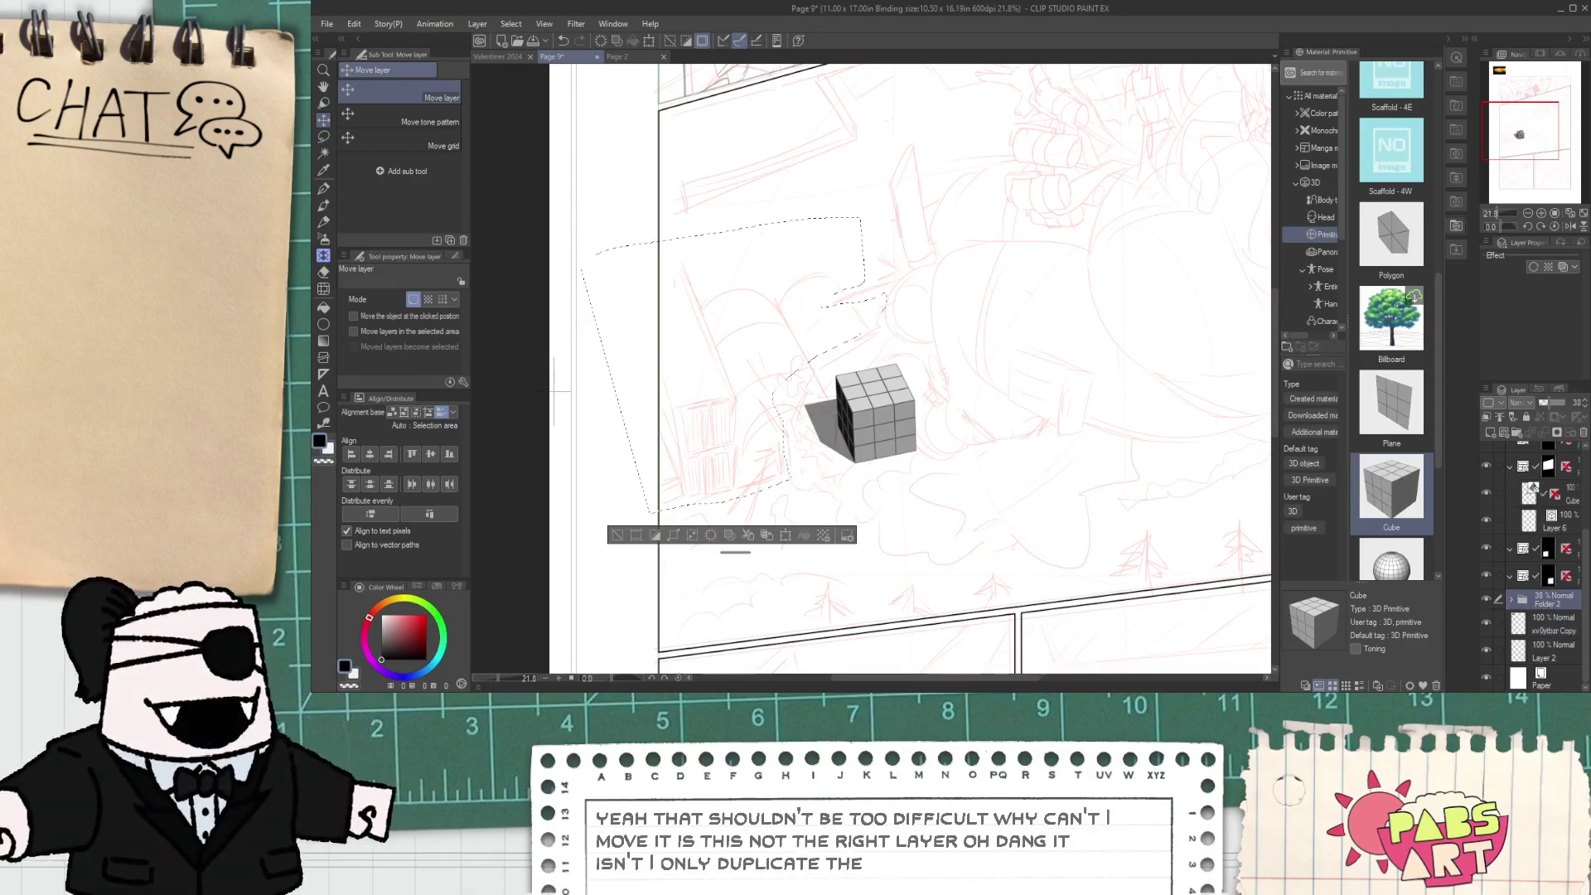
{"action": "key", "text": "ctrl+j"}
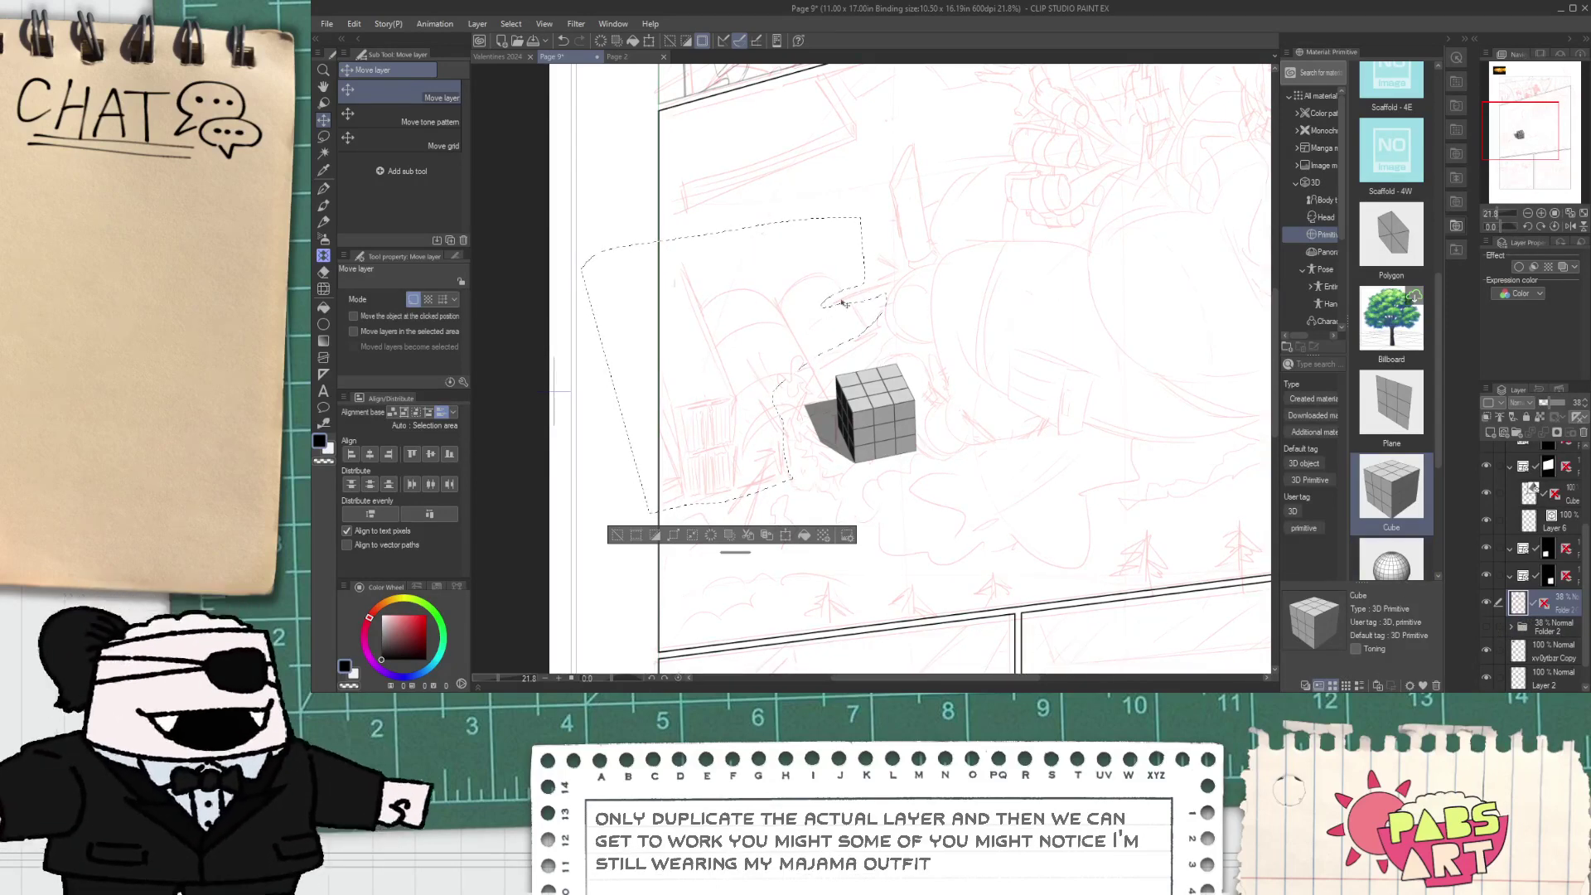
{"action": "left_click_drag", "start_coordinate": [740, 440], "coordinate": [688, 471]}
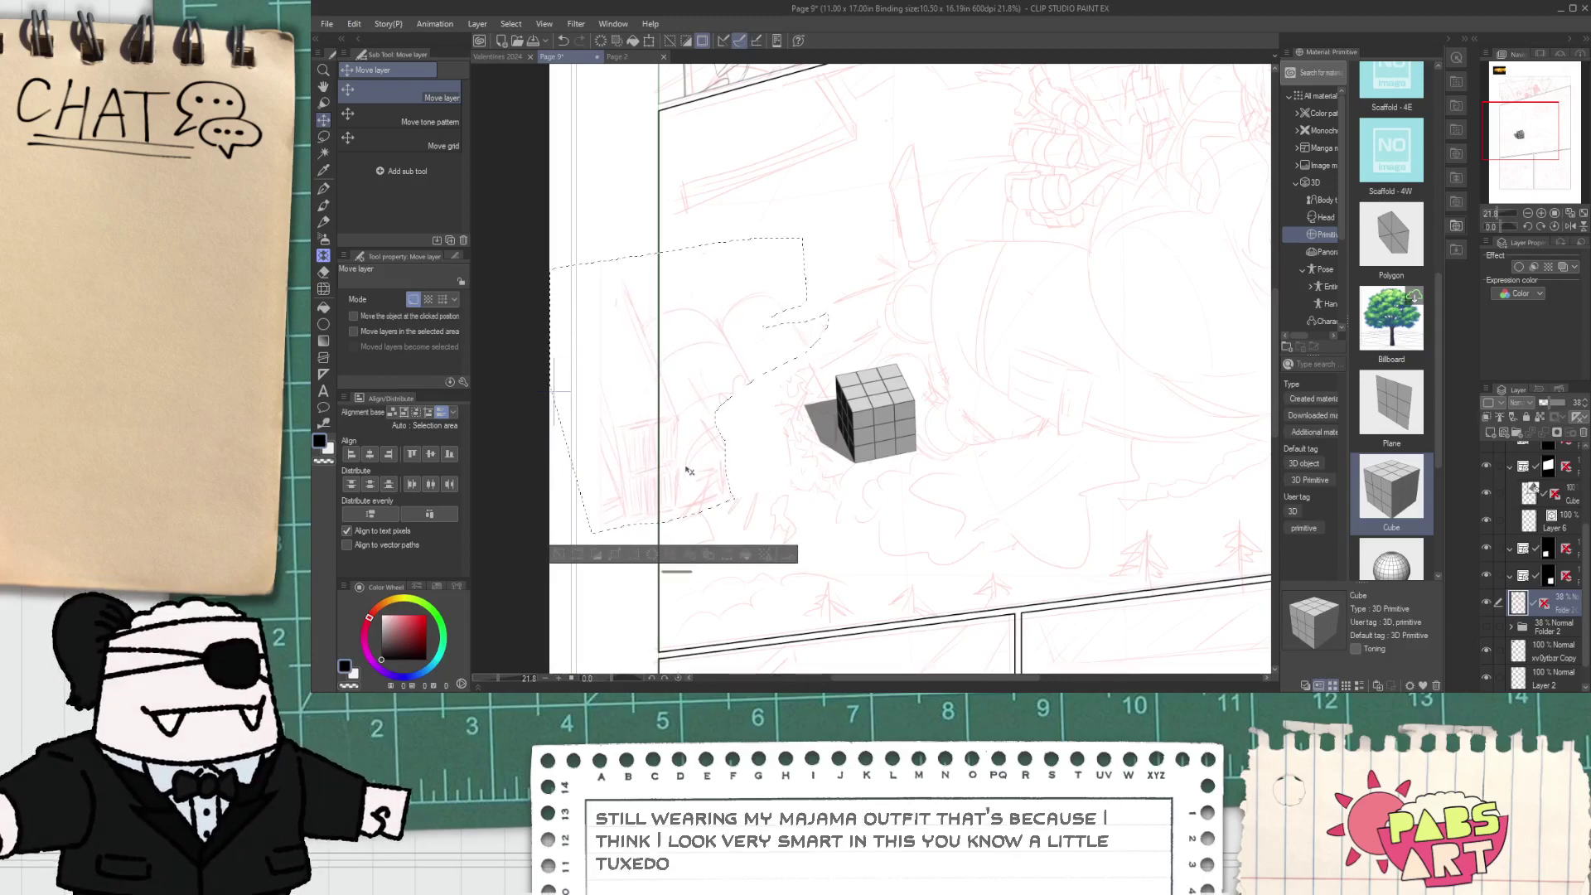
{"action": "left_click", "coordinate": [557, 555]}
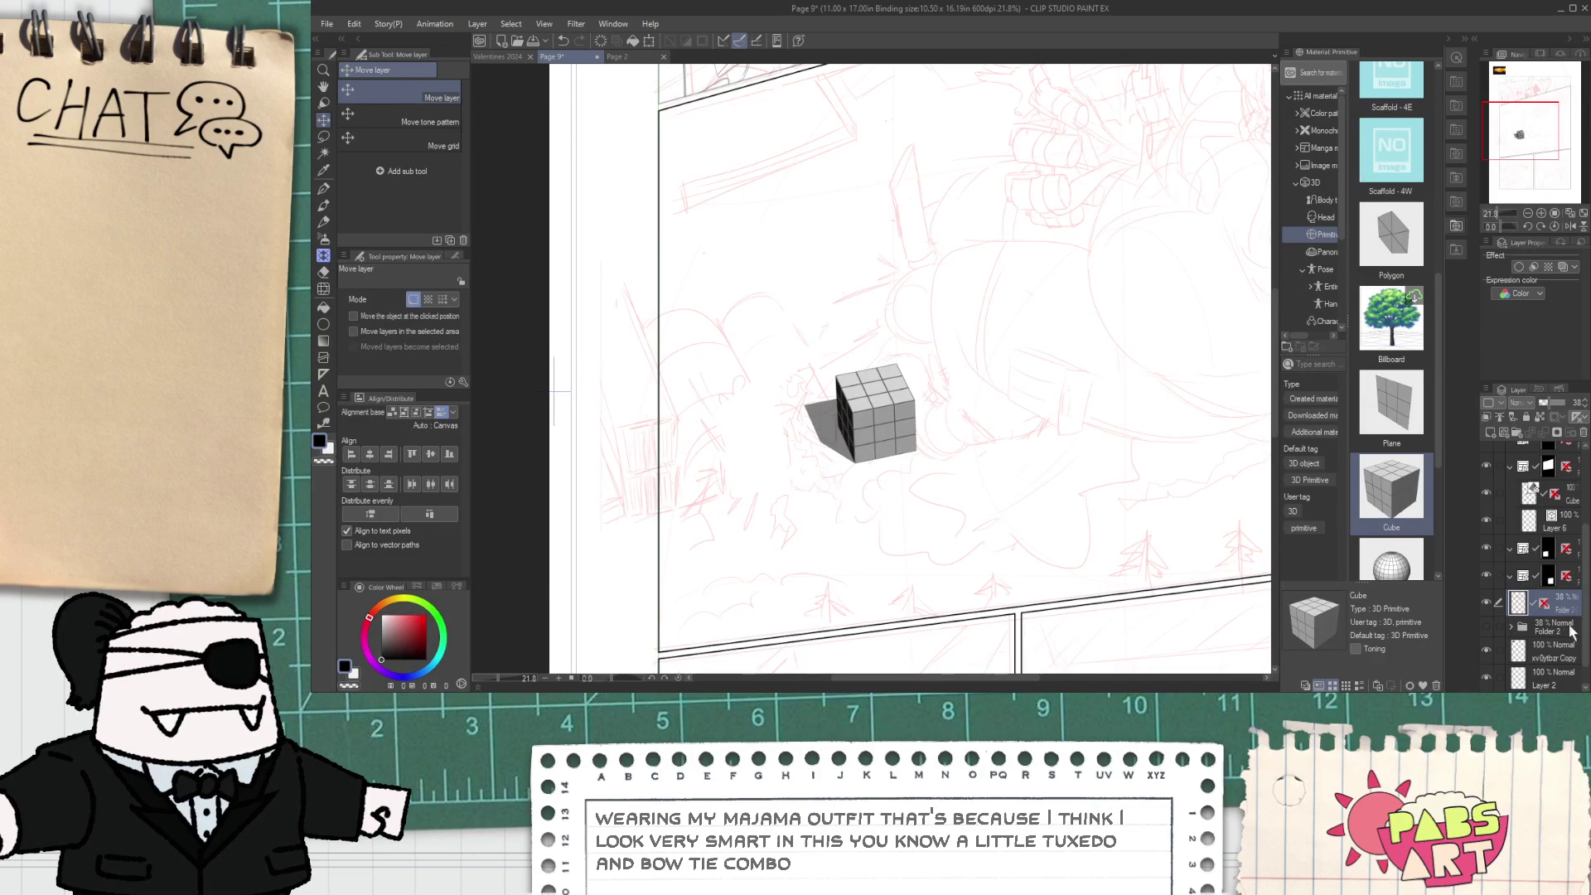
- Reorder the large panel's frame folder so Layer 6 sits above the Cube layer
{"action": "scroll", "coordinate": [1552, 570], "scroll_direction": "up", "scroll_amount": 1}
{"action": "left_click", "coordinate": [1528, 534]}
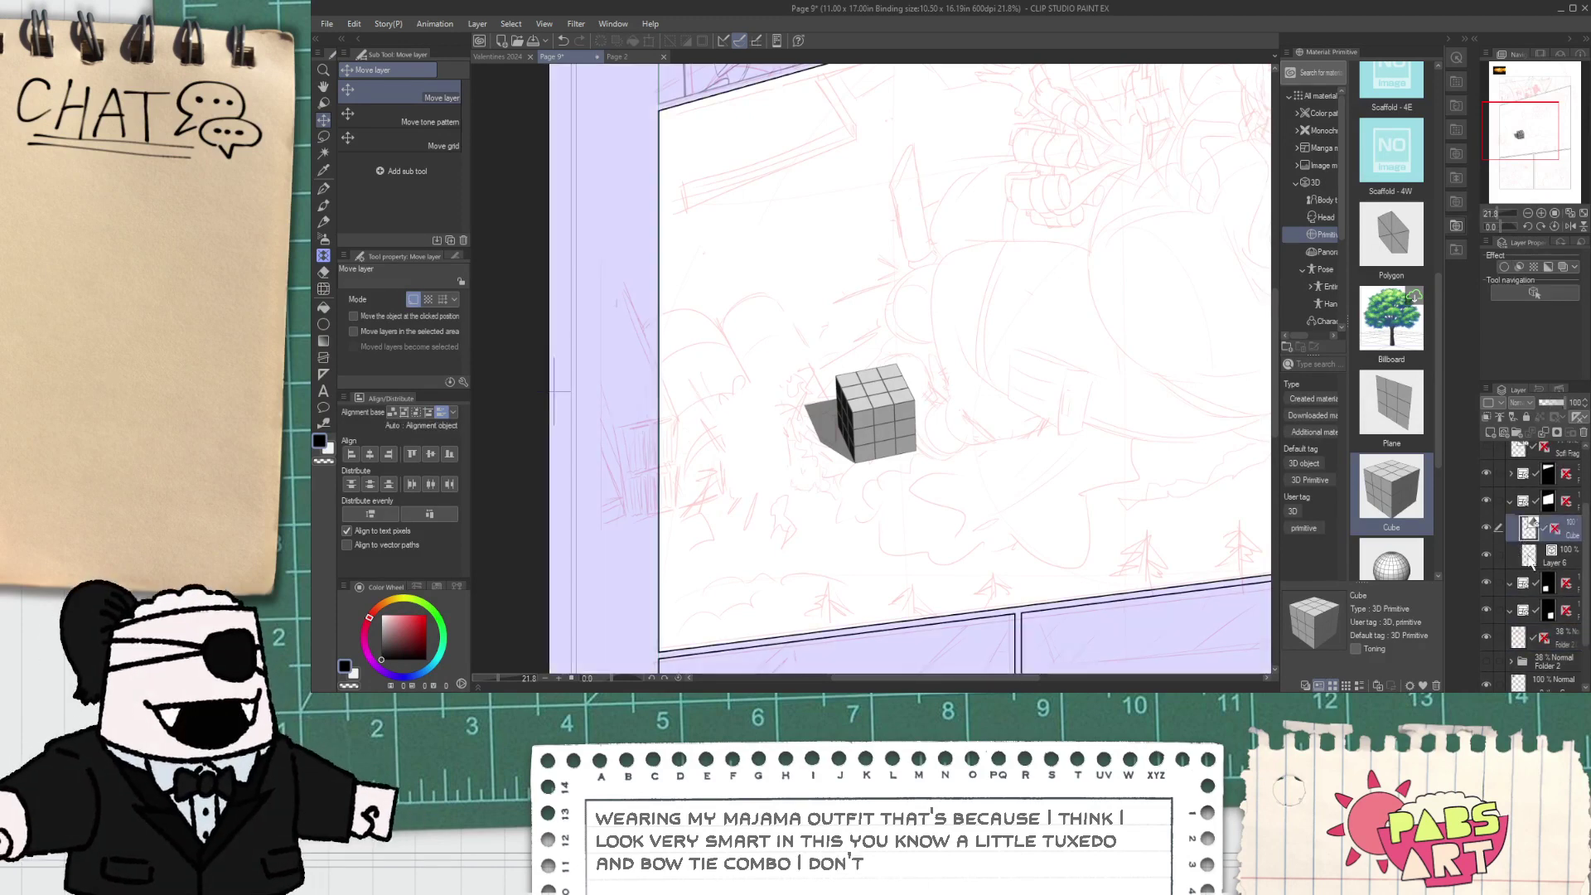
{"action": "left_click_drag", "start_coordinate": [1541, 558], "coordinate": [1545, 519]}
{"action": "left_click", "coordinate": [1529, 555]}
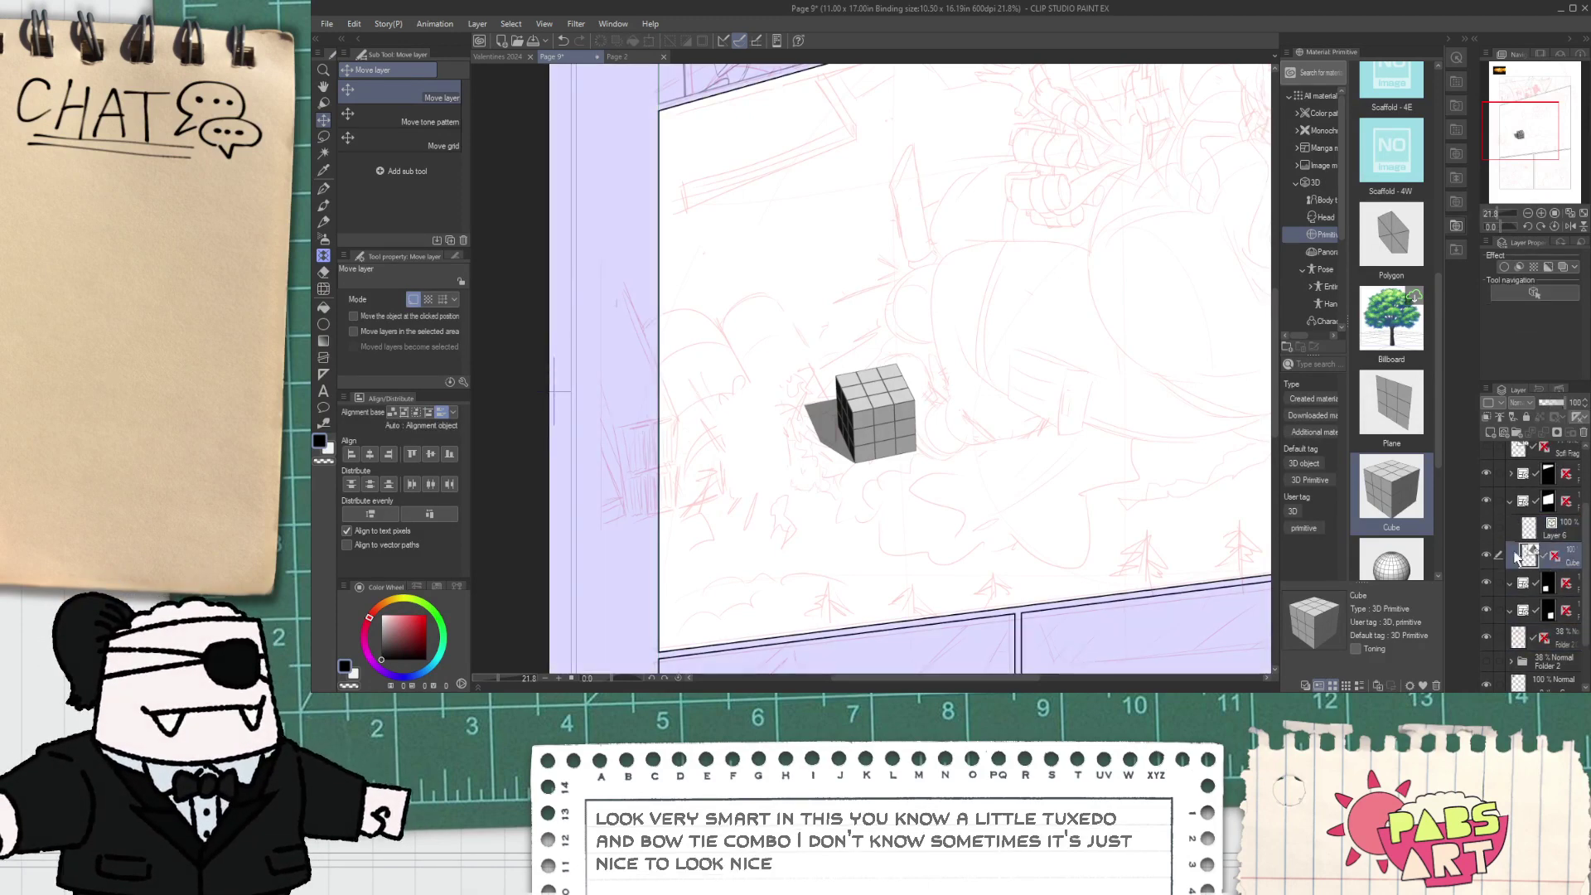
- Move the 3D cube over the relocated container sketch and make it smaller in view
{"action": "key", "text": "o"}
{"action": "left_click", "coordinate": [833, 422]}
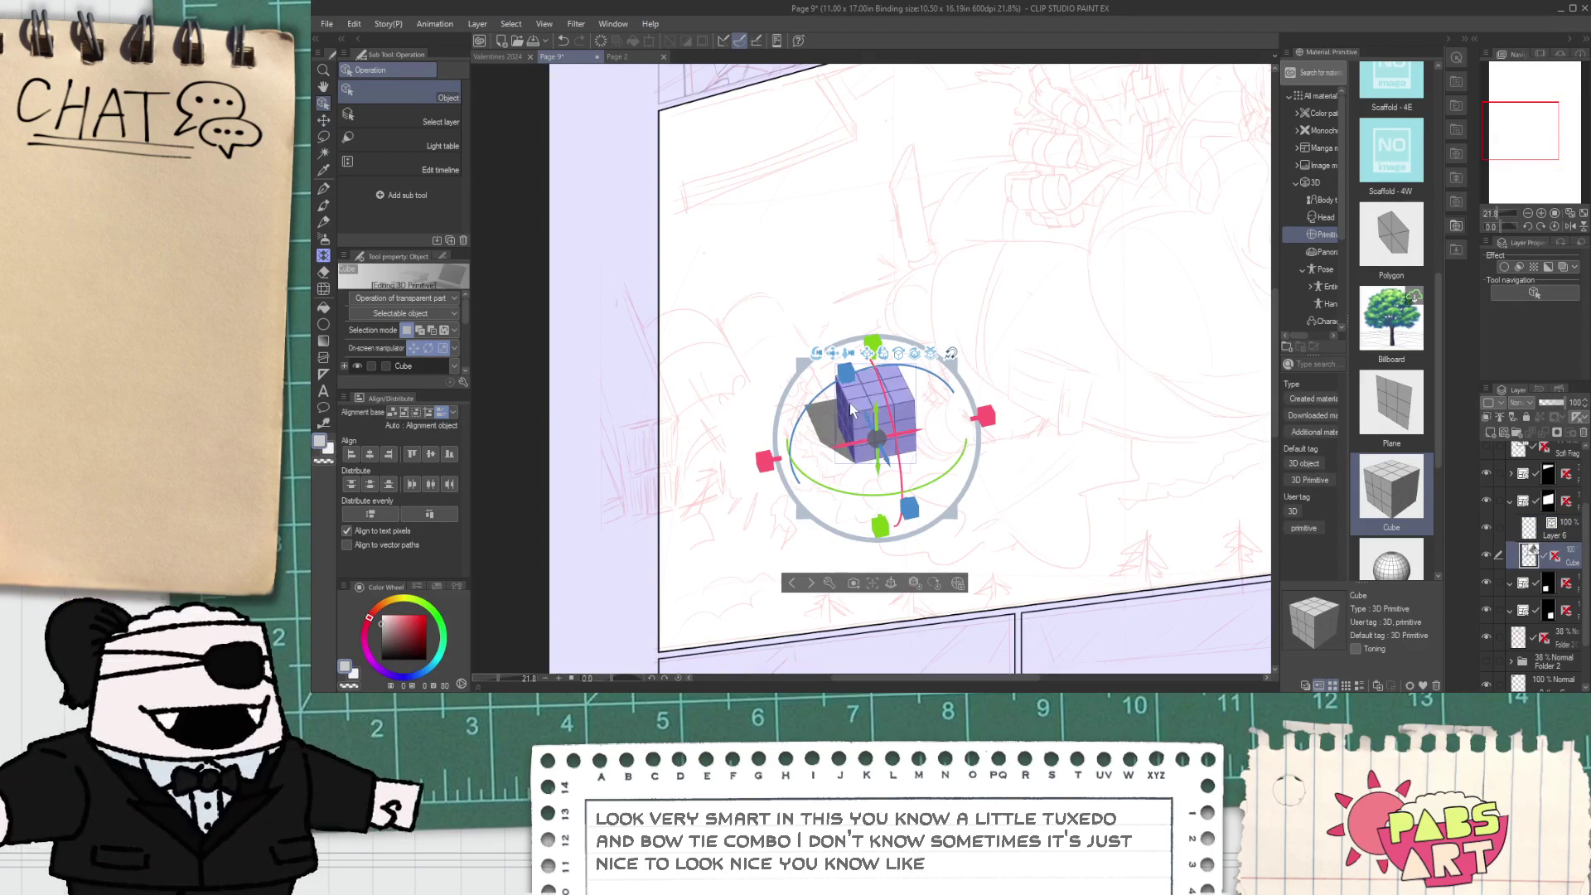
{"action": "left_click_drag", "start_coordinate": [931, 354], "coordinate": [718, 479]}
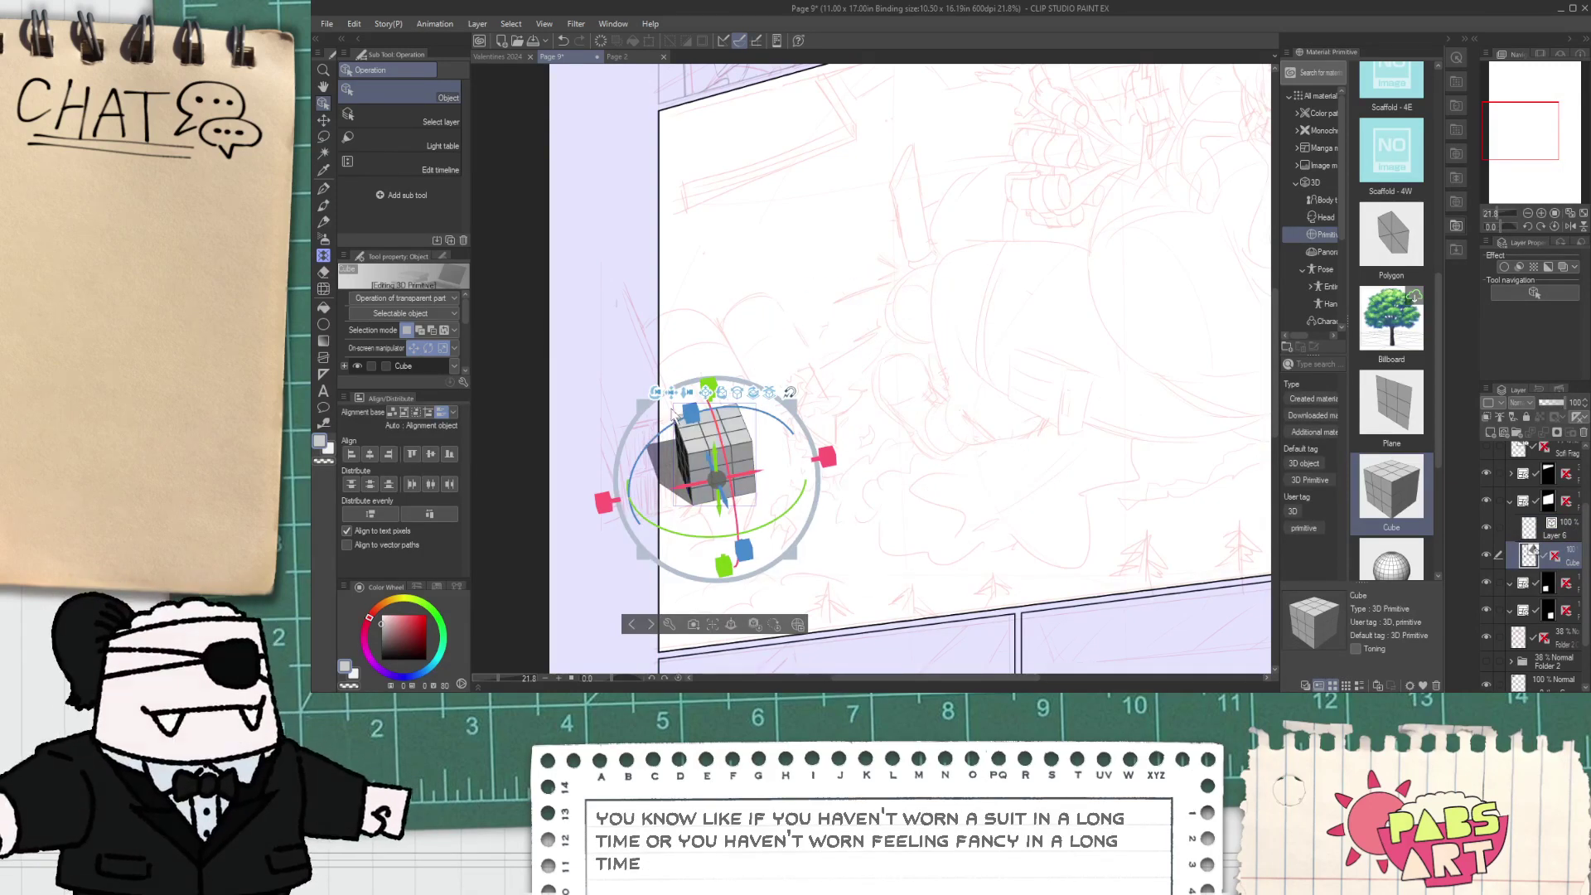
{"action": "mouse_move", "coordinate": [672, 399]}
{"action": "left_mouse_down"}
{"action": "mouse_move", "coordinate": [821, 364]}
{"action": "mouse_move", "coordinate": [837, 314]}
{"action": "mouse_move", "coordinate": [761, 405]}
{"action": "mouse_move", "coordinate": [704, 406]}
{"action": "mouse_move", "coordinate": [683, 426]}
{"action": "mouse_move", "coordinate": [693, 406]}
{"action": "left_mouse_up"}
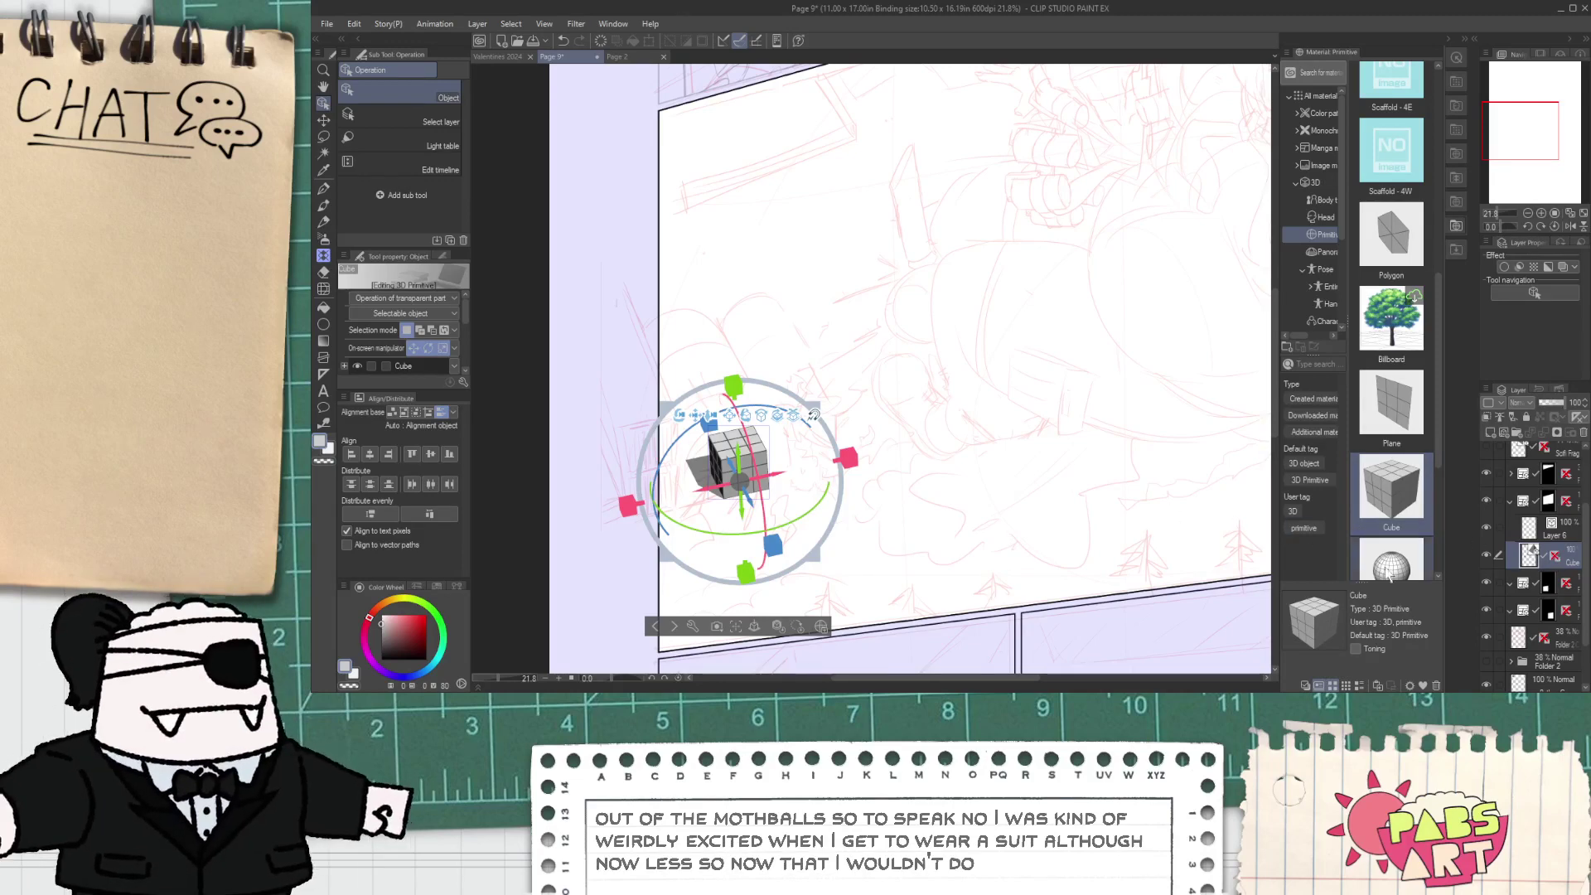
- Show the Cube layer's perspective ruler, hide the cube itself, and make Layer 6 active
{"action": "left_click", "coordinate": [1548, 562]}
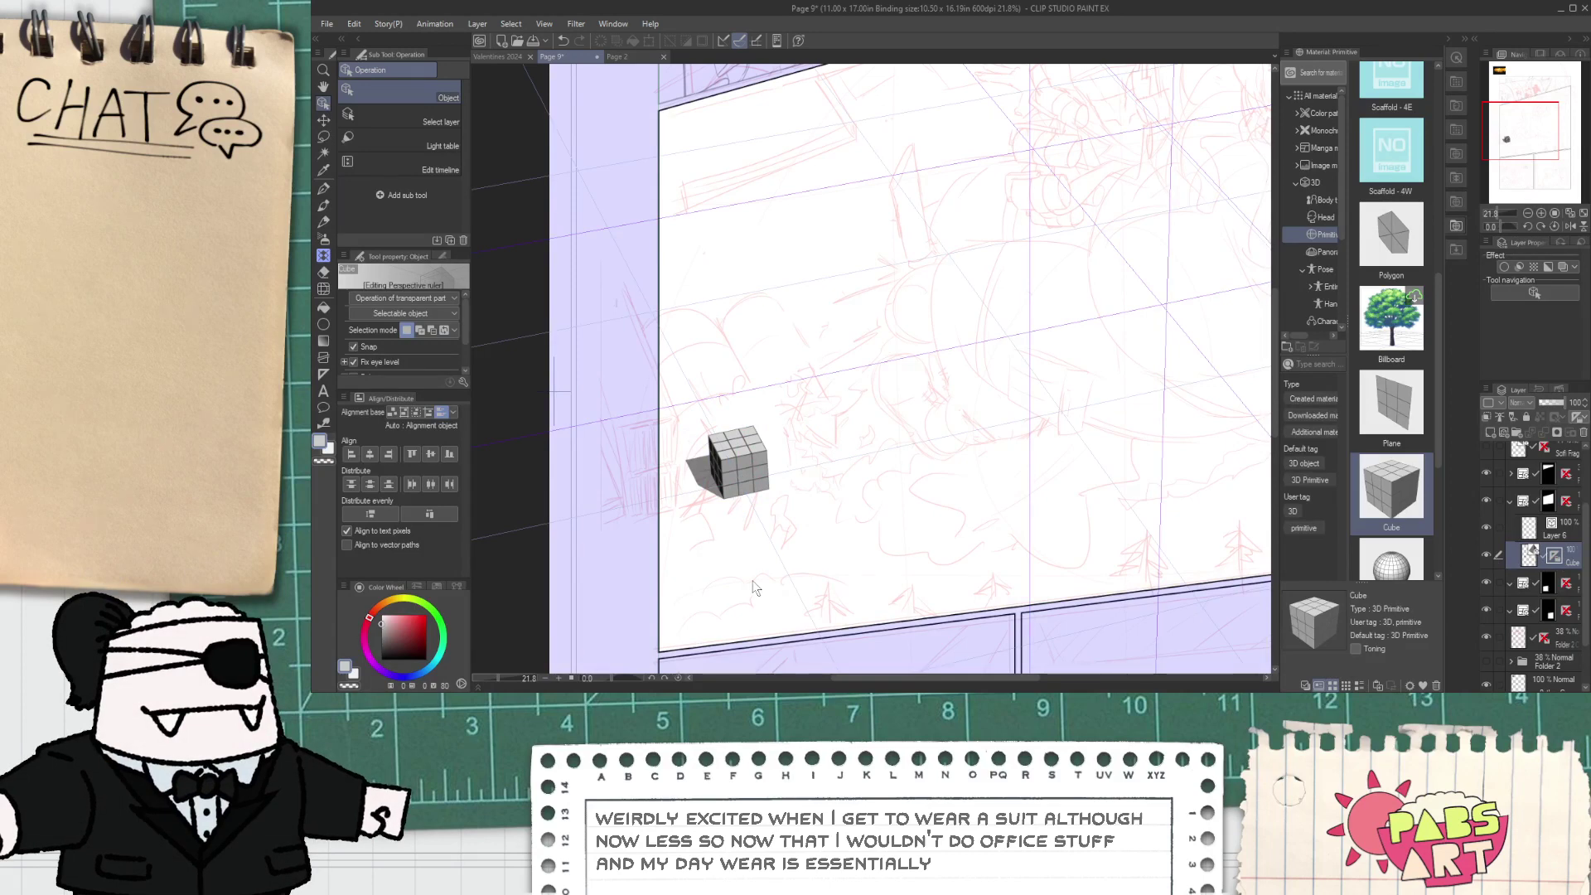
{"action": "left_click", "coordinate": [723, 475]}
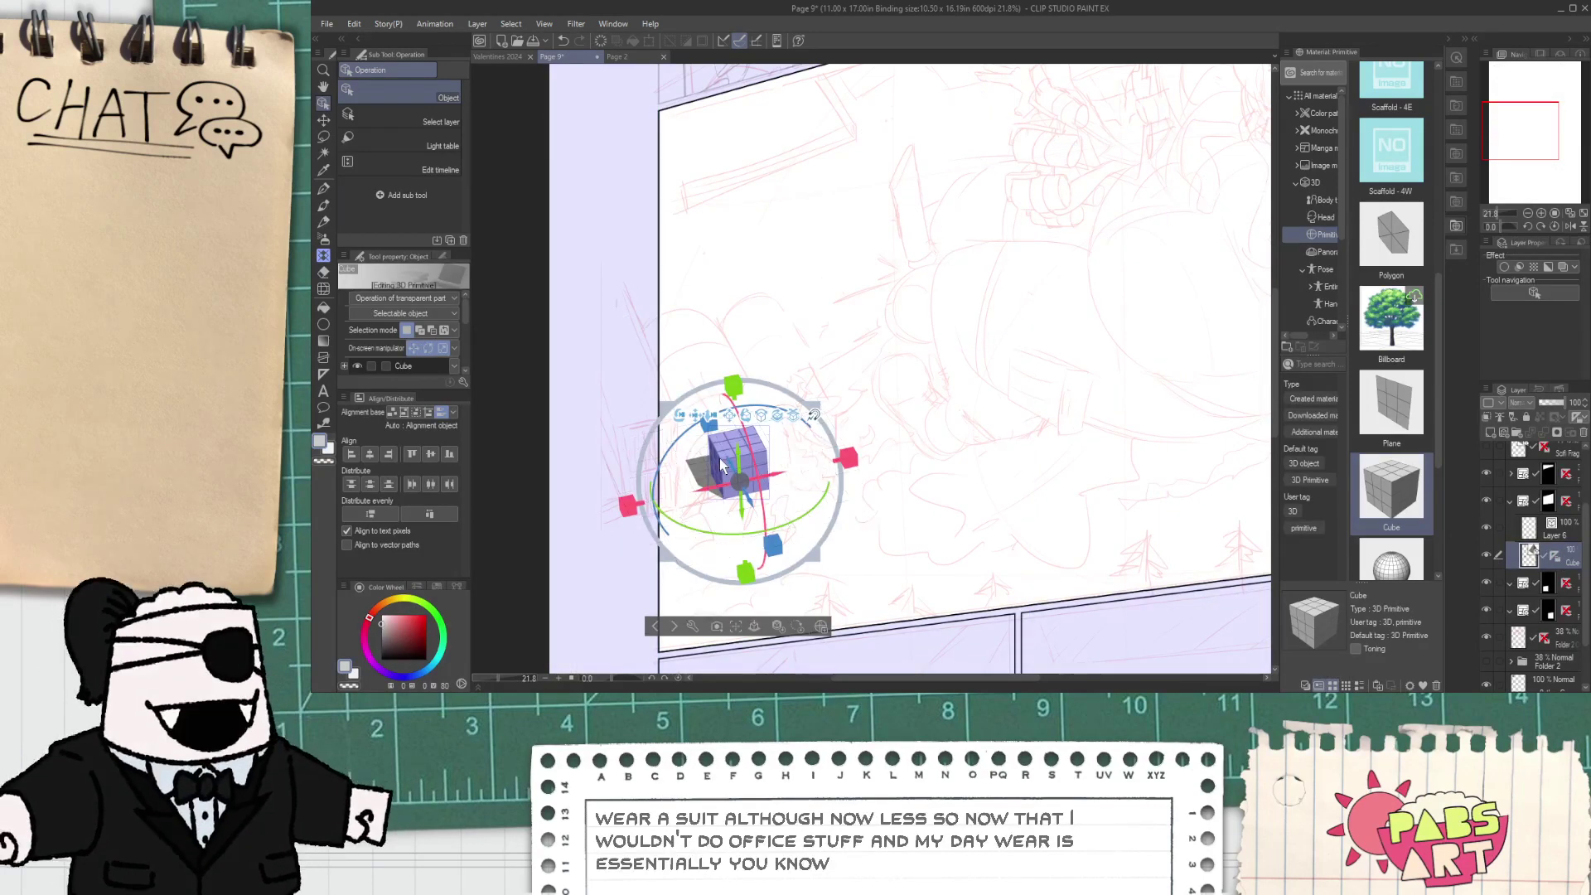
{"action": "left_click", "coordinate": [721, 466]}
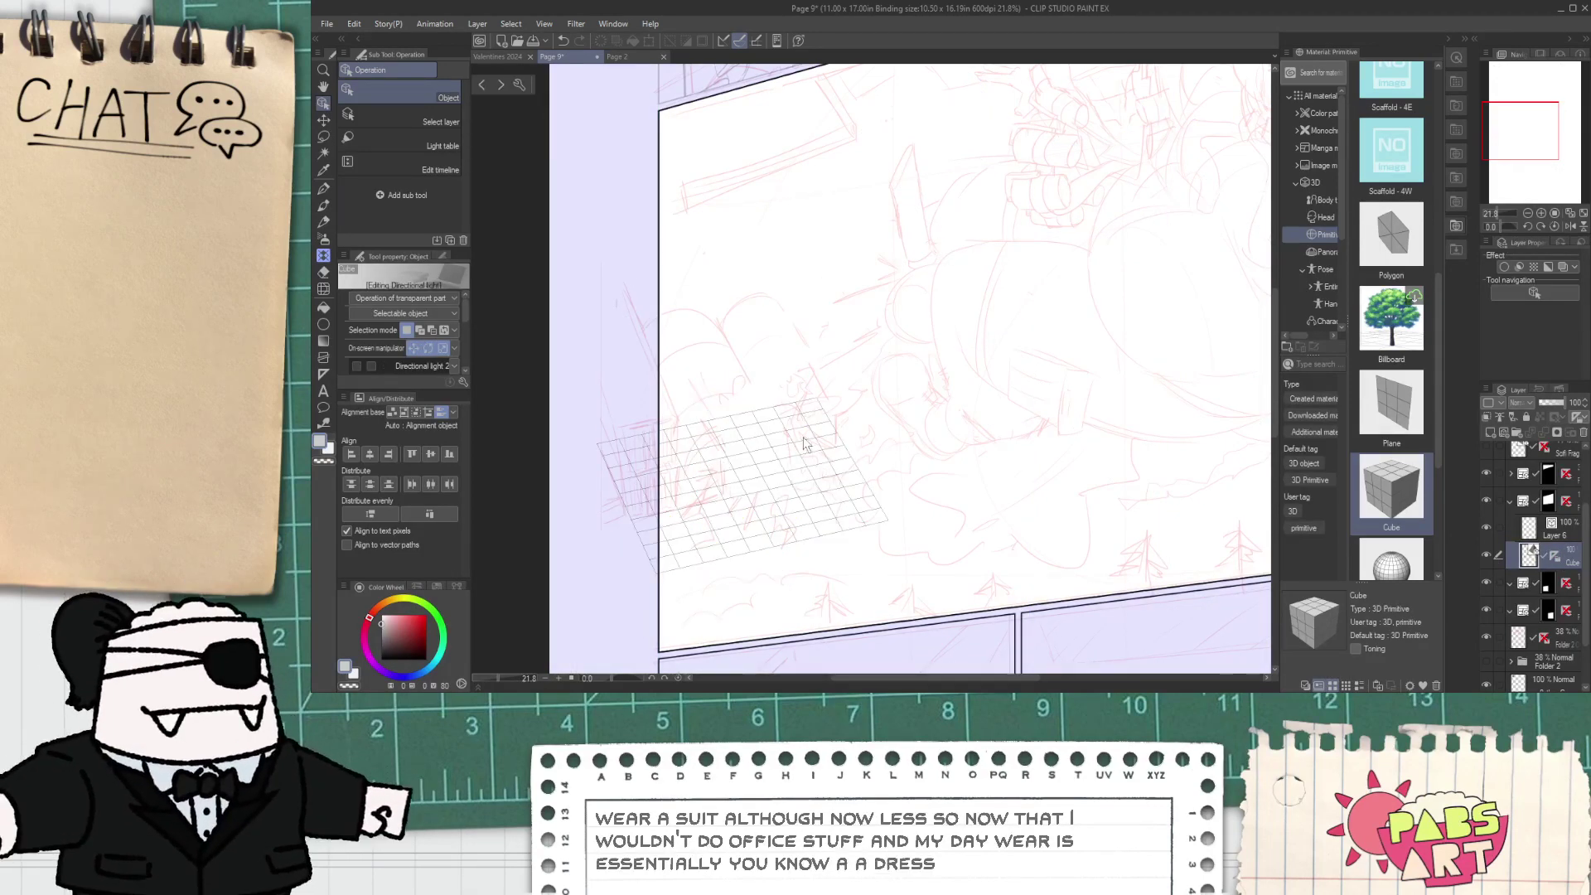
{"action": "left_click", "coordinate": [1569, 528]}
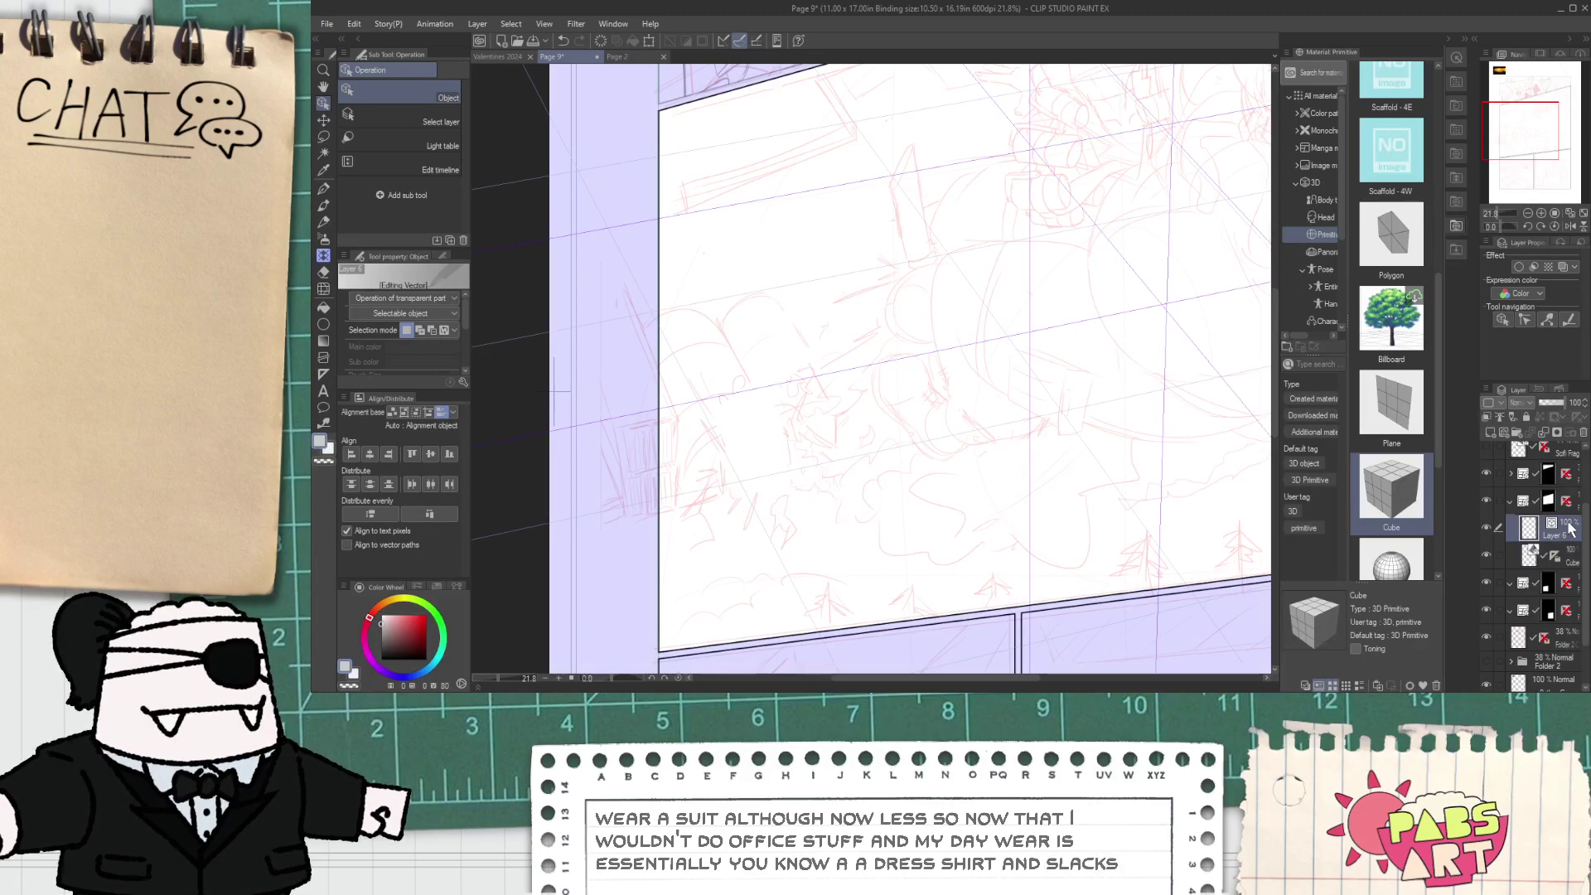
- Try inking perspective-snapped edges around the sketched containers on Layer 6 with the G-pen at size 15, and undo the strokes
{"action": "scroll", "coordinate": [855, 504], "scroll_direction": "down", "scroll_amount": 4}
{"action": "key", "text": "space"}
{"action": "left_click_drag", "start_coordinate": [737, 441], "coordinate": [703, 389]}
{"action": "scroll", "coordinate": [756, 426], "scroll_direction": "up", "scroll_amount": 5}
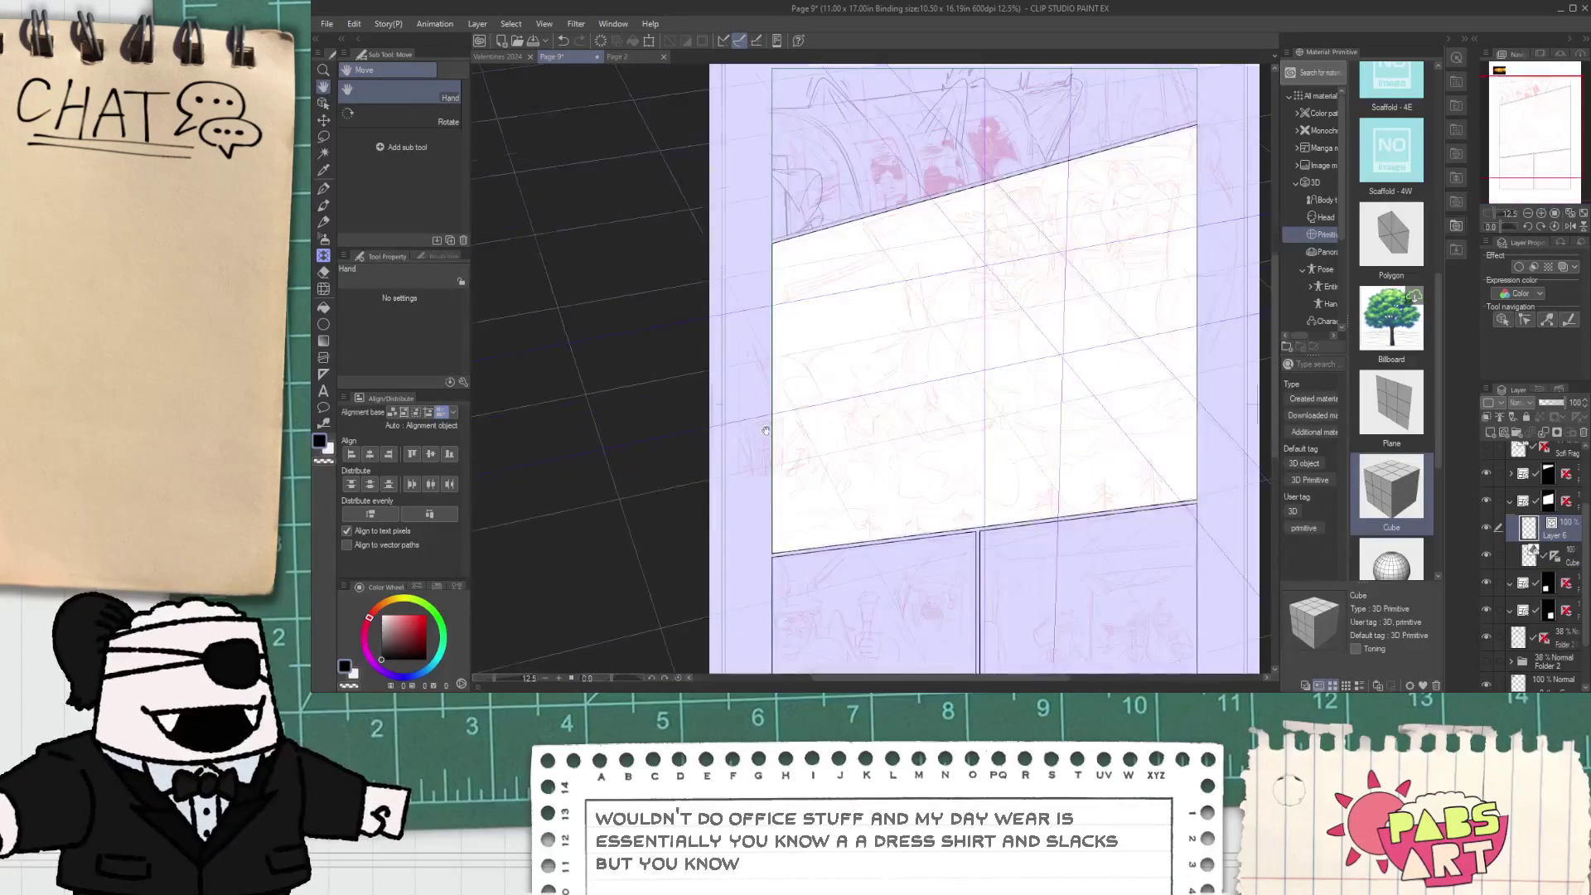
{"action": "mouse_move", "coordinate": [793, 456]}
{"action": "left_mouse_down"}
{"action": "mouse_move", "coordinate": [815, 495]}
{"action": "mouse_move", "coordinate": [1107, 467]}
{"action": "left_mouse_up"}
{"action": "key", "text": "p"}
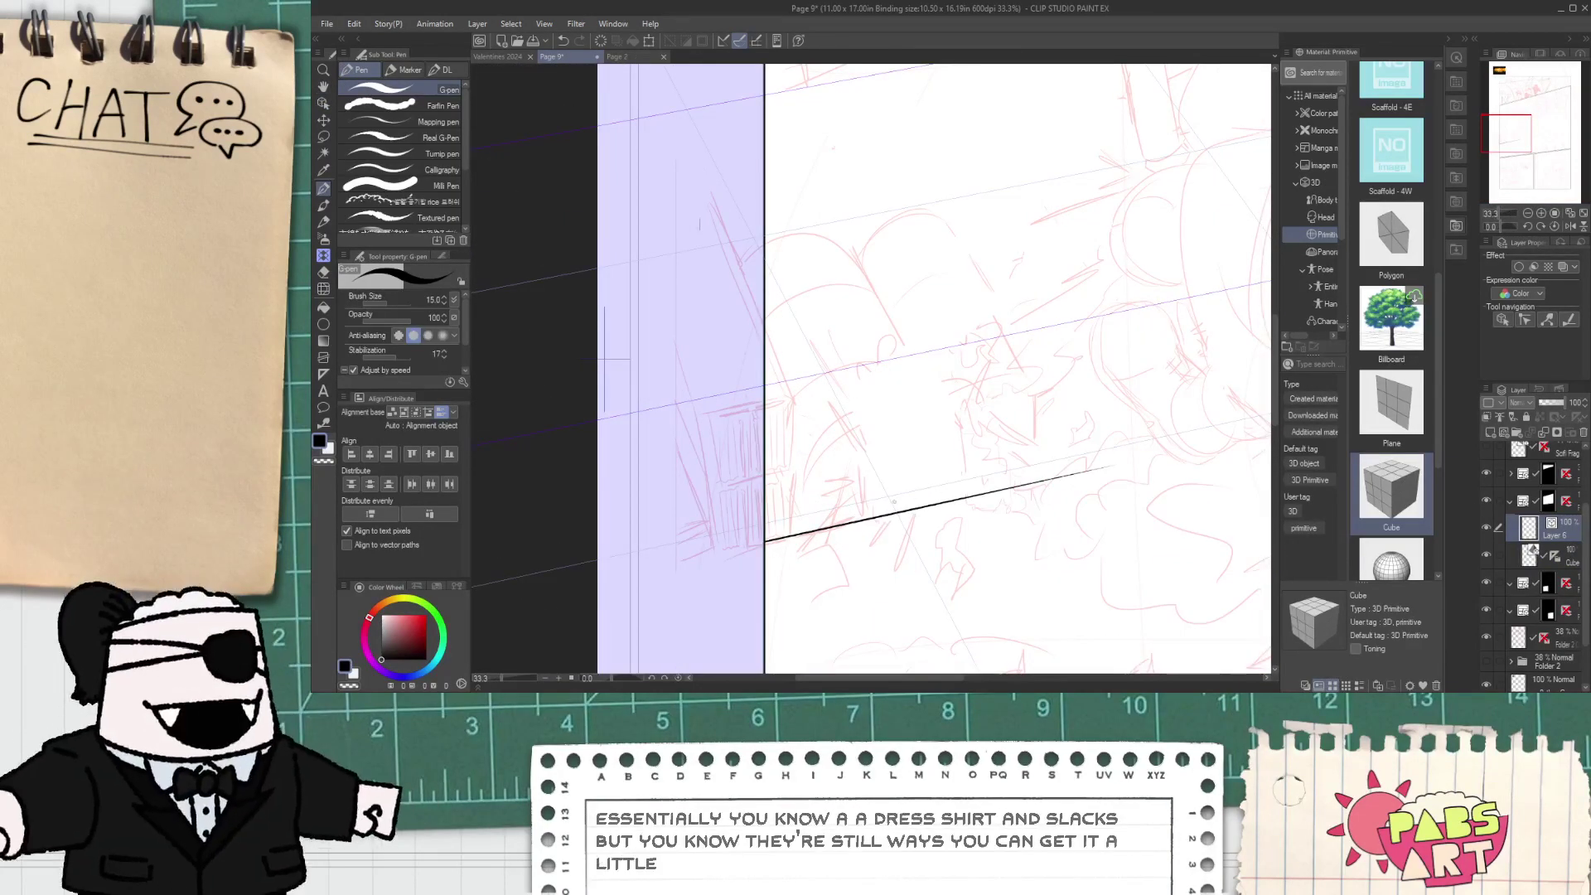
{"action": "key", "text": "ctrl+z"}
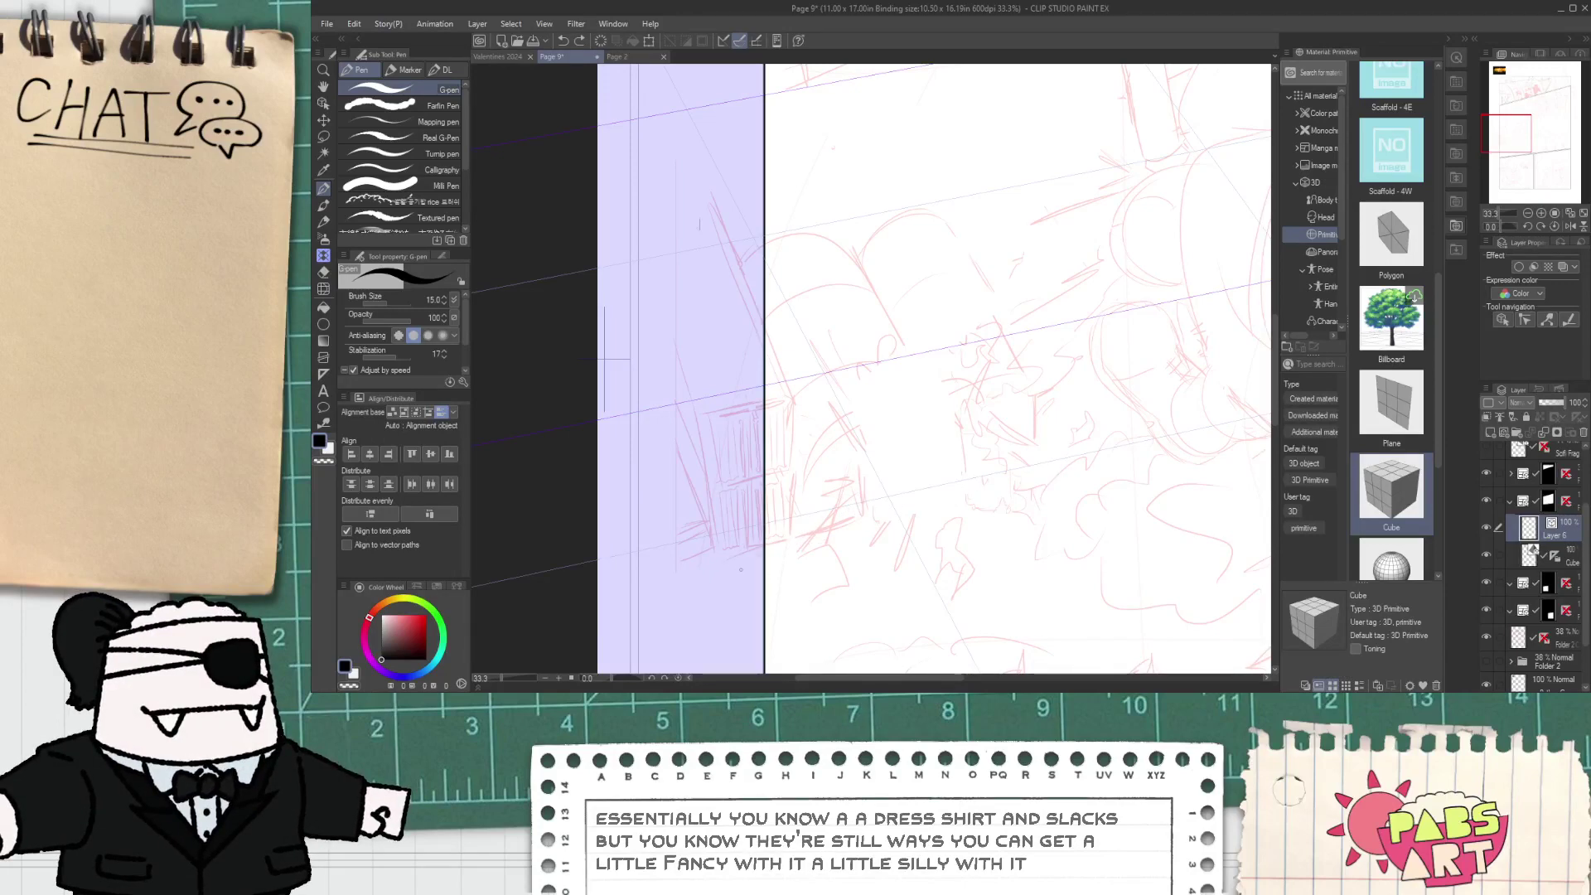
{"action": "left_click_drag", "start_coordinate": [797, 388], "coordinate": [816, 658]}
{"action": "key", "text": "ctrl+z"}
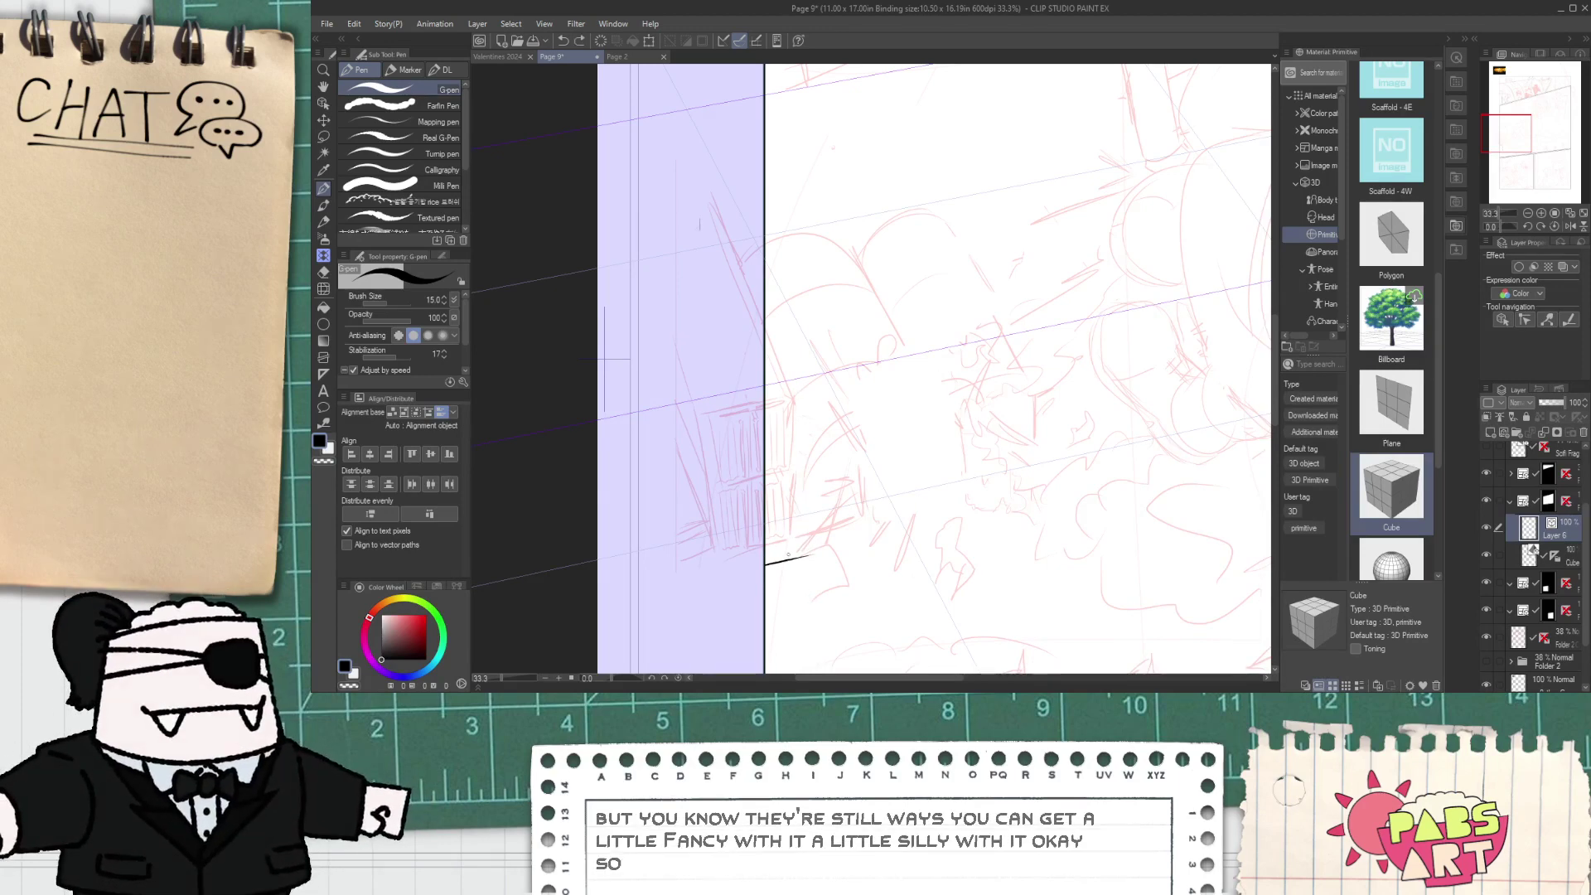
{"action": "left_click_drag", "start_coordinate": [767, 322], "coordinate": [786, 563]}
{"action": "key", "text": "ctrl+z"}
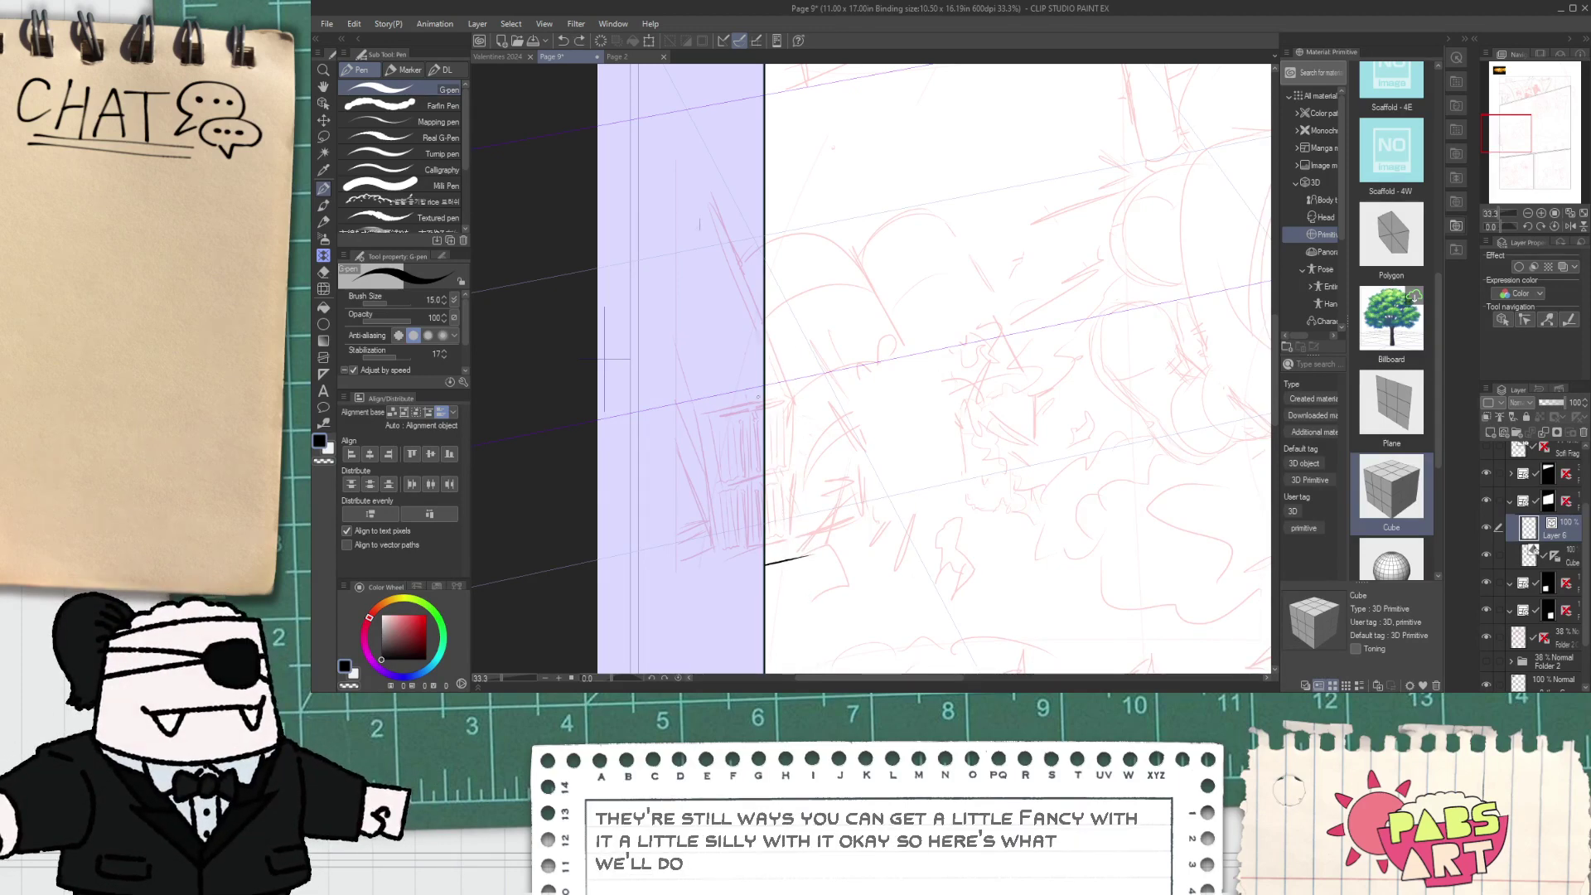
{"action": "left_click_drag", "start_coordinate": [794, 370], "coordinate": [813, 626]}
{"action": "key", "text": "ctrl+z"}
{"action": "left_click_drag", "start_coordinate": [793, 430], "coordinate": [780, 567]}
{"action": "key", "text": "ctrl+z"}
{"action": "key", "text": "ctrl+z"}
{"action": "key", "text": "ctrl+z"}
- Check the perspective grid's vanishing points around the page and delete the Cube layer from the large panel's folder
{"action": "key", "text": "o"}
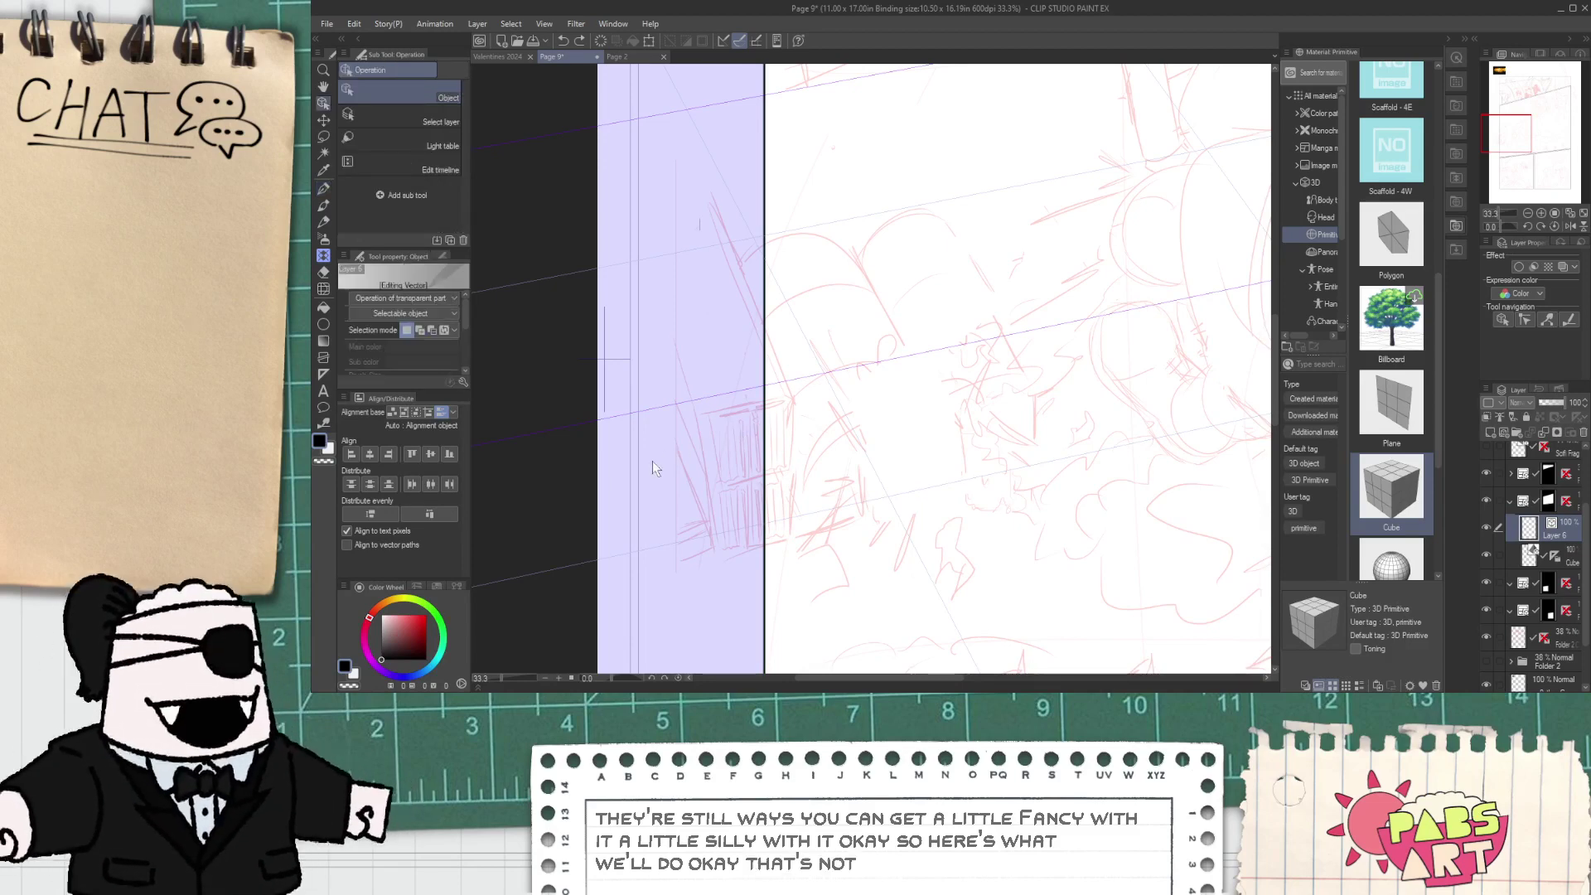
{"action": "scroll", "coordinate": [556, 525], "scroll_direction": "down", "scroll_amount": 5}
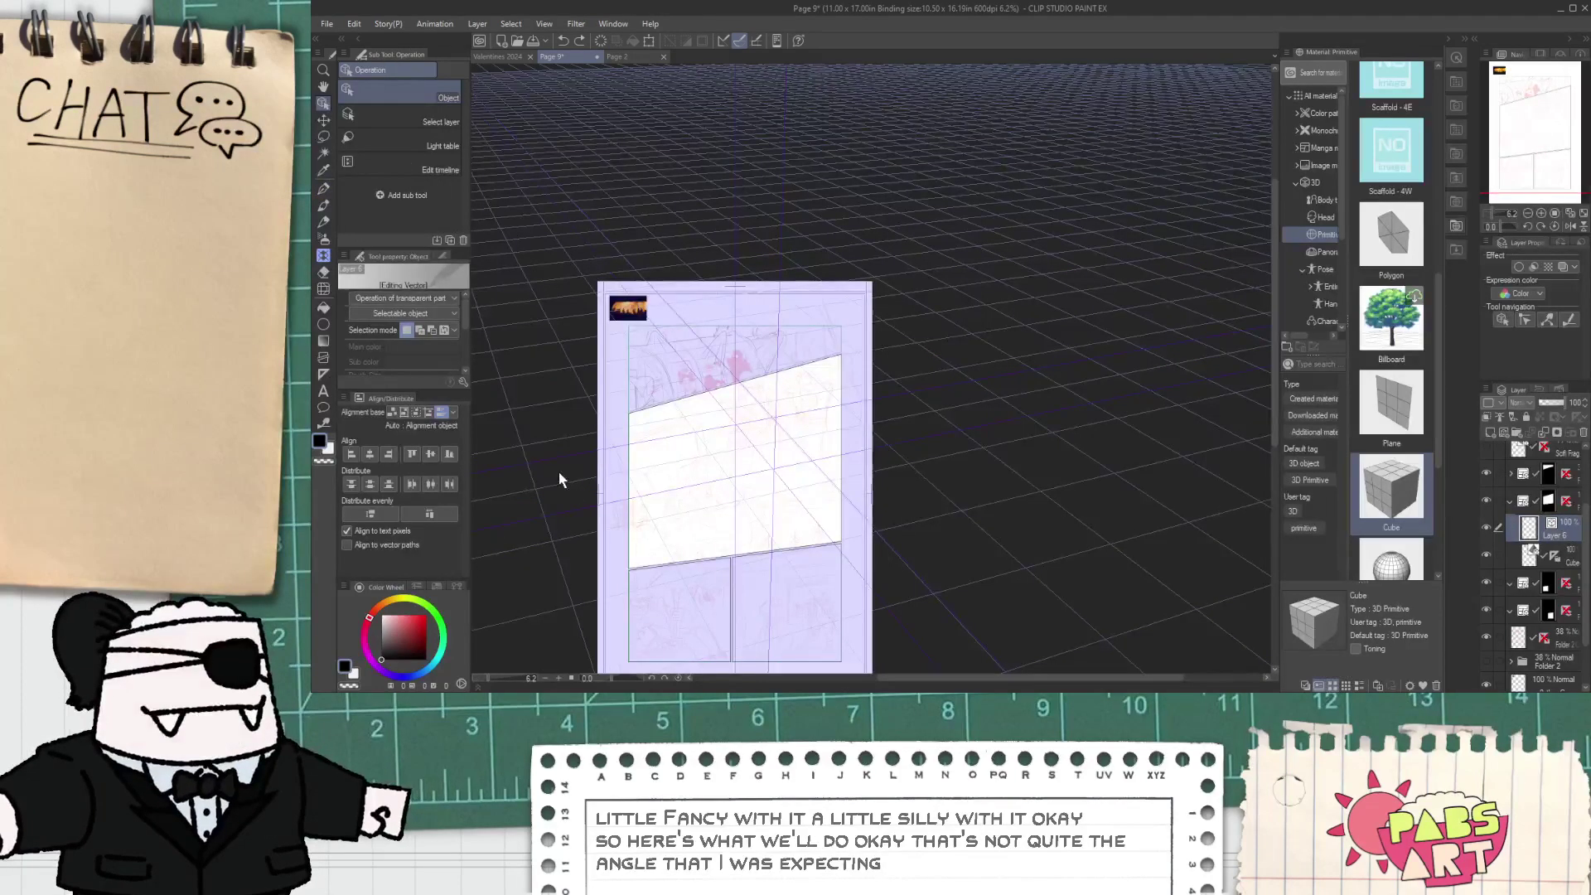
{"action": "scroll", "coordinate": [572, 414], "scroll_direction": "down", "scroll_amount": 4}
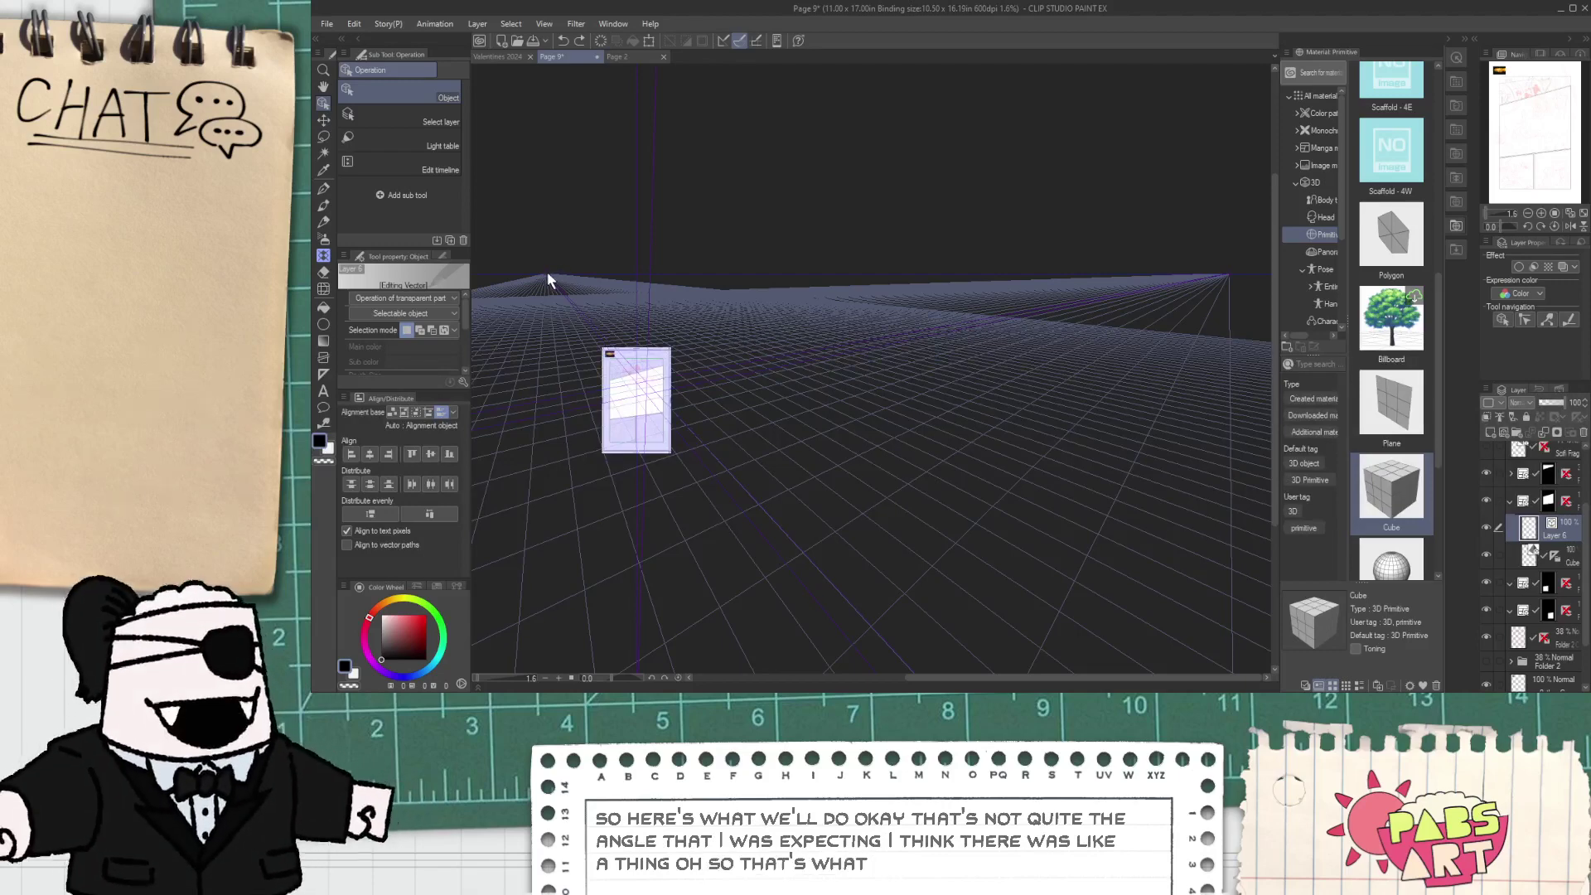
{"action": "scroll", "coordinate": [604, 282], "scroll_direction": "up", "scroll_amount": 3}
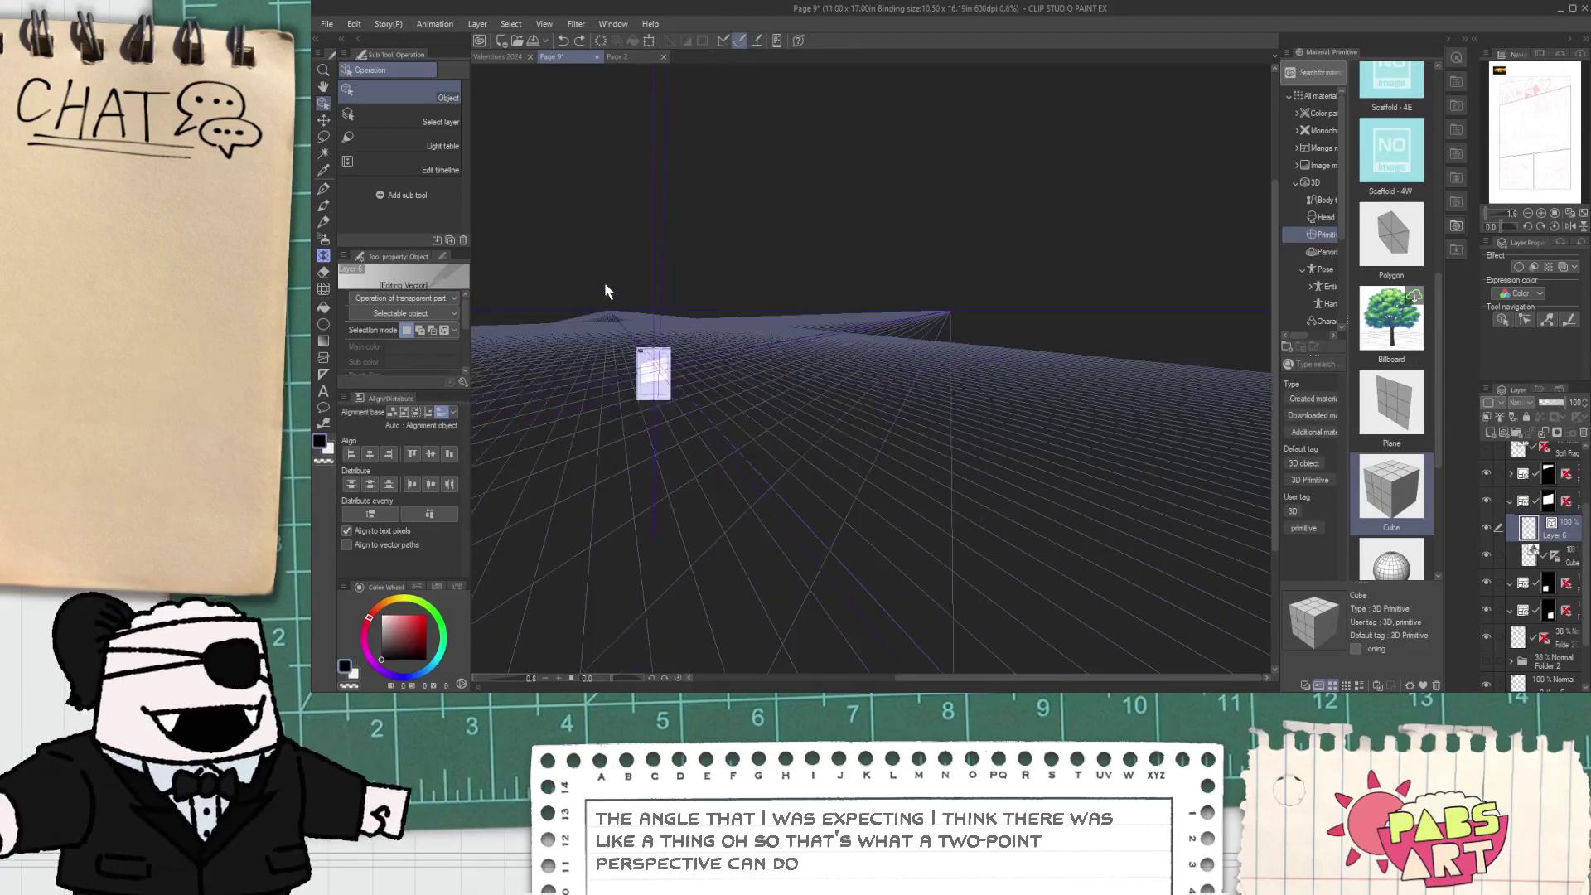
{"action": "left_click", "coordinate": [1569, 561]}
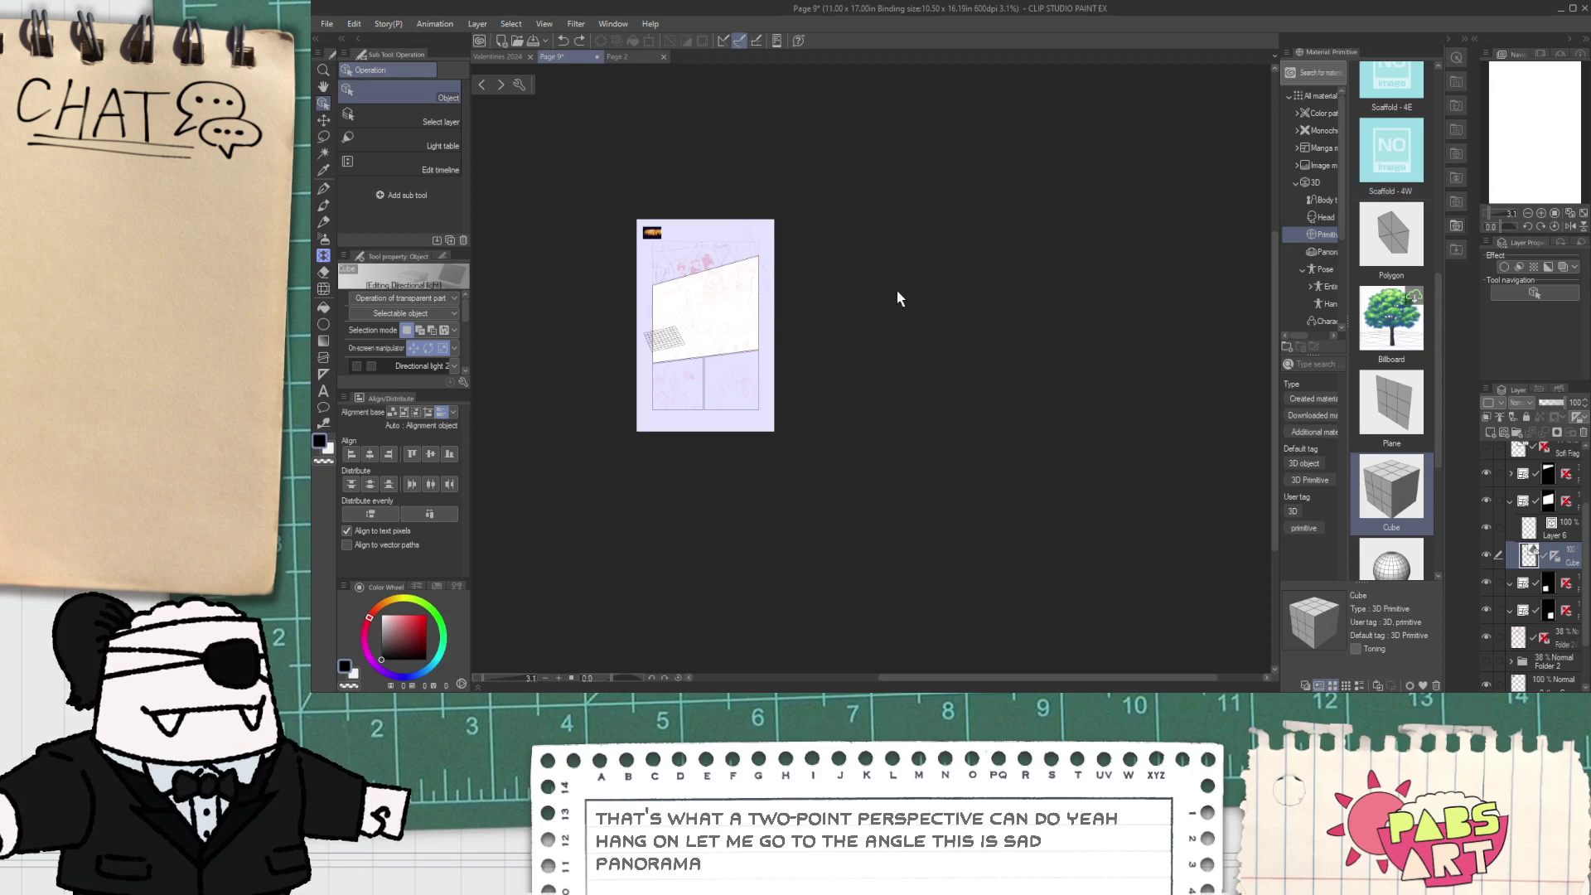
{"action": "scroll", "coordinate": [643, 331], "scroll_direction": "up", "scroll_amount": 6}
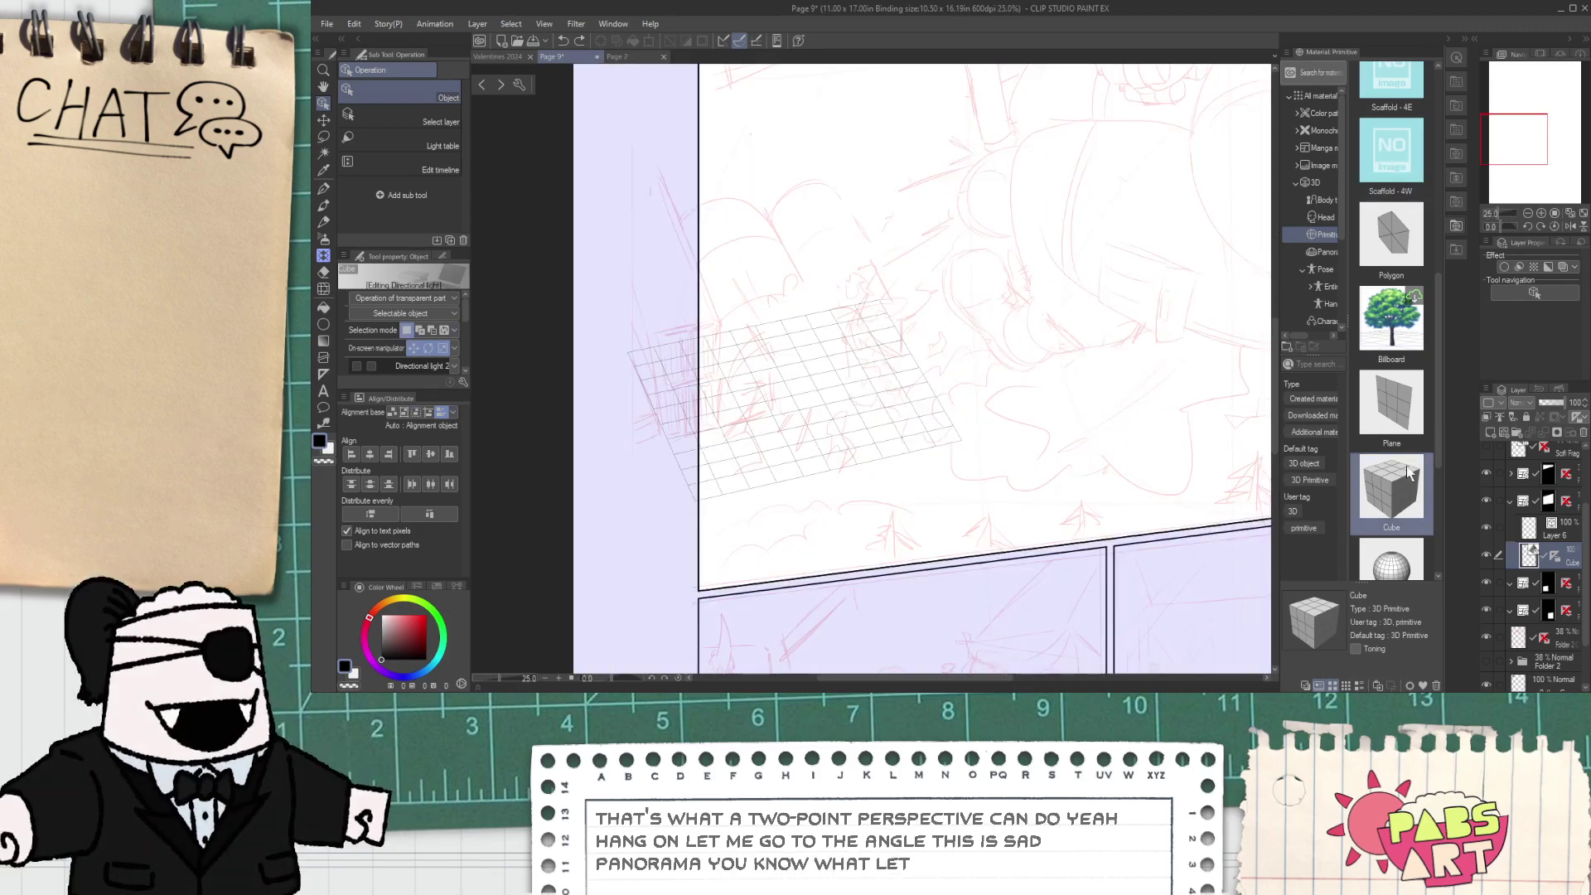
{"action": "left_click", "coordinate": [1581, 434]}
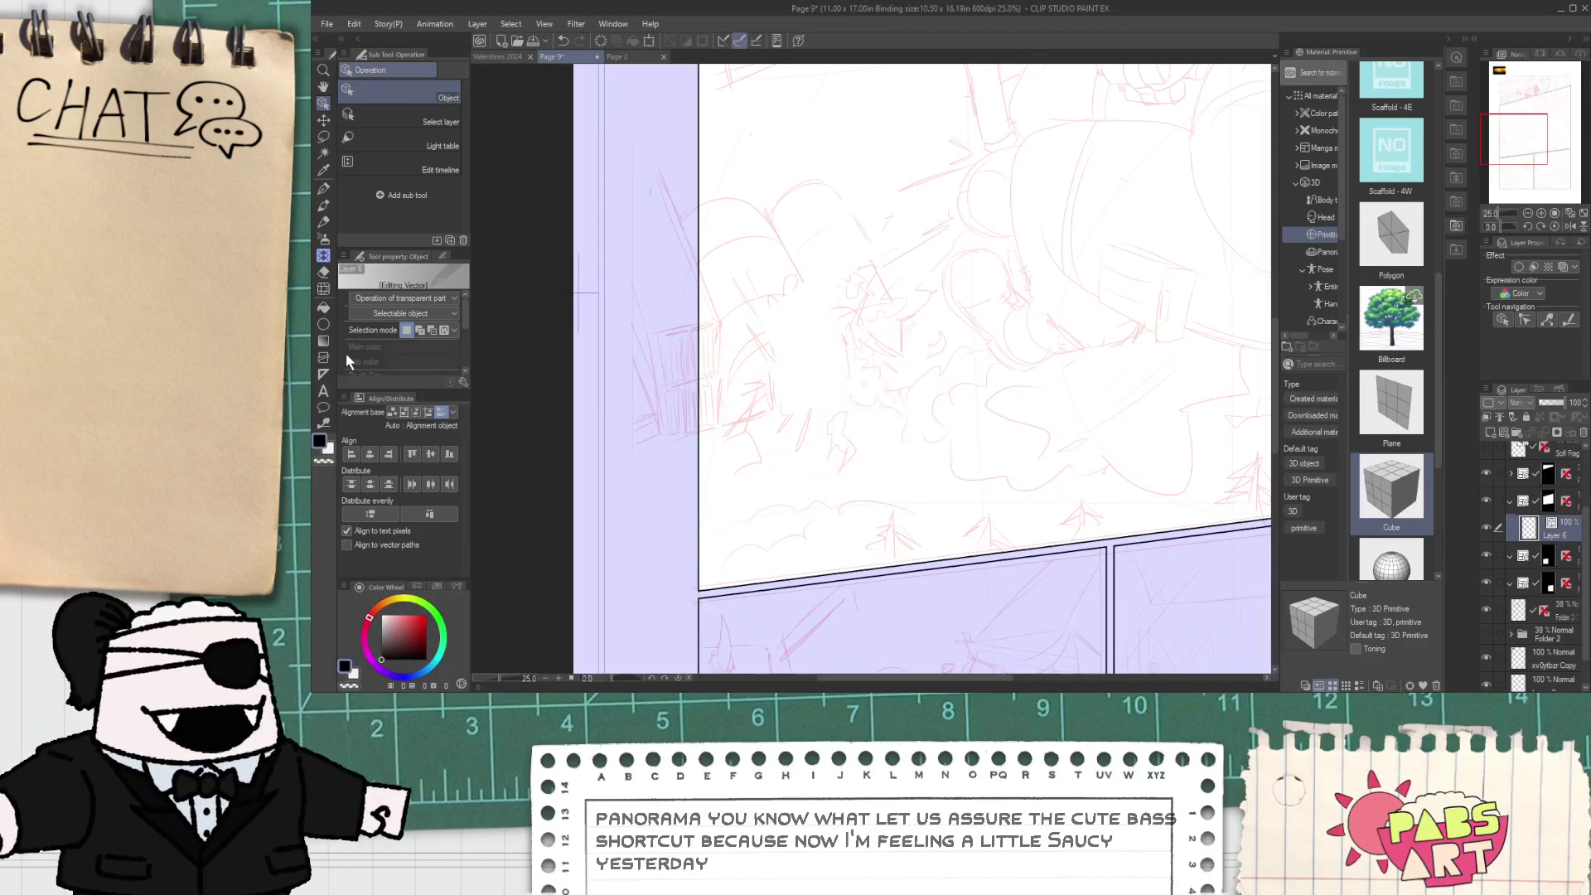
- Add a two-point perspective ruler to Layer 6 in the large panel's folder
{"action": "left_click", "coordinate": [323, 358]}
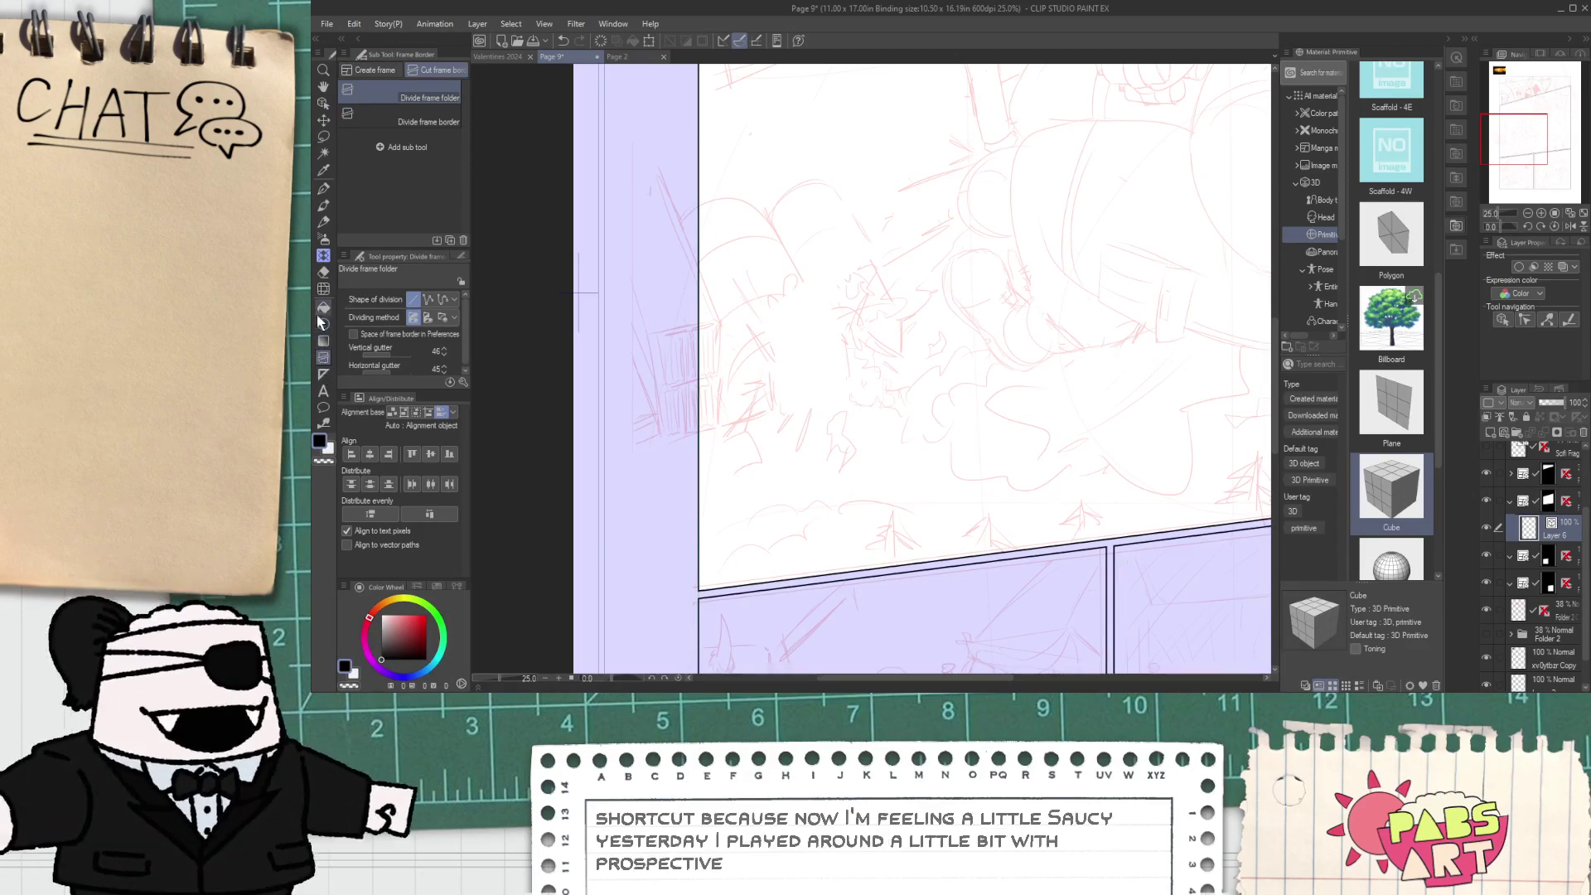
{"action": "left_click", "coordinate": [322, 374]}
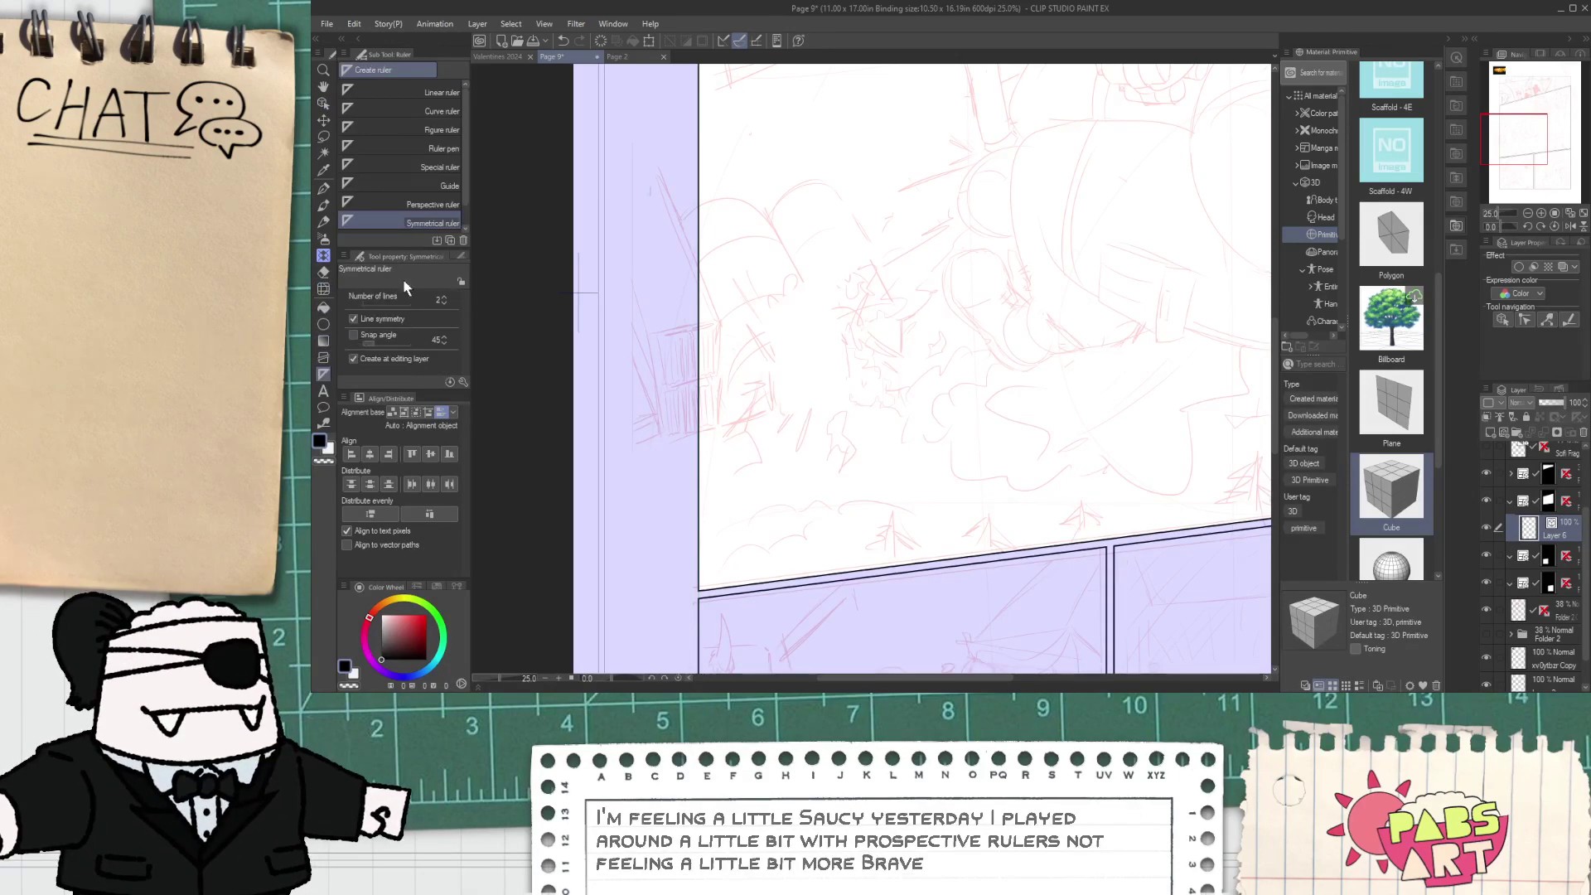
{"action": "left_click", "coordinate": [418, 92]}
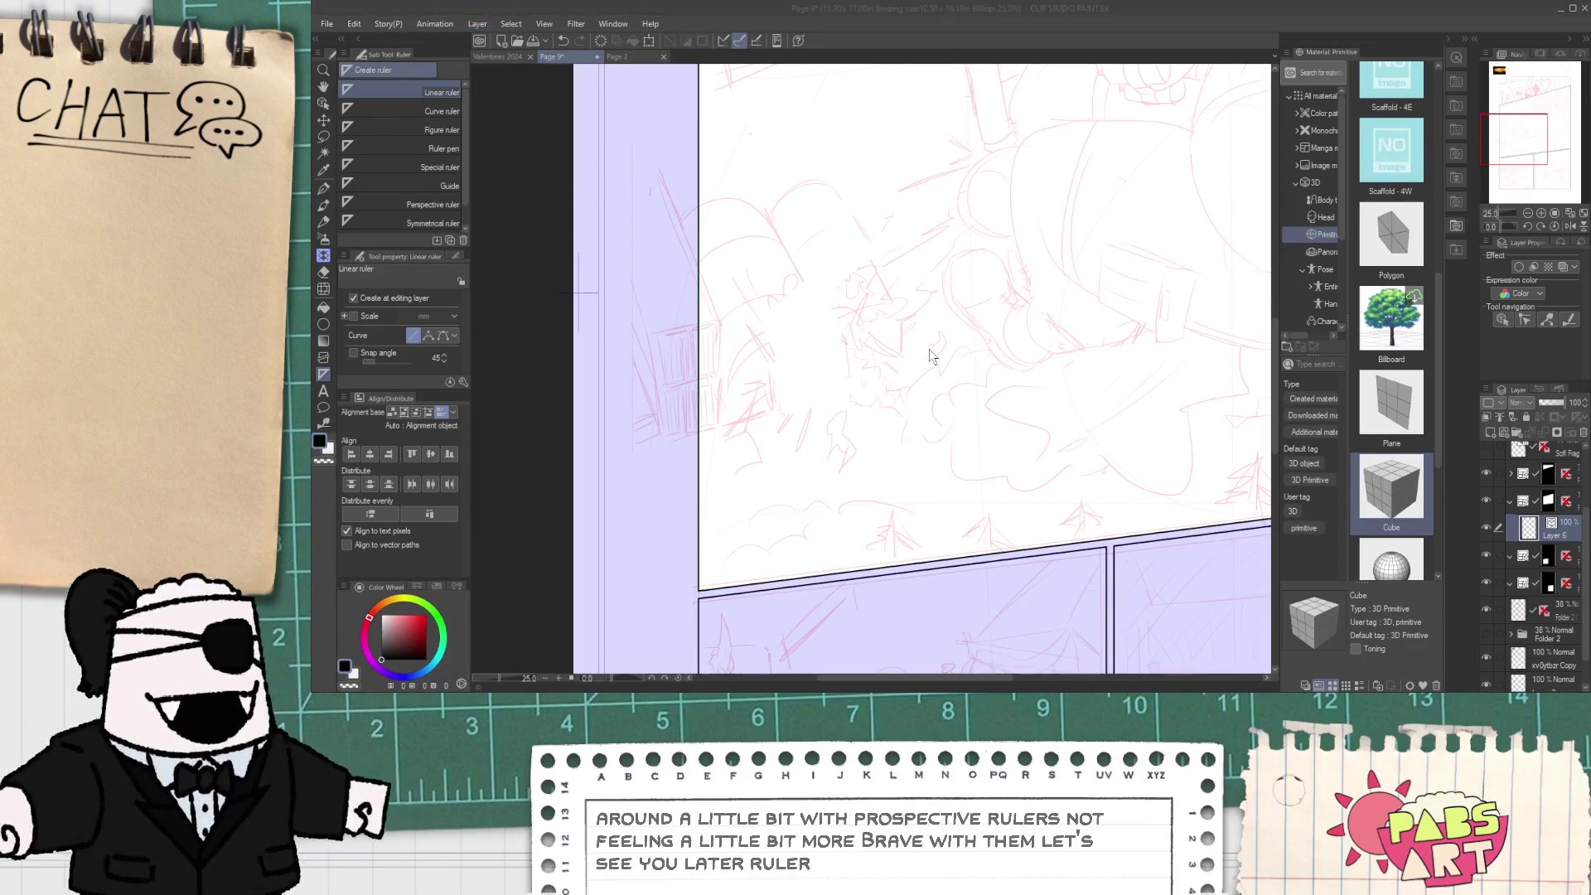
{"action": "left_click", "coordinate": [1035, 327]}
{"action": "scroll", "coordinate": [934, 330], "scroll_direction": "down", "scroll_amount": 3}
{"action": "scroll", "coordinate": [847, 290], "scroll_direction": "up", "scroll_amount": 2}
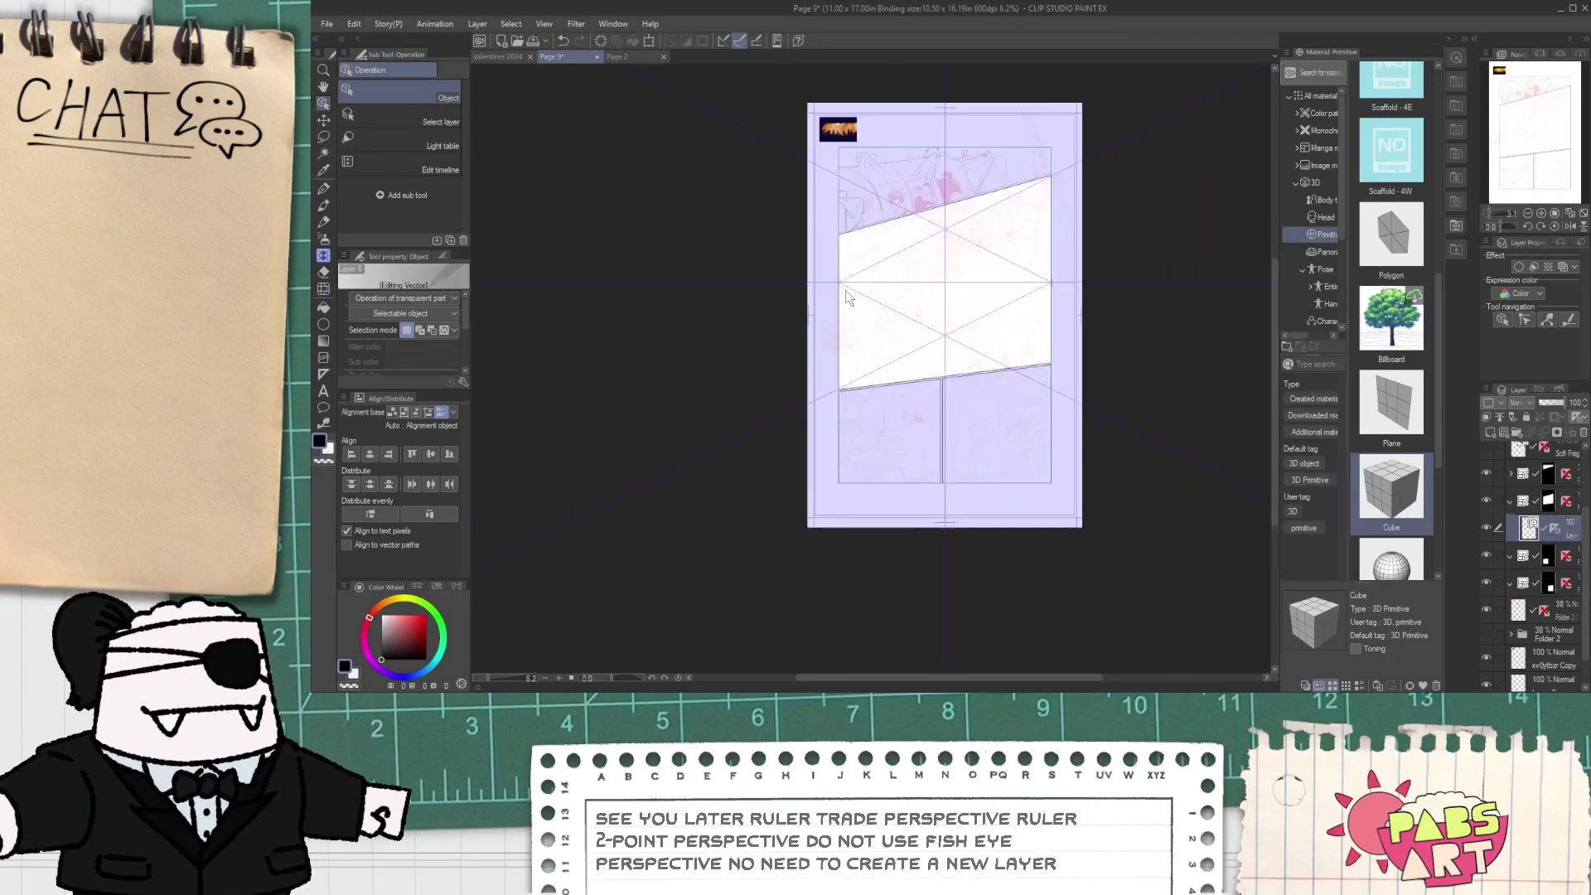
- Move the ruler's vanishing points just outside the page's left edge and near the panel's right border, raising the horizon slightly
{"action": "scroll", "coordinate": [855, 287], "scroll_direction": "down", "scroll_amount": 2}
{"action": "key", "text": "space"}
{"action": "left_click_drag", "start_coordinate": [867, 313], "coordinate": [823, 306]}
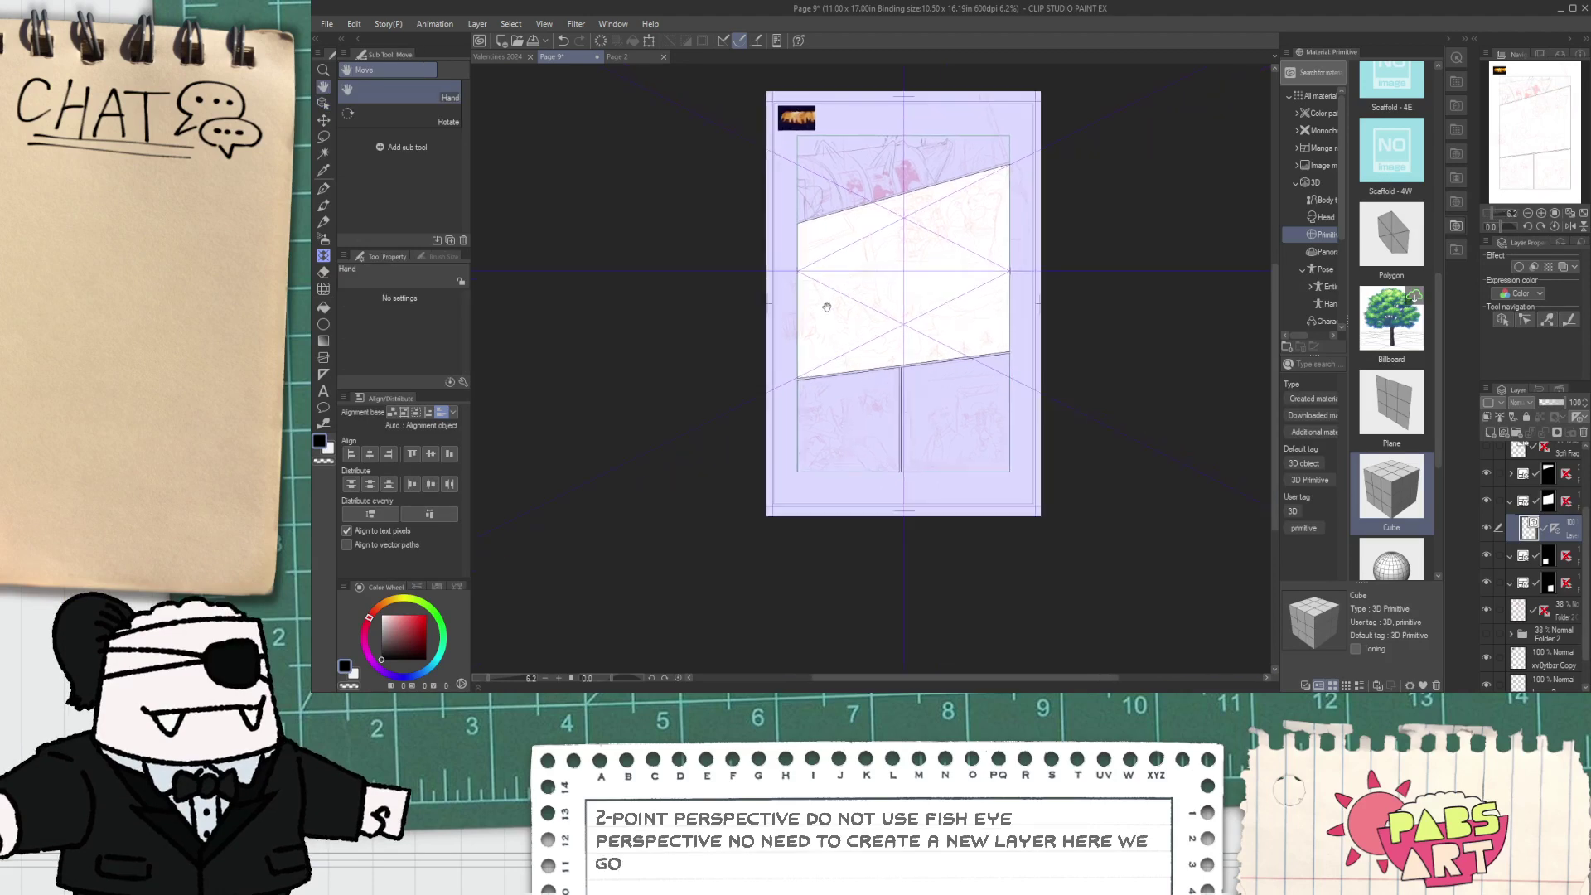
{"action": "scroll", "coordinate": [820, 305], "scroll_direction": "up", "scroll_amount": 1}
{"action": "scroll", "coordinate": [931, 308], "scroll_direction": "up", "scroll_amount": 1}
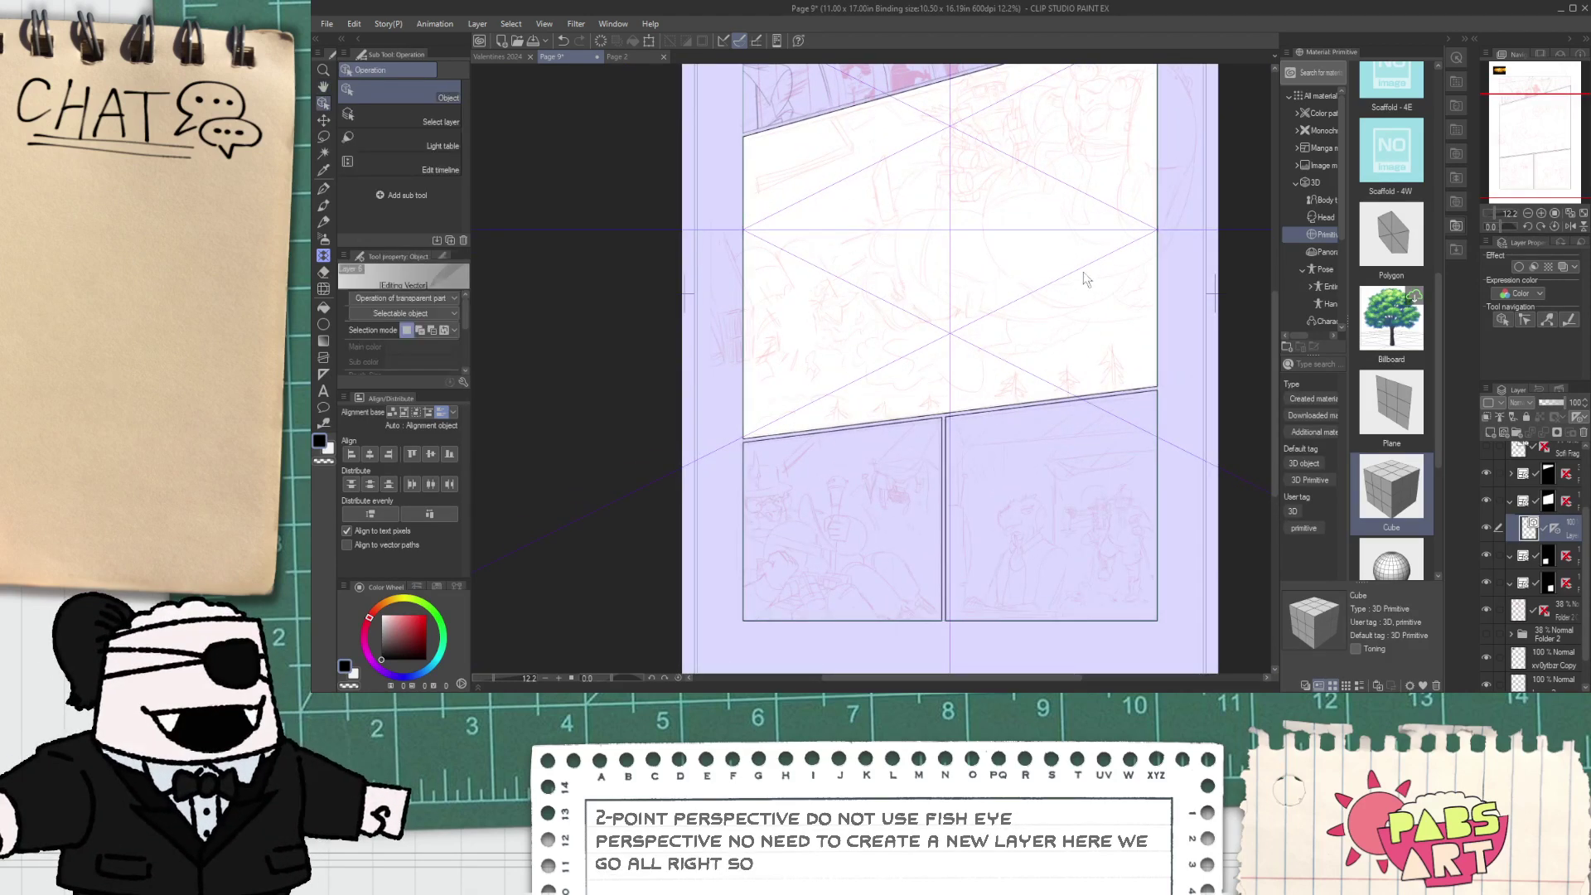
{"action": "left_click", "coordinate": [1123, 246]}
{"action": "left_click_drag", "start_coordinate": [1157, 230], "coordinate": [1266, 334]}
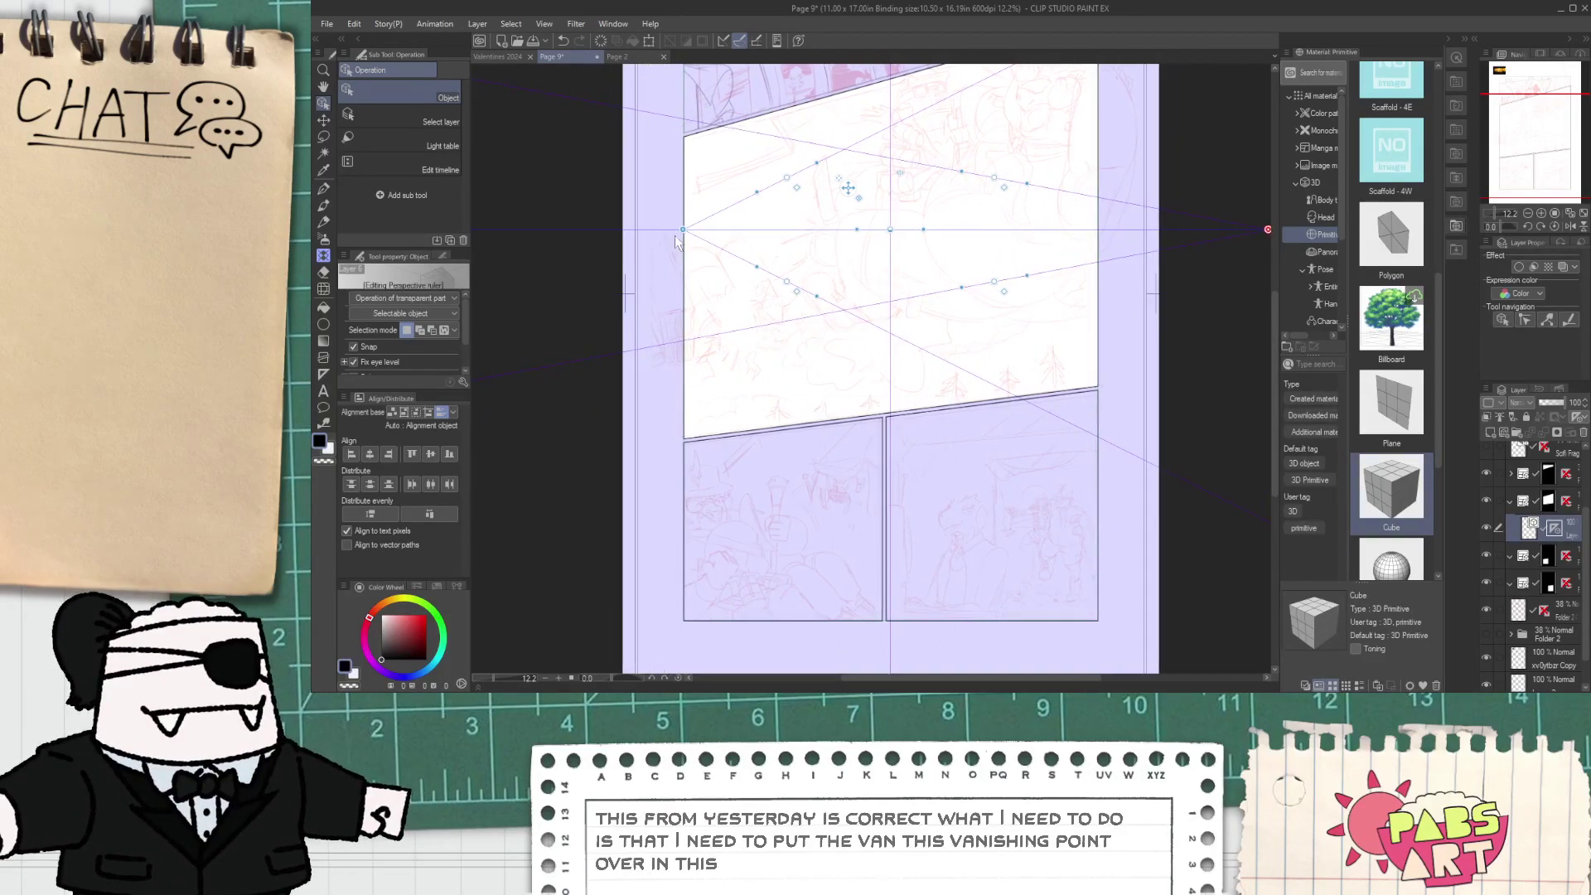
{"action": "left_click_drag", "start_coordinate": [687, 231], "coordinate": [719, 232]}
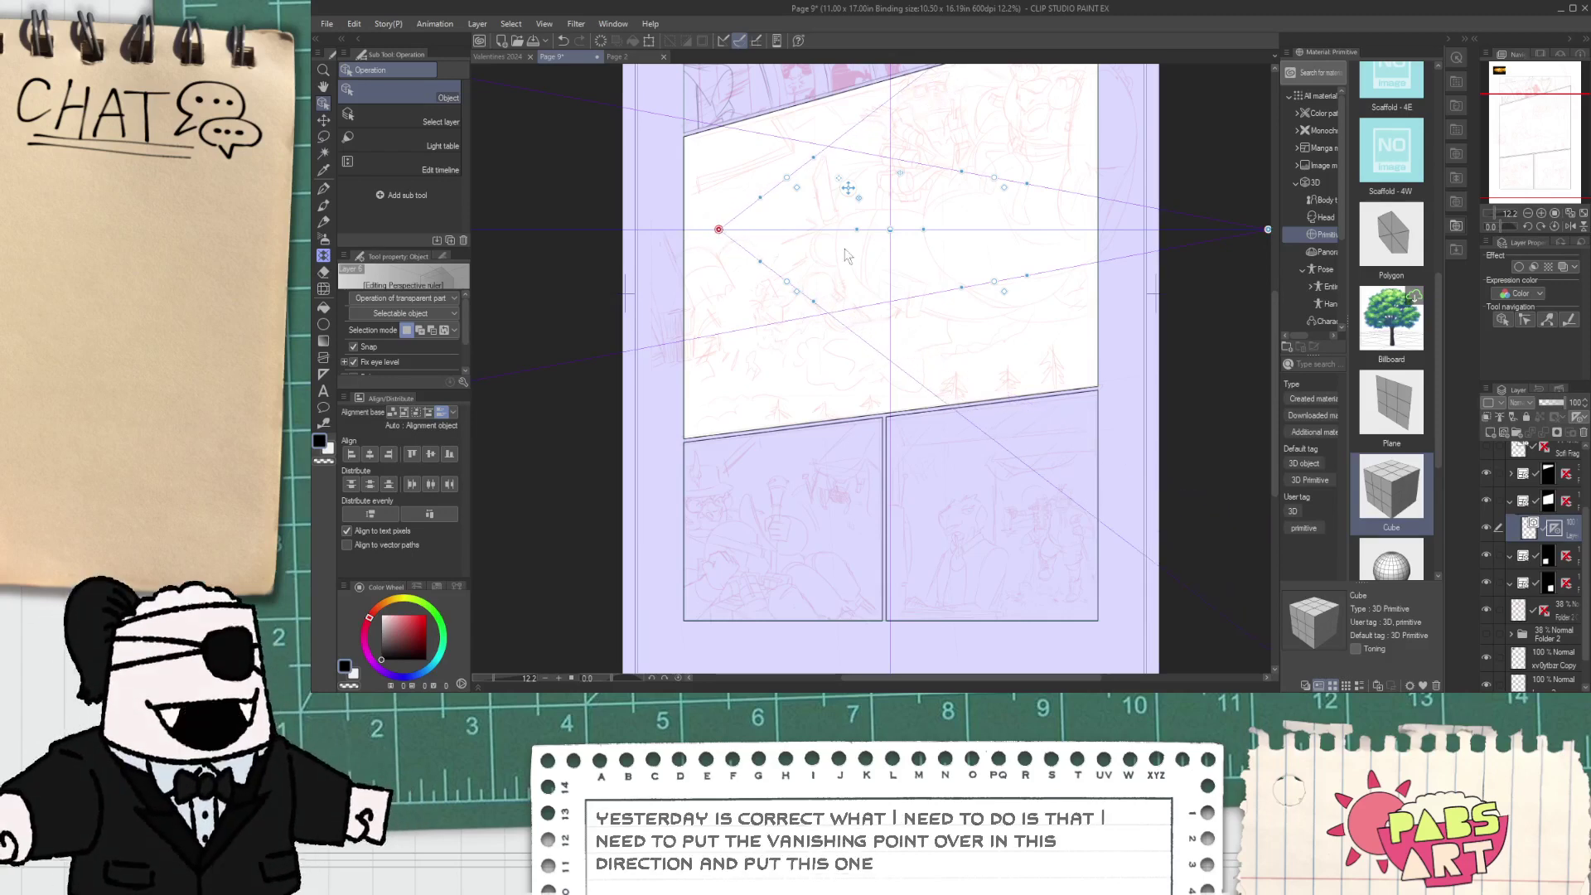
{"action": "mouse_move", "coordinate": [891, 233]}
{"action": "left_mouse_down"}
{"action": "mouse_move", "coordinate": [742, 255]}
{"action": "mouse_move", "coordinate": [737, 288]}
{"action": "mouse_move", "coordinate": [833, 189]}
{"action": "mouse_move", "coordinate": [893, 209]}
{"action": "mouse_move", "coordinate": [897, 229]}
{"action": "left_mouse_up"}
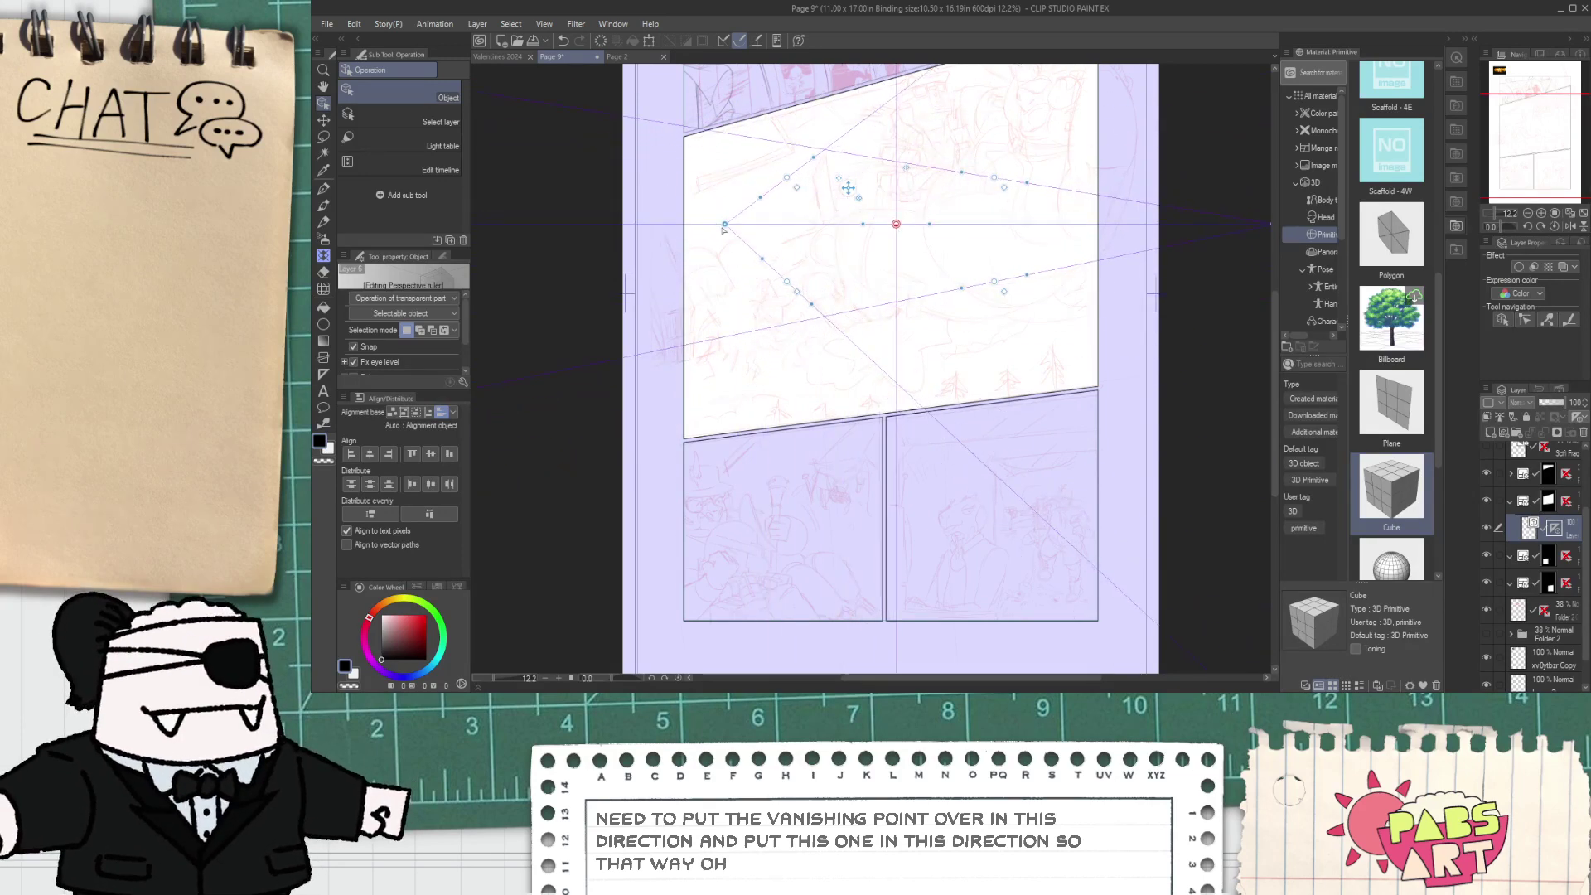
{"action": "mouse_move", "coordinate": [726, 224]}
{"action": "left_mouse_down"}
{"action": "mouse_move", "coordinate": [663, 225]}
{"action": "mouse_move", "coordinate": [758, 224]}
{"action": "mouse_move", "coordinate": [744, 224]}
{"action": "left_mouse_up"}
{"action": "left_click_drag", "start_coordinate": [896, 225], "coordinate": [743, 228]}
{"action": "mouse_move", "coordinate": [592, 230]}
{"action": "left_mouse_down"}
{"action": "mouse_move", "coordinate": [749, 219]}
{"action": "mouse_move", "coordinate": [564, 221]}
{"action": "mouse_move", "coordinate": [610, 220]}
{"action": "left_mouse_up"}
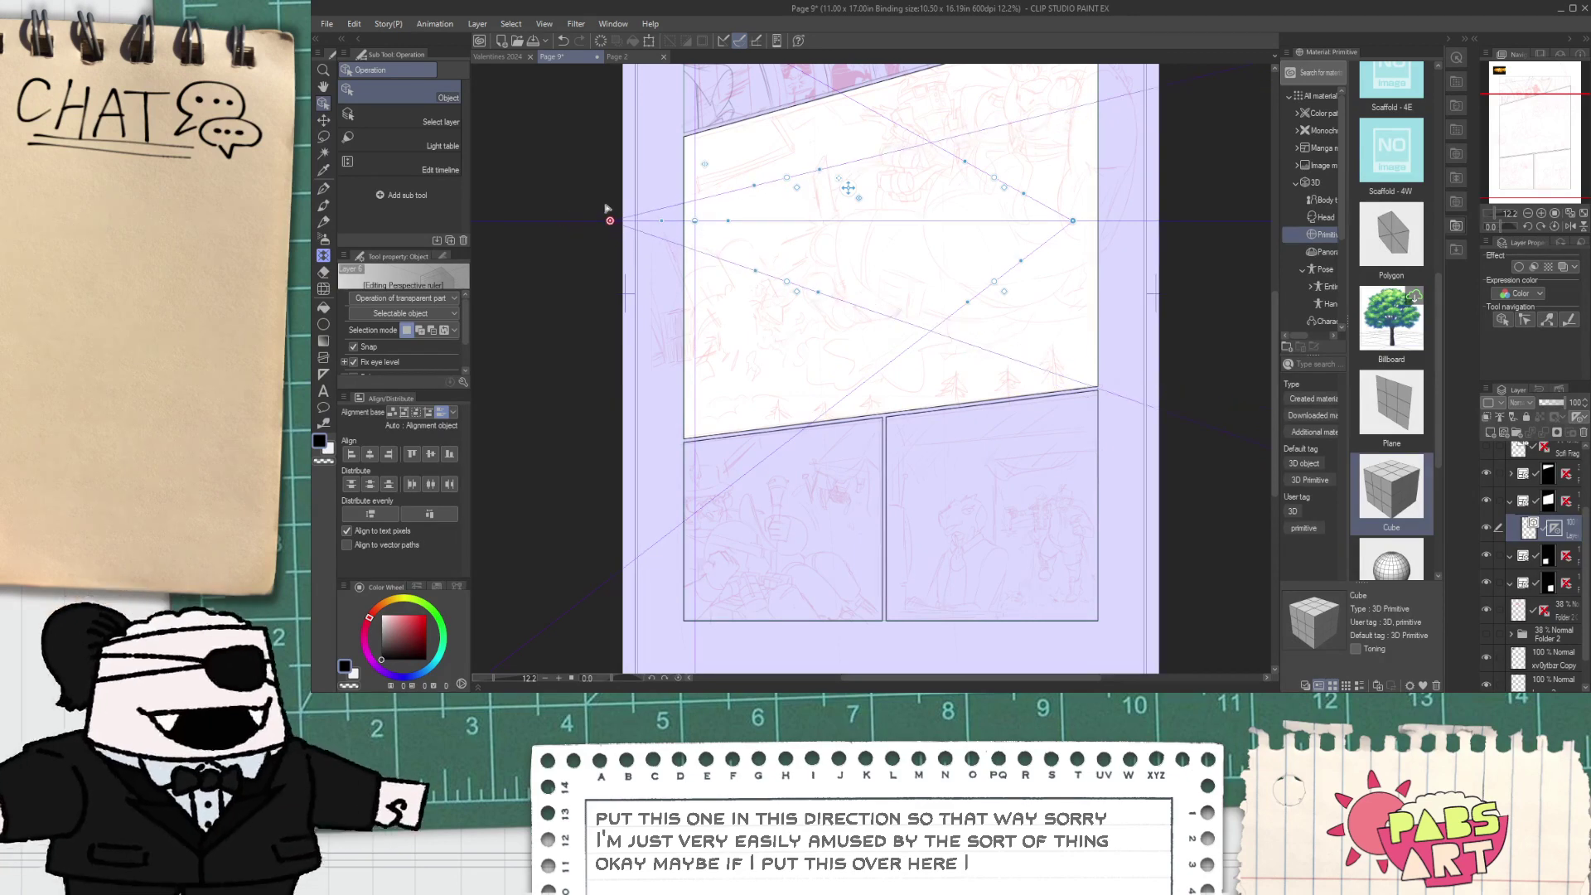
- Steepen both guide lines of the perspective ruler's left vanishing point and flatten the lower guide line of the right one
{"action": "left_click_drag", "start_coordinate": [786, 282], "coordinate": [675, 425]}
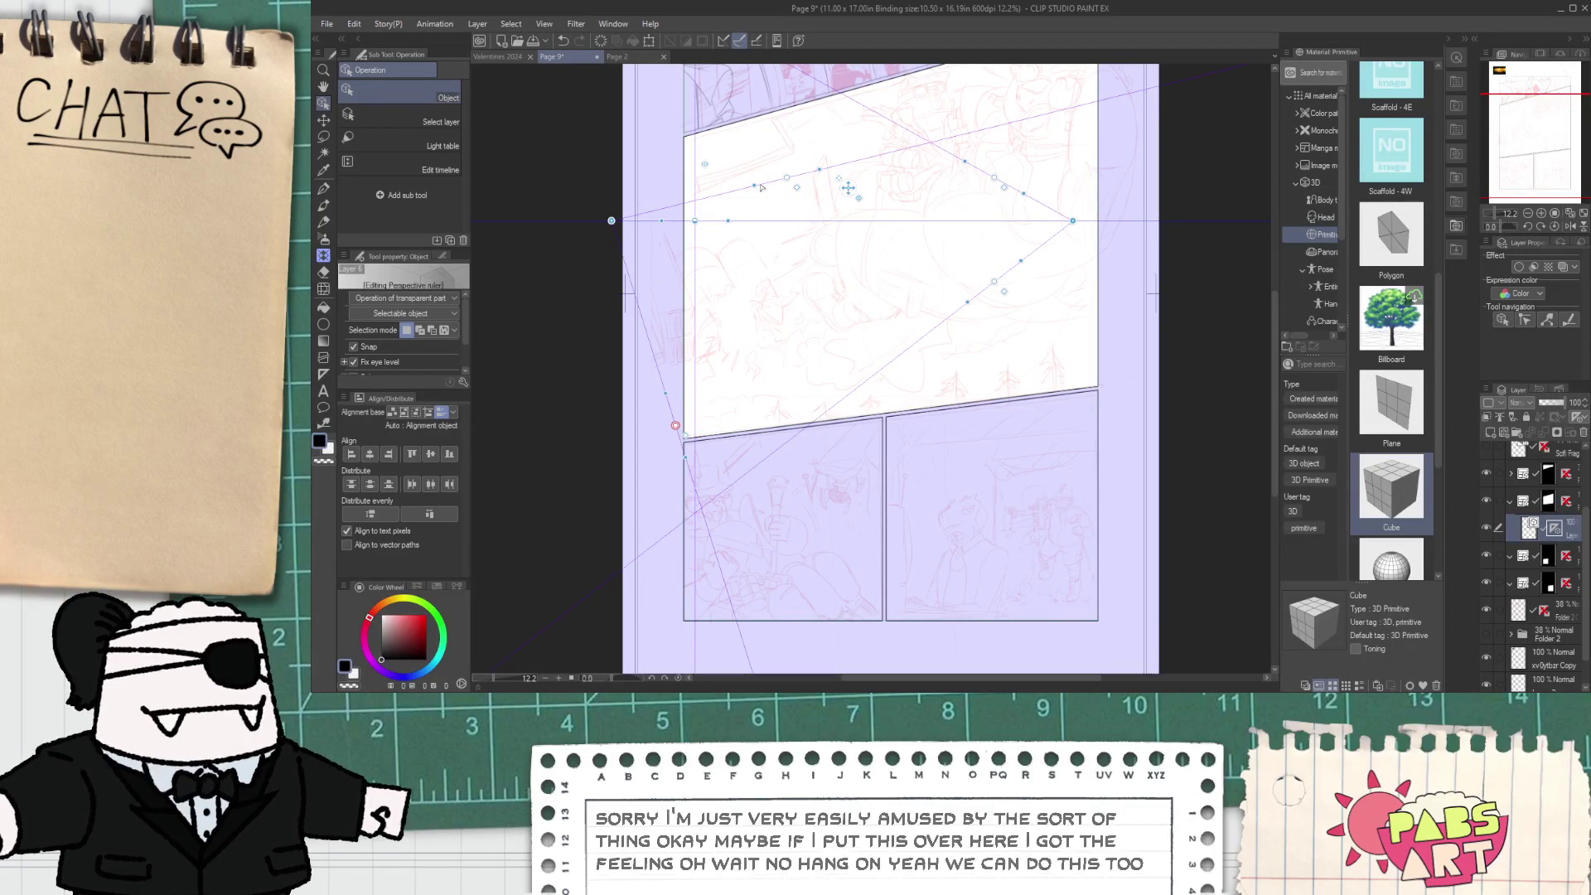
{"action": "left_click_drag", "start_coordinate": [787, 178], "coordinate": [726, 81]}
{"action": "left_click_drag", "start_coordinate": [726, 82], "coordinate": [709, 69]}
{"action": "left_click_drag", "start_coordinate": [991, 287], "coordinate": [936, 255]}
{"action": "scroll", "coordinate": [614, 369], "scroll_direction": "up", "scroll_amount": 1}
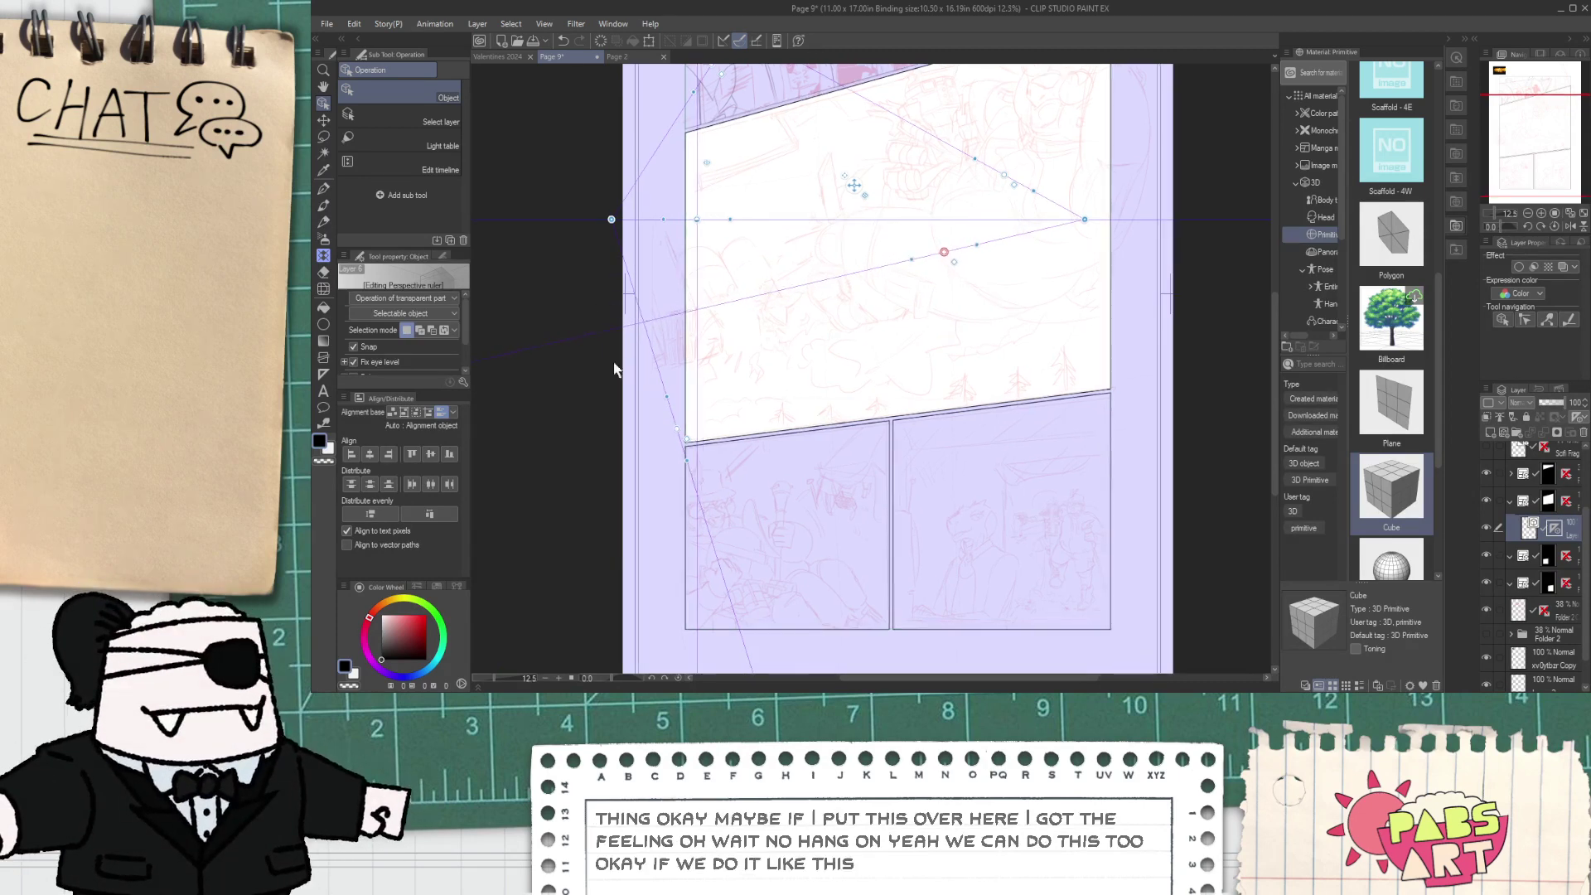
{"action": "scroll", "coordinate": [630, 385], "scroll_direction": "up", "scroll_amount": 4}
{"action": "left_click_drag", "start_coordinate": [752, 505], "coordinate": [808, 475]}
{"action": "scroll", "coordinate": [807, 475], "scroll_direction": "down", "scroll_amount": 4}
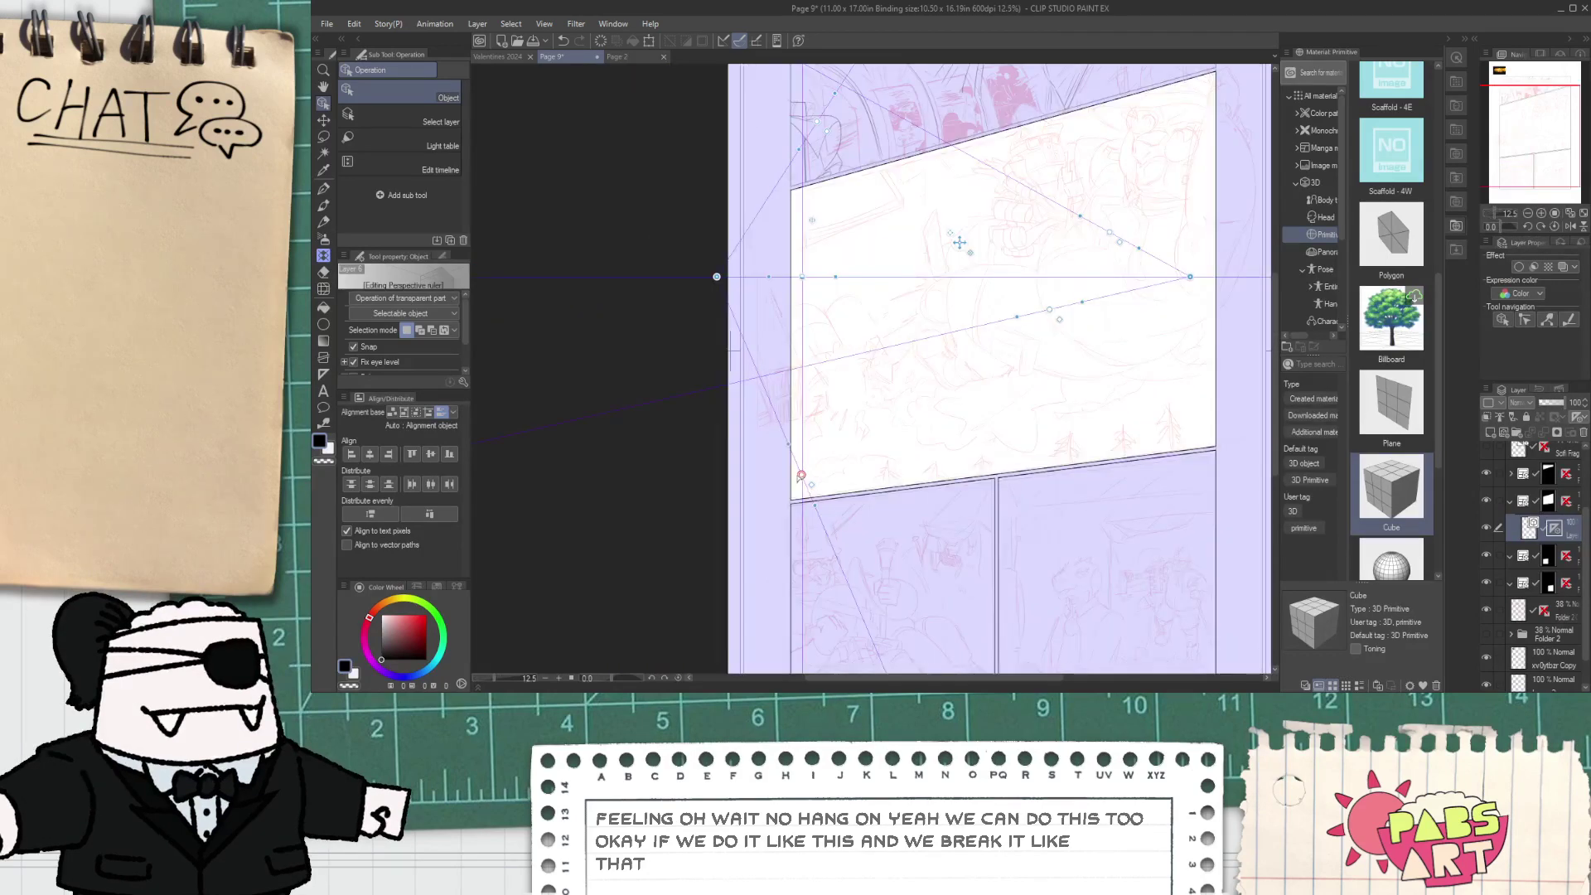
- Shift the left vanishing point inward to the page's edge and fine-tune its lower guide line and the right vanishing point
{"action": "scroll", "coordinate": [726, 302], "scroll_direction": "up", "scroll_amount": 4}
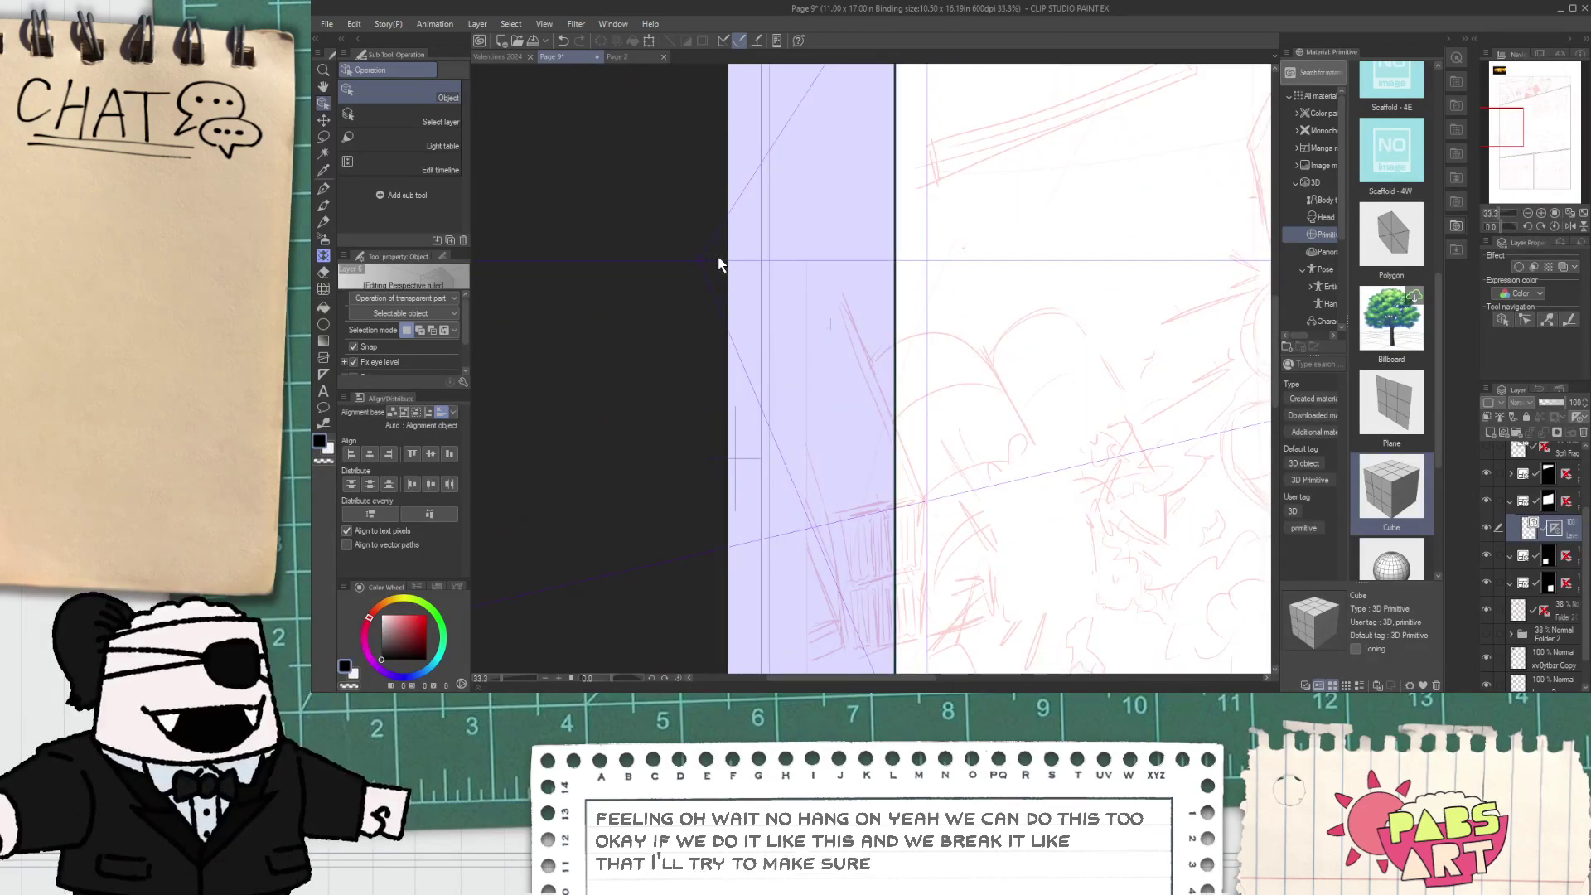
{"action": "left_click_drag", "start_coordinate": [701, 262], "coordinate": [741, 260]}
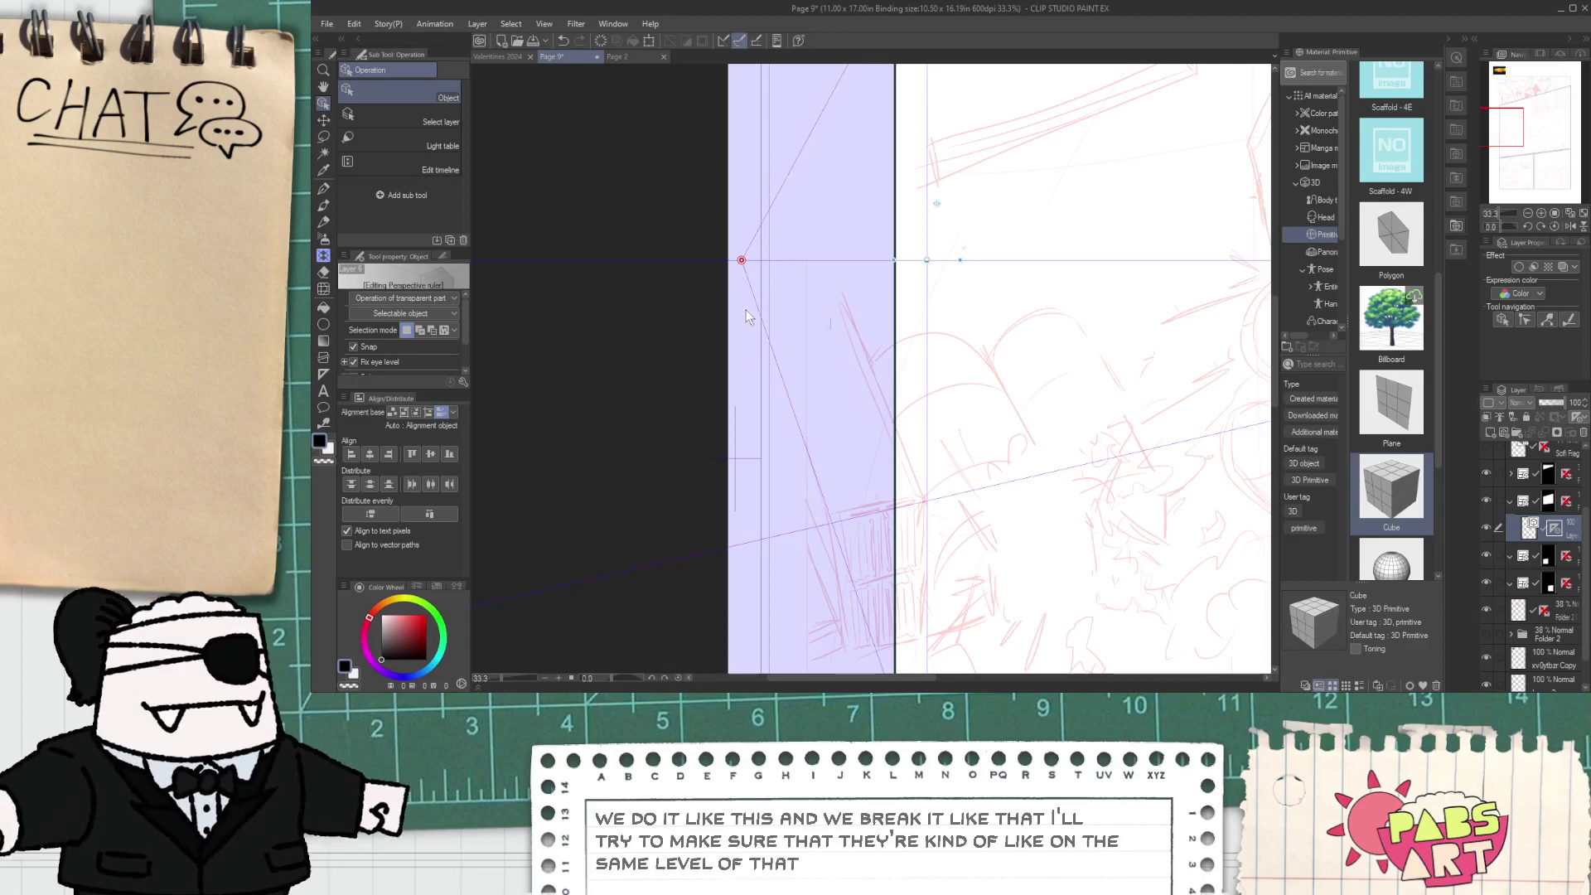
{"action": "scroll", "coordinate": [741, 311], "scroll_direction": "down", "scroll_amount": 1}
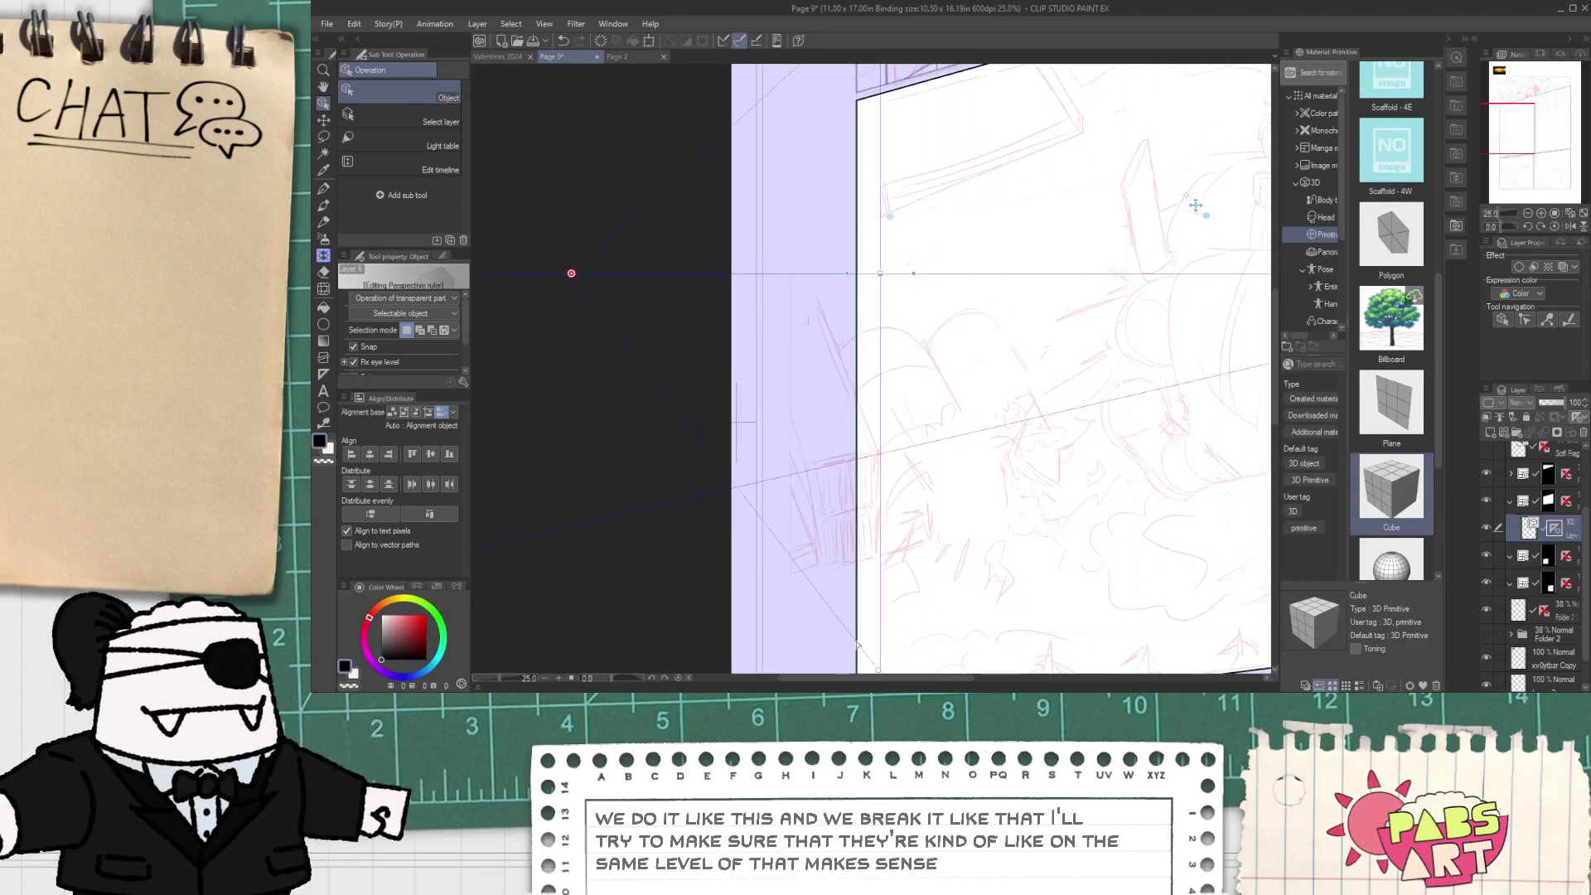
{"action": "scroll", "coordinate": [877, 665], "scroll_direction": "down", "scroll_amount": 2}
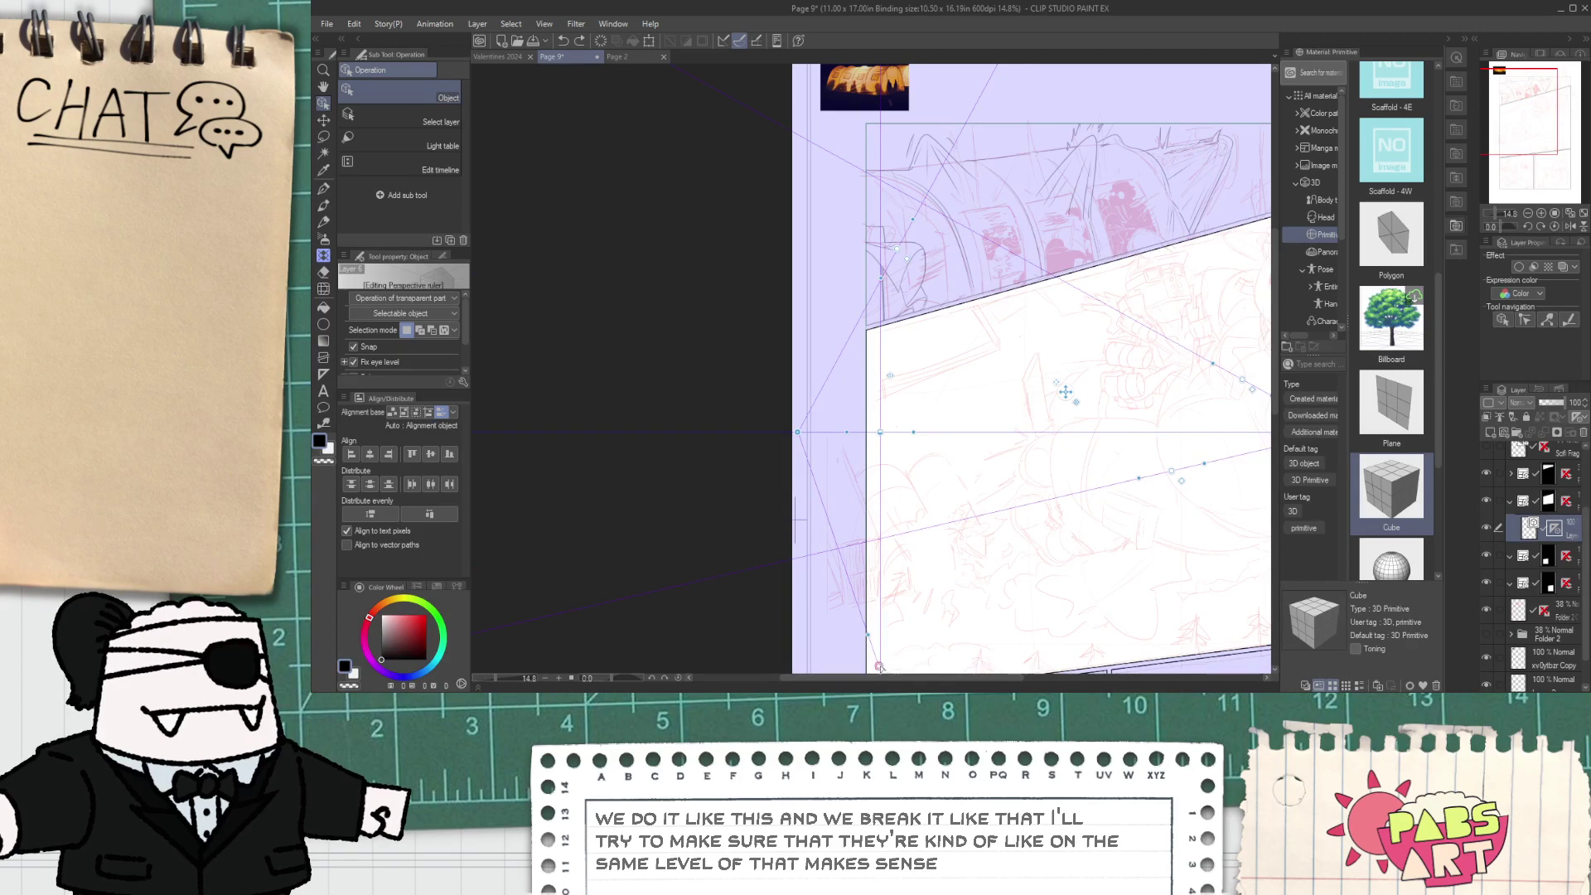
{"action": "left_click_drag", "start_coordinate": [880, 667], "coordinate": [876, 671]}
{"action": "scroll", "coordinate": [812, 517], "scroll_direction": "down", "scroll_amount": 1}
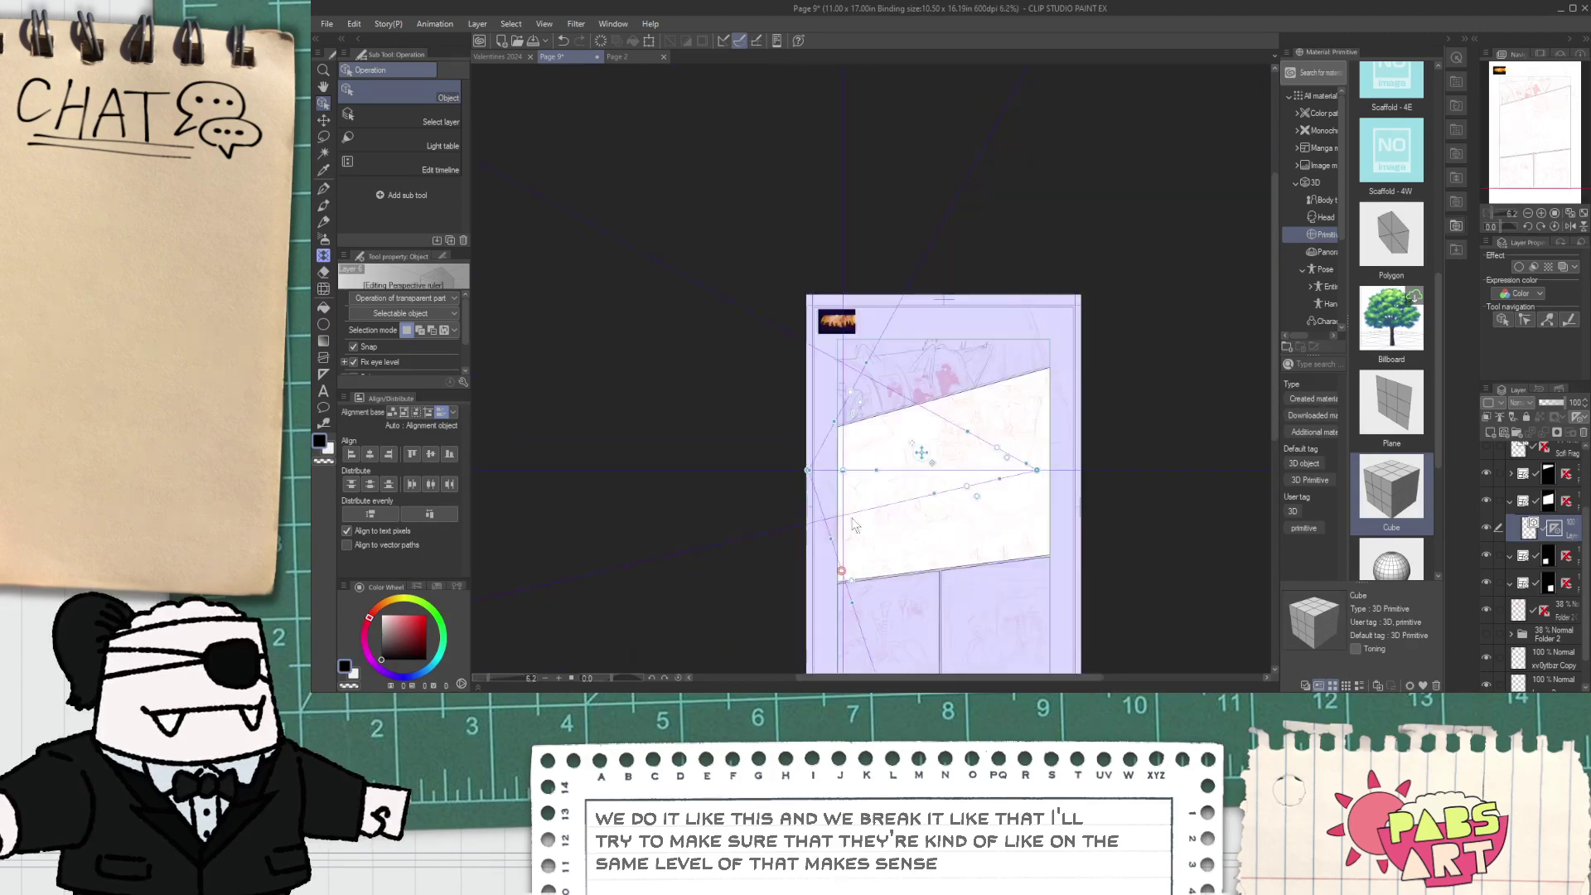
{"action": "scroll", "coordinate": [919, 495], "scroll_direction": "up", "scroll_amount": 4}
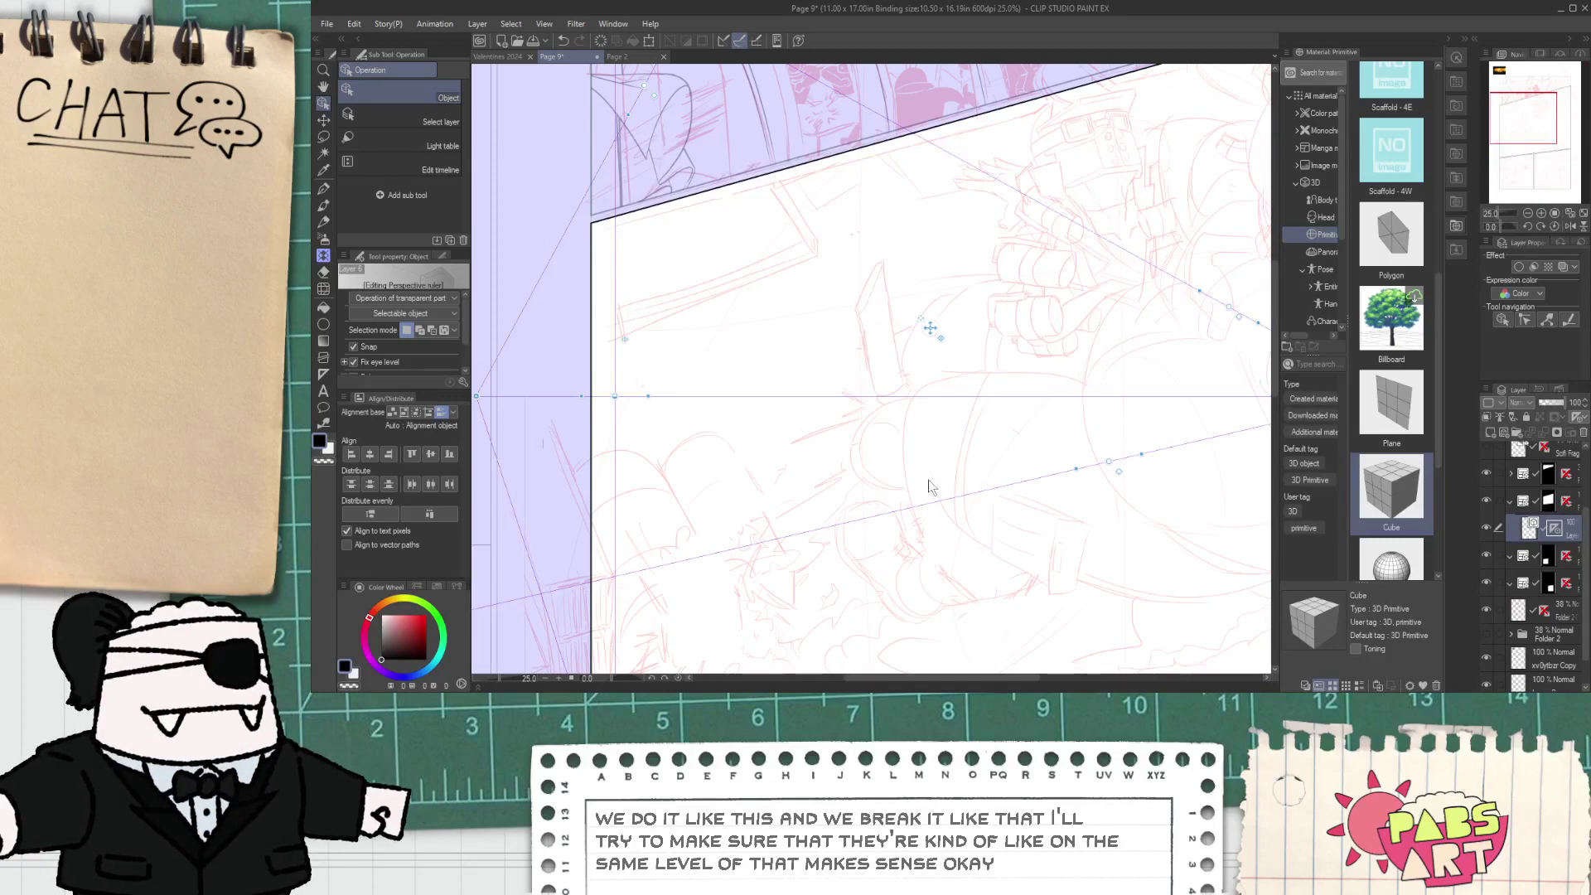
{"action": "scroll", "coordinate": [929, 487], "scroll_direction": "down", "scroll_amount": 3}
{"action": "scroll", "coordinate": [963, 475], "scroll_direction": "up", "scroll_amount": 3}
{"action": "scroll", "coordinate": [1185, 441], "scroll_direction": "down", "scroll_amount": 1}
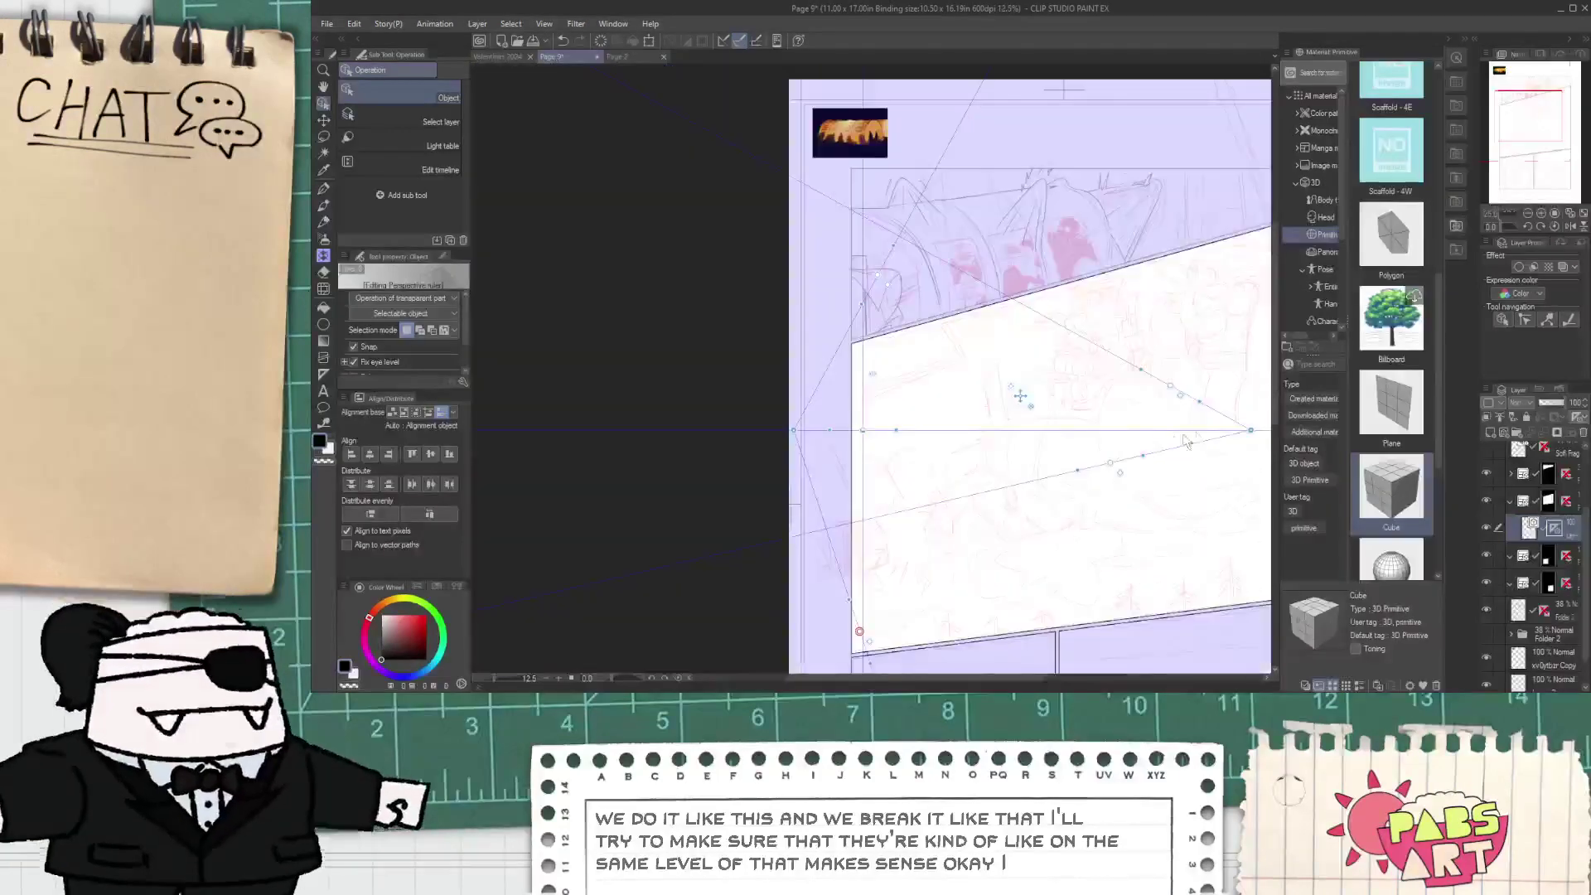
{"action": "mouse_move", "coordinate": [1251, 431]}
{"action": "left_mouse_down"}
{"action": "mouse_move", "coordinate": [1092, 430]}
{"action": "mouse_move", "coordinate": [1243, 430]}
{"action": "left_mouse_up"}
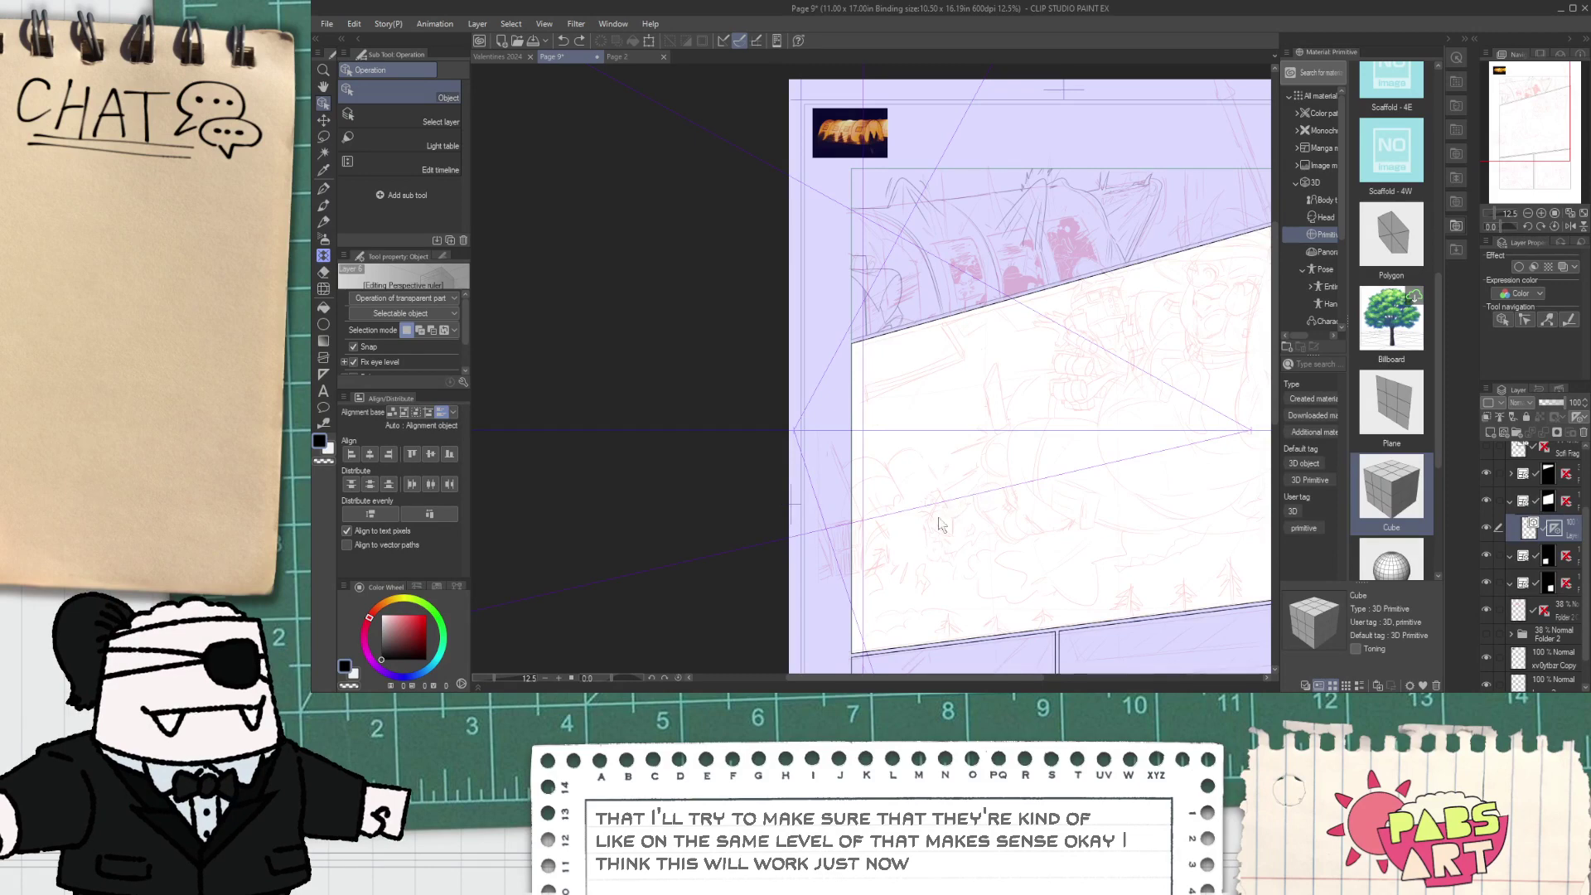
- Extend the right vanishing point's lower guide handle toward the sketched containers and steepen its upper guide line
{"action": "scroll", "coordinate": [911, 509], "scroll_direction": "up", "scroll_amount": 3}
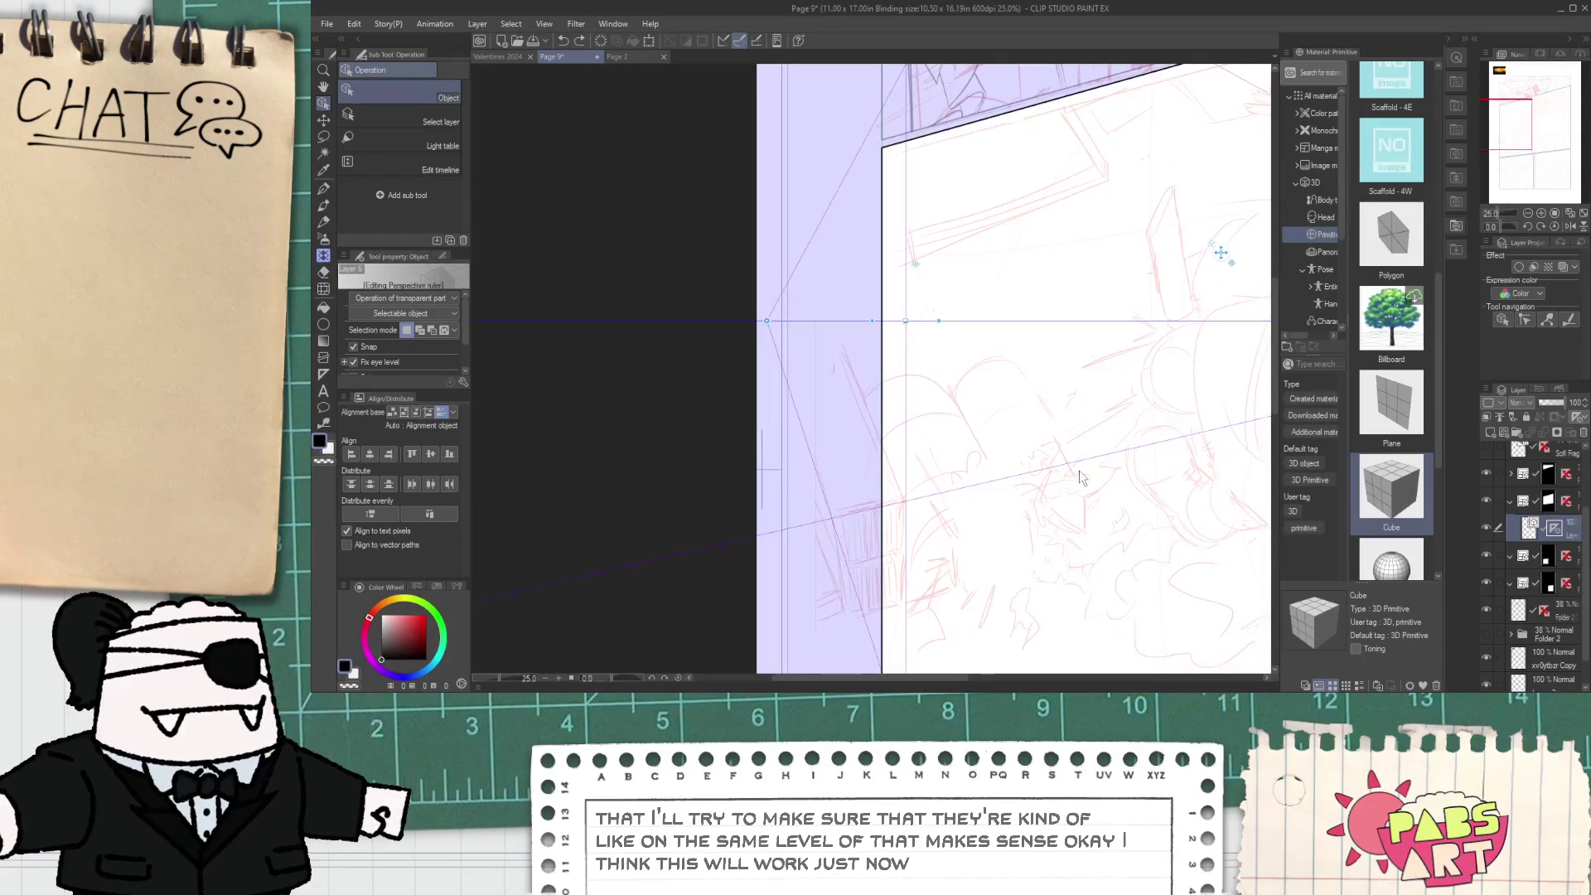
{"action": "scroll", "coordinate": [1180, 460], "scroll_direction": "down", "scroll_amount": 3}
{"action": "left_click_drag", "start_coordinate": [1232, 437], "coordinate": [1039, 452]}
{"action": "scroll", "coordinate": [1012, 485], "scroll_direction": "up", "scroll_amount": 4}
{"action": "scroll", "coordinate": [1039, 451], "scroll_direction": "down", "scroll_amount": 6}
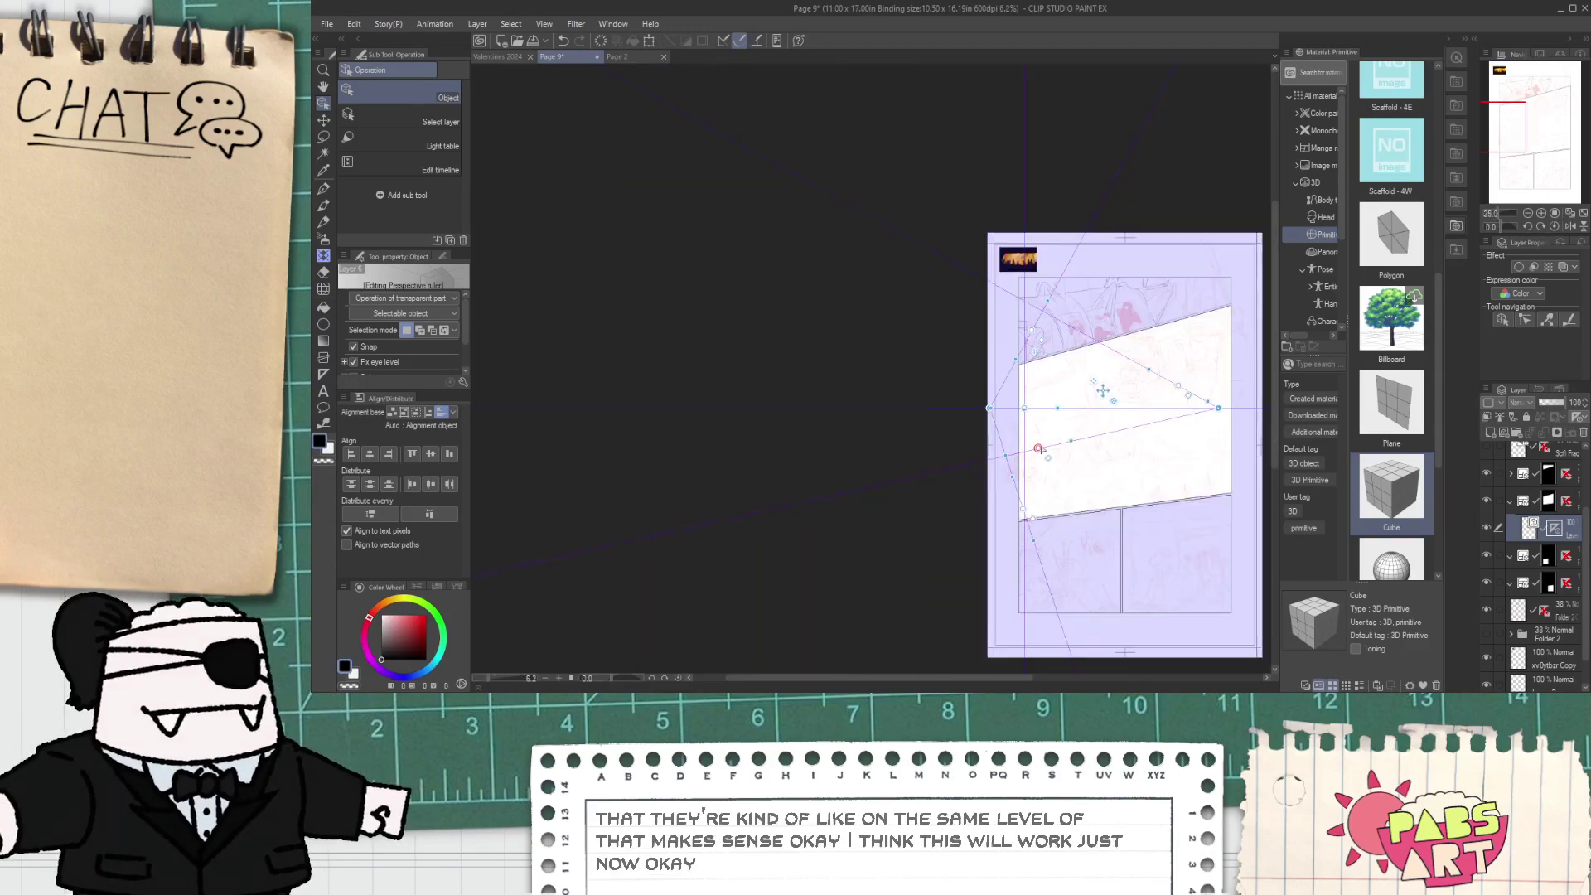
{"action": "scroll", "coordinate": [1048, 415], "scroll_direction": "up", "scroll_amount": 2}
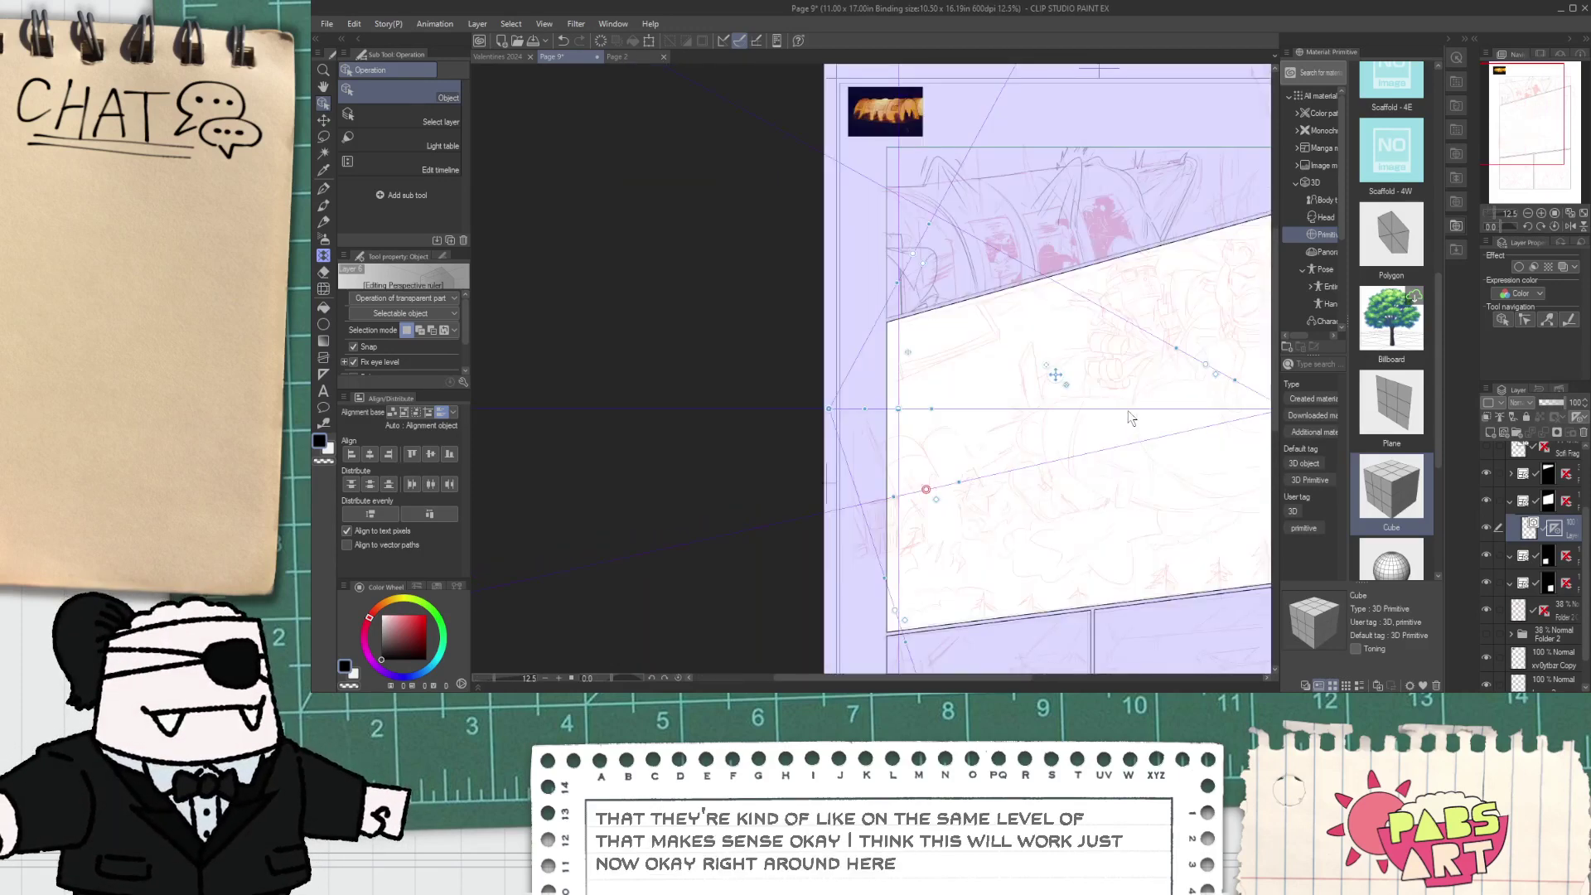
{"action": "scroll", "coordinate": [1130, 417], "scroll_direction": "down", "scroll_amount": 1}
{"action": "scroll", "coordinate": [914, 332], "scroll_direction": "up", "scroll_amount": 4}
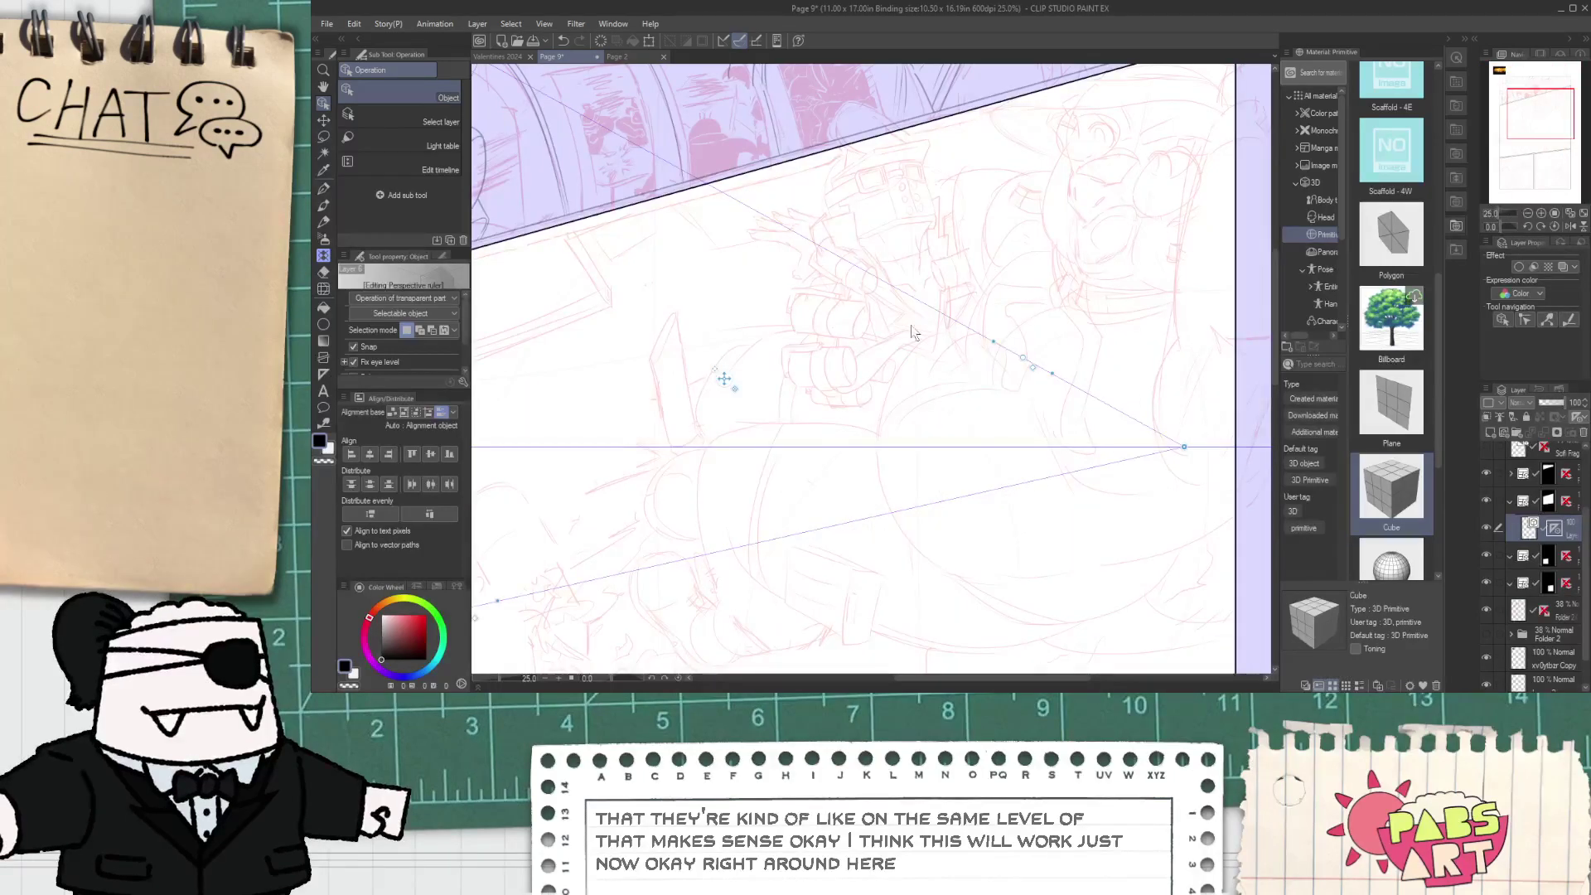
{"action": "scroll", "coordinate": [895, 325], "scroll_direction": "down", "scroll_amount": 3}
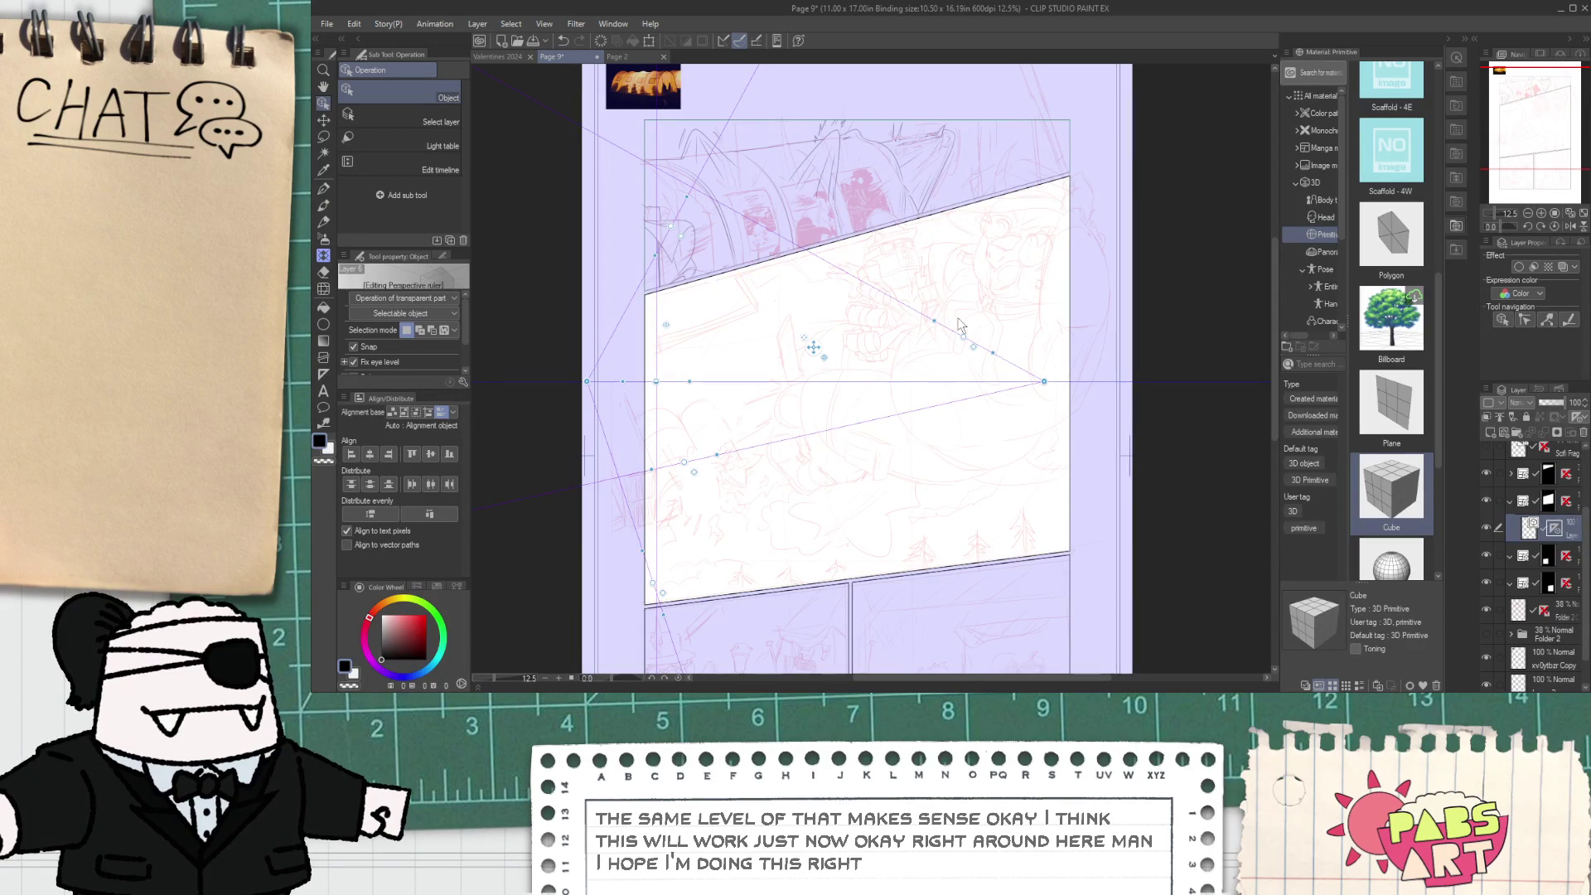
{"action": "left_click_drag", "start_coordinate": [959, 320], "coordinate": [990, 317]}
- Ink the sketched container's vertical corner and its receding top and bottom edges with the G-pen at size 15, snapped to the ruler
{"action": "key", "text": "p"}
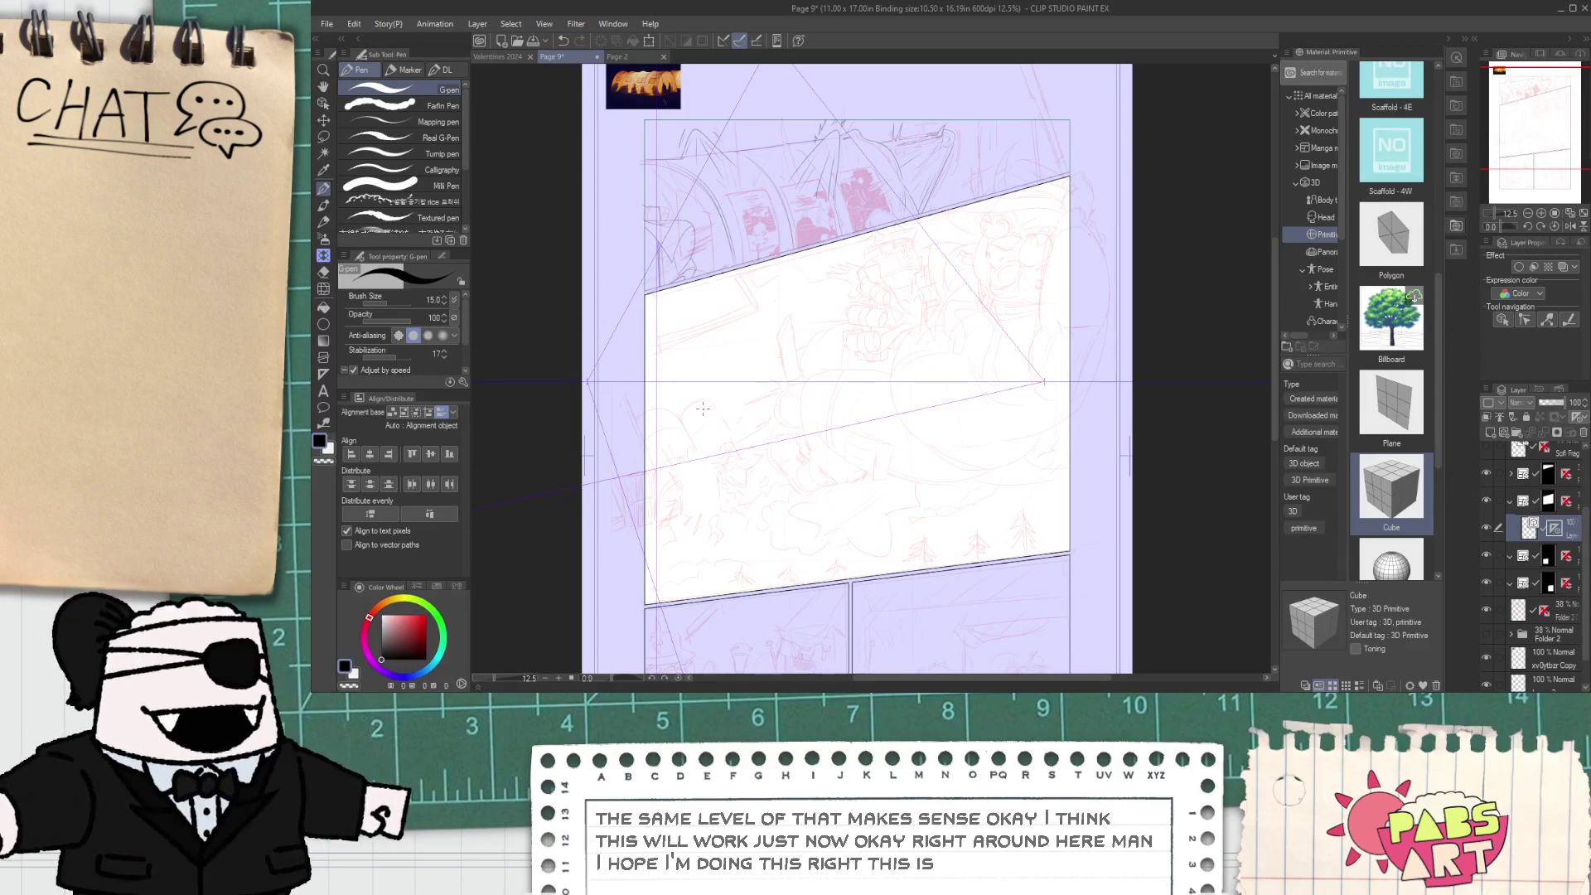
{"action": "scroll", "coordinate": [703, 409], "scroll_direction": "up", "scroll_amount": 4}
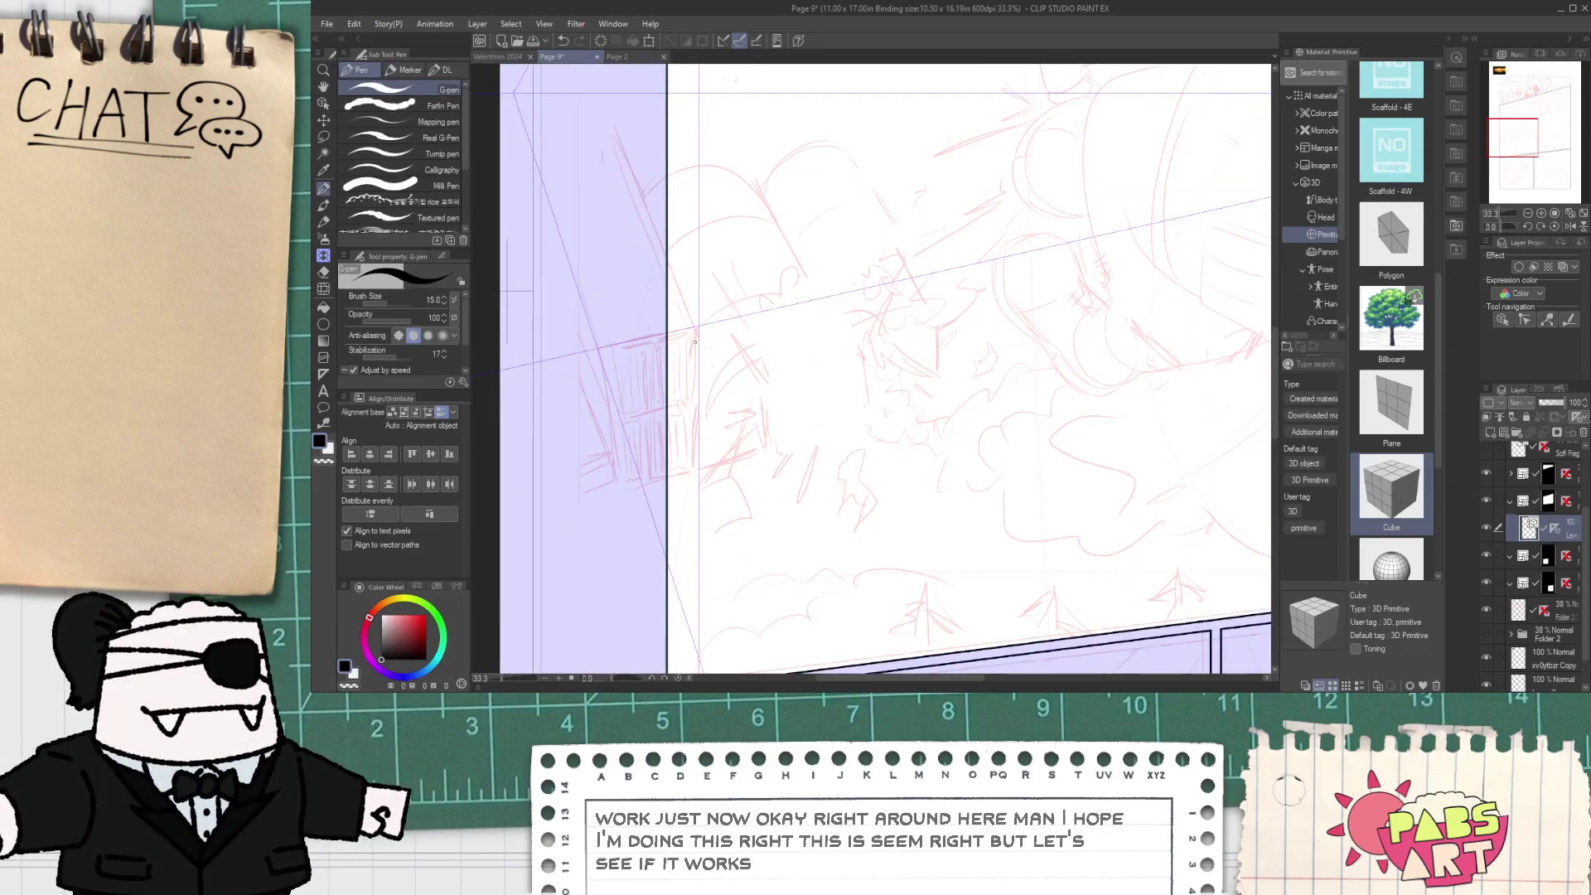
{"action": "mouse_move", "coordinate": [694, 341]}
{"action": "left_mouse_down"}
{"action": "mouse_move", "coordinate": [684, 515]}
{"action": "mouse_move", "coordinate": [699, 295]}
{"action": "left_mouse_up"}
{"action": "left_click_drag", "start_coordinate": [668, 478], "coordinate": [1243, 270]}
{"action": "key", "text": "ctrl+z"}
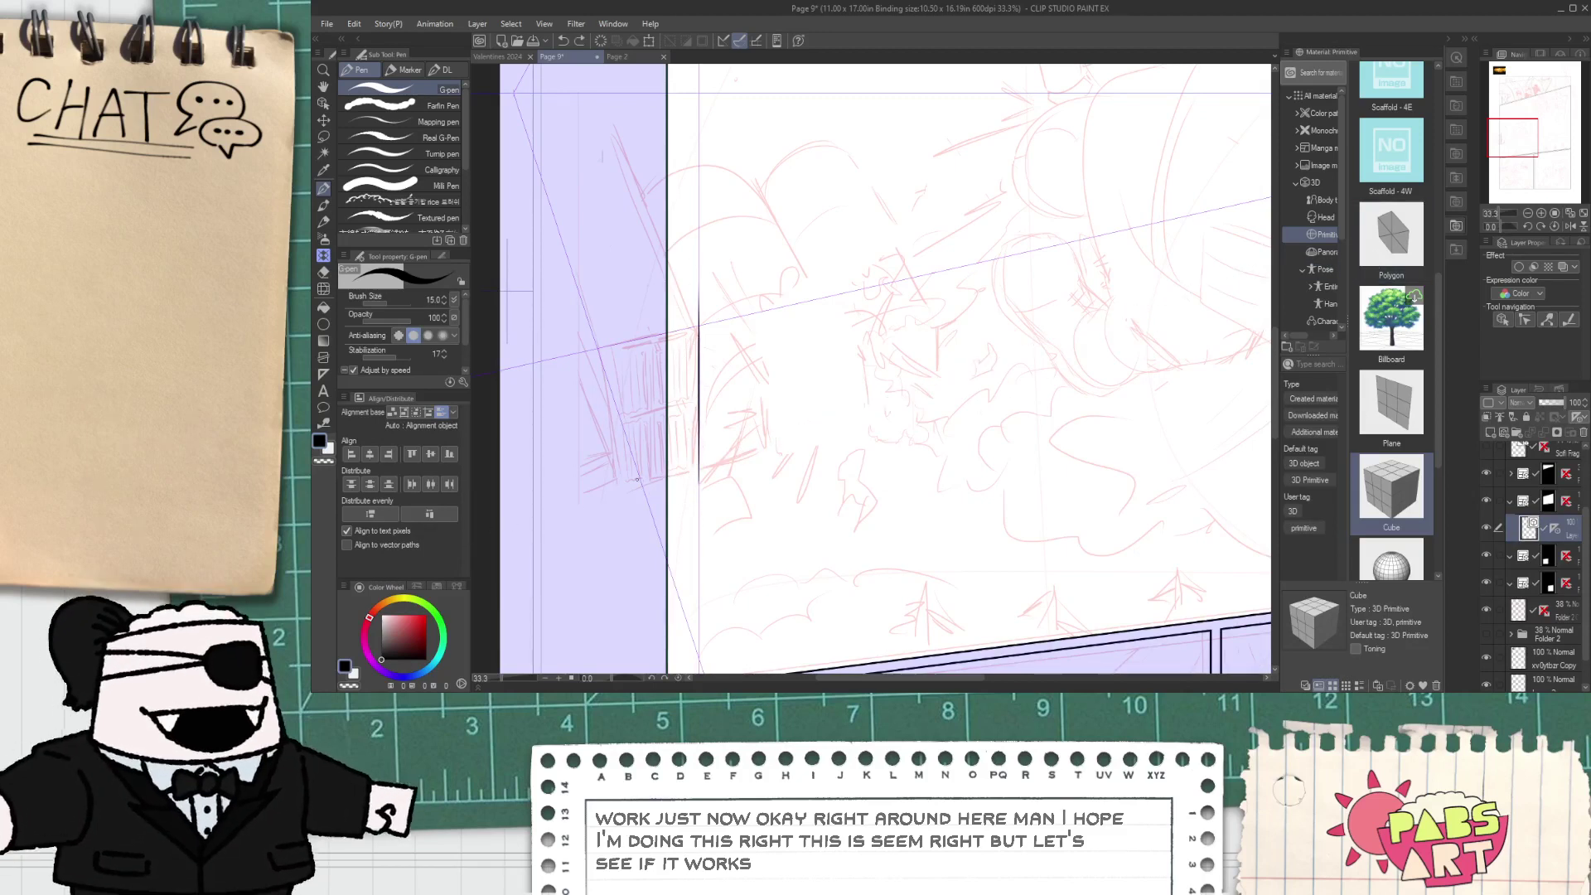
{"action": "left_click_drag", "start_coordinate": [668, 477], "coordinate": [793, 433]}
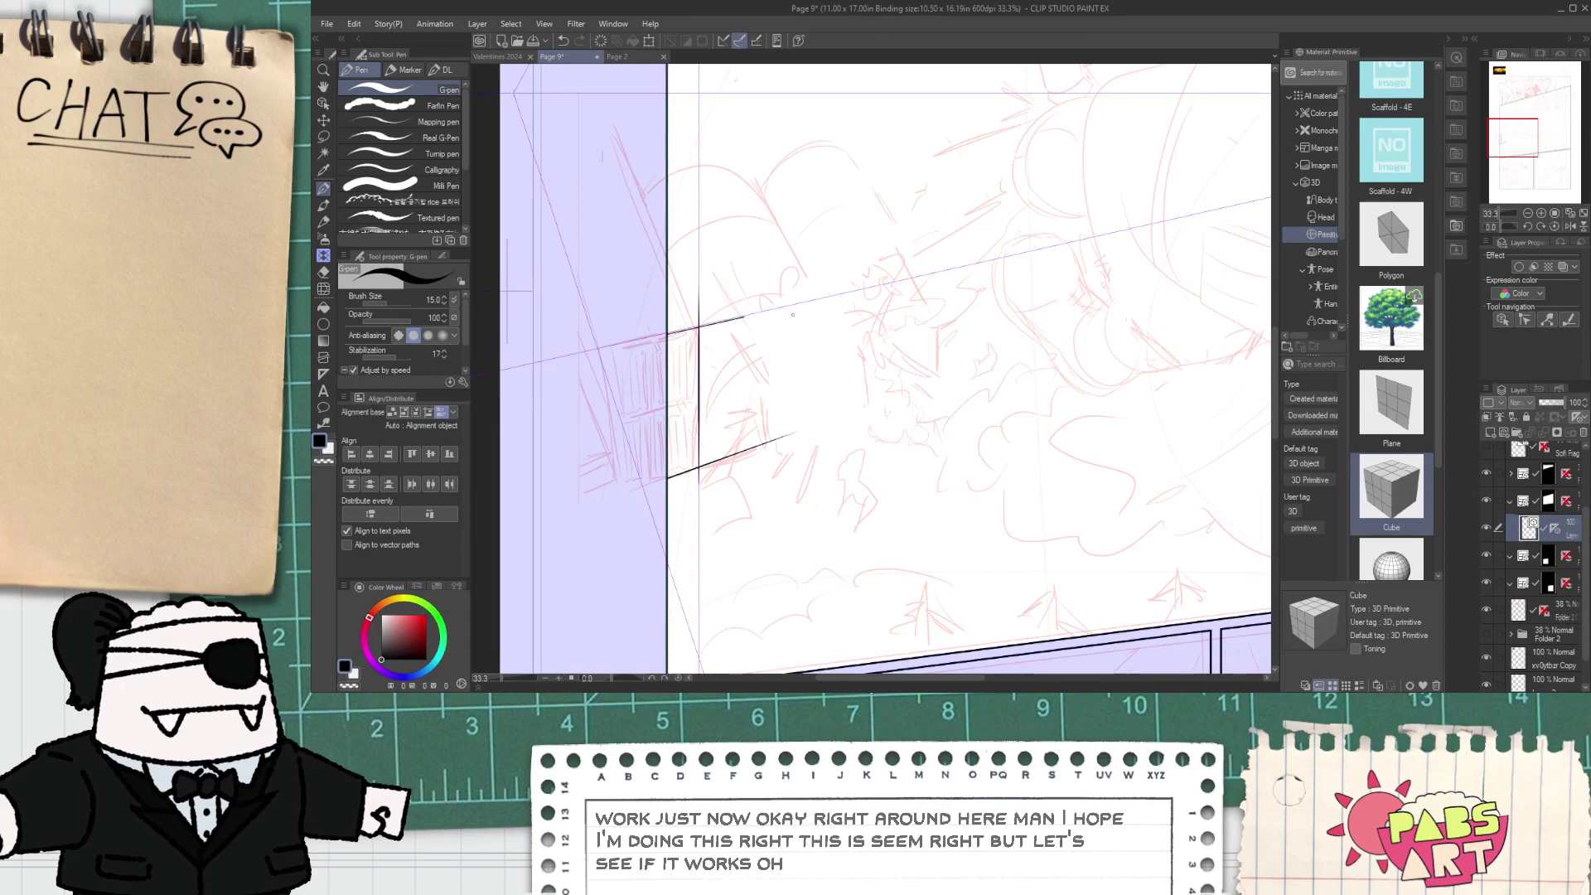
{"action": "scroll", "coordinate": [644, 239], "scroll_direction": "up", "scroll_amount": 1}
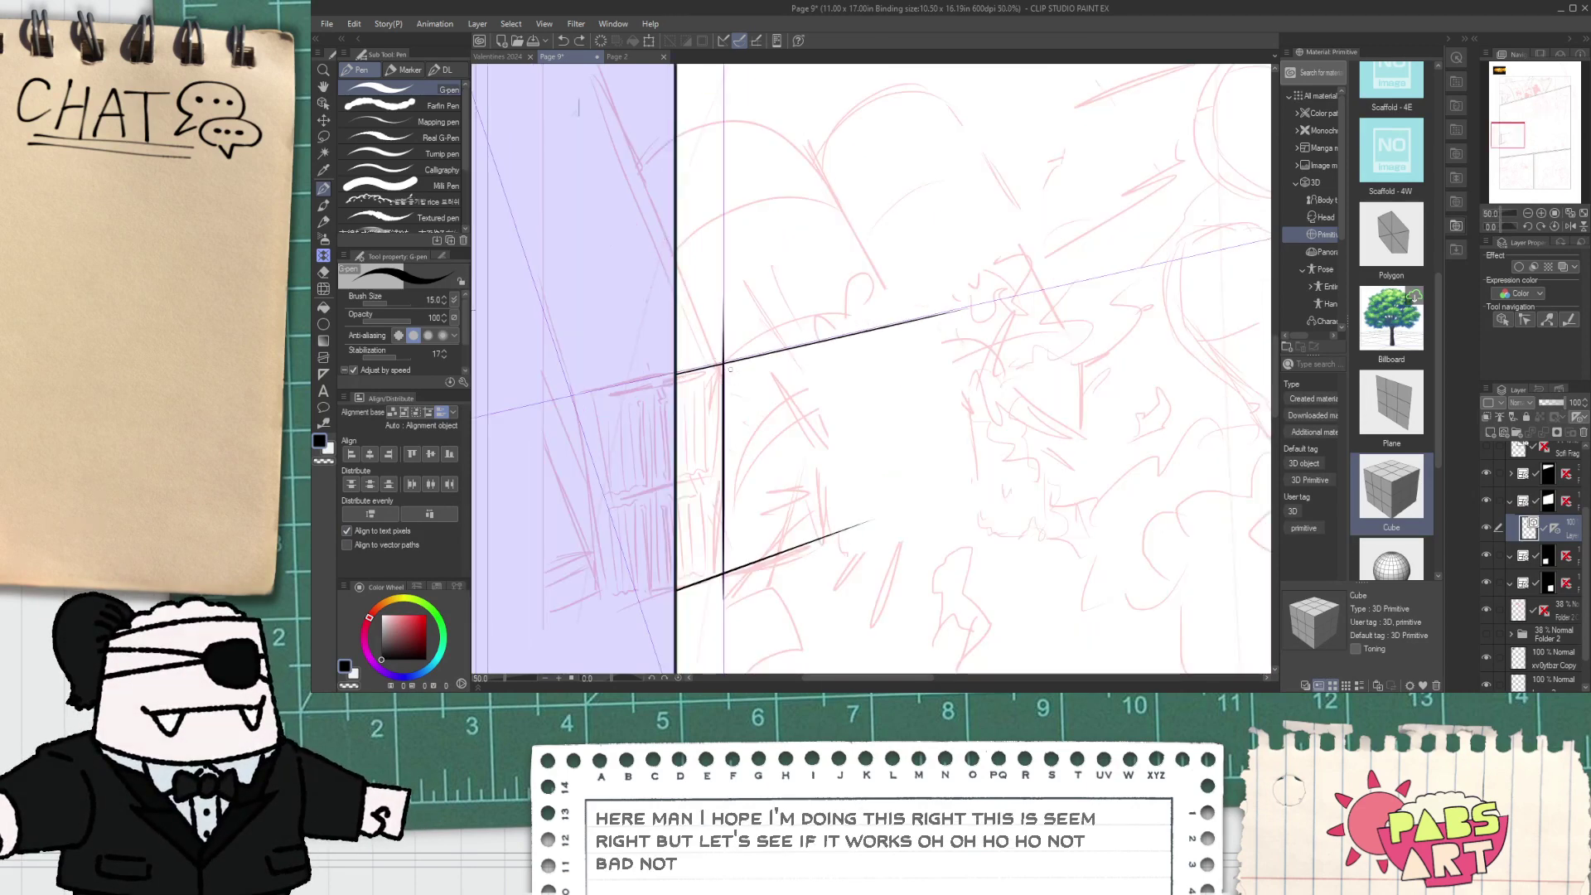
- Try a perspective-snapped G-pen stroke above the inked container edges and undo it
{"action": "scroll", "coordinate": [685, 315], "scroll_direction": "down", "scroll_amount": 2}
{"action": "key", "text": "space"}
{"action": "left_click_drag", "start_coordinate": [642, 259], "coordinate": [669, 412]}
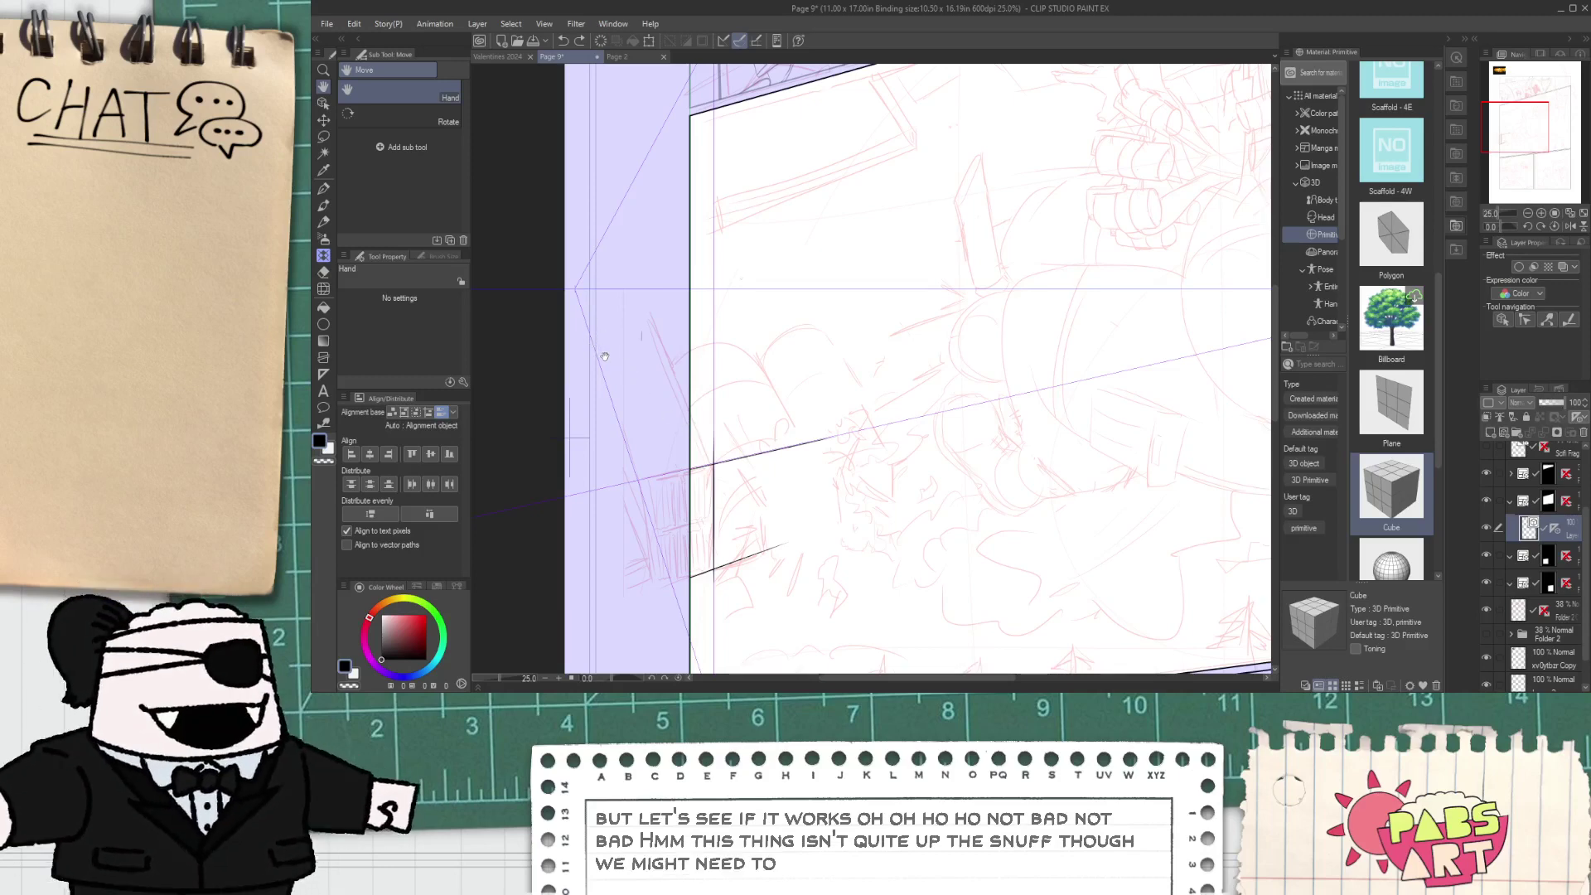
{"action": "key", "text": "p"}
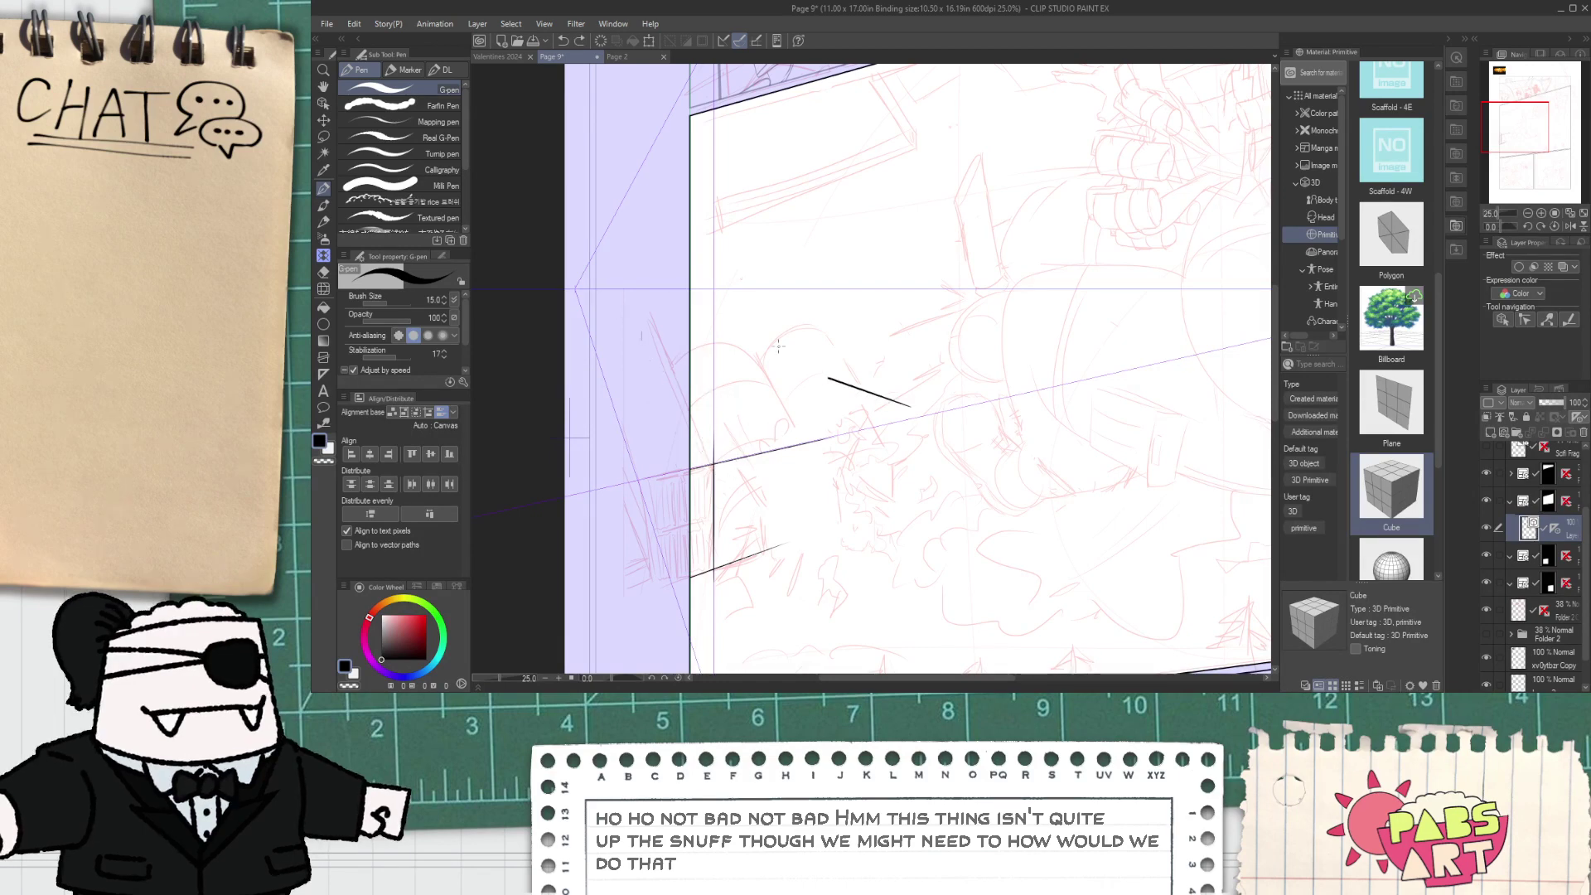
{"action": "key", "text": "ctrl+z"}
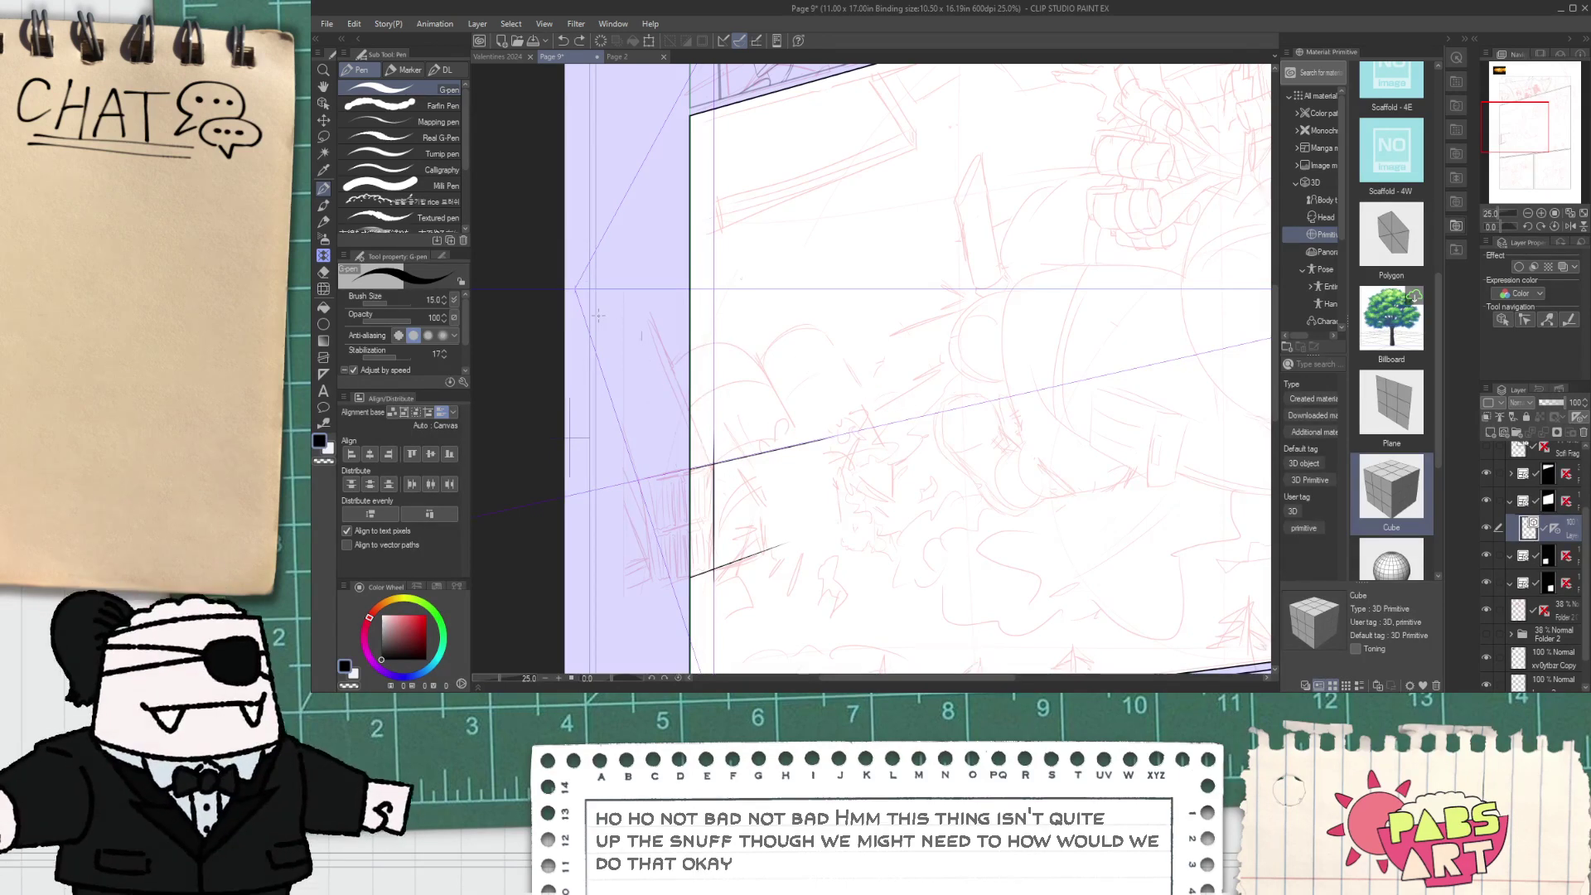
- Move the perspective ruler's left vanishing point inward toward the panel's left border, and try a small guide handle adjustment that is undone
{"action": "key", "text": "o"}
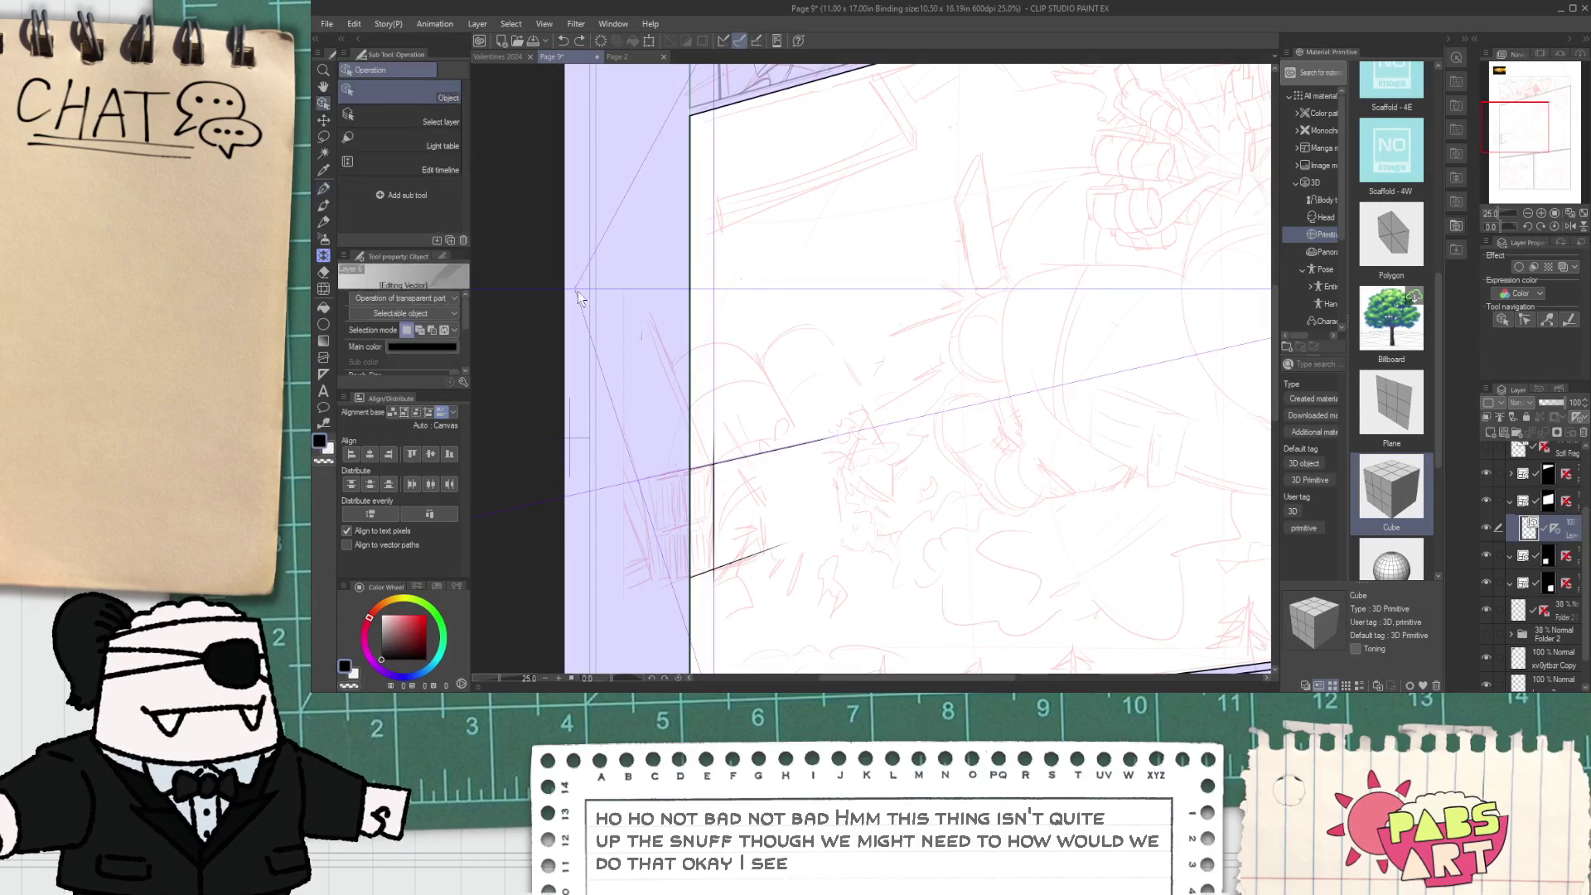
{"action": "left_click", "coordinate": [579, 291]}
{"action": "left_click_drag", "start_coordinate": [579, 291], "coordinate": [645, 288]}
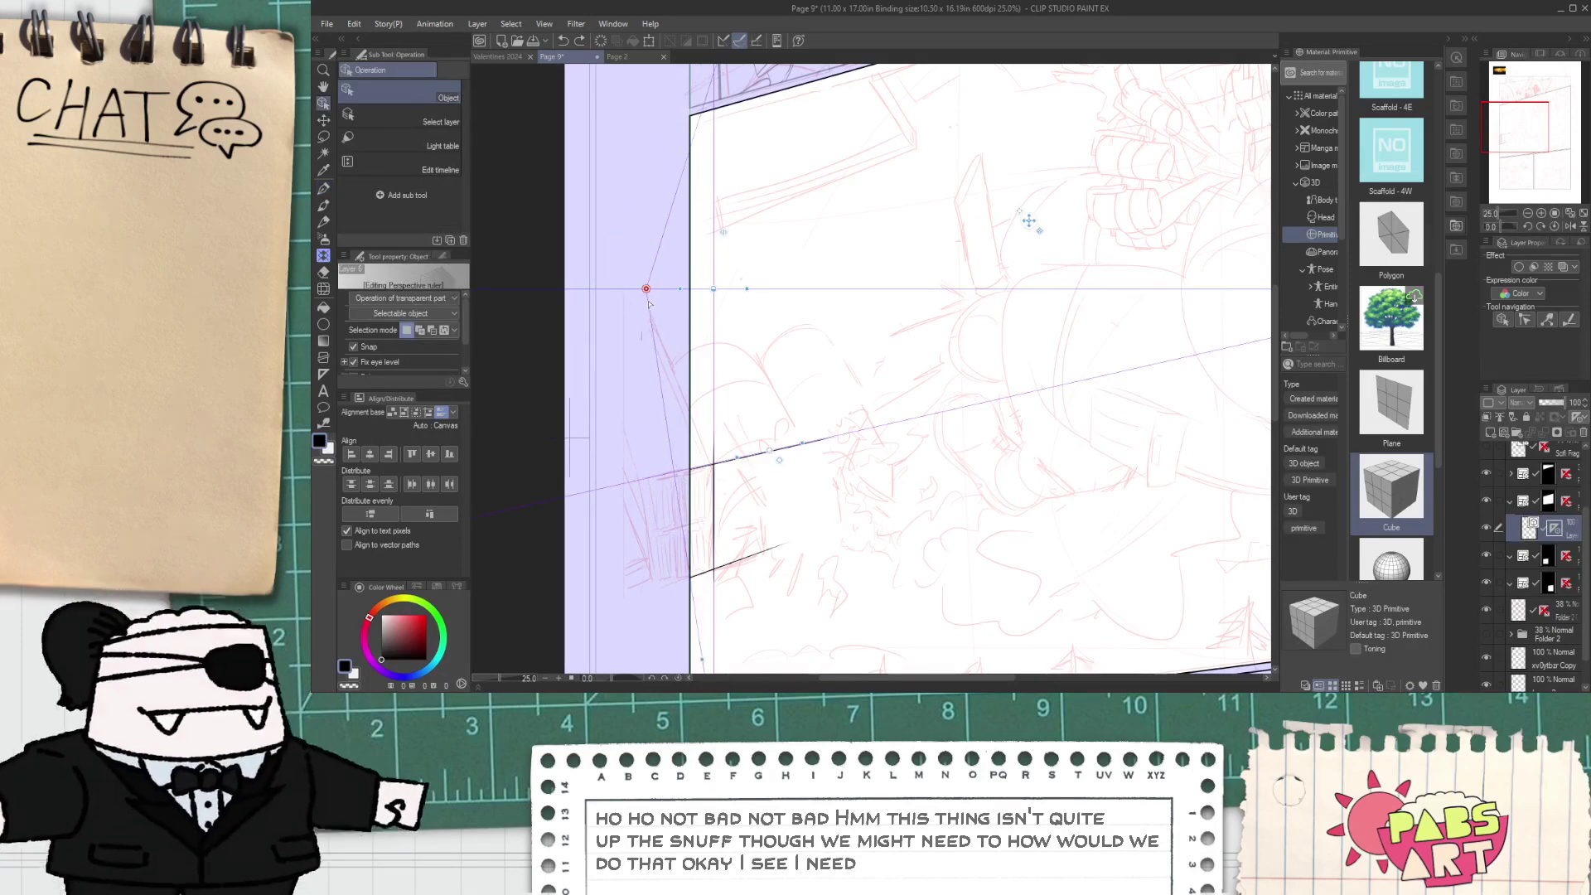
{"action": "left_click_drag", "start_coordinate": [702, 663], "coordinate": [715, 657]}
{"action": "key", "text": "ctrl+z"}
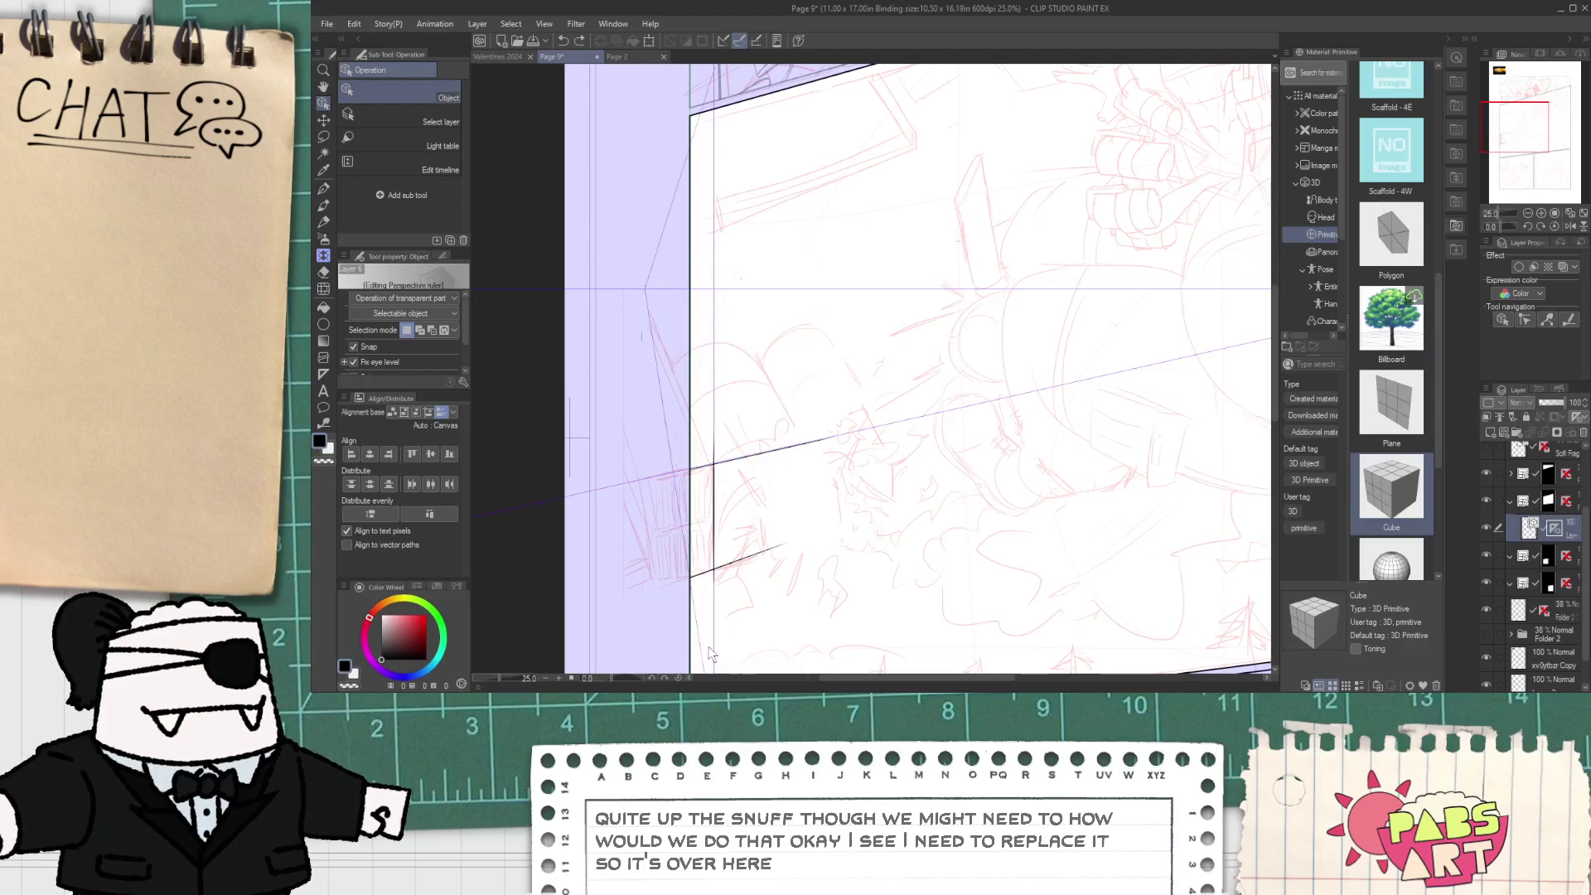
- Steepen the left vanishing point's lower guide line so it passes closer to the panel border and the sketched containers
{"action": "scroll", "coordinate": [698, 645], "scroll_direction": "down", "scroll_amount": 2}
{"action": "key", "text": "h"}
{"action": "left_click_drag", "start_coordinate": [699, 645], "coordinate": [677, 506]}
{"action": "left_click", "coordinate": [322, 104]}
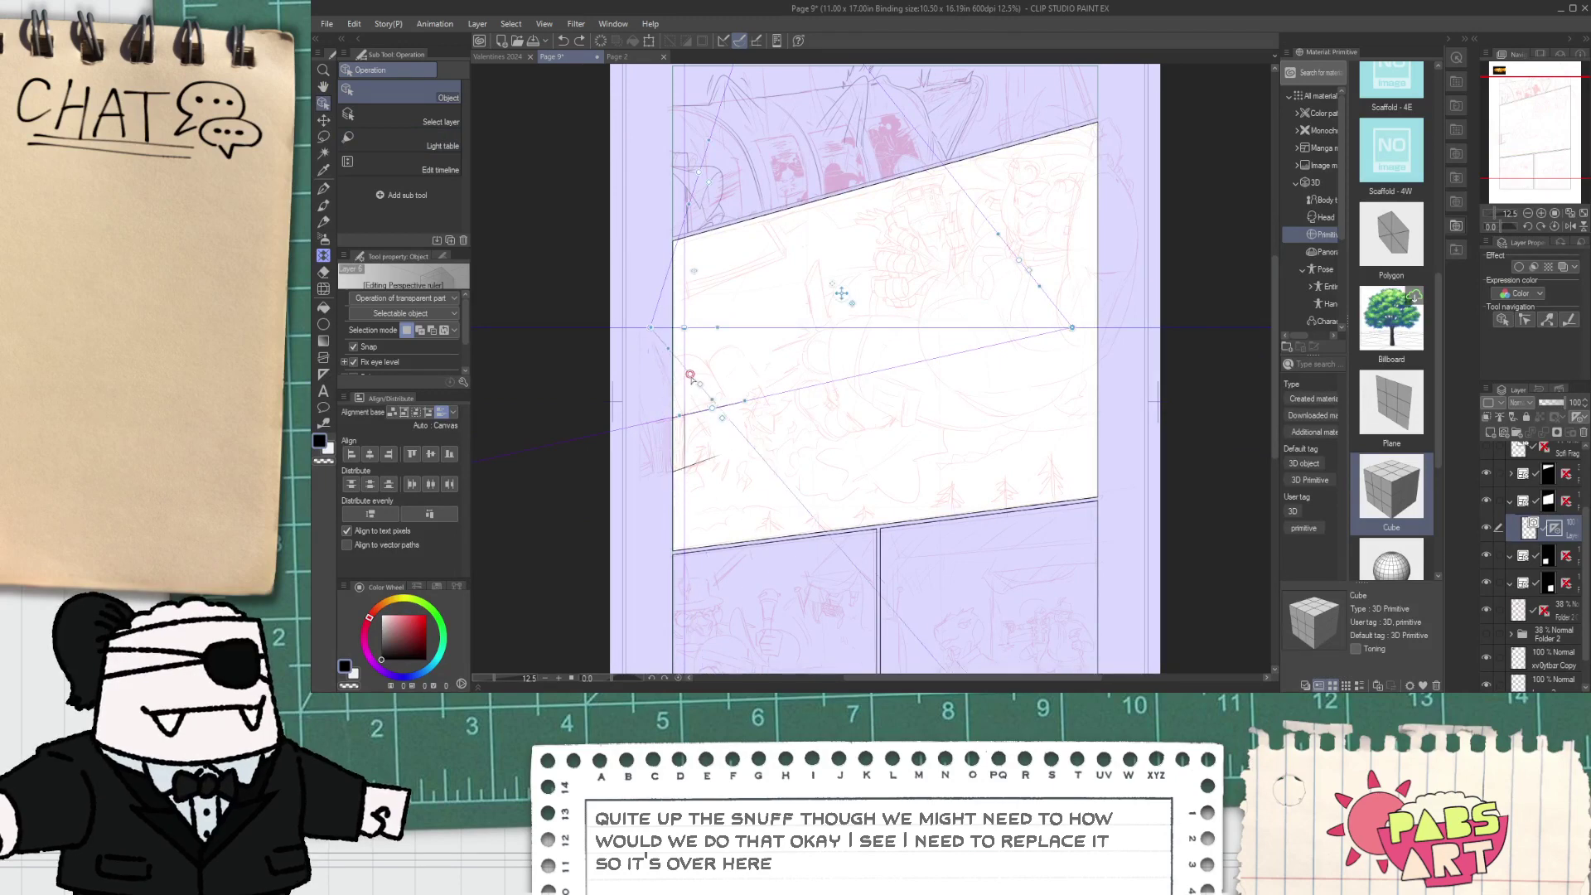
{"action": "scroll", "coordinate": [651, 353], "scroll_direction": "up", "scroll_amount": 3}
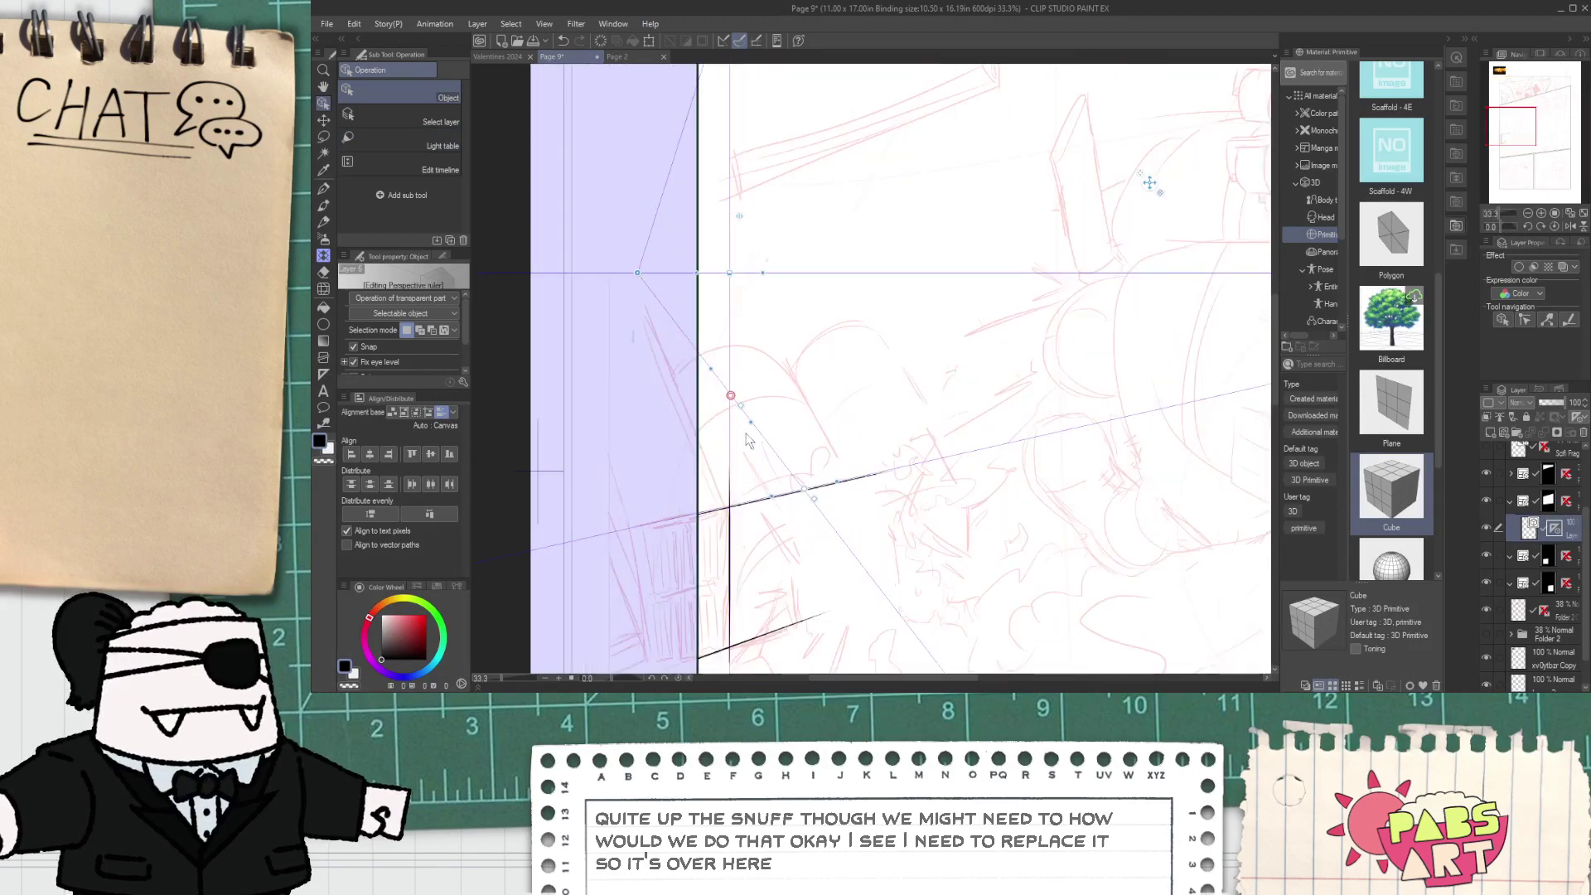
{"action": "left_click_drag", "start_coordinate": [731, 396], "coordinate": [698, 441]}
{"action": "key", "text": "p"}
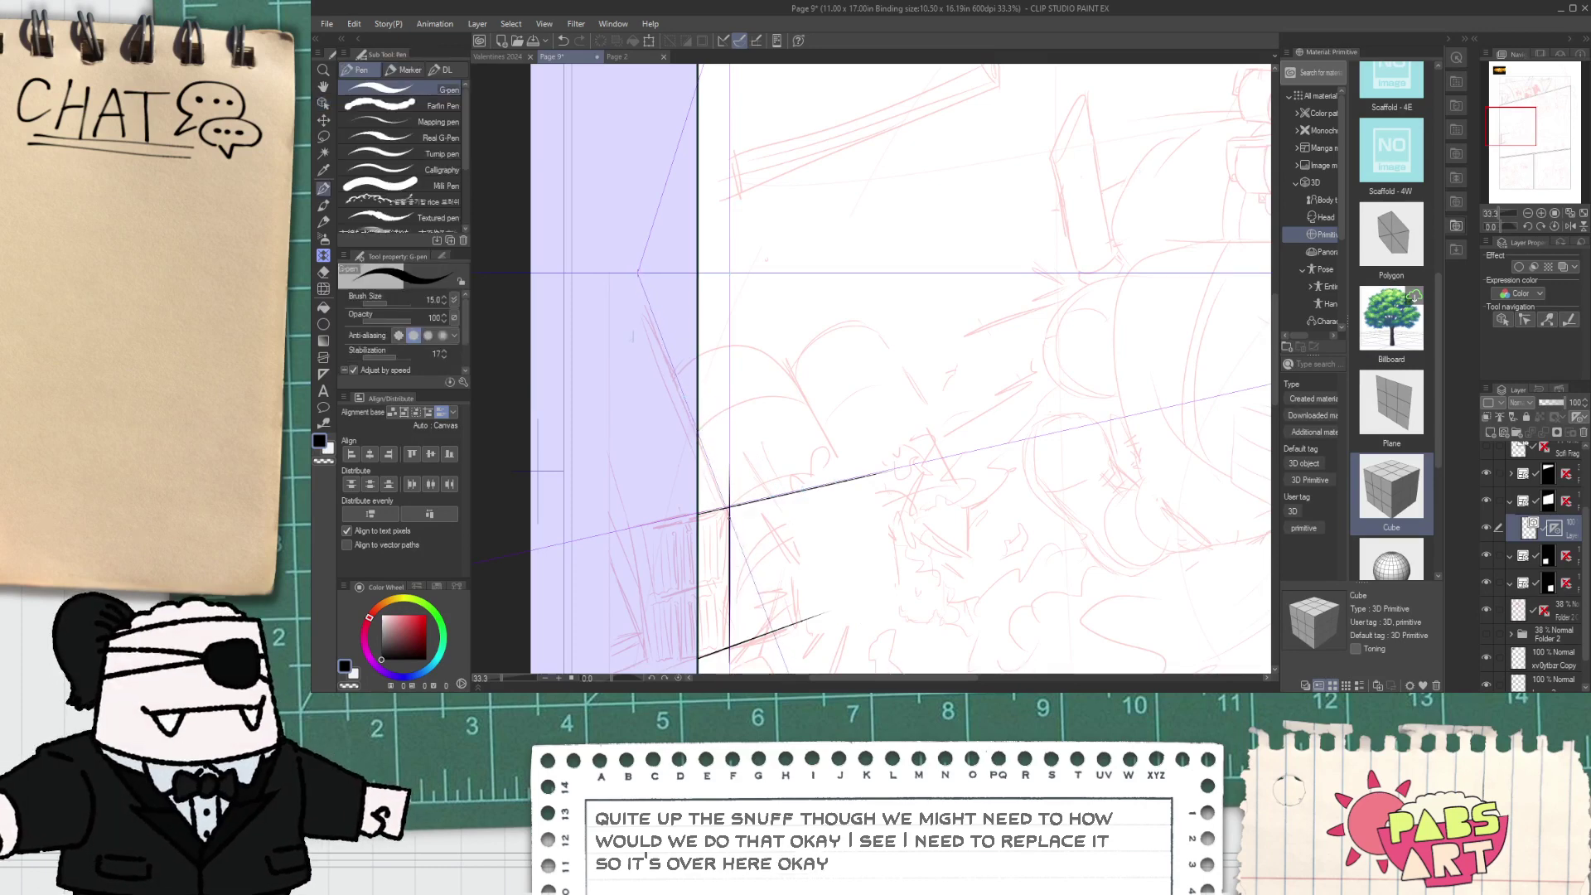
- Try a ruler-snapped G-pen stroke slanting down from the panel's left border across the container's top corner
{"action": "scroll", "coordinate": [719, 507], "scroll_direction": "up", "scroll_amount": 3}
{"action": "scroll", "coordinate": [707, 393], "scroll_direction": "down", "scroll_amount": 1}
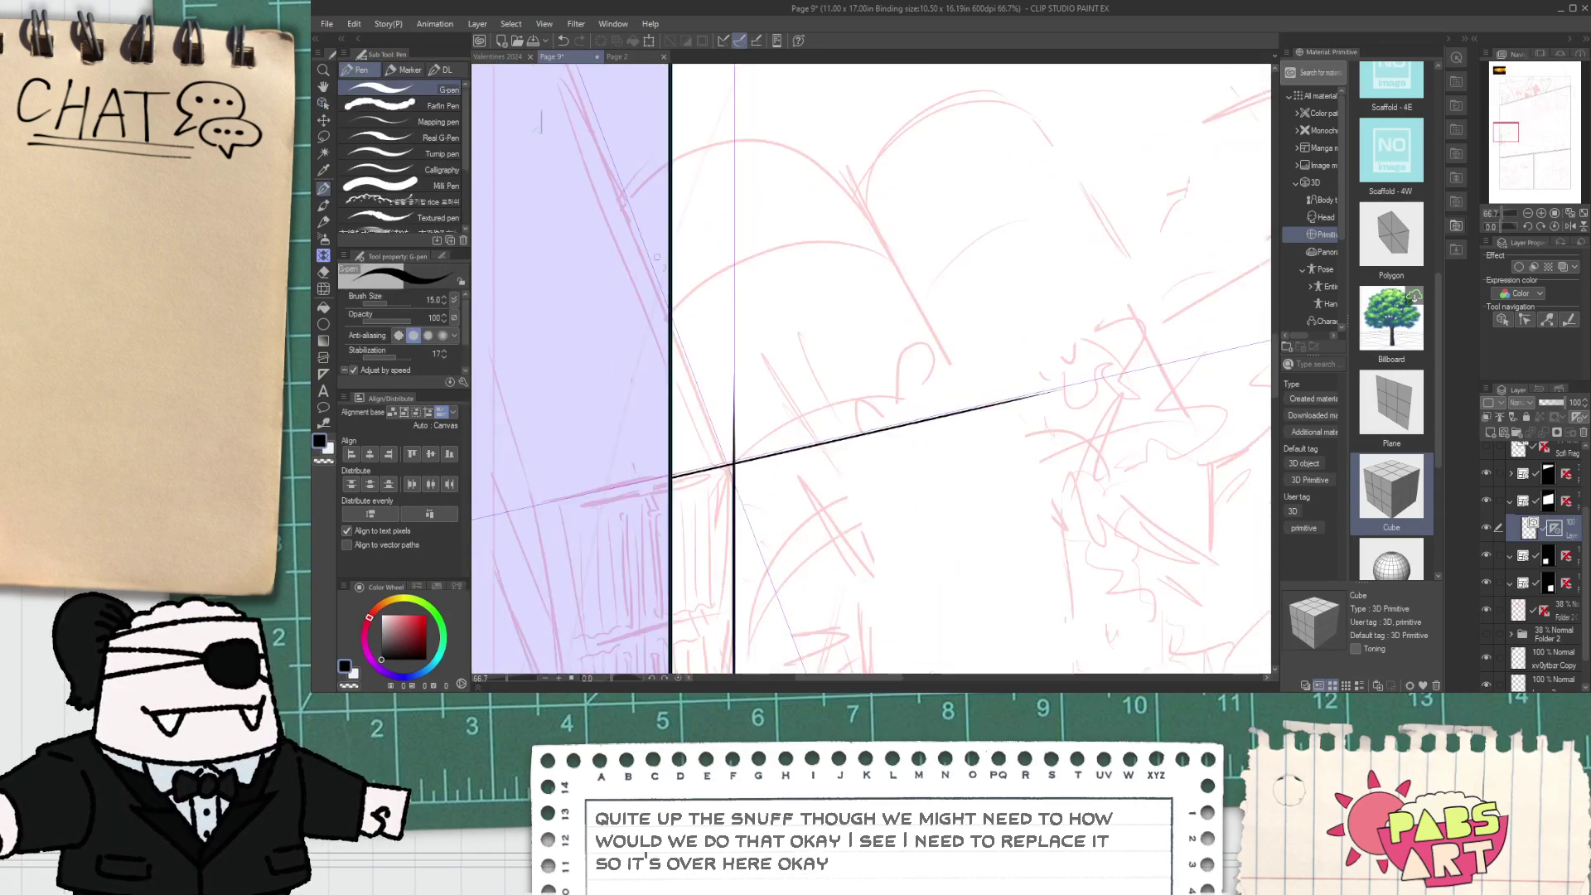
{"action": "left_click_drag", "start_coordinate": [669, 285], "coordinate": [779, 549]}
{"action": "key", "text": "ctrl+z"}
{"action": "left_click_drag", "start_coordinate": [670, 336], "coordinate": [761, 562]}
{"action": "key", "text": "ctrl+z"}
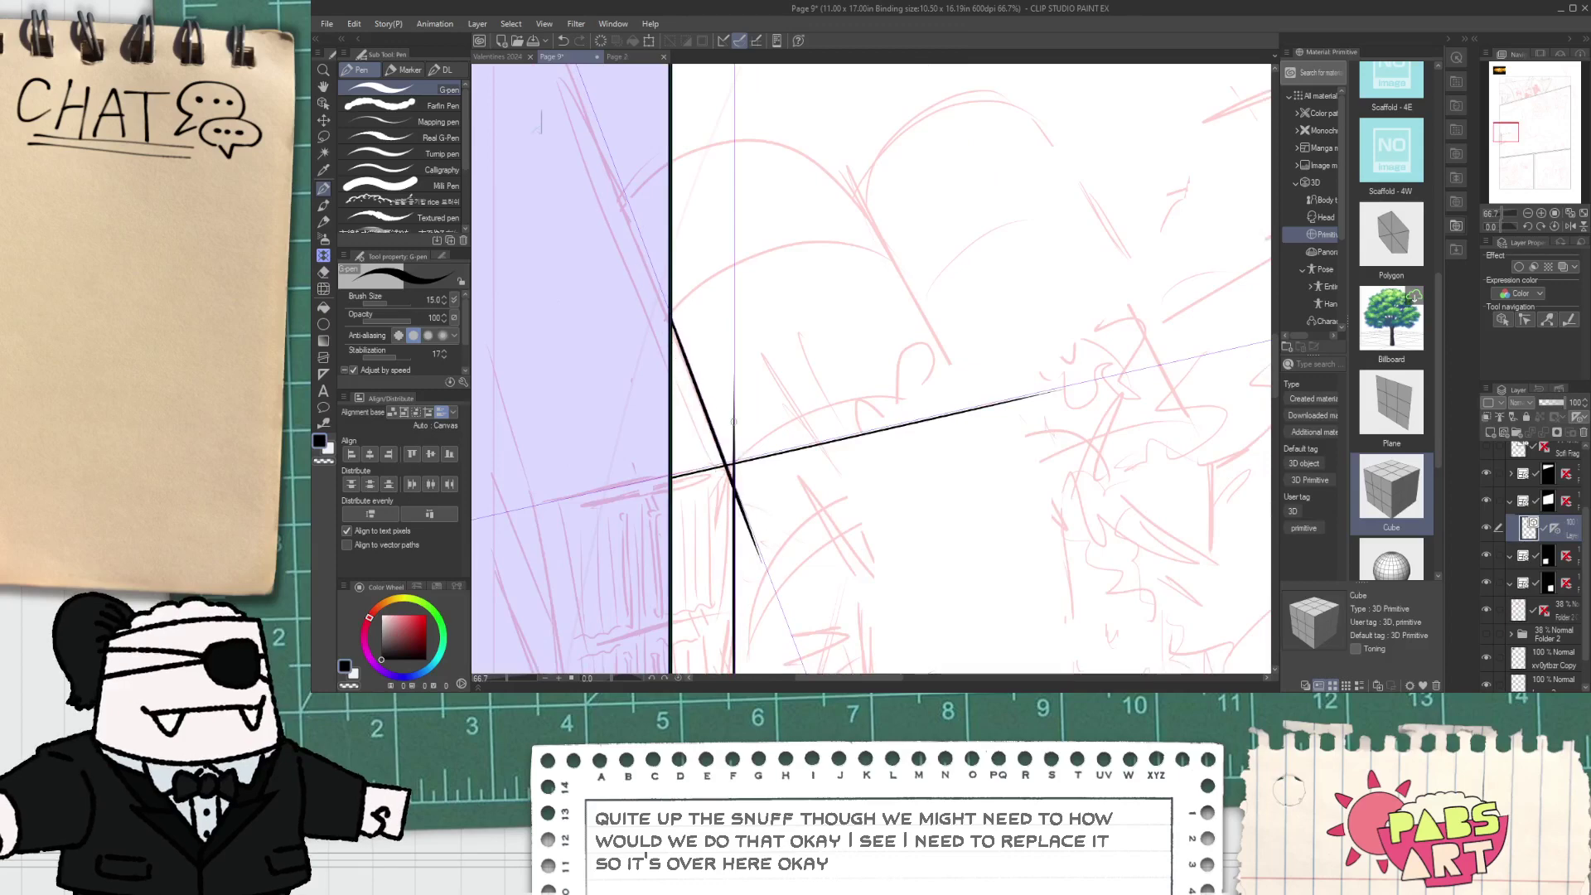
- Try vertical ruler-snapped strokes to the right of the inked container corner to test the perspective
{"action": "left_click_drag", "start_coordinate": [871, 261], "coordinate": [870, 597]}
{"action": "key", "text": "ctrl+z"}
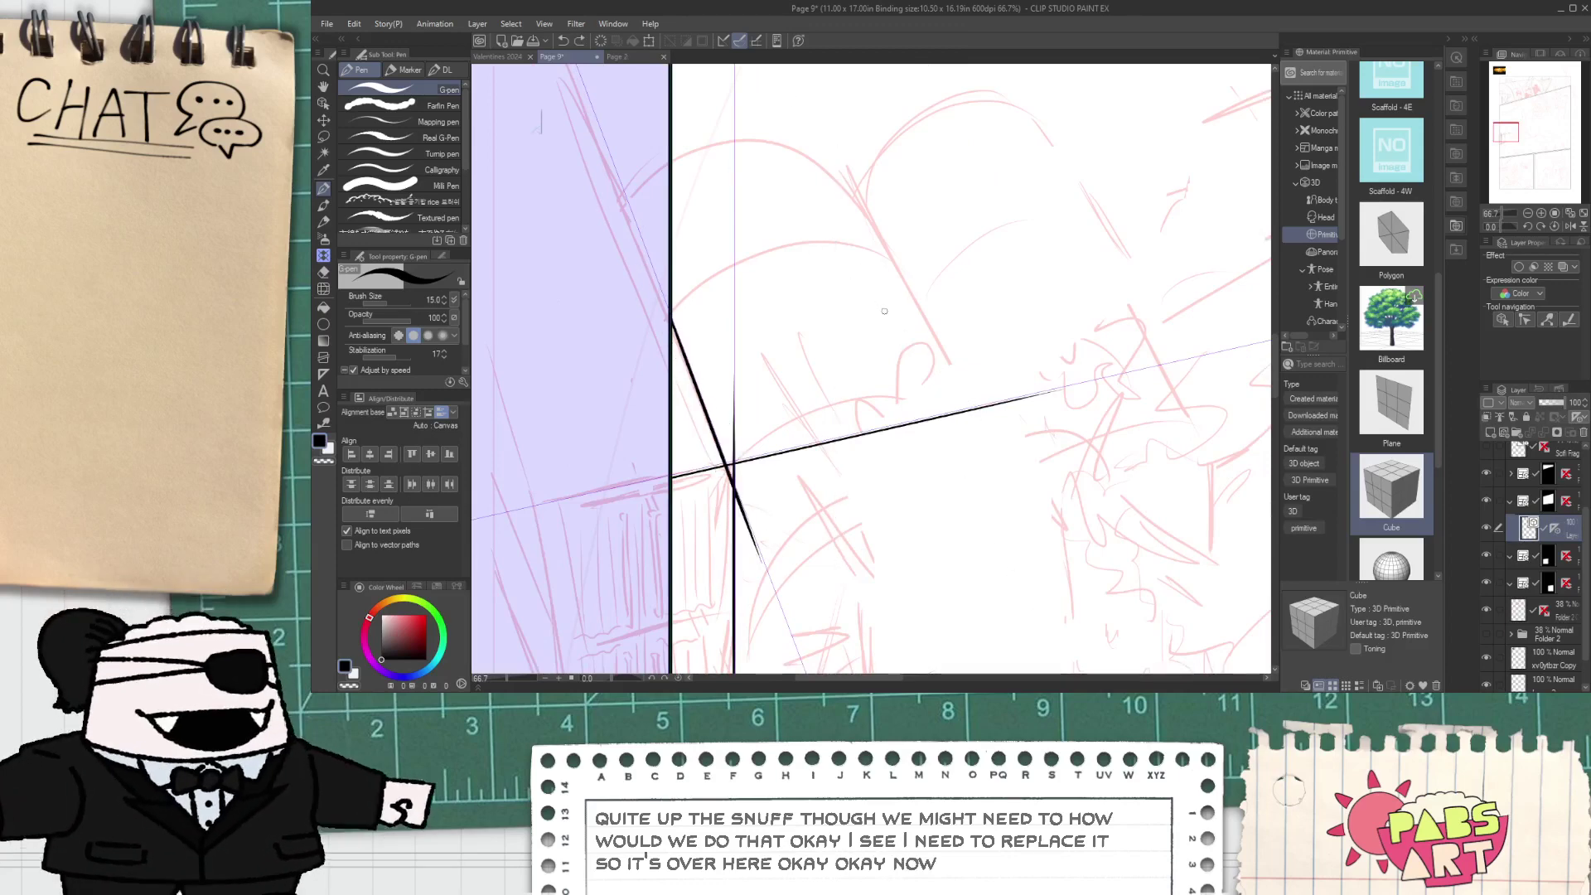
{"action": "left_click_drag", "start_coordinate": [947, 358], "coordinate": [953, 68]}
{"action": "key", "text": "ctrl+z"}
{"action": "scroll", "coordinate": [791, 163], "scroll_direction": "down", "scroll_amount": 2}
{"action": "left_click_drag", "start_coordinate": [792, 154], "coordinate": [791, 367]}
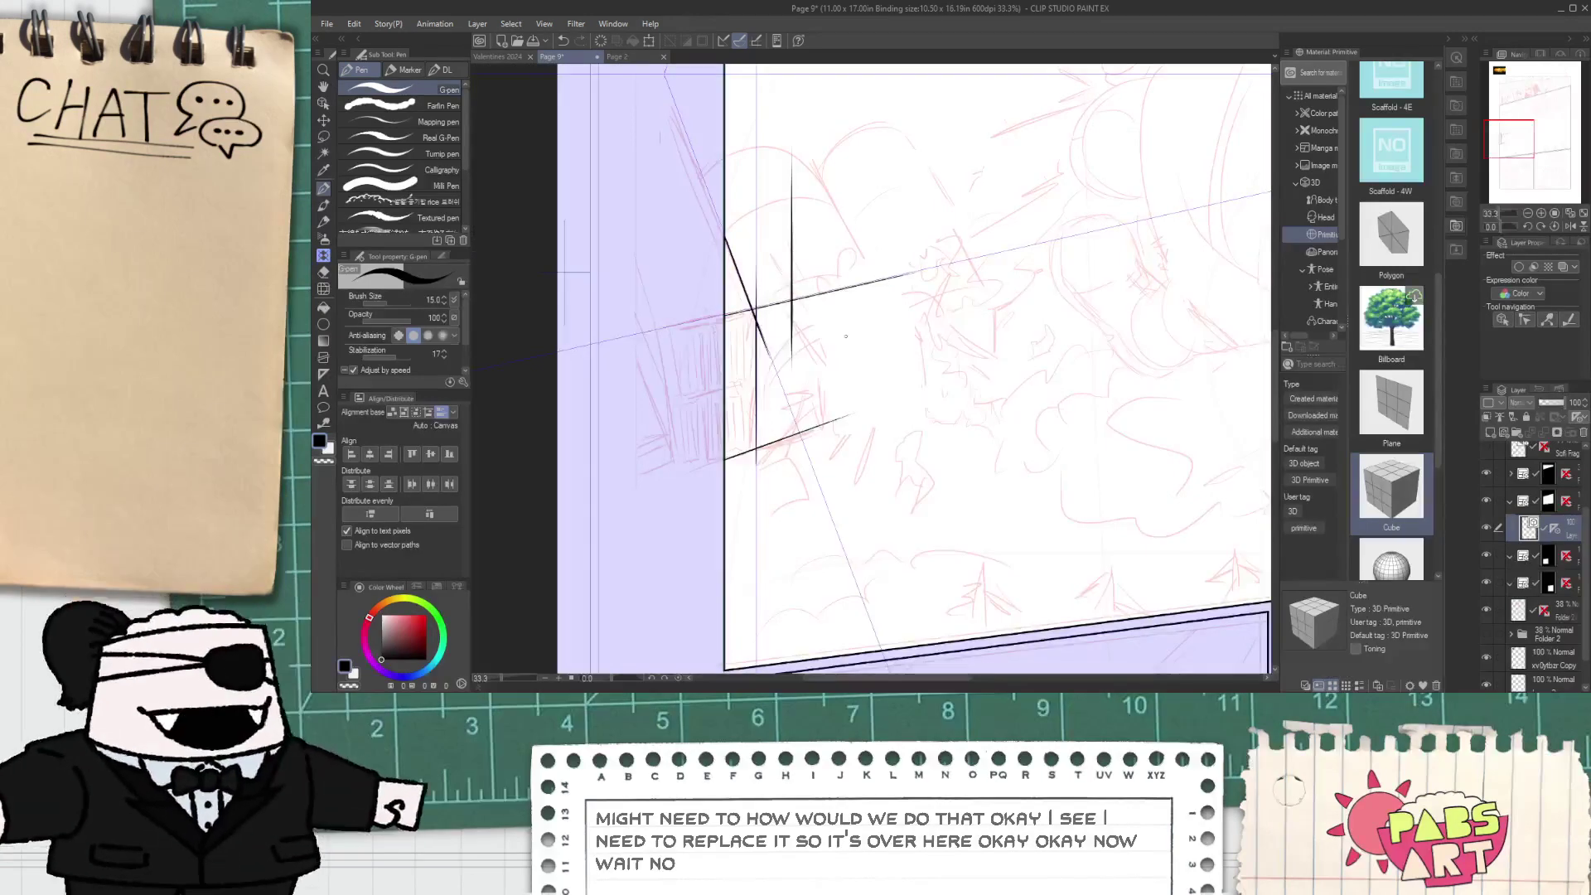
- Undo the test strokes and the container ink, and delete the perspective ruler from Layer 6
{"action": "key", "text": "ctrl+z"}
{"action": "scroll", "coordinate": [802, 309], "scroll_direction": "down", "scroll_amount": 1}
{"action": "key", "text": "ctrl+z"}
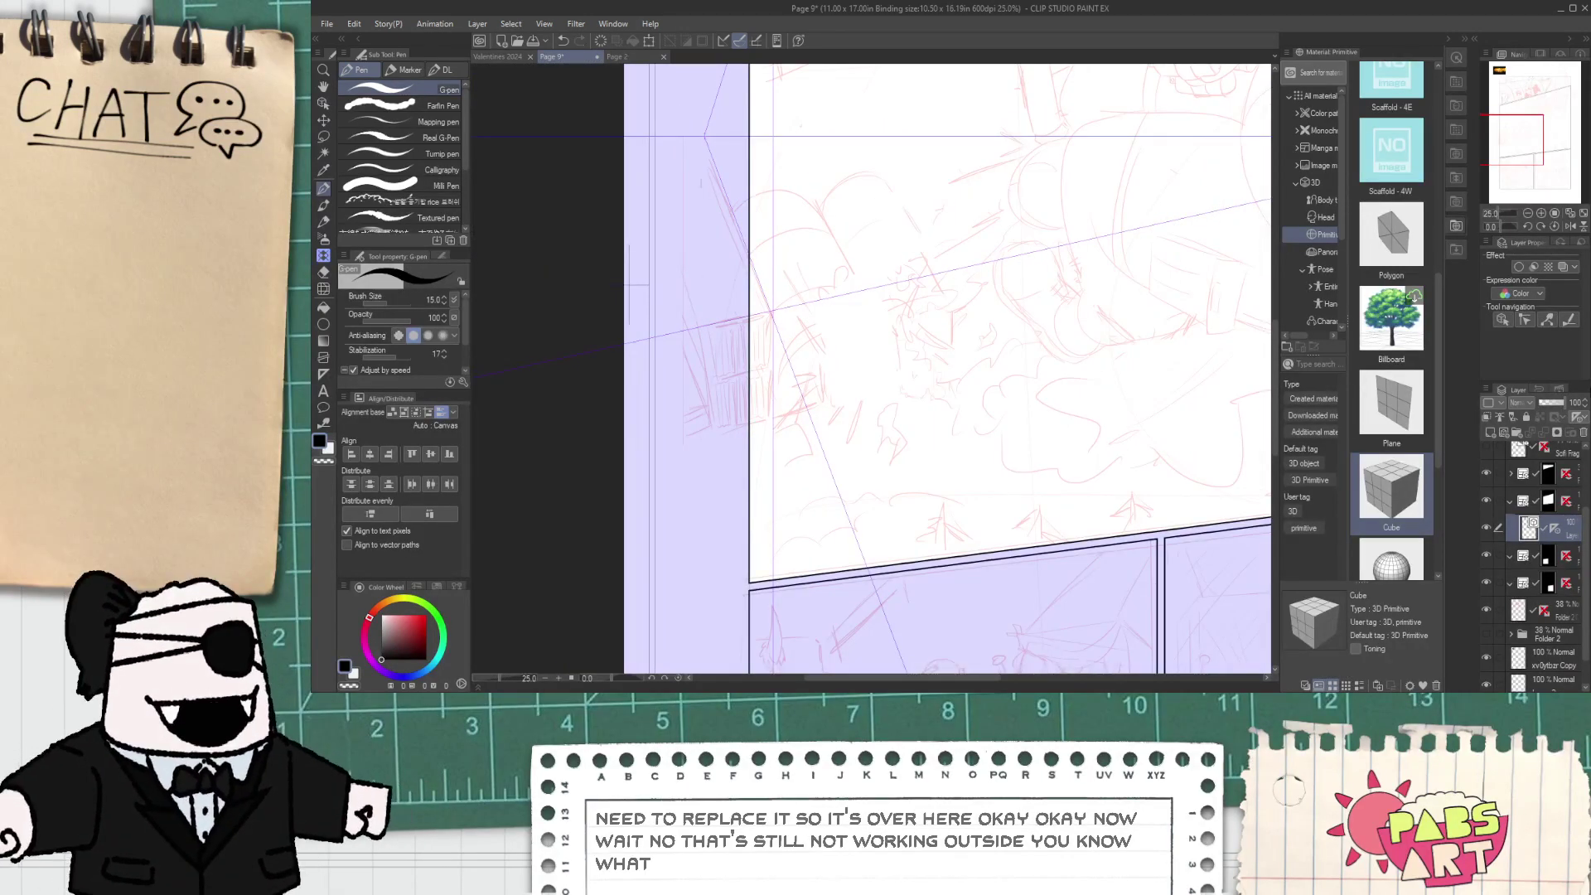
{"action": "left_click", "coordinate": [1556, 528]}
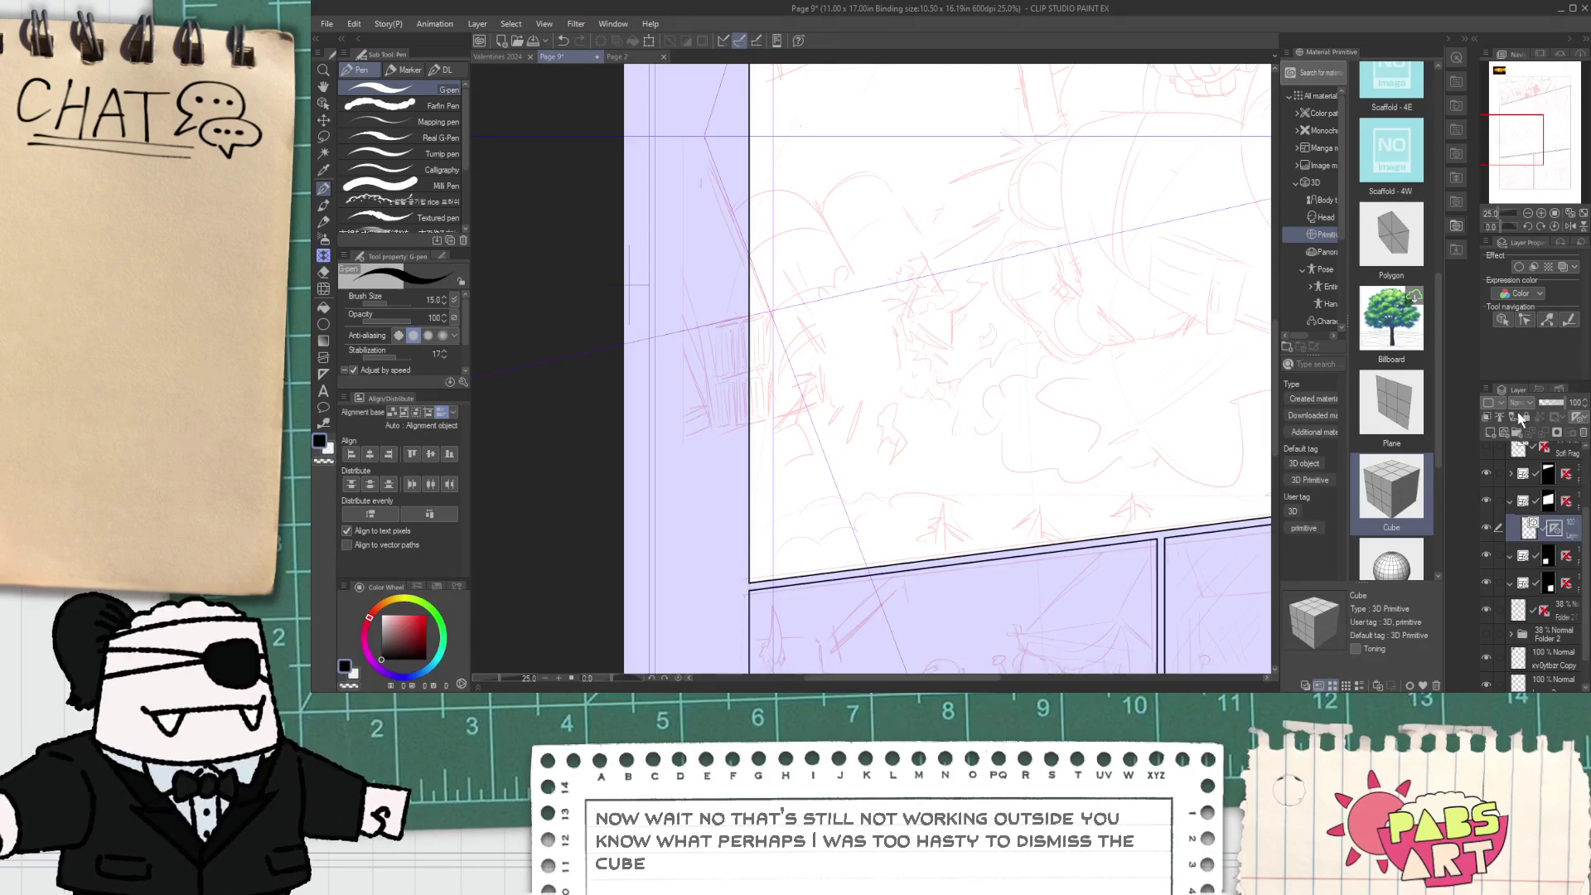
{"action": "key", "text": "Delete"}
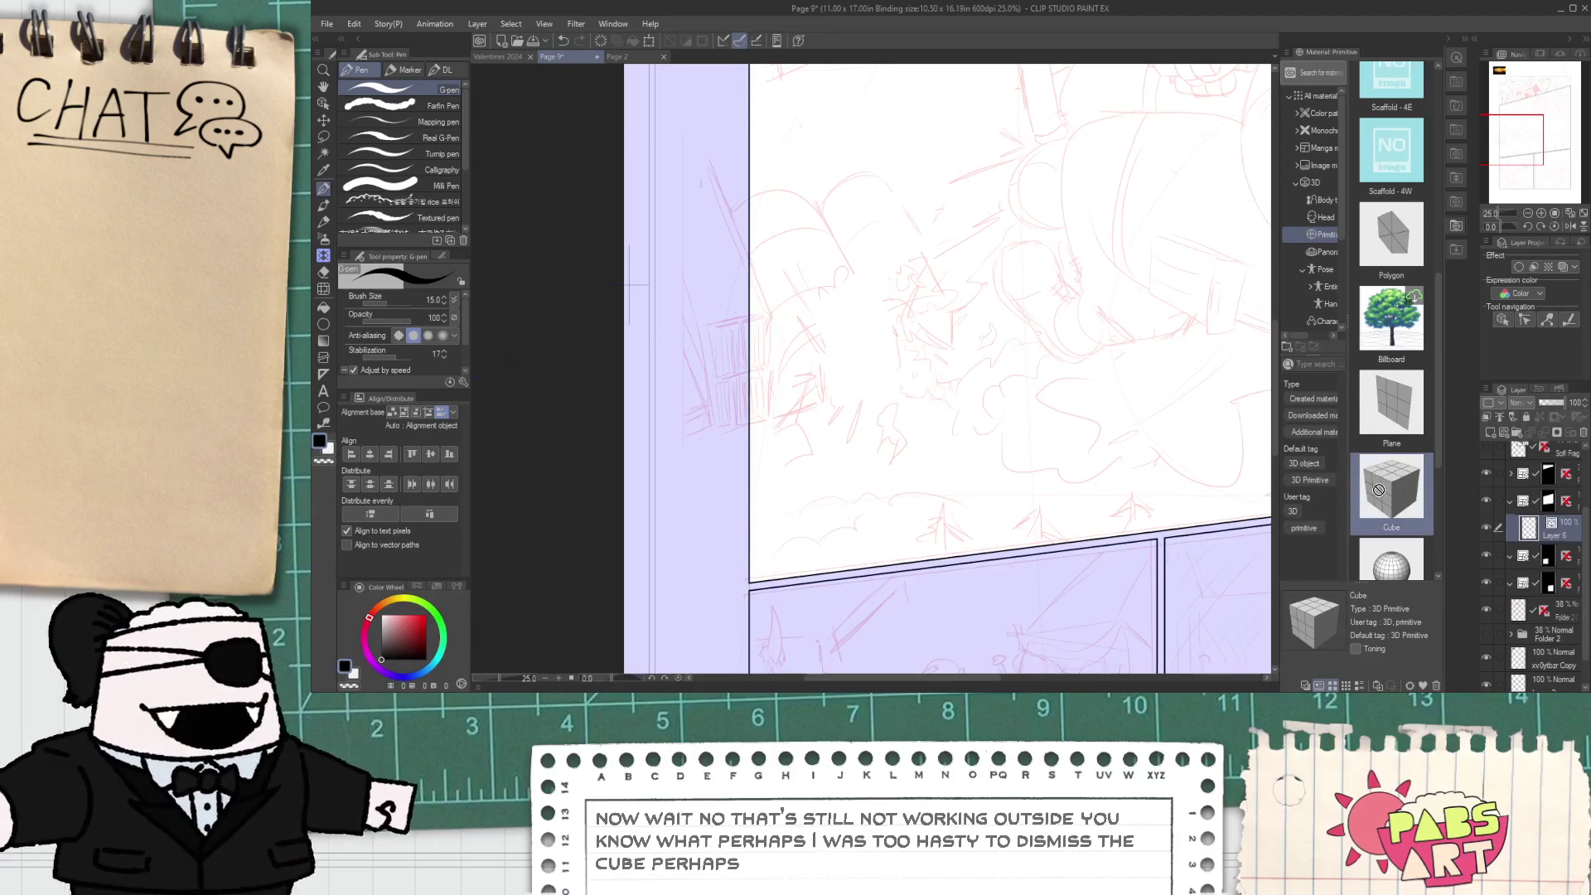
- Place the Cube 3D primitive on the canvas and adjust its view so it sits smaller and angled over the panel sketch
{"action": "left_click_drag", "start_coordinate": [837, 392], "coordinate": [841, 394]}
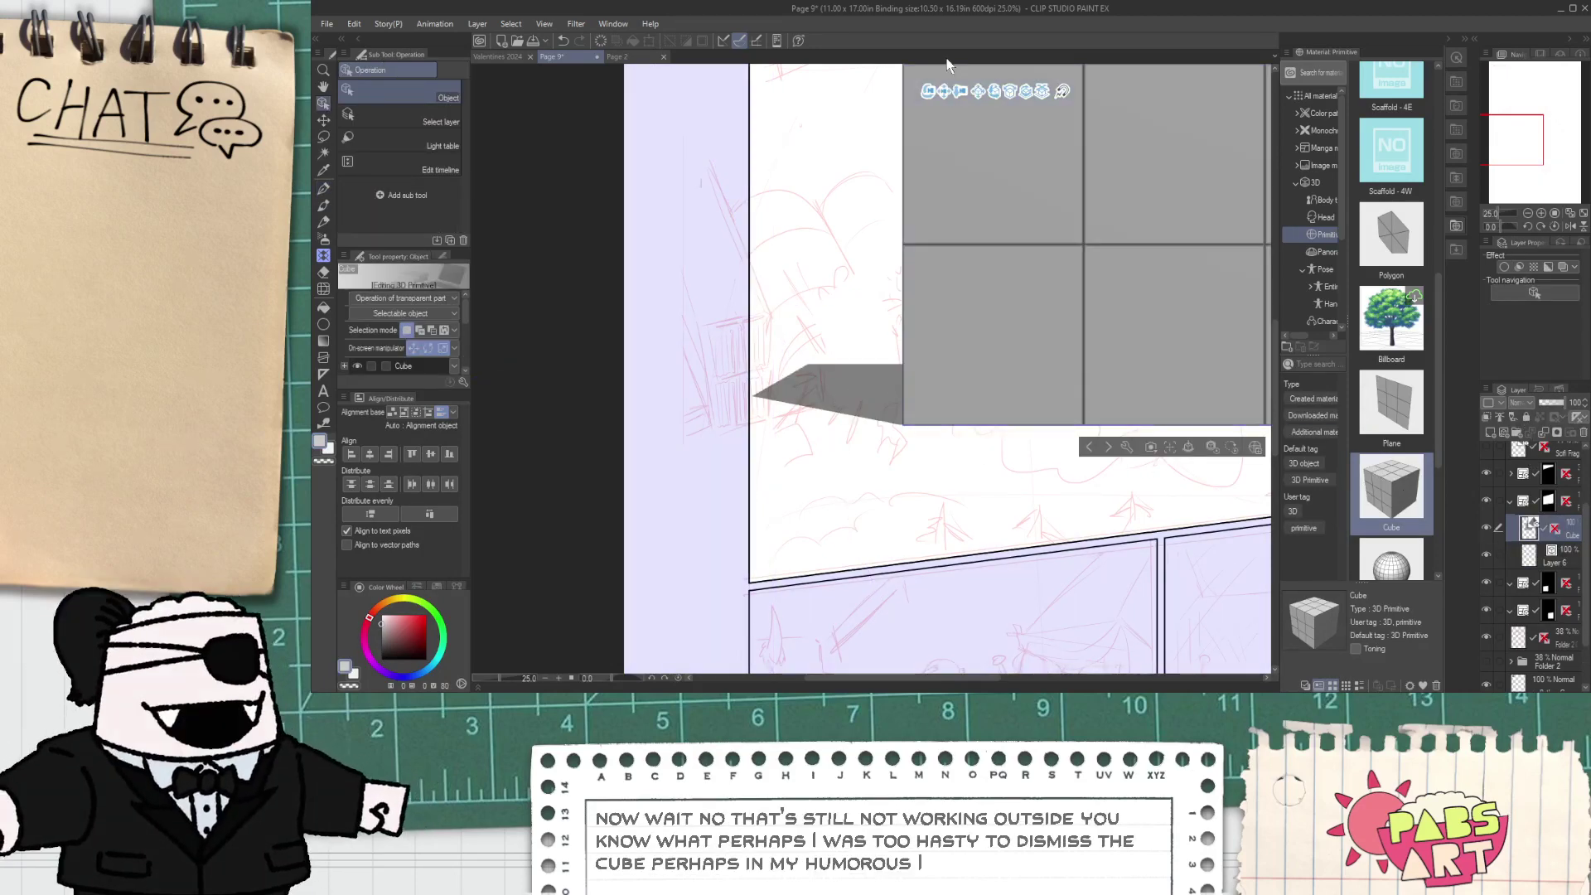
{"action": "left_click_drag", "start_coordinate": [933, 96], "coordinate": [1056, 18]}
{"action": "left_click_drag", "start_coordinate": [1081, 96], "coordinate": [879, 206]}
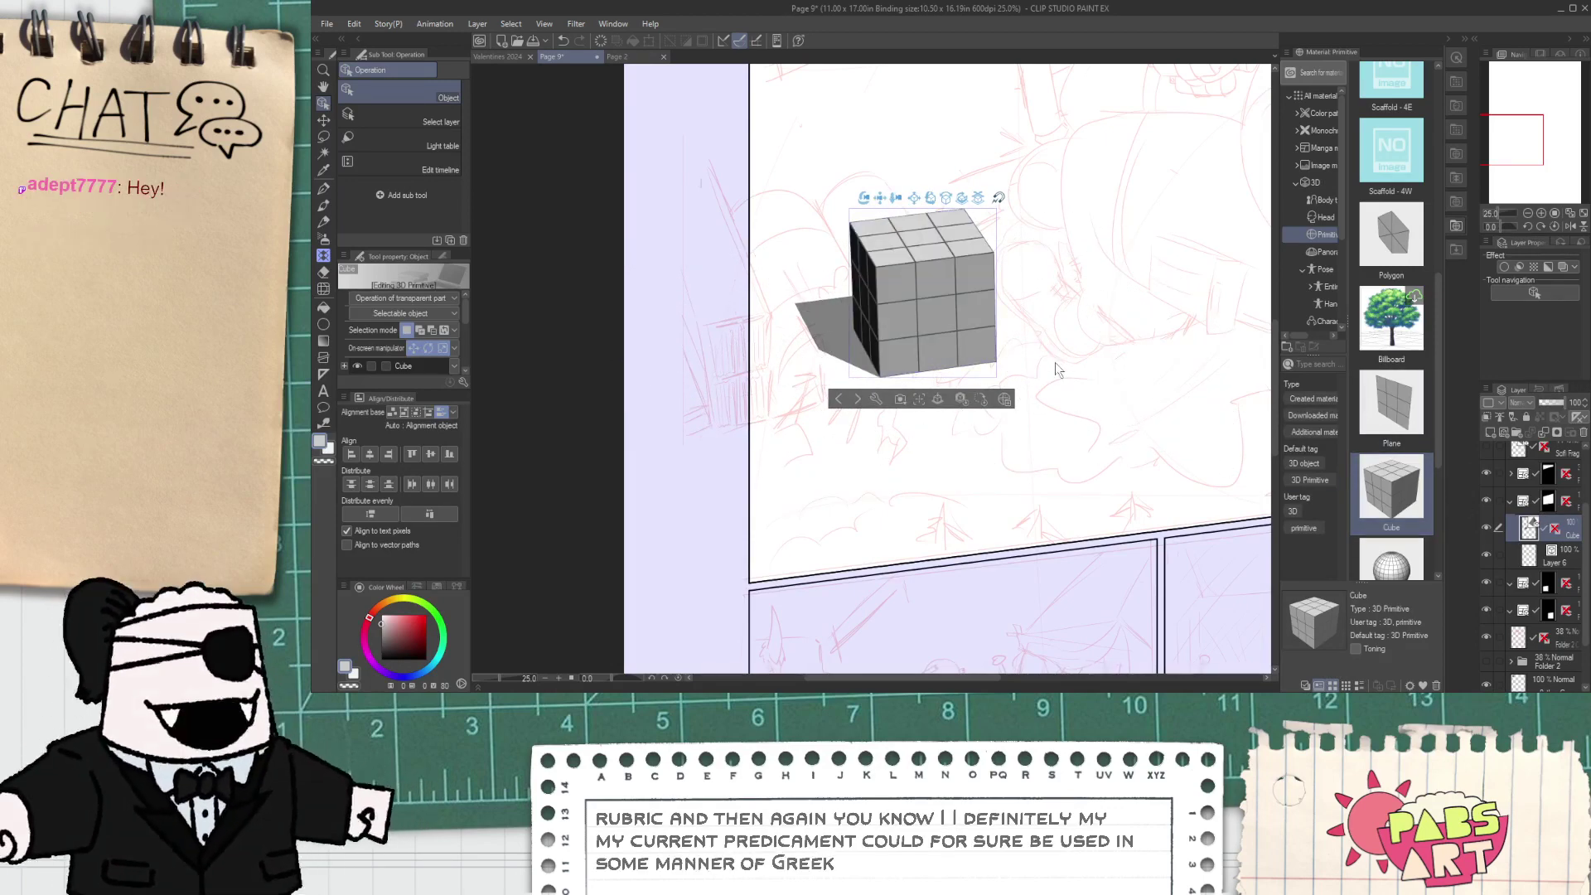
- Delete the cube from its 3D layer and move Layer 6 above that layer, with the 3D layer's perspective ruler shown
{"action": "left_click", "coordinate": [896, 281]}
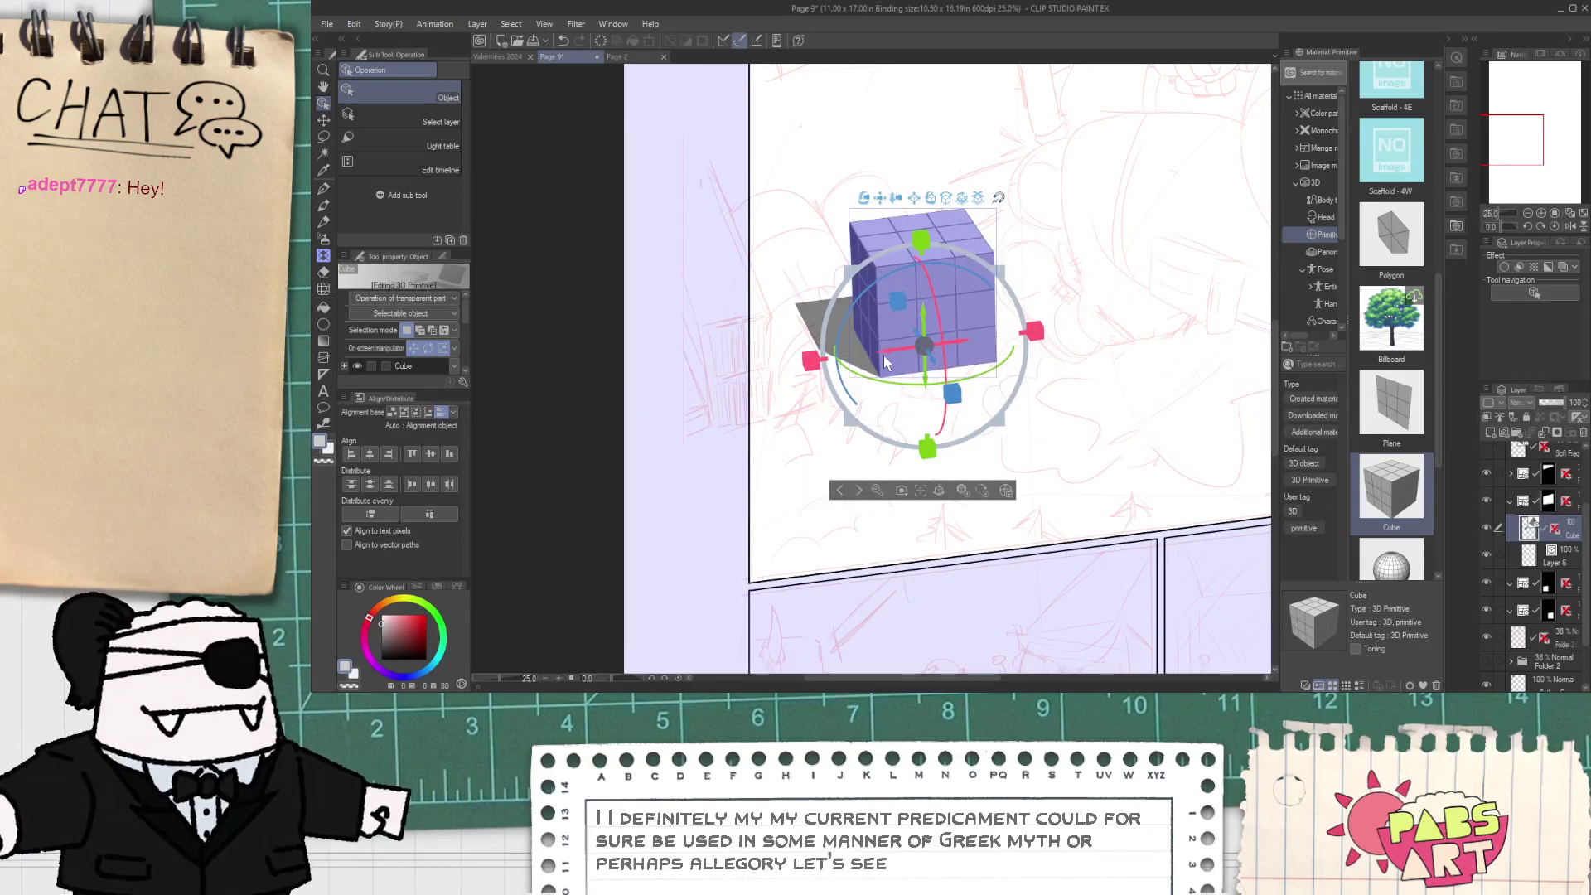
{"action": "key", "text": "Delete"}
{"action": "left_click", "coordinate": [1555, 557]}
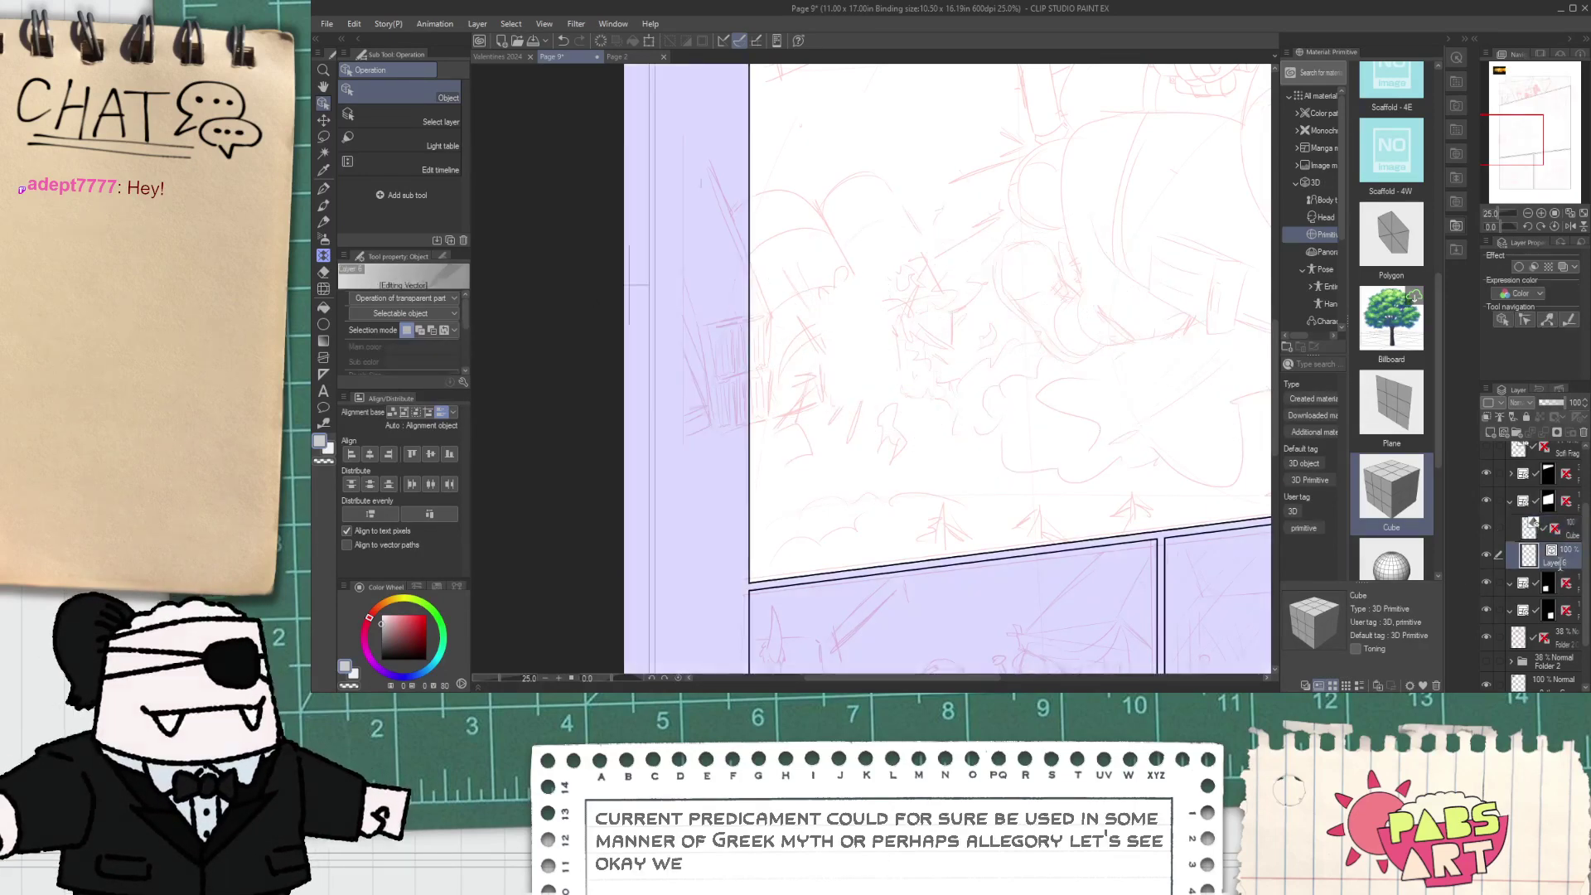
{"action": "left_click_drag", "start_coordinate": [1572, 549], "coordinate": [1567, 525]}
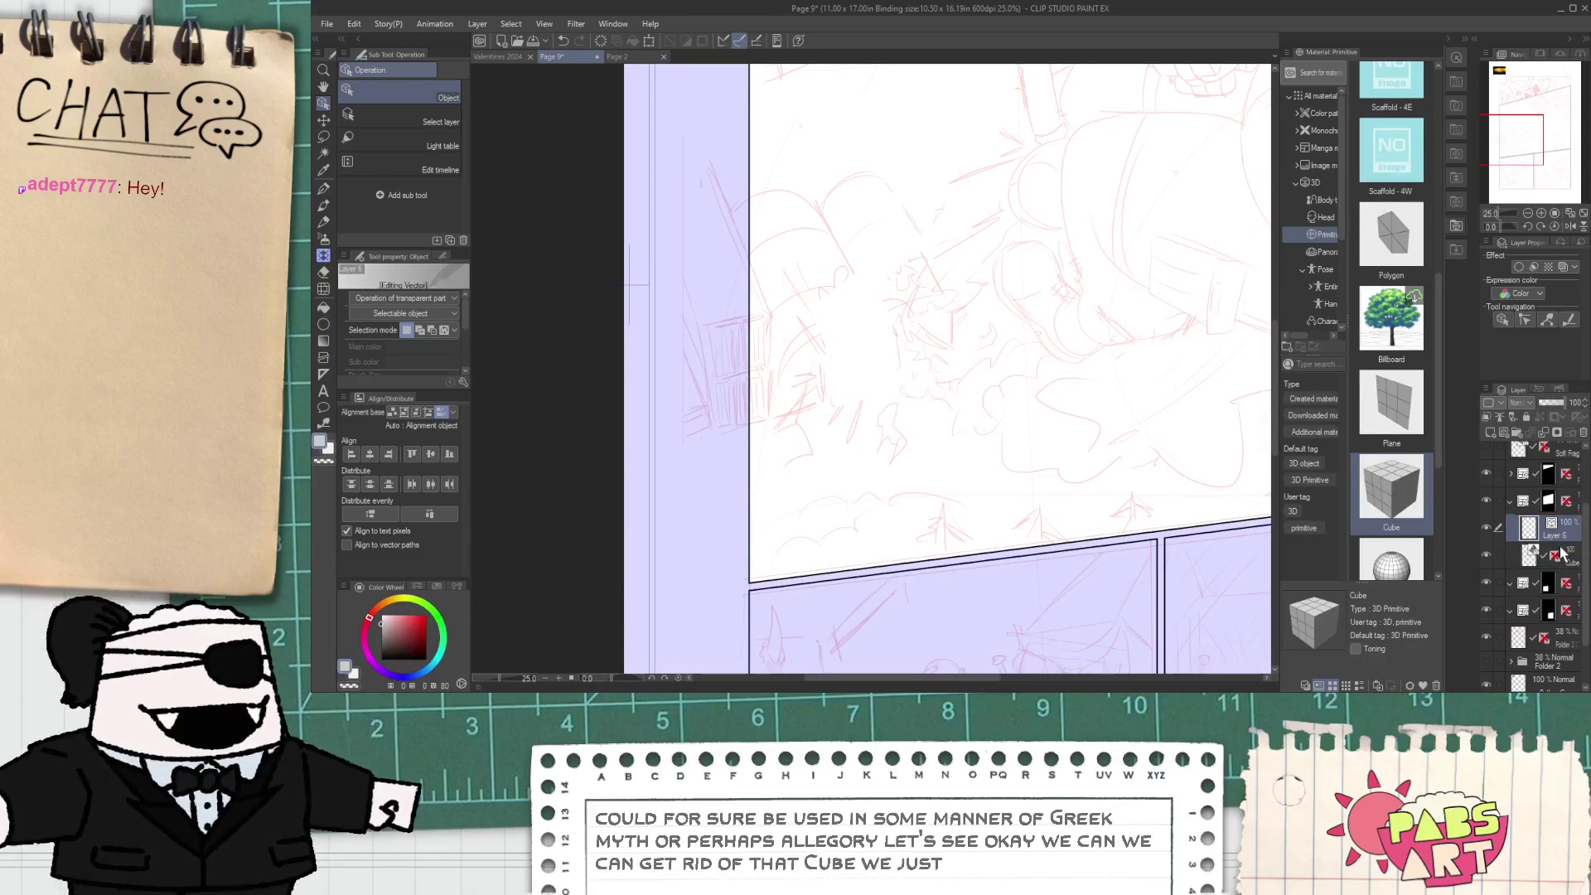
{"action": "left_click", "coordinate": [1560, 553]}
{"action": "left_click", "coordinate": [1566, 529]}
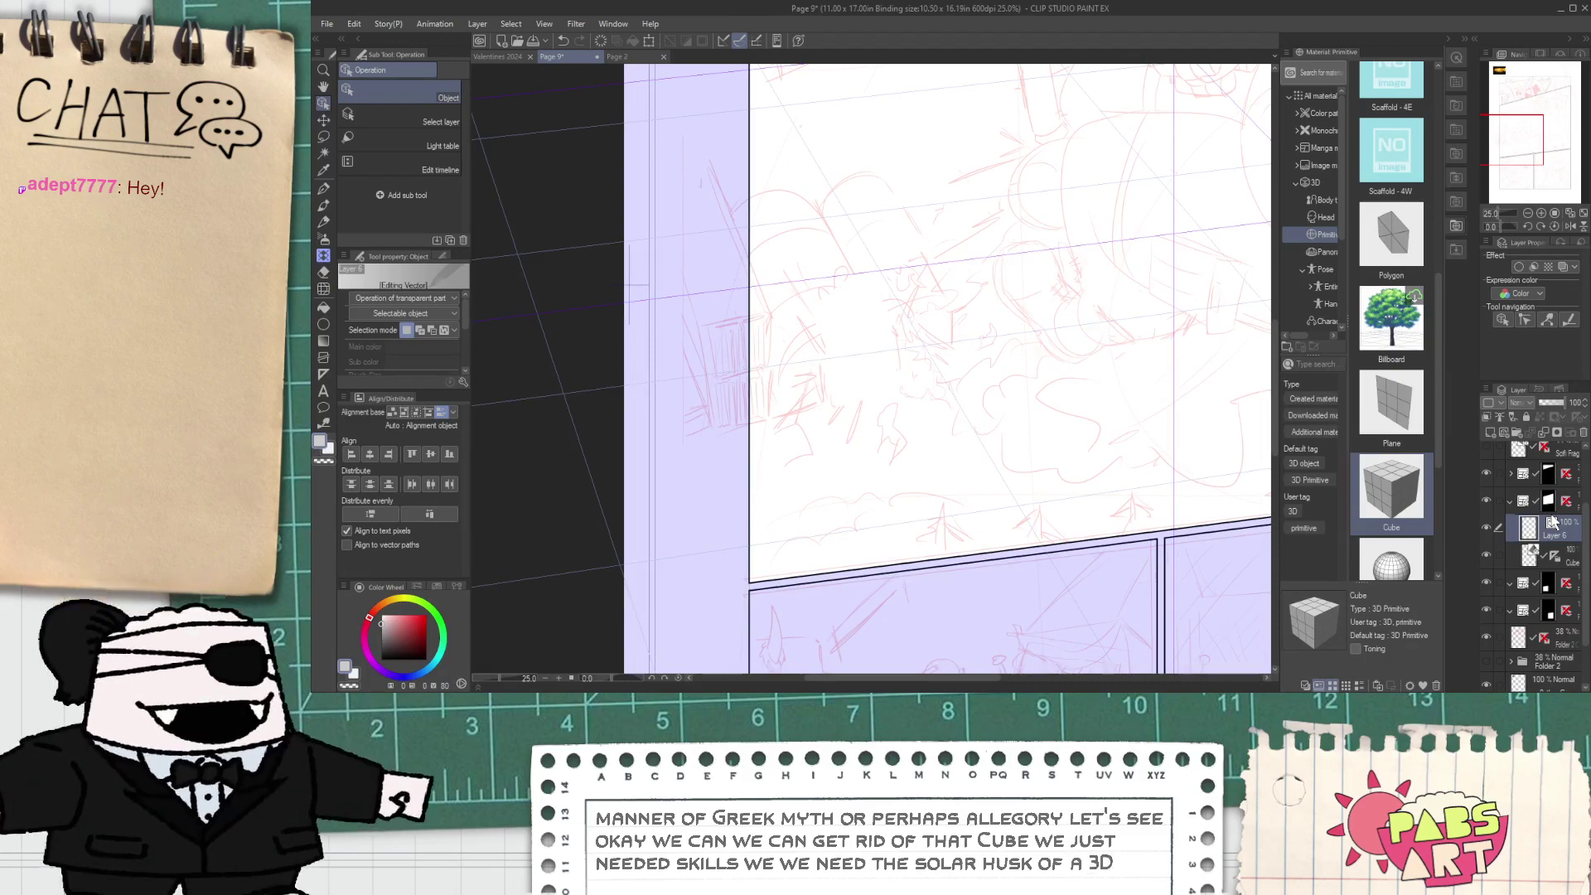
- Ink the slanted edge descending from the panel's left border and the container's vertical corner with the G-pen, snapped to the 3D perspective ruler
{"action": "key", "text": "p"}
{"action": "left_click_drag", "start_coordinate": [969, 302], "coordinate": [991, 334]}
{"action": "scroll", "coordinate": [720, 271], "scroll_direction": "up", "scroll_amount": 1}
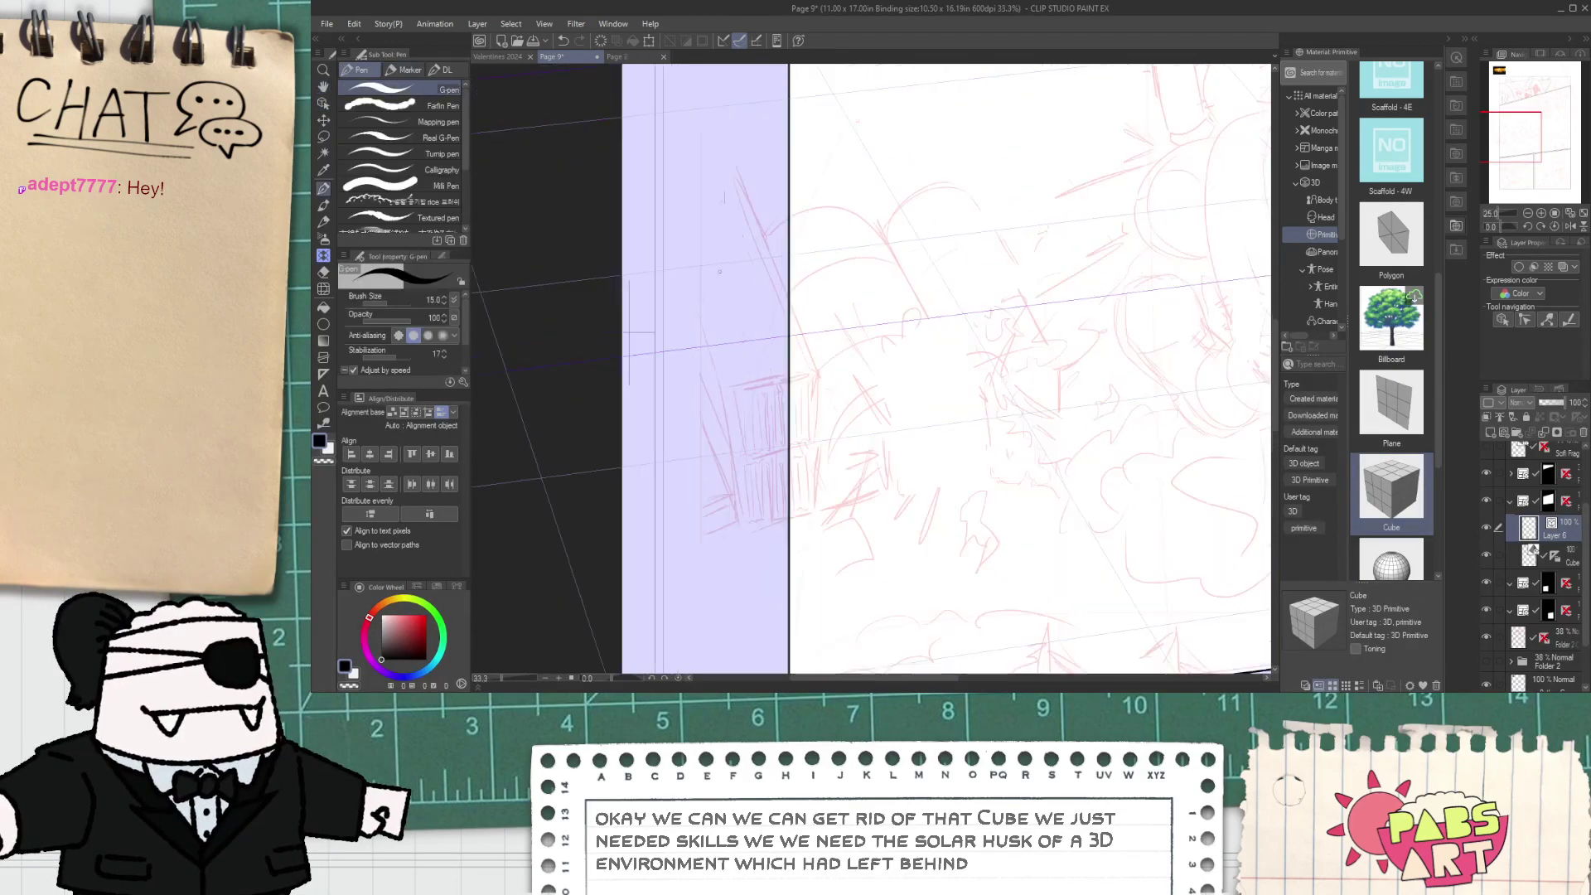
{"action": "left_click_drag", "start_coordinate": [790, 313], "coordinate": [836, 411]}
{"action": "left_click_drag", "start_coordinate": [824, 329], "coordinate": [839, 612]}
{"action": "key", "text": "ctrl+z"}
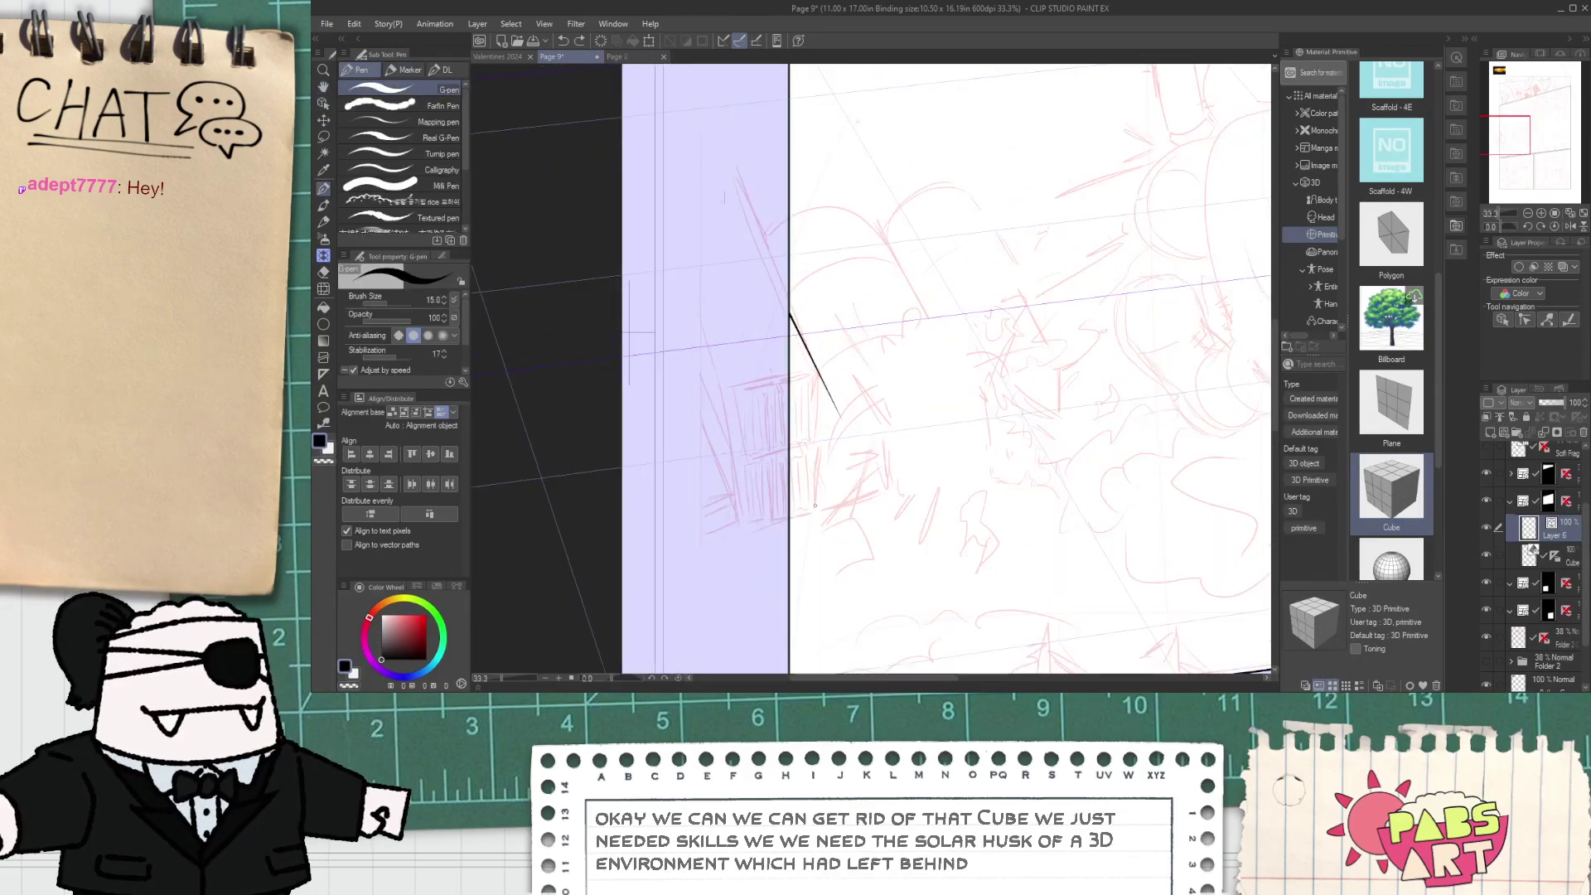
{"action": "left_click_drag", "start_coordinate": [792, 232], "coordinate": [809, 512]}
{"action": "key", "text": "ctrl+z"}
{"action": "key", "text": "ctrl+z"}
{"action": "mouse_move", "coordinate": [801, 293]}
{"action": "left_mouse_down"}
{"action": "mouse_move", "coordinate": [813, 514]}
{"action": "mouse_move", "coordinate": [1184, 473]}
{"action": "left_mouse_up"}
{"action": "key", "text": "ctrl+z"}
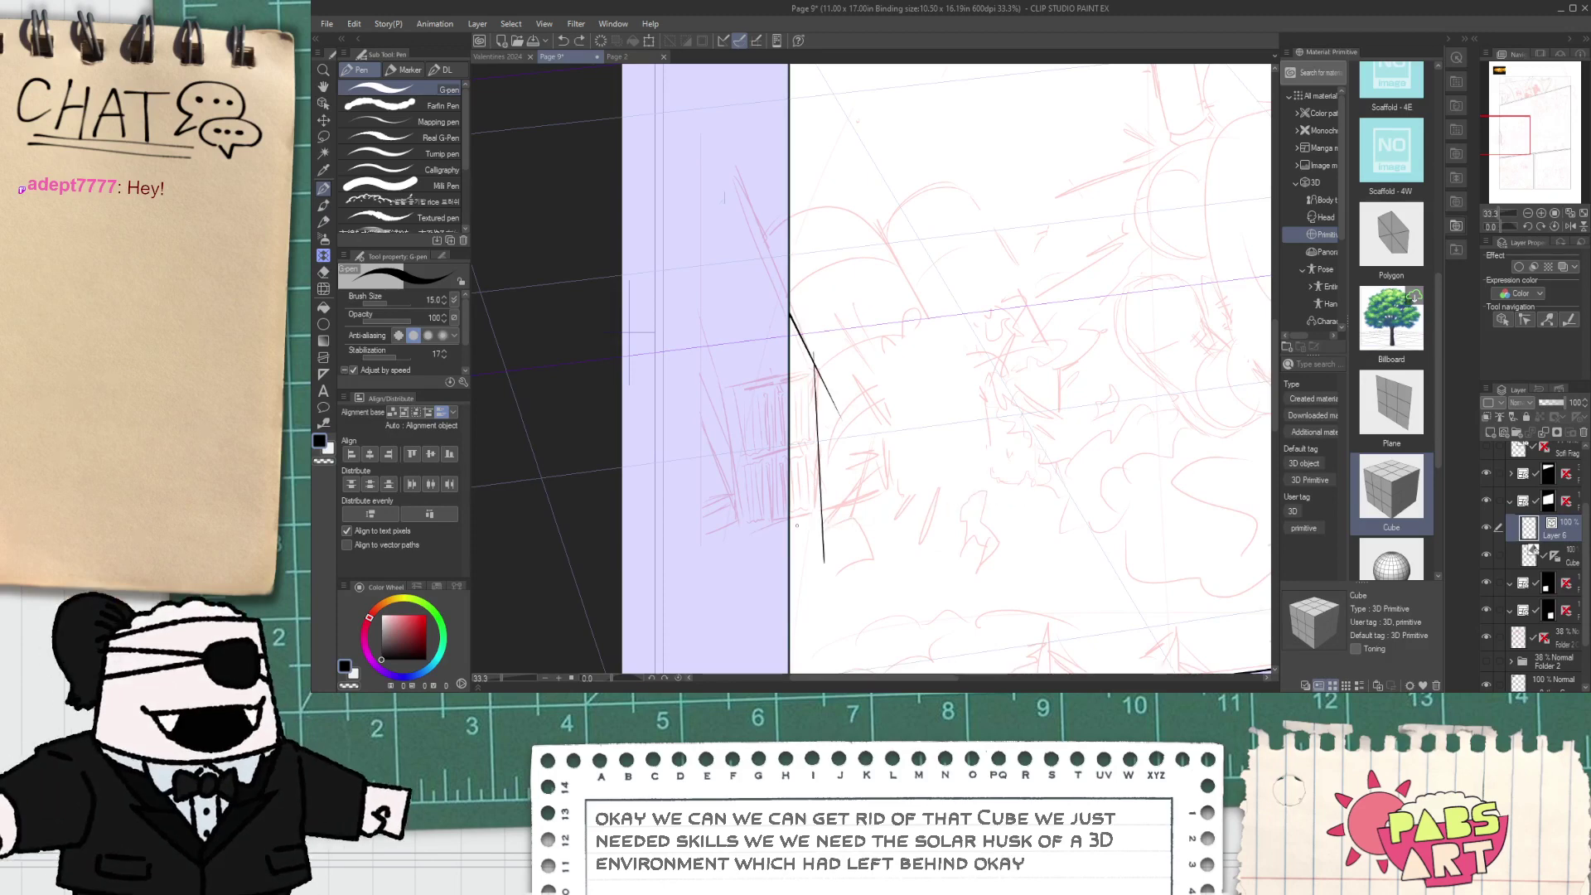
- Ink the container's receding bottom and top edges from the panel's left border with perspective-snapped G-pen strokes
{"action": "mouse_move", "coordinate": [788, 517]}
{"action": "left_mouse_down"}
{"action": "mouse_move", "coordinate": [984, 475]}
{"action": "mouse_move", "coordinate": [1052, 479]}
{"action": "left_mouse_up"}
{"action": "scroll", "coordinate": [781, 436], "scroll_direction": "up", "scroll_amount": 1}
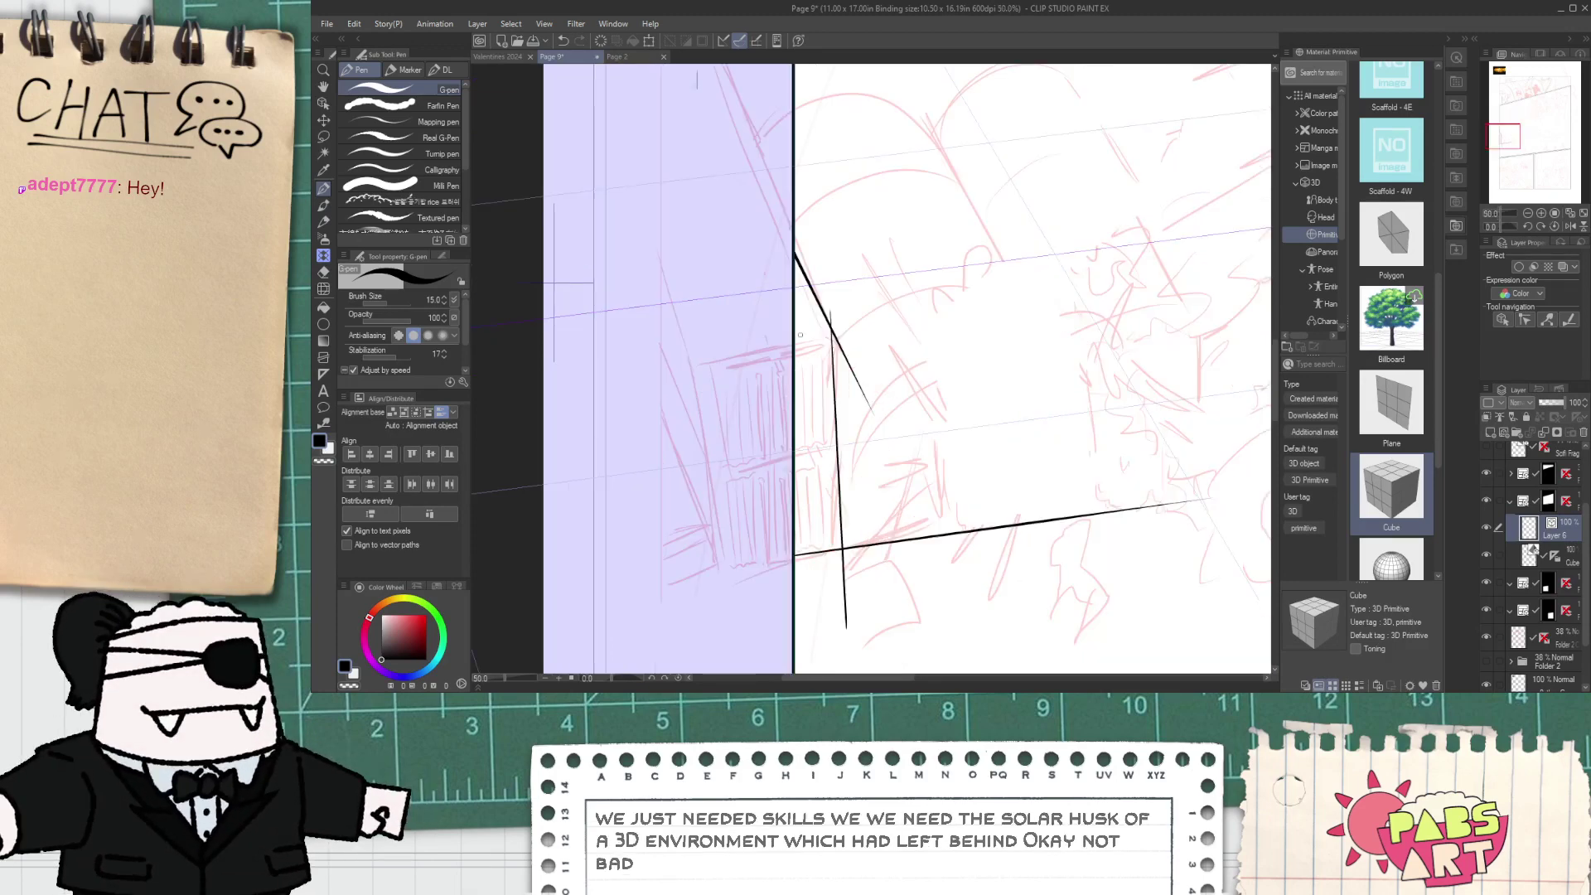
{"action": "scroll", "coordinate": [794, 348], "scroll_direction": "up", "scroll_amount": 1}
{"action": "left_click_drag", "start_coordinate": [794, 346], "coordinate": [962, 322]}
{"action": "scroll", "coordinate": [869, 368], "scroll_direction": "down", "scroll_amount": 1}
{"action": "key", "text": "ctrl+z"}
{"action": "left_click_drag", "start_coordinate": [812, 352], "coordinate": [917, 335]}
{"action": "scroll", "coordinate": [918, 334], "scroll_direction": "down", "scroll_amount": 2}
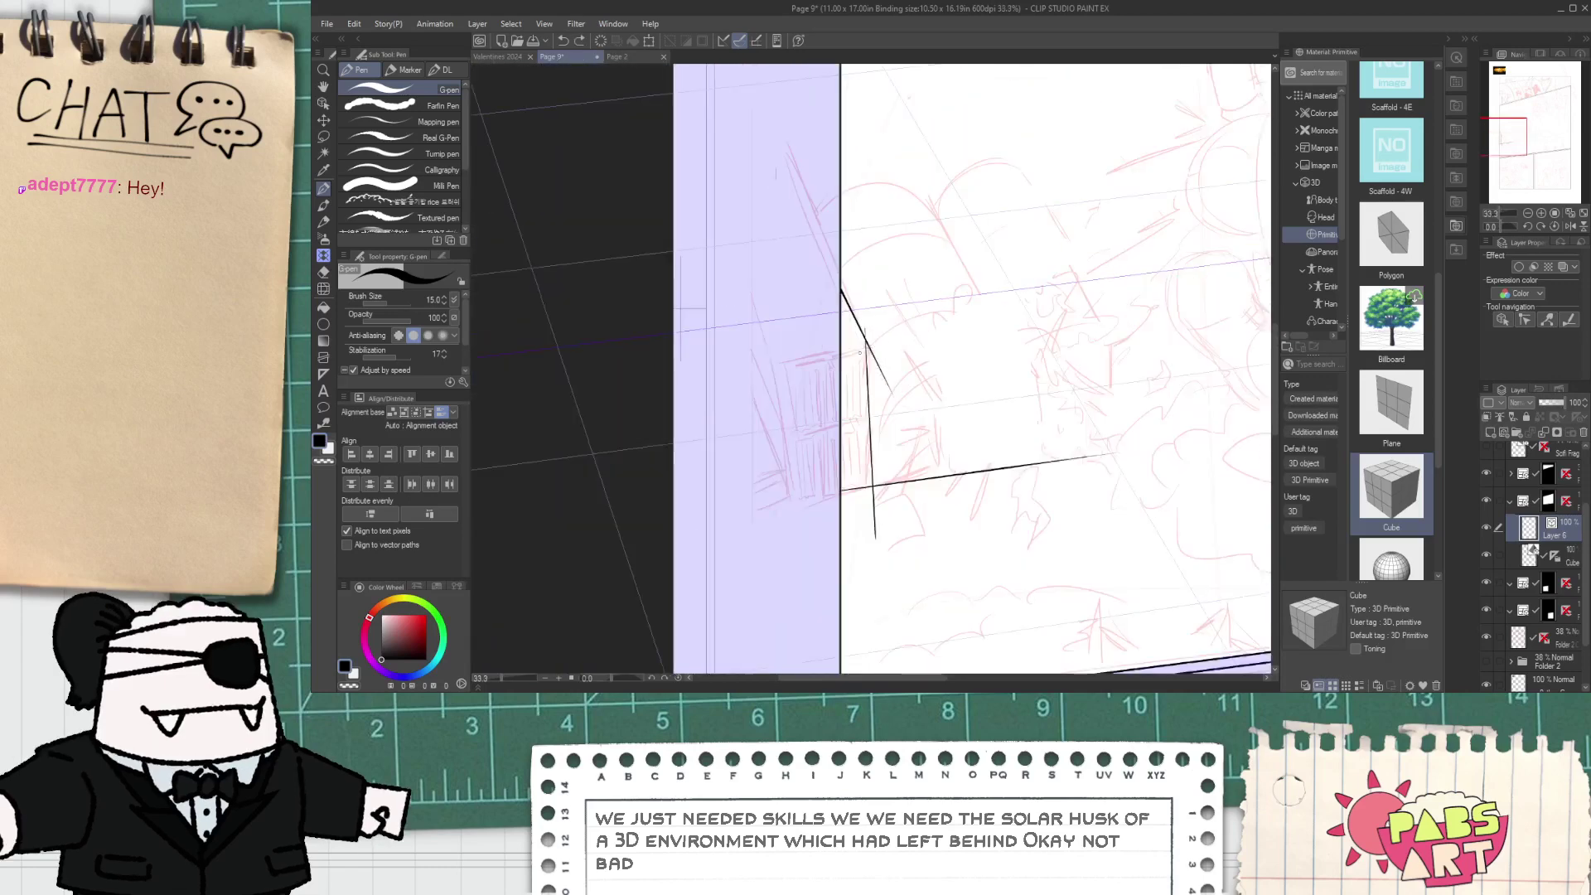
- Check the hidden layers above the panel and show the inked character line art on Layer 5
{"action": "scroll", "coordinate": [1003, 364], "scroll_direction": "down", "scroll_amount": 5}
{"action": "key", "text": "space"}
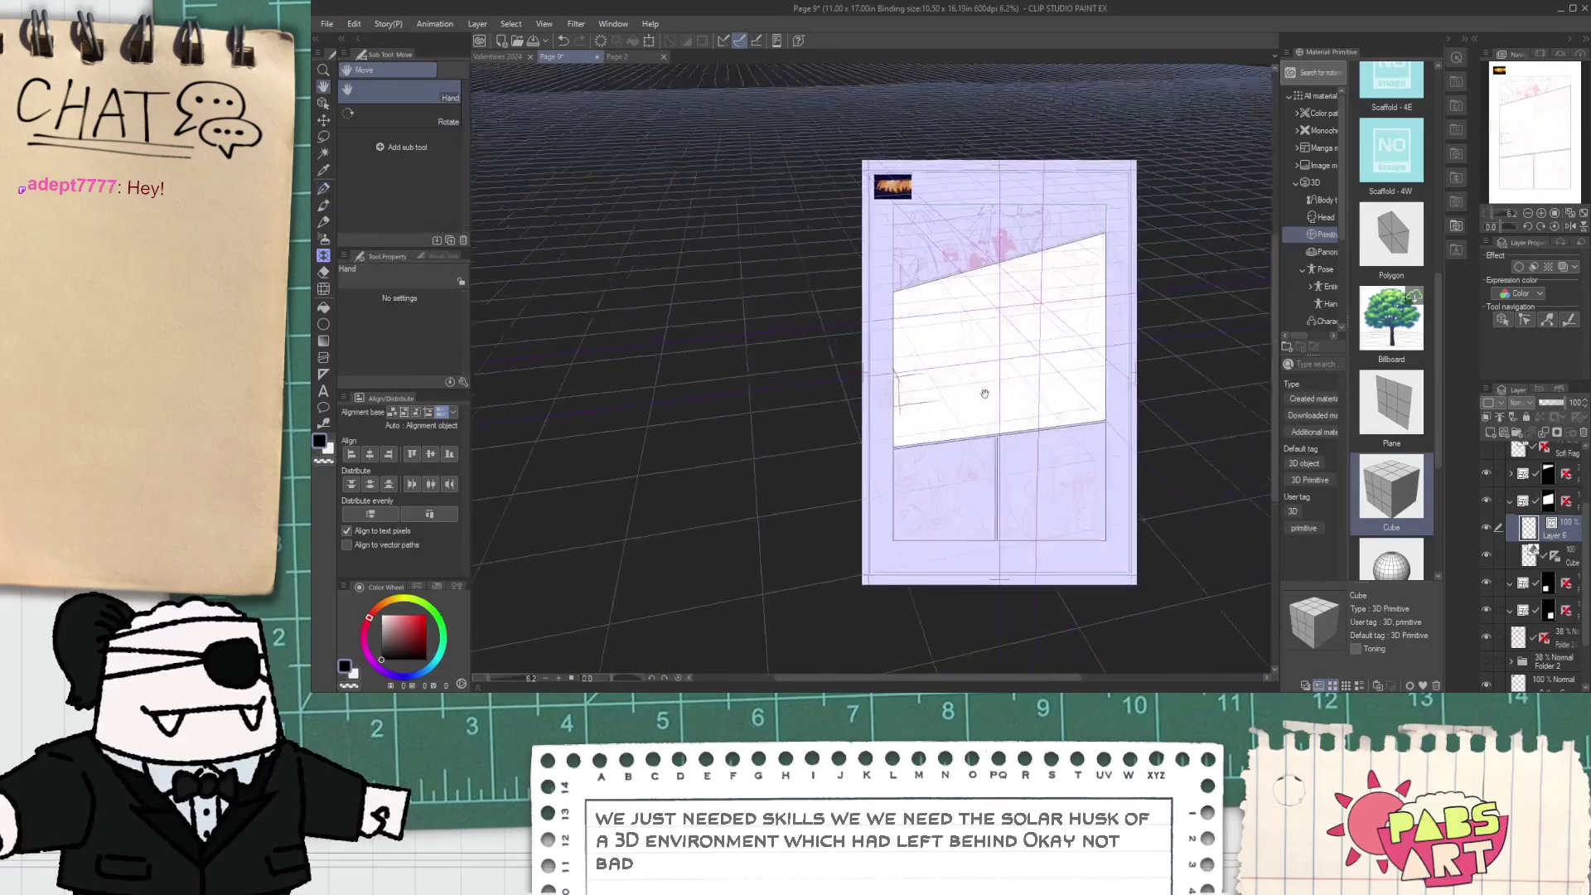
{"action": "scroll", "coordinate": [990, 385], "scroll_direction": "up", "scroll_amount": 4}
{"action": "scroll", "coordinate": [1218, 464], "scroll_direction": "down", "scroll_amount": 2}
{"action": "left_click", "coordinate": [1485, 449]}
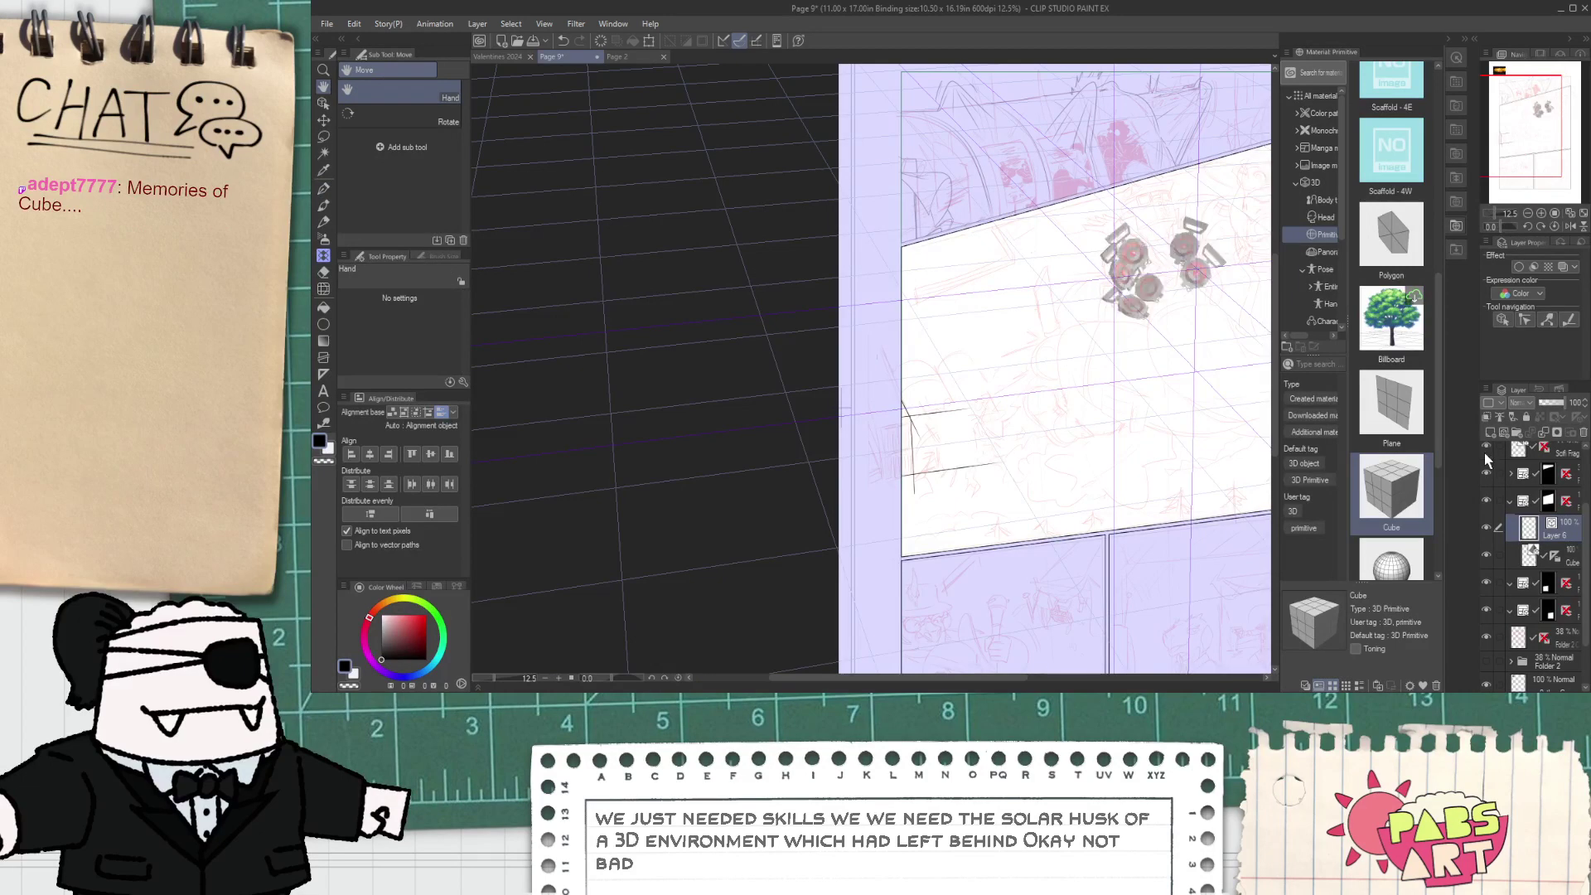
{"action": "key", "text": "ctrl+minus"}
{"action": "left_click", "coordinate": [1485, 449]}
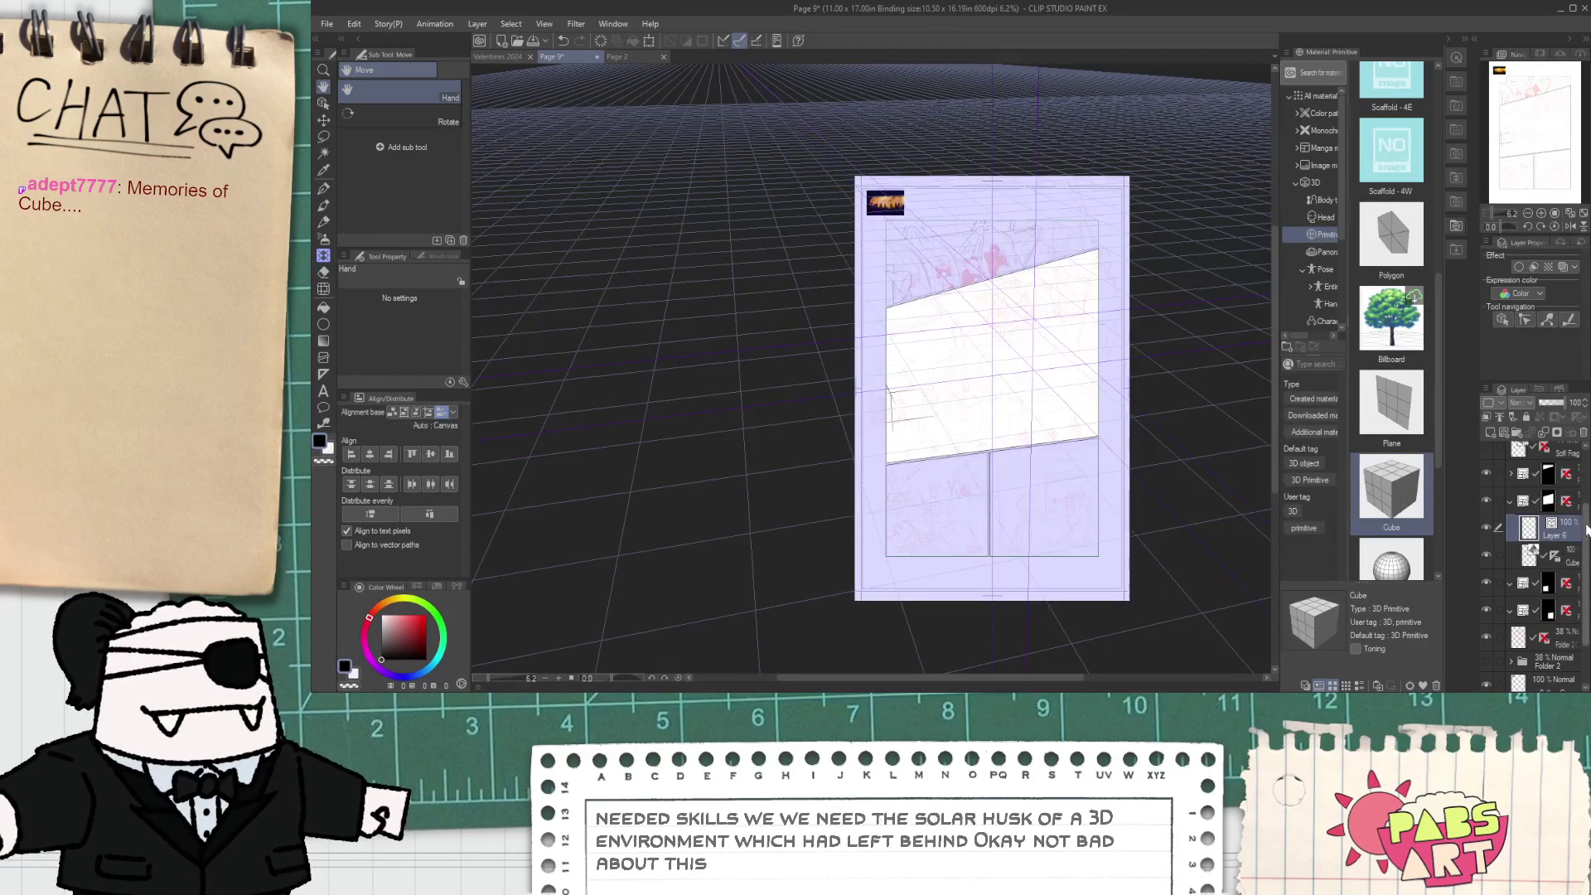
{"action": "scroll", "coordinate": [1573, 495], "scroll_direction": "up", "scroll_amount": 2}
{"action": "left_click", "coordinate": [1486, 455]}
{"action": "scroll", "coordinate": [1073, 427], "scroll_direction": "up", "scroll_amount": 2}
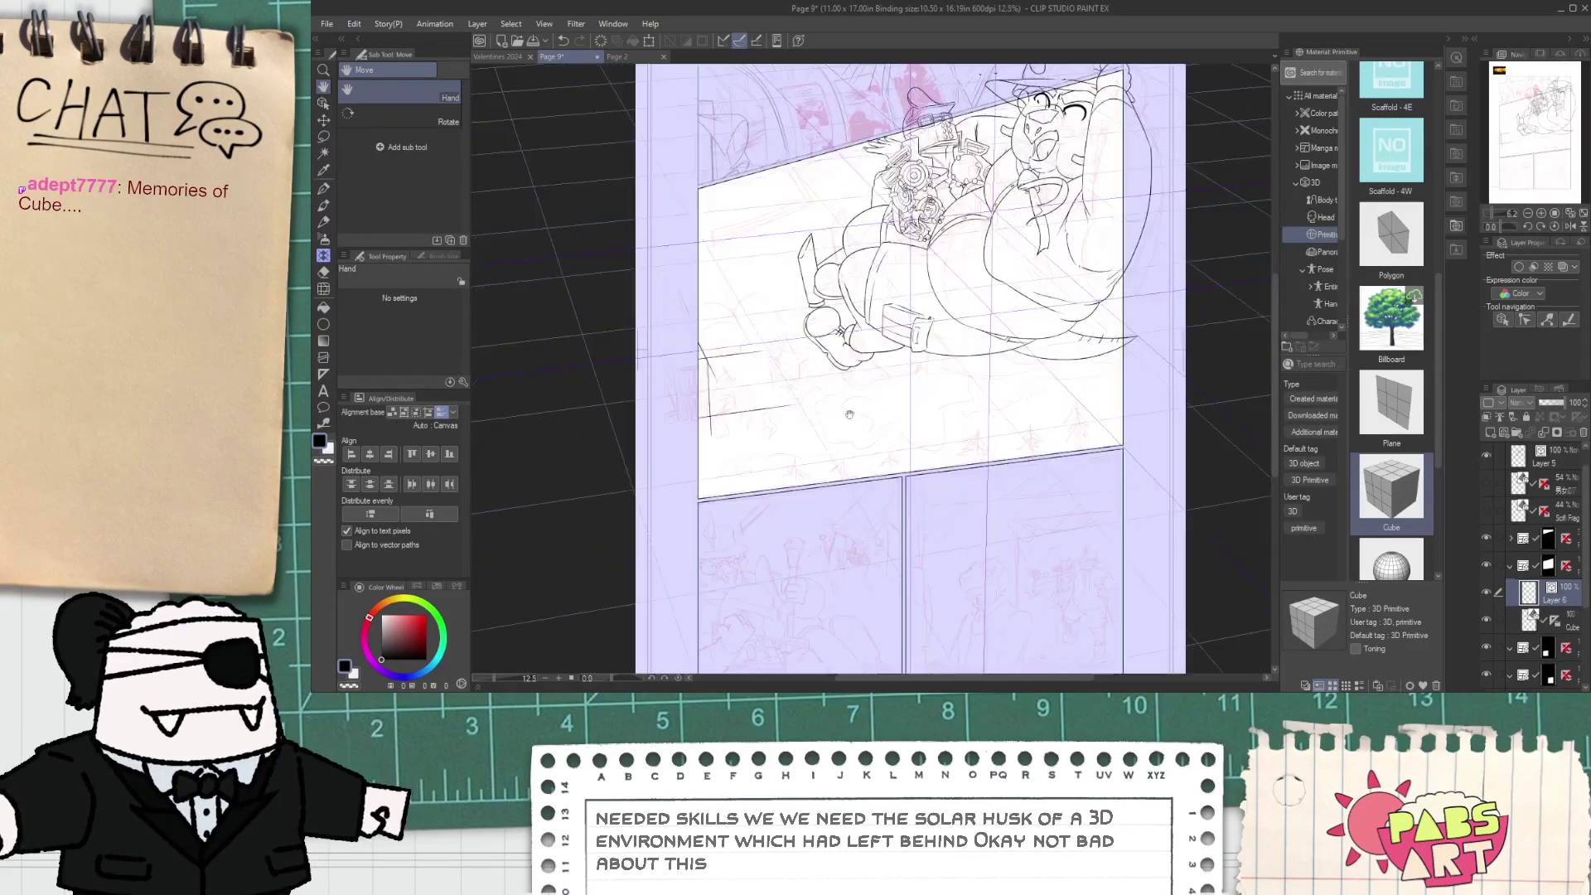
- Delete the container's vertical corner line from Layer 6
{"action": "key", "text": "p"}
{"action": "scroll", "coordinate": [746, 339], "scroll_direction": "up", "scroll_amount": 2}
{"action": "left_click_drag", "start_coordinate": [766, 363], "coordinate": [782, 383]}
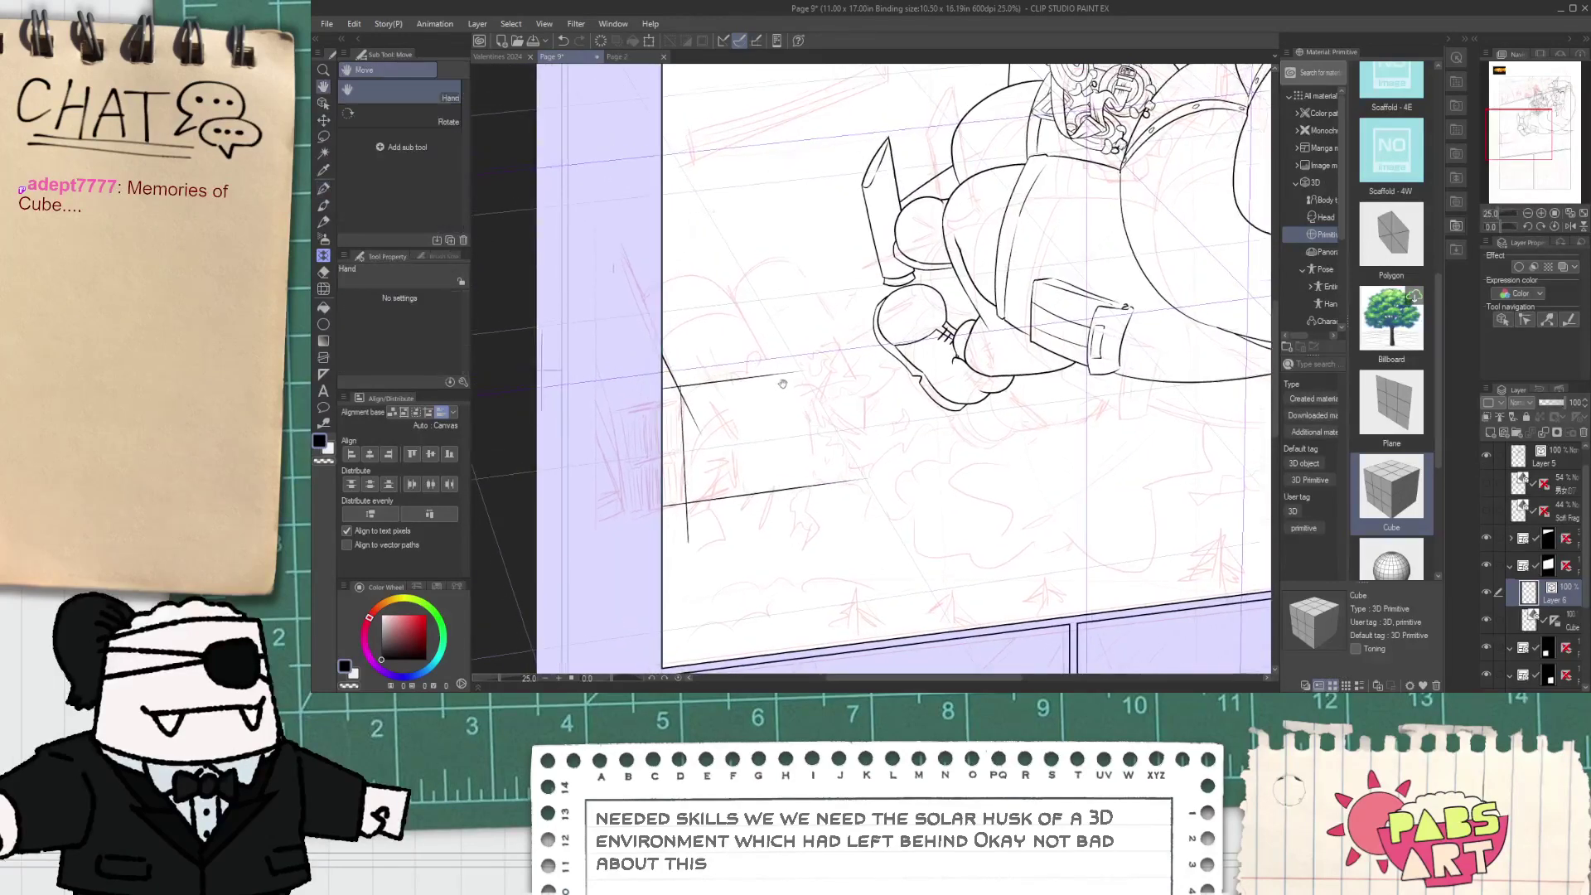
{"action": "scroll", "coordinate": [652, 397], "scroll_direction": "up", "scroll_amount": 1}
{"action": "key", "text": "e"}
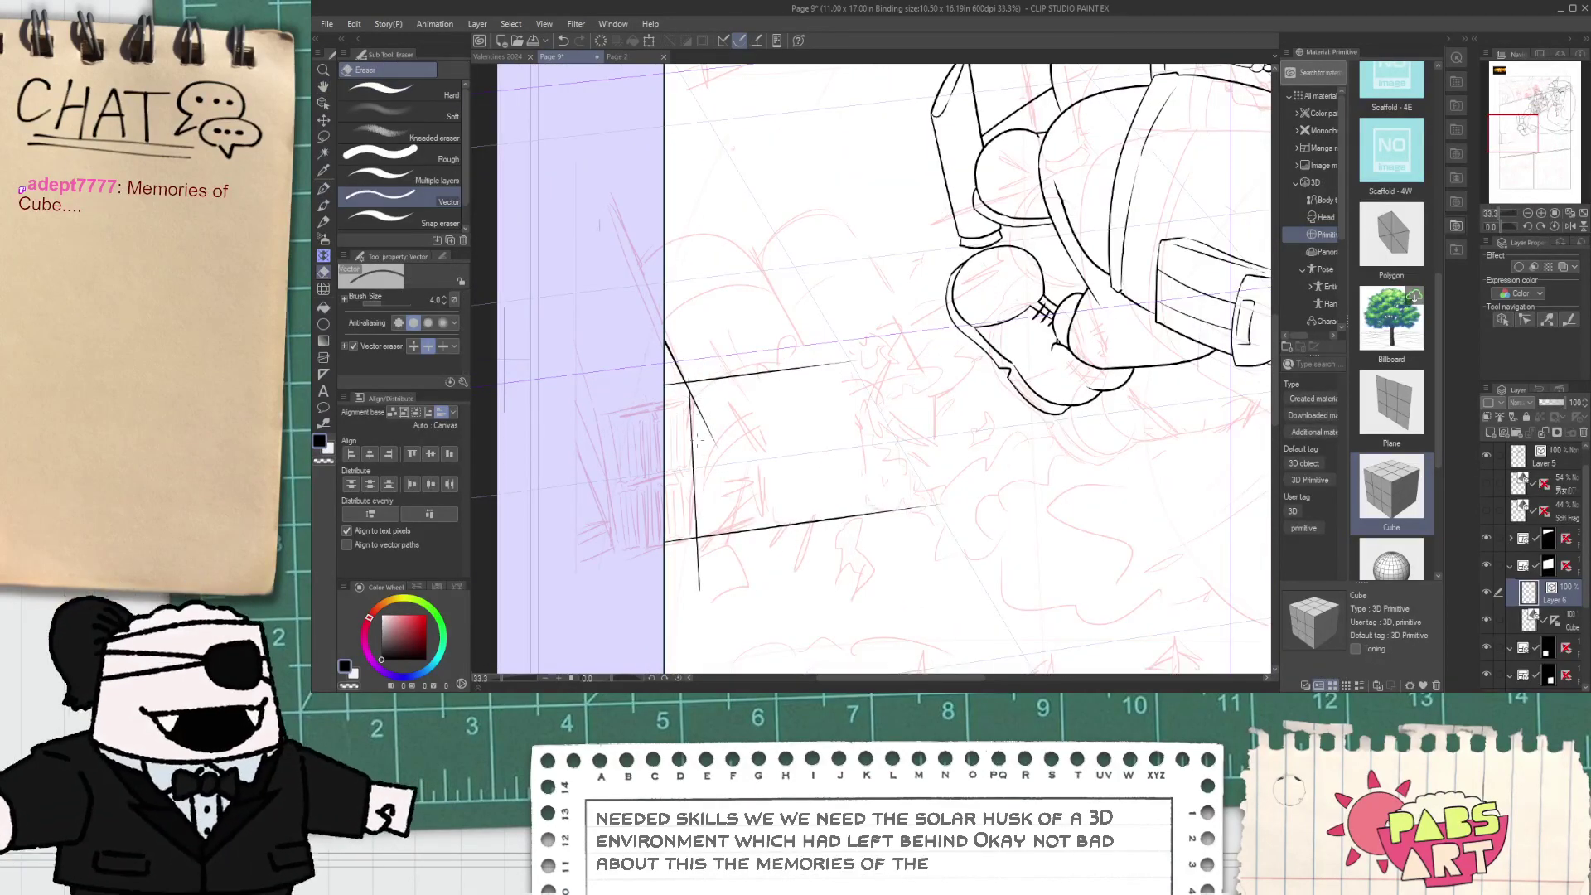
{"action": "scroll", "coordinate": [667, 404], "scroll_direction": "up", "scroll_amount": 1}
{"action": "key", "text": "o"}
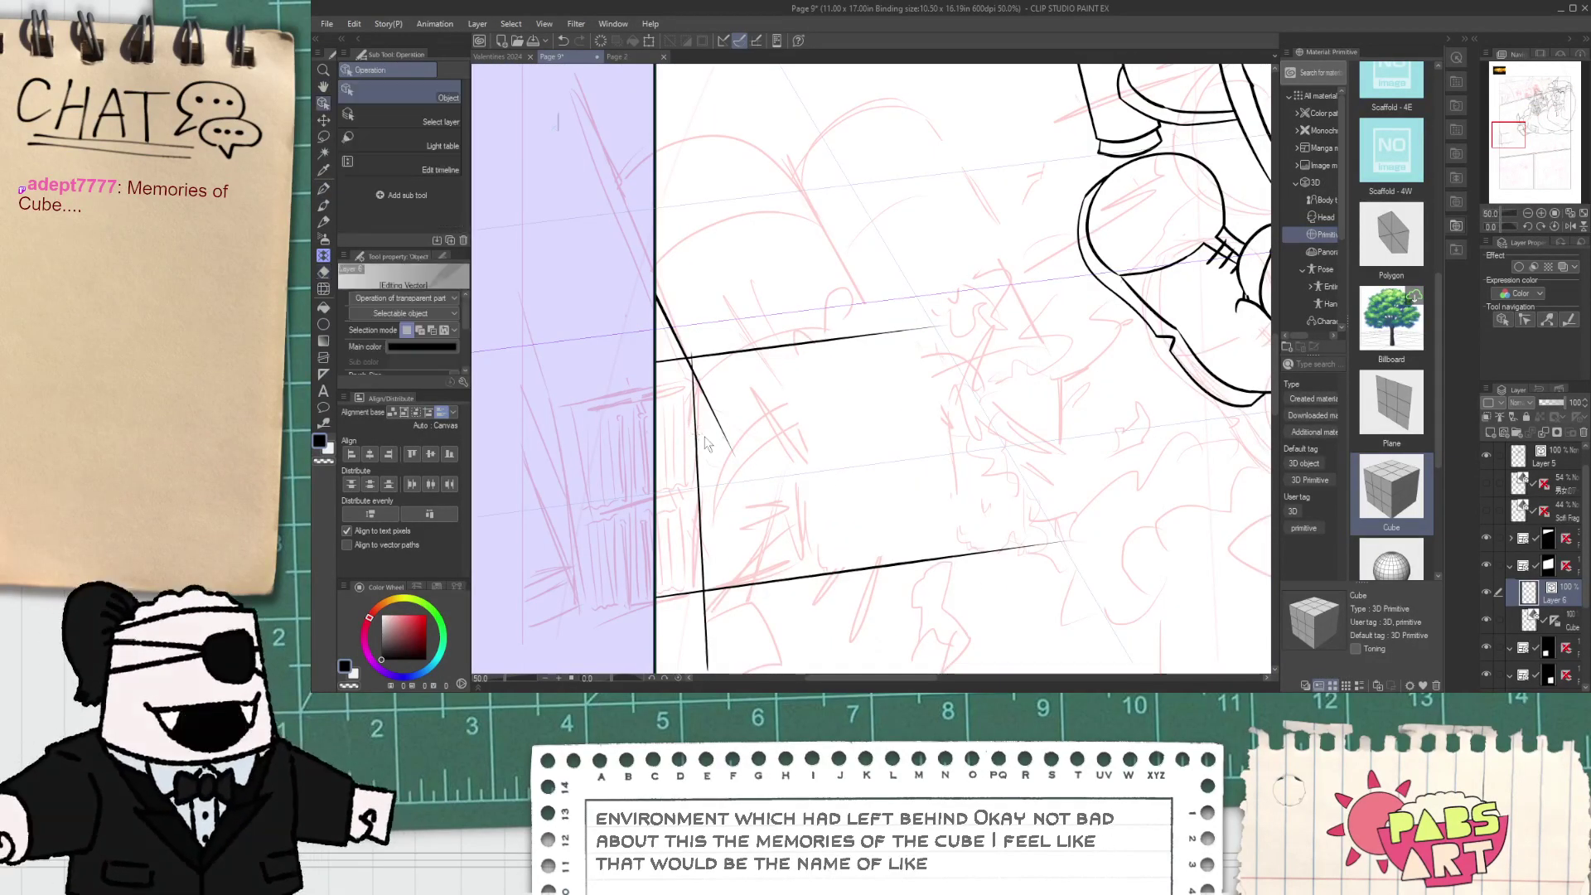
{"action": "left_click", "coordinate": [701, 480]}
{"action": "key", "text": "Delete"}
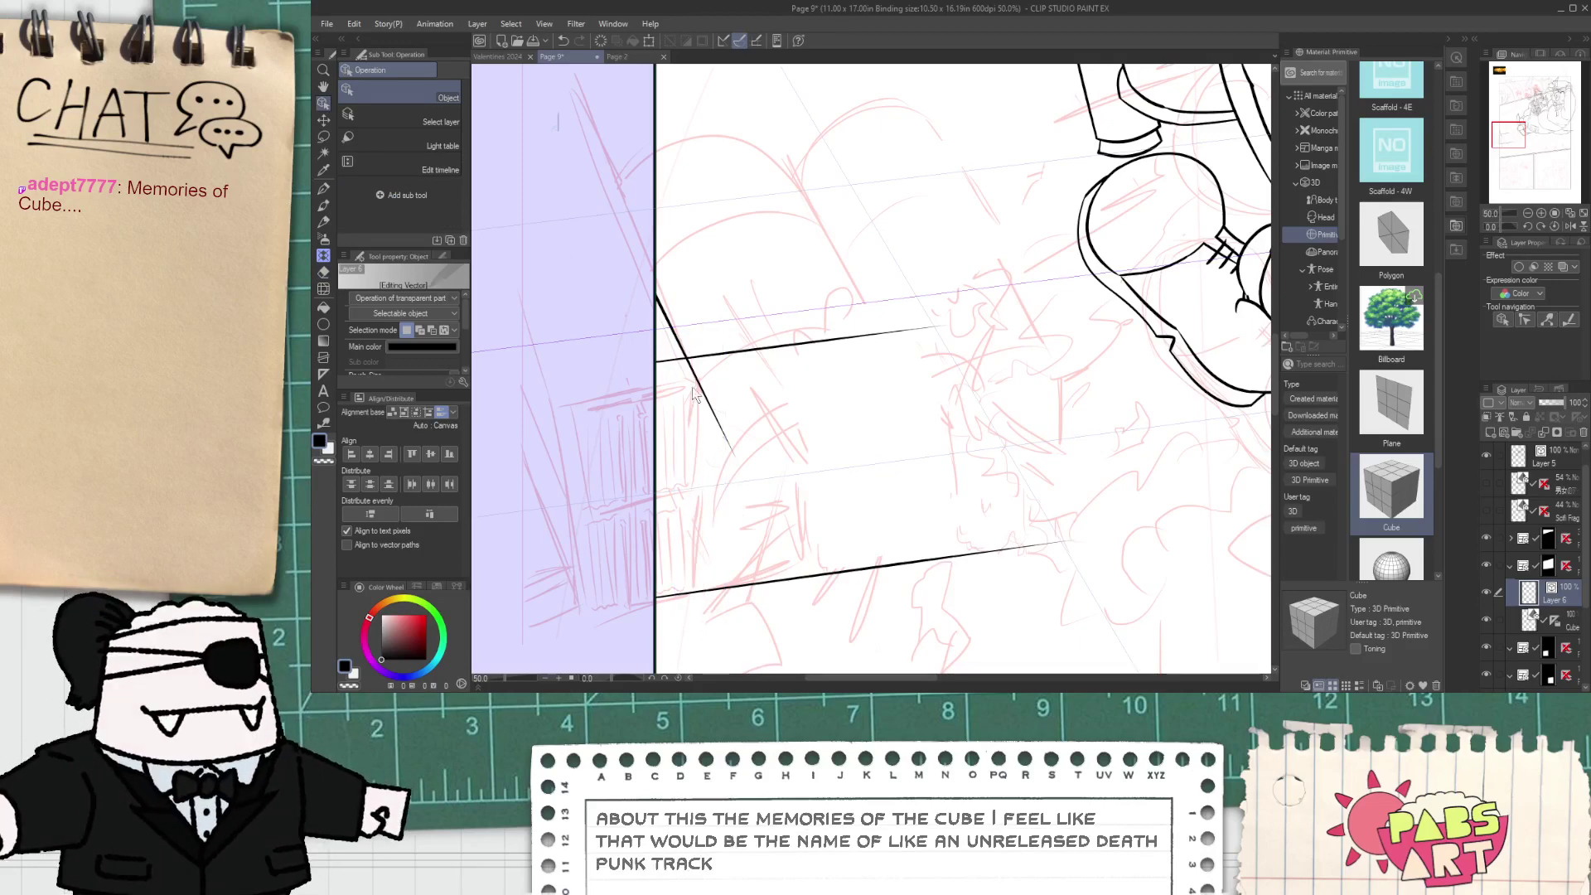
- Redraw the container's vertical corner with the G-pen from the junction of the slanted and top edges down past the bottom edge
{"action": "key", "text": "p"}
{"action": "left_click_drag", "start_coordinate": [685, 354], "coordinate": [701, 663]}
{"action": "scroll", "coordinate": [704, 388], "scroll_direction": "up", "scroll_amount": 1}
{"action": "key", "text": "e"}
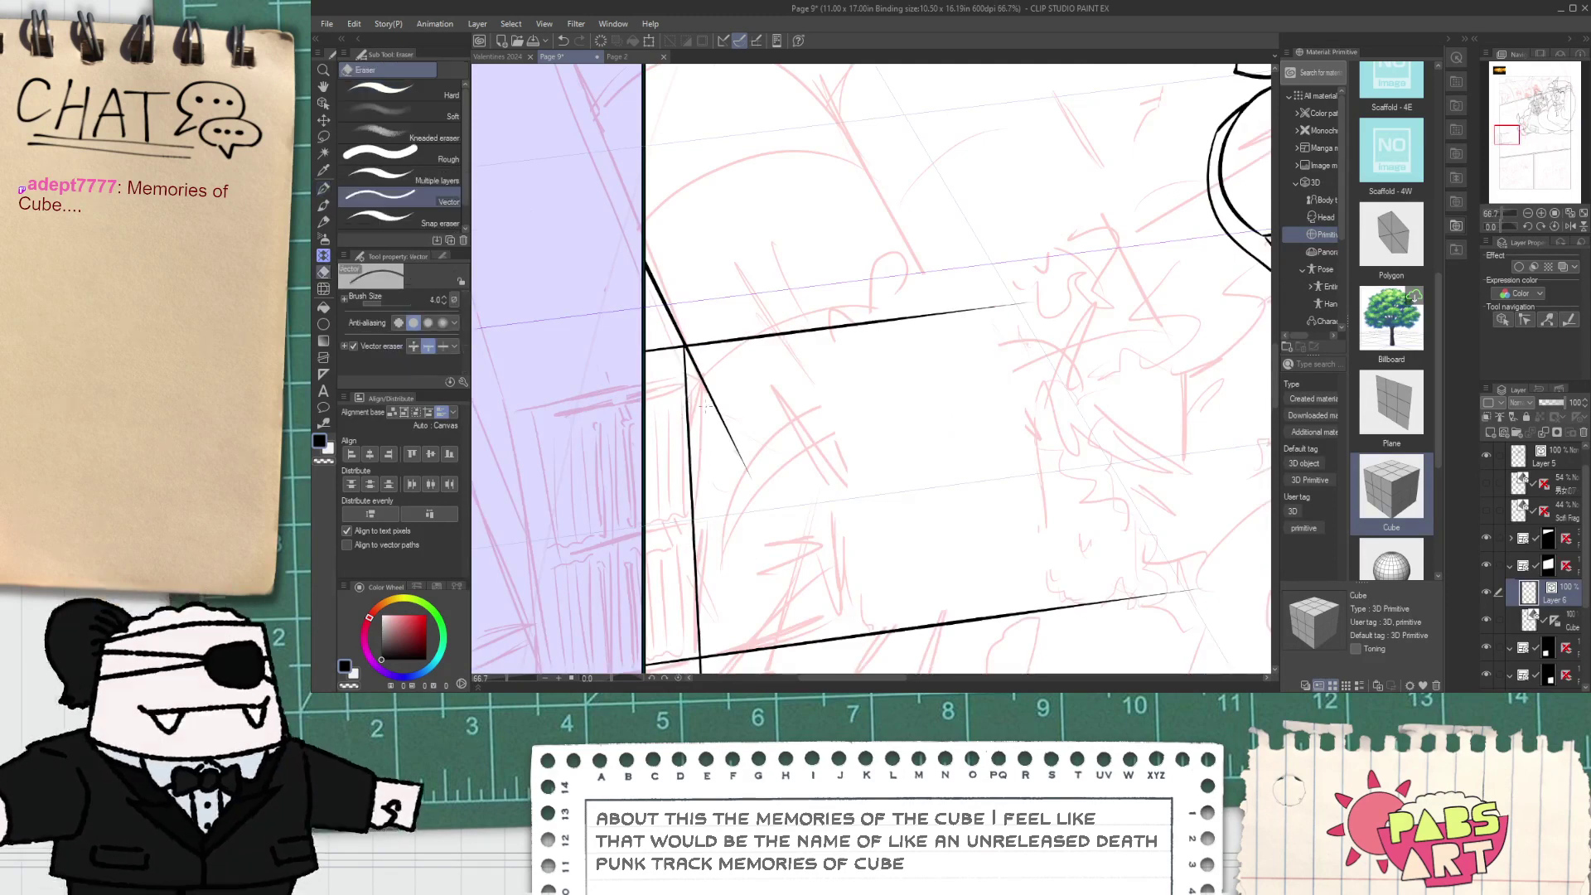
{"action": "left_click", "coordinate": [686, 360]}
{"action": "key", "text": "p"}
{"action": "left_click_drag", "start_coordinate": [686, 352], "coordinate": [703, 671]}
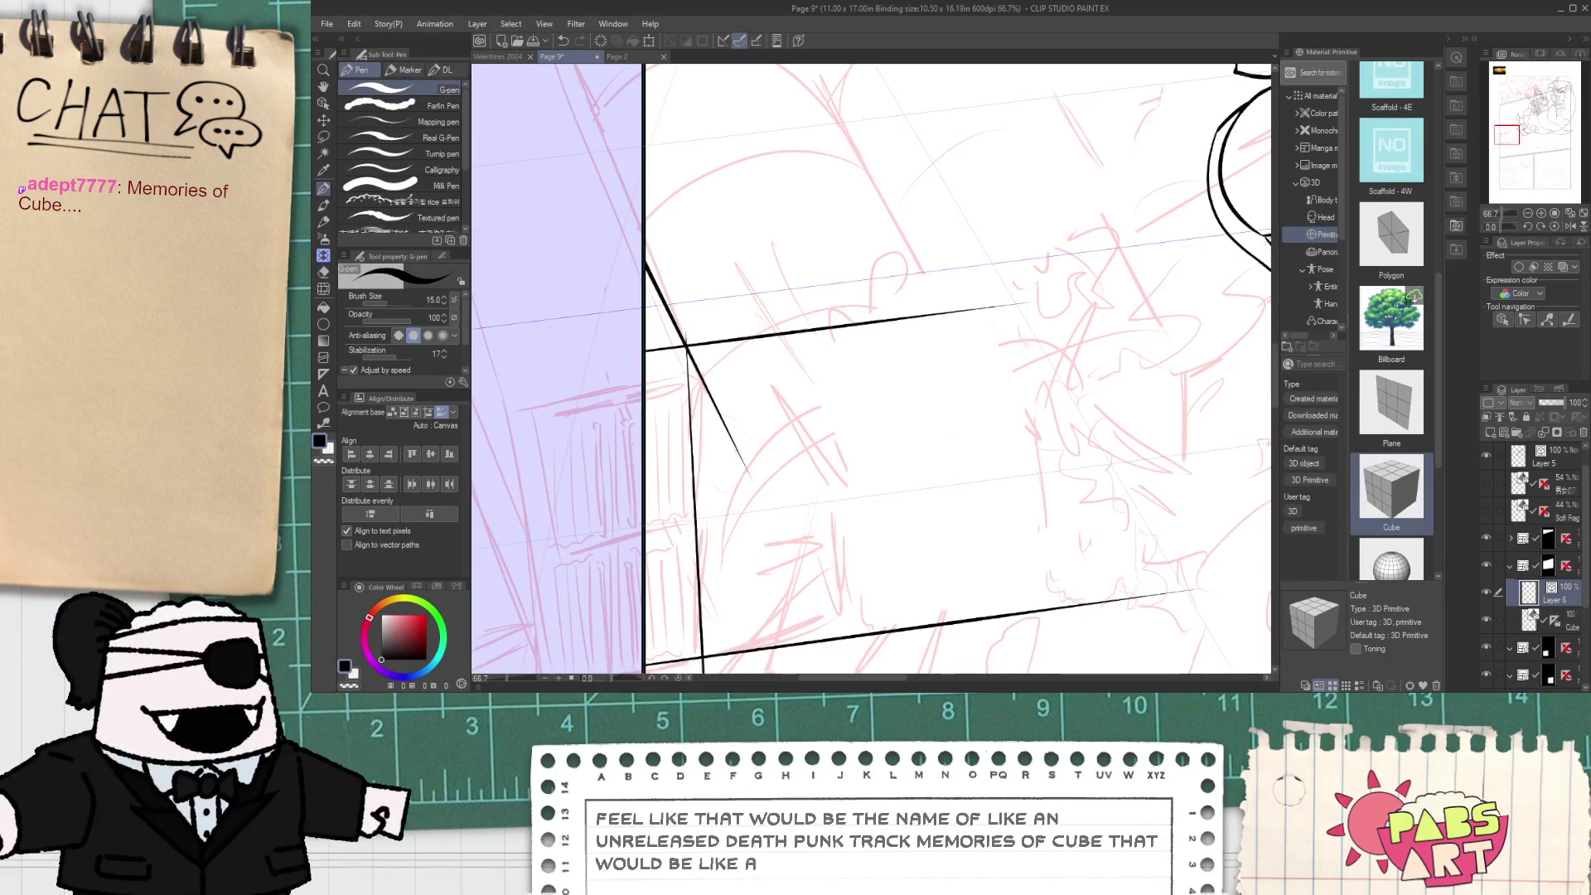
- Trim the overshooting ends of the slanted edge and the top edge beyond the container's corner with the vector eraser
{"action": "key", "text": "space"}
{"action": "key", "text": "e"}
{"action": "mouse_move", "coordinate": [732, 462]}
{"action": "left_mouse_down"}
{"action": "mouse_move", "coordinate": [749, 400]}
{"action": "mouse_move", "coordinate": [730, 261]}
{"action": "left_mouse_up"}
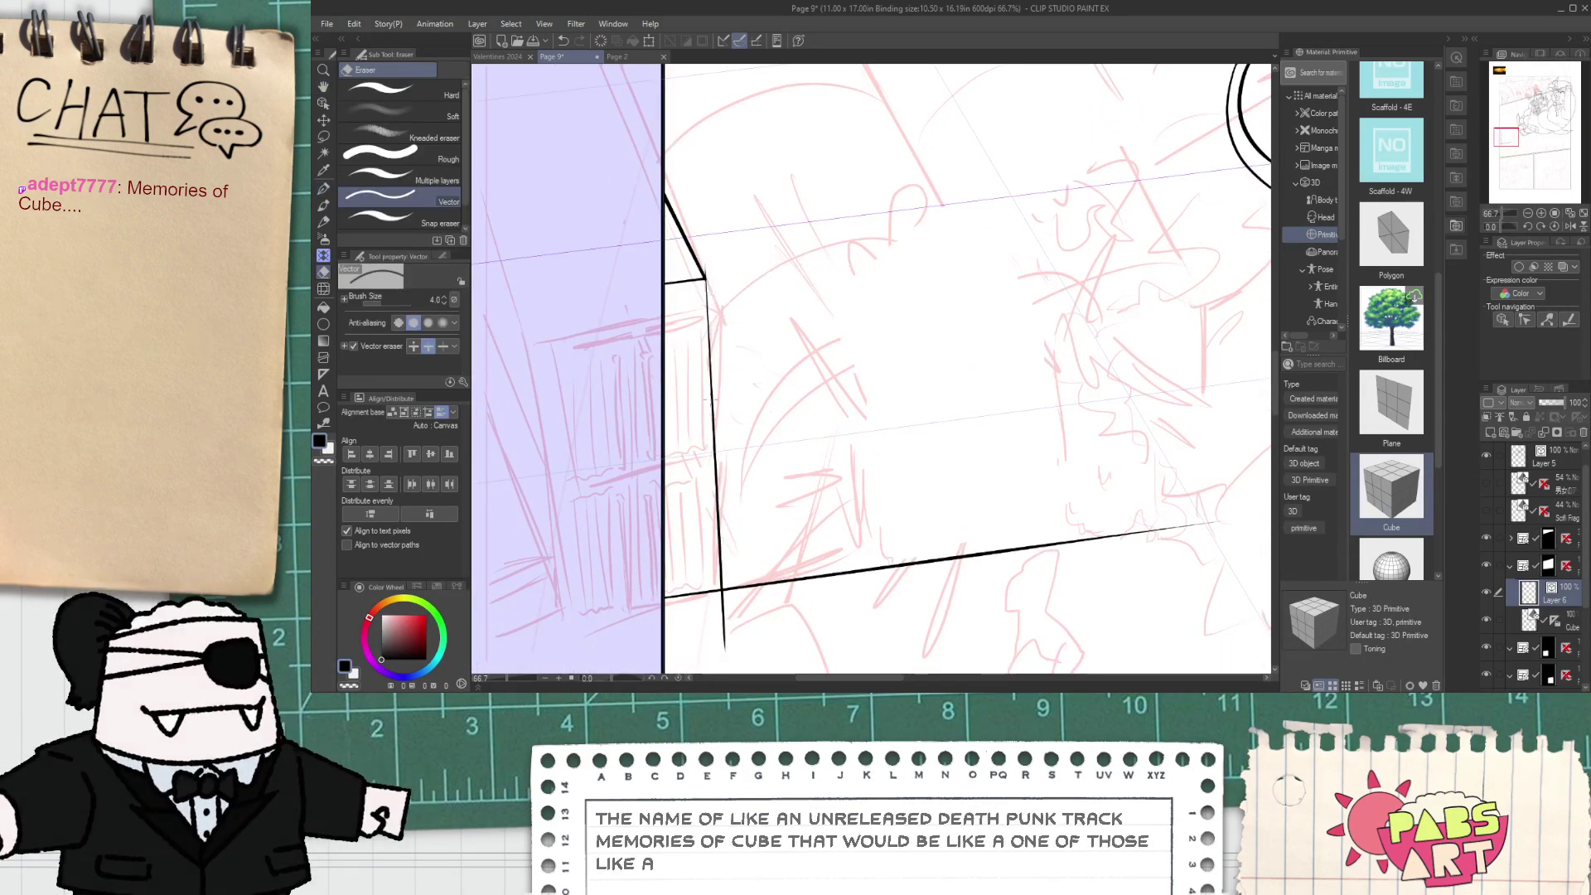
- Trim the overshooting ends of the container's vertical corner line and bottom edge beyond their intersection with the vector eraser
{"action": "key", "text": "ctrl+z"}
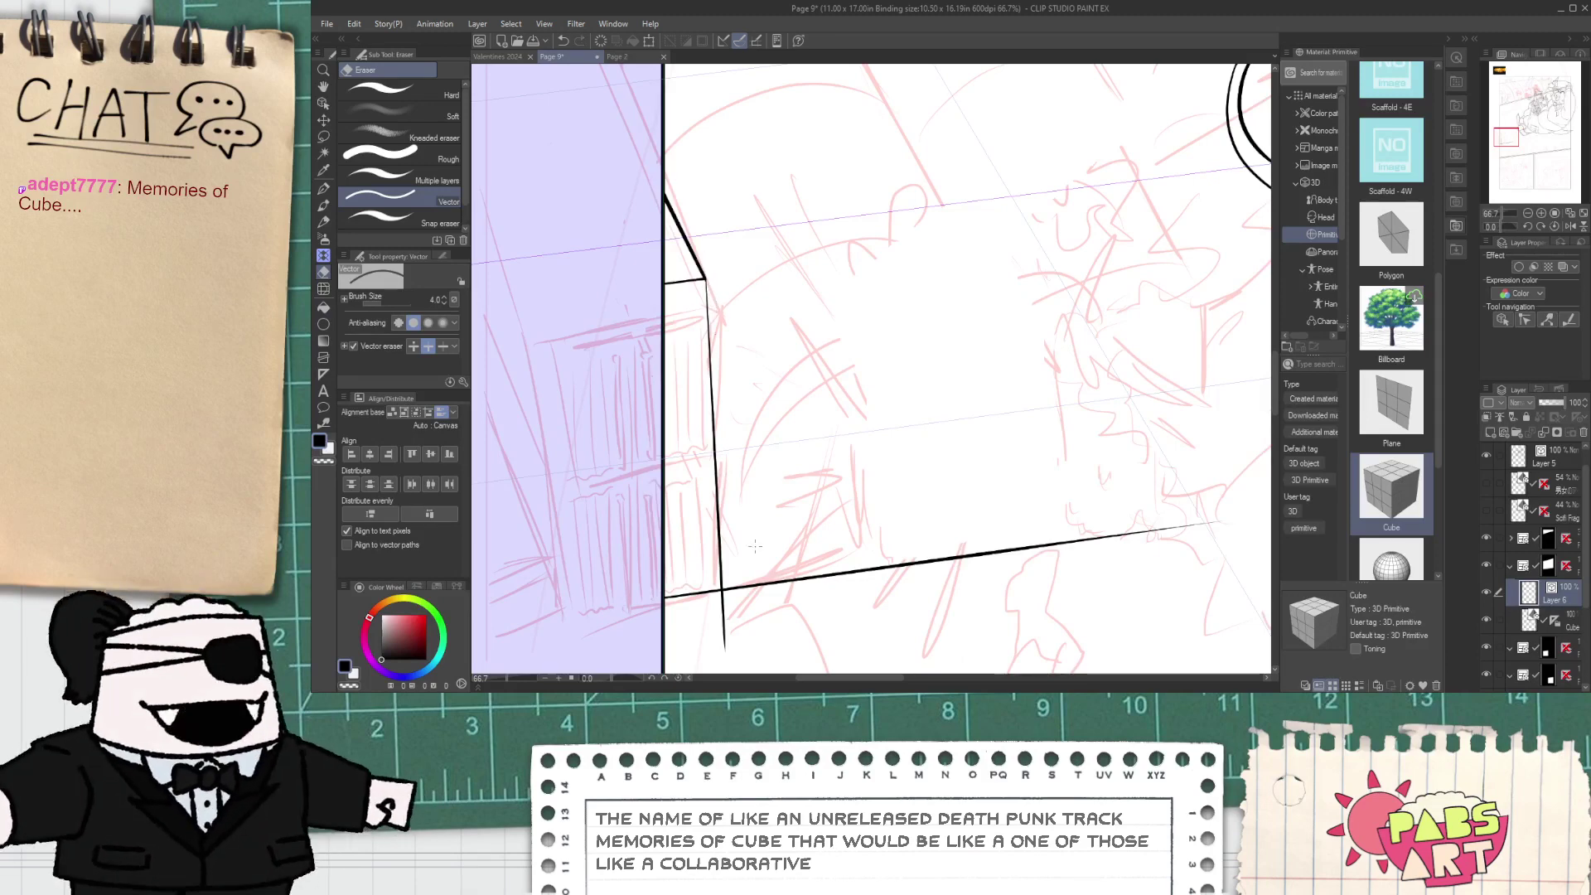
{"action": "left_click_drag", "start_coordinate": [737, 614], "coordinate": [714, 622]}
{"action": "left_click_drag", "start_coordinate": [752, 570], "coordinate": [759, 600]}
- Ink a perspective-aligned horizontal divider across the middle of the container's side with the G-pen and trim it at the corner
{"action": "scroll", "coordinate": [656, 448], "scroll_direction": "up", "scroll_amount": 2}
{"action": "key", "text": "p"}
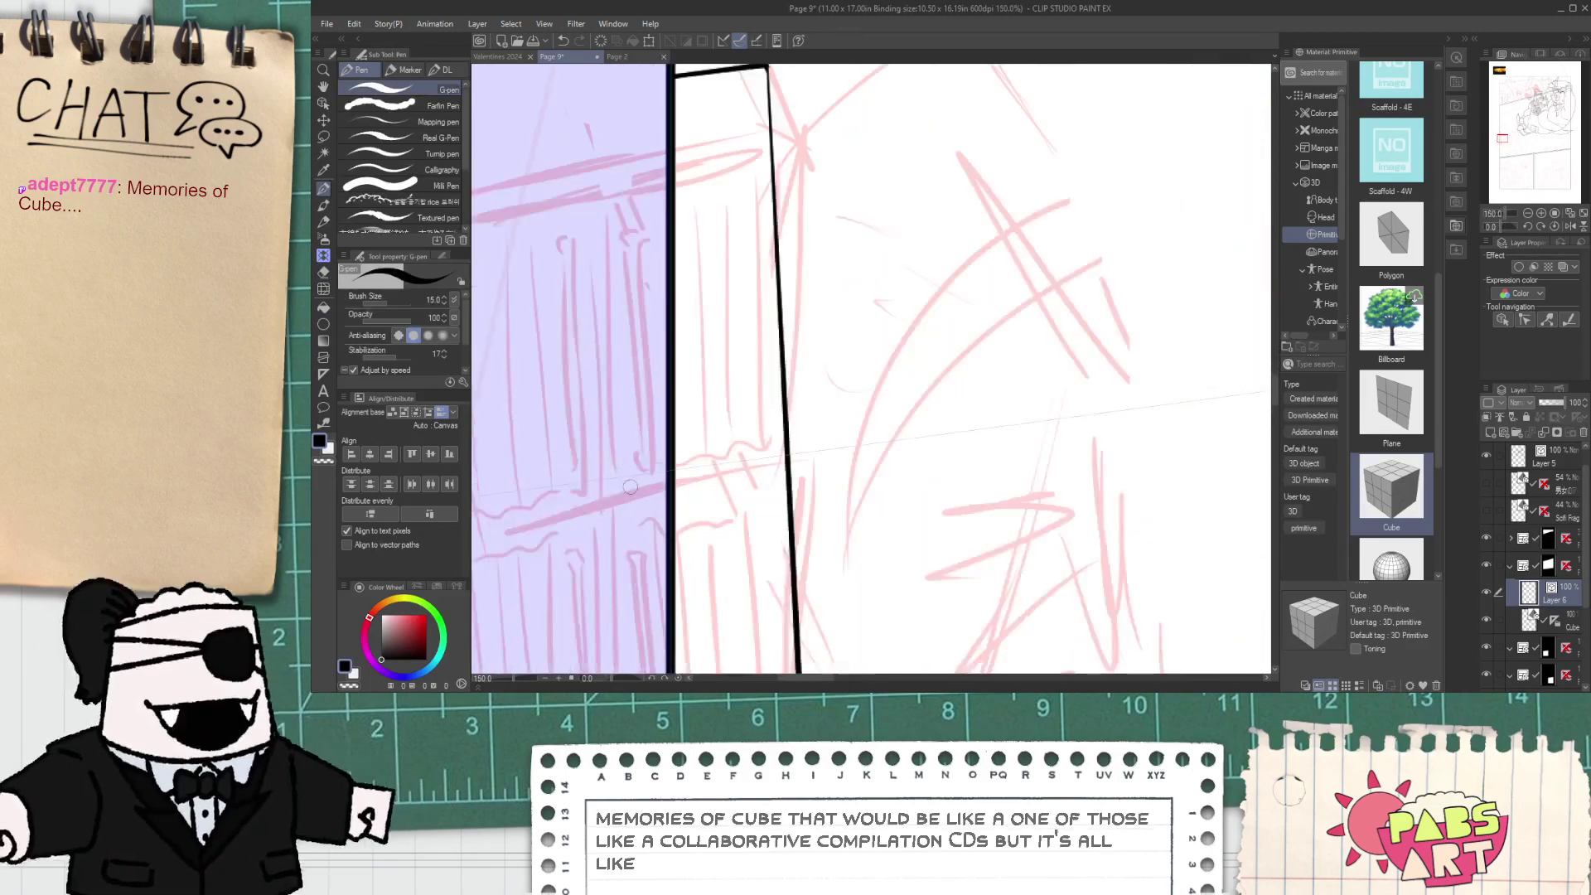
{"action": "left_click_drag", "start_coordinate": [630, 487], "coordinate": [855, 465]}
{"action": "key", "text": "ctrl+z"}
{"action": "left_click_drag", "start_coordinate": [634, 489], "coordinate": [893, 452]}
{"action": "key", "text": "e"}
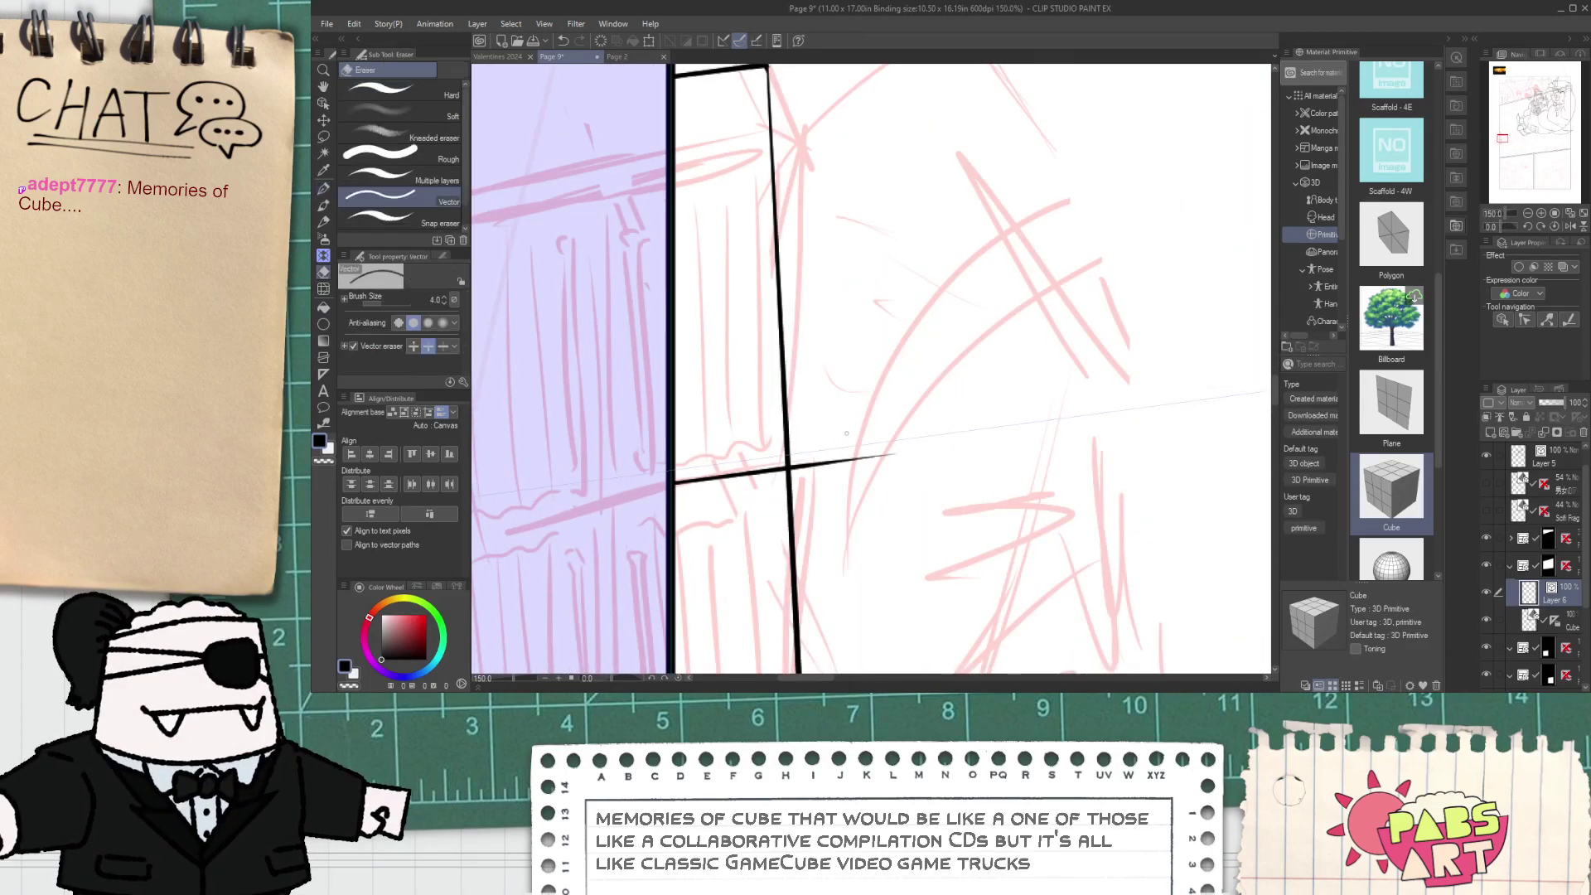
{"action": "left_click_drag", "start_coordinate": [784, 469], "coordinate": [903, 557]}
{"action": "key", "text": "p"}
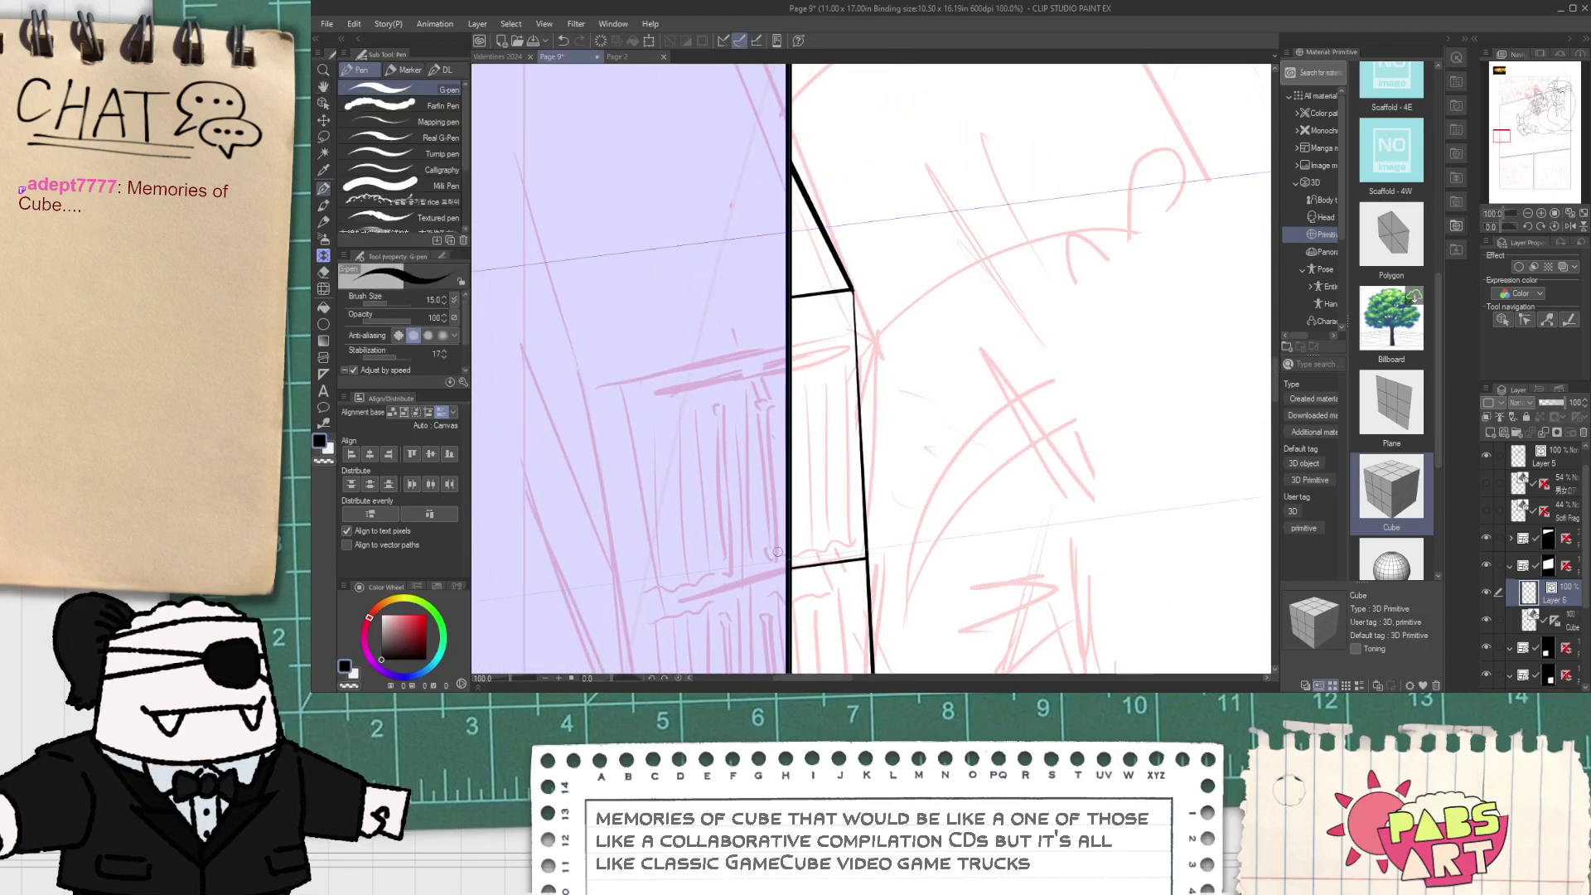
- Ink the inset frame of the container's upper section above the divider and clean up its overshooting line ends
{"action": "left_click_drag", "start_coordinate": [767, 567], "coordinate": [900, 549]}
{"action": "key", "text": "ctrl+z"}
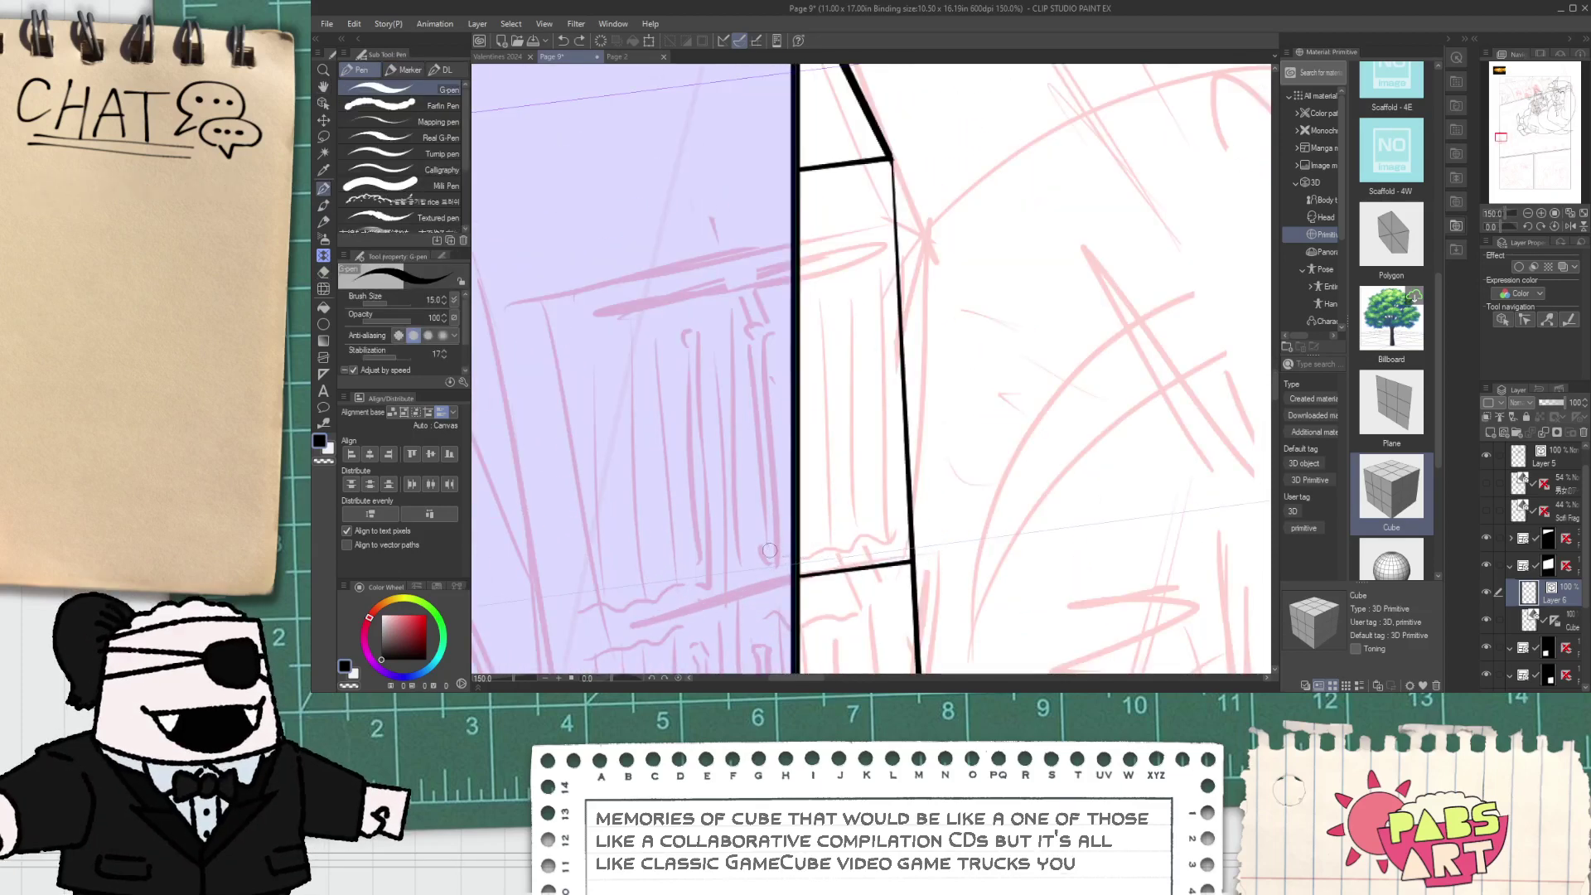
{"action": "left_click_drag", "start_coordinate": [771, 554], "coordinate": [909, 539]}
{"action": "mouse_move", "coordinate": [798, 192]}
{"action": "left_mouse_down"}
{"action": "mouse_move", "coordinate": [895, 180]}
{"action": "mouse_move", "coordinate": [896, 541]}
{"action": "left_mouse_up"}
{"action": "key", "text": "e"}
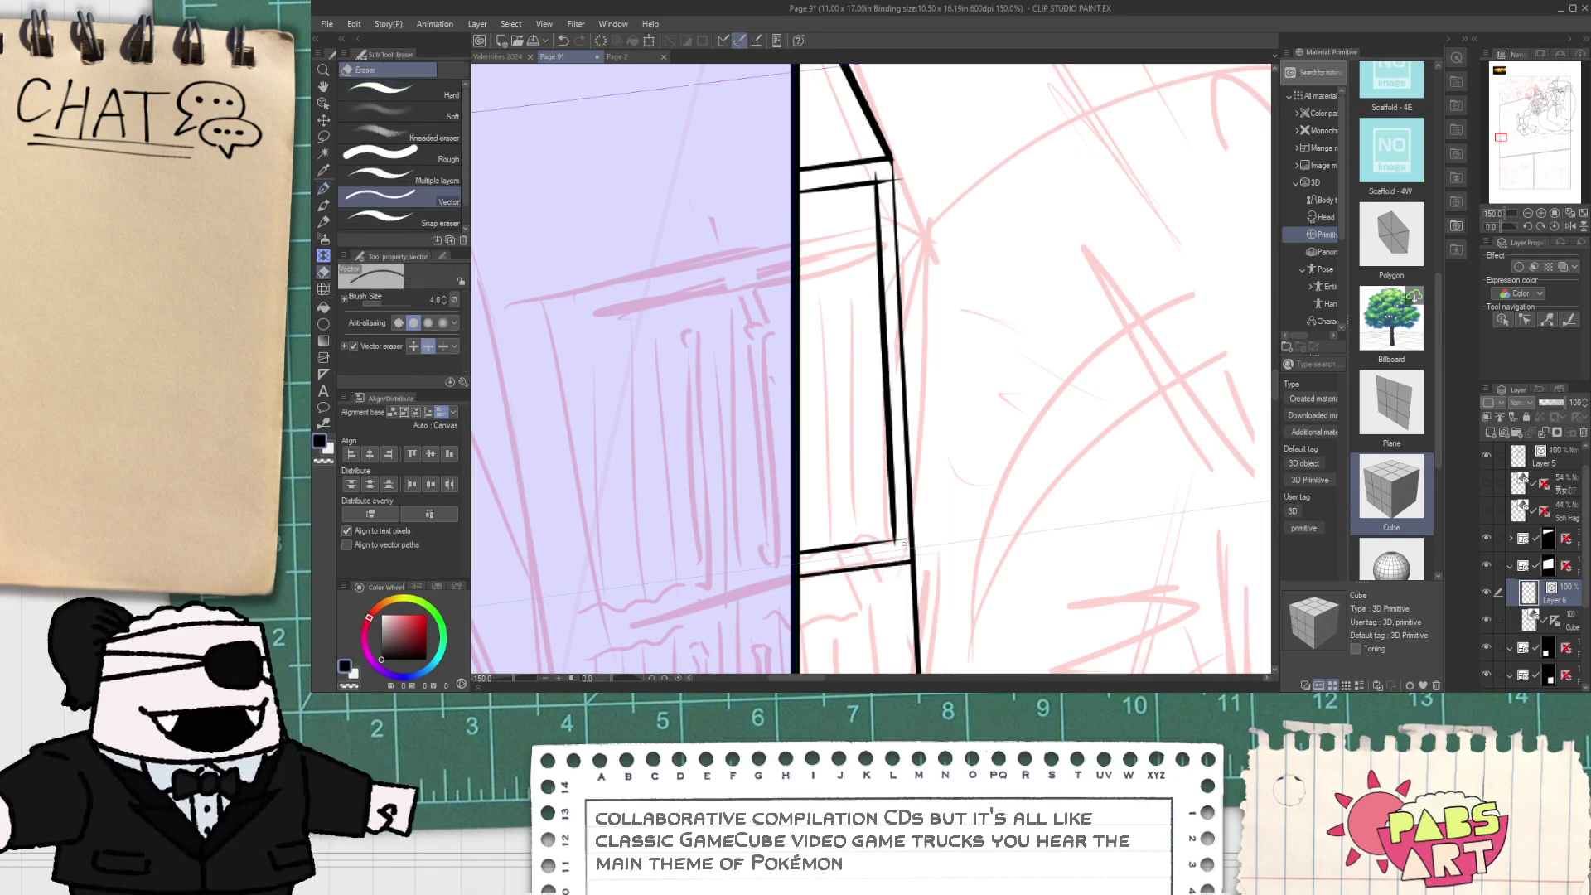
{"action": "scroll", "coordinate": [919, 178], "scroll_direction": "up", "scroll_amount": 3}
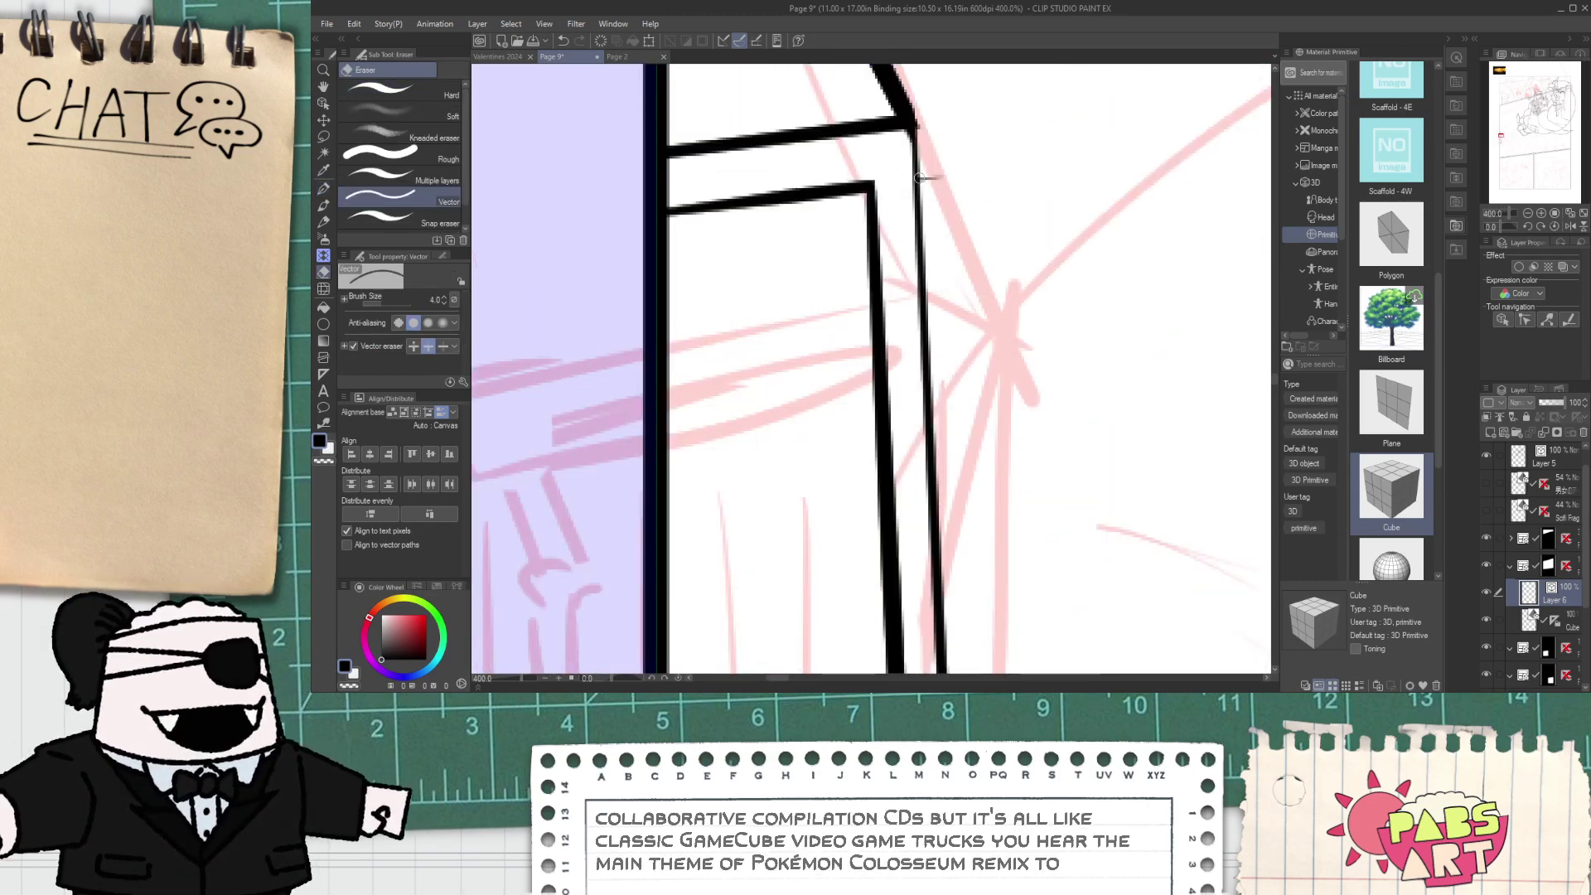
{"action": "scroll", "coordinate": [908, 286], "scroll_direction": "down", "scroll_amount": 3}
- Ink thin vertical rib lines inside the inset frame of the container's upper section with the G-pen
{"action": "key", "text": "p"}
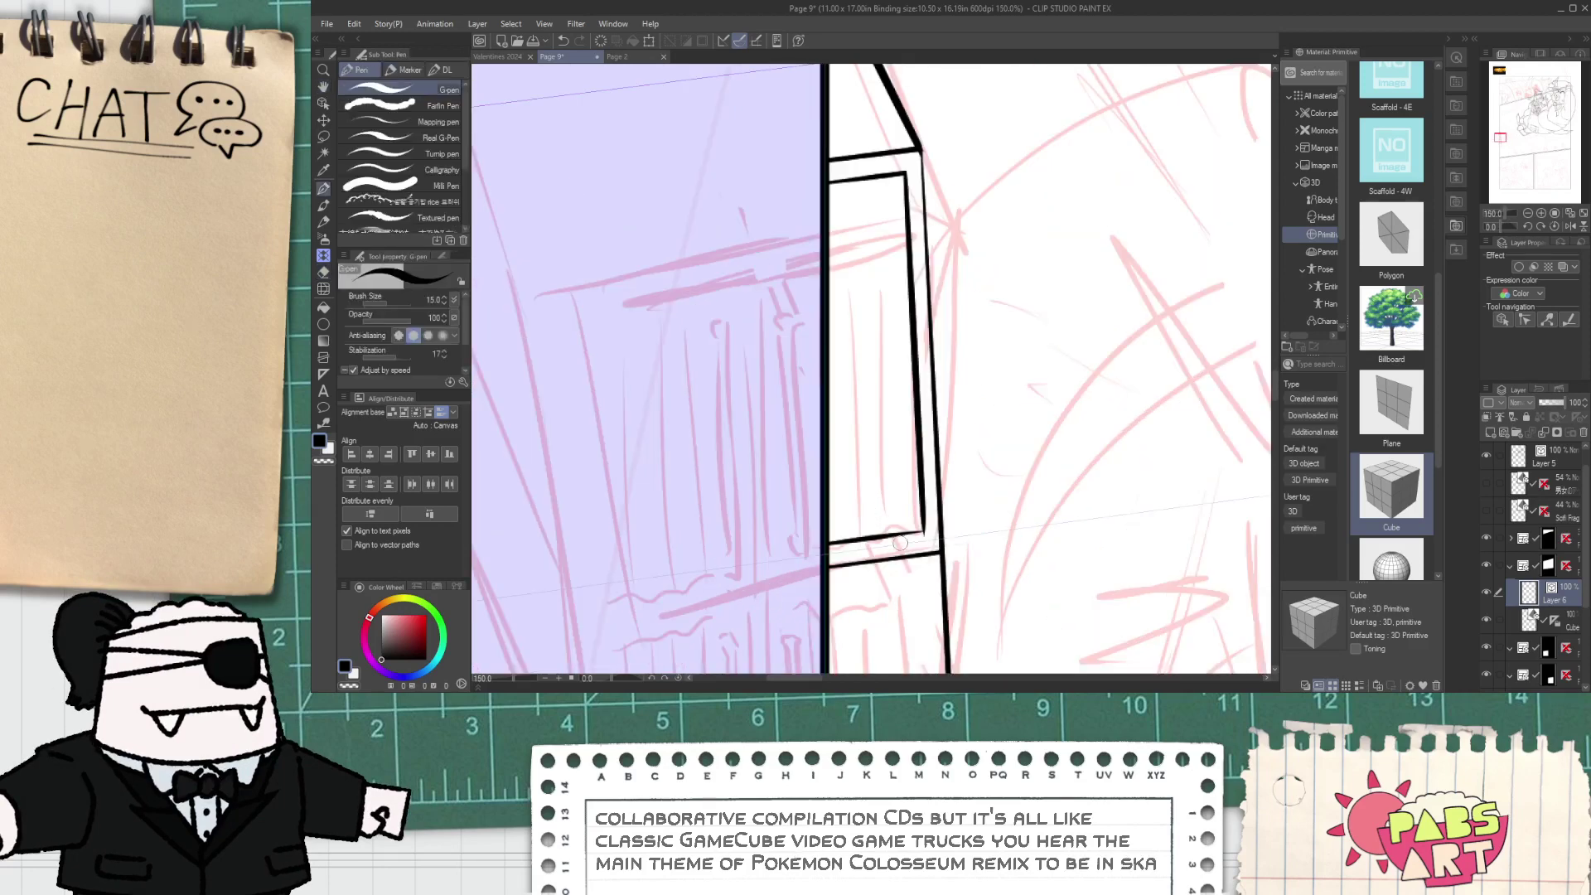
{"action": "left_click_drag", "start_coordinate": [895, 534], "coordinate": [878, 179]}
{"action": "key", "text": "e"}
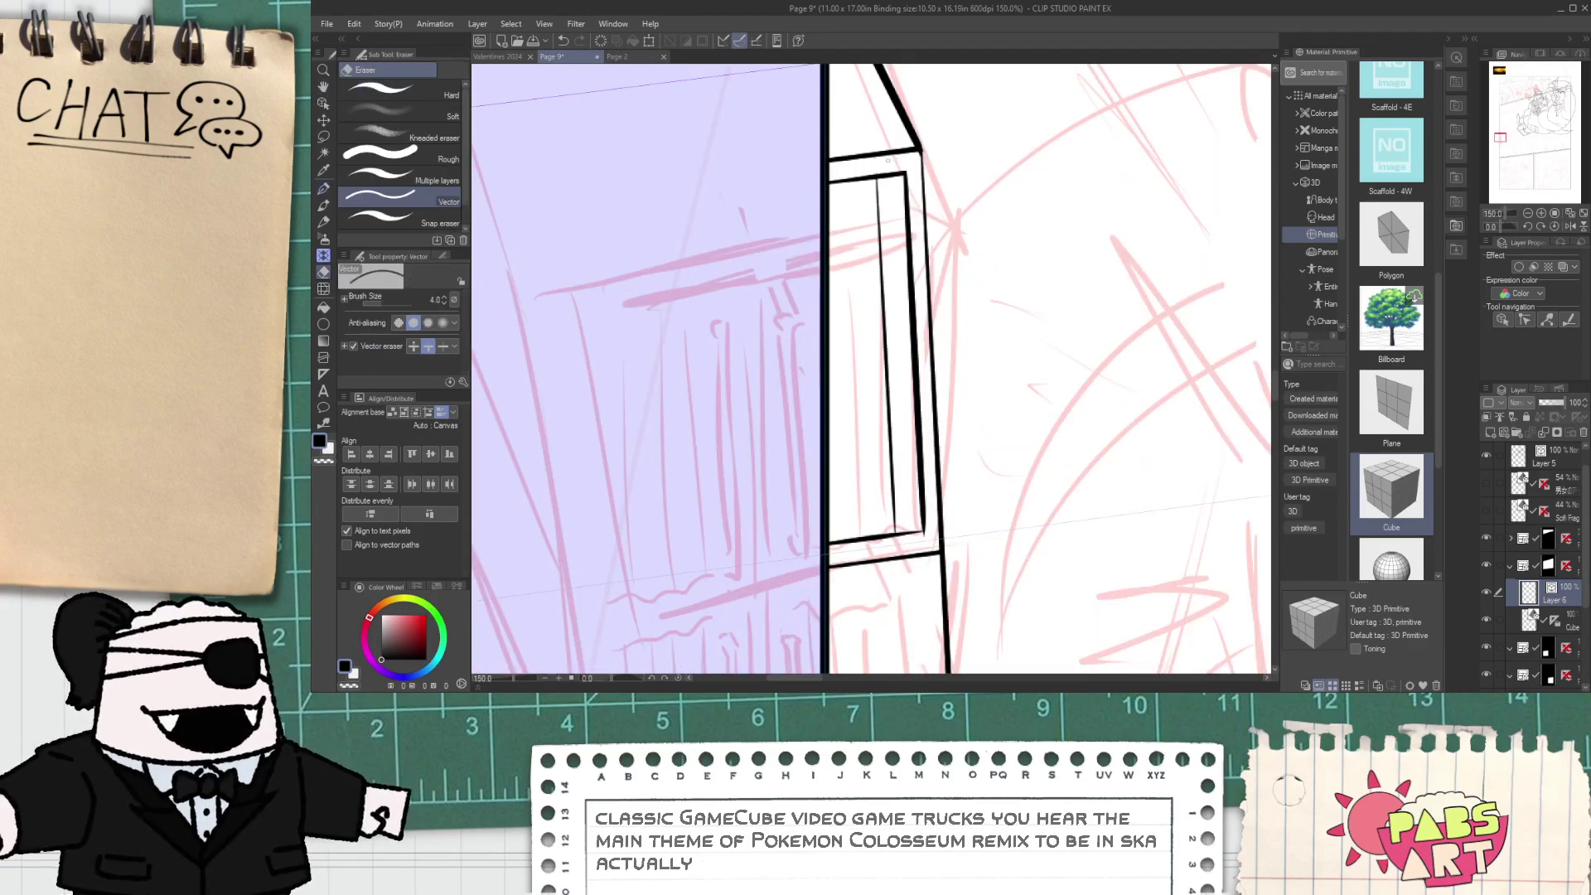
{"action": "key", "text": "p"}
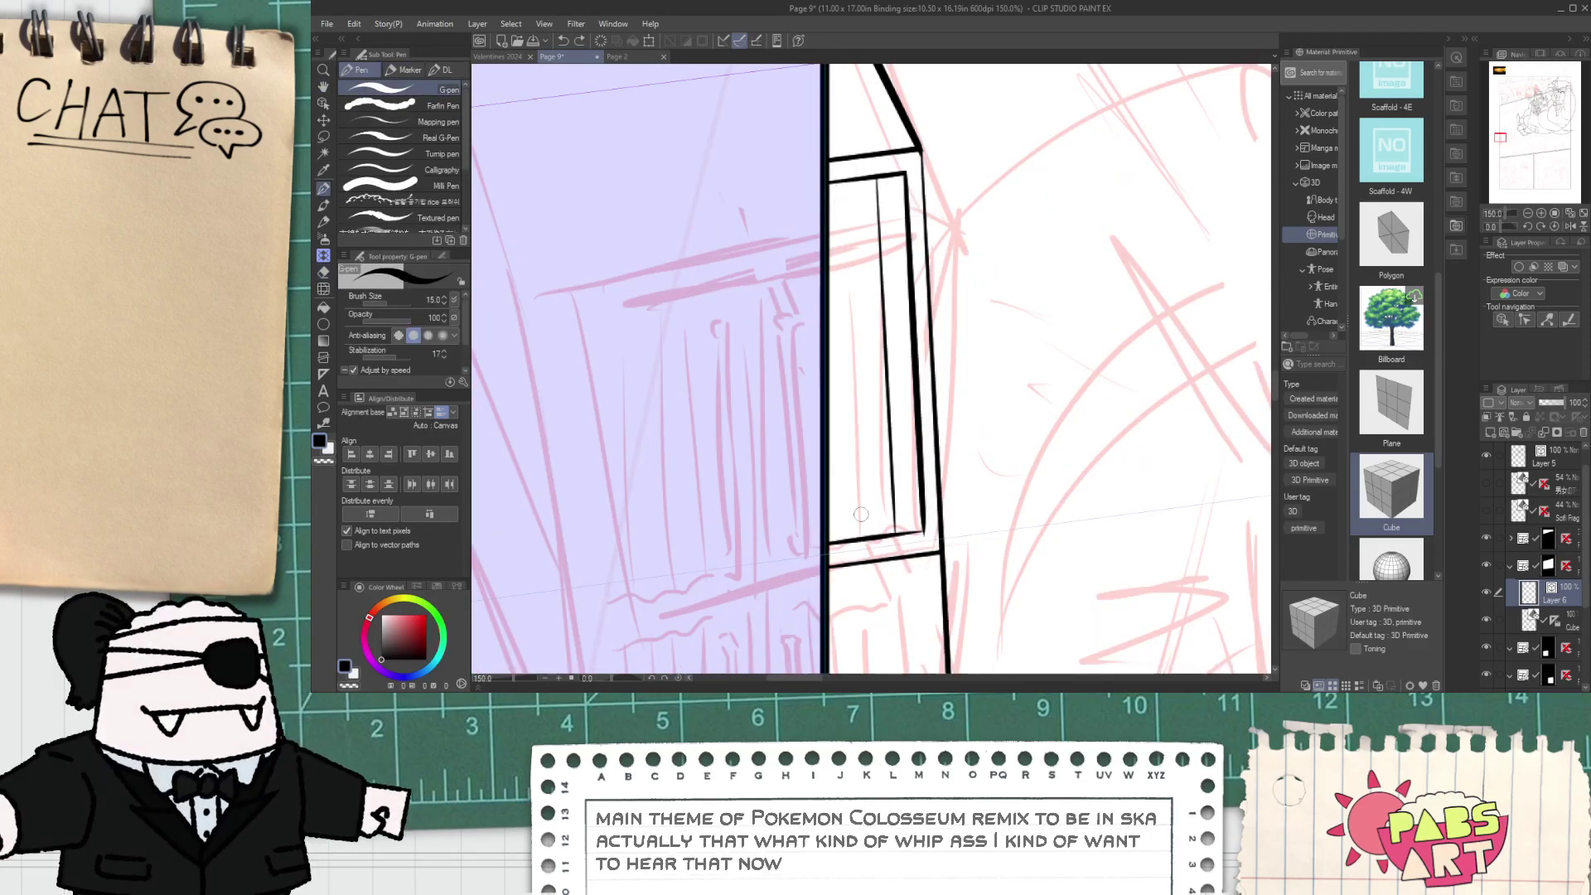
{"action": "left_click_drag", "start_coordinate": [860, 539], "coordinate": [869, 186]}
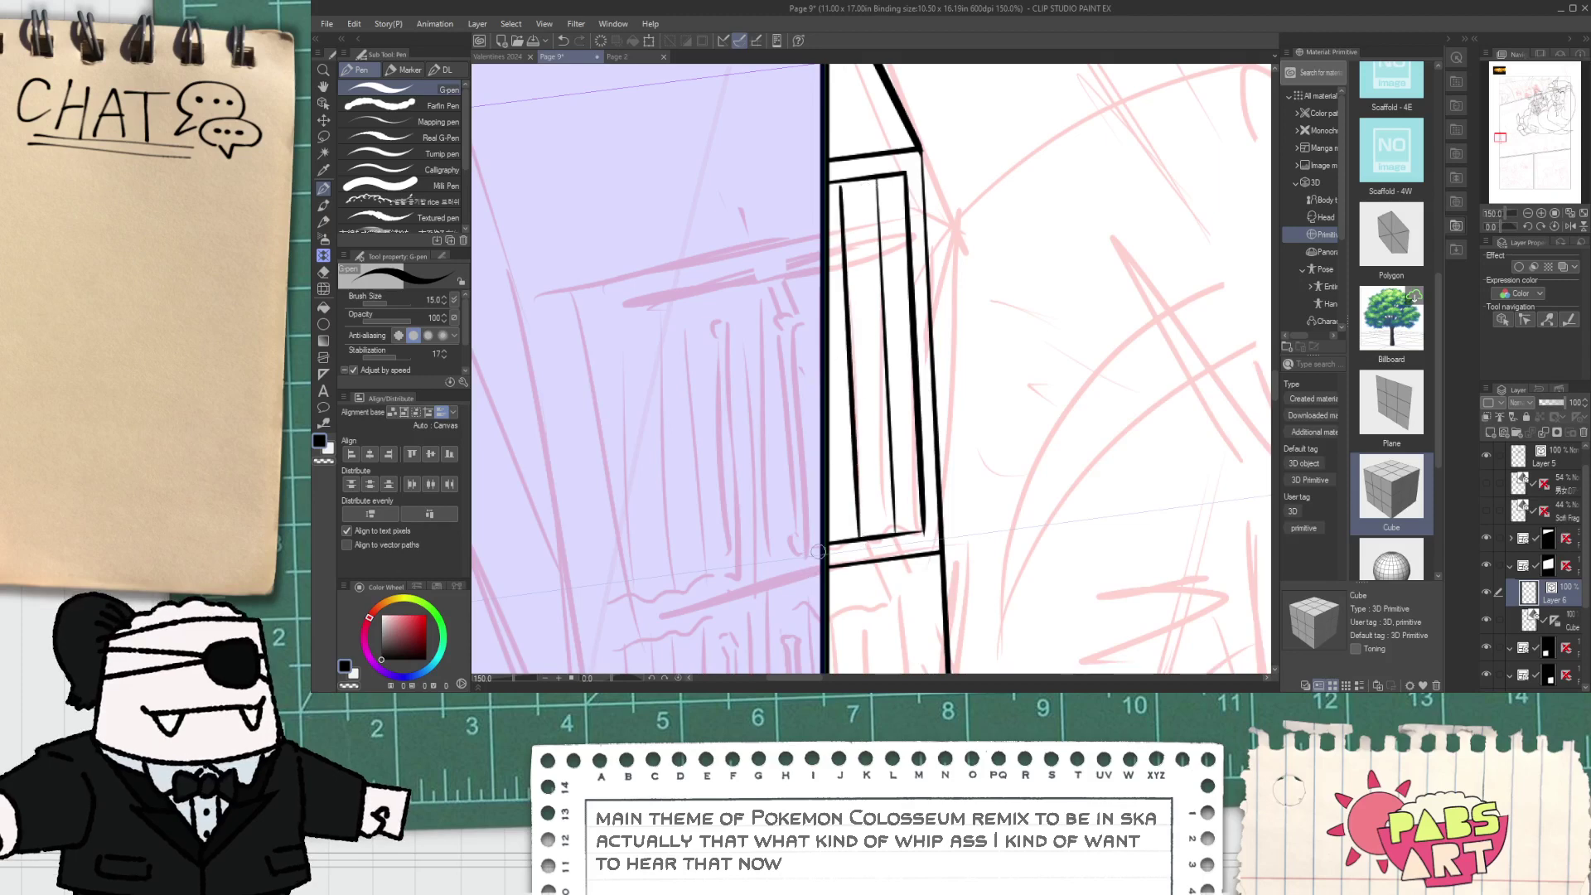
- Ink the inset frame of the container's lower section below the divider and trim the vertical line past its bottom corner
{"action": "scroll", "coordinate": [833, 546], "scroll_direction": "down", "scroll_amount": 2}
{"action": "mouse_move", "coordinate": [836, 561]}
{"action": "left_mouse_down"}
{"action": "mouse_move", "coordinate": [790, 389]}
{"action": "mouse_move", "coordinate": [885, 340]}
{"action": "mouse_move", "coordinate": [882, 626]}
{"action": "left_mouse_up"}
{"action": "scroll", "coordinate": [790, 397], "scroll_direction": "up", "scroll_amount": 2}
{"action": "key", "text": "ctrl+z"}
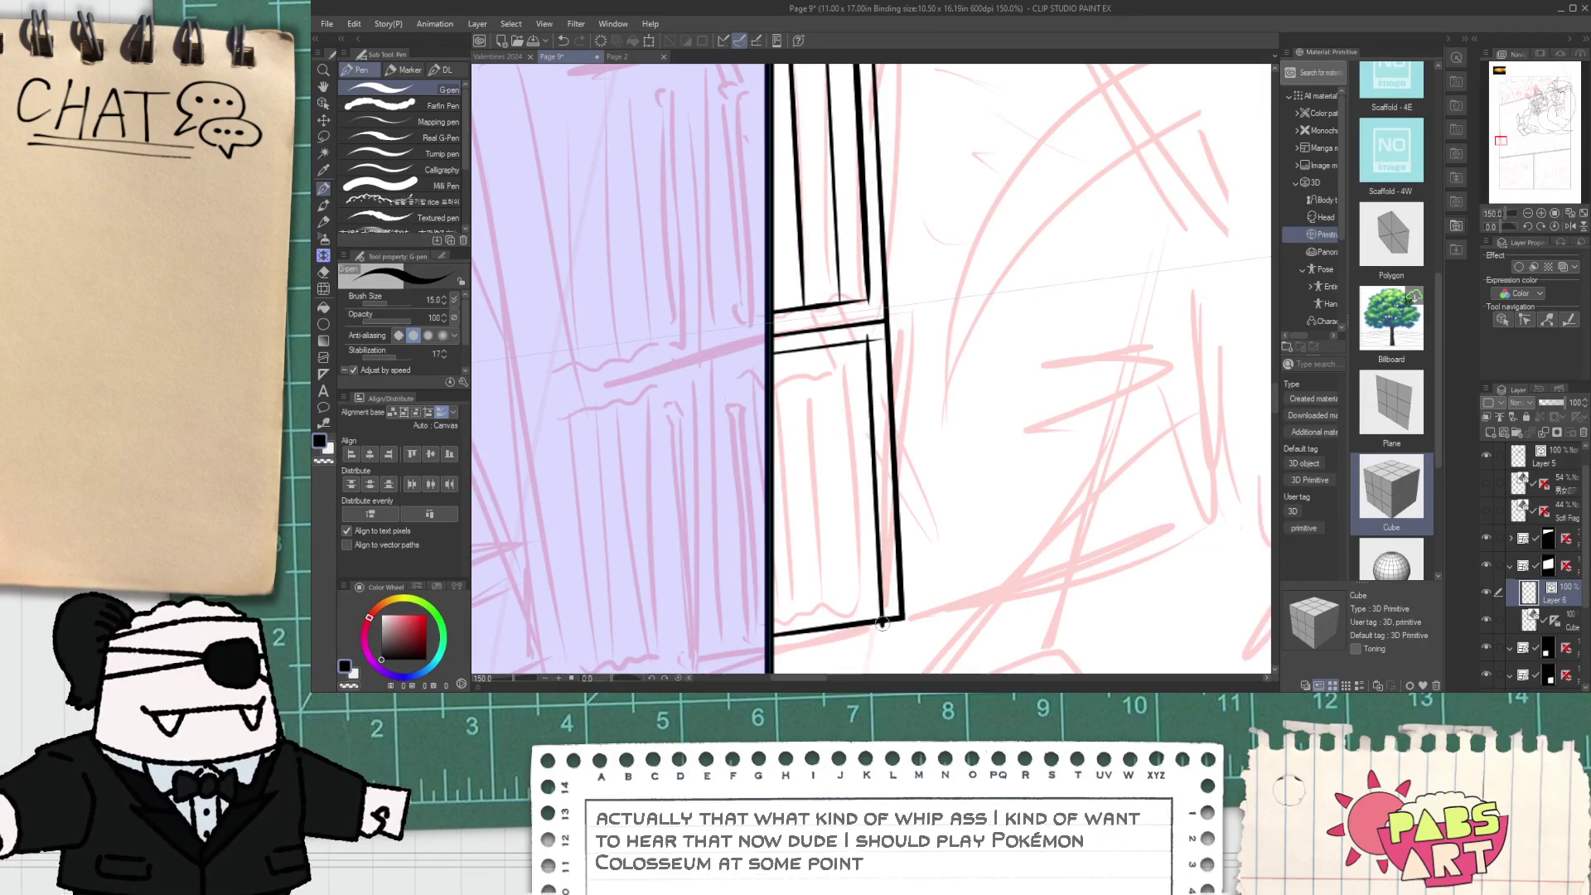
{"action": "left_click_drag", "start_coordinate": [773, 615], "coordinate": [845, 605]}
{"action": "key", "text": "e"}
{"action": "scroll", "coordinate": [885, 630], "scroll_direction": "up", "scroll_amount": 1}
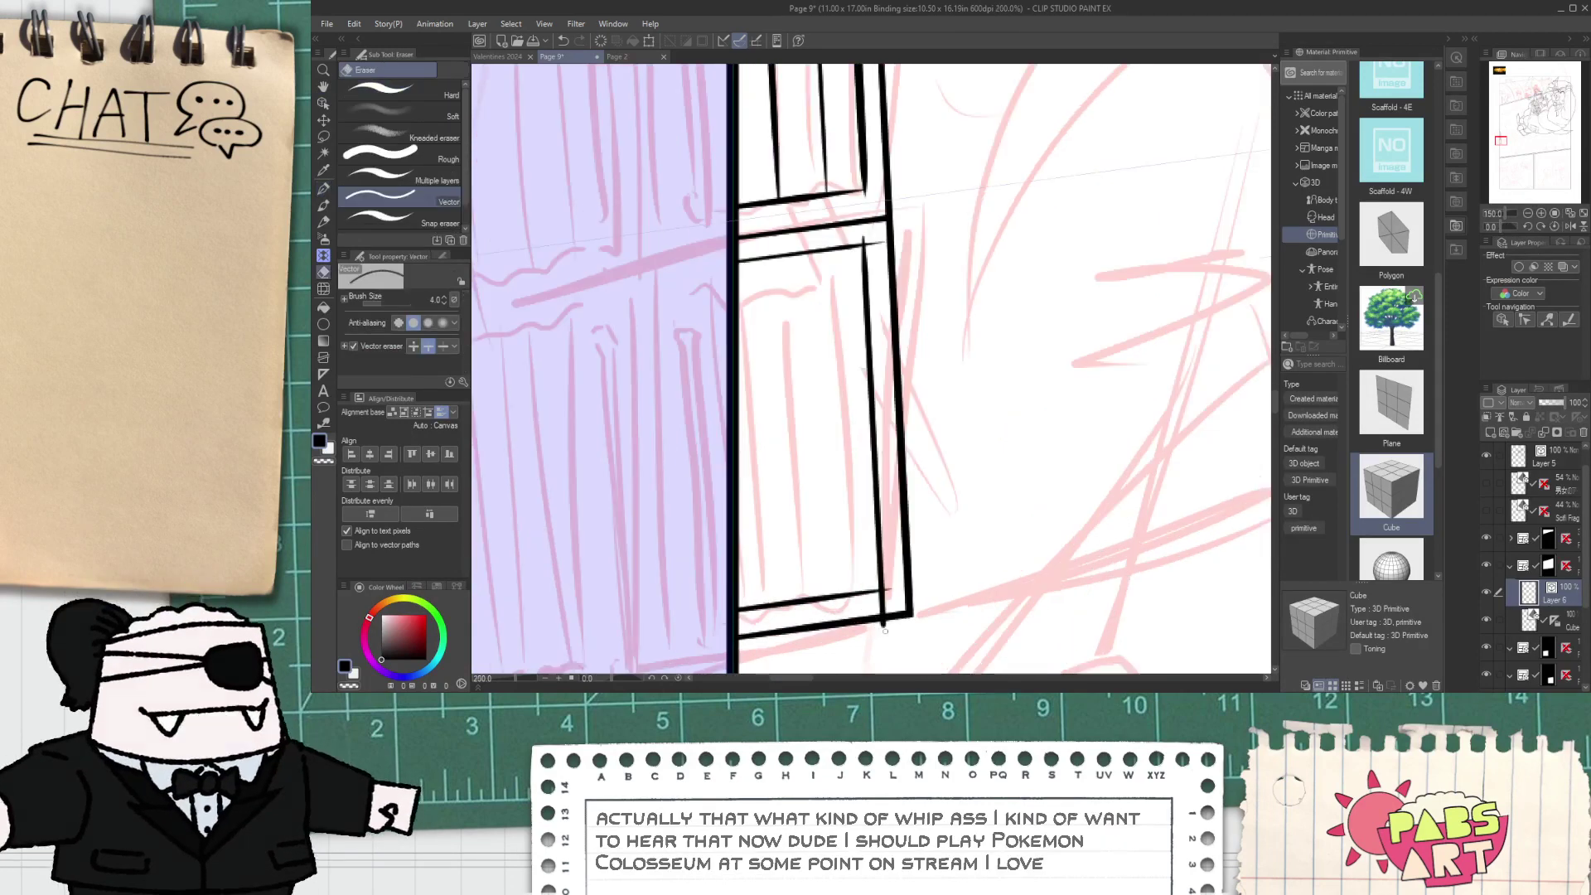
{"action": "left_click", "coordinate": [884, 615]}
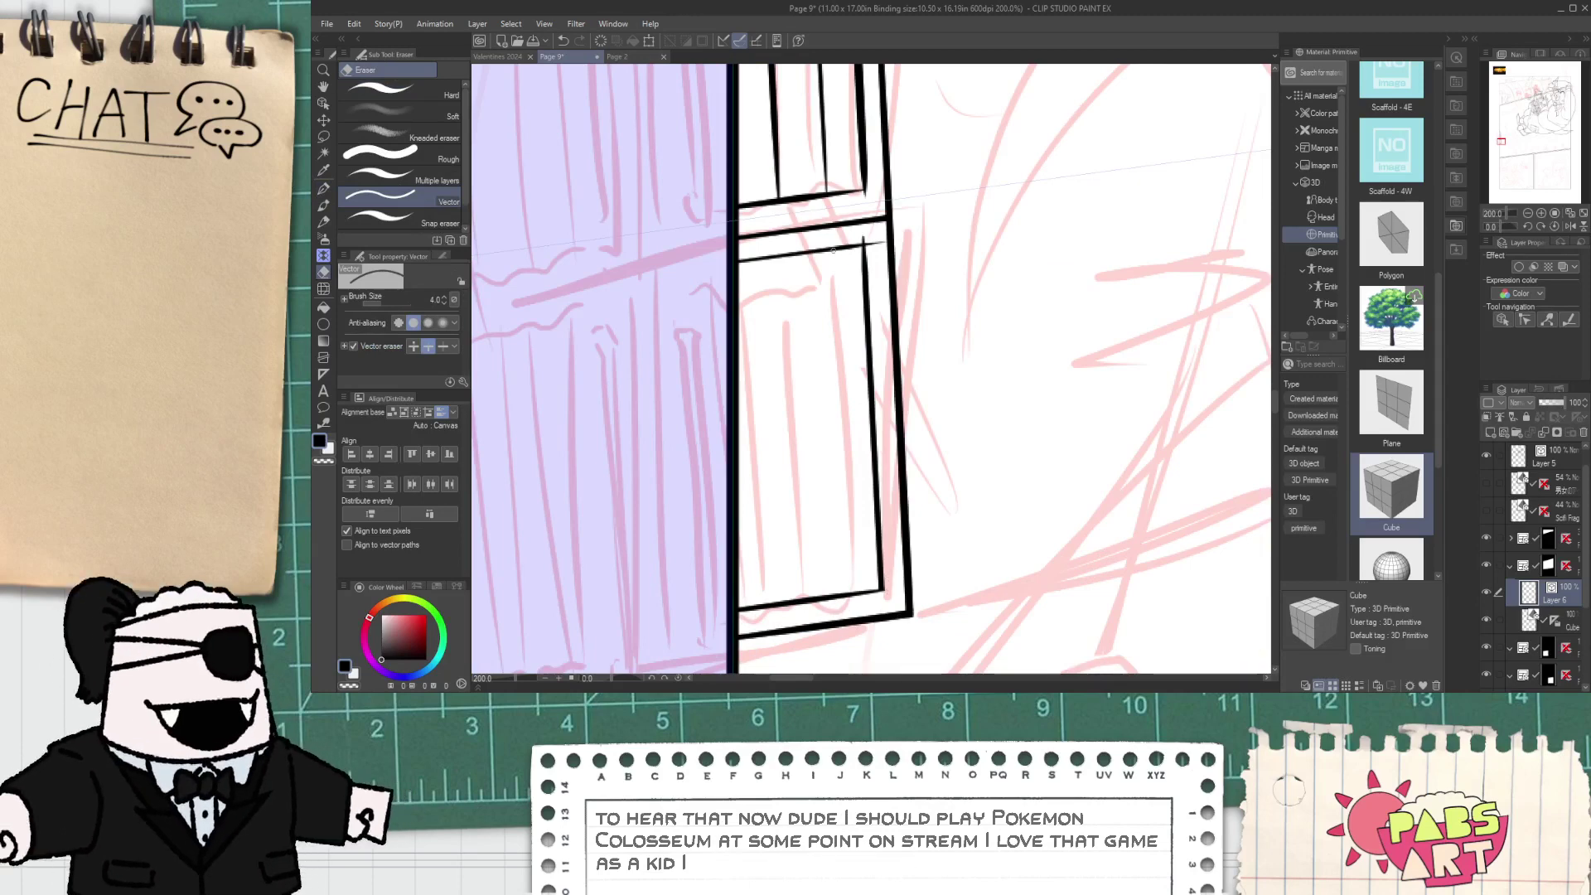
- Ink vertical rib lines inside the inset frame of the container's lower section with the G-pen
{"action": "scroll", "coordinate": [871, 297], "scroll_direction": "down", "scroll_amount": 5}
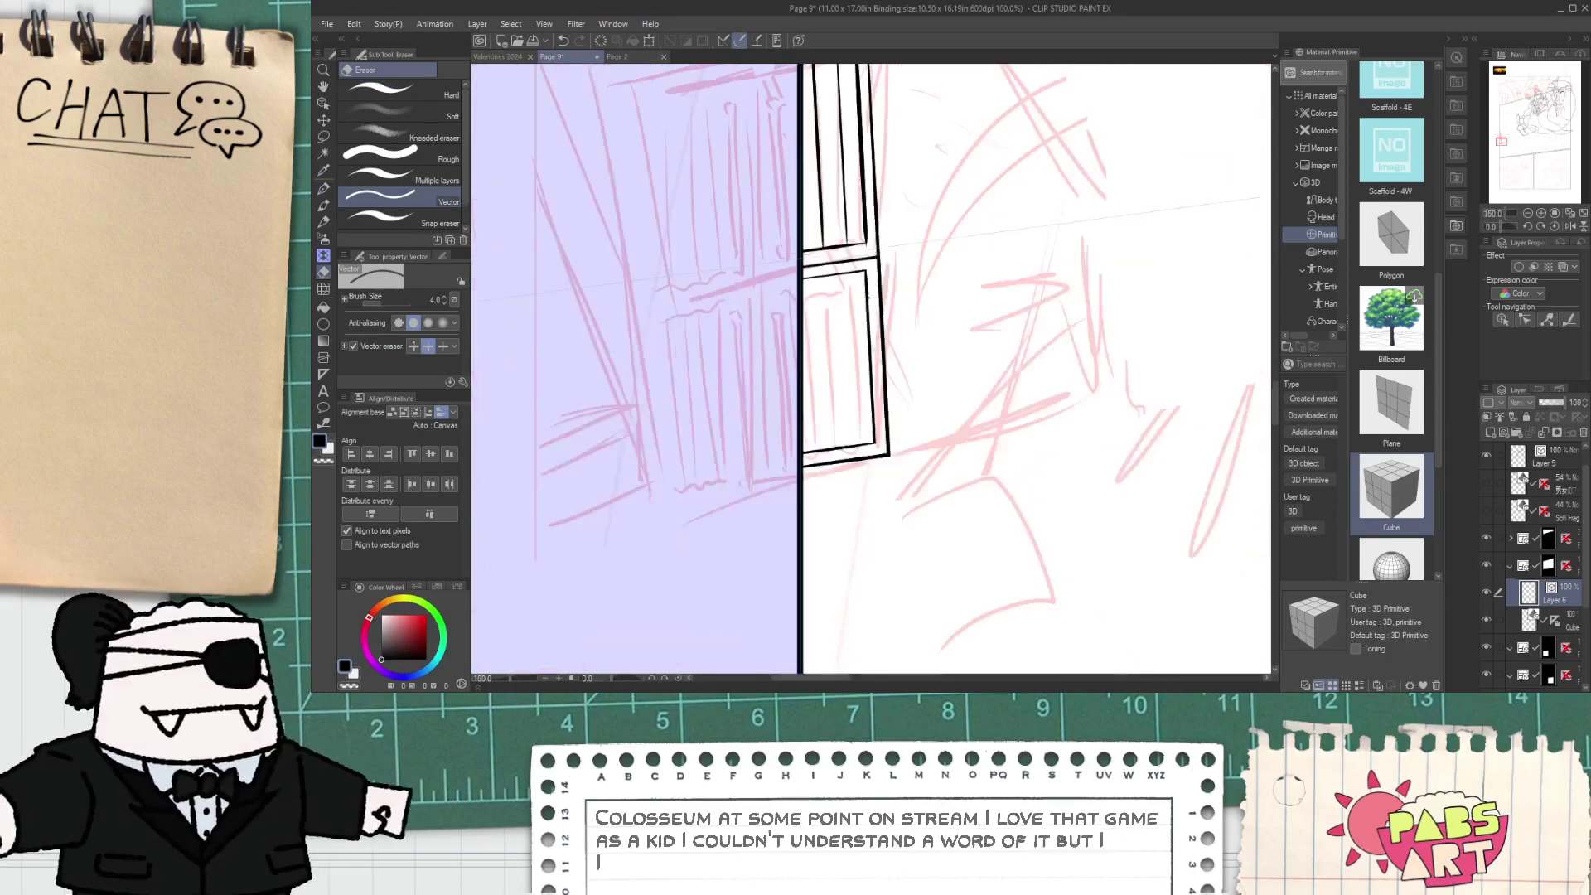
{"action": "key", "text": "space"}
{"action": "key", "text": "p"}
{"action": "scroll", "coordinate": [854, 309], "scroll_direction": "up", "scroll_amount": 5}
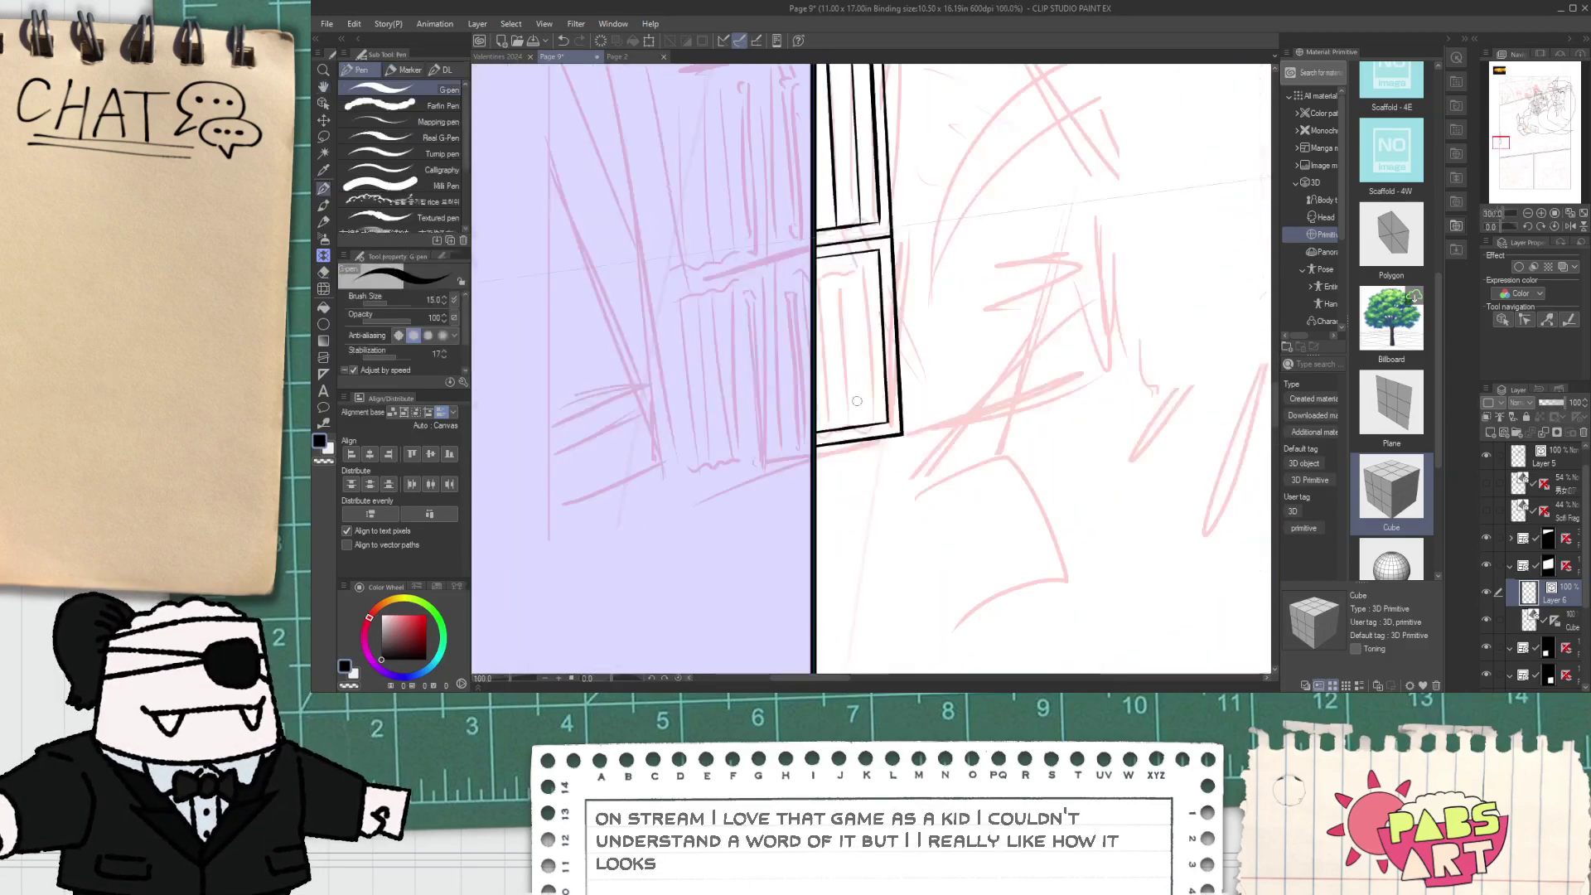
{"action": "mouse_move", "coordinate": [875, 432]}
{"action": "left_mouse_down"}
{"action": "mouse_move", "coordinate": [868, 157]}
{"action": "mouse_move", "coordinate": [830, 448]}
{"action": "mouse_move", "coordinate": [789, 170]}
{"action": "left_mouse_up"}
{"action": "scroll", "coordinate": [792, 256], "scroll_direction": "down", "scroll_amount": 3}
{"action": "key", "text": "space"}
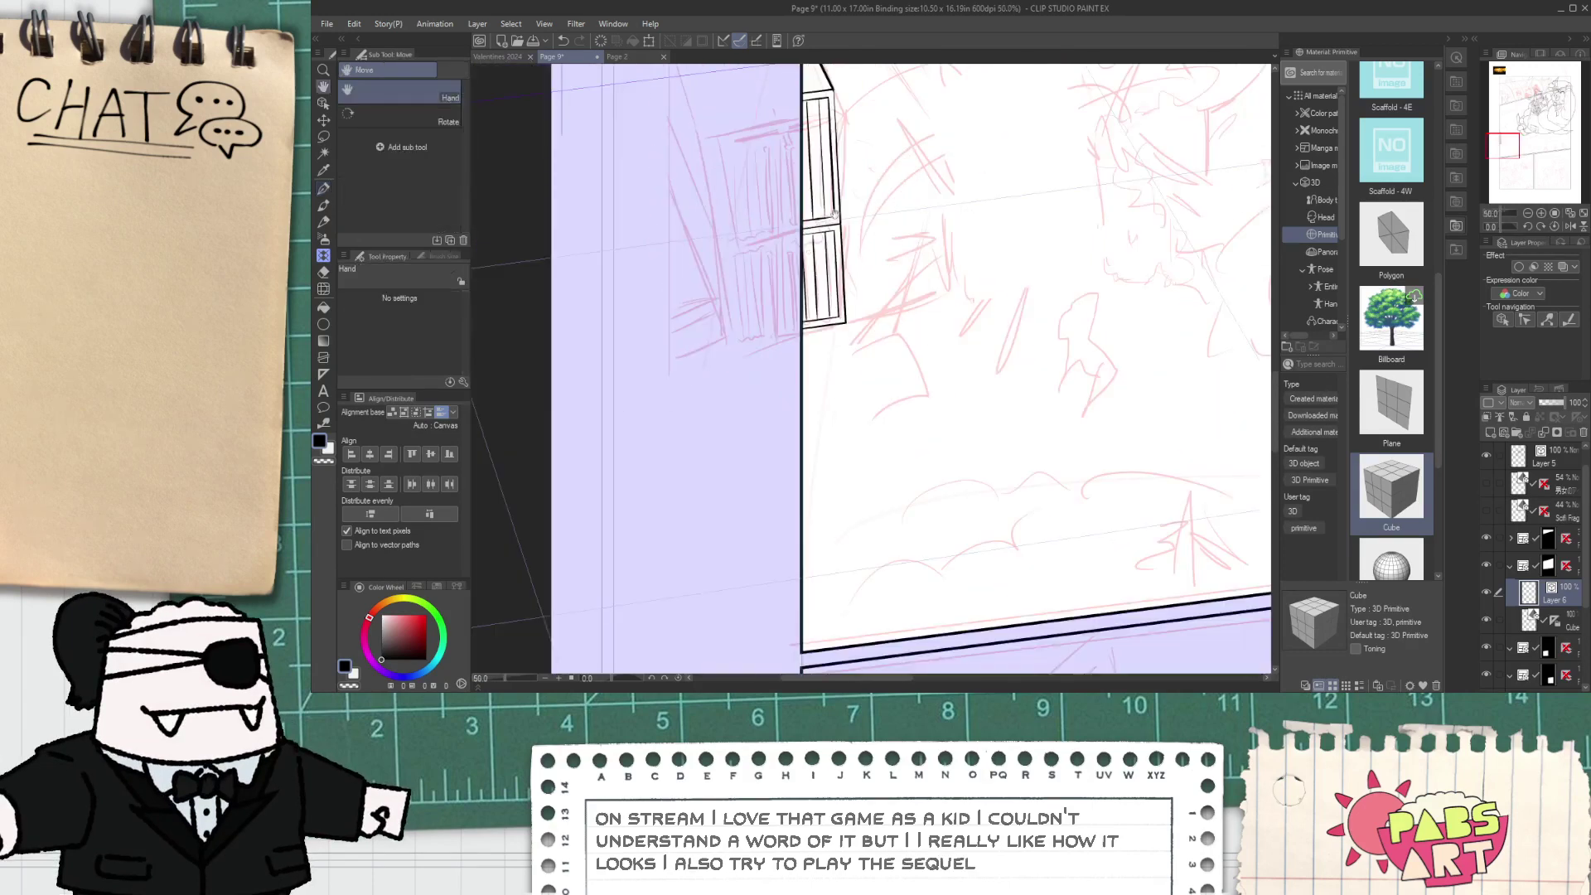
- Ink two long slanted barn edges in perspective over the sketched arched roofs, redrawing the second one closer to the first
{"action": "left_click_drag", "start_coordinate": [841, 108], "coordinate": [785, 329]}
{"action": "scroll", "coordinate": [783, 326], "scroll_direction": "up", "scroll_amount": 2}
{"action": "key", "text": "p"}
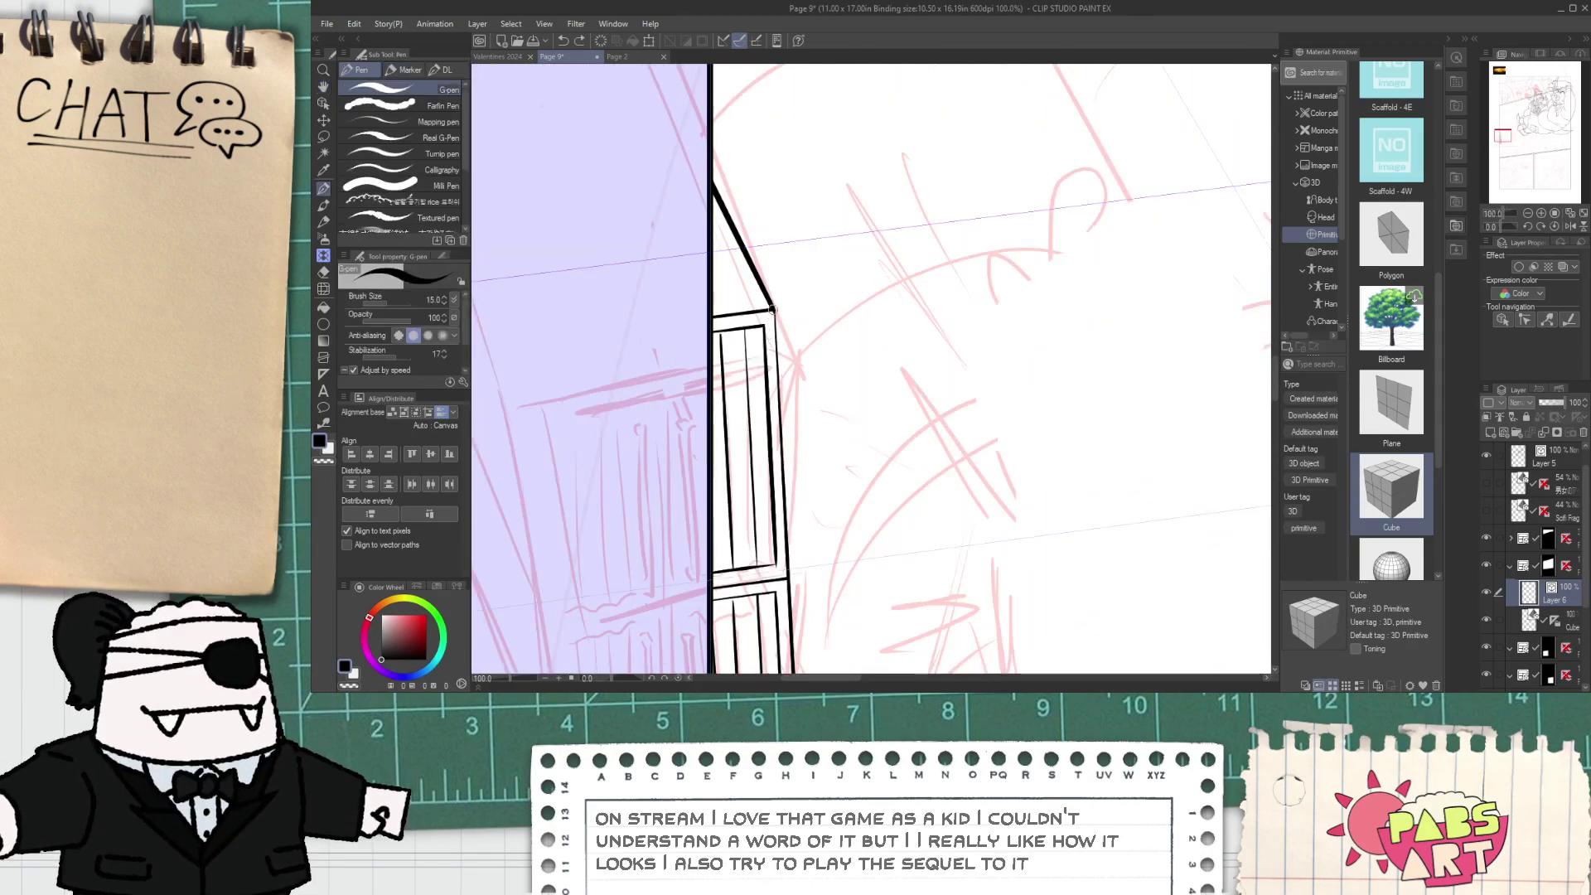
{"action": "scroll", "coordinate": [779, 428], "scroll_direction": "down", "scroll_amount": 3}
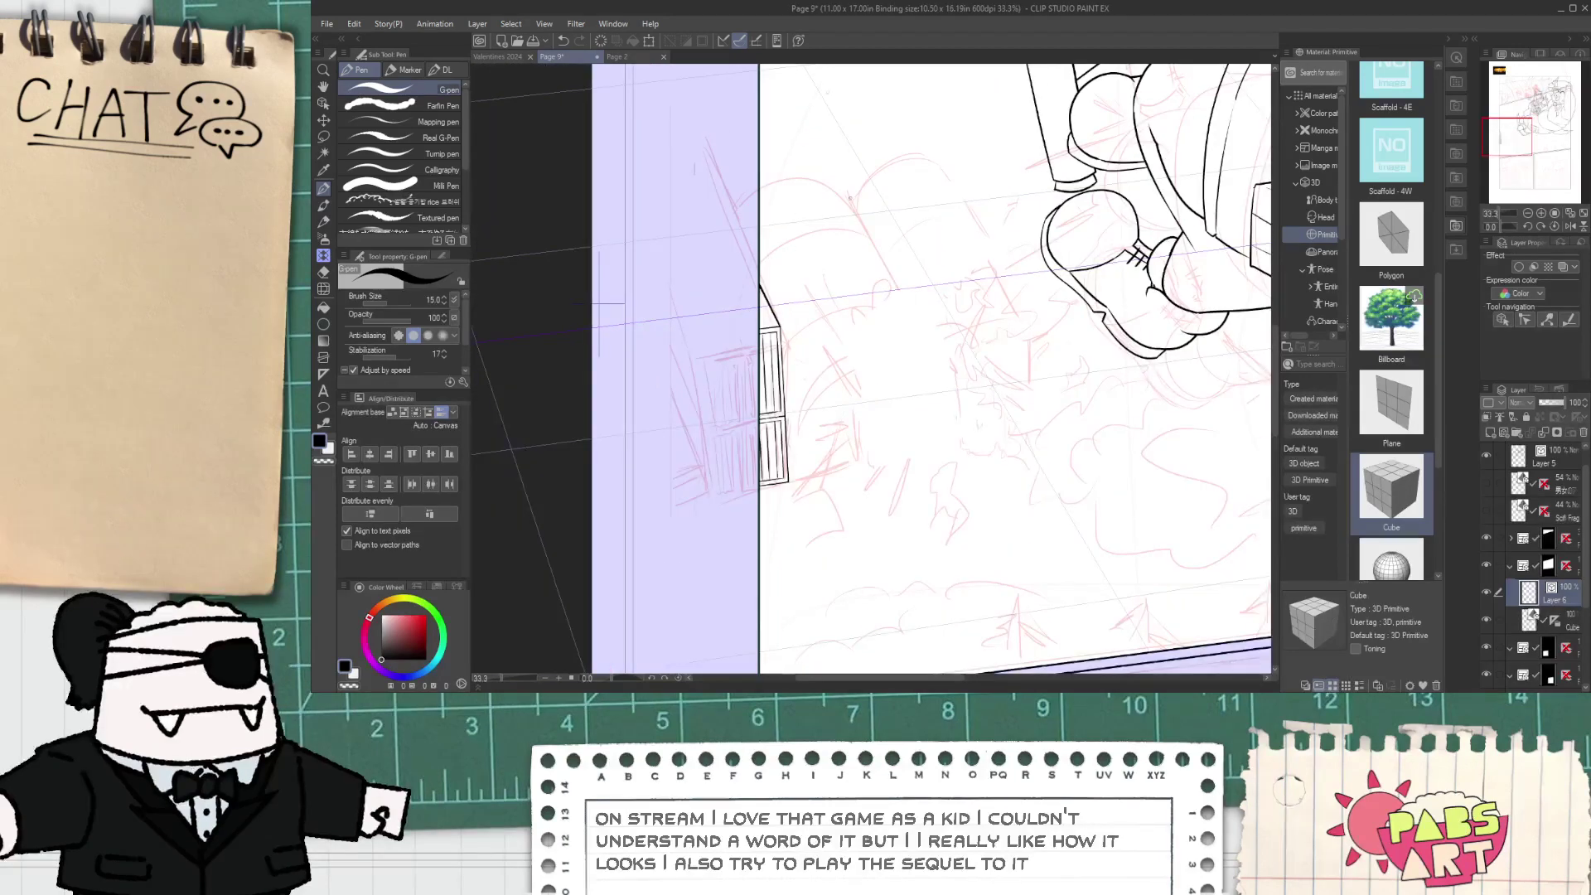
{"action": "left_click_drag", "start_coordinate": [849, 197], "coordinate": [987, 435]}
{"action": "left_click_drag", "start_coordinate": [960, 175], "coordinate": [1091, 384]}
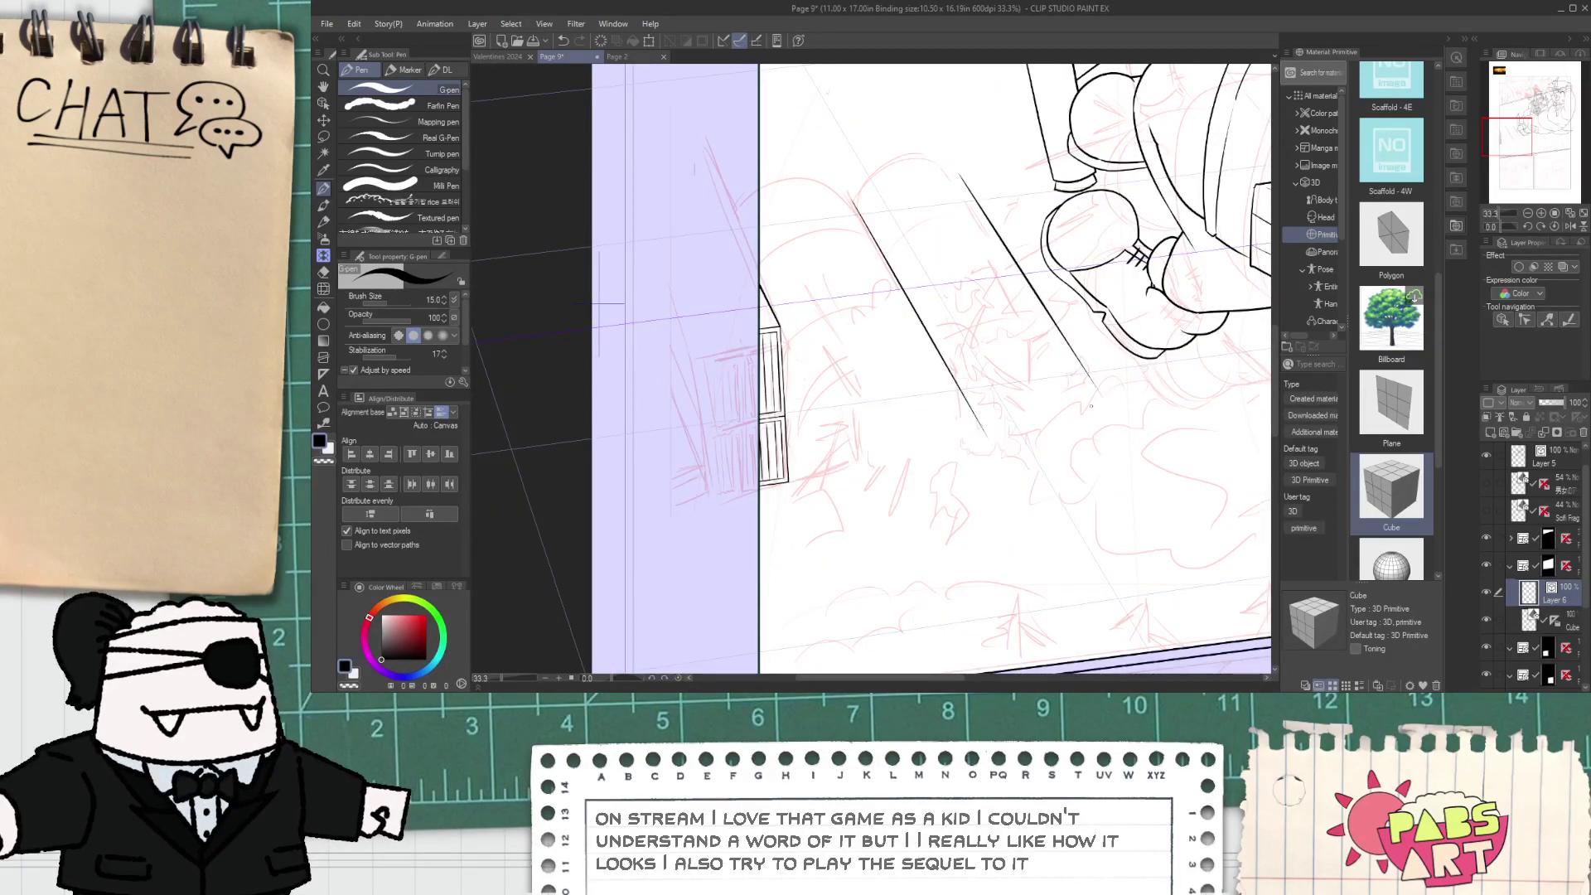
{"action": "key", "text": "ctrl+z"}
{"action": "left_click_drag", "start_coordinate": [942, 159], "coordinate": [1077, 370]}
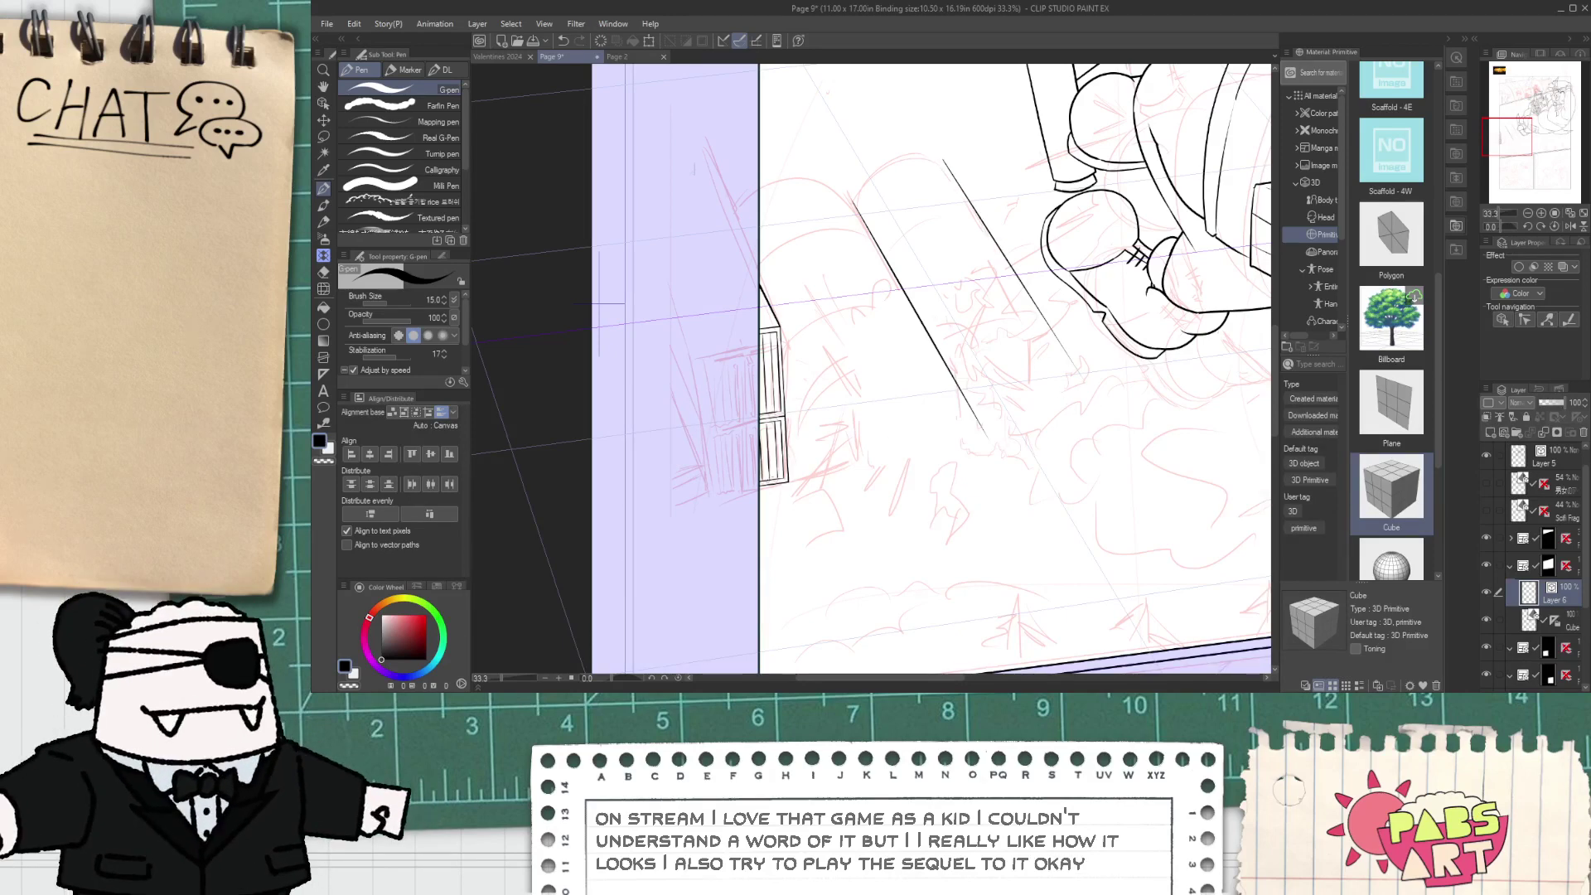
- Ink the barns' base line from the container's lower corner past both slanted edges, with a short vertical near the first edge's end
{"action": "scroll", "coordinate": [782, 474], "scroll_direction": "up", "scroll_amount": 1}
{"action": "left_click_drag", "start_coordinate": [786, 475], "coordinate": [1385, 381]}
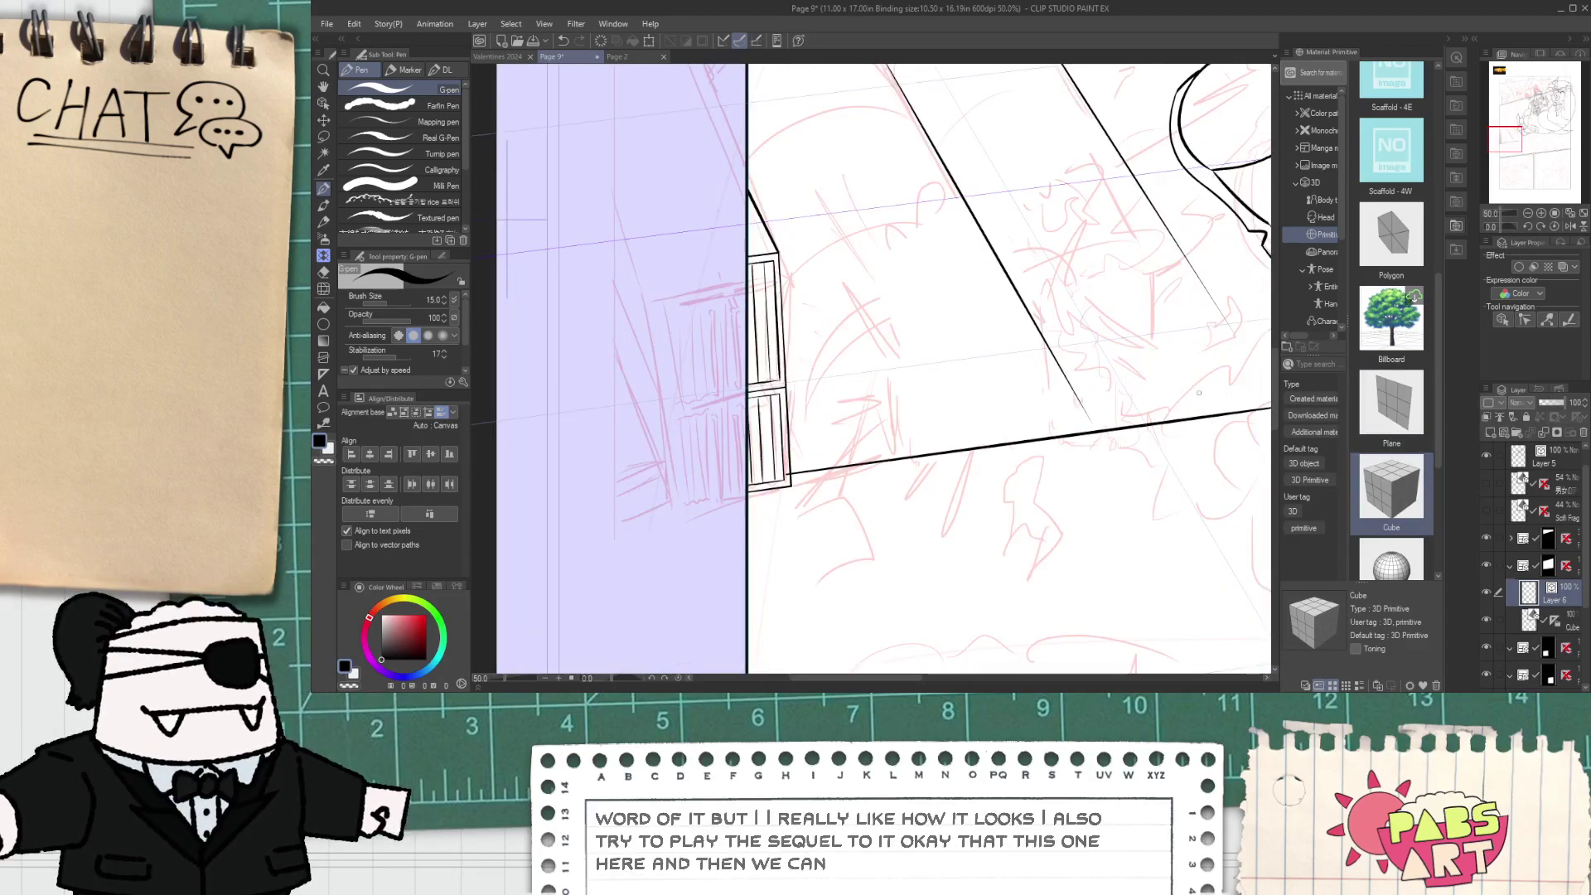
{"action": "left_click_drag", "start_coordinate": [1020, 444], "coordinate": [1019, 378]}
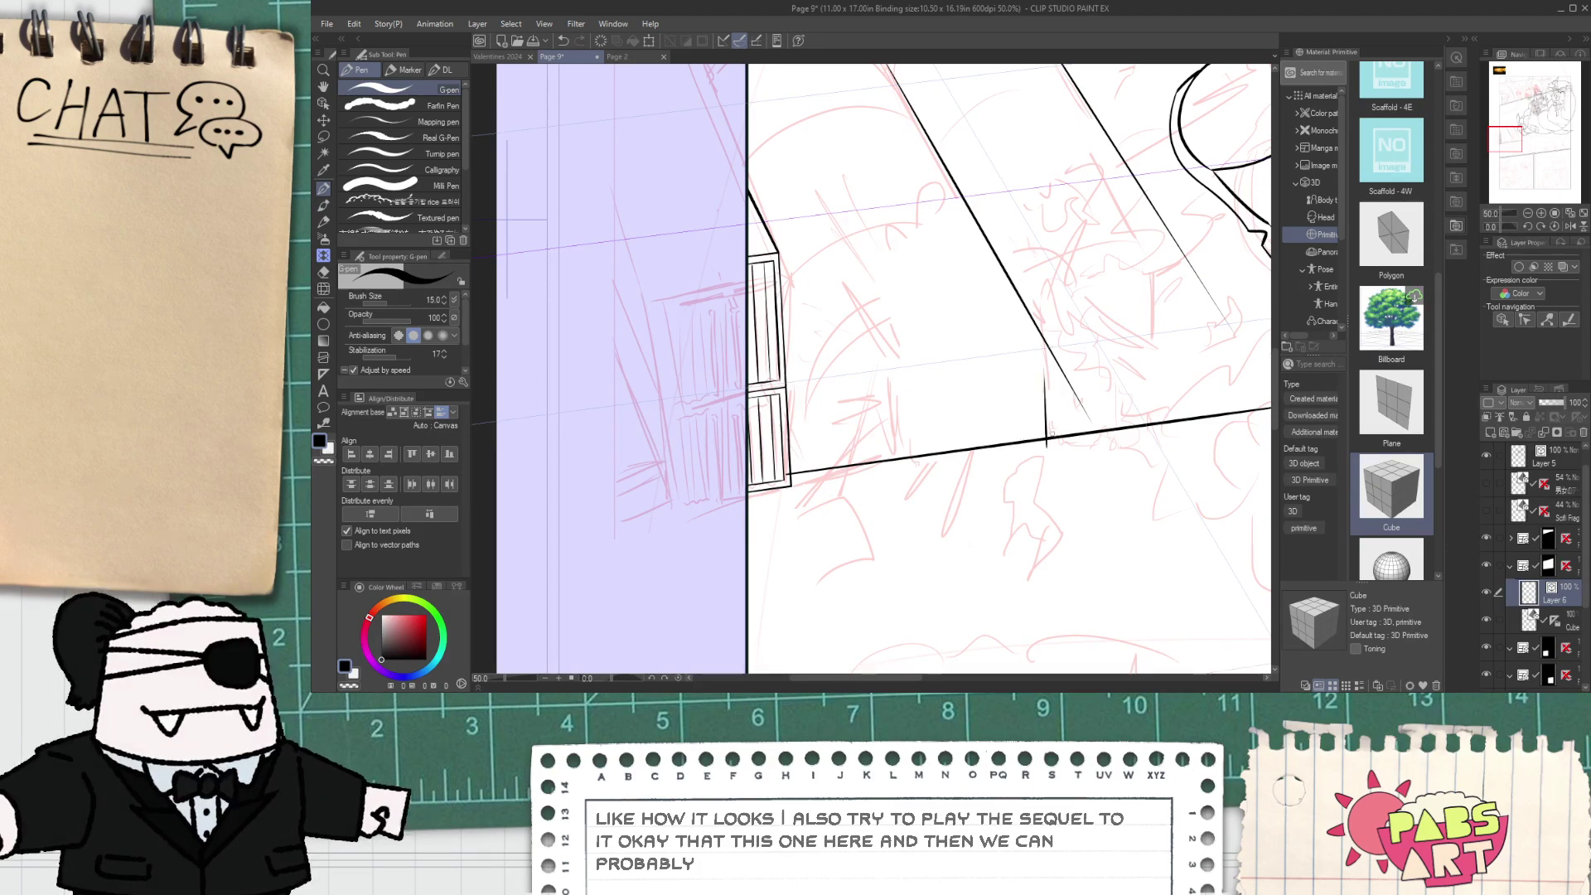
- Ink a short vertical line from the second slanted barn edge's lower end down past the base line
{"action": "scroll", "coordinate": [1051, 381], "scroll_direction": "down", "scroll_amount": 1}
{"action": "key", "text": "space"}
{"action": "left_click_drag", "start_coordinate": [873, 222], "coordinate": [795, 336]}
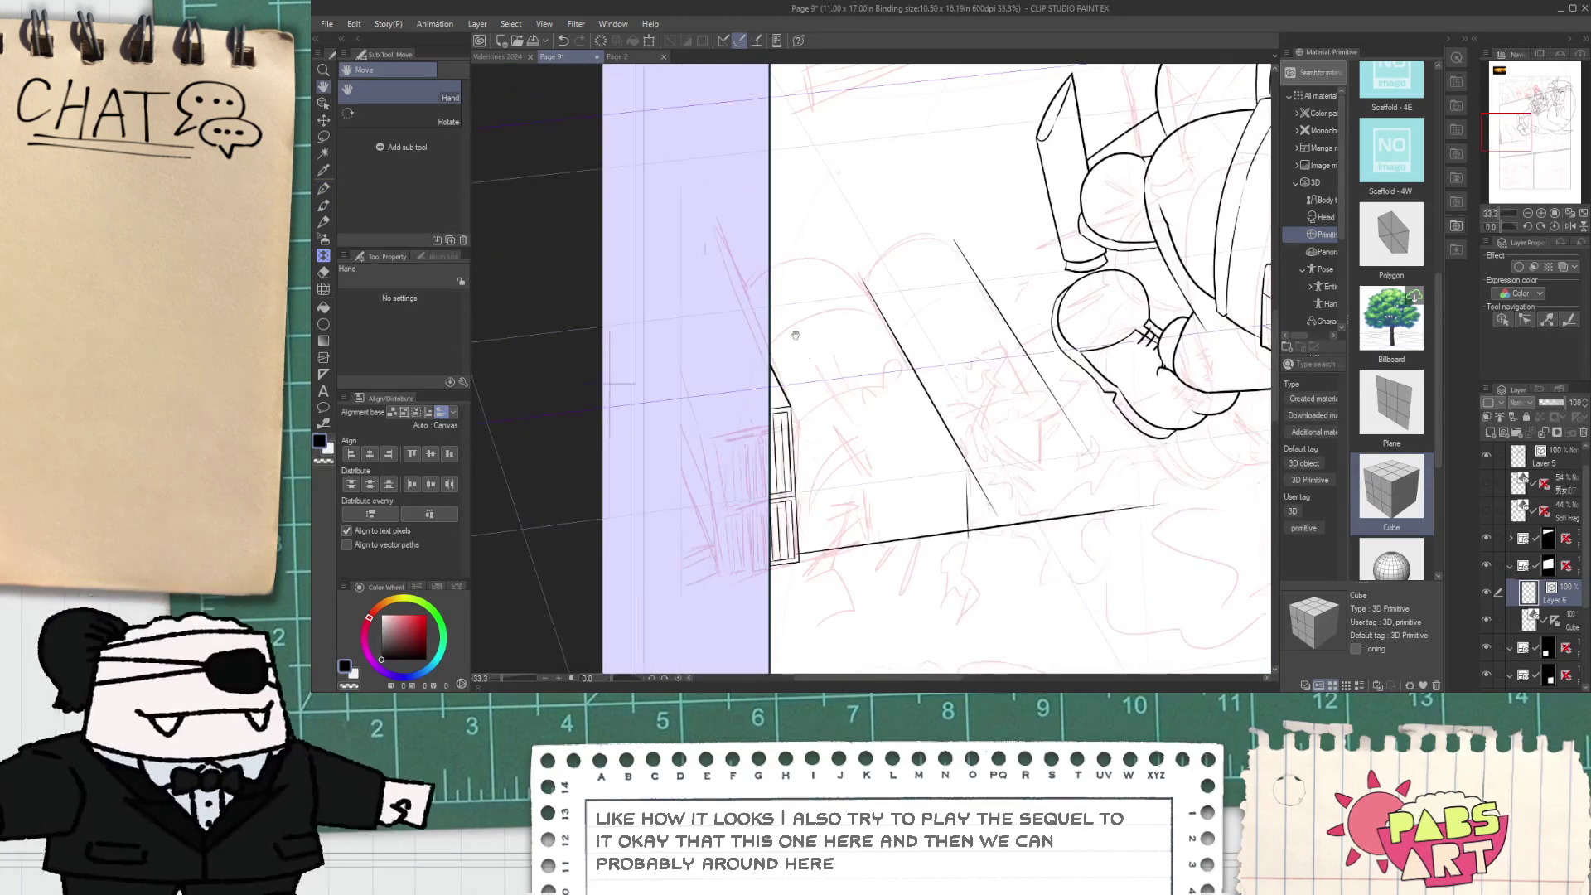
{"action": "scroll", "coordinate": [780, 294], "scroll_direction": "up", "scroll_amount": 1}
{"action": "scroll", "coordinate": [781, 295], "scroll_direction": "down", "scroll_amount": 1}
{"action": "left_click_drag", "start_coordinate": [966, 367], "coordinate": [793, 367]}
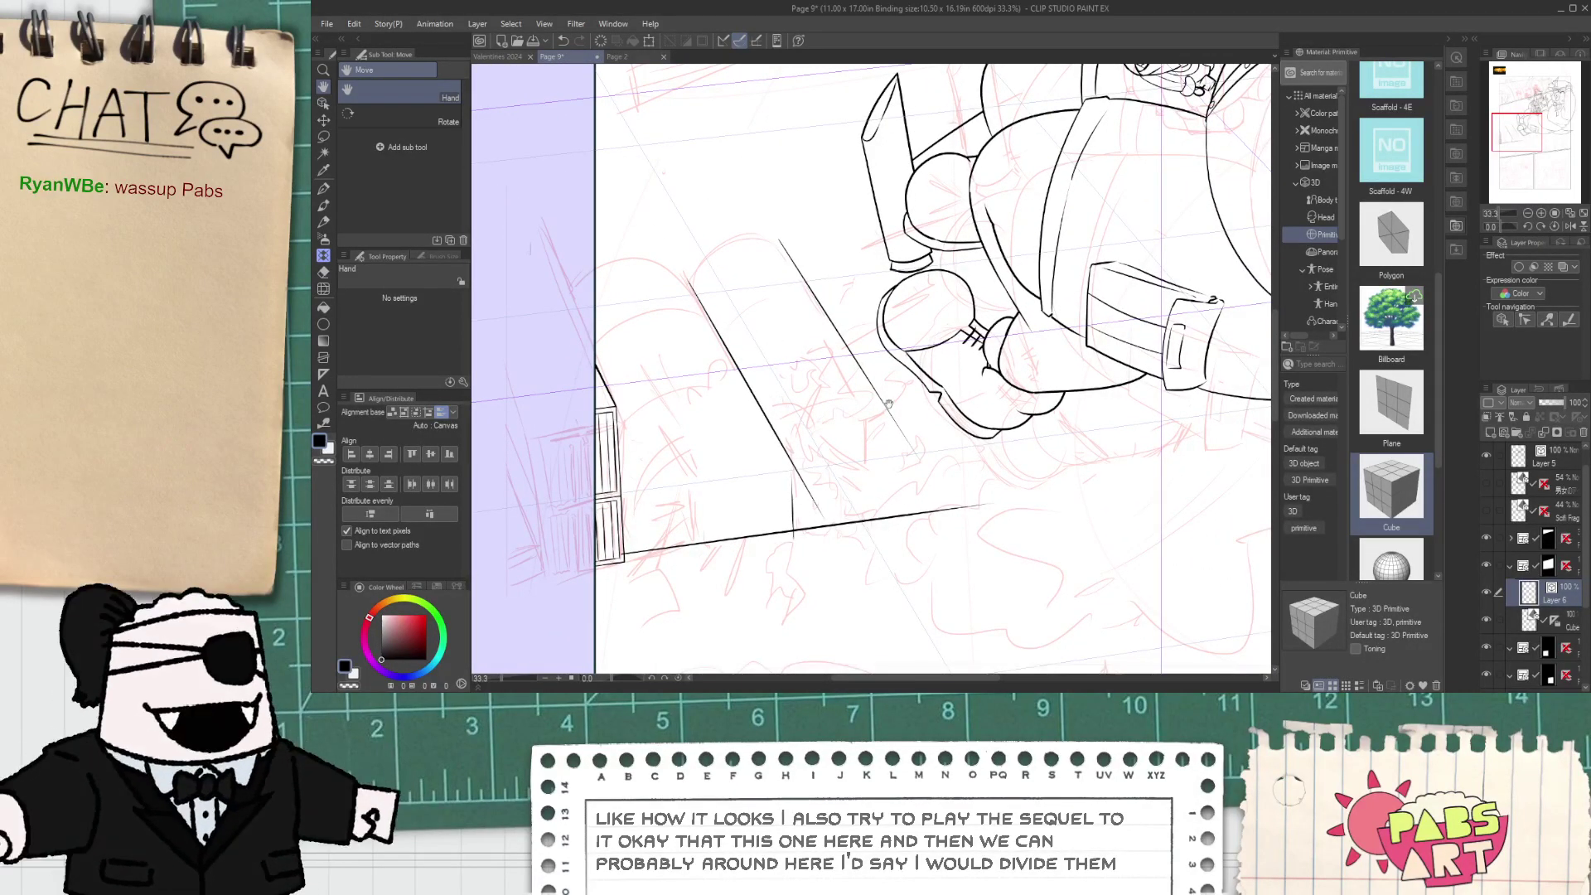
{"action": "scroll", "coordinate": [912, 438], "scroll_direction": "up", "scroll_amount": 3}
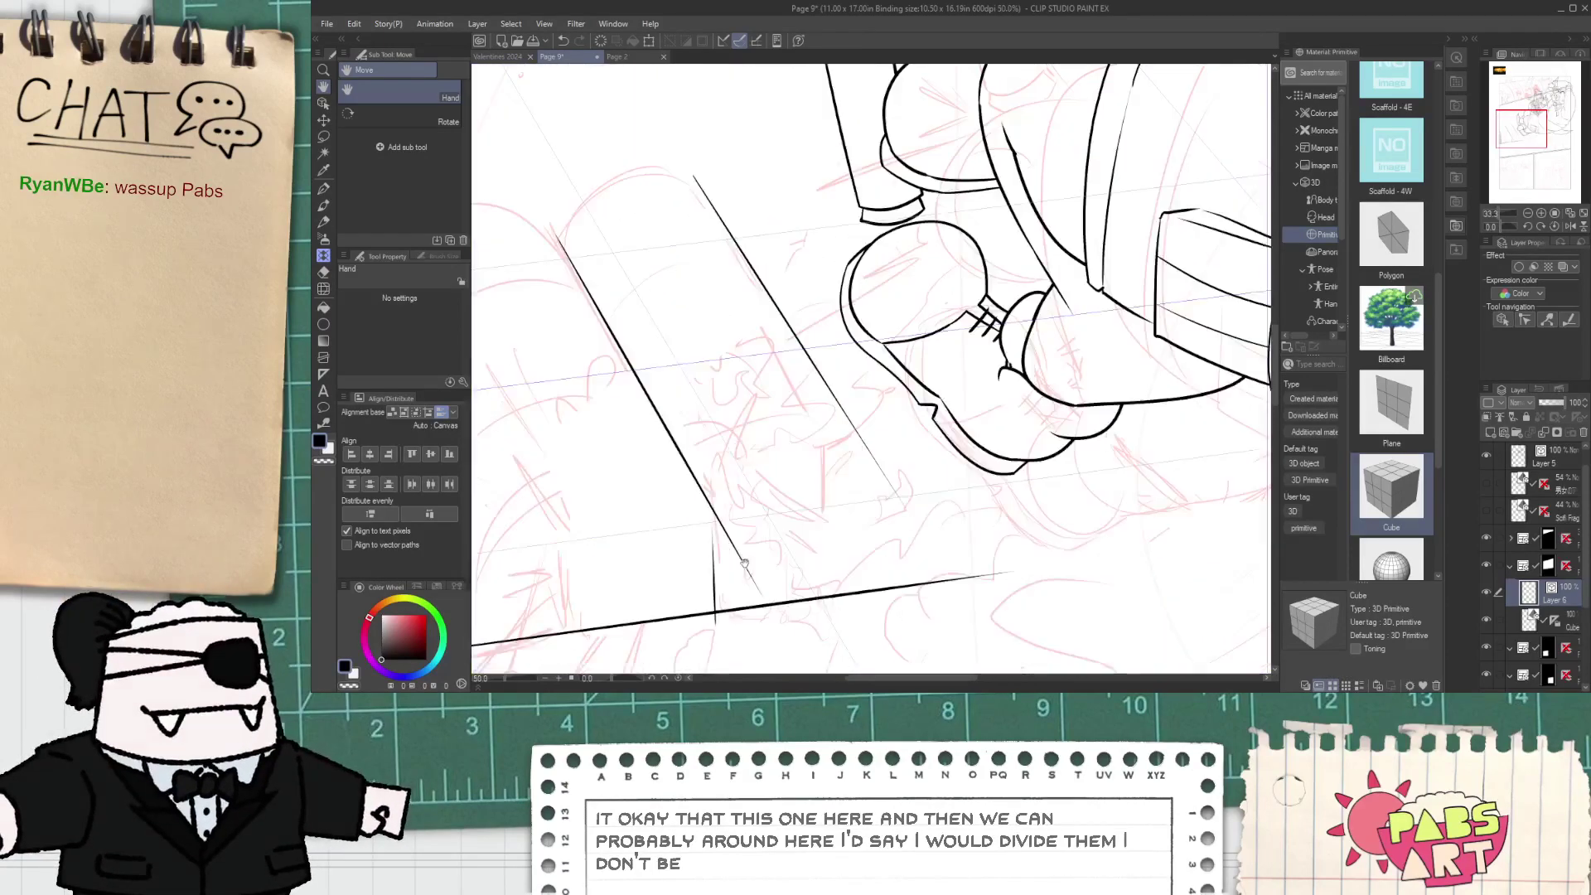
{"action": "key", "text": "p"}
{"action": "key", "text": "ctrl+z"}
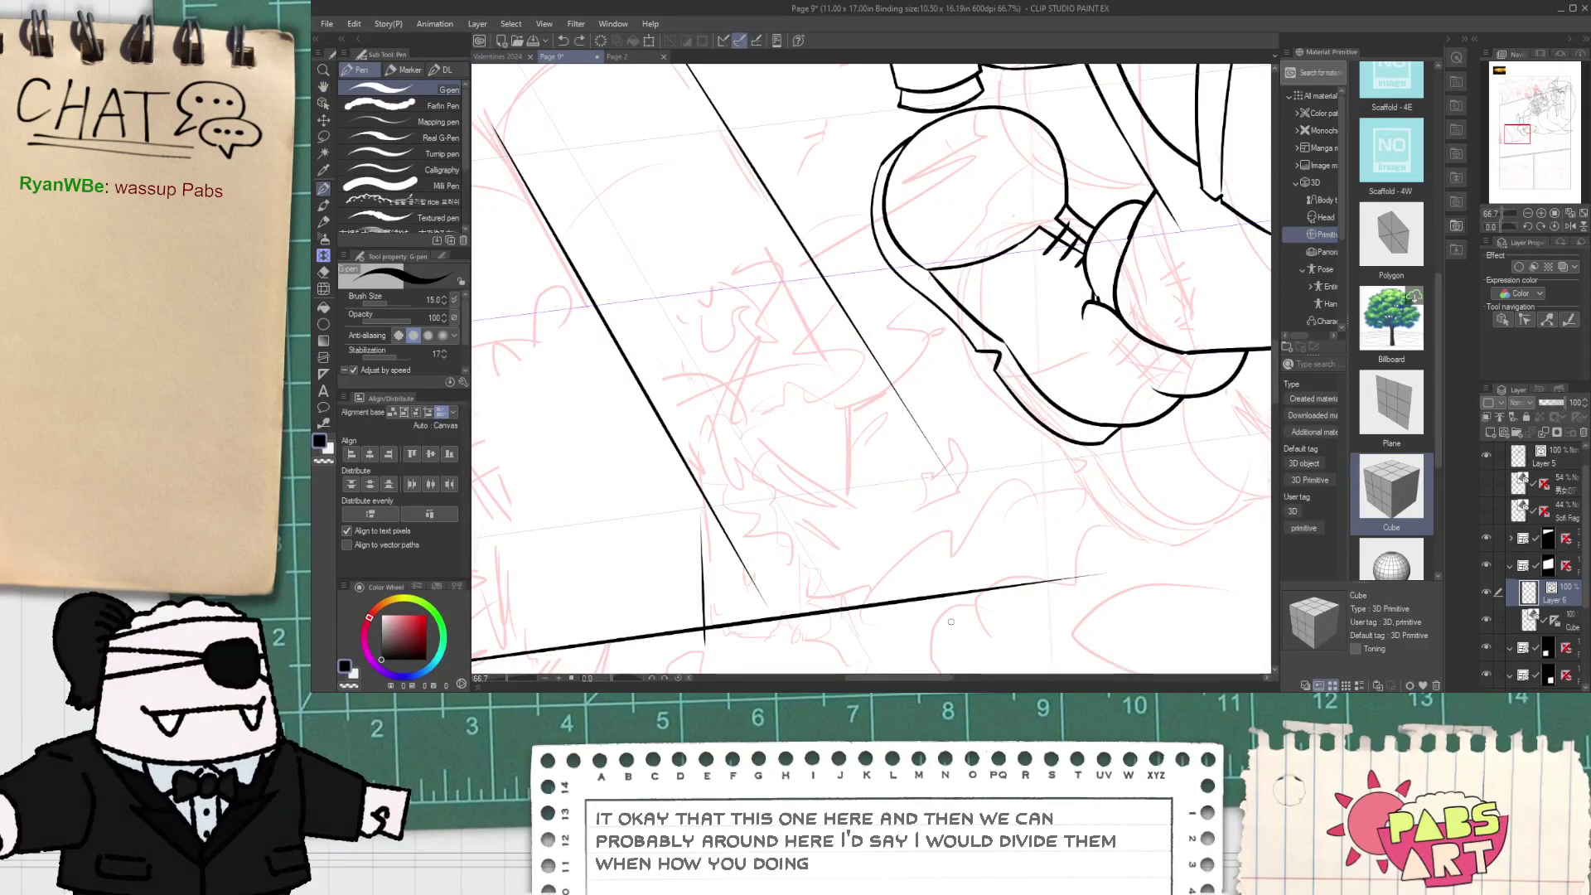
{"action": "key", "text": "e"}
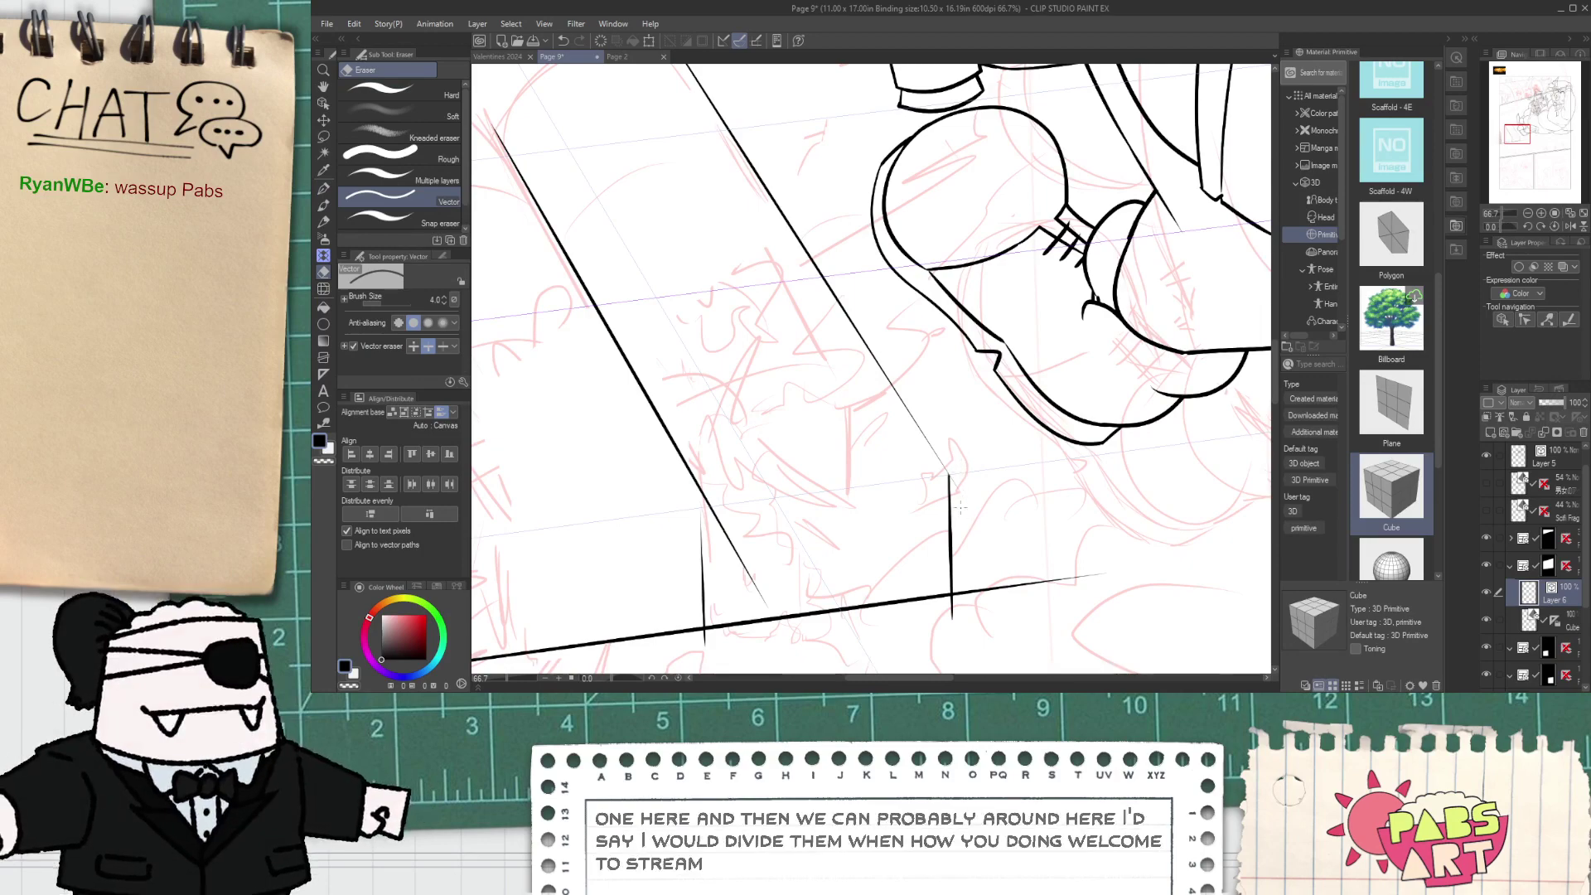
- Ink a short vertical line at the near end of the sketched long structure below the panel's upper corner
{"action": "scroll", "coordinate": [964, 493], "scroll_direction": "down", "scroll_amount": 2}
{"action": "key", "text": "space"}
{"action": "left_click_drag", "start_coordinate": [1050, 492], "coordinate": [860, 372]}
{"action": "scroll", "coordinate": [862, 373], "scroll_direction": "down", "scroll_amount": 1}
{"action": "left_click_drag", "start_coordinate": [755, 323], "coordinate": [846, 472]}
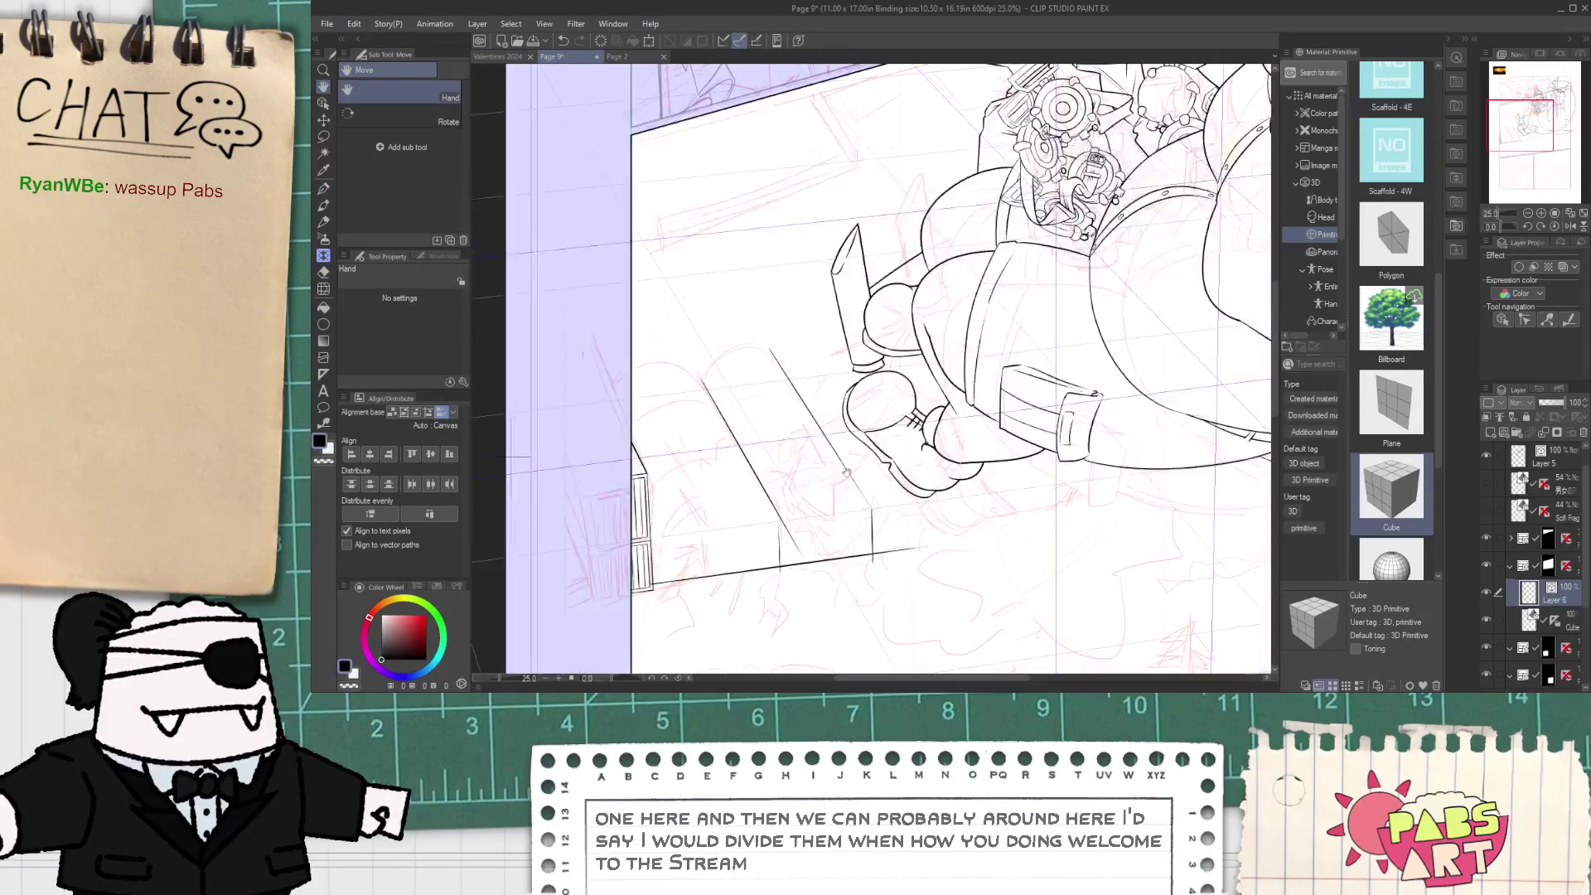
{"action": "scroll", "coordinate": [686, 364], "scroll_direction": "up", "scroll_amount": 2}
{"action": "scroll", "coordinate": [764, 362], "scroll_direction": "down", "scroll_amount": 2}
{"action": "left_click_drag", "start_coordinate": [884, 378], "coordinate": [846, 471]}
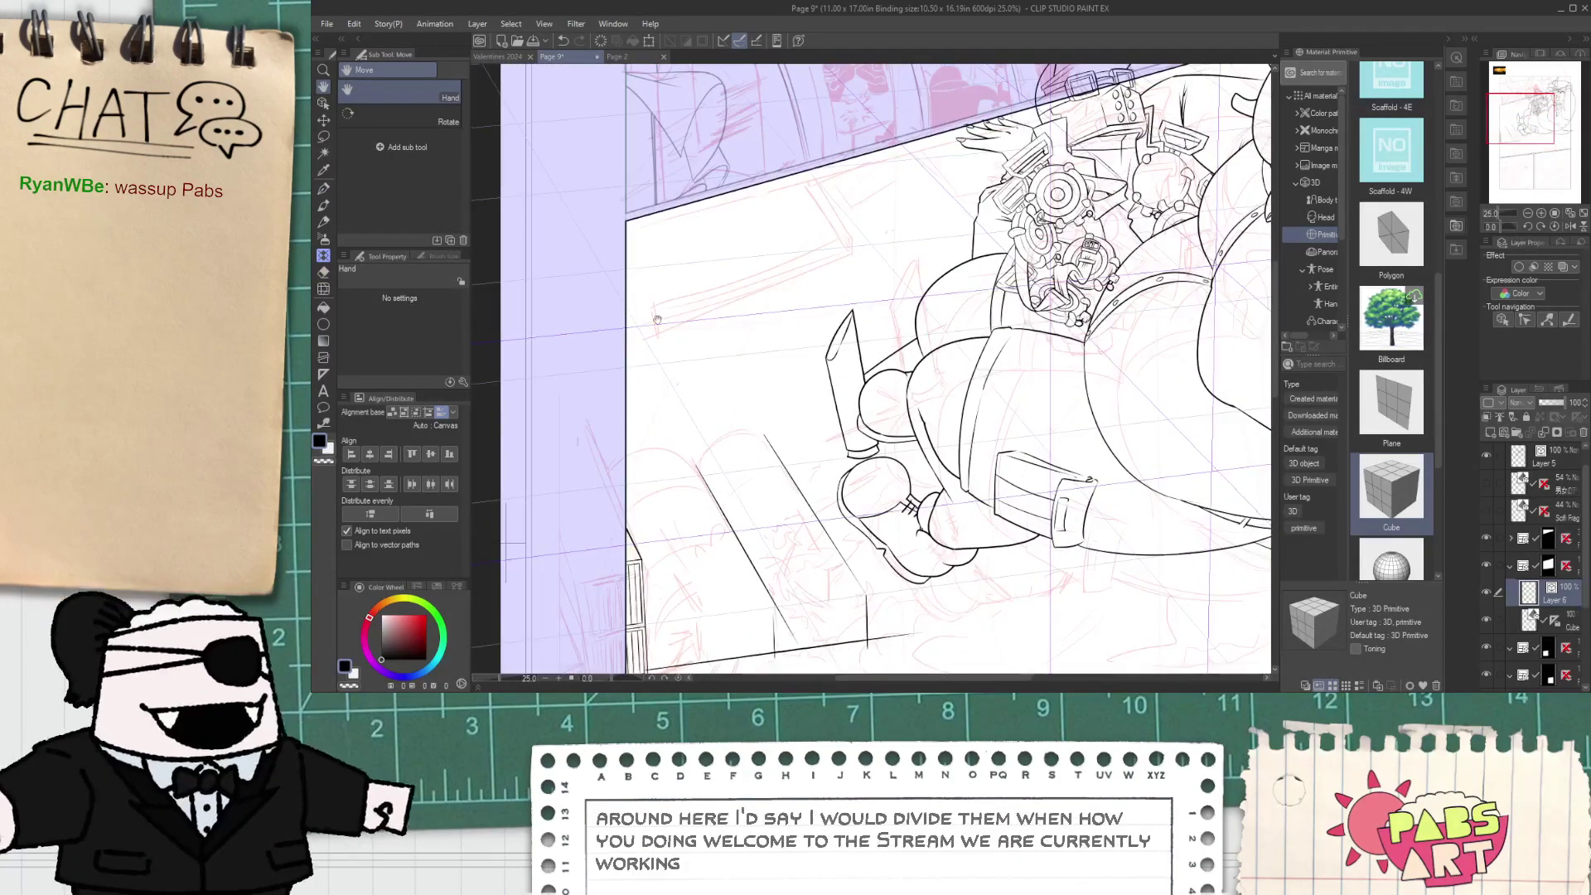
{"action": "key", "text": "p"}
{"action": "scroll", "coordinate": [657, 315], "scroll_direction": "up", "scroll_amount": 1}
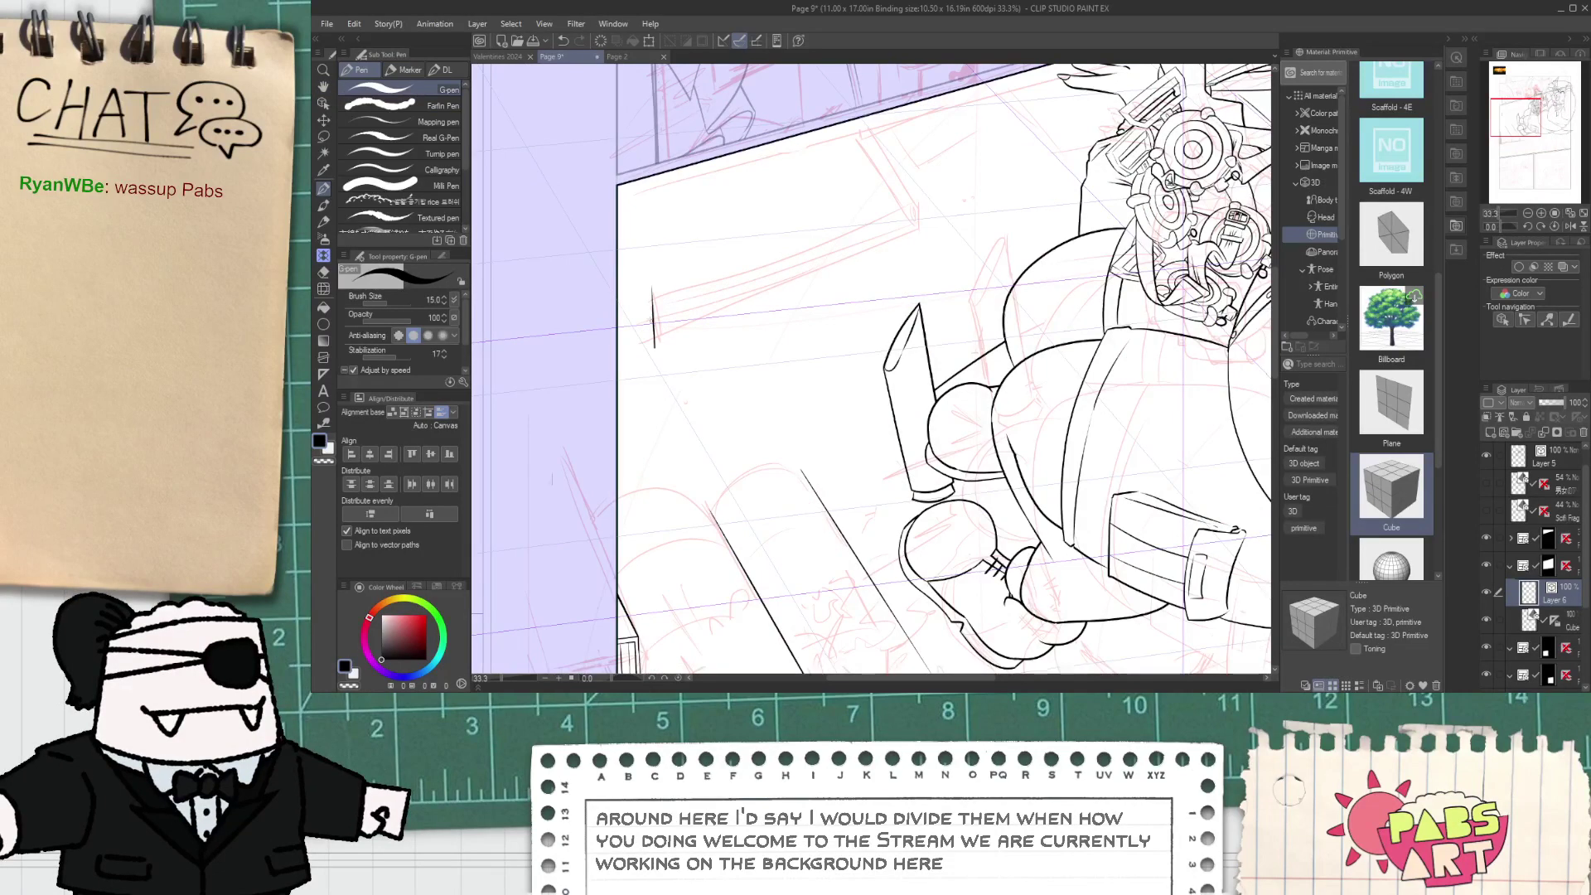
- Check the layout of the buildings in the finished village panel on Page 2 and return to Page 9
{"action": "left_click", "coordinate": [620, 56]}
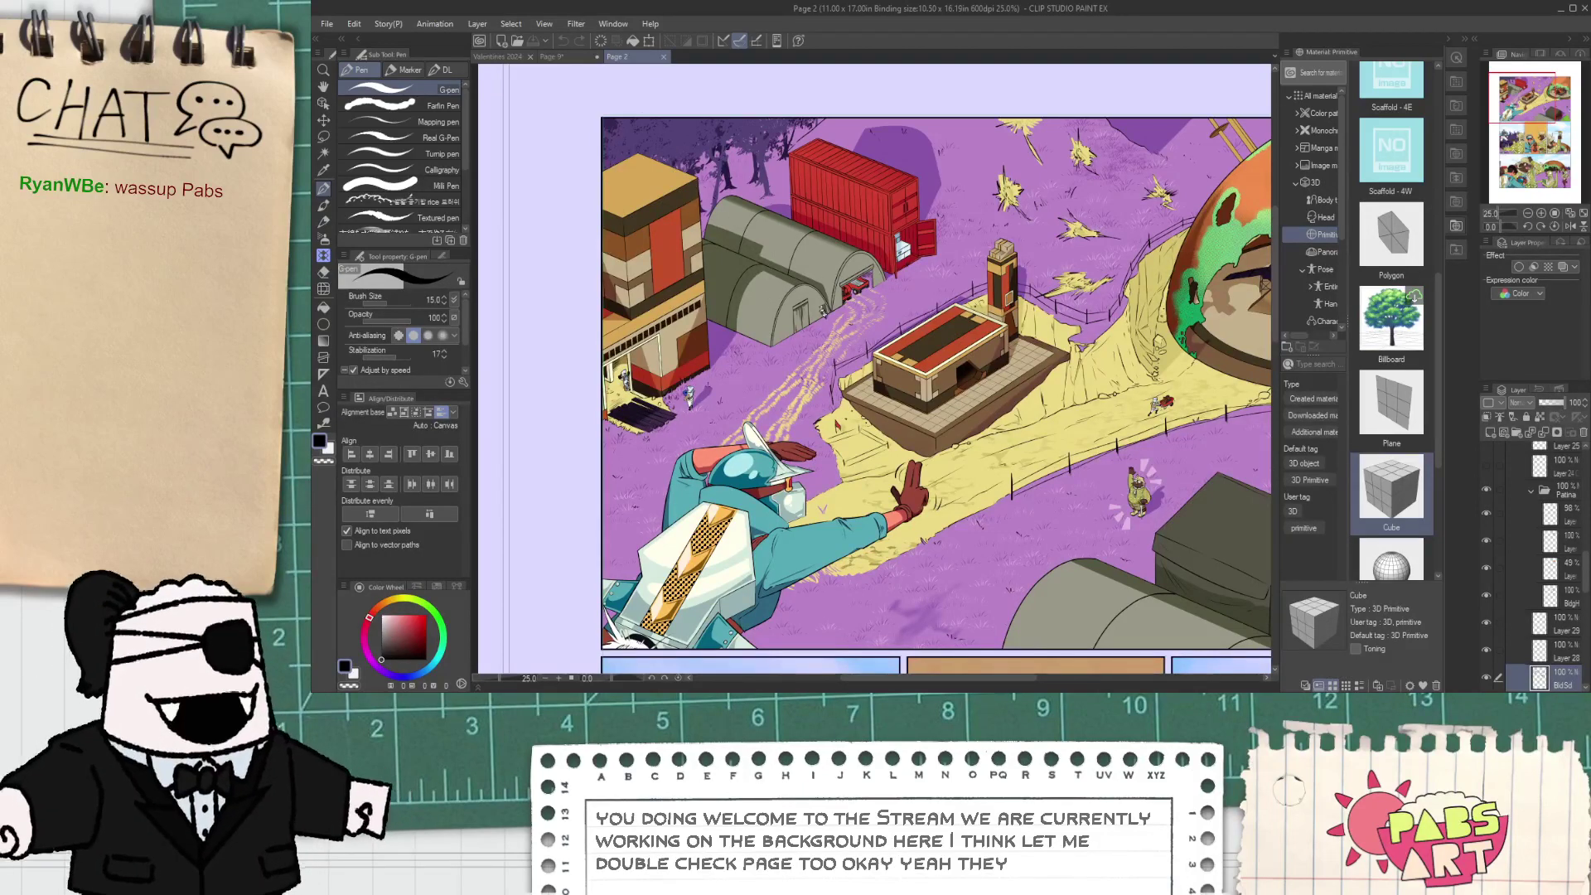
{"action": "left_click", "coordinate": [551, 57]}
{"action": "scroll", "coordinate": [637, 261], "scroll_direction": "up", "scroll_amount": 2}
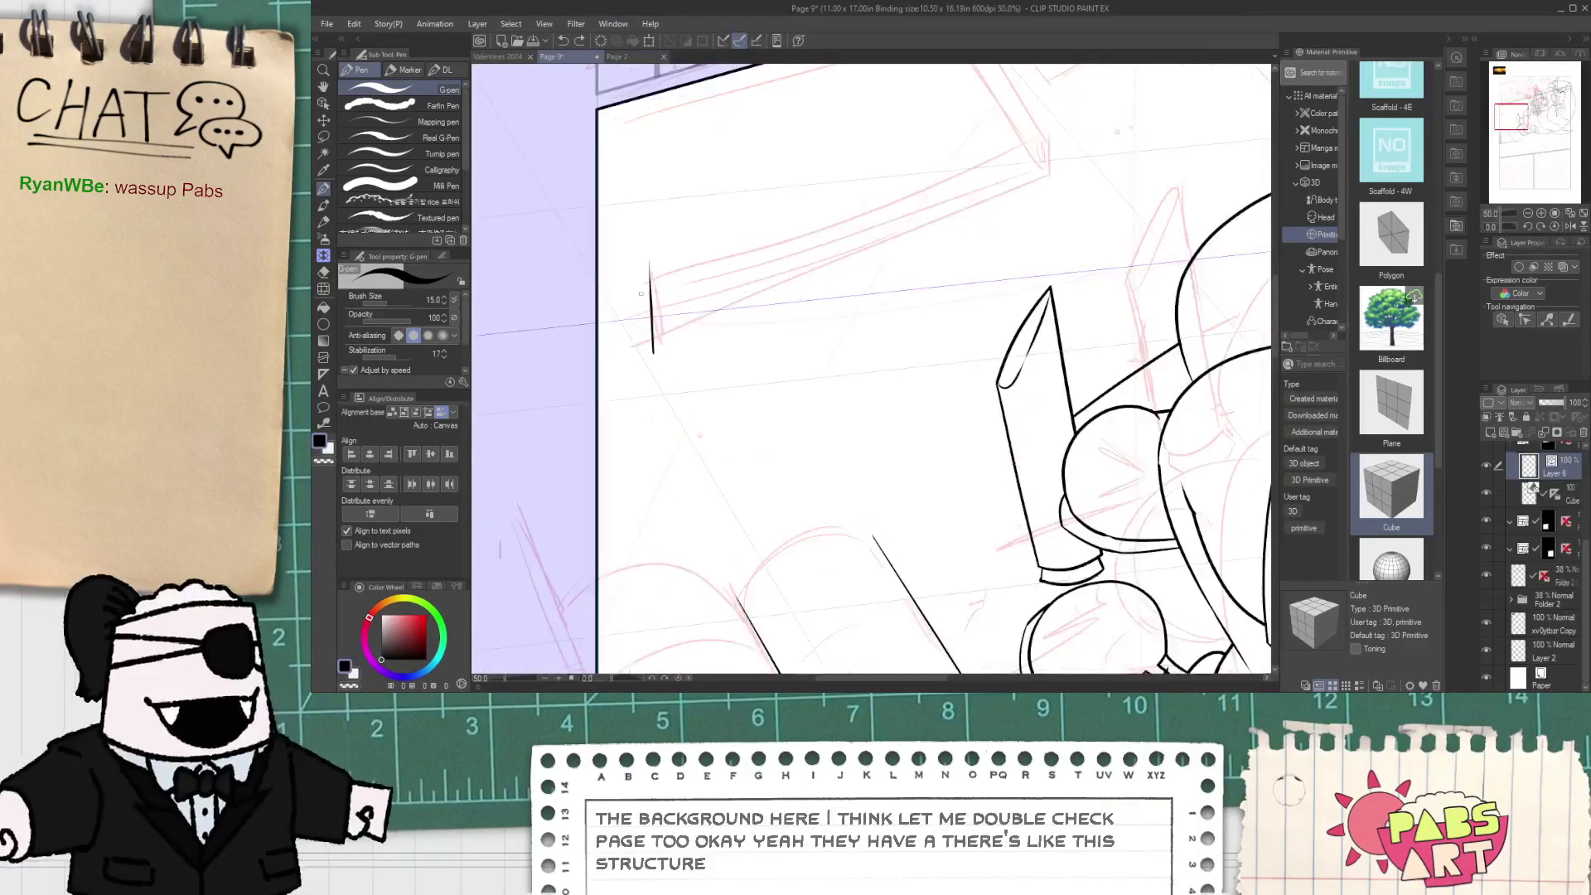
{"action": "mouse_move", "coordinate": [649, 250]}
{"action": "left_mouse_down"}
{"action": "mouse_move", "coordinate": [692, 248]}
{"action": "mouse_move", "coordinate": [665, 243]}
{"action": "mouse_move", "coordinate": [671, 378]}
{"action": "left_mouse_up"}
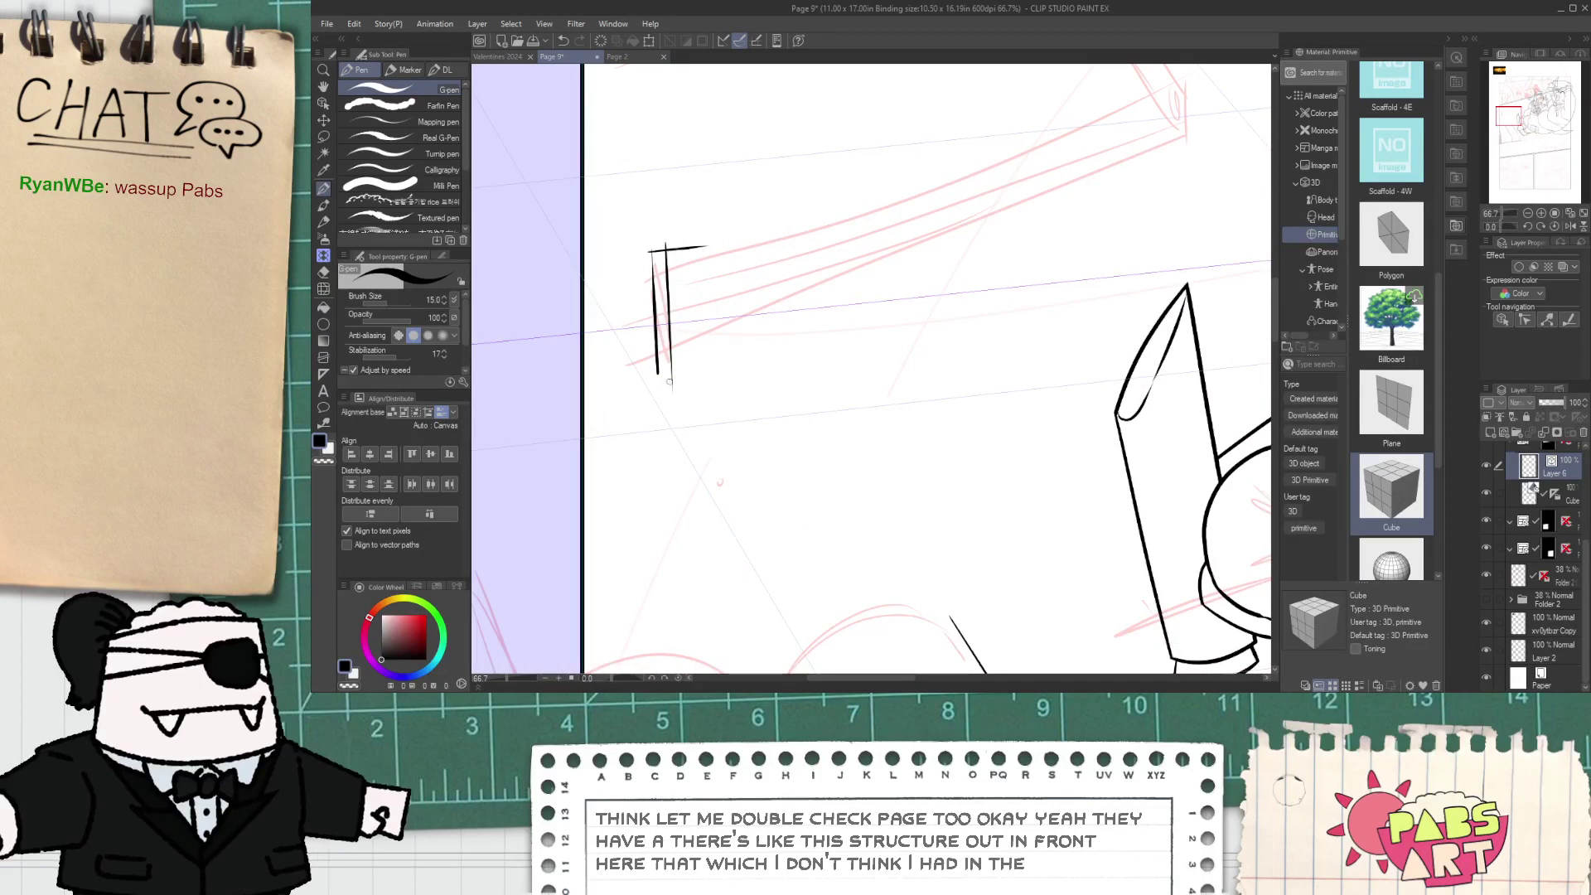
{"action": "scroll", "coordinate": [686, 368], "scroll_direction": "down", "scroll_amount": 1}
{"action": "key", "text": "e"}
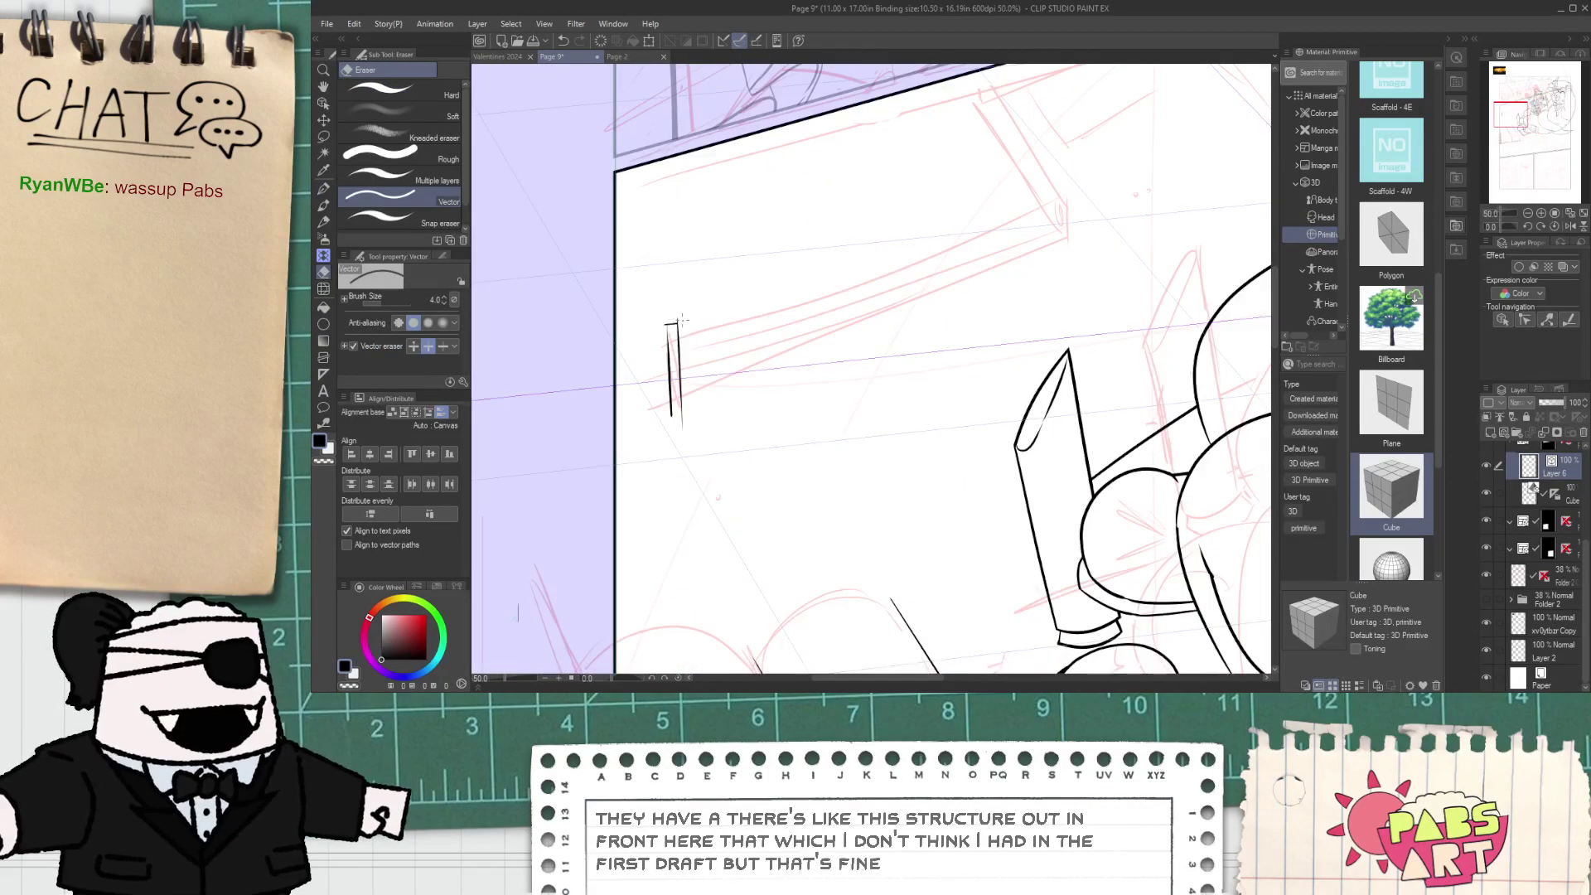
{"action": "key", "text": "p"}
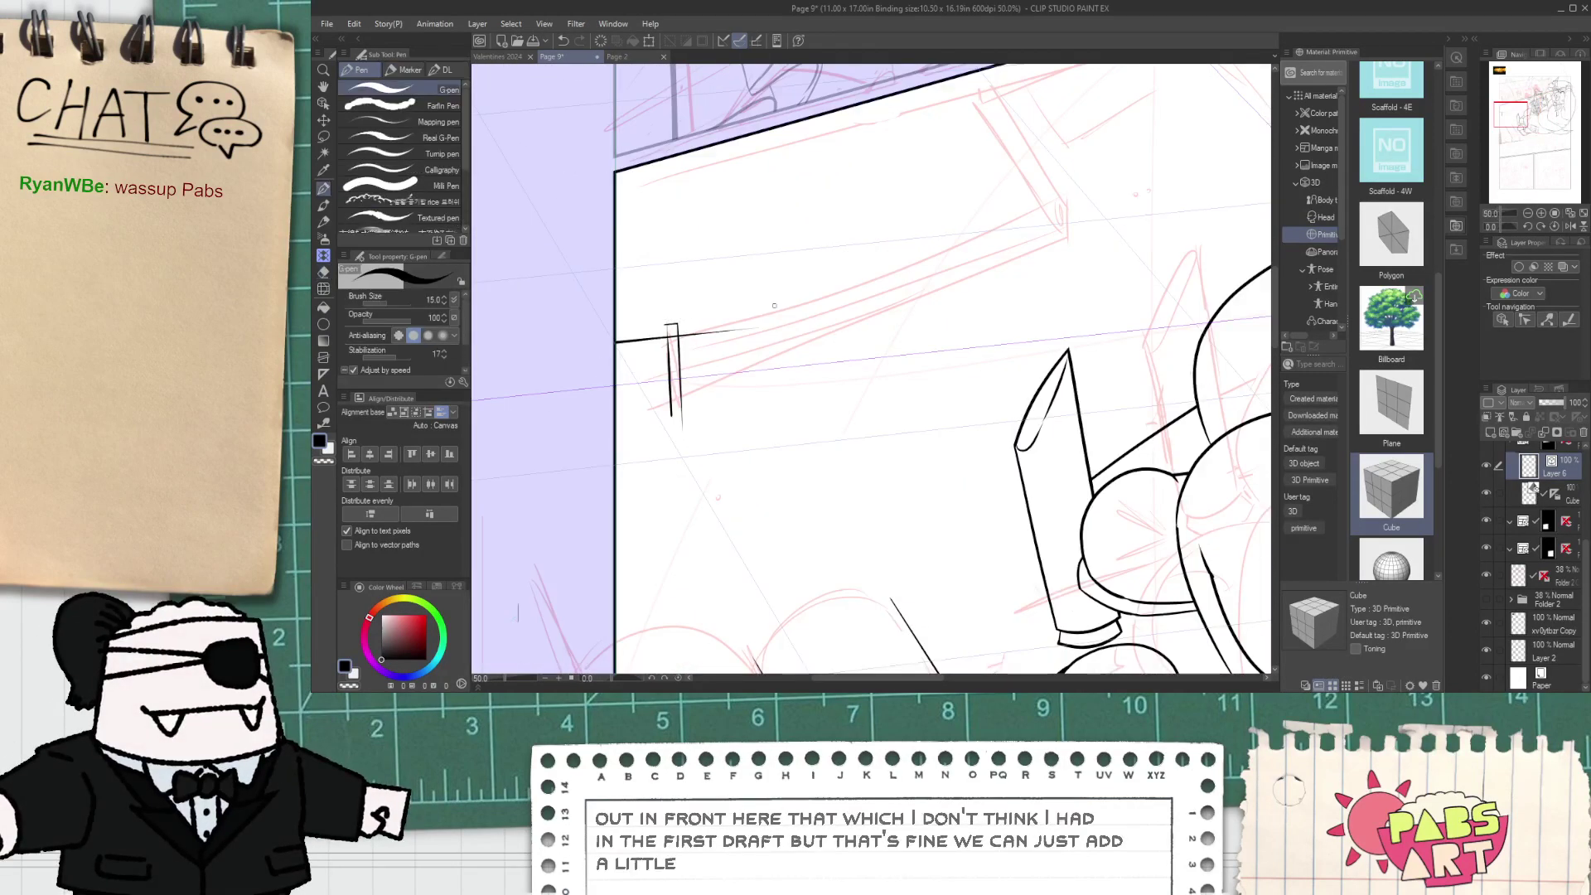
{"action": "key", "text": "ctrl+z"}
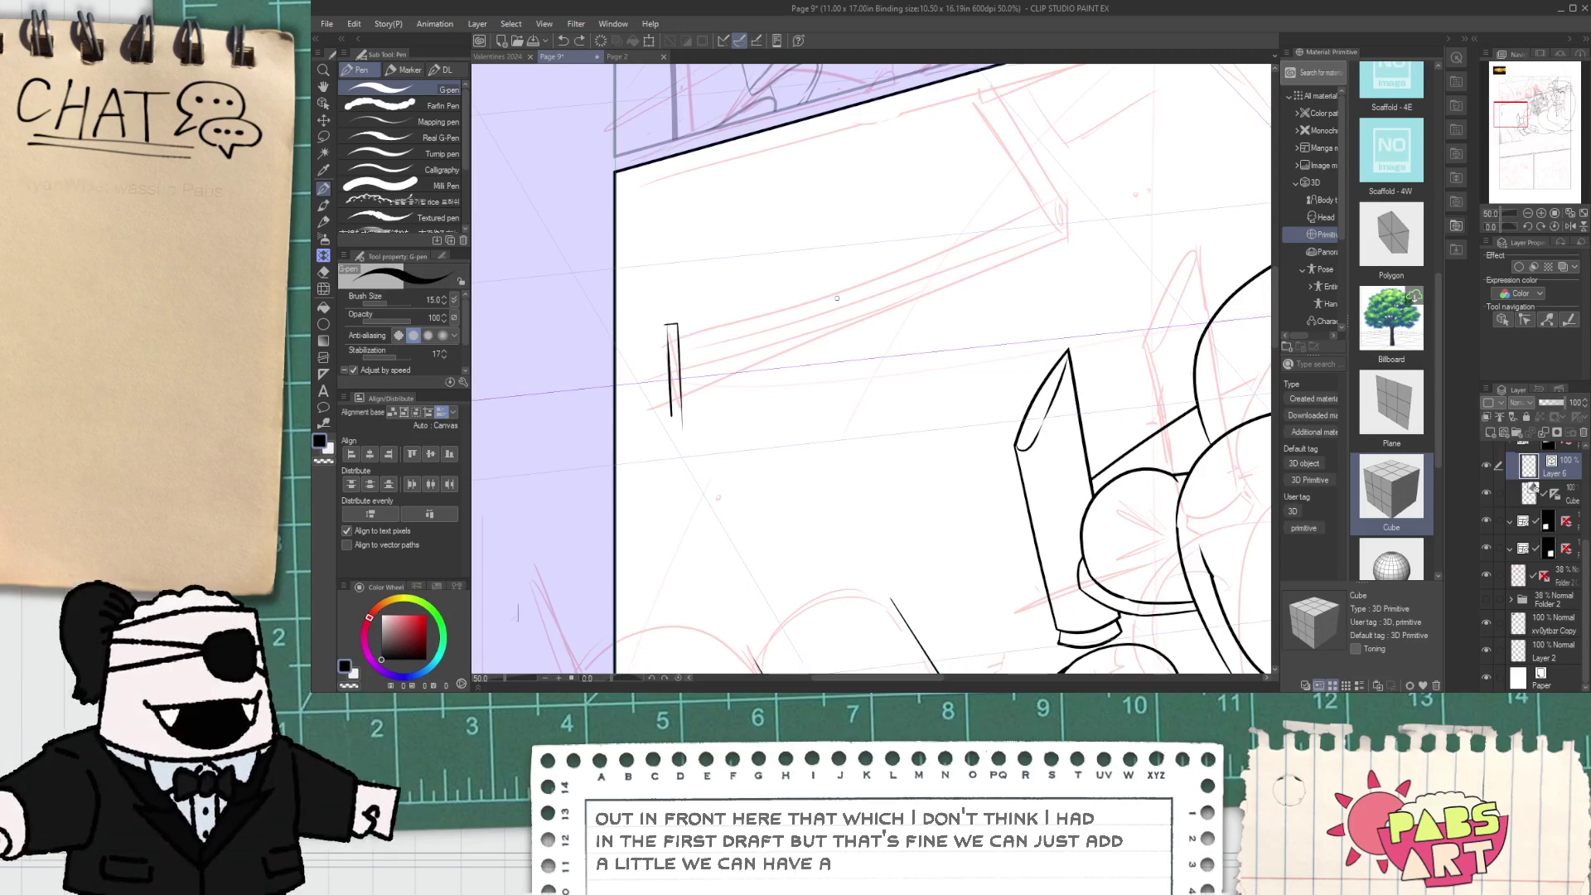
{"action": "key", "text": "ctrl+z"}
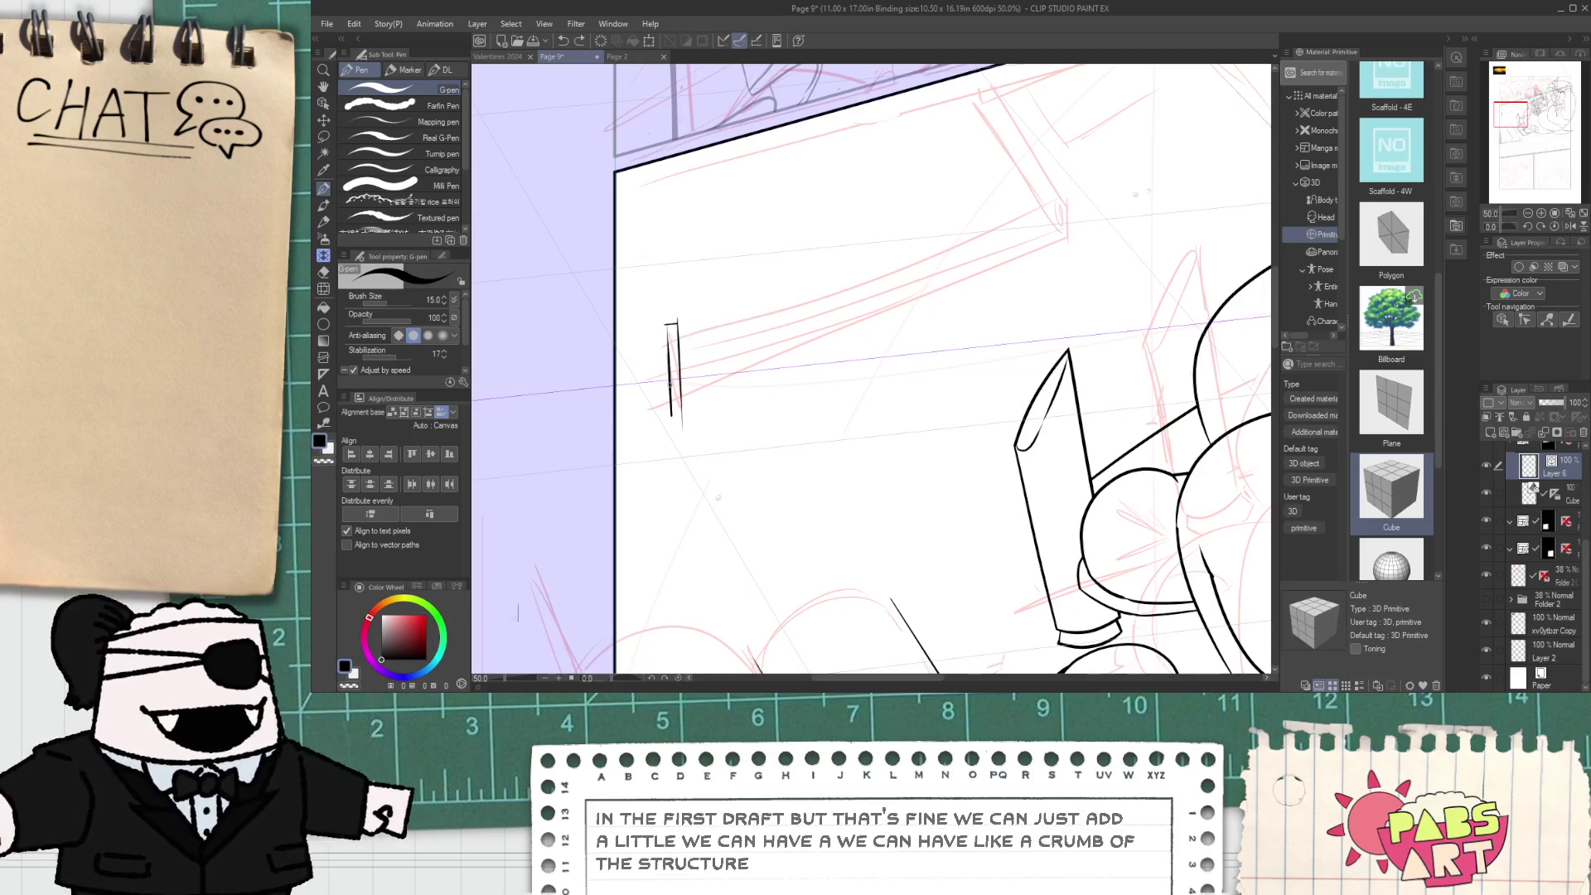
{"action": "key", "text": "ctrl+z"}
{"action": "key", "text": "ctrl+z"}
- Ink a narrow closed-top post at the near end of the sketched long structure and trim its overshooting top line
{"action": "left_click_drag", "start_coordinate": [676, 406], "coordinate": [672, 345]}
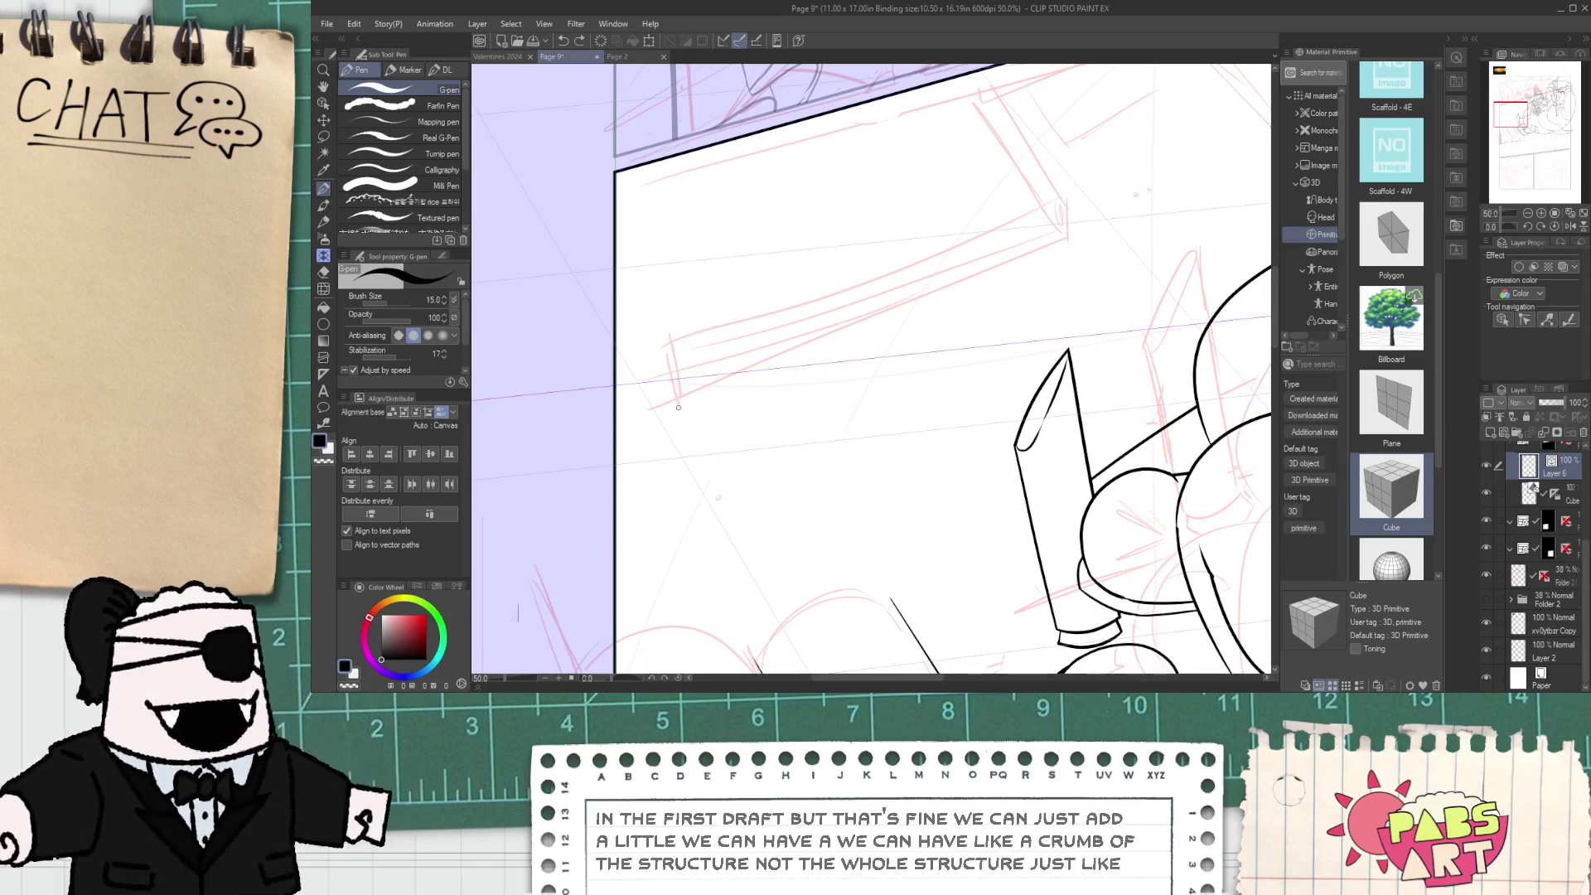
{"action": "scroll", "coordinate": [681, 414], "scroll_direction": "up", "scroll_amount": 3}
{"action": "key", "text": "e"}
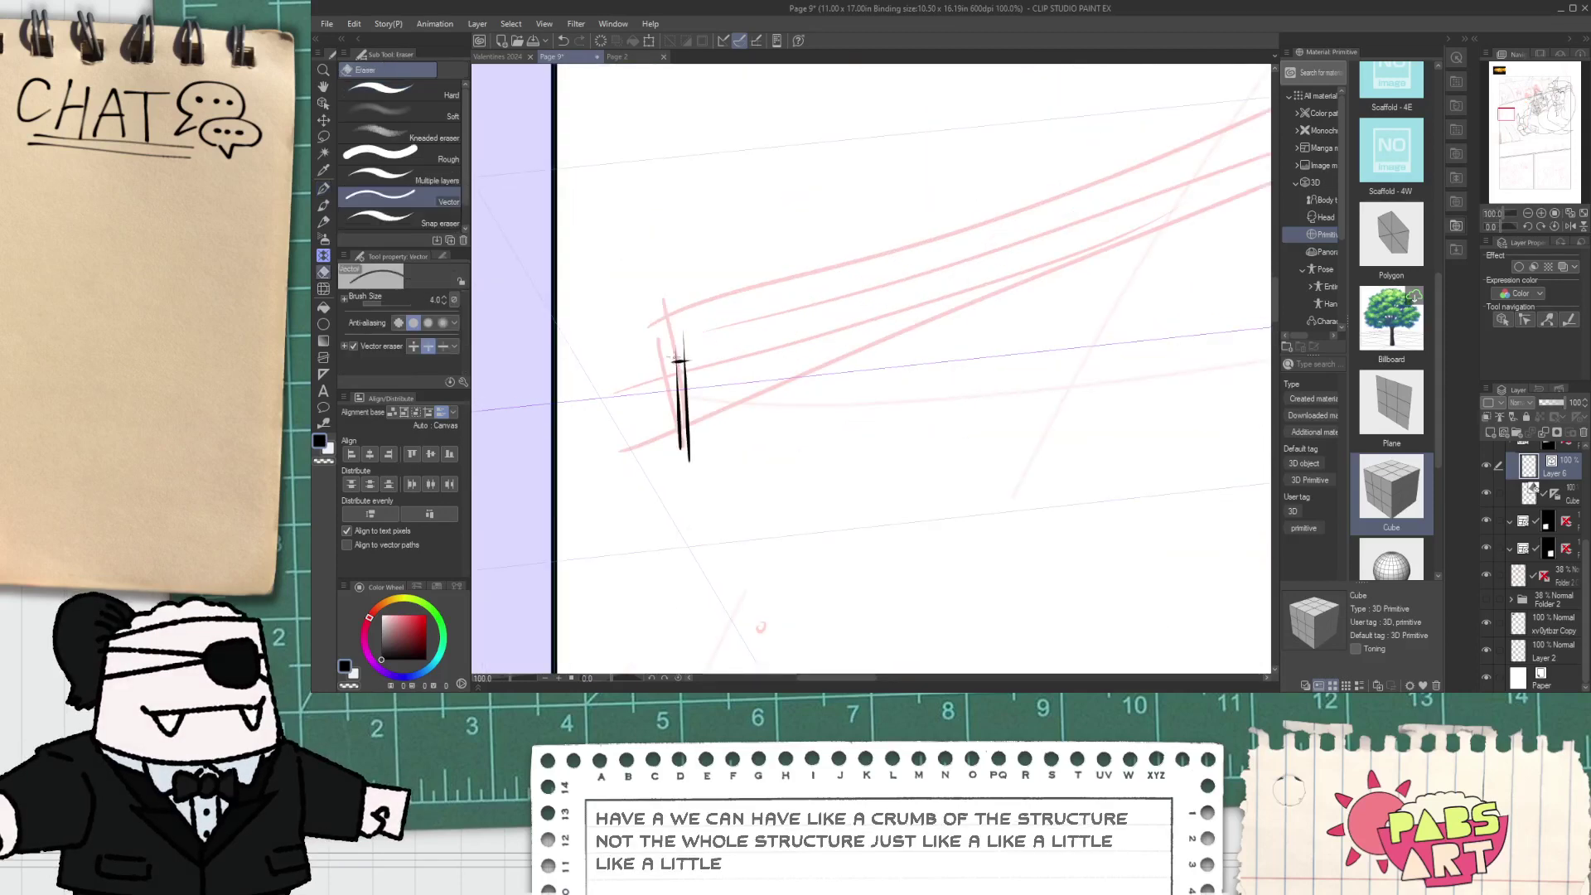
- Ink a second narrow post at the corner where the sketched long structure bends and trim its top
{"action": "scroll", "coordinate": [675, 378], "scroll_direction": "down", "scroll_amount": 2}
{"action": "left_click_drag", "start_coordinate": [862, 330], "coordinate": [807, 361]}
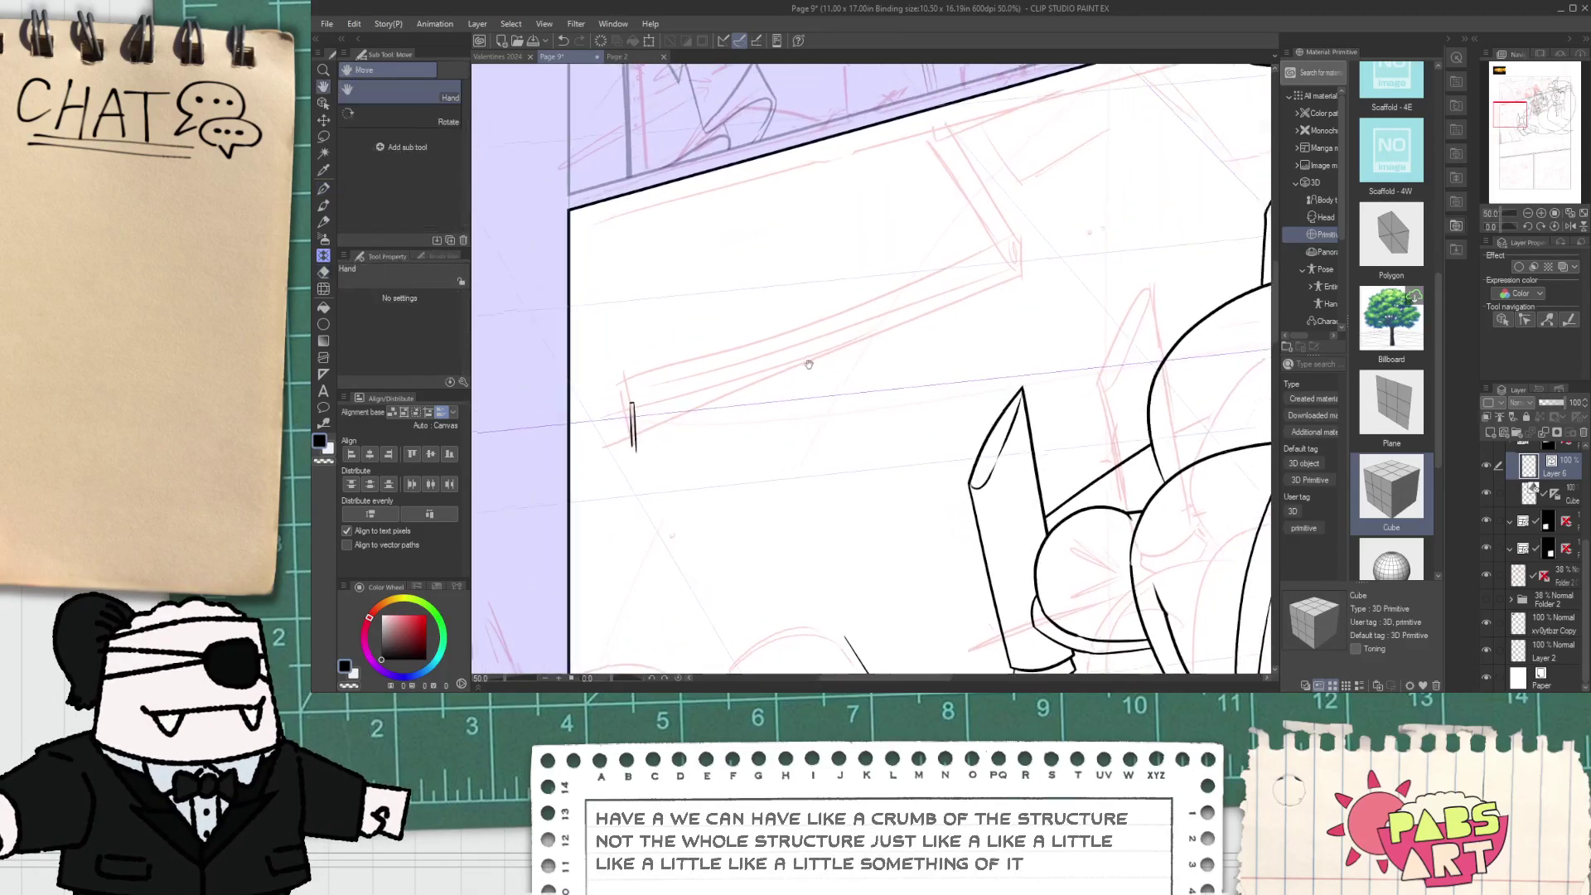
{"action": "key", "text": "p"}
{"action": "scroll", "coordinate": [945, 282], "scroll_direction": "up", "scroll_amount": 1}
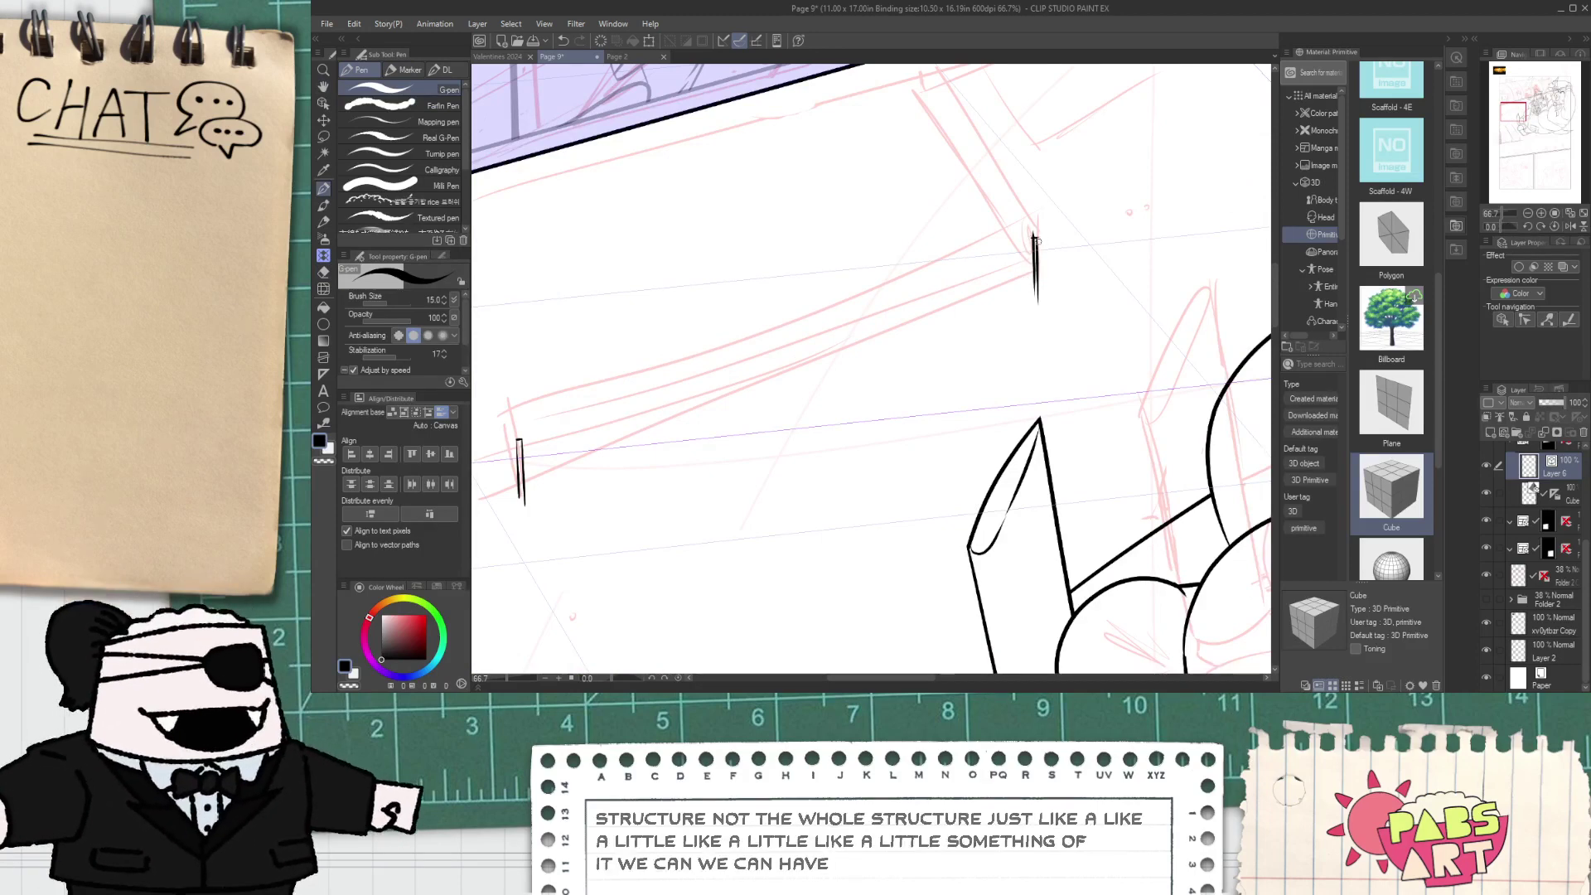
{"action": "scroll", "coordinate": [1034, 239], "scroll_direction": "up", "scroll_amount": 4}
{"action": "key", "text": "e"}
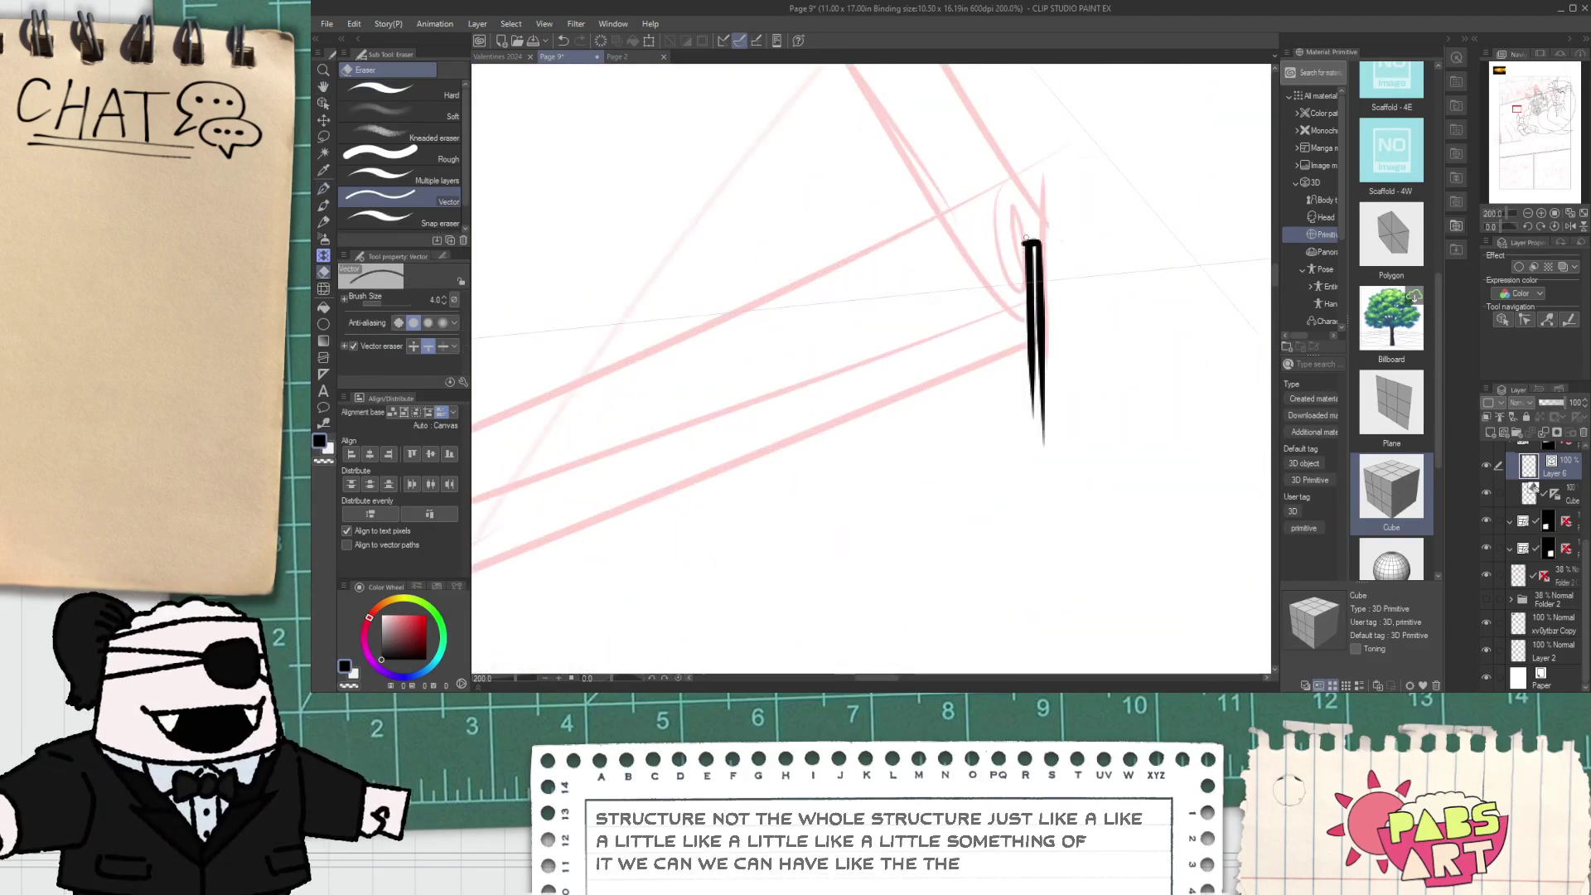
{"action": "scroll", "coordinate": [1026, 239], "scroll_direction": "down", "scroll_amount": 3}
{"action": "key", "text": "p"}
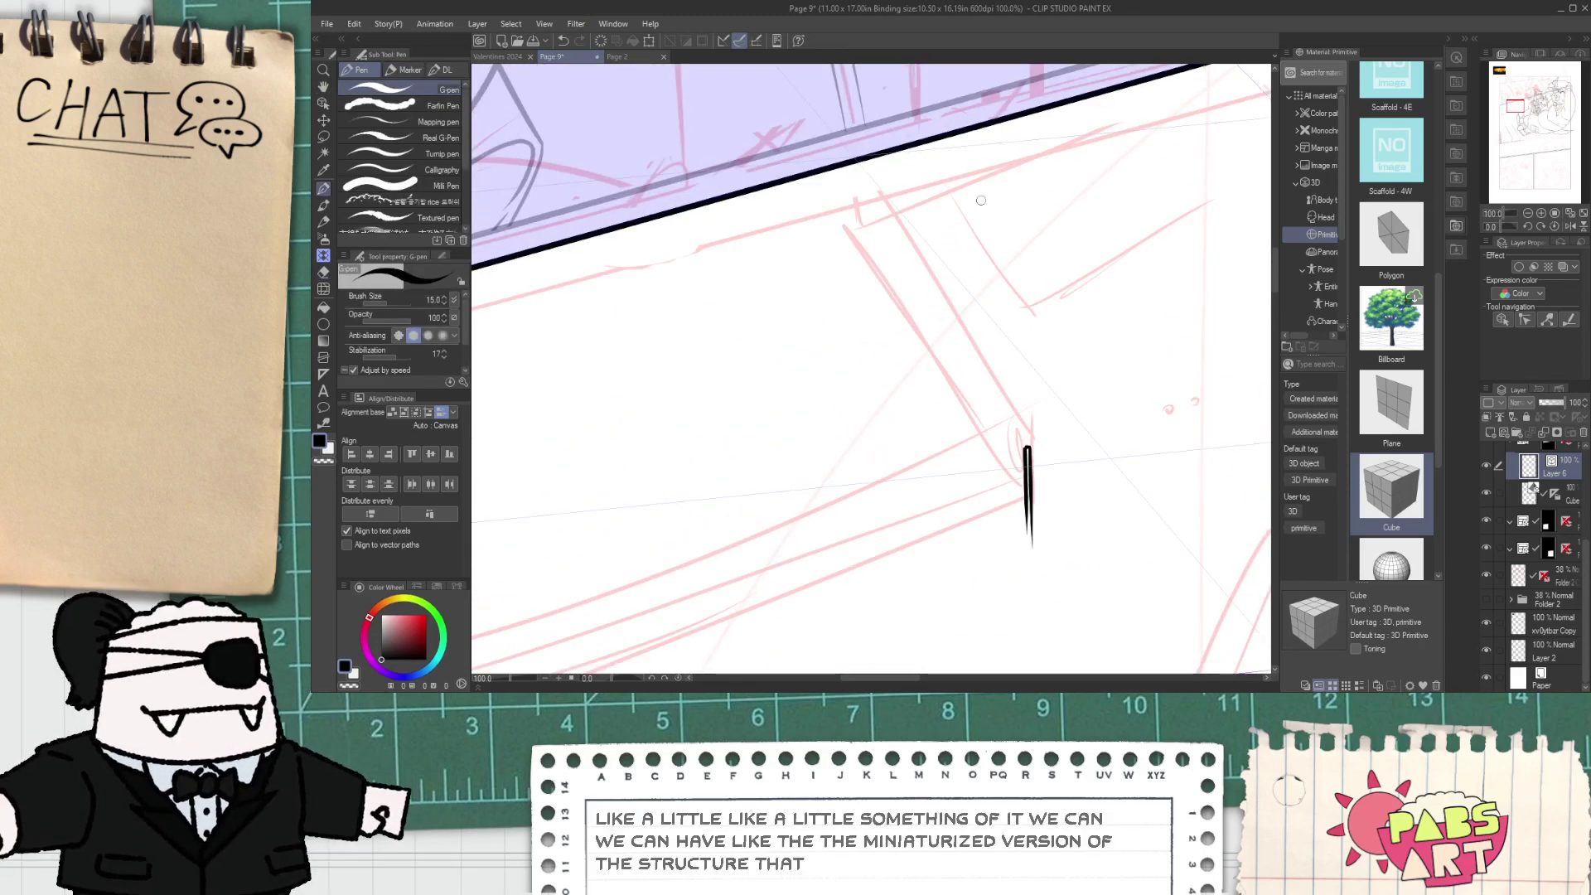
{"action": "left_click_drag", "start_coordinate": [928, 144], "coordinate": [927, 204]}
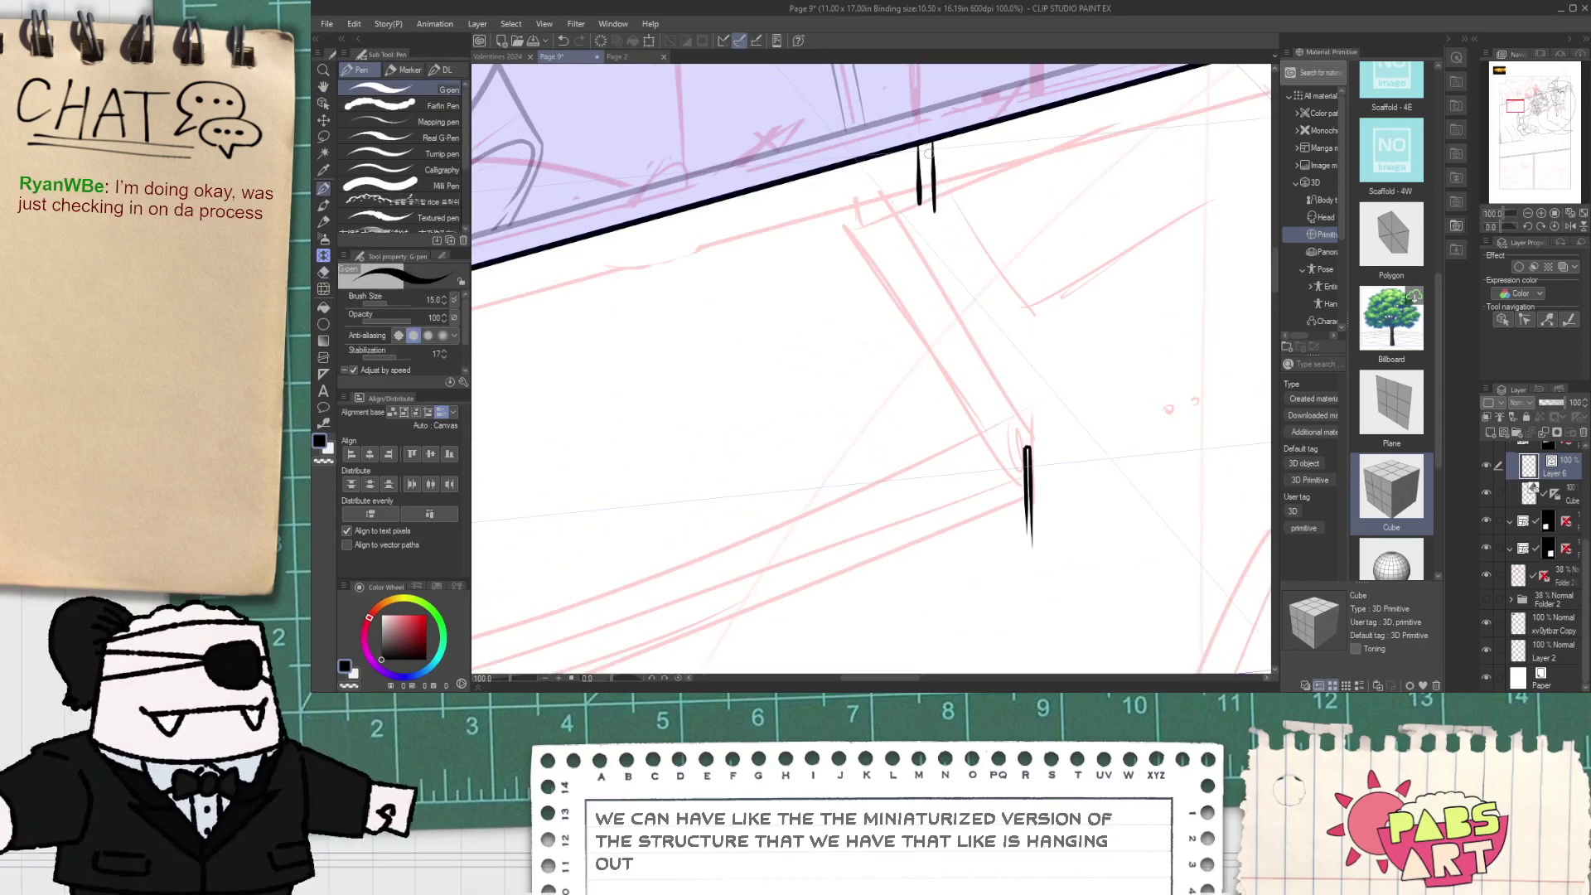
{"action": "key", "text": "e"}
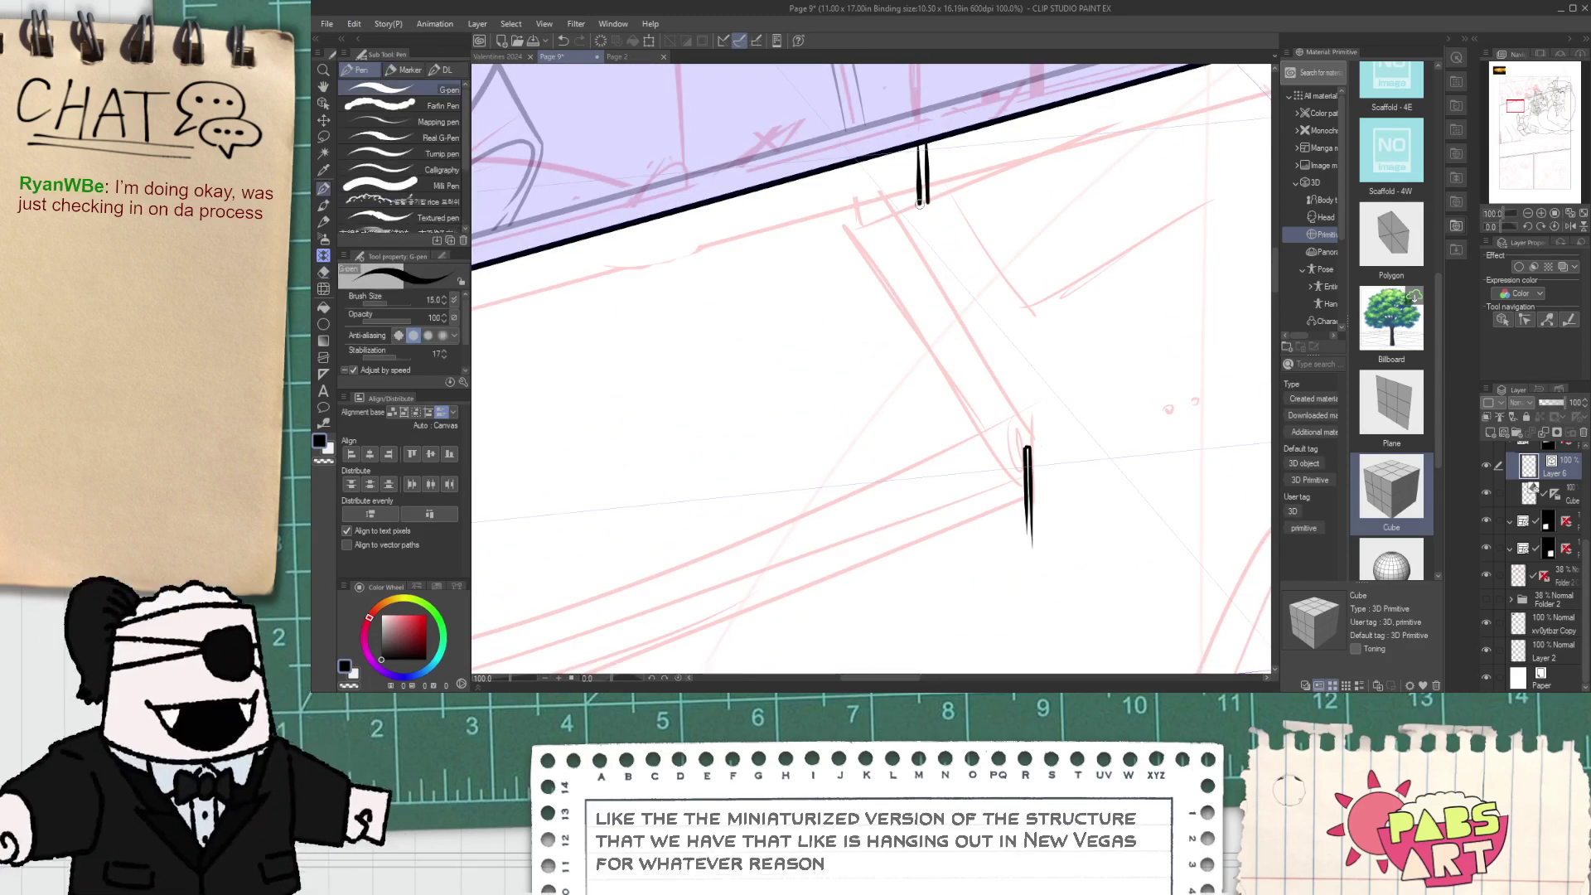
{"action": "scroll", "coordinate": [917, 207], "scroll_direction": "down", "scroll_amount": 1}
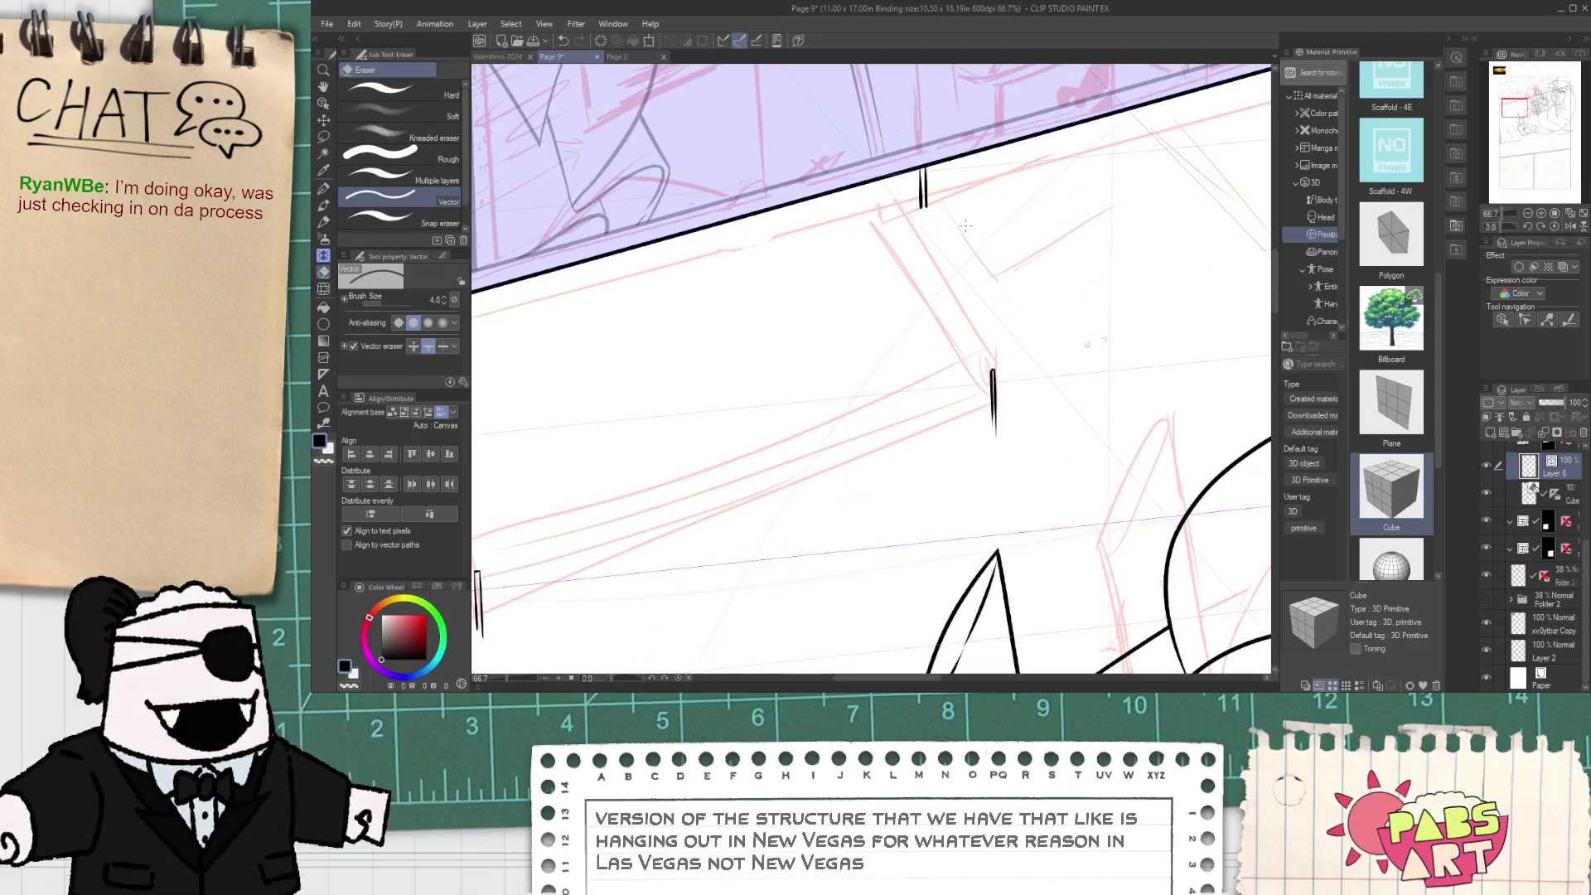
{"action": "key", "text": "o"}
{"action": "left_click", "coordinate": [928, 196]}
{"action": "key", "text": "Delete"}
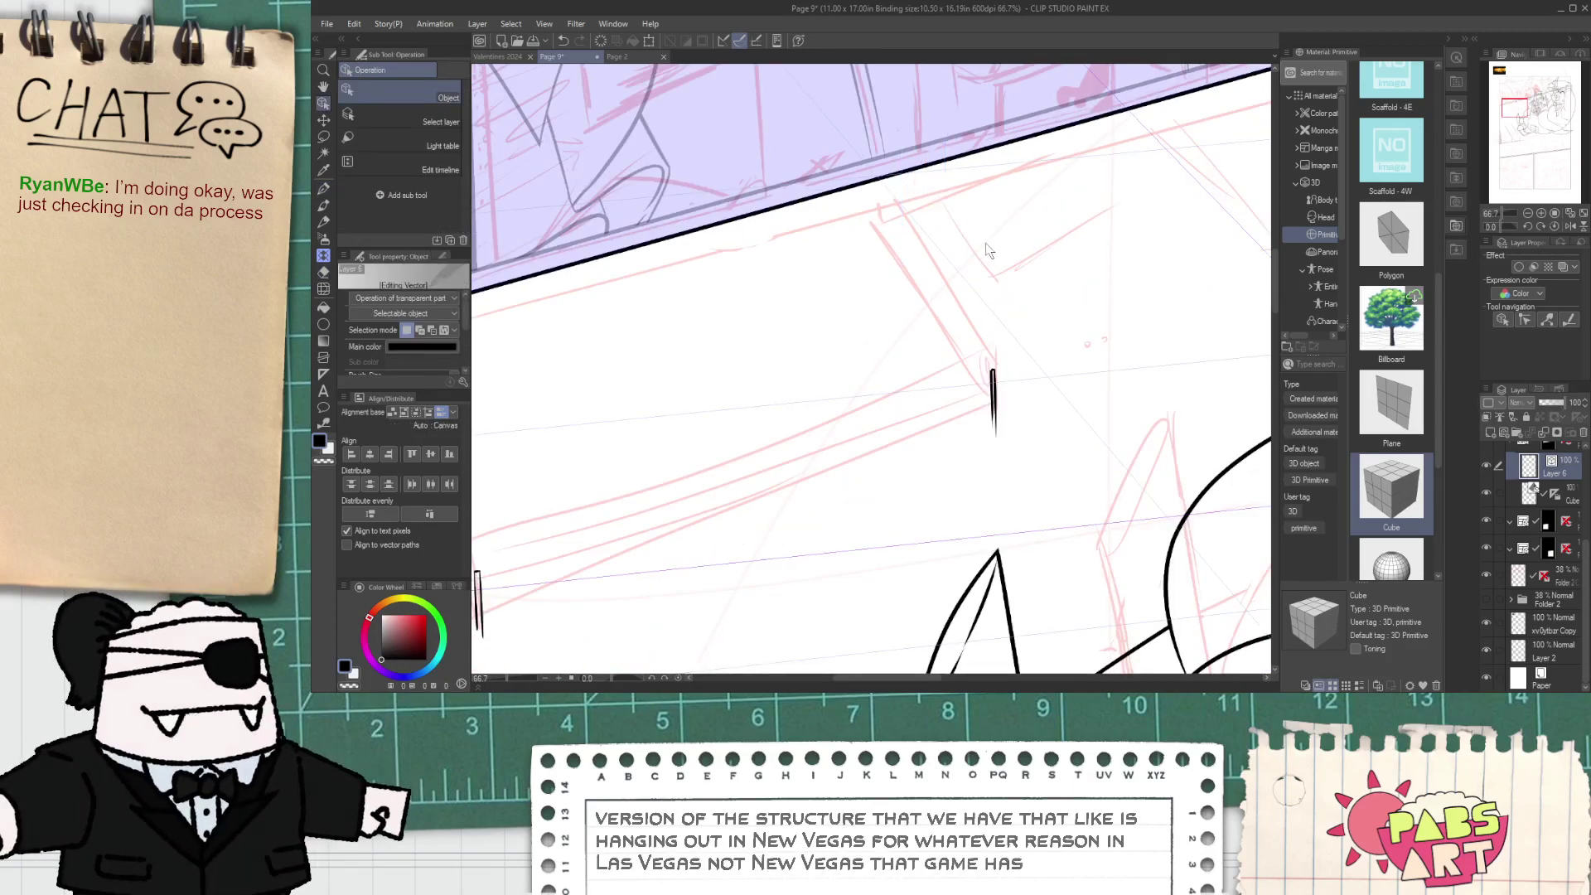
- Ink a third post as two short parallel verticals hanging from the panel's slanted upper border, beyond the sketched structure's corner
{"action": "key", "text": "space"}
{"action": "left_click_drag", "start_coordinate": [1043, 264], "coordinate": [952, 269]}
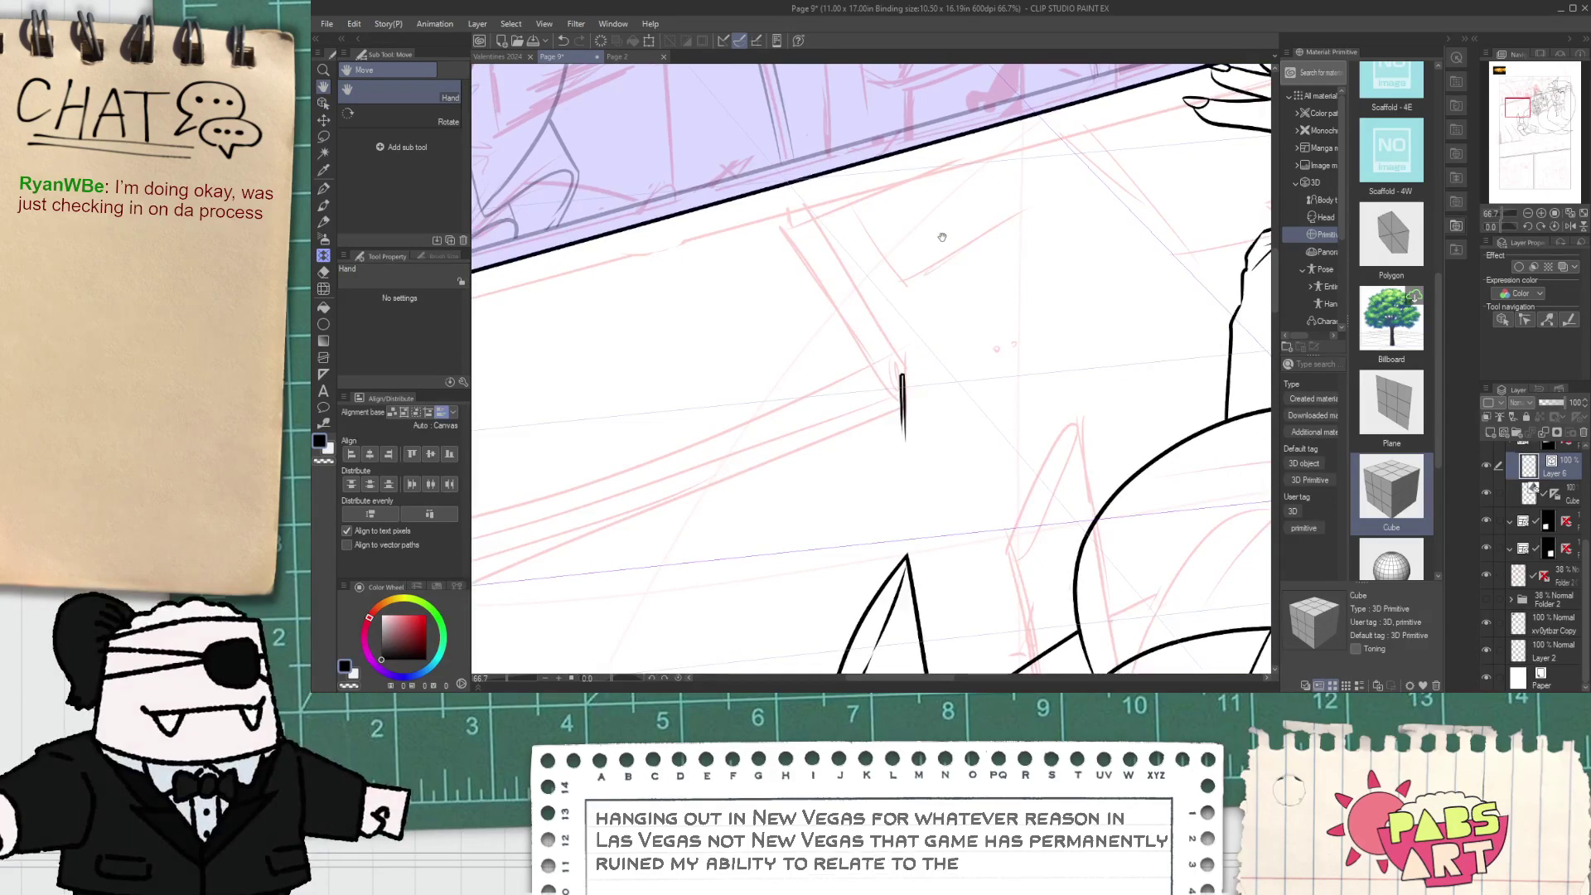
{"action": "key", "text": "p"}
{"action": "scroll", "coordinate": [961, 203], "scroll_direction": "up", "scroll_amount": 1}
{"action": "left_click_drag", "start_coordinate": [915, 124], "coordinate": [915, 179]}
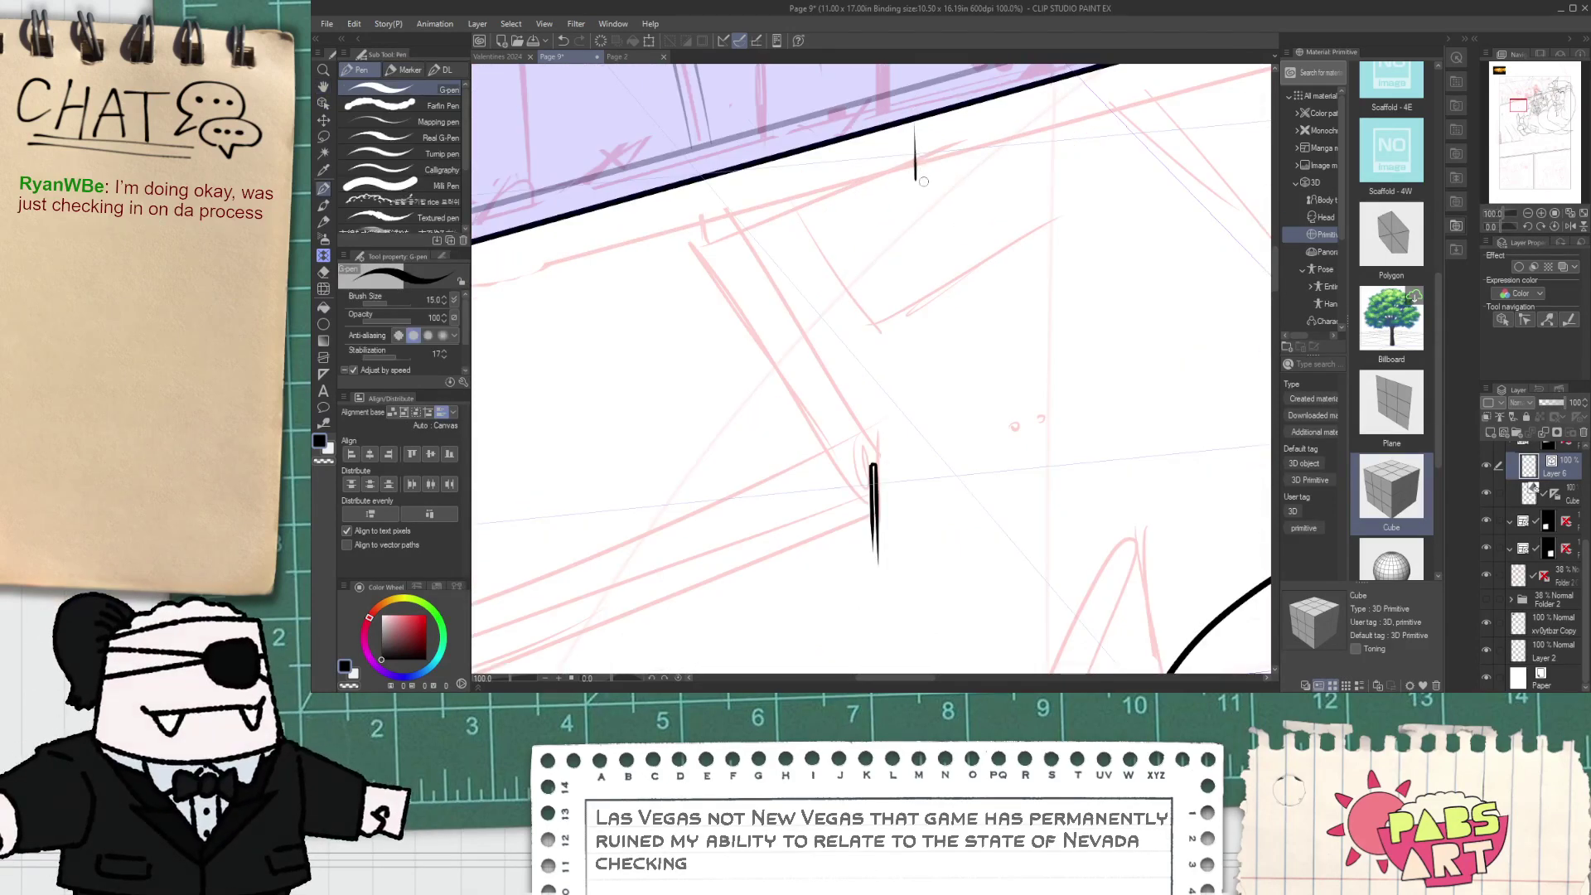
{"action": "left_click_drag", "start_coordinate": [919, 124], "coordinate": [921, 184]}
{"action": "scroll", "coordinate": [917, 128], "scroll_direction": "up", "scroll_amount": 2}
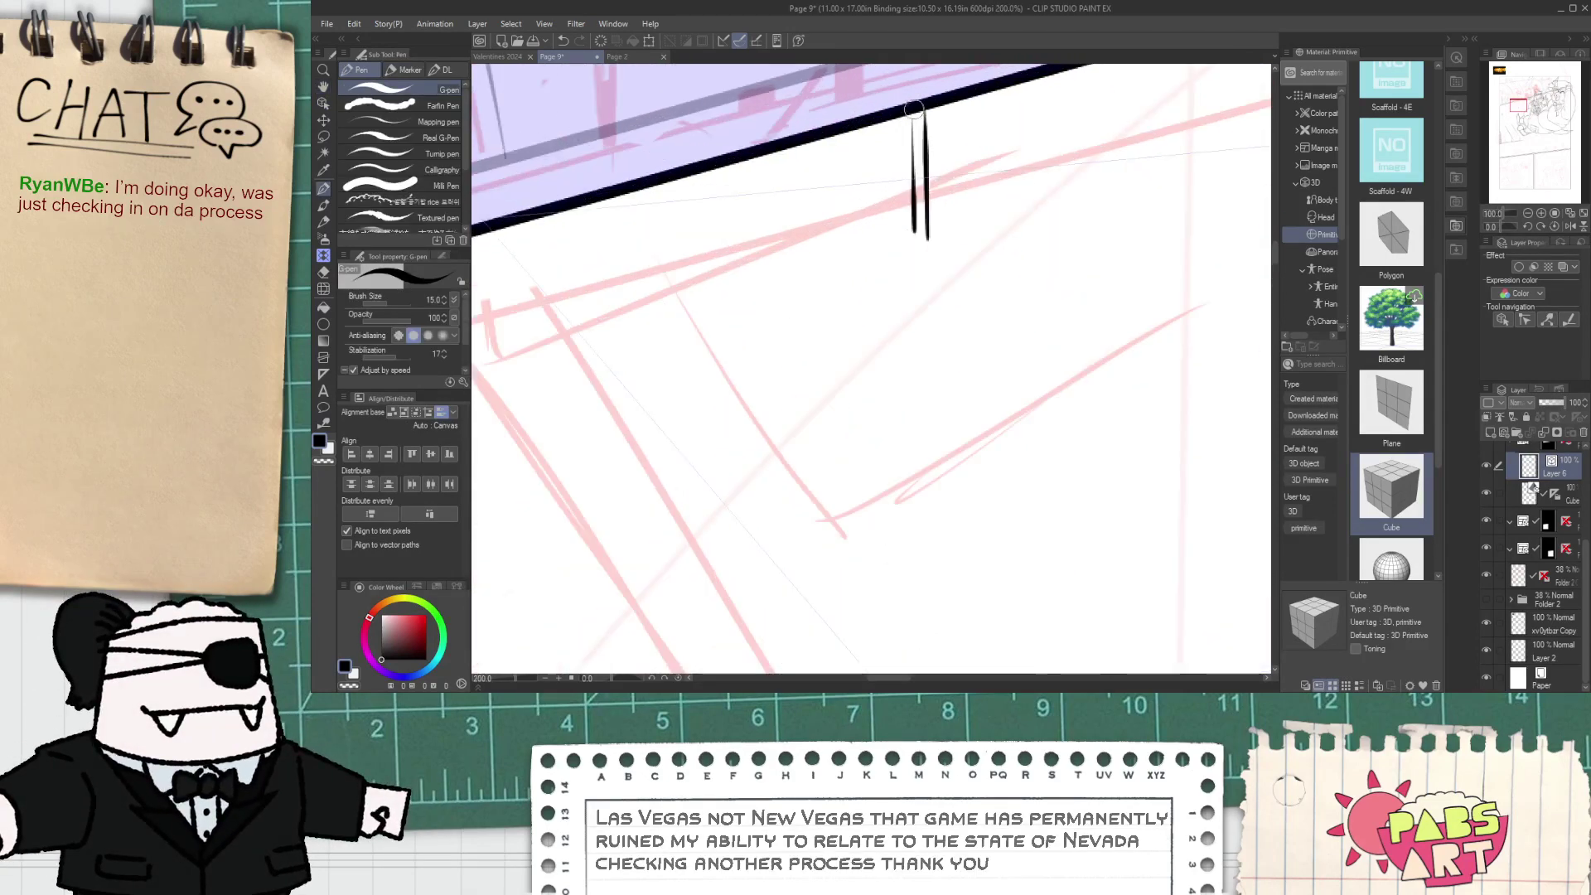
- Ink a box-shaped building against the panel's left border above the near post, with a receding top edge reaching the upper border
{"action": "scroll", "coordinate": [909, 197], "scroll_direction": "down", "scroll_amount": 4}
{"action": "key", "text": "space"}
{"action": "left_click_drag", "start_coordinate": [756, 430], "coordinate": [1045, 302]}
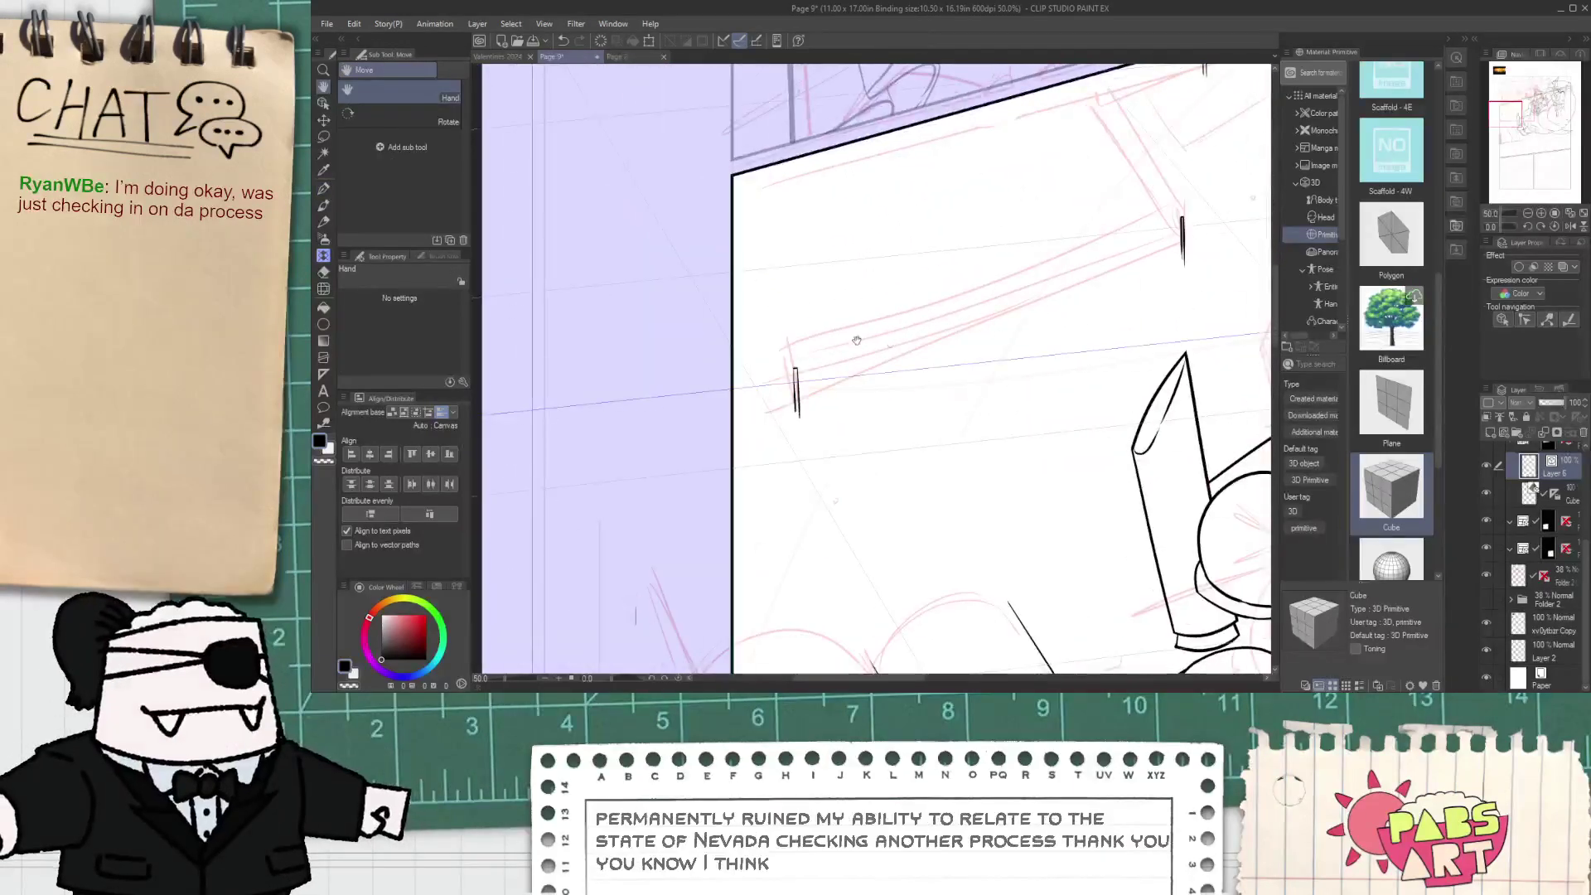
{"action": "left_click_drag", "start_coordinate": [733, 358], "coordinate": [999, 330]}
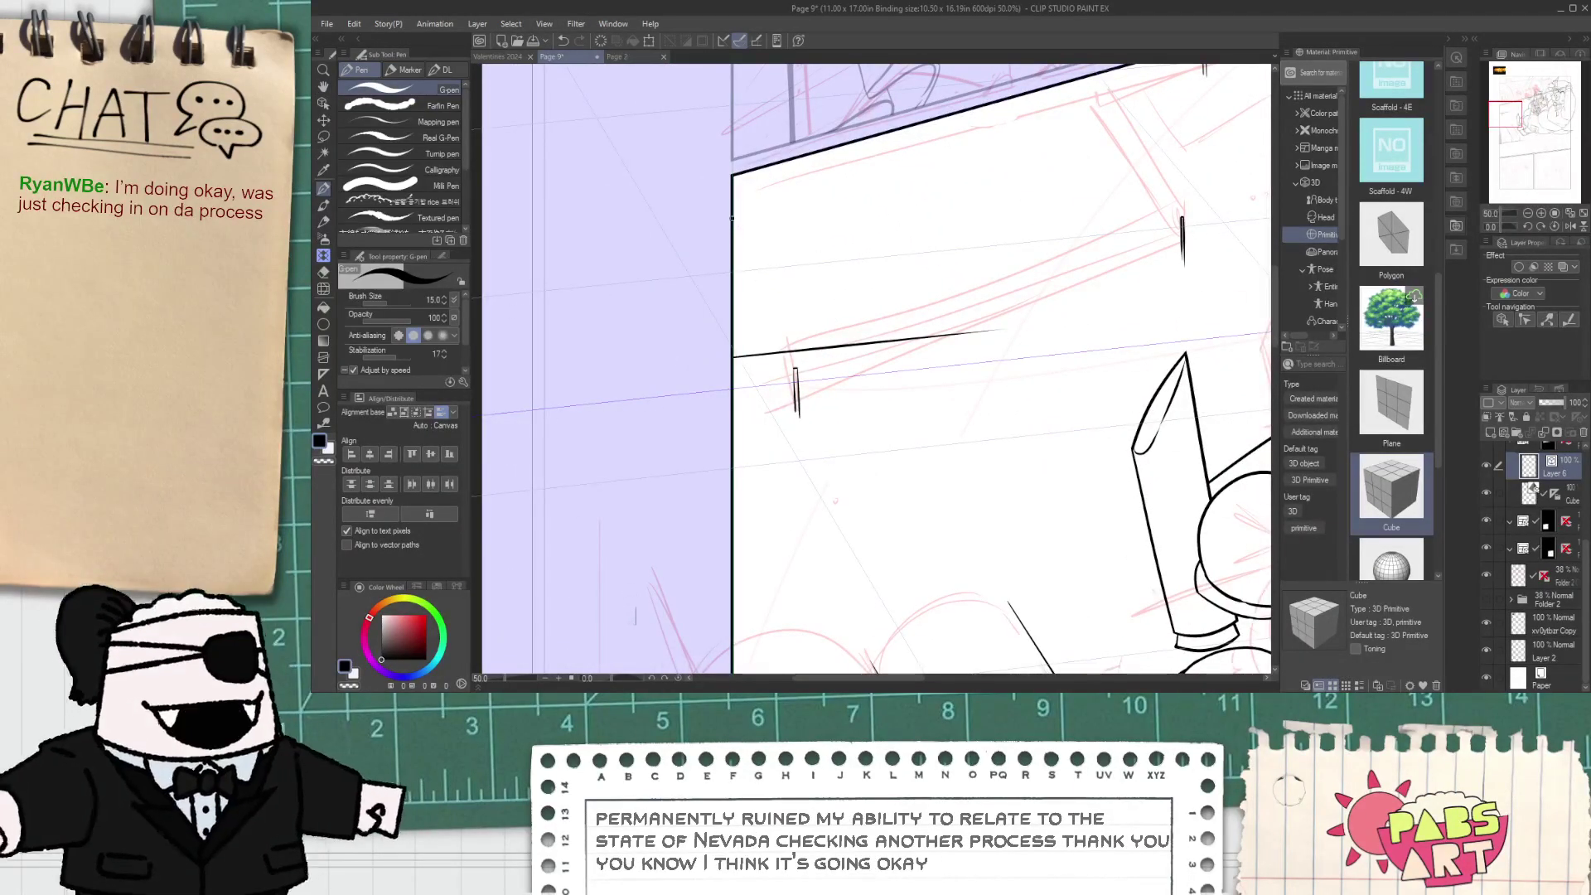
{"action": "key", "text": "ctrl+z"}
{"action": "left_click_drag", "start_coordinate": [733, 362], "coordinate": [979, 335]}
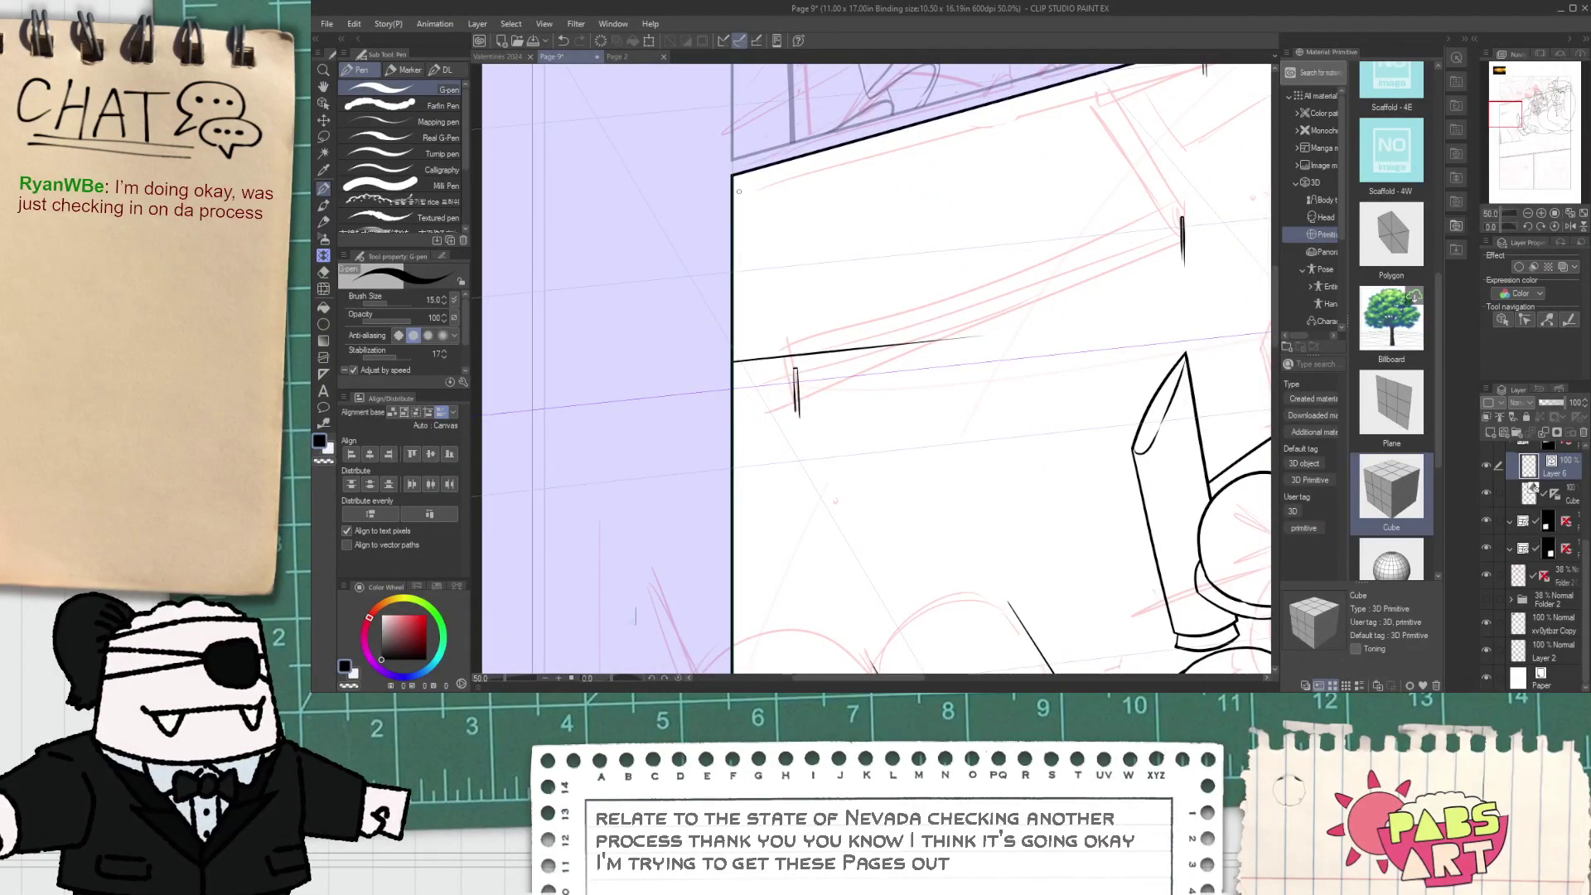
{"action": "left_click_drag", "start_coordinate": [695, 206], "coordinate": [1012, 176]}
{"action": "left_click_drag", "start_coordinate": [921, 153], "coordinate": [929, 364]}
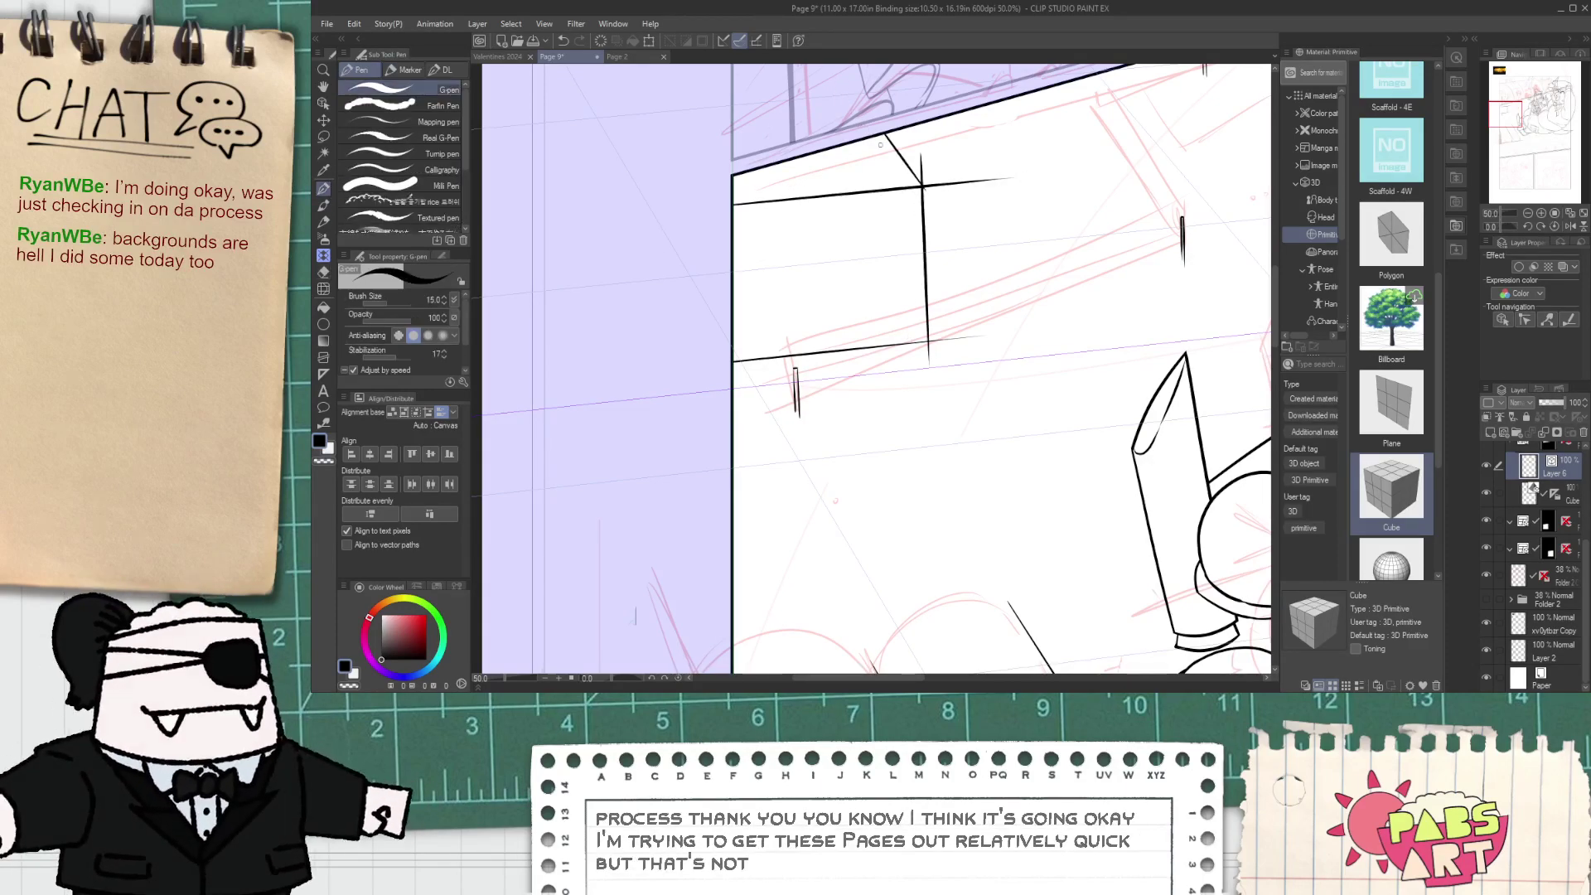
- Erase the line ends that overshoot the box-shaped building's corners
{"action": "key", "text": "e"}
{"action": "scroll", "coordinate": [949, 173], "scroll_direction": "up", "scroll_amount": 2}
{"action": "left_click_drag", "start_coordinate": [892, 171], "coordinate": [924, 198]}
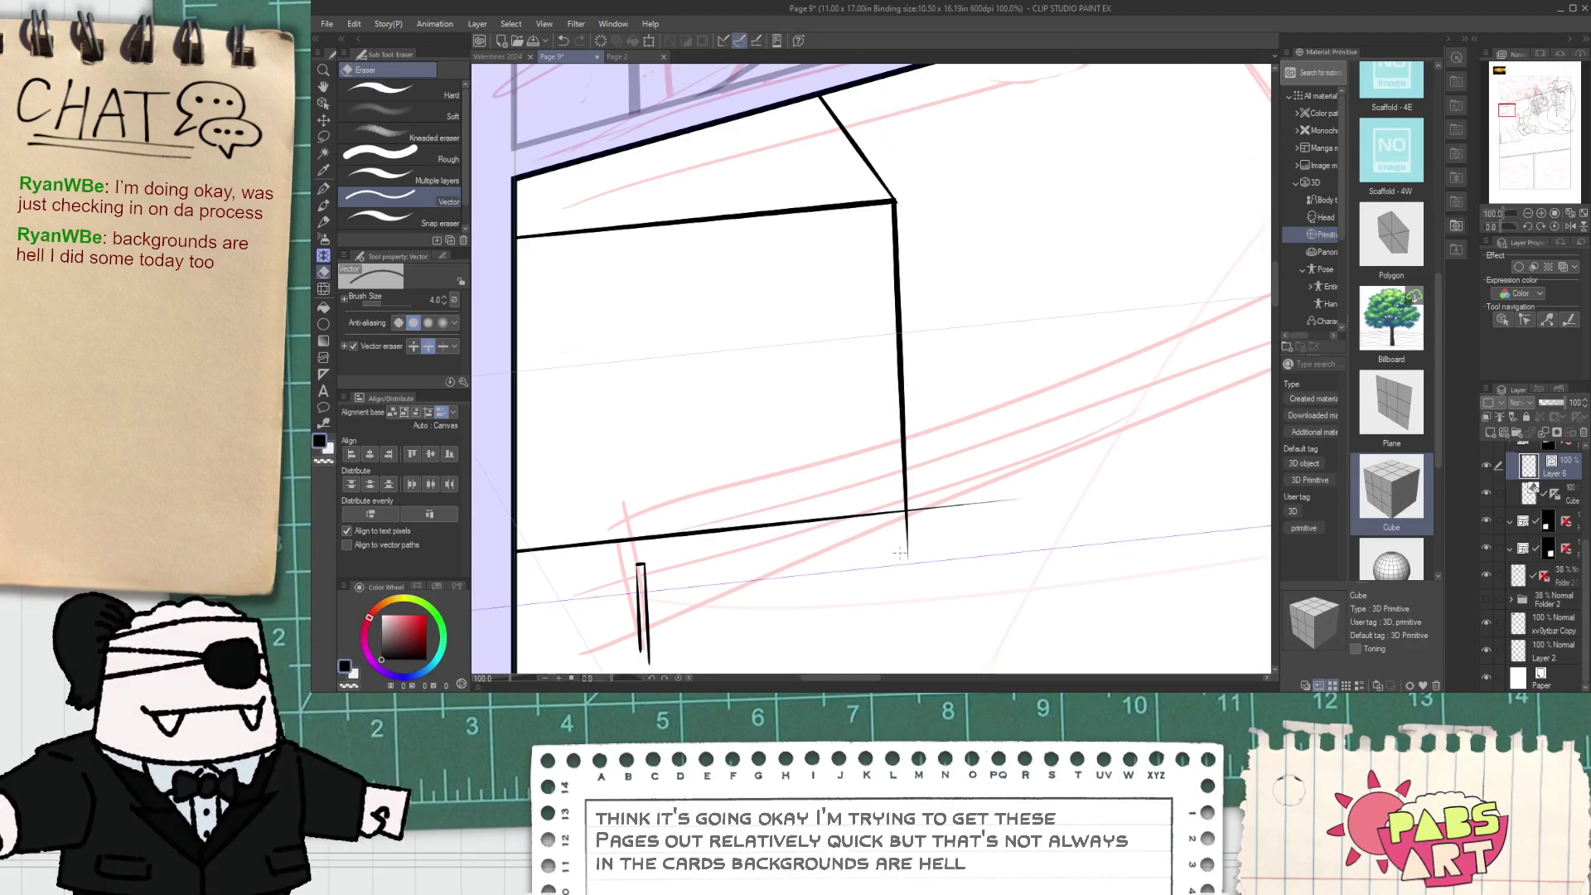
- Trim the ends of the barns' short verticals that overshoot below their base line
{"action": "scroll", "coordinate": [936, 490], "scroll_direction": "down", "scroll_amount": 6}
{"action": "key", "text": "space"}
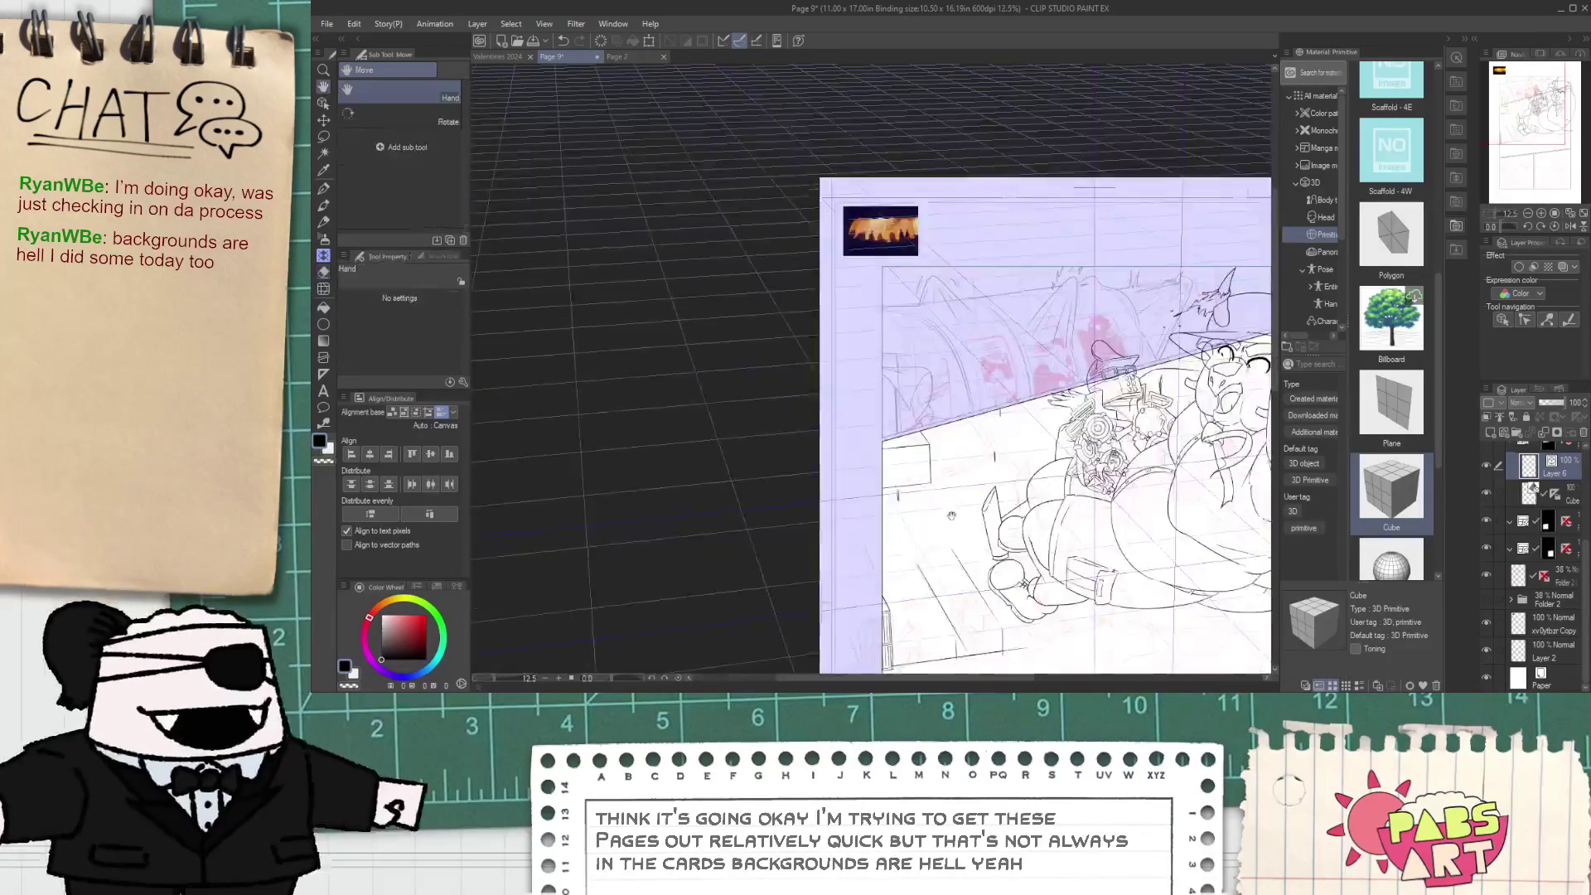
{"action": "left_click_drag", "start_coordinate": [910, 499], "coordinate": [833, 389]}
{"action": "scroll", "coordinate": [833, 389], "scroll_direction": "up", "scroll_amount": 3}
{"action": "scroll", "coordinate": [834, 390], "scroll_direction": "up", "scroll_amount": 1}
{"action": "scroll", "coordinate": [825, 402], "scroll_direction": "down", "scroll_amount": 4}
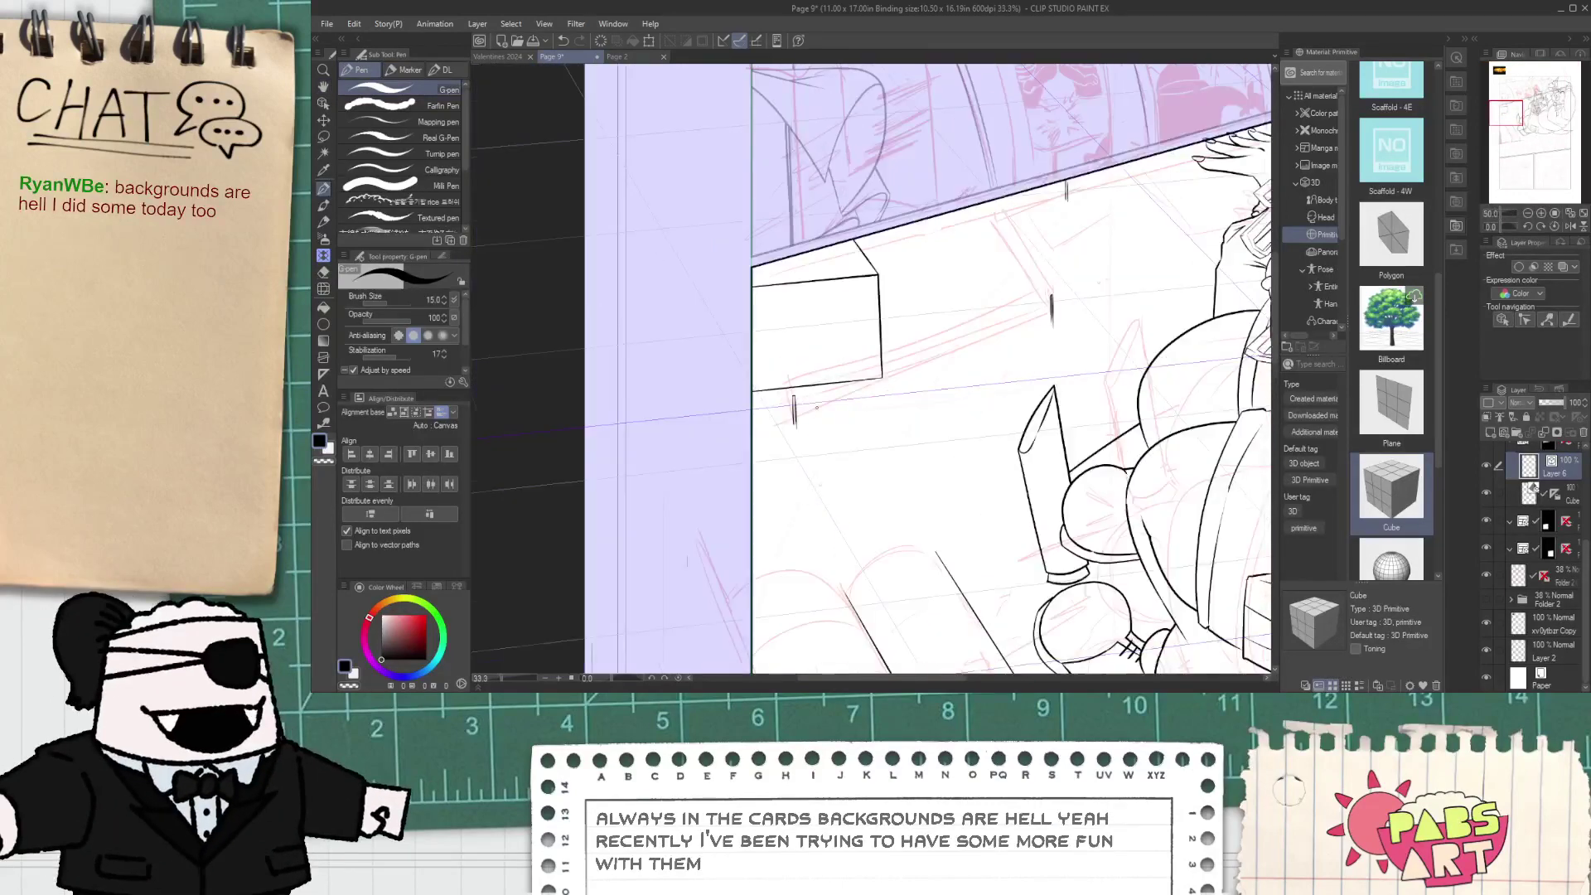
{"action": "key", "text": "space"}
{"action": "left_click_drag", "start_coordinate": [919, 503], "coordinate": [816, 393]}
{"action": "scroll", "coordinate": [817, 393], "scroll_direction": "up", "scroll_amount": 3}
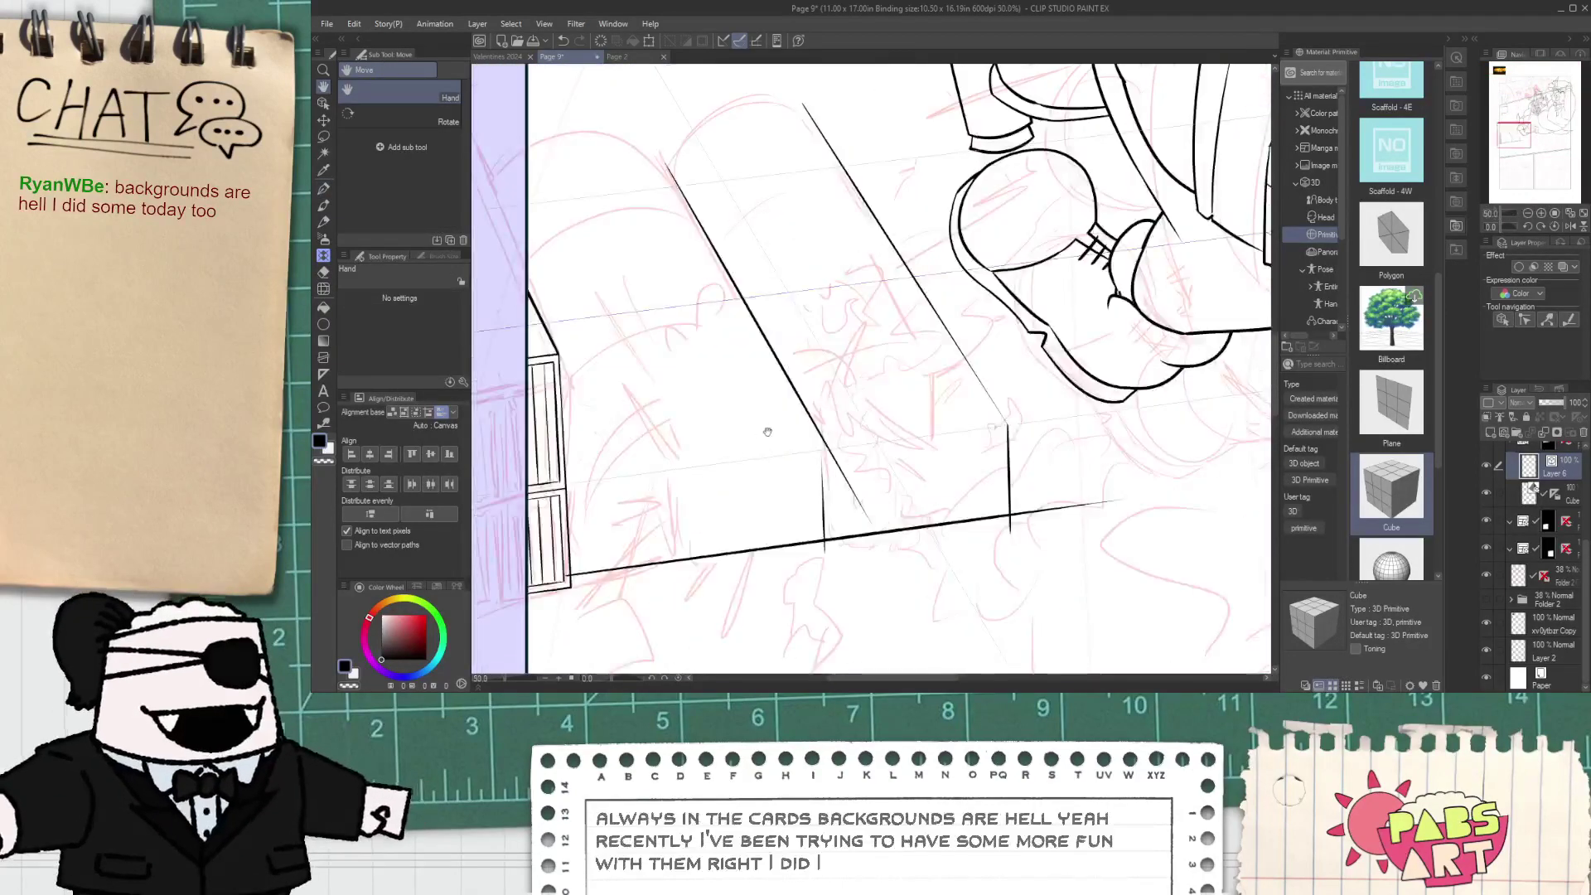
{"action": "scroll", "coordinate": [840, 456], "scroll_direction": "up", "scroll_amount": 1}
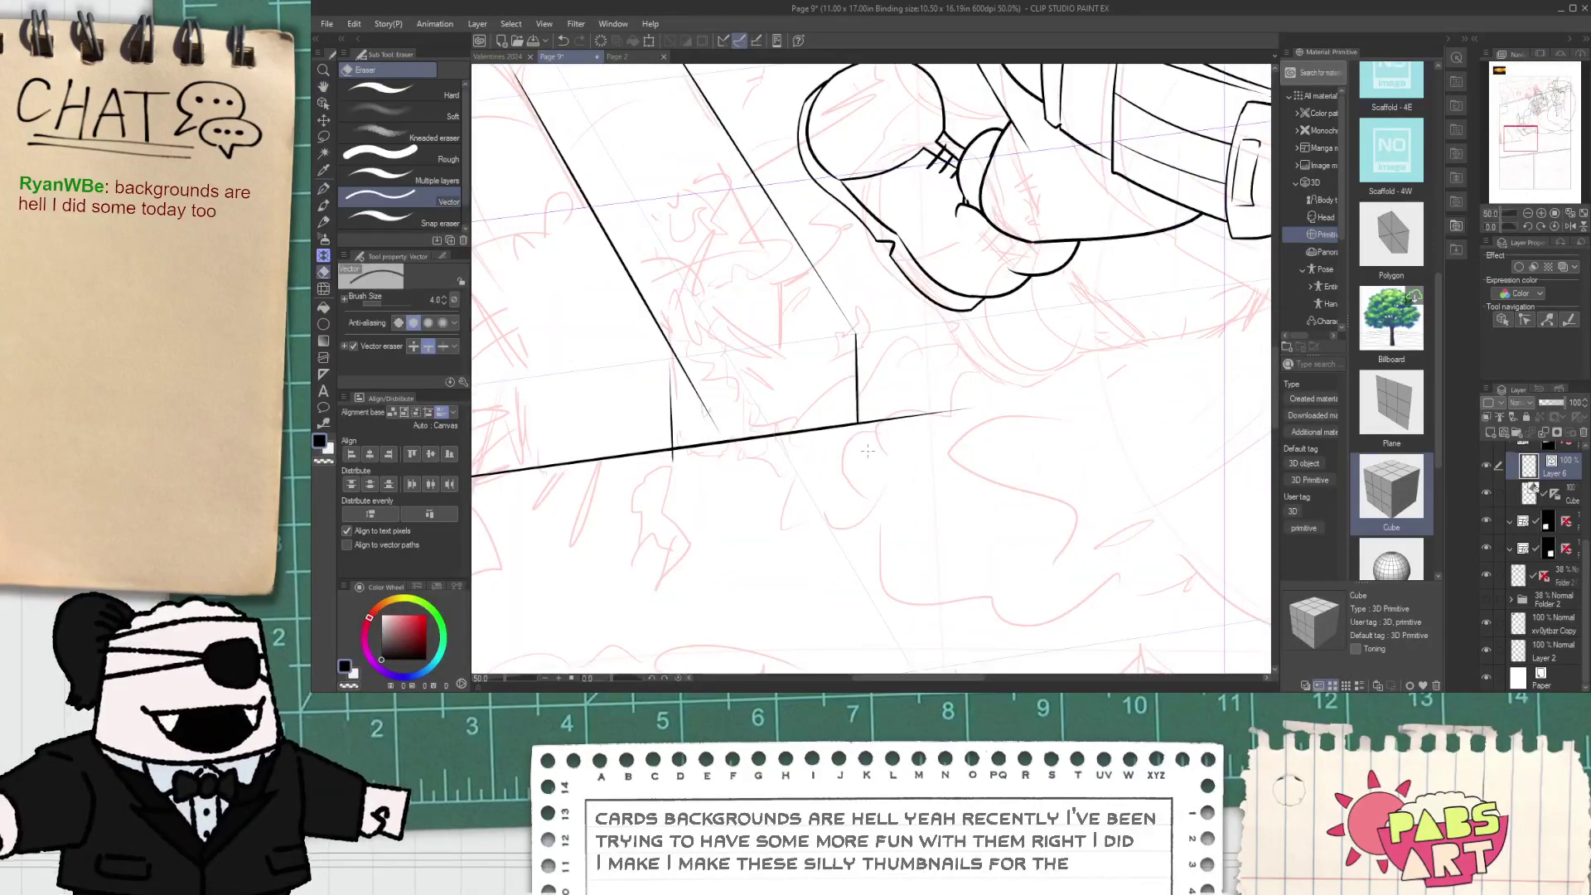
- Review the large panel's background layout, examining the barns' slanted edges, the posts and the box-shaped building against the figures
{"action": "scroll", "coordinate": [727, 475], "scroll_direction": "down", "scroll_amount": 2}
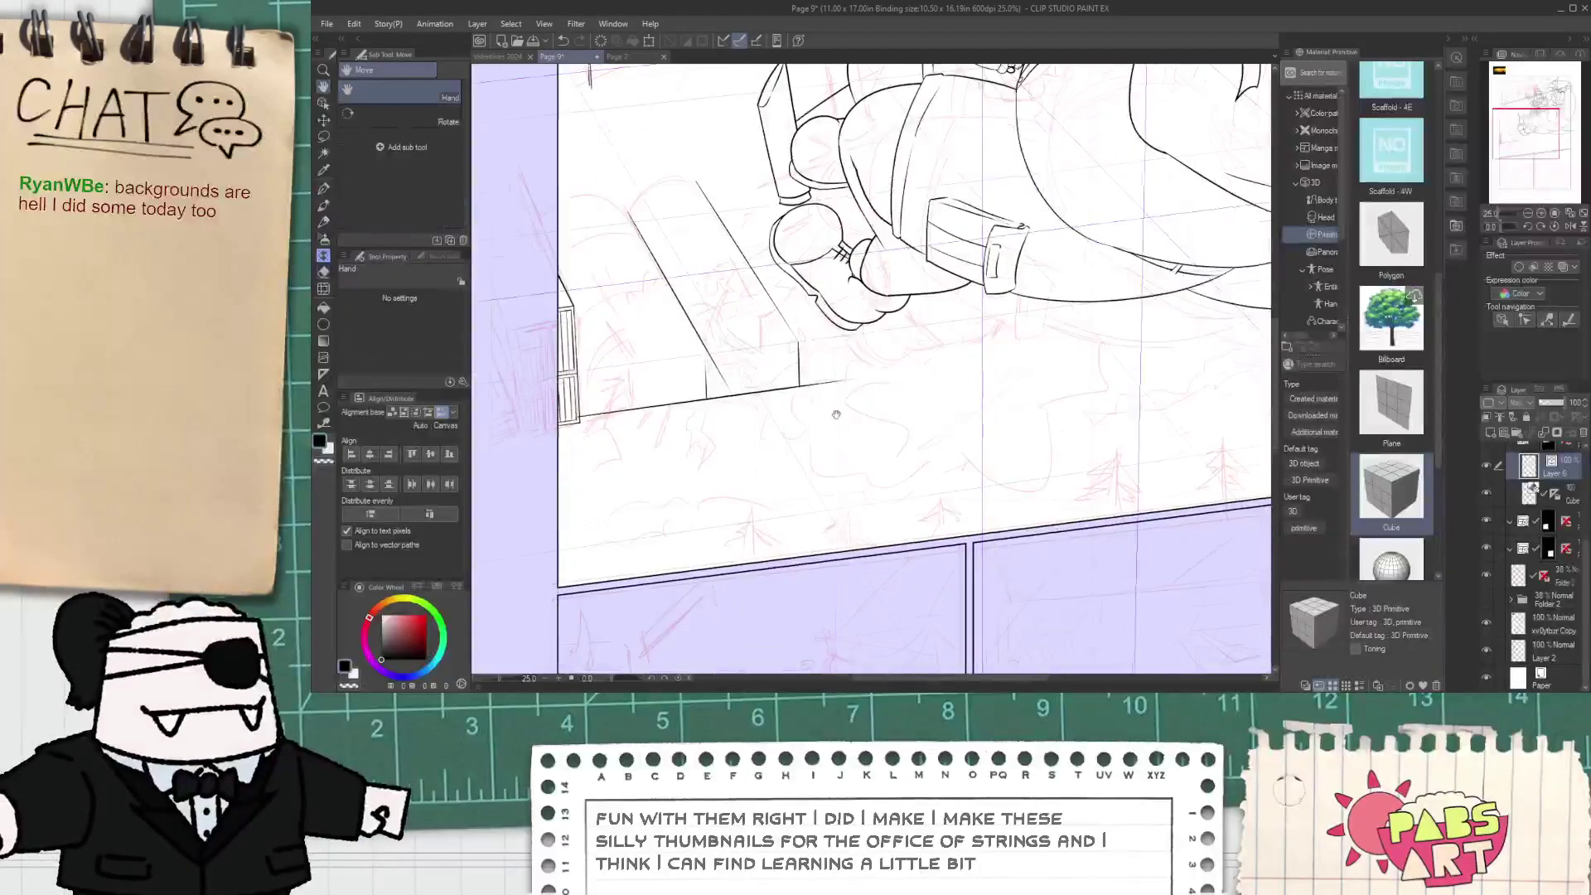
{"action": "scroll", "coordinate": [841, 435], "scroll_direction": "down", "scroll_amount": 2}
{"action": "left_click_drag", "start_coordinate": [899, 426], "coordinate": [829, 456]}
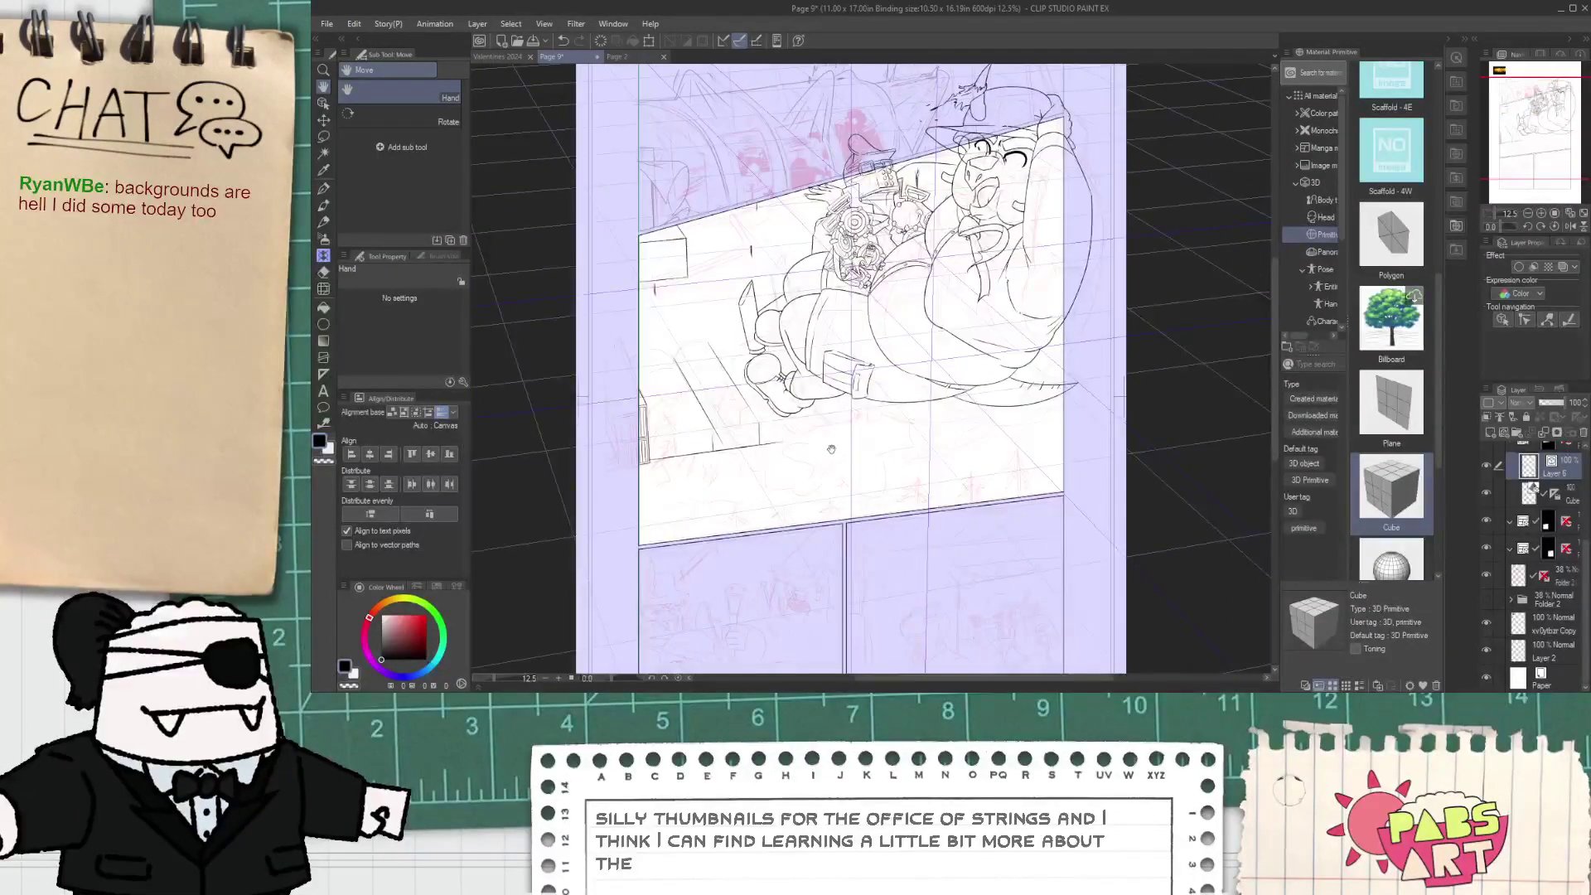
{"action": "scroll", "coordinate": [832, 452], "scroll_direction": "up", "scroll_amount": 2}
{"action": "left_click_drag", "start_coordinate": [776, 374], "coordinate": [916, 533]}
{"action": "scroll", "coordinate": [714, 520], "scroll_direction": "up", "scroll_amount": 1}
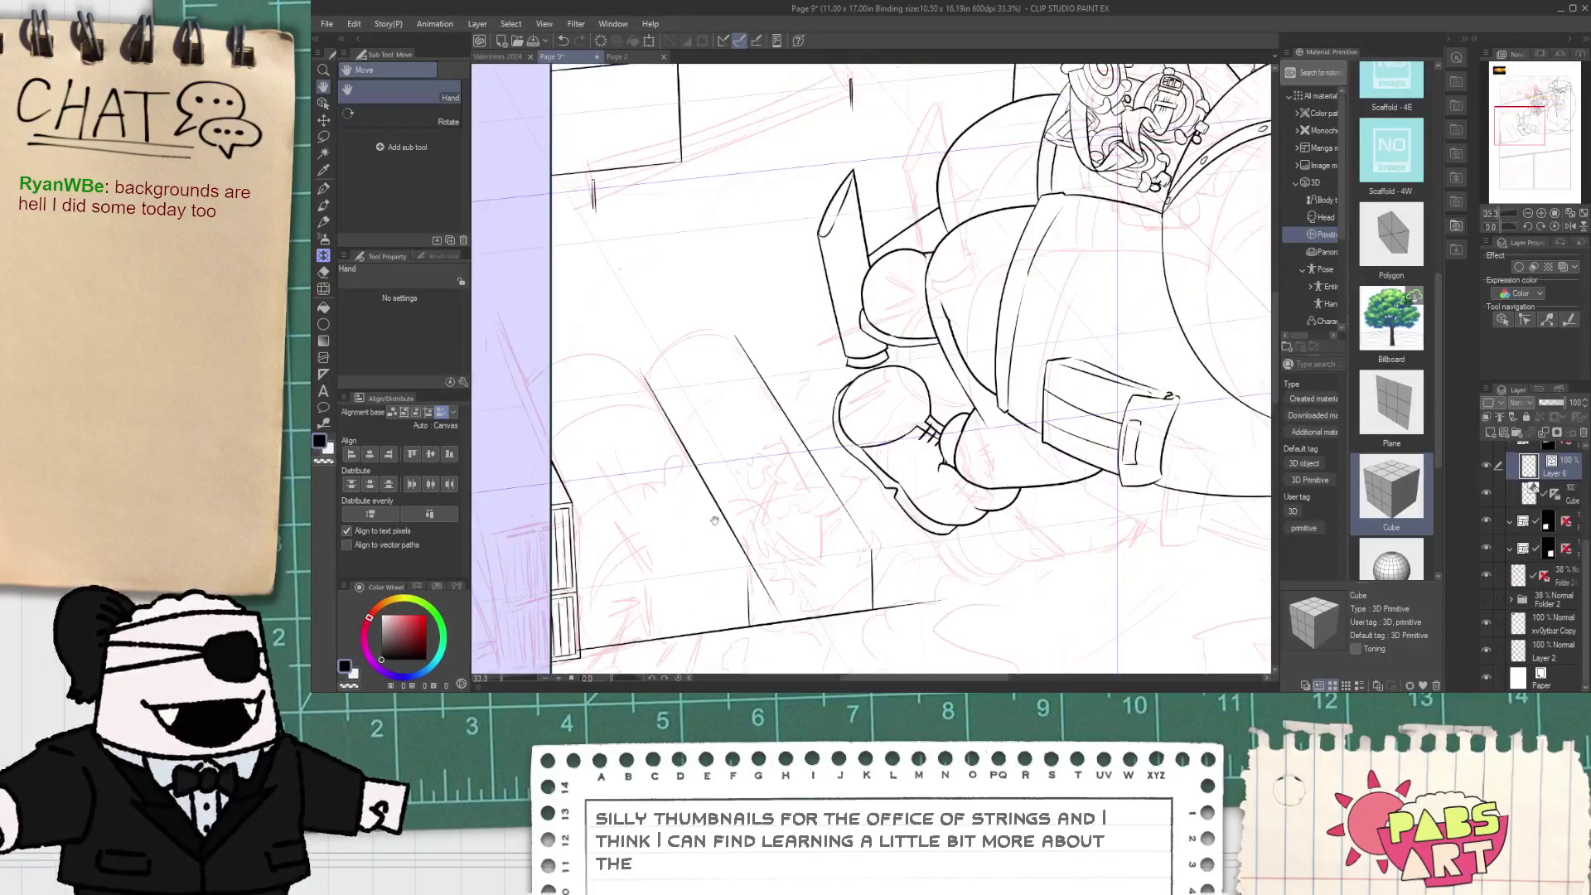
{"action": "key", "text": "ctrl"}
{"action": "left_click", "coordinate": [722, 529]}
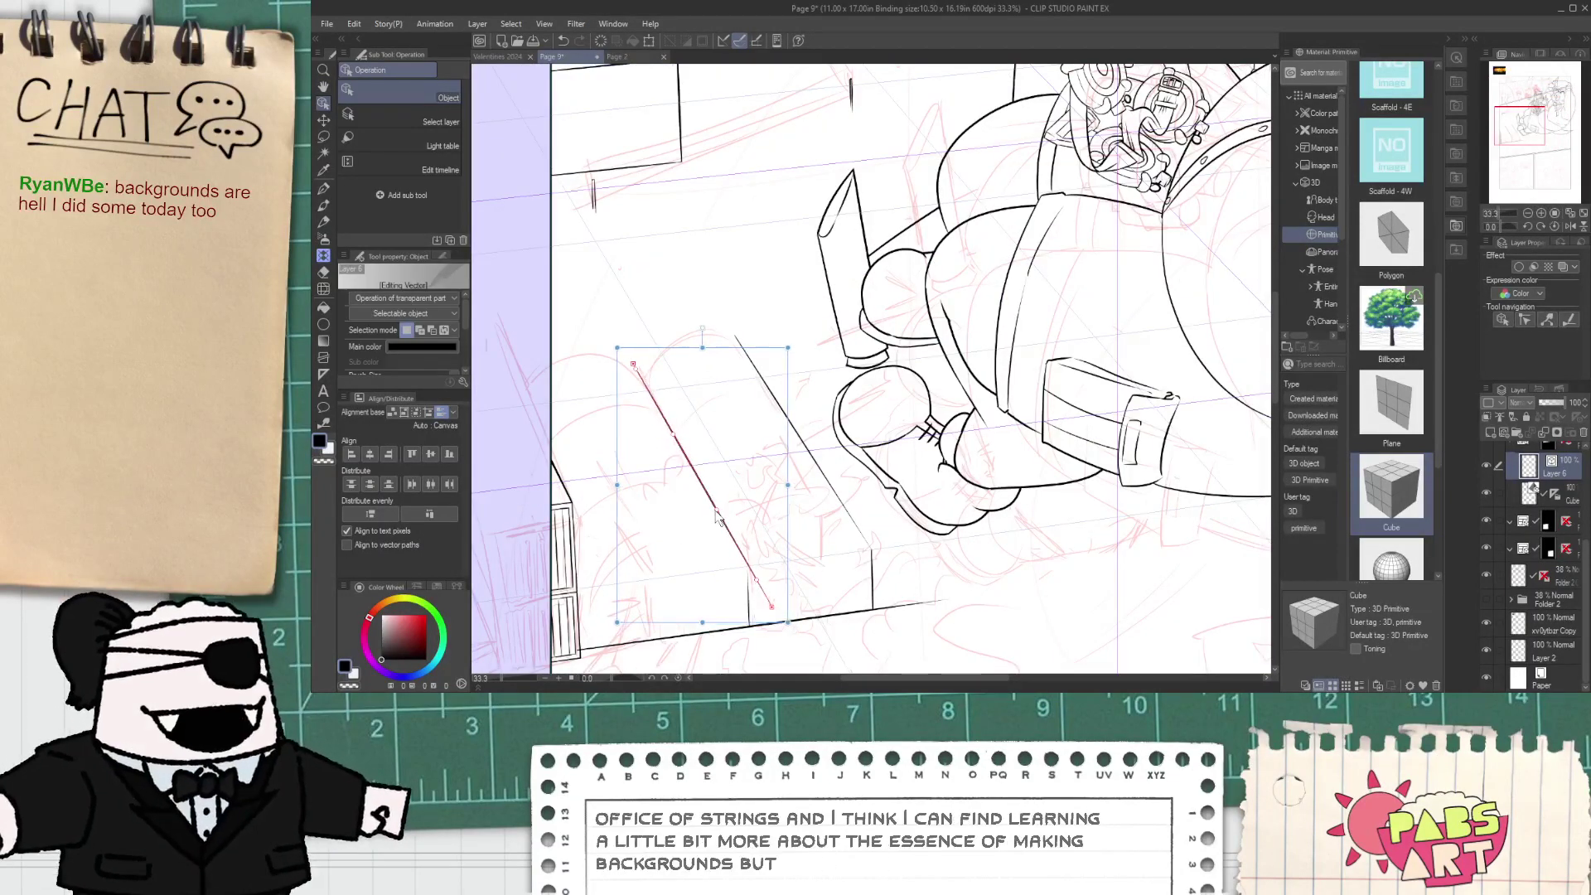
{"action": "scroll", "coordinate": [728, 520], "scroll_direction": "down", "scroll_amount": 1}
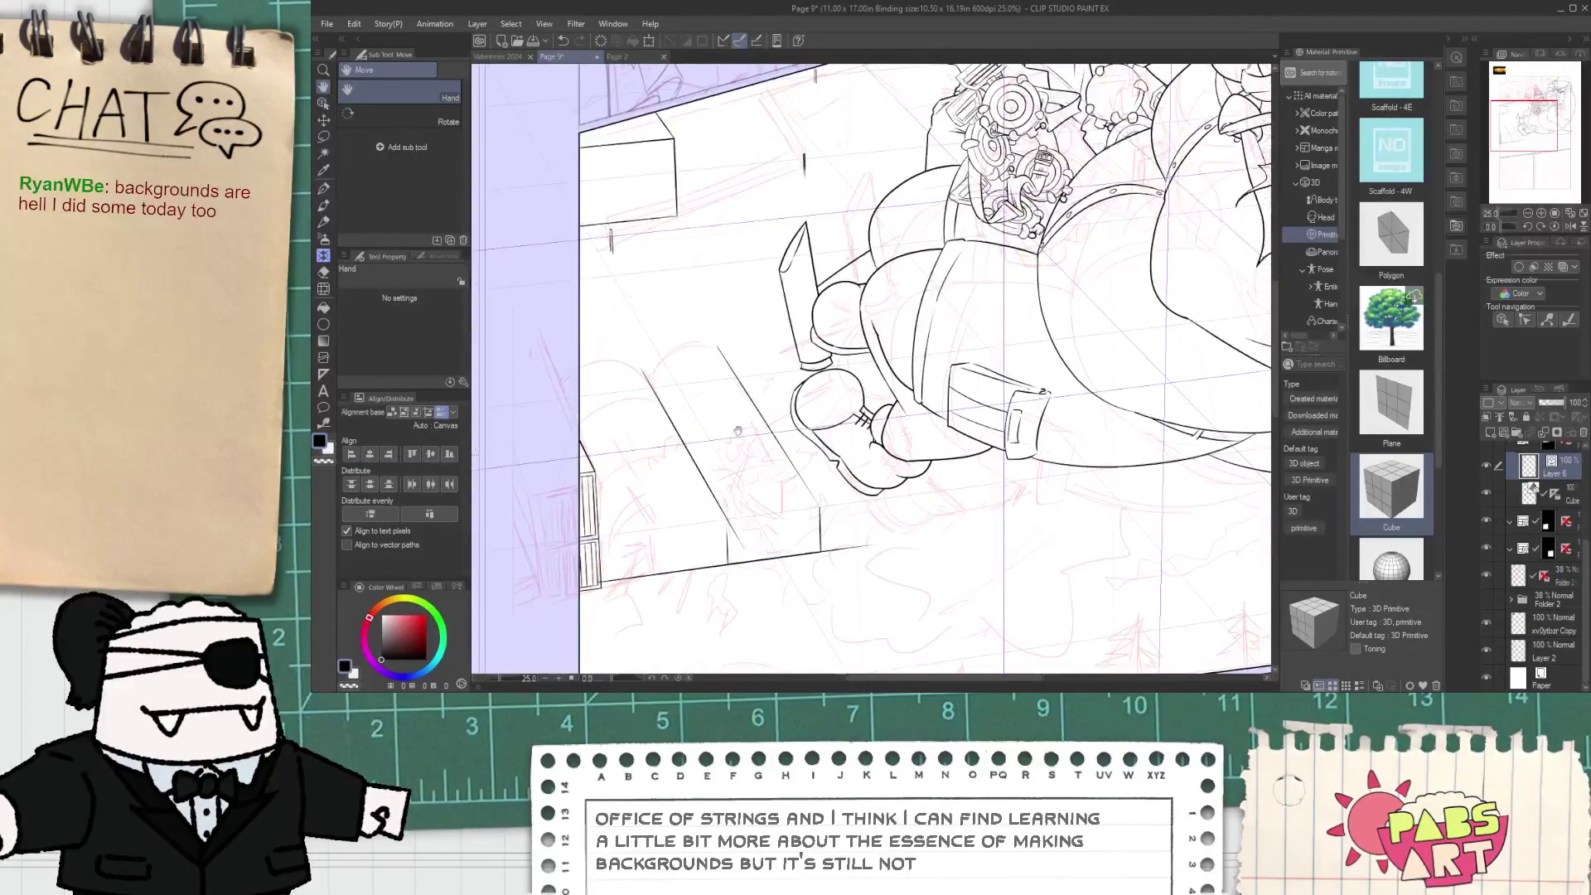
{"action": "scroll", "coordinate": [834, 390], "scroll_direction": "down", "scroll_amount": 2}
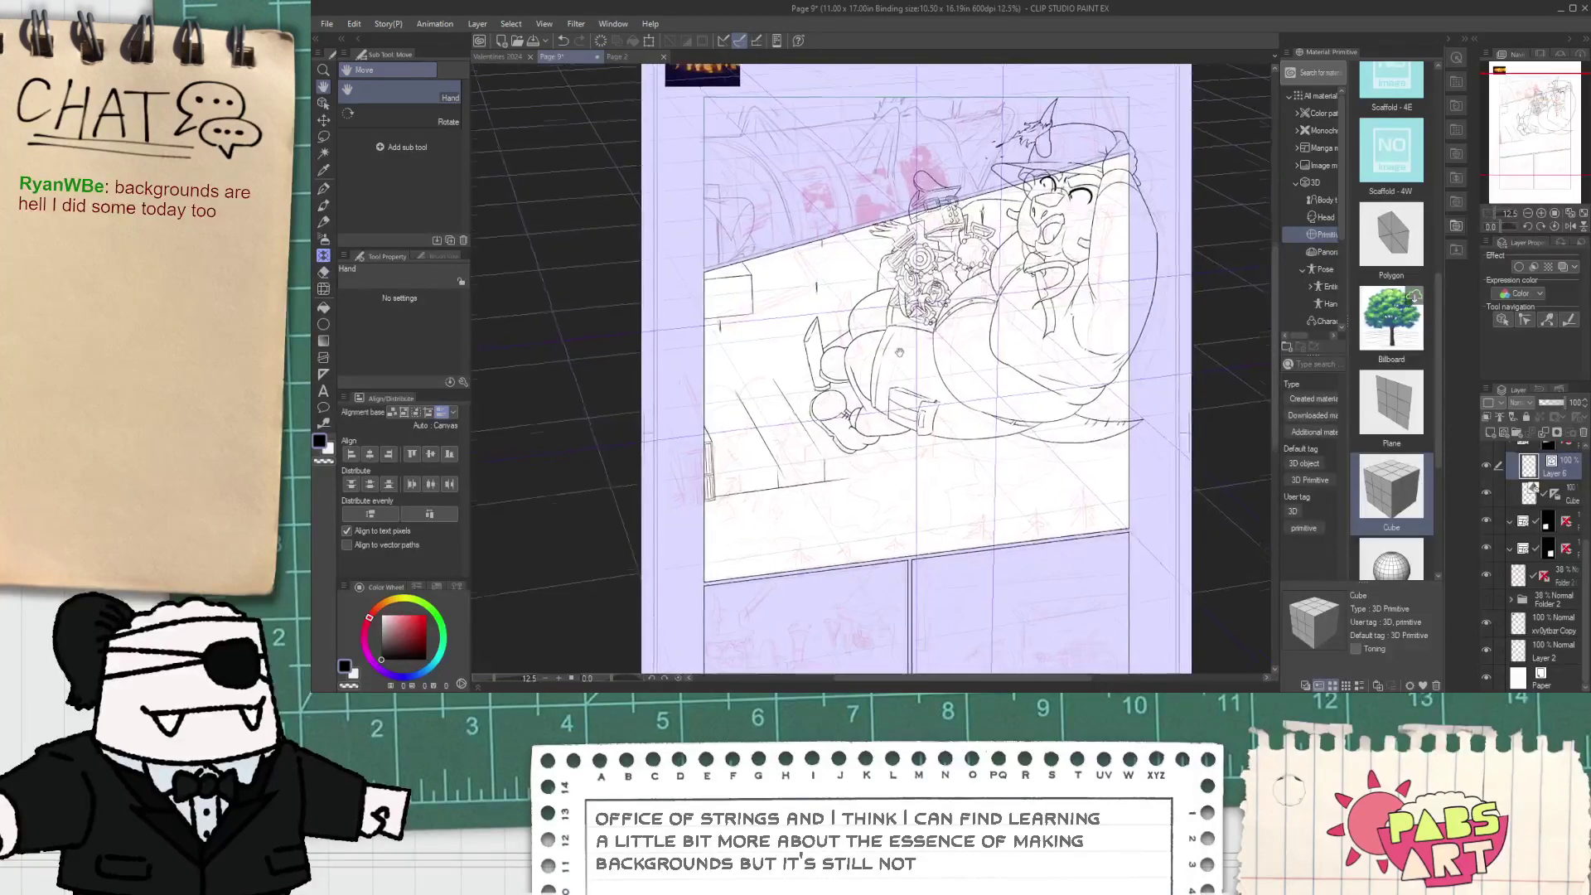
{"action": "scroll", "coordinate": [729, 344], "scroll_direction": "up", "scroll_amount": 5}
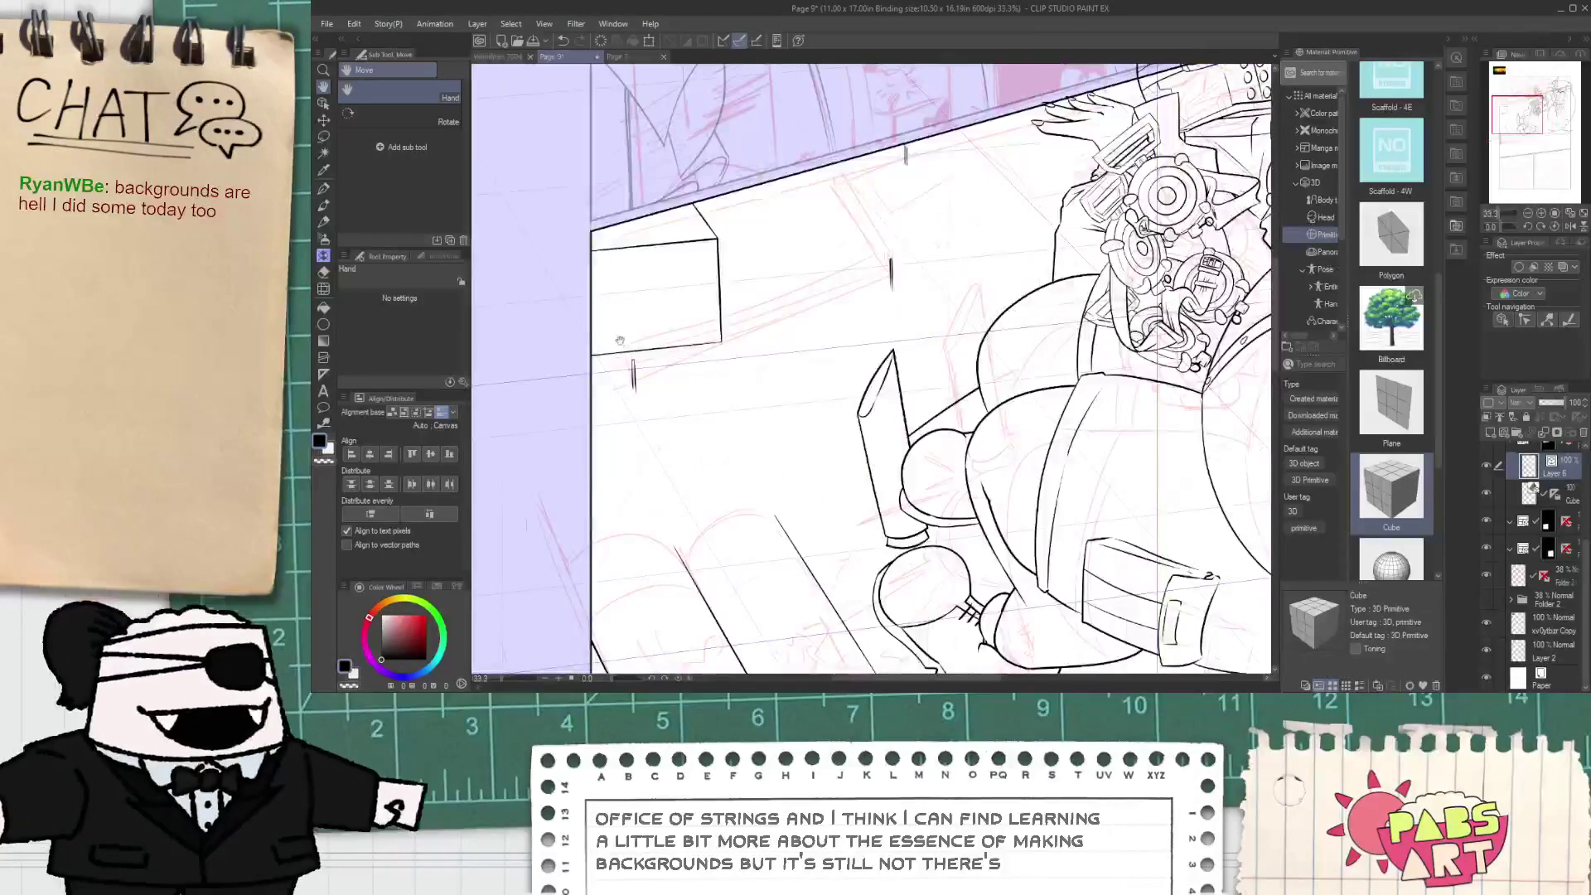
{"action": "key", "text": "p"}
{"action": "scroll", "coordinate": [595, 378], "scroll_direction": "down", "scroll_amount": 5}
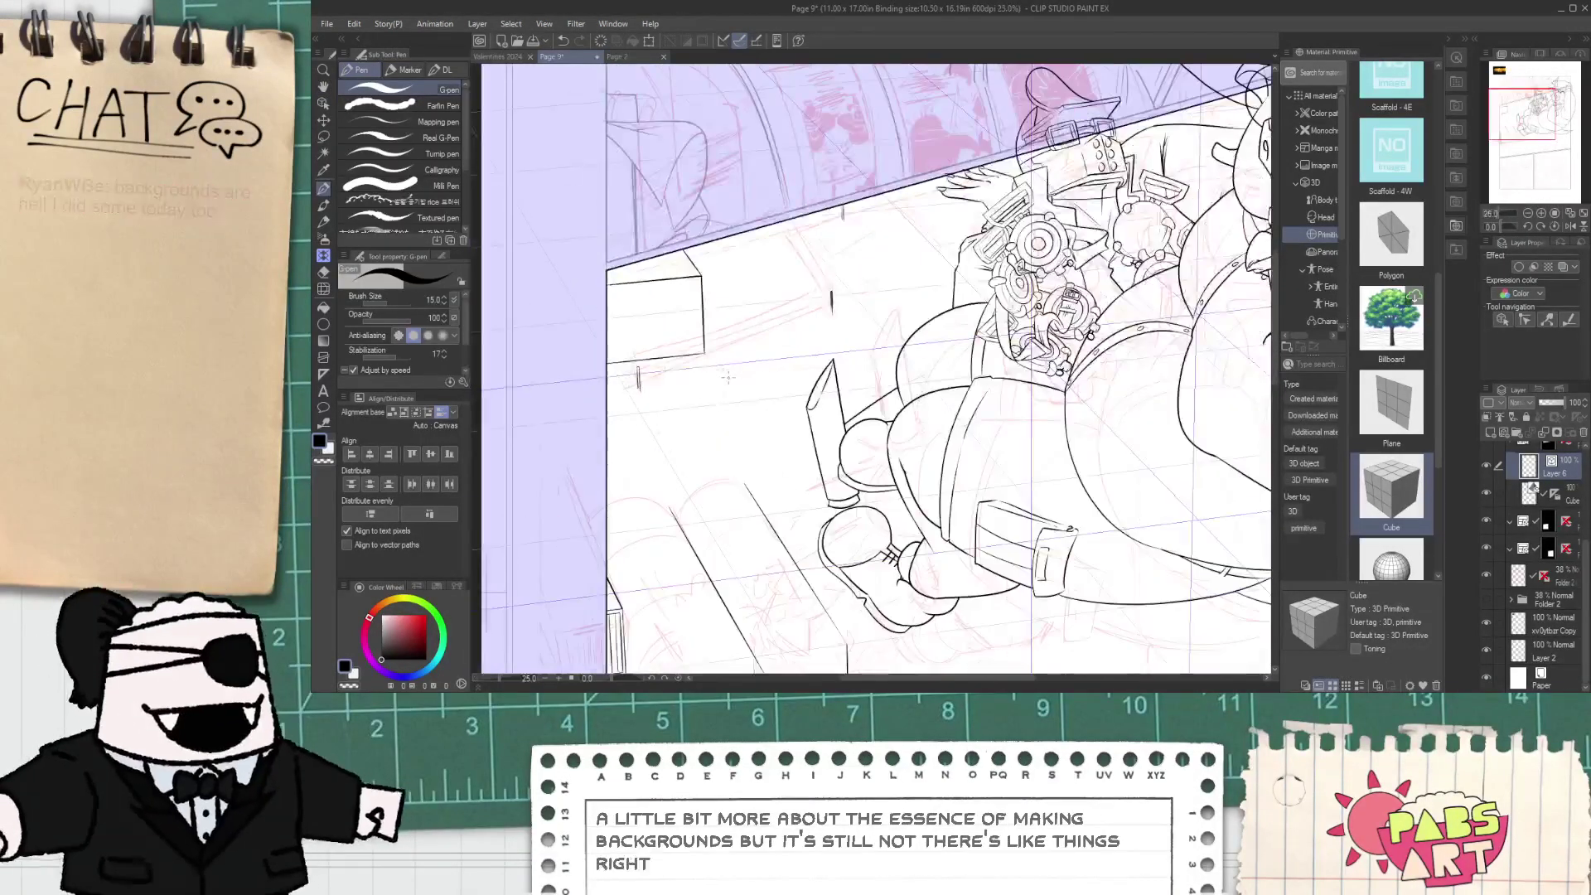
- Check Layer 6 by toggling its visibility, and hide the inked figures and the 3D cube layer, leaving the background lines over the sketch
{"action": "key", "text": "h"}
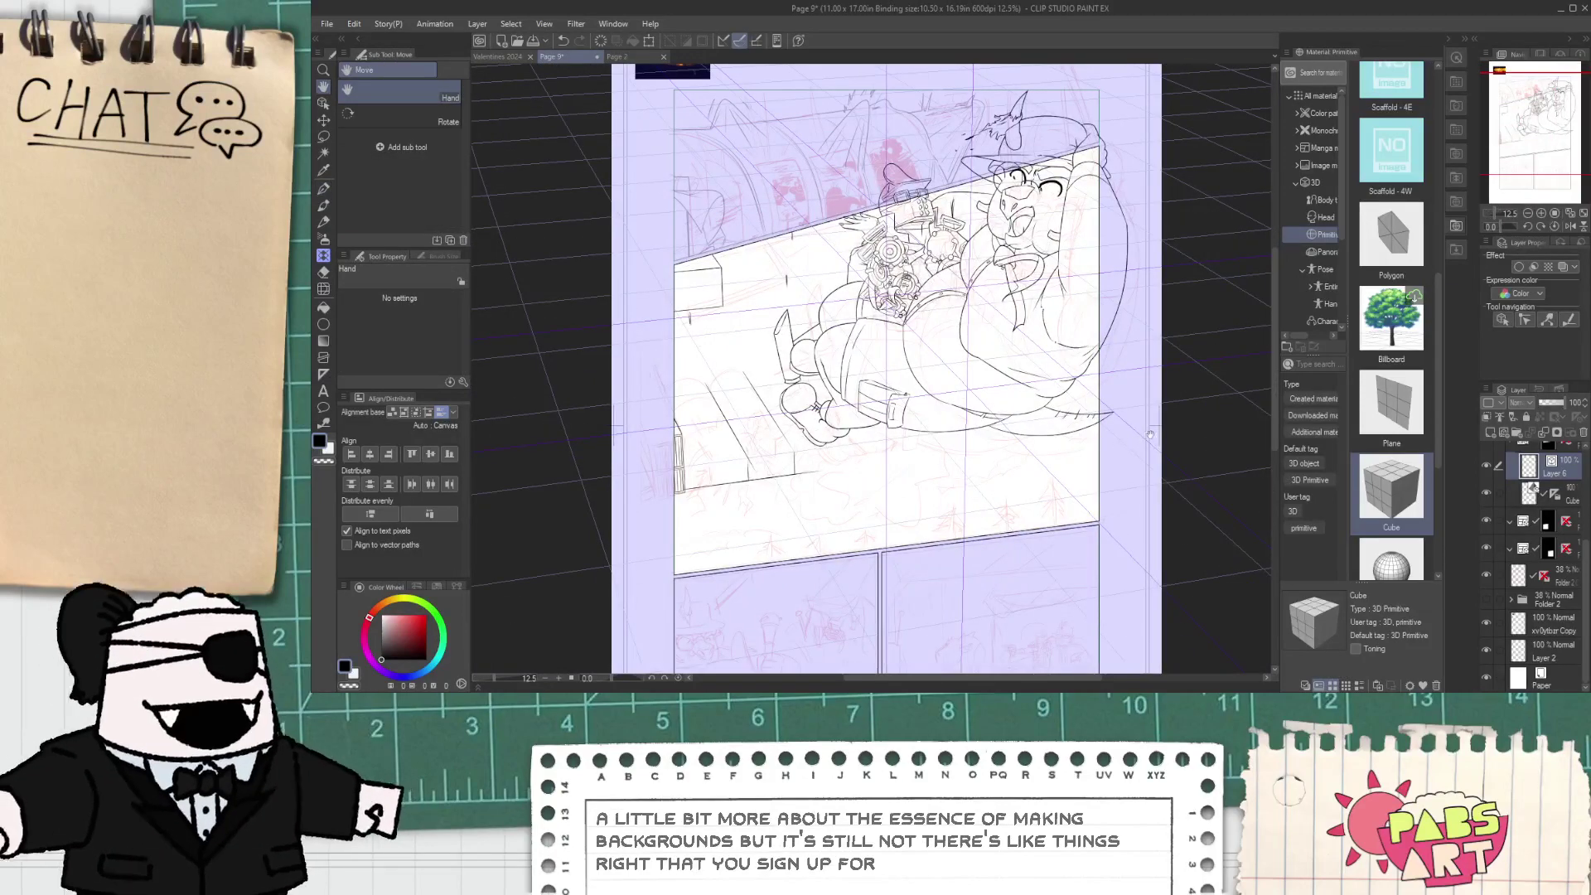
{"action": "left_click", "coordinate": [1487, 465]}
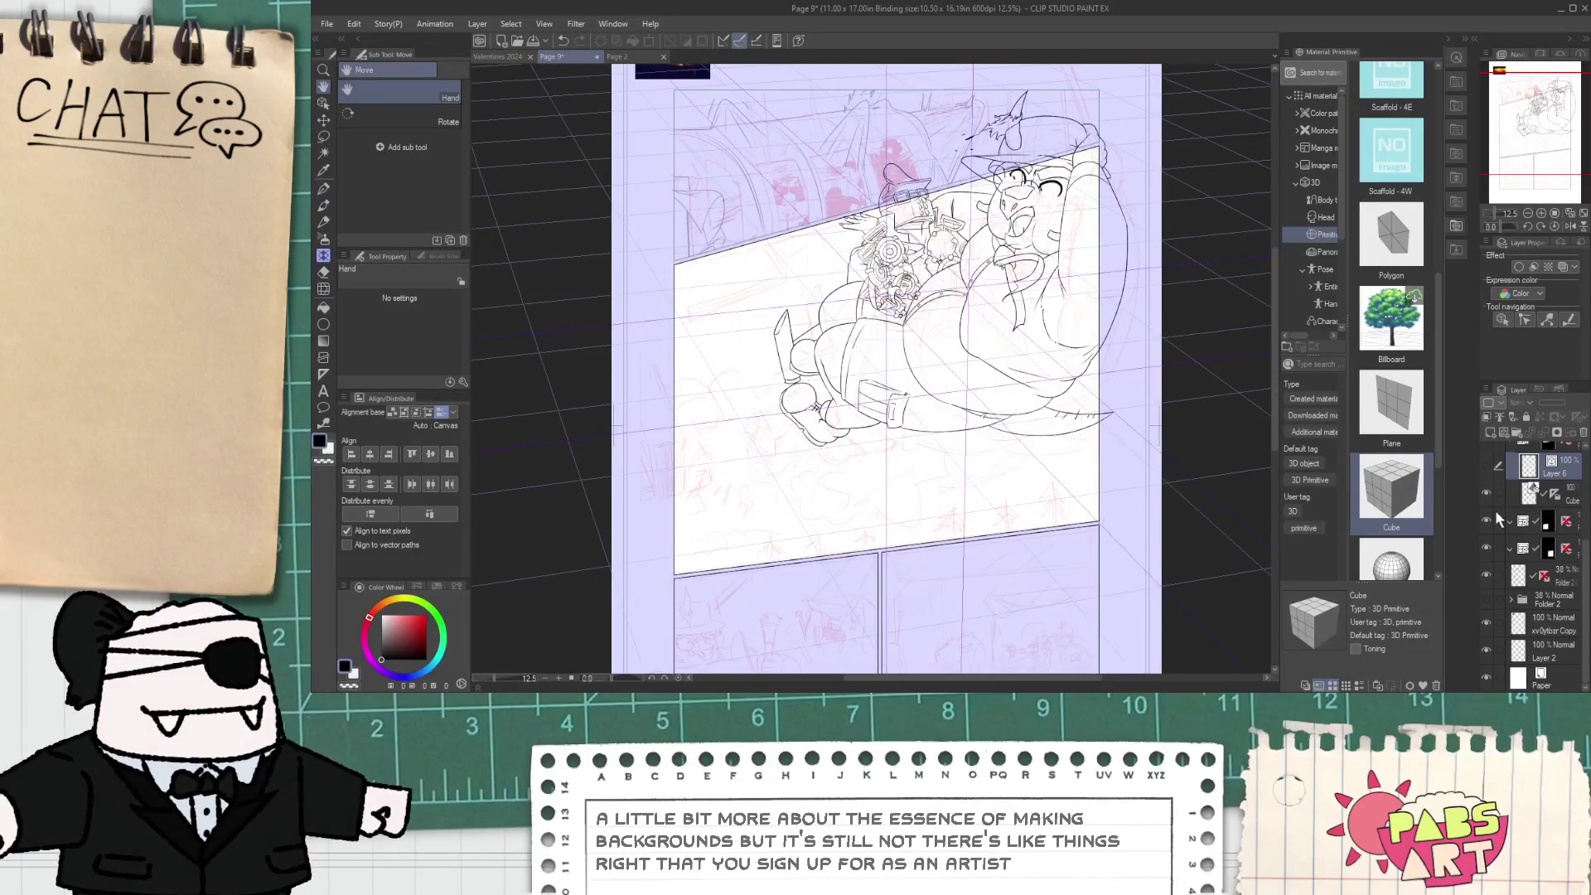
{"action": "left_click", "coordinate": [1485, 469]}
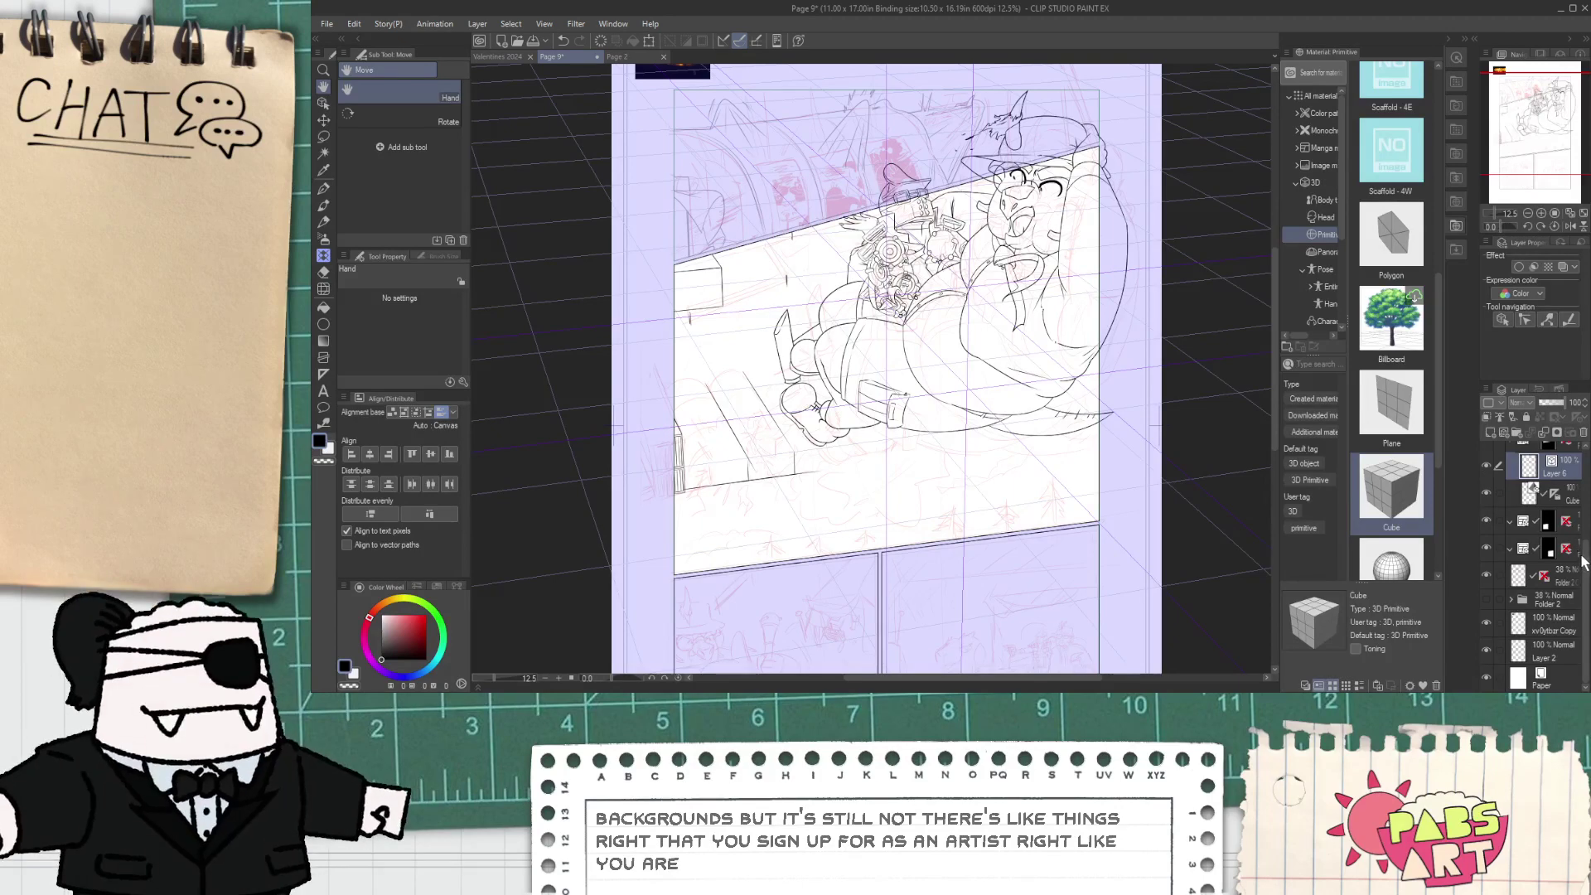
{"action": "scroll", "coordinate": [1583, 545], "scroll_direction": "up", "scroll_amount": 1}
{"action": "scroll", "coordinate": [1583, 545], "scroll_direction": "up", "scroll_amount": 3}
{"action": "left_click", "coordinate": [1485, 468]}
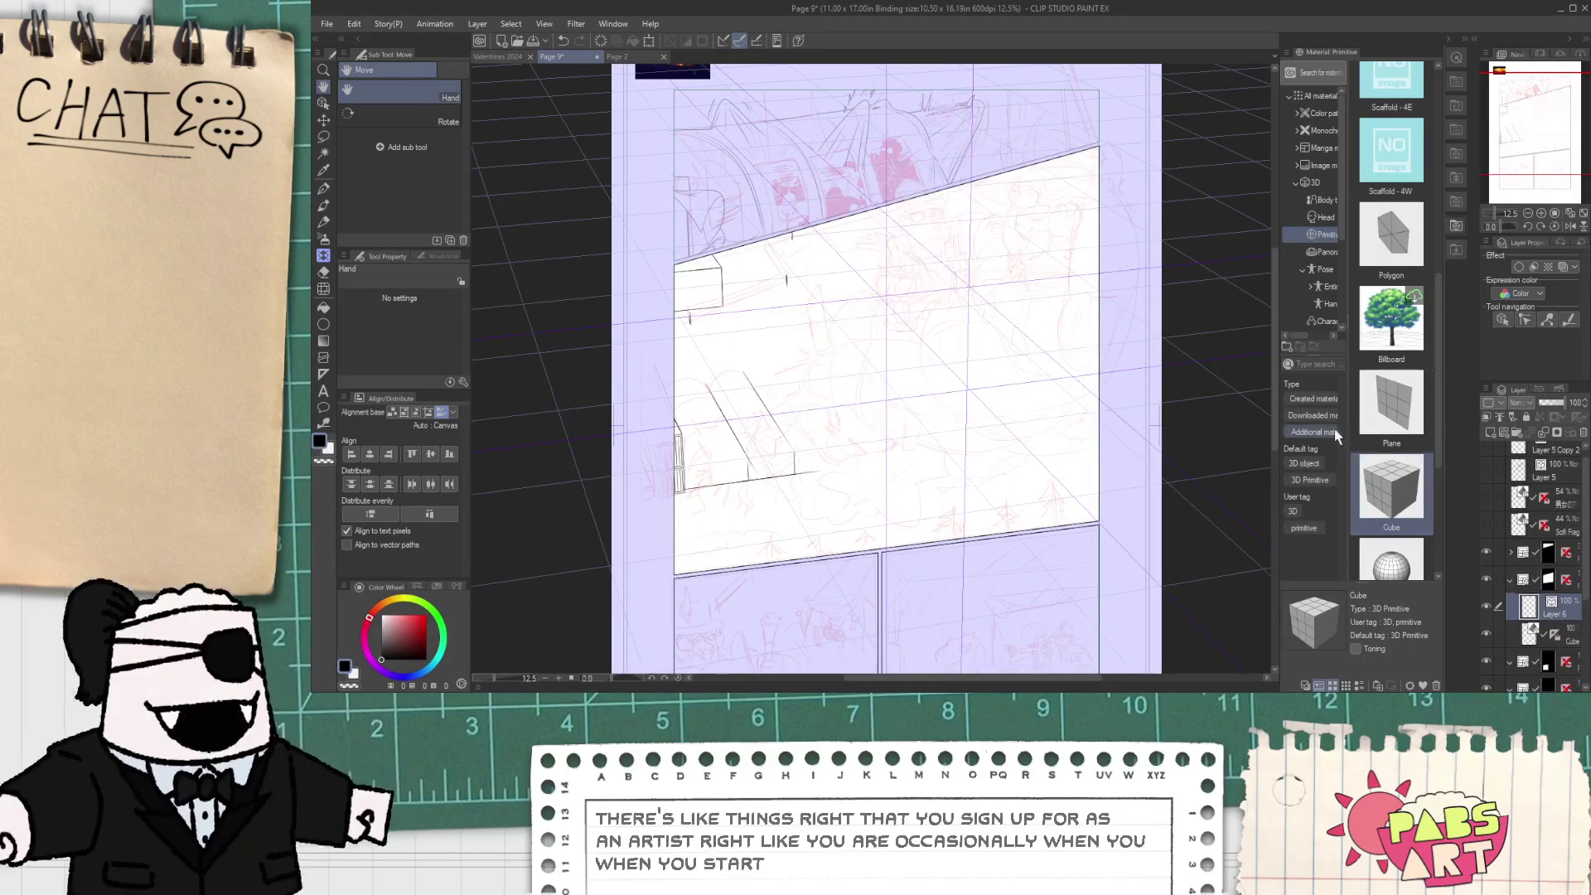
{"action": "left_click_drag", "start_coordinate": [817, 460], "coordinate": [867, 440]}
{"action": "scroll", "coordinate": [866, 439], "scroll_direction": "up", "scroll_amount": 2}
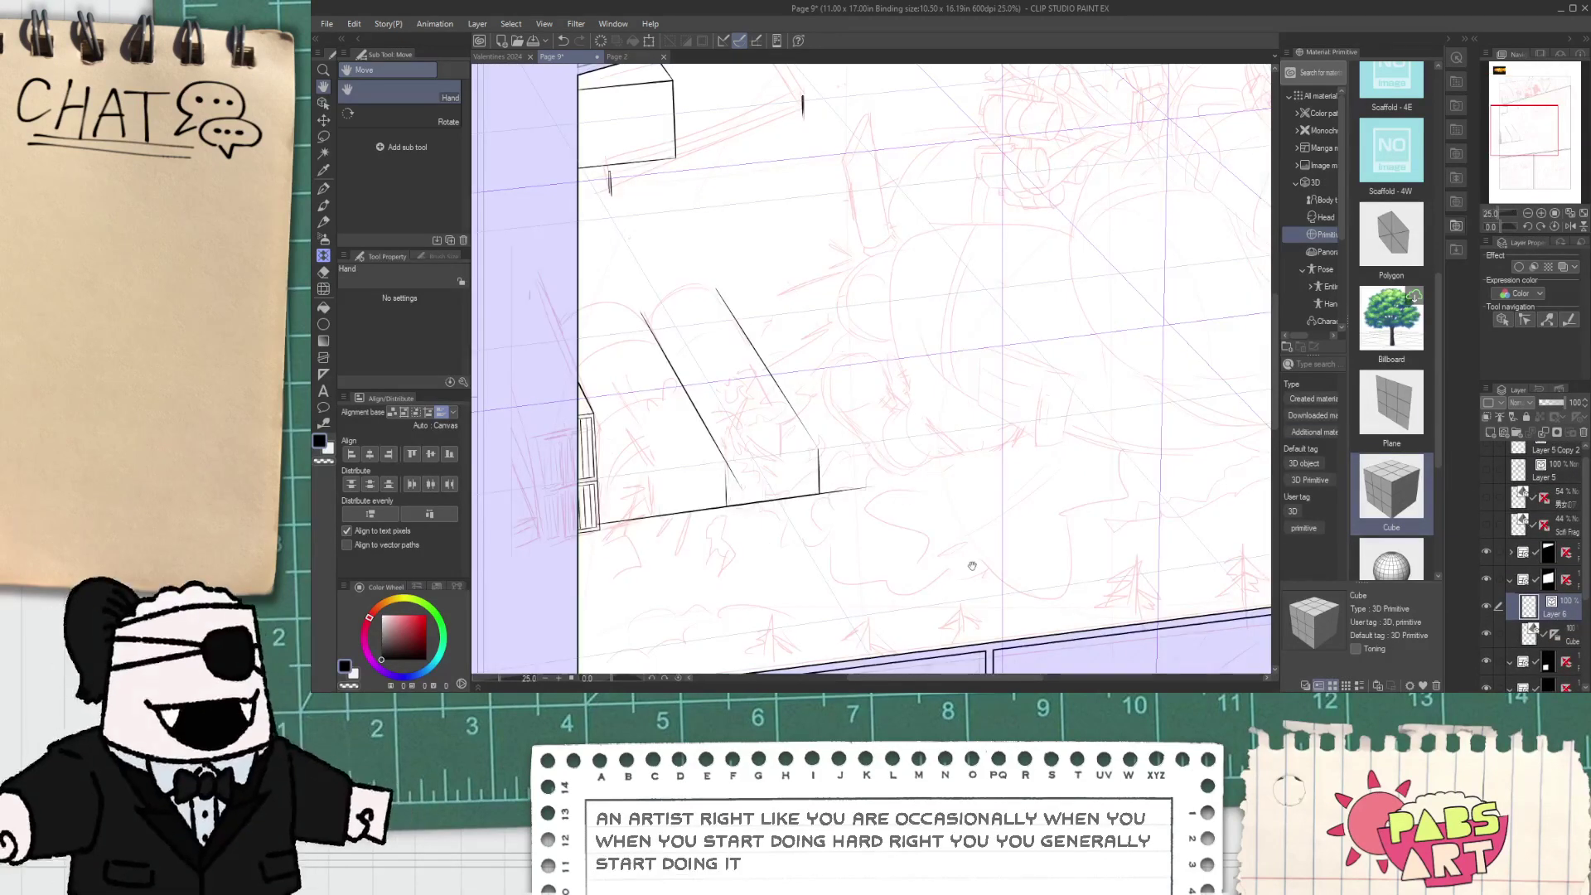
{"action": "left_click", "coordinate": [1485, 635]}
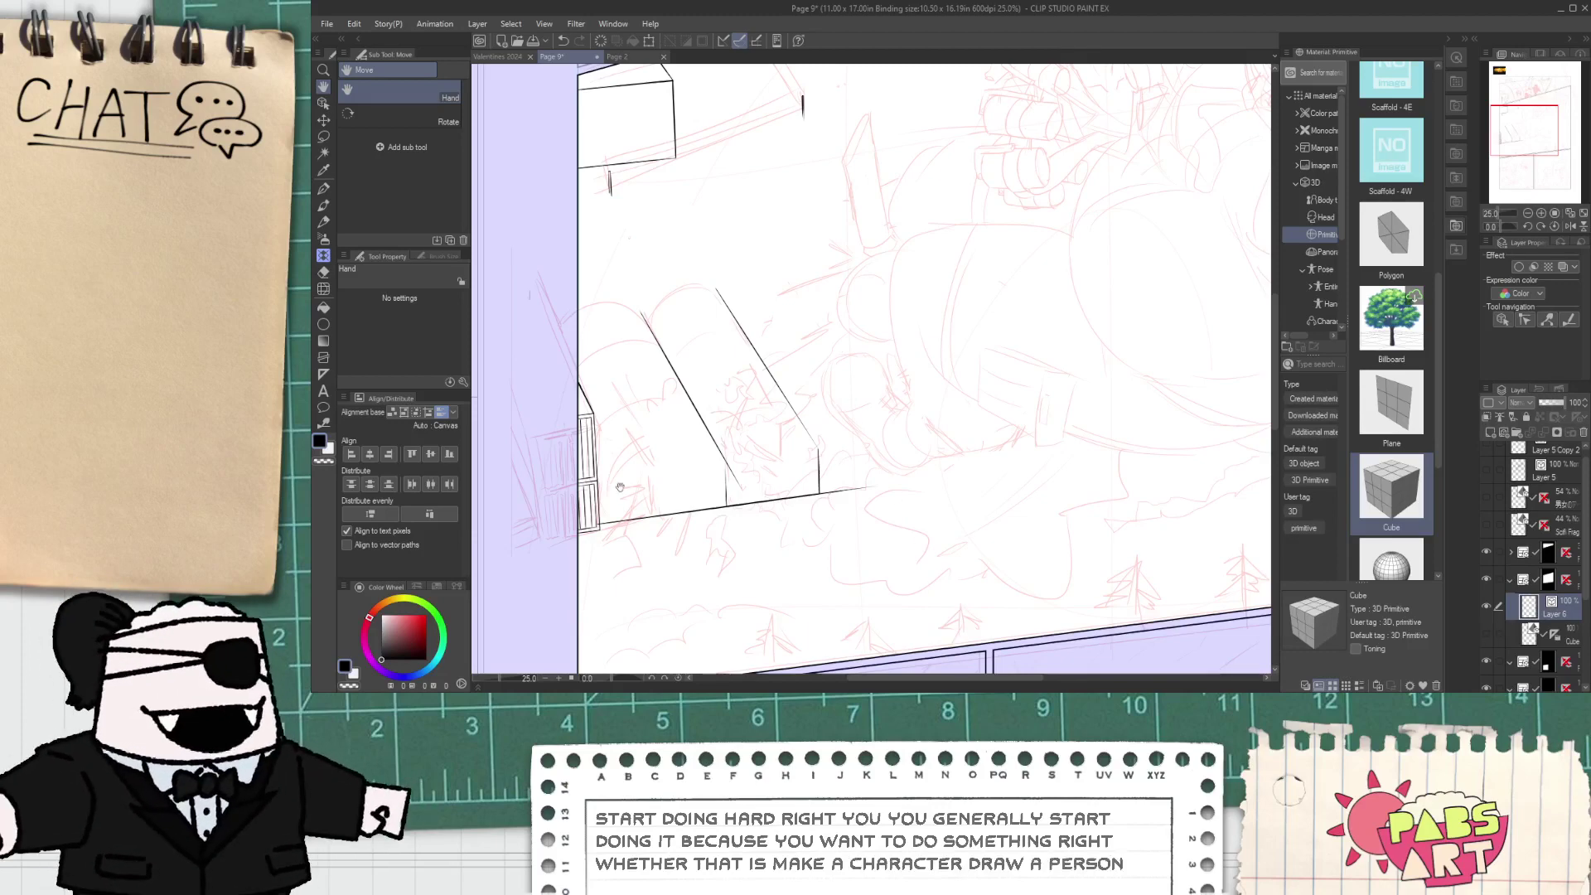
- Ink a curve joining the nearer barn's slanted edge to the short vertical standing on the base line
{"action": "scroll", "coordinate": [684, 456], "scroll_direction": "up", "scroll_amount": 3}
{"action": "key", "text": "p"}
{"action": "key", "text": "ctrl+z"}
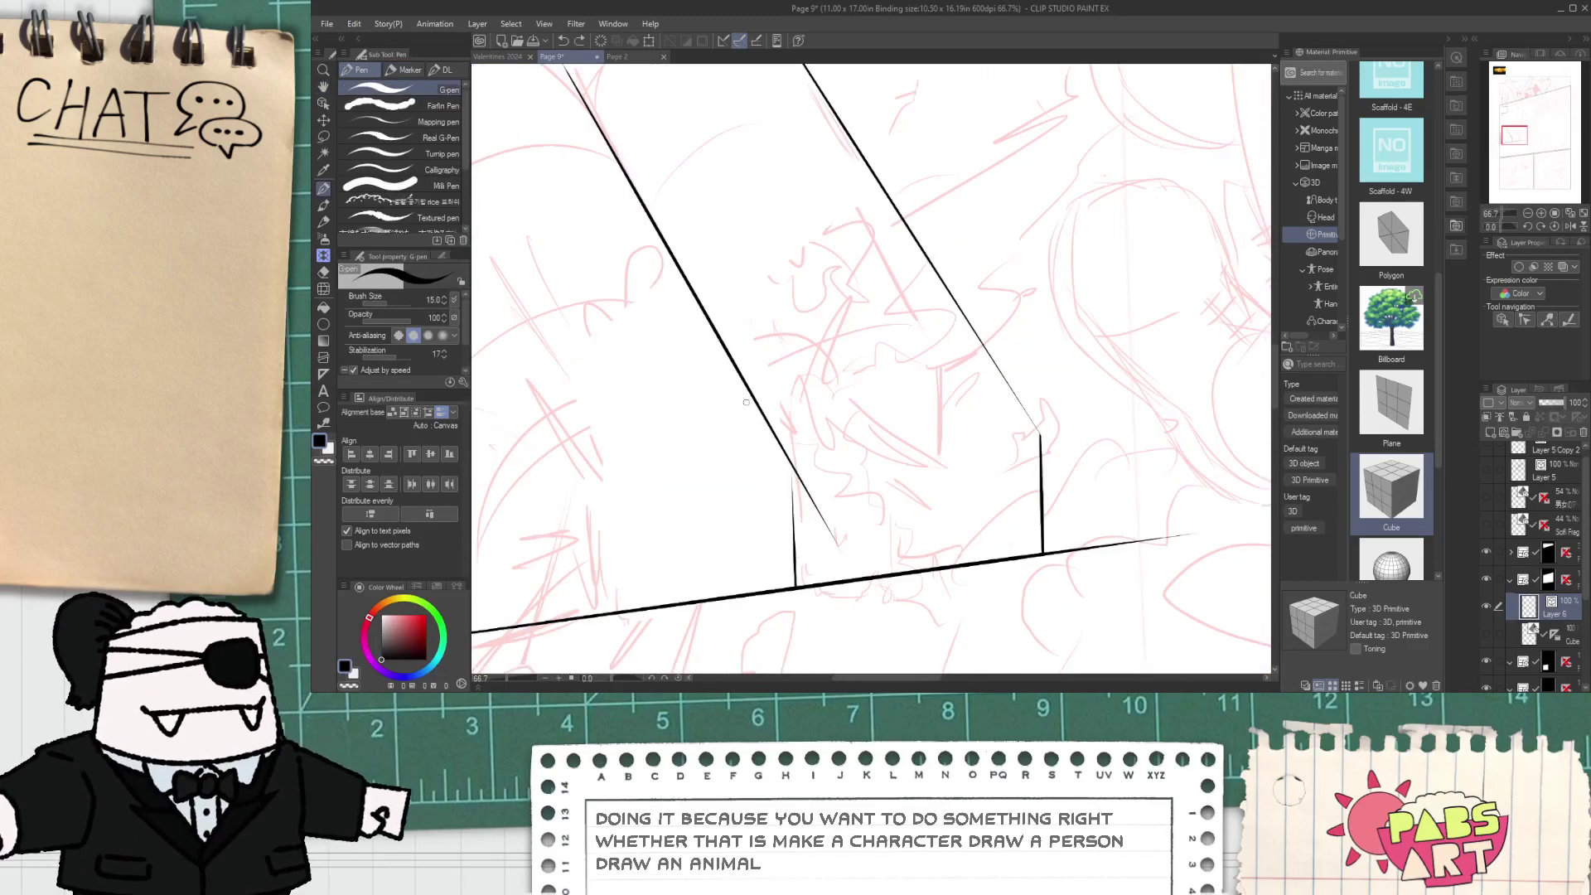
{"action": "mouse_move", "coordinate": [749, 402]}
{"action": "left_mouse_down"}
{"action": "mouse_move", "coordinate": [791, 470]}
{"action": "mouse_move", "coordinate": [794, 553]}
{"action": "left_mouse_up"}
{"action": "left_click_drag", "start_coordinate": [755, 409], "coordinate": [780, 539]}
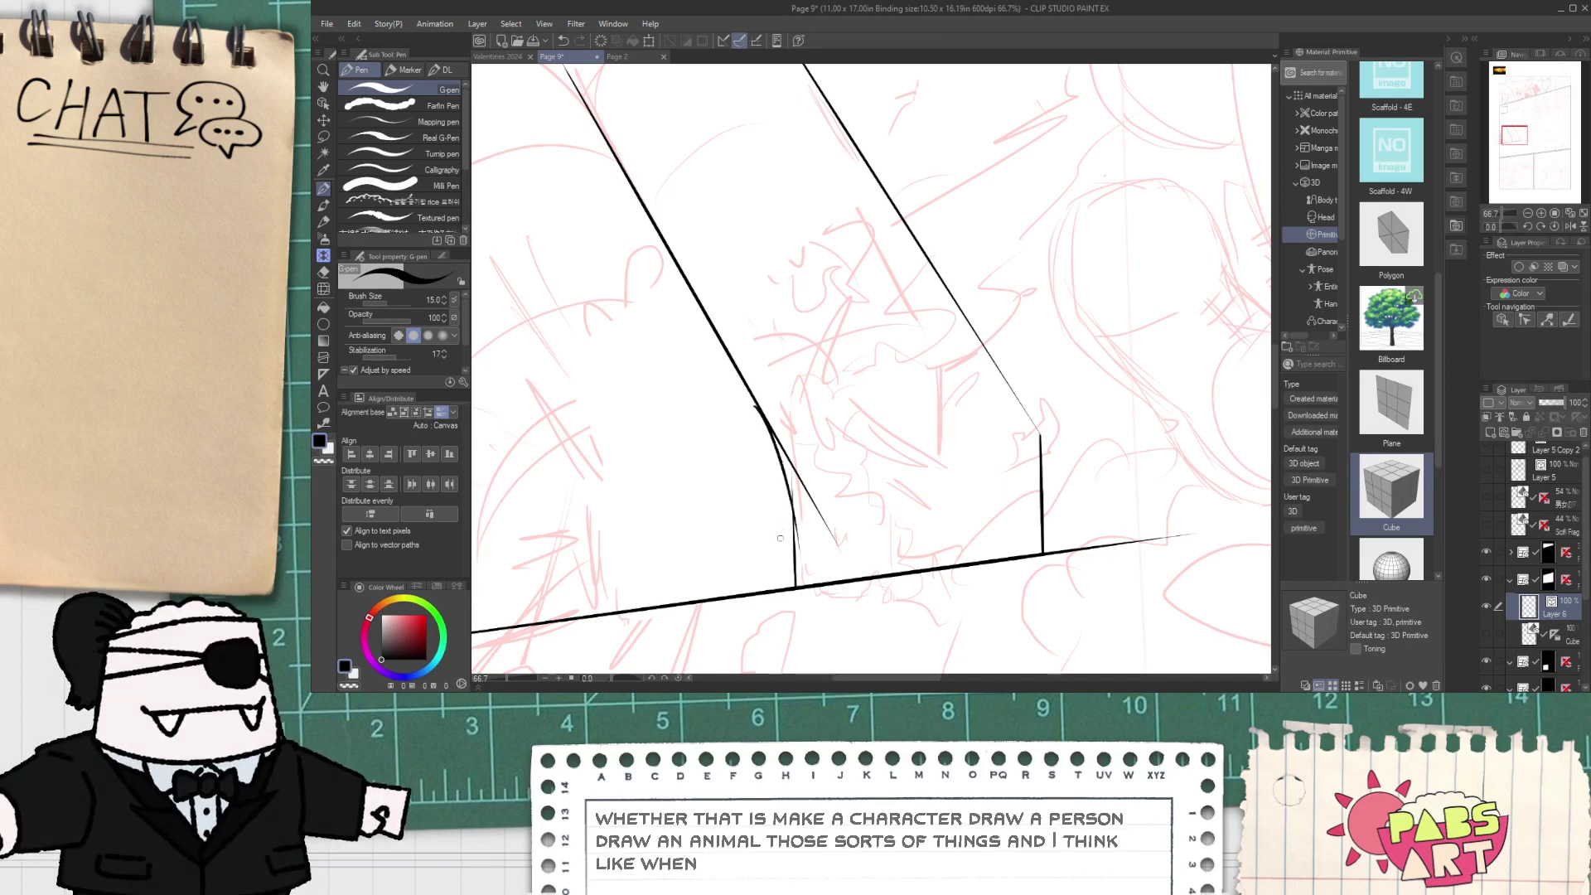
- Erase the straight end of the nearer barn's slanted edge that overshoots past the new curve
{"action": "key", "text": "e"}
{"action": "scroll", "coordinate": [785, 585], "scroll_direction": "up", "scroll_amount": 3}
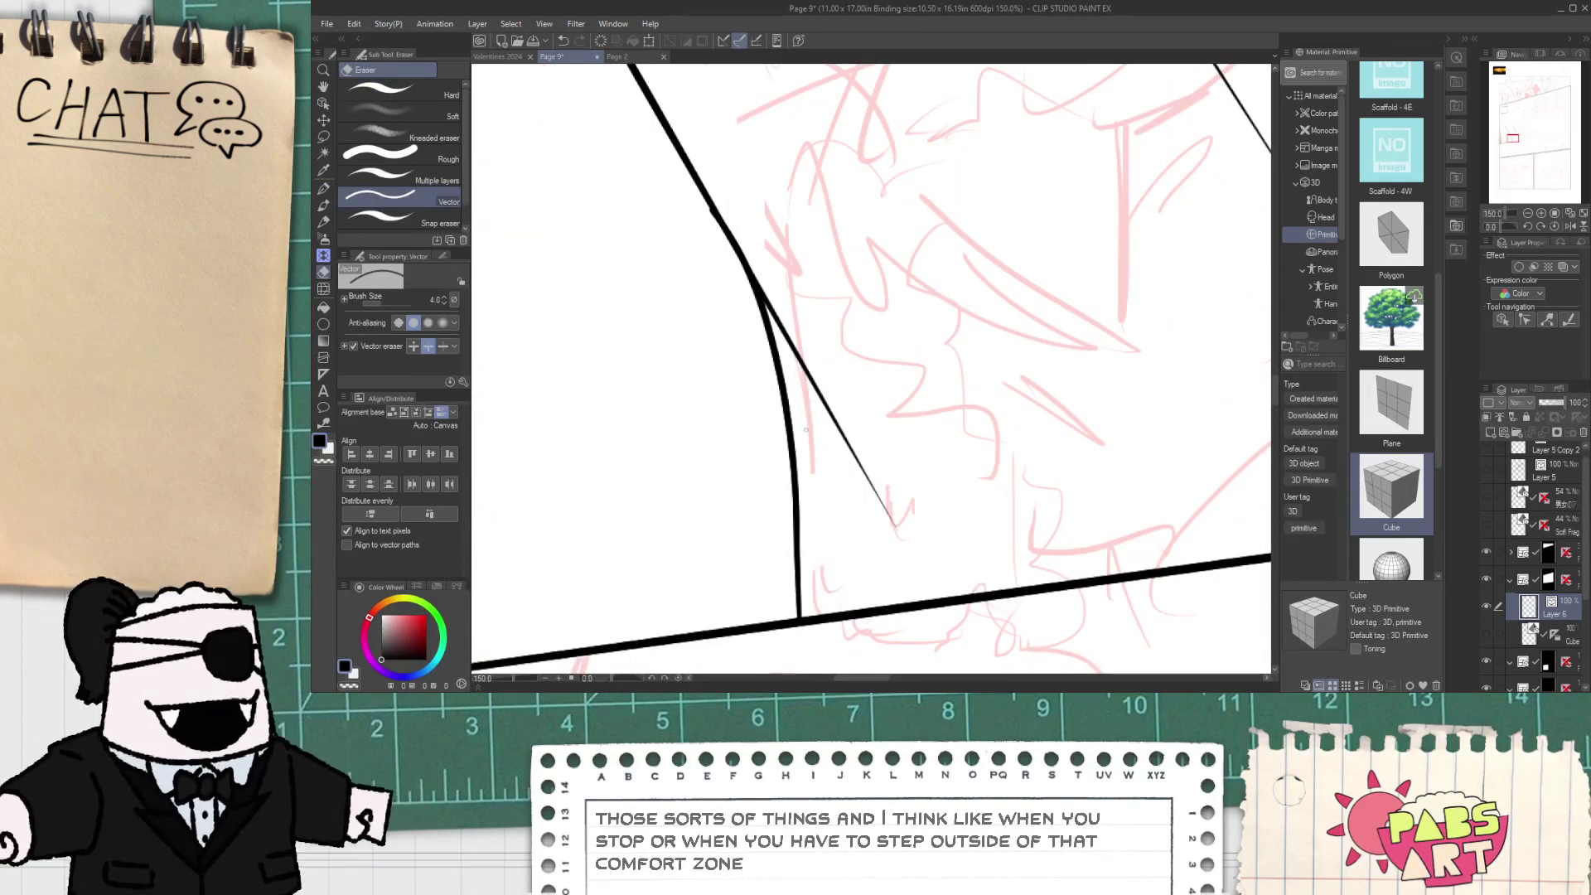
{"action": "left_click_drag", "start_coordinate": [789, 380], "coordinate": [829, 388]}
{"action": "scroll", "coordinate": [665, 356], "scroll_direction": "down", "scroll_amount": 3}
- Ink the nearer barn's front arch from the container's side across to the curved corner of its slanted edge
{"action": "key", "text": "space"}
{"action": "left_click_drag", "start_coordinate": [591, 366], "coordinate": [763, 404]}
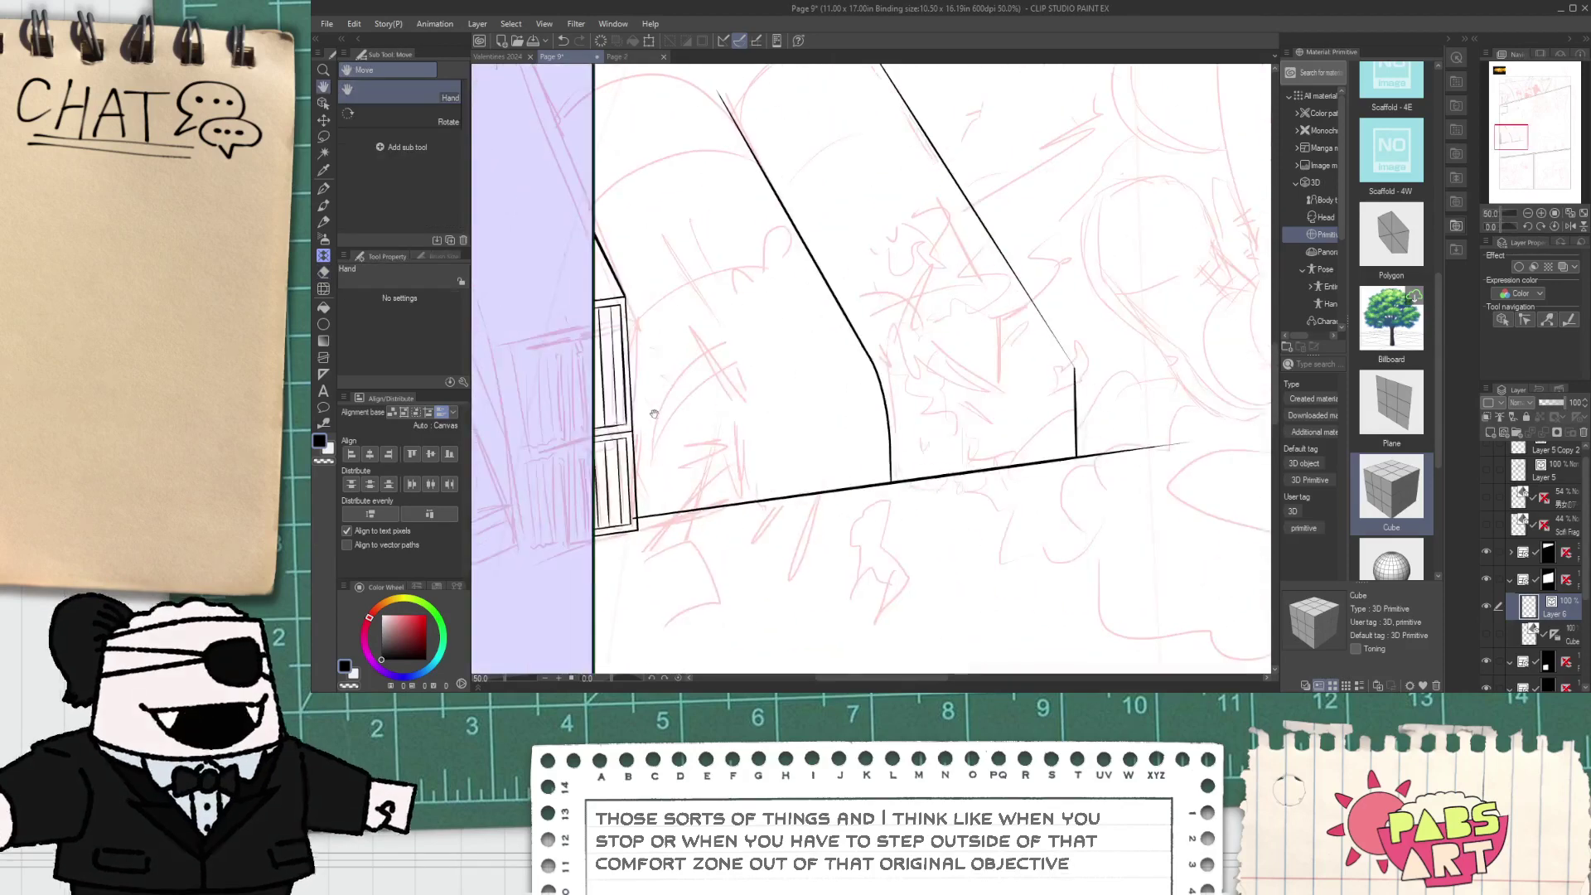
{"action": "key", "text": "p"}
{"action": "scroll", "coordinate": [638, 392], "scroll_direction": "up", "scroll_amount": 2}
{"action": "left_click_drag", "start_coordinate": [629, 367], "coordinate": [1102, 291]}
{"action": "key", "text": "ctrl+z"}
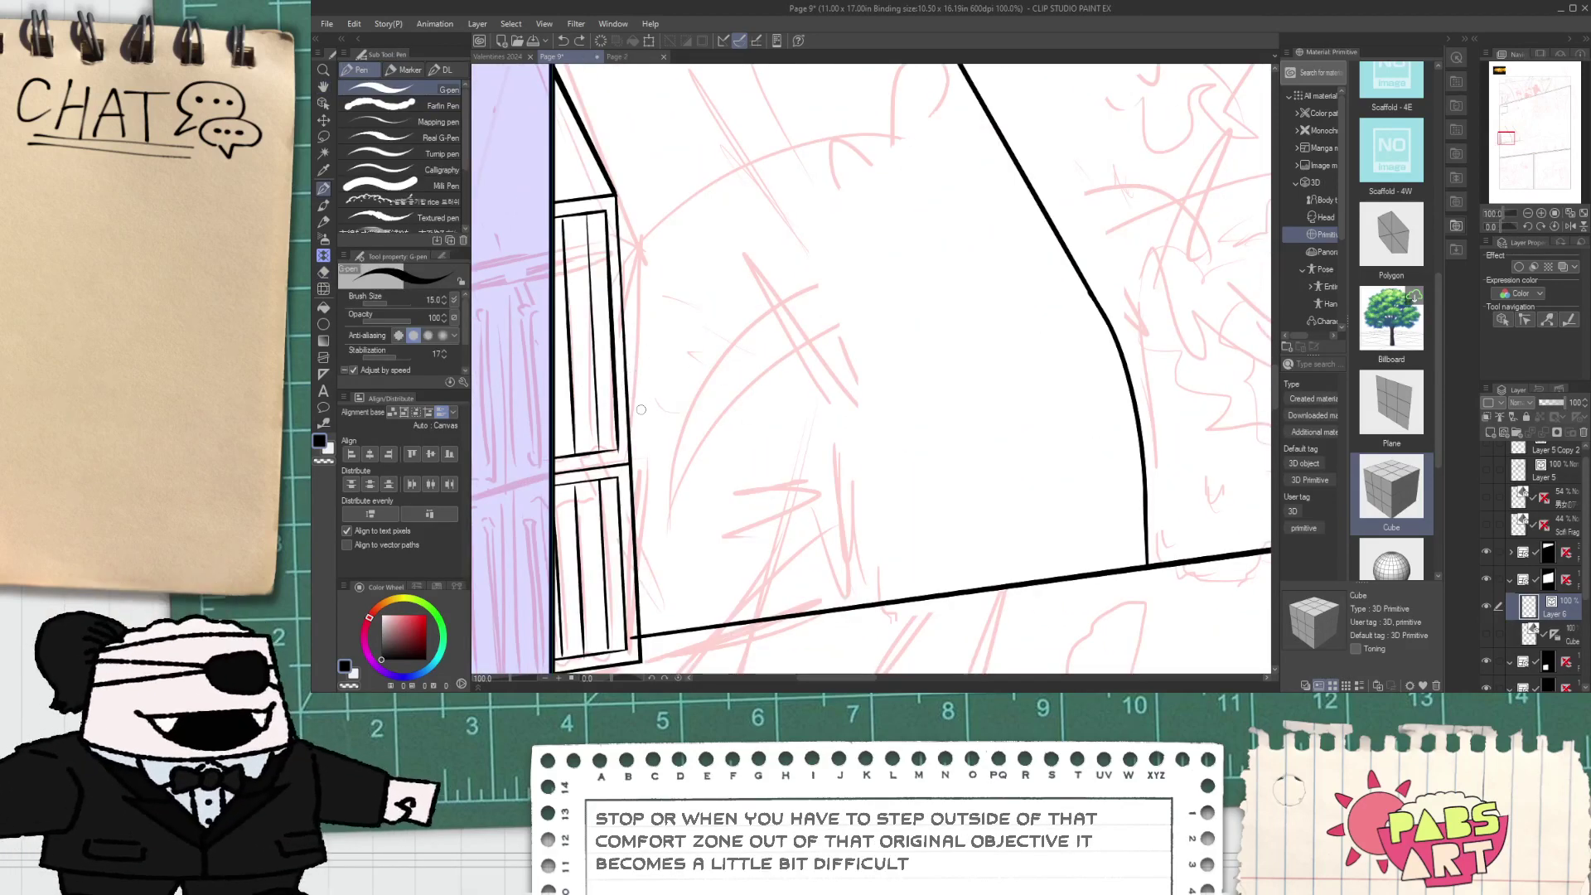
{"action": "mouse_move", "coordinate": [626, 526]}
{"action": "left_mouse_down"}
{"action": "mouse_move", "coordinate": [1028, 282]}
{"action": "mouse_move", "coordinate": [1137, 419]}
{"action": "left_mouse_up"}
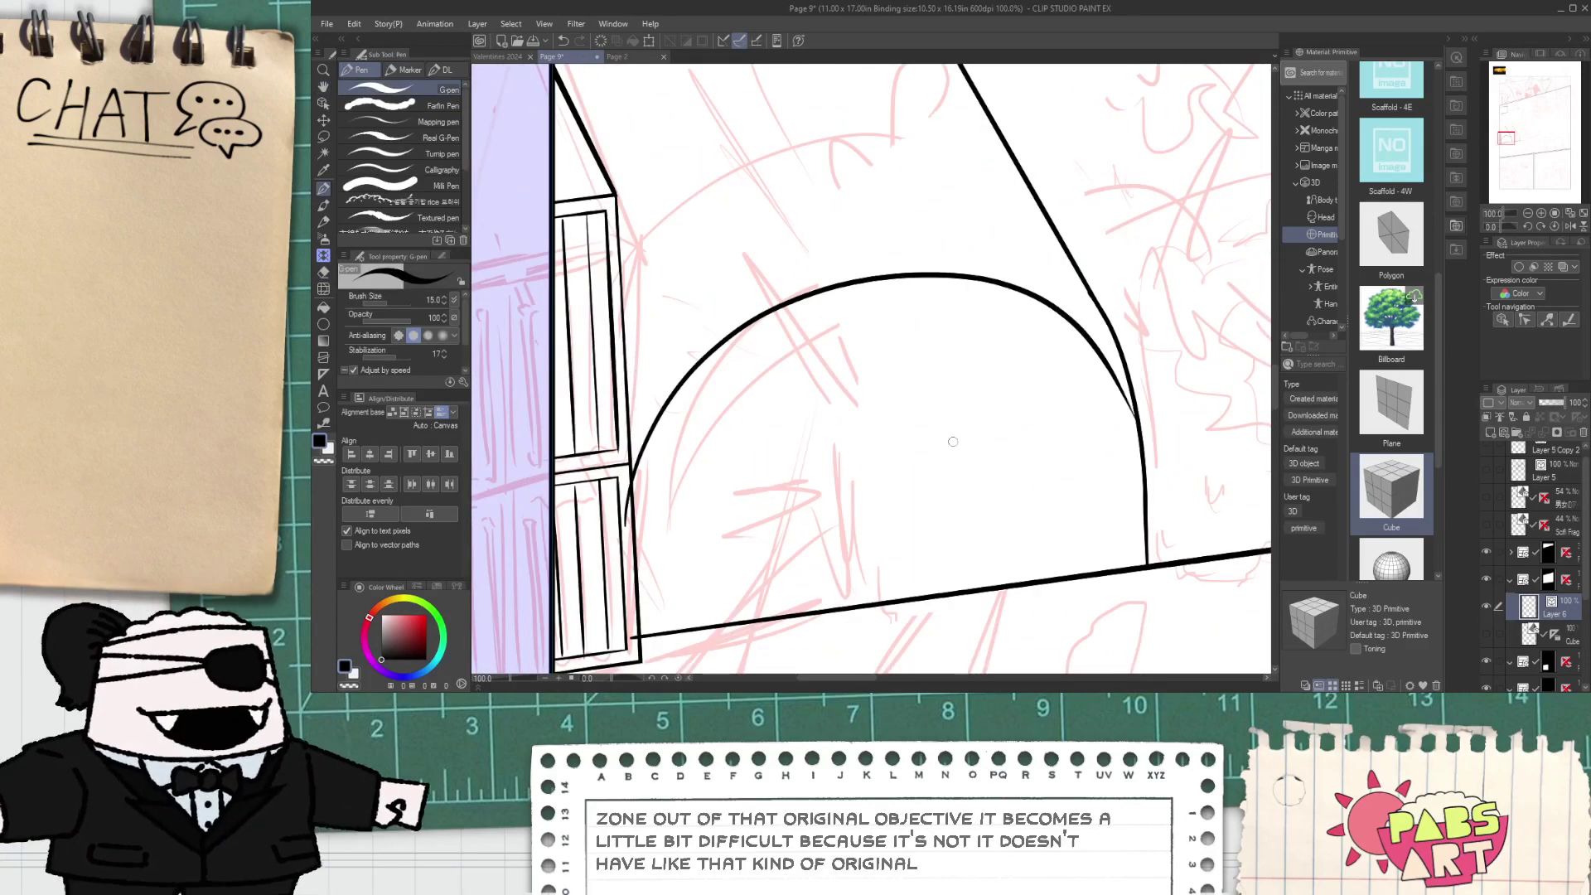
- Stretch the front arch taller so its far side meets the curve of the barn's slanted edge
{"action": "key", "text": "o"}
{"action": "left_click", "coordinate": [928, 277]}
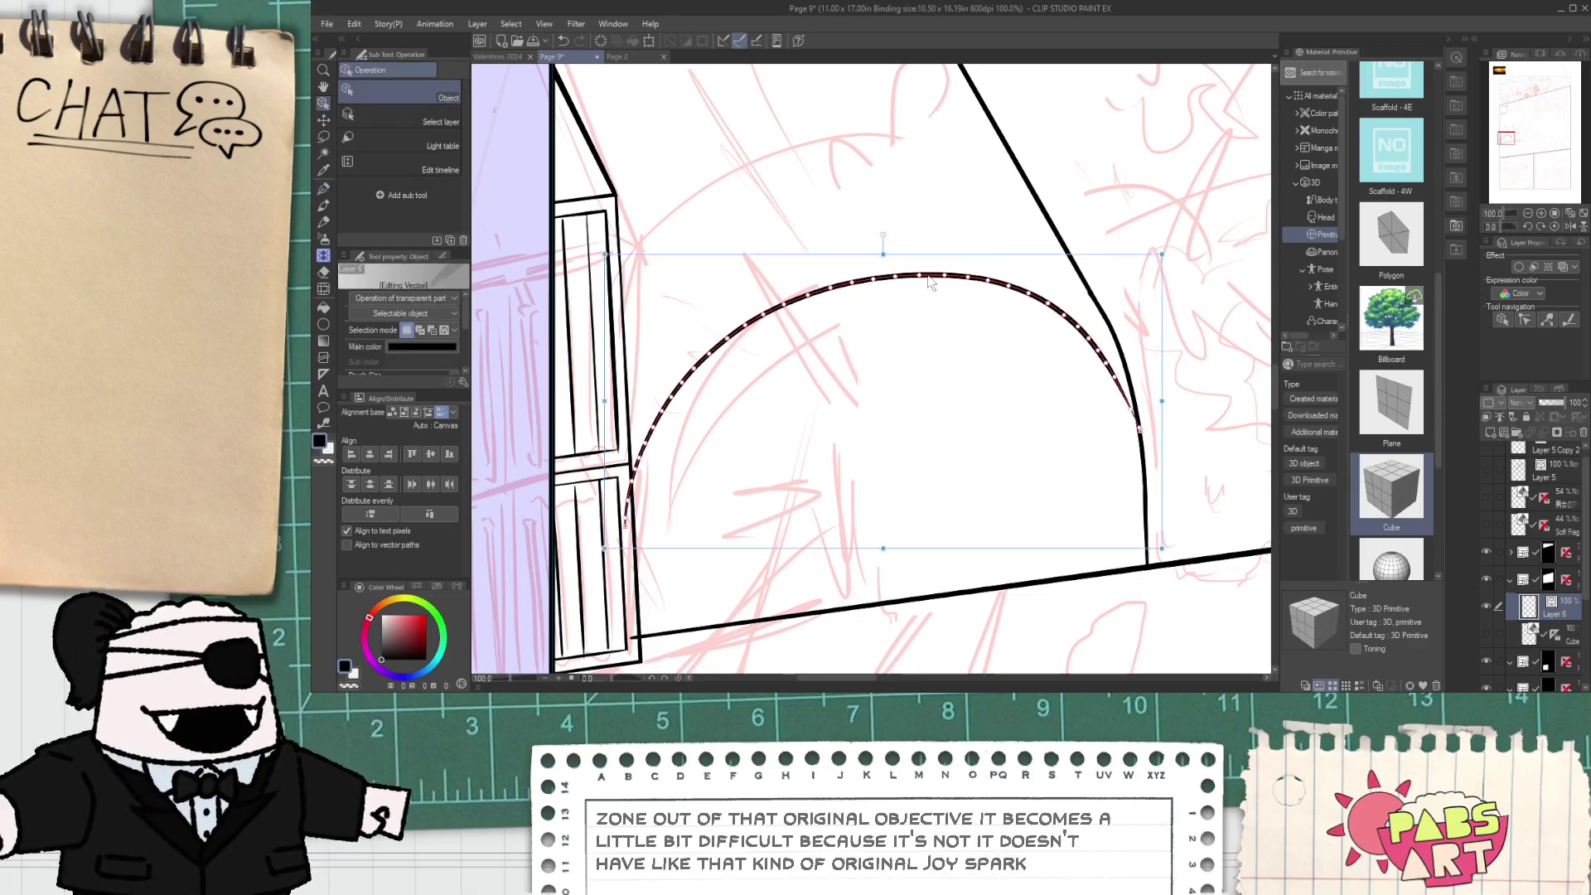
{"action": "left_click_drag", "start_coordinate": [882, 252], "coordinate": [893, 201]}
- Erase the front arch's end that overlaps the container's side
{"action": "key", "text": "e"}
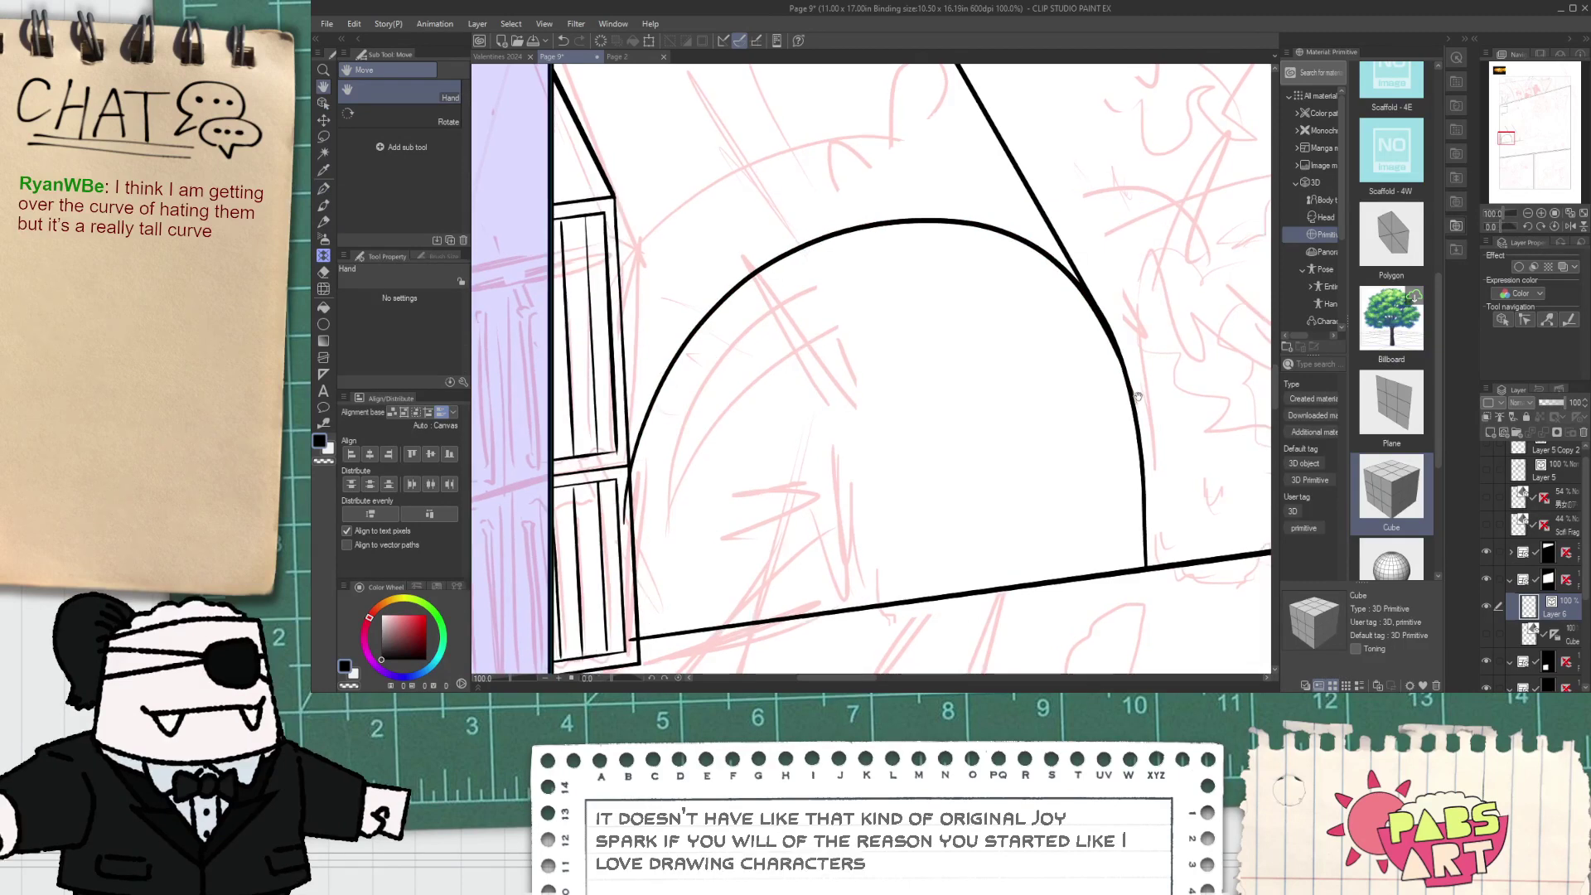
{"action": "scroll", "coordinate": [1134, 393], "scroll_direction": "down", "scroll_amount": 2}
{"action": "scroll", "coordinate": [987, 402], "scroll_direction": "up", "scroll_amount": 2}
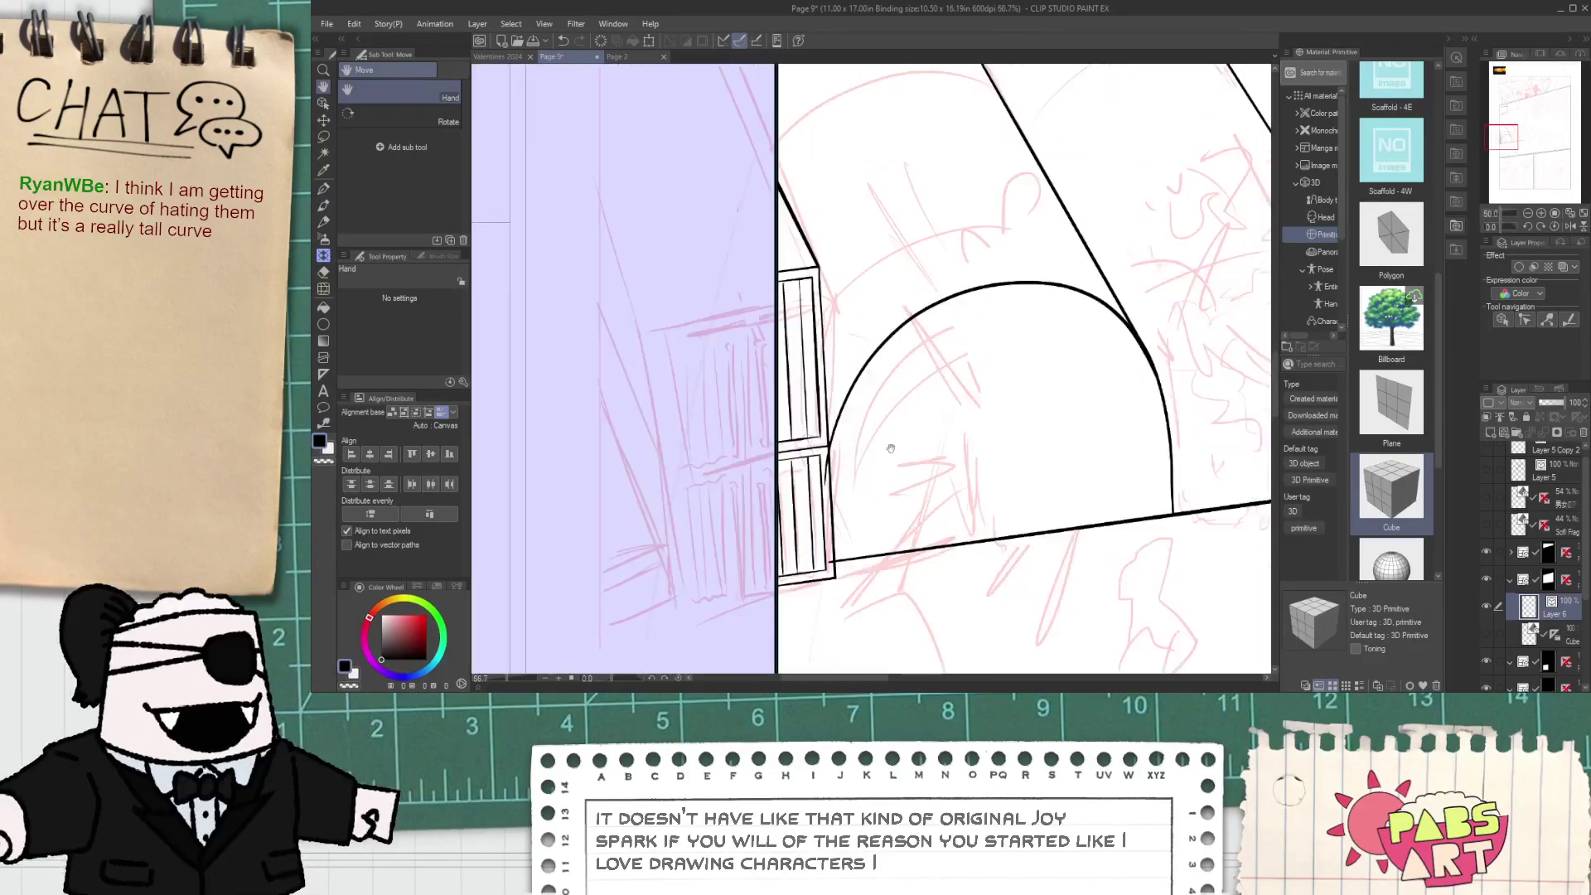
{"action": "scroll", "coordinate": [838, 513], "scroll_direction": "up", "scroll_amount": 1}
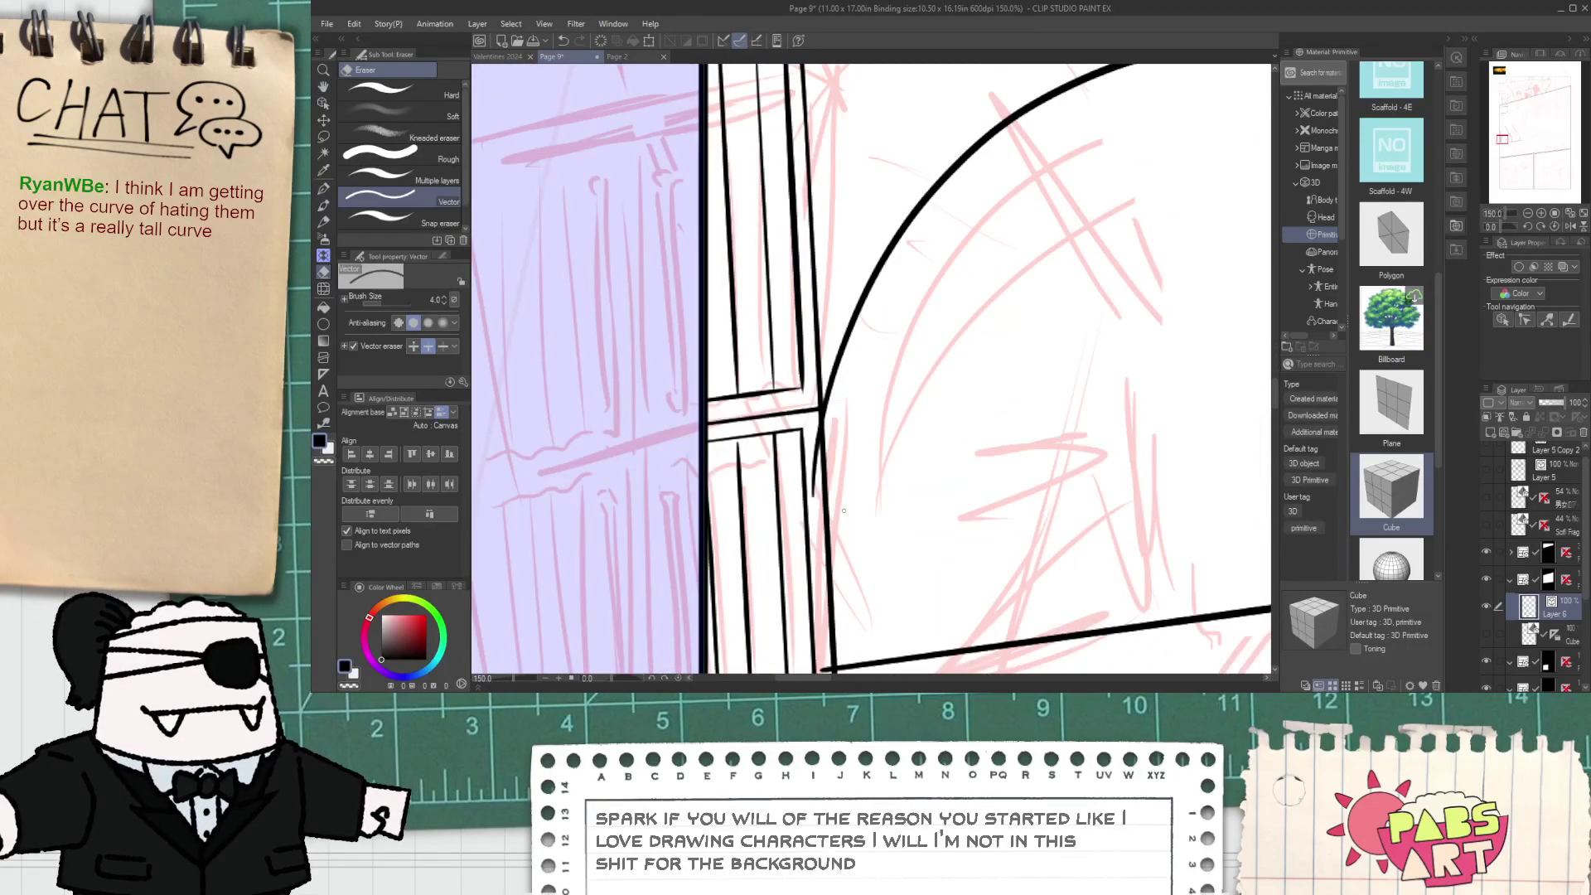
{"action": "scroll", "coordinate": [822, 490], "scroll_direction": "down", "scroll_amount": 1}
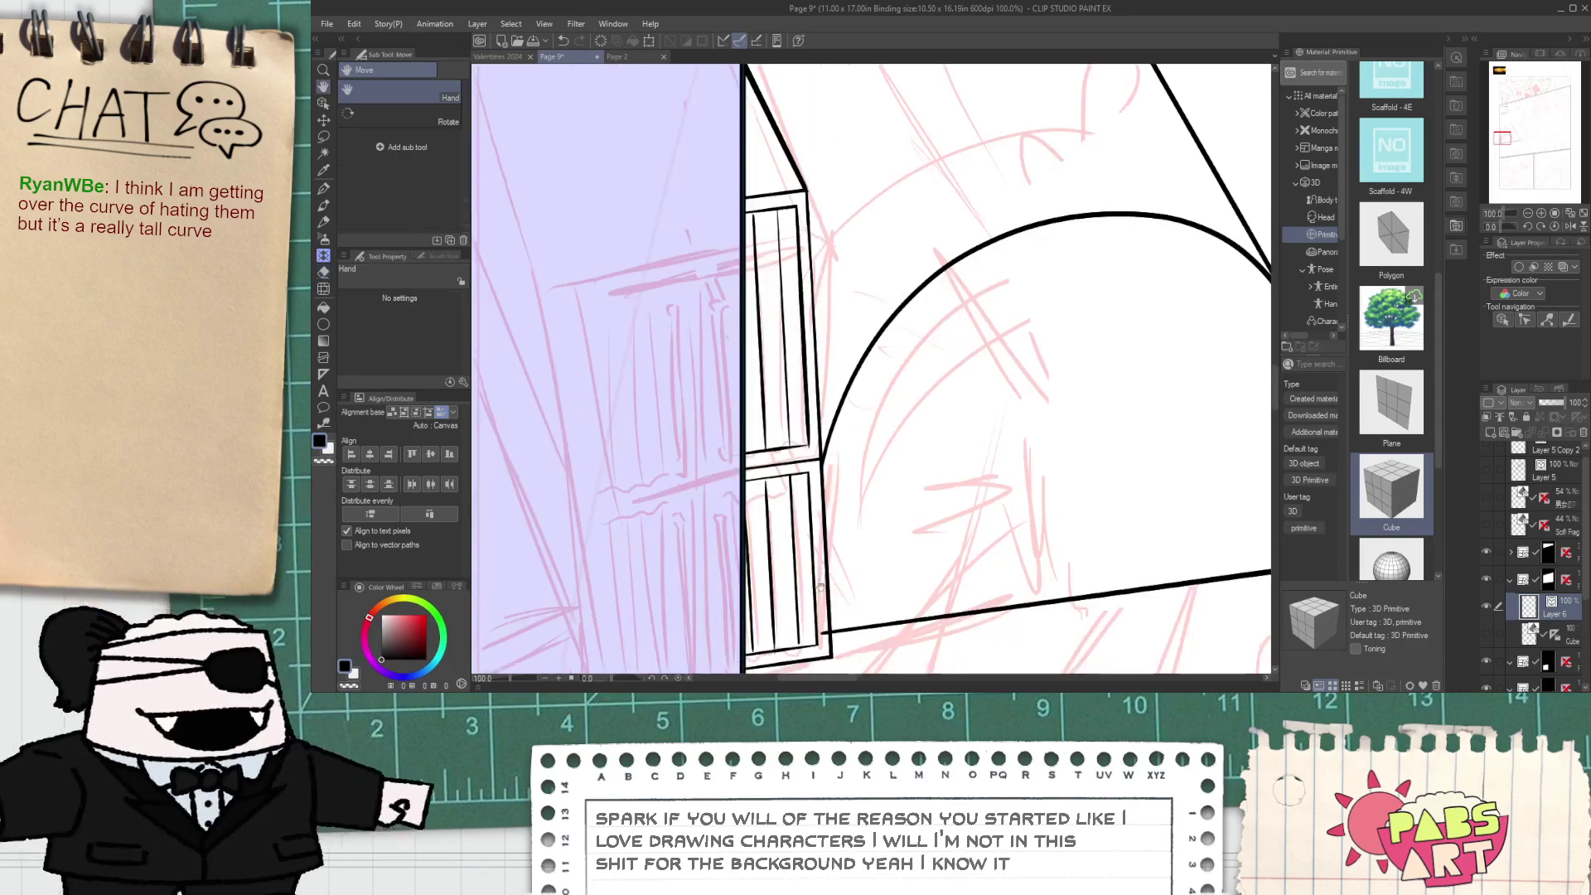
{"action": "scroll", "coordinate": [826, 546], "scroll_direction": "up", "scroll_amount": 1}
{"action": "scroll", "coordinate": [827, 571], "scroll_direction": "down", "scroll_amount": 2}
{"action": "key", "text": "space"}
{"action": "left_click_drag", "start_coordinate": [945, 401], "coordinate": [948, 591]}
{"action": "key", "text": "p"}
{"action": "scroll", "coordinate": [783, 194], "scroll_direction": "up", "scroll_amount": 1}
{"action": "left_click_drag", "start_coordinate": [780, 175], "coordinate": [800, 162]}
{"action": "key", "text": "ctrl+z"}
{"action": "scroll", "coordinate": [910, 219], "scroll_direction": "down", "scroll_amount": 1}
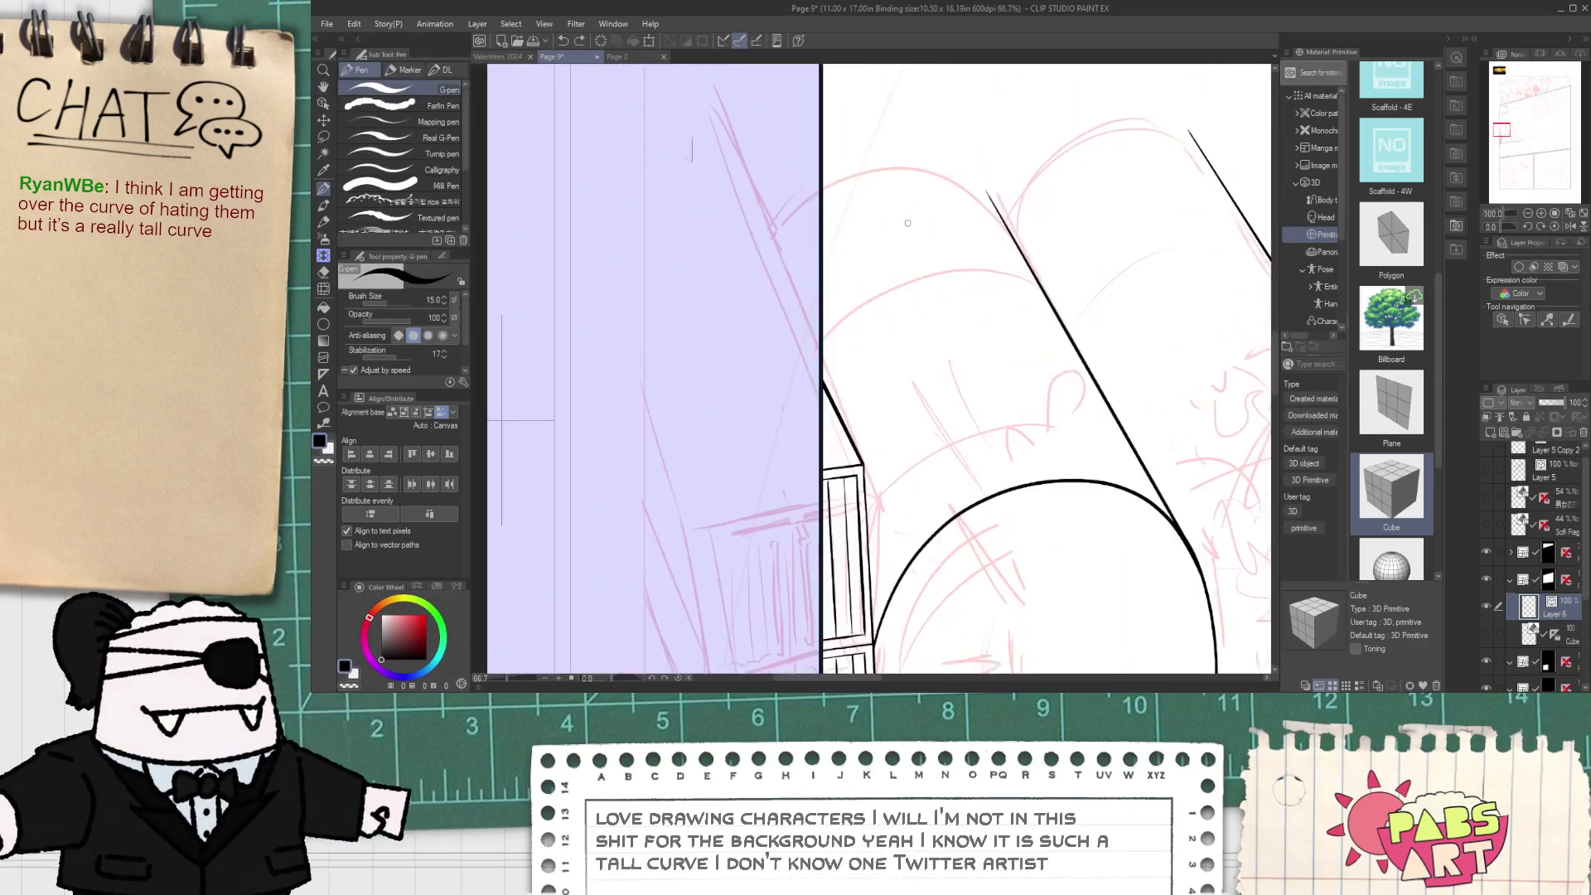
- Copy the front arch and place the duplicate at the far end of the nearer barn's slanted edge as its rear curve
{"action": "key", "text": "space"}
{"action": "left_click_drag", "start_coordinate": [953, 499], "coordinate": [830, 300]}
{"action": "key", "text": "o"}
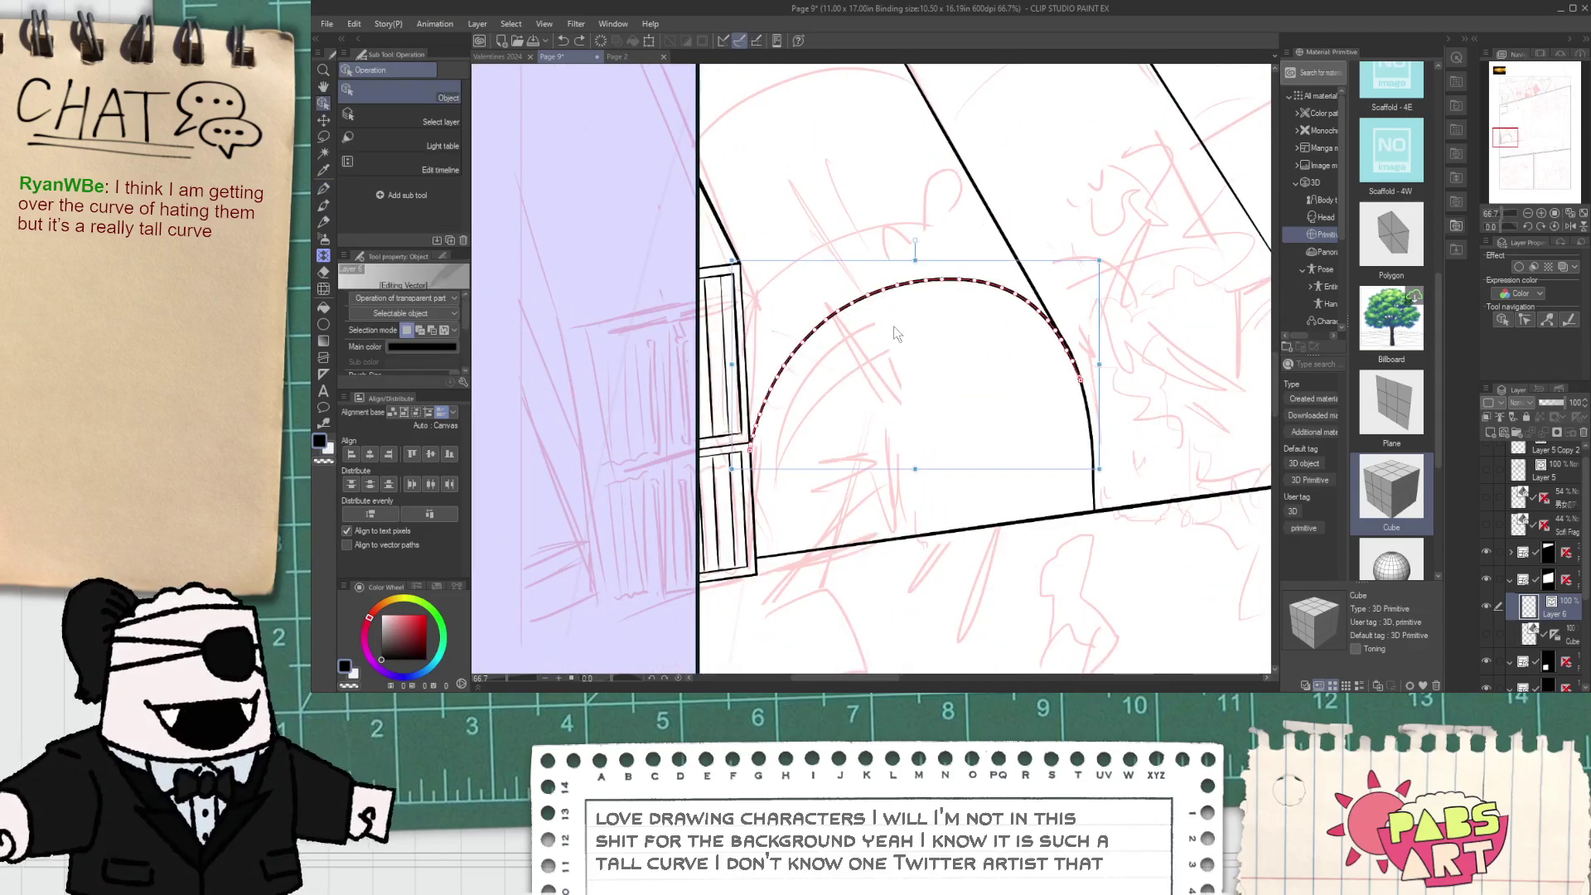
{"action": "left_click", "coordinate": [877, 292]}
{"action": "key", "text": "ctrl+c"}
{"action": "key", "text": "ctrl+v"}
{"action": "mouse_move", "coordinate": [873, 265]}
{"action": "left_mouse_down"}
{"action": "mouse_move", "coordinate": [761, 70]}
{"action": "mouse_move", "coordinate": [705, 430]}
{"action": "mouse_move", "coordinate": [707, 395]}
{"action": "left_mouse_up"}
- Fit the nearer barn's rear arch to its slanted edge and erase the edge's tip that pokes out above the arch
{"action": "key", "text": "e"}
{"action": "scroll", "coordinate": [928, 484], "scroll_direction": "up", "scroll_amount": 4}
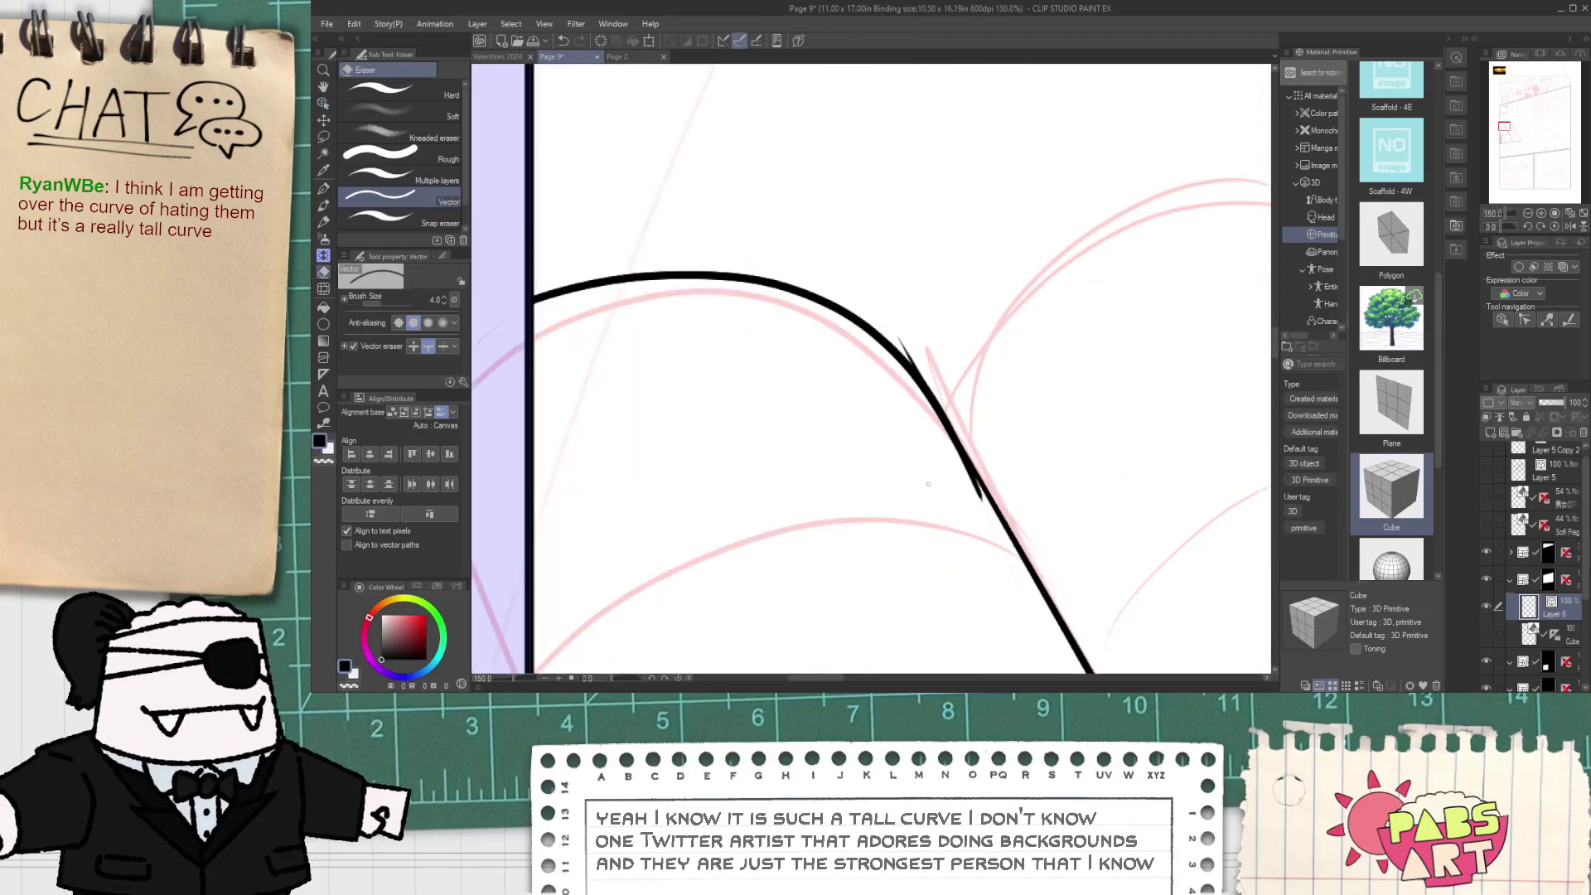
{"action": "key", "text": "o"}
{"action": "left_click", "coordinate": [837, 305]}
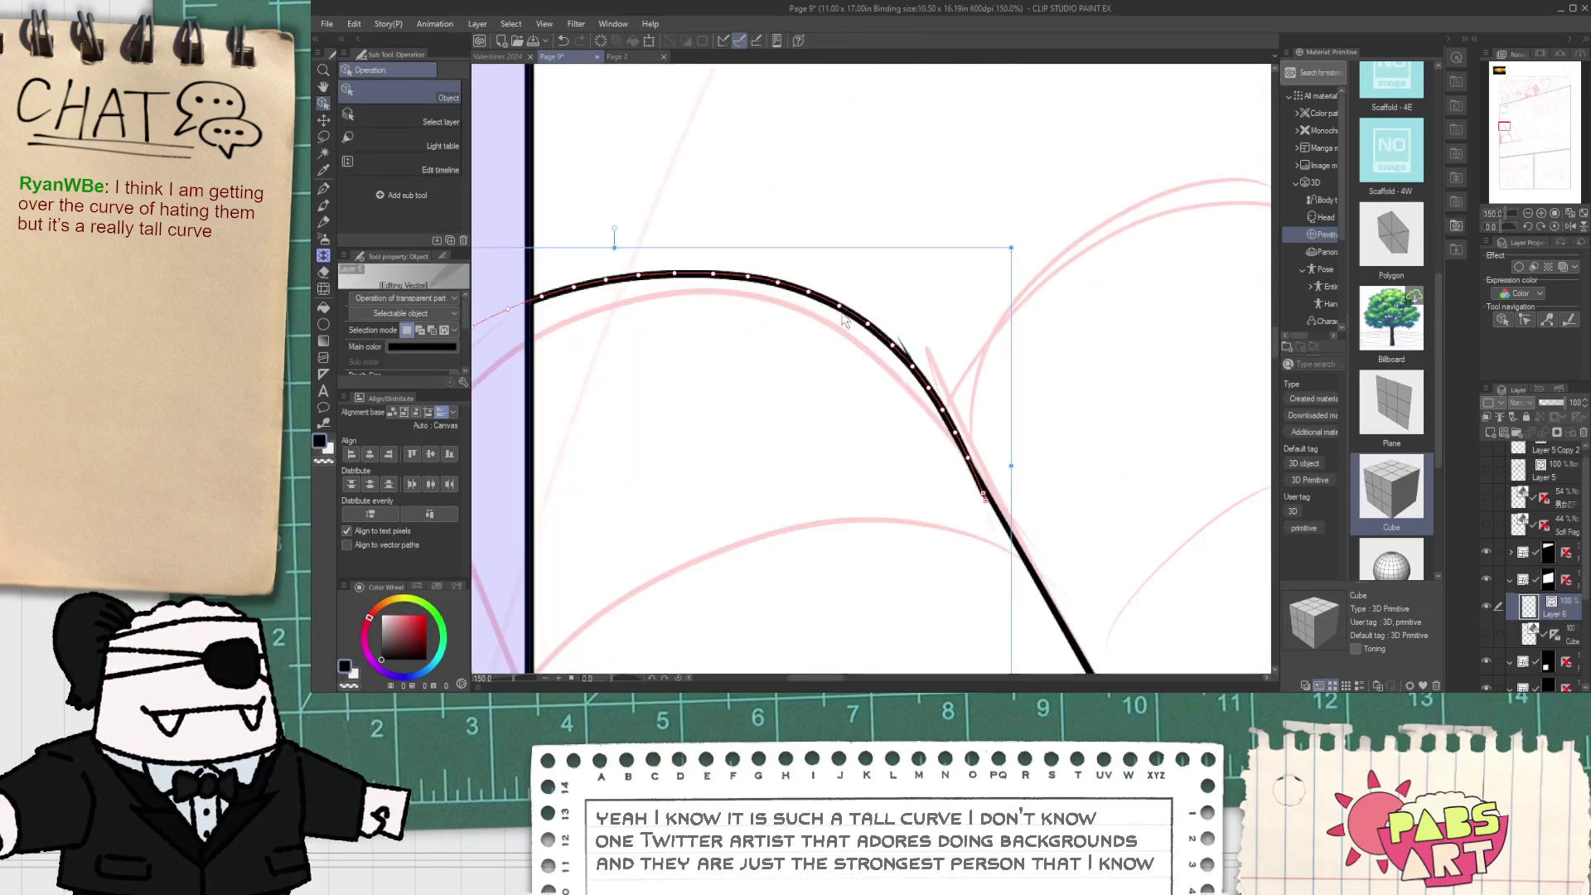
{"action": "key", "text": "e"}
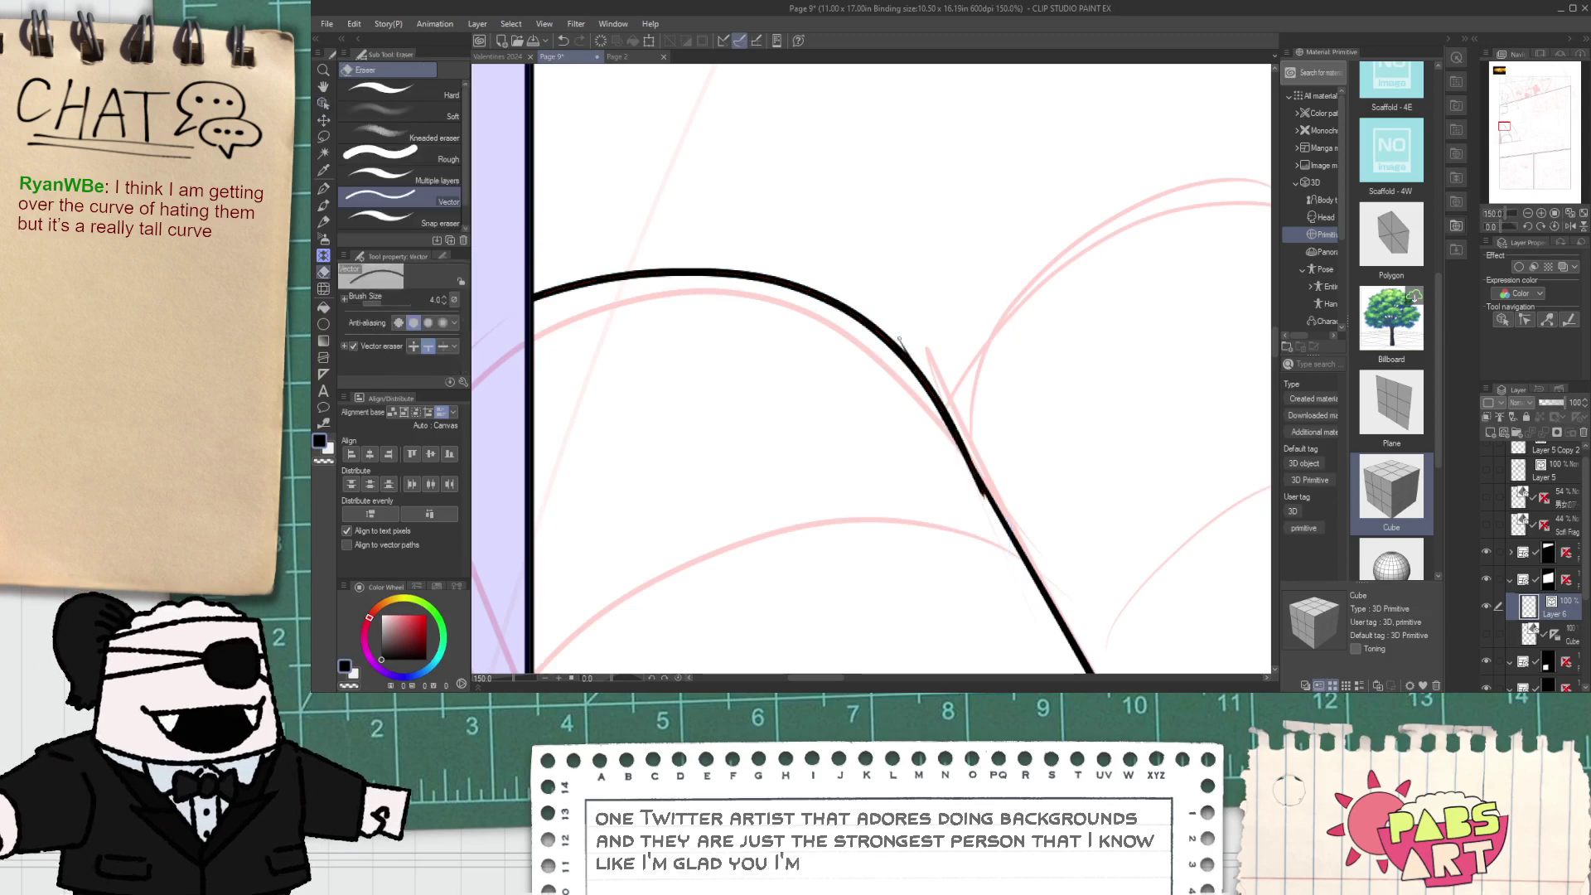
{"action": "left_click_drag", "start_coordinate": [892, 333], "coordinate": [909, 342]}
- Trim the barns' base line where it overshoots the second barn's short vertical
{"action": "scroll", "coordinate": [904, 361], "scroll_direction": "down", "scroll_amount": 3}
{"action": "key", "text": "space"}
{"action": "left_click_drag", "start_coordinate": [911, 475], "coordinate": [849, 381]}
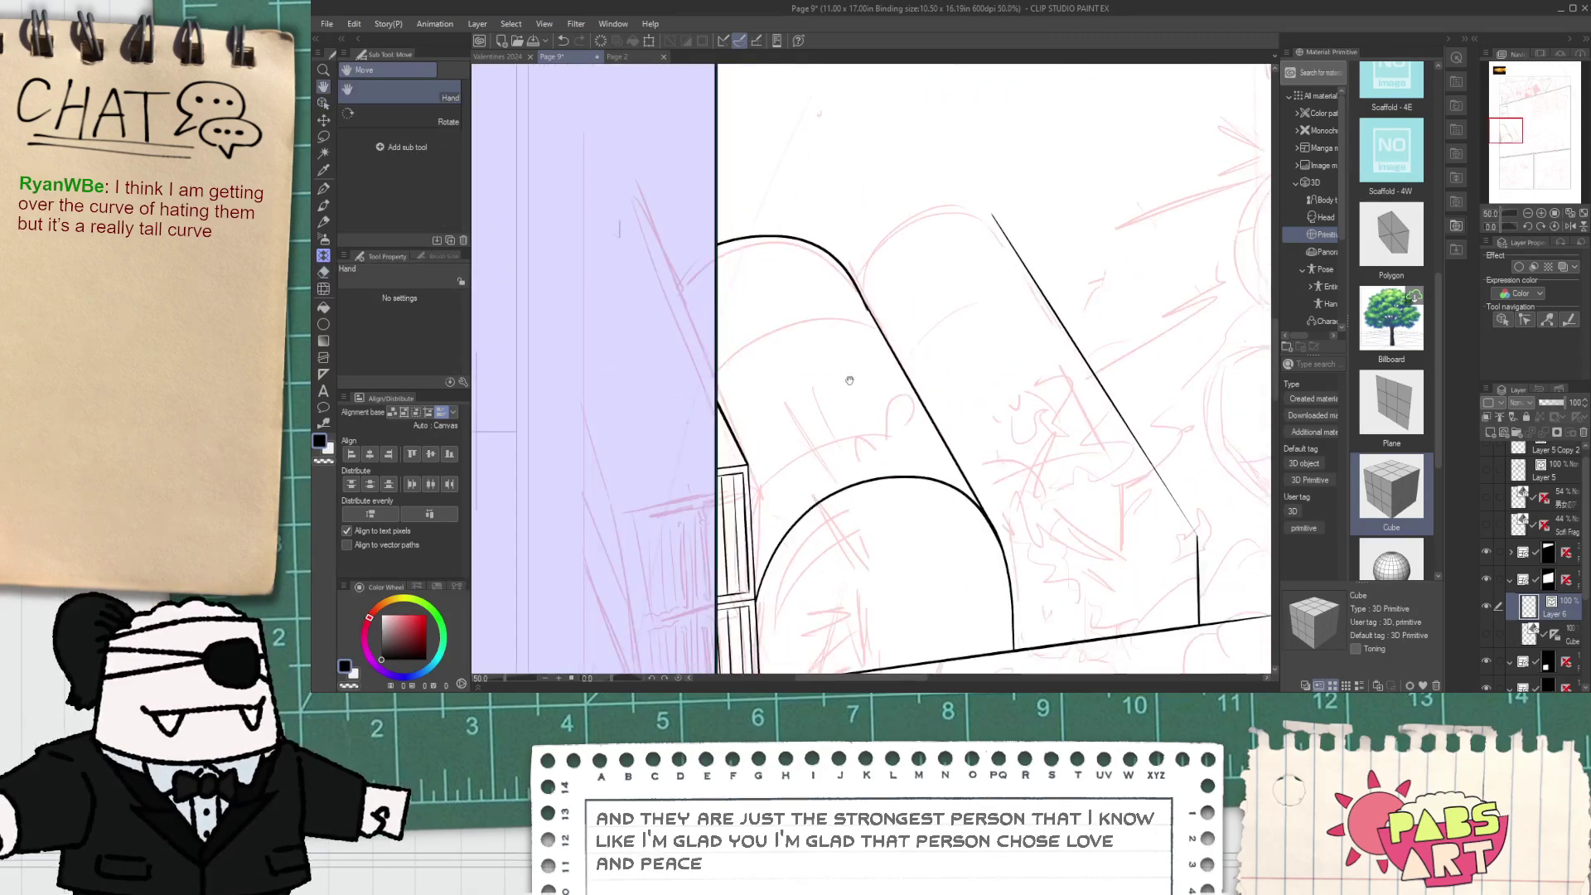
{"action": "left_click_drag", "start_coordinate": [862, 511], "coordinate": [753, 393]}
{"action": "scroll", "coordinate": [748, 411], "scroll_direction": "up", "scroll_amount": 1}
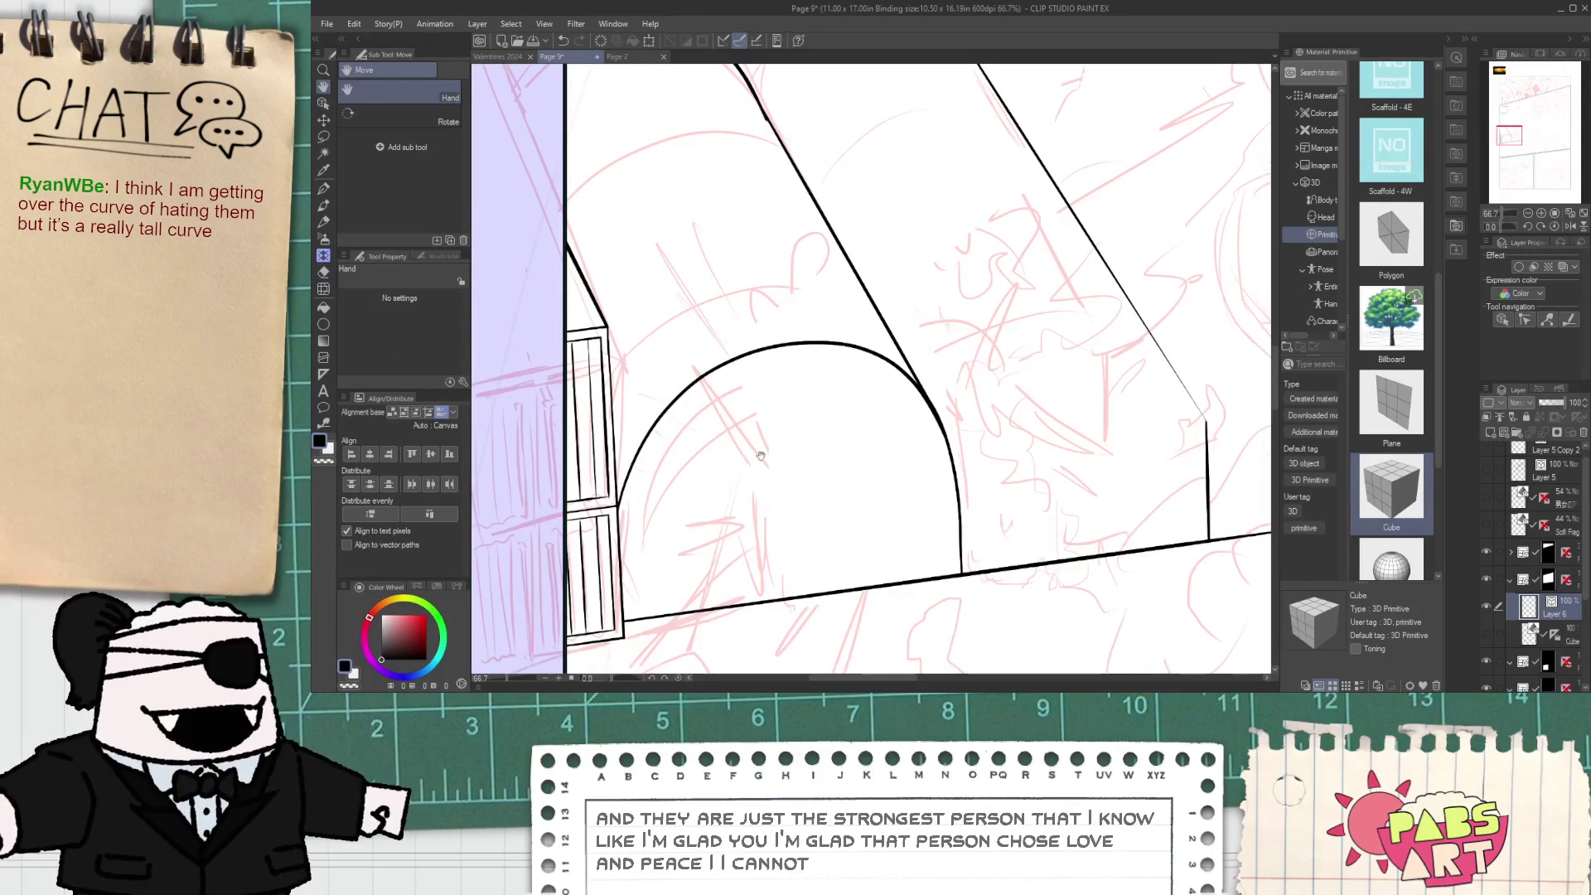
{"action": "left_click_drag", "start_coordinate": [766, 527], "coordinate": [754, 469]}
{"action": "scroll", "coordinate": [800, 334], "scroll_direction": "down", "scroll_amount": 1}
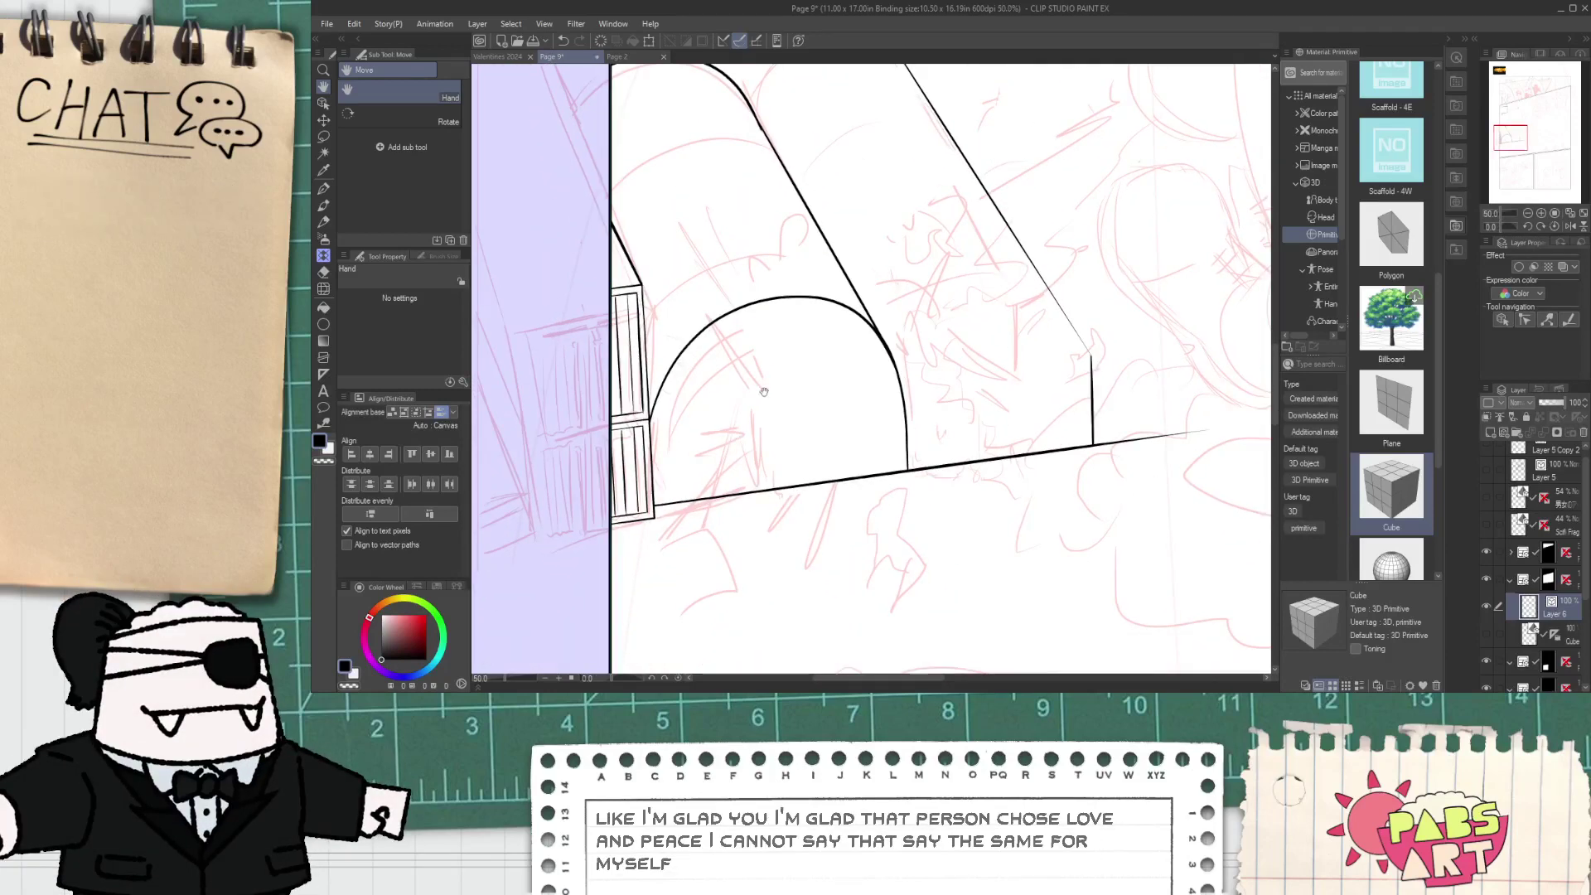
{"action": "key", "text": "p"}
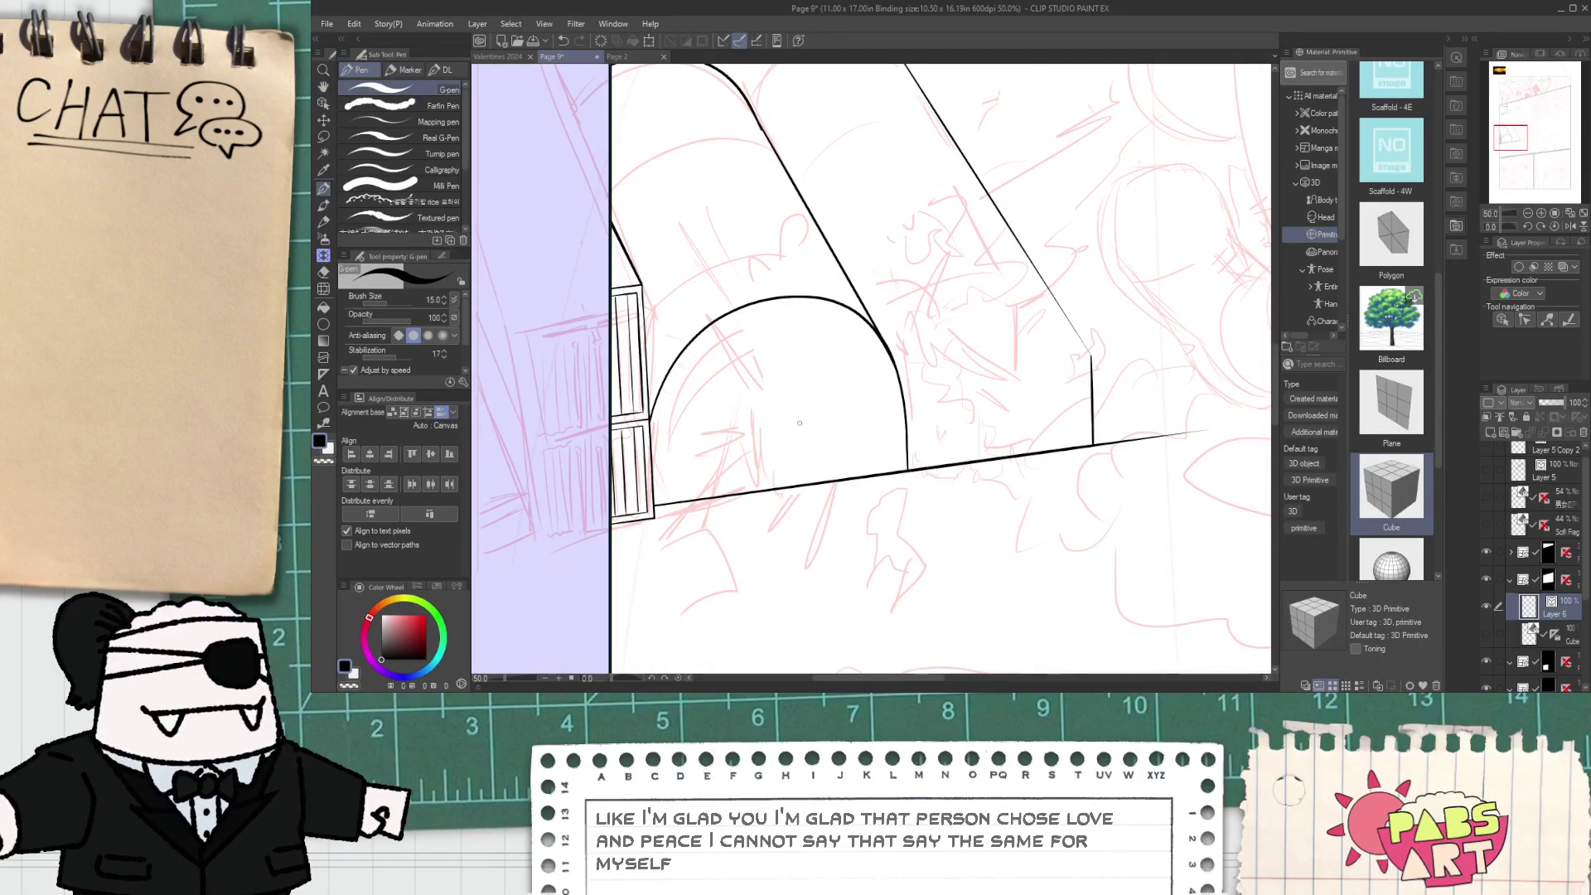
{"action": "scroll", "coordinate": [800, 423], "scroll_direction": "down", "scroll_amount": 1}
{"action": "key", "text": "h"}
{"action": "left_click_drag", "start_coordinate": [968, 464], "coordinate": [975, 506]}
{"action": "key", "text": "p"}
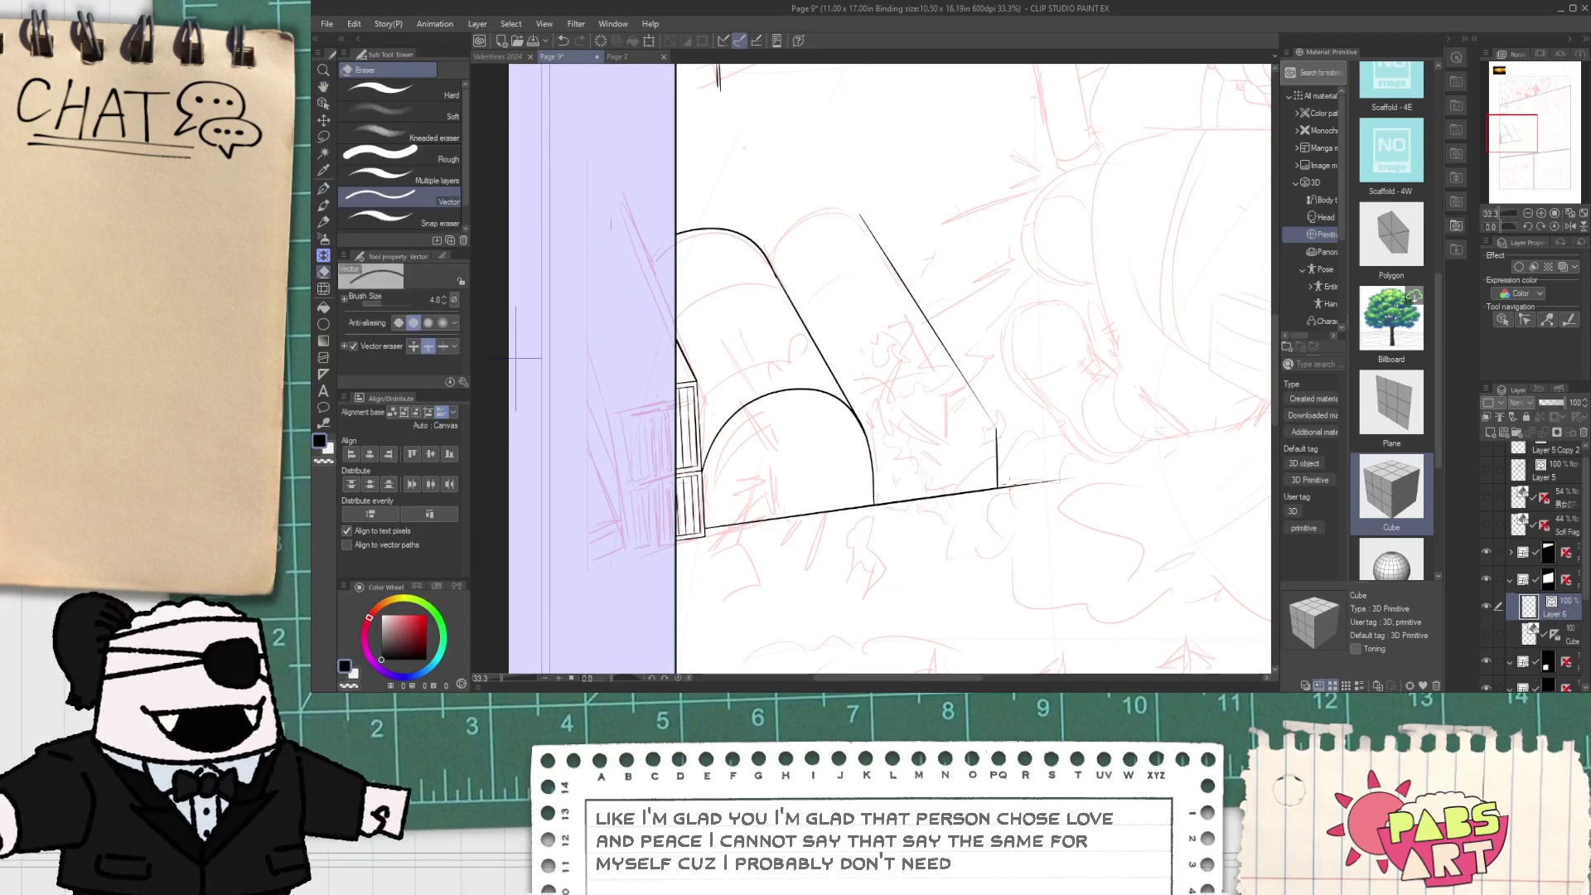
{"action": "scroll", "coordinate": [864, 498], "scroll_direction": "up", "scroll_amount": 2}
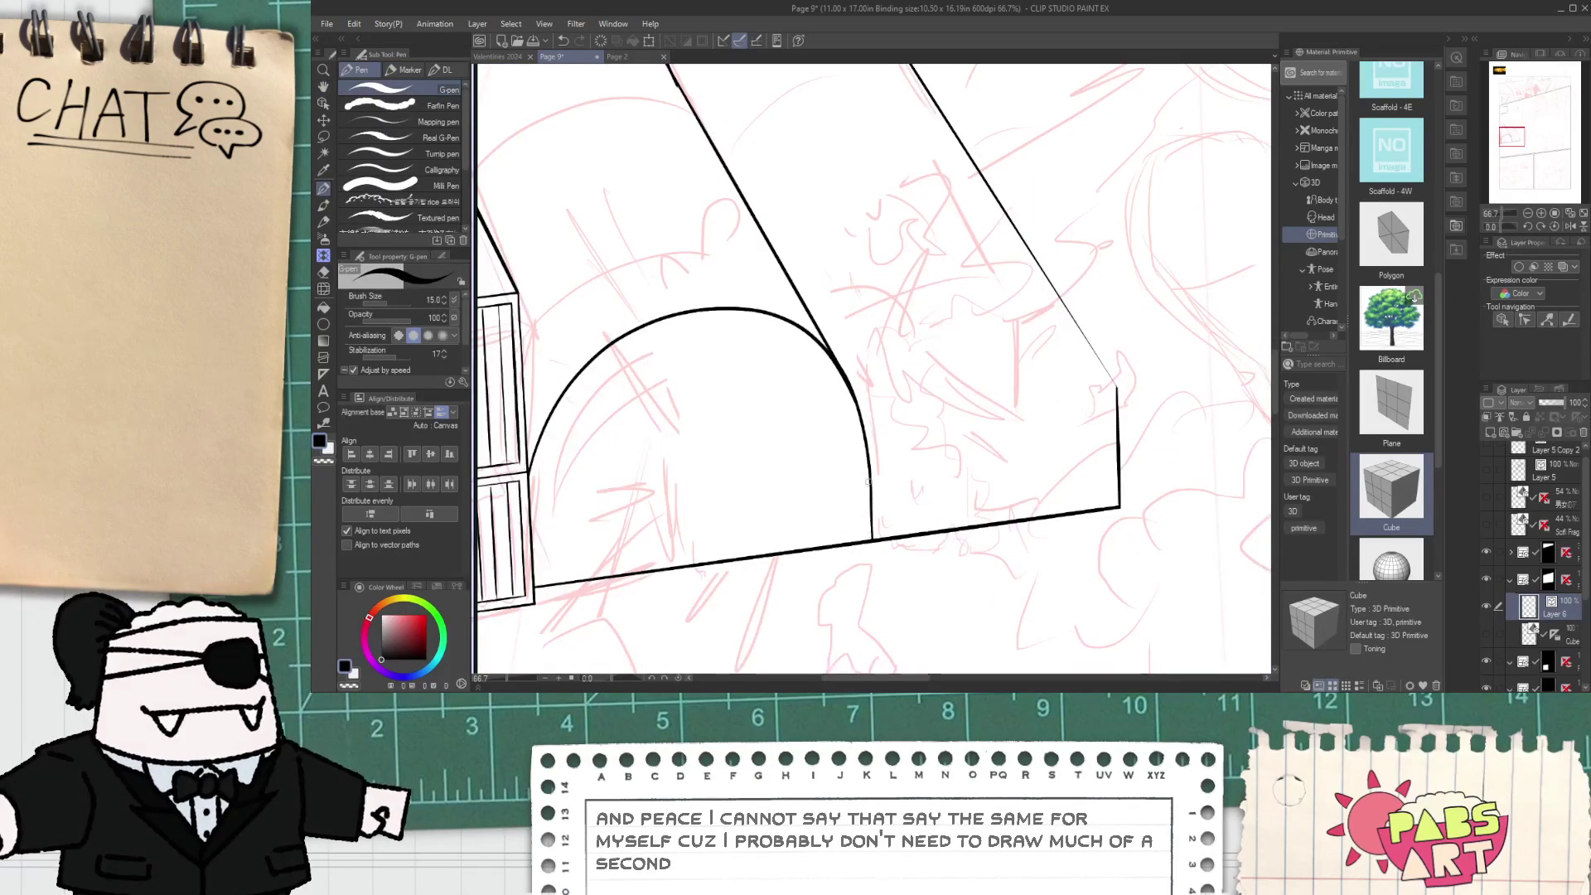
{"action": "mouse_move", "coordinate": [874, 369]}
{"action": "left_mouse_down"}
{"action": "mouse_move", "coordinate": [862, 455]}
{"action": "mouse_move", "coordinate": [970, 364]}
{"action": "left_mouse_up"}
{"action": "key", "text": "ctrl+z"}
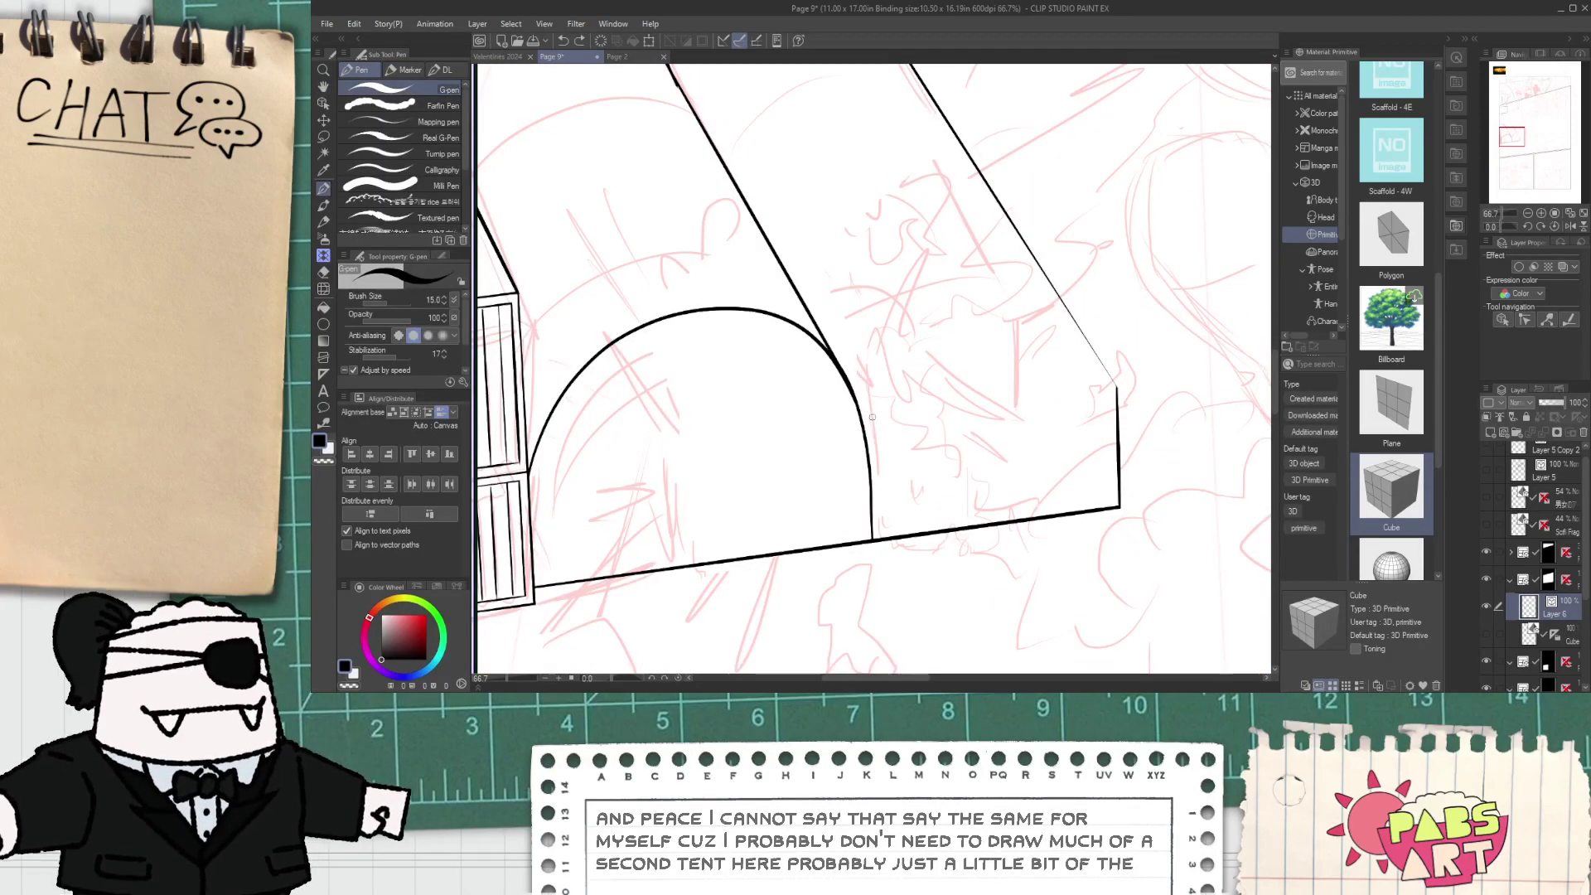
{"action": "left_click_drag", "start_coordinate": [868, 418], "coordinate": [1094, 344]}
{"action": "key", "text": "ctrl+z"}
- Duplicate the nearer barn's rear arch and place the copy at the far end of the second barn's slanted edge
{"action": "scroll", "coordinate": [927, 370], "scroll_direction": "down", "scroll_amount": 2}
{"action": "key", "text": "space"}
{"action": "left_click_drag", "start_coordinate": [891, 291], "coordinate": [888, 383]}
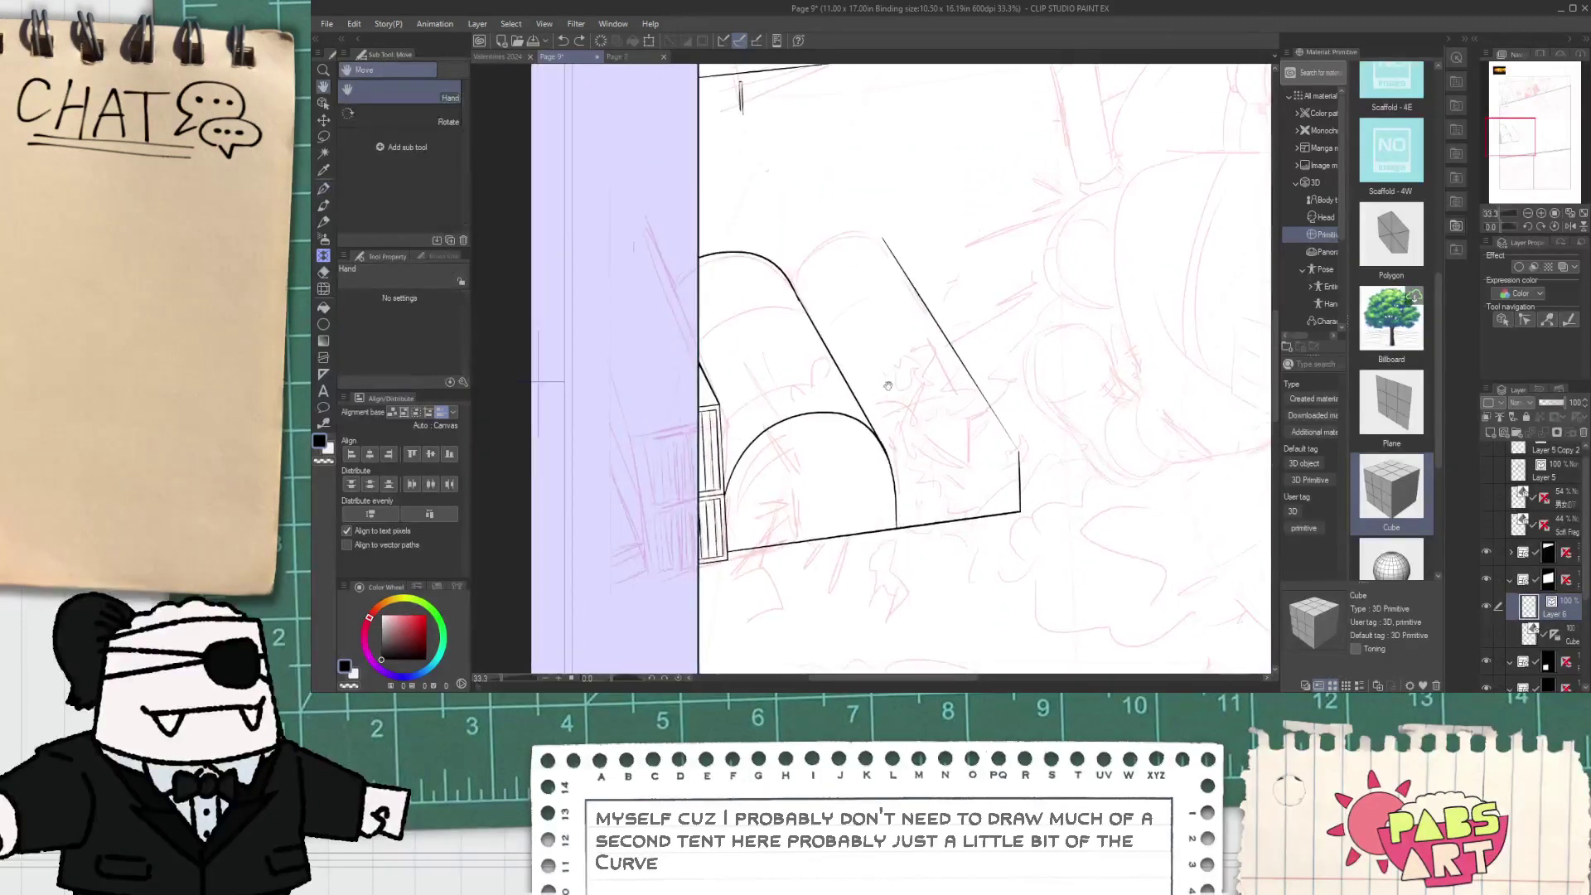
{"action": "scroll", "coordinate": [863, 365], "scroll_direction": "up", "scroll_amount": 2}
{"action": "key", "text": "o"}
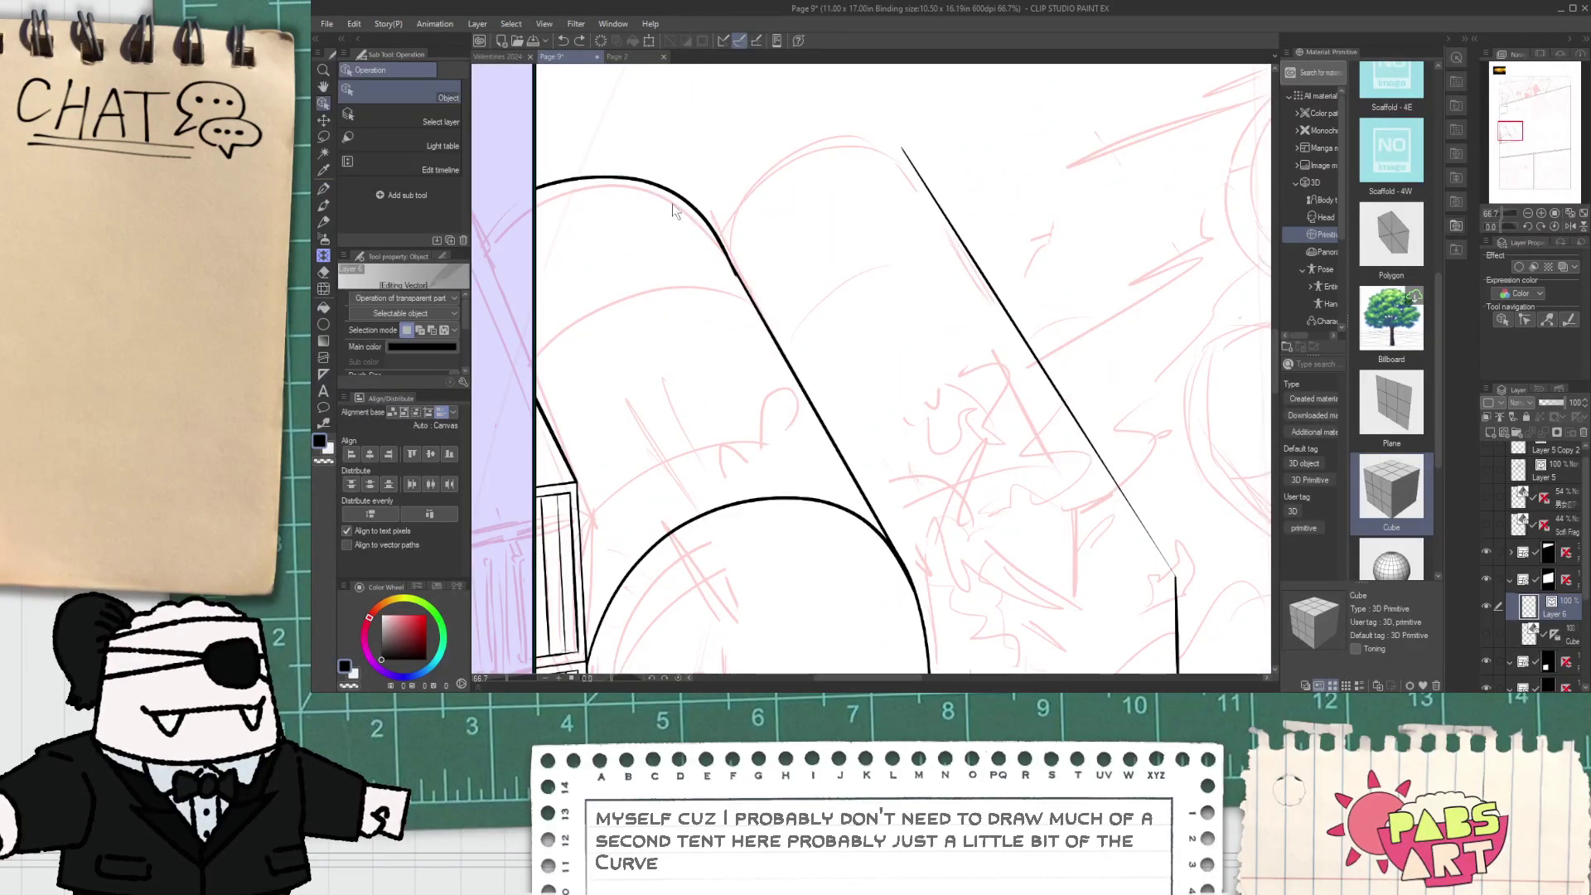
{"action": "left_click", "coordinate": [734, 276]}
{"action": "left_click_drag", "start_coordinate": [752, 225], "coordinate": [981, 224]}
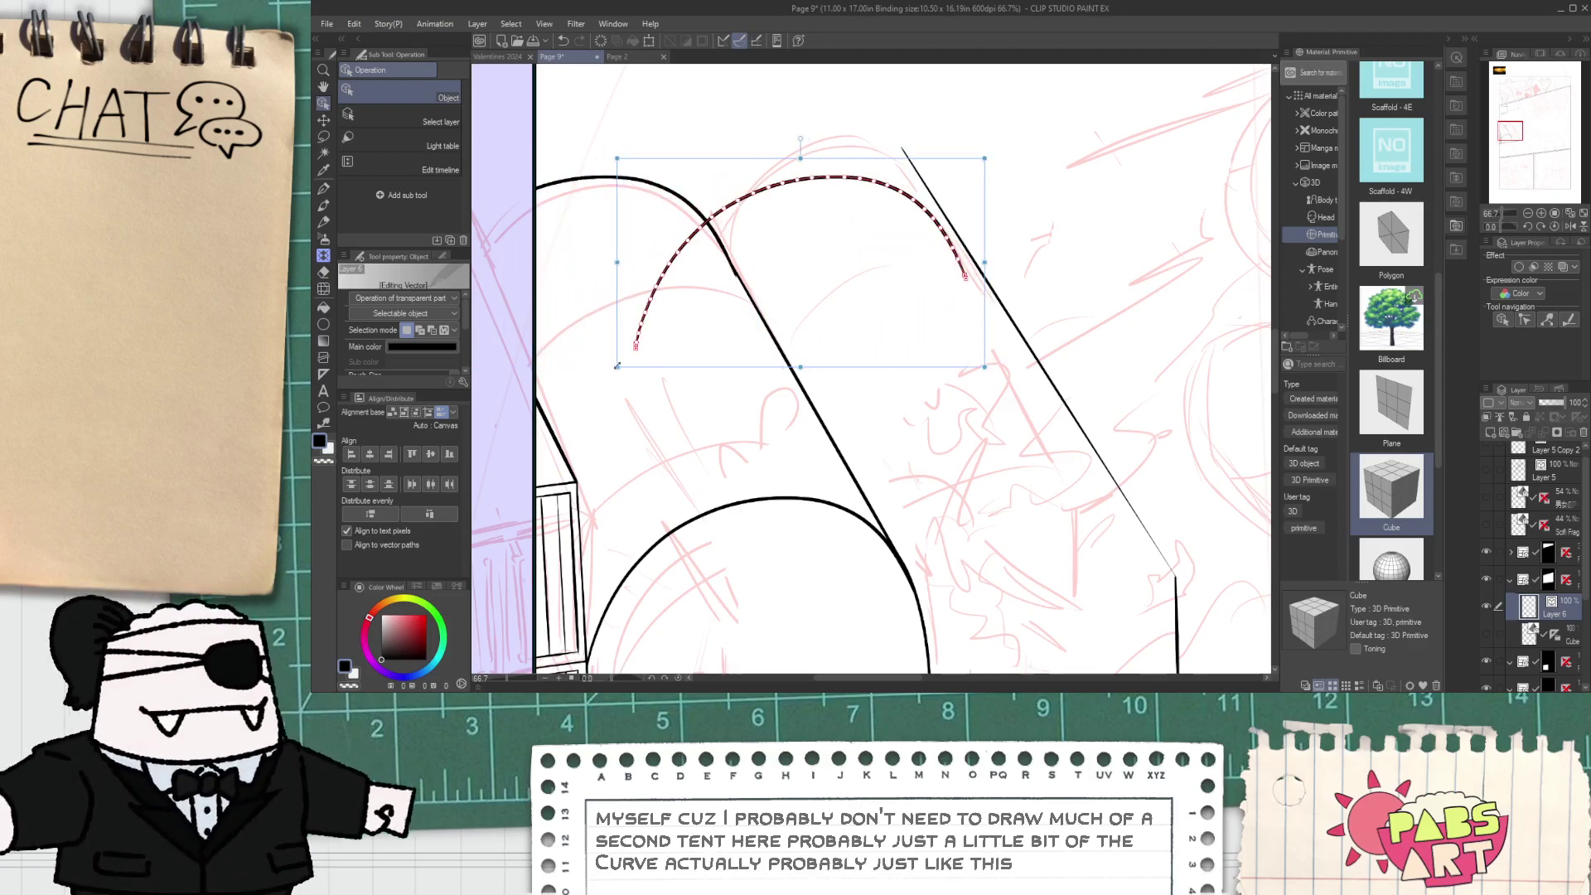
- Reposition and narrow the copied rear arch to follow the sketched back curve of the second barn
{"action": "left_click_drag", "start_coordinate": [617, 367], "coordinate": [623, 360]}
{"action": "key", "text": "ctrl+z"}
{"action": "left_click", "coordinate": [650, 288]}
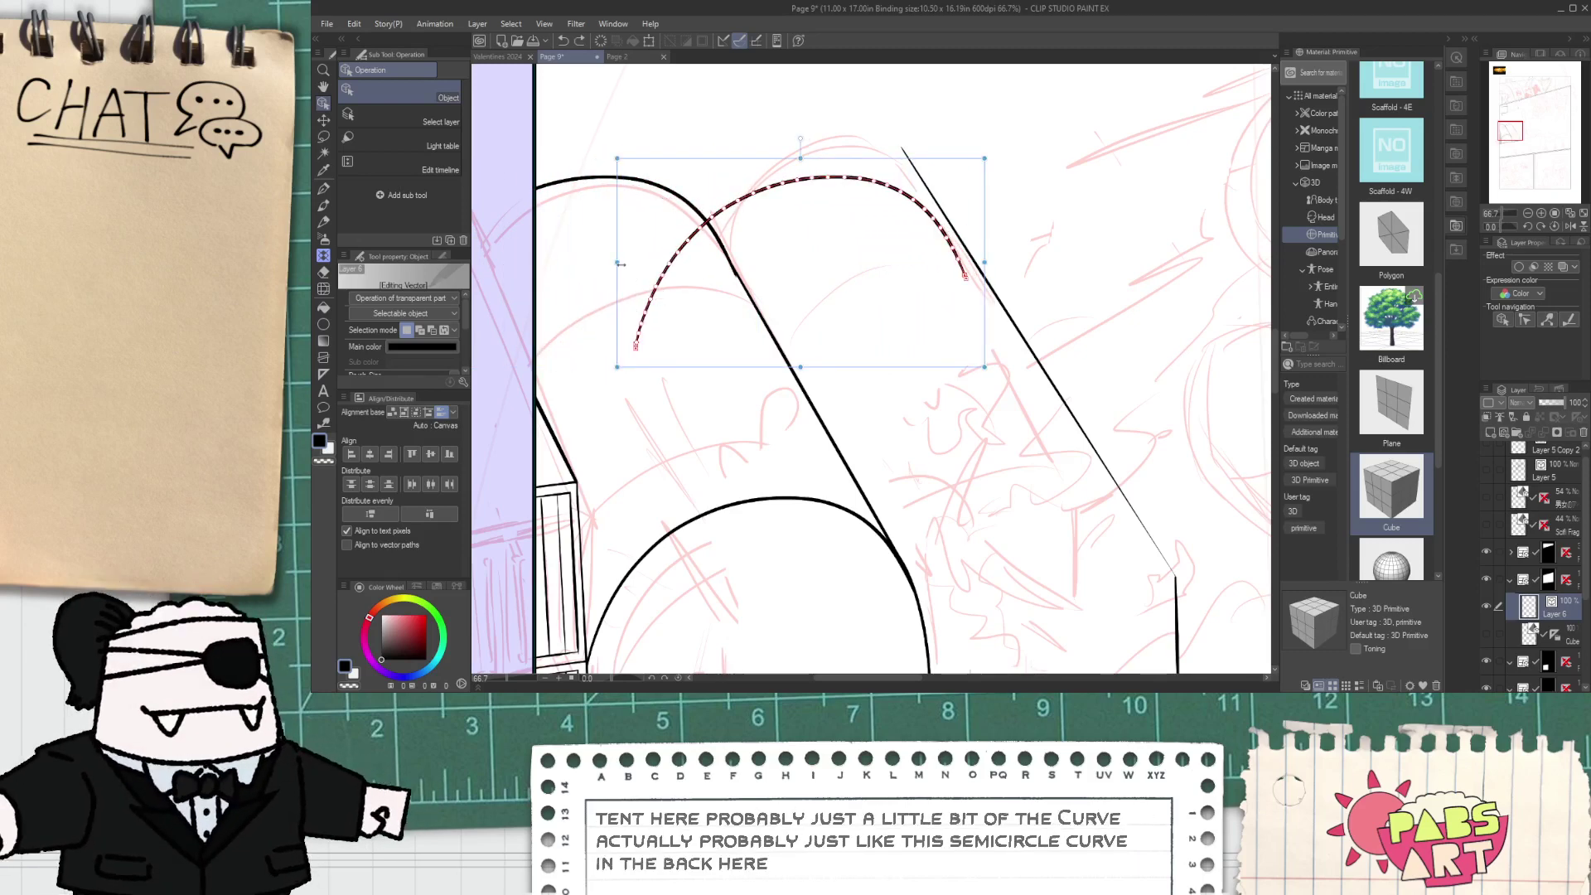
{"action": "left_click_drag", "start_coordinate": [619, 264], "coordinate": [650, 261]}
{"action": "left_click_drag", "start_coordinate": [724, 165], "coordinate": [726, 140]}
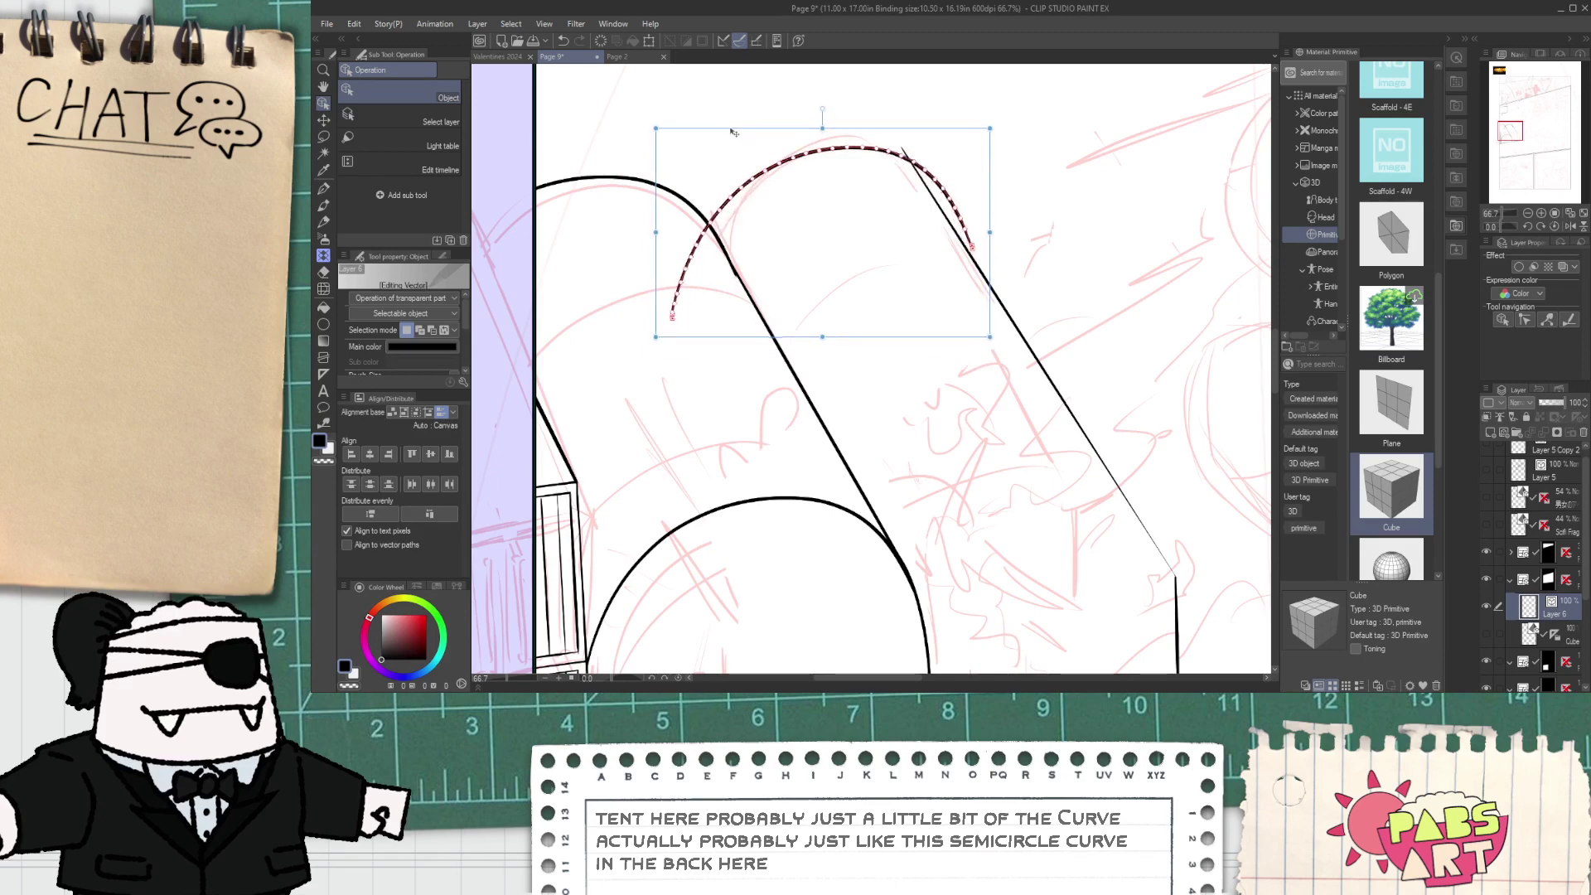
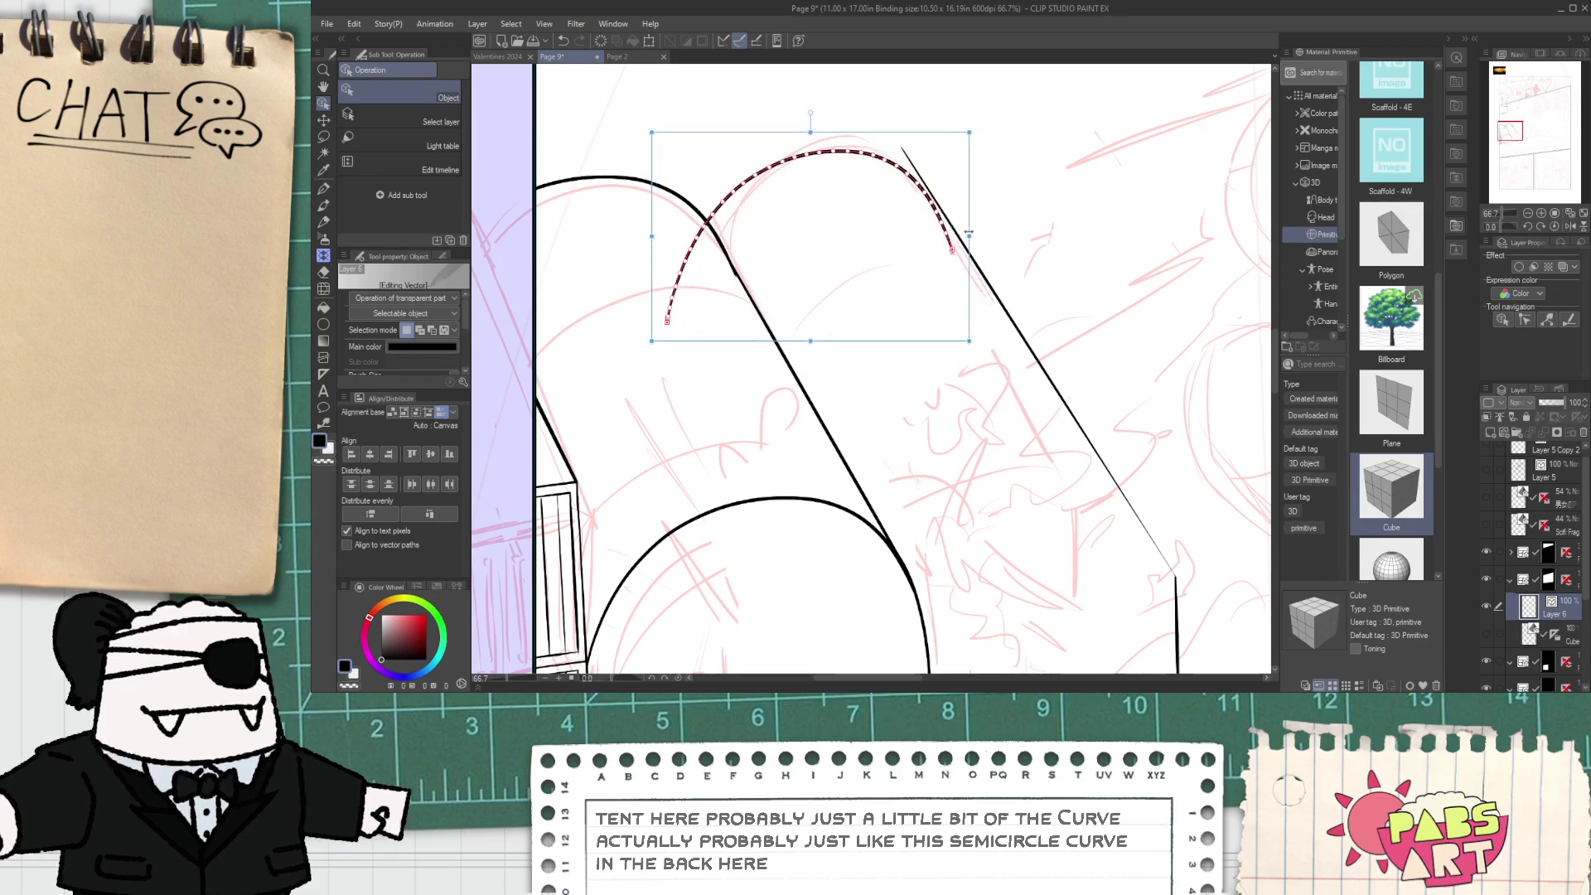
{"action": "mouse_move", "coordinate": [980, 228]}
{"action": "left_mouse_down"}
{"action": "mouse_move", "coordinate": [998, 240]}
{"action": "mouse_move", "coordinate": [990, 206]}
{"action": "left_mouse_up"}
{"action": "left_click", "coordinate": [1066, 195]}
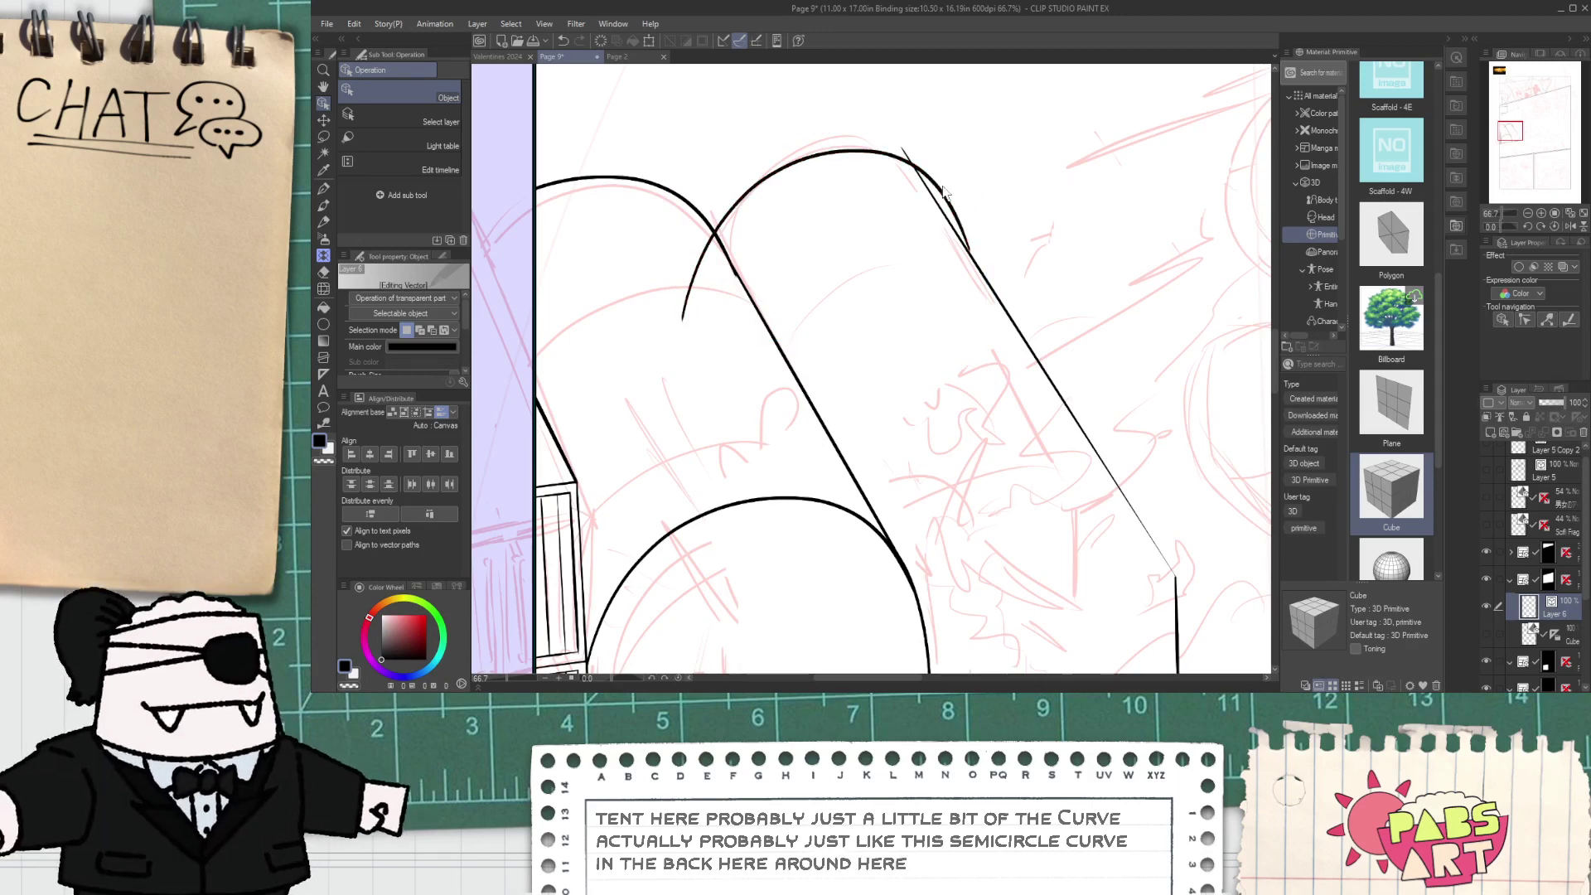
- Nudge the second barn's rear arch slightly to the left so it meets the slanted edge
{"action": "key", "text": "e"}
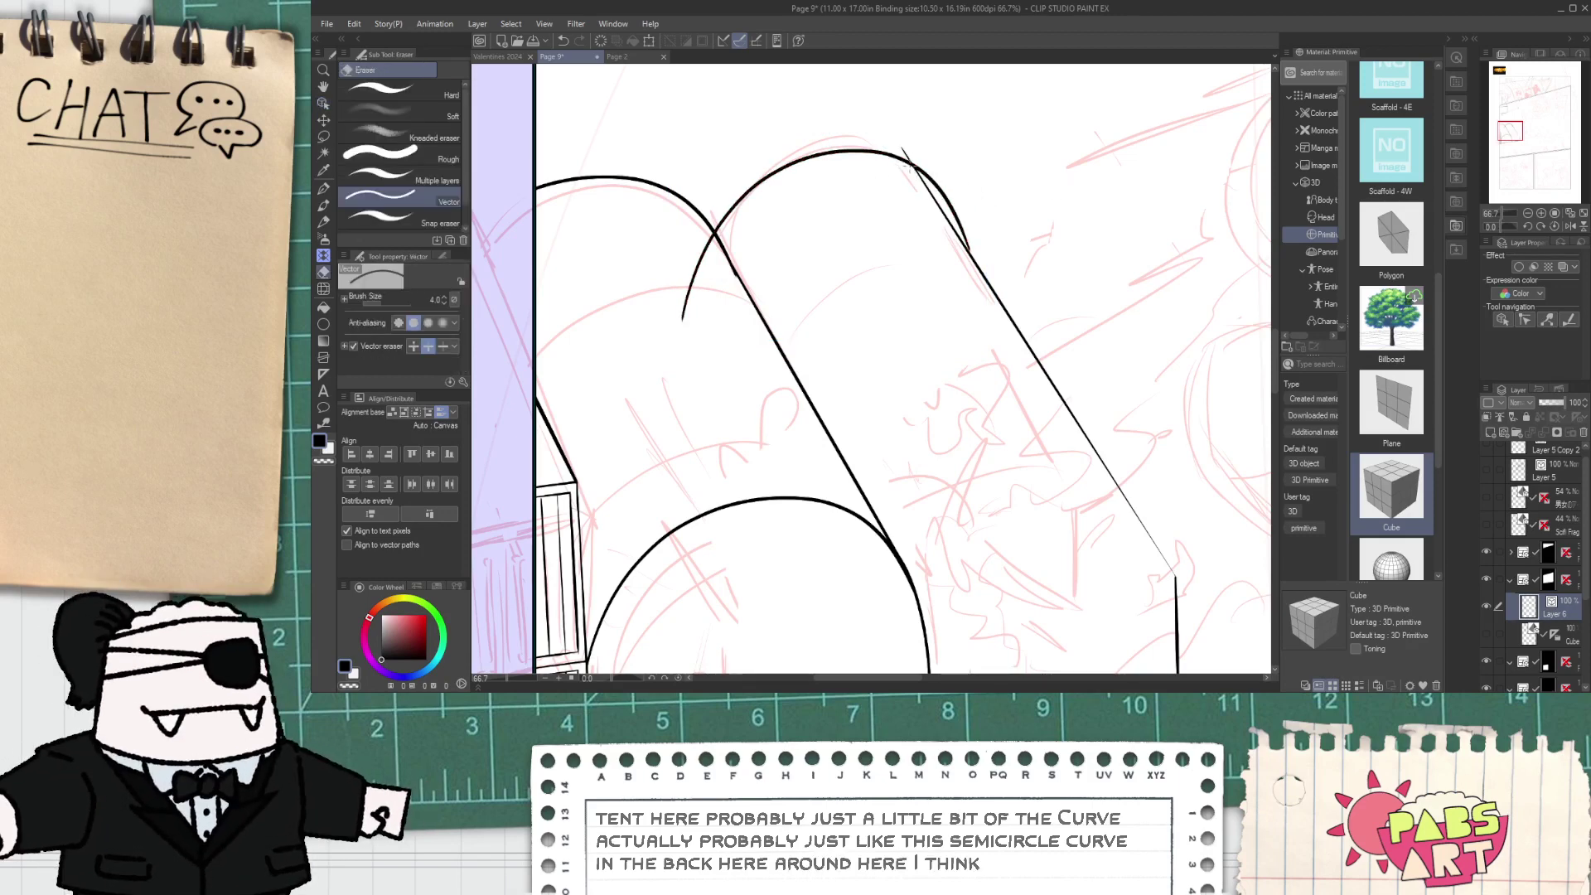
{"action": "left_click", "coordinate": [920, 159]}
{"action": "scroll", "coordinate": [920, 159], "scroll_direction": "down", "scroll_amount": 3}
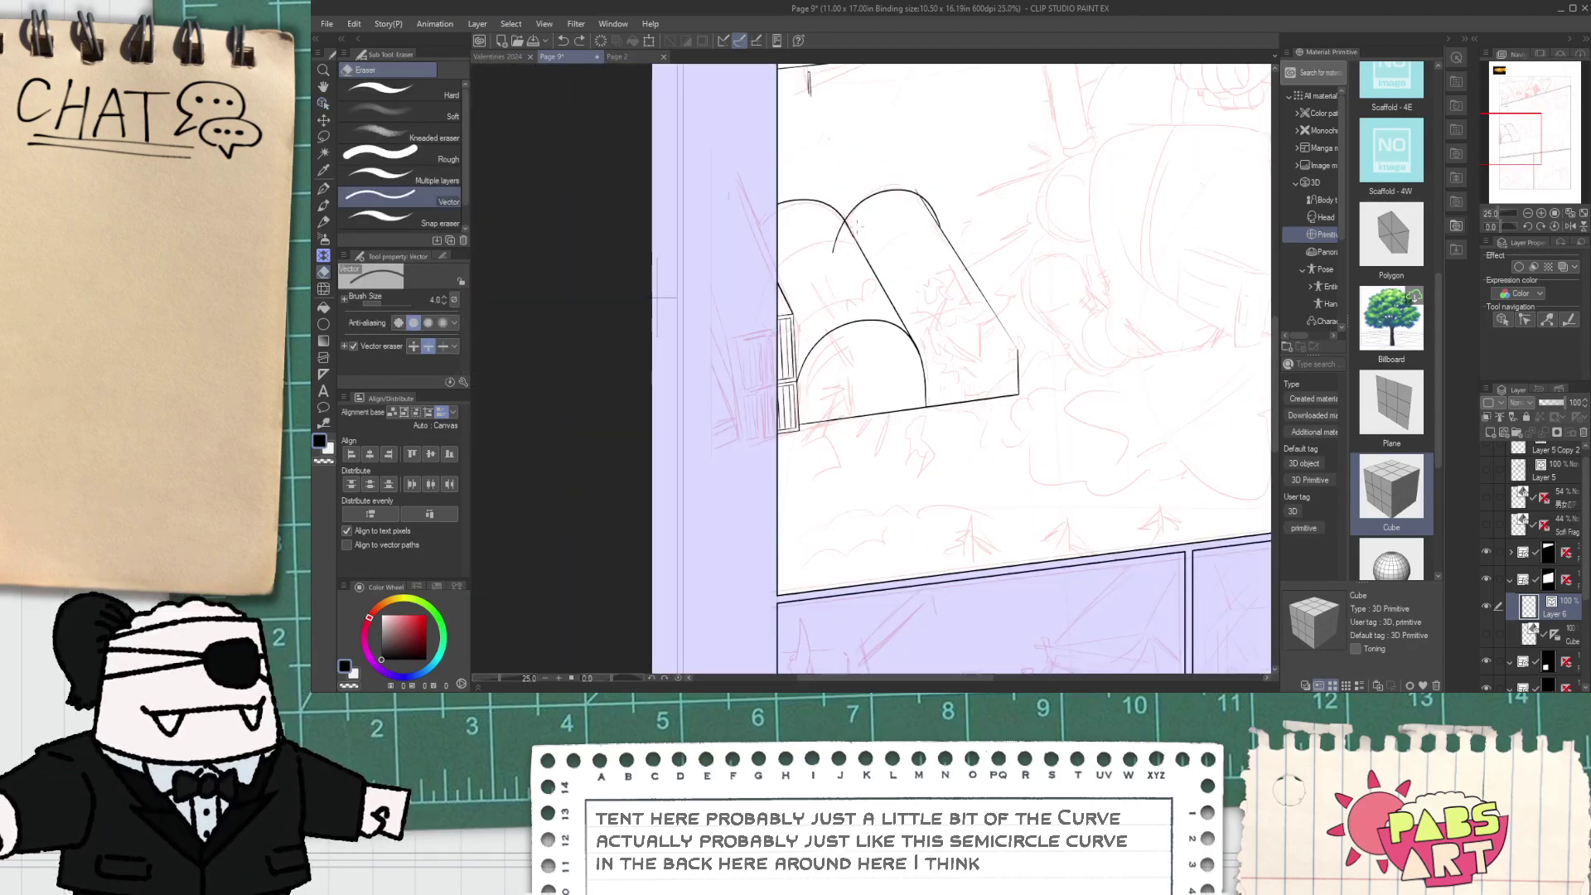
{"action": "key", "text": "o"}
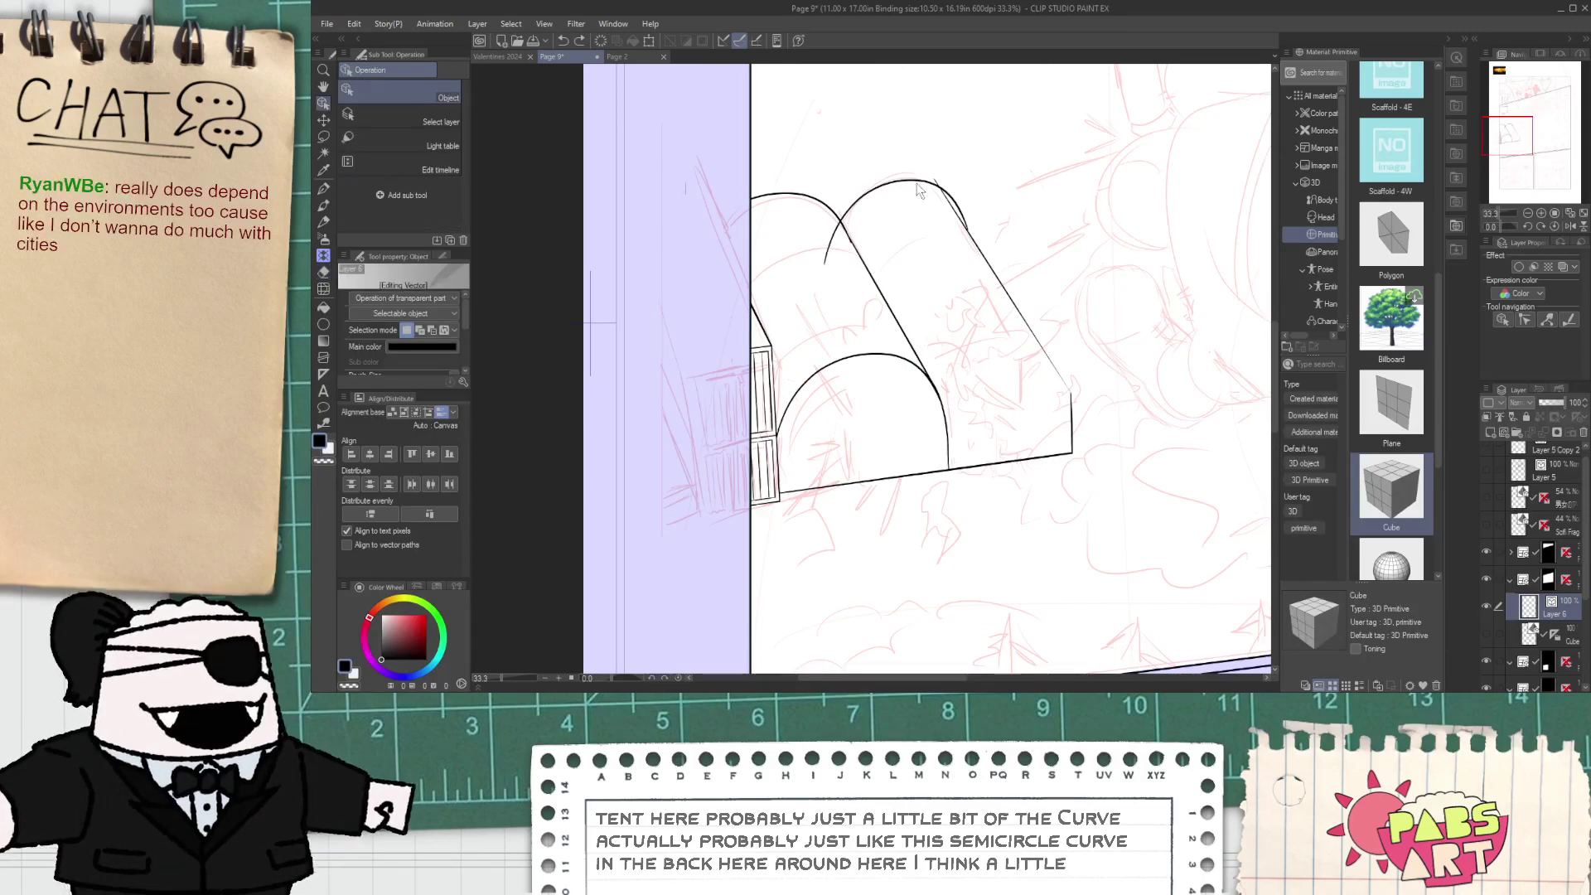
{"action": "left_click", "coordinate": [874, 202]}
{"action": "key", "text": "Left"}
{"action": "key", "text": "Left"}
{"action": "key", "text": "Left"}
{"action": "key", "text": "Left"}
{"action": "key", "text": "Left"}
{"action": "key", "text": "Left"}
{"action": "key", "text": "Left"}
{"action": "key", "text": "Left"}
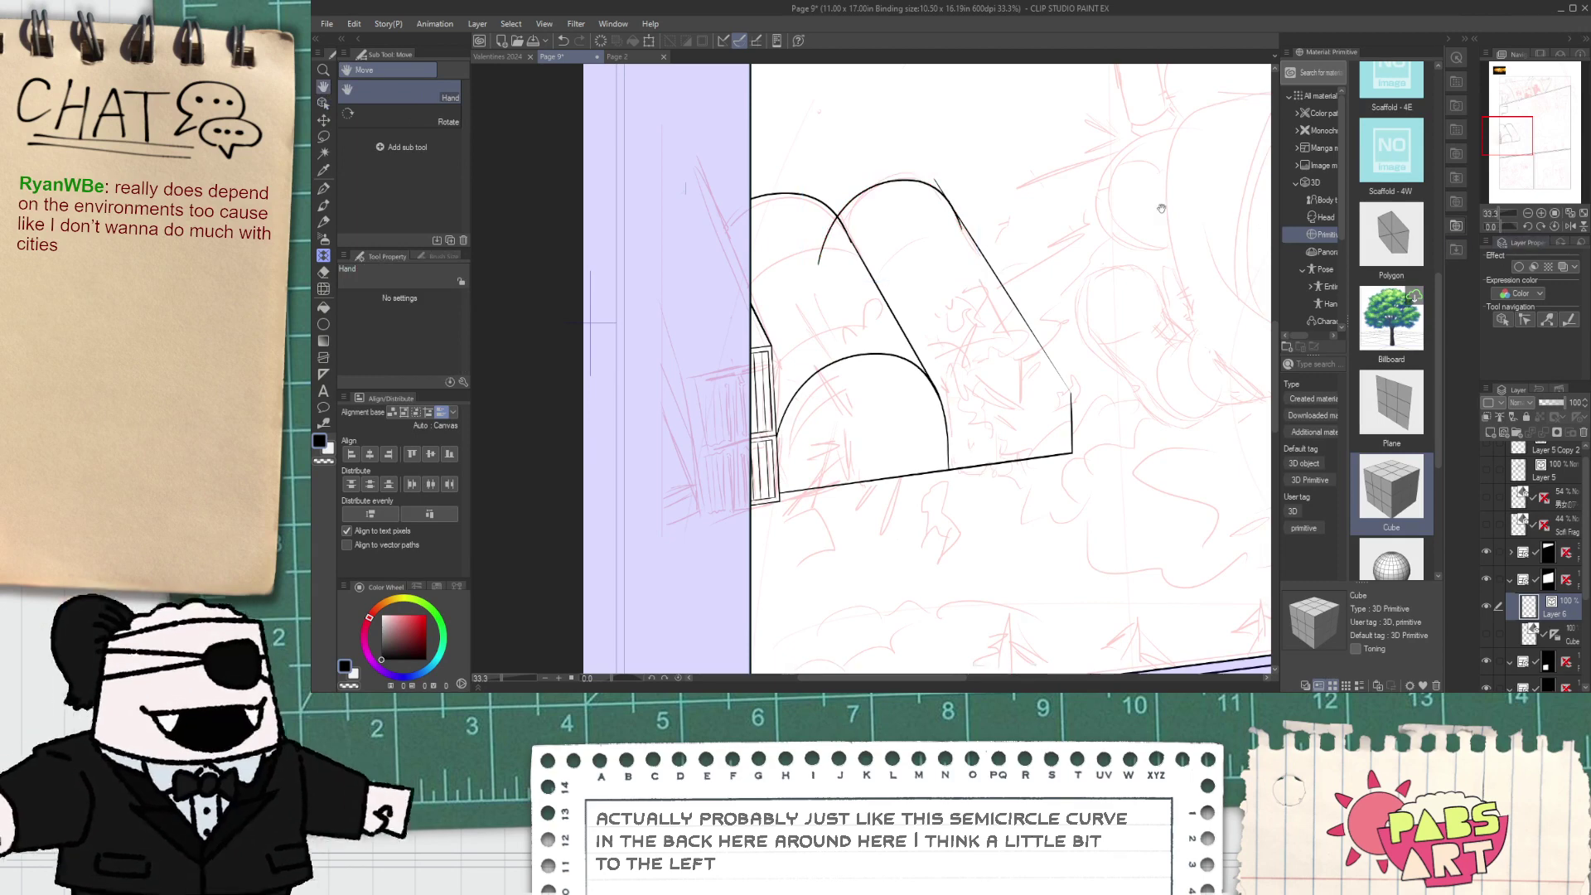
- Erase the rear arch's tail that crosses the nearer barn and the slanted edge's tip above the arch
{"action": "scroll", "coordinate": [1025, 295], "scroll_direction": "up", "scroll_amount": 3}
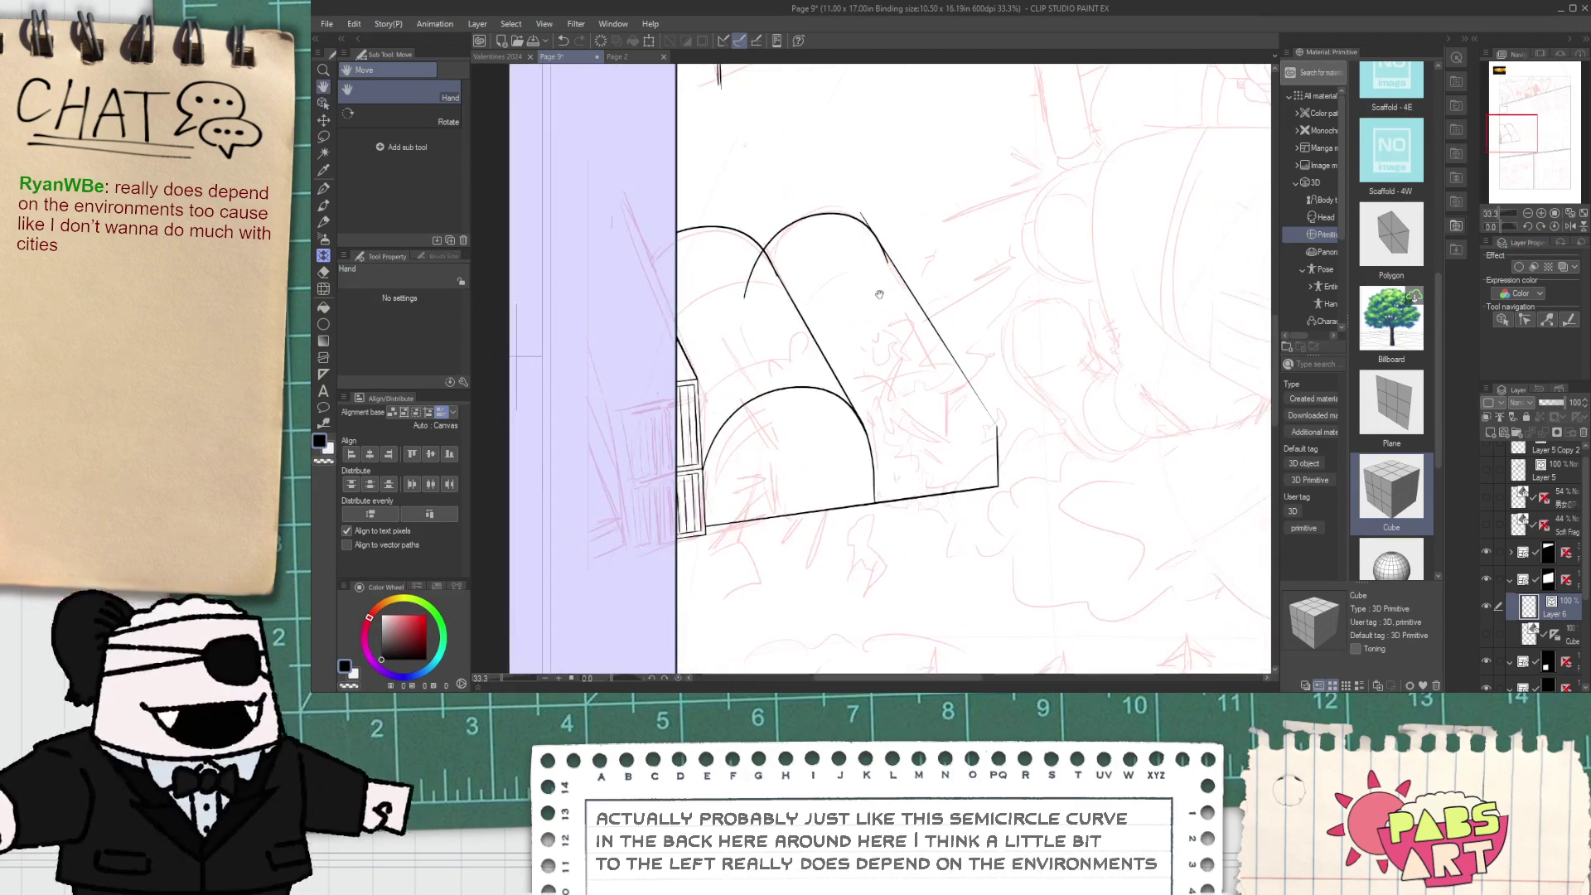
{"action": "key", "text": "e"}
{"action": "key", "text": "ctrl+z"}
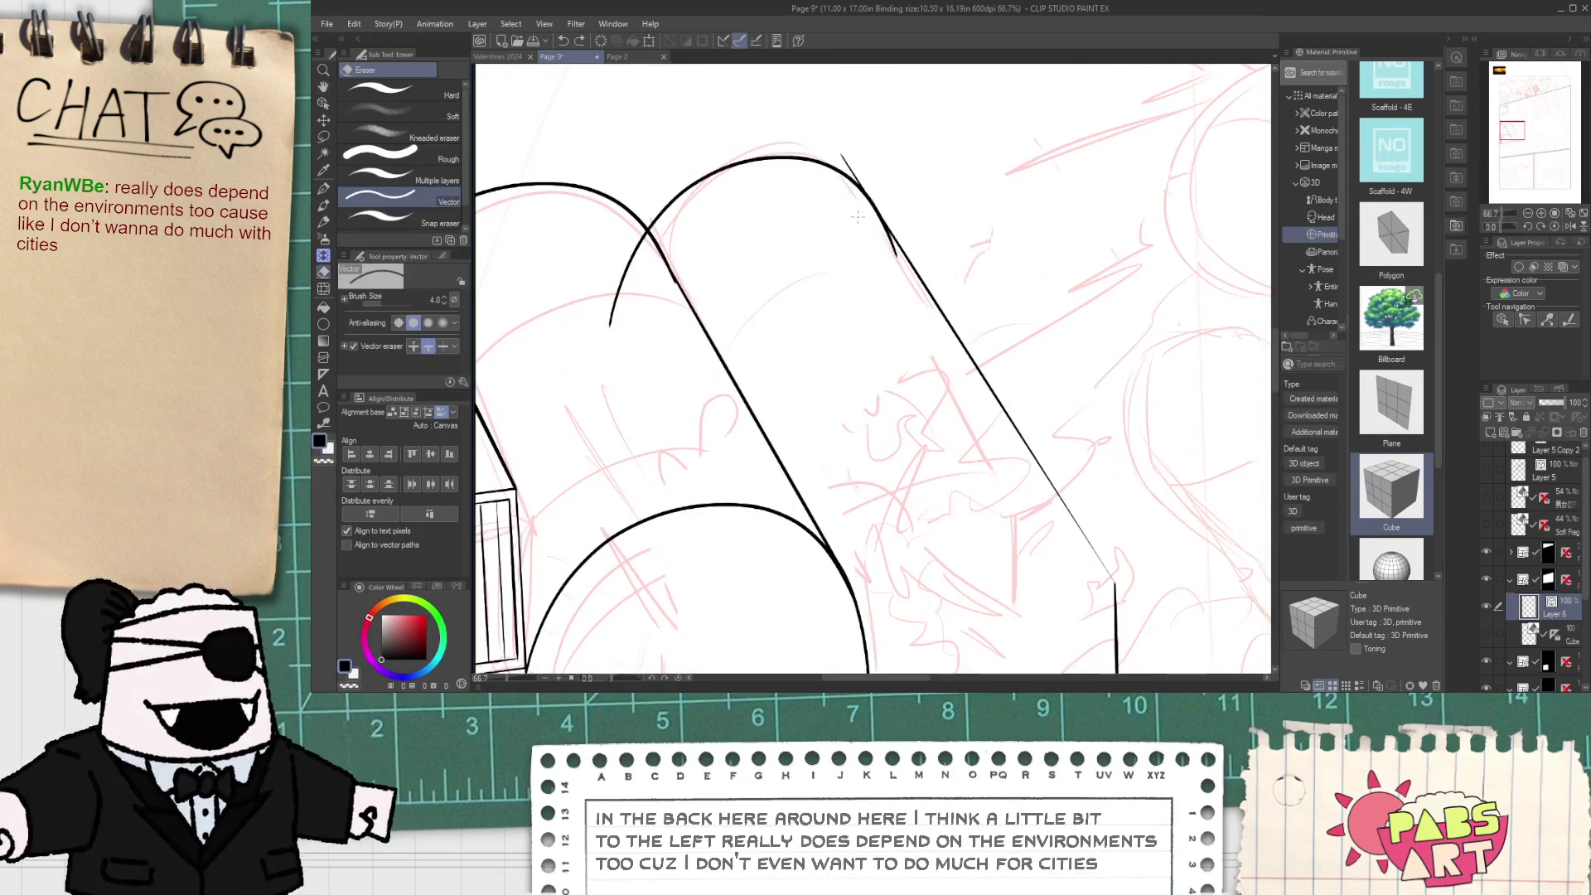
{"action": "key", "text": "o"}
{"action": "left_click", "coordinate": [837, 169]}
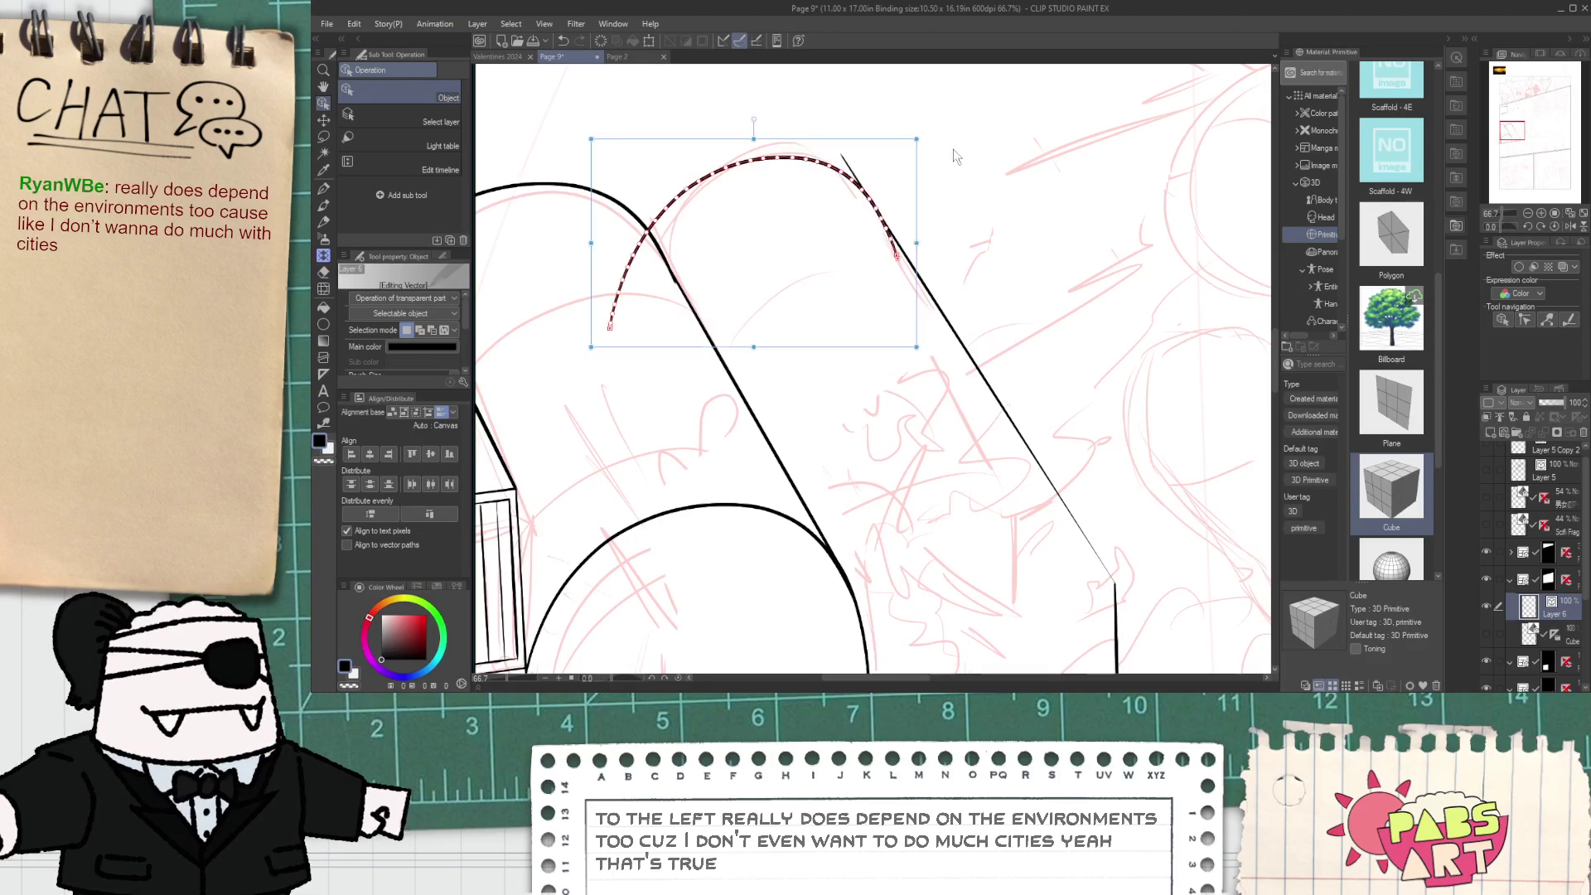
{"action": "key", "text": "e"}
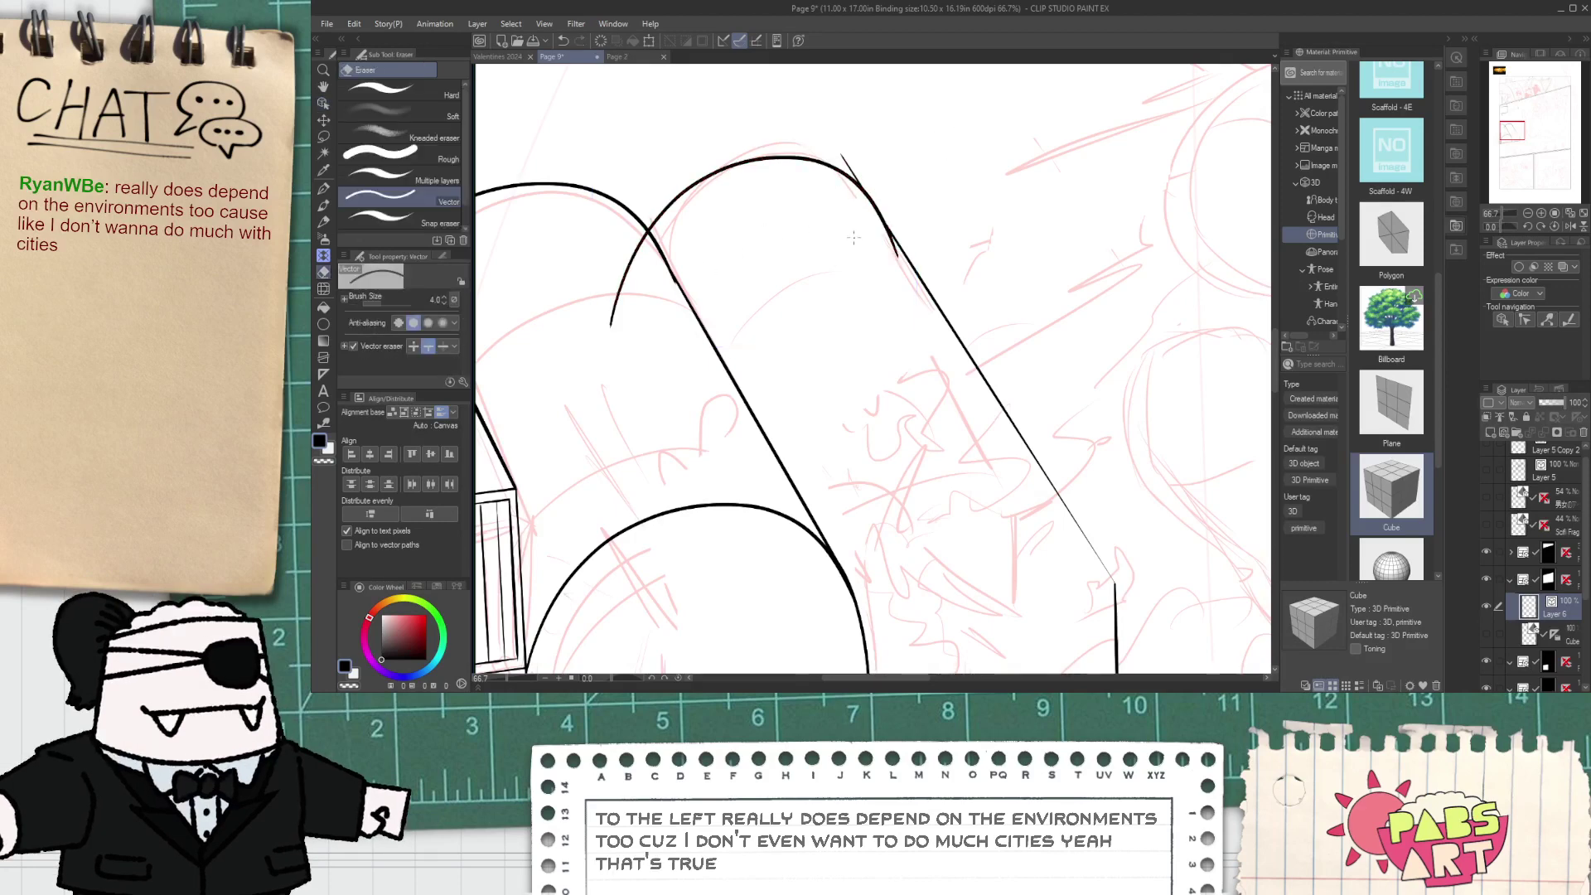
{"action": "scroll", "coordinate": [903, 227], "scroll_direction": "up", "scroll_amount": 1}
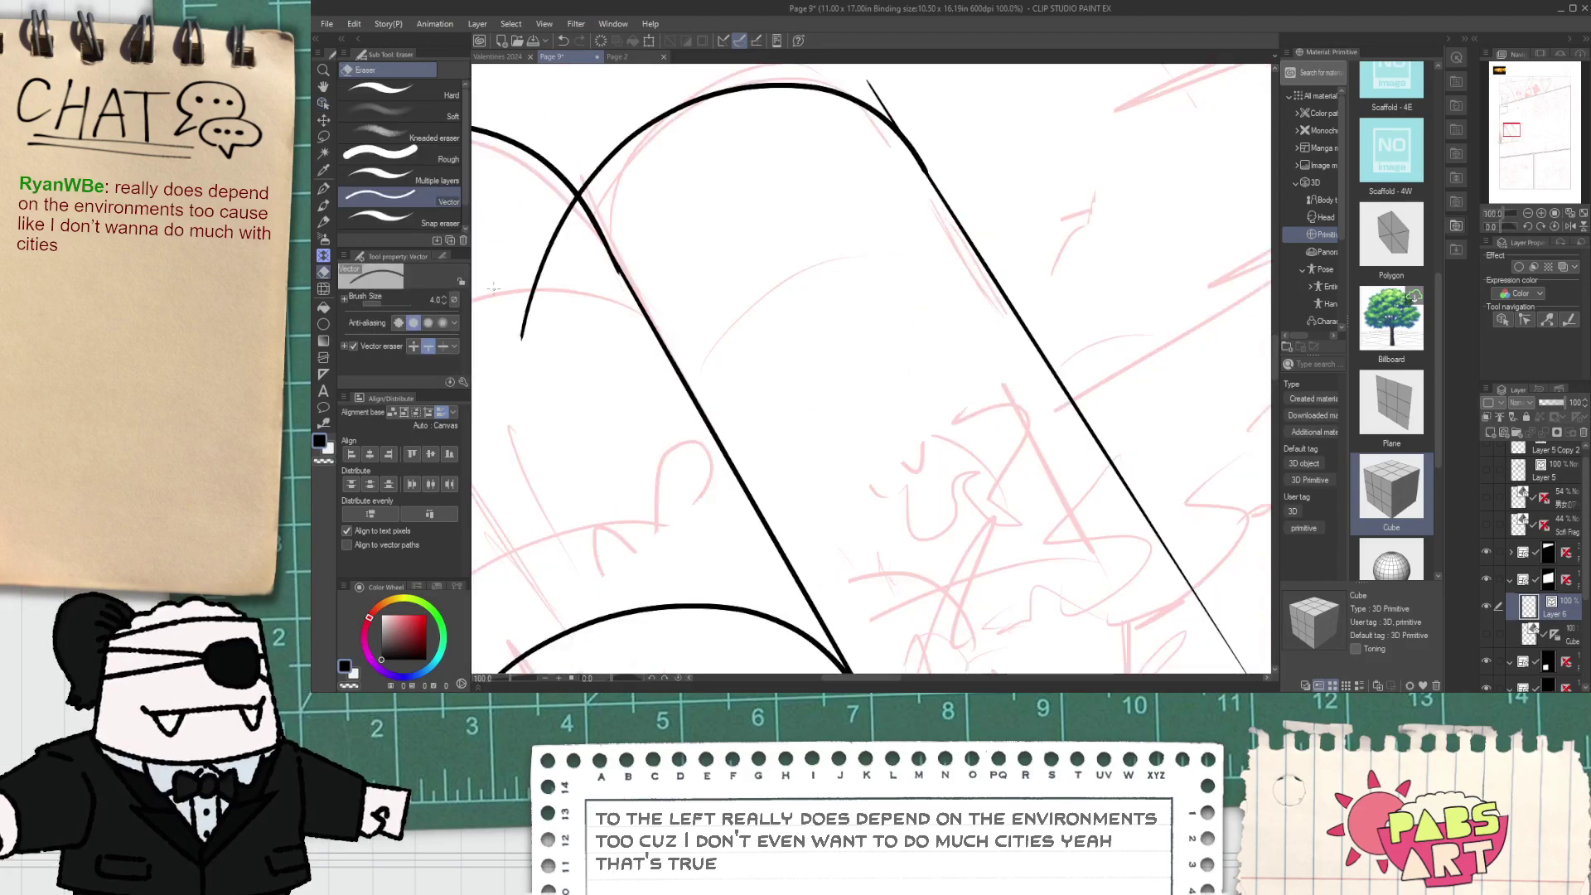
{"action": "scroll", "coordinate": [570, 285], "scroll_direction": "up", "scroll_amount": 1}
{"action": "scroll", "coordinate": [624, 268], "scroll_direction": "down", "scroll_amount": 3}
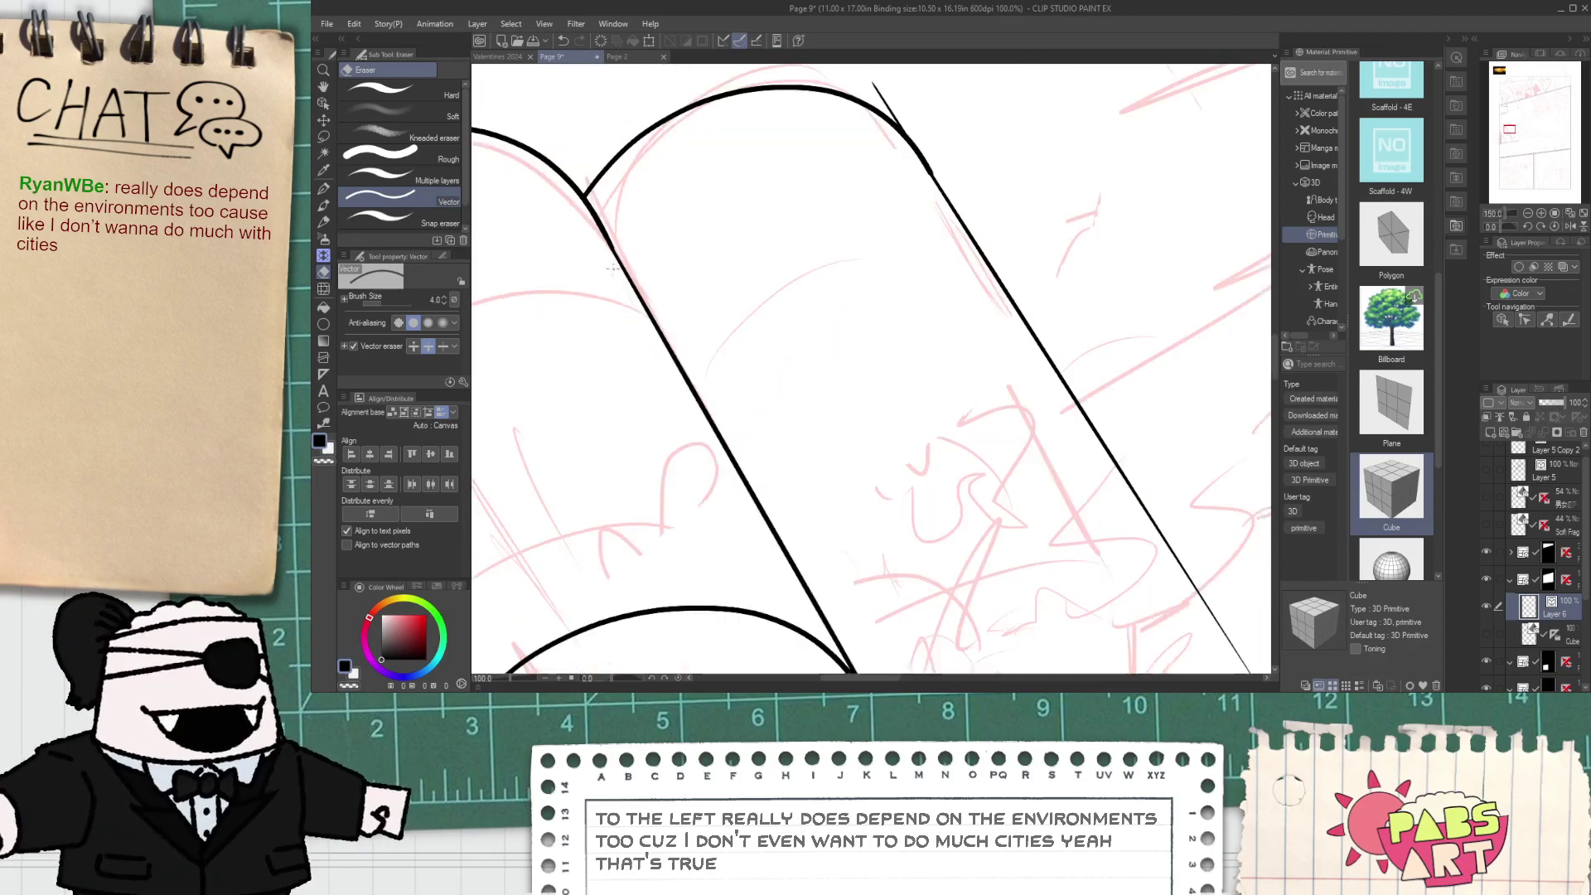
{"action": "scroll", "coordinate": [816, 217], "scroll_direction": "down", "scroll_amount": 1}
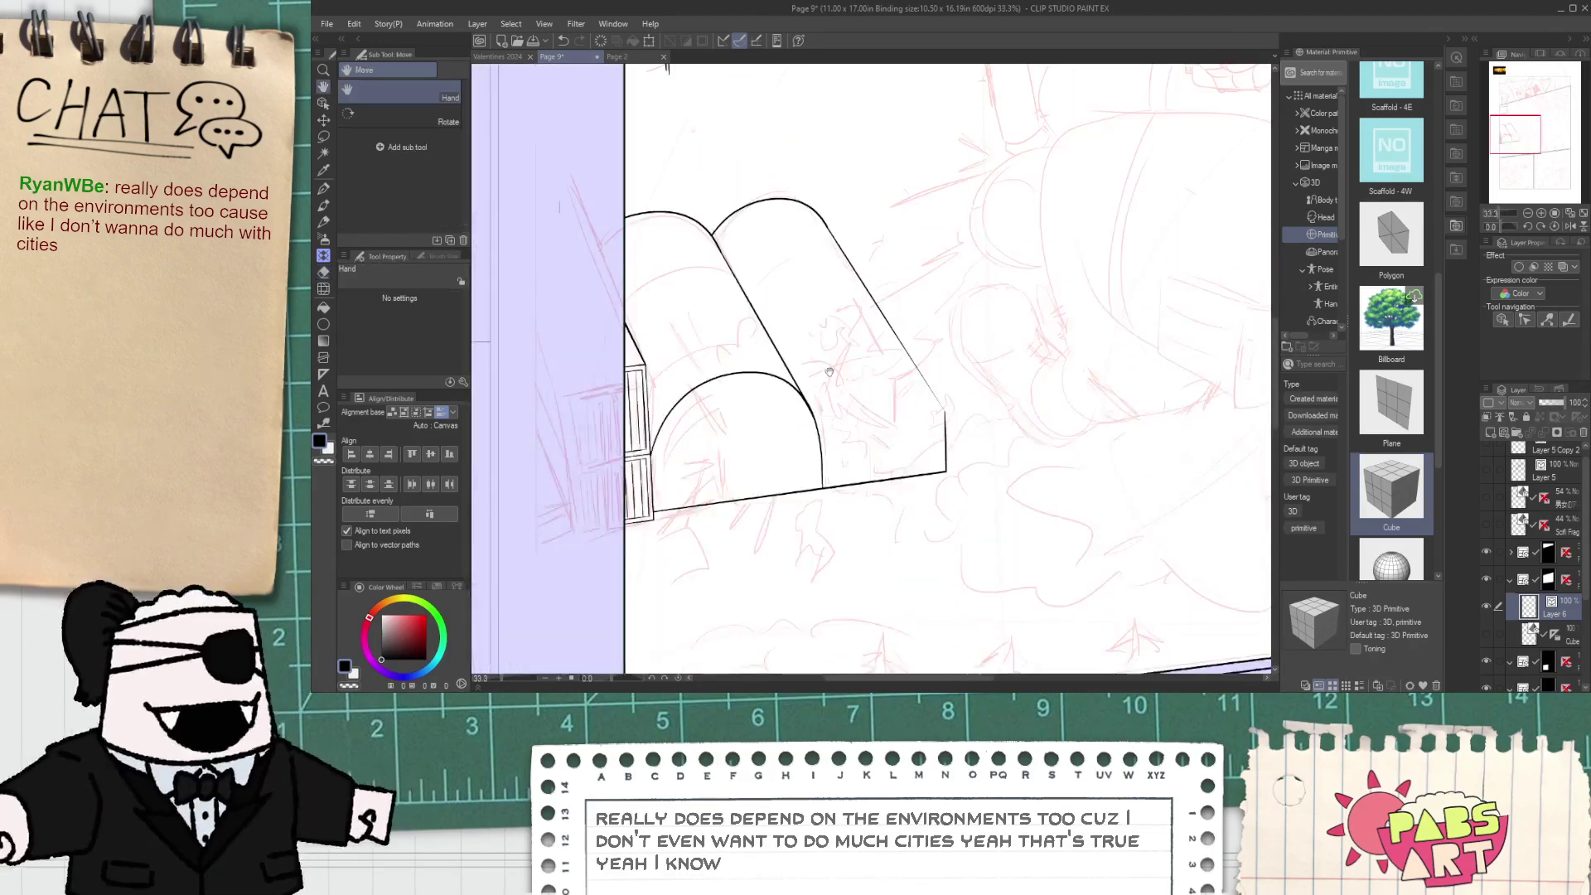
- Try inking the second barn's front curve starting from the side of the nearer barn's front arch
{"action": "scroll", "coordinate": [816, 414], "scroll_direction": "up", "scroll_amount": 1}
{"action": "left_click_drag", "start_coordinate": [820, 415], "coordinate": [753, 352]}
{"action": "scroll", "coordinate": [758, 354], "scroll_direction": "up", "scroll_amount": 1}
{"action": "key", "text": "p"}
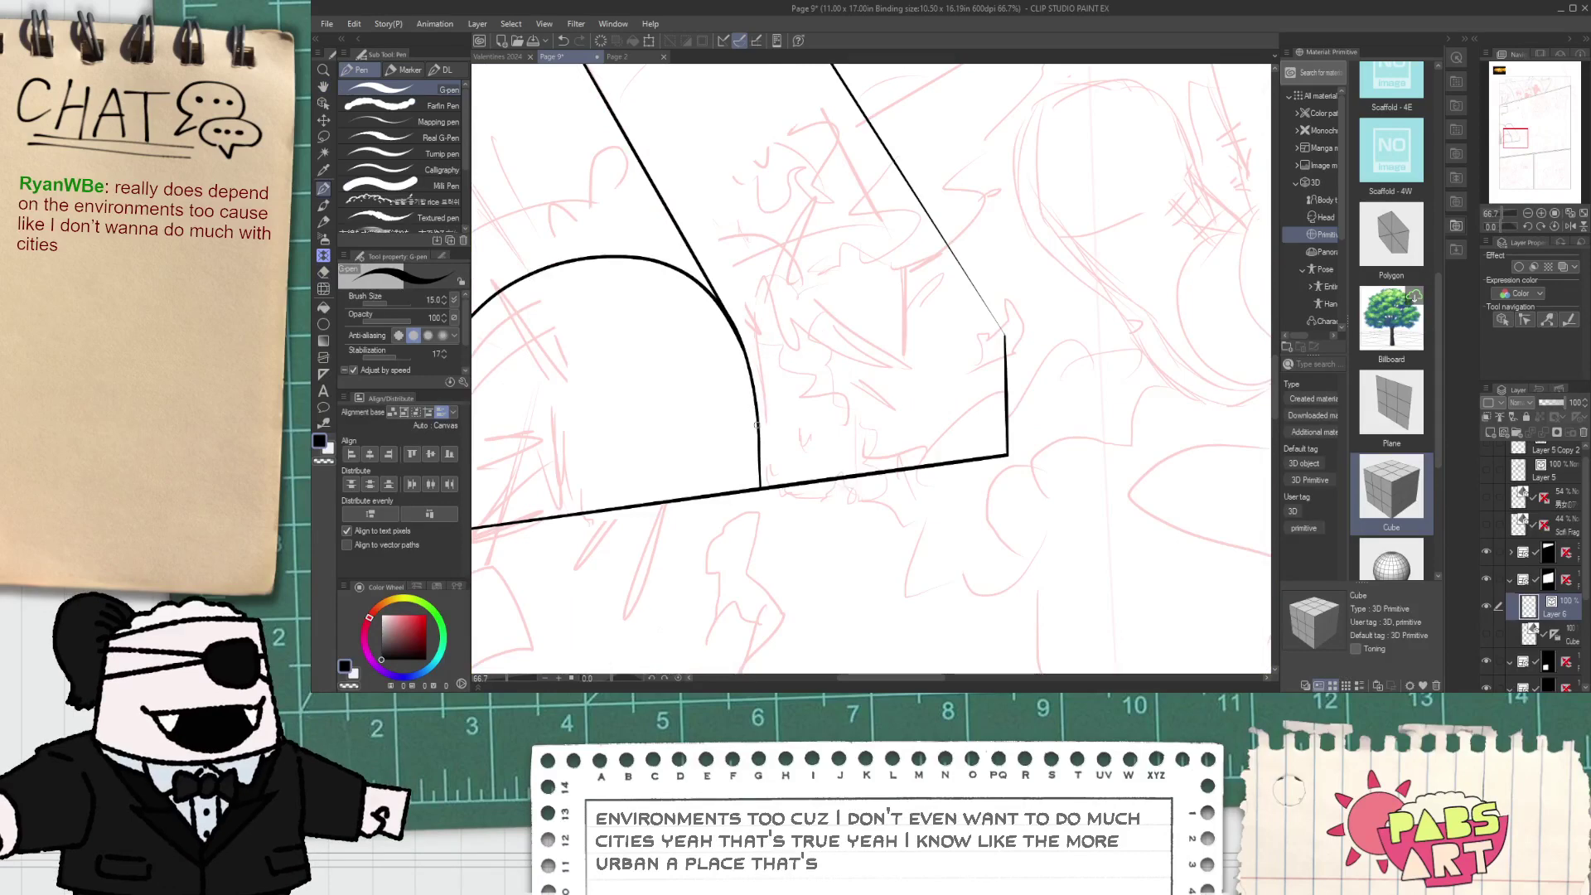
{"action": "left_click_drag", "start_coordinate": [756, 418], "coordinate": [833, 394]}
{"action": "key", "text": "ctrl+z"}
{"action": "scroll", "coordinate": [746, 337], "scroll_direction": "down", "scroll_amount": 2}
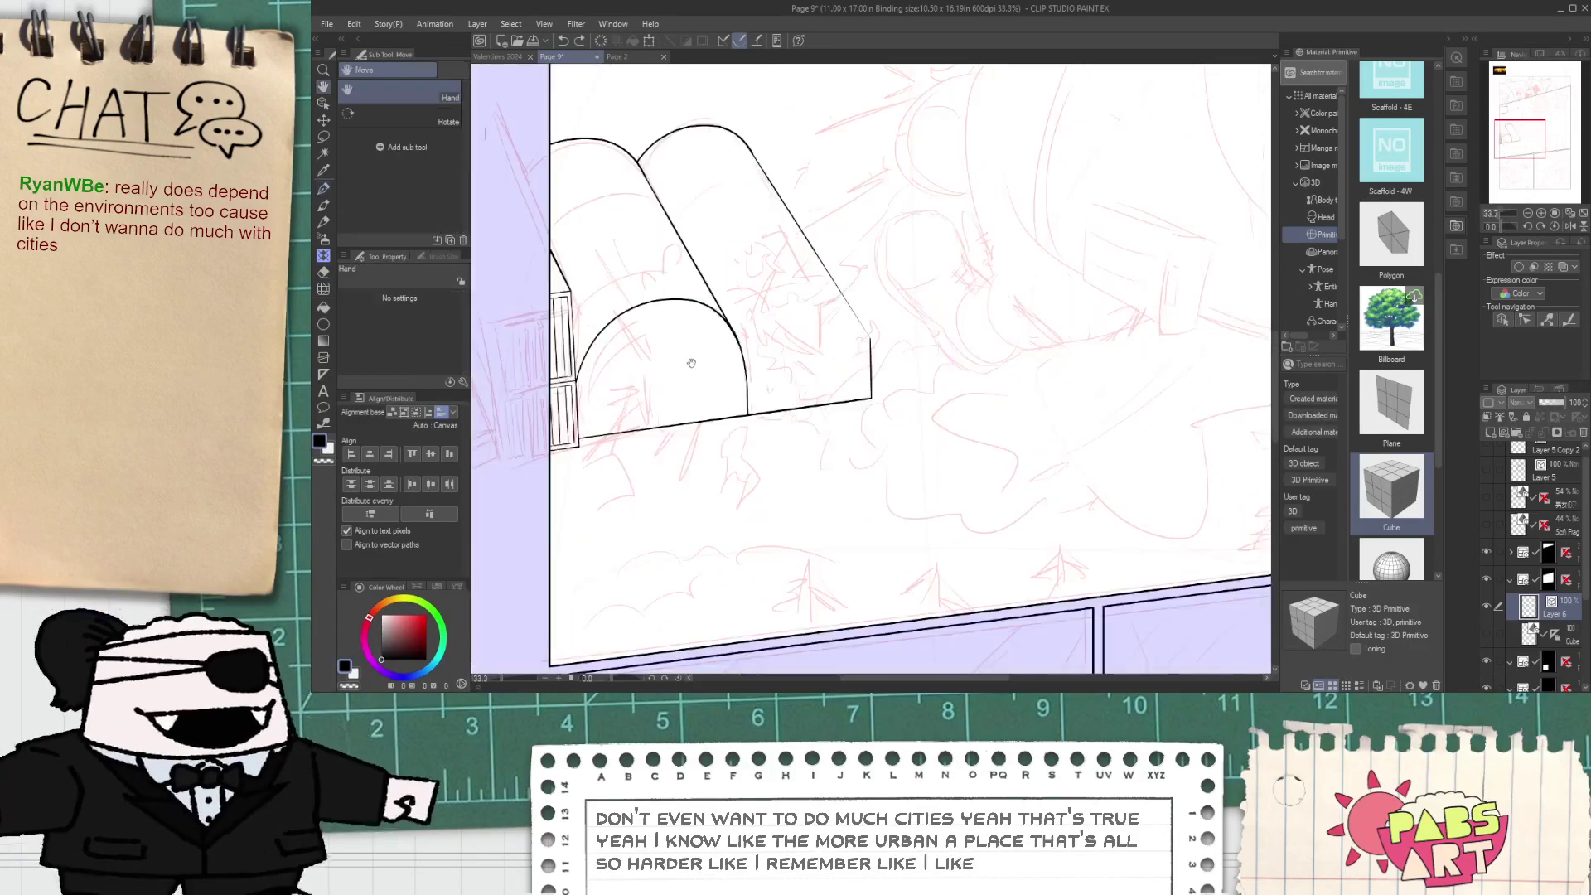
- Raise the bottom line of the upper container's inner panel and erase the vertical end poking out below it
{"action": "left_click_drag", "start_coordinate": [691, 359], "coordinate": [751, 422]}
{"action": "scroll", "coordinate": [645, 455], "scroll_direction": "up", "scroll_amount": 3}
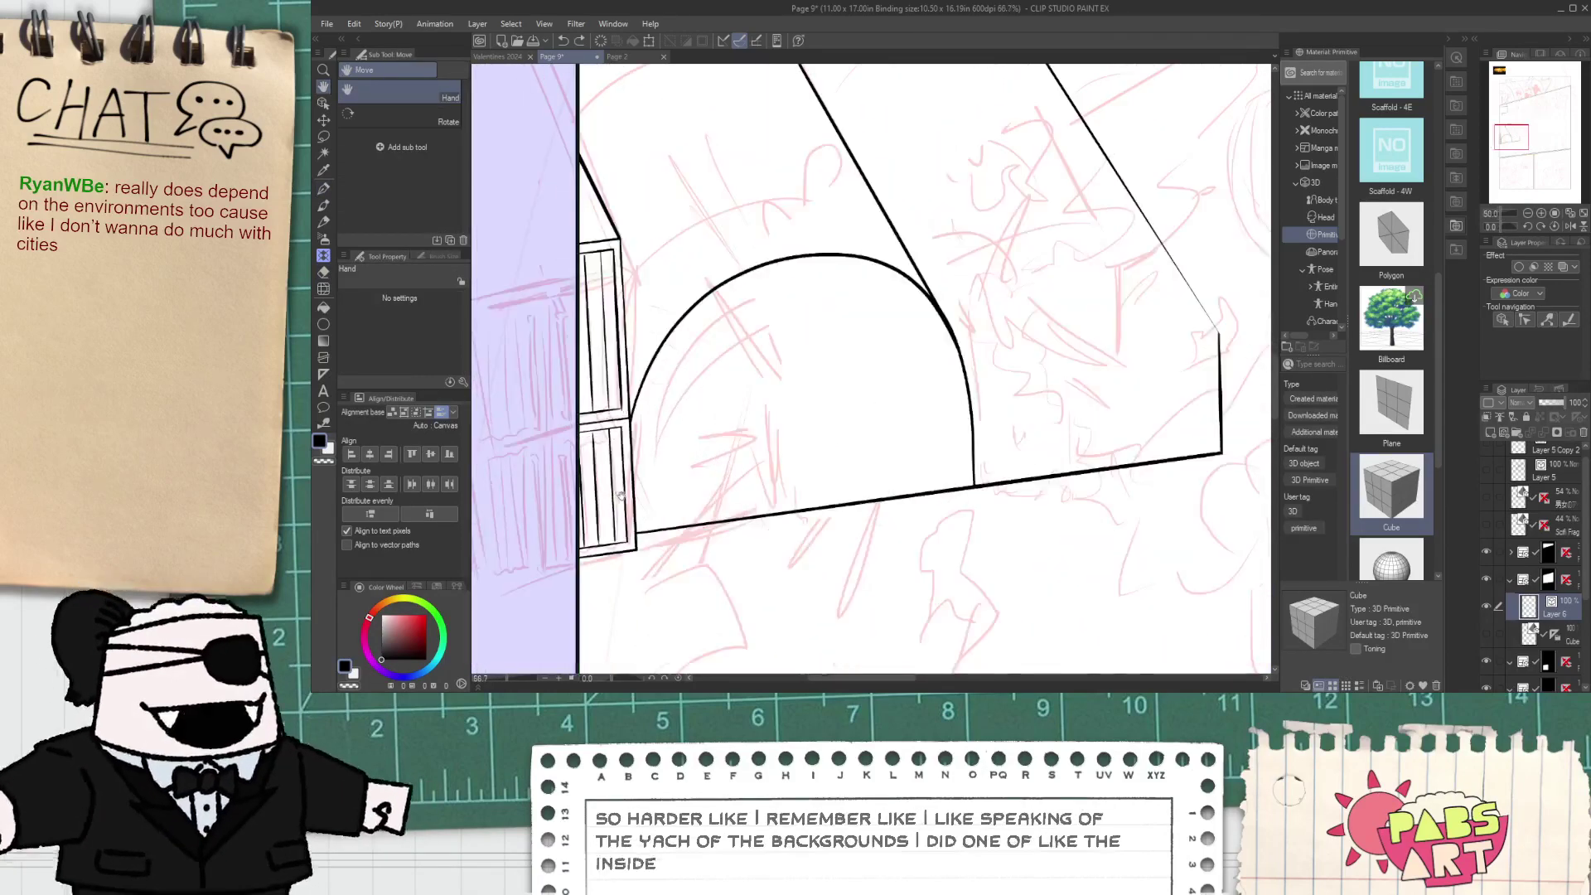
{"action": "left_click_drag", "start_coordinate": [577, 390], "coordinate": [655, 477]}
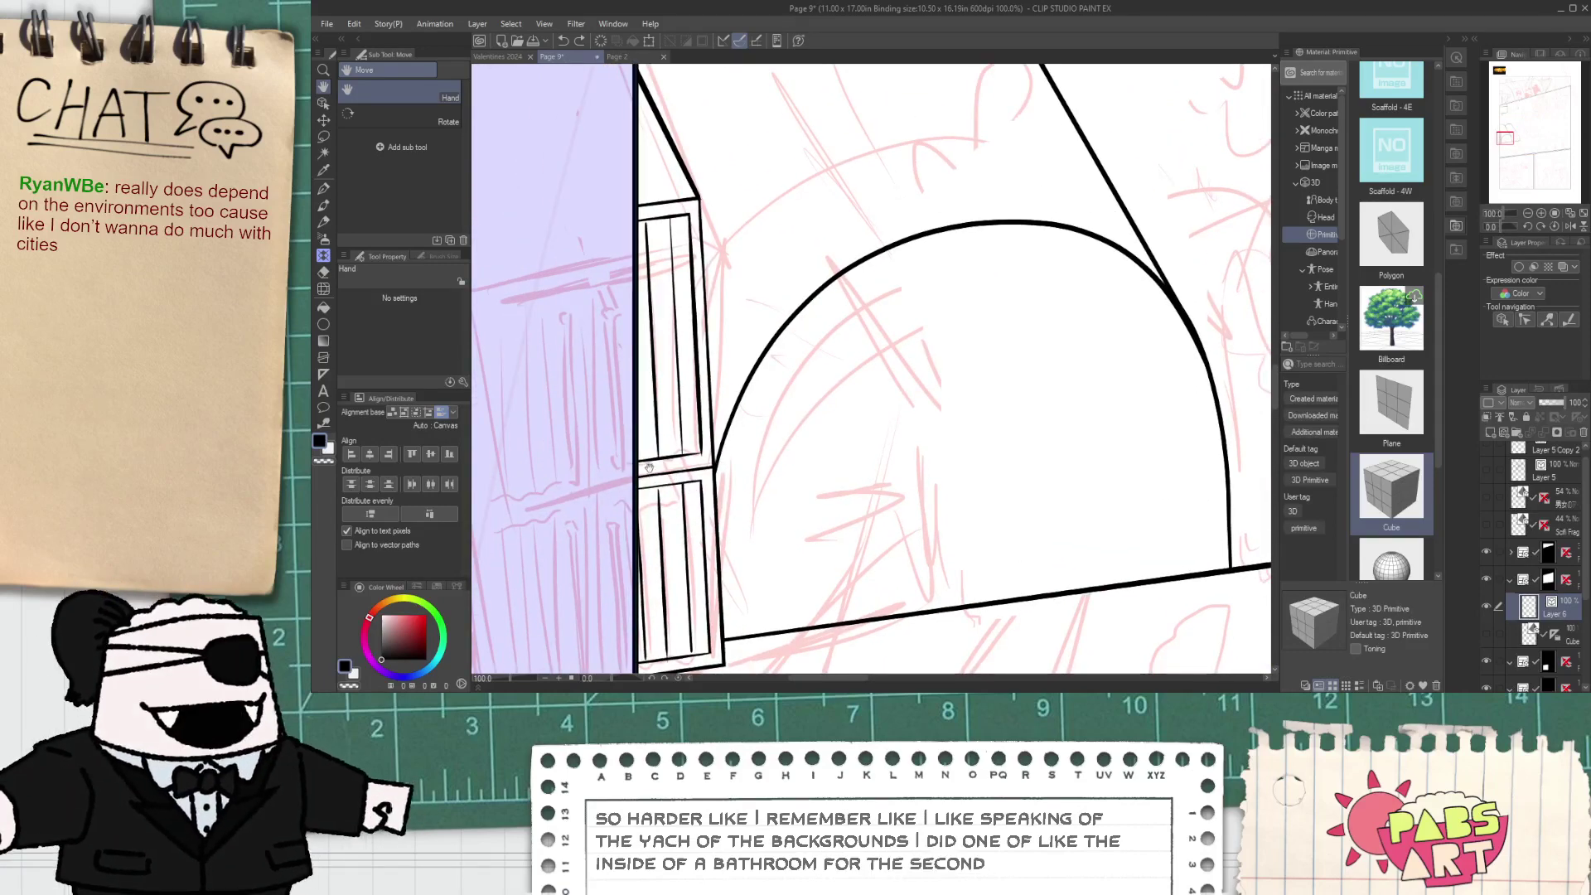
{"action": "key", "text": "o"}
{"action": "left_click", "coordinate": [651, 455]}
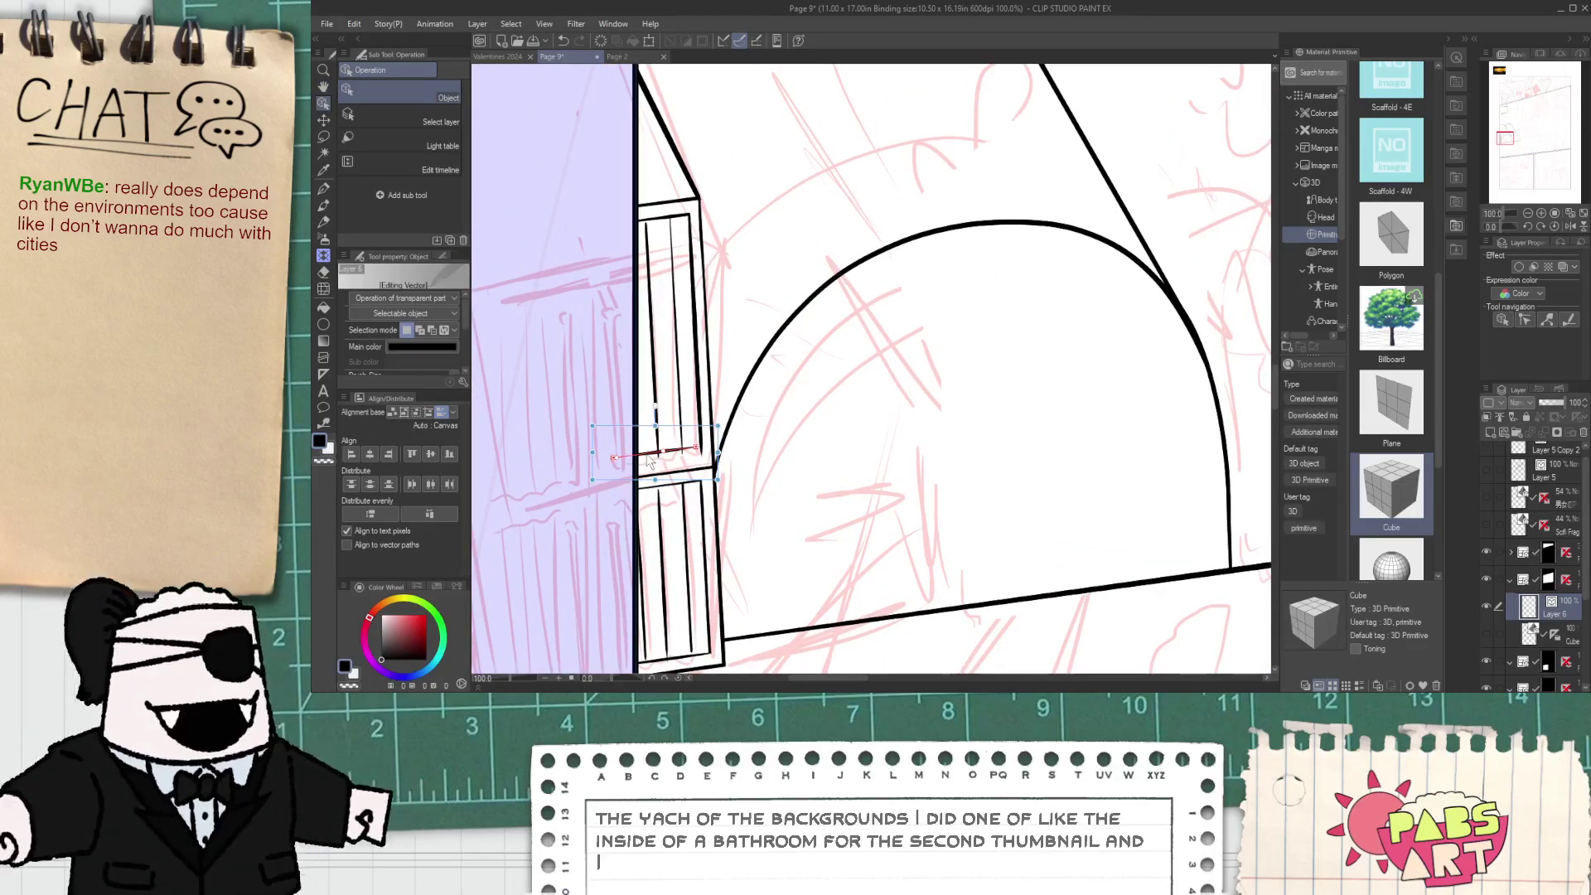
{"action": "left_click_drag", "start_coordinate": [648, 456], "coordinate": [651, 443]}
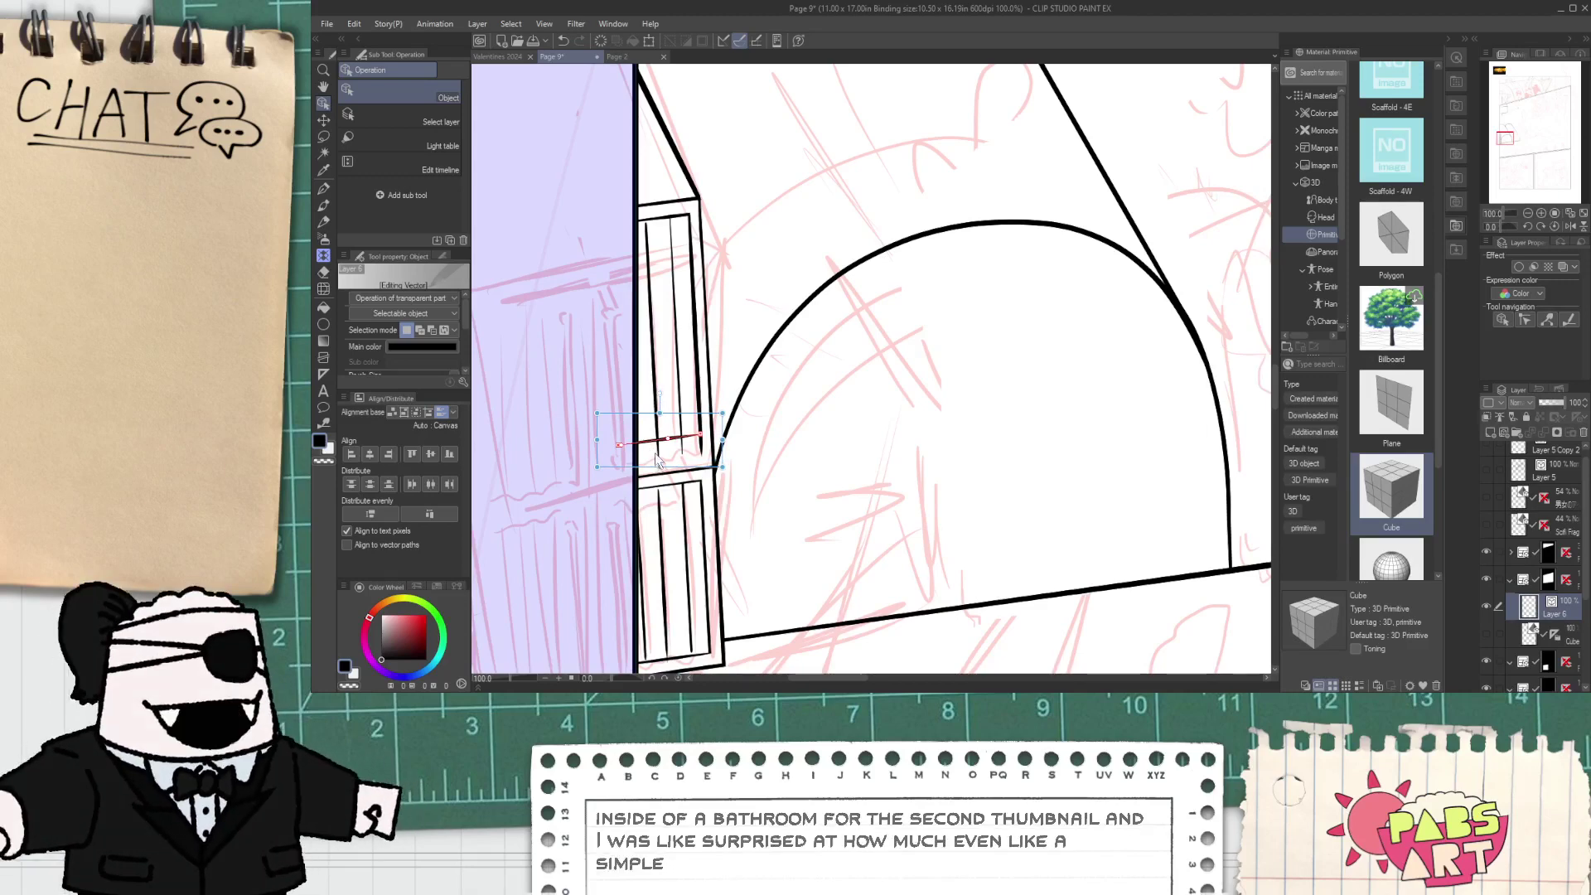
{"action": "key", "text": "e"}
{"action": "scroll", "coordinate": [652, 455], "scroll_direction": "up", "scroll_amount": 1}
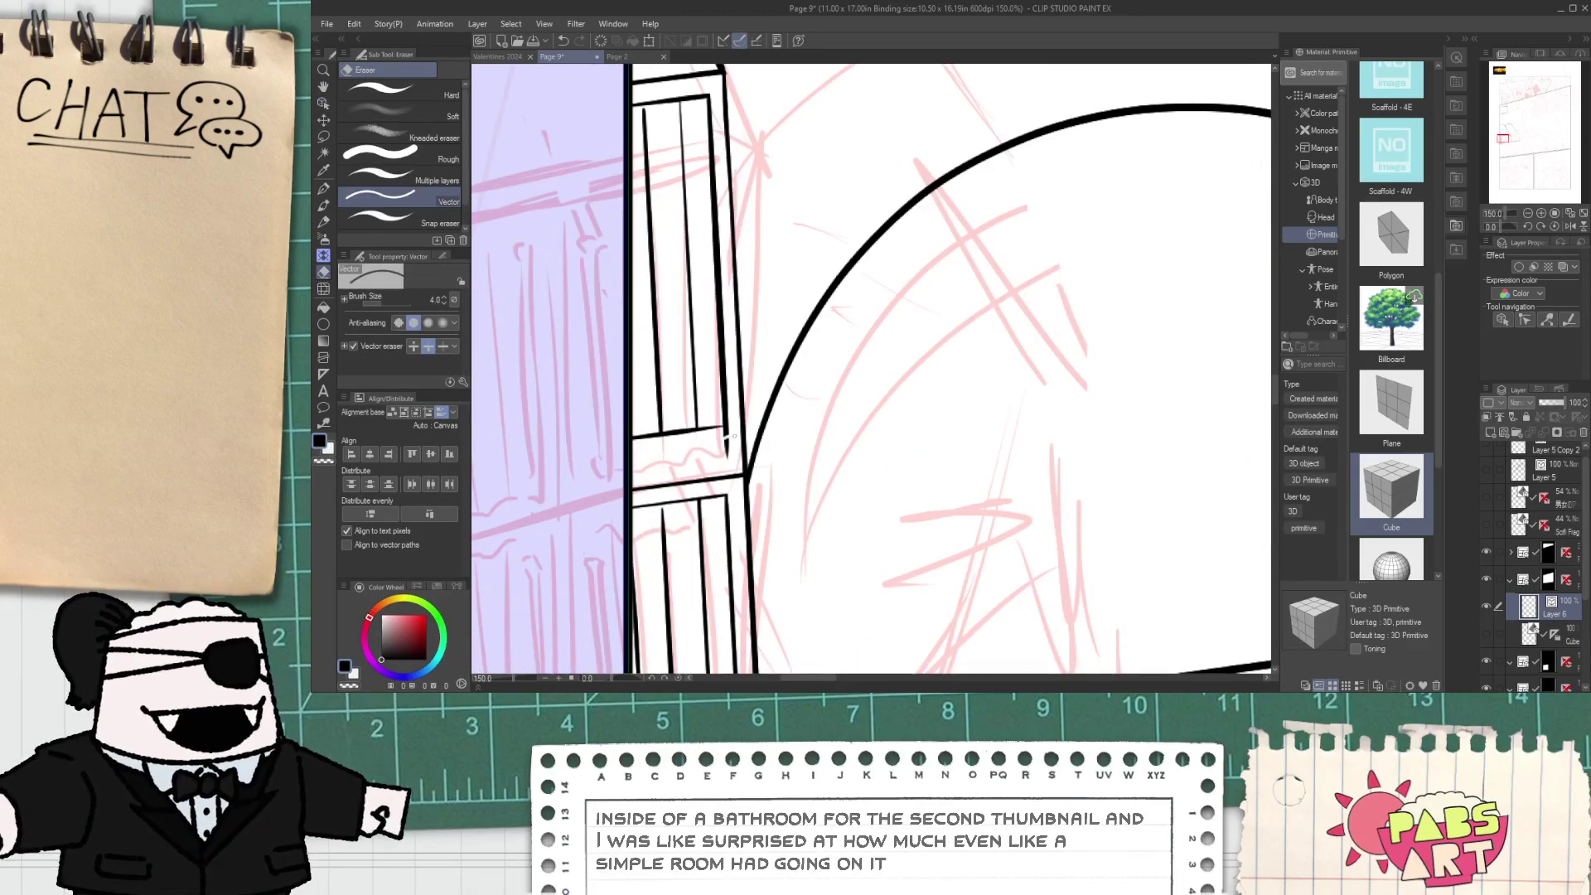
{"action": "key", "text": "h"}
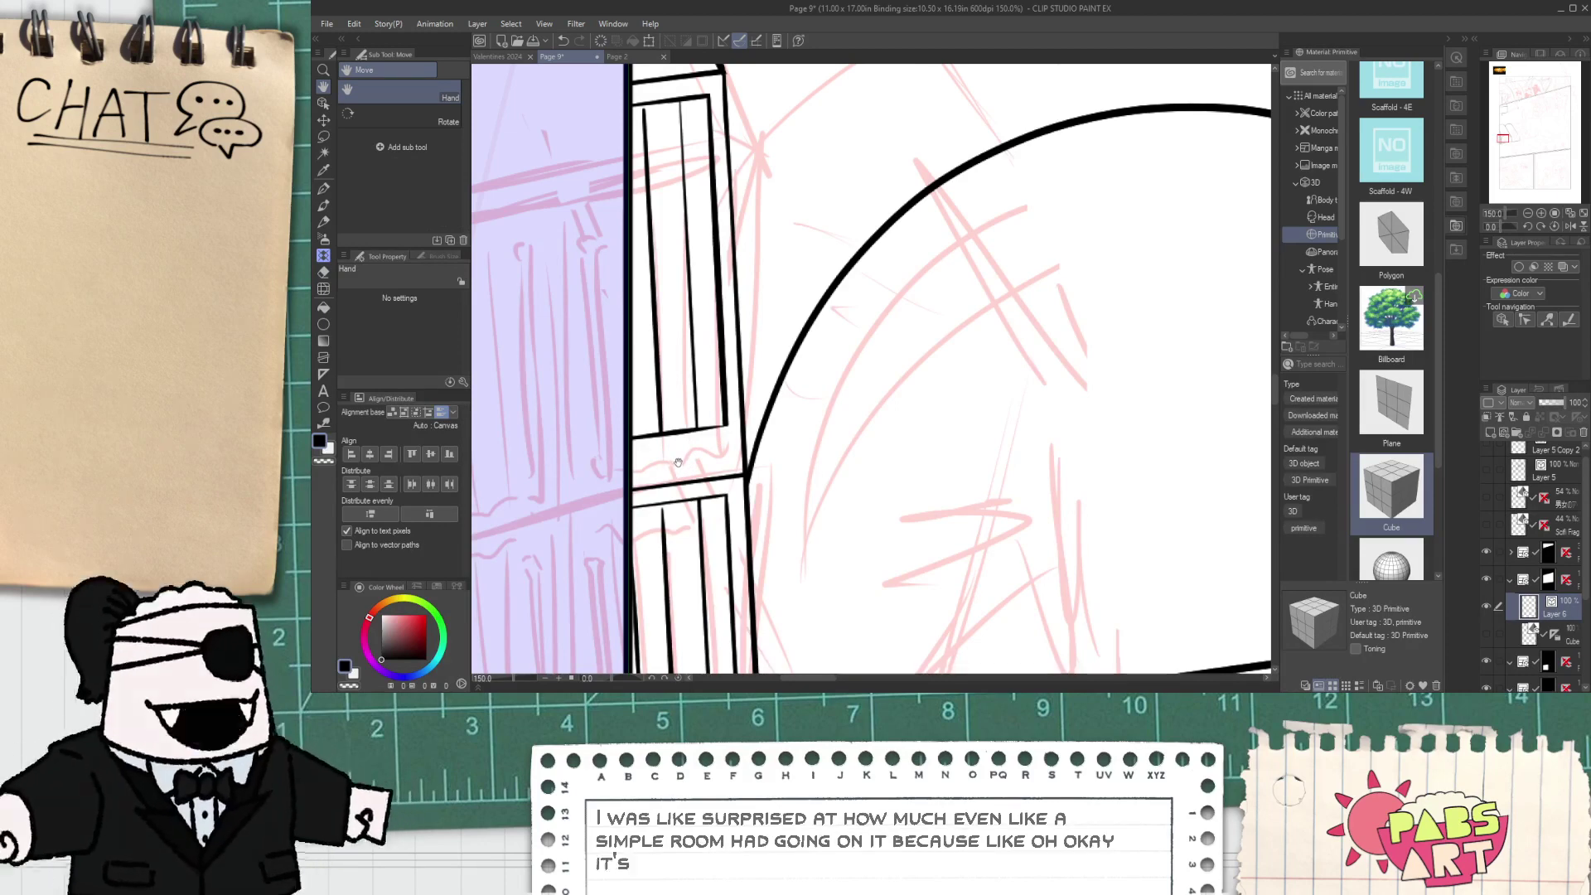
- Move the dividing line between the stacked containers up, and raise the lower panel's top line close beneath it
{"action": "key", "text": "o"}
{"action": "left_click", "coordinate": [671, 466]}
{"action": "left_click_drag", "start_coordinate": [669, 462], "coordinate": [667, 464]}
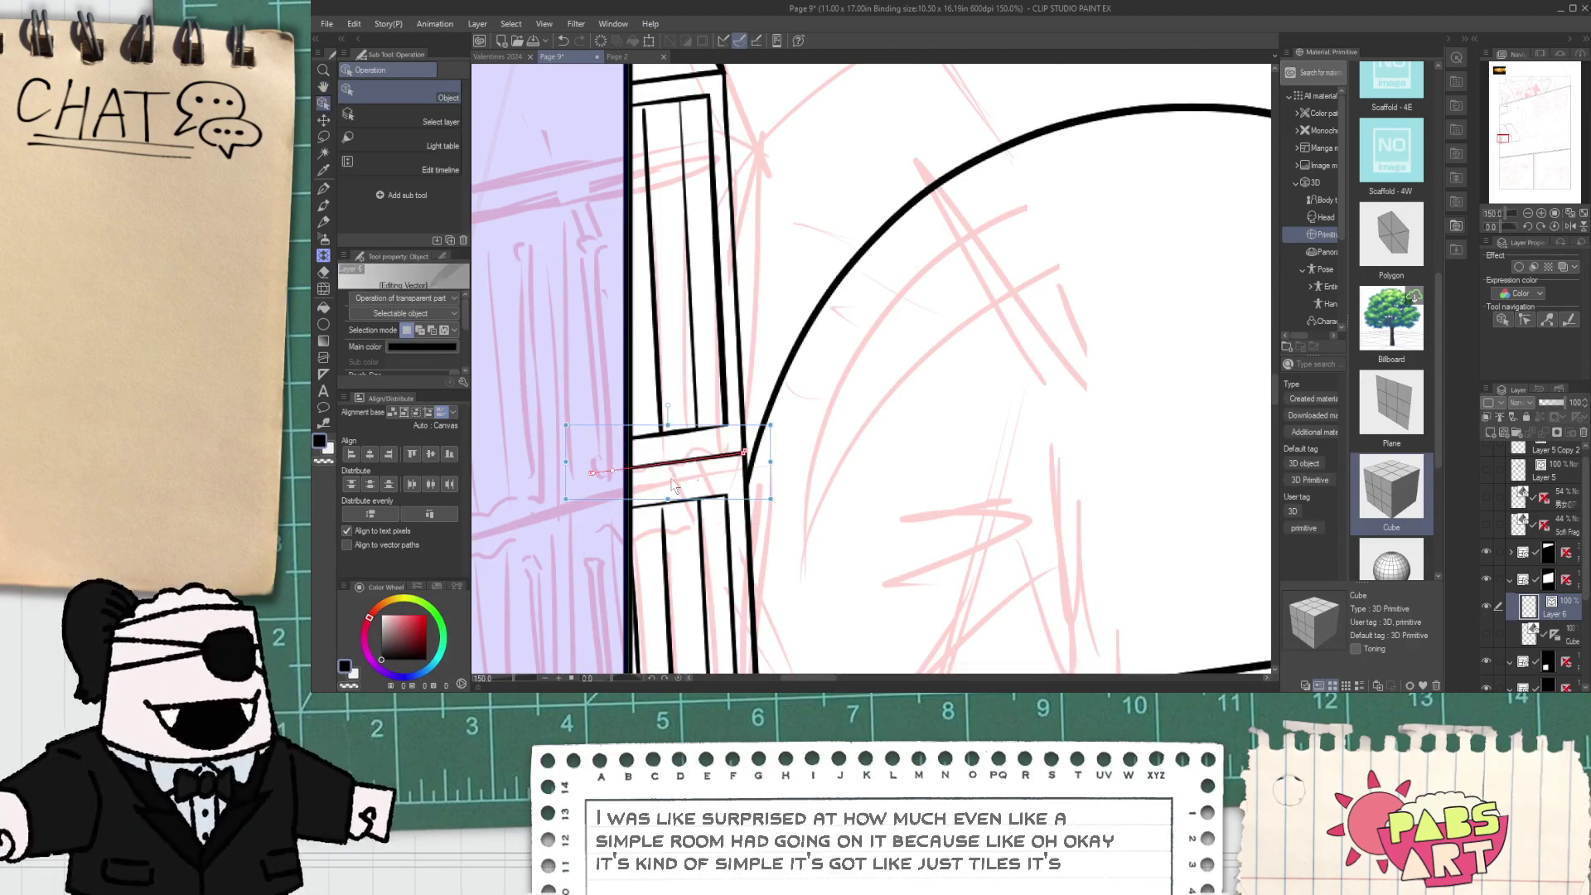
{"action": "left_click", "coordinate": [694, 488]}
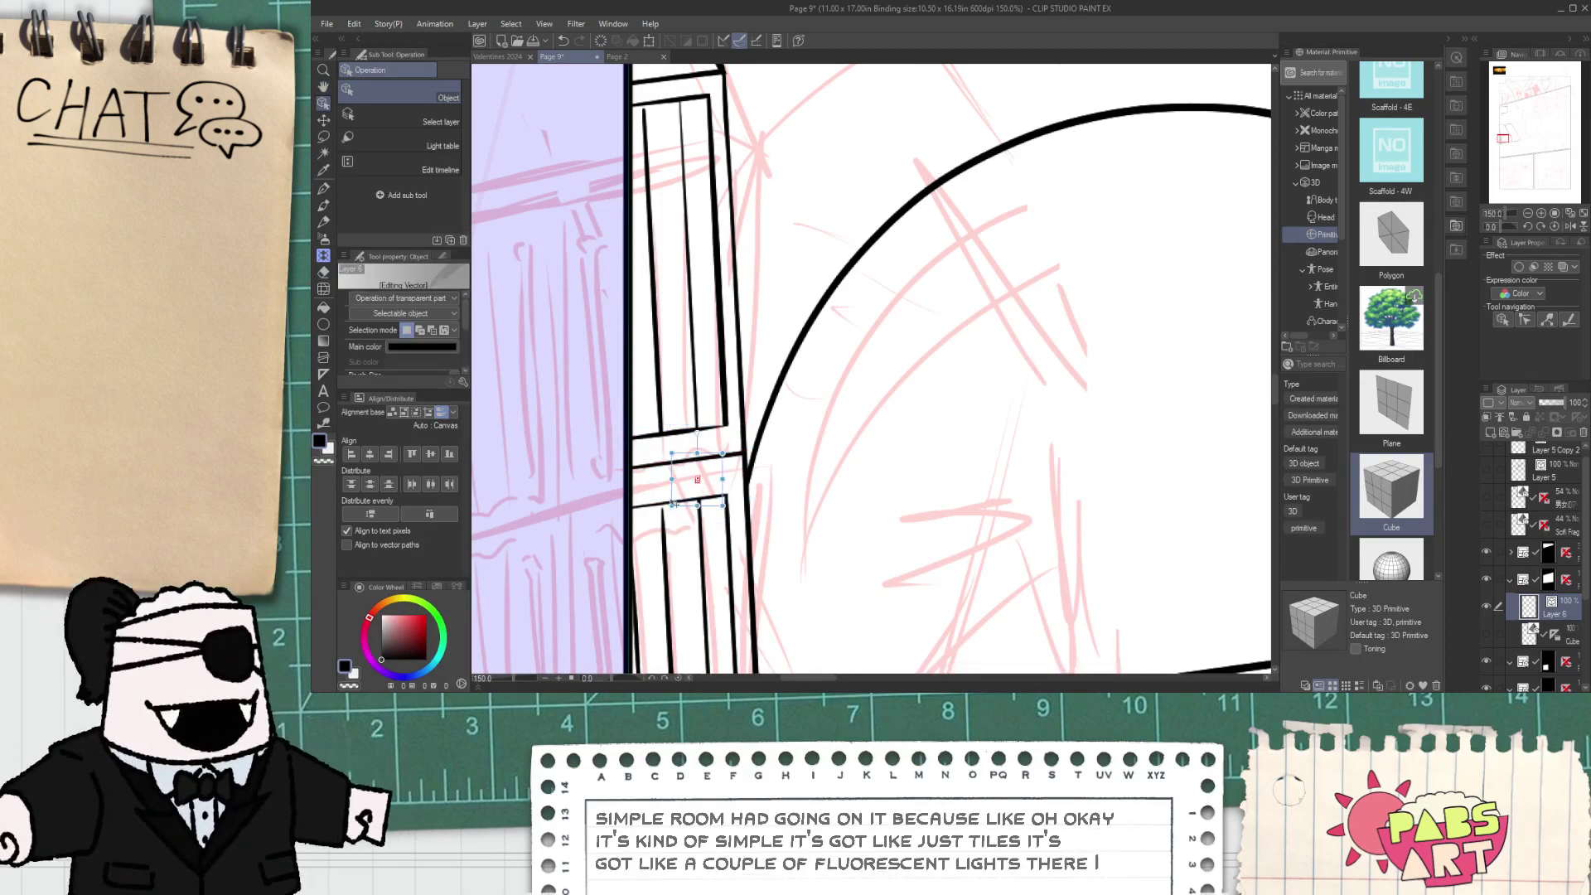
{"action": "left_click", "coordinate": [692, 478]}
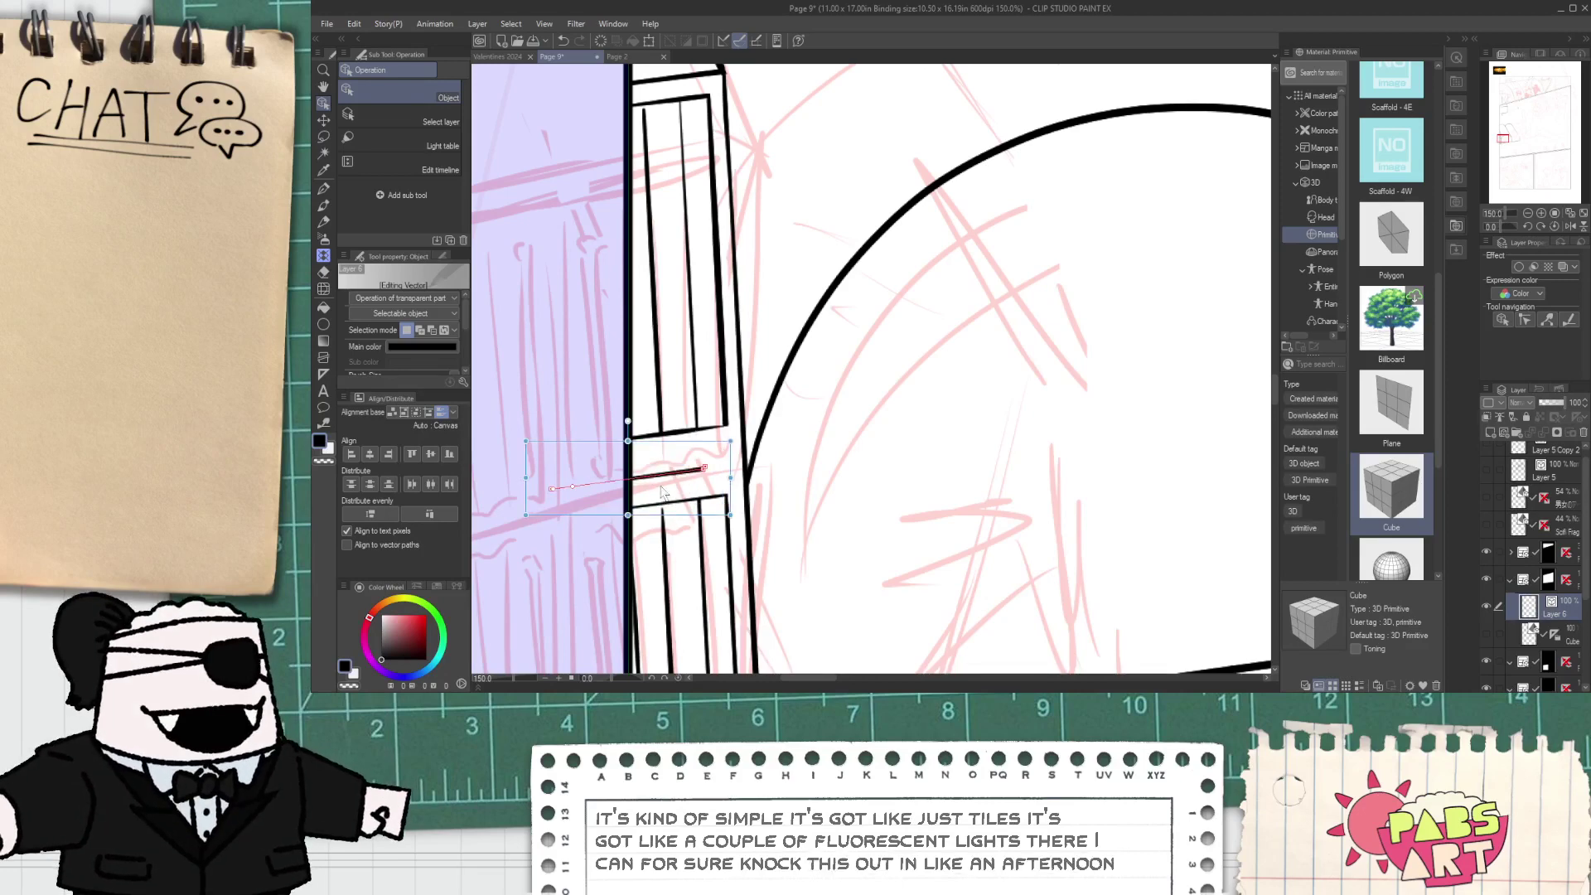
{"action": "key", "text": "ctrl+z"}
{"action": "left_click_drag", "start_coordinate": [672, 504], "coordinate": [723, 438]}
- Extend the lower container panel's three vertical lines up to its raised top line
{"action": "left_click", "coordinate": [727, 505]}
{"action": "scroll", "coordinate": [727, 496], "scroll_direction": "up", "scroll_amount": 3}
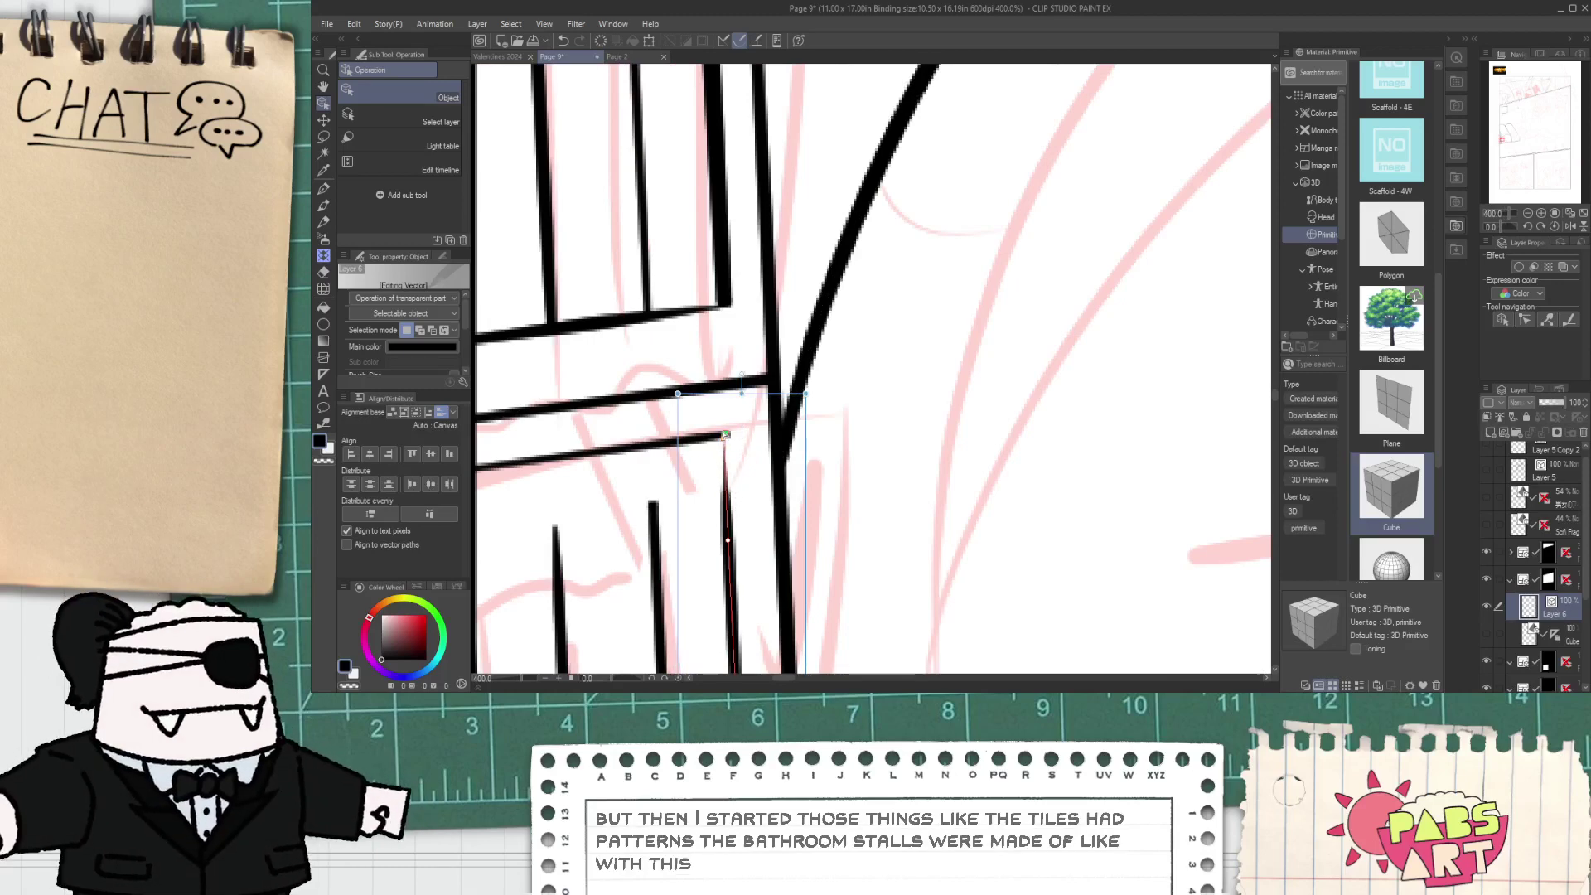
{"action": "left_click", "coordinate": [652, 527]}
{"action": "left_click_drag", "start_coordinate": [657, 503], "coordinate": [647, 447]}
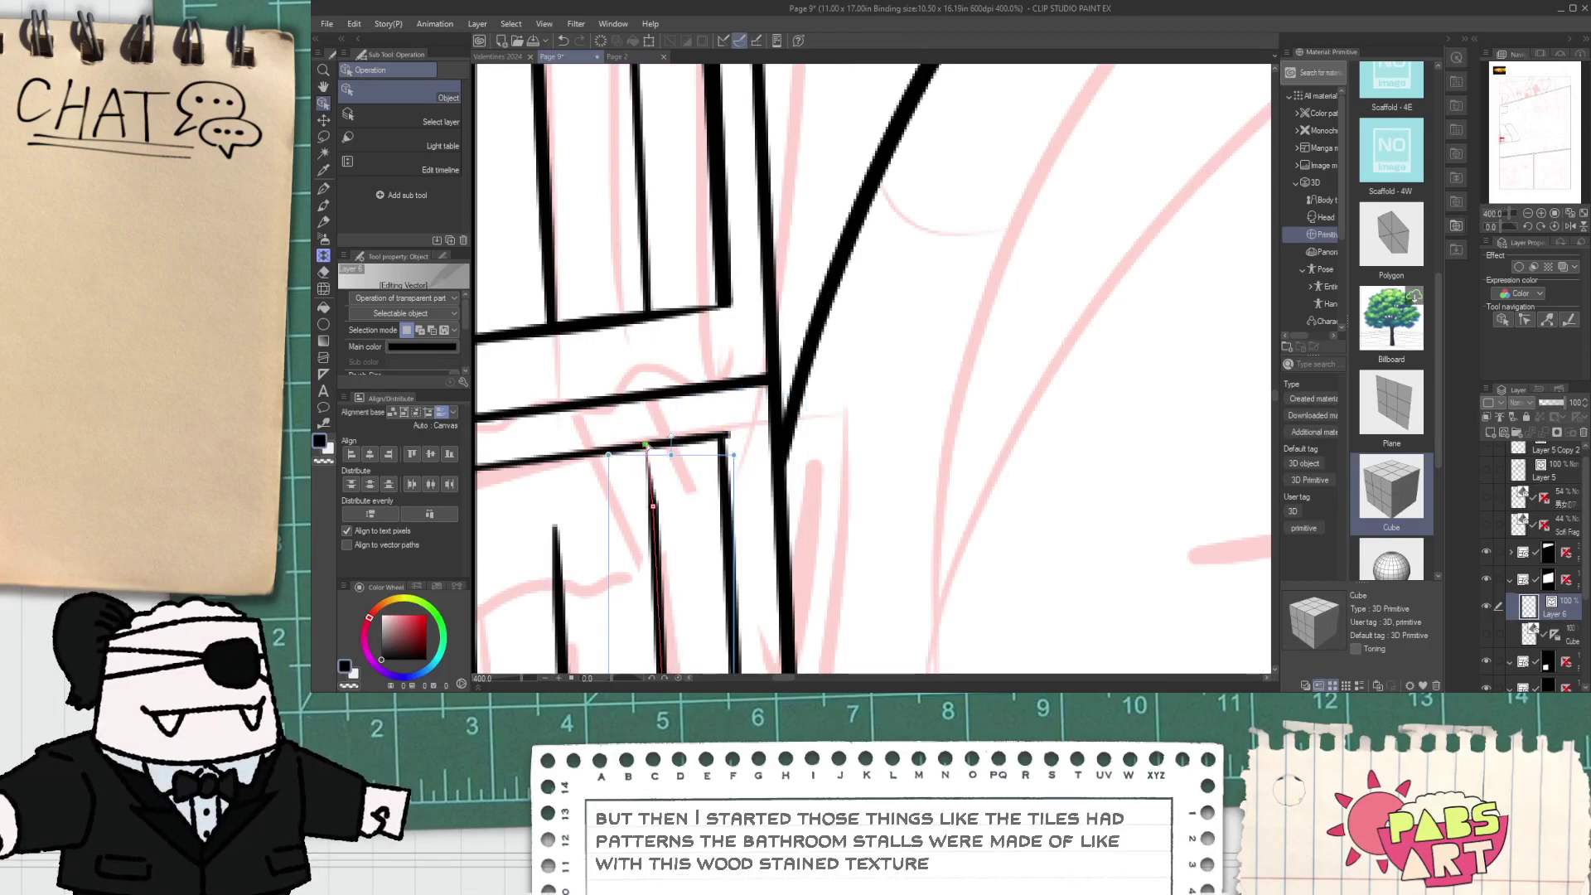
{"action": "left_click", "coordinate": [558, 529]}
{"action": "left_click_drag", "start_coordinate": [554, 461], "coordinate": [553, 461]}
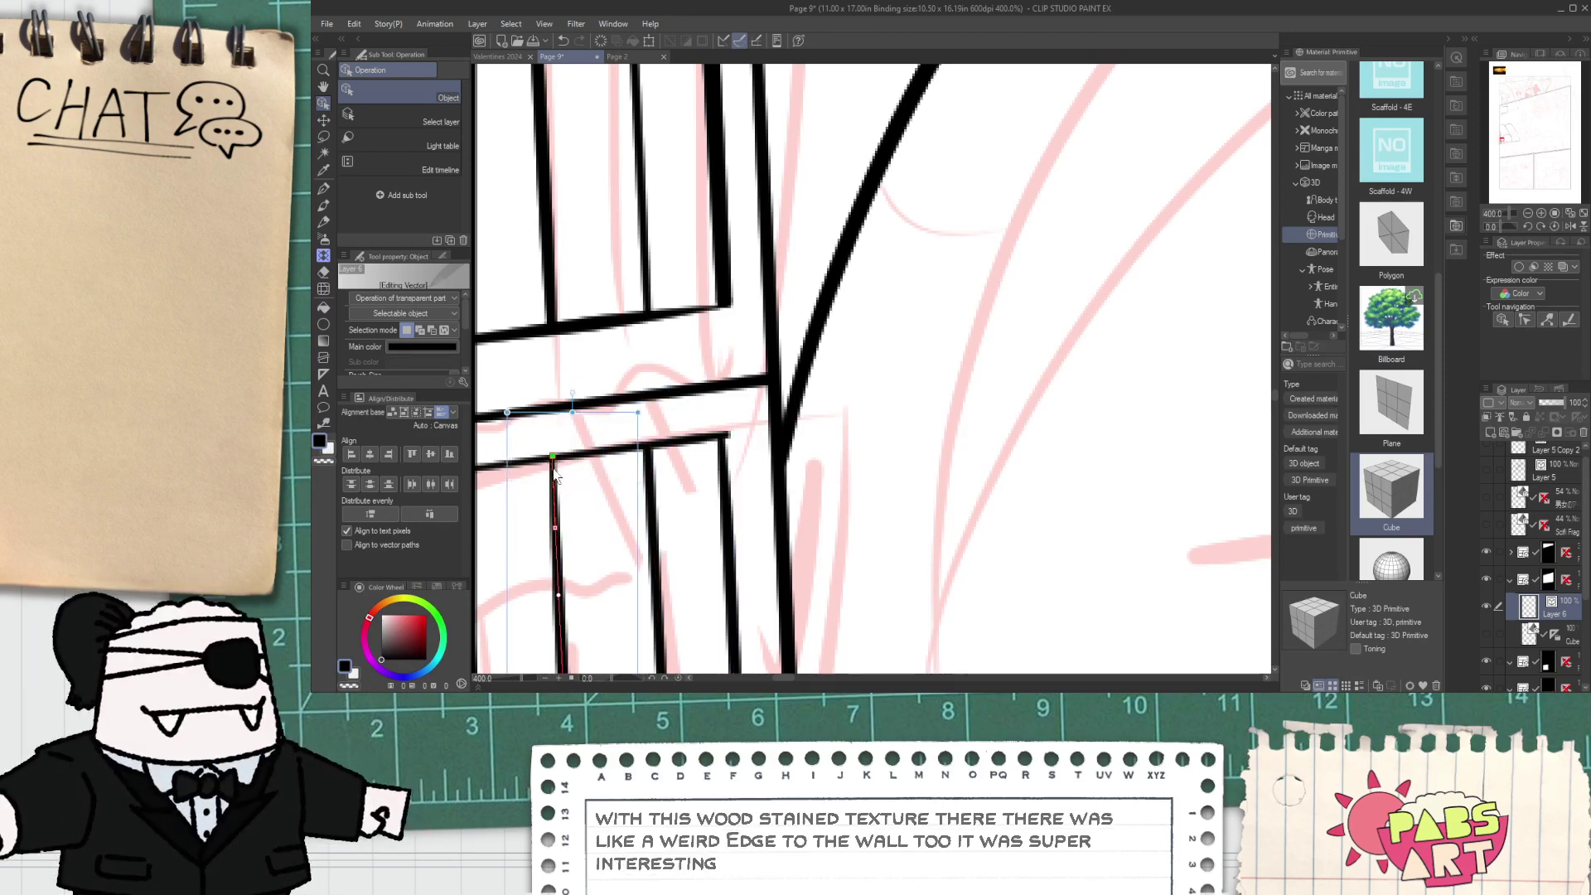
- Try several freehand front arches for the second barn, spanning from the nearer arch to the short vertical, undoing each
{"action": "scroll", "coordinate": [566, 458], "scroll_direction": "down", "scroll_amount": 4}
{"action": "key", "text": "p"}
{"action": "key", "text": "space"}
{"action": "scroll", "coordinate": [643, 344], "scroll_direction": "down", "scroll_amount": 1}
{"action": "left_click_drag", "start_coordinate": [642, 295], "coordinate": [664, 519]}
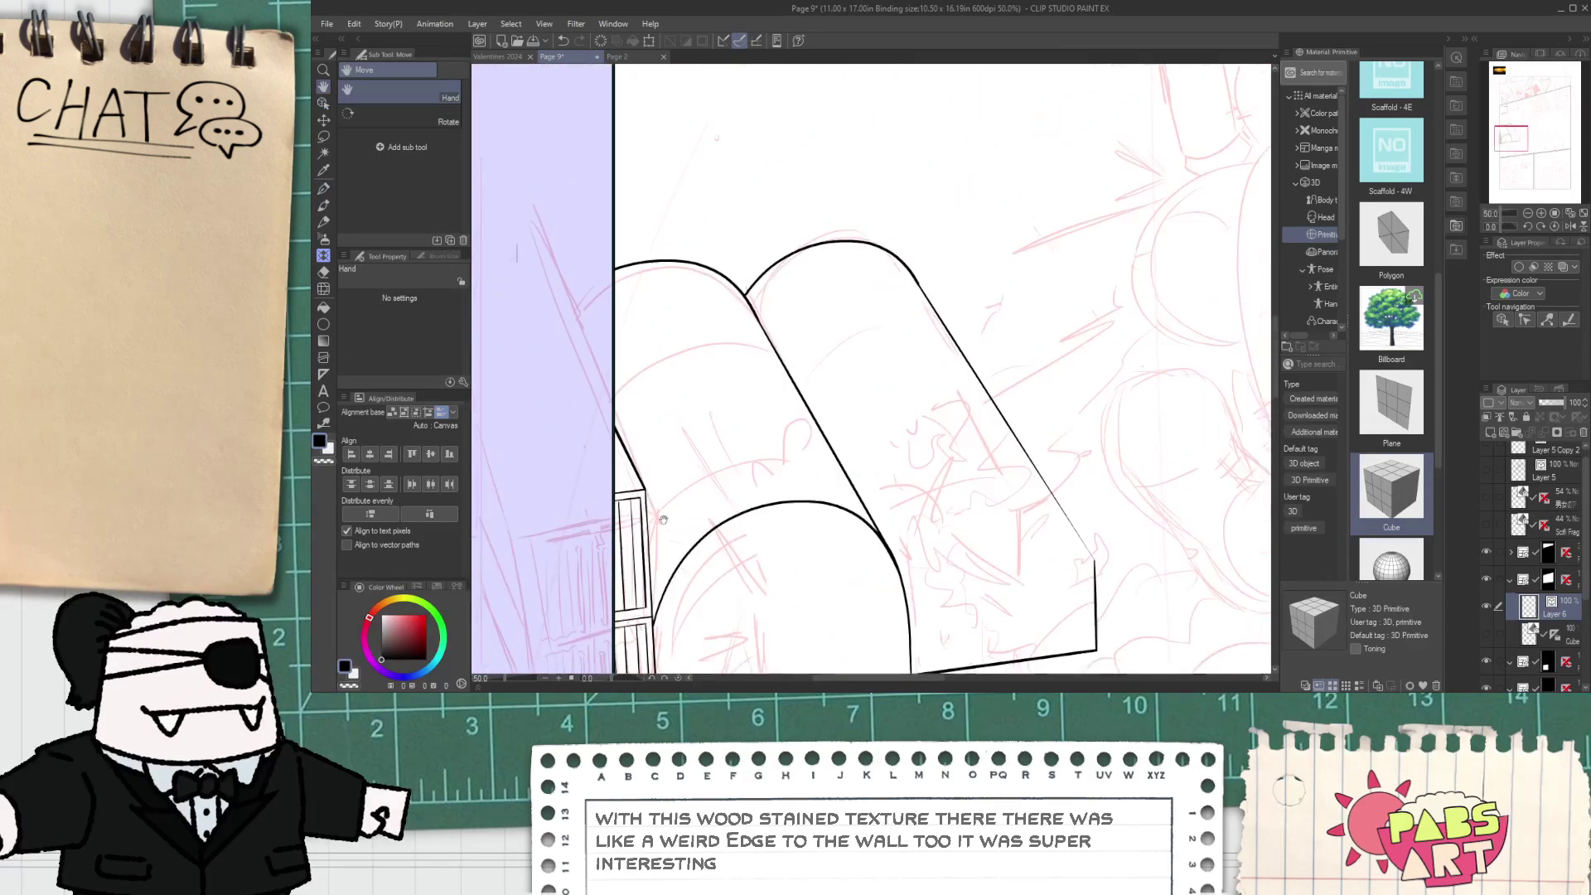
{"action": "left_click_drag", "start_coordinate": [822, 478], "coordinate": [614, 385]}
{"action": "scroll", "coordinate": [671, 478], "scroll_direction": "up", "scroll_amount": 1}
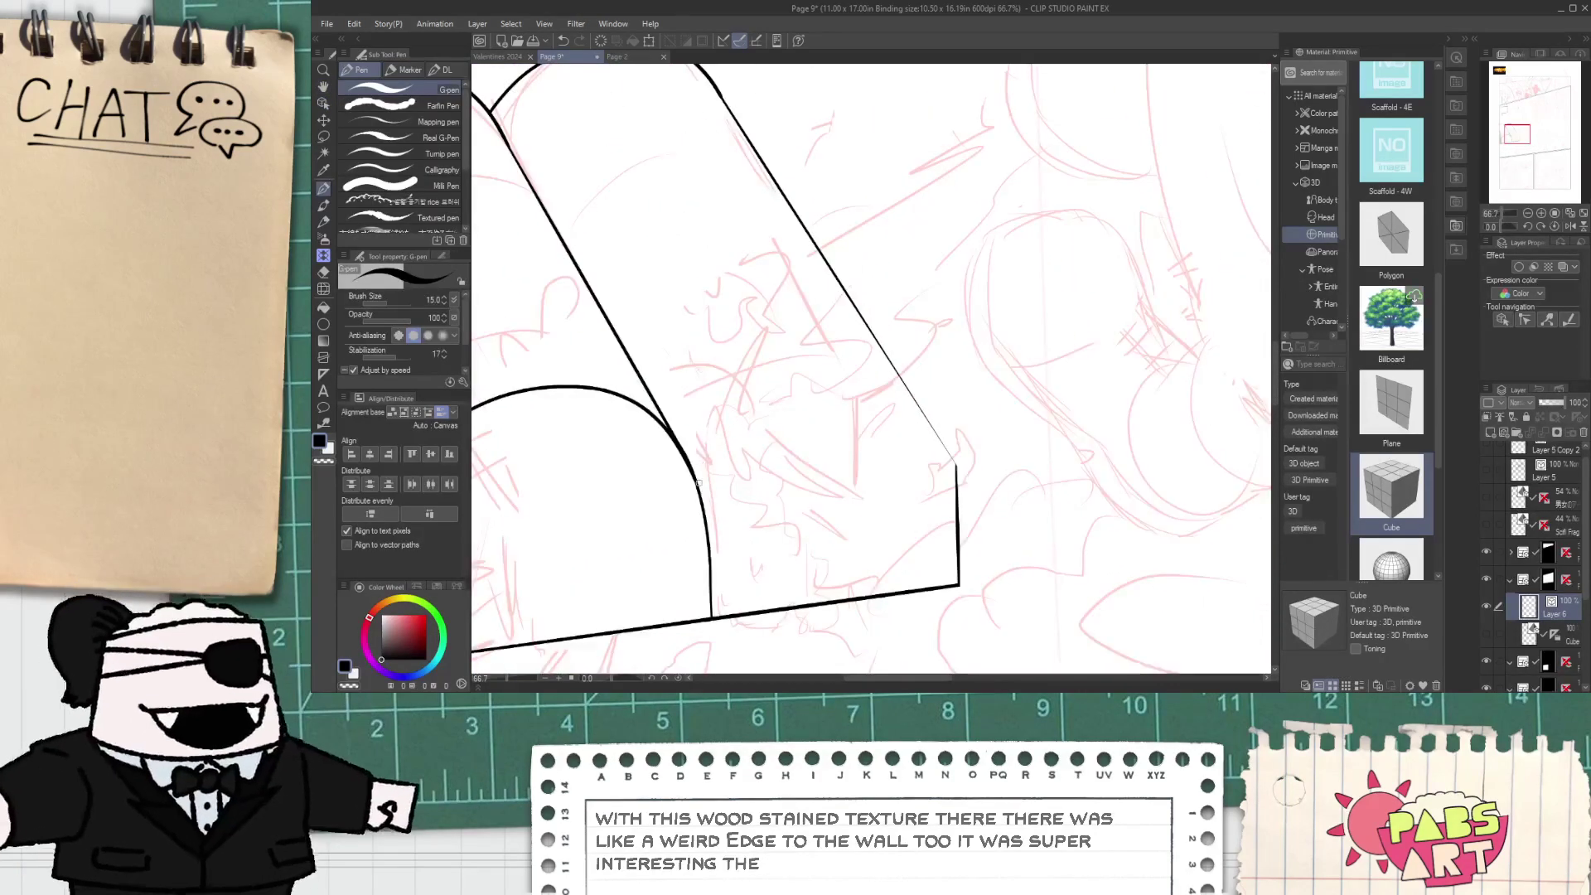
{"action": "left_click_drag", "start_coordinate": [695, 479], "coordinate": [912, 457]}
{"action": "key", "text": "ctrl+z"}
{"action": "left_click_drag", "start_coordinate": [702, 493], "coordinate": [918, 525]}
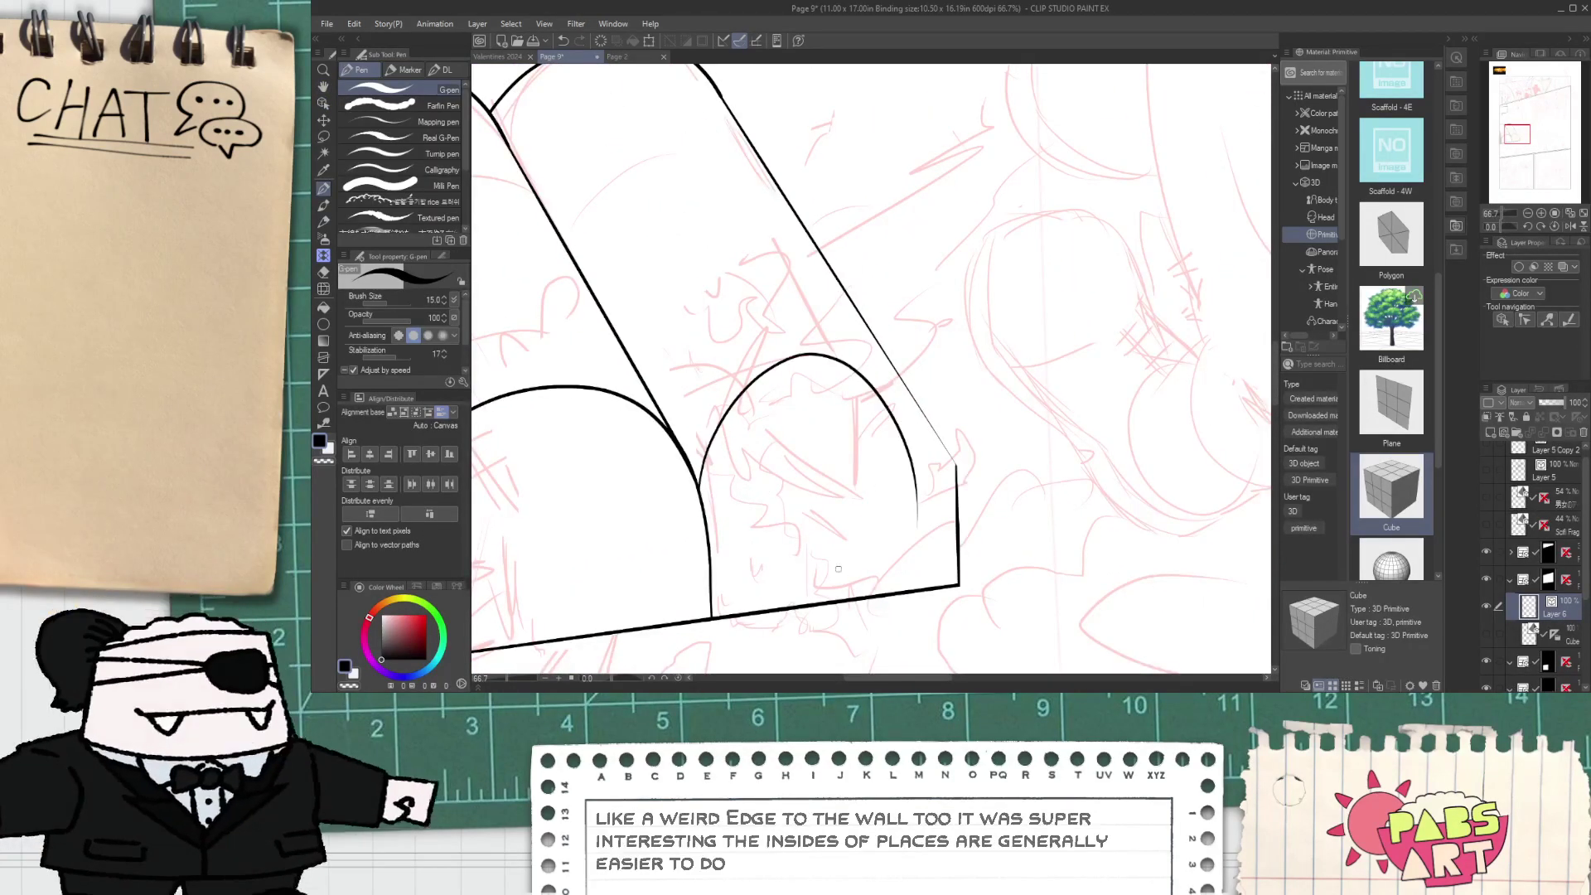
{"action": "key", "text": "ctrl+z"}
{"action": "left_click_drag", "start_coordinate": [754, 396], "coordinate": [953, 460]}
{"action": "scroll", "coordinate": [804, 491], "scroll_direction": "down", "scroll_amount": 1}
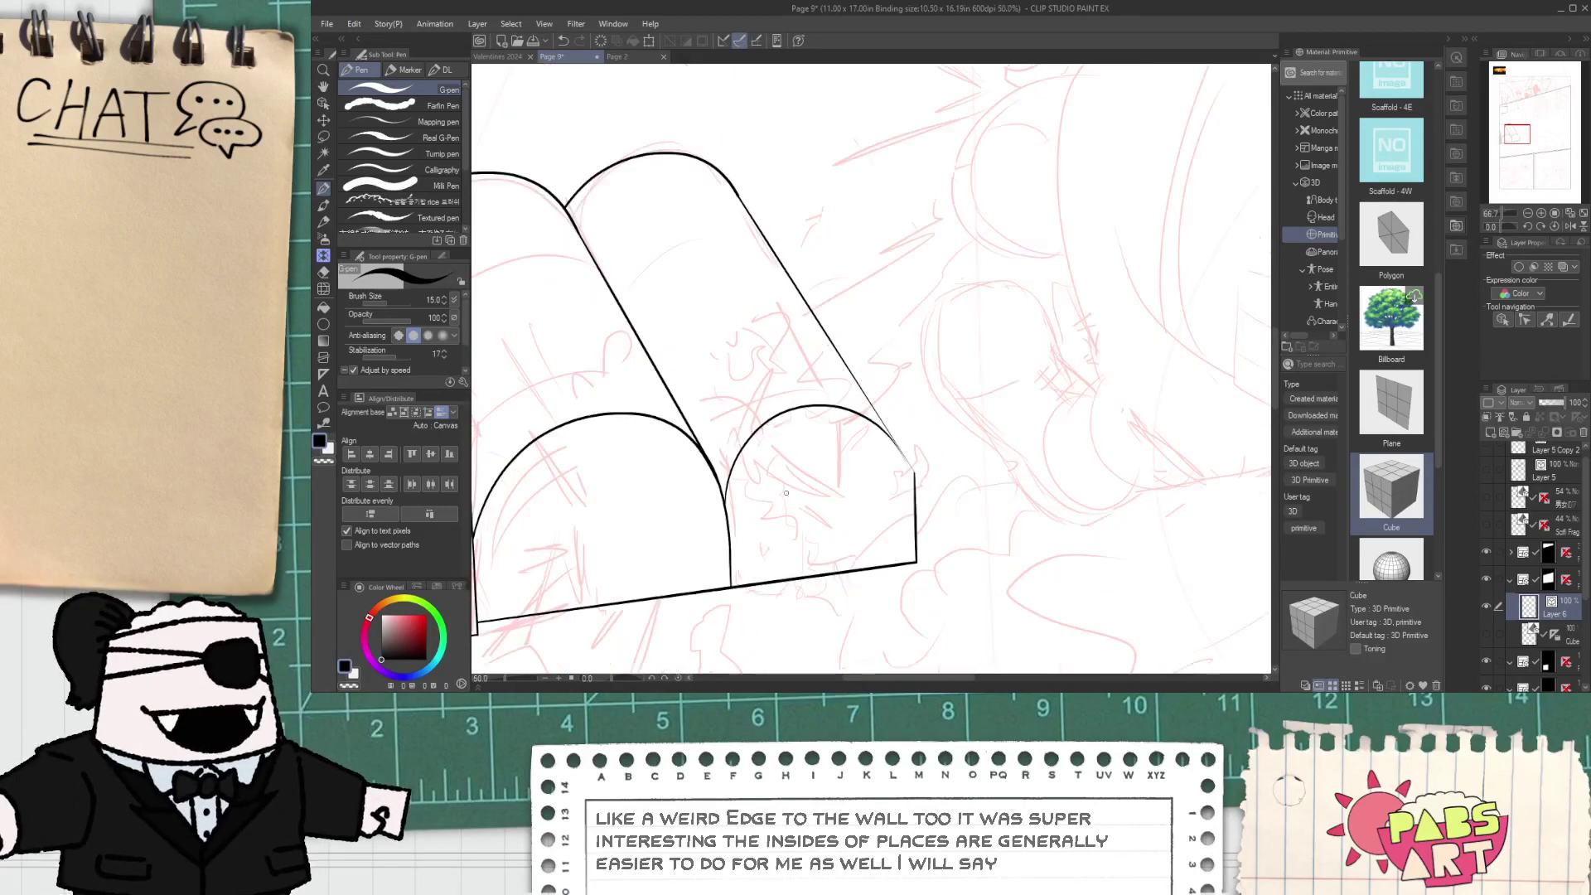
{"action": "key", "text": "ctrl+z"}
{"action": "left_click_drag", "start_coordinate": [718, 485], "coordinate": [921, 485]}
{"action": "key", "text": "ctrl+z"}
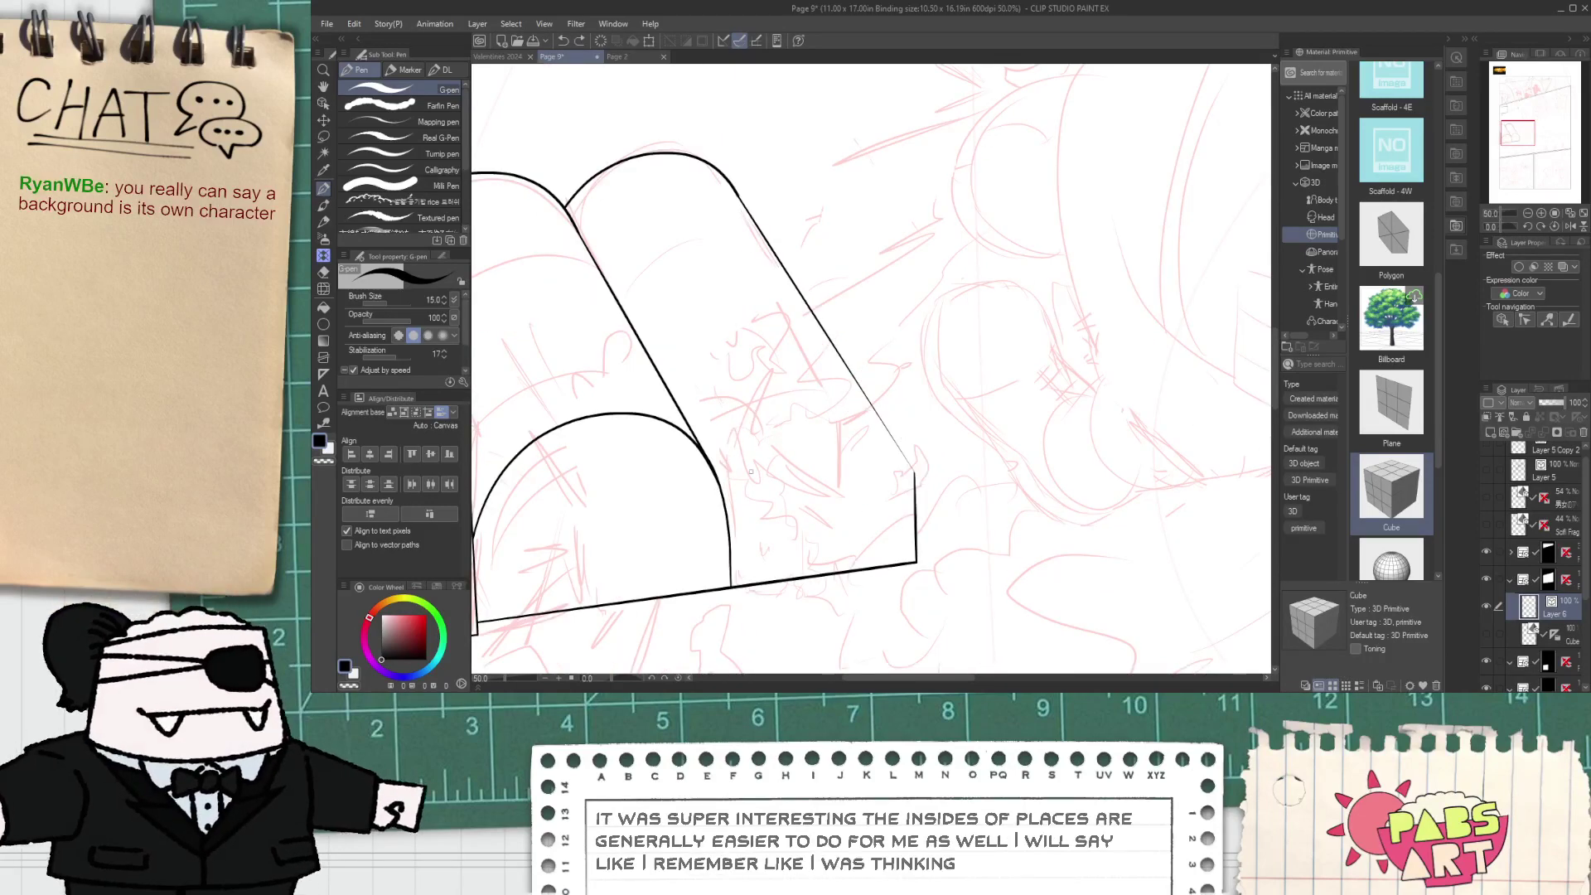
{"action": "scroll", "coordinate": [733, 439], "scroll_direction": "up", "scroll_amount": 1}
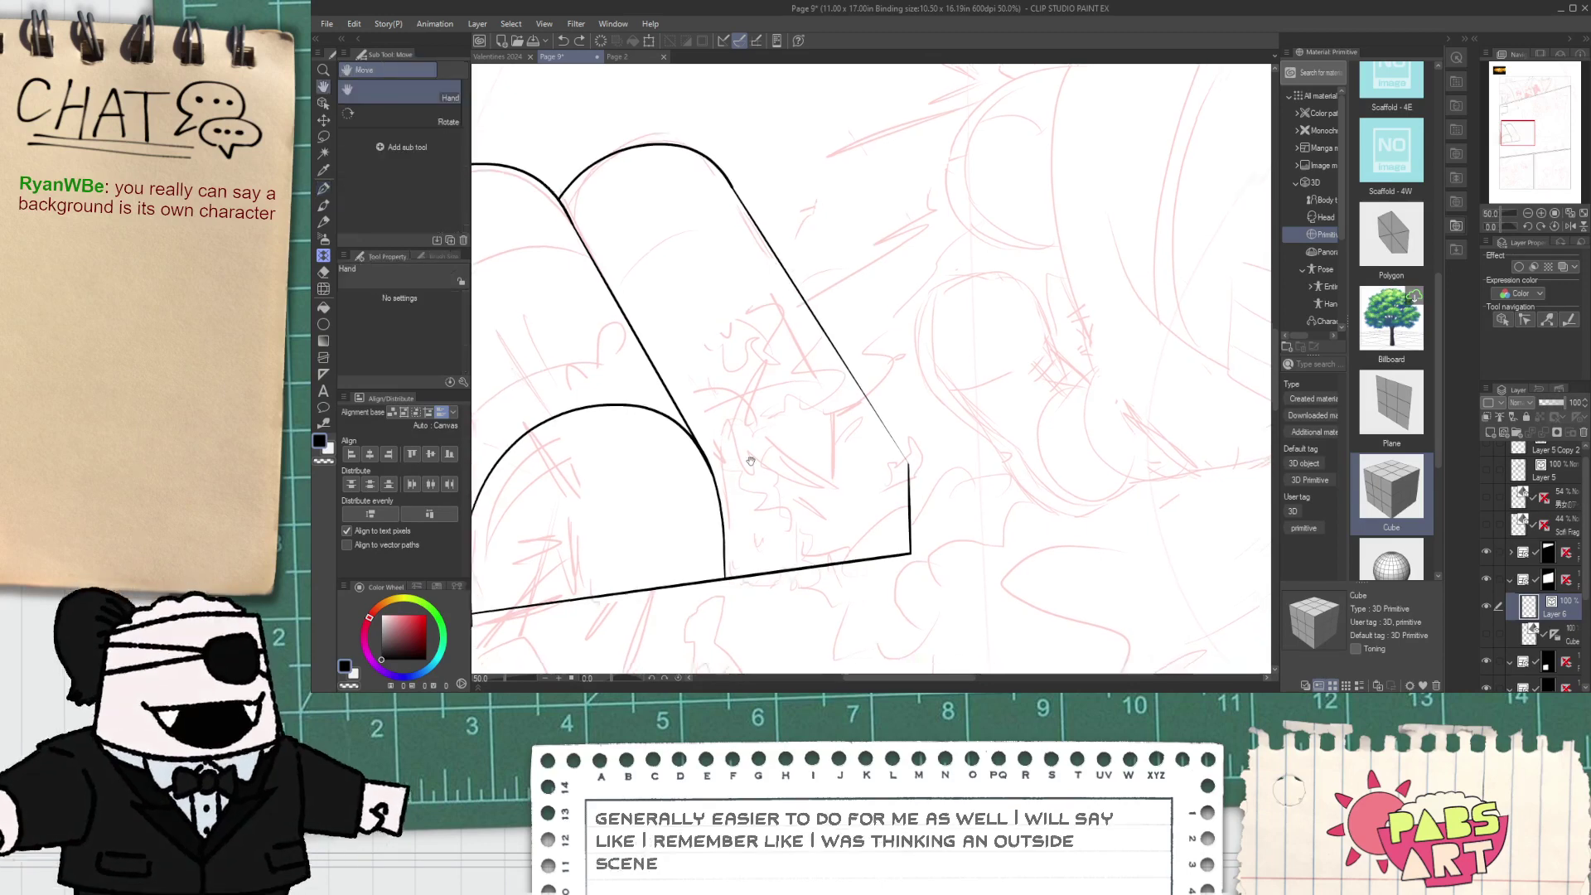
- Ink a front arch for the second barn and narrow it to meet the short vertical
{"action": "left_click_drag", "start_coordinate": [698, 469], "coordinate": [993, 454]}
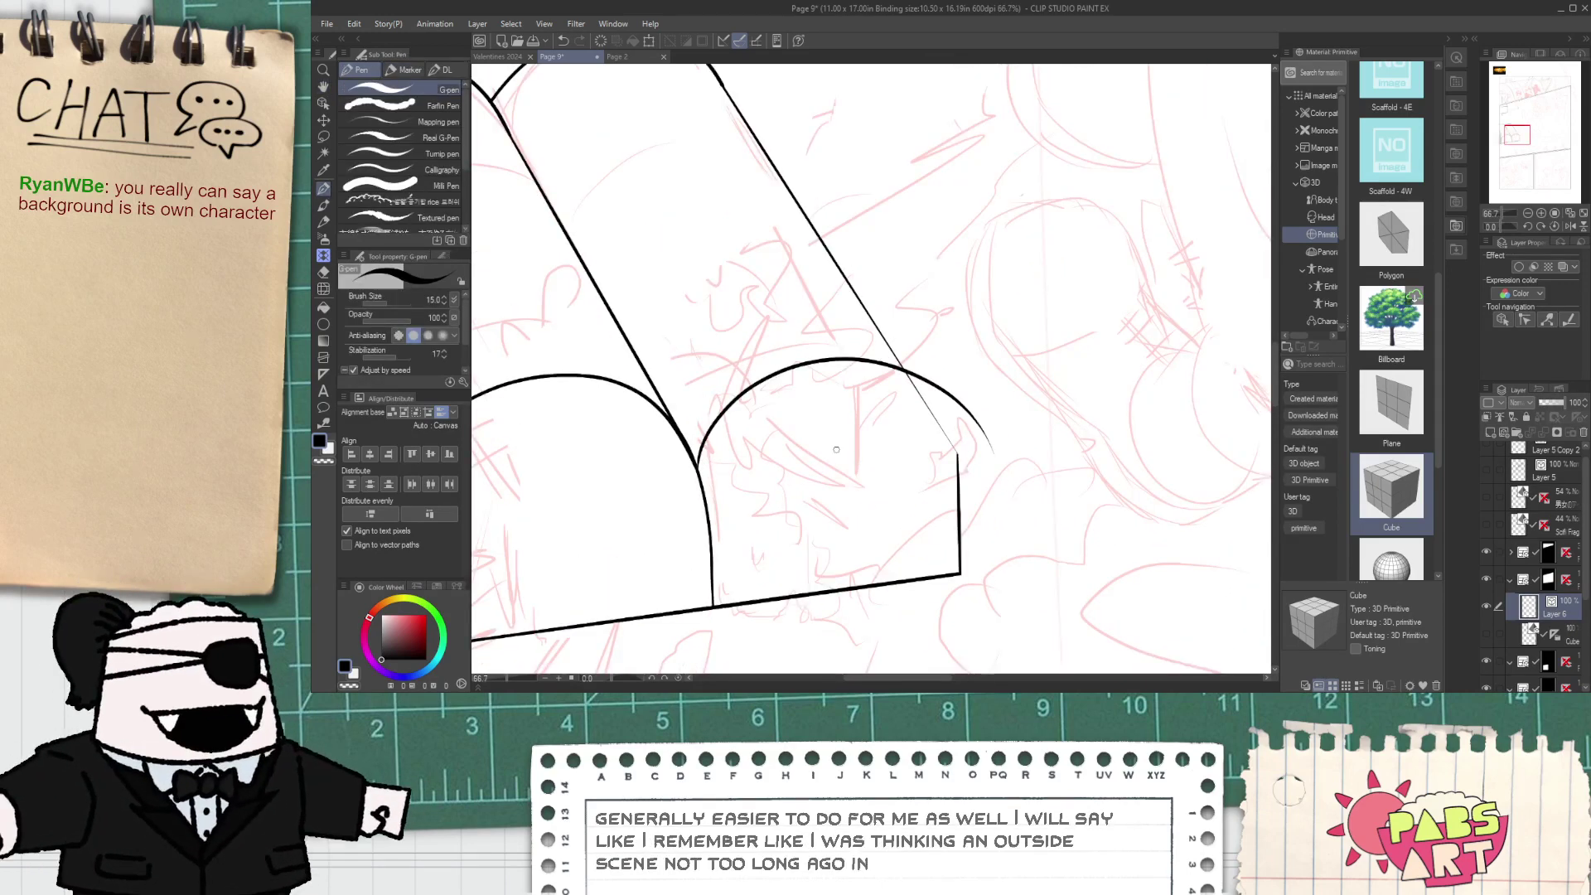
{"action": "key", "text": "o"}
{"action": "left_click", "coordinate": [862, 365]}
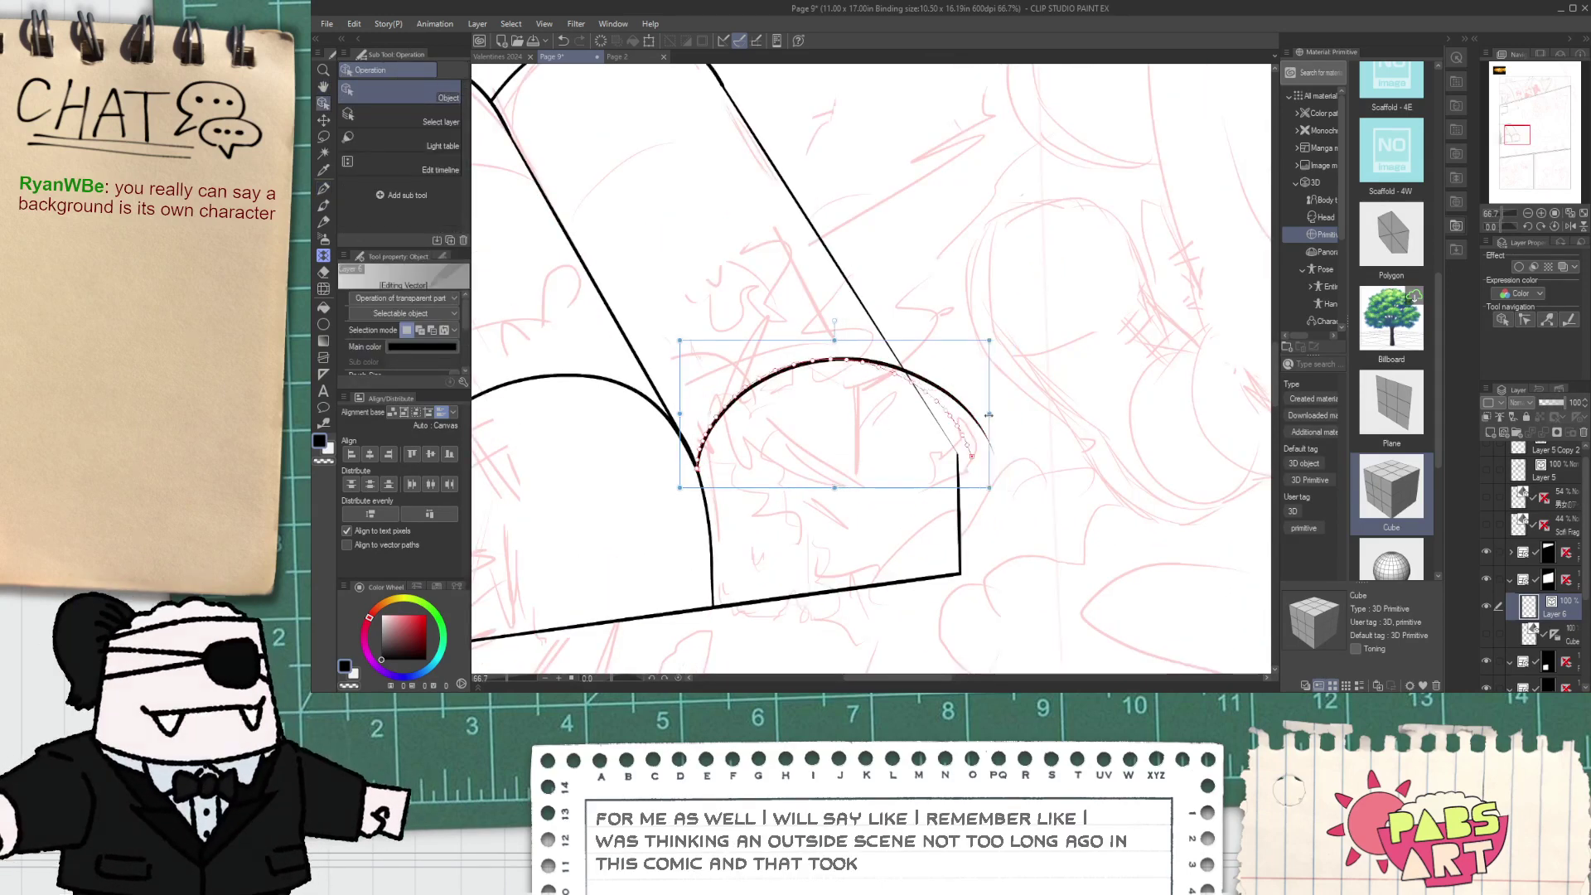
{"action": "left_click_drag", "start_coordinate": [989, 415], "coordinate": [976, 424]}
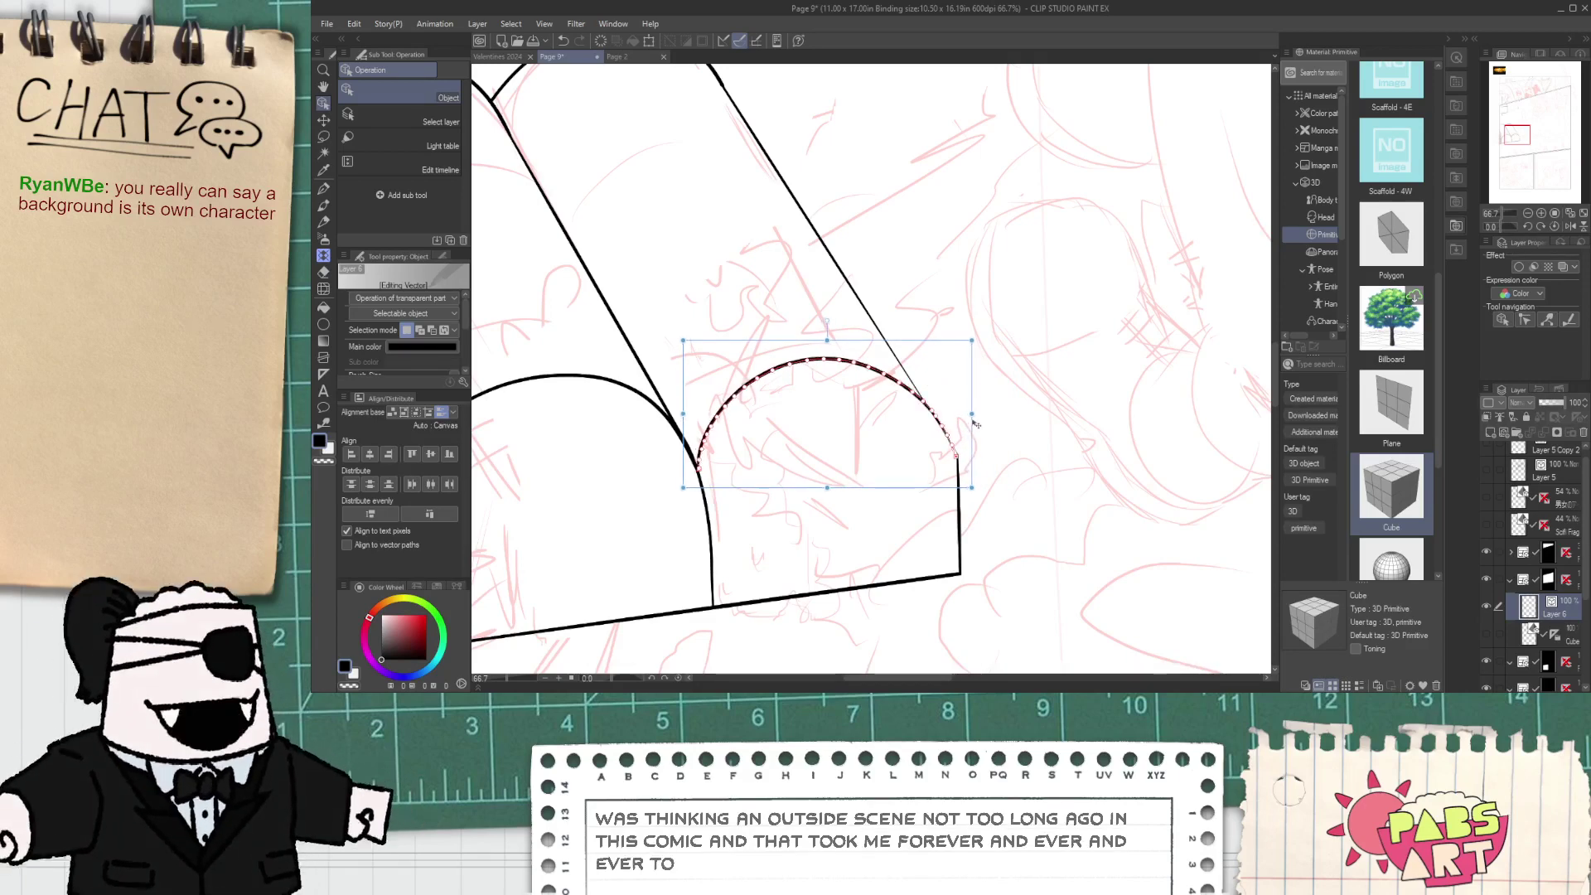
{"action": "key", "text": "ctrl+z"}
{"action": "key", "text": "ctrl+z"}
{"action": "left_click", "coordinate": [909, 390]}
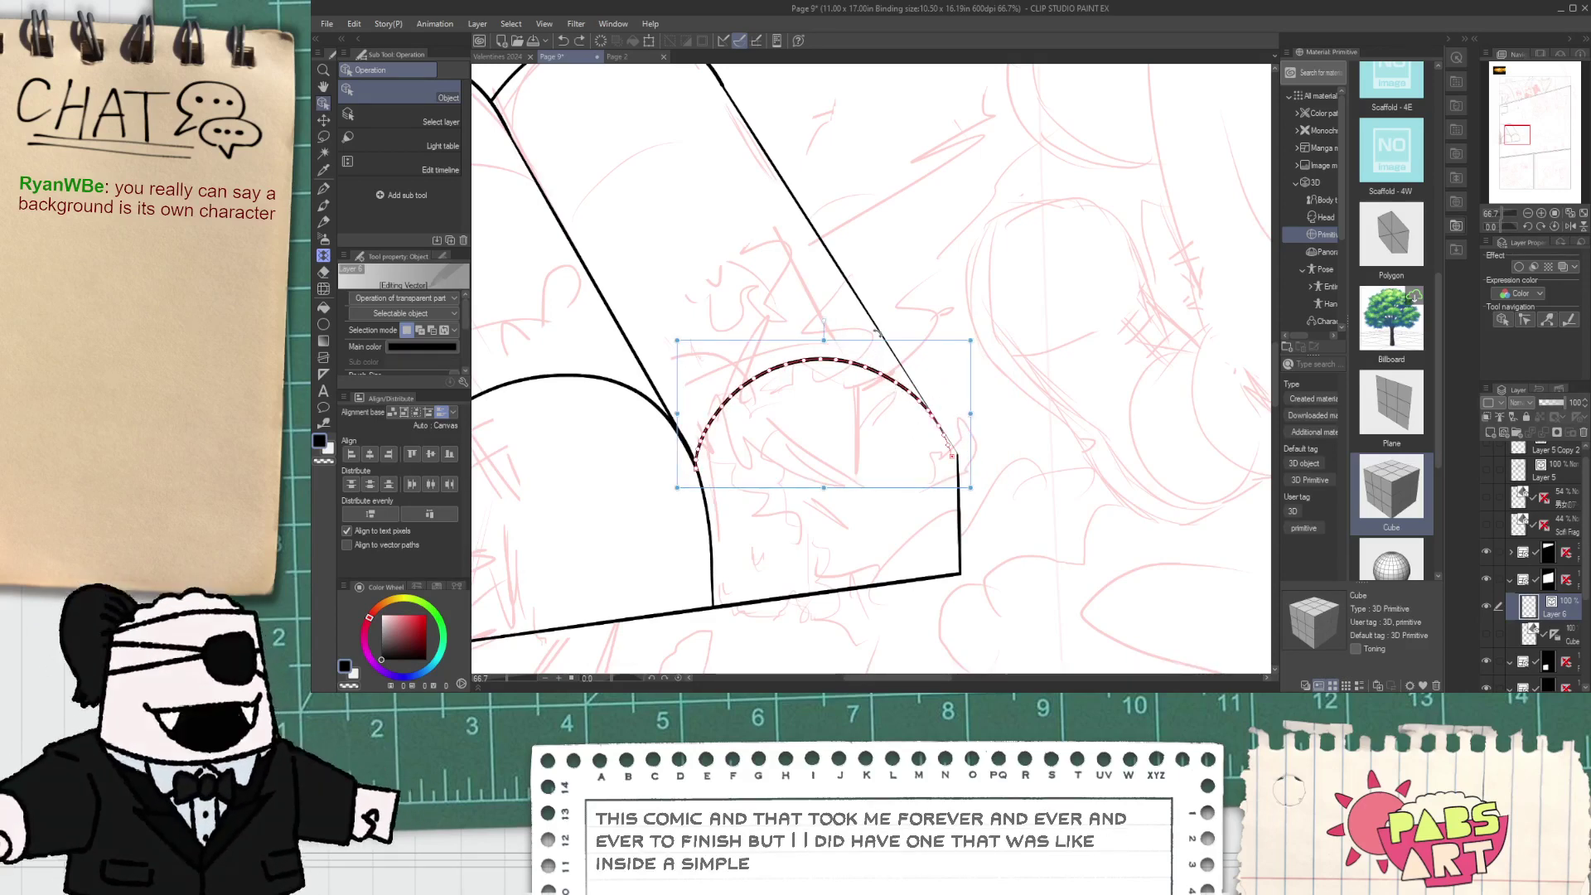
- Move the second barn's front arch aside, free-transform and narrow it, and fit it back between the first barn and the short vertical
{"action": "mouse_move", "coordinate": [829, 389]}
{"action": "left_mouse_down"}
{"action": "mouse_move", "coordinate": [1143, 332]}
{"action": "mouse_move", "coordinate": [1081, 327]}
{"action": "left_mouse_up"}
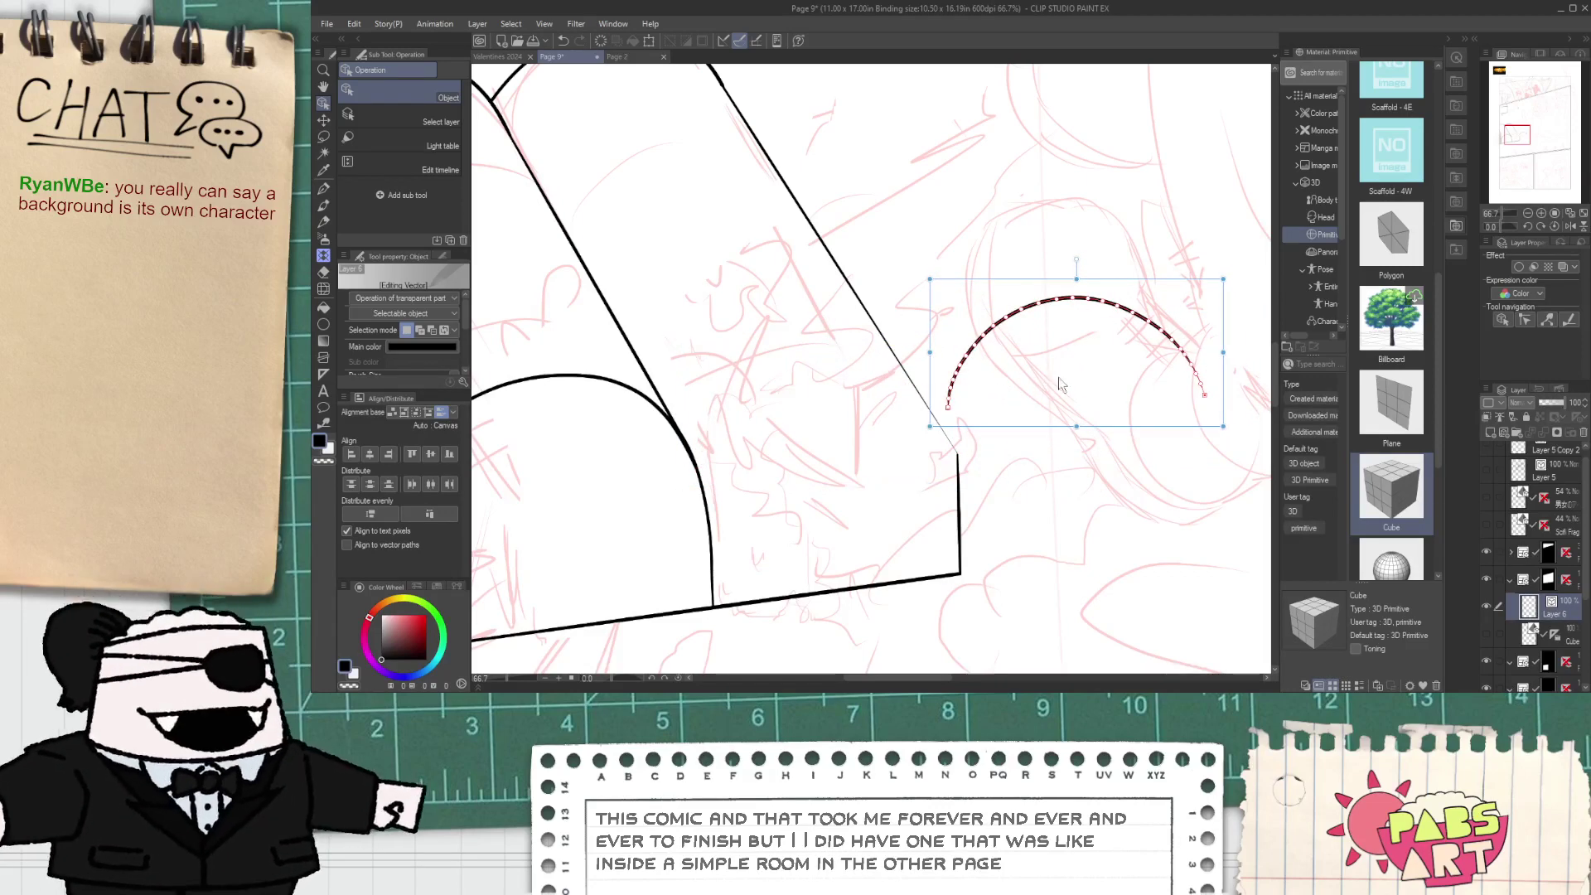
{"action": "key", "text": "m"}
{"action": "mouse_move", "coordinate": [952, 412]}
{"action": "left_mouse_down"}
{"action": "mouse_move", "coordinate": [934, 365]}
{"action": "mouse_move", "coordinate": [1245, 342]}
{"action": "mouse_move", "coordinate": [1181, 432]}
{"action": "left_mouse_up"}
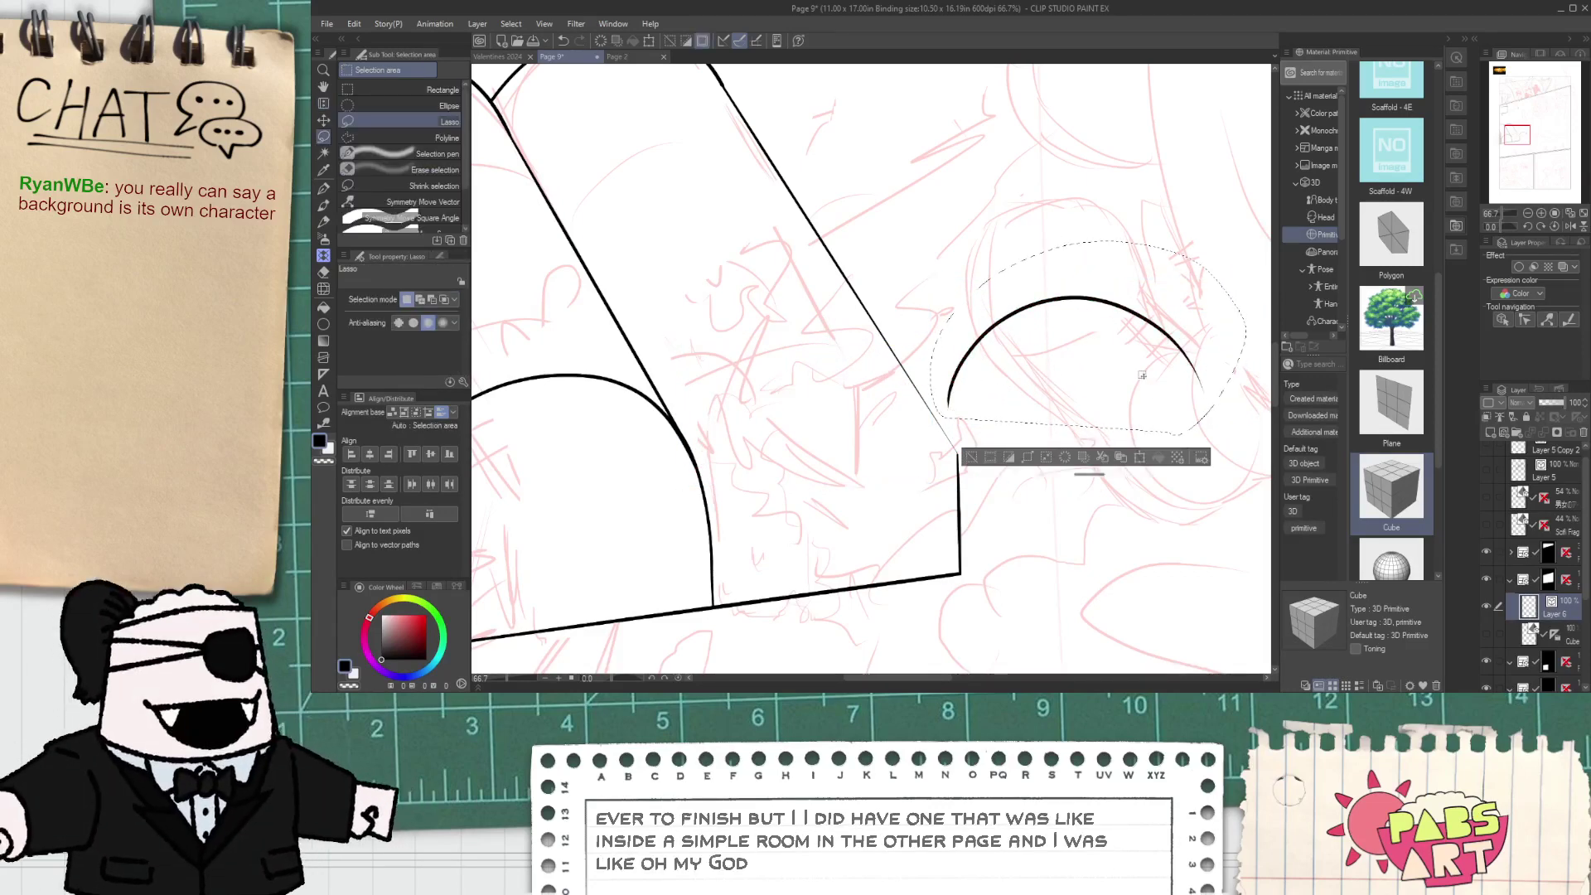
{"action": "key", "text": "ctrl+t"}
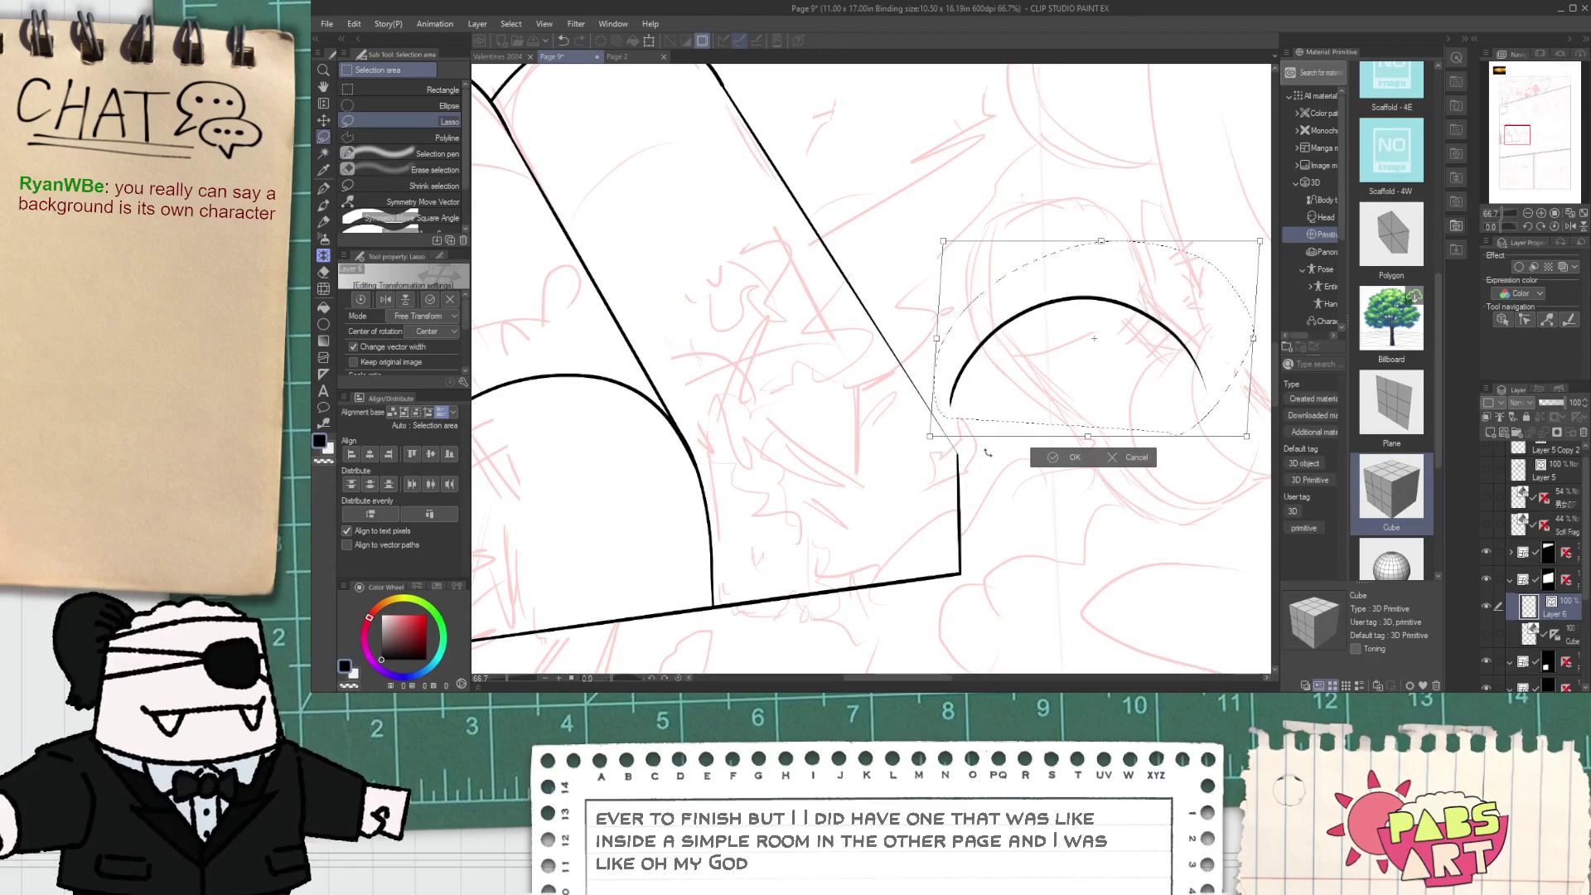
{"action": "left_click", "coordinate": [1069, 458]}
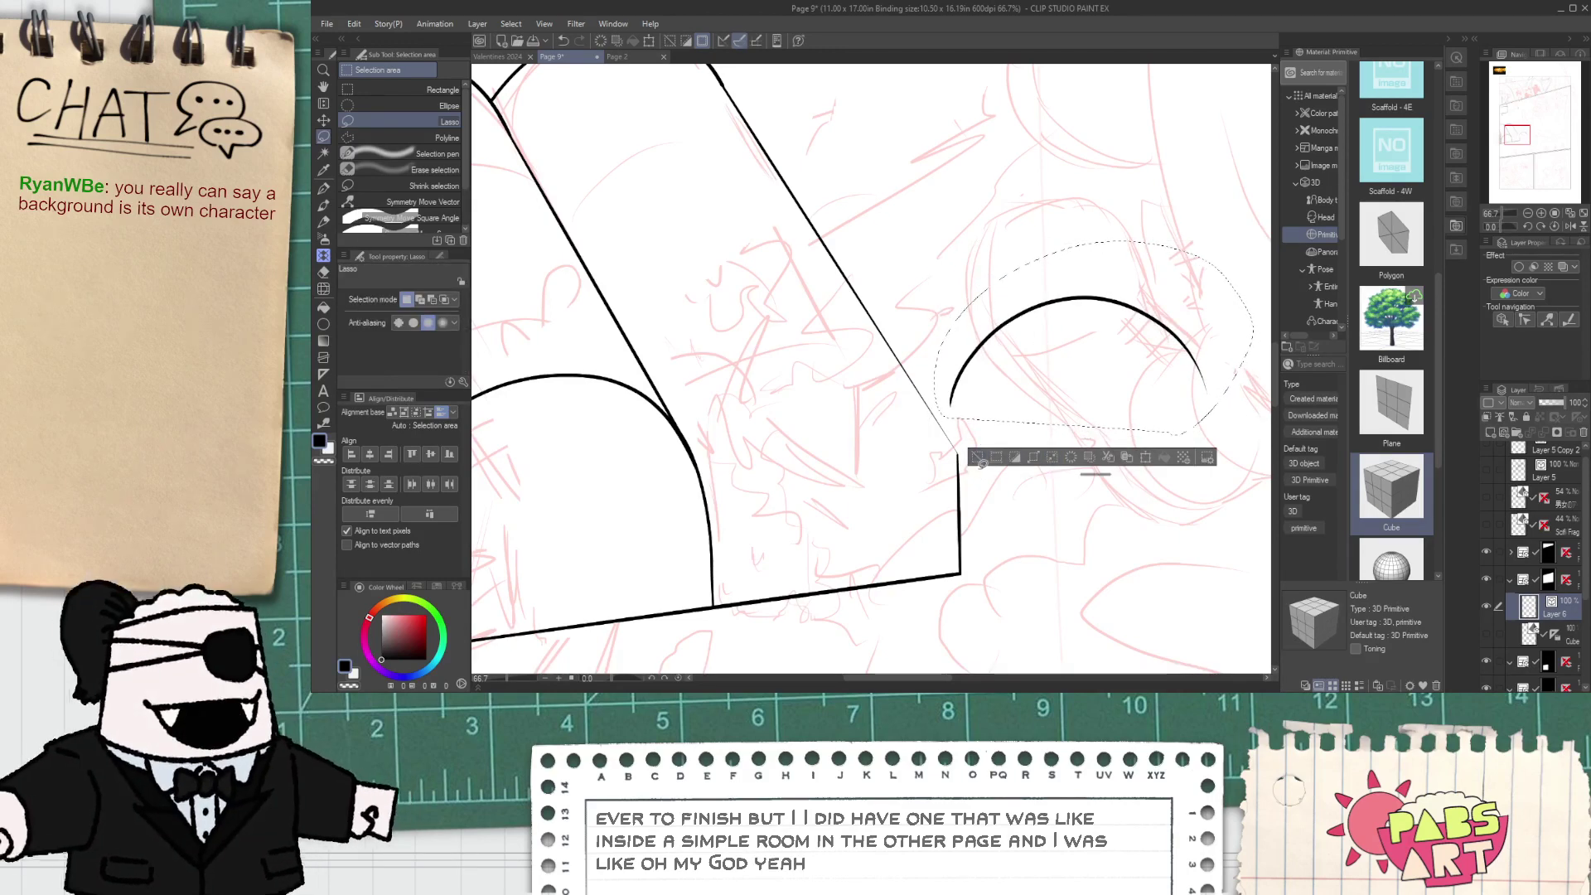
{"action": "key", "text": "ctrl+d"}
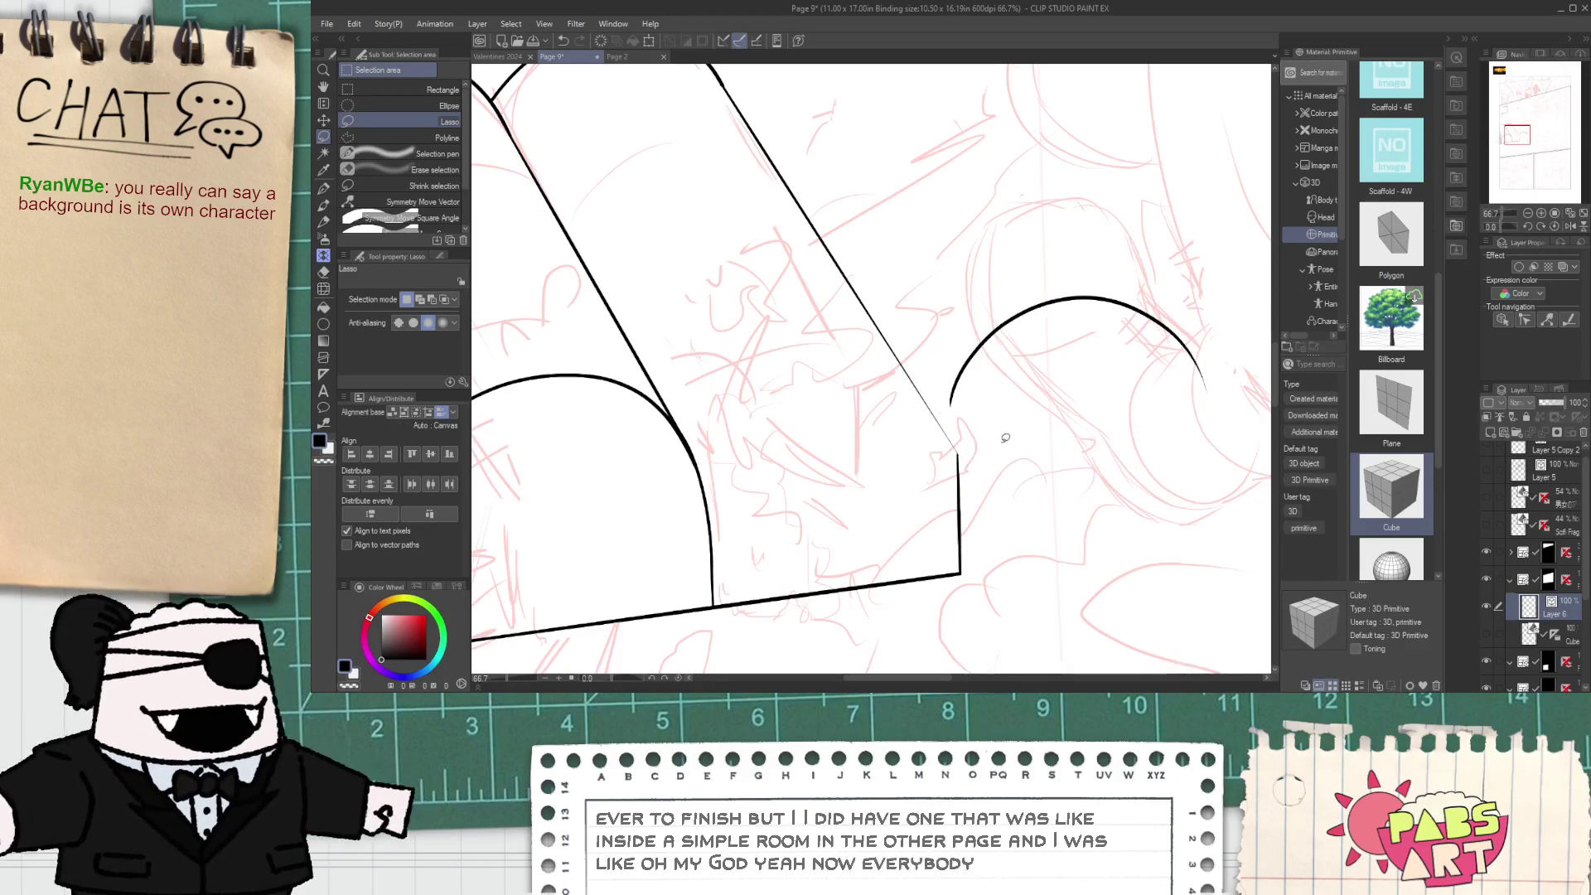
{"action": "key", "text": "o"}
{"action": "left_click", "coordinate": [1077, 298]}
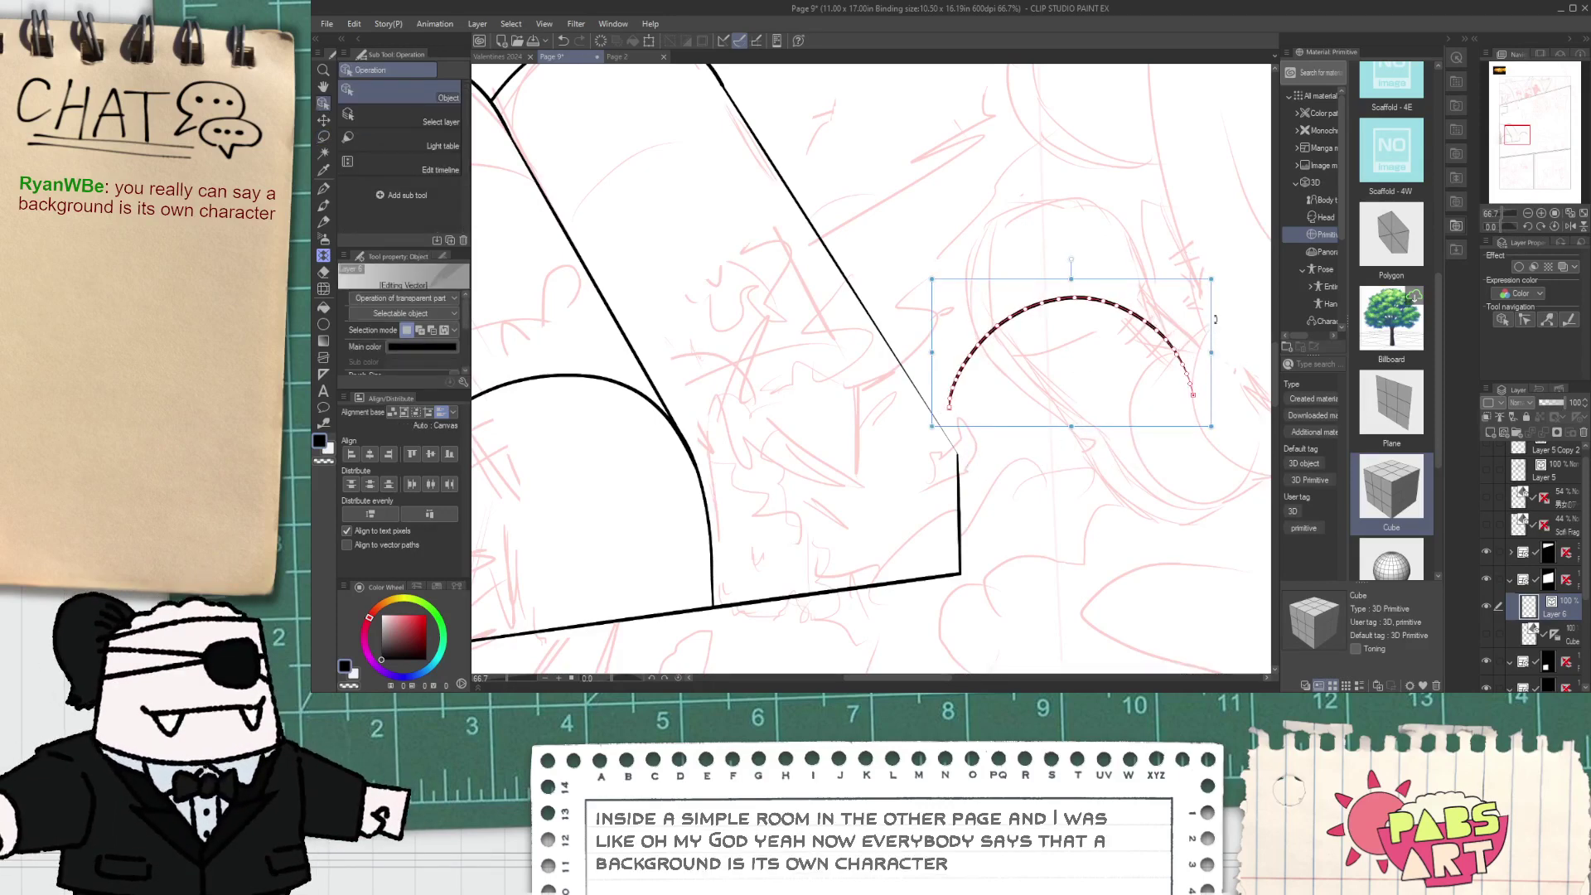
{"action": "left_click_drag", "start_coordinate": [1225, 351], "coordinate": [965, 409]}
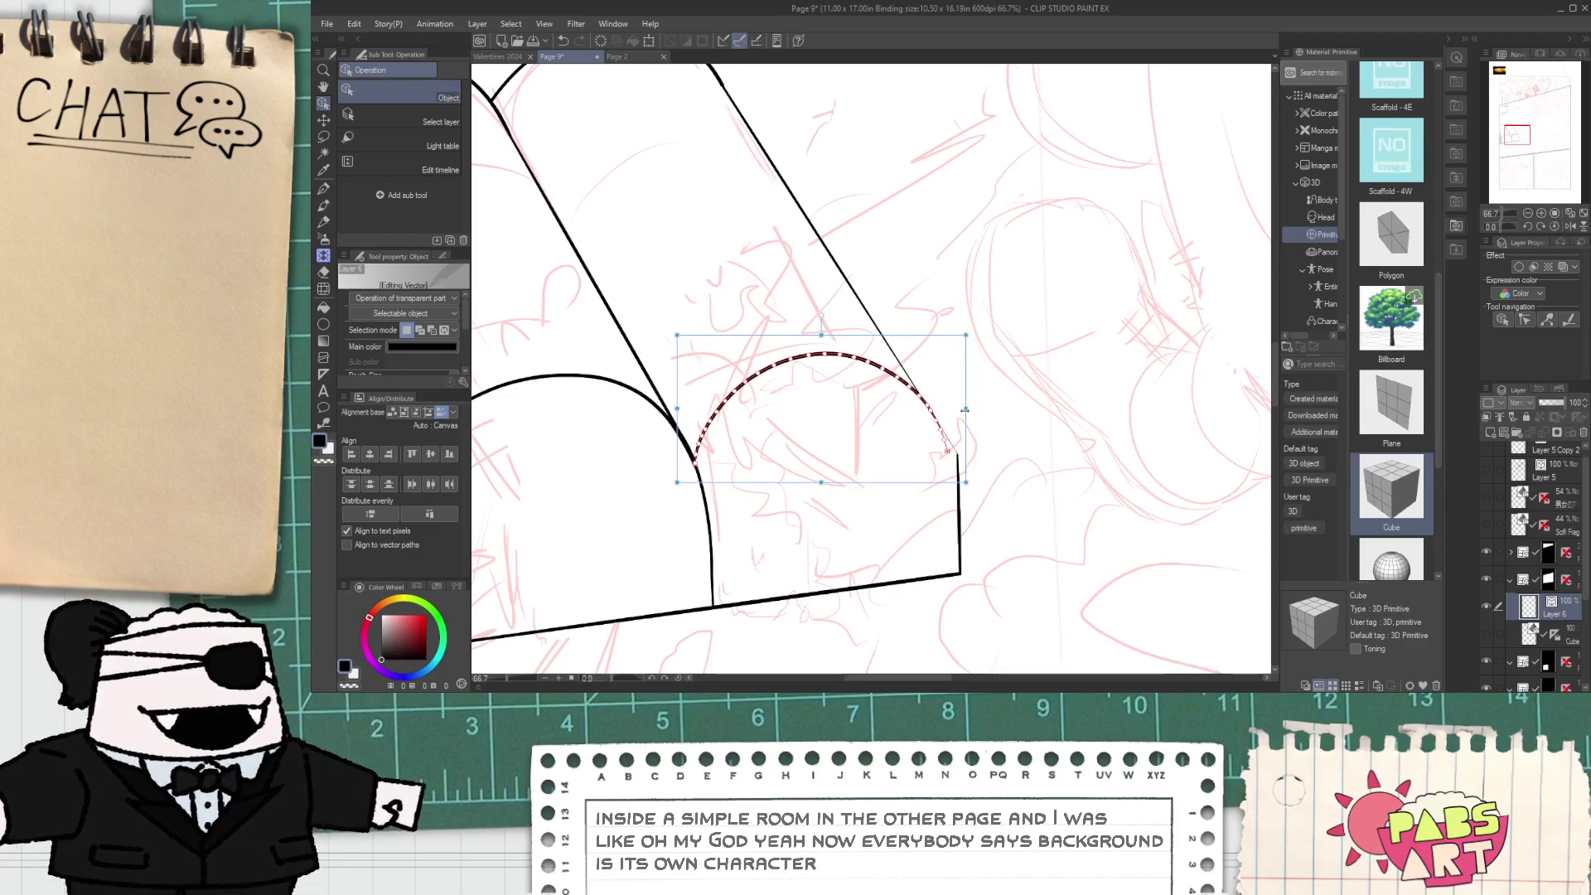
- Stretch the second barn's rear arch and roof line outward, past the short front vertical
{"action": "key", "text": "e"}
{"action": "scroll", "coordinate": [937, 448], "scroll_direction": "down", "scroll_amount": 4}
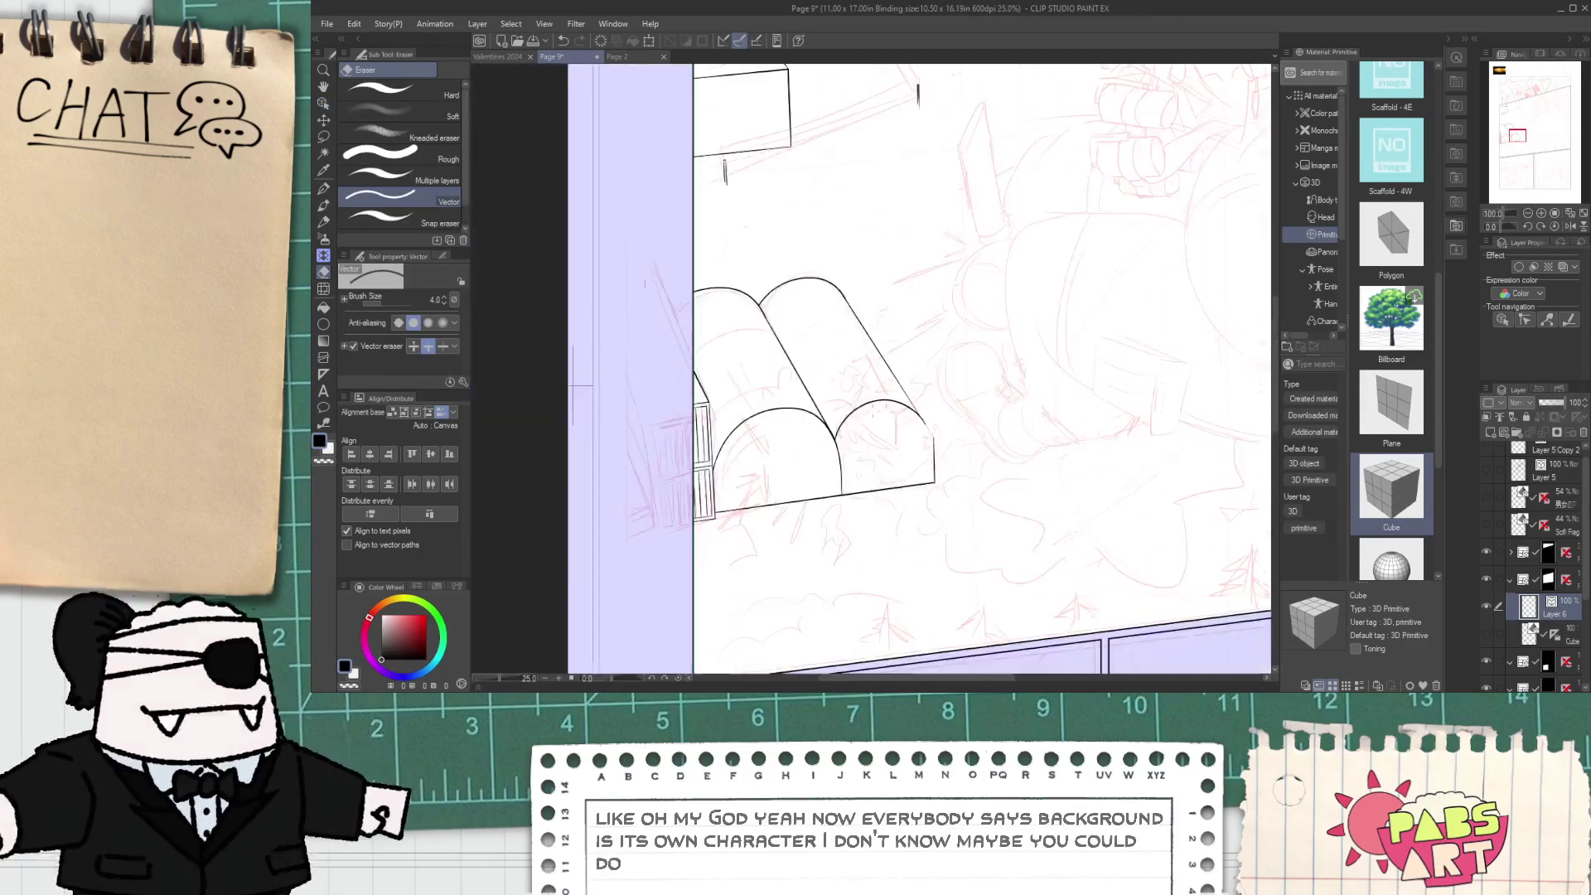
{"action": "scroll", "coordinate": [870, 417], "scroll_direction": "up", "scroll_amount": 2}
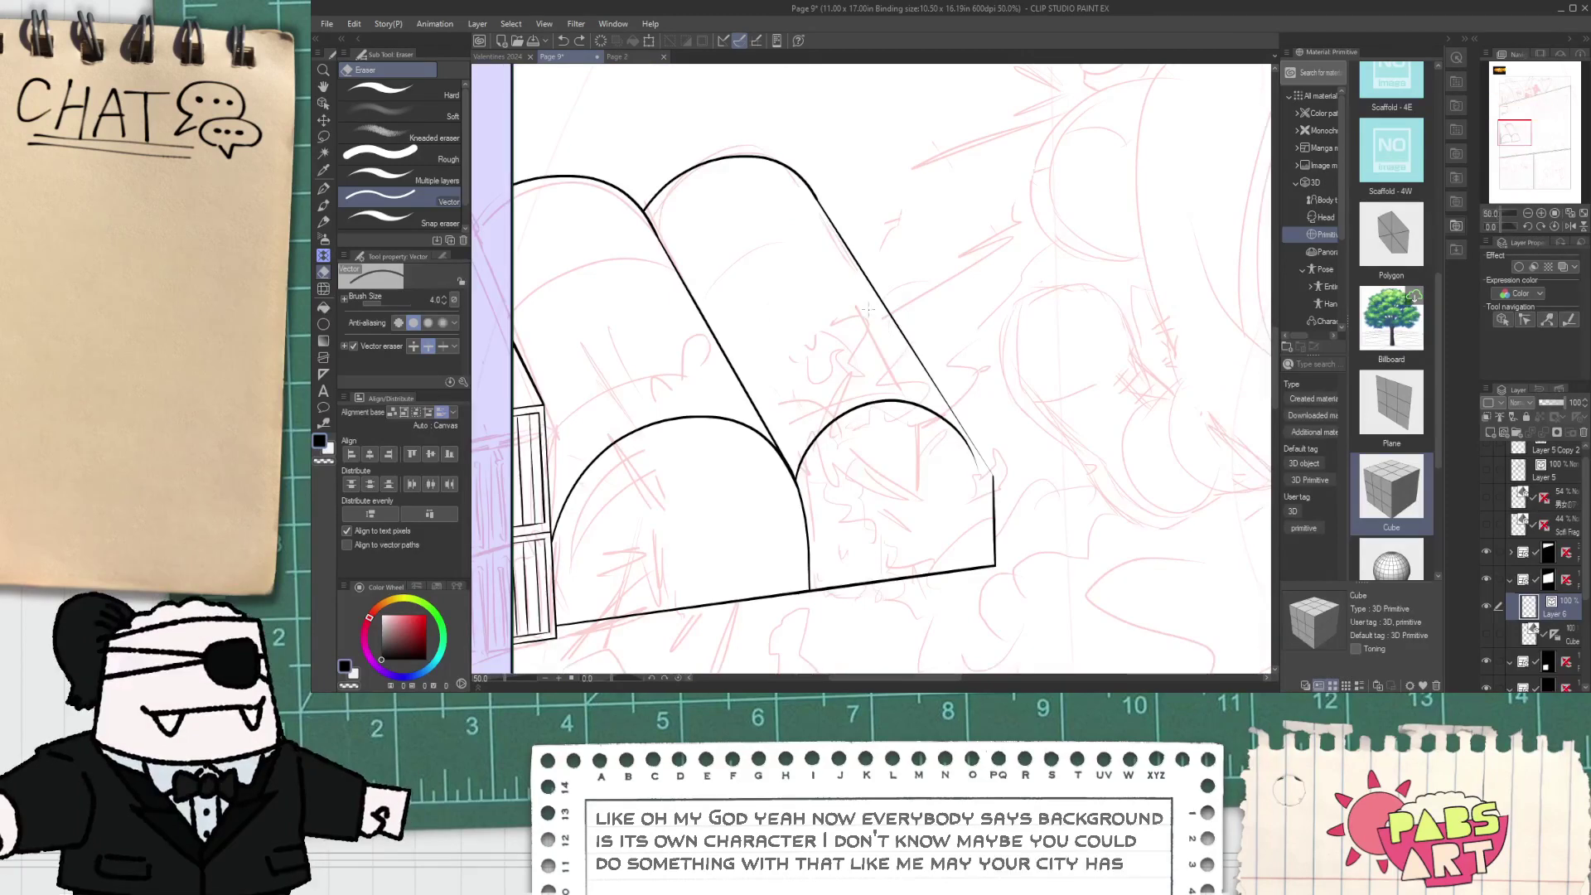
{"action": "key", "text": "o"}
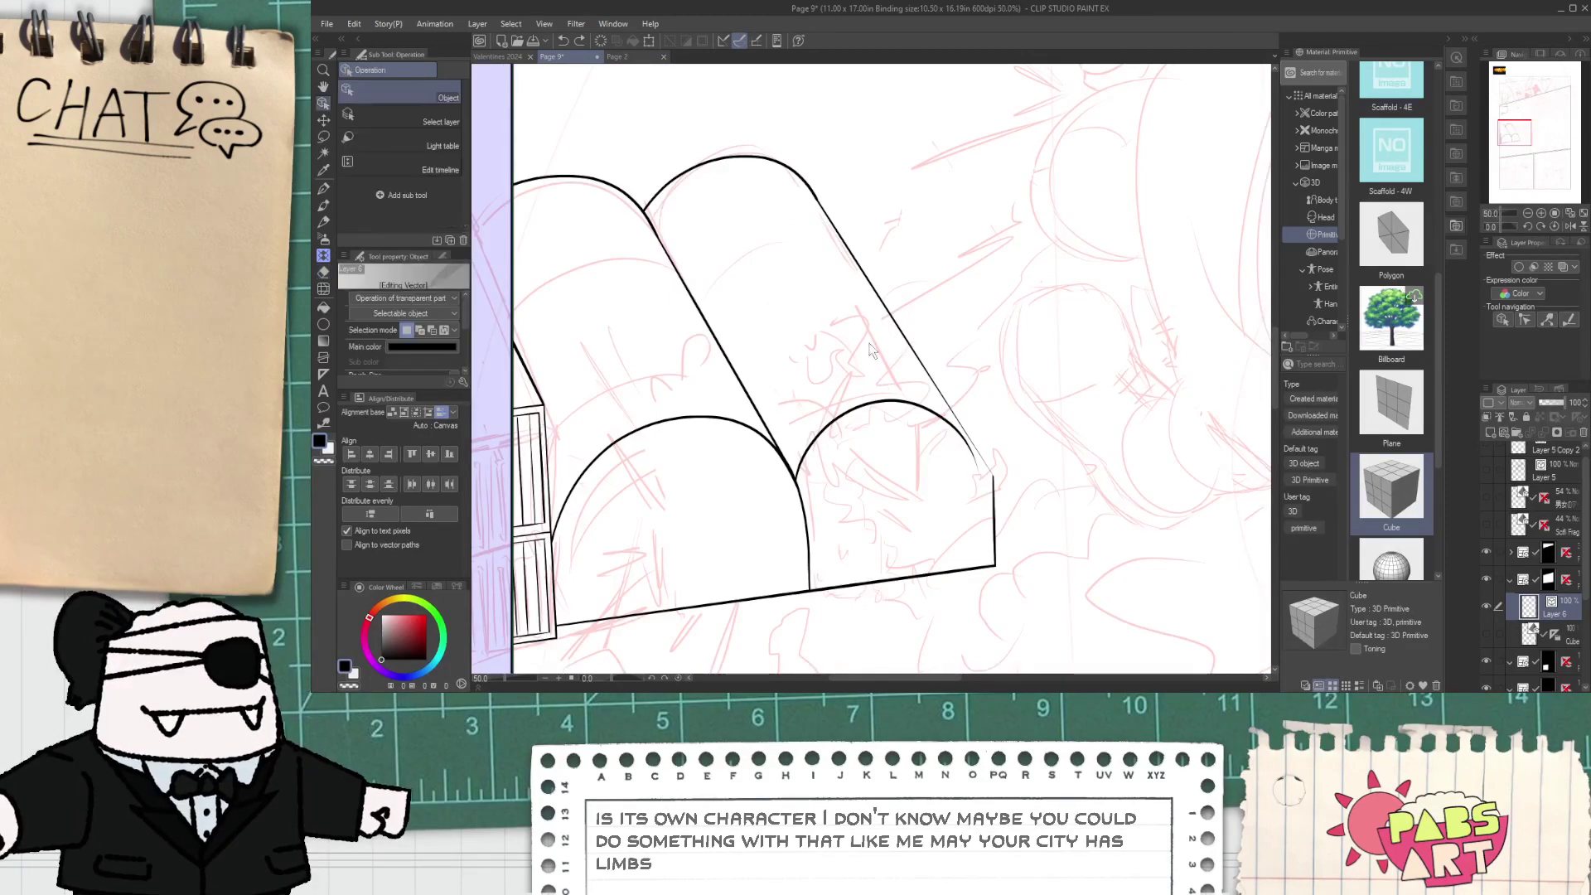
{"action": "left_click", "coordinate": [839, 208]}
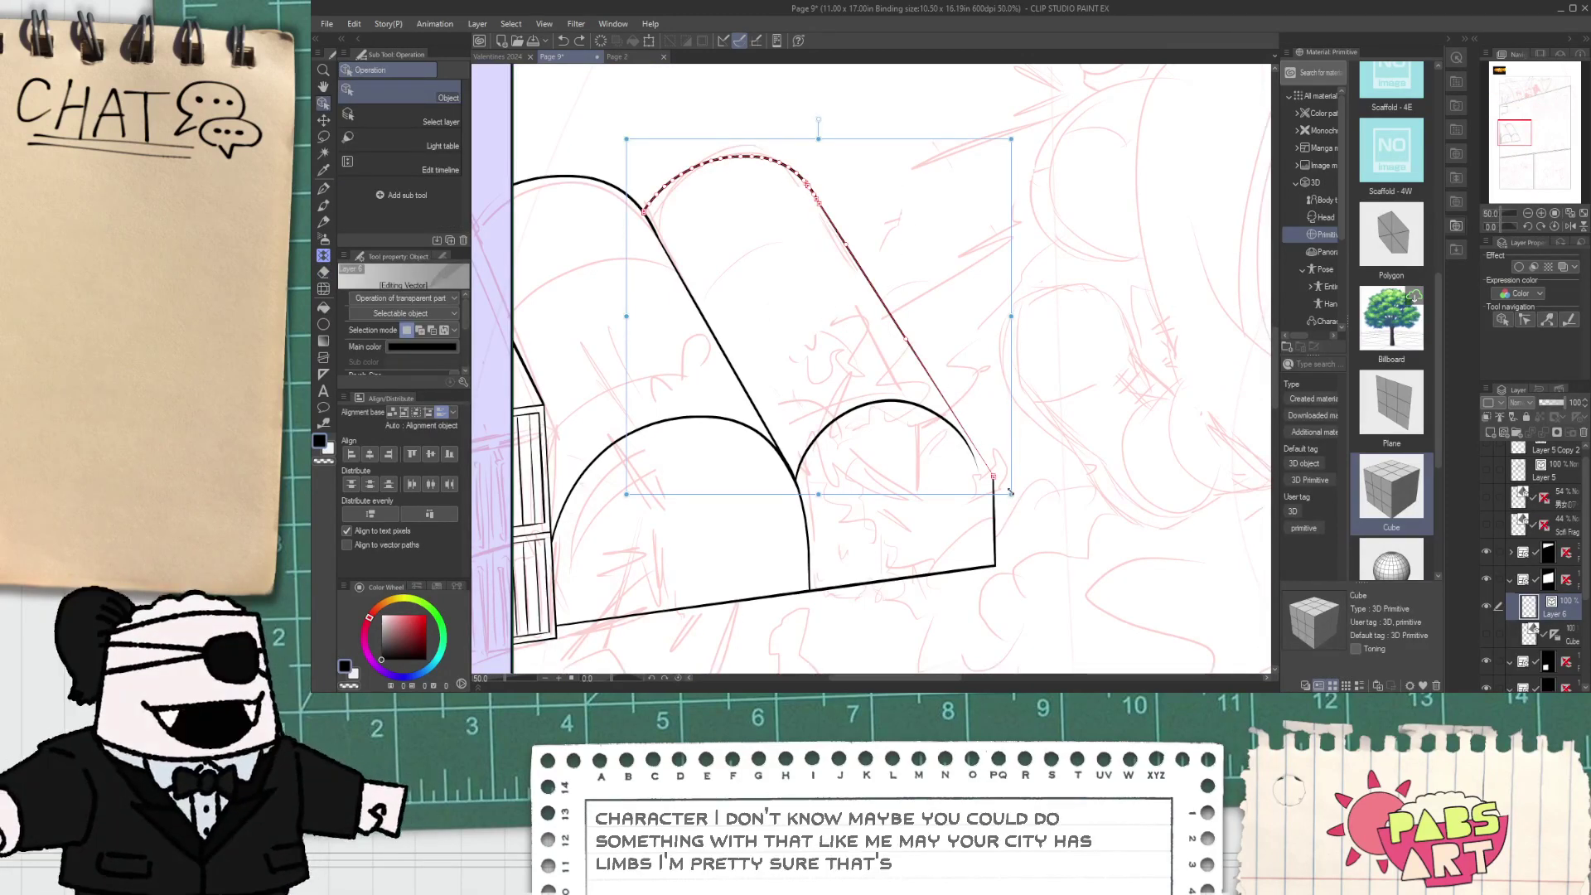
{"action": "left_click_drag", "start_coordinate": [1008, 492], "coordinate": [1047, 539]}
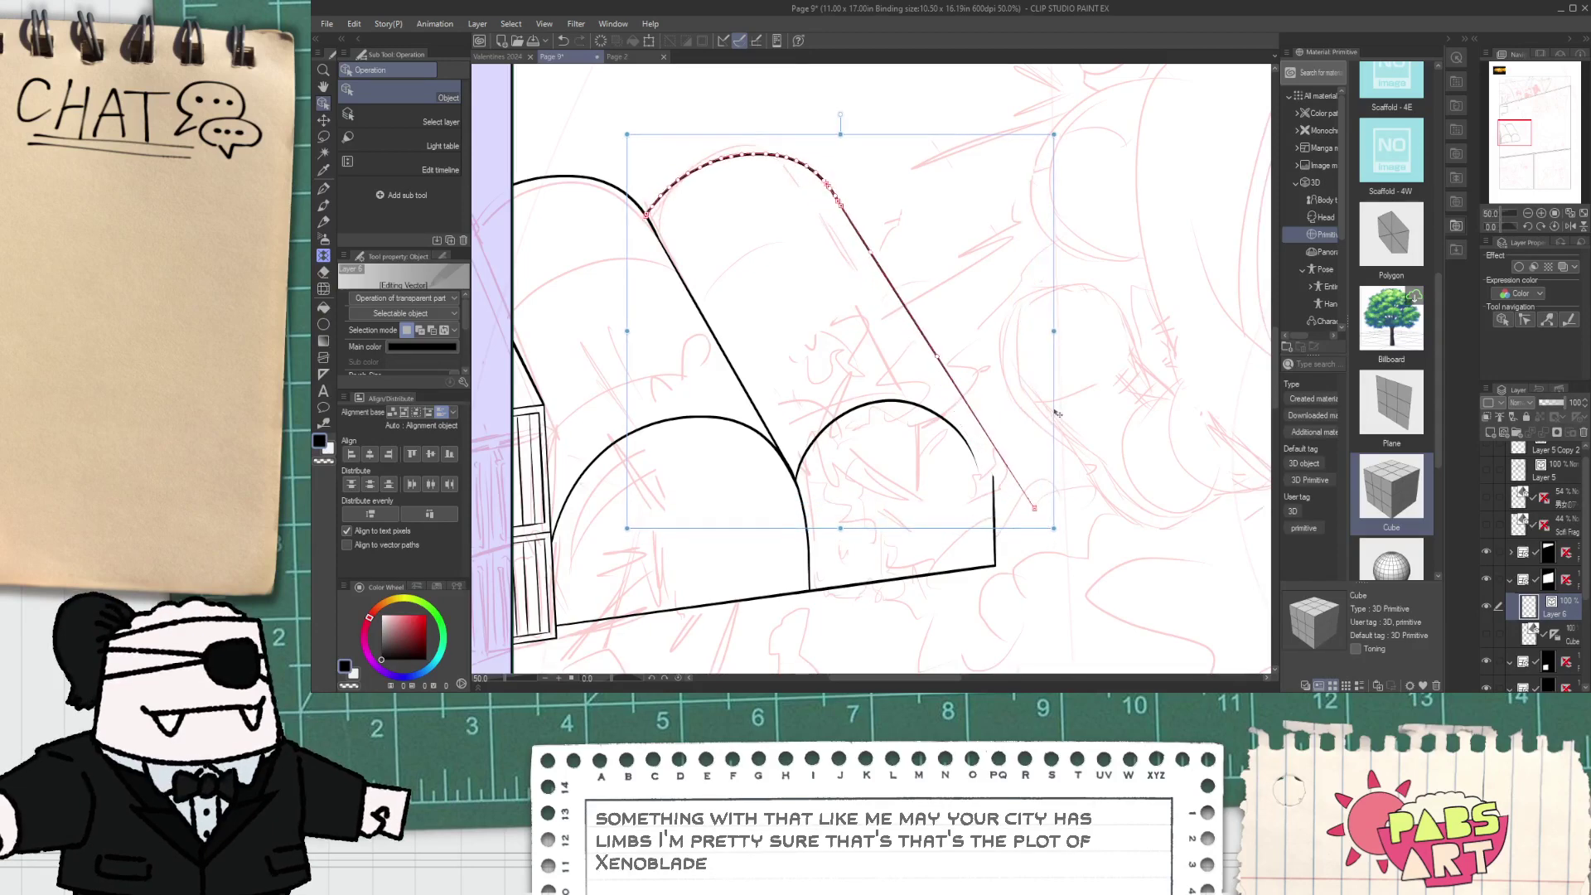
{"action": "left_click", "coordinate": [1042, 476]}
- Widen the barns' base line together with its short end vertical to make the second barn broader
{"action": "left_click", "coordinate": [995, 566]}
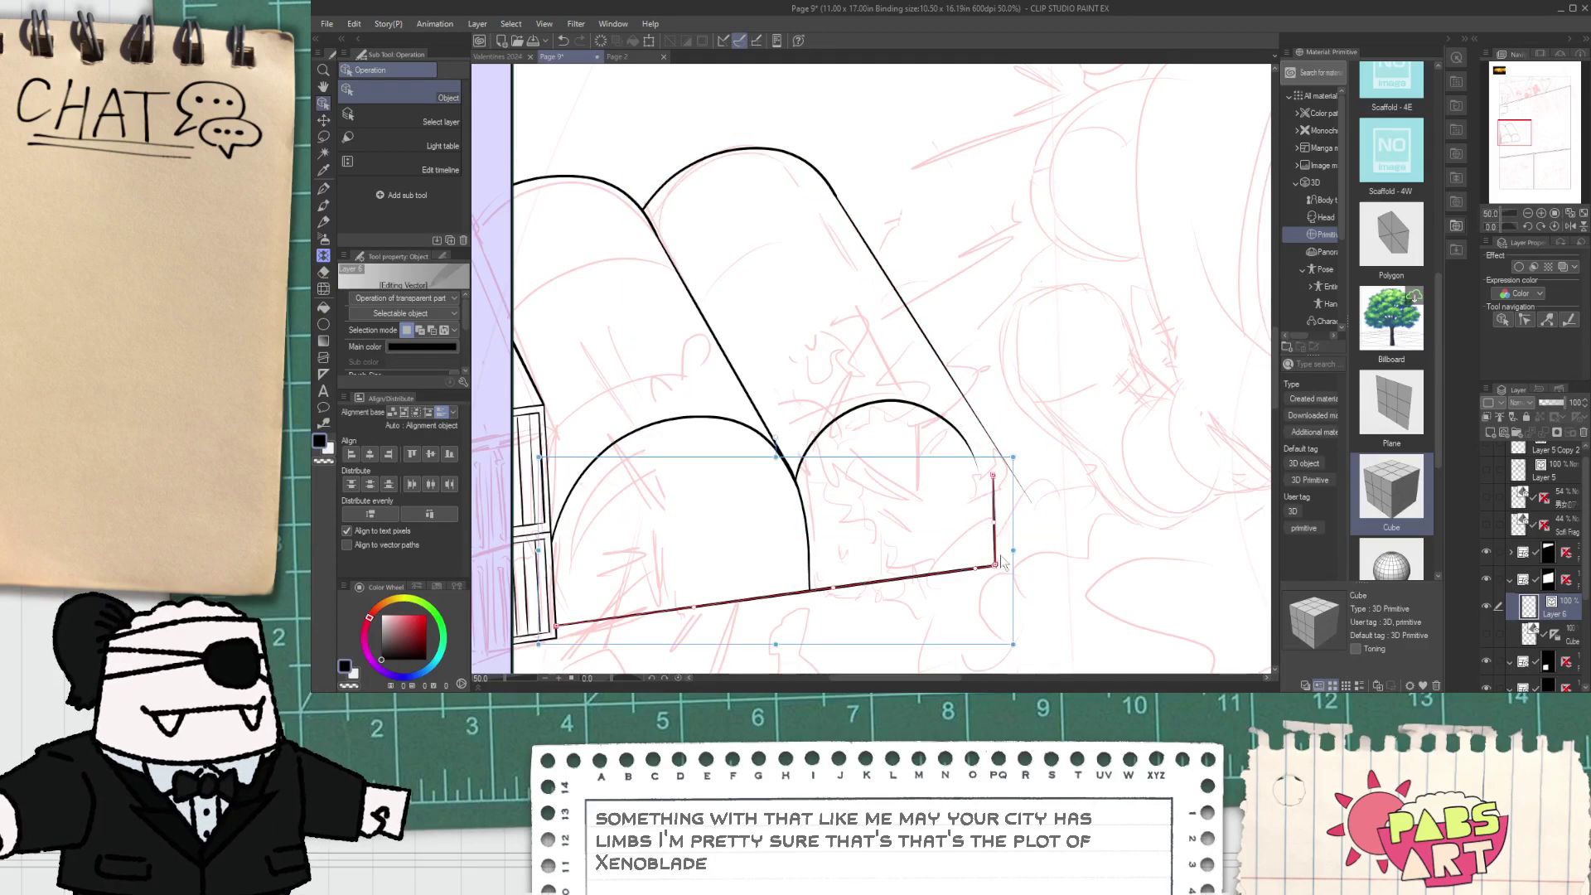
{"action": "left_click_drag", "start_coordinate": [1012, 549], "coordinate": [1074, 550]}
{"action": "left_click", "coordinate": [1007, 506]}
- Re-angle the second barn's roof line to run from the rear arch to the short vertical's upper end
{"action": "left_click", "coordinate": [976, 460]}
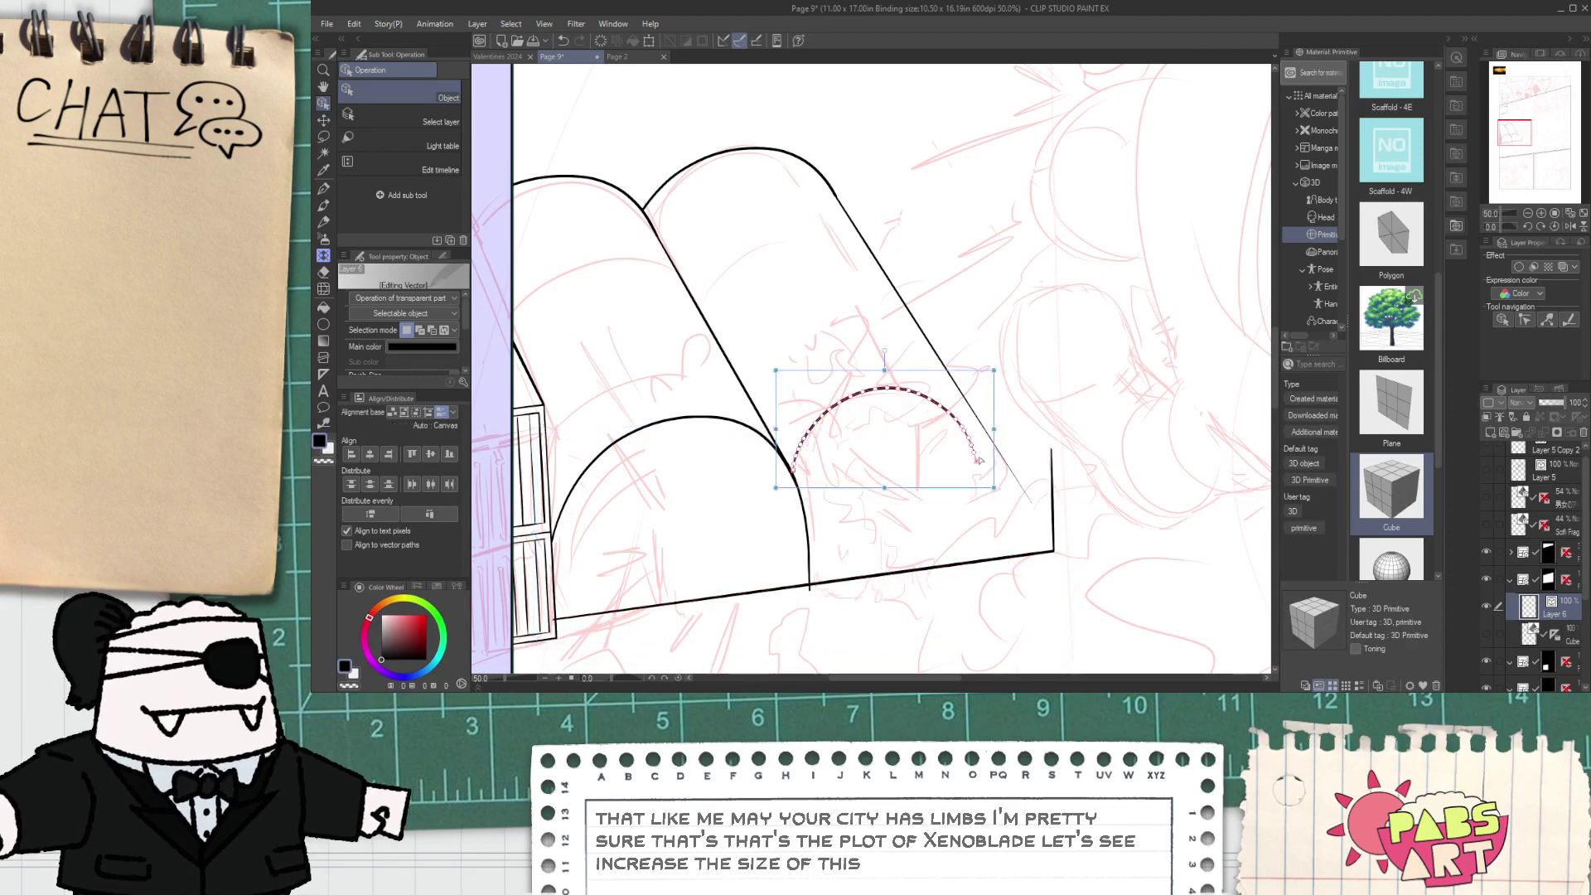
{"action": "key", "text": "ctrl+z"}
{"action": "left_click", "coordinate": [954, 382]}
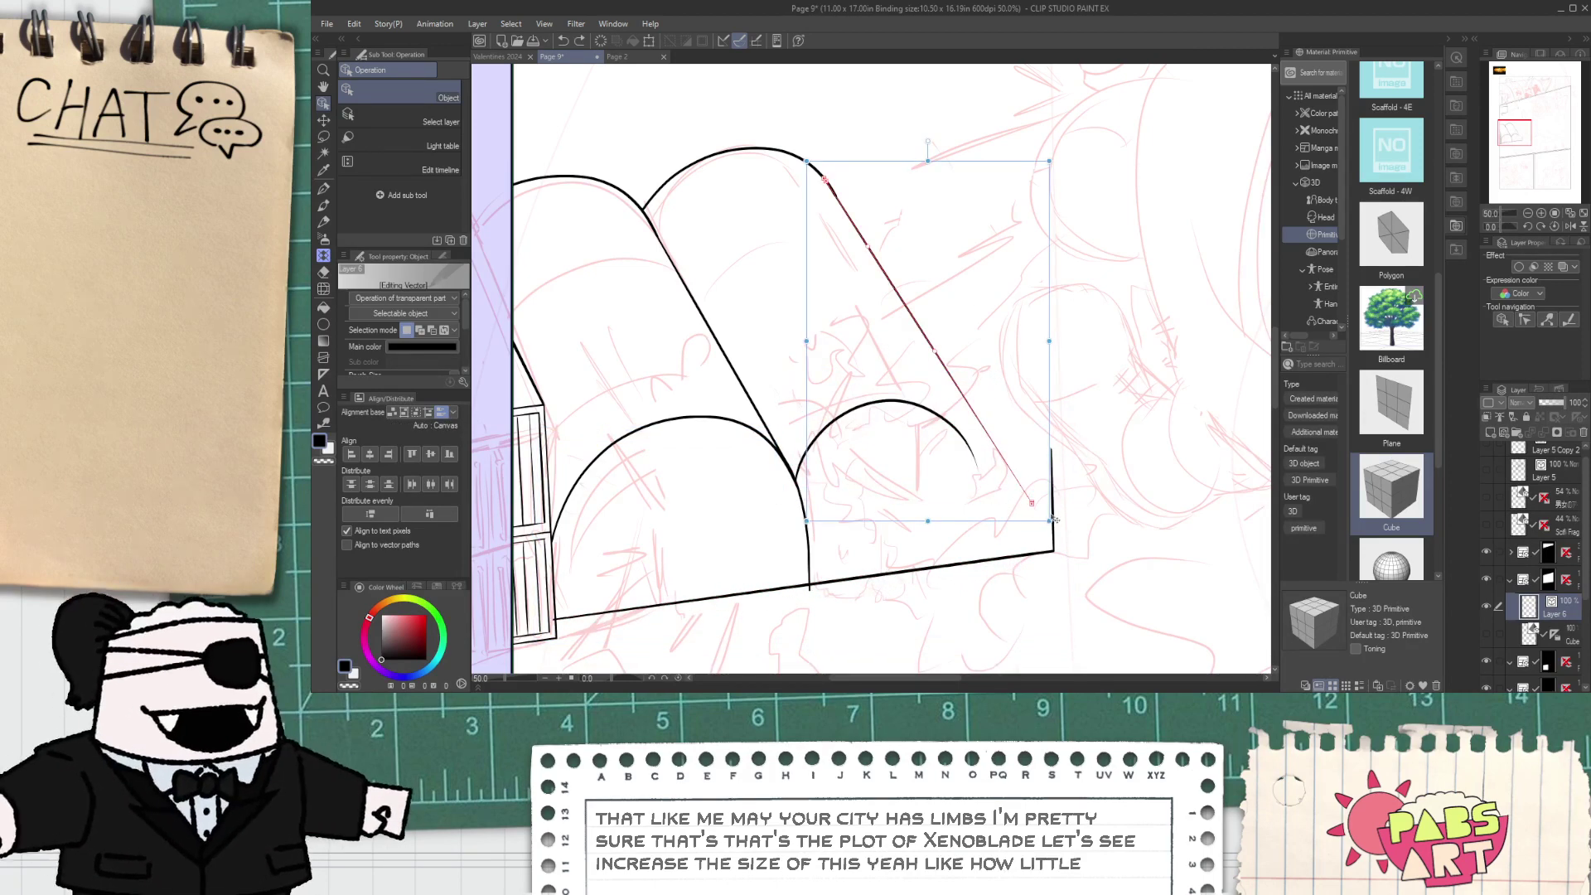
{"action": "left_click_drag", "start_coordinate": [1054, 520], "coordinate": [1068, 476]}
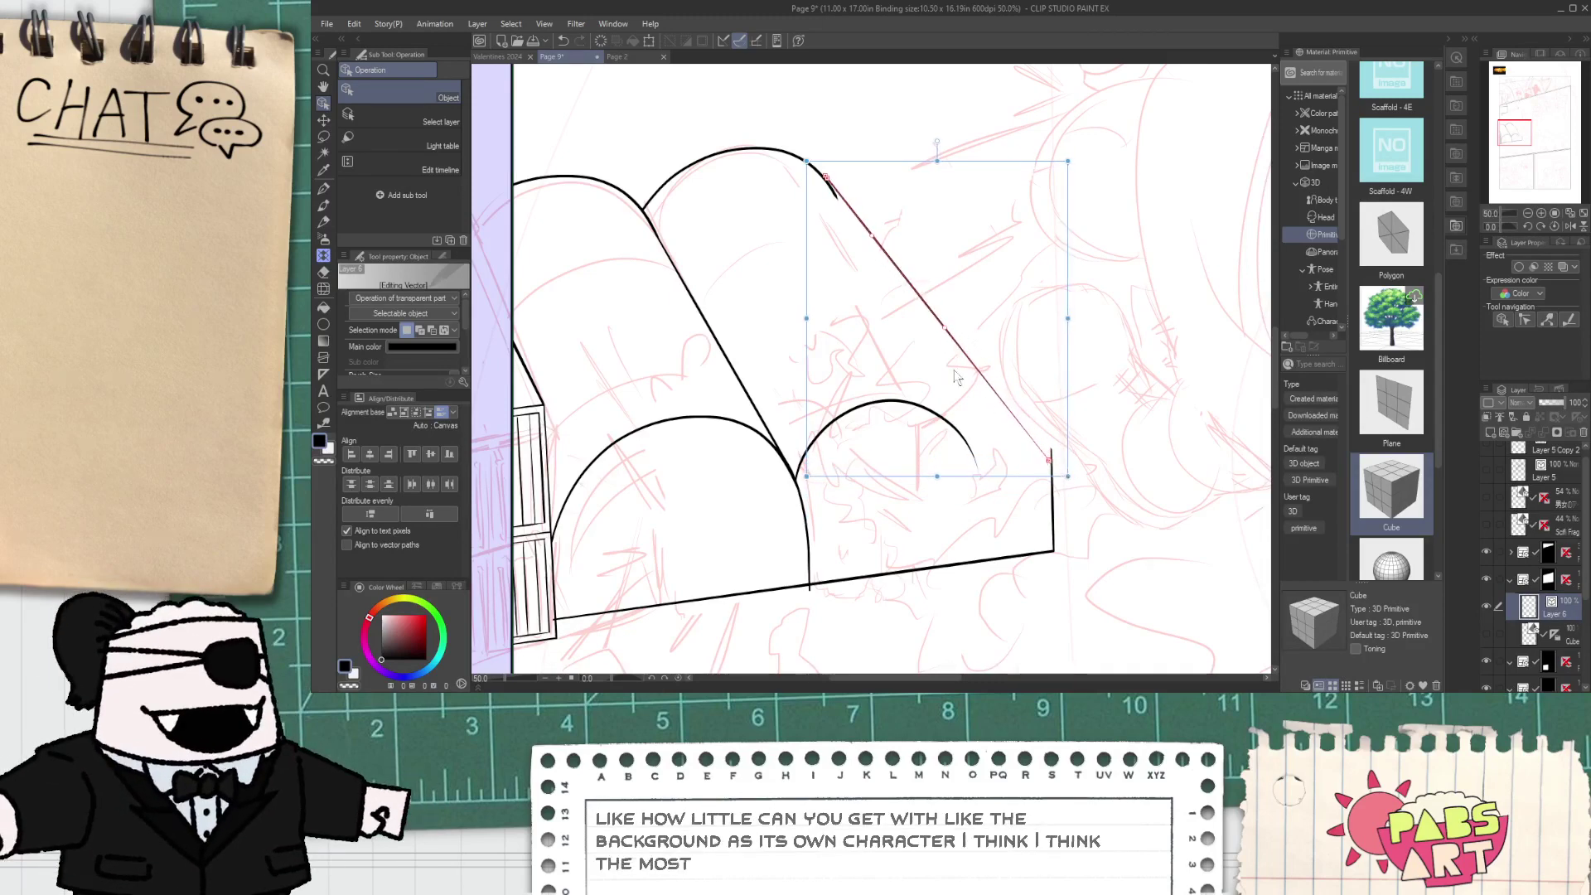
{"action": "left_click_drag", "start_coordinate": [806, 162], "coordinate": [794, 150]}
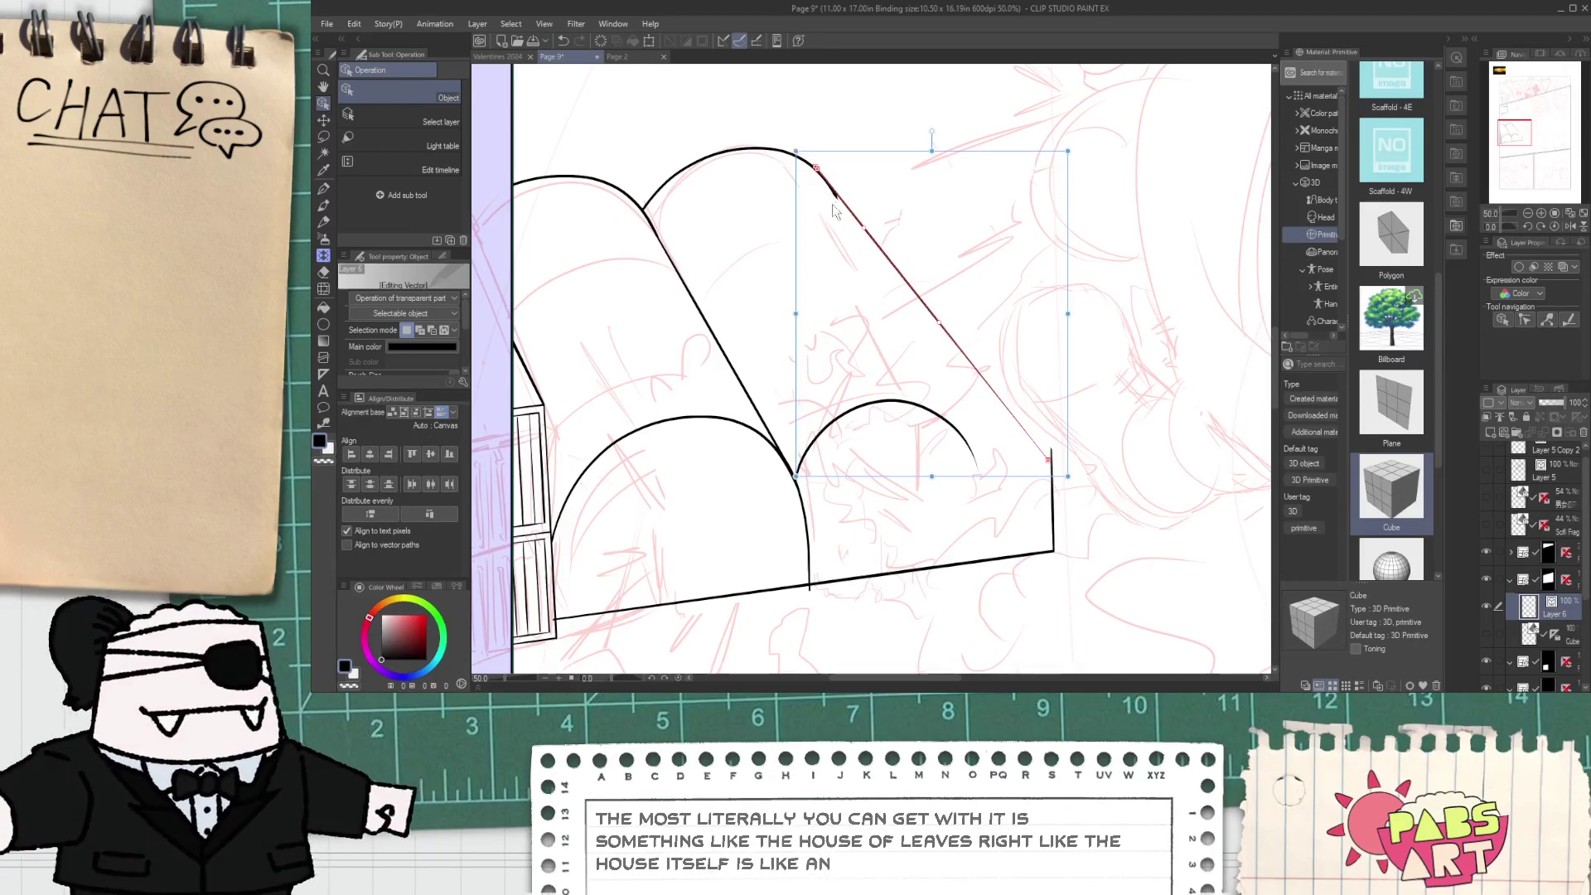
- Erase the rear arch's stray tip poking out beside the second barn's roof line
{"action": "key", "text": "p"}
{"action": "scroll", "coordinate": [802, 154], "scroll_direction": "up", "scroll_amount": 3}
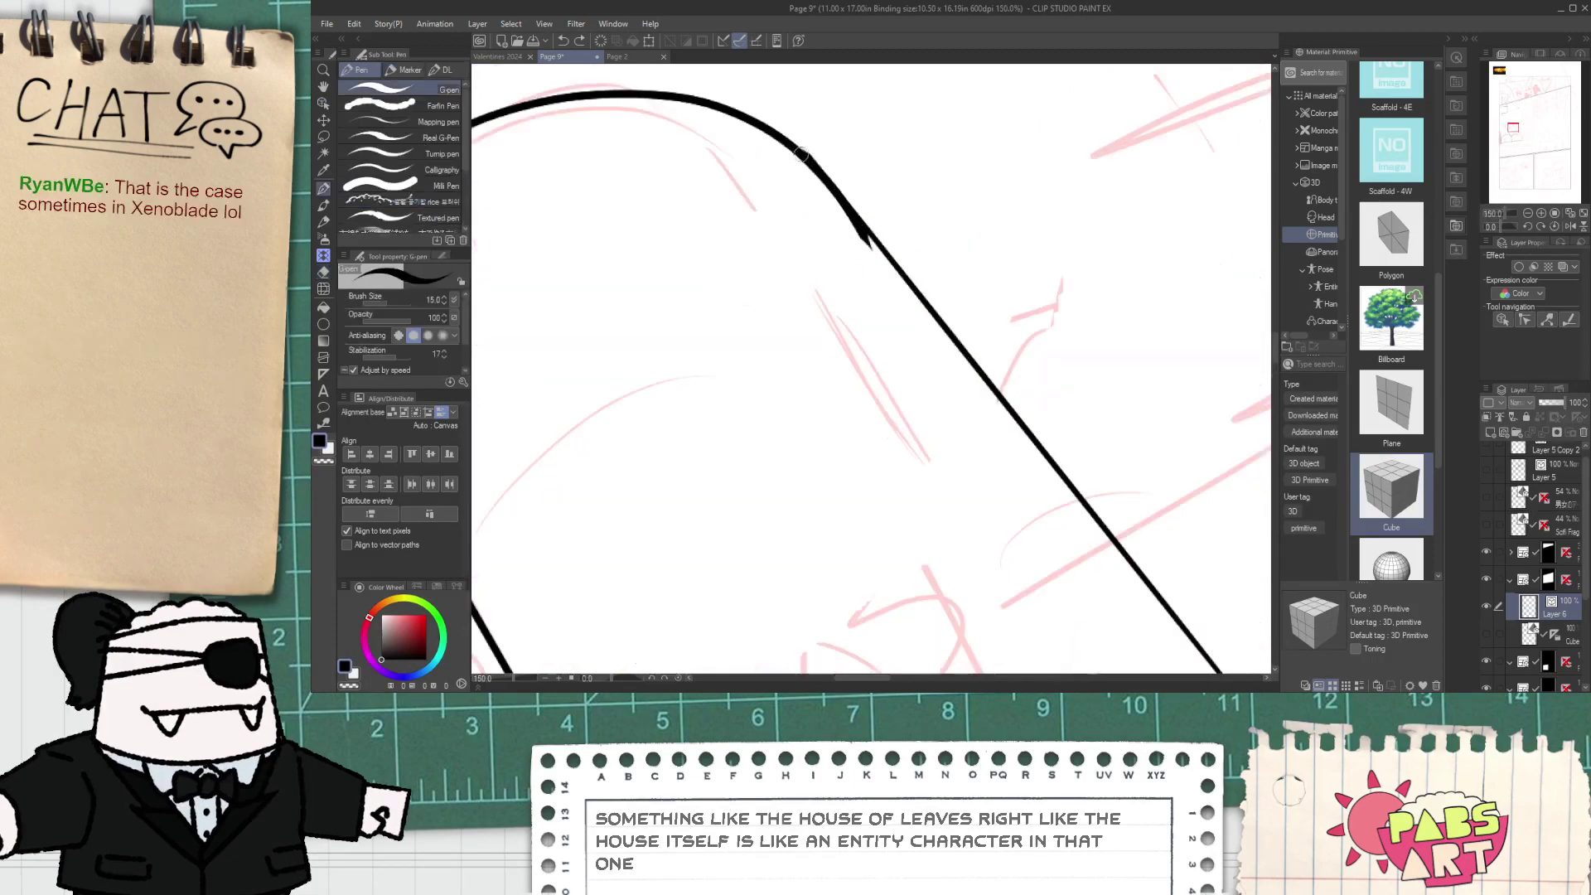
{"action": "key", "text": "e"}
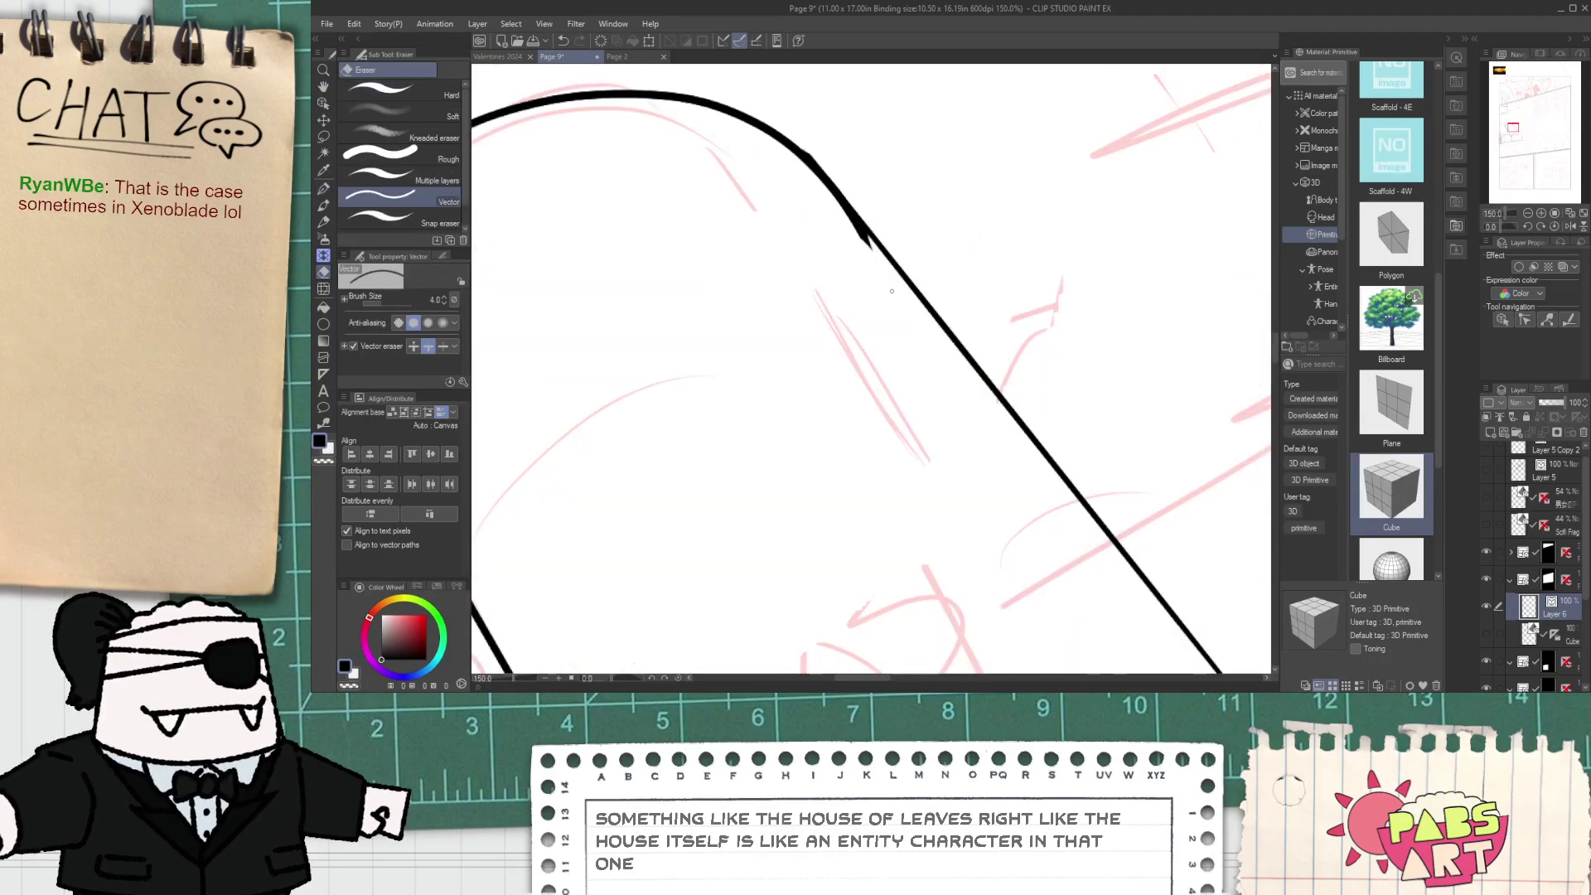
{"action": "left_click_drag", "start_coordinate": [857, 232], "coordinate": [865, 247]}
{"action": "scroll", "coordinate": [865, 253], "scroll_direction": "down", "scroll_amount": 4}
- Enlarge the second barn's front arch to reach the roof line and the widened vertical
{"action": "key", "text": "space"}
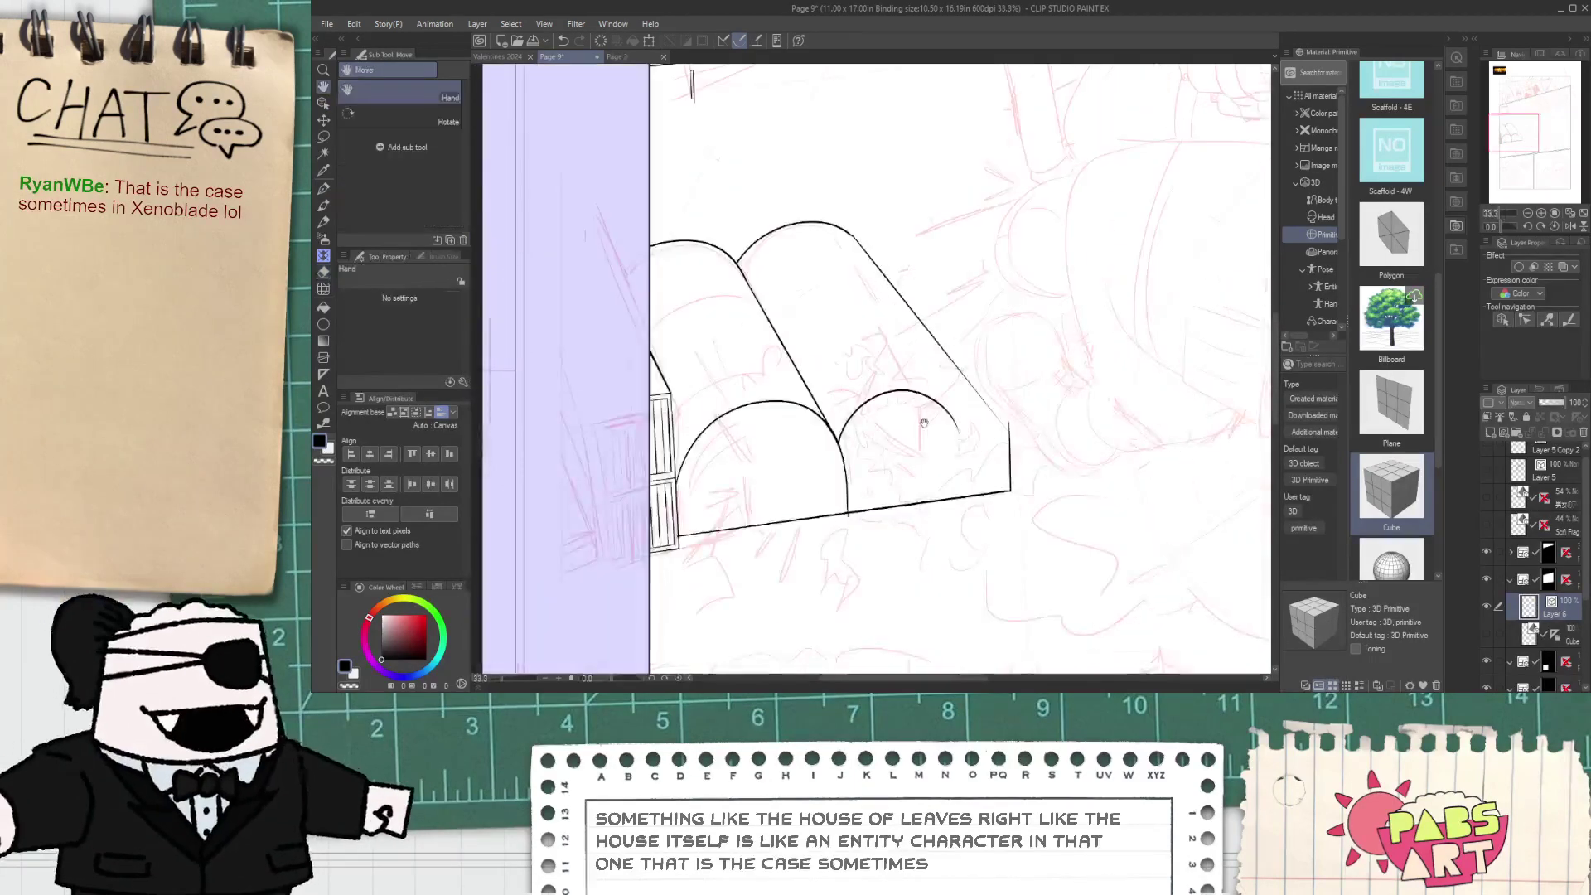
{"action": "scroll", "coordinate": [910, 402], "scroll_direction": "up", "scroll_amount": 1}
{"action": "key", "text": "o"}
{"action": "left_click", "coordinate": [935, 387]}
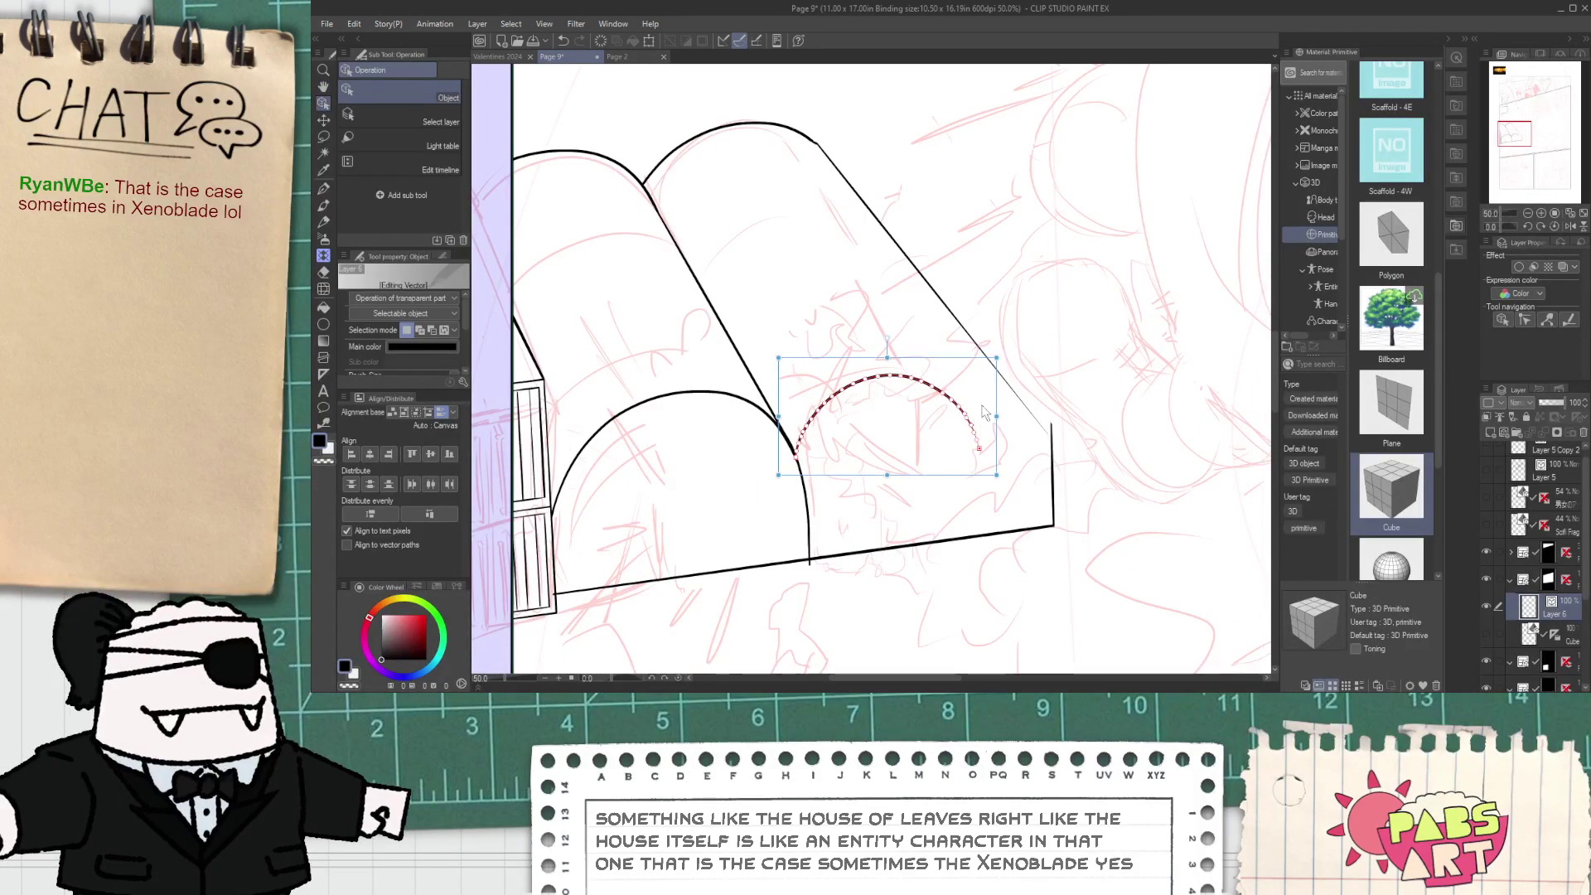
{"action": "left_click_drag", "start_coordinate": [993, 360], "coordinate": [1051, 315]}
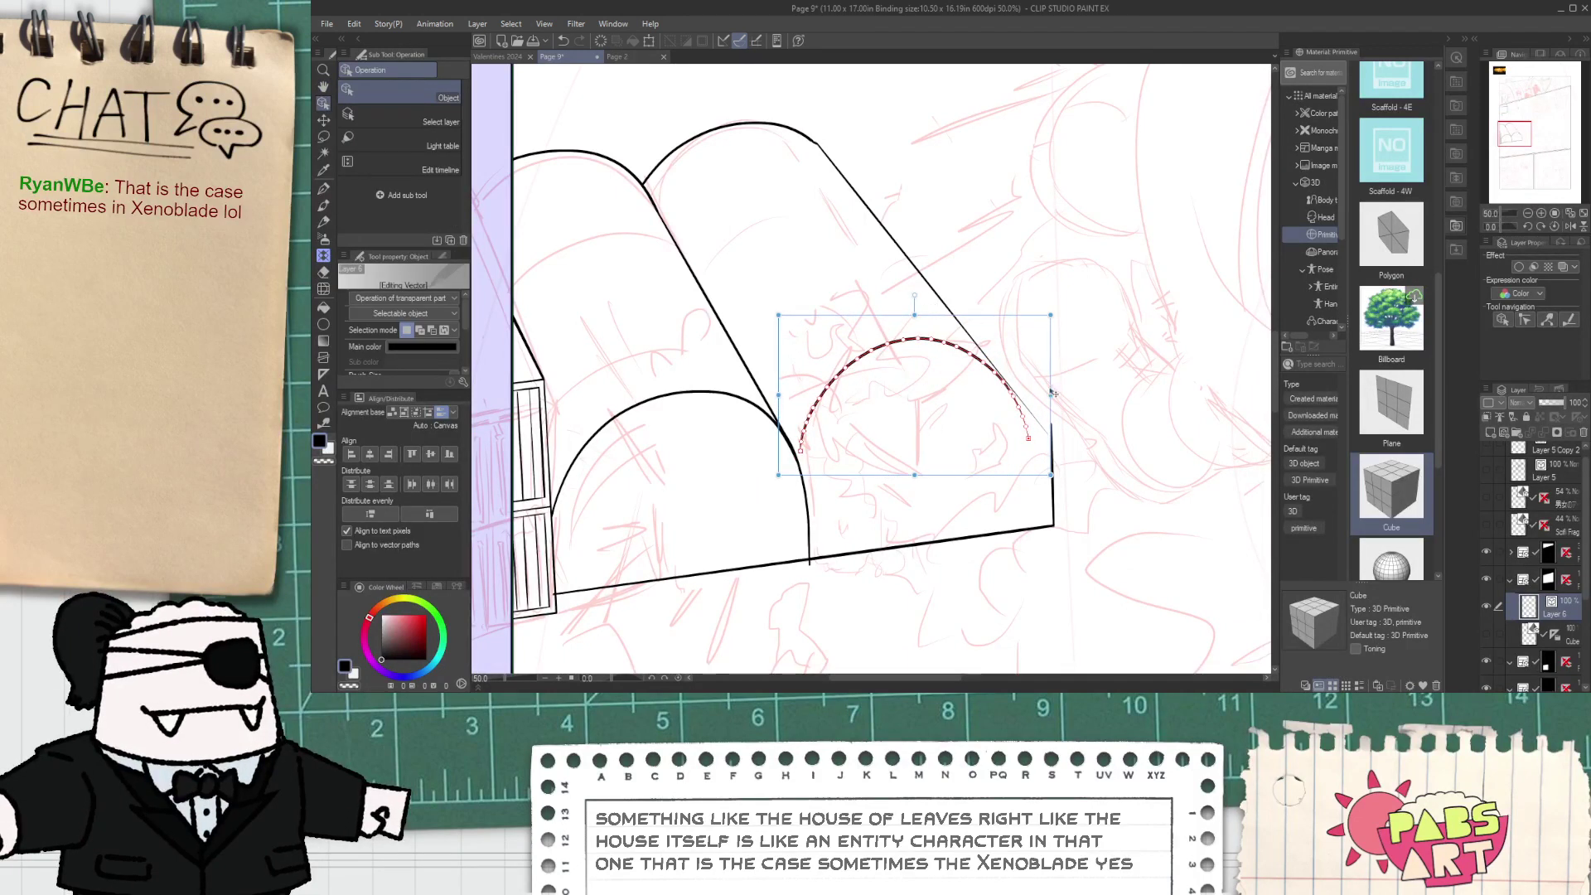
{"action": "left_click_drag", "start_coordinate": [1051, 394], "coordinate": [1061, 388]}
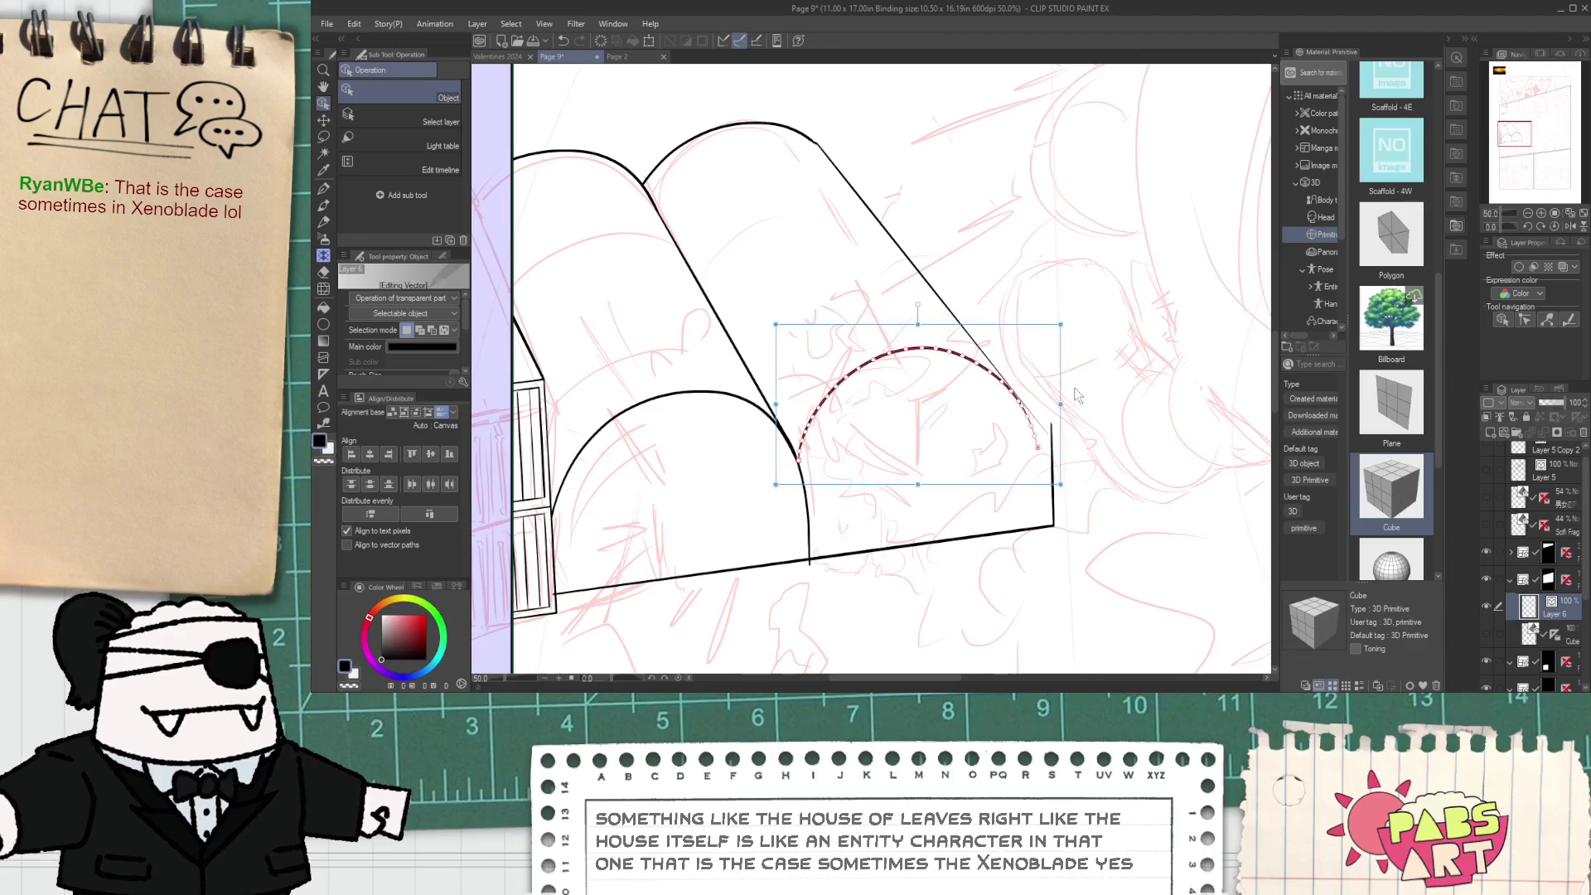
{"action": "left_click", "coordinate": [1086, 412]}
{"action": "scroll", "coordinate": [1046, 407], "scroll_direction": "down", "scroll_amount": 1}
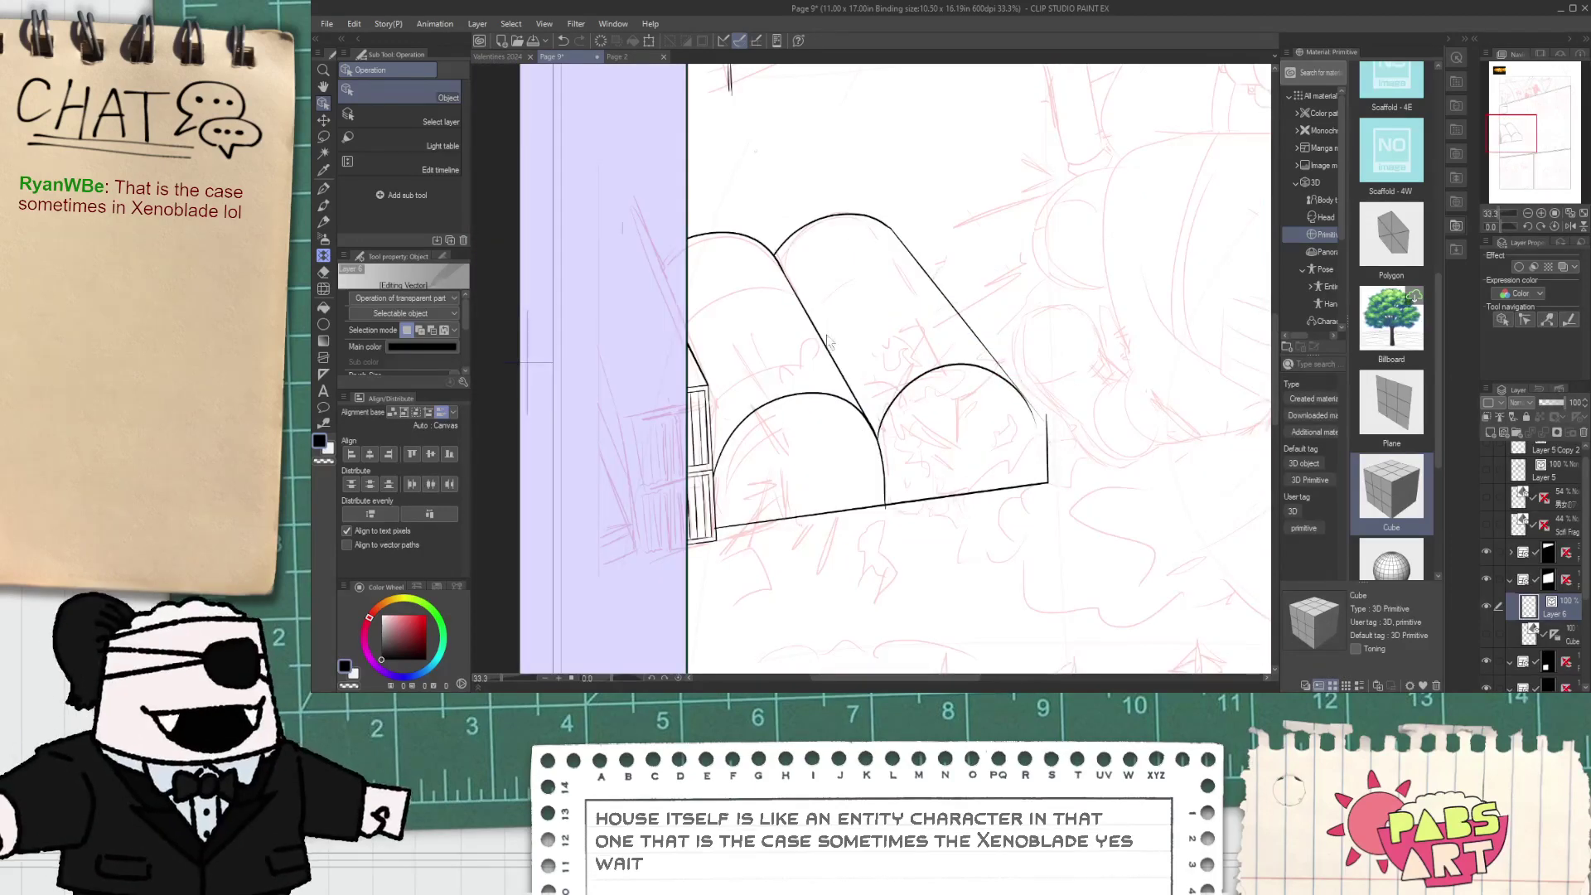
- Delete the second barn's rear arch and roof line, and undo the wider deletion and the stray pen stroke
{"action": "left_click", "coordinate": [936, 283]}
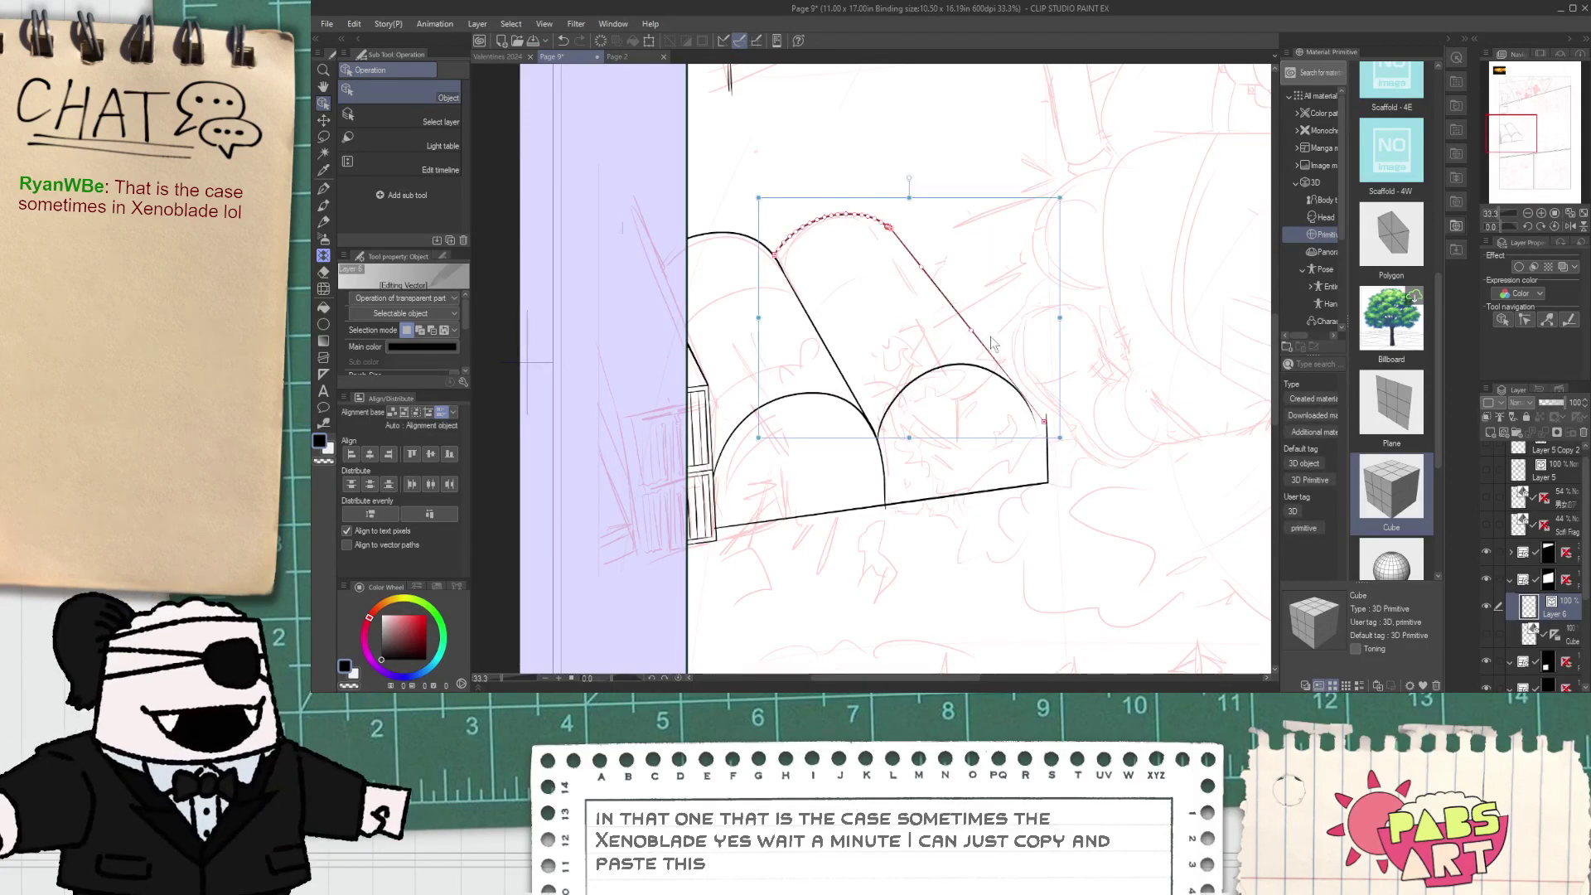
{"action": "key", "text": "Delete"}
{"action": "left_click_drag", "start_coordinate": [986, 337], "coordinate": [1092, 532]}
{"action": "key", "text": "Delete"}
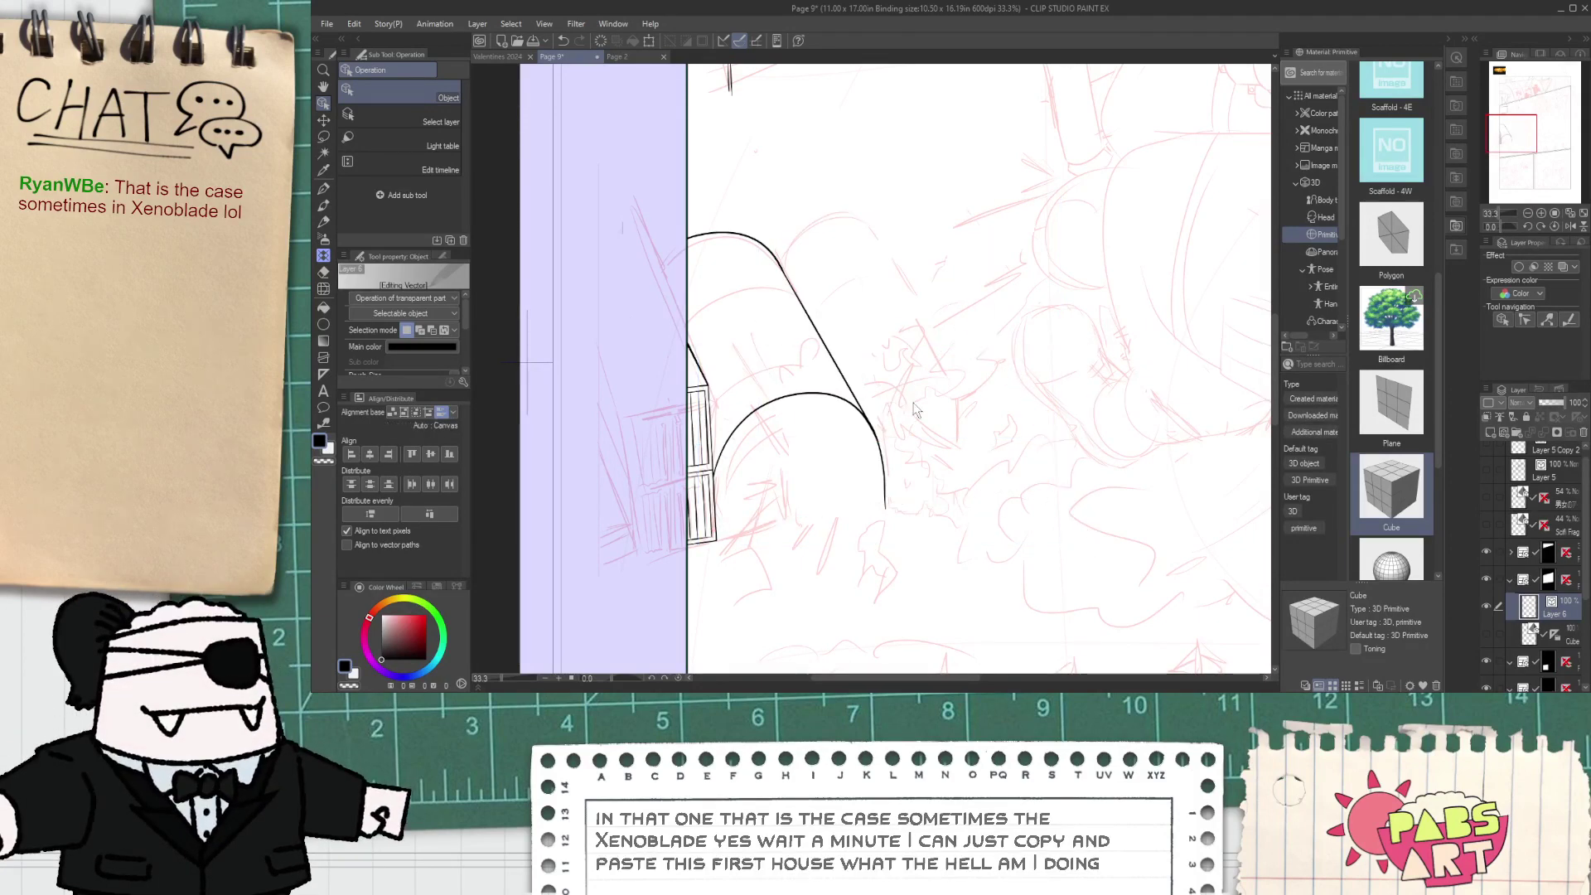
{"action": "key", "text": "ctrl+z"}
{"action": "key", "text": "p"}
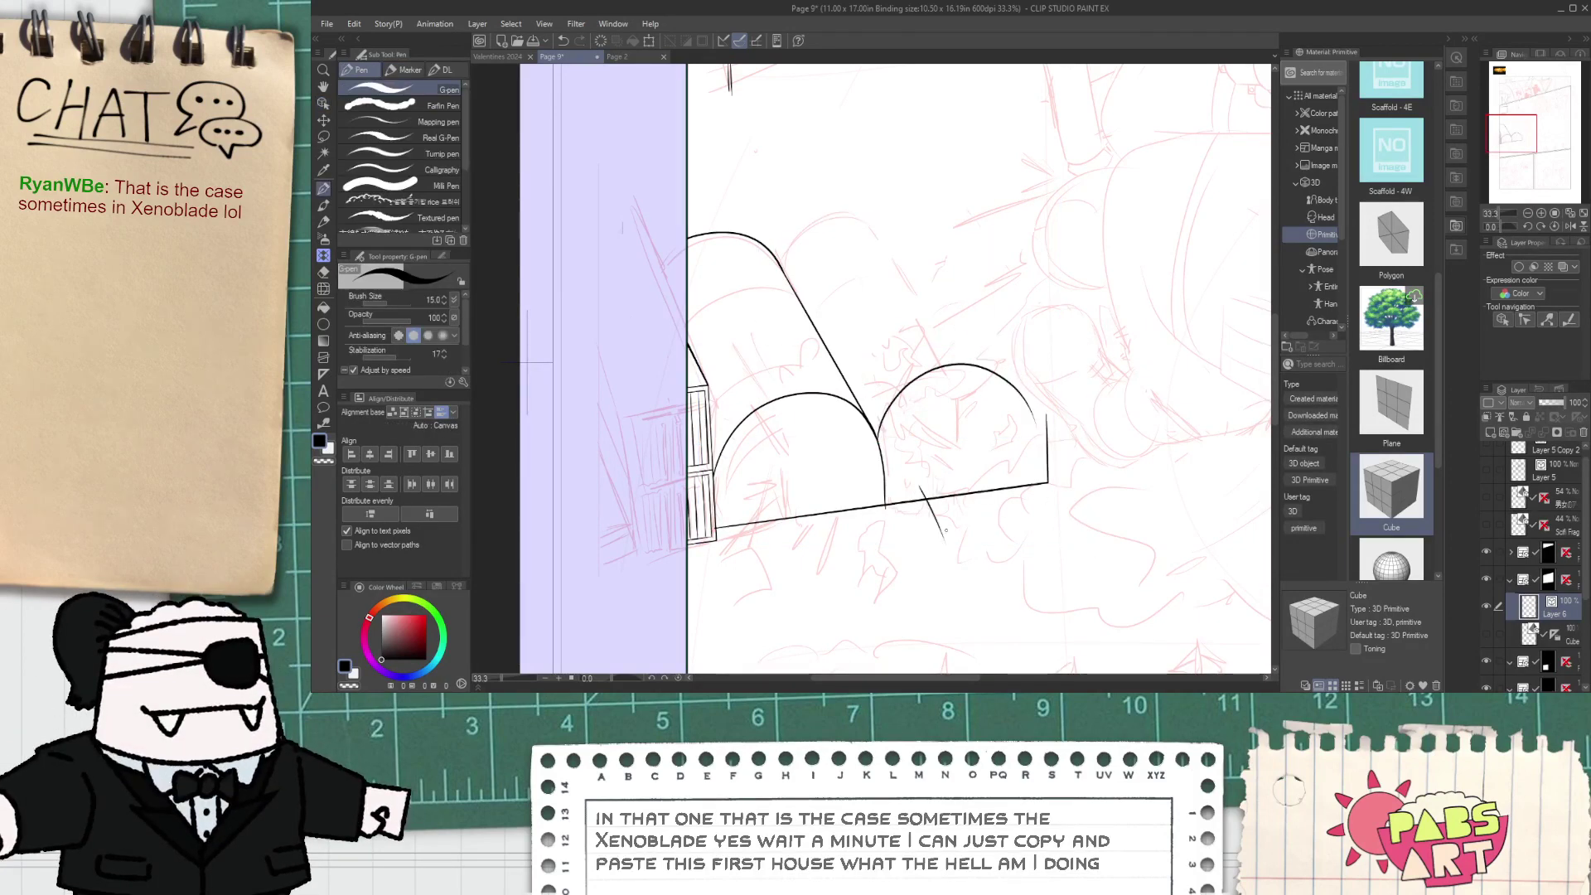
{"action": "key", "text": "ctrl+z"}
- Erase the base line beyond the first barn and delete the second barn's front arch and short vertical
{"action": "key", "text": "e"}
{"action": "key", "text": "o"}
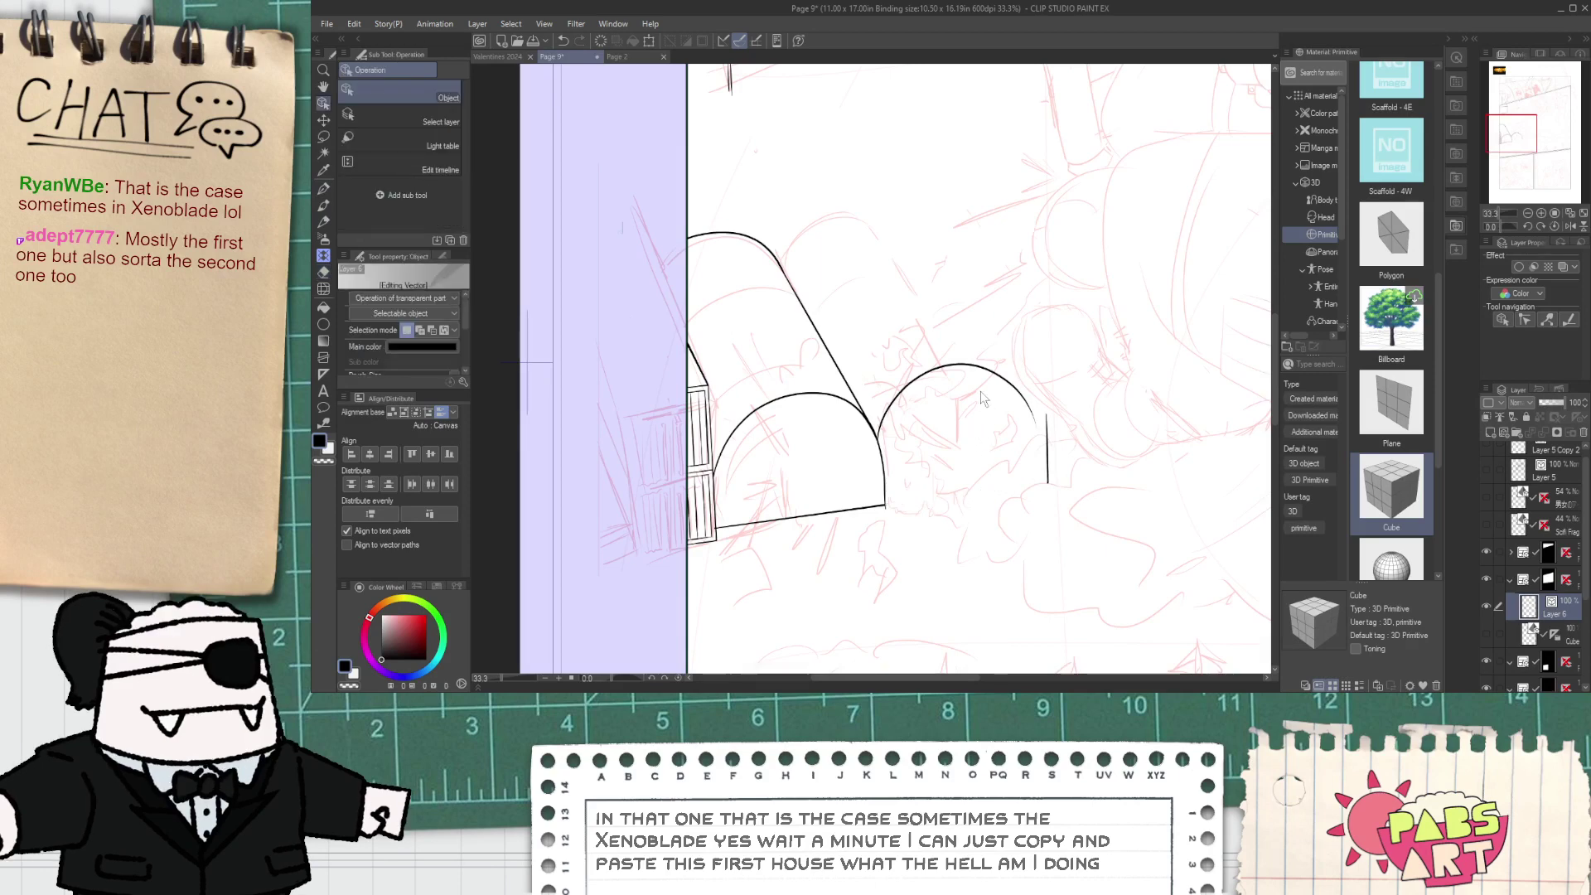
{"action": "left_click", "coordinate": [999, 375]}
{"action": "key", "text": "Delete"}
- Copy the first barn's arches, roof line and base line, and place the pasted copy directly beside it as the second barn
{"action": "left_click", "coordinate": [880, 468]}
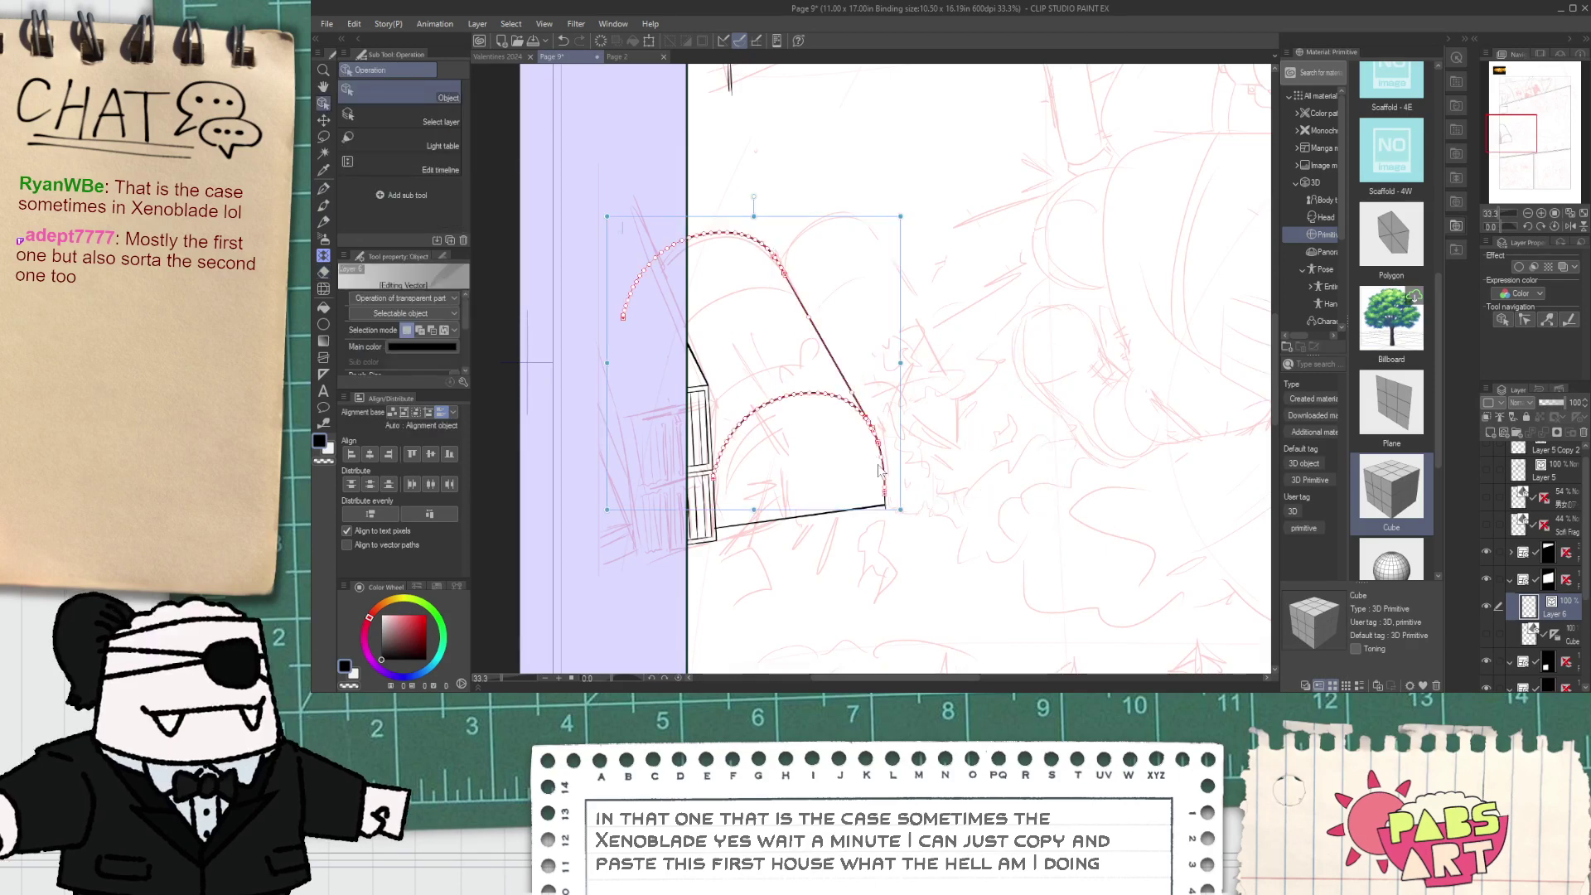
{"action": "left_click", "coordinate": [881, 508]}
{"action": "left_click", "coordinate": [843, 344], "text": "shift"}
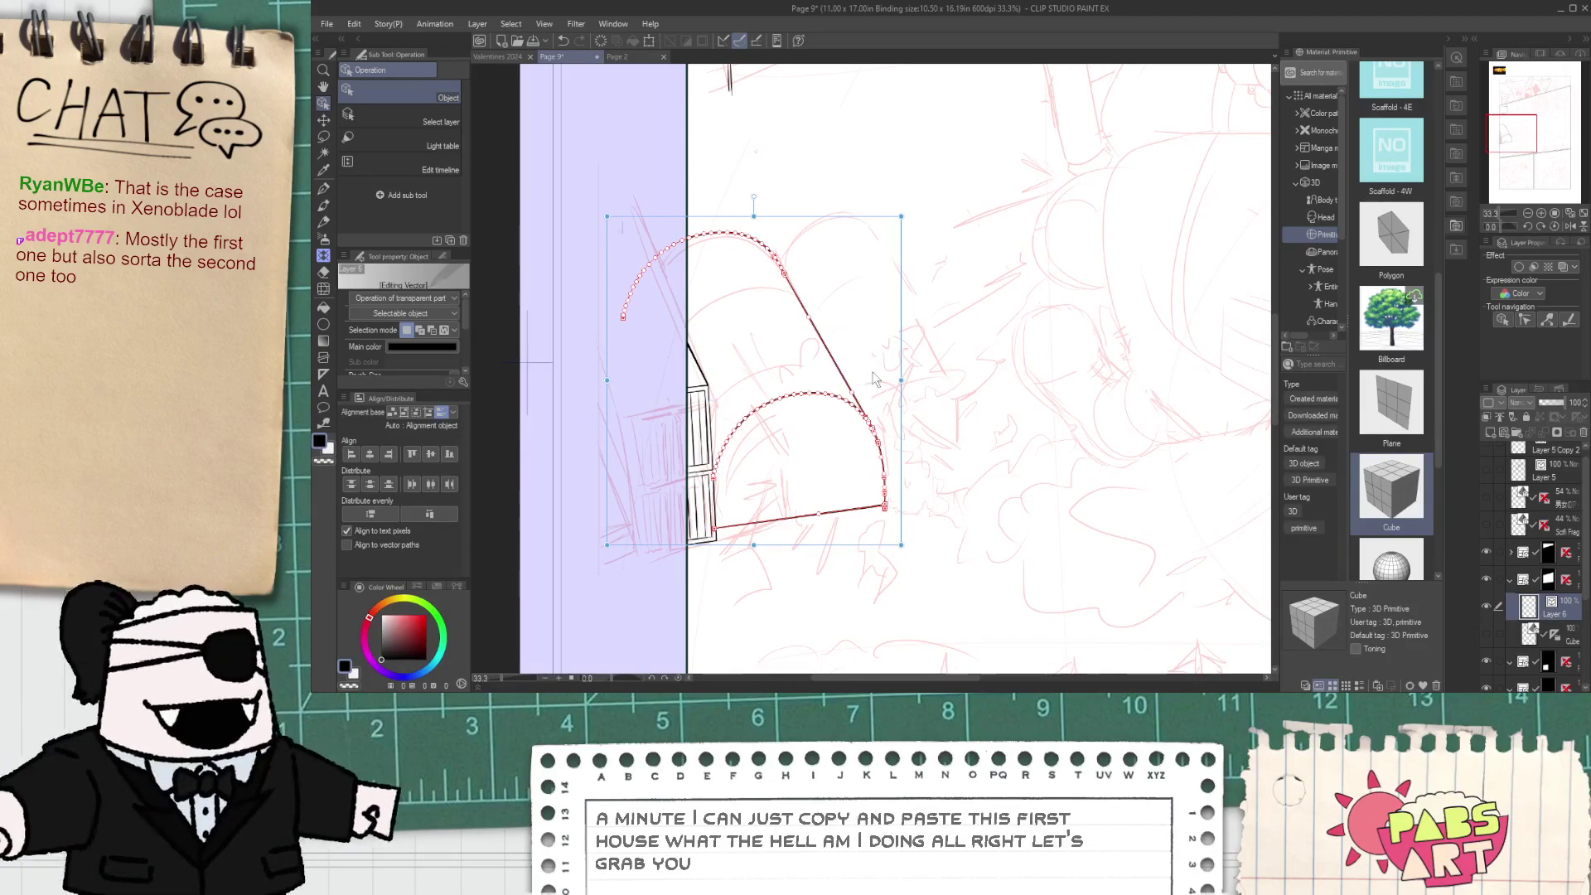
{"action": "key", "text": "ctrl+c"}
{"action": "key", "text": "ctrl+v"}
{"action": "left_click_drag", "start_coordinate": [906, 434], "coordinate": [1075, 389]}
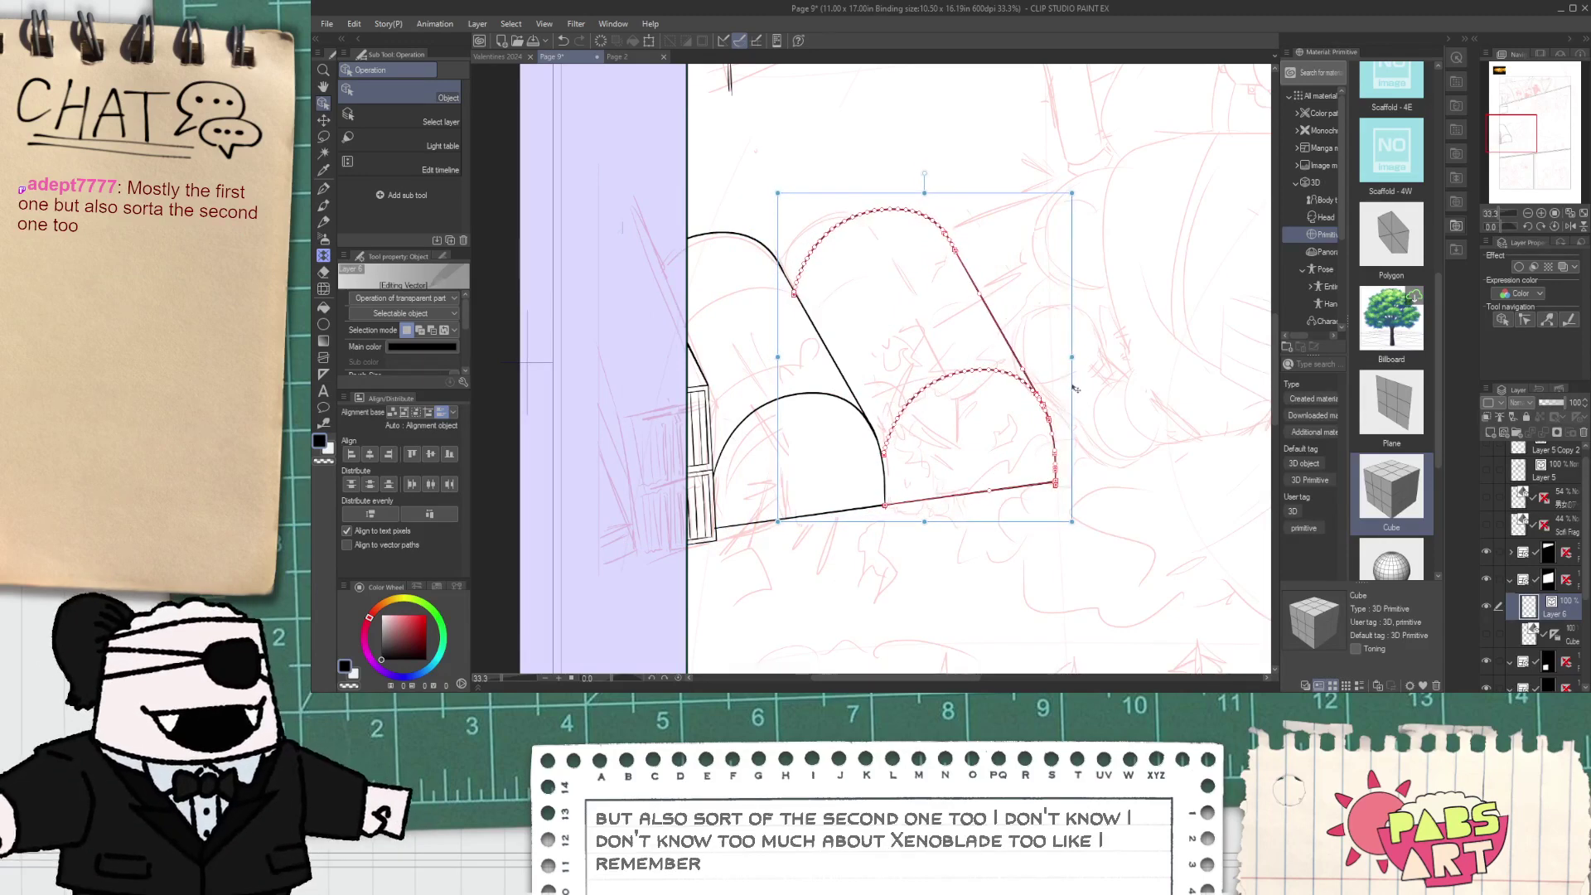
- Deselect the pasted barn and erase the line ends that overshoot where the two barns and the base line meet
{"action": "left_click", "coordinate": [1004, 521]}
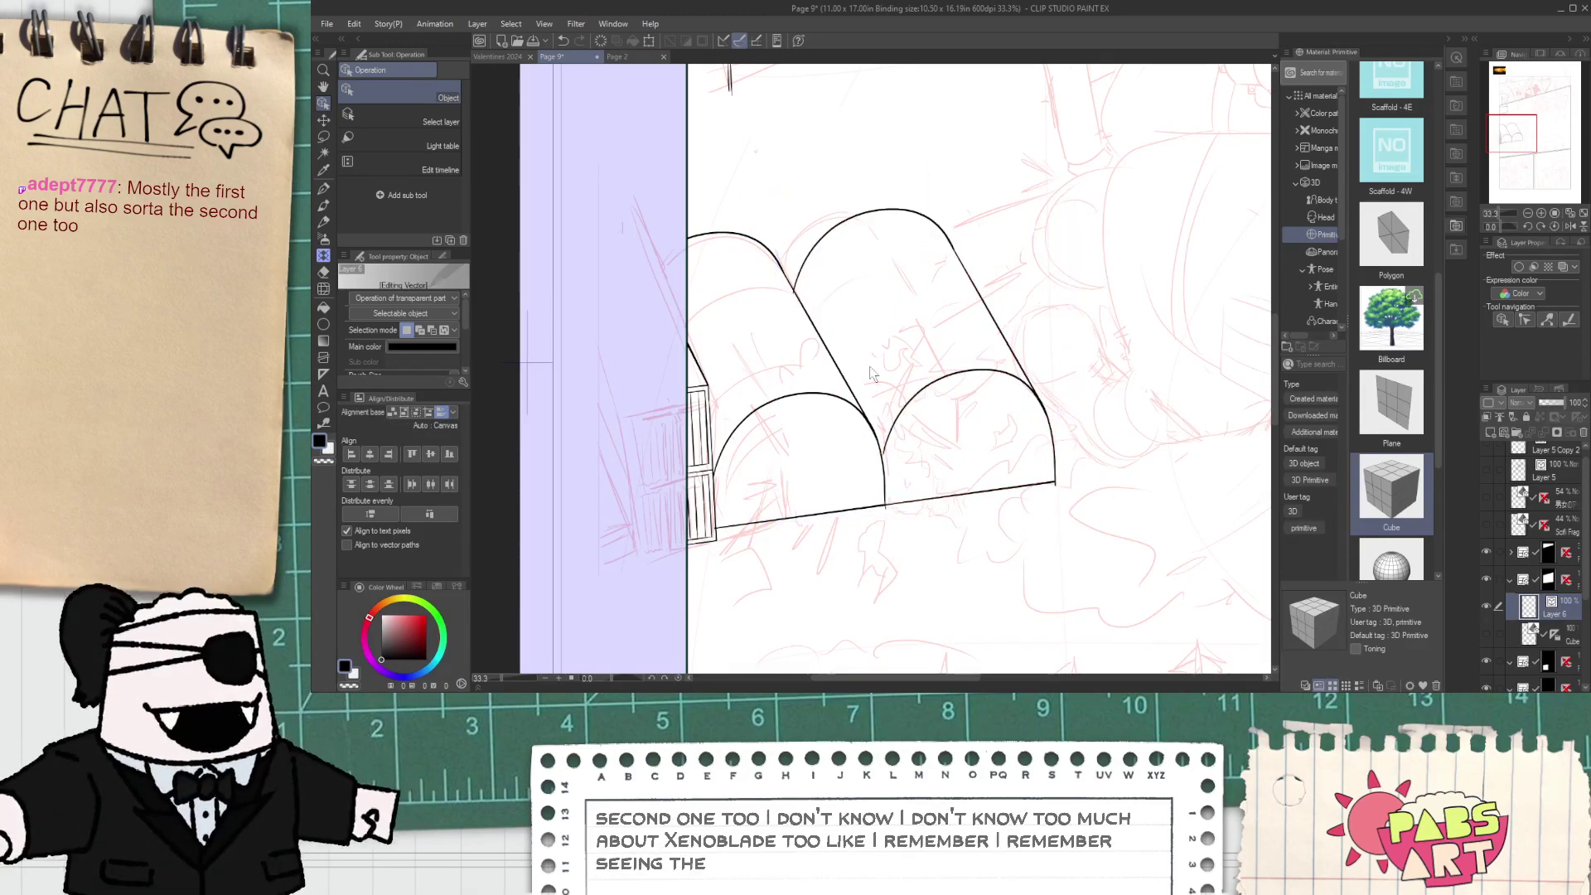
{"action": "key", "text": "p"}
{"action": "key", "text": "space"}
{"action": "scroll", "coordinate": [795, 296], "scroll_direction": "up", "scroll_amount": 2}
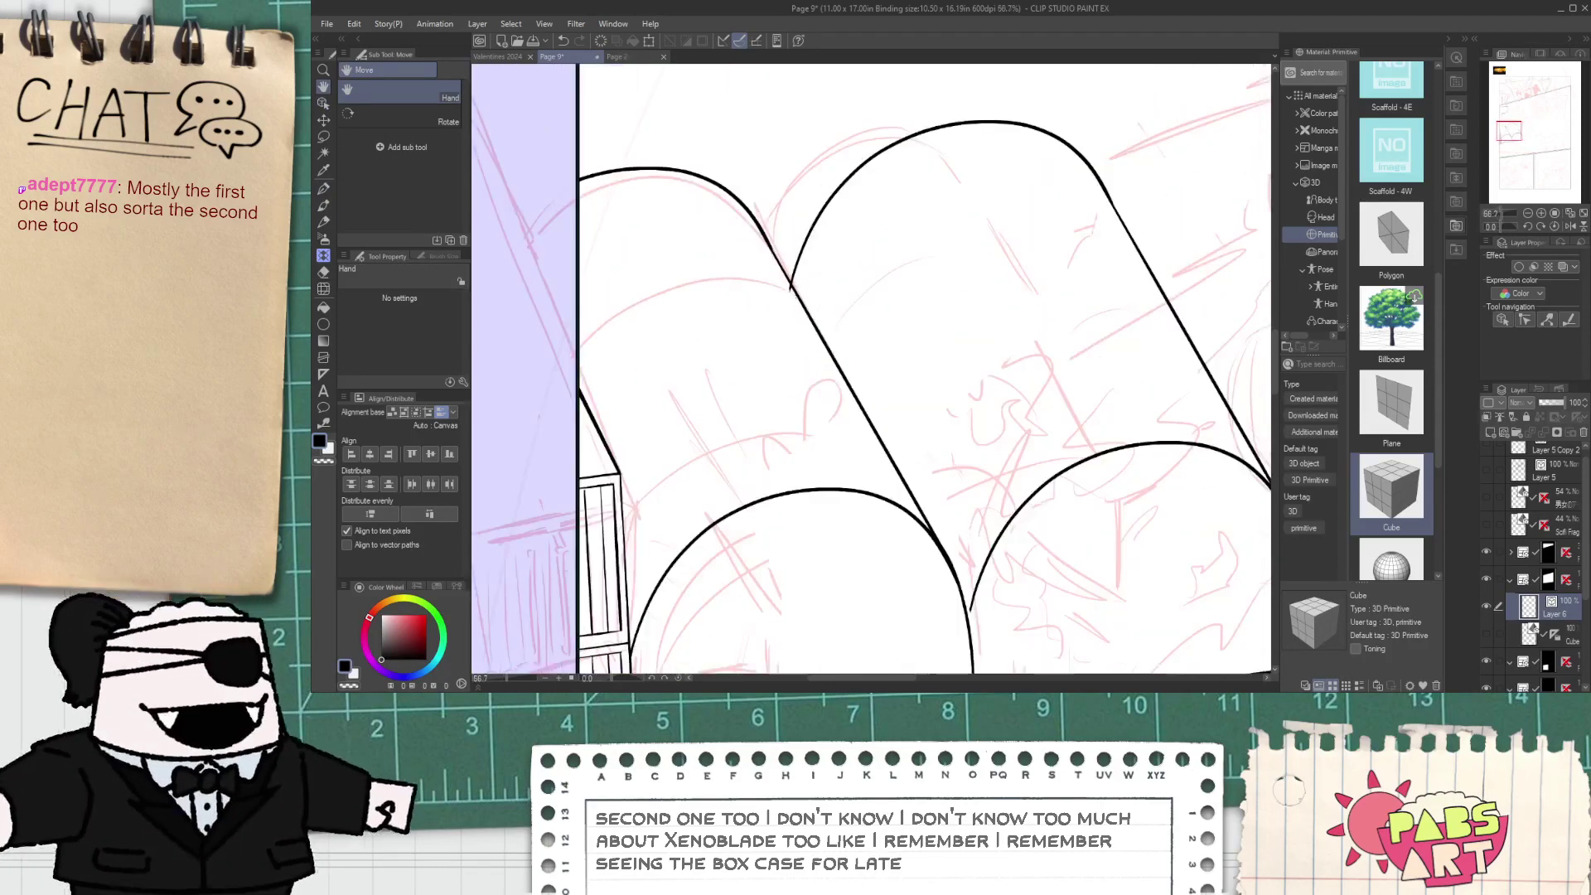
{"action": "key", "text": "space"}
{"action": "left_click_drag", "start_coordinate": [878, 392], "coordinate": [857, 348]}
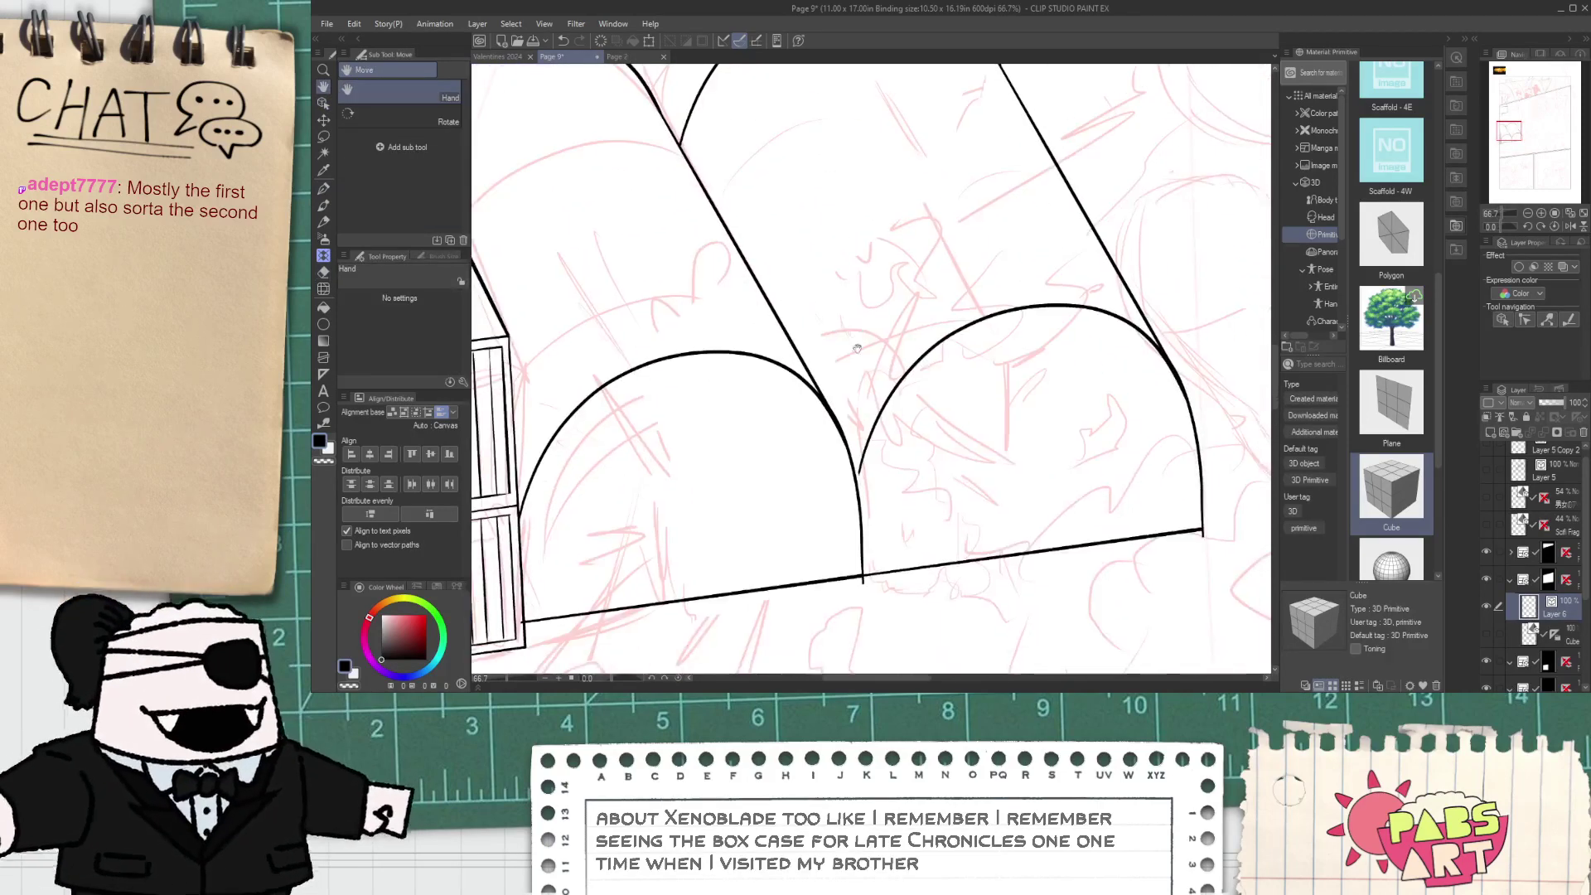
{"action": "left_click", "coordinate": [877, 404]}
{"action": "key", "text": "e"}
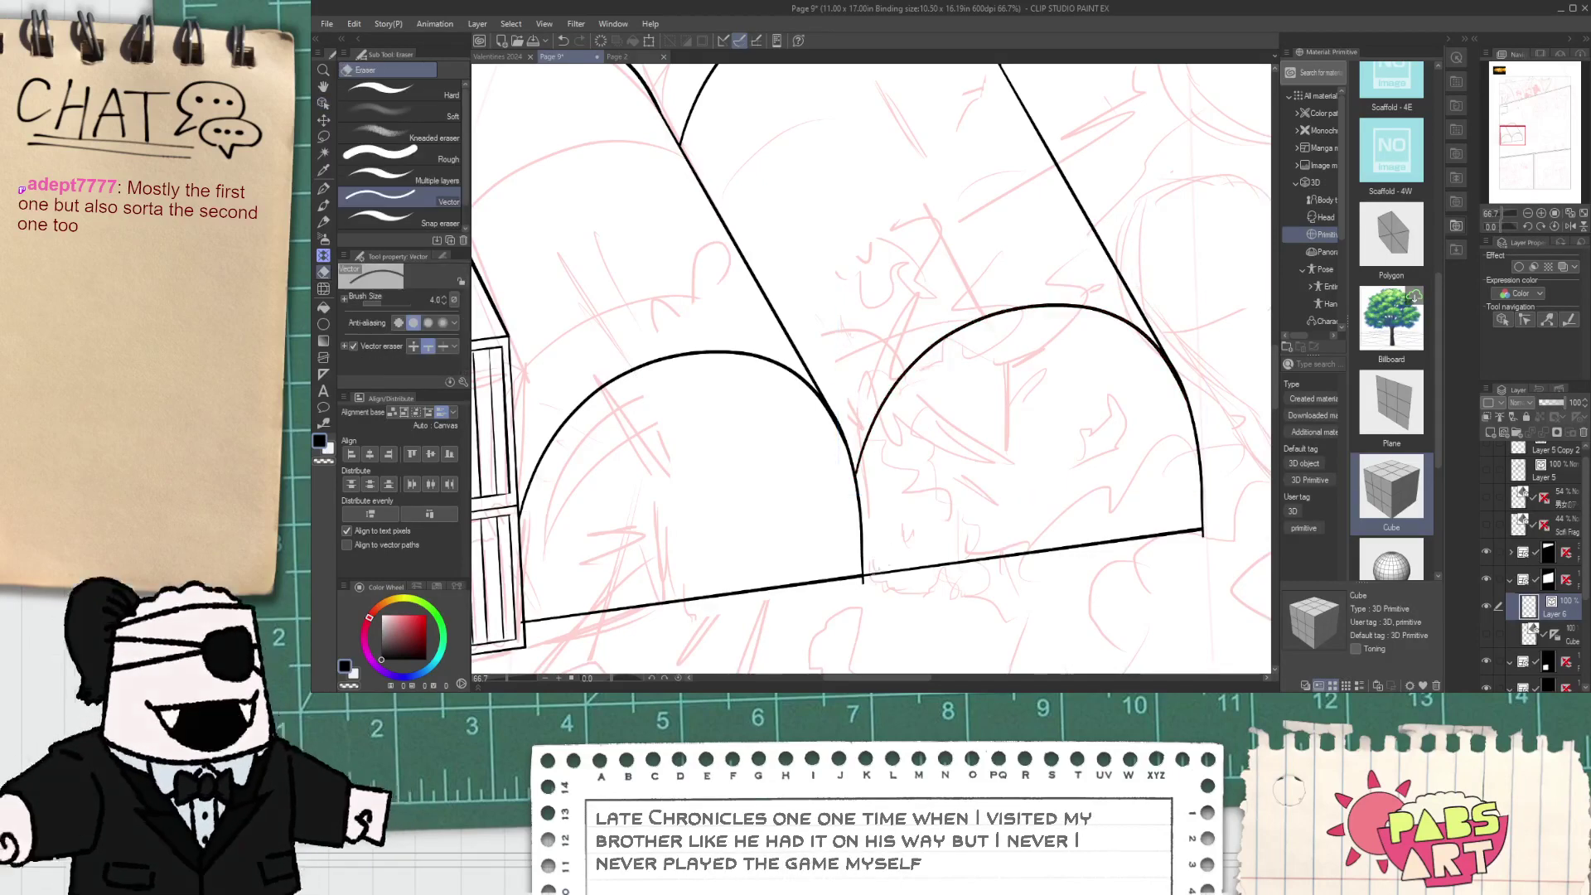
{"action": "scroll", "coordinate": [837, 406], "scroll_direction": "up", "scroll_amount": 4}
{"action": "scroll", "coordinate": [834, 414], "scroll_direction": "down", "scroll_amount": 4}
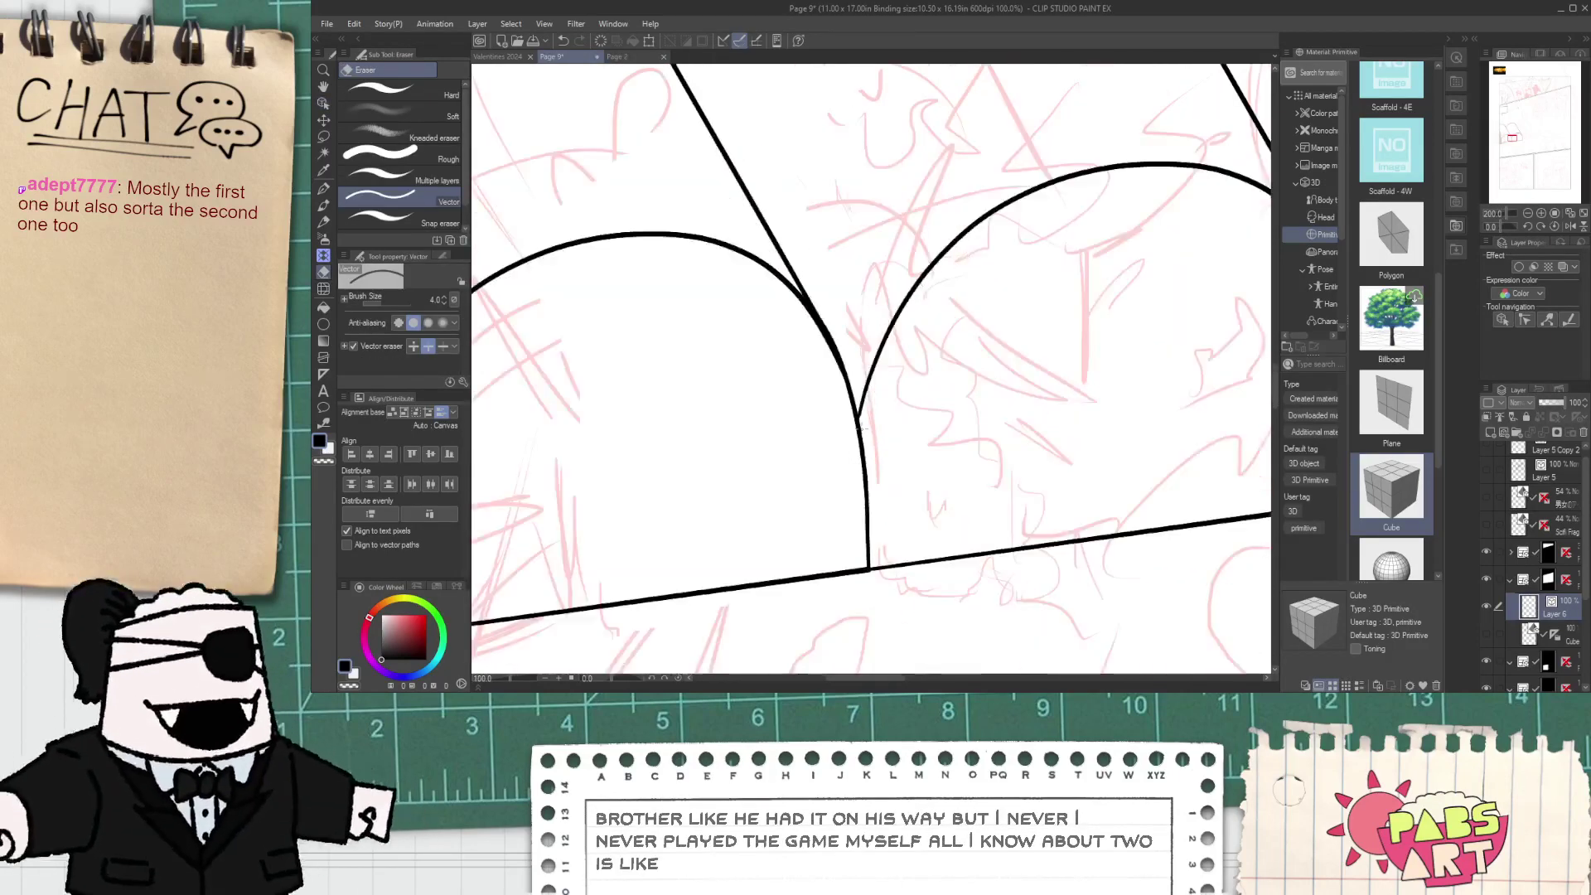
- Redraw the lower start of the second barn's front arch so it merges into the first barn's edge, and erase the leftover line ends
{"action": "key", "text": "p"}
{"action": "scroll", "coordinate": [862, 444], "scroll_direction": "up", "scroll_amount": 4}
{"action": "scroll", "coordinate": [863, 445], "scroll_direction": "up", "scroll_amount": 1}
{"action": "left_click_drag", "start_coordinate": [860, 523], "coordinate": [867, 343]}
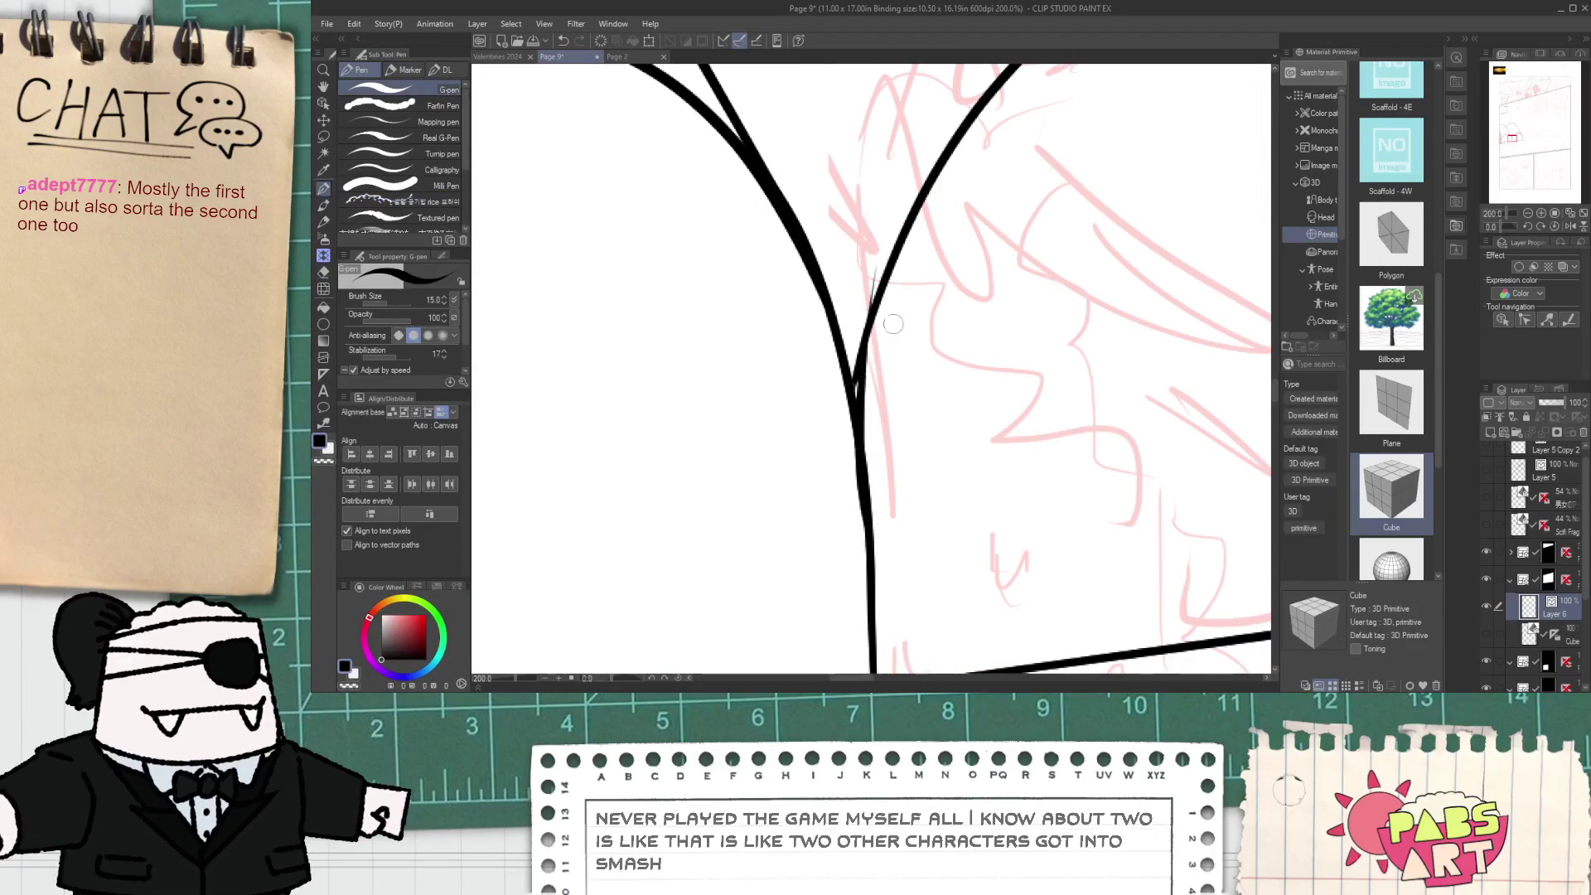
{"action": "key", "text": "ctrl+z"}
{"action": "left_click_drag", "start_coordinate": [867, 531], "coordinate": [912, 147]}
{"action": "key", "text": "e"}
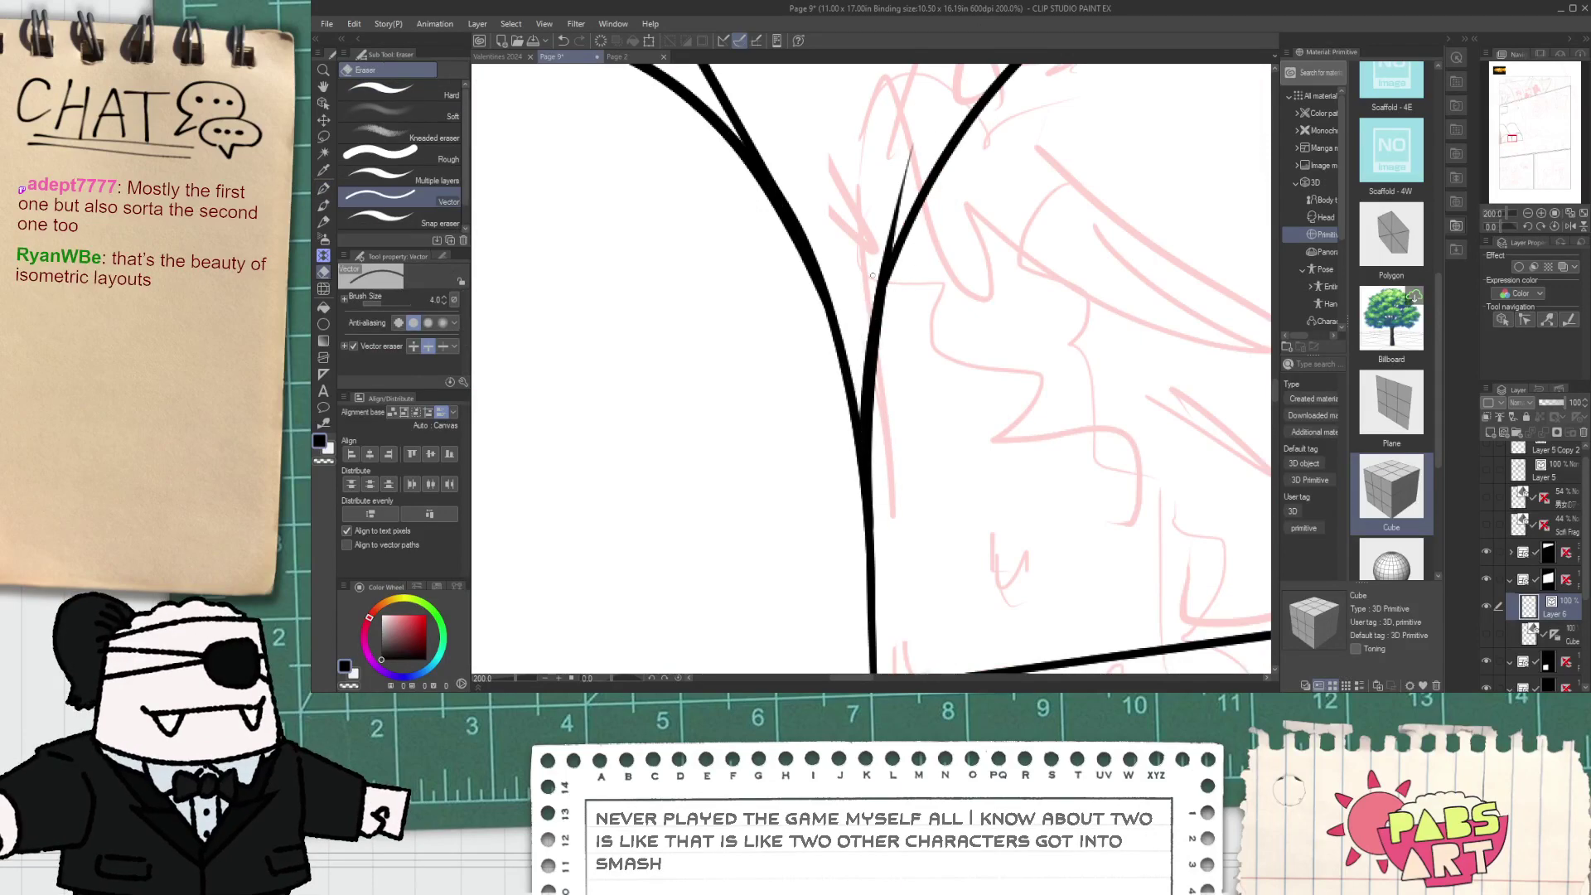
{"action": "mouse_move", "coordinate": [873, 275]}
{"action": "left_mouse_down"}
{"action": "mouse_move", "coordinate": [903, 222]}
{"action": "mouse_move", "coordinate": [958, 347]}
{"action": "mouse_move", "coordinate": [966, 435]}
{"action": "left_mouse_up"}
- Ink two curved ribs across the first barn's roof between its rear and front arches
{"action": "scroll", "coordinate": [904, 221], "scroll_direction": "down", "scroll_amount": 2}
{"action": "key", "text": "space"}
{"action": "scroll", "coordinate": [953, 377], "scroll_direction": "down", "scroll_amount": 1}
{"action": "scroll", "coordinate": [953, 377], "scroll_direction": "down", "scroll_amount": 2}
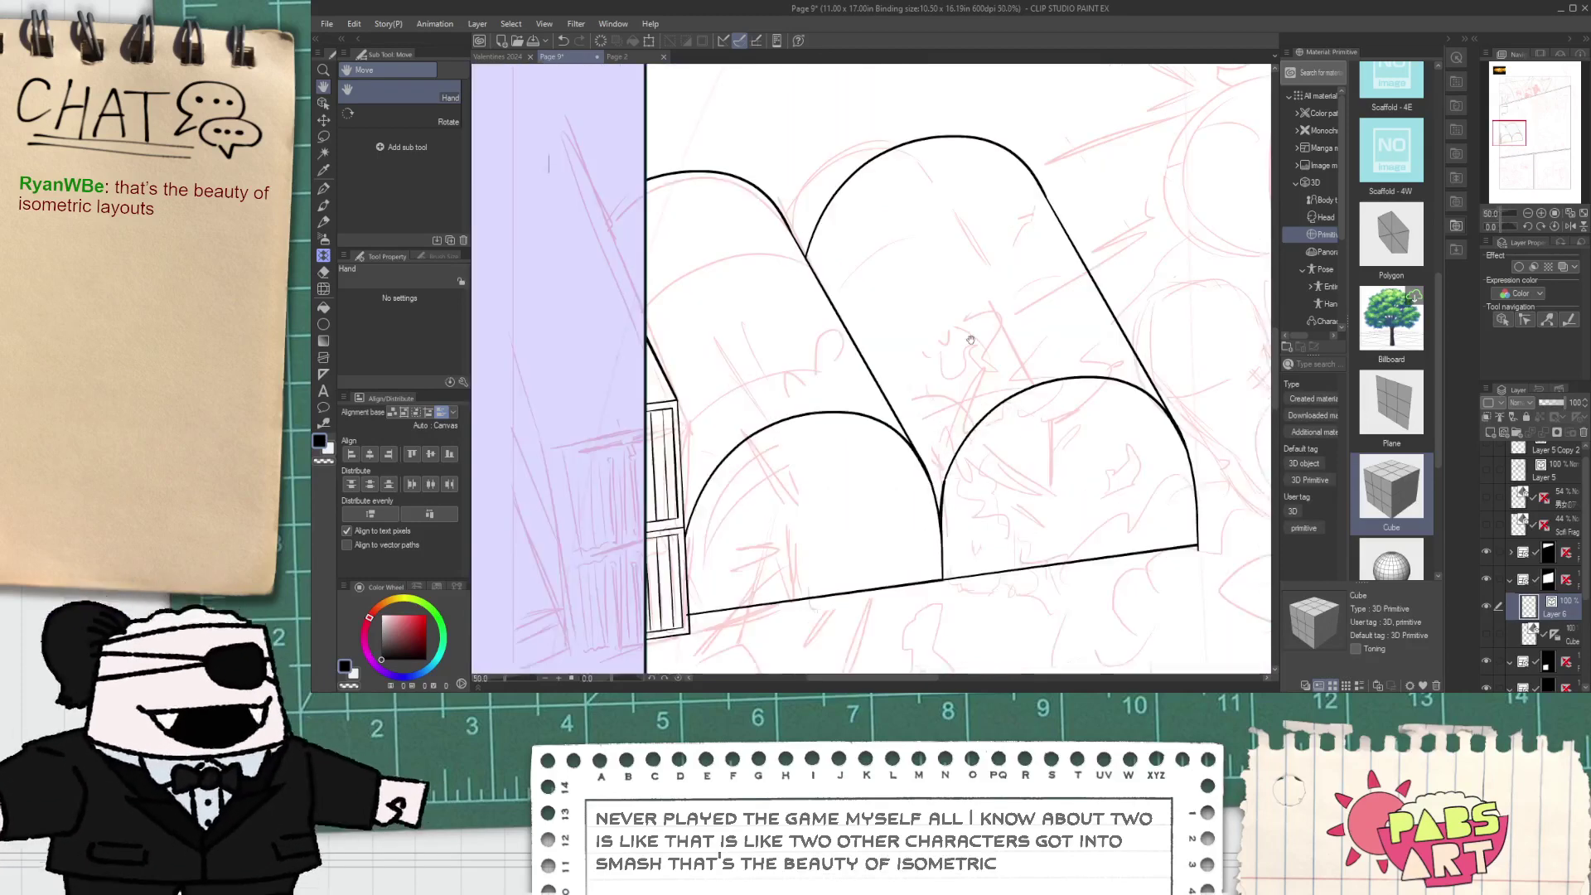
{"action": "scroll", "coordinate": [971, 431], "scroll_direction": "down", "scroll_amount": 3}
{"action": "scroll", "coordinate": [882, 378], "scroll_direction": "up", "scroll_amount": 5}
{"action": "key", "text": "p"}
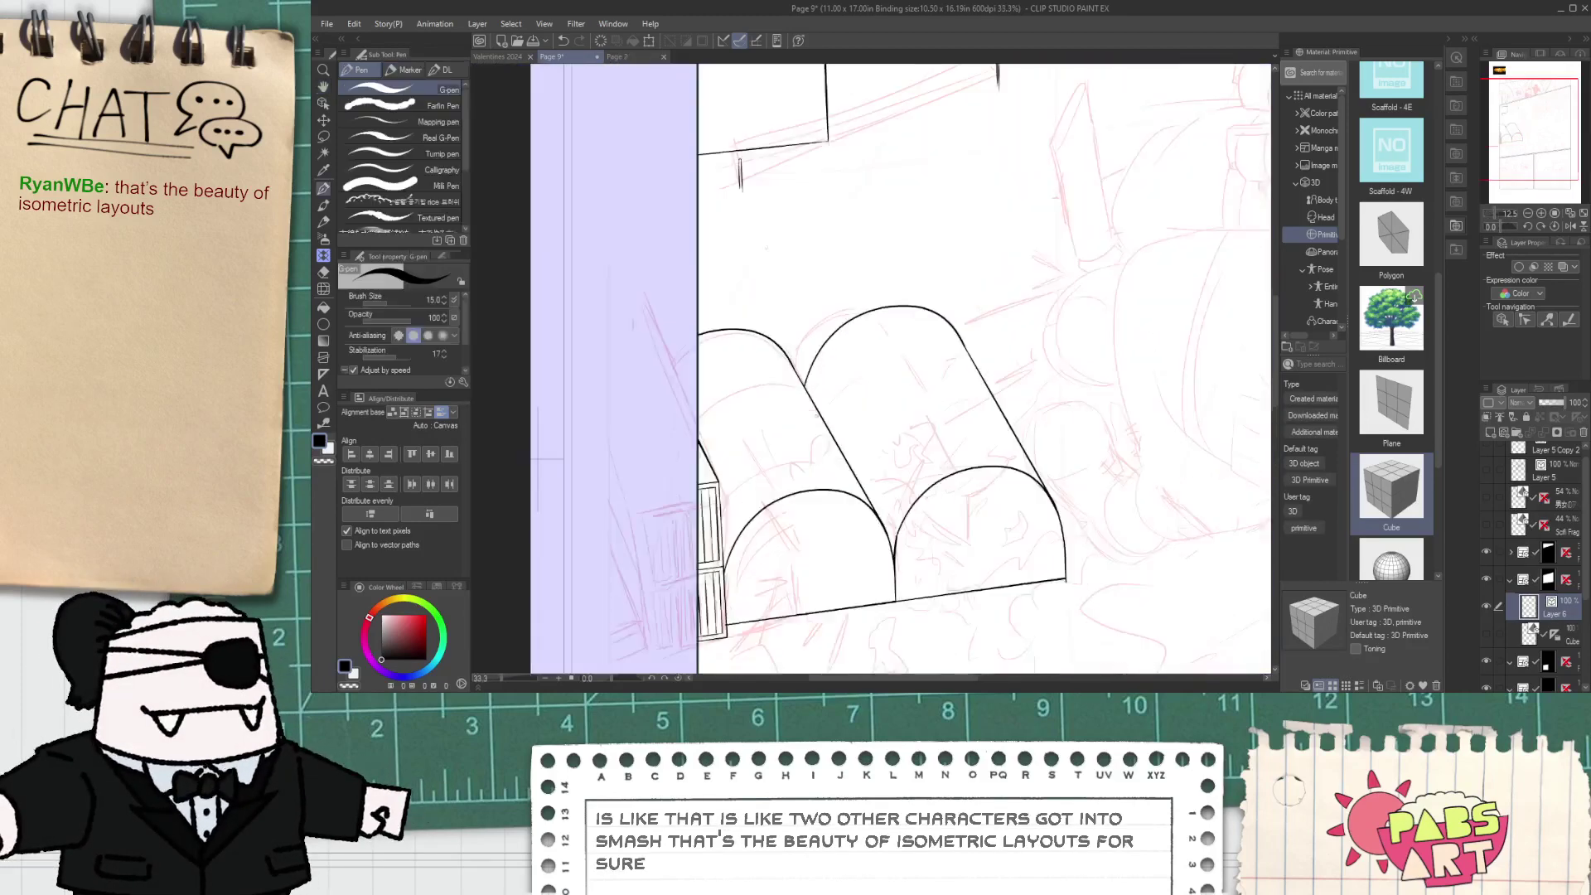
{"action": "key", "text": "ctrl+z"}
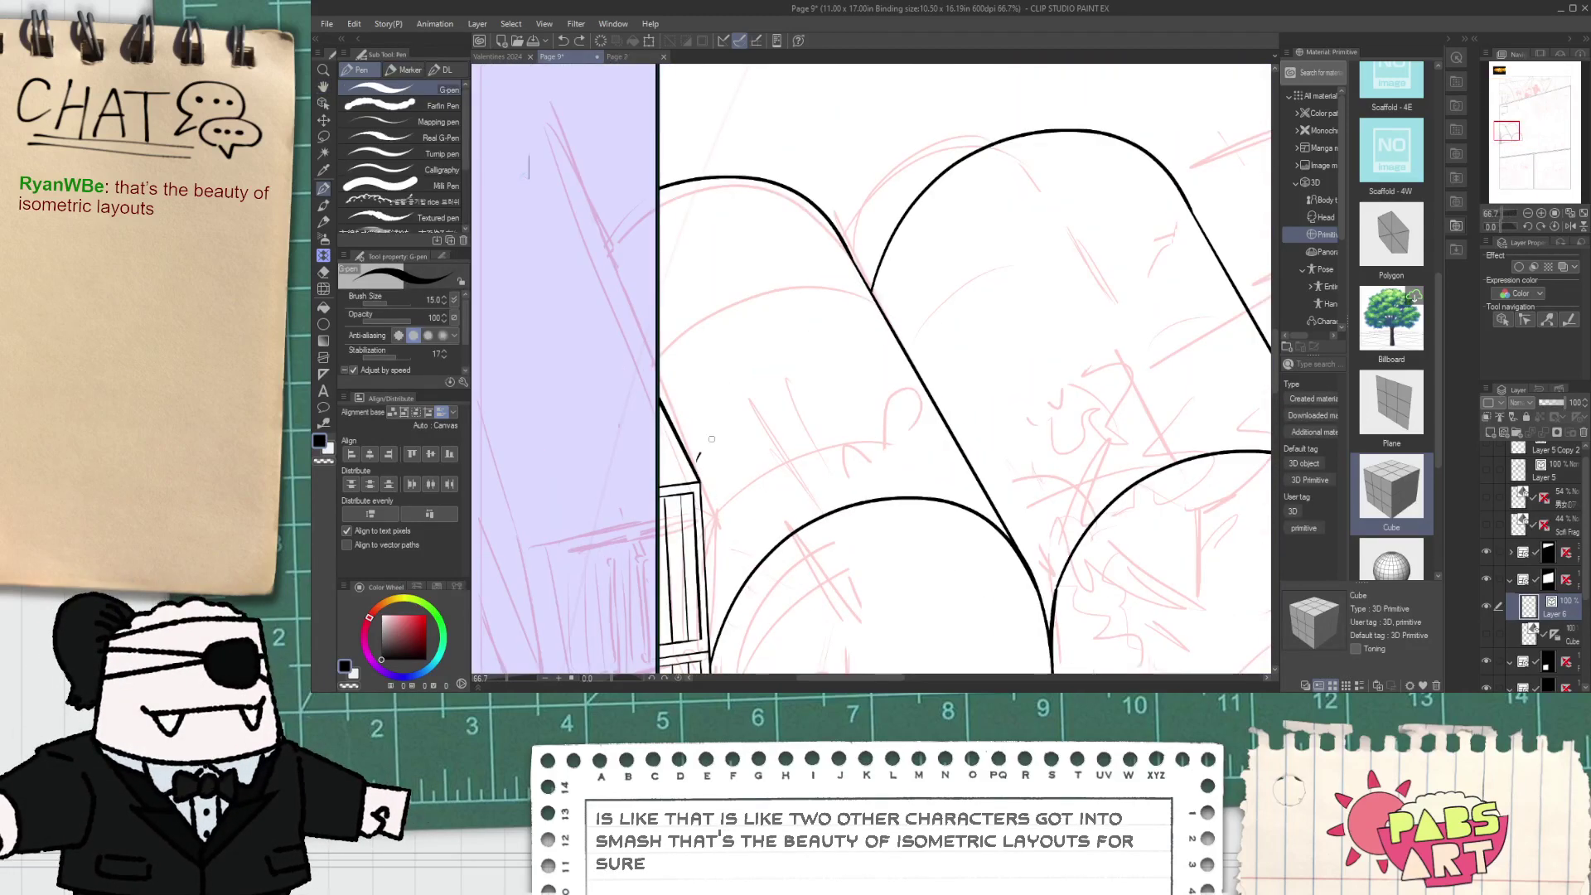
{"action": "left_click_drag", "start_coordinate": [698, 458], "coordinate": [927, 421]}
{"action": "key", "text": "ctrl+z"}
{"action": "left_click_drag", "start_coordinate": [661, 314], "coordinate": [867, 300]}
{"action": "key", "text": "space"}
{"action": "left_click_drag", "start_coordinate": [1029, 367], "coordinate": [906, 329]}
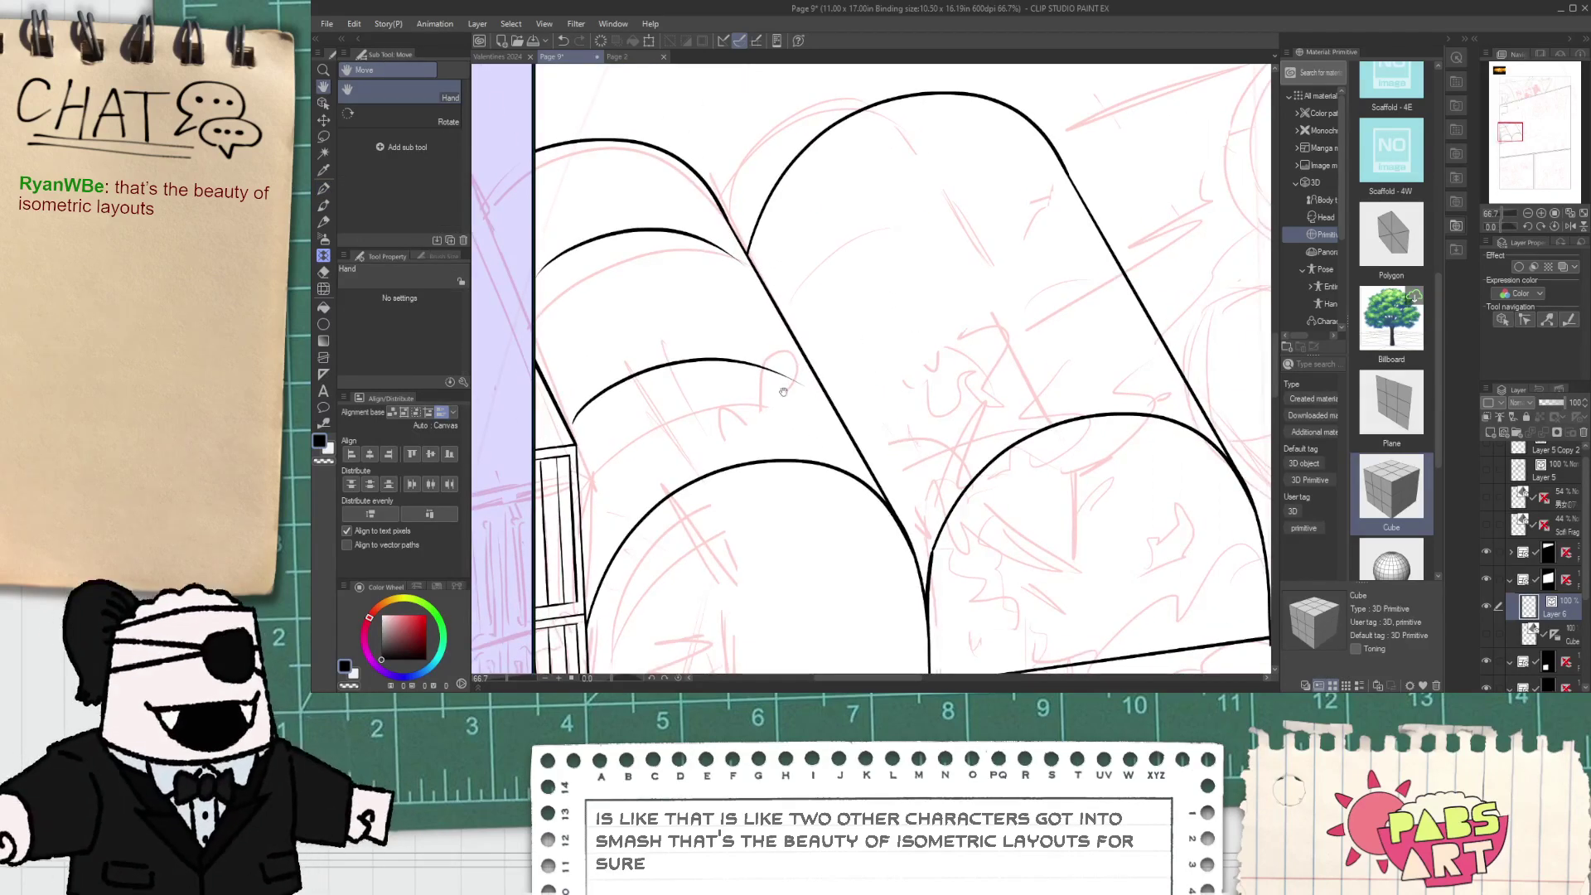
- Copy the two roof ribs onto the second barn and rotate and resize the copy to fit its roof
{"action": "key", "text": "o"}
{"action": "left_click_drag", "start_coordinate": [636, 220], "coordinate": [635, 218]}
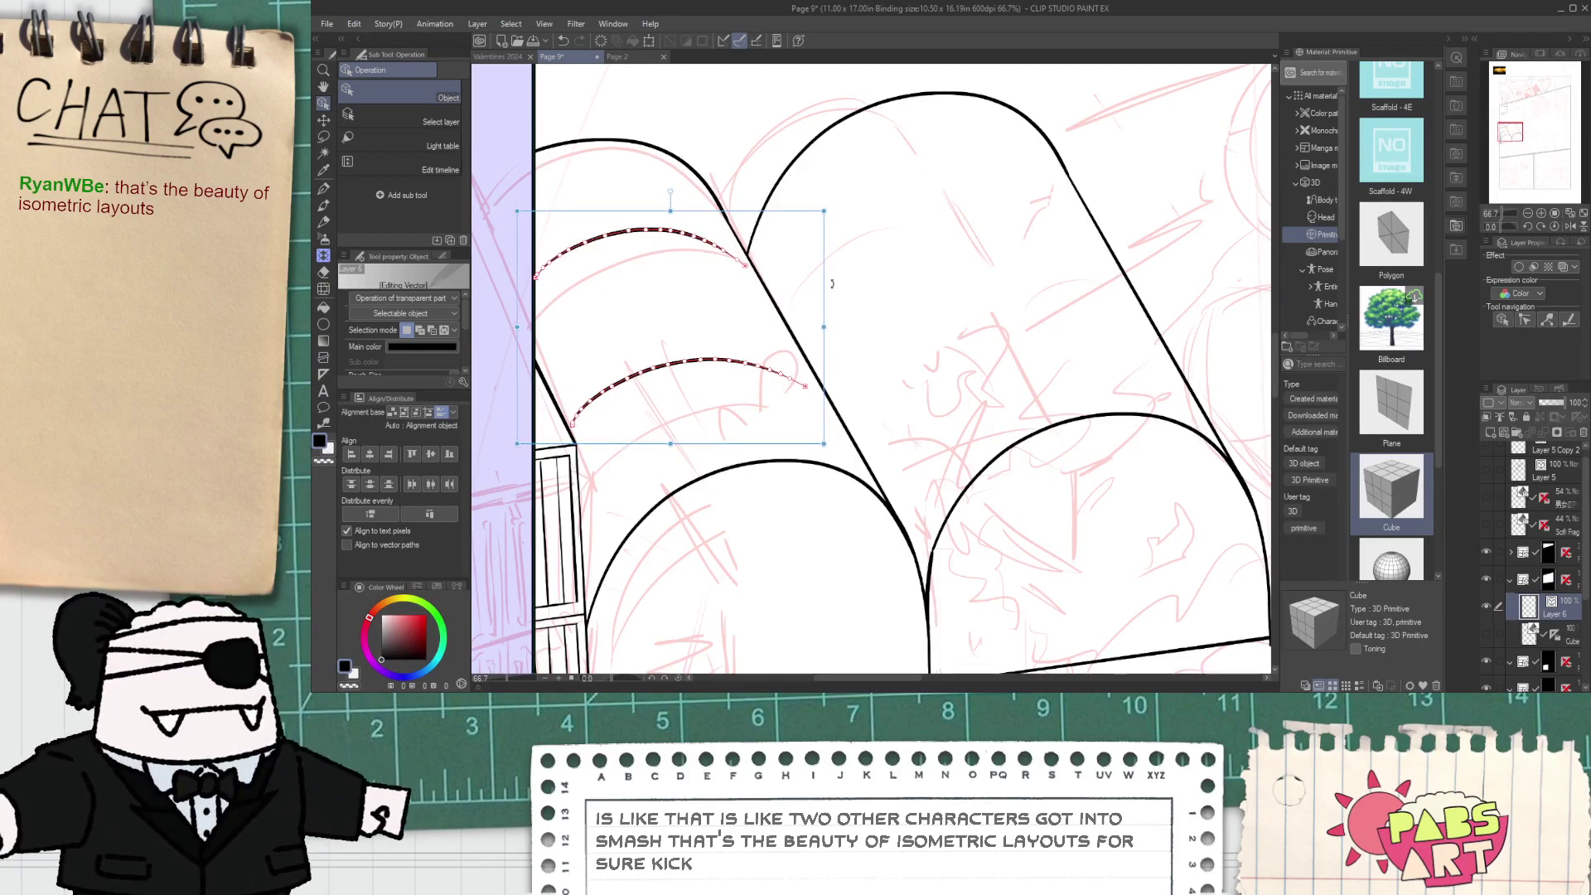
{"action": "mouse_move", "coordinate": [827, 284]}
{"action": "left_mouse_down"}
{"action": "mouse_move", "coordinate": [1142, 265]}
{"action": "mouse_move", "coordinate": [1098, 260]}
{"action": "left_mouse_up"}
{"action": "mouse_move", "coordinate": [1096, 187]}
{"action": "left_mouse_down"}
{"action": "mouse_move", "coordinate": [1142, 133]}
{"action": "mouse_move", "coordinate": [1104, 179]}
{"action": "left_mouse_up"}
{"action": "left_click_drag", "start_coordinate": [1115, 295], "coordinate": [1169, 252]}
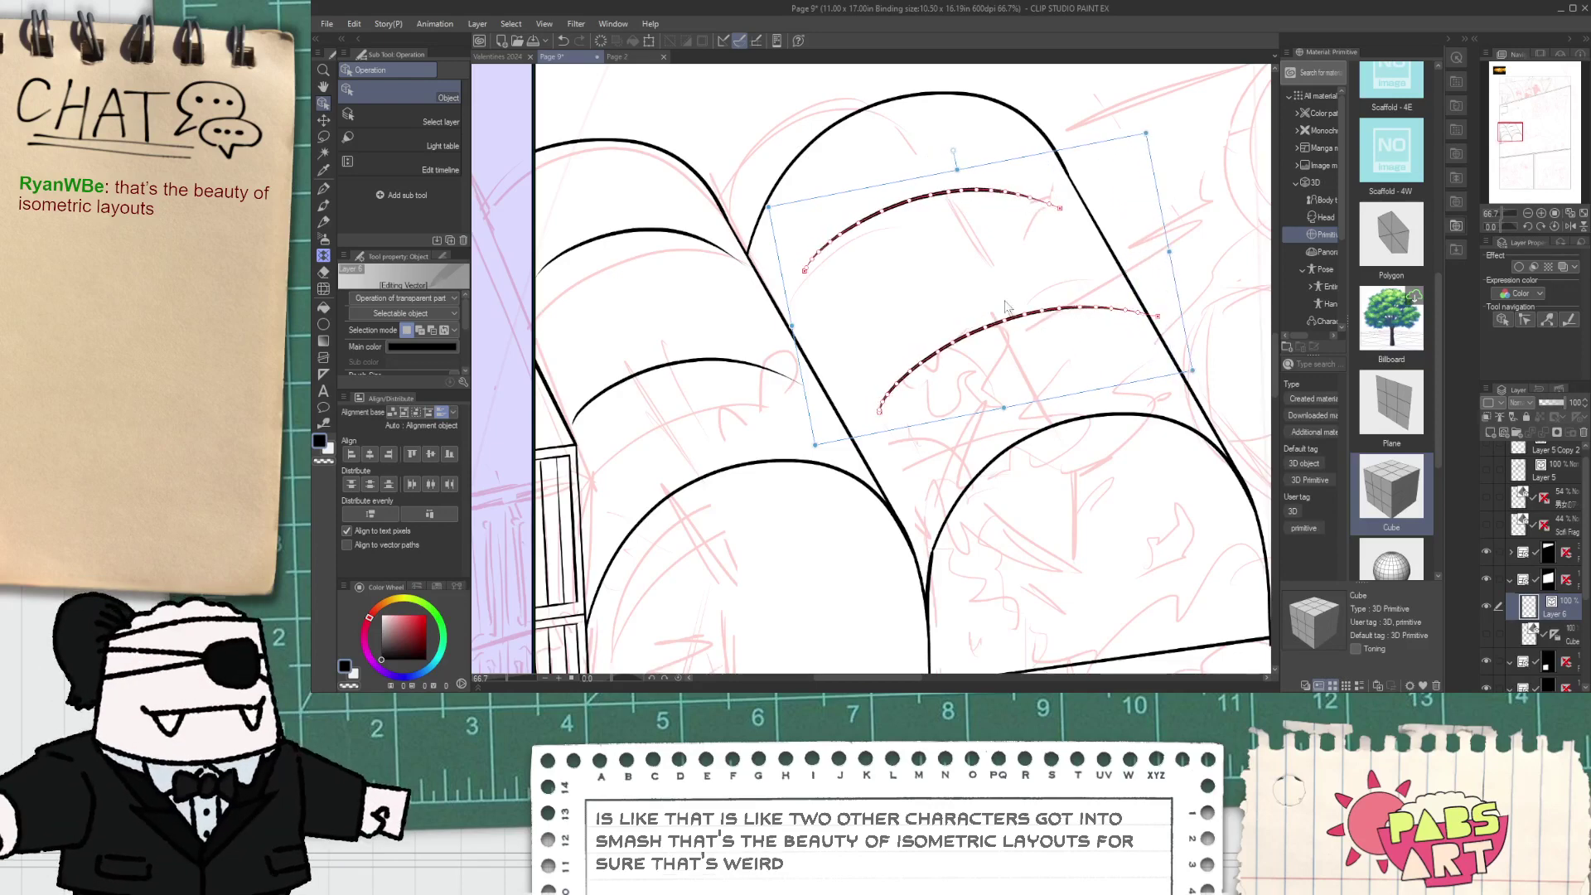
{"action": "mouse_move", "coordinate": [791, 325]}
{"action": "left_mouse_down"}
{"action": "mouse_move", "coordinate": [776, 329]}
{"action": "mouse_move", "coordinate": [799, 325]}
{"action": "left_mouse_up"}
- Examine the ribbed barns against the rest of the page and the panel sketches
{"action": "scroll", "coordinate": [823, 306], "scroll_direction": "down", "scroll_amount": 3}
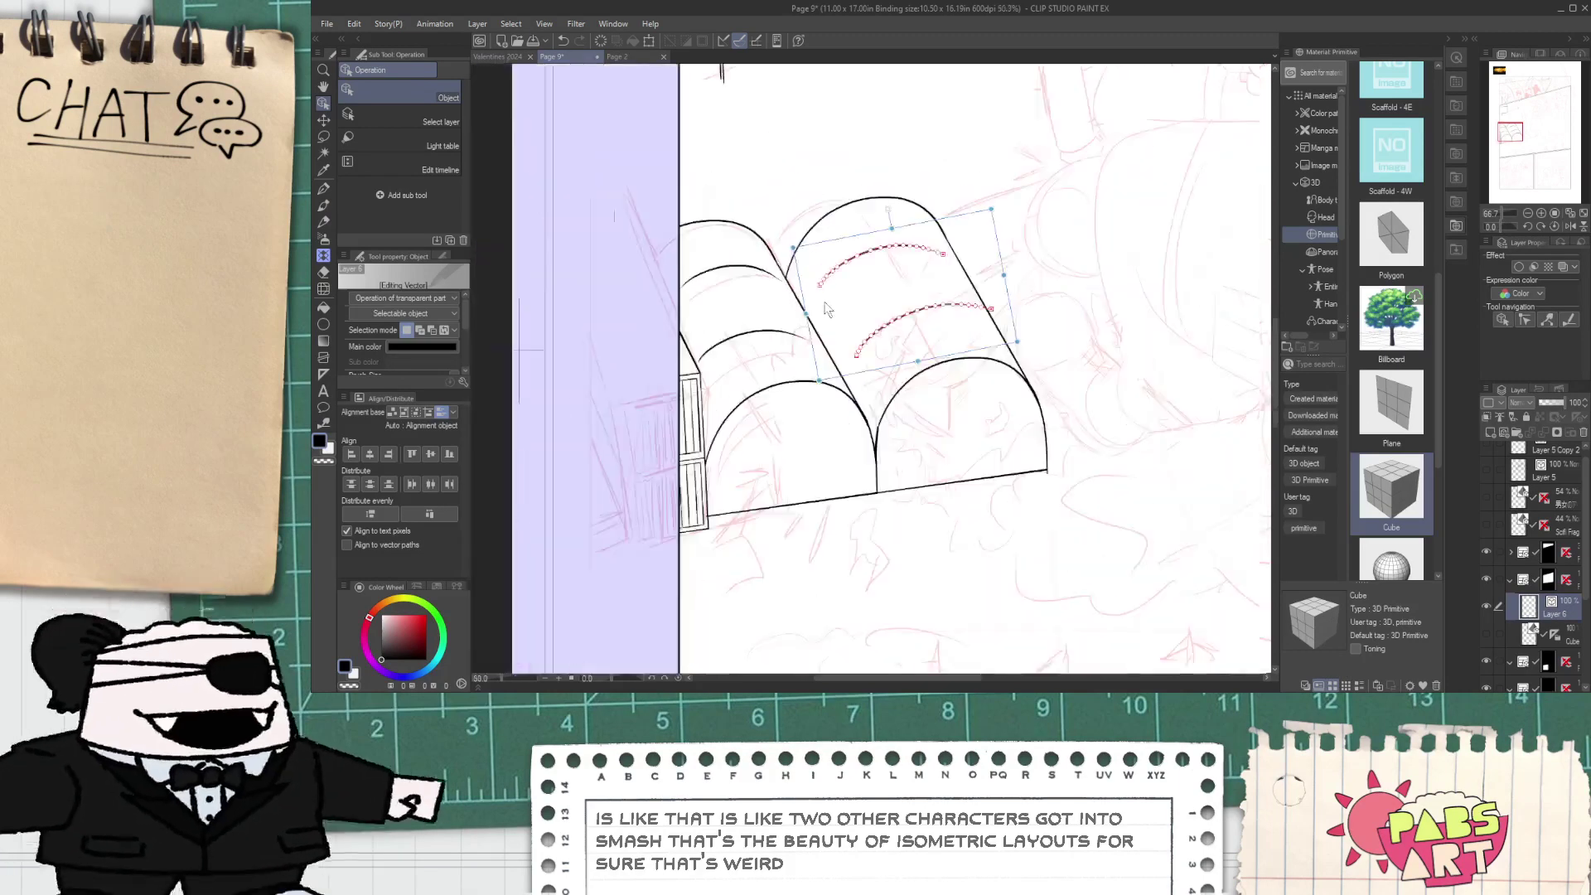
{"action": "key", "text": "space"}
{"action": "left_click_drag", "start_coordinate": [898, 135], "coordinate": [937, 543]}
{"action": "left_click_drag", "start_coordinate": [1026, 226], "coordinate": [887, 279]}
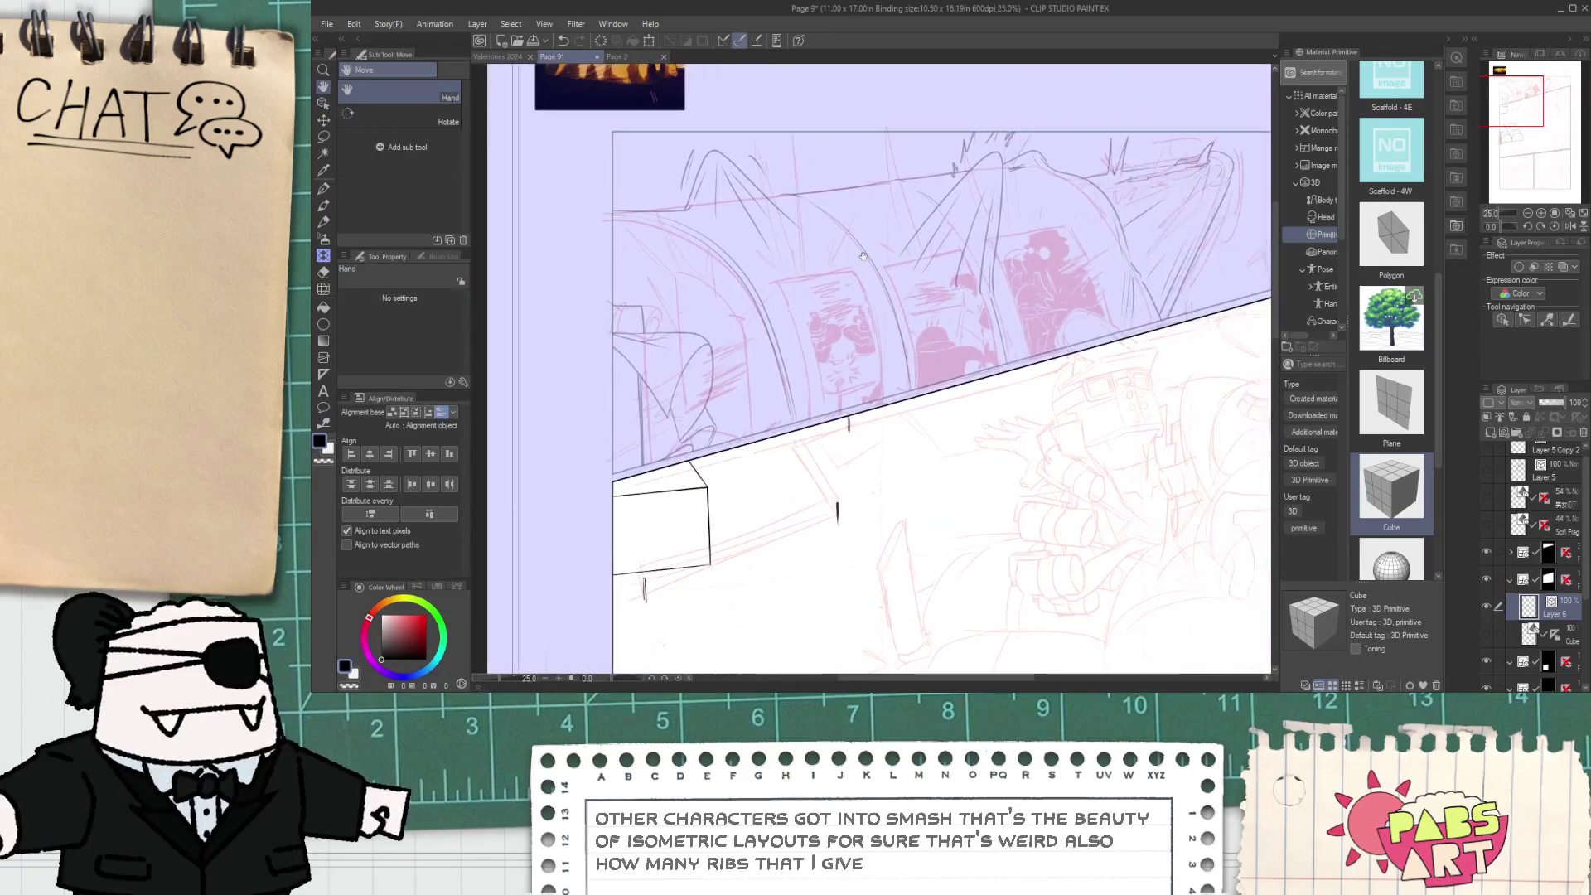
{"action": "scroll", "coordinate": [1040, 263], "scroll_direction": "down", "scroll_amount": 4}
{"action": "left_click_drag", "start_coordinate": [1029, 304], "coordinate": [981, 231]}
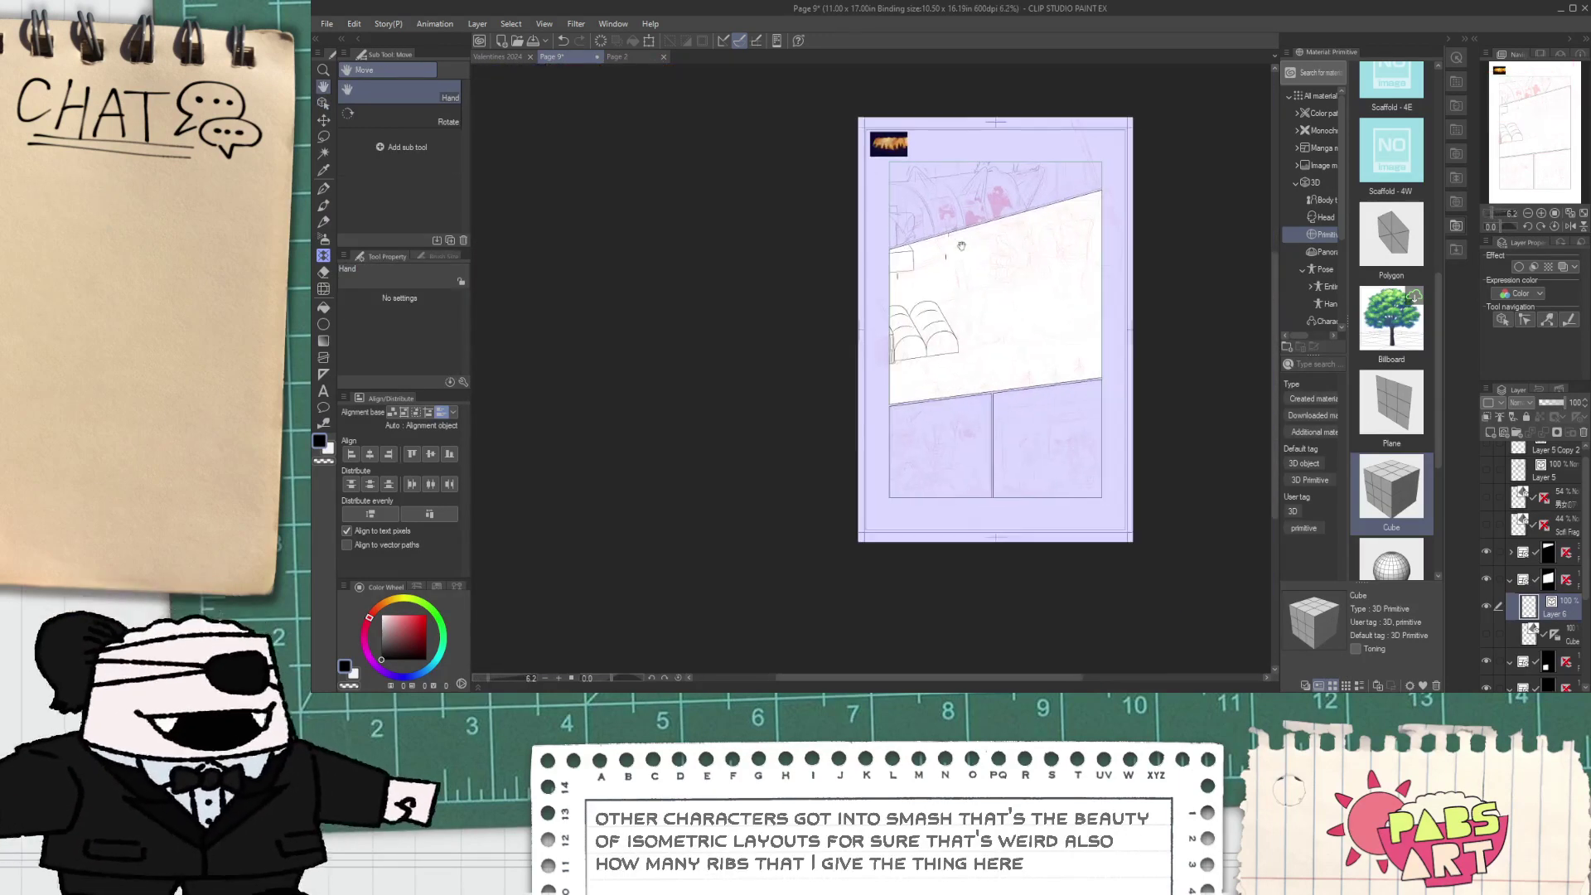
{"action": "scroll", "coordinate": [936, 294], "scroll_direction": "up", "scroll_amount": 4}
{"action": "left_click_drag", "start_coordinate": [917, 514], "coordinate": [868, 289]}
{"action": "scroll", "coordinate": [868, 289], "scroll_direction": "down", "scroll_amount": 2}
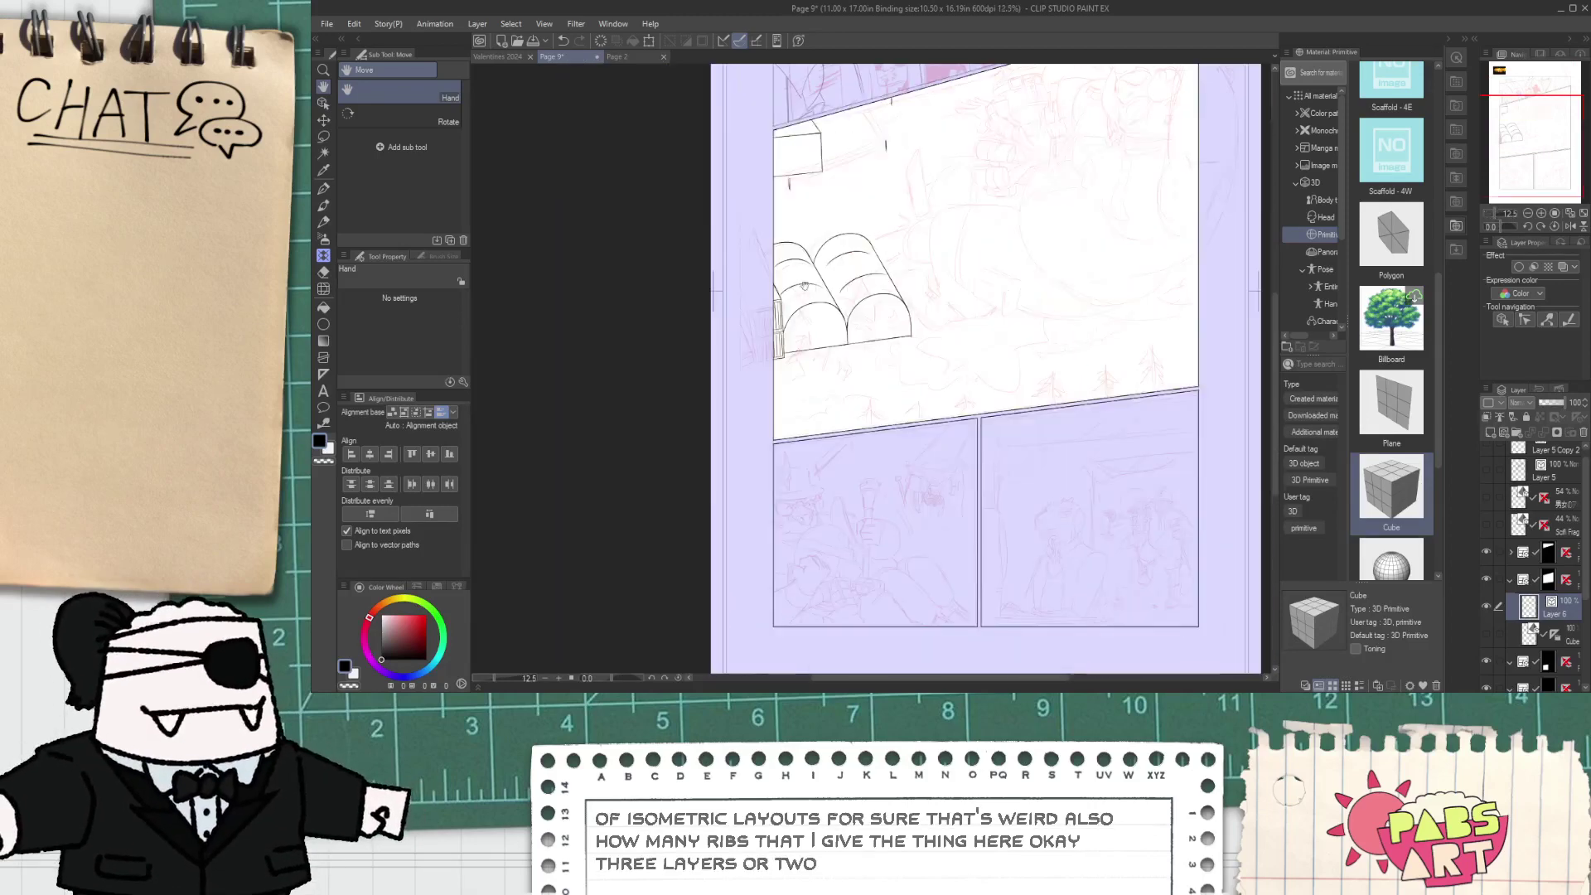
{"action": "scroll", "coordinate": [838, 331], "scroll_direction": "up", "scroll_amount": 5}
{"action": "scroll", "coordinate": [838, 331], "scroll_direction": "down", "scroll_amount": 2}
{"action": "mouse_move", "coordinate": [842, 355]}
{"action": "left_mouse_down"}
{"action": "mouse_move", "coordinate": [815, 269]}
{"action": "mouse_move", "coordinate": [654, 468]}
{"action": "left_mouse_up"}
{"action": "scroll", "coordinate": [785, 262], "scroll_direction": "up", "scroll_amount": 2}
- Set the G-pen brush size to 7 and ink the upper spikes of a starburst hole over the first barn's front arch
{"action": "key", "text": "ctrl+z"}
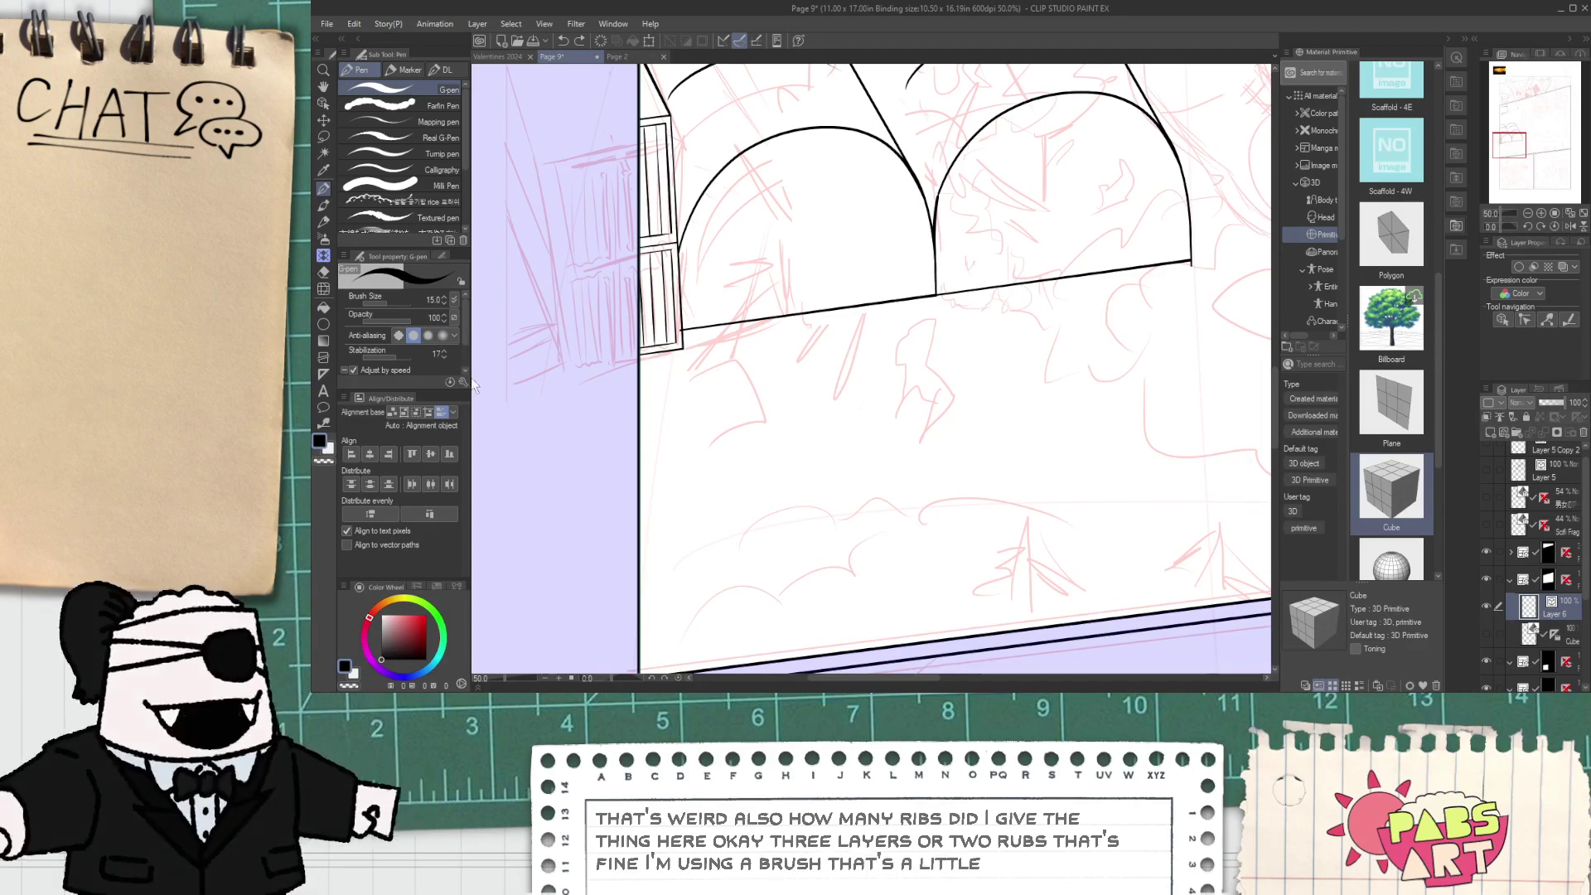
{"action": "key", "text": "space"}
{"action": "left_click_drag", "start_coordinate": [788, 247], "coordinate": [786, 296]}
{"action": "scroll", "coordinate": [785, 296], "scroll_direction": "up", "scroll_amount": 1}
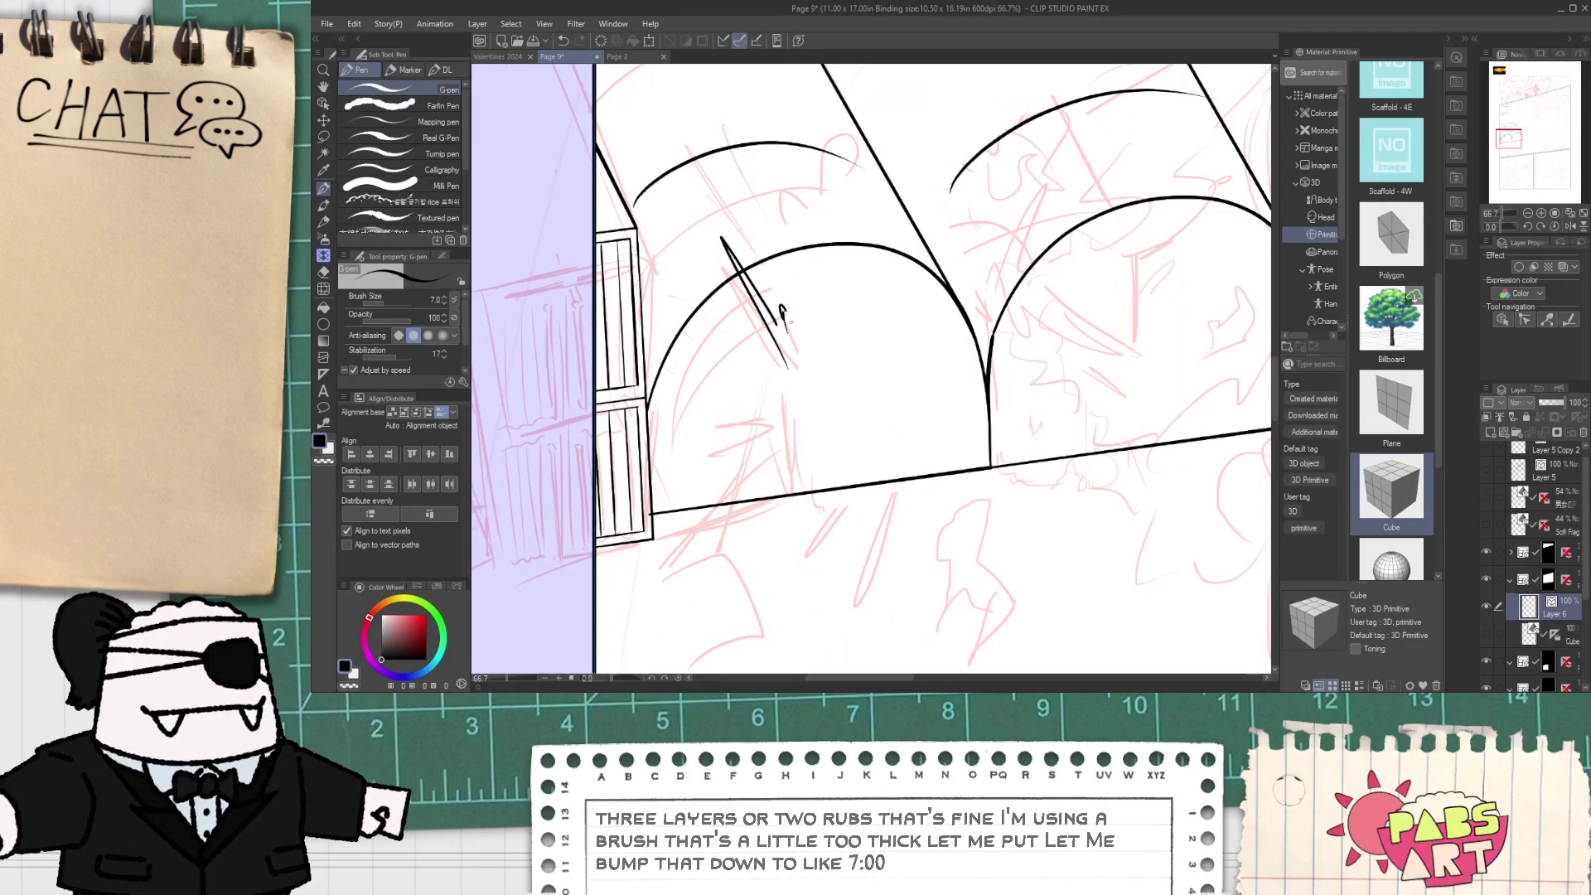
{"action": "key", "text": "ctrl+z"}
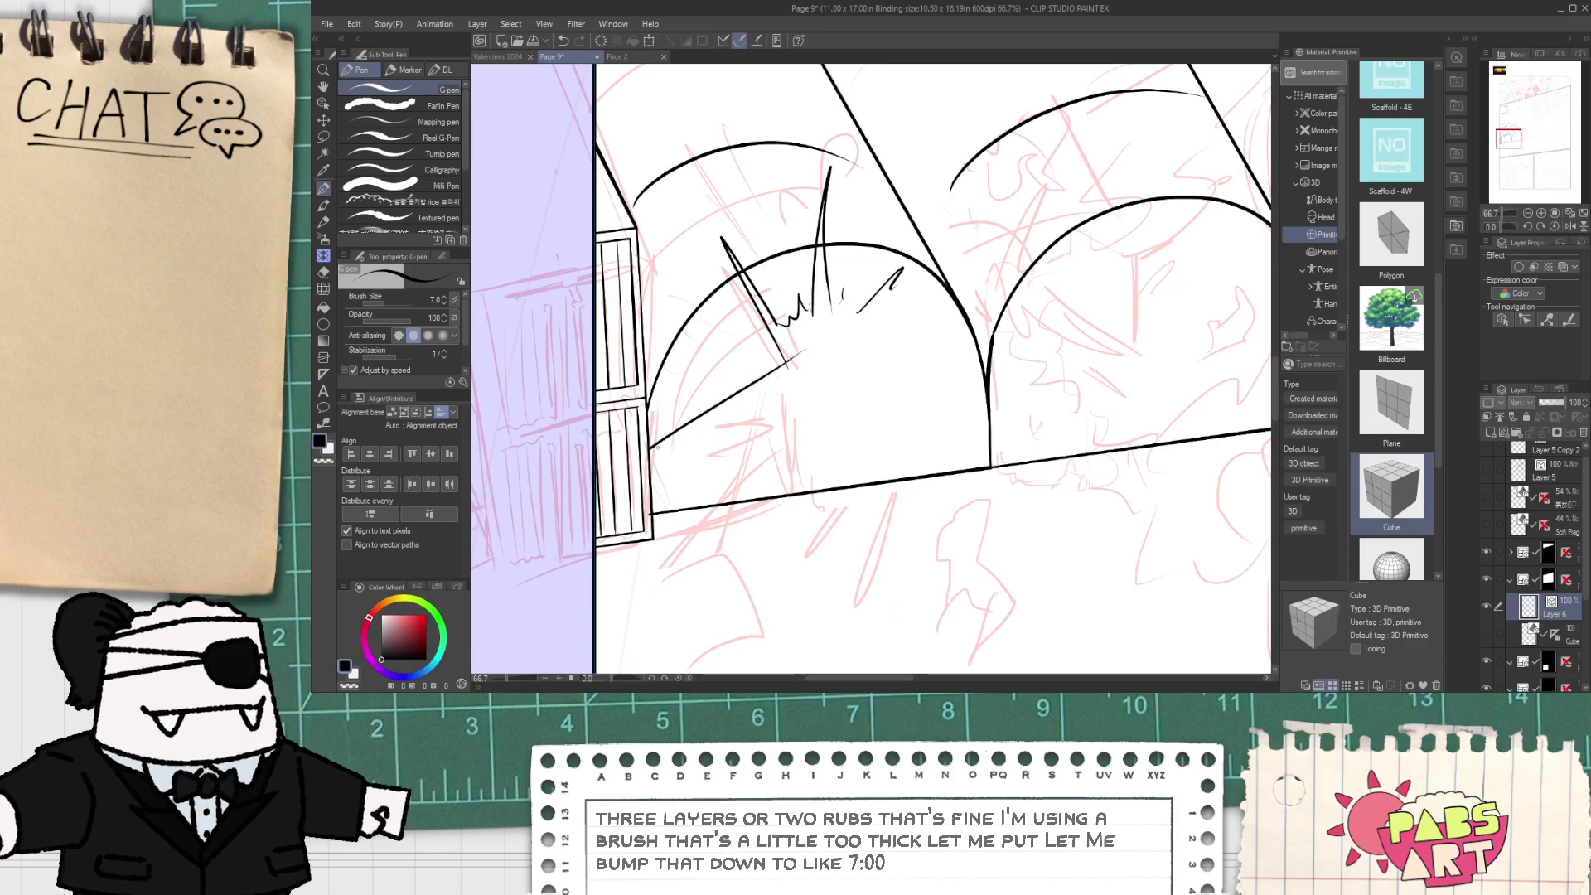
{"action": "key", "text": "ctrl+z"}
{"action": "mouse_move", "coordinate": [715, 353]}
{"action": "left_mouse_down"}
{"action": "mouse_move", "coordinate": [774, 354]}
{"action": "mouse_move", "coordinate": [745, 401]}
{"action": "left_mouse_up"}
{"action": "key", "text": "ctrl+z"}
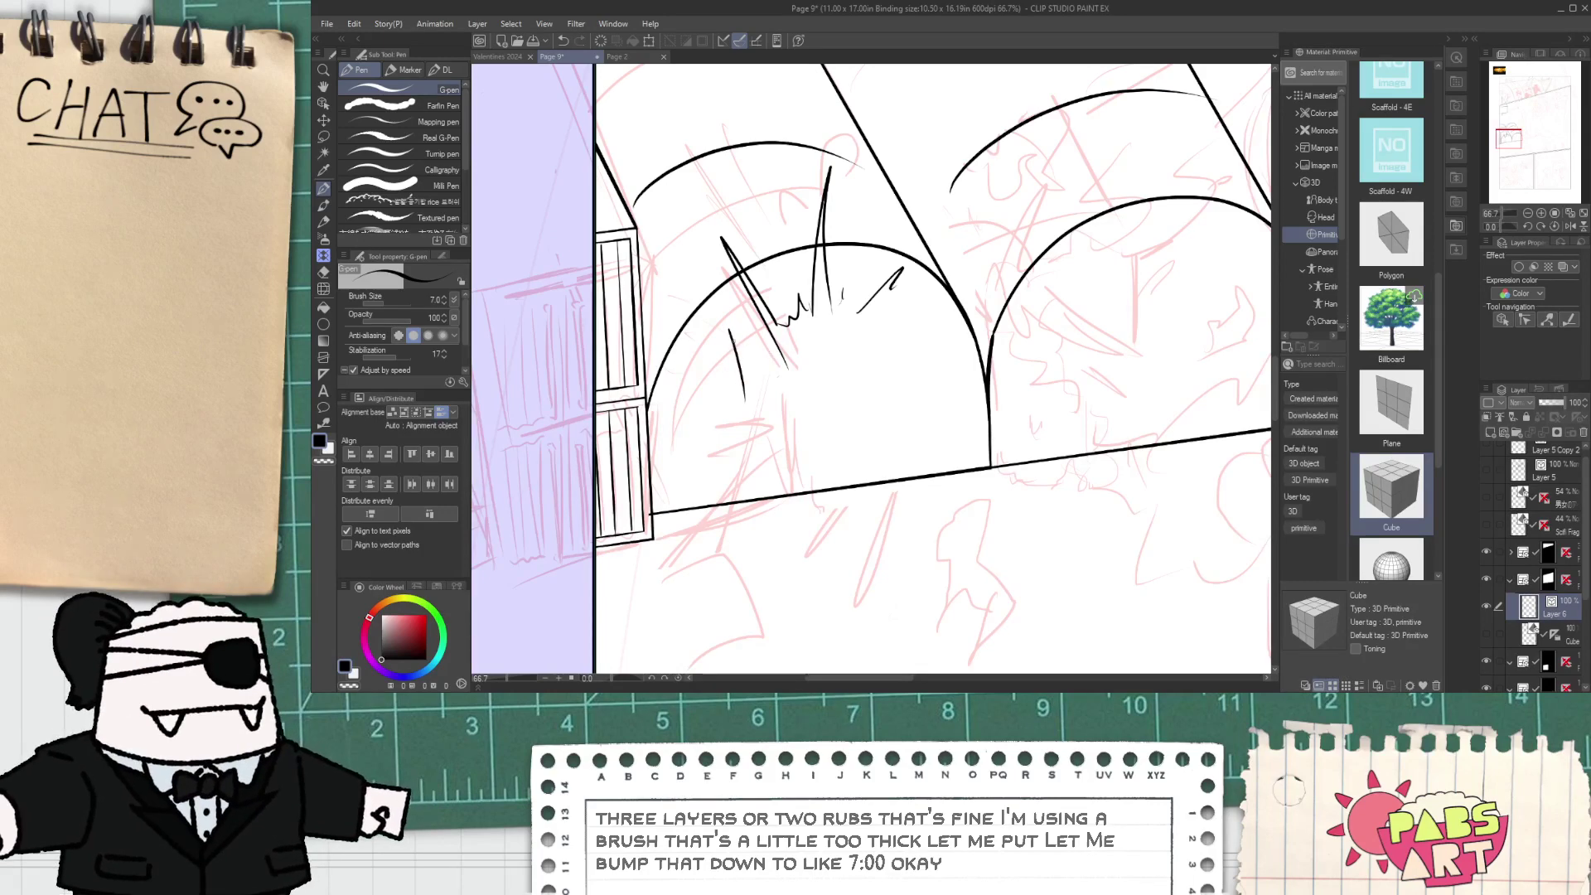
{"action": "key", "text": "ctrl+z"}
{"action": "key", "text": "ctrl+z"}
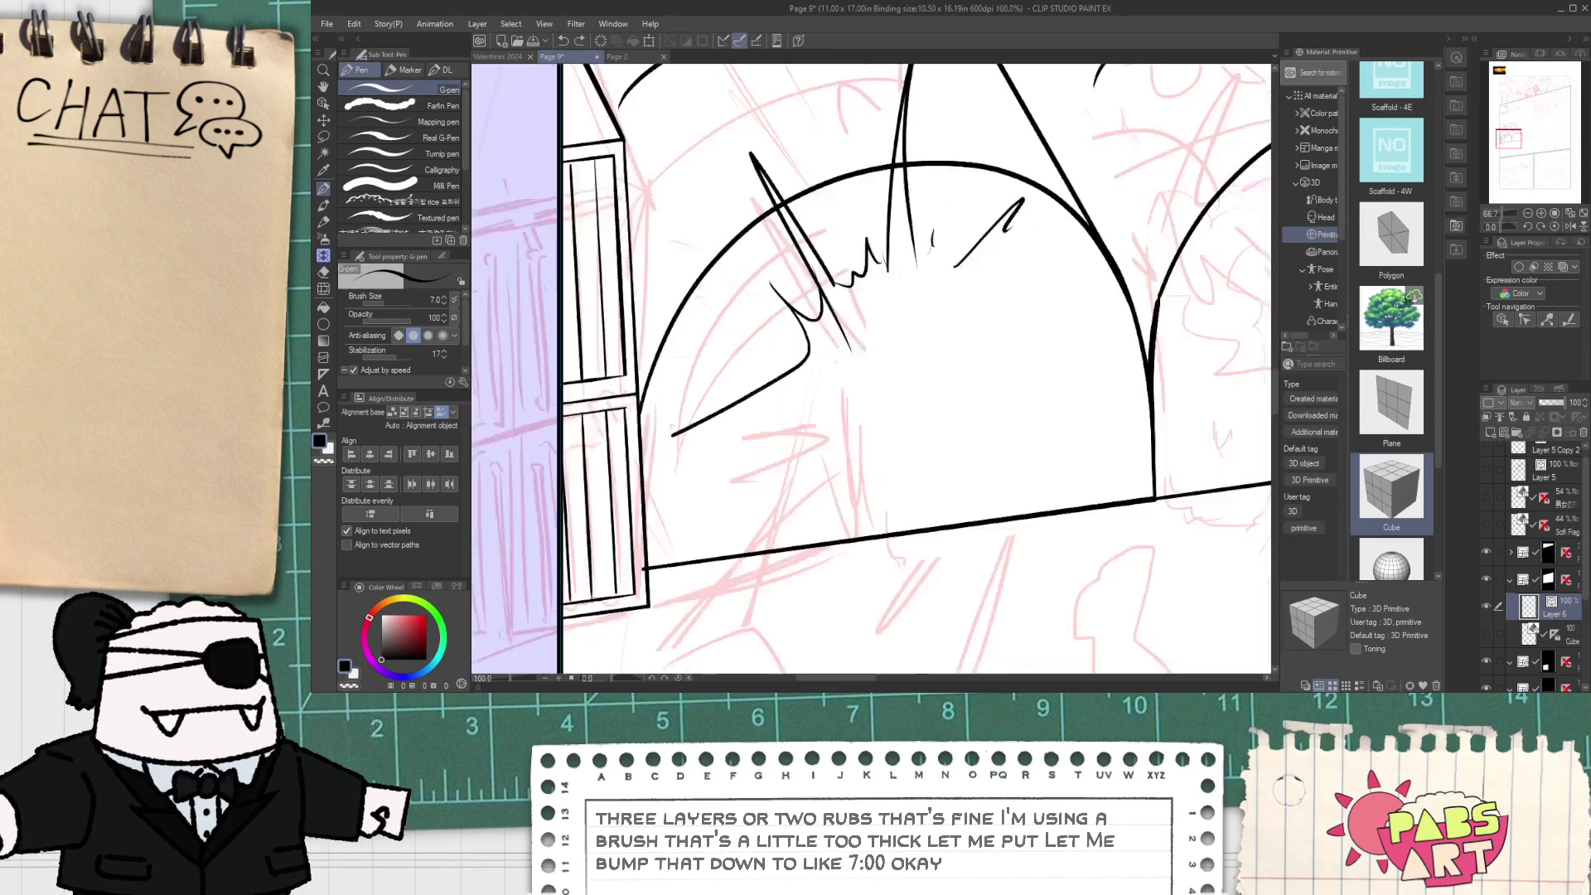
- Ink the starburst's remaining spikes along its left side, across the barn's base line and at the lower right
{"action": "scroll", "coordinate": [661, 433], "scroll_direction": "up", "scroll_amount": 2}
{"action": "mouse_move", "coordinate": [656, 437]}
{"action": "left_mouse_down"}
{"action": "mouse_move", "coordinate": [818, 620]}
{"action": "mouse_move", "coordinate": [940, 560]}
{"action": "left_mouse_up"}
{"action": "scroll", "coordinate": [941, 560], "scroll_direction": "down", "scroll_amount": 2}
{"action": "scroll", "coordinate": [837, 473], "scroll_direction": "up", "scroll_amount": 2}
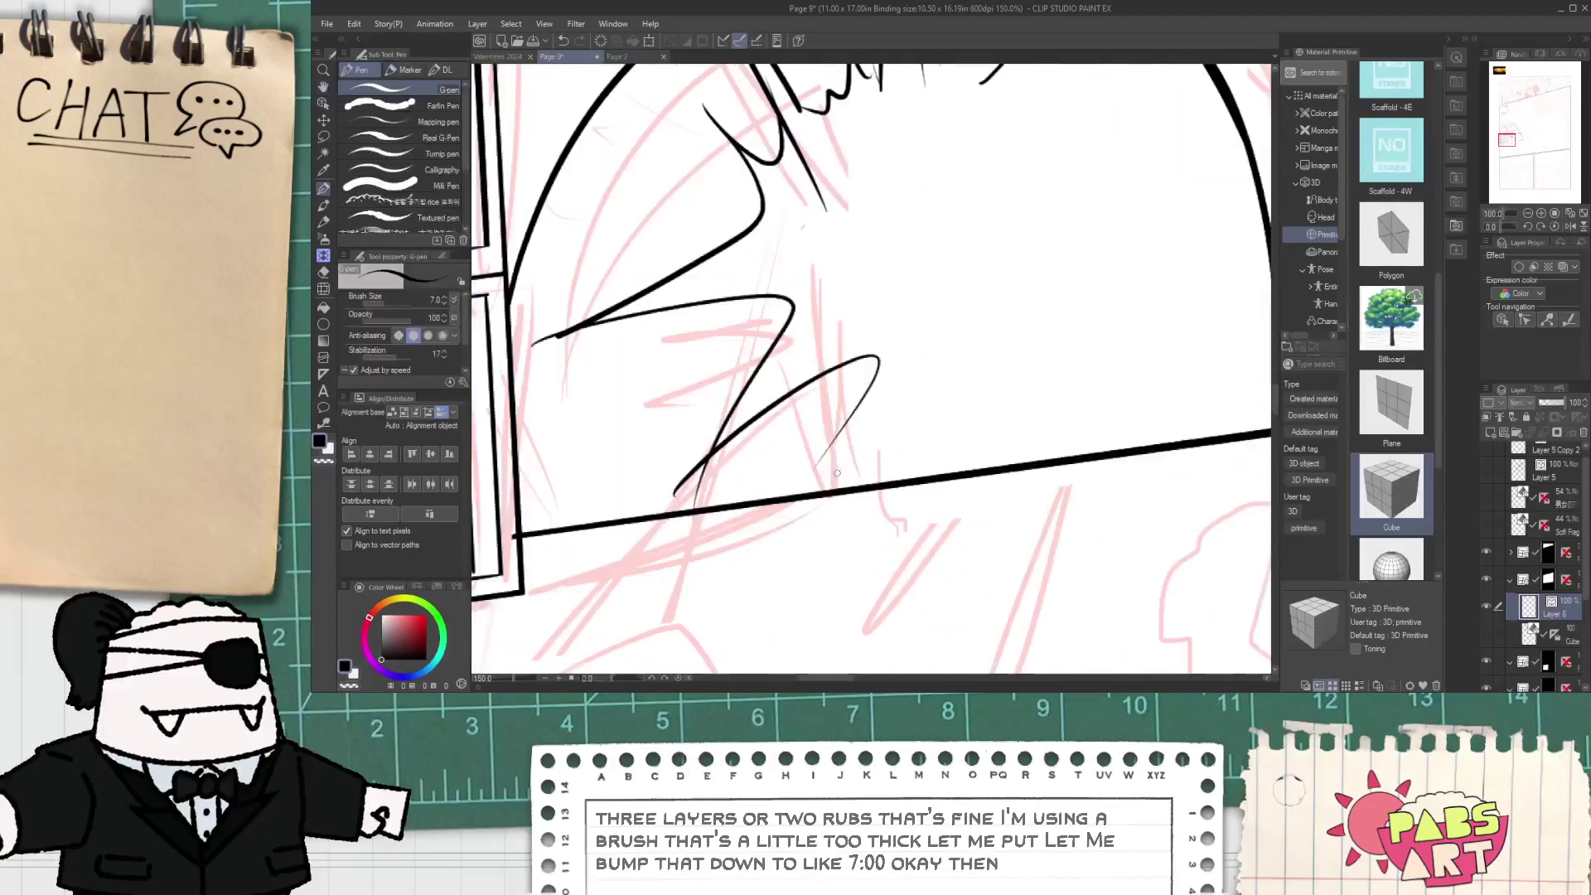
{"action": "mouse_move", "coordinate": [876, 383]}
{"action": "left_mouse_down"}
{"action": "mouse_move", "coordinate": [1004, 620]}
{"action": "mouse_move", "coordinate": [985, 523]}
{"action": "mouse_move", "coordinate": [1192, 479]}
{"action": "mouse_move", "coordinate": [1187, 279]}
{"action": "left_mouse_up"}
{"action": "scroll", "coordinate": [903, 431], "scroll_direction": "down", "scroll_amount": 3}
{"action": "scroll", "coordinate": [926, 418], "scroll_direction": "up", "scroll_amount": 2}
- Erase the base line inside the starburst's bottom spike and trim the overshooting ends of the lower spikes
{"action": "key", "text": "e"}
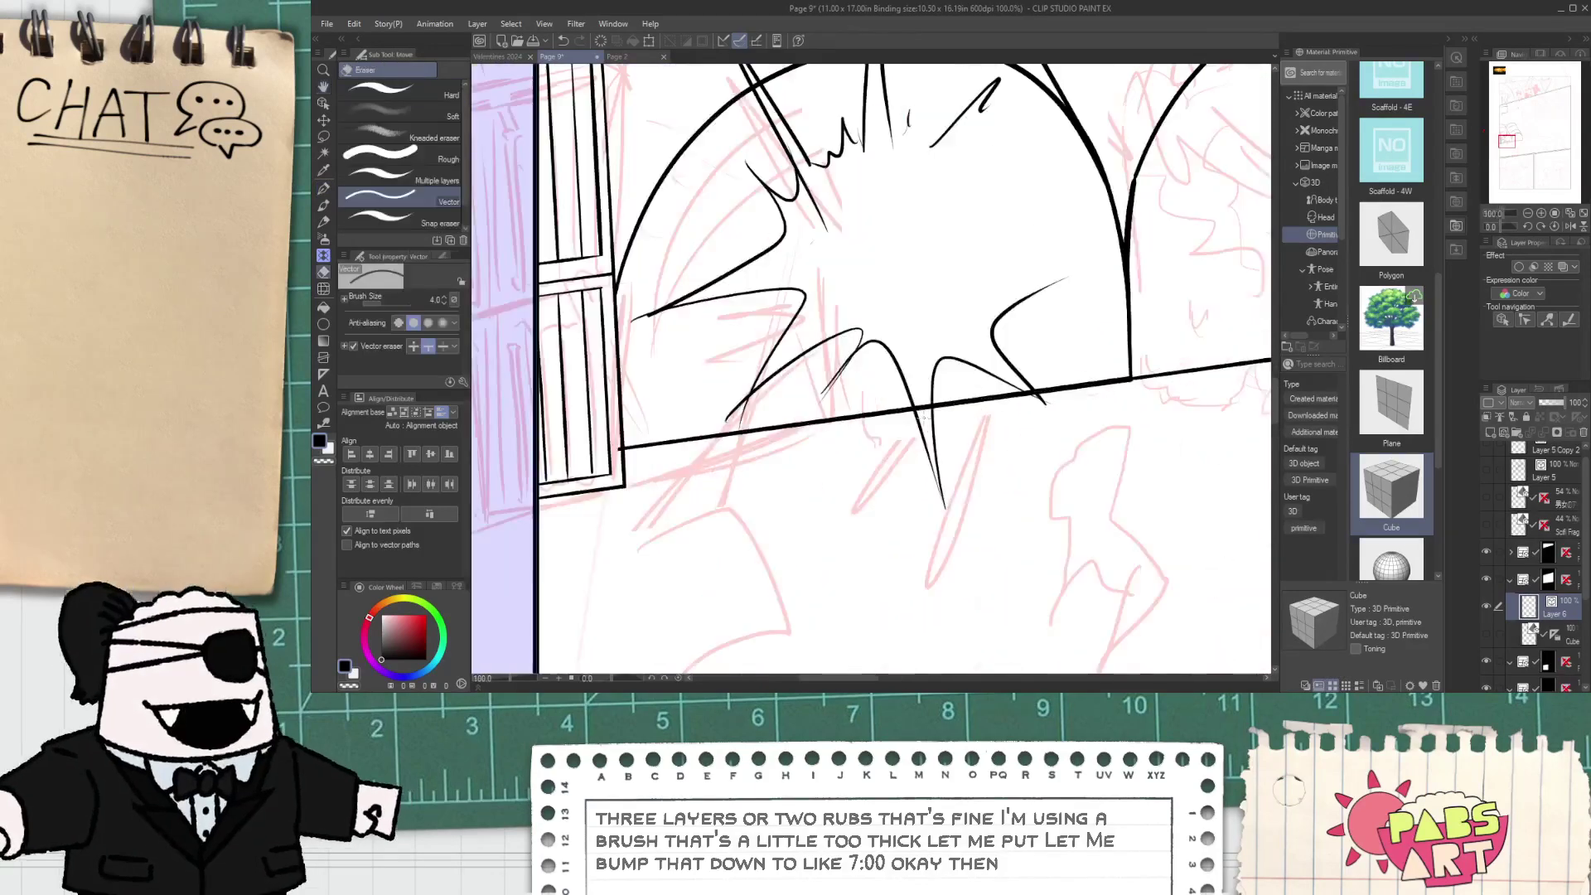
{"action": "scroll", "coordinate": [974, 404], "scroll_direction": "up", "scroll_amount": 2}
{"action": "scroll", "coordinate": [974, 405], "scroll_direction": "up", "scroll_amount": 2}
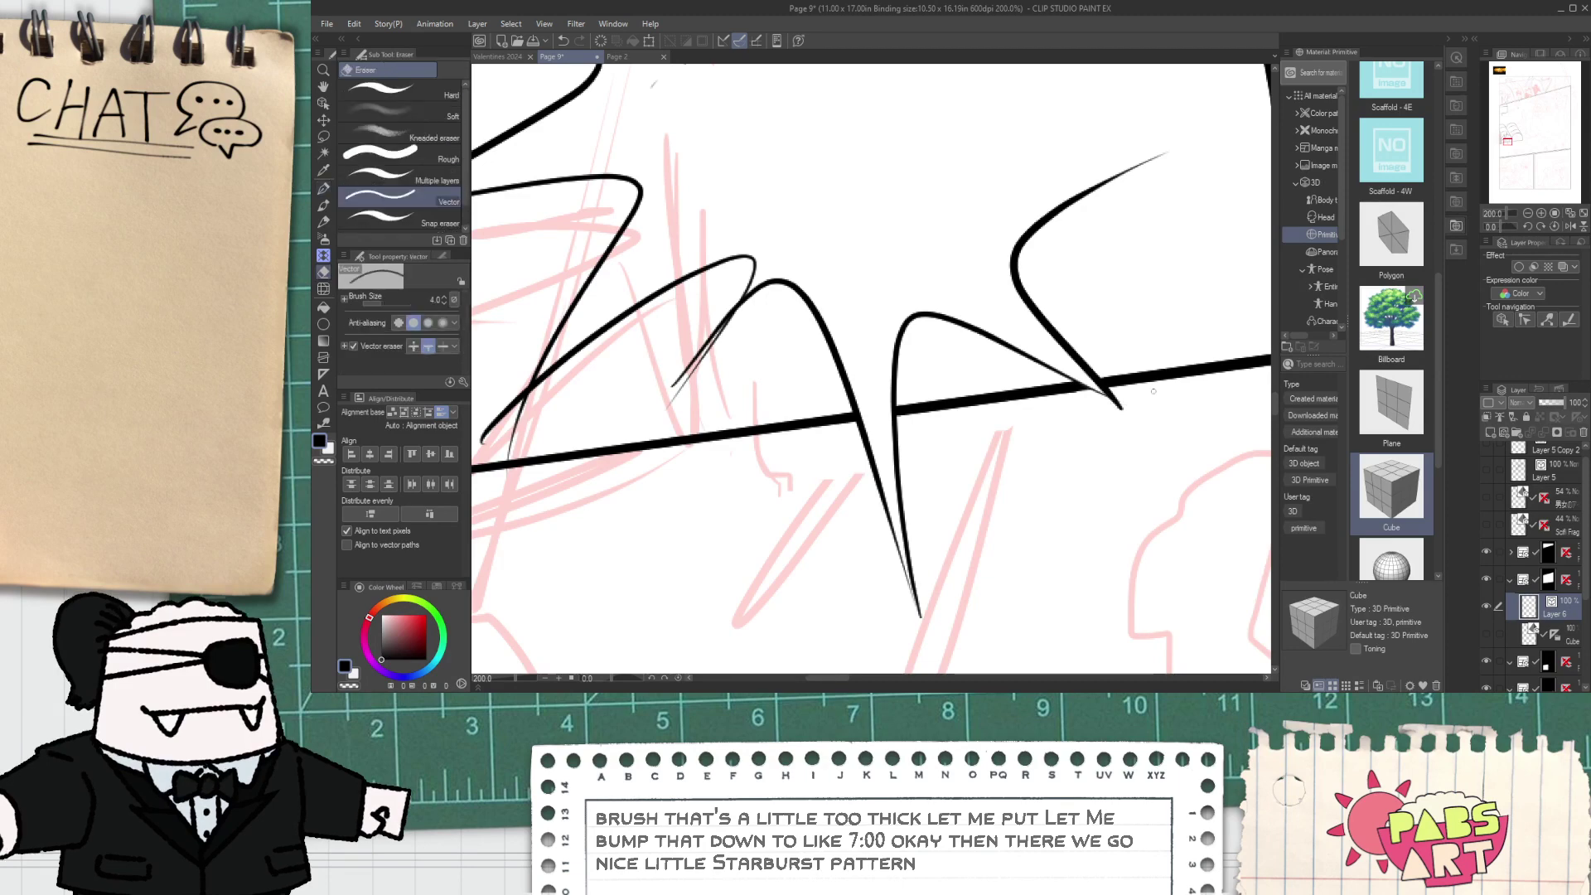
{"action": "scroll", "coordinate": [1069, 399], "scroll_direction": "down", "scroll_amount": 1}
{"action": "scroll", "coordinate": [816, 435], "scroll_direction": "up", "scroll_amount": 1}
{"action": "mouse_move", "coordinate": [863, 401]}
{"action": "left_mouse_down"}
{"action": "mouse_move", "coordinate": [871, 462]}
{"action": "mouse_move", "coordinate": [767, 448]}
{"action": "left_mouse_up"}
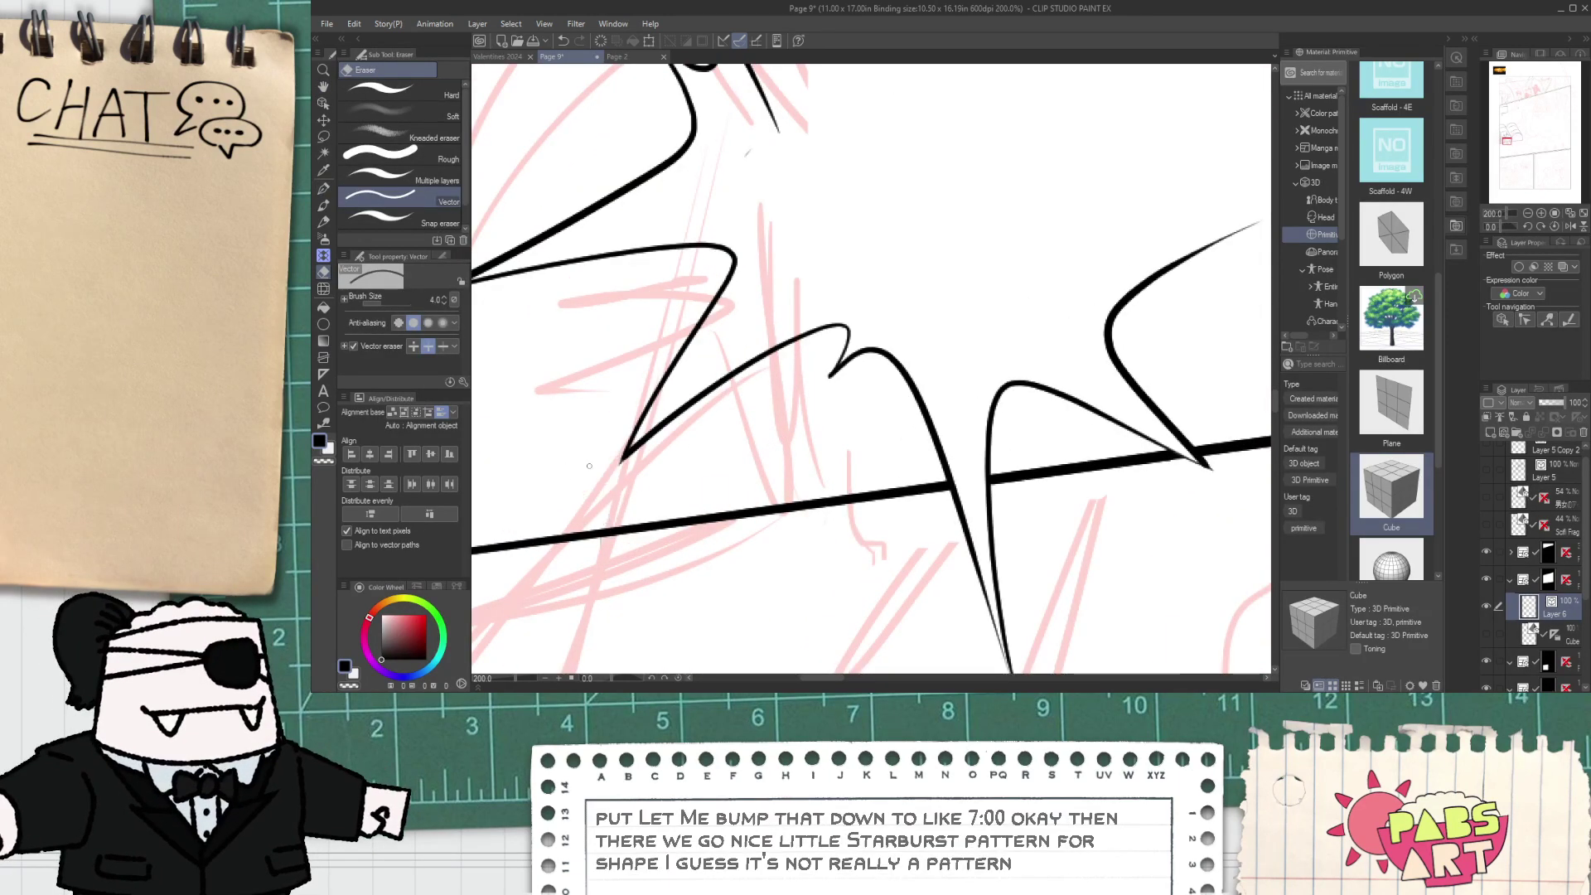
{"action": "scroll", "coordinate": [598, 530], "scroll_direction": "down", "scroll_amount": 3}
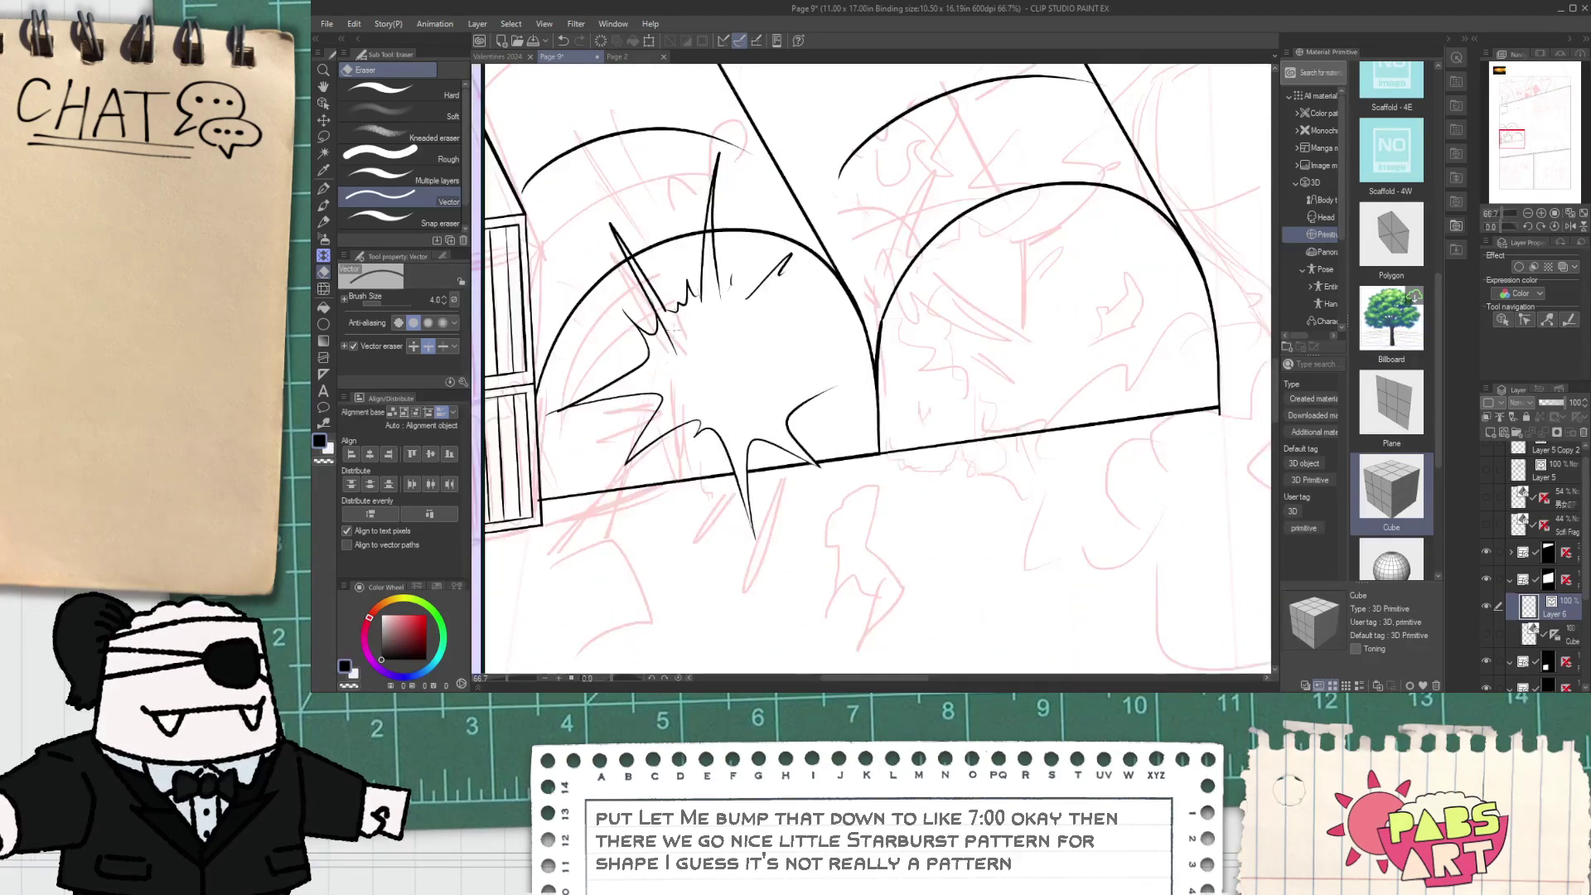
- Erase the parts of the front arch that run through the starburst's two tall upper spikes
{"action": "left_click_drag", "start_coordinate": [683, 330], "coordinate": [661, 337]}
{"action": "scroll", "coordinate": [651, 301], "scroll_direction": "up", "scroll_amount": 3}
{"action": "key", "text": "space"}
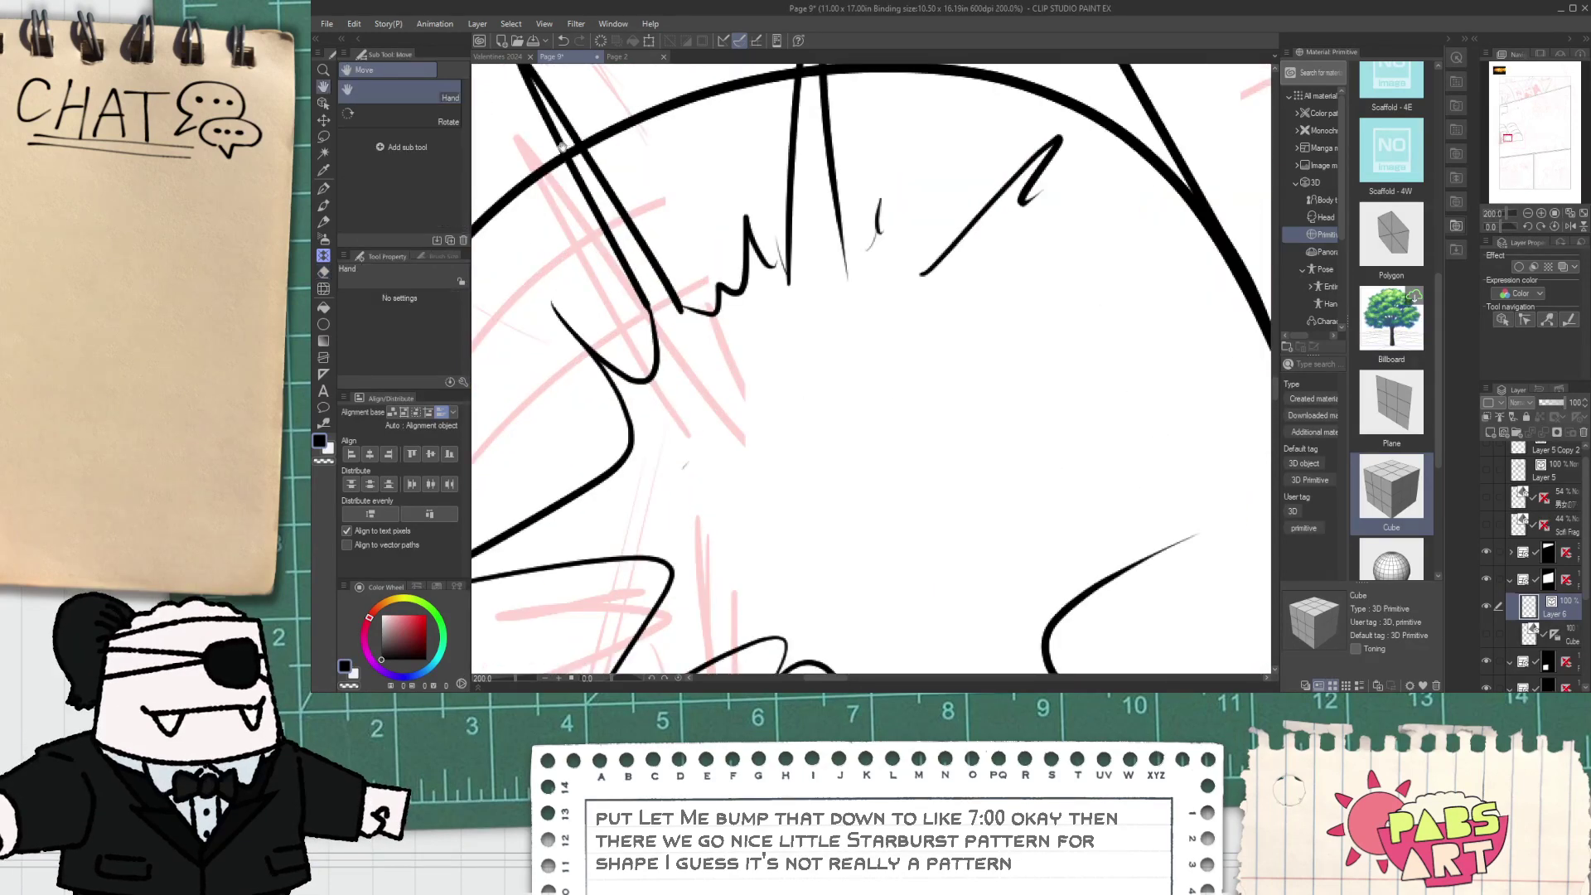
{"action": "left_click_drag", "start_coordinate": [572, 143], "coordinate": [577, 154]}
{"action": "key", "text": "space"}
{"action": "left_click_drag", "start_coordinate": [821, 80], "coordinate": [826, 144]}
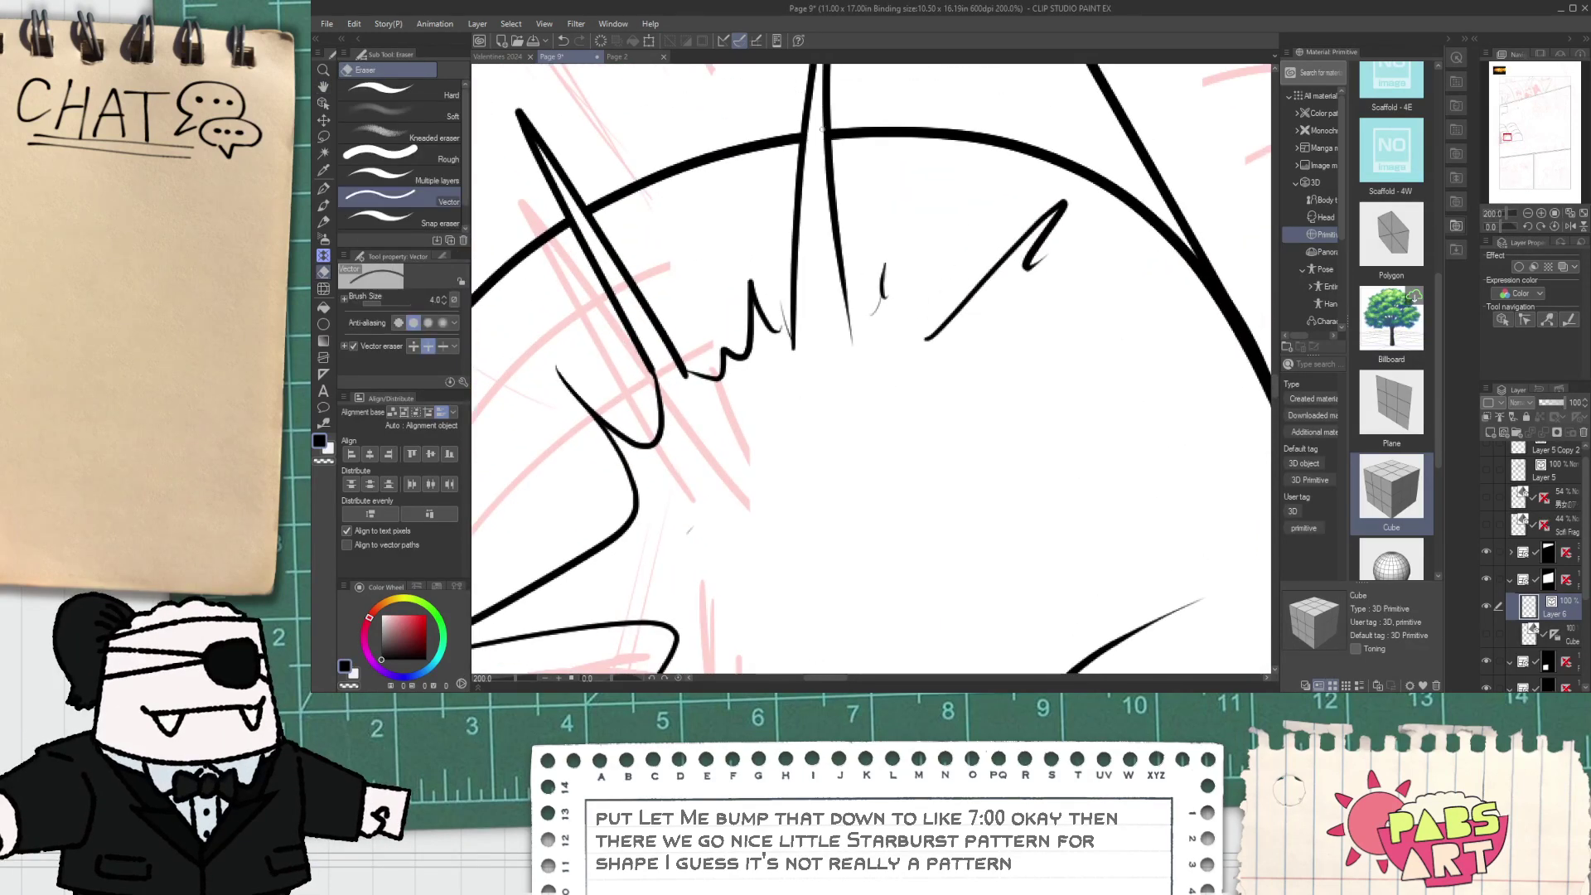
- Ink a small point joining the short jagged spikes to the tall upper spike, and erase the stray line ends there
{"action": "scroll", "coordinate": [712, 315], "scroll_direction": "up", "scroll_amount": 4}
{"action": "key", "text": "p"}
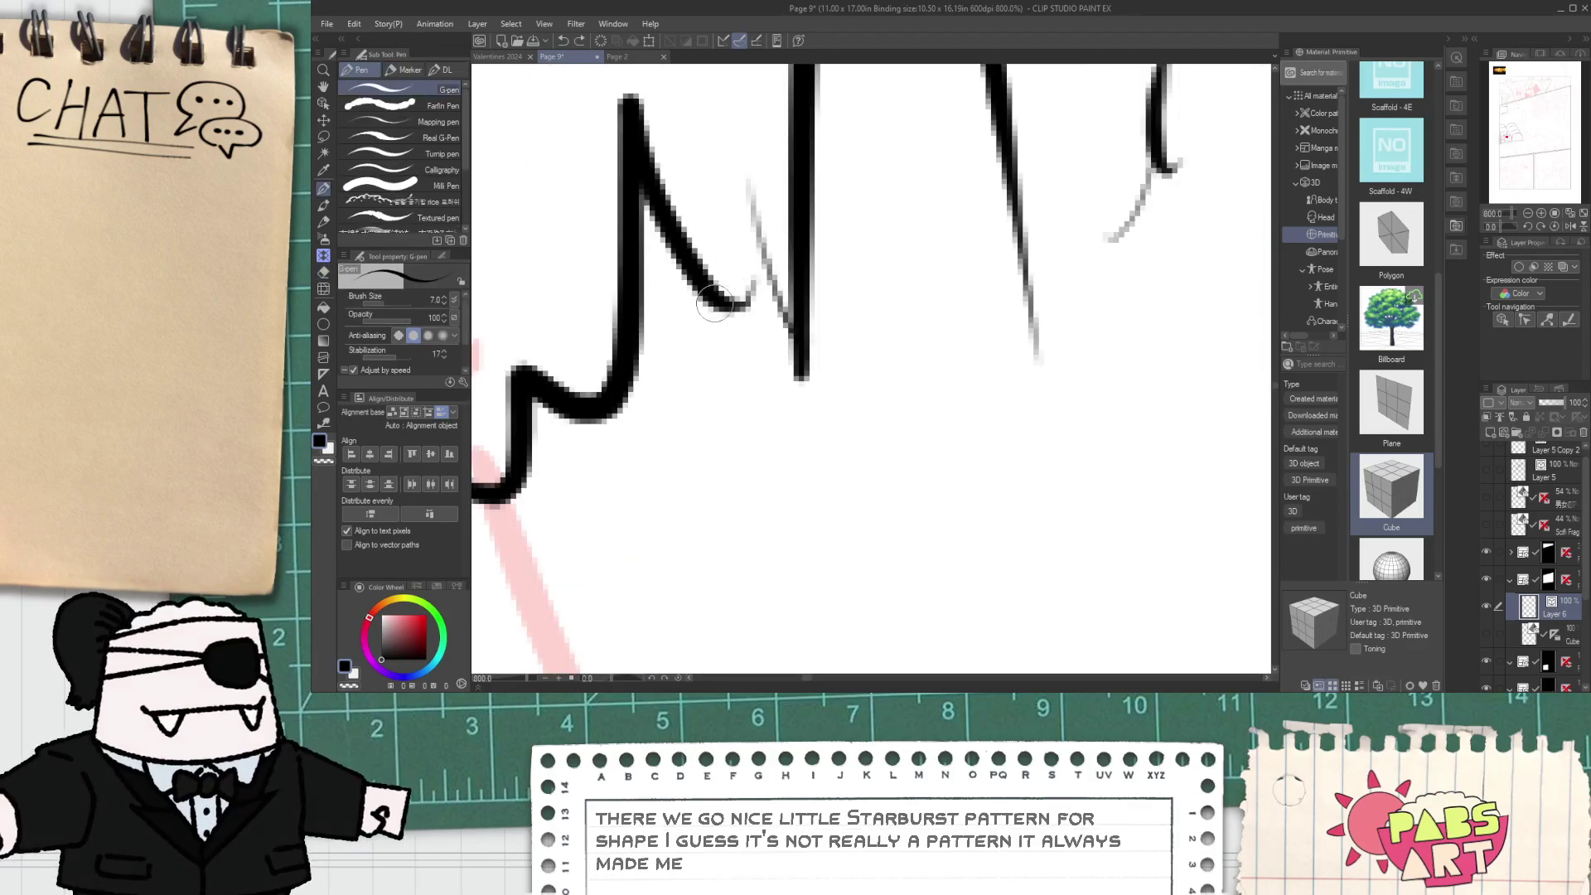
{"action": "mouse_move", "coordinate": [715, 303]}
{"action": "left_mouse_down"}
{"action": "mouse_move", "coordinate": [738, 145]}
{"action": "mouse_move", "coordinate": [723, 145]}
{"action": "mouse_move", "coordinate": [782, 345]}
{"action": "left_mouse_up"}
{"action": "key", "text": "ctrl+z"}
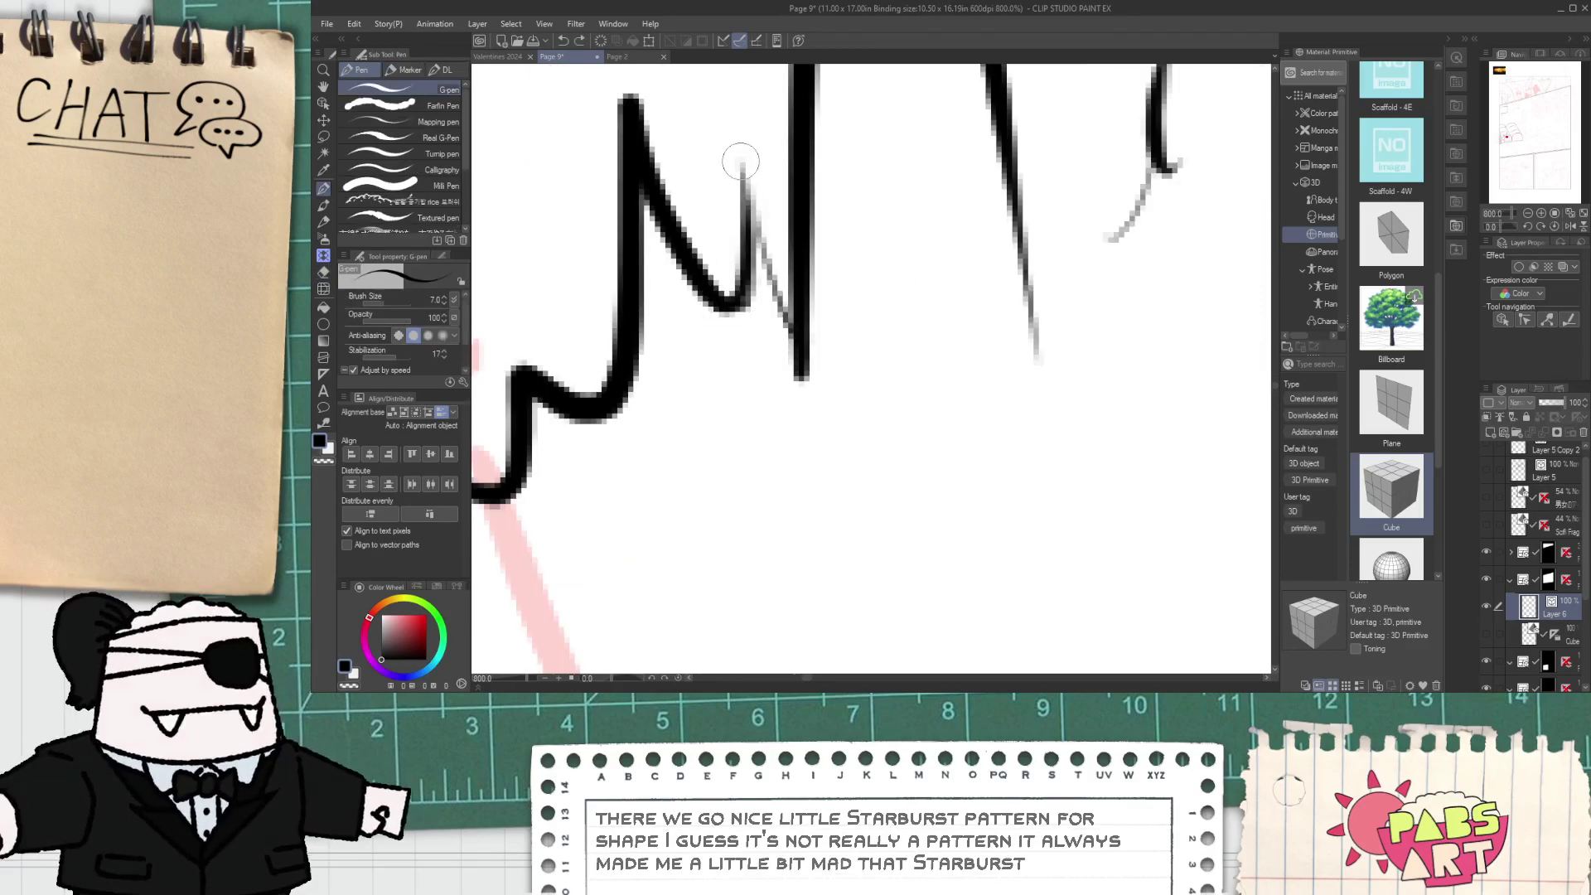
{"action": "key", "text": "e"}
{"action": "mouse_move", "coordinate": [741, 161]}
{"action": "left_mouse_down"}
{"action": "mouse_move", "coordinate": [833, 429]}
{"action": "mouse_move", "coordinate": [804, 381]}
{"action": "left_mouse_up"}
{"action": "scroll", "coordinate": [802, 377], "scroll_direction": "down", "scroll_amount": 5}
{"action": "key", "text": "space"}
{"action": "left_click_drag", "start_coordinate": [935, 454], "coordinate": [867, 410]}
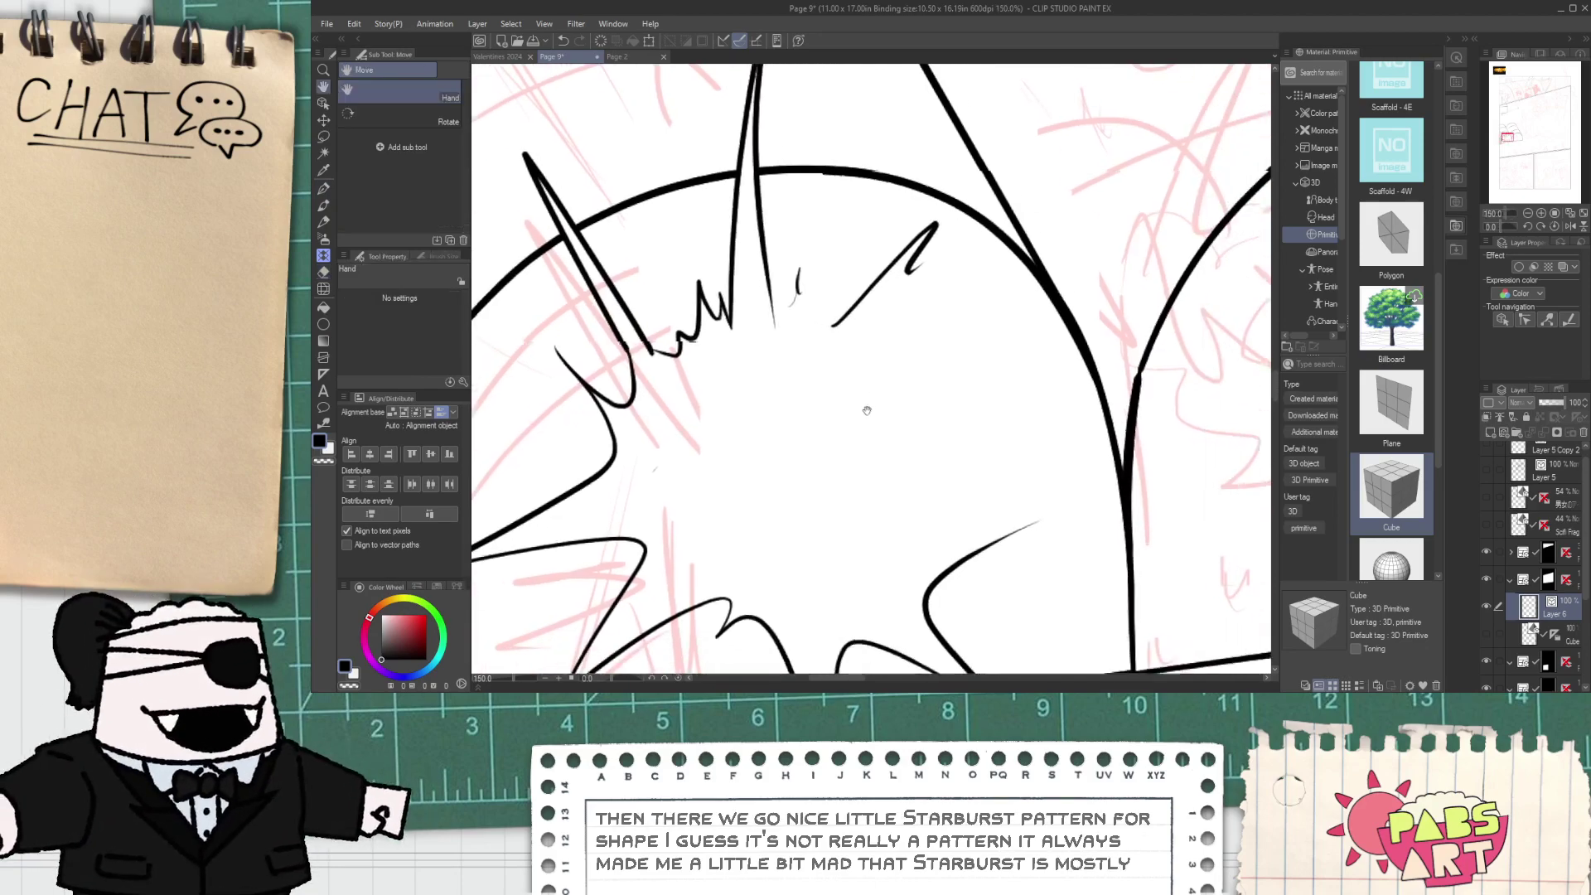
{"action": "scroll", "coordinate": [824, 356], "scroll_direction": "down", "scroll_amount": 4}
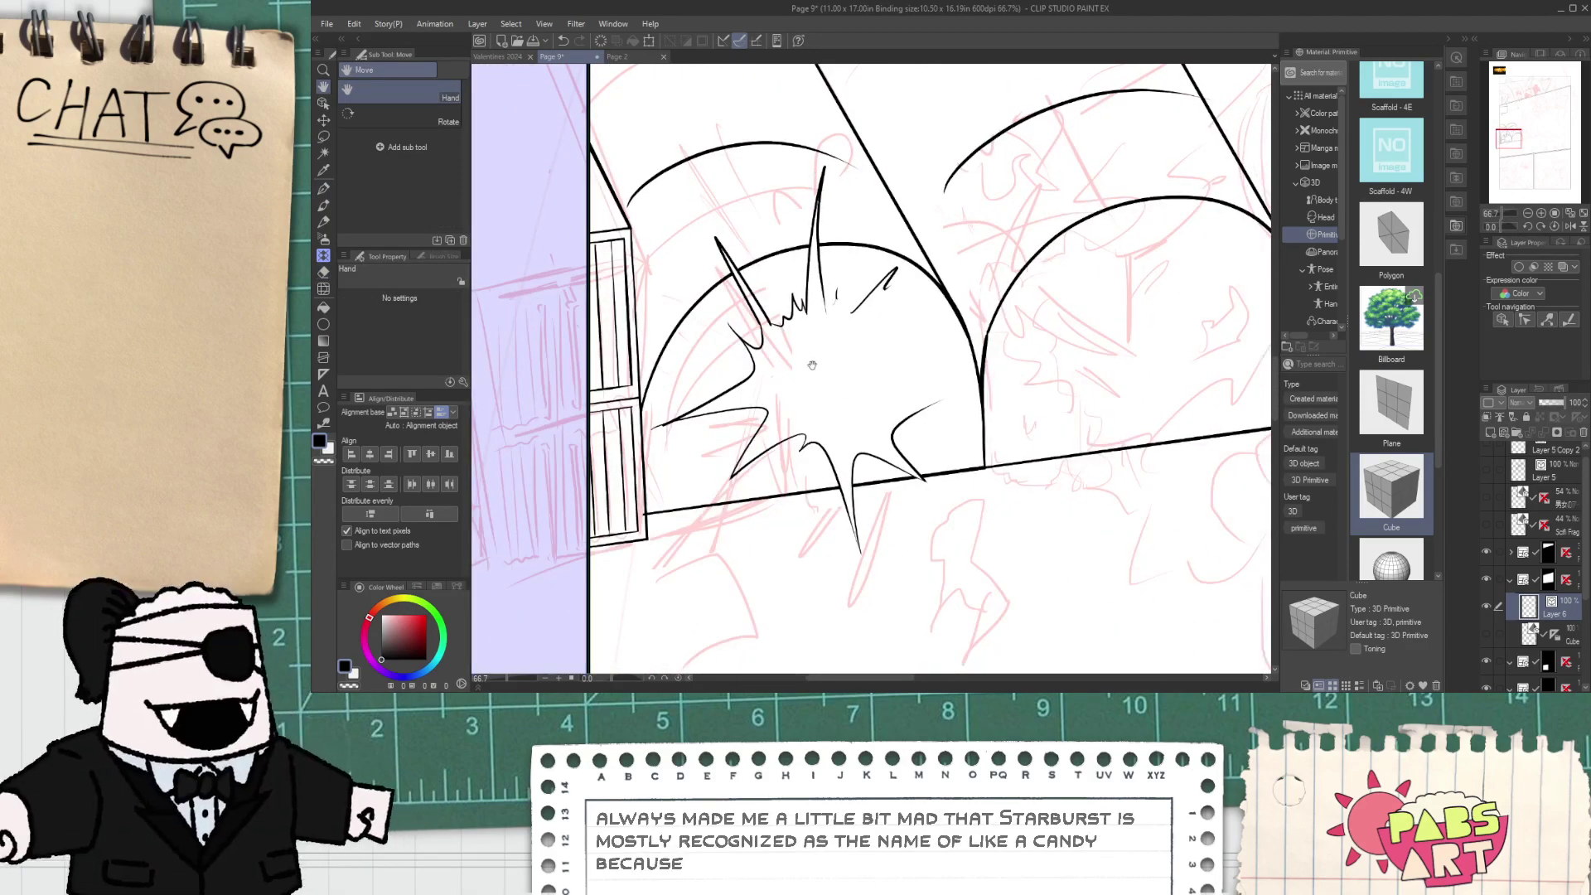
- Trim the overshooting line at the tip of the starburst's left spike
{"action": "scroll", "coordinate": [820, 349], "scroll_direction": "up", "scroll_amount": 1}
{"action": "scroll", "coordinate": [770, 365], "scroll_direction": "up", "scroll_amount": 1}
{"action": "left_click_drag", "start_coordinate": [768, 373], "coordinate": [1024, 248]}
{"action": "scroll", "coordinate": [766, 358], "scroll_direction": "up", "scroll_amount": 1}
{"action": "key", "text": "e"}
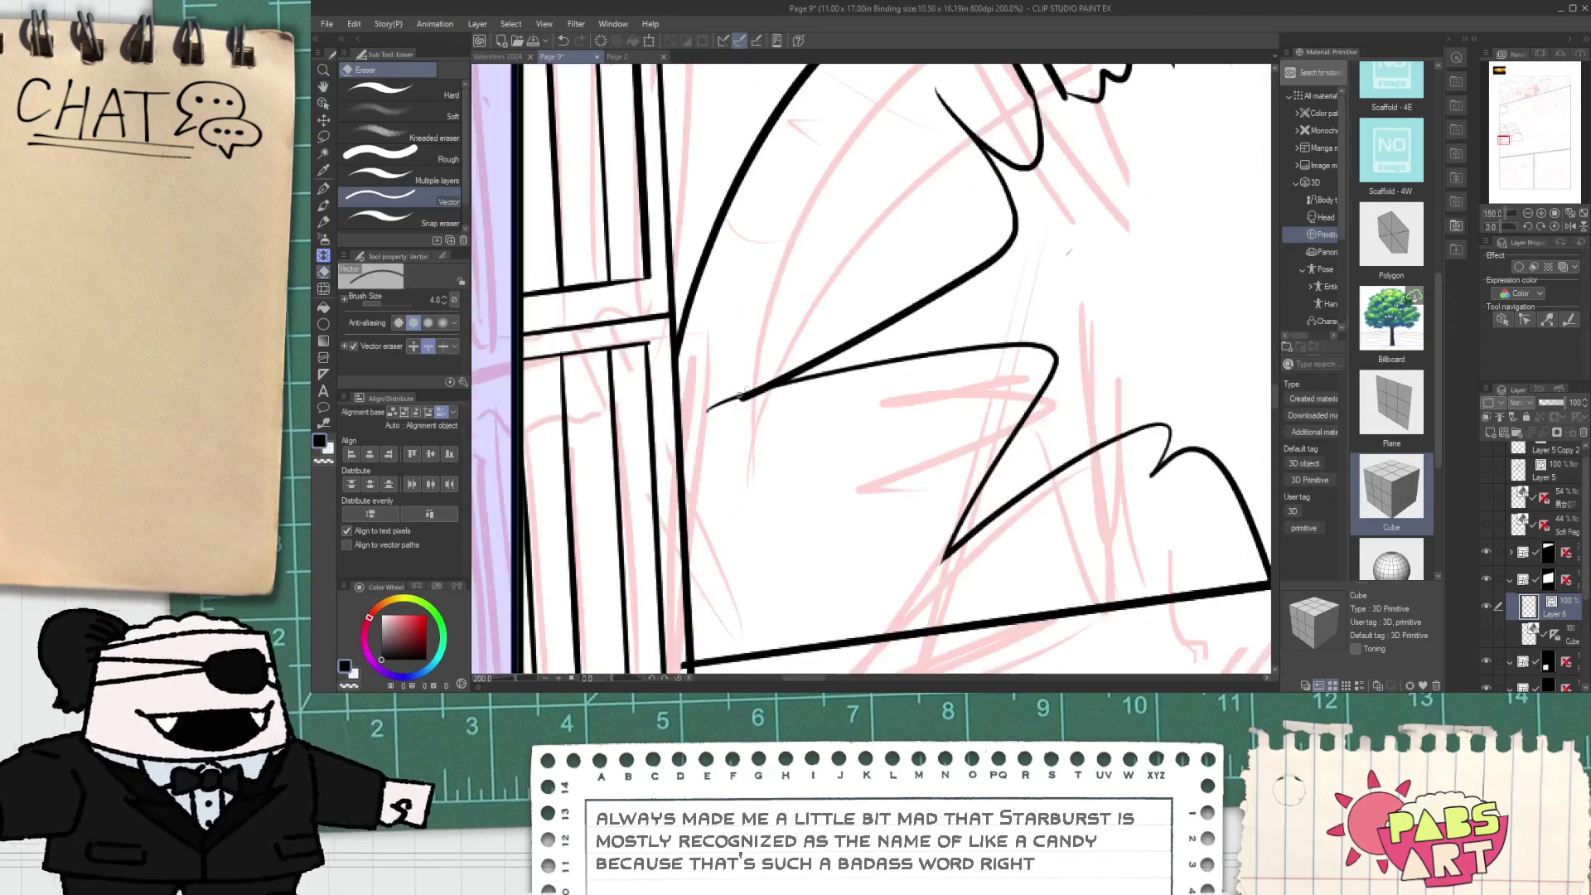
{"action": "scroll", "coordinate": [741, 397], "scroll_direction": "down", "scroll_amount": 3}
{"action": "key", "text": "h"}
{"action": "scroll", "coordinate": [820, 400], "scroll_direction": "down", "scroll_amount": 2}
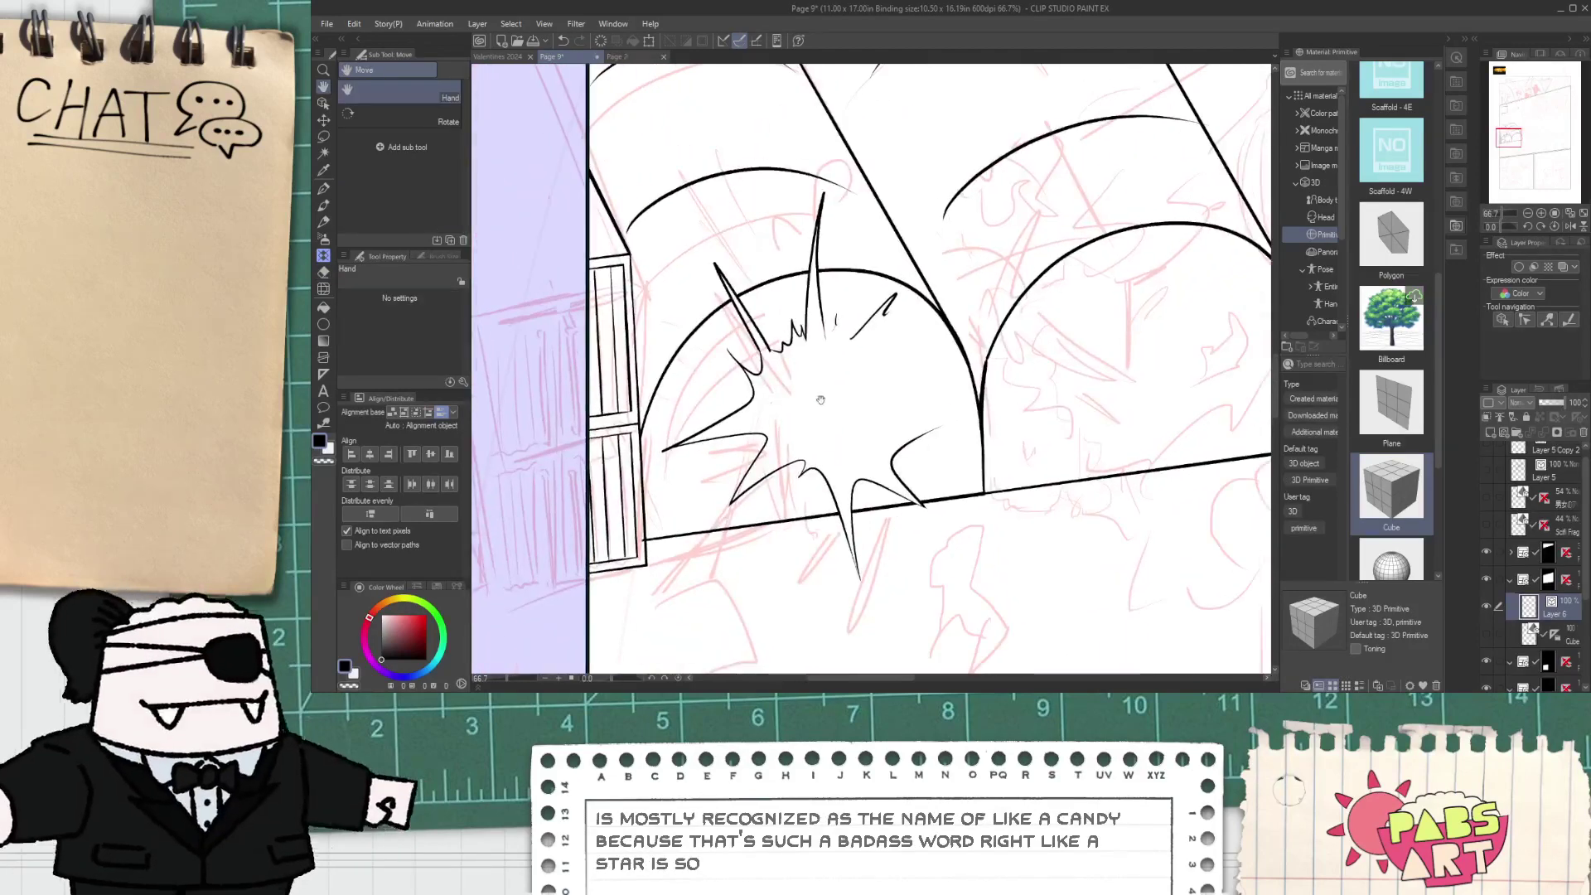
{"action": "scroll", "coordinate": [820, 400], "scroll_direction": "up", "scroll_amount": 4}
{"action": "scroll", "coordinate": [795, 348], "scroll_direction": "down", "scroll_amount": 2}
{"action": "scroll", "coordinate": [779, 309], "scroll_direction": "up", "scroll_amount": 1}
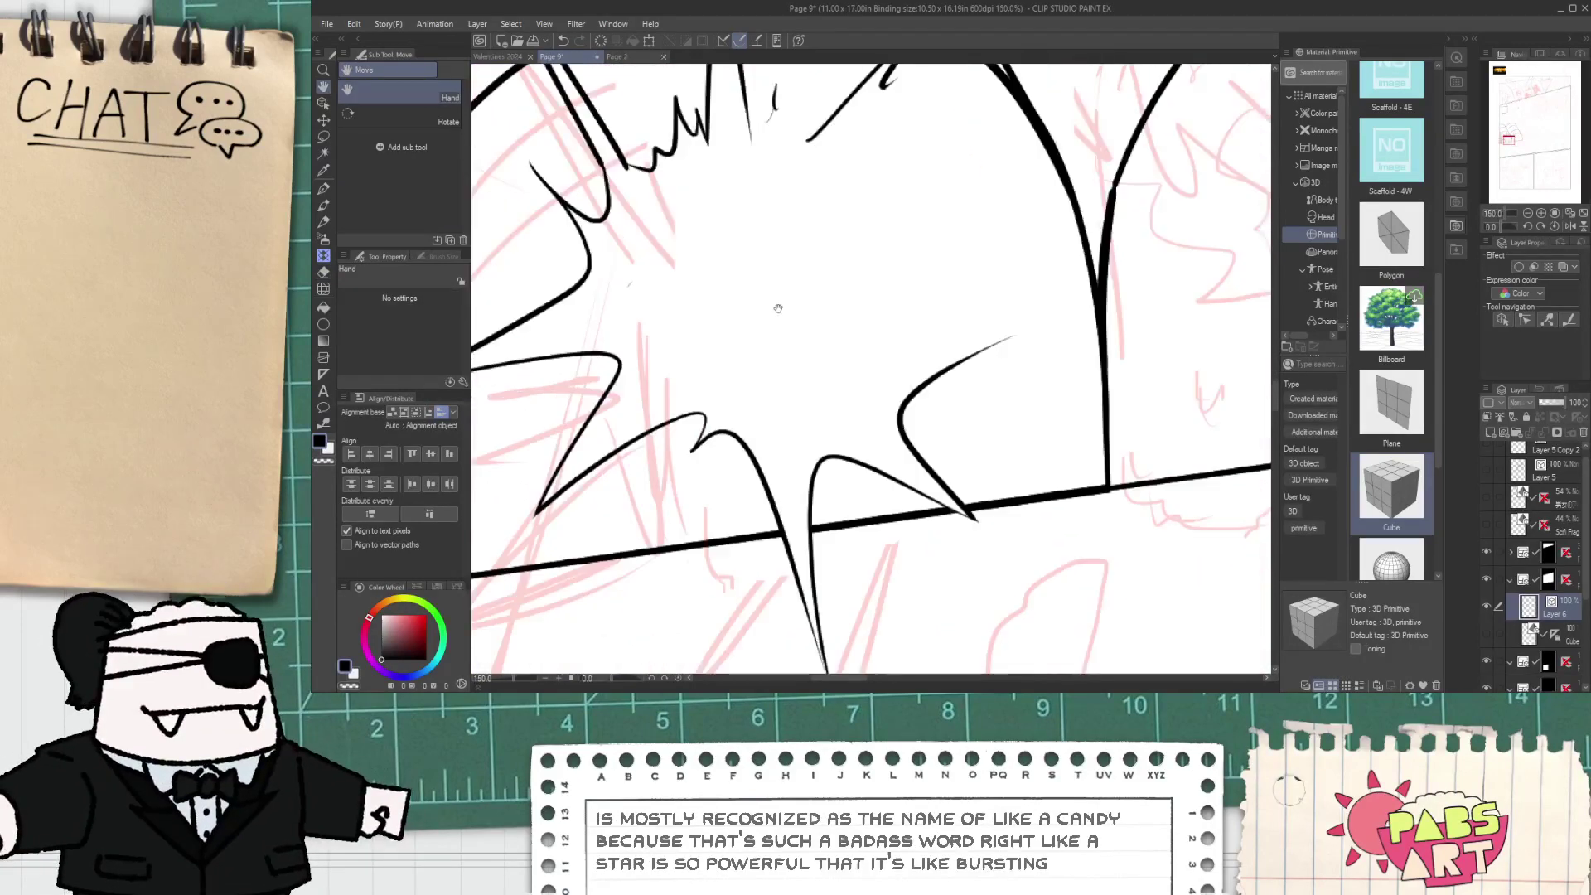
{"action": "scroll", "coordinate": [778, 309], "scroll_direction": "down", "scroll_amount": 3}
{"action": "left_click_drag", "start_coordinate": [778, 308], "coordinate": [742, 450]}
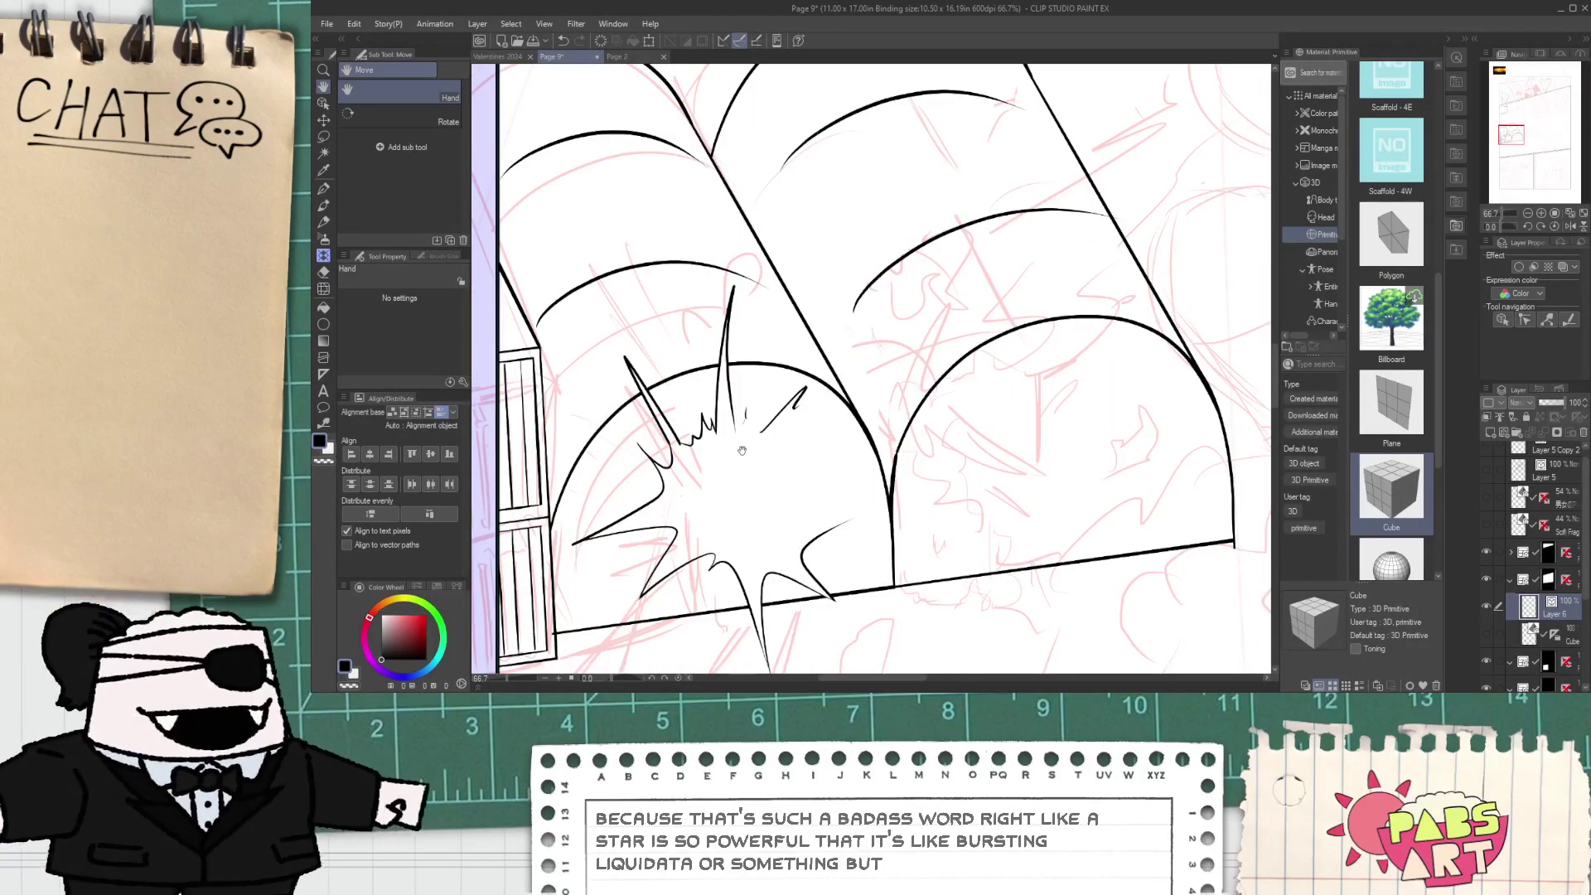
{"action": "scroll", "coordinate": [741, 450], "scroll_direction": "up", "scroll_amount": 3}
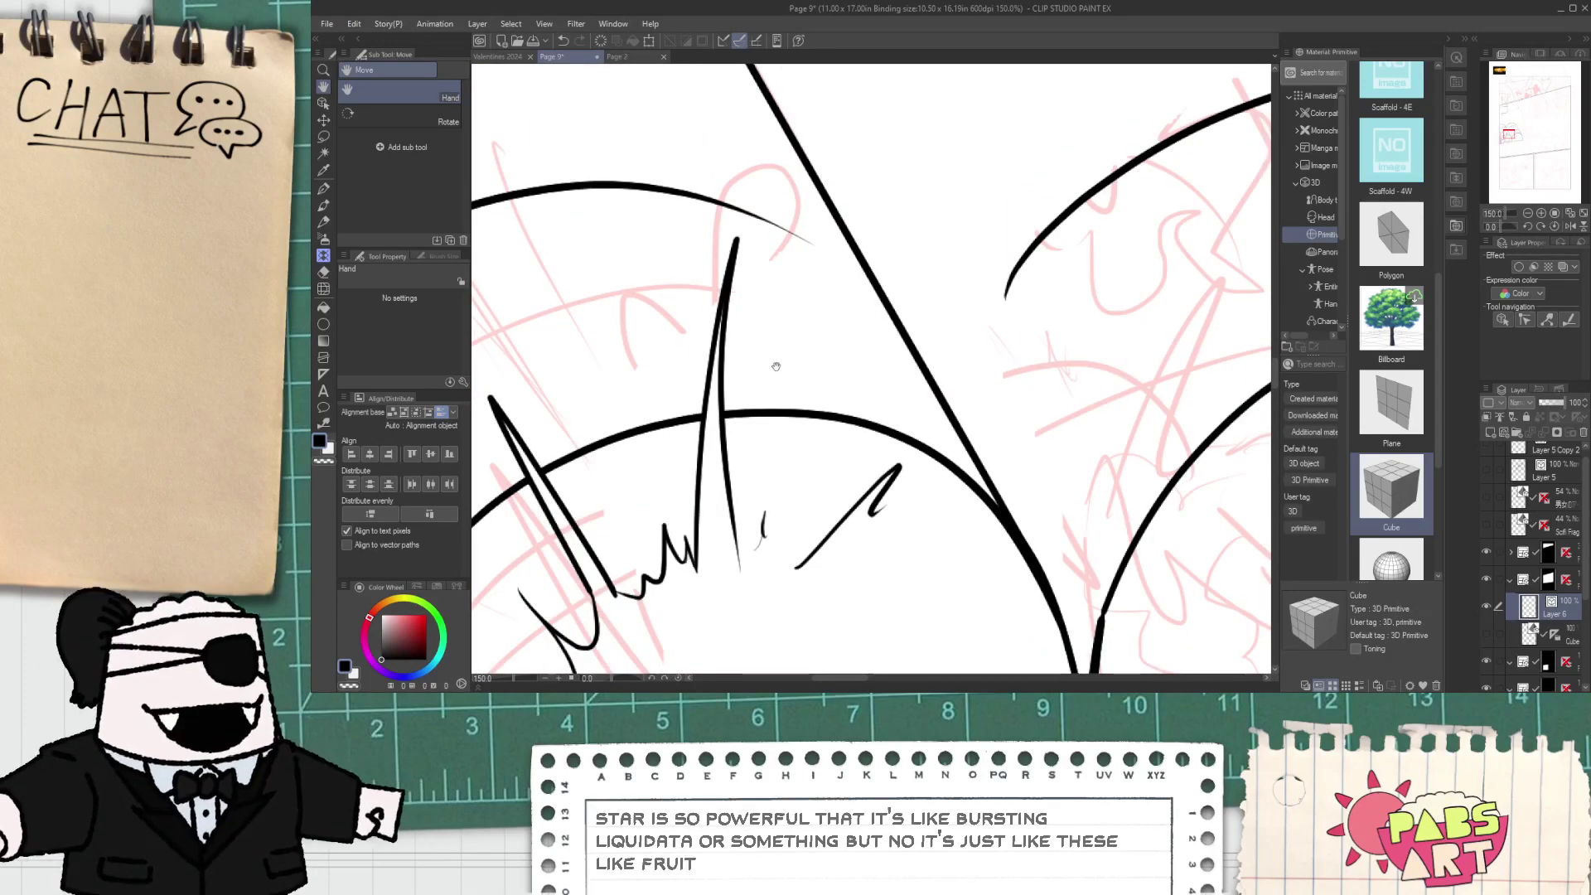
{"action": "key", "text": "o"}
{"action": "left_click", "coordinate": [728, 281]}
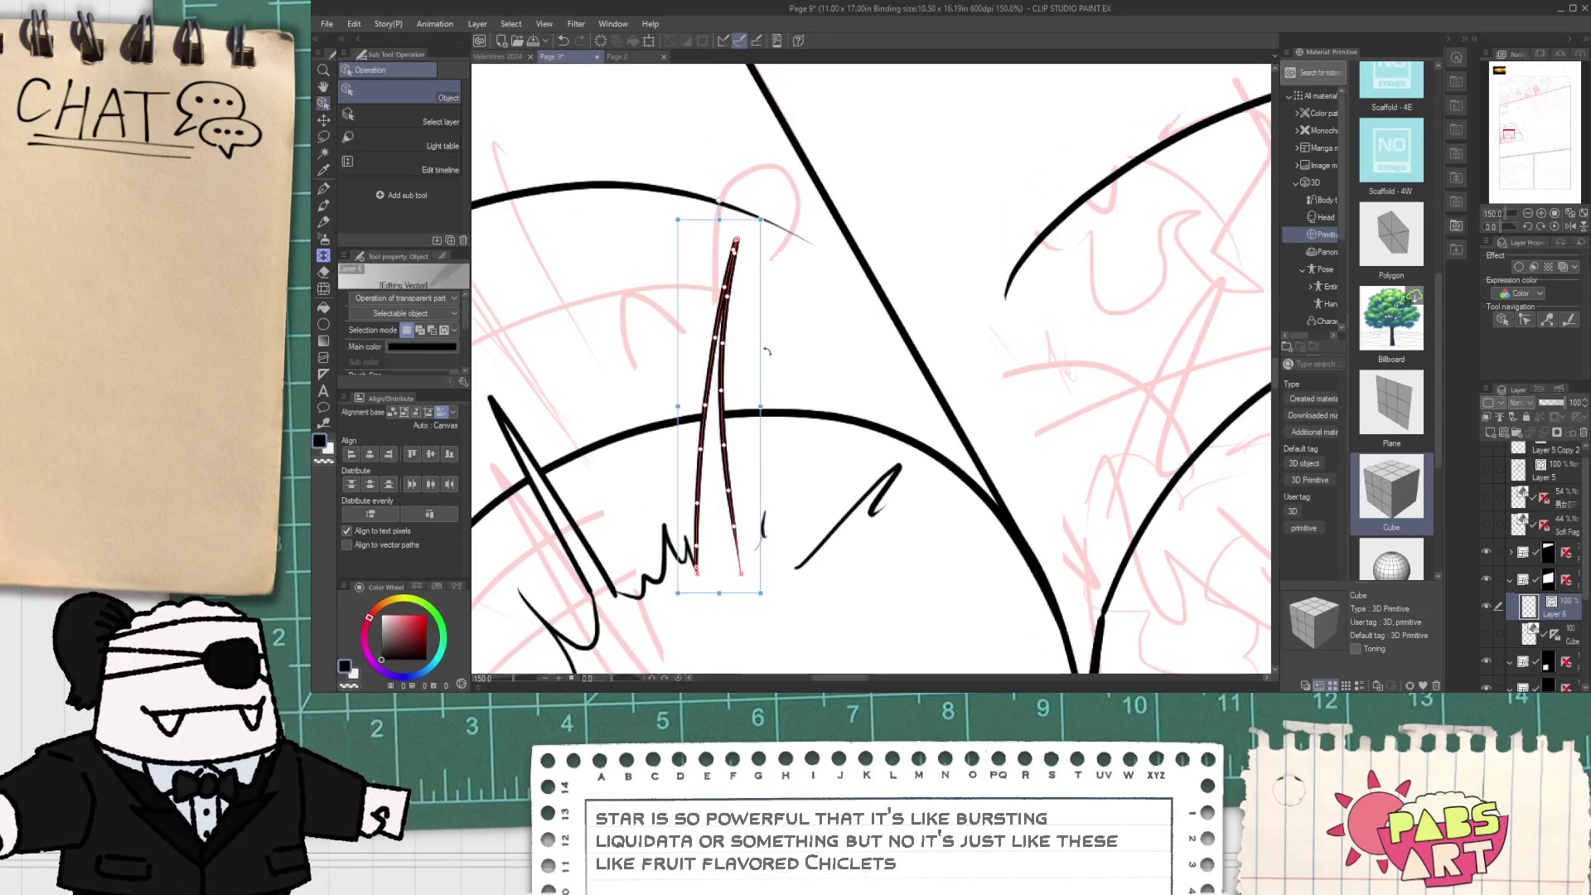
{"action": "left_click_drag", "start_coordinate": [756, 406], "coordinate": [612, 404]}
{"action": "key", "text": "ctrl+z"}
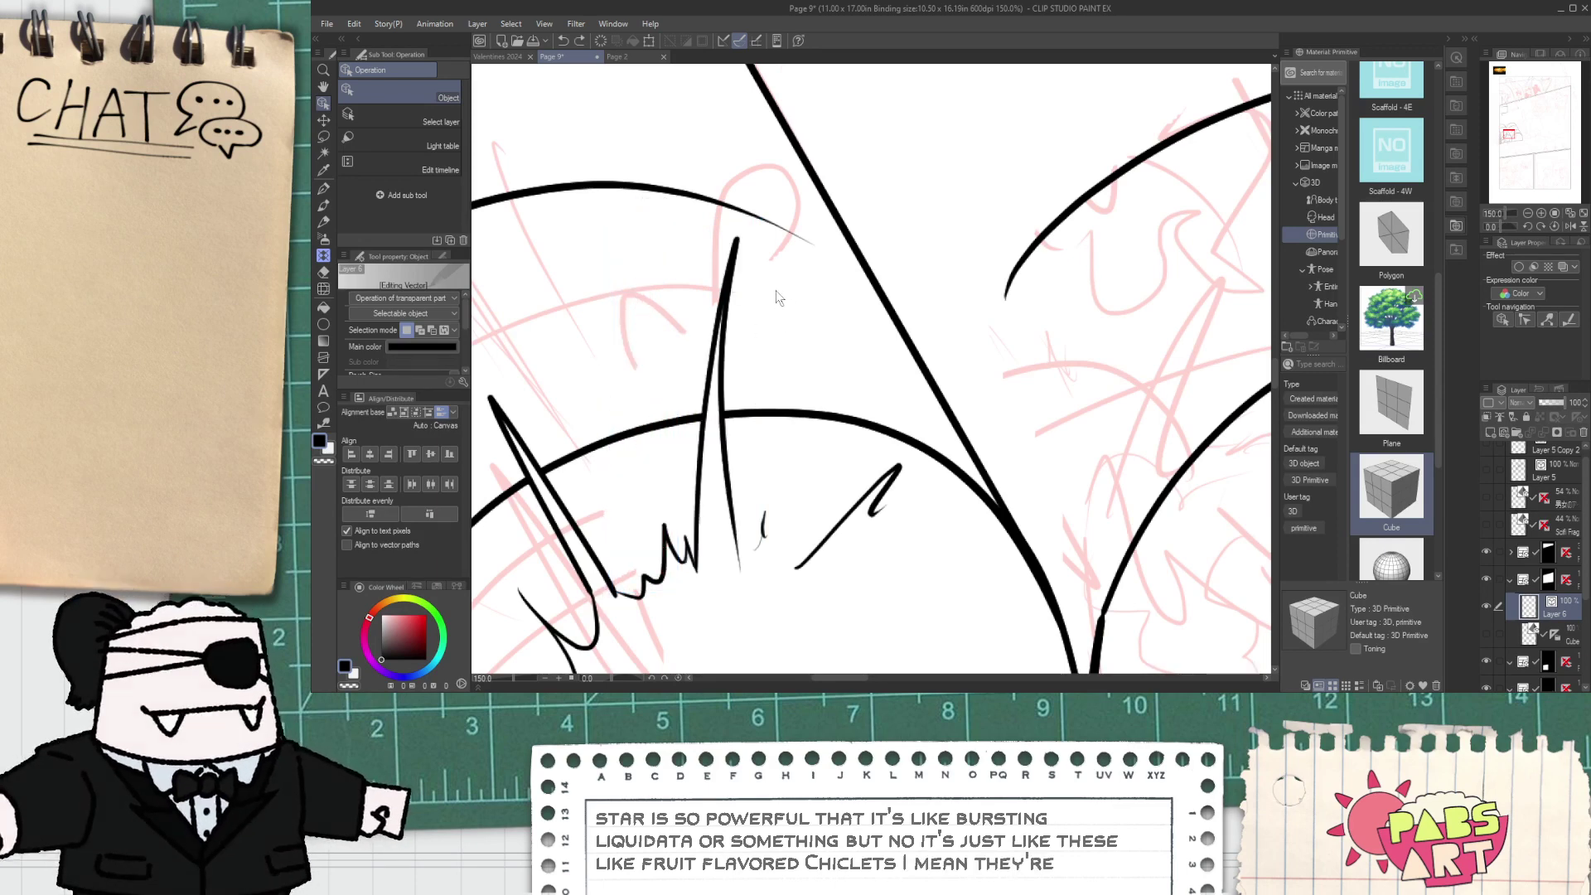
- Simplify the vector line of the starburst's tallest upper spike with Simplify vector line
{"action": "left_click", "coordinate": [327, 424]}
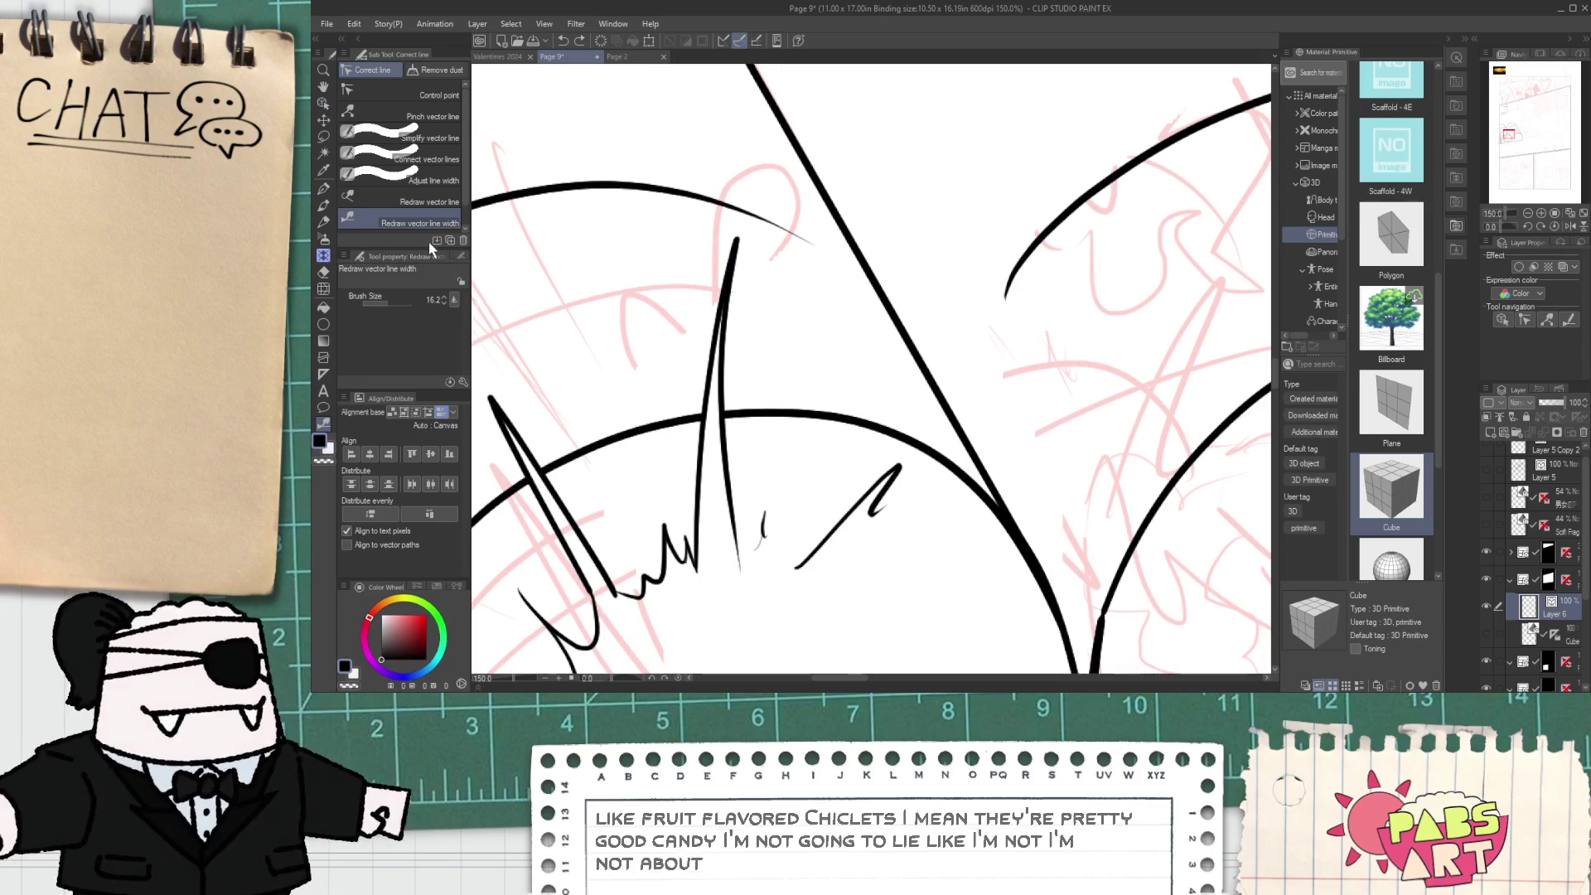
{"action": "left_click", "coordinate": [433, 159]}
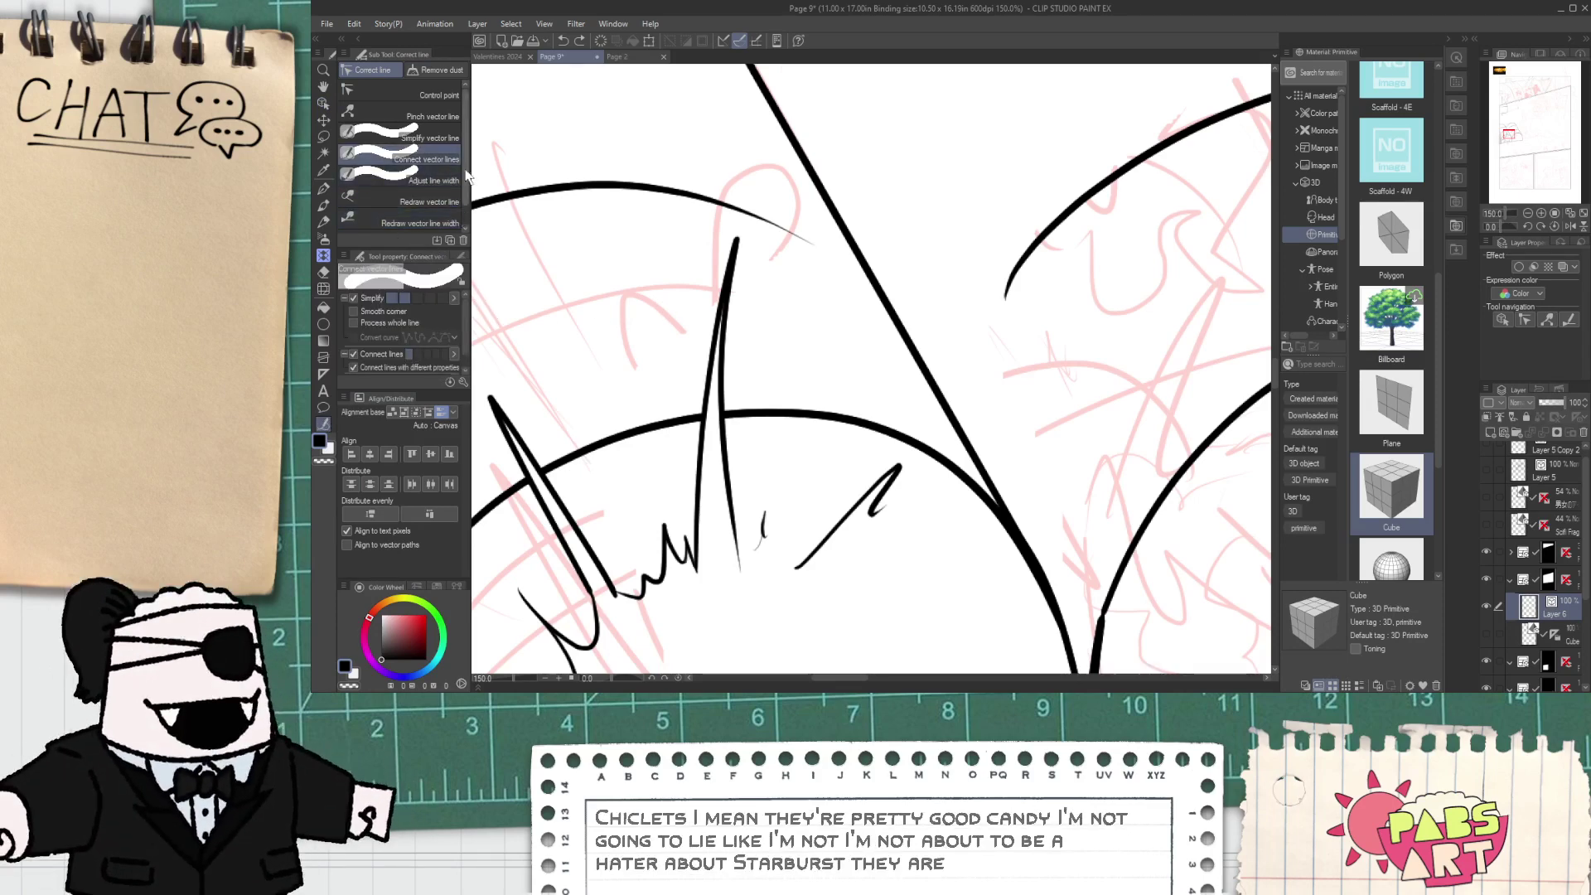
{"action": "left_click", "coordinate": [431, 138]}
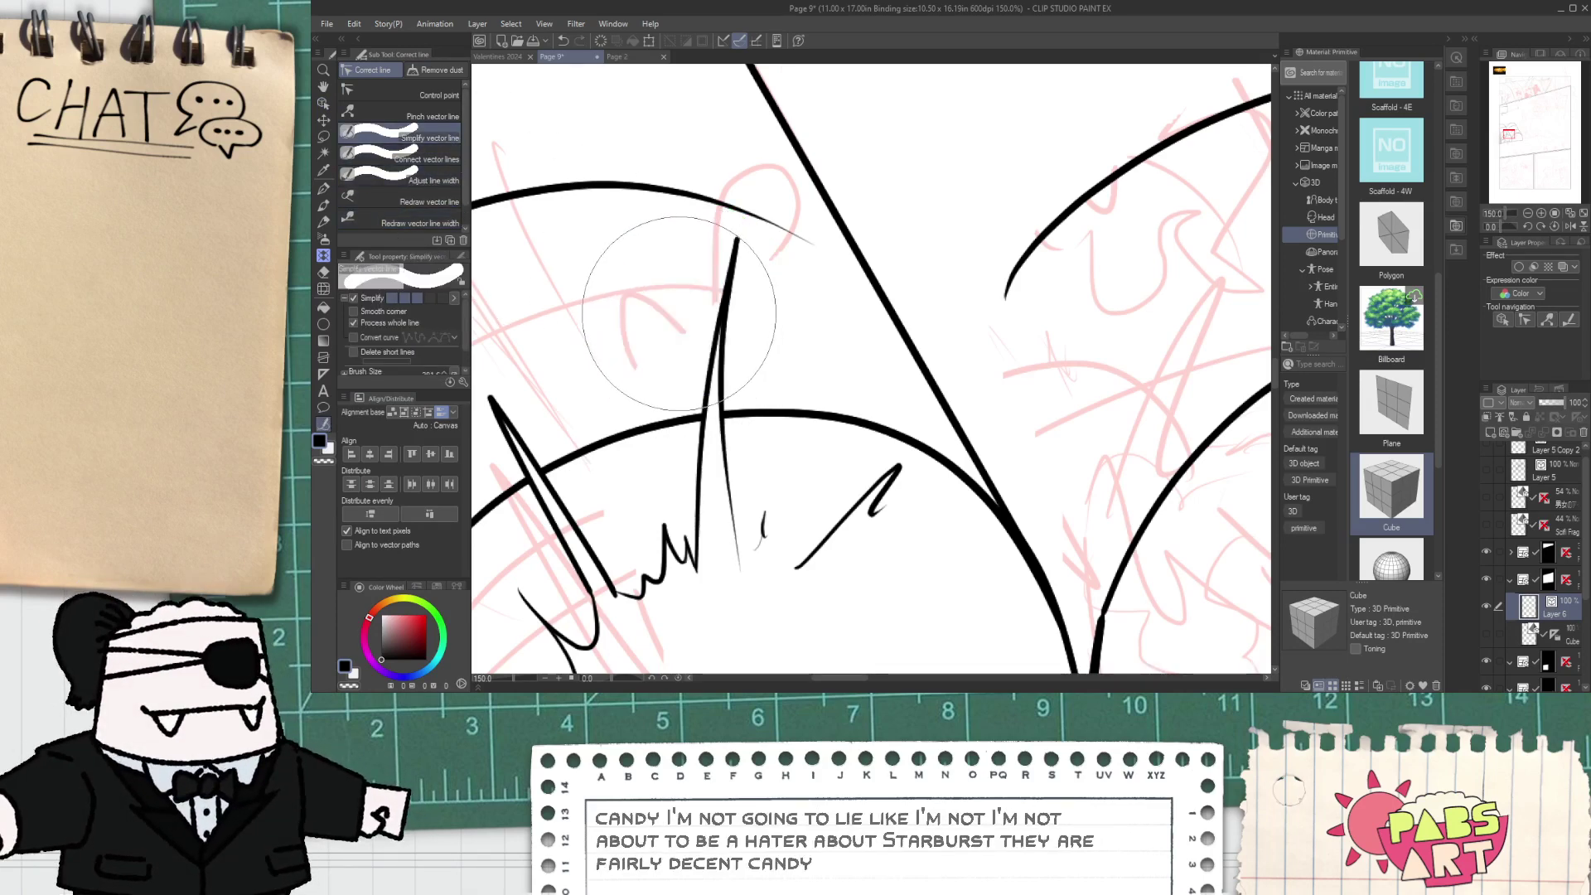
{"action": "left_click", "coordinate": [440, 179]}
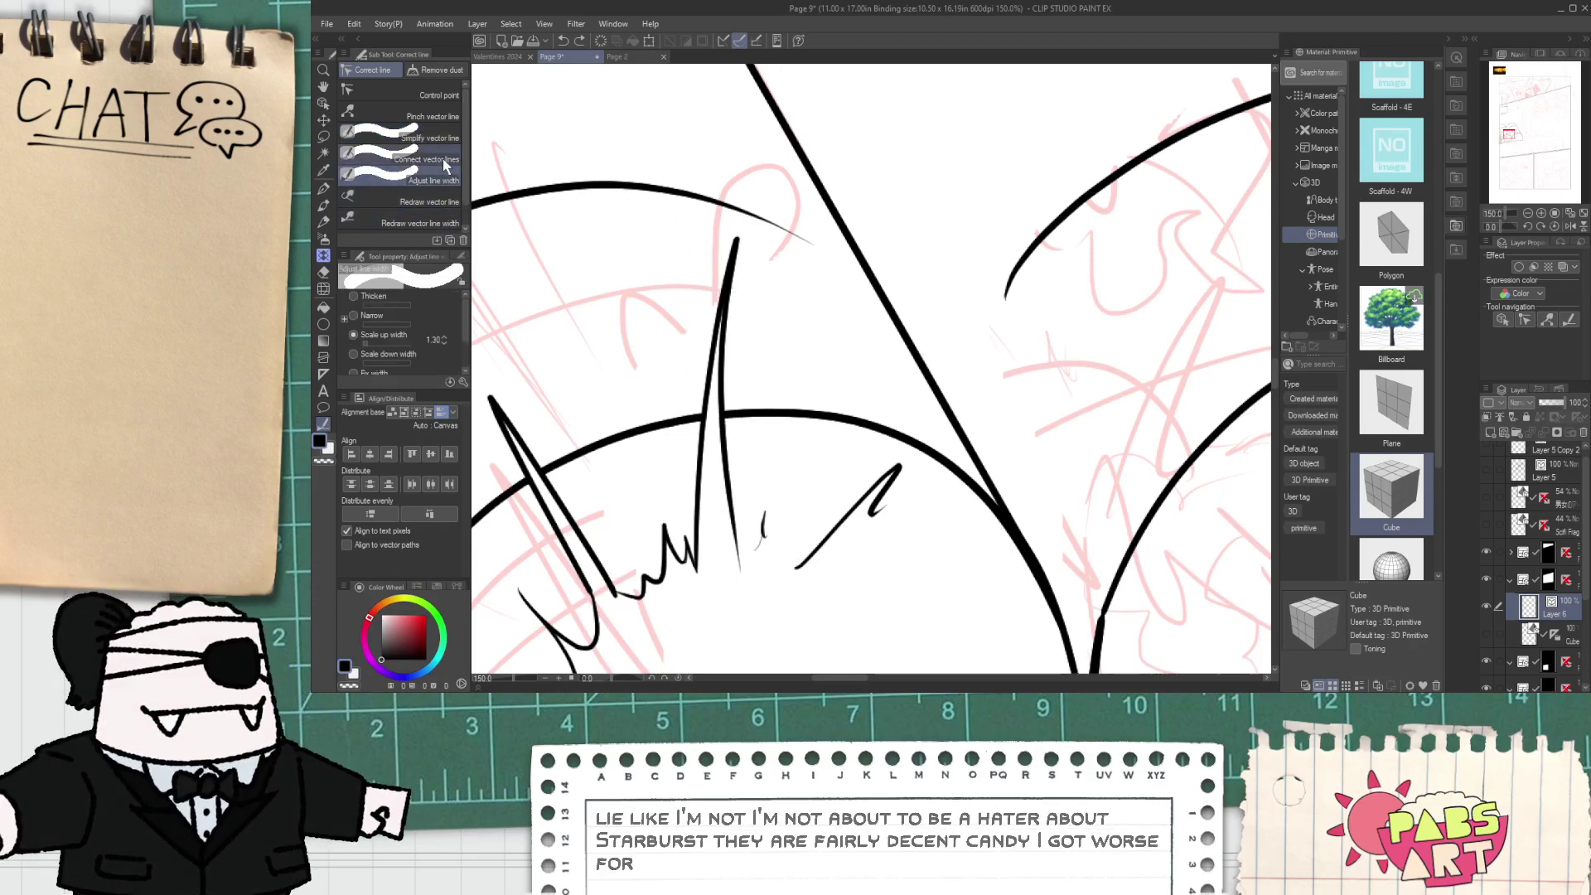
{"action": "left_click", "coordinate": [445, 138]}
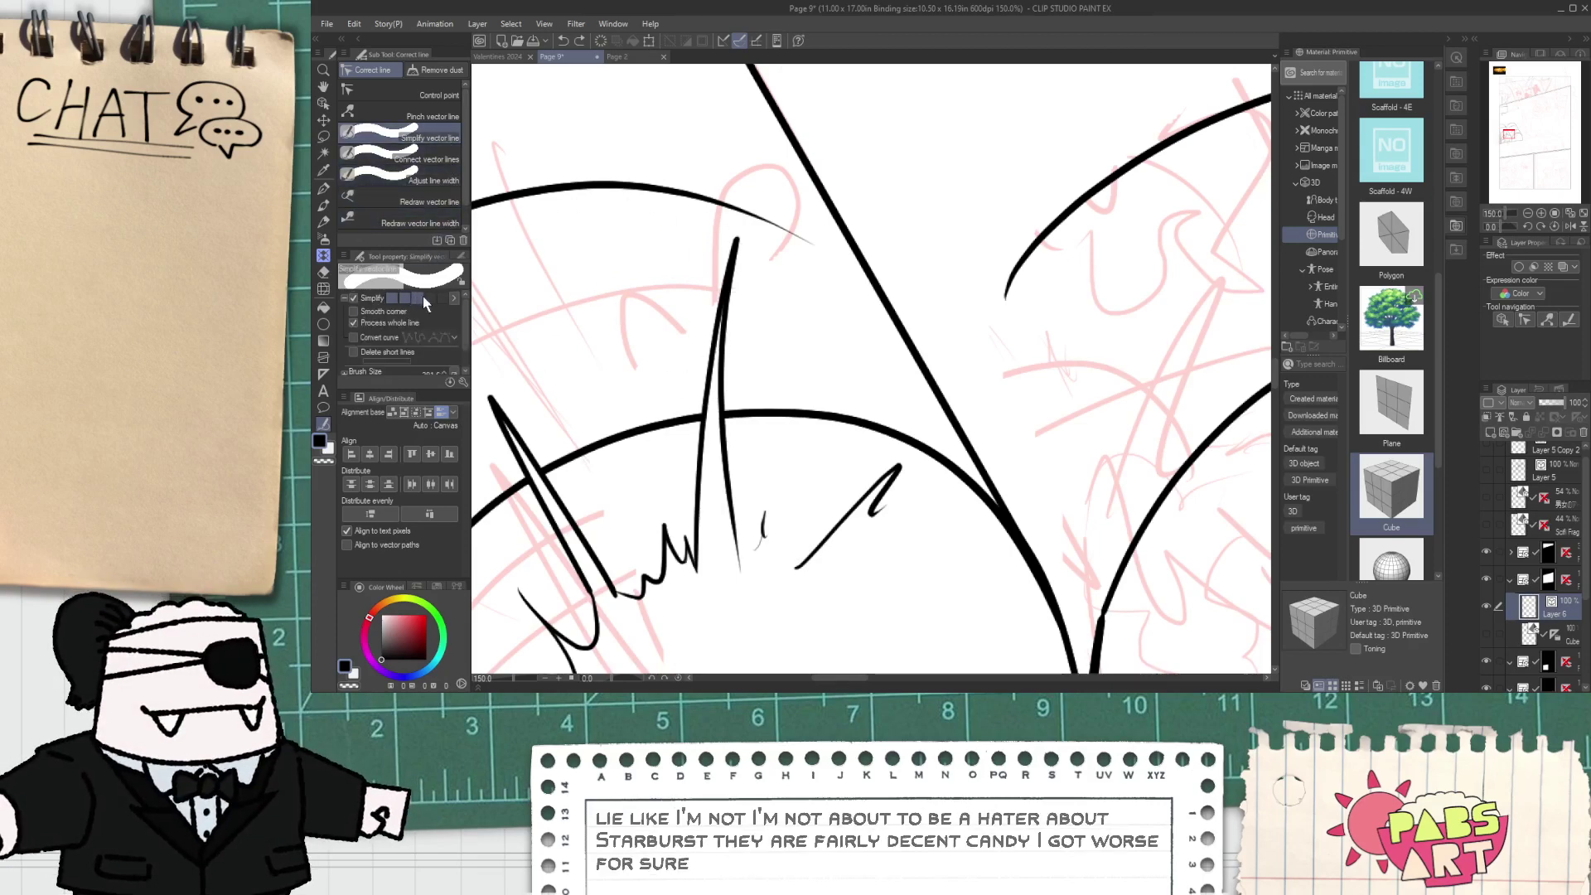
{"action": "left_click", "coordinate": [700, 310]}
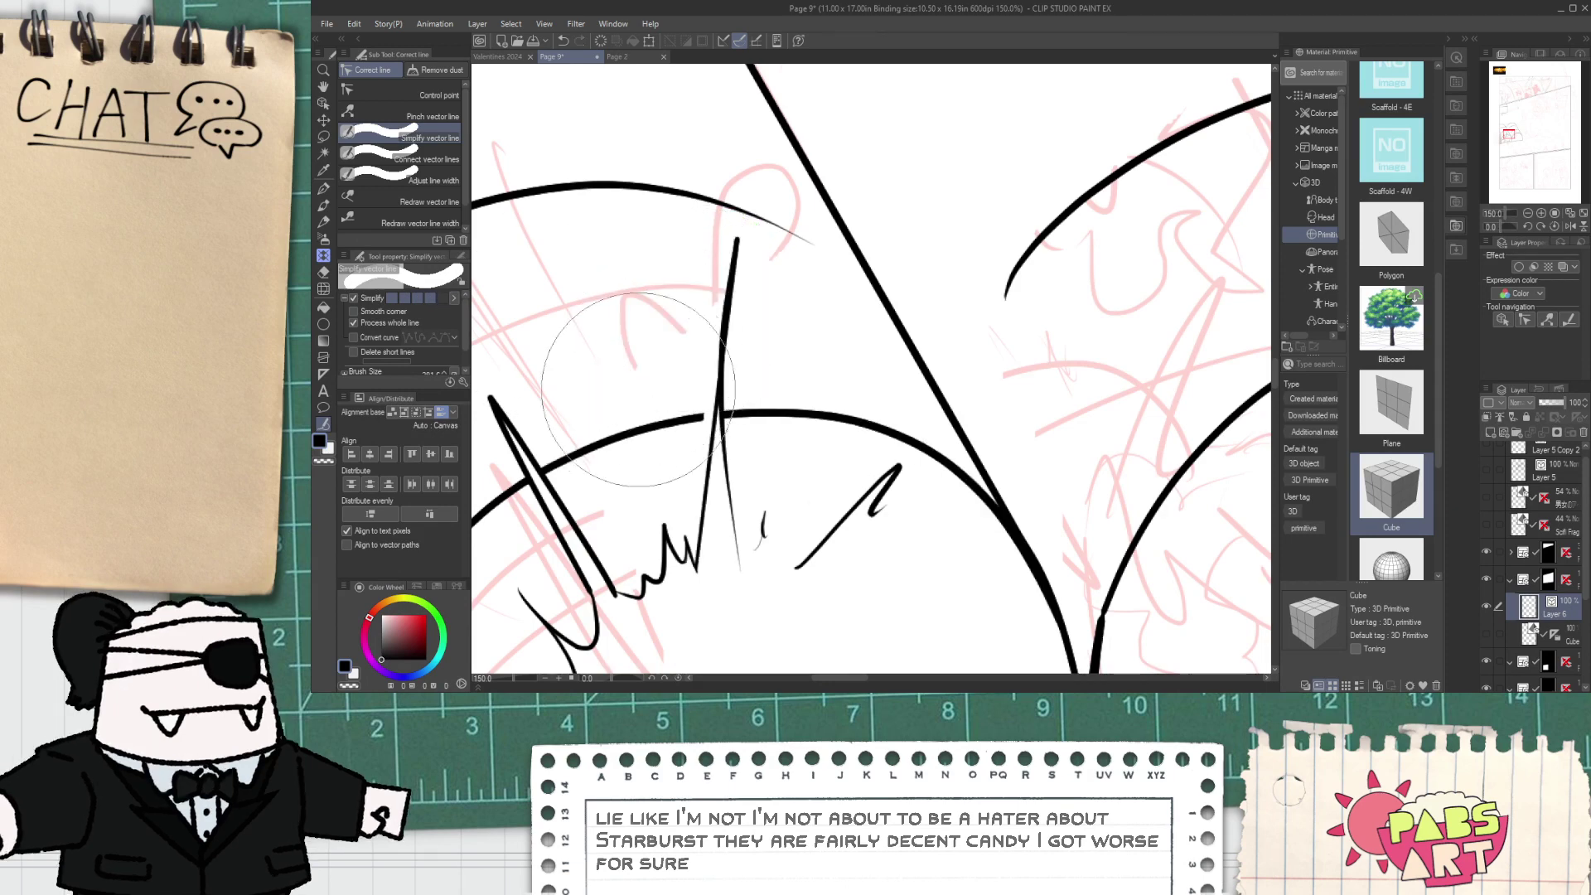
- Reshape the tallest upper spike by its control points, shifting the tip slightly up and left and straightening its right side
{"action": "key", "text": "o"}
{"action": "left_click", "coordinate": [703, 493]}
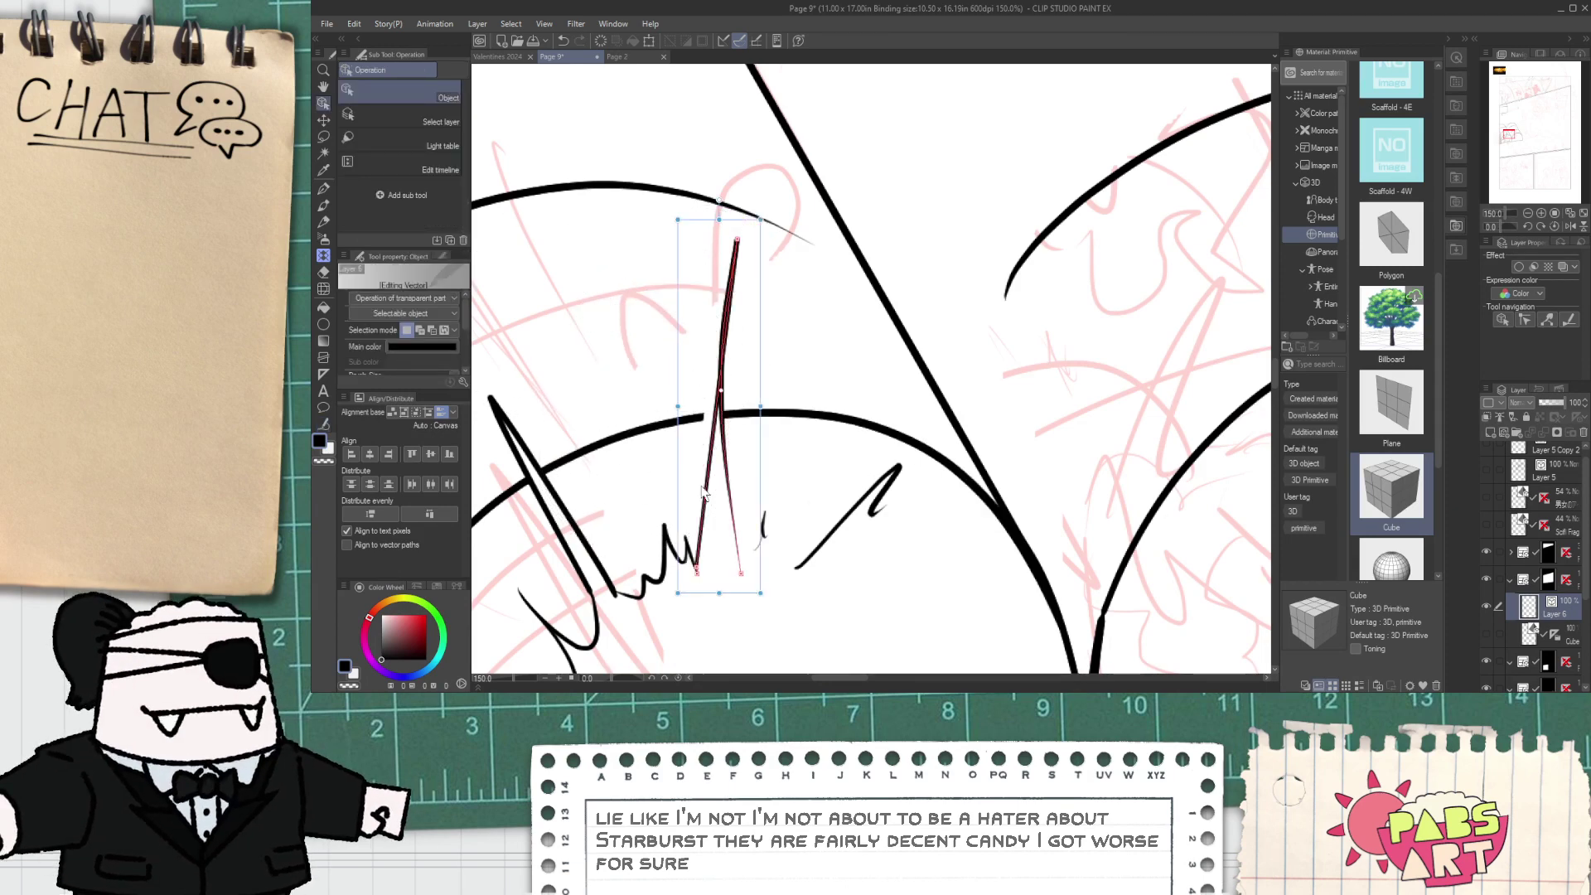
{"action": "left_click_drag", "start_coordinate": [721, 390], "coordinate": [741, 396]}
{"action": "key", "text": "ctrl+z"}
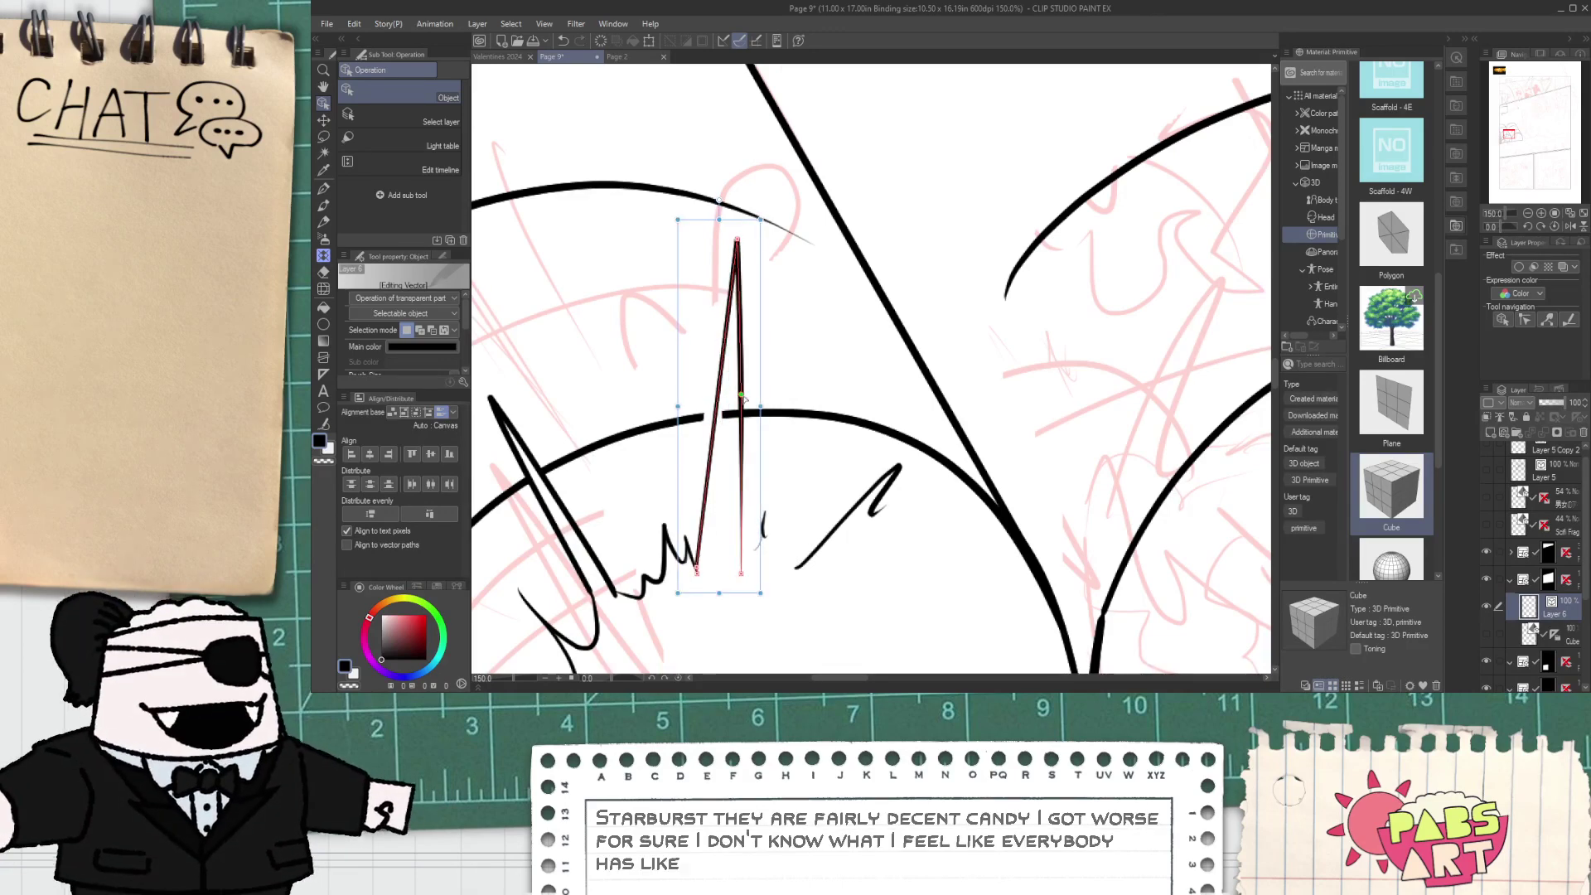
{"action": "left_click_drag", "start_coordinate": [737, 242], "coordinate": [715, 233]}
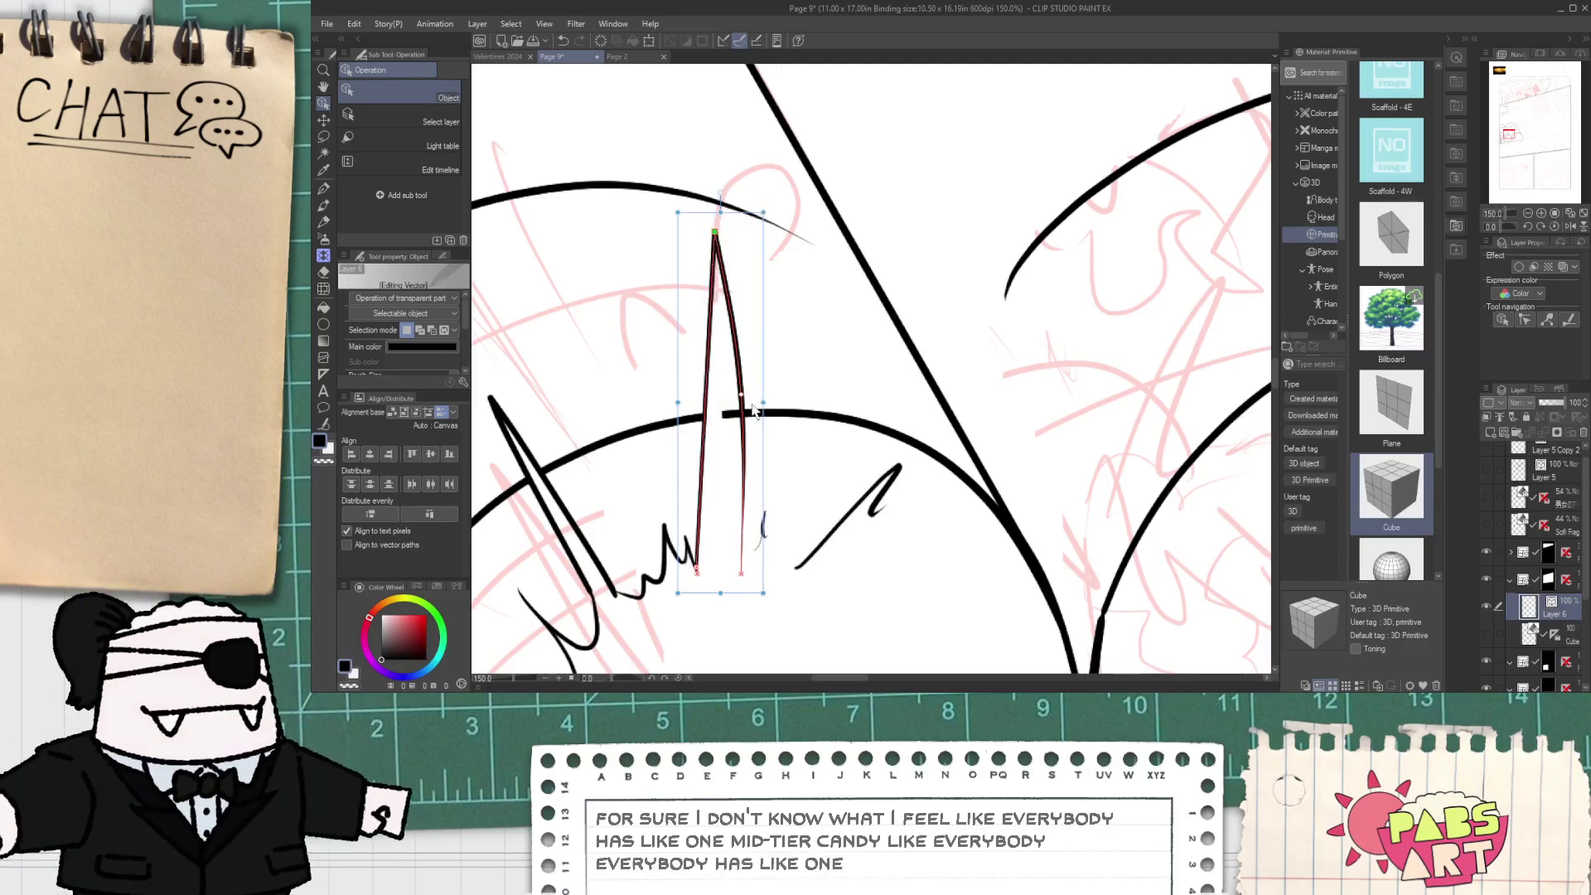
{"action": "left_click_drag", "start_coordinate": [741, 396], "coordinate": [736, 462]}
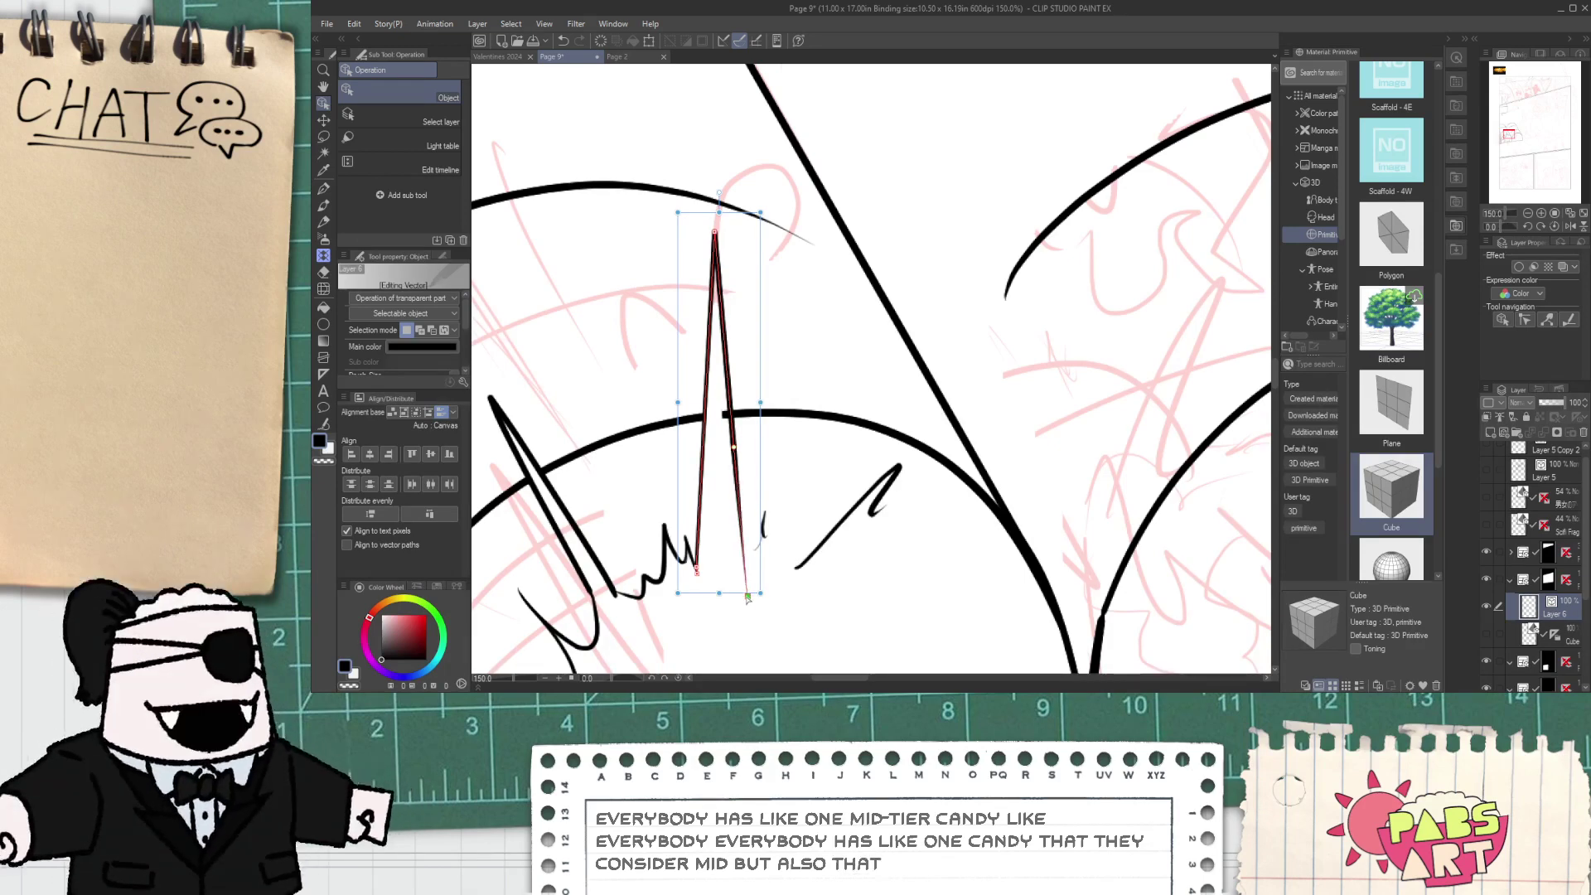
- Ink over the thin left edge of the starburst's bottom spike with the G-pen, thickening it down to the tip
{"action": "key", "text": "e"}
{"action": "scroll", "coordinate": [853, 580], "scroll_direction": "down", "scroll_amount": 4}
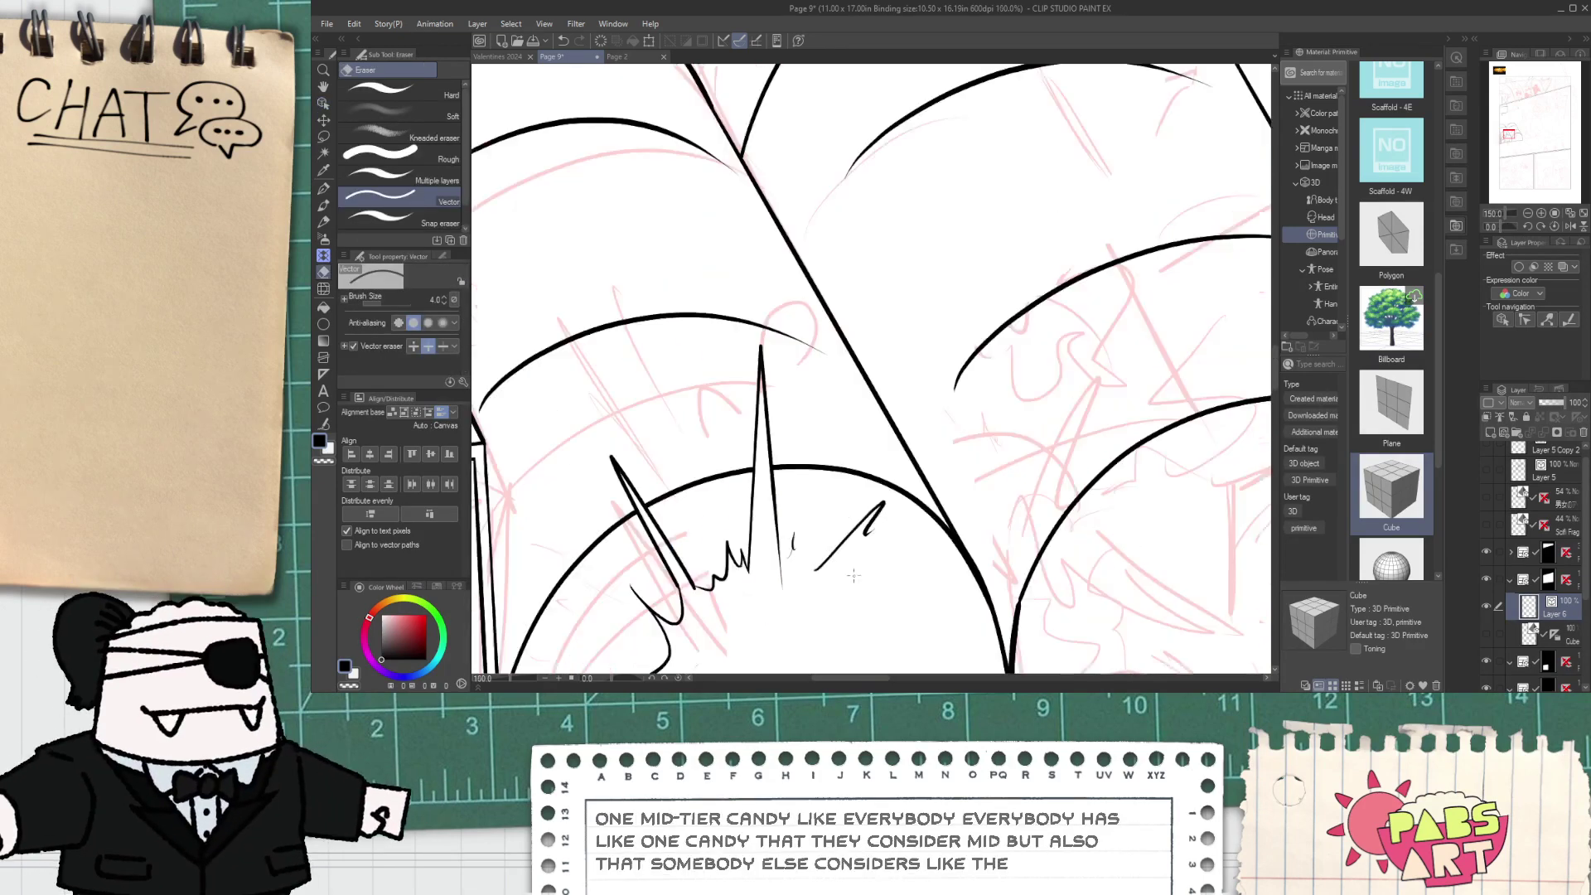
{"action": "left_click_drag", "start_coordinate": [801, 579], "coordinate": [792, 505]}
{"action": "scroll", "coordinate": [793, 505], "scroll_direction": "up", "scroll_amount": 6}
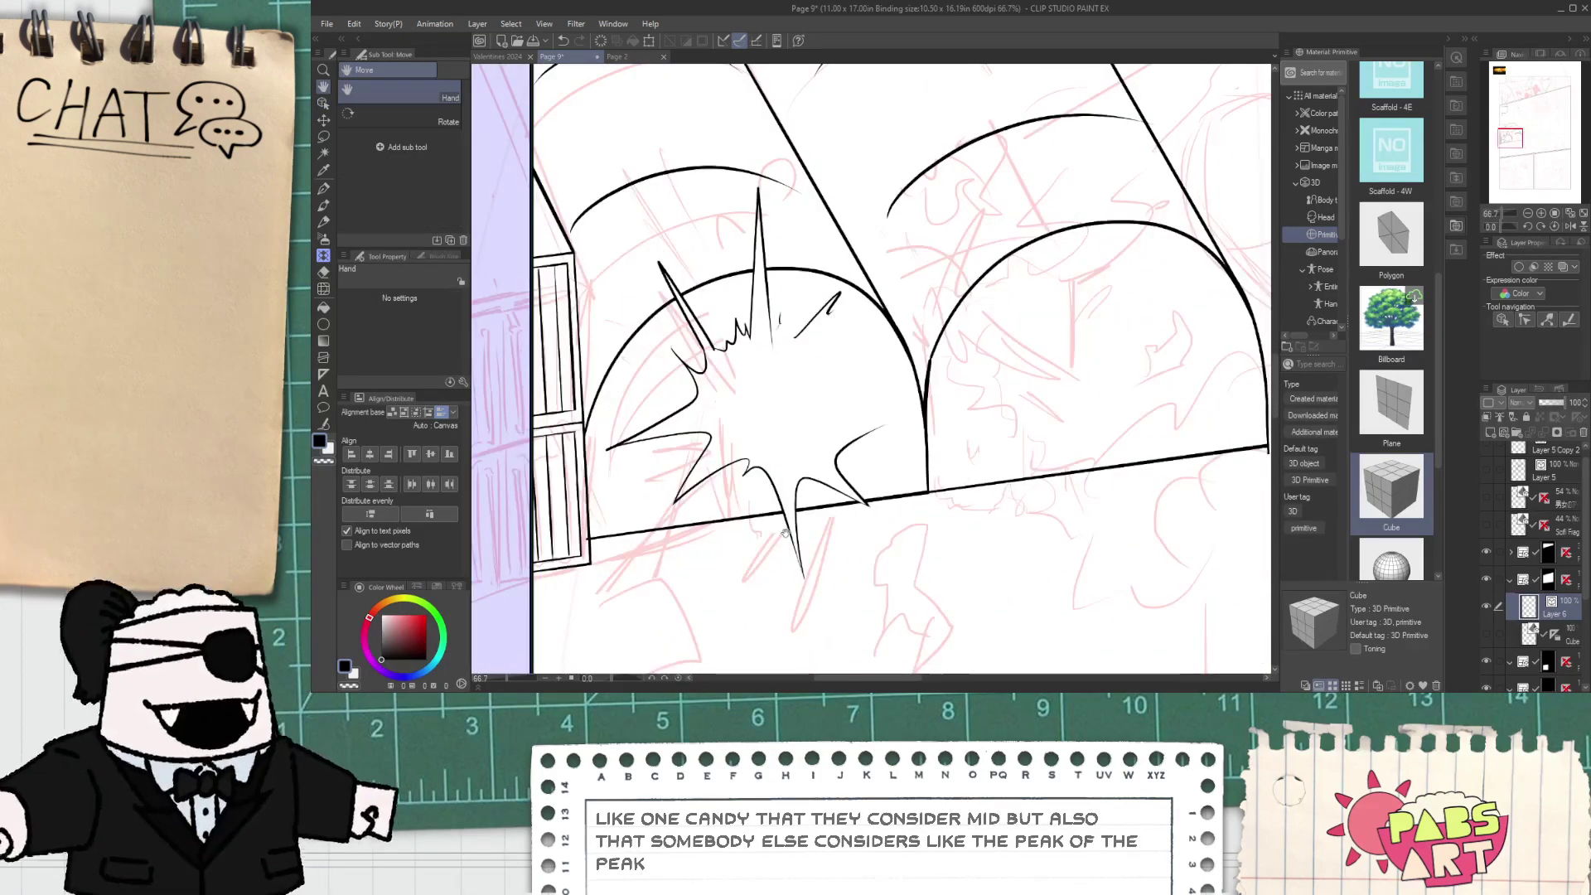
{"action": "key", "text": "p"}
{"action": "scroll", "coordinate": [825, 627], "scroll_direction": "up", "scroll_amount": 3}
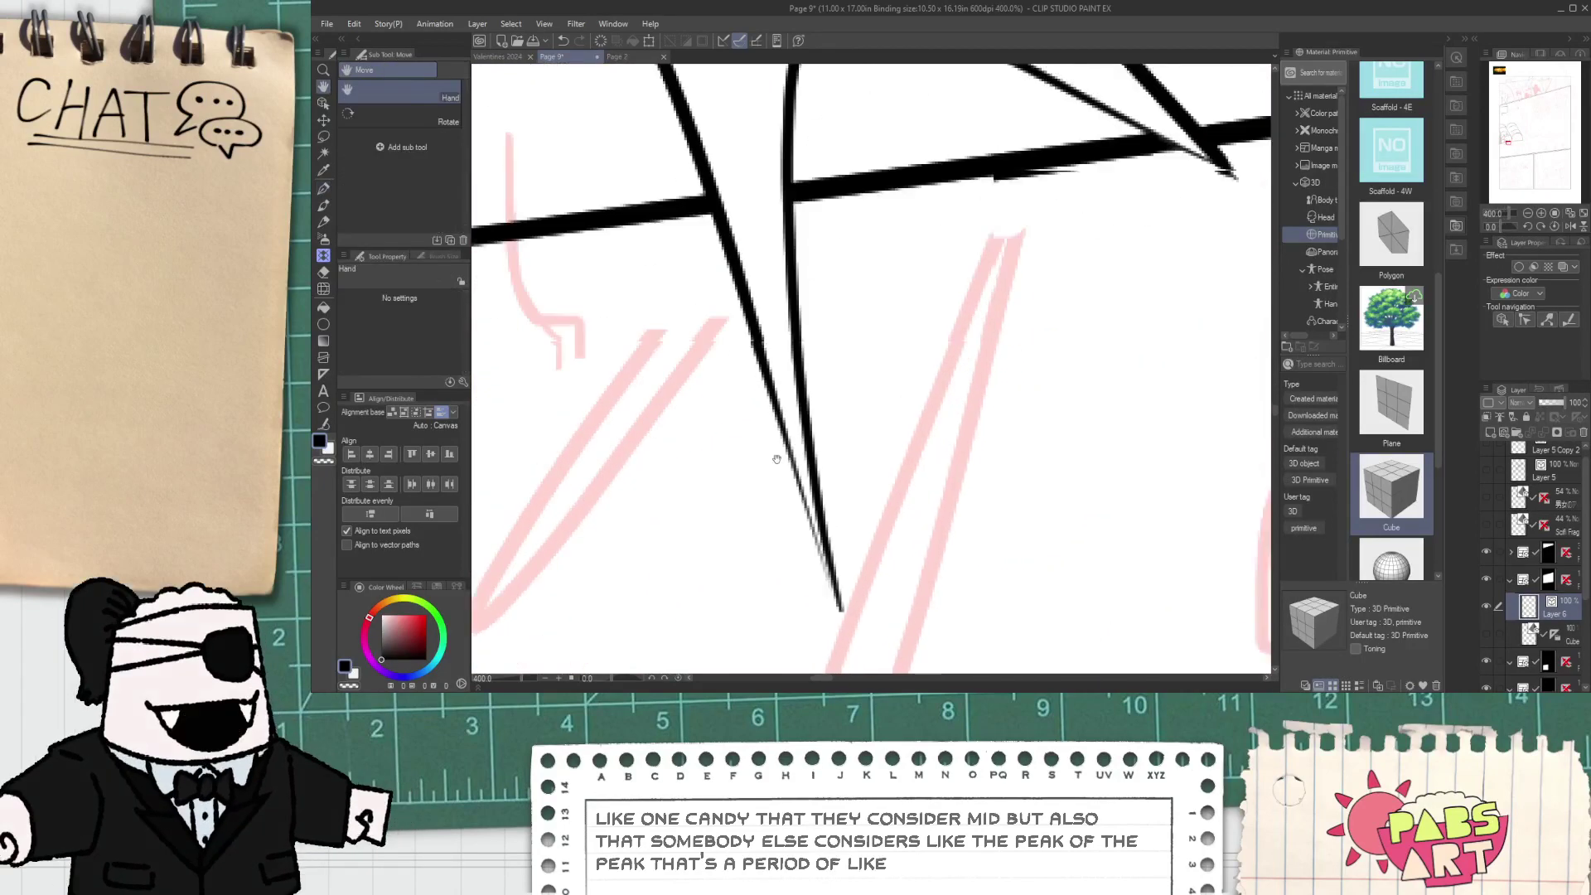
{"action": "left_click_drag", "start_coordinate": [748, 336], "coordinate": [845, 612]}
{"action": "key", "text": "ctrl+z"}
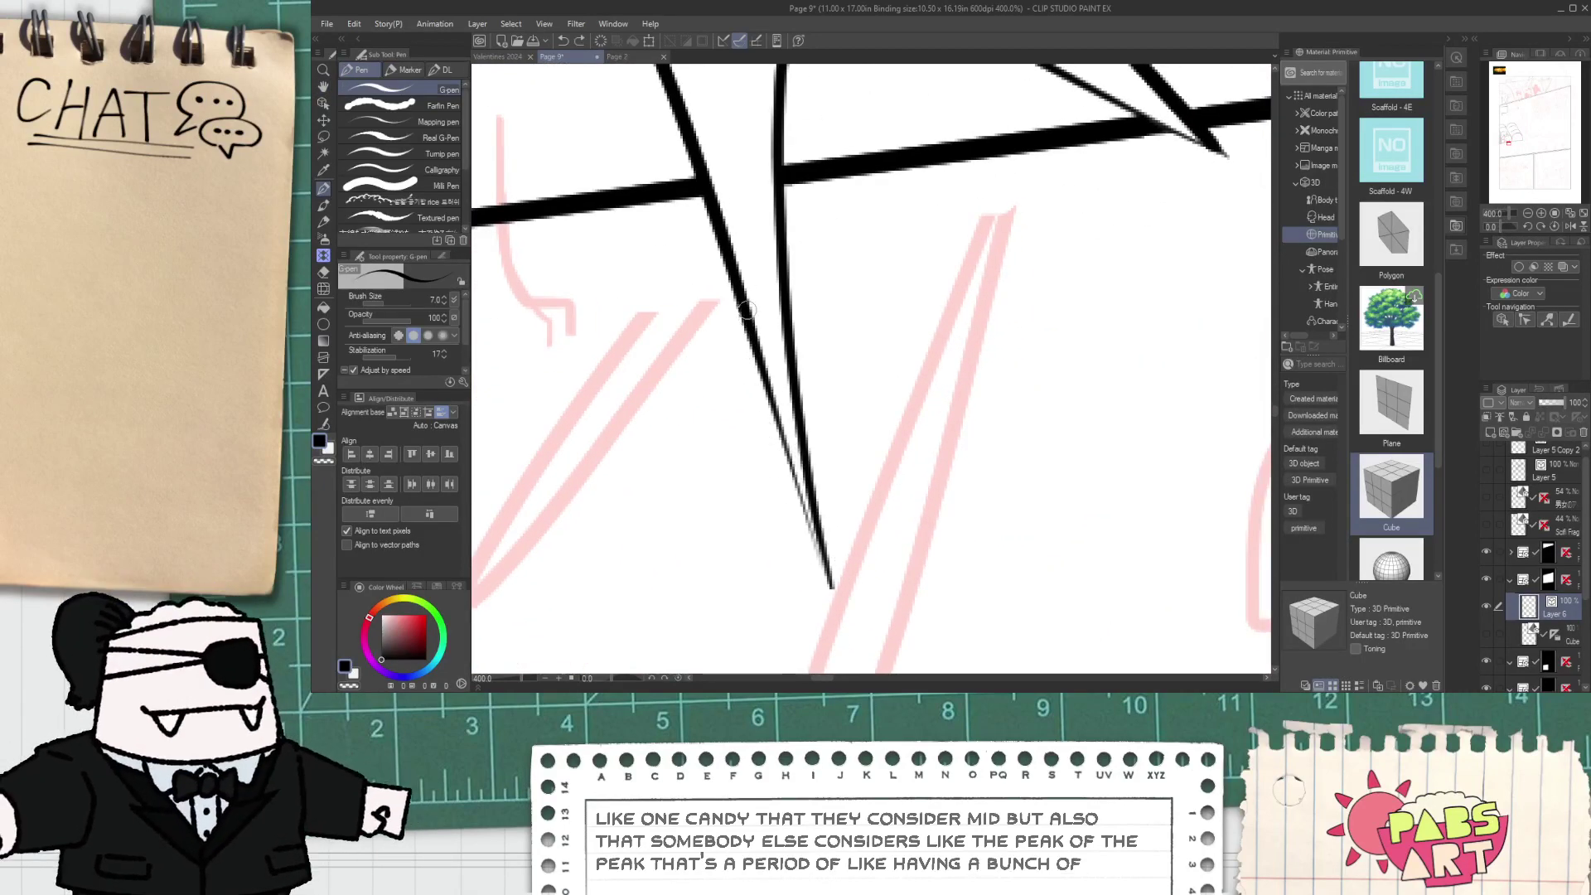
{"action": "left_click_drag", "start_coordinate": [744, 332], "coordinate": [812, 571]}
{"action": "key", "text": "ctrl+z"}
{"action": "left_click_drag", "start_coordinate": [744, 300], "coordinate": [857, 650]}
{"action": "key", "text": "ctrl+z"}
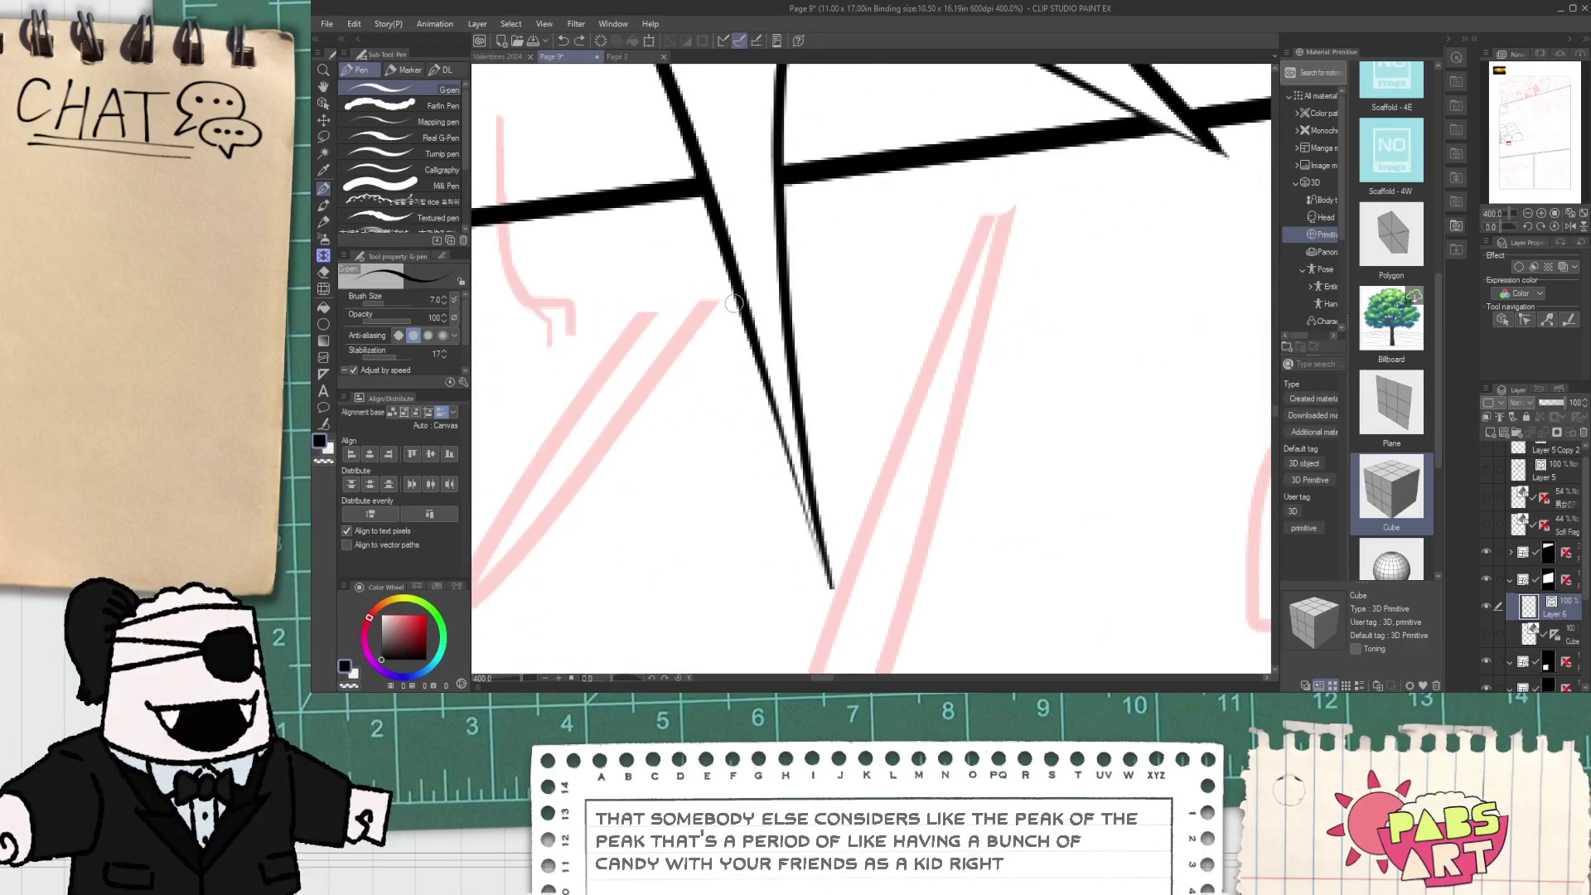
{"action": "left_click_drag", "start_coordinate": [733, 286], "coordinate": [828, 655]}
{"action": "key", "text": "ctrl+z"}
{"action": "left_click_drag", "start_coordinate": [742, 325], "coordinate": [830, 590]}
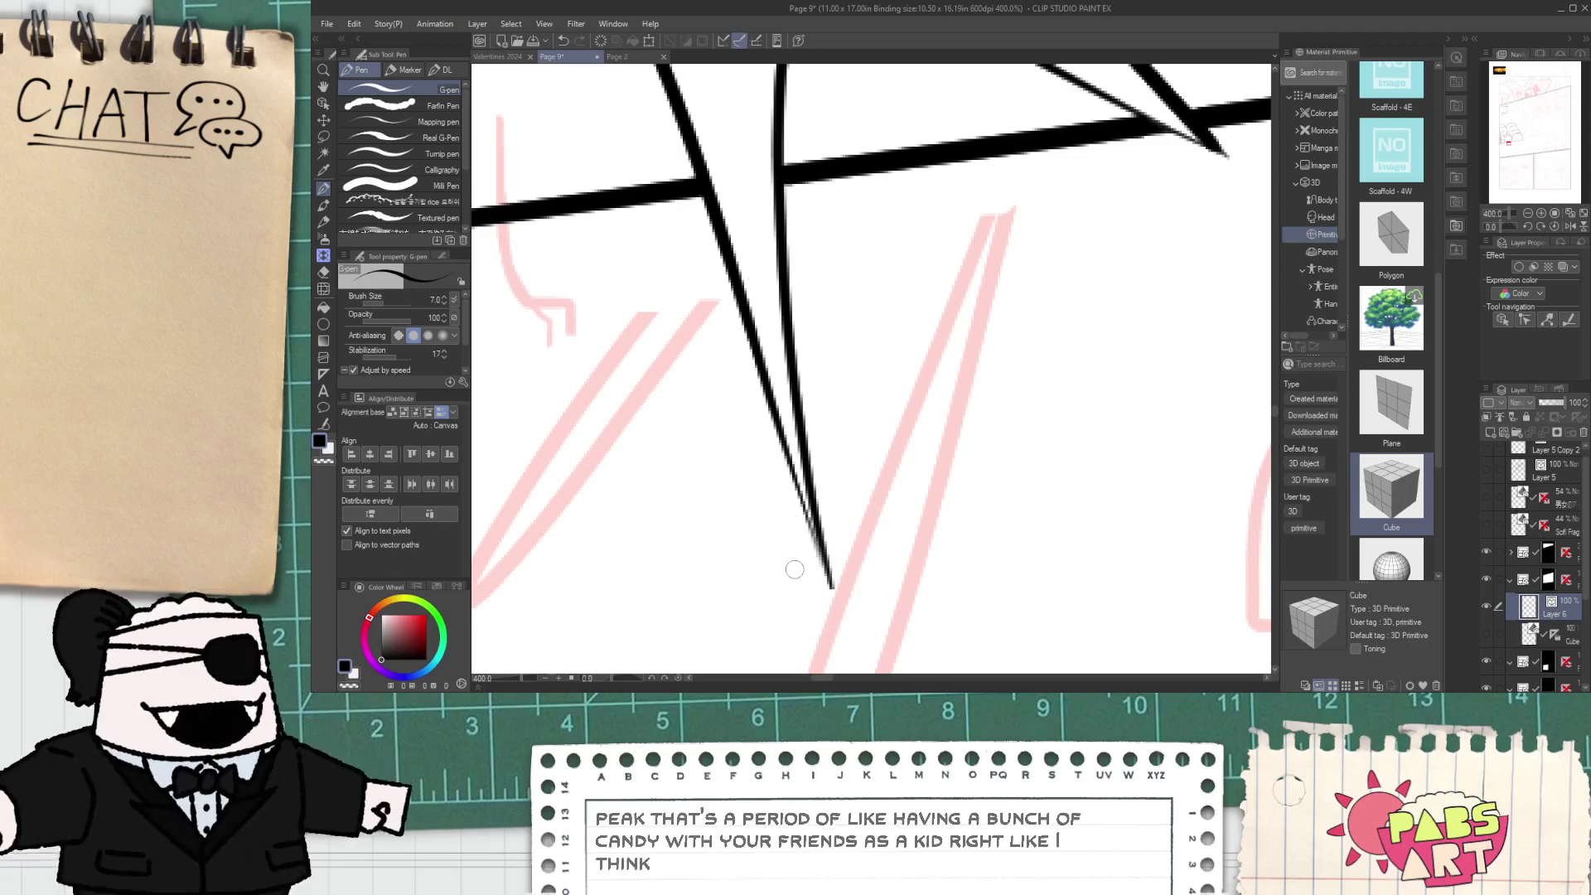
- Ink small jagged debris marks inside the starburst, along its left side, near the bottom and below the short upper spikes
{"action": "scroll", "coordinate": [780, 550], "scroll_direction": "down", "scroll_amount": 5}
{"action": "key", "text": "space"}
{"action": "mouse_move", "coordinate": [795, 399]}
{"action": "left_mouse_down"}
{"action": "mouse_move", "coordinate": [799, 466]}
{"action": "mouse_move", "coordinate": [727, 418]}
{"action": "left_mouse_up"}
{"action": "scroll", "coordinate": [796, 431], "scroll_direction": "up", "scroll_amount": 2}
{"action": "scroll", "coordinate": [746, 414], "scroll_direction": "down", "scroll_amount": 2}
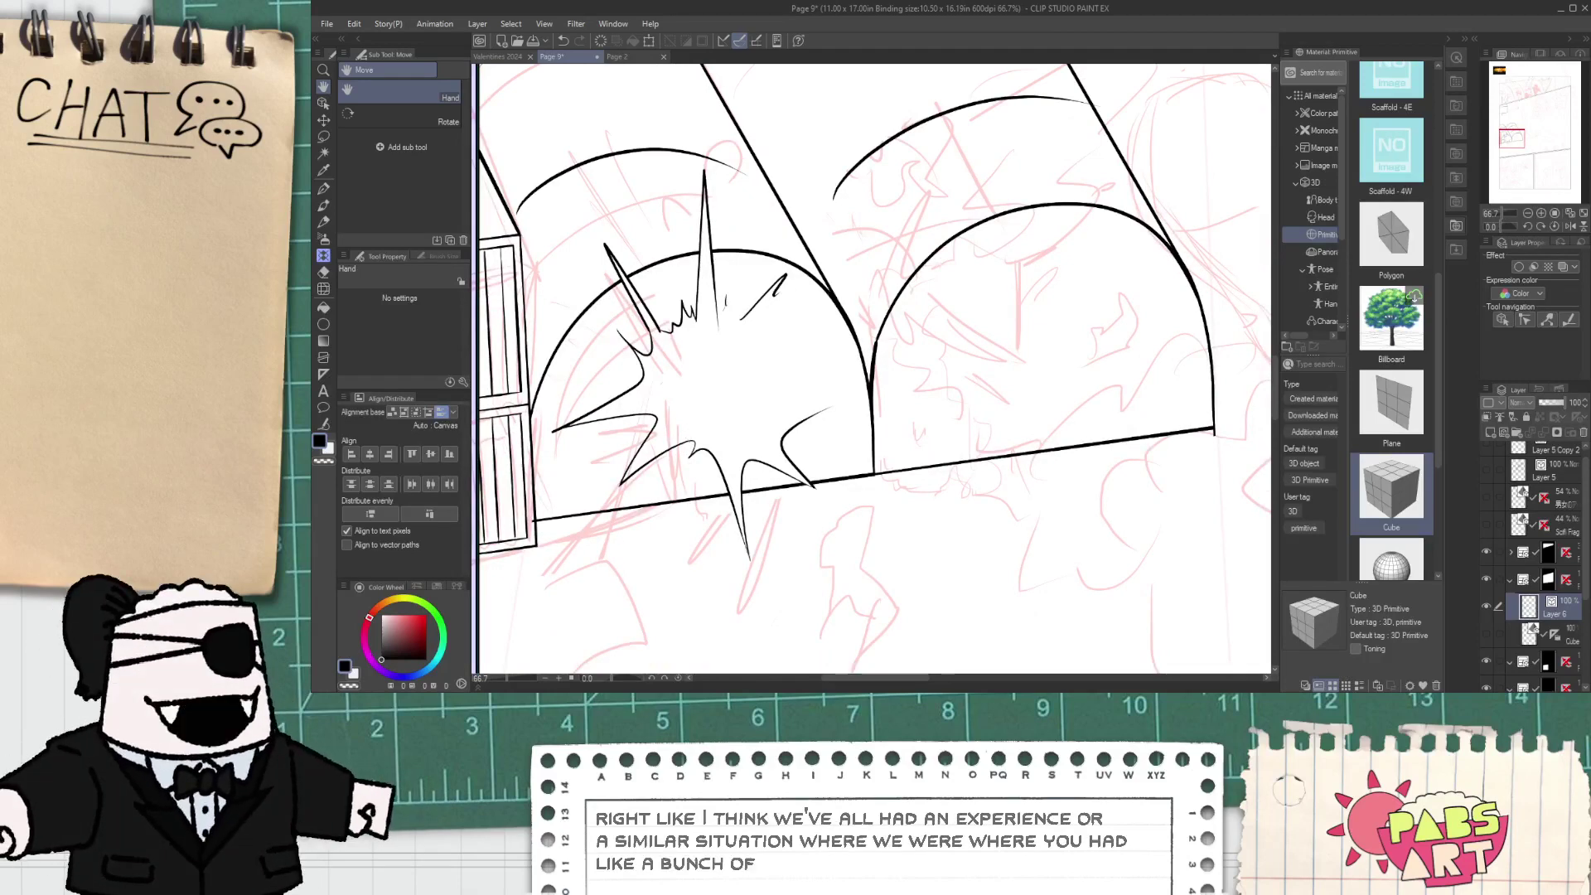
{"action": "key", "text": "p"}
{"action": "scroll", "coordinate": [727, 417], "scroll_direction": "up", "scroll_amount": 4}
{"action": "mouse_move", "coordinate": [676, 490]}
{"action": "left_mouse_down"}
{"action": "mouse_move", "coordinate": [728, 452]}
{"action": "mouse_move", "coordinate": [696, 448]}
{"action": "left_mouse_up"}
{"action": "mouse_move", "coordinate": [693, 442]}
{"action": "left_mouse_down"}
{"action": "mouse_move", "coordinate": [679, 447]}
{"action": "mouse_move", "coordinate": [681, 381]}
{"action": "left_mouse_up"}
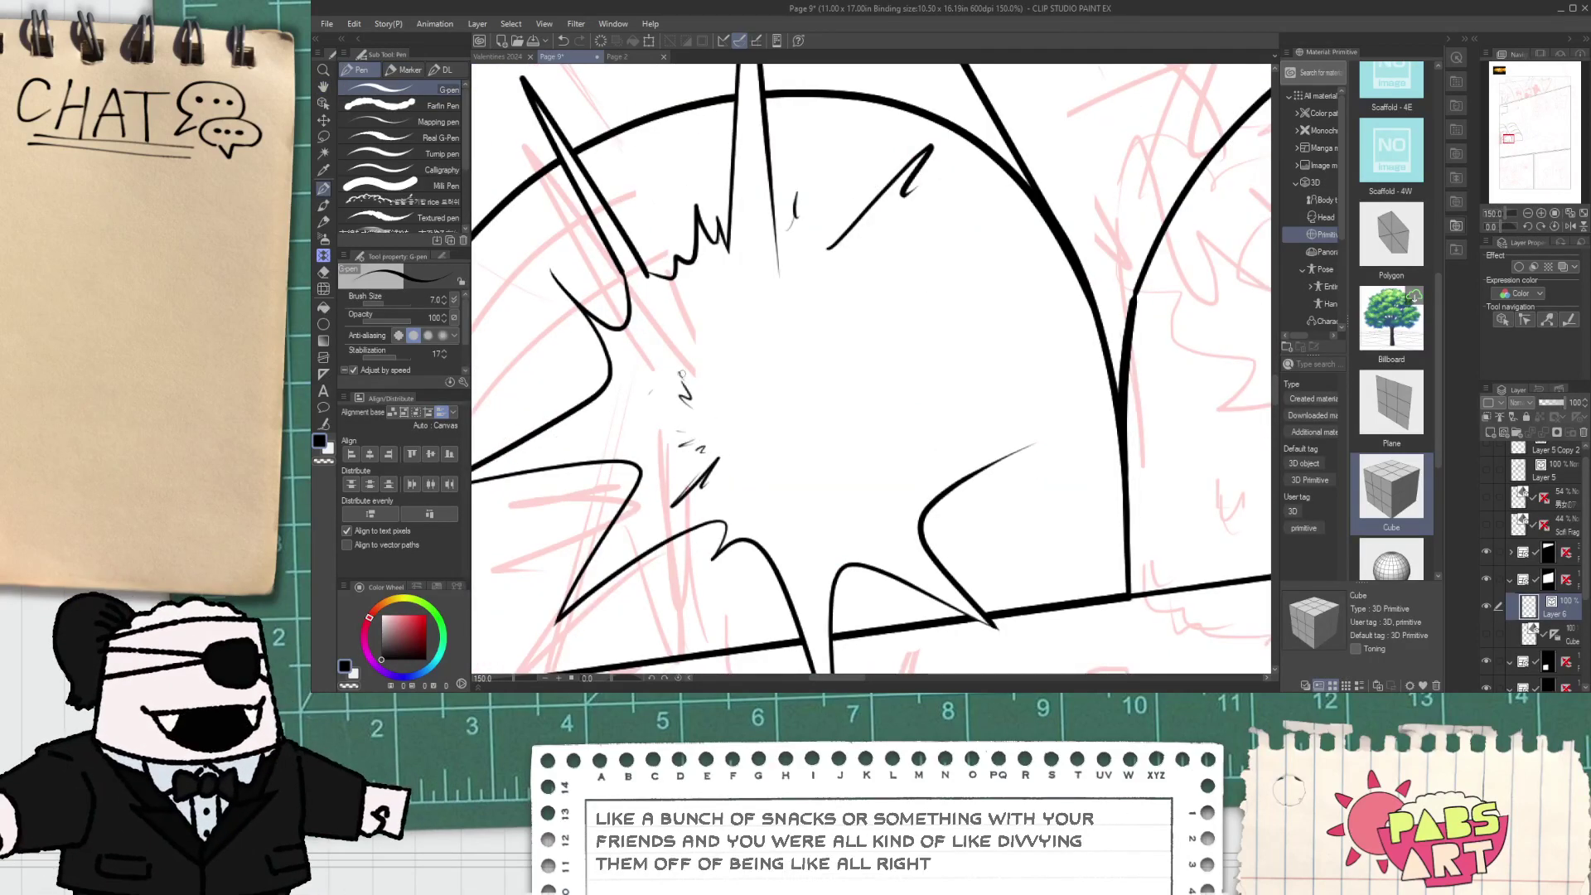
{"action": "mouse_move", "coordinate": [775, 514]}
{"action": "left_mouse_down"}
{"action": "mouse_move", "coordinate": [778, 496]}
{"action": "mouse_move", "coordinate": [845, 504]}
{"action": "mouse_move", "coordinate": [773, 561]}
{"action": "left_mouse_up"}
{"action": "scroll", "coordinate": [818, 502], "scroll_direction": "down", "scroll_amount": 1}
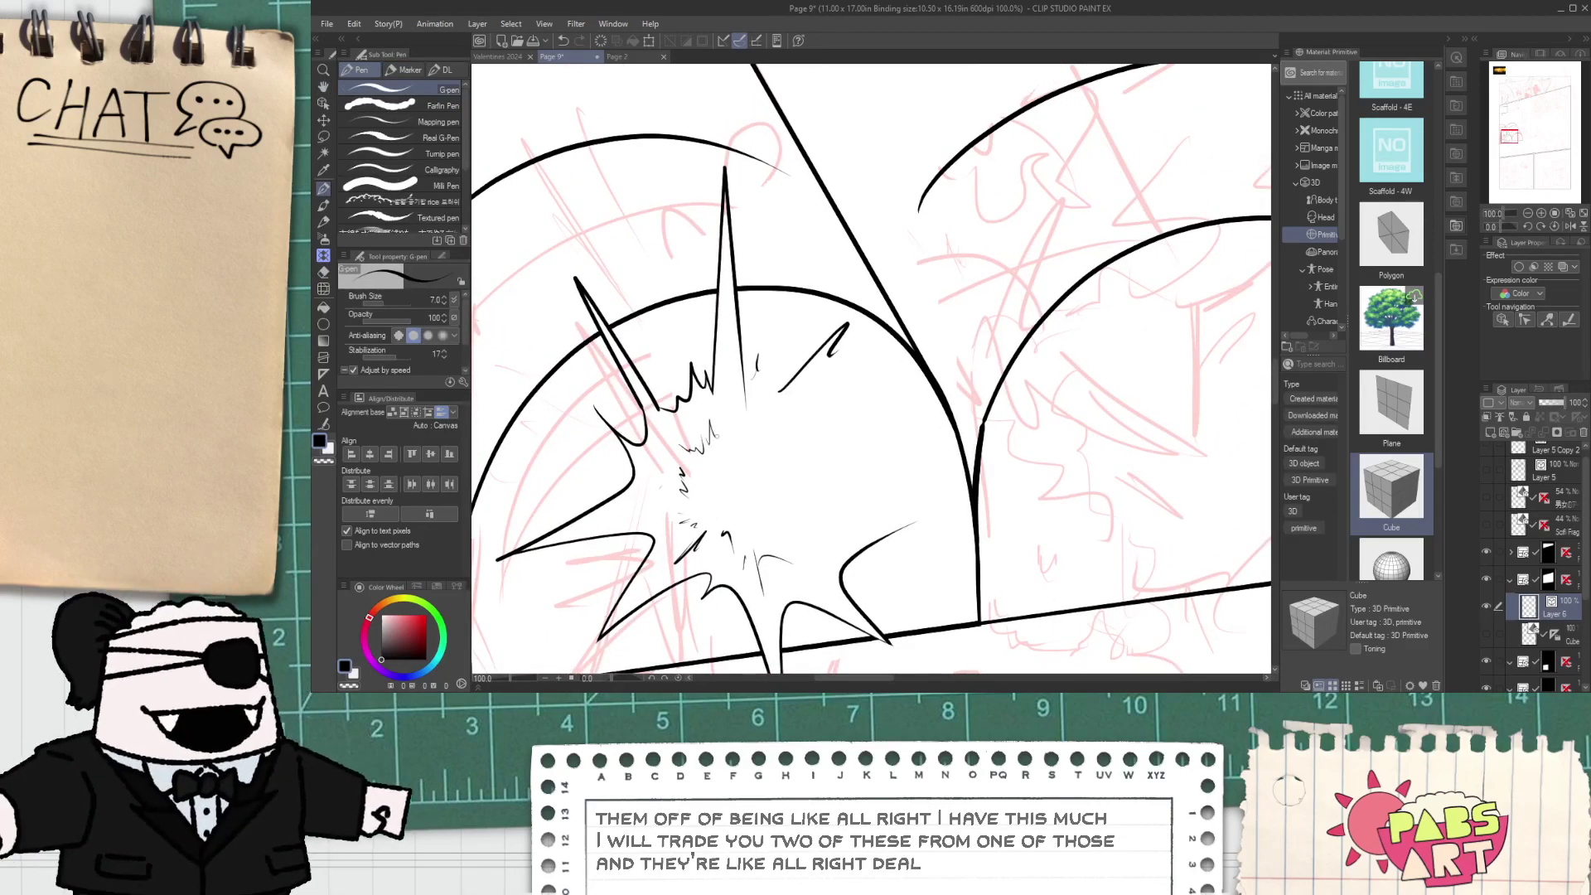
{"action": "left_click_drag", "start_coordinate": [716, 434], "coordinate": [726, 413]}
{"action": "scroll", "coordinate": [747, 452], "scroll_direction": "down", "scroll_amount": 3}
{"action": "left_click_drag", "start_coordinate": [779, 485], "coordinate": [731, 461]}
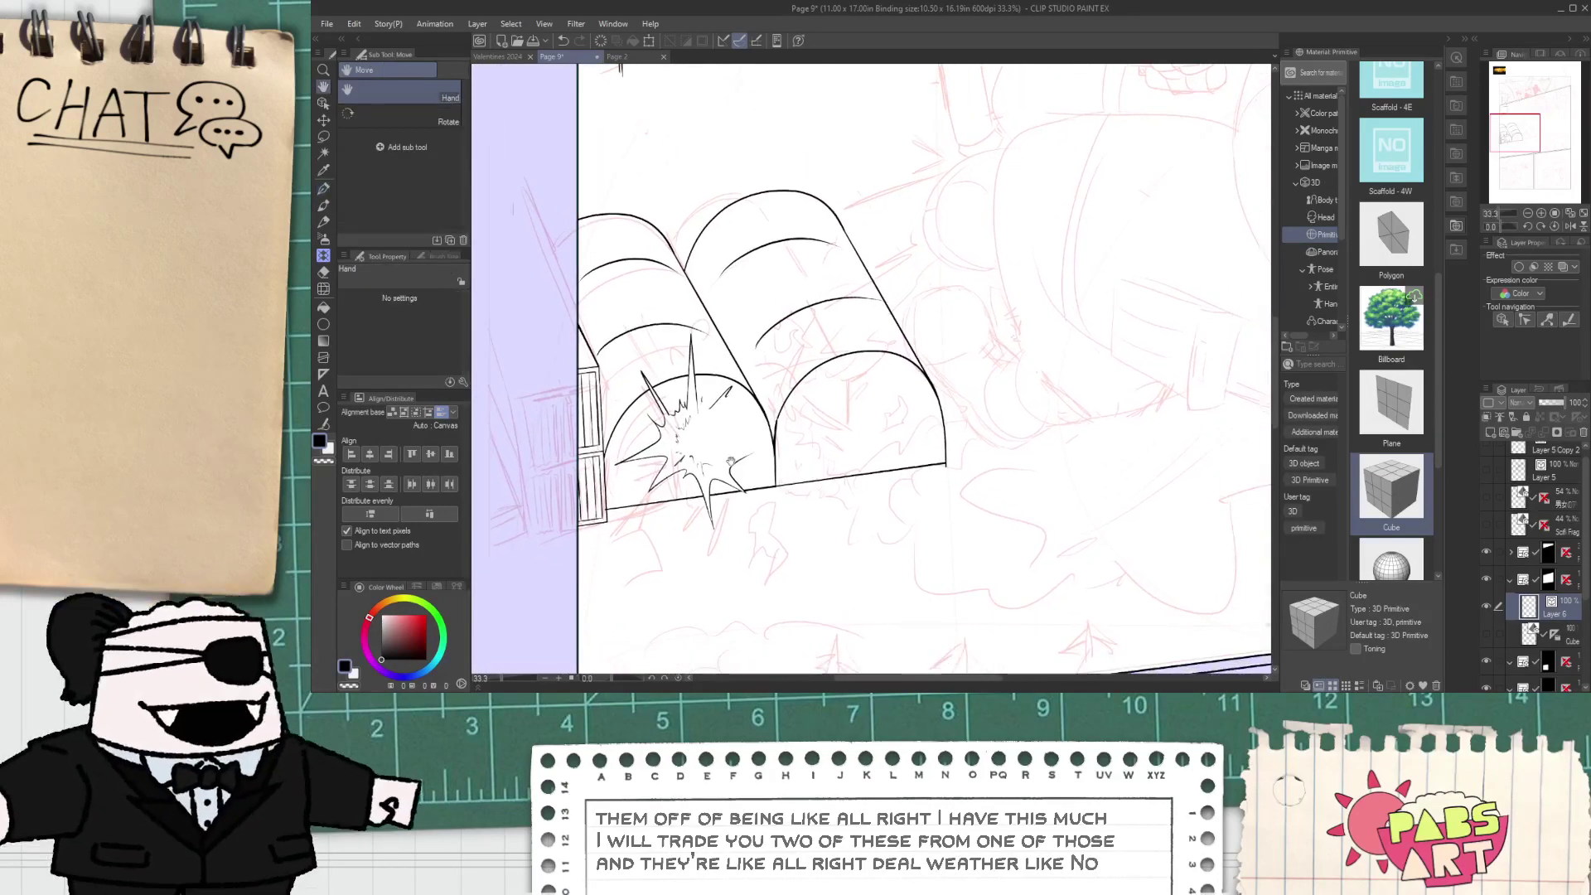
{"action": "scroll", "coordinate": [723, 414], "scroll_direction": "up", "scroll_amount": 6}
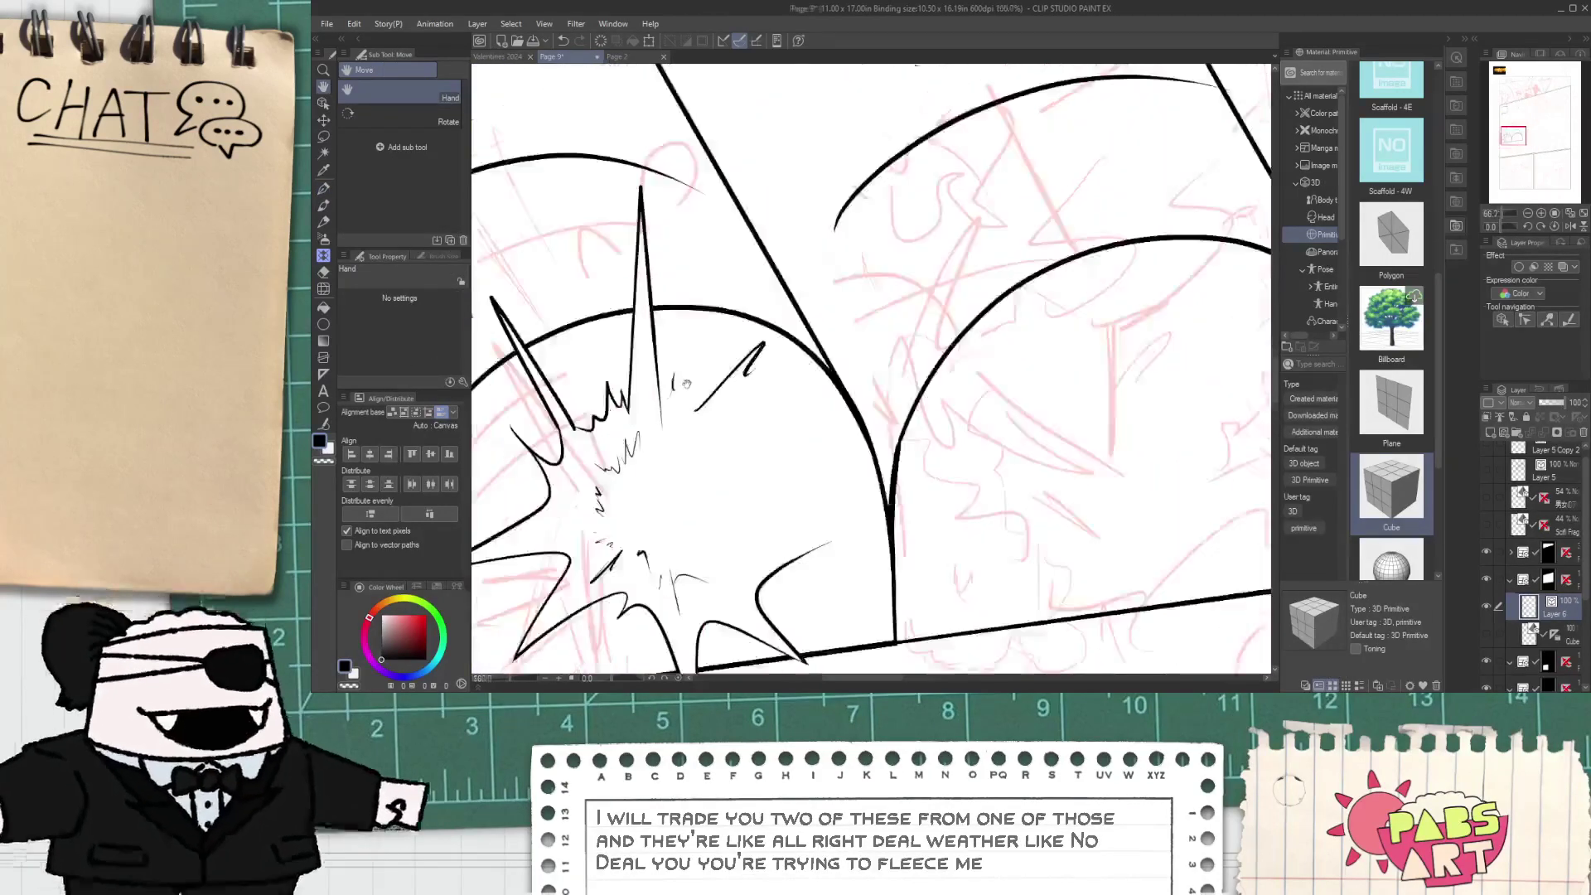
- Erase the stray marks beside the burst's tall spike and ink small jagged spikes across to the short slanted spike with the G-pen
{"action": "key", "text": "e"}
{"action": "left_click_drag", "start_coordinate": [667, 397], "coordinate": [686, 369]}
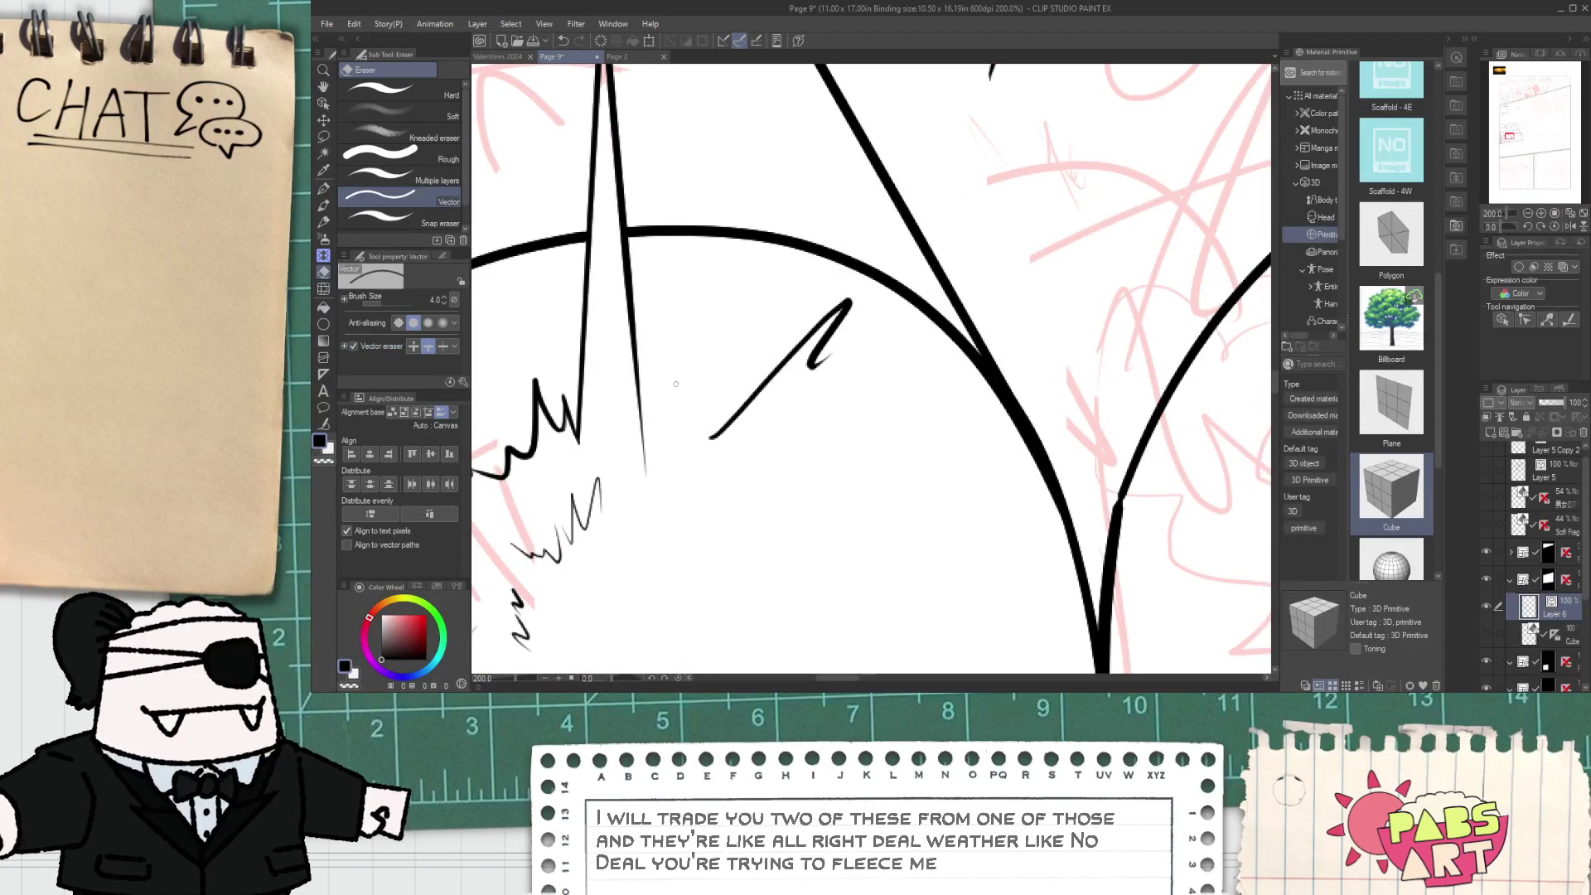
{"action": "key", "text": "p"}
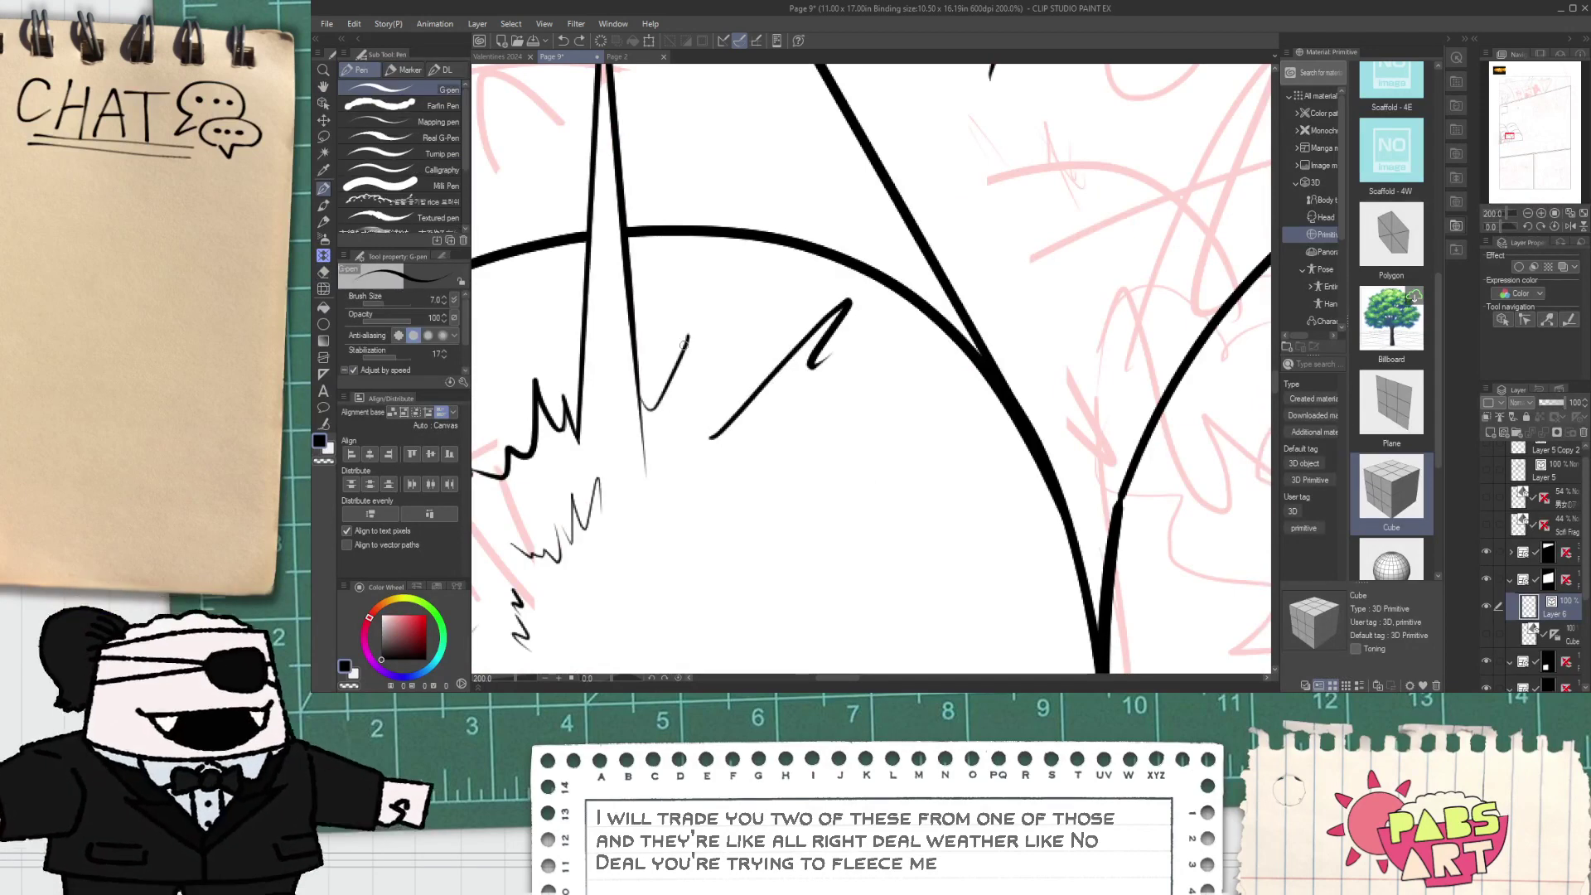
{"action": "mouse_move", "coordinate": [687, 336]}
{"action": "left_mouse_down"}
{"action": "mouse_move", "coordinate": [676, 392]}
{"action": "mouse_move", "coordinate": [693, 402]}
{"action": "left_mouse_up"}
{"action": "left_click_drag", "start_coordinate": [747, 334], "coordinate": [725, 407]}
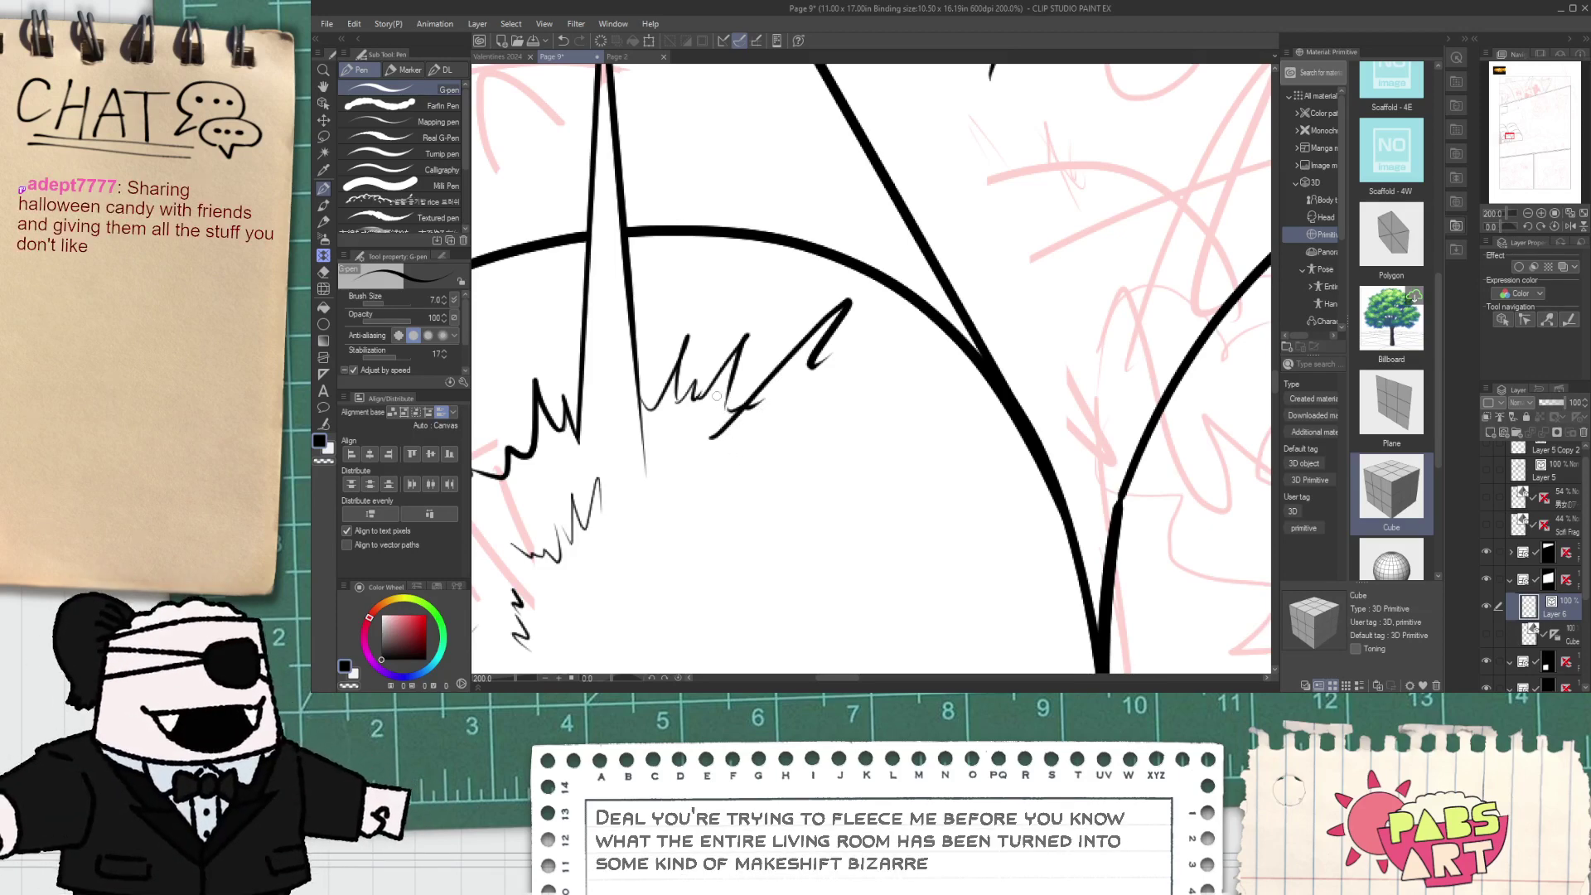
{"action": "scroll", "coordinate": [720, 406], "scroll_direction": "up", "scroll_amount": 3}
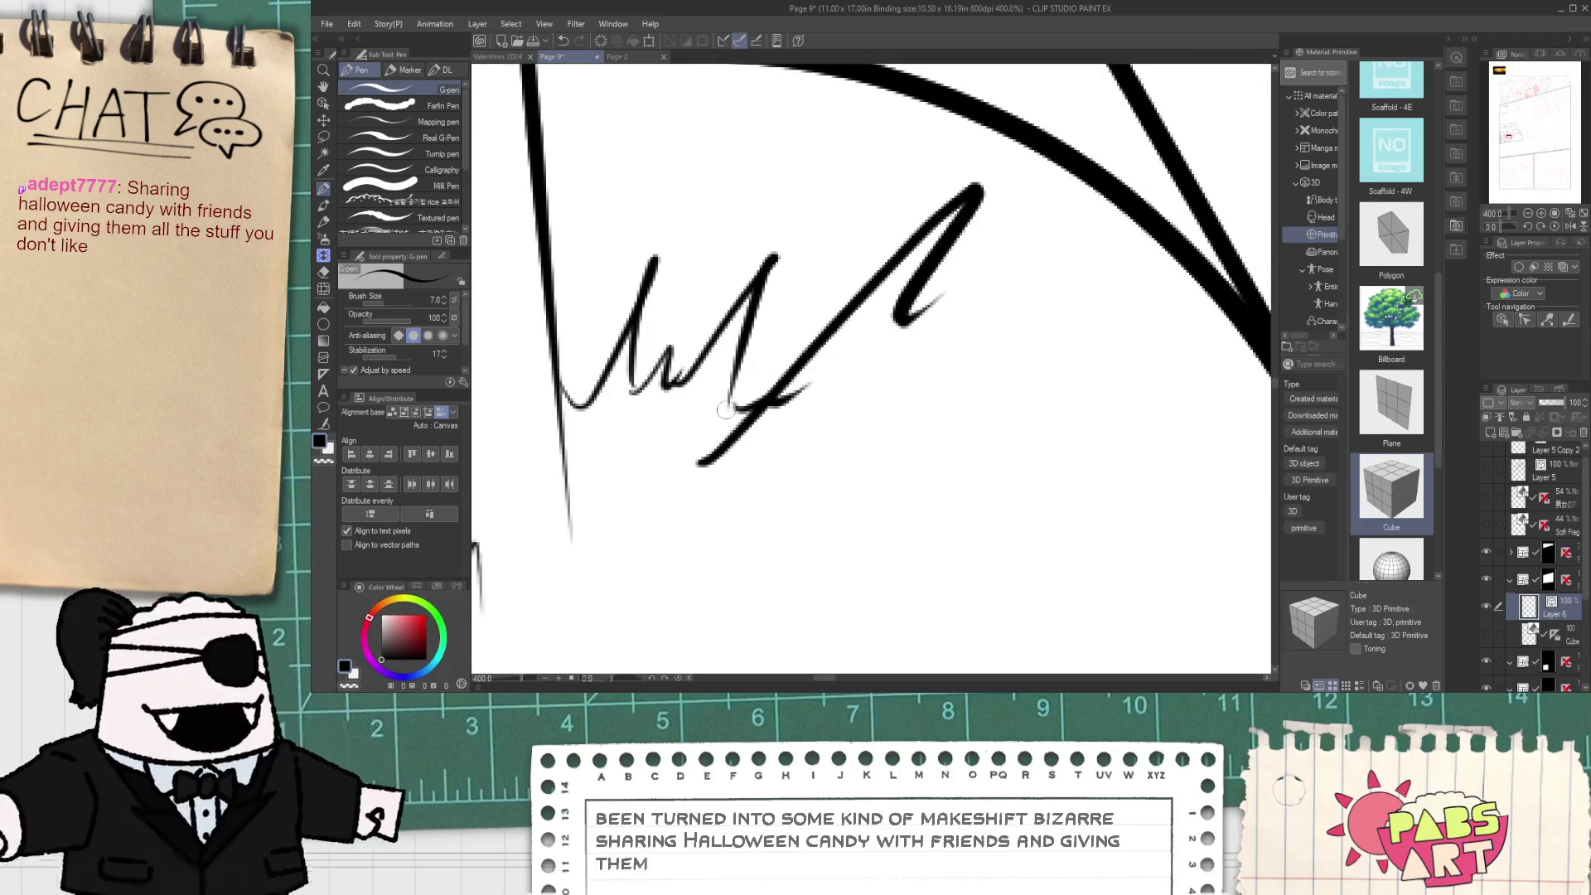
{"action": "left_click_drag", "start_coordinate": [752, 374], "coordinate": [728, 407]}
- Trim the overlapping line ends of the new jagged spikes with the vector eraser, including the tail of the tall spike
{"action": "key", "text": "e"}
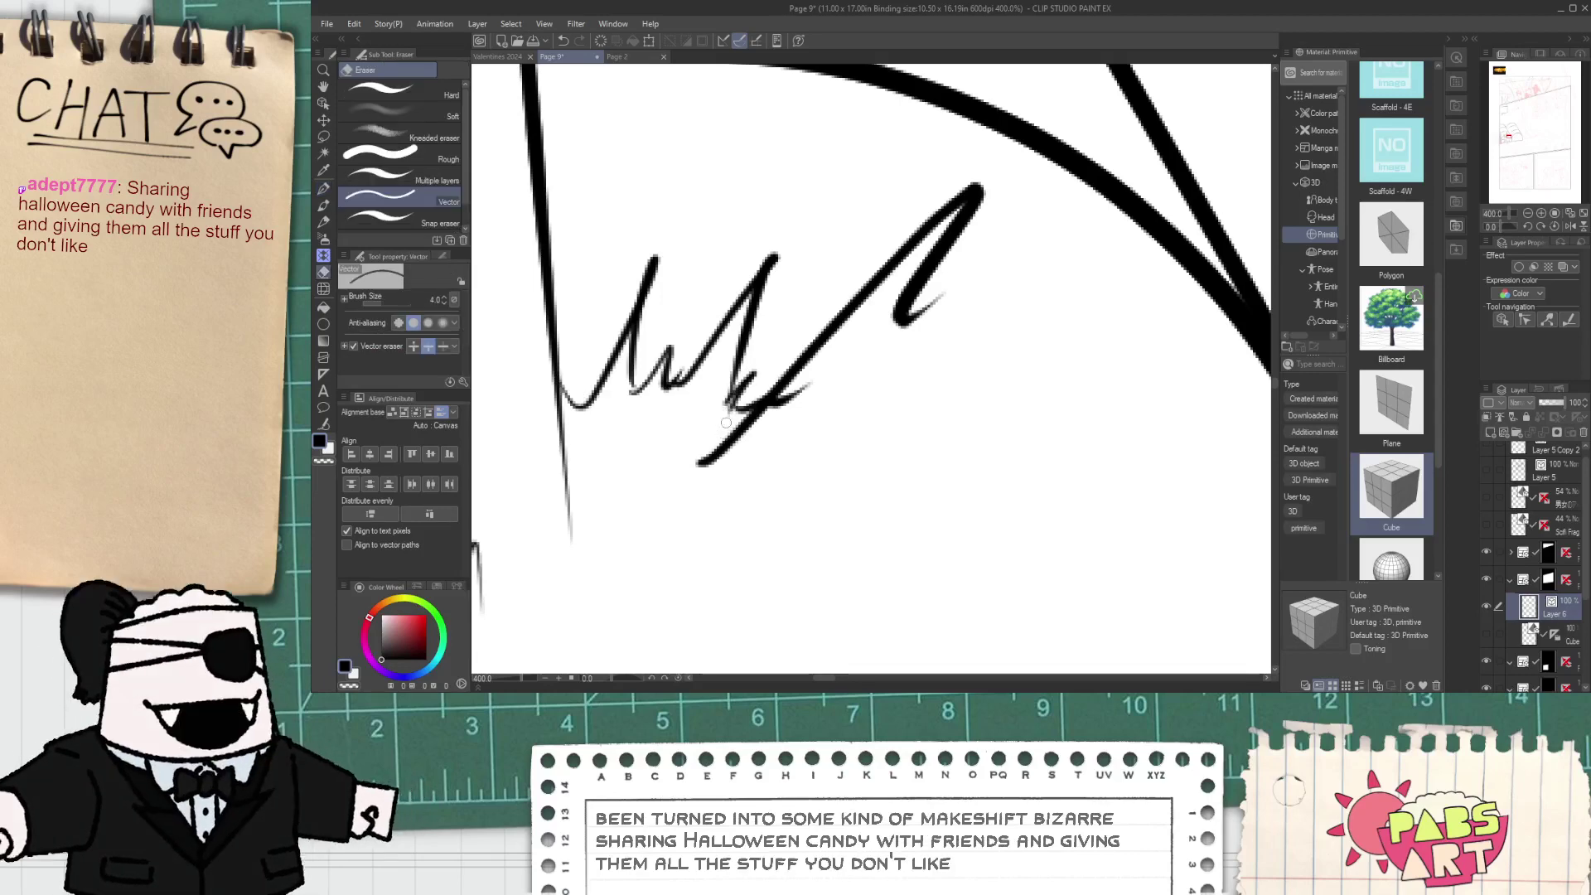
{"action": "scroll", "coordinate": [718, 426], "scroll_direction": "down", "scroll_amount": 3}
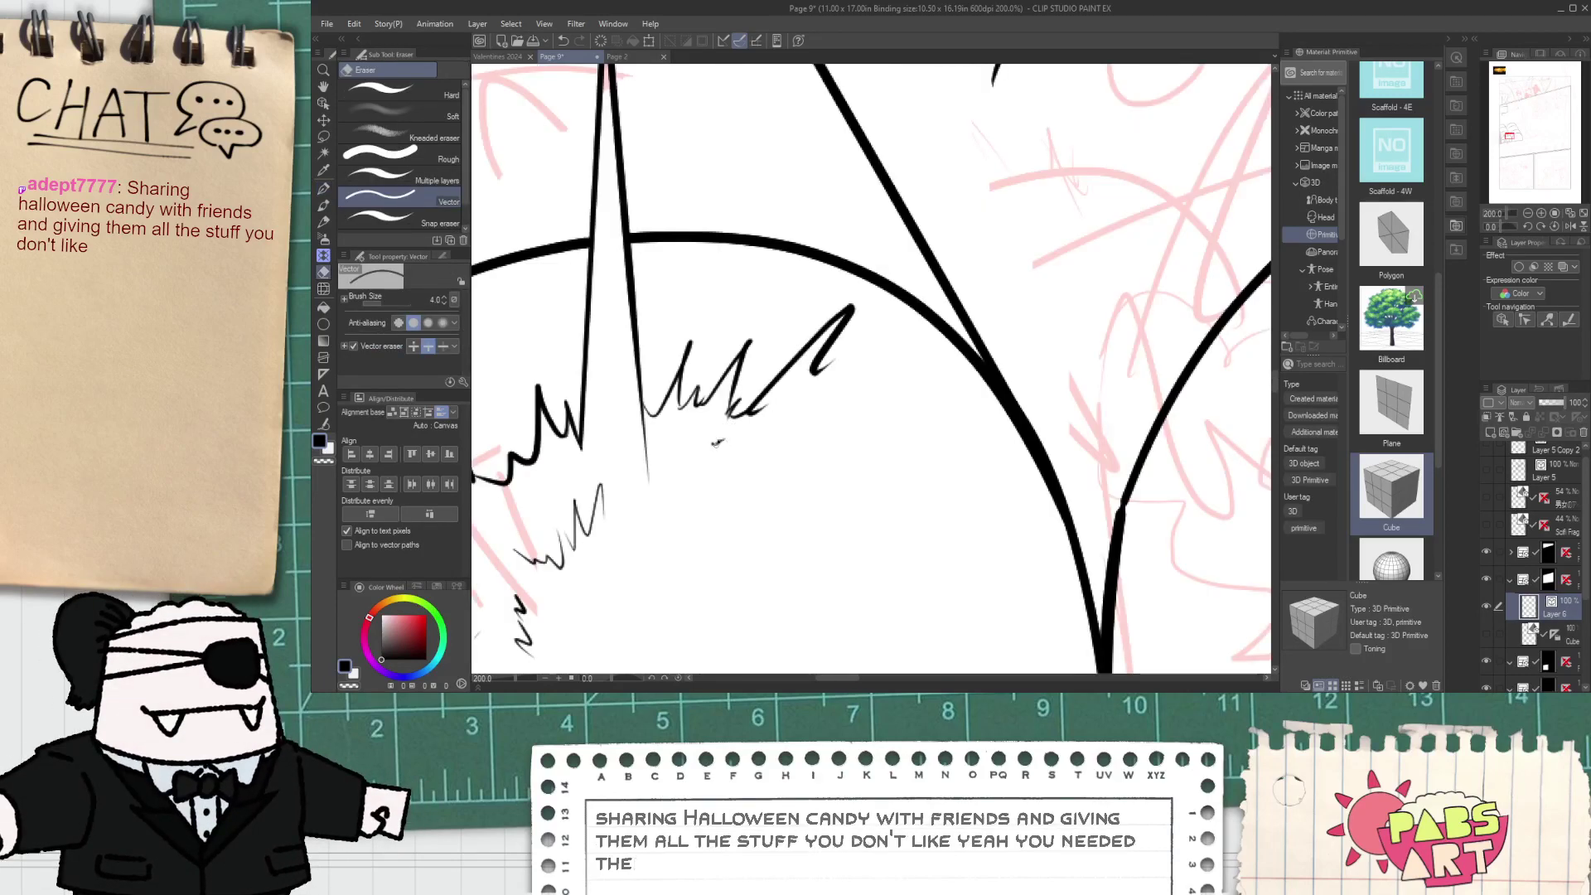
{"action": "scroll", "coordinate": [668, 440], "scroll_direction": "up", "scroll_amount": 3}
{"action": "key", "text": "ctrl+z"}
{"action": "key", "text": "p"}
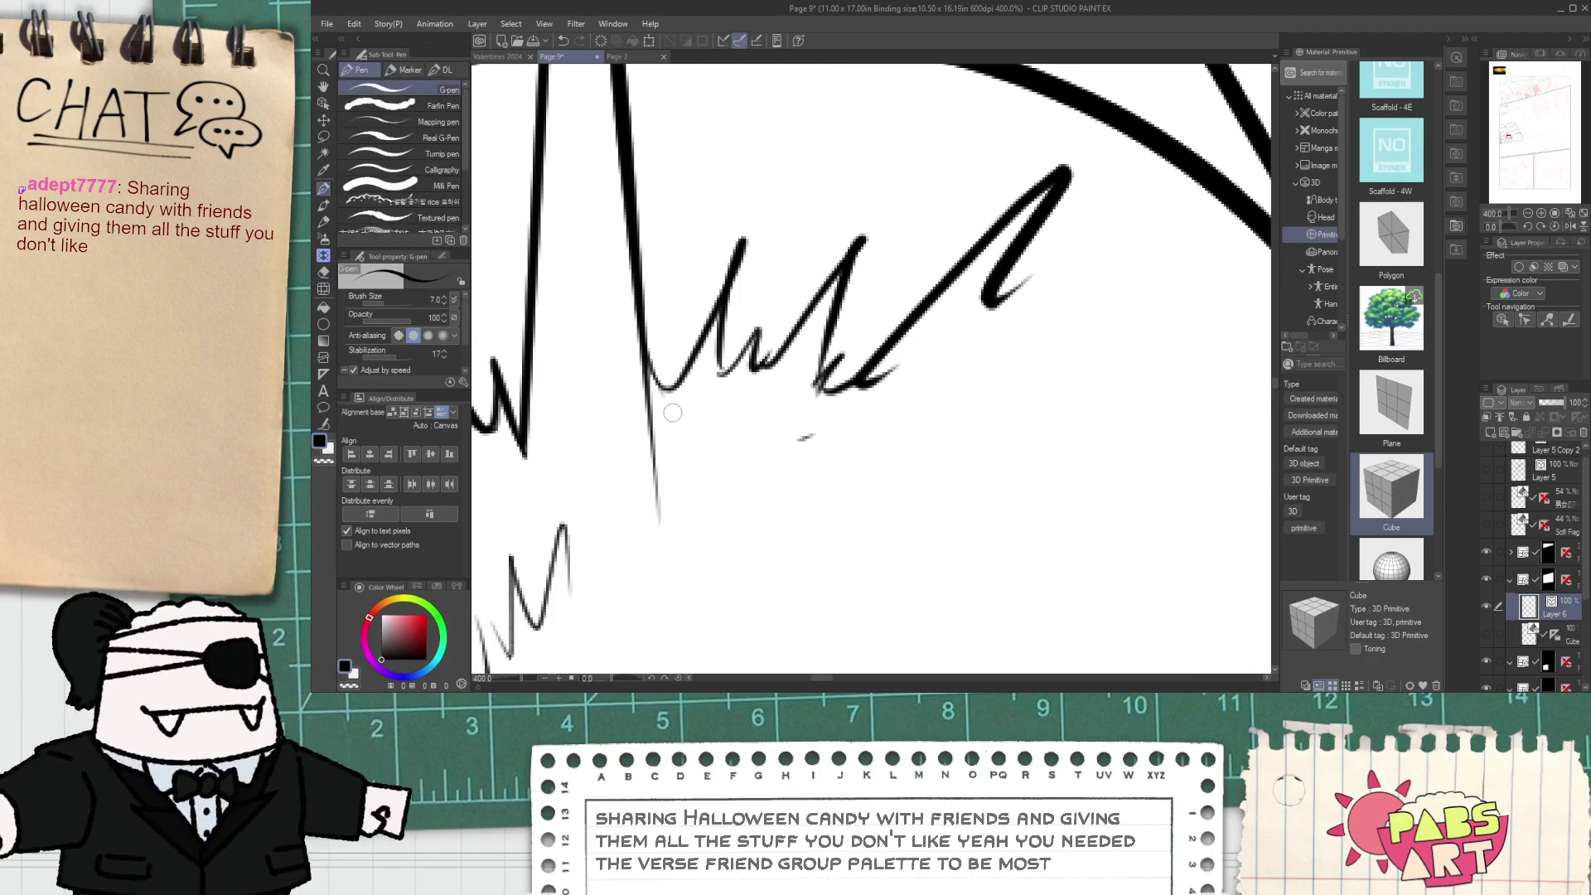
{"action": "key", "text": "e"}
{"action": "left_click_drag", "start_coordinate": [637, 416], "coordinate": [663, 421]}
{"action": "scroll", "coordinate": [682, 425], "scroll_direction": "down", "scroll_amount": 5}
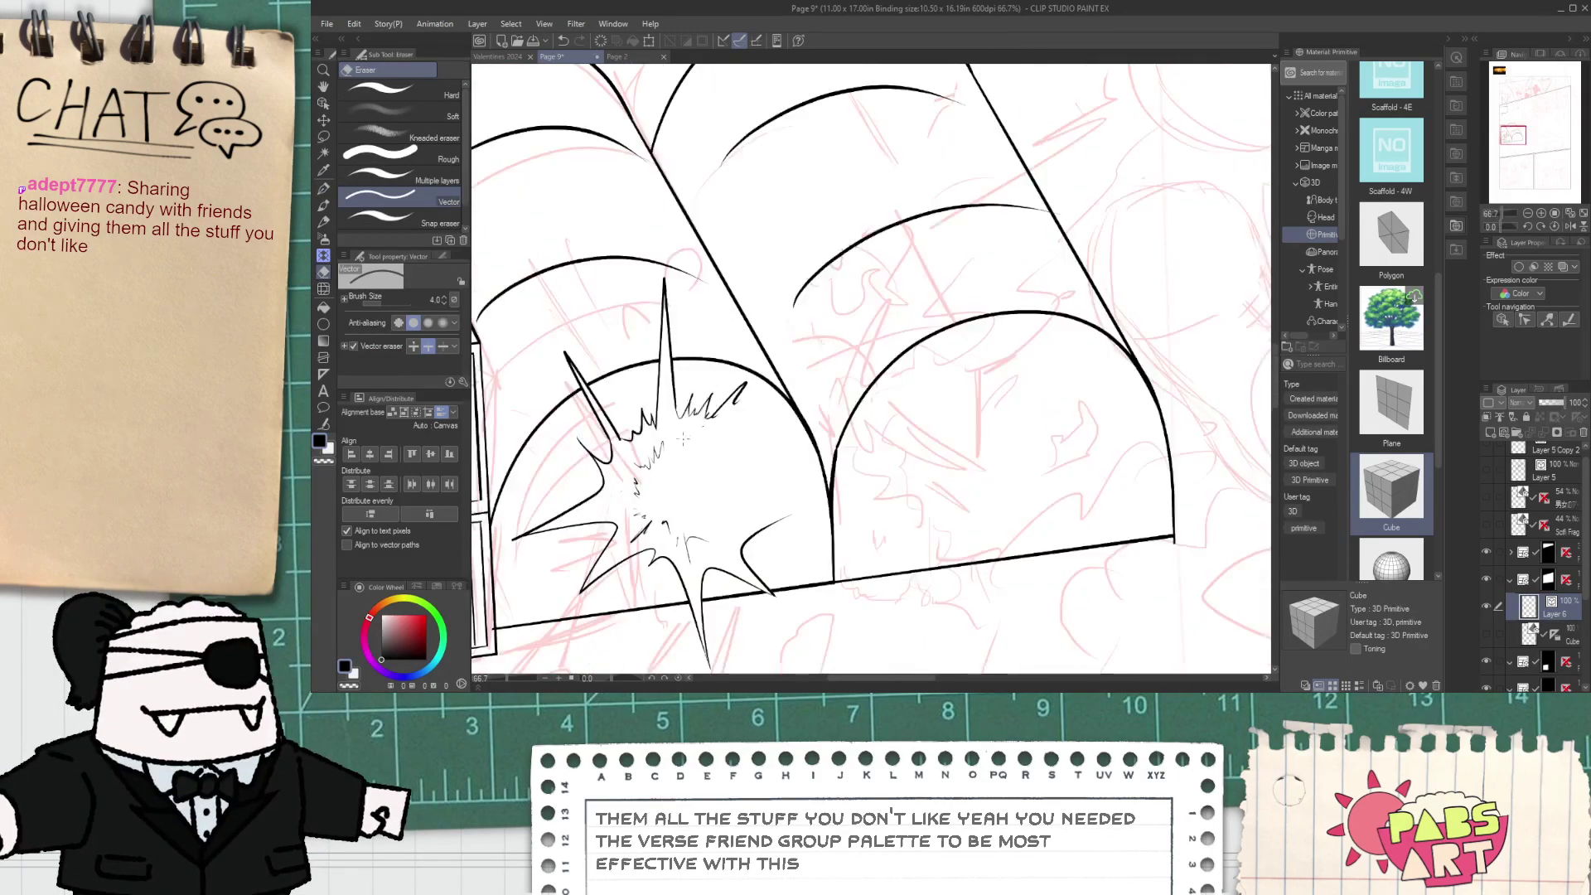
- Ink short jagged hatch marks with the G-pen around the inner edge of the explosion burst
{"action": "key", "text": "space"}
{"action": "left_click_drag", "start_coordinate": [686, 505], "coordinate": [718, 423]}
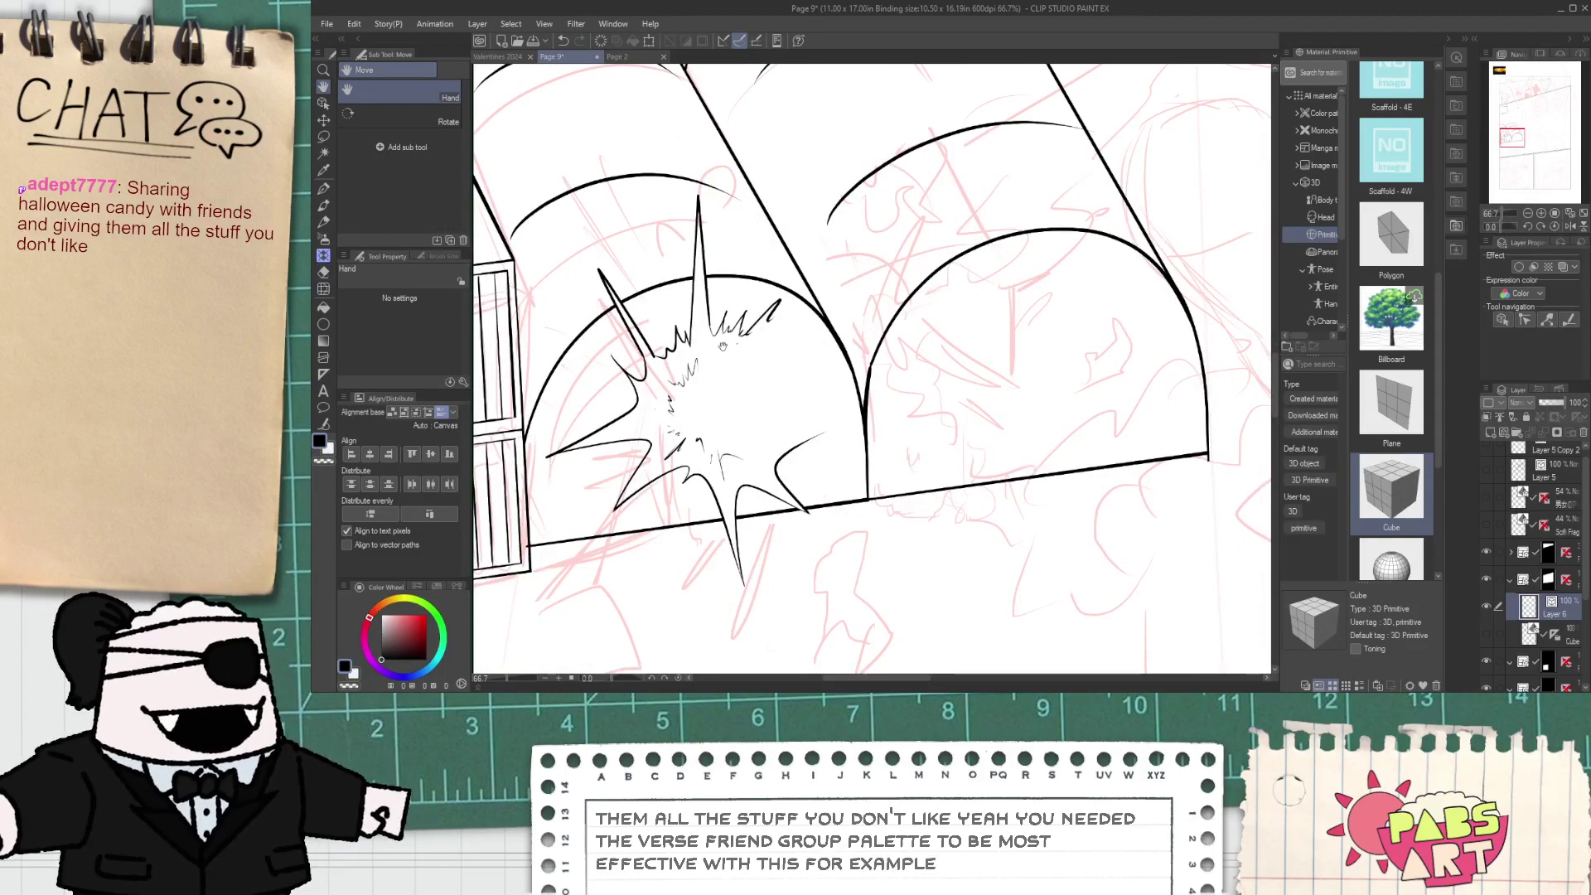
{"action": "scroll", "coordinate": [723, 346], "scroll_direction": "down", "scroll_amount": 1}
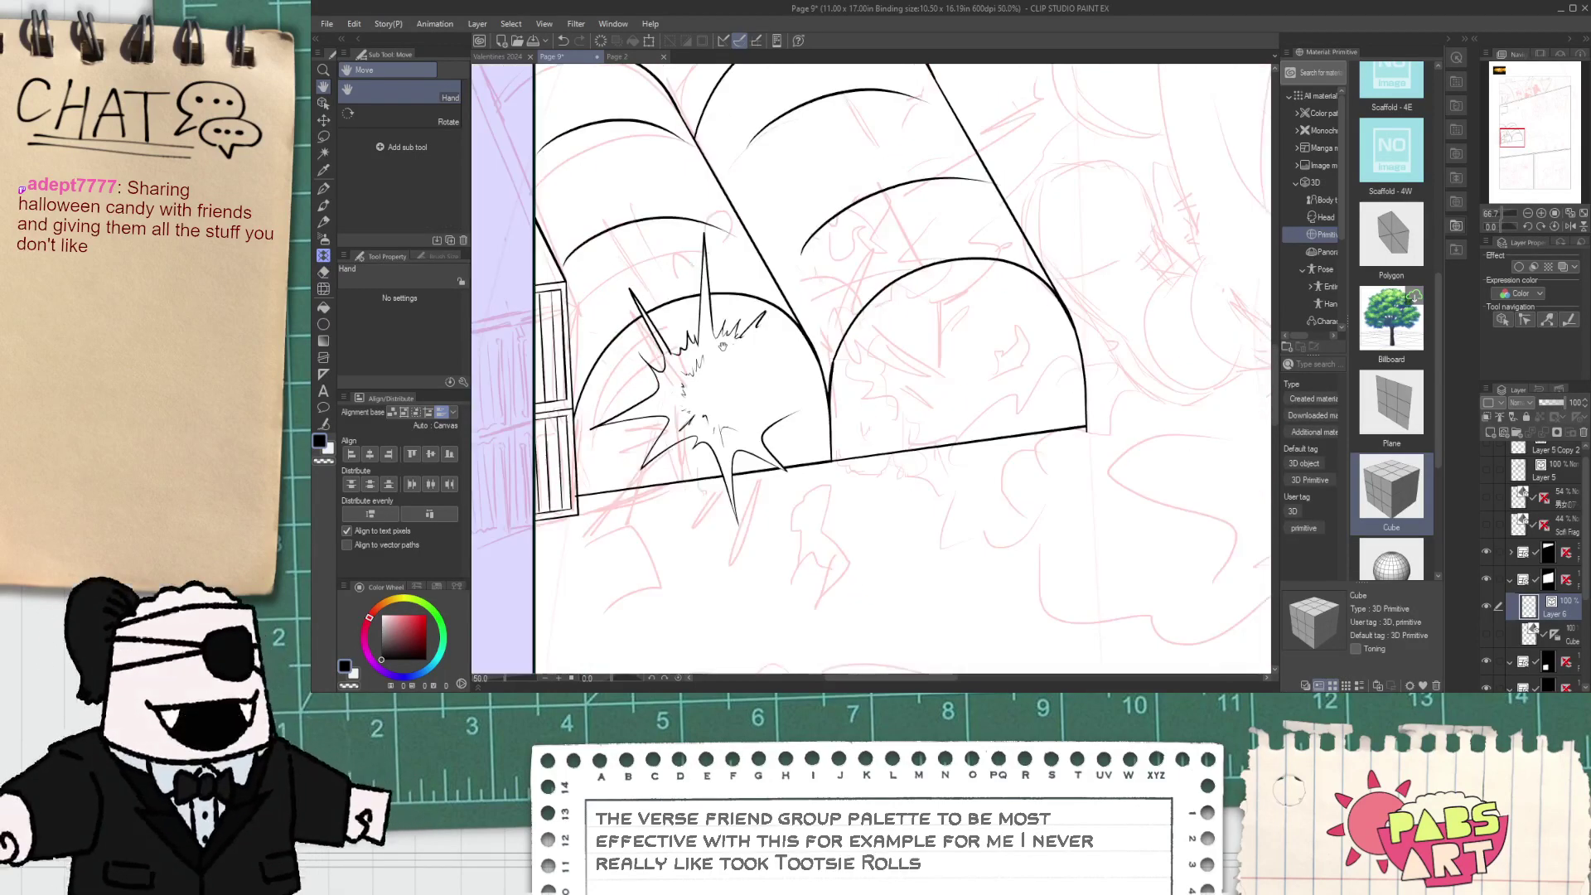
{"action": "scroll", "coordinate": [779, 466], "scroll_direction": "up", "scroll_amount": 4}
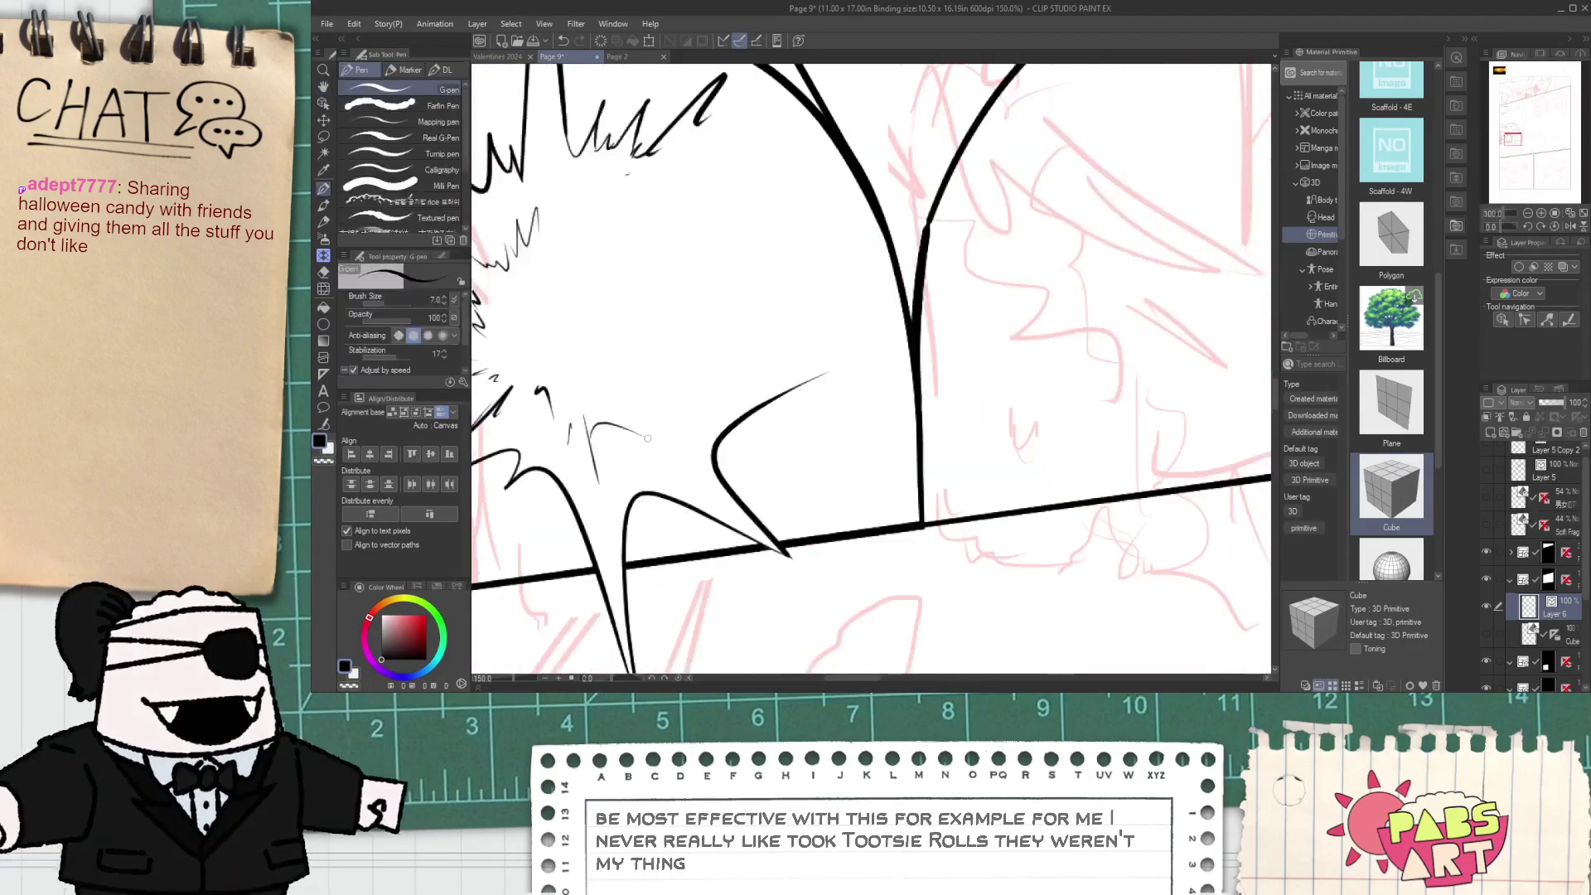
{"action": "scroll", "coordinate": [668, 415], "scroll_direction": "down", "scroll_amount": 5}
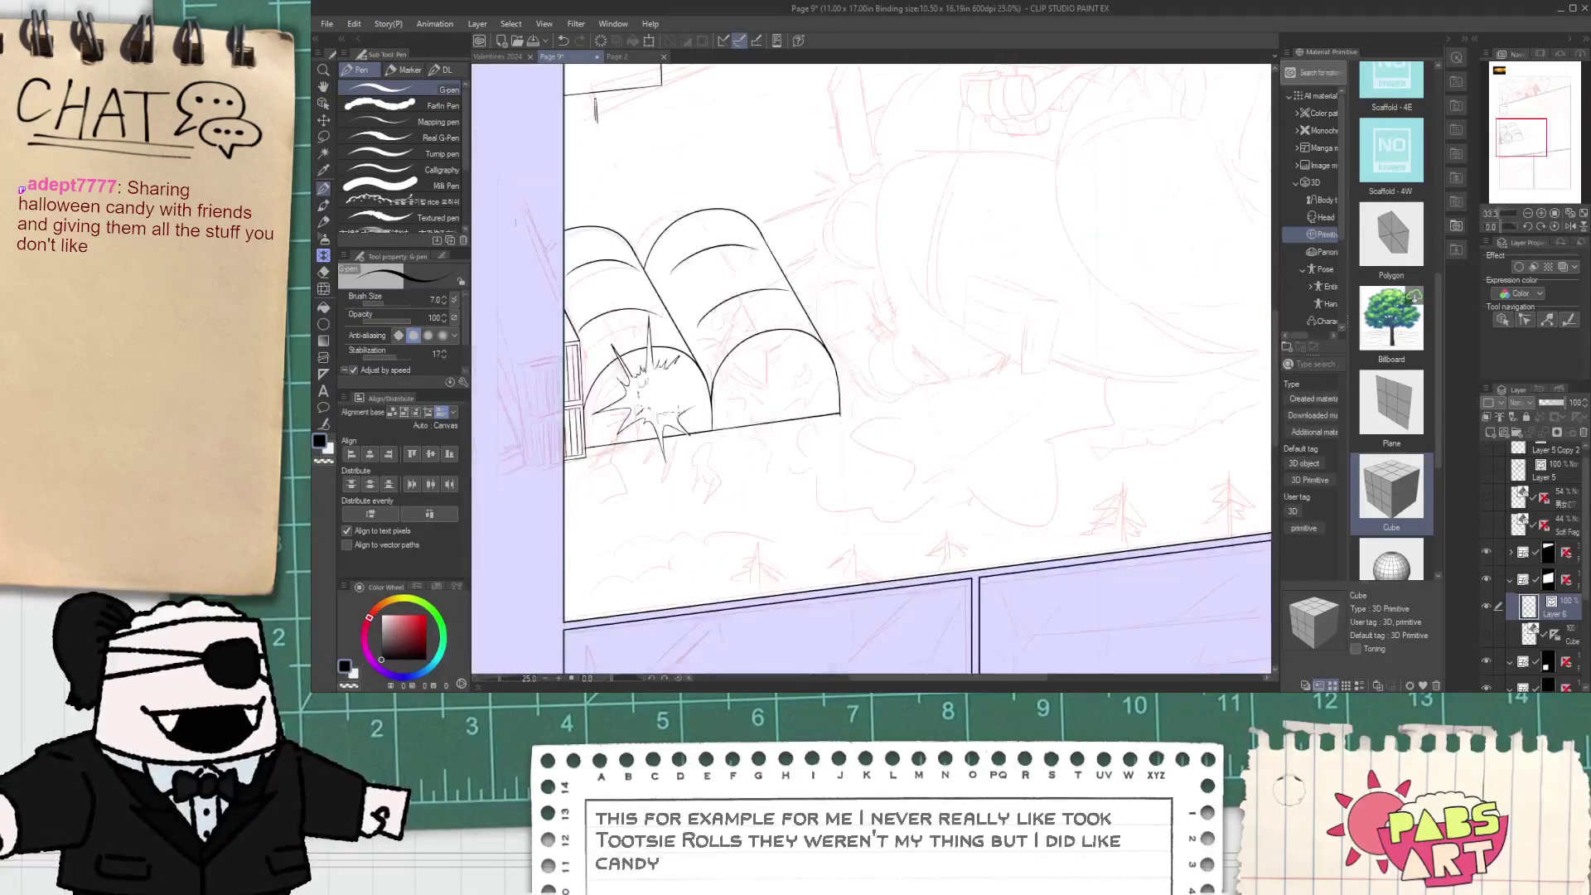
{"action": "left_click_drag", "start_coordinate": [668, 415], "coordinate": [665, 449]}
{"action": "scroll", "coordinate": [626, 426], "scroll_direction": "up", "scroll_amount": 3}
{"action": "scroll", "coordinate": [617, 424], "scroll_direction": "up", "scroll_amount": 3}
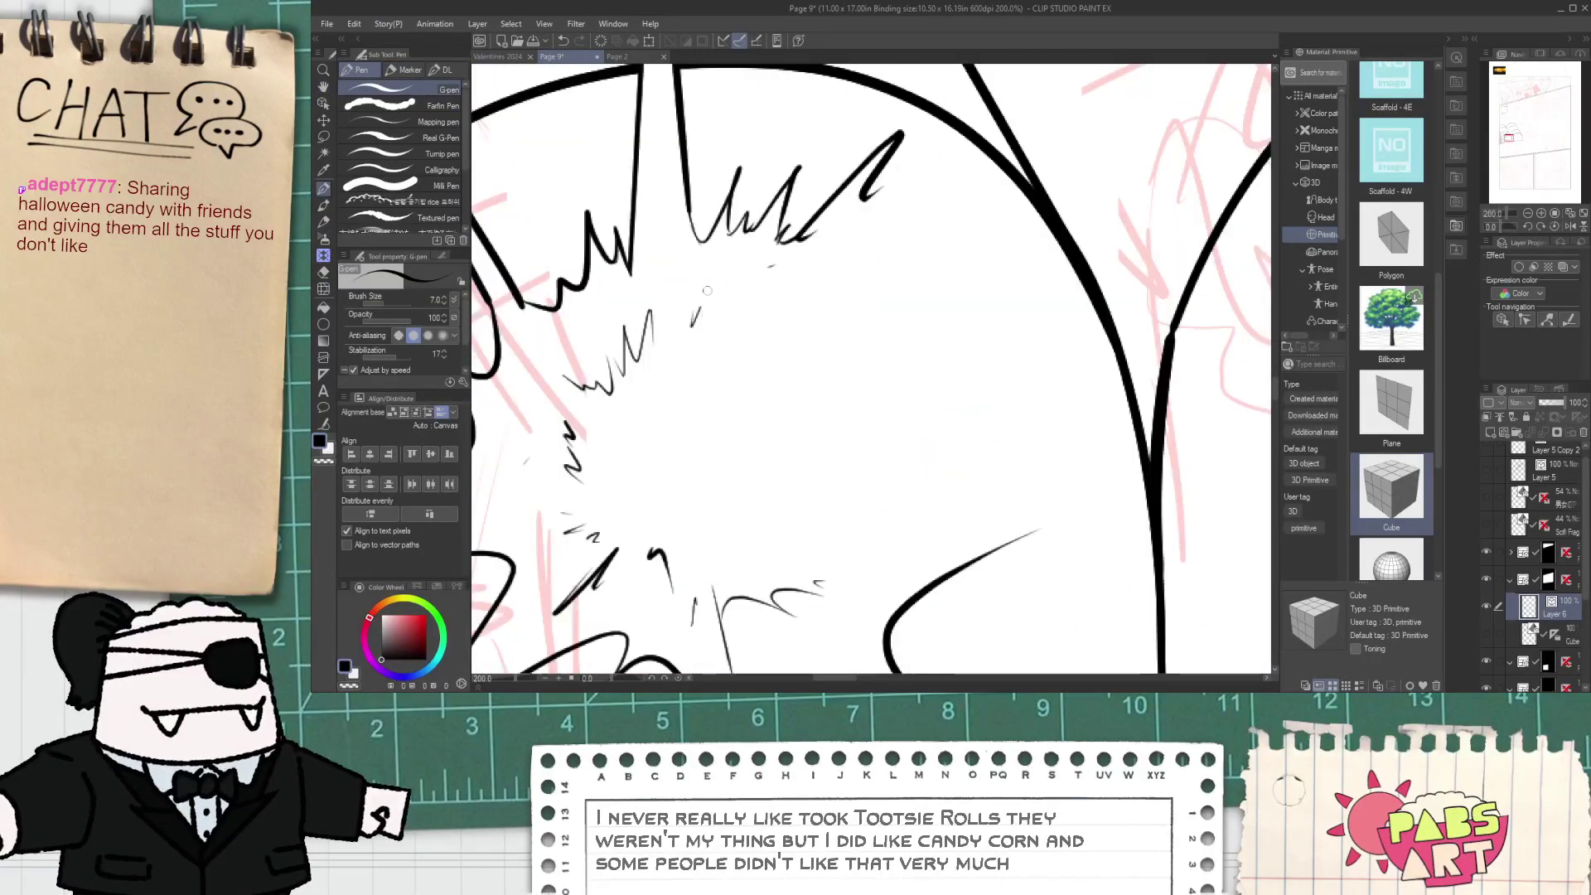
{"action": "left_click_drag", "start_coordinate": [818, 288], "coordinate": [792, 314]}
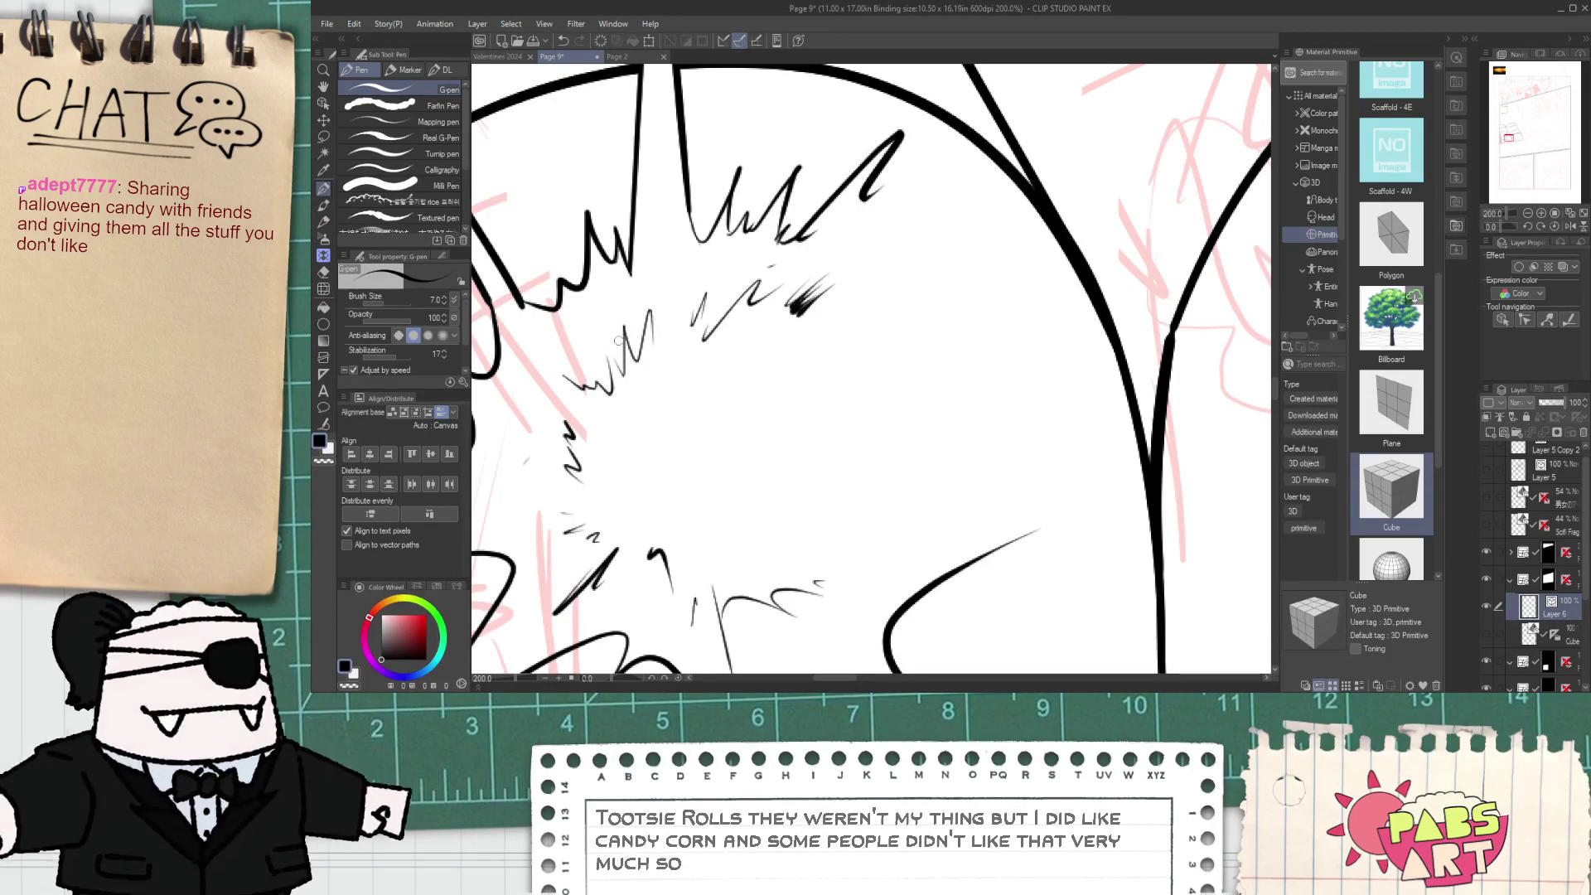
{"action": "left_click_drag", "start_coordinate": [673, 337], "coordinate": [681, 253]}
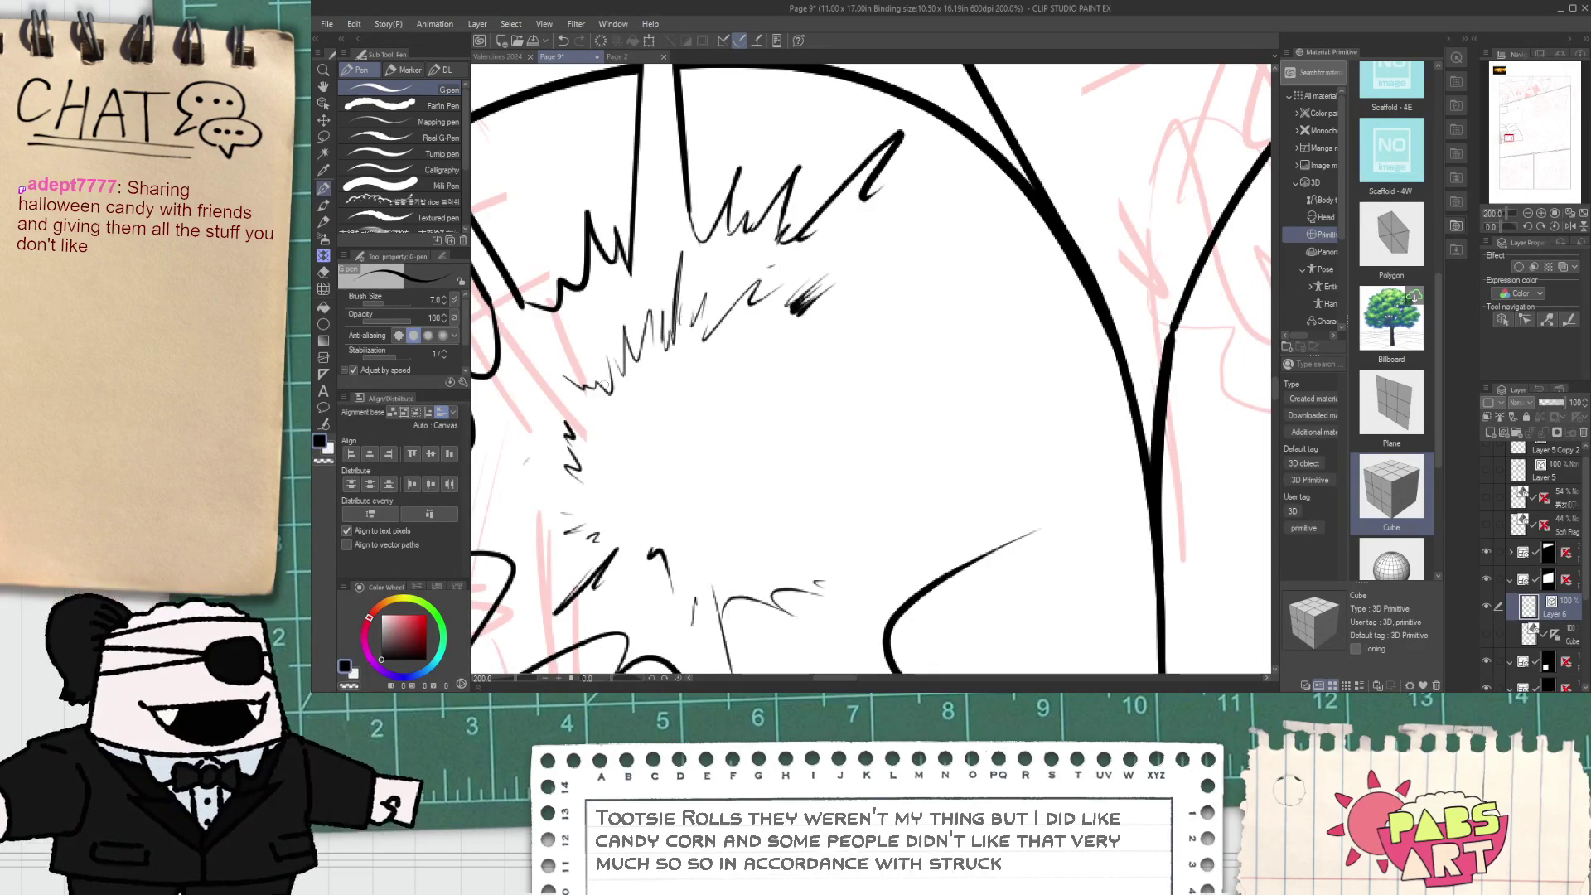
{"action": "left_click_drag", "start_coordinate": [564, 419], "coordinate": [555, 378]}
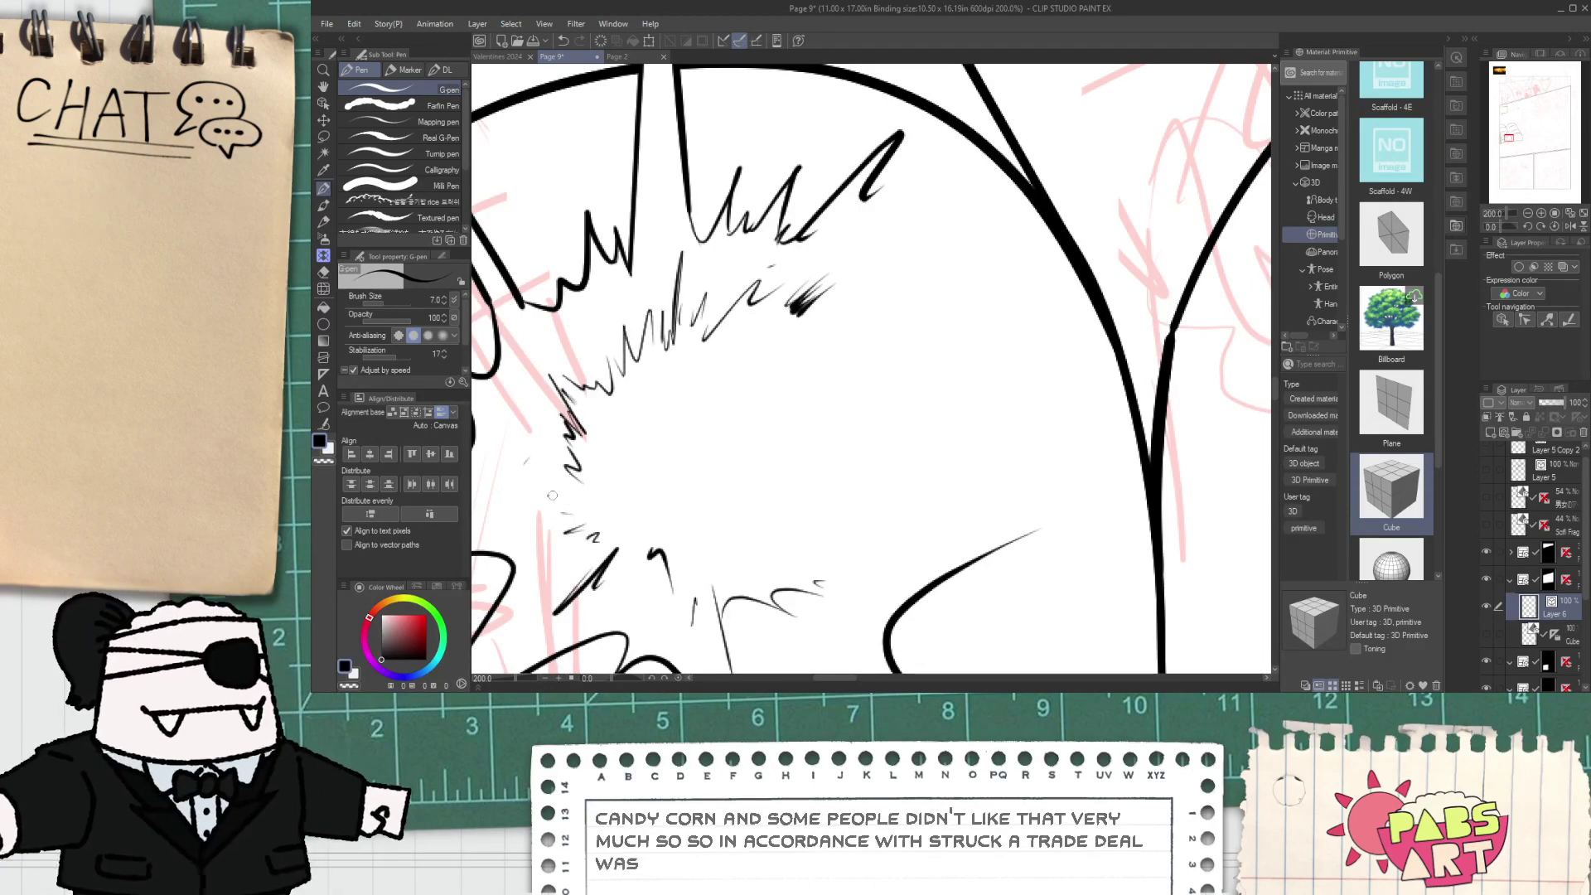
{"action": "left_click_drag", "start_coordinate": [552, 492], "coordinate": [571, 497]}
- Ink a small jagged debris shard below the arch's base line and erase its stray inner lines
{"action": "scroll", "coordinate": [575, 477], "scroll_direction": "down", "scroll_amount": 1}
{"action": "scroll", "coordinate": [574, 481], "scroll_direction": "down", "scroll_amount": 4}
{"action": "scroll", "coordinate": [580, 527], "scroll_direction": "up", "scroll_amount": 2}
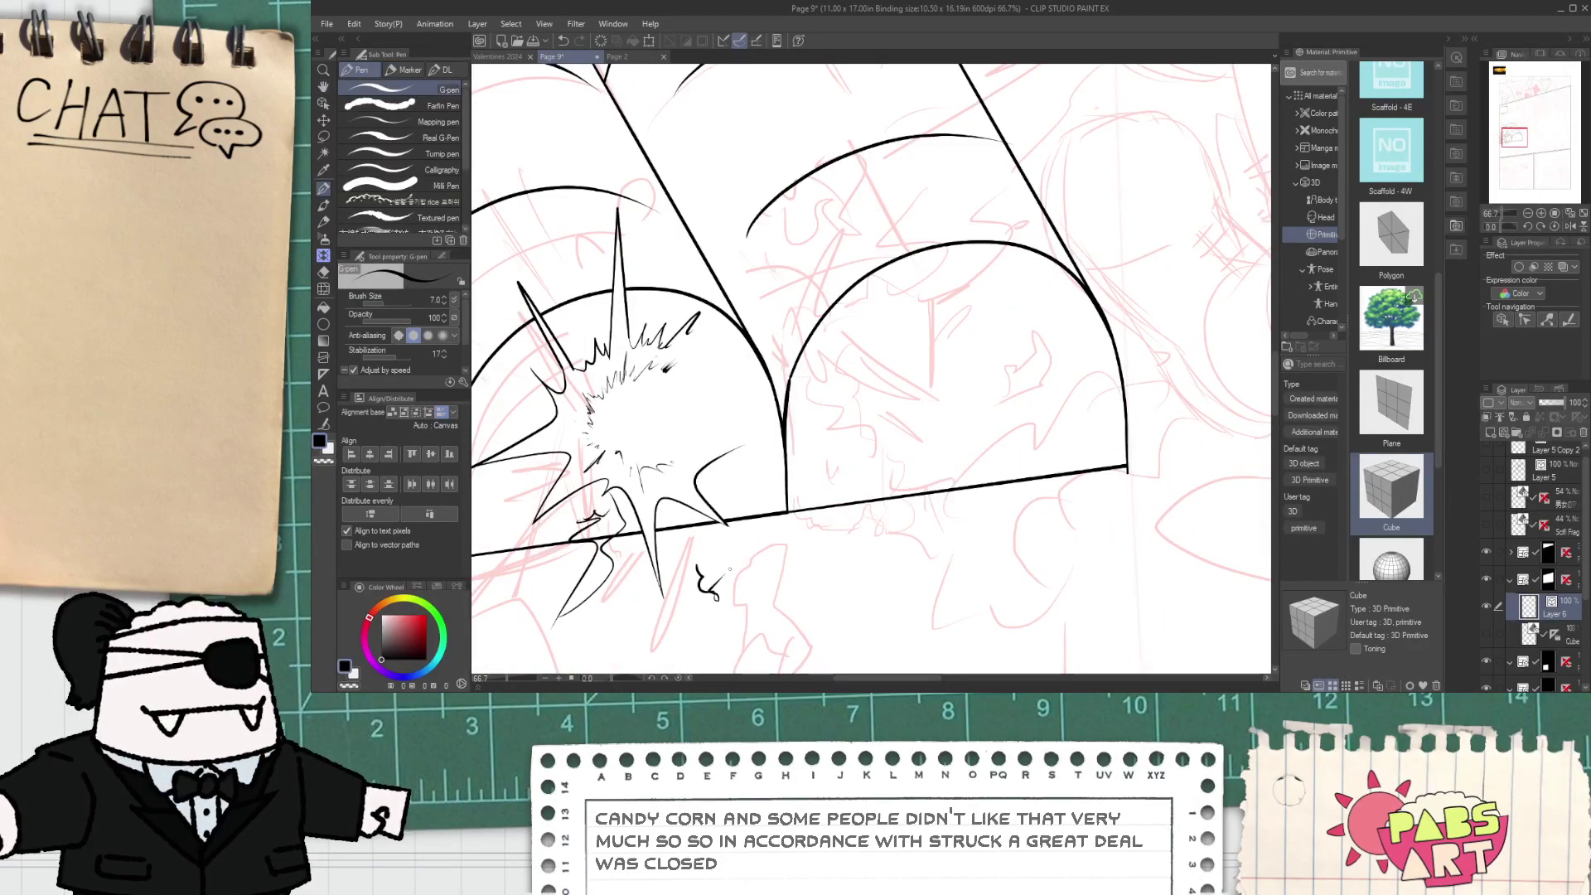
{"action": "scroll", "coordinate": [729, 571], "scroll_direction": "up", "scroll_amount": 3}
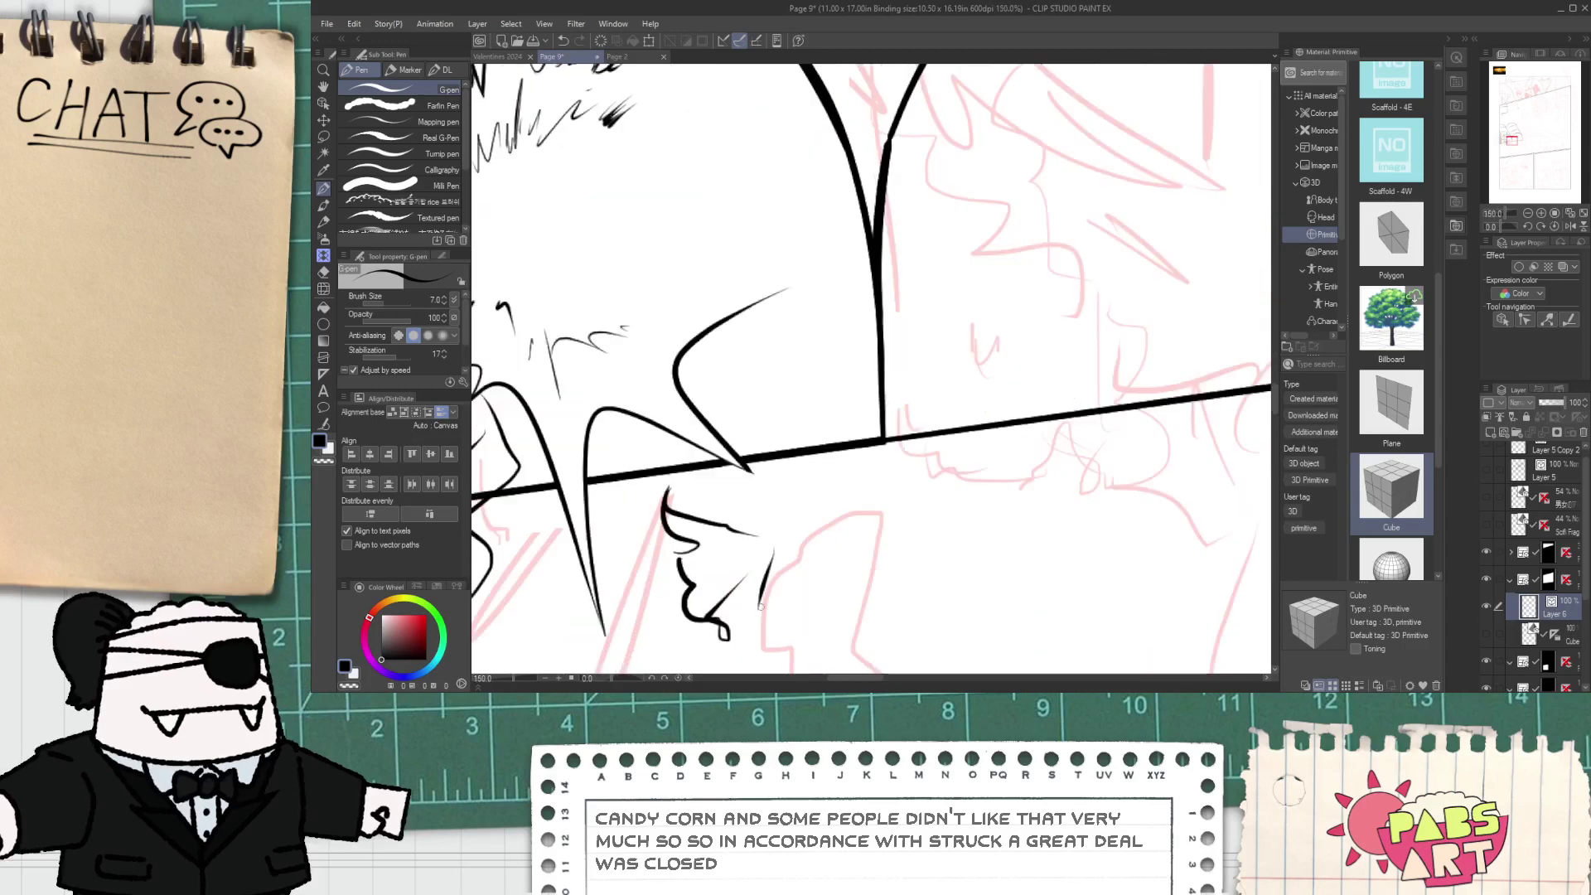
{"action": "scroll", "coordinate": [735, 589], "scroll_direction": "up", "scroll_amount": 1}
{"action": "mouse_move", "coordinate": [702, 591]}
{"action": "left_mouse_down"}
{"action": "mouse_move", "coordinate": [729, 551]}
{"action": "mouse_move", "coordinate": [727, 502]}
{"action": "mouse_move", "coordinate": [705, 611]}
{"action": "left_mouse_up"}
{"action": "key", "text": "ctrl+z"}
{"action": "key", "text": "e"}
{"action": "left_click_drag", "start_coordinate": [748, 503], "coordinate": [771, 575]}
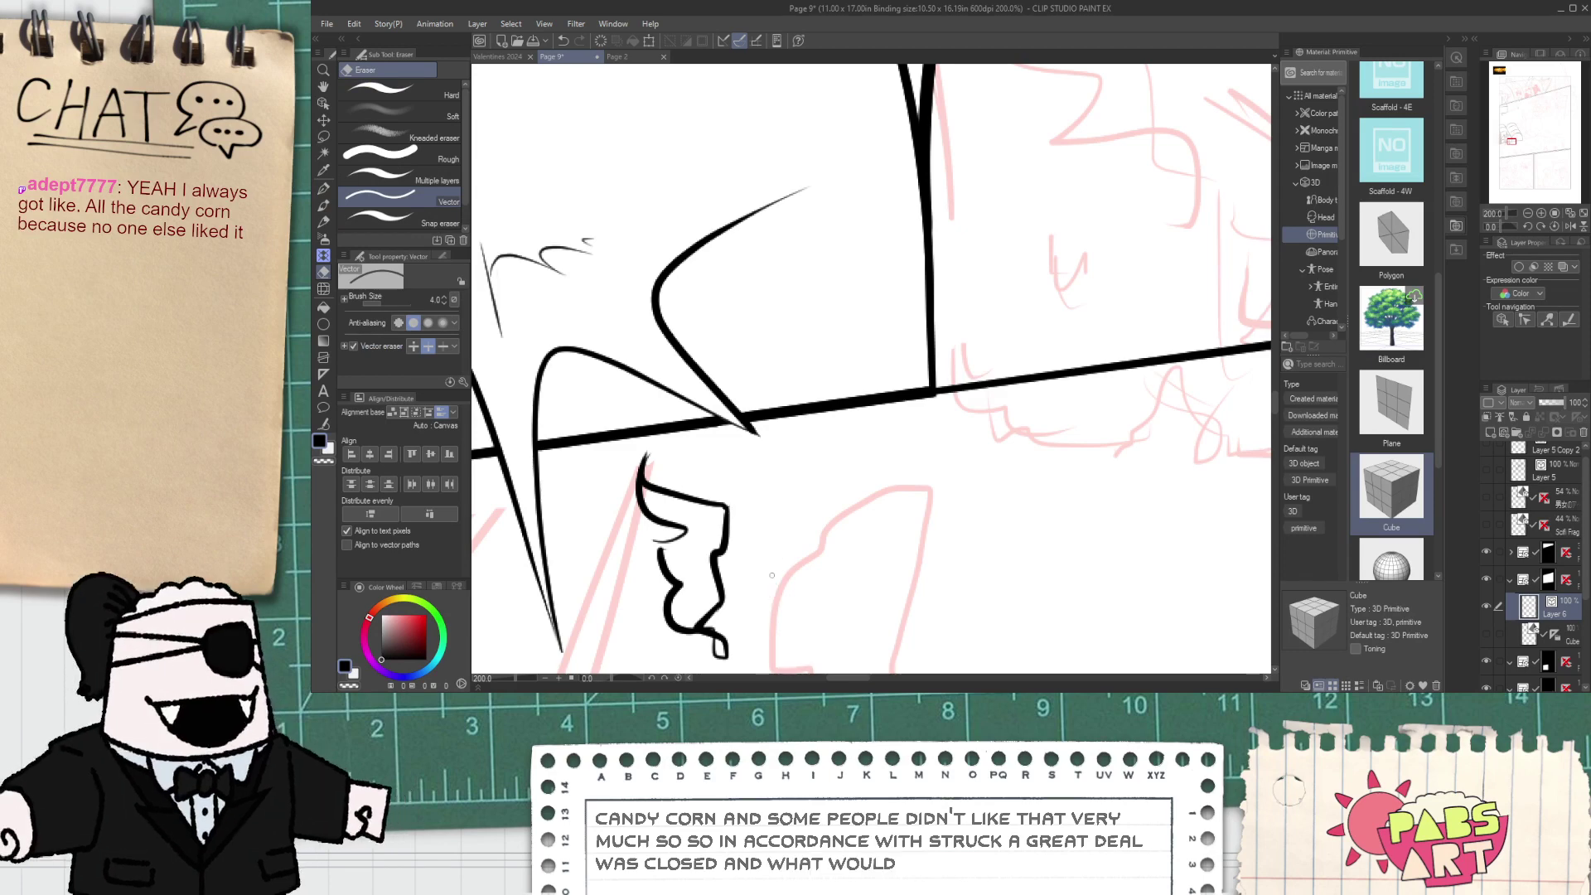
- Close the gap in the small shard's left edge with a pointed notch
{"action": "scroll", "coordinate": [670, 557], "scroll_direction": "up", "scroll_amount": 2}
{"action": "key", "text": "p"}
{"action": "left_click_drag", "start_coordinate": [635, 537], "coordinate": [616, 507]}
{"action": "key", "text": "e"}
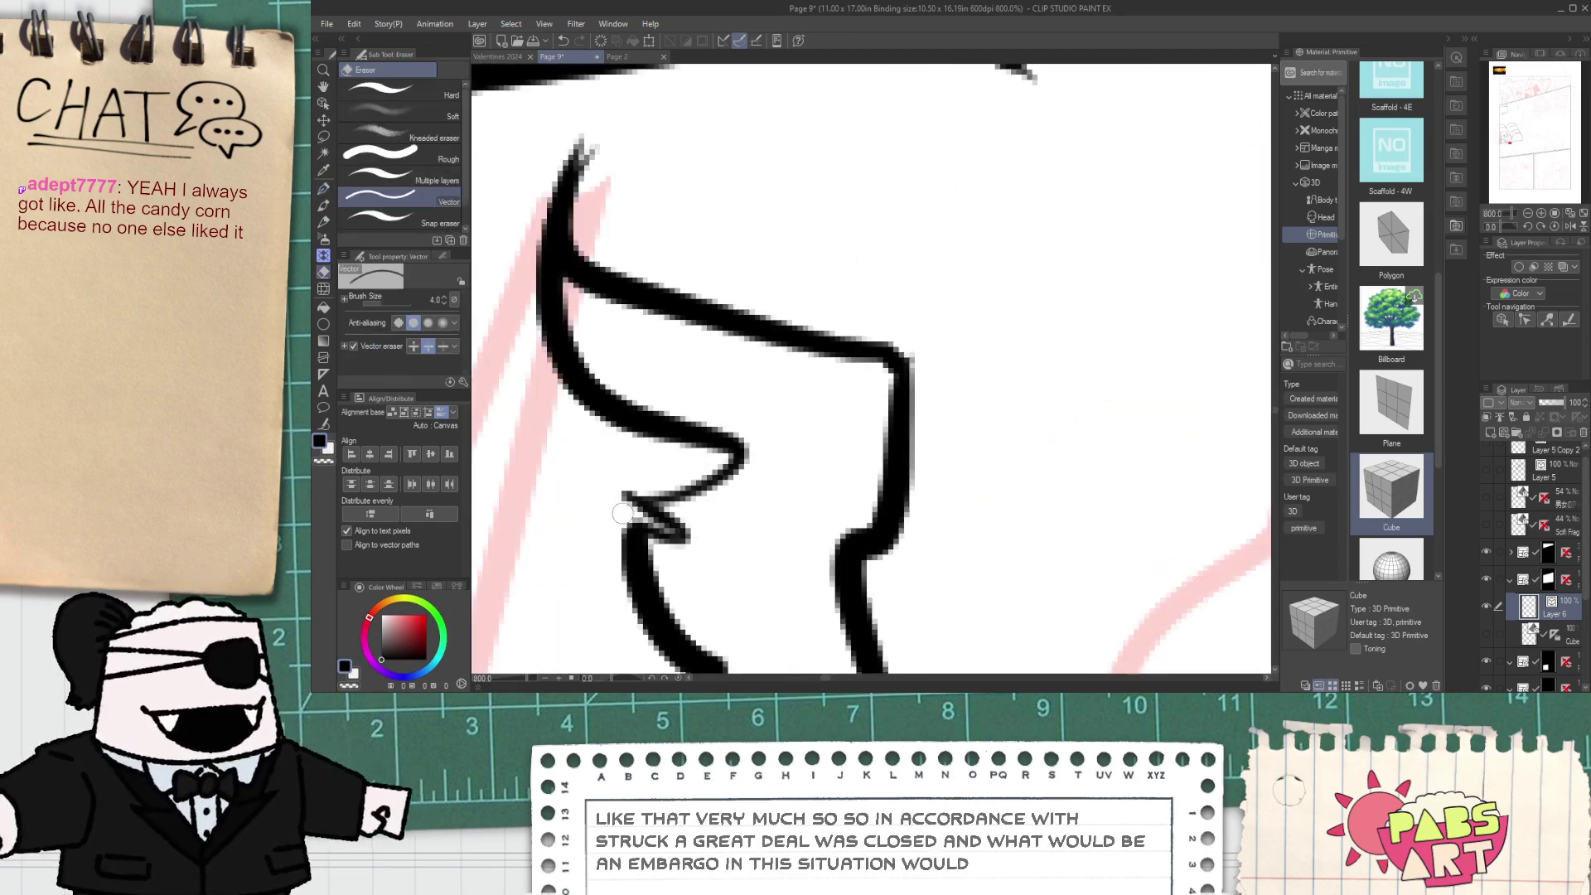
{"action": "scroll", "coordinate": [625, 505], "scroll_direction": "down", "scroll_amount": 1}
{"action": "scroll", "coordinate": [623, 510], "scroll_direction": "down", "scroll_amount": 3}
- Ink a curve closing the upper right of the large lower-left shard and erase the overlap at its peak
{"action": "key", "text": "space"}
{"action": "left_click_drag", "start_coordinate": [505, 519], "coordinate": [654, 479]}
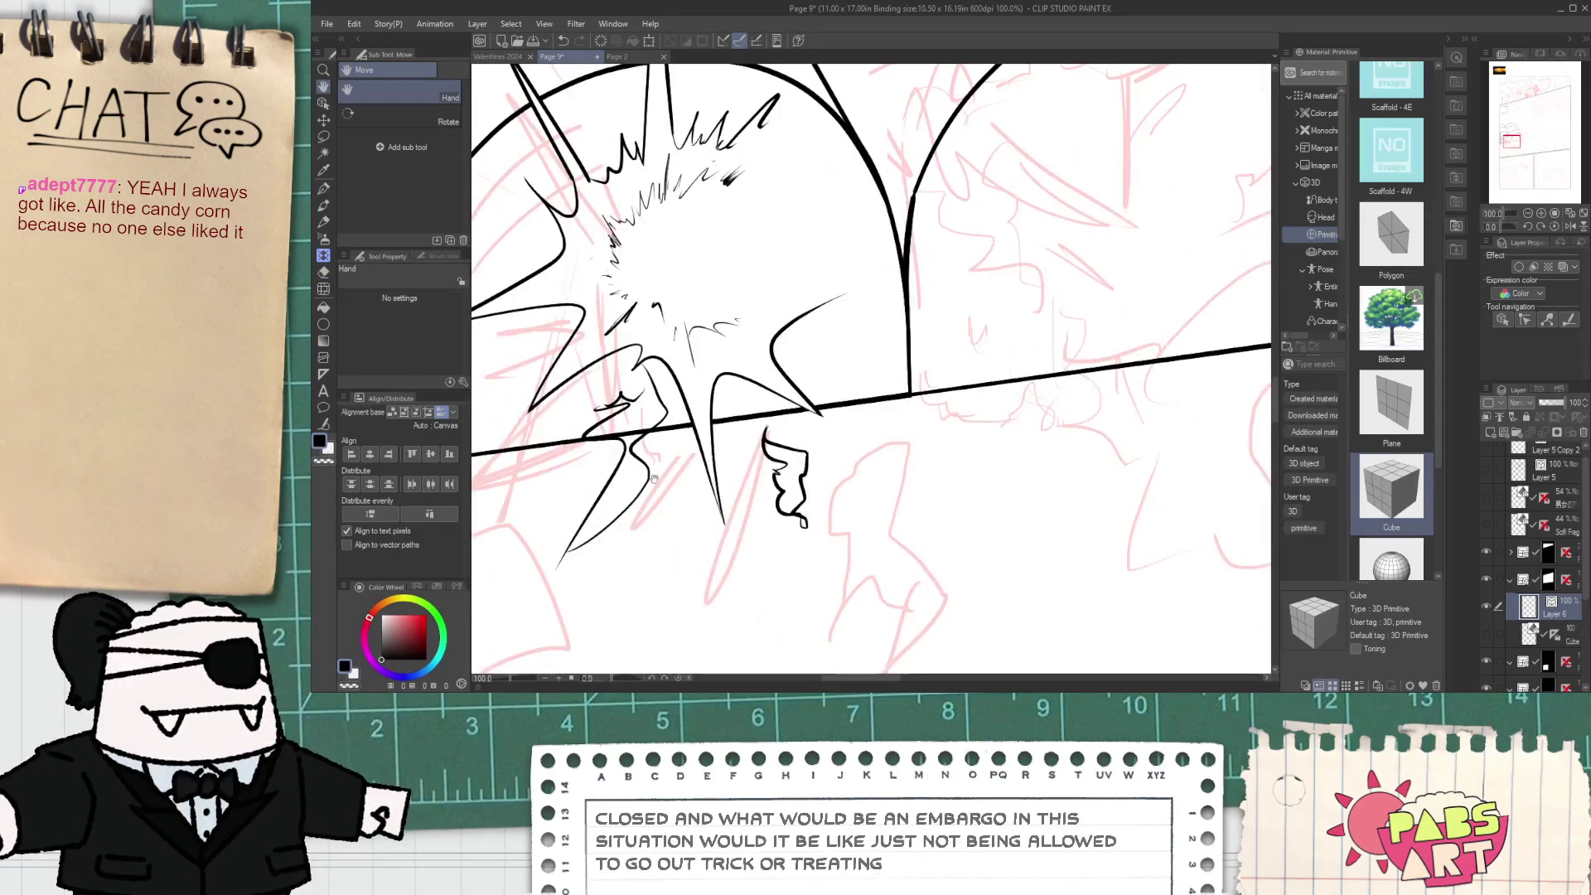
{"action": "scroll", "coordinate": [633, 465], "scroll_direction": "up", "scroll_amount": 1}
{"action": "scroll", "coordinate": [630, 417], "scroll_direction": "up", "scroll_amount": 1}
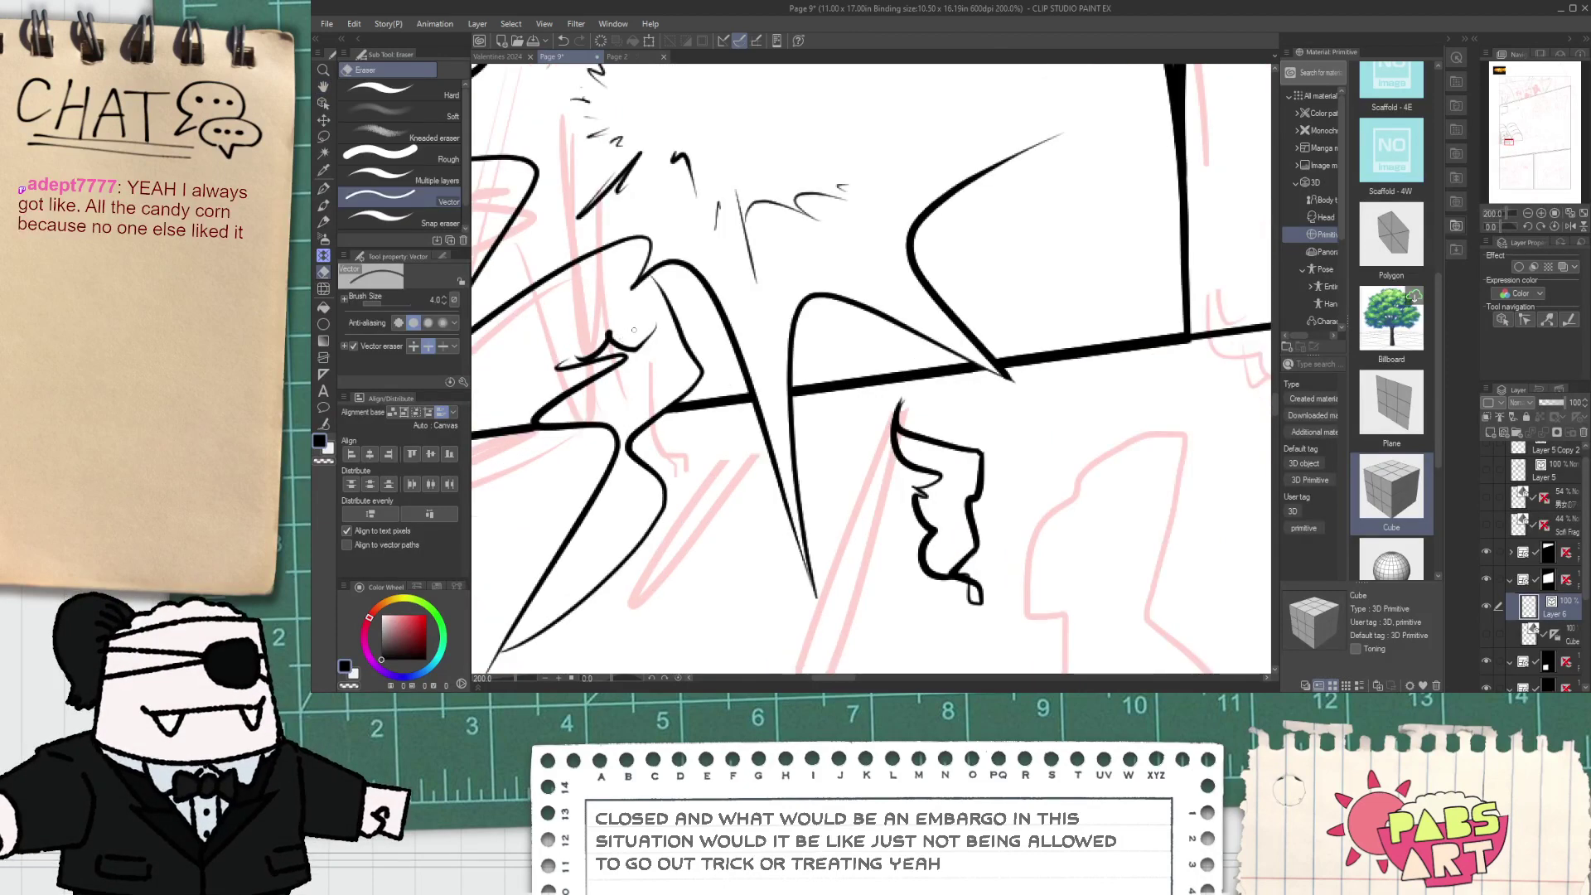
{"action": "scroll", "coordinate": [634, 330], "scroll_direction": "up", "scroll_amount": 1}
{"action": "key", "text": "p"}
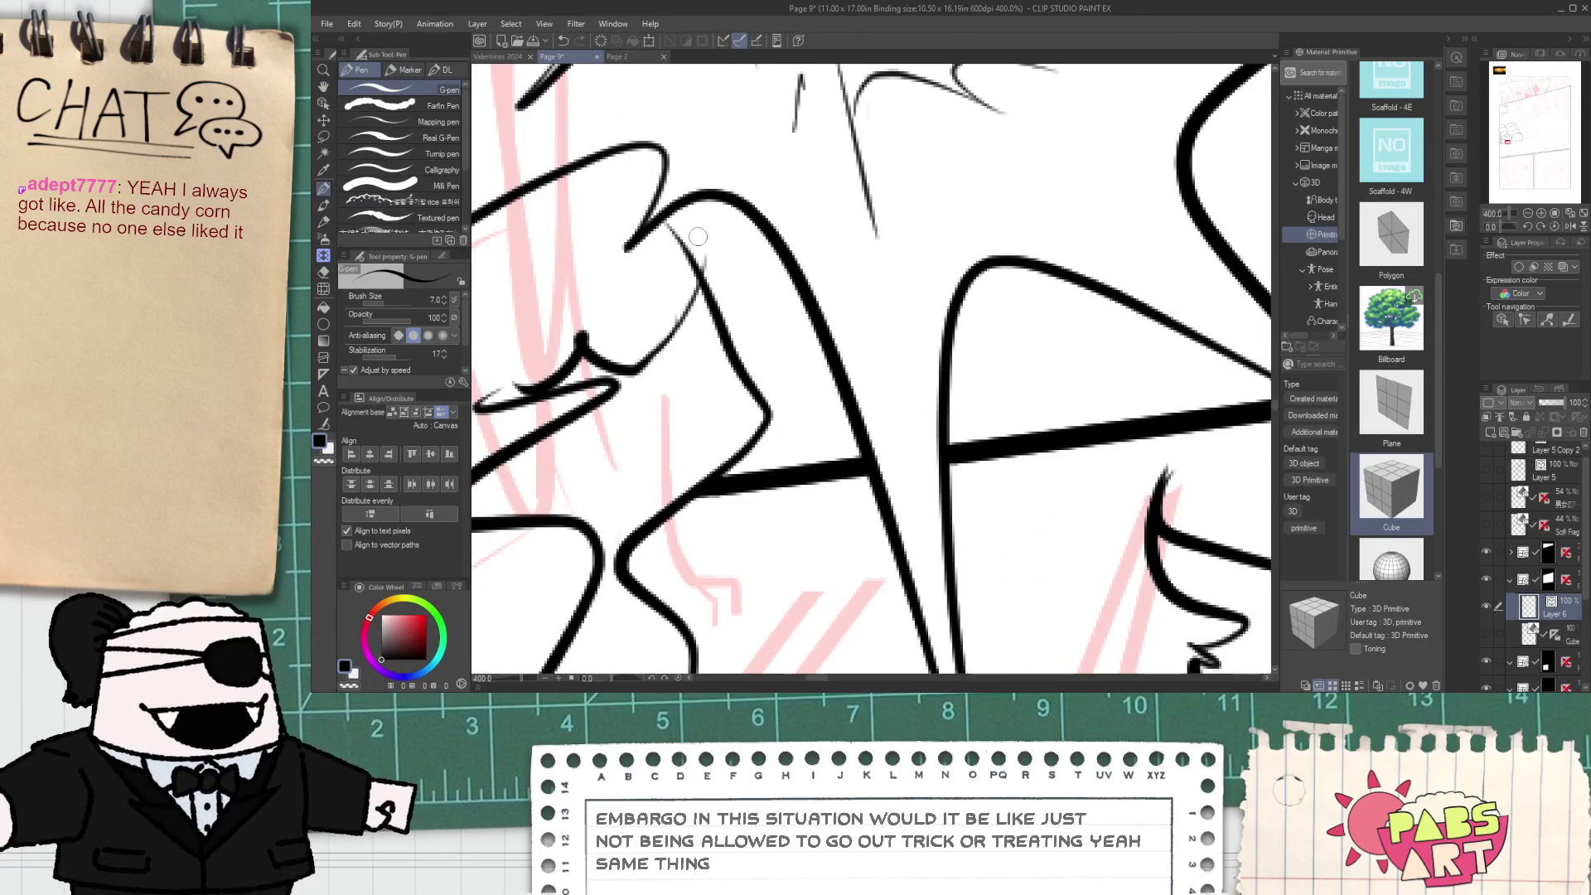
{"action": "left_click_drag", "start_coordinate": [661, 340], "coordinate": [696, 237]}
{"action": "key", "text": "ctrl+z"}
{"action": "mouse_move", "coordinate": [662, 339]}
{"action": "left_mouse_down"}
{"action": "mouse_move", "coordinate": [689, 307]}
{"action": "mouse_move", "coordinate": [706, 237]}
{"action": "left_mouse_up"}
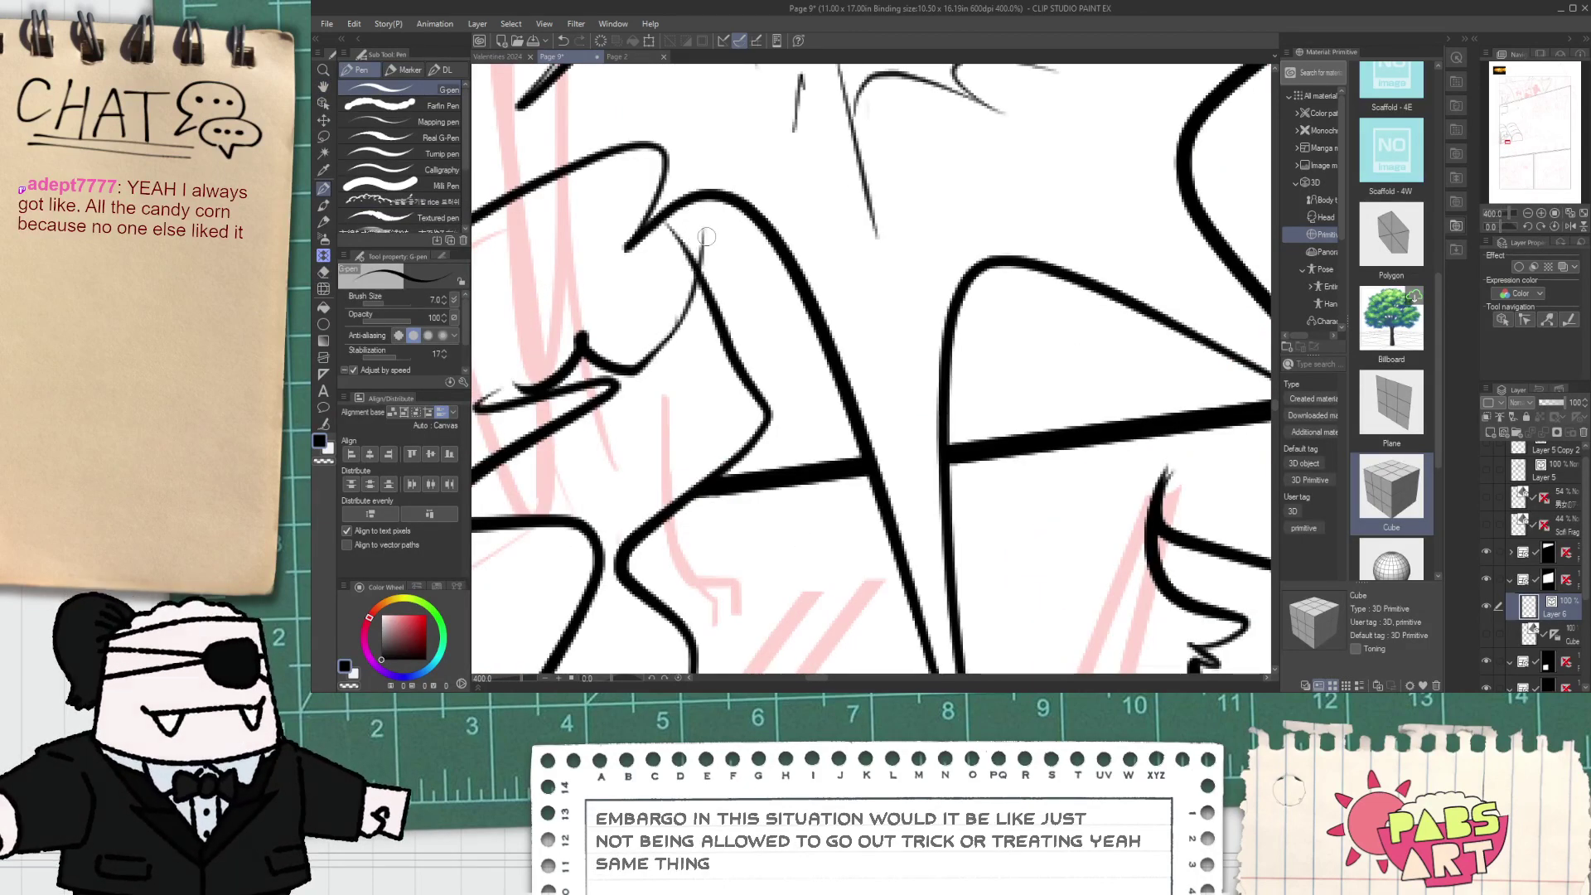
{"action": "key", "text": "e"}
{"action": "left_click", "coordinate": [684, 257]}
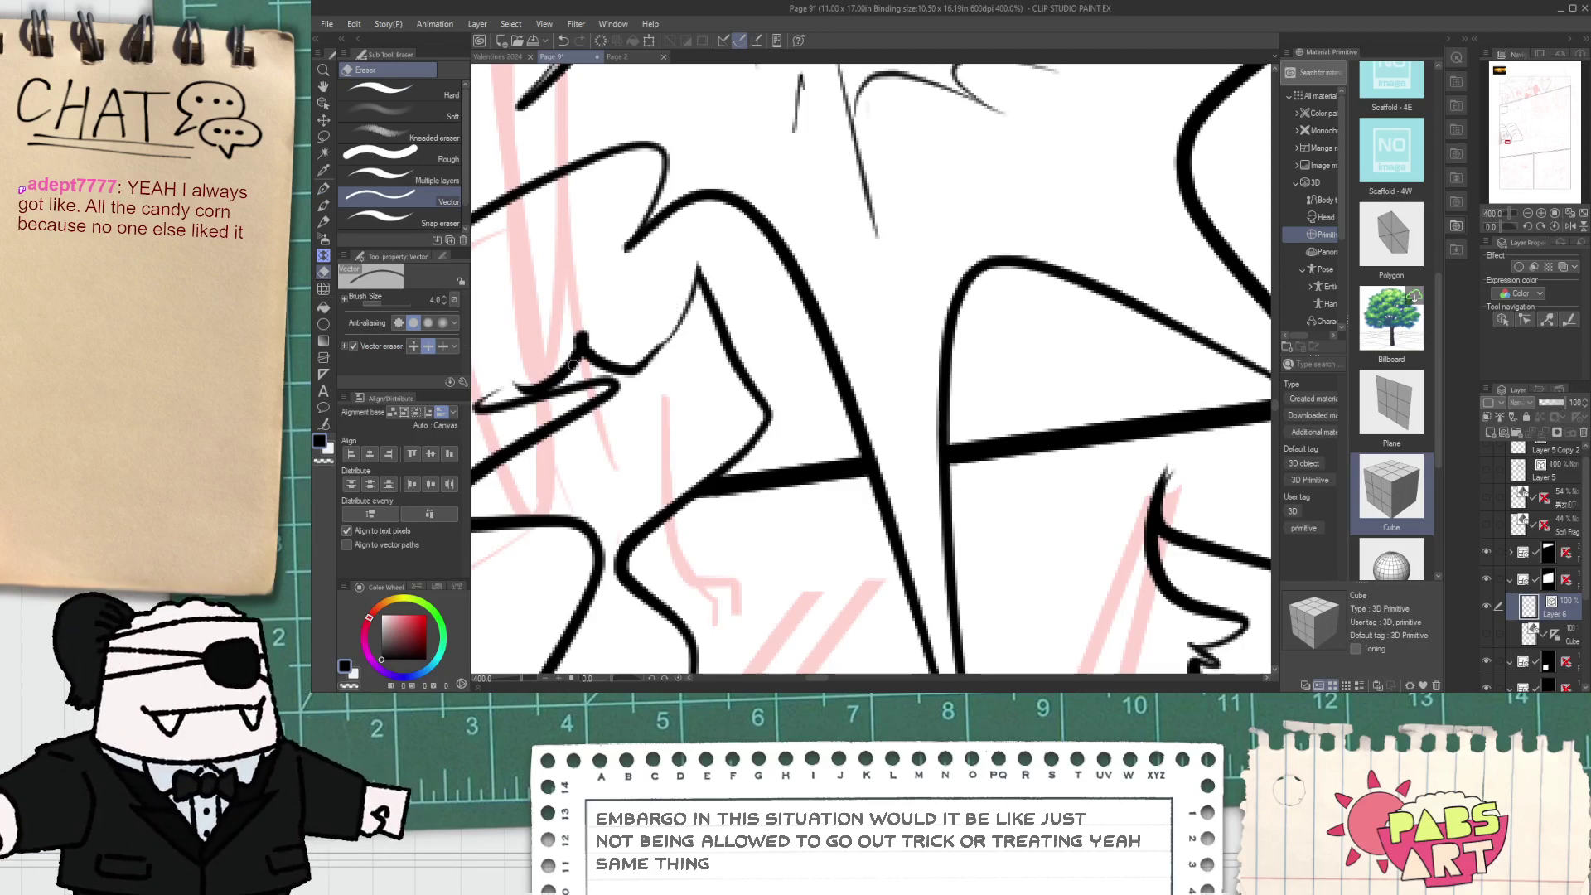
- Ink a small pointed tip closing the large shard's upper left end and try erasing the leftover line inside it
{"action": "scroll", "coordinate": [574, 364], "scroll_direction": "up", "scroll_amount": 2}
{"action": "key", "text": "p"}
{"action": "left_click_drag", "start_coordinate": [580, 468], "coordinate": [750, 278]}
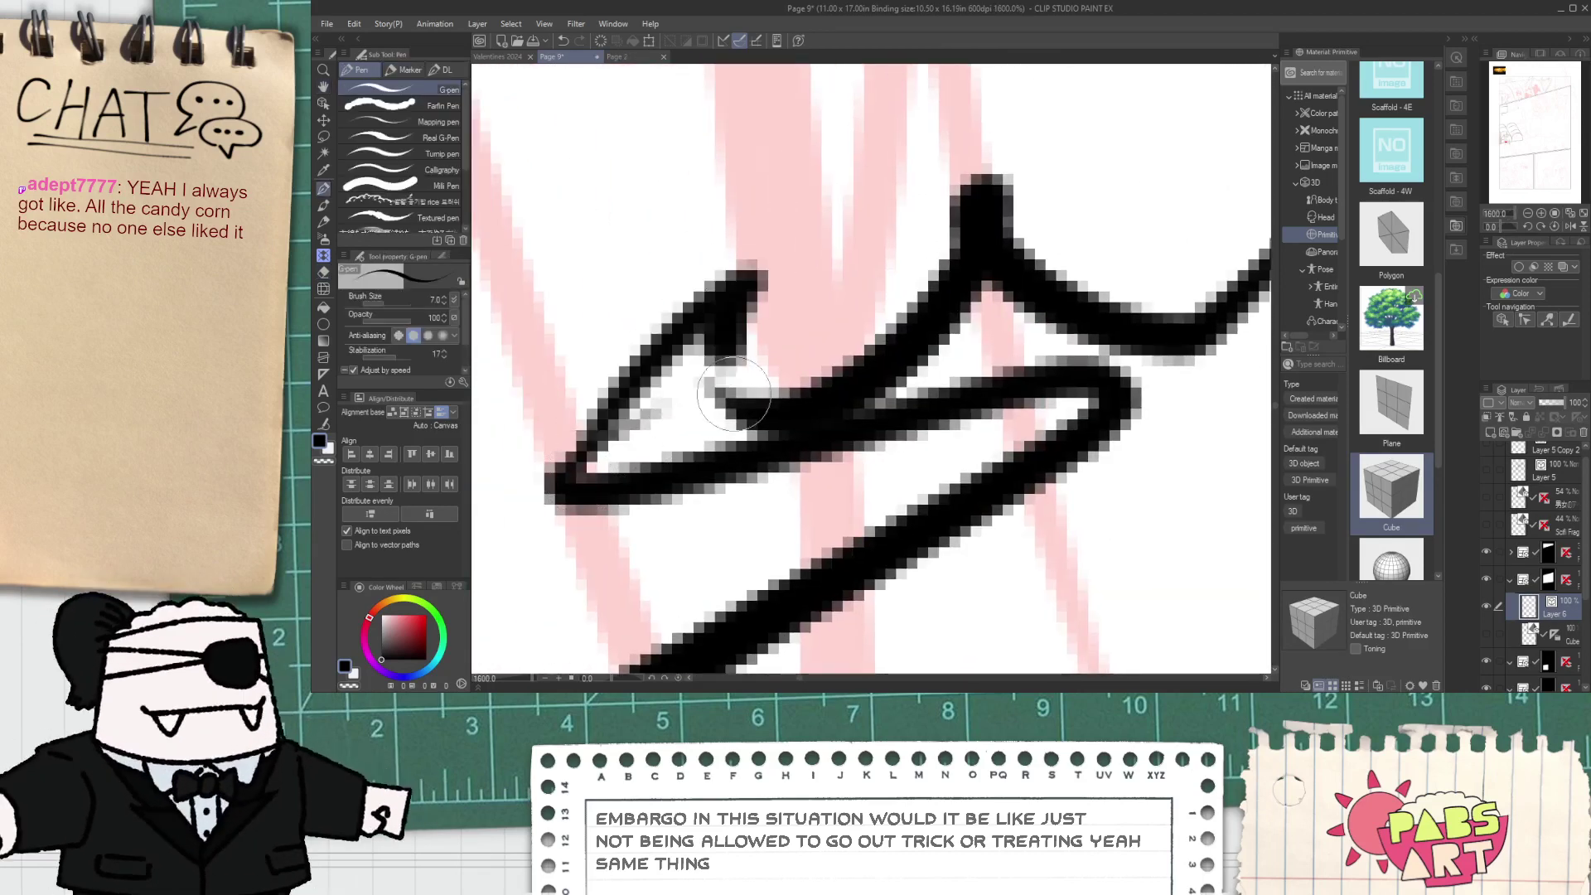
{"action": "left_click_drag", "start_coordinate": [734, 393], "coordinate": [787, 415]}
{"action": "key", "text": "e"}
{"action": "mouse_move", "coordinate": [657, 427]}
{"action": "left_mouse_down"}
{"action": "mouse_move", "coordinate": [610, 453]}
{"action": "mouse_move", "coordinate": [651, 432]}
{"action": "mouse_move", "coordinate": [606, 467]}
{"action": "mouse_move", "coordinate": [625, 522]}
{"action": "mouse_move", "coordinate": [844, 430]}
{"action": "left_mouse_up"}
{"action": "key", "text": "ctrl+z"}
- Erase the overshooting line ends at the bottom tip of the large lower-left shard
{"action": "scroll", "coordinate": [651, 432], "scroll_direction": "down", "scroll_amount": 1}
{"action": "scroll", "coordinate": [652, 430], "scroll_direction": "down", "scroll_amount": 5}
{"action": "key", "text": "space"}
{"action": "scroll", "coordinate": [610, 479], "scroll_direction": "up", "scroll_amount": 2}
{"action": "key", "text": "ctrl+z"}
{"action": "key", "text": "p"}
{"action": "scroll", "coordinate": [623, 510], "scroll_direction": "up", "scroll_amount": 6}
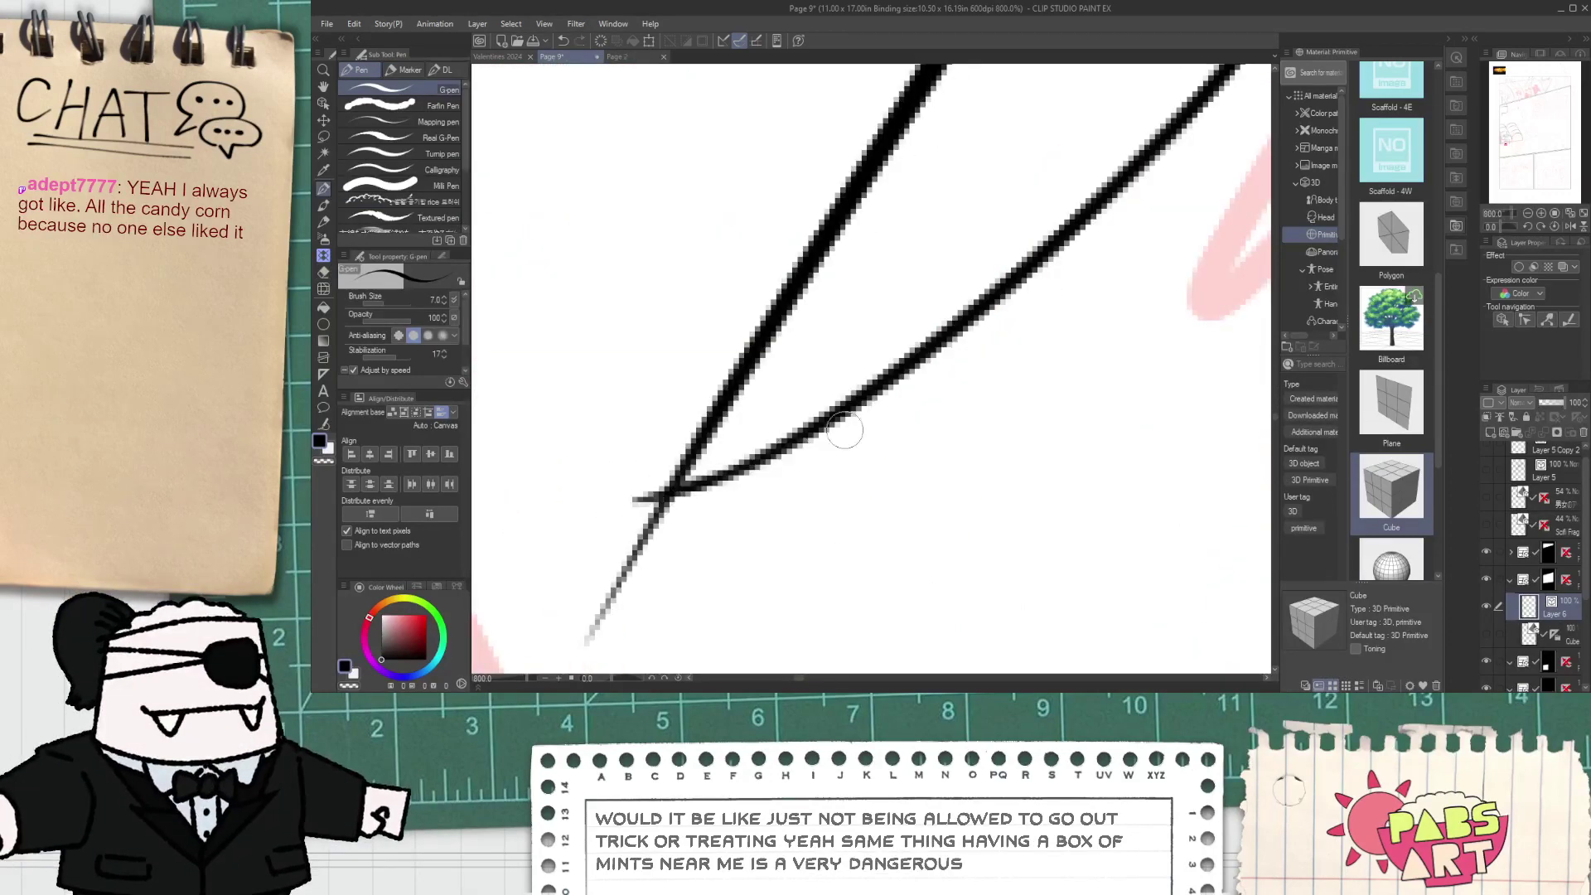
{"action": "key", "text": "e"}
{"action": "left_click_drag", "start_coordinate": [643, 447], "coordinate": [650, 556]}
{"action": "scroll", "coordinate": [664, 565], "scroll_direction": "down", "scroll_amount": 6}
- Redraw the bottom end of the small debris shard and erase the excess lines around it
{"action": "key", "text": "space"}
{"action": "left_click_drag", "start_coordinate": [792, 483], "coordinate": [728, 481]}
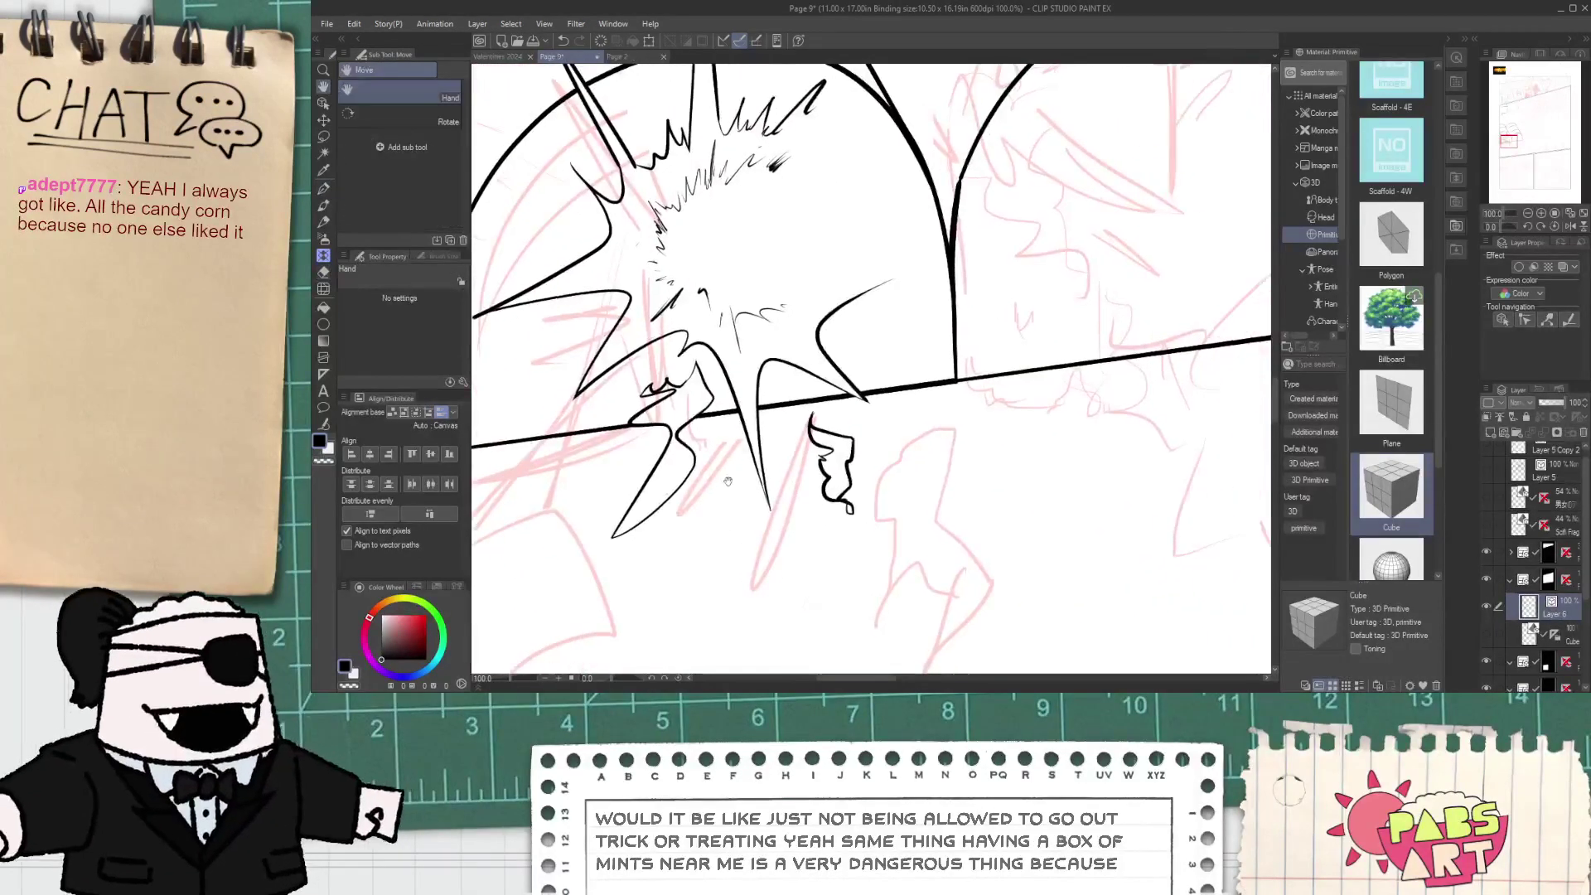
{"action": "scroll", "coordinate": [727, 482], "scroll_direction": "up", "scroll_amount": 1}
{"action": "scroll", "coordinate": [900, 510], "scroll_direction": "up", "scroll_amount": 3}
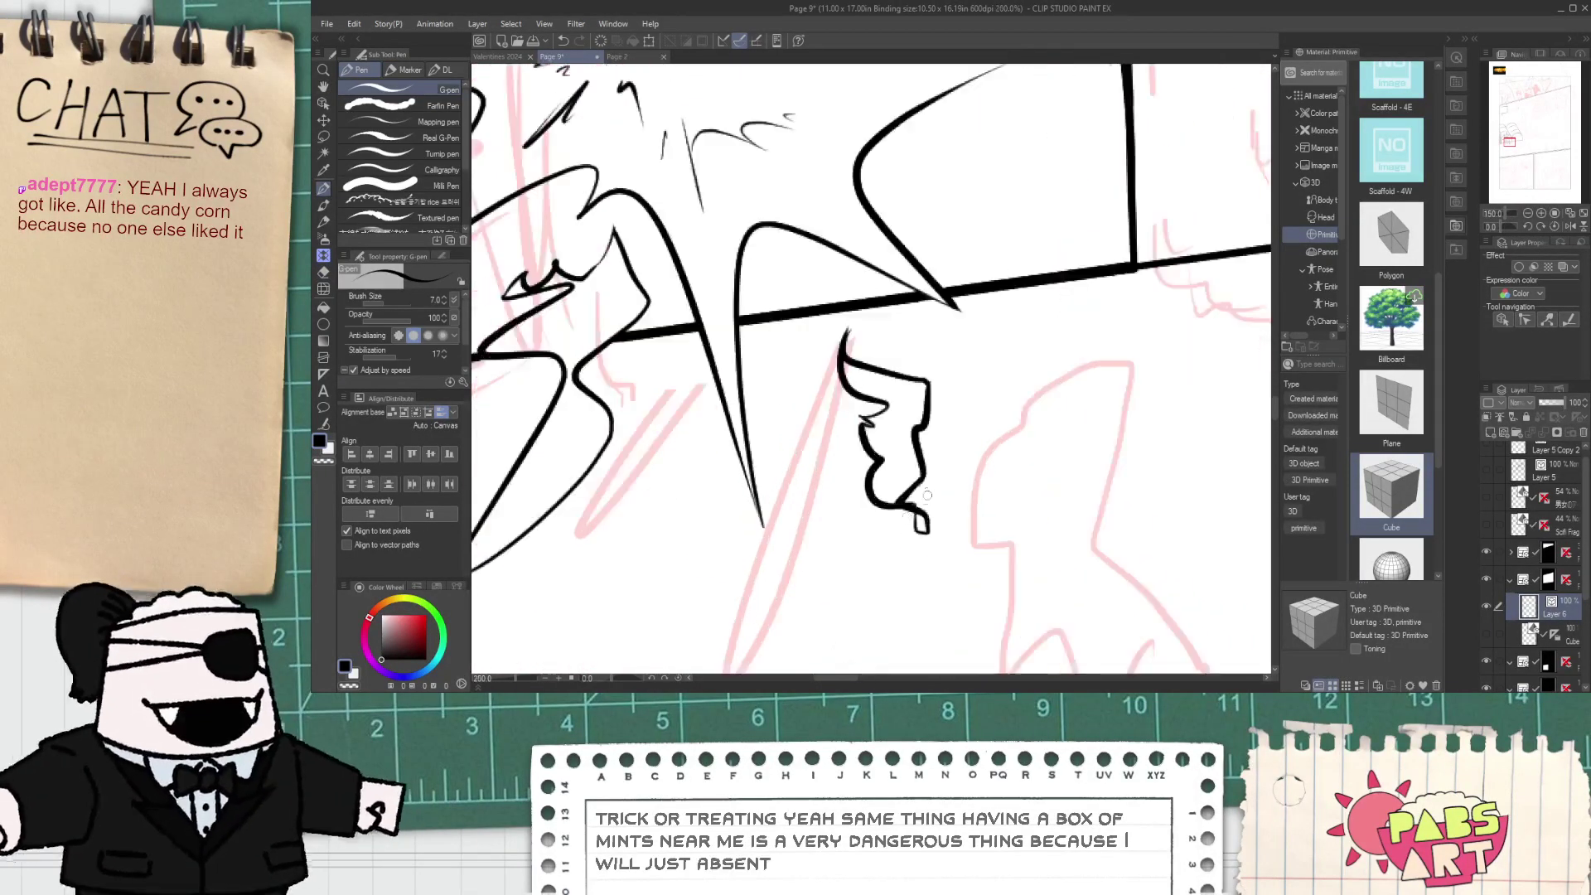
{"action": "left_click_drag", "start_coordinate": [901, 489], "coordinate": [927, 569]}
{"action": "key", "text": "e"}
{"action": "mouse_move", "coordinate": [868, 509]}
{"action": "left_mouse_down"}
{"action": "mouse_move", "coordinate": [907, 526]}
{"action": "mouse_move", "coordinate": [909, 558]}
{"action": "mouse_move", "coordinate": [911, 516]}
{"action": "left_mouse_up"}
{"action": "scroll", "coordinate": [916, 556], "scroll_direction": "down", "scroll_amount": 4}
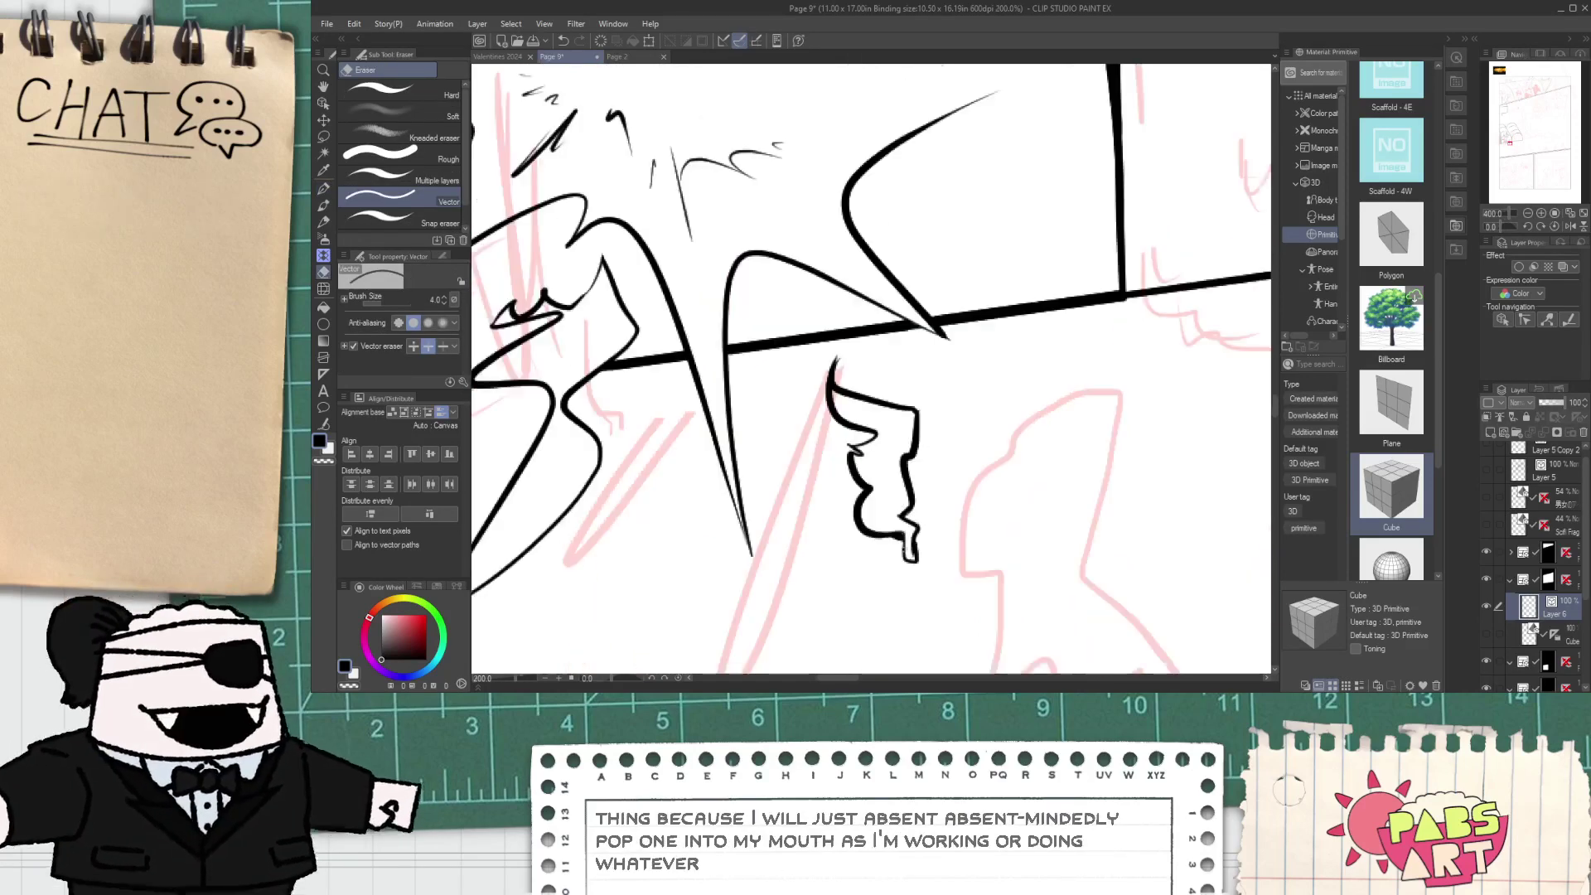
- Ink a second small jagged debris shard across the ground line, just off the burst's lower-right spike
{"action": "key", "text": "space"}
{"action": "left_click_drag", "start_coordinate": [740, 542], "coordinate": [690, 482]}
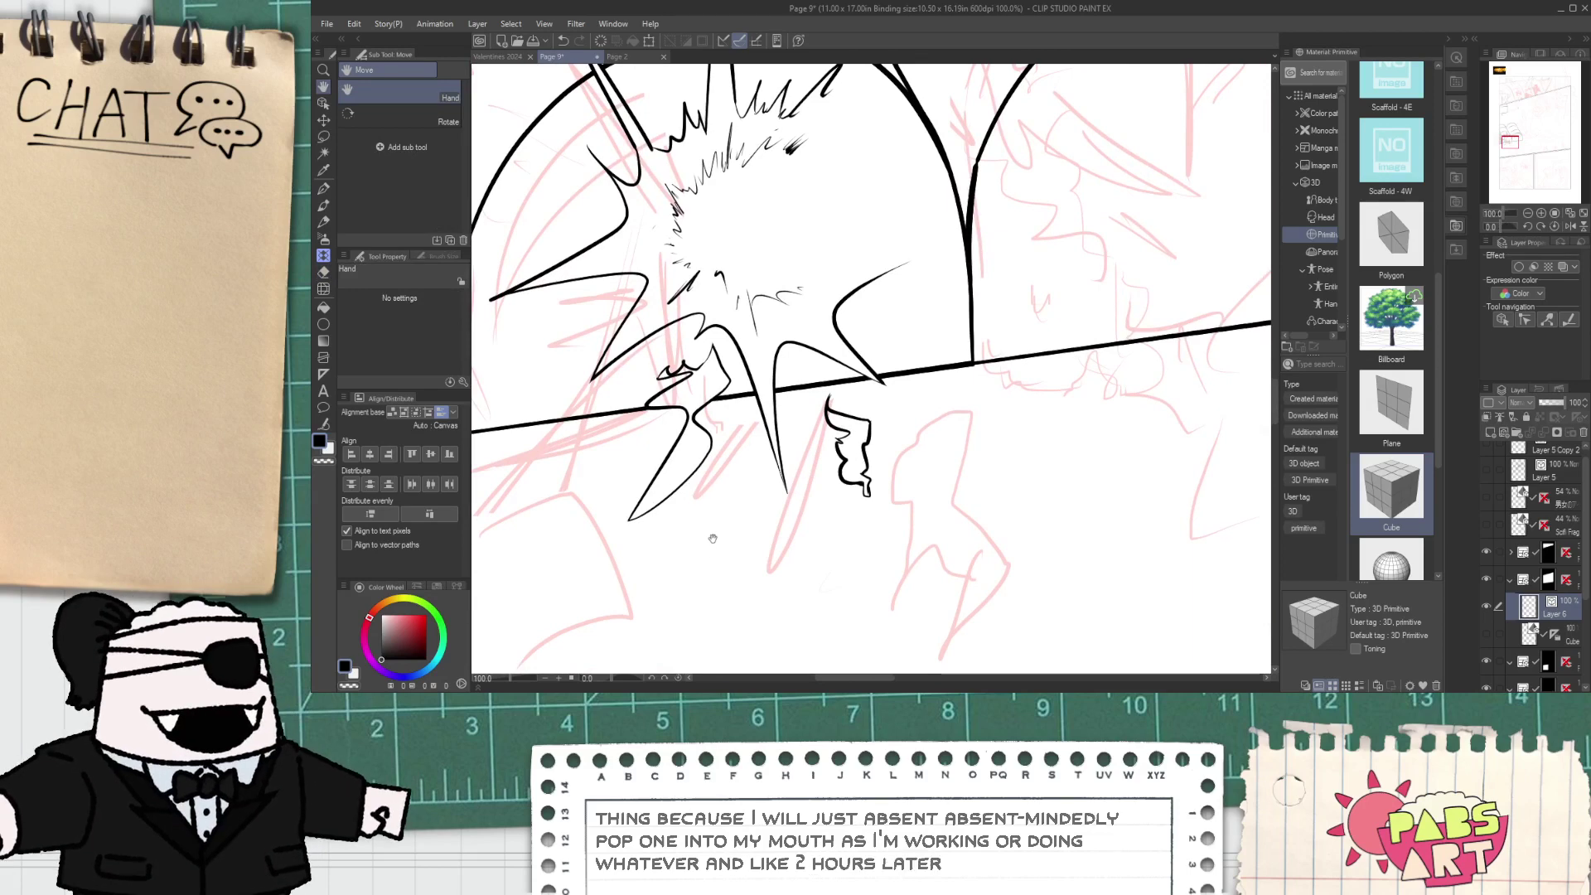
{"action": "mouse_move", "coordinate": [788, 579]}
{"action": "left_mouse_down"}
{"action": "mouse_move", "coordinate": [754, 540]}
{"action": "mouse_move", "coordinate": [764, 597]}
{"action": "left_mouse_up"}
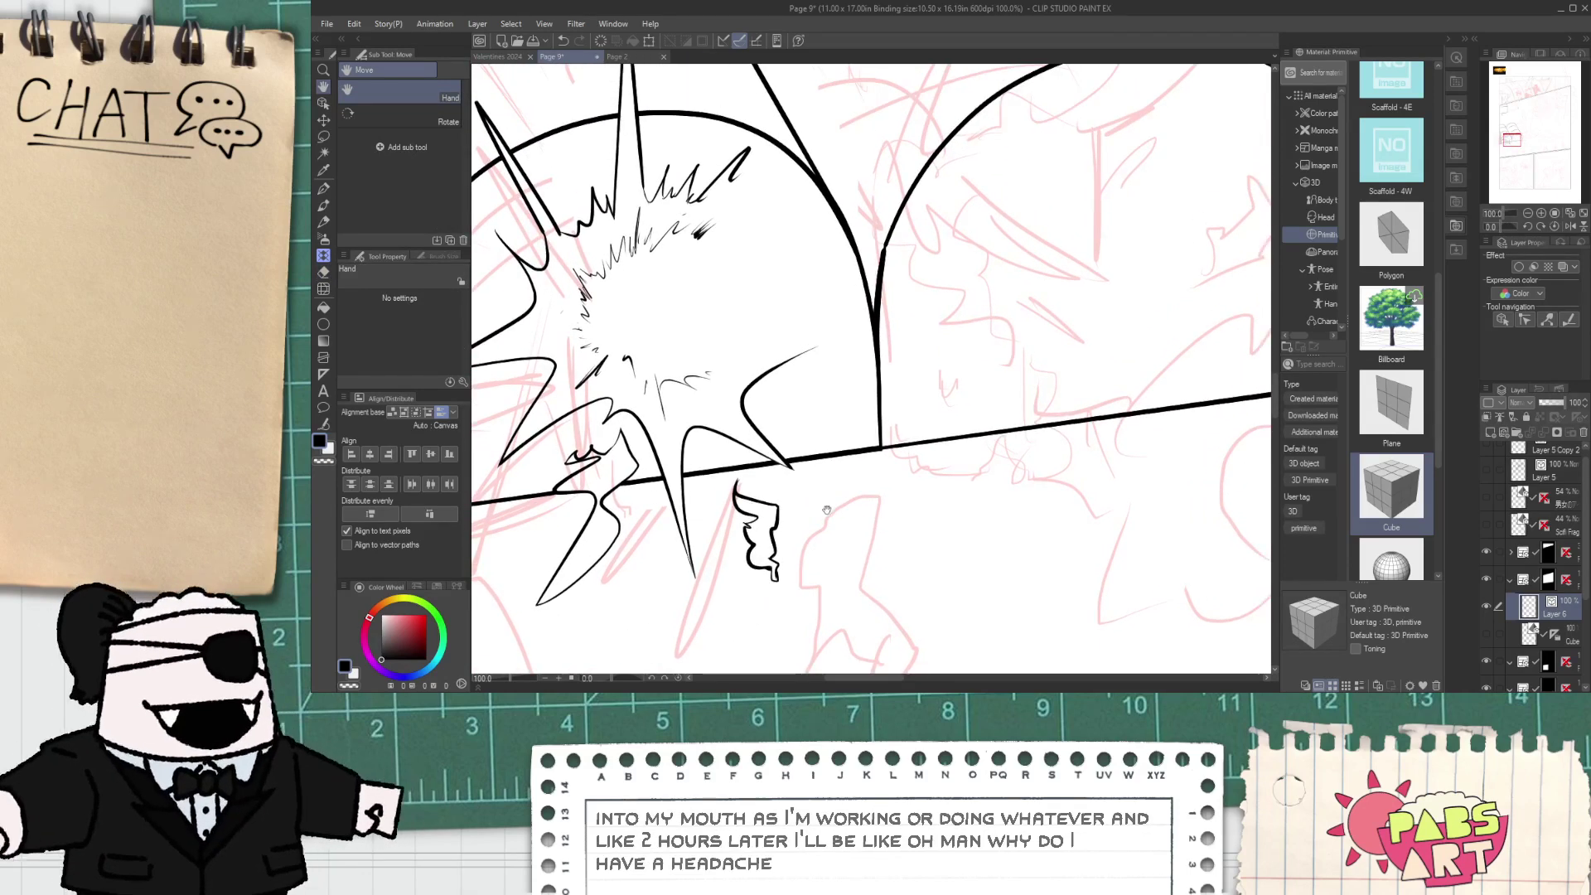
{"action": "key", "text": "p"}
{"action": "scroll", "coordinate": [820, 505], "scroll_direction": "up", "scroll_amount": 1}
{"action": "scroll", "coordinate": [820, 505], "scroll_direction": "up", "scroll_amount": 1}
{"action": "scroll", "coordinate": [778, 479], "scroll_direction": "down", "scroll_amount": 1}
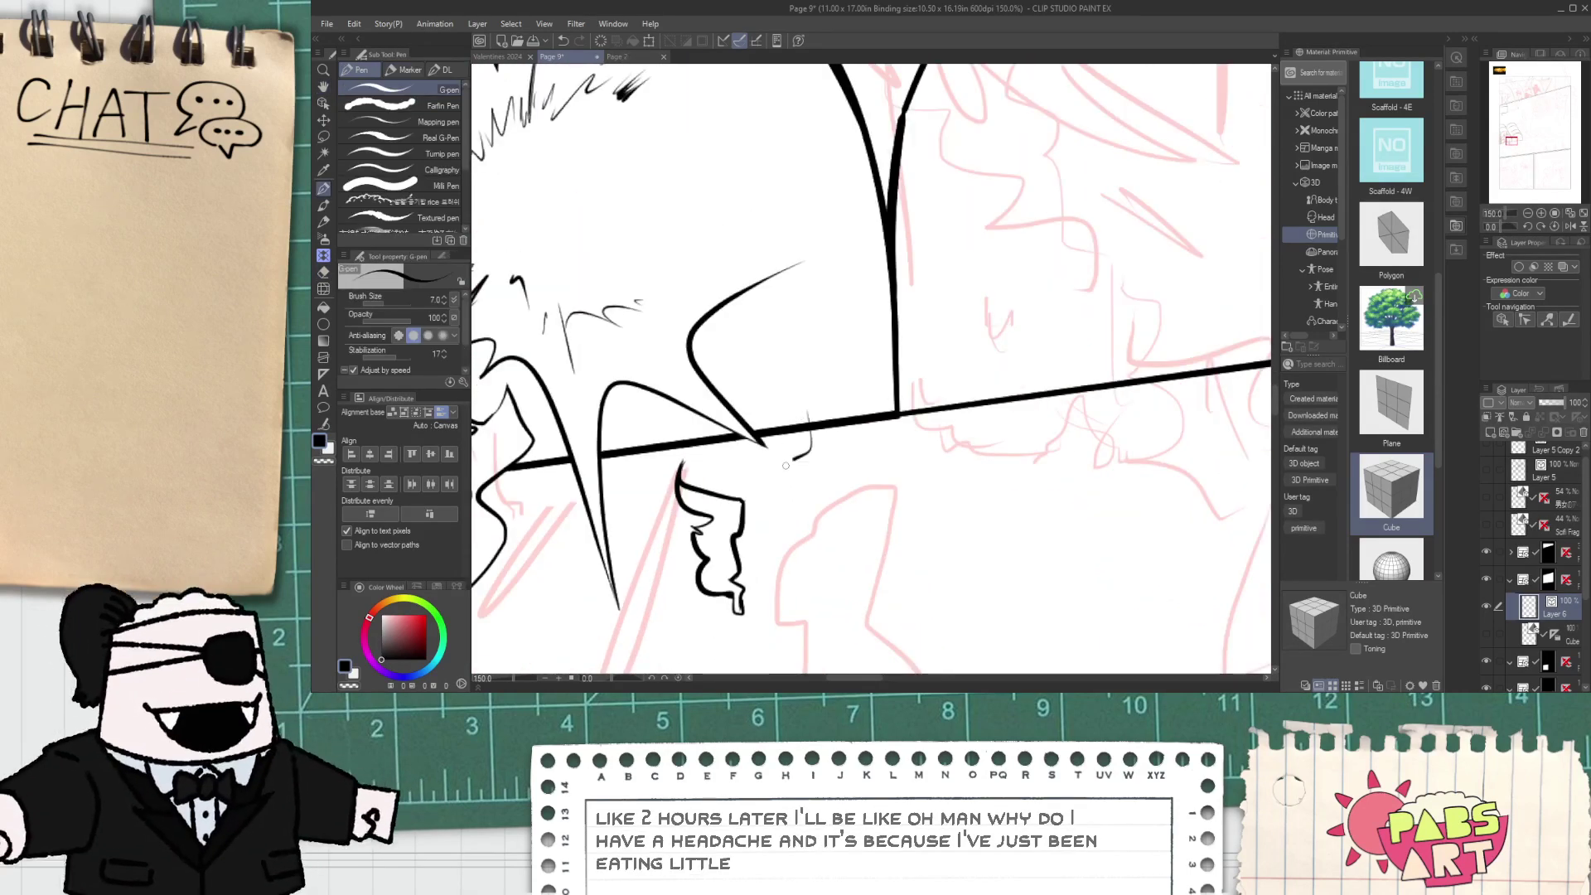
{"action": "mouse_move", "coordinate": [847, 477]}
{"action": "left_mouse_down"}
{"action": "mouse_move", "coordinate": [847, 362]}
{"action": "mouse_move", "coordinate": [814, 424]}
{"action": "left_mouse_up"}
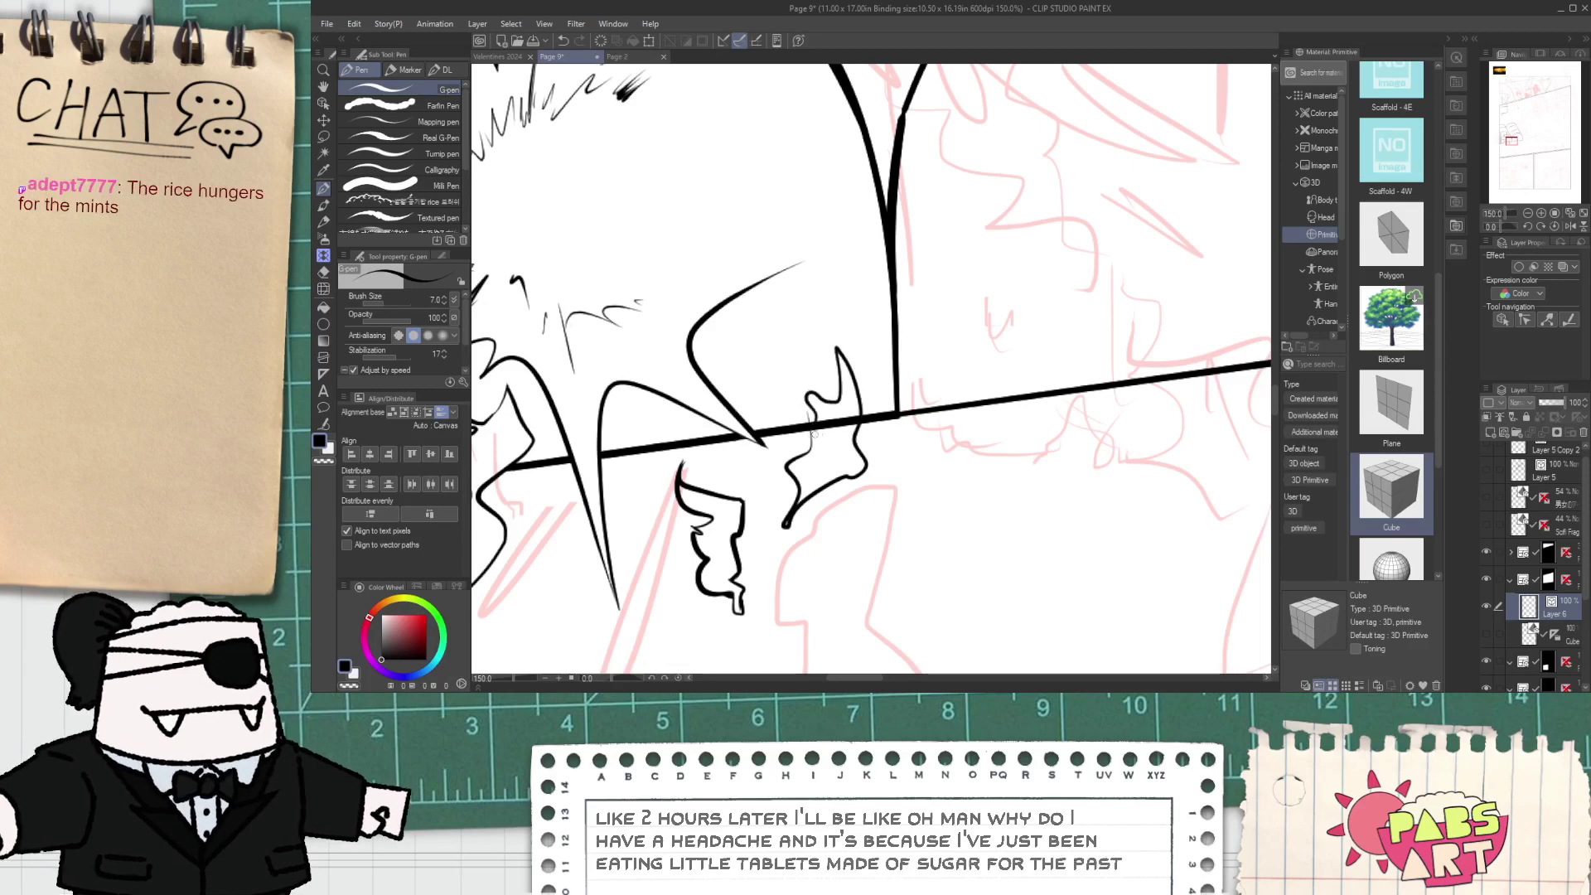
- Shift the new debris shard slightly up and erase the ground line crossing inside it
{"action": "key", "text": "e"}
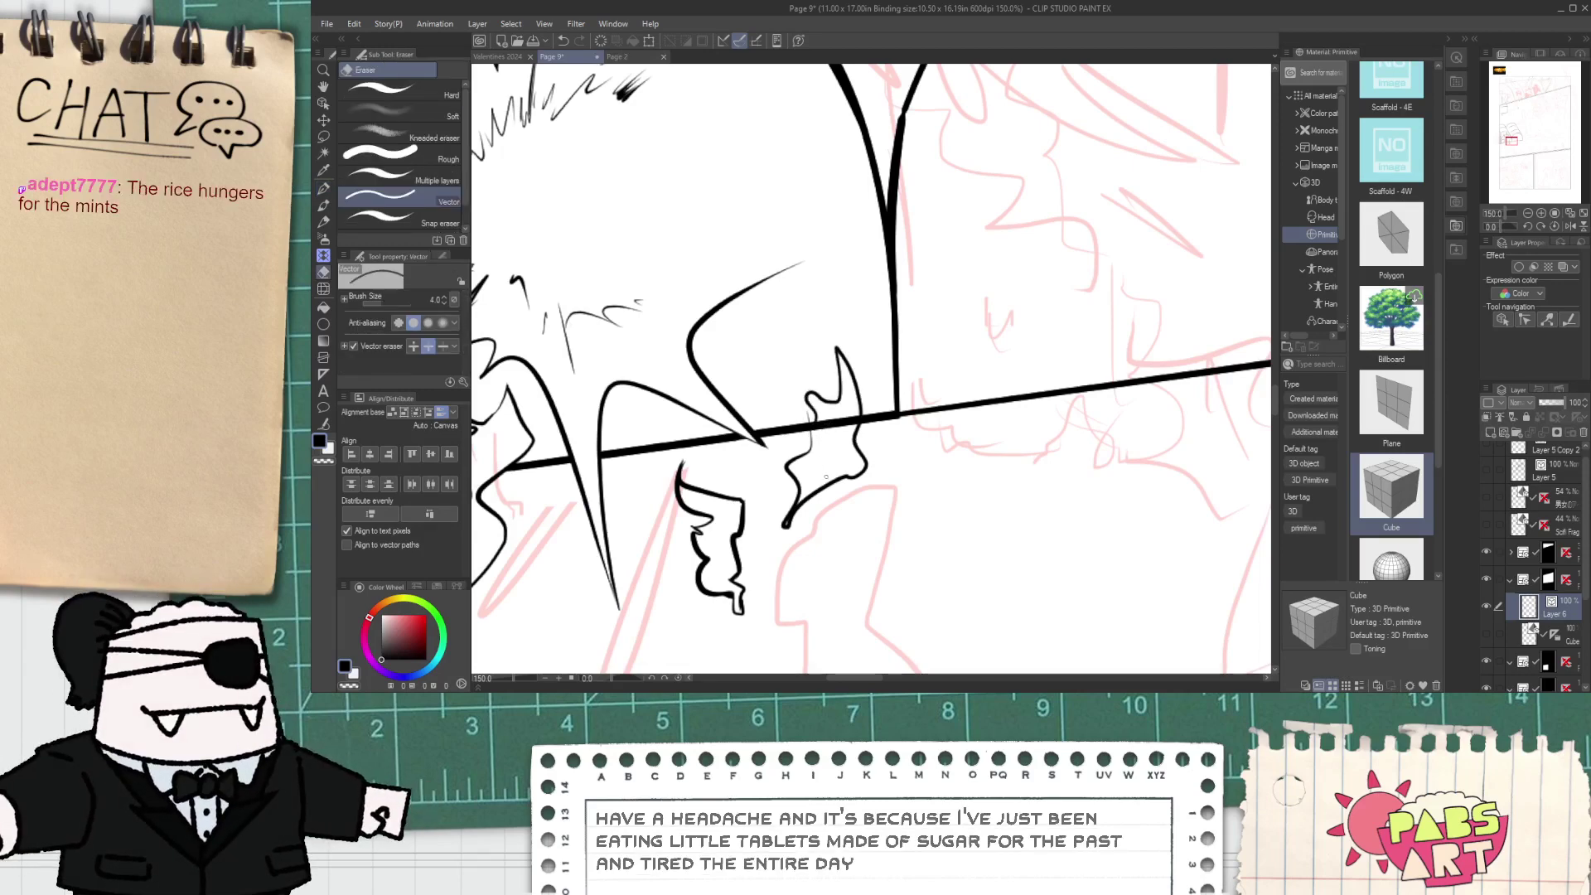
{"action": "key", "text": "o"}
{"action": "left_click", "coordinate": [838, 497]}
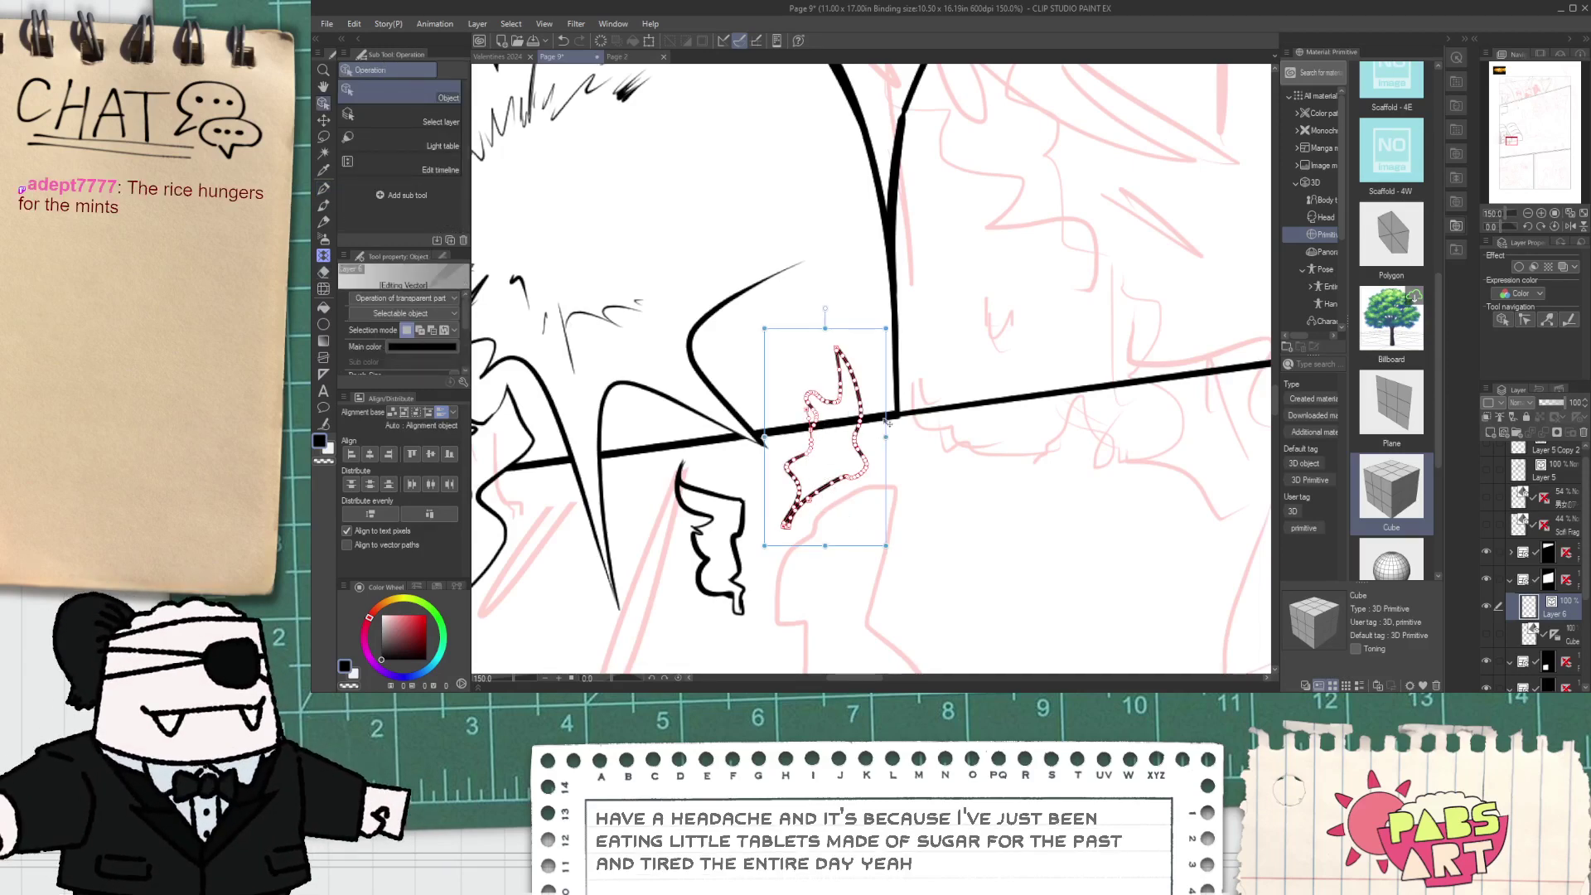
{"action": "left_click", "coordinate": [936, 531]}
{"action": "key", "text": "e"}
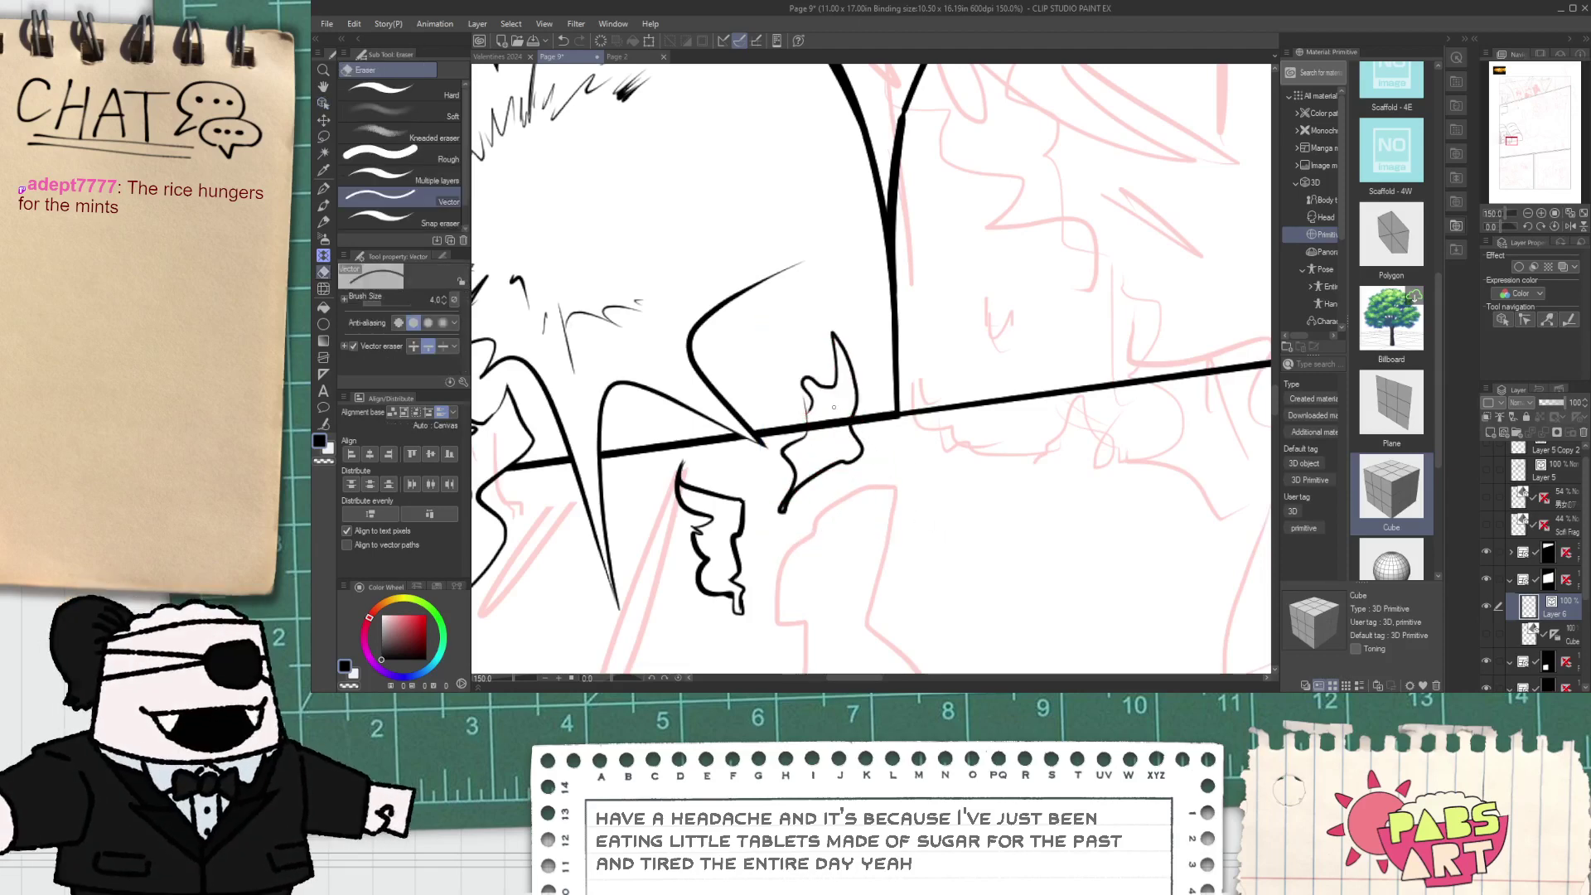
{"action": "scroll", "coordinate": [828, 416], "scroll_direction": "up", "scroll_amount": 1}
{"action": "scroll", "coordinate": [800, 418], "scroll_direction": "down", "scroll_amount": 3}
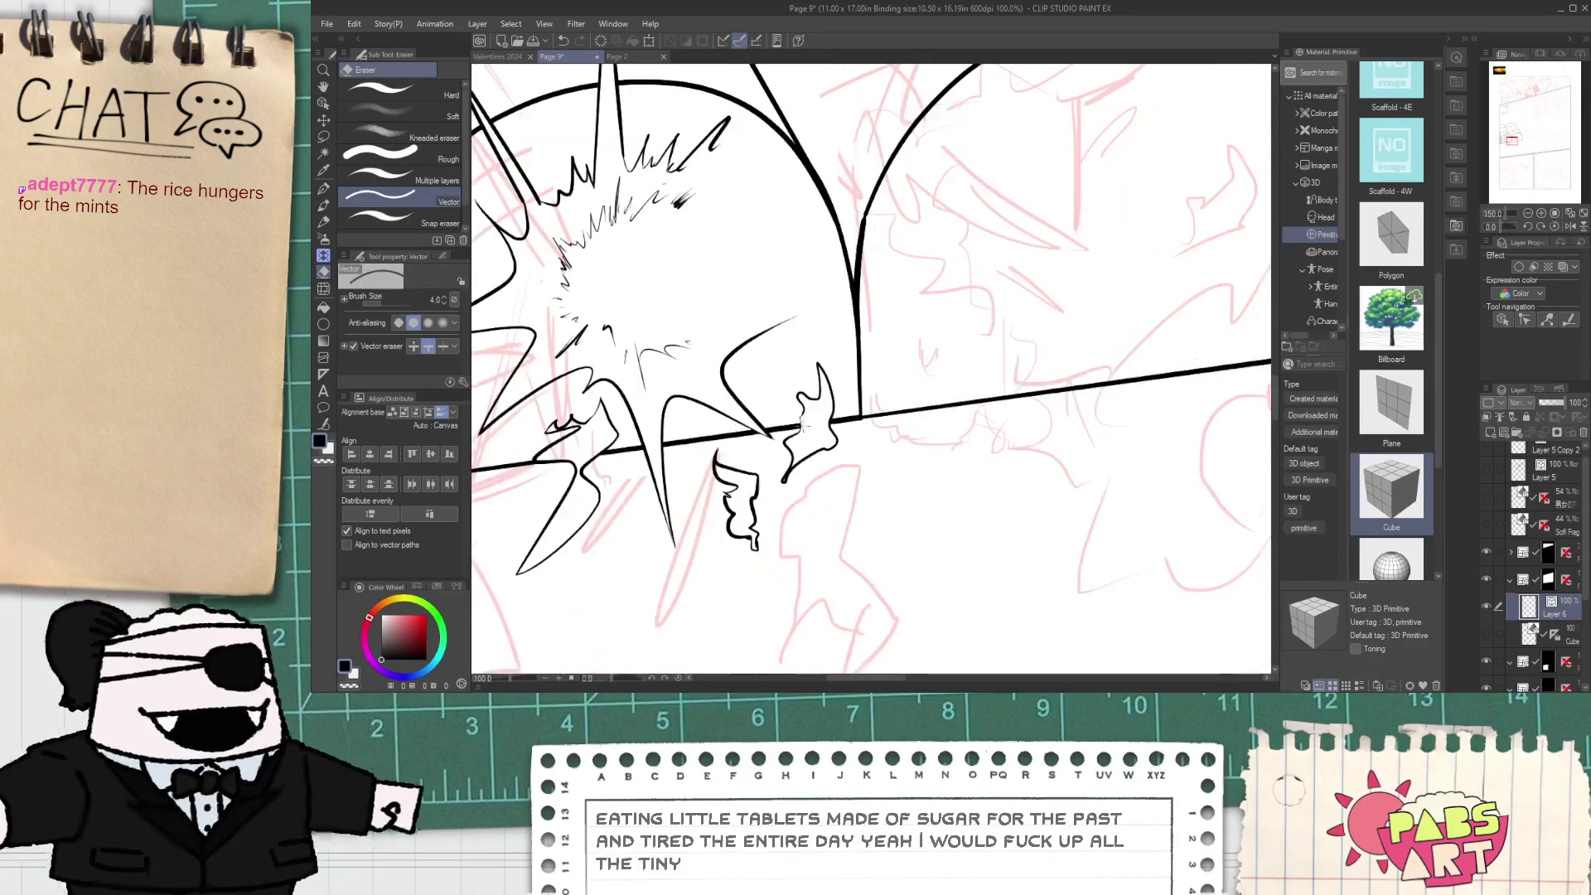
- Ink a long thin spike pointing down from the burst's lower-left side
{"action": "key", "text": "space"}
{"action": "left_click_drag", "start_coordinate": [801, 418], "coordinate": [809, 476]}
{"action": "left_click_drag", "start_coordinate": [820, 585], "coordinate": [770, 489]}
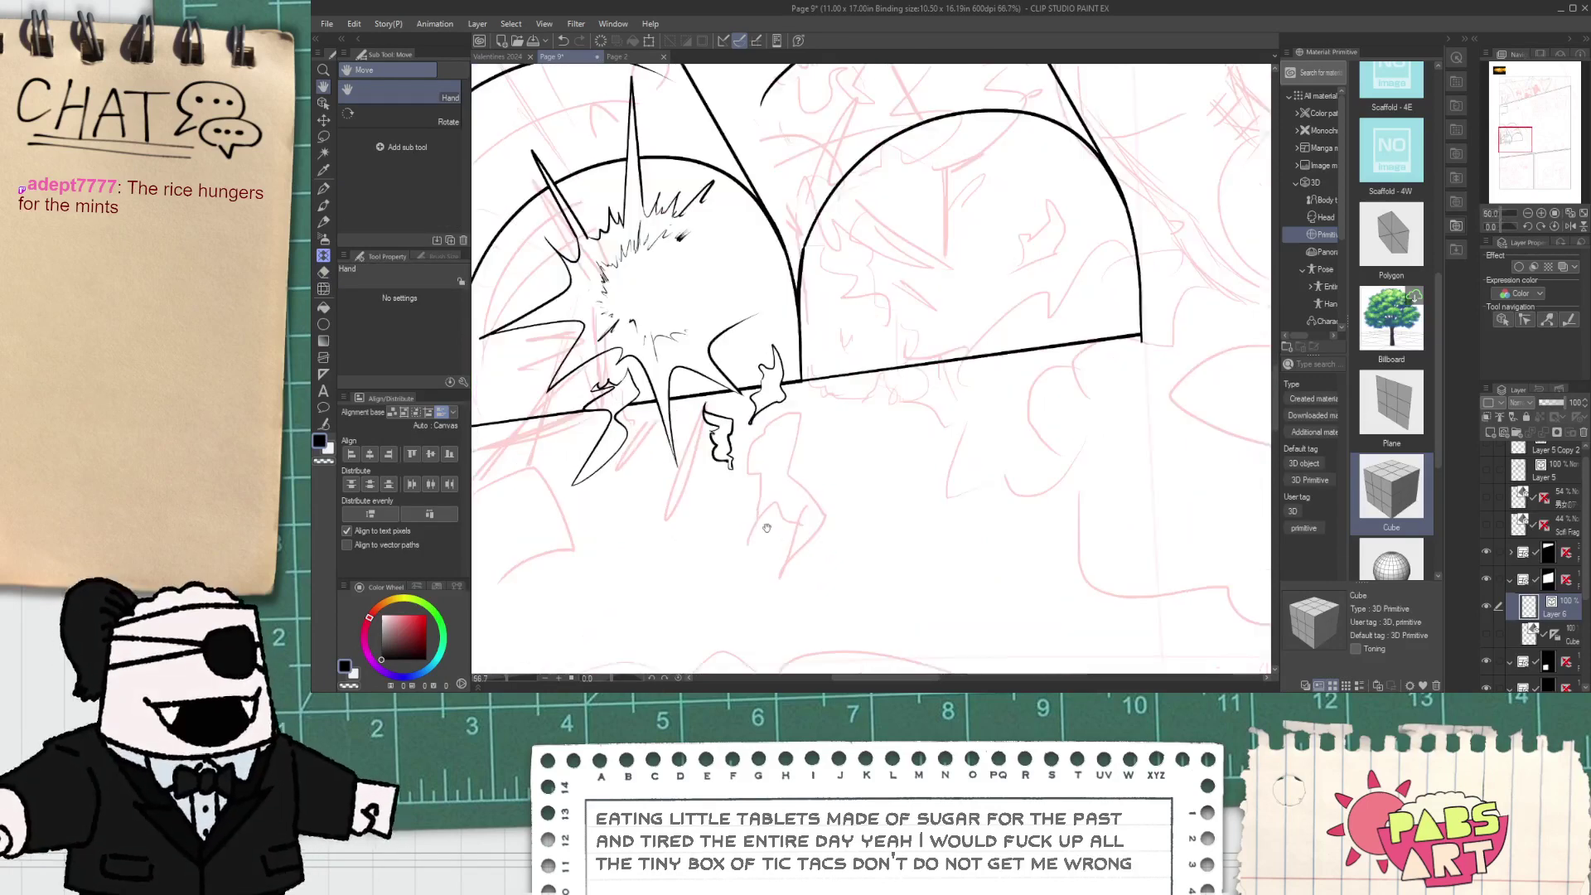
{"action": "scroll", "coordinate": [784, 553], "scroll_direction": "down", "scroll_amount": 2}
{"action": "left_click_drag", "start_coordinate": [641, 548], "coordinate": [638, 552]}
{"action": "scroll", "coordinate": [637, 552], "scroll_direction": "up", "scroll_amount": 1}
{"action": "key", "text": "p"}
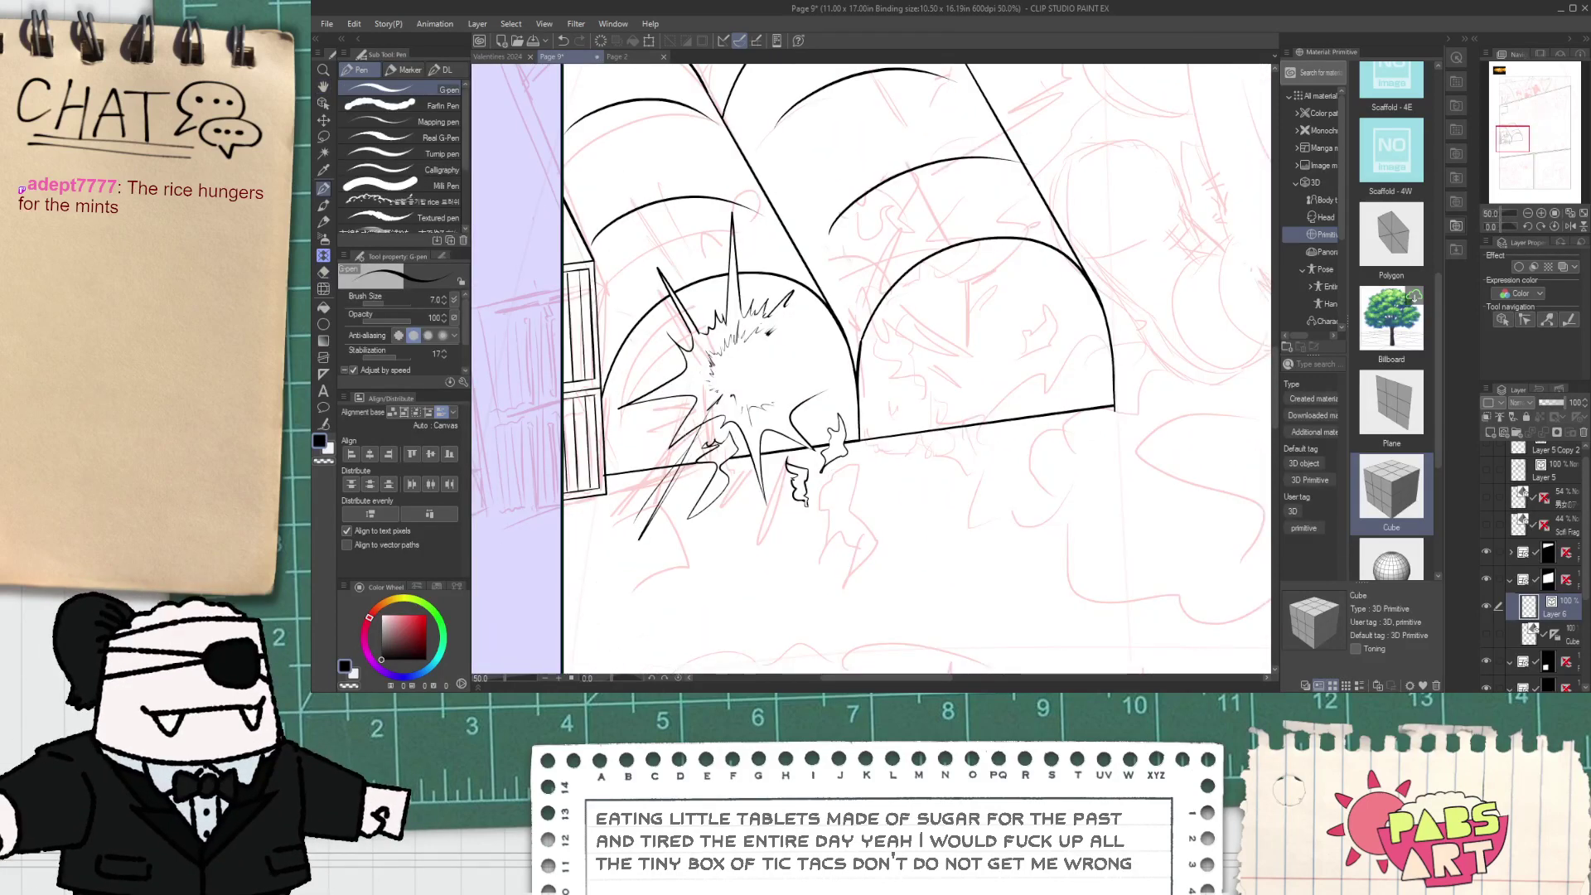
{"action": "left_click_drag", "start_coordinate": [718, 451], "coordinate": [641, 520]}
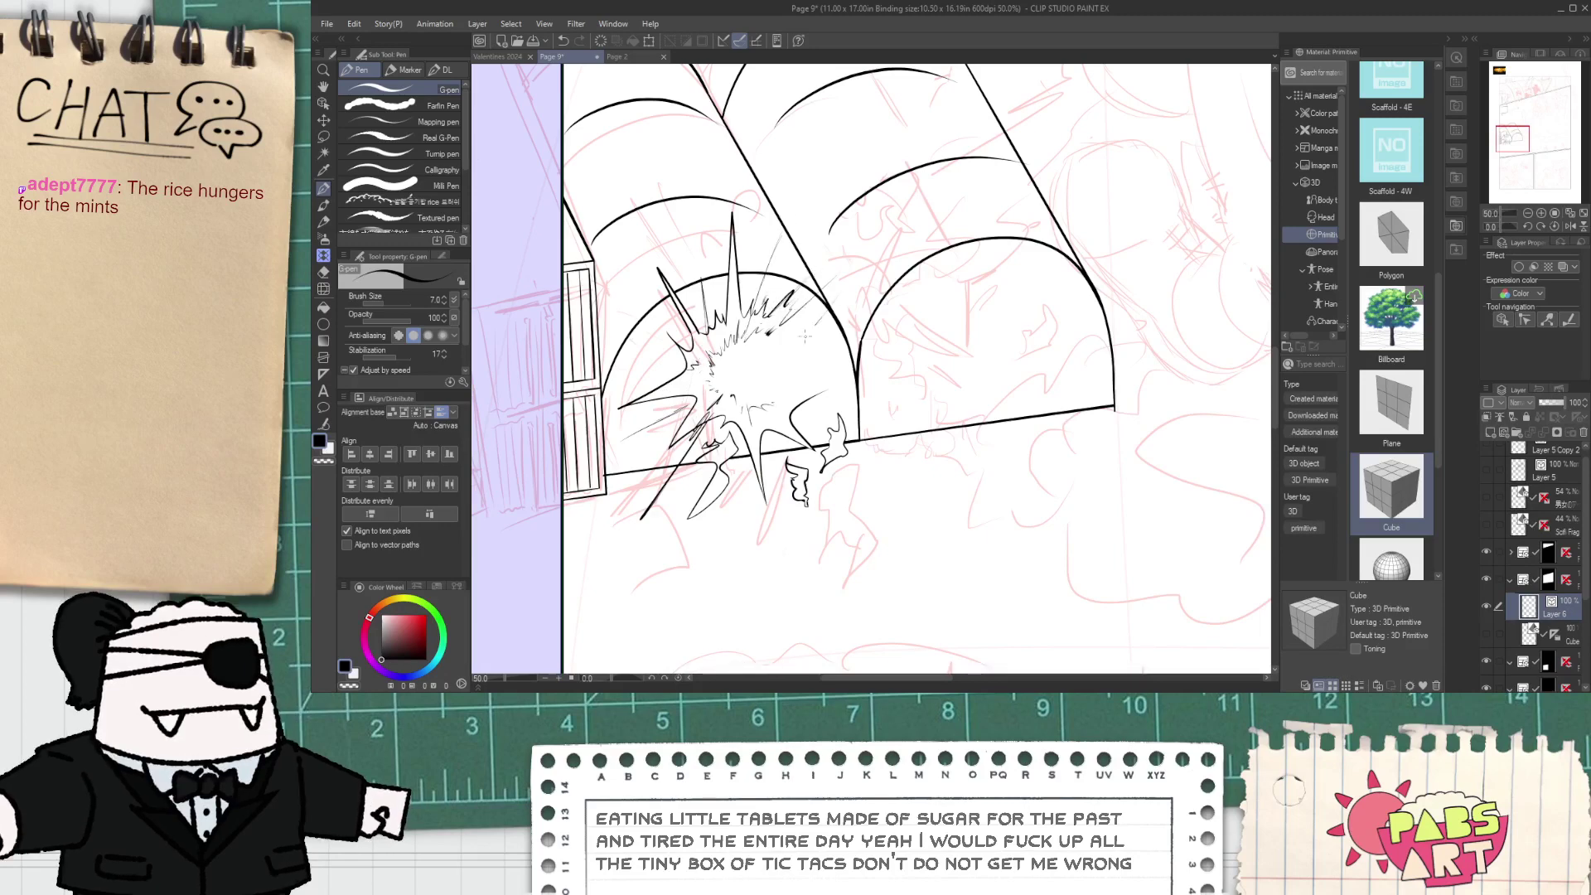
- Examine the colored structure's pattern on Page 2 as a reference and return to Page 9
{"action": "key", "text": "ctrl+minus"}
{"action": "key", "text": "ctrl+minus"}
{"action": "key", "text": "space"}
{"action": "left_click_drag", "start_coordinate": [910, 436], "coordinate": [811, 630]}
{"action": "left_click_drag", "start_coordinate": [788, 480], "coordinate": [809, 605]}
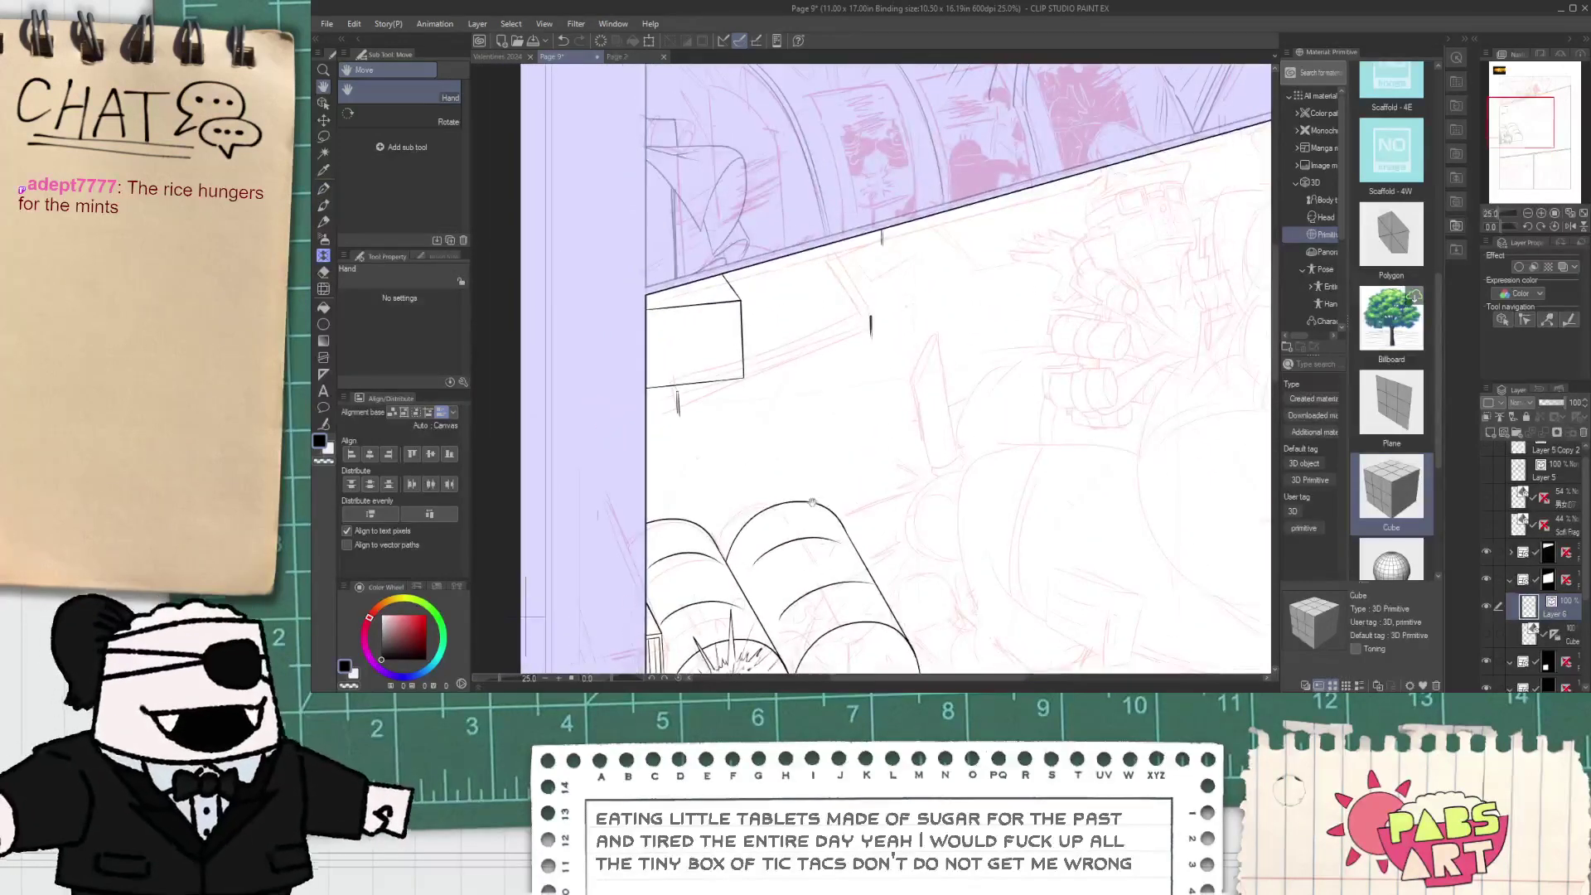
{"action": "scroll", "coordinate": [701, 434], "scroll_direction": "up", "scroll_amount": 2}
{"action": "left_click_drag", "start_coordinate": [684, 316], "coordinate": [686, 408]}
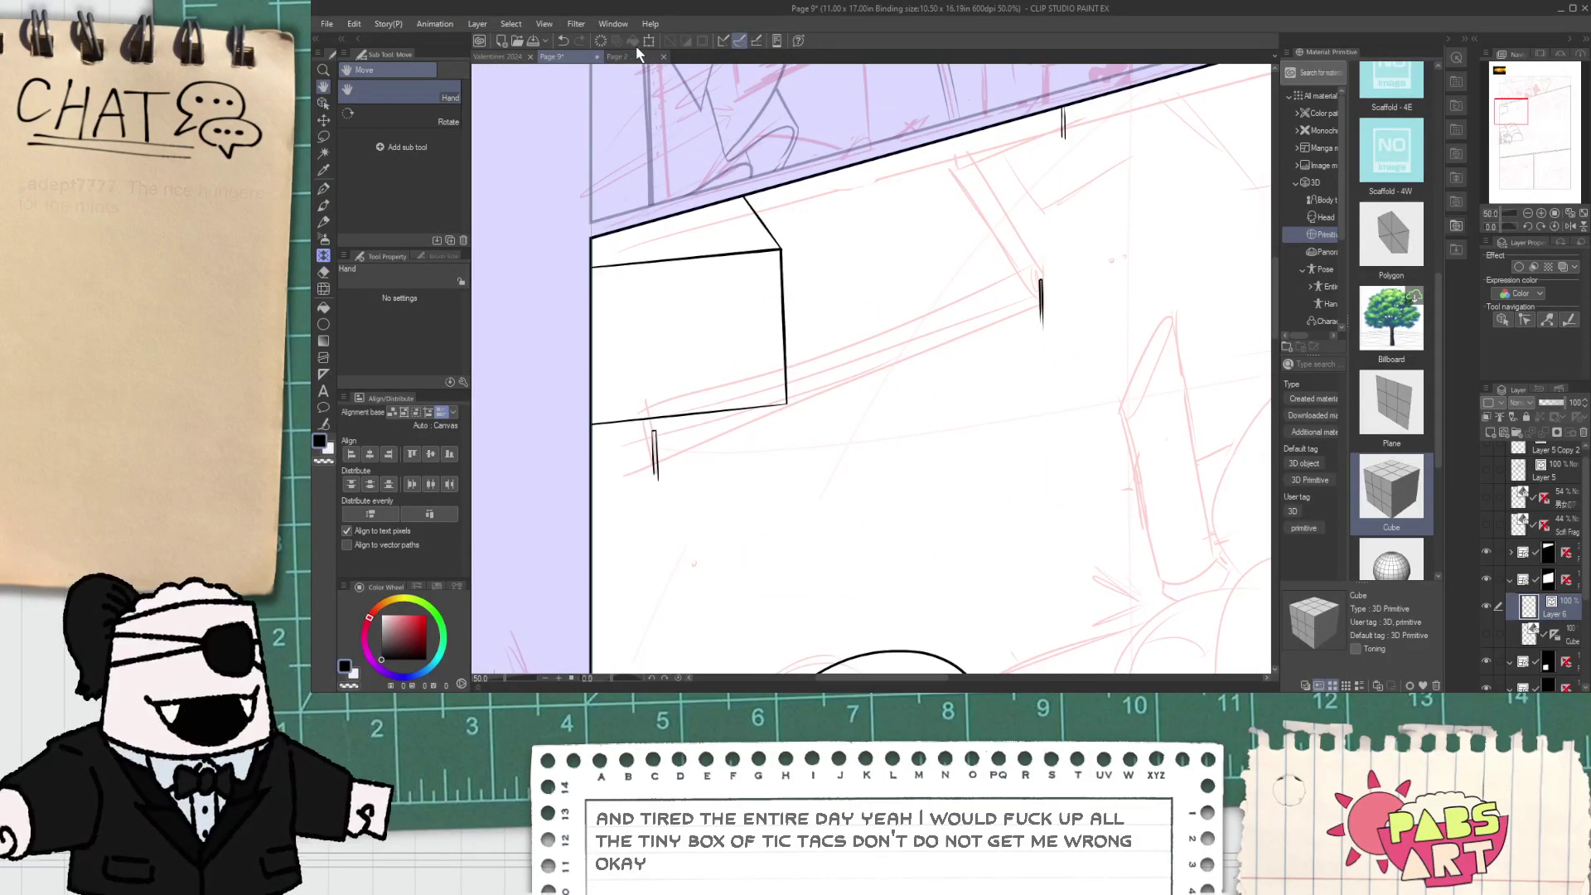
{"action": "left_click", "coordinate": [617, 56]}
{"action": "scroll", "coordinate": [793, 299], "scroll_direction": "up", "scroll_amount": 1}
{"action": "scroll", "coordinate": [912, 348], "scroll_direction": "up", "scroll_amount": 1}
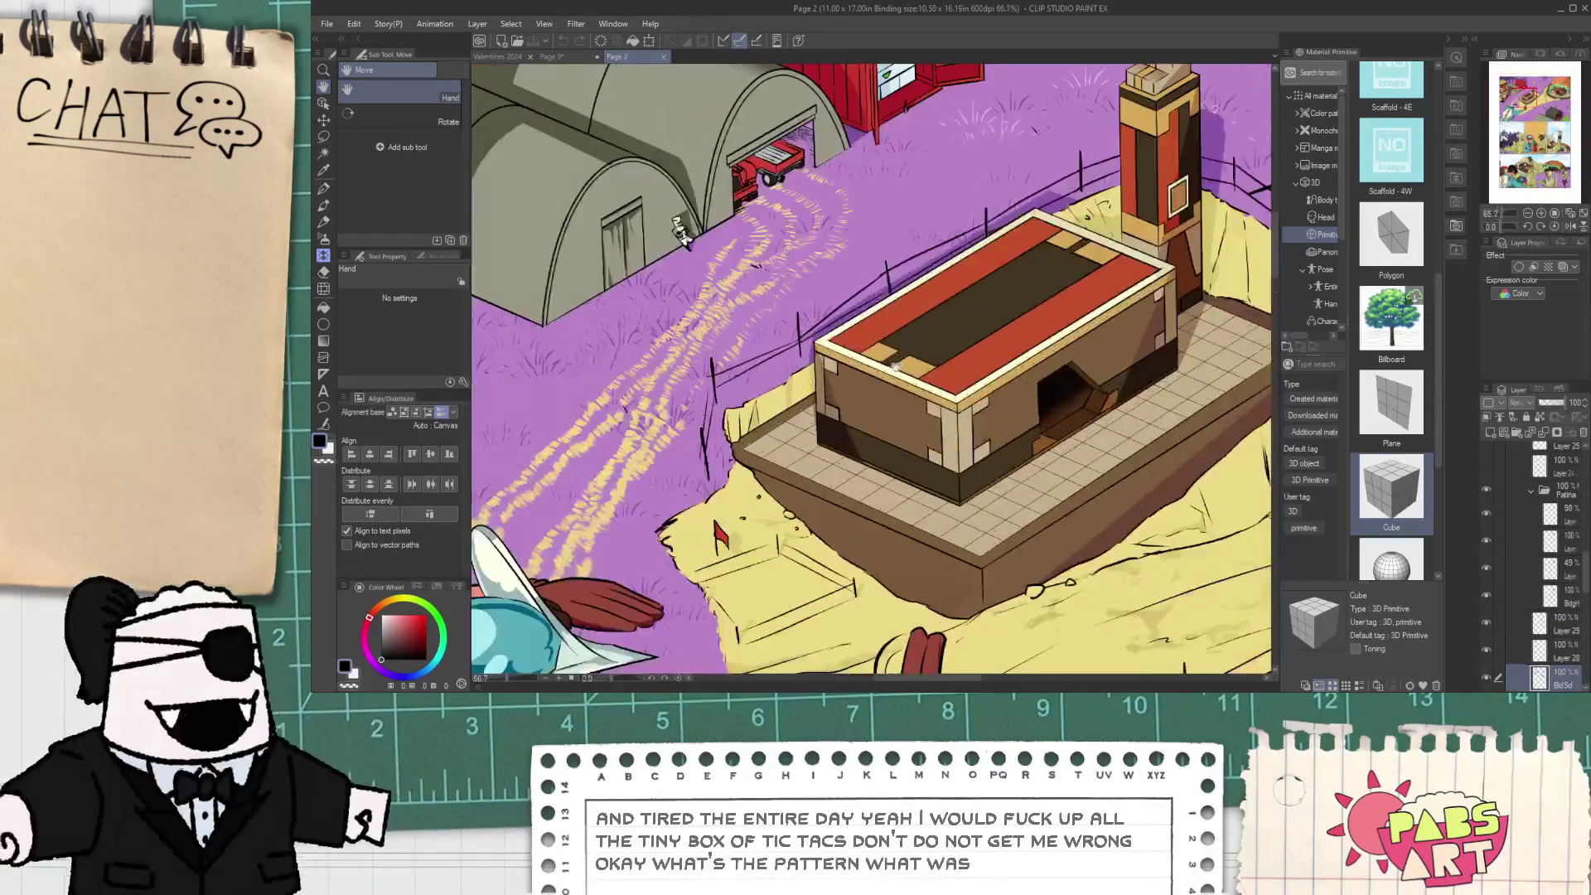
{"action": "scroll", "coordinate": [911, 348], "scroll_direction": "up", "scroll_amount": 1}
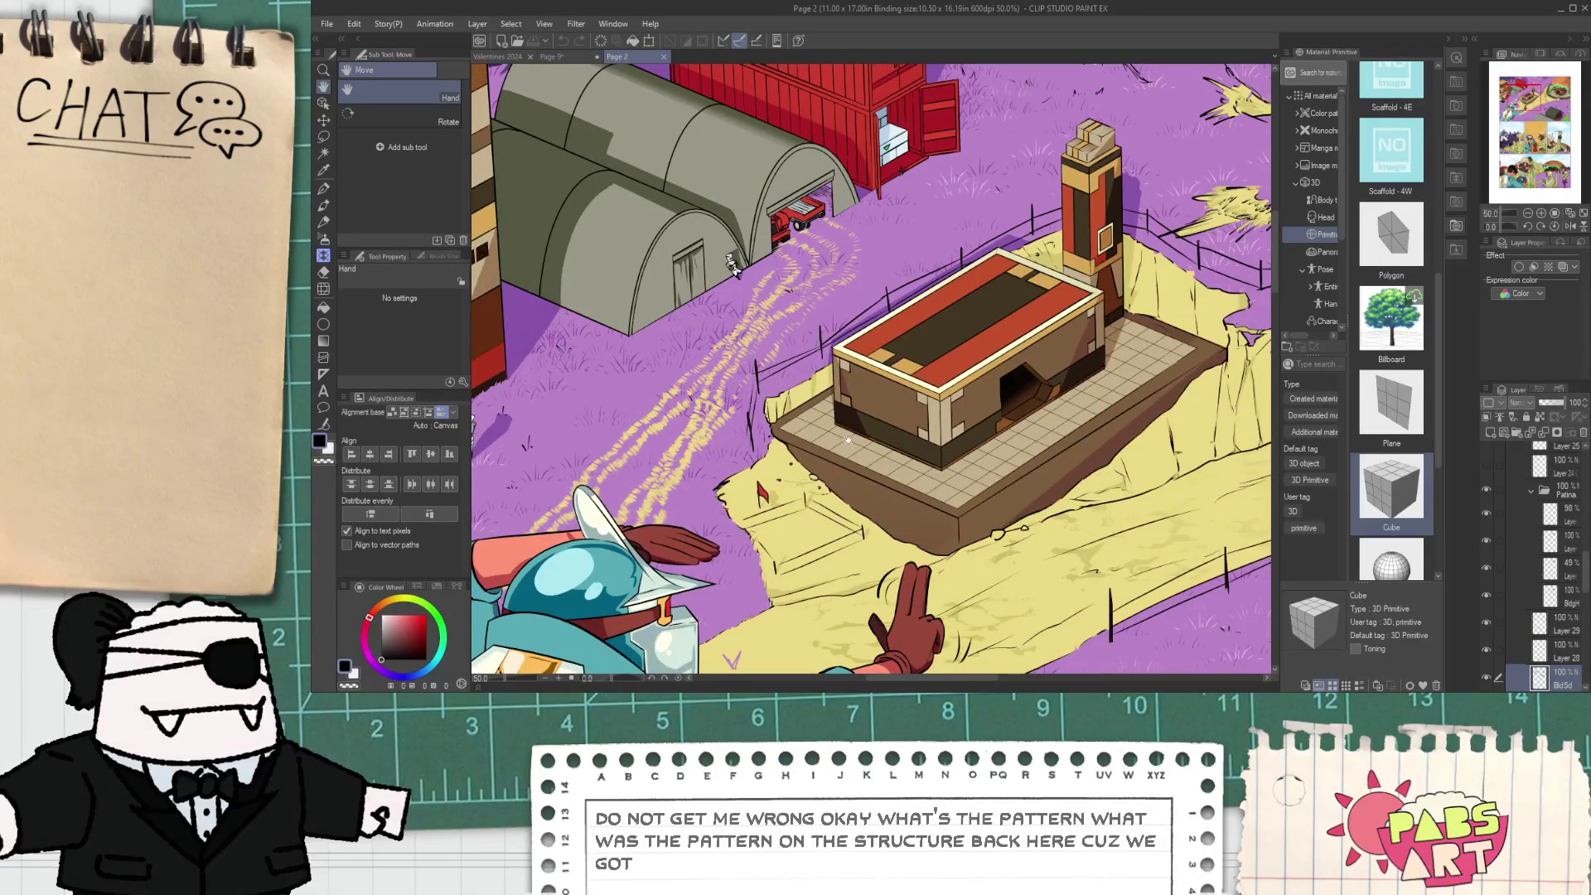
{"action": "left_click", "coordinate": [569, 58]}
- Try to ink a jagged grassy edge line running past the short fence post below the box structure
{"action": "key", "text": "p"}
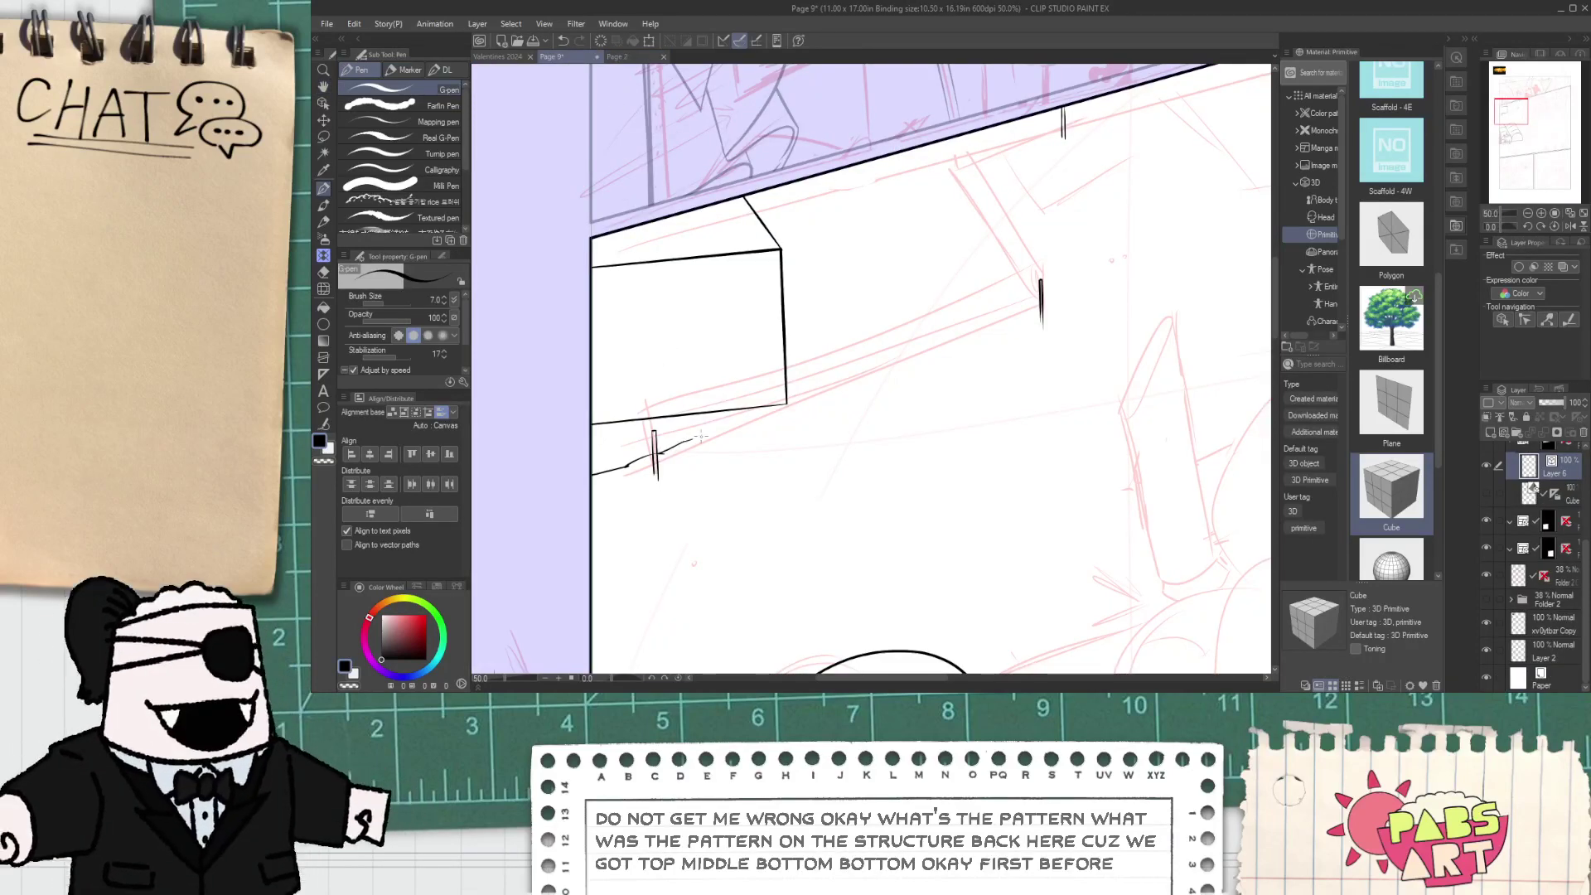
{"action": "left_click_drag", "start_coordinate": [661, 454], "coordinate": [843, 365]}
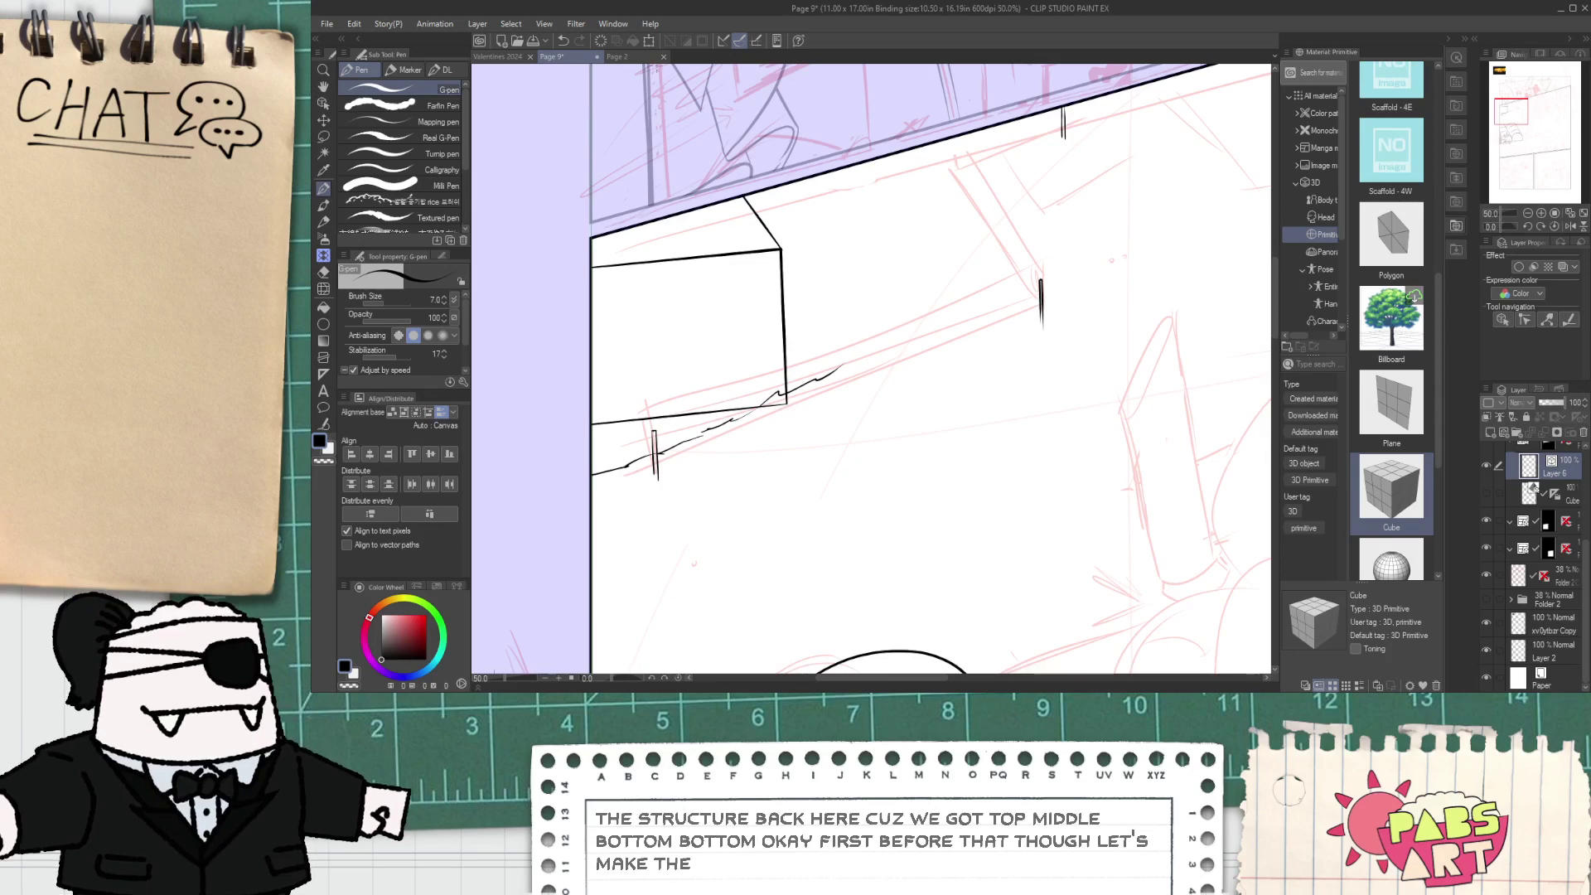
{"action": "left_click", "coordinate": [630, 58]}
{"action": "left_click", "coordinate": [580, 58]}
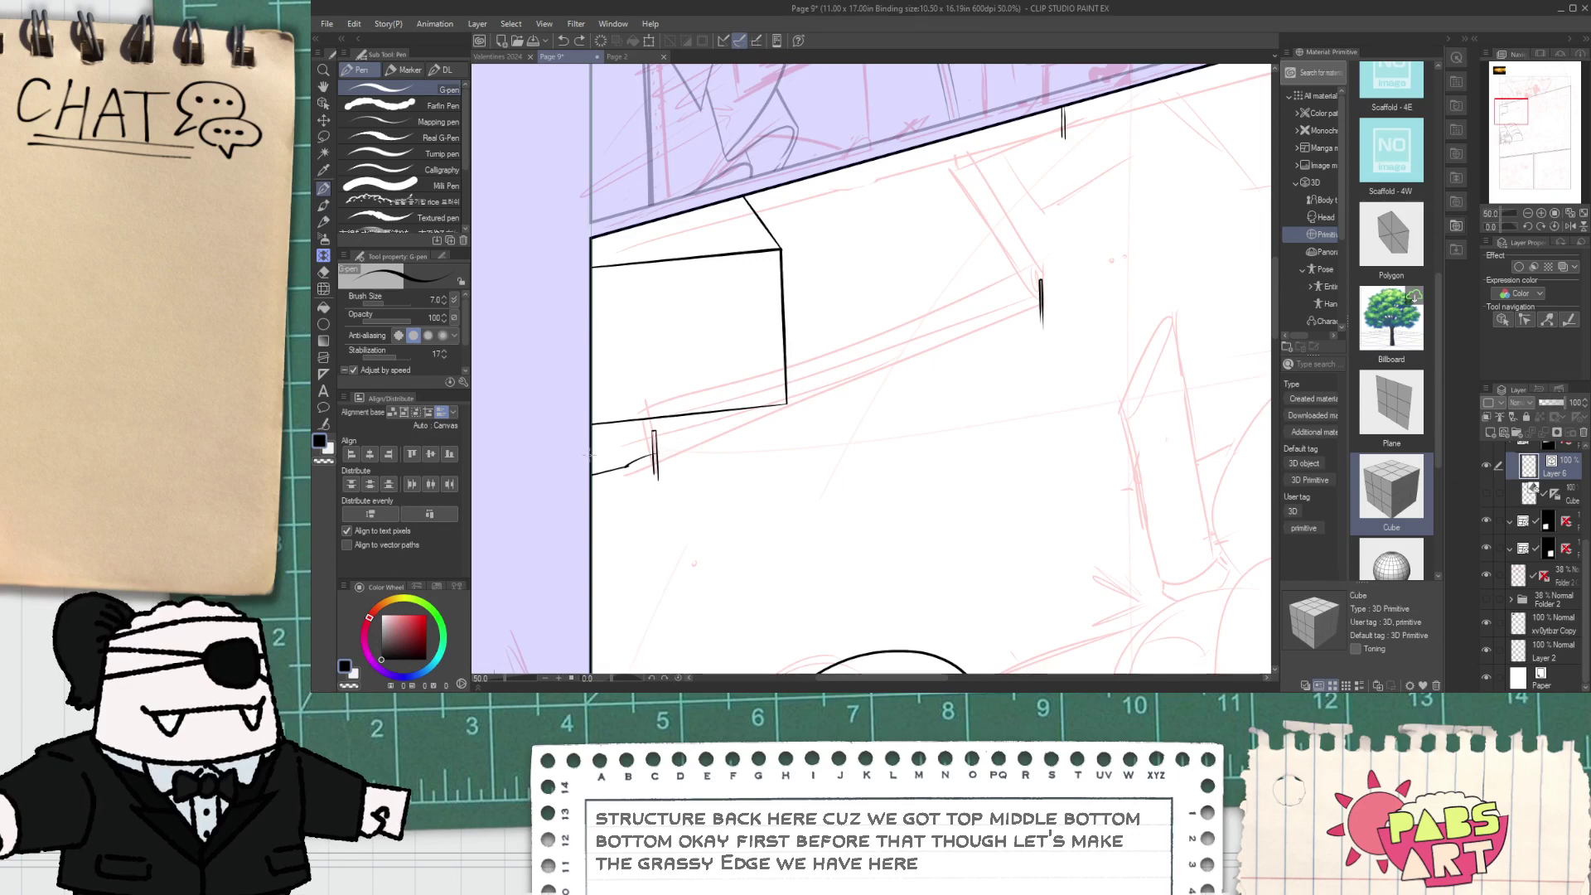
{"action": "key", "text": "ctrl+z"}
{"action": "scroll", "coordinate": [590, 454], "scroll_direction": "up", "scroll_amount": 2}
{"action": "left_click_drag", "start_coordinate": [666, 436], "coordinate": [711, 428]}
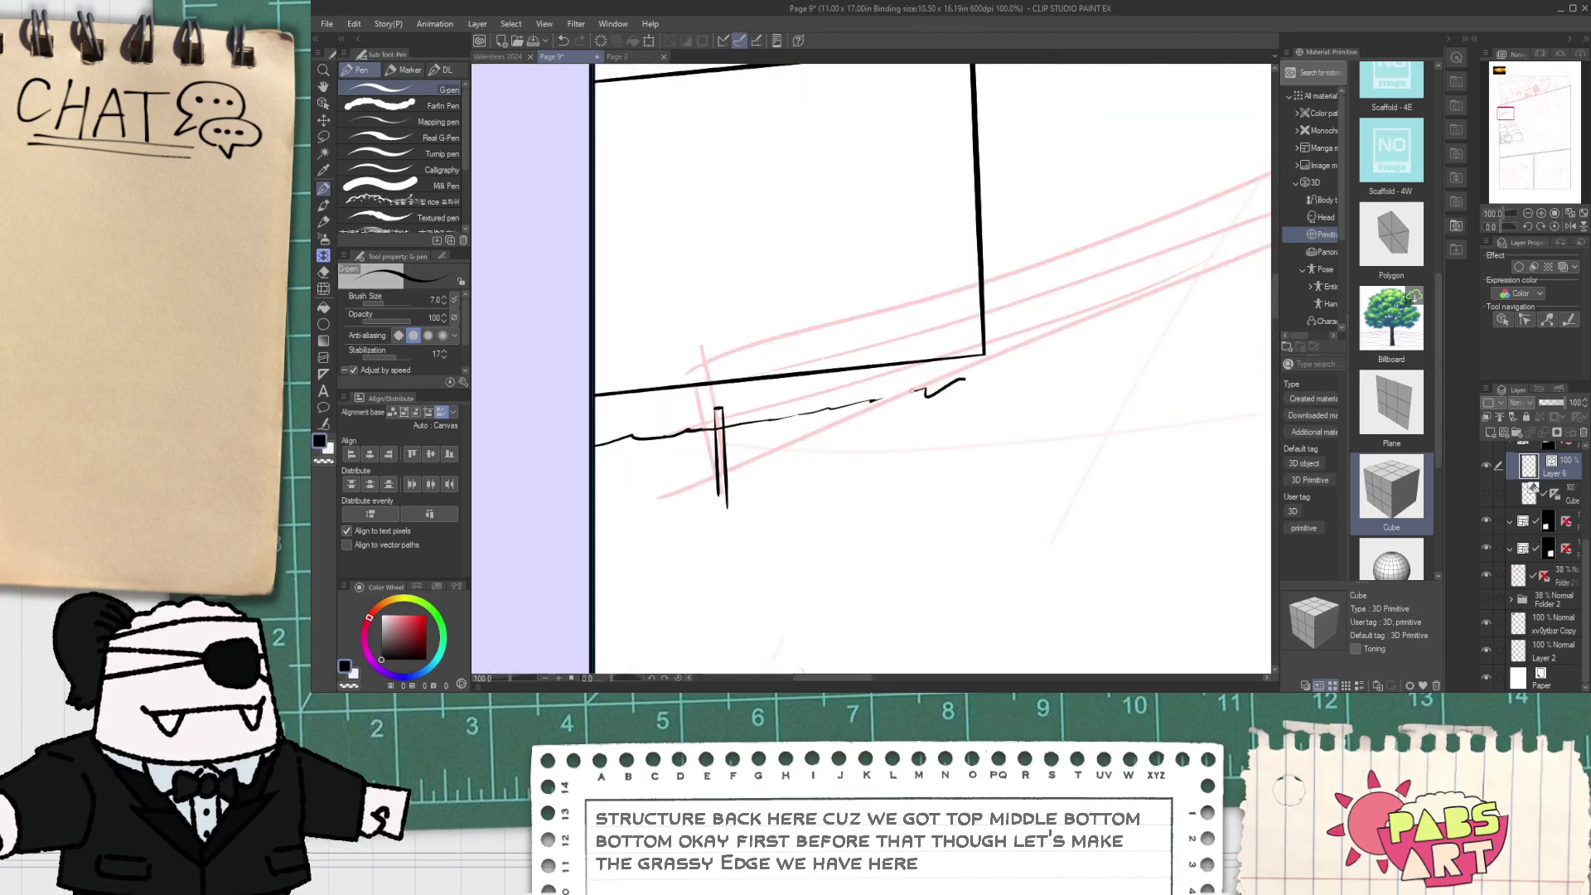
{"action": "key", "text": "ctrl+z"}
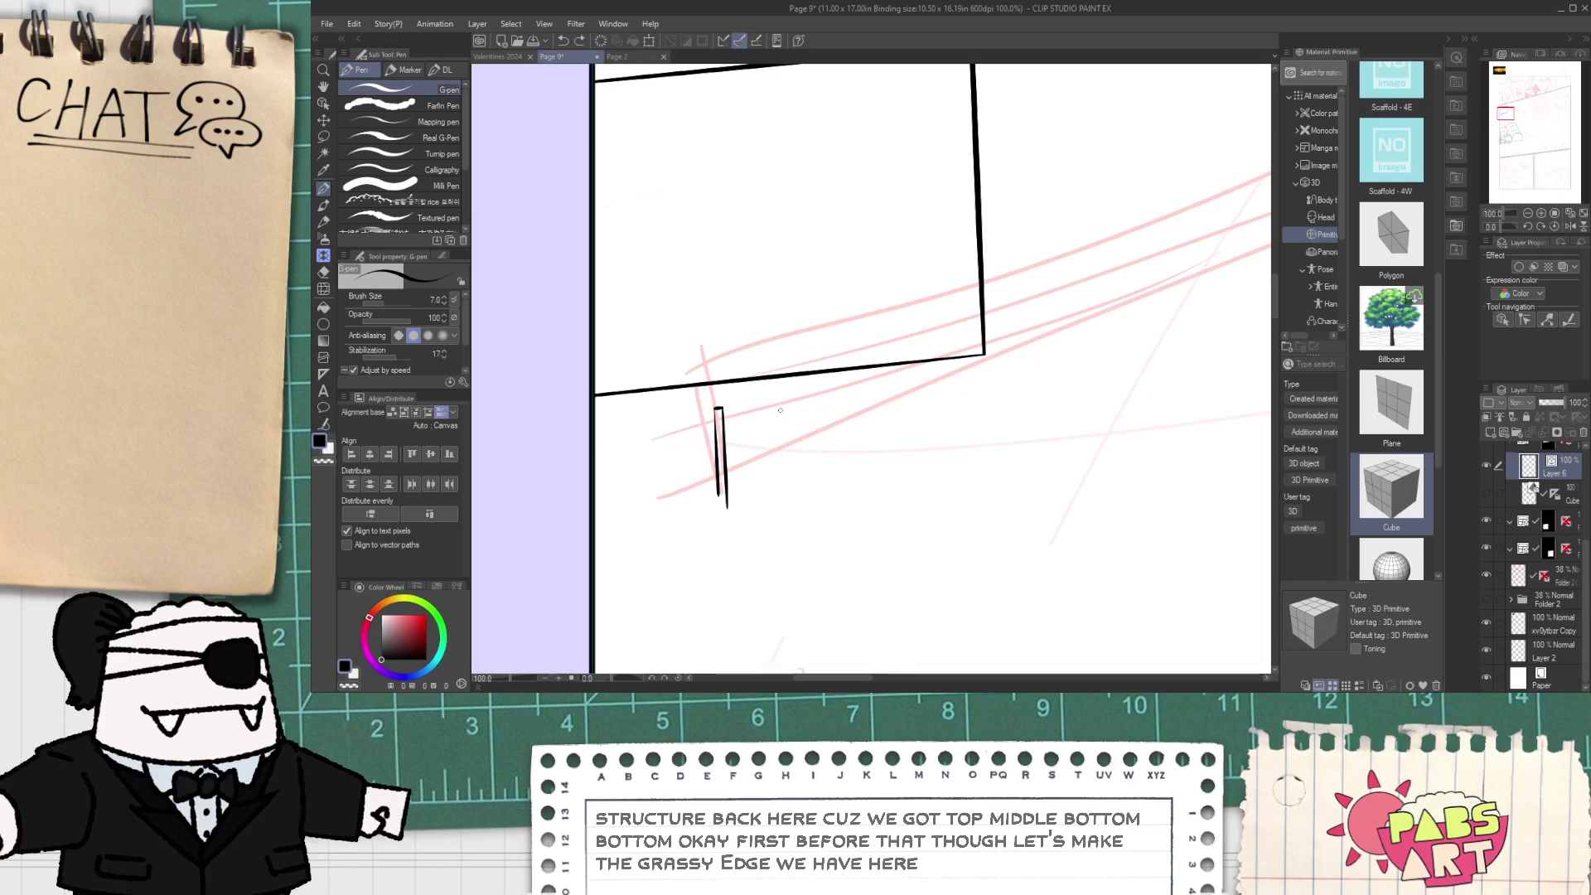
- Lower the box structure's bottom edge and stretch its vertical corner edge to span the taller face
{"action": "scroll", "coordinate": [780, 409], "scroll_direction": "down", "scroll_amount": 2}
{"action": "key", "text": "o"}
{"action": "left_click", "coordinate": [809, 352]}
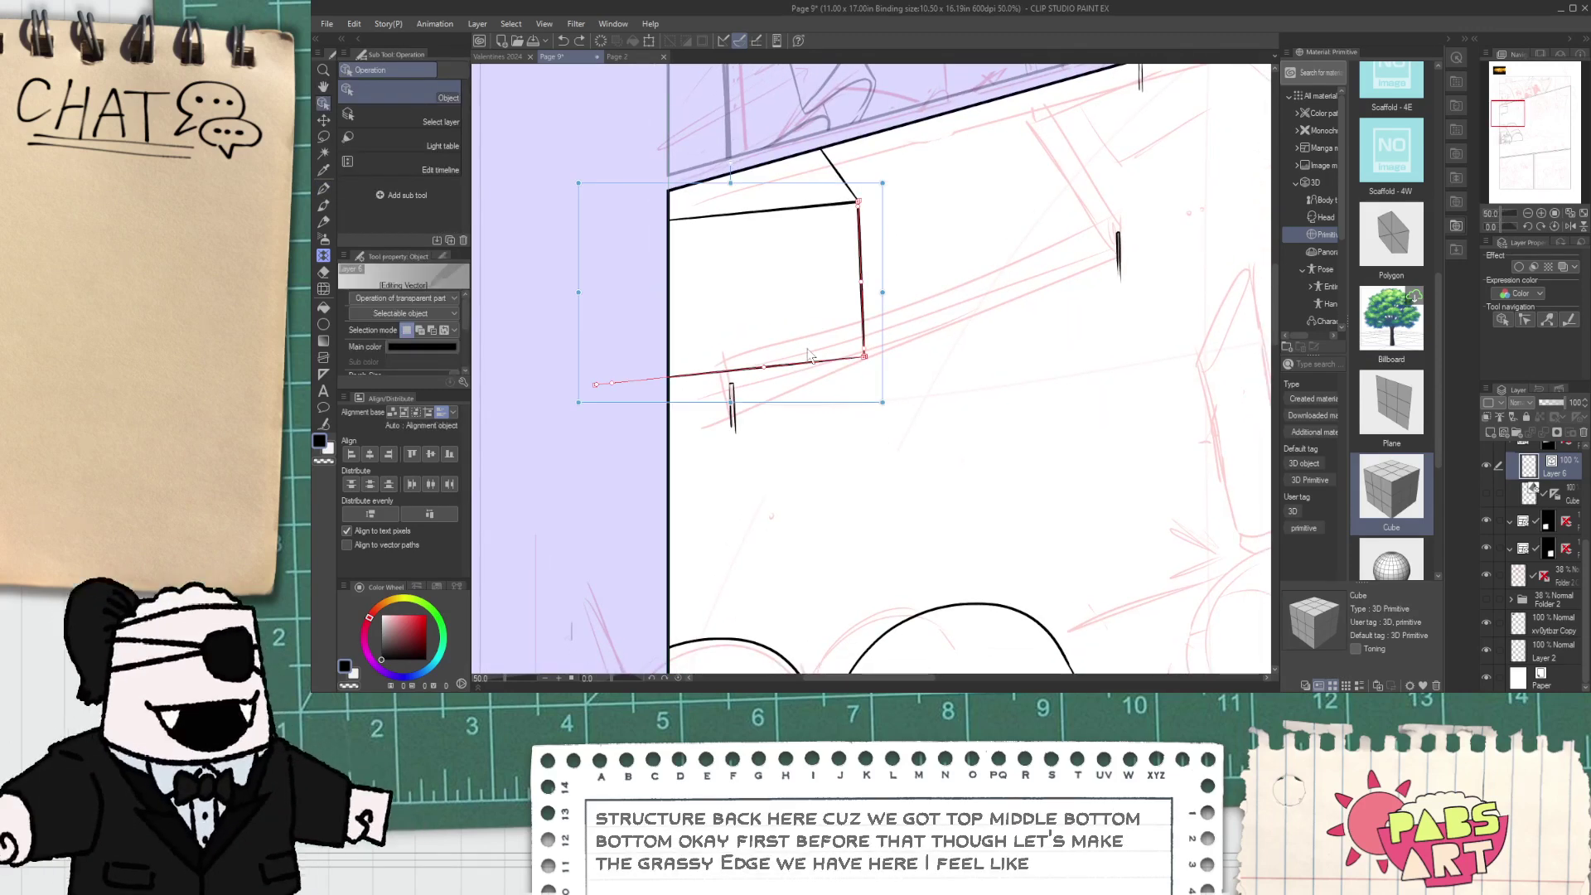
{"action": "key", "text": "Delete"}
{"action": "key", "text": "ctrl+z"}
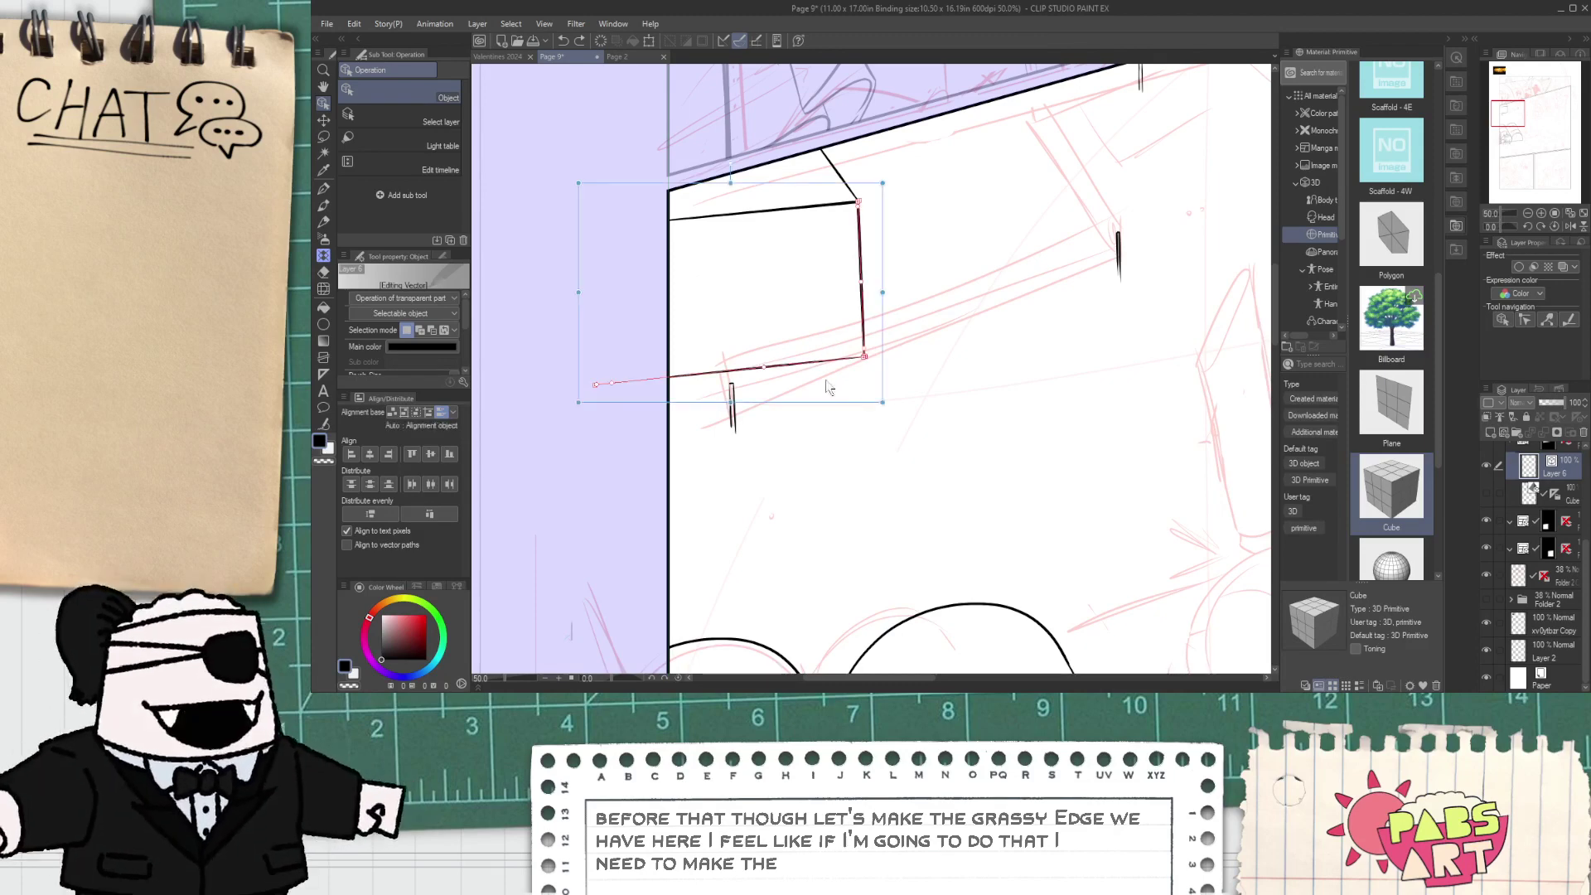
{"action": "left_click_drag", "start_coordinate": [807, 403], "coordinate": [807, 452]}
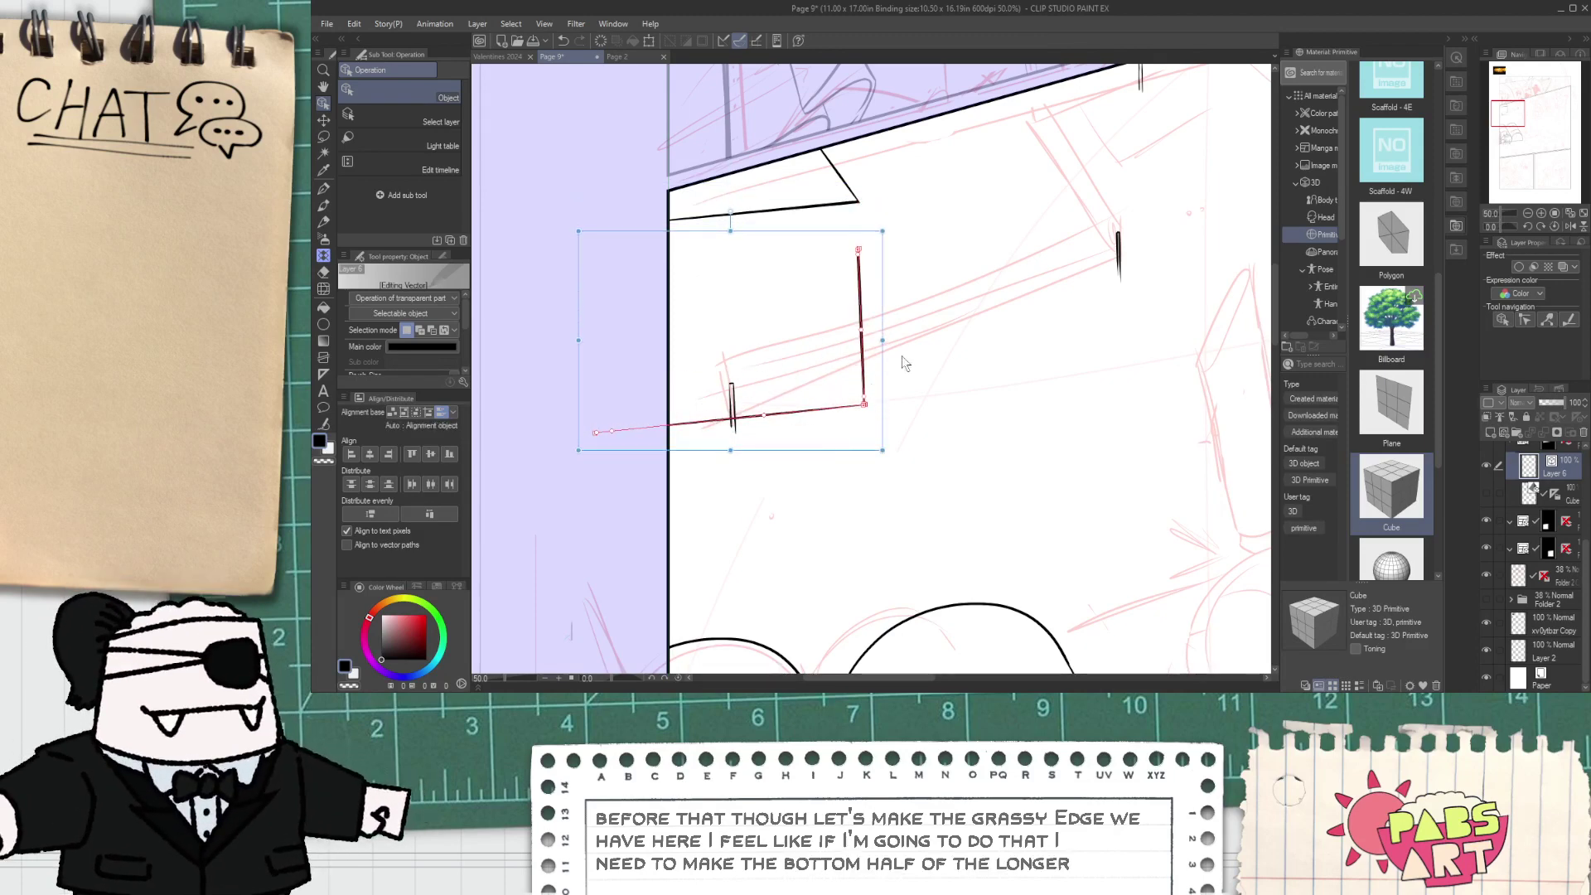
{"action": "left_click", "coordinate": [901, 354]}
{"action": "left_click", "coordinate": [859, 335]}
{"action": "left_click_drag", "start_coordinate": [861, 235], "coordinate": [862, 174]}
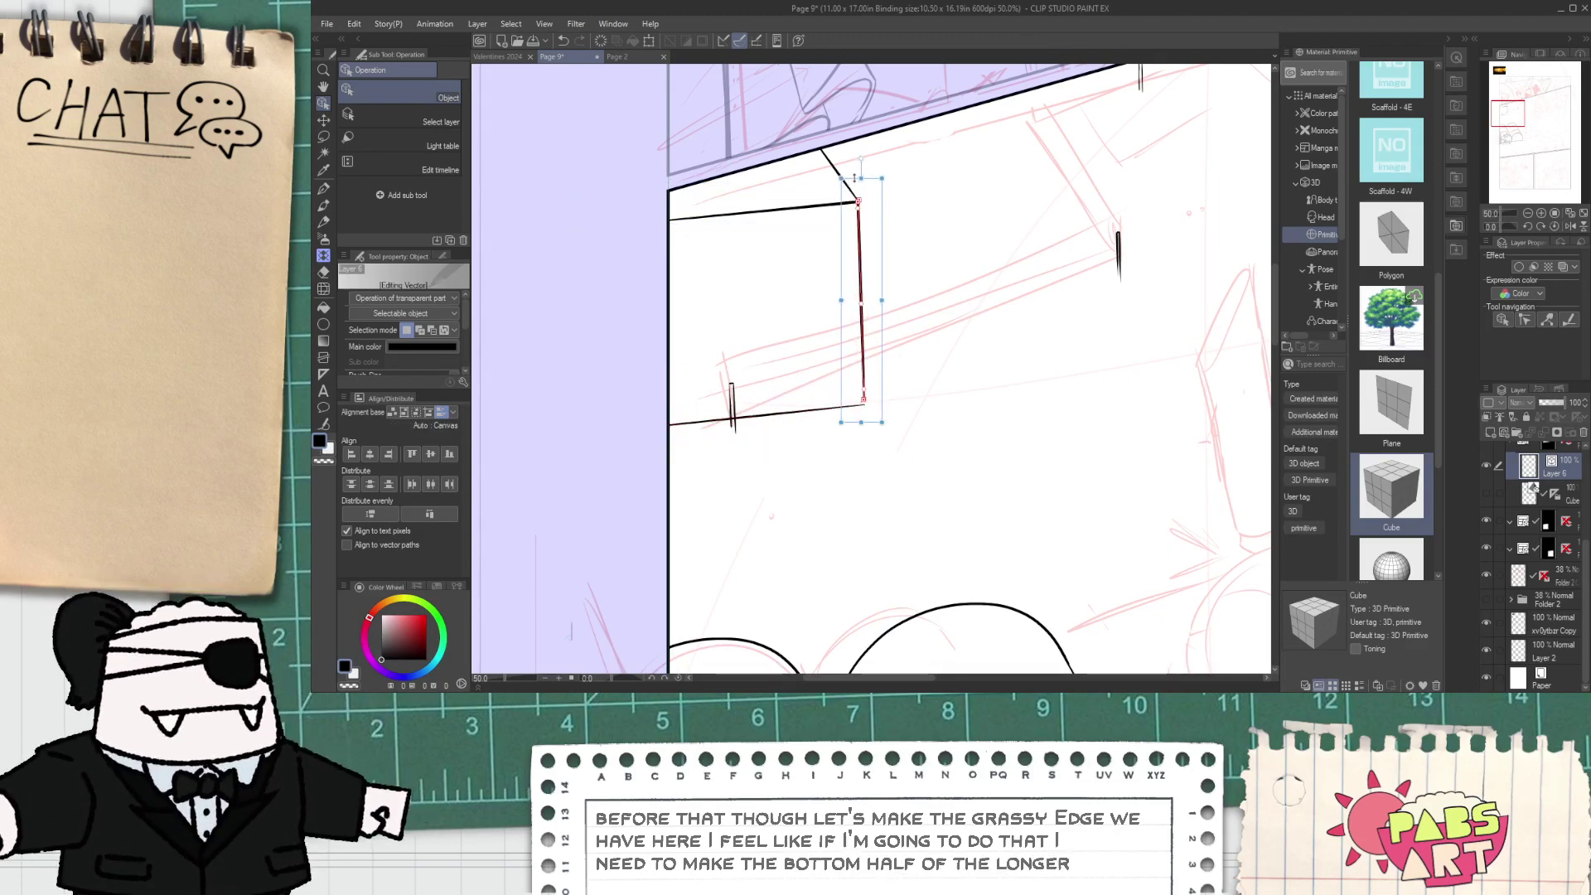
{"action": "left_click", "coordinate": [951, 285]}
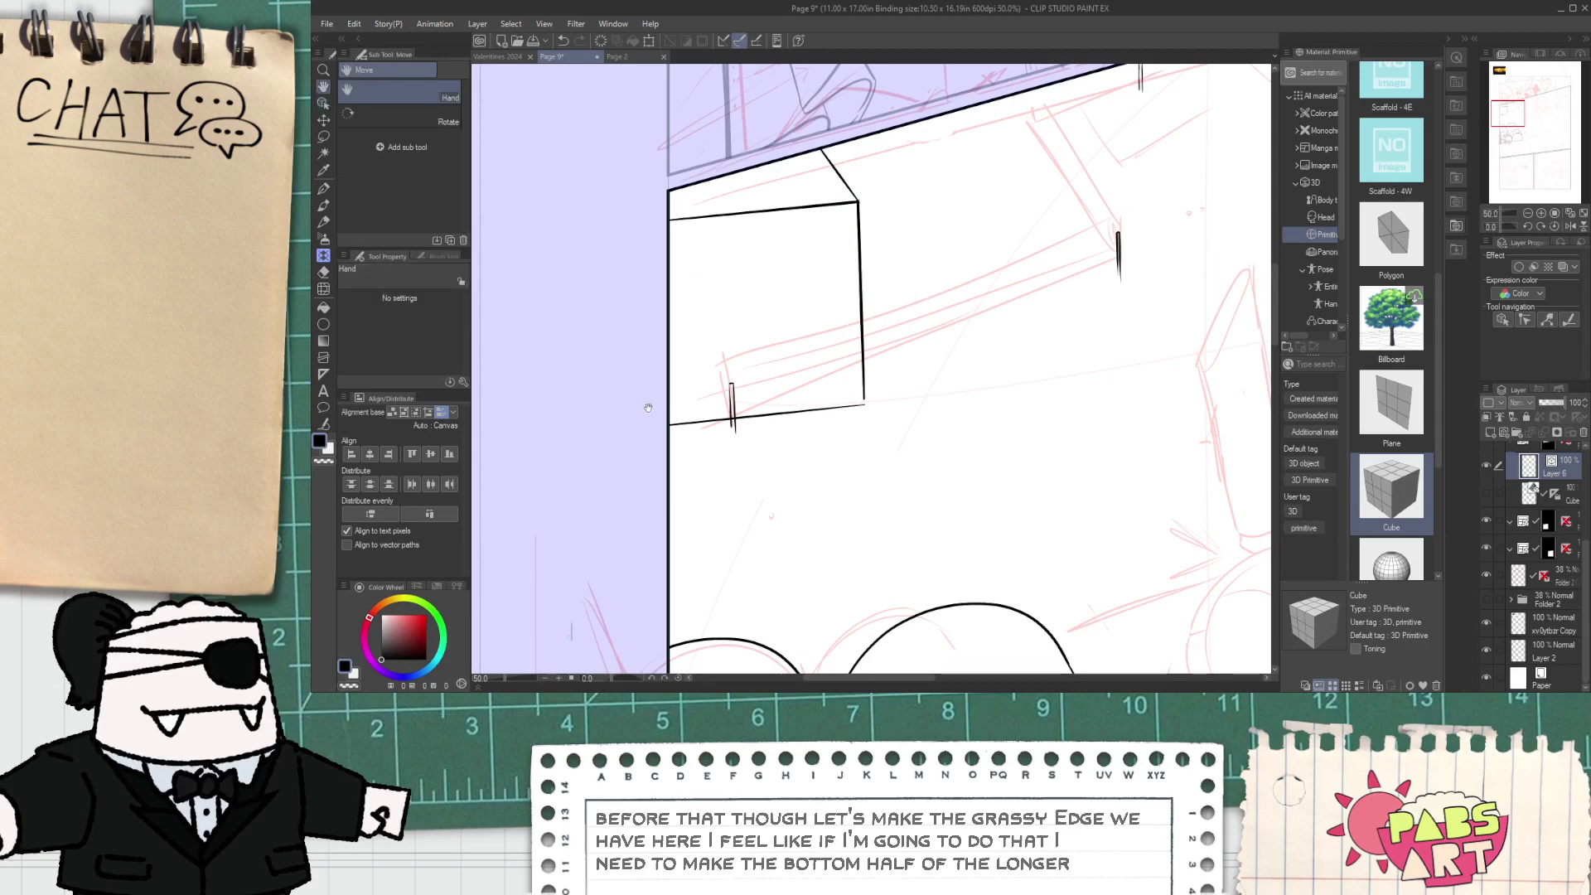
- Ink a jagged grassy edge rising from the panel border past the fence post and across the box's corner edge
{"action": "key", "text": "p"}
{"action": "scroll", "coordinate": [667, 412], "scroll_direction": "up", "scroll_amount": 1}
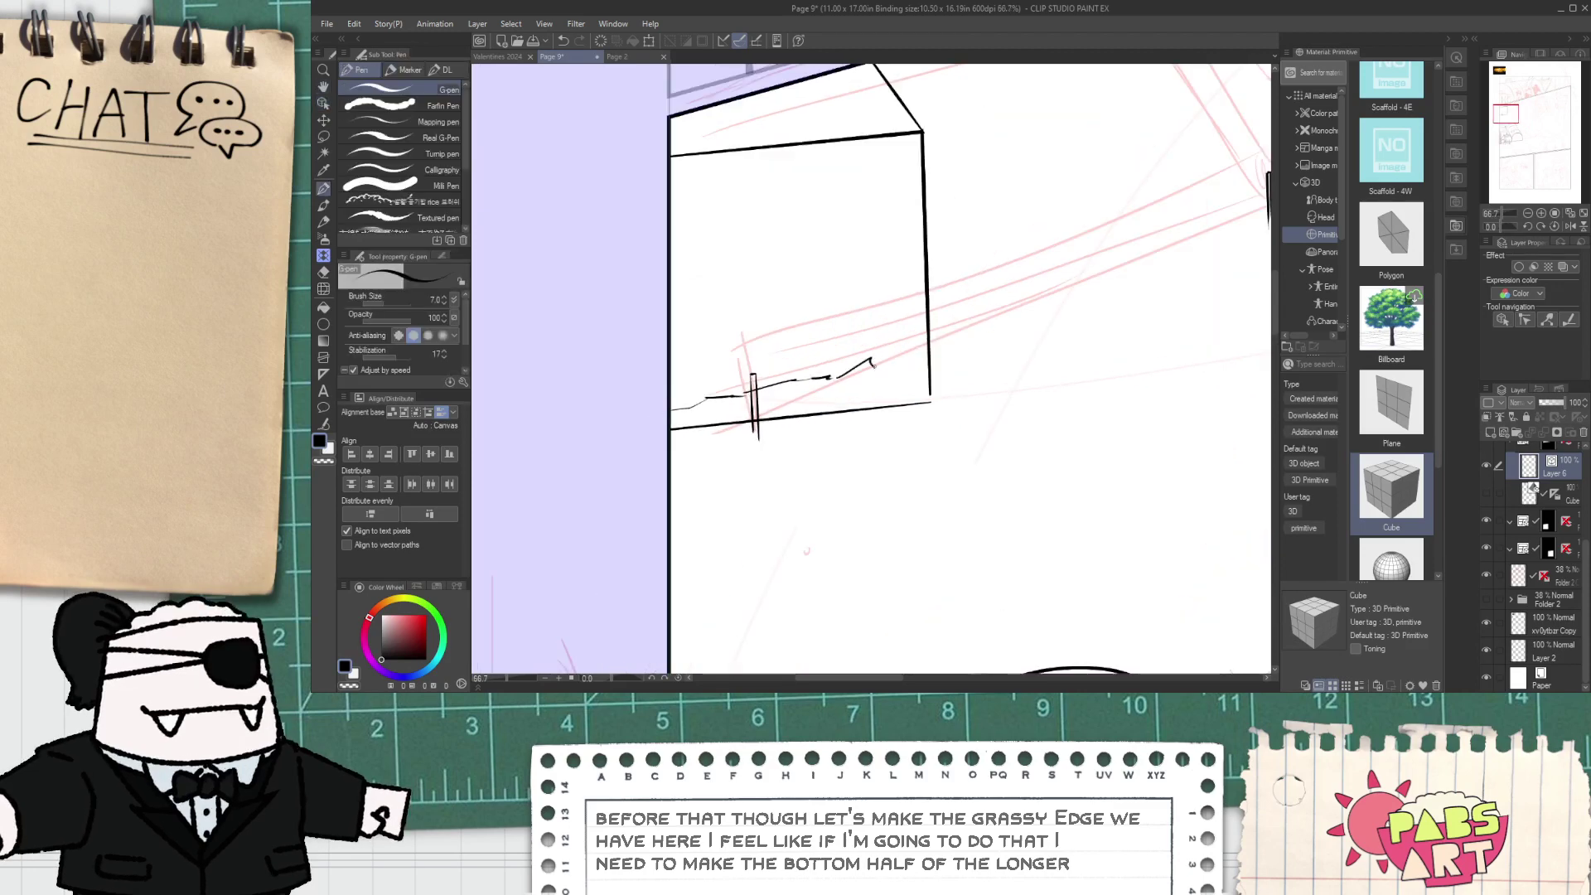
{"action": "scroll", "coordinate": [1007, 316], "scroll_direction": "up", "scroll_amount": 3}
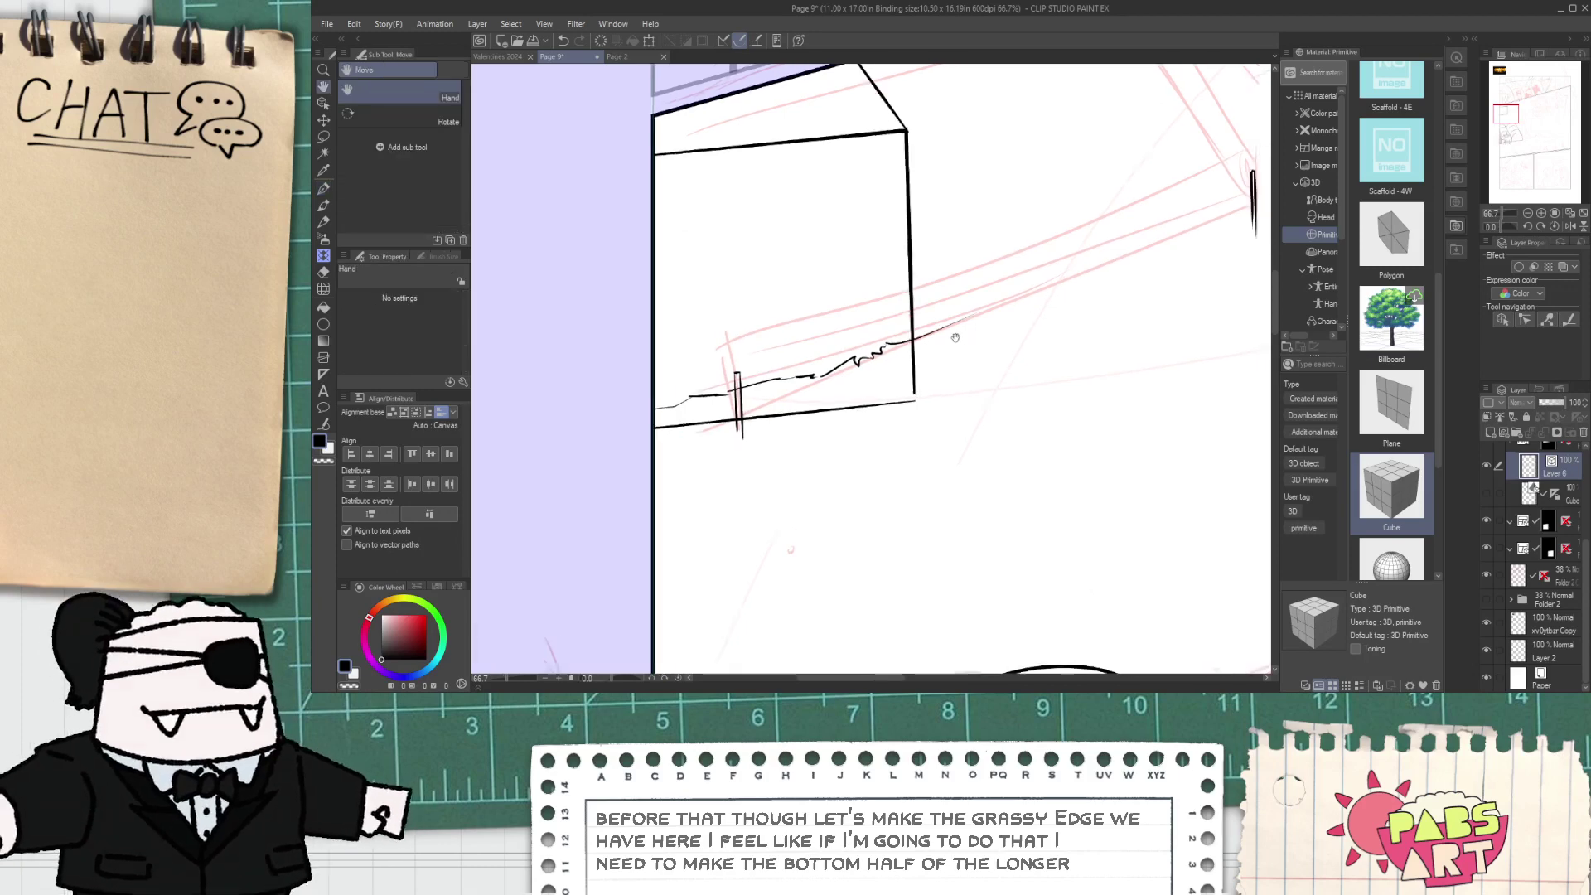
{"action": "mouse_move", "coordinate": [815, 361]}
{"action": "left_mouse_down"}
{"action": "mouse_move", "coordinate": [995, 288]}
{"action": "mouse_move", "coordinate": [902, 362]}
{"action": "left_mouse_up"}
{"action": "scroll", "coordinate": [994, 287], "scroll_direction": "down", "scroll_amount": 1}
{"action": "key", "text": "space"}
{"action": "scroll", "coordinate": [902, 362], "scroll_direction": "down", "scroll_amount": 1}
{"action": "scroll", "coordinate": [756, 416], "scroll_direction": "up", "scroll_amount": 1}
- Delete the box structure's bottom edge line beneath the grassy edge
{"action": "key", "text": "e"}
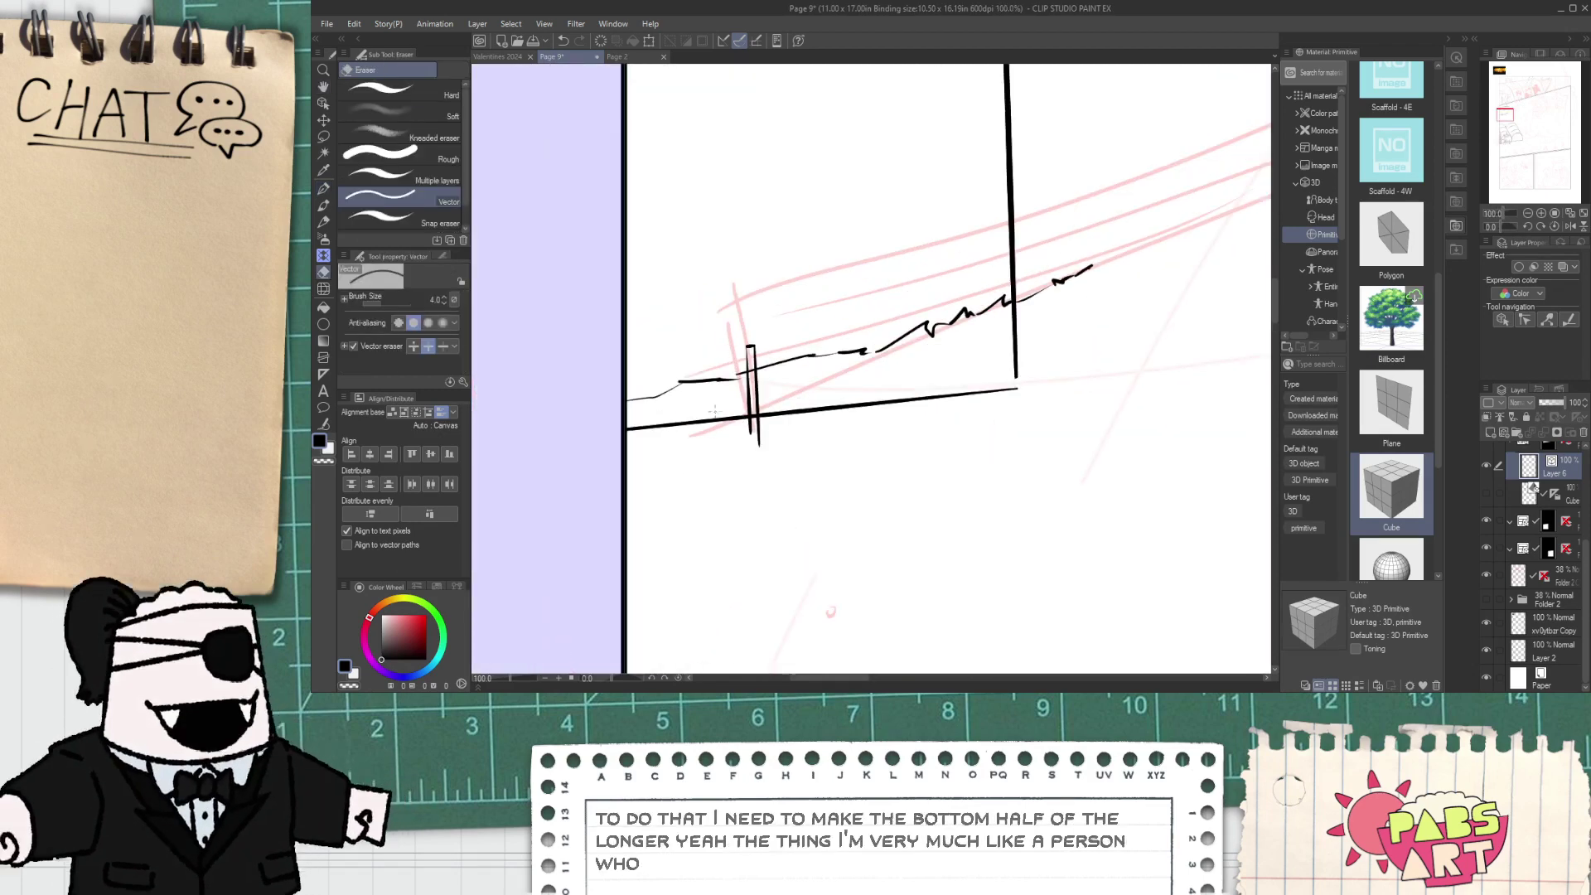
{"action": "key", "text": "o"}
{"action": "left_click", "coordinate": [927, 400]}
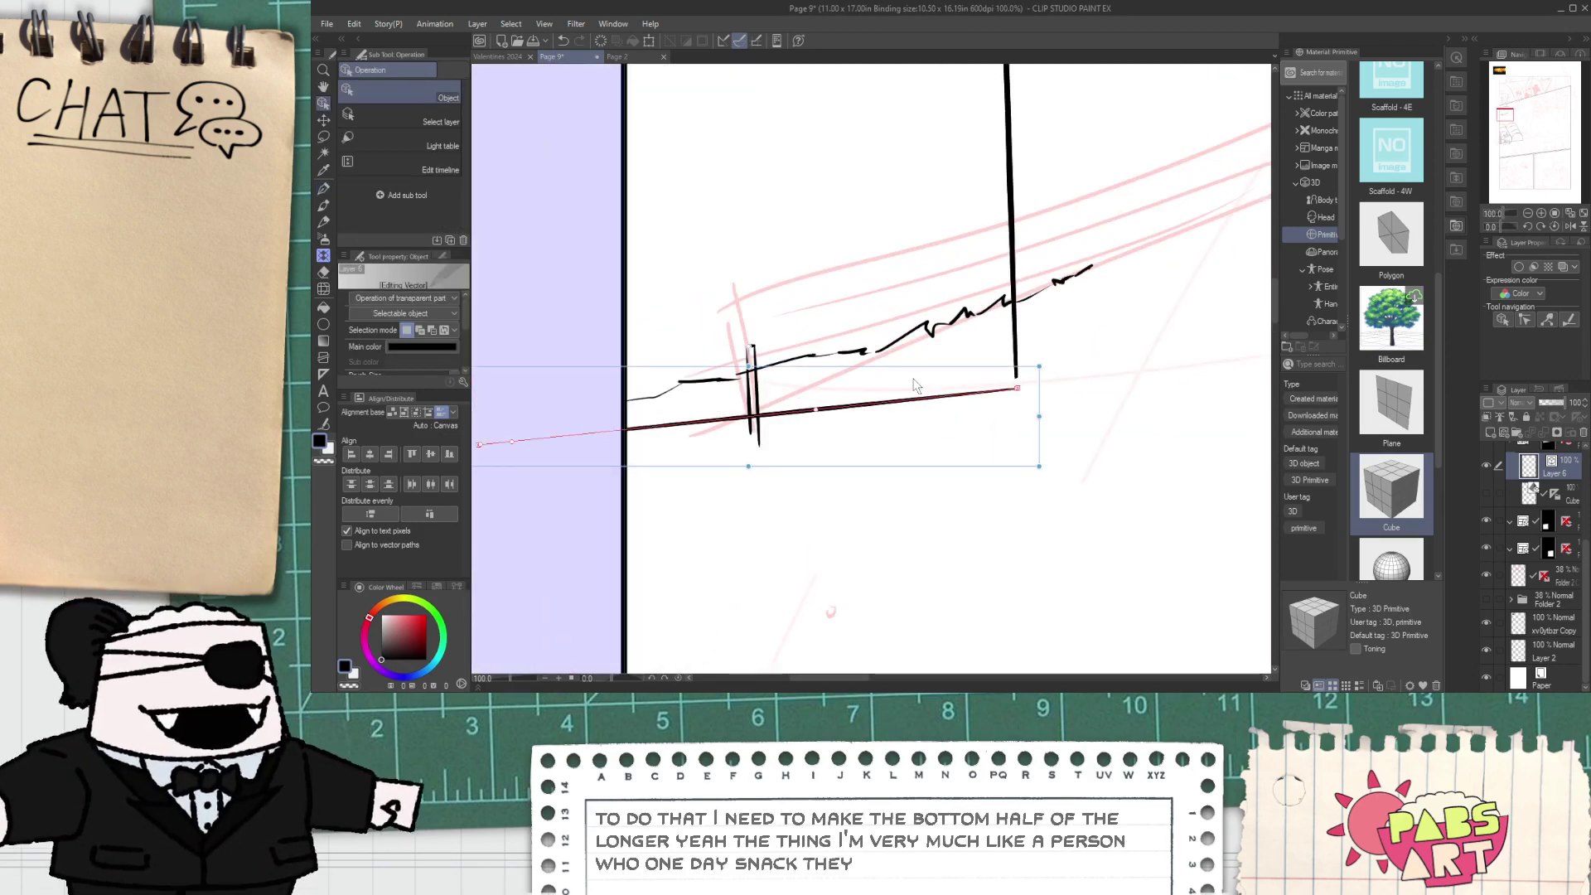
{"action": "key", "text": "Delete"}
- Ink a small grass tuft beside the fence post, erase the grass line crossing the post and close its bottom end
{"action": "key", "text": "space"}
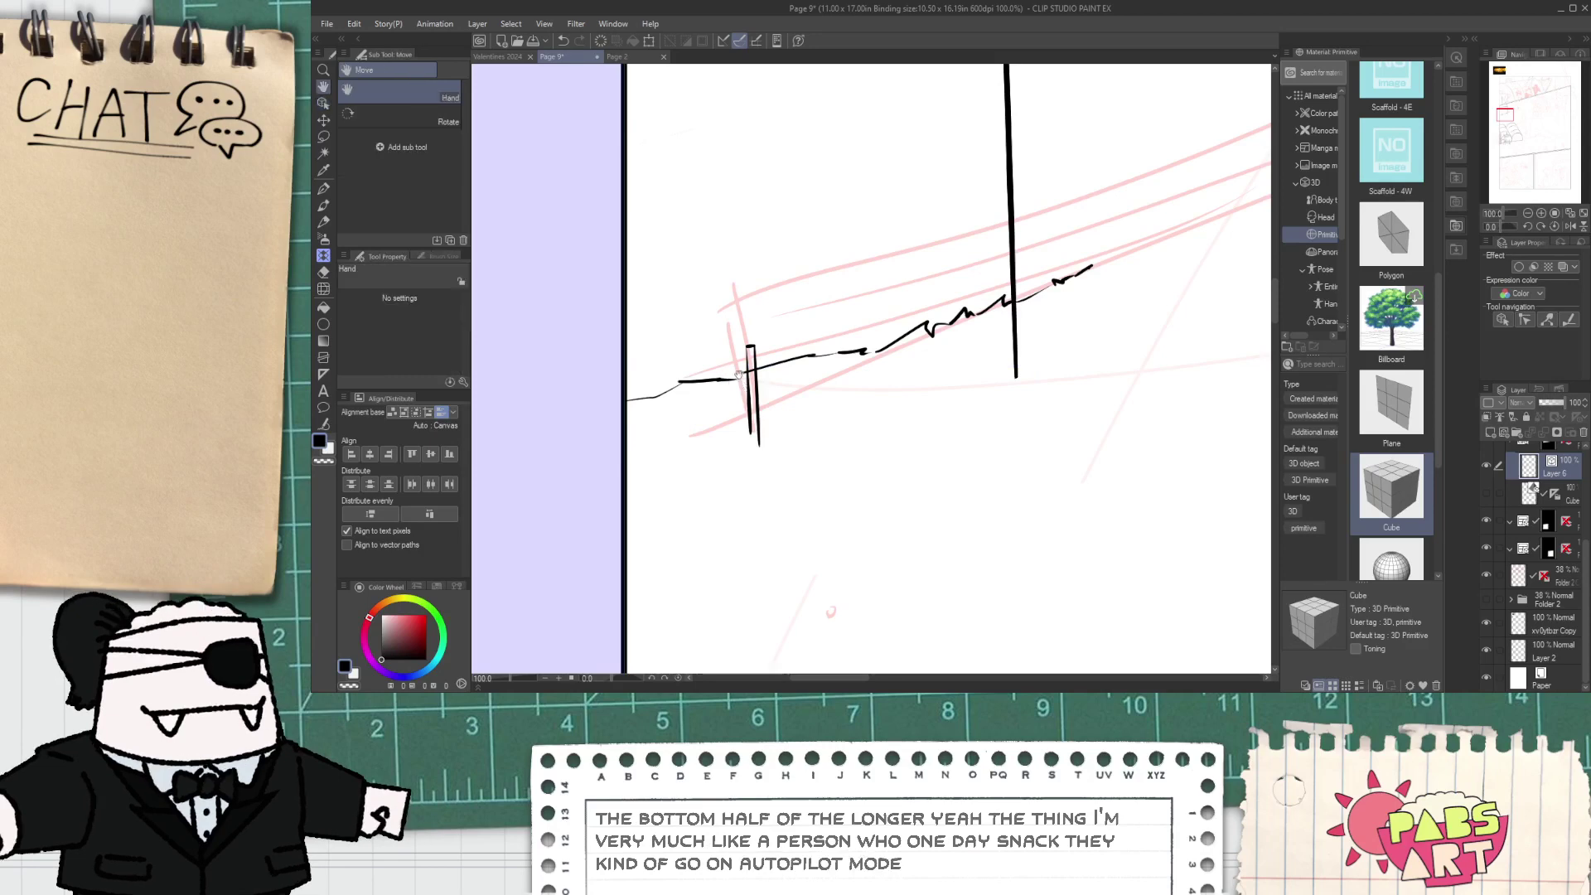
{"action": "scroll", "coordinate": [735, 381], "scroll_direction": "up", "scroll_amount": 5}
{"action": "key", "text": "e"}
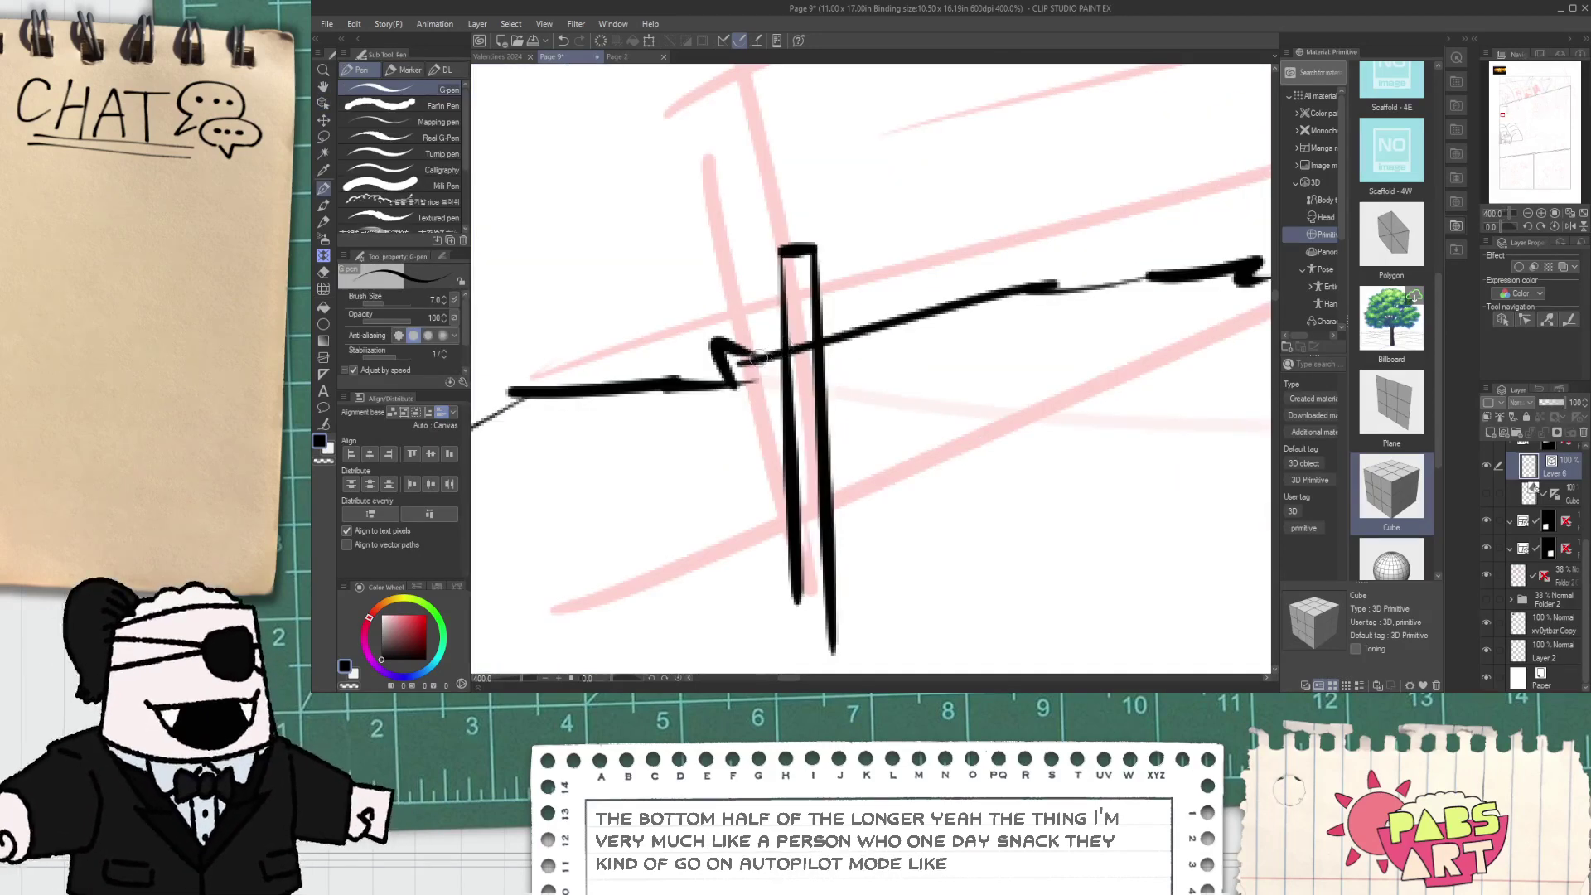
{"action": "scroll", "coordinate": [746, 371], "scroll_direction": "down", "scroll_amount": 6}
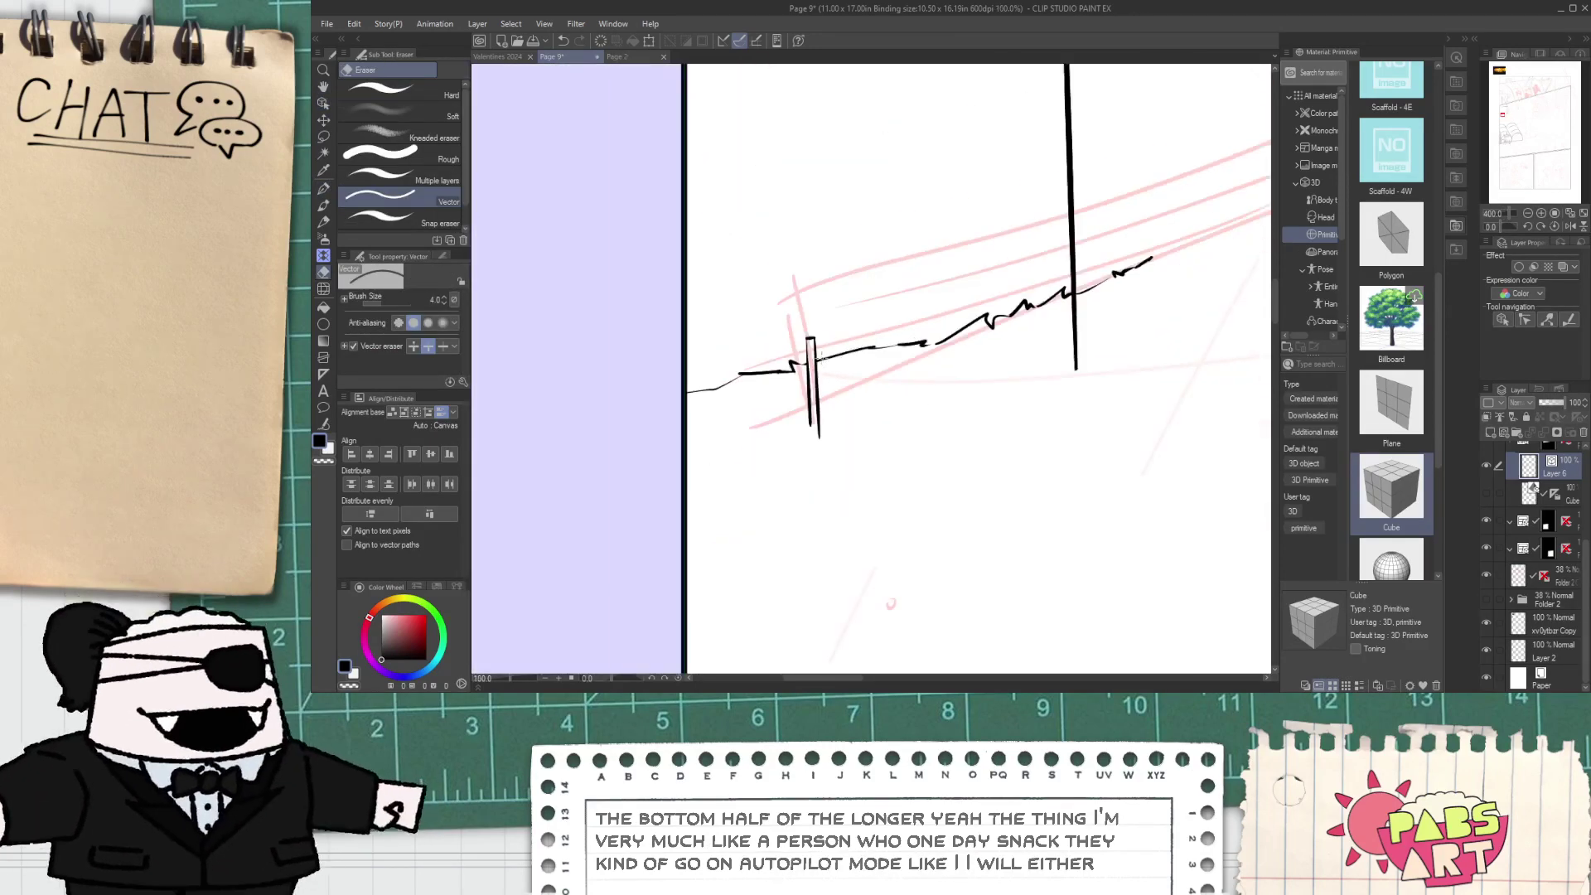
{"action": "key", "text": "space"}
{"action": "scroll", "coordinate": [820, 378], "scroll_direction": "up", "scroll_amount": 4}
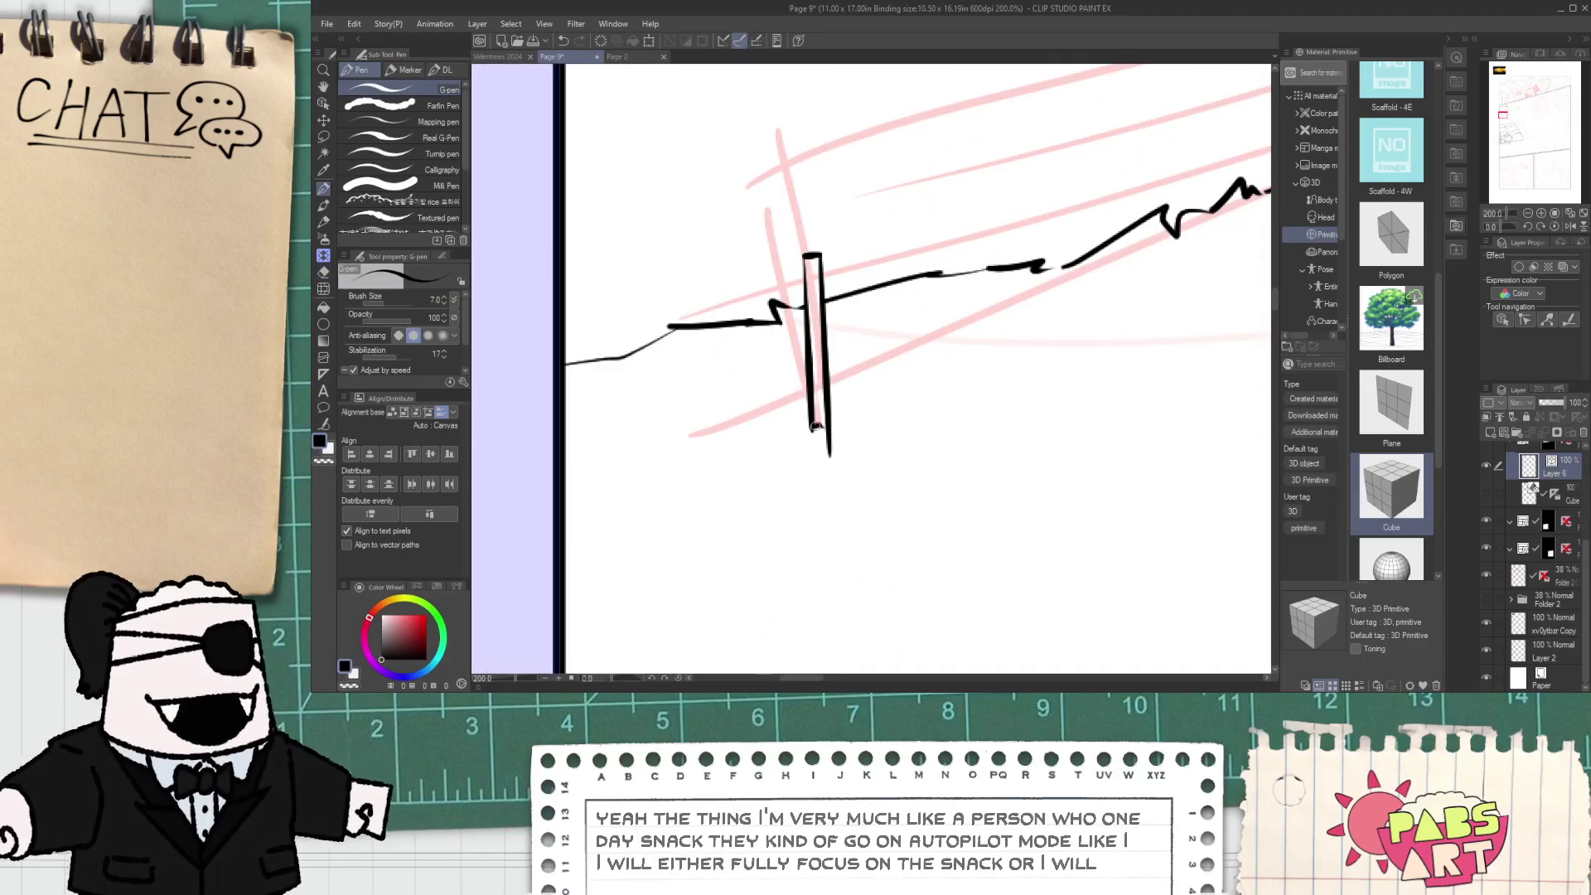
- Ink the jagged grassy edge onward from the box's corner edge up to the second fence post, following the sketch
{"action": "scroll", "coordinate": [836, 441], "scroll_direction": "down", "scroll_amount": 3}
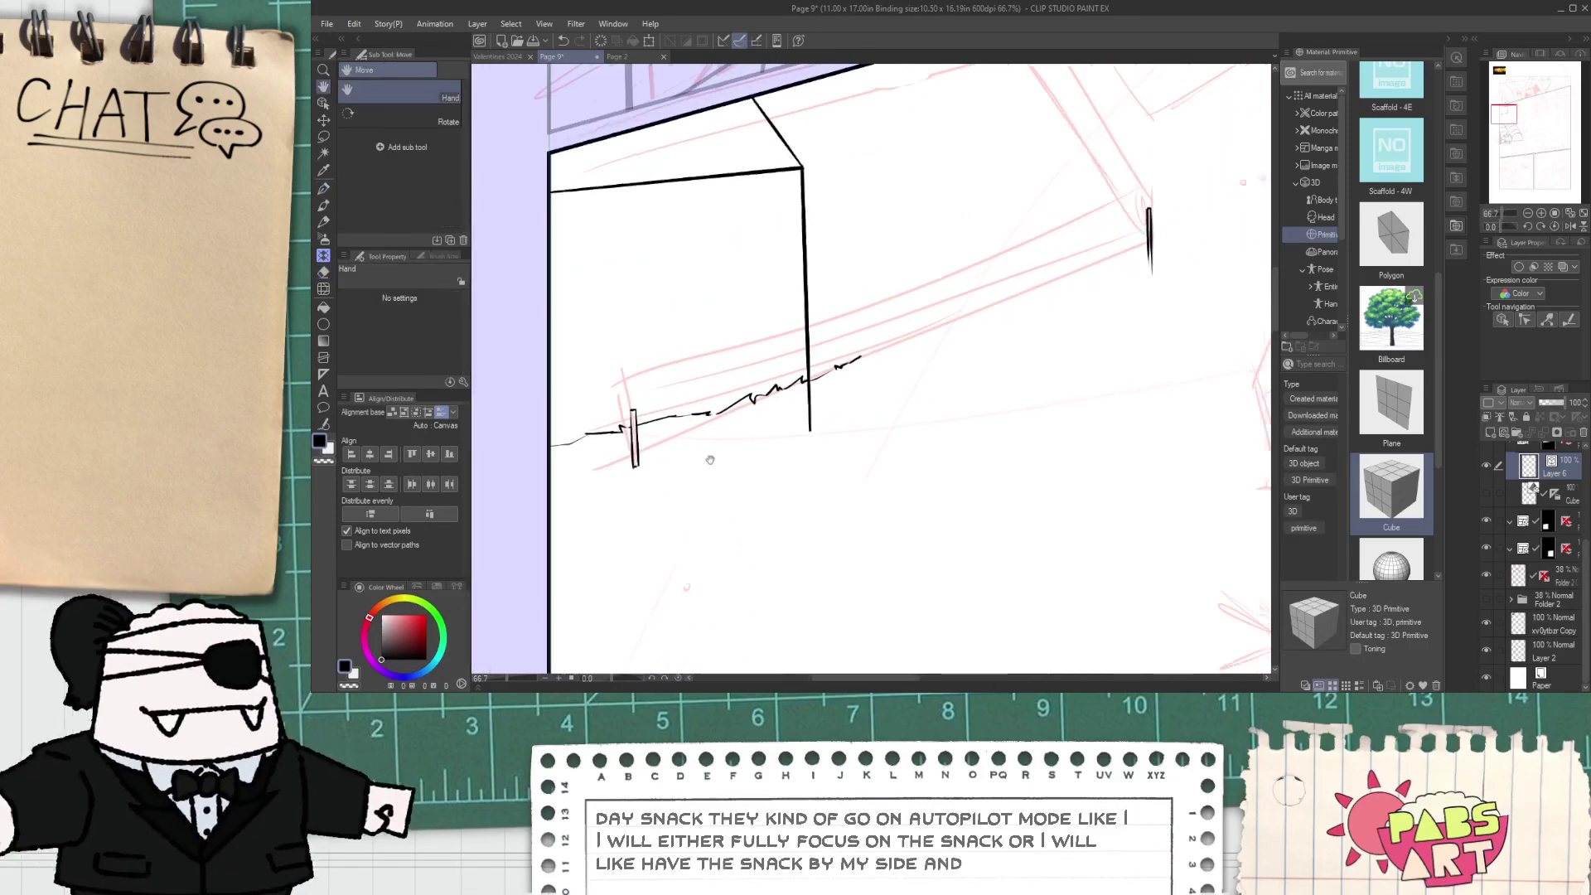
{"action": "scroll", "coordinate": [863, 370], "scroll_direction": "up", "scroll_amount": 2}
{"action": "key", "text": "p"}
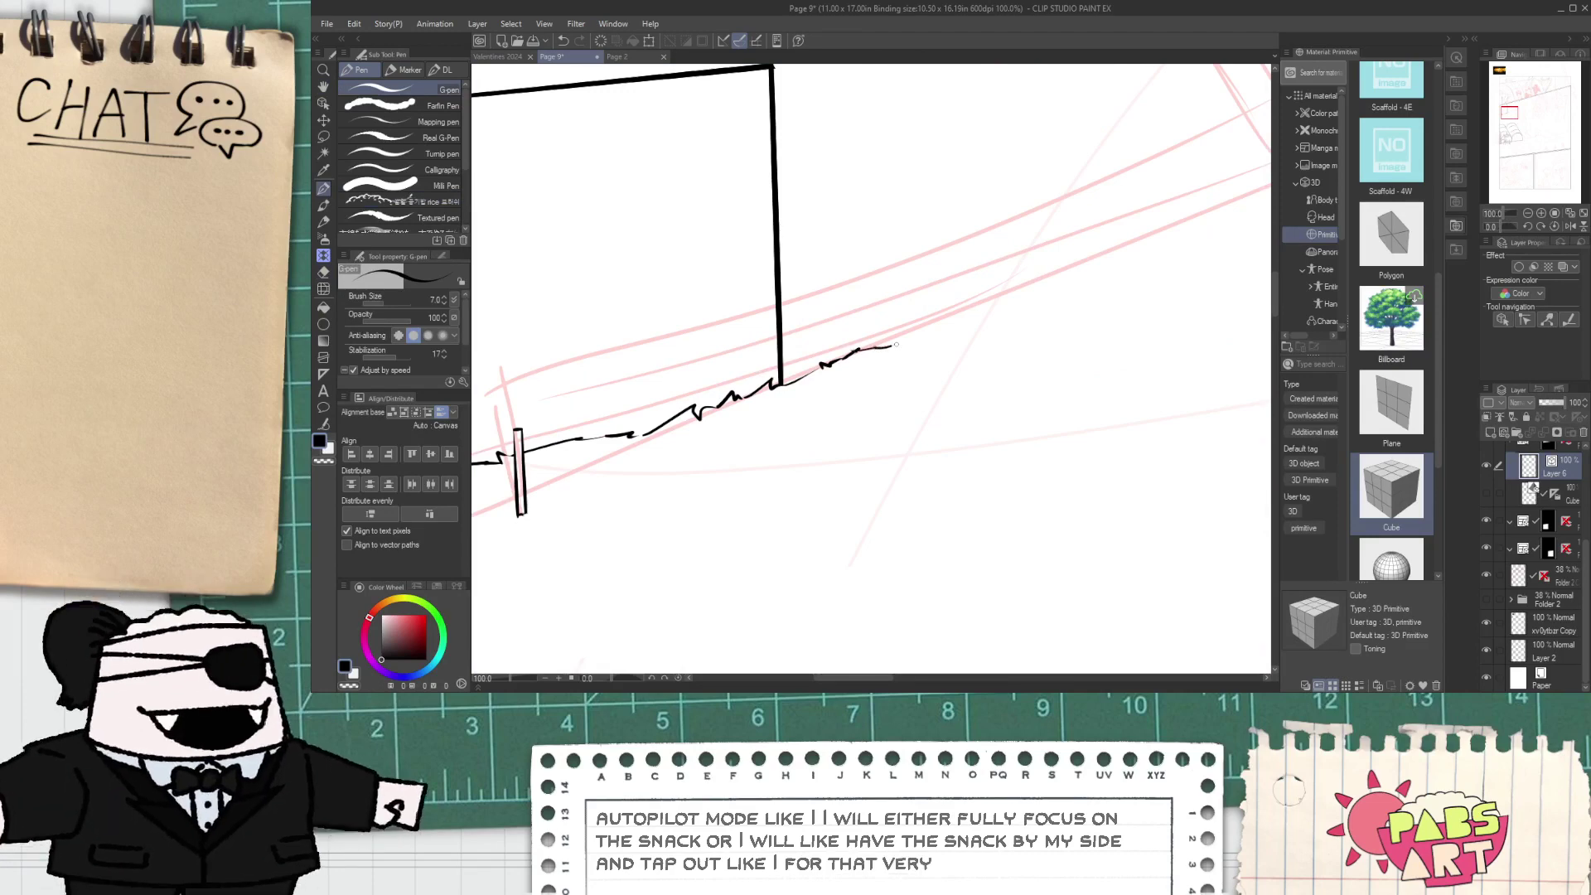
{"action": "left_click_drag", "start_coordinate": [965, 321], "coordinate": [647, 413]}
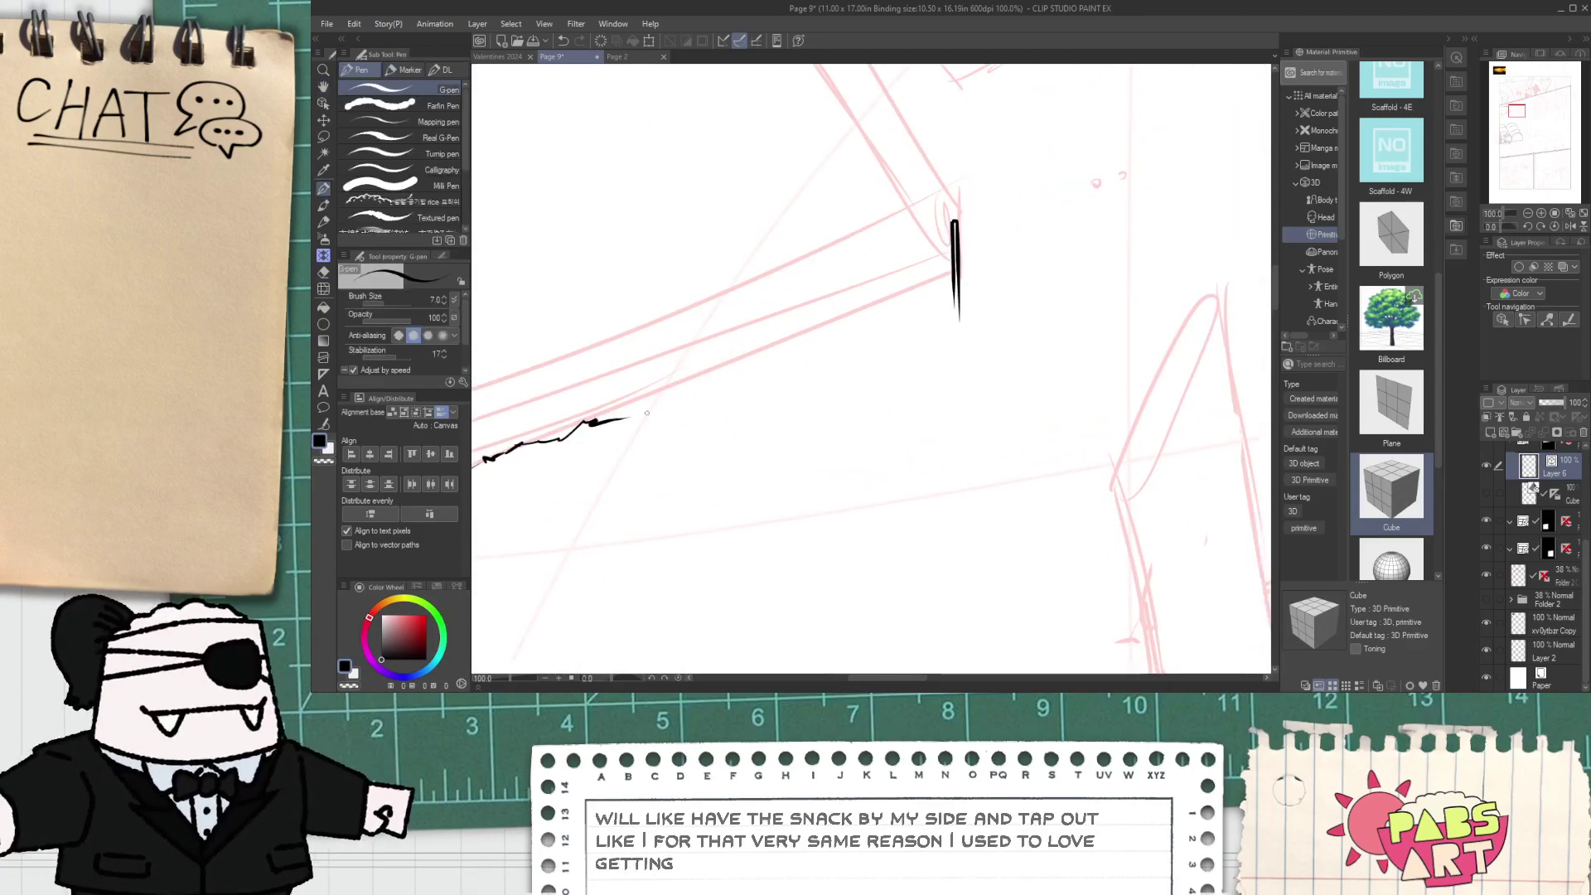
{"action": "scroll", "coordinate": [624, 421], "scroll_direction": "up", "scroll_amount": 1}
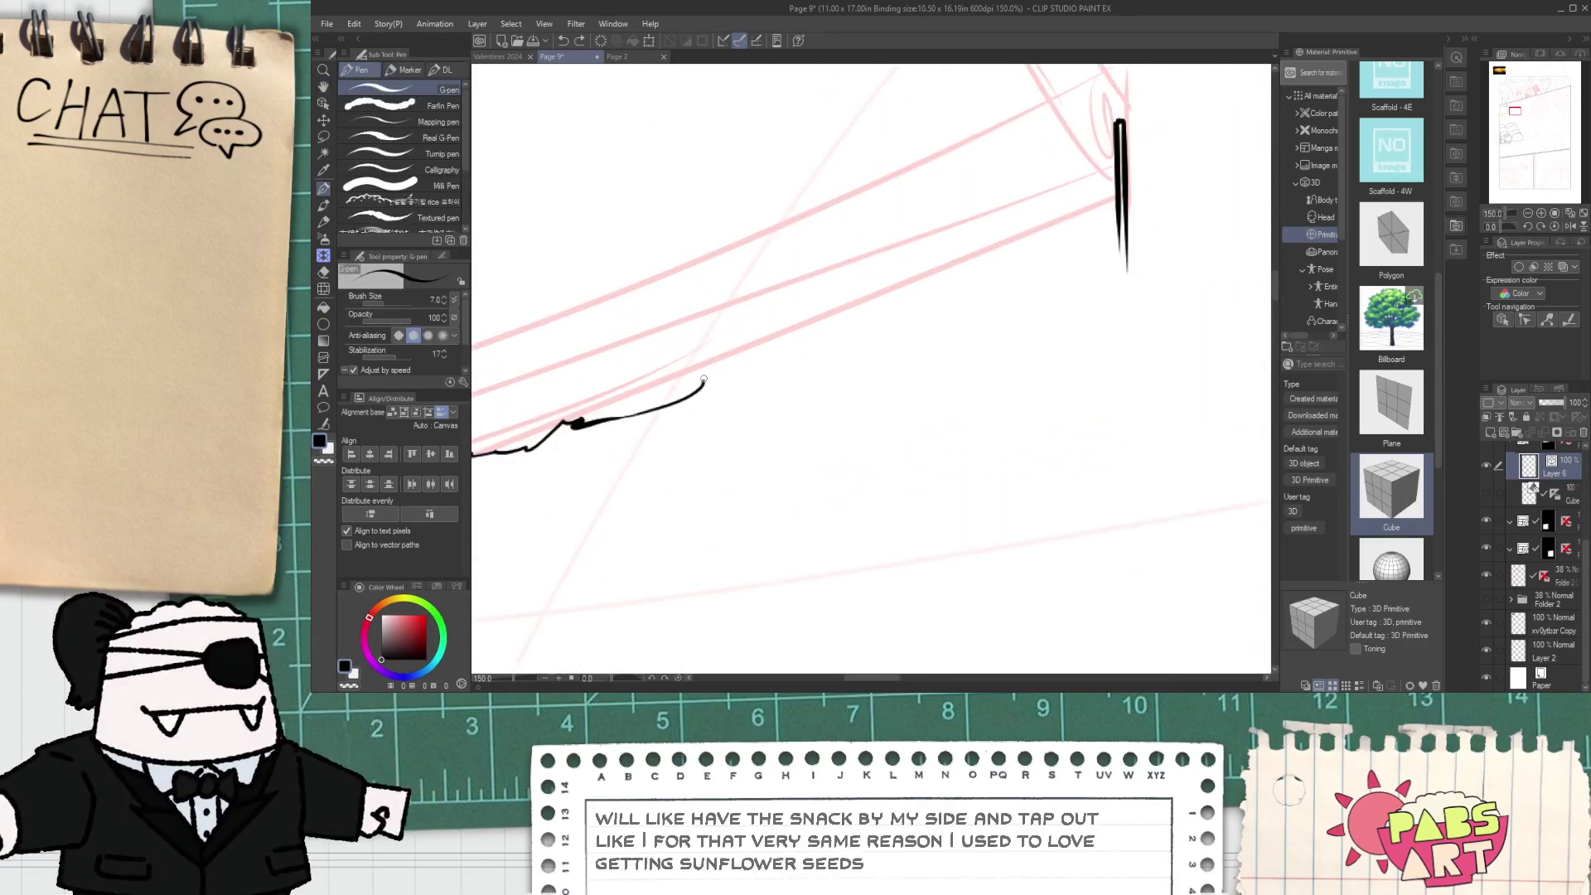
{"action": "left_click_drag", "start_coordinate": [753, 360], "coordinate": [1051, 244]}
{"action": "key", "text": "ctrl+z"}
{"action": "scroll", "coordinate": [1027, 214], "scroll_direction": "down", "scroll_amount": 1}
{"action": "scroll", "coordinate": [1026, 226], "scroll_direction": "up", "scroll_amount": 4}
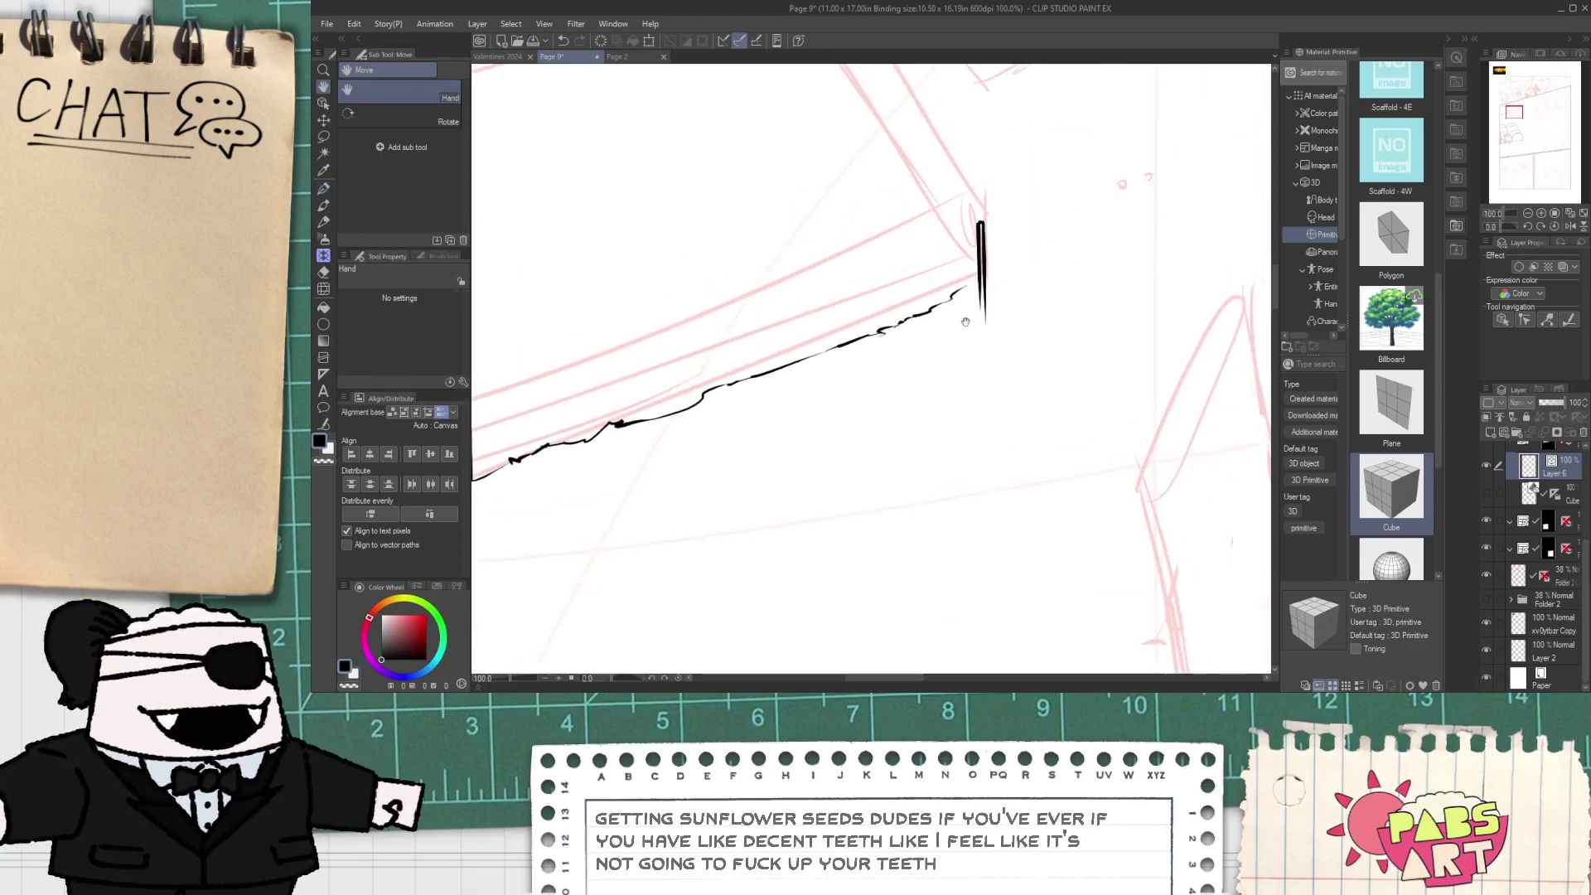
- Close the second fence post's bottom end with a small grass tuft and erase the overhanging line ends
{"action": "mouse_move", "coordinate": [971, 286]}
{"action": "left_mouse_down"}
{"action": "mouse_move", "coordinate": [998, 312]}
{"action": "mouse_move", "coordinate": [1027, 283]}
{"action": "left_mouse_up"}
{"action": "key", "text": "e"}
{"action": "left_click_drag", "start_coordinate": [979, 336], "coordinate": [1019, 325]}
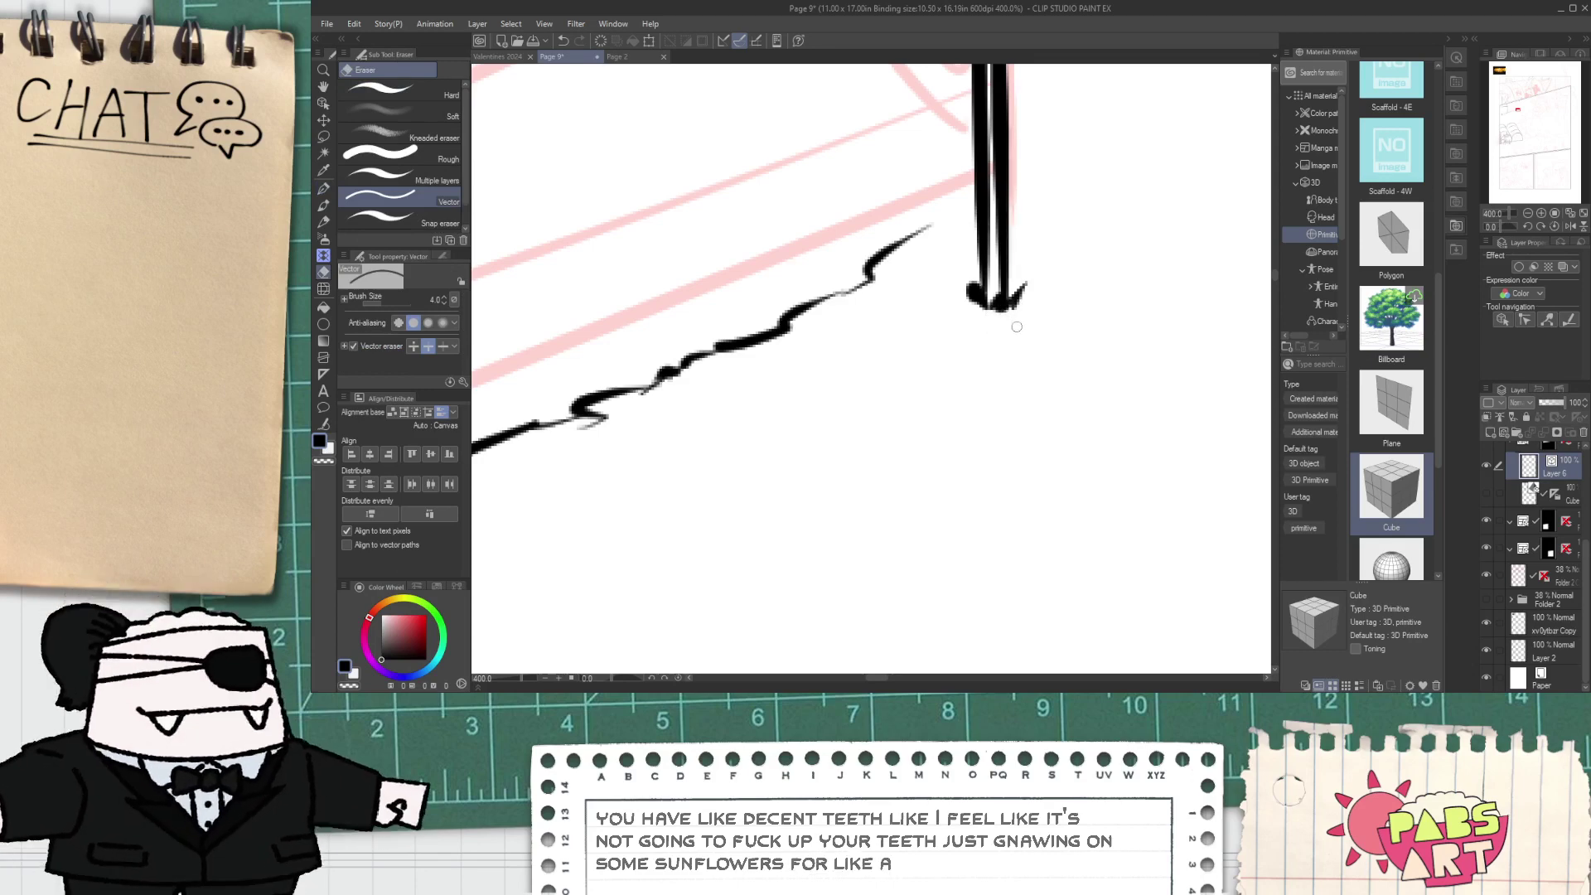
- Join the grassy edge to the second fence post and extend it with a short rising stroke beyond the post
{"action": "scroll", "coordinate": [993, 329], "scroll_direction": "down", "scroll_amount": 2}
{"action": "scroll", "coordinate": [993, 329], "scroll_direction": "down", "scroll_amount": 4}
{"action": "key", "text": "space"}
{"action": "left_click_drag", "start_coordinate": [597, 464], "coordinate": [643, 469]}
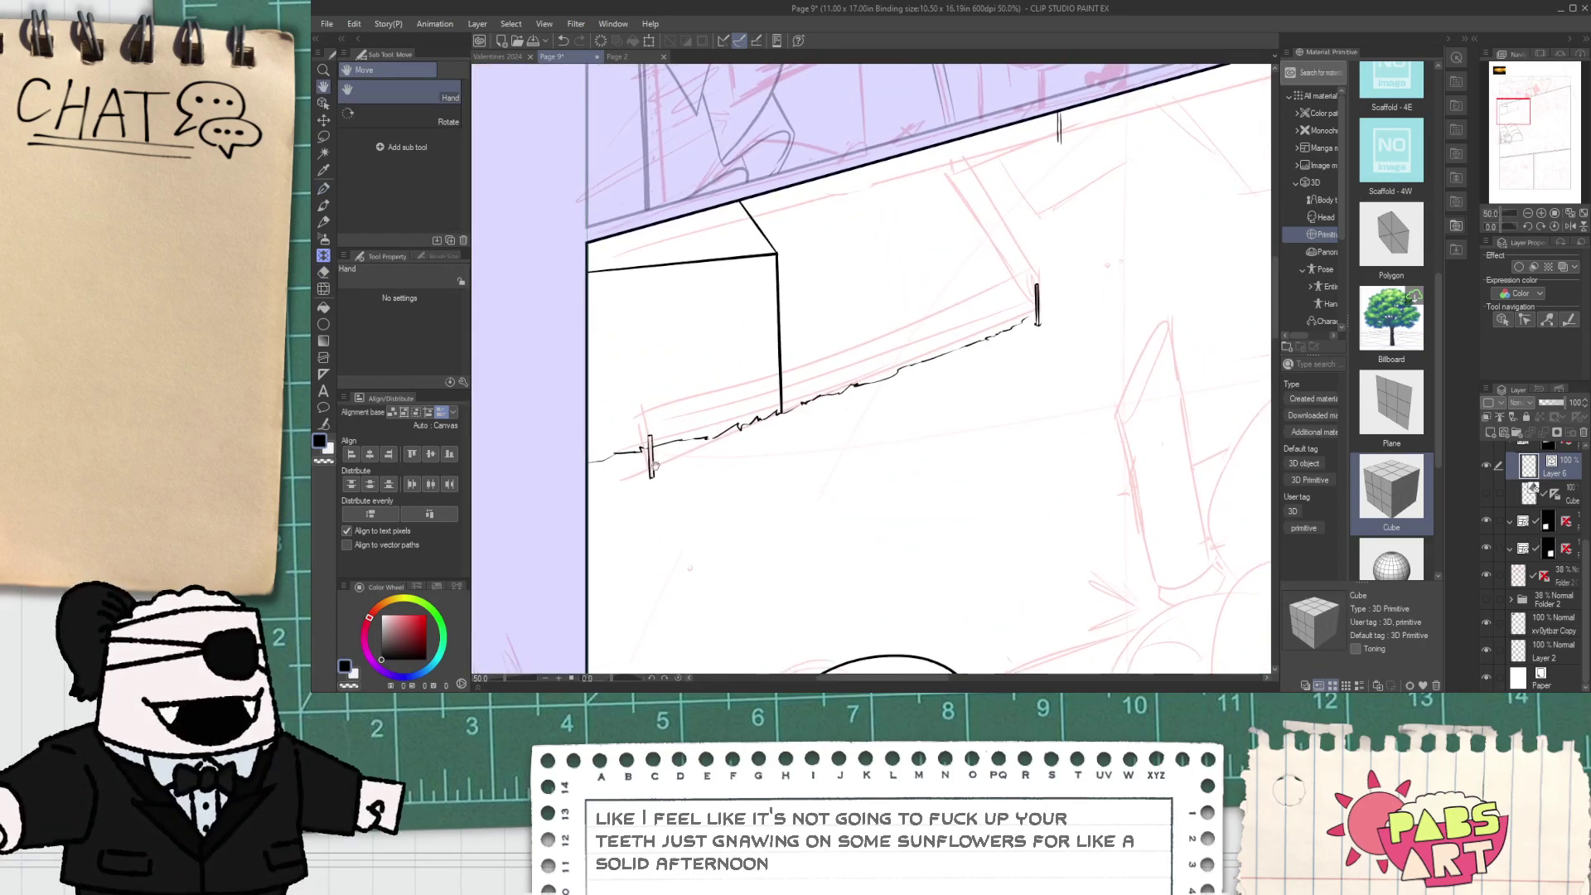
{"action": "scroll", "coordinate": [643, 469], "scroll_direction": "up", "scroll_amount": 2}
{"action": "scroll", "coordinate": [647, 464], "scroll_direction": "up", "scroll_amount": 4}
{"action": "scroll", "coordinate": [680, 481], "scroll_direction": "down", "scroll_amount": 6}
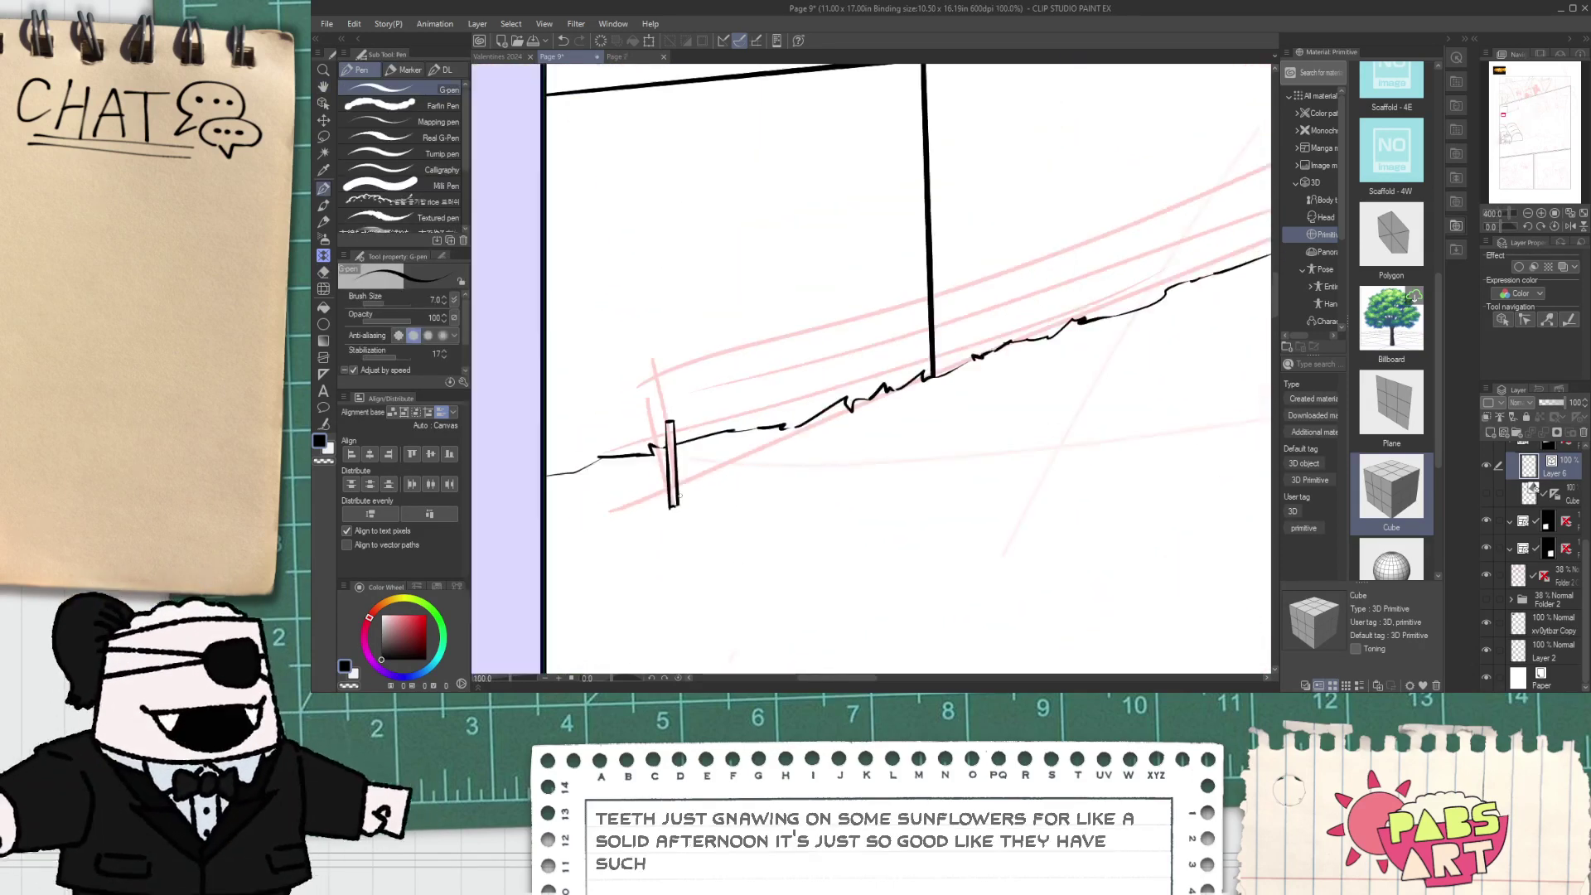
{"action": "mouse_move", "coordinate": [1171, 290]}
{"action": "left_mouse_down"}
{"action": "mouse_move", "coordinate": [799, 413]}
{"action": "mouse_move", "coordinate": [827, 385]}
{"action": "left_mouse_up"}
{"action": "scroll", "coordinate": [800, 414], "scroll_direction": "up", "scroll_amount": 5}
{"action": "scroll", "coordinate": [838, 401], "scroll_direction": "down", "scroll_amount": 5}
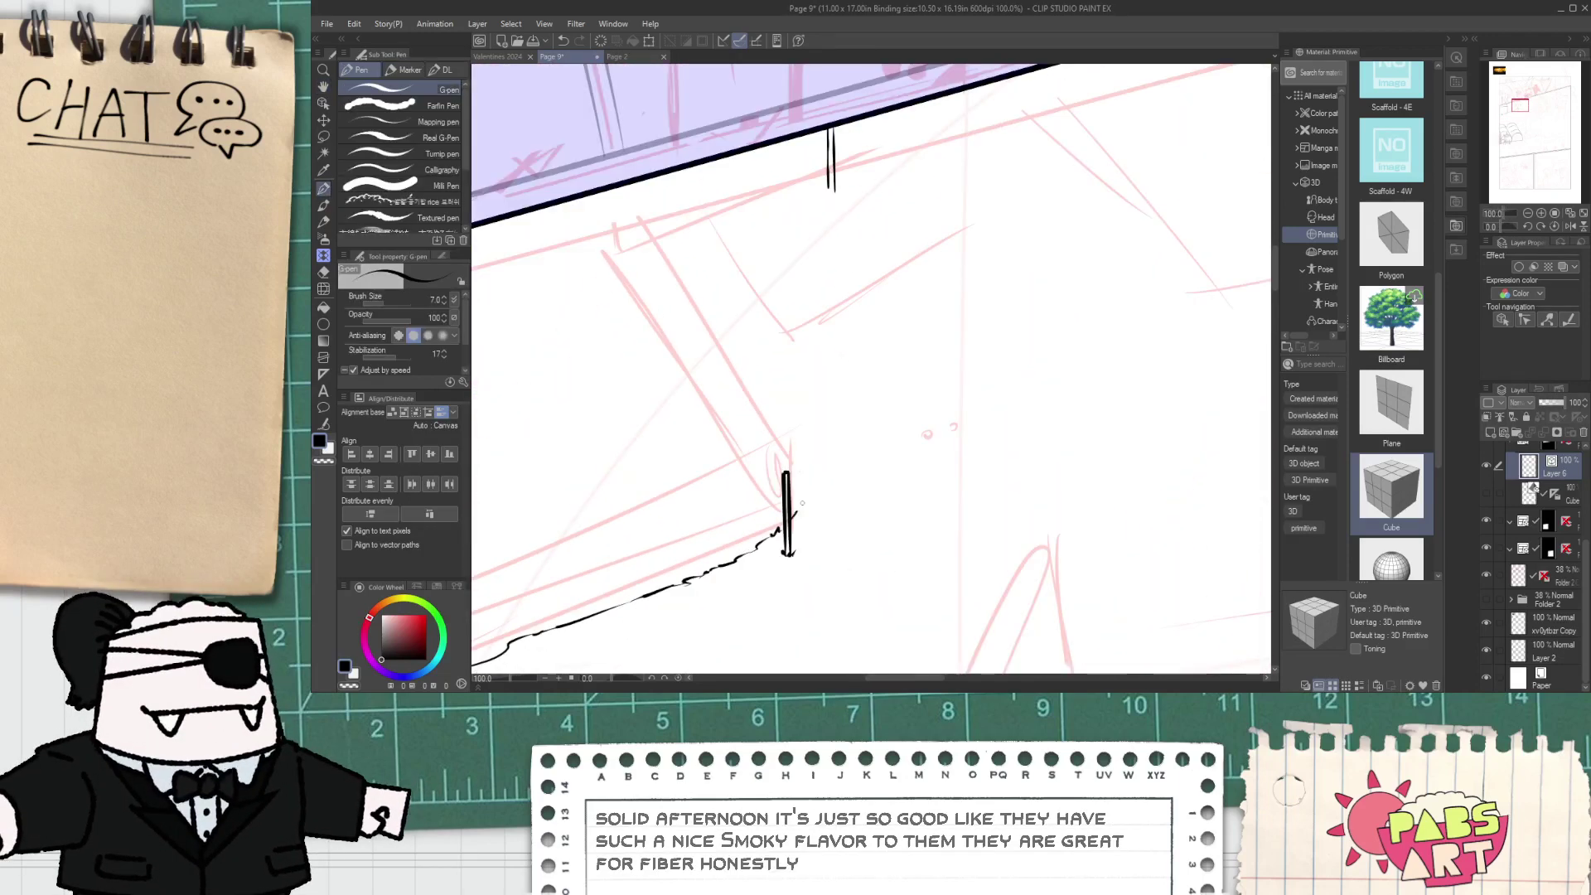
{"action": "scroll", "coordinate": [813, 470], "scroll_direction": "down", "scroll_amount": 3}
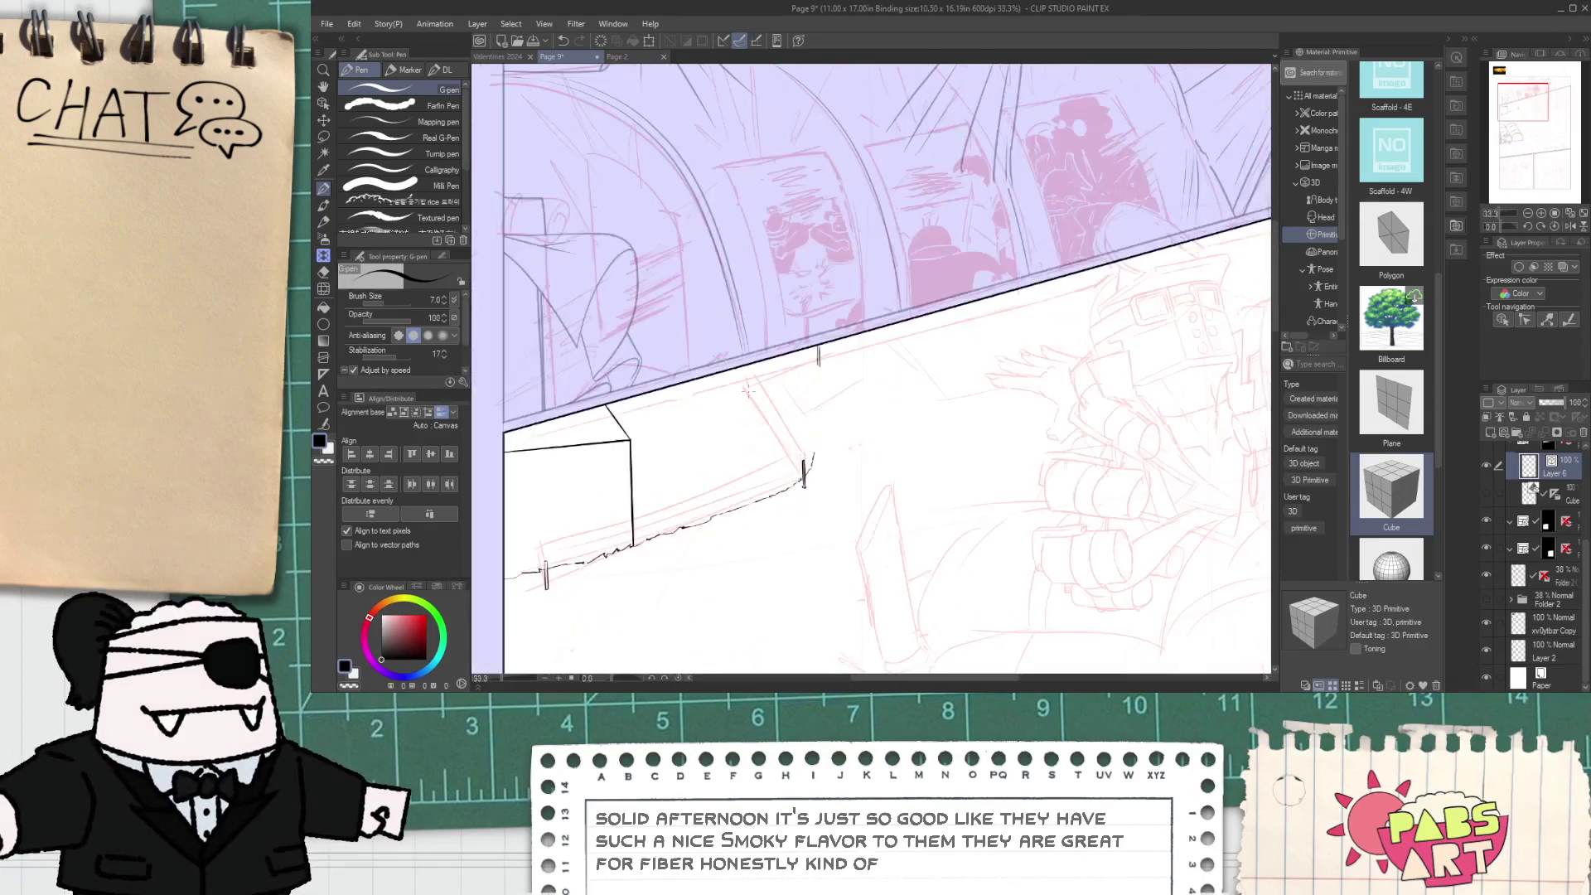
- Compare the placement of the hangars, building and fence on the coloured Page 2 with the panel on Page 9
{"action": "left_click", "coordinate": [635, 58]}
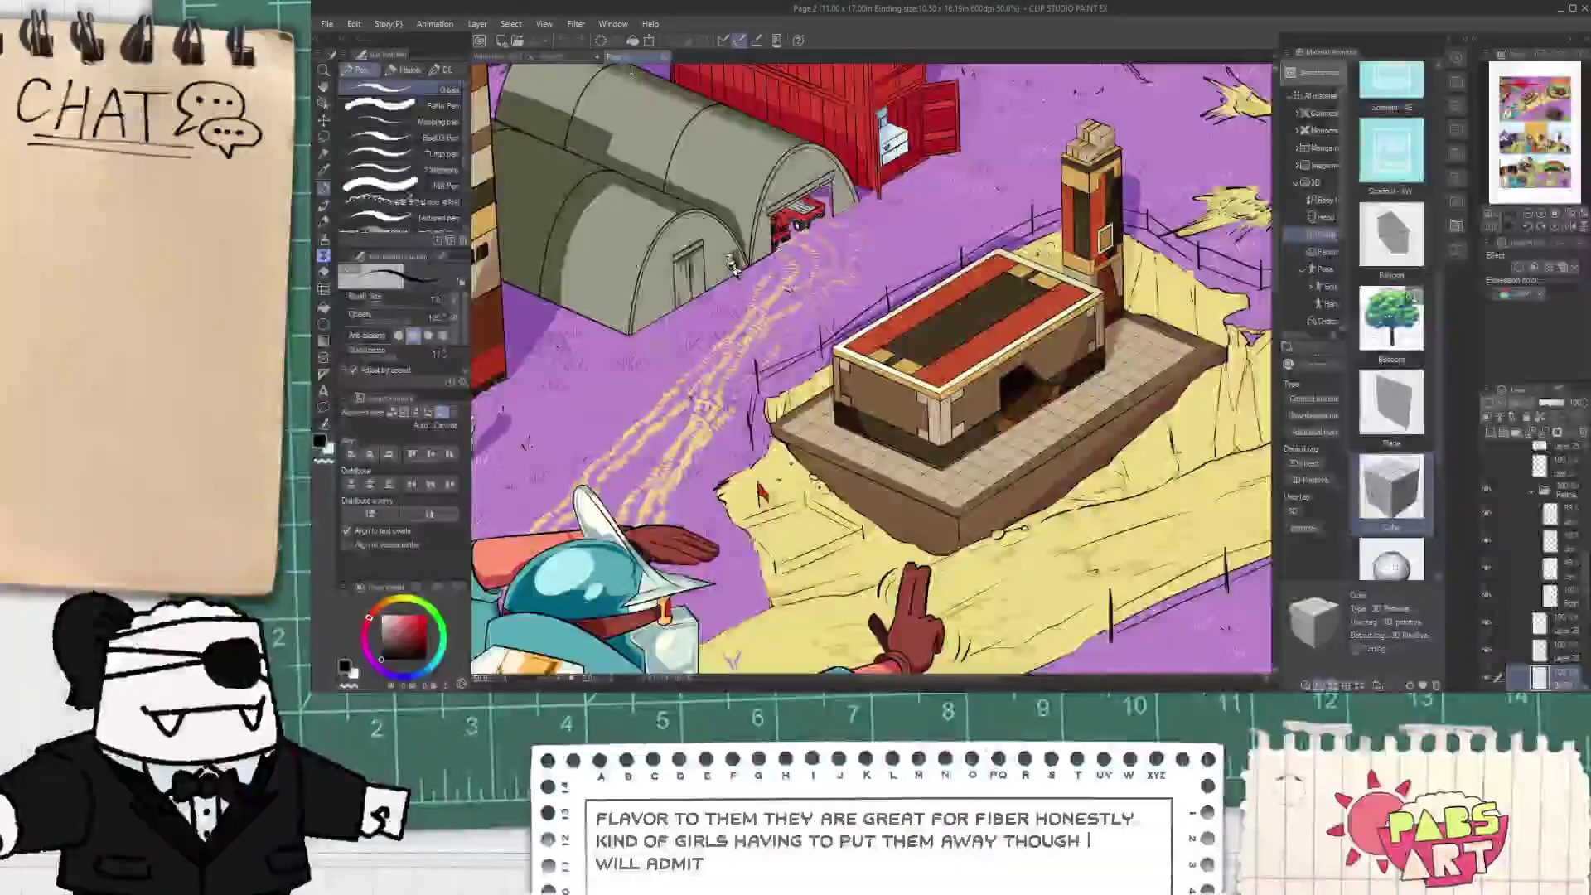
{"action": "left_click", "coordinate": [554, 55]}
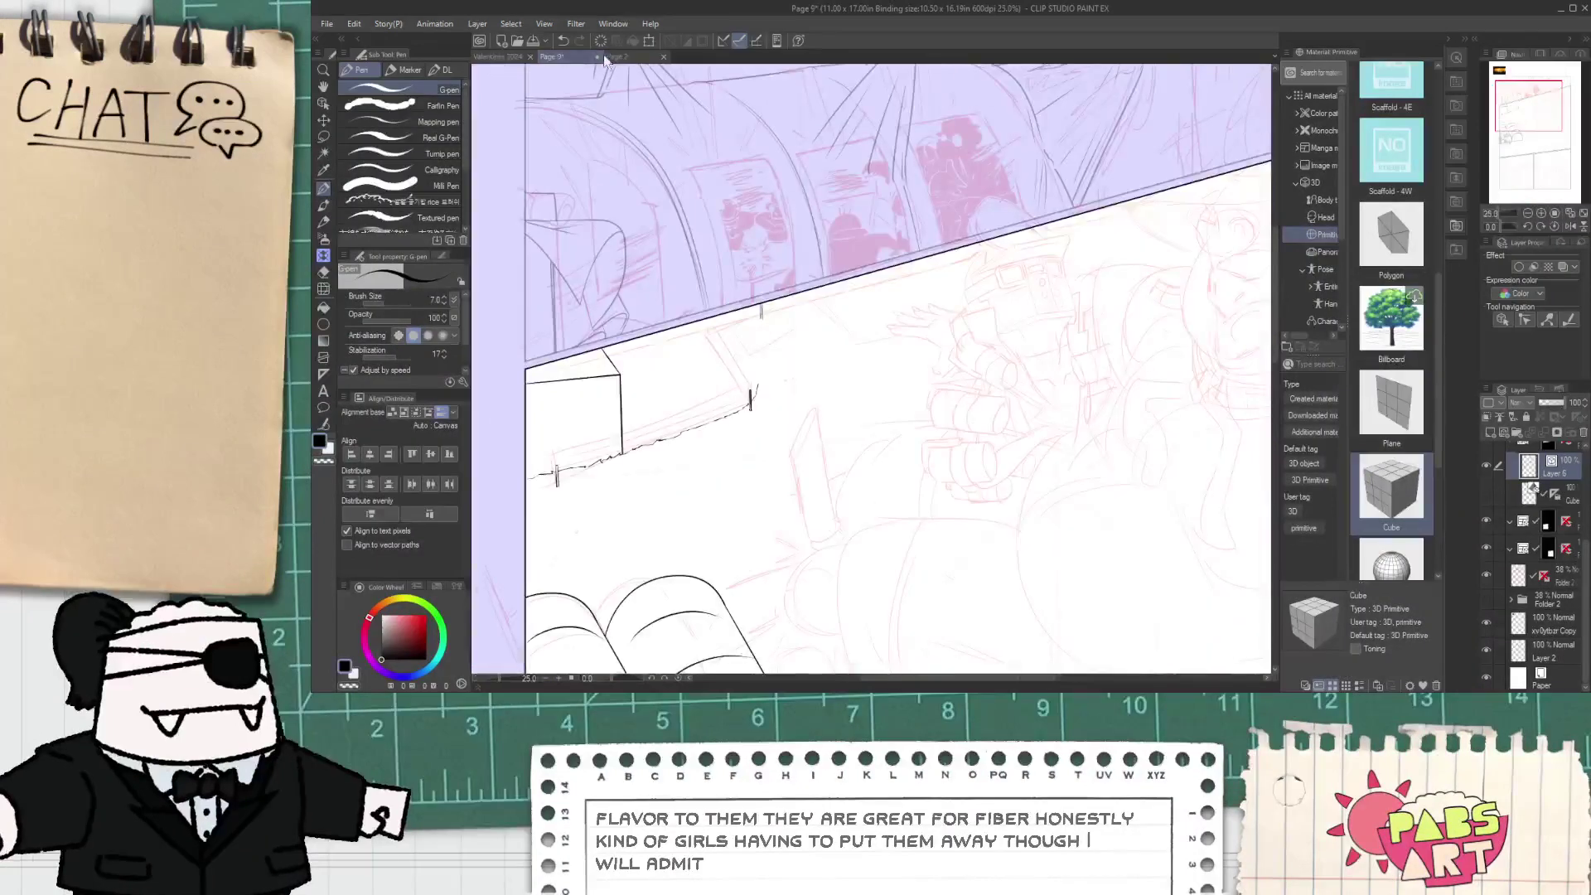
{"action": "left_click", "coordinate": [617, 60]}
{"action": "scroll", "coordinate": [617, 67], "scroll_direction": "down", "scroll_amount": 1}
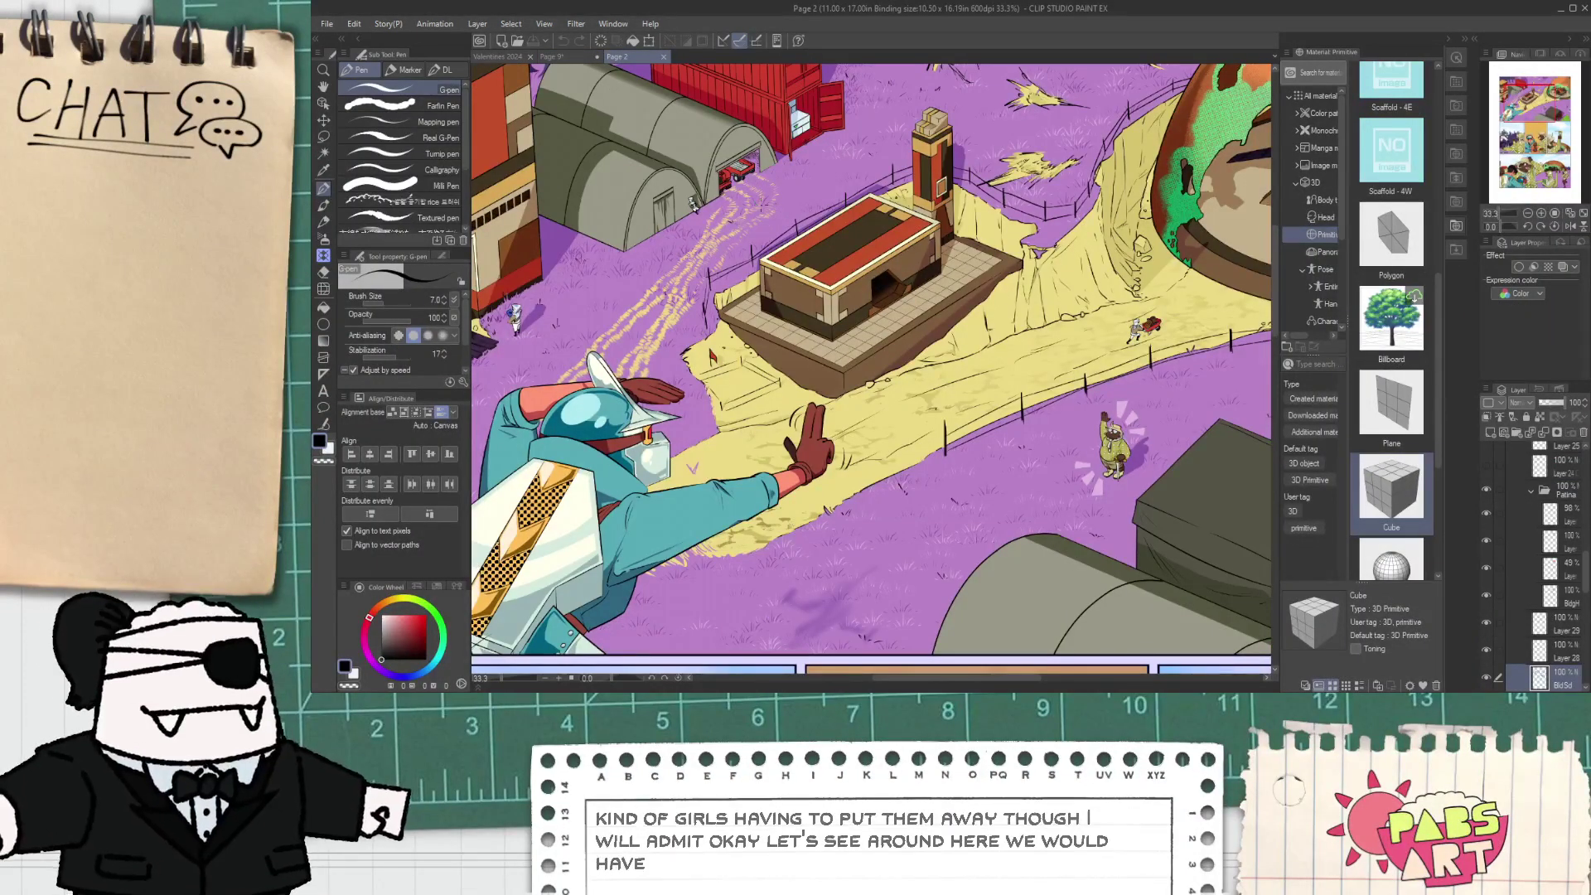
{"action": "left_click", "coordinate": [563, 57]}
{"action": "scroll", "coordinate": [617, 186], "scroll_direction": "down", "scroll_amount": 4}
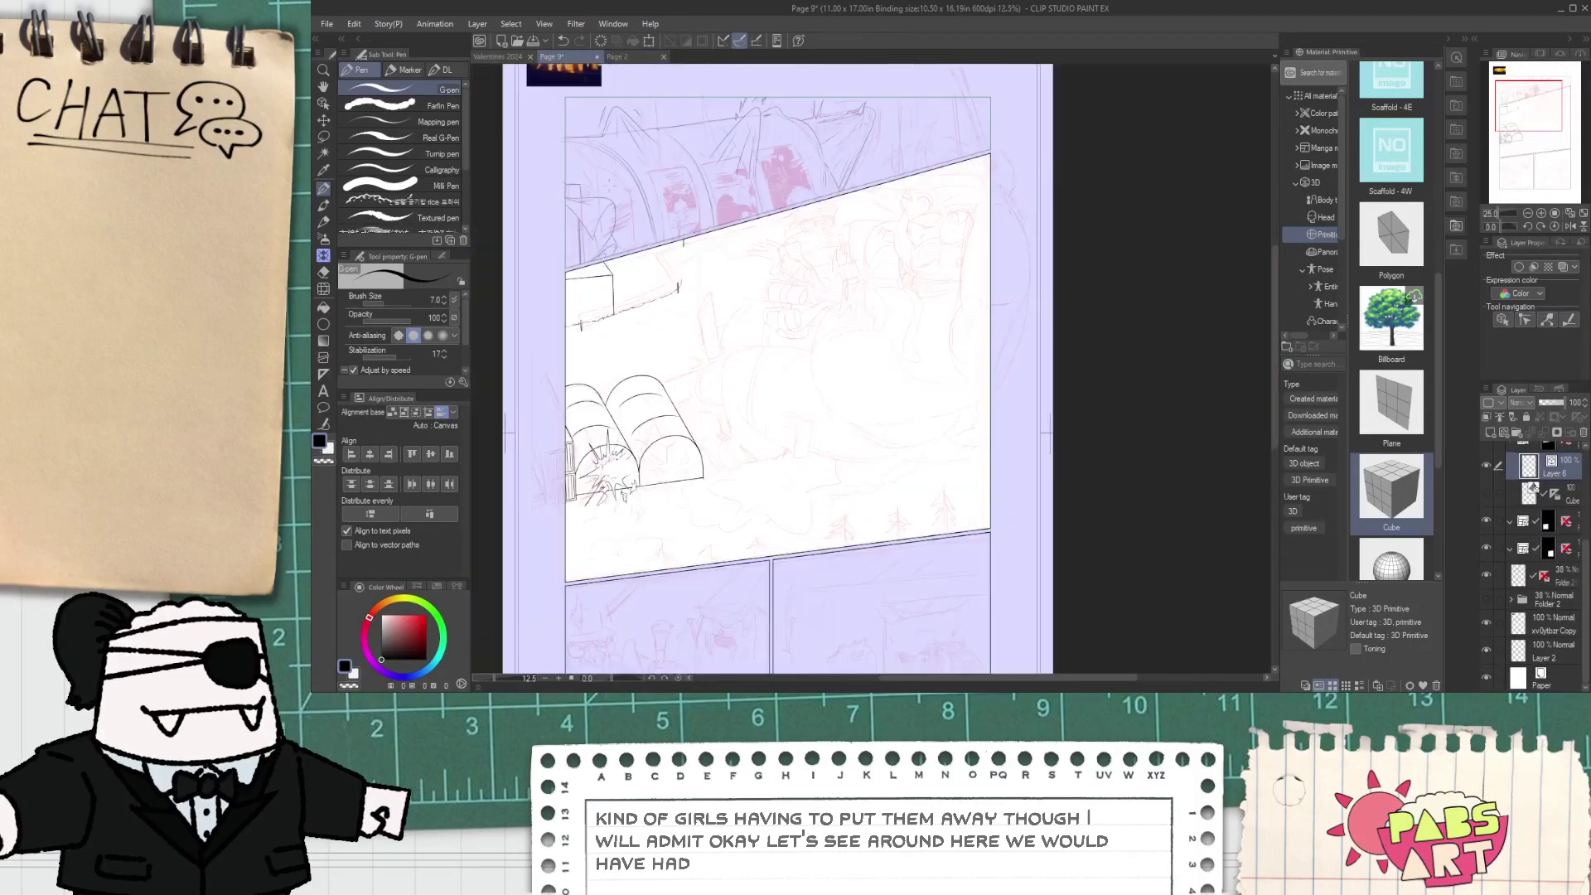
{"action": "key", "text": "space"}
{"action": "scroll", "coordinate": [667, 348], "scroll_direction": "up", "scroll_amount": 4}
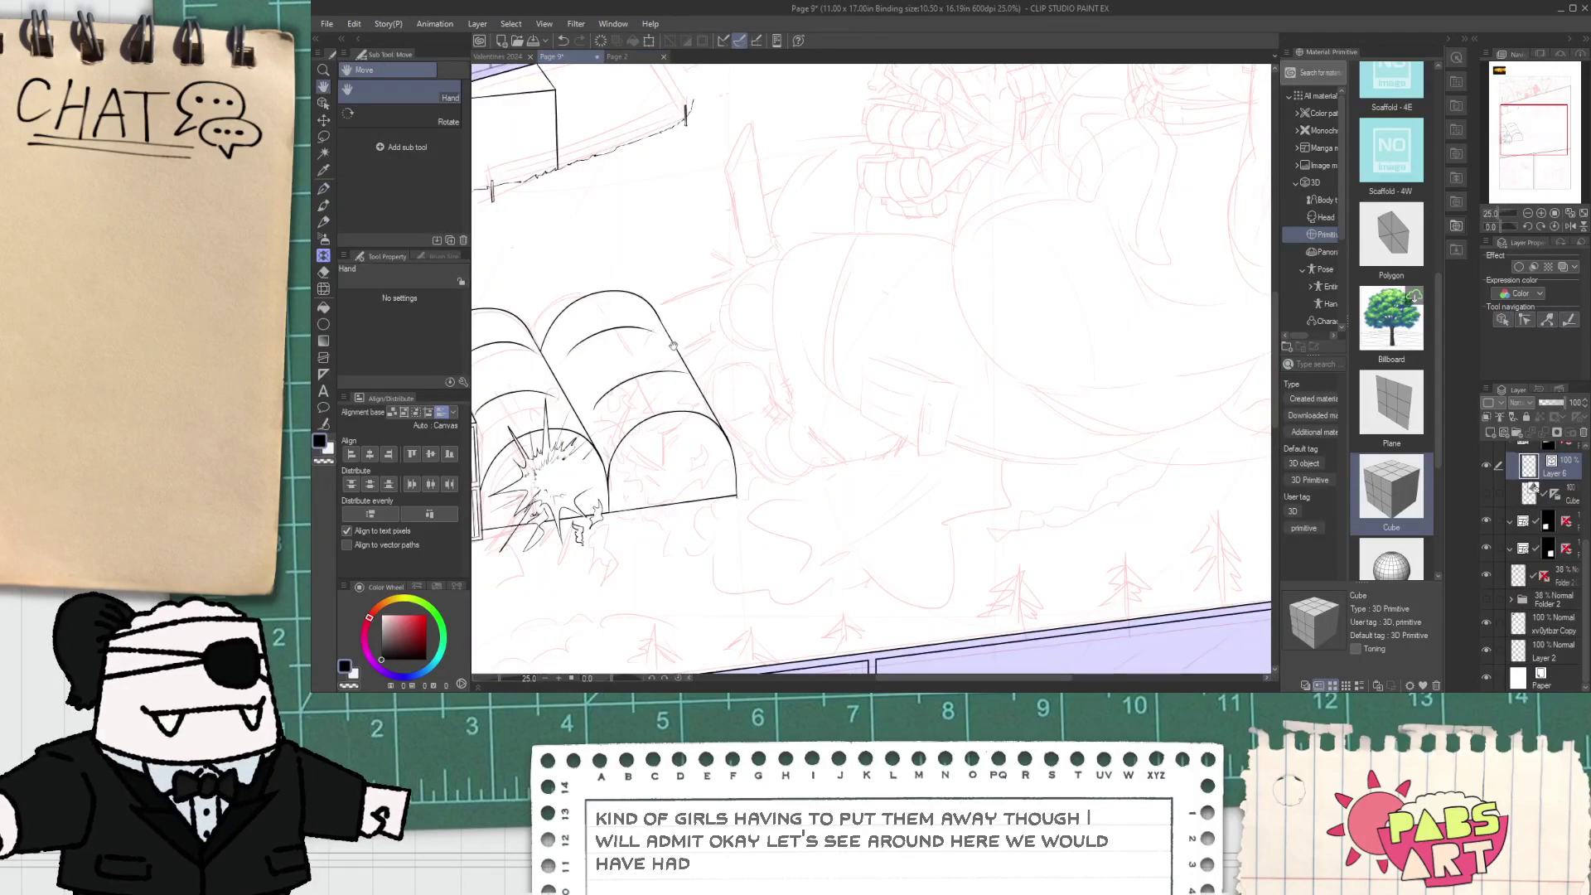
{"action": "left_click_drag", "start_coordinate": [666, 339], "coordinate": [711, 384]}
{"action": "left_click", "coordinate": [617, 56]}
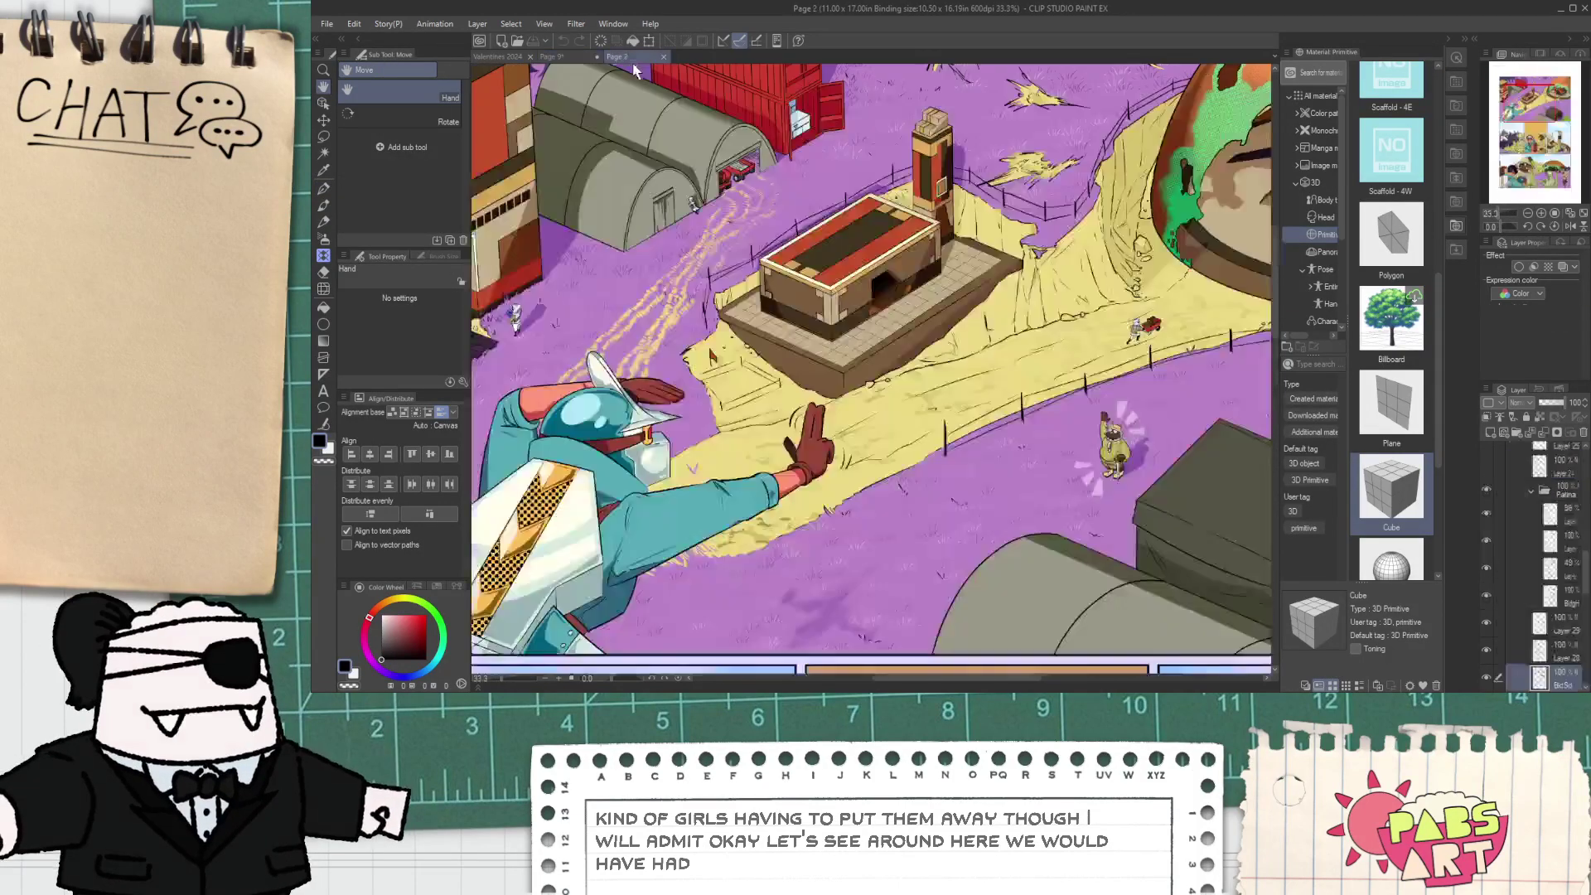
{"action": "left_click", "coordinate": [582, 57]}
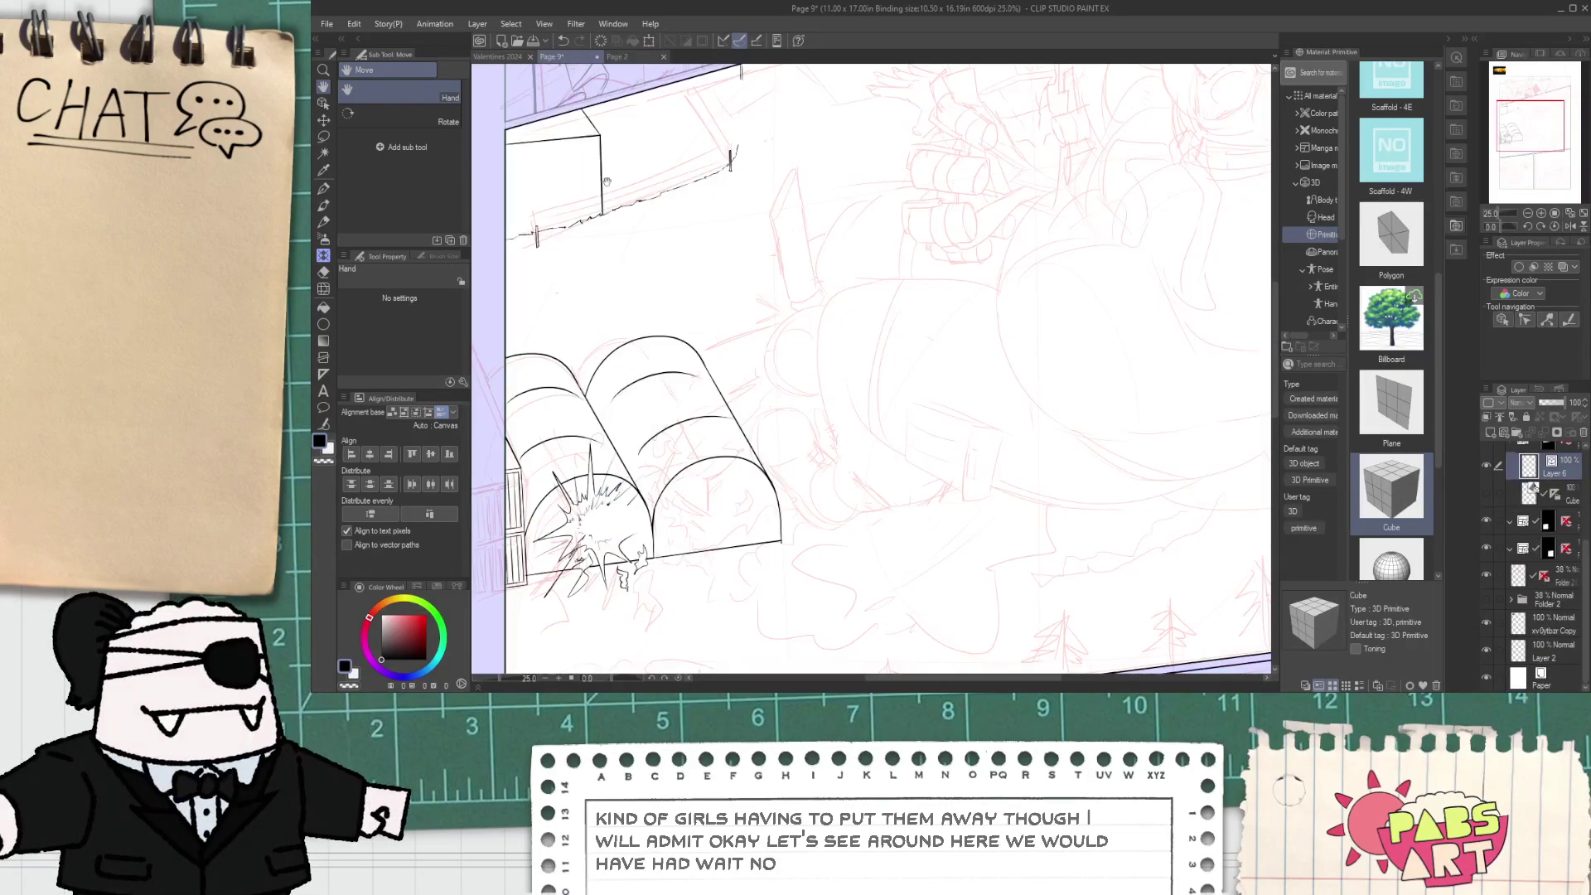
- Select the explosion burst's vector lines with its debris and move them from the left hangar's front onto the right hangar's front
{"action": "scroll", "coordinate": [579, 519], "scroll_direction": "up", "scroll_amount": 1}
{"action": "left_click_drag", "start_coordinate": [580, 519], "coordinate": [666, 418]}
{"action": "scroll", "coordinate": [665, 418], "scroll_direction": "up", "scroll_amount": 1}
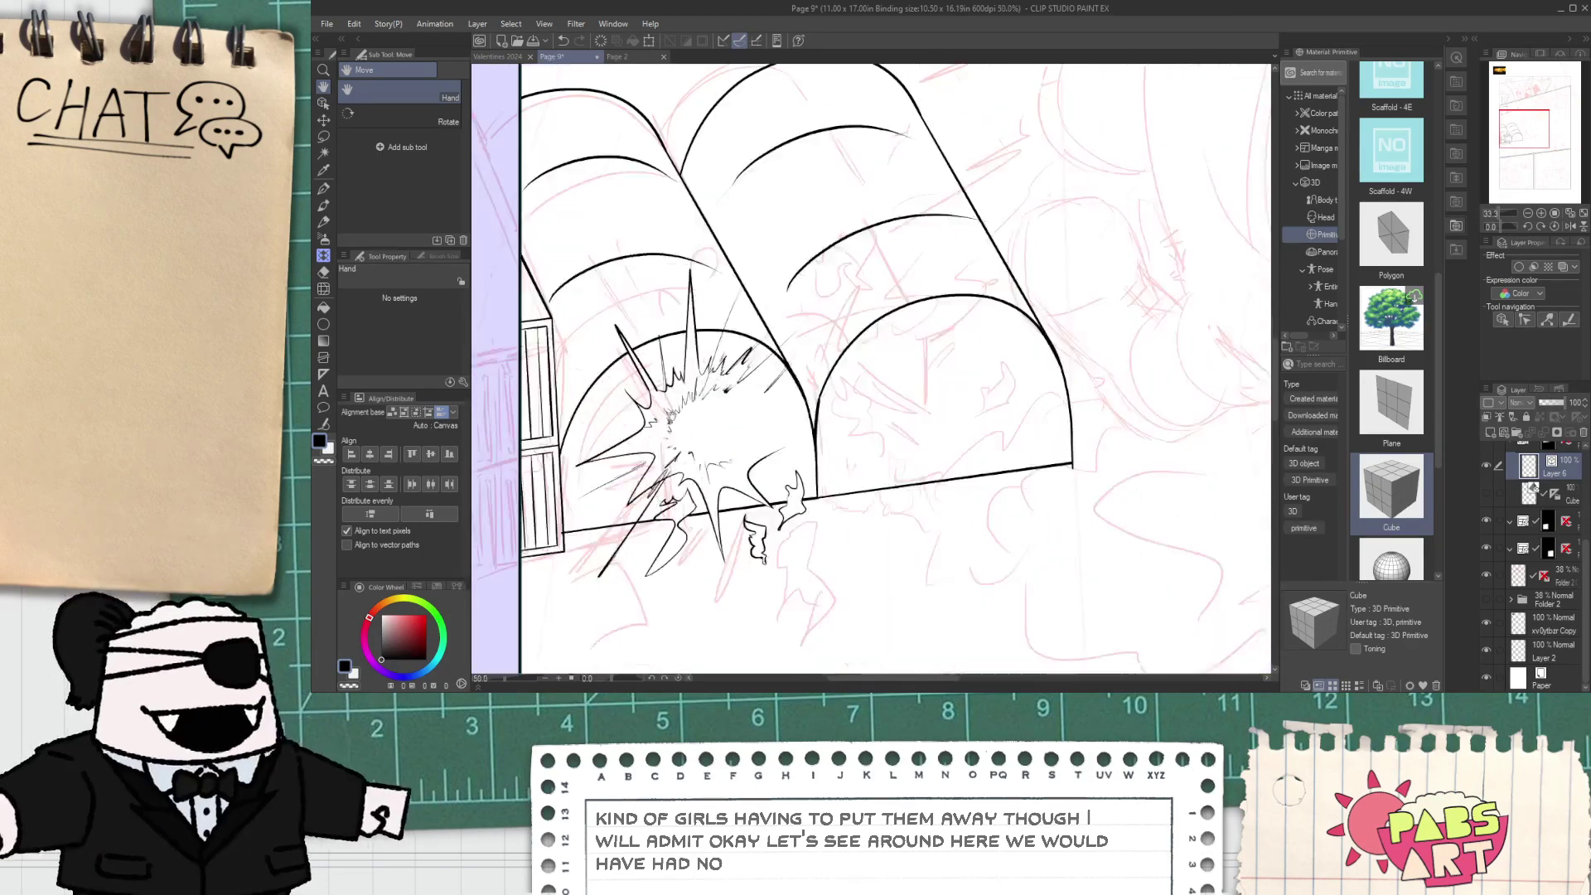
{"action": "key", "text": "o"}
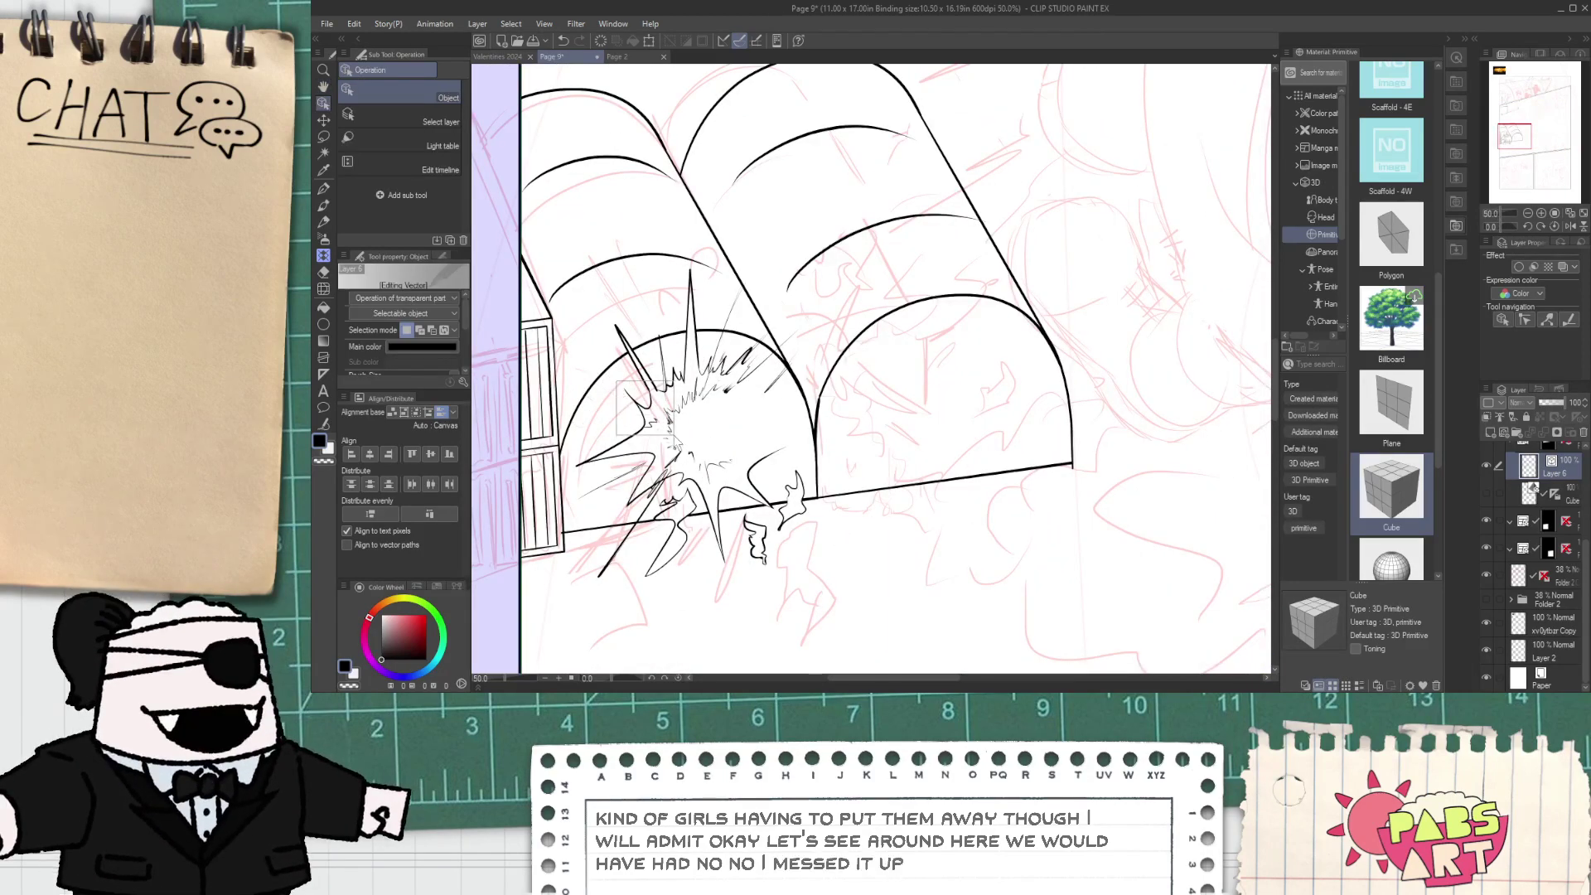
{"action": "left_click", "coordinate": [742, 451]}
{"action": "left_click_drag", "start_coordinate": [684, 363], "coordinate": [683, 361]}
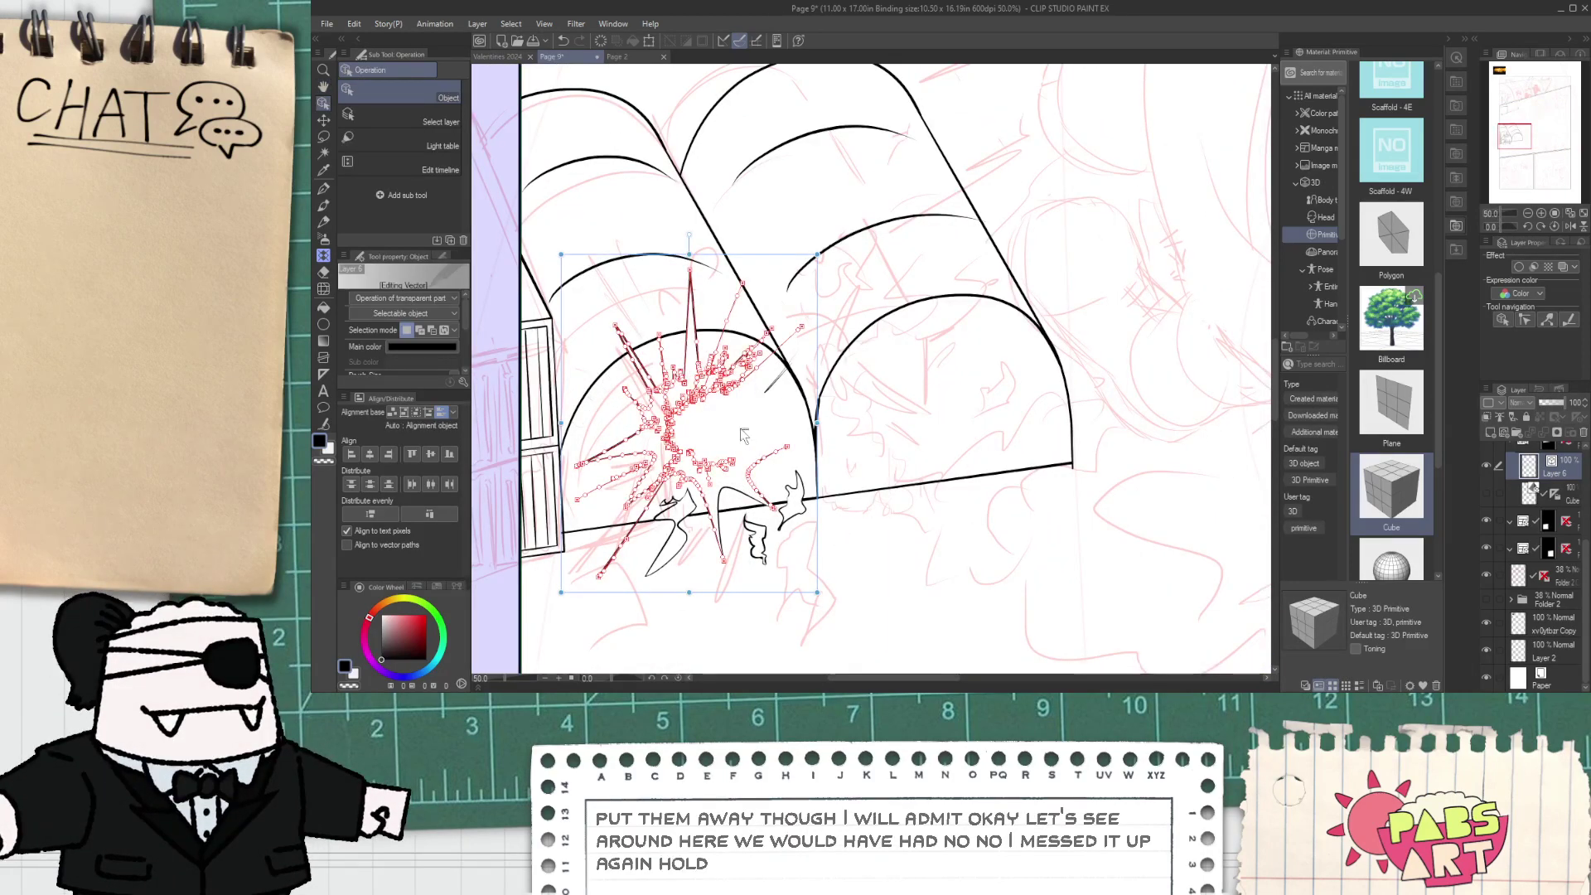
{"action": "left_click_drag", "start_coordinate": [741, 429], "coordinate": [673, 372]}
{"action": "left_click_drag", "start_coordinate": [746, 431], "coordinate": [772, 392]}
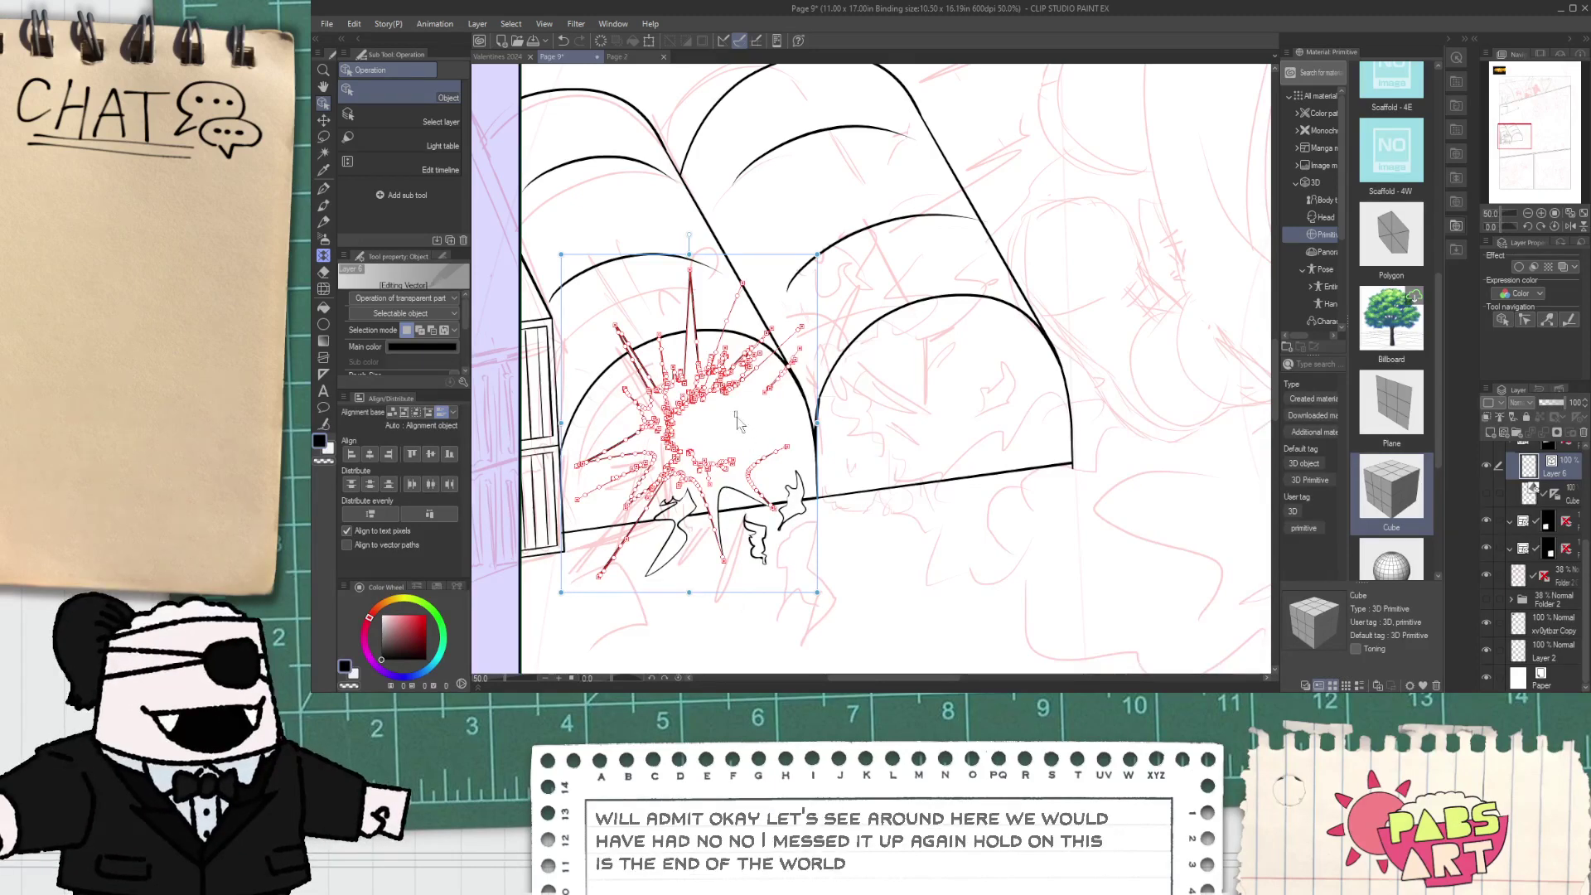
{"action": "left_click", "coordinate": [661, 573]}
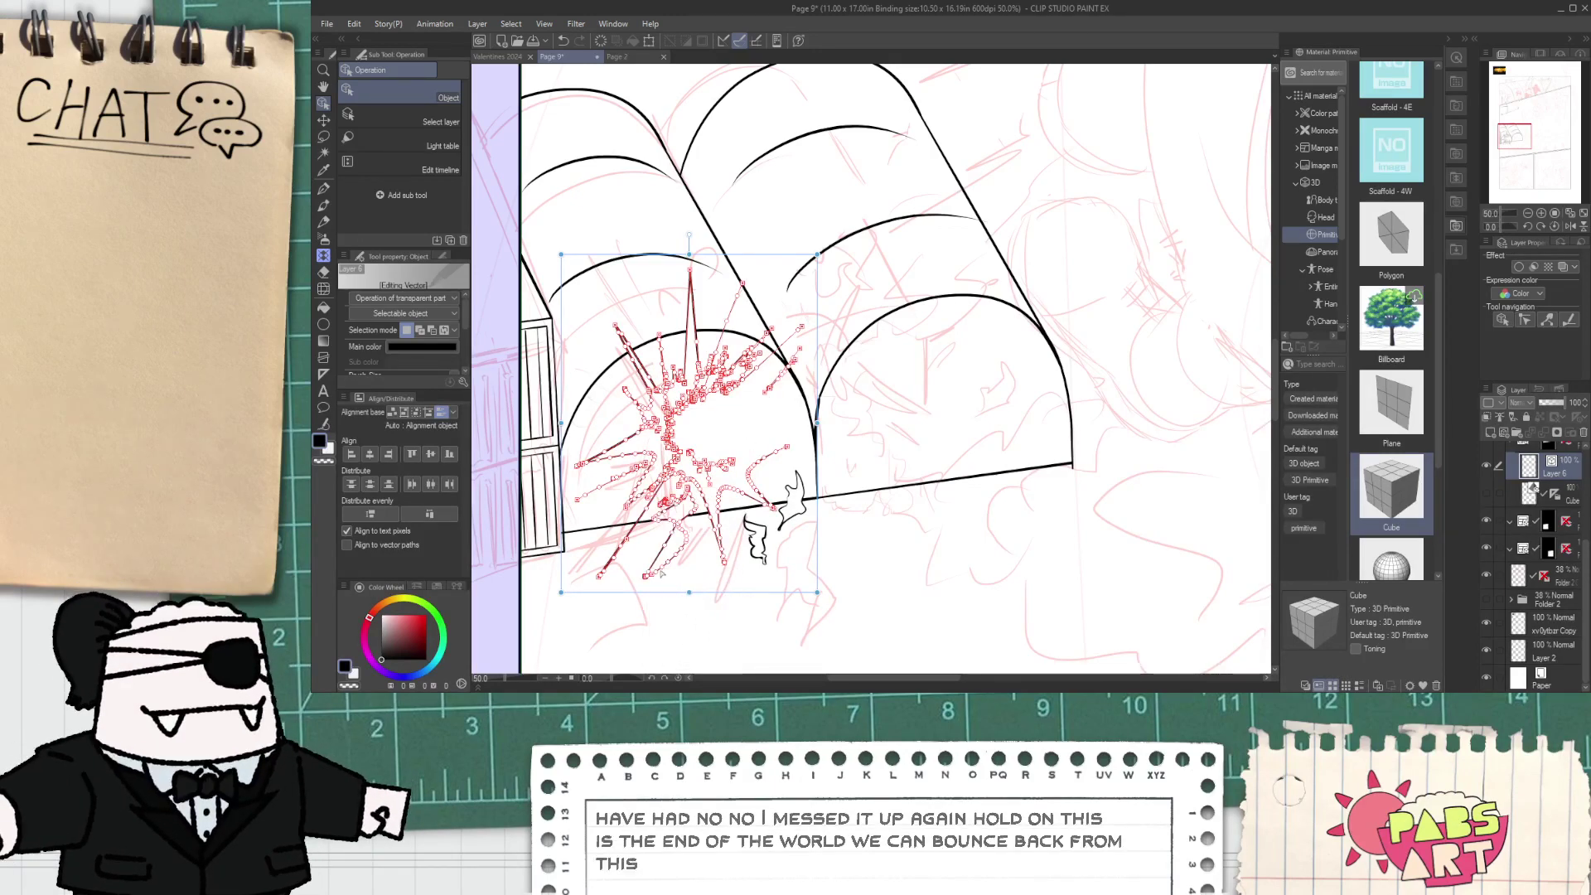
{"action": "mouse_move", "coordinate": [842, 636]}
{"action": "left_mouse_down"}
{"action": "mouse_move", "coordinate": [739, 510]}
{"action": "mouse_move", "coordinate": [879, 526]}
{"action": "mouse_move", "coordinate": [1065, 503]}
{"action": "left_mouse_up"}
{"action": "left_click", "coordinate": [994, 605]}
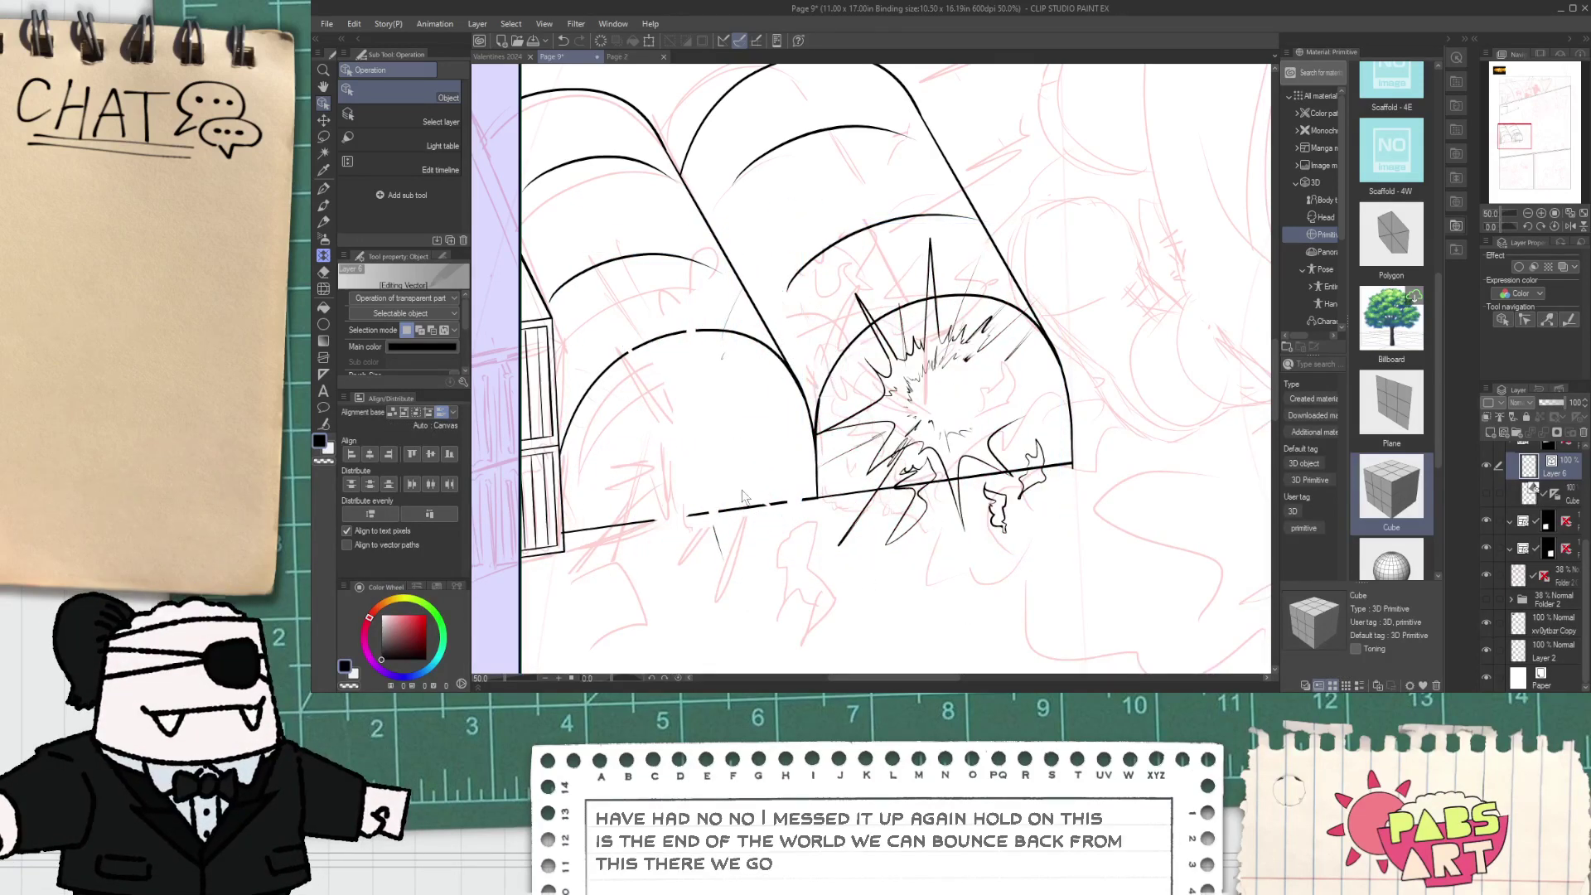
- Close the two gaps in the left hangar's front arch by stretching the broken line ends to meet their neighbours
{"action": "scroll", "coordinate": [656, 499], "scroll_direction": "up", "scroll_amount": 1}
{"action": "scroll", "coordinate": [615, 315], "scroll_direction": "up", "scroll_amount": 2}
{"action": "left_click", "coordinate": [616, 310]}
{"action": "scroll", "coordinate": [620, 305], "scroll_direction": "up", "scroll_amount": 3}
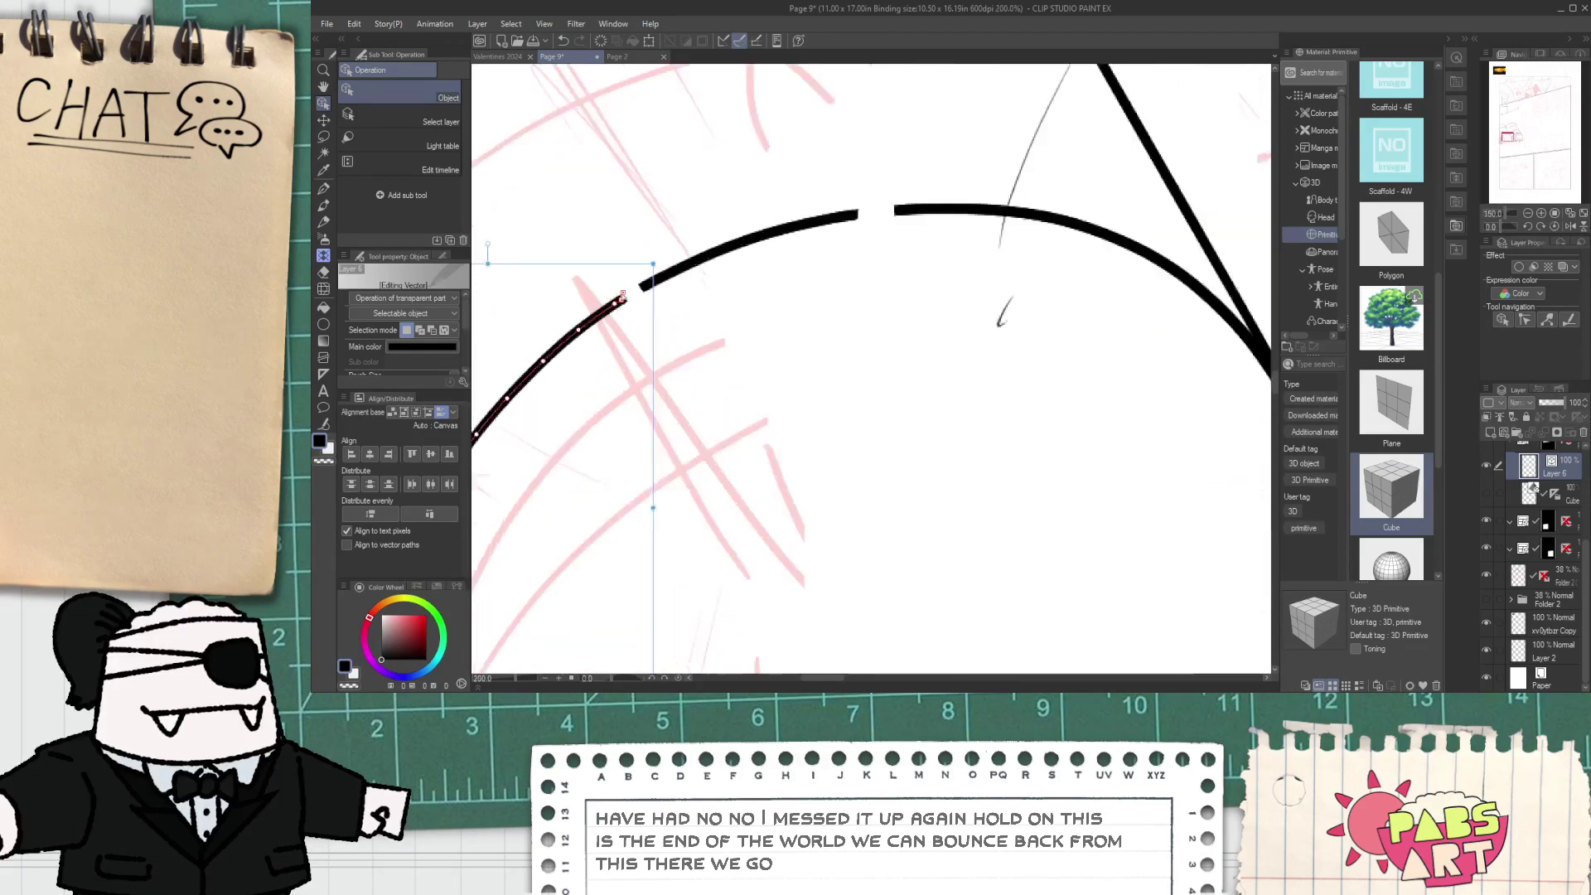
{"action": "left_click_drag", "start_coordinate": [621, 307], "coordinate": [700, 266]}
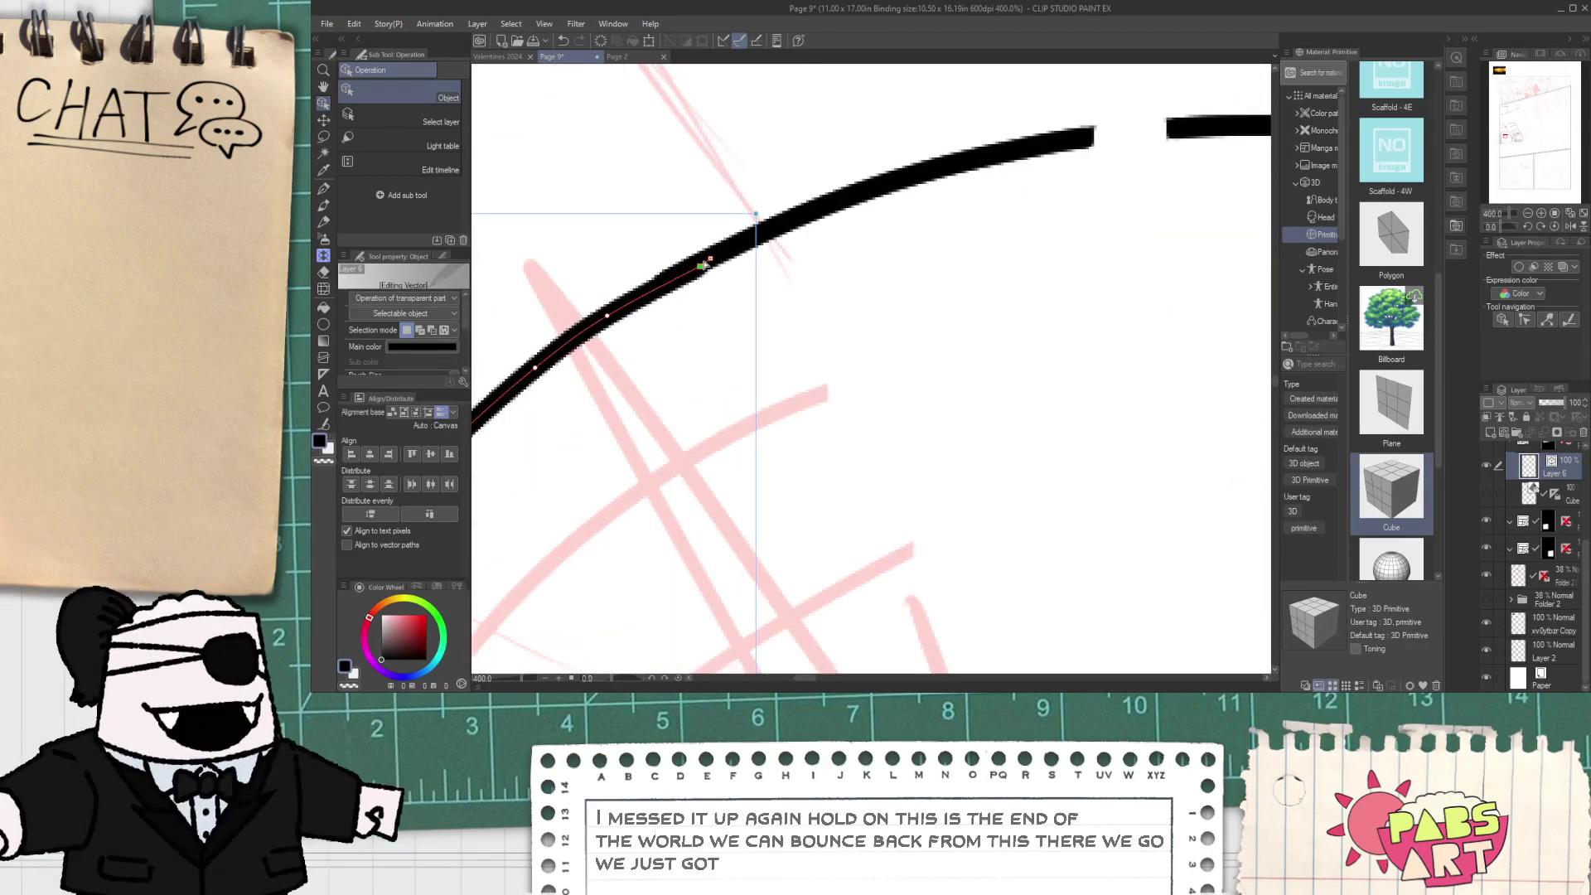
{"action": "scroll", "coordinate": [812, 244], "scroll_direction": "down", "scroll_amount": 2}
{"action": "scroll", "coordinate": [990, 192], "scroll_direction": "up", "scroll_amount": 2}
{"action": "left_click", "coordinate": [908, 190]}
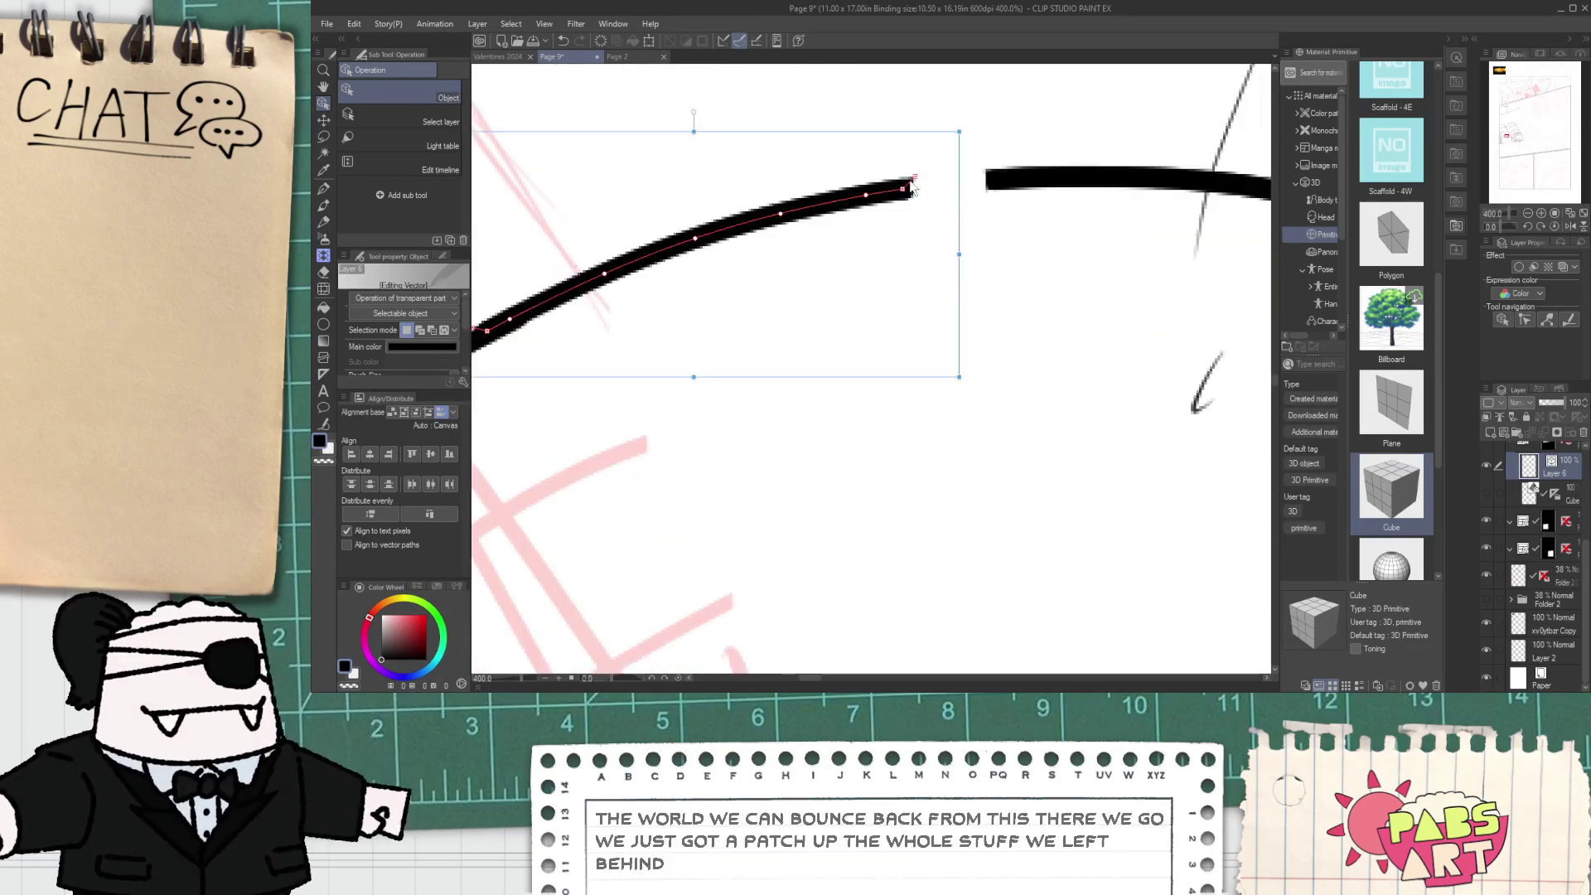
{"action": "left_click_drag", "start_coordinate": [912, 190], "coordinate": [1040, 182]}
{"action": "mouse_move", "coordinate": [903, 192]}
{"action": "left_mouse_down"}
{"action": "mouse_move", "coordinate": [1024, 175]}
{"action": "mouse_move", "coordinate": [1011, 182]}
{"action": "left_mouse_up"}
{"action": "scroll", "coordinate": [999, 206], "scroll_direction": "down", "scroll_amount": 3}
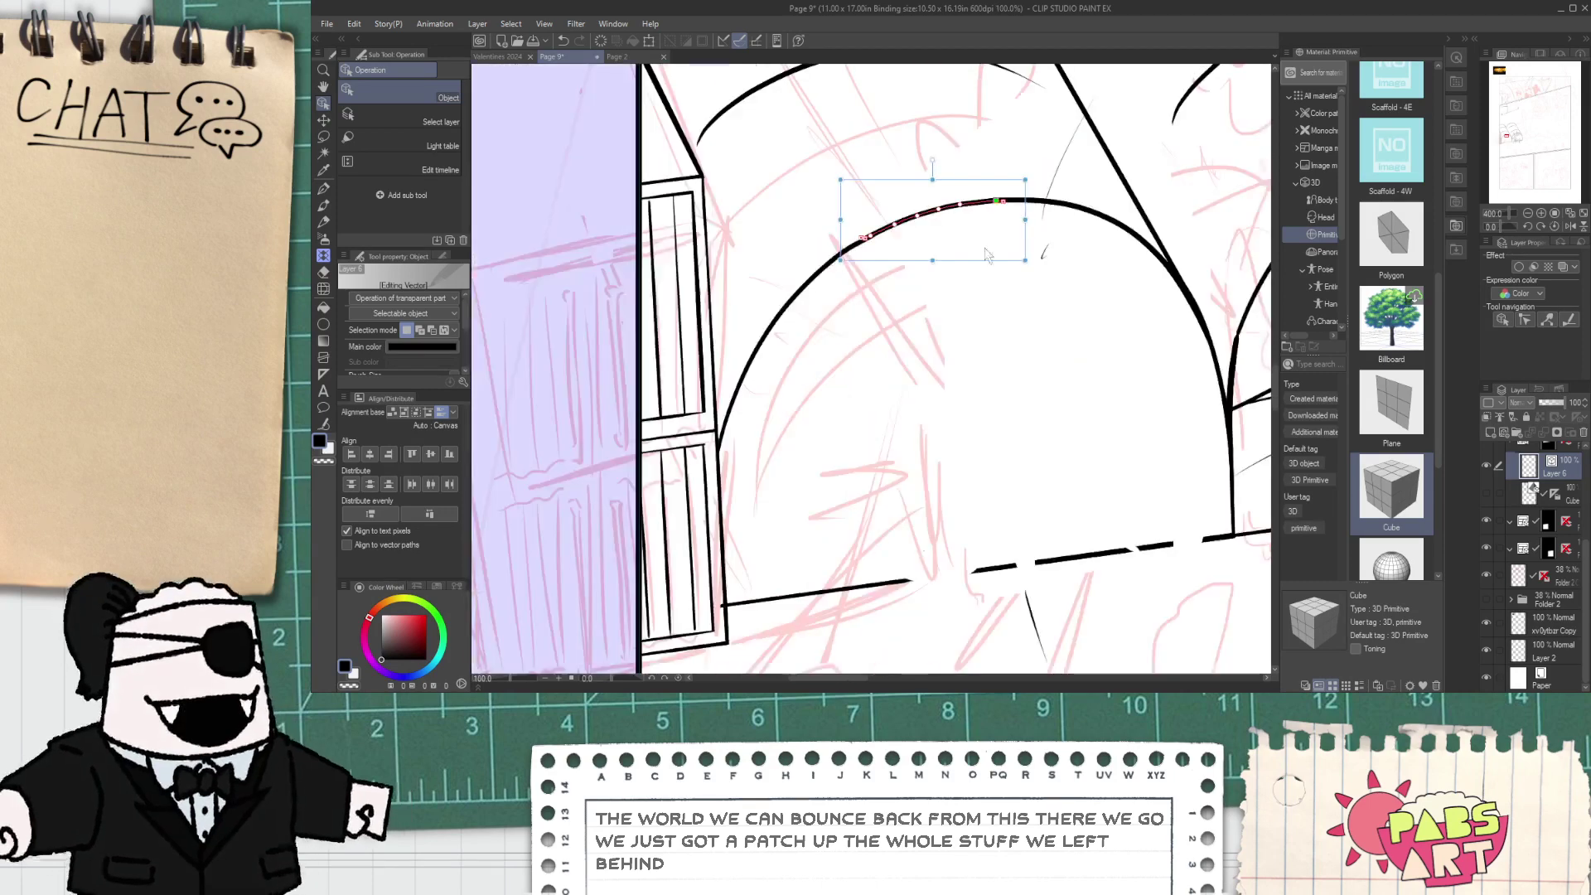
- Delete the leftover thin burst strokes around the top of the left hangar's front arch
{"action": "left_click_drag", "start_coordinate": [985, 319], "coordinate": [631, 354]}
{"action": "scroll", "coordinate": [658, 284], "scroll_direction": "up", "scroll_amount": 1}
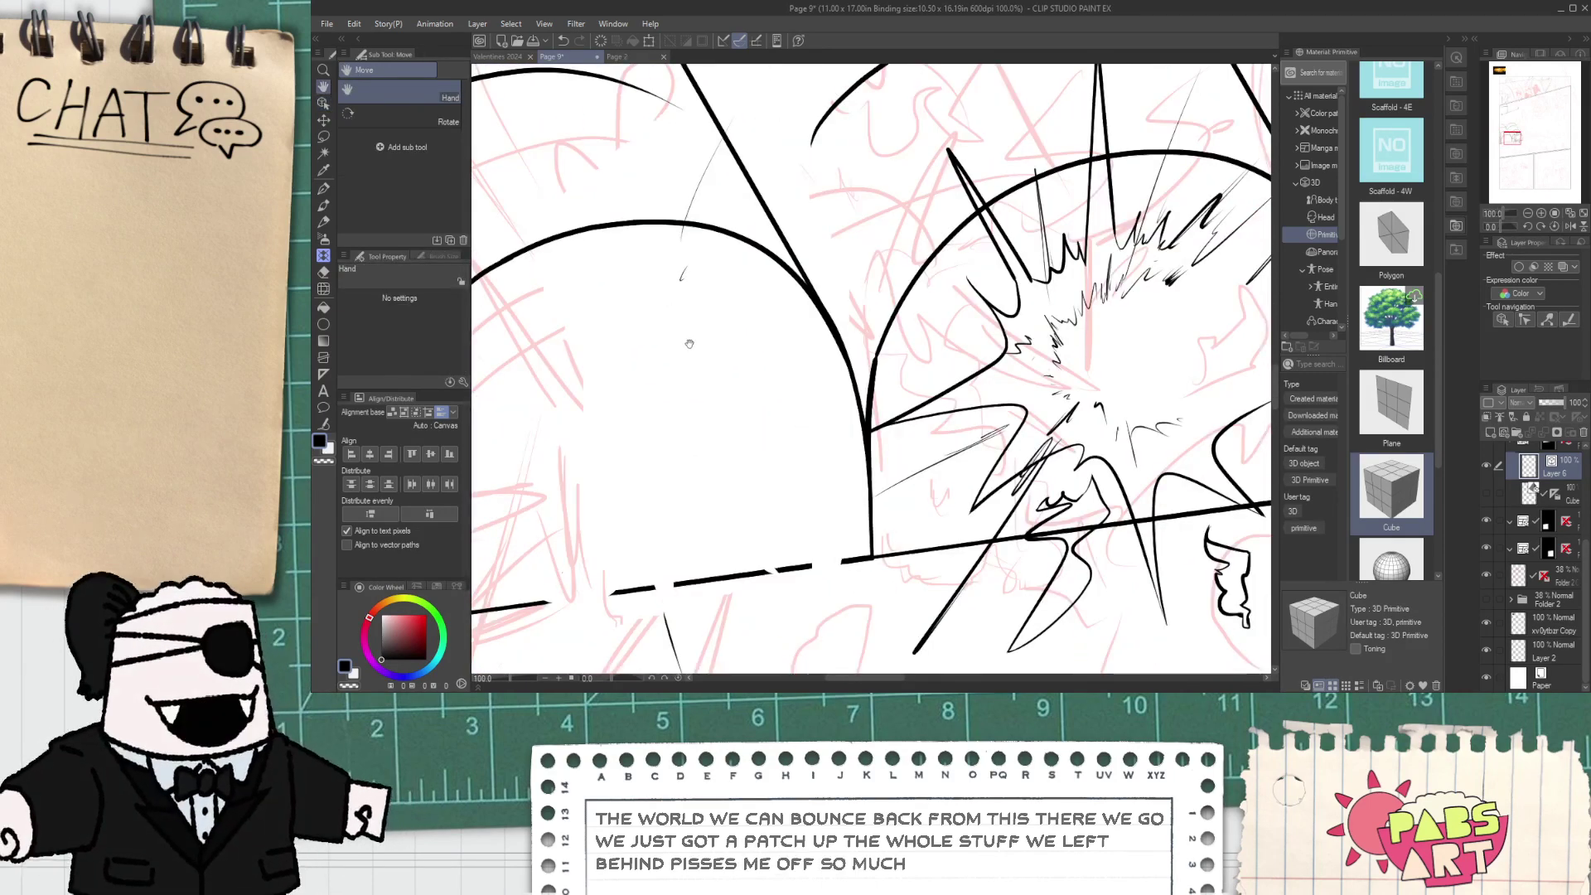
{"action": "key", "text": "o"}
{"action": "left_click", "coordinate": [684, 277]}
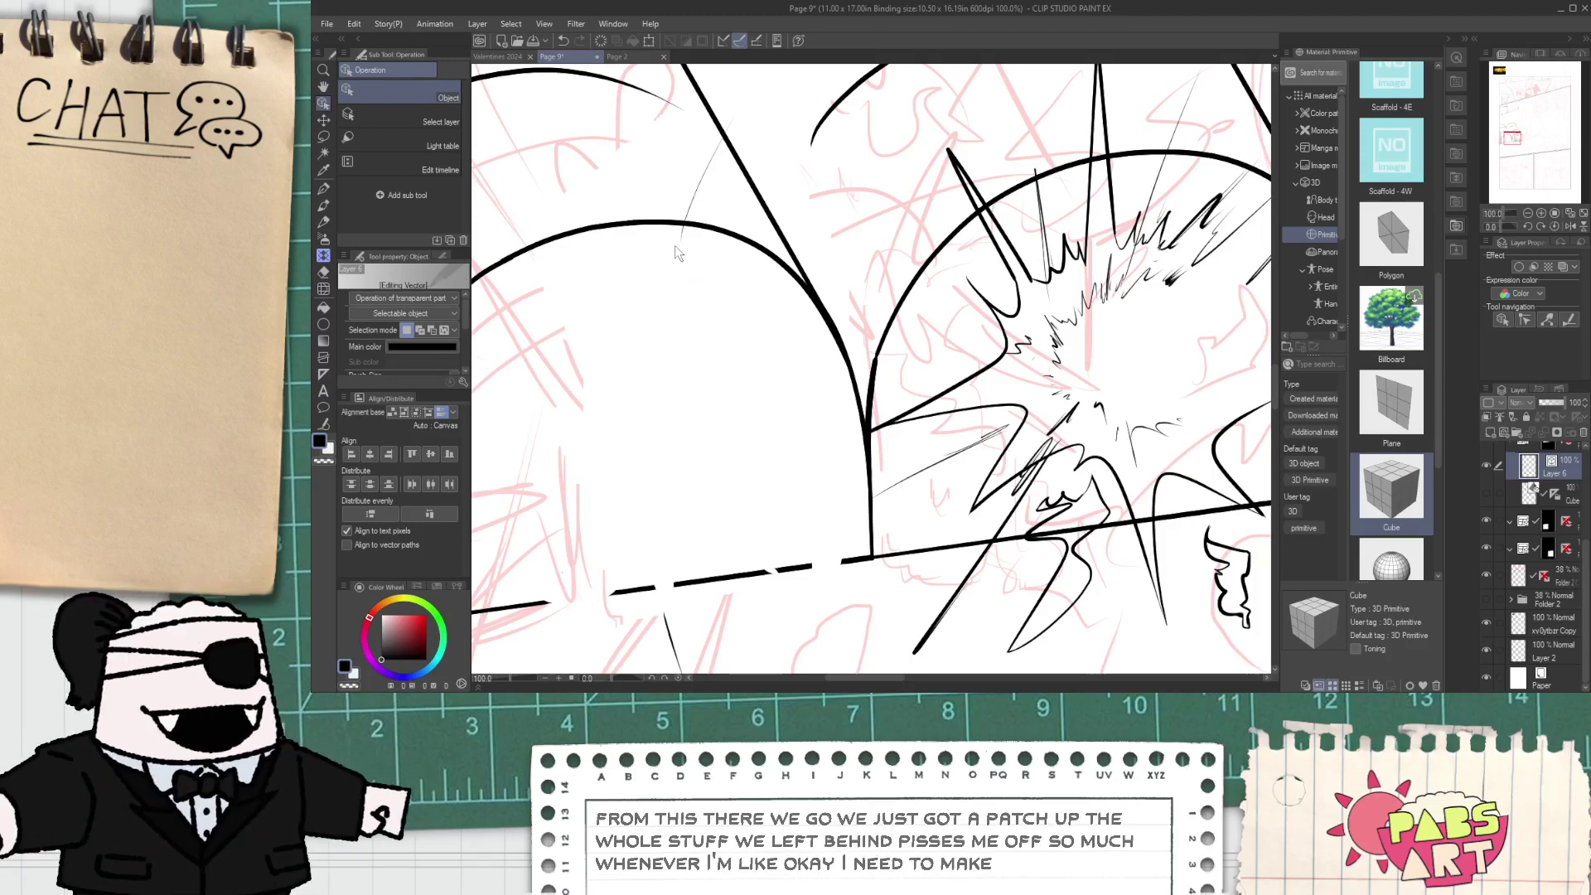
{"action": "scroll", "coordinate": [659, 424], "scroll_direction": "down", "scroll_amount": 1}
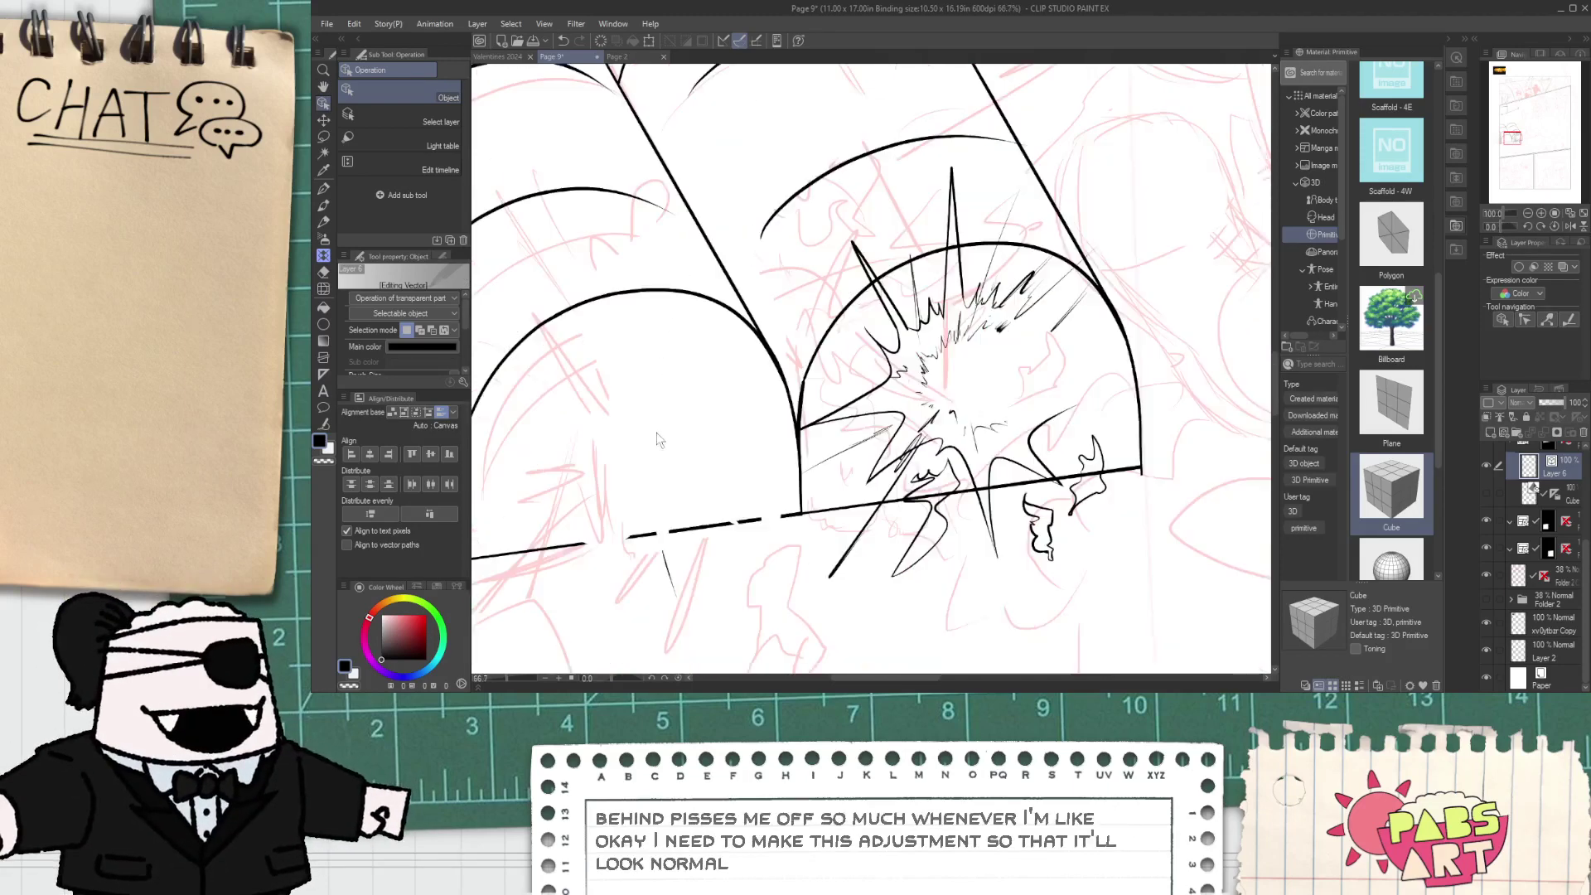
{"action": "left_click", "coordinate": [750, 325]}
- Check the hangars on the coloured Page 2 against the moved explosion and return to Page 9
{"action": "scroll", "coordinate": [690, 409], "scroll_direction": "down", "scroll_amount": 1}
{"action": "key", "text": "space"}
{"action": "left_click_drag", "start_coordinate": [683, 409], "coordinate": [686, 371]}
{"action": "scroll", "coordinate": [686, 371], "scroll_direction": "down", "scroll_amount": 4}
{"action": "scroll", "coordinate": [700, 374], "scroll_direction": "up", "scroll_amount": 3}
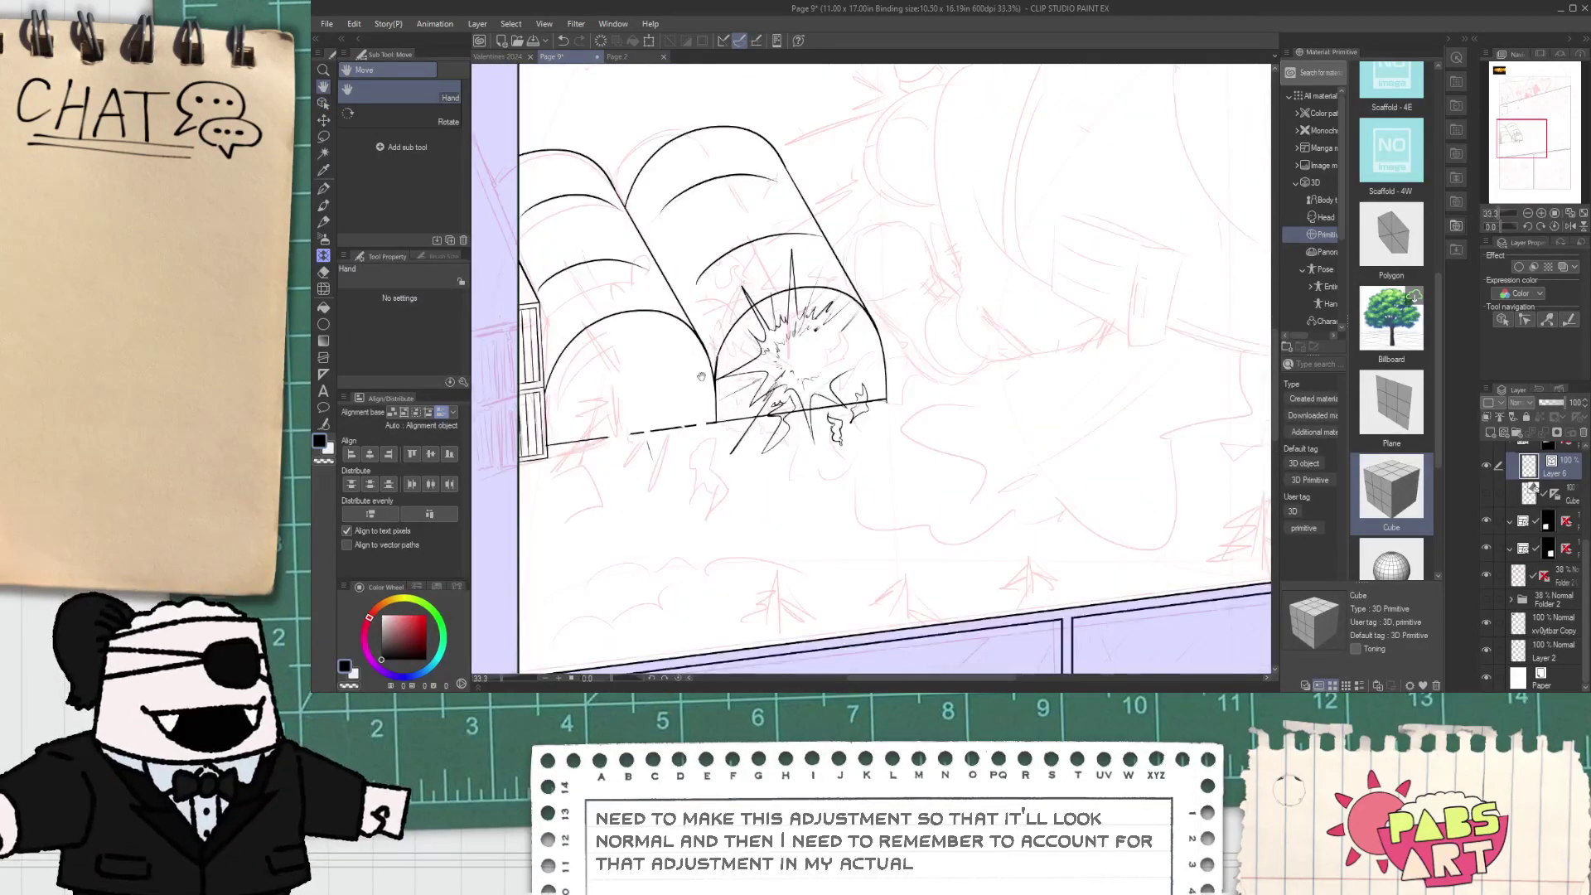
{"action": "left_click", "coordinate": [623, 57]}
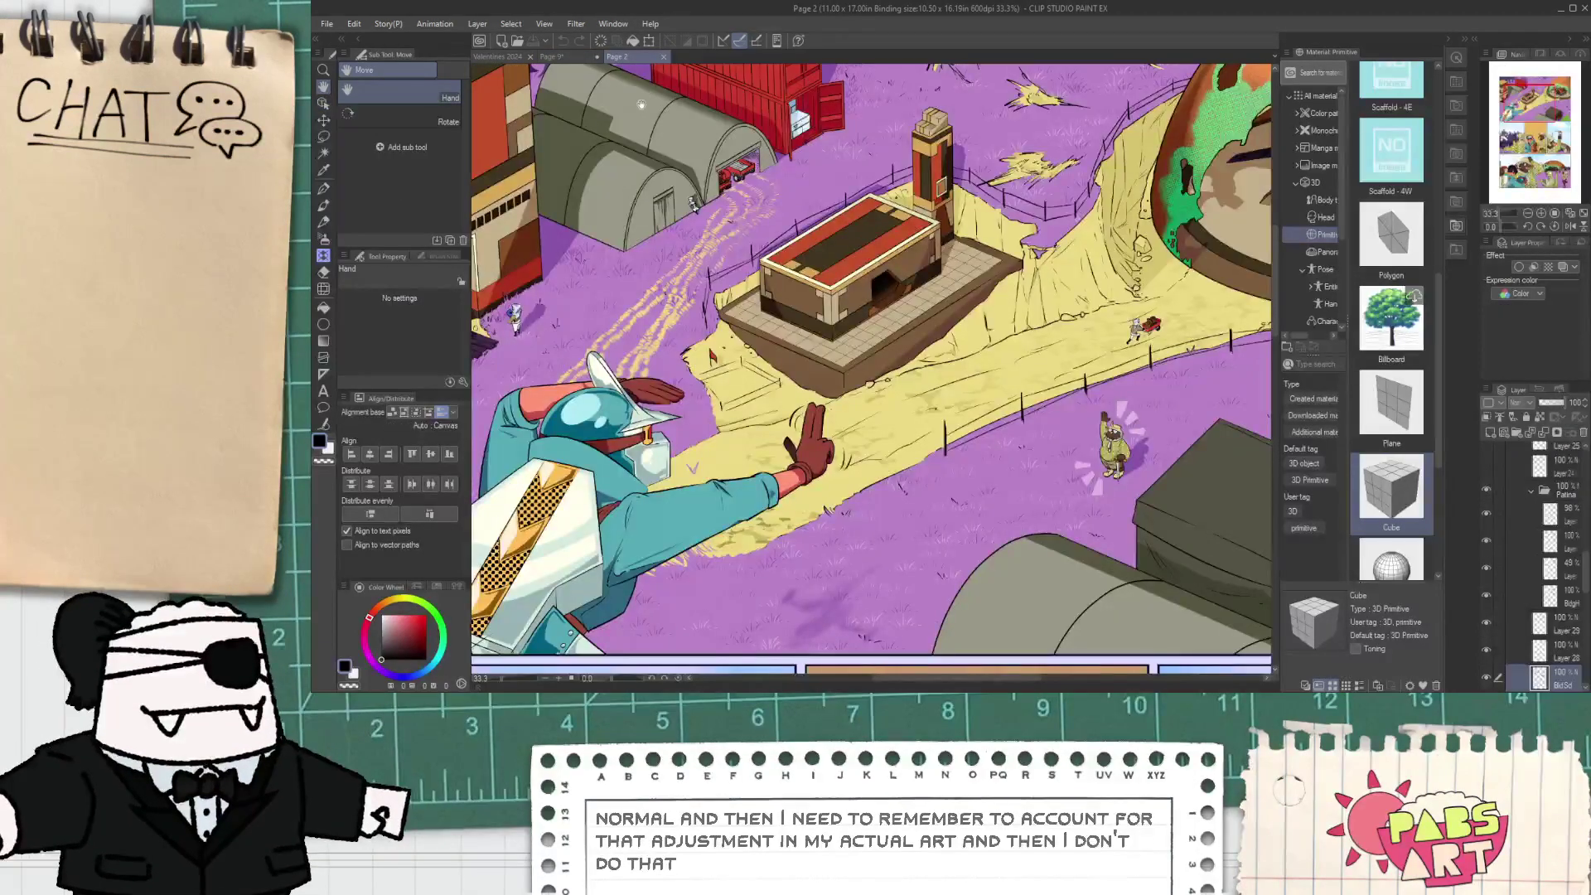
{"action": "left_click", "coordinate": [554, 57]}
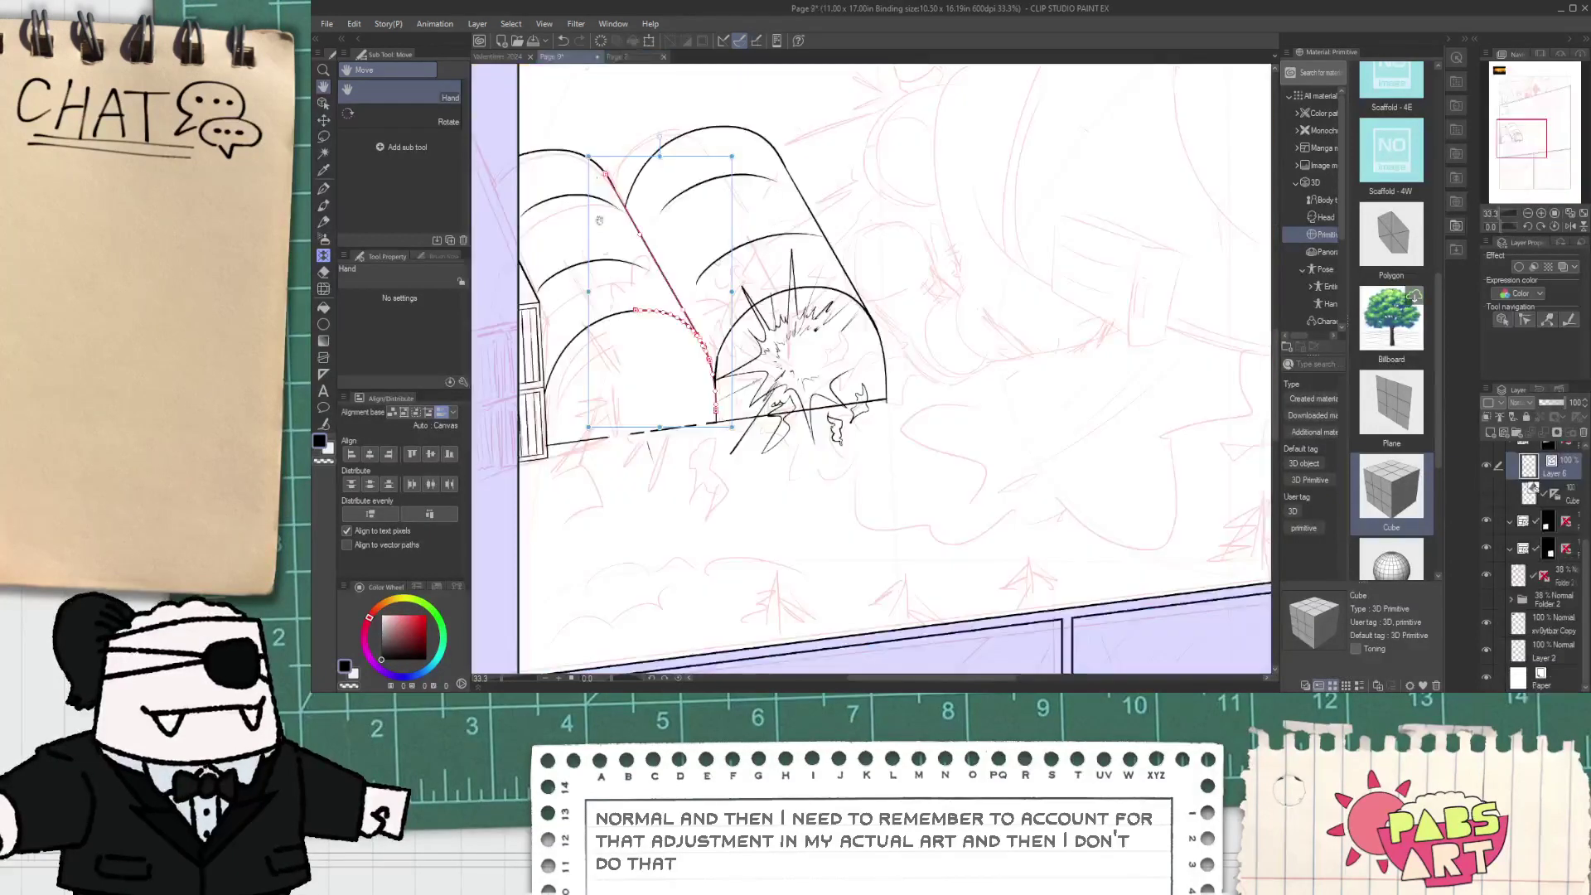
- Delete the leftover short stroke just below the left hangar's base line
{"action": "scroll", "coordinate": [807, 484], "scroll_direction": "up", "scroll_amount": 4}
{"action": "scroll", "coordinate": [807, 485], "scroll_direction": "down", "scroll_amount": 4}
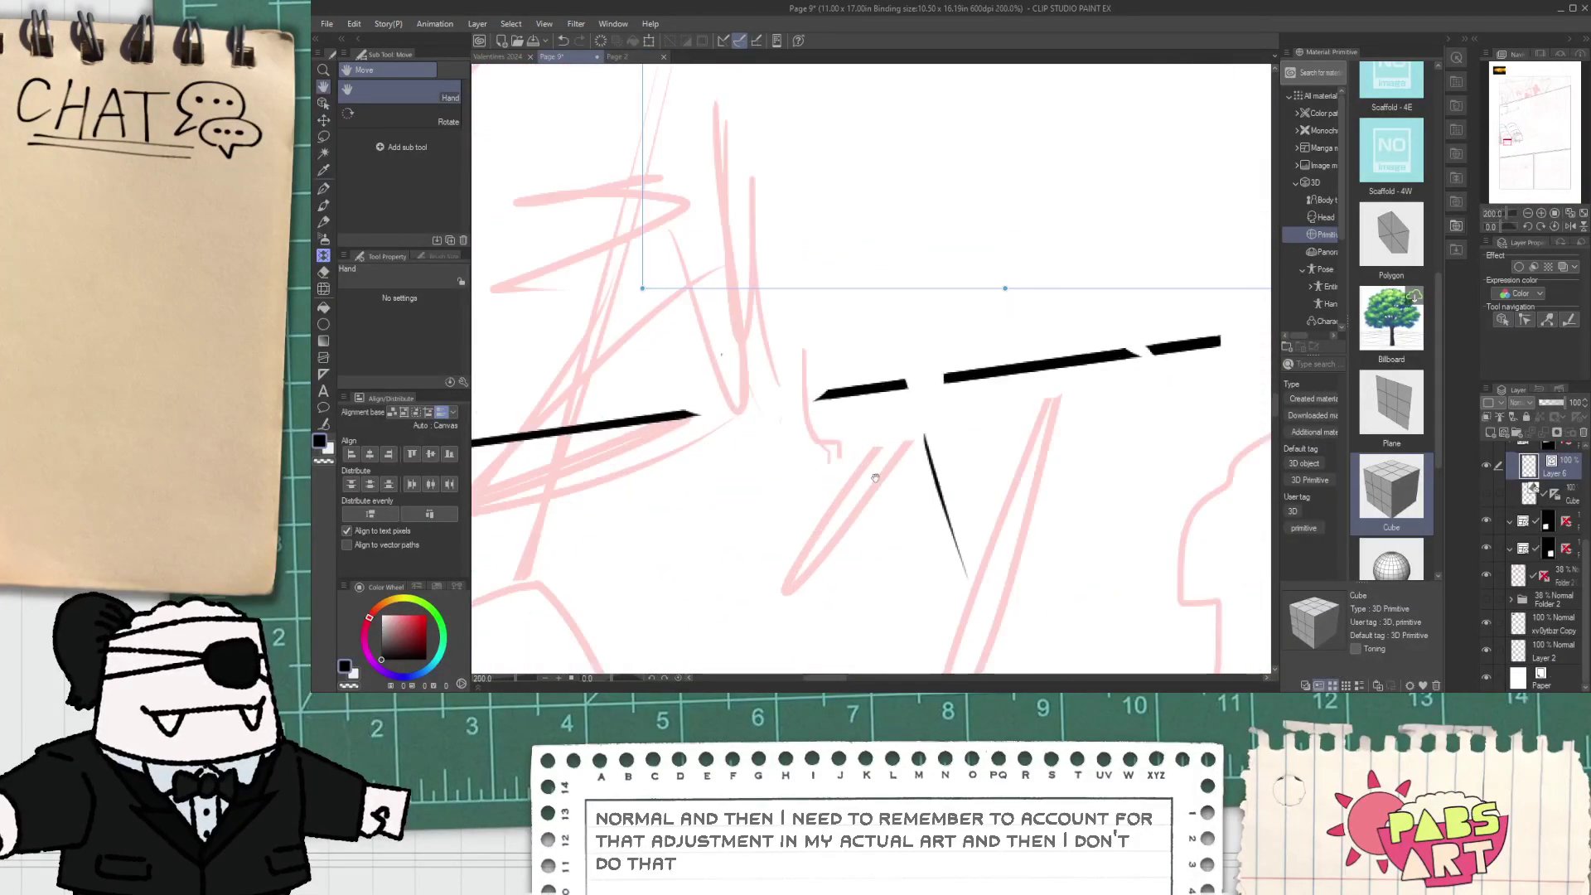
{"action": "key", "text": "o"}
{"action": "left_click", "coordinate": [894, 498]}
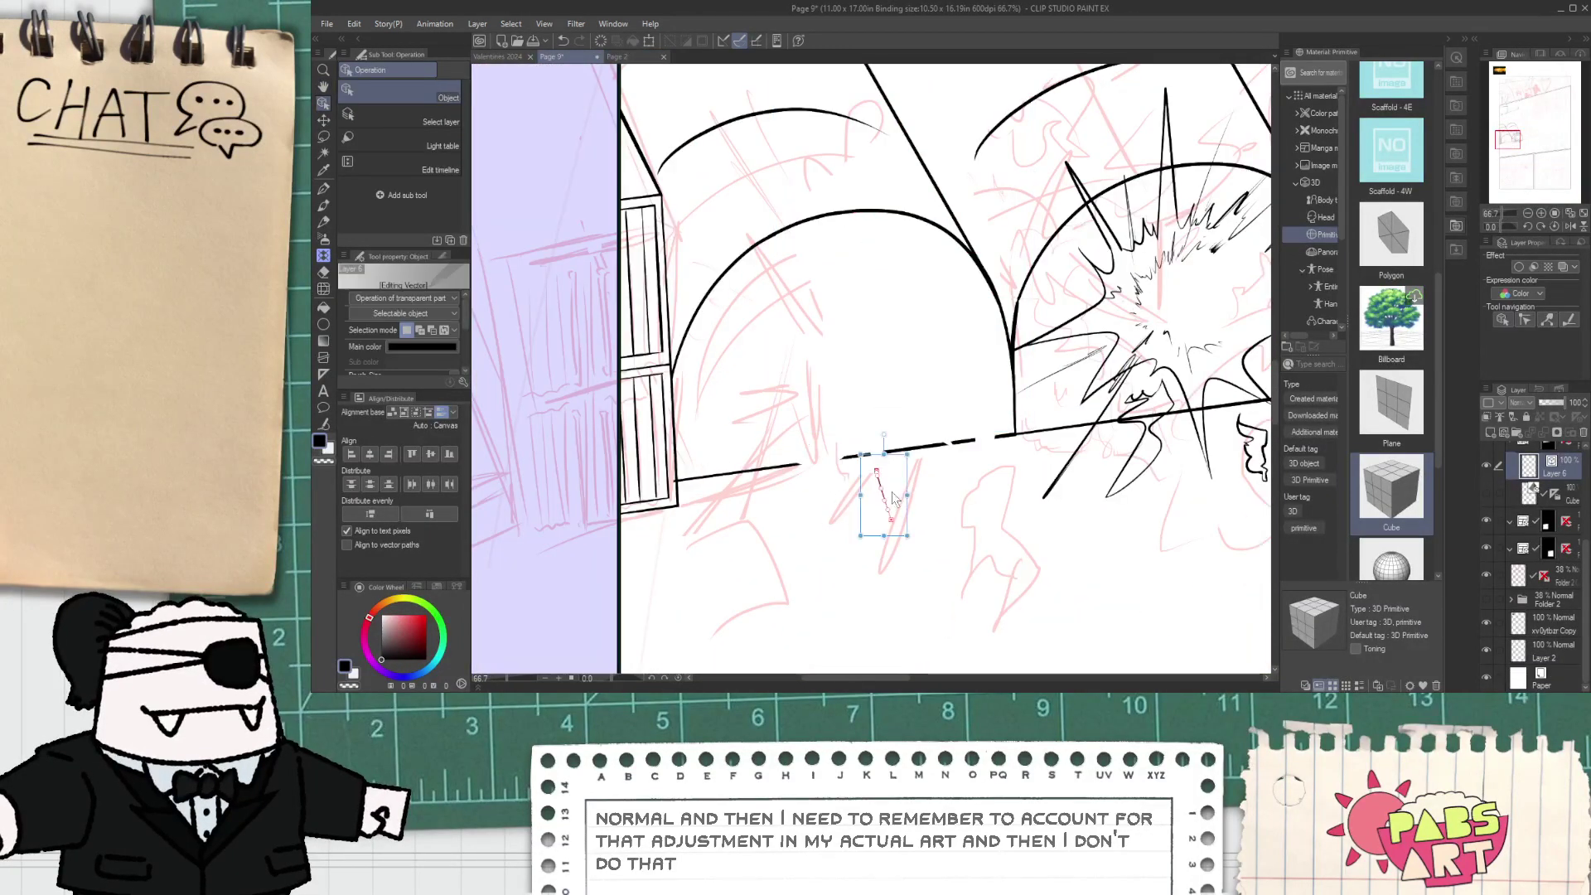
- Close the two gaps nearest the shuttered building in the left hangar's base line by stretching the broken line ends to meet their neighbours
{"action": "left_click", "coordinate": [789, 469]}
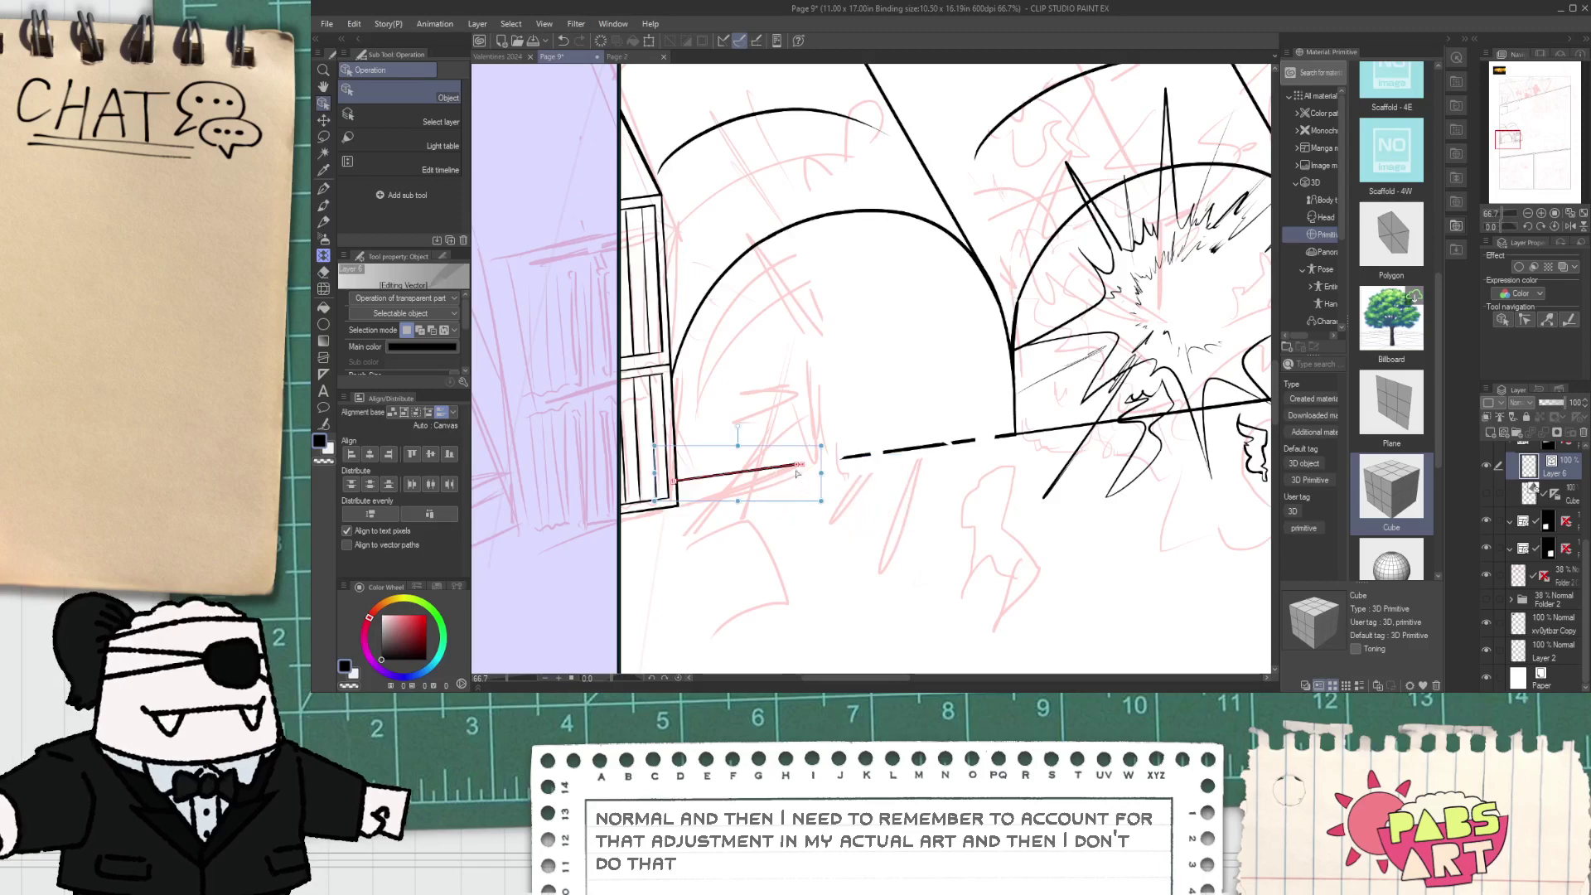
{"action": "scroll", "coordinate": [797, 474], "scroll_direction": "up", "scroll_amount": 4}
{"action": "left_click_drag", "start_coordinate": [929, 450], "coordinate": [966, 437]}
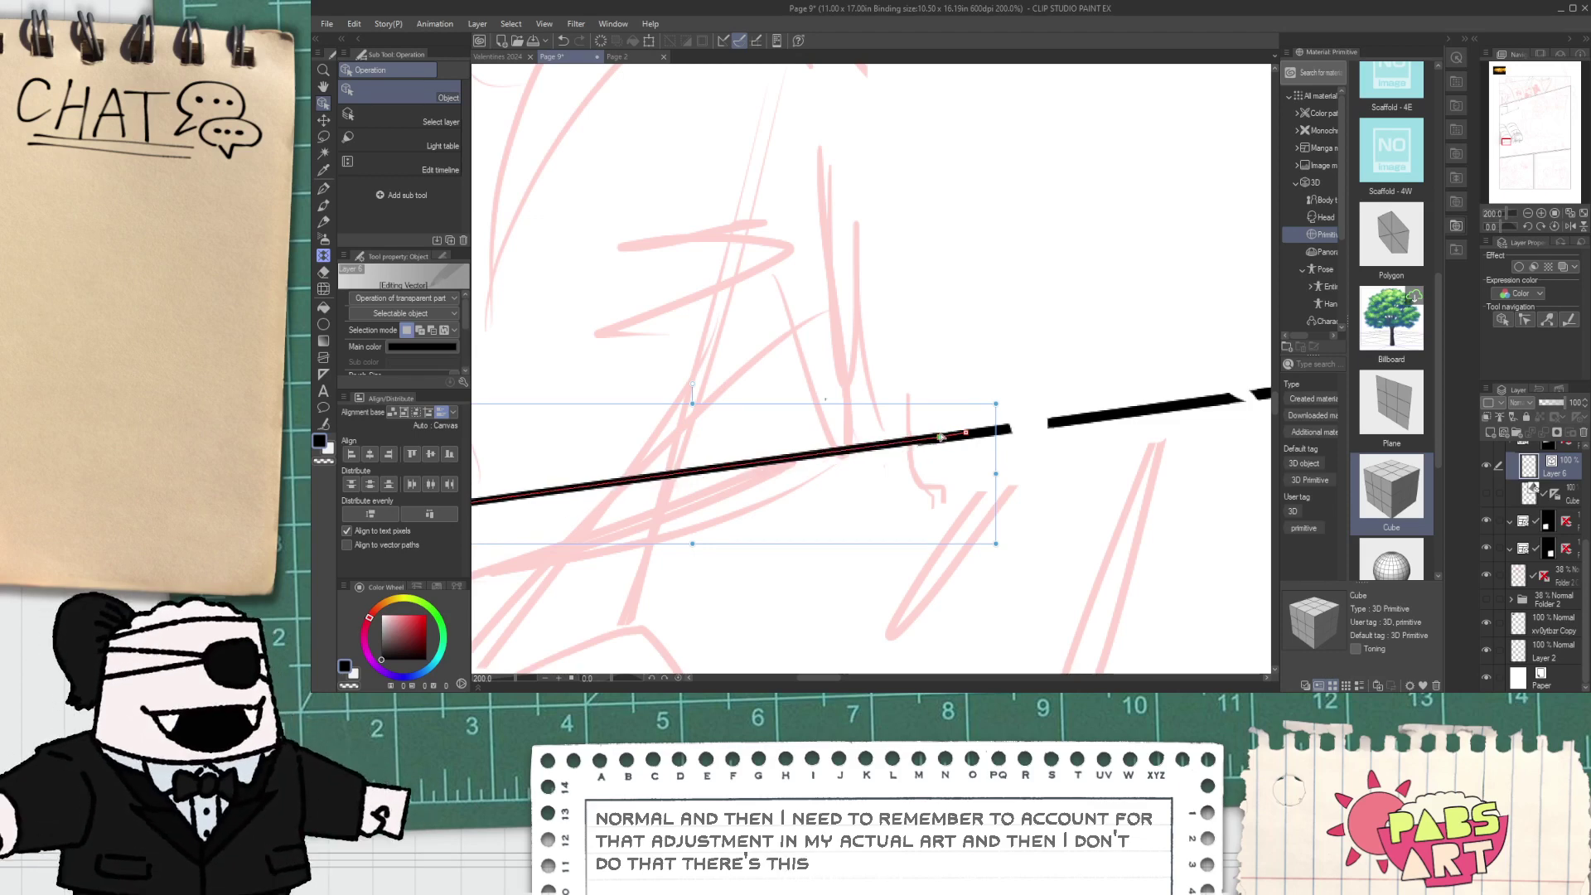
{"action": "left_click", "coordinate": [981, 434]}
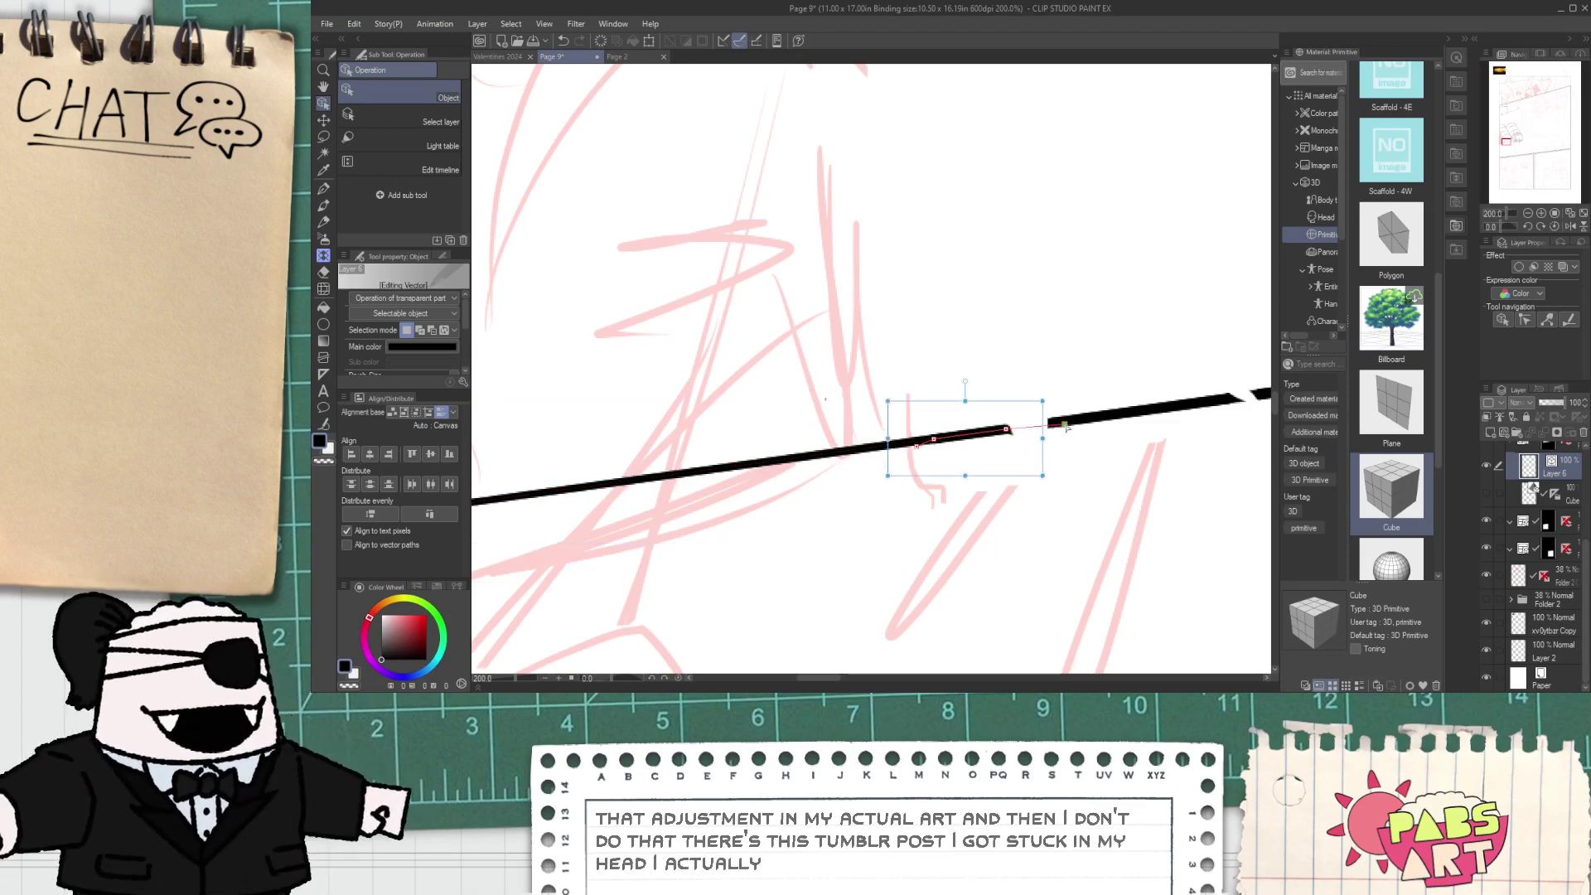
{"action": "left_click_drag", "start_coordinate": [1066, 425], "coordinate": [1100, 414]}
{"action": "scroll", "coordinate": [1100, 412], "scroll_direction": "down", "scroll_amount": 2}
{"action": "scroll", "coordinate": [1169, 419], "scroll_direction": "down", "scroll_amount": 1}
- Extend the remaining broken segments of the left hangar's base line until they join up to the corner shared with the right hangar
{"action": "key", "text": "space"}
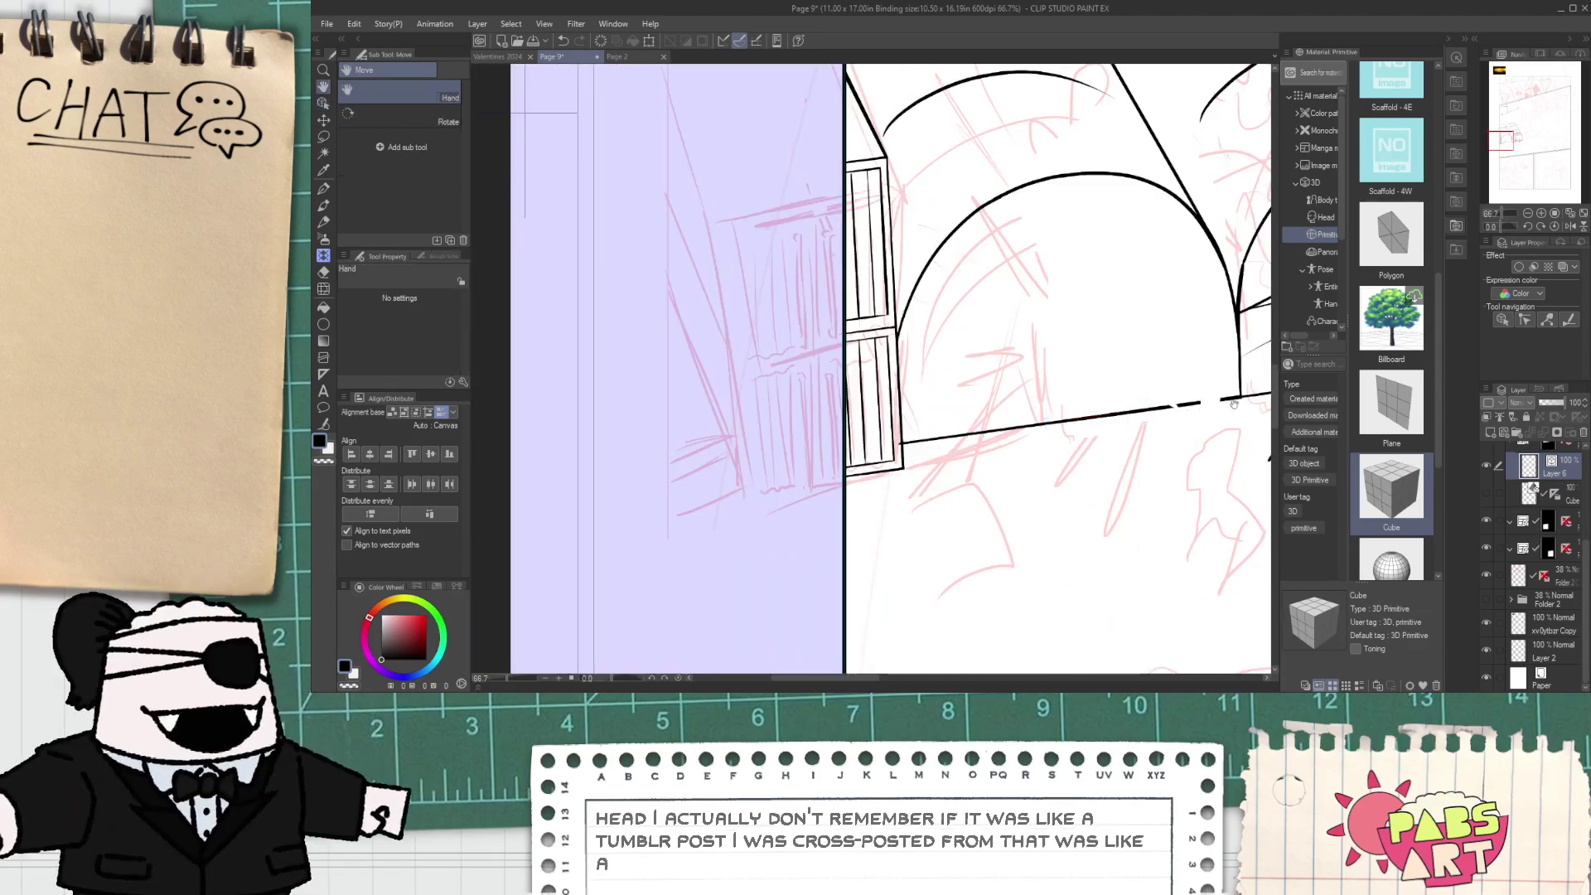
{"action": "scroll", "coordinate": [1215, 414], "scroll_direction": "up", "scroll_amount": 1}
{"action": "left_click_drag", "start_coordinate": [1215, 414], "coordinate": [917, 389]}
{"action": "scroll", "coordinate": [891, 365], "scroll_direction": "up", "scroll_amount": 2}
{"action": "scroll", "coordinate": [741, 407], "scroll_direction": "up", "scroll_amount": 2}
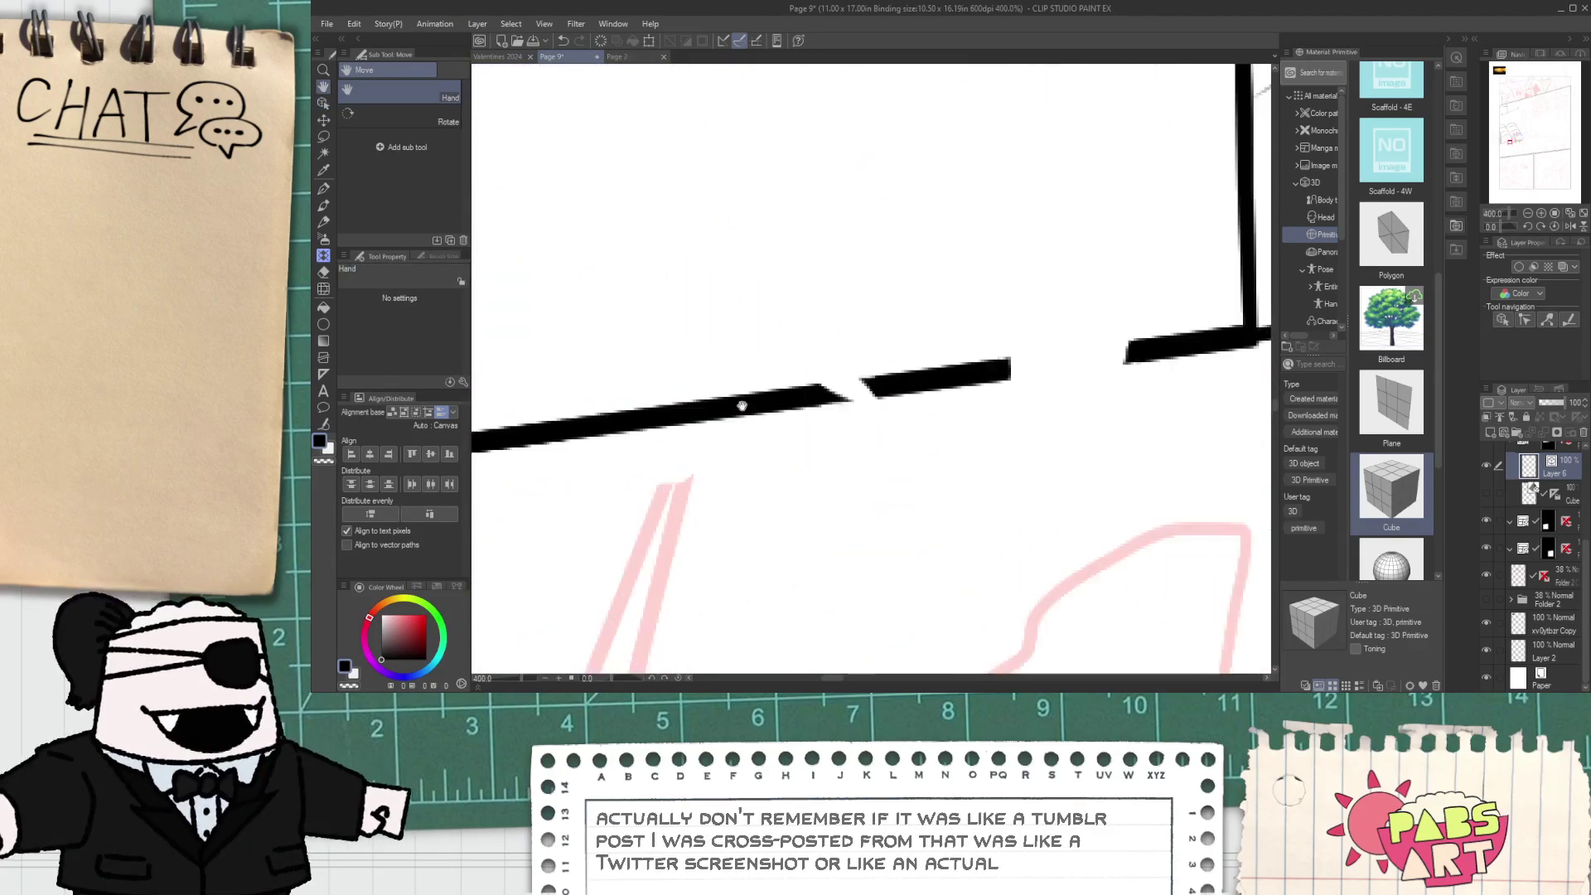
{"action": "left_click", "coordinate": [751, 411]}
{"action": "left_click_drag", "start_coordinate": [853, 403], "coordinate": [955, 383]}
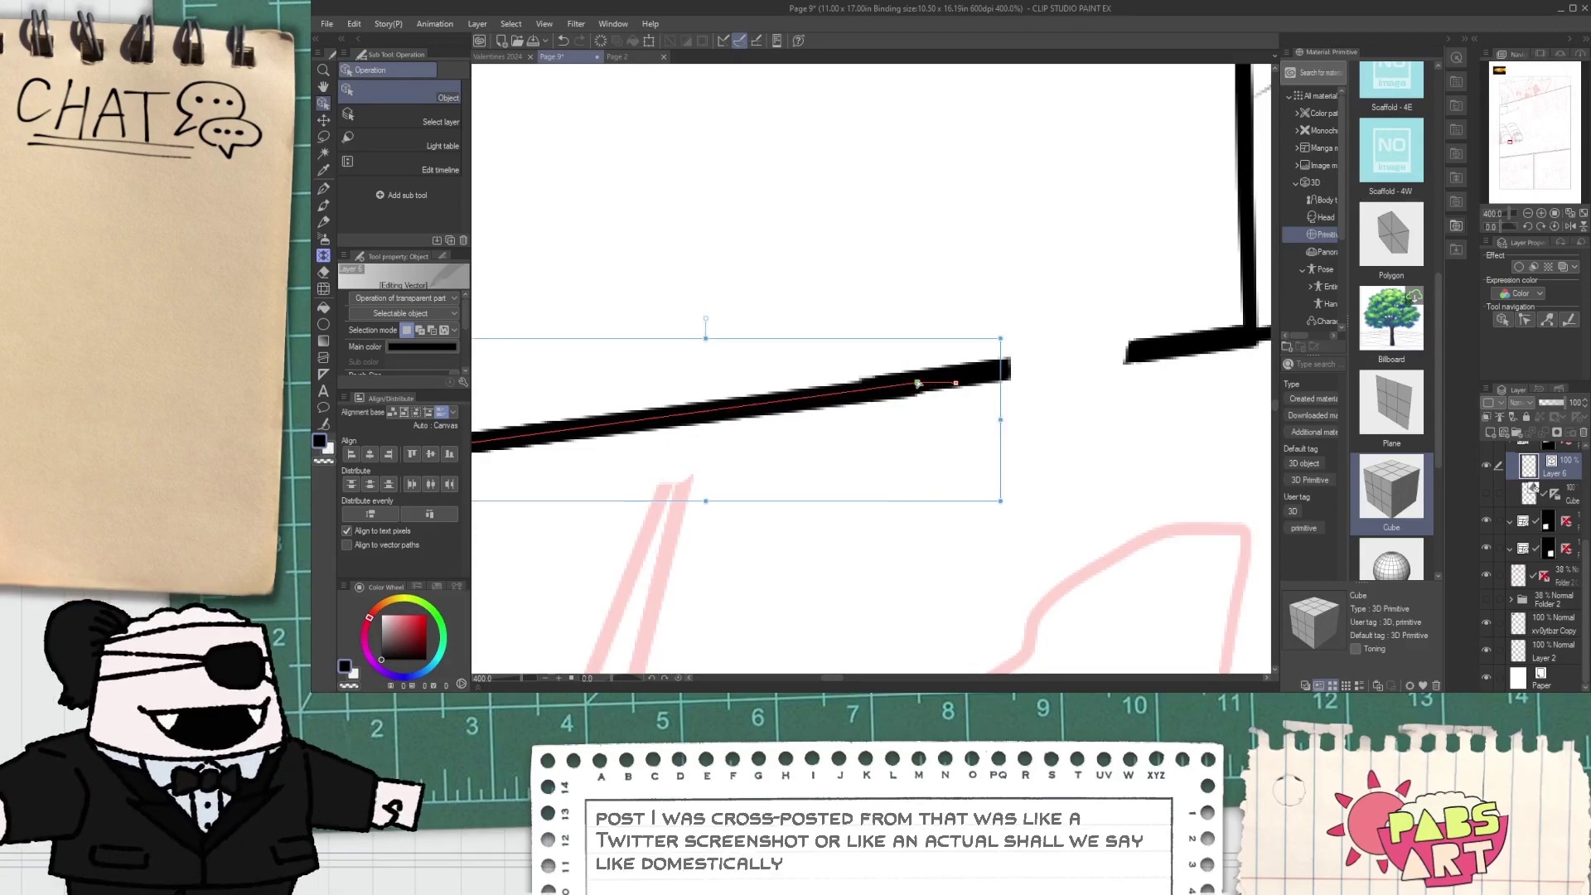
{"action": "left_click", "coordinate": [936, 370]}
{"action": "left_click_drag", "start_coordinate": [1016, 361], "coordinate": [1211, 345]}
{"action": "left_click_drag", "start_coordinate": [991, 375], "coordinate": [1160, 343]}
{"action": "key", "text": "ctrl+z"}
- Erase the piece of the right hangar's front arch running inside the tall explosion spike with the Vector eraser
{"action": "scroll", "coordinate": [1119, 322], "scroll_direction": "down", "scroll_amount": 5}
{"action": "key", "text": "space"}
{"action": "left_click_drag", "start_coordinate": [1024, 225], "coordinate": [853, 382]}
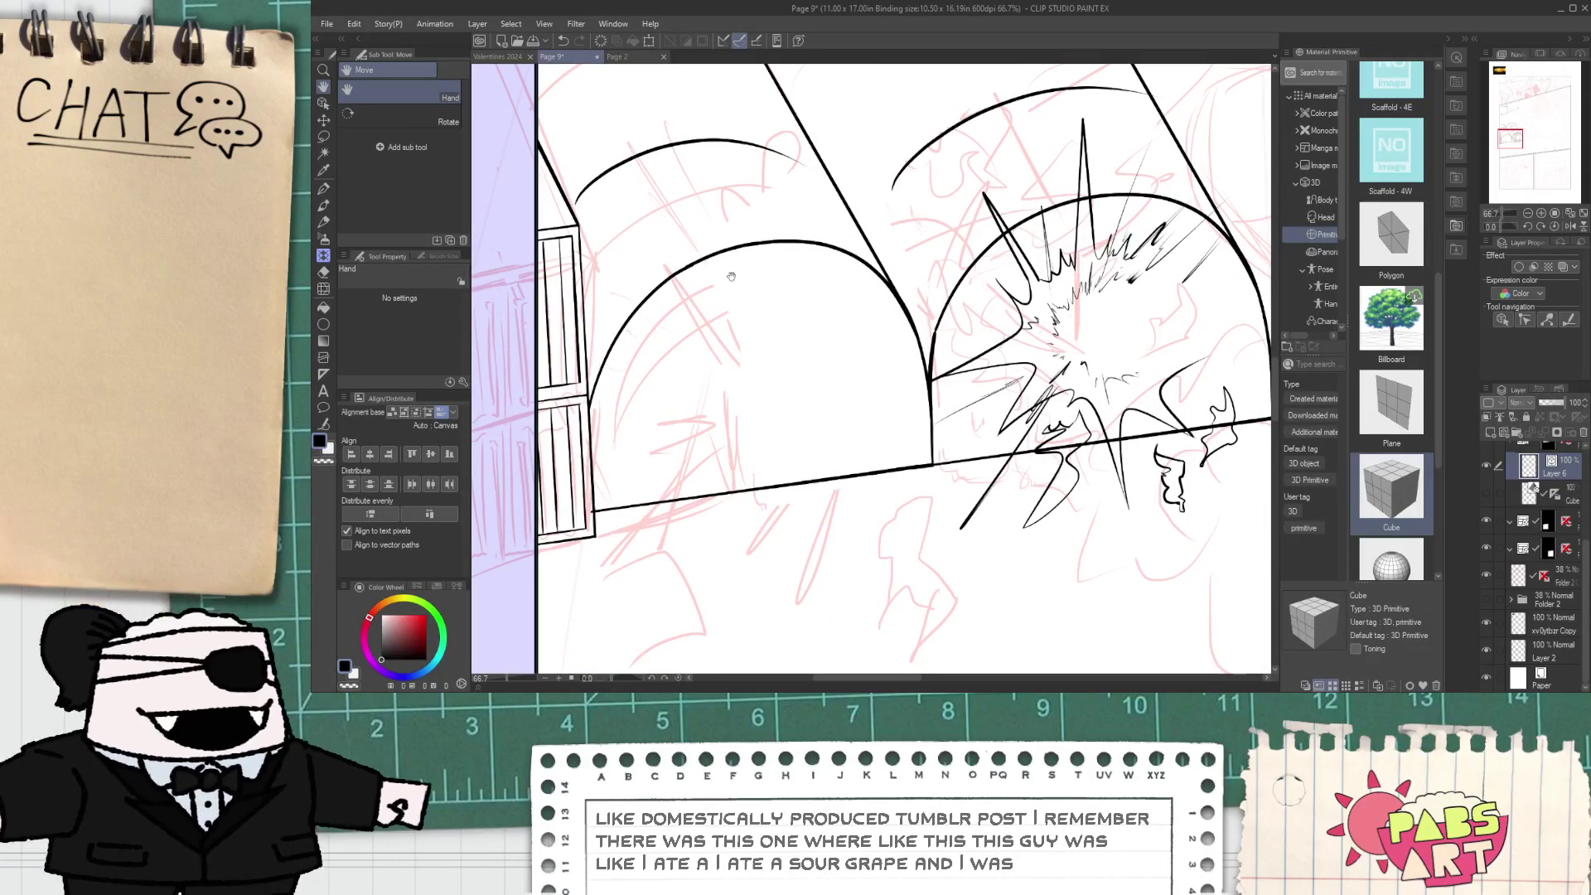
{"action": "left_click_drag", "start_coordinate": [785, 250], "coordinate": [732, 349]}
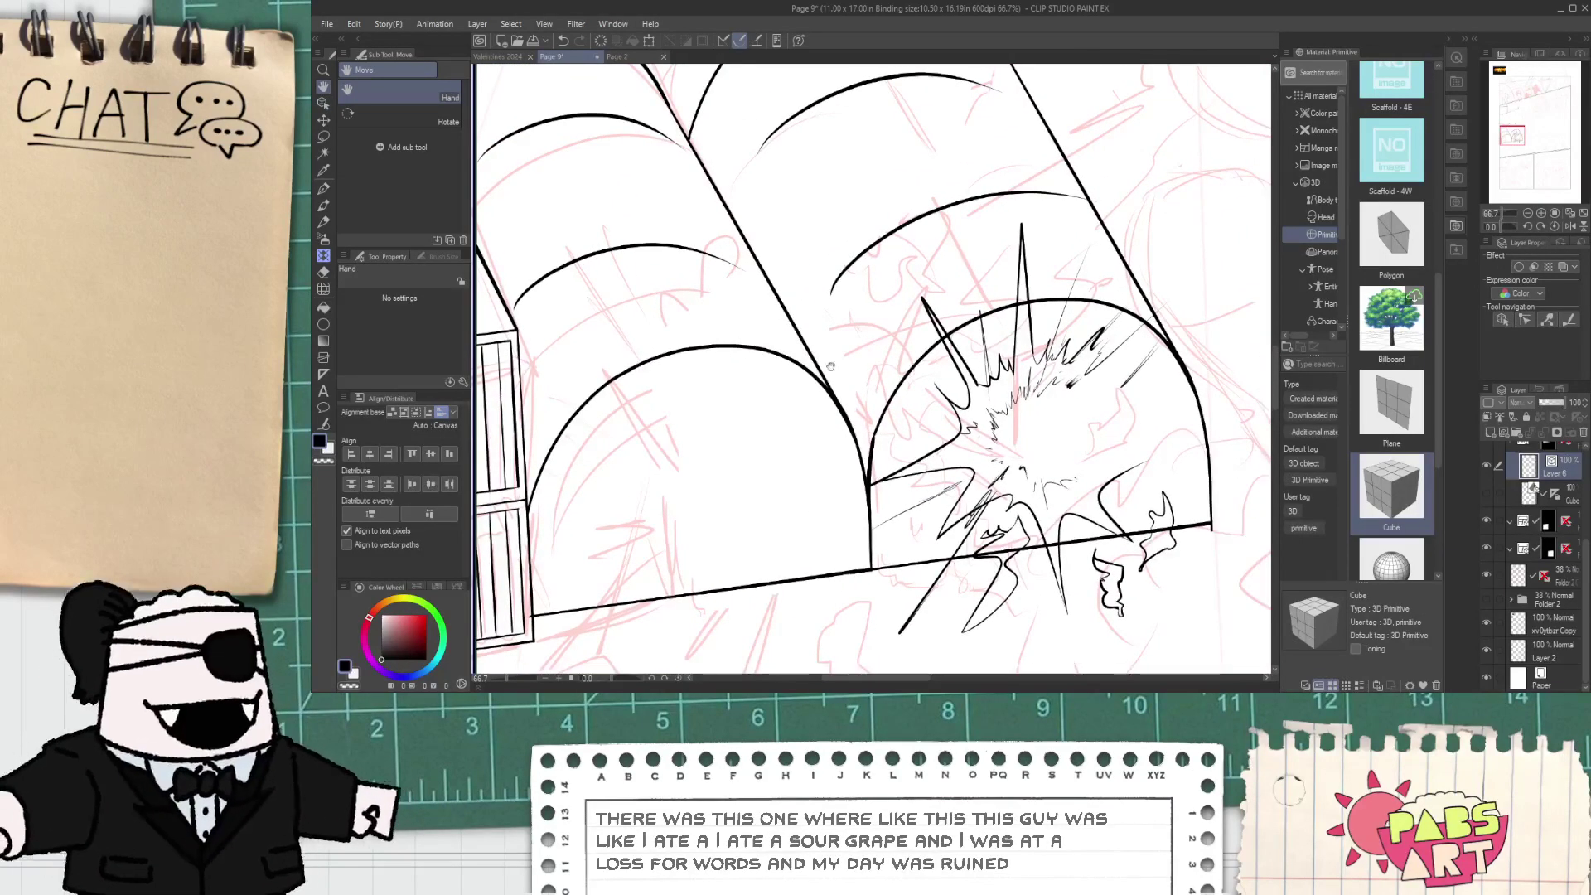
{"action": "scroll", "coordinate": [936, 343], "scroll_direction": "up", "scroll_amount": 4}
{"action": "key", "text": "e"}
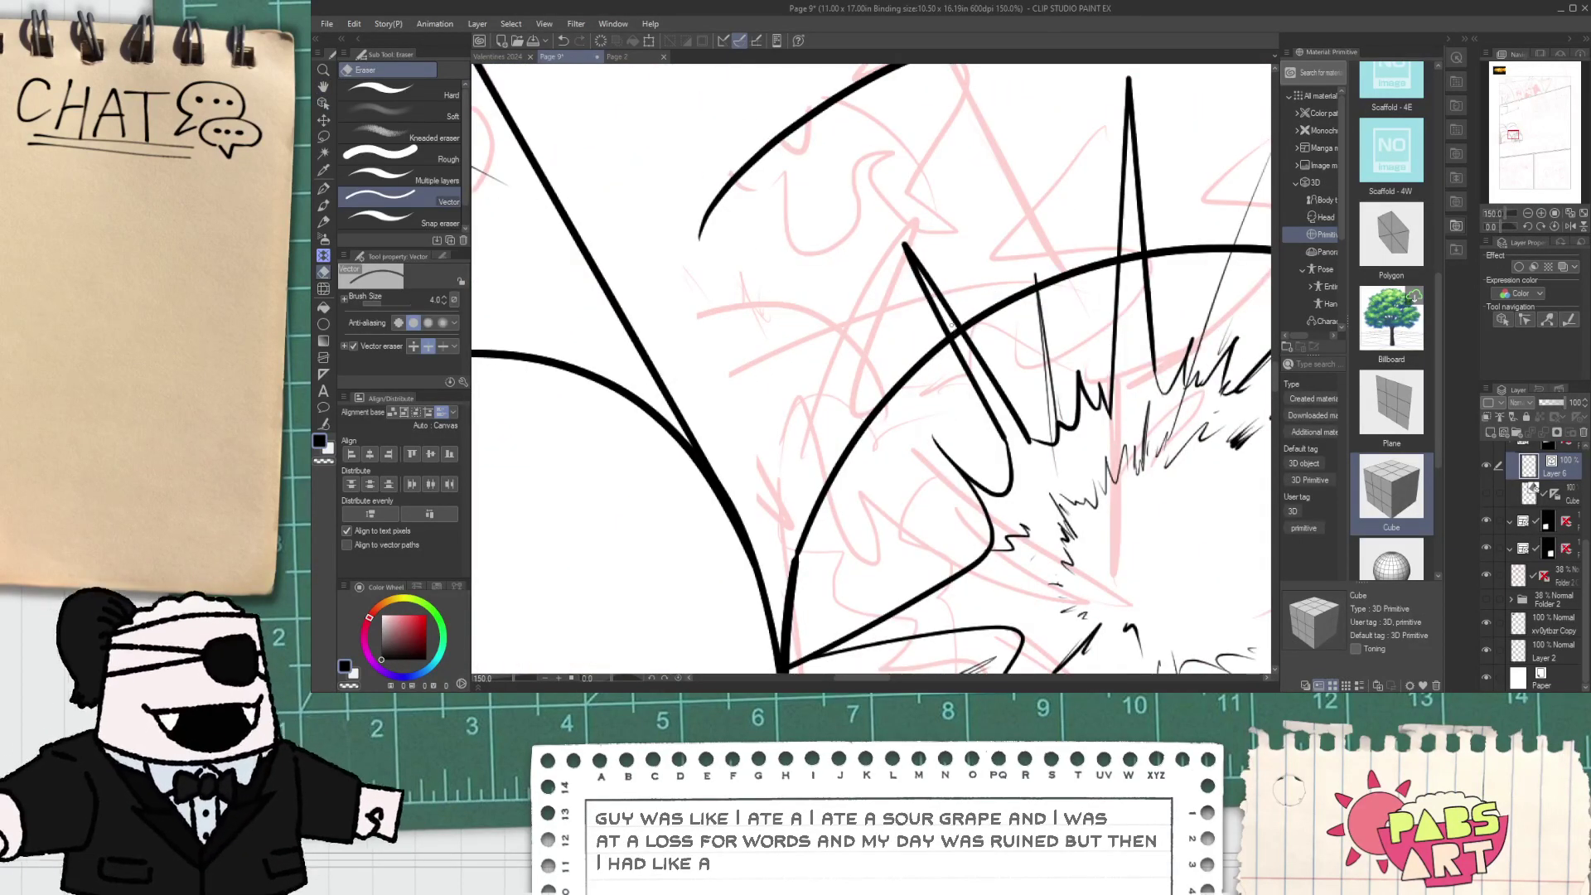
{"action": "key", "text": "space"}
{"action": "left_click_drag", "start_coordinate": [1133, 258], "coordinate": [928, 309]}
{"action": "scroll", "coordinate": [928, 307], "scroll_direction": "up", "scroll_amount": 1}
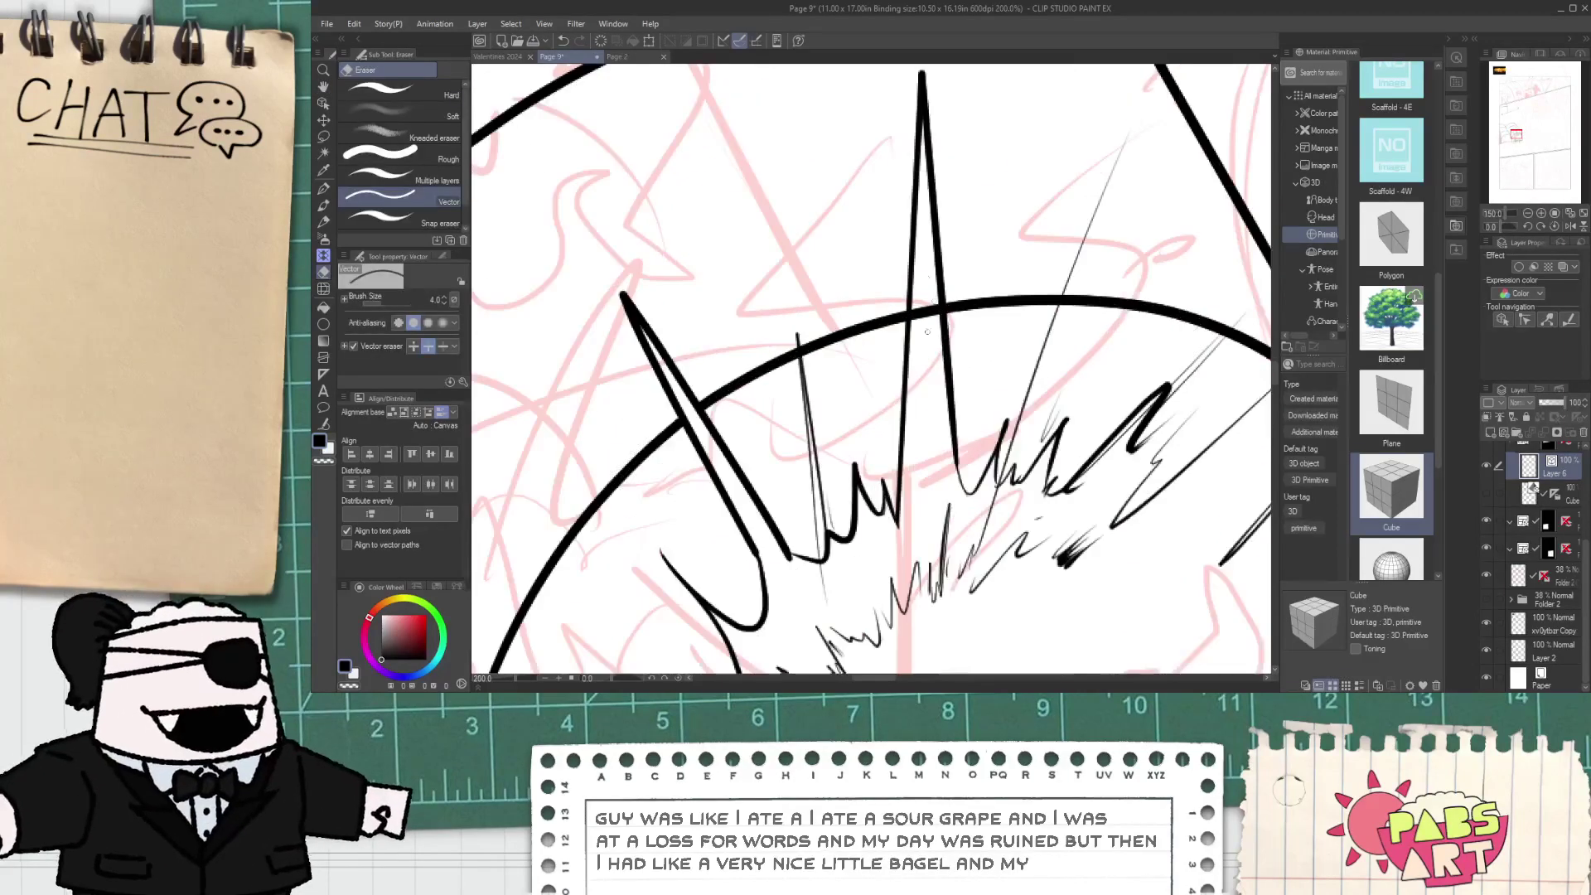
{"action": "left_click", "coordinate": [928, 311]}
- Move the right hangar's lower roof rib further up the roof and stretch it into a taller arch
{"action": "scroll", "coordinate": [930, 312], "scroll_direction": "down", "scroll_amount": 1}
{"action": "scroll", "coordinate": [932, 313], "scroll_direction": "down", "scroll_amount": 3}
{"action": "key", "text": "space"}
{"action": "mouse_move", "coordinate": [801, 408]}
{"action": "left_mouse_down"}
{"action": "mouse_move", "coordinate": [757, 360]}
{"action": "mouse_move", "coordinate": [793, 428]}
{"action": "left_mouse_up"}
{"action": "key", "text": "p"}
{"action": "scroll", "coordinate": [794, 394], "scroll_direction": "up", "scroll_amount": 4}
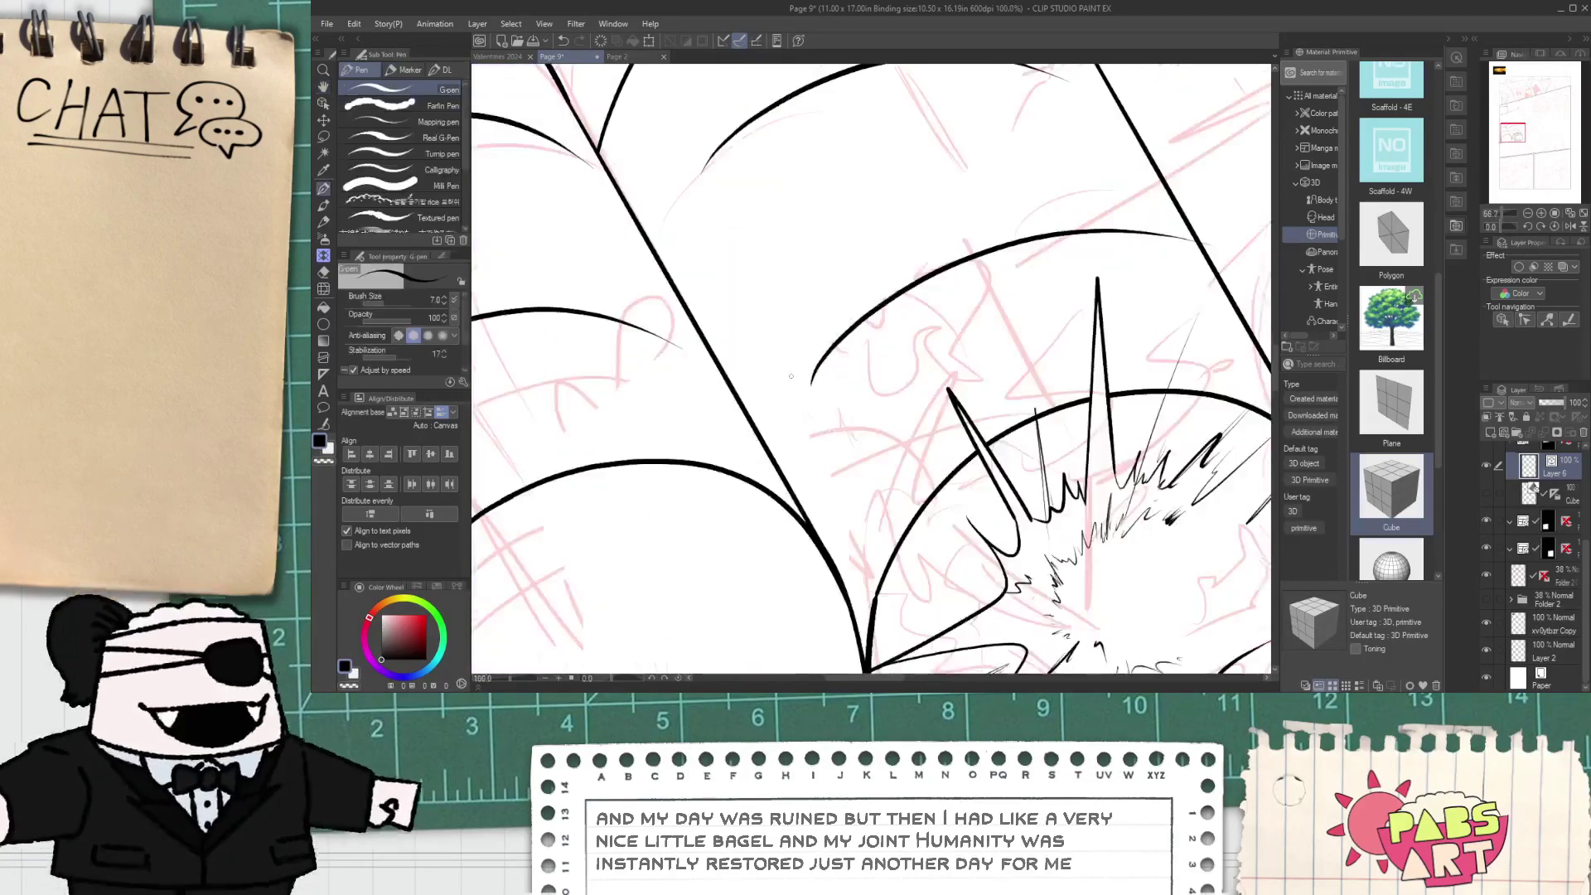
{"action": "scroll", "coordinate": [794, 389], "scroll_direction": "down", "scroll_amount": 2}
{"action": "key", "text": "o"}
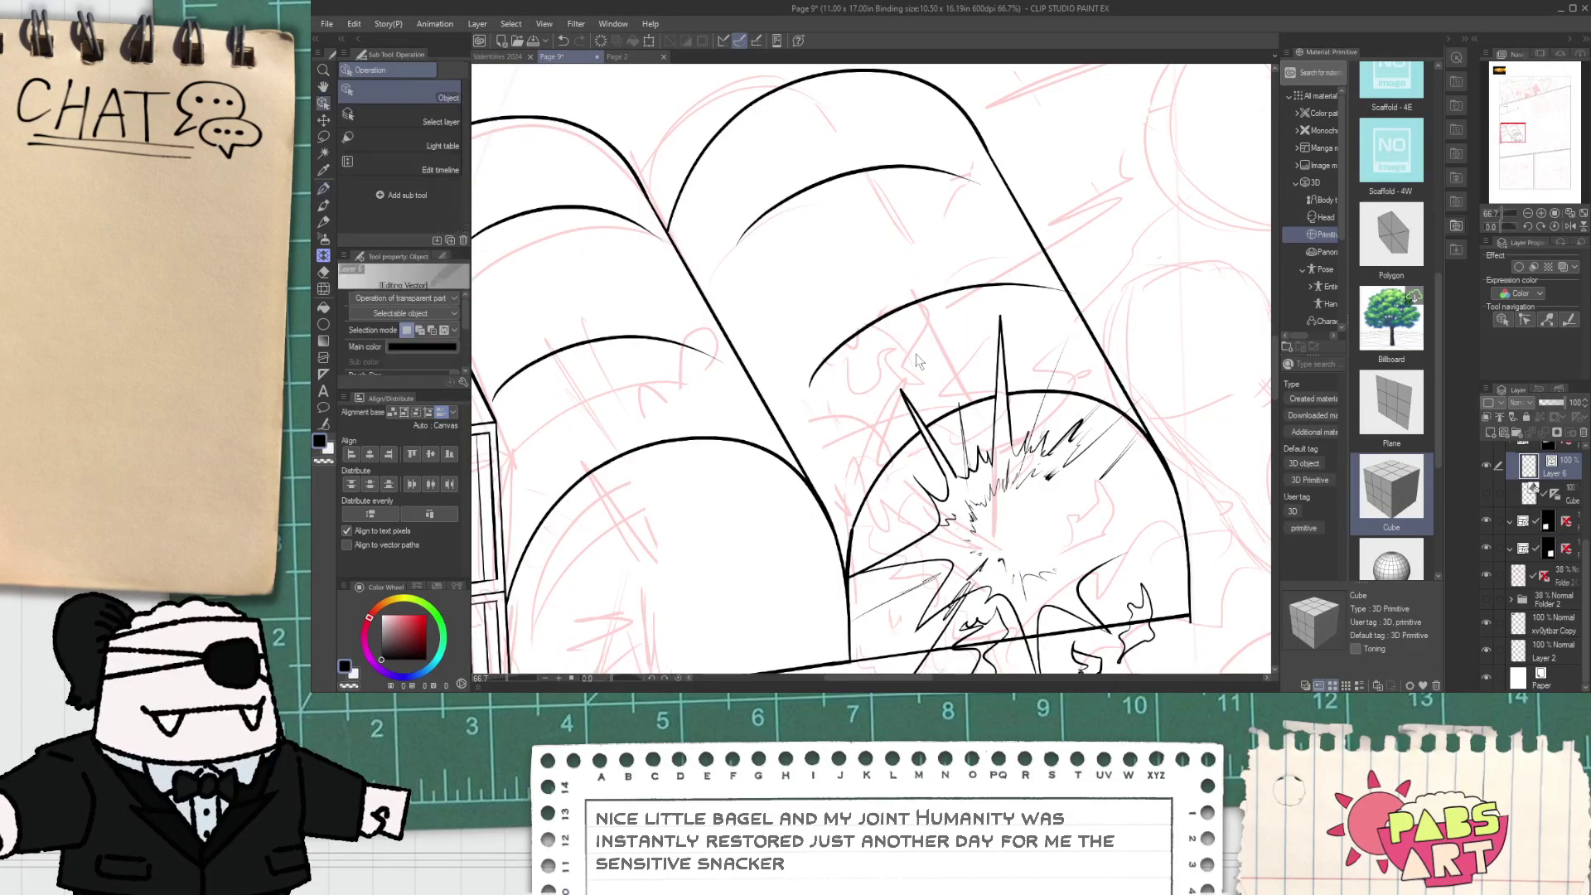
{"action": "left_click", "coordinate": [914, 309]}
{"action": "left_click_drag", "start_coordinate": [939, 267], "coordinate": [943, 209]}
{"action": "mouse_move", "coordinate": [1101, 305]}
{"action": "left_mouse_down"}
{"action": "mouse_move", "coordinate": [1079, 298]}
{"action": "mouse_move", "coordinate": [1119, 294]}
{"action": "mouse_move", "coordinate": [1083, 289]}
{"action": "mouse_move", "coordinate": [1090, 277]}
{"action": "mouse_move", "coordinate": [1091, 327]}
{"action": "left_mouse_up"}
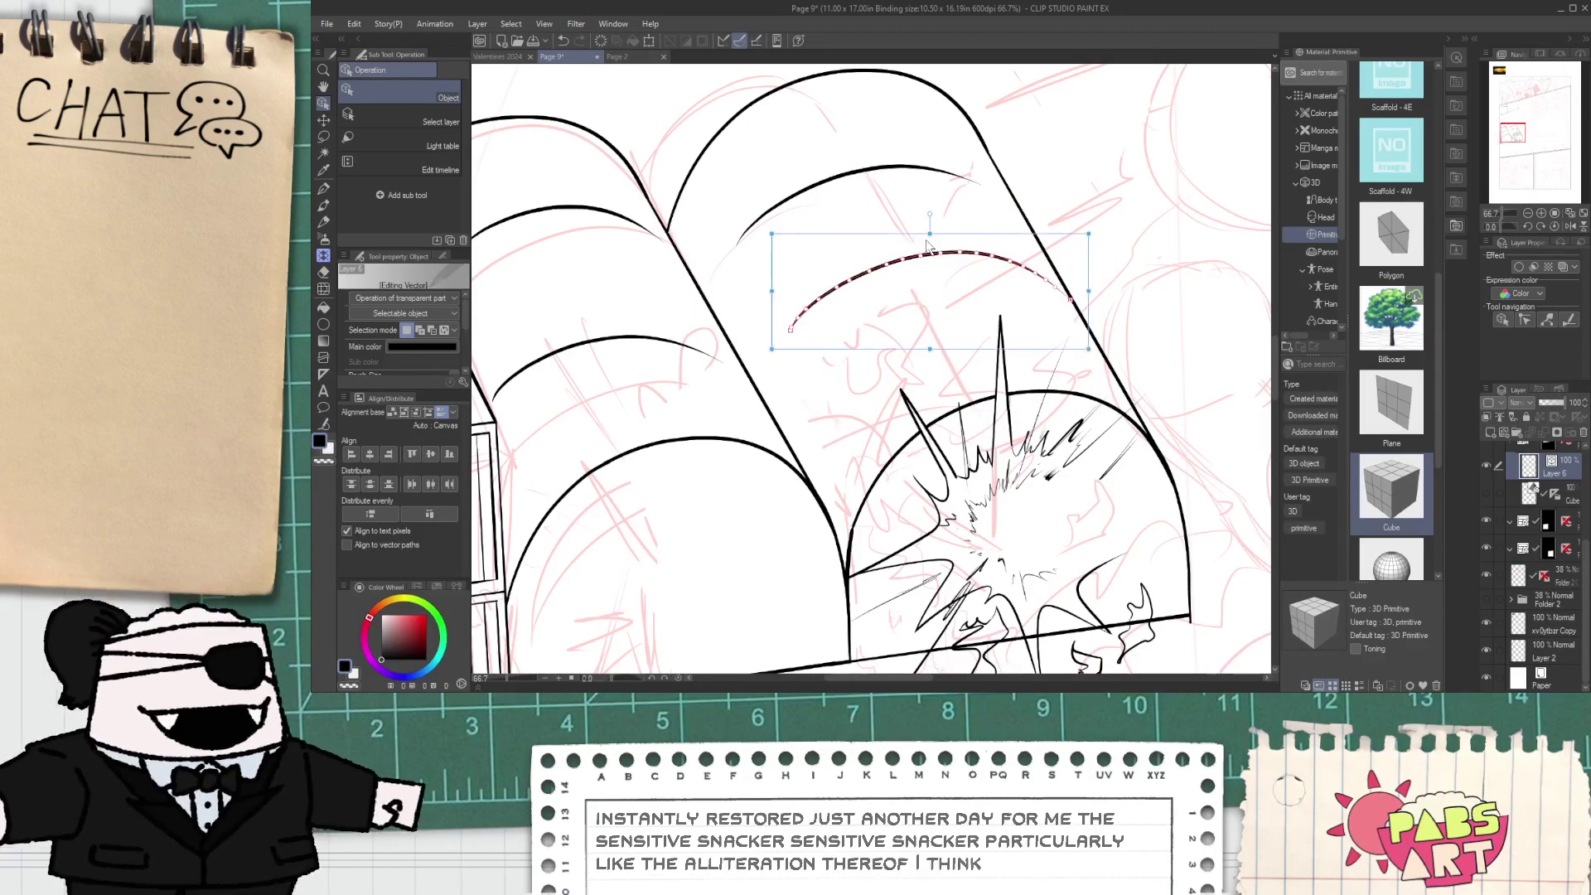
{"action": "left_click_drag", "start_coordinate": [927, 244], "coordinate": [924, 176]}
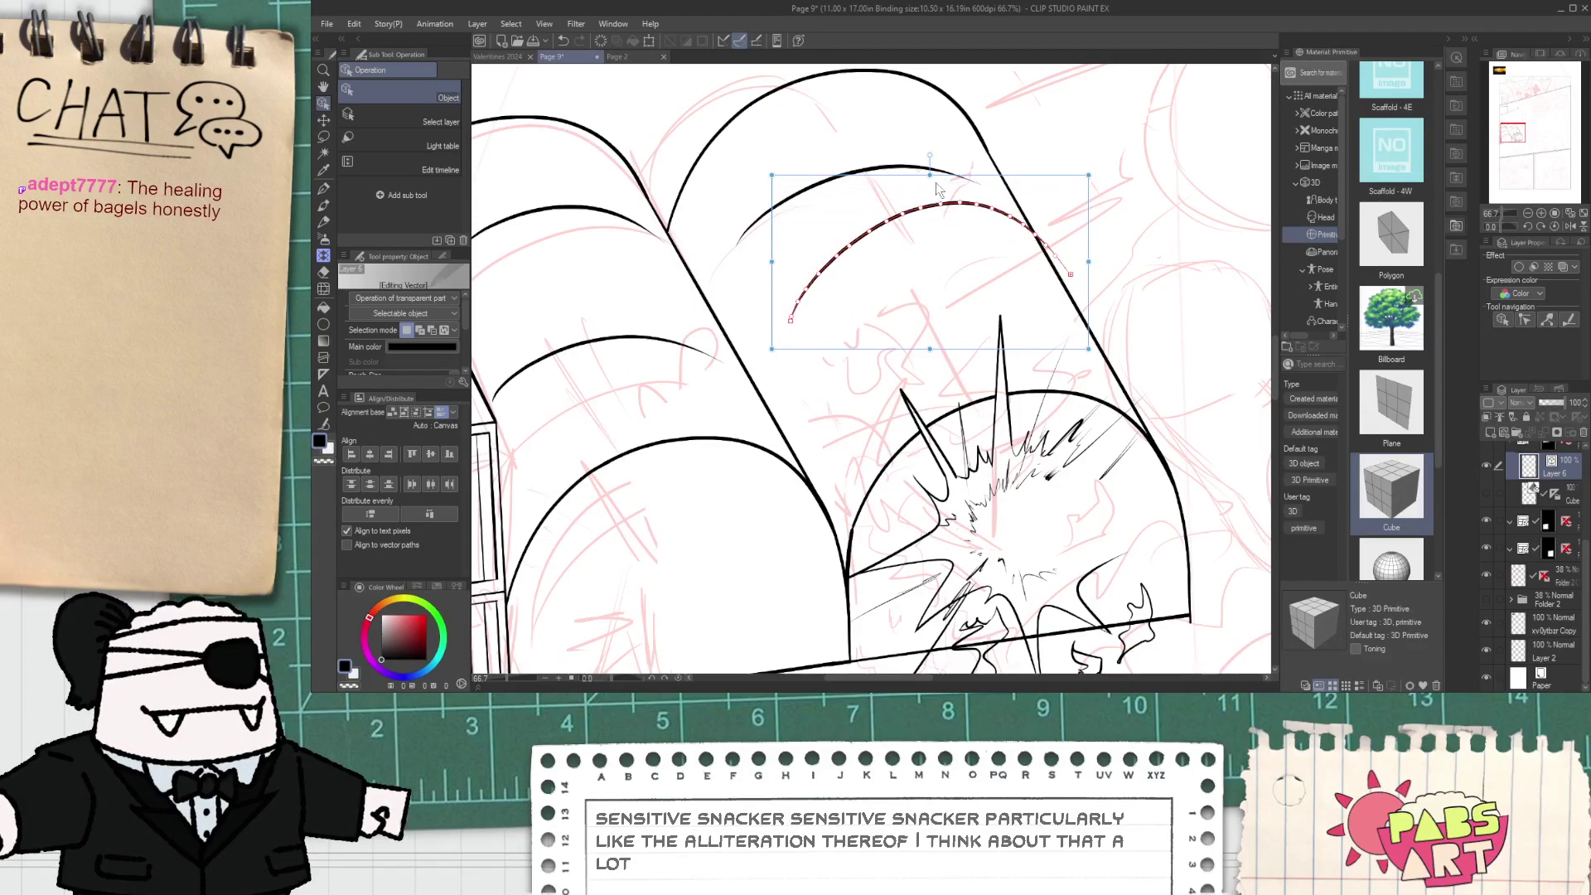
{"action": "left_click", "coordinate": [919, 292]}
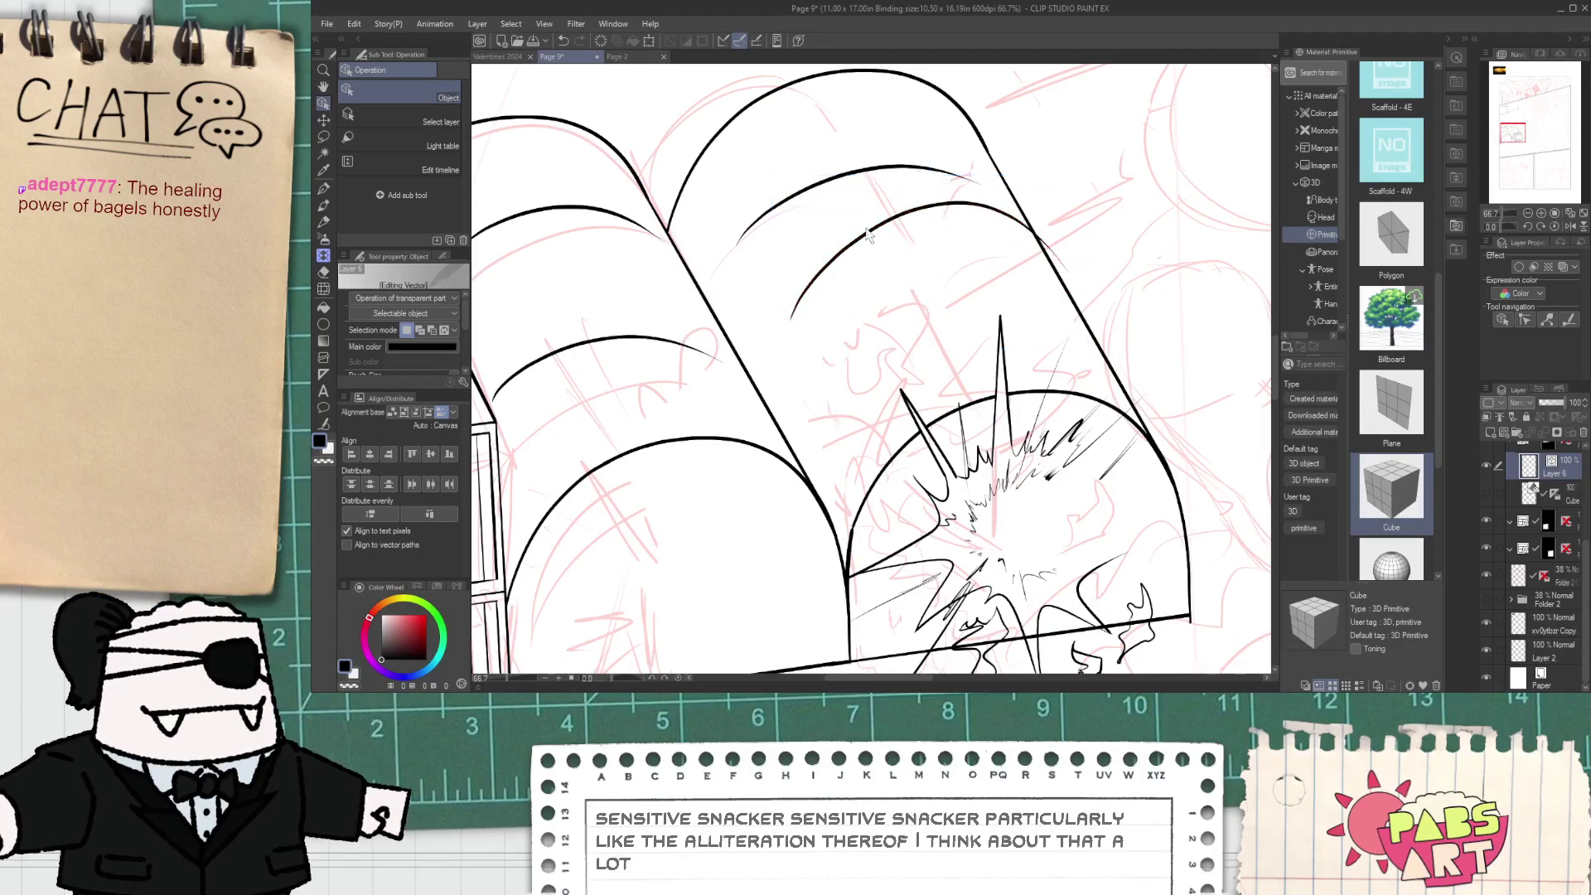
- Delete the right hangar's upper roof rib, then move the reshaped rib down the roof and widen it to meet the roof edge
{"action": "left_click", "coordinate": [886, 184]}
{"action": "left_click", "coordinate": [896, 202]}
{"action": "left_click", "coordinate": [912, 217]}
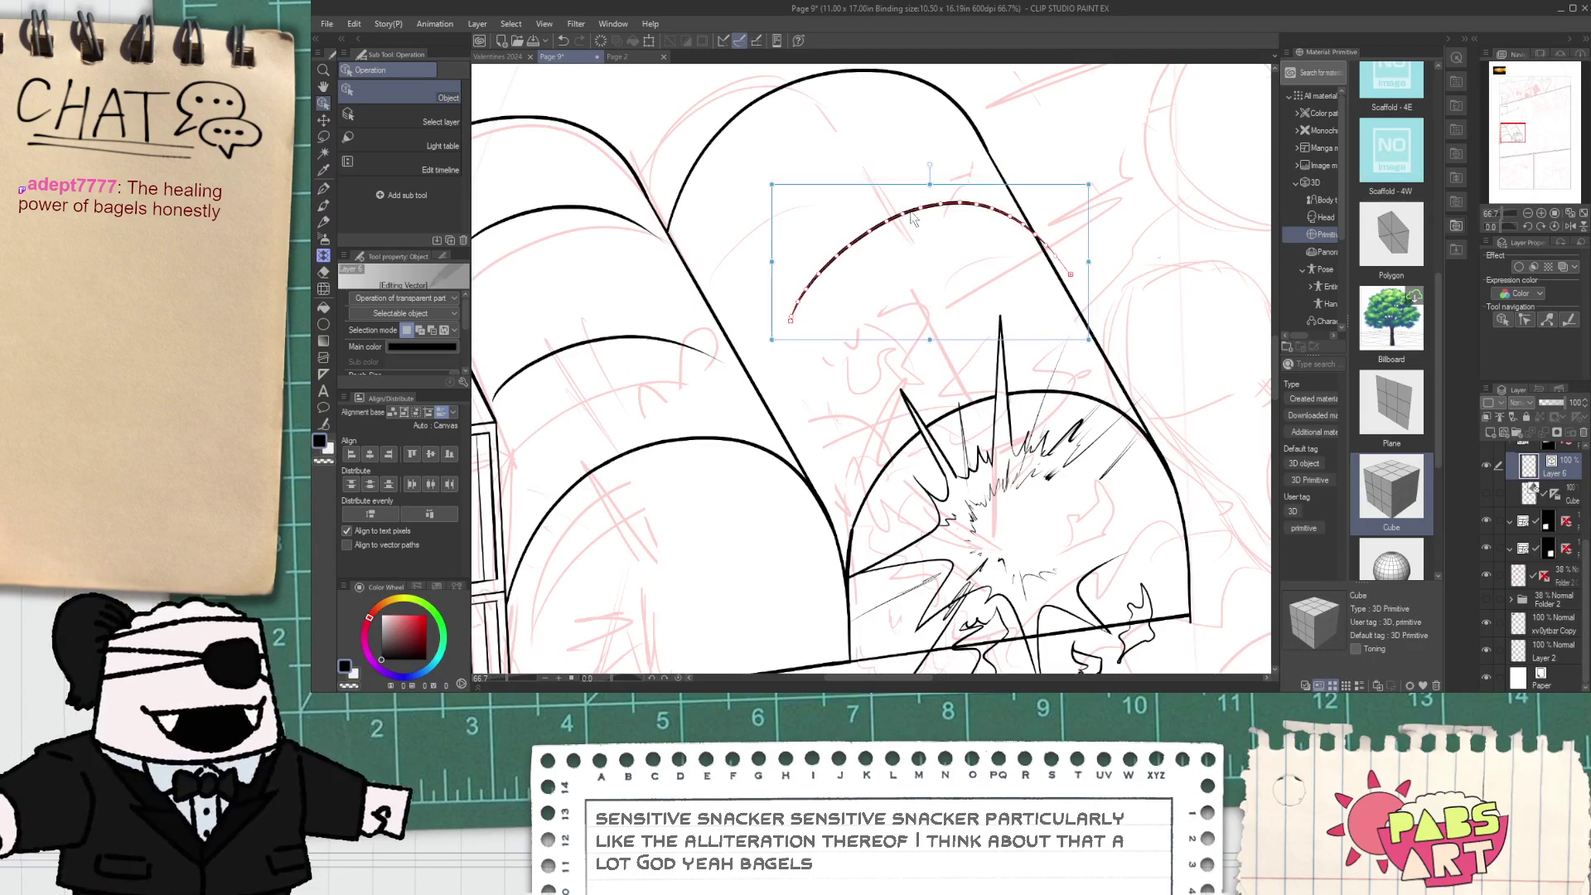
{"action": "left_click_drag", "start_coordinate": [886, 186], "coordinate": [903, 247]}
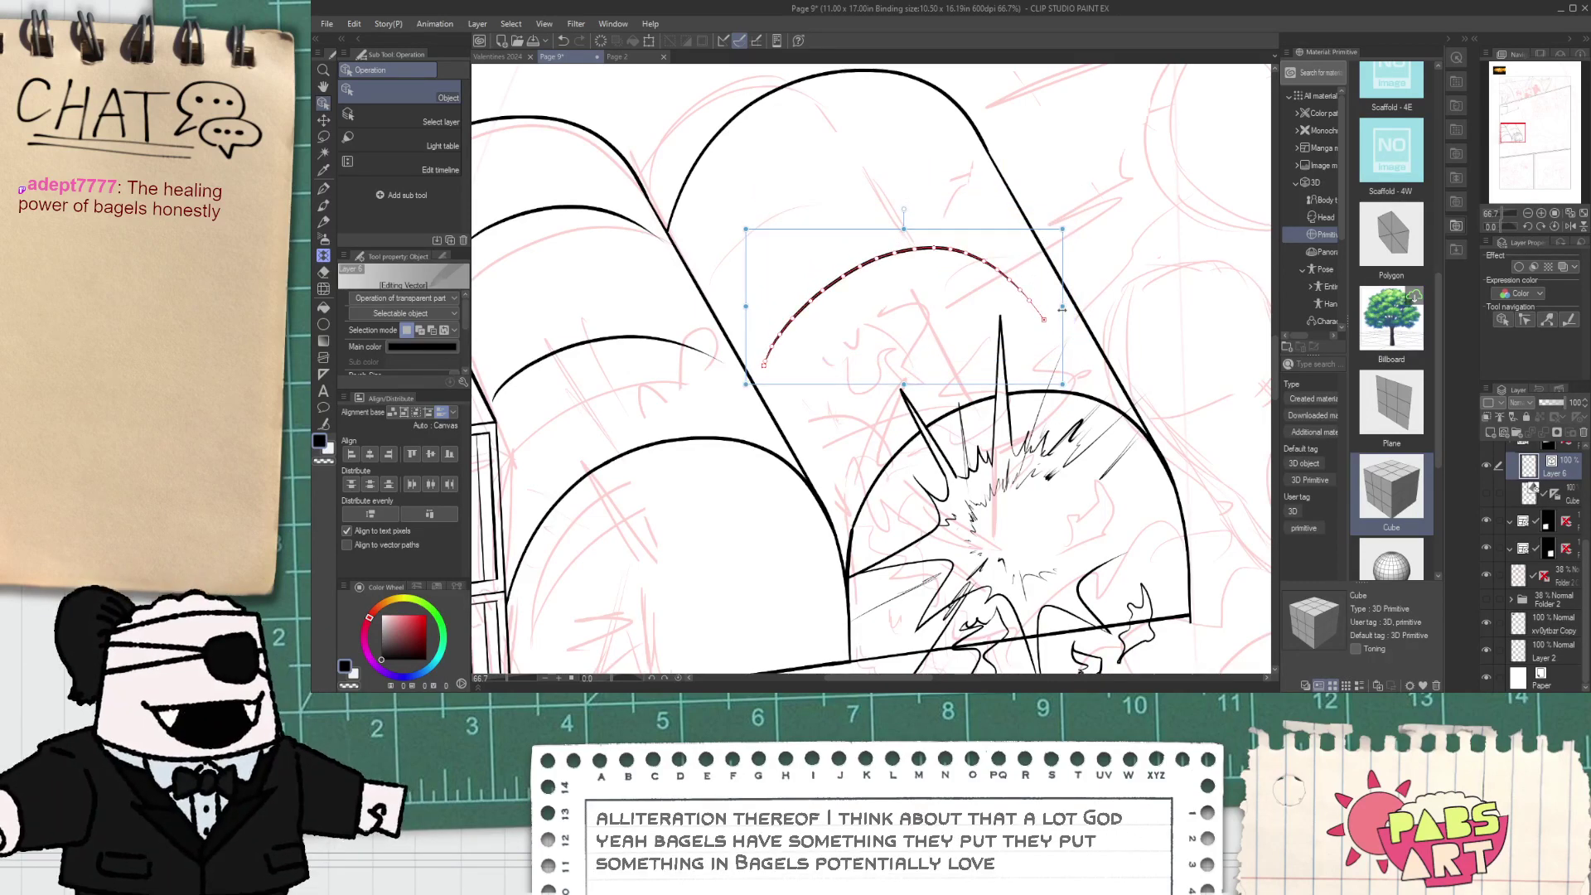
{"action": "left_click_drag", "start_coordinate": [1062, 309], "coordinate": [1110, 310]}
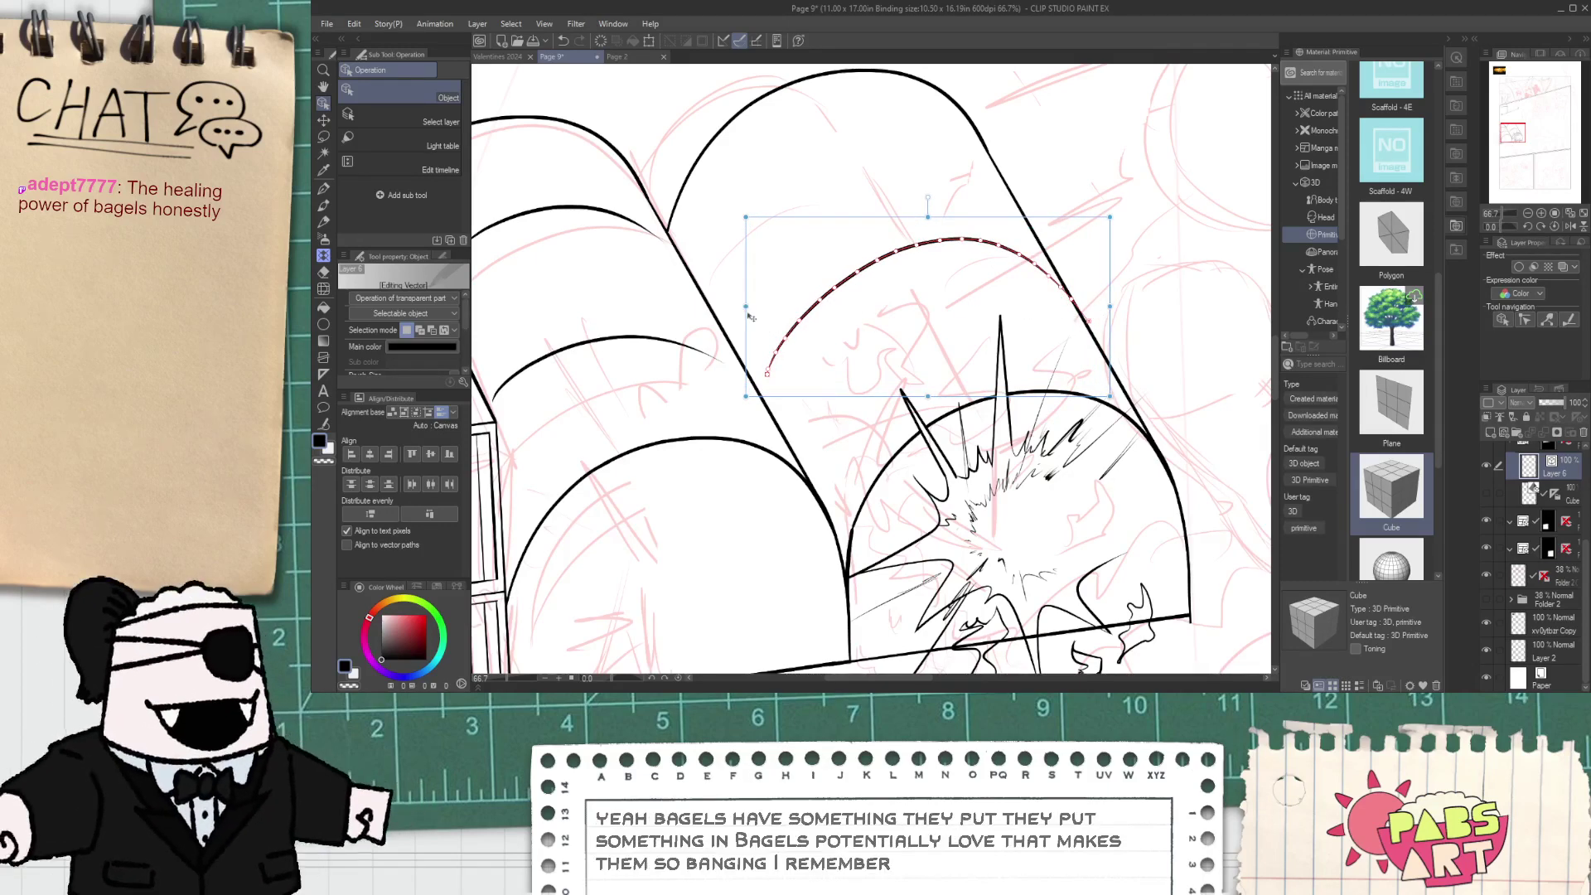
{"action": "left_click_drag", "start_coordinate": [750, 316], "coordinate": [788, 337]}
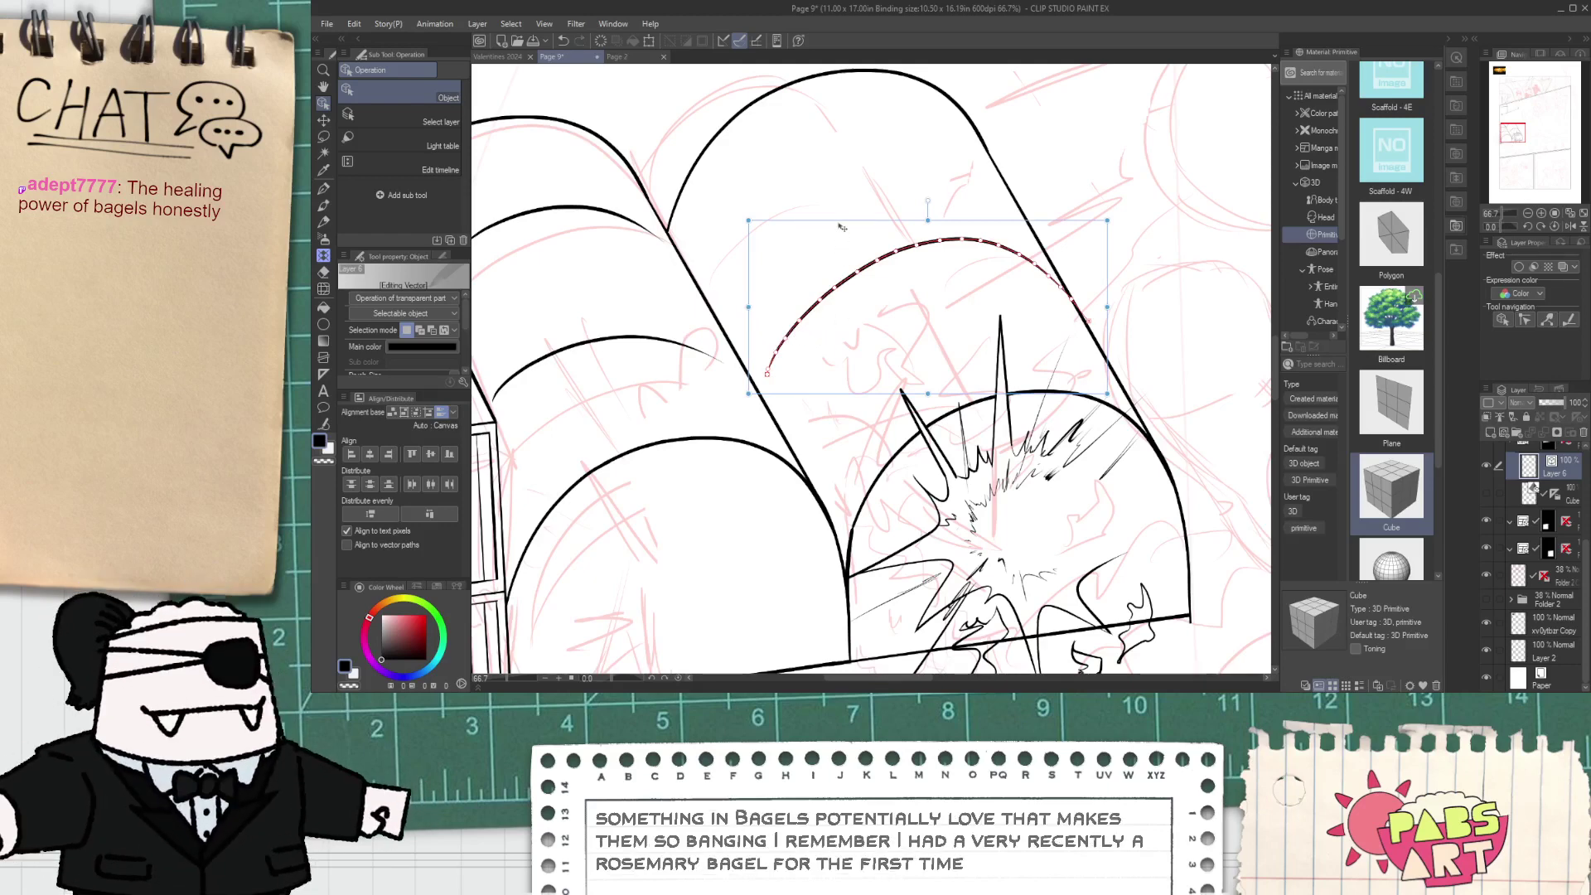
- Place a copy of the widened rib higher on the right hangar's roof and nudge both ribs down to space them evenly
{"action": "left_click_drag", "start_coordinate": [839, 225], "coordinate": [780, 116]}
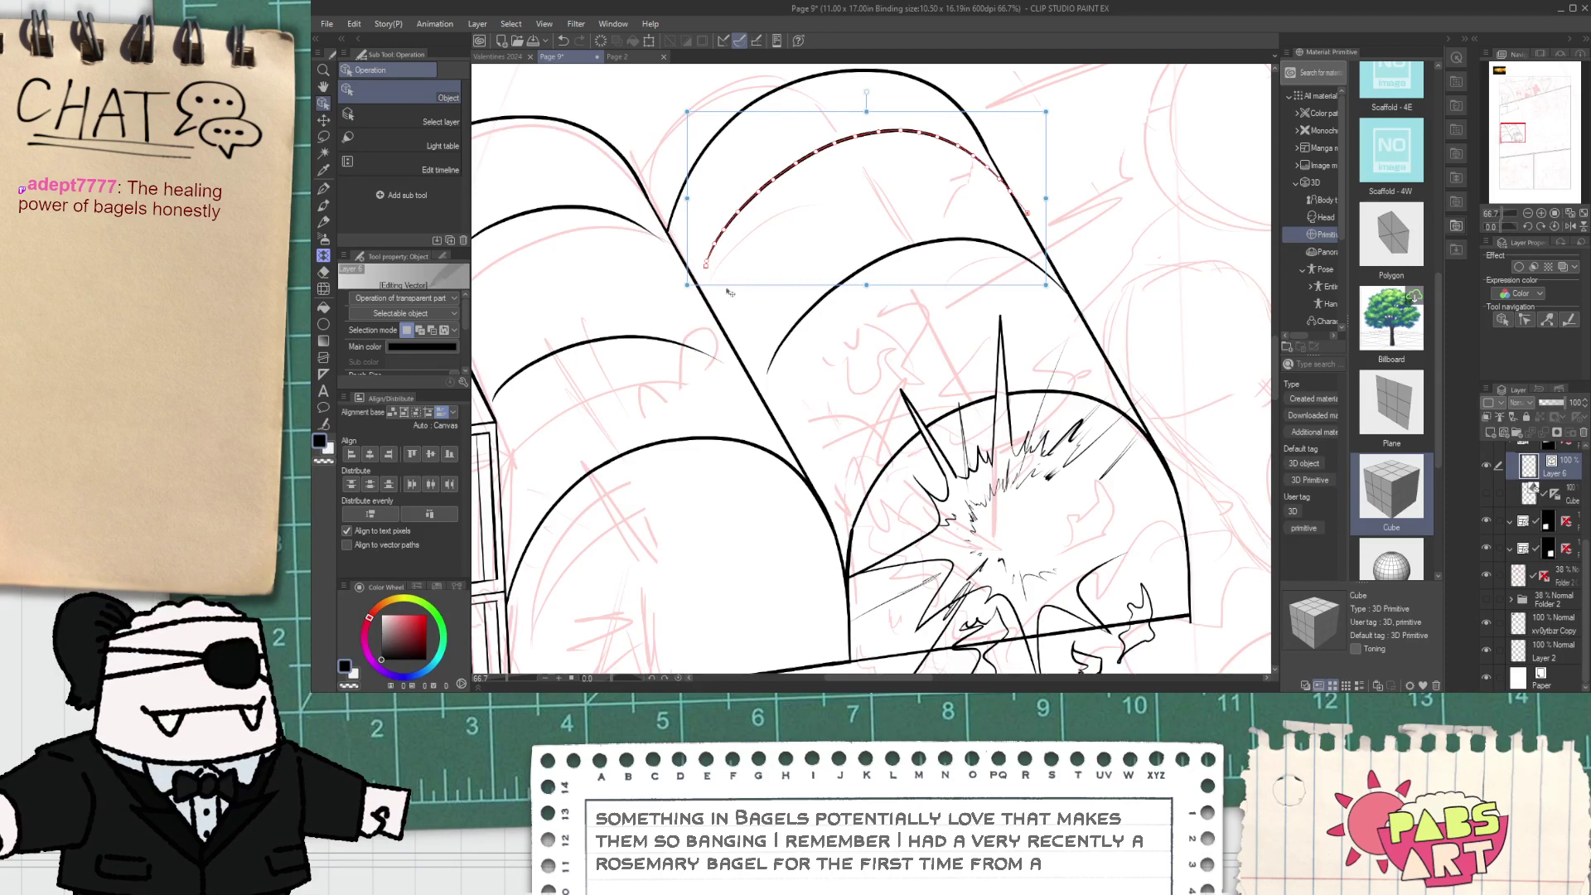
{"action": "left_click_drag", "start_coordinate": [790, 334], "coordinate": [803, 354]}
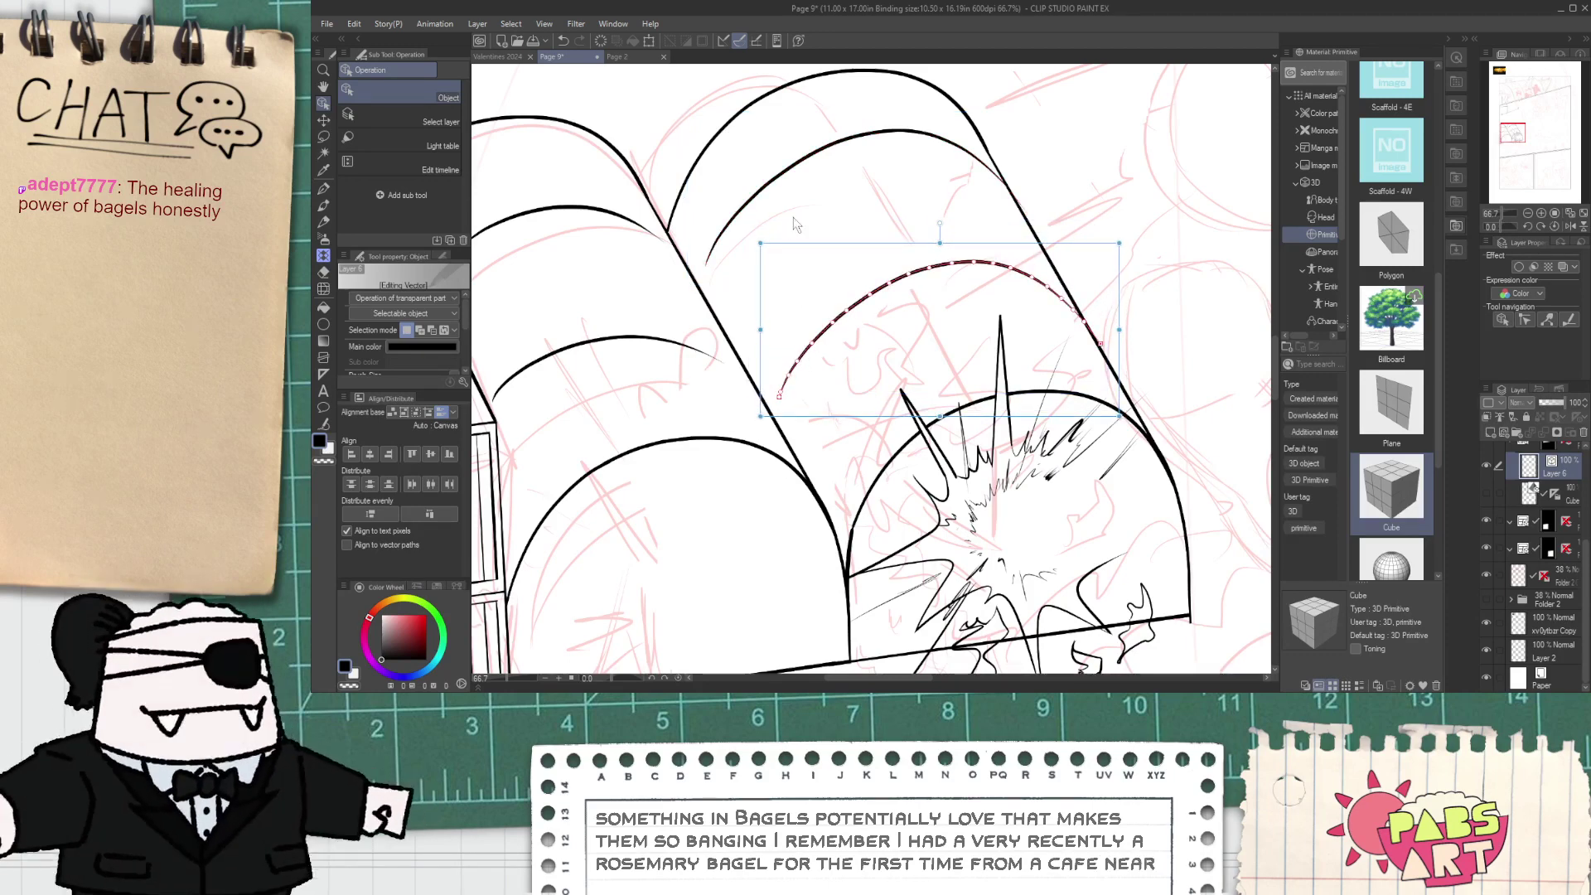
{"action": "left_click", "coordinate": [798, 180]}
{"action": "left_click_drag", "start_coordinate": [792, 166], "coordinate": [796, 187]}
{"action": "left_click_drag", "start_coordinate": [884, 280], "coordinate": [886, 285]}
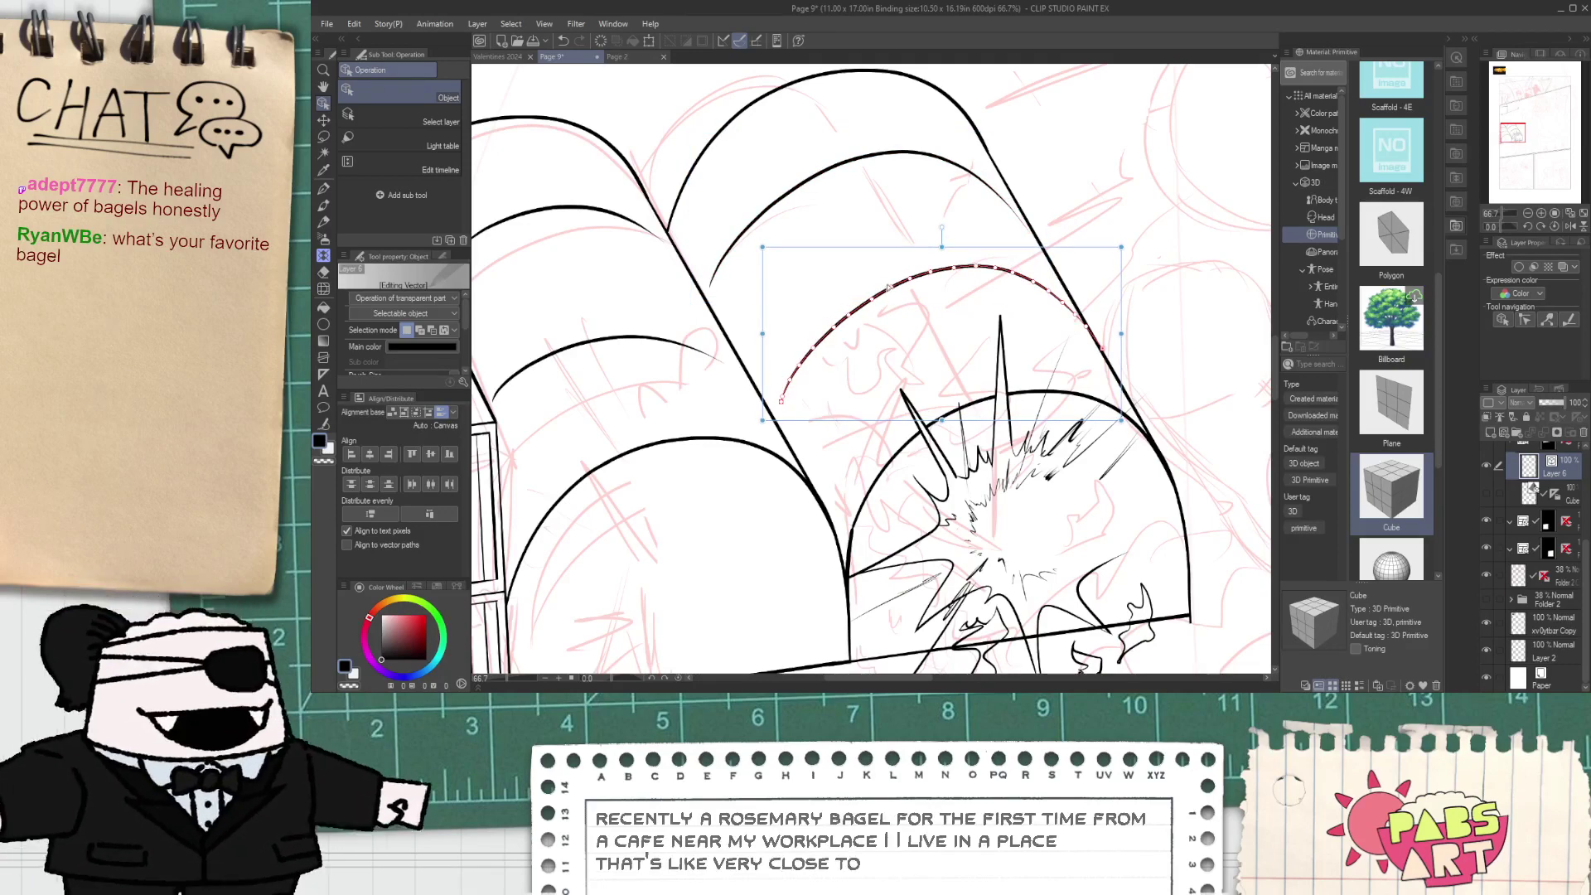
- Shift the left hangar's two roof ribs slightly down the roof and widen the upper one toward the roof edge
{"action": "scroll", "coordinate": [879, 300], "scroll_direction": "down", "scroll_amount": 2}
{"action": "left_click", "coordinate": [852, 319]}
{"action": "scroll", "coordinate": [722, 336], "scroll_direction": "up", "scroll_amount": 1}
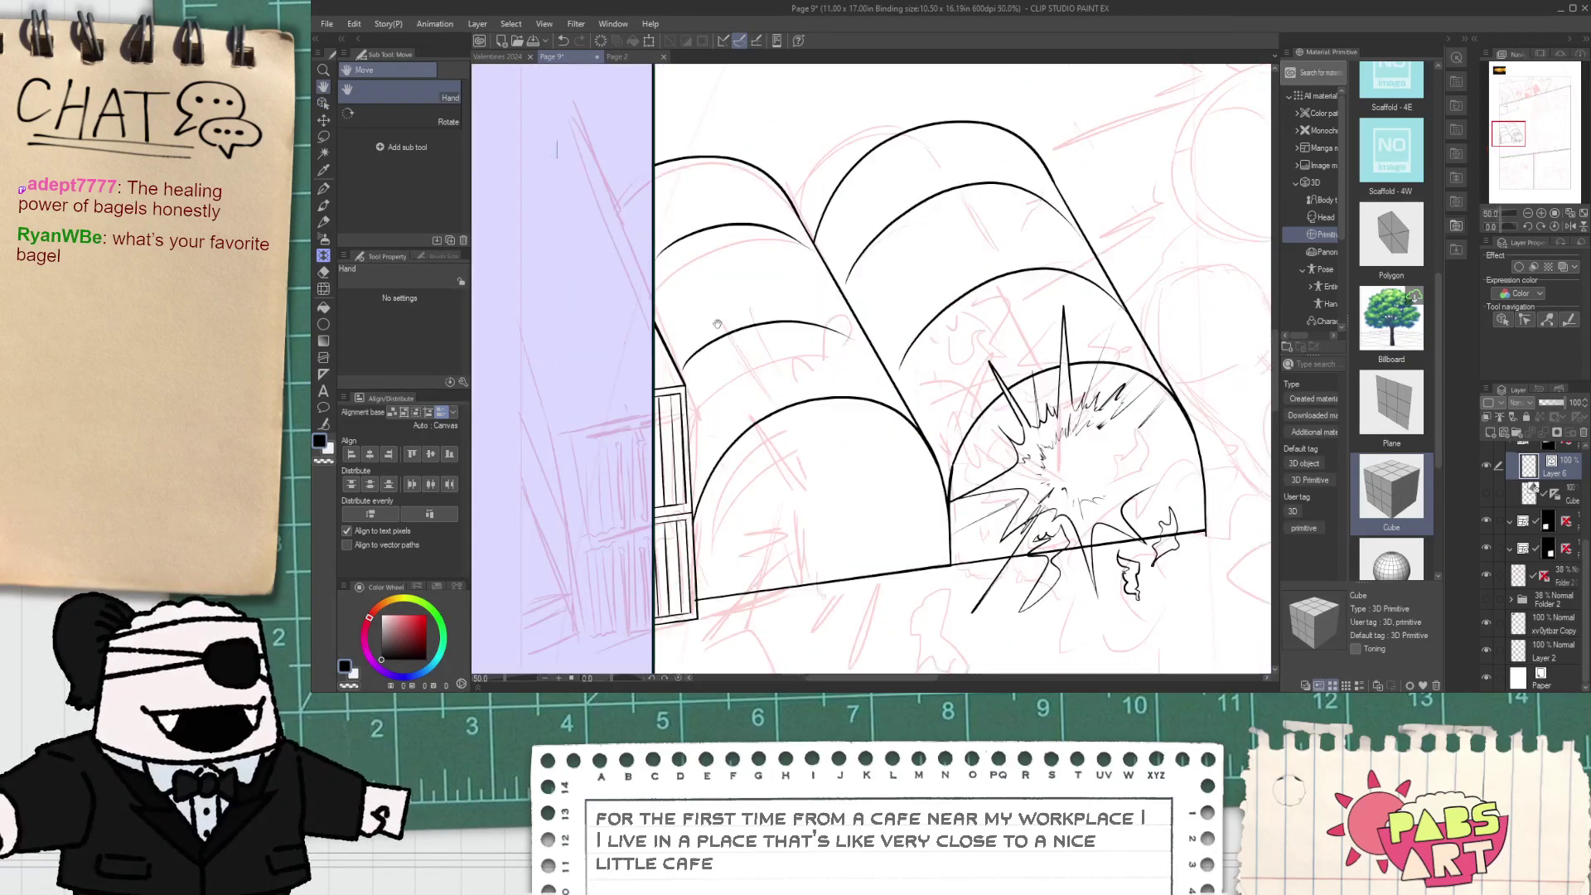
{"action": "mouse_move", "coordinate": [775, 415]}
{"action": "left_mouse_down"}
{"action": "mouse_move", "coordinate": [812, 409]}
{"action": "mouse_move", "coordinate": [785, 408]}
{"action": "left_mouse_up"}
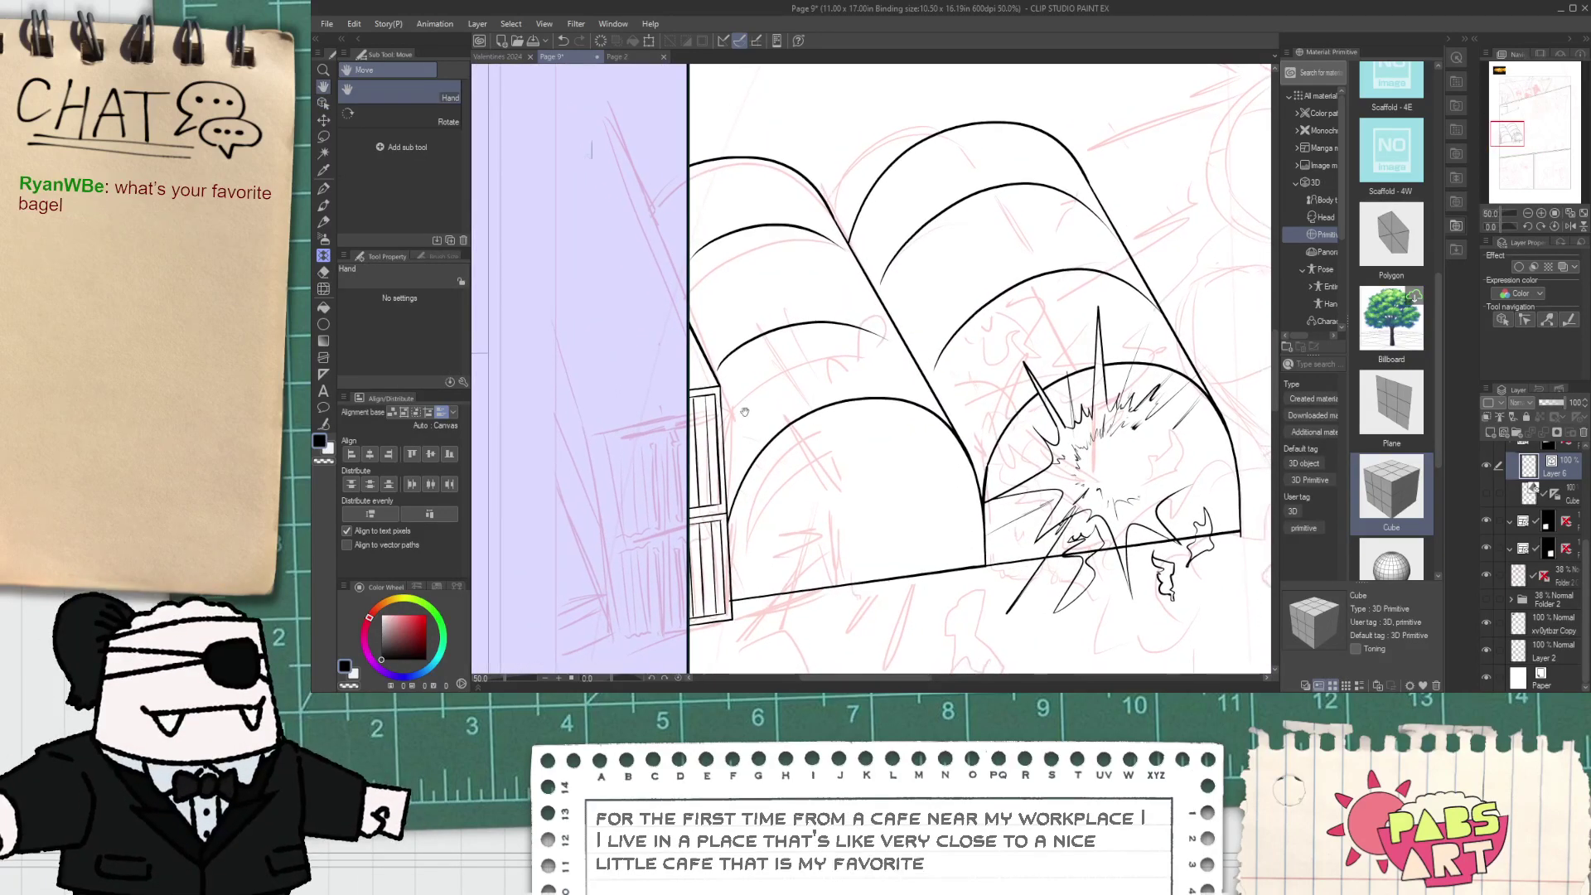
{"action": "key", "text": "o"}
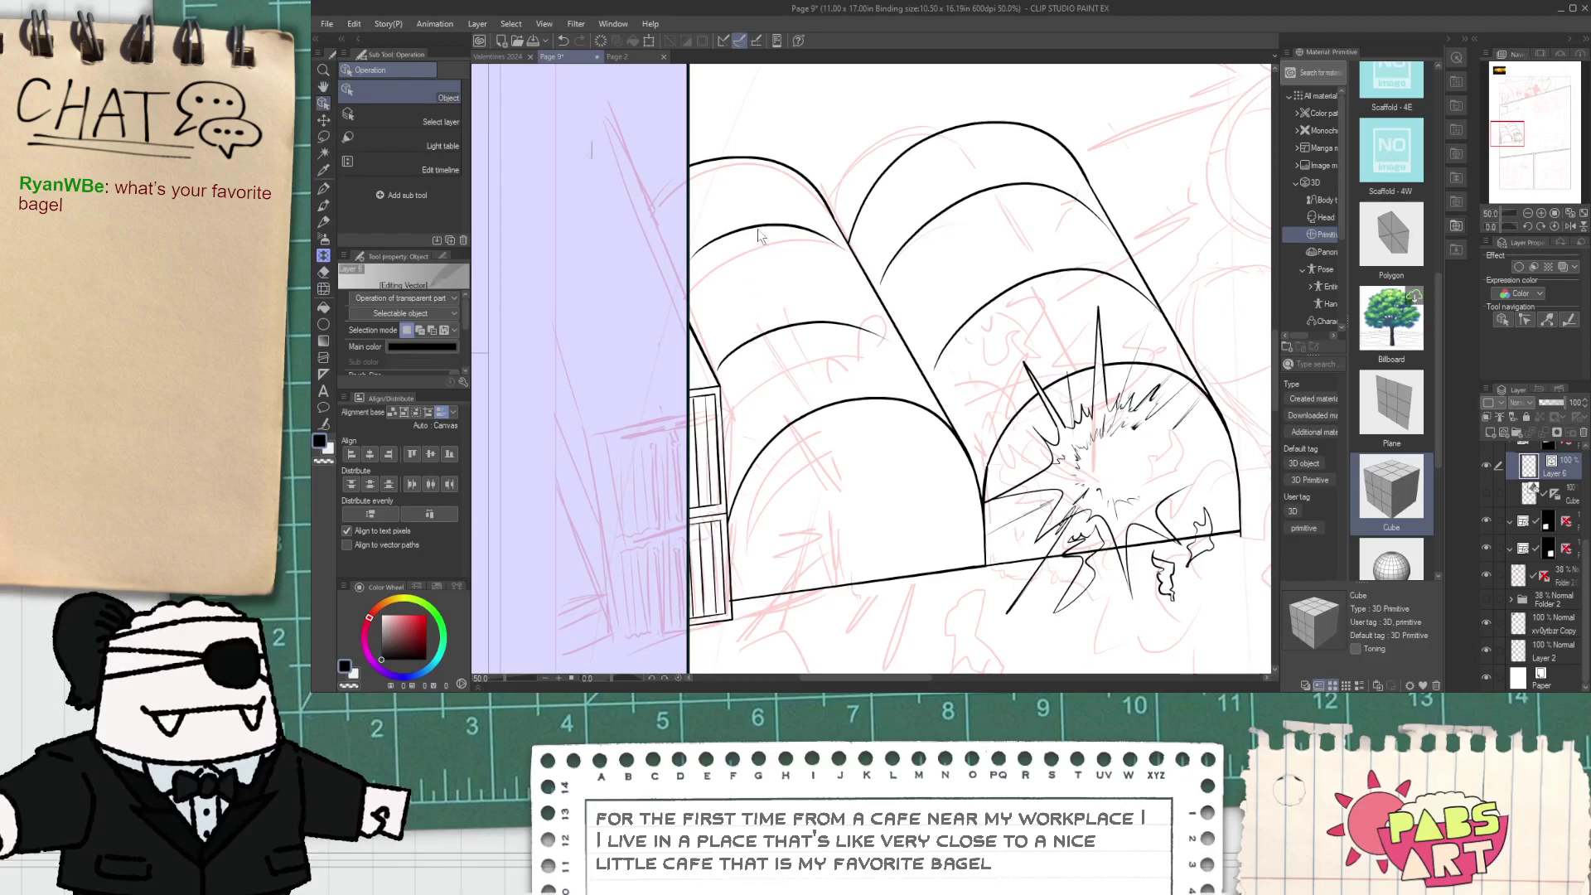
{"action": "left_click_drag", "start_coordinate": [761, 236], "coordinate": [789, 323]}
{"action": "left_click", "coordinate": [768, 337]}
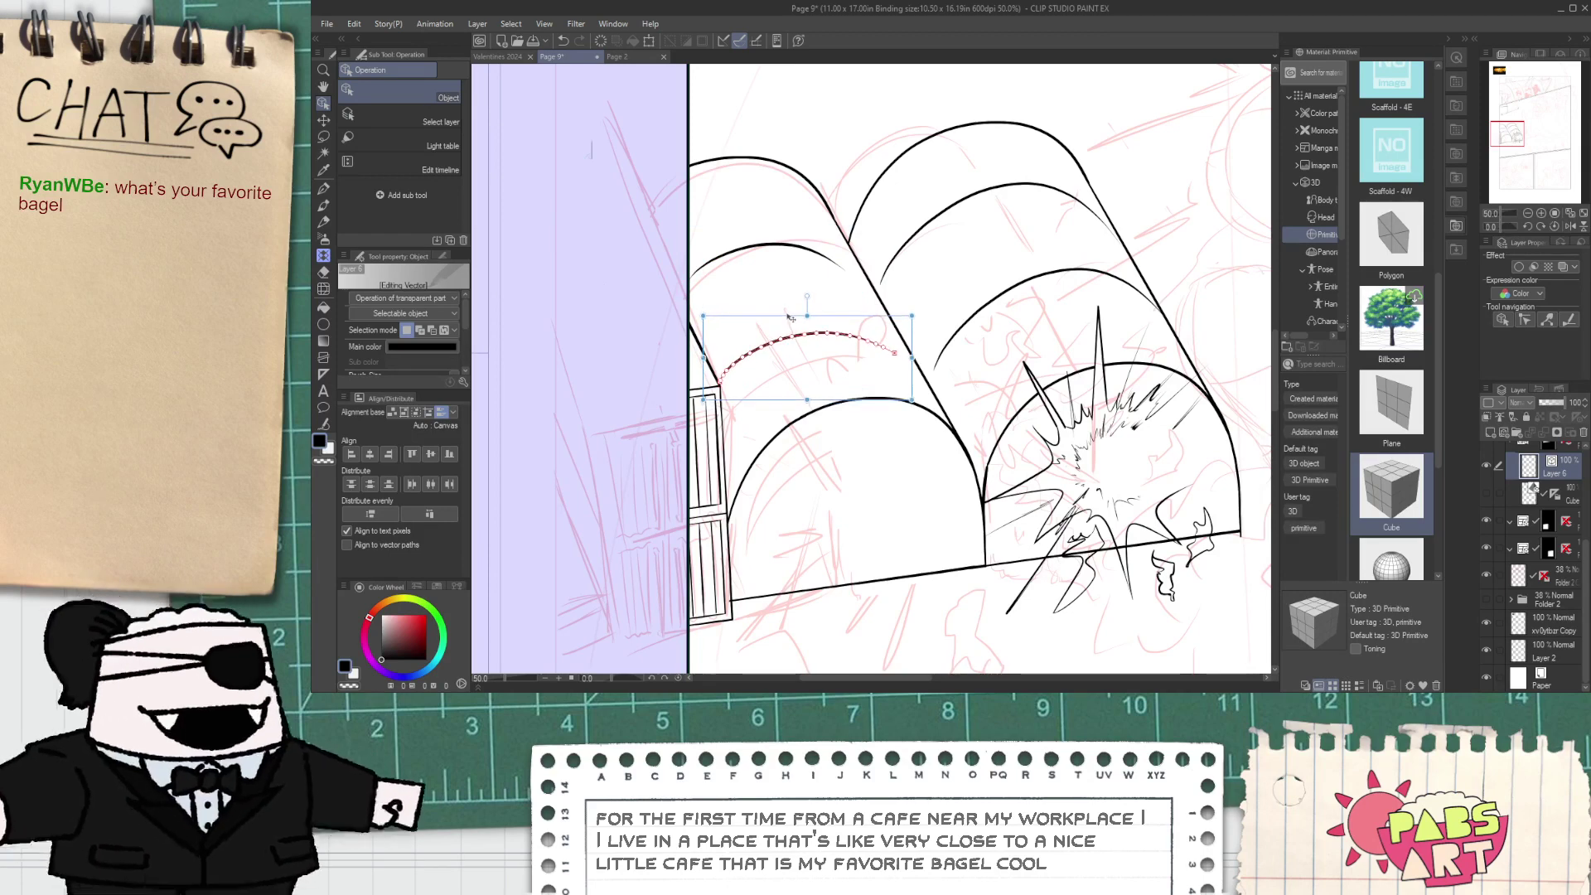
{"action": "left_click", "coordinate": [817, 274]}
{"action": "left_click", "coordinate": [819, 252]}
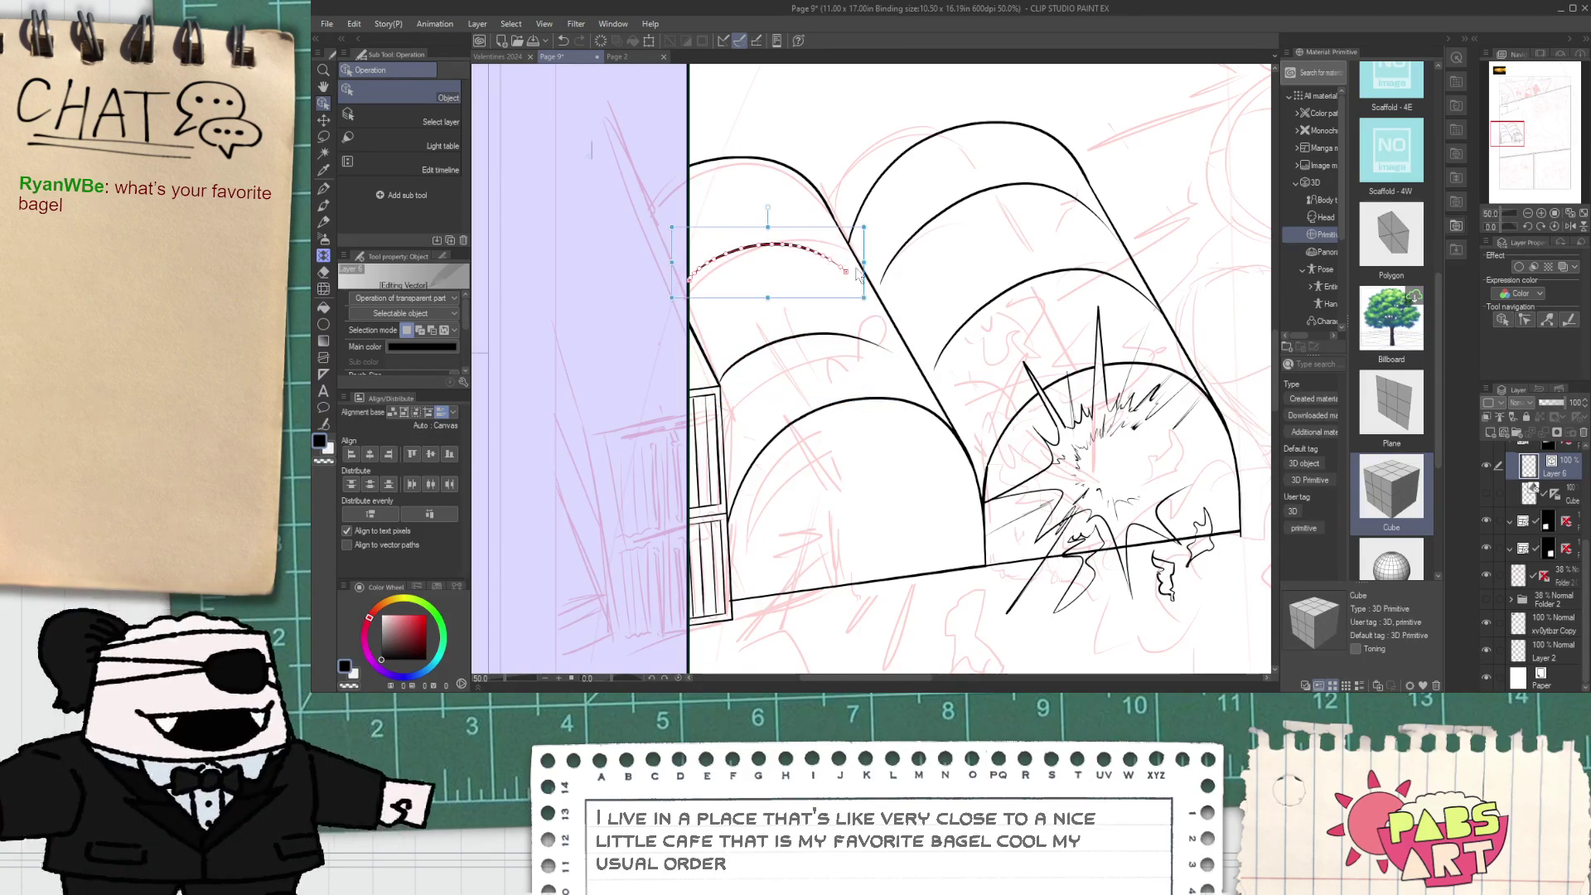
{"action": "left_click_drag", "start_coordinate": [866, 263], "coordinate": [876, 264]}
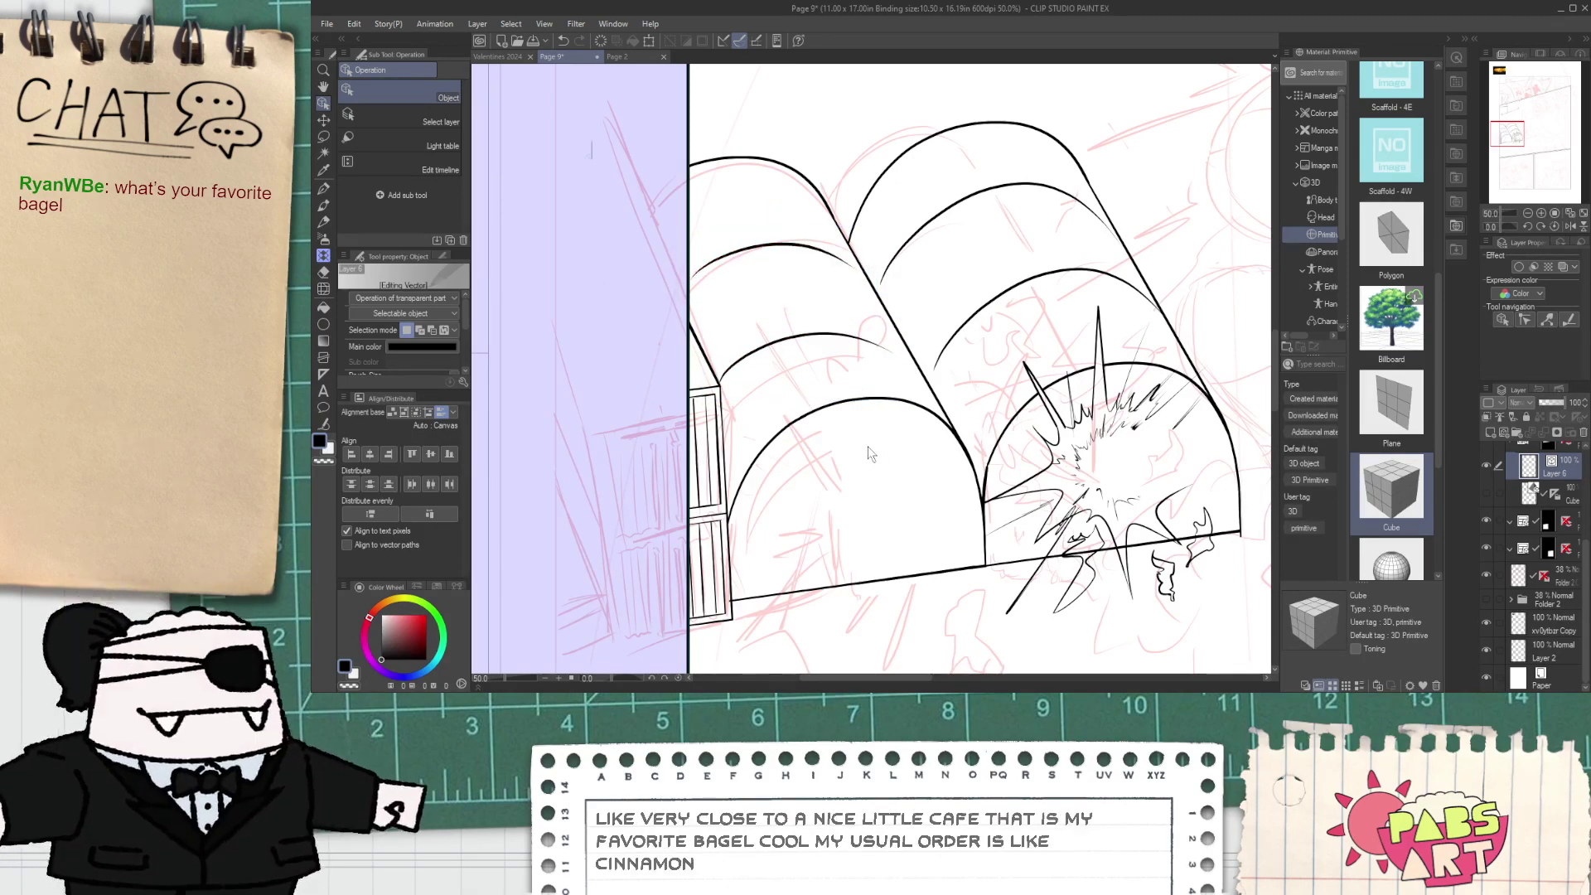
- Ink a vertical door seam down the middle of the left hangar's front, from beneath the arch to the ground line
{"action": "scroll", "coordinate": [874, 455], "scroll_direction": "down", "scroll_amount": 2}
{"action": "left_click_drag", "start_coordinate": [932, 533], "coordinate": [786, 499]}
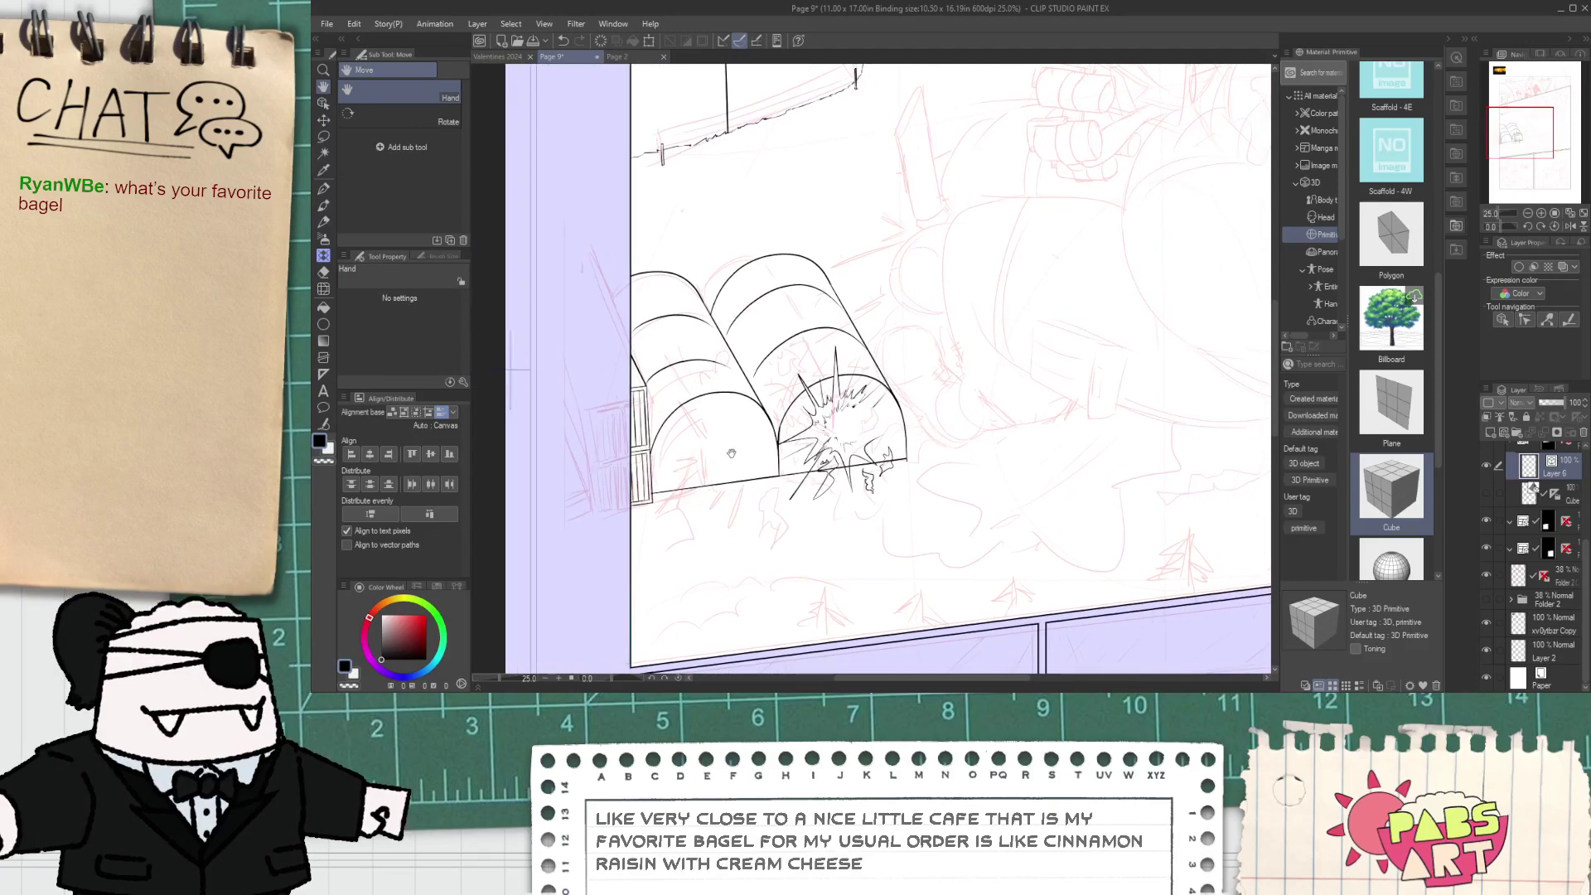
{"action": "scroll", "coordinate": [713, 388], "scroll_direction": "up", "scroll_amount": 3}
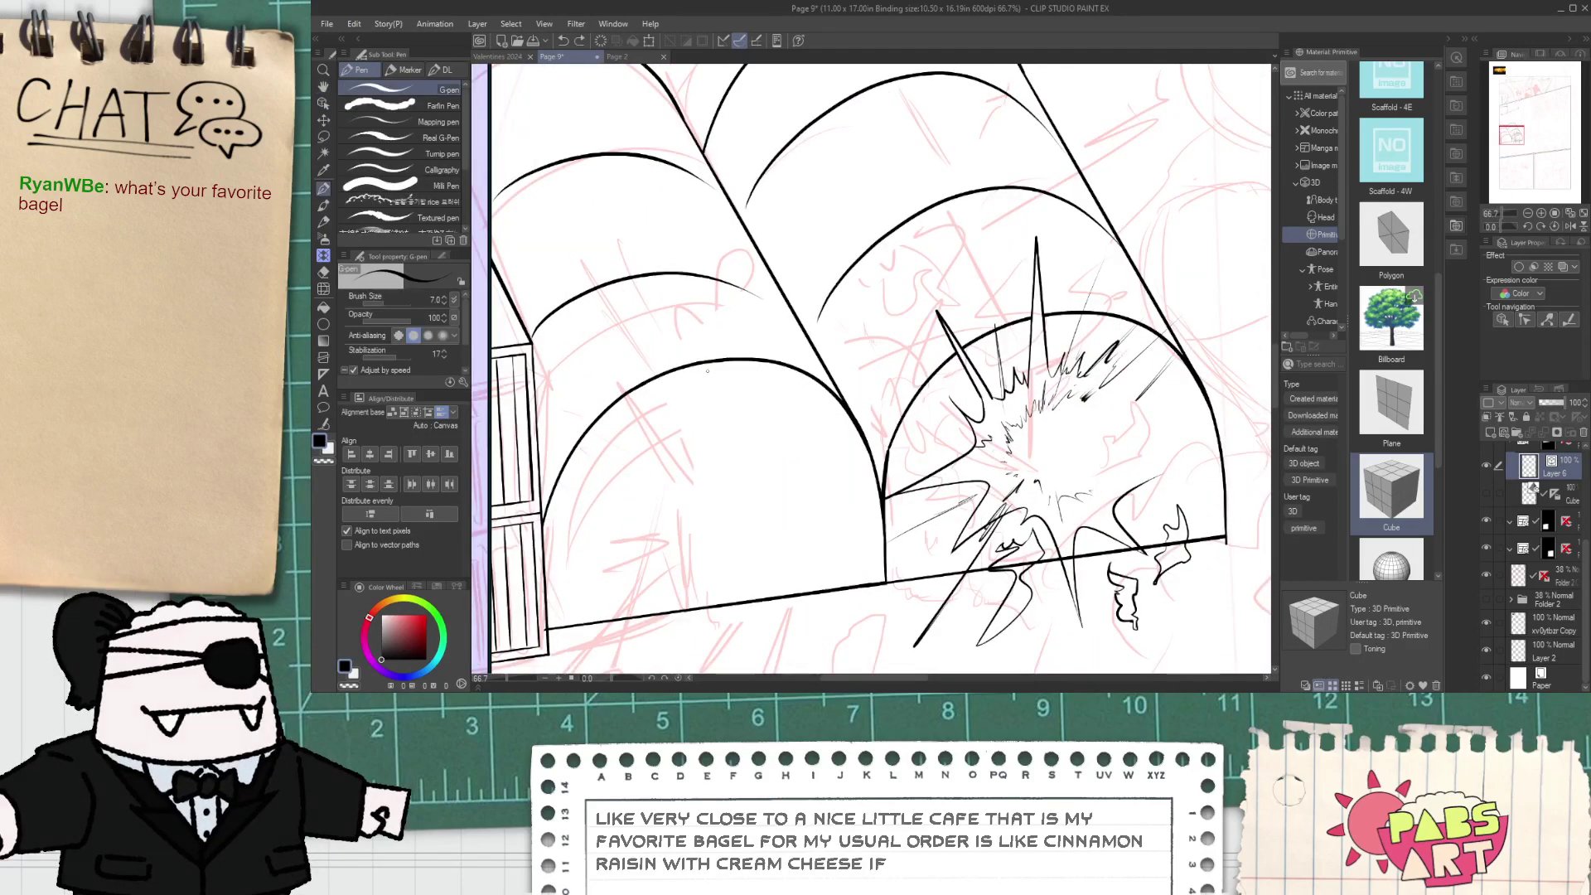
{"action": "scroll", "coordinate": [713, 383], "scroll_direction": "up", "scroll_amount": 1}
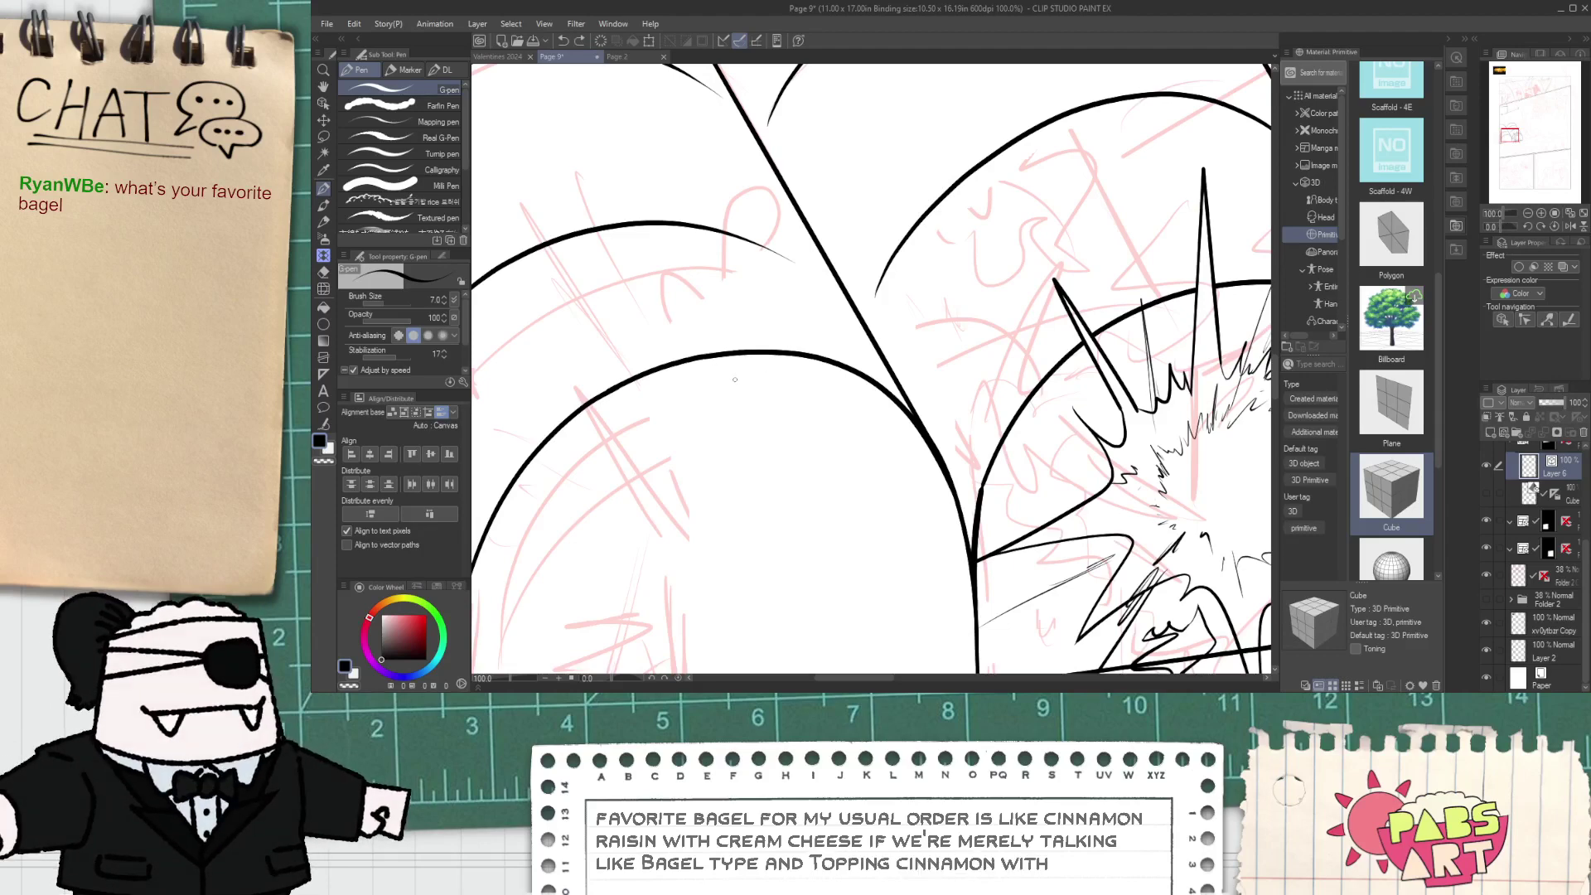
{"action": "scroll", "coordinate": [730, 382], "scroll_direction": "down", "scroll_amount": 1}
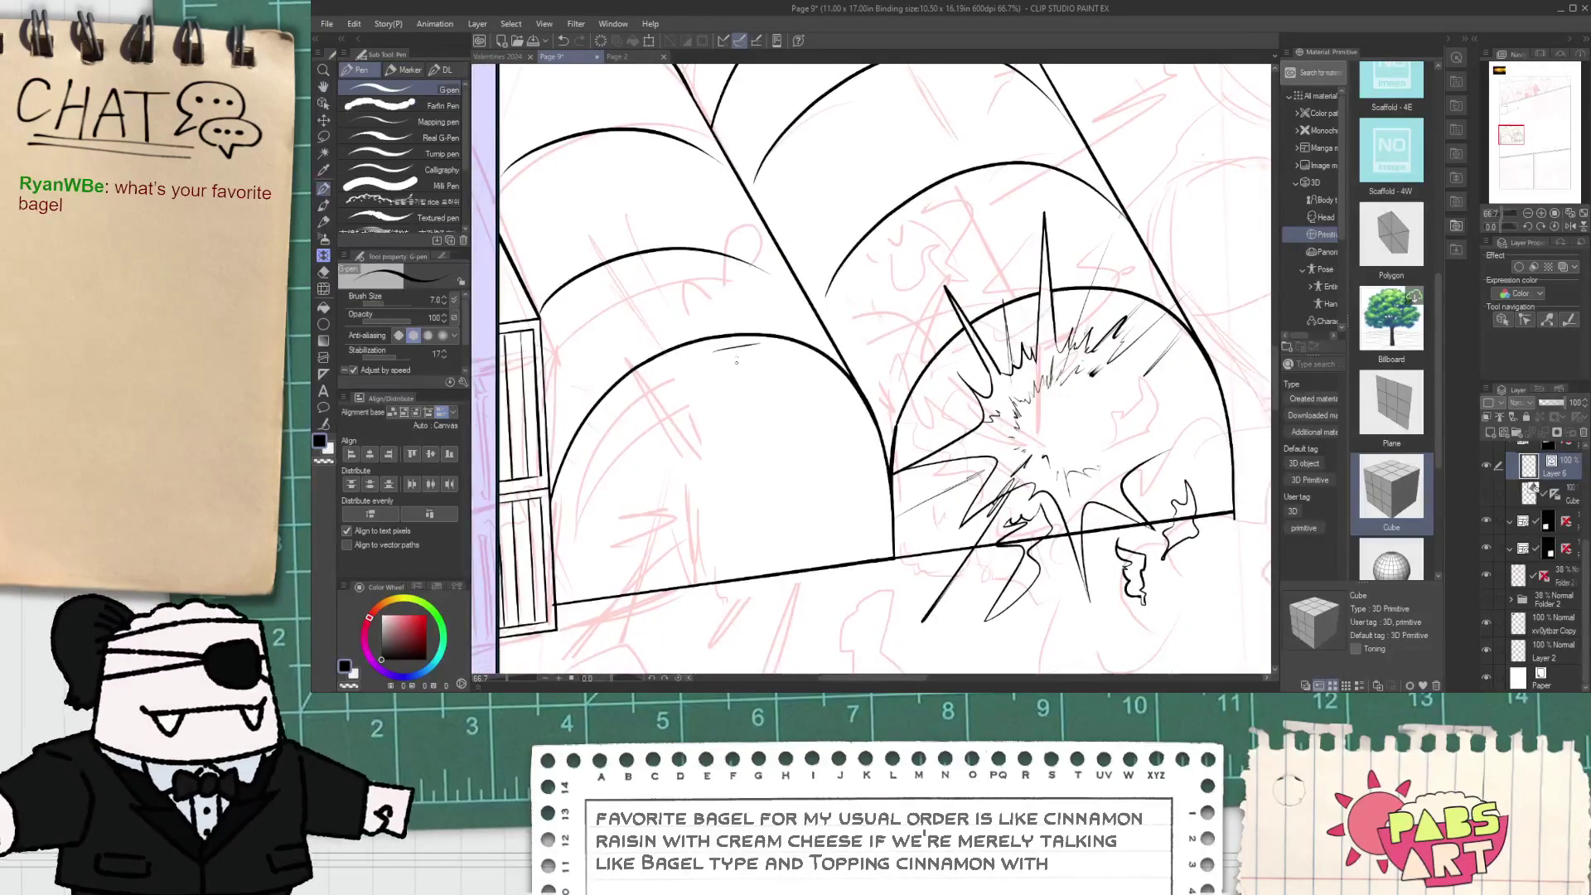
{"action": "left_click_drag", "start_coordinate": [736, 352], "coordinate": [721, 574]}
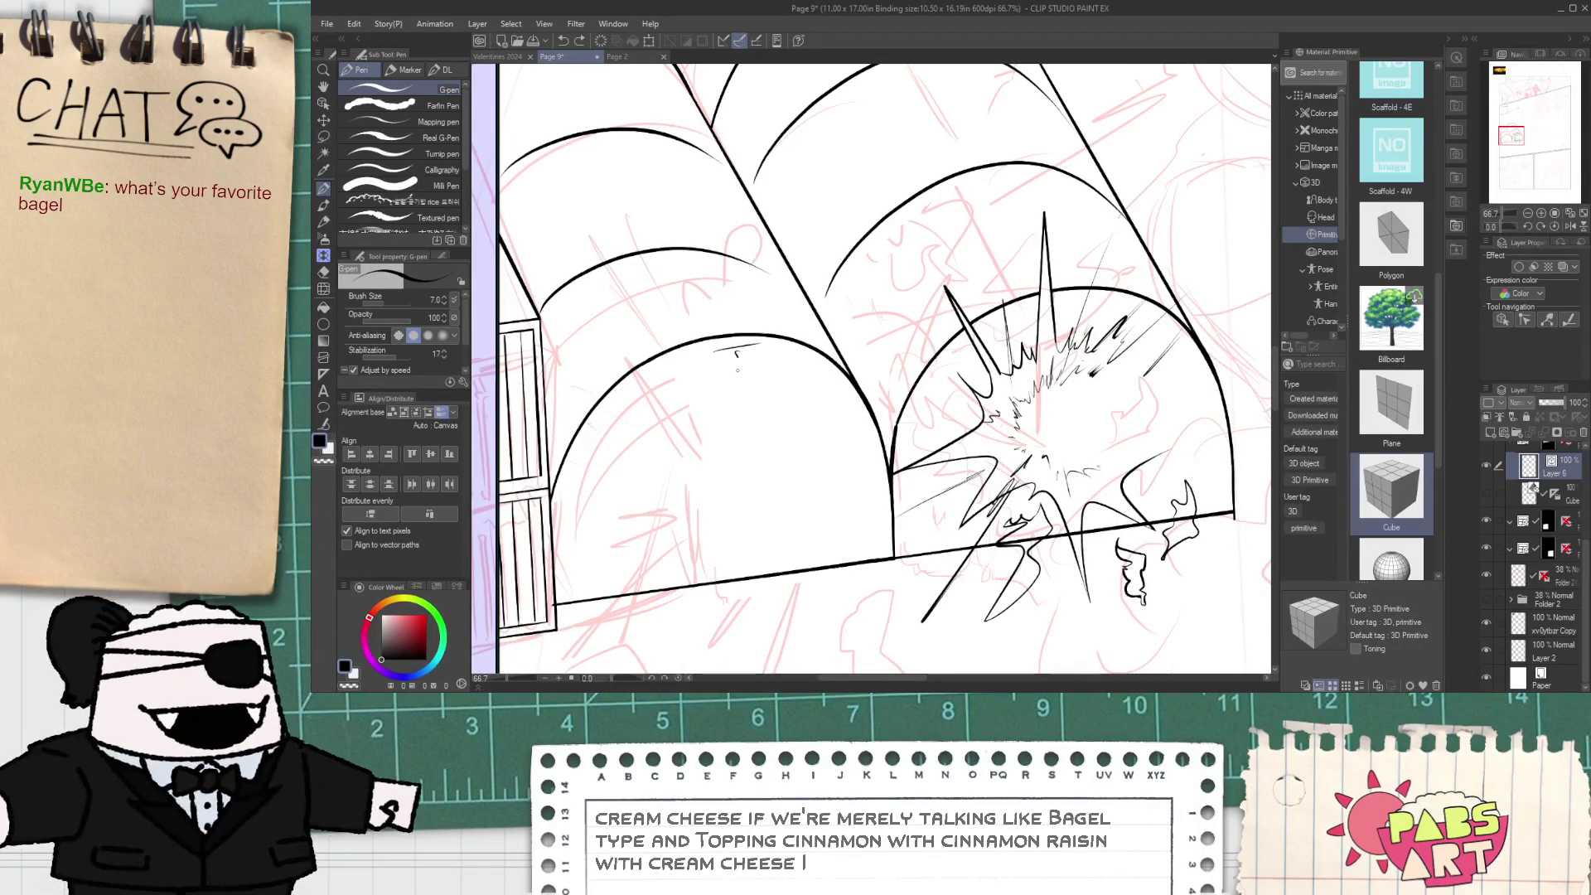
{"action": "key", "text": "ctrl+z"}
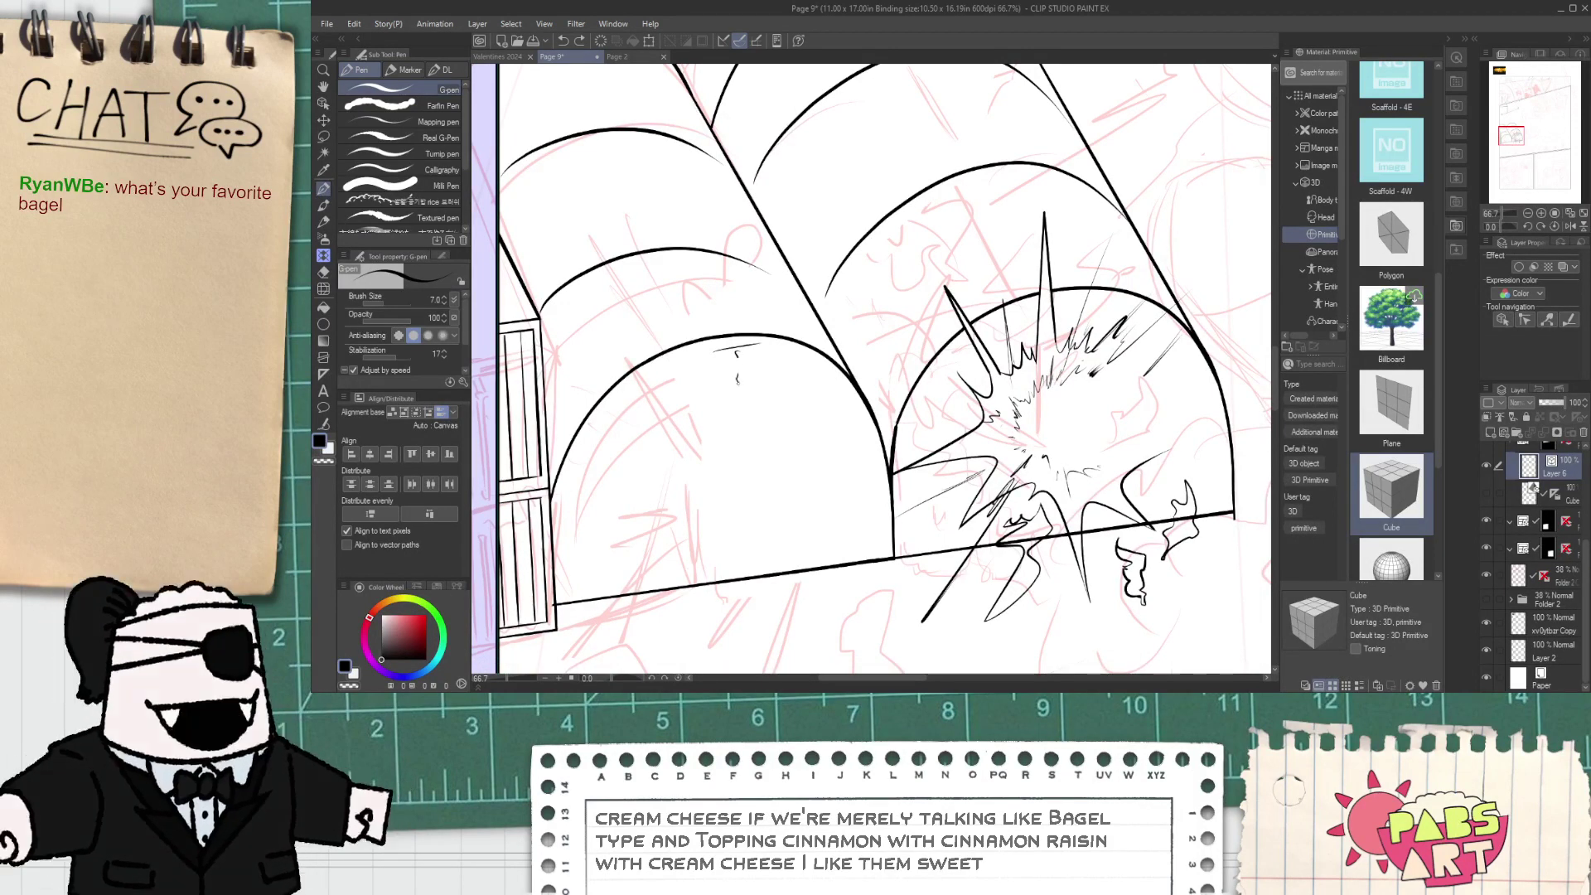
{"action": "key", "text": "ctrl+z"}
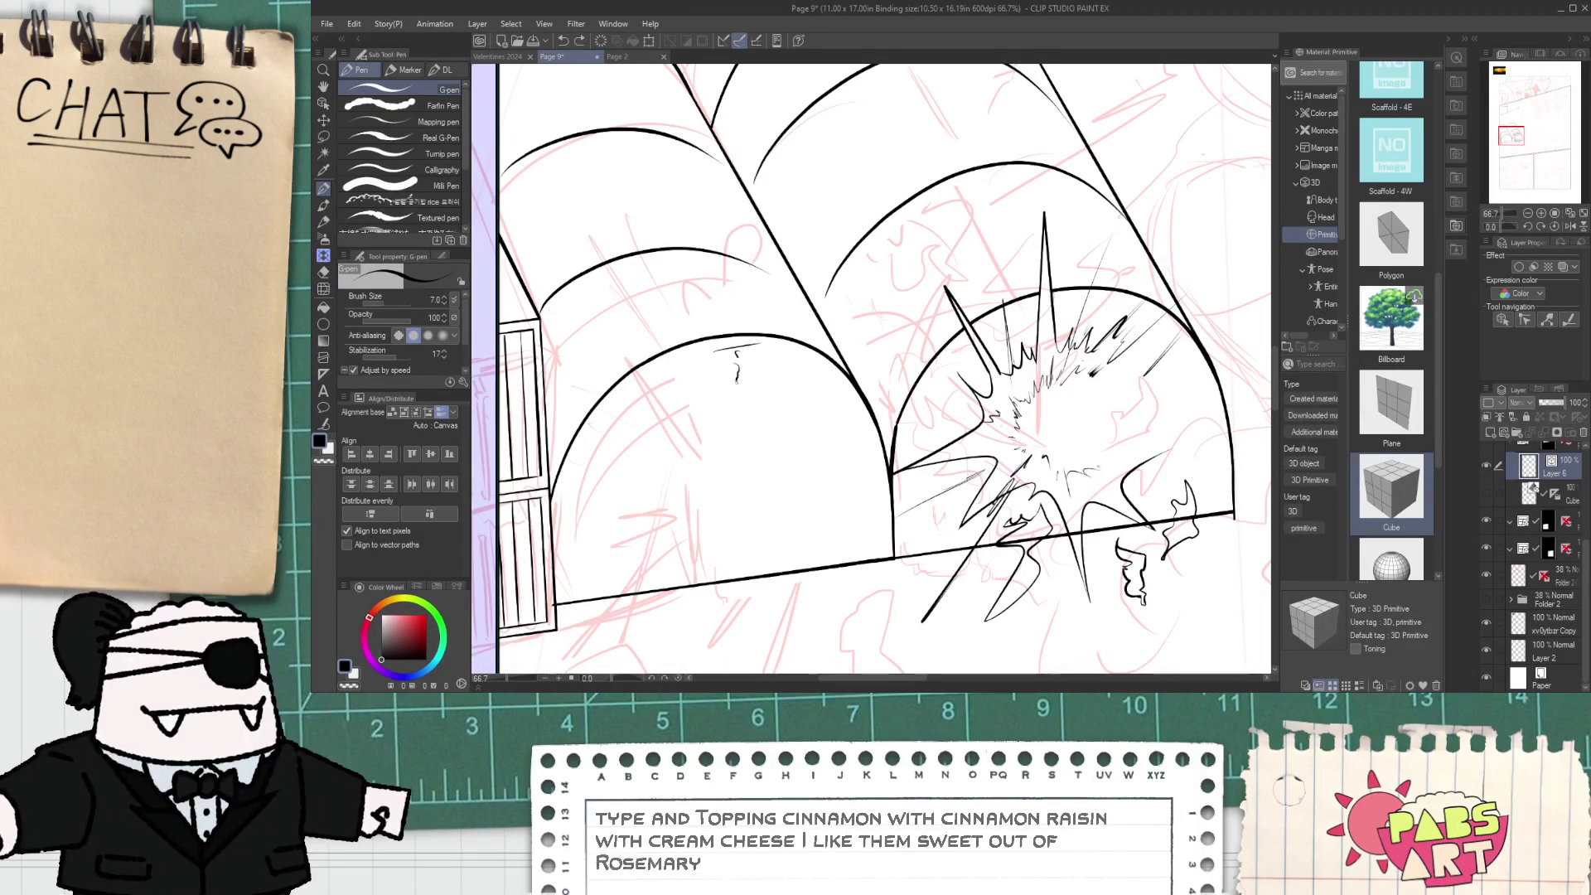
{"action": "key", "text": "e"}
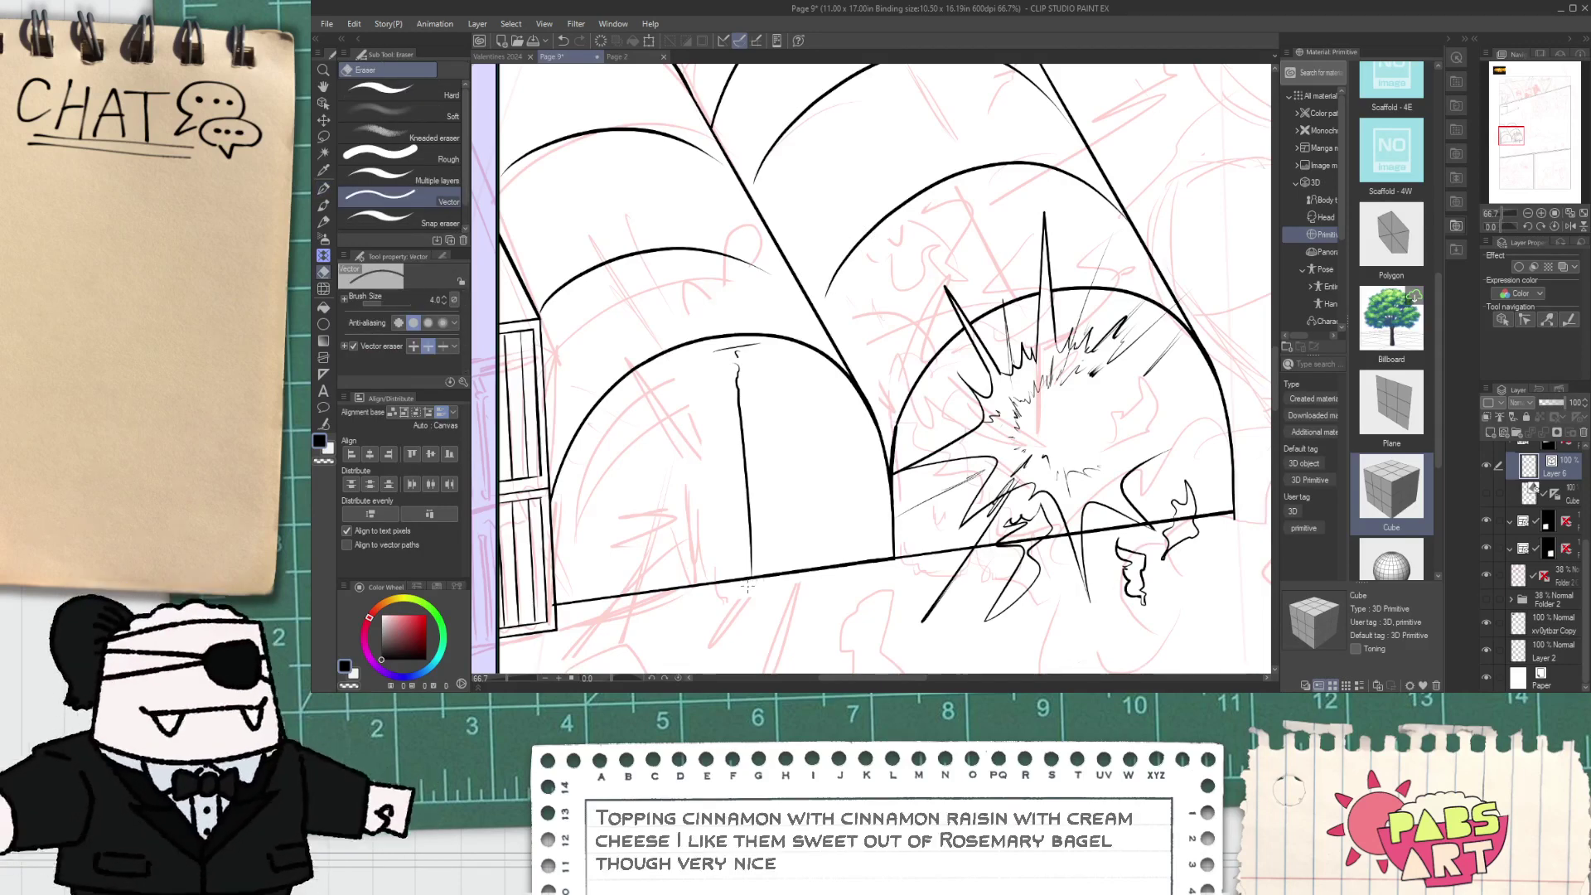
- Examine the fence line by the block building in the panel's upper left and compare it with the fences on Page 2
{"action": "scroll", "coordinate": [746, 565], "scroll_direction": "down", "scroll_amount": 3}
{"action": "key", "text": "space"}
{"action": "left_click_drag", "start_coordinate": [796, 580], "coordinate": [678, 521]}
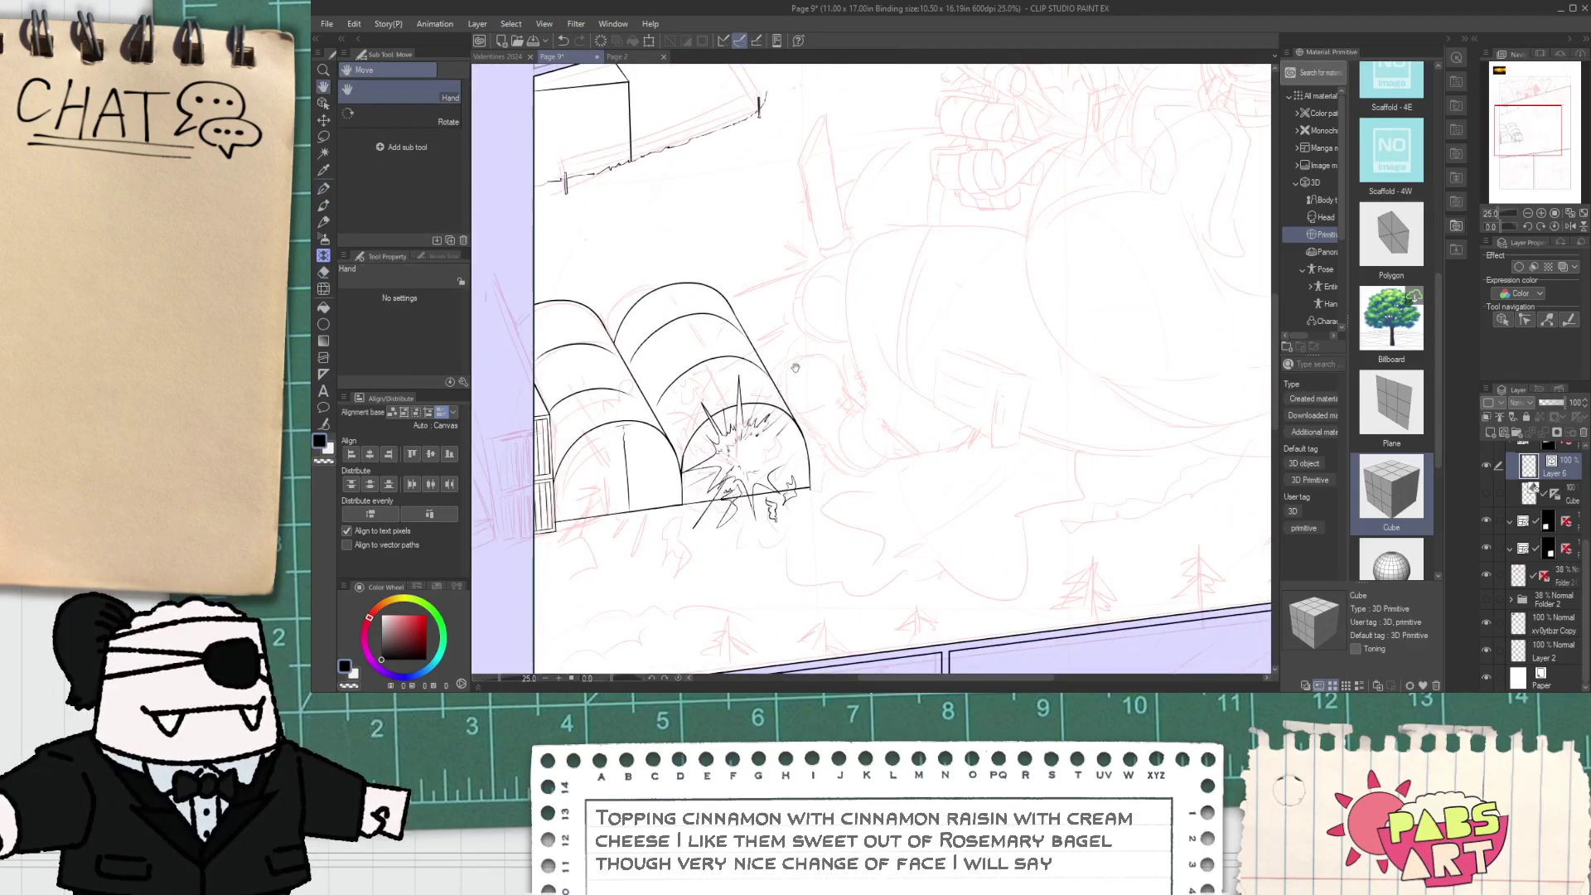
{"action": "left_click_drag", "start_coordinate": [795, 367], "coordinate": [765, 508]}
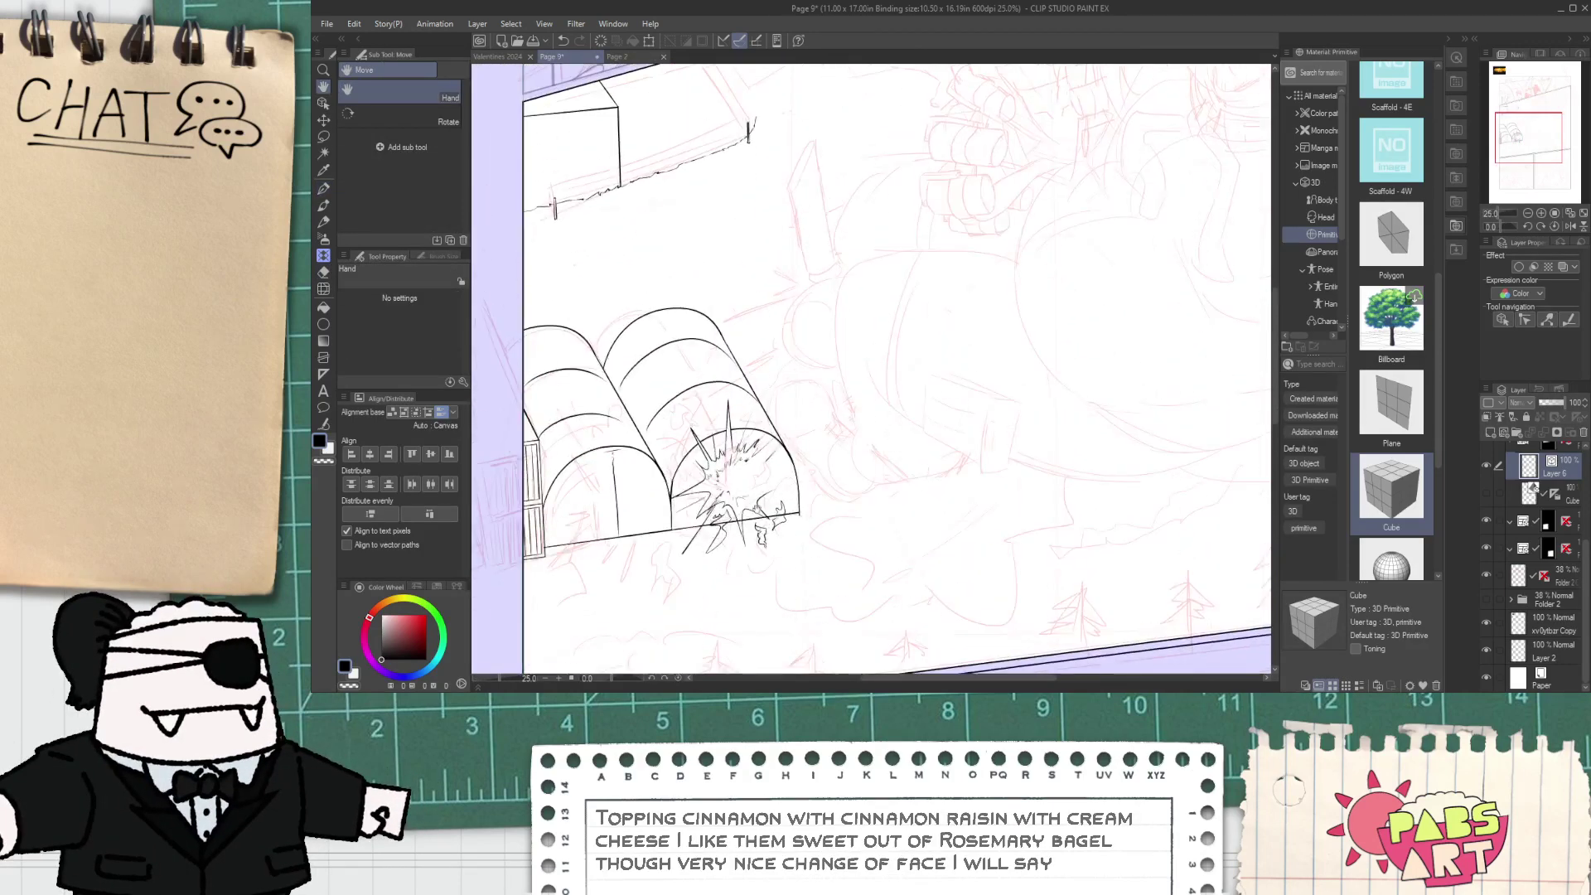
{"action": "left_click_drag", "start_coordinate": [704, 410], "coordinate": [779, 518]}
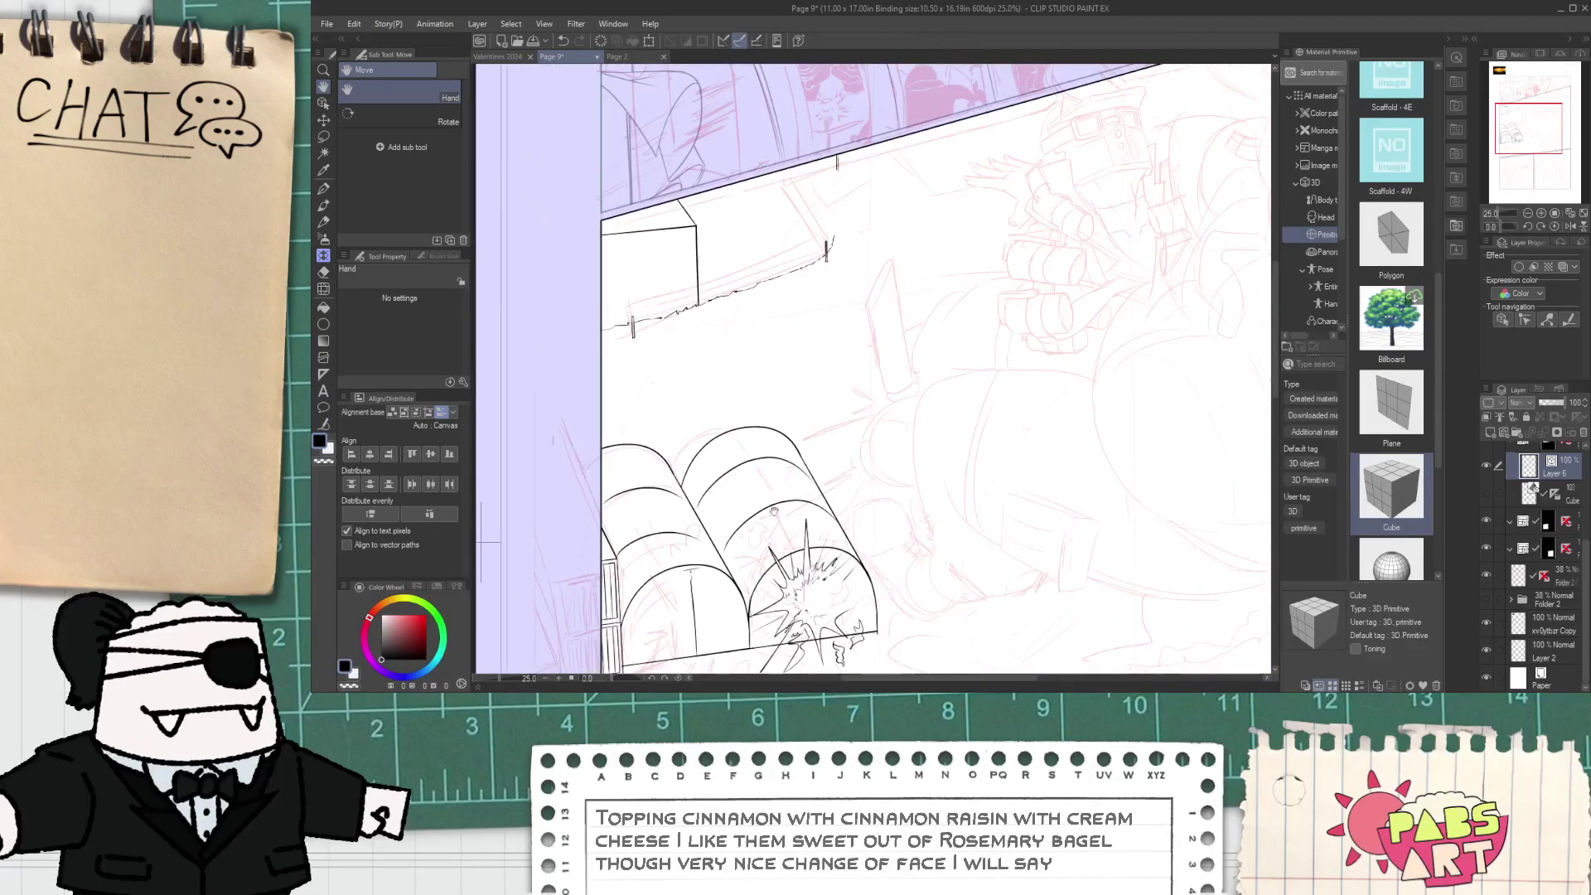
{"action": "scroll", "coordinate": [675, 297], "scroll_direction": "up", "scroll_amount": 2}
{"action": "scroll", "coordinate": [531, 360], "scroll_direction": "up", "scroll_amount": 4}
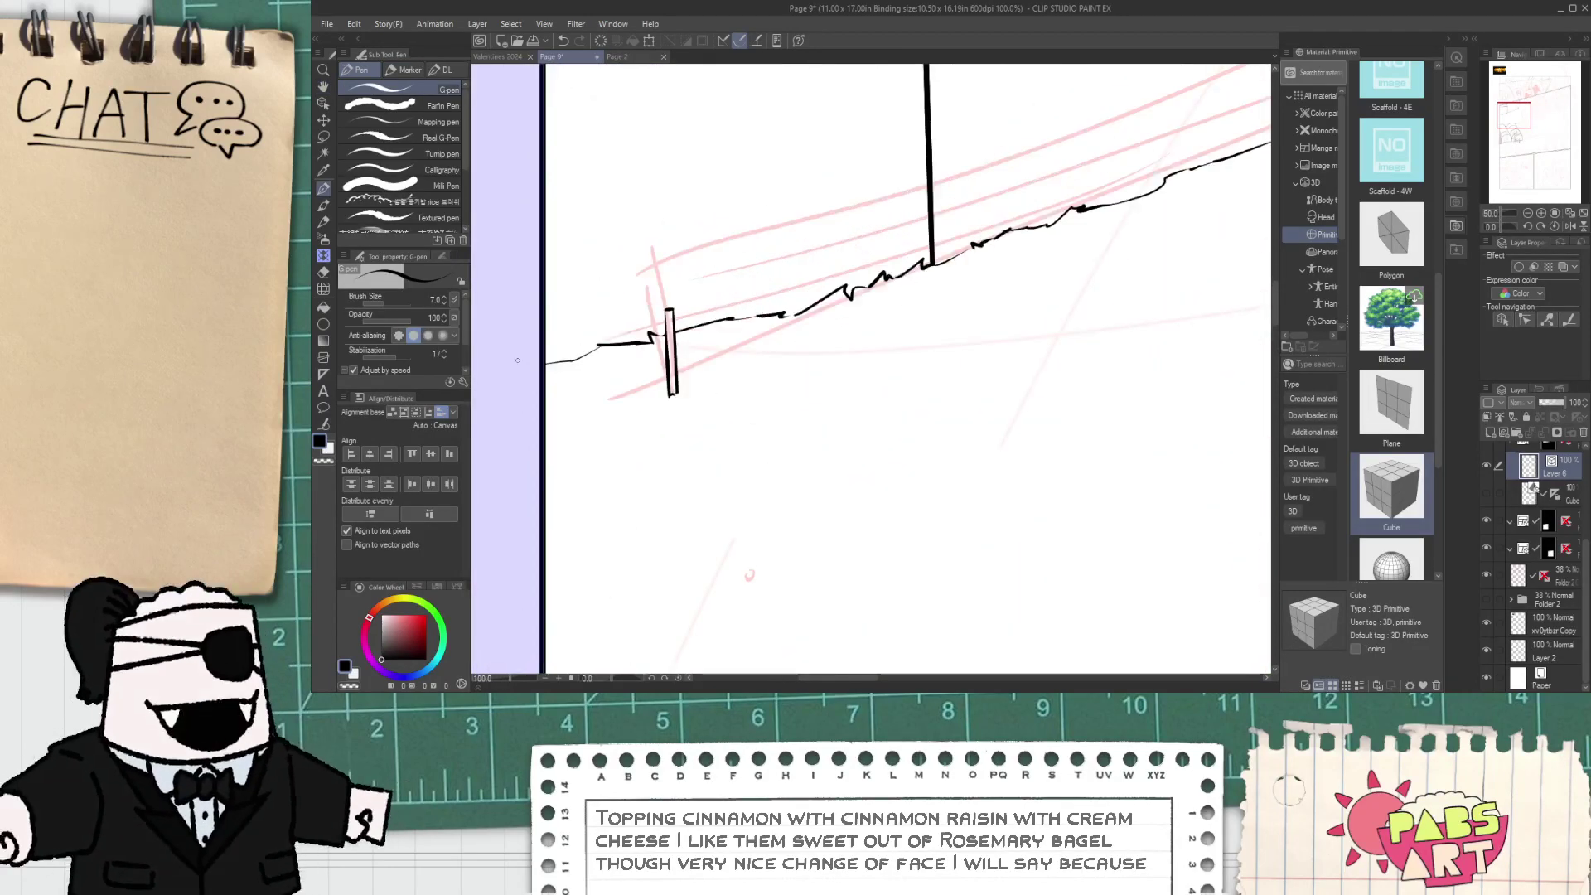
{"action": "scroll", "coordinate": [598, 375], "scroll_direction": "down", "scroll_amount": 2}
{"action": "key", "text": "space"}
{"action": "scroll", "coordinate": [860, 242], "scroll_direction": "down", "scroll_amount": 4}
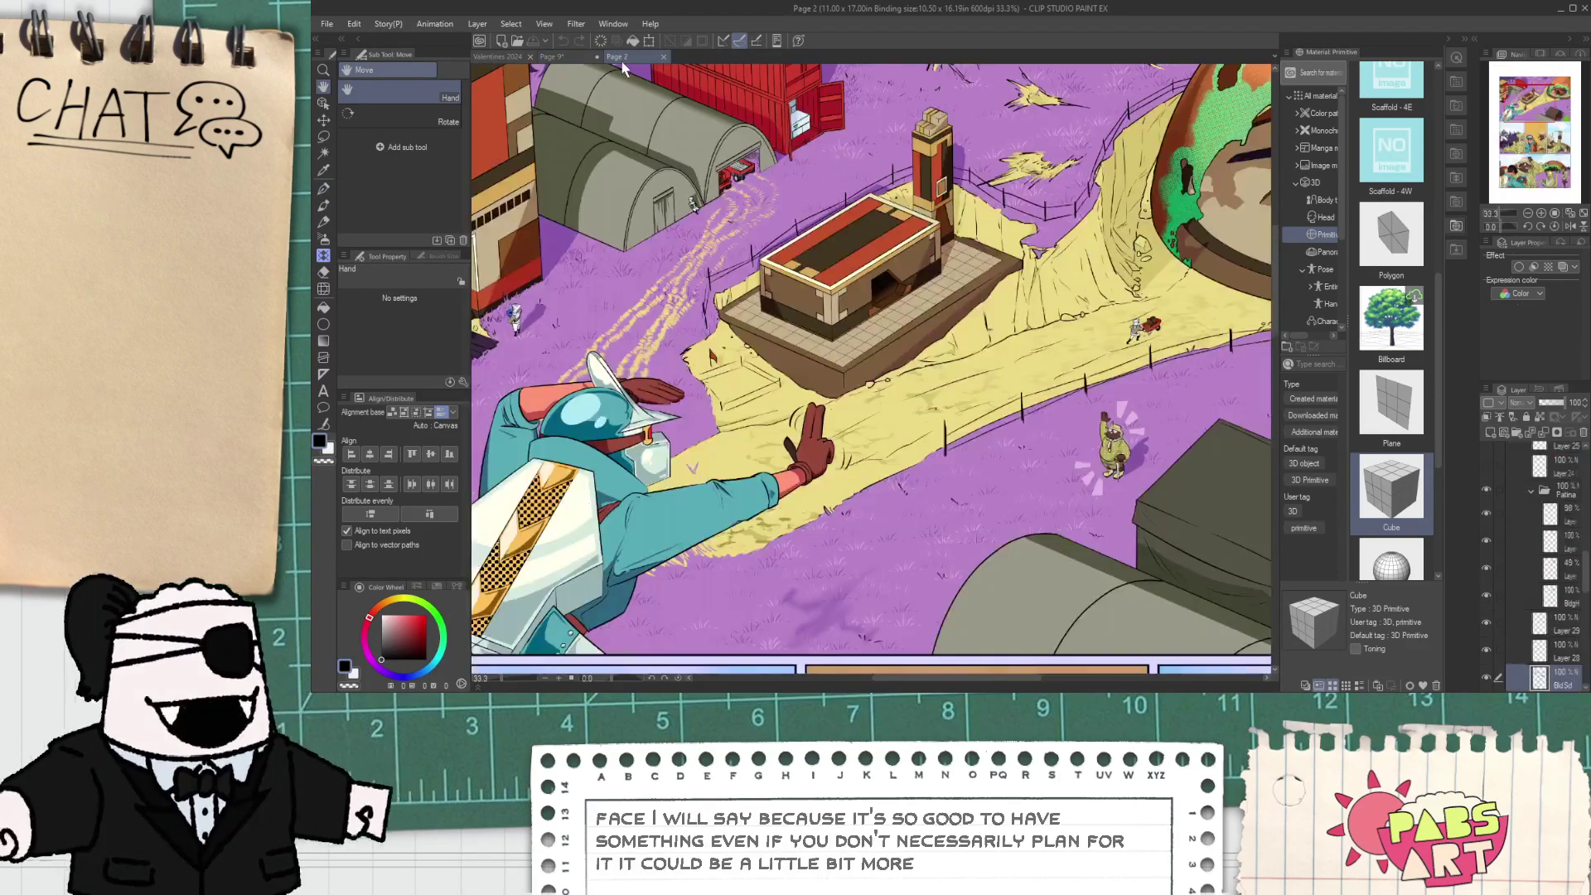
{"action": "left_click", "coordinate": [618, 56]}
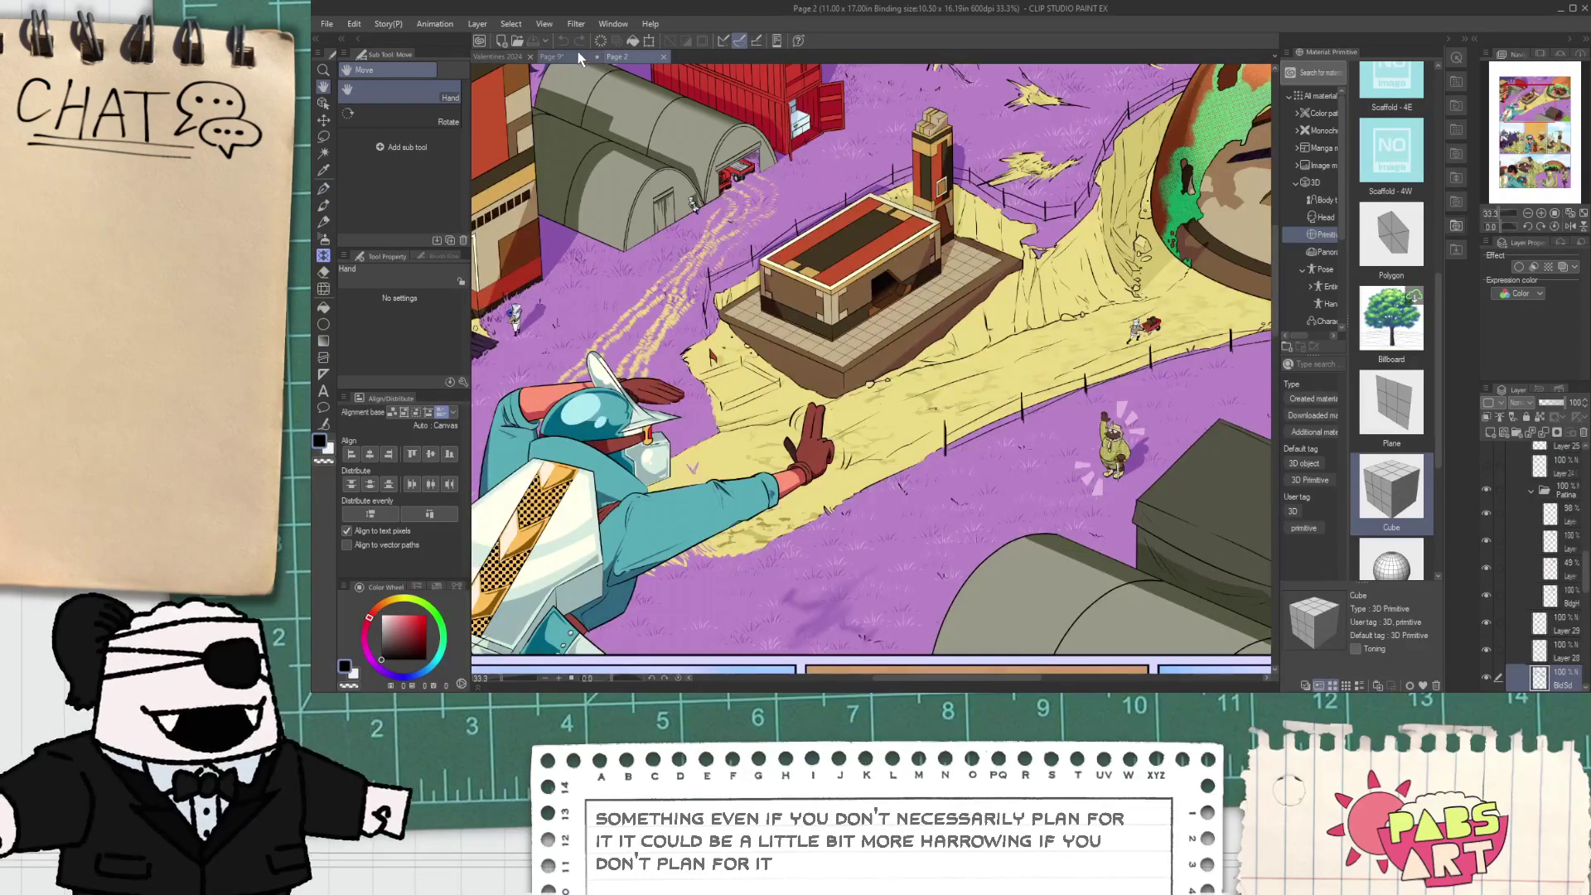
{"action": "left_click", "coordinate": [579, 53]}
{"action": "left_click_drag", "start_coordinate": [630, 514], "coordinate": [687, 399]}
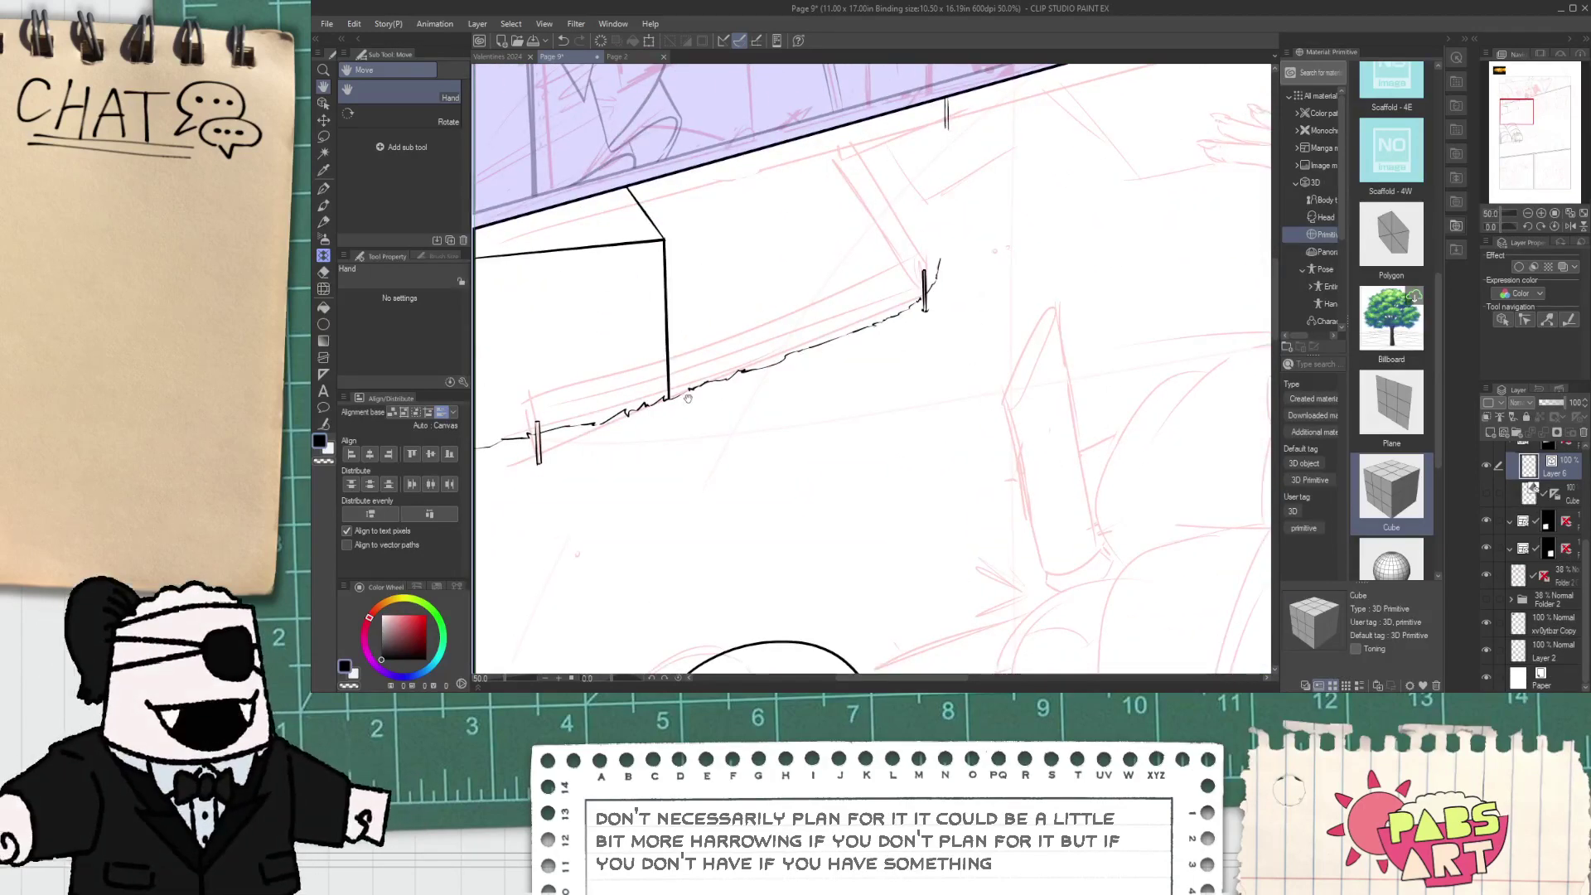
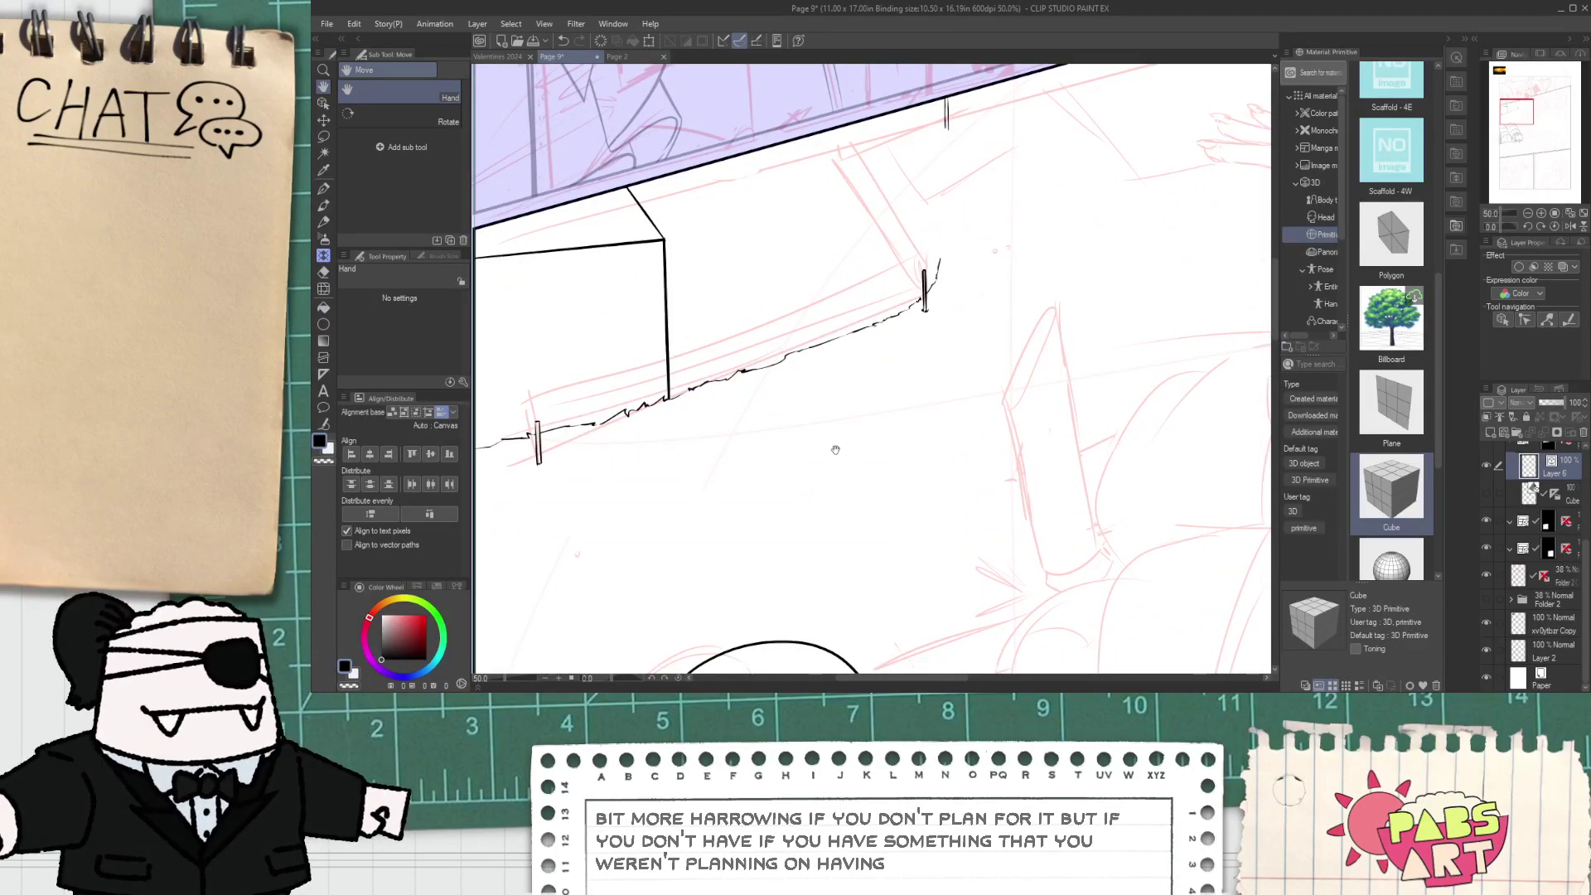
- Delete the jagged fence line's segments beyond the block building's corner and move the right fence post closer to the building
{"action": "key", "text": "ctrl"}
{"action": "left_click_drag", "start_coordinate": [790, 445], "coordinate": [719, 343]}
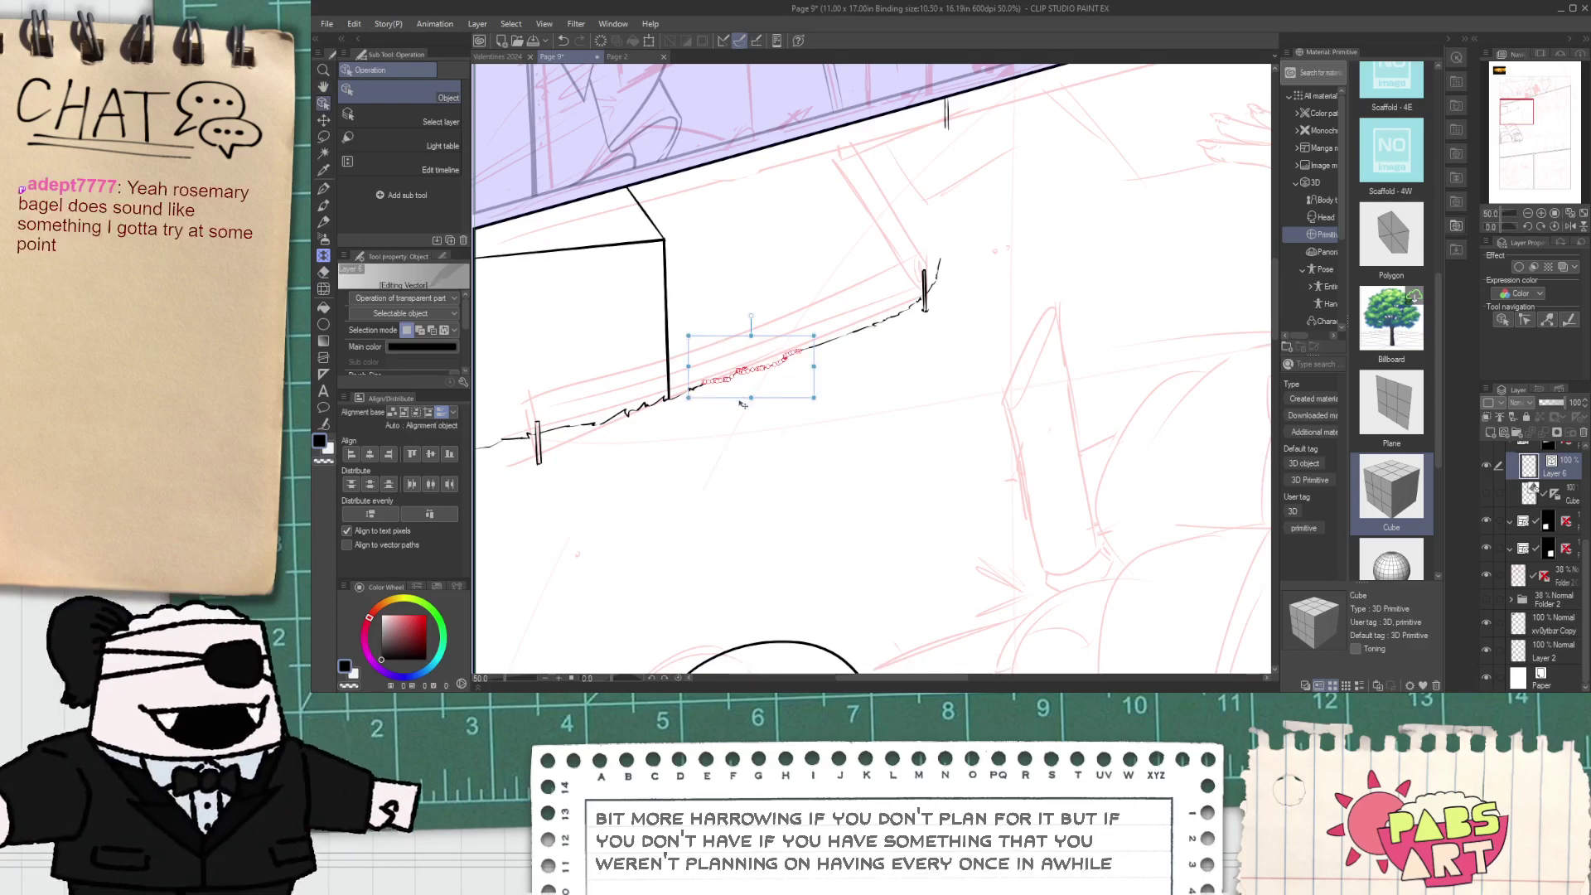
{"action": "key", "text": "Delete"}
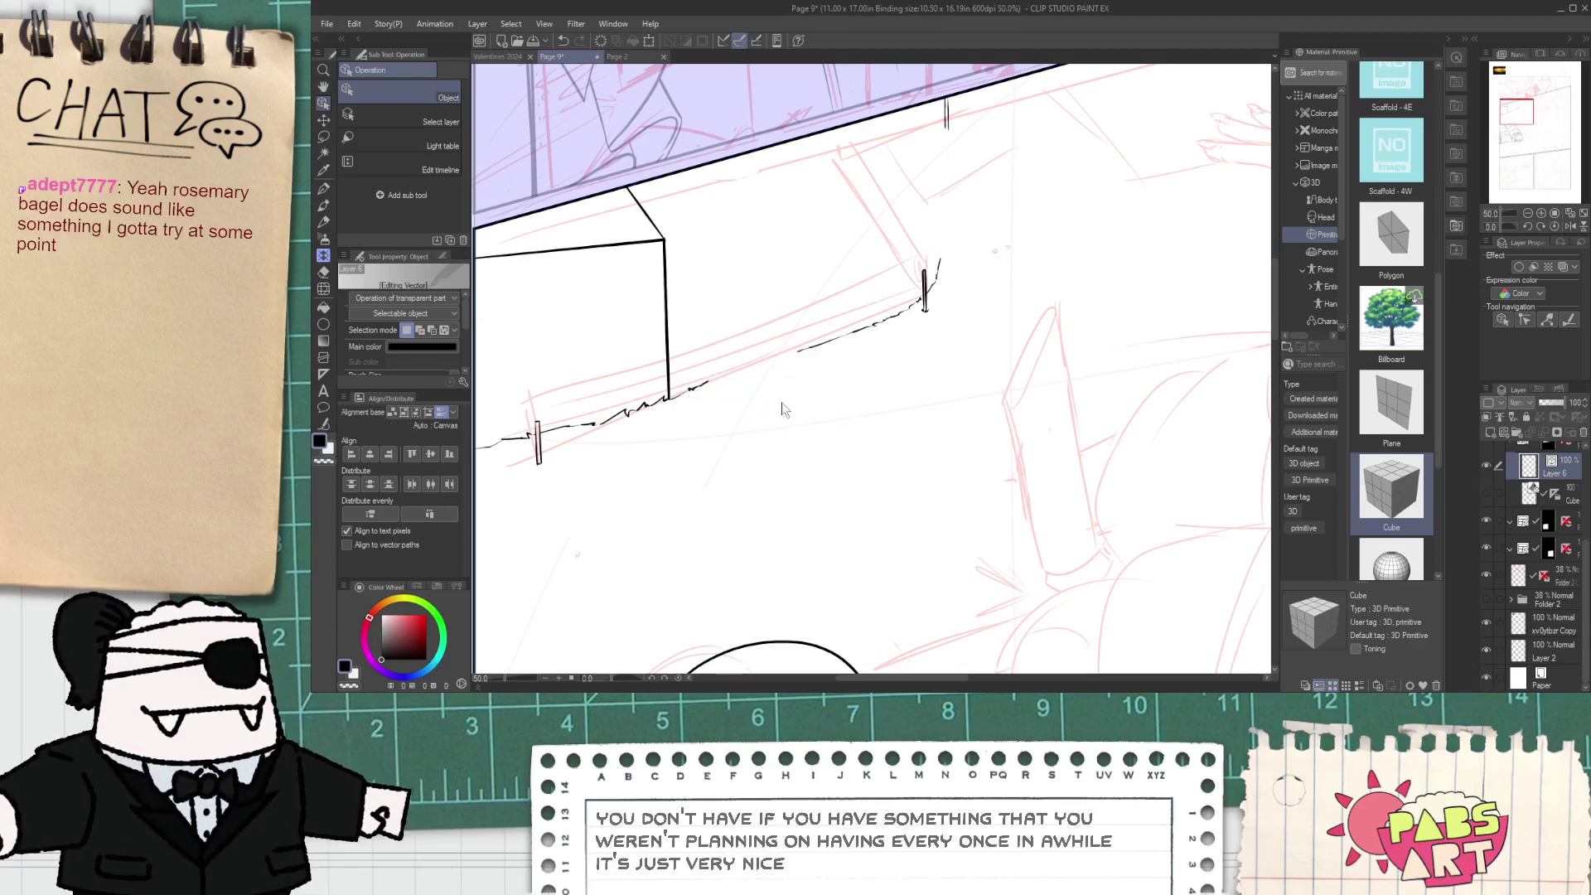
{"action": "mouse_move", "coordinate": [892, 305]}
{"action": "left_mouse_down"}
{"action": "mouse_move", "coordinate": [936, 265]}
{"action": "mouse_move", "coordinate": [933, 243]}
{"action": "left_mouse_up"}
{"action": "key", "text": "Delete"}
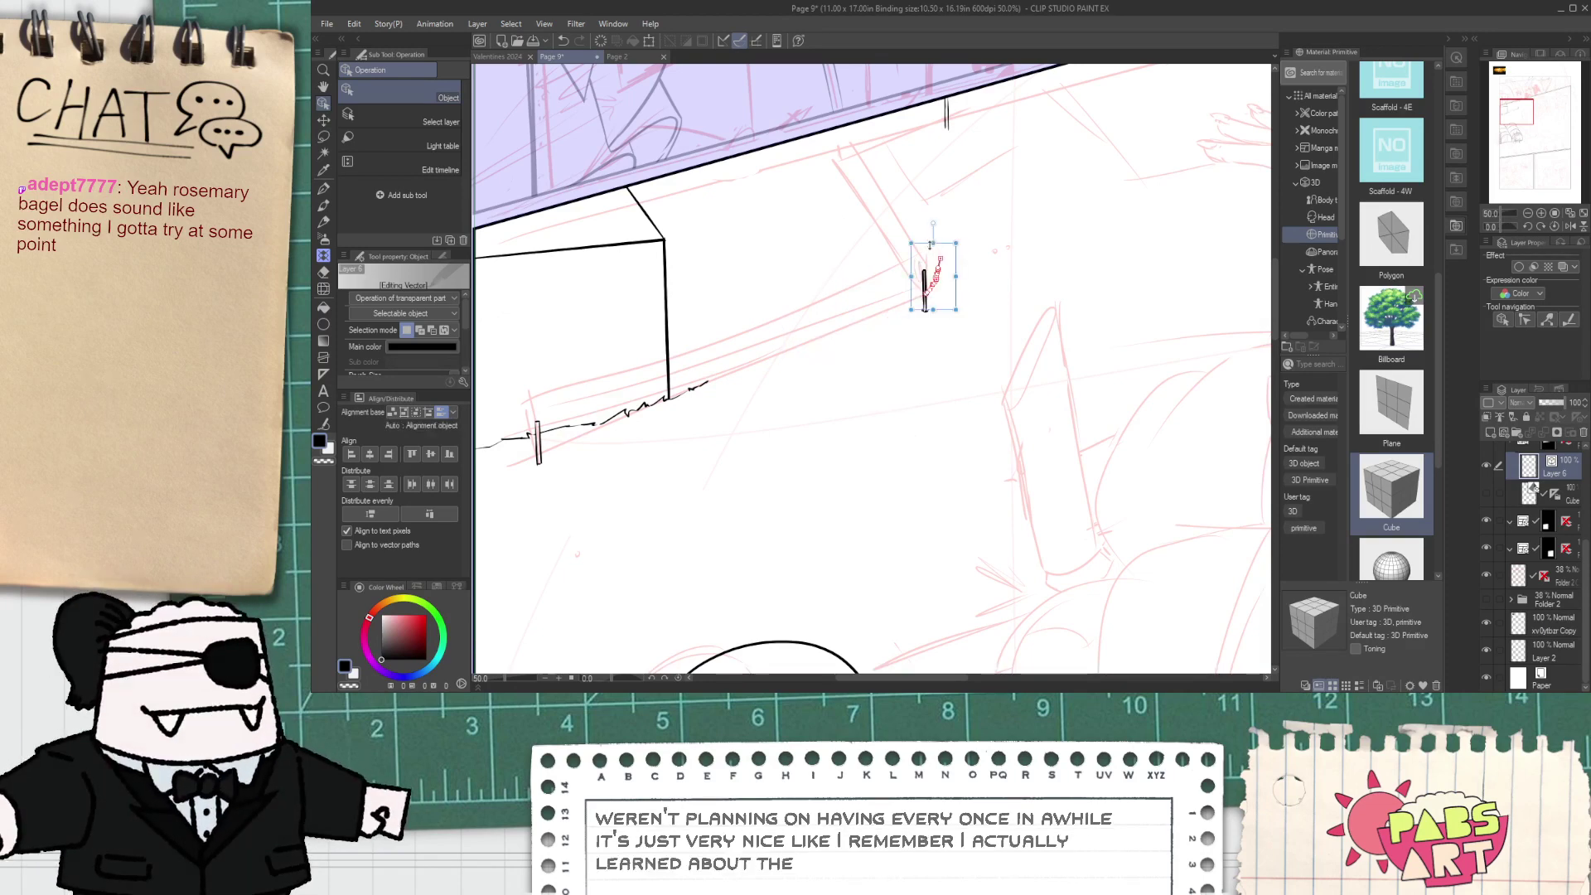
{"action": "key", "text": "Delete"}
{"action": "left_click_drag", "start_coordinate": [958, 380], "coordinate": [898, 209]}
{"action": "mouse_move", "coordinate": [947, 318]}
{"action": "left_mouse_down"}
{"action": "mouse_move", "coordinate": [766, 398]}
{"action": "mouse_move", "coordinate": [788, 364]}
{"action": "left_mouse_up"}
- Ink a new jagged fence line rising from beside the block building's corner to the middle of the relocated post
{"action": "key", "text": "p"}
{"action": "scroll", "coordinate": [713, 373], "scroll_direction": "up", "scroll_amount": 2}
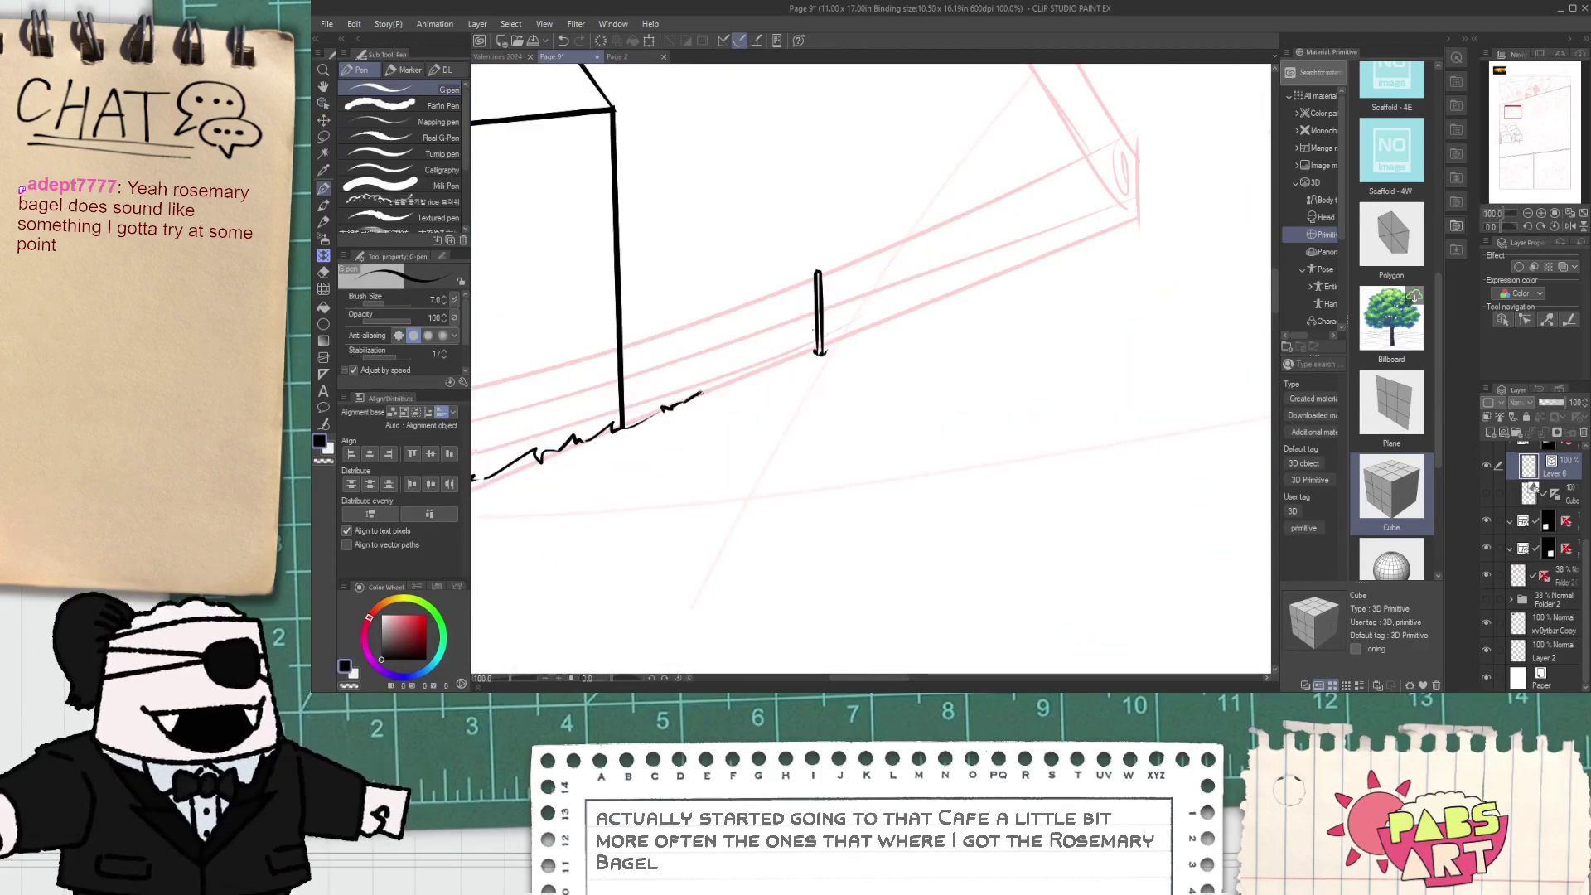
{"action": "scroll", "coordinate": [702, 393], "scroll_direction": "up", "scroll_amount": 2}
{"action": "key", "text": "ctrl+z"}
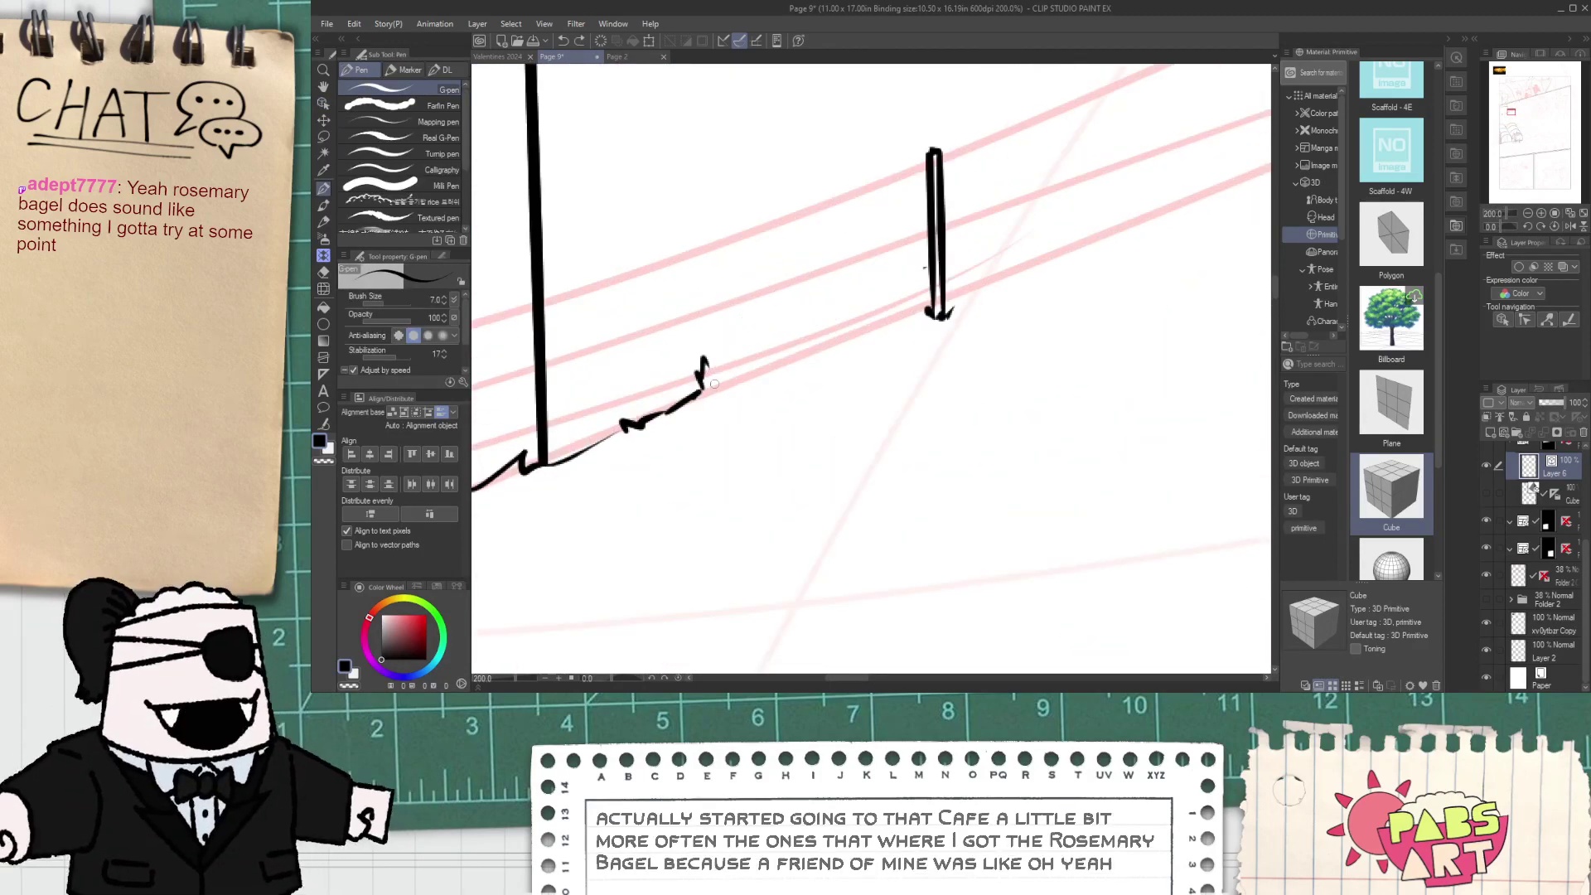
{"action": "left_click_drag", "start_coordinate": [706, 370], "coordinate": [784, 303]}
{"action": "key", "text": "ctrl+z"}
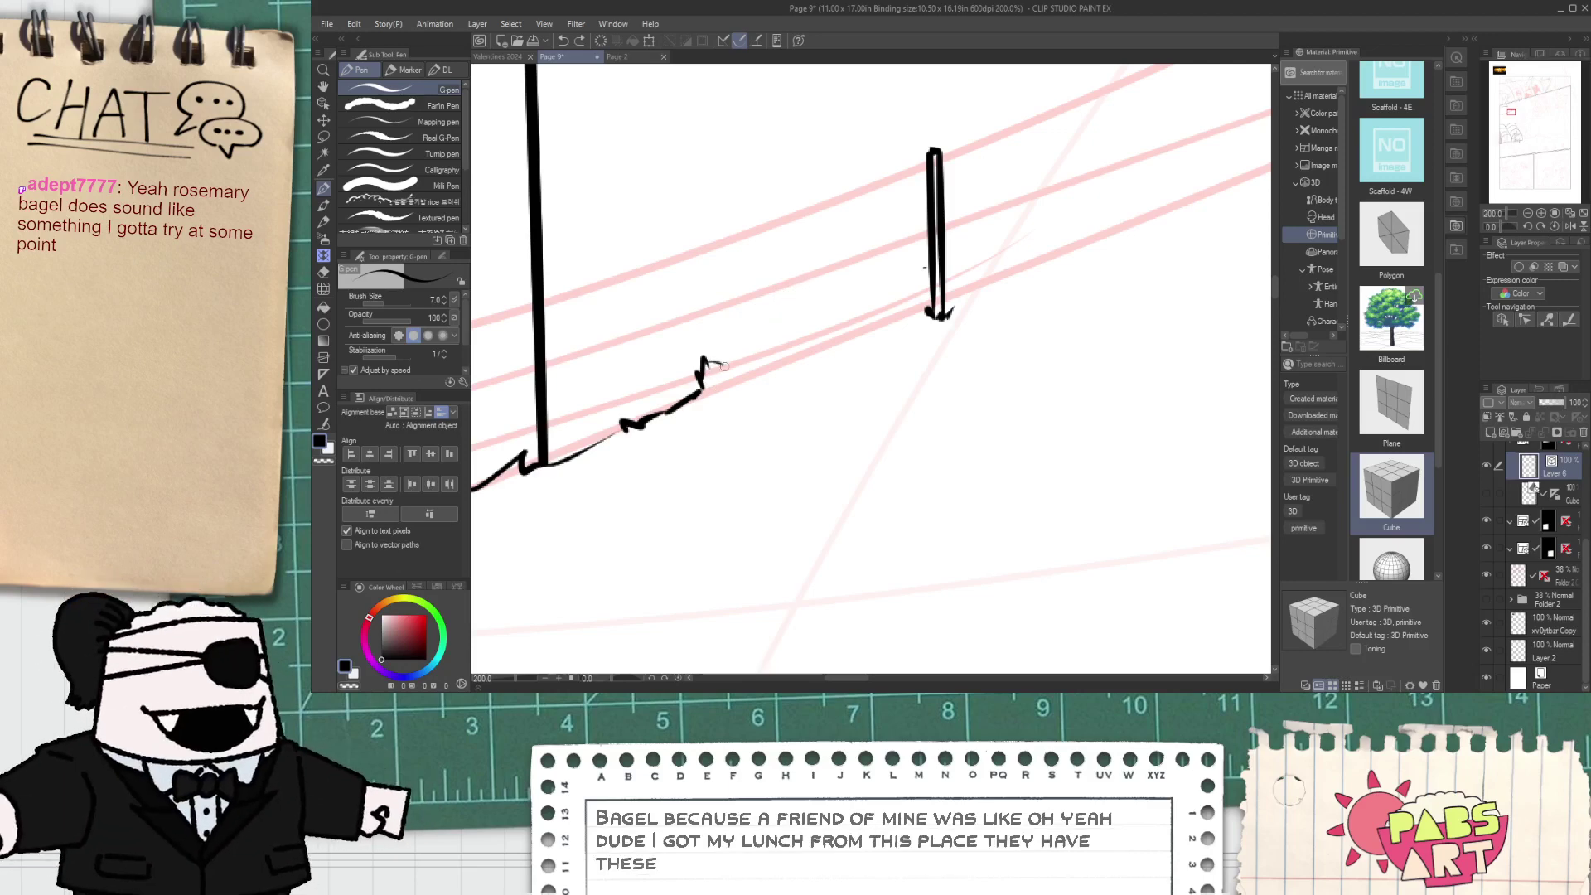
{"action": "mouse_move", "coordinate": [702, 369]}
{"action": "left_mouse_down"}
{"action": "mouse_move", "coordinate": [929, 236]}
{"action": "mouse_move", "coordinate": [874, 264]}
{"action": "mouse_move", "coordinate": [878, 234]}
{"action": "mouse_move", "coordinate": [884, 250]}
{"action": "mouse_move", "coordinate": [929, 228]}
{"action": "left_mouse_up"}
{"action": "scroll", "coordinate": [911, 242], "scroll_direction": "up", "scroll_amount": 2}
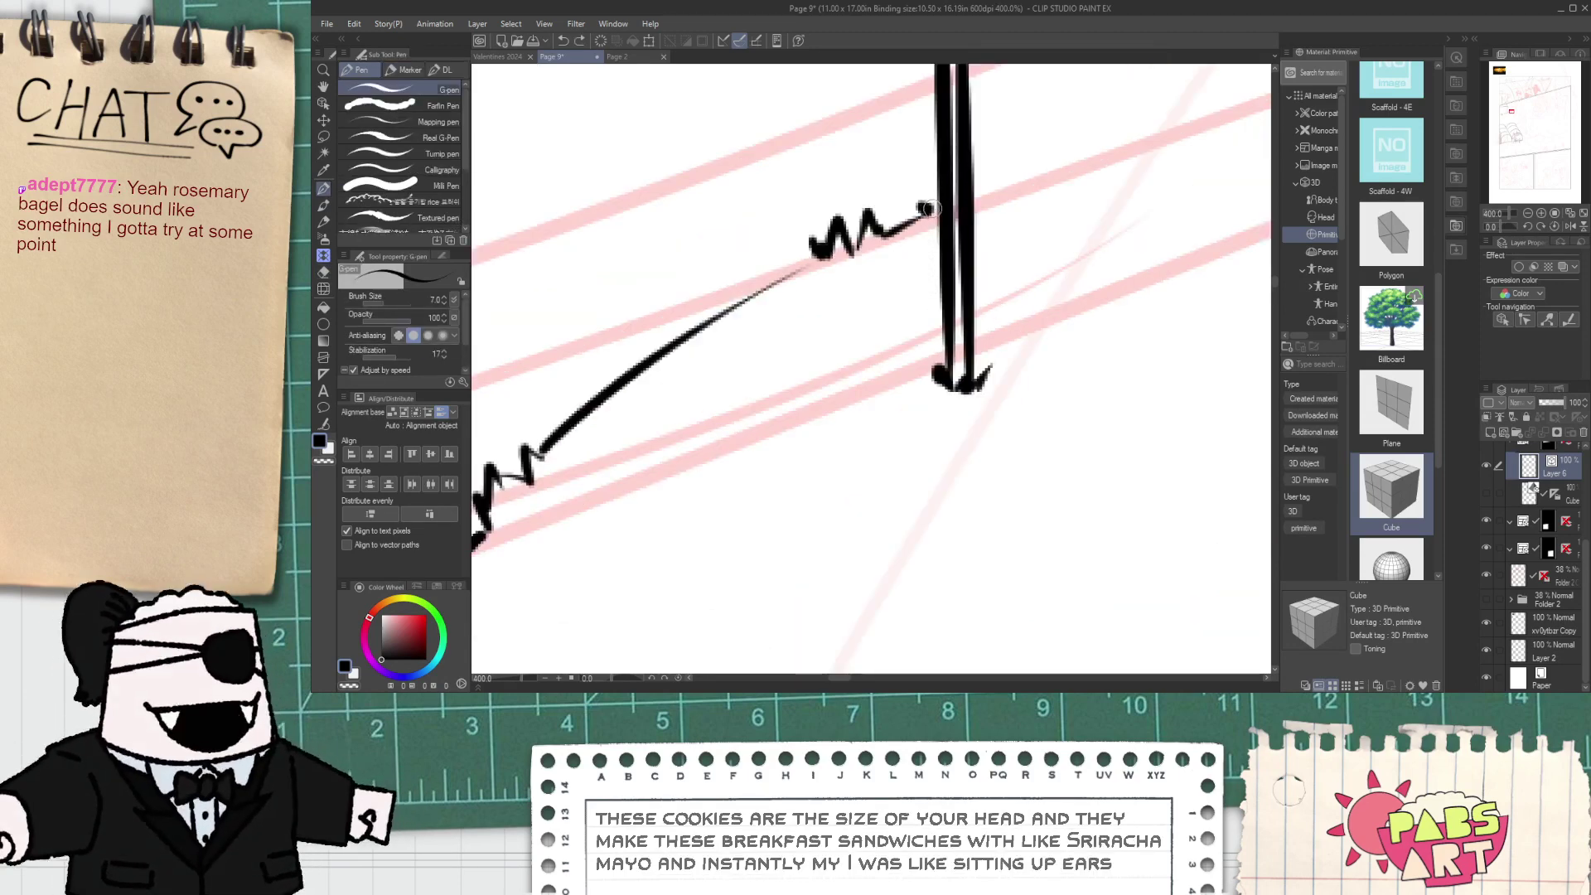
{"action": "left_click_drag", "start_coordinate": [933, 208], "coordinate": [929, 213]}
- Check the fences on Page 2, and ink a narrow post across the fence line just past the block building's corner
{"action": "scroll", "coordinate": [929, 210], "scroll_direction": "down", "scroll_amount": 3}
{"action": "scroll", "coordinate": [880, 253], "scroll_direction": "down", "scroll_amount": 3}
{"action": "left_click_drag", "start_coordinate": [935, 153], "coordinate": [860, 311]}
{"action": "left_click", "coordinate": [618, 56]}
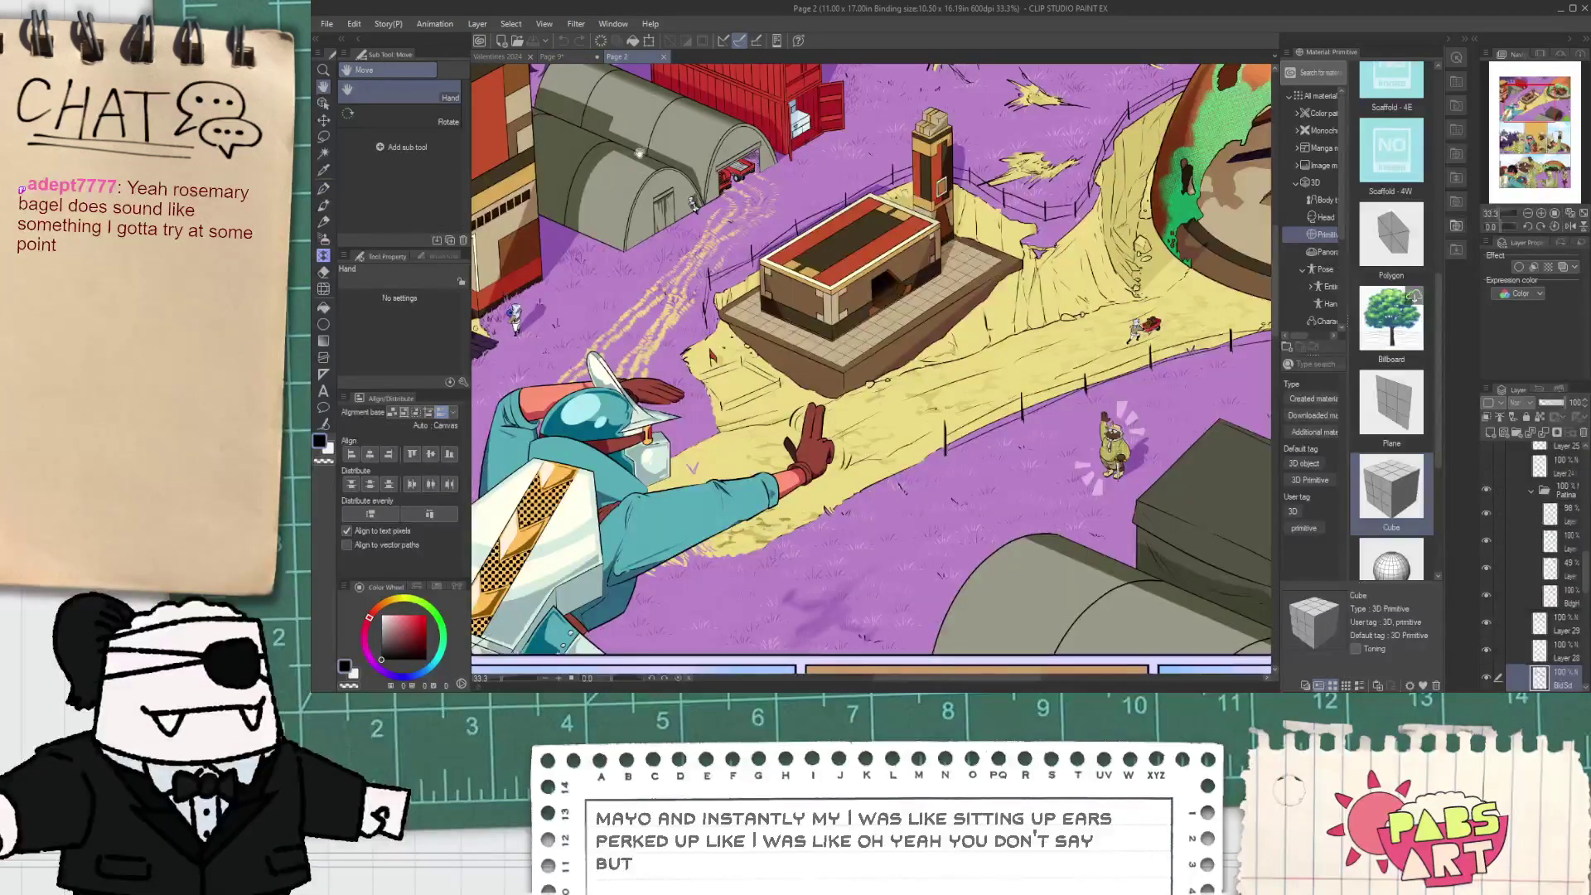
{"action": "left_click", "coordinate": [551, 56]}
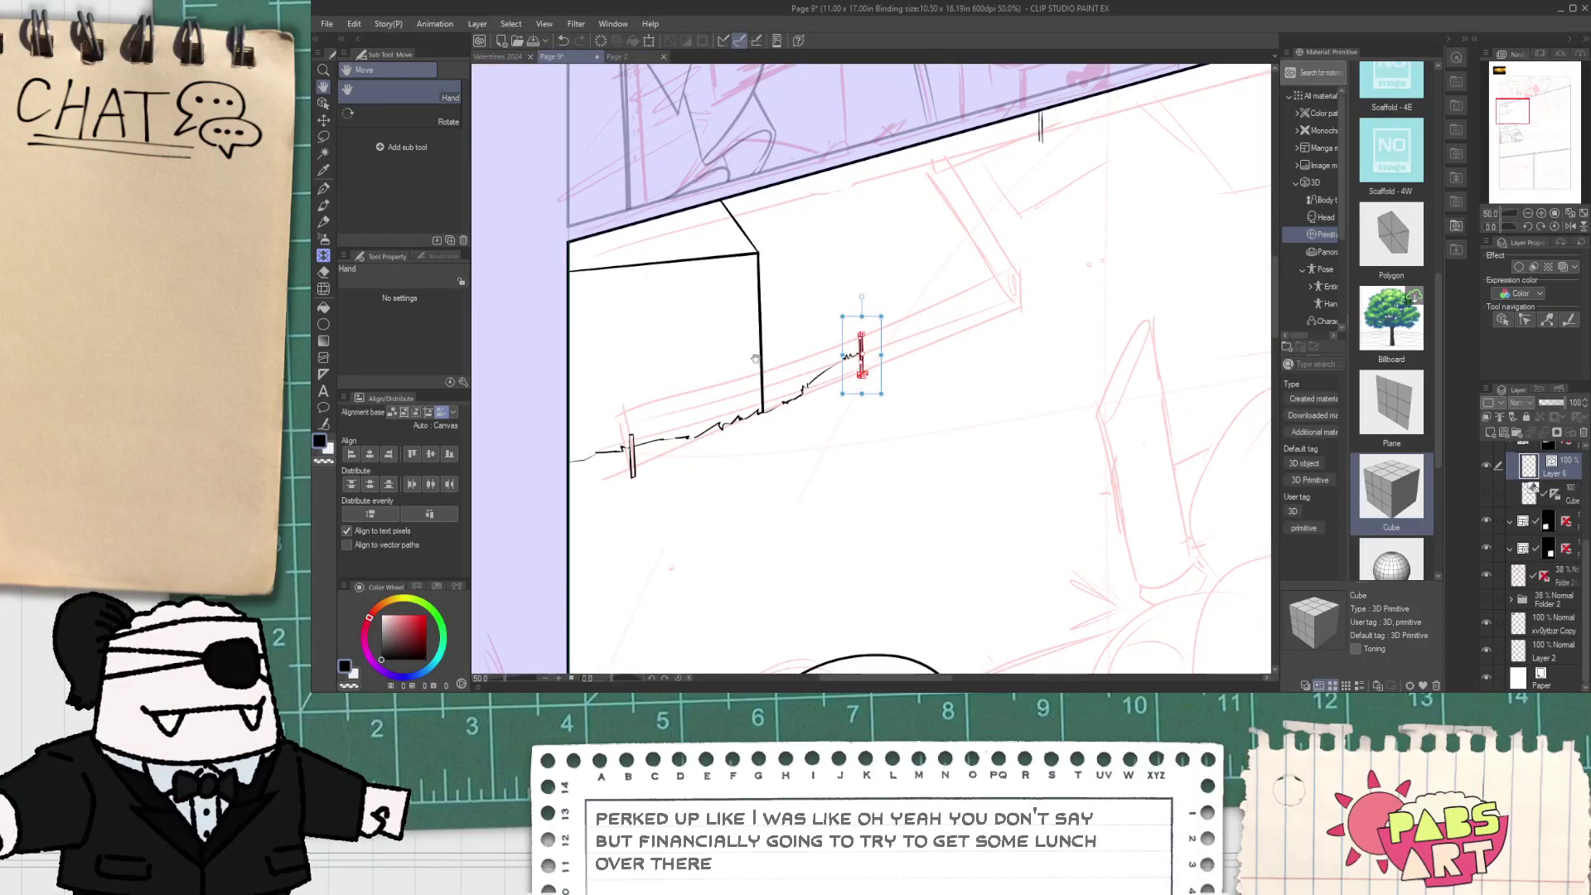
{"action": "scroll", "coordinate": [755, 358], "scroll_direction": "up", "scroll_amount": 1}
{"action": "key", "text": "p"}
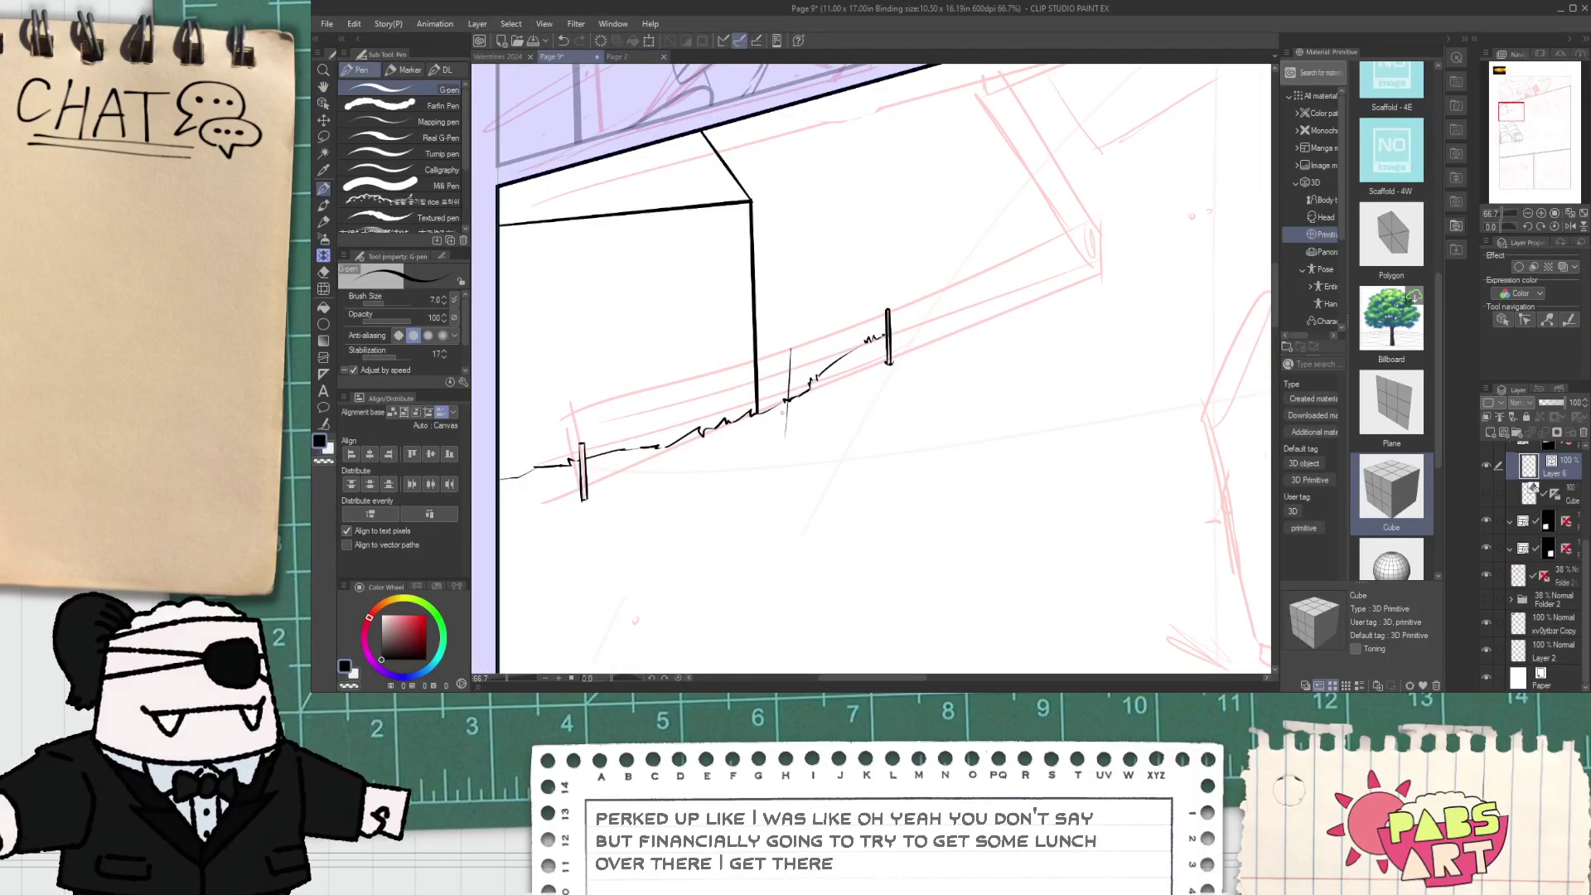
{"action": "scroll", "coordinate": [784, 365], "scroll_direction": "up", "scroll_amount": 3}
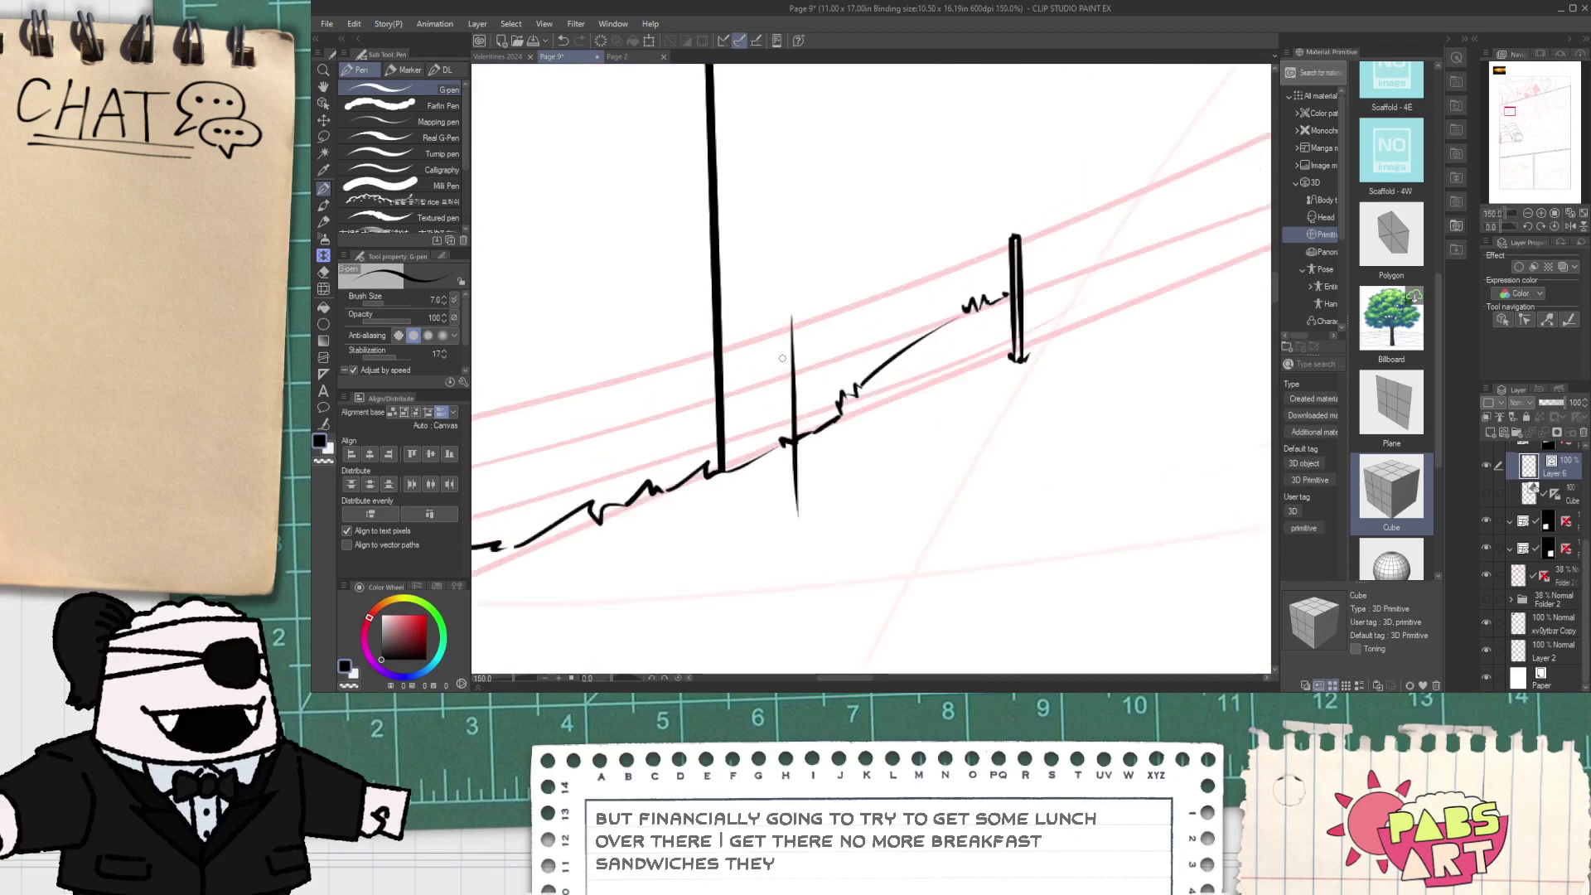
{"action": "mouse_move", "coordinate": [785, 341]}
{"action": "left_mouse_down"}
{"action": "mouse_move", "coordinate": [795, 528]}
{"action": "mouse_move", "coordinate": [804, 486]}
{"action": "left_mouse_up"}
{"action": "key", "text": "ctrl+z"}
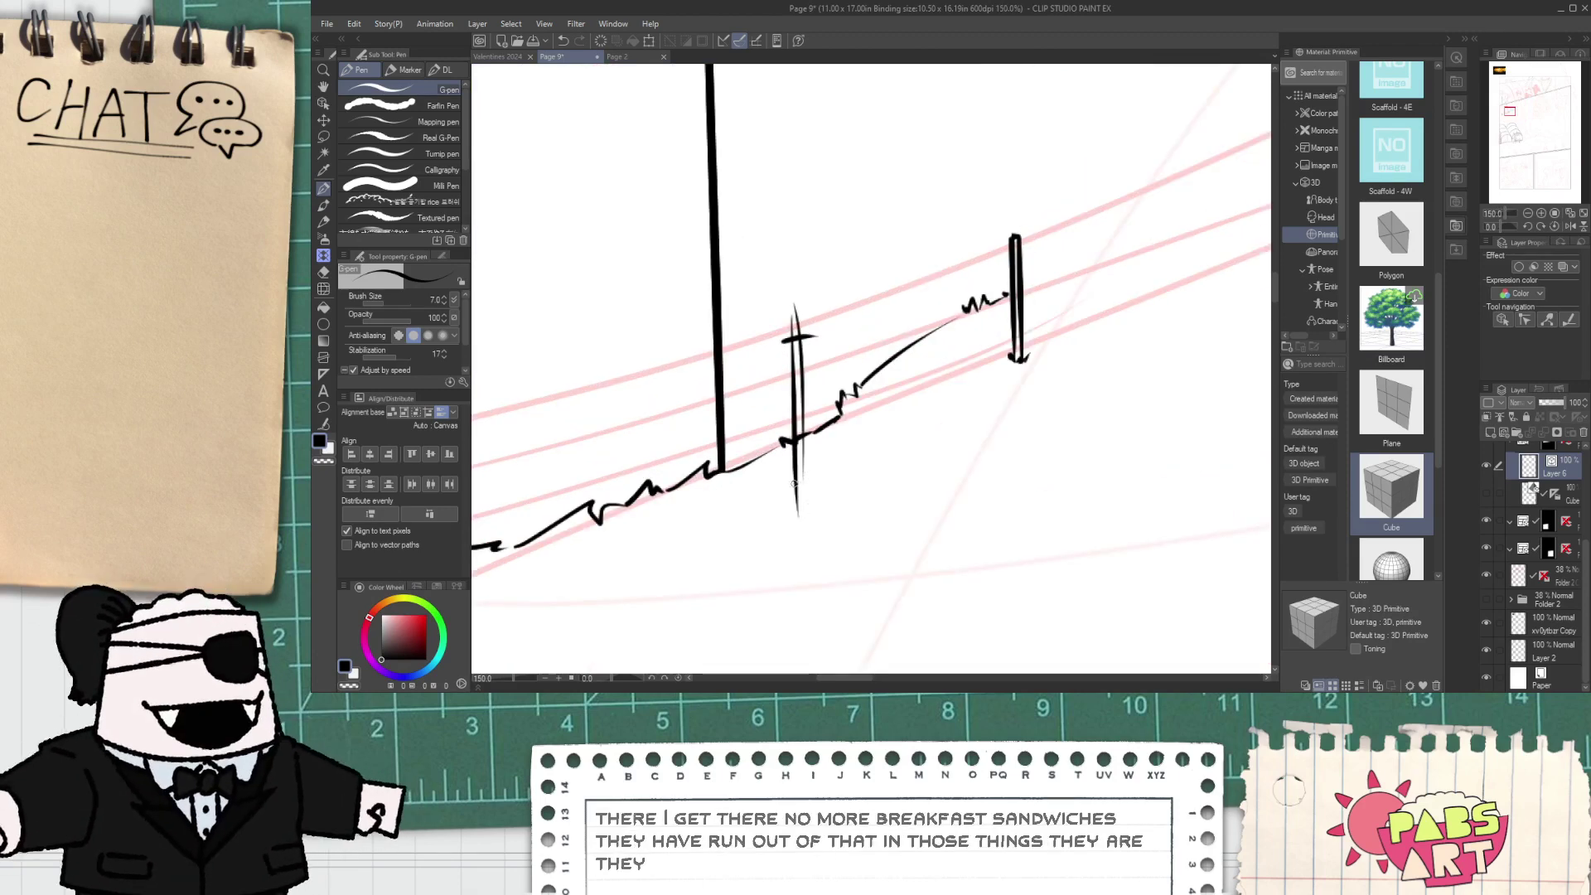
- Erase the overshooting line ends around the new fence post to leave a clean narrow rectangle
{"action": "scroll", "coordinate": [796, 479], "scroll_direction": "up", "scroll_amount": 1}
{"action": "key", "text": "e"}
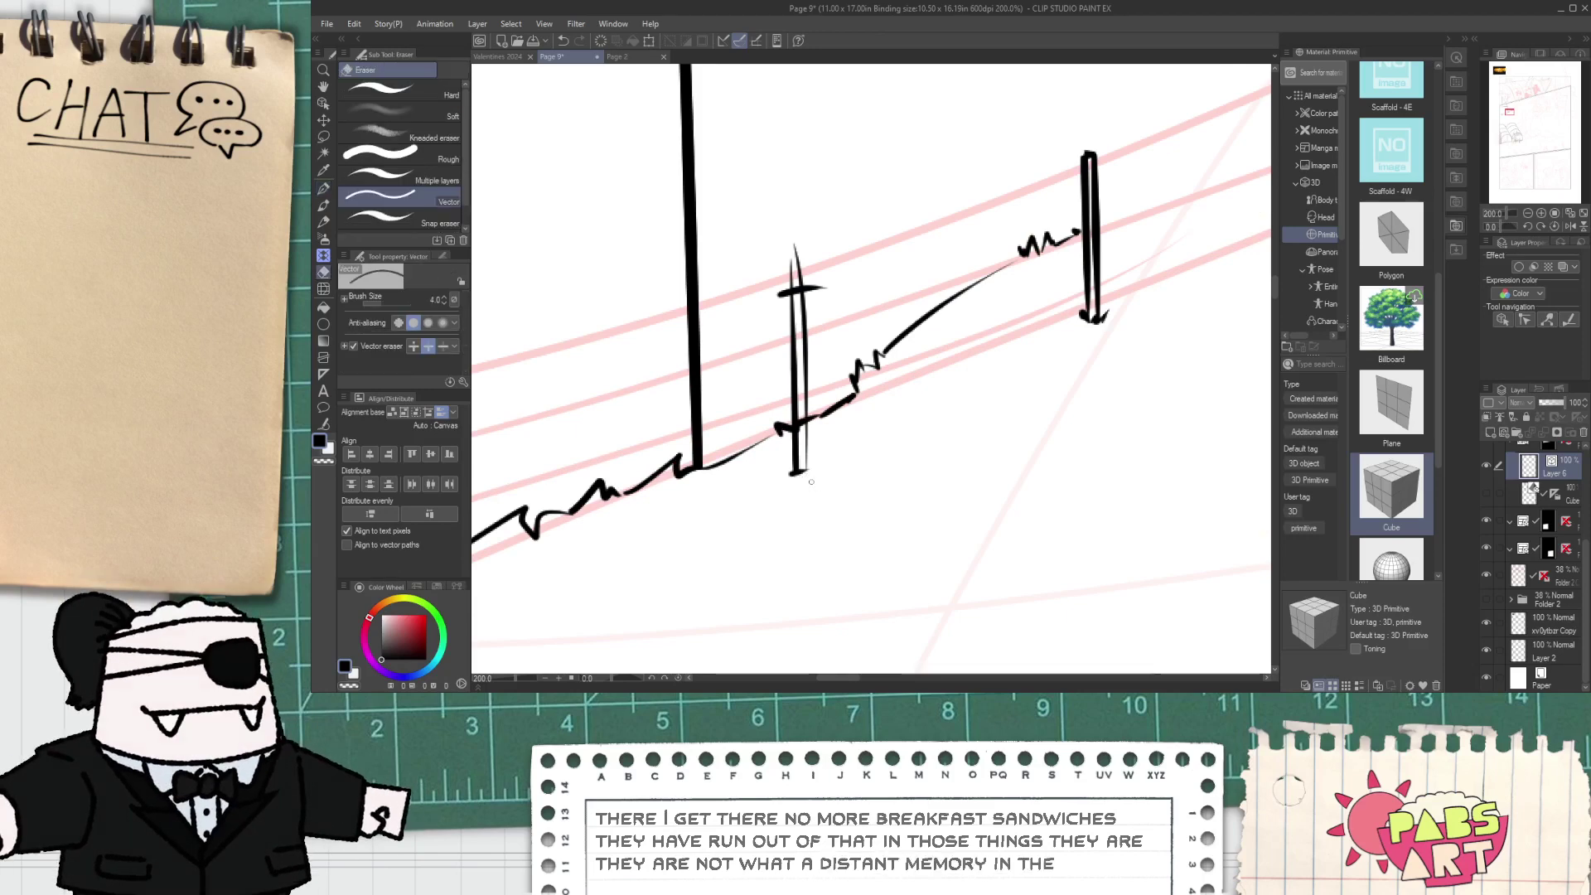
{"action": "scroll", "coordinate": [808, 465], "scroll_direction": "up", "scroll_amount": 2}
{"action": "mouse_move", "coordinate": [764, 116]}
{"action": "left_mouse_down"}
{"action": "mouse_move", "coordinate": [761, 145]}
{"action": "mouse_move", "coordinate": [802, 92]}
{"action": "left_mouse_up"}
{"action": "left_click_drag", "start_coordinate": [828, 110], "coordinate": [825, 133]}
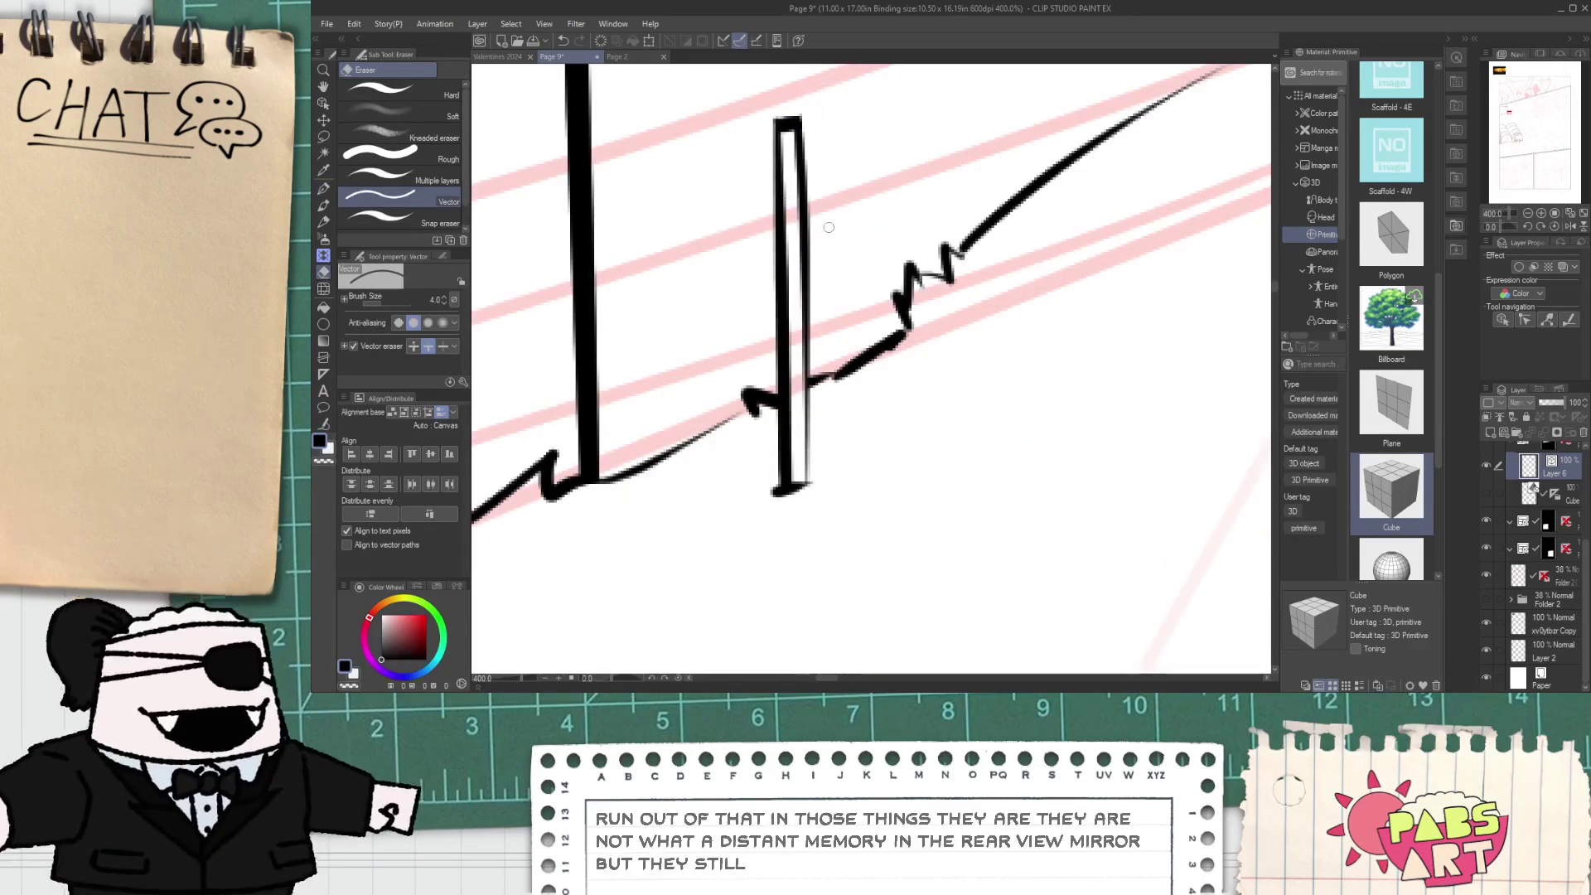
- Break up the smooth stretch of fence line between the two right posts with an extra jag
{"action": "scroll", "coordinate": [815, 296], "scroll_direction": "down", "scroll_amount": 5}
{"action": "key", "text": "space"}
{"action": "left_click_drag", "start_coordinate": [813, 325], "coordinate": [838, 490]}
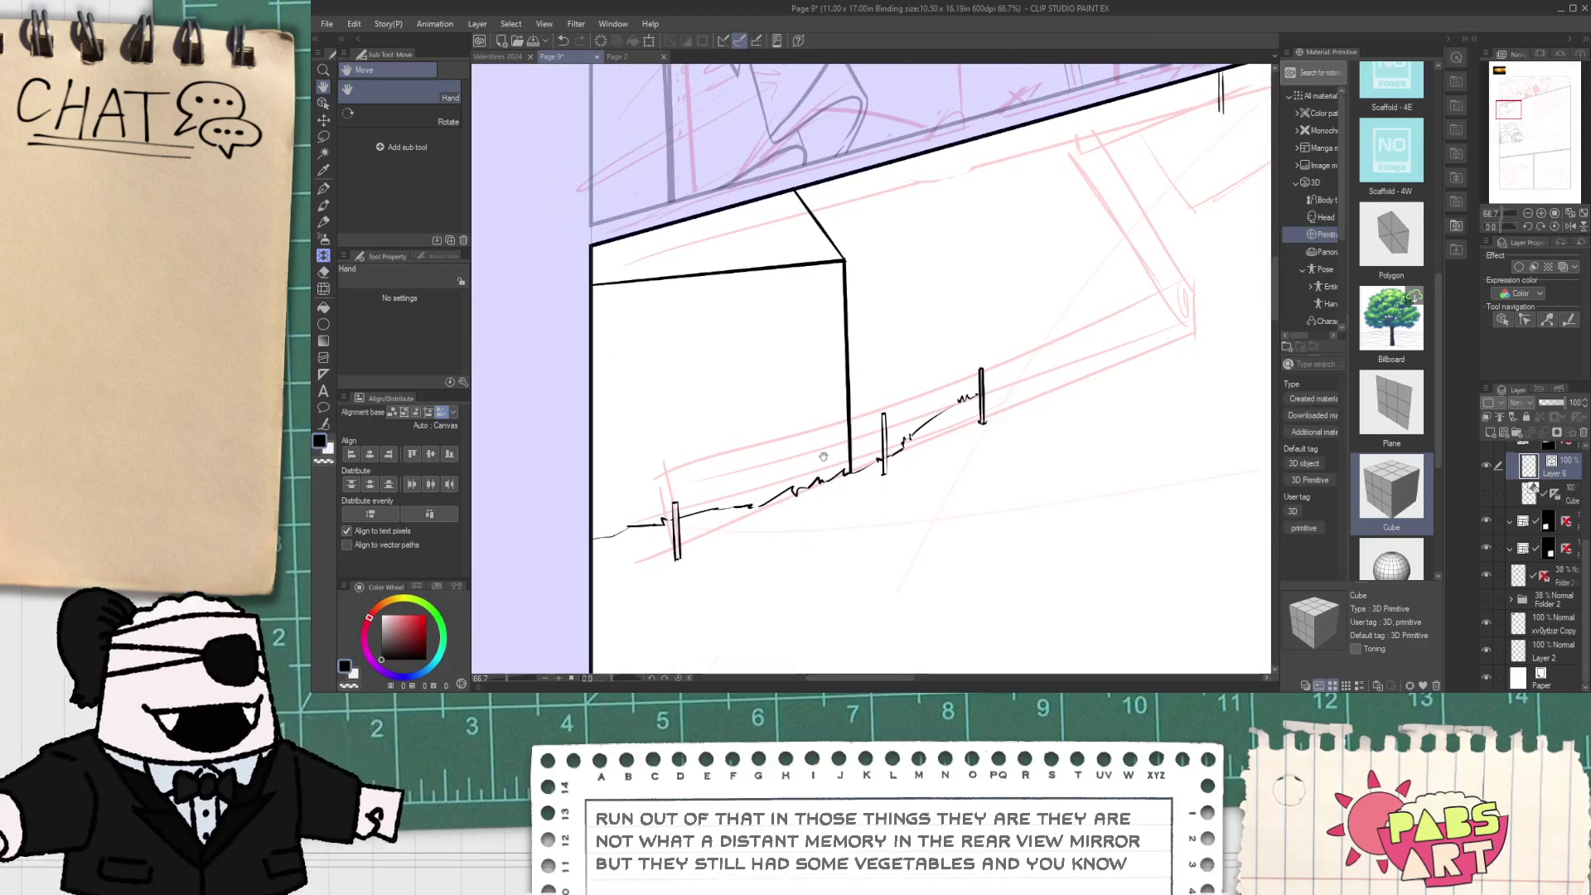
{"action": "mouse_move", "coordinate": [893, 439]}
{"action": "left_mouse_down"}
{"action": "mouse_move", "coordinate": [720, 460]}
{"action": "mouse_move", "coordinate": [769, 453]}
{"action": "left_mouse_up"}
{"action": "scroll", "coordinate": [763, 431], "scroll_direction": "up", "scroll_amount": 8}
{"action": "key", "text": "e"}
{"action": "left_click_drag", "start_coordinate": [793, 464], "coordinate": [769, 469]}
{"action": "scroll", "coordinate": [782, 463], "scroll_direction": "down", "scroll_amount": 5}
{"action": "key", "text": "space"}
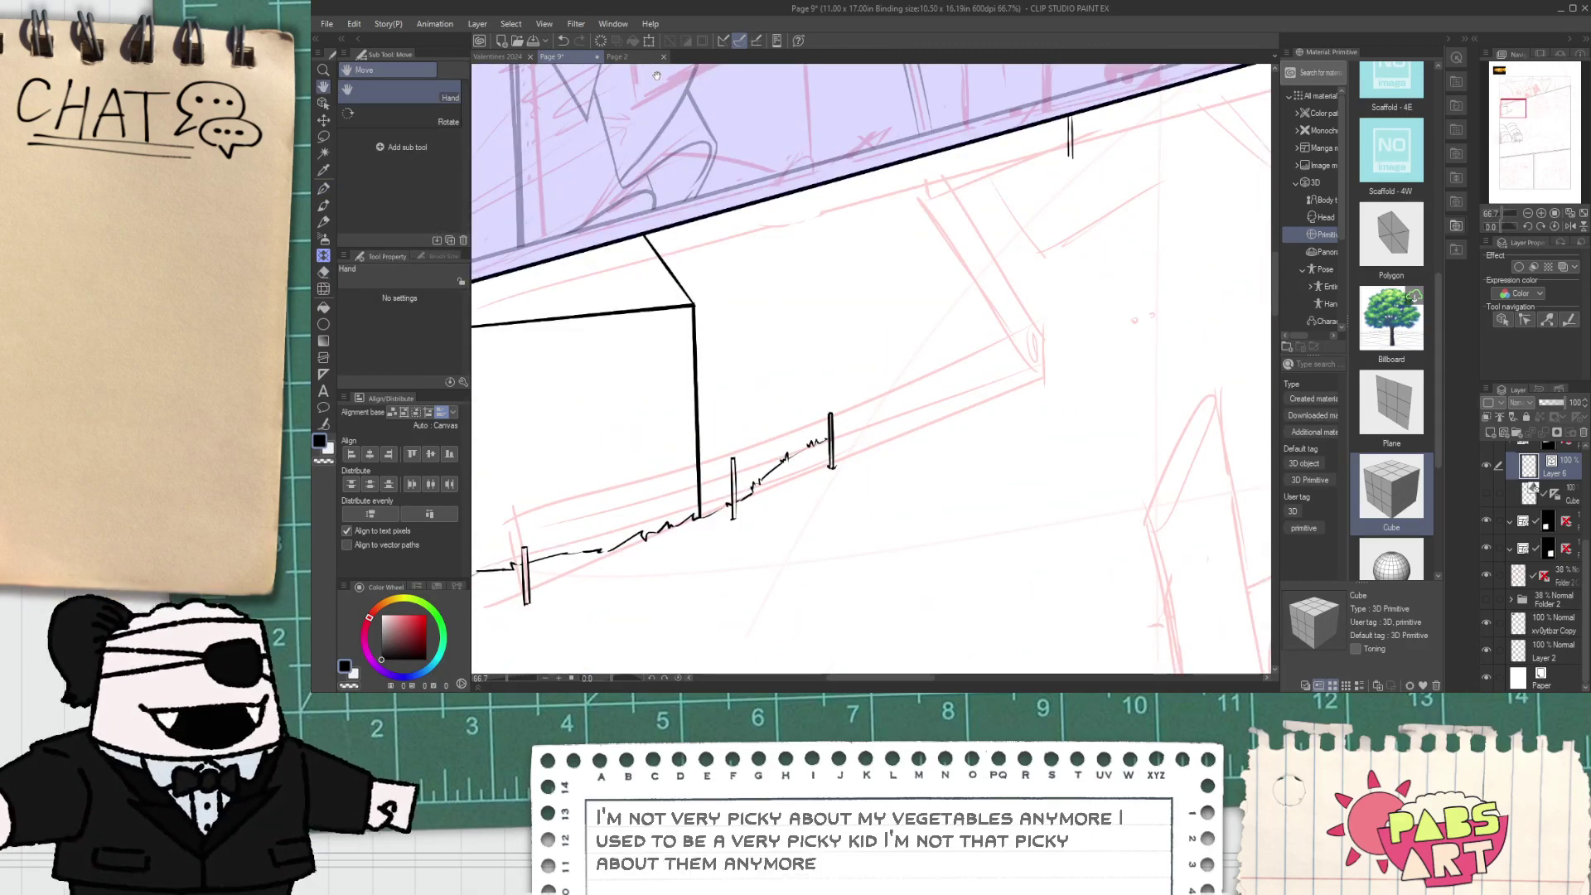
- Check the fences on Page 2, and extend the jagged fence line steeply upward past the furthest inked post
{"action": "left_click", "coordinate": [638, 57]}
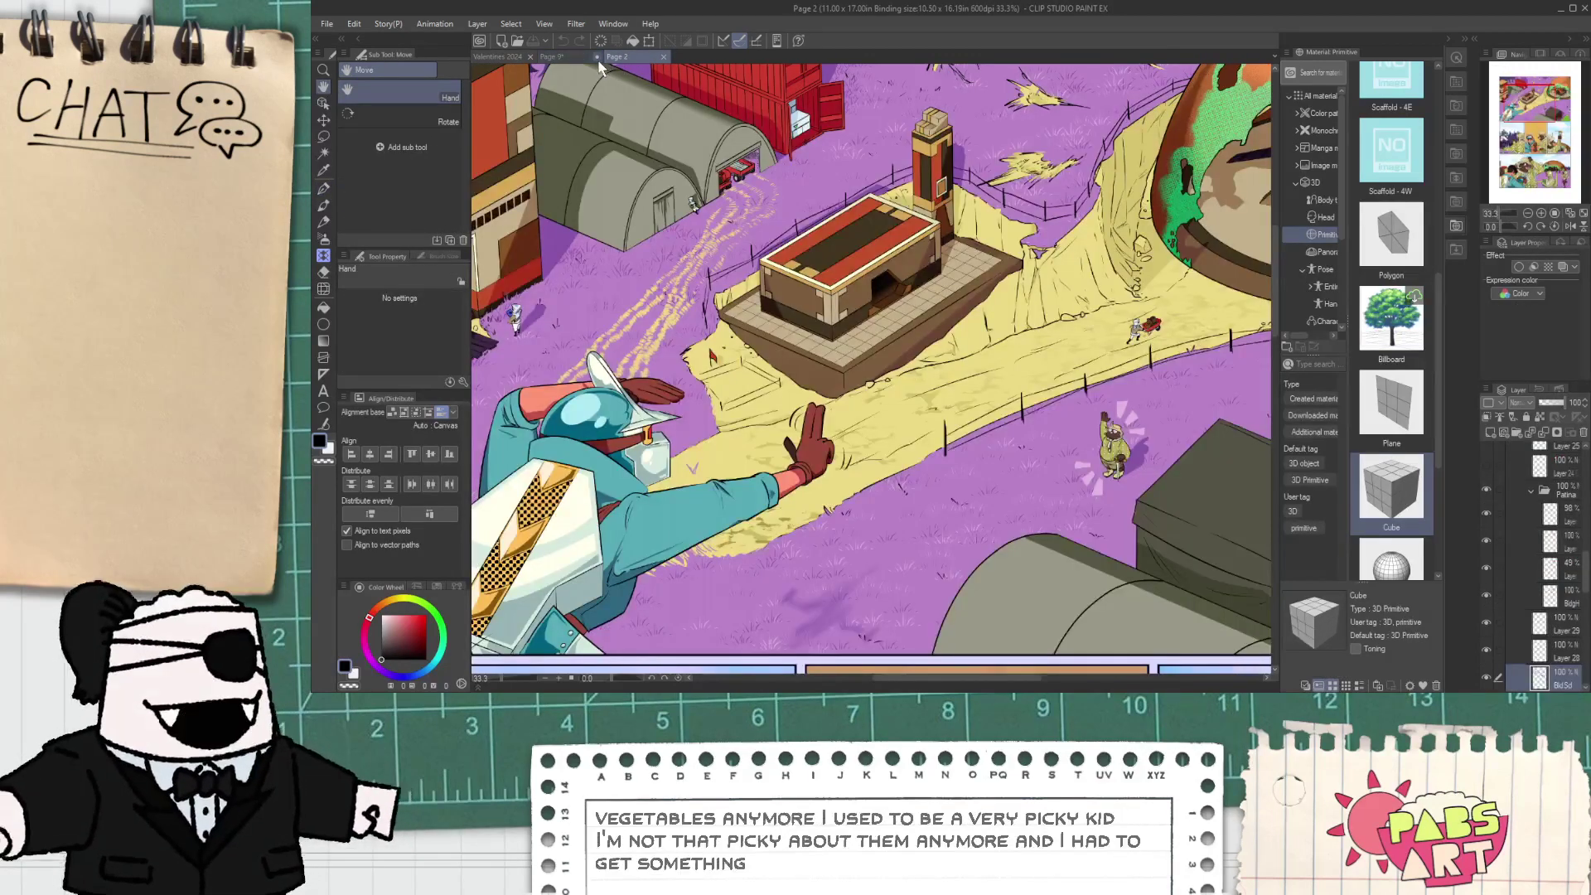
{"action": "left_click", "coordinate": [572, 57]}
{"action": "scroll", "coordinate": [803, 447], "scroll_direction": "up", "scroll_amount": 3}
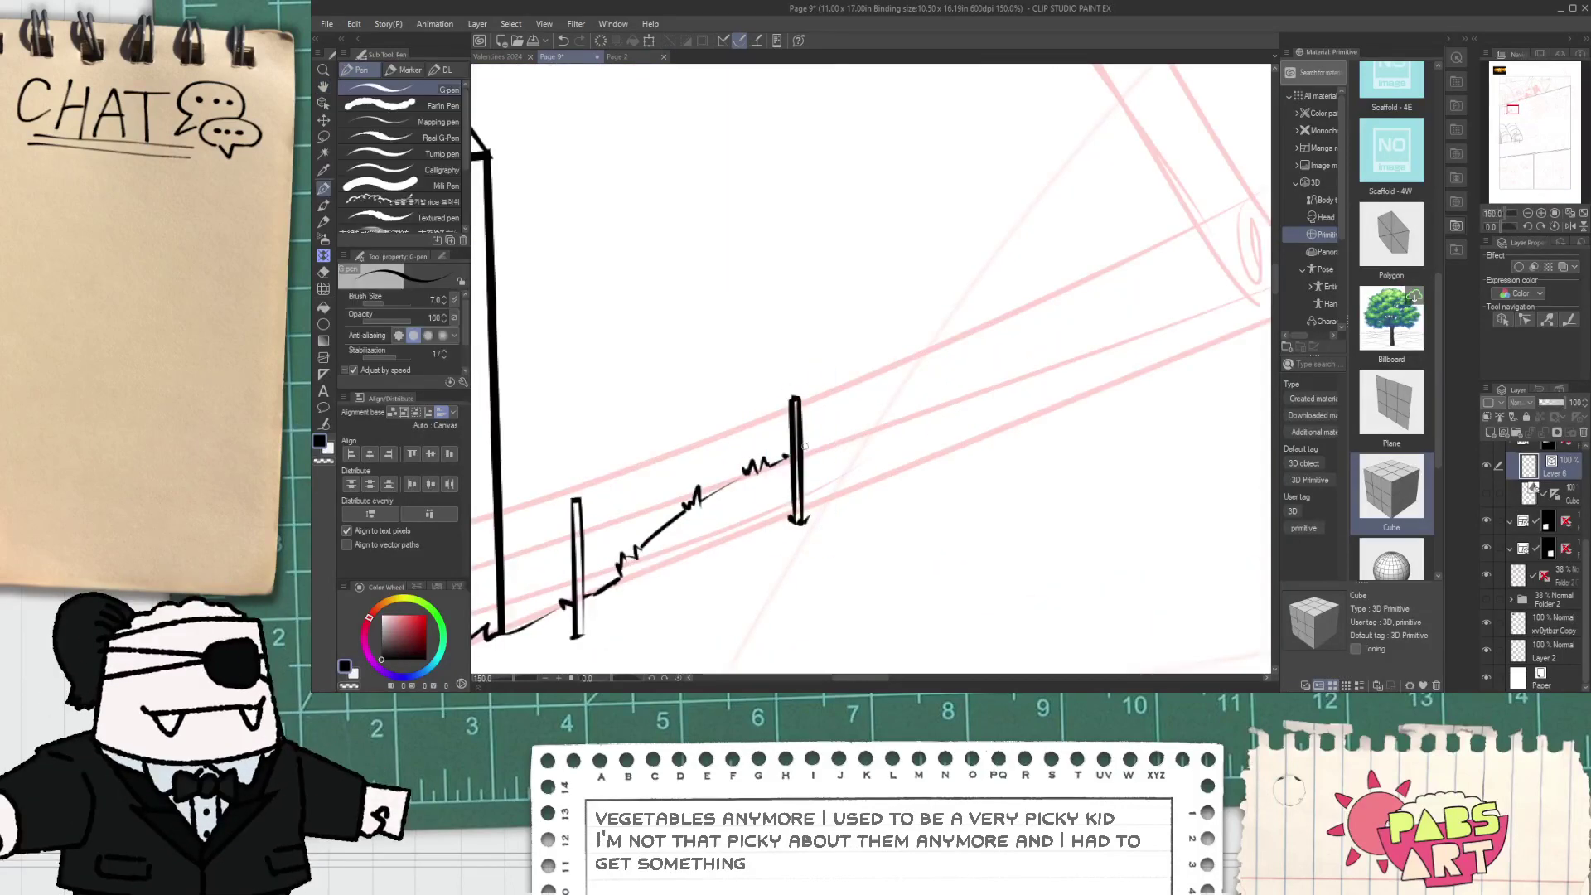
{"action": "left_click_drag", "start_coordinate": [802, 451], "coordinate": [885, 379]}
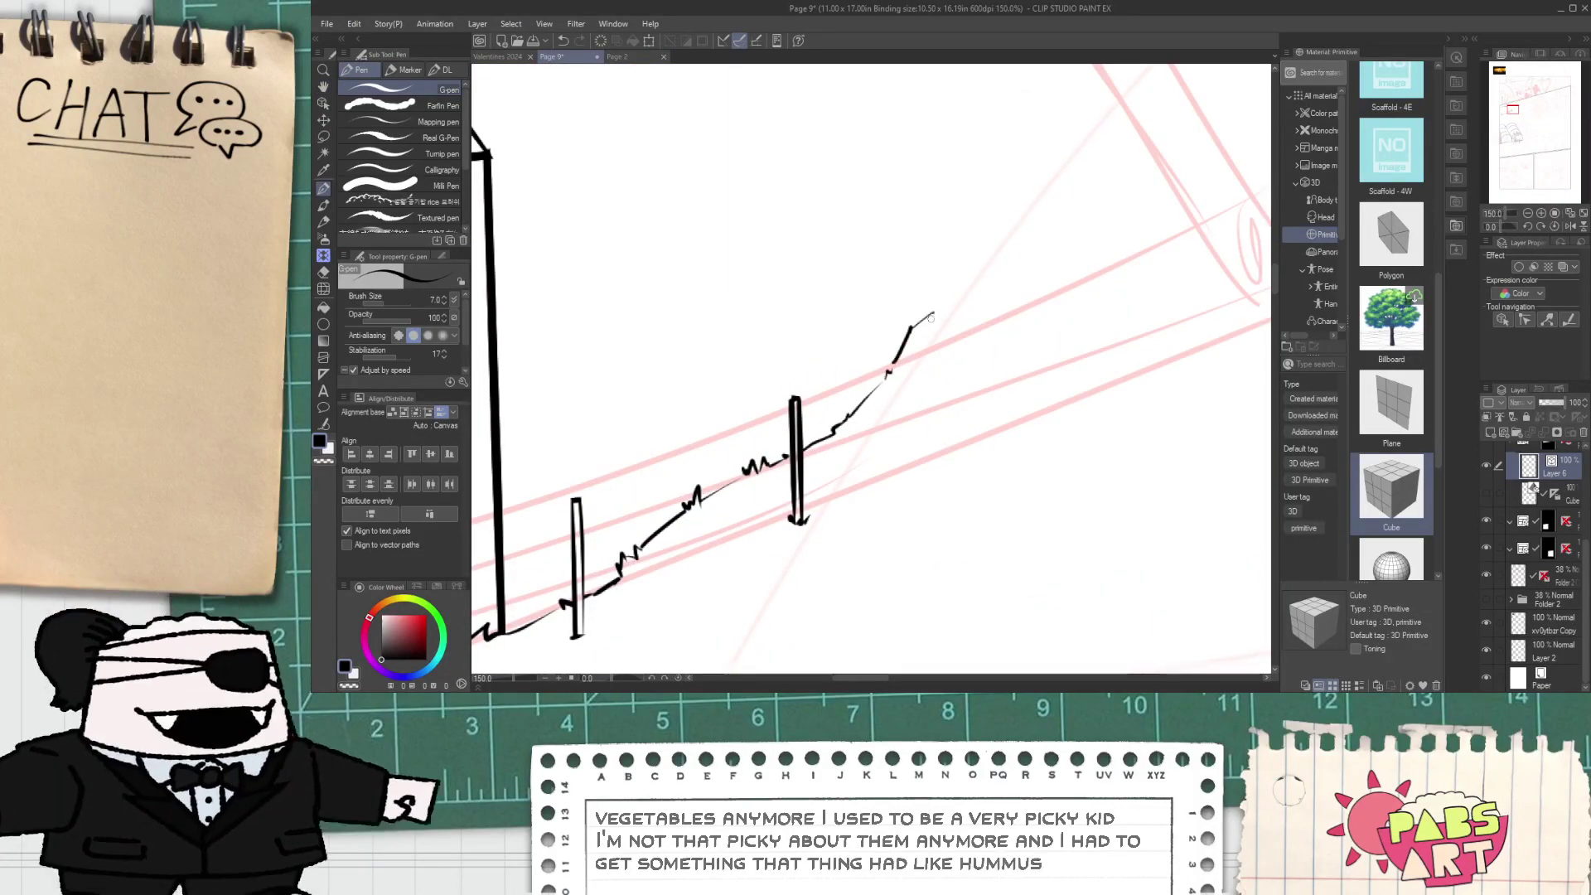
- Ink two close vertical strokes for a new fence post at the upper end of the extended fence line
{"action": "key", "text": "space"}
{"action": "left_click_drag", "start_coordinate": [930, 360], "coordinate": [786, 398]}
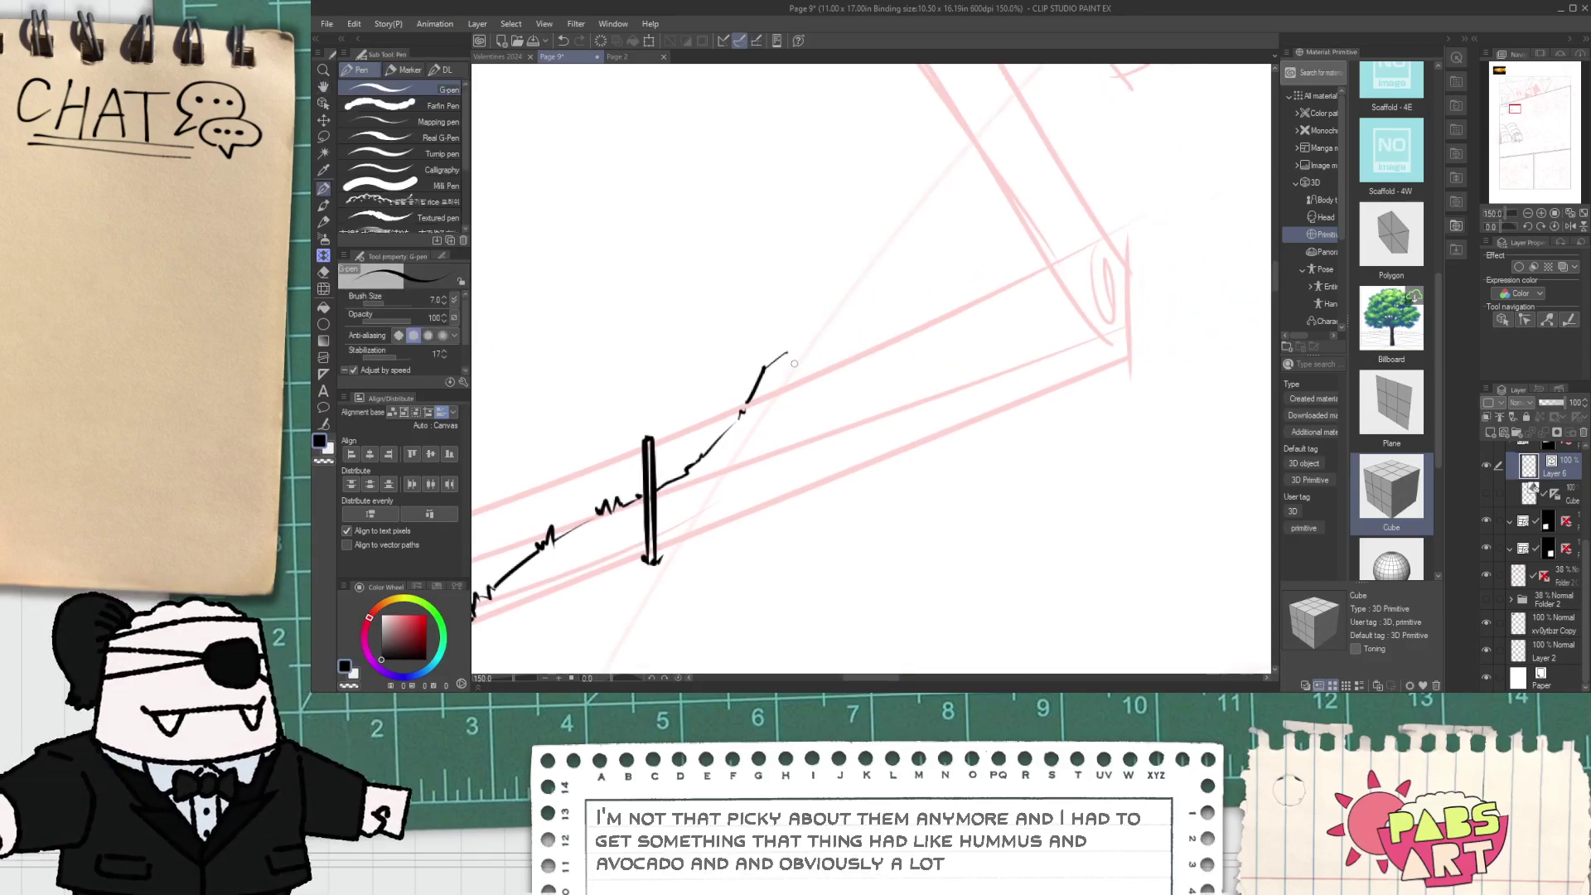
{"action": "left_click_drag", "start_coordinate": [788, 322], "coordinate": [796, 386]}
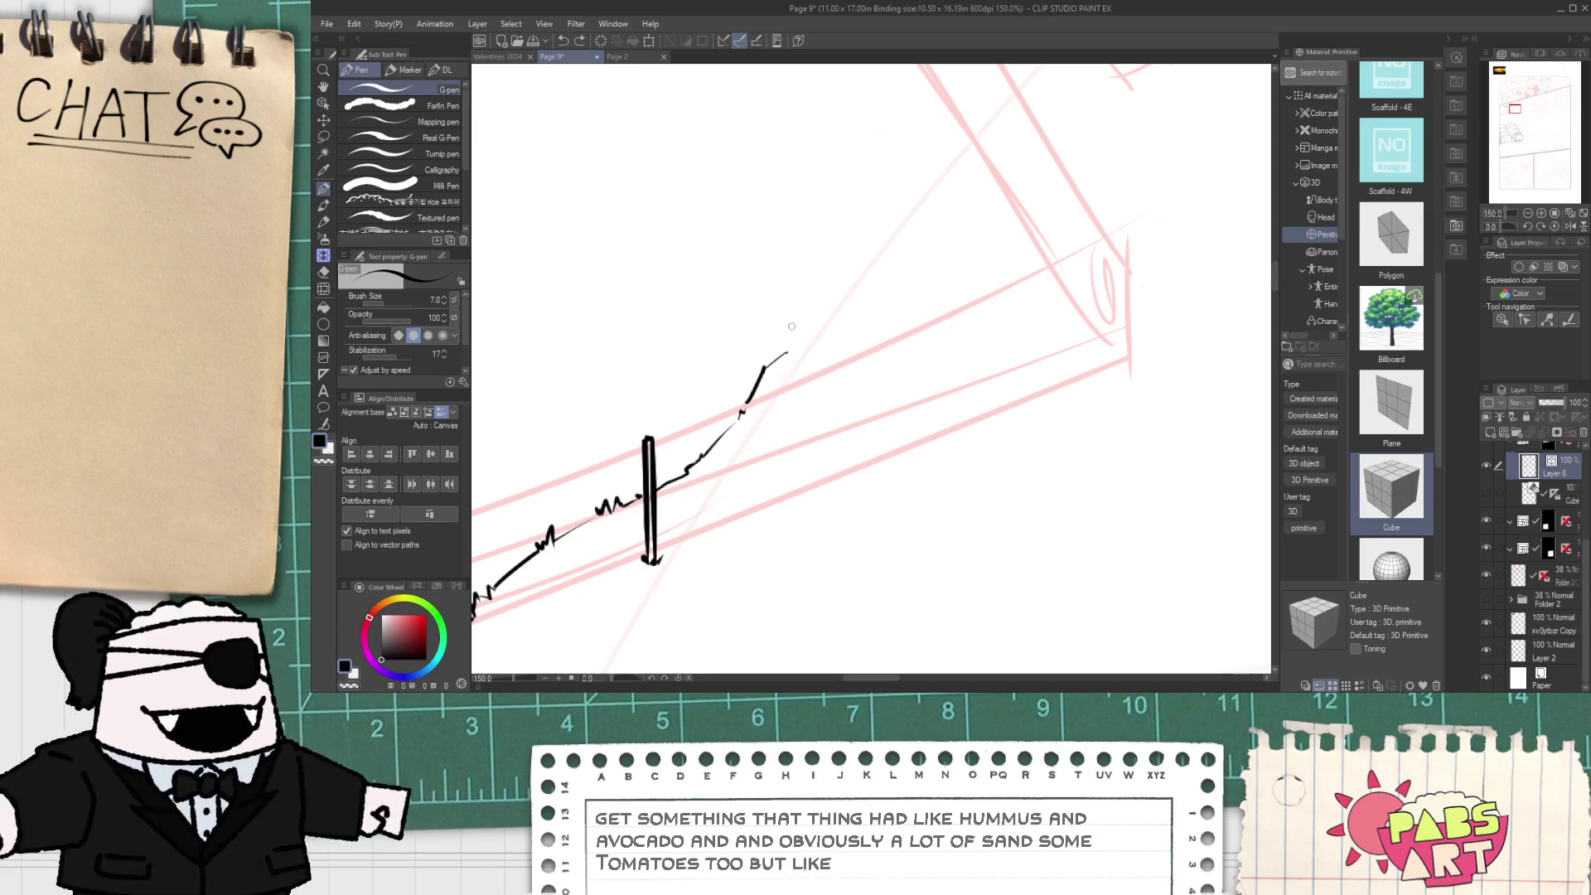
{"action": "left_click_drag", "start_coordinate": [797, 309], "coordinate": [796, 401]}
{"action": "key", "text": "ctrl+z"}
{"action": "left_click_drag", "start_coordinate": [798, 259], "coordinate": [800, 384]}
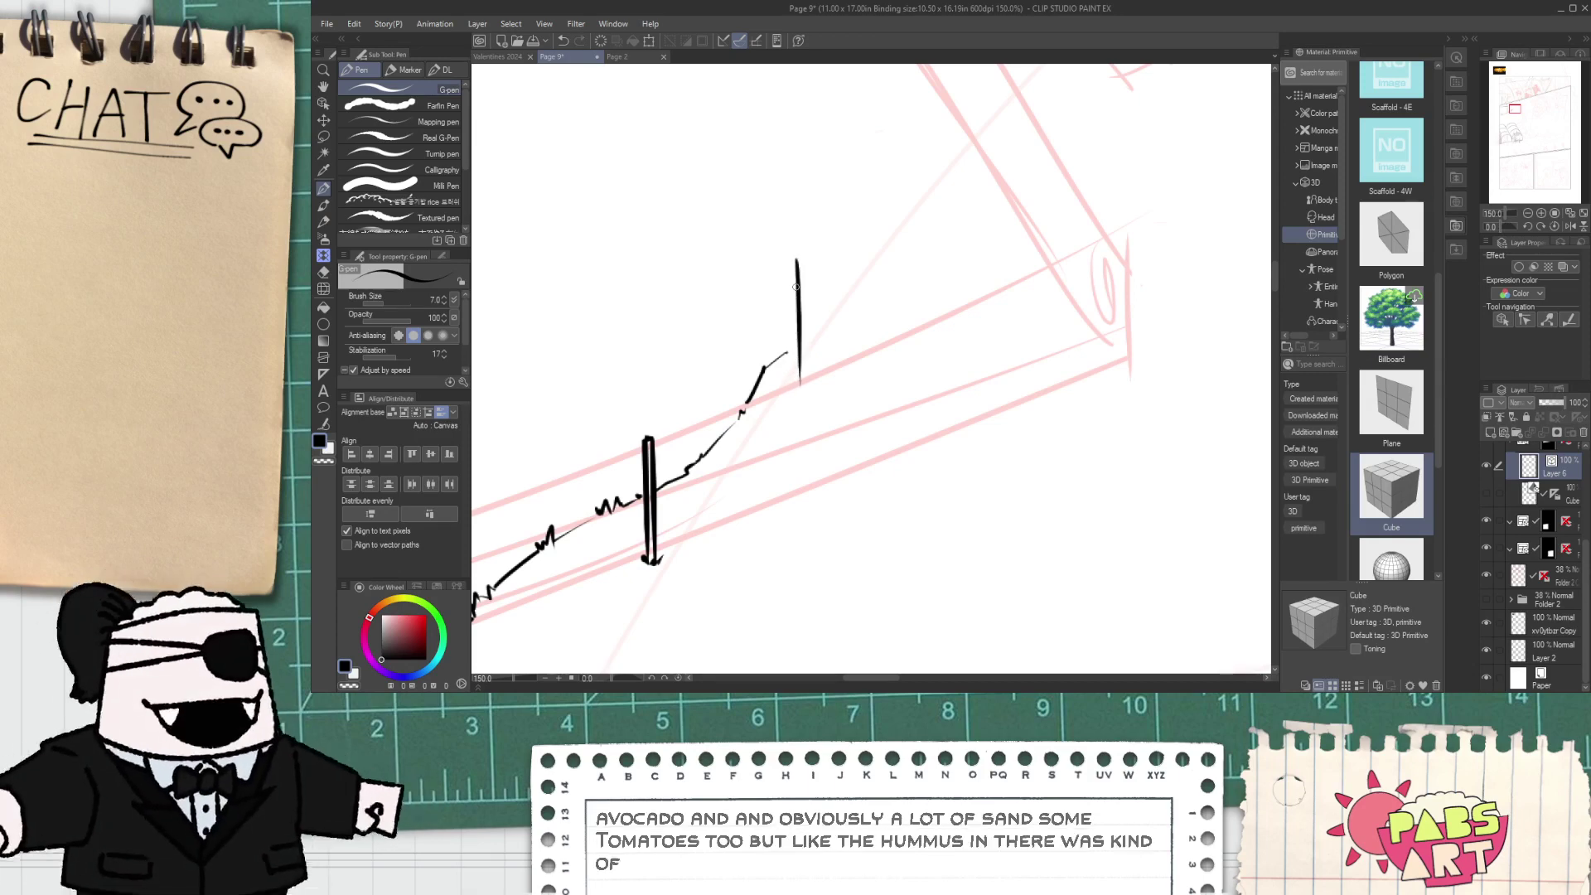
{"action": "left_click_drag", "start_coordinate": [809, 256], "coordinate": [807, 391]}
- Close the new post's top and bottom with short strokes and erase the overshooting line ends
{"action": "key", "text": "e"}
{"action": "scroll", "coordinate": [797, 251], "scroll_direction": "up", "scroll_amount": 3}
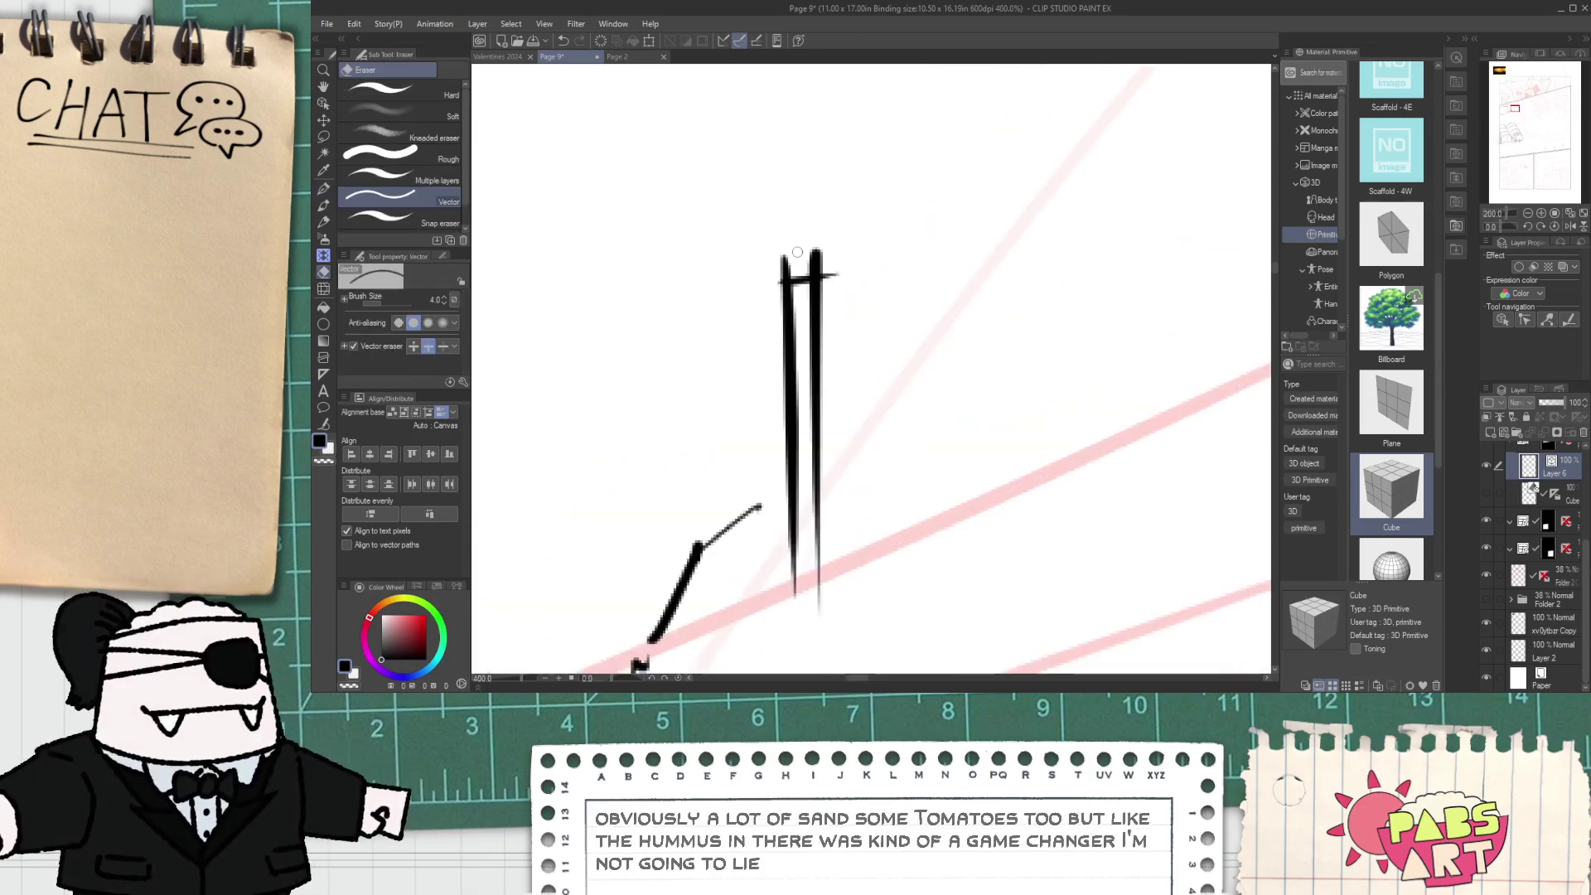
{"action": "left_click_drag", "start_coordinate": [813, 253], "coordinate": [833, 282]}
{"action": "scroll", "coordinate": [825, 336], "scroll_direction": "down", "scroll_amount": 4}
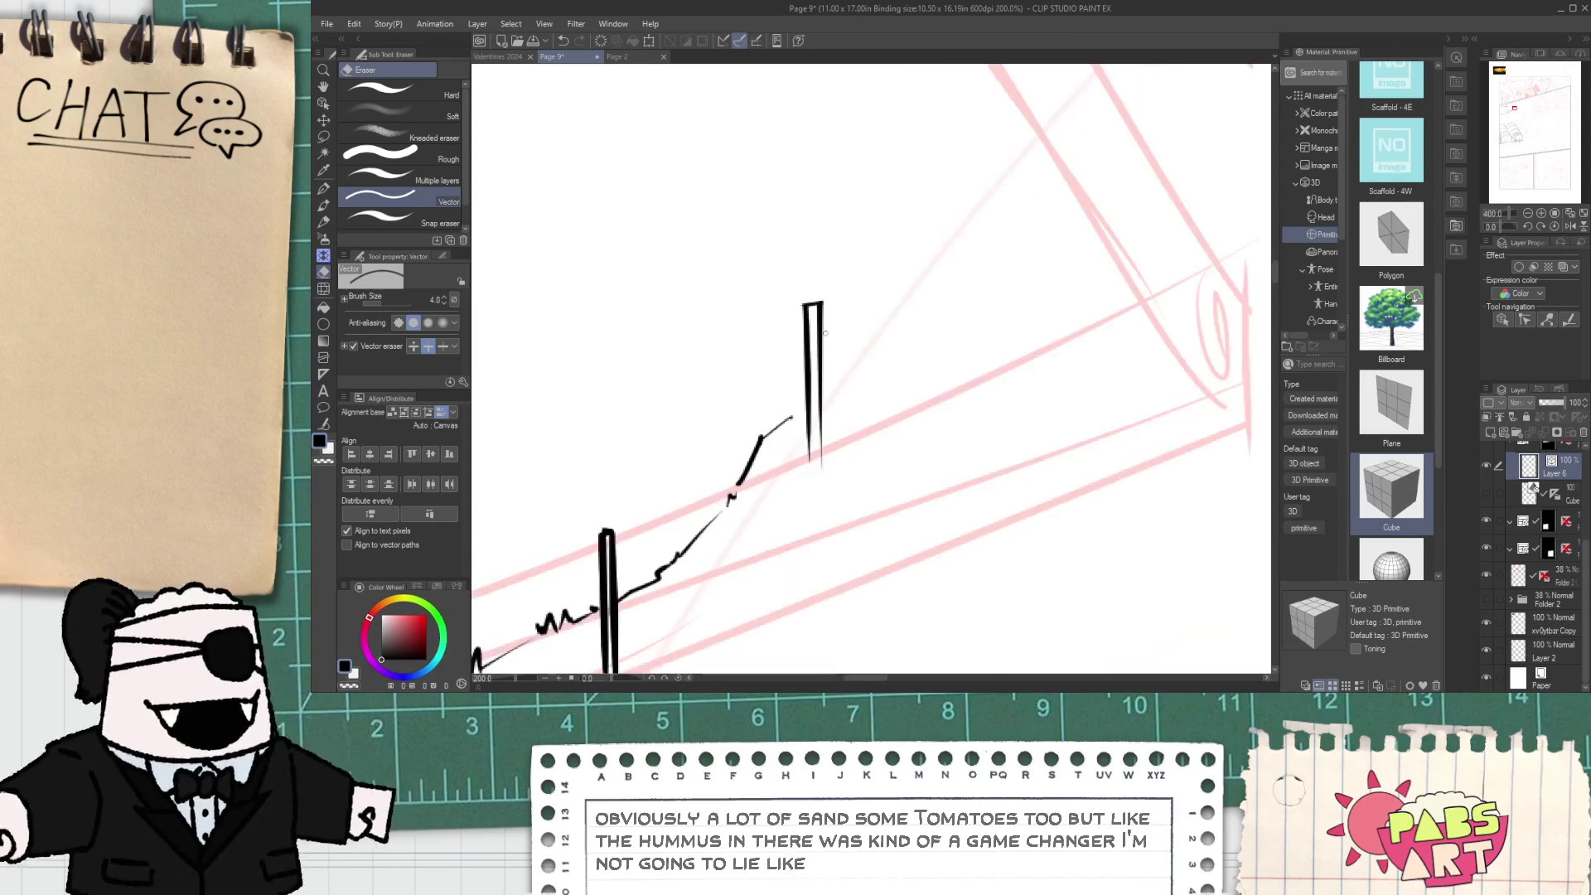
{"action": "key", "text": "space"}
{"action": "mouse_move", "coordinate": [819, 413]}
{"action": "left_mouse_down"}
{"action": "mouse_move", "coordinate": [819, 435]}
{"action": "mouse_move", "coordinate": [904, 406]}
{"action": "left_mouse_up"}
{"action": "scroll", "coordinate": [750, 457], "scroll_direction": "up", "scroll_amount": 2}
{"action": "key", "text": "p"}
{"action": "scroll", "coordinate": [892, 406], "scroll_direction": "up", "scroll_amount": 2}
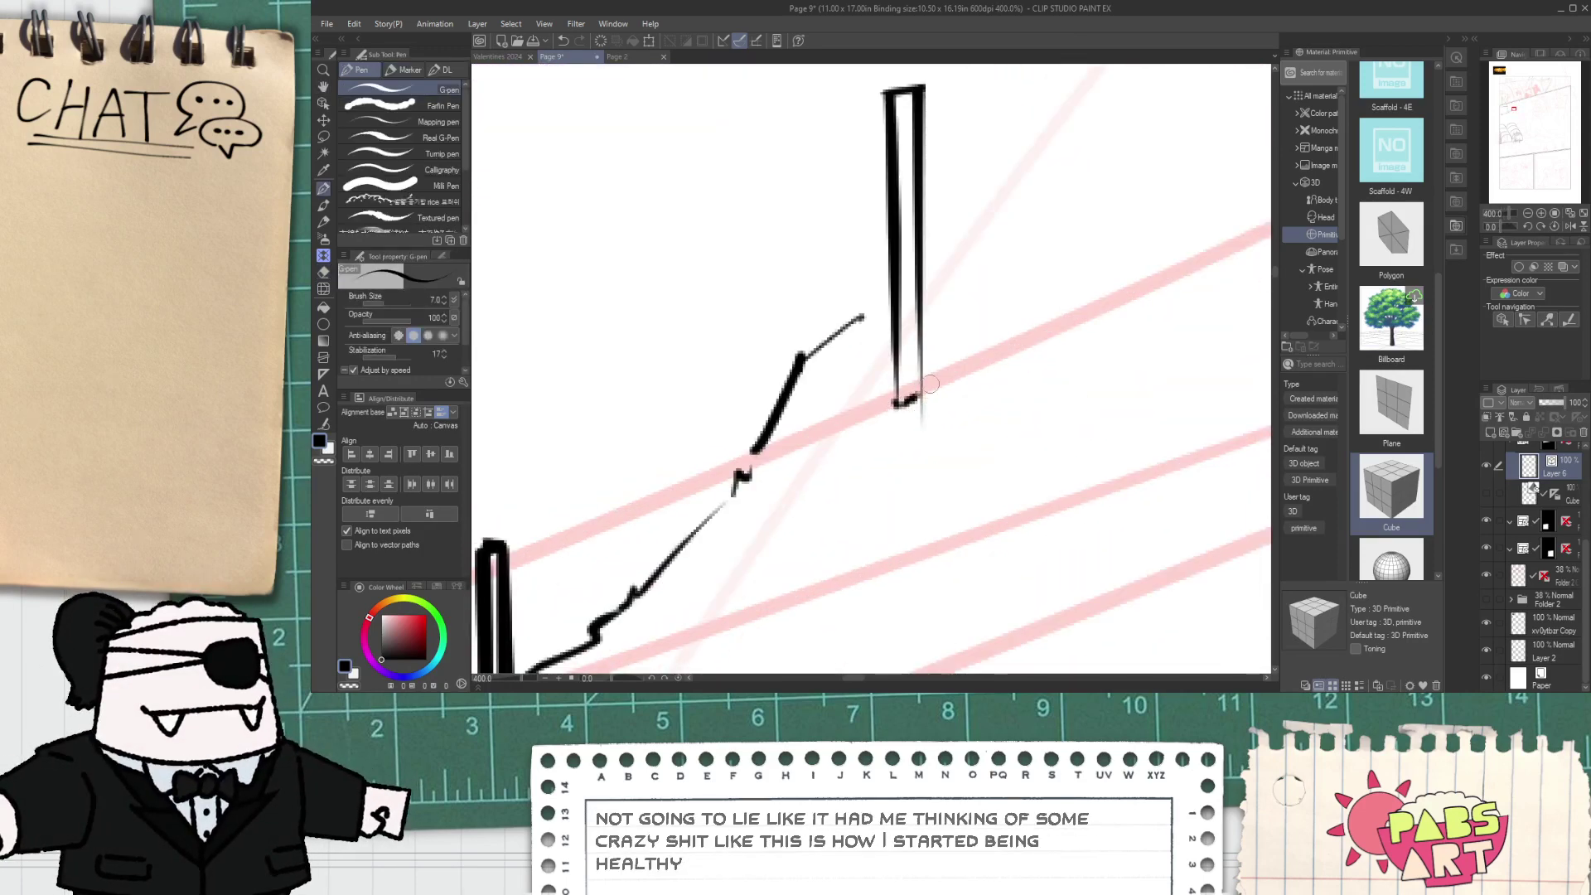
{"action": "scroll", "coordinate": [809, 363], "scroll_direction": "down", "scroll_amount": 6}
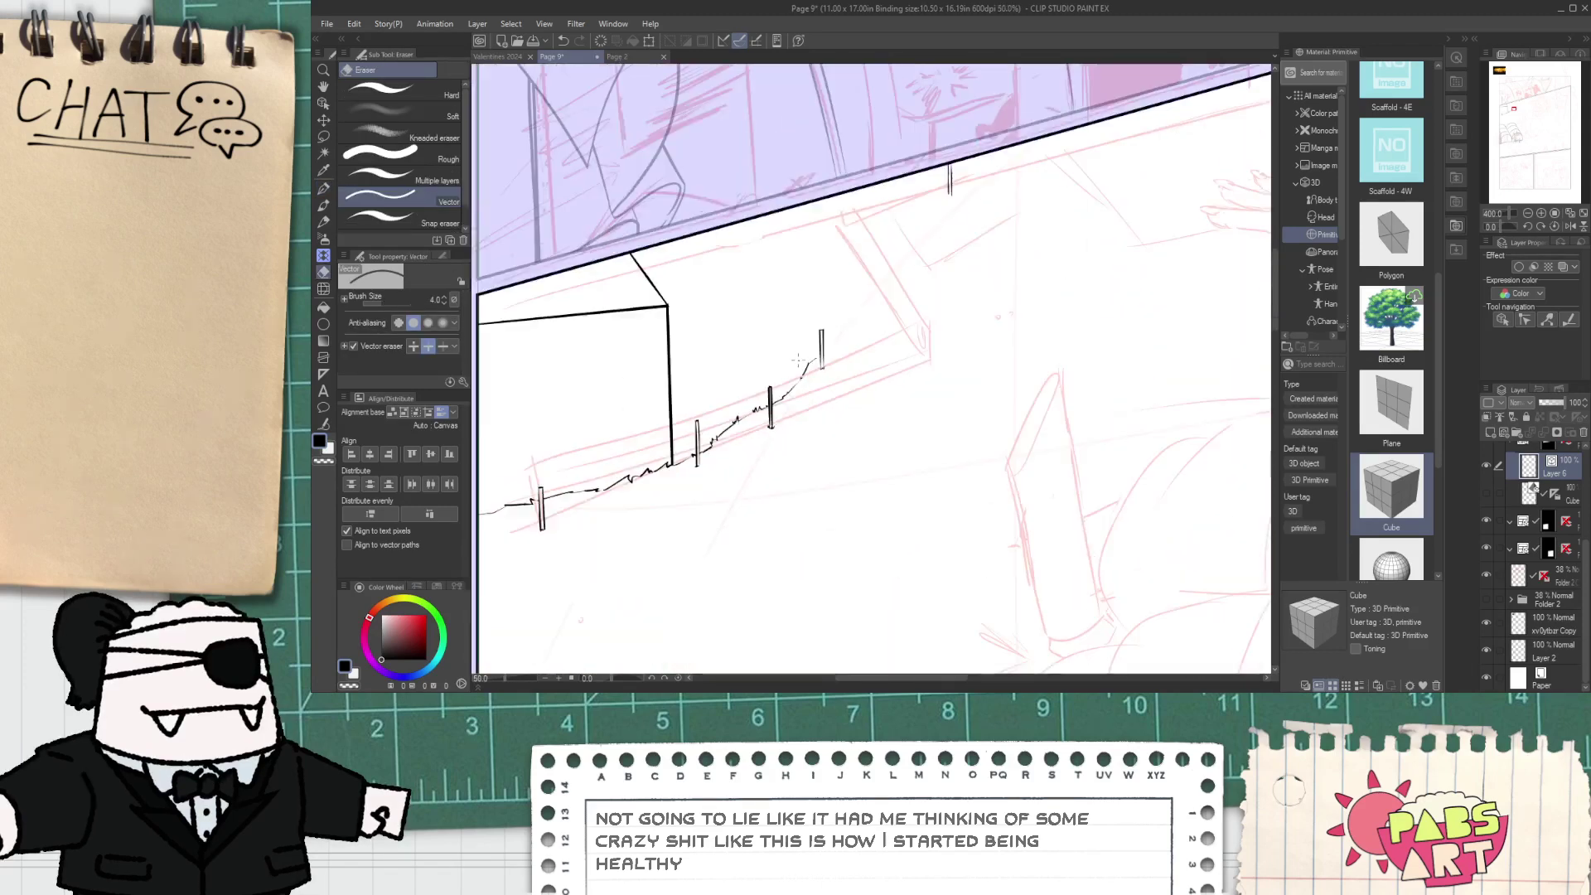
- Compare with the fences on Page 2 and try a fence line slanting back up from the newest post
{"action": "key", "text": "h"}
{"action": "left_click", "coordinate": [630, 57]}
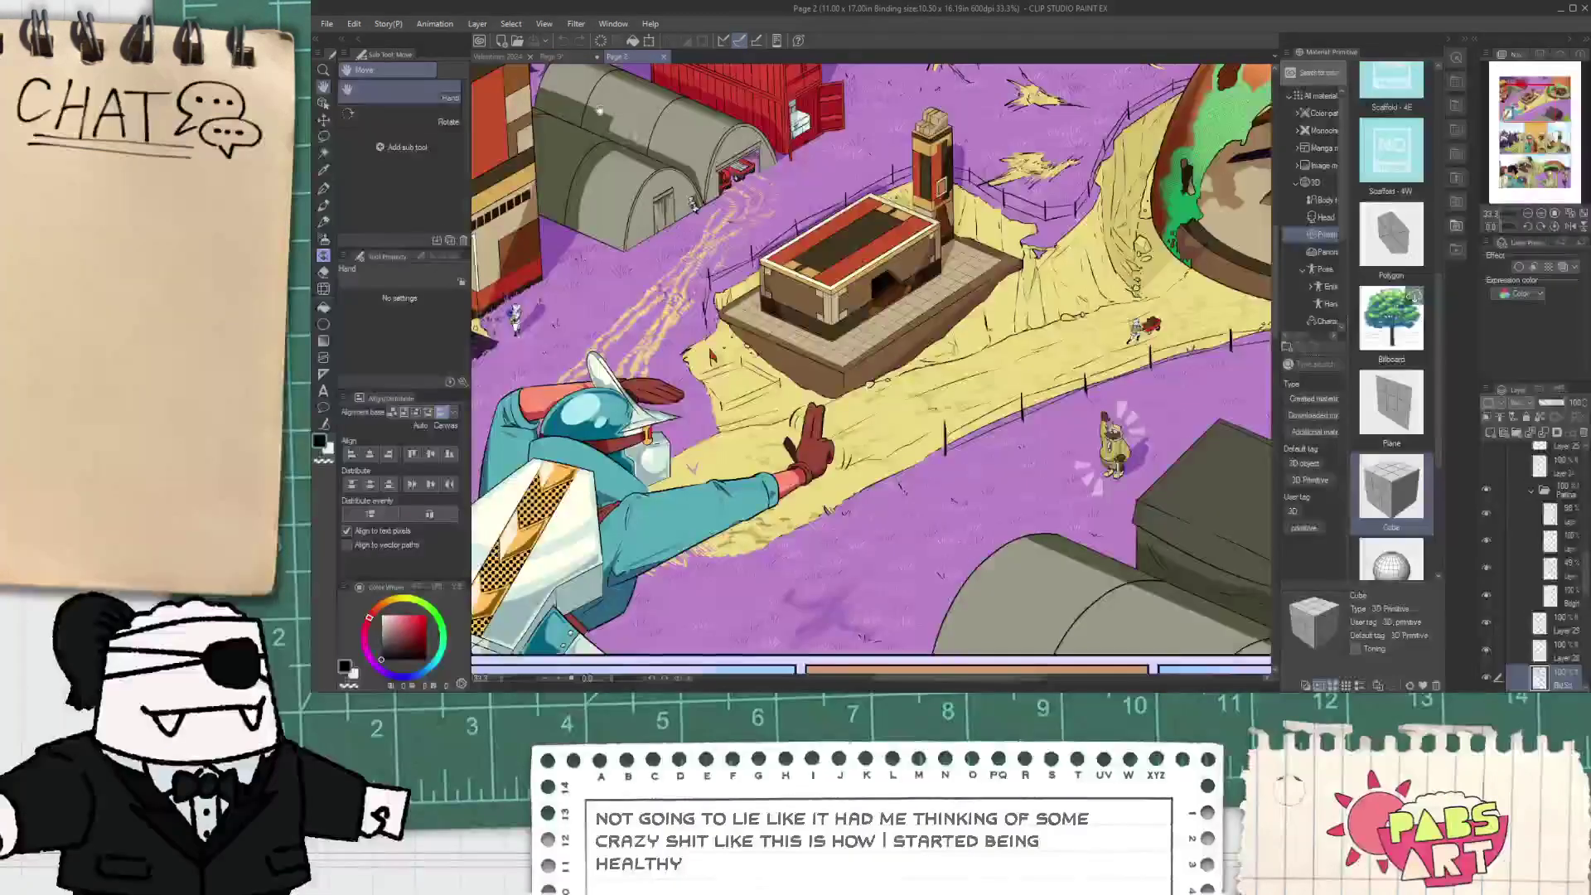
{"action": "left_click", "coordinate": [552, 56]}
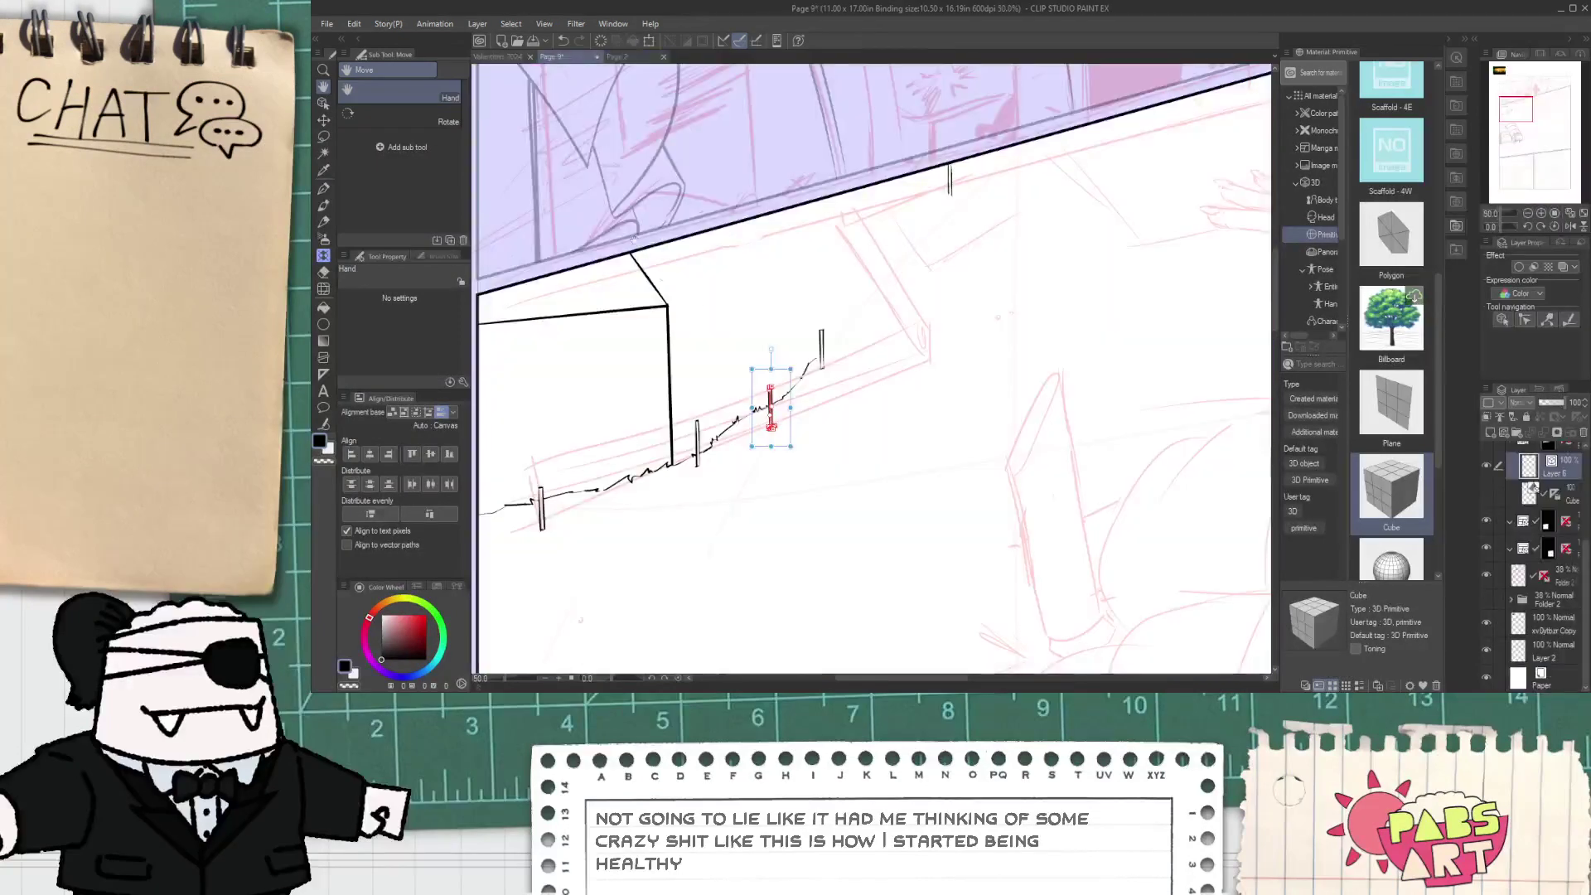
{"action": "scroll", "coordinate": [811, 387], "scroll_direction": "up", "scroll_amount": 3}
{"action": "key", "text": "p"}
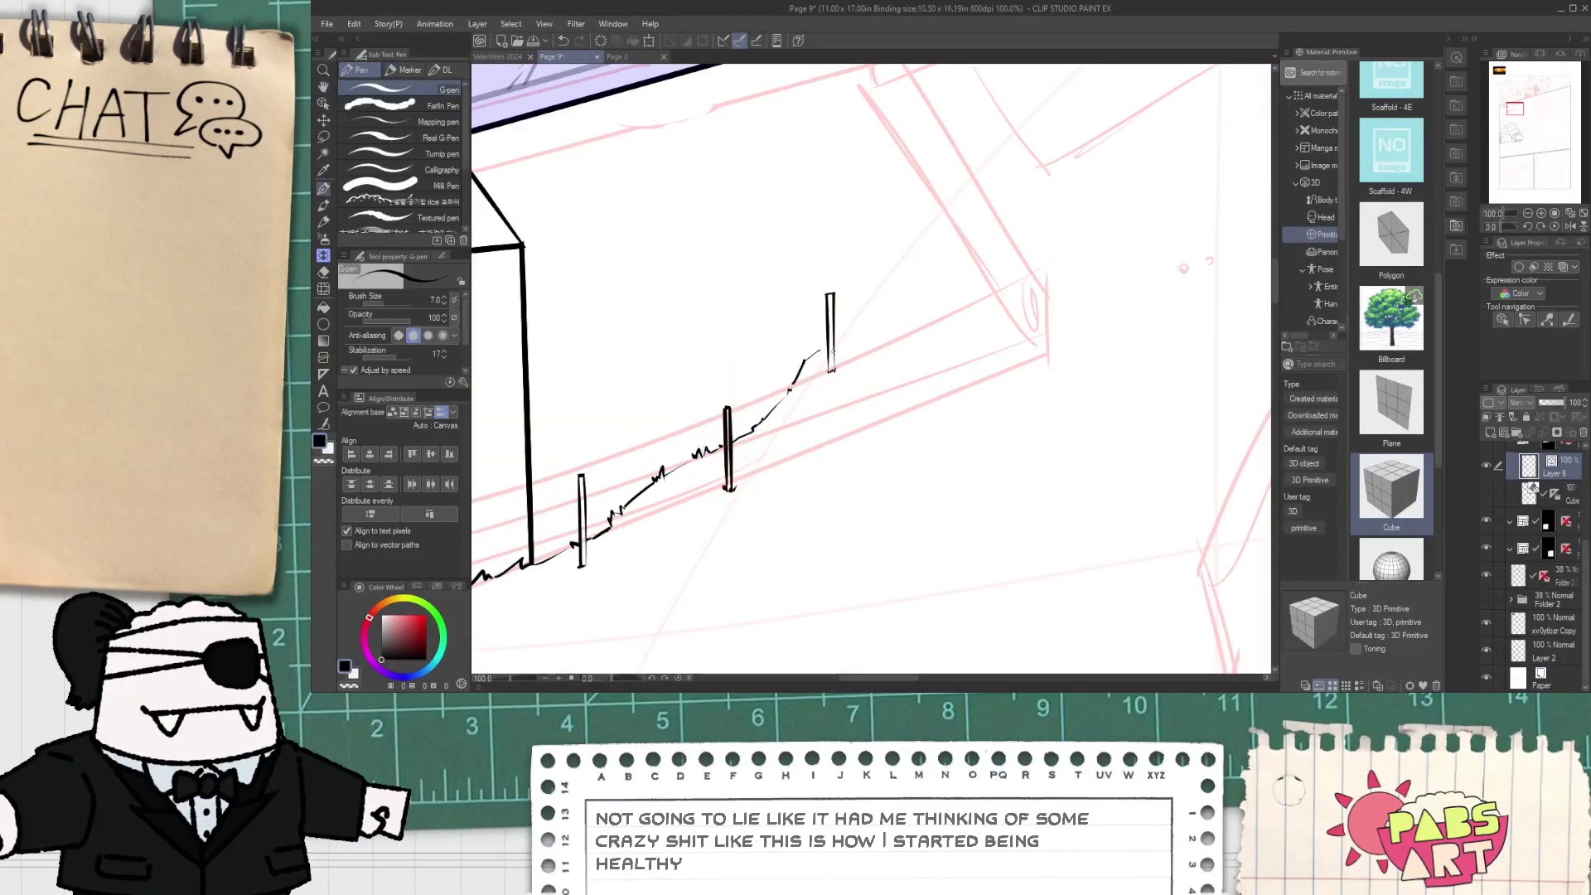
{"action": "left_click_drag", "start_coordinate": [794, 316], "coordinate": [659, 221]}
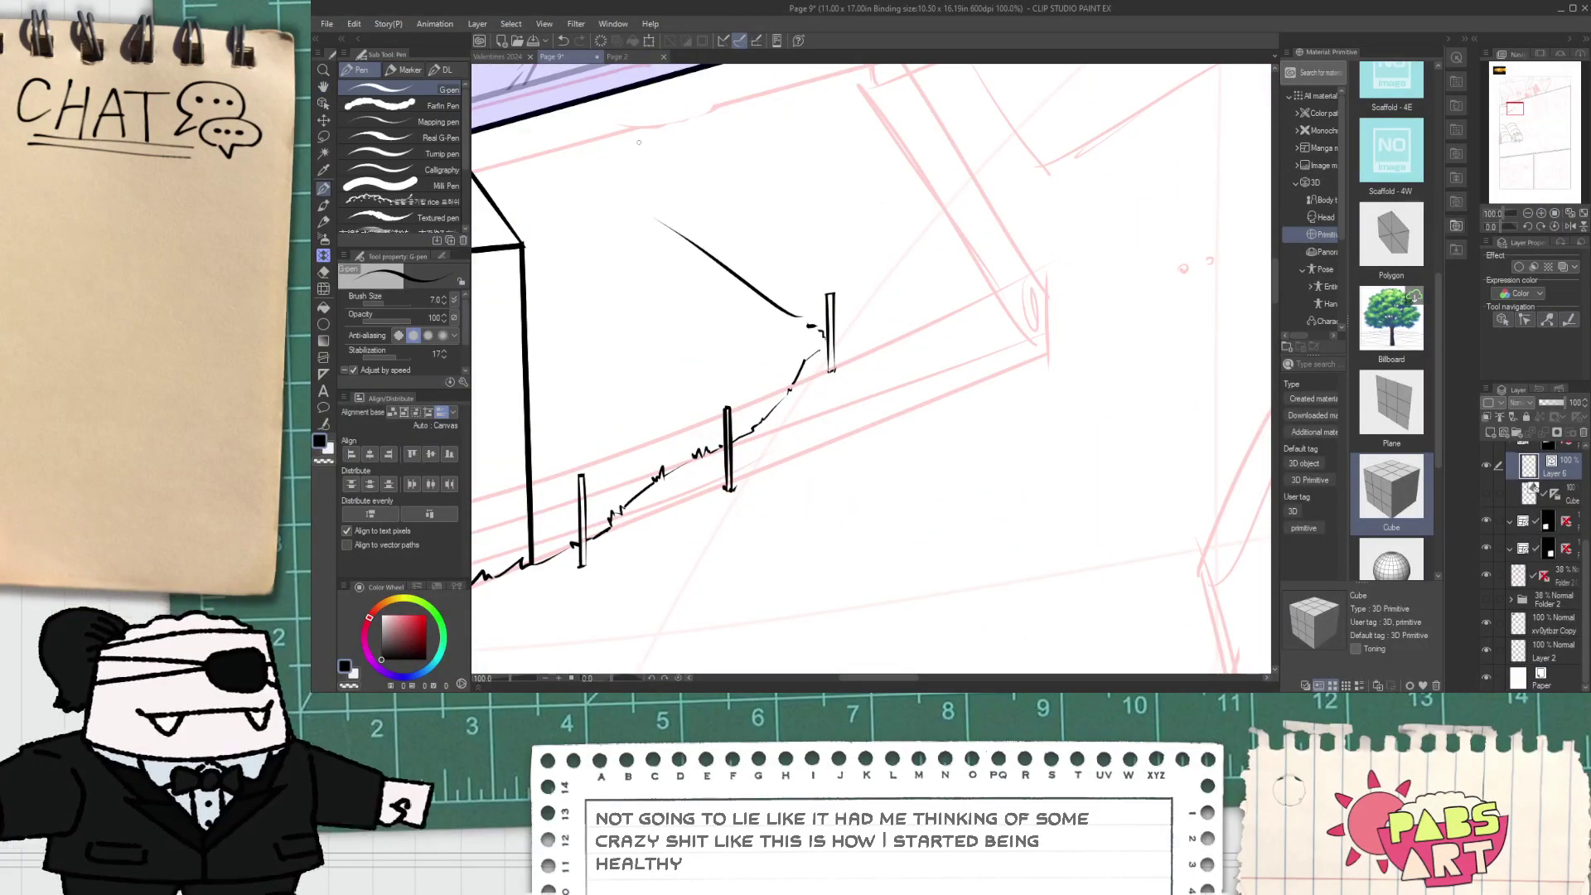
{"action": "left_click", "coordinate": [617, 57]}
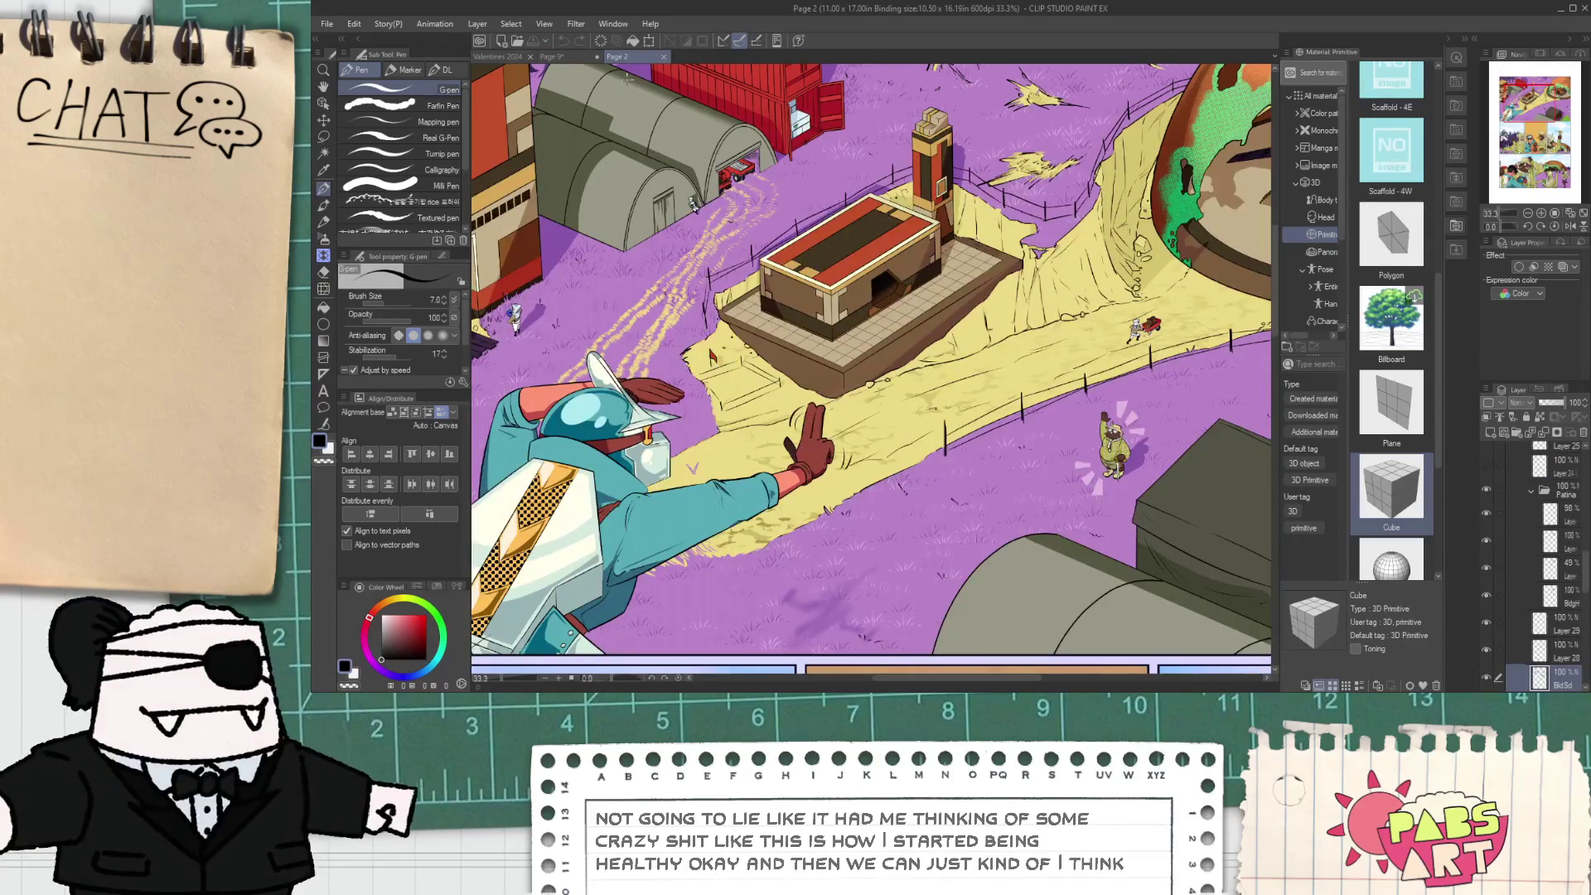
{"action": "left_click", "coordinate": [552, 56]}
{"action": "key", "text": "ctrl+z"}
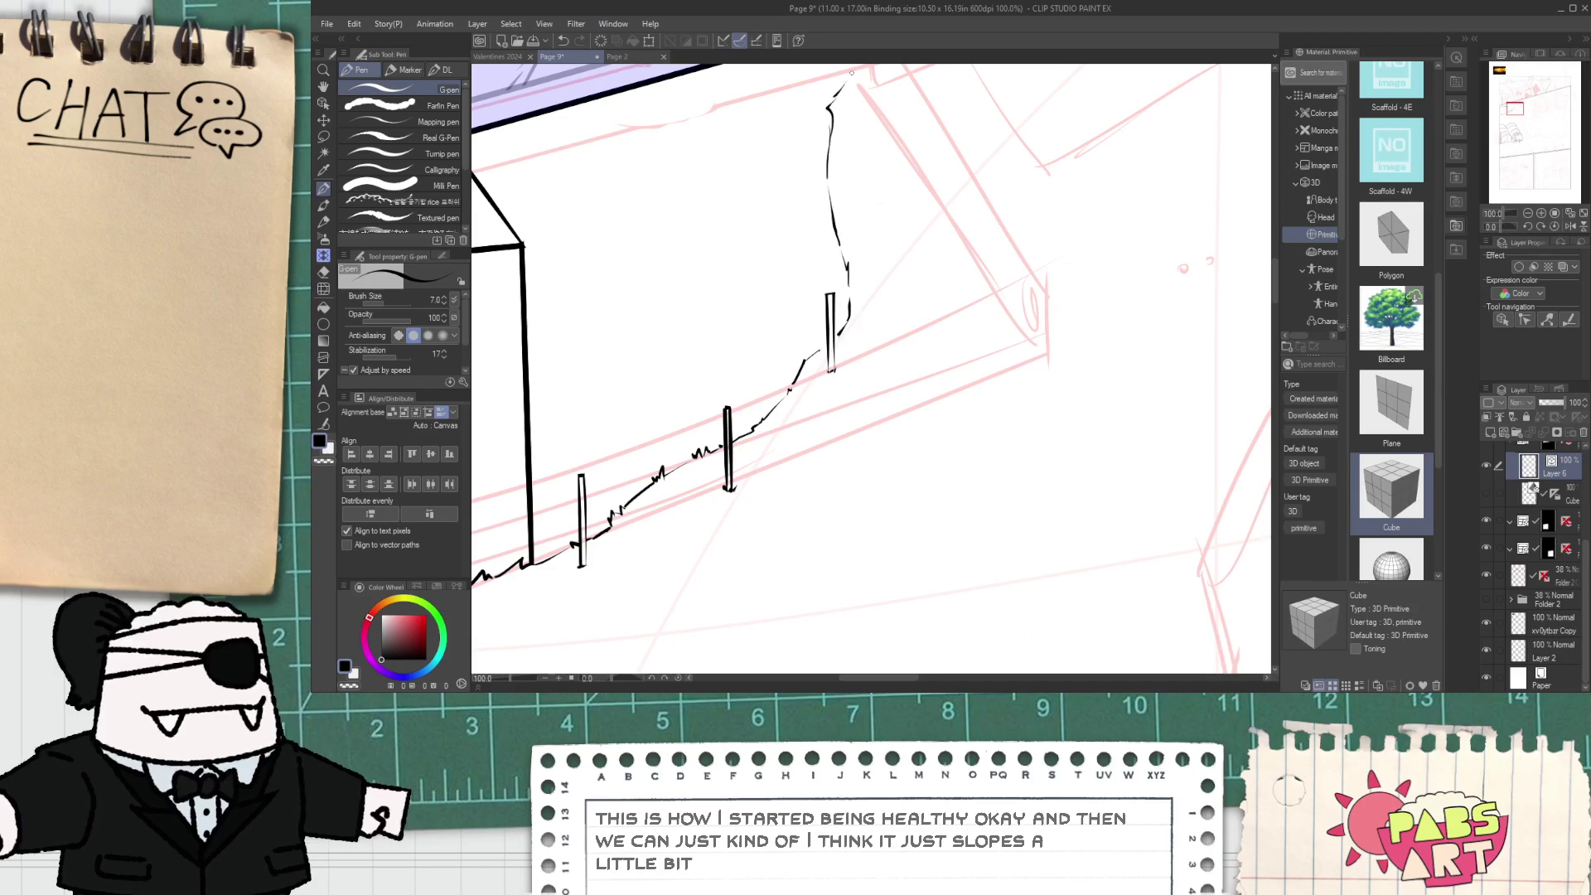
- Ink a broken, wavy fence line rising from the newest post to the panel's slanted upper border
{"action": "left_click_drag", "start_coordinate": [851, 73], "coordinate": [803, 148]}
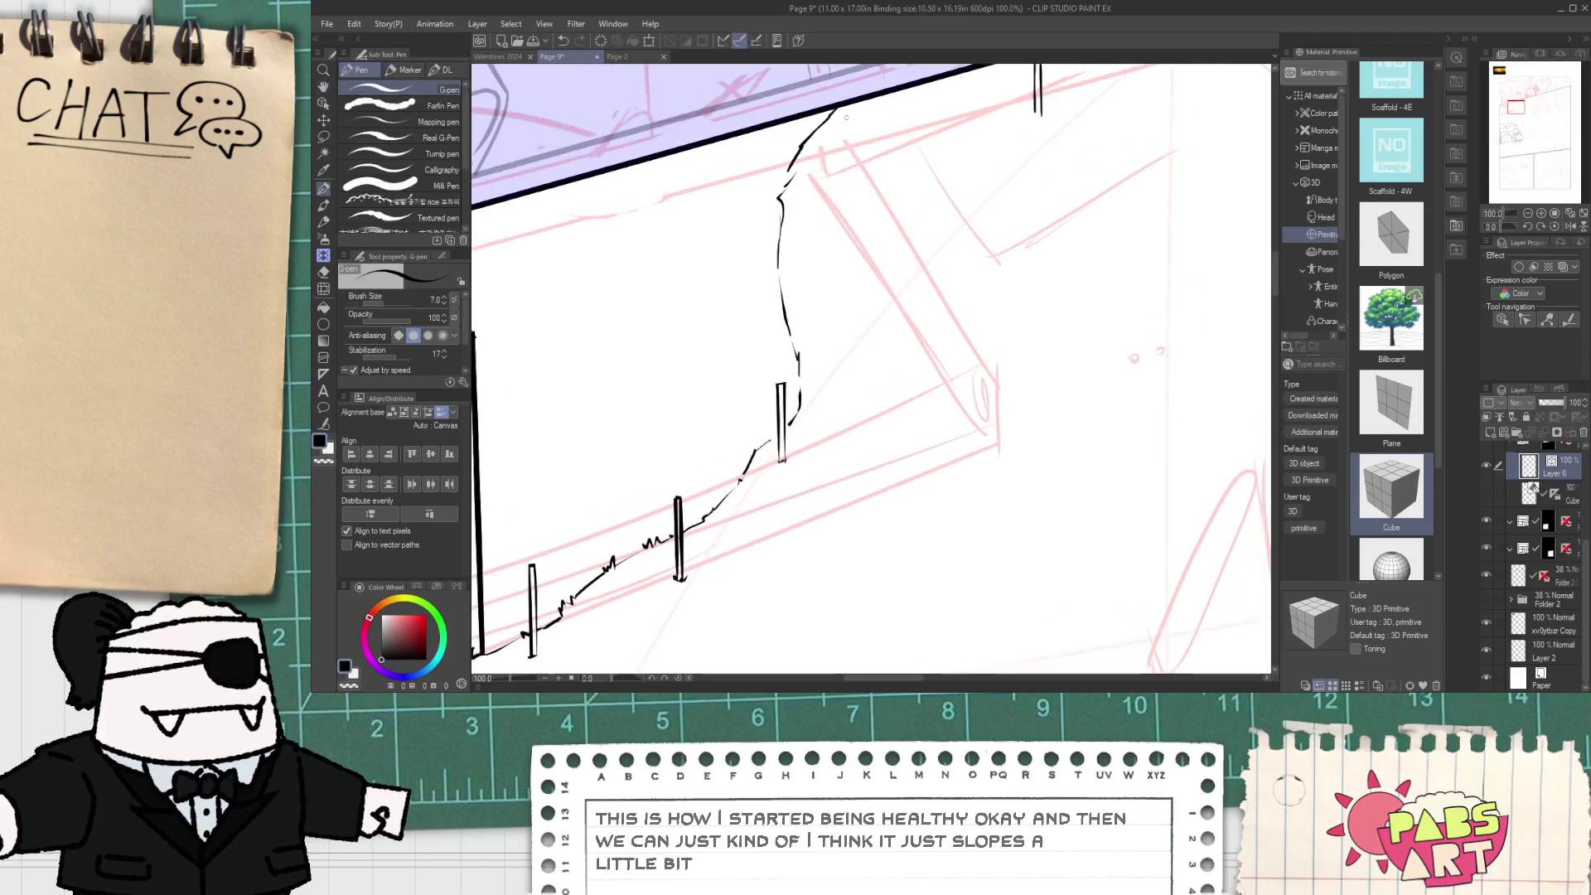
{"action": "scroll", "coordinate": [846, 117], "scroll_direction": "down", "scroll_amount": 1}
- Examine the fence layout and the roped-off dig area beside the block building on Page 2
{"action": "left_click", "coordinate": [630, 56]}
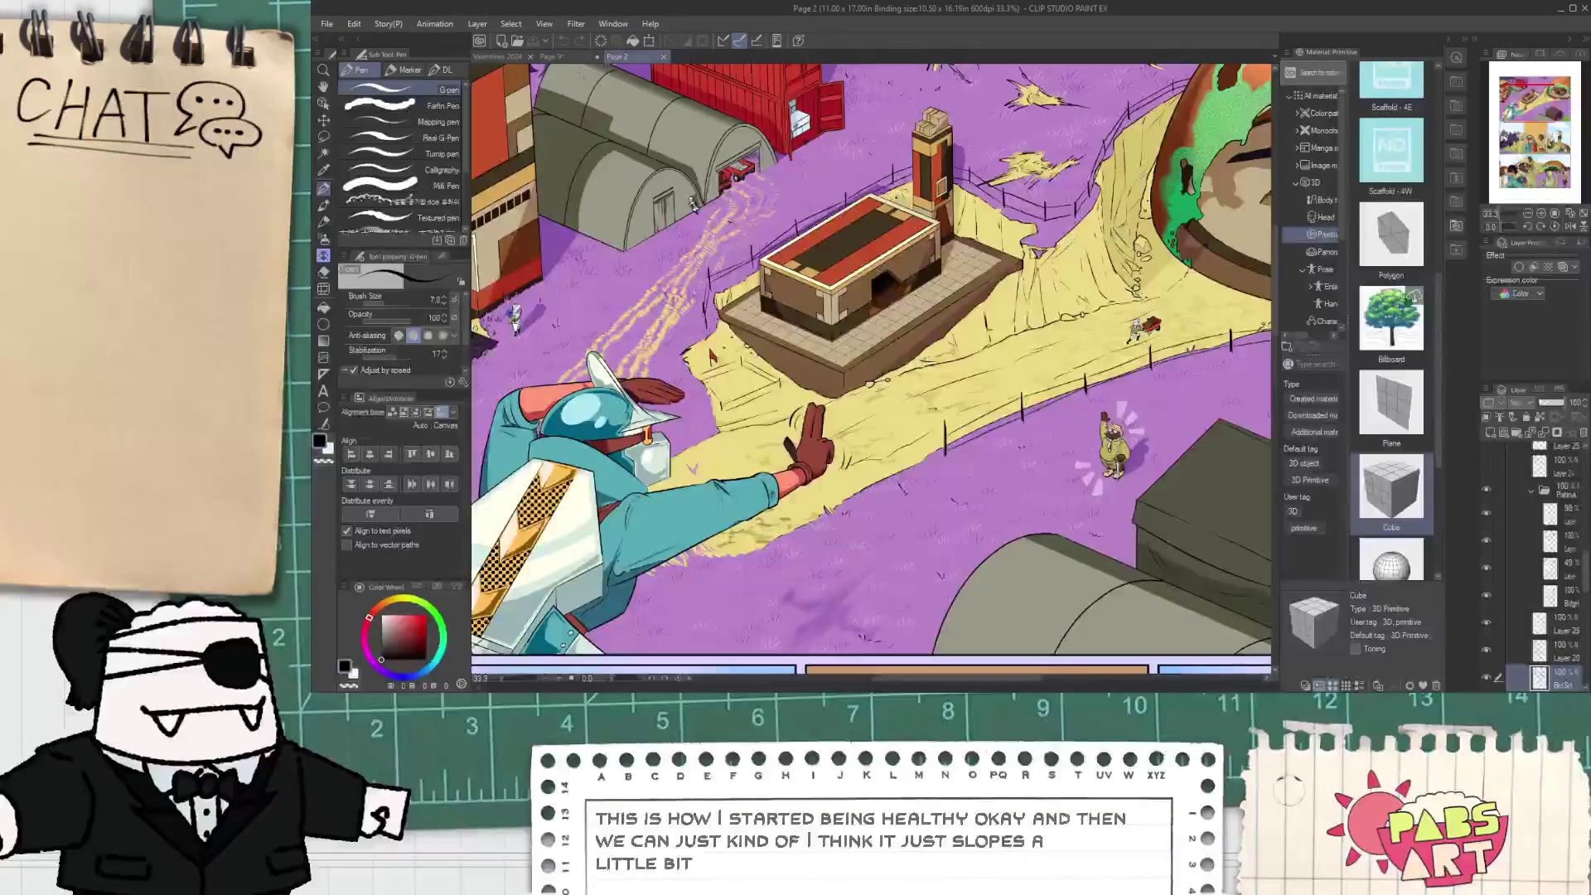
{"action": "left_click", "coordinate": [572, 57]}
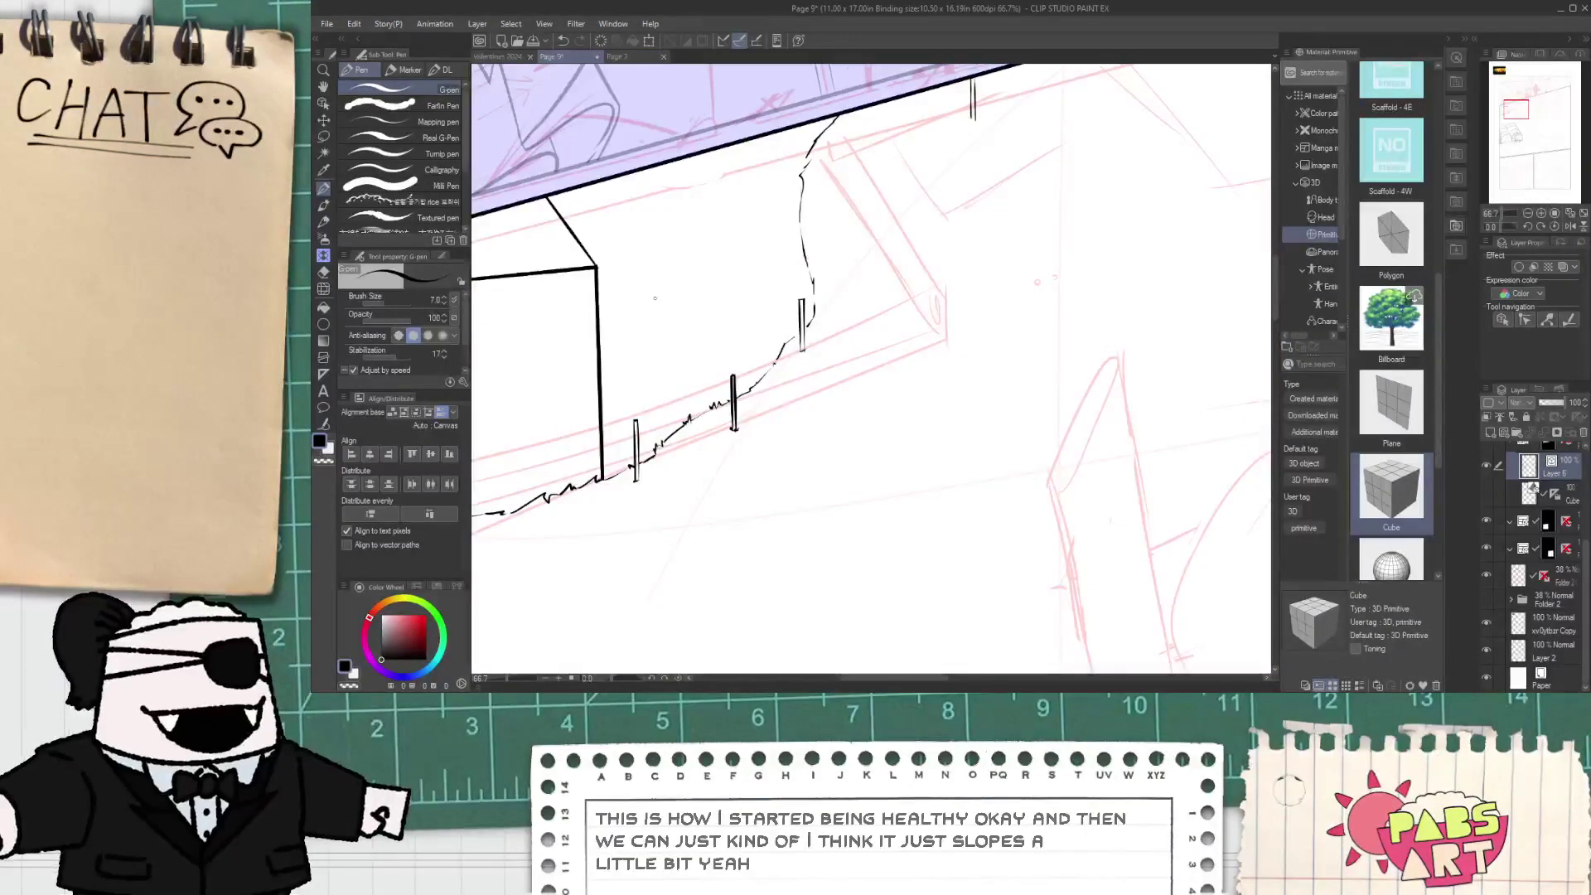
{"action": "left_click", "coordinate": [634, 55]}
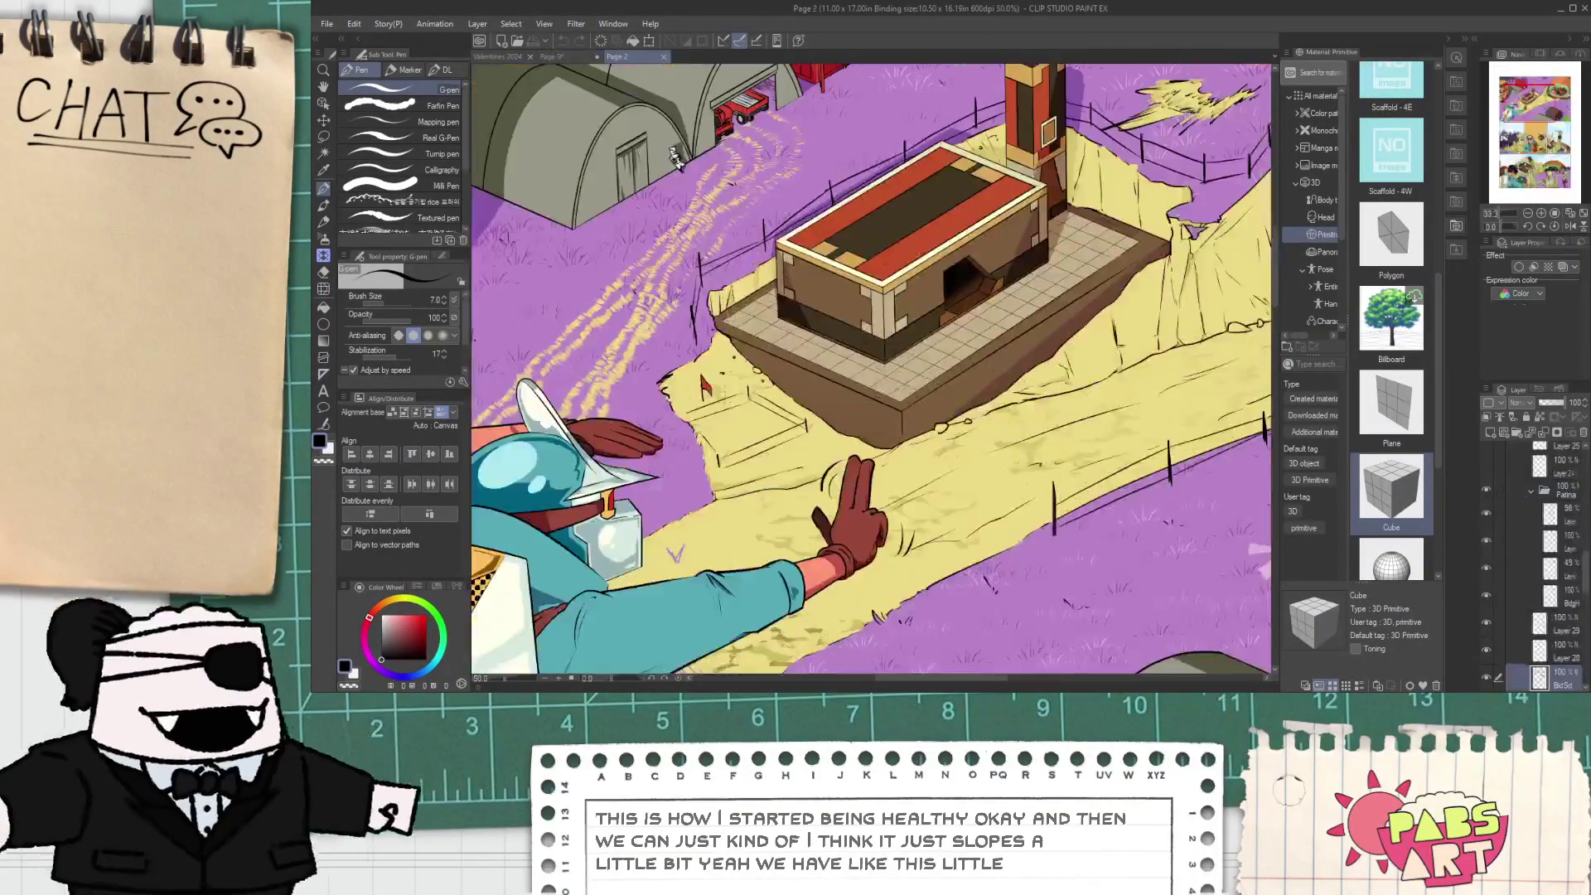
{"action": "scroll", "coordinate": [728, 416], "scroll_direction": "up", "scroll_amount": 2}
{"action": "left_click_drag", "start_coordinate": [719, 476], "coordinate": [698, 367]}
{"action": "scroll", "coordinate": [708, 356], "scroll_direction": "down", "scroll_amount": 3}
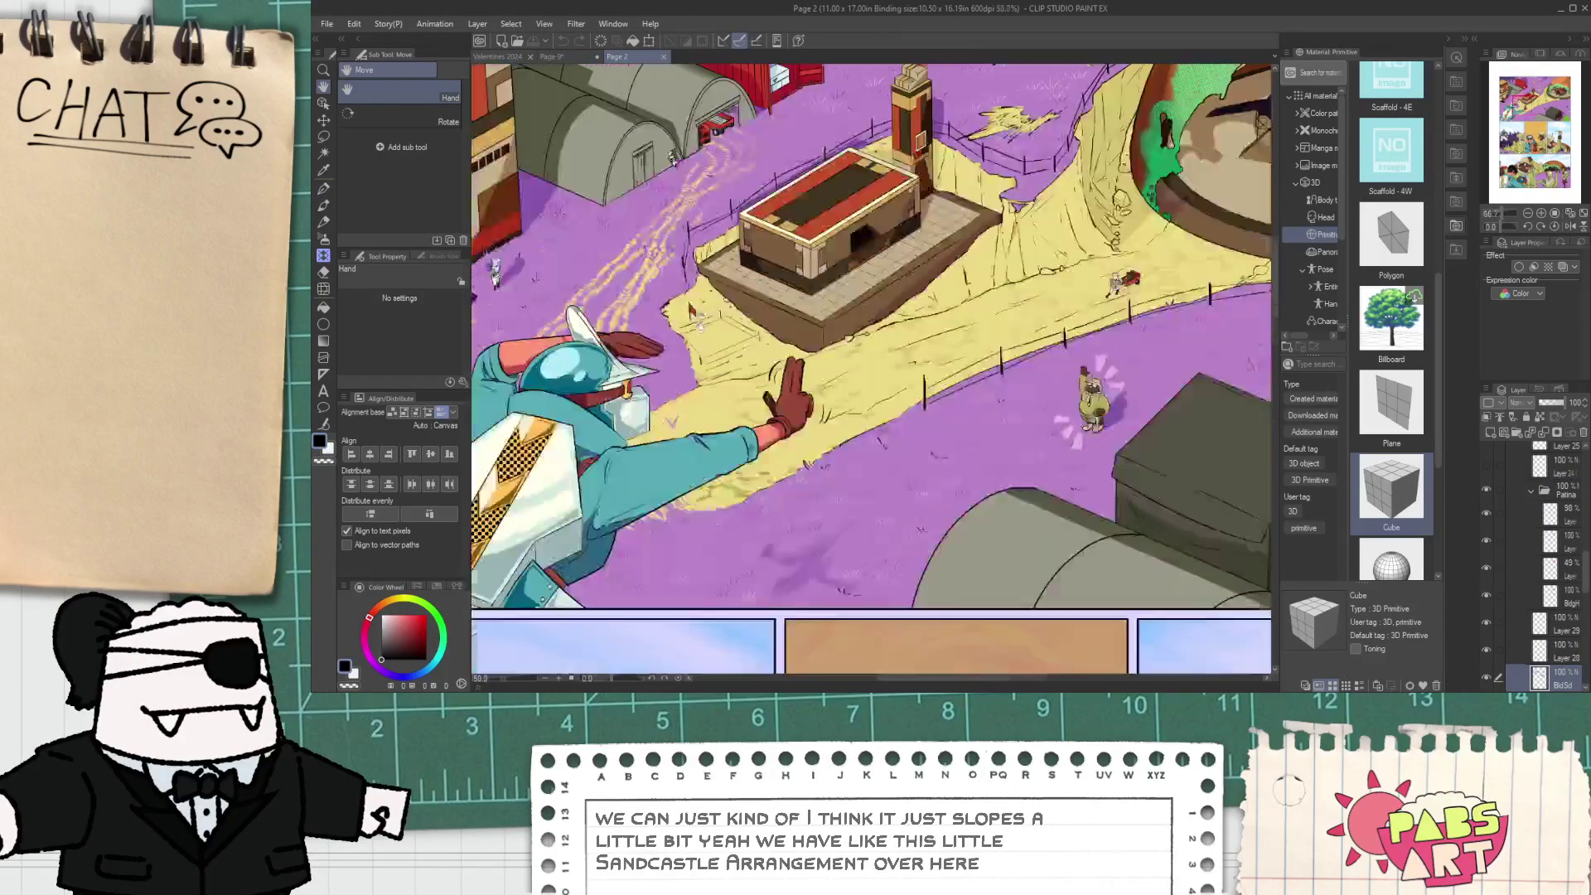
{"action": "left_click_drag", "start_coordinate": [881, 264], "coordinate": [744, 362]}
{"action": "scroll", "coordinate": [743, 362], "scroll_direction": "up", "scroll_amount": 8}
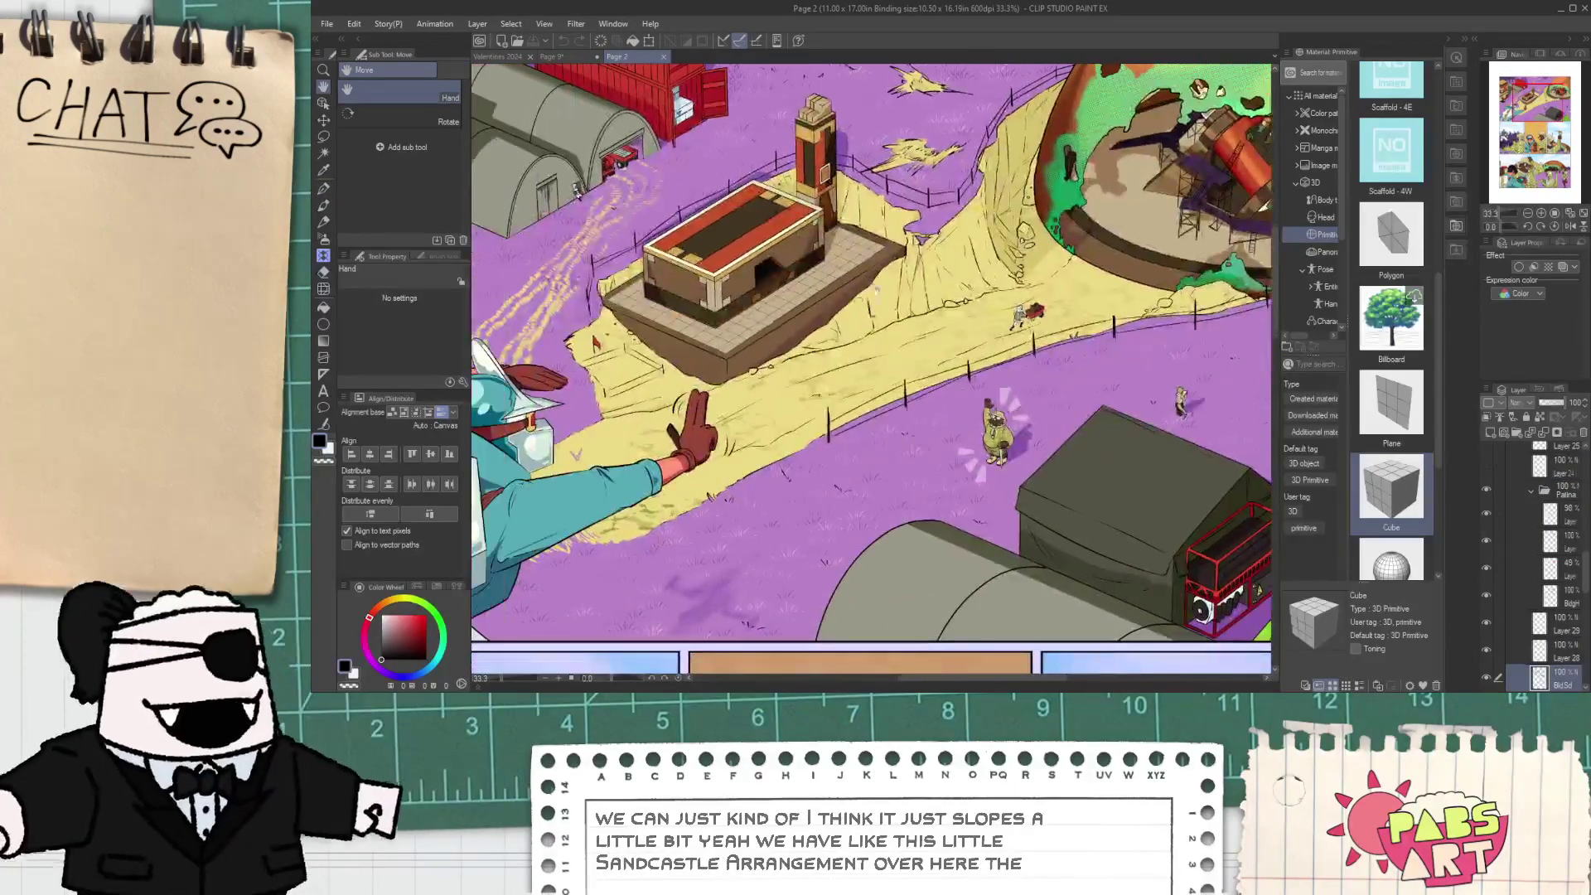
{"action": "scroll", "coordinate": [674, 339], "scroll_direction": "down", "scroll_amount": 2}
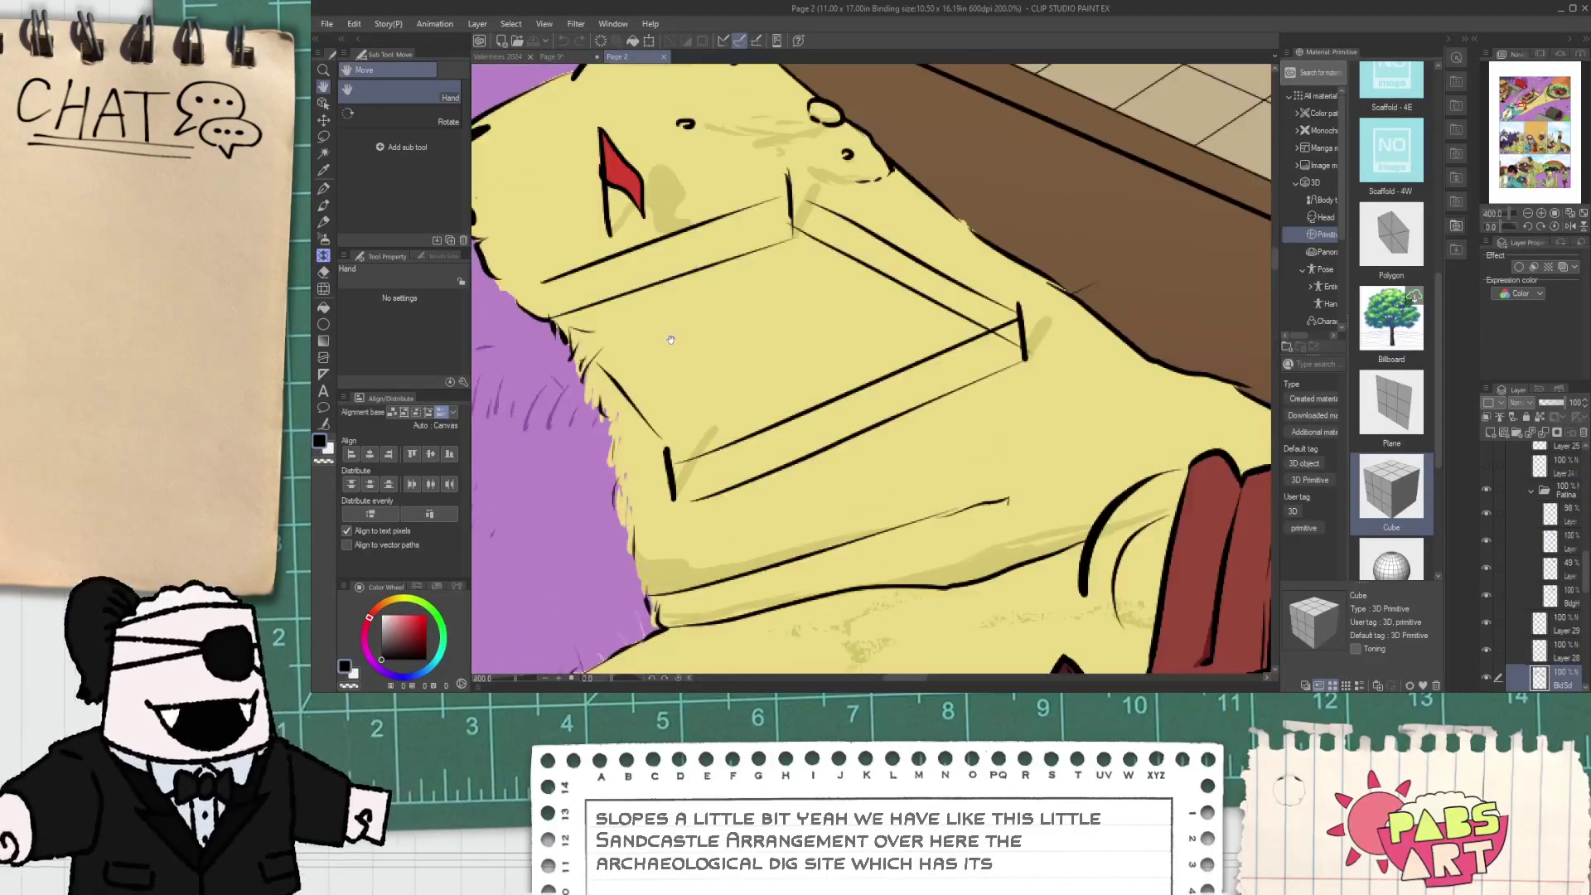
{"action": "scroll", "coordinate": [676, 347], "scroll_direction": "down", "scroll_amount": 4}
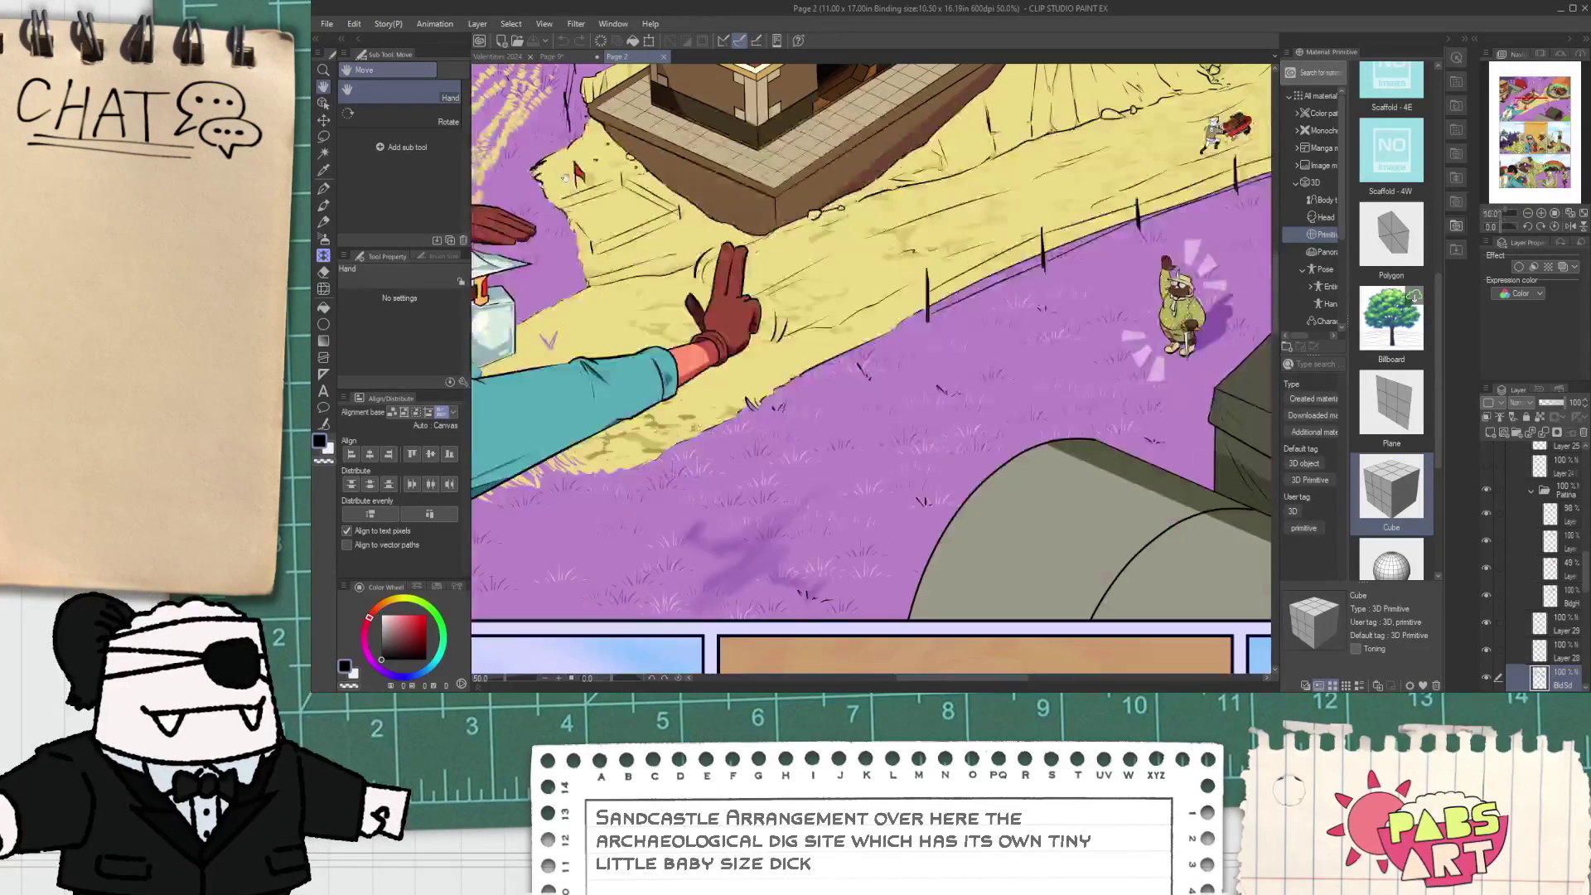
- Try a diagonal slope line on Page 9 running from the block building's side wall down to the fence line
{"action": "left_click", "coordinate": [566, 57]}
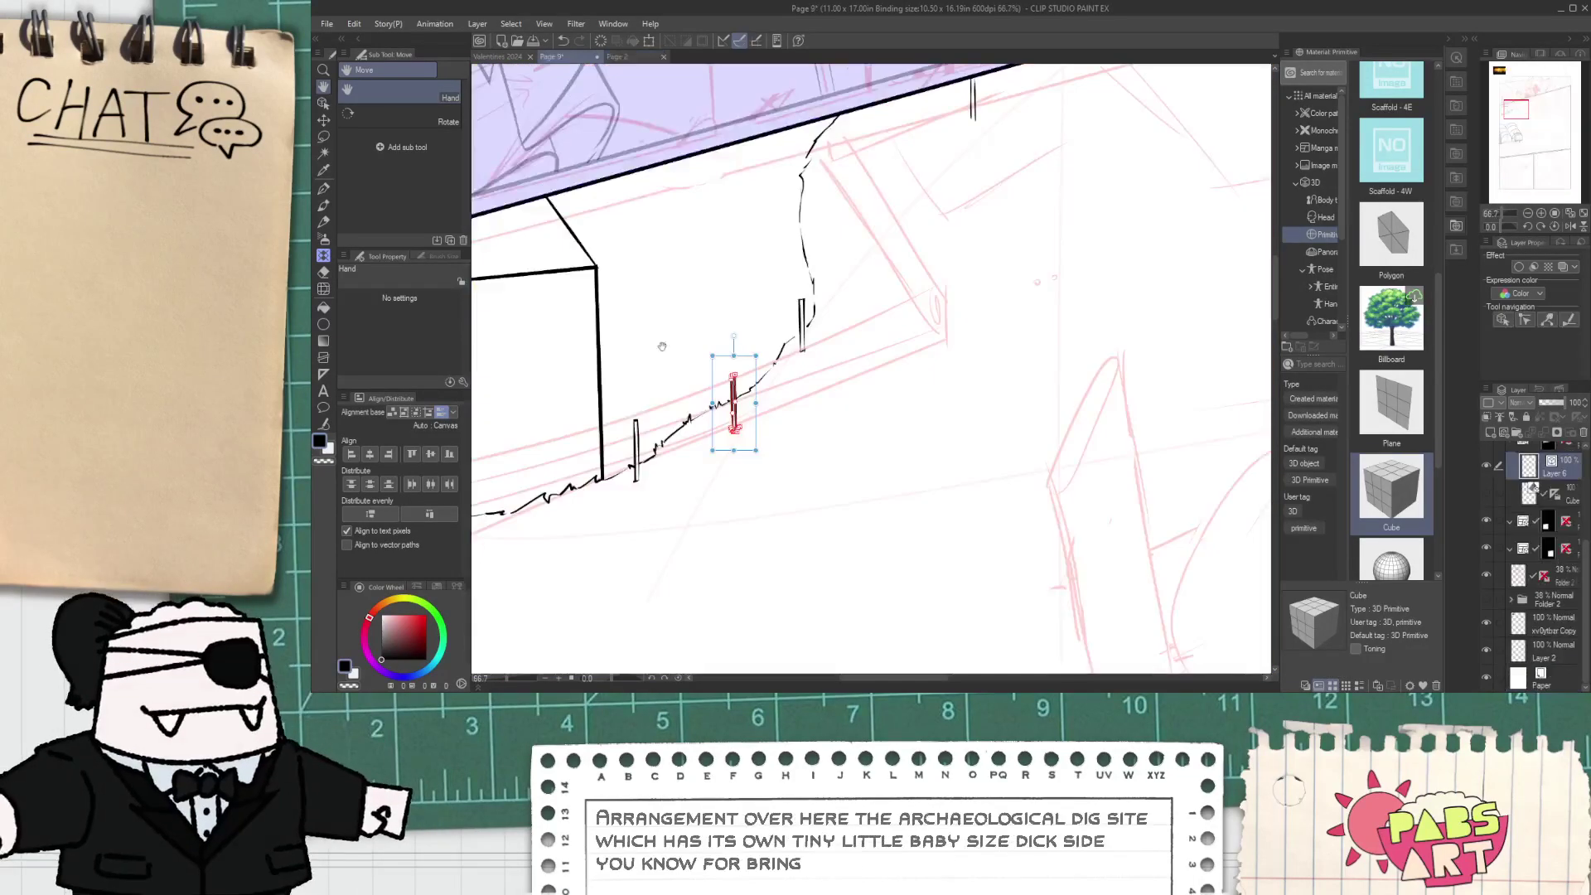
{"action": "key", "text": "p"}
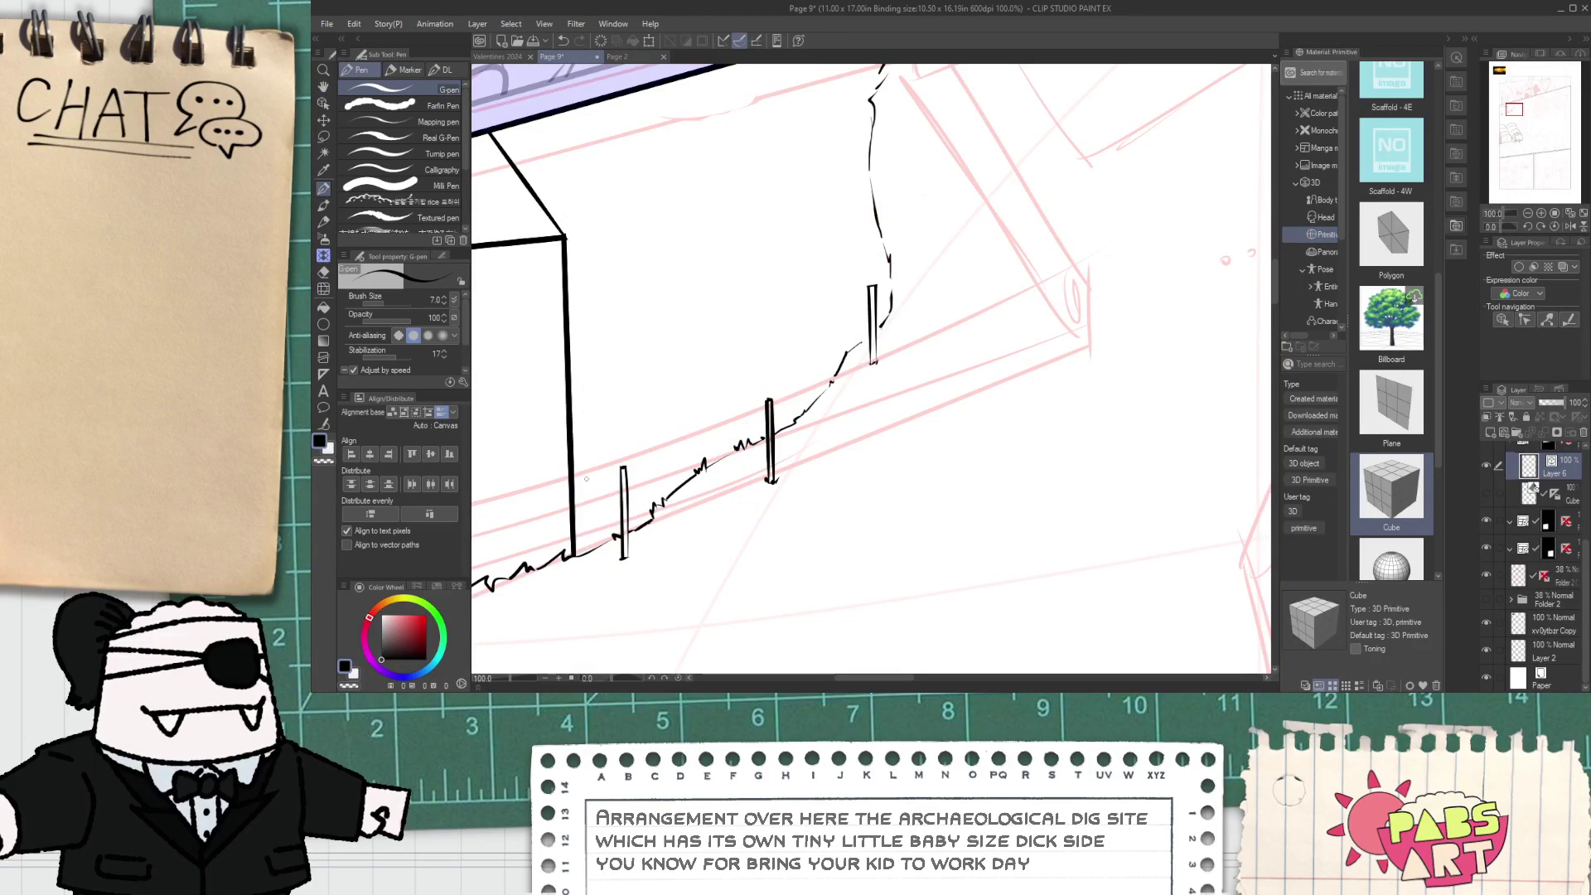
{"action": "left_click_drag", "start_coordinate": [556, 268], "coordinate": [670, 446]}
{"action": "key", "text": "ctrl+z"}
{"action": "left_click_drag", "start_coordinate": [556, 299], "coordinate": [708, 502]}
{"action": "key", "text": "e"}
{"action": "left_click", "coordinate": [554, 304]}
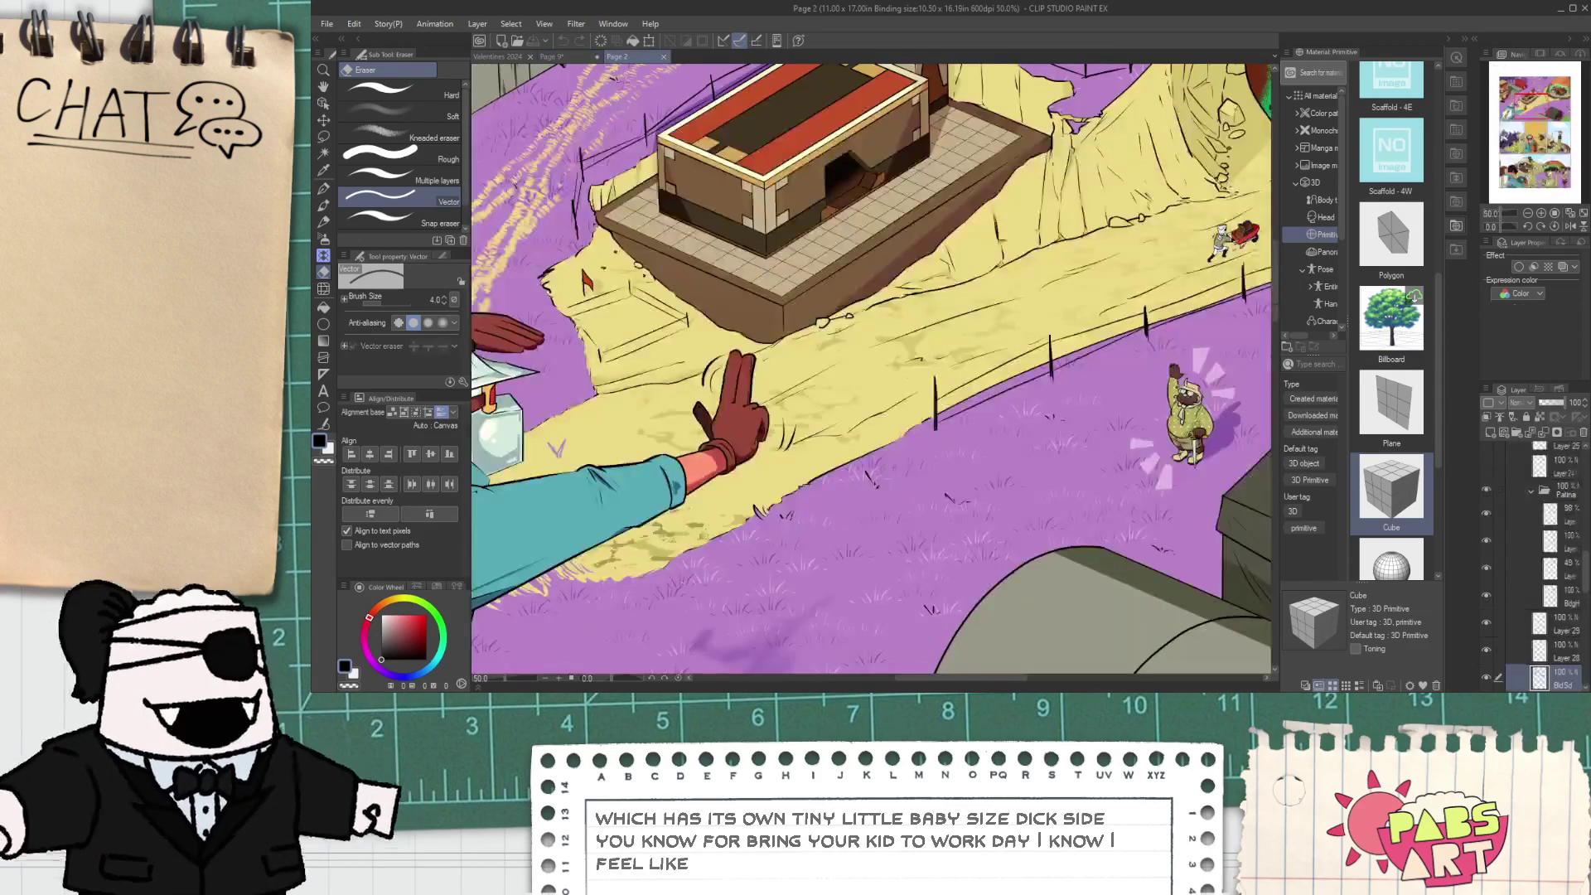
- Check the building's base on Page 2 and try a second diagonal line beside the first one
{"action": "left_click", "coordinate": [624, 57]}
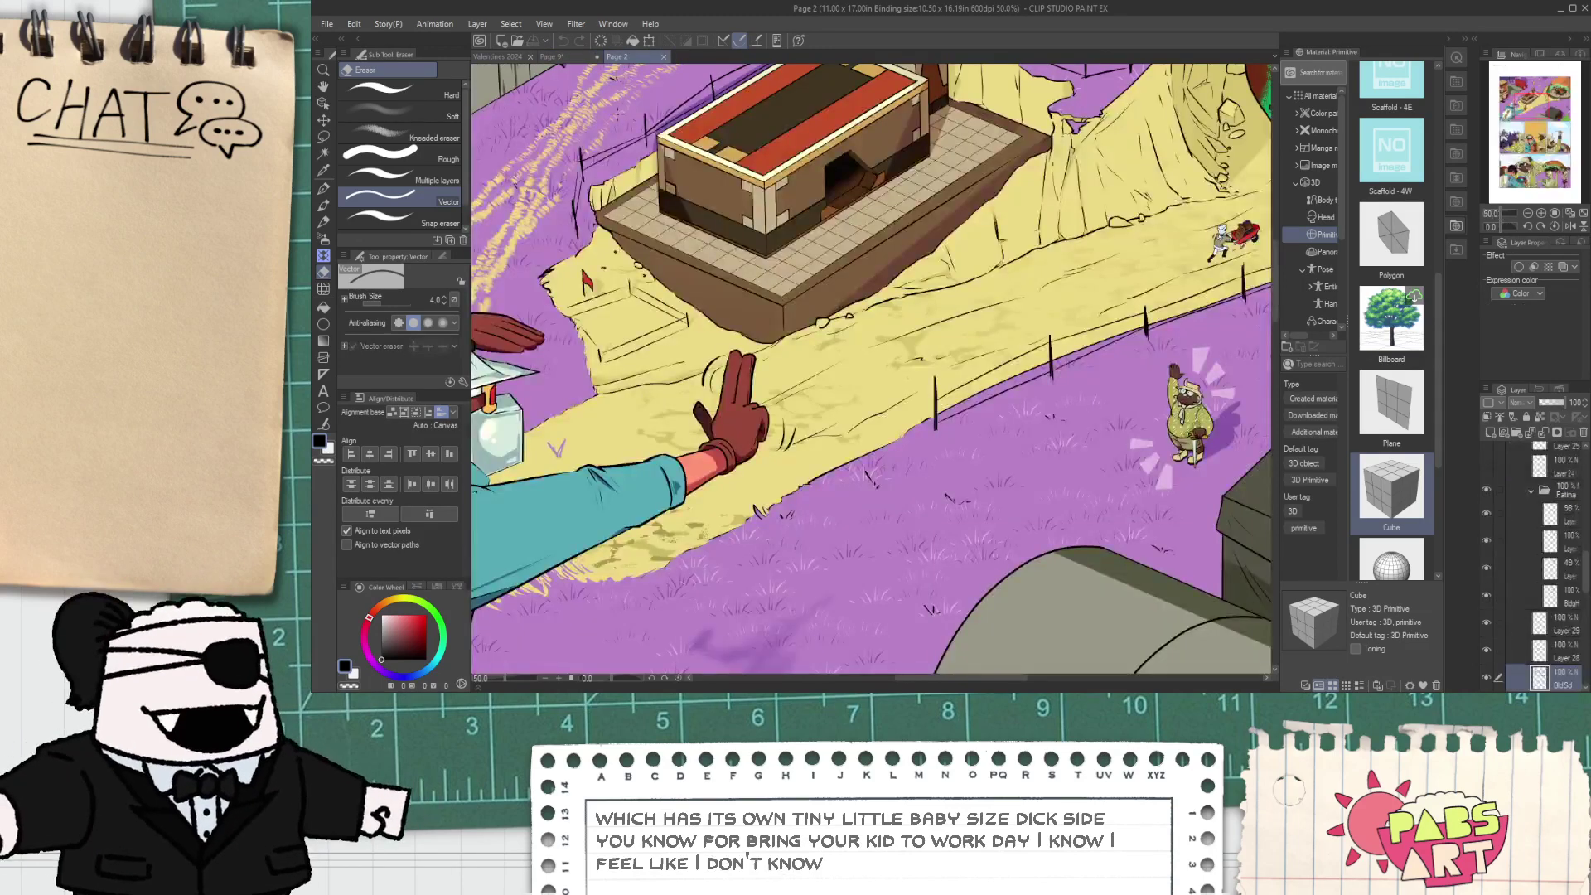
{"action": "left_click", "coordinate": [567, 56]}
{"action": "key", "text": "p"}
{"action": "left_click_drag", "start_coordinate": [590, 405], "coordinate": [677, 555]}
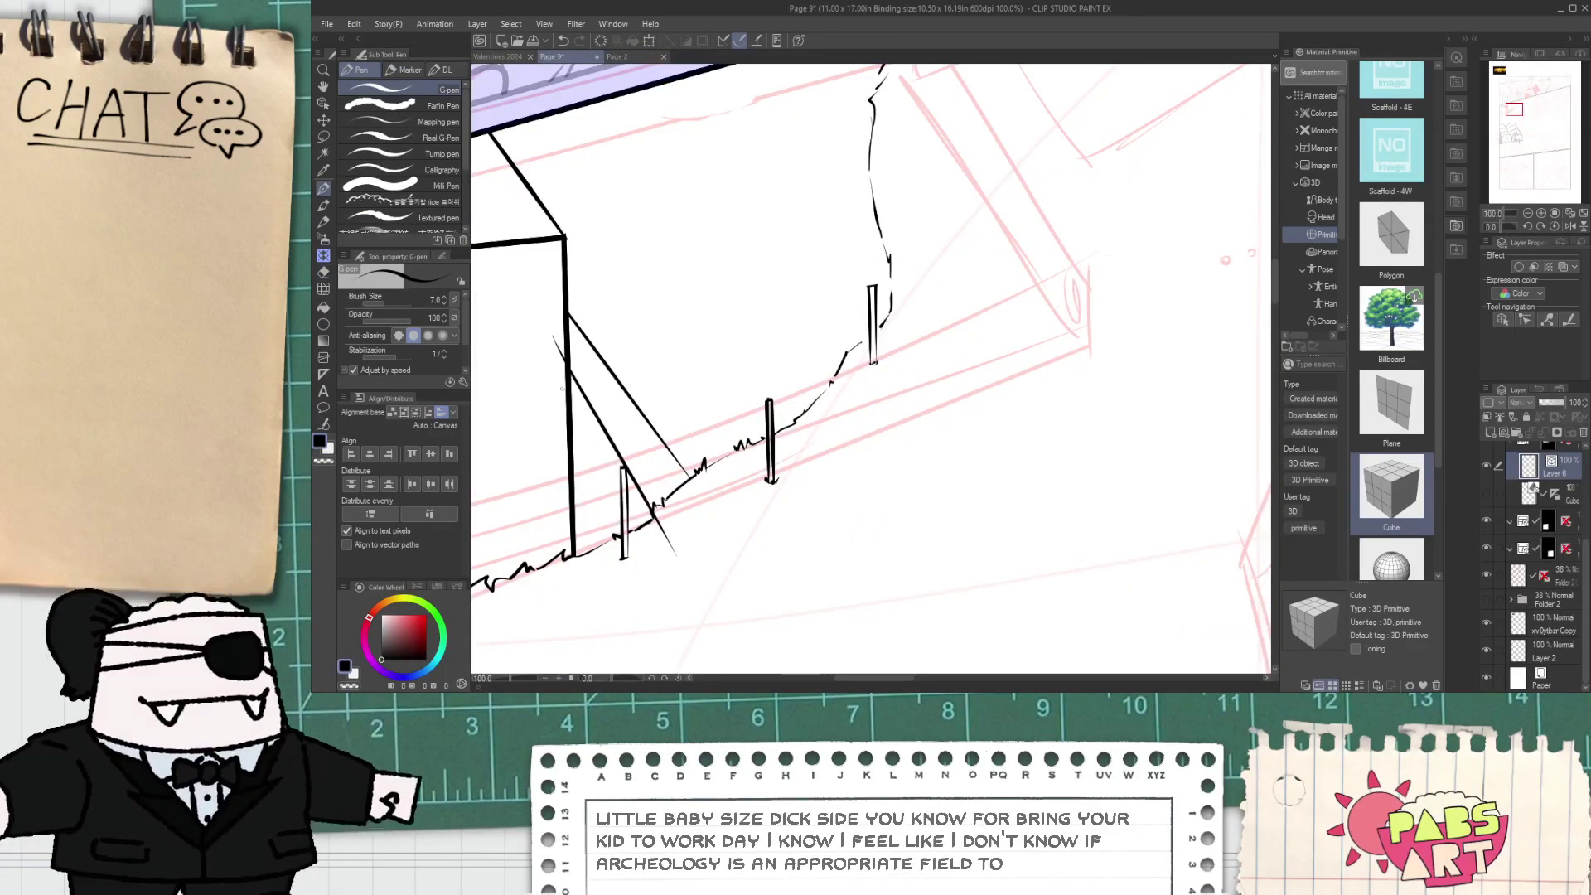
{"action": "key", "text": "ctrl+z"}
{"action": "left_click_drag", "start_coordinate": [547, 329], "coordinate": [651, 492]}
{"action": "key", "text": "ctrl+z"}
{"action": "key", "text": "ctrl+z"}
- Delete the diagonal line between the block building's side wall and the fence line
{"action": "key", "text": "e"}
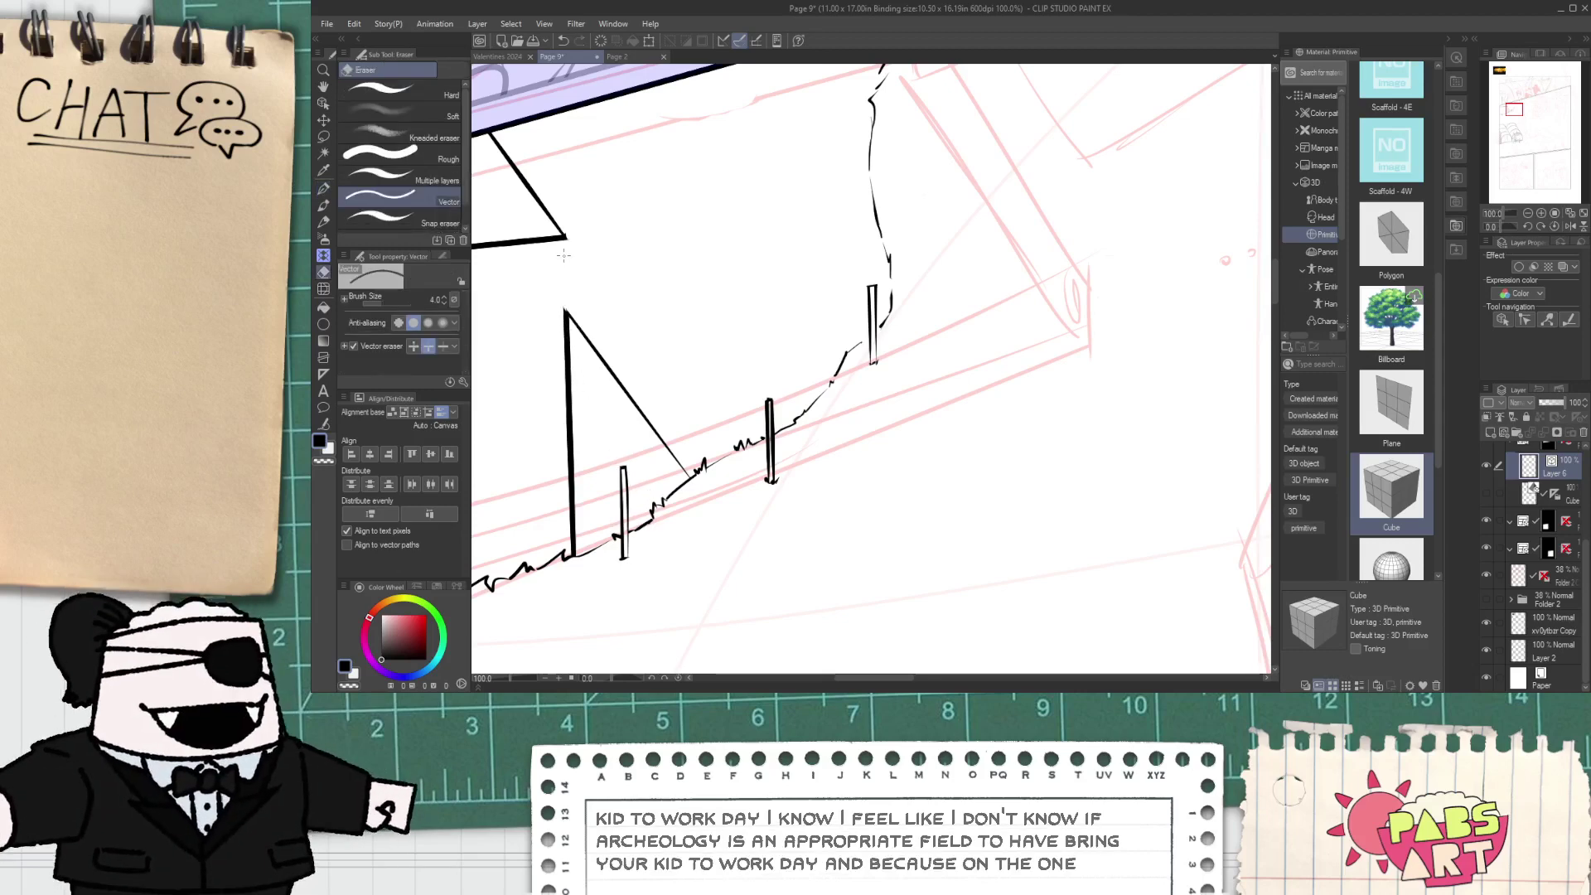
{"action": "scroll", "coordinate": [551, 309], "scroll_direction": "down", "scroll_amount": 2}
{"action": "scroll", "coordinate": [550, 308], "scroll_direction": "down", "scroll_amount": 1}
{"action": "key", "text": "space"}
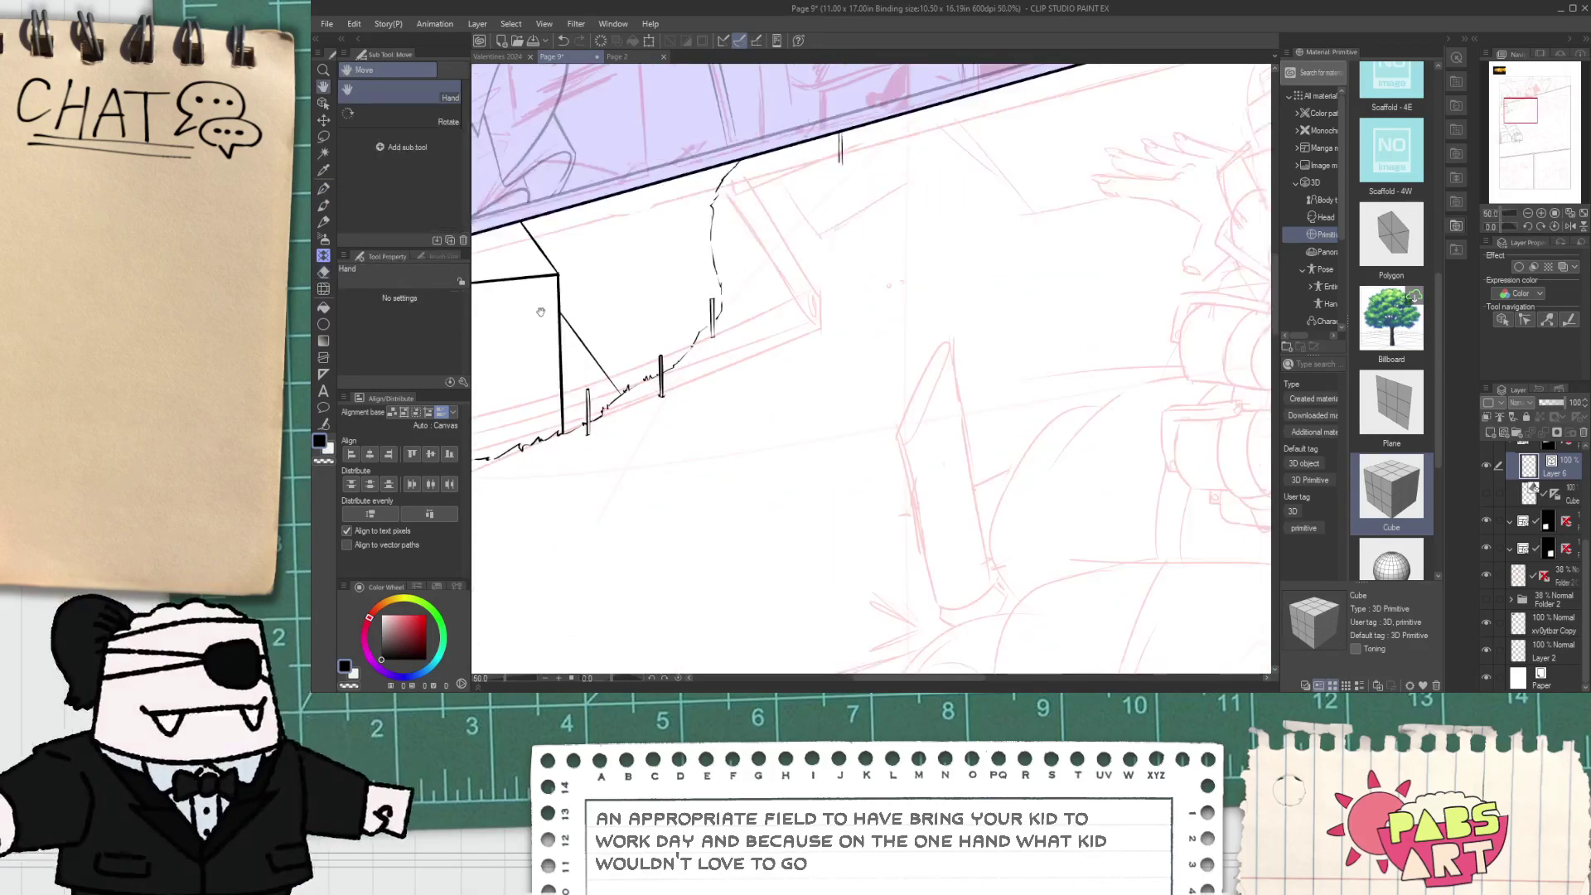
{"action": "left_click_drag", "start_coordinate": [602, 304], "coordinate": [893, 281]}
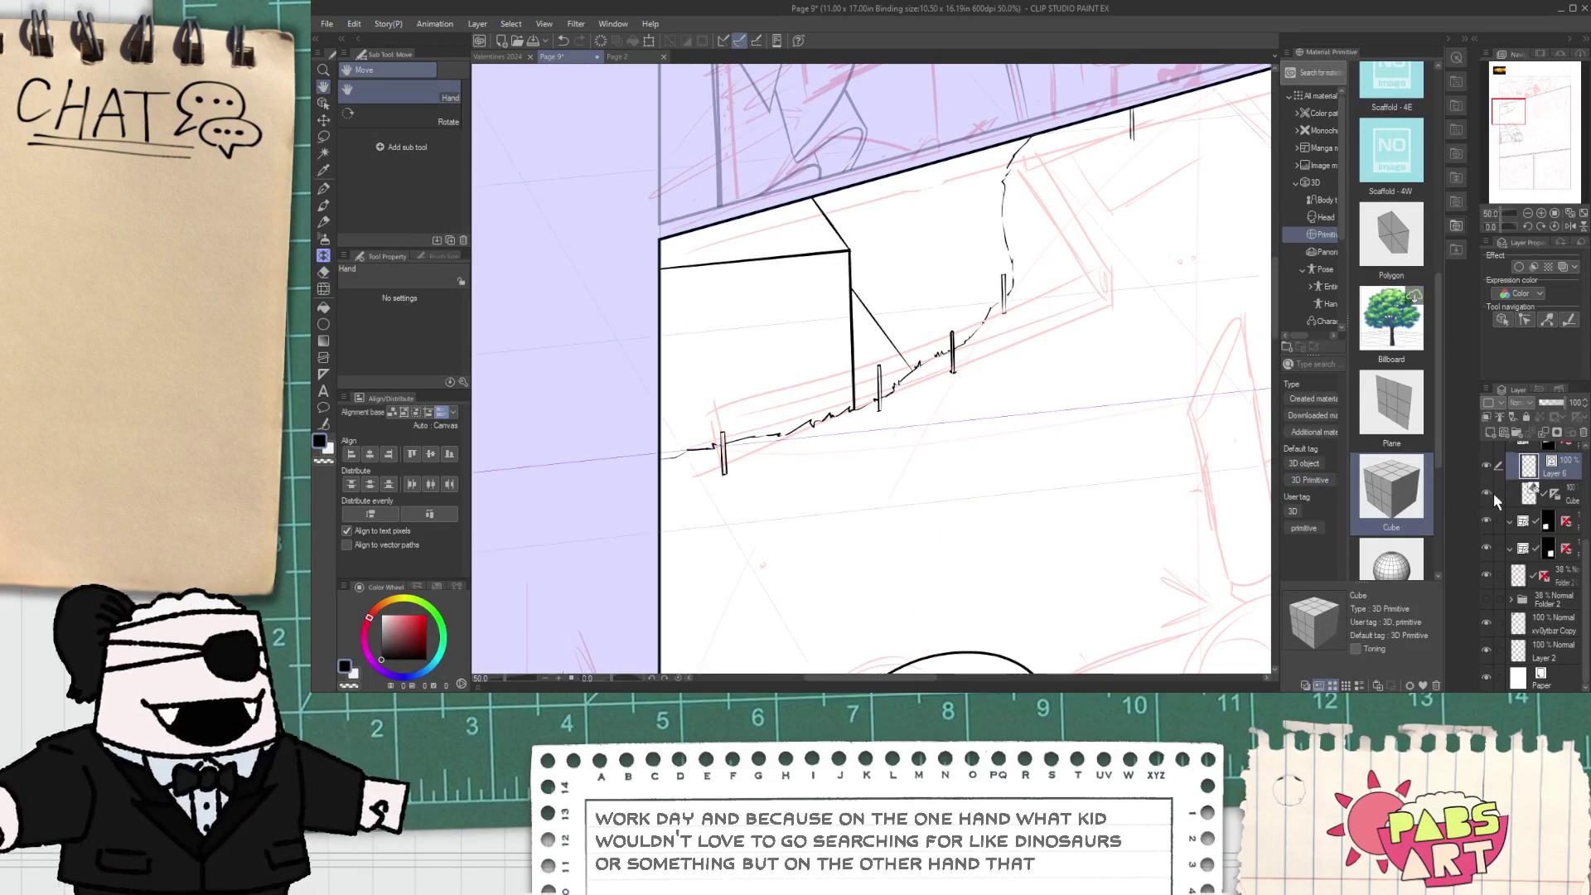
{"action": "scroll", "coordinate": [961, 357], "scroll_direction": "up", "scroll_amount": 1}
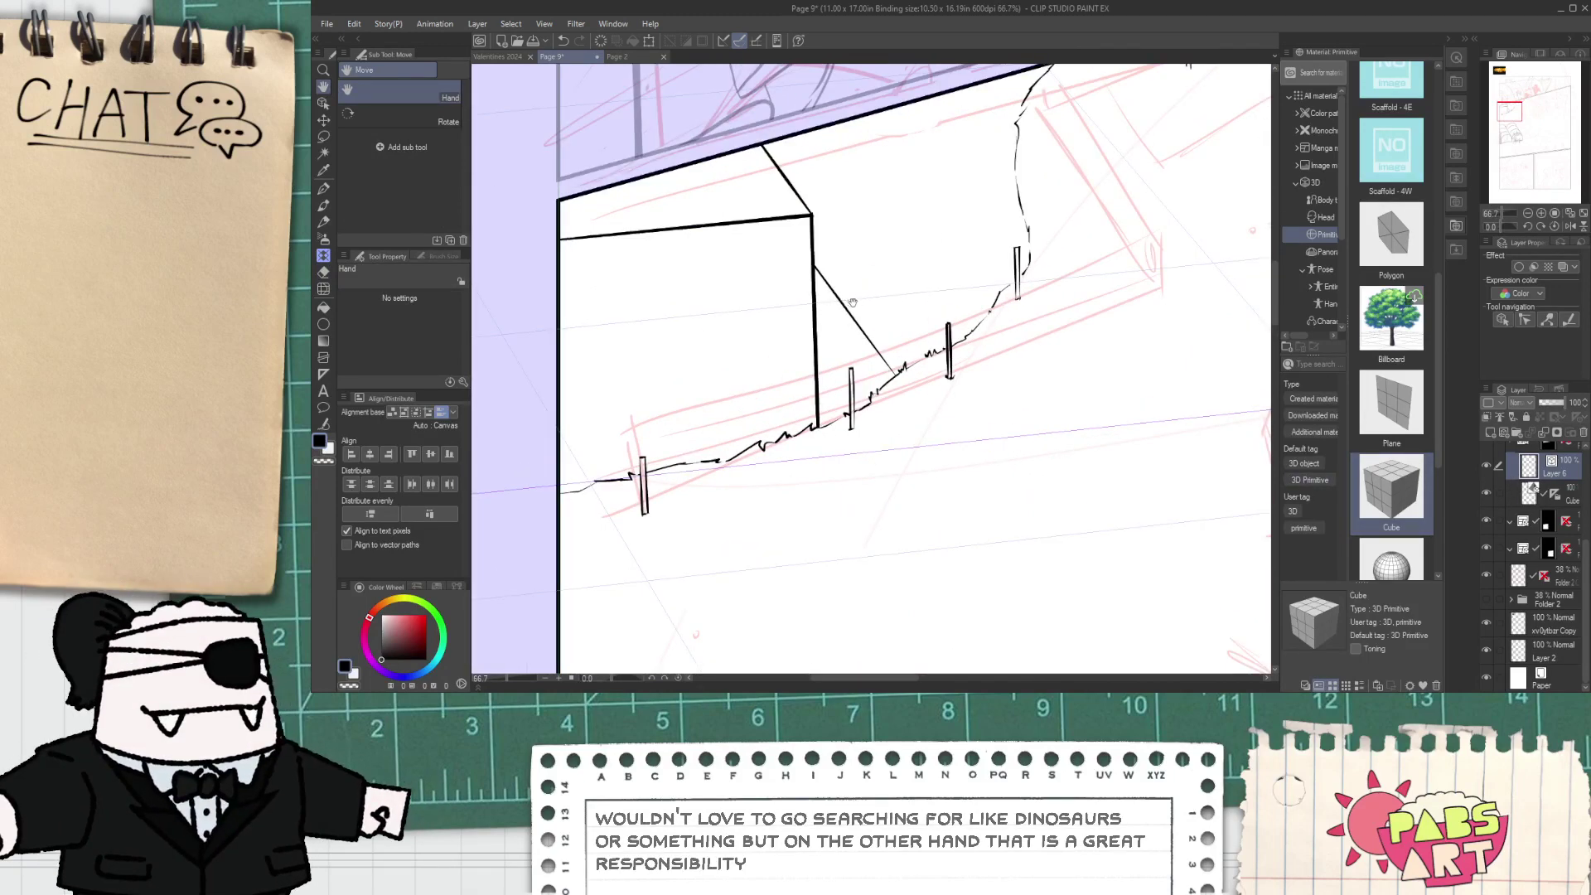
{"action": "key", "text": "o"}
{"action": "left_click", "coordinate": [854, 331]}
{"action": "key", "text": "Delete"}
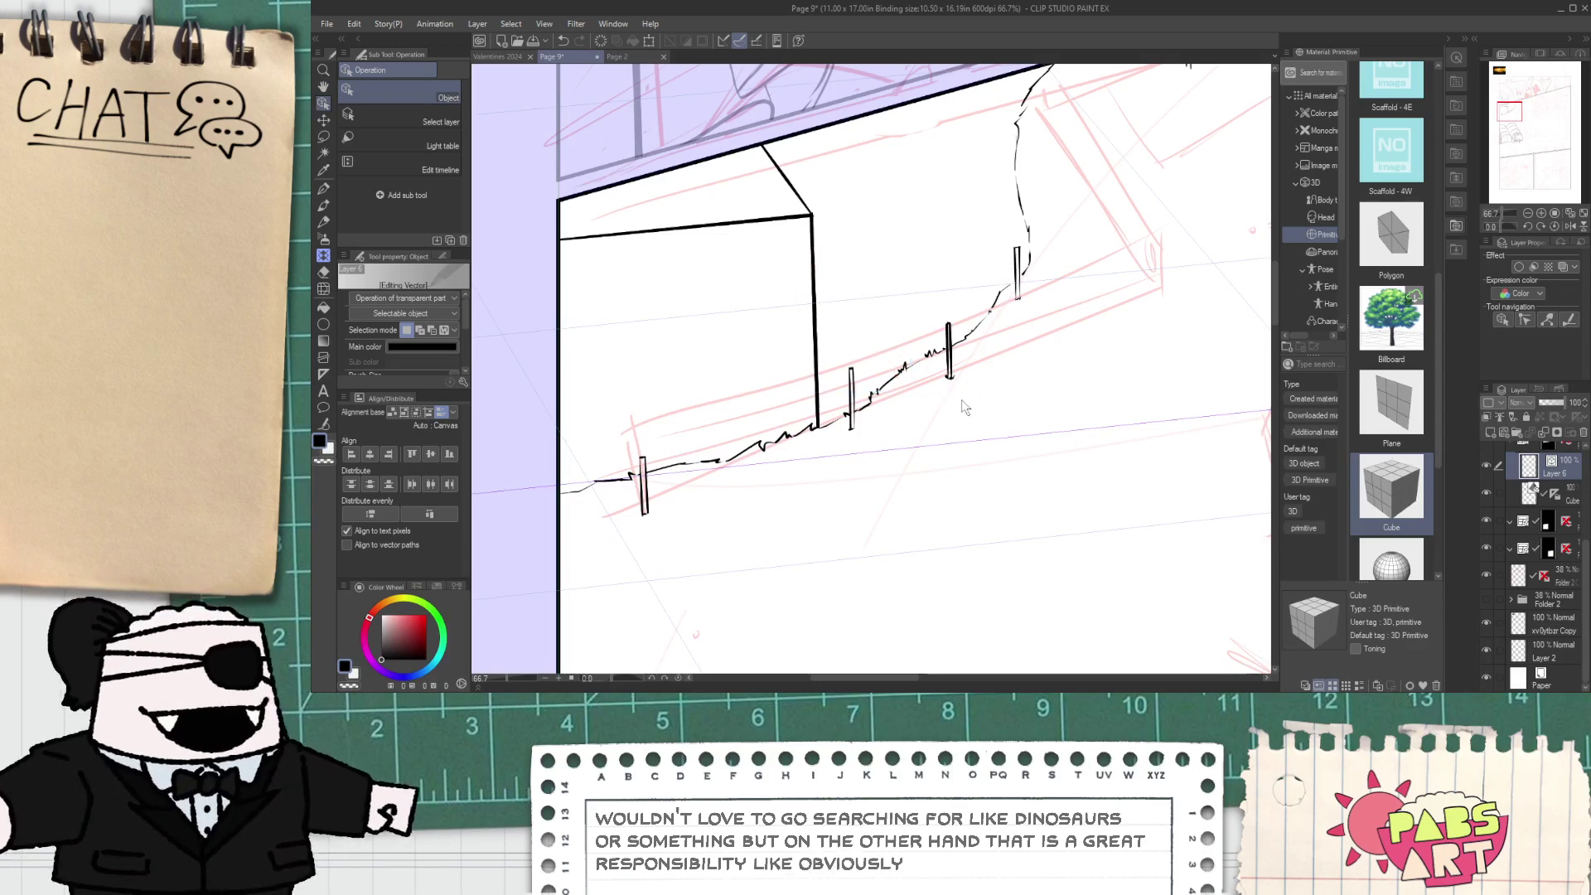
{"action": "key", "text": "p"}
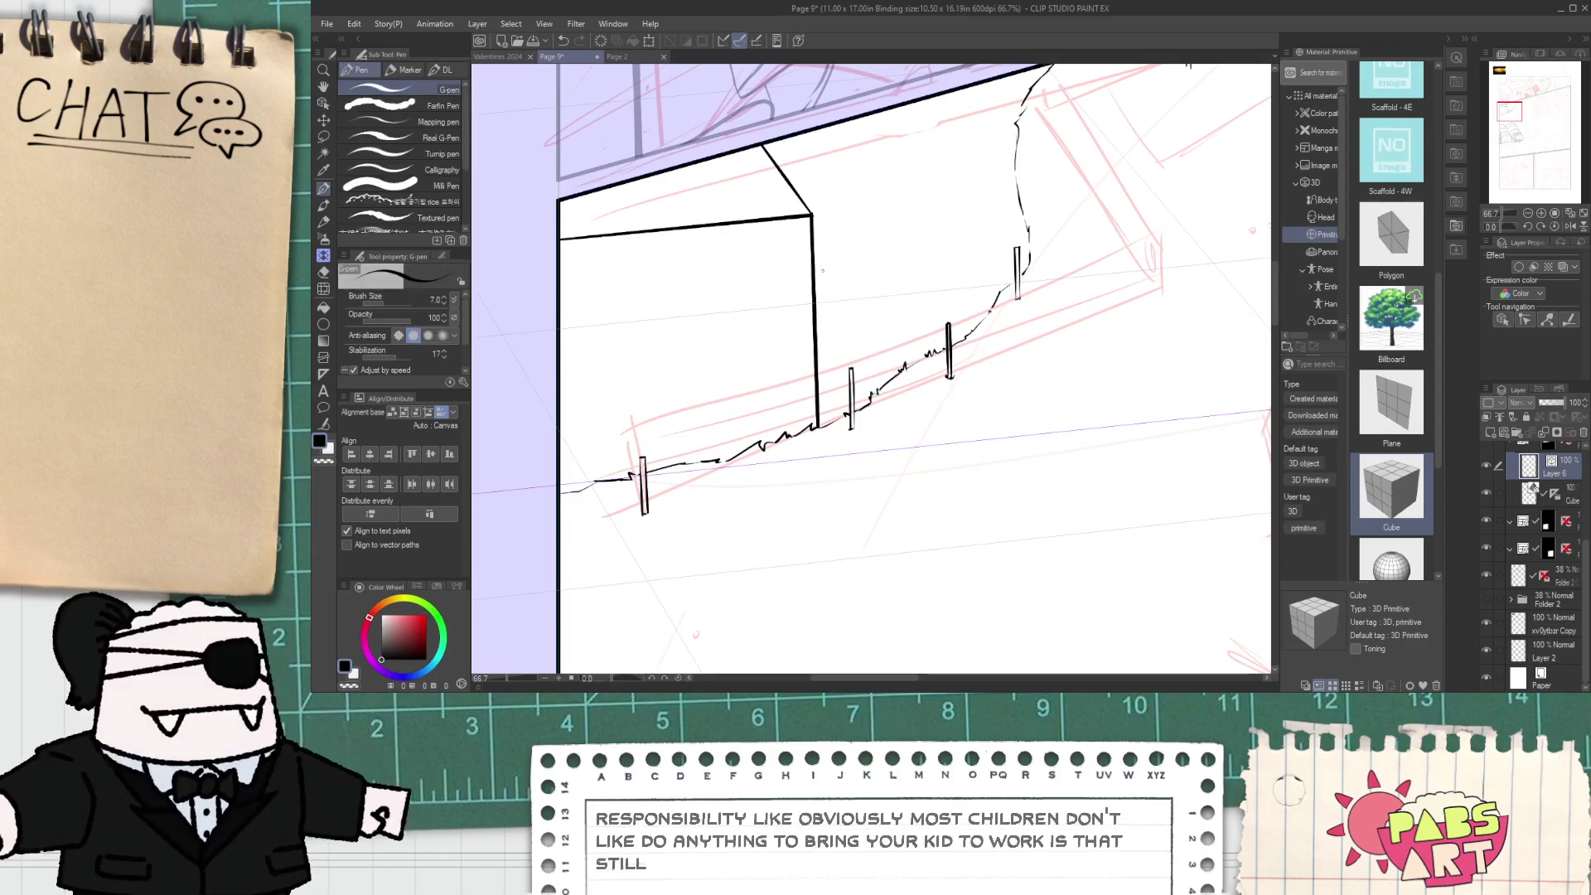
- Ink a diagonal line from the block building's side wall down to the fence line and trim its overshooting ends
{"action": "left_click_drag", "start_coordinate": [826, 258], "coordinate": [961, 447]}
{"action": "key", "text": "ctrl+z"}
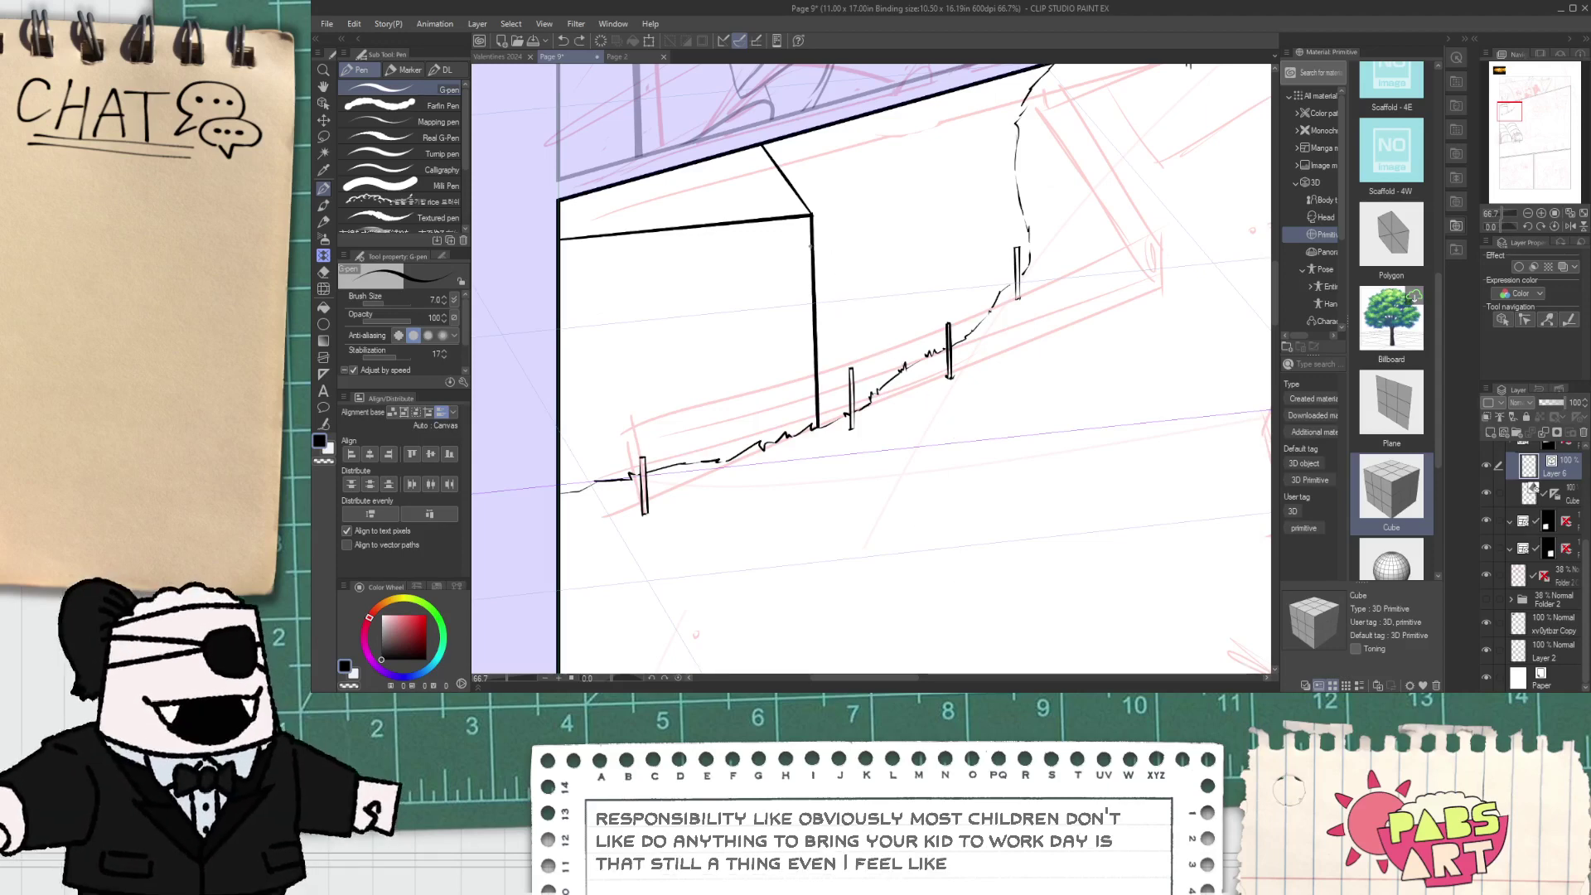
{"action": "left_click_drag", "start_coordinate": [811, 248], "coordinate": [963, 463]}
{"action": "key", "text": "e"}
{"action": "scroll", "coordinate": [939, 420], "scroll_direction": "up", "scroll_amount": 3}
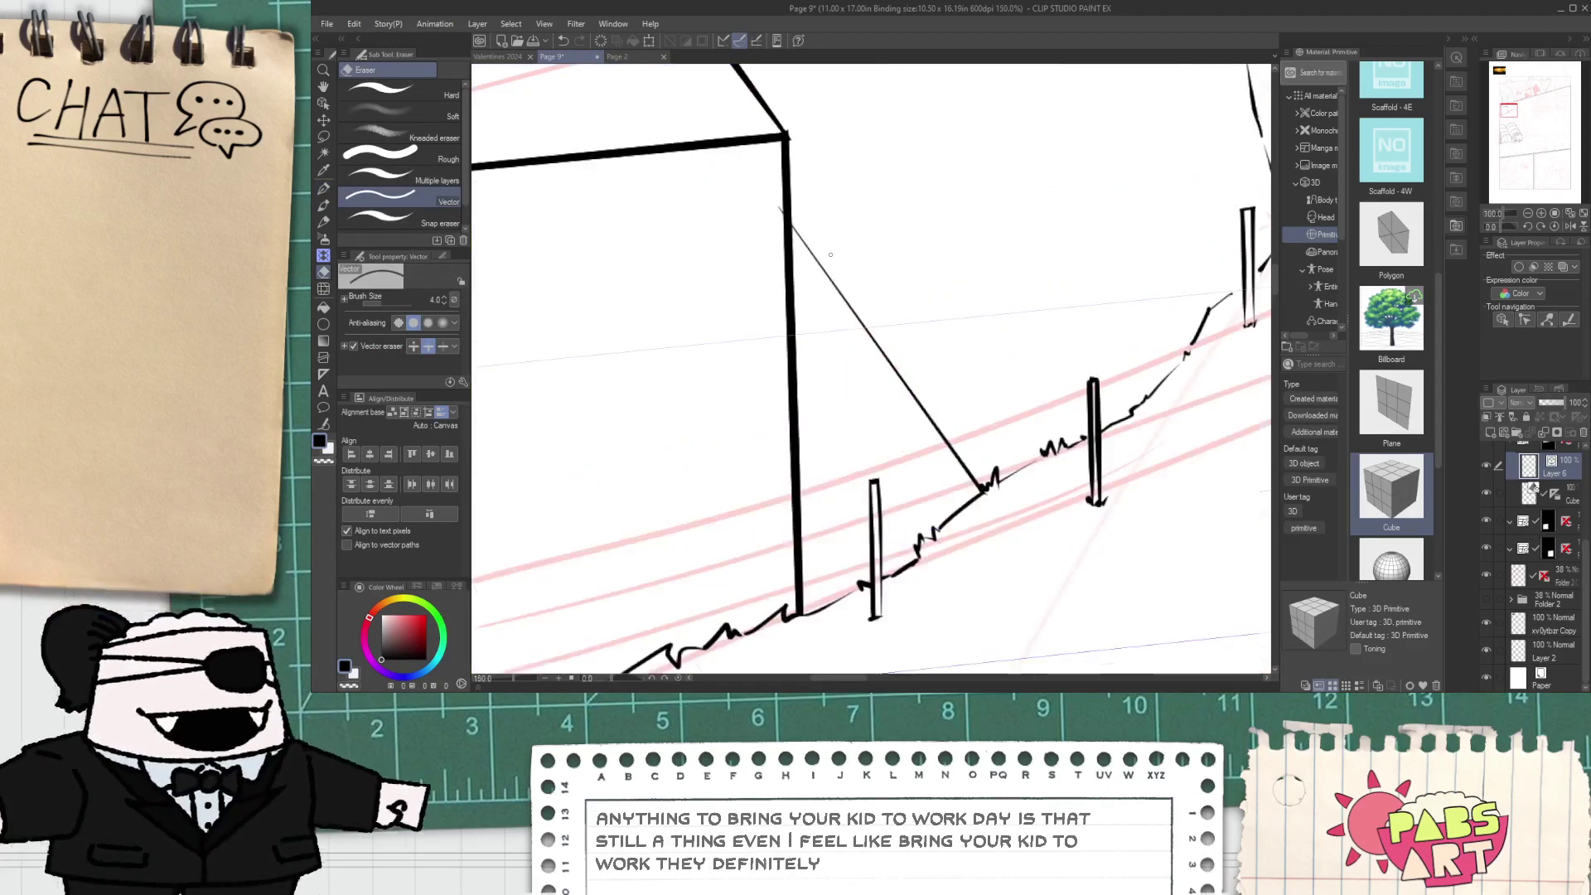
- Ink a second, parallel diagonal line below the first and trim it at the side wall and fence line
{"action": "key", "text": "p"}
{"action": "left_click_drag", "start_coordinate": [789, 266], "coordinate": [934, 468]}
{"action": "key", "text": "ctrl+z"}
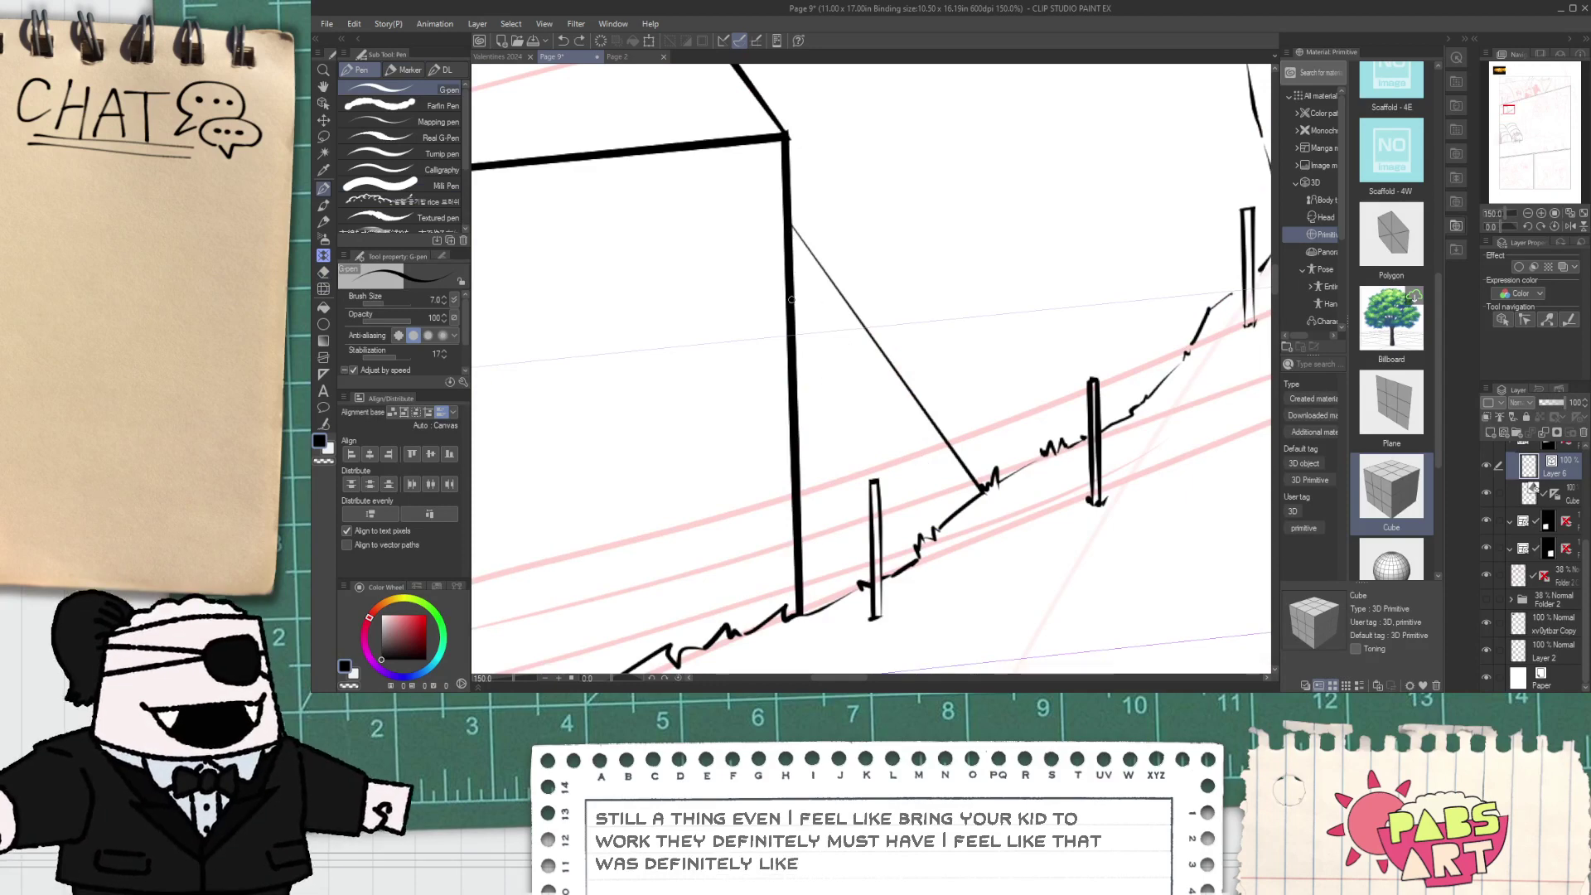
{"action": "mouse_move", "coordinate": [771, 283]}
{"action": "left_mouse_down"}
{"action": "mouse_move", "coordinate": [959, 549]}
{"action": "mouse_move", "coordinate": [935, 533]}
{"action": "left_mouse_up"}
{"action": "key", "text": "e"}
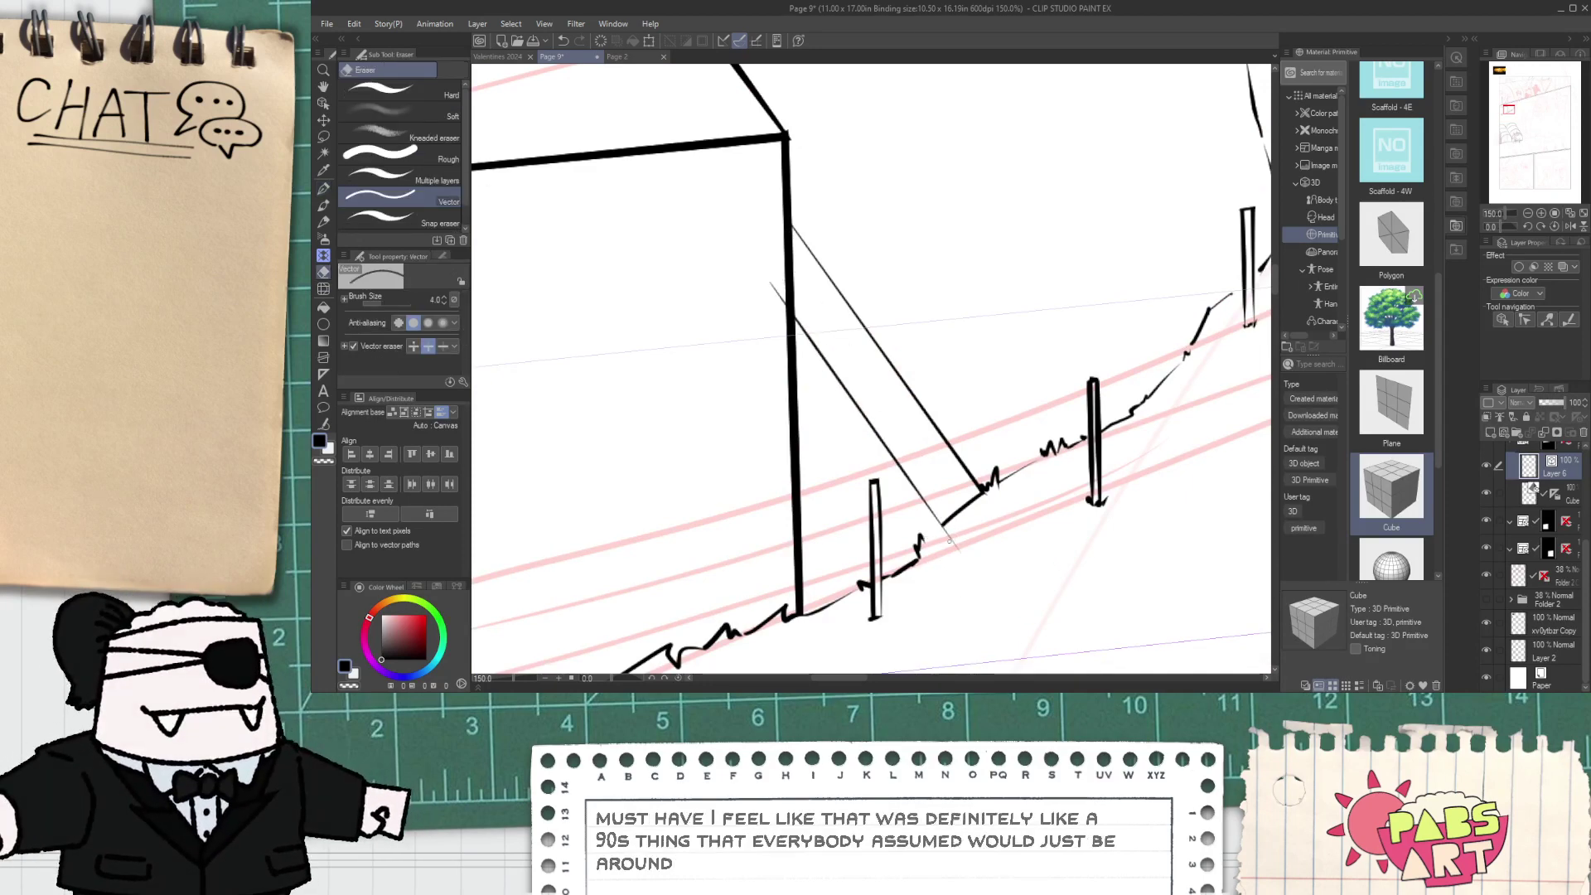
{"action": "key", "text": "ctrl+z"}
{"action": "scroll", "coordinate": [779, 276], "scroll_direction": "up", "scroll_amount": 1}
{"action": "key", "text": "p"}
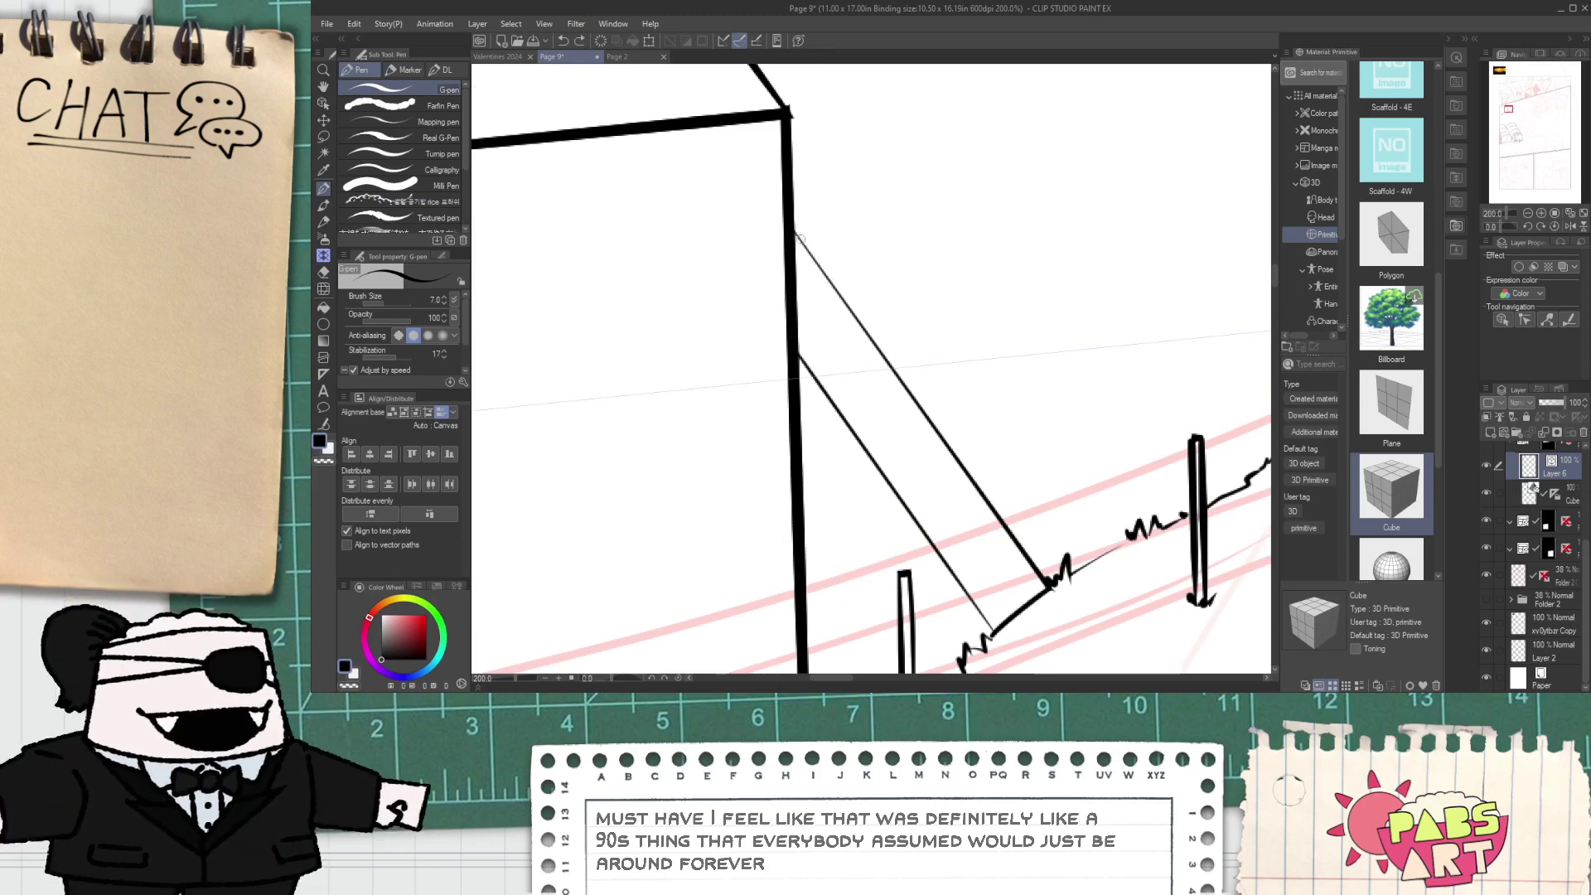
- Go over the upper end of the first diagonal line and clean up the building's roof corner
{"action": "left_click_drag", "start_coordinate": [800, 239], "coordinate": [858, 324]}
{"action": "key", "text": "space"}
{"action": "left_click_drag", "start_coordinate": [828, 174], "coordinate": [877, 362]}
{"action": "key", "text": "e"}
{"action": "left_click_drag", "start_coordinate": [841, 290], "coordinate": [839, 295]}
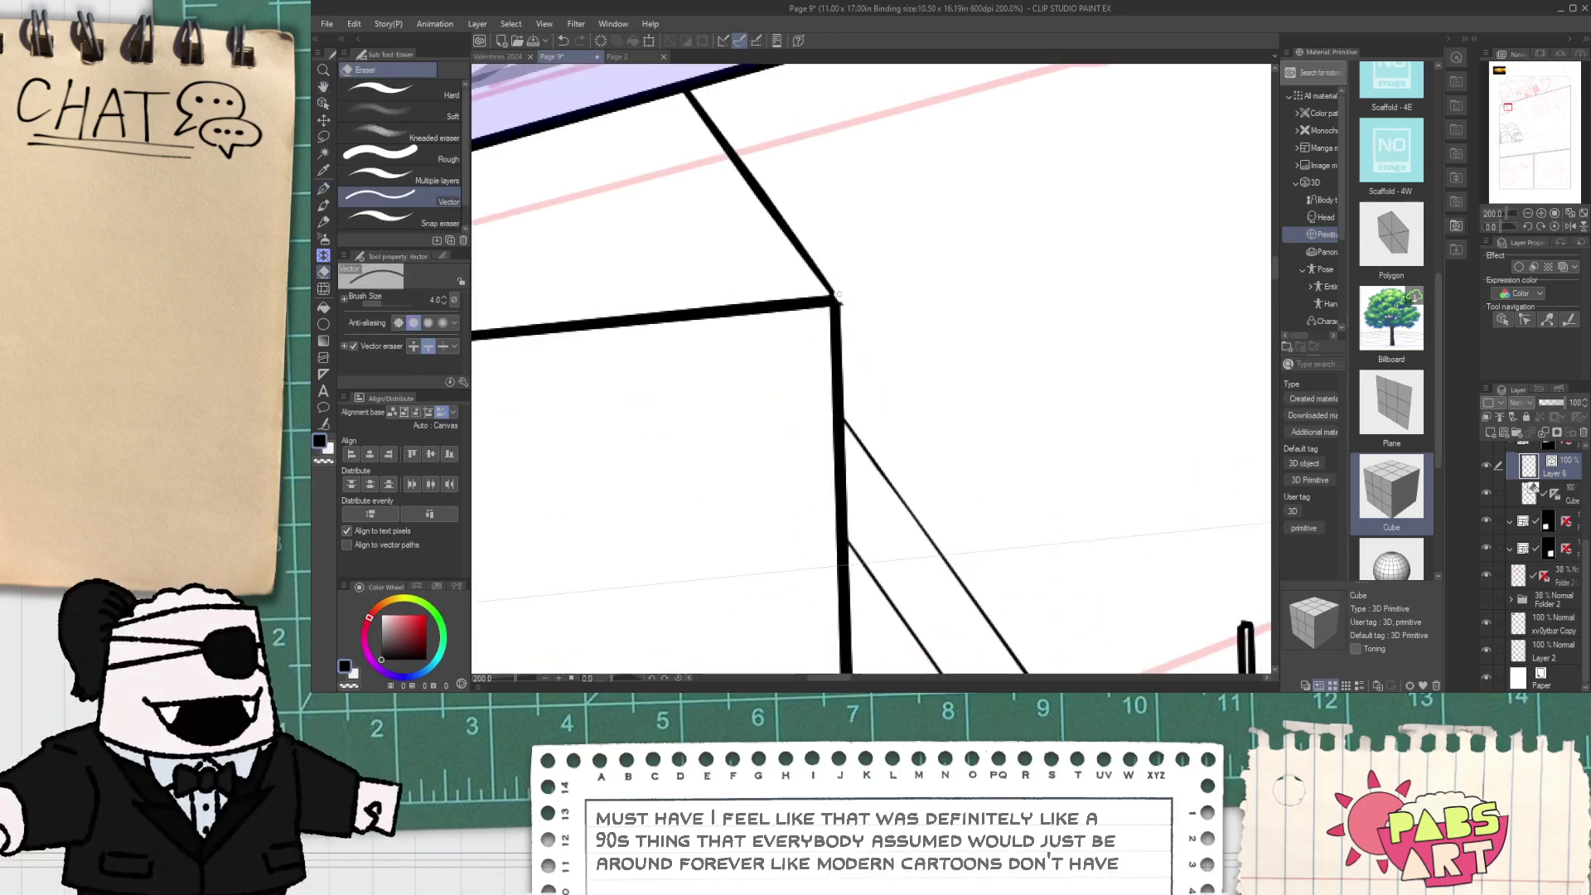
{"action": "key", "text": "p"}
{"action": "scroll", "coordinate": [829, 303], "scroll_direction": "up", "scroll_amount": 1}
{"action": "scroll", "coordinate": [820, 308], "scroll_direction": "down", "scroll_amount": 1}
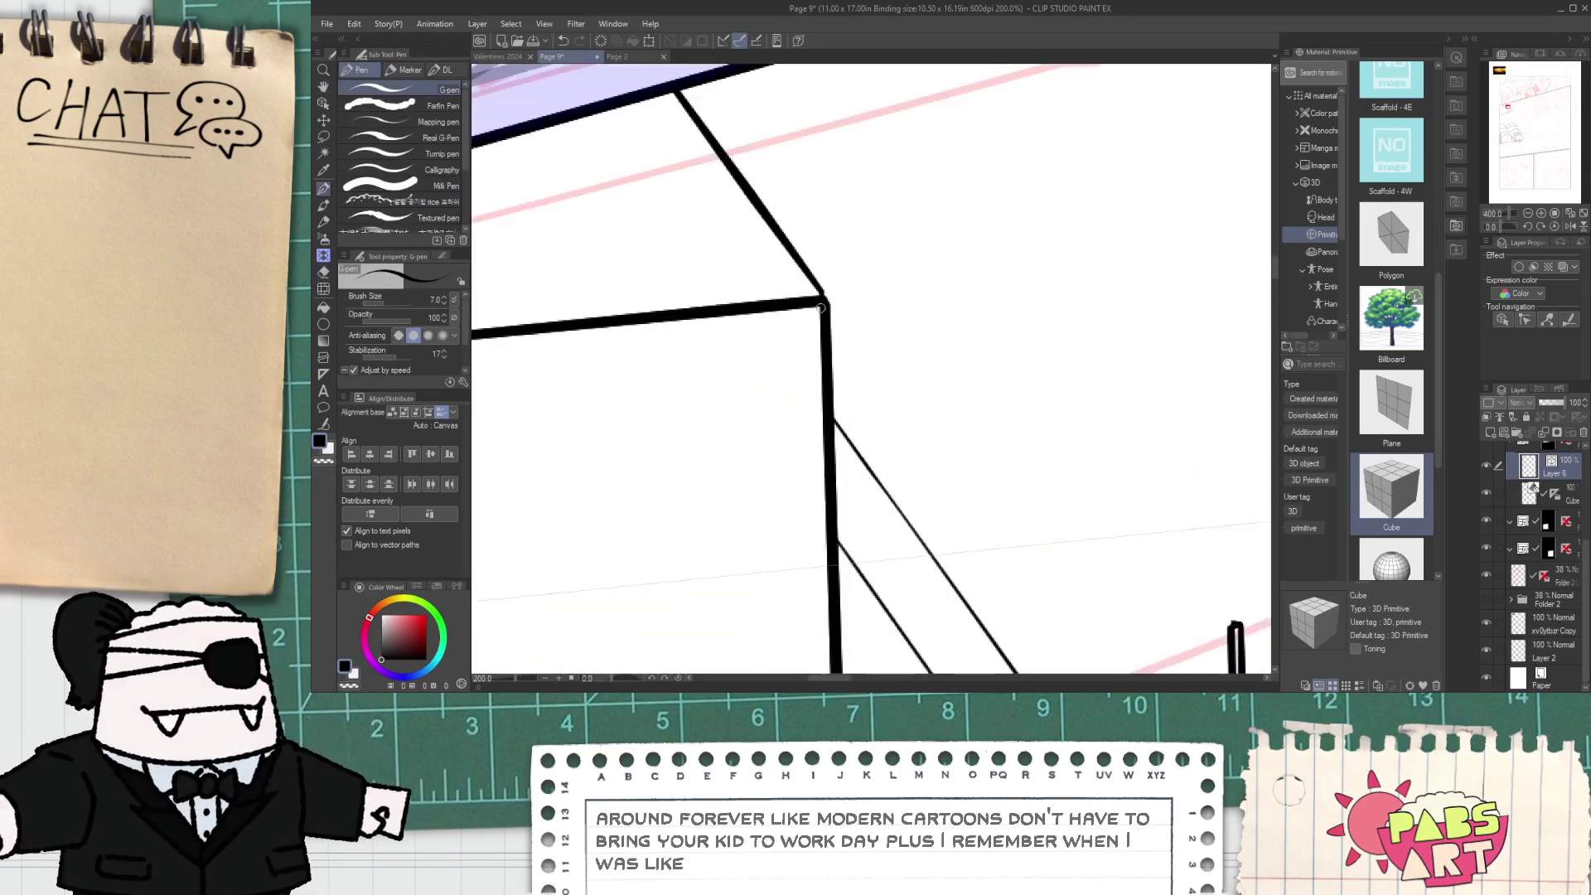
- Check the roof on Page 2, ink an inset border parallel to the building's roof edges on Page 9, and trim its corner
{"action": "scroll", "coordinate": [820, 308], "scroll_direction": "down", "scroll_amount": 4}
{"action": "key", "text": "space"}
{"action": "left_click_drag", "start_coordinate": [821, 310], "coordinate": [835, 342]}
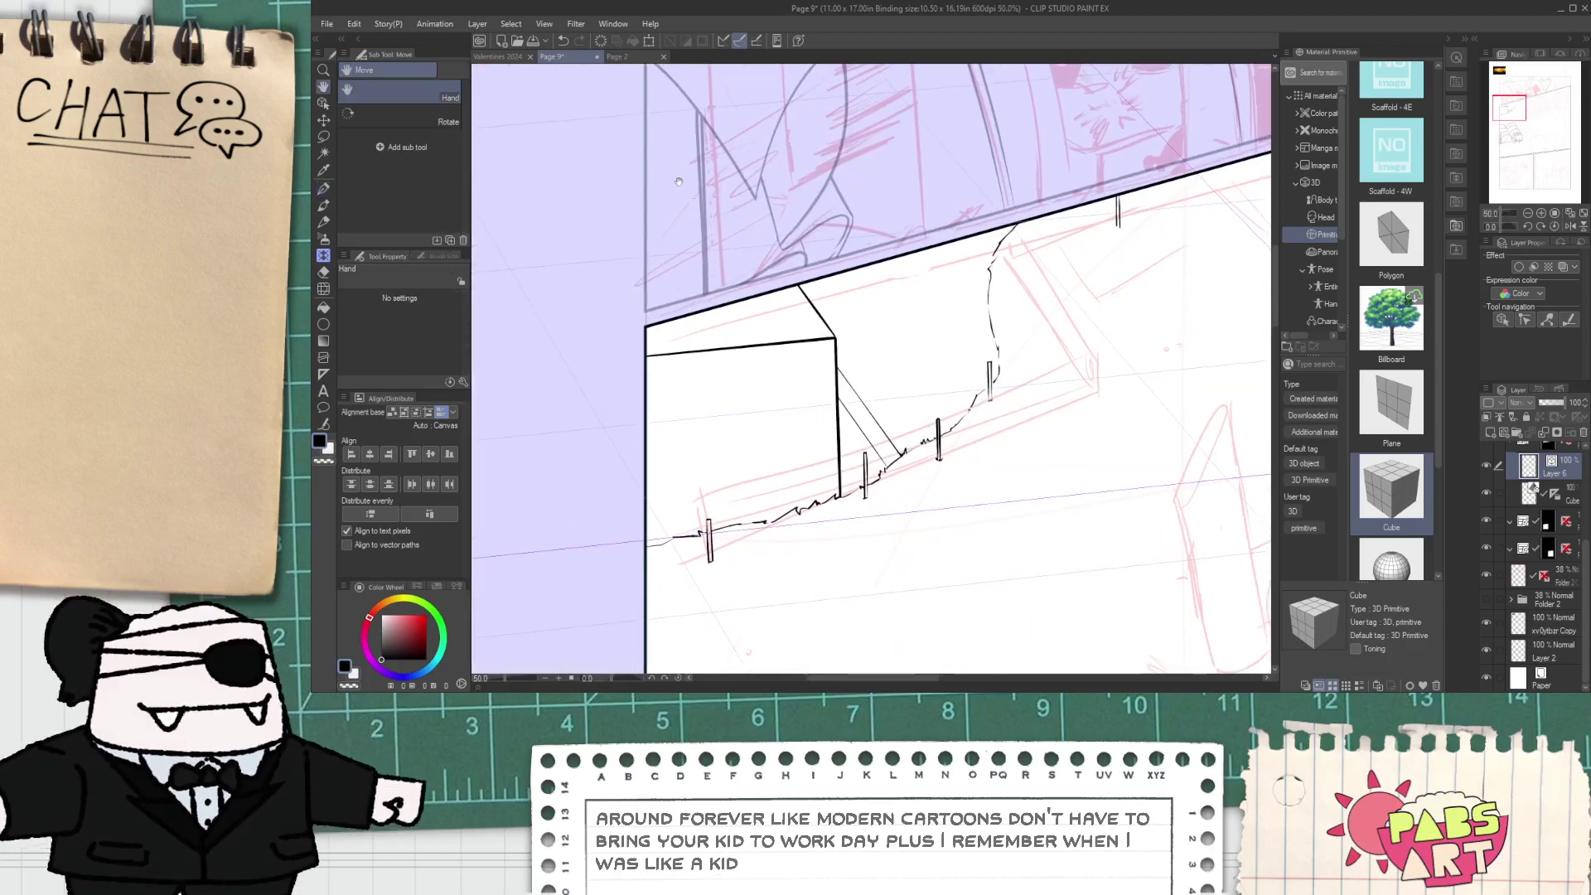
{"action": "left_click", "coordinate": [625, 57]}
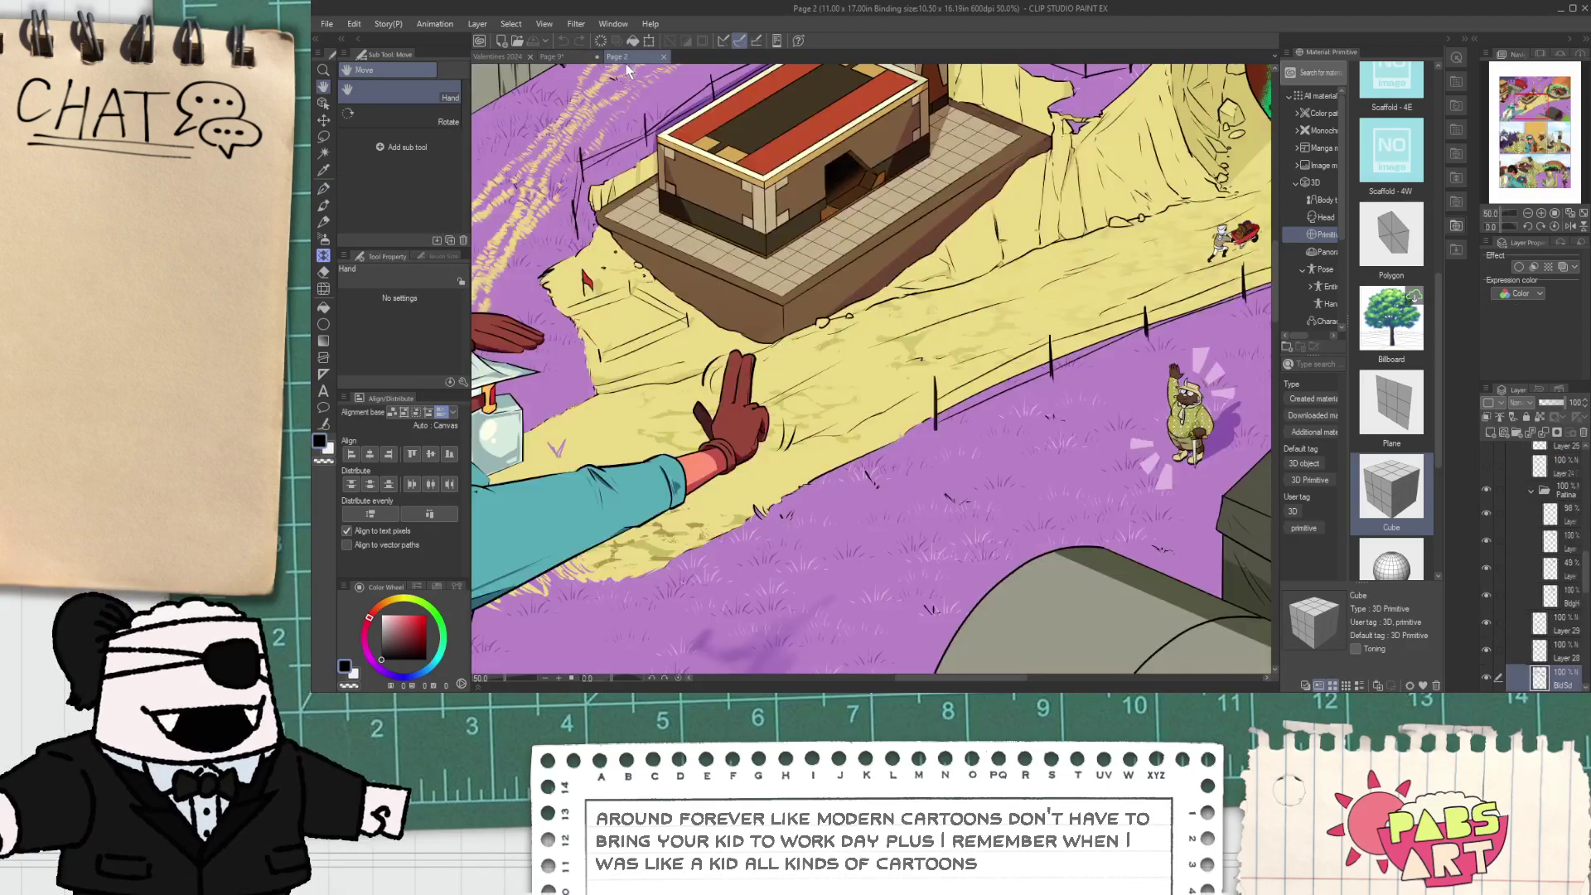
{"action": "left_click", "coordinate": [575, 55]}
{"action": "key", "text": "p"}
{"action": "scroll", "coordinate": [991, 346], "scroll_direction": "up", "scroll_amount": 2}
{"action": "key", "text": "ctrl+z"}
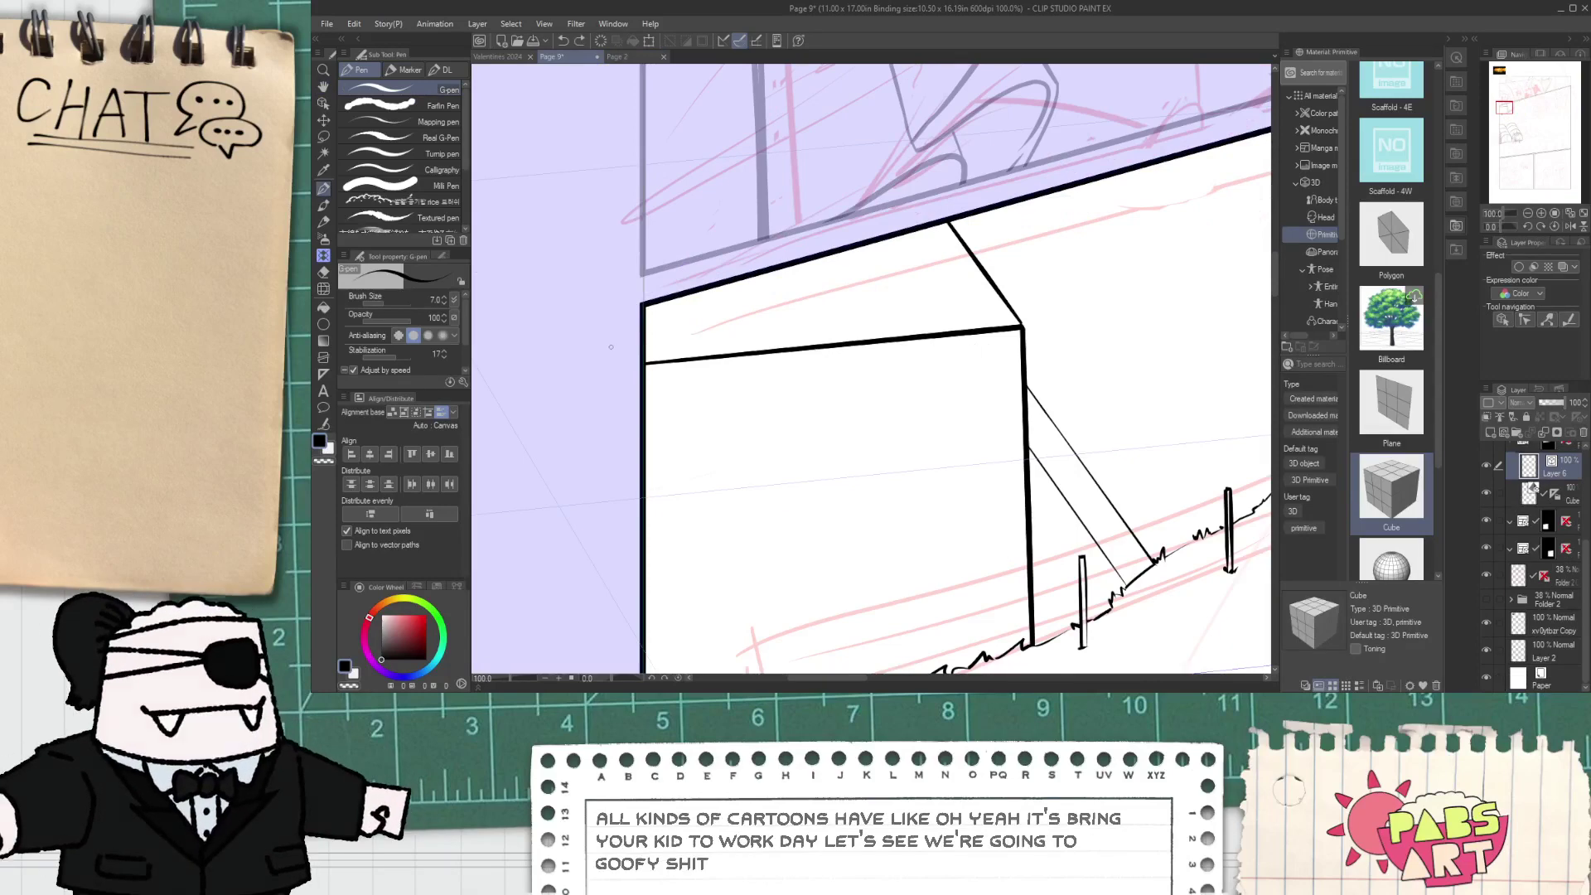
{"action": "left_click_drag", "start_coordinate": [646, 334], "coordinate": [1128, 288]}
{"action": "mouse_move", "coordinate": [900, 236]}
{"action": "left_mouse_down"}
{"action": "mouse_move", "coordinate": [985, 353]}
{"action": "mouse_move", "coordinate": [912, 231]}
{"action": "left_mouse_up"}
{"action": "key", "text": "e"}
{"action": "scroll", "coordinate": [956, 317], "scroll_direction": "up", "scroll_amount": 1}
{"action": "left_click_drag", "start_coordinate": [968, 319], "coordinate": [1002, 304]}
{"action": "left_click_drag", "start_coordinate": [1084, 270], "coordinate": [1092, 306]}
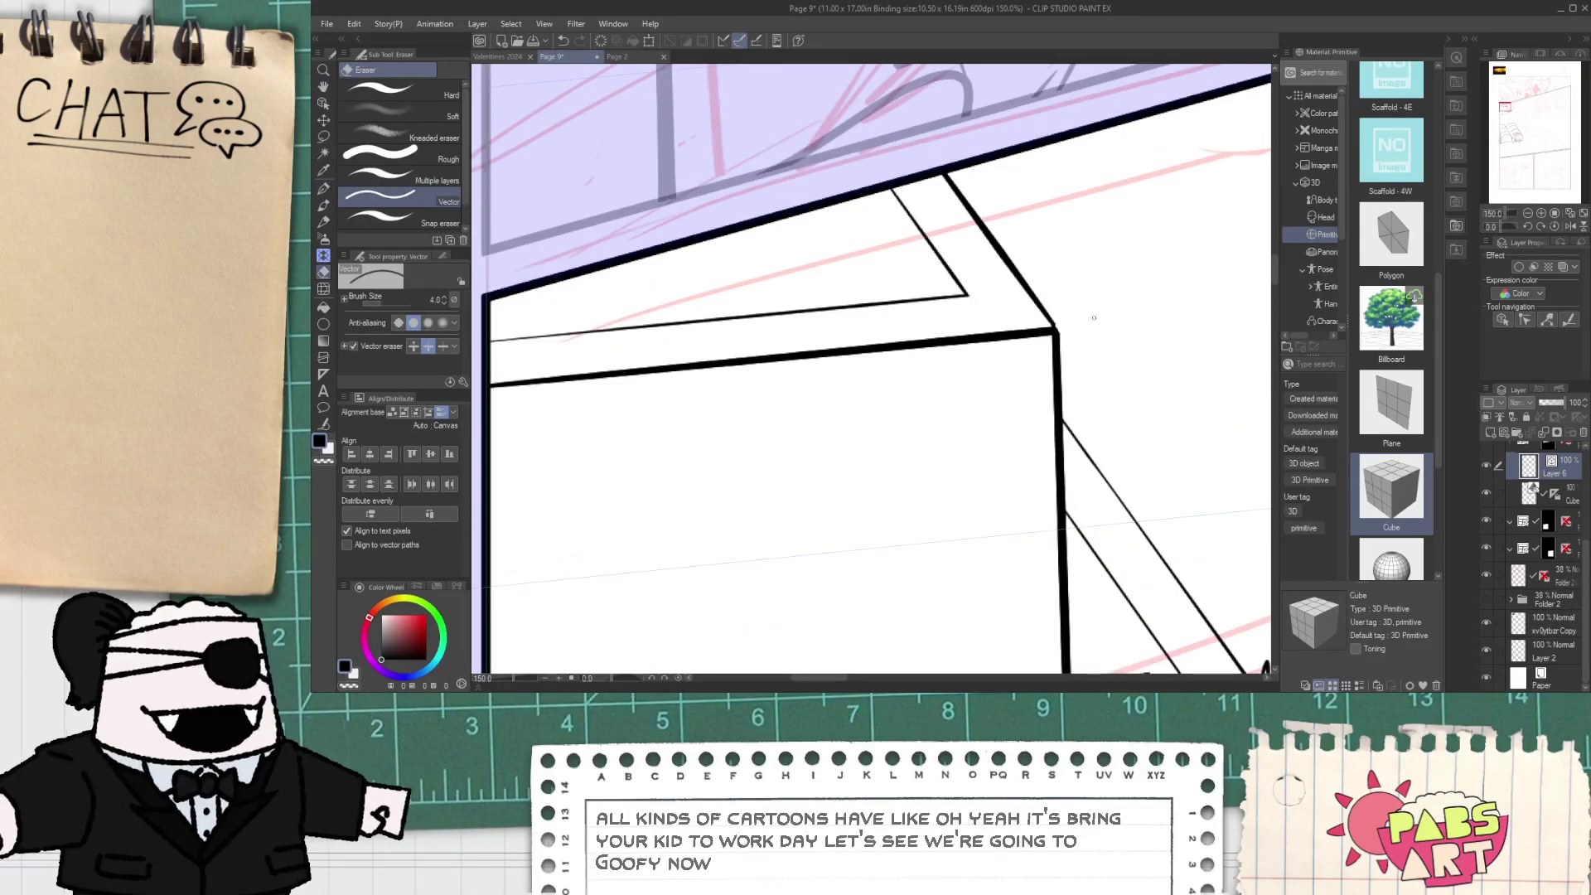
- Compare with Page 2 and ink a thin line just below the roof's front edge across the front wall
{"action": "scroll", "coordinate": [1052, 320], "scroll_direction": "down", "scroll_amount": 3}
{"action": "key", "text": "space"}
{"action": "left_click_drag", "start_coordinate": [924, 230], "coordinate": [764, 165]}
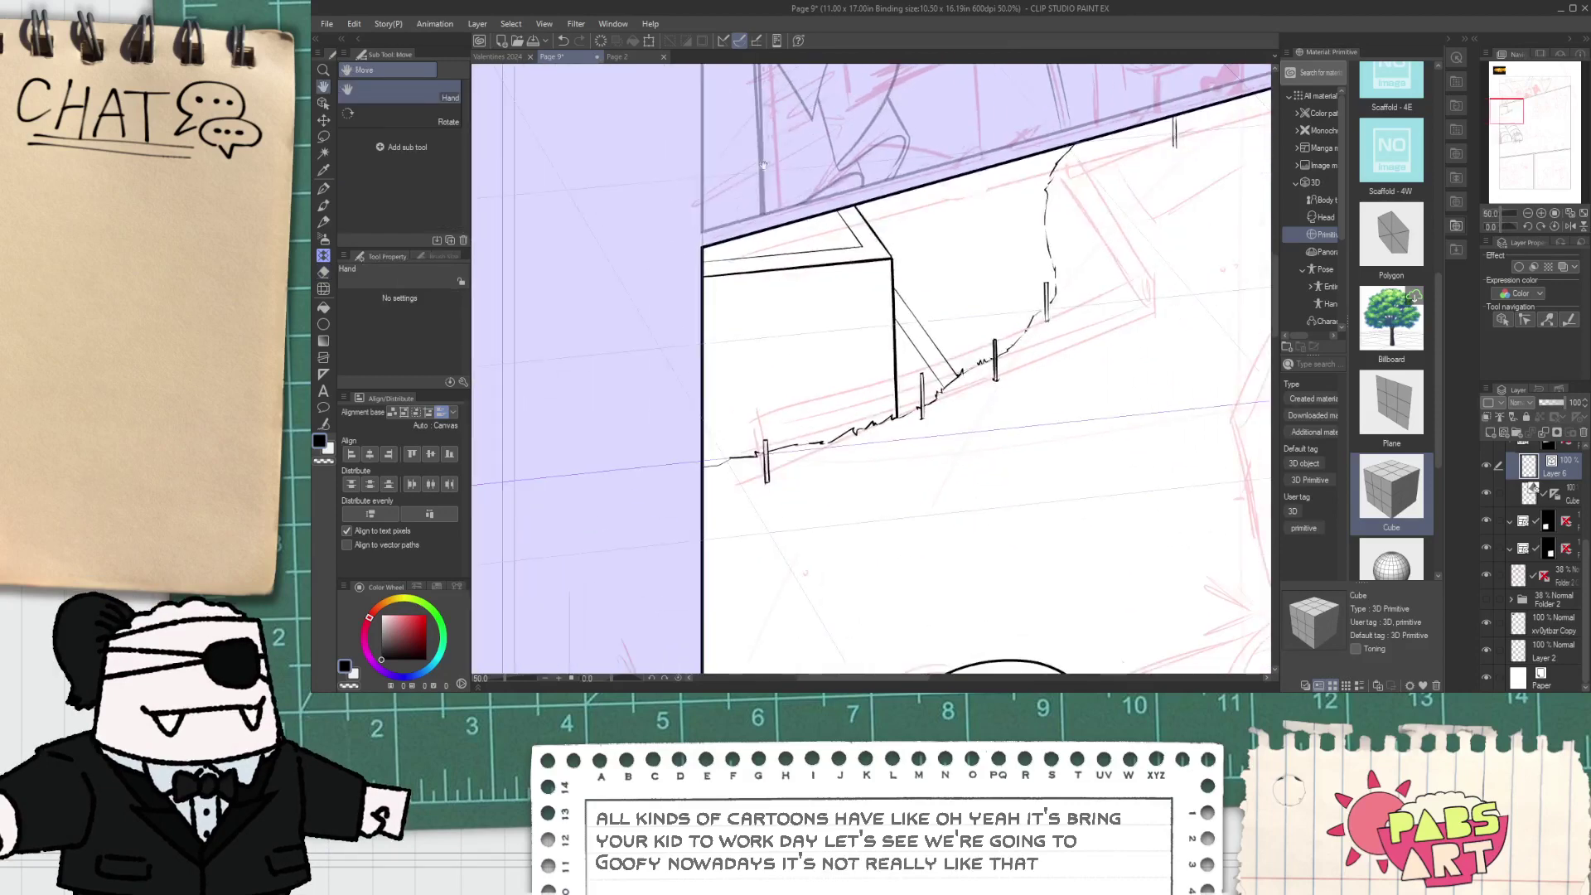
{"action": "left_click", "coordinate": [630, 58]}
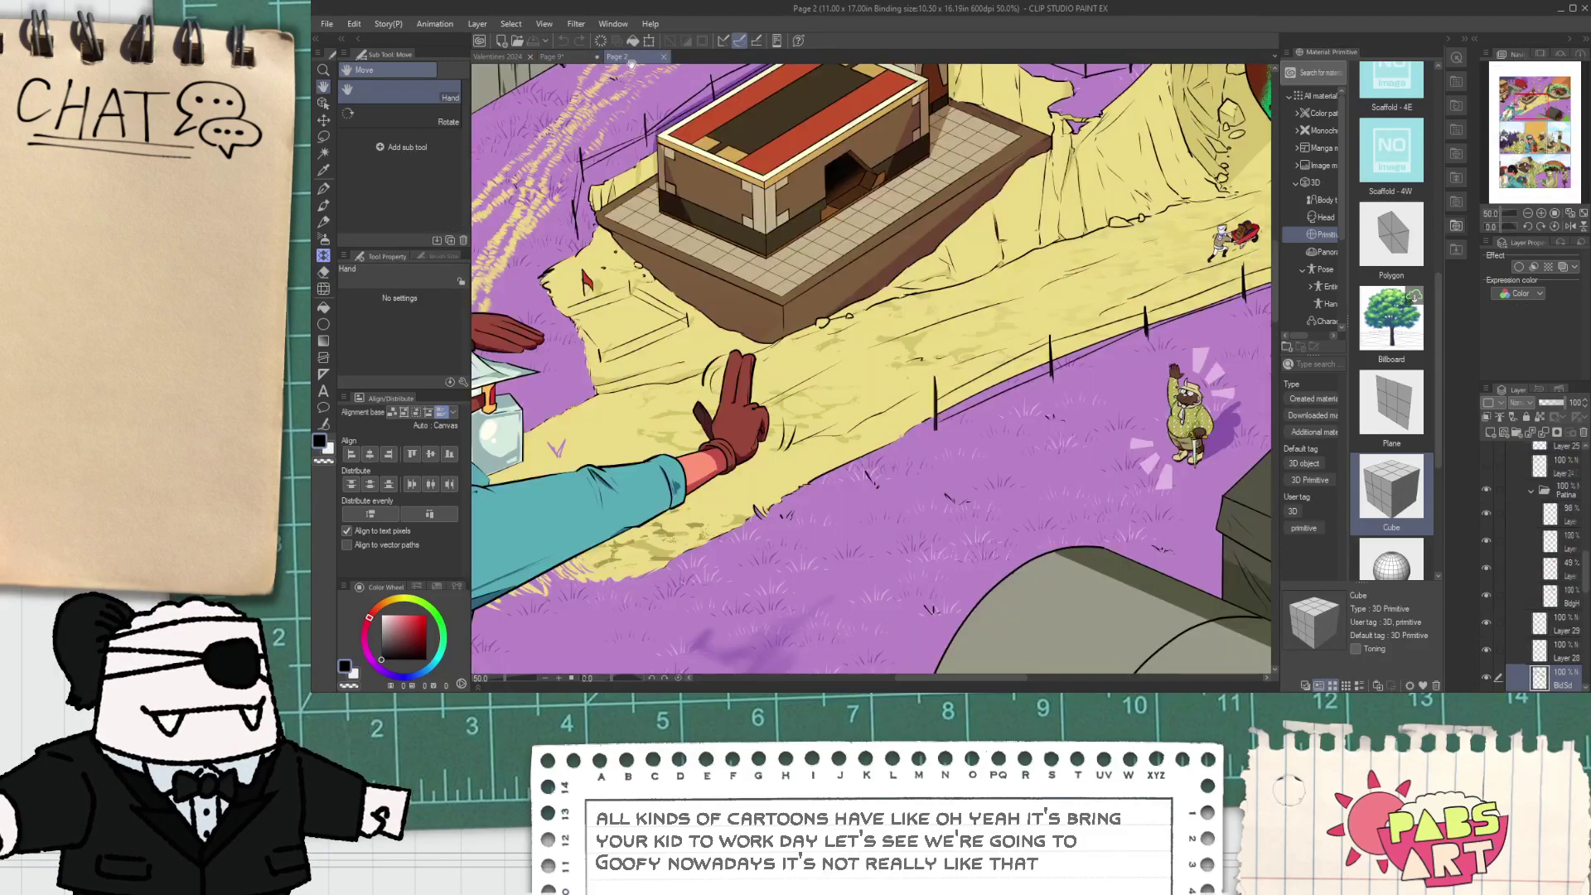
{"action": "left_click", "coordinate": [552, 56]}
{"action": "key", "text": "p"}
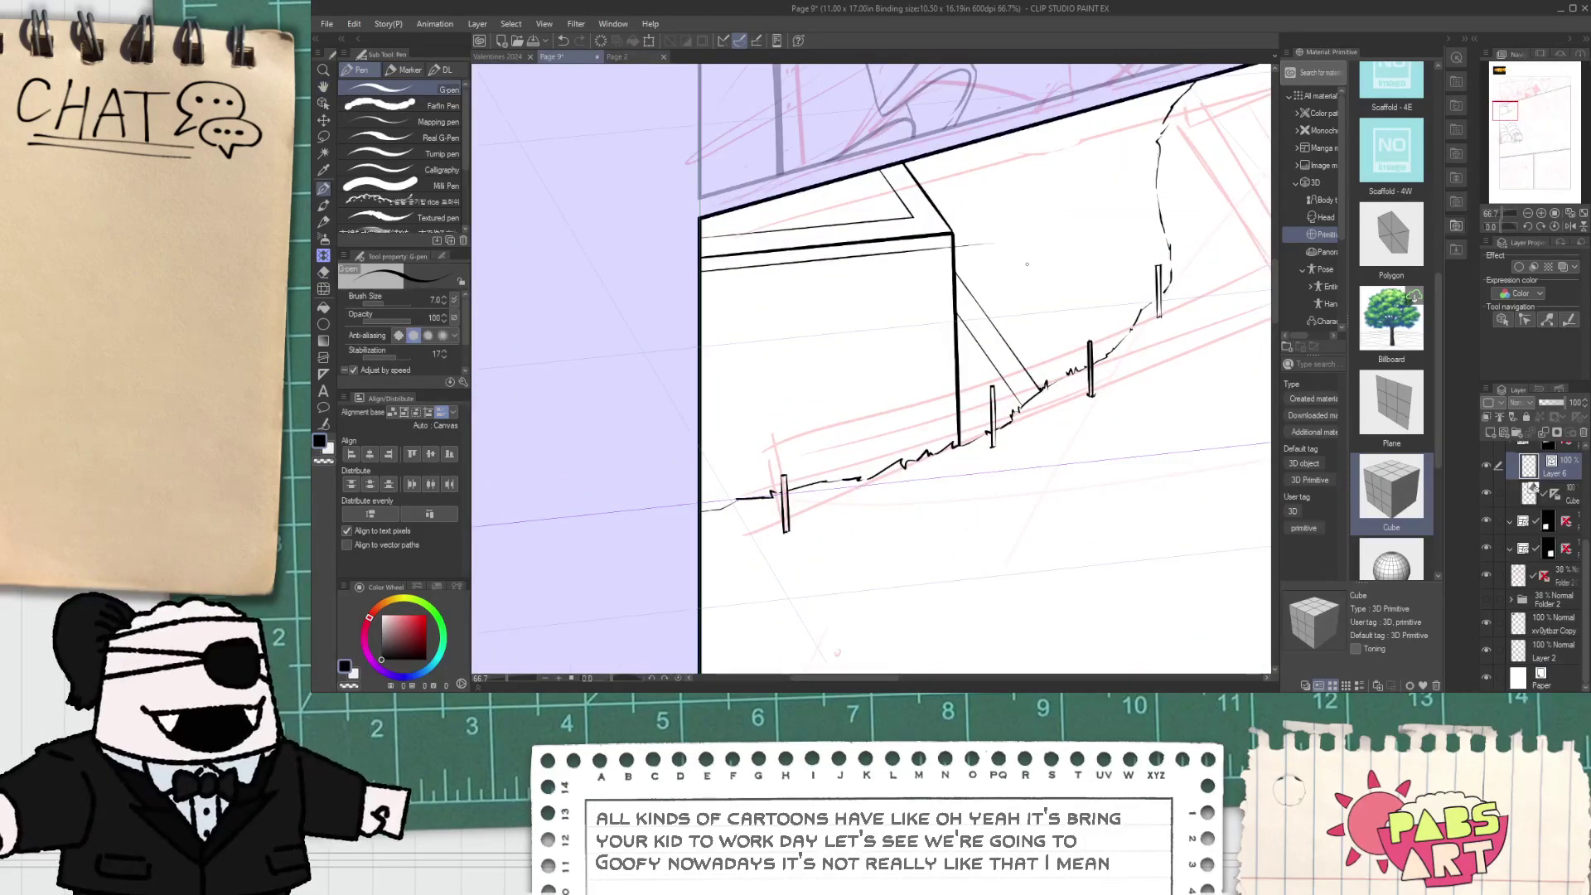
{"action": "key", "text": "e"}
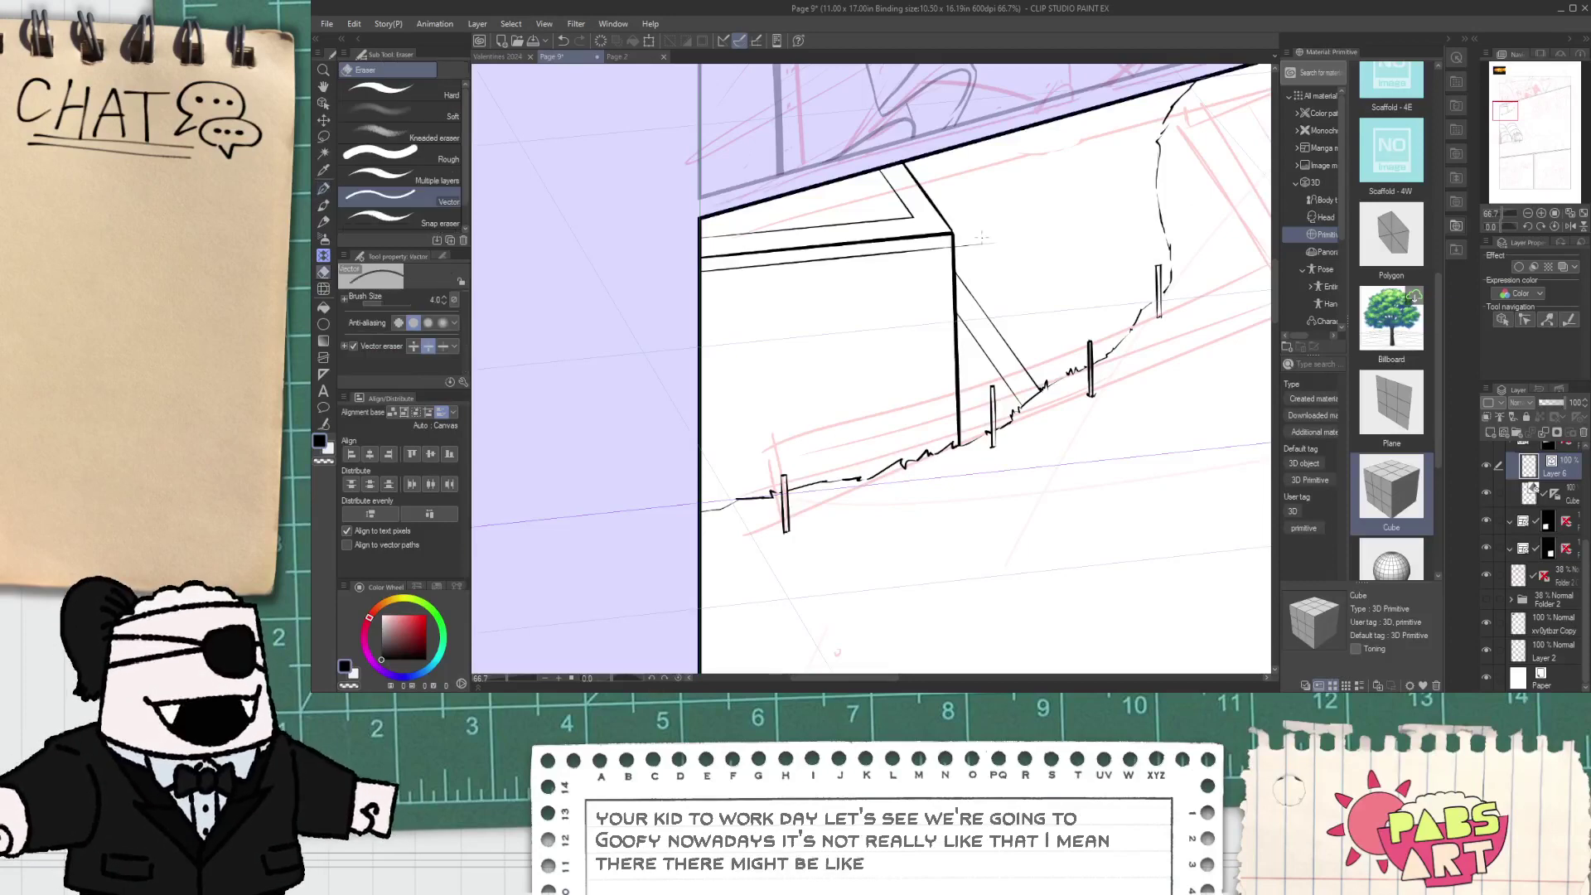
- Check Page 2 and ink a base line across the building's front wall, ending at the side corner
{"action": "left_click", "coordinate": [625, 56]}
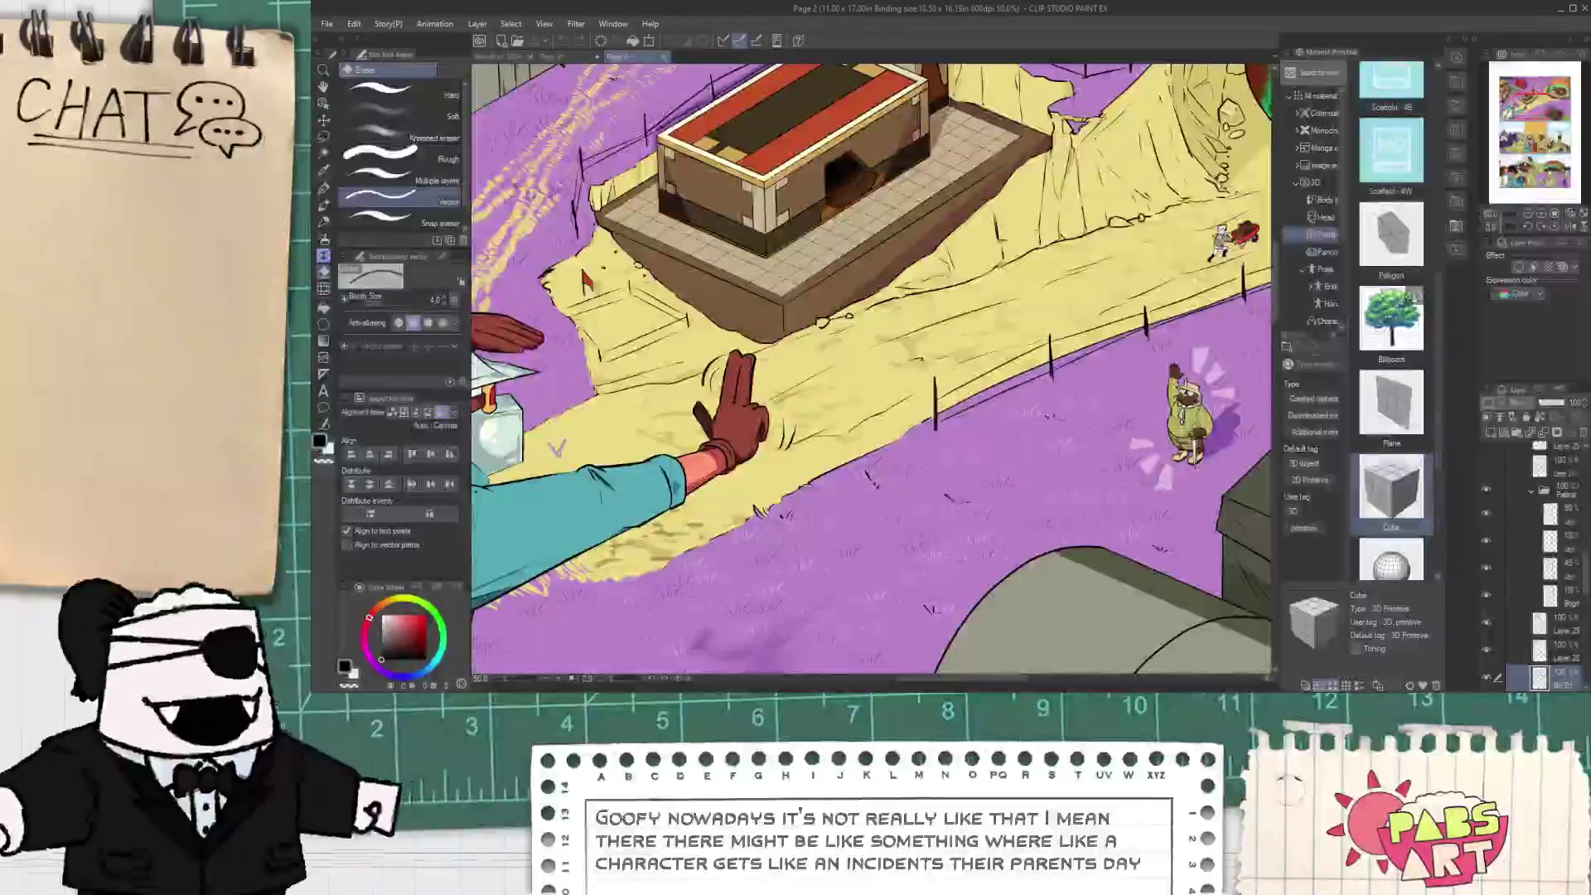
{"action": "left_click", "coordinate": [553, 57]}
{"action": "key", "text": "p"}
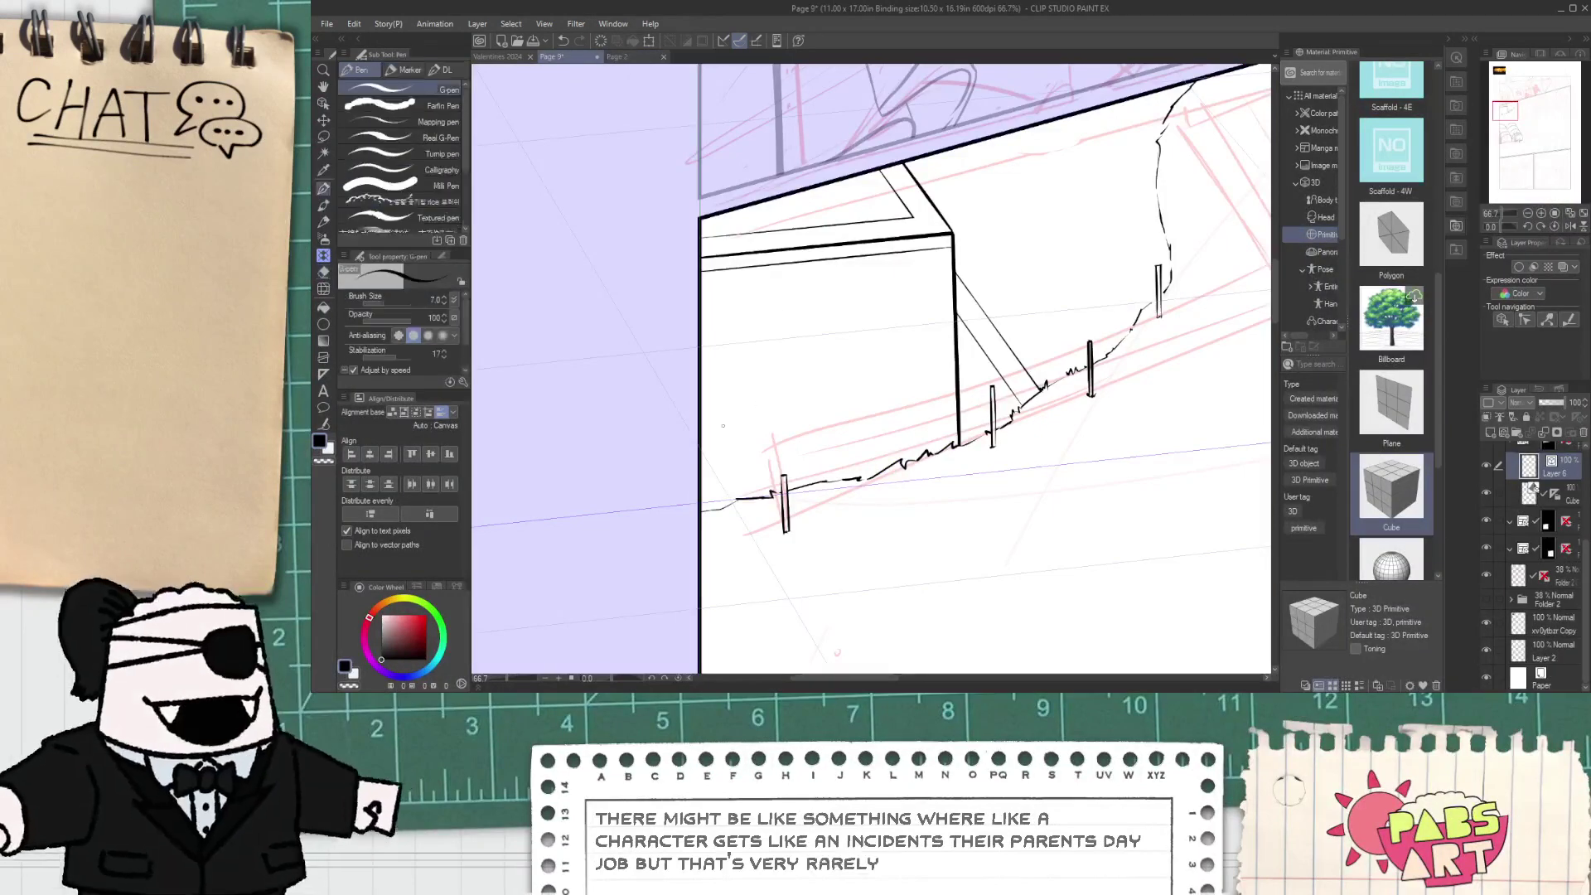
{"action": "mouse_move", "coordinate": [701, 448]}
{"action": "left_mouse_down"}
{"action": "mouse_move", "coordinate": [885, 433]}
{"action": "mouse_move", "coordinate": [958, 425]}
{"action": "left_mouse_up"}
{"action": "key", "text": "e"}
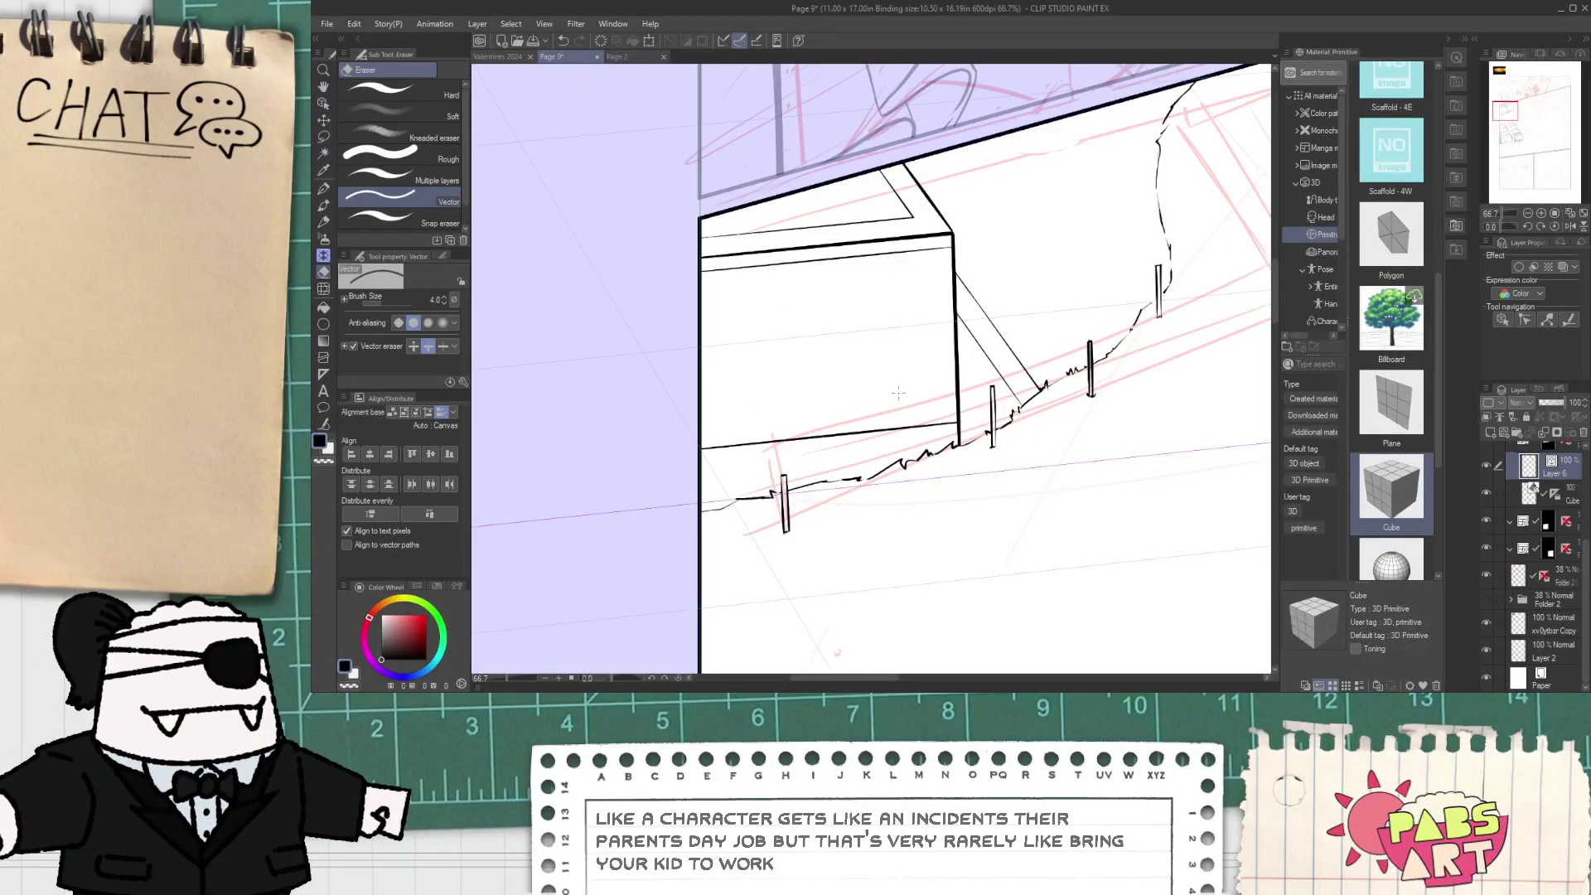
- Examine the corner details of the building's front wall on Page 2 and return to Page 9 ready to ink
{"action": "key", "text": "space"}
{"action": "left_click_drag", "start_coordinate": [896, 390], "coordinate": [892, 428]}
{"action": "scroll", "coordinate": [930, 301], "scroll_direction": "up", "scroll_amount": 2}
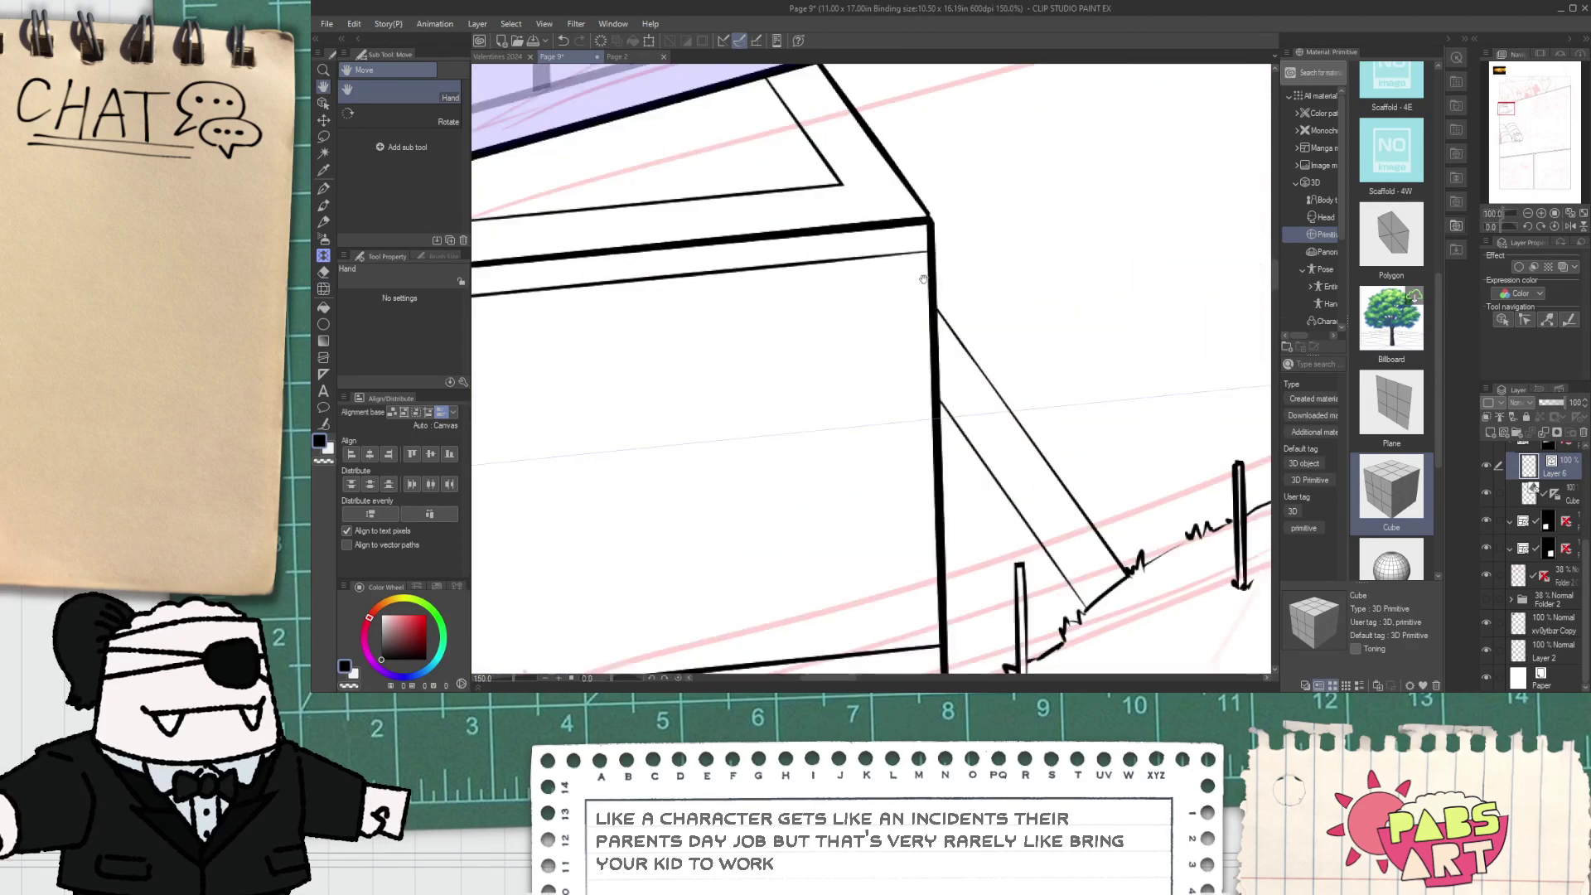
{"action": "scroll", "coordinate": [930, 301], "scroll_direction": "down", "scroll_amount": 1}
{"action": "left_click", "coordinate": [624, 58]}
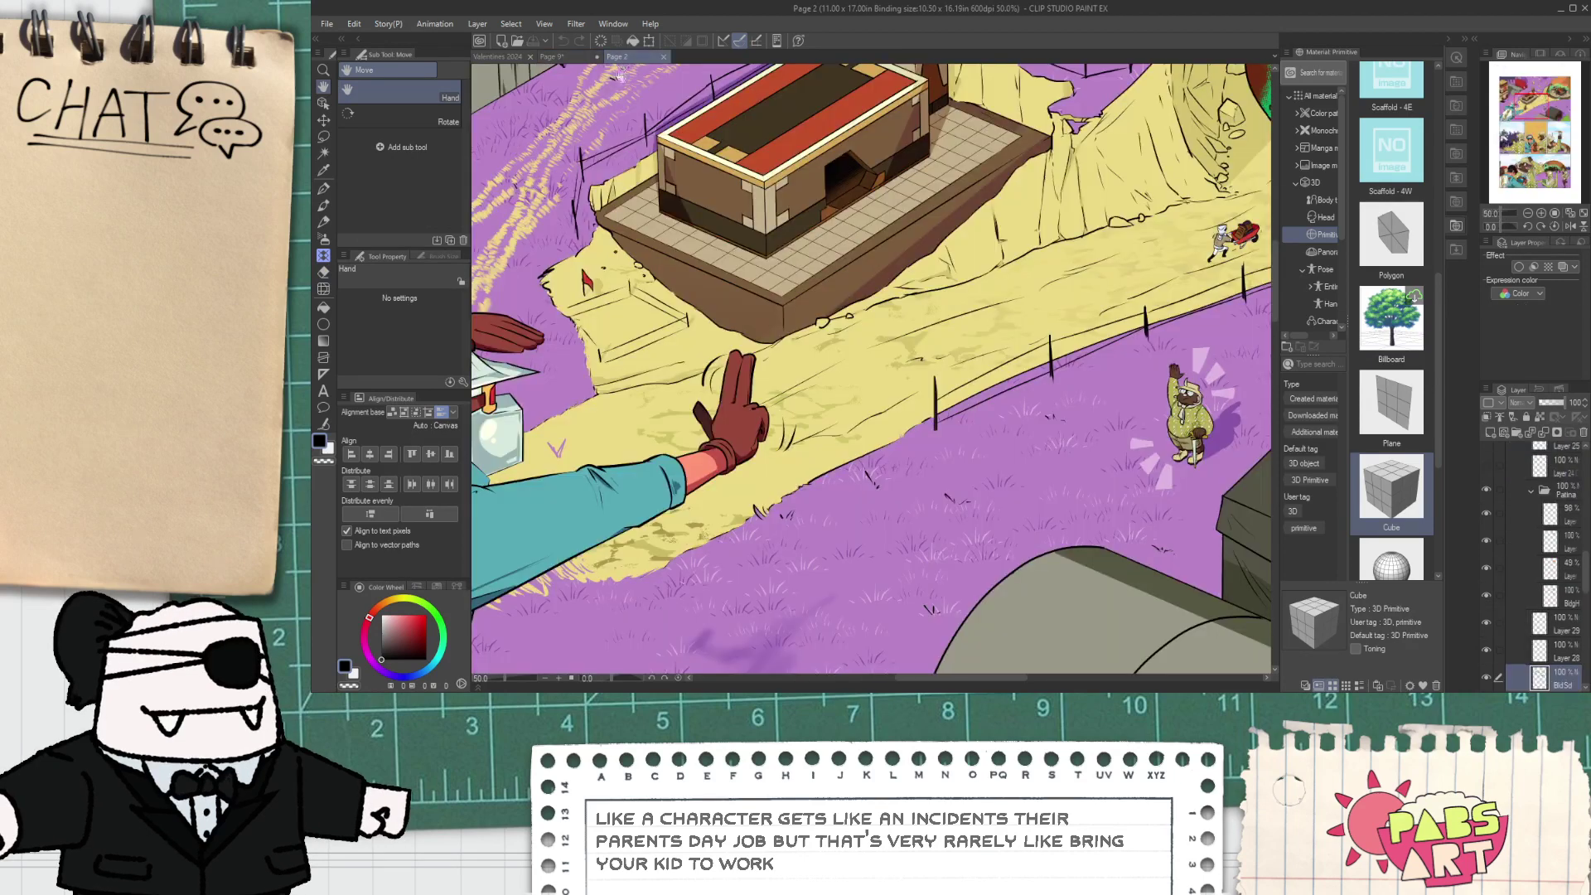
{"action": "left_click", "coordinate": [558, 58]}
{"action": "key", "text": "p"}
{"action": "left_click_drag", "start_coordinate": [875, 257], "coordinate": [885, 524]}
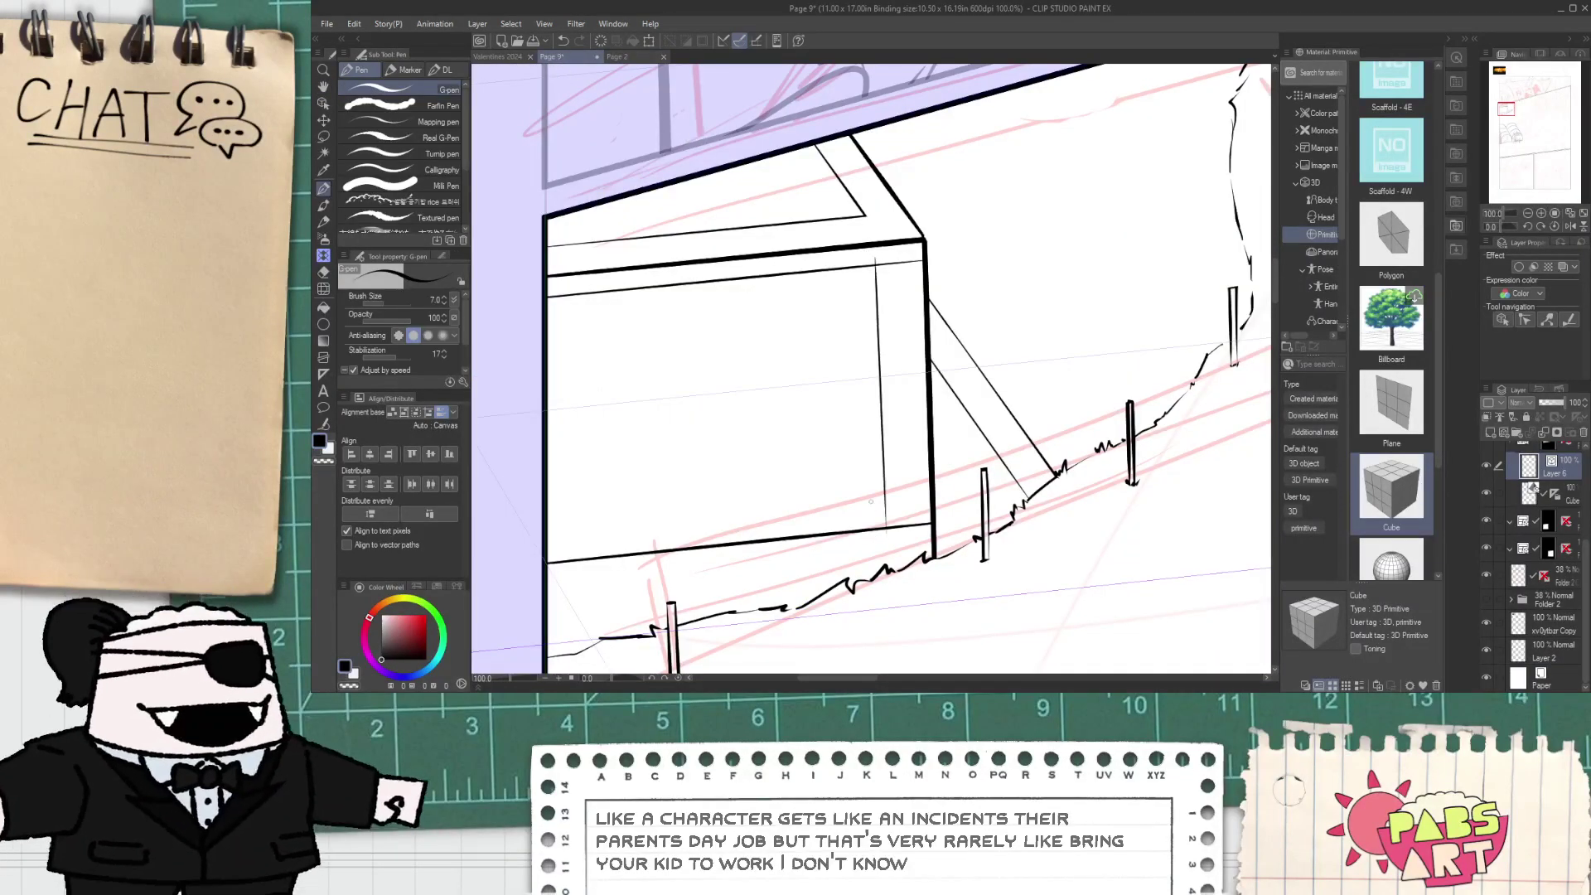
{"action": "key", "text": "ctrl+z"}
{"action": "left_click_drag", "start_coordinate": [864, 267], "coordinate": [865, 527]}
{"action": "key", "text": "ctrl+z"}
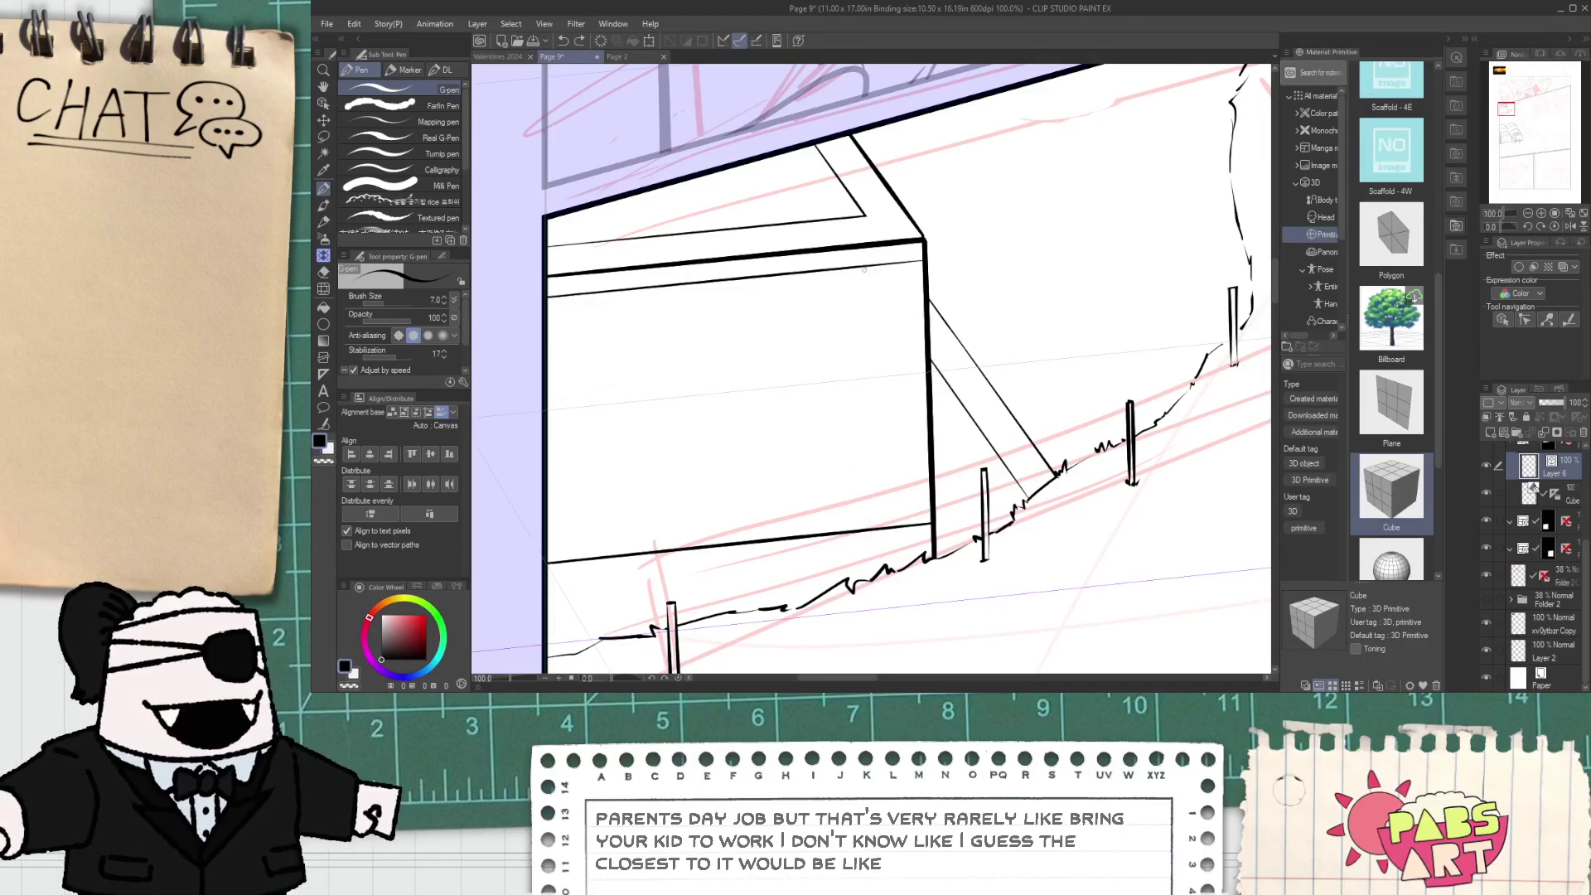
{"action": "left_click_drag", "start_coordinate": [869, 348], "coordinate": [870, 470]}
{"action": "key", "text": "ctrl+z"}
- Ink a vertical line on the front wall near its corner and trim it between the upper trim and base lines
{"action": "left_click_drag", "start_coordinate": [875, 384], "coordinate": [880, 527]}
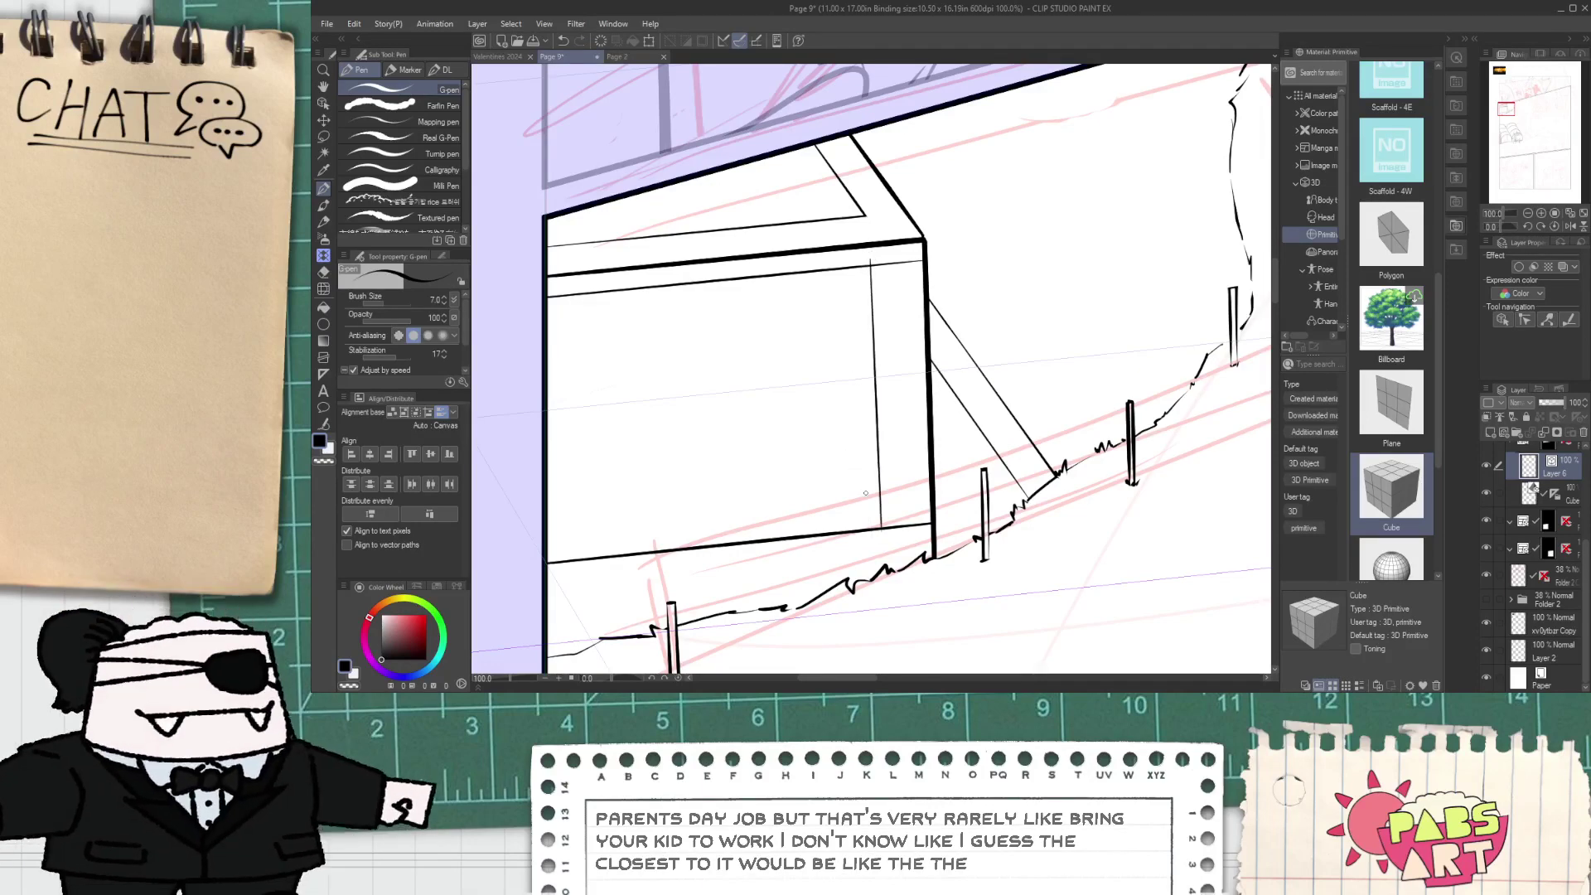
{"action": "key", "text": "e"}
{"action": "scroll", "coordinate": [878, 274], "scroll_direction": "up", "scroll_amount": 1}
{"action": "scroll", "coordinate": [864, 309], "scroll_direction": "down", "scroll_amount": 3}
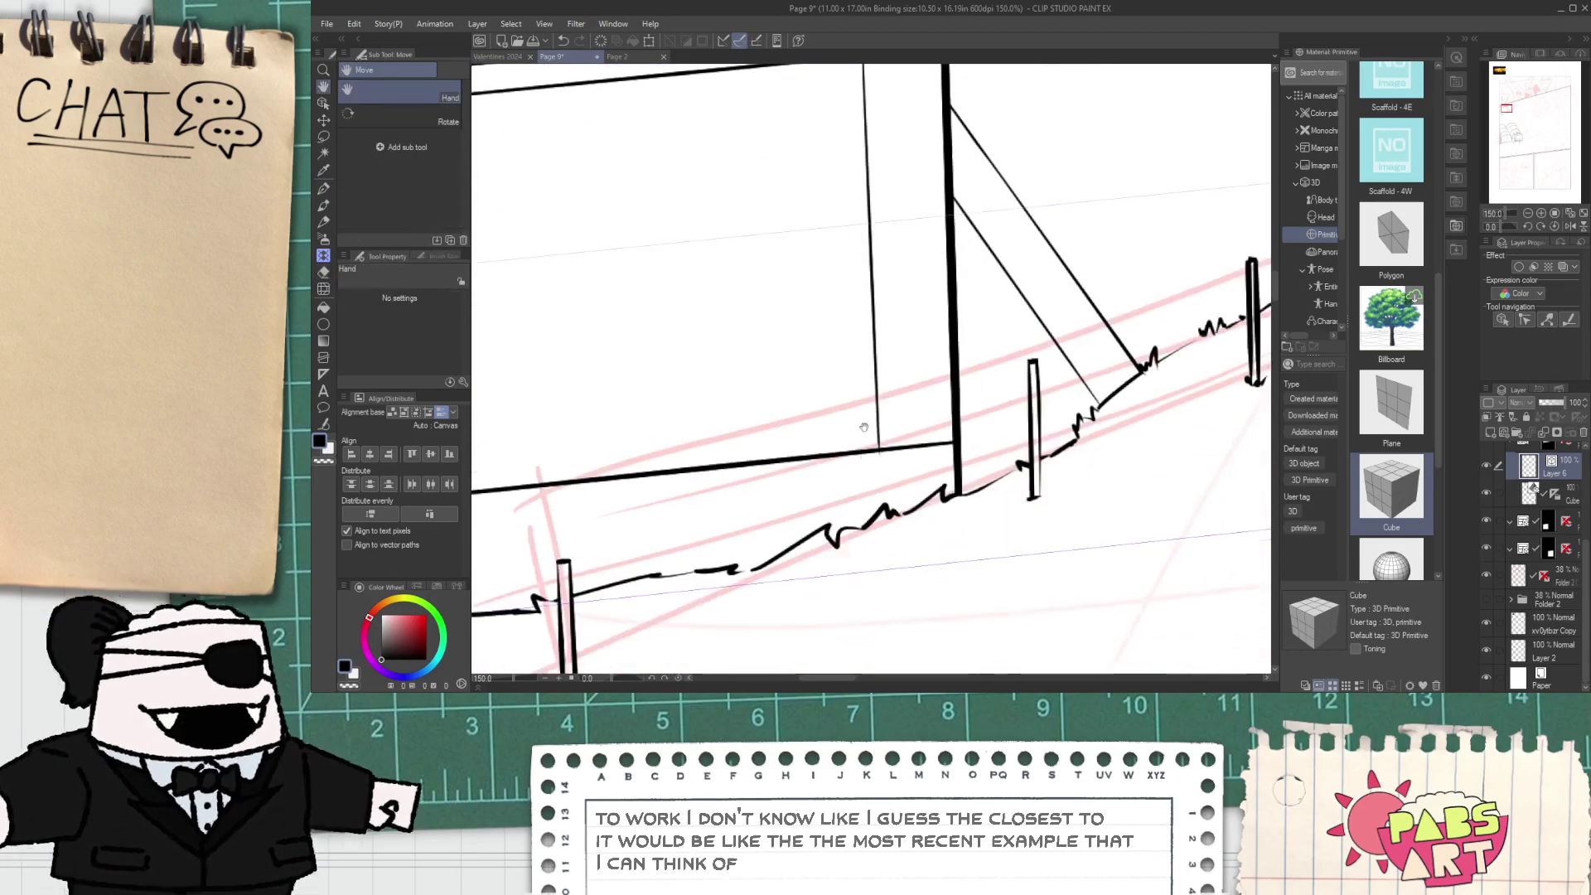
- Ink a small rectangular block at the base of the front wall beside the vertical line and trim its crossing ends
{"action": "key", "text": "p"}
{"action": "left_click_drag", "start_coordinate": [738, 371], "coordinate": [744, 506]}
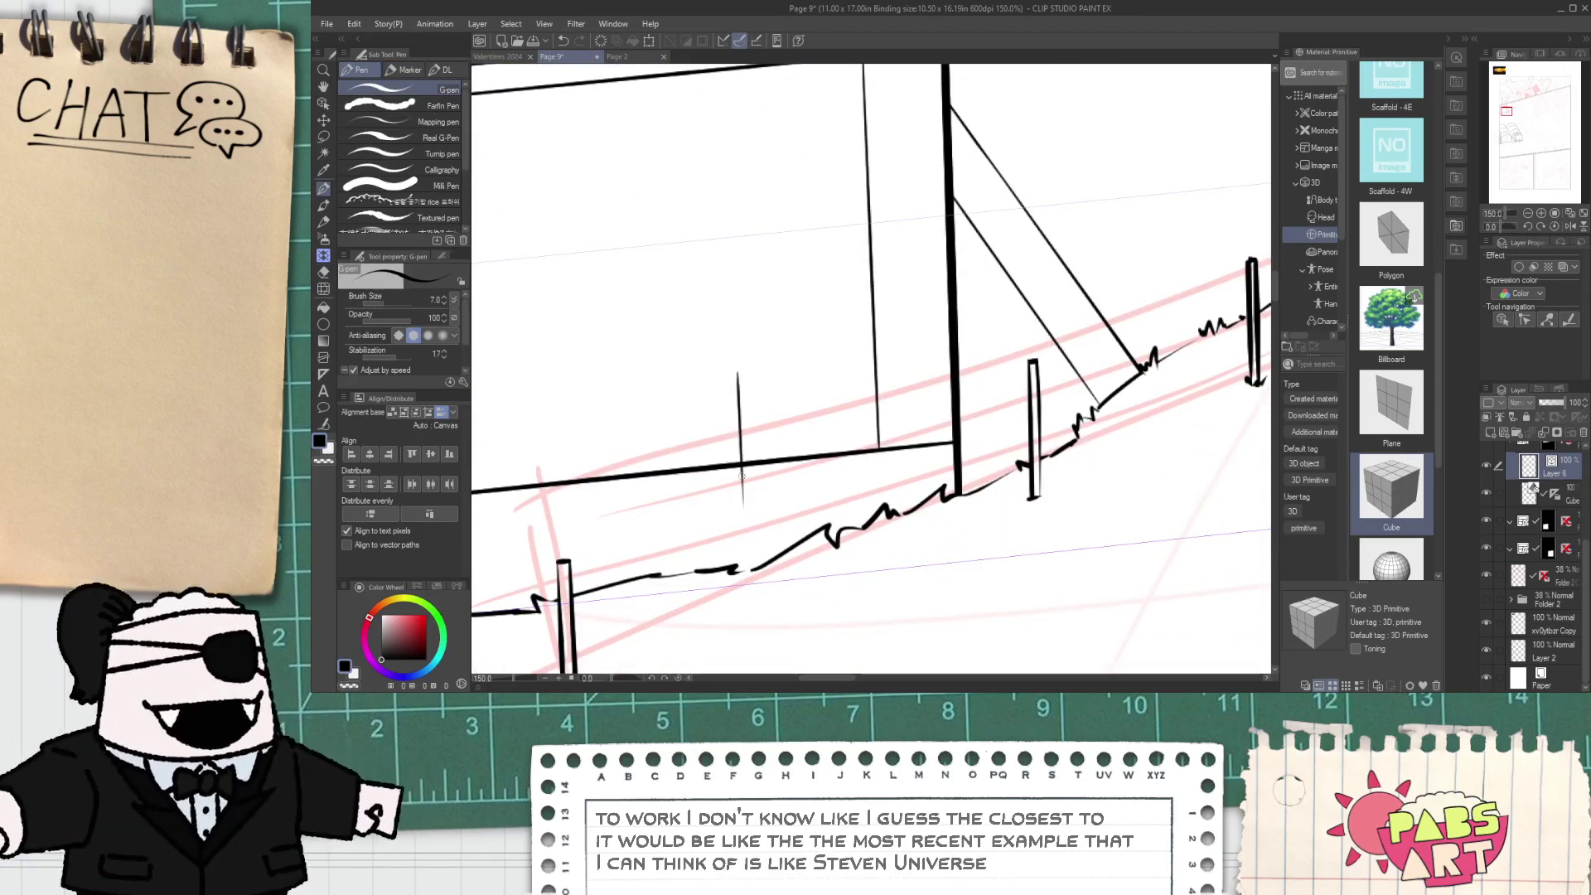
{"action": "mouse_move", "coordinate": [719, 398]}
{"action": "left_mouse_down"}
{"action": "mouse_move", "coordinate": [897, 379]}
{"action": "mouse_move", "coordinate": [887, 387]}
{"action": "left_mouse_up"}
{"action": "key", "text": "e"}
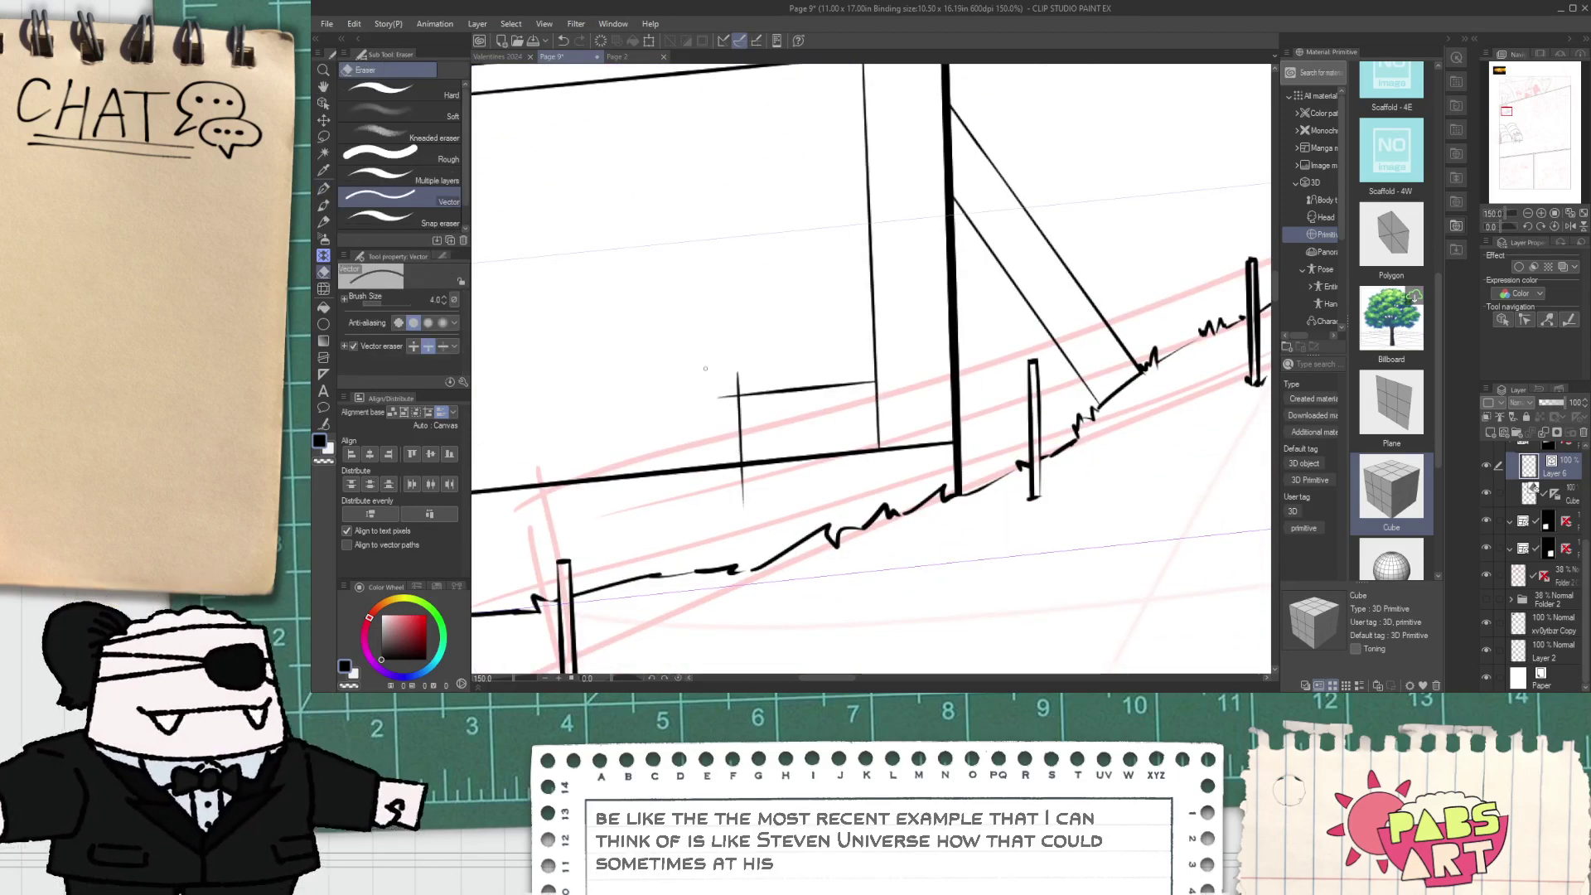
{"action": "left_click", "coordinate": [738, 383]}
{"action": "left_click", "coordinate": [727, 397]}
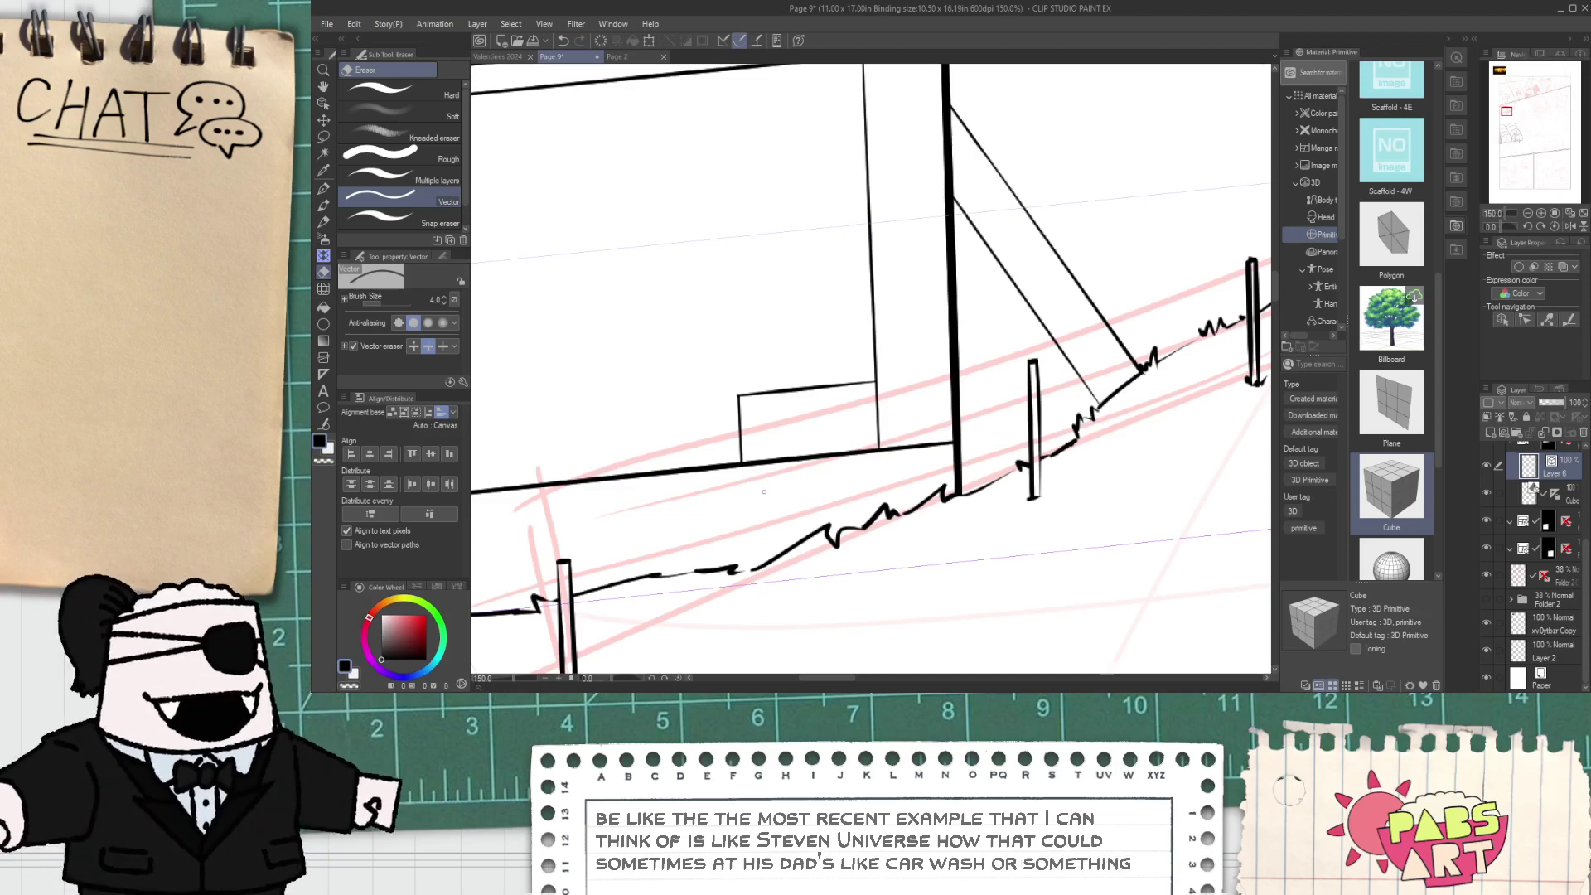
- Ink a matching rectangular block at the top of the front wall beside the vertical line and erase the excess strokes
{"action": "scroll", "coordinate": [764, 491], "scroll_direction": "up", "scroll_amount": 3}
{"action": "key", "text": "p"}
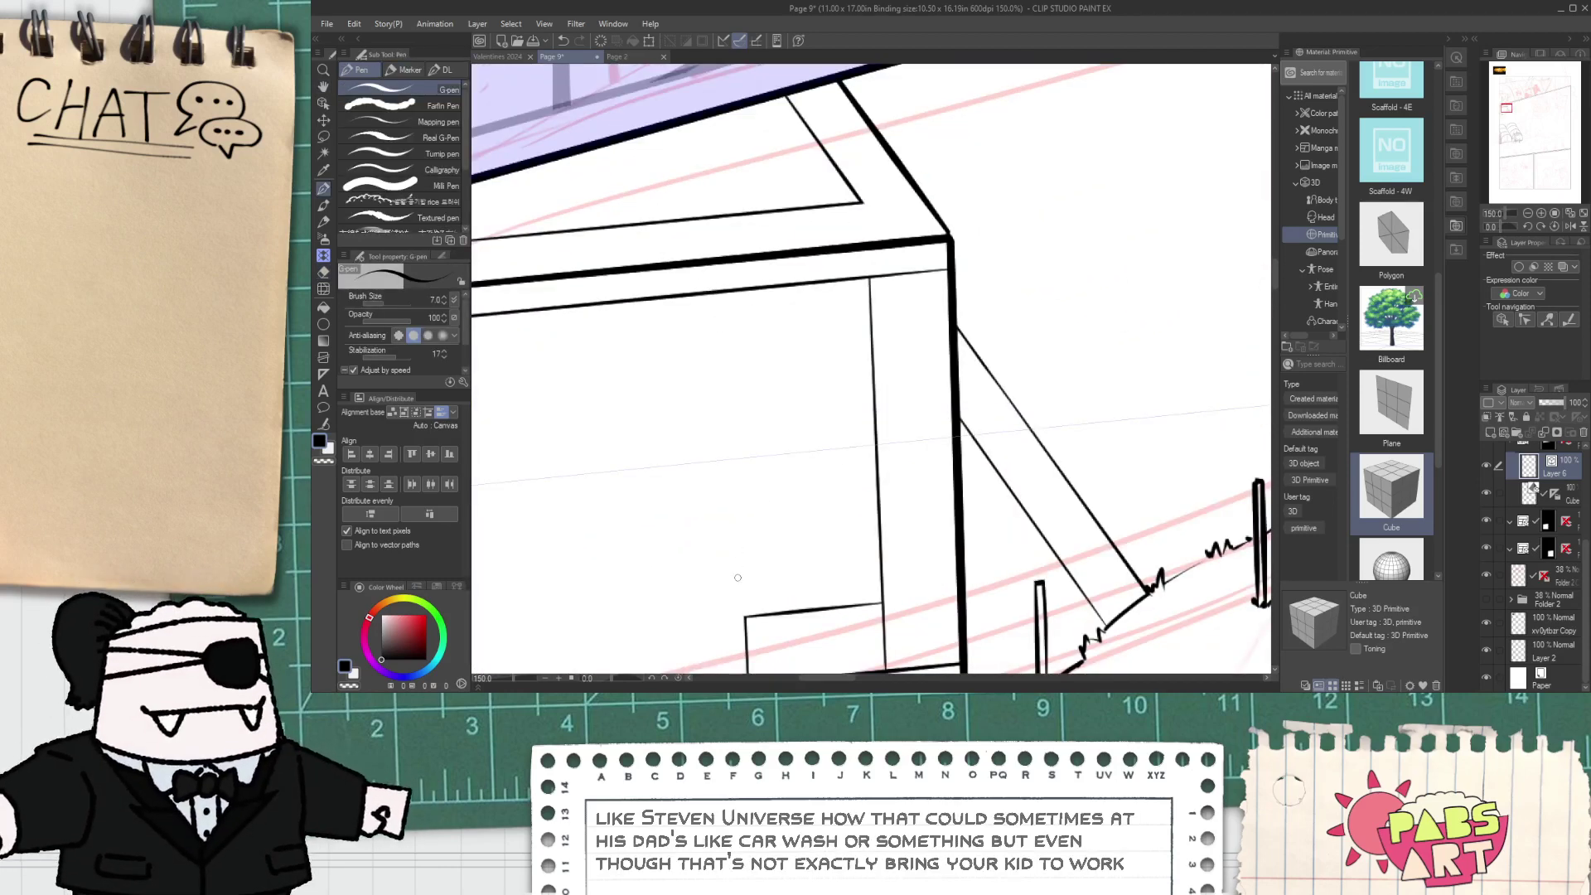
{"action": "left_click_drag", "start_coordinate": [745, 613], "coordinate": [730, 276]}
{"action": "left_click_drag", "start_coordinate": [735, 373], "coordinate": [920, 355]}
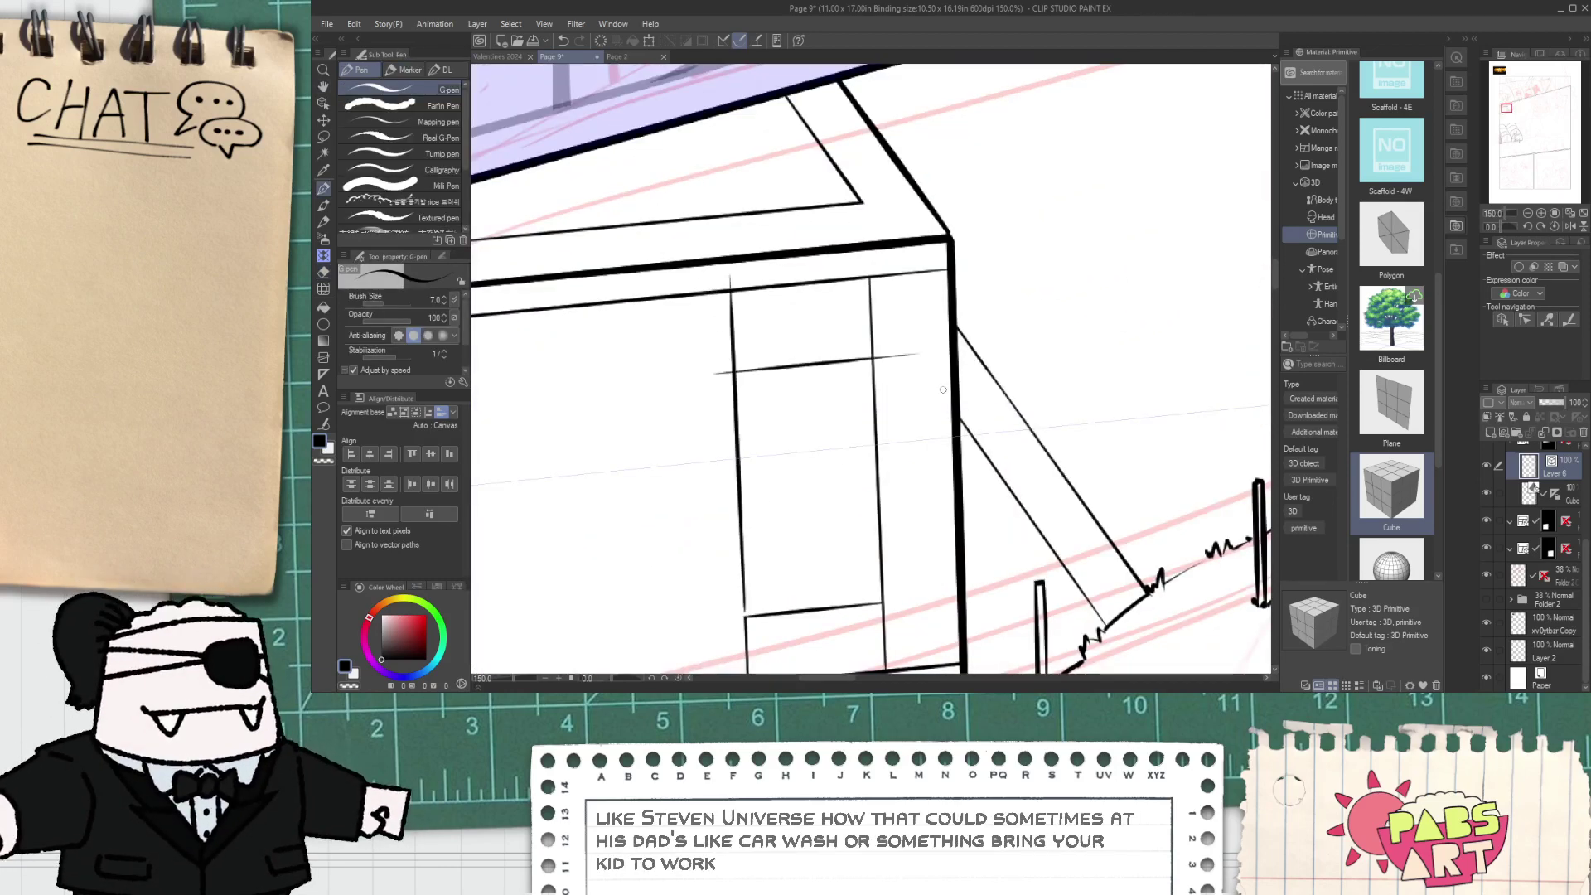
{"action": "key", "text": "ctrl+z"}
{"action": "mouse_move", "coordinate": [714, 396]}
{"action": "left_mouse_down"}
{"action": "mouse_move", "coordinate": [949, 373]}
{"action": "mouse_move", "coordinate": [907, 393]}
{"action": "left_mouse_up"}
{"action": "key", "text": "e"}
{"action": "mouse_move", "coordinate": [760, 454]}
{"action": "left_mouse_down"}
{"action": "mouse_move", "coordinate": [720, 463]}
{"action": "mouse_move", "coordinate": [723, 383]}
{"action": "left_mouse_up"}
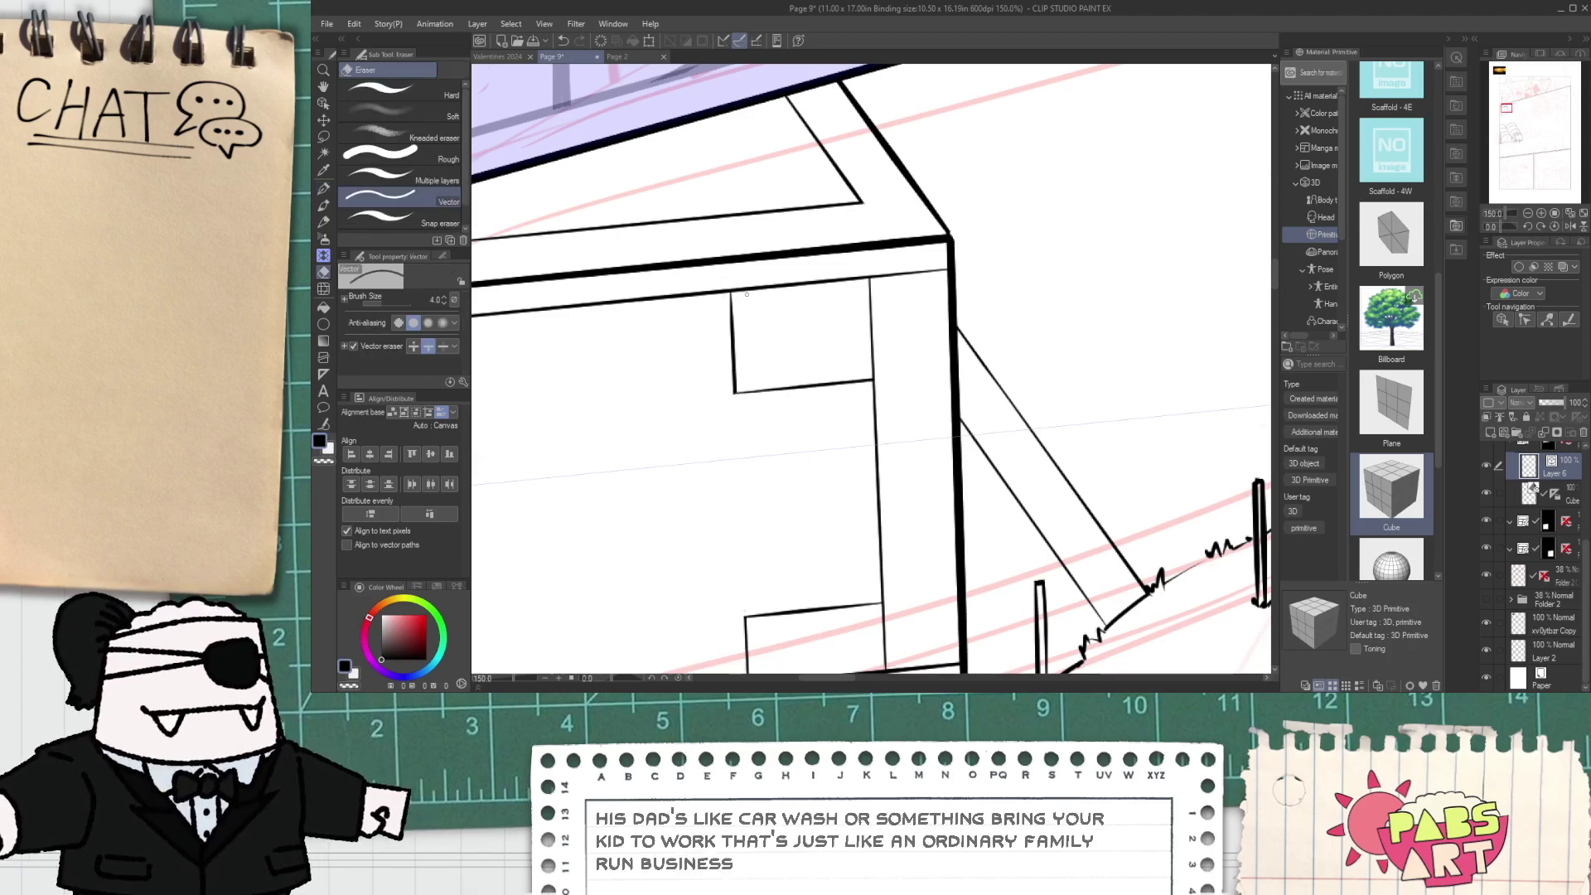
- Ink short vertical post strokes behind the block building and along the panel's upper border
{"action": "scroll", "coordinate": [747, 294], "scroll_direction": "down", "scroll_amount": 4}
{"action": "key", "text": "space"}
{"action": "scroll", "coordinate": [750, 274], "scroll_direction": "down", "scroll_amount": 3}
{"action": "left_click_drag", "start_coordinate": [801, 244], "coordinate": [785, 365]}
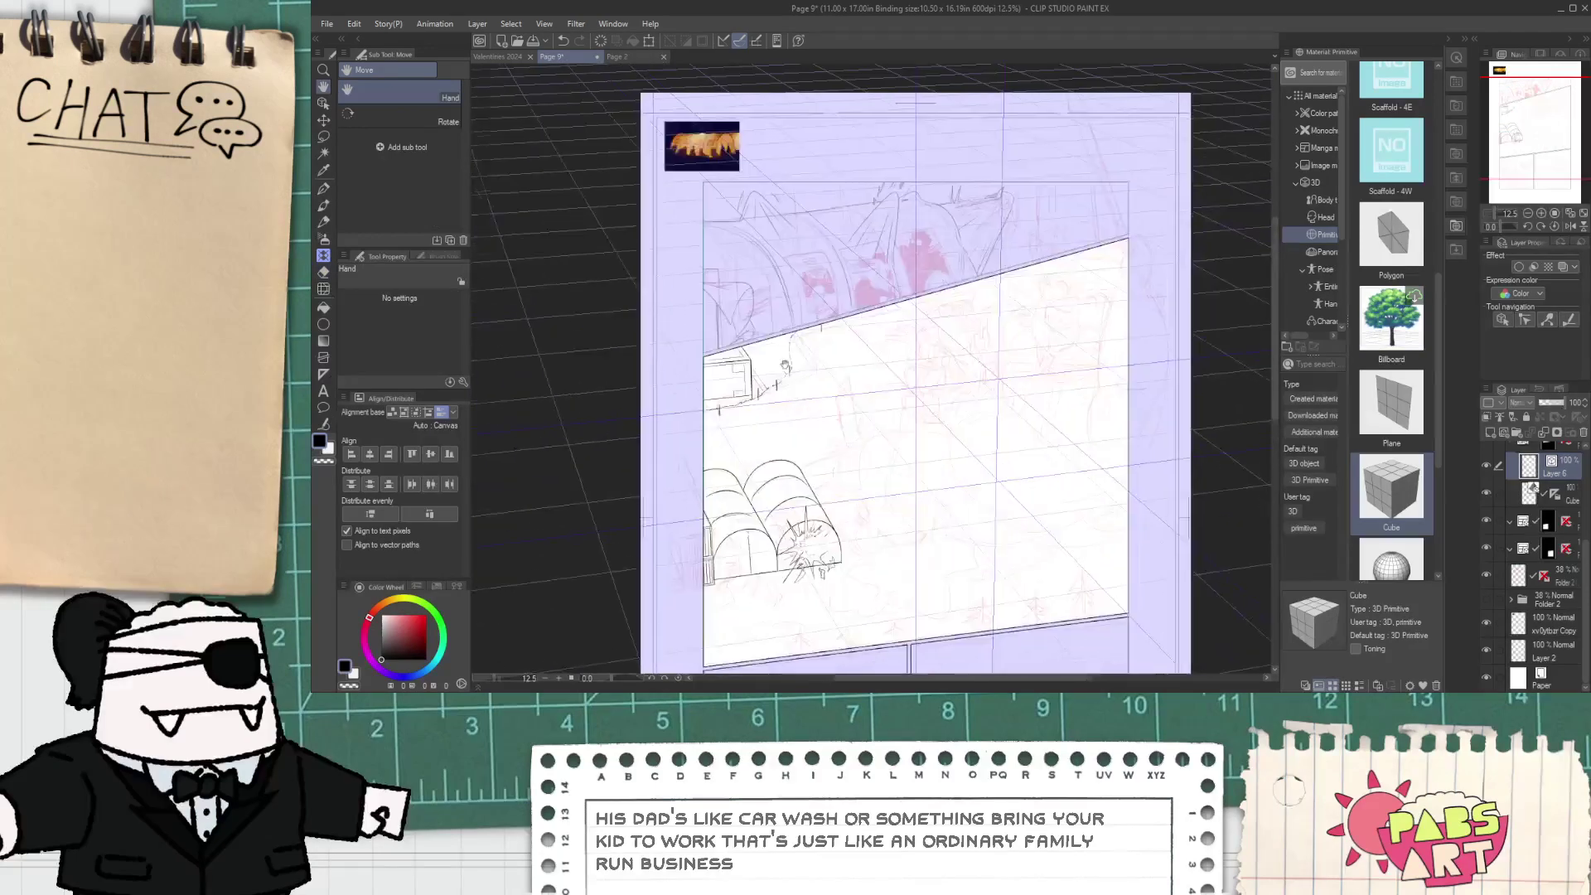
{"action": "scroll", "coordinate": [784, 365], "scroll_direction": "up", "scroll_amount": 6}
{"action": "key", "text": "p"}
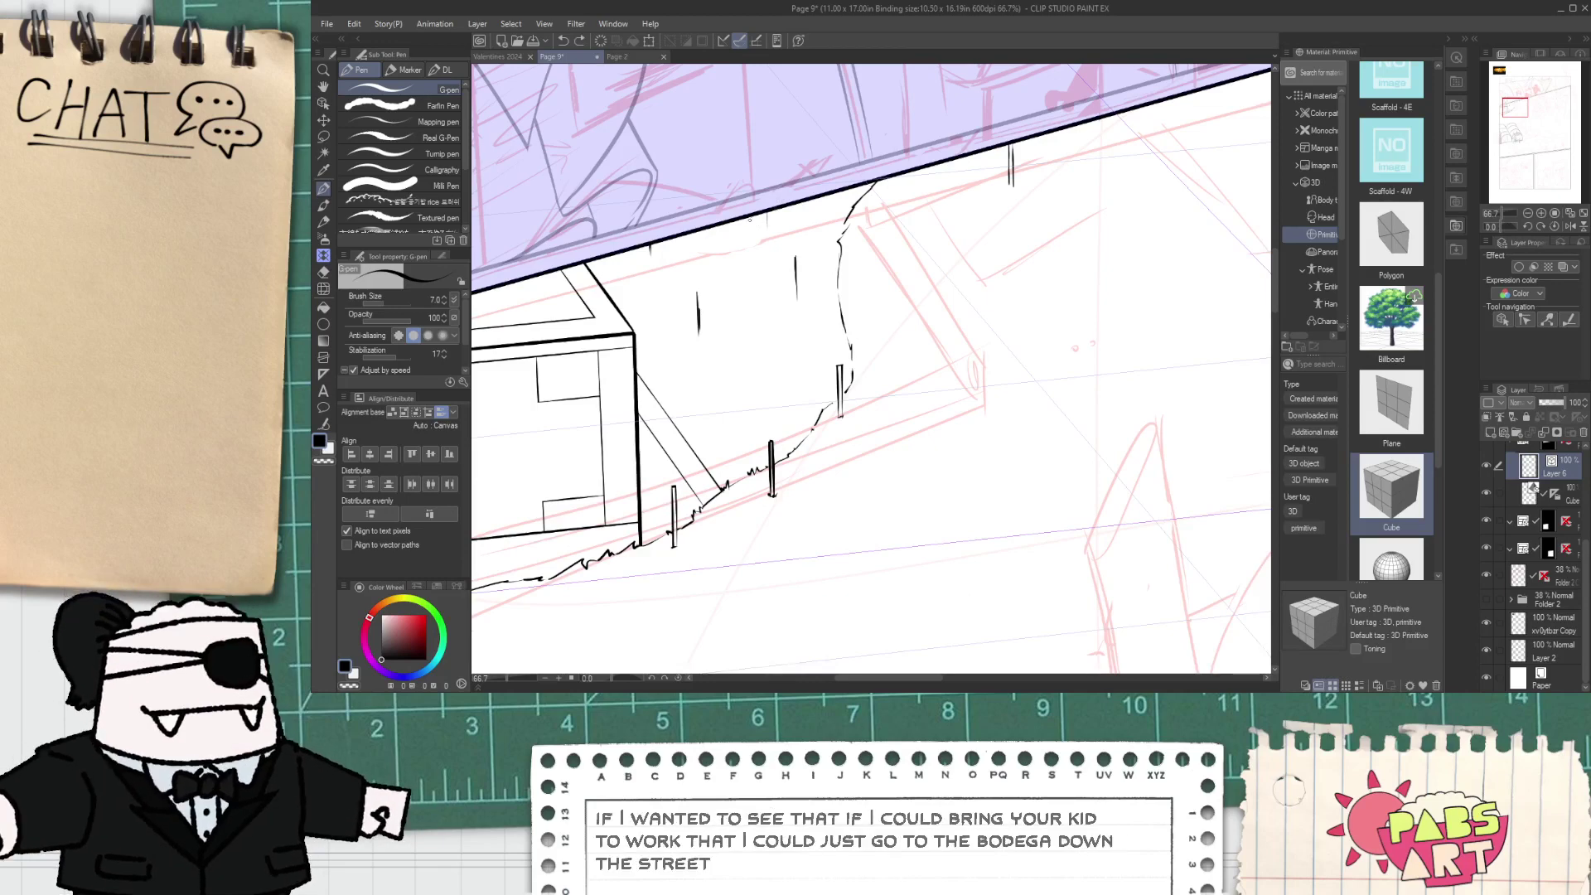
- Compare the new post strokes behind the building with the fence posts on Page 2
{"action": "scroll", "coordinate": [752, 225], "scroll_direction": "up", "scroll_amount": 3}
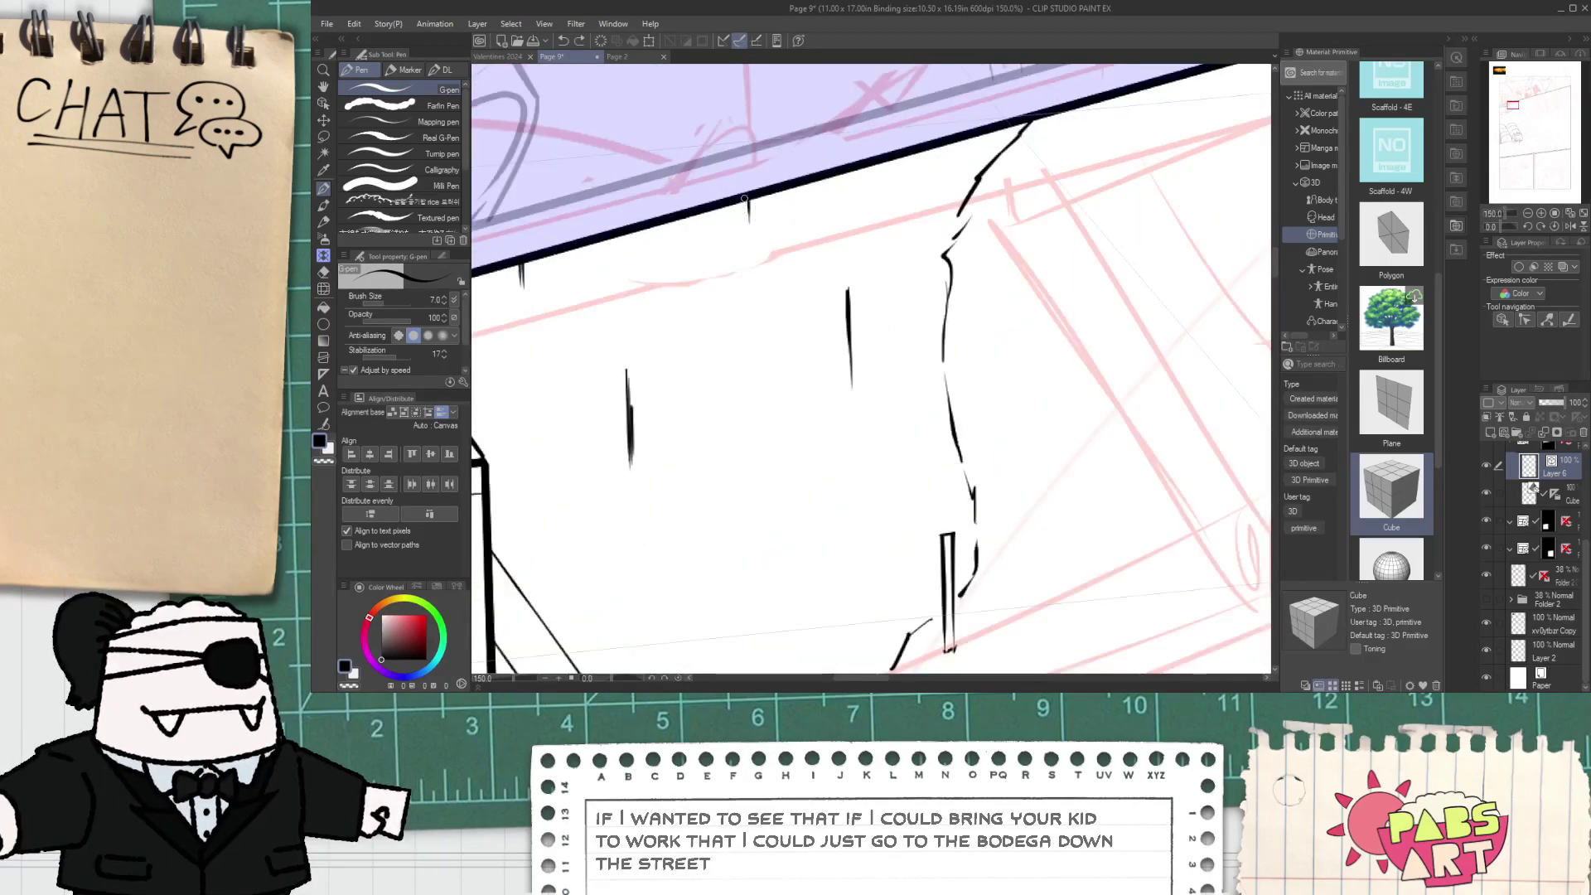
{"action": "scroll", "coordinate": [740, 220], "scroll_direction": "down", "scroll_amount": 2}
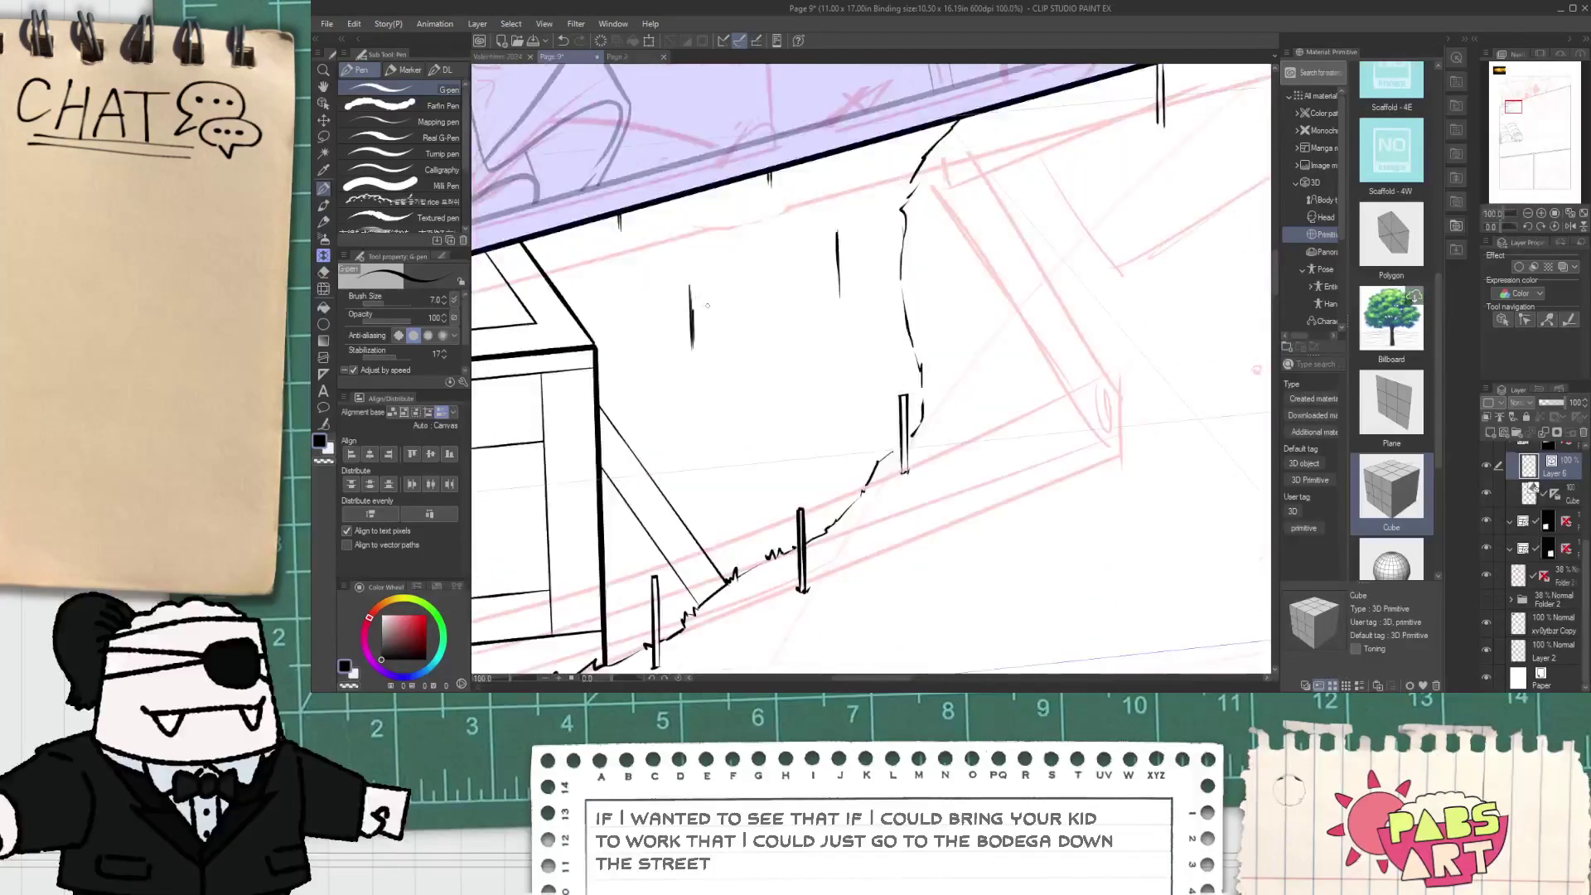
{"action": "left_click", "coordinate": [618, 56]}
{"action": "left_click", "coordinate": [551, 56]}
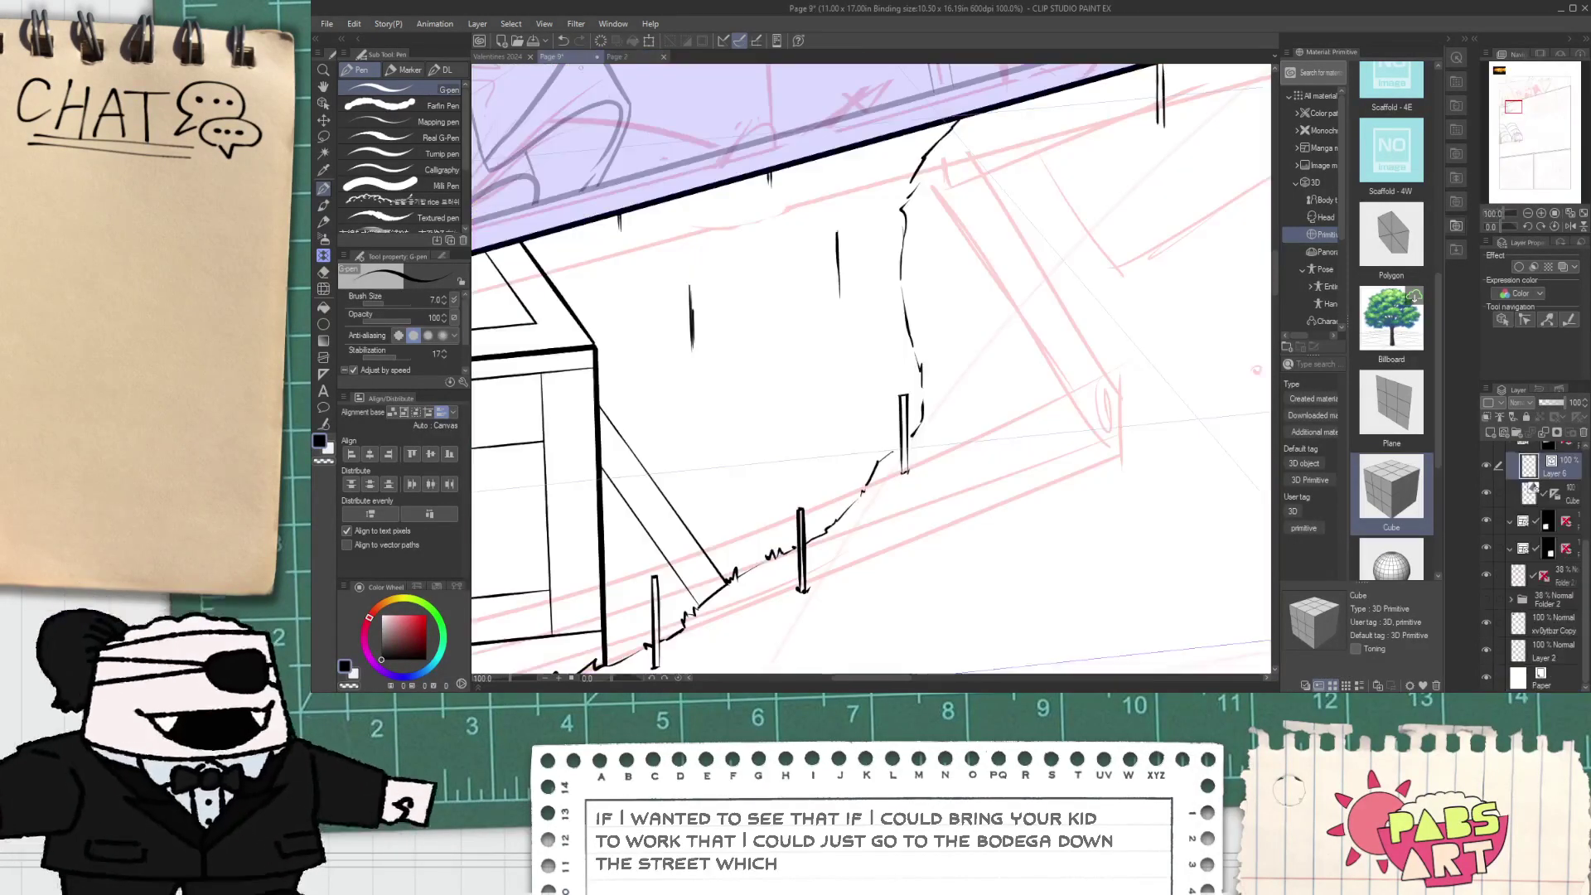
- Ink a middle fence post behind the block building with two vertical lines and a short cap, redoing its left line
{"action": "left_click_drag", "start_coordinate": [785, 274], "coordinate": [788, 353]}
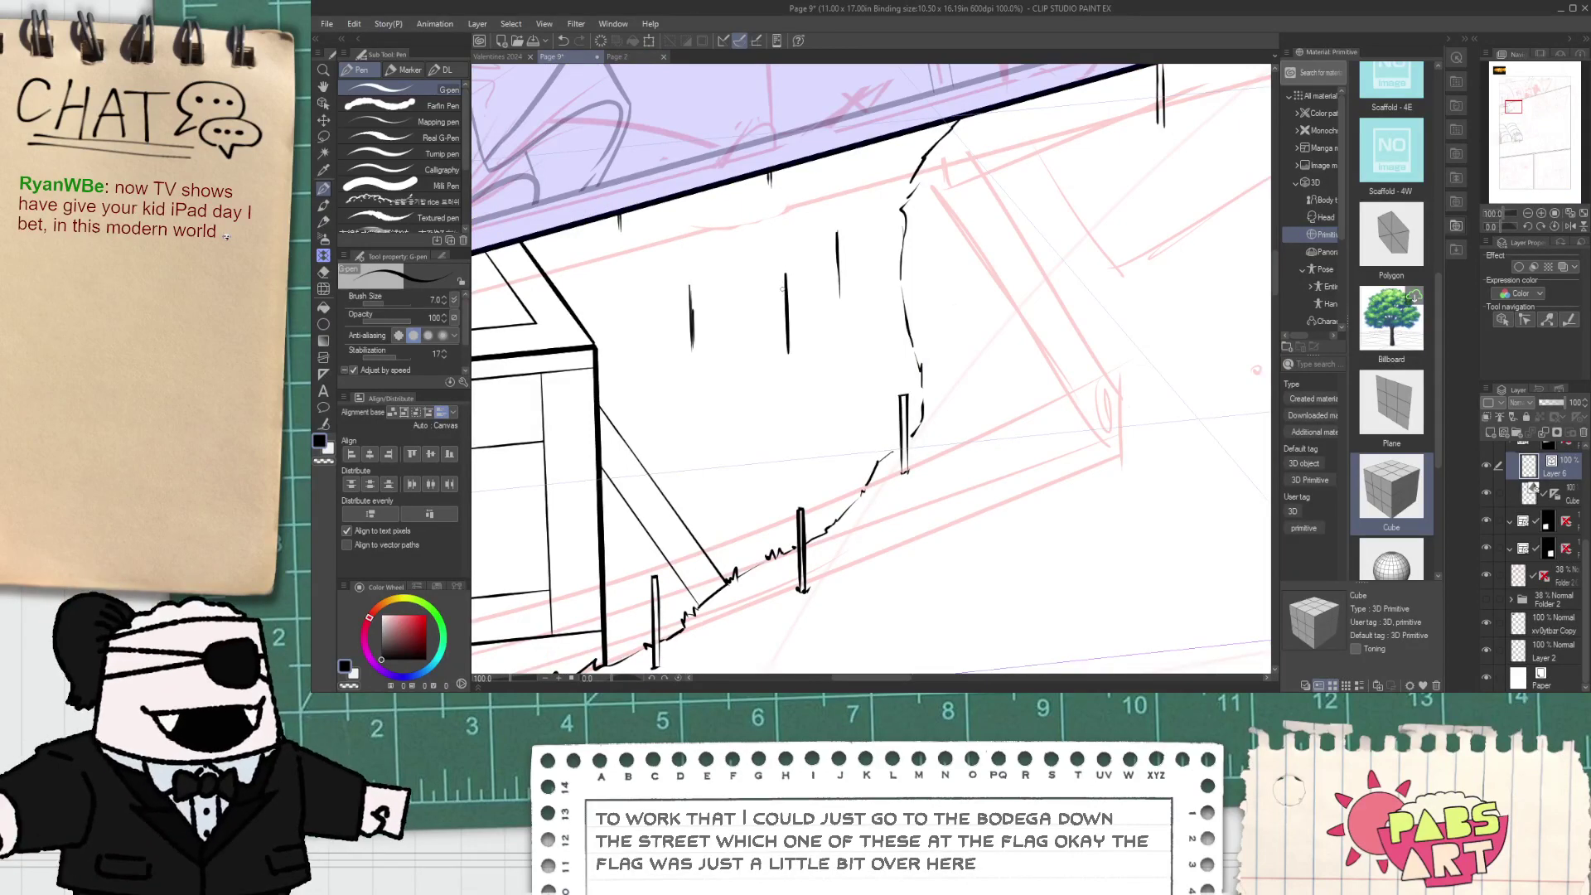
{"action": "key", "text": "space"}
{"action": "left_click_drag", "start_coordinate": [810, 305], "coordinate": [769, 350]}
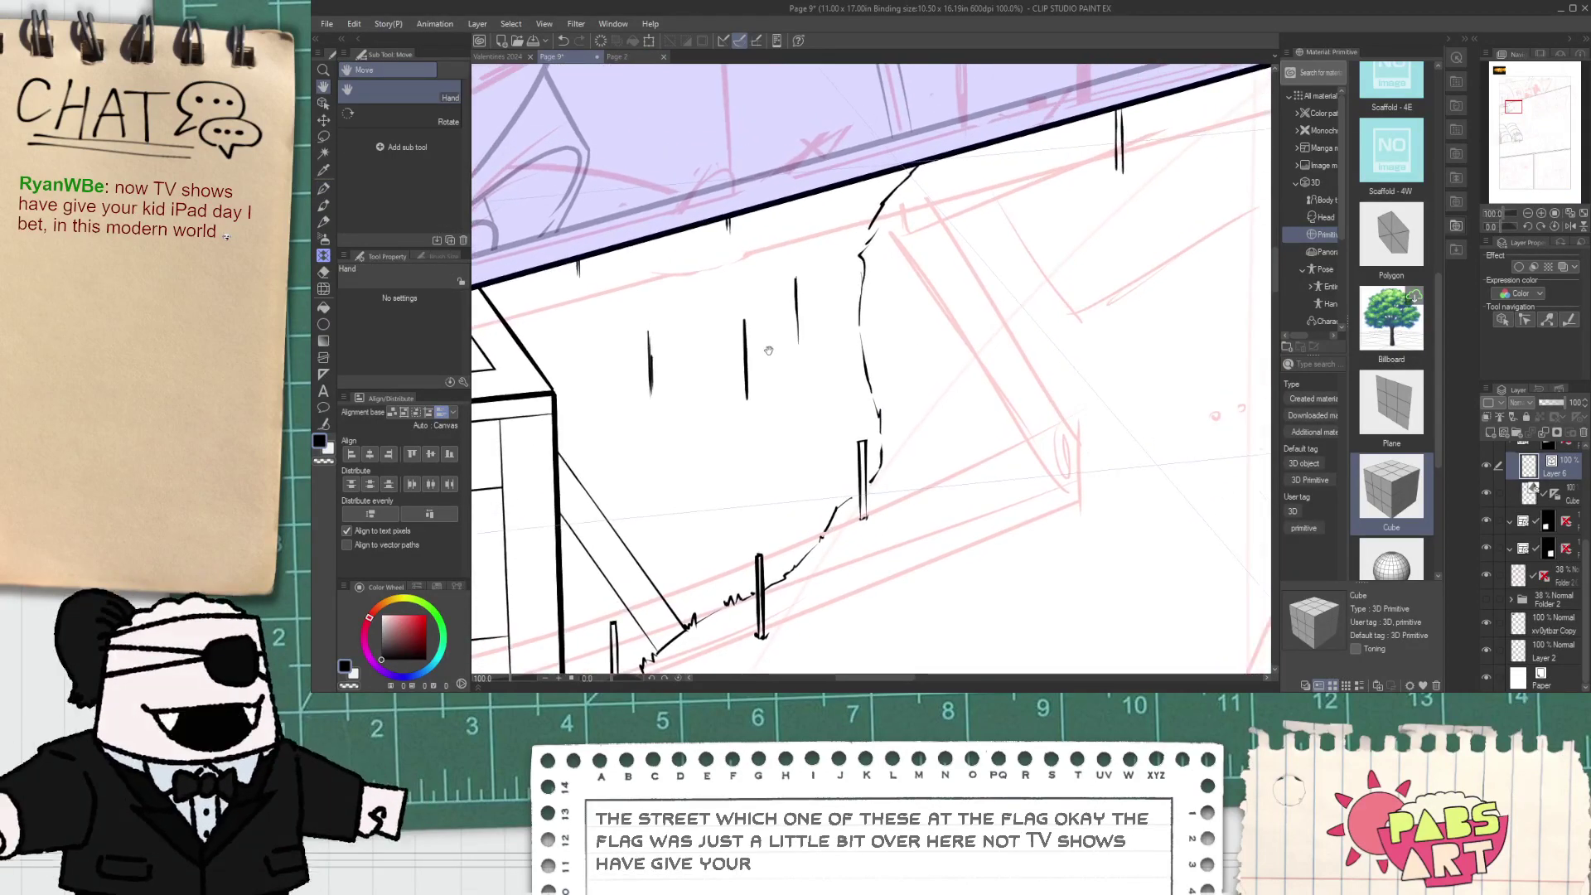
{"action": "scroll", "coordinate": [769, 350], "scroll_direction": "up", "scroll_amount": 2}
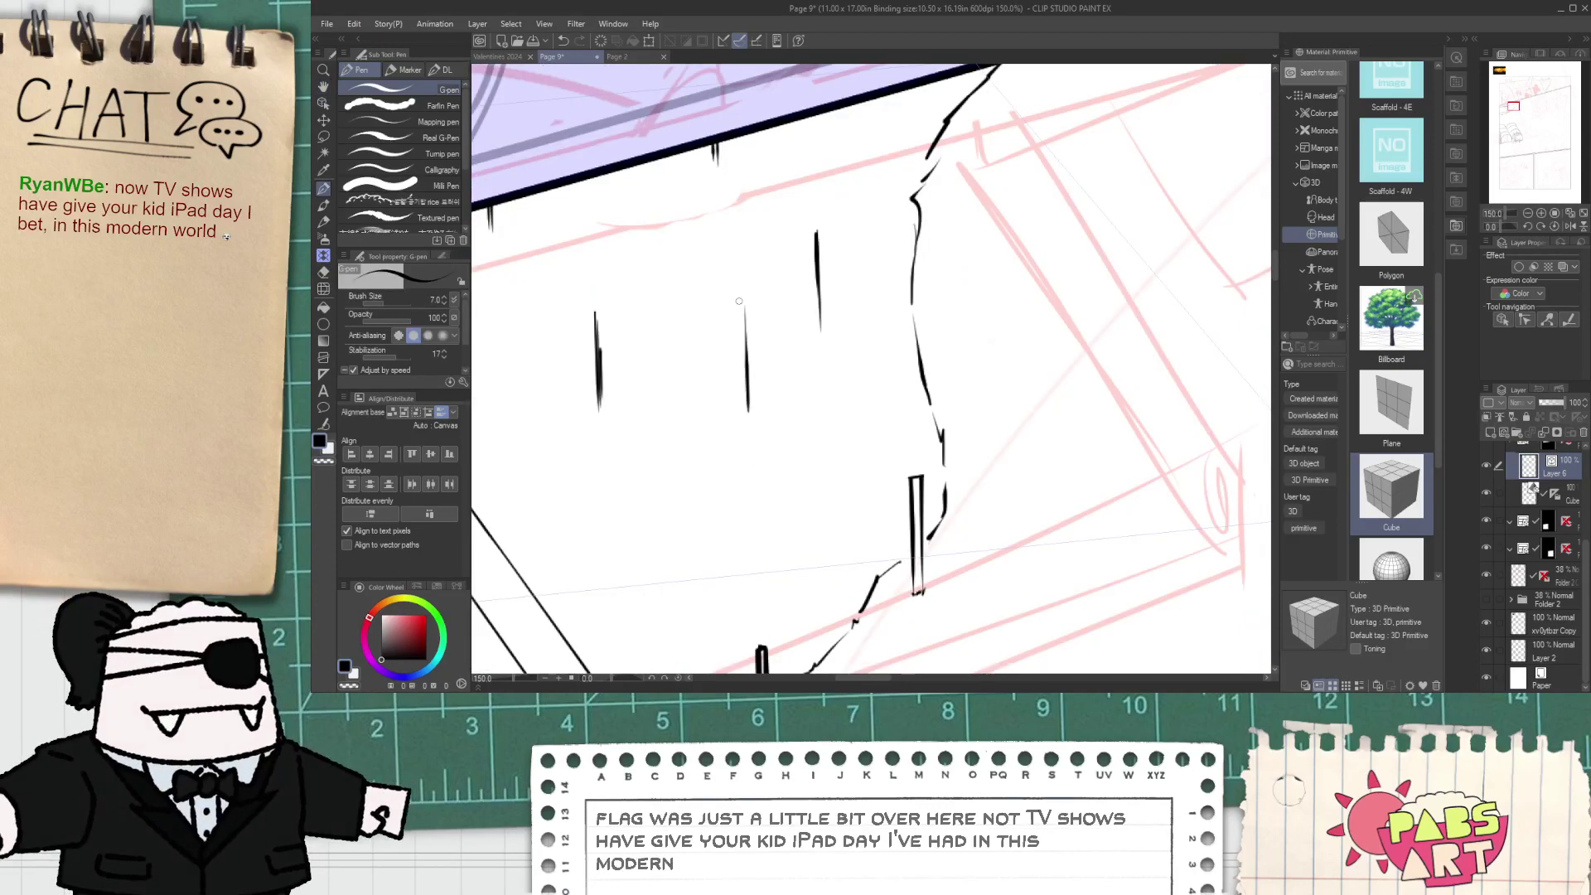
{"action": "left_click_drag", "start_coordinate": [736, 311], "coordinate": [739, 423]}
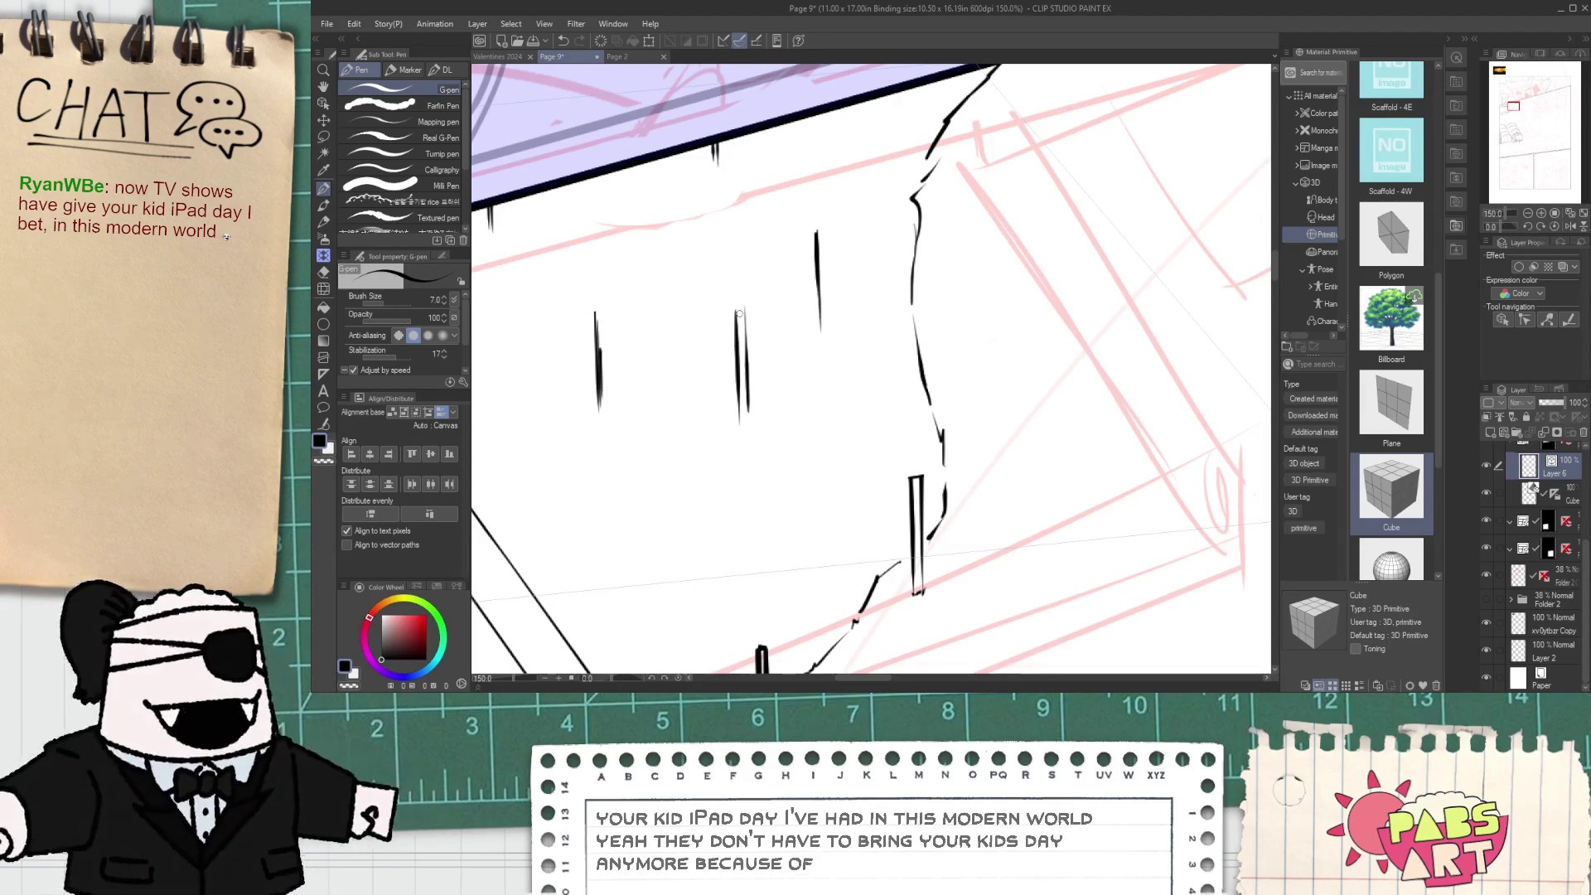
{"action": "scroll", "coordinate": [739, 315], "scroll_direction": "up", "scroll_amount": 1}
{"action": "left_click_drag", "start_coordinate": [734, 315], "coordinate": [755, 314]}
{"action": "key", "text": "e"}
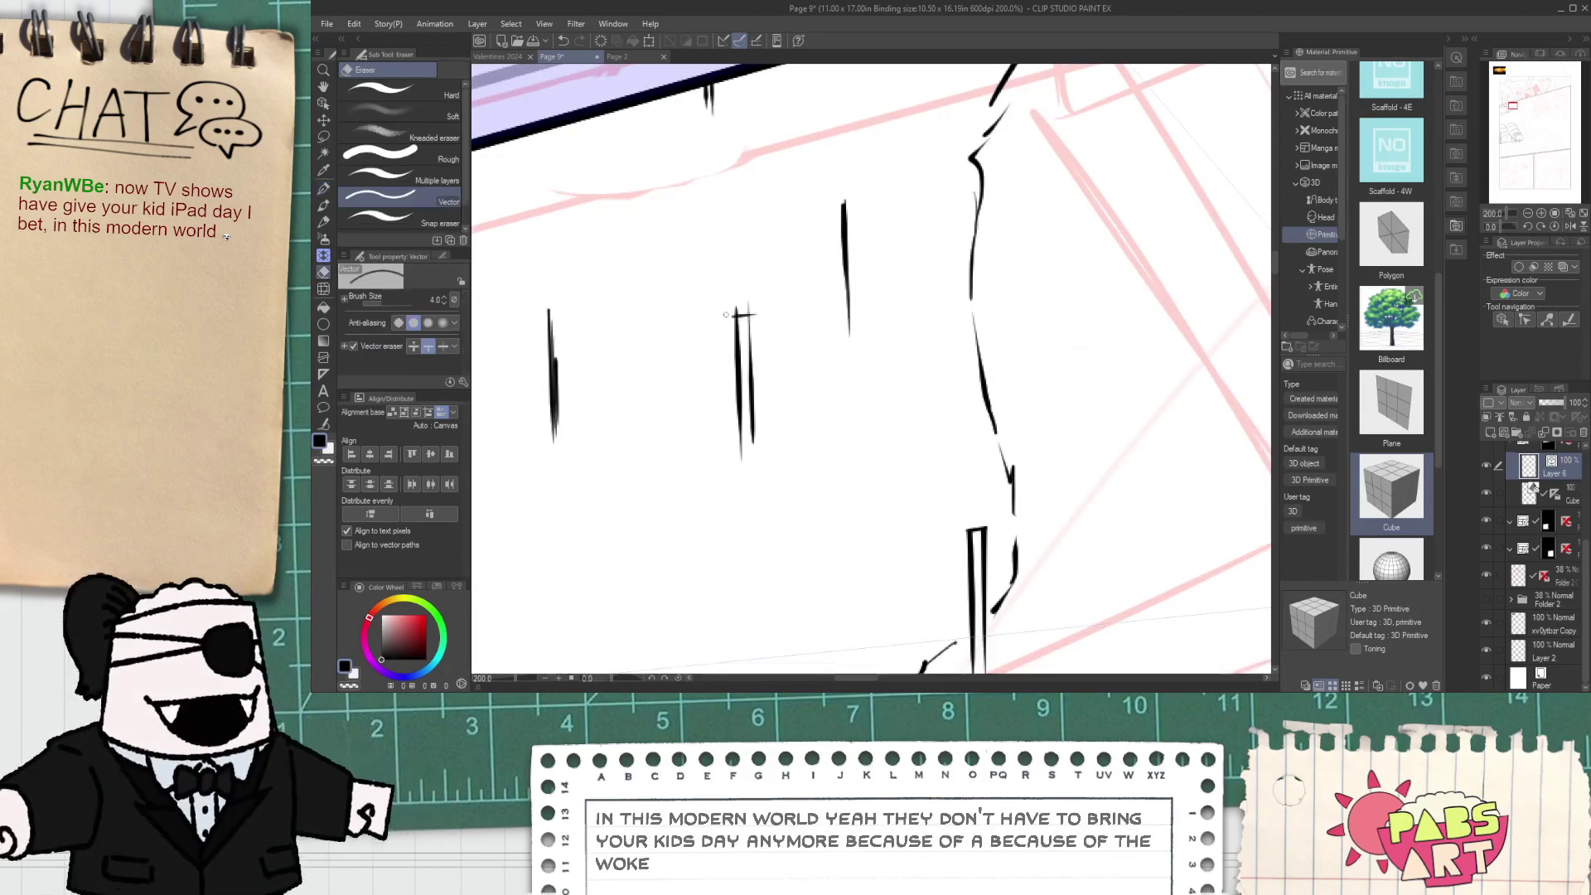
{"action": "left_click", "coordinate": [739, 317]}
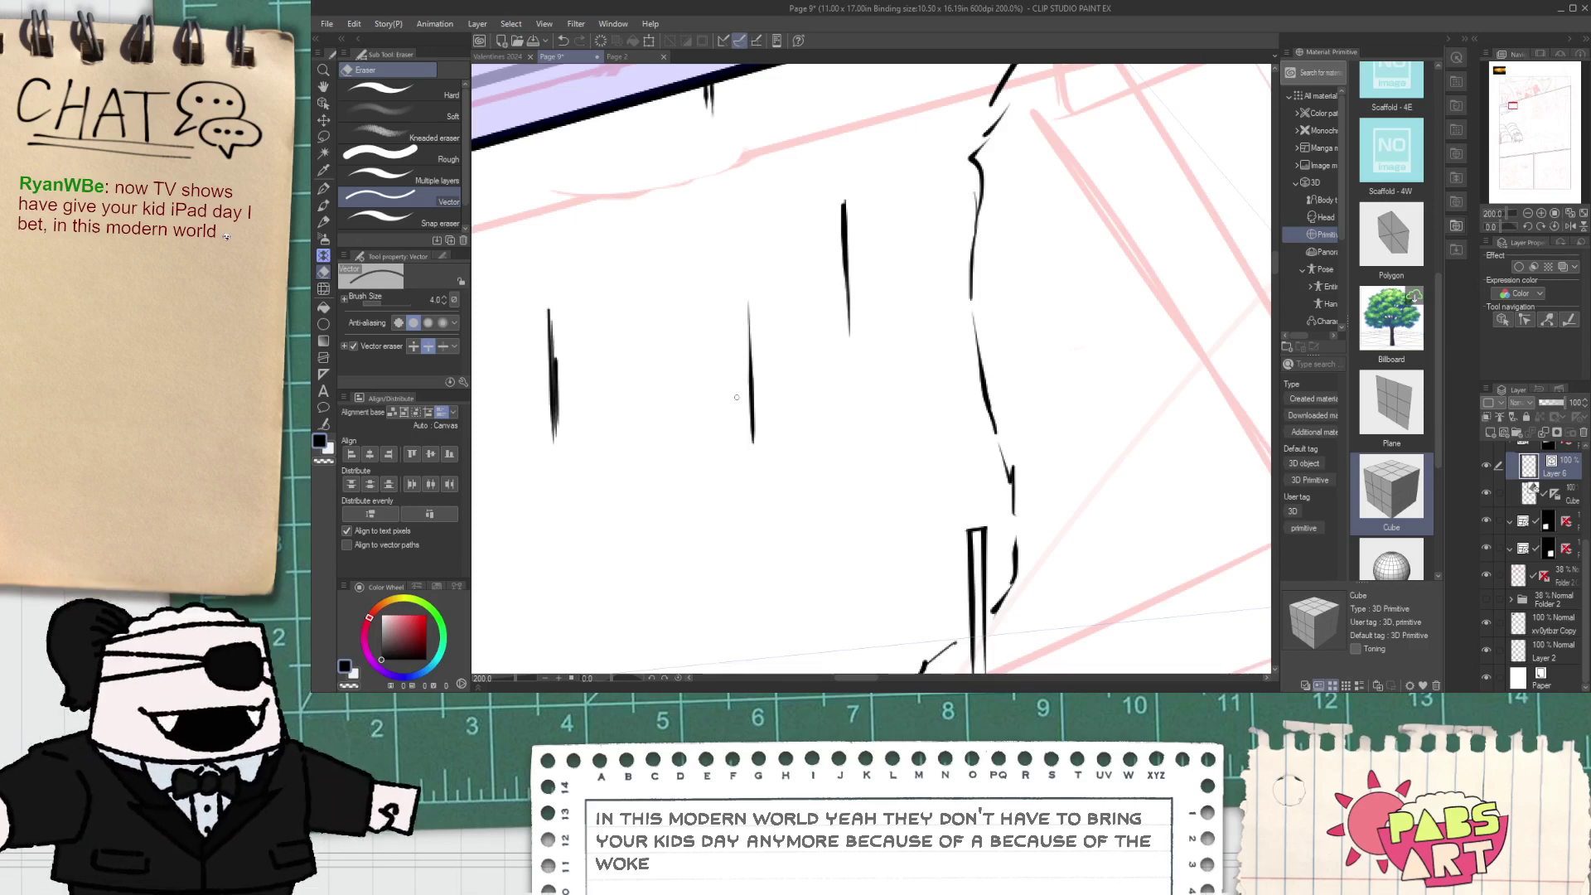
{"action": "key", "text": "p"}
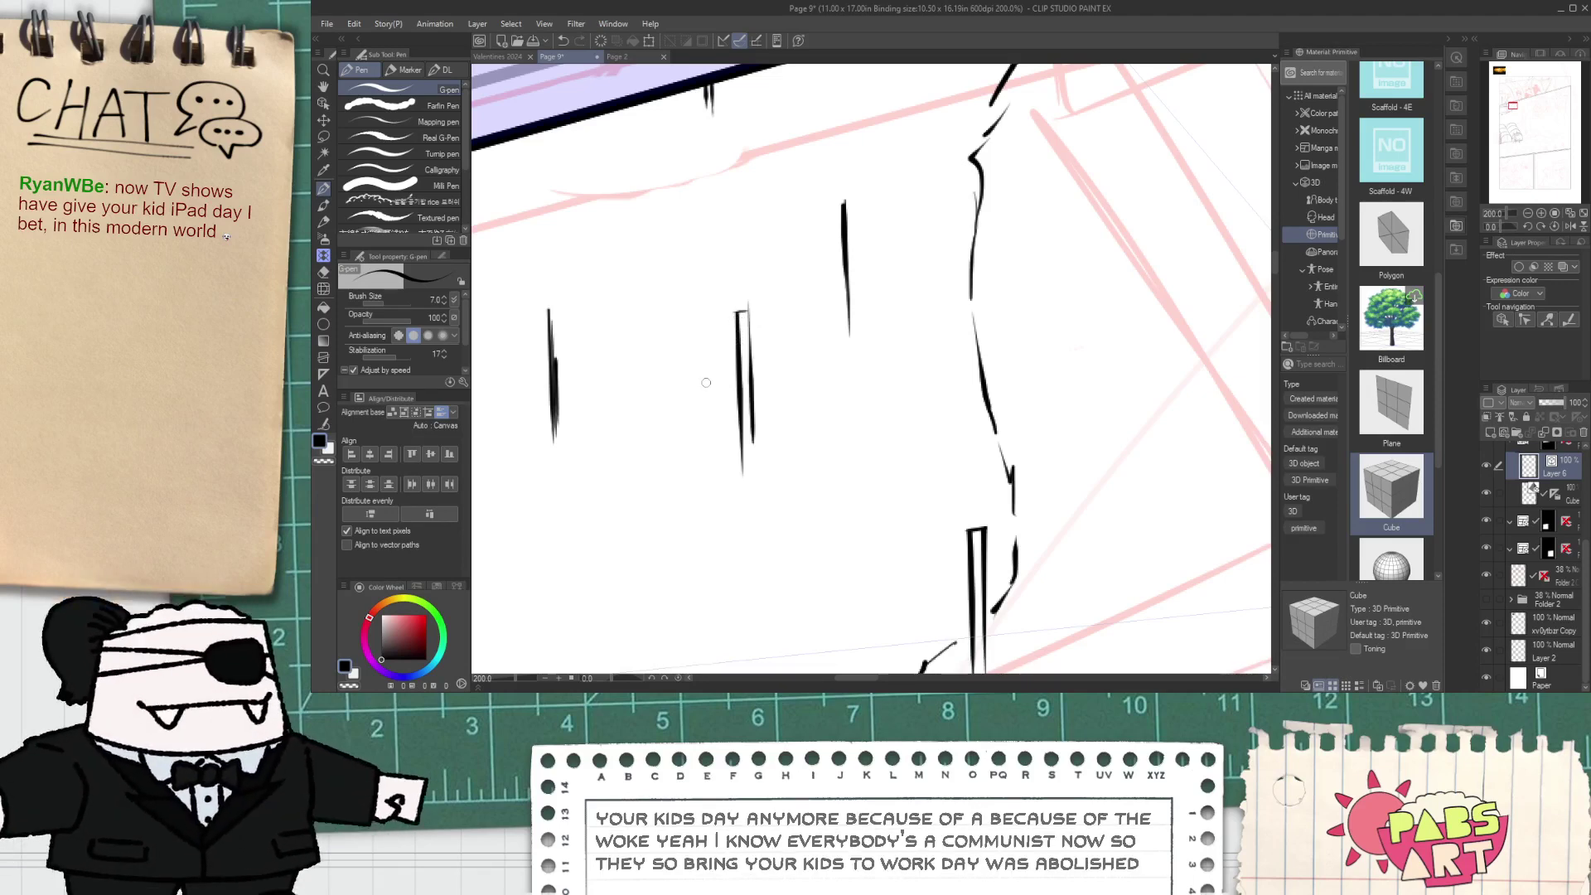
- Delete the short post stroke under the panel border nearest the block building
{"action": "scroll", "coordinate": [676, 333], "scroll_direction": "down", "scroll_amount": 2}
{"action": "key", "text": "space"}
{"action": "left_click_drag", "start_coordinate": [744, 381], "coordinate": [762, 376]}
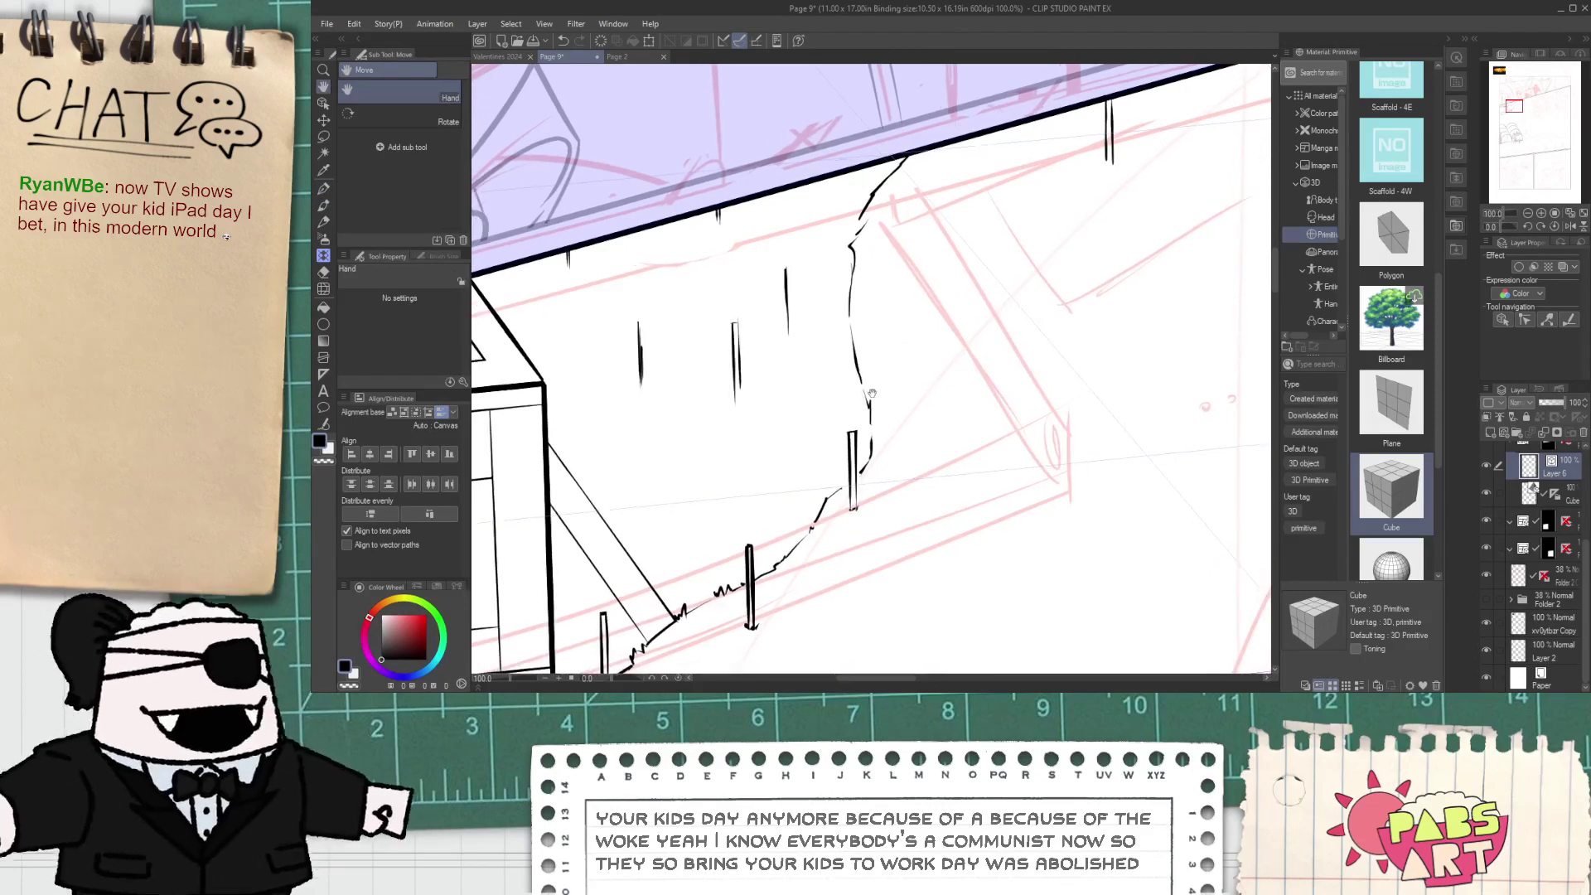
{"action": "scroll", "coordinate": [563, 267], "scroll_direction": "up", "scroll_amount": 1}
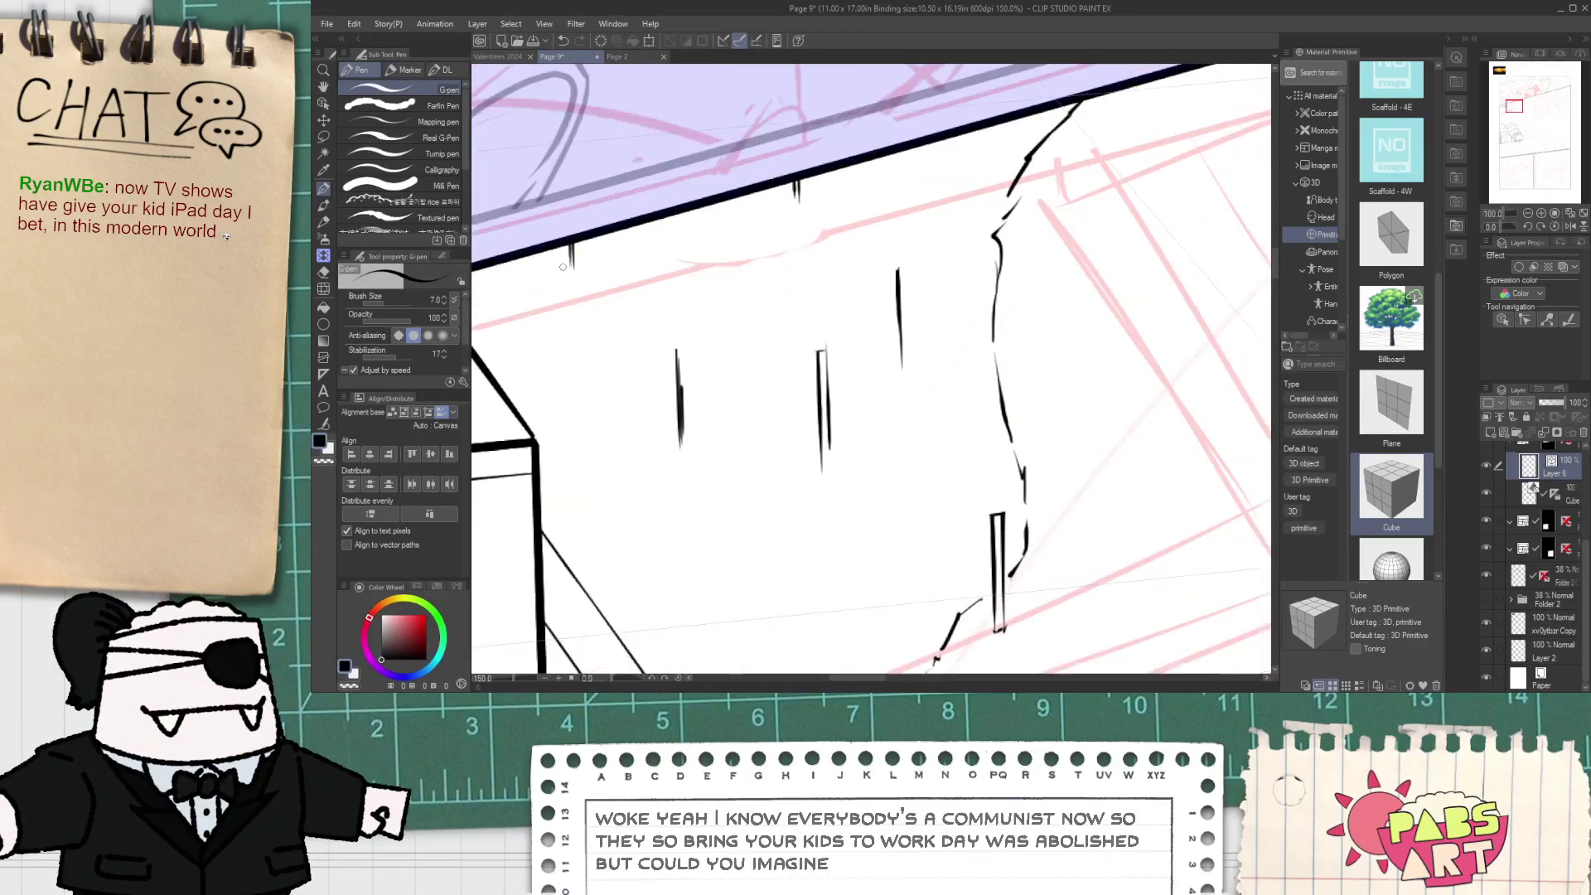
{"action": "key", "text": "o"}
{"action": "left_click", "coordinate": [571, 249]}
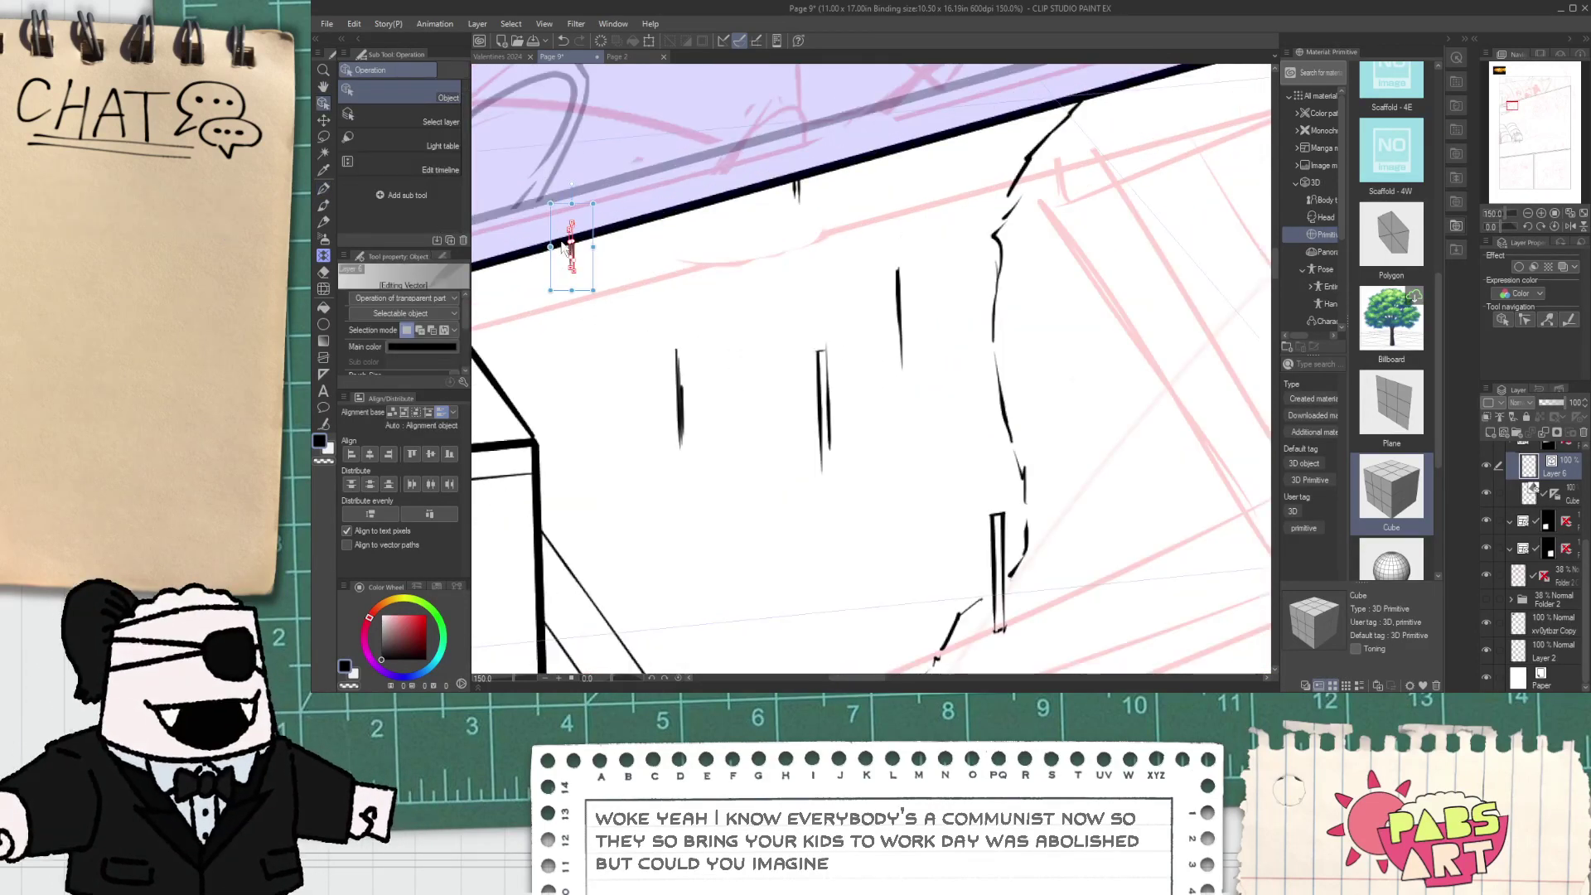
{"action": "key", "text": "Delete"}
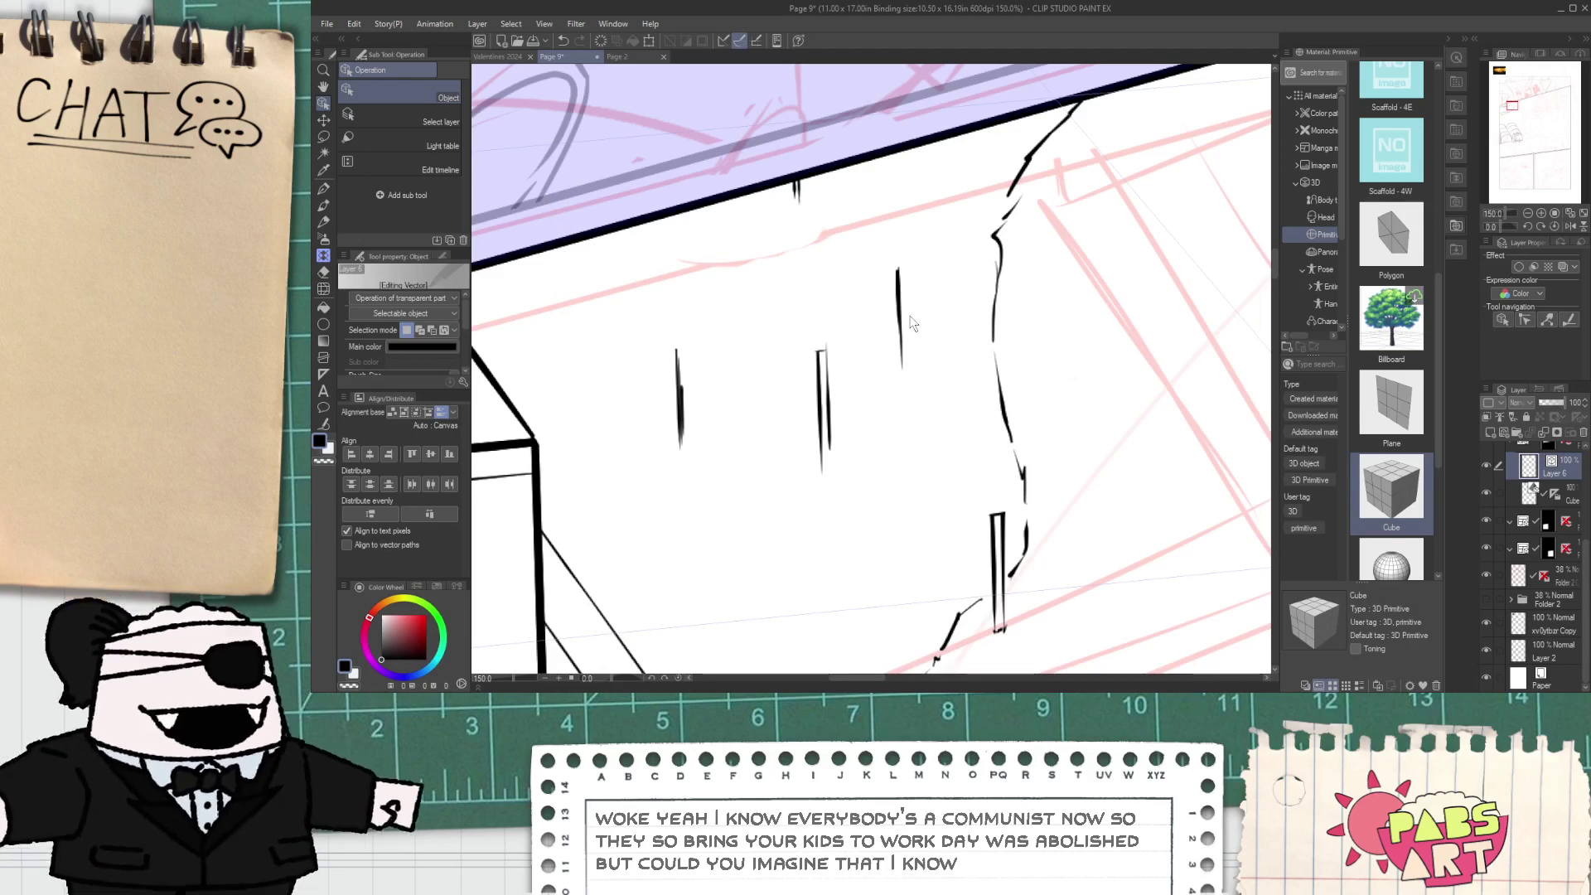
- Ink a second vertical line on the right post and redraw the short border post closer to the building
{"action": "key", "text": "p"}
{"action": "left_click_drag", "start_coordinate": [904, 272], "coordinate": [905, 330]}
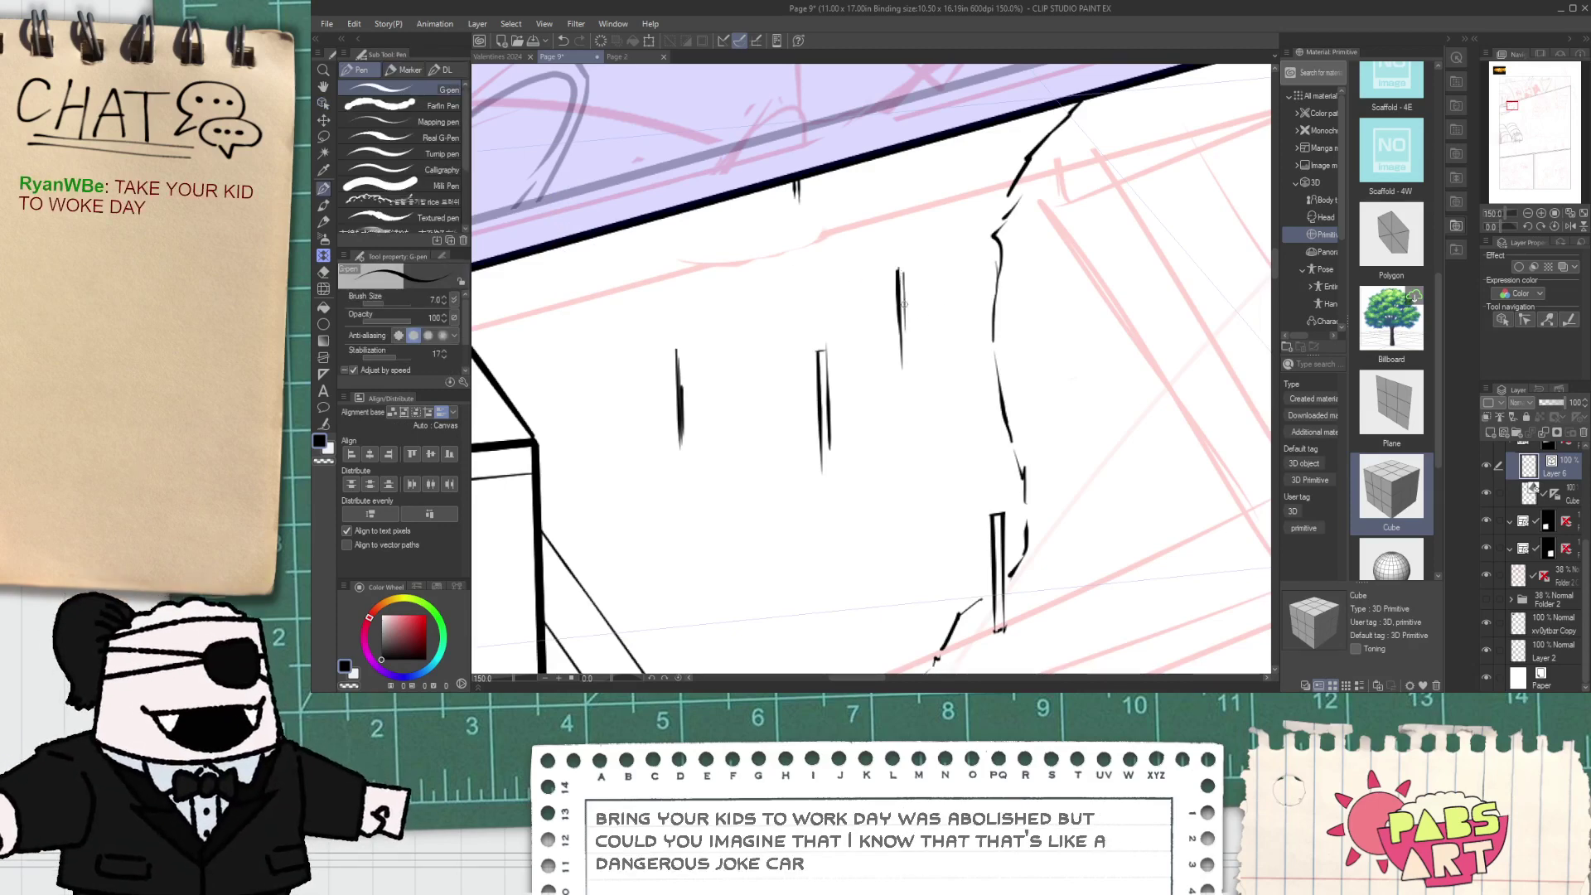
{"action": "key", "text": "ctrl+z"}
{"action": "left_click_drag", "start_coordinate": [903, 270], "coordinate": [904, 330]}
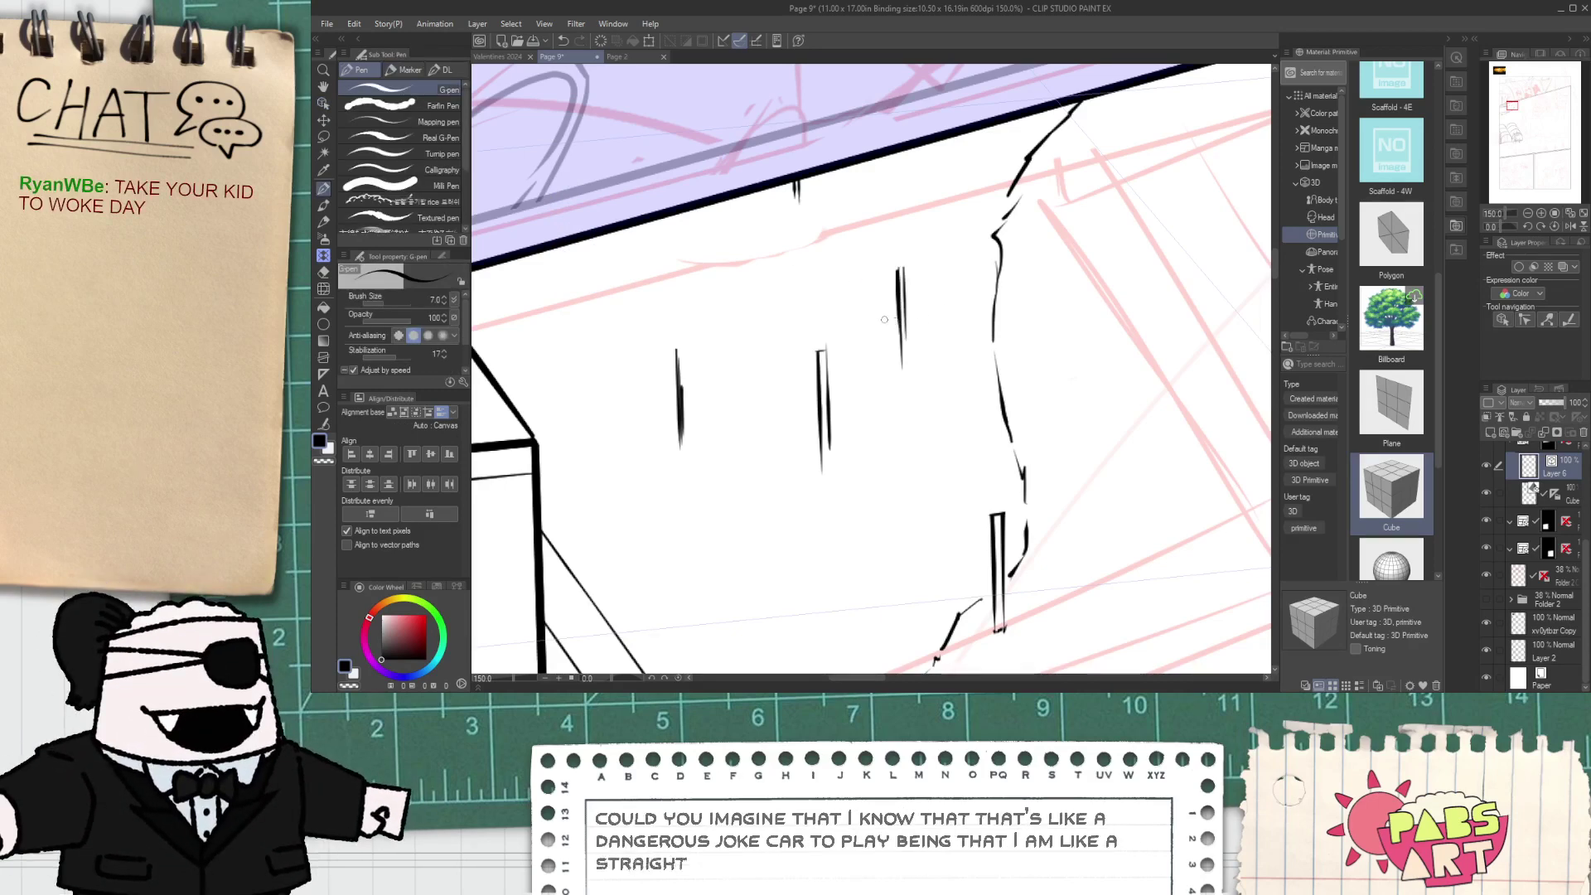
{"action": "left_click_drag", "start_coordinate": [546, 249], "coordinate": [548, 271]}
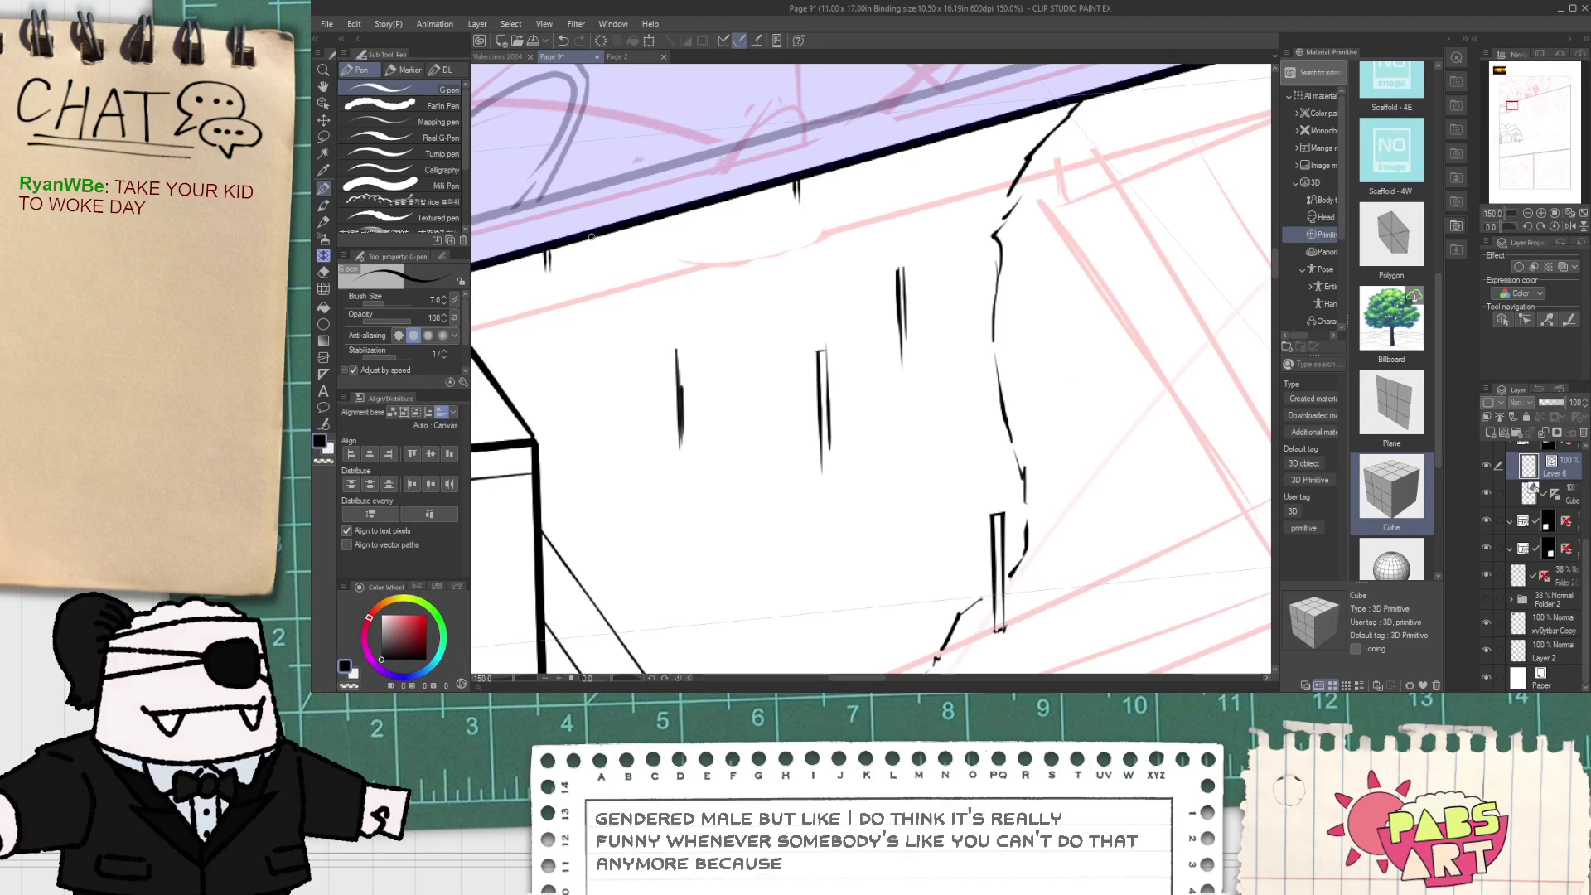
- Nudge the left post's second line closer to its partner and move the other border post stub toward the building
{"action": "scroll", "coordinate": [680, 398], "scroll_direction": "up", "scroll_amount": 1}
{"action": "key", "text": "space"}
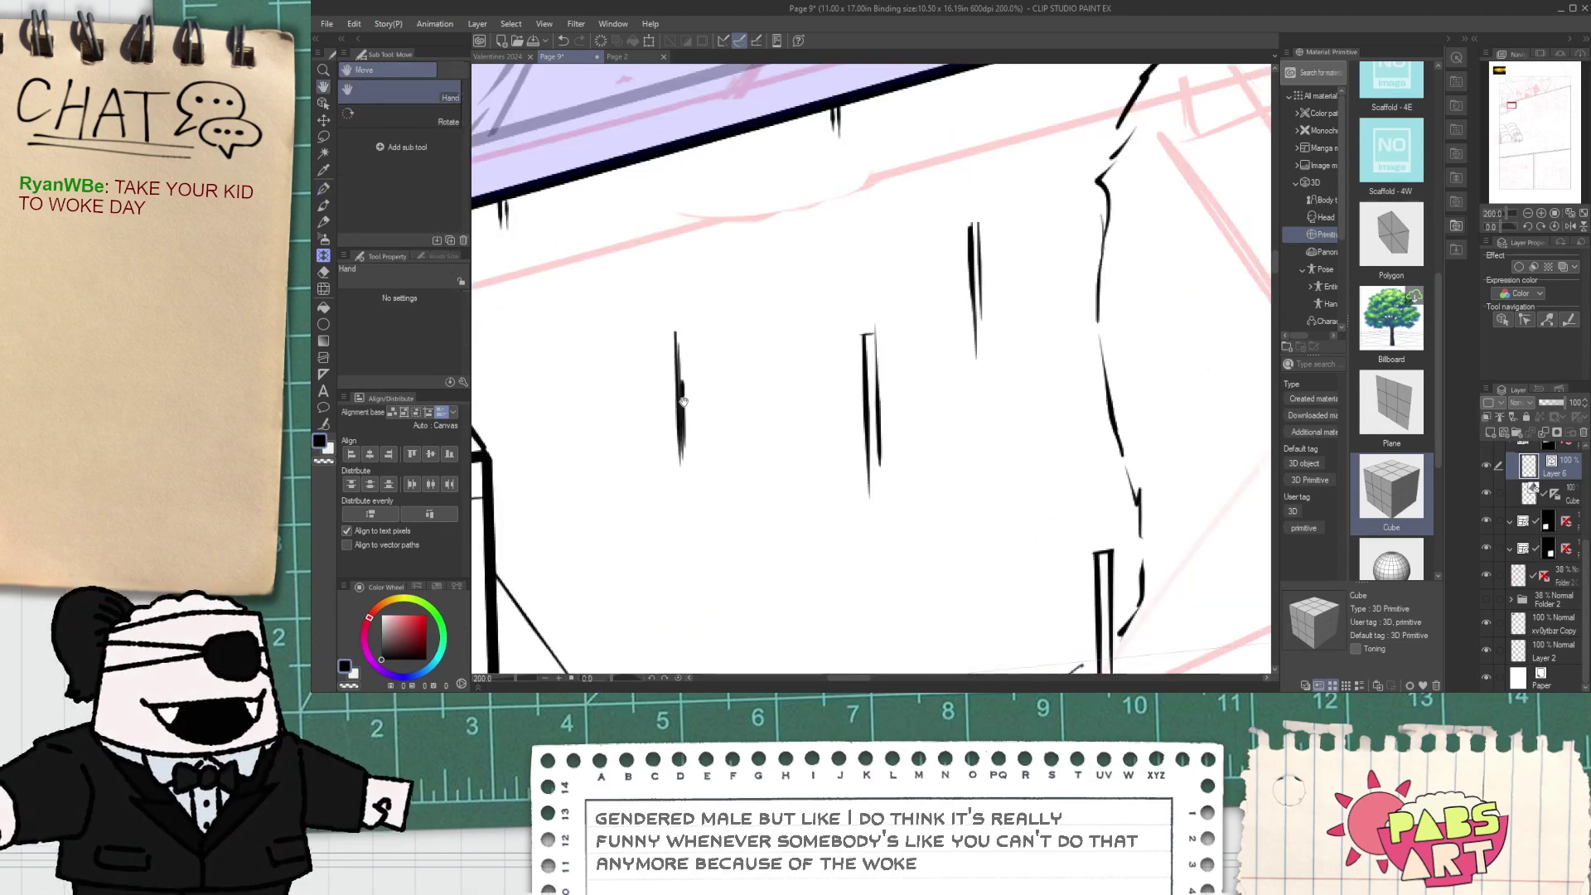
{"action": "key", "text": "o"}
{"action": "left_click", "coordinate": [692, 401]}
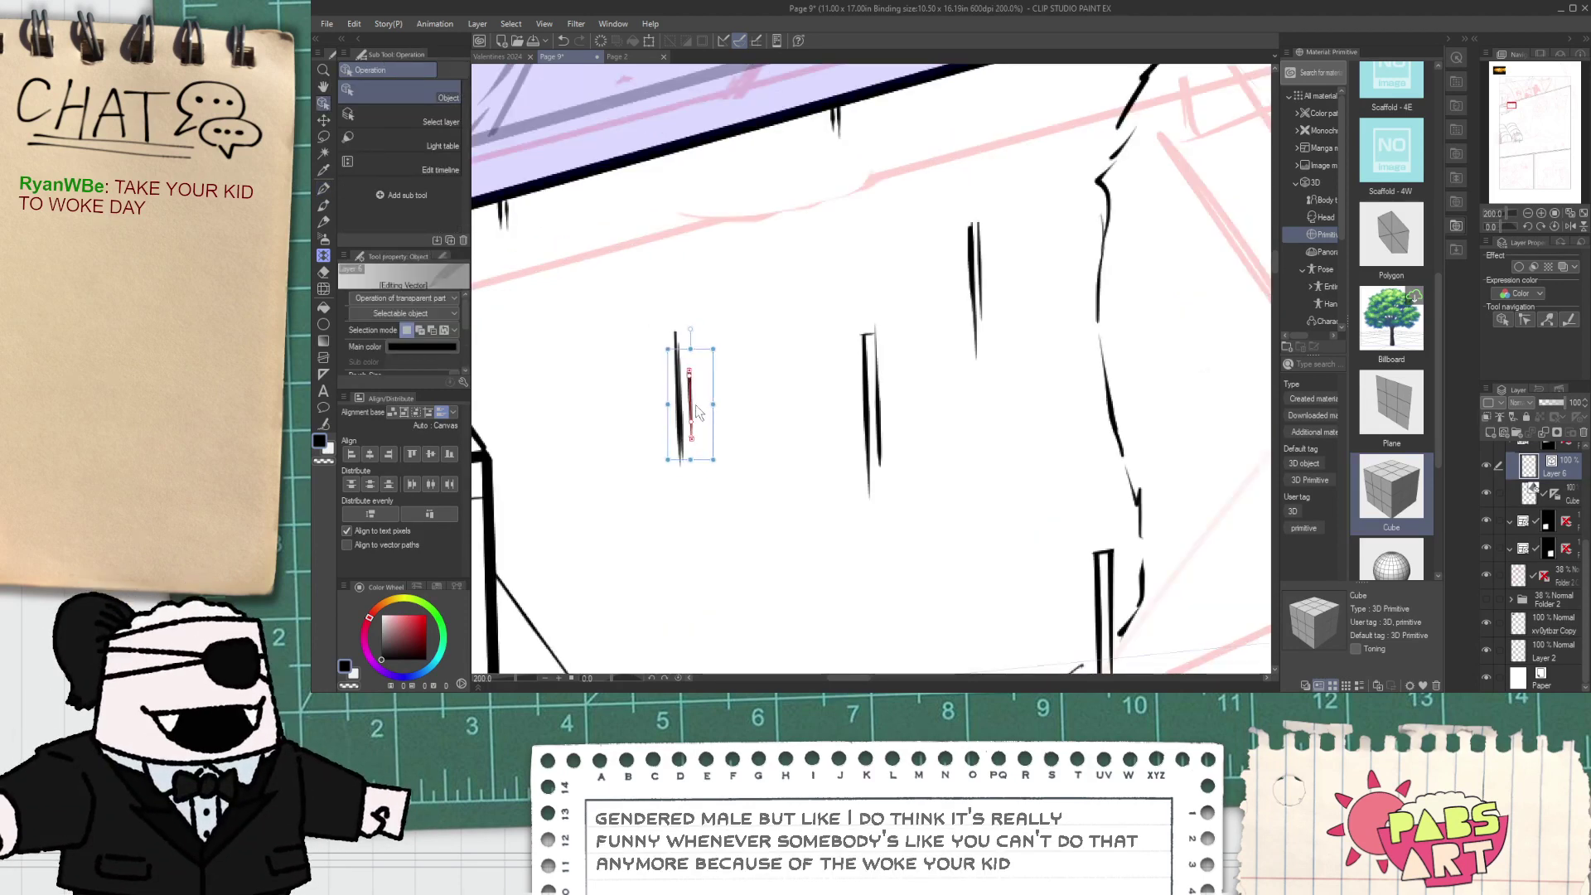
{"action": "left_click_drag", "start_coordinate": [697, 402], "coordinate": [694, 399]}
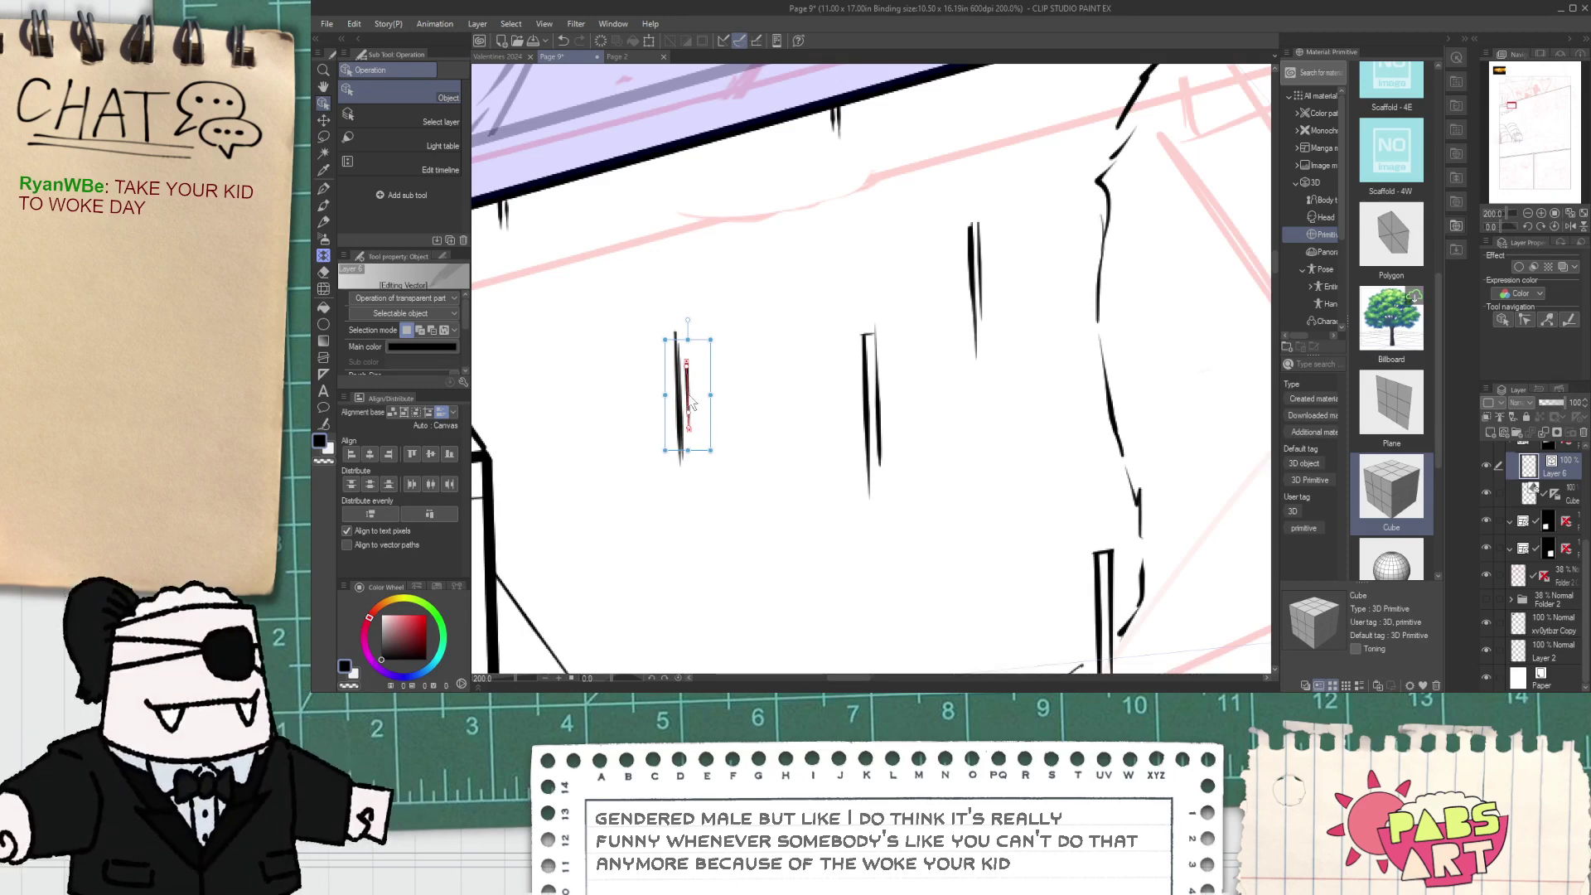
{"action": "left_click_drag", "start_coordinate": [693, 401], "coordinate": [693, 406]}
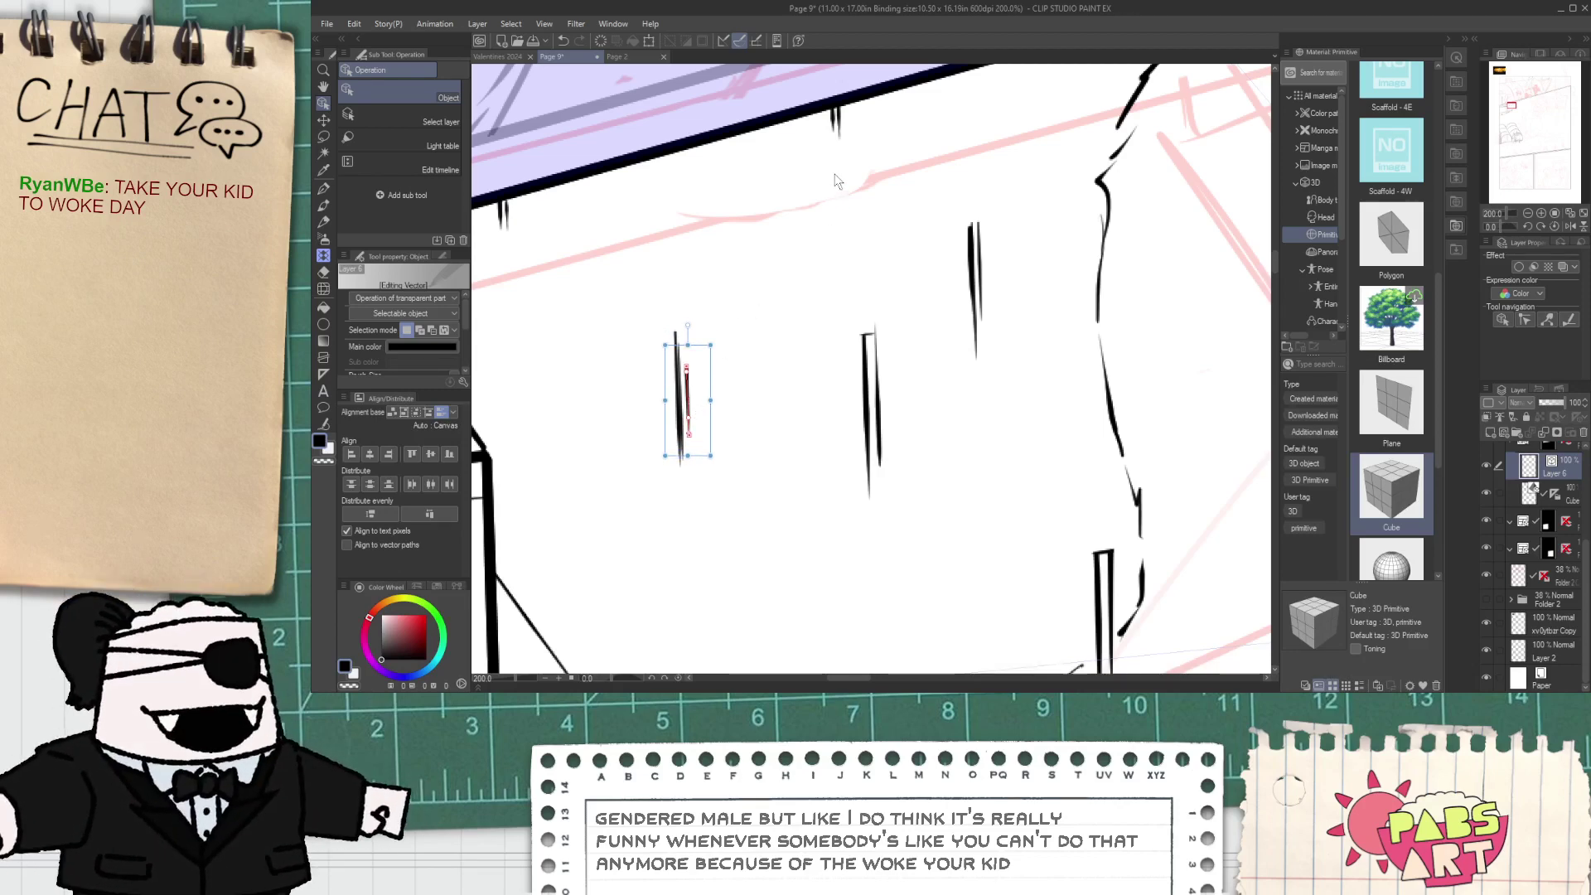
{"action": "left_click", "coordinate": [861, 137]}
{"action": "left_click_drag", "start_coordinate": [859, 137], "coordinate": [814, 164]}
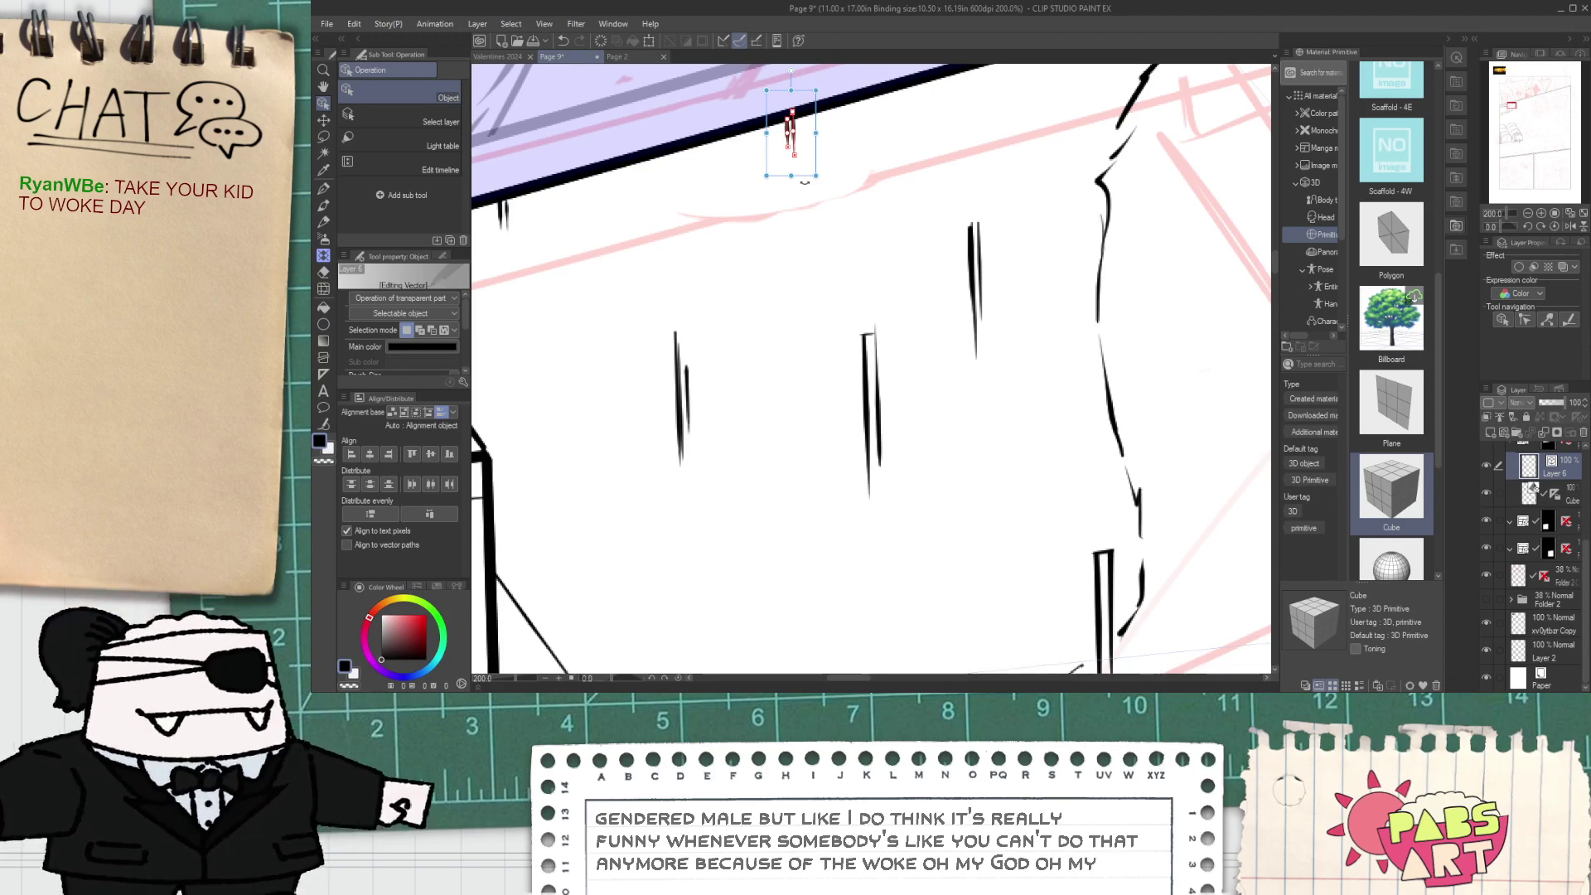
- Ink a short cap joining the two vertical lines of the left post
{"action": "scroll", "coordinate": [821, 154], "scroll_direction": "down", "scroll_amount": 1}
{"action": "key", "text": "space"}
{"action": "left_click_drag", "start_coordinate": [859, 210], "coordinate": [822, 259]}
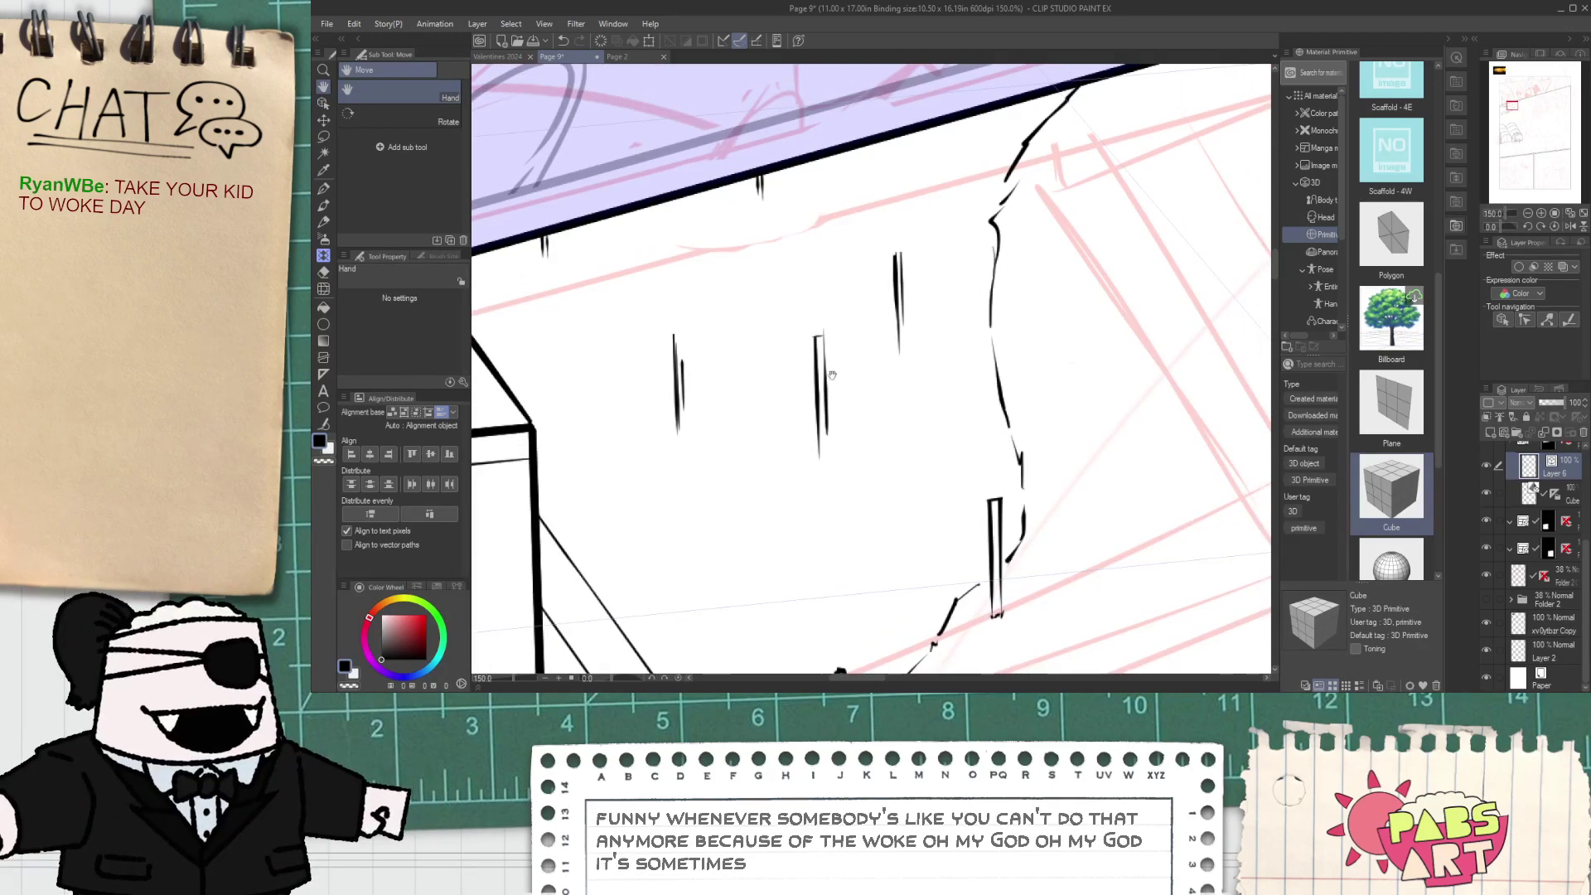
{"action": "key", "text": "p"}
{"action": "scroll", "coordinate": [677, 354], "scroll_direction": "up", "scroll_amount": 3}
{"action": "mouse_move", "coordinate": [675, 349]}
{"action": "left_mouse_down"}
{"action": "mouse_move", "coordinate": [692, 349]}
{"action": "mouse_move", "coordinate": [696, 395]}
{"action": "left_mouse_up"}
{"action": "key", "text": "ctrl+z"}
{"action": "scroll", "coordinate": [696, 365], "scroll_direction": "down", "scroll_amount": 4}
{"action": "key", "text": "space"}
{"action": "left_click_drag", "start_coordinate": [802, 425], "coordinate": [763, 385]}
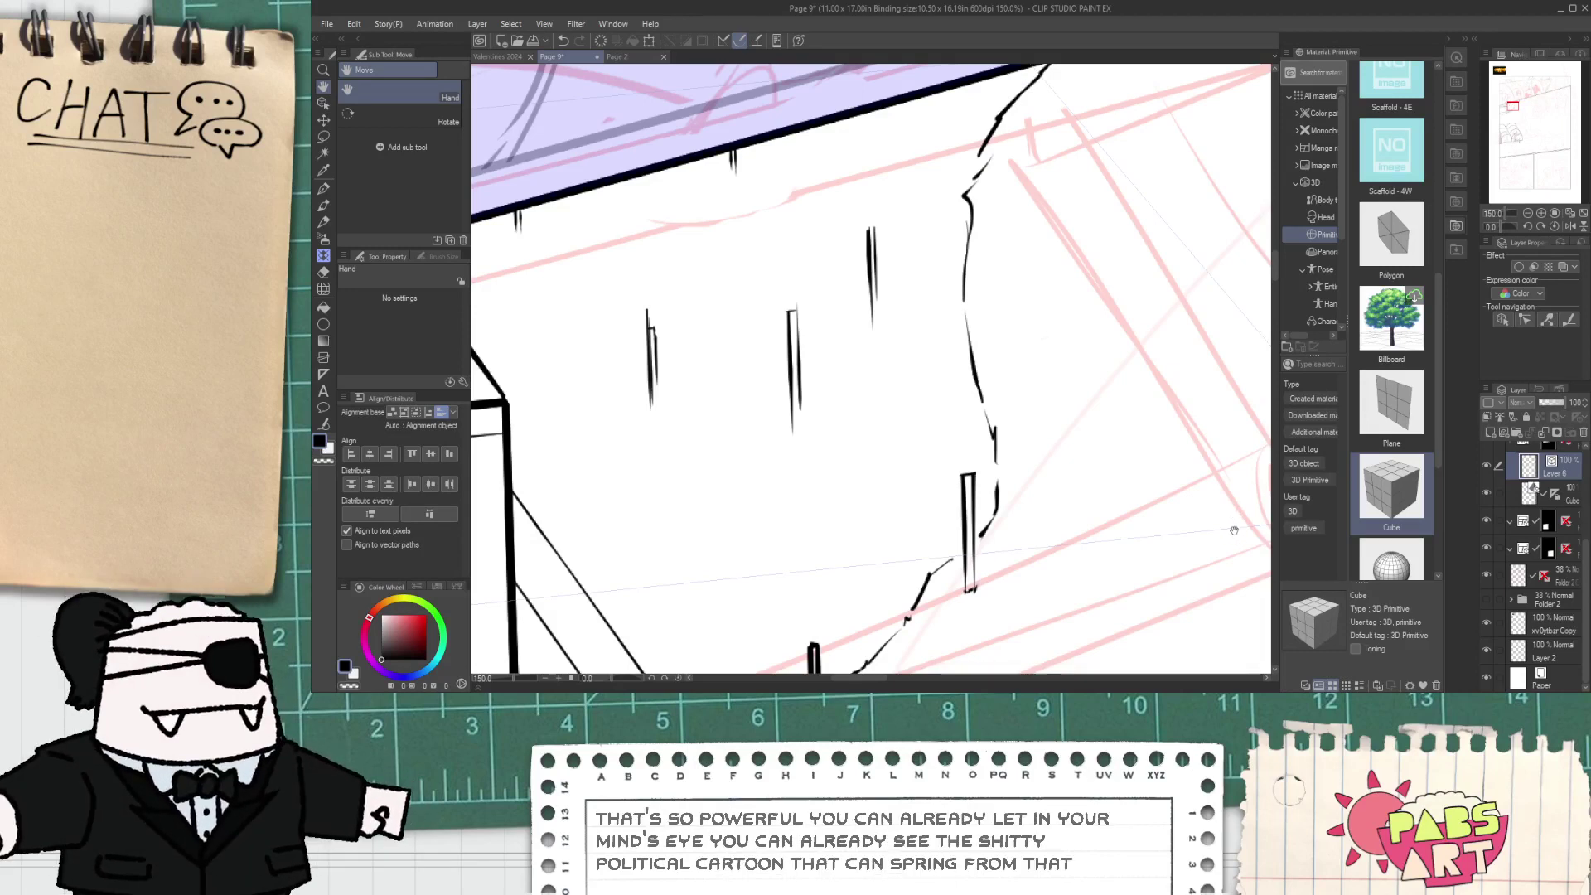
- On Layer 6, ink a small waving flag on the middle post and erase the stroke ends that overshoot
{"action": "left_click", "coordinate": [1559, 497]}
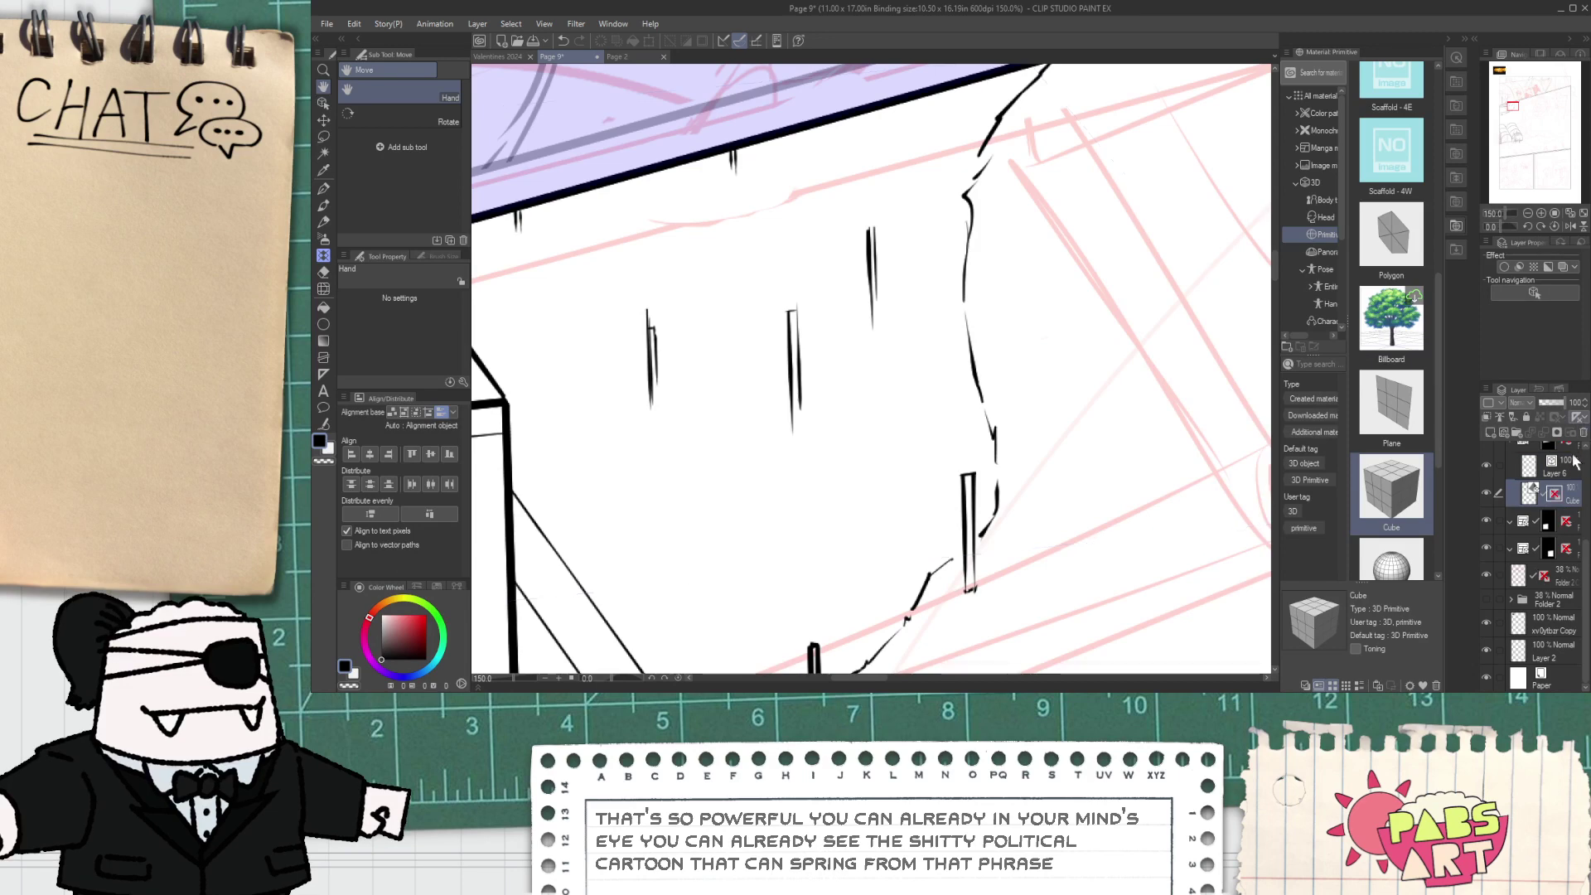
{"action": "left_click", "coordinate": [1575, 462]}
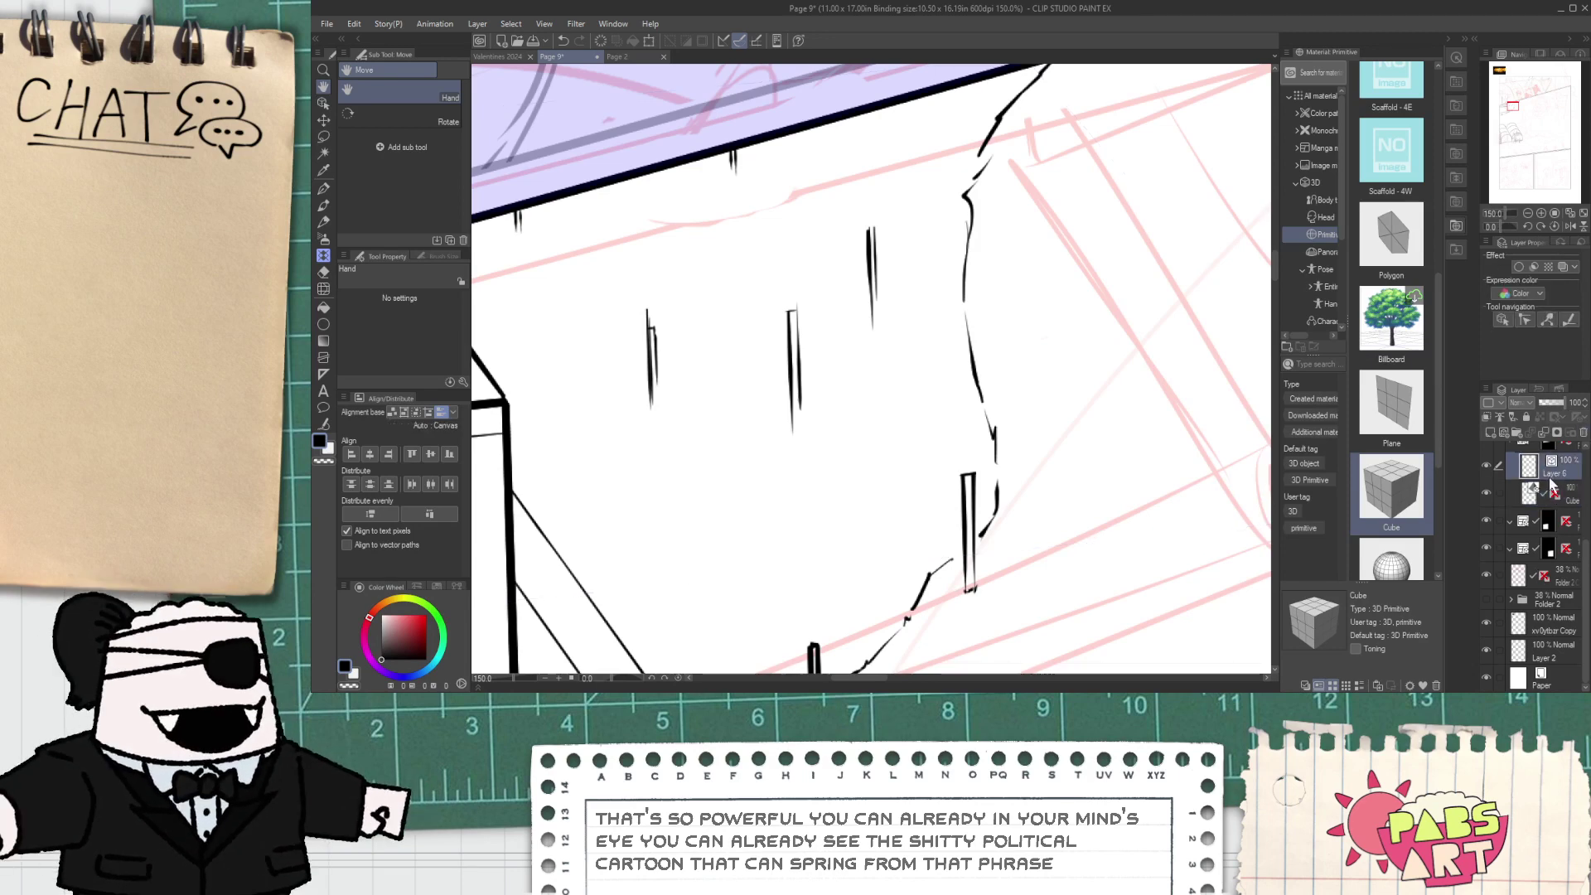
{"action": "scroll", "coordinate": [766, 330], "scroll_direction": "up", "scroll_amount": 4}
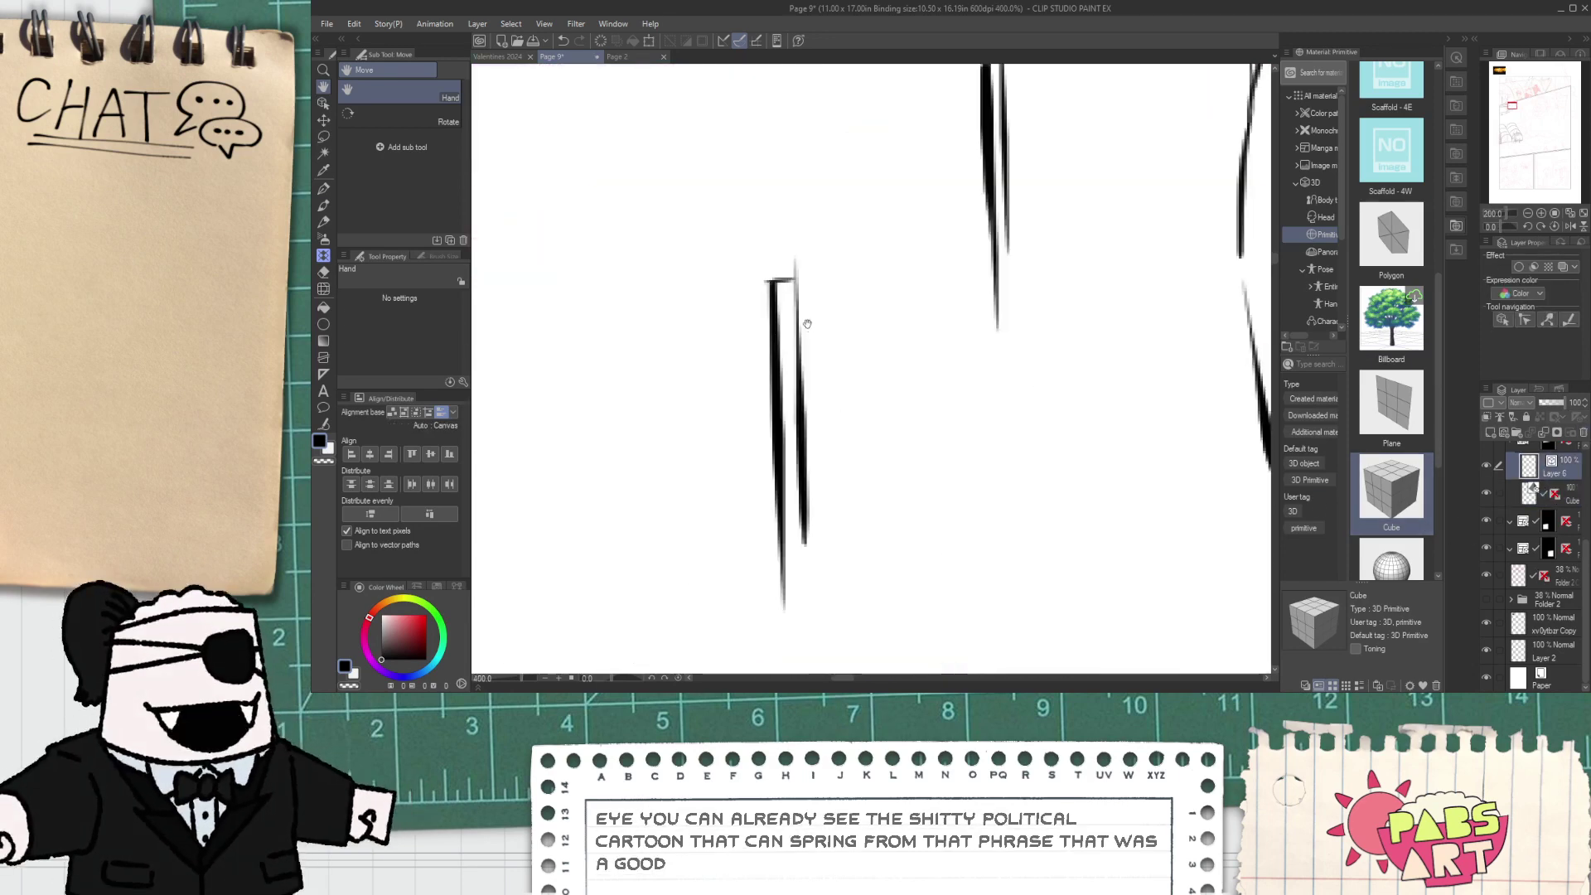
{"action": "key", "text": "p"}
{"action": "left_click_drag", "start_coordinate": [783, 288], "coordinate": [963, 363]}
{"action": "mouse_move", "coordinate": [795, 428]}
{"action": "left_mouse_down"}
{"action": "mouse_move", "coordinate": [809, 460]}
{"action": "mouse_move", "coordinate": [938, 371]}
{"action": "left_mouse_up"}
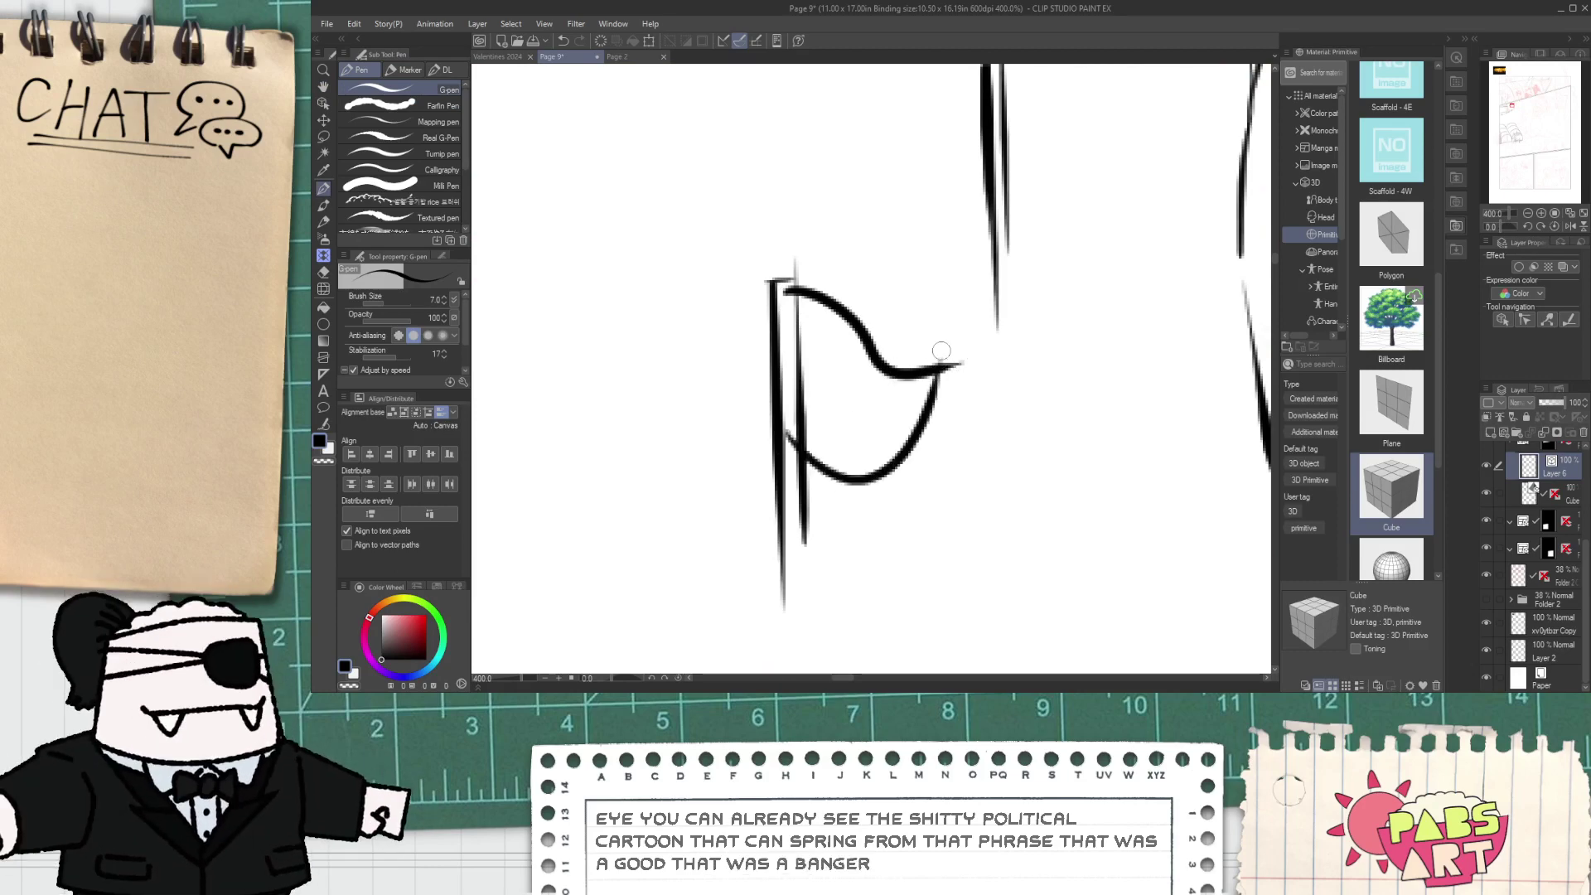
{"action": "key", "text": "e"}
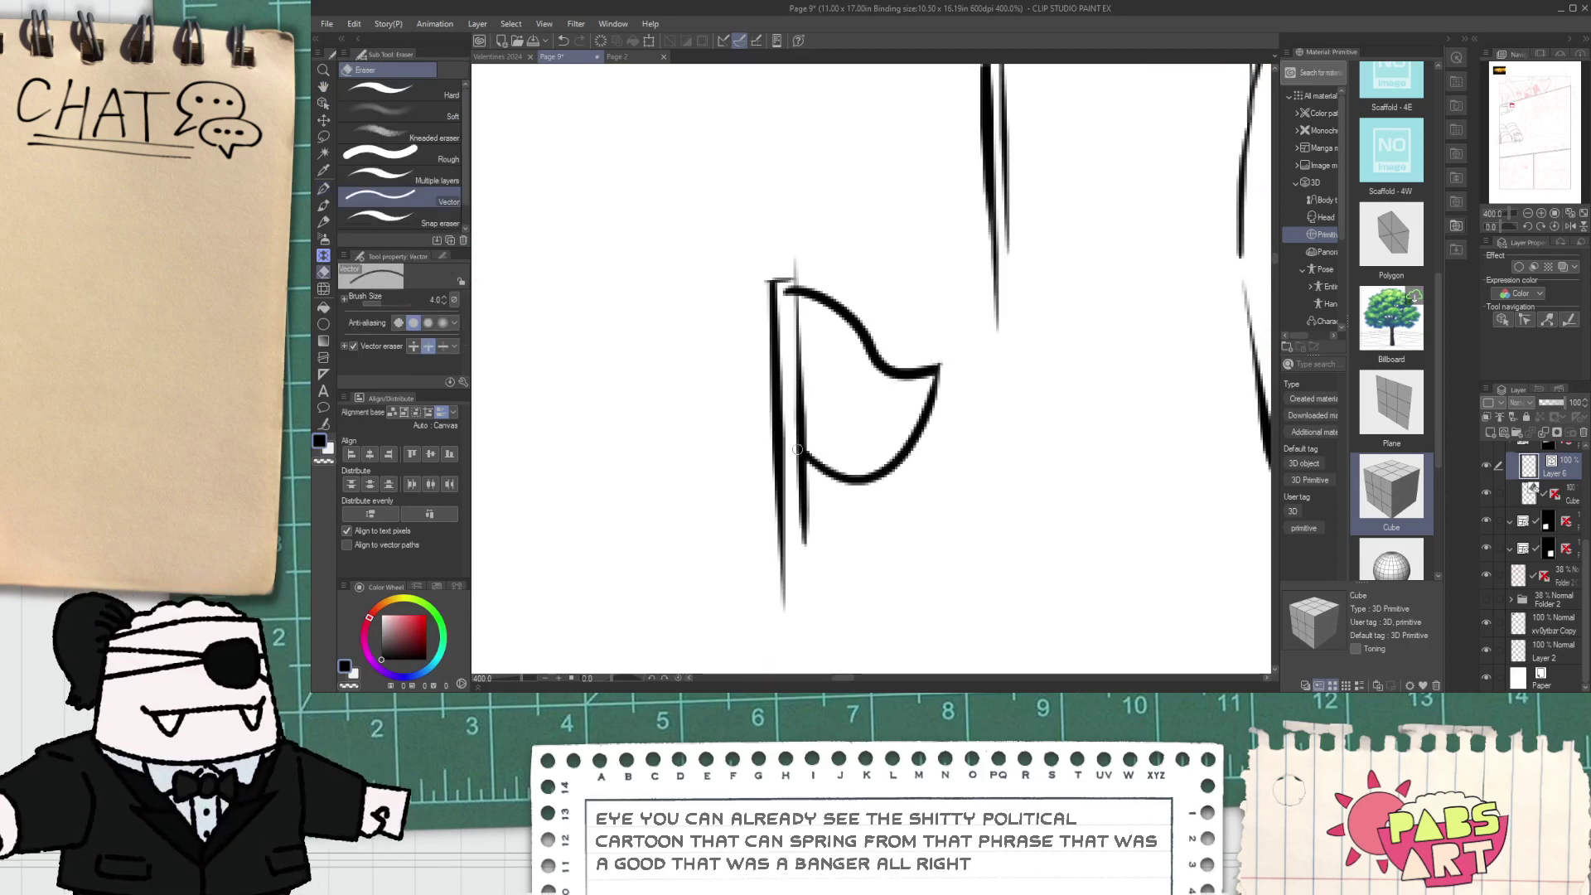
{"action": "left_click", "coordinate": [794, 272]}
- Erase the line ends overshooting the cap and side of the left post
{"action": "scroll", "coordinate": [786, 299], "scroll_direction": "down", "scroll_amount": 3}
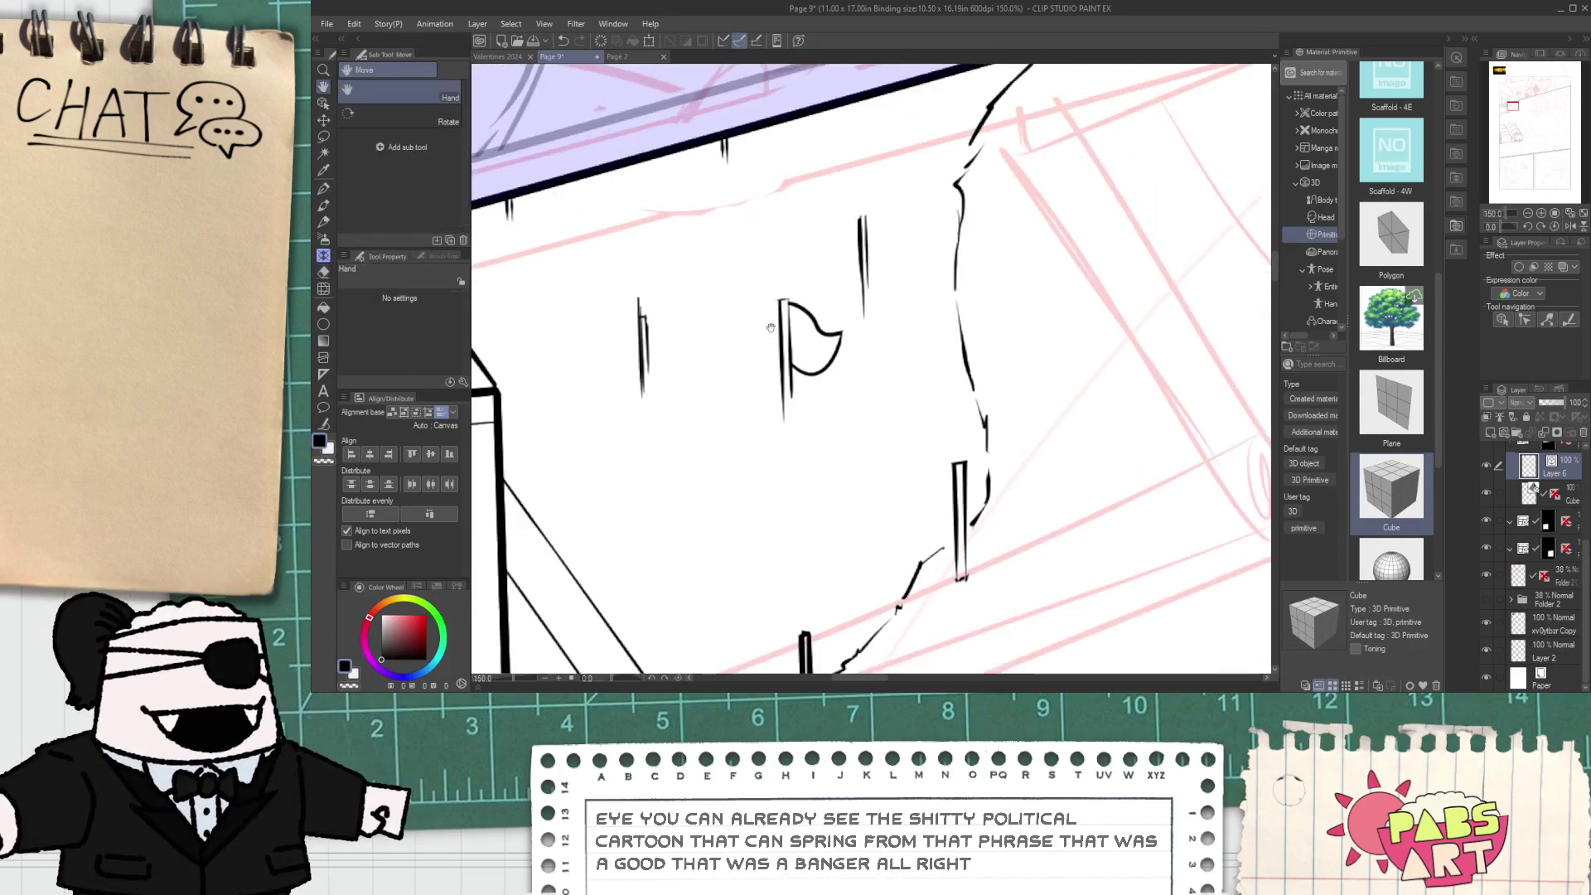
{"action": "left_click_drag", "start_coordinate": [639, 349], "coordinate": [659, 404]}
{"action": "scroll", "coordinate": [658, 403], "scroll_direction": "up", "scroll_amount": 1}
{"action": "left_click", "coordinate": [663, 373]}
{"action": "key", "text": "space"}
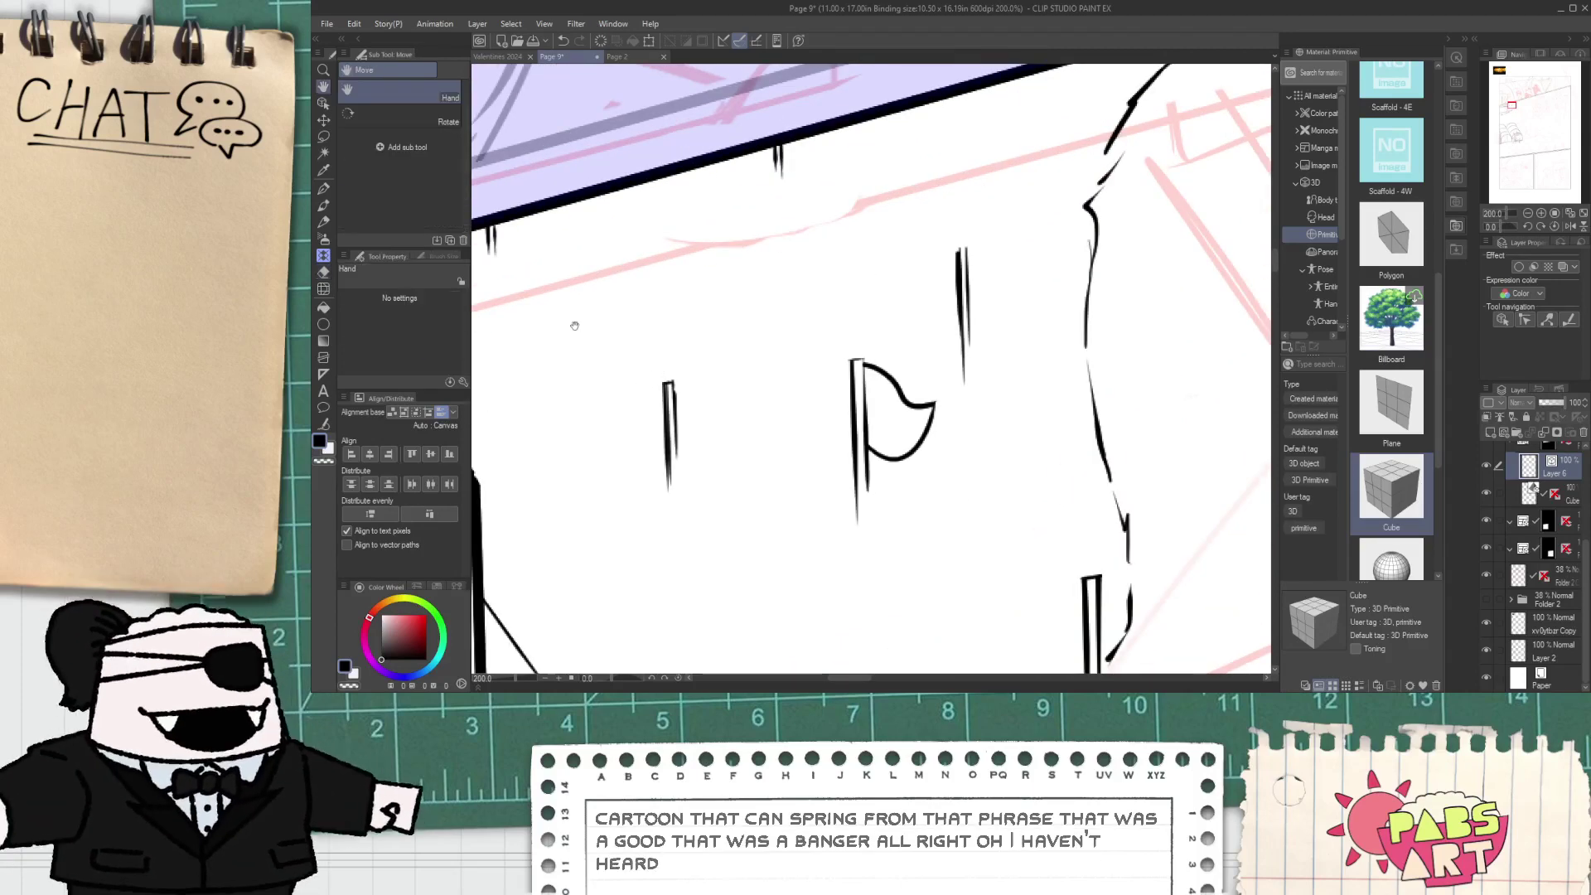
{"action": "left_click_drag", "start_coordinate": [575, 323], "coordinate": [678, 305]}
{"action": "key", "text": "p"}
{"action": "left_click_drag", "start_coordinate": [594, 211], "coordinate": [758, 430]}
{"action": "left_click_drag", "start_coordinate": [606, 208], "coordinate": [788, 435]}
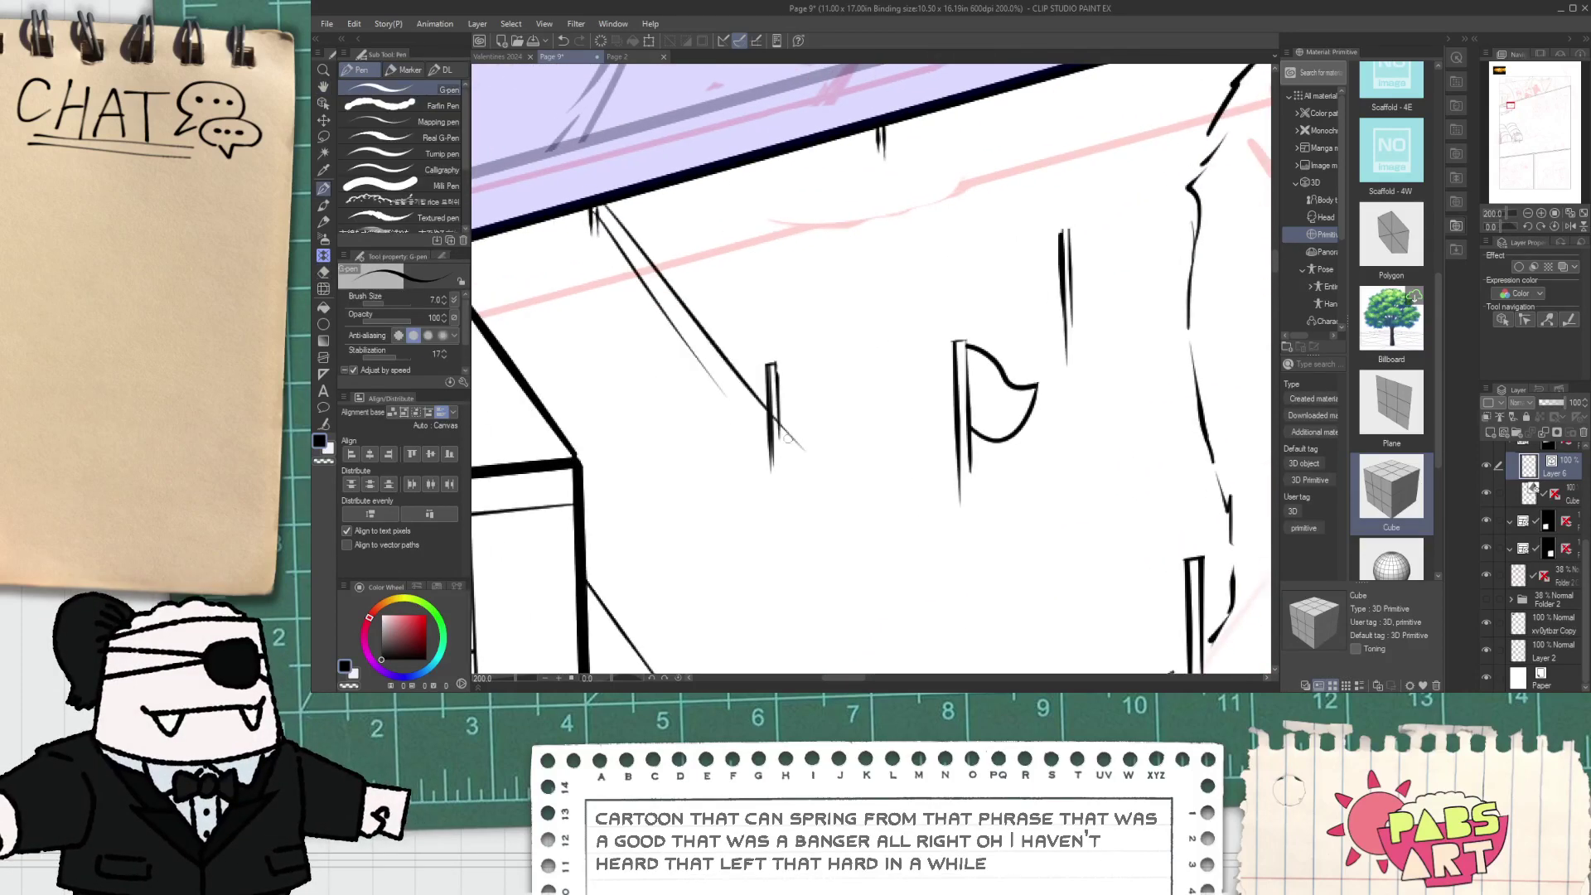
{"action": "key", "text": "ctrl+z"}
{"action": "key", "text": "ctrl+z"}
{"action": "left_click_drag", "start_coordinate": [595, 210], "coordinate": [789, 443]}
{"action": "key", "text": "ctrl+z"}
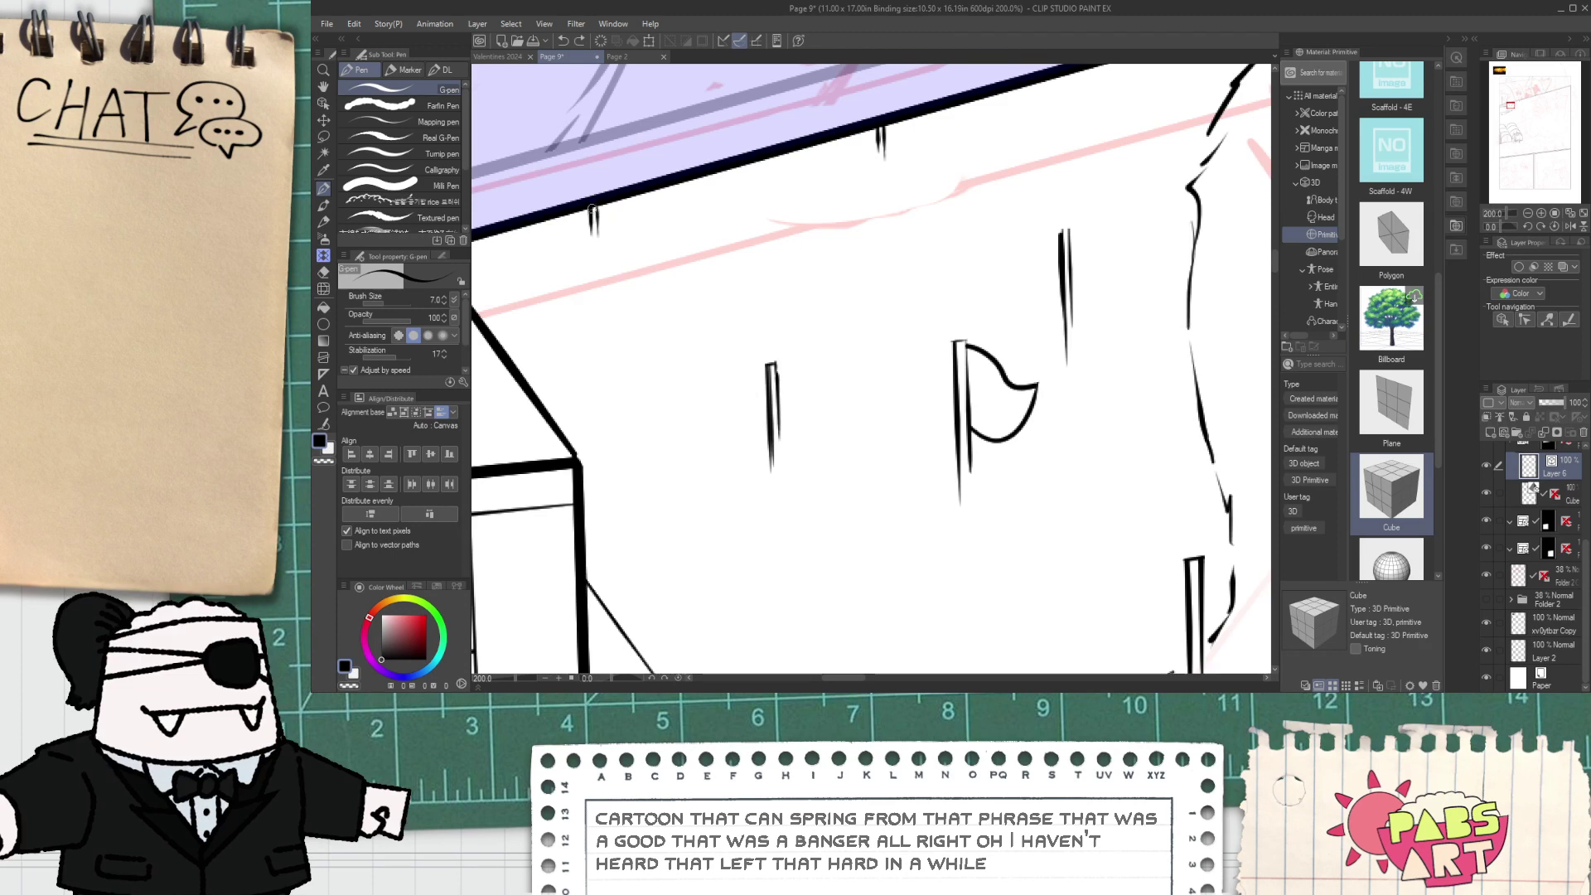
{"action": "left_click_drag", "start_coordinate": [600, 206], "coordinate": [750, 374]}
{"action": "key", "text": "ctrl+z"}
- Ink two parallel diagonal rail lines from the border post stub to the left post, ending them at the post
{"action": "left_click_drag", "start_coordinate": [601, 201], "coordinate": [766, 396]}
{"action": "left_click_drag", "start_coordinate": [595, 209], "coordinate": [794, 477]}
{"action": "key", "text": "ctrl+z"}
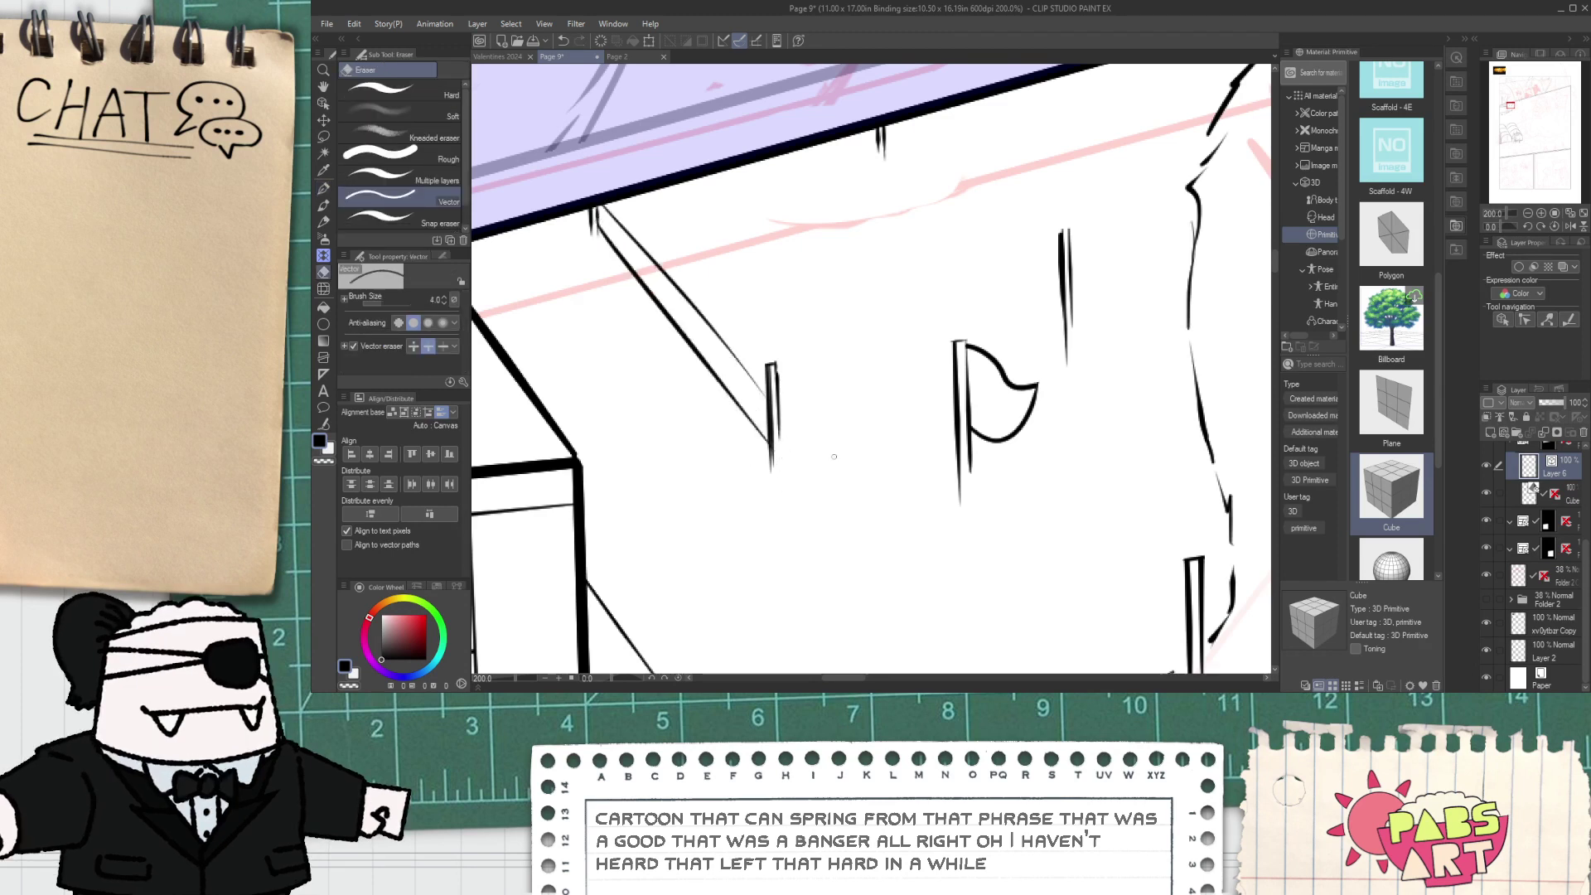
- Ink two parallel rail lines between the left and right posts and erase the parts crossing the flag and posts
{"action": "left_click_drag", "start_coordinate": [889, 396], "coordinate": [1148, 306]}
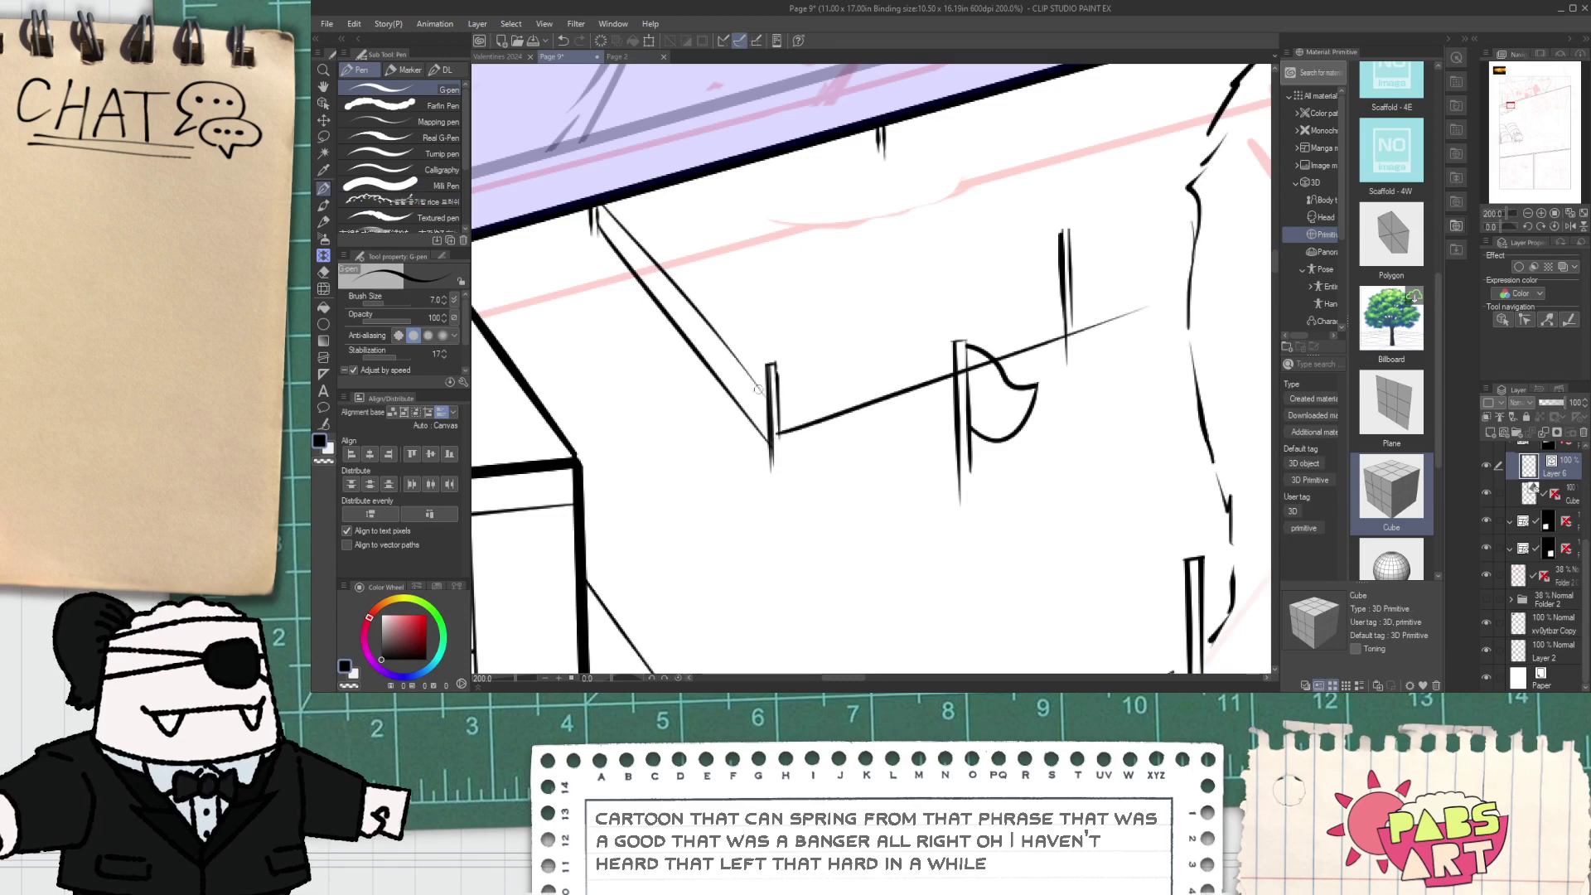
{"action": "left_click_drag", "start_coordinate": [776, 381], "coordinate": [1059, 272]}
{"action": "key", "text": "e"}
{"action": "scroll", "coordinate": [1060, 261], "scroll_direction": "up", "scroll_amount": 2}
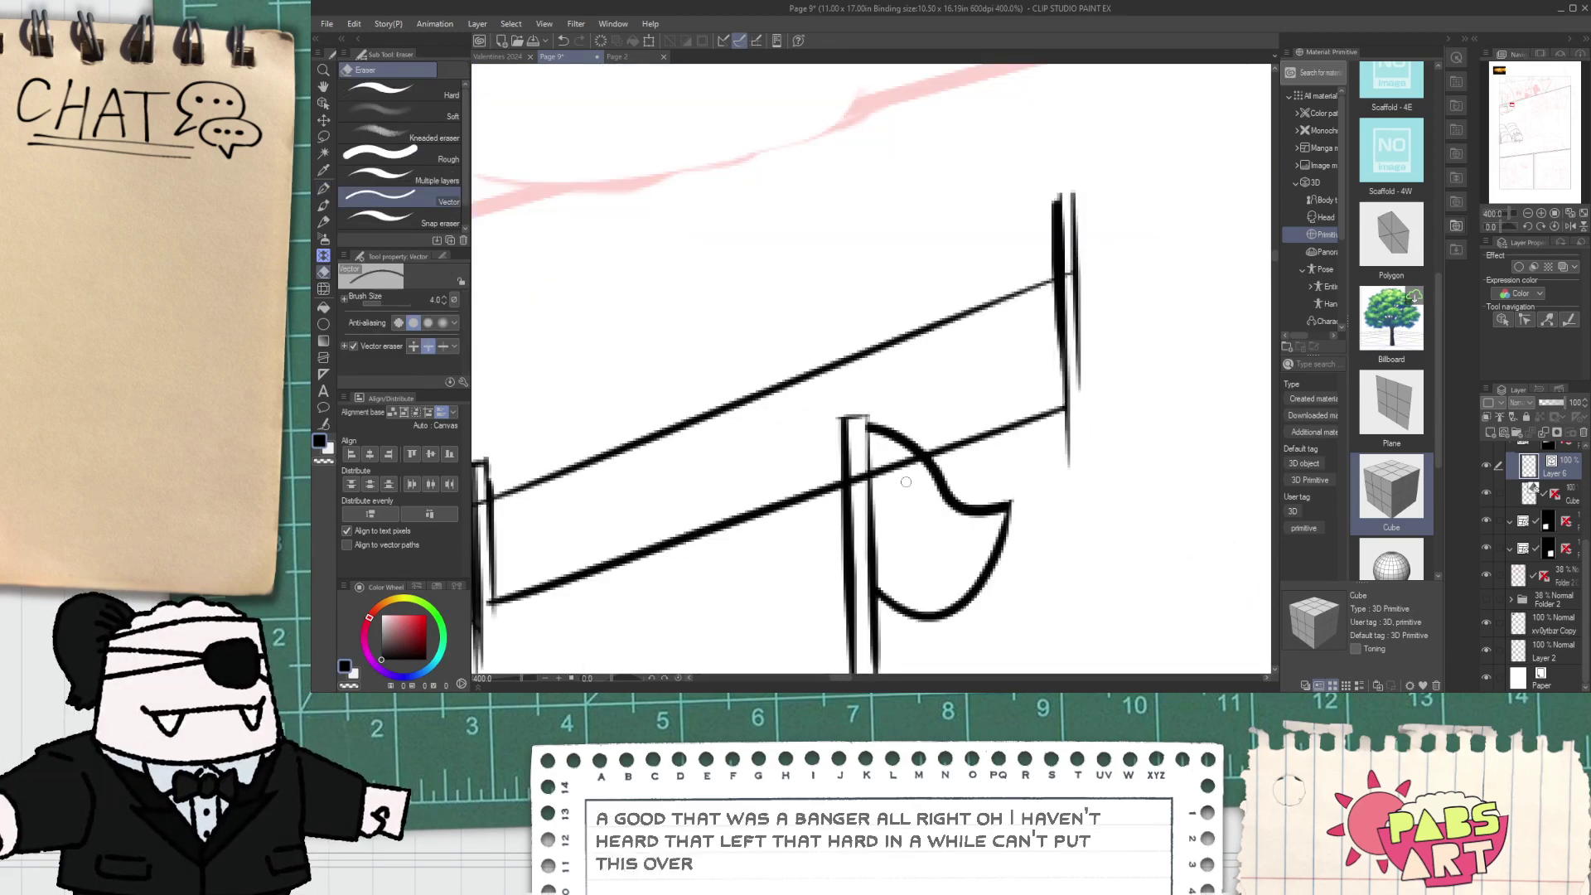
{"action": "left_click_drag", "start_coordinate": [906, 481], "coordinate": [862, 472]}
- Ink two parallel diagonal rail lines from the second border post stub to the right post and erase the overshooting ends
{"action": "scroll", "coordinate": [858, 460], "scroll_direction": "down", "scroll_amount": 4}
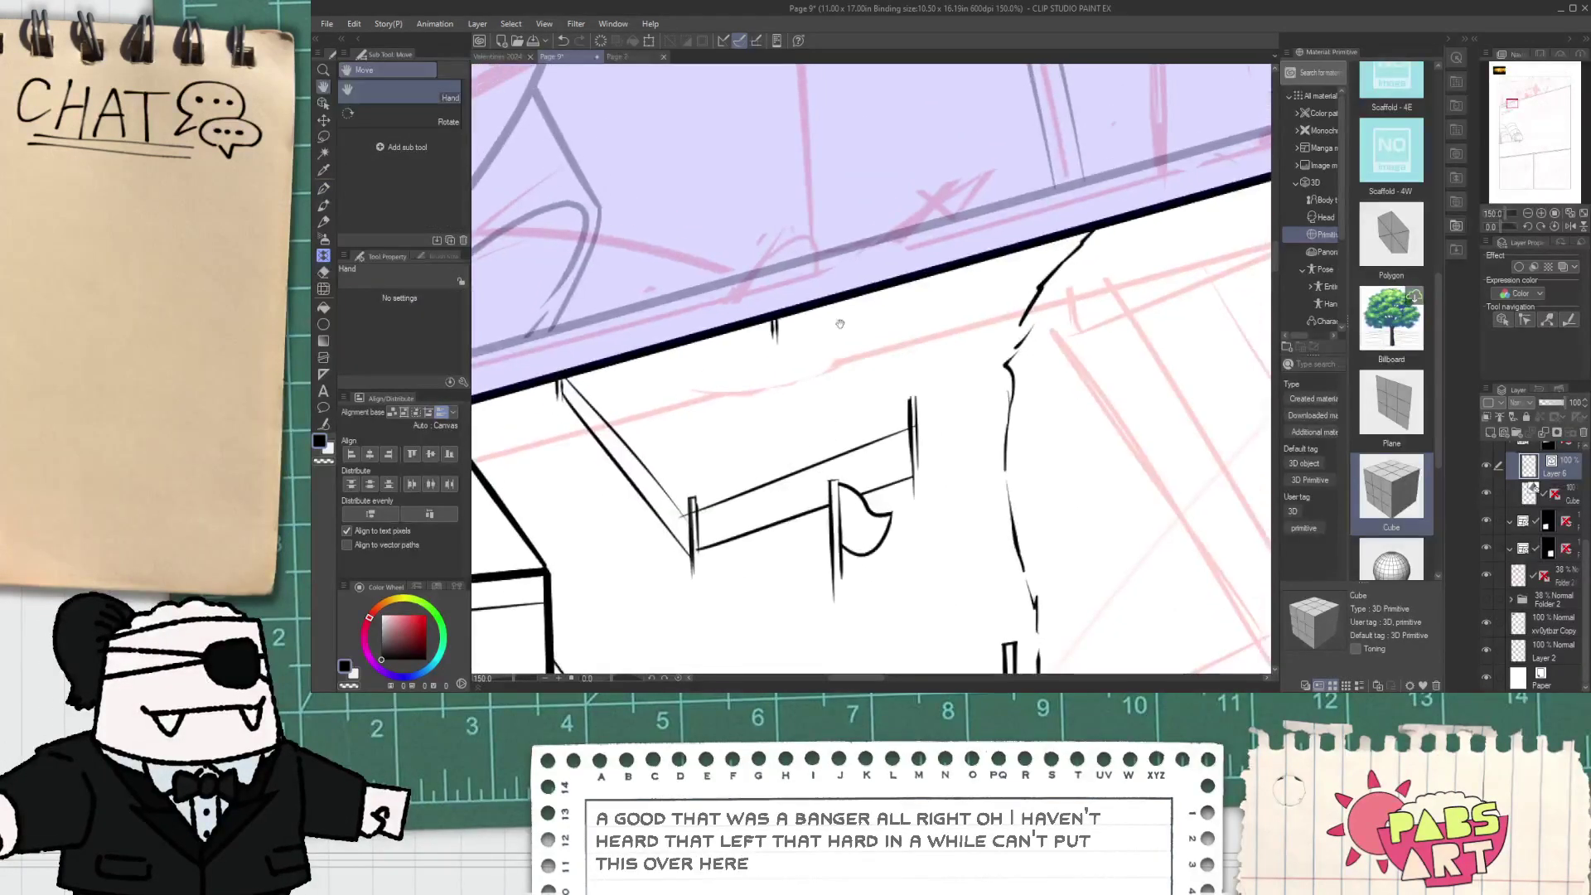
{"action": "key", "text": "p"}
{"action": "left_click_drag", "start_coordinate": [783, 321], "coordinate": [910, 427]}
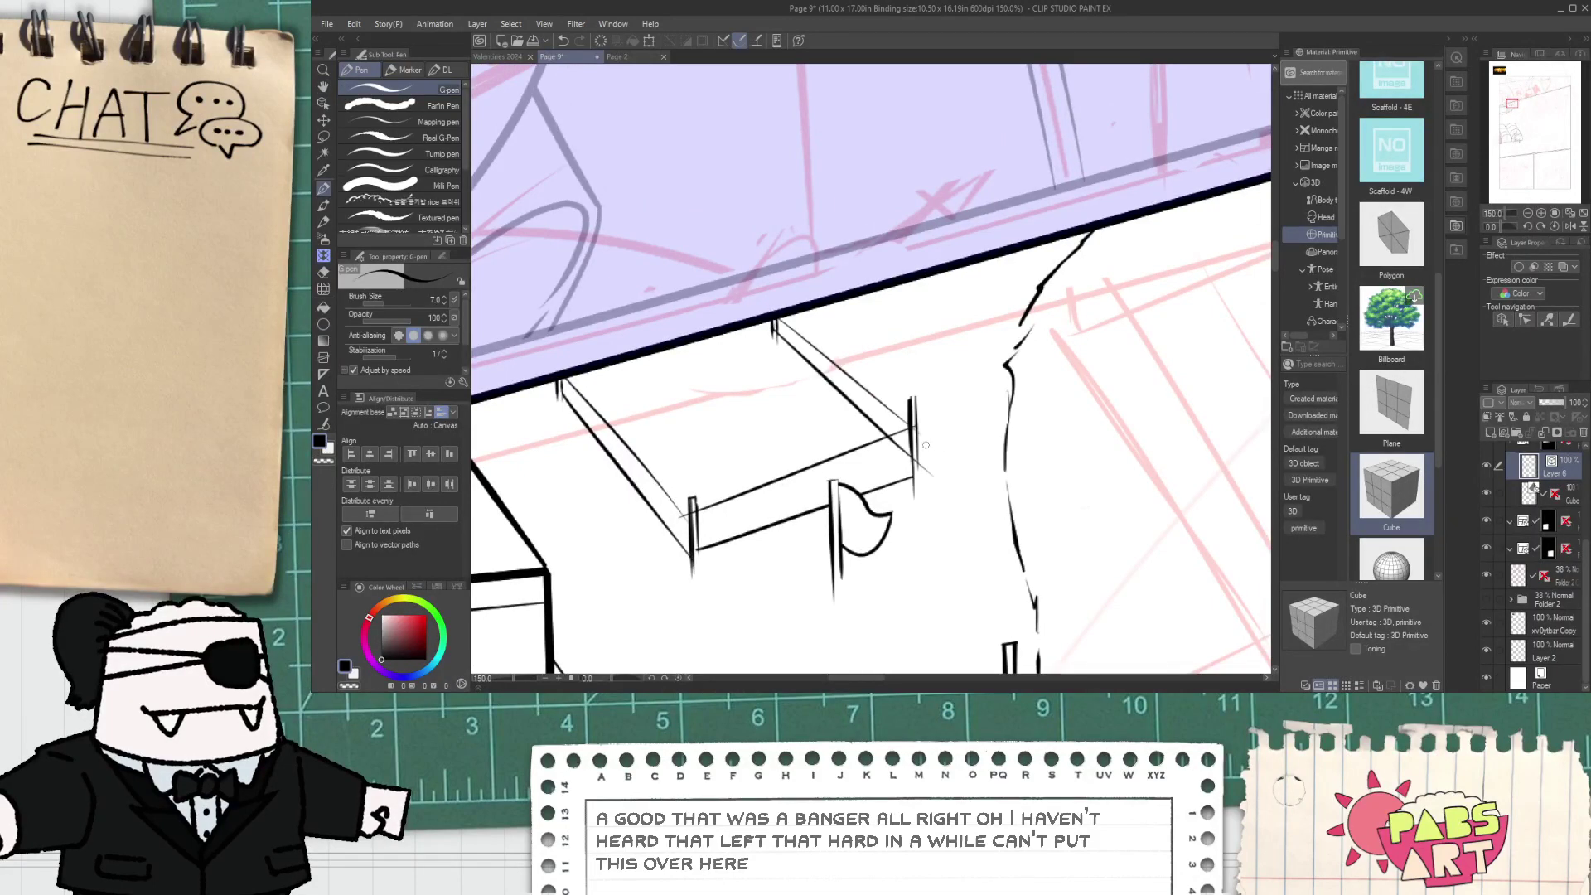
{"action": "key", "text": "e"}
{"action": "scroll", "coordinate": [904, 471], "scroll_direction": "down", "scroll_amount": 7}
{"action": "key", "text": "space"}
{"action": "left_click_drag", "start_coordinate": [920, 506], "coordinate": [885, 450]}
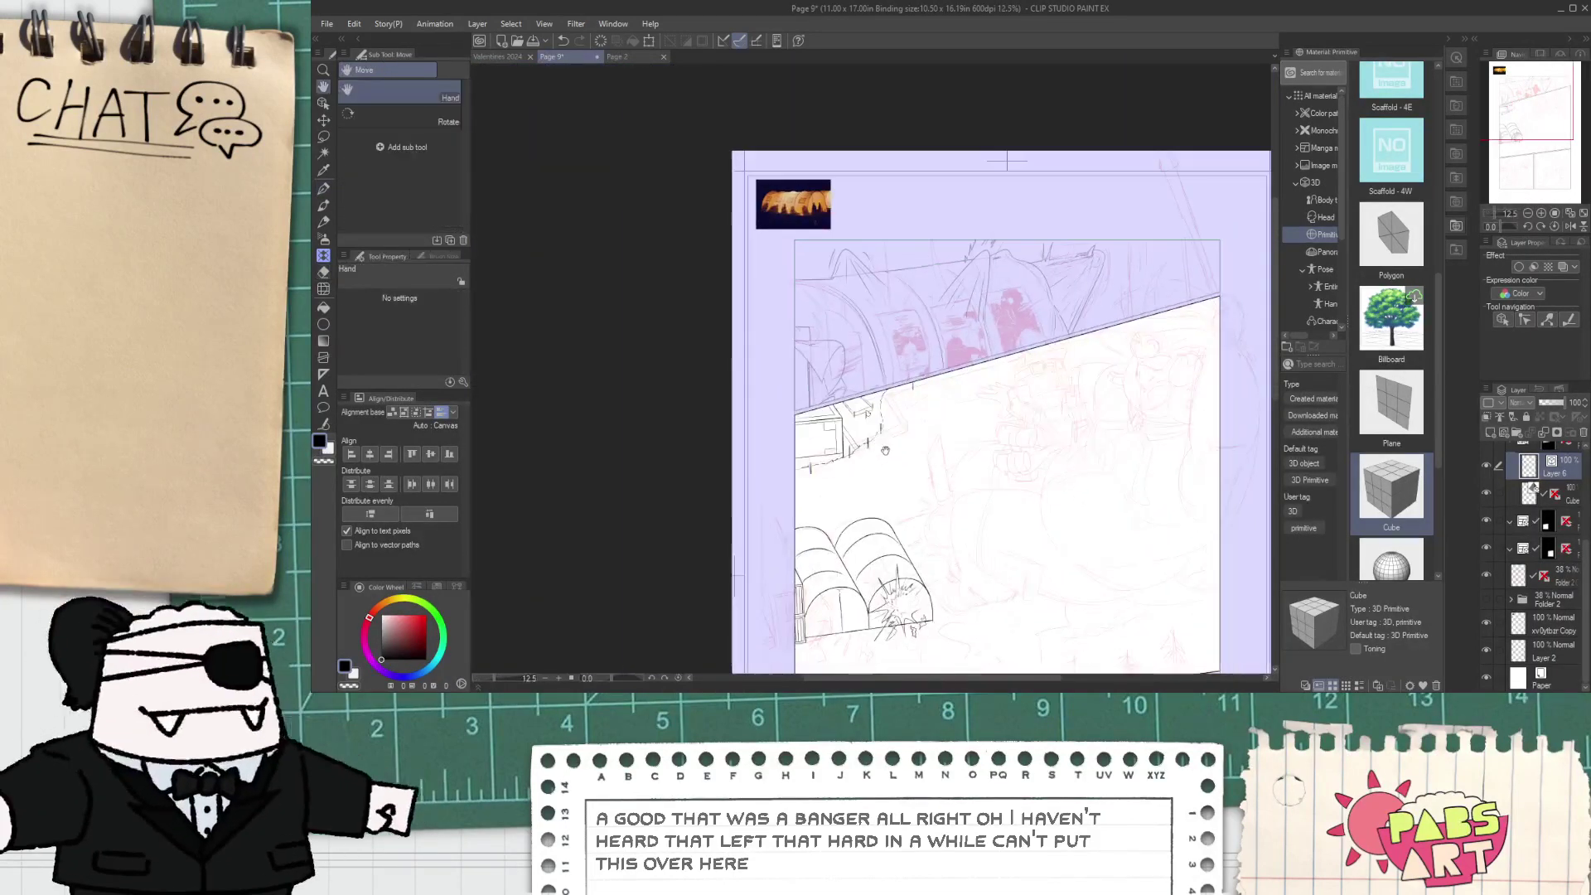
{"action": "scroll", "coordinate": [868, 427], "scroll_direction": "up", "scroll_amount": 7}
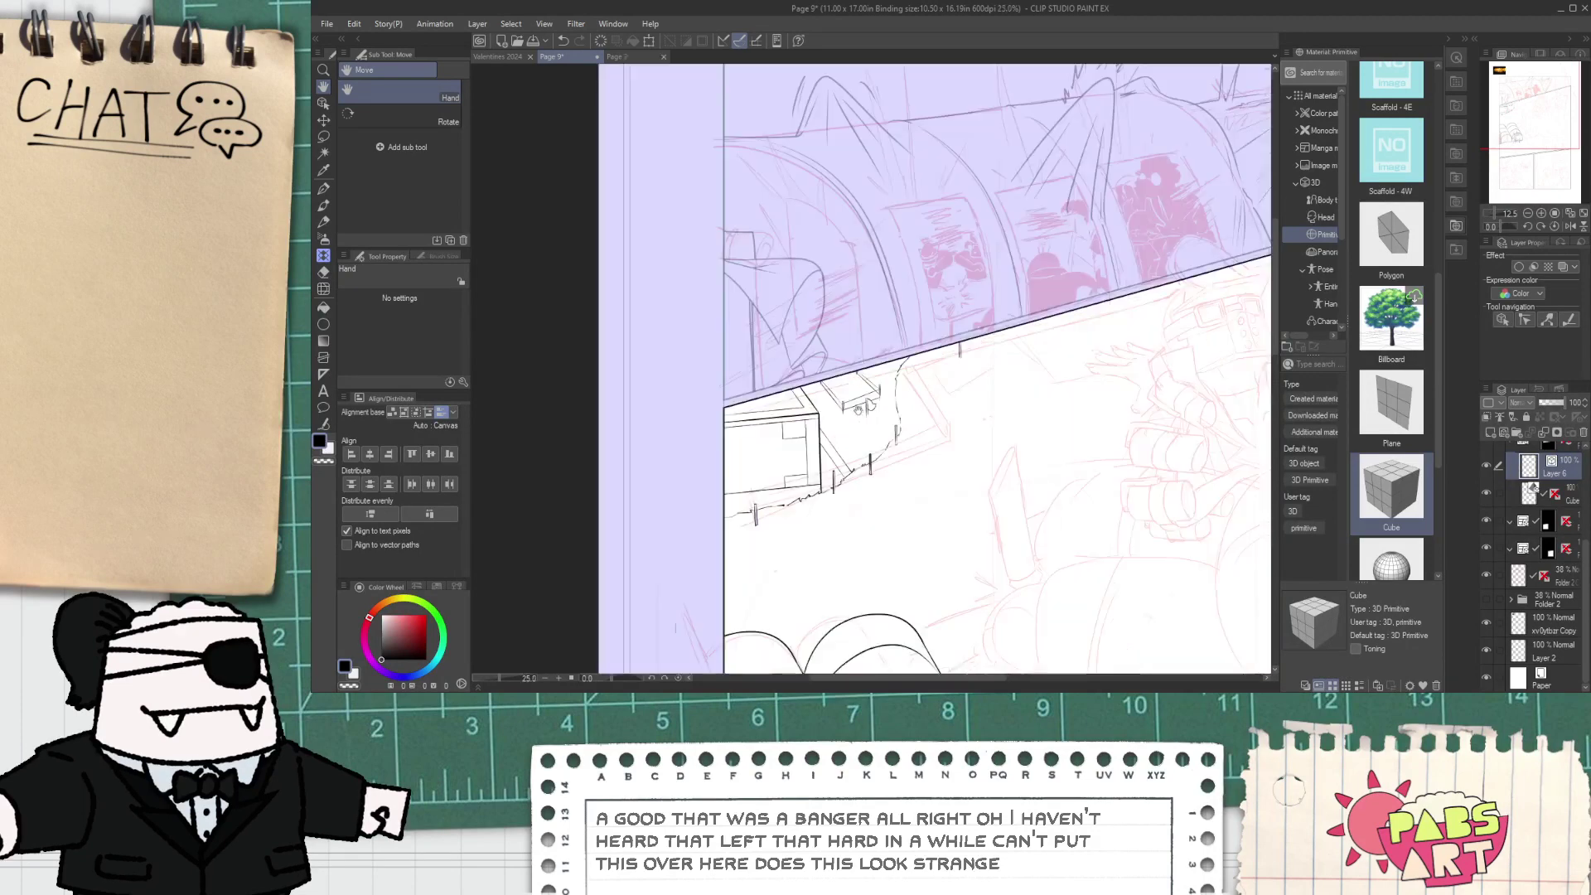
- Move the upper line of the front, left and right fence rails slightly lower, closer to each rail's bottom line
{"action": "key", "text": "o"}
{"action": "left_click", "coordinate": [851, 400]}
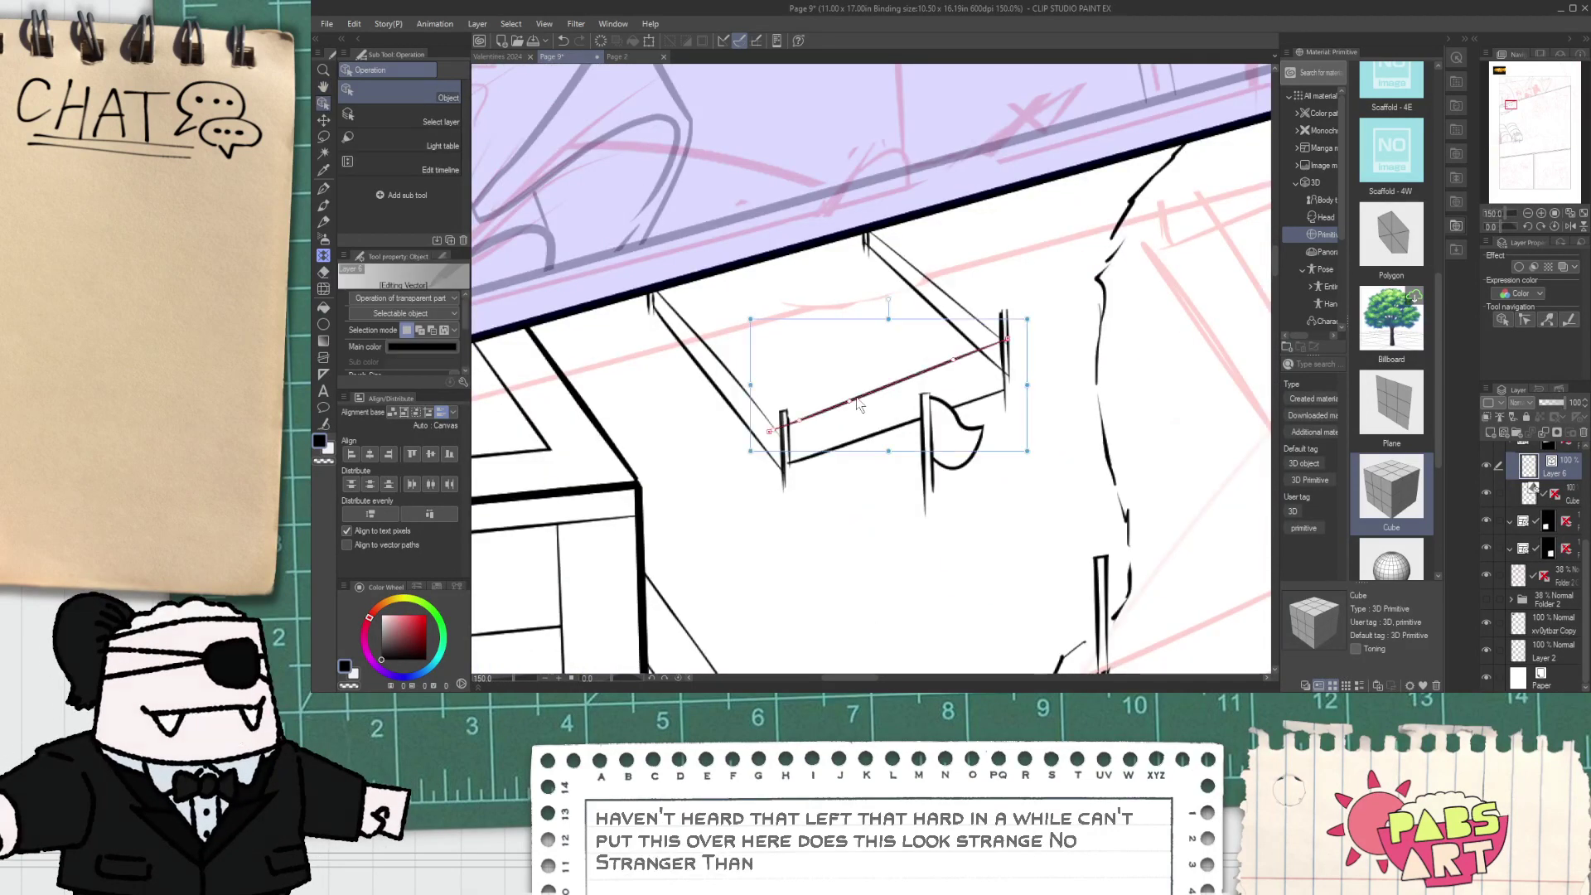
{"action": "left_click_drag", "start_coordinate": [908, 322], "coordinate": [907, 346]}
{"action": "left_click", "coordinate": [730, 383]}
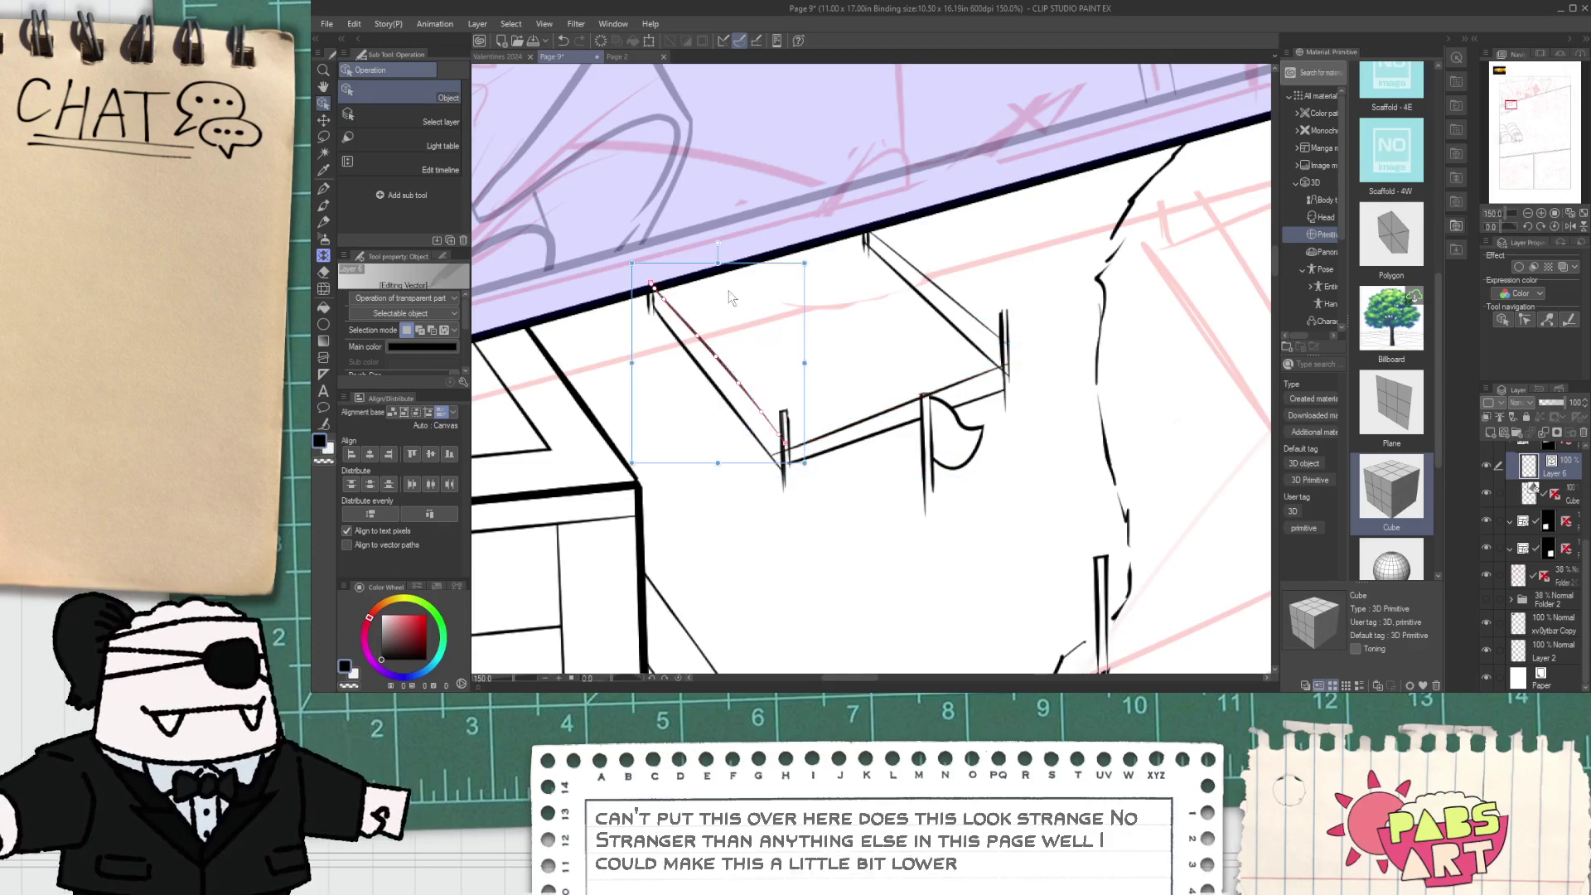
{"action": "left_click_drag", "start_coordinate": [743, 276], "coordinate": [743, 284]}
{"action": "left_click", "coordinate": [957, 297]}
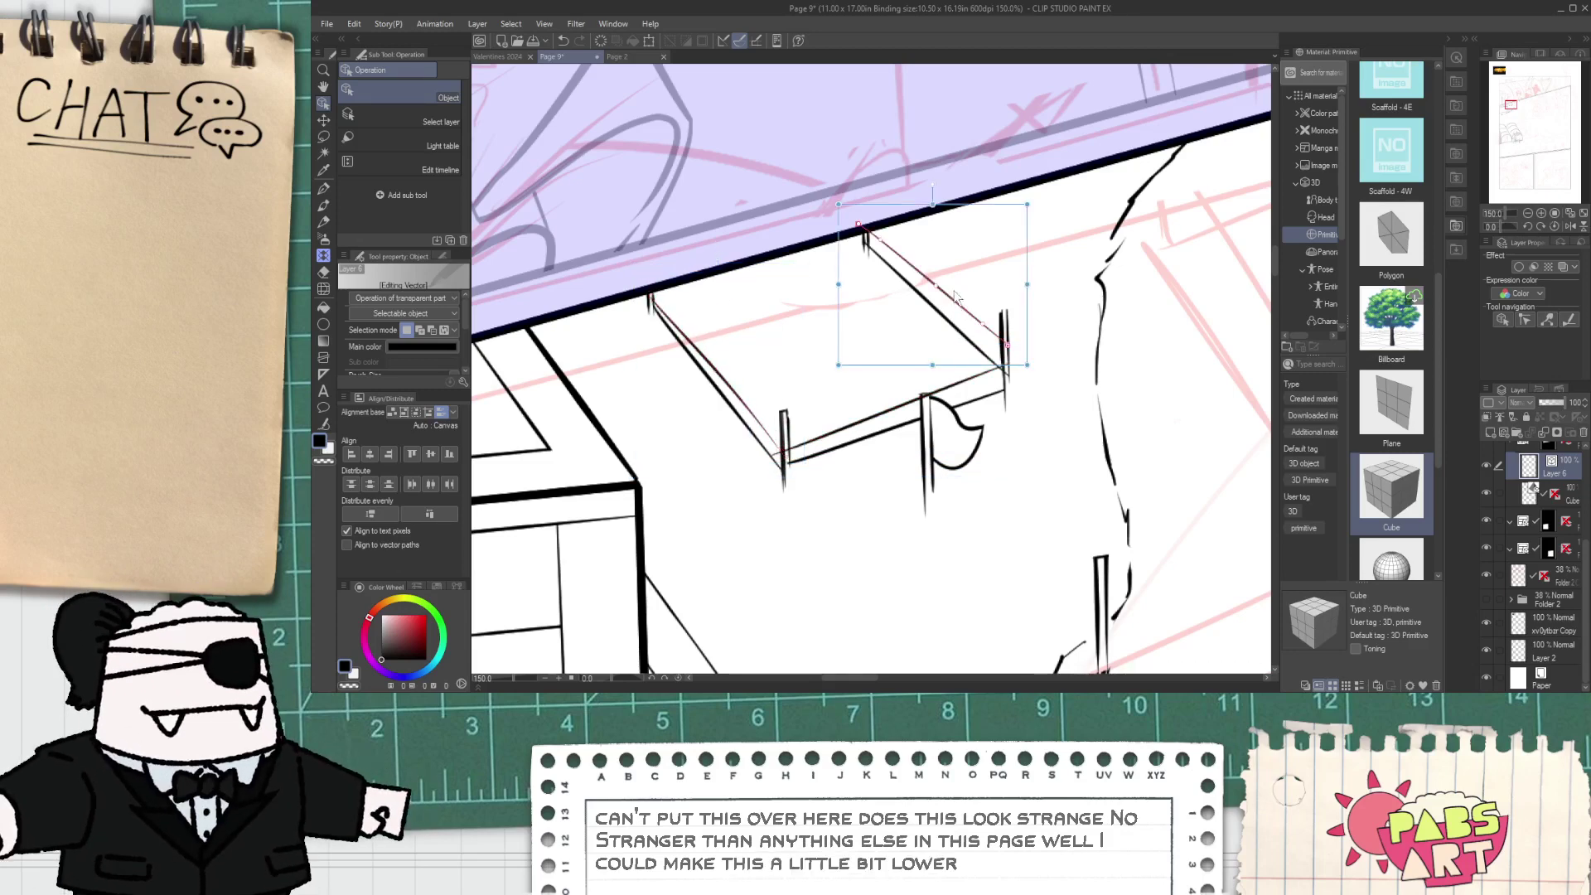
{"action": "left_click_drag", "start_coordinate": [950, 206], "coordinate": [952, 220]}
{"action": "left_click", "coordinate": [1075, 371]}
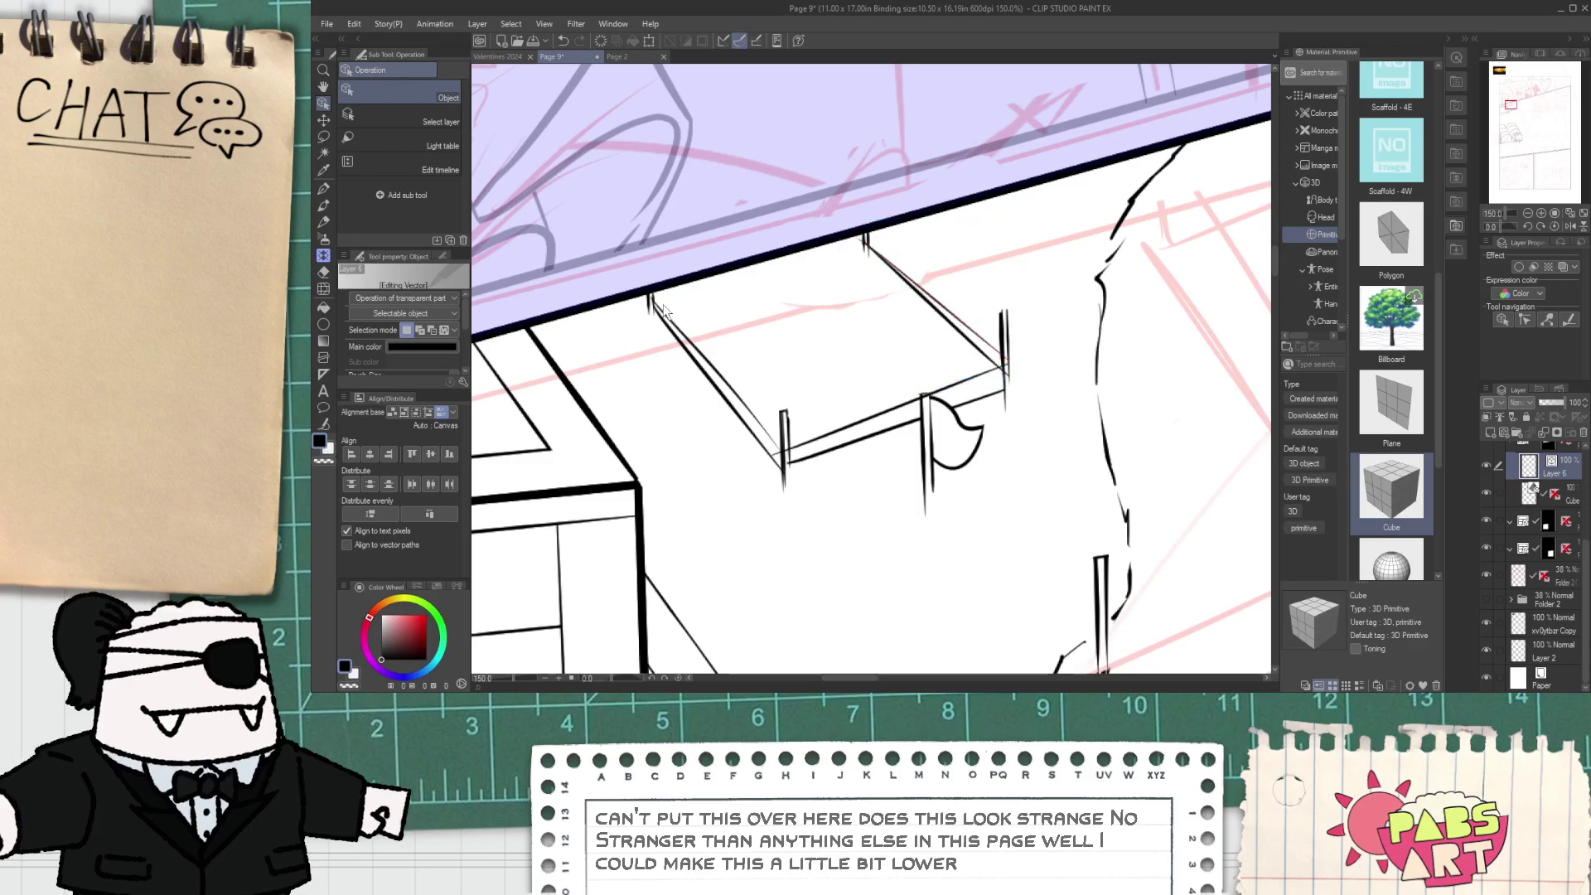
- Ink the back rail line between the two post stubs below the panel border, redrawing it until it fits, and erase its overshoot
{"action": "key", "text": "p"}
{"action": "left_click_drag", "start_coordinate": [649, 295], "coordinate": [818, 262]}
{"action": "key", "text": "ctrl+z"}
{"action": "left_click_drag", "start_coordinate": [651, 292], "coordinate": [906, 243]}
{"action": "key", "text": "ctrl+z"}
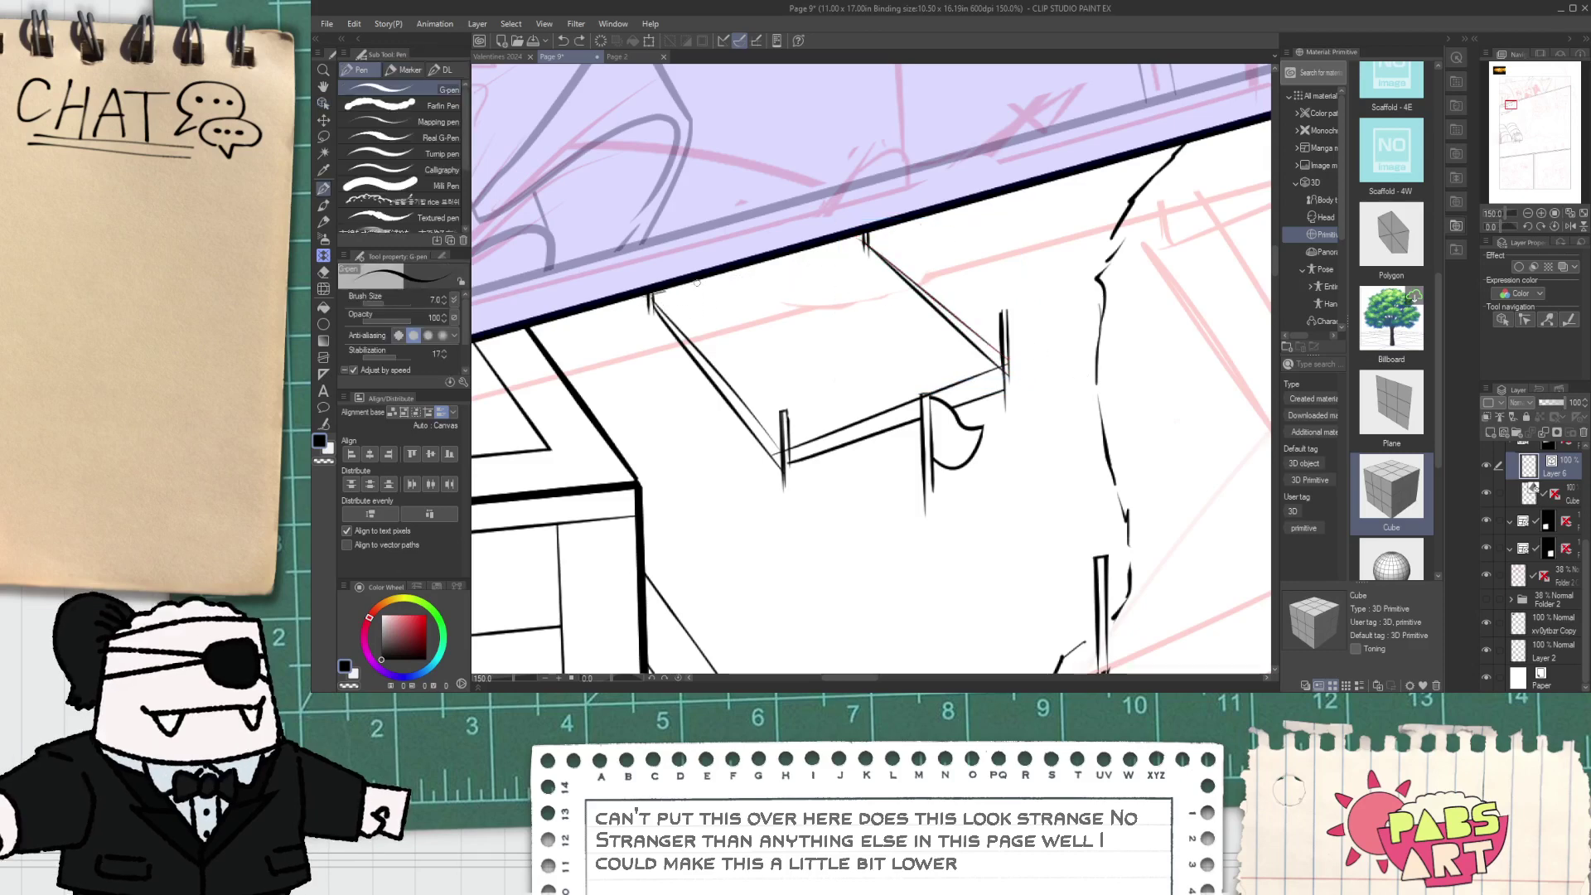
{"action": "key", "text": "ctrl+z"}
{"action": "left_click_drag", "start_coordinate": [655, 297], "coordinate": [893, 236]}
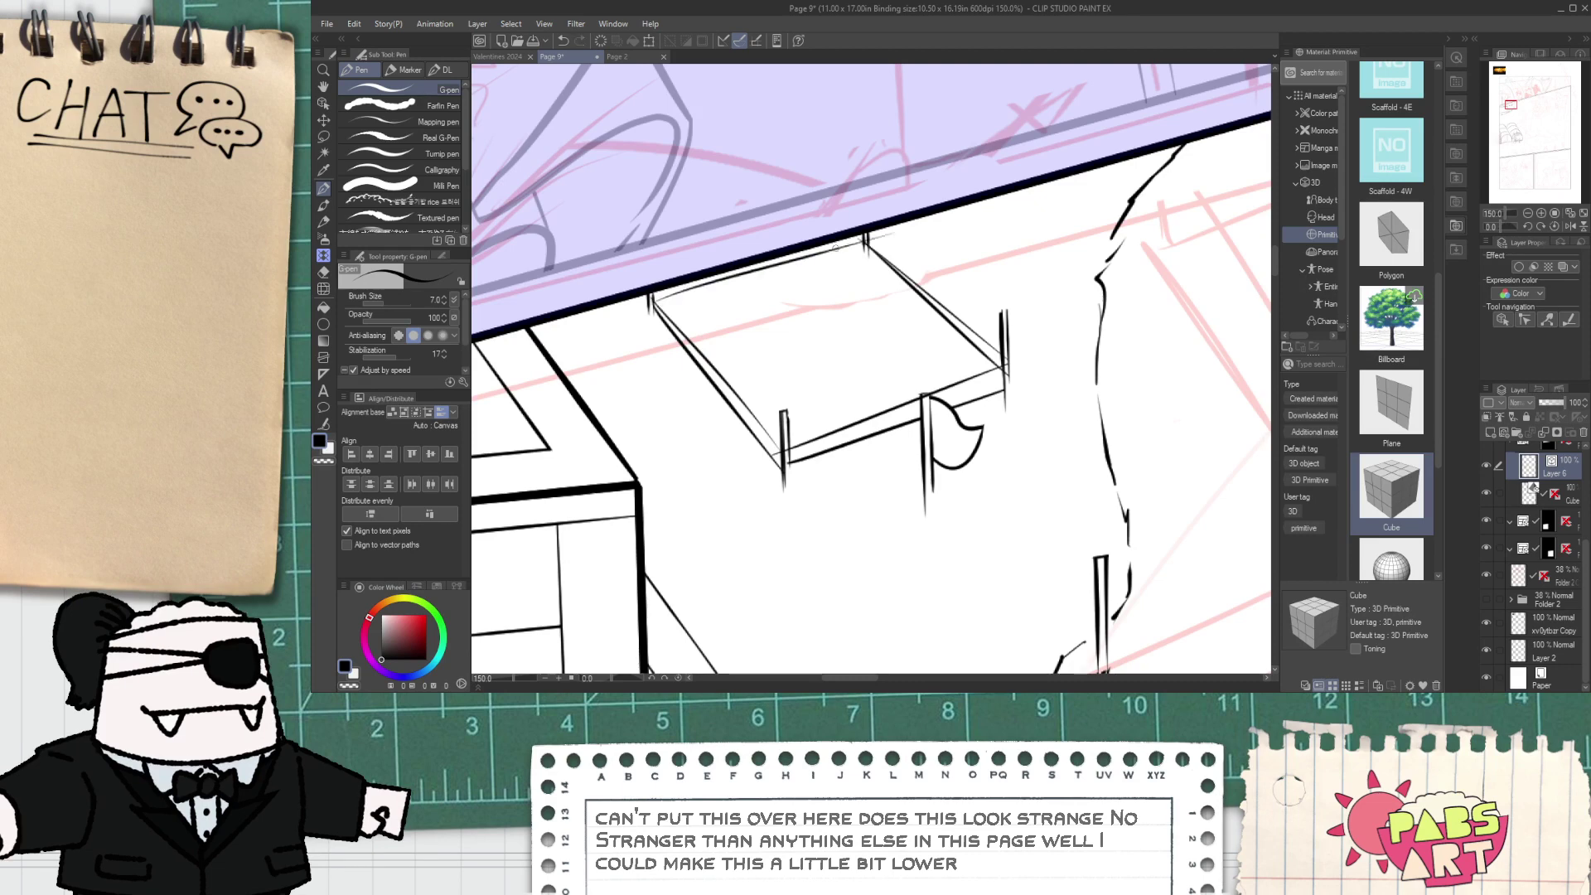
{"action": "key", "text": "ctrl+z"}
{"action": "left_click_drag", "start_coordinate": [651, 296], "coordinate": [903, 241]}
{"action": "key", "text": "ctrl+z"}
{"action": "mouse_move", "coordinate": [740, 277]}
{"action": "left_mouse_down"}
{"action": "mouse_move", "coordinate": [986, 195]}
{"action": "mouse_move", "coordinate": [890, 239]}
{"action": "left_mouse_up"}
{"action": "key", "text": "e"}
{"action": "scroll", "coordinate": [883, 243], "scroll_direction": "down", "scroll_amount": 5}
- Ink a short base line across the bottom of the flag post and erase the post lines extending below it
{"action": "key", "text": "p"}
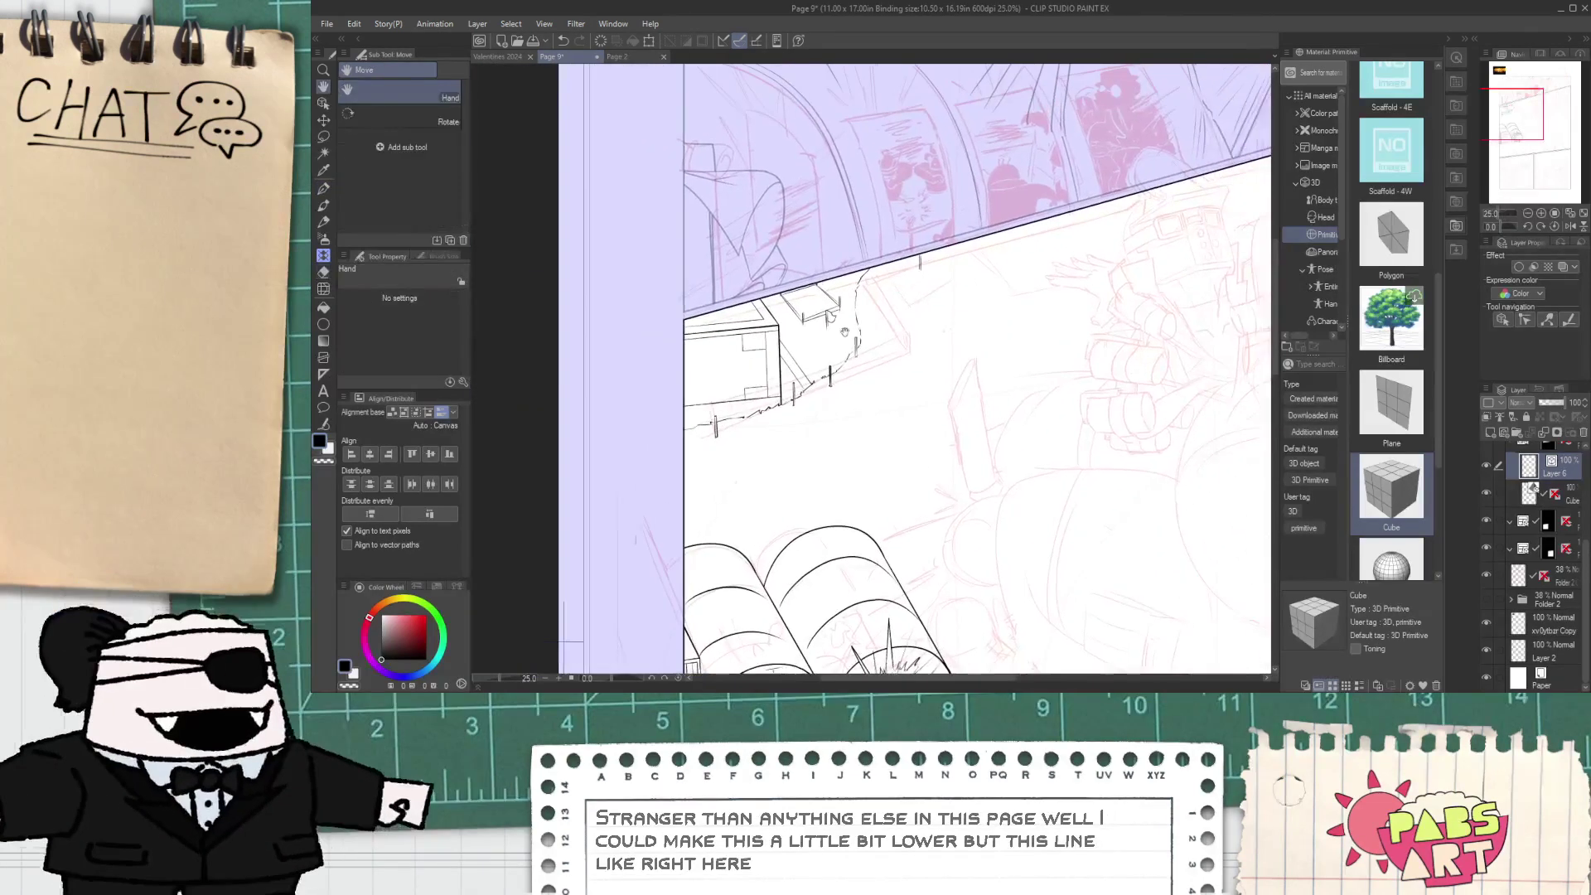
{"action": "scroll", "coordinate": [834, 317], "scroll_direction": "up", "scroll_amount": 8}
{"action": "key", "text": "e"}
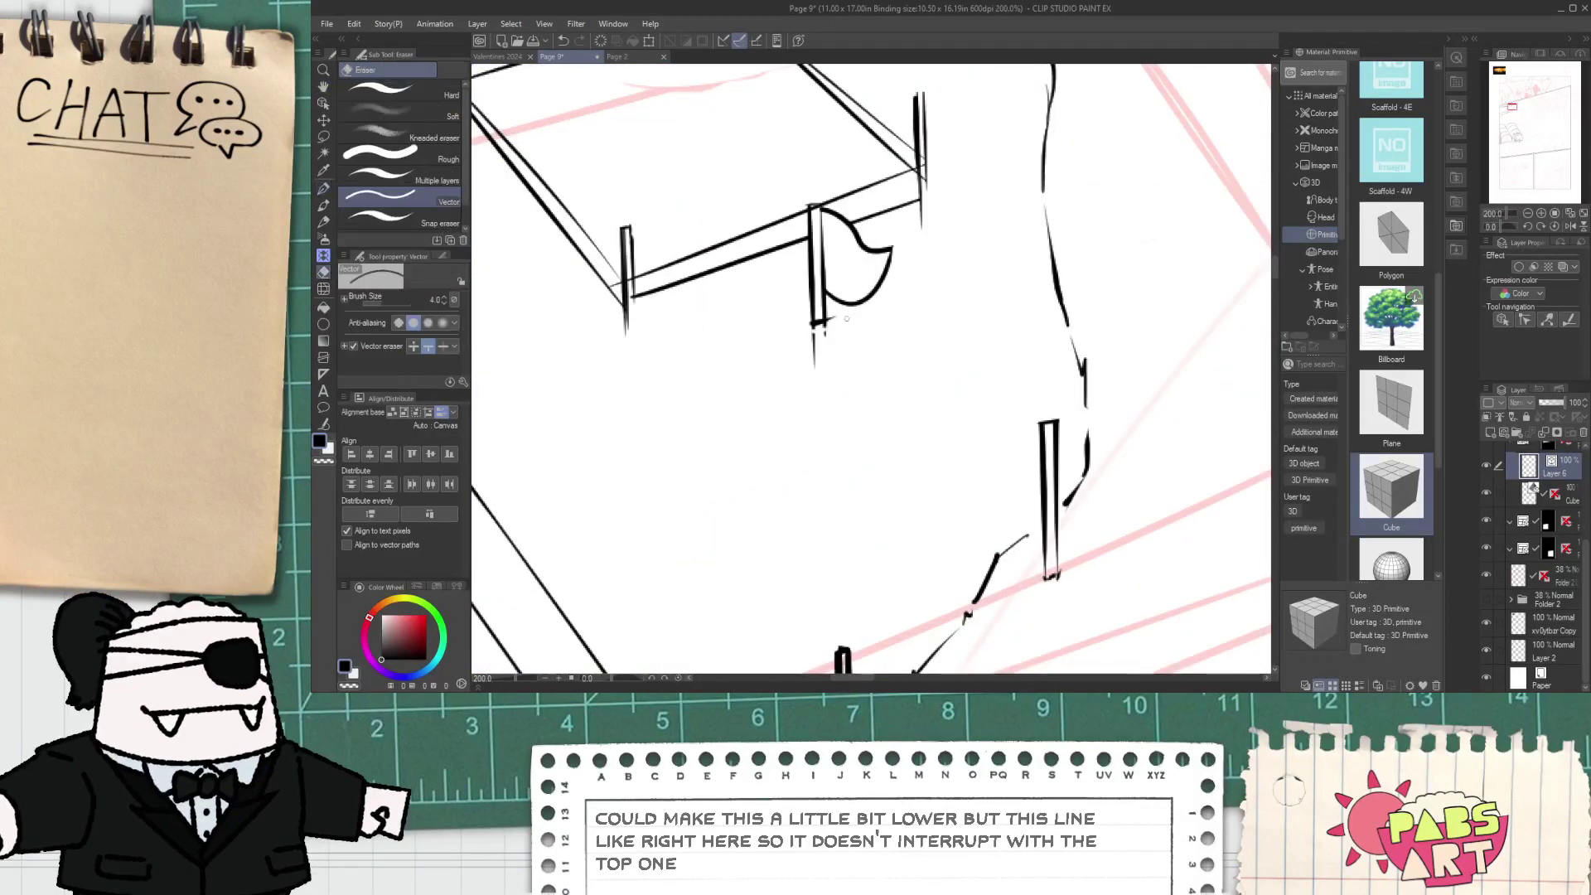
{"action": "key", "text": "p"}
{"action": "scroll", "coordinate": [830, 324], "scroll_direction": "down", "scroll_amount": 6}
{"action": "scroll", "coordinate": [749, 343], "scroll_direction": "up", "scroll_amount": 4}
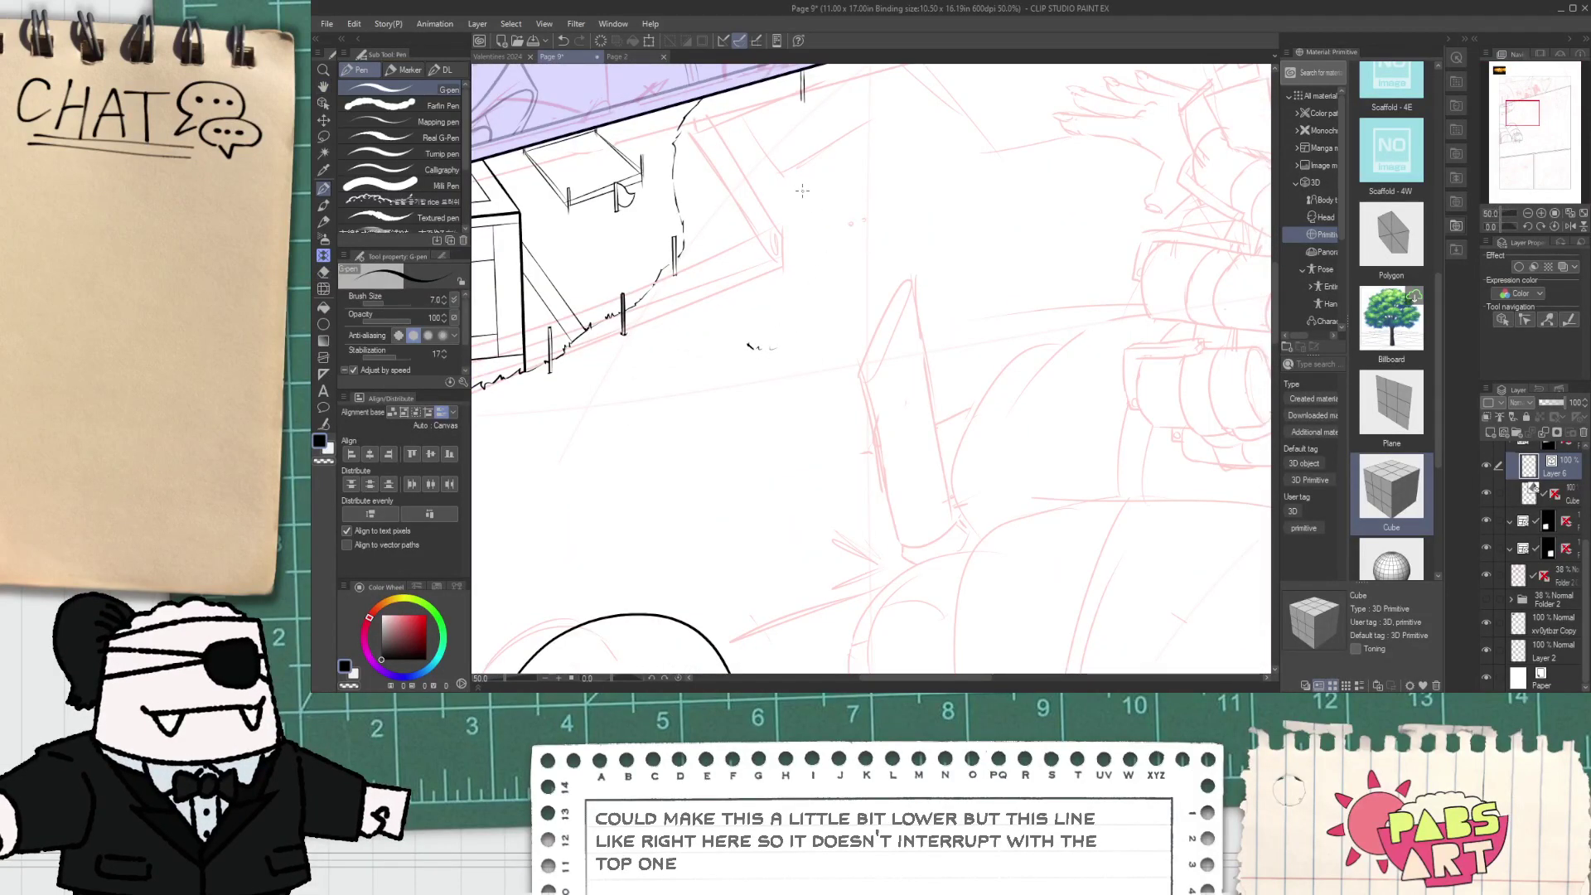
- Switch to the Page 2 document and examine how the tire tracks and fences around the buildings are drawn
{"action": "scroll", "coordinate": [809, 192], "scroll_direction": "down", "scroll_amount": 2}
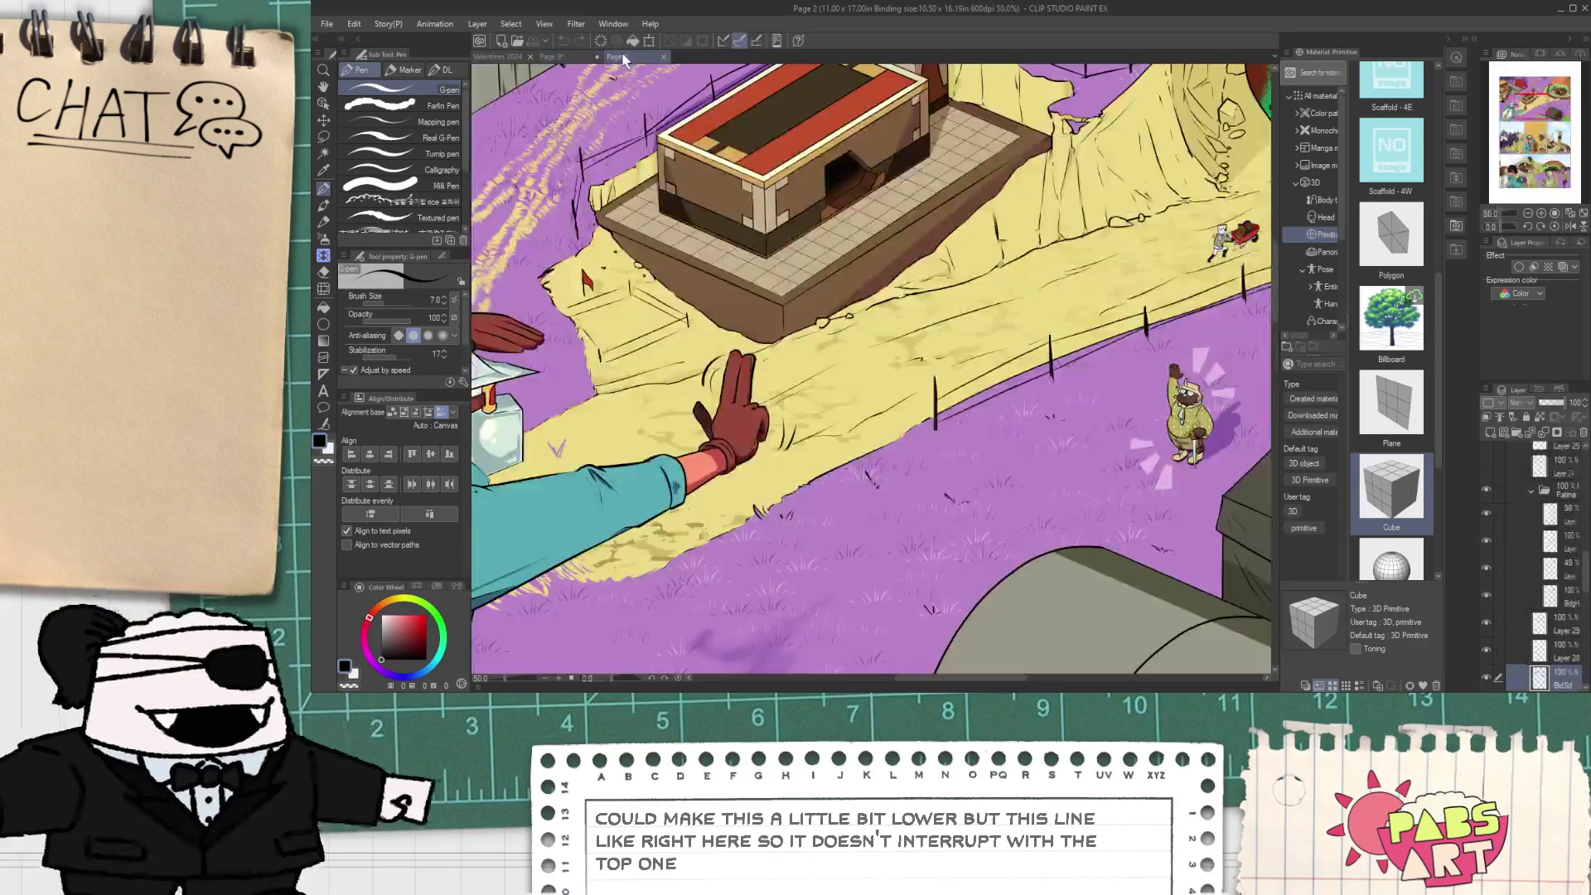
{"action": "left_click", "coordinate": [618, 57]}
{"action": "scroll", "coordinate": [623, 263], "scroll_direction": "down", "scroll_amount": 1}
{"action": "key", "text": "space"}
{"action": "left_click_drag", "start_coordinate": [613, 255], "coordinate": [658, 423]}
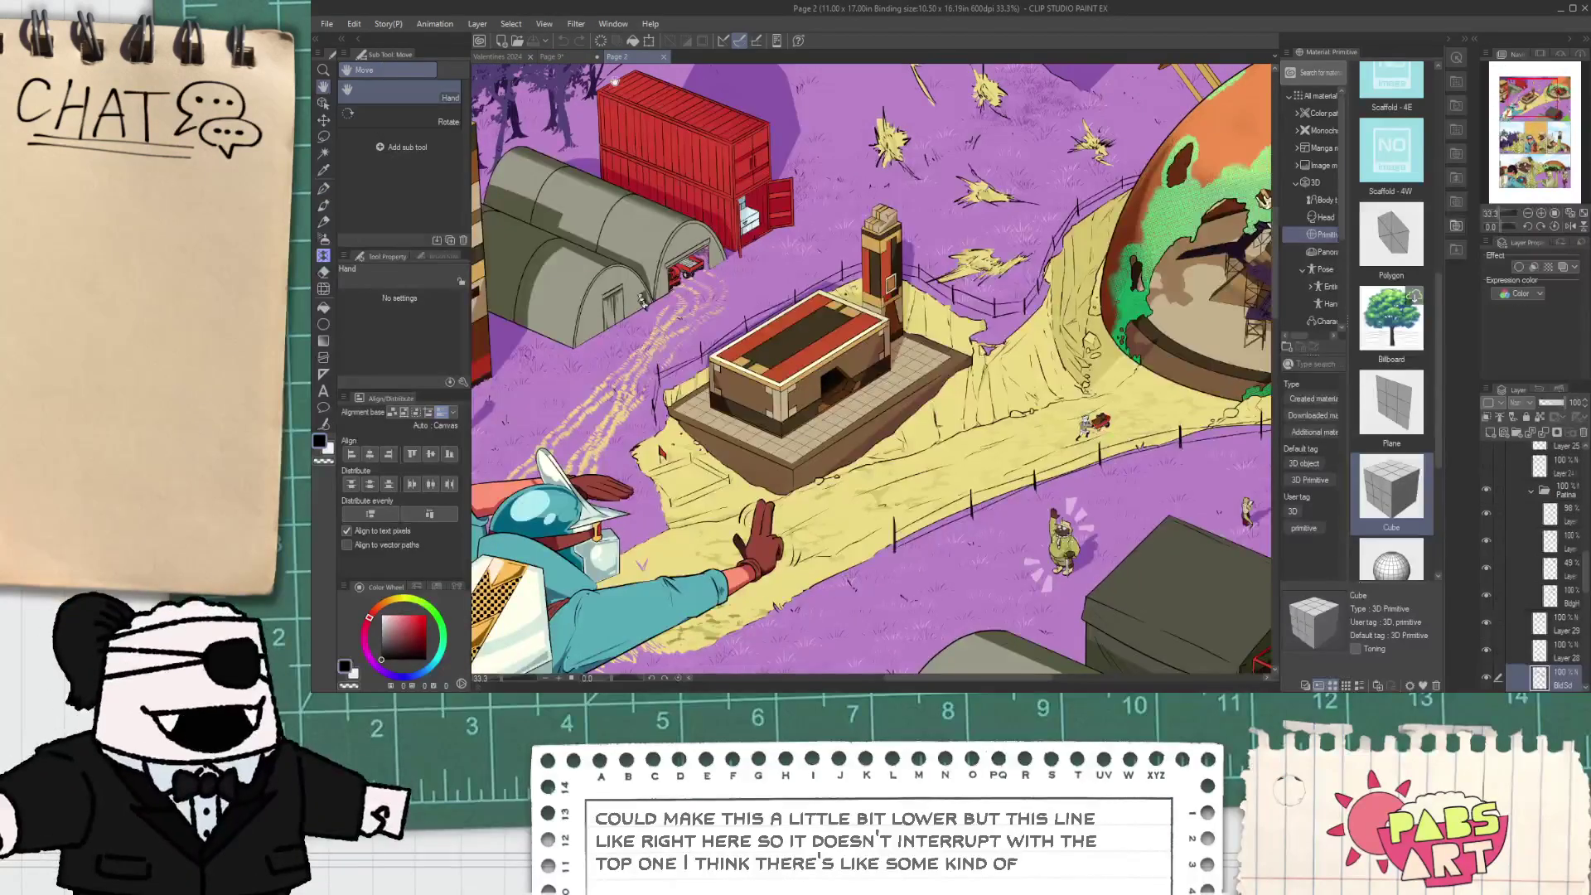
{"action": "scroll", "coordinate": [642, 300], "scroll_direction": "up", "scroll_amount": 3}
{"action": "scroll", "coordinate": [663, 332], "scroll_direction": "down", "scroll_amount": 4}
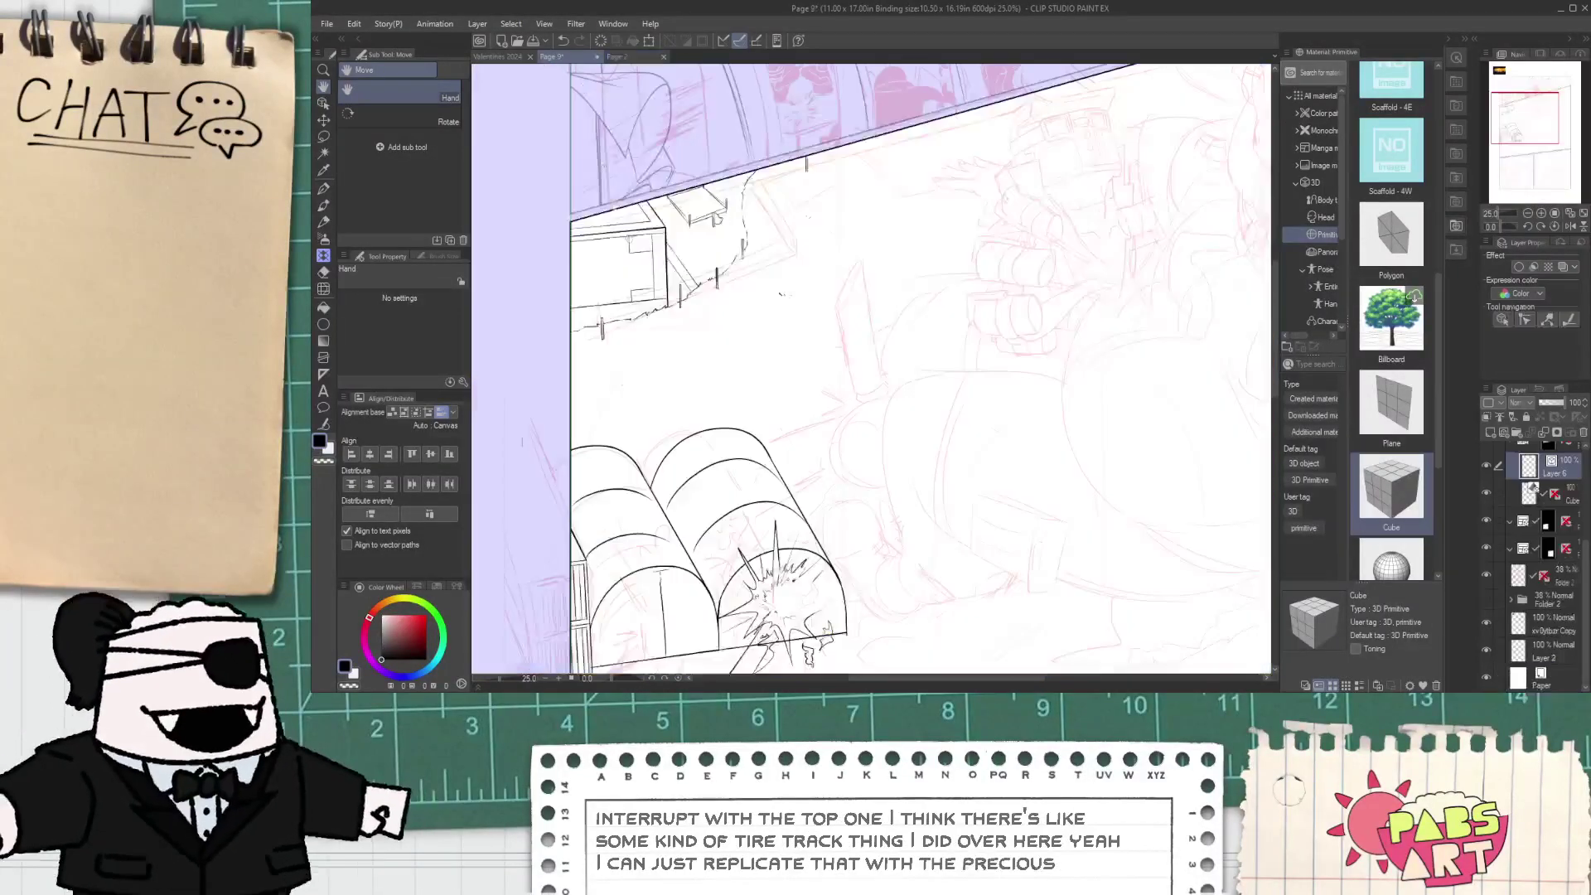
- Return to the Page 9 document and look over the tents, character sketches and lower panel area for remaining work
{"action": "left_click", "coordinate": [551, 56]}
{"action": "scroll", "coordinate": [788, 447], "scroll_direction": "up", "scroll_amount": 4}
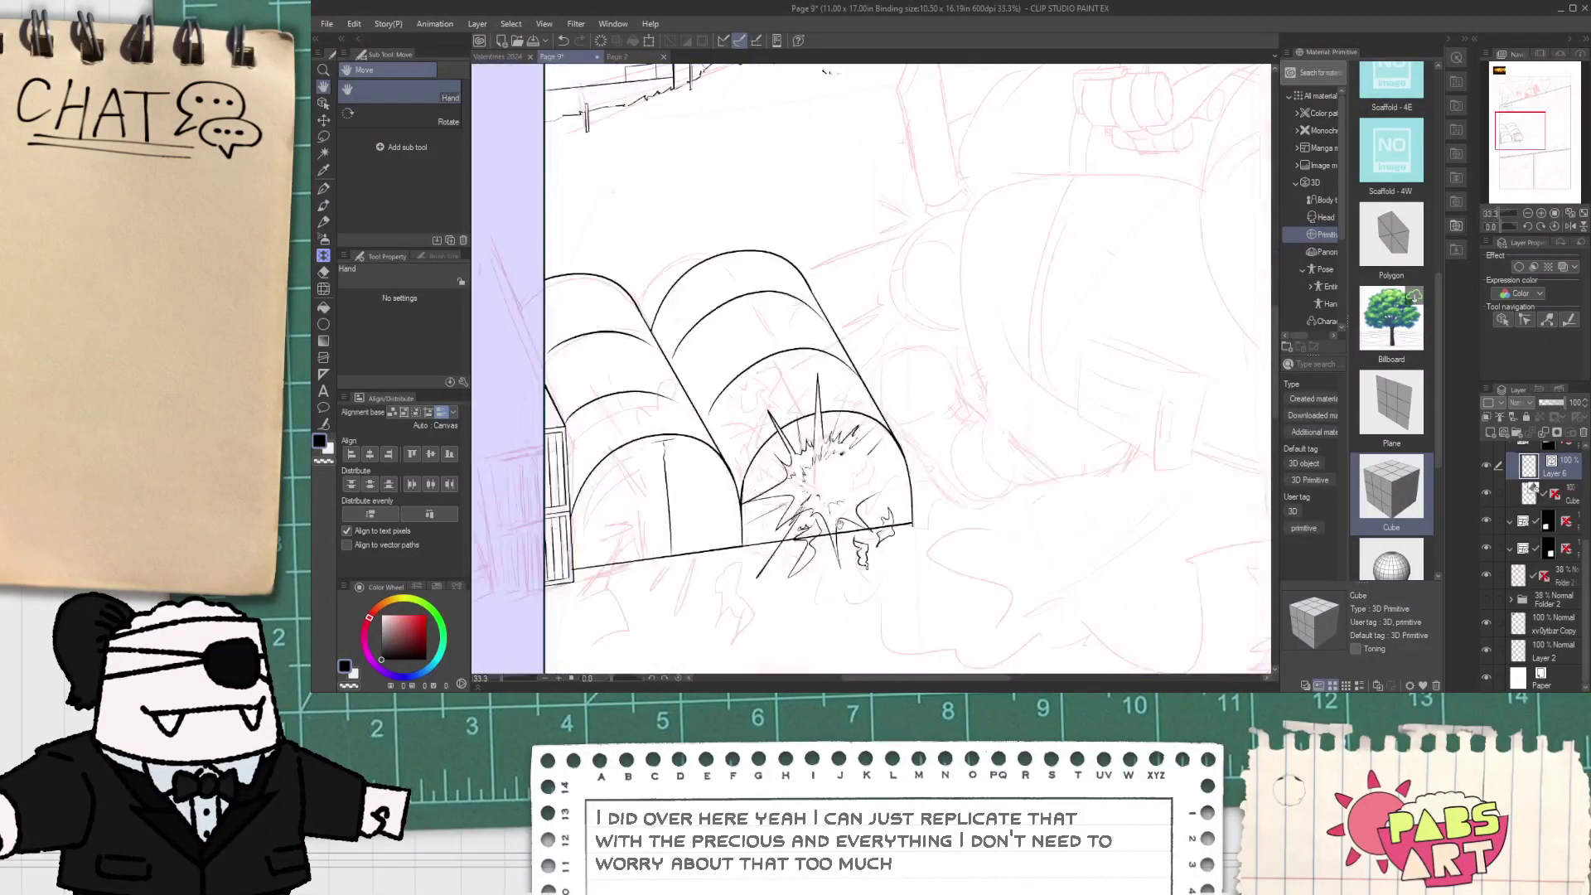
{"action": "scroll", "coordinate": [845, 531], "scroll_direction": "down", "scroll_amount": 2}
{"action": "left_click_drag", "start_coordinate": [933, 609], "coordinate": [737, 465]}
{"action": "left_click_drag", "start_coordinate": [644, 476], "coordinate": [764, 498]}
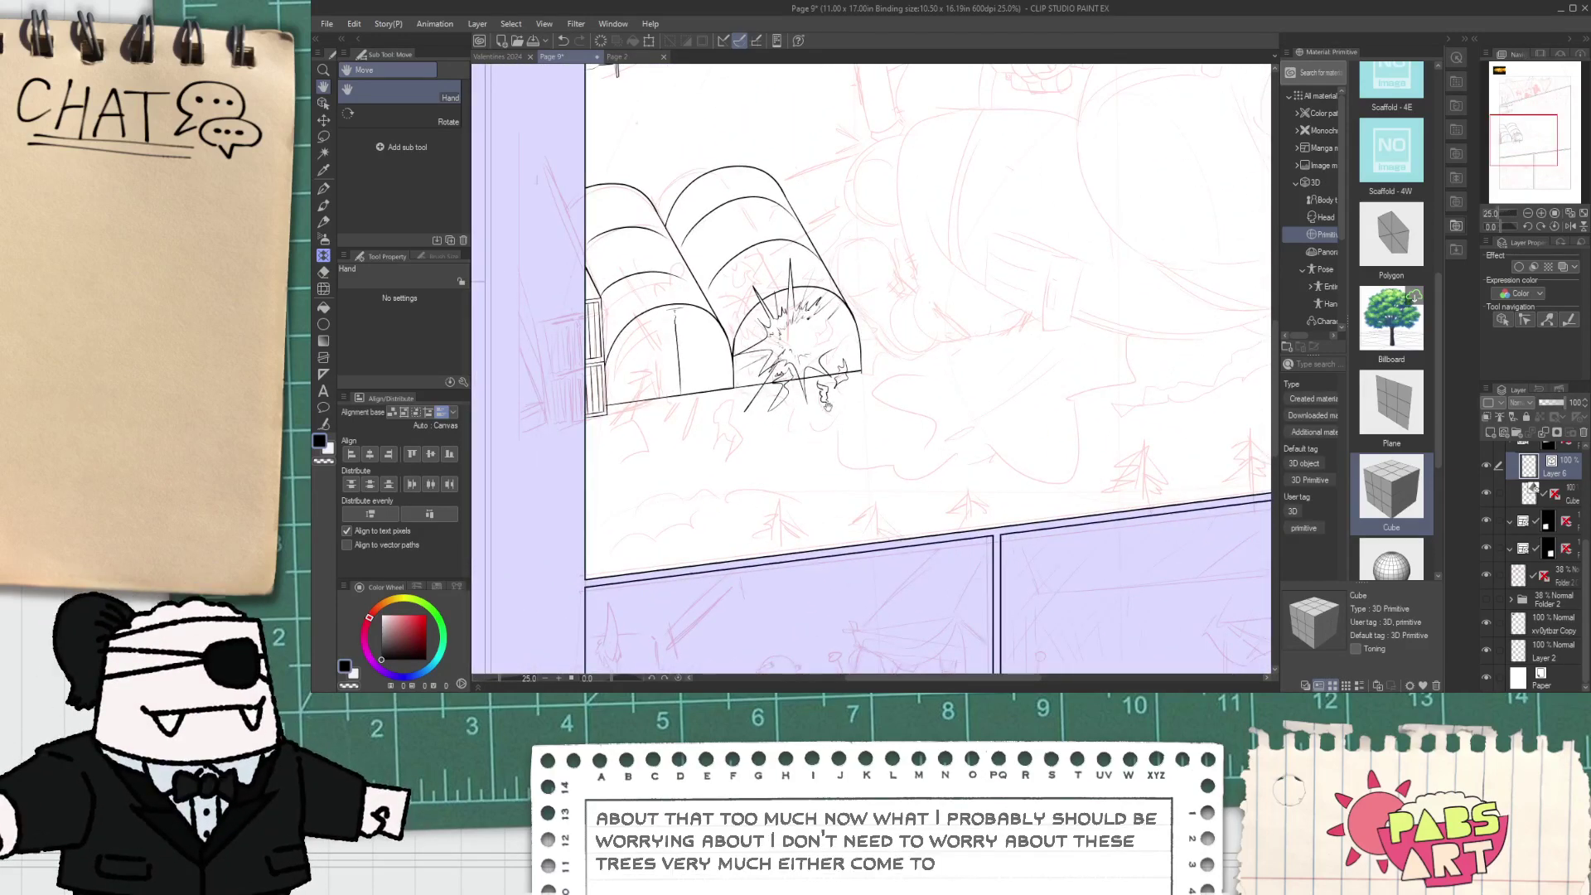
{"action": "scroll", "coordinate": [837, 406], "scroll_direction": "down", "scroll_amount": 2}
{"action": "left_click_drag", "start_coordinate": [881, 356], "coordinate": [820, 464]}
{"action": "scroll", "coordinate": [885, 240], "scroll_direction": "up", "scroll_amount": 2}
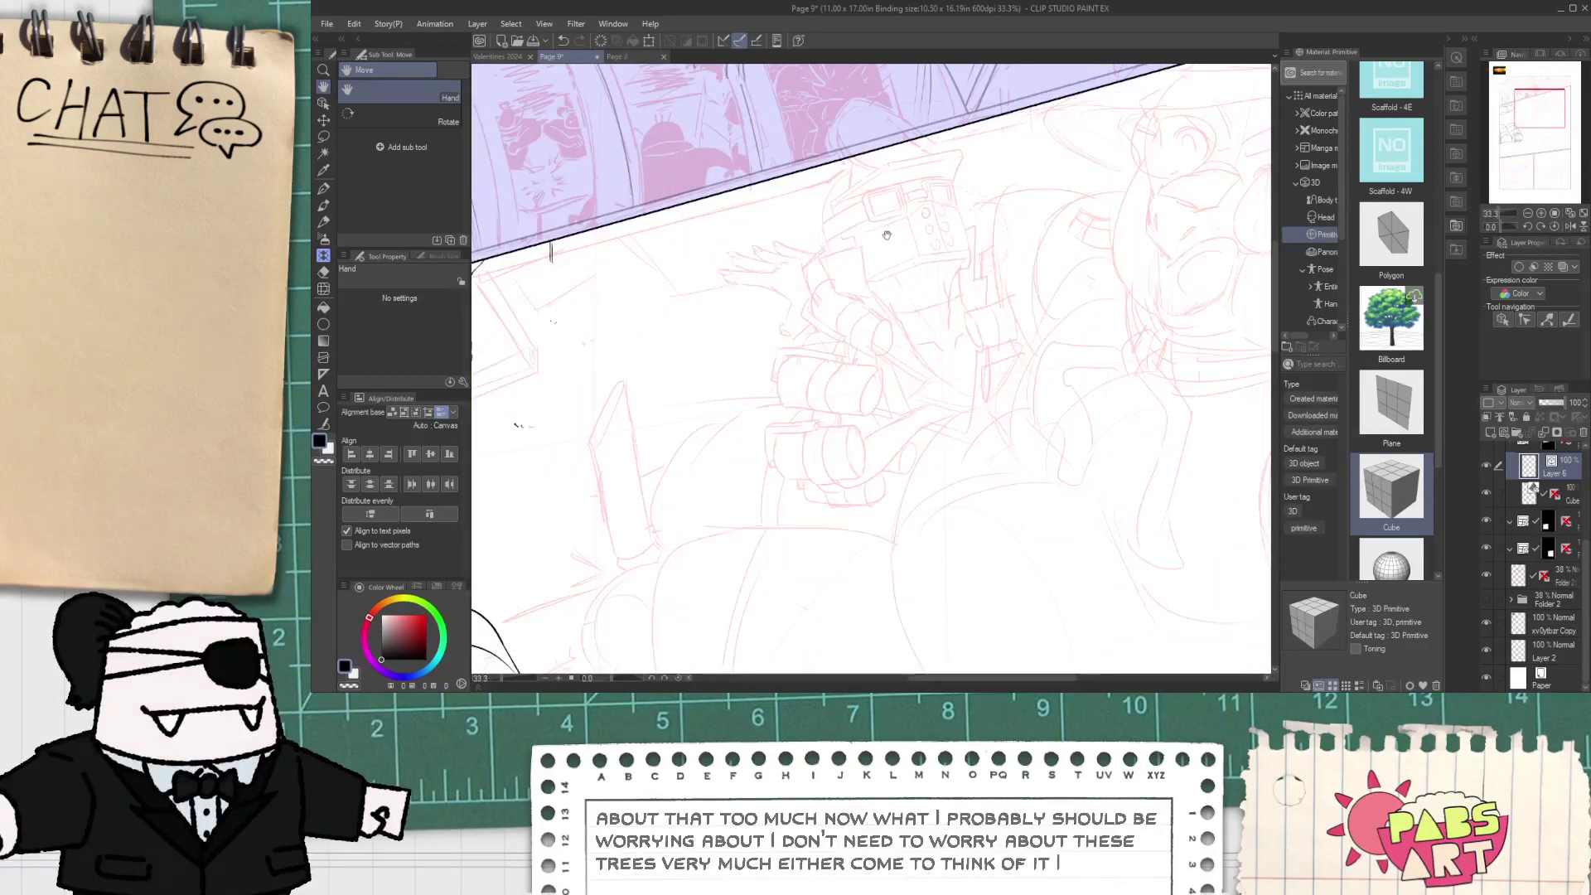
{"action": "scroll", "coordinate": [886, 240], "scroll_direction": "down", "scroll_amount": 2}
{"action": "scroll", "coordinate": [903, 232], "scroll_direction": "up", "scroll_amount": 2}
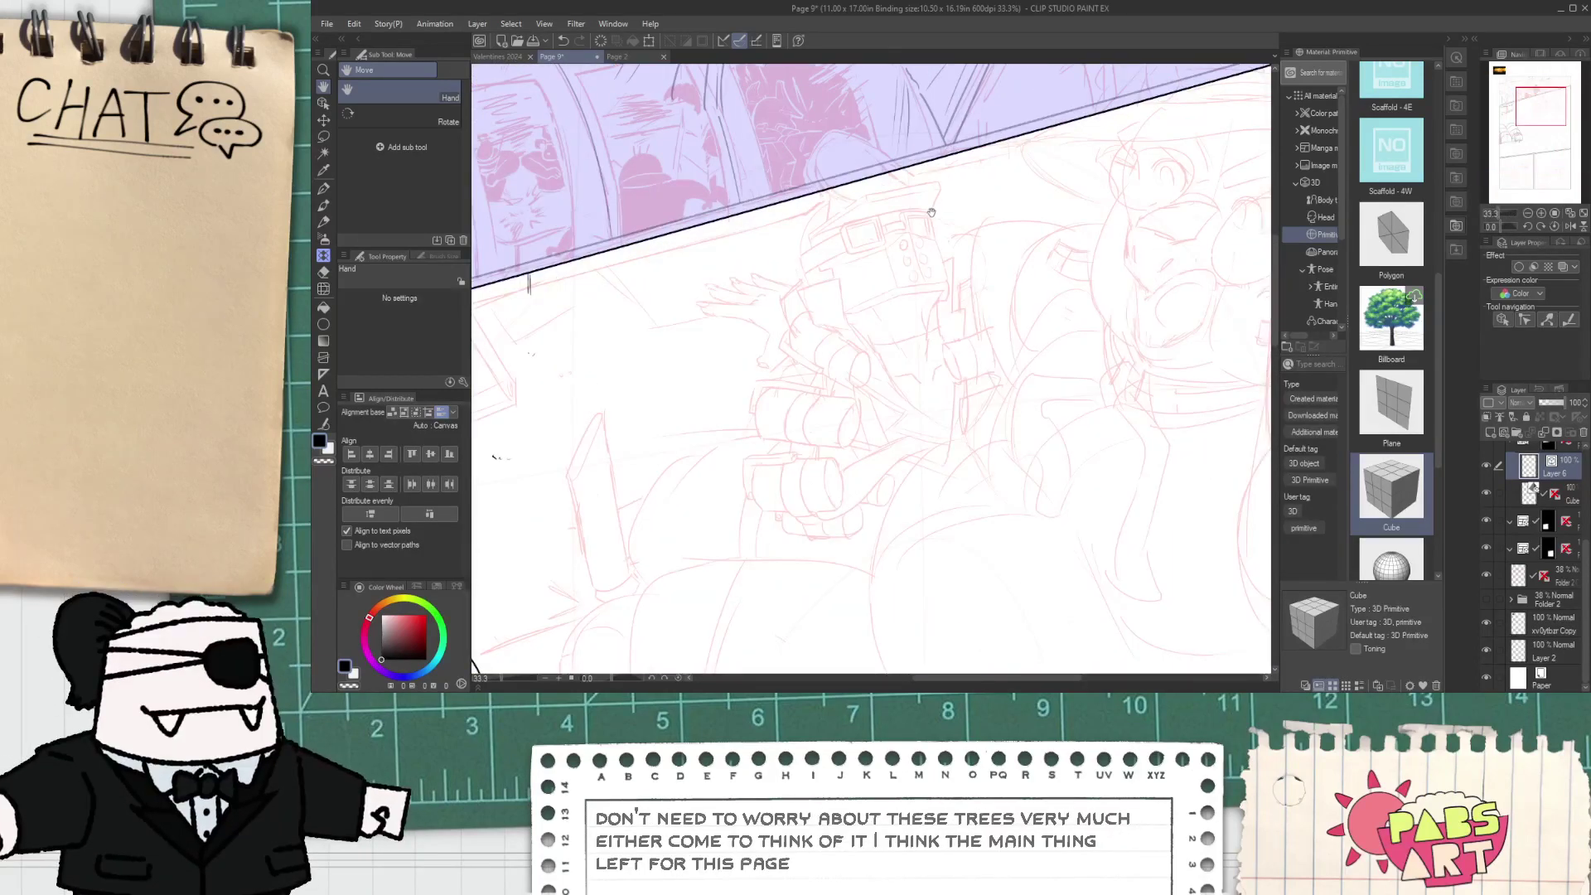
{"action": "scroll", "coordinate": [925, 223], "scroll_direction": "down", "scroll_amount": 2}
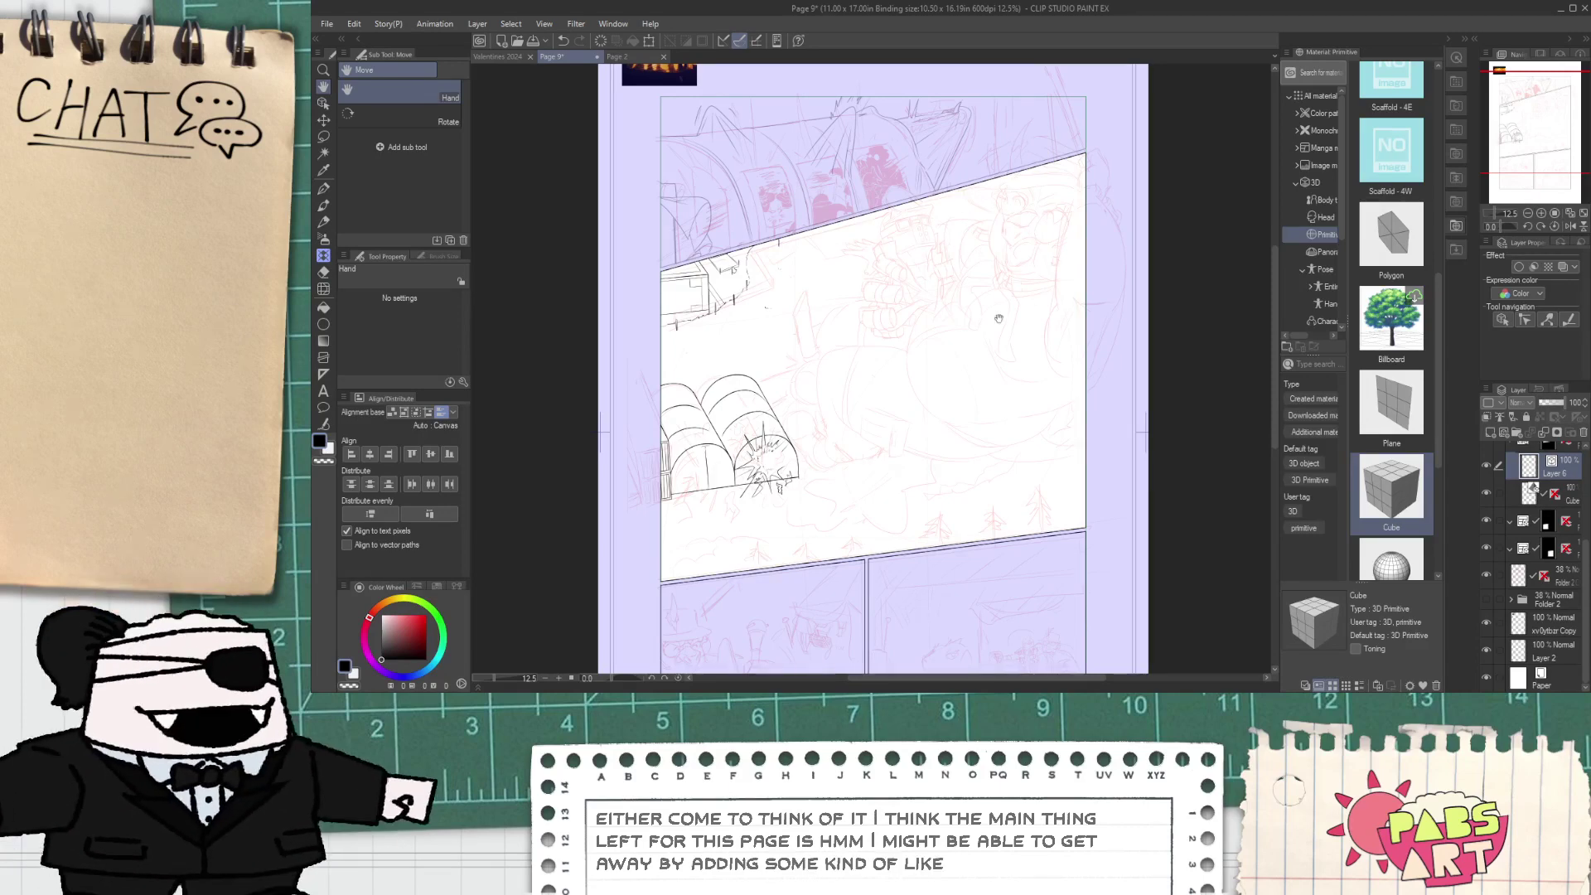
{"action": "left_click_drag", "start_coordinate": [1002, 511], "coordinate": [941, 486]}
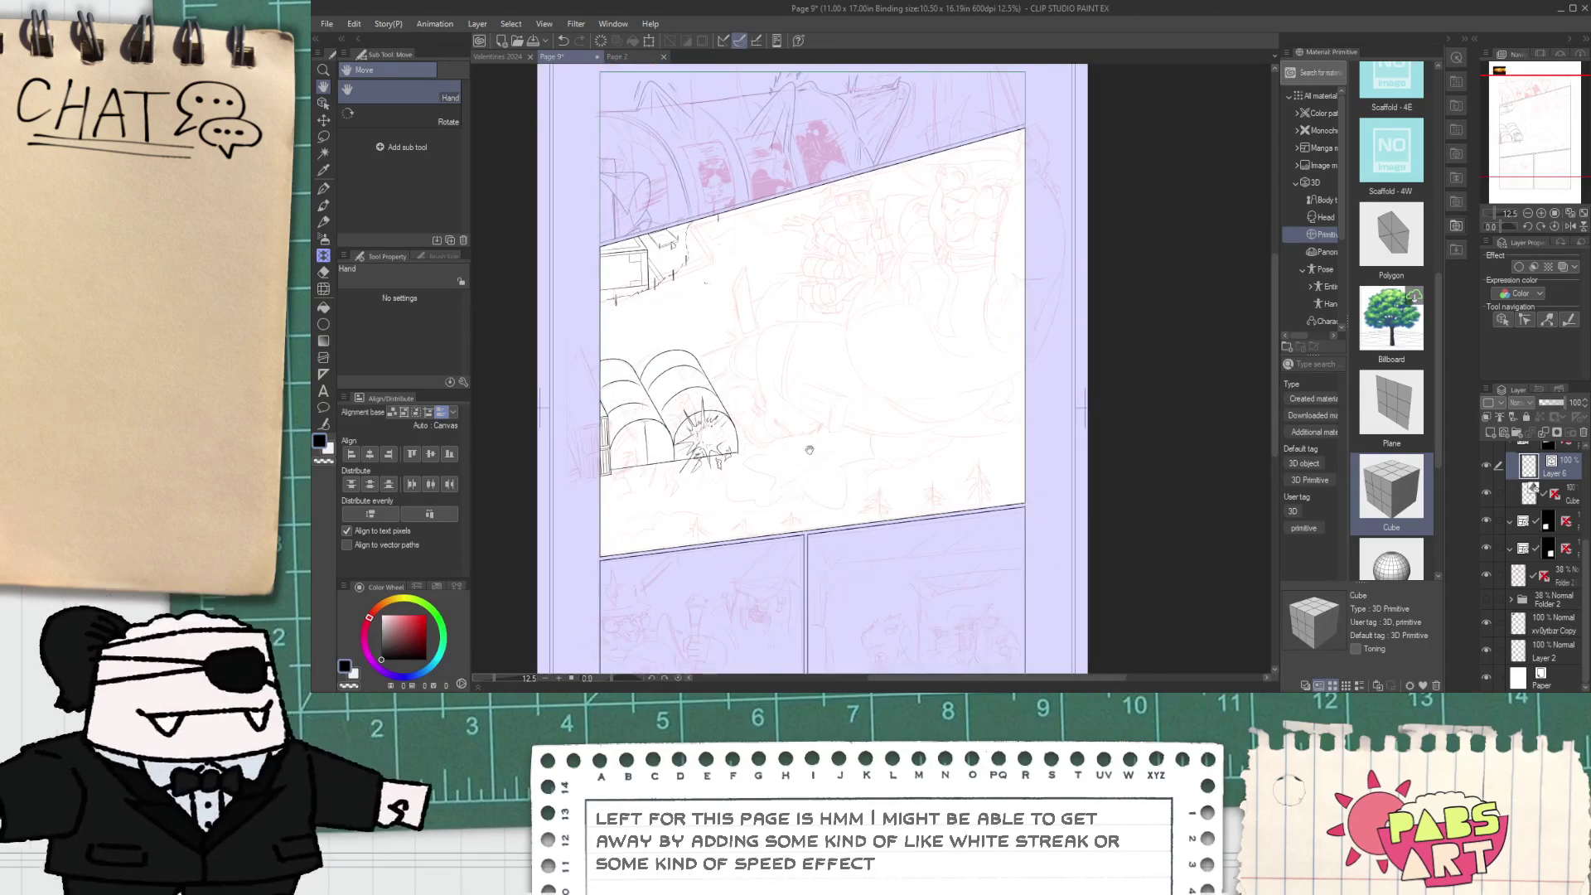
- Add a new vector layer above Layer 6 and ready the G-pen at the burst tent entrance
{"action": "left_click", "coordinate": [1504, 433]}
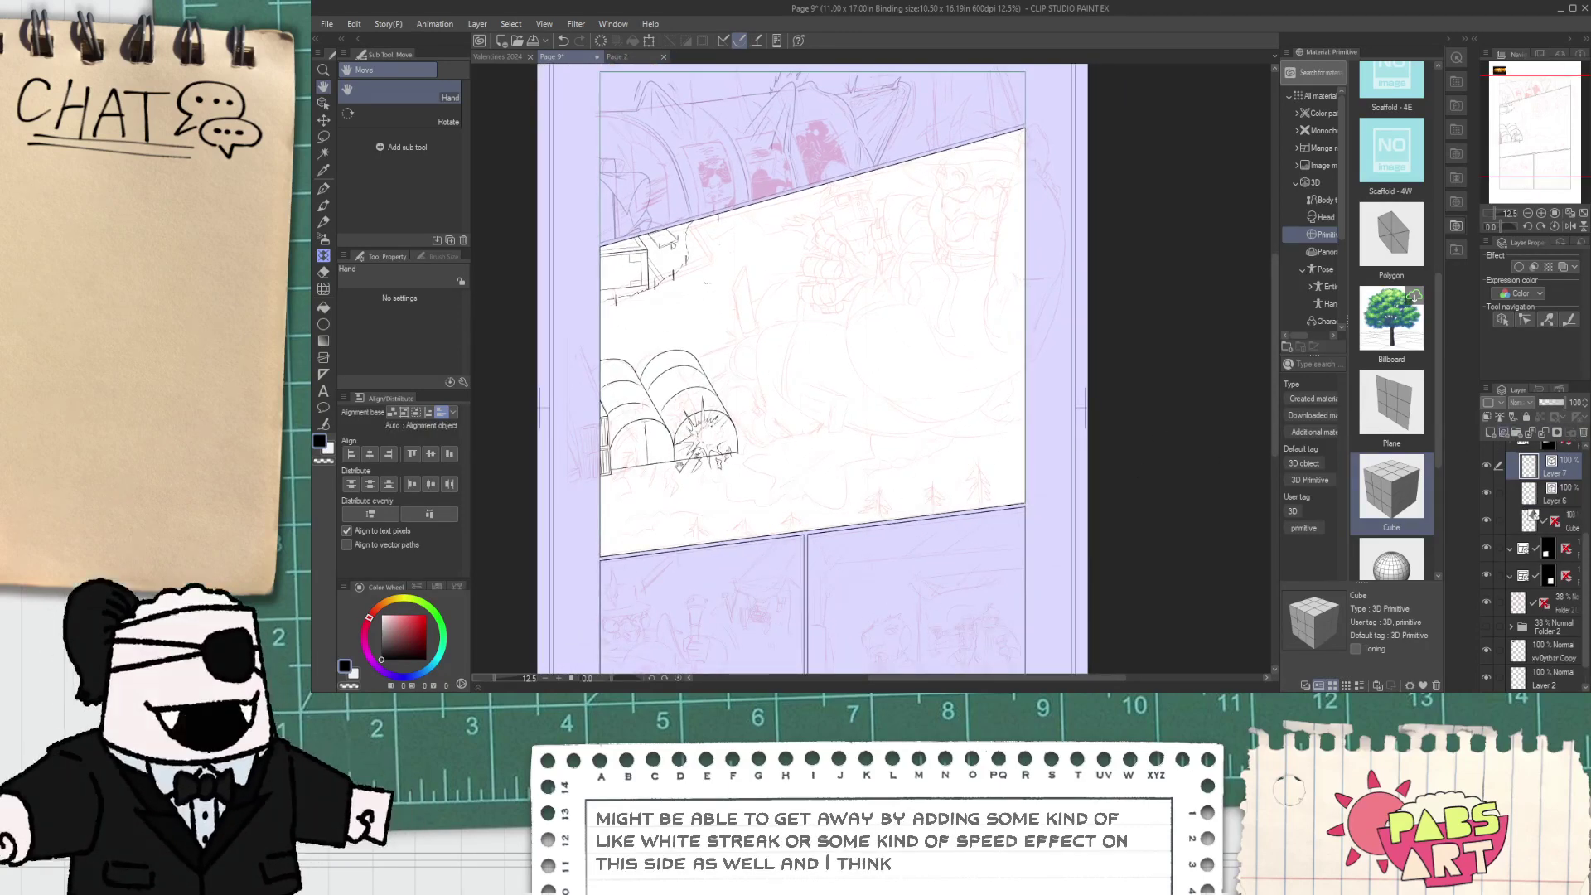
{"action": "scroll", "coordinate": [671, 464], "scroll_direction": "up", "scroll_amount": 2}
{"action": "scroll", "coordinate": [730, 398], "scroll_direction": "up", "scroll_amount": 1}
{"action": "key", "text": "p"}
{"action": "scroll", "coordinate": [729, 397], "scroll_direction": "up", "scroll_amount": 1}
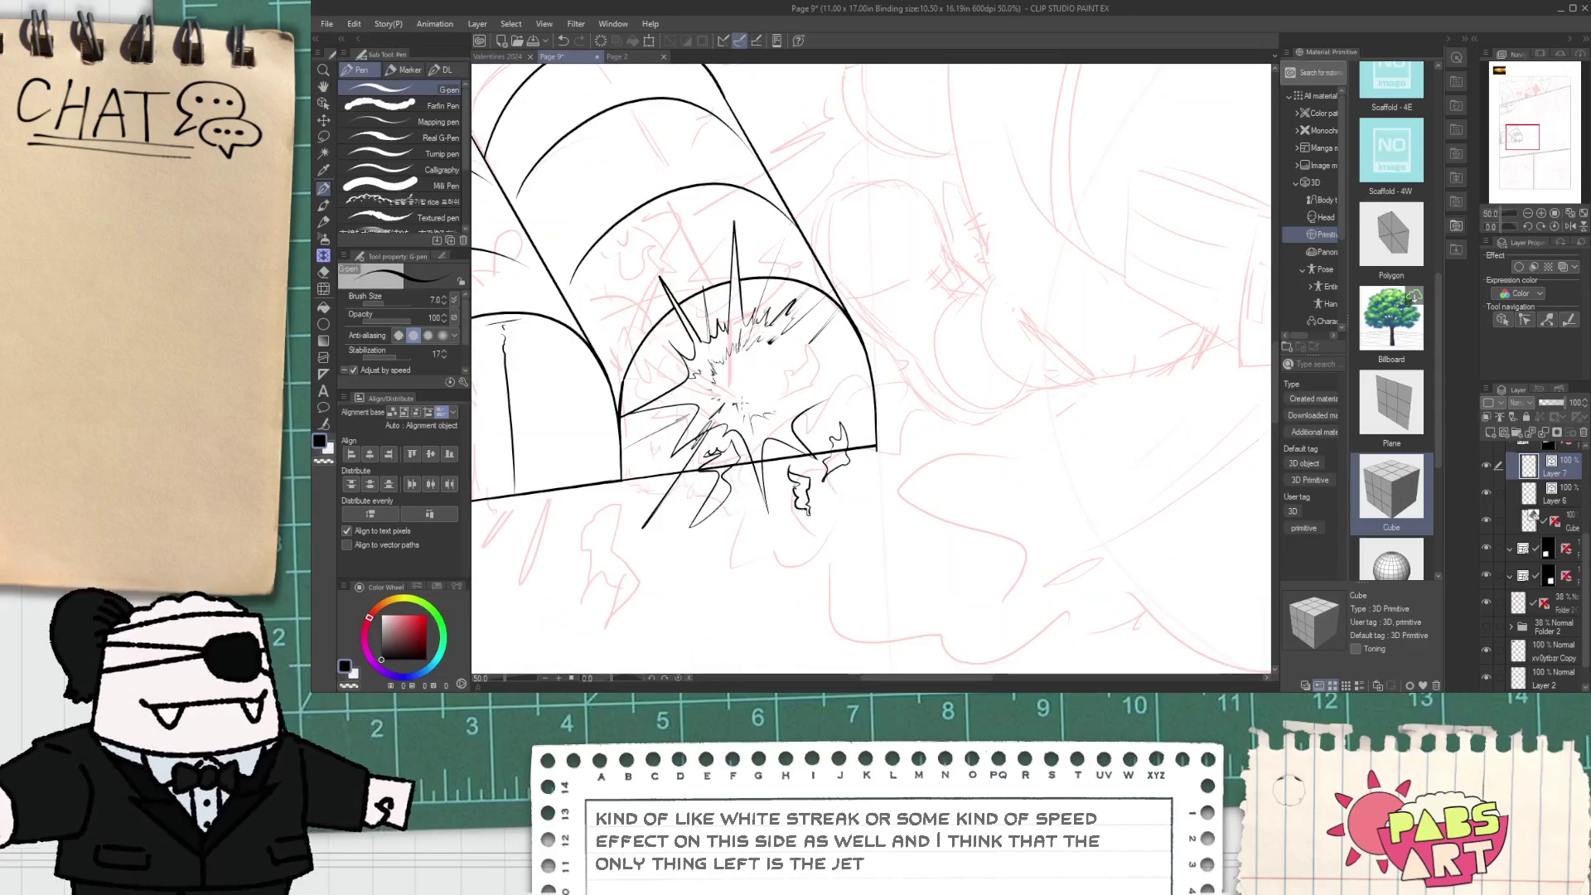
{"action": "left_click_drag", "start_coordinate": [735, 390], "coordinate": [696, 517]}
{"action": "key", "text": "ctrl+z"}
{"action": "left_click_drag", "start_coordinate": [736, 396], "coordinate": [731, 582]}
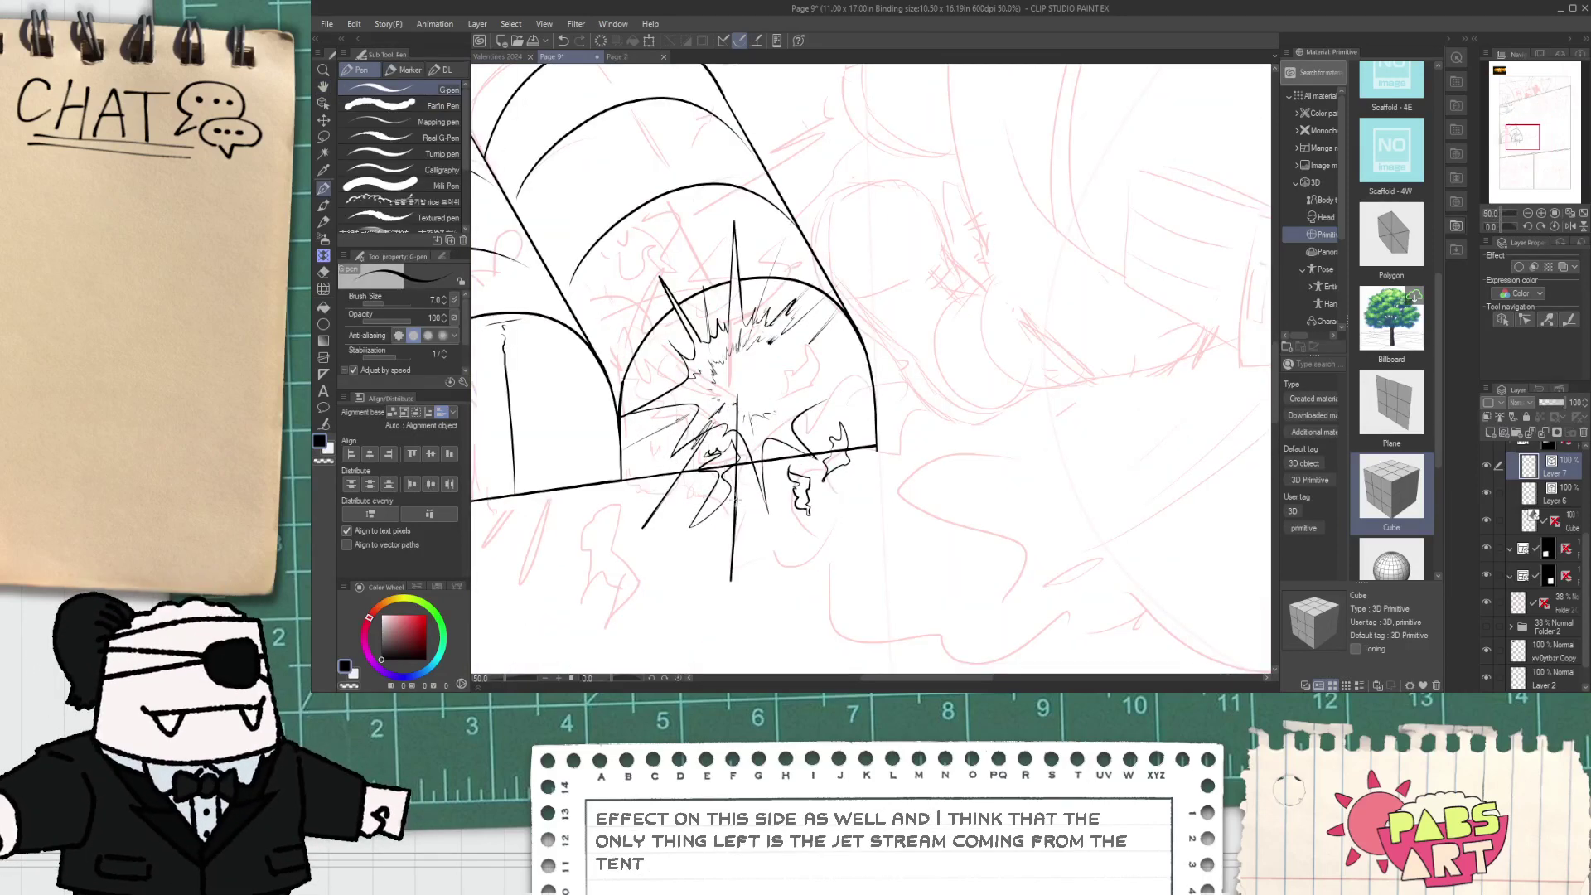
{"action": "key", "text": "ctrl+z"}
{"action": "left_click_drag", "start_coordinate": [738, 410], "coordinate": [688, 580]}
{"action": "key", "text": "ctrl+z"}
{"action": "left_click_drag", "start_coordinate": [736, 388], "coordinate": [696, 579]}
{"action": "key", "text": "ctrl+z"}
- Ink the wavy outlines of the jet stream from the burst tent entrance, curving along the panel's bottom border and out to the right
{"action": "mouse_move", "coordinate": [740, 407]}
{"action": "left_mouse_down"}
{"action": "mouse_move", "coordinate": [750, 432]}
{"action": "mouse_move", "coordinate": [714, 615]}
{"action": "left_mouse_up"}
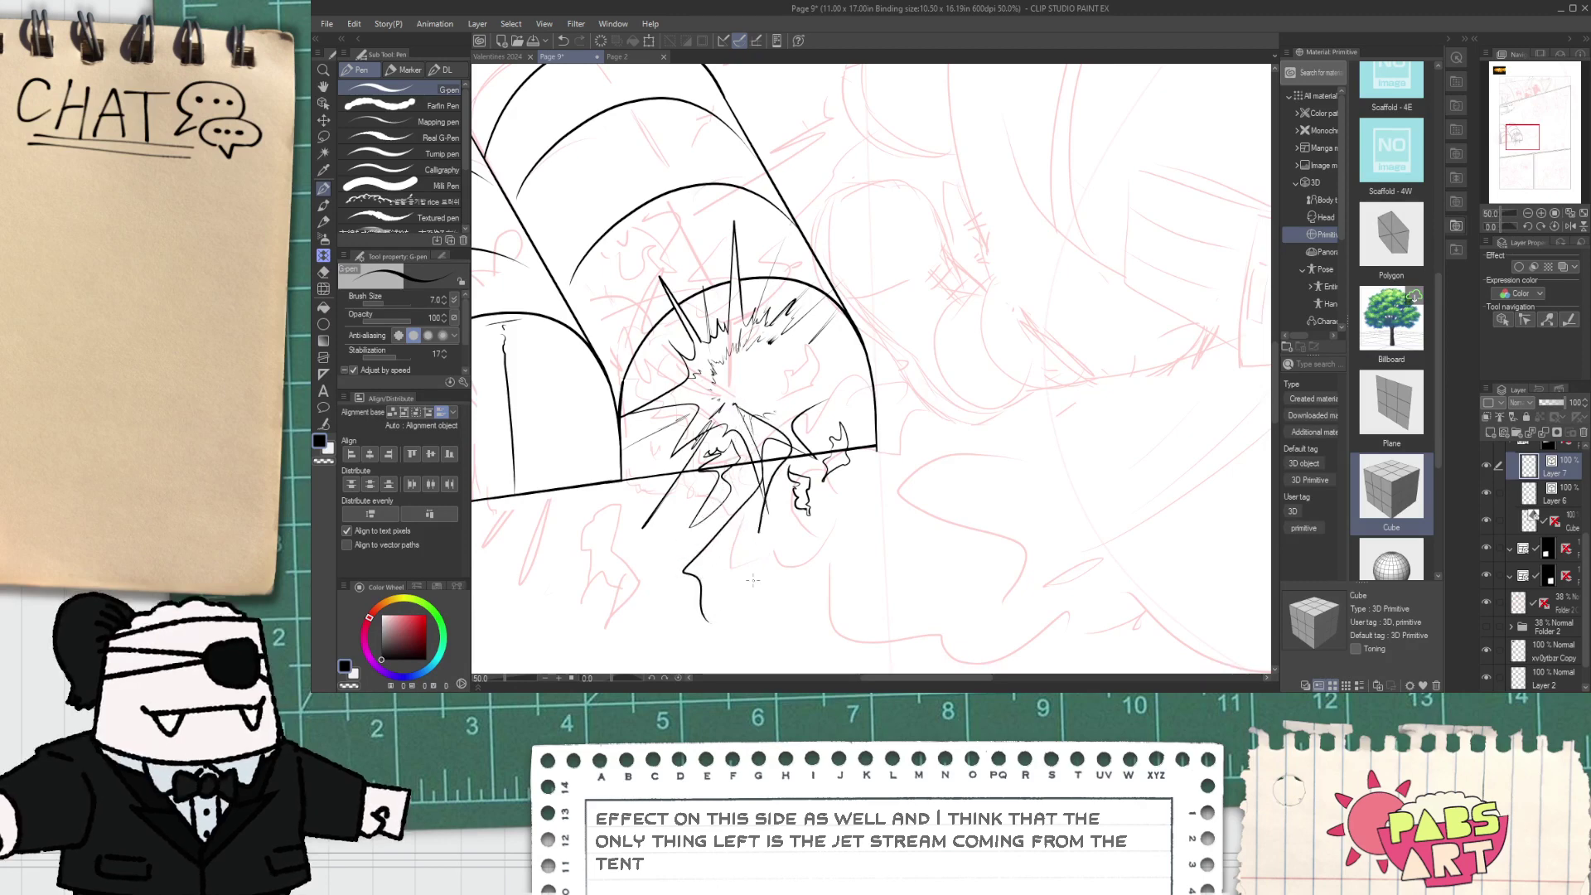
{"action": "key", "text": "ctrl+z"}
{"action": "scroll", "coordinate": [802, 595], "scroll_direction": "down", "scroll_amount": 2}
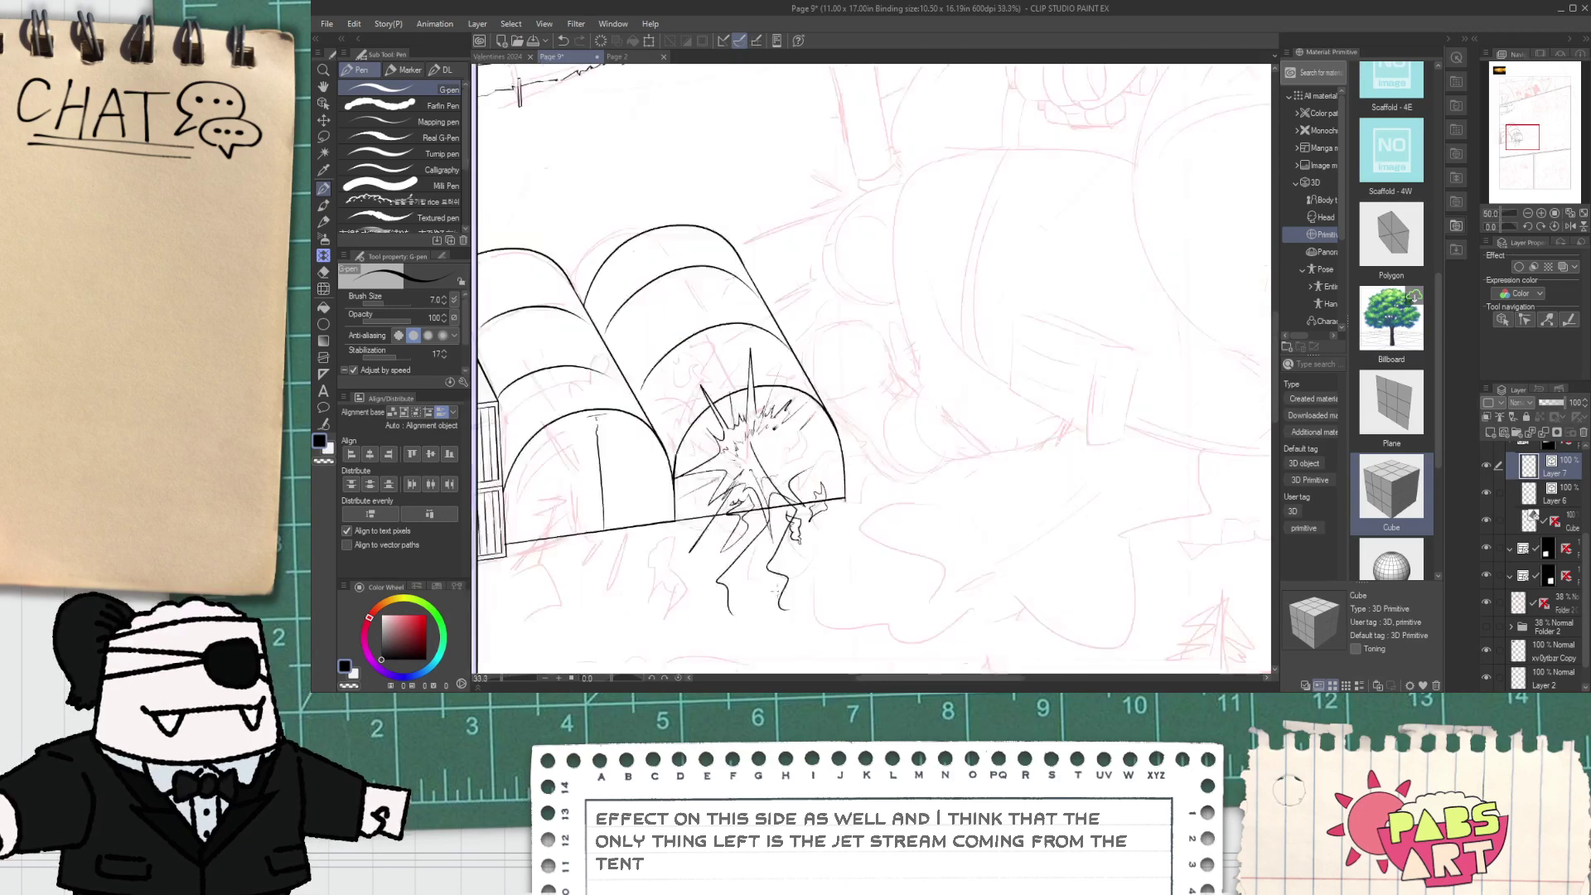
{"action": "scroll", "coordinate": [712, 471], "scroll_direction": "up", "scroll_amount": 1}
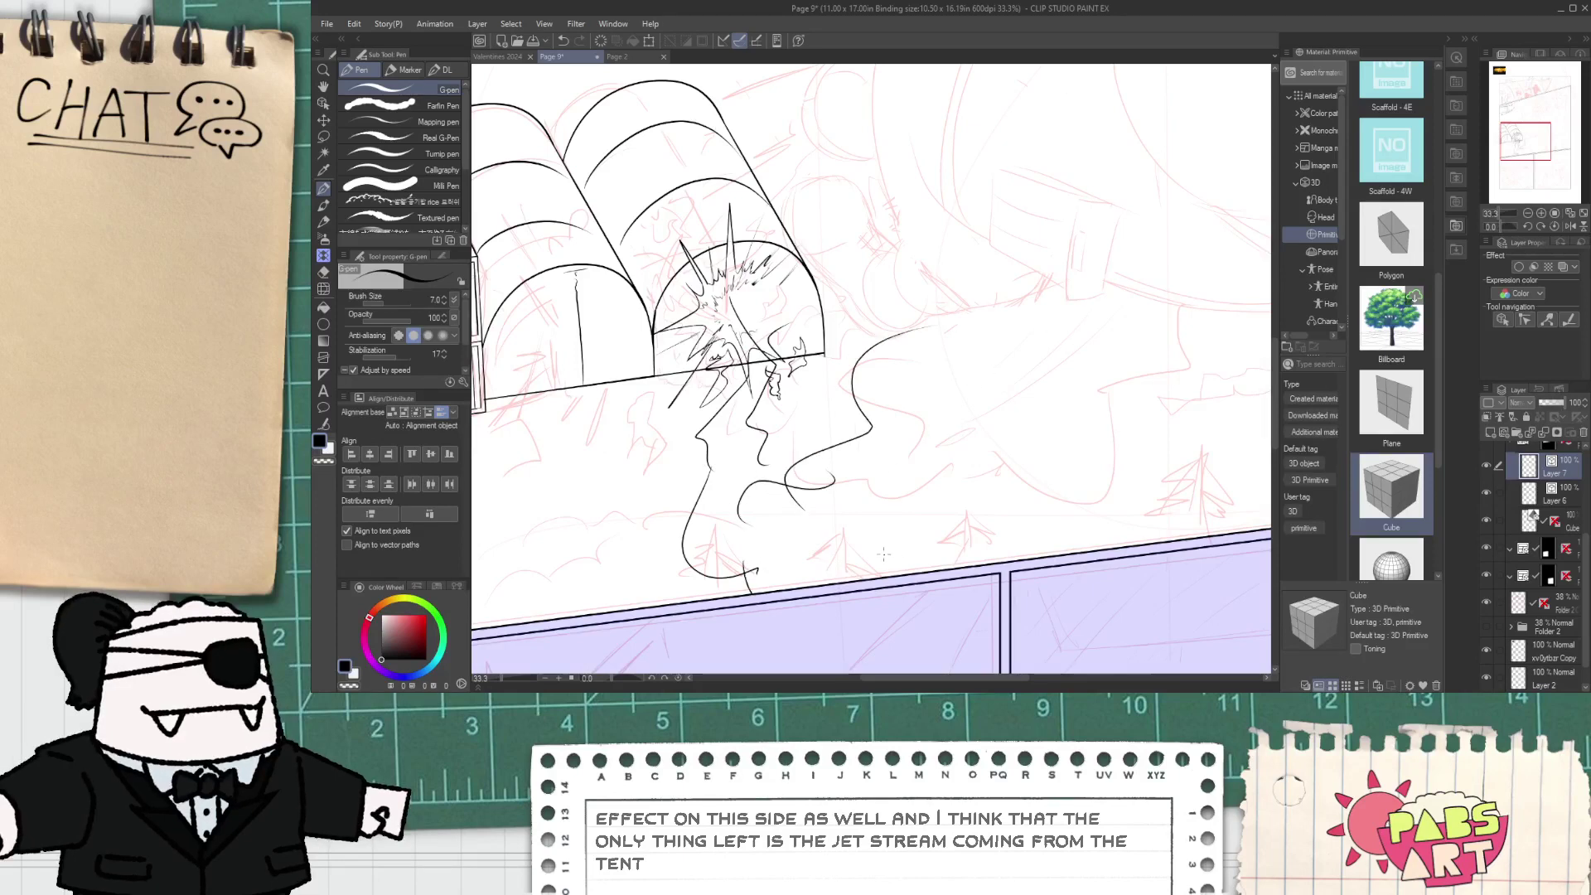
{"action": "left_click_drag", "start_coordinate": [840, 547], "coordinate": [921, 572]}
{"action": "mouse_move", "coordinate": [1009, 562]}
{"action": "left_mouse_down"}
{"action": "mouse_move", "coordinate": [1104, 511]}
{"action": "mouse_move", "coordinate": [1190, 390]}
{"action": "left_mouse_up"}
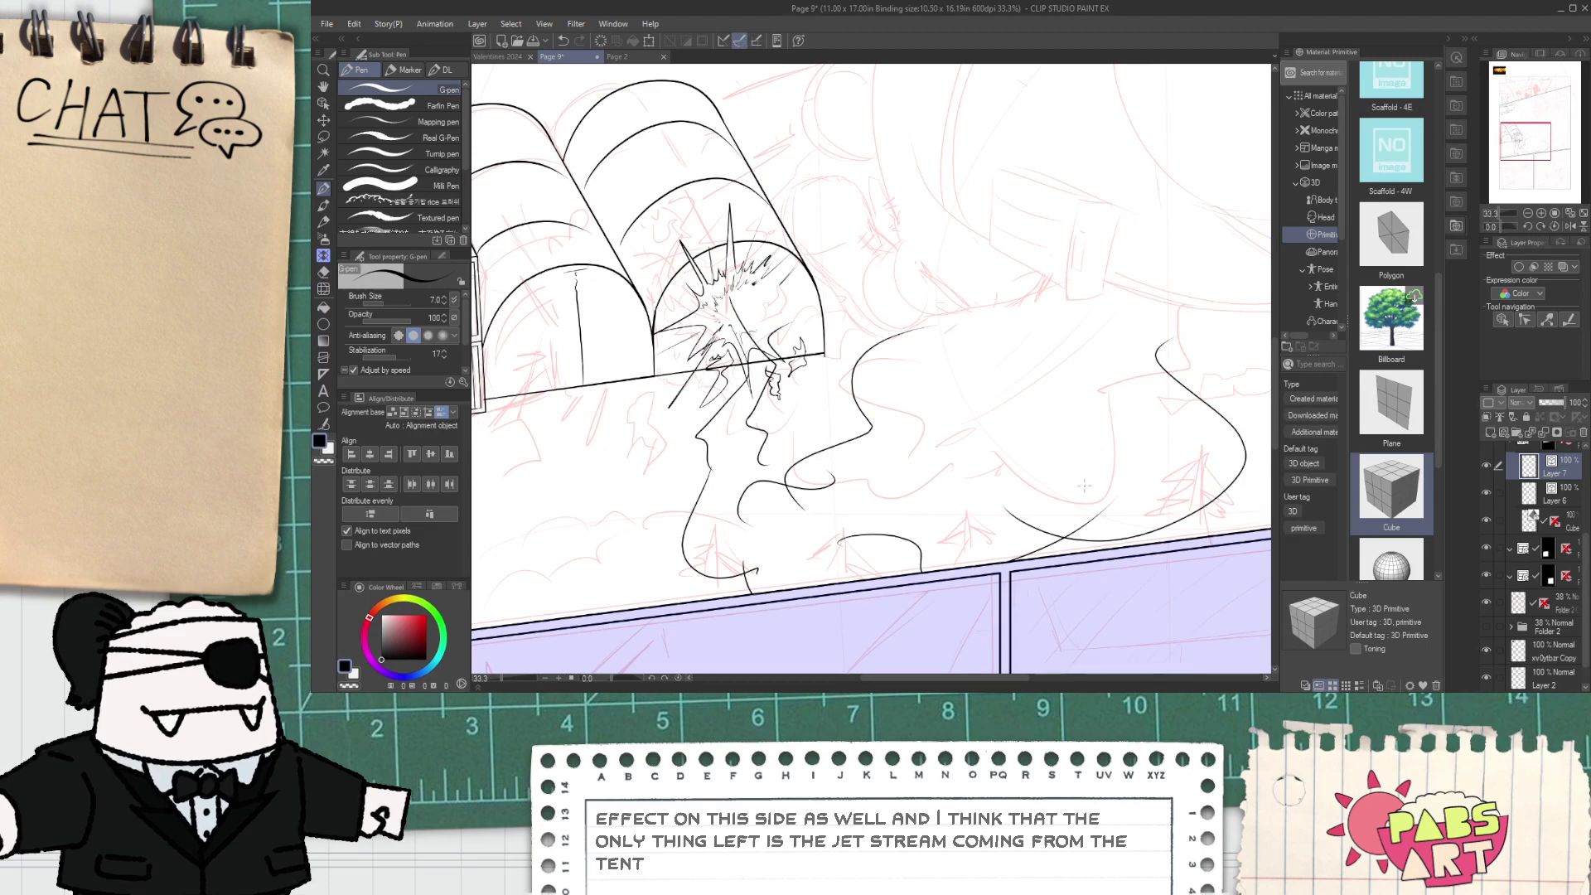
- Connect the jet stream's wavy outlines below the tent with a short stroke and erase the overlapping line ends
{"action": "key", "text": "e"}
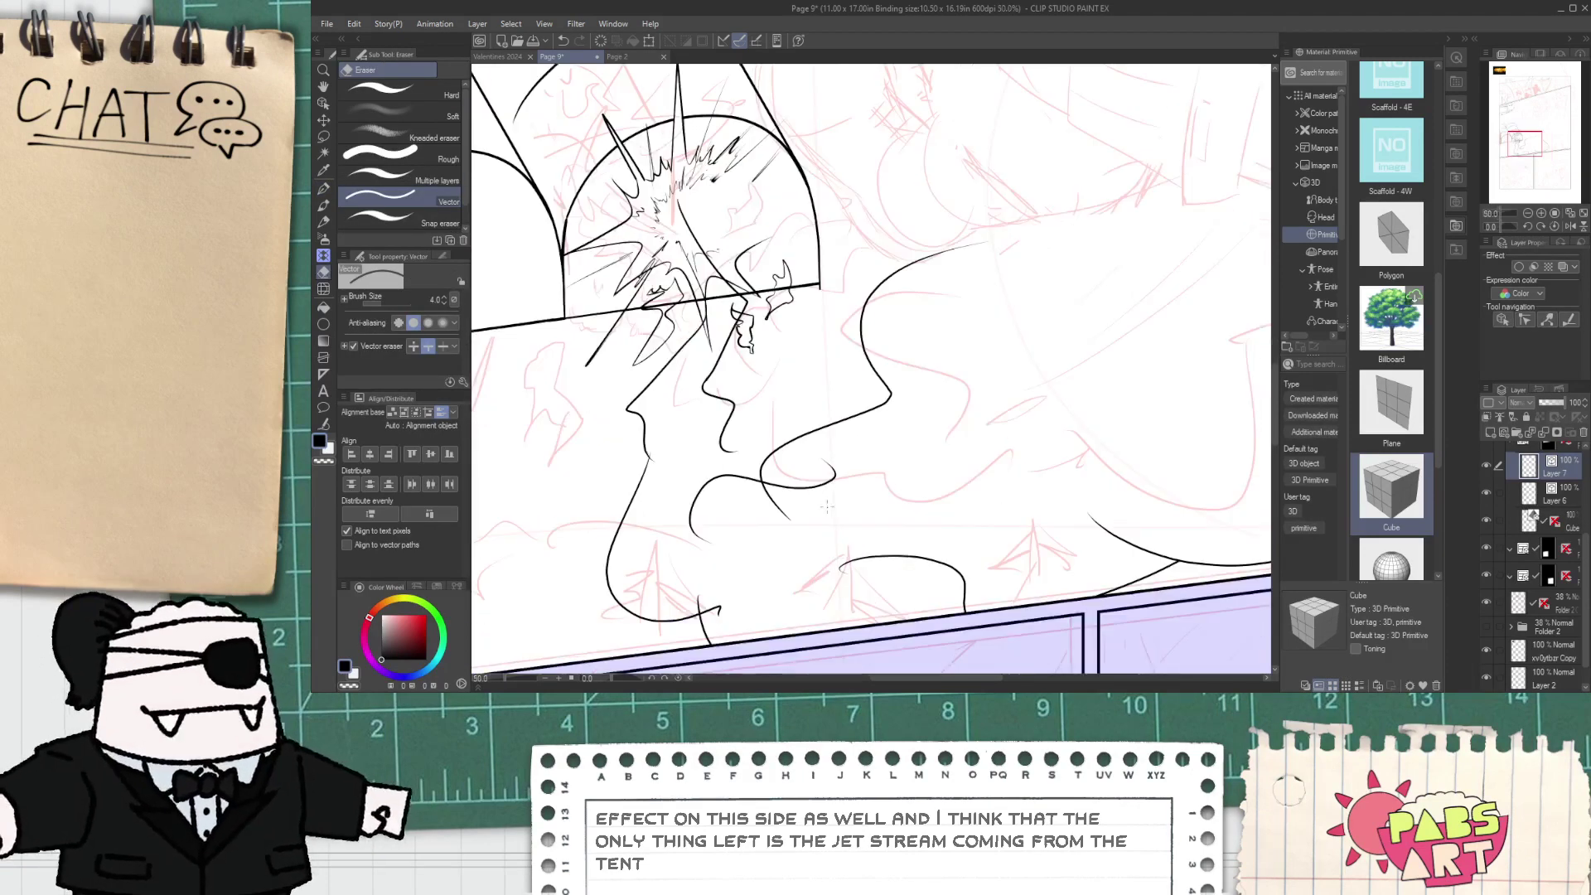
{"action": "scroll", "coordinate": [1013, 492], "scroll_direction": "up", "scroll_amount": 1}
{"action": "key", "text": "p"}
{"action": "scroll", "coordinate": [553, 466], "scroll_direction": "up", "scroll_amount": 2}
{"action": "mouse_move", "coordinate": [726, 440]}
{"action": "left_mouse_down"}
{"action": "mouse_move", "coordinate": [750, 444]}
{"action": "mouse_move", "coordinate": [738, 515]}
{"action": "mouse_move", "coordinate": [749, 505]}
{"action": "left_mouse_up"}
{"action": "key", "text": "e"}
{"action": "scroll", "coordinate": [743, 478], "scroll_direction": "up", "scroll_amount": 2}
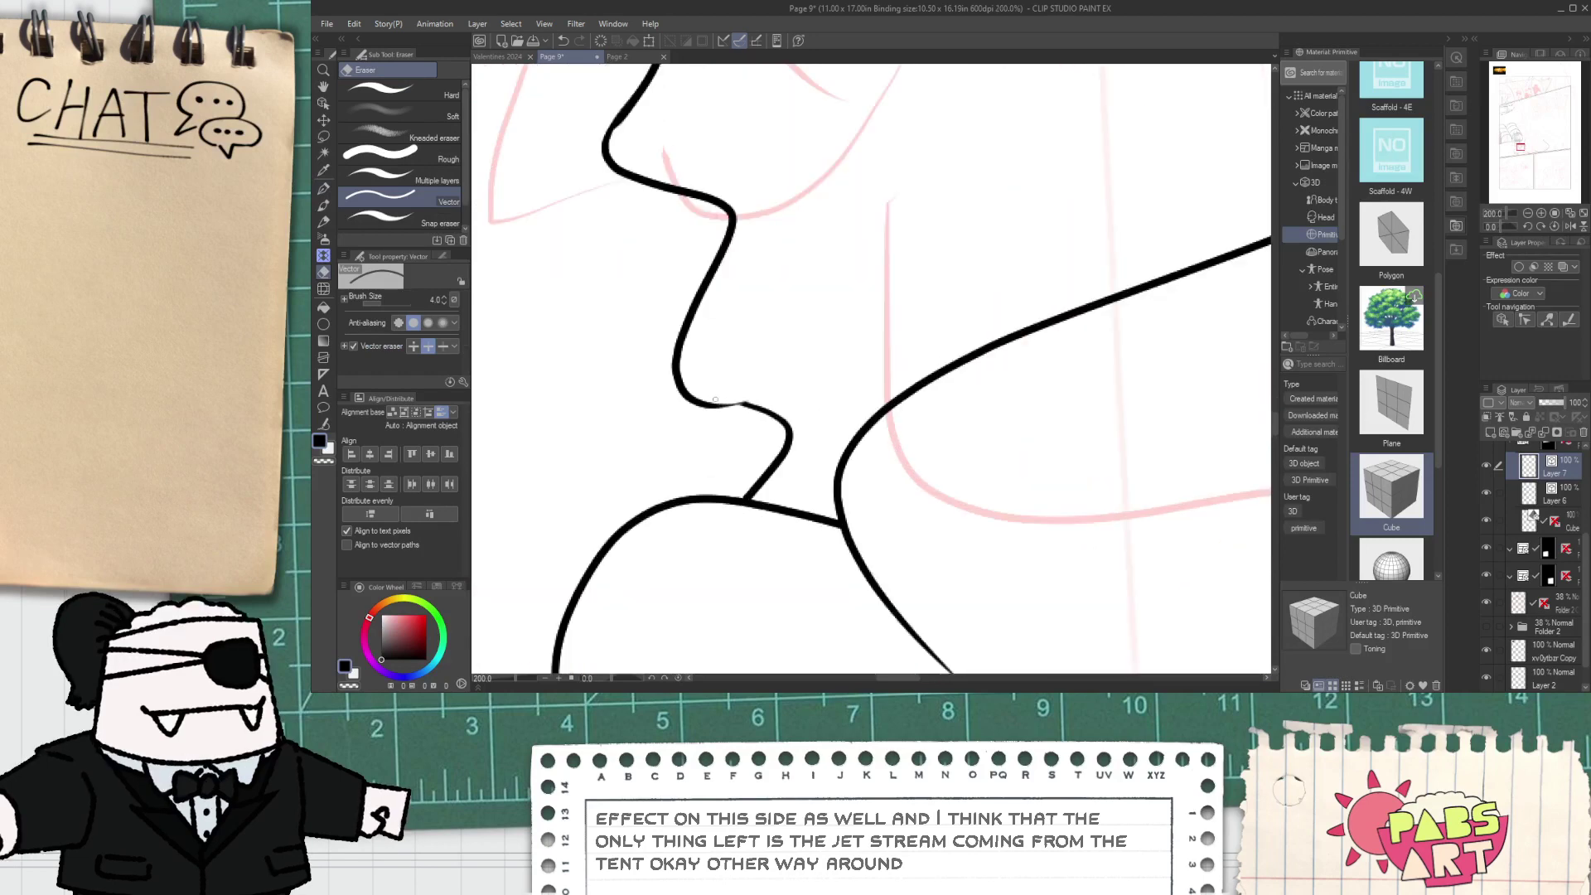
{"action": "scroll", "coordinate": [711, 404], "scroll_direction": "down", "scroll_amount": 1}
{"action": "scroll", "coordinate": [567, 424], "scroll_direction": "down", "scroll_amount": 4}
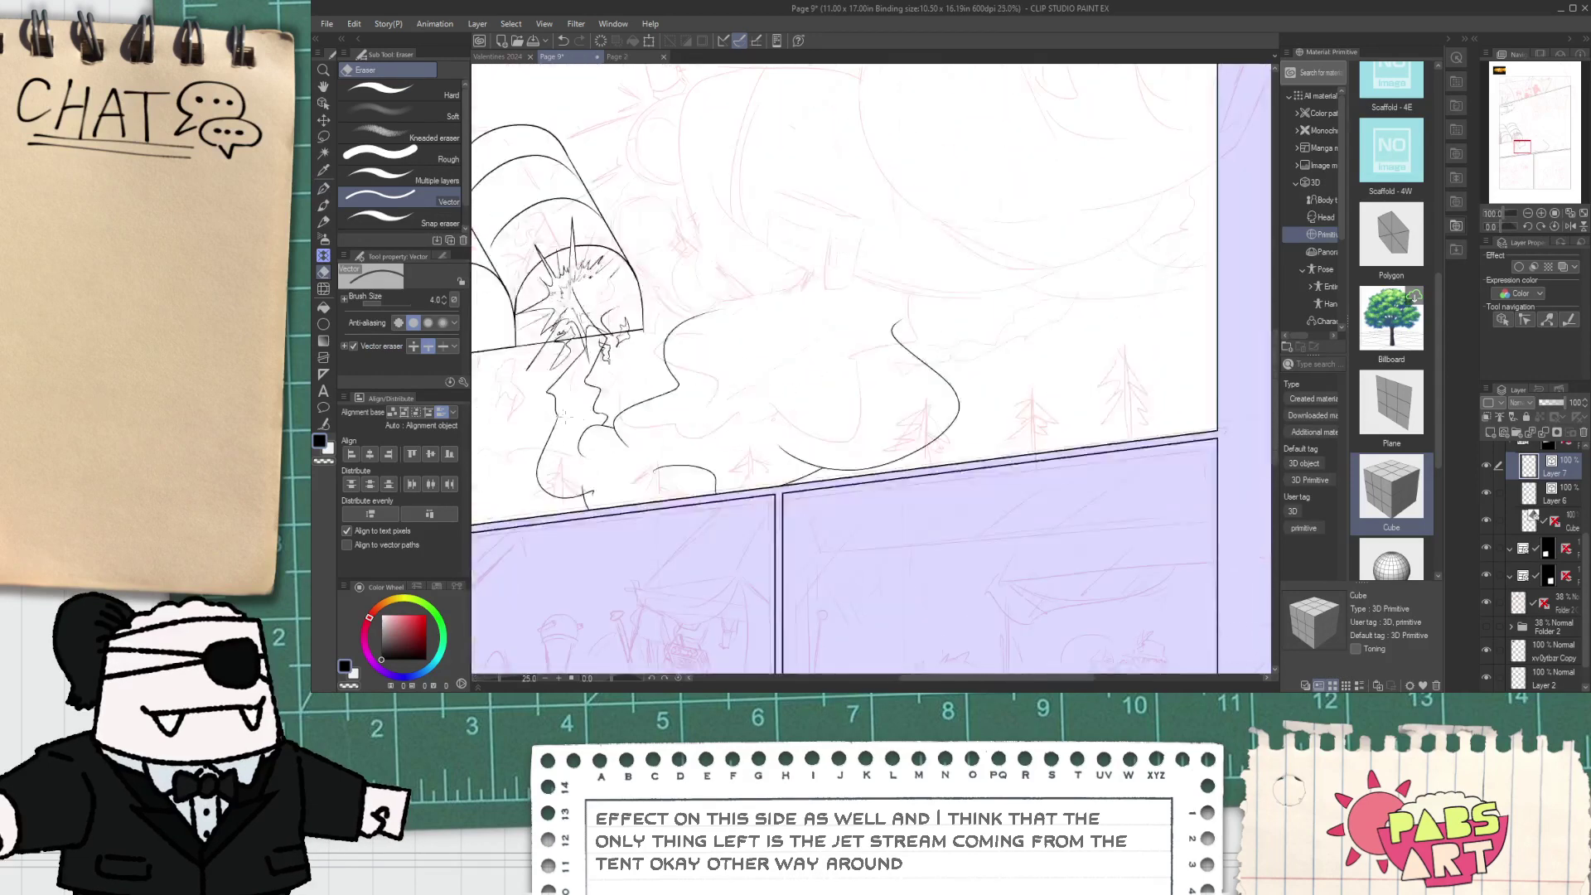
- Examine the inked jet stream outline against the rough sketch and the large character sketch above it
{"action": "key", "text": "space"}
{"action": "left_click_drag", "start_coordinate": [776, 481], "coordinate": [724, 546]}
{"action": "scroll", "coordinate": [664, 573], "scroll_direction": "up", "scroll_amount": 2}
{"action": "scroll", "coordinate": [664, 581], "scroll_direction": "down", "scroll_amount": 2}
{"action": "scroll", "coordinate": [633, 631], "scroll_direction": "up", "scroll_amount": 2}
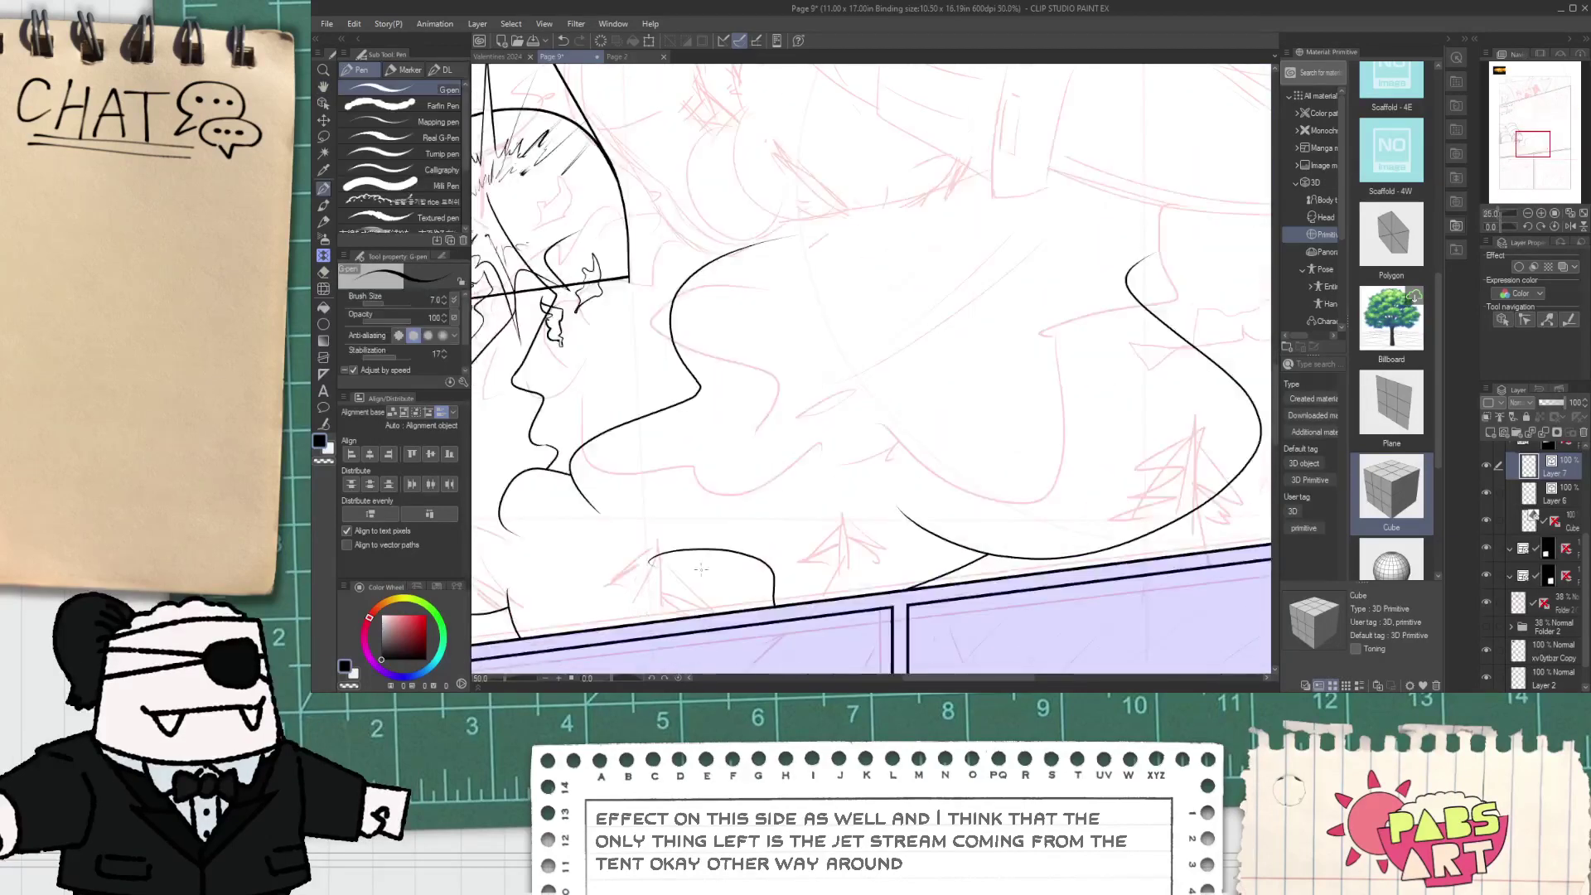
{"action": "scroll", "coordinate": [721, 585], "scroll_direction": "down", "scroll_amount": 1}
{"action": "key", "text": "space"}
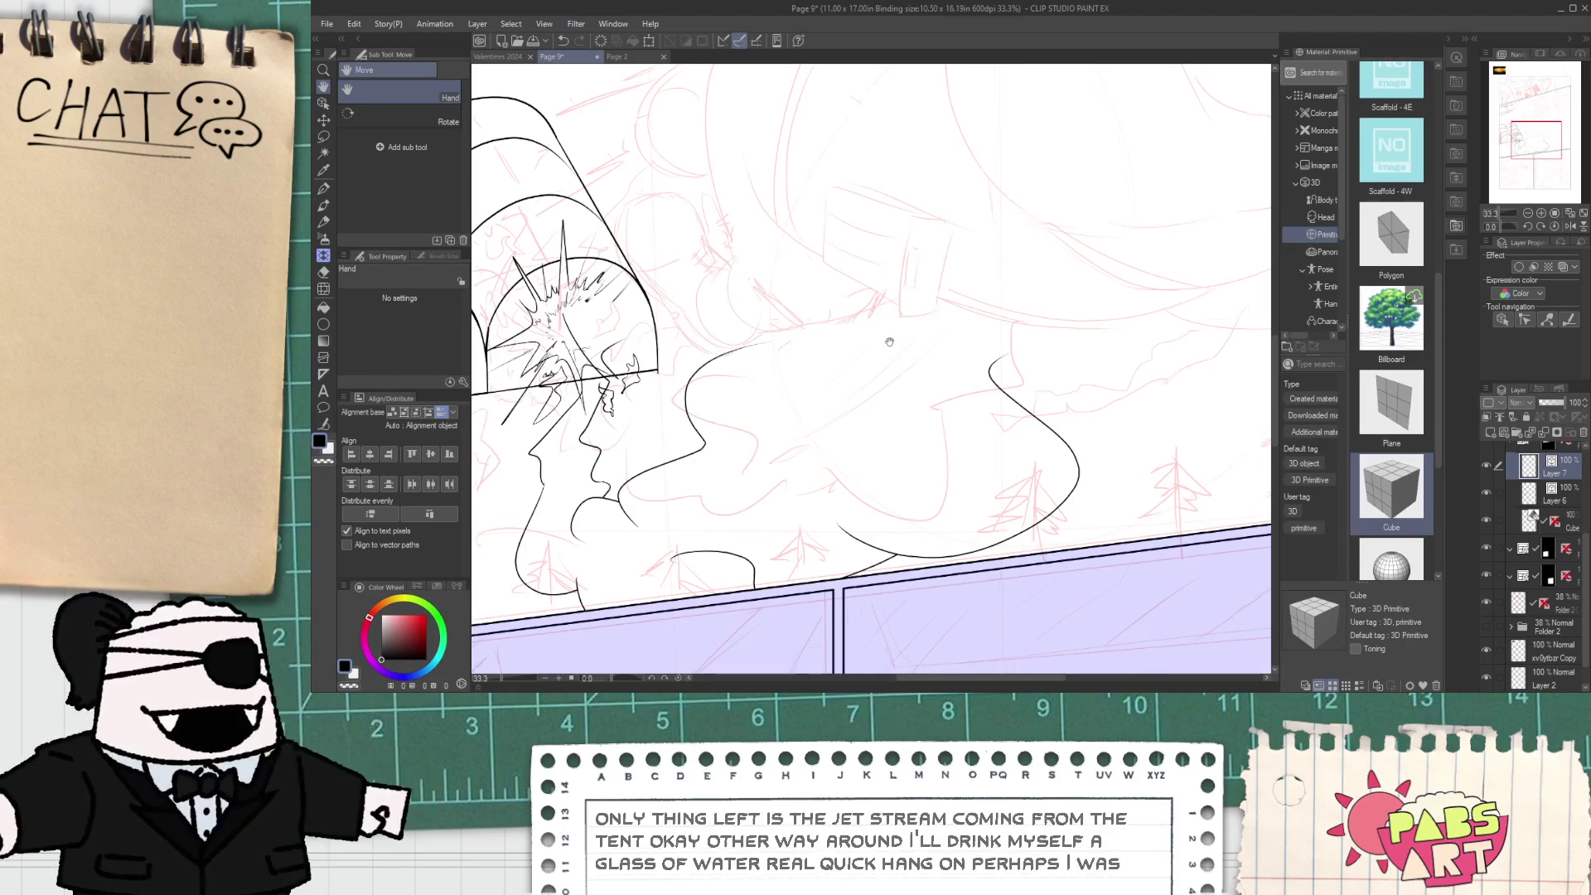
{"action": "left_click_drag", "start_coordinate": [885, 338], "coordinate": [833, 411]}
{"action": "scroll", "coordinate": [816, 387], "scroll_direction": "down", "scroll_amount": 1}
{"action": "left_click_drag", "start_coordinate": [834, 298], "coordinate": [776, 439]}
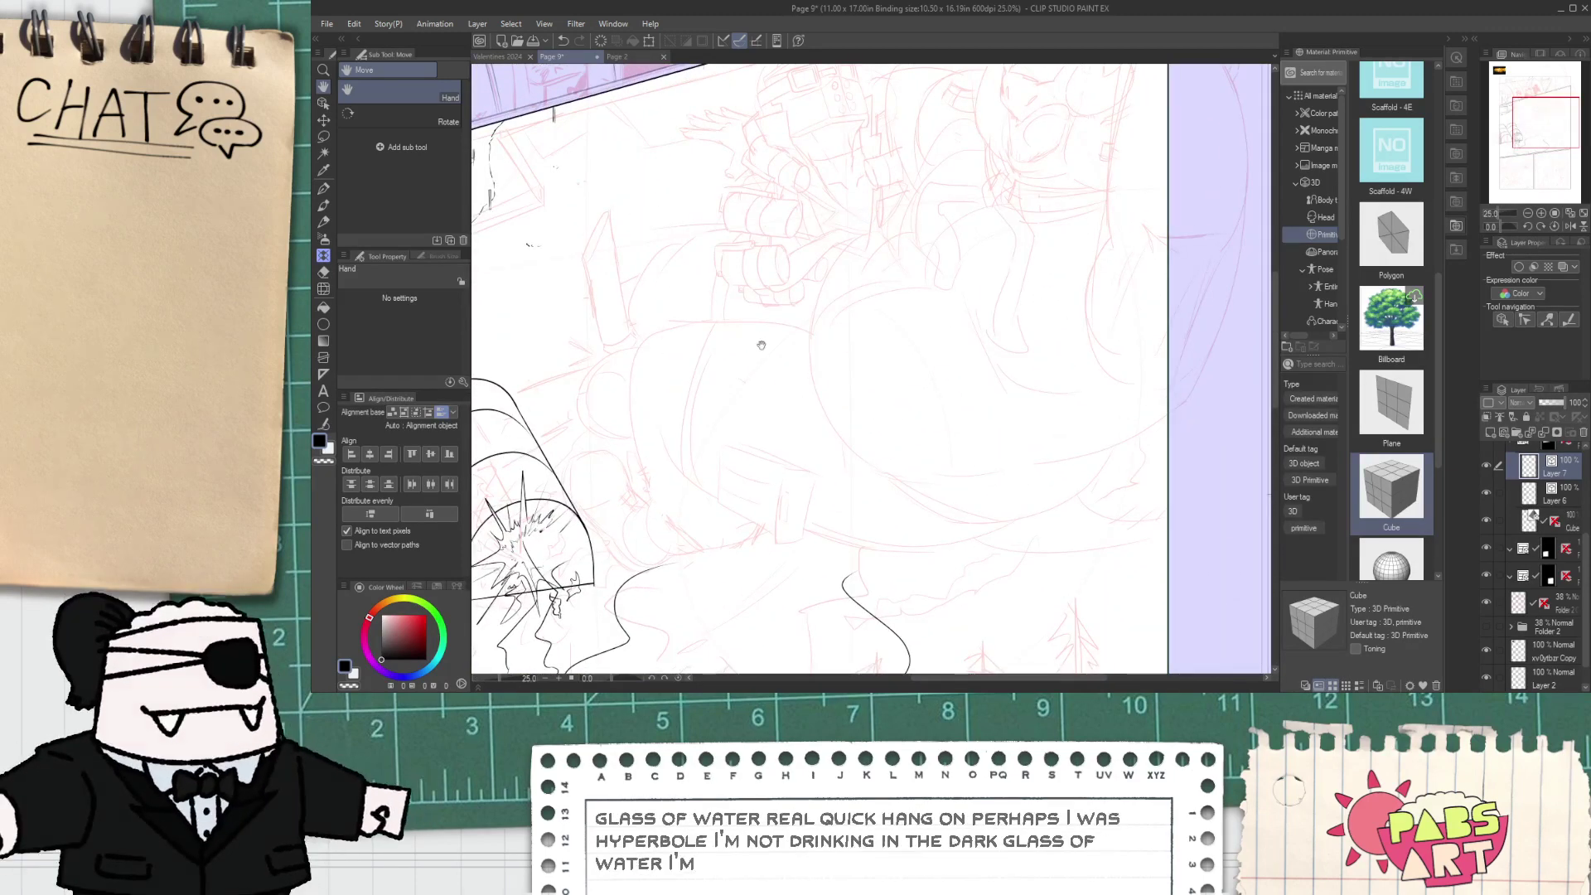
- Show the inked character artwork above the panel, with Layer 7 active for inking the jet stream
{"action": "left_click", "coordinate": [1579, 575]}
{"action": "scroll", "coordinate": [1558, 564], "scroll_direction": "up", "scroll_amount": 4}
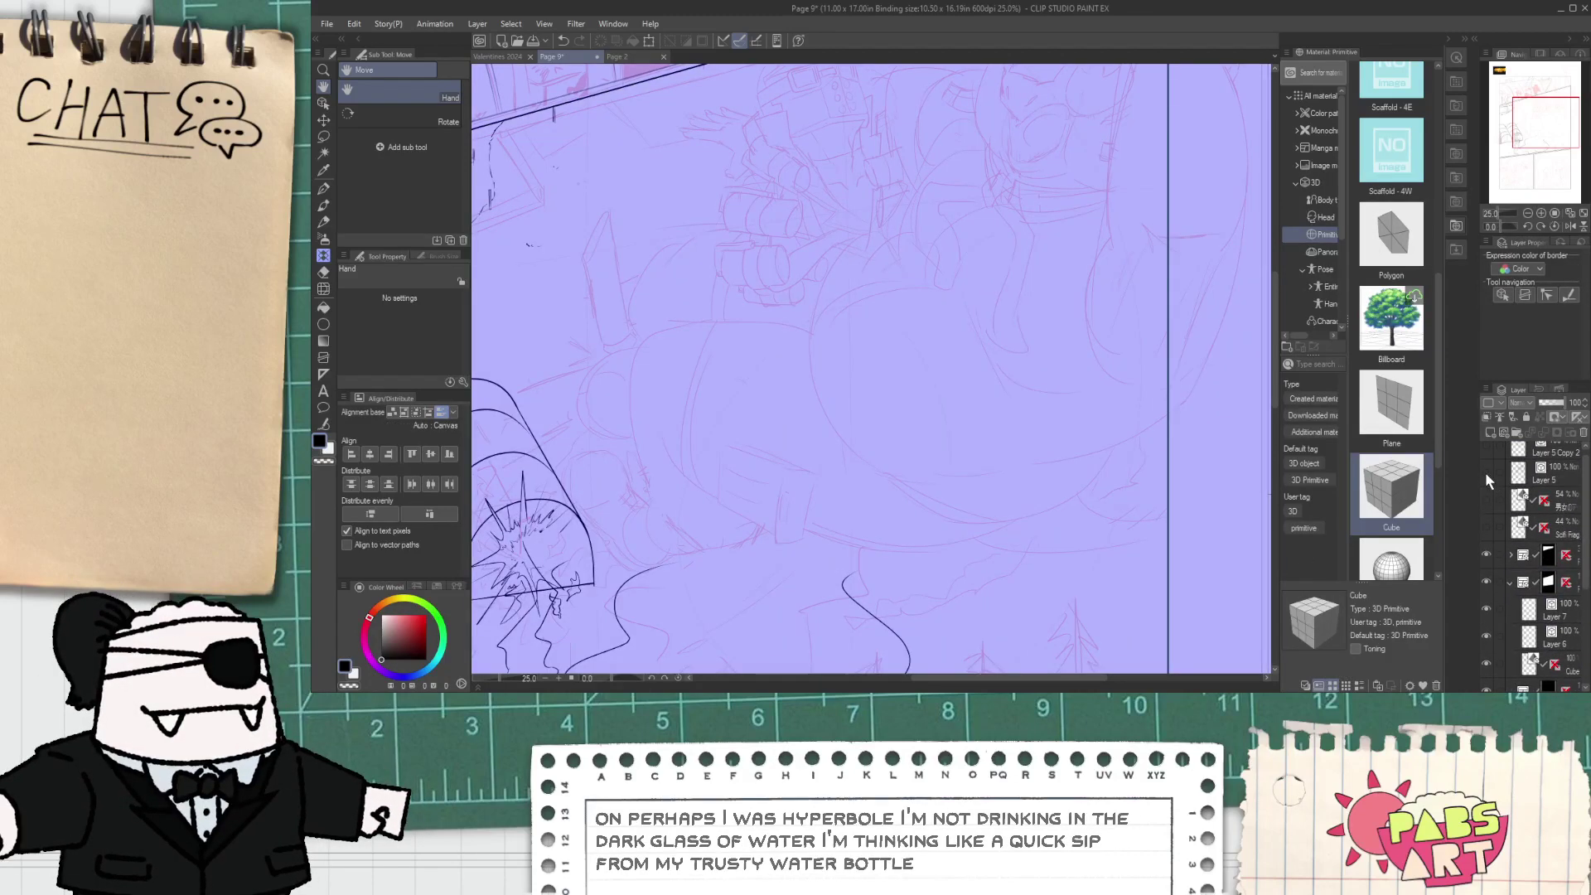
{"action": "left_click", "coordinate": [1485, 449]}
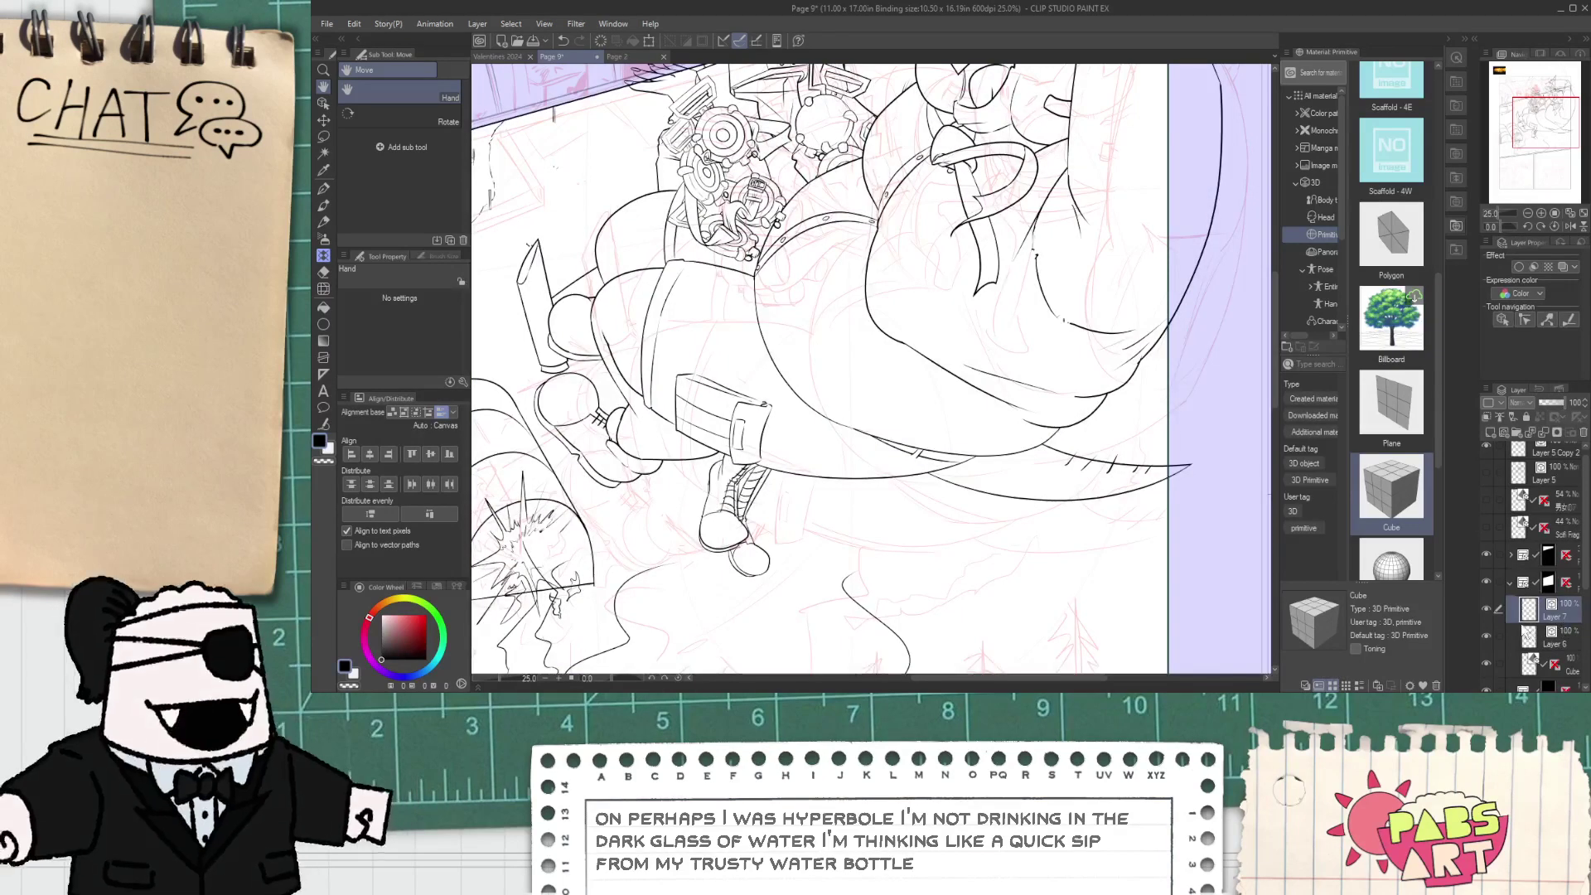
{"action": "key", "text": "ctrl+minus"}
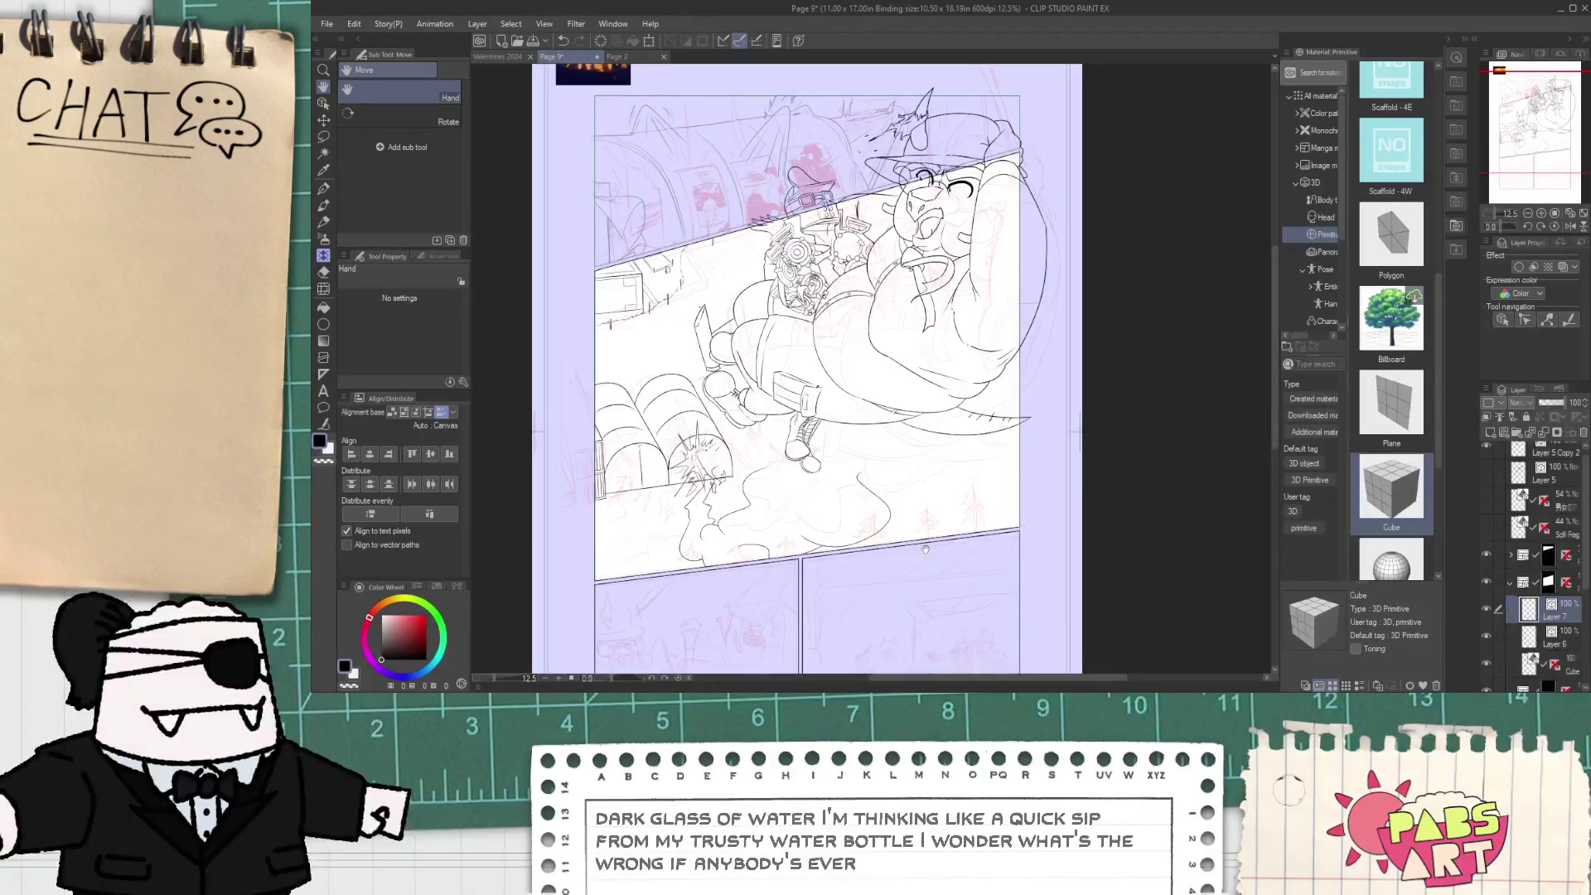
{"action": "scroll", "coordinate": [781, 509], "scroll_direction": "up", "scroll_amount": 4}
- Ink a short hooked stroke with the G-pen on the jet stream's edge between the burst tent and the character's lower boot
{"action": "key", "text": "p"}
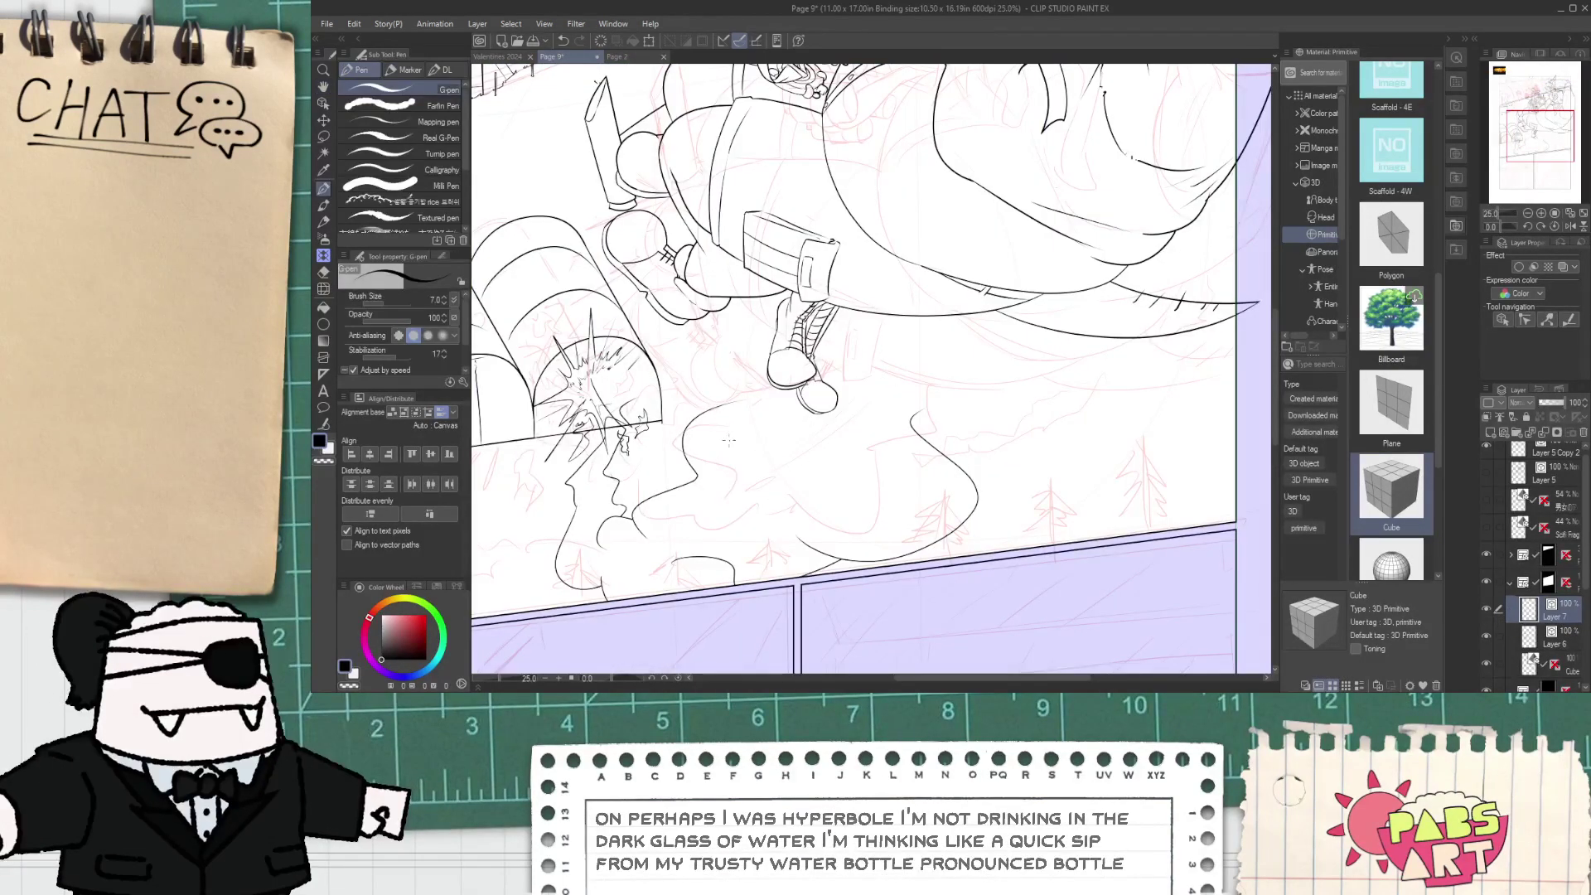
{"action": "left_click_drag", "start_coordinate": [718, 452], "coordinate": [750, 396]}
{"action": "key", "text": "ctrl+z"}
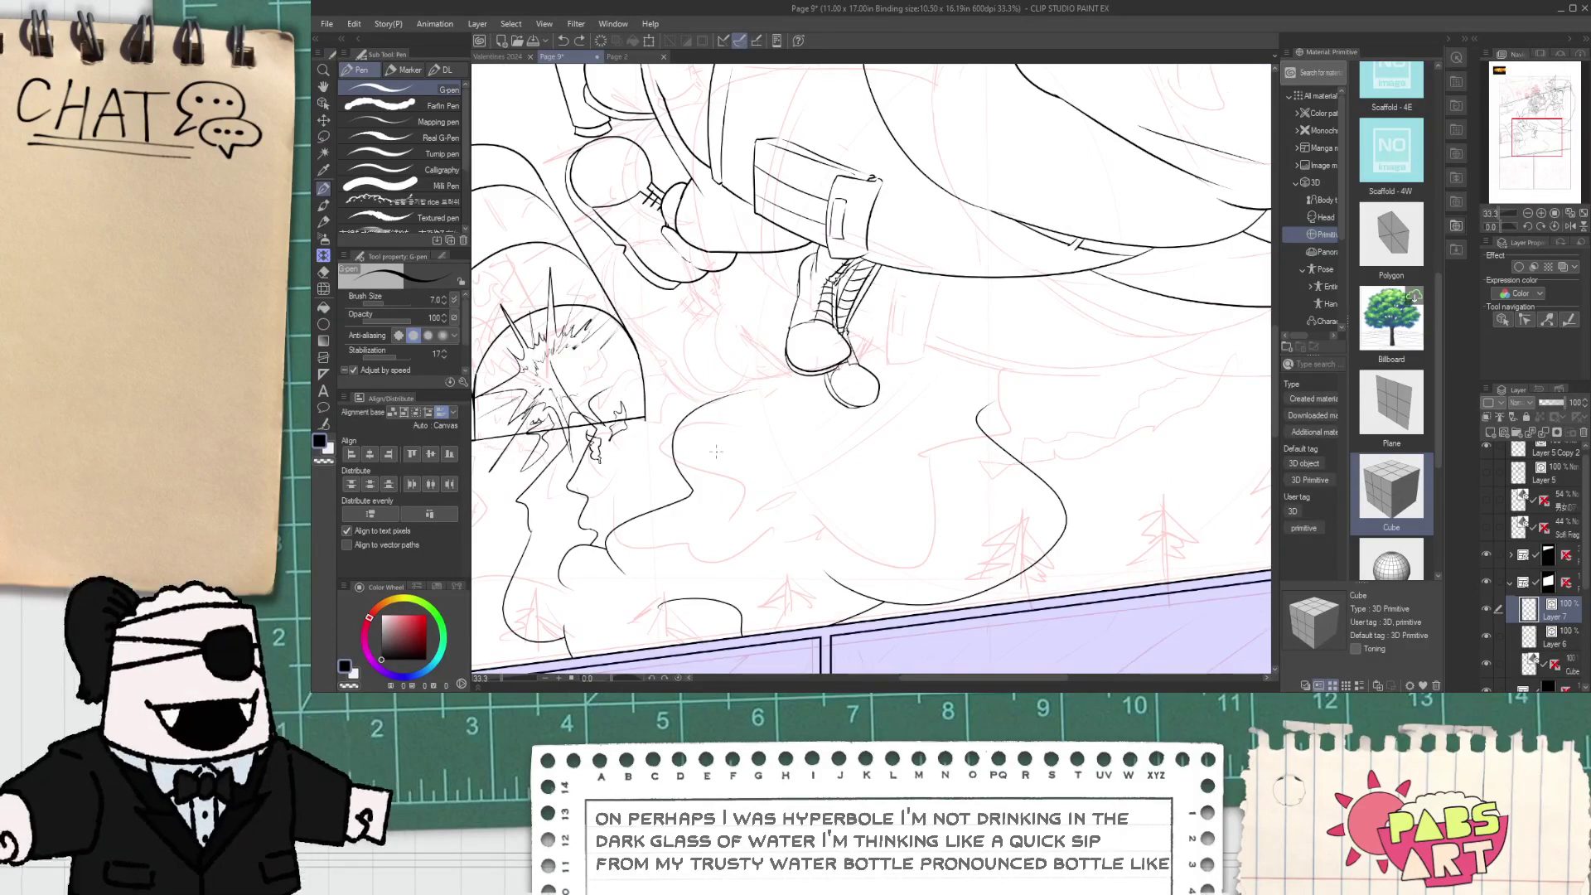
{"action": "mouse_move", "coordinate": [719, 453]}
{"action": "left_mouse_down"}
{"action": "mouse_move", "coordinate": [761, 388]}
{"action": "mouse_move", "coordinate": [726, 203]}
{"action": "left_mouse_up"}
{"action": "key", "text": "ctrl+z"}
{"action": "key", "text": "ctrl+z"}
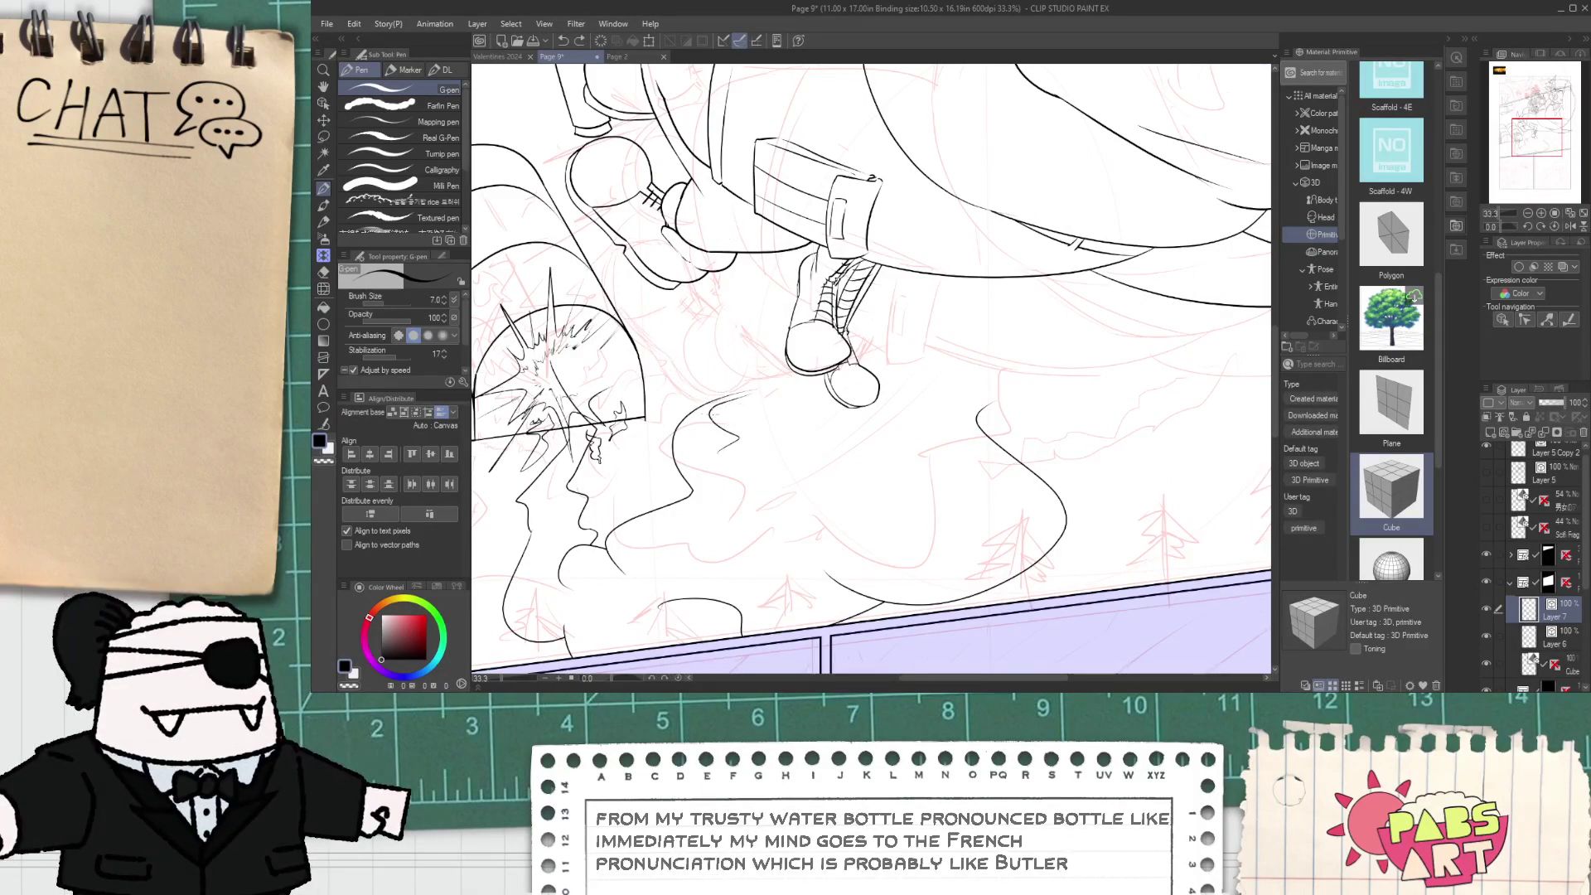
- Ink the jet stream's scalloped outline from the hooked stroke up to the character's upper boot
{"action": "key", "text": "e"}
{"action": "scroll", "coordinate": [704, 228], "scroll_direction": "up", "scroll_amount": 1}
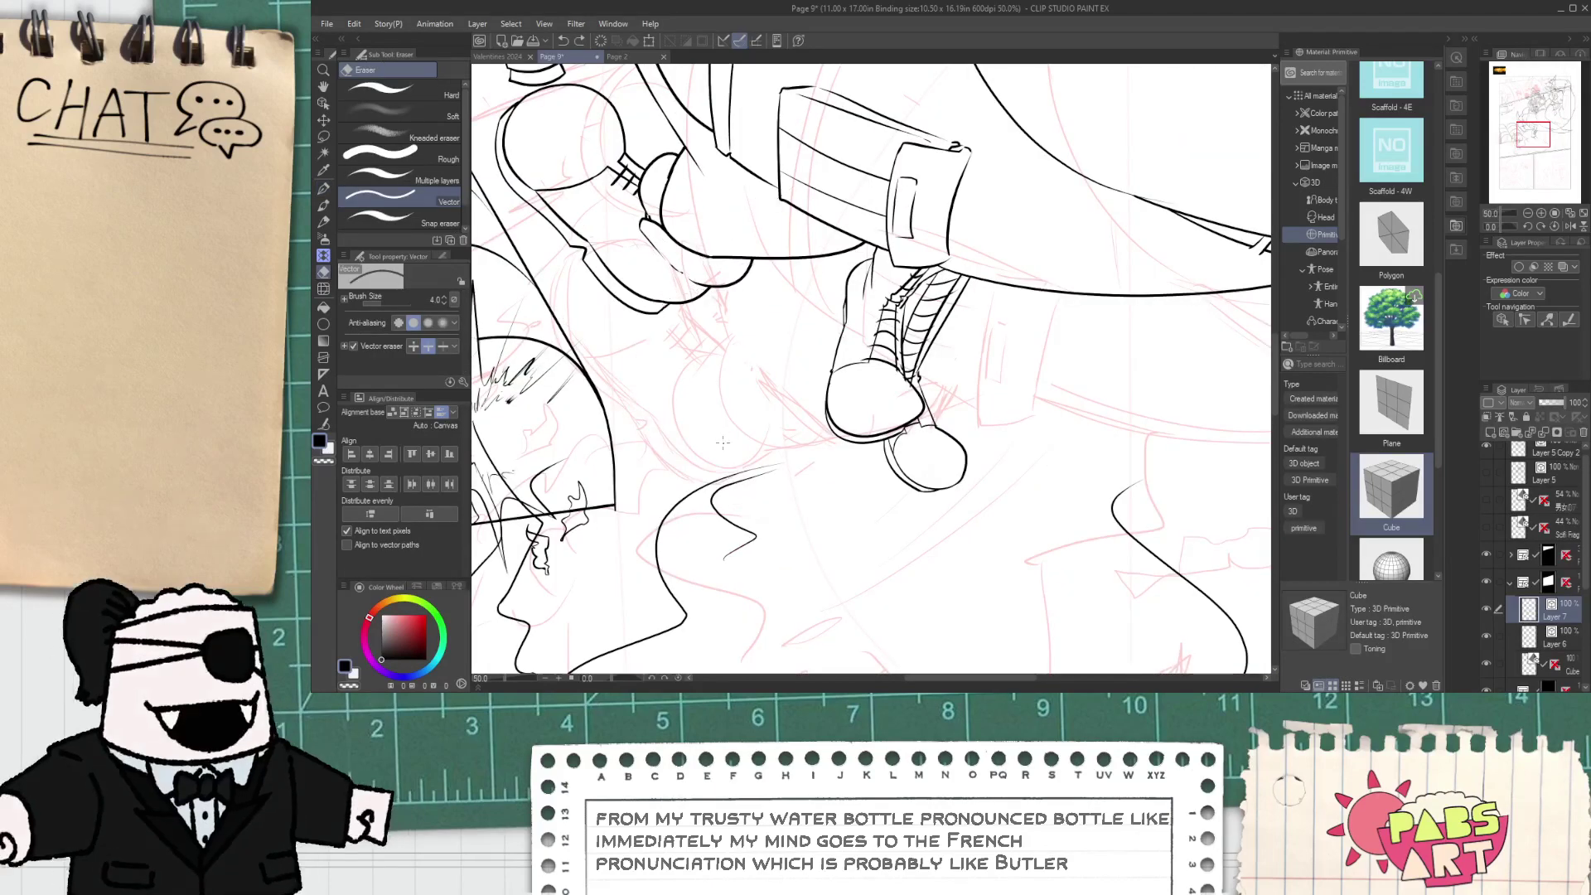
{"action": "key", "text": "p"}
{"action": "mouse_move", "coordinate": [743, 478]}
{"action": "left_mouse_down"}
{"action": "mouse_move", "coordinate": [711, 290]}
{"action": "mouse_move", "coordinate": [767, 191]}
{"action": "left_mouse_up"}
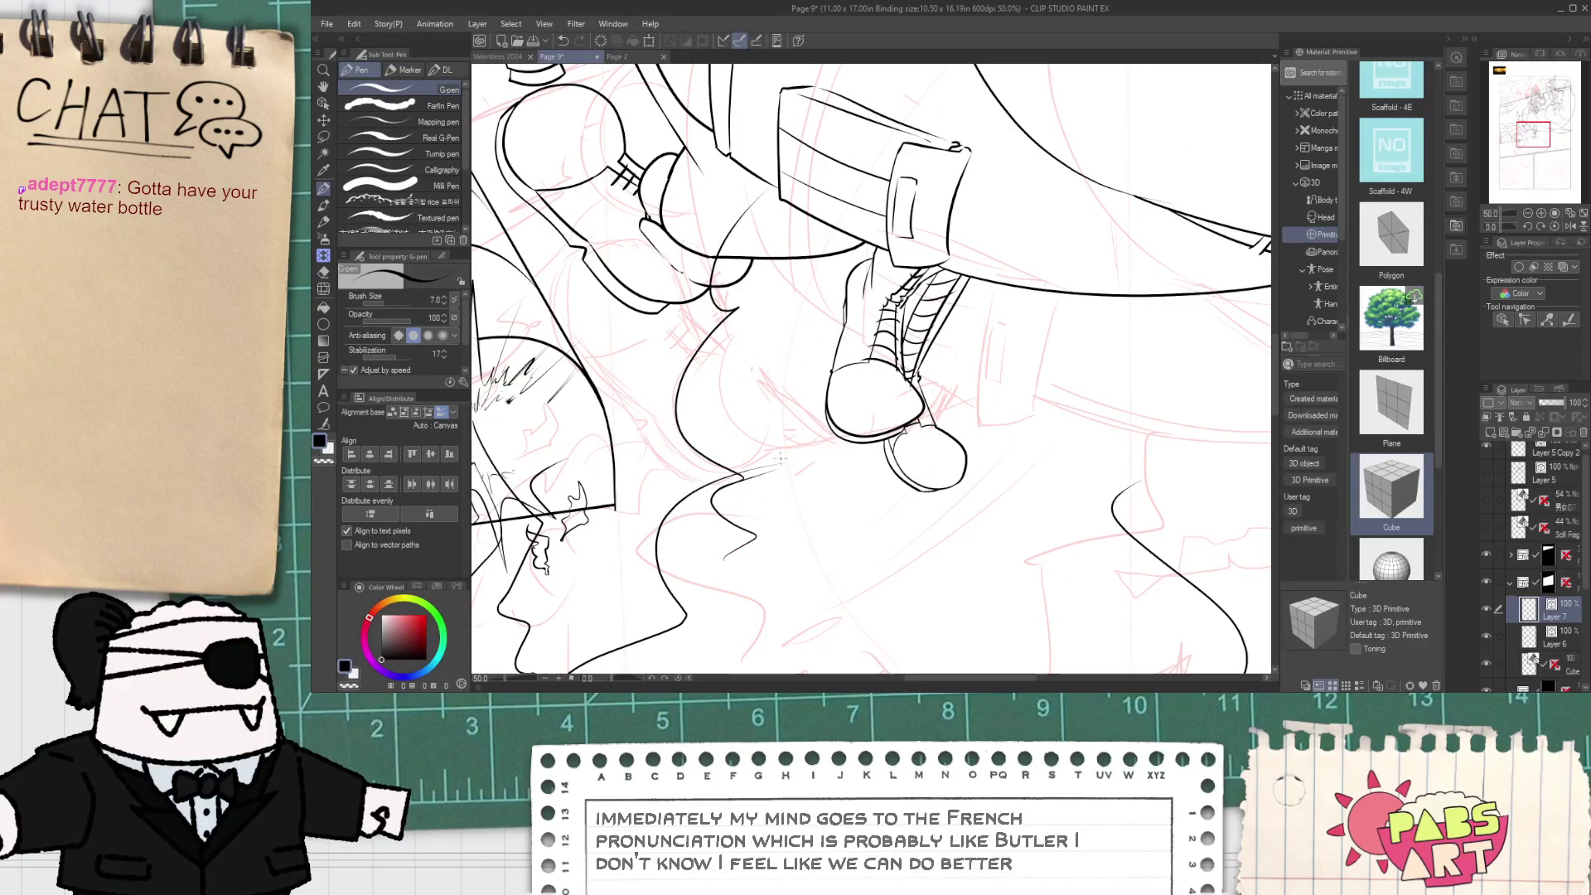
{"action": "key", "text": "ctrl+z"}
{"action": "mouse_move", "coordinate": [727, 492]}
{"action": "left_mouse_down"}
{"action": "mouse_move", "coordinate": [650, 340]}
{"action": "mouse_move", "coordinate": [721, 261]}
{"action": "left_mouse_up"}
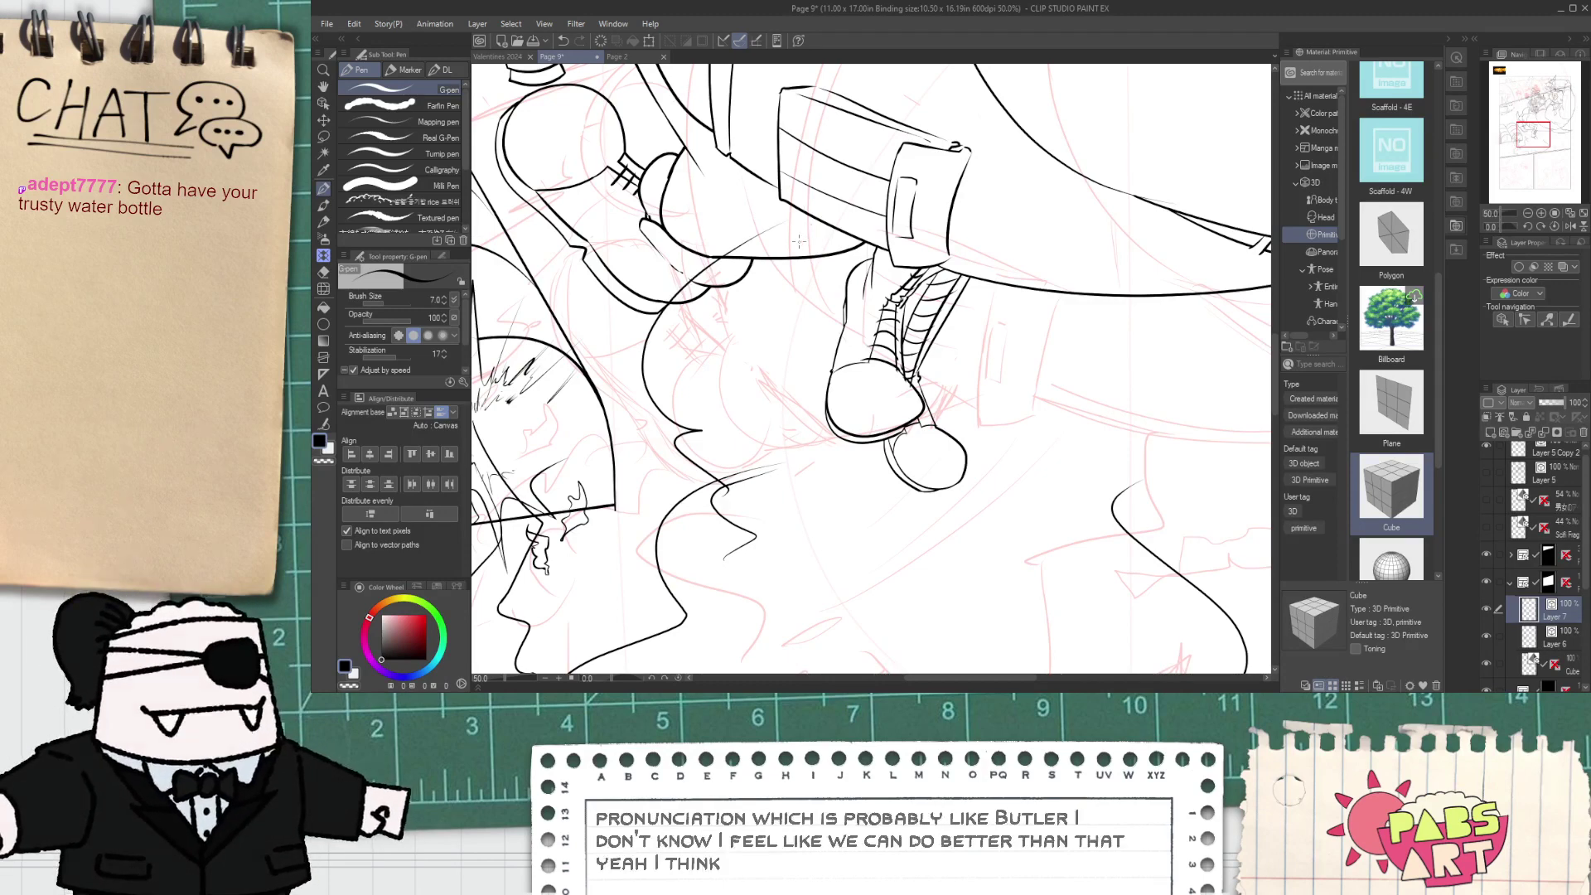
- Cut the new jet stream outline at the boot sole and delete the piece overlapping the character's boot and leg
{"action": "key", "text": "e"}
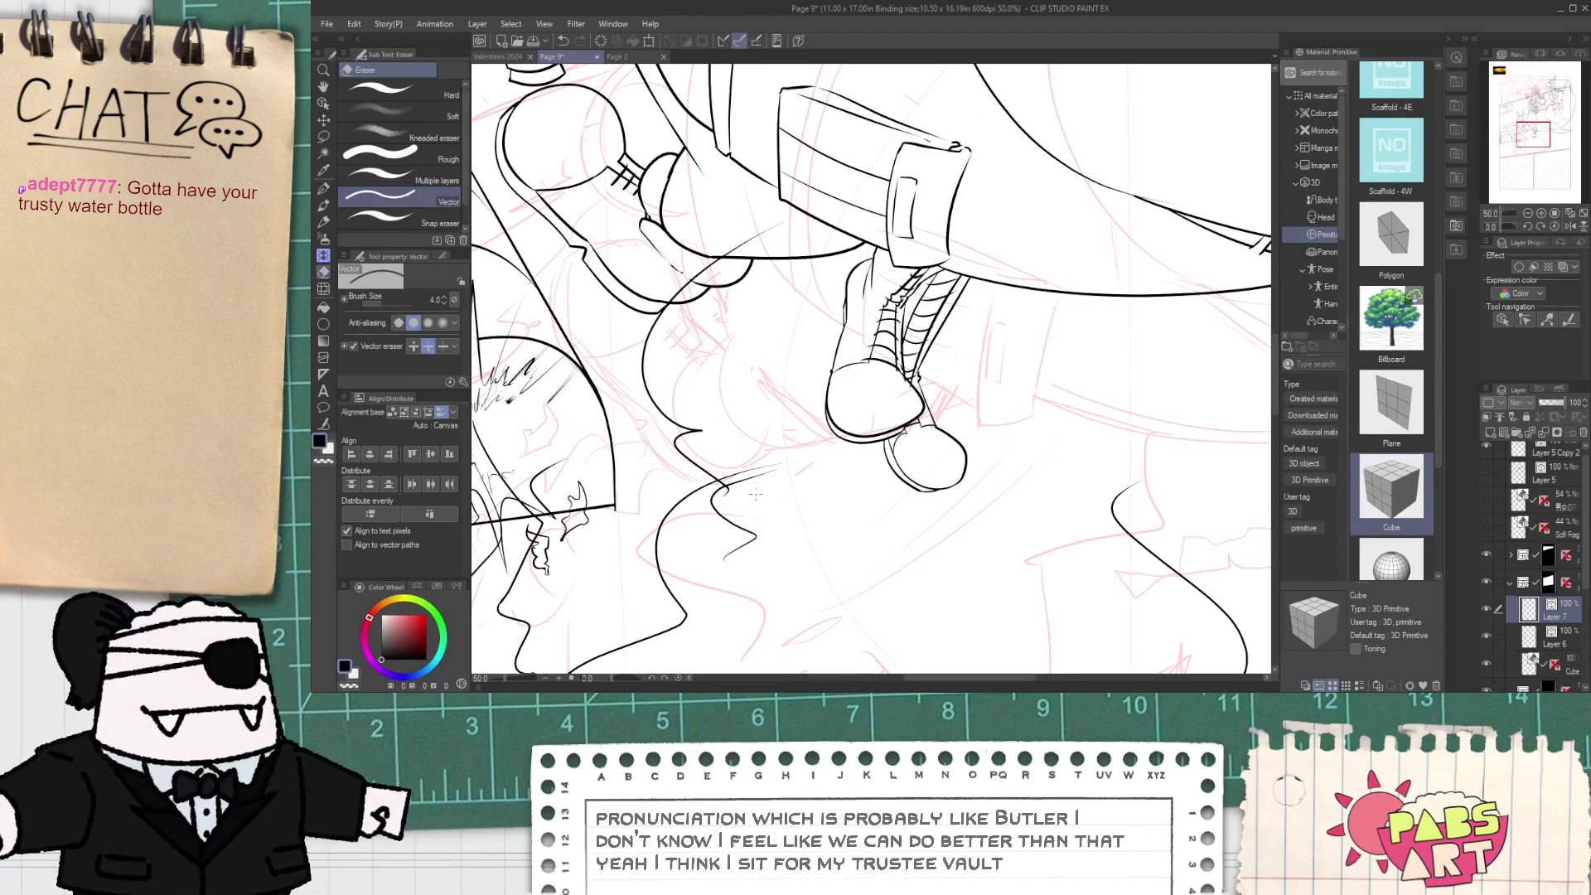
{"action": "key", "text": "o"}
{"action": "left_click", "coordinate": [705, 372]}
{"action": "left_click_drag", "start_coordinate": [714, 200], "coordinate": [713, 173]}
{"action": "key", "text": "e"}
{"action": "scroll", "coordinate": [647, 306], "scroll_direction": "up", "scroll_amount": 2}
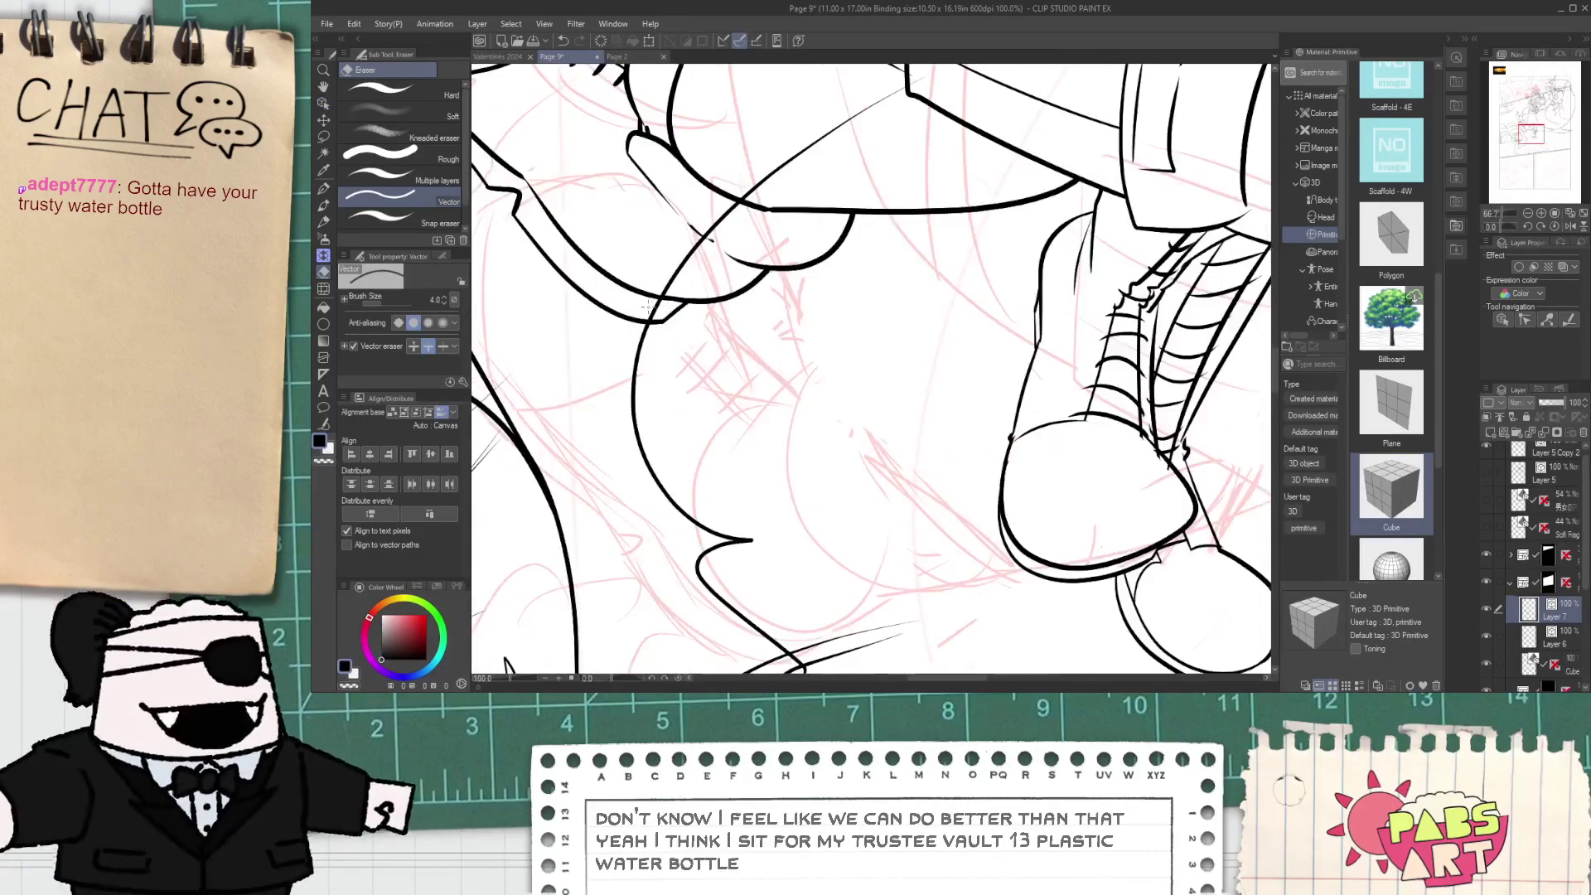
{"action": "left_click_drag", "start_coordinate": [662, 303], "coordinate": [673, 306]}
{"action": "scroll", "coordinate": [673, 307], "scroll_direction": "down", "scroll_amount": 2}
{"action": "scroll", "coordinate": [699, 337], "scroll_direction": "down", "scroll_amount": 1}
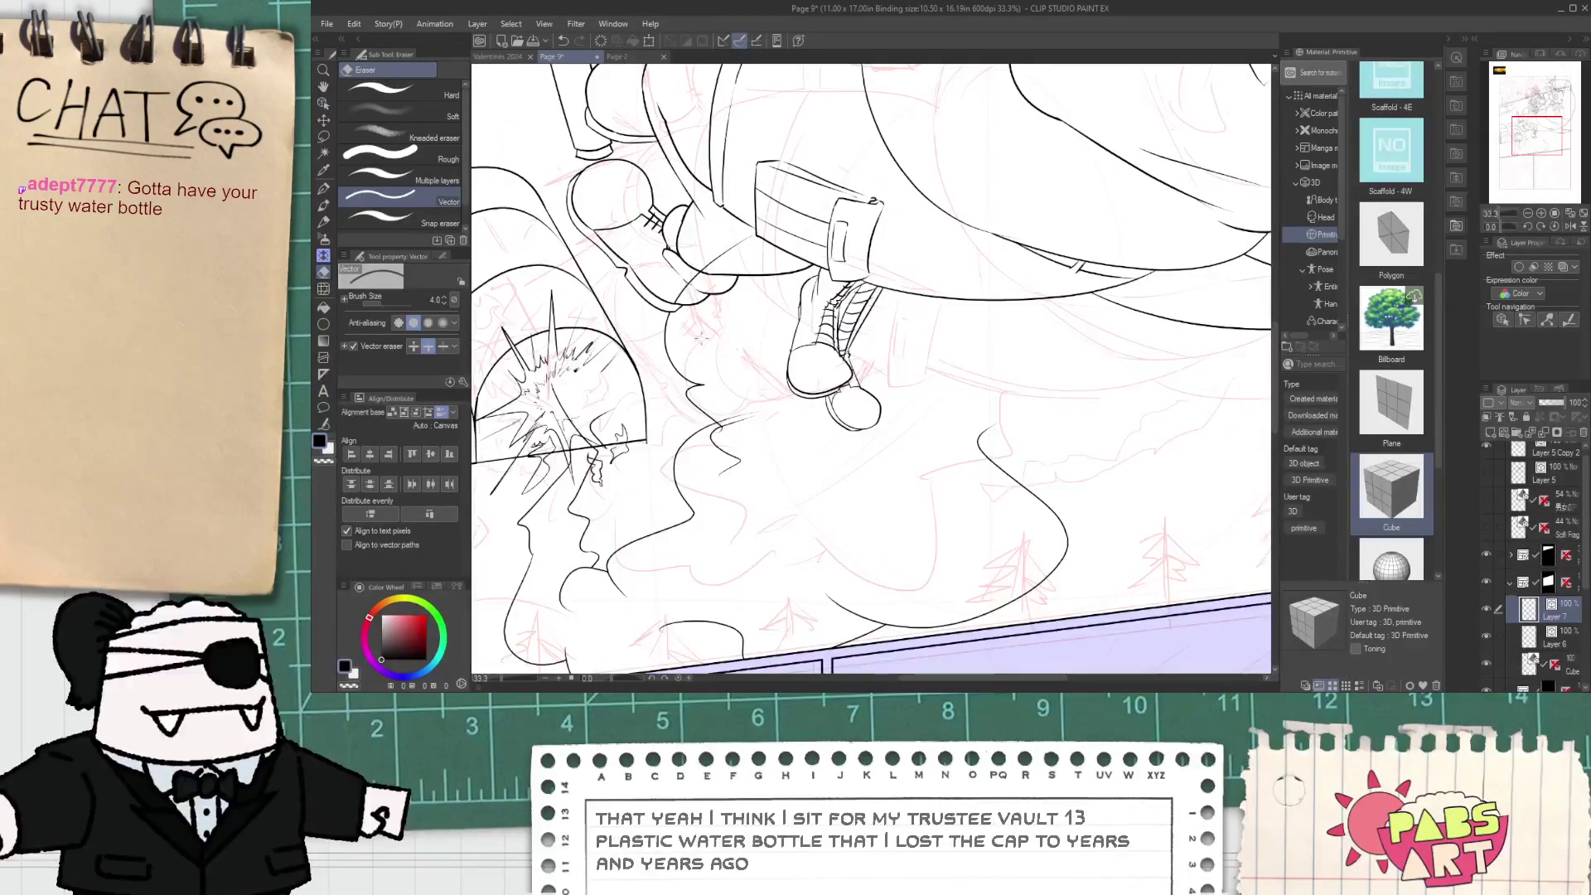
{"action": "key", "text": "o"}
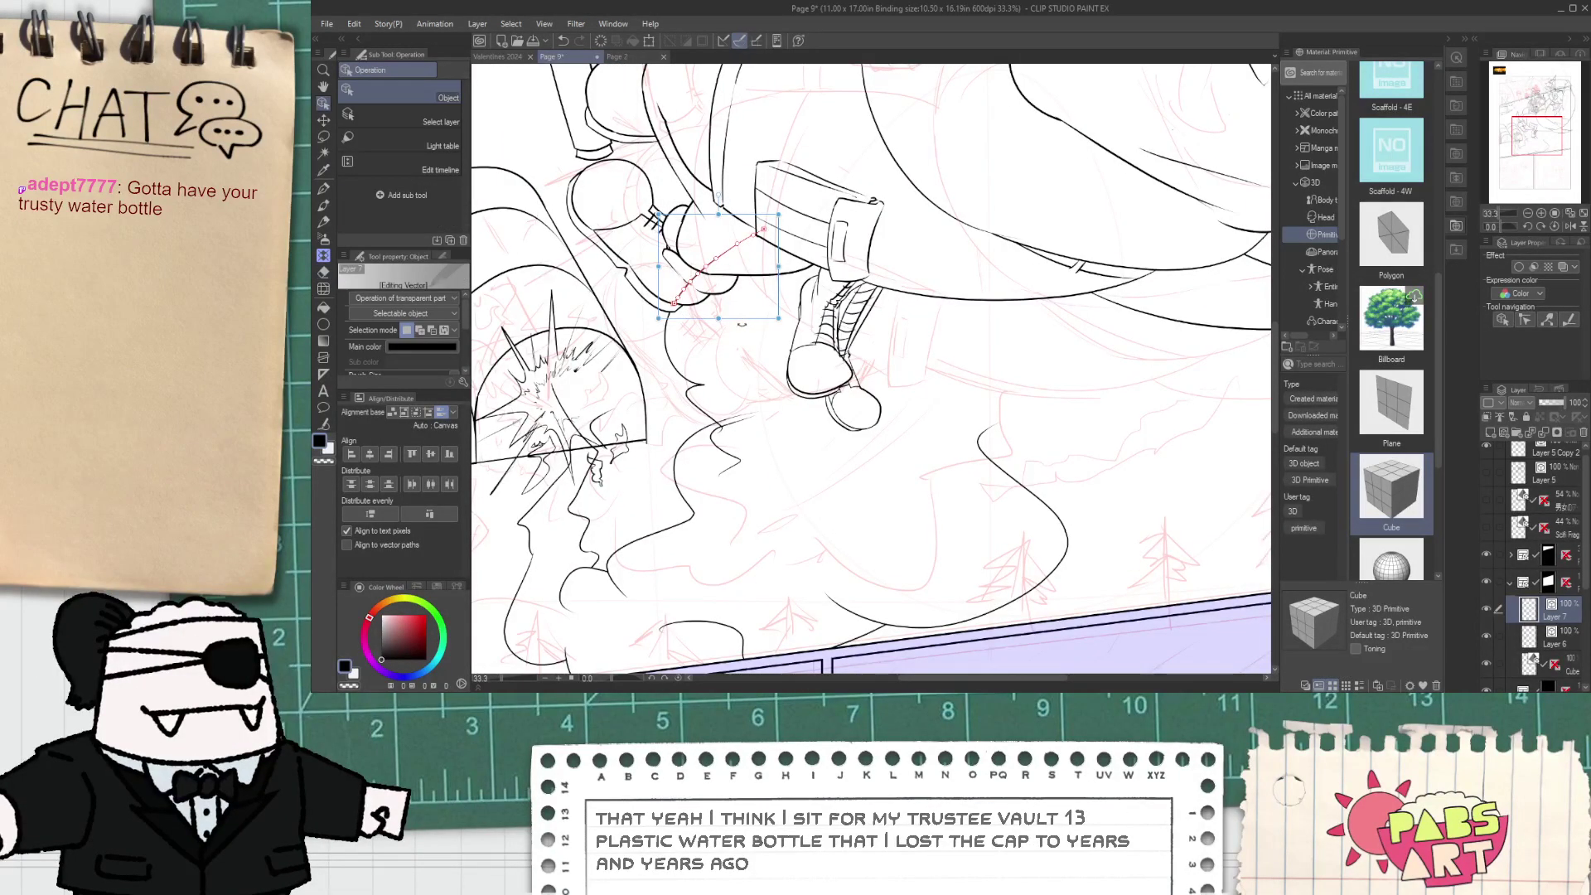
{"action": "key", "text": "Delete"}
{"action": "scroll", "coordinate": [742, 423], "scroll_direction": "up", "scroll_amount": 1}
{"action": "key", "text": "e"}
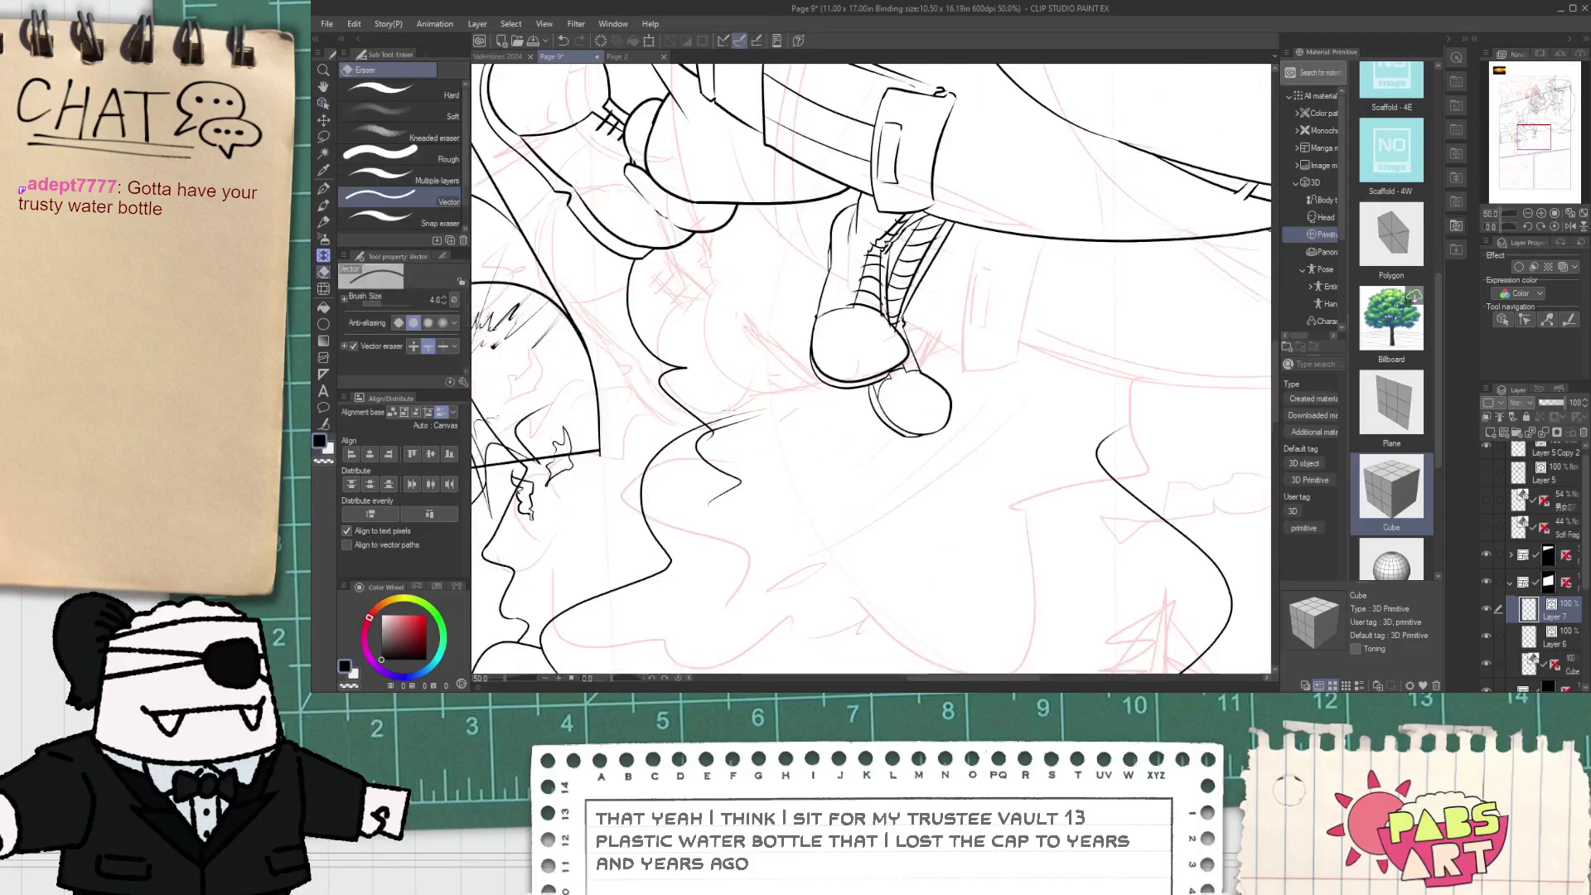
{"action": "scroll", "coordinate": [738, 429], "scroll_direction": "up", "scroll_amount": 1}
{"action": "scroll", "coordinate": [738, 428], "scroll_direction": "down", "scroll_amount": 1}
{"action": "scroll", "coordinate": [738, 429], "scroll_direction": "down", "scroll_amount": 1}
{"action": "key", "text": "space"}
{"action": "mouse_move", "coordinate": [856, 513]}
{"action": "left_mouse_down"}
{"action": "mouse_move", "coordinate": [741, 454]}
{"action": "mouse_move", "coordinate": [734, 414]}
{"action": "mouse_move", "coordinate": [813, 427]}
{"action": "mouse_move", "coordinate": [895, 393]}
{"action": "mouse_move", "coordinate": [821, 387]}
{"action": "mouse_move", "coordinate": [938, 358]}
{"action": "mouse_move", "coordinate": [1026, 197]}
{"action": "left_mouse_up"}
{"action": "key", "text": "p"}
{"action": "scroll", "coordinate": [976, 235], "scroll_direction": "down", "scroll_amount": 2}
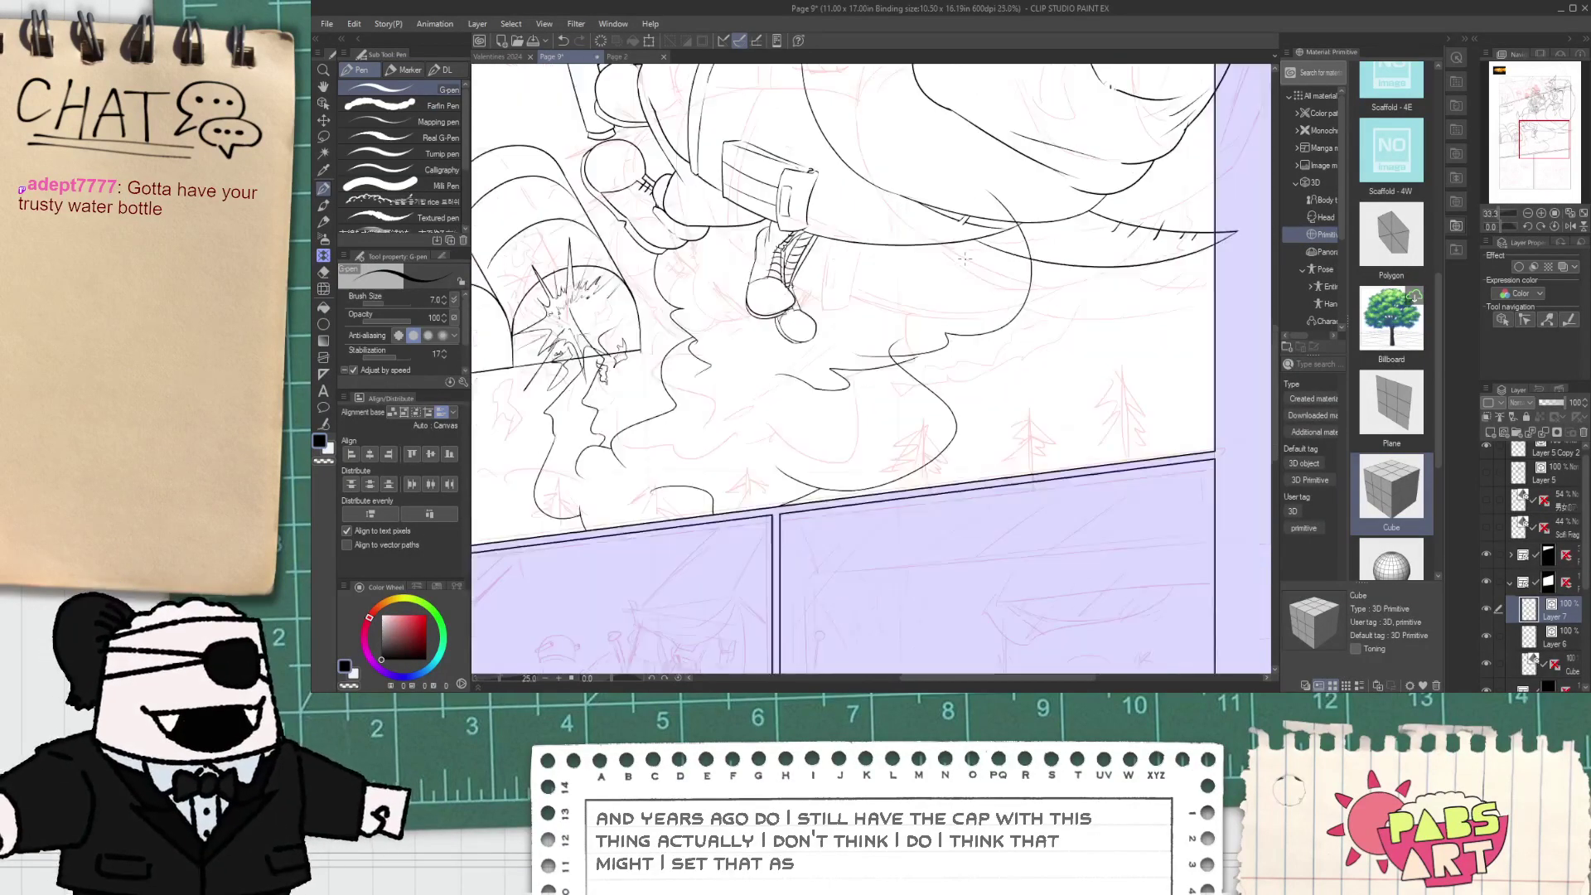
{"action": "key", "text": "e"}
{"action": "scroll", "coordinate": [853, 349], "scroll_direction": "up", "scroll_amount": 2}
{"action": "scroll", "coordinate": [850, 348], "scroll_direction": "up", "scroll_amount": 2}
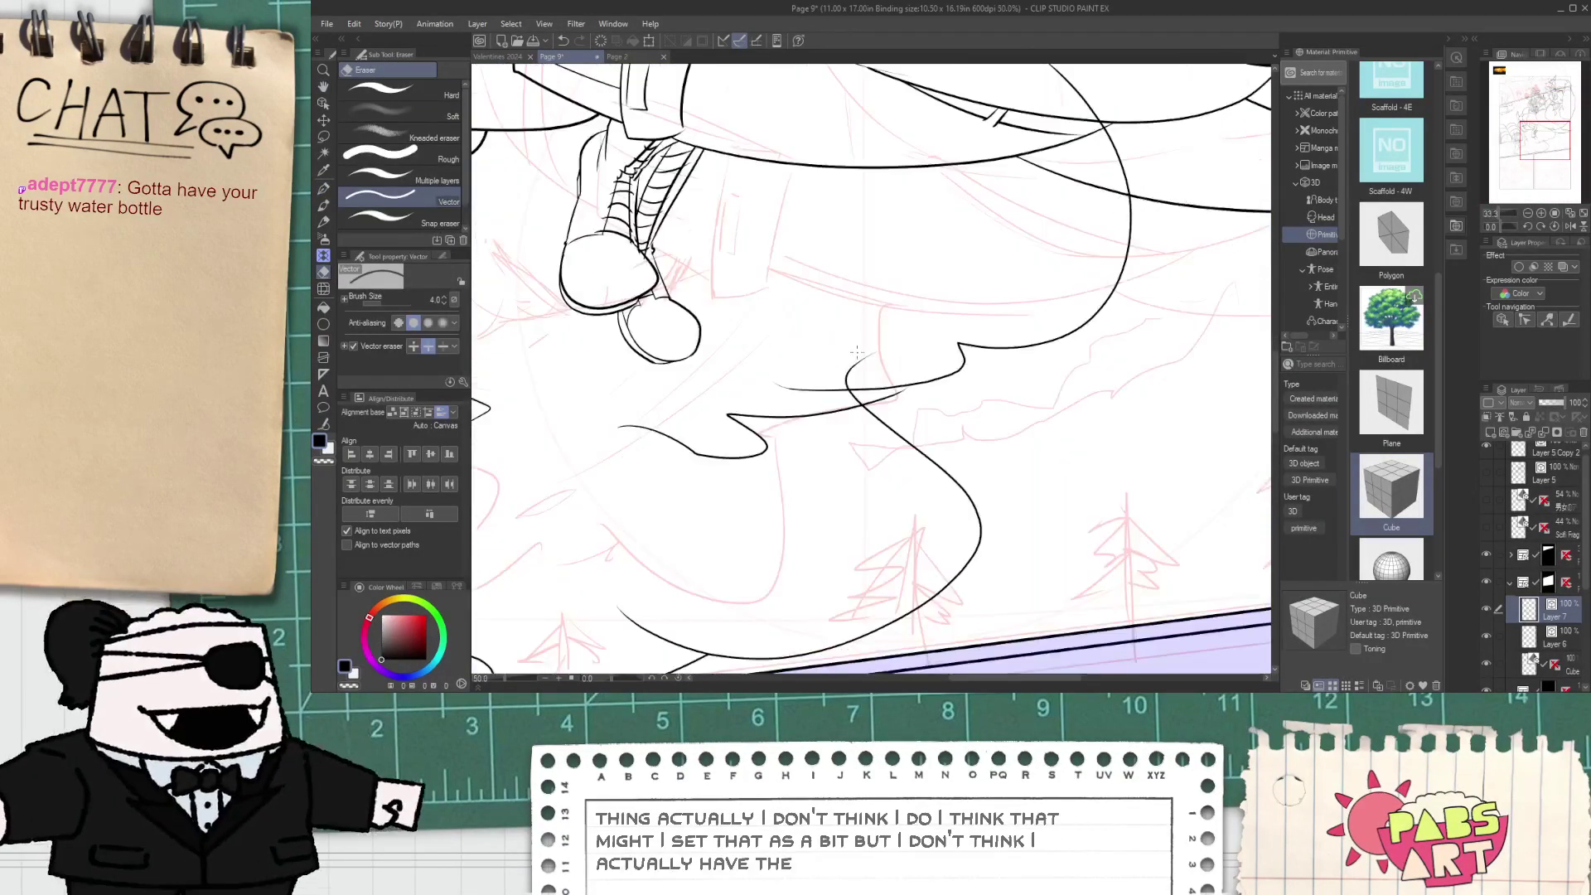
{"action": "key", "text": "ctrl+z"}
{"action": "scroll", "coordinate": [857, 407], "scroll_direction": "down", "scroll_amount": 1}
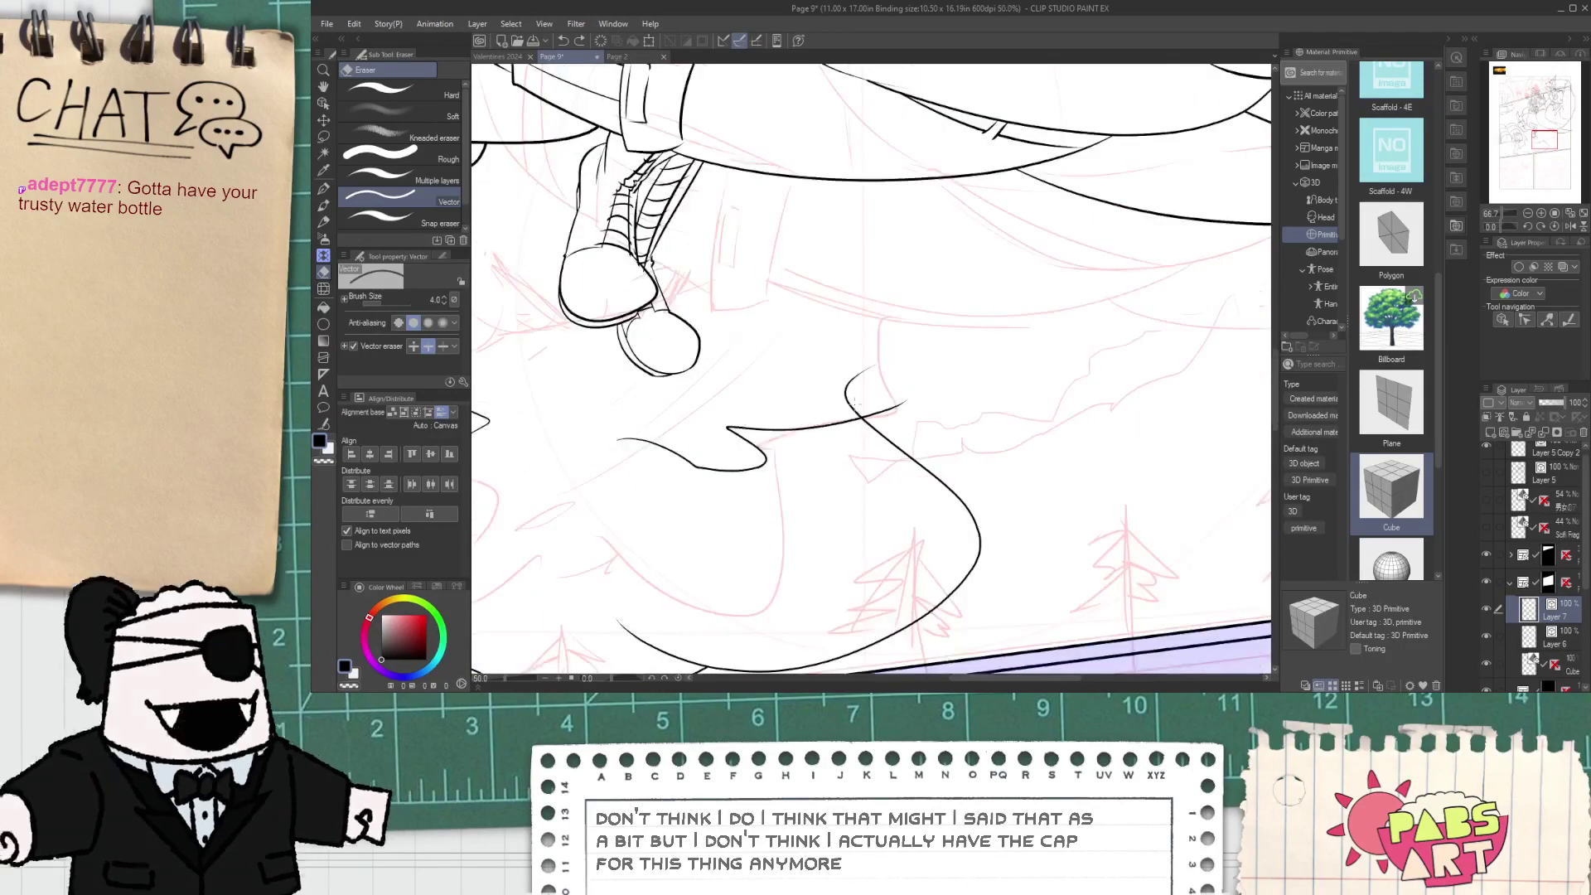
{"action": "key", "text": "ctrl+z"}
- Ink the jet stream's far outline as billowing curves from below the character's boots up behind the belly
{"action": "key", "text": "p"}
{"action": "mouse_move", "coordinate": [710, 433]}
{"action": "left_mouse_down"}
{"action": "mouse_move", "coordinate": [820, 462]}
{"action": "mouse_move", "coordinate": [1177, 184]}
{"action": "mouse_move", "coordinate": [1207, 10]}
{"action": "left_mouse_up"}
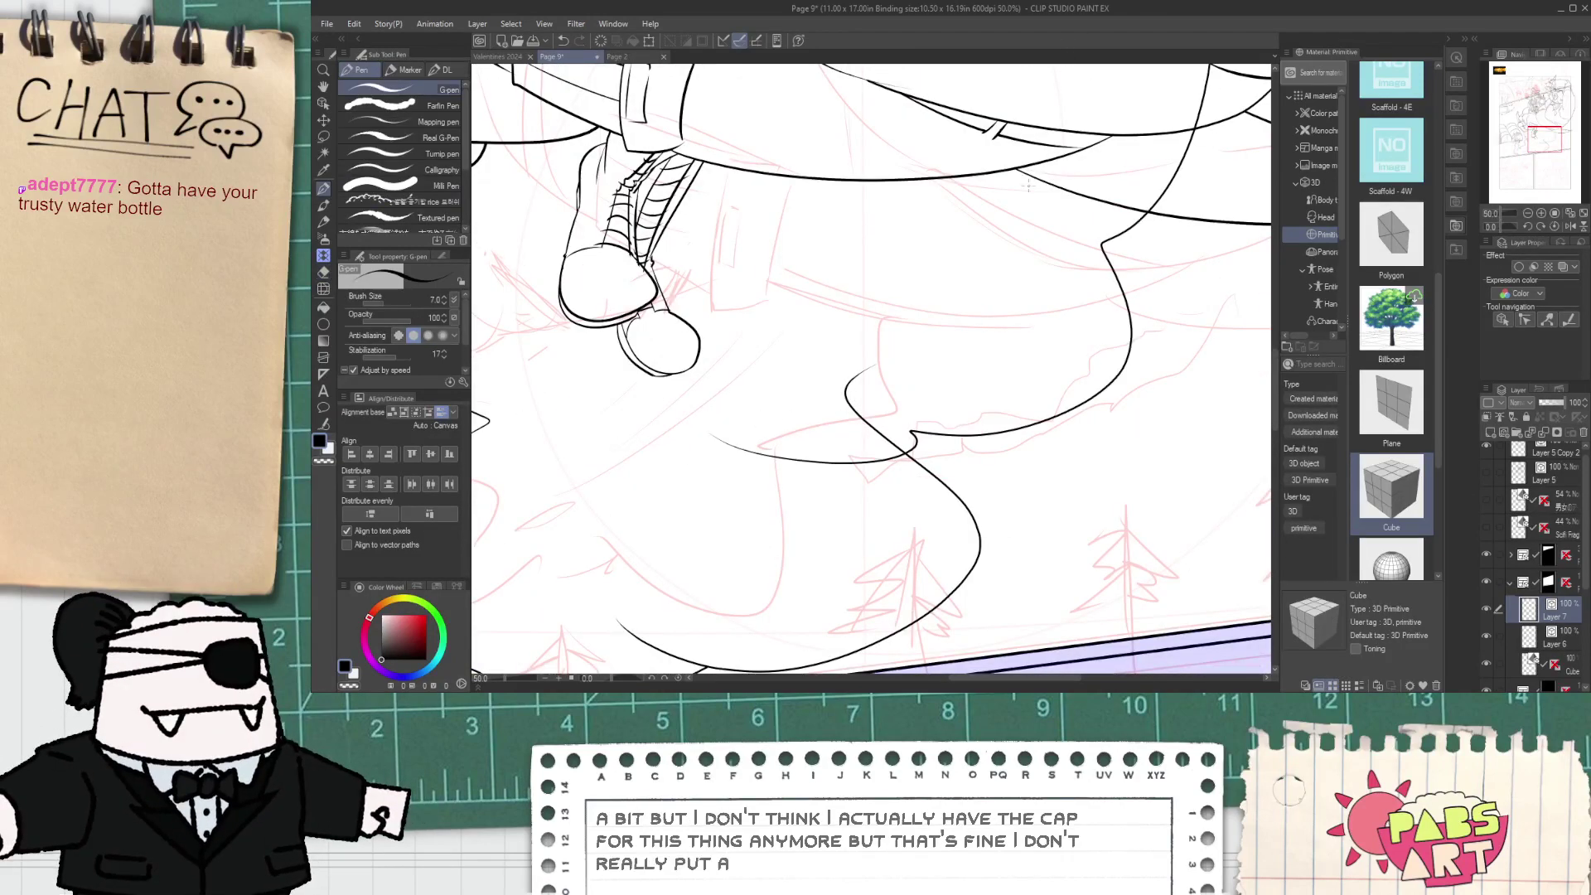
{"action": "scroll", "coordinate": [895, 266], "scroll_direction": "down", "scroll_amount": 2}
{"action": "left_click_drag", "start_coordinate": [914, 310], "coordinate": [901, 500]}
{"action": "scroll", "coordinate": [901, 501], "scroll_direction": "up", "scroll_amount": 1}
- Trim the far jet stream outline at the character's body and delete the leftover segments crossing the belly
{"action": "key", "text": "e"}
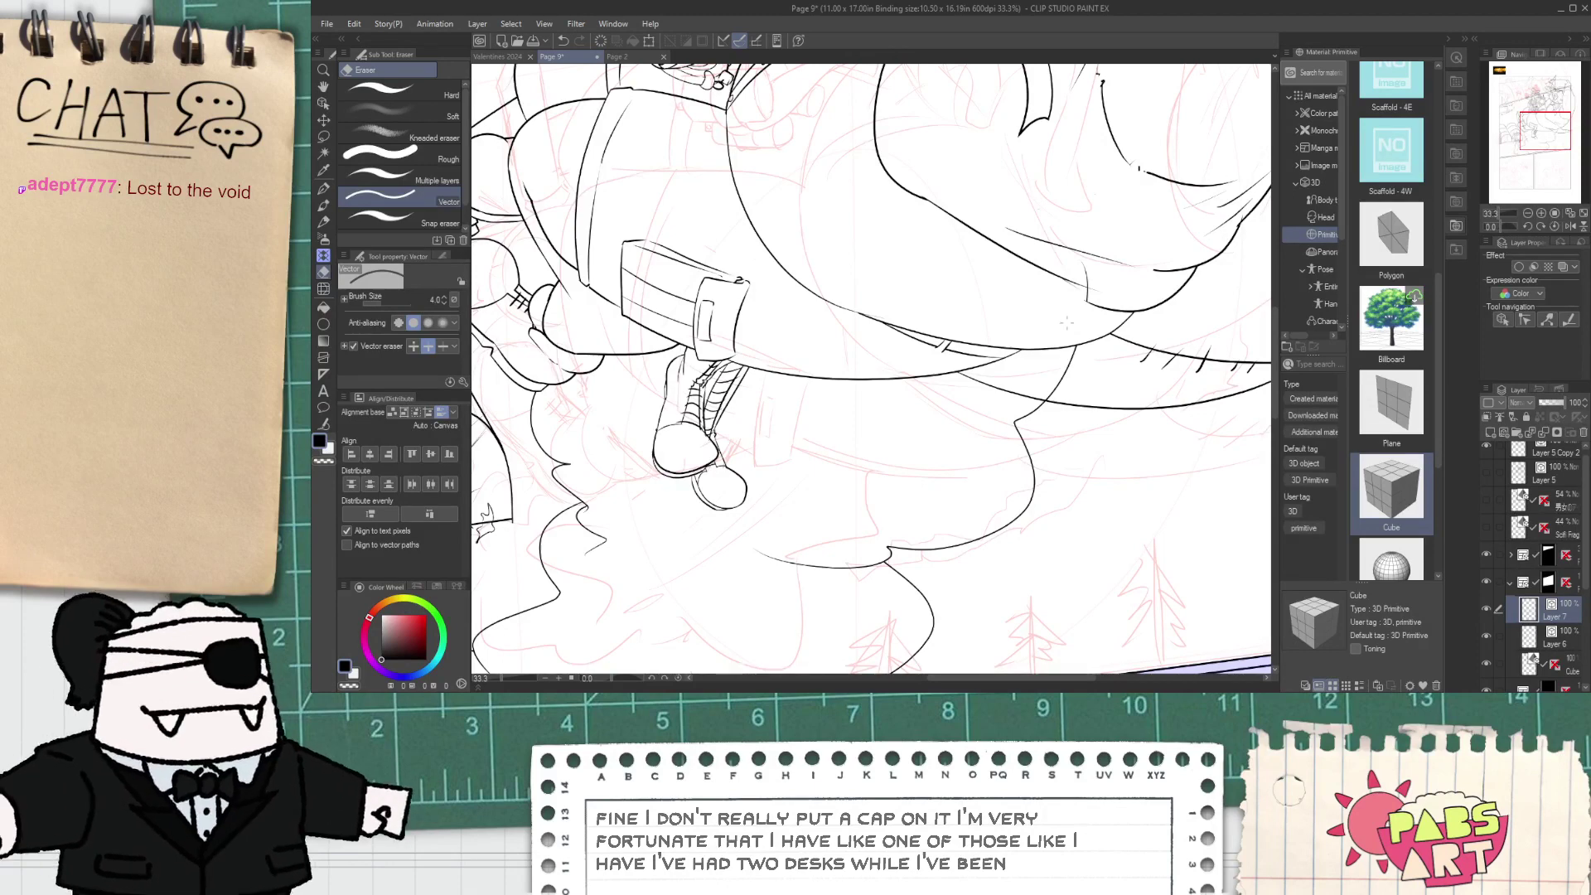
{"action": "key", "text": "o"}
{"action": "left_click", "coordinate": [1088, 274]}
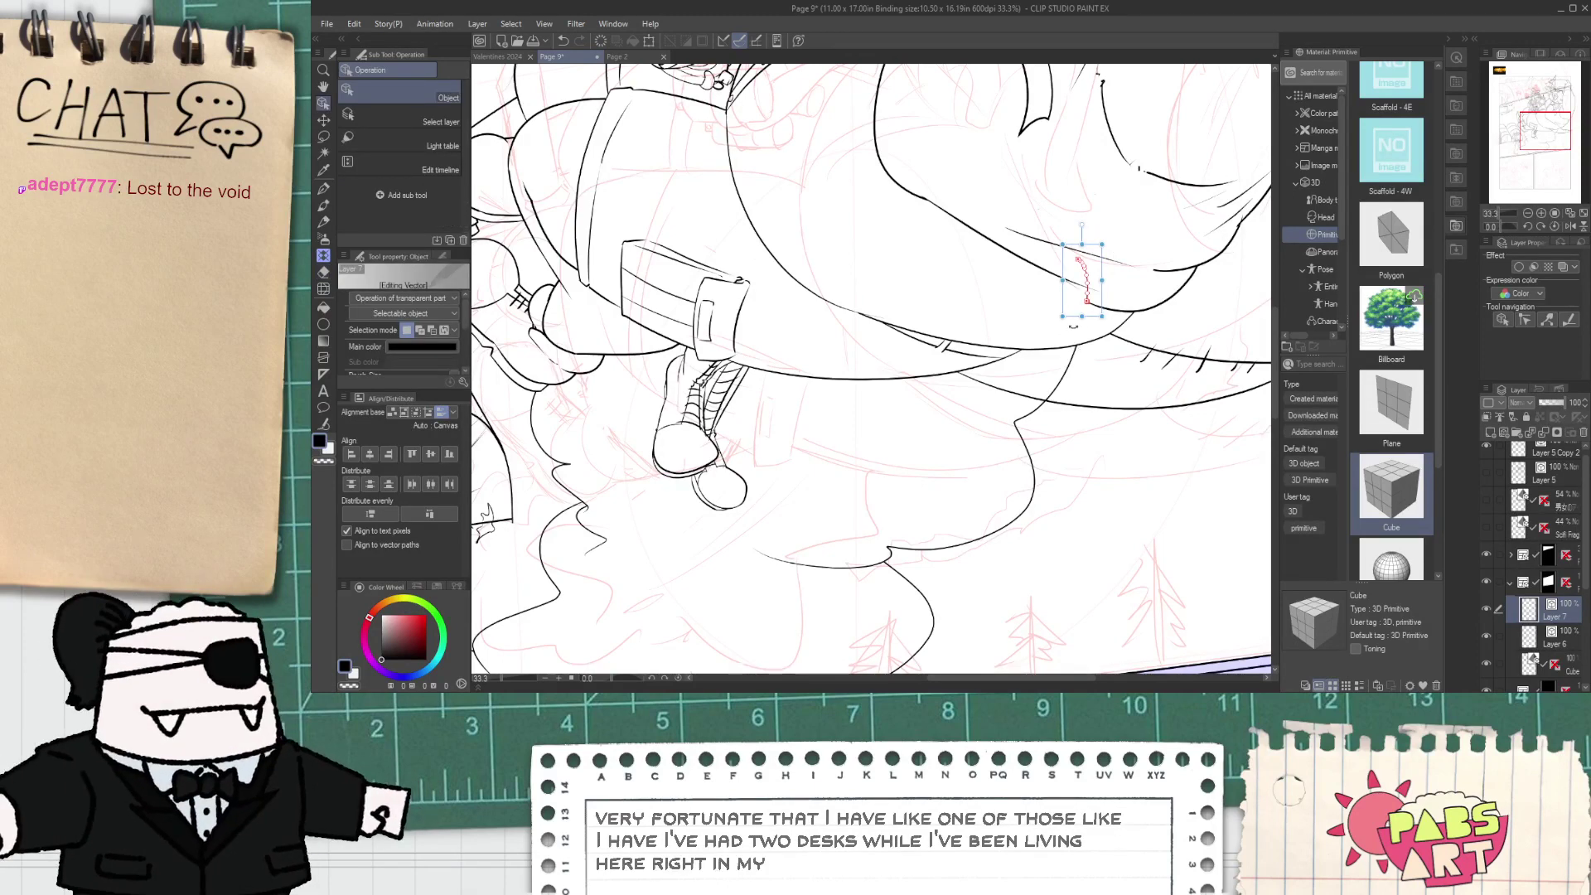
{"action": "key", "text": "Delete"}
{"action": "key", "text": "e"}
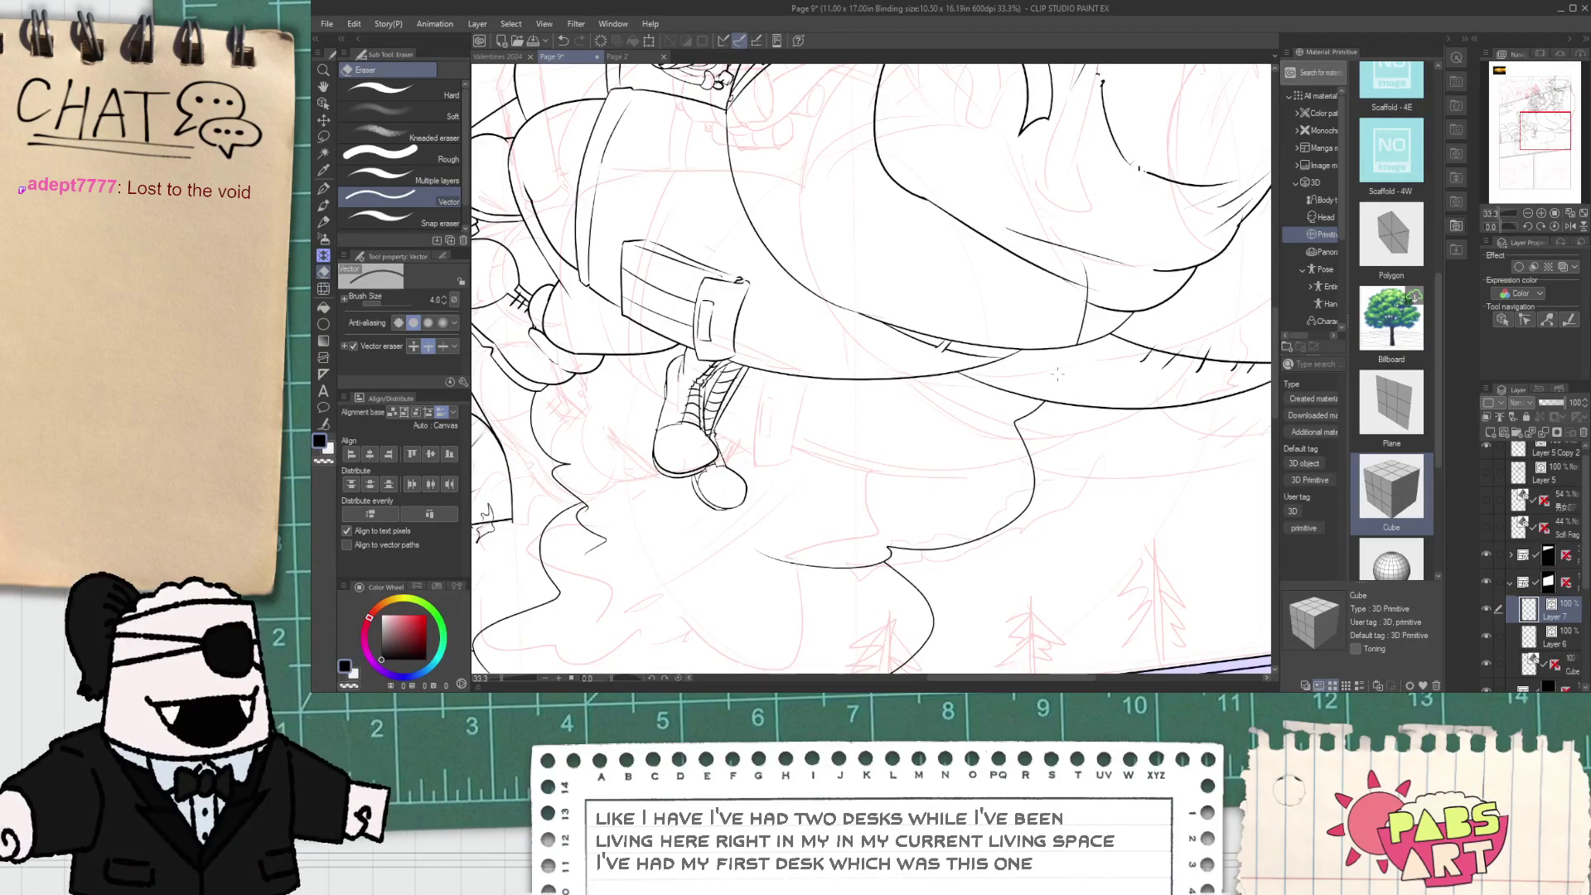
{"action": "key", "text": "o"}
{"action": "left_click", "coordinate": [1080, 286]}
{"action": "key", "text": "Delete"}
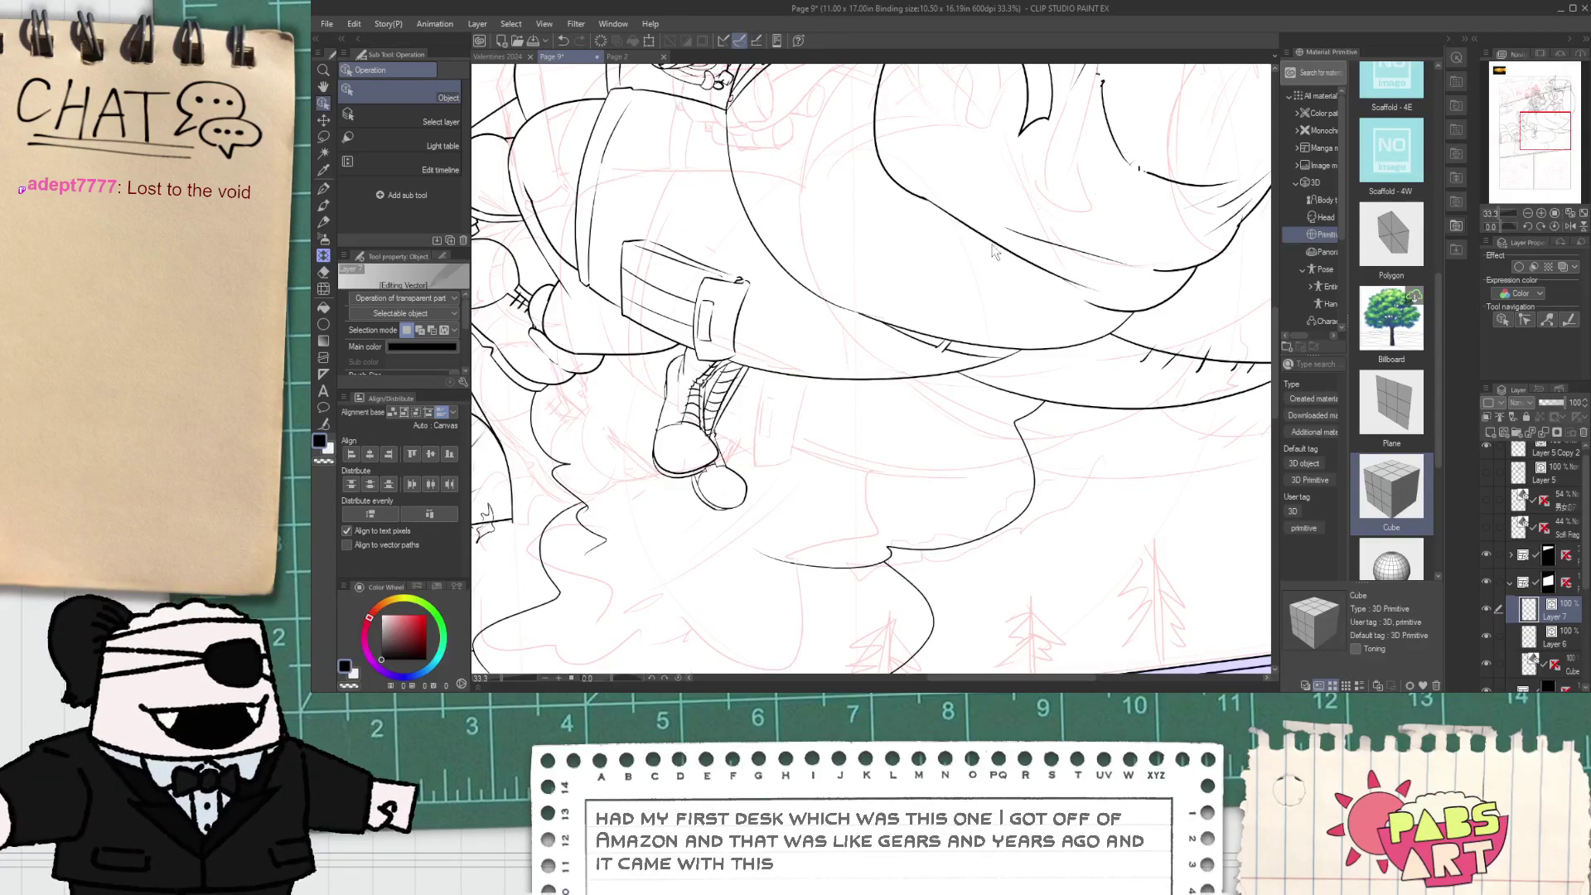
- Ink short fold strokes inside the jet stream, just below the character's boots
{"action": "scroll", "coordinate": [945, 302], "scroll_direction": "down", "scroll_amount": 3}
{"action": "key", "text": "space"}
{"action": "left_click_drag", "start_coordinate": [870, 354], "coordinate": [873, 429]}
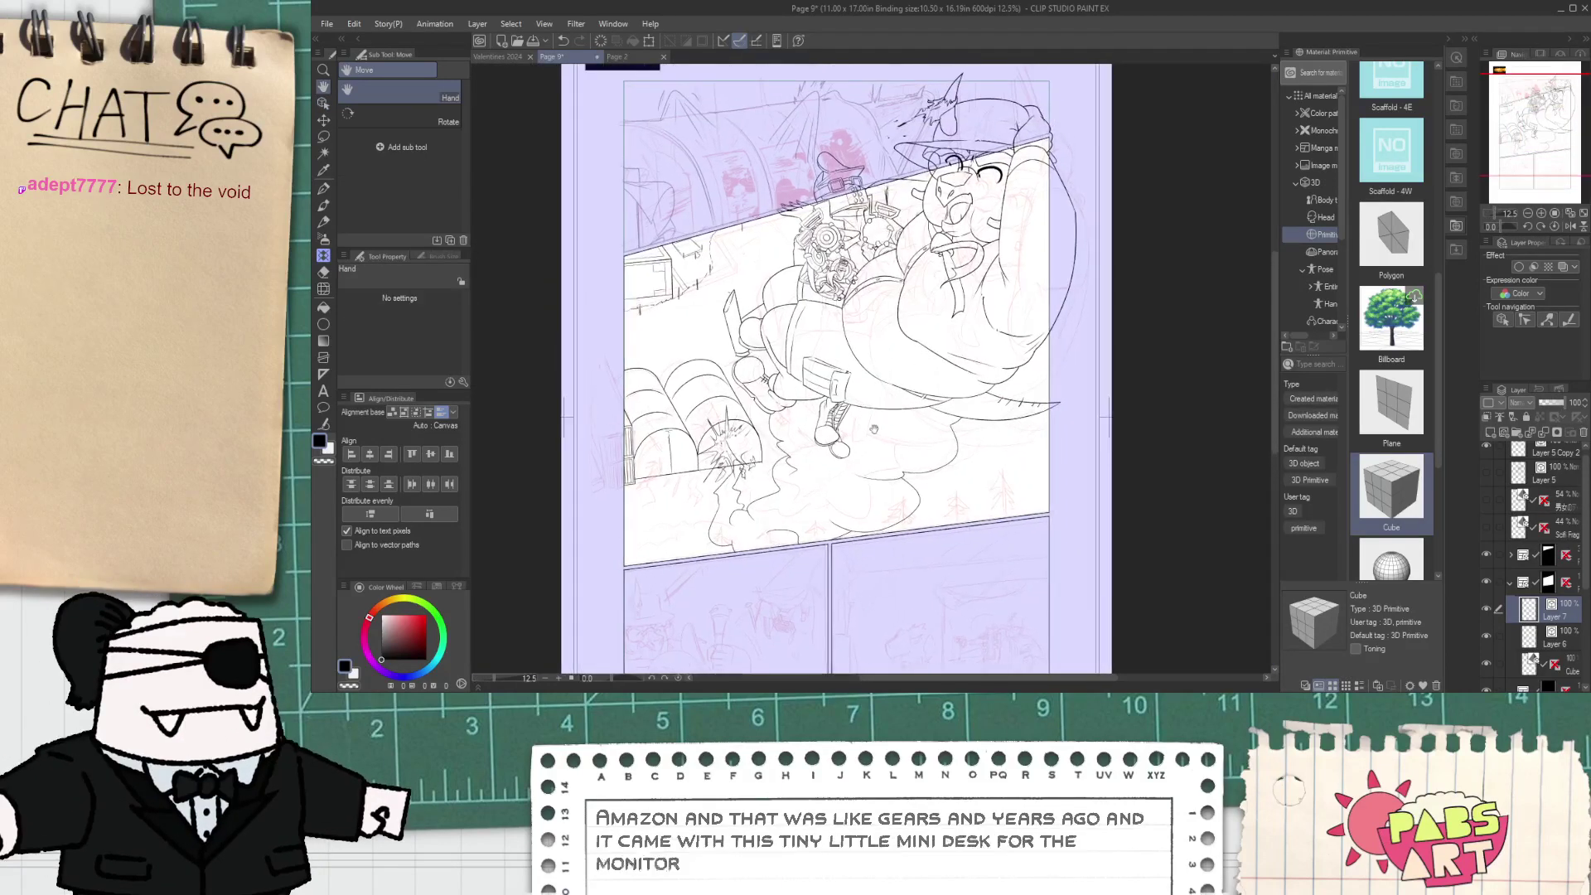
{"action": "scroll", "coordinate": [886, 473], "scroll_direction": "up", "scroll_amount": 2}
{"action": "mouse_move", "coordinate": [770, 511]}
{"action": "left_mouse_down"}
{"action": "mouse_move", "coordinate": [750, 409]}
{"action": "mouse_move", "coordinate": [810, 448]}
{"action": "left_mouse_up"}
{"action": "scroll", "coordinate": [763, 421], "scroll_direction": "up", "scroll_amount": 1}
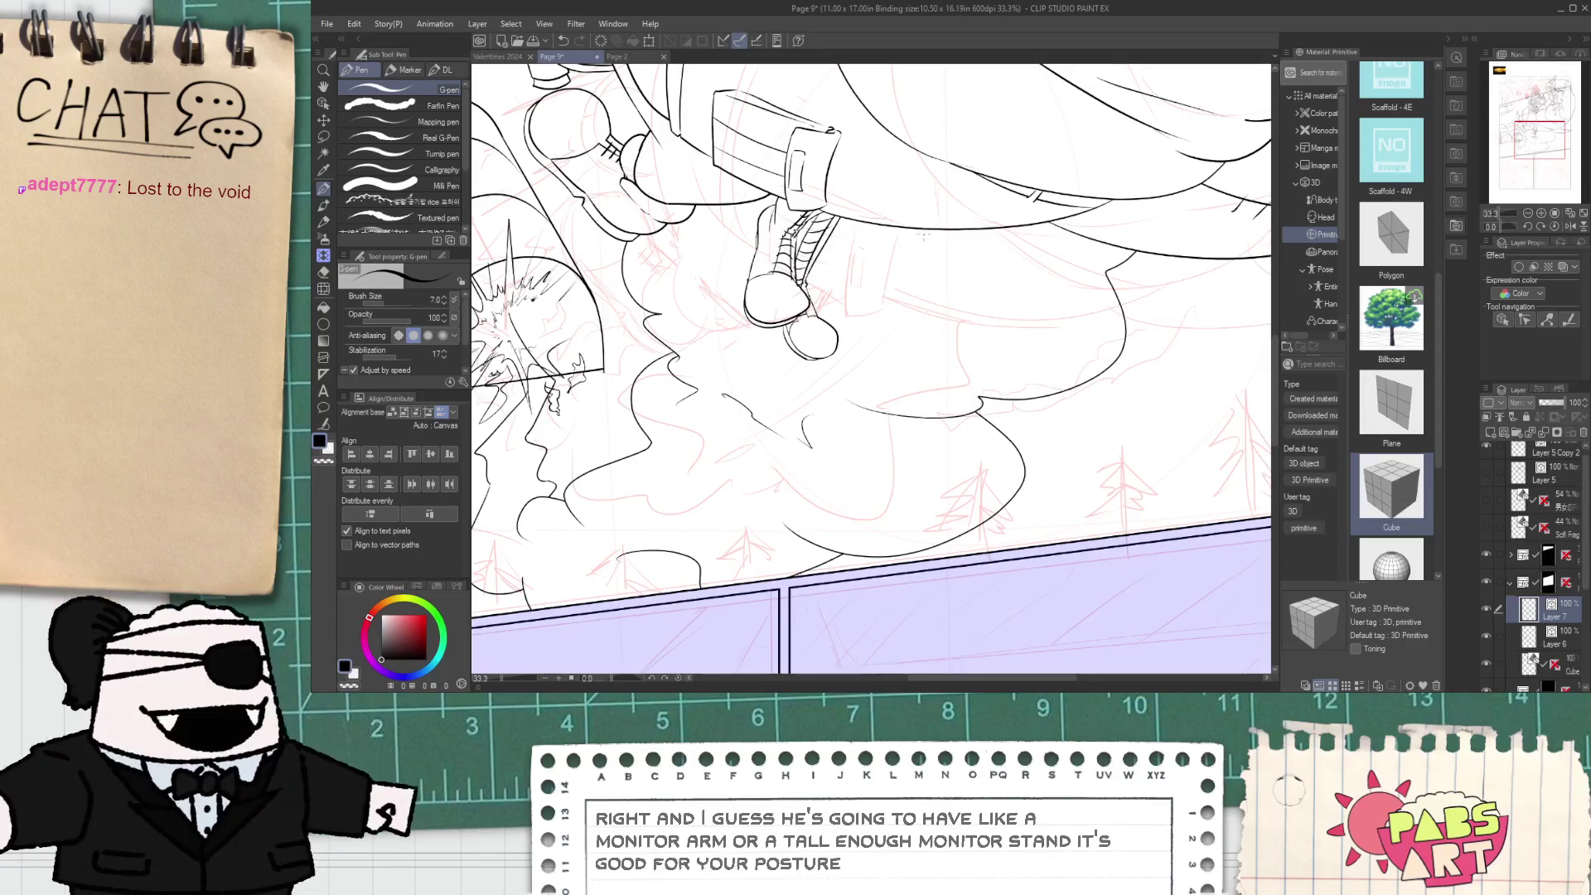
- Examine the inked jet stream against the rough sketch, the flying character, the burst tent and the panels below
{"action": "scroll", "coordinate": [924, 237], "scroll_direction": "down", "scroll_amount": 1}
{"action": "key", "text": "space"}
{"action": "left_click_drag", "start_coordinate": [931, 272], "coordinate": [924, 339]}
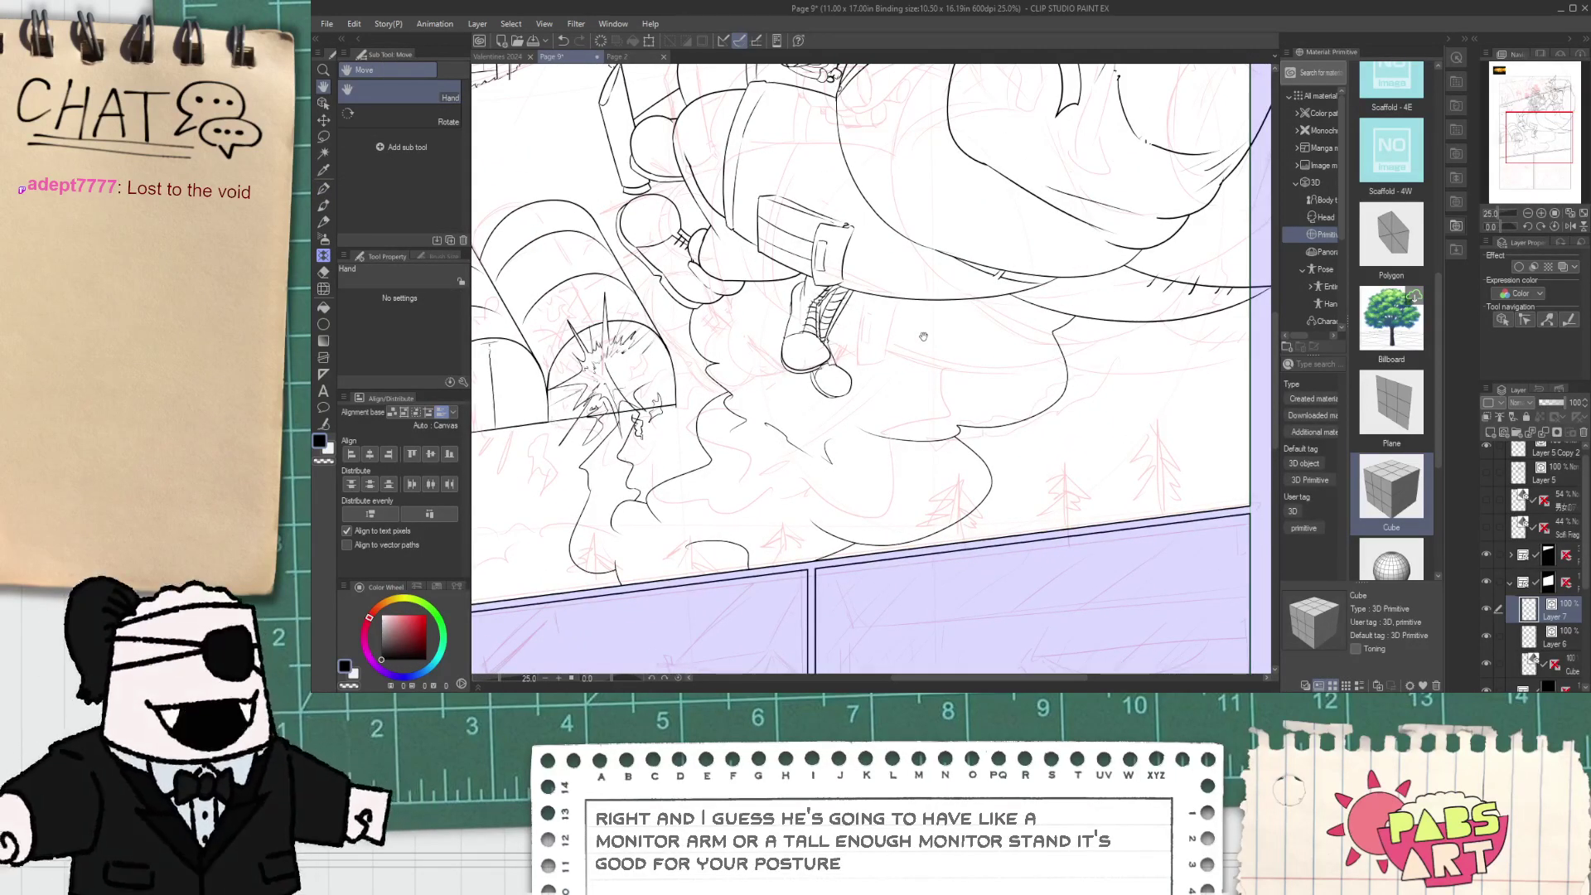
{"action": "left_click_drag", "start_coordinate": [913, 298], "coordinate": [941, 344]}
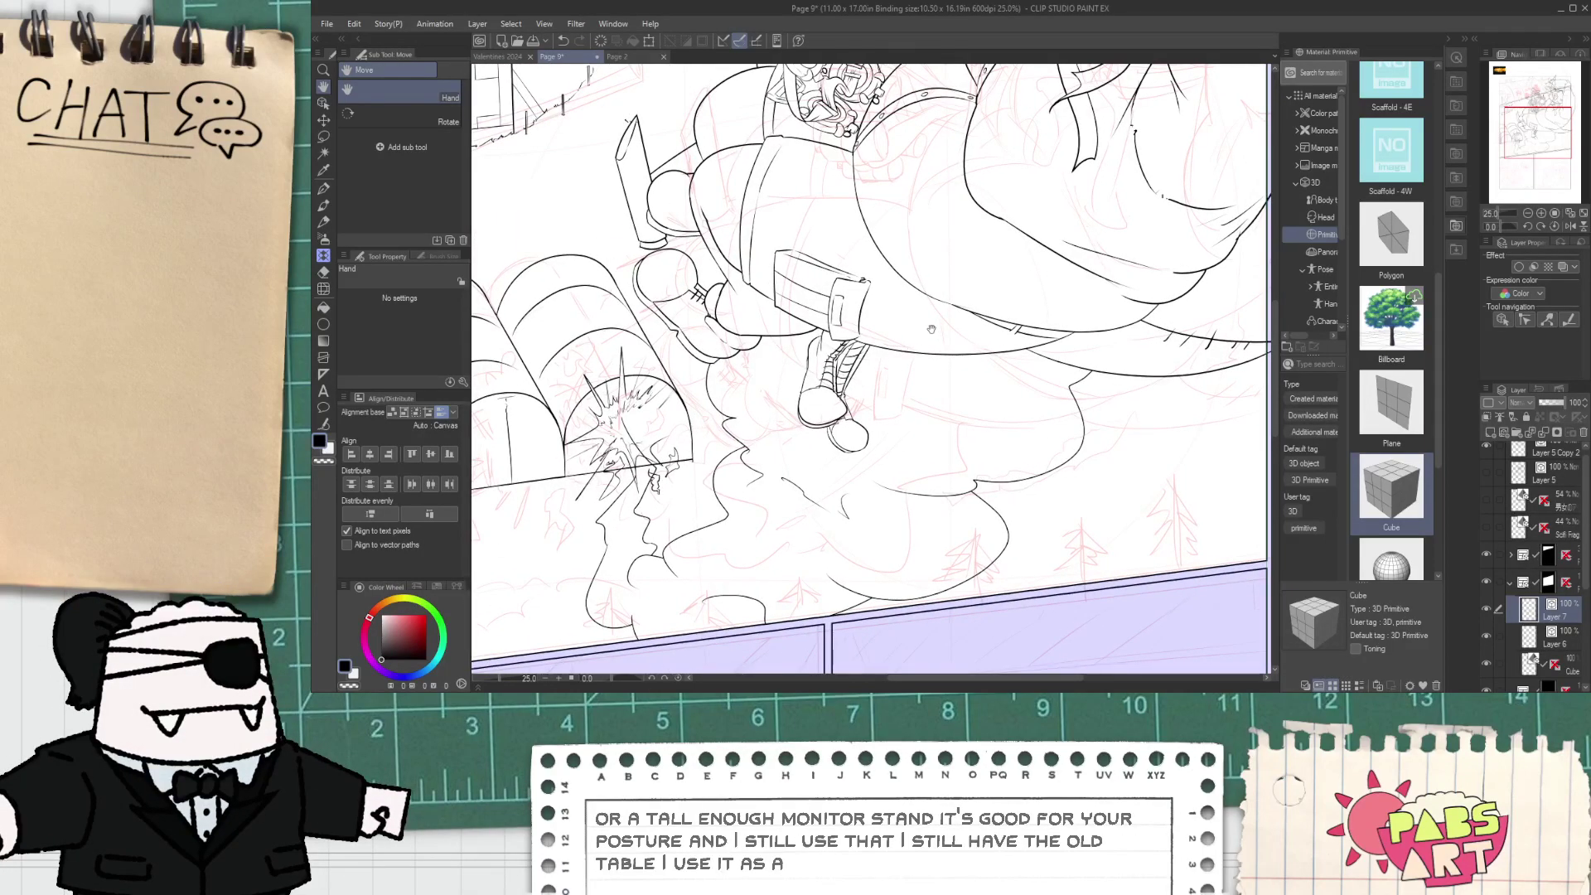
{"action": "scroll", "coordinate": [867, 528], "scroll_direction": "up", "scroll_amount": 2}
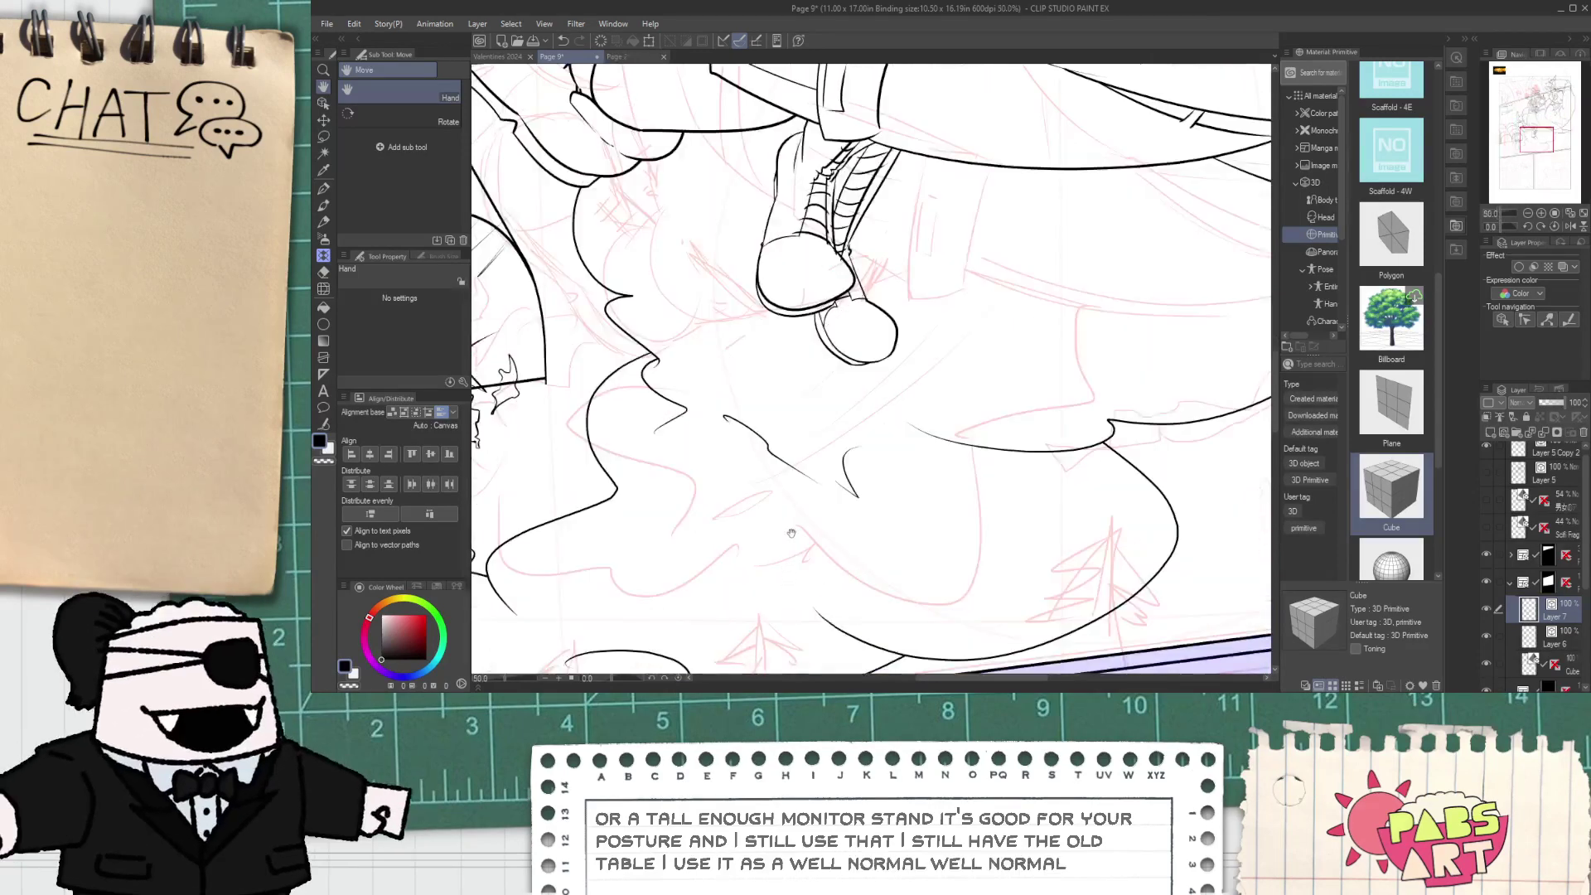
{"action": "scroll", "coordinate": [816, 514], "scroll_direction": "down", "scroll_amount": 2}
{"action": "scroll", "coordinate": [746, 439], "scroll_direction": "up", "scroll_amount": 4}
{"action": "key", "text": "e"}
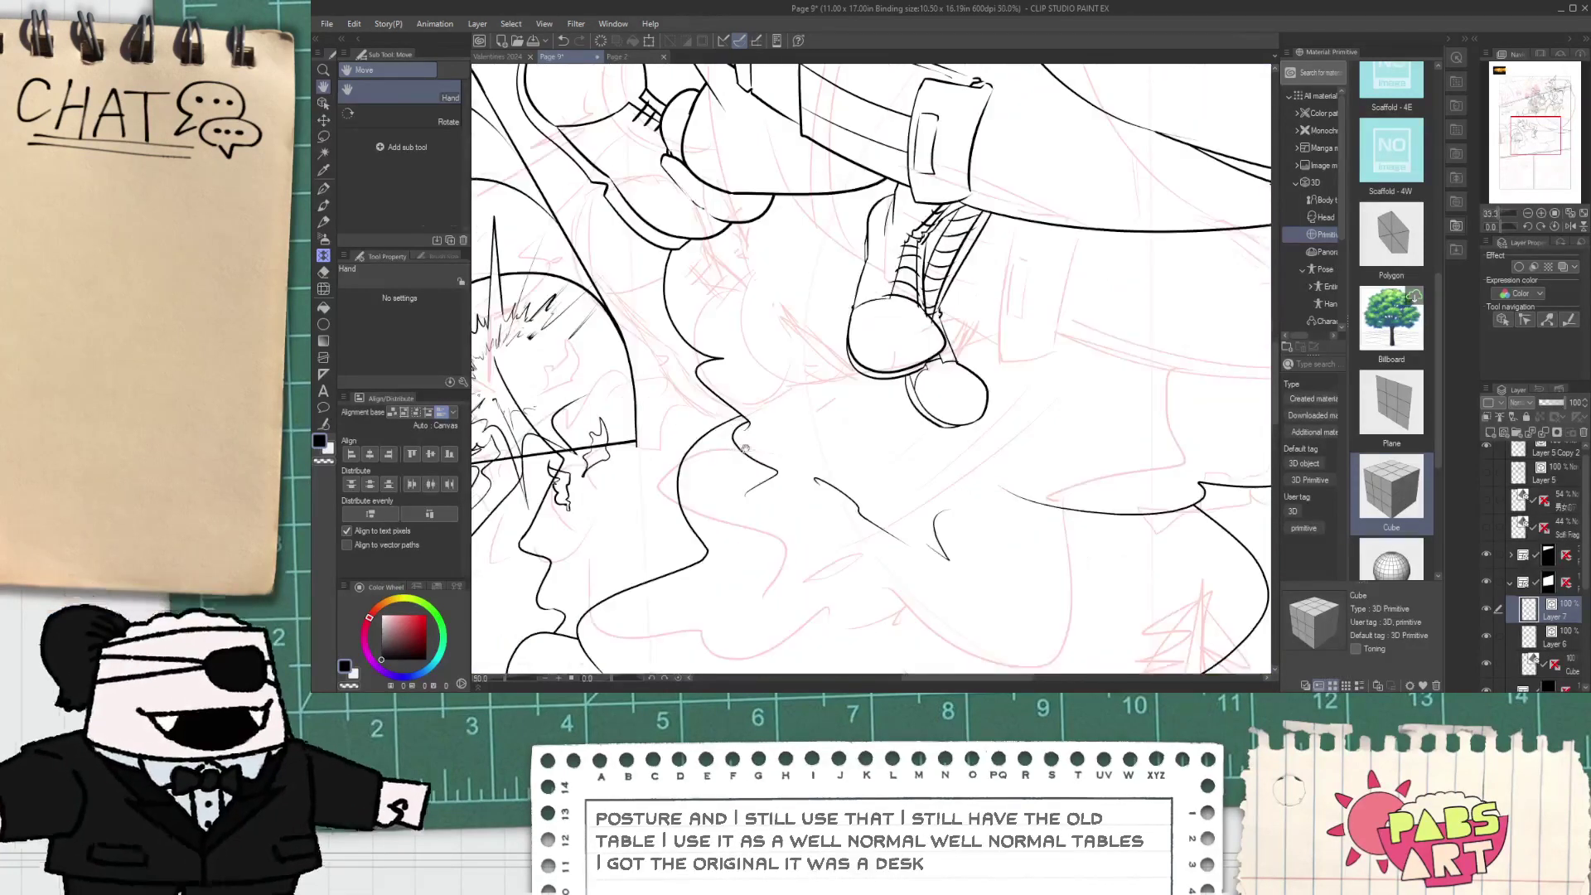
{"action": "scroll", "coordinate": [770, 437], "scroll_direction": "down", "scroll_amount": 6}
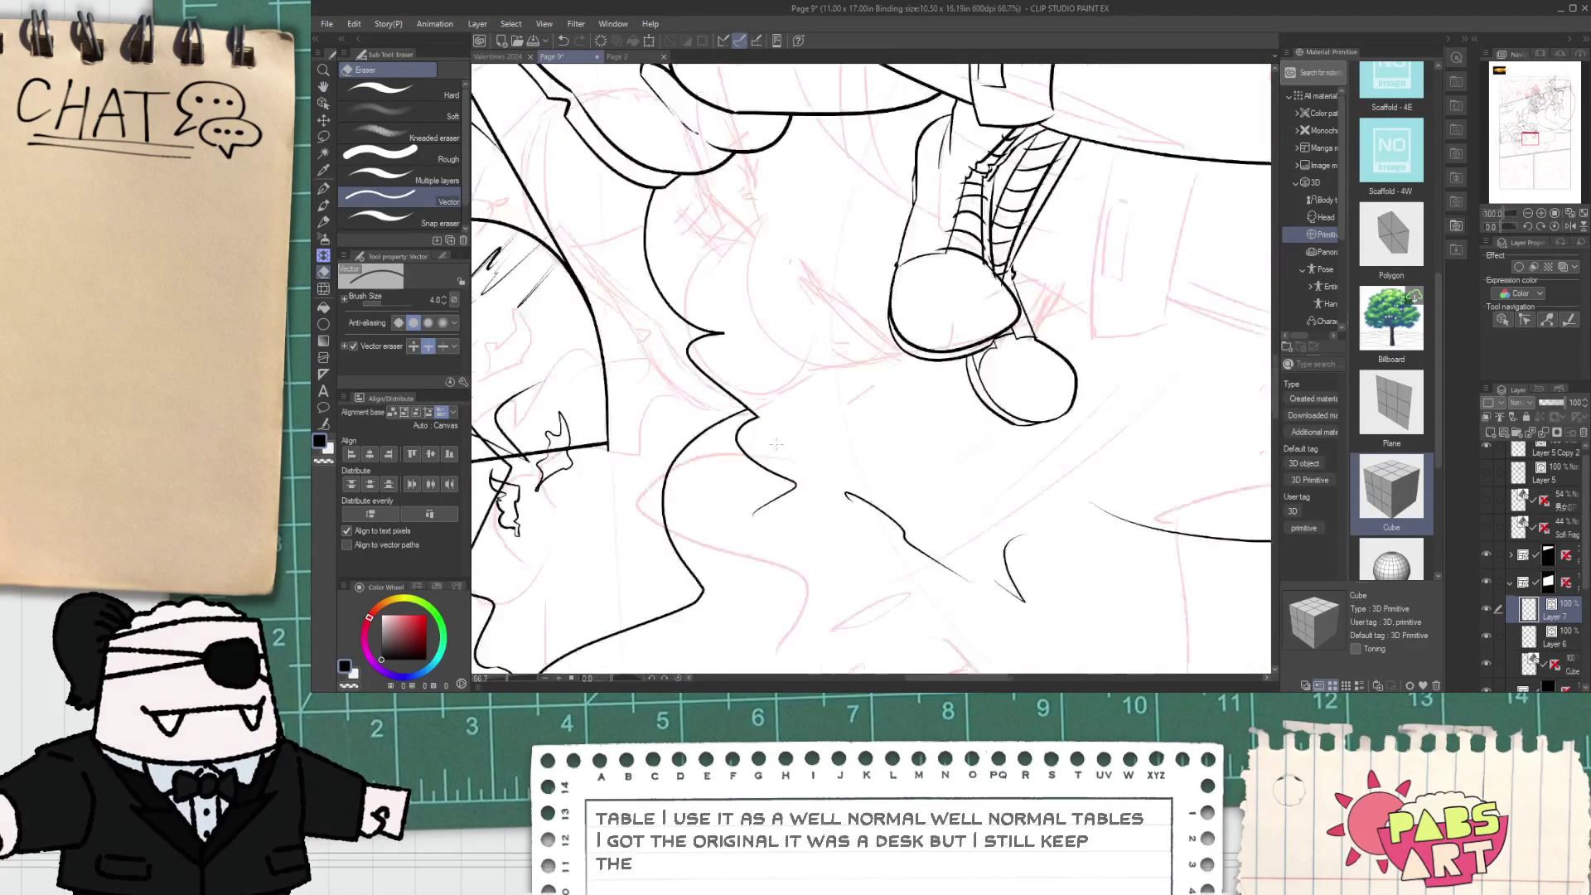
{"action": "key", "text": "h"}
{"action": "scroll", "coordinate": [776, 484], "scroll_direction": "up", "scroll_amount": 3}
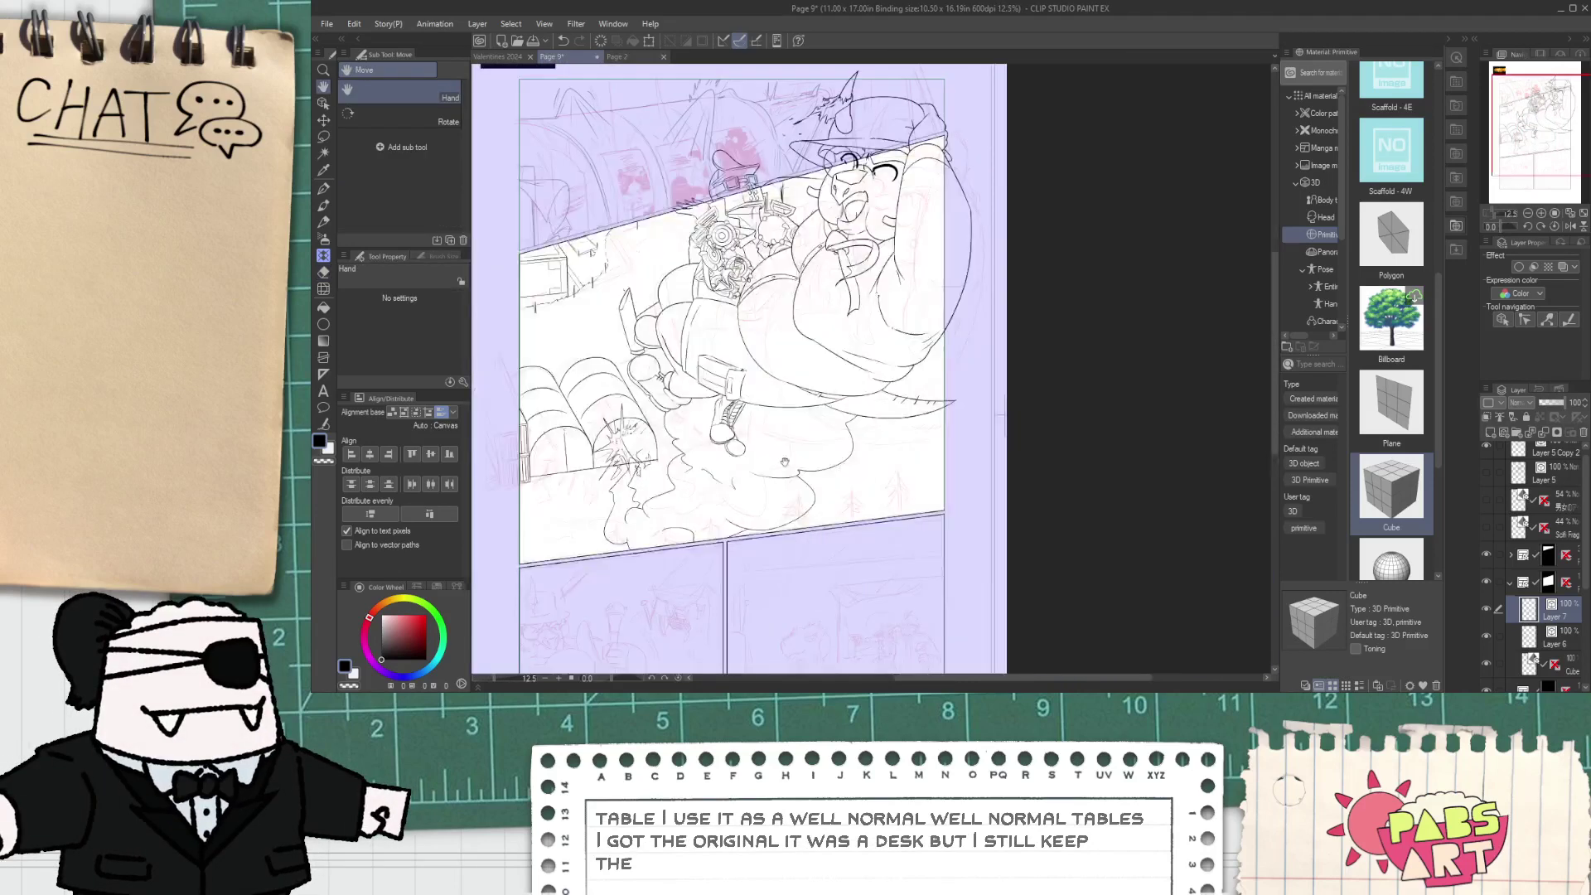
{"action": "scroll", "coordinate": [812, 468], "scroll_direction": "down", "scroll_amount": 1}
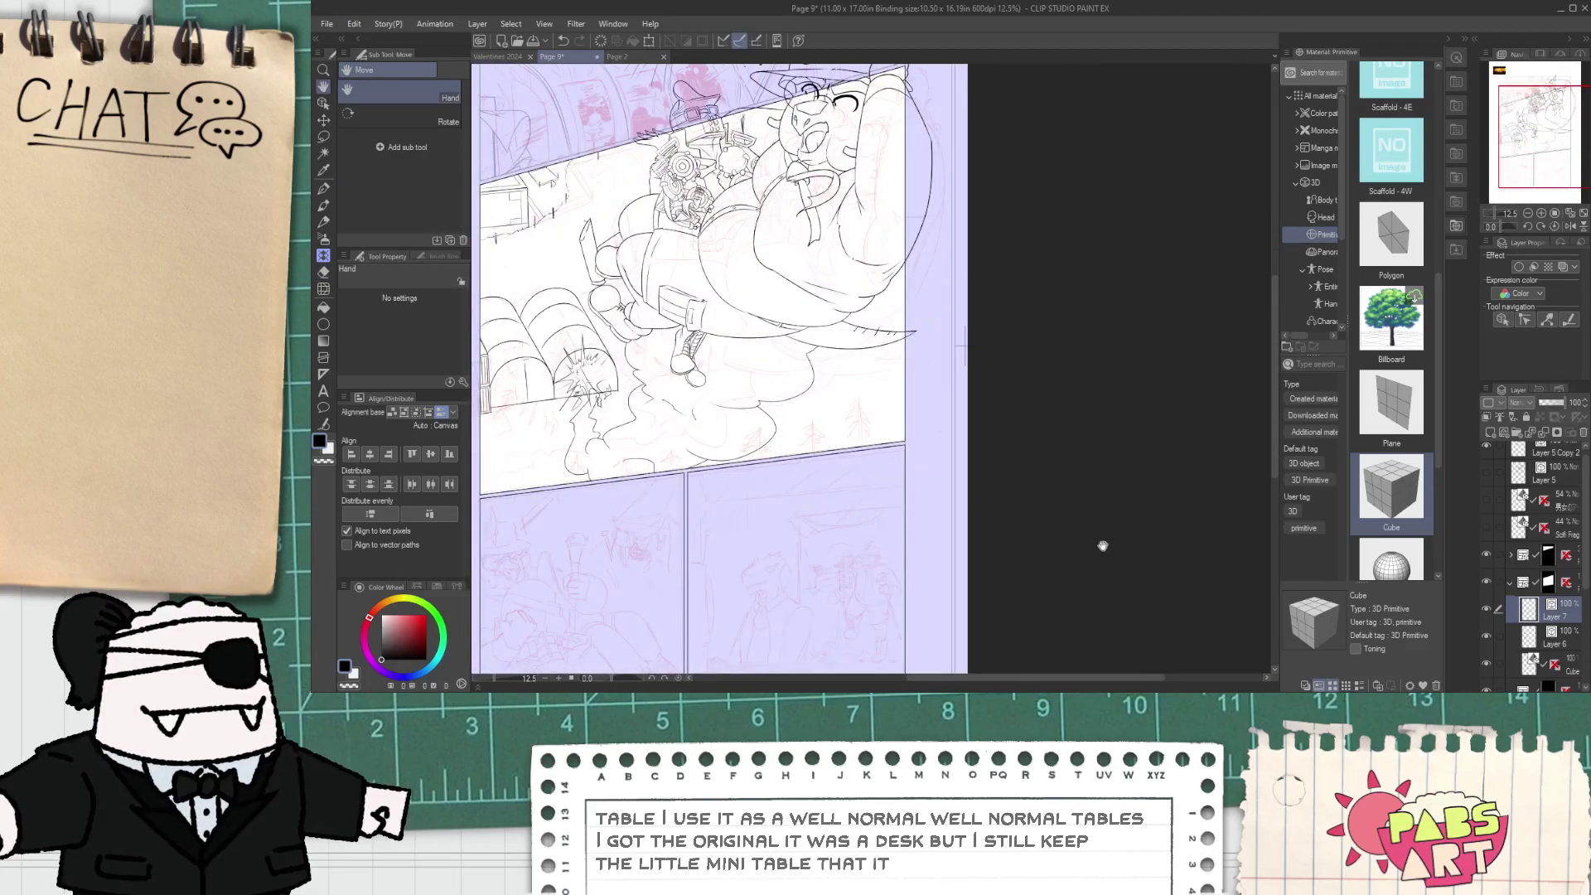
{"action": "mouse_move", "coordinate": [817, 440]}
{"action": "left_mouse_down"}
{"action": "mouse_move", "coordinate": [906, 351]}
{"action": "mouse_move", "coordinate": [995, 362]}
{"action": "left_mouse_up"}
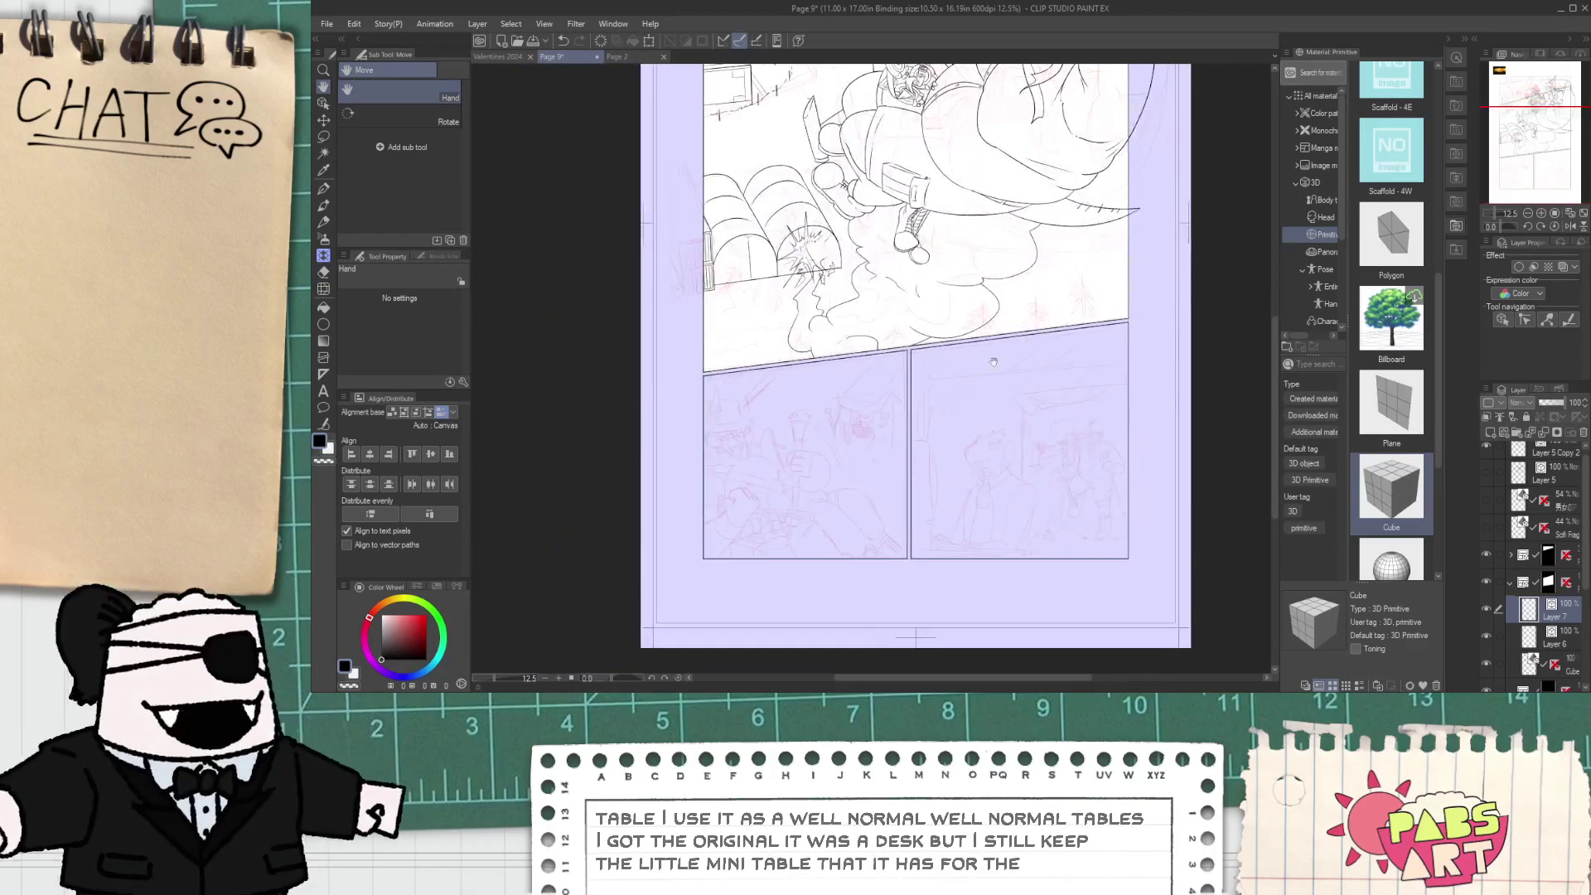
{"action": "scroll", "coordinate": [856, 342], "scroll_direction": "up", "scroll_amount": 2}
{"action": "scroll", "coordinate": [854, 342], "scroll_direction": "up", "scroll_amount": 1}
{"action": "key", "text": "e"}
{"action": "scroll", "coordinate": [876, 356], "scroll_direction": "down", "scroll_amount": 3}
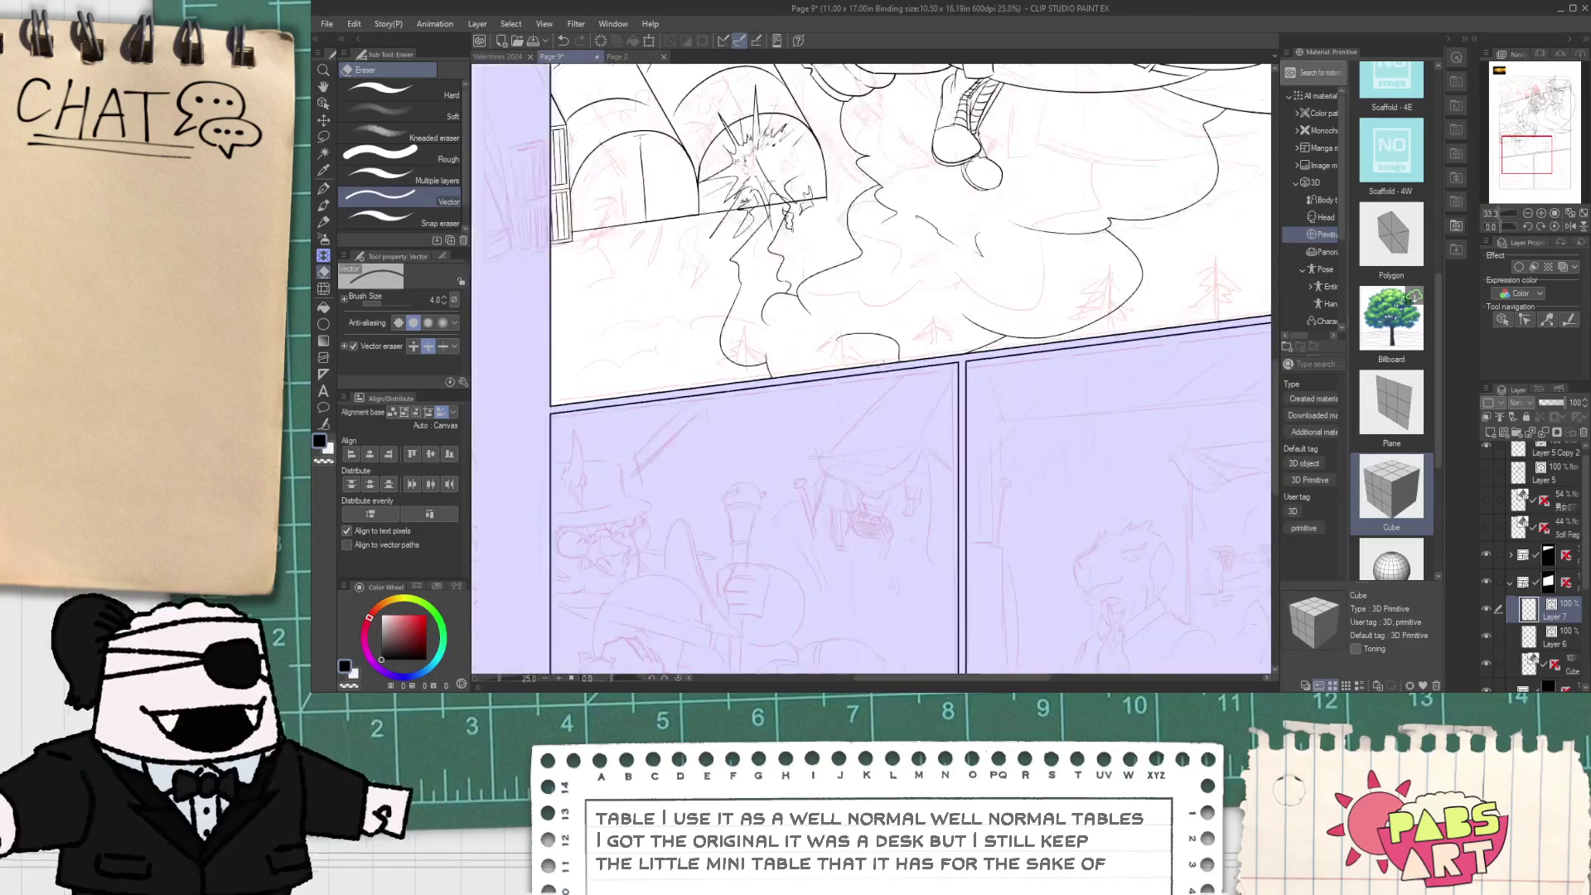
{"action": "key", "text": "space"}
{"action": "left_click_drag", "start_coordinate": [812, 182], "coordinate": [787, 337]}
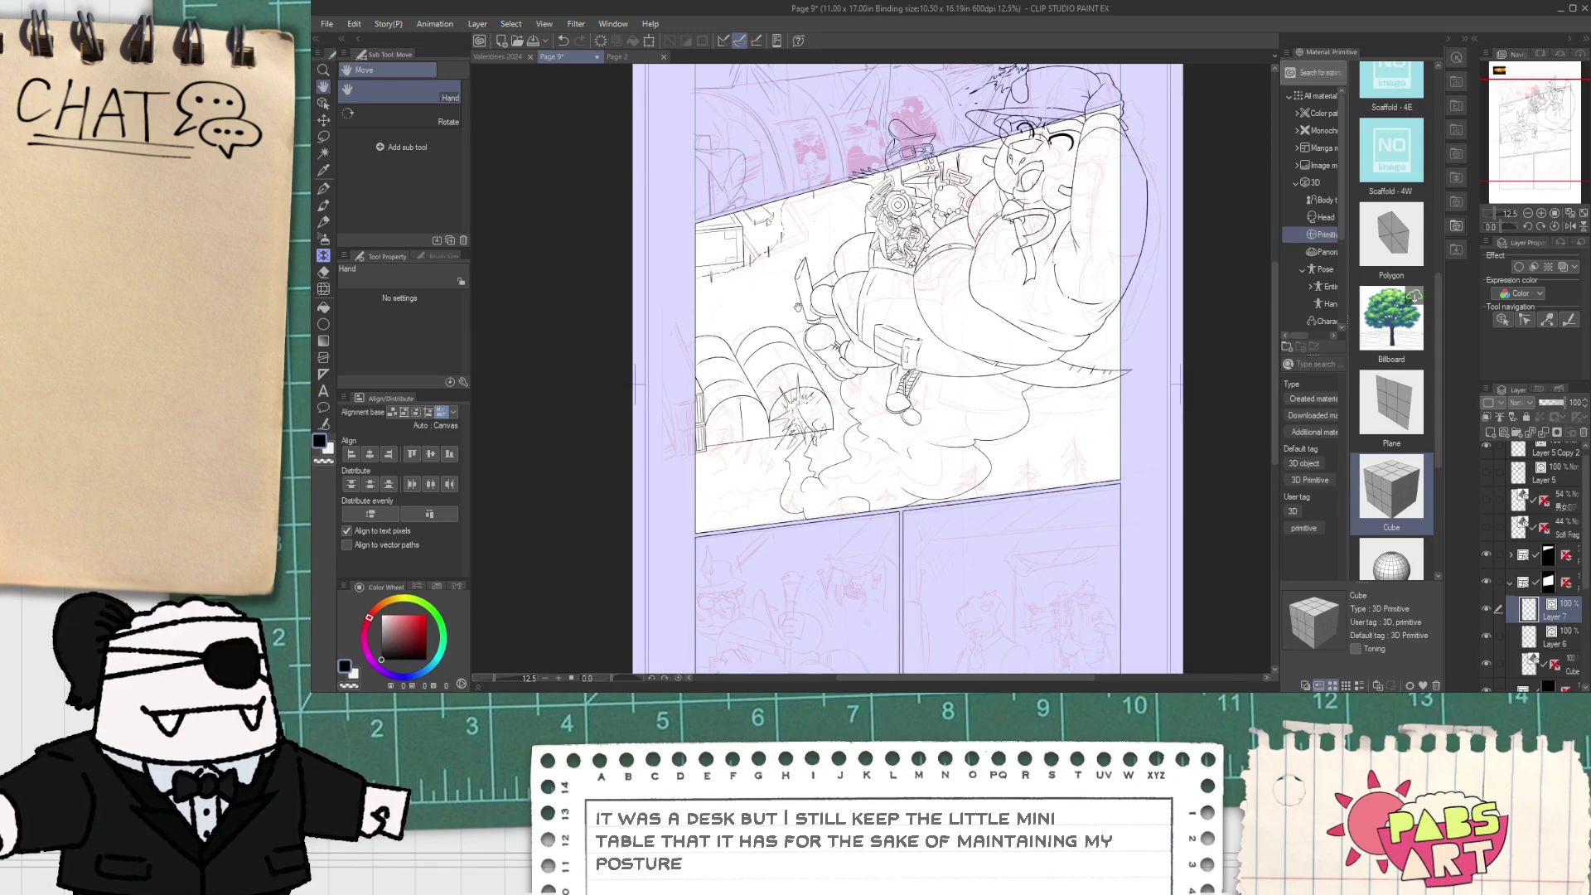
{"action": "key", "text": "o"}
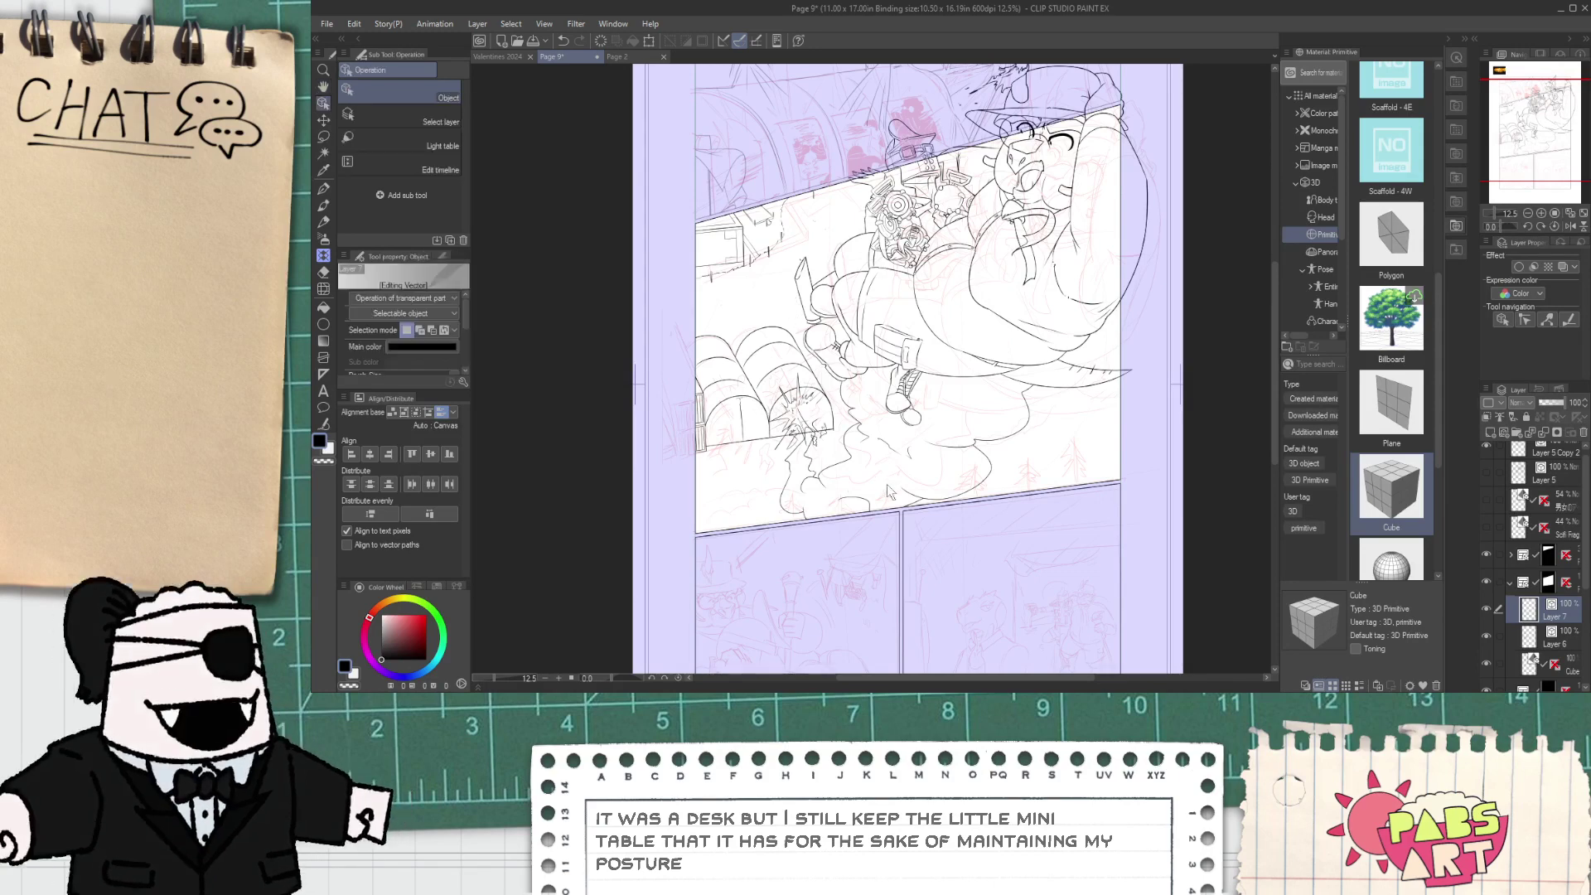
- Check which layers hold the jet stream and the burst tent lines, and make the tent's line layer, Layer 6, active
{"action": "left_click_drag", "start_coordinate": [898, 503], "coordinate": [580, 344]}
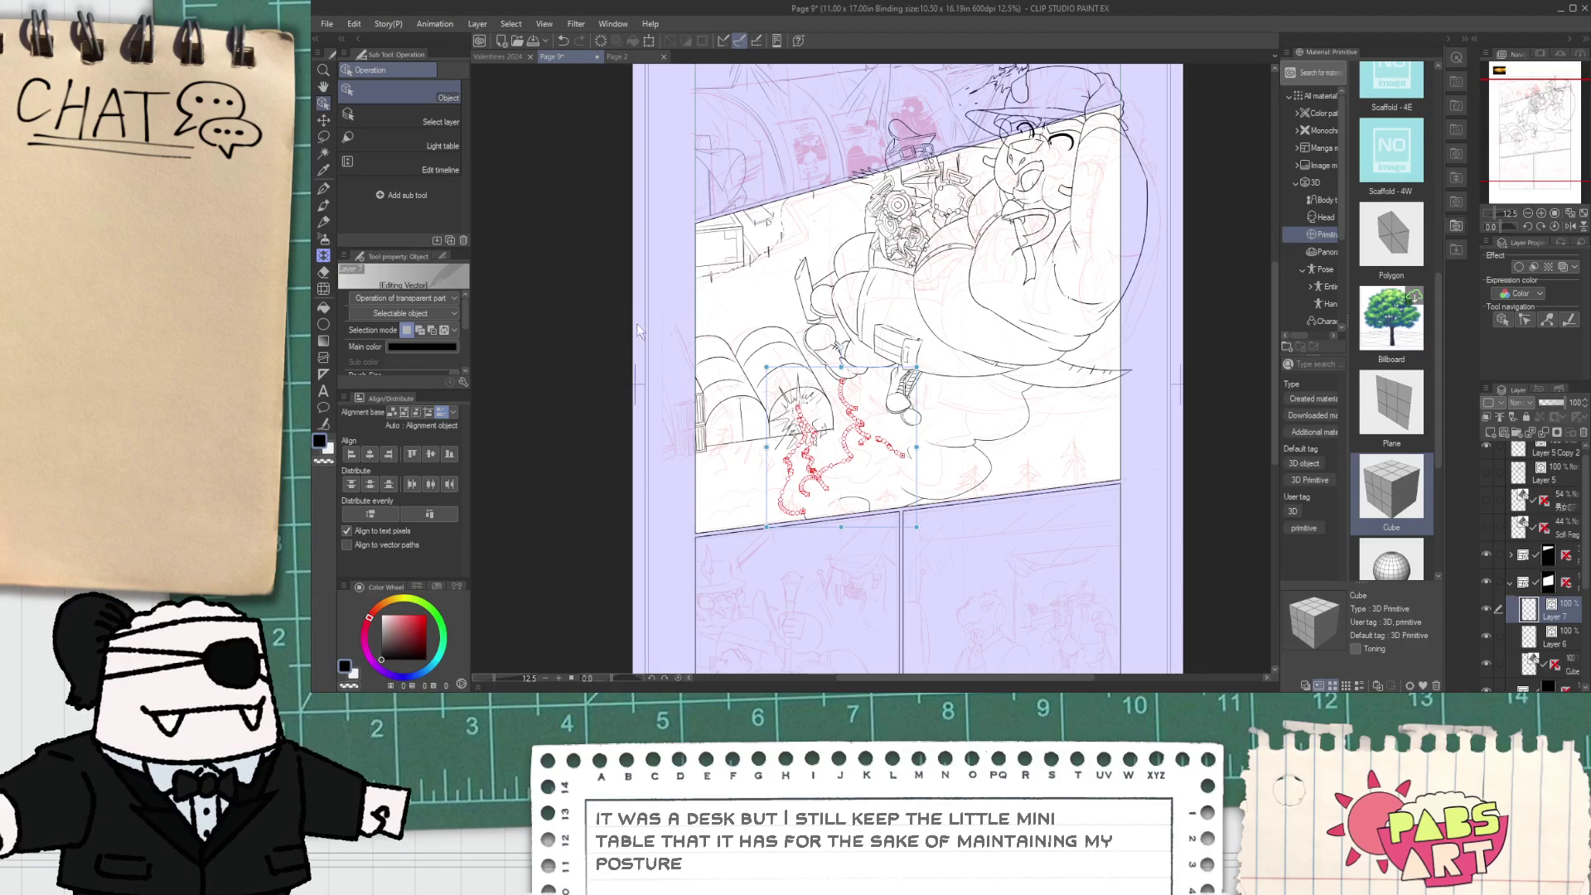
{"action": "left_click", "coordinate": [1498, 645]}
{"action": "left_click_drag", "start_coordinate": [950, 507], "coordinate": [585, 344]}
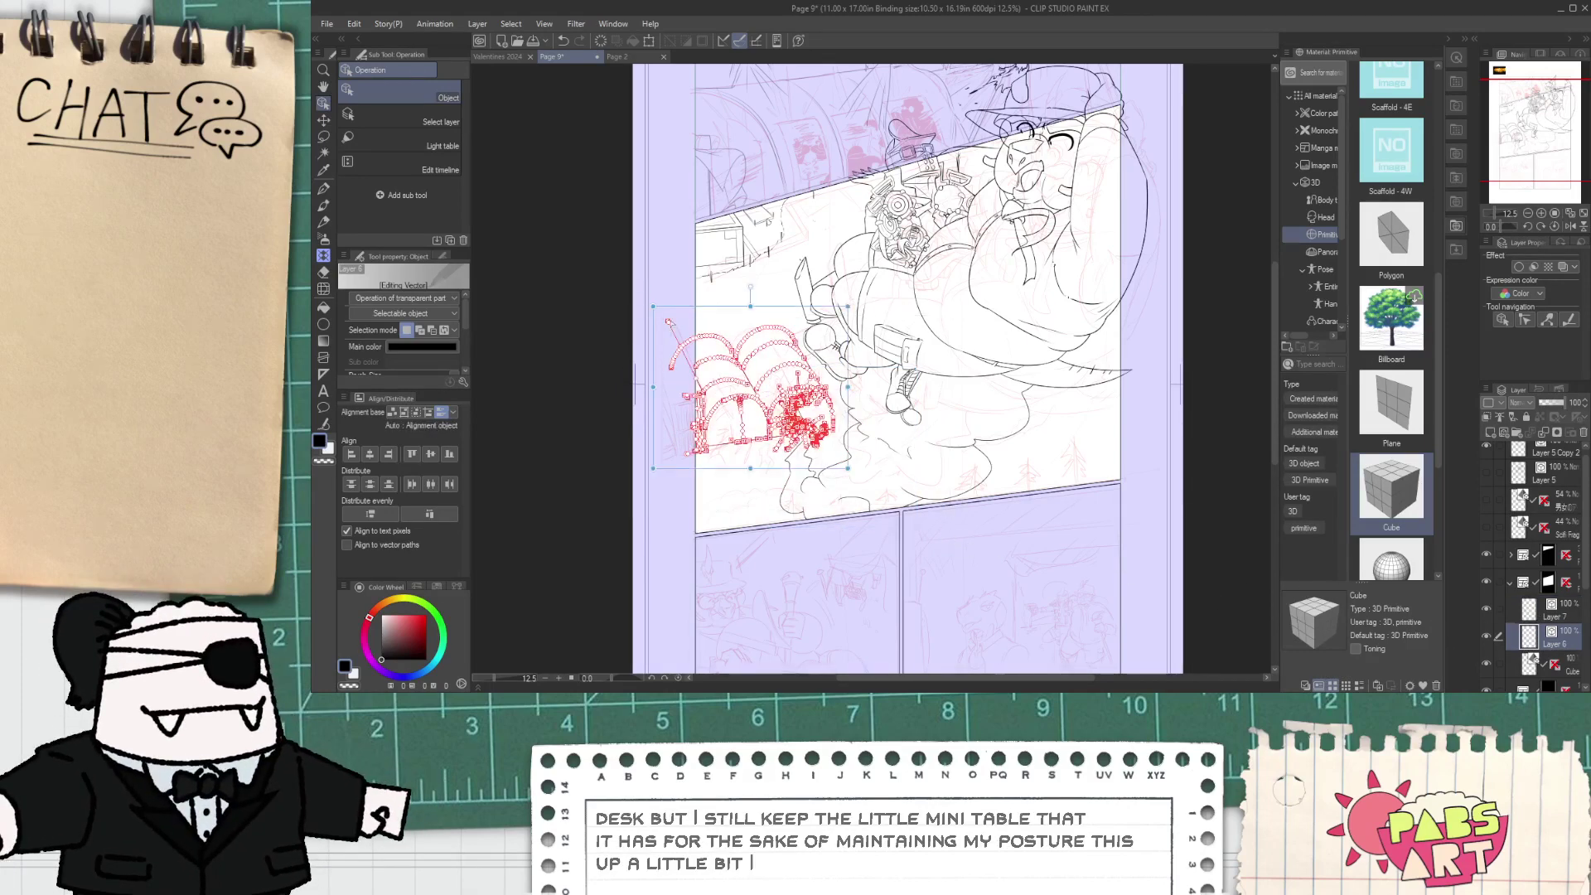
{"action": "left_click", "coordinate": [728, 549]}
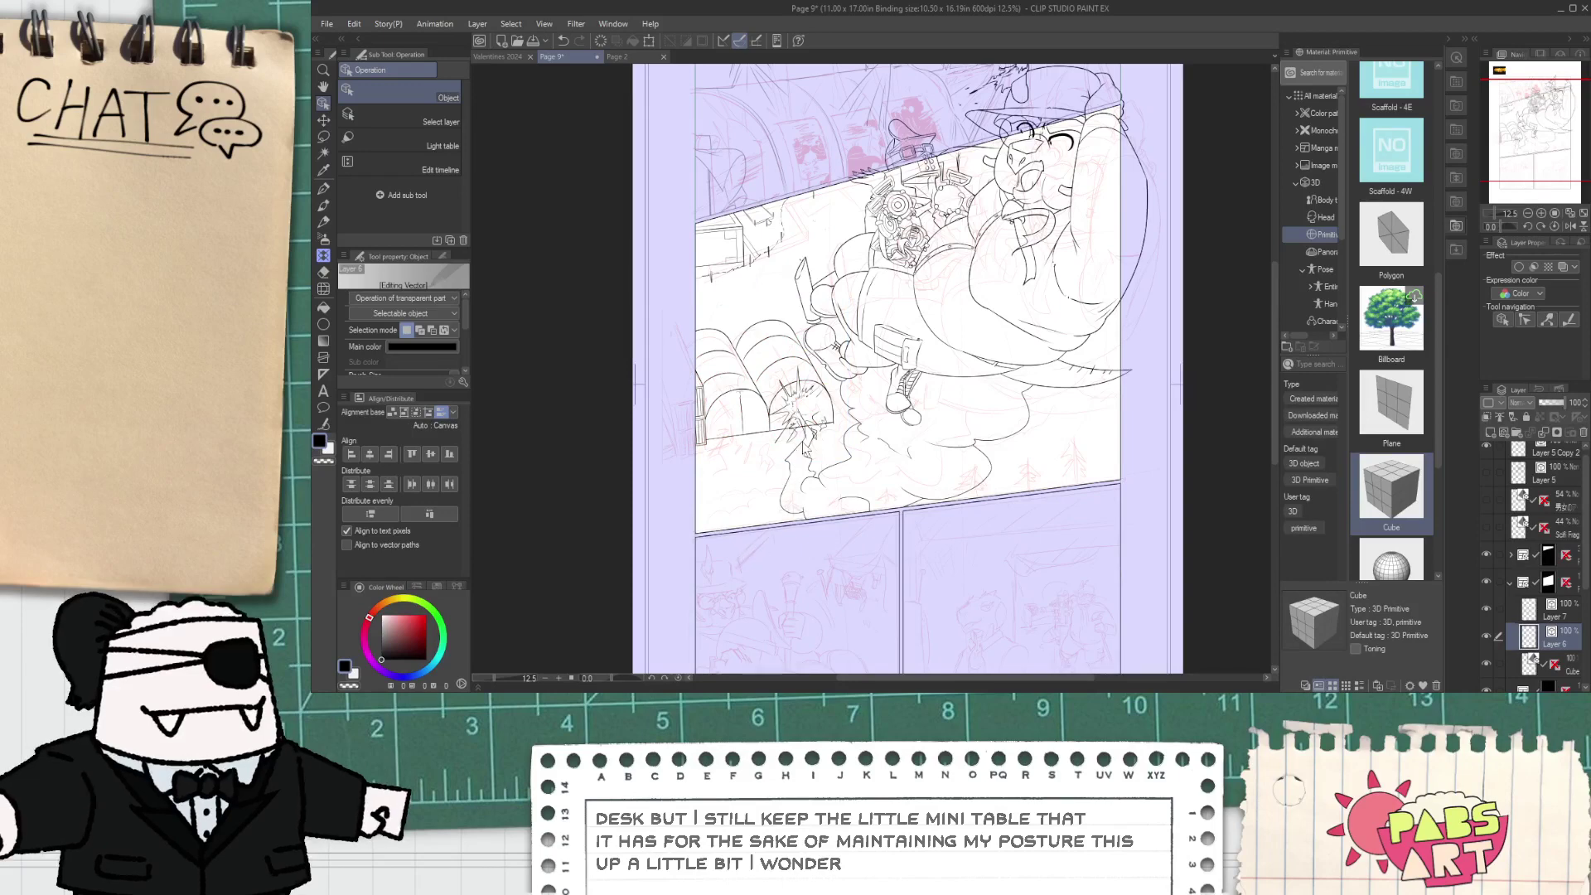
- Ink a jagged torn flap outline inside the burst tent's arched end, beside the long central tear
{"action": "key", "text": "space"}
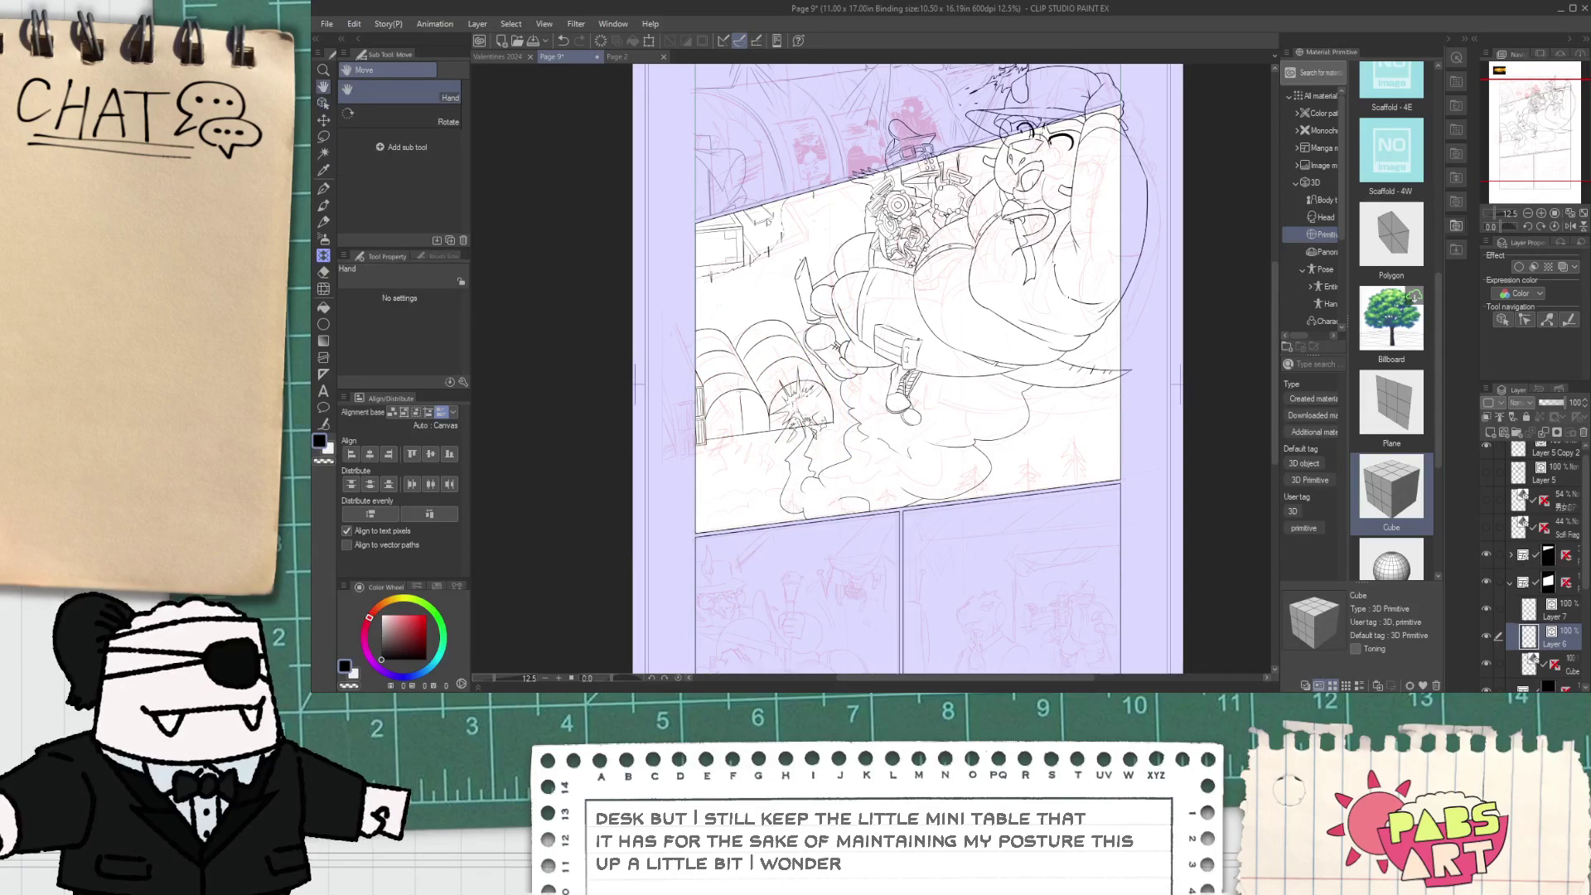
{"action": "key", "text": "ctrl+z"}
{"action": "scroll", "coordinate": [806, 426], "scroll_direction": "up", "scroll_amount": 6}
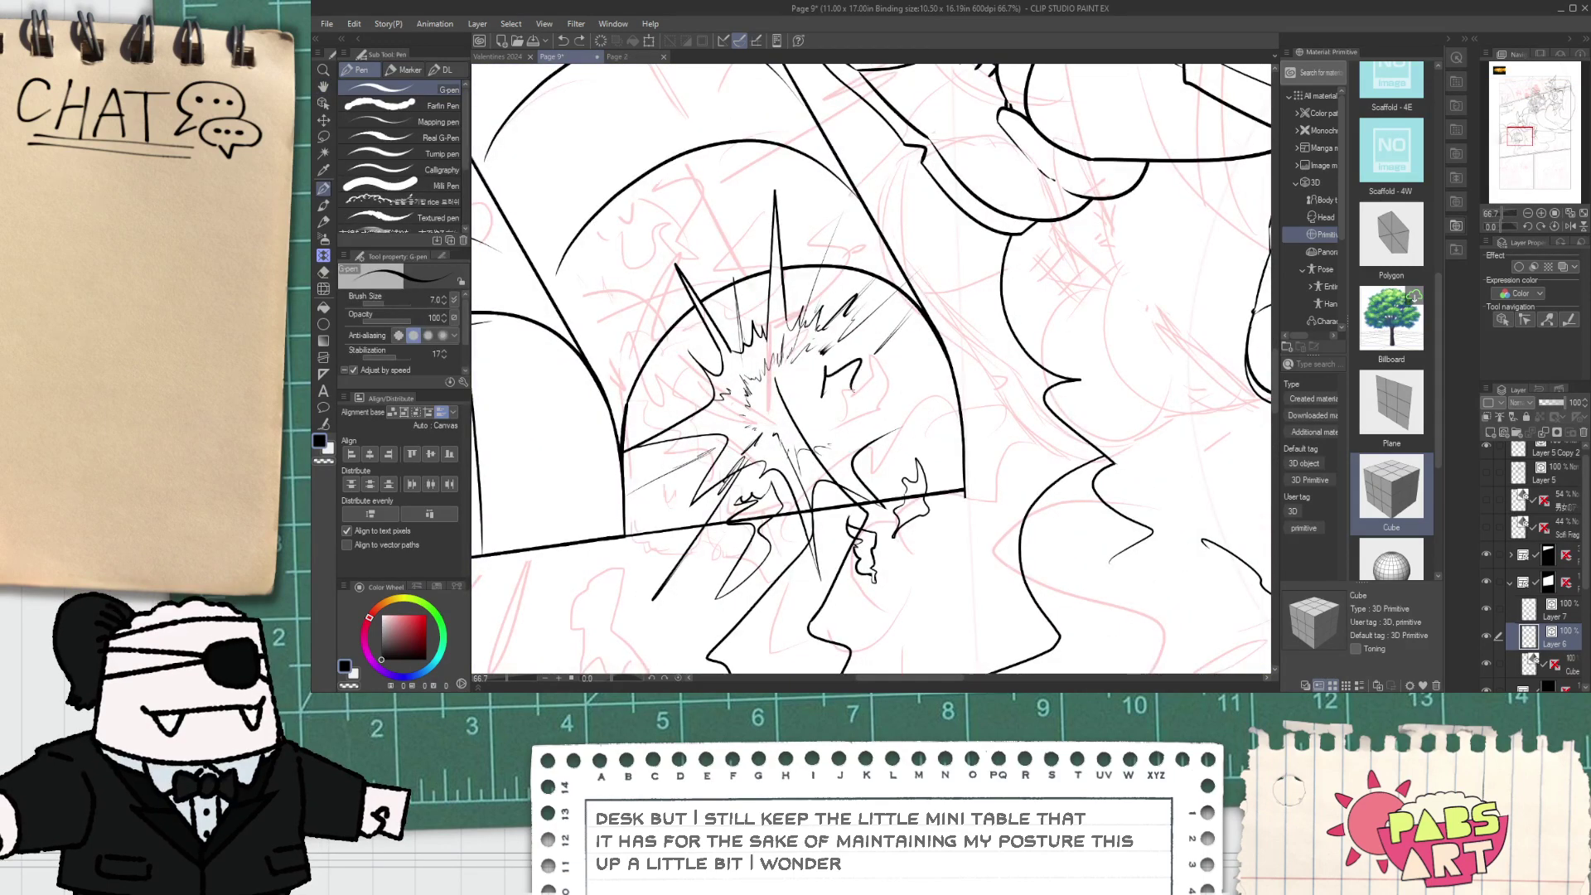
{"action": "scroll", "coordinate": [803, 408], "scroll_direction": "up", "scroll_amount": 1}
{"action": "key", "text": "ctrl+z"}
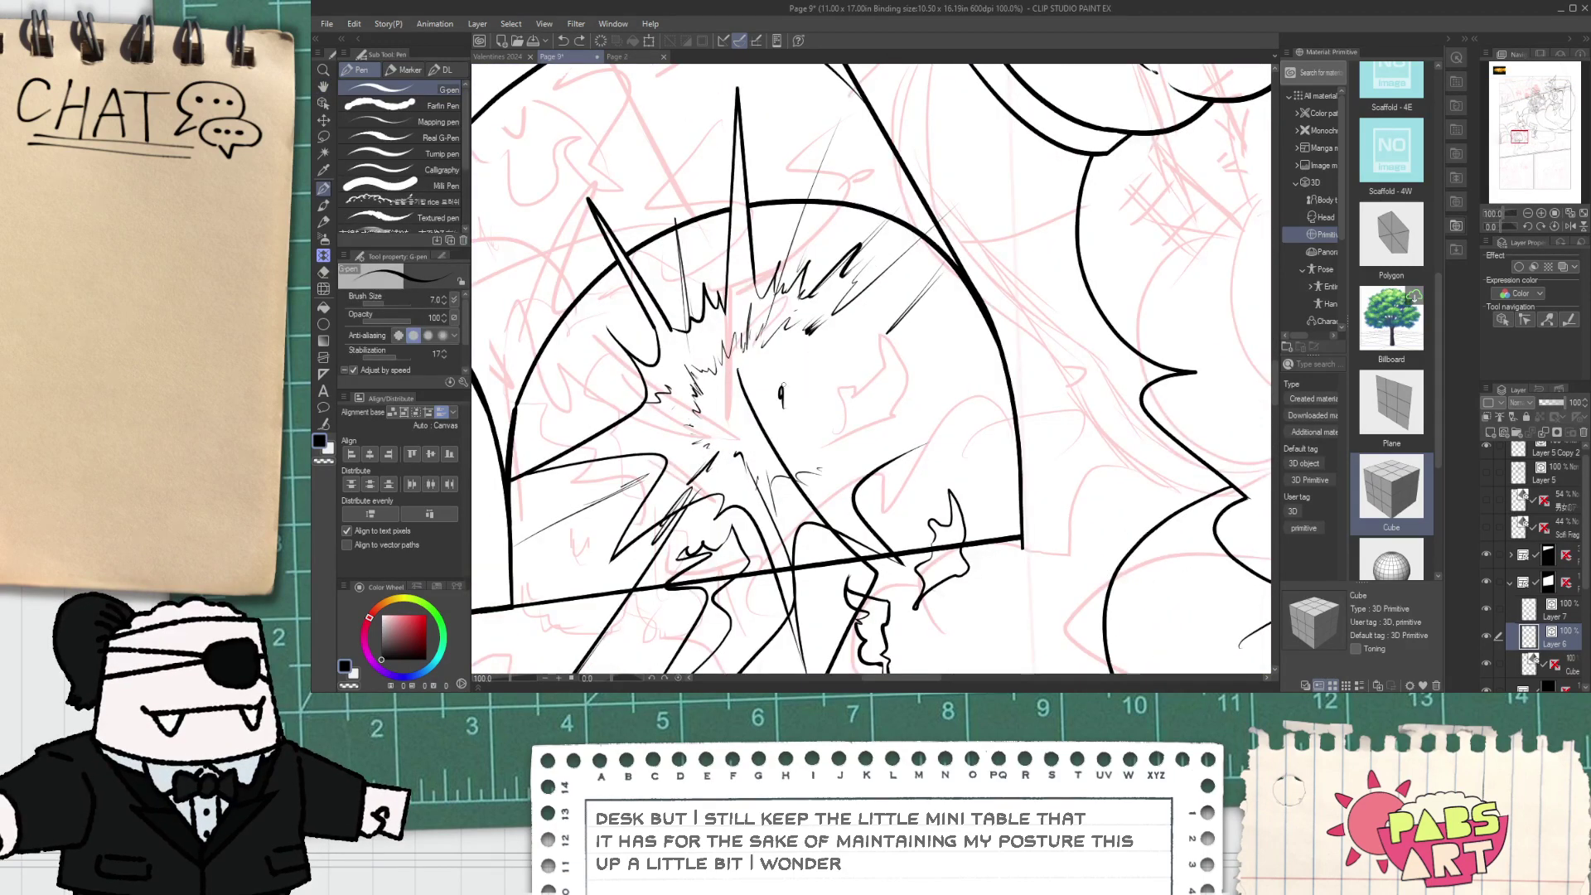
{"action": "scroll", "coordinate": [853, 328], "scroll_direction": "up", "scroll_amount": 1}
{"action": "mouse_move", "coordinate": [761, 418]}
{"action": "left_mouse_down"}
{"action": "mouse_move", "coordinate": [858, 448]}
{"action": "mouse_move", "coordinate": [946, 370]}
{"action": "left_mouse_up"}
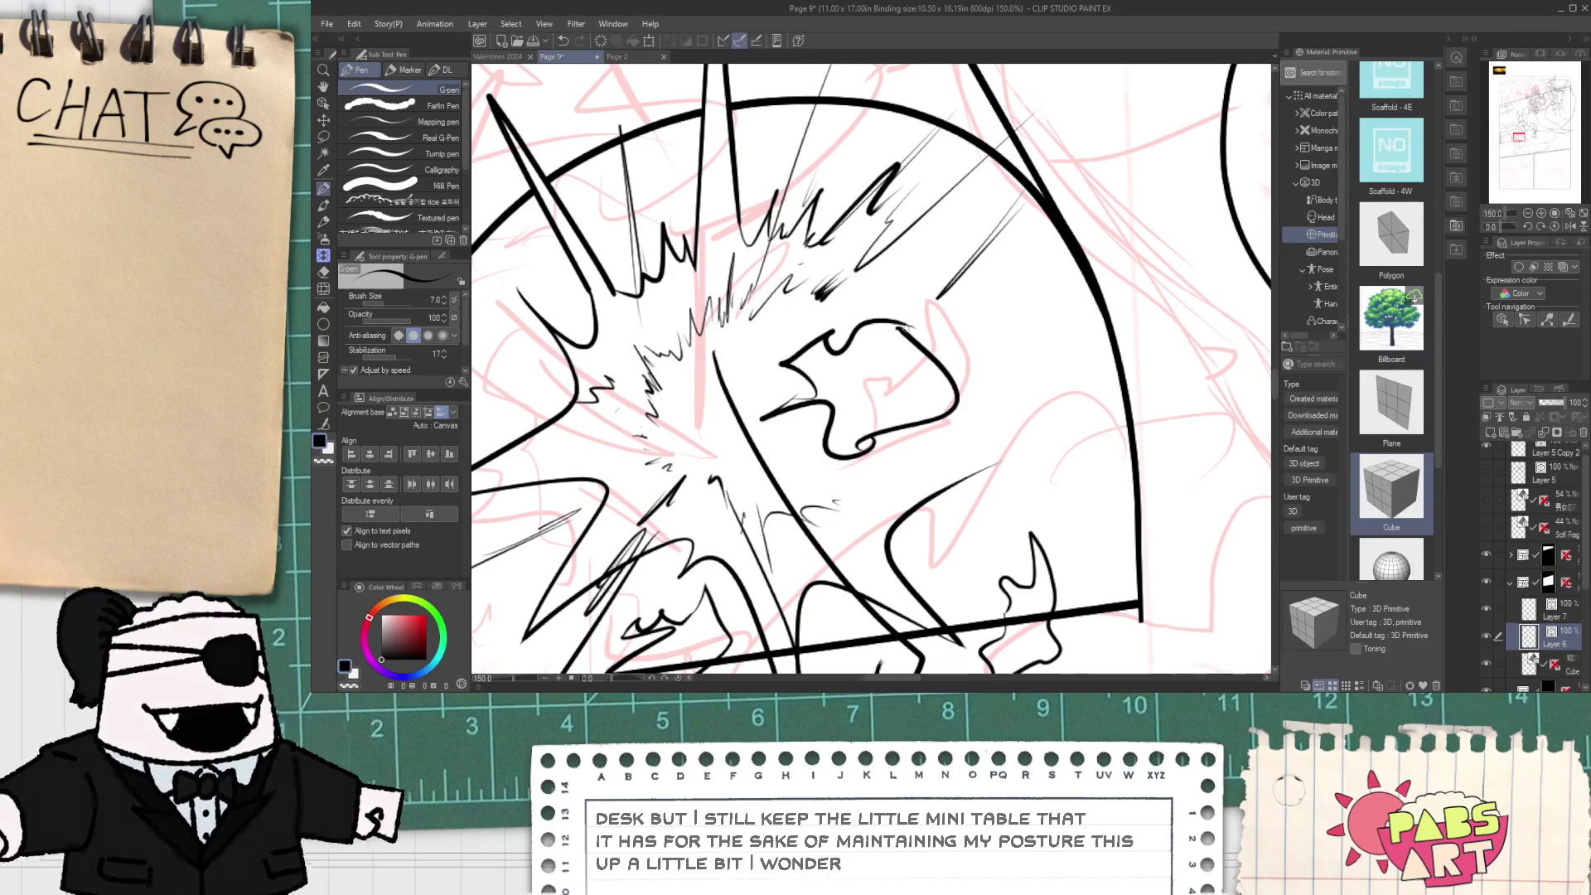
- Ink sharp, pointed strokes beneath the torn flap and a long spike shooting out from its far edge
{"action": "scroll", "coordinate": [862, 324], "scroll_direction": "down", "scroll_amount": 1}
{"action": "scroll", "coordinate": [862, 324], "scroll_direction": "down", "scroll_amount": 1}
{"action": "scroll", "coordinate": [1091, 380], "scroll_direction": "up", "scroll_amount": 1}
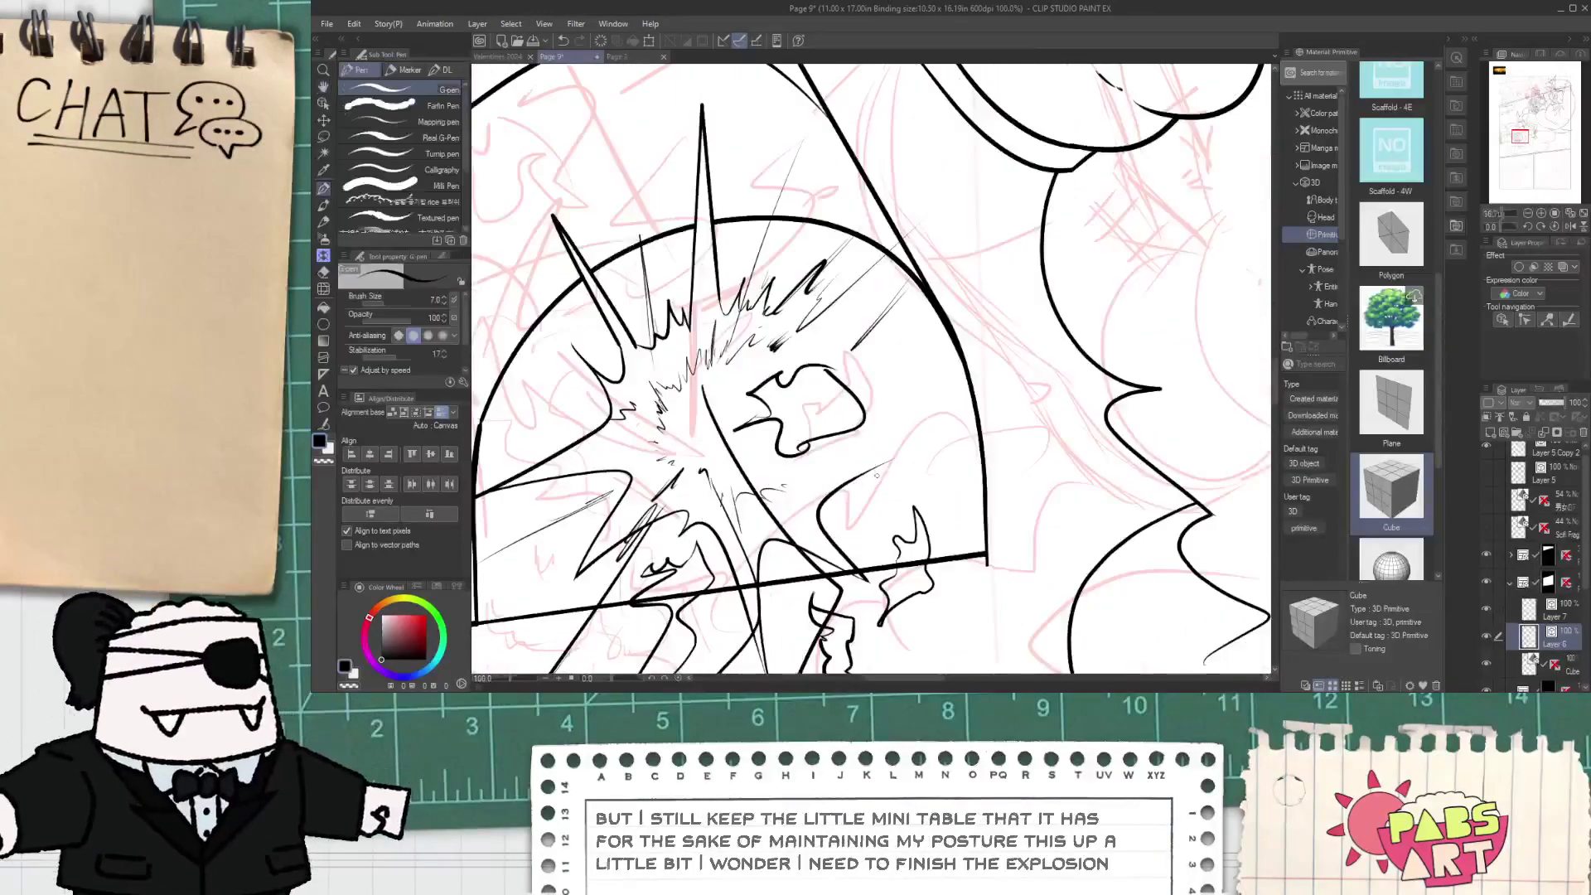
{"action": "left_click_drag", "start_coordinate": [879, 460], "coordinate": [809, 470]}
{"action": "scroll", "coordinate": [839, 429], "scroll_direction": "up", "scroll_amount": 1}
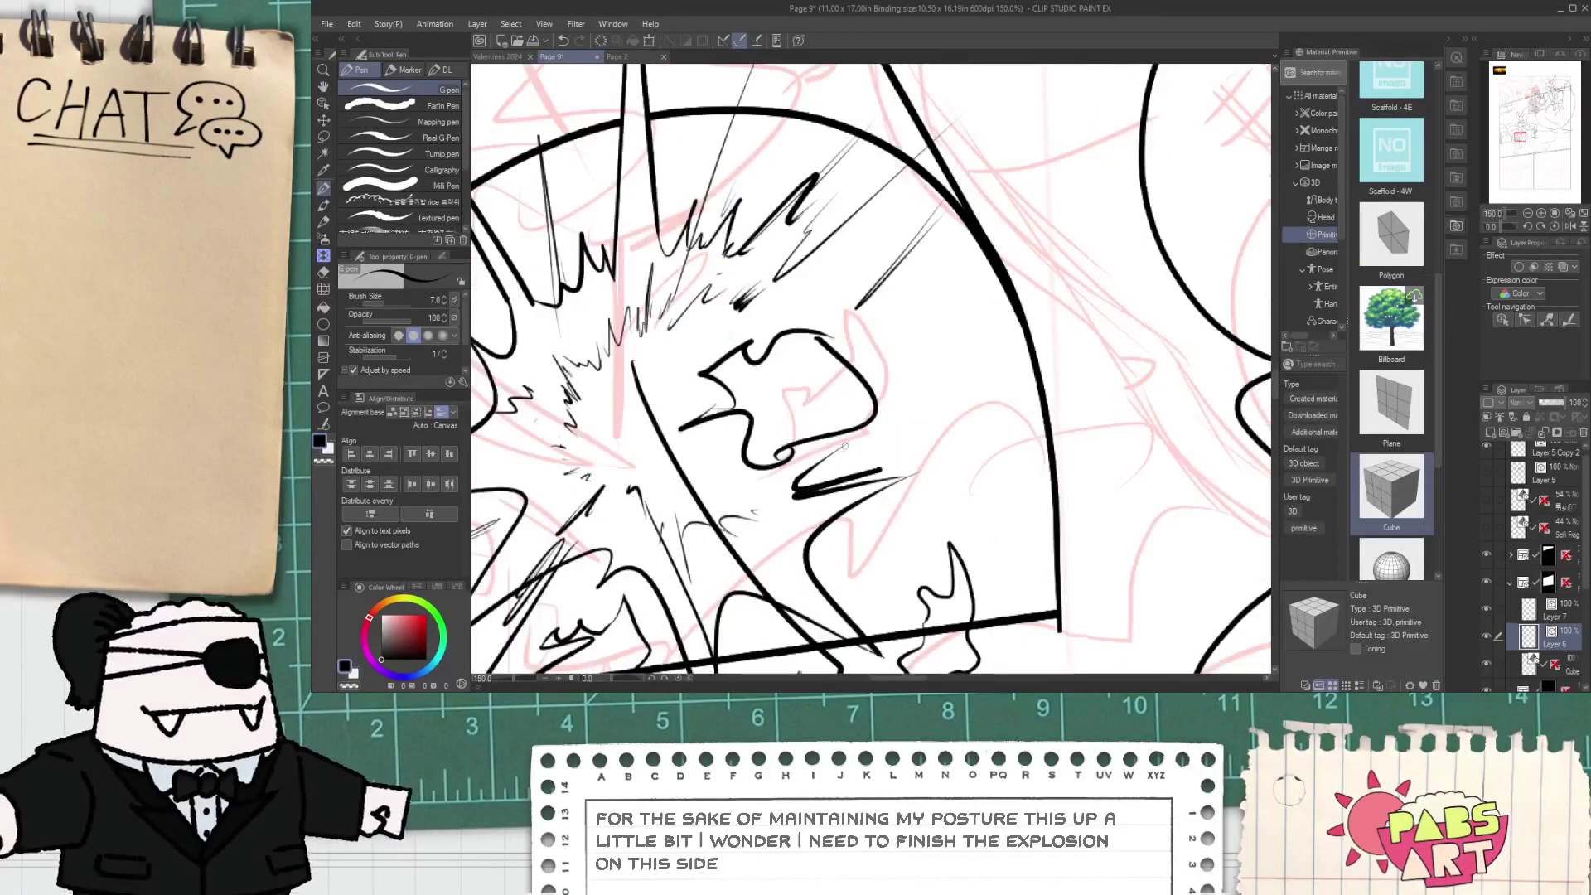
{"action": "key", "text": "e"}
{"action": "key", "text": "p"}
{"action": "mouse_move", "coordinate": [820, 394]}
{"action": "left_mouse_down"}
{"action": "mouse_move", "coordinate": [900, 326]}
{"action": "mouse_move", "coordinate": [840, 356]}
{"action": "mouse_move", "coordinate": [837, 386]}
{"action": "left_mouse_up"}
{"action": "key", "text": "e"}
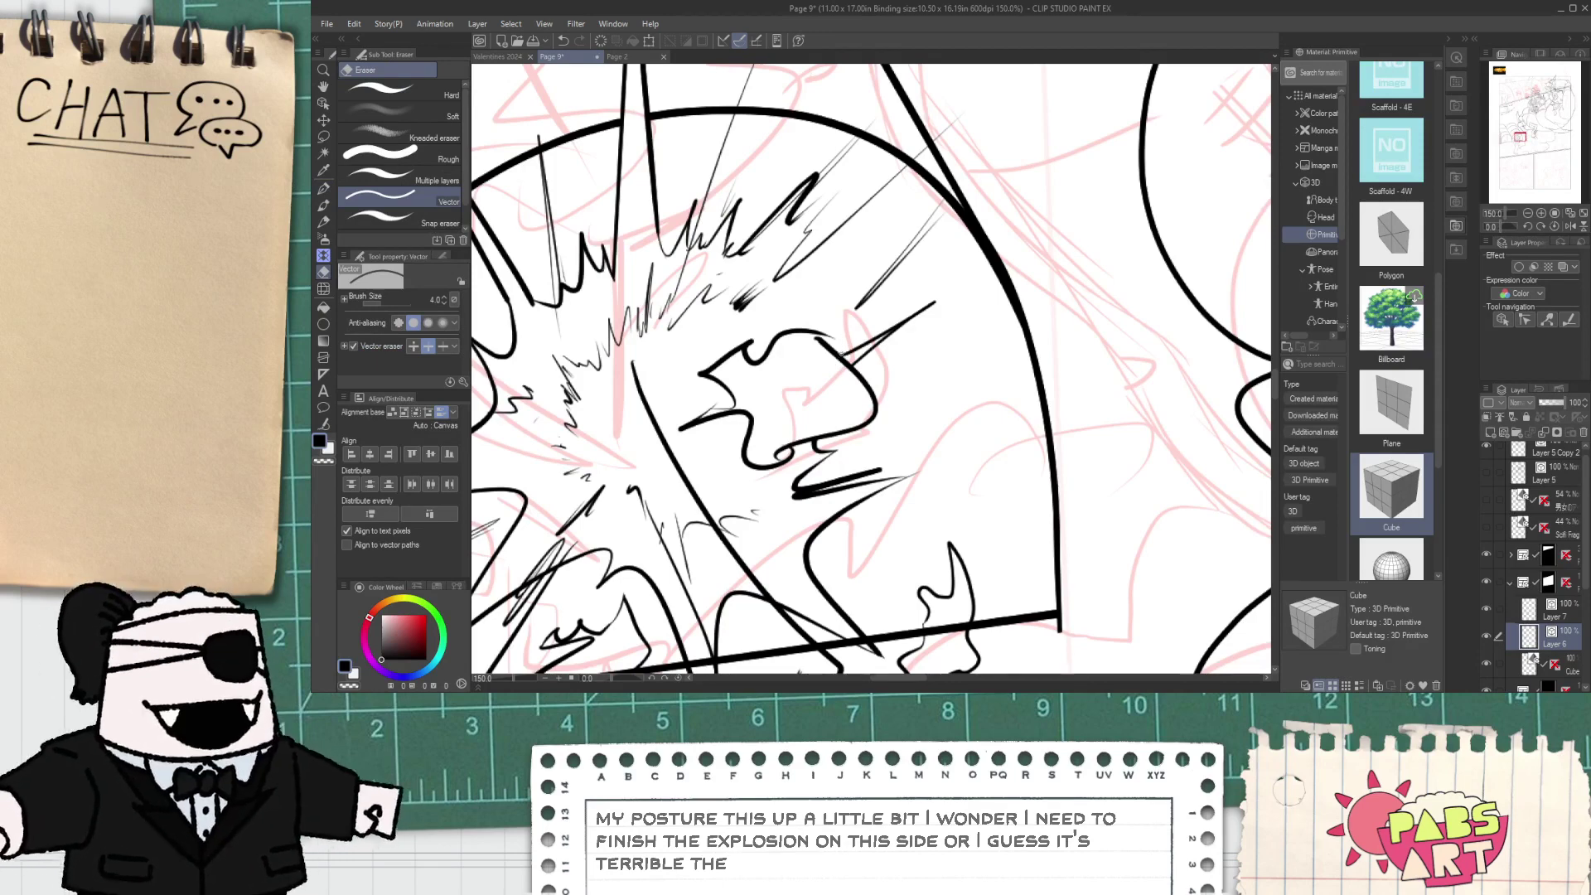
- Erase the spike ends that cross into the torn flap and redraw the flap's upper edge with a curved notch
{"action": "scroll", "coordinate": [825, 363], "scroll_direction": "up", "scroll_amount": 3}
{"action": "key", "text": "p"}
{"action": "key", "text": "e"}
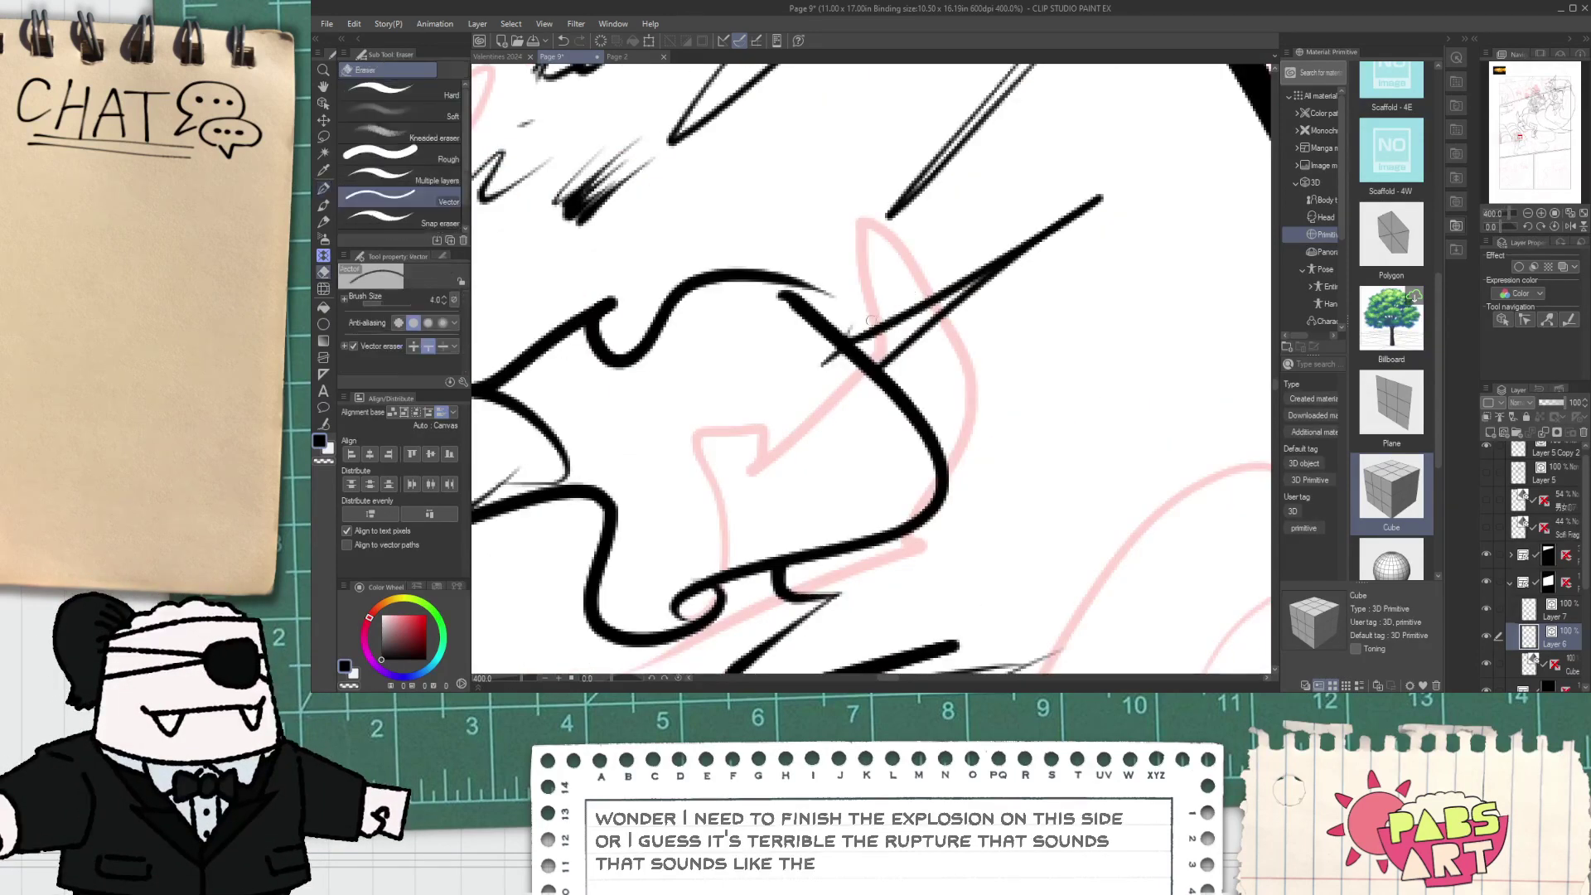
{"action": "key", "text": "p"}
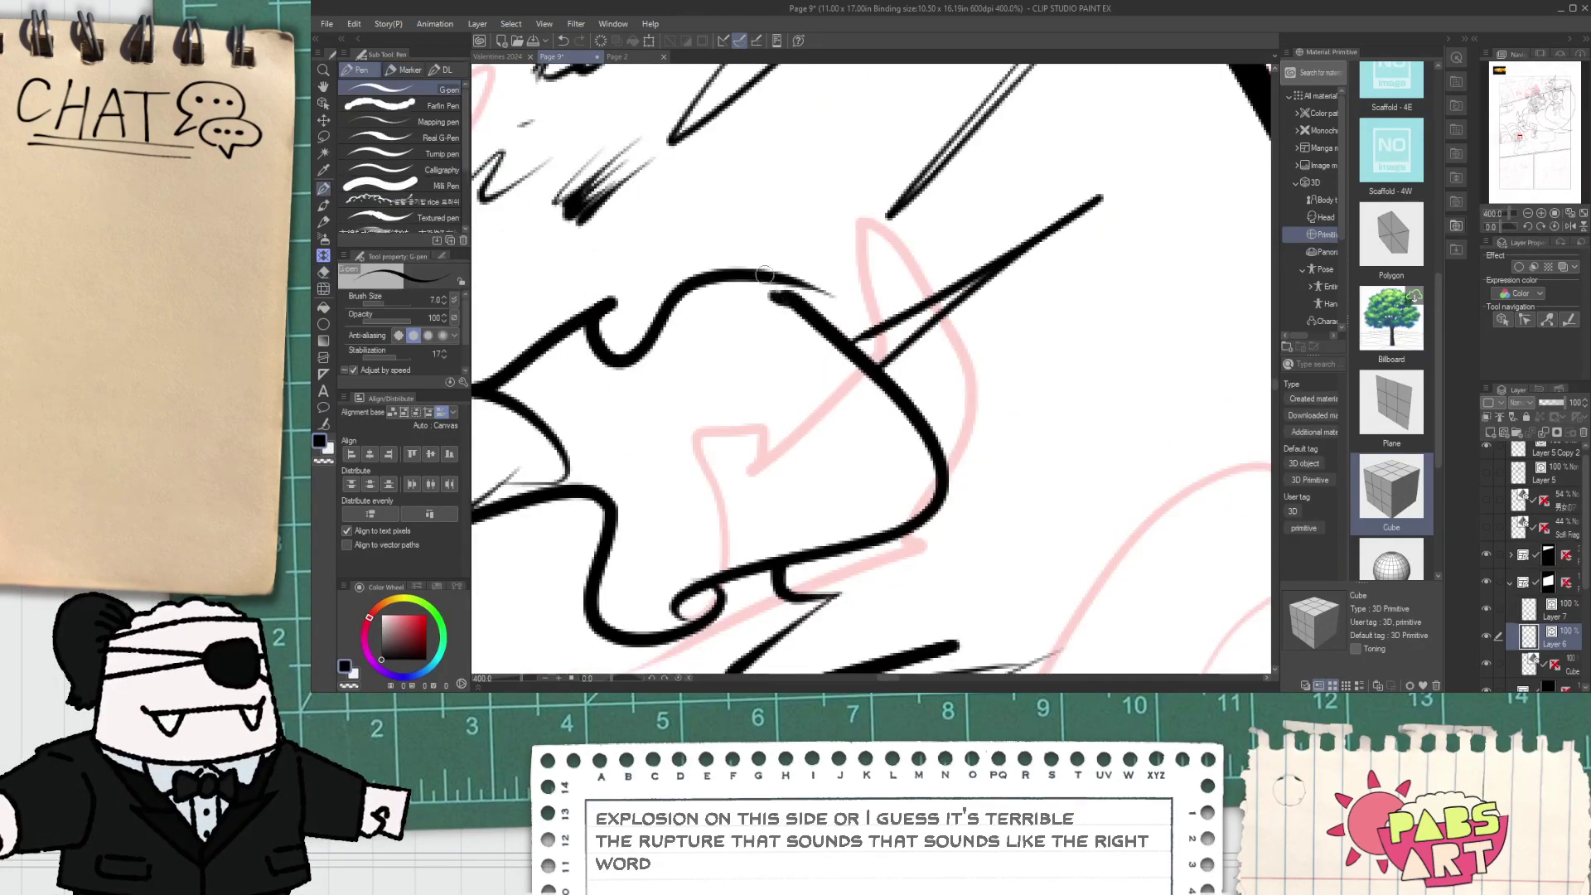
{"action": "mouse_move", "coordinate": [775, 280]}
{"action": "left_mouse_down"}
{"action": "mouse_move", "coordinate": [750, 346]}
{"action": "mouse_move", "coordinate": [847, 271]}
{"action": "mouse_move", "coordinate": [795, 291]}
{"action": "left_mouse_up"}
{"action": "key", "text": "e"}
{"action": "key", "text": "ctrl+z"}
{"action": "key", "text": "ctrl+z"}
{"action": "key", "text": "p"}
{"action": "key", "text": "e"}
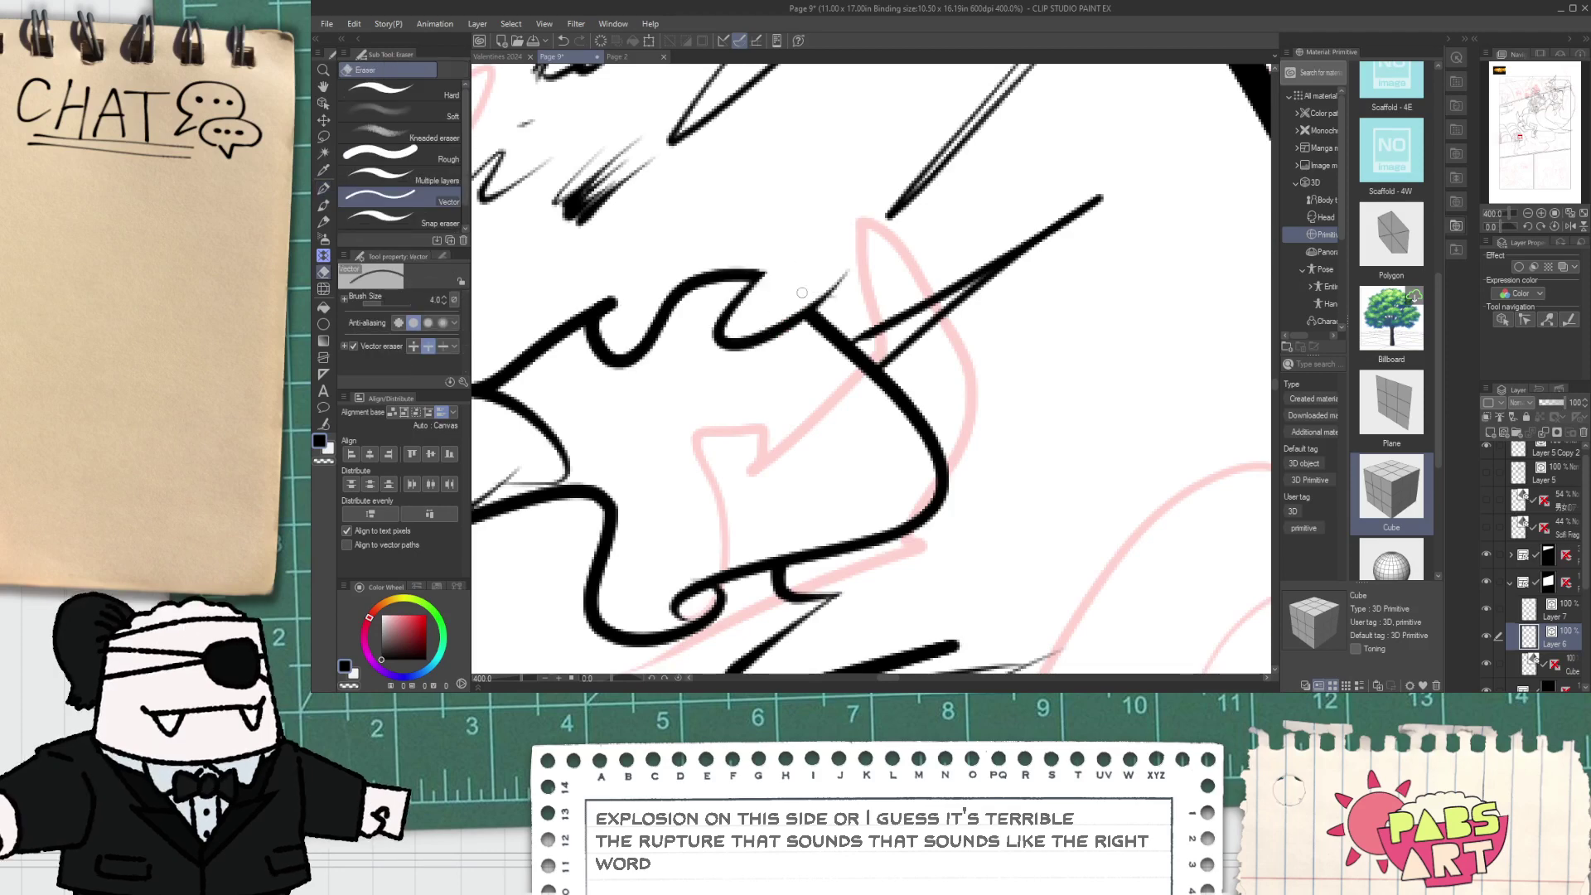
- Ink thin radiating burst lines above the torn flap and small dashes around the centre of the rupture
{"action": "scroll", "coordinate": [830, 275], "scroll_direction": "down", "scroll_amount": 5}
{"action": "key", "text": "p"}
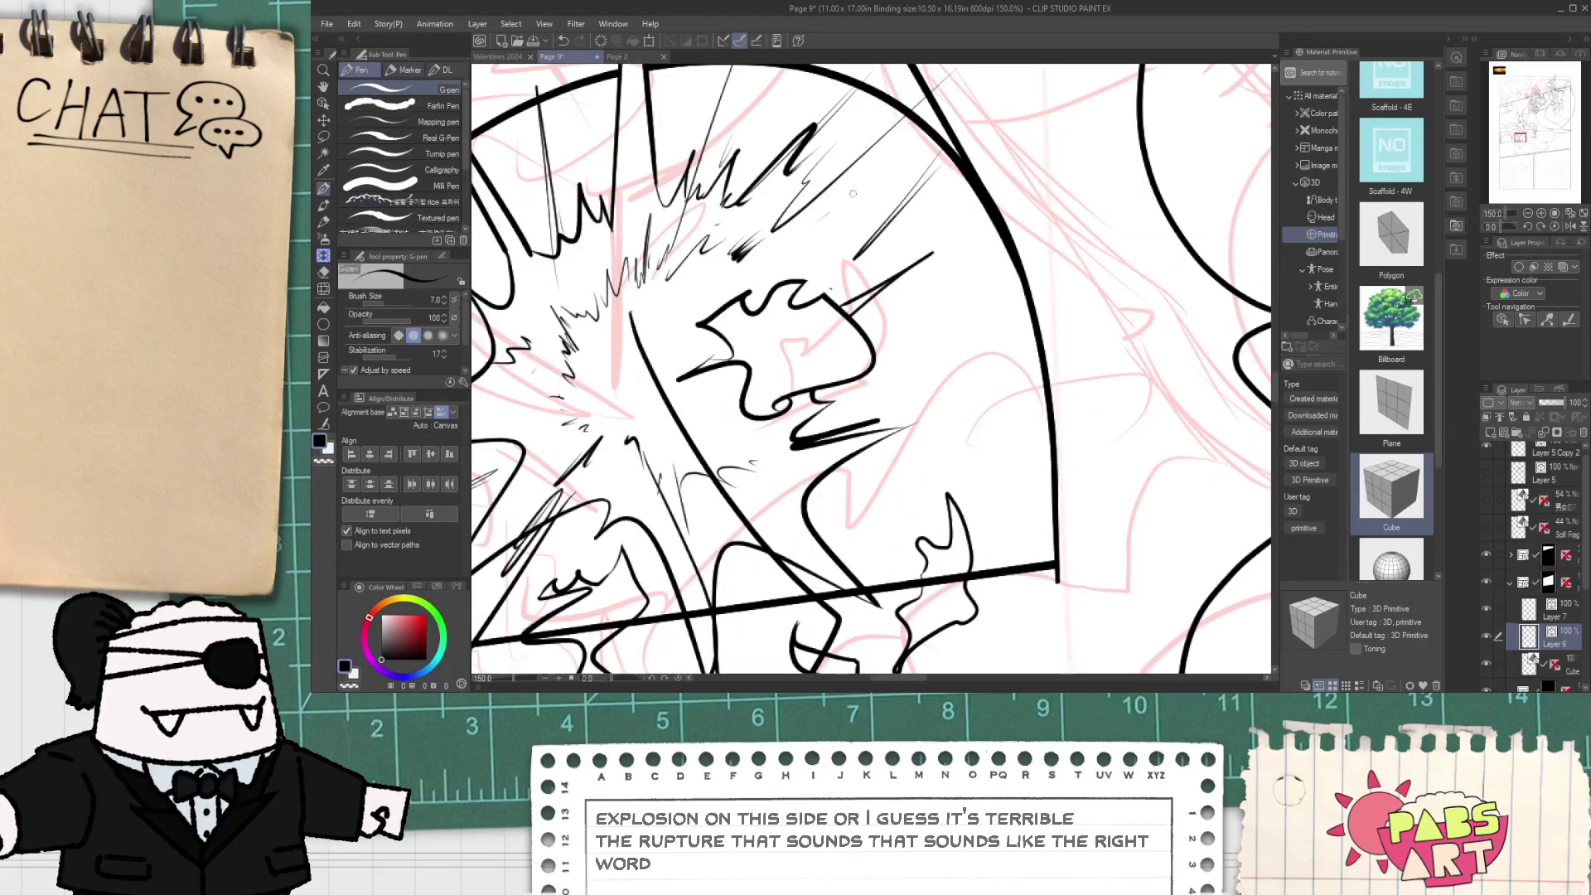
{"action": "left_click_drag", "start_coordinate": [902, 153], "coordinate": [791, 249]}
{"action": "left_click_drag", "start_coordinate": [895, 203], "coordinate": [791, 266]}
{"action": "mouse_move", "coordinate": [936, 178]}
{"action": "left_mouse_down"}
{"action": "mouse_move", "coordinate": [829, 257]}
{"action": "mouse_move", "coordinate": [947, 236]}
{"action": "mouse_move", "coordinate": [906, 322]}
{"action": "left_mouse_up"}
{"action": "scroll", "coordinate": [903, 251], "scroll_direction": "down", "scroll_amount": 7}
{"action": "key", "text": "space"}
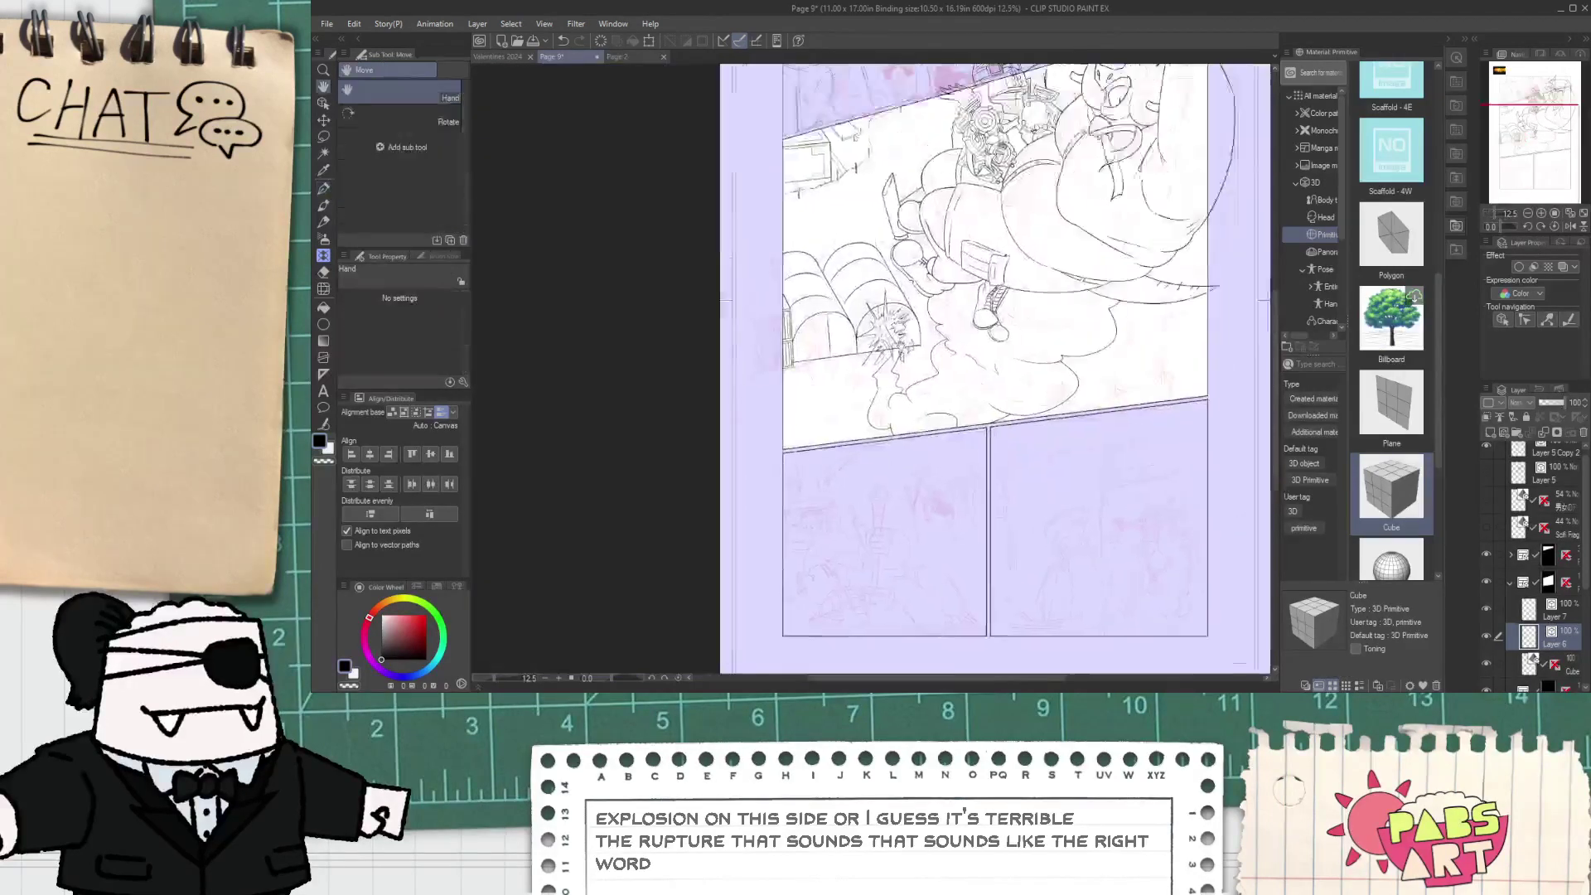
{"action": "scroll", "coordinate": [891, 335], "scroll_direction": "up", "scroll_amount": 8}
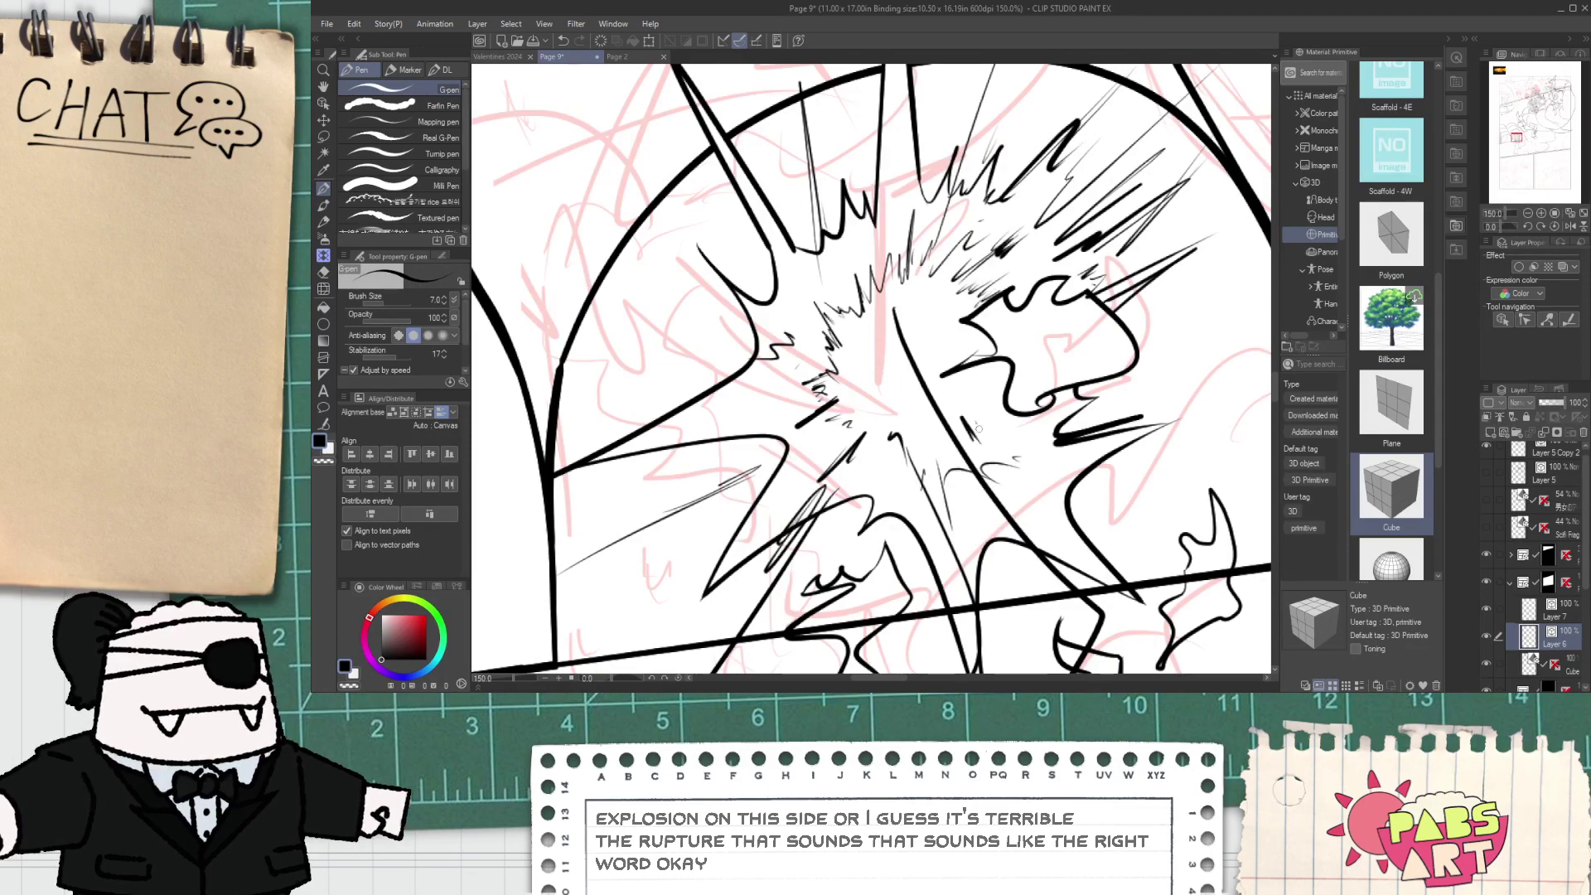
- Examine the rupture, the sketched trees and ground, and the whole flying-character panel for areas still lacking ink
{"action": "scroll", "coordinate": [994, 389], "scroll_direction": "down", "scroll_amount": 9}
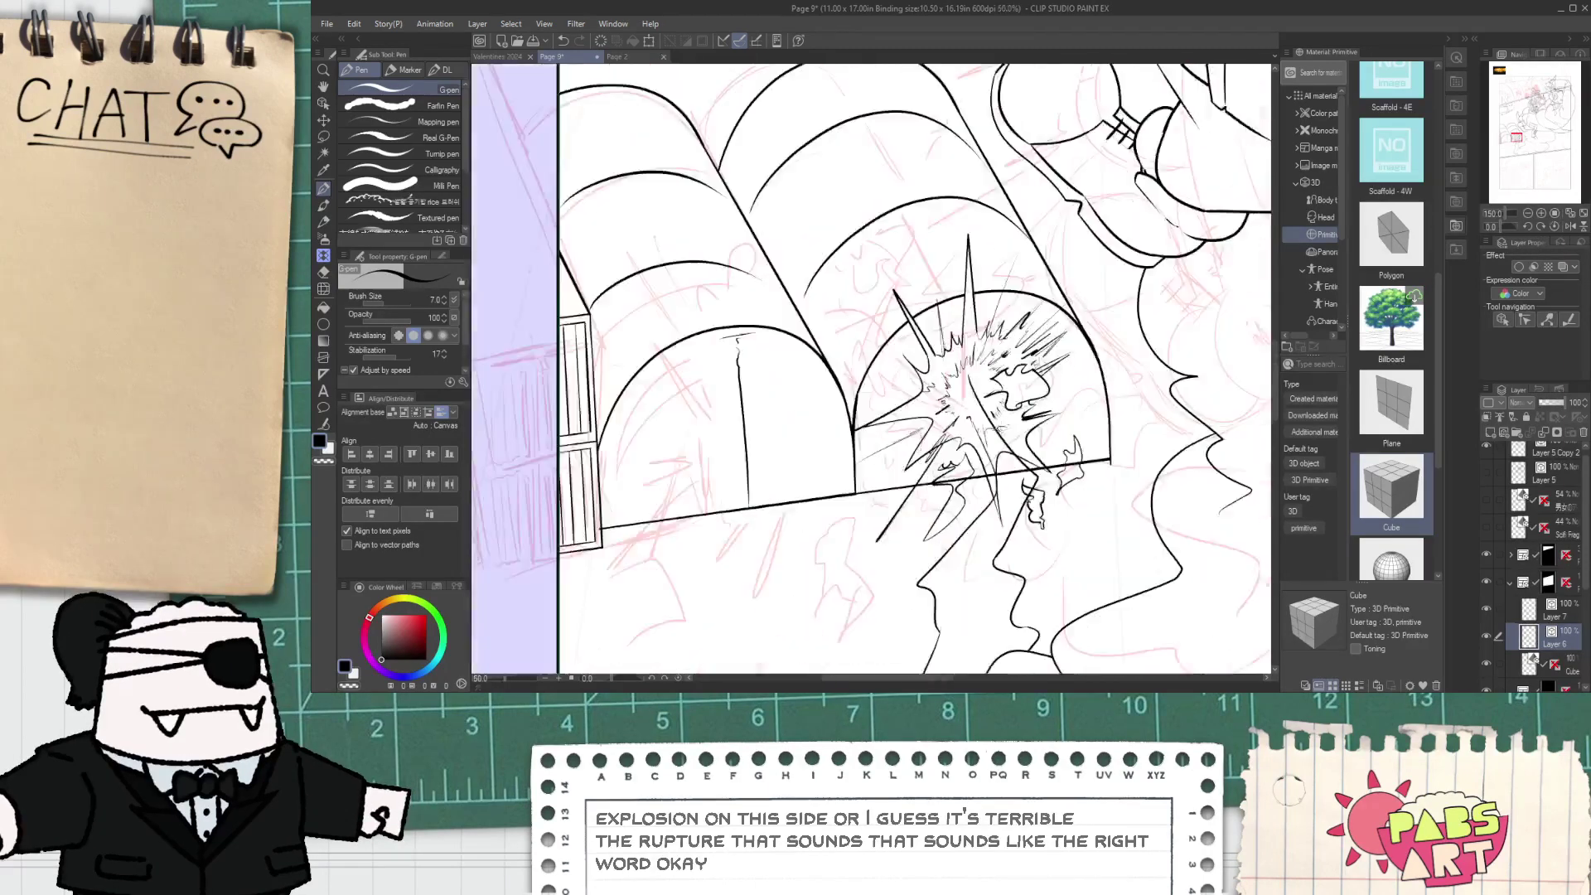
{"action": "scroll", "coordinate": [1009, 449], "scroll_direction": "up", "scroll_amount": 2}
{"action": "left_click_drag", "start_coordinate": [1022, 437], "coordinate": [970, 416]}
{"action": "scroll", "coordinate": [1009, 448], "scroll_direction": "down", "scroll_amount": 2}
{"action": "scroll", "coordinate": [969, 357], "scroll_direction": "up", "scroll_amount": 2}
{"action": "left_click_drag", "start_coordinate": [1082, 546], "coordinate": [1011, 498]}
{"action": "scroll", "coordinate": [1011, 498], "scroll_direction": "up", "scroll_amount": 2}
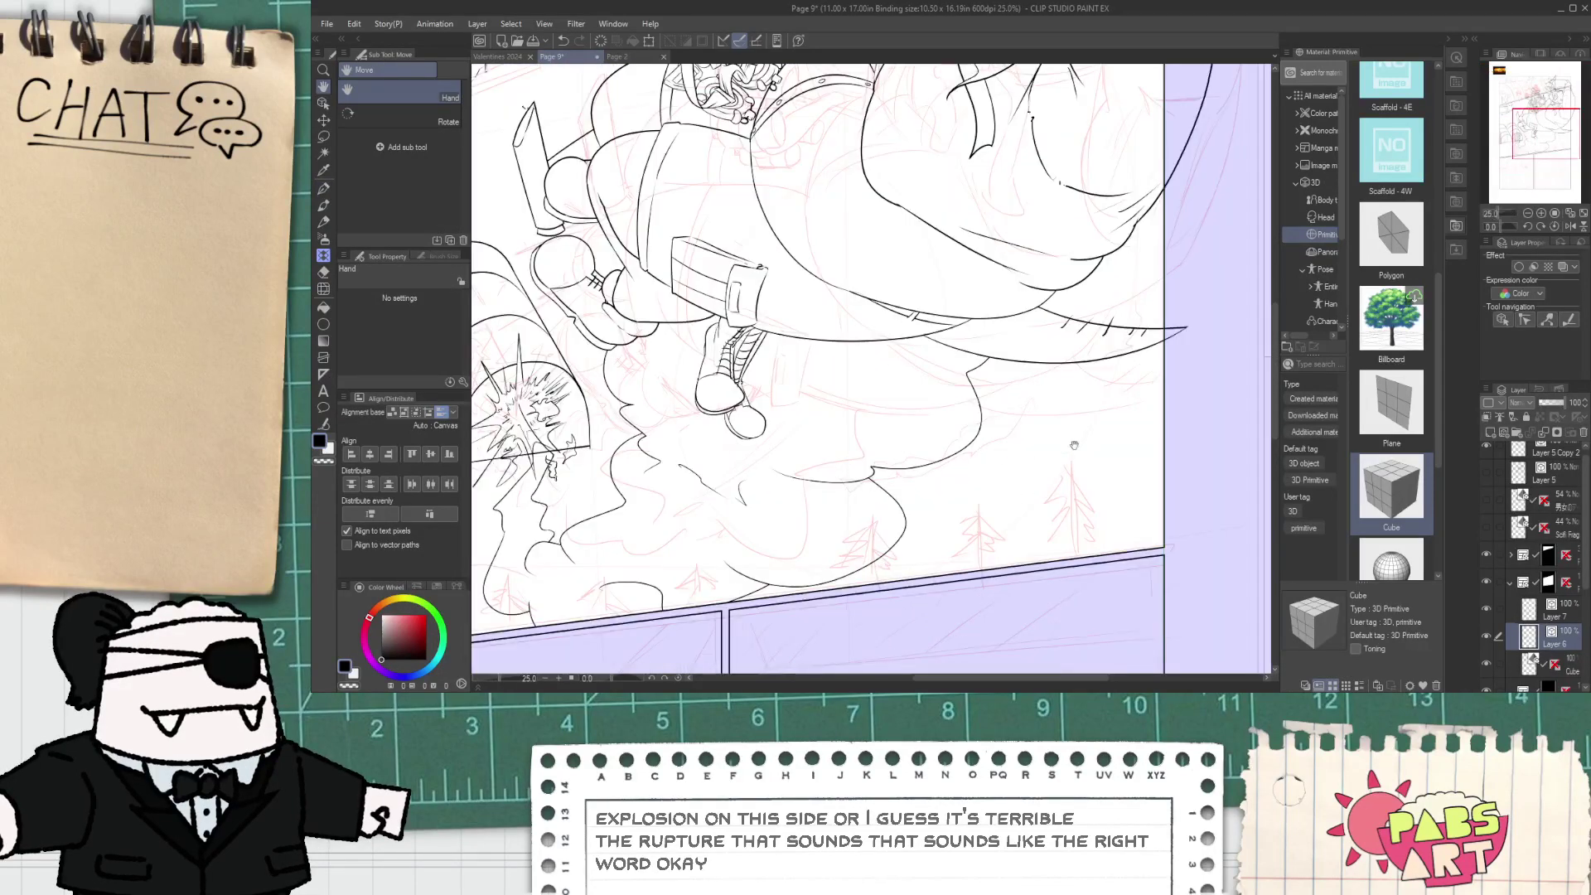
{"action": "scroll", "coordinate": [1011, 497], "scroll_direction": "down", "scroll_amount": 1}
{"action": "scroll", "coordinate": [883, 365], "scroll_direction": "up", "scroll_amount": 2}
{"action": "scroll", "coordinate": [884, 369], "scroll_direction": "down", "scroll_amount": 3}
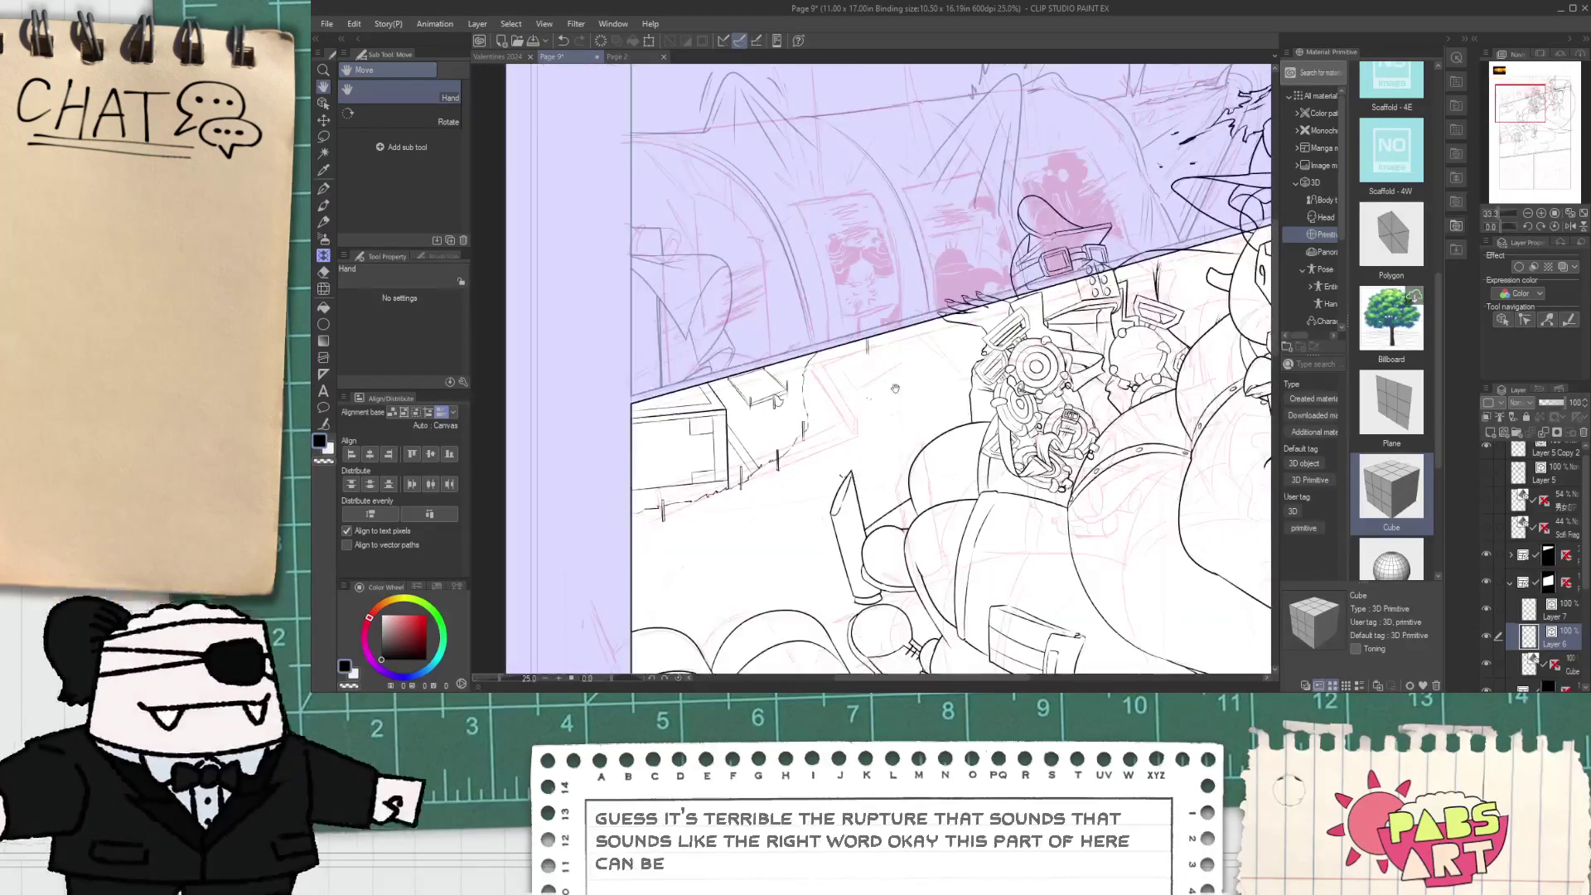
{"action": "left_click_drag", "start_coordinate": [941, 489], "coordinate": [818, 439]}
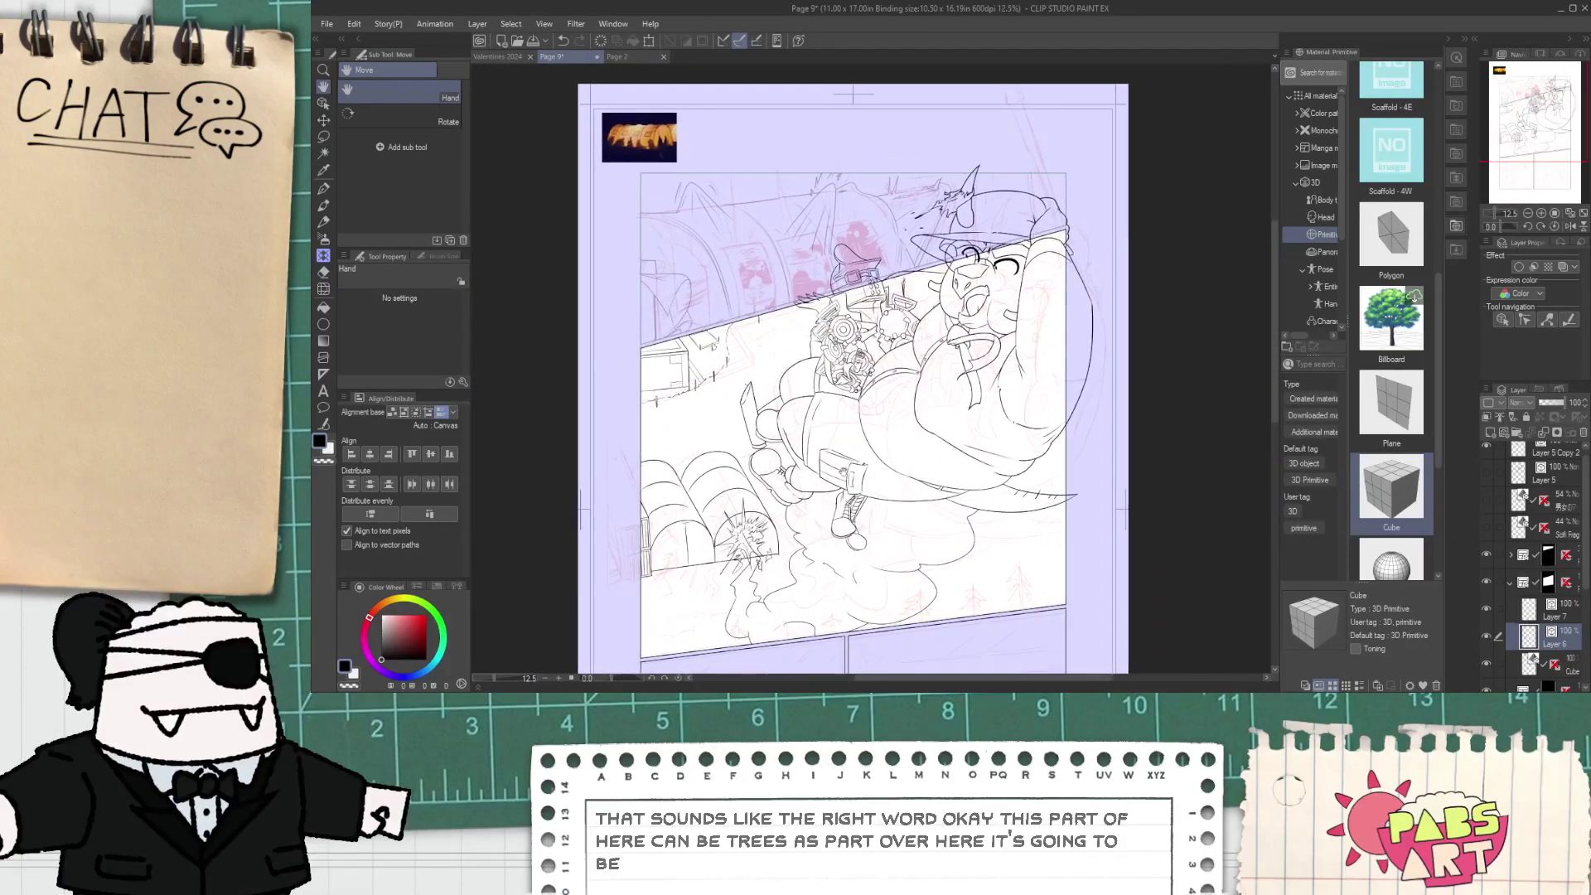
{"action": "left_click_drag", "start_coordinate": [1006, 441], "coordinate": [973, 280]}
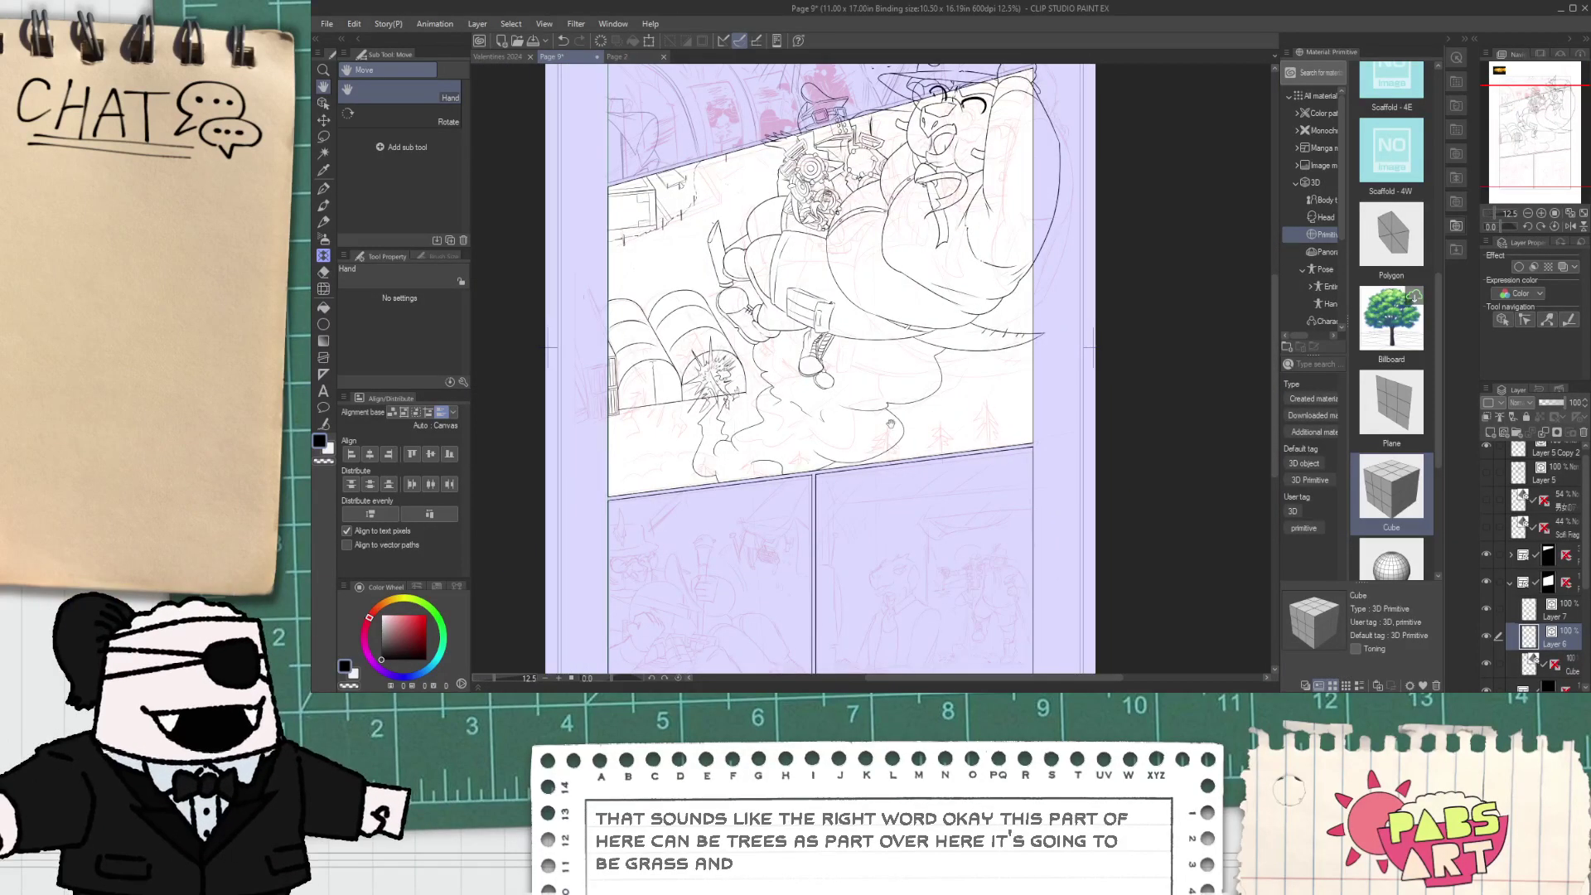
{"action": "left_click_drag", "start_coordinate": [820, 415], "coordinate": [920, 382]}
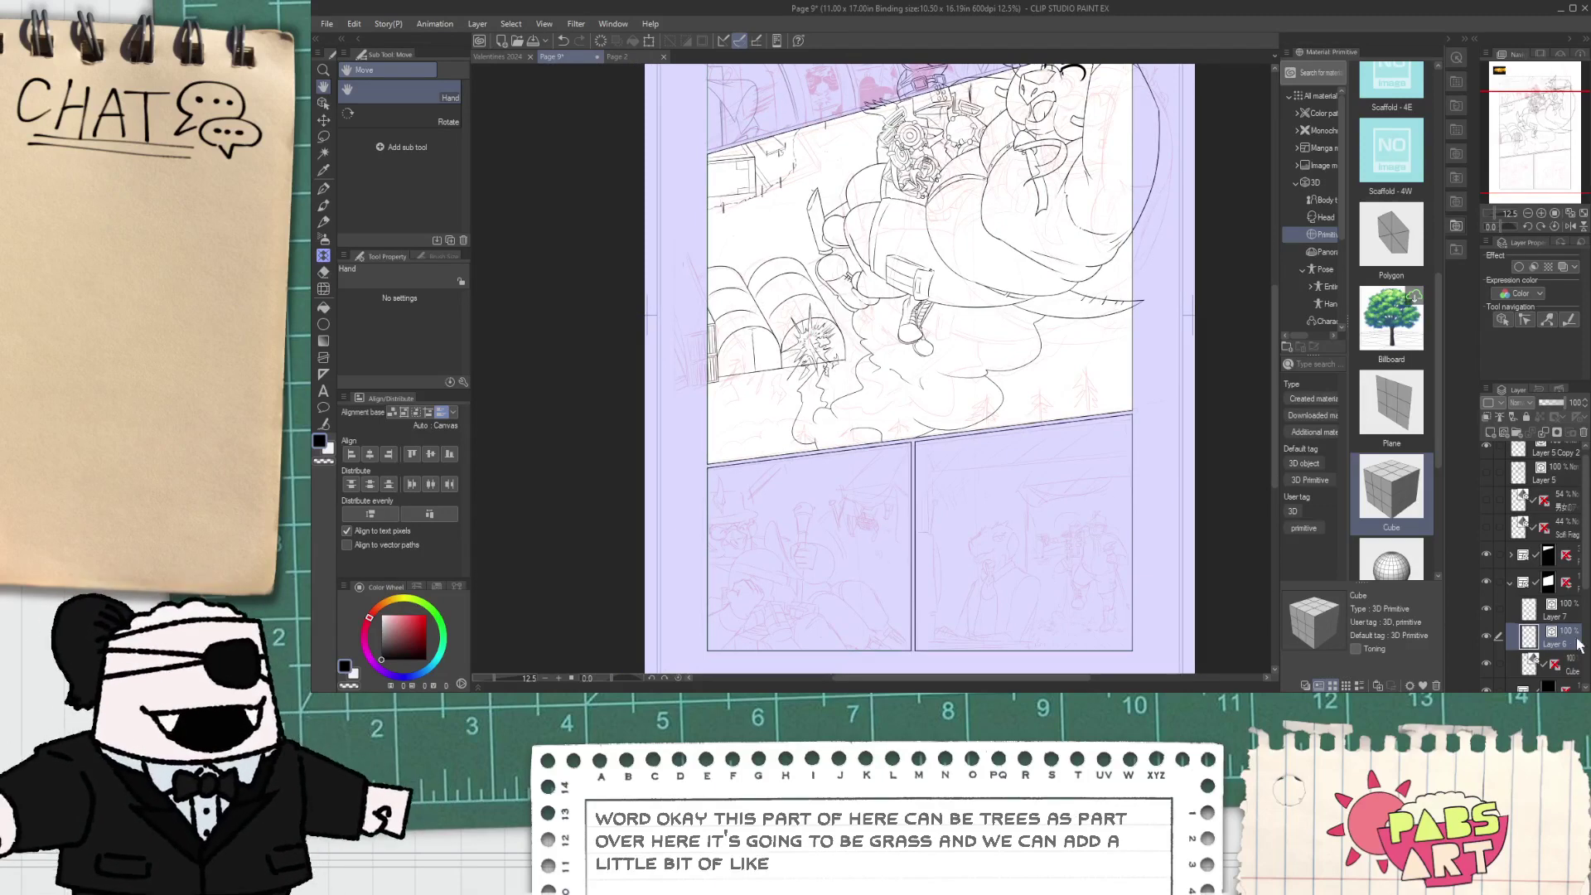
- Collapse the flying-character panel's frame folder and add a new vector layer above the lower-left panel's frame folder
{"action": "left_click", "coordinate": [1510, 583]}
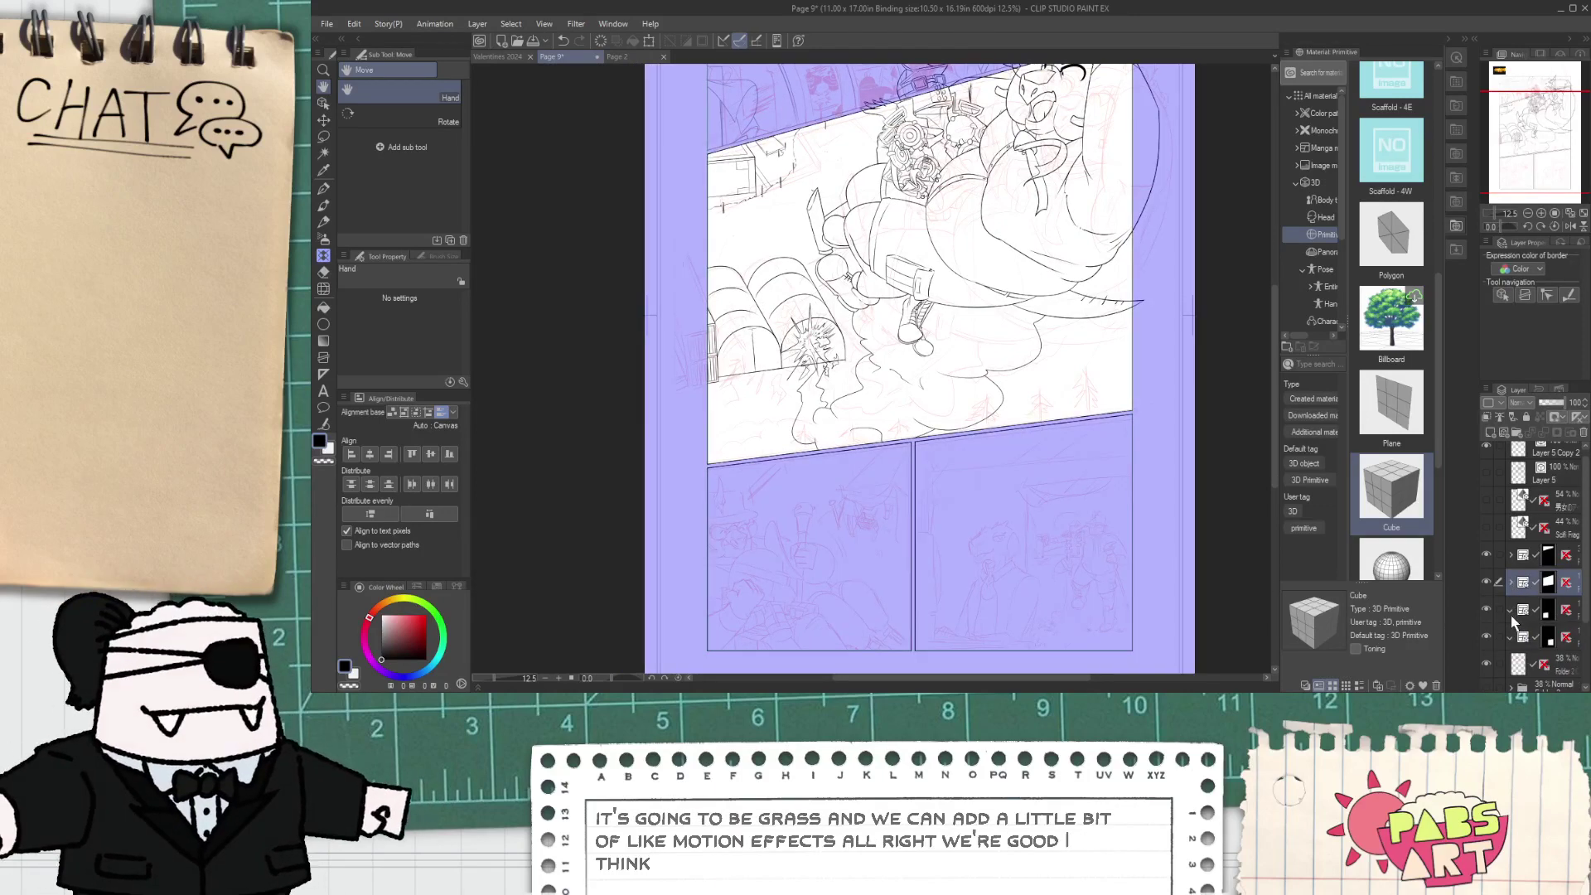
{"action": "left_click", "coordinate": [1578, 614]}
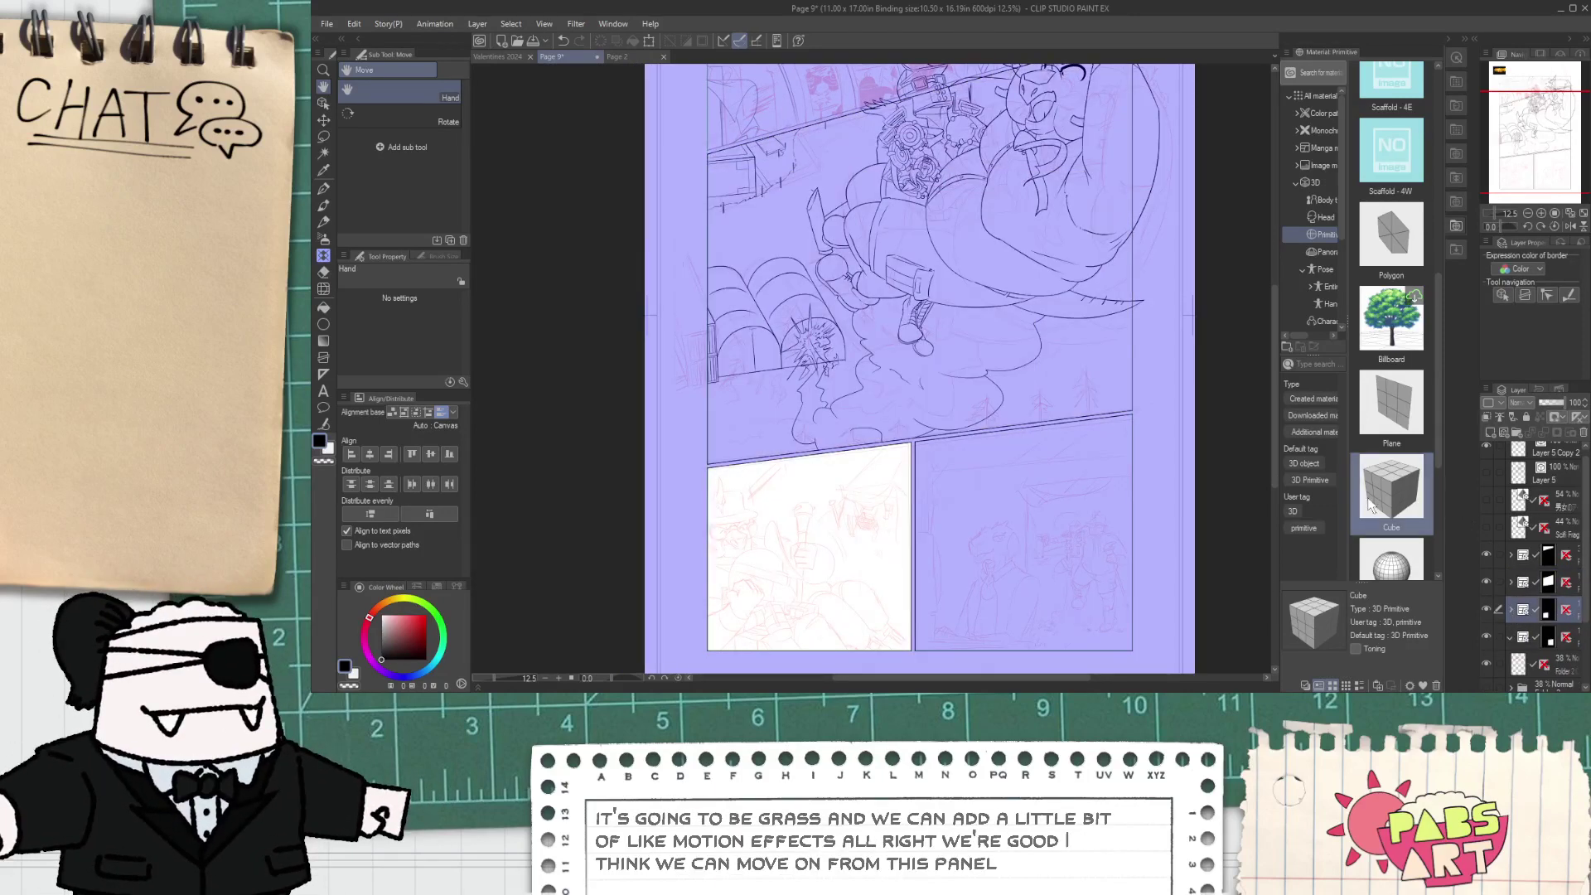
{"action": "left_click", "coordinate": [1503, 433]}
{"action": "left_click_drag", "start_coordinate": [665, 543], "coordinate": [753, 288]}
{"action": "scroll", "coordinate": [824, 421], "scroll_direction": "up", "scroll_amount": 3}
{"action": "left_click_drag", "start_coordinate": [785, 369], "coordinate": [777, 507]}
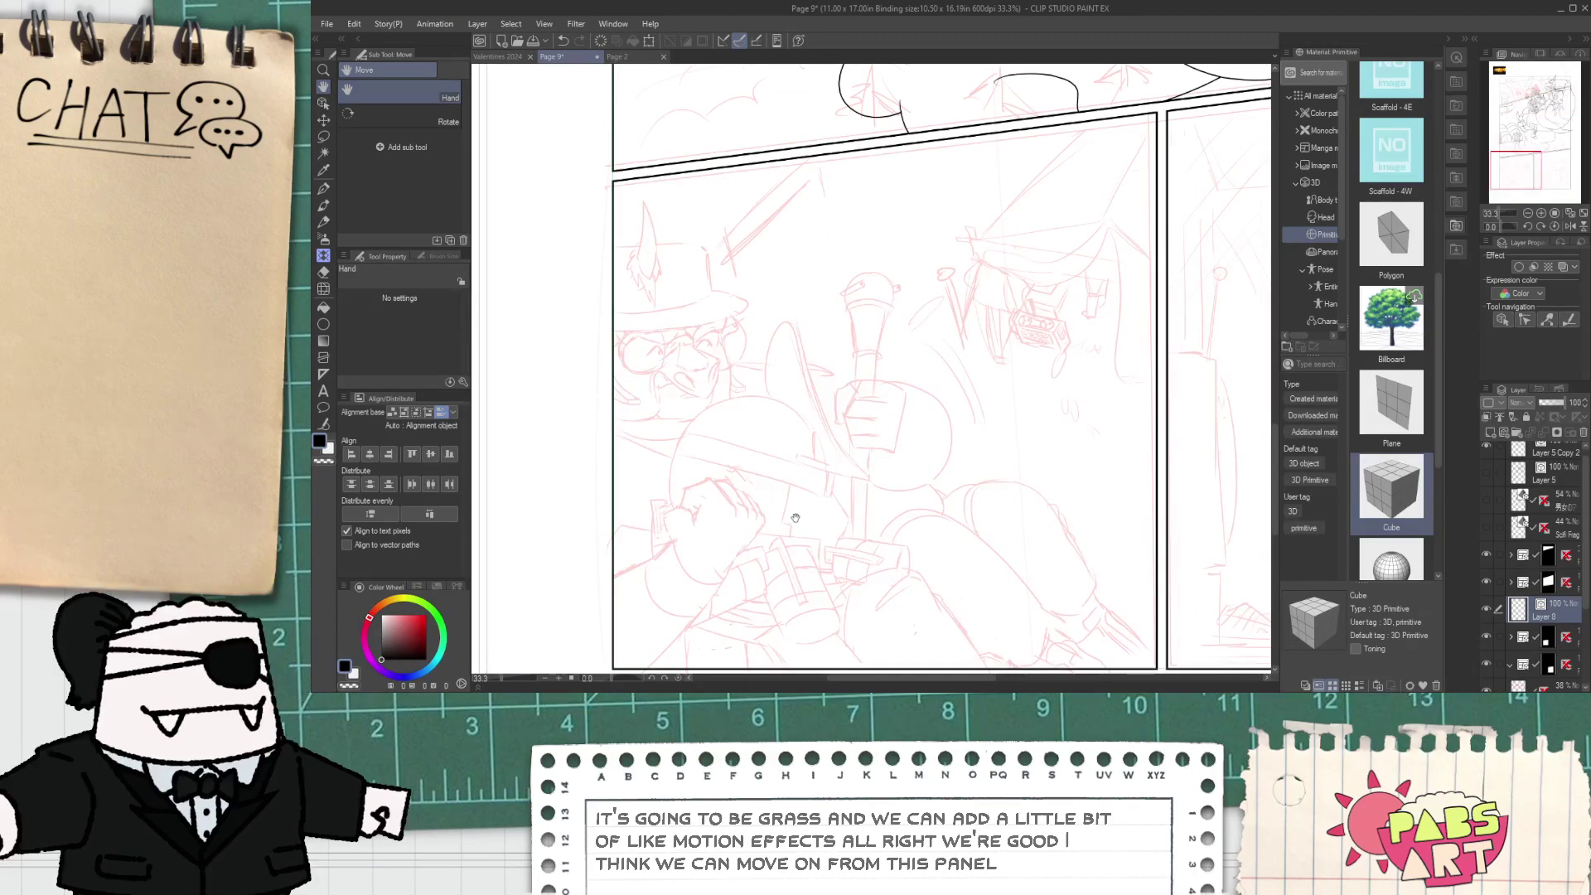
- Lasso the foreground figures on the rough sketch layer in the lower-left panel, leaving out the hatted face at its upper right
{"action": "scroll", "coordinate": [797, 521], "scroll_direction": "down", "scroll_amount": 1}
{"action": "left_click_drag", "start_coordinate": [820, 559], "coordinate": [812, 486]}
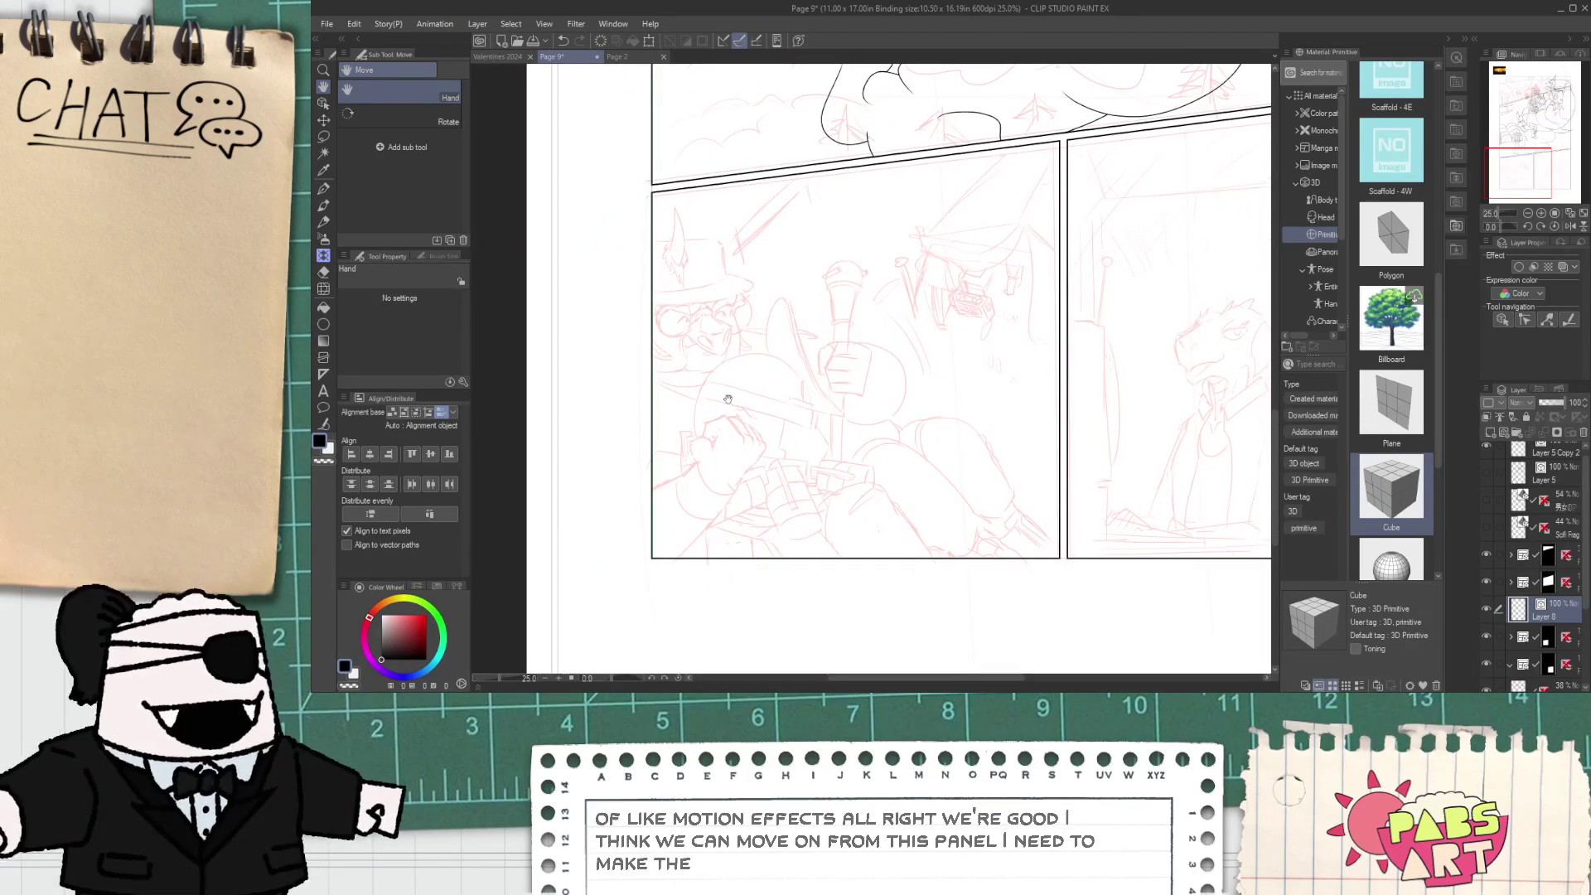
{"action": "scroll", "coordinate": [1548, 596], "scroll_direction": "down", "scroll_amount": 2}
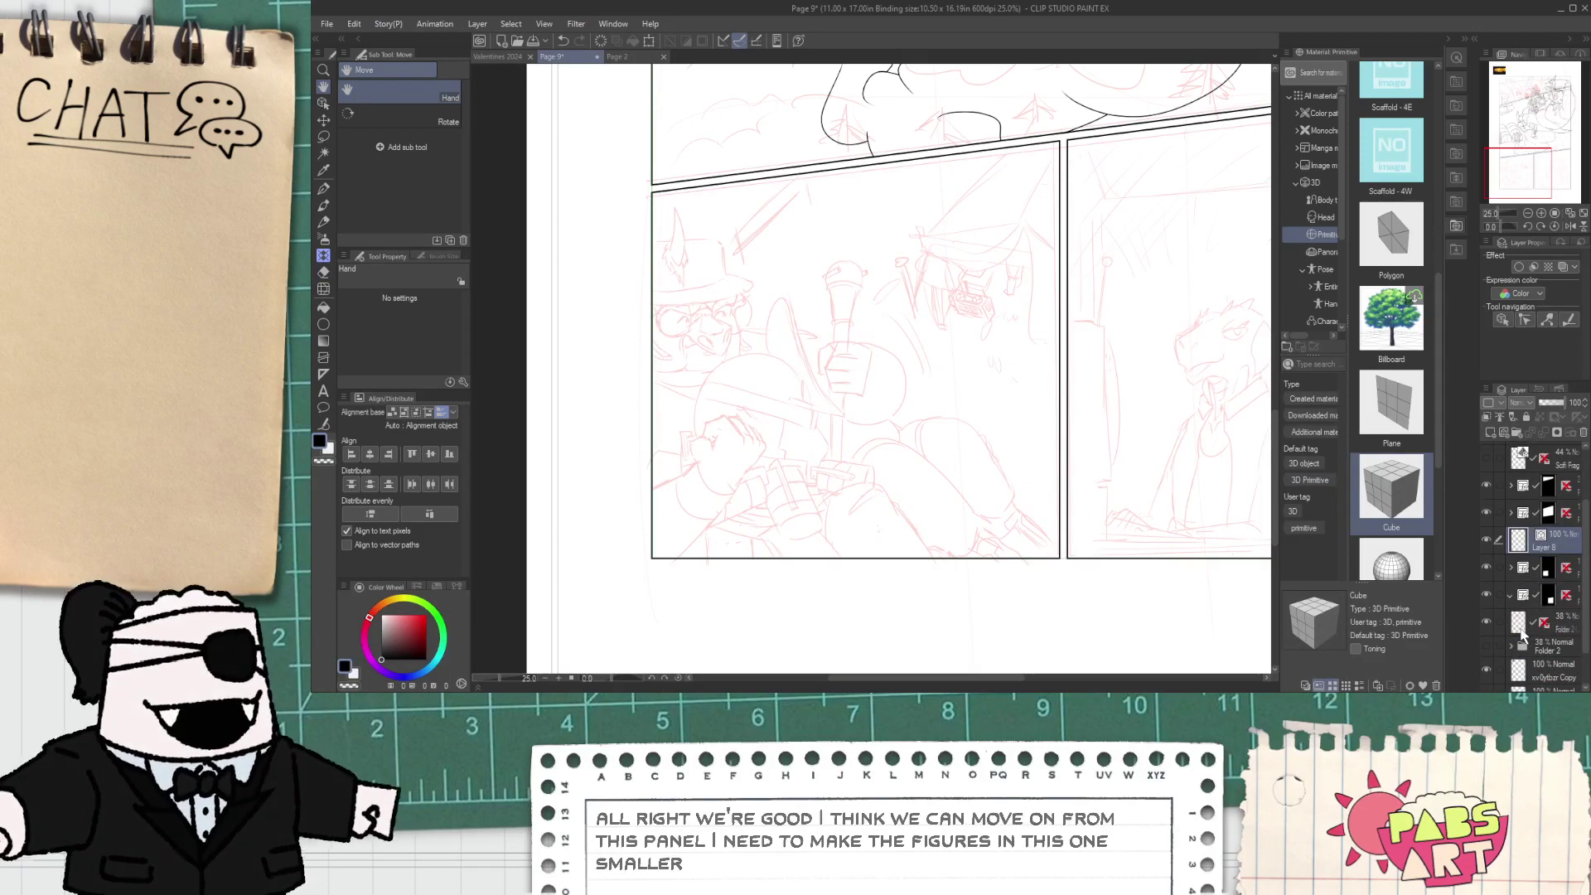
{"action": "left_click", "coordinate": [1556, 623]}
{"action": "scroll", "coordinate": [1072, 568], "scroll_direction": "up", "scroll_amount": 1}
{"action": "key", "text": "m"}
{"action": "scroll", "coordinate": [1046, 578], "scroll_direction": "down", "scroll_amount": 1}
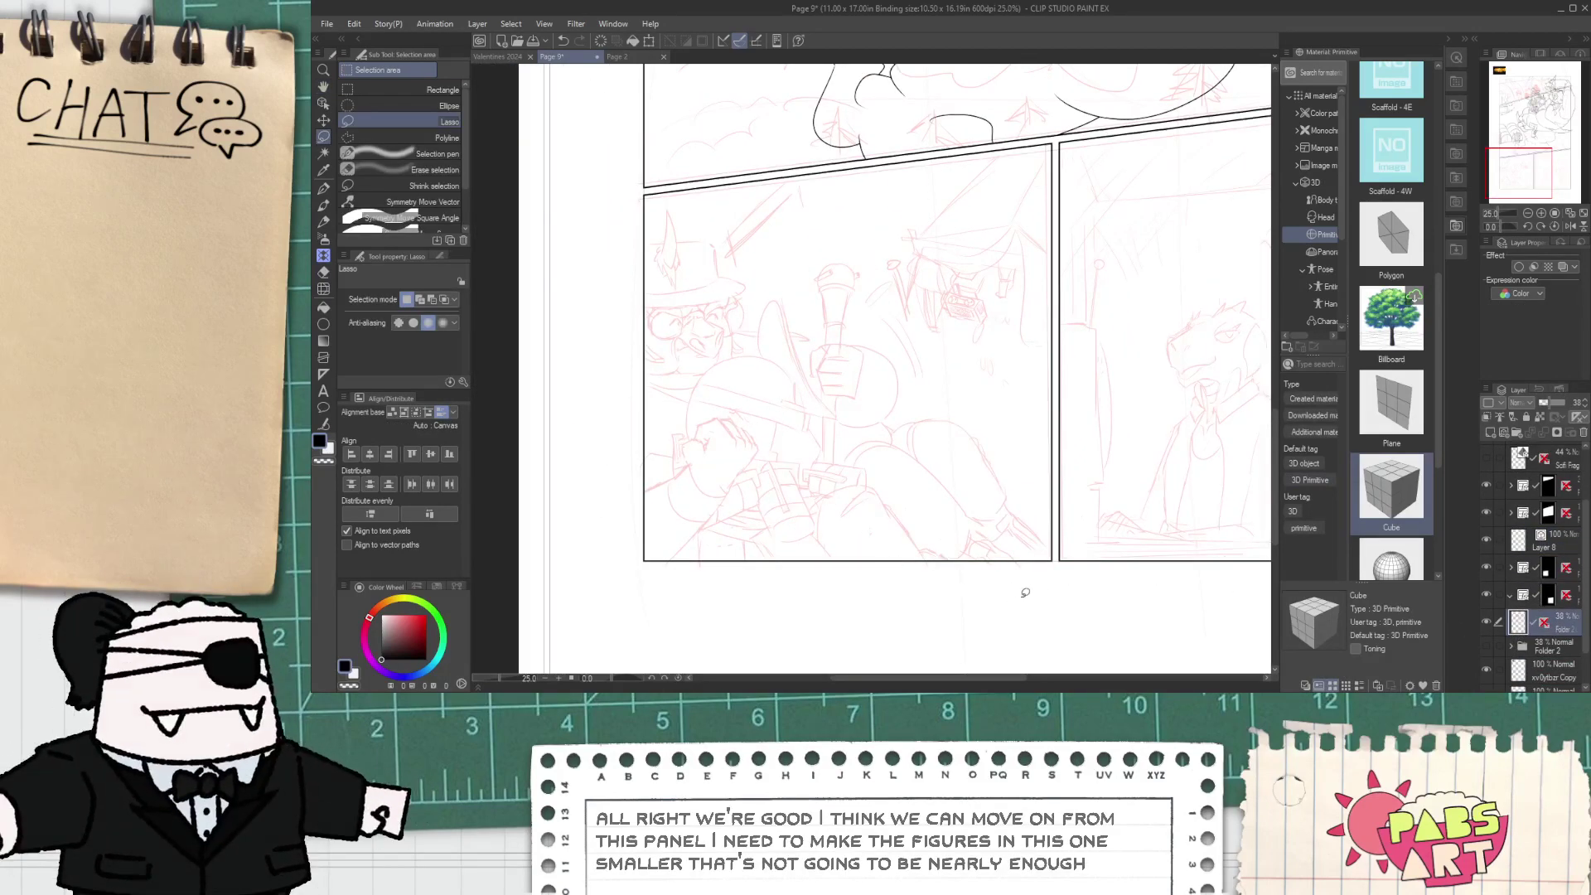
{"action": "mouse_move", "coordinate": [1058, 580]}
{"action": "left_mouse_down"}
{"action": "mouse_move", "coordinate": [1058, 467]}
{"action": "mouse_move", "coordinate": [958, 375]}
{"action": "left_mouse_up"}
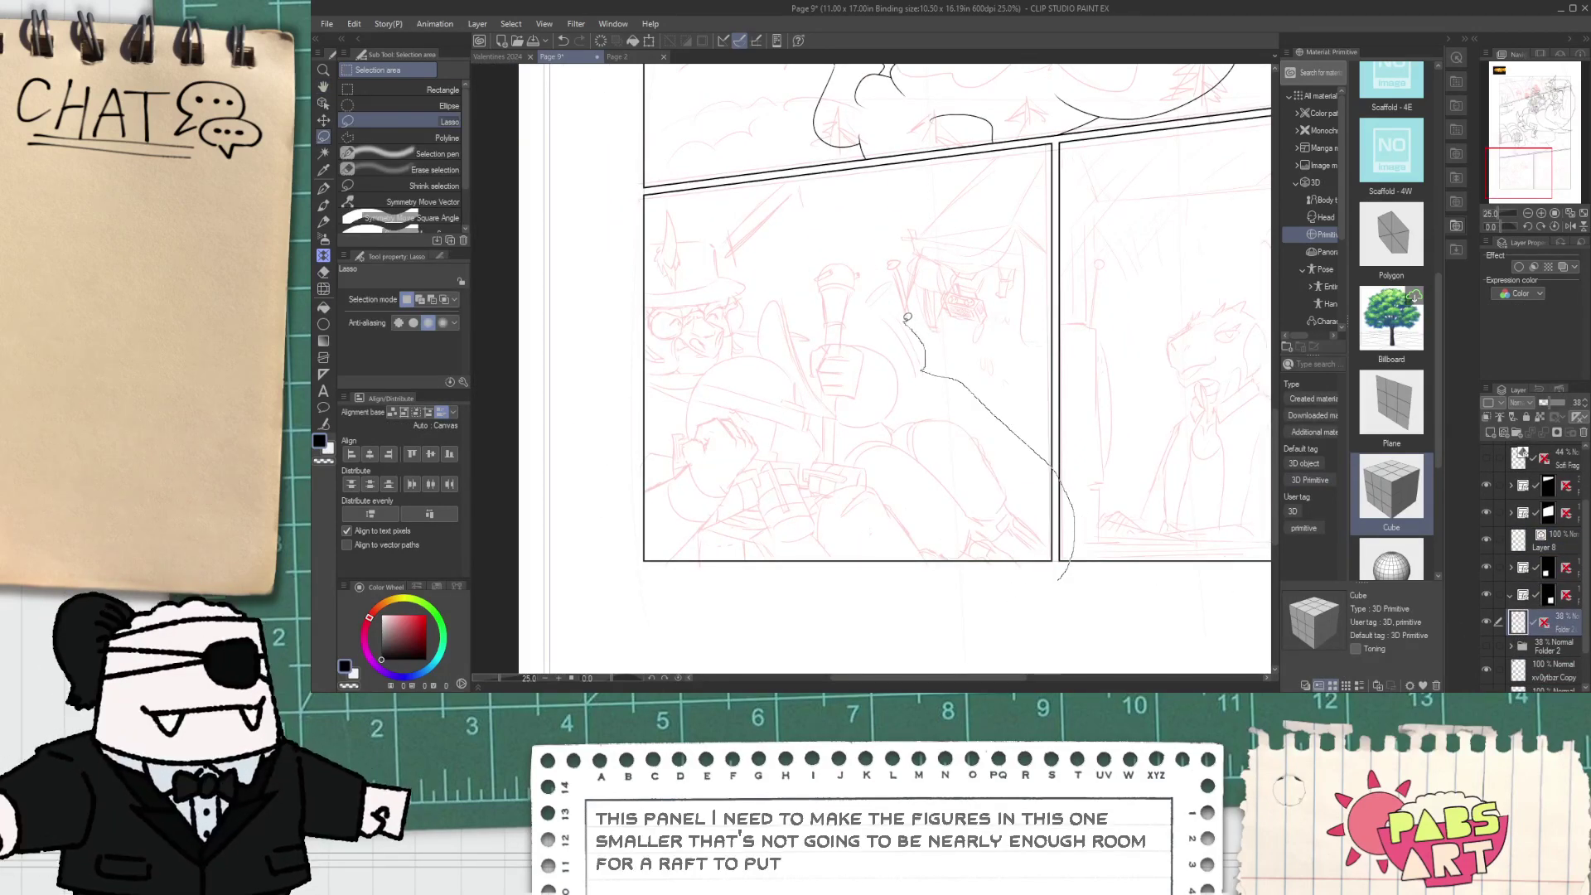
{"action": "left_click_drag", "start_coordinate": [906, 320], "coordinate": [892, 281]}
{"action": "left_click_drag", "start_coordinate": [772, 265], "coordinate": [739, 266]}
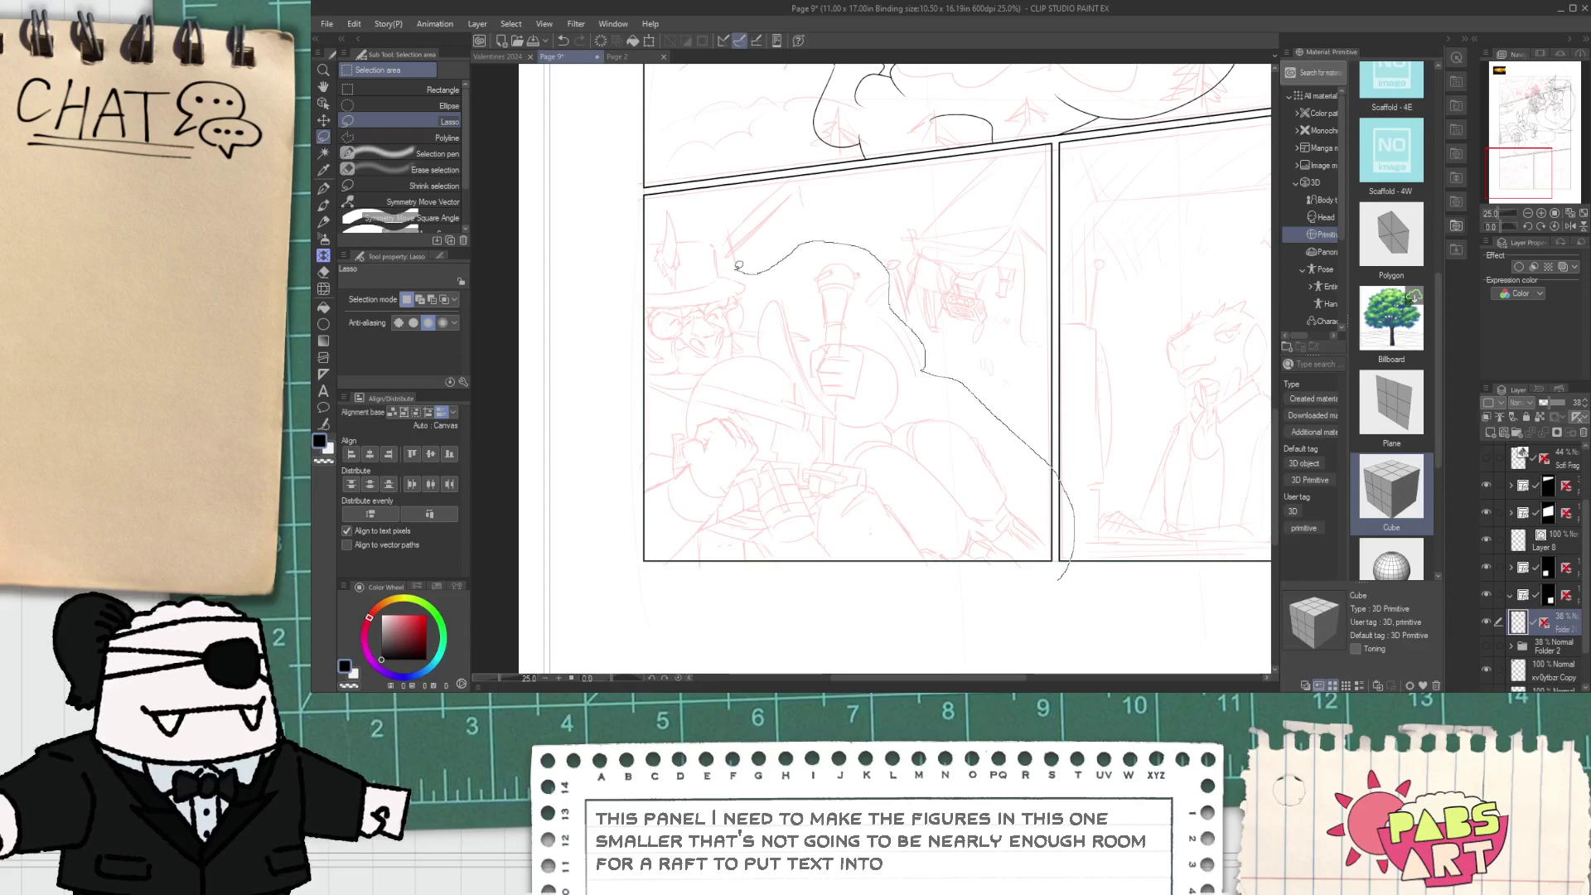
{"action": "mouse_move", "coordinate": [622, 197]}
{"action": "left_mouse_down"}
{"action": "mouse_move", "coordinate": [742, 671]}
{"action": "mouse_move", "coordinate": [808, 647]}
{"action": "left_mouse_up"}
{"action": "key", "text": "ctrl+minus"}
{"action": "key", "text": "ctrl+minus"}
{"action": "key", "text": "ctrl+minus"}
{"action": "key", "text": "ctrl+minus"}
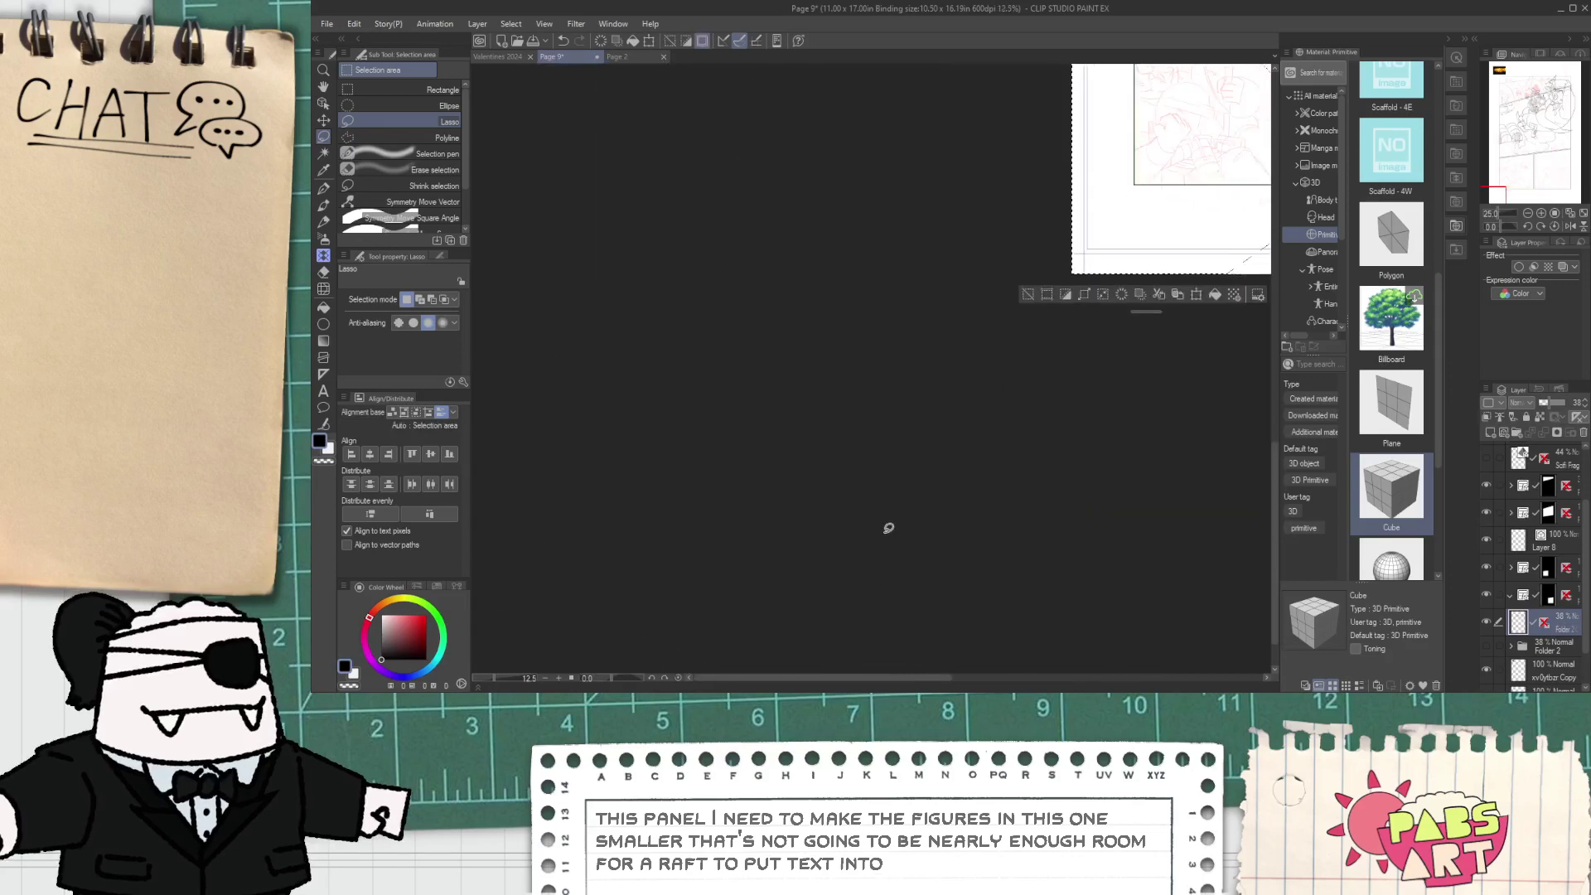
{"action": "scroll", "coordinate": [1090, 249], "scroll_direction": "up", "scroll_amount": 5}
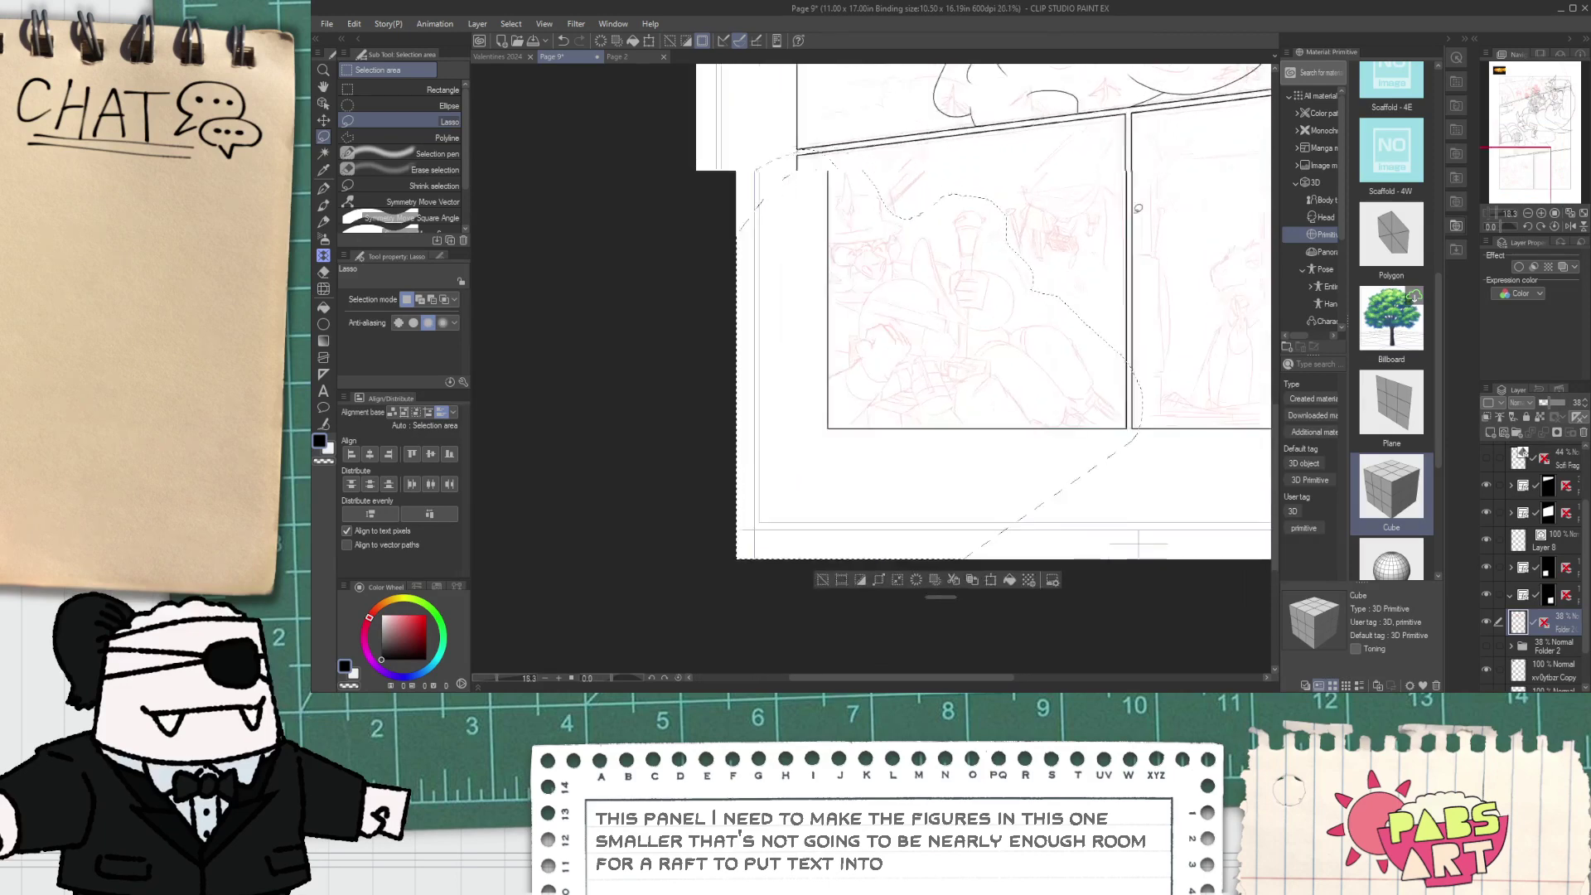
- Scale down the lassoed foreground figures in the lower-left panel and move them toward the panel's bottom-left corner
{"action": "key", "text": "ctrl+t"}
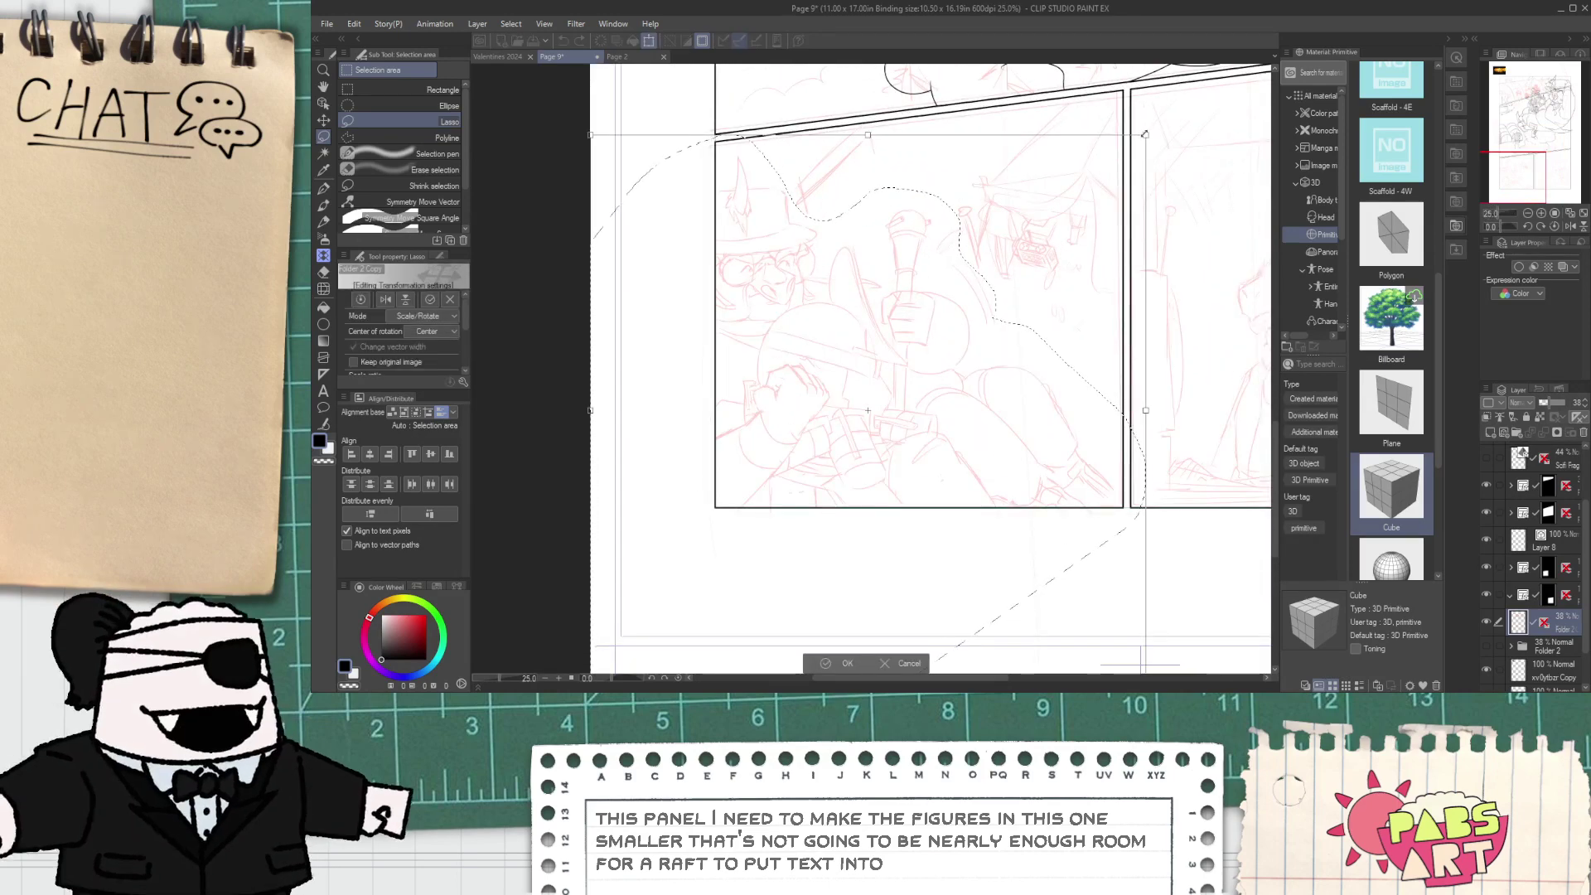
{"action": "left_click_drag", "start_coordinate": [1146, 134], "coordinate": [1072, 208]}
{"action": "left_click_drag", "start_coordinate": [974, 306], "coordinate": [997, 282]}
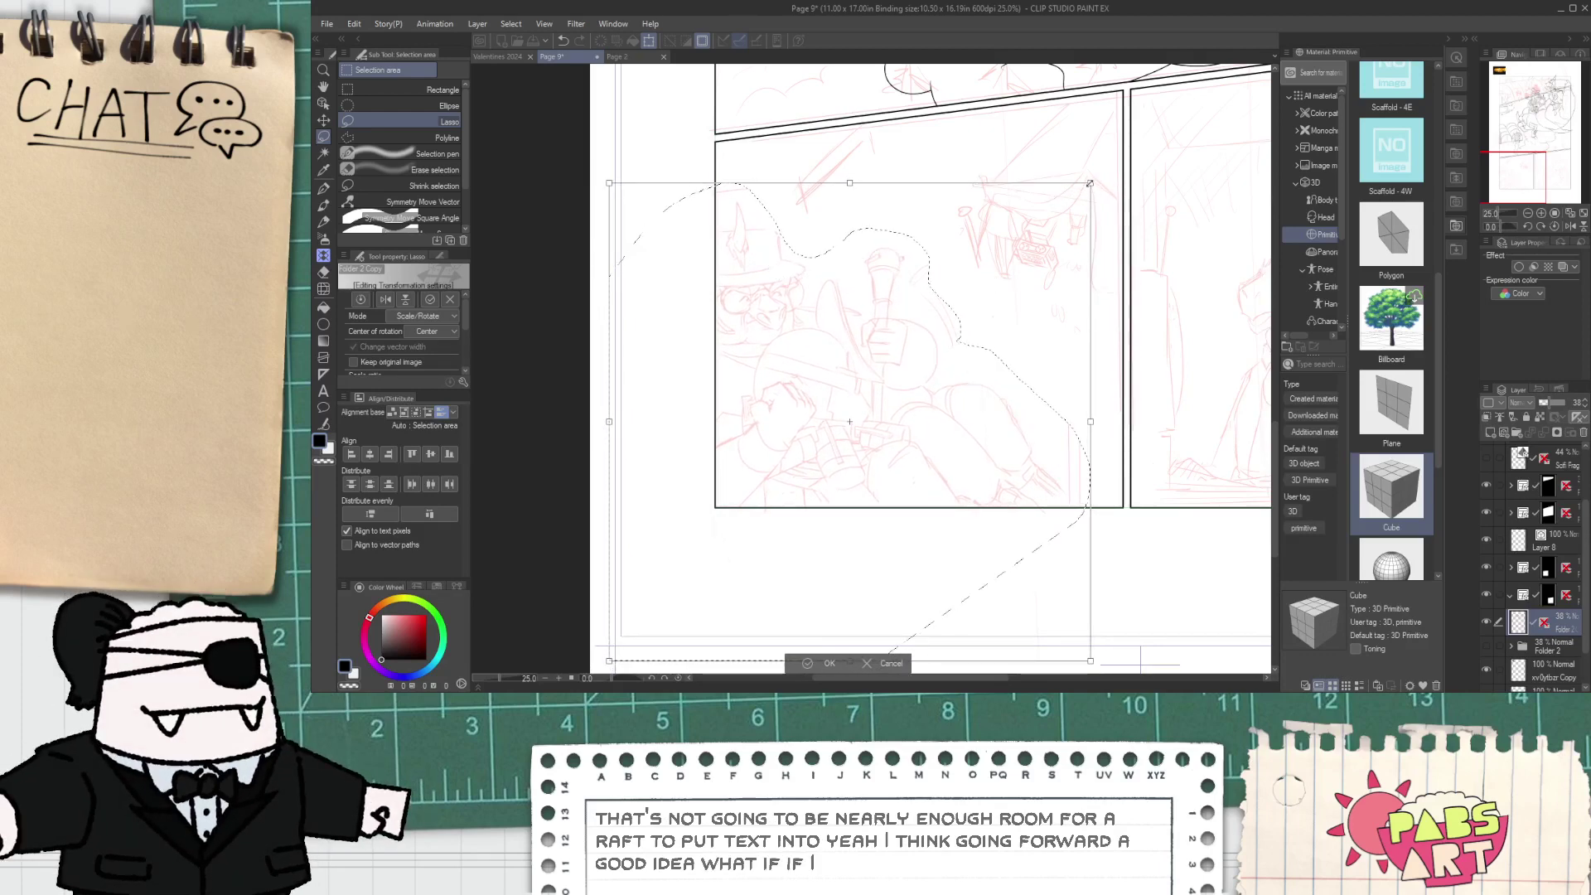
{"action": "left_click_drag", "start_coordinate": [1091, 184], "coordinate": [1047, 225]}
{"action": "left_click_drag", "start_coordinate": [960, 326], "coordinate": [969, 310]}
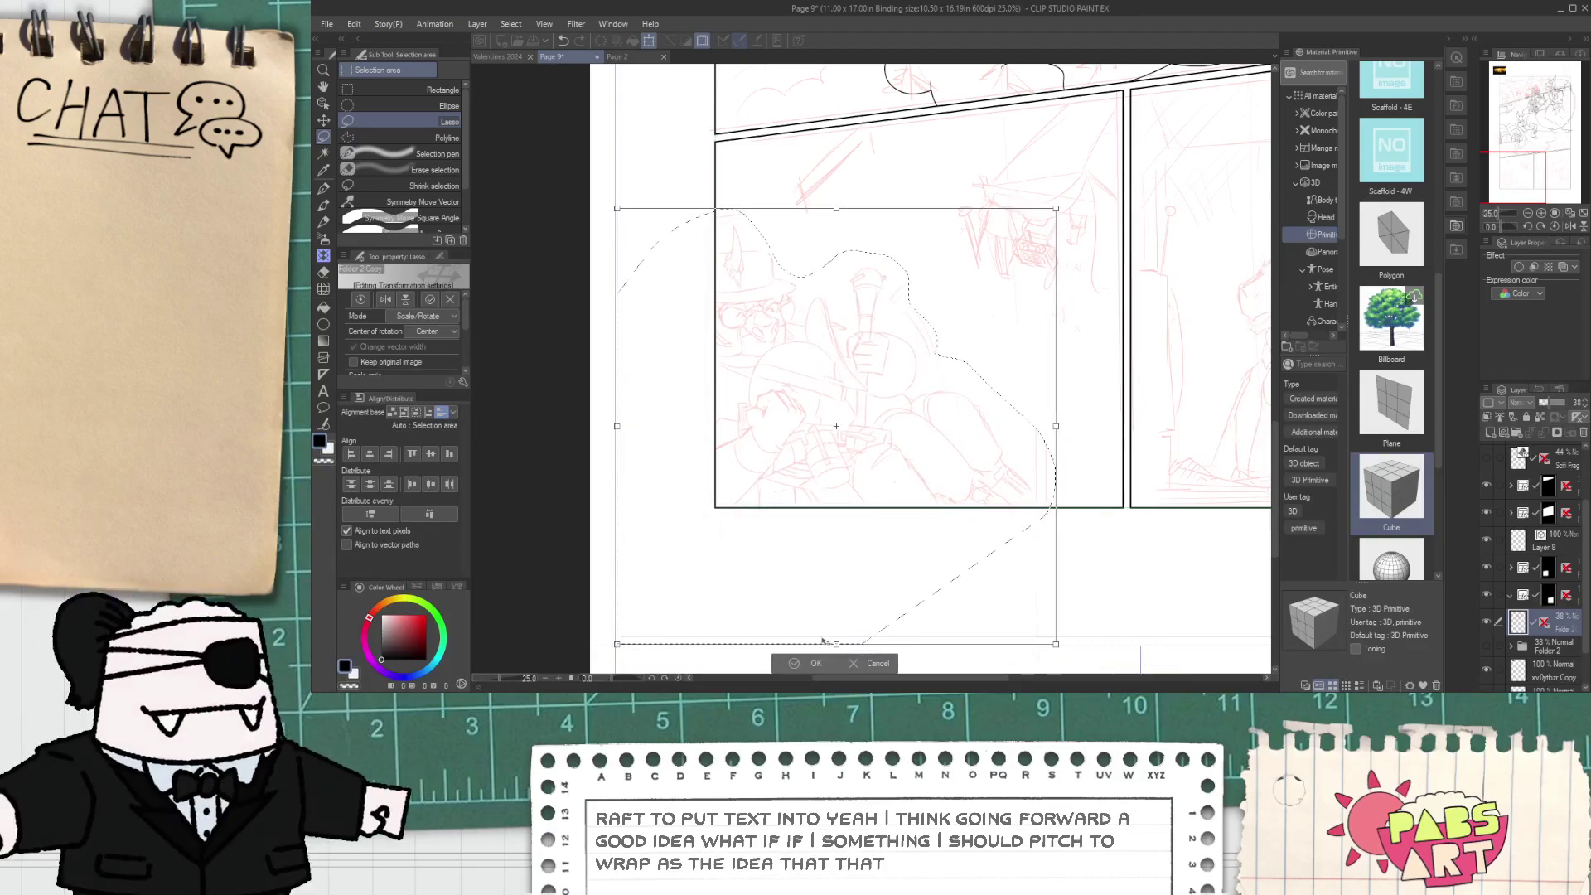
{"action": "left_click", "coordinate": [814, 663]}
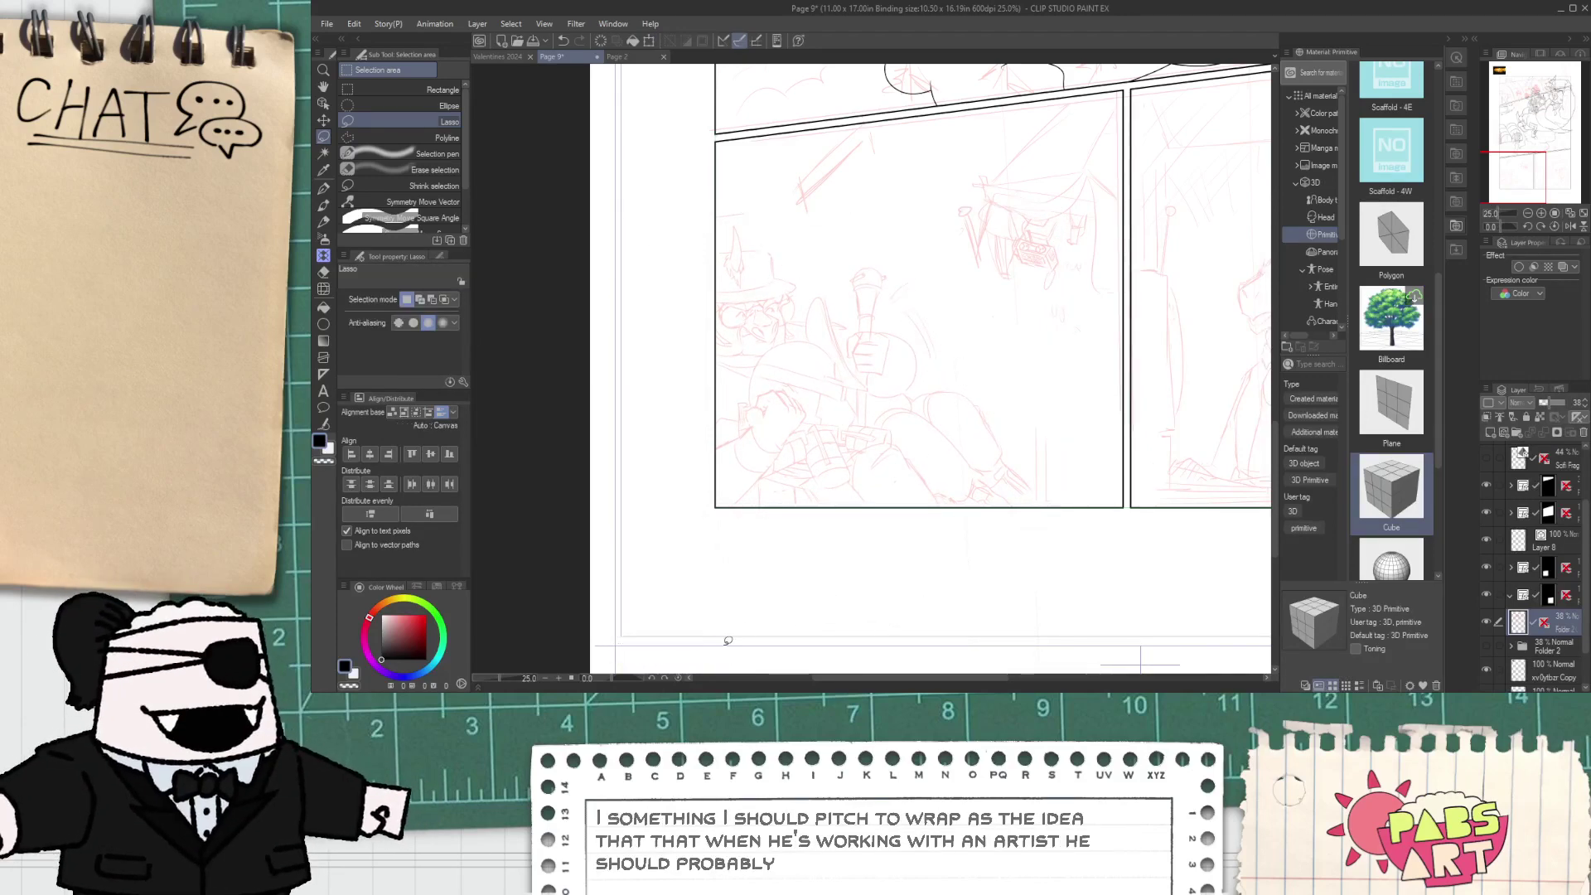
- Lasso the small background tent sketch in the lower-left panel, move it lower, and clear the selection
{"action": "key", "text": "space"}
{"action": "left_click_drag", "start_coordinate": [873, 352], "coordinate": [838, 365]}
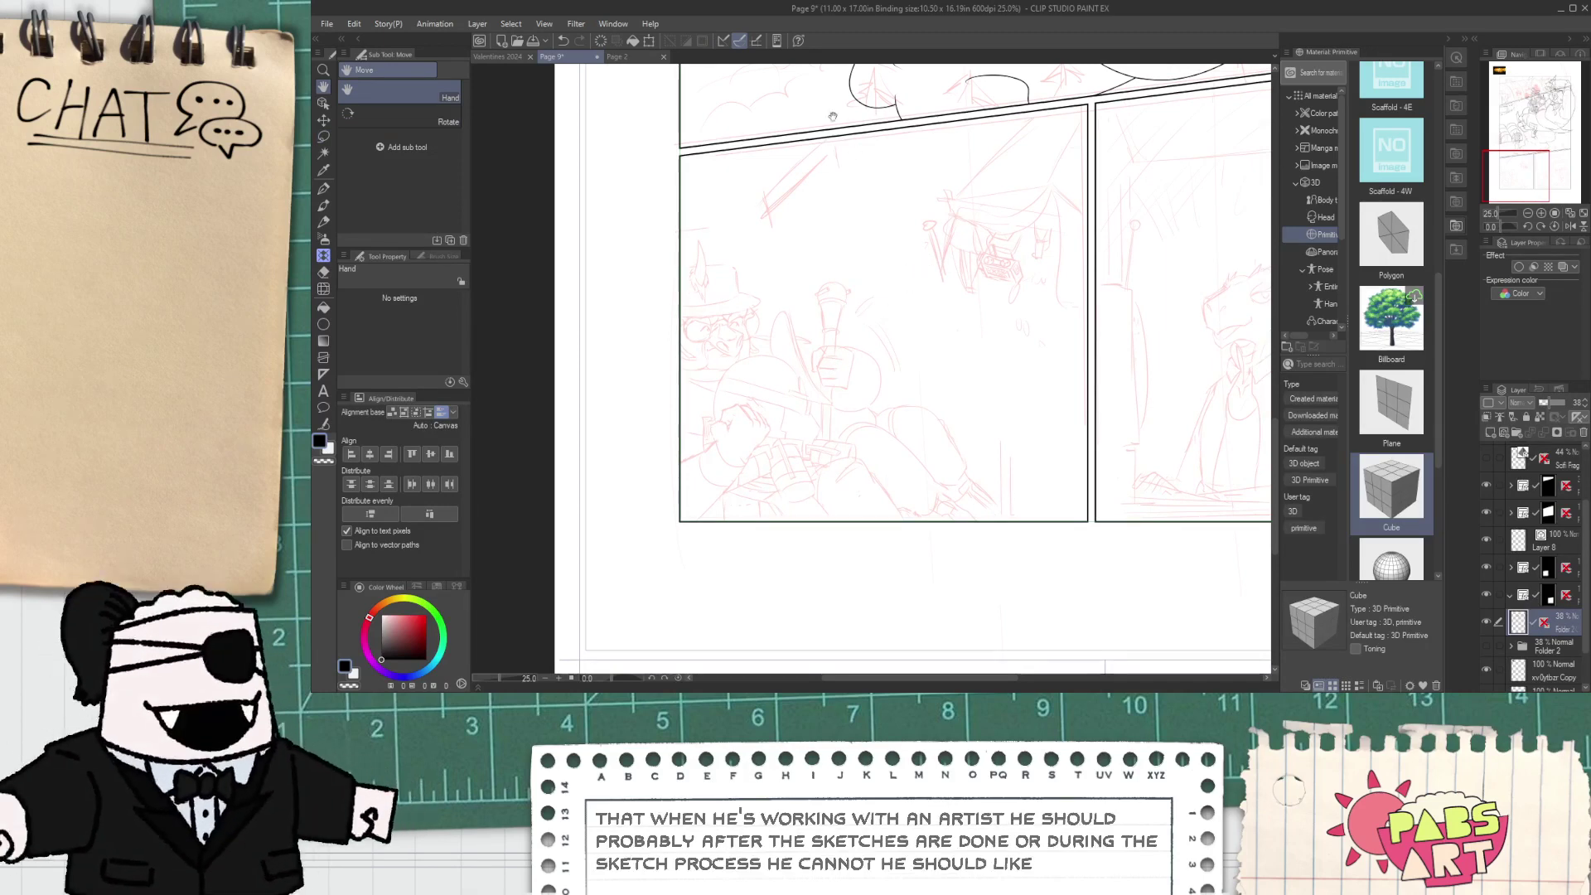
{"action": "left_click_drag", "start_coordinate": [809, 249], "coordinate": [759, 344]}
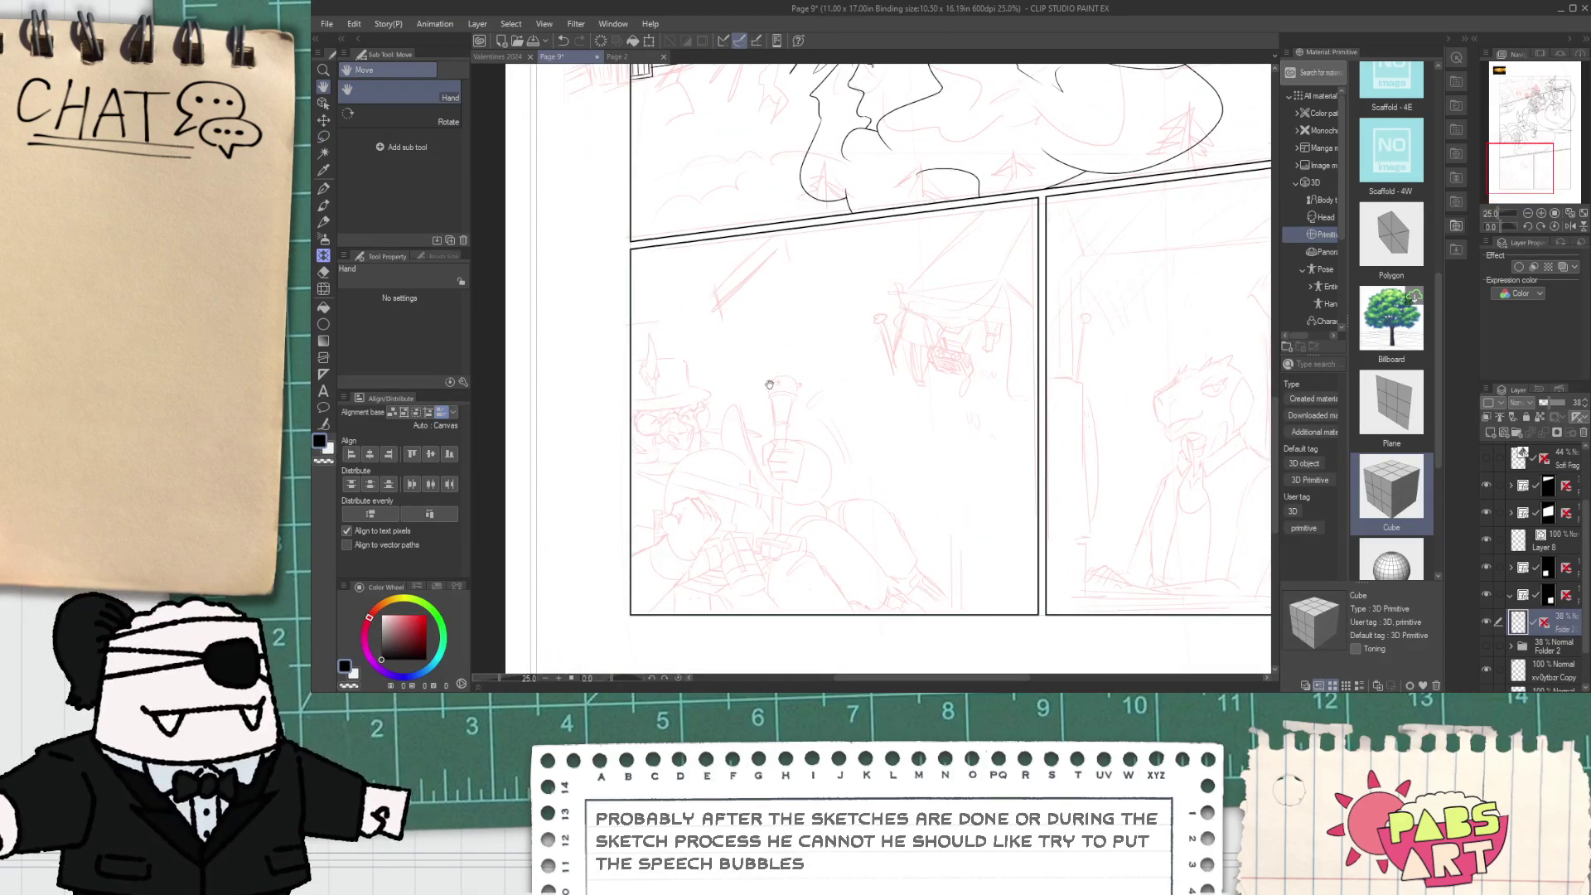
{"action": "left_click_drag", "start_coordinate": [794, 450], "coordinate": [808, 412]}
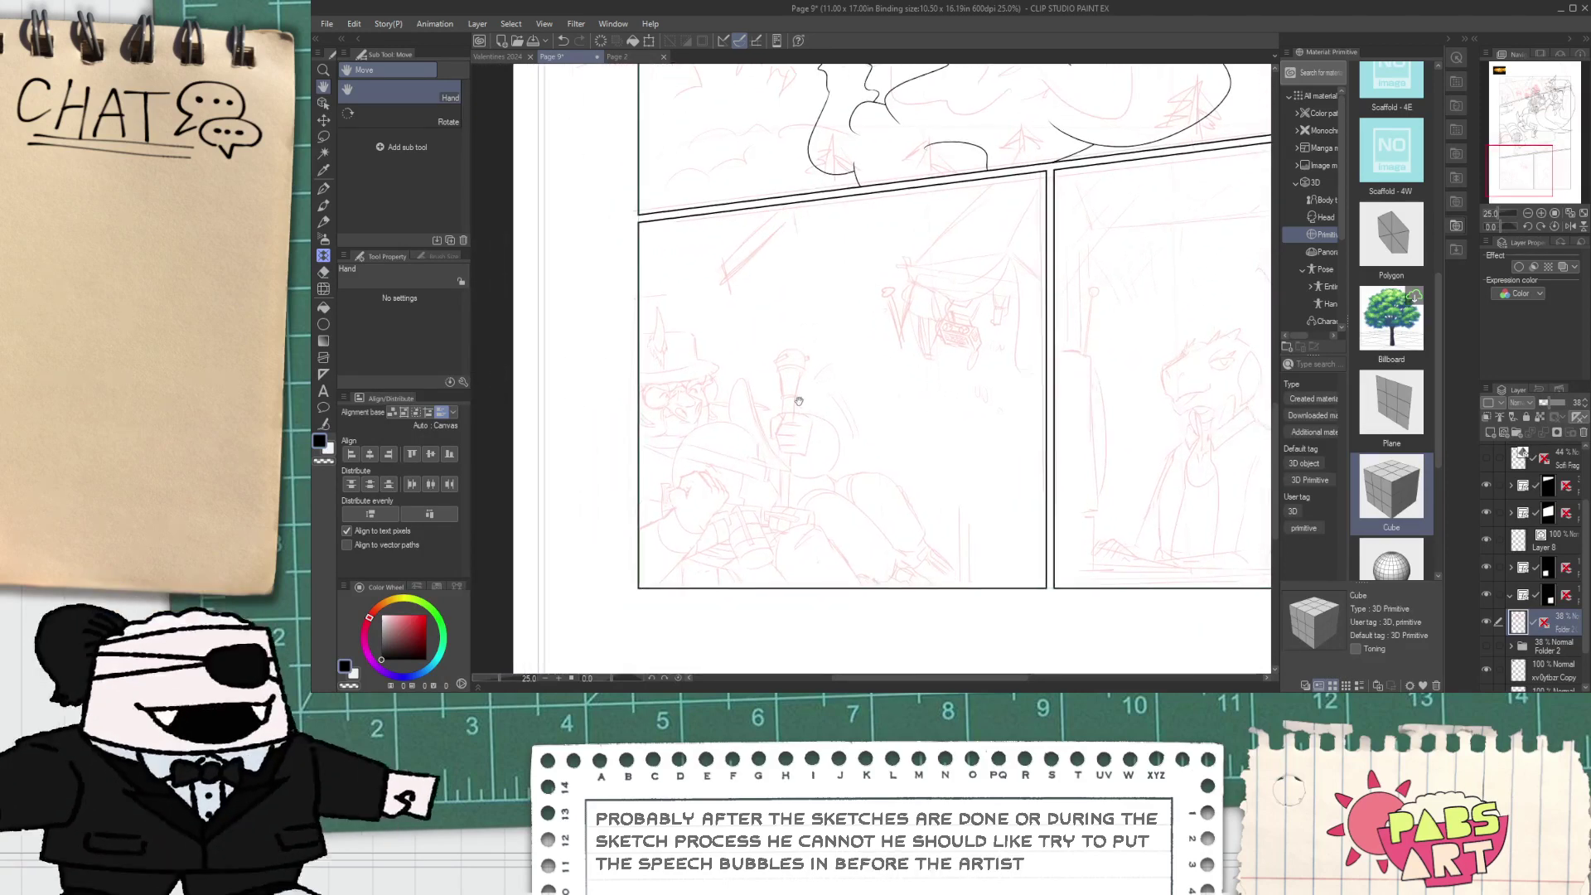
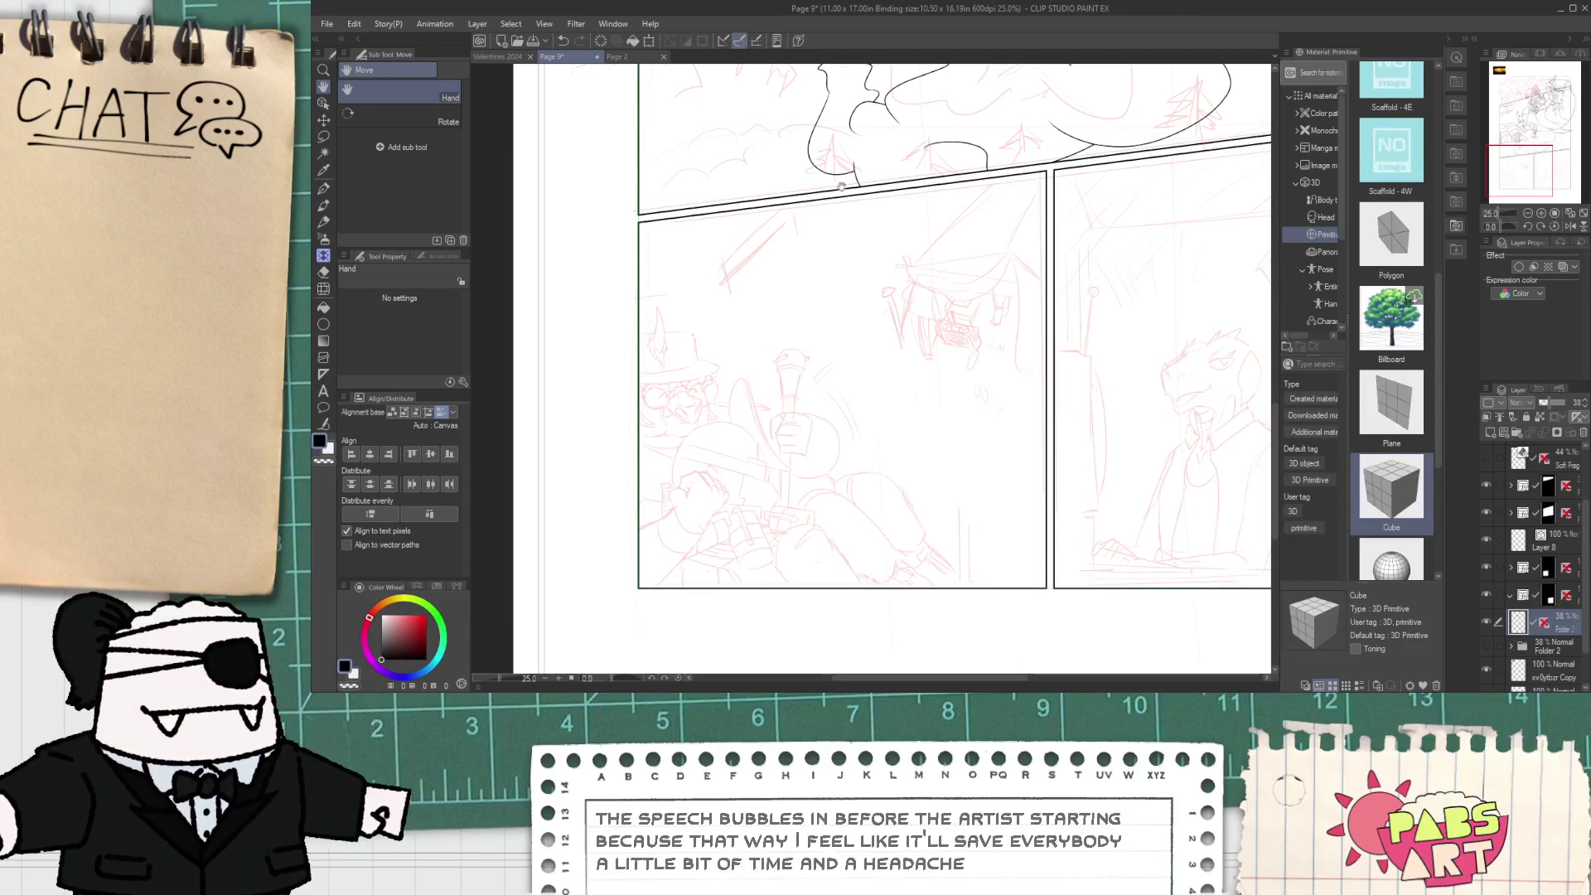
{"action": "key", "text": "m"}
{"action": "mouse_move", "coordinate": [873, 256]}
{"action": "left_mouse_down"}
{"action": "mouse_move", "coordinate": [1125, 315]}
{"action": "mouse_move", "coordinate": [1088, 161]}
{"action": "mouse_move", "coordinate": [995, 143]}
{"action": "left_mouse_up"}
{"action": "mouse_move", "coordinate": [1050, 417]}
{"action": "left_mouse_down"}
{"action": "mouse_move", "coordinate": [1211, 159]}
{"action": "mouse_move", "coordinate": [1052, 109]}
{"action": "left_mouse_up"}
{"action": "key", "text": "k"}
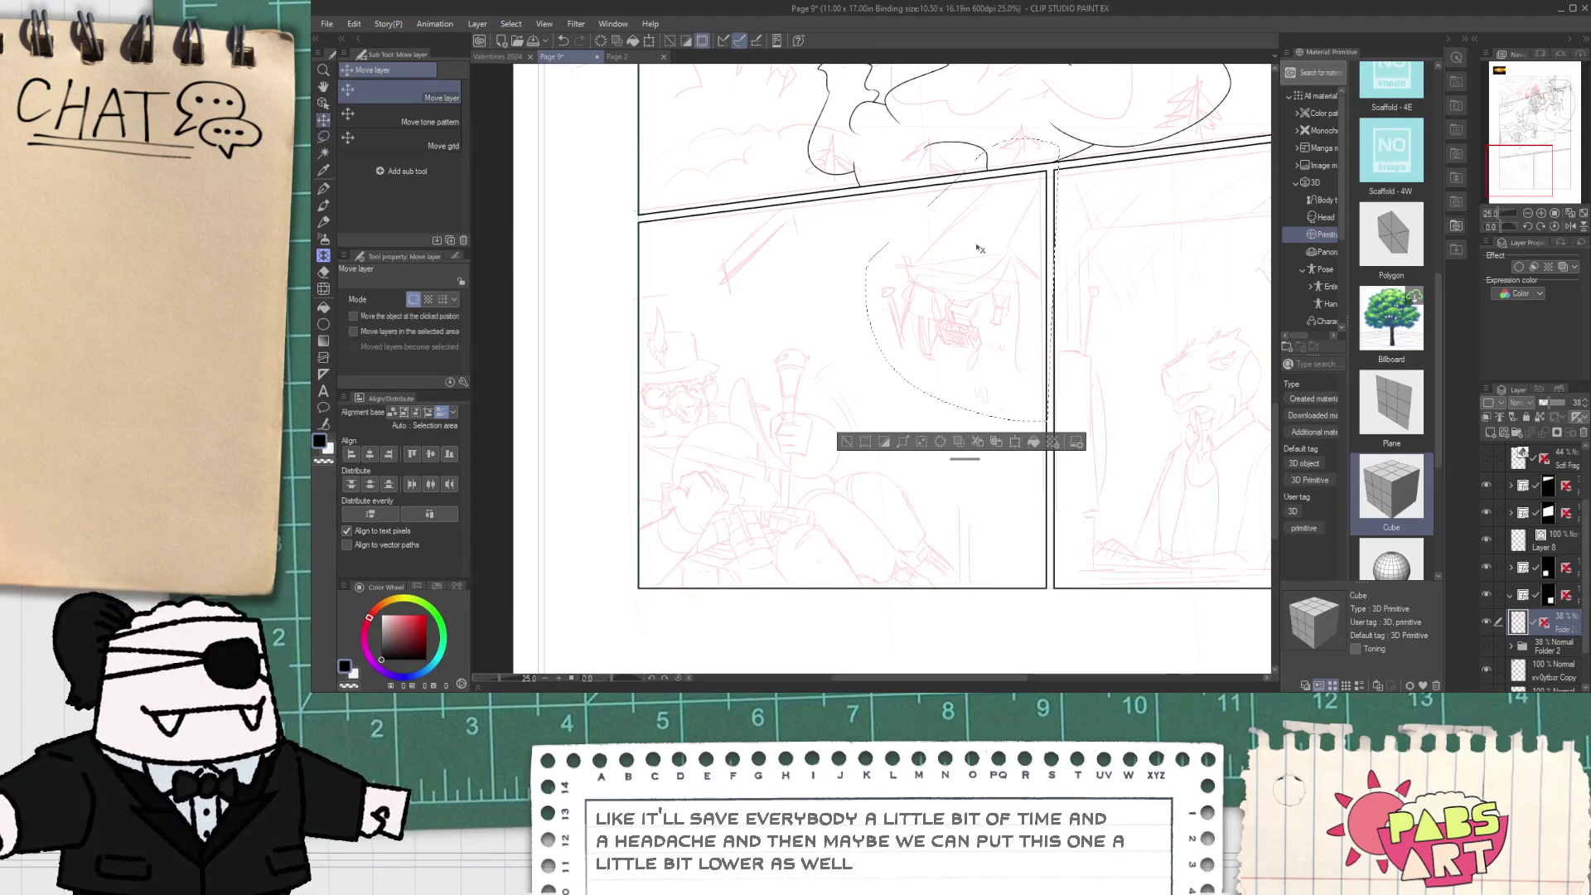
{"action": "left_click_drag", "start_coordinate": [980, 248], "coordinate": [998, 349]}
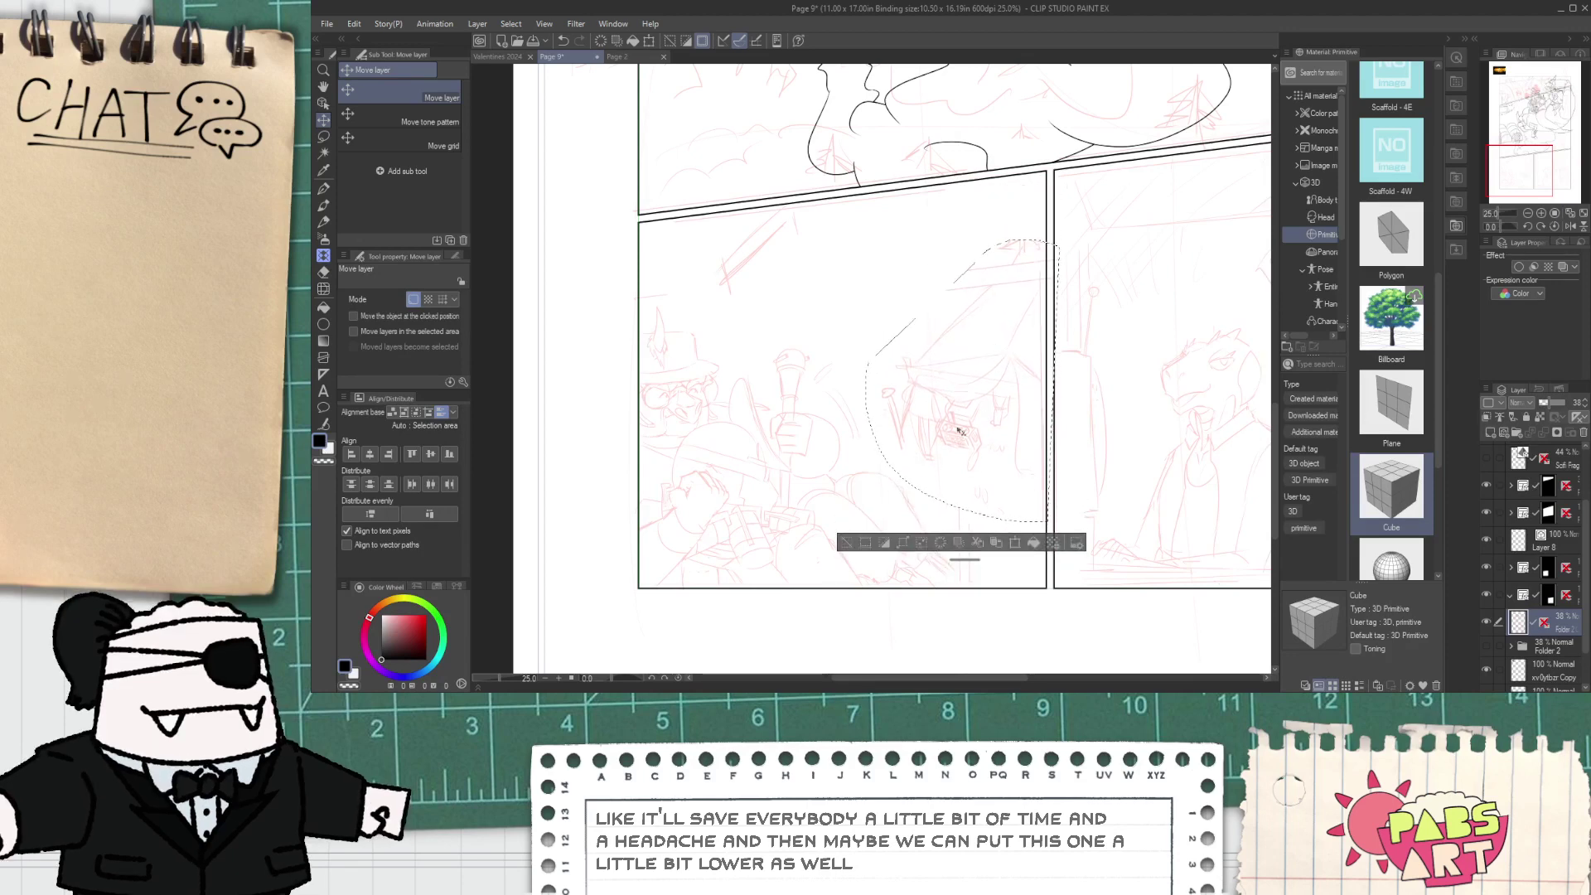
{"action": "left_click", "coordinate": [847, 544]}
- Examine the Page 9 layout against the coloured camp scene on Page 2
{"action": "scroll", "coordinate": [804, 370], "scroll_direction": "down", "scroll_amount": 2}
{"action": "key", "text": "space"}
{"action": "left_click_drag", "start_coordinate": [947, 298], "coordinate": [917, 402]}
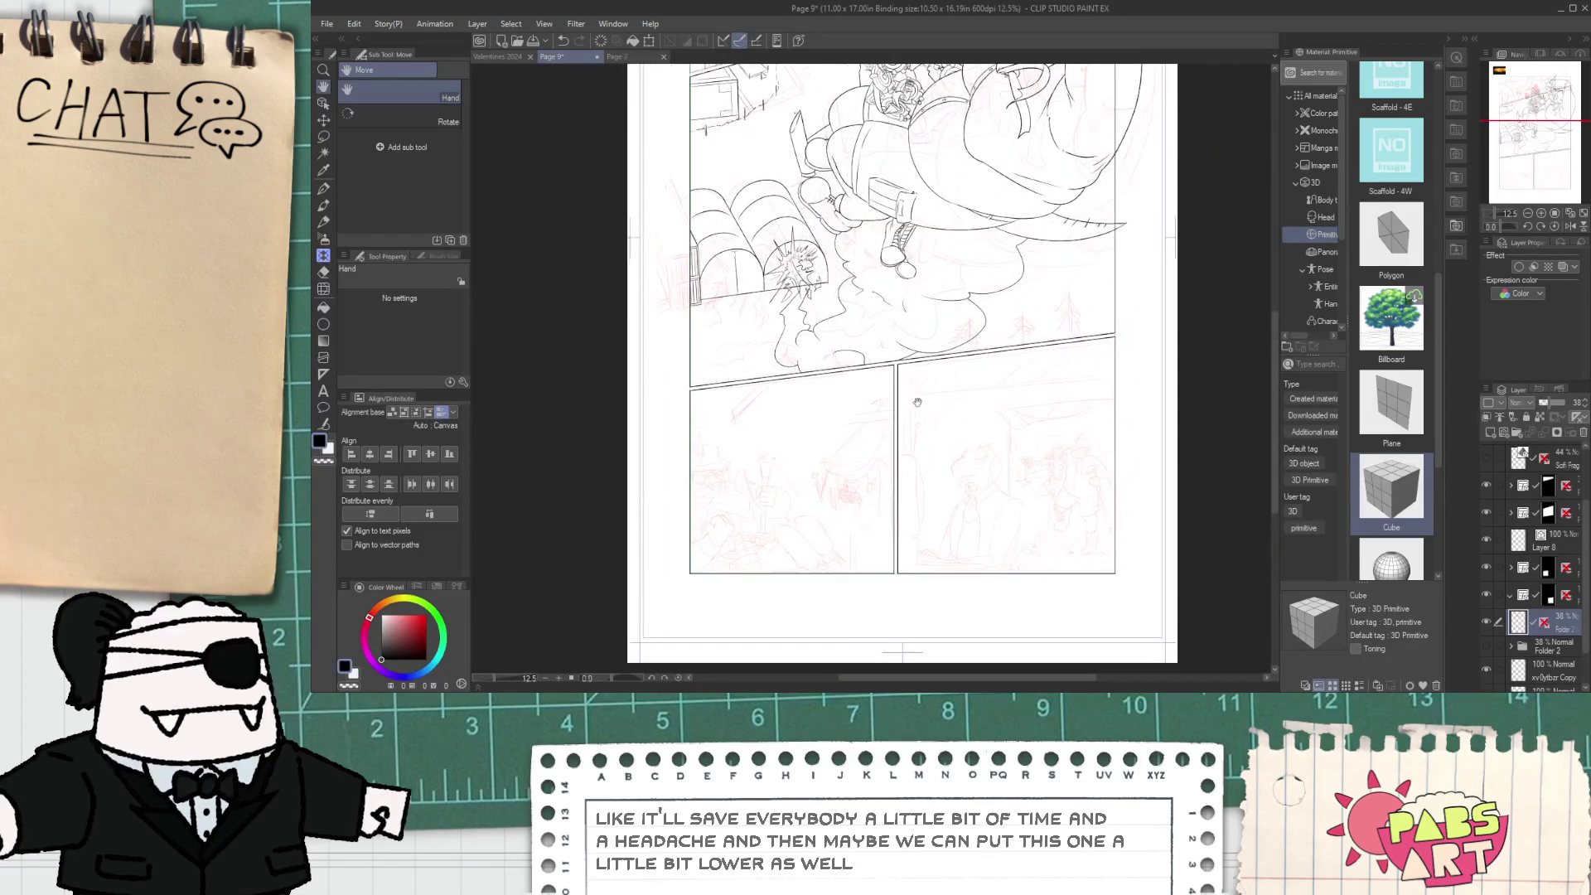
{"action": "left_click", "coordinate": [617, 57]}
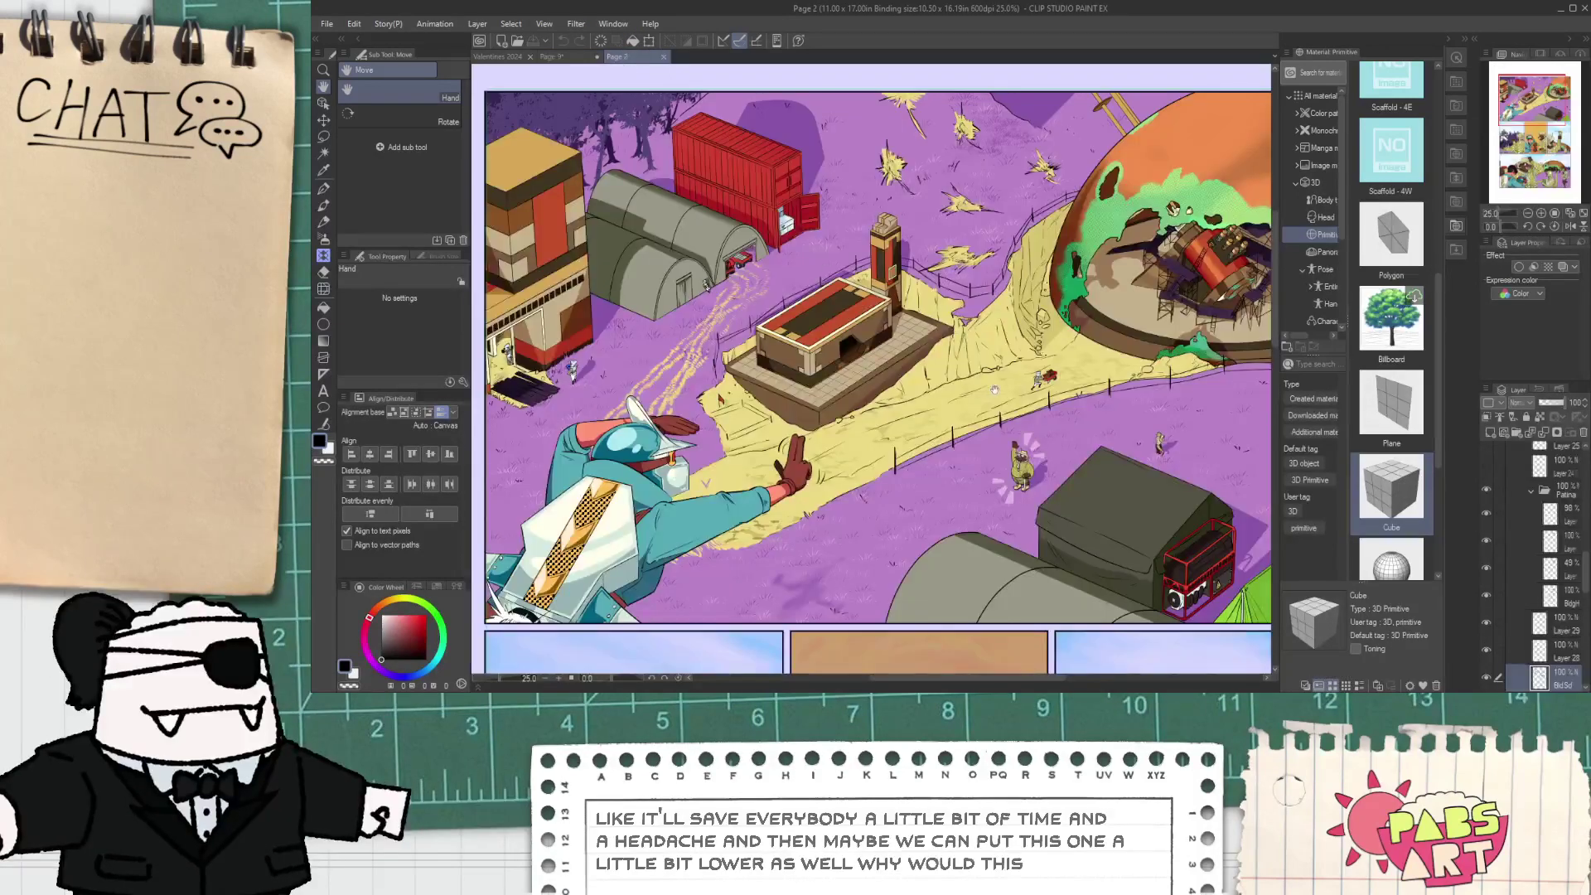
{"action": "left_click_drag", "start_coordinate": [961, 292], "coordinate": [871, 270]}
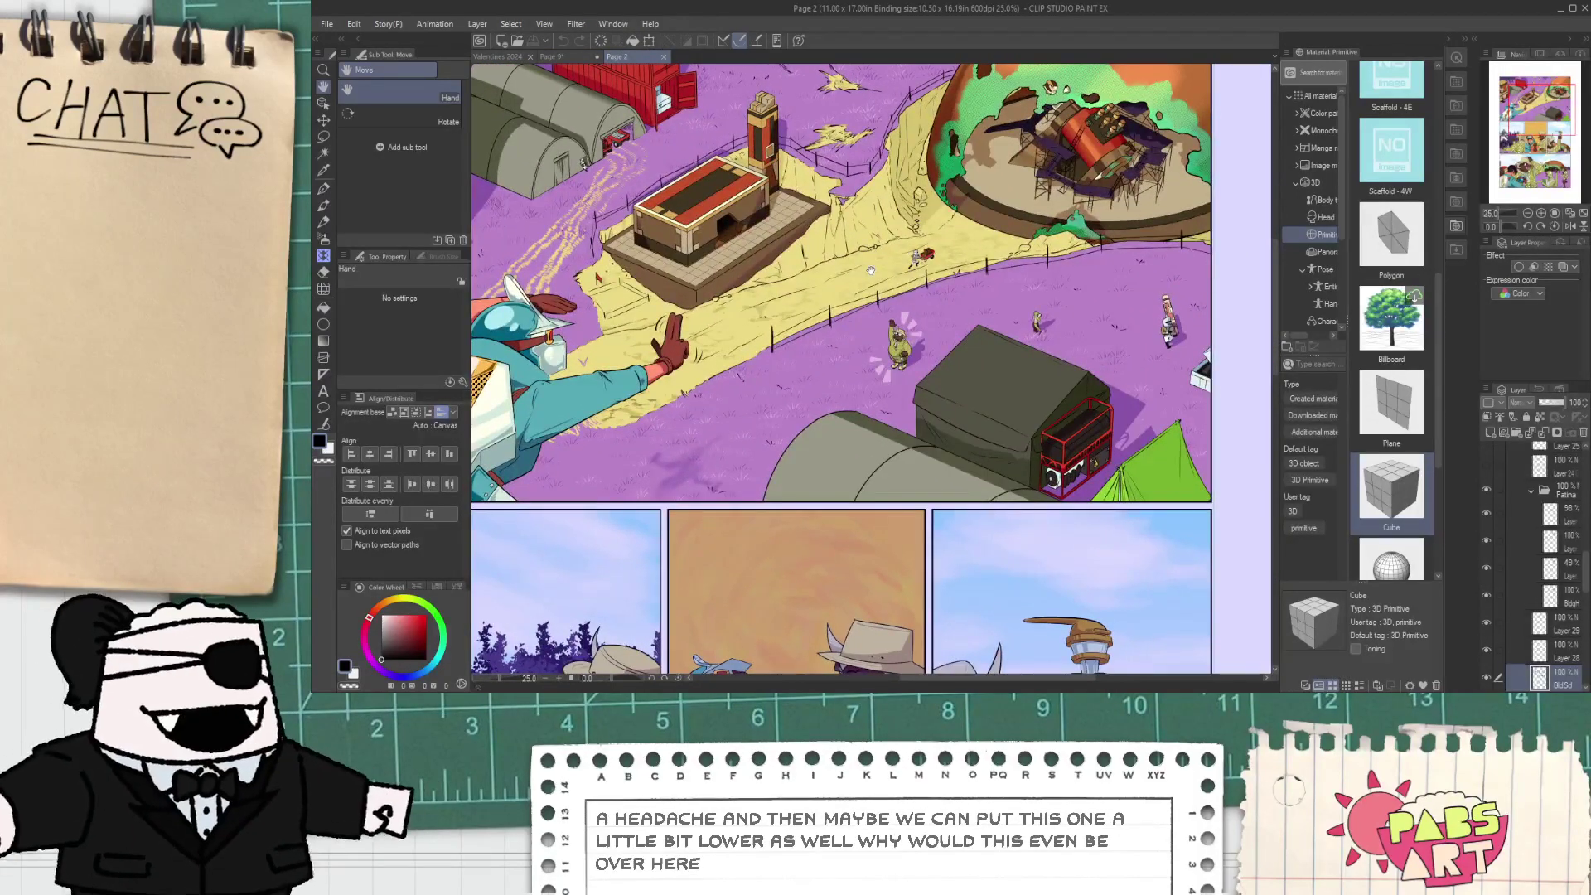
{"action": "left_click", "coordinate": [556, 57]}
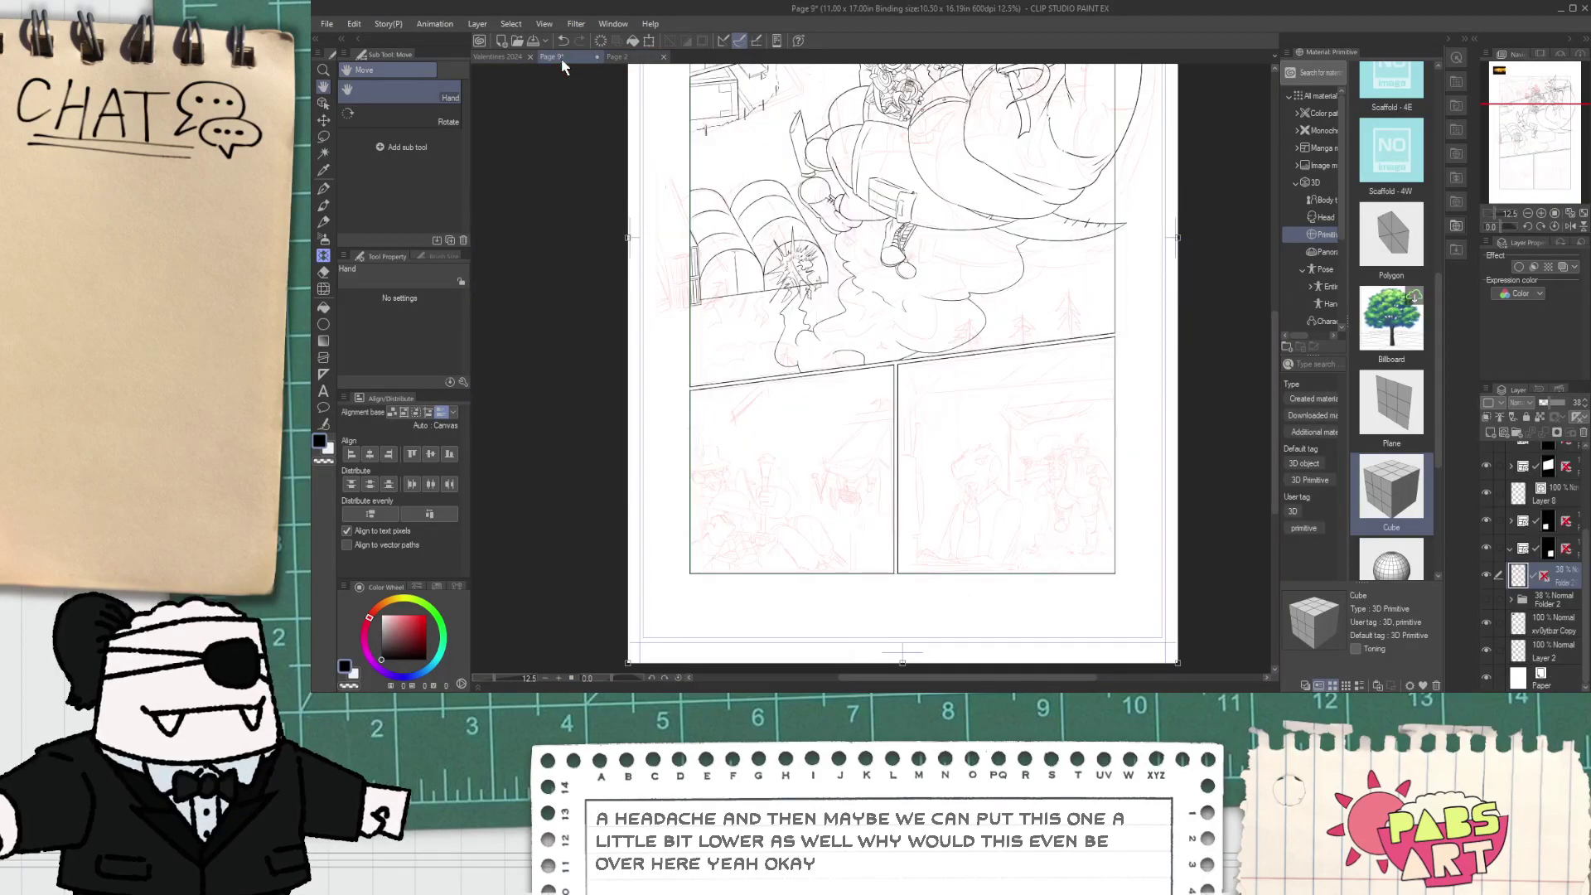
{"action": "left_click", "coordinate": [616, 57]}
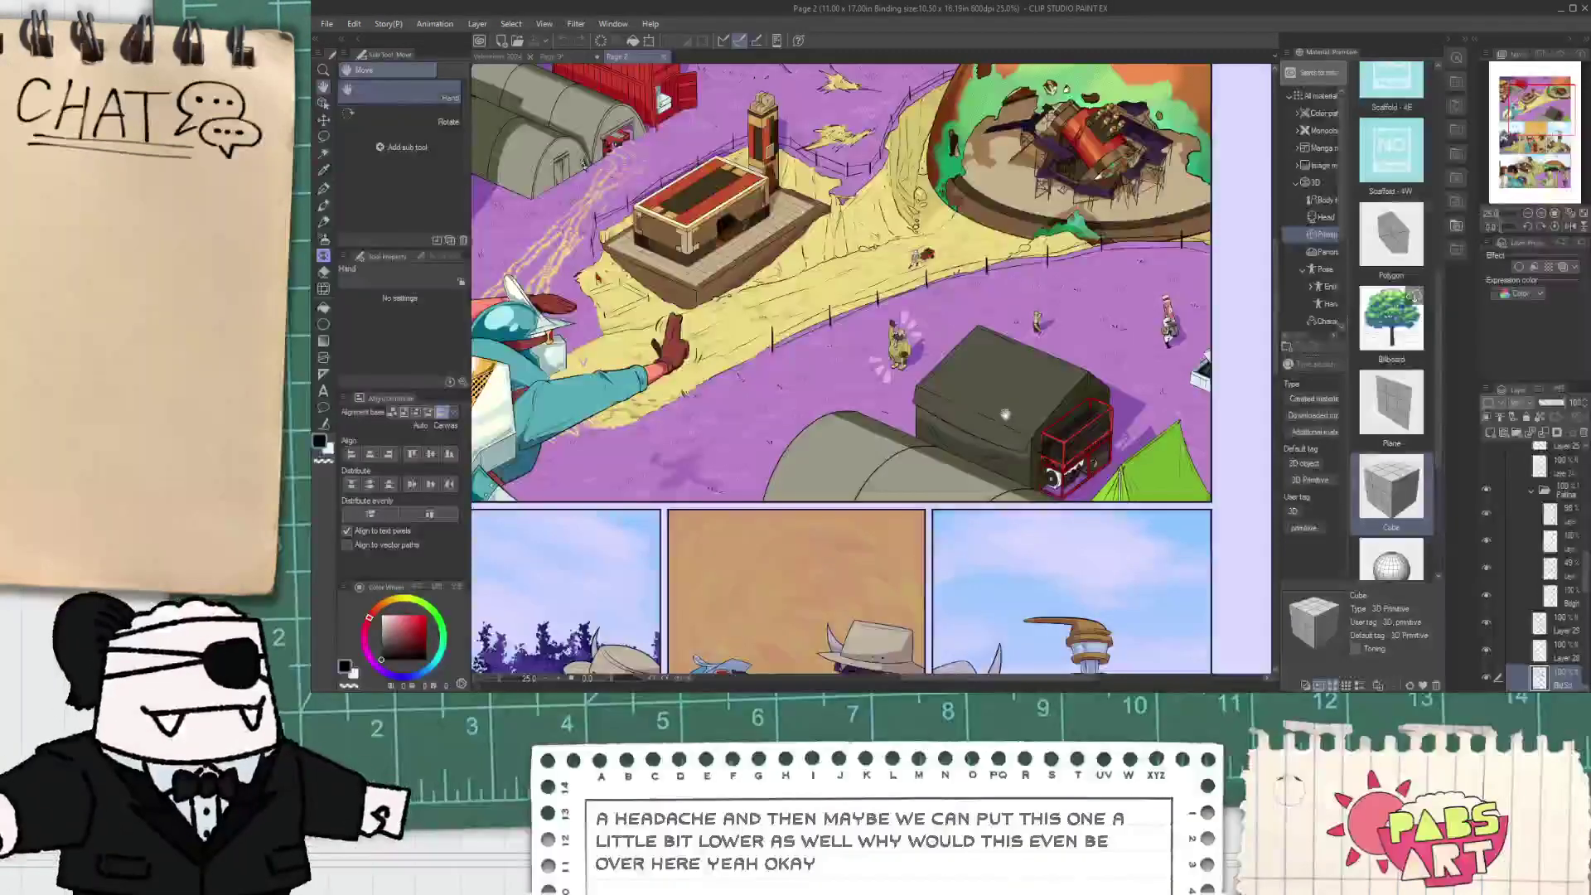
{"action": "left_click", "coordinate": [580, 54]}
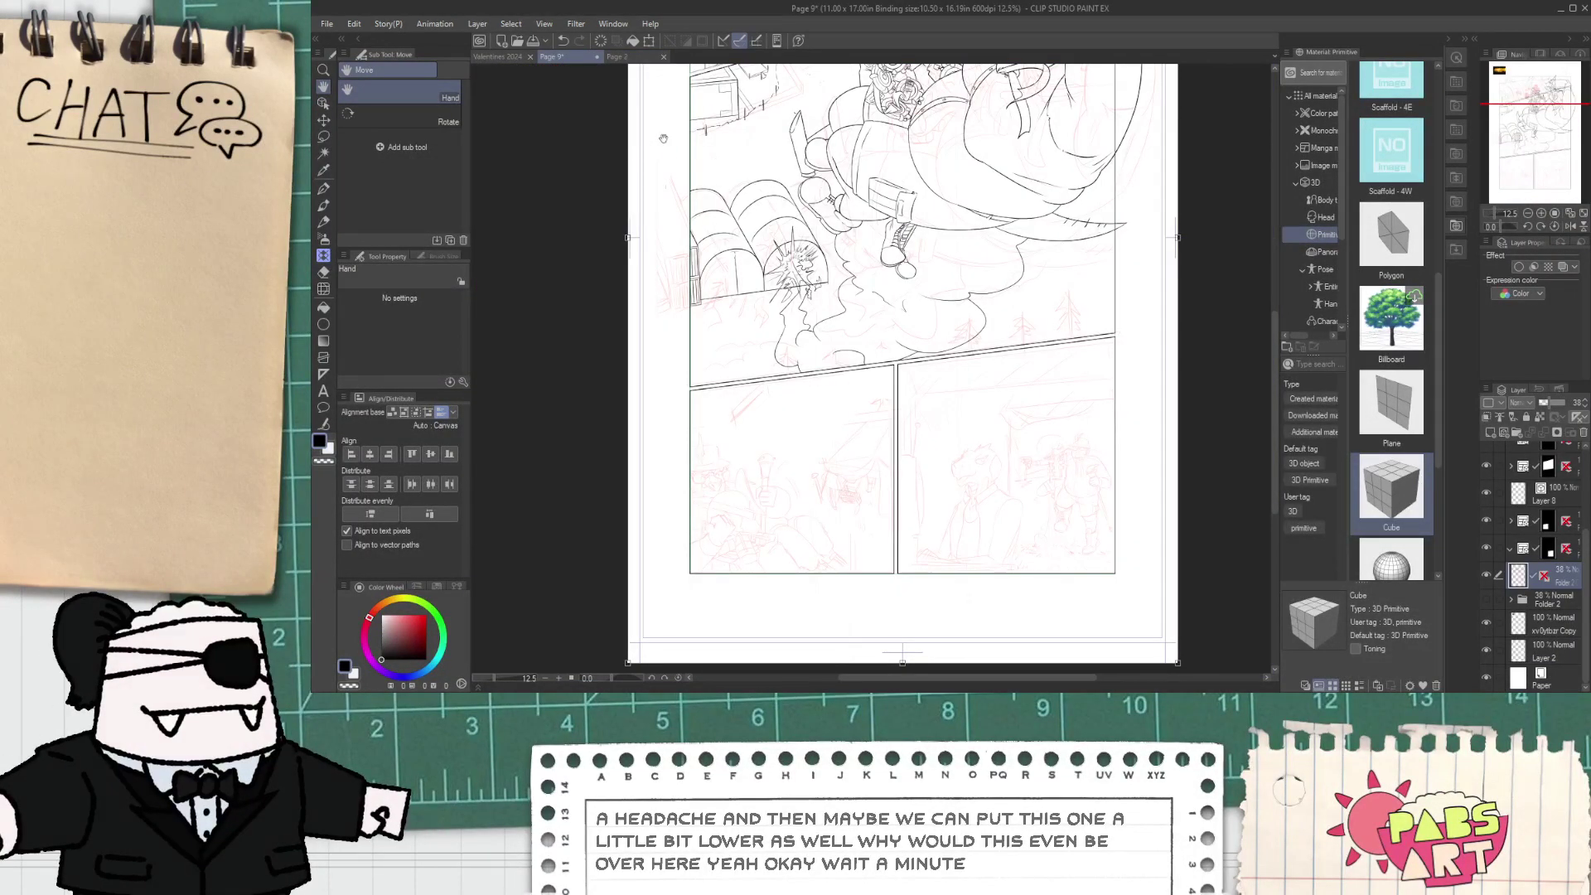
{"action": "left_click", "coordinate": [628, 56]}
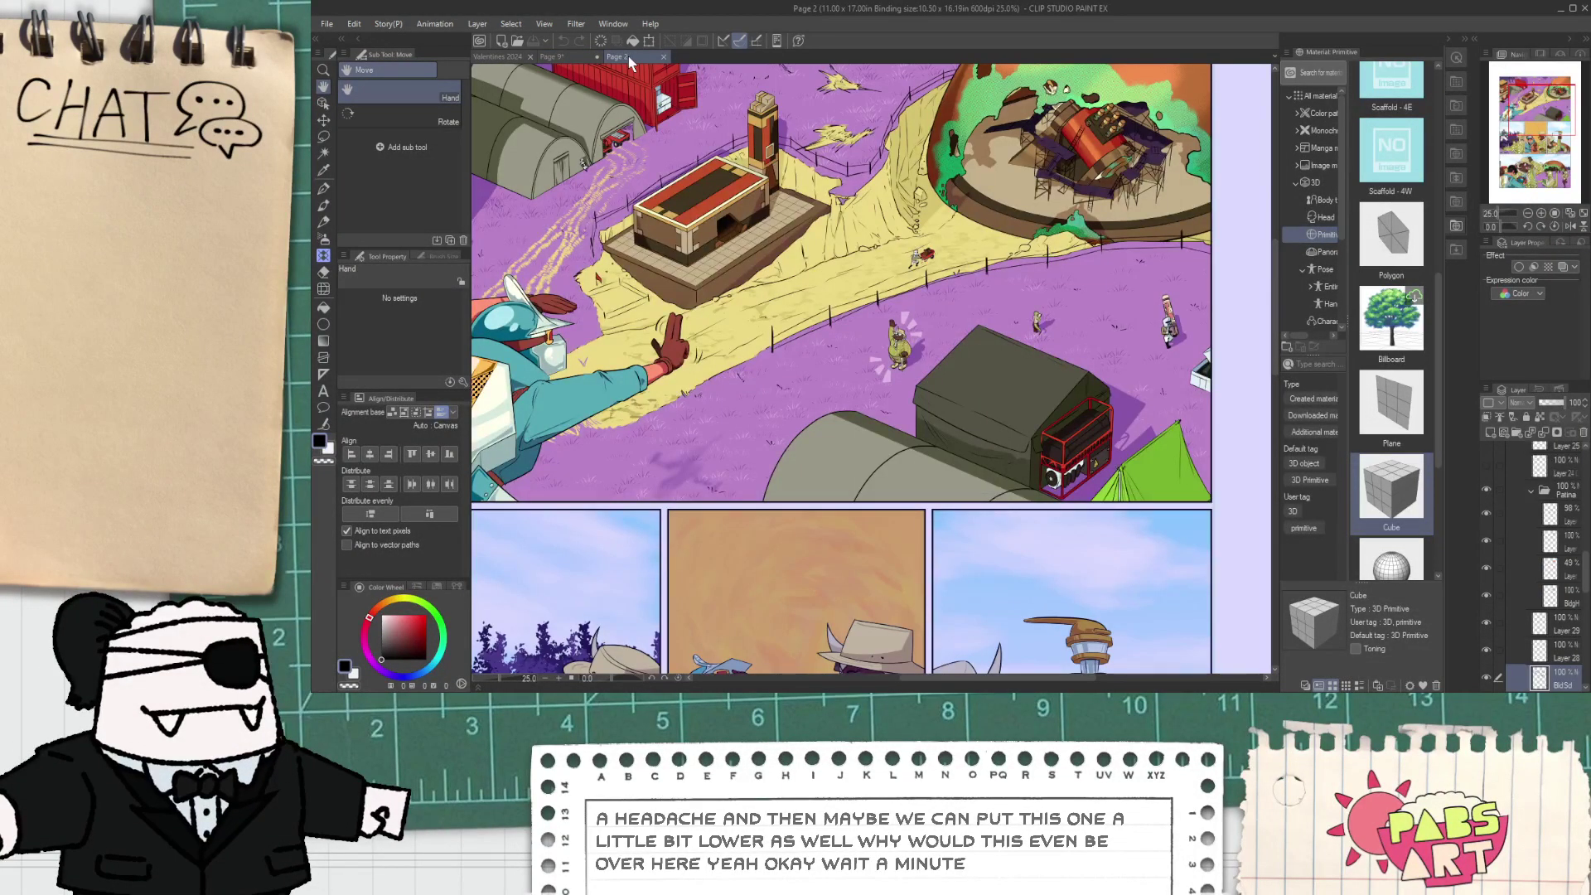
{"action": "left_click", "coordinate": [584, 53]}
- On the vector ink layer, ink the shoulder line and curved cuff edge beside the lower-left figure's hand, trimming the overshooting ends
{"action": "scroll", "coordinate": [802, 483], "scroll_direction": "up", "scroll_amount": 2}
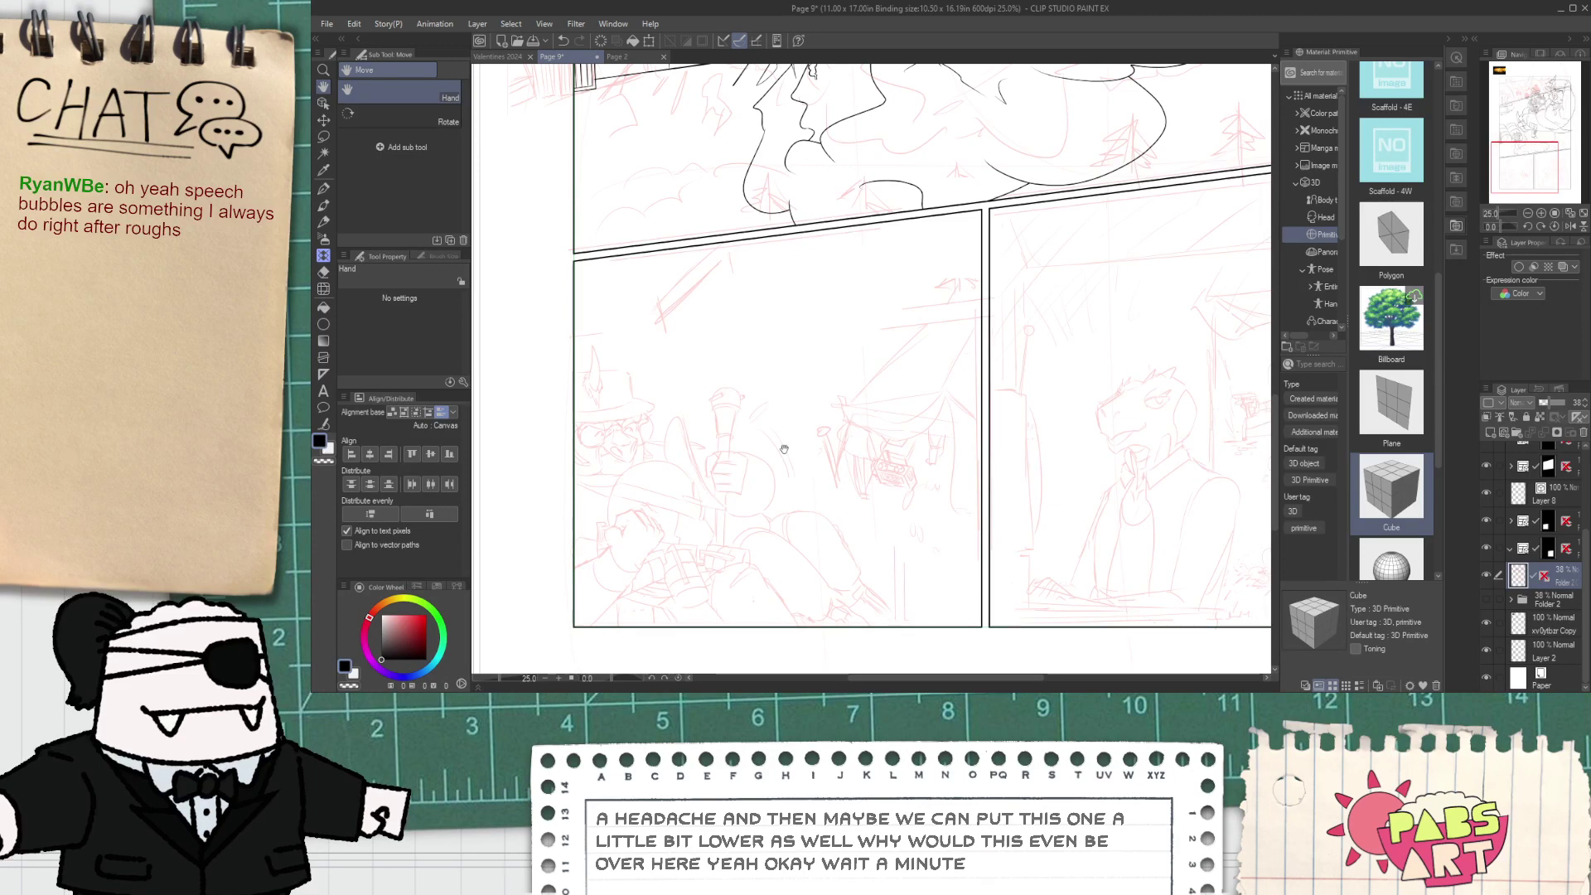
{"action": "left_click_drag", "start_coordinate": [787, 487], "coordinate": [782, 474]}
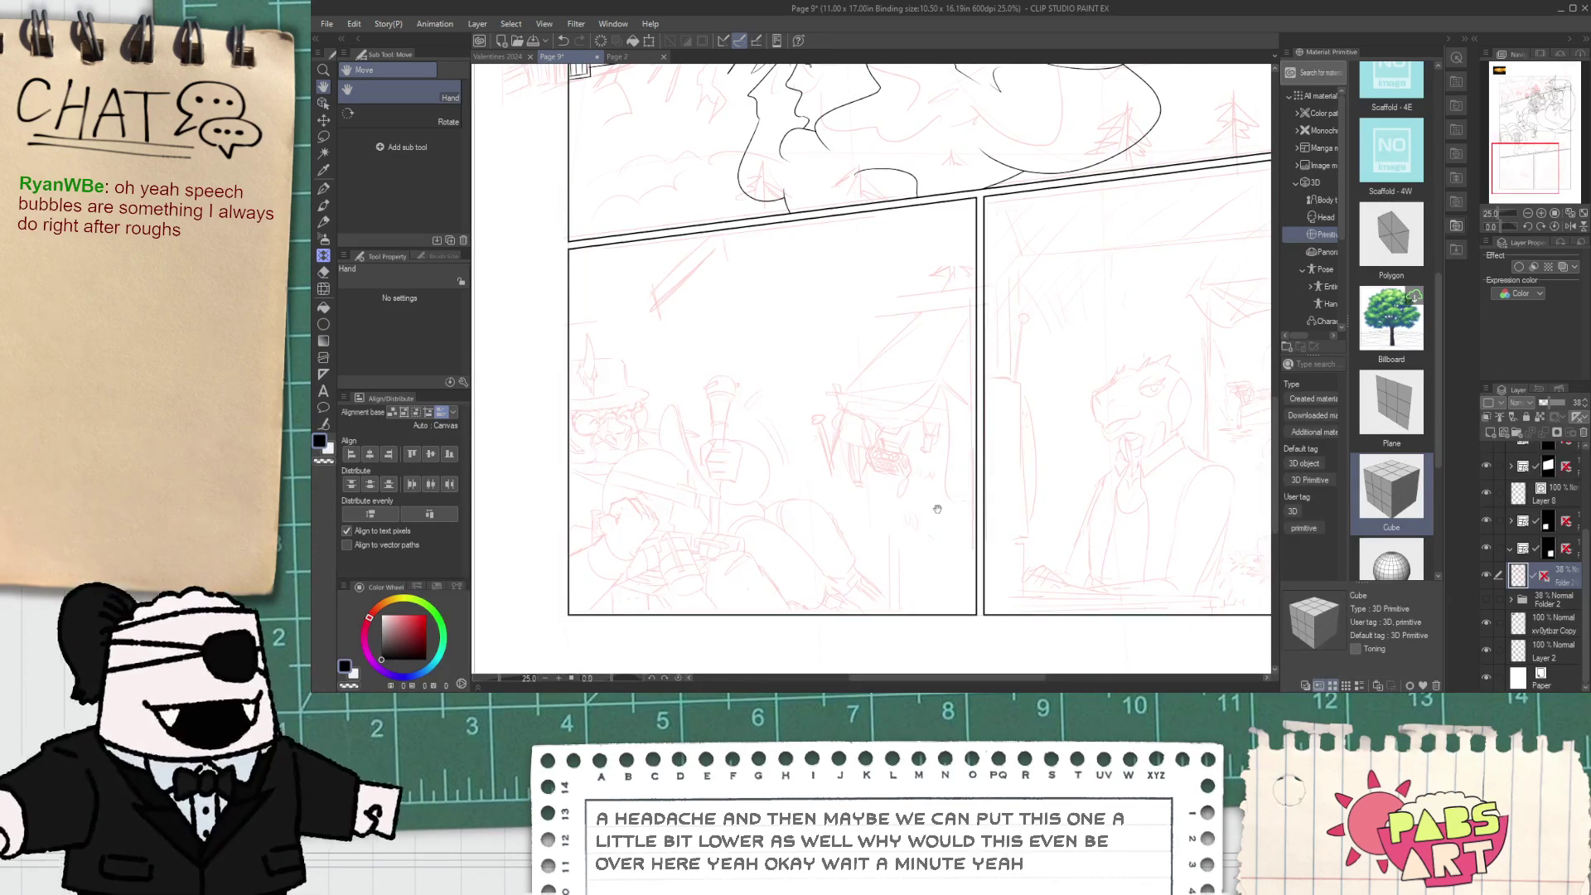
{"action": "left_click", "coordinate": [1513, 499]}
{"action": "left_click_drag", "start_coordinate": [648, 483], "coordinate": [694, 420]}
{"action": "scroll", "coordinate": [694, 421], "scroll_direction": "up", "scroll_amount": 4}
{"action": "key", "text": "p"}
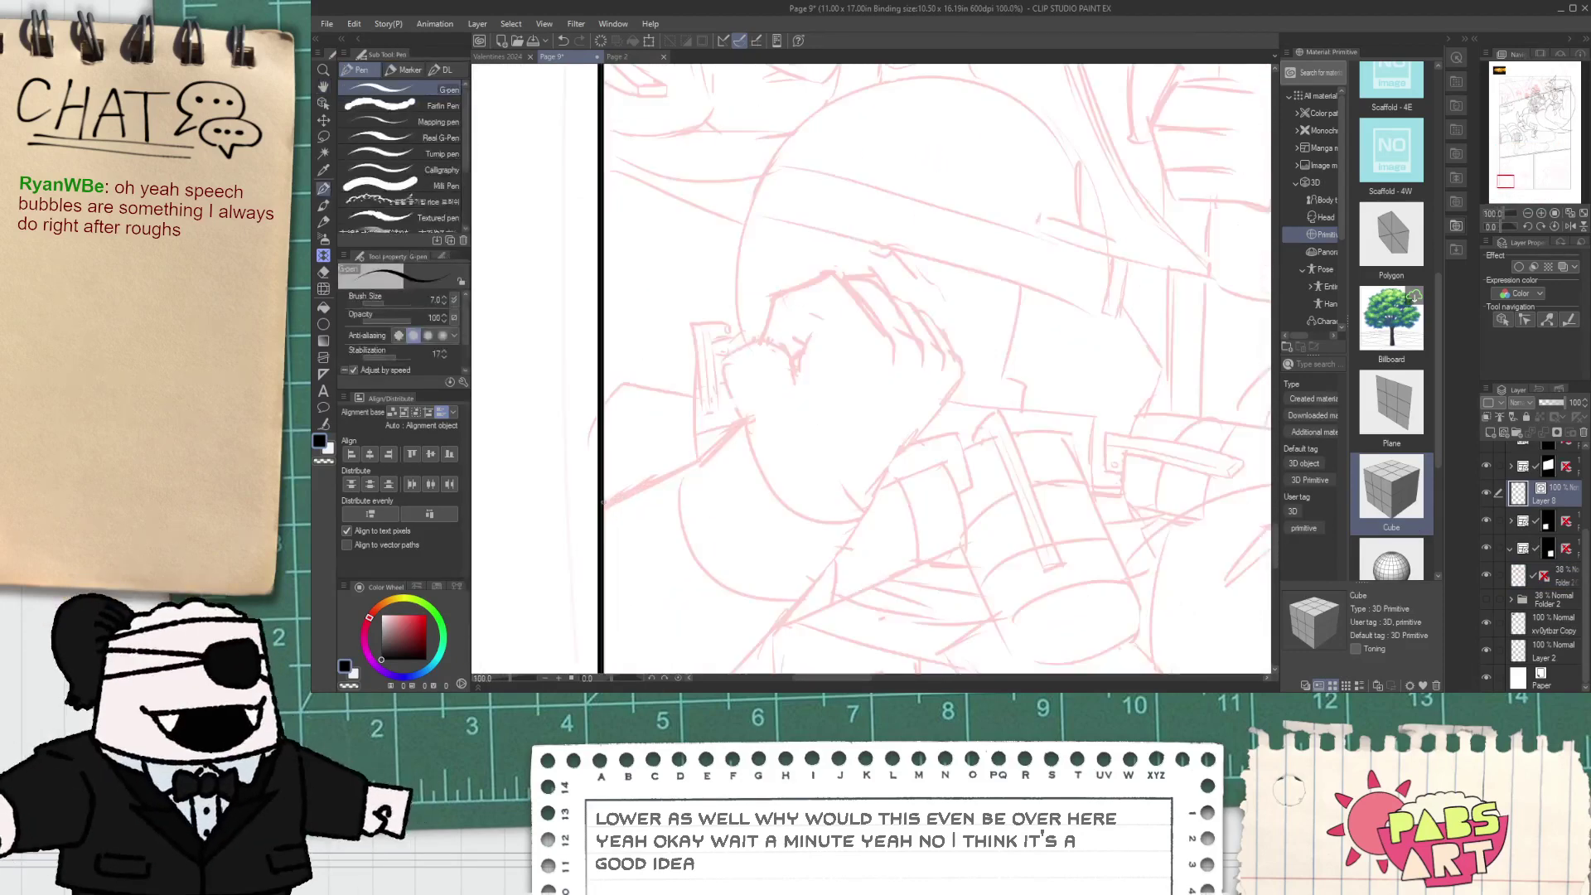
{"action": "mouse_move", "coordinate": [688, 469]}
{"action": "left_mouse_down"}
{"action": "mouse_move", "coordinate": [758, 414]}
{"action": "mouse_move", "coordinate": [911, 501]}
{"action": "left_mouse_up"}
{"action": "key", "text": "ctrl+z"}
{"action": "key", "text": "e"}
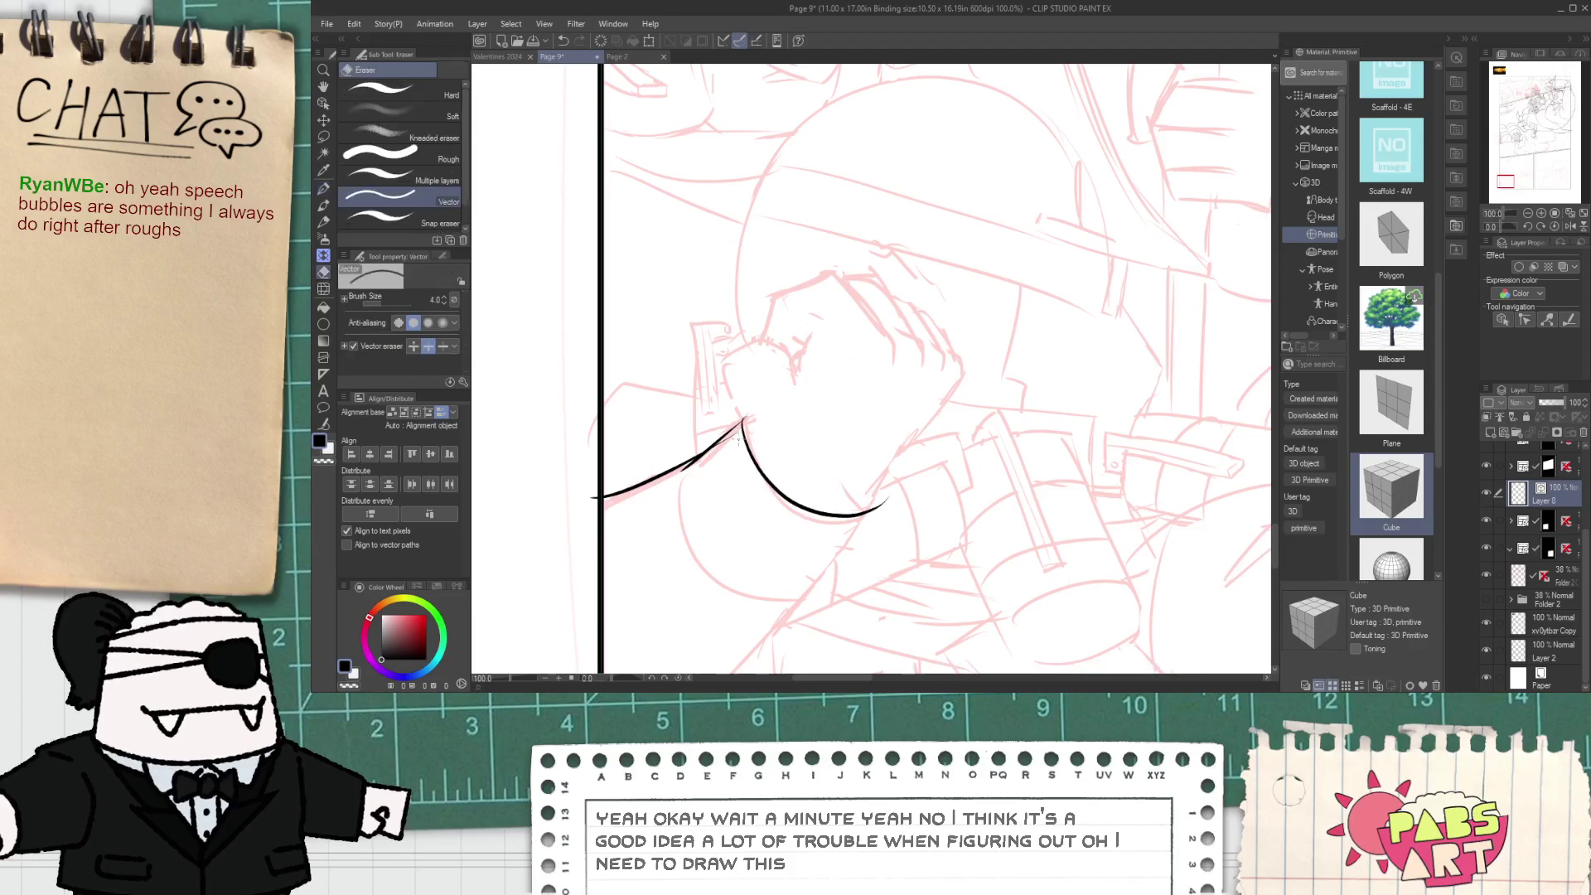
{"action": "scroll", "coordinate": [730, 439], "scroll_direction": "up", "scroll_amount": 3}
{"action": "left_click_drag", "start_coordinate": [752, 394], "coordinate": [726, 434]}
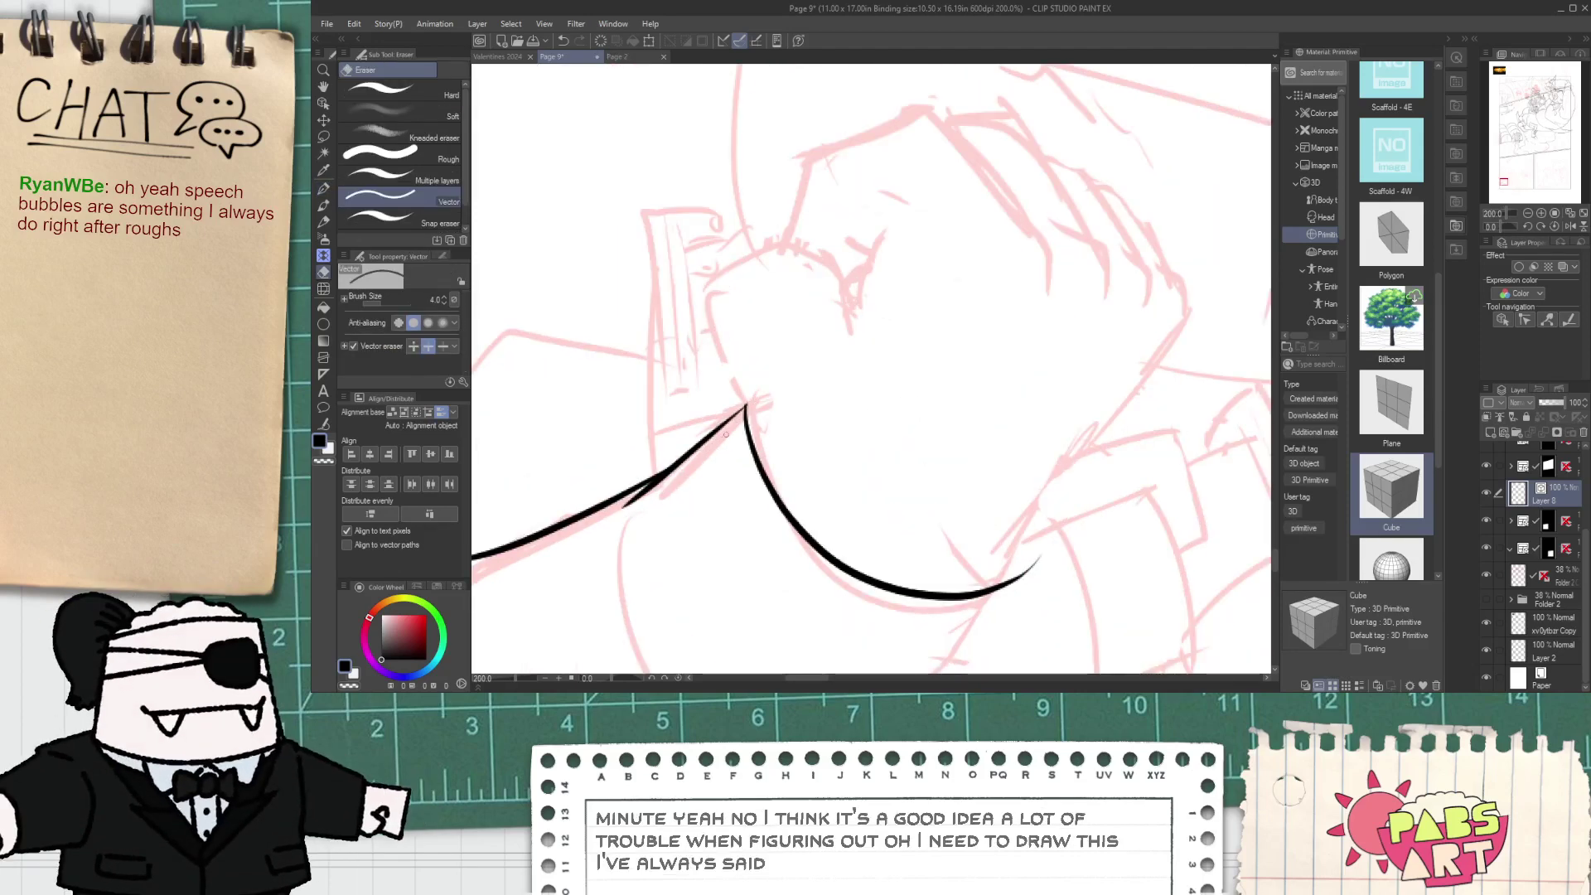
{"action": "scroll", "coordinate": [631, 529], "scroll_direction": "down", "scroll_amount": 4}
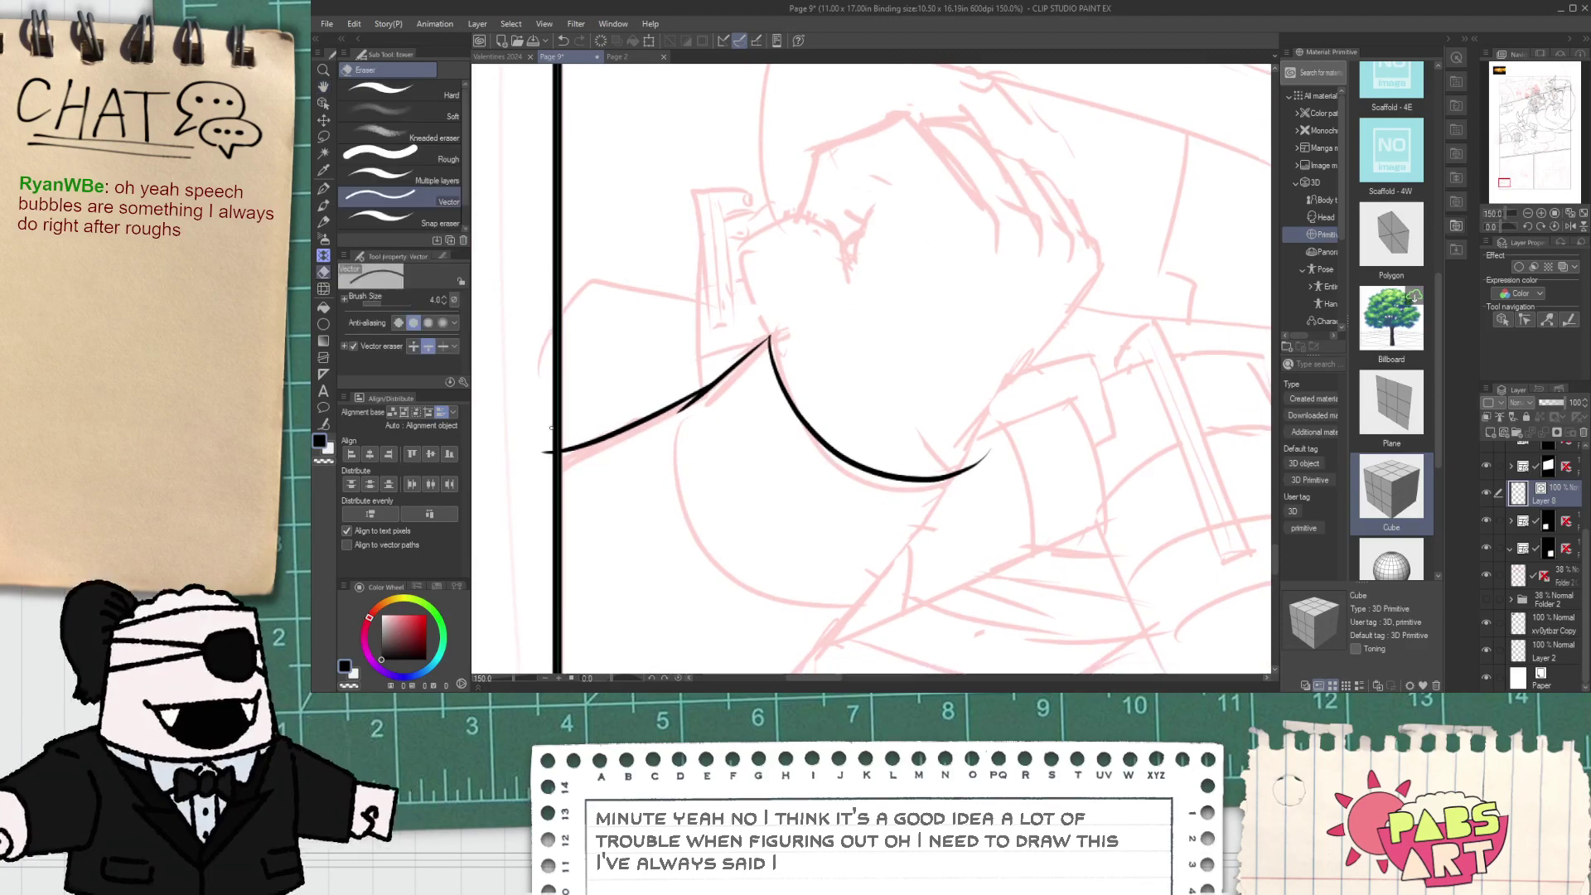
{"action": "scroll", "coordinate": [561, 500], "scroll_direction": "down", "scroll_amount": 2}
- Ink the diagonal arm line from the panel's bottom edge up to the cuff curve and trim the excess ends
{"action": "key", "text": "p"}
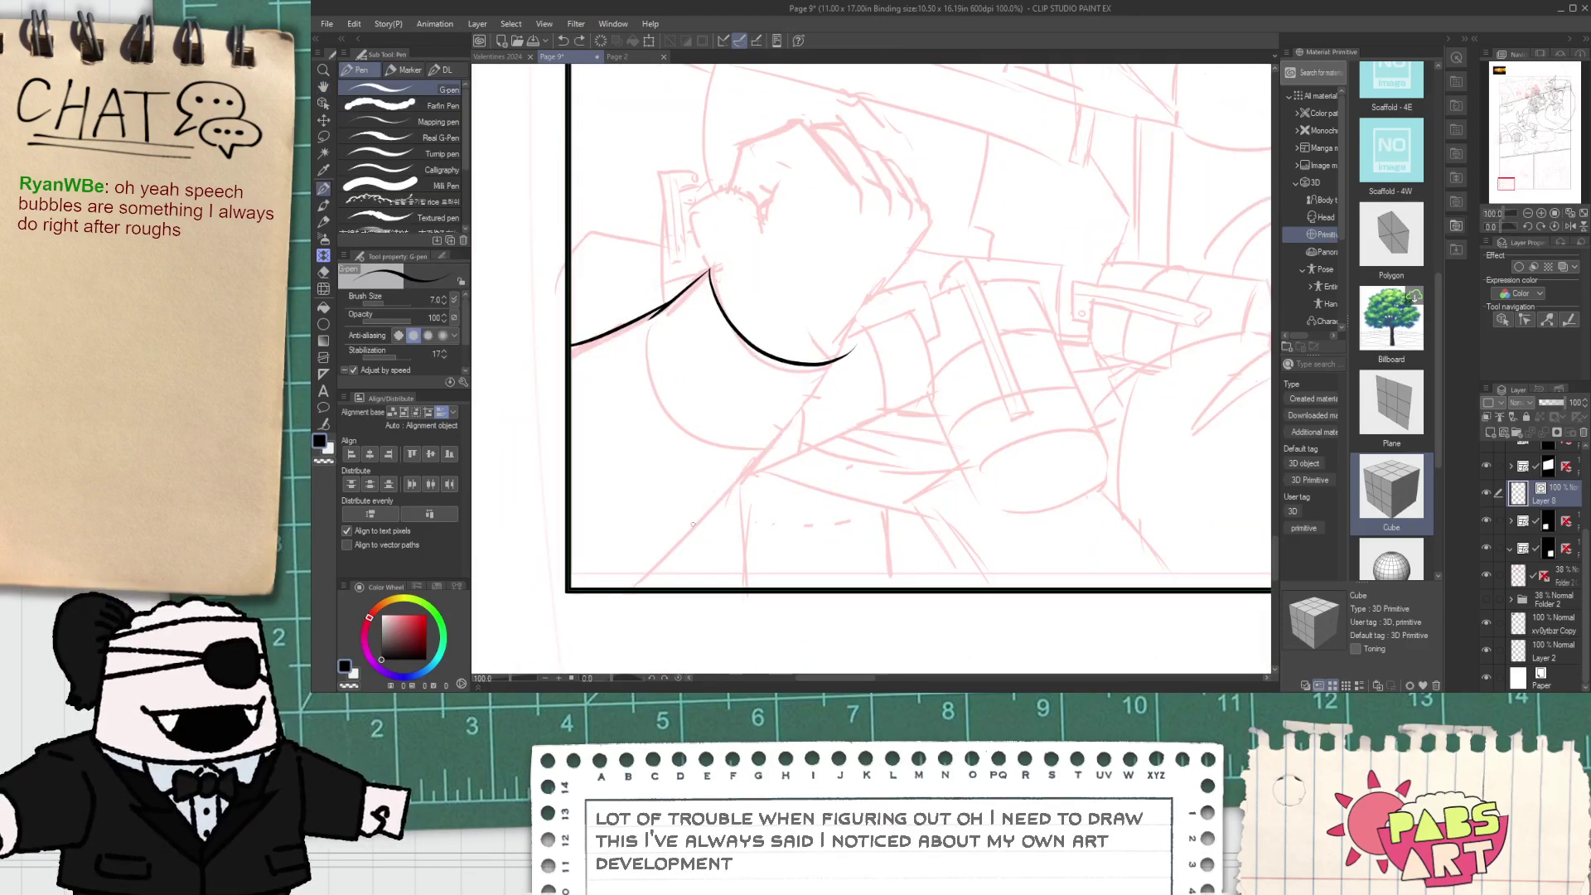
{"action": "left_click_drag", "start_coordinate": [750, 468], "coordinate": [788, 421]}
{"action": "scroll", "coordinate": [759, 454], "scroll_direction": "up", "scroll_amount": 3}
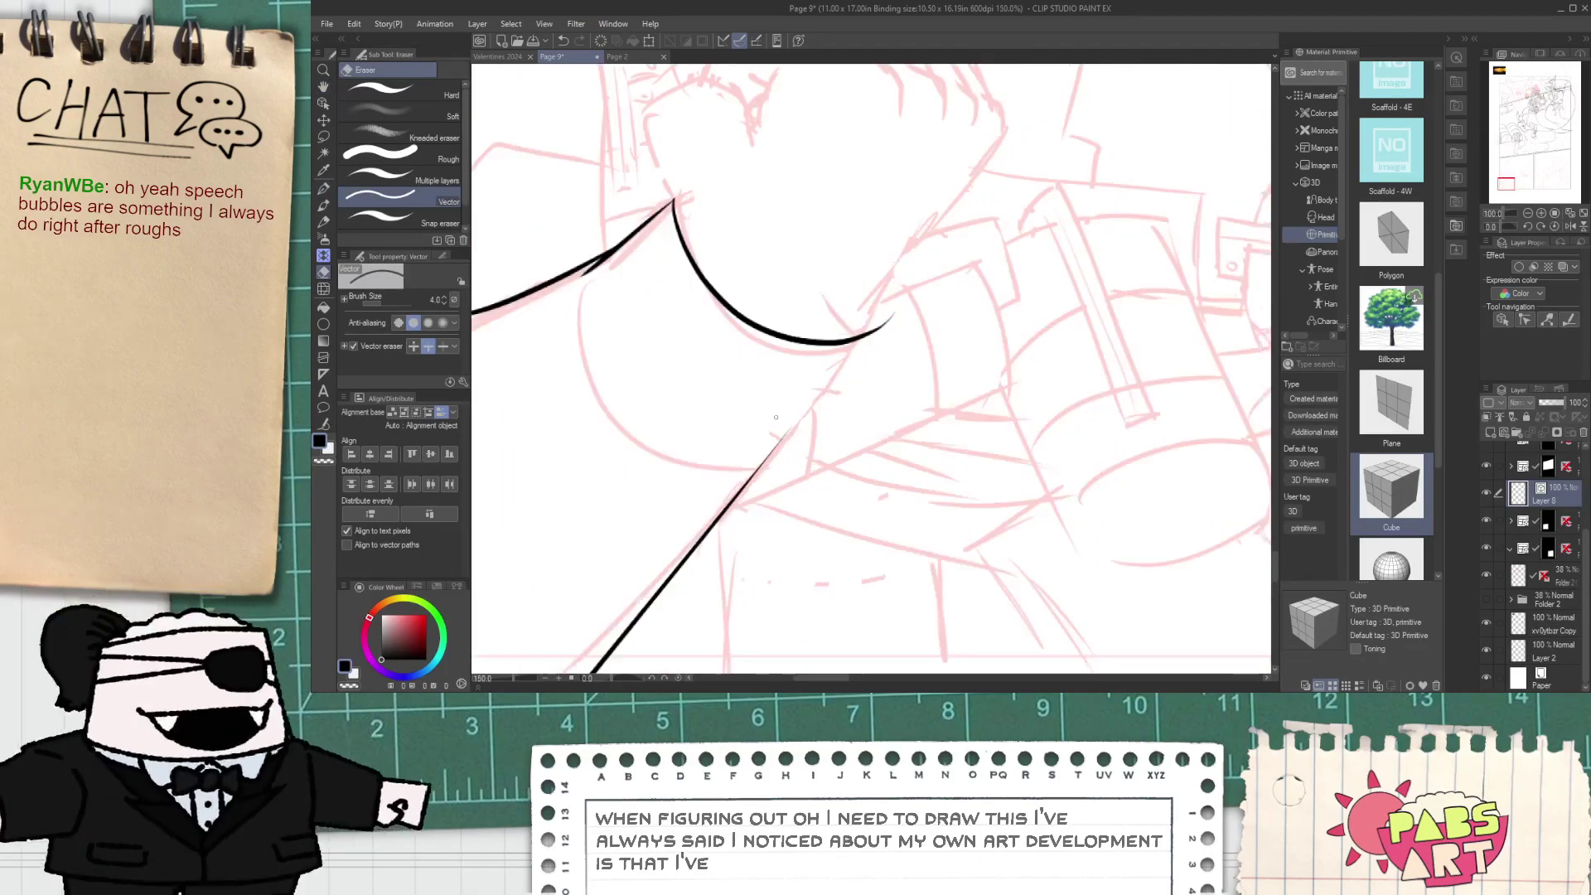
{"action": "left_click_drag", "start_coordinate": [736, 500], "coordinate": [880, 314]}
{"action": "key", "text": "e"}
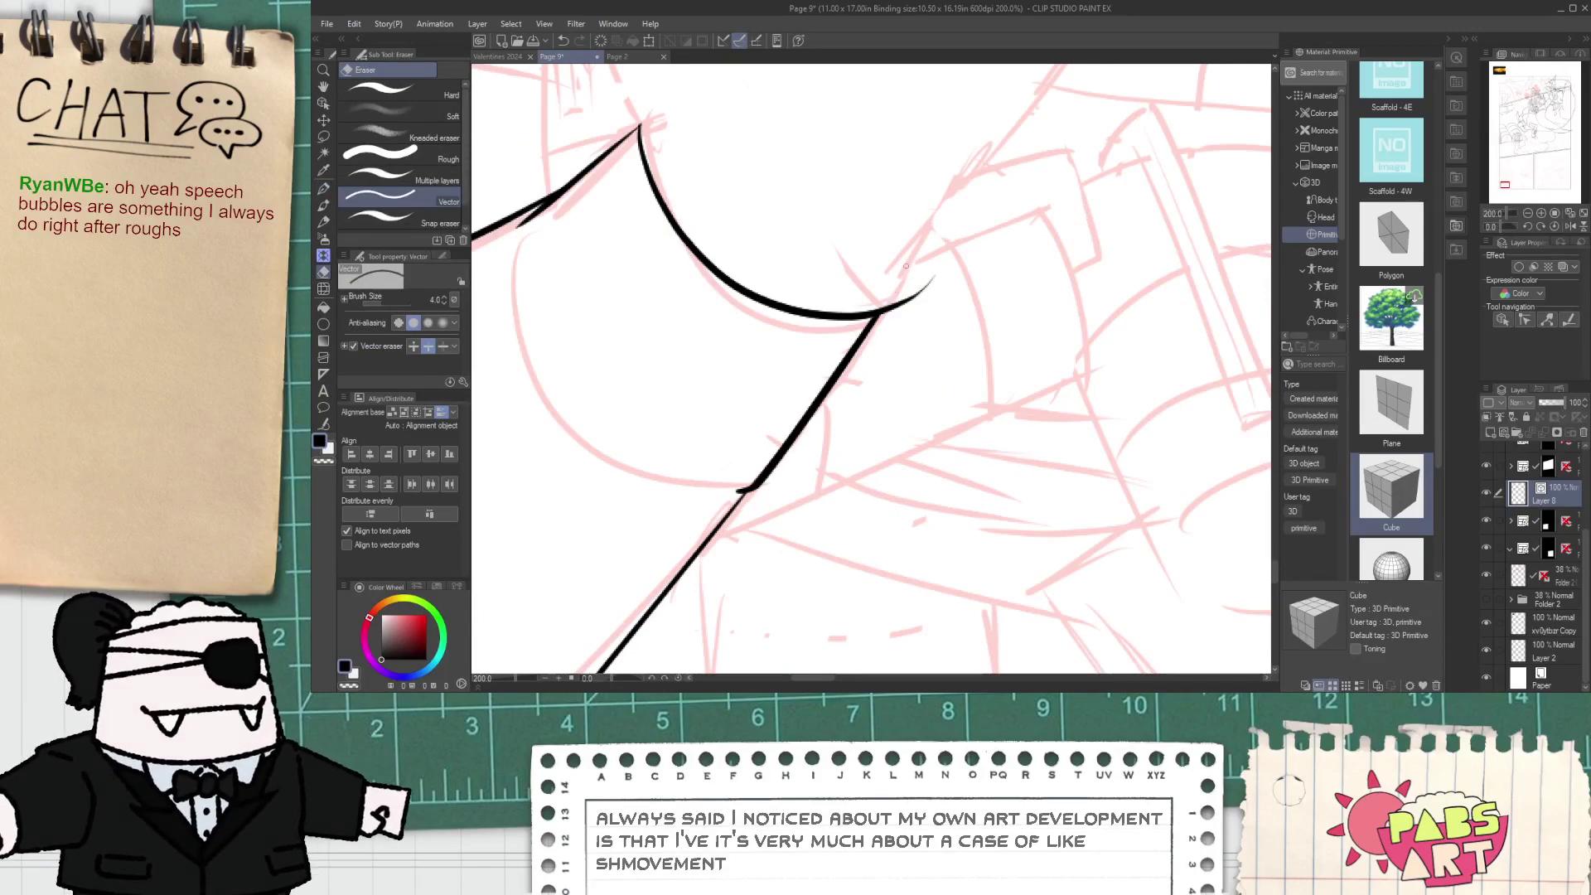
{"action": "scroll", "coordinate": [722, 514], "scroll_direction": "up", "scroll_amount": 2}
{"action": "scroll", "coordinate": [727, 472], "scroll_direction": "down", "scroll_amount": 2}
- Ink the rounded lower curve of the sleeve cuff from the shoulder line to the diagonal arm line
{"action": "key", "text": "space"}
{"action": "left_click_drag", "start_coordinate": [543, 297], "coordinate": [630, 324]}
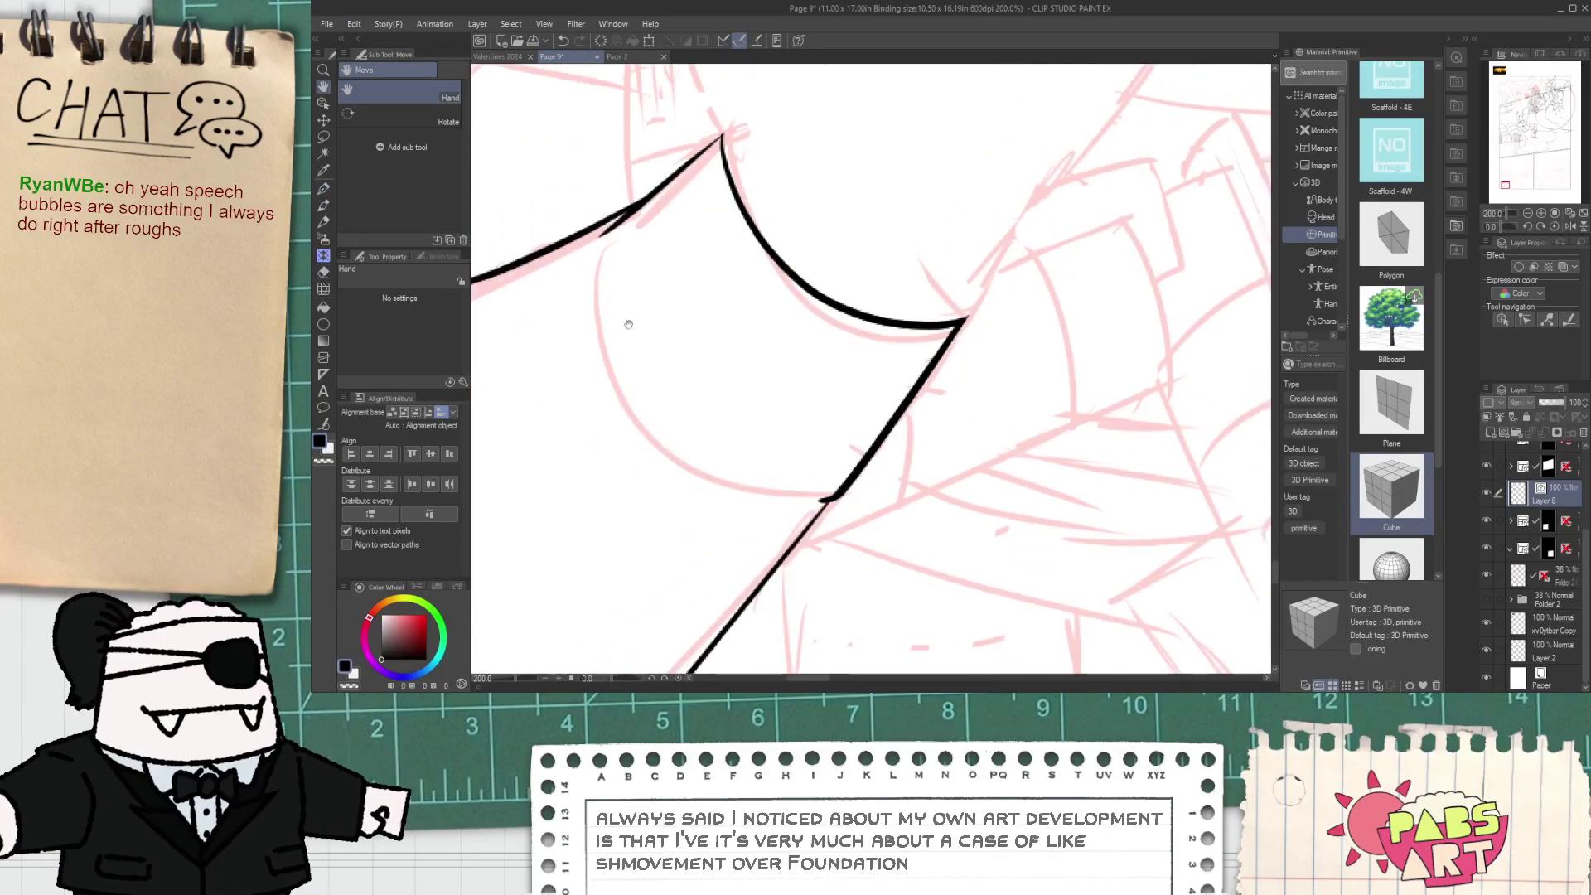
{"action": "key", "text": "p"}
{"action": "mouse_move", "coordinate": [592, 256]}
{"action": "left_mouse_down"}
{"action": "mouse_move", "coordinate": [644, 441]}
{"action": "mouse_move", "coordinate": [825, 499]}
{"action": "left_mouse_up"}
{"action": "scroll", "coordinate": [723, 396], "scroll_direction": "down", "scroll_amount": 1}
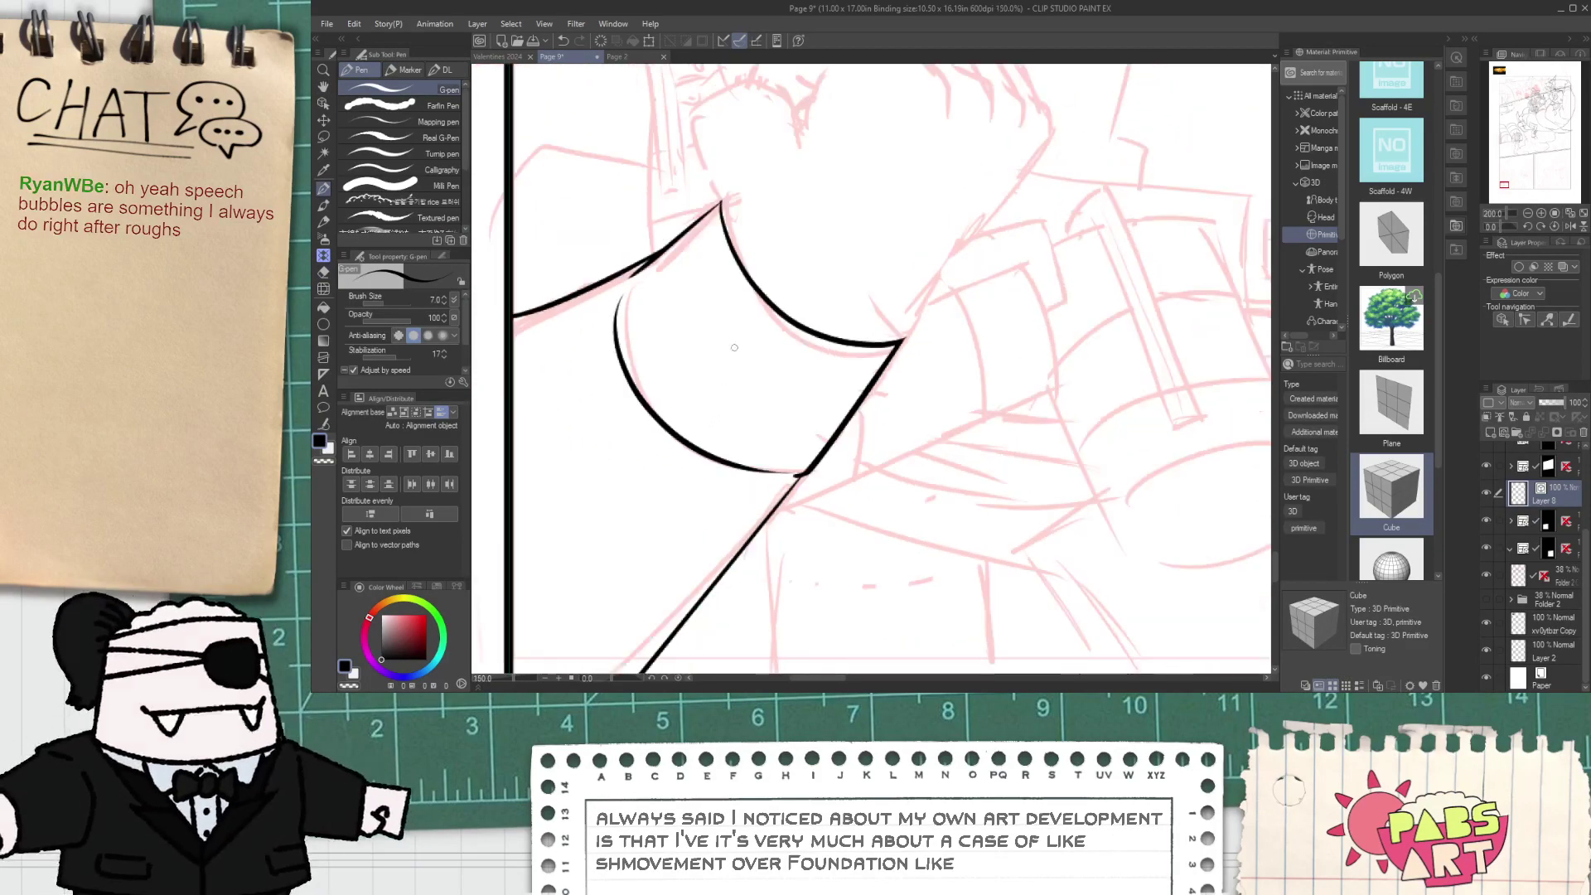
- Ink the thumb outline from the cuff up and around its tip, redoing the inner edge and cleaning the overlap
{"action": "key", "text": "space"}
{"action": "mouse_move", "coordinate": [775, 184]}
{"action": "left_mouse_down"}
{"action": "mouse_move", "coordinate": [677, 474]}
{"action": "mouse_move", "coordinate": [702, 356]}
{"action": "mouse_move", "coordinate": [736, 446]}
{"action": "left_mouse_up"}
{"action": "scroll", "coordinate": [676, 473], "scroll_direction": "up", "scroll_amount": 1}
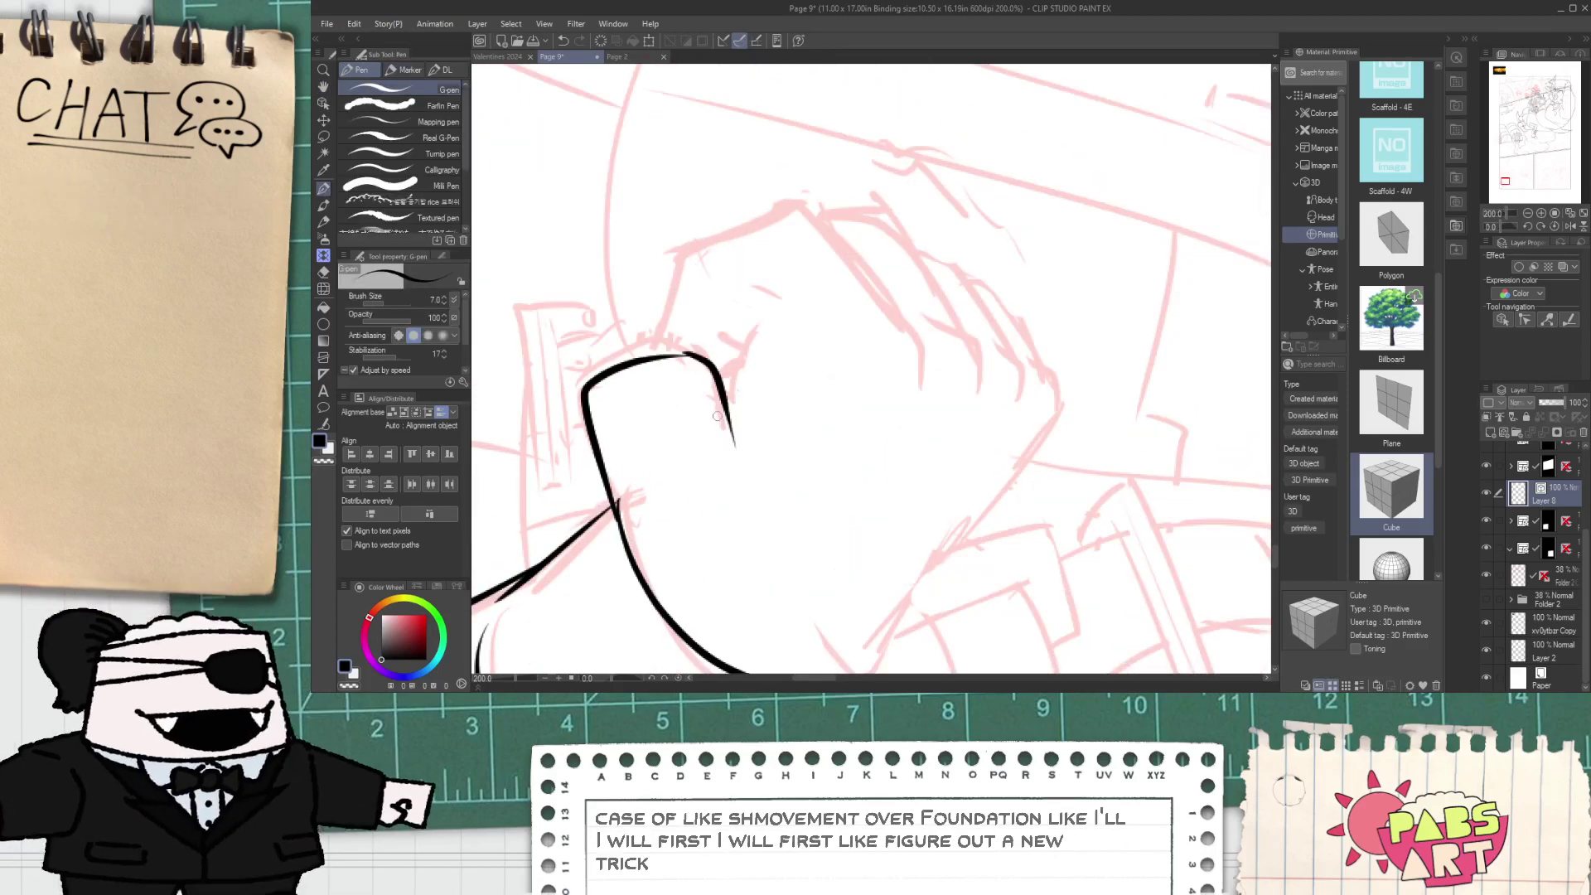
{"action": "key", "text": "ctrl+z"}
{"action": "mouse_move", "coordinate": [669, 350]}
{"action": "left_mouse_down"}
{"action": "mouse_move", "coordinate": [707, 377]}
{"action": "mouse_move", "coordinate": [735, 429]}
{"action": "left_mouse_up"}
{"action": "key", "text": "ctrl+z"}
{"action": "left_click_drag", "start_coordinate": [675, 357], "coordinate": [732, 453]}
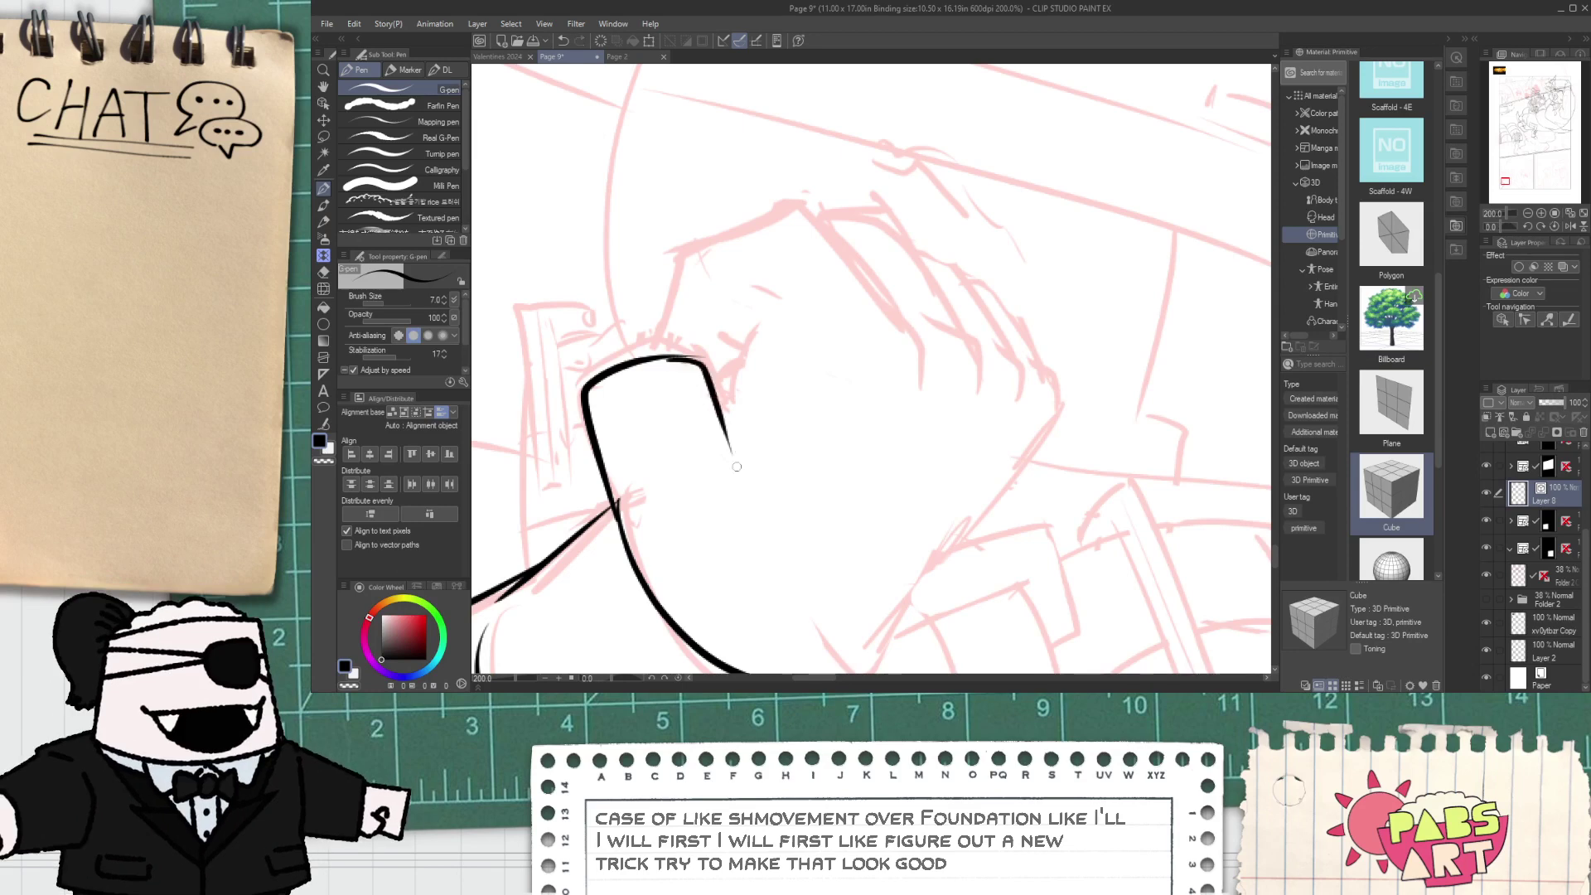
{"action": "key", "text": "ctrl+z"}
{"action": "left_click_drag", "start_coordinate": [713, 398], "coordinate": [726, 442]}
{"action": "scroll", "coordinate": [669, 354], "scroll_direction": "up", "scroll_amount": 2}
{"action": "key", "text": "e"}
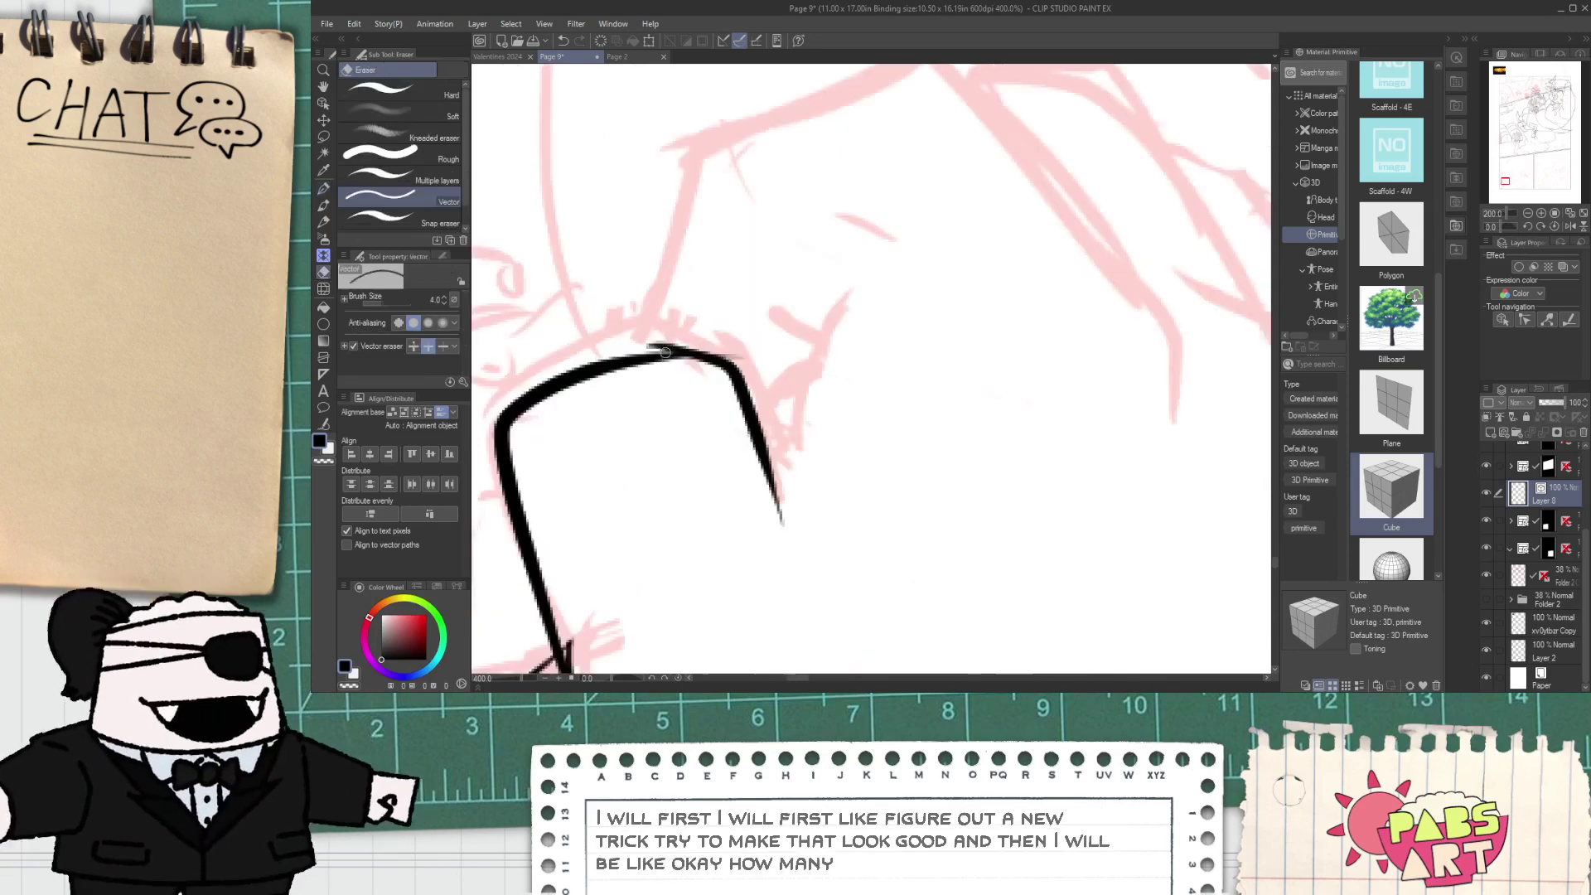
{"action": "mouse_move", "coordinate": [663, 340]}
{"action": "left_mouse_down"}
{"action": "mouse_move", "coordinate": [667, 357]}
{"action": "mouse_move", "coordinate": [724, 360]}
{"action": "mouse_move", "coordinate": [642, 462]}
{"action": "mouse_move", "coordinate": [575, 464]}
{"action": "mouse_move", "coordinate": [847, 158]}
{"action": "left_mouse_up"}
- Ink the arched outline of the back of the hand rising from the thumb, redrawing the stroke to a flatter curve
{"action": "key", "text": "p"}
{"action": "key", "text": "ctrl+z"}
{"action": "mouse_move", "coordinate": [570, 514]}
{"action": "left_mouse_down"}
{"action": "mouse_move", "coordinate": [580, 286]}
{"action": "mouse_move", "coordinate": [829, 207]}
{"action": "left_mouse_up"}
{"action": "key", "text": "ctrl+z"}
{"action": "mouse_move", "coordinate": [570, 519]}
{"action": "left_mouse_down"}
{"action": "mouse_move", "coordinate": [569, 323]}
{"action": "mouse_move", "coordinate": [1077, 373]}
{"action": "left_mouse_up"}
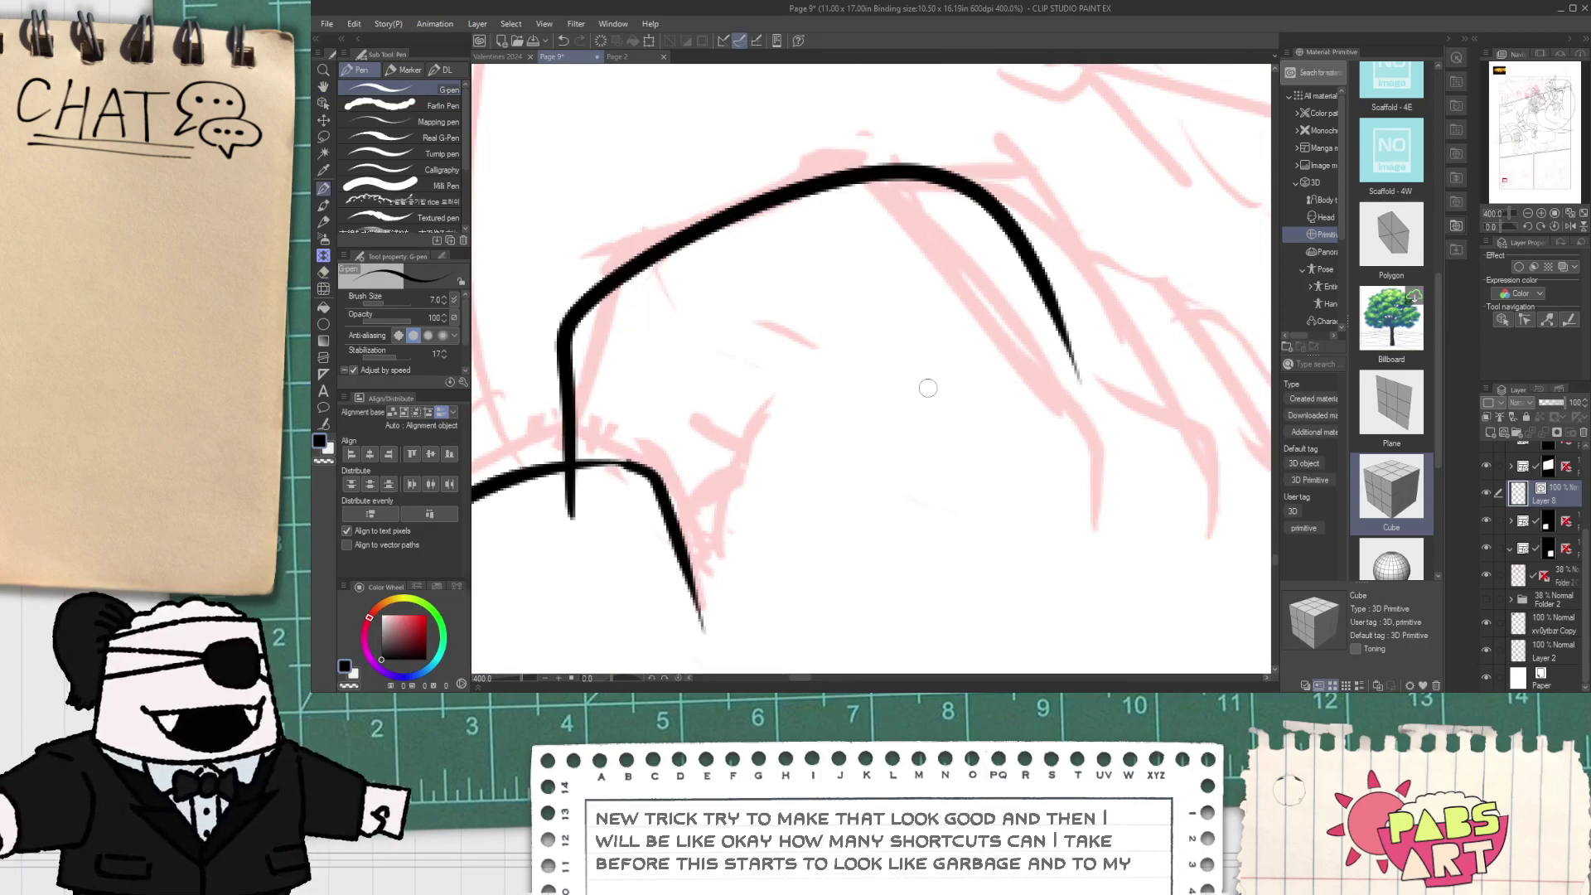
{"action": "key", "text": "ctrl+z"}
{"action": "mouse_move", "coordinate": [576, 497]}
{"action": "left_mouse_down"}
{"action": "mouse_move", "coordinate": [578, 435]}
{"action": "mouse_move", "coordinate": [1060, 327]}
{"action": "left_mouse_up"}
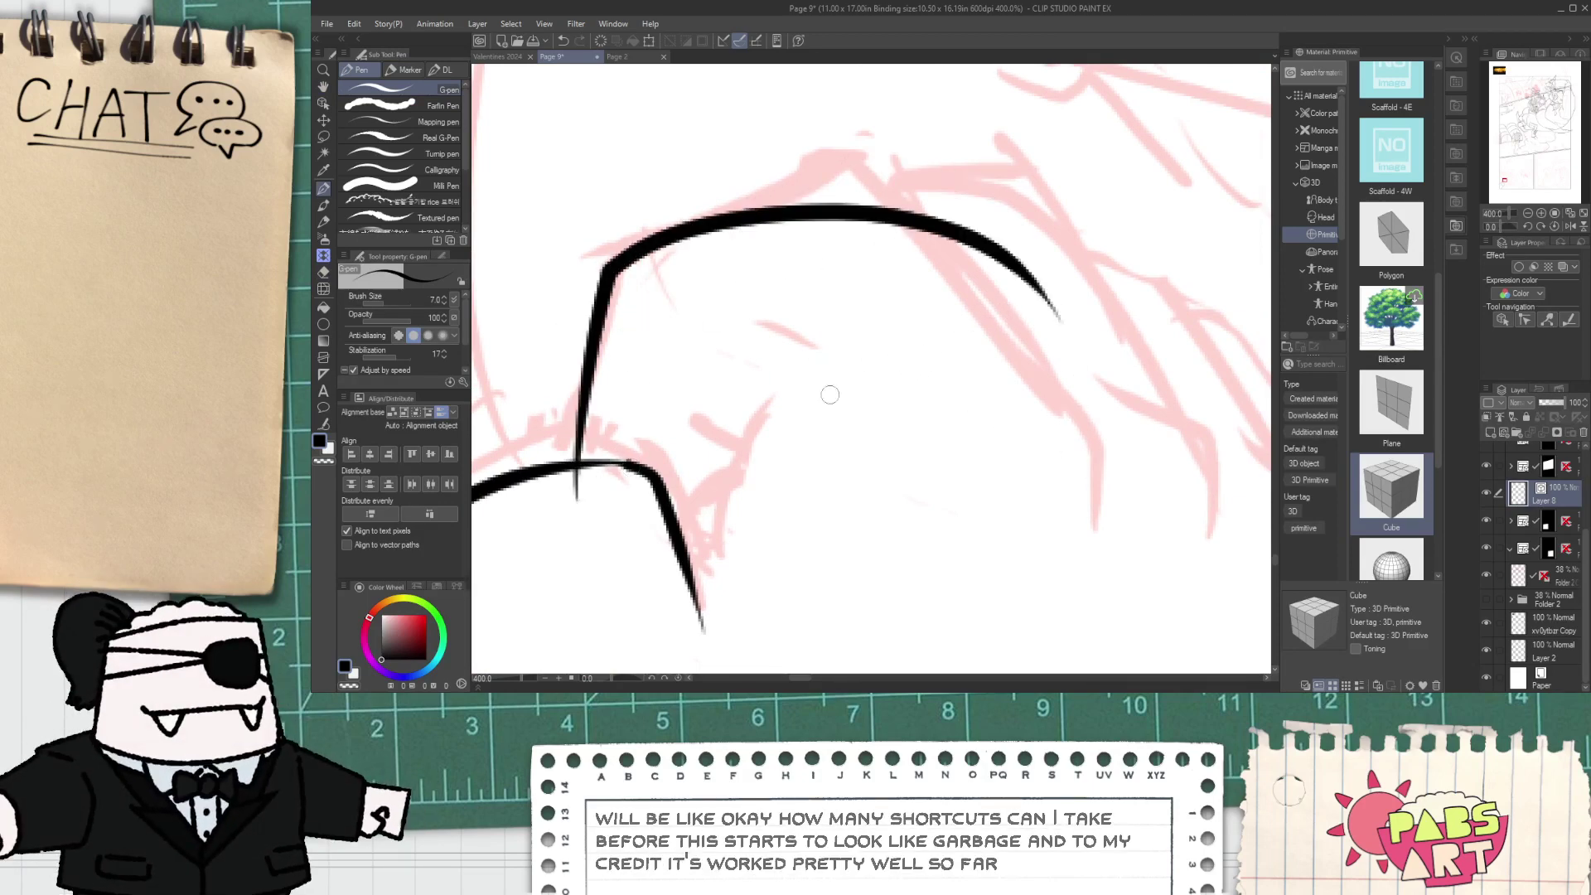
- Ink the small curved fold and crease line beside the thumb, then erase the overlapping line end
{"action": "left_click_drag", "start_coordinate": [617, 453], "coordinate": [723, 474]}
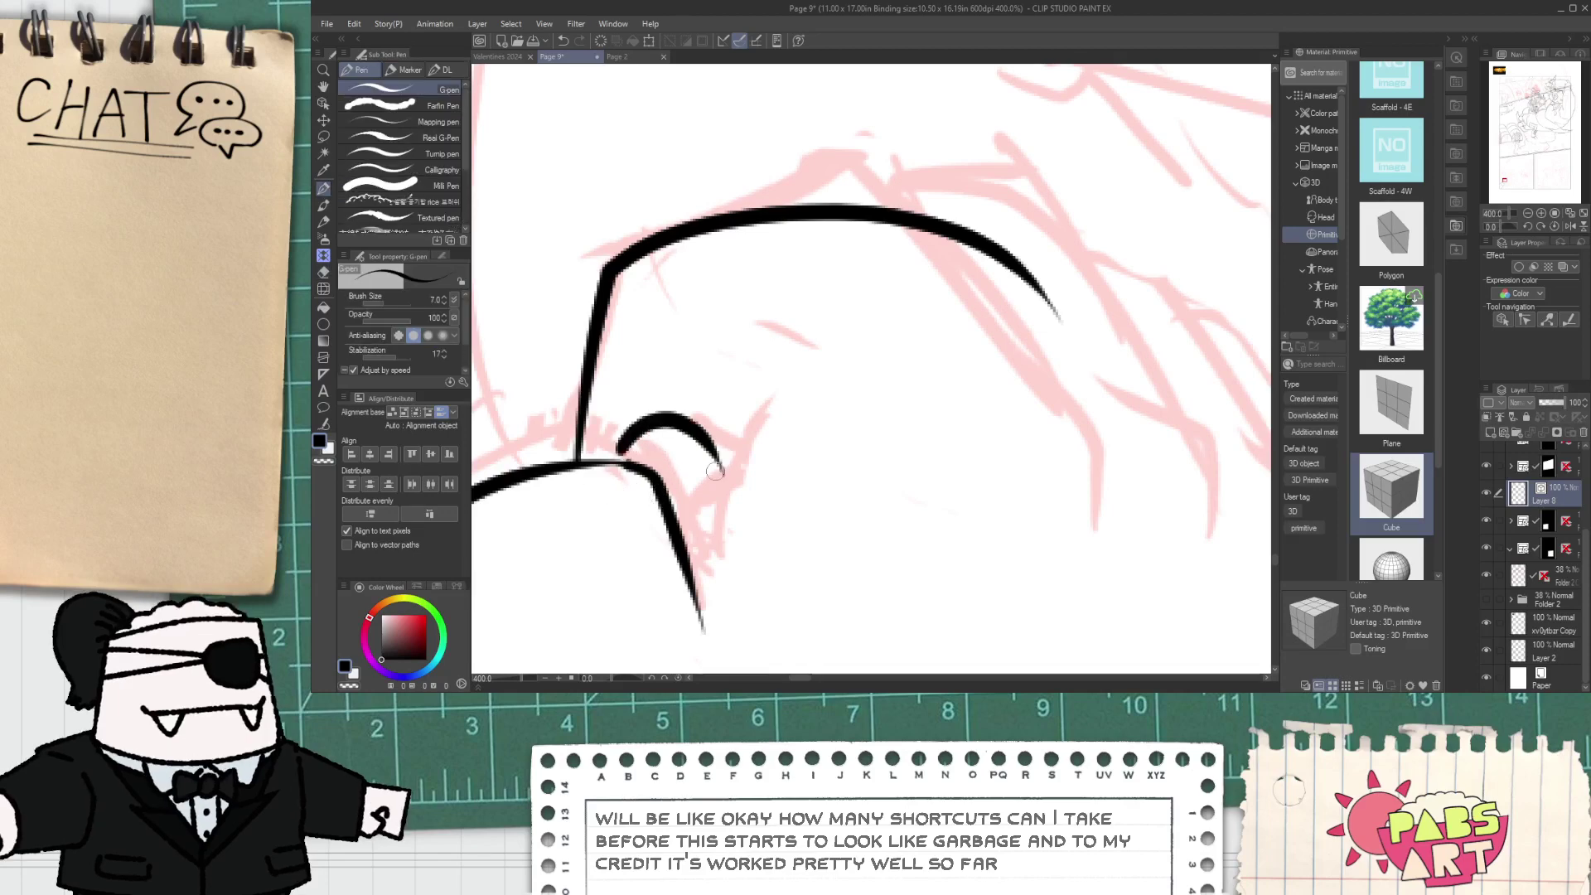
{"action": "left_click_drag", "start_coordinate": [689, 562], "coordinate": [788, 387]}
{"action": "key", "text": "e"}
{"action": "left_click", "coordinate": [727, 473]}
{"action": "scroll", "coordinate": [720, 442], "scroll_direction": "down", "scroll_amount": 2}
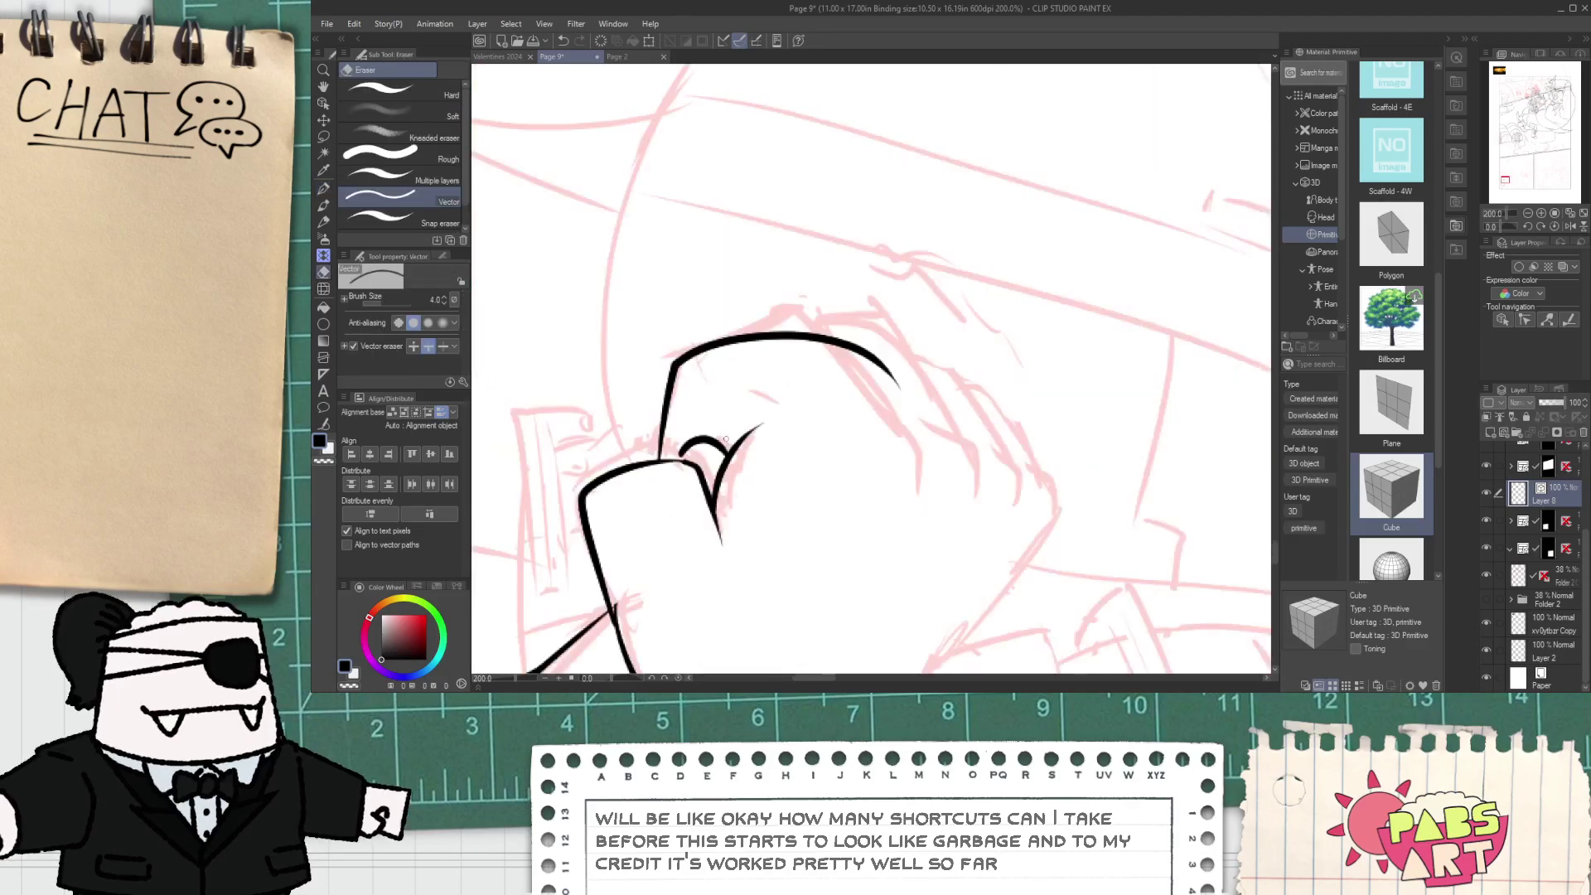
- Ink a short crease line across the small fold beside the thumb and erase the overlapping end
{"action": "key", "text": "p"}
{"action": "scroll", "coordinate": [682, 417], "scroll_direction": "up", "scroll_amount": 2}
{"action": "mouse_move", "coordinate": [672, 402]}
{"action": "left_mouse_down"}
{"action": "mouse_move", "coordinate": [787, 483]}
{"action": "mouse_move", "coordinate": [710, 348]}
{"action": "left_mouse_up"}
{"action": "key", "text": "e"}
{"action": "scroll", "coordinate": [802, 453], "scroll_direction": "down", "scroll_amount": 4}
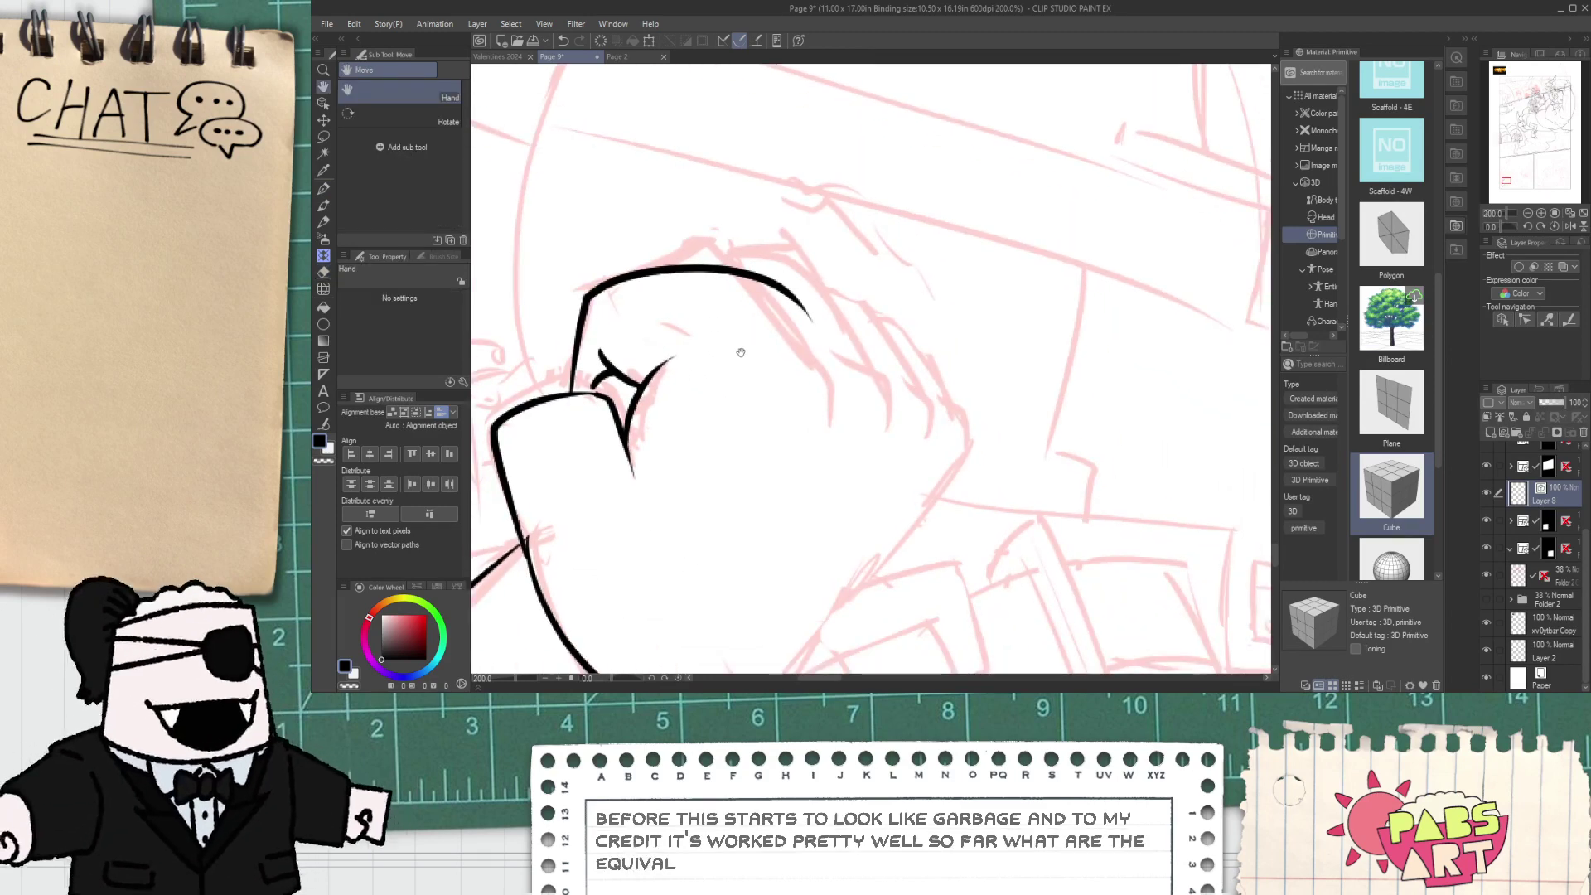
- Reshape the arched outline of the back of the hand by narrowing the vector line and rotating it slightly clockwise
{"action": "key", "text": "o"}
{"action": "left_click", "coordinate": [779, 284]}
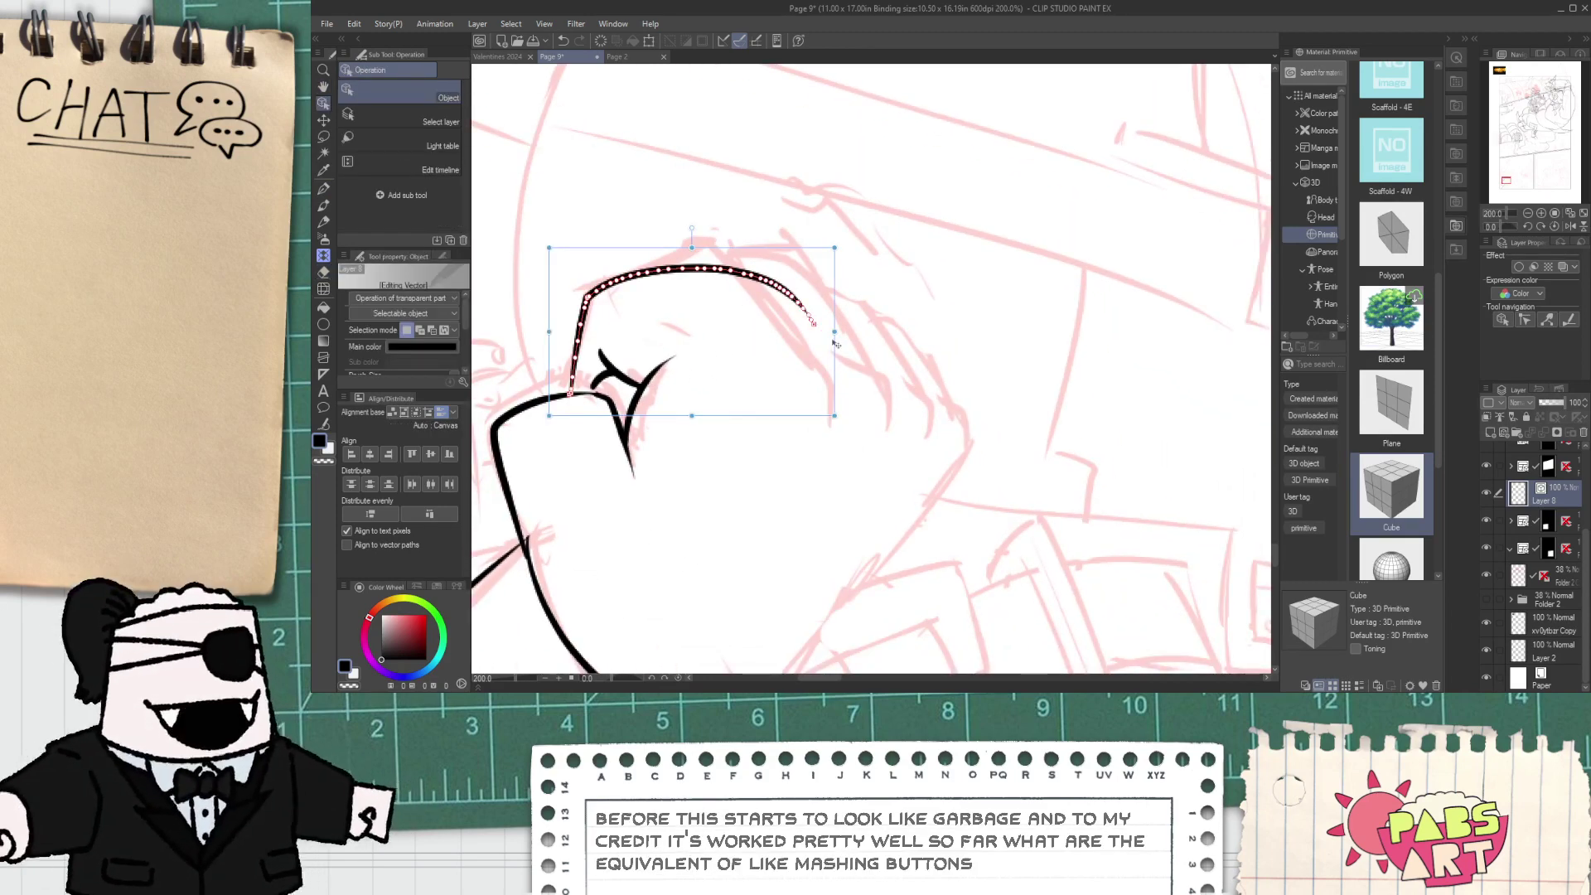
{"action": "left_click_drag", "start_coordinate": [835, 330], "coordinate": [816, 330]}
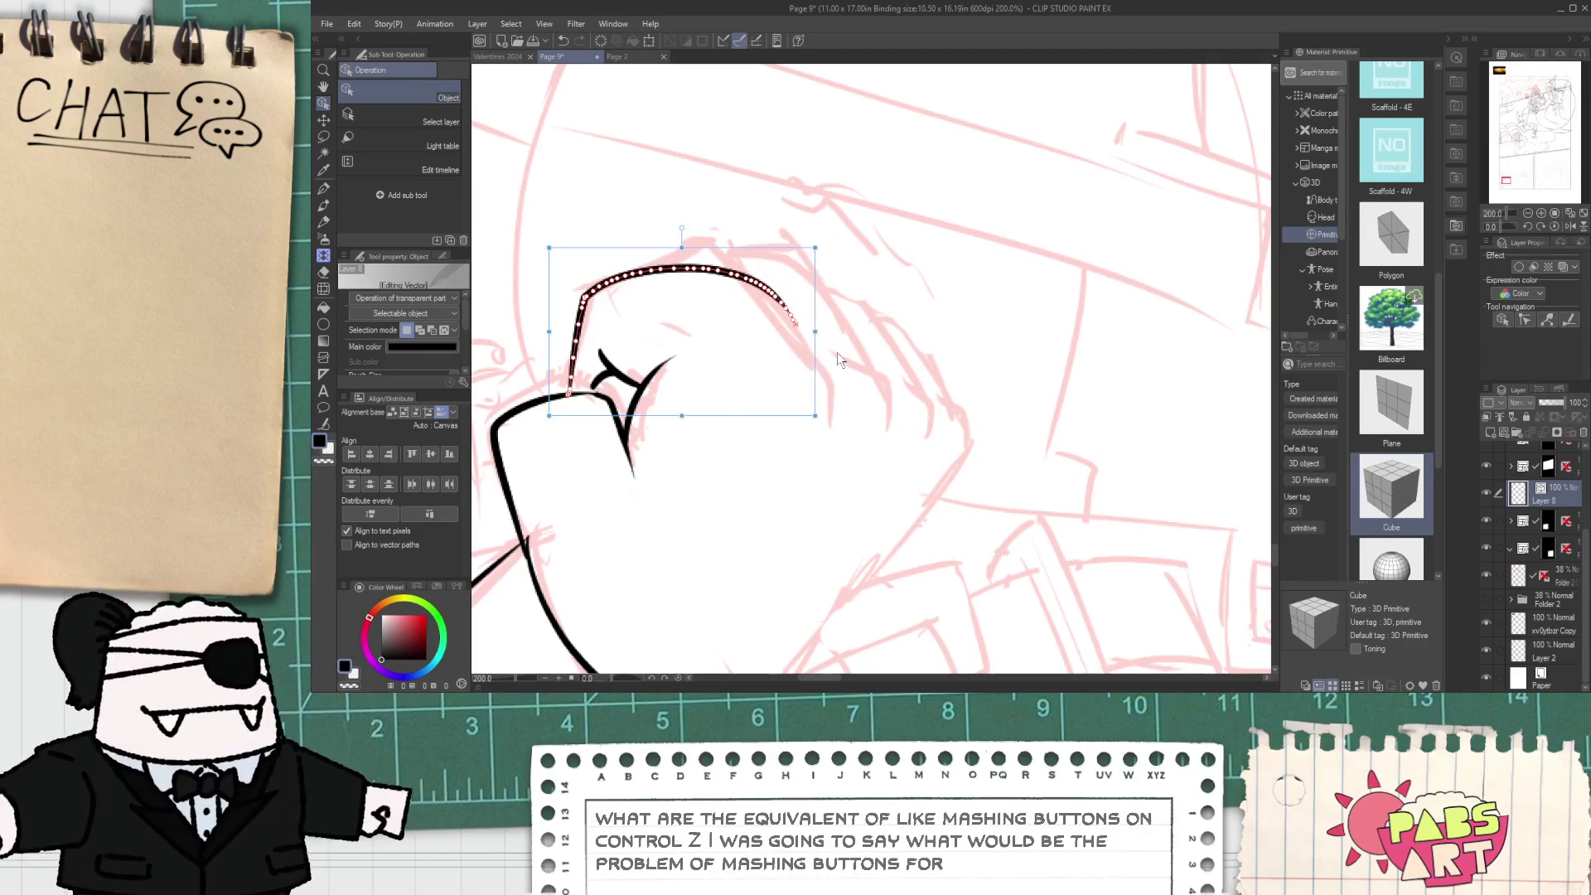
{"action": "left_click_drag", "start_coordinate": [815, 359], "coordinate": [809, 372]}
{"action": "left_click", "coordinate": [820, 357]}
{"action": "left_click", "coordinate": [777, 314]}
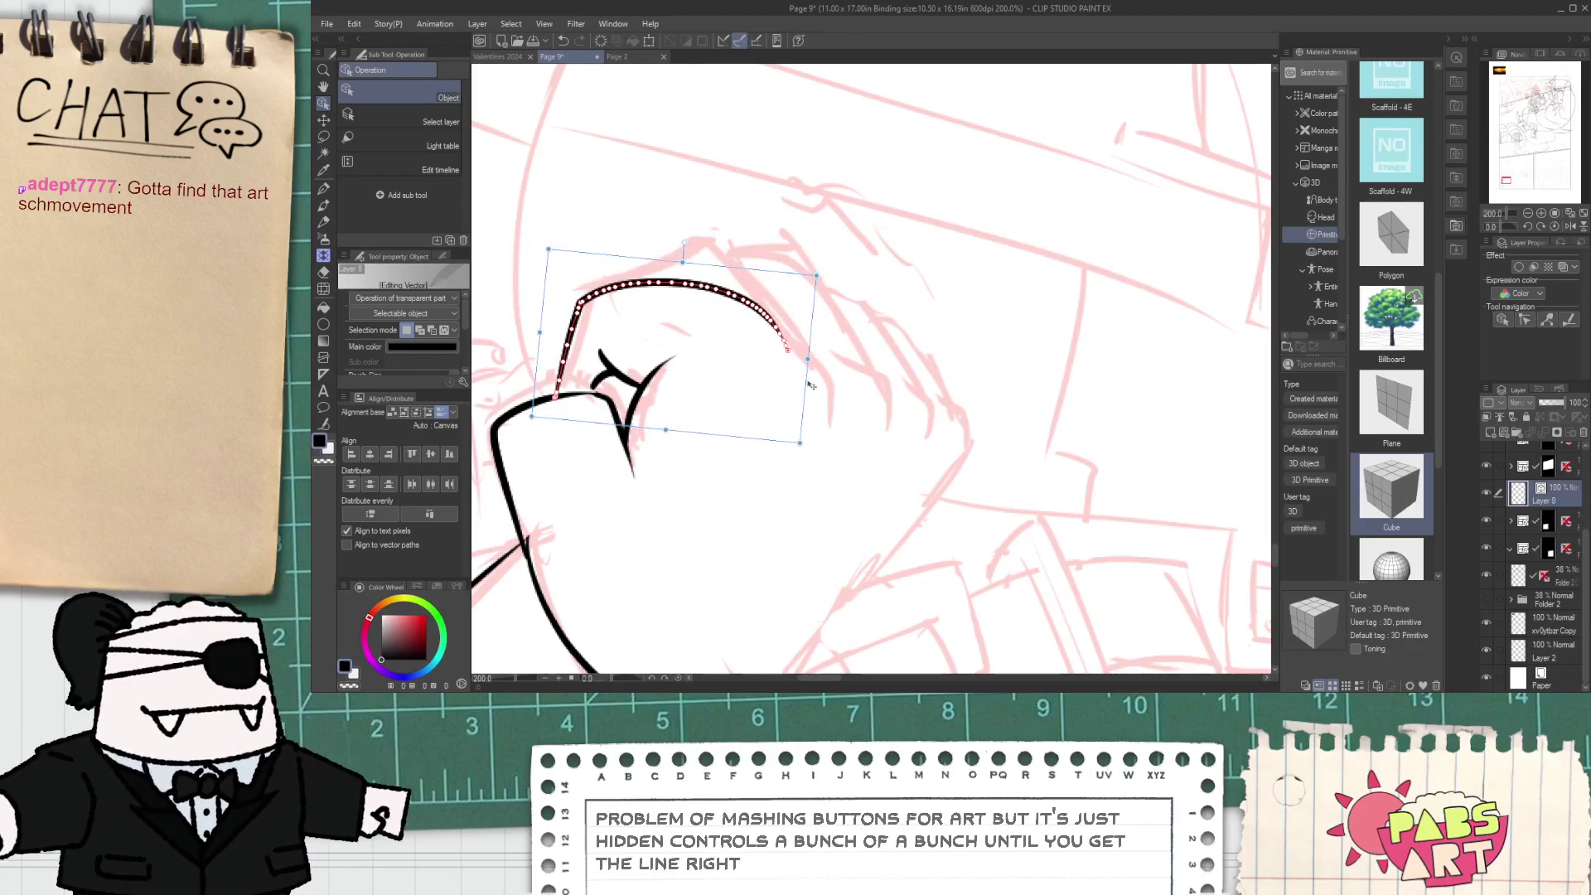
{"action": "left_click", "coordinate": [590, 536]}
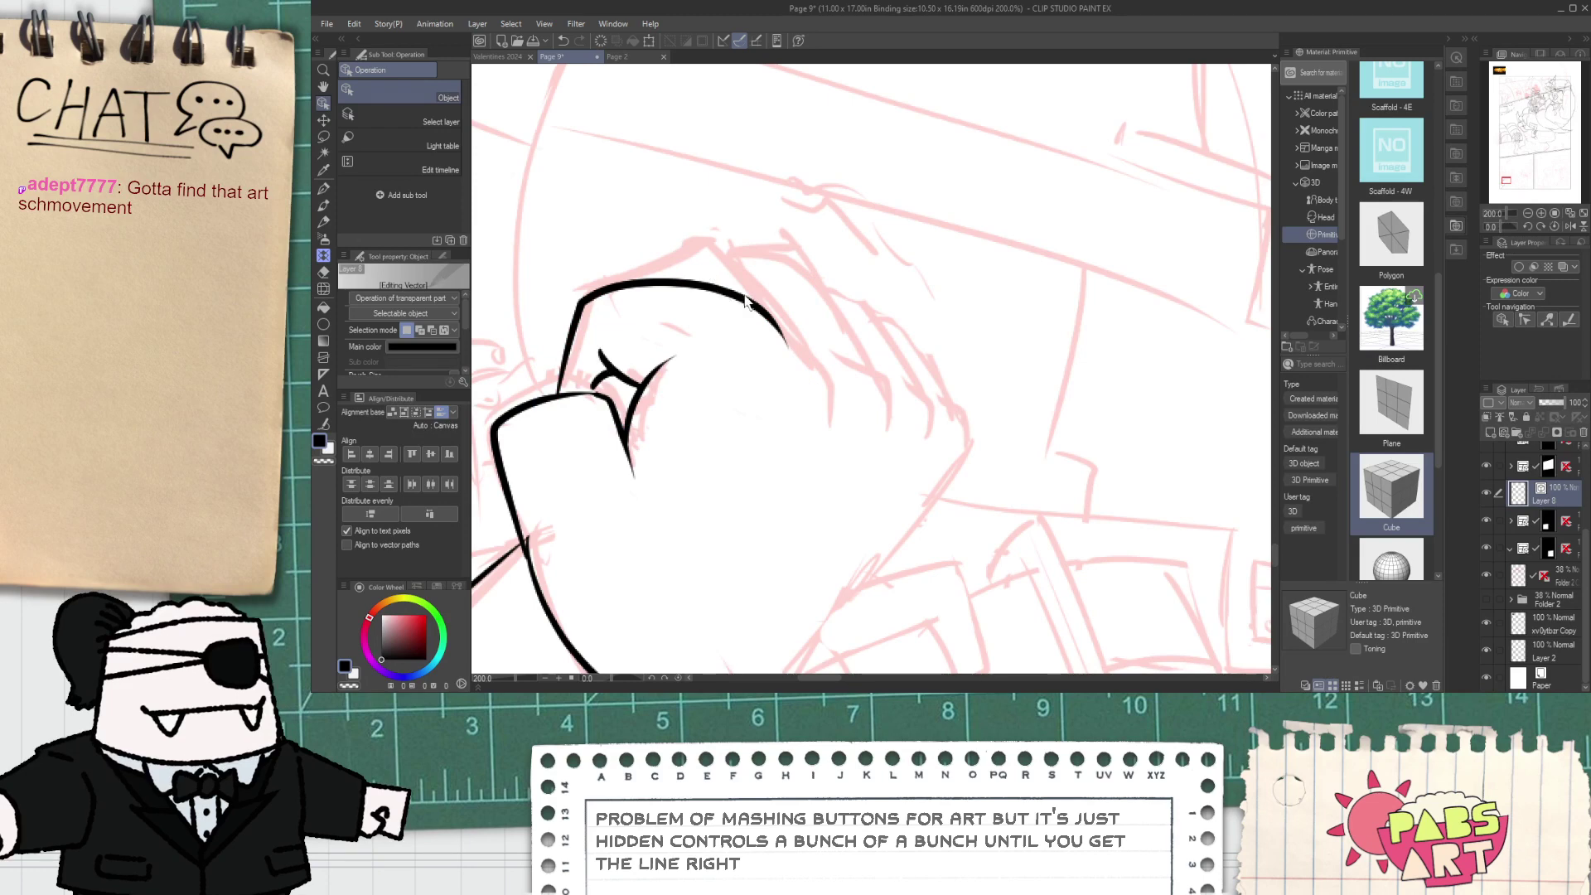
- Ink the first knuckle curve branching from the end of the arched hand outline, redoing the stroke until it follows smoothly
{"action": "key", "text": "space"}
{"action": "scroll", "coordinate": [713, 307], "scroll_direction": "down", "scroll_amount": 2}
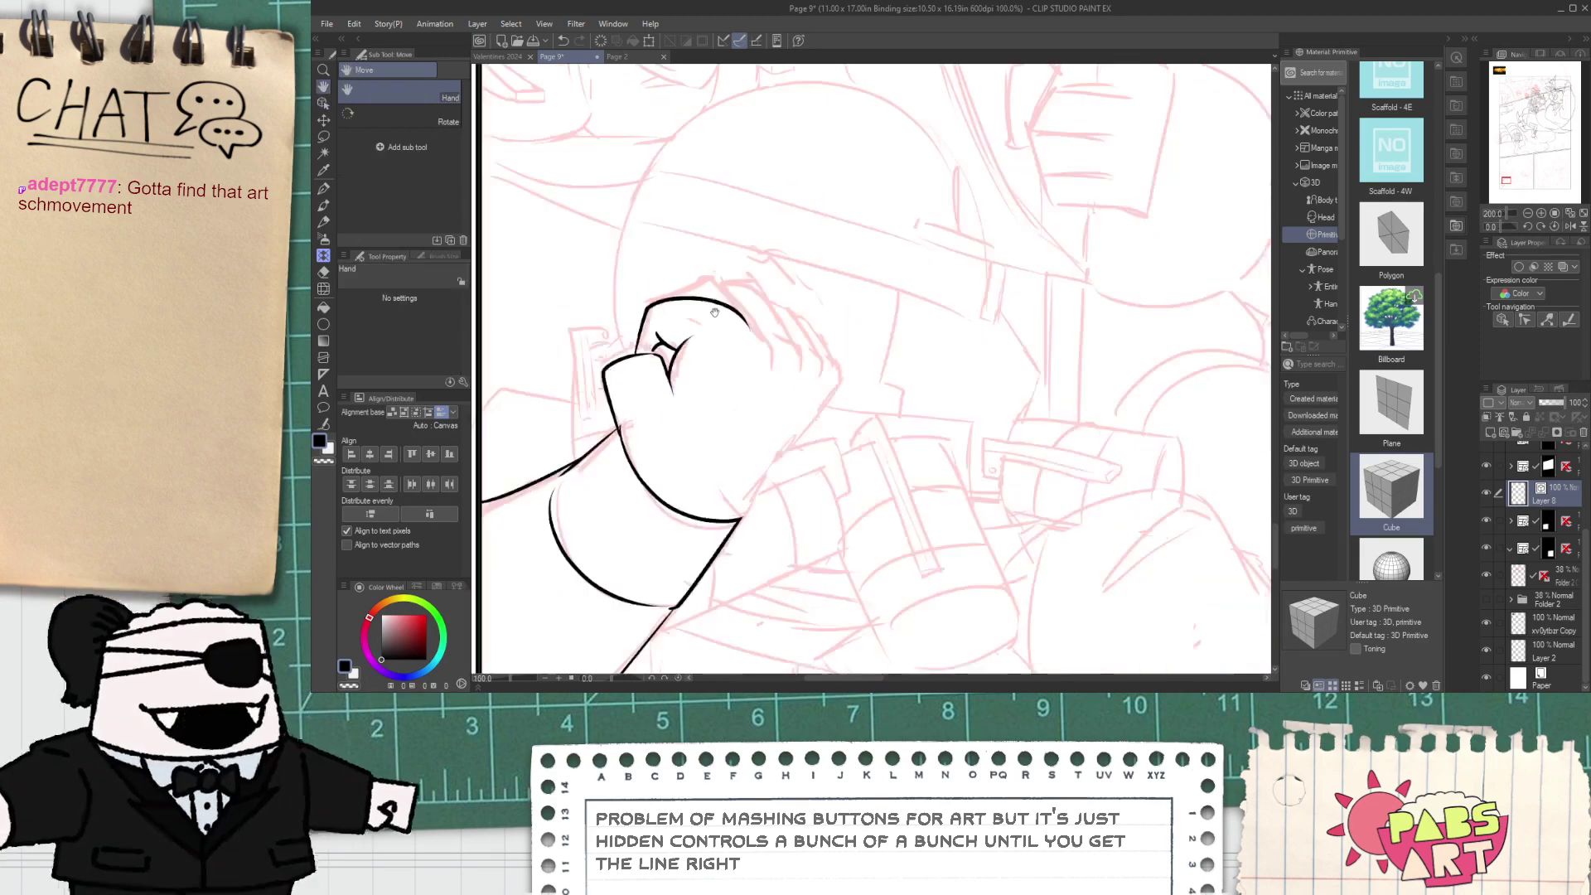
{"action": "mouse_move", "coordinate": [712, 309]}
{"action": "left_mouse_down"}
{"action": "mouse_move", "coordinate": [684, 409]}
{"action": "mouse_move", "coordinate": [849, 513]}
{"action": "left_mouse_up"}
{"action": "scroll", "coordinate": [684, 408], "scroll_direction": "up", "scroll_amount": 2}
{"action": "key", "text": "p"}
{"action": "key", "text": "ctrl+z"}
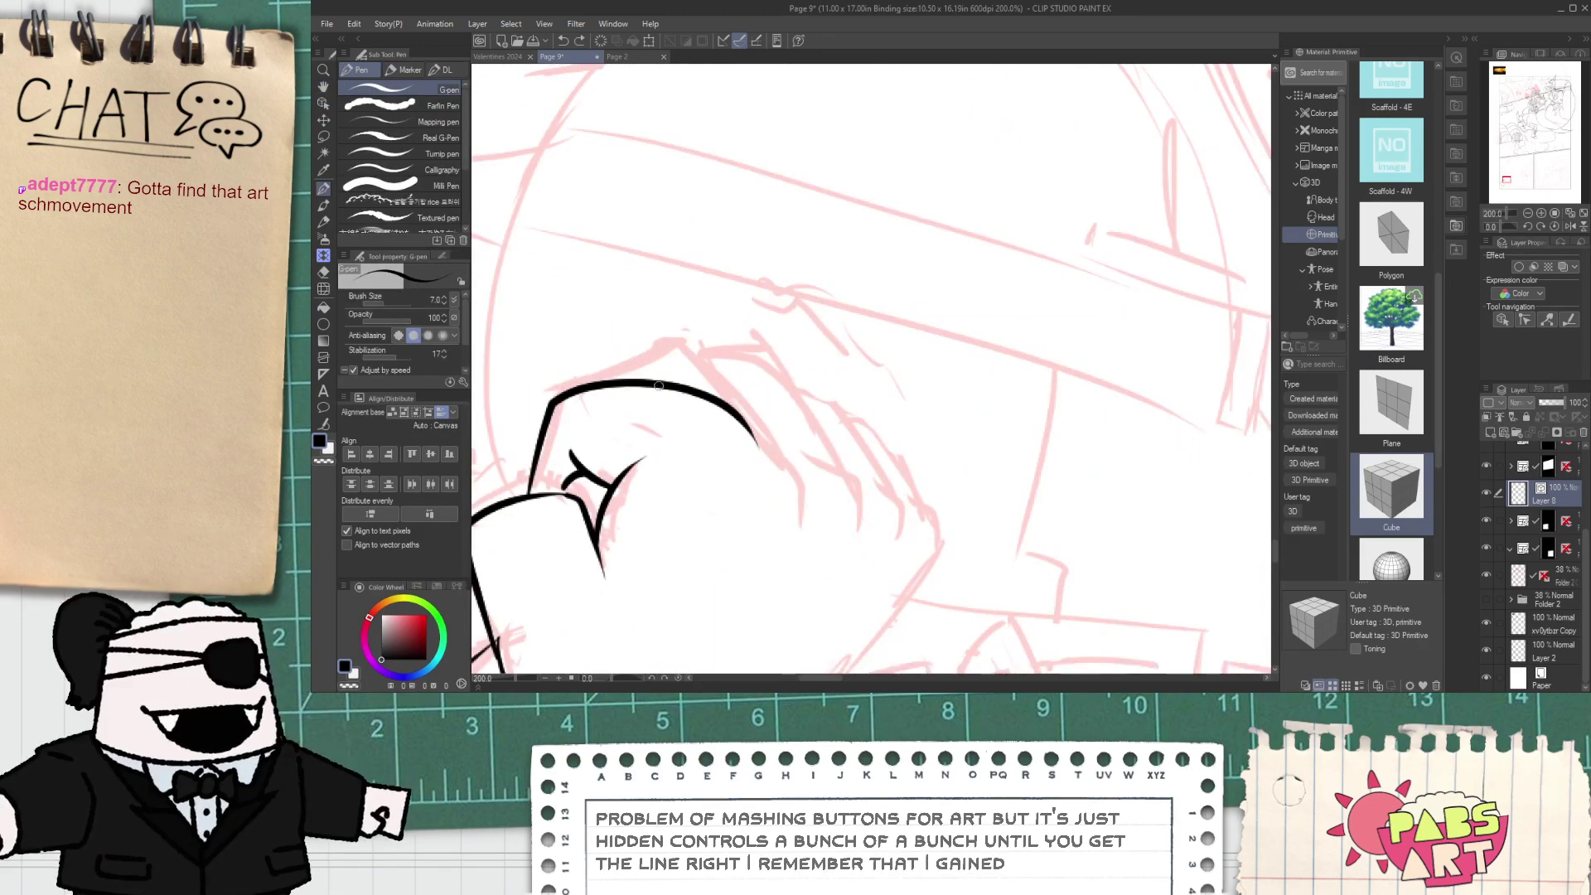
{"action": "left_click_drag", "start_coordinate": [701, 389], "coordinate": [823, 470]}
{"action": "key", "text": "ctrl+z"}
{"action": "mouse_move", "coordinate": [666, 401]}
{"action": "left_mouse_down"}
{"action": "mouse_move", "coordinate": [788, 422]}
{"action": "mouse_move", "coordinate": [823, 462]}
{"action": "mouse_move", "coordinate": [707, 410]}
{"action": "mouse_move", "coordinate": [888, 500]}
{"action": "left_mouse_up"}
{"action": "key", "text": "e"}
{"action": "key", "text": "p"}
{"action": "key", "text": "ctrl+z"}
{"action": "left_click_drag", "start_coordinate": [785, 433], "coordinate": [862, 466]}
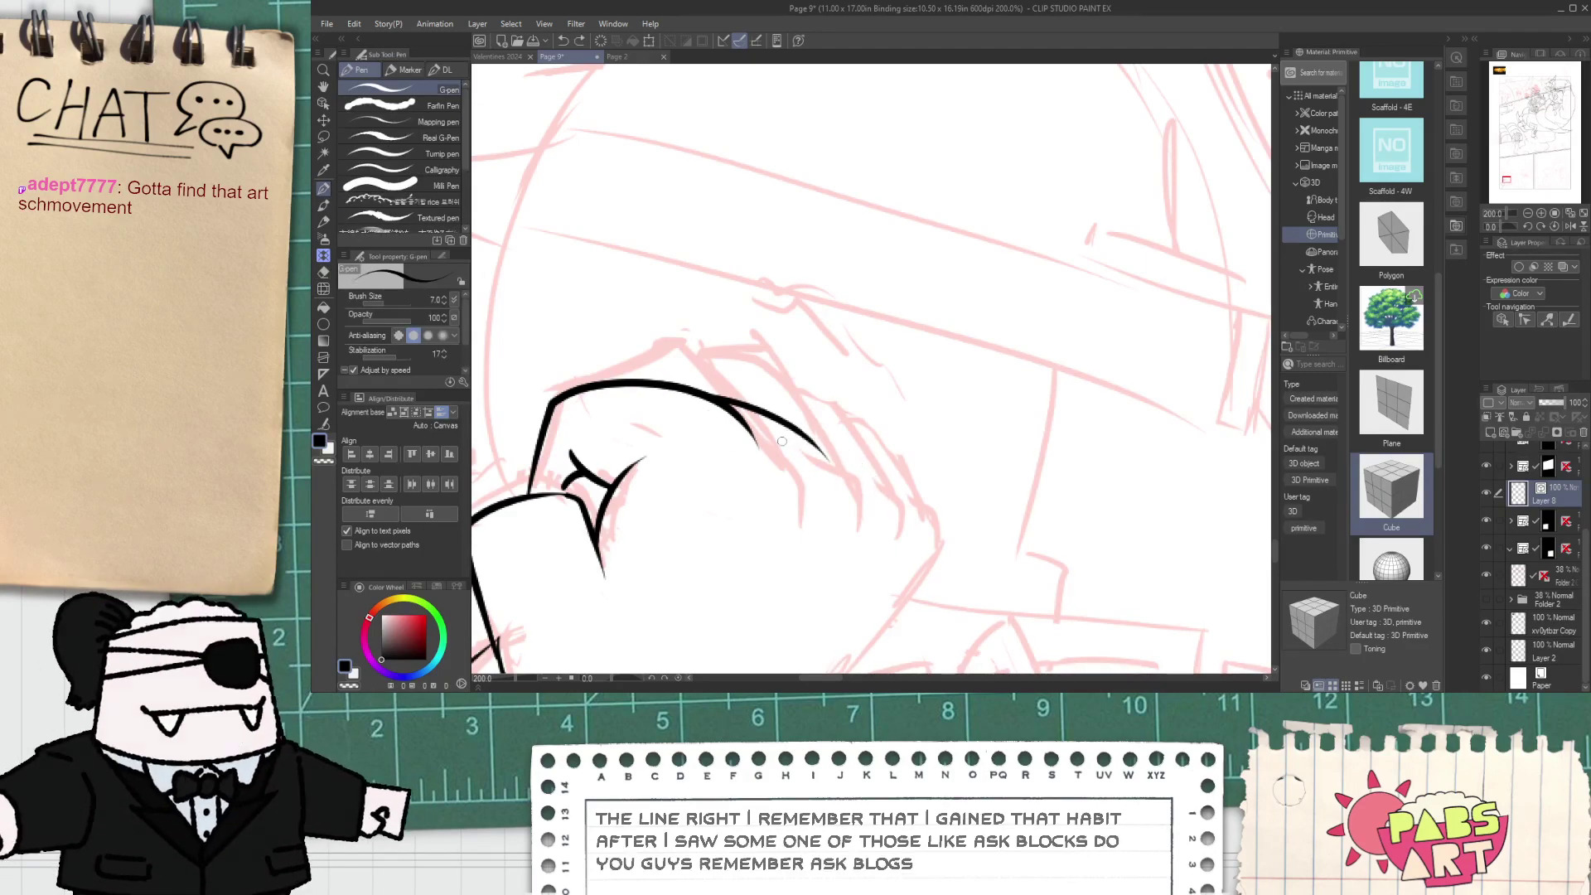
- Ink the remaining overlapping knuckle bumps and curve the last one down around the outer edge of the fist
{"action": "mouse_move", "coordinate": [782, 434]}
{"action": "left_mouse_down"}
{"action": "mouse_move", "coordinate": [913, 493]}
{"action": "mouse_move", "coordinate": [818, 427]}
{"action": "mouse_move", "coordinate": [876, 541]}
{"action": "left_mouse_up"}
{"action": "key", "text": "ctrl+z"}
{"action": "key", "text": "ctrl+z"}
{"action": "key", "text": "e"}
{"action": "scroll", "coordinate": [783, 431], "scroll_direction": "up", "scroll_amount": 3}
{"action": "scroll", "coordinate": [891, 482], "scroll_direction": "down", "scroll_amount": 2}
{"action": "key", "text": "space"}
{"action": "key", "text": "p"}
{"action": "scroll", "coordinate": [818, 428], "scroll_direction": "up", "scroll_amount": 3}
{"action": "key", "text": "ctrl+z"}
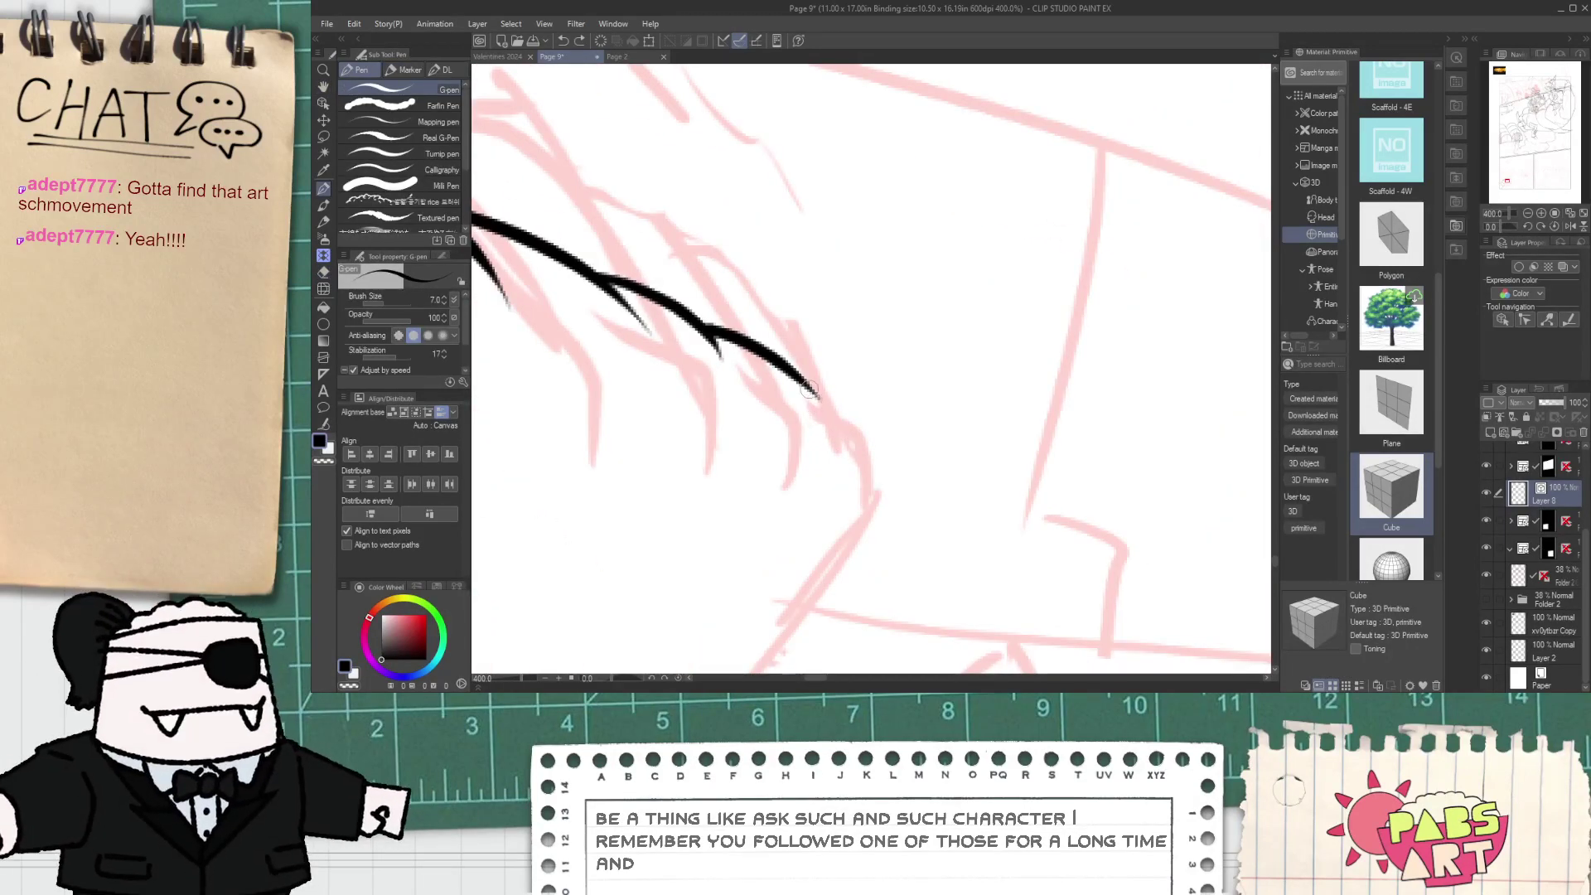
{"action": "left_click_drag", "start_coordinate": [809, 389], "coordinate": [852, 572]}
{"action": "scroll", "coordinate": [833, 501], "scroll_direction": "down", "scroll_amount": 4}
{"action": "key", "text": "space"}
{"action": "left_click_drag", "start_coordinate": [701, 298], "coordinate": [664, 372]}
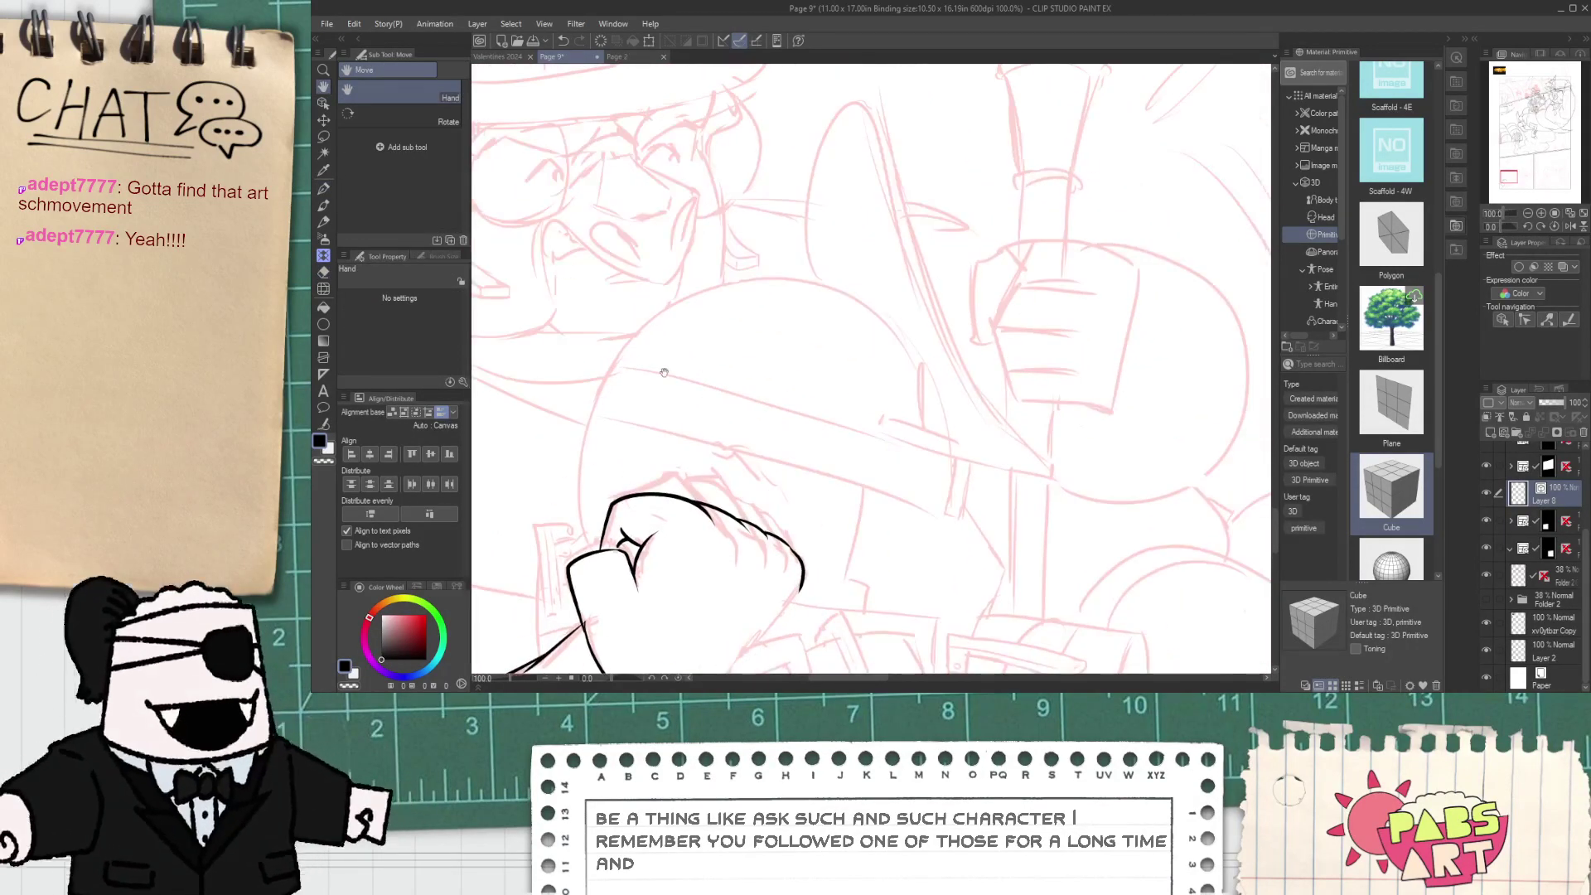
{"action": "key", "text": "p"}
{"action": "left_click_drag", "start_coordinate": [525, 333], "coordinate": [698, 280]}
{"action": "key", "text": "ctrl+z"}
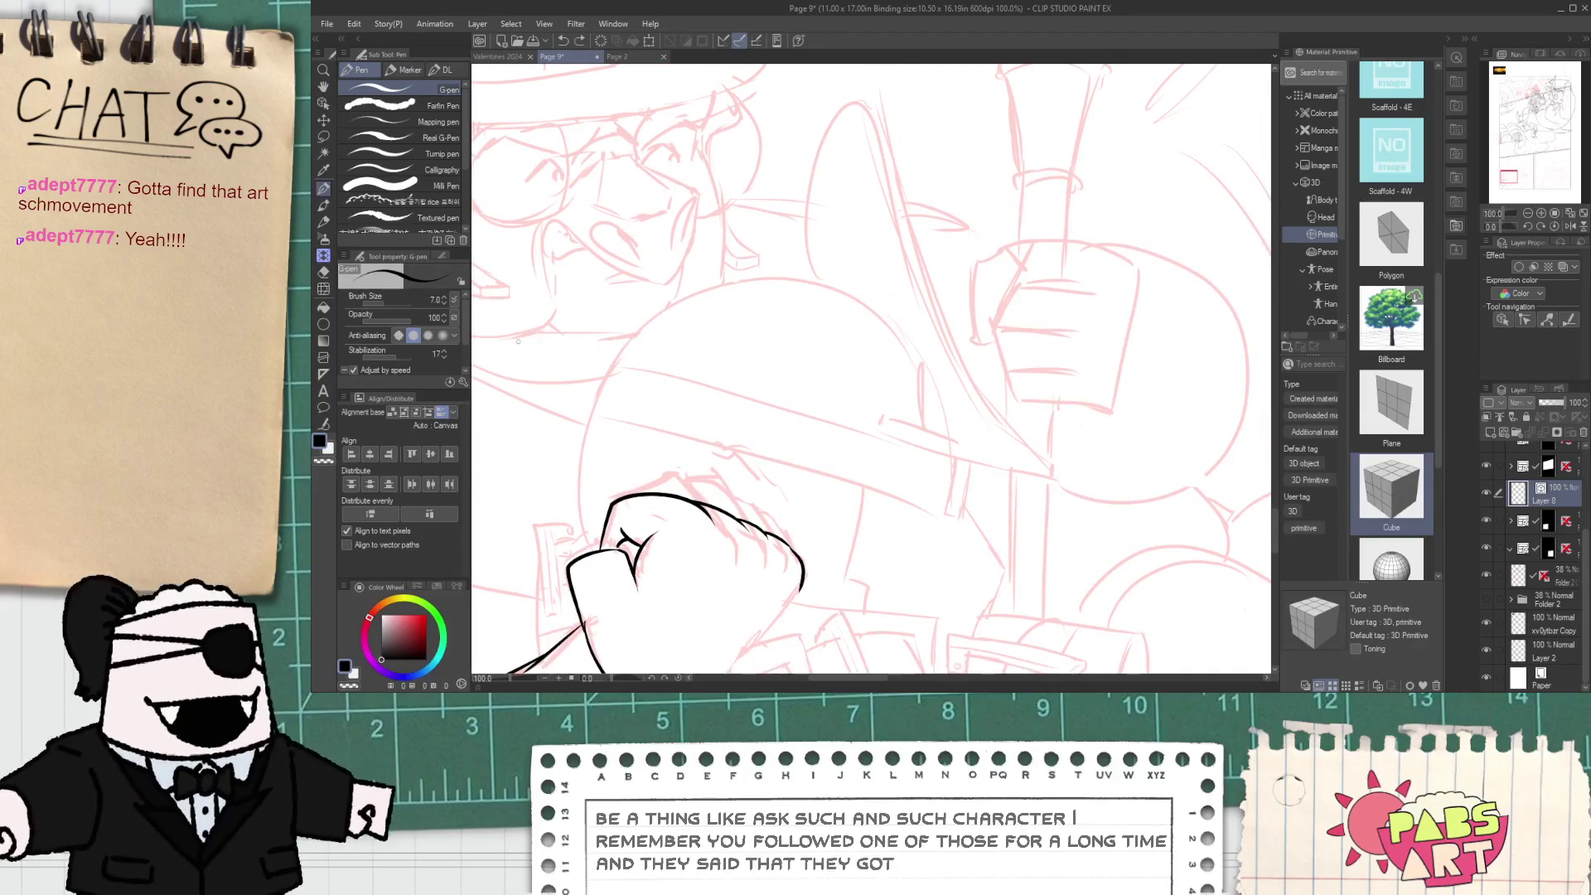
{"action": "left_click_drag", "start_coordinate": [529, 326], "coordinate": [746, 220]}
{"action": "key", "text": "ctrl+z"}
{"action": "key", "text": "ctrl+z"}
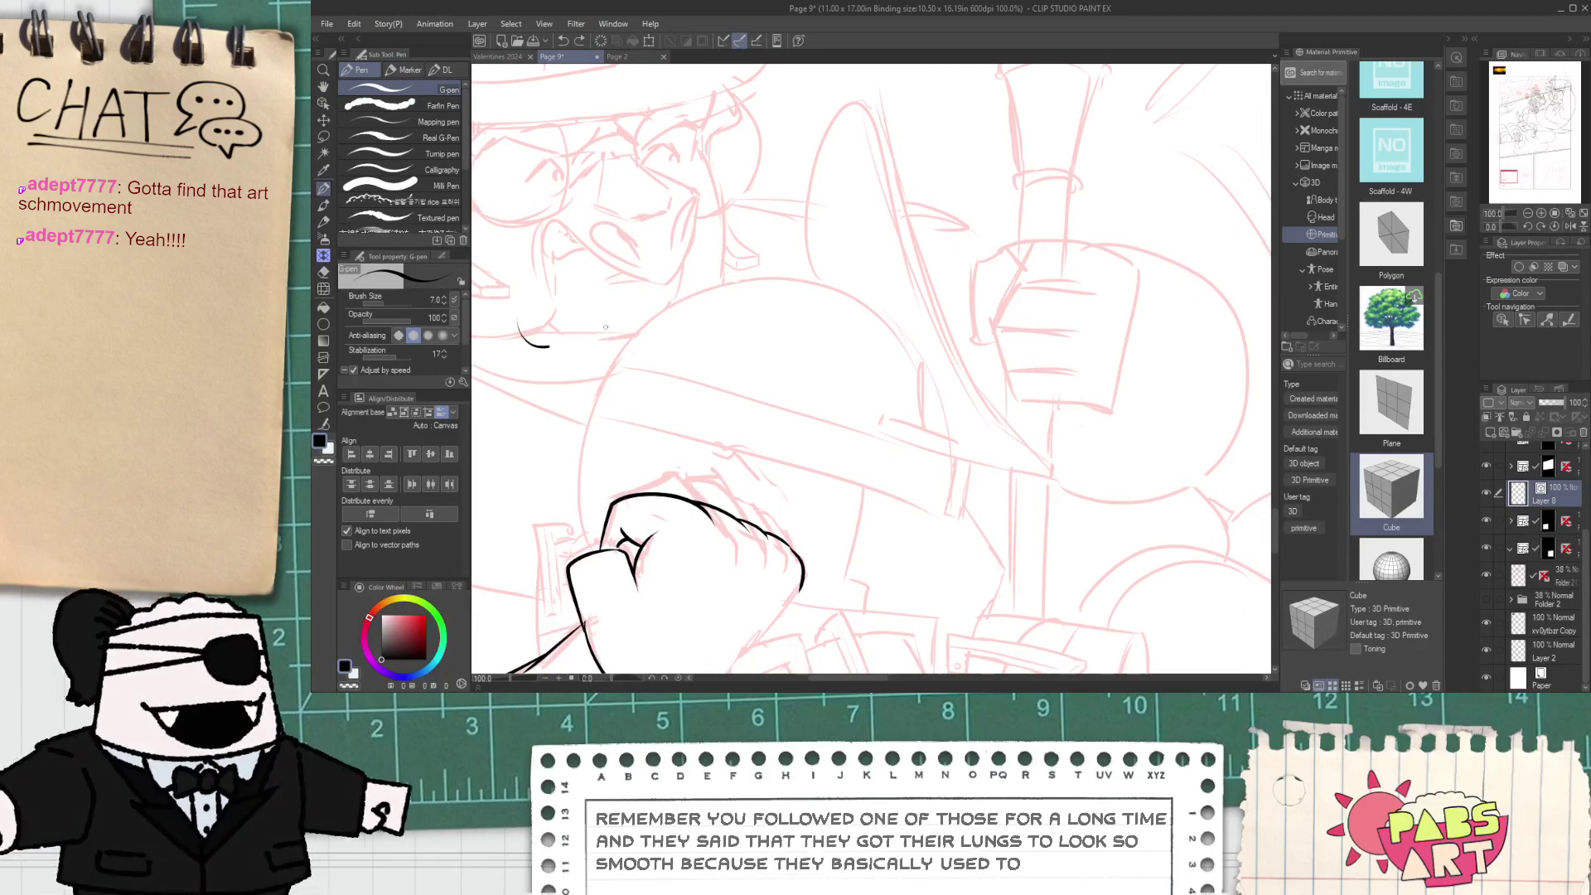
{"action": "key", "text": "ctrl+z"}
{"action": "mouse_move", "coordinate": [547, 348]}
{"action": "left_mouse_down"}
{"action": "mouse_move", "coordinate": [708, 261]}
{"action": "mouse_move", "coordinate": [704, 240]}
{"action": "left_mouse_up"}
{"action": "key", "text": "ctrl+z"}
{"action": "key", "text": "ctrl+z"}
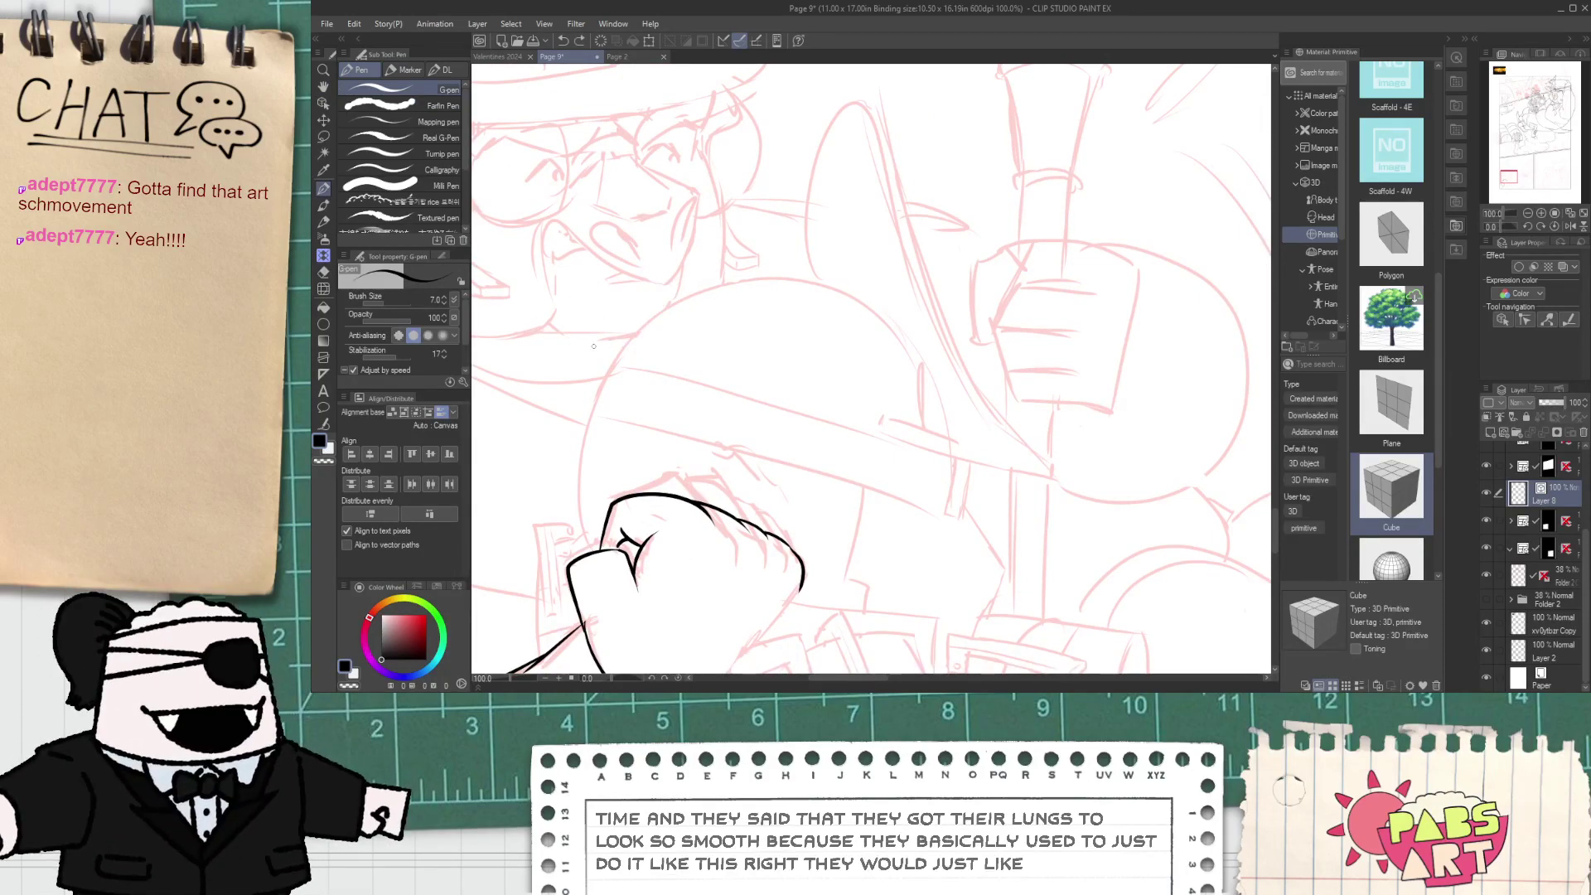
- Ink the fist's outer side from the wrist up to the last knuckle, adjust the stroke's height and trim its overshoot
{"action": "scroll", "coordinate": [620, 241], "scroll_direction": "down", "scroll_amount": 1}
{"action": "scroll", "coordinate": [690, 413], "scroll_direction": "up", "scroll_amount": 2}
{"action": "mouse_move", "coordinate": [678, 559]}
{"action": "left_mouse_down"}
{"action": "mouse_move", "coordinate": [691, 413]}
{"action": "mouse_move", "coordinate": [834, 97]}
{"action": "left_mouse_up"}
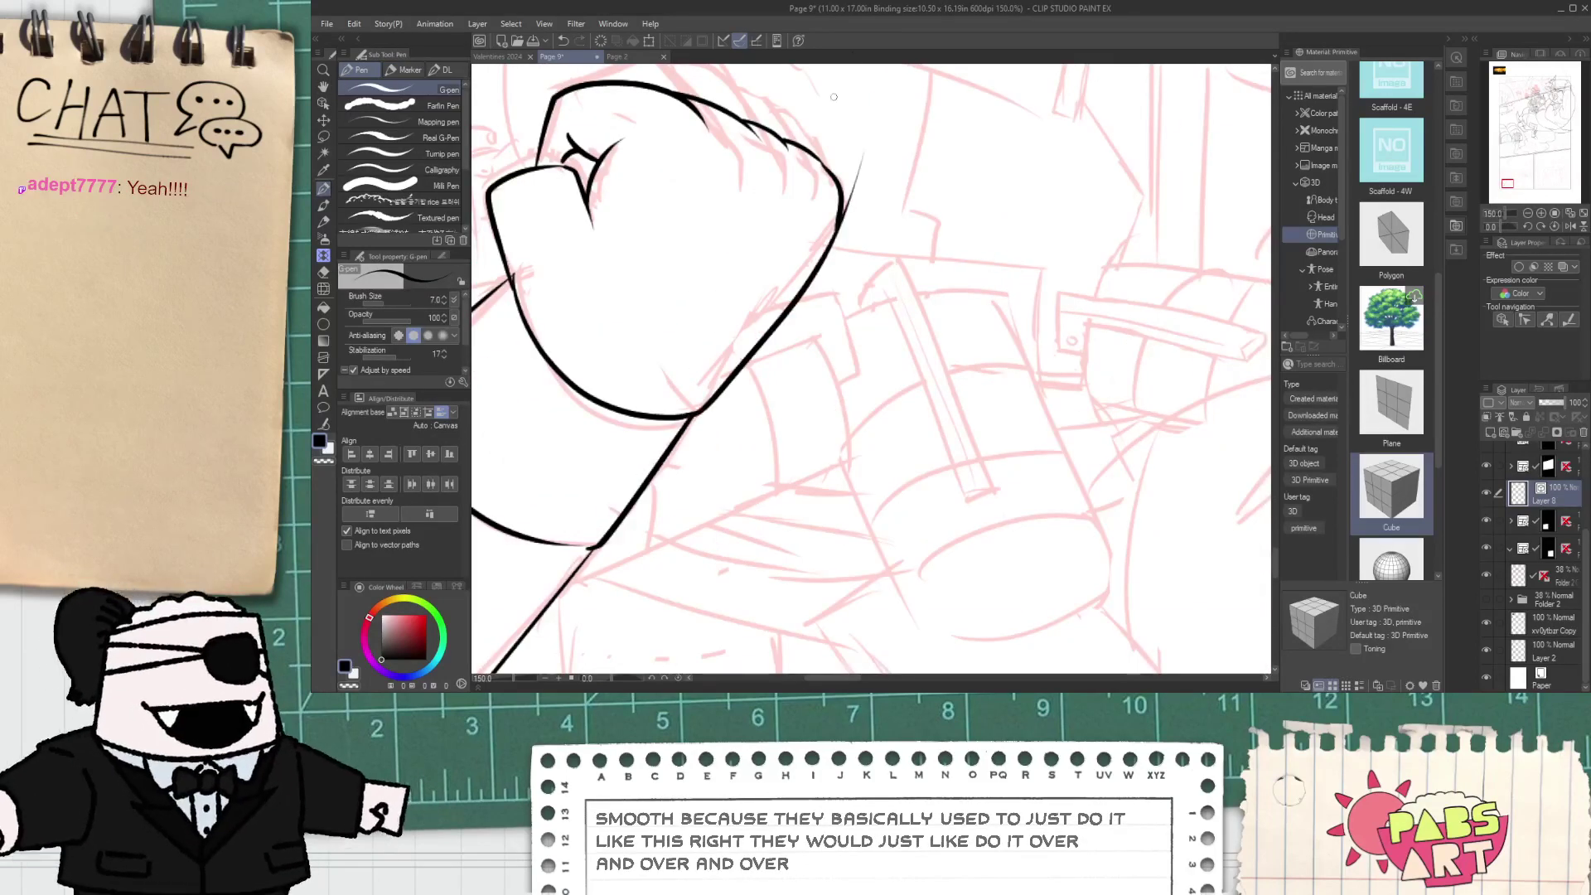
{"action": "key", "text": "o"}
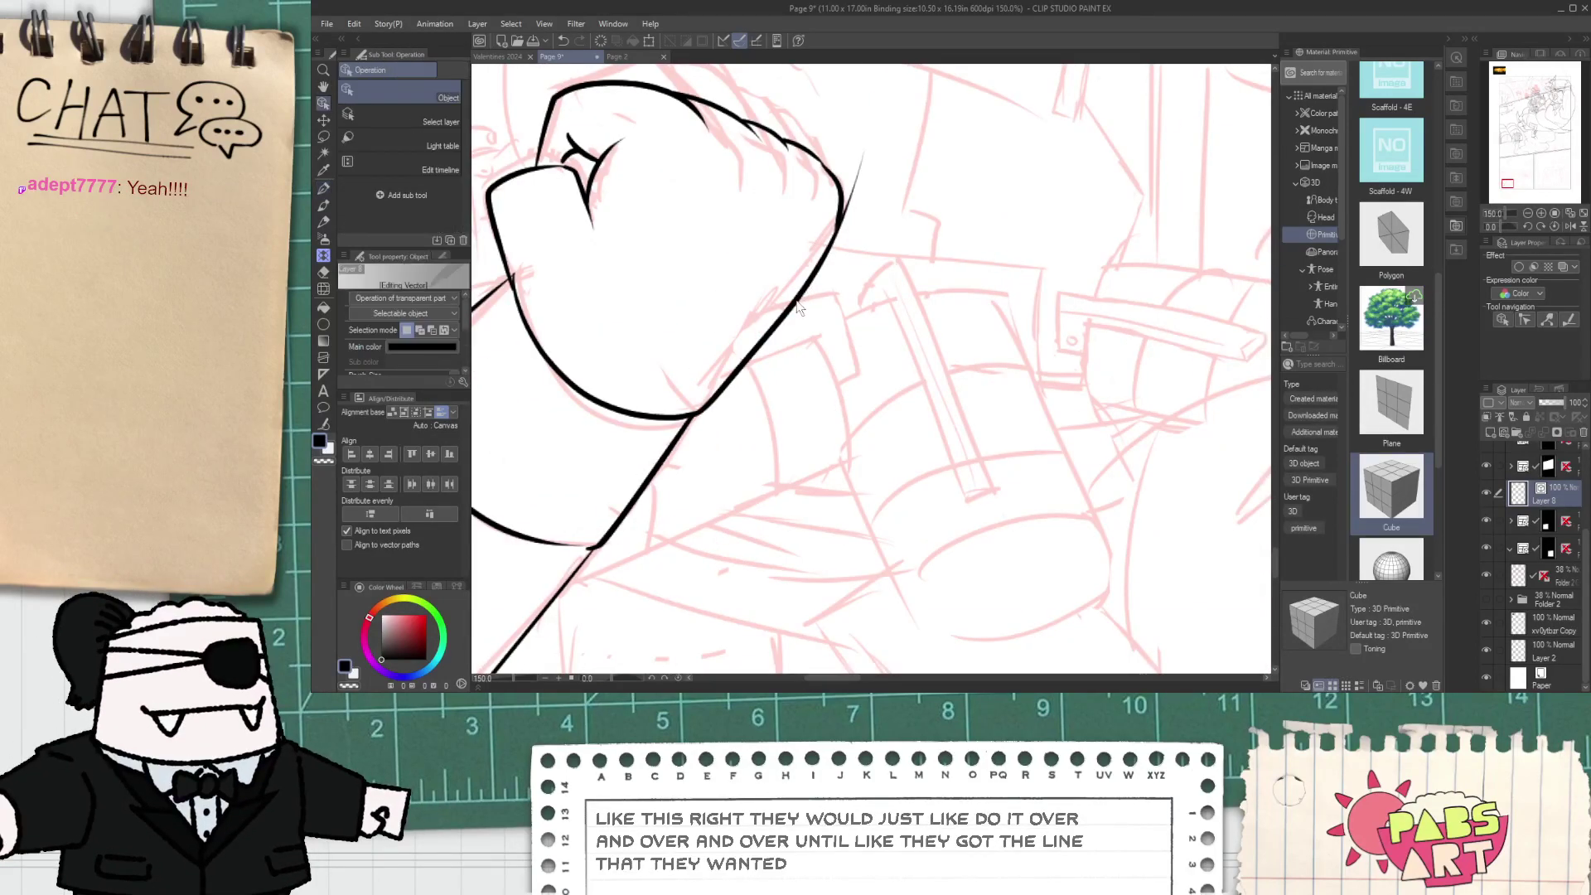
{"action": "left_click", "coordinate": [822, 263]}
{"action": "left_click_drag", "start_coordinate": [883, 130], "coordinate": [870, 152]}
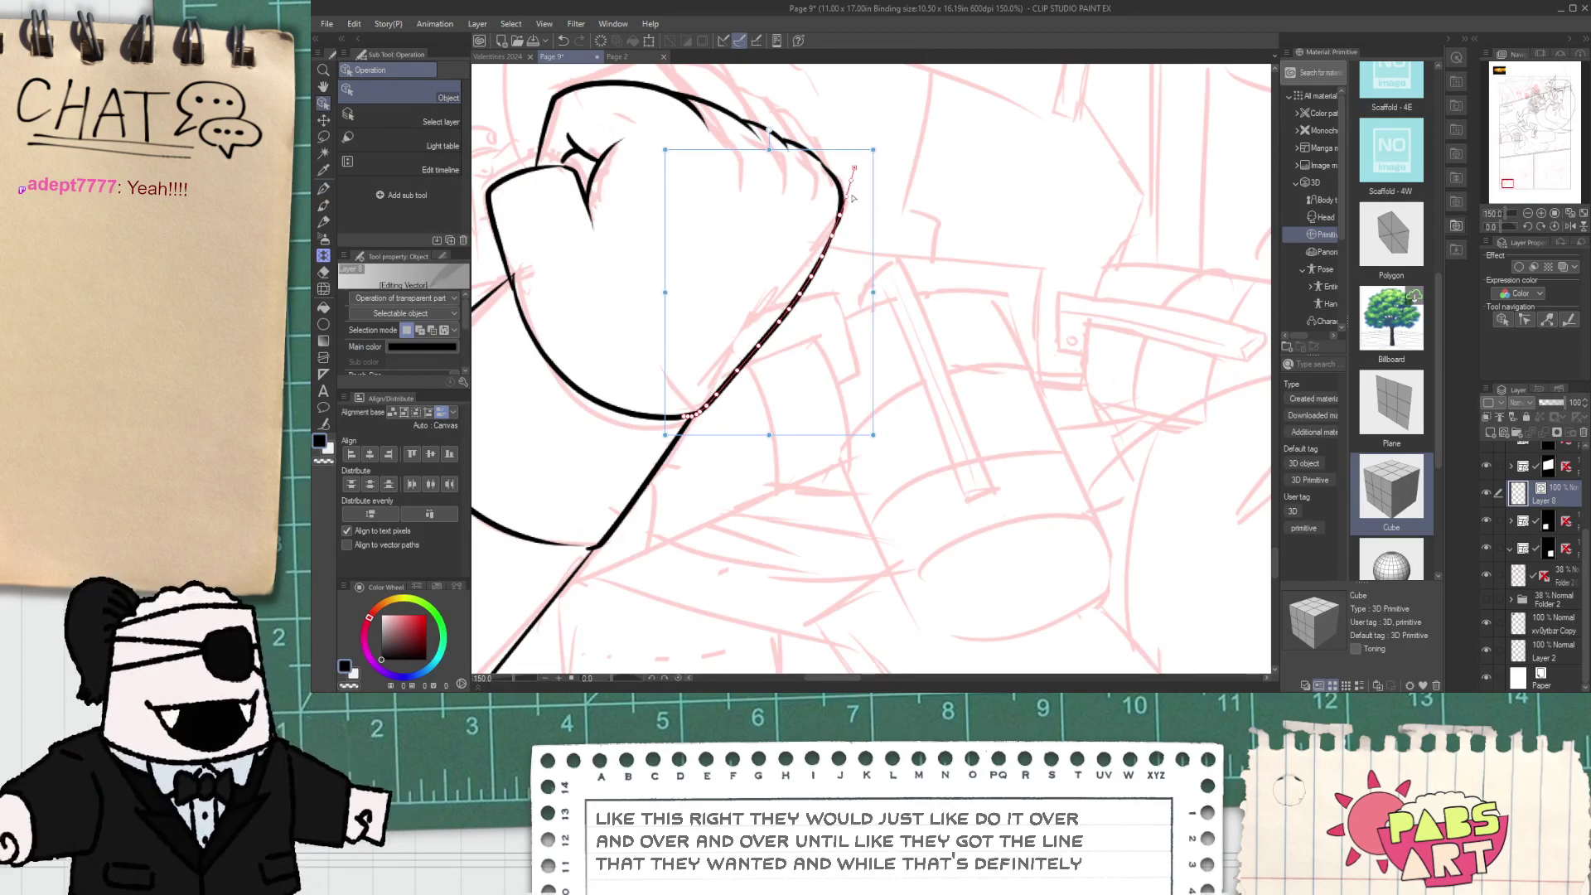
{"action": "key", "text": "p"}
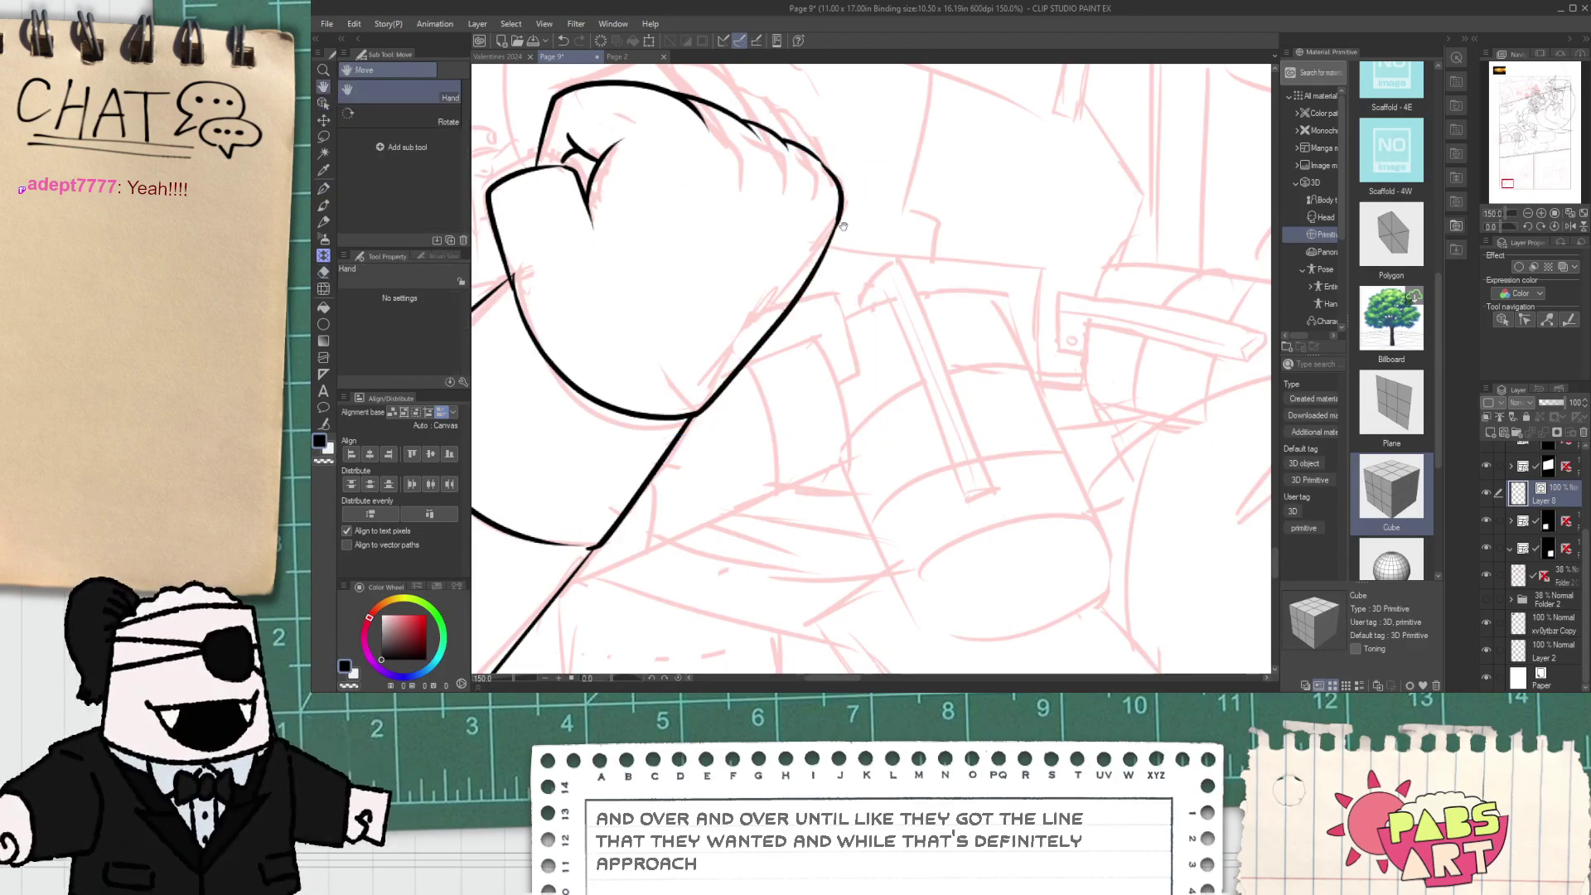
- Clean up the junction where the shoulder line meets the hand outline, removing the overlapping line end
{"action": "left_click_drag", "start_coordinate": [843, 221], "coordinate": [876, 354]}
{"action": "scroll", "coordinate": [551, 415], "scroll_direction": "up", "scroll_amount": 4}
{"action": "key", "text": "e"}
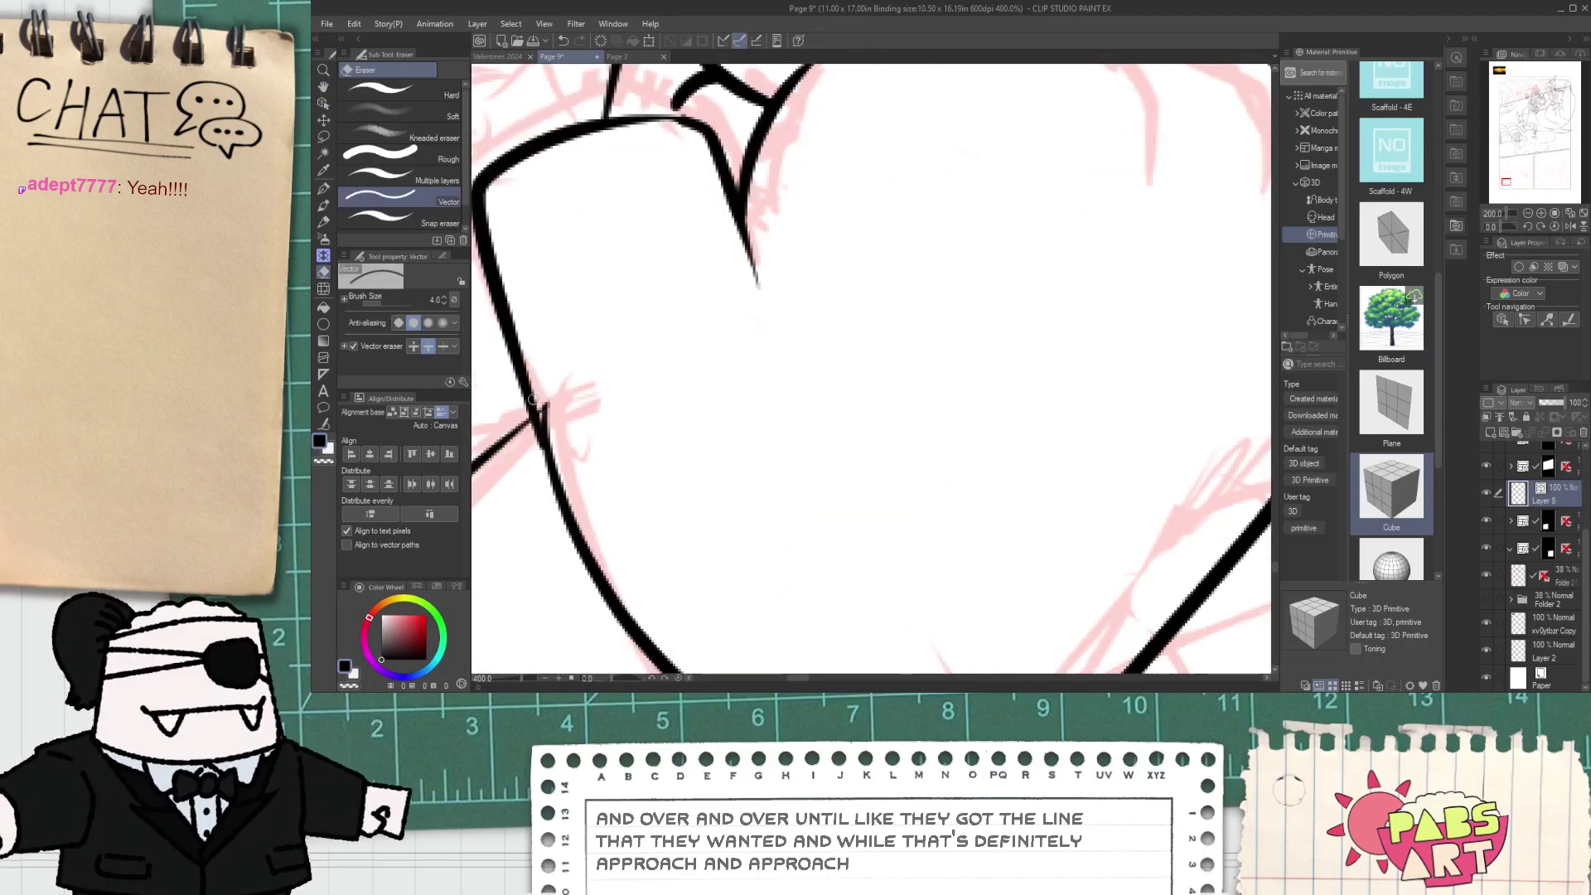
{"action": "key", "text": "ctrl+z"}
{"action": "left_click_drag", "start_coordinate": [558, 449], "coordinate": [542, 444]}
{"action": "key", "text": "ctrl+z"}
{"action": "scroll", "coordinate": [542, 439], "scroll_direction": "up", "scroll_amount": 2}
{"action": "key", "text": "p"}
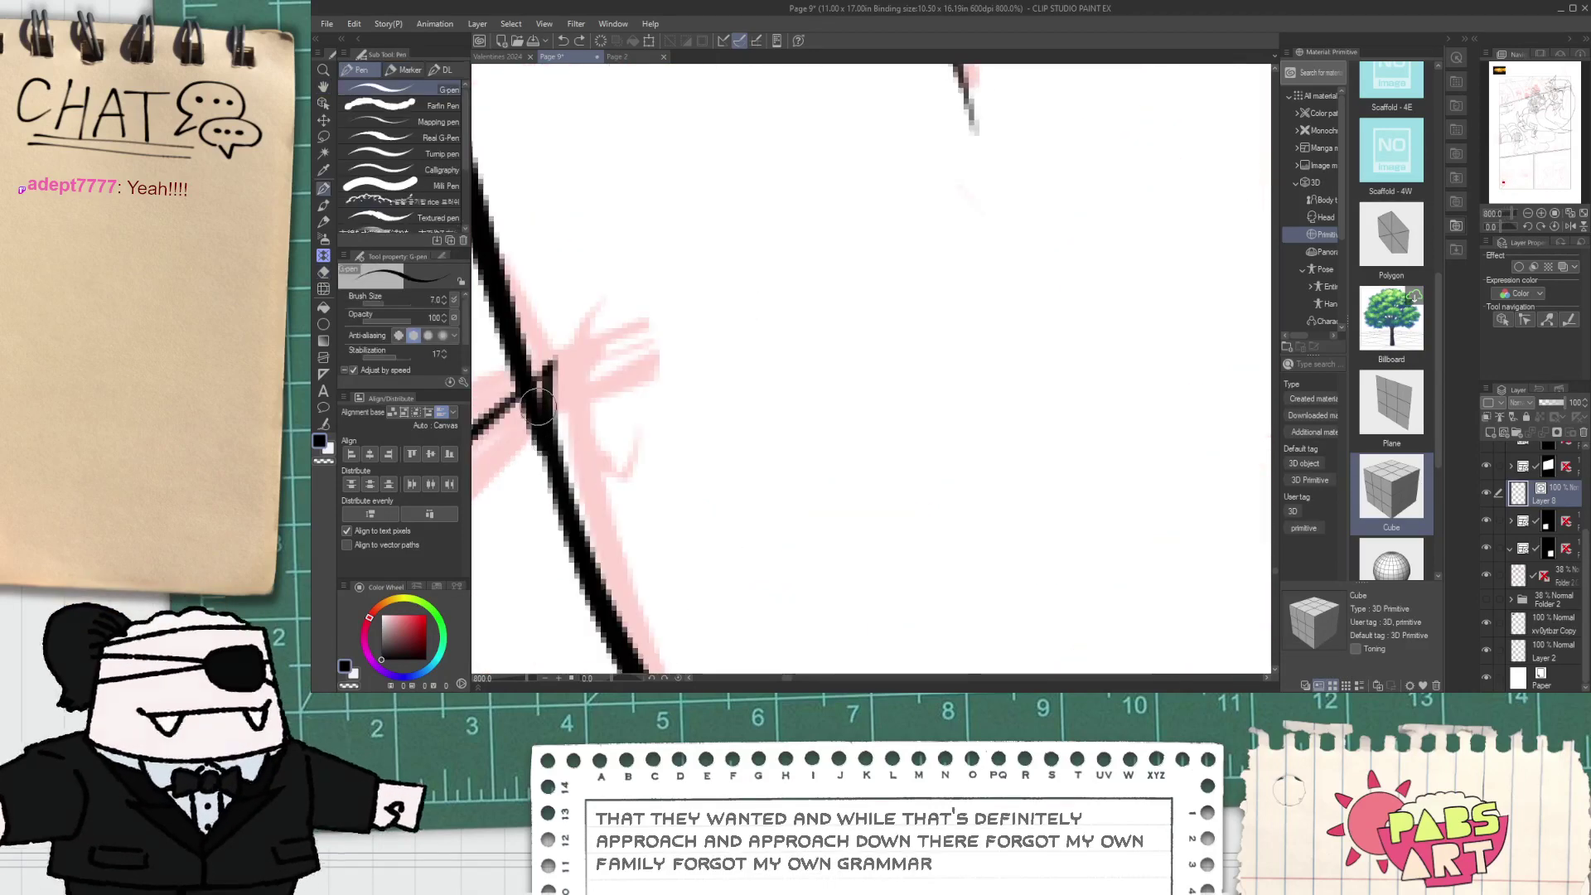
{"action": "left_click_drag", "start_coordinate": [553, 364], "coordinate": [544, 426]}
{"action": "key", "text": "e"}
{"action": "scroll", "coordinate": [537, 334], "scroll_direction": "down", "scroll_amount": 4}
{"action": "key", "text": "h"}
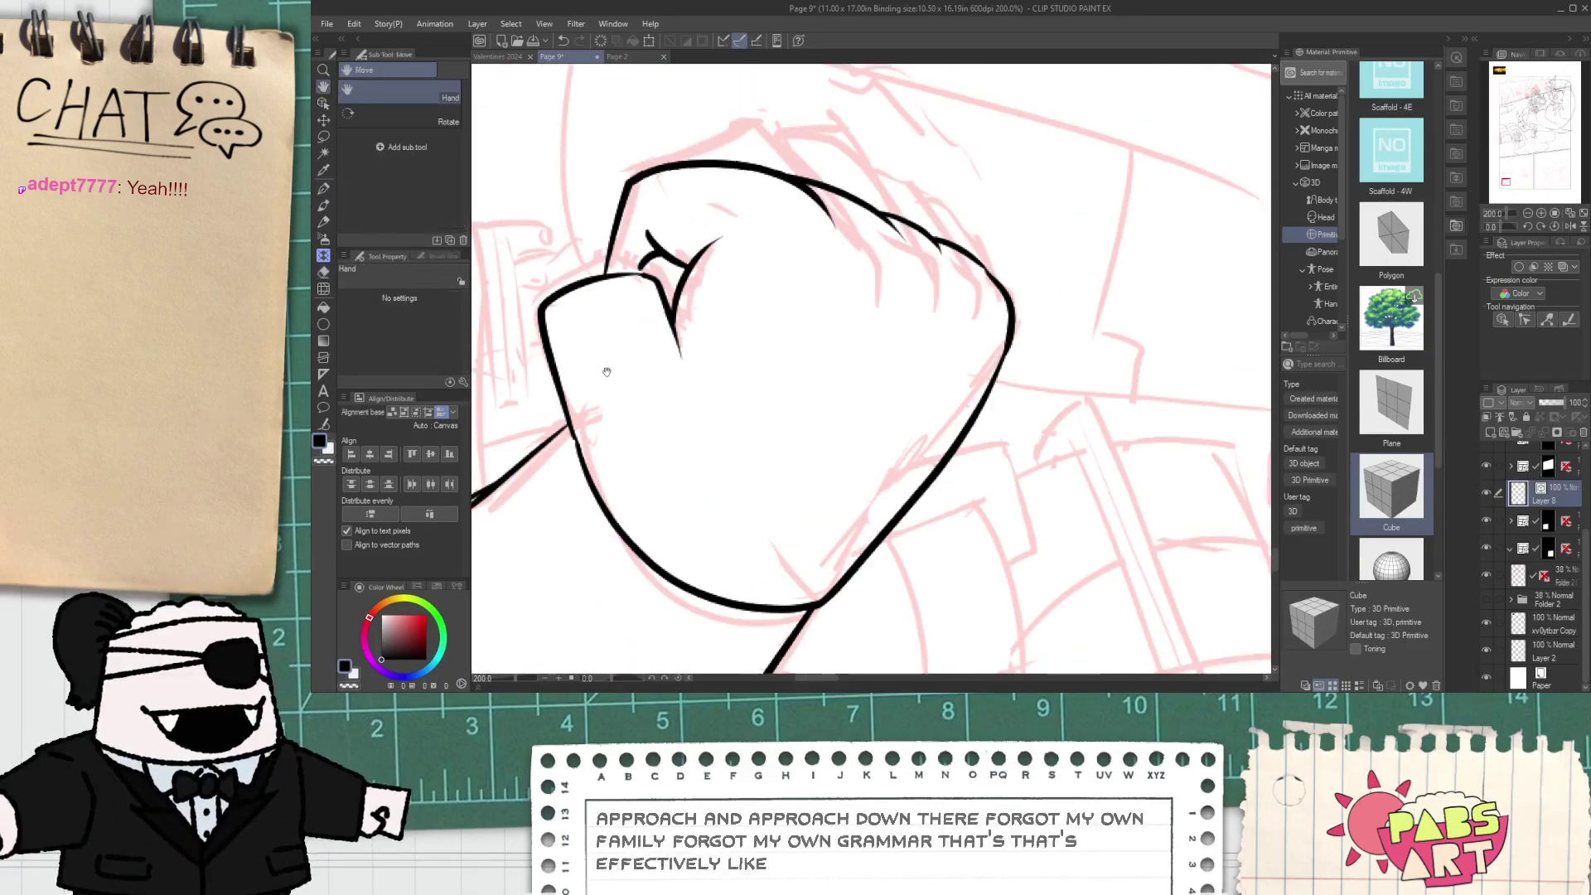
- Ink the hat brim as one long curve from the panel border around its outer tip, redrawing it until it is smooth
{"action": "mouse_move", "coordinate": [600, 345]}
{"action": "left_mouse_down"}
{"action": "mouse_move", "coordinate": [624, 441]}
{"action": "mouse_move", "coordinate": [823, 441]}
{"action": "mouse_move", "coordinate": [715, 414]}
{"action": "left_mouse_up"}
{"action": "scroll", "coordinate": [646, 406], "scroll_direction": "down", "scroll_amount": 2}
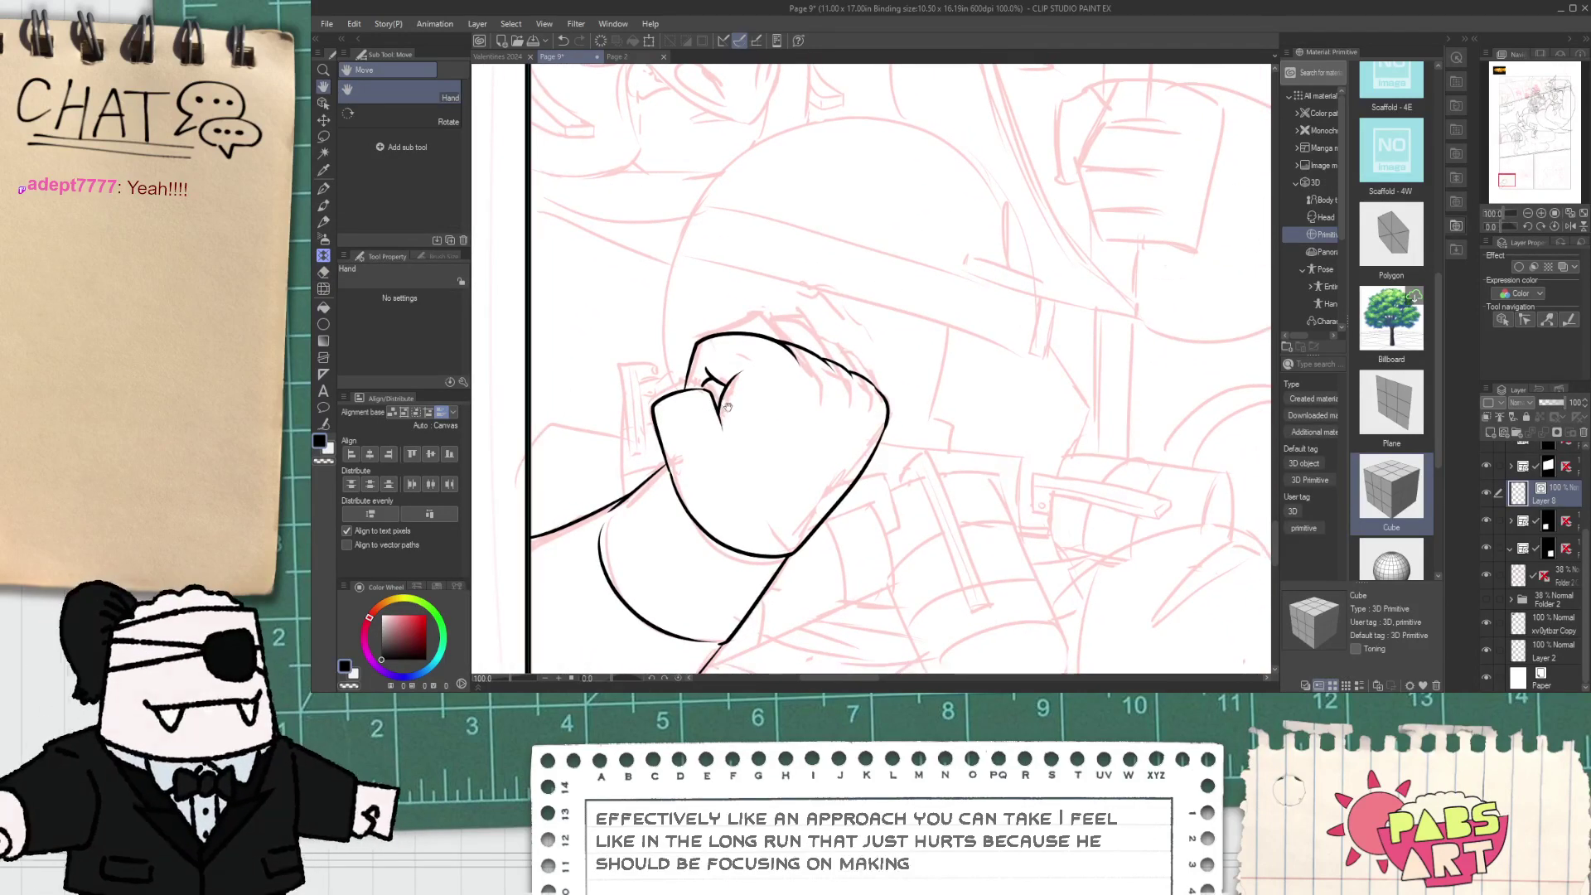
{"action": "scroll", "coordinate": [776, 426], "scroll_direction": "down", "scroll_amount": 1}
{"action": "mouse_move", "coordinate": [794, 450]}
{"action": "left_mouse_down"}
{"action": "mouse_move", "coordinate": [735, 380]}
{"action": "mouse_move", "coordinate": [785, 460]}
{"action": "left_mouse_up"}
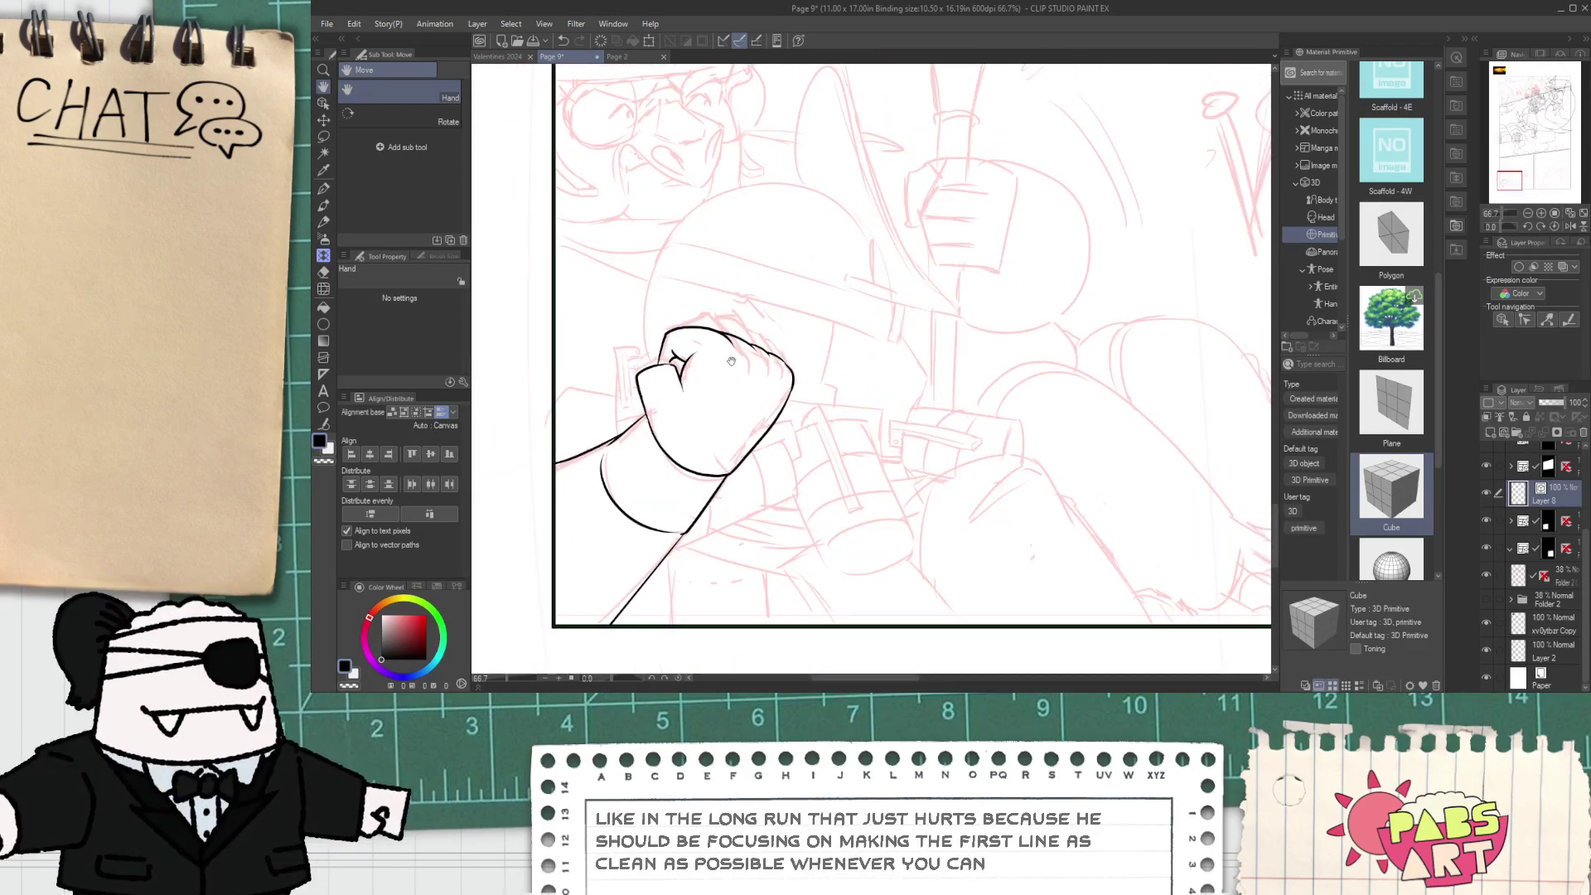
{"action": "scroll", "coordinate": [912, 427], "scroll_direction": "down", "scroll_amount": 2}
{"action": "scroll", "coordinate": [953, 377], "scroll_direction": "up", "scroll_amount": 3}
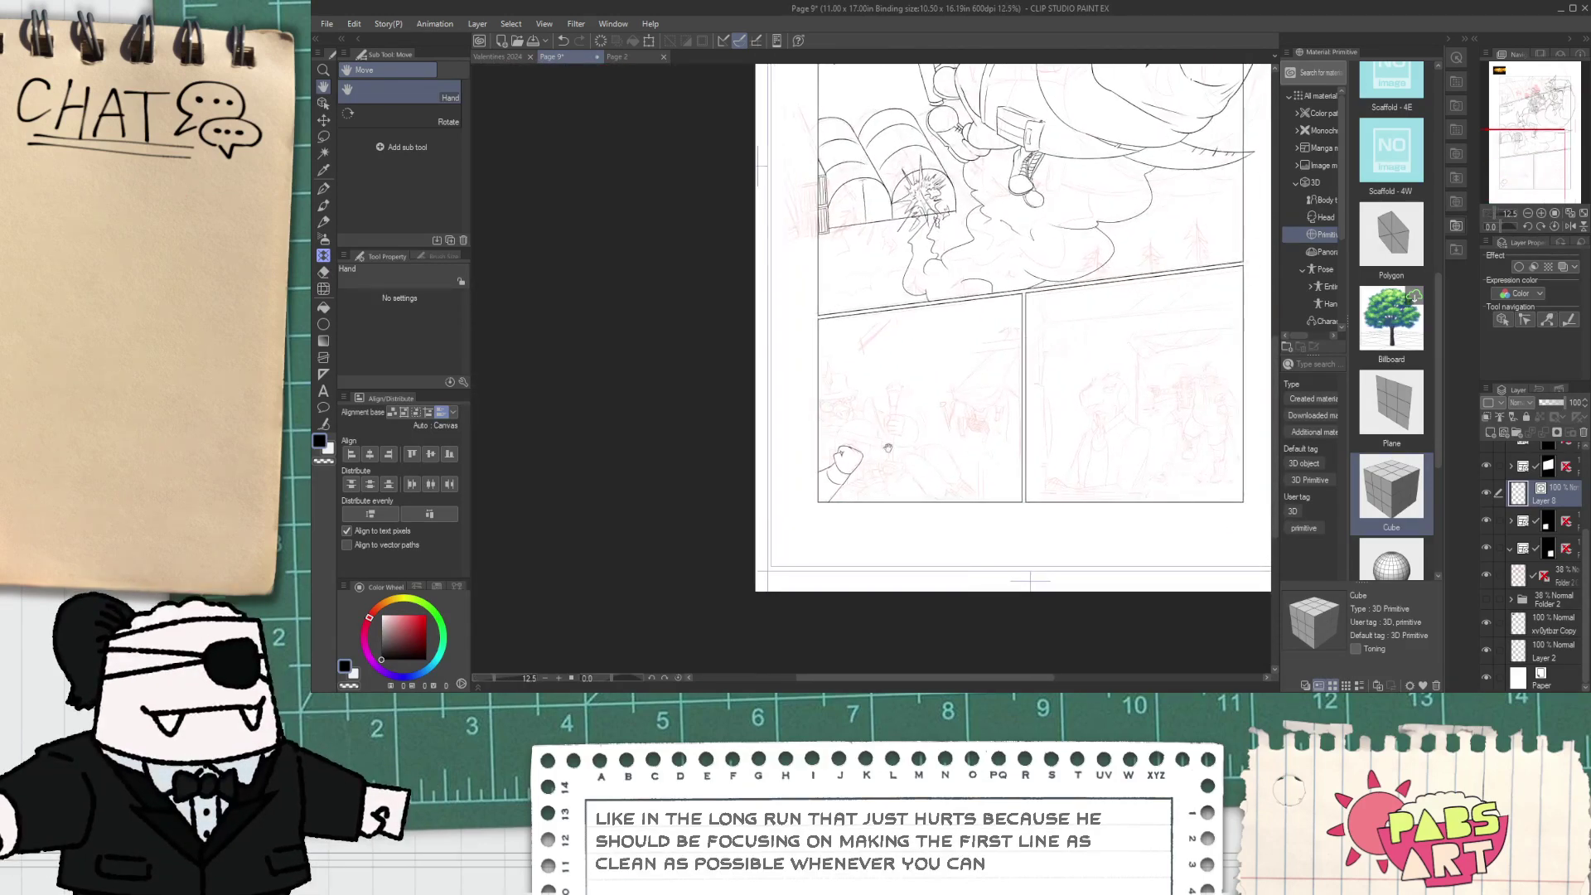
{"action": "scroll", "coordinate": [910, 336], "scroll_direction": "up", "scroll_amount": 3}
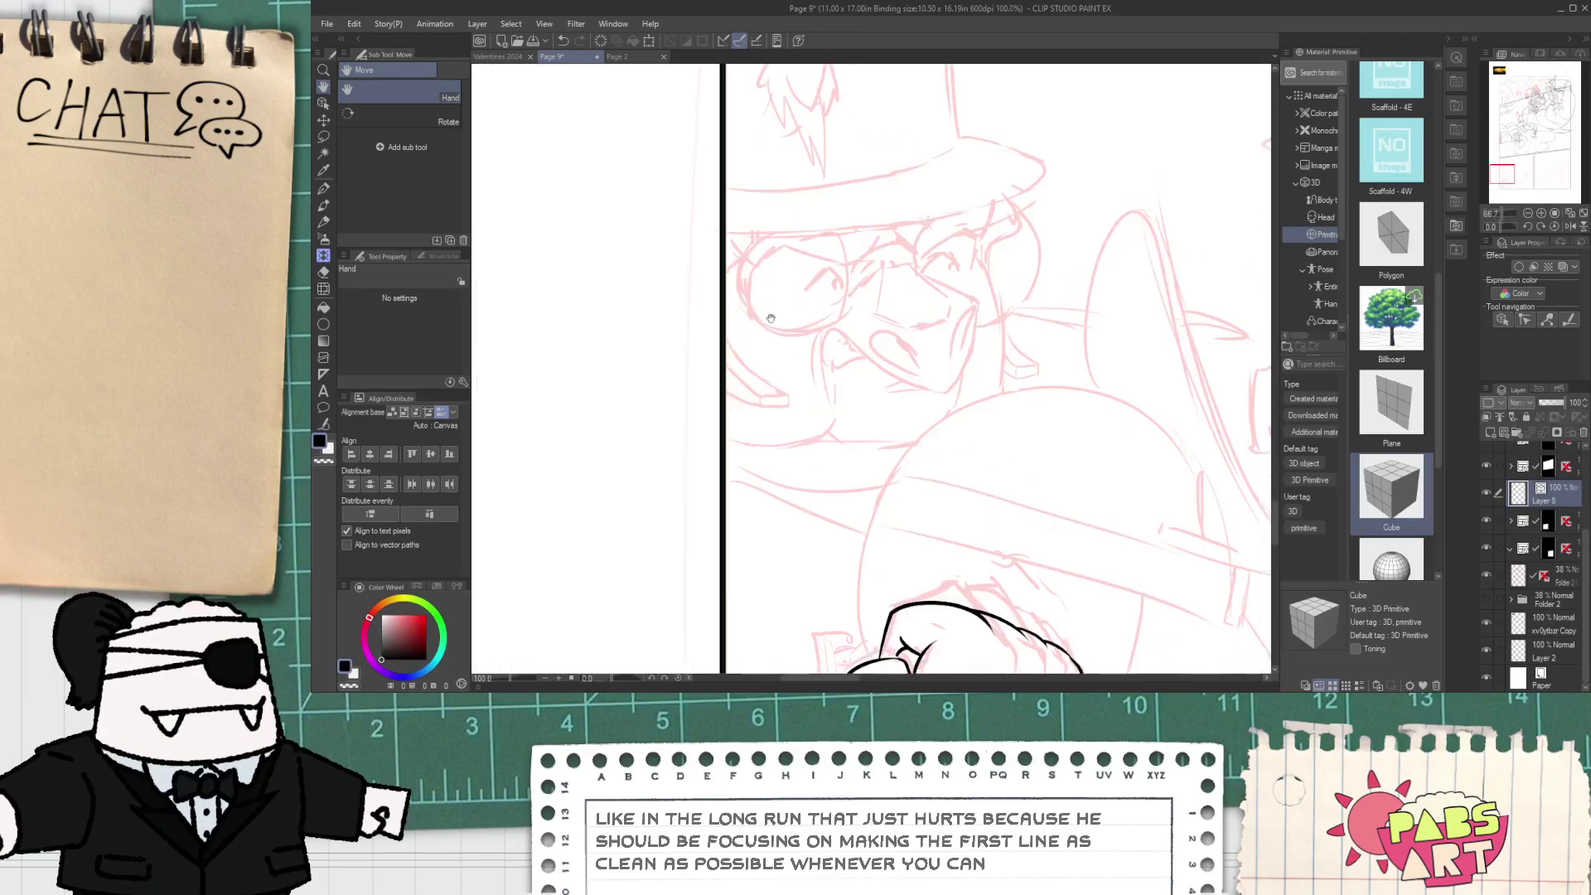
{"action": "key", "text": "p"}
{"action": "scroll", "coordinate": [864, 394], "scroll_direction": "down", "scroll_amount": 2}
{"action": "left_click_drag", "start_coordinate": [864, 395], "coordinate": [842, 622]}
{"action": "scroll", "coordinate": [842, 621], "scroll_direction": "up", "scroll_amount": 1}
{"action": "mouse_move", "coordinate": [632, 454]}
{"action": "left_mouse_down"}
{"action": "mouse_move", "coordinate": [1166, 346]}
{"action": "mouse_move", "coordinate": [1007, 289]}
{"action": "left_mouse_up"}
{"action": "key", "text": "ctrl+z"}
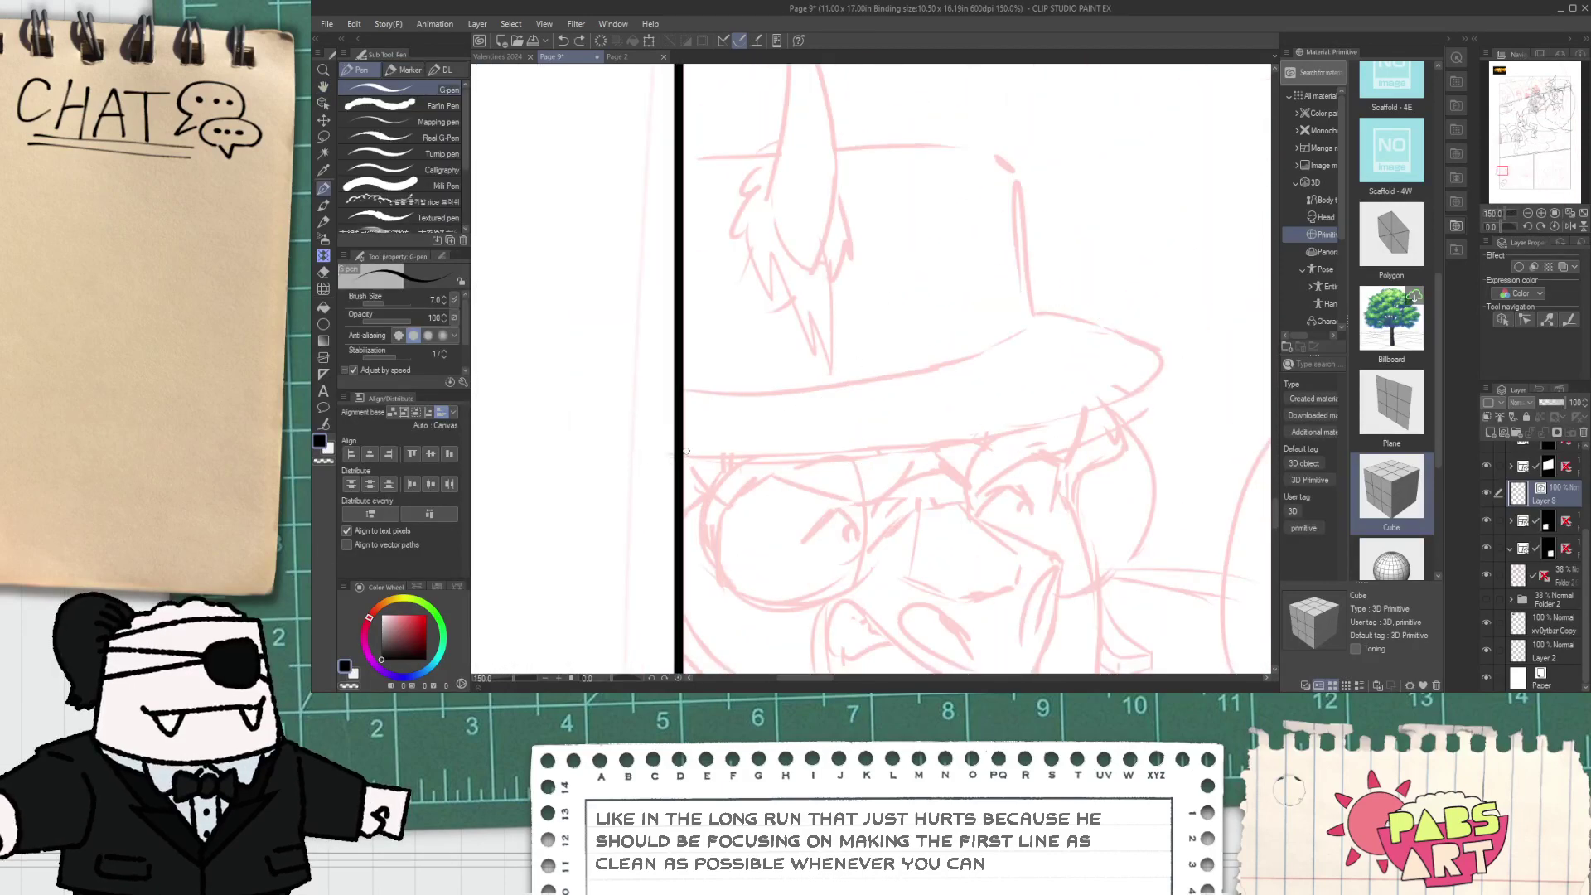
{"action": "left_click_drag", "start_coordinate": [682, 454], "coordinate": [999, 284]}
{"action": "key", "text": "ctrl+z"}
{"action": "left_click_drag", "start_coordinate": [649, 445], "coordinate": [986, 304]}
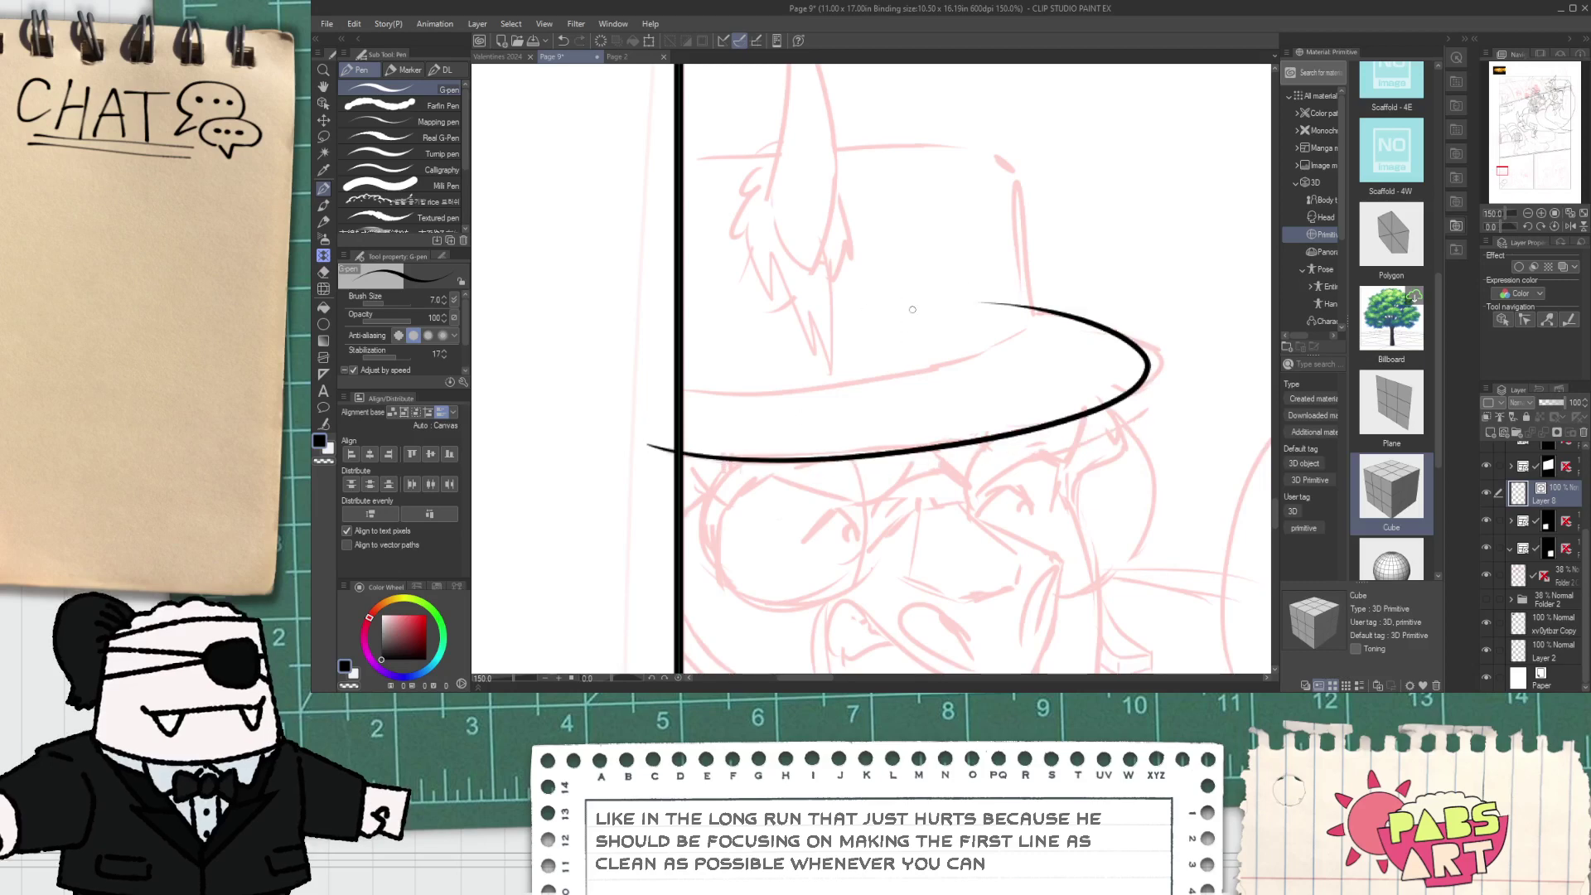
- Examine the inked fist and hat brim within the panel, and compare them with the large upper panel of the page
{"action": "scroll", "coordinate": [908, 383], "scroll_direction": "down", "scroll_amount": 3}
{"action": "key", "text": "space"}
{"action": "left_click_drag", "start_coordinate": [963, 667], "coordinate": [889, 432]}
{"action": "scroll", "coordinate": [945, 406], "scroll_direction": "down", "scroll_amount": 1}
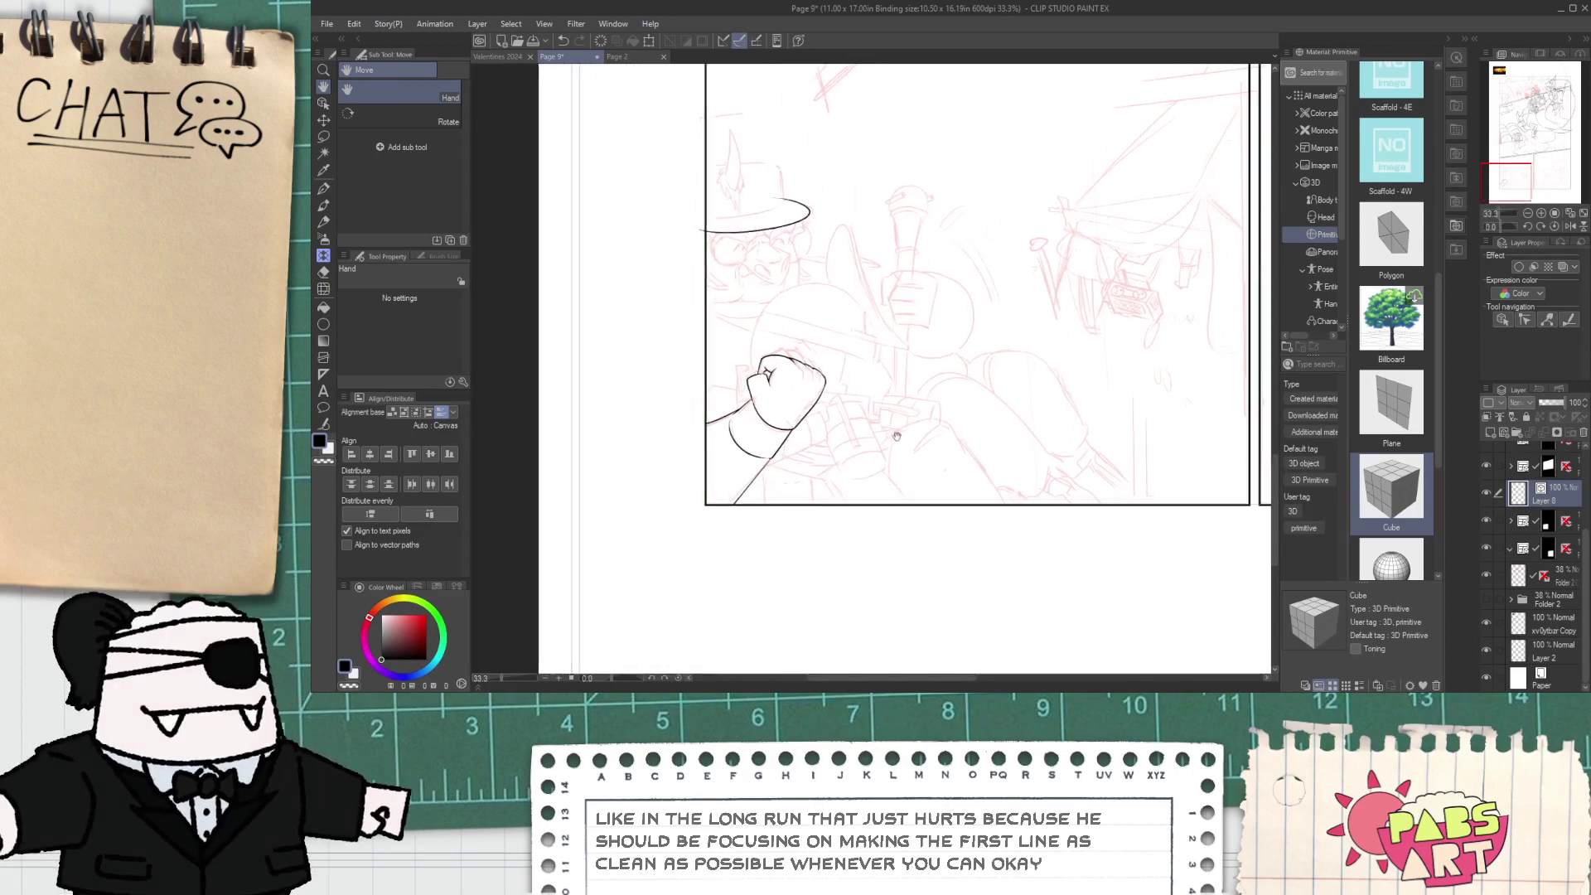
{"action": "scroll", "coordinate": [831, 453], "scroll_direction": "up", "scroll_amount": 1}
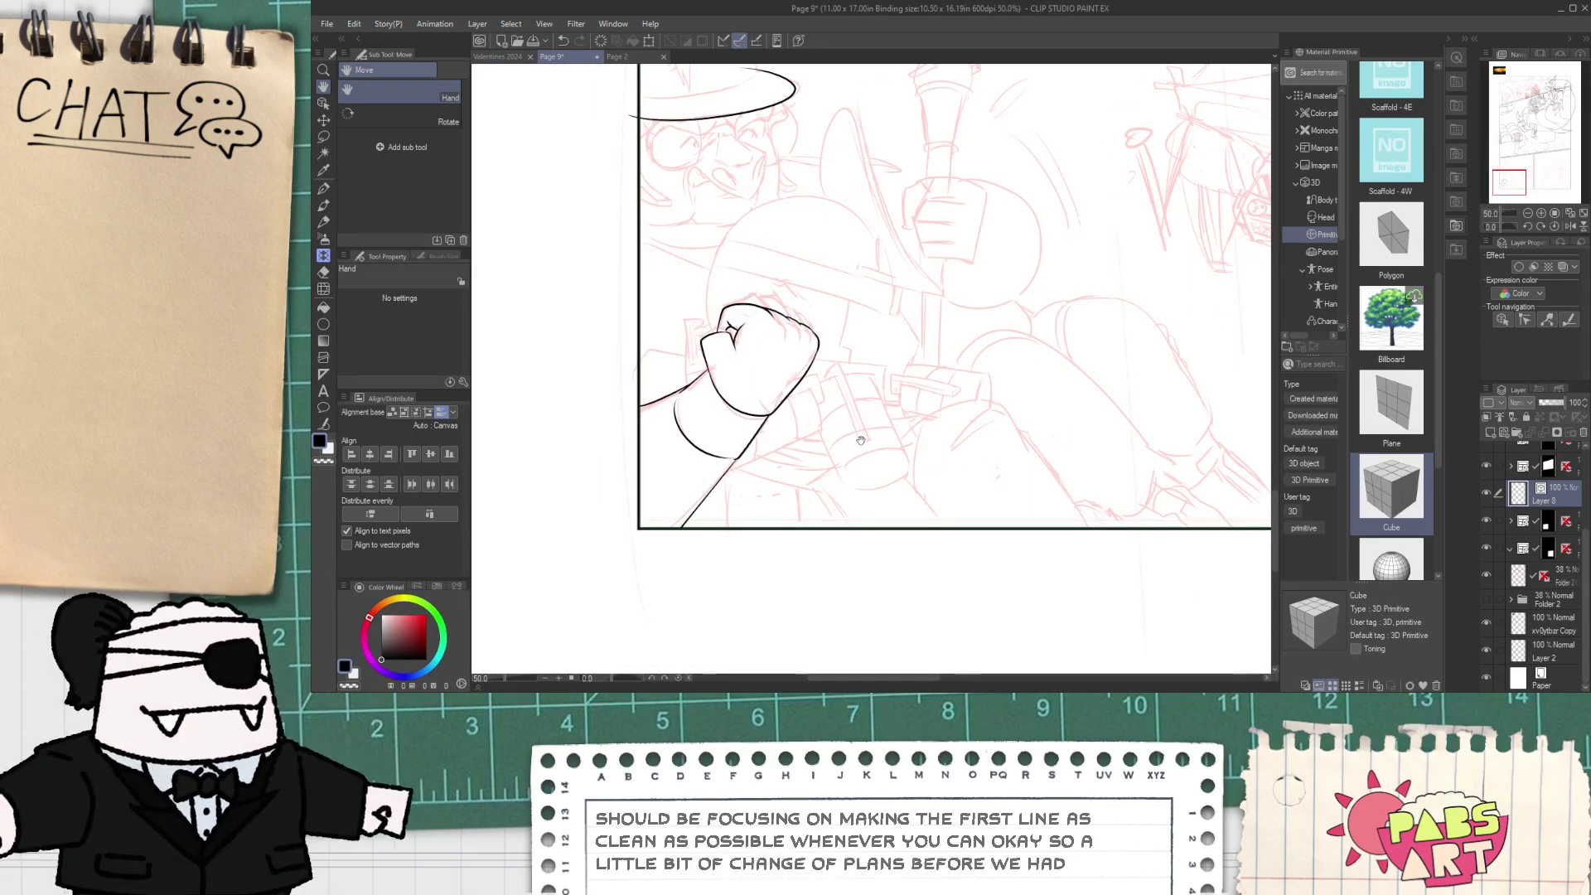
{"action": "scroll", "coordinate": [861, 440], "scroll_direction": "down", "scroll_amount": 1}
{"action": "left_click_drag", "start_coordinate": [1038, 204], "coordinate": [750, 596]}
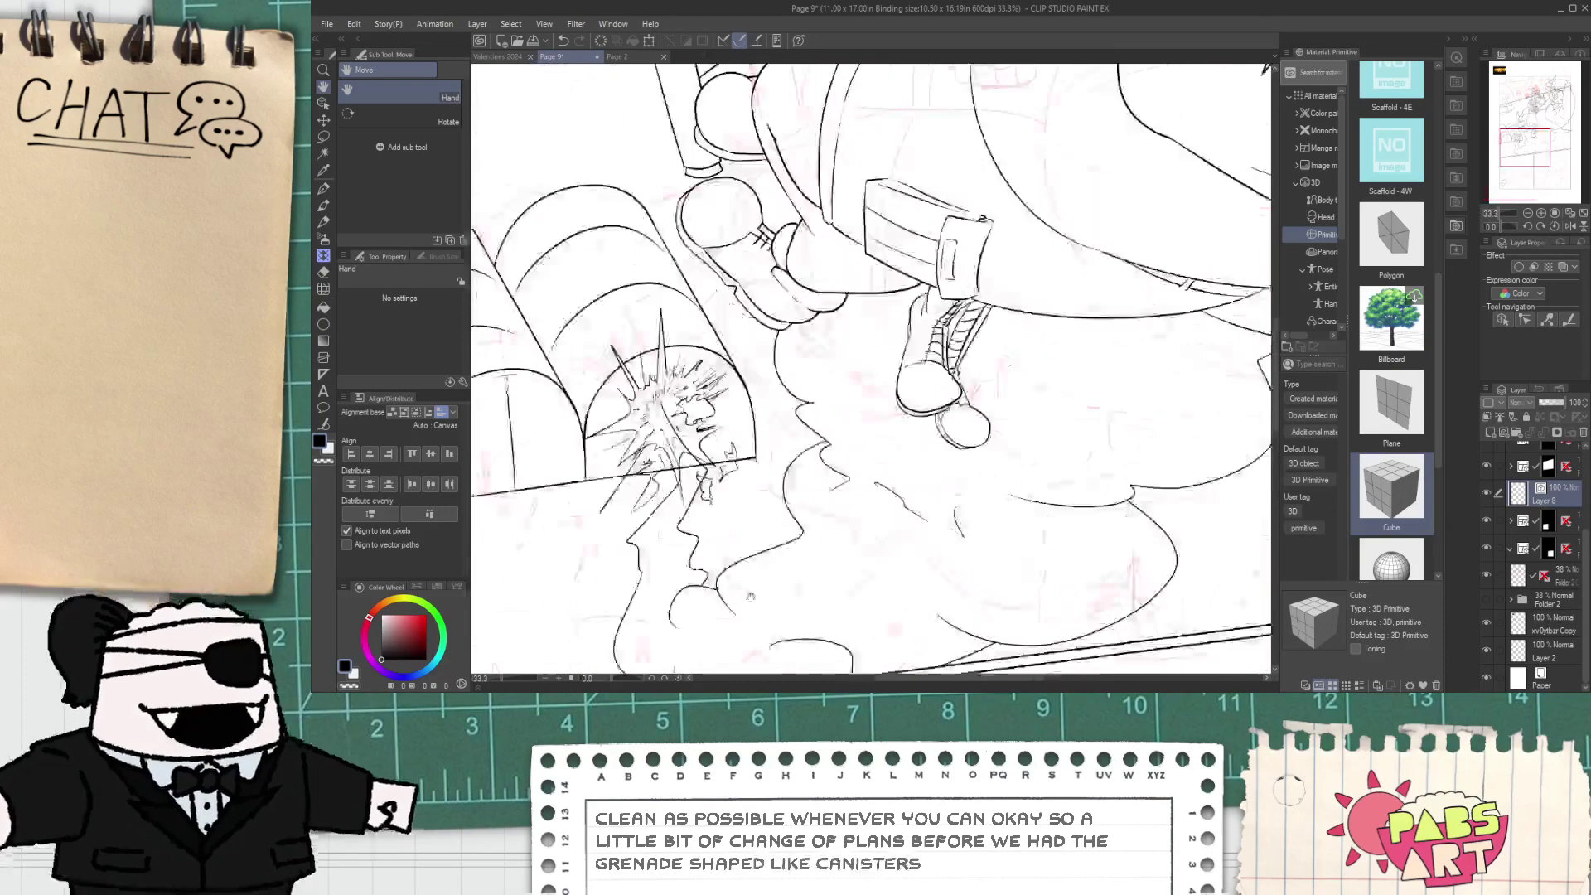
{"action": "scroll", "coordinate": [750, 596], "scroll_direction": "down", "scroll_amount": 5}
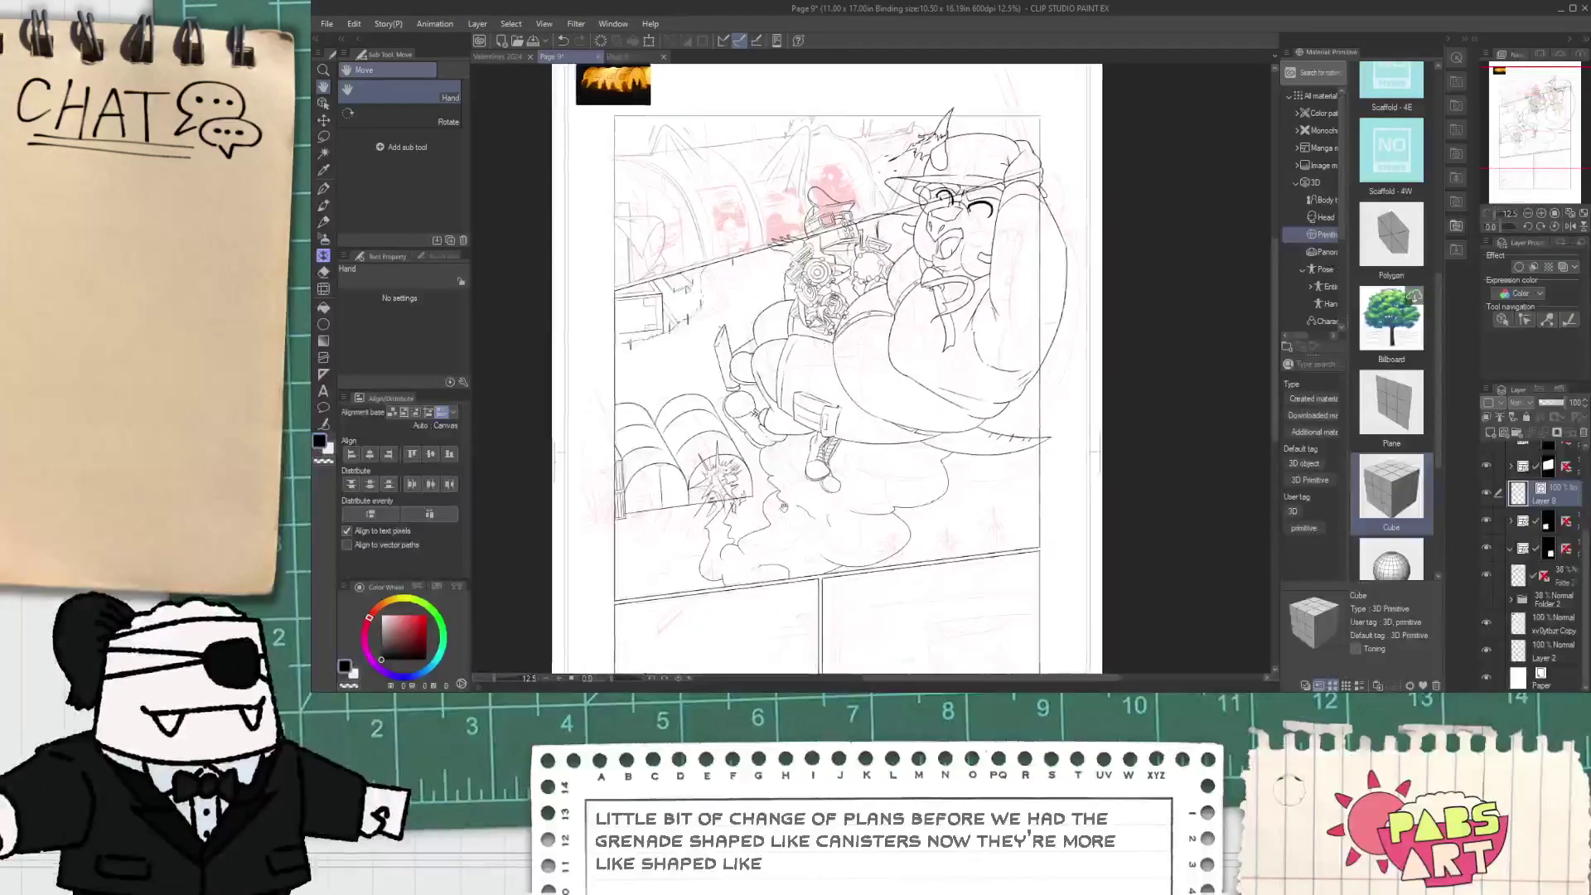
{"action": "left_click_drag", "start_coordinate": [784, 504], "coordinate": [834, 290]}
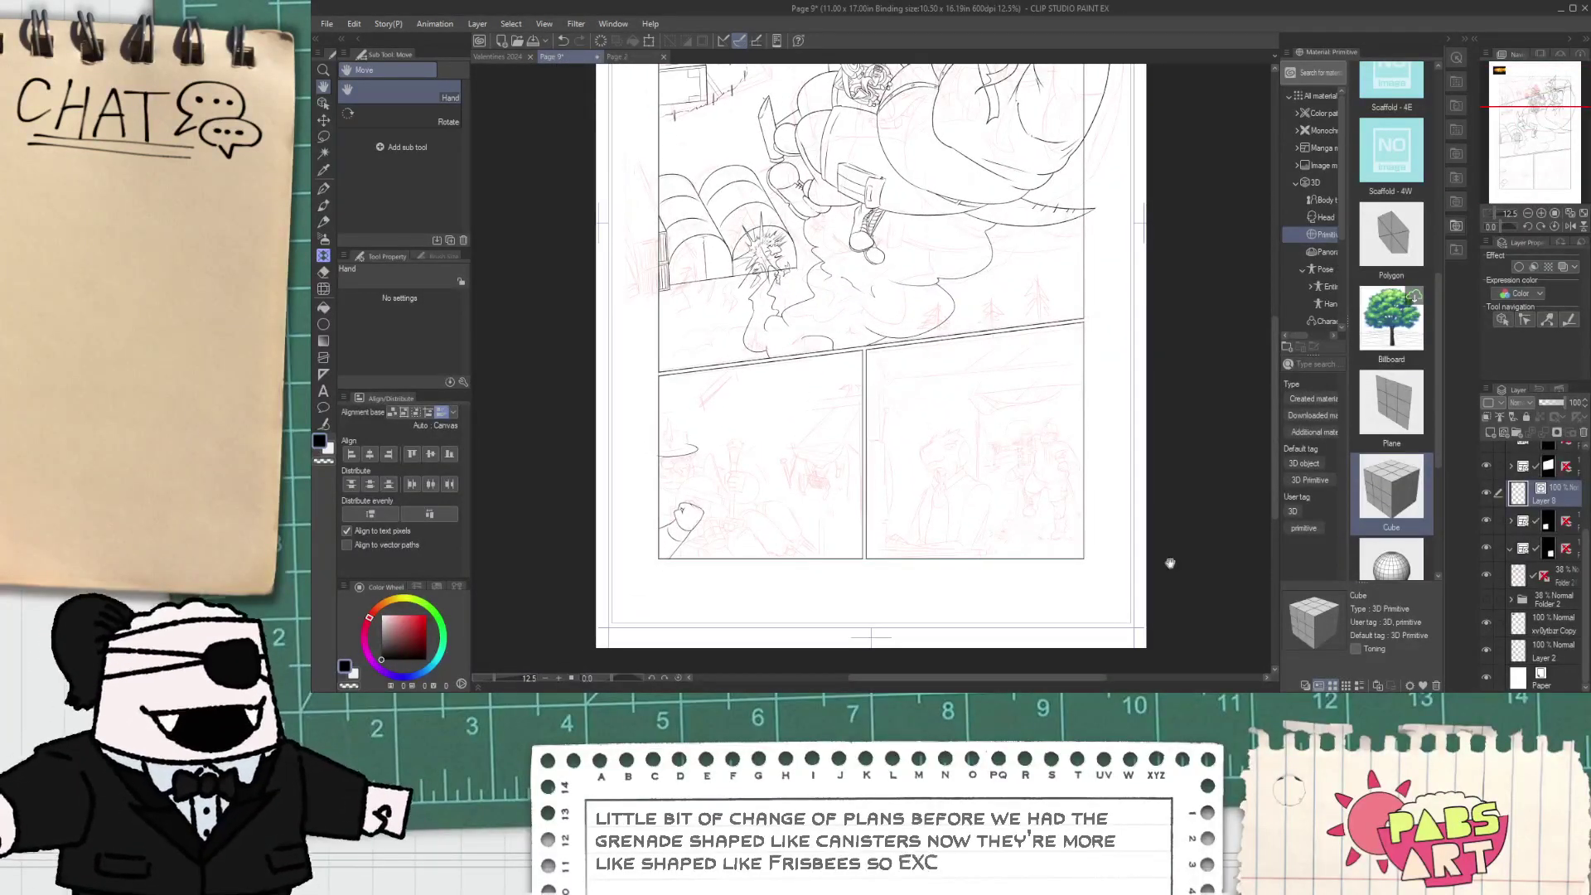
- Check the hidden 54% and 44% opacity layers by toggling their visibility, then hide them and reselect the inking layer
{"action": "scroll", "coordinate": [1547, 549], "scroll_direction": "up", "scroll_amount": 3}
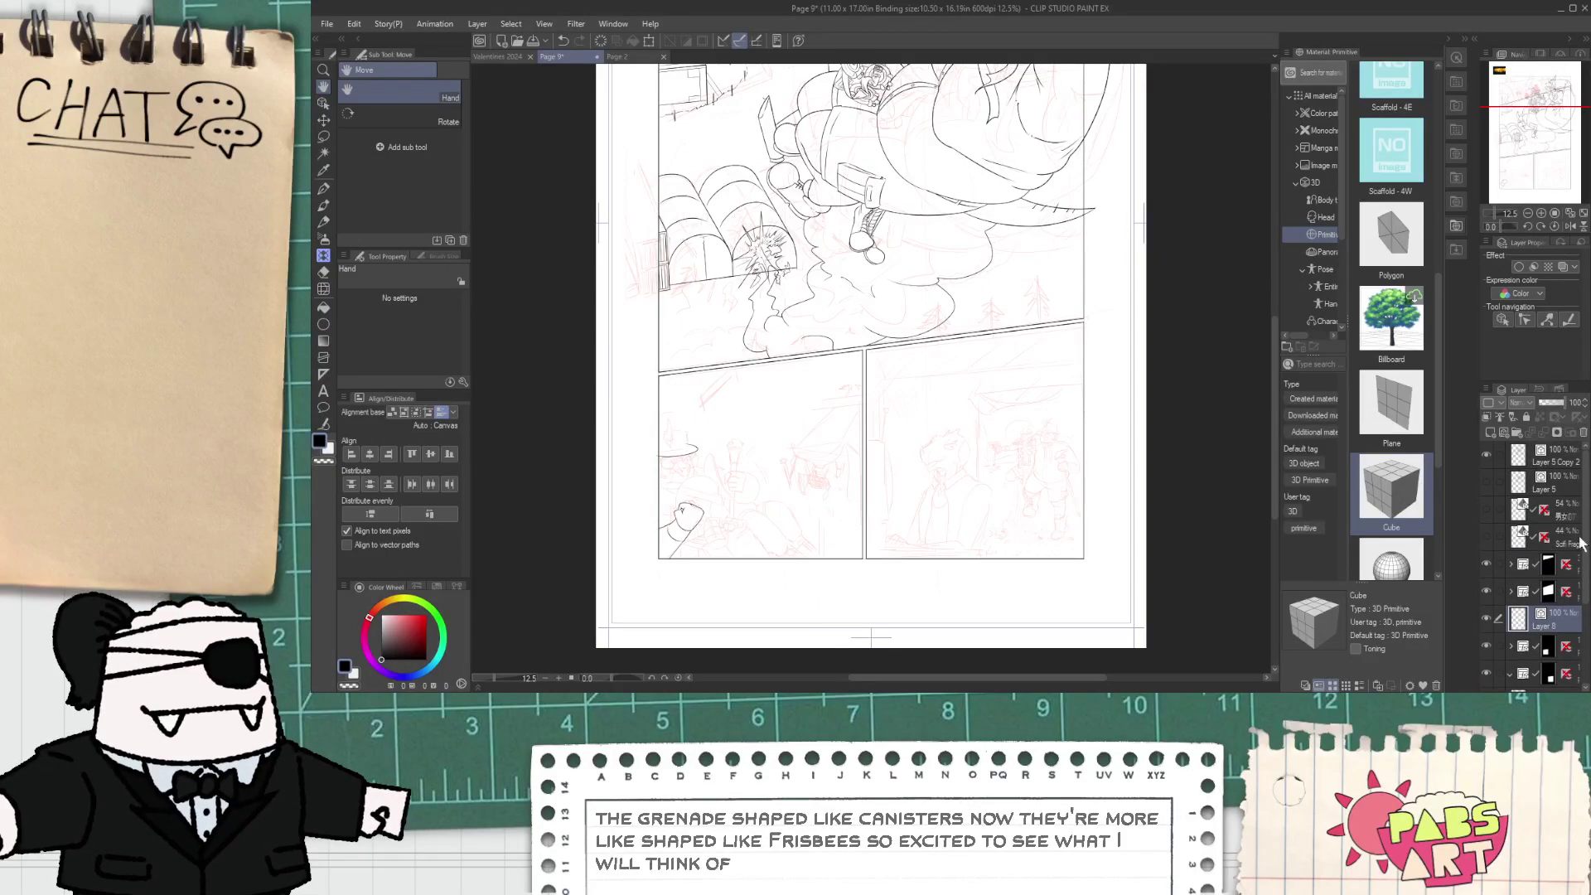
{"action": "left_click", "coordinate": [1488, 509]}
{"action": "key", "text": "ctrl+minus"}
{"action": "key", "text": "ctrl+minus"}
{"action": "left_click", "coordinate": [1488, 509]}
{"action": "left_click", "coordinate": [1494, 534]}
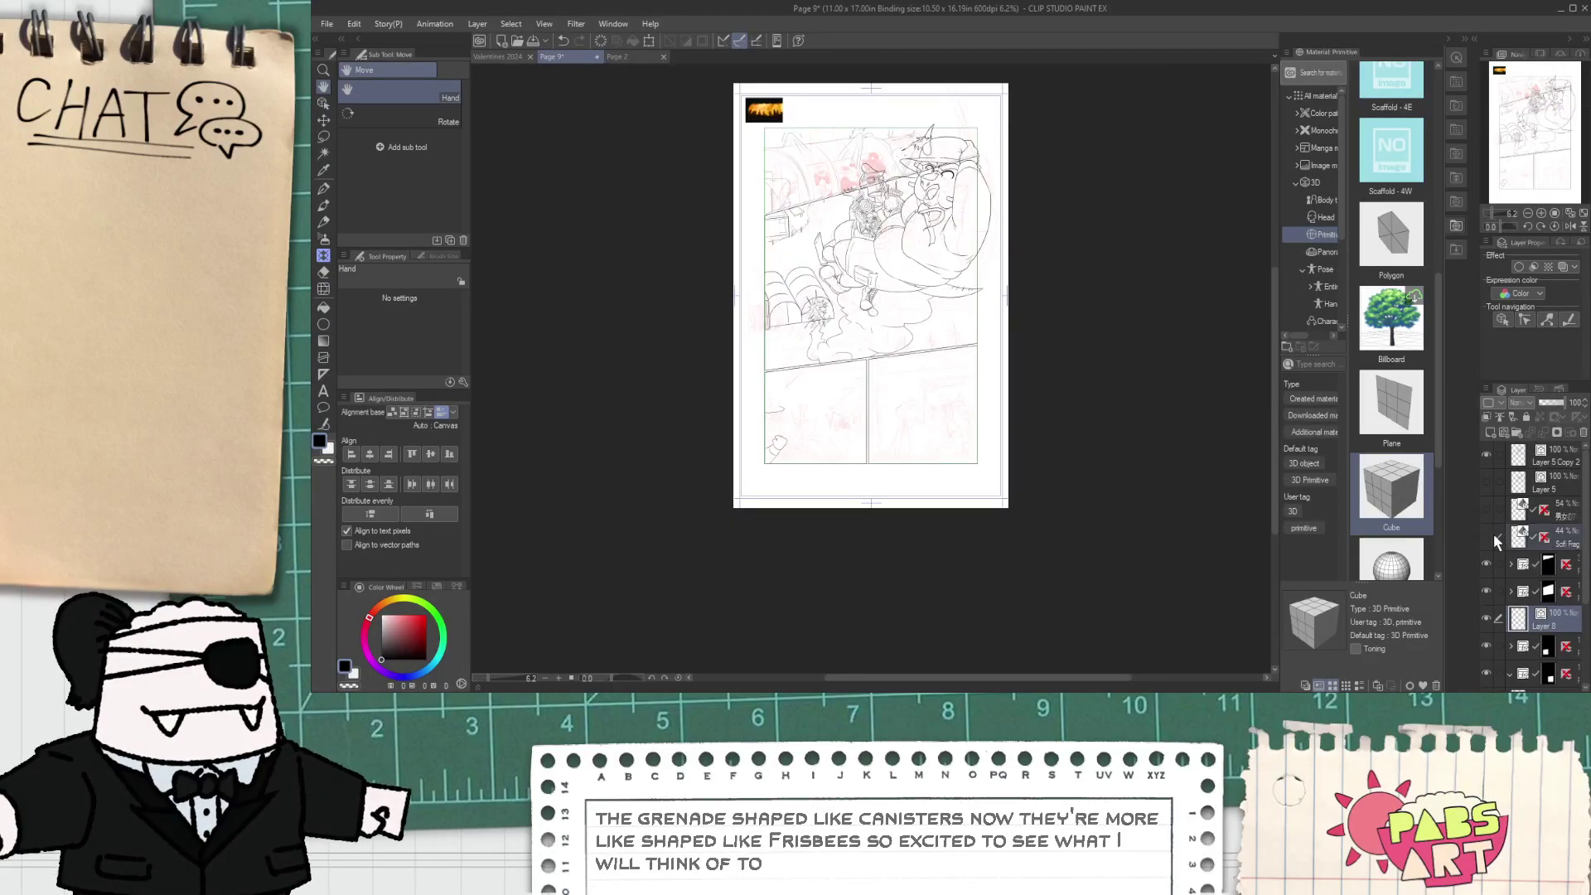
{"action": "left_click", "coordinate": [1487, 536]}
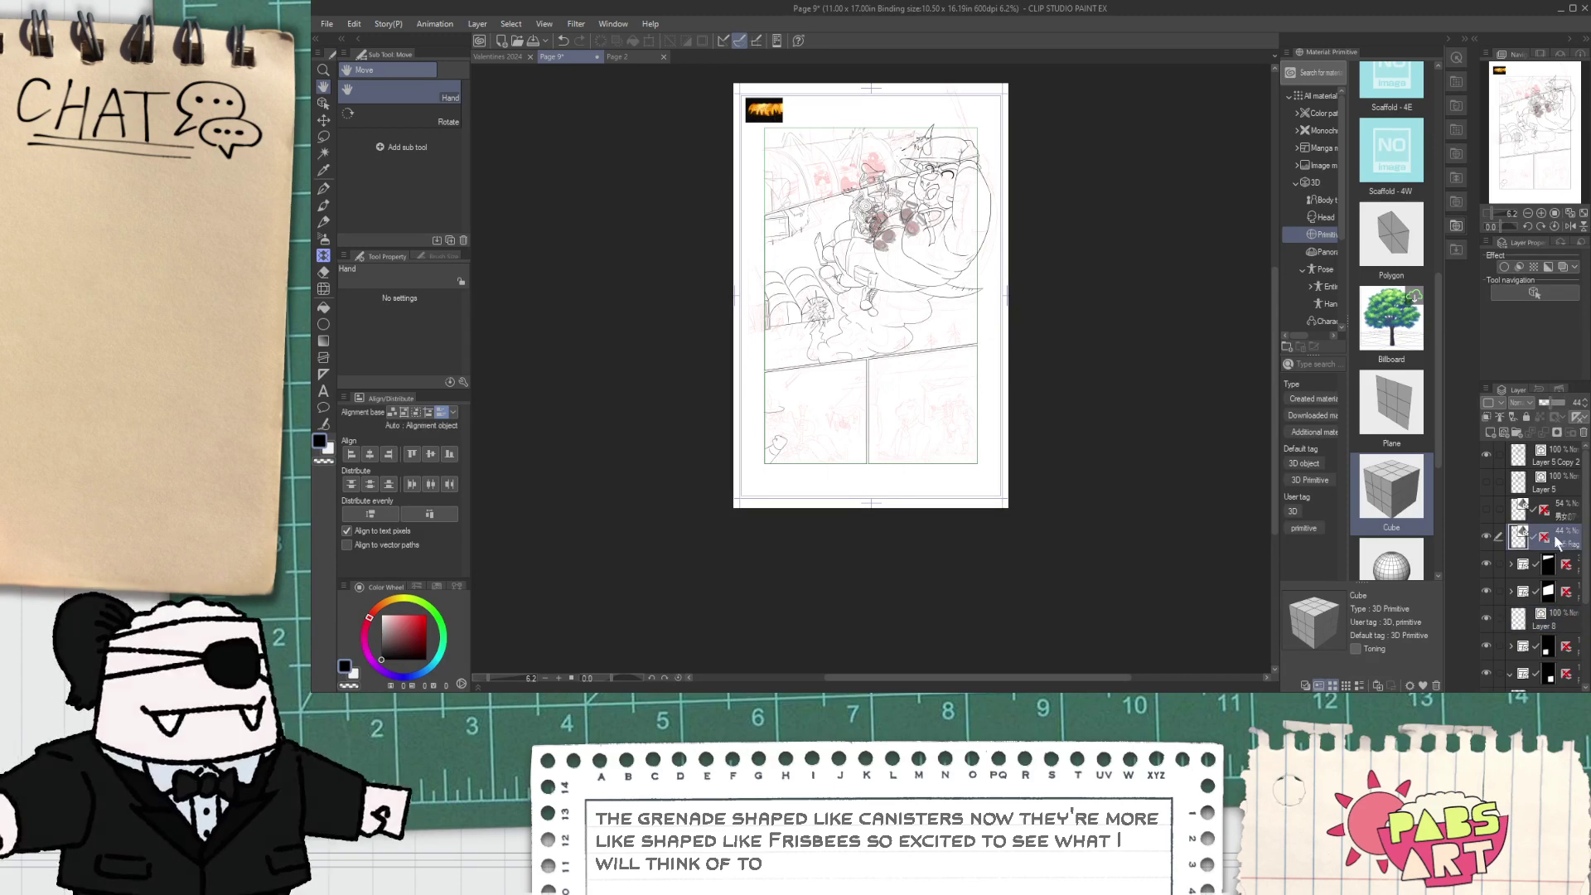
{"action": "left_click", "coordinate": [1556, 626]}
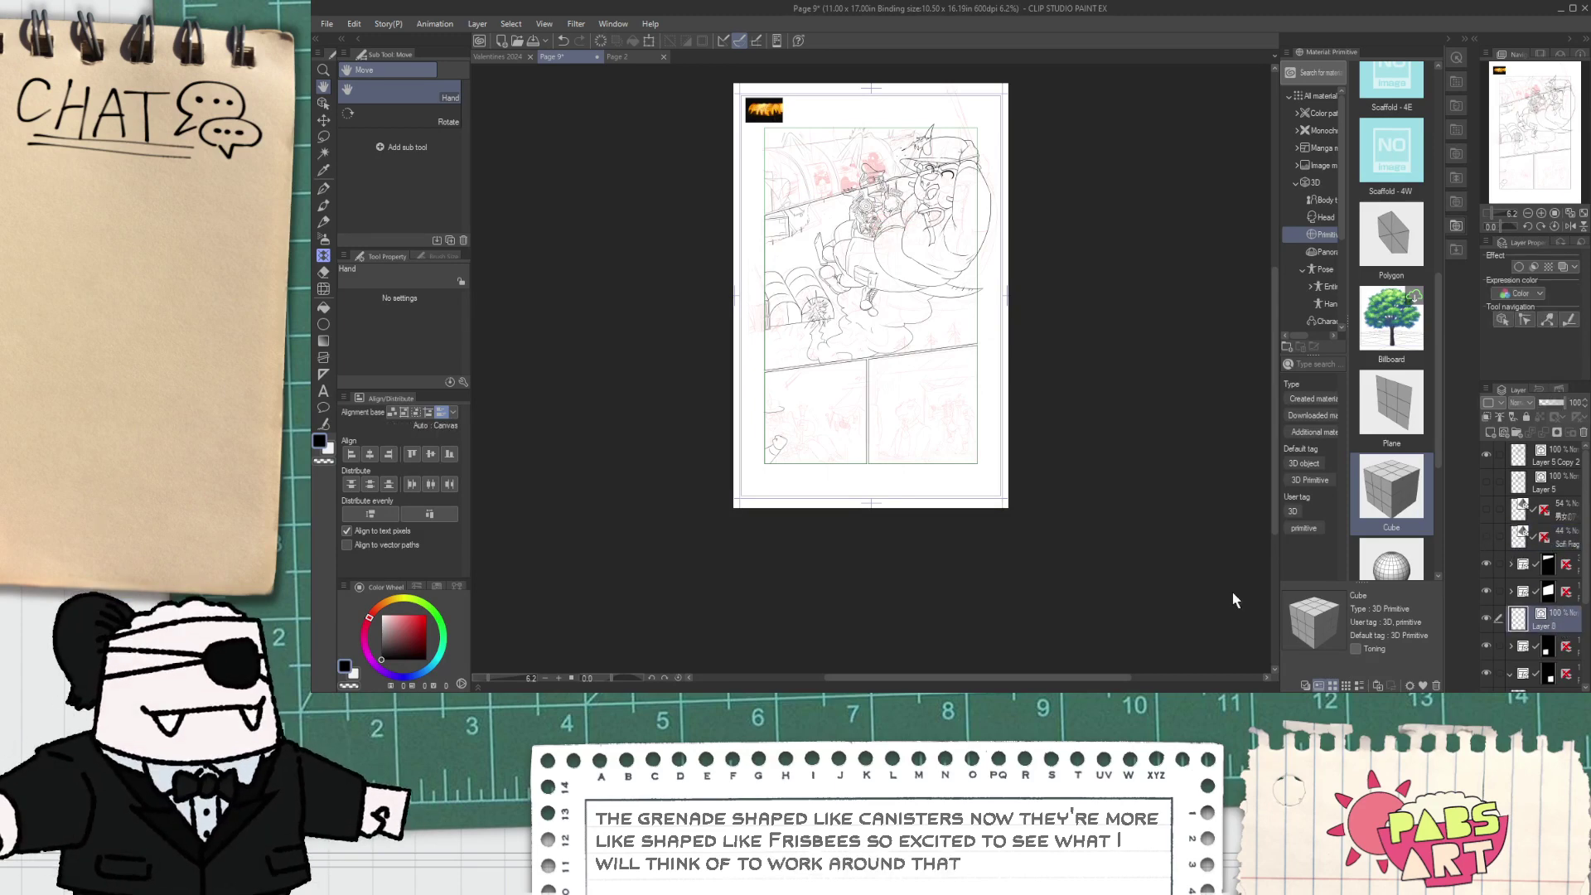
- Paste the copied 3D grenade layer and move it into the frame folder of the lower-left panel, ready for object editing
{"action": "key", "text": "ctrl+v"}
{"action": "scroll", "coordinate": [1007, 562], "scroll_direction": "down", "scroll_amount": 1}
{"action": "scroll", "coordinate": [900, 559], "scroll_direction": "up", "scroll_amount": 6}
{"action": "scroll", "coordinate": [824, 544], "scroll_direction": "down", "scroll_amount": 1}
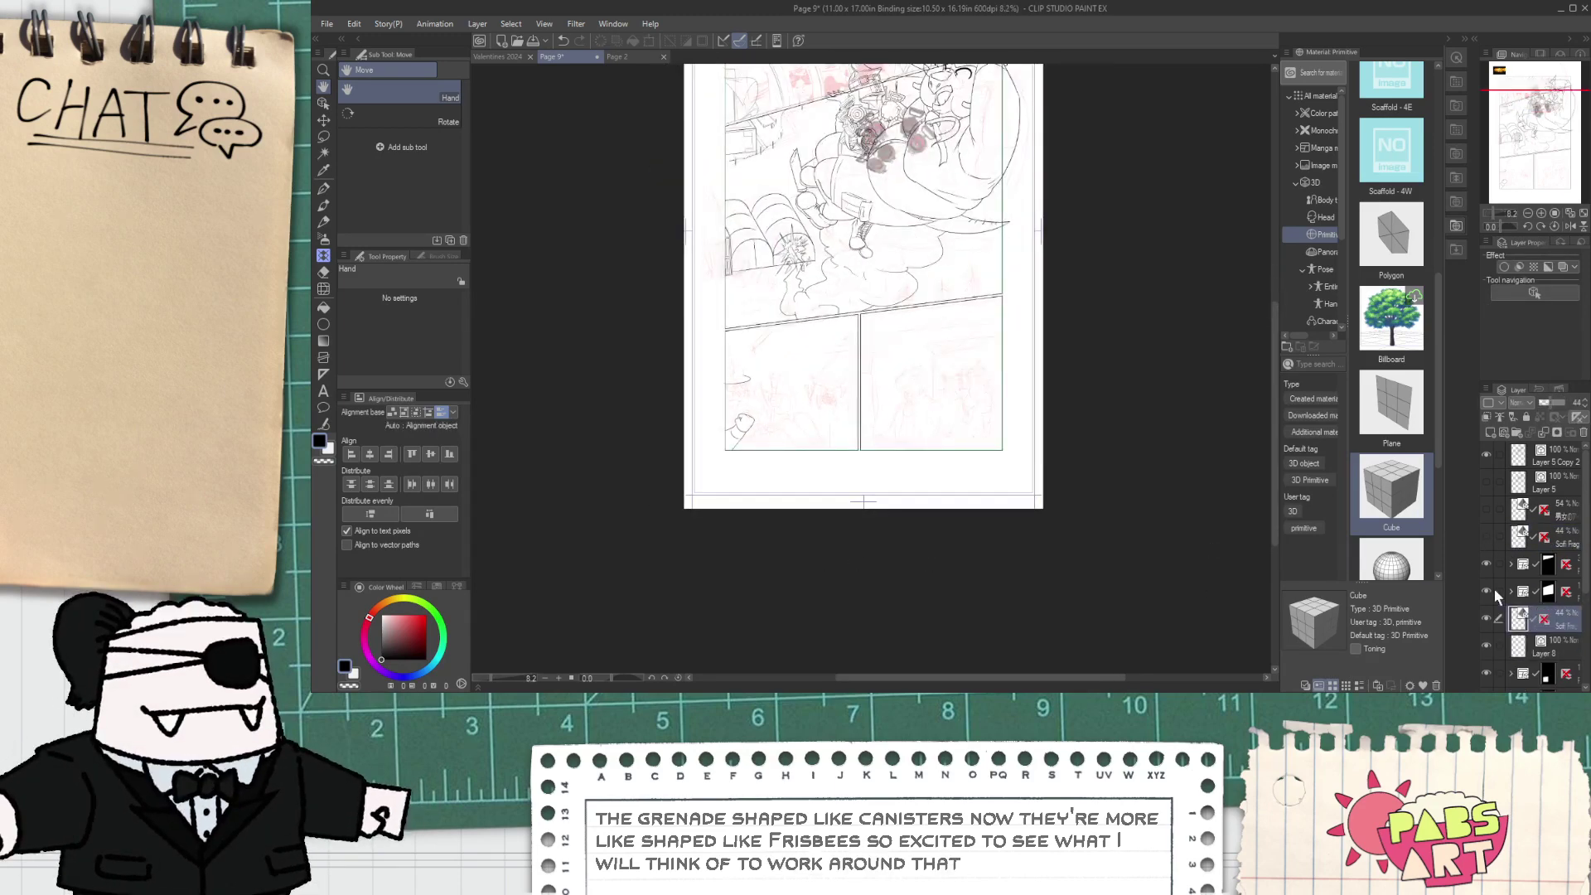
{"action": "scroll", "coordinate": [1556, 623], "scroll_direction": "down", "scroll_amount": 2}
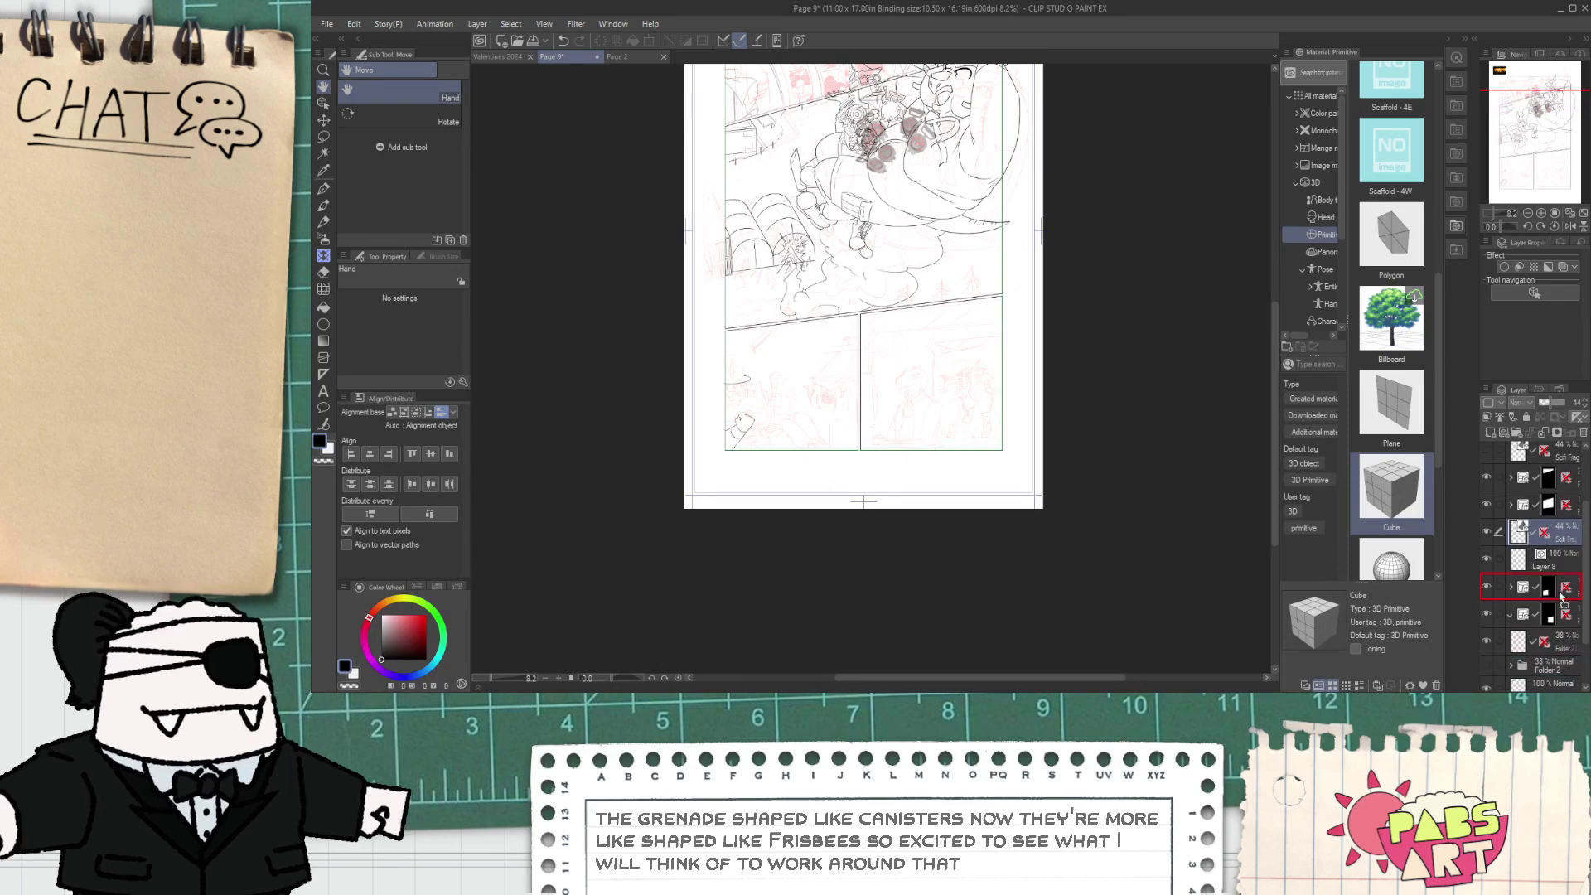
{"action": "left_click_drag", "start_coordinate": [1562, 595], "coordinate": [1525, 598]}
{"action": "key", "text": "o"}
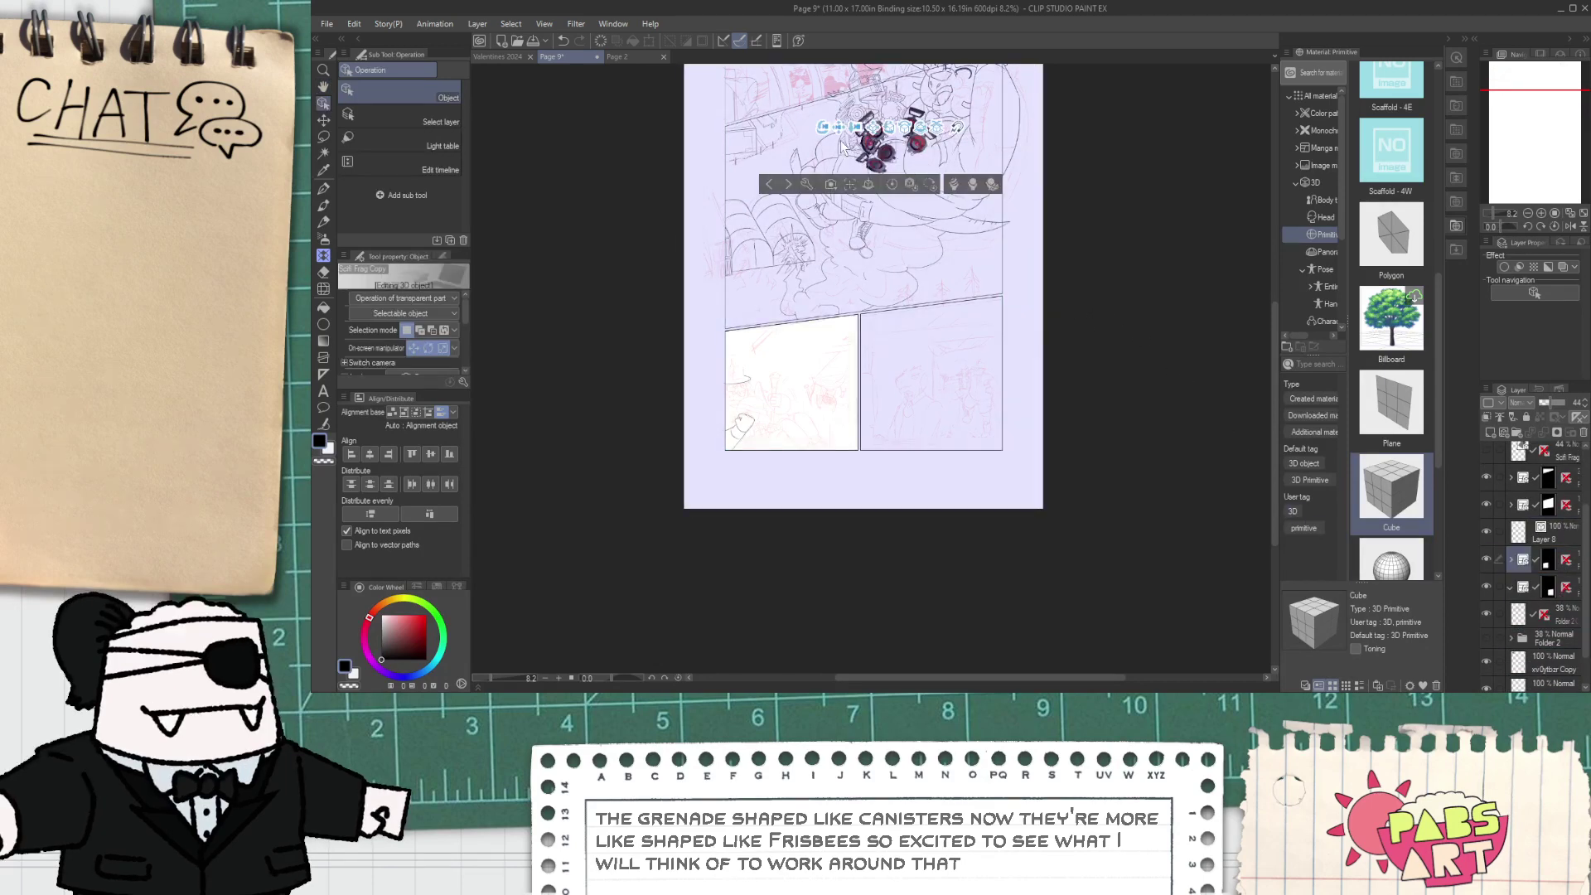
- Shift the 3D grenades from the upper panel down into the lower-left panel, around the inked fist
{"action": "left_click_drag", "start_coordinate": [837, 135], "coordinate": [697, 393]}
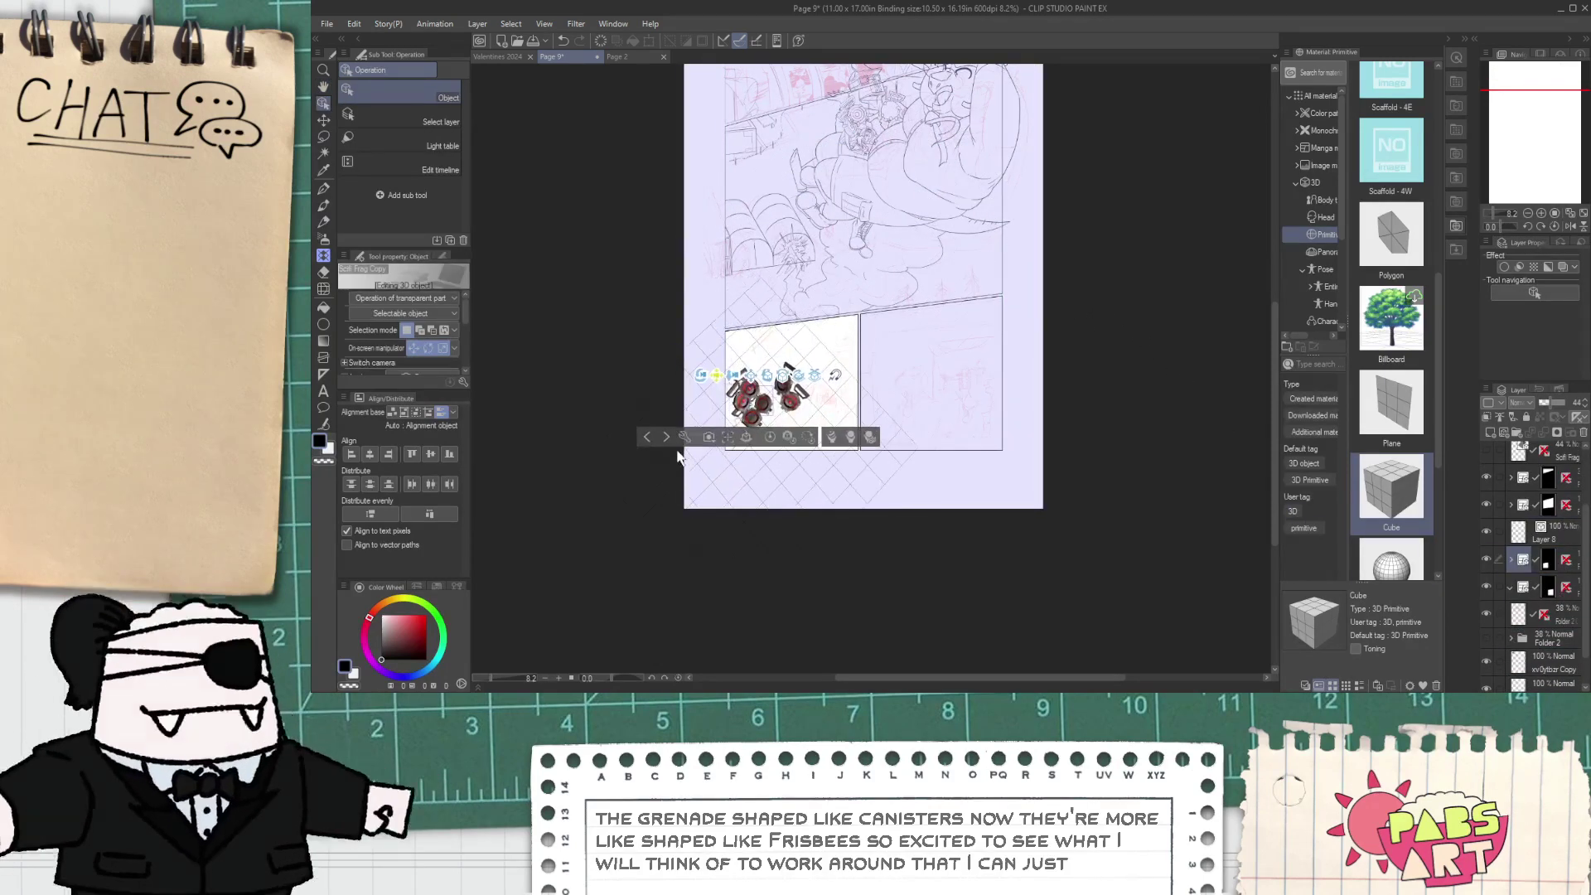
{"action": "scroll", "coordinate": [660, 419], "scroll_direction": "up", "scroll_amount": 5}
{"action": "left_click_drag", "start_coordinate": [883, 335], "coordinate": [1077, 381]}
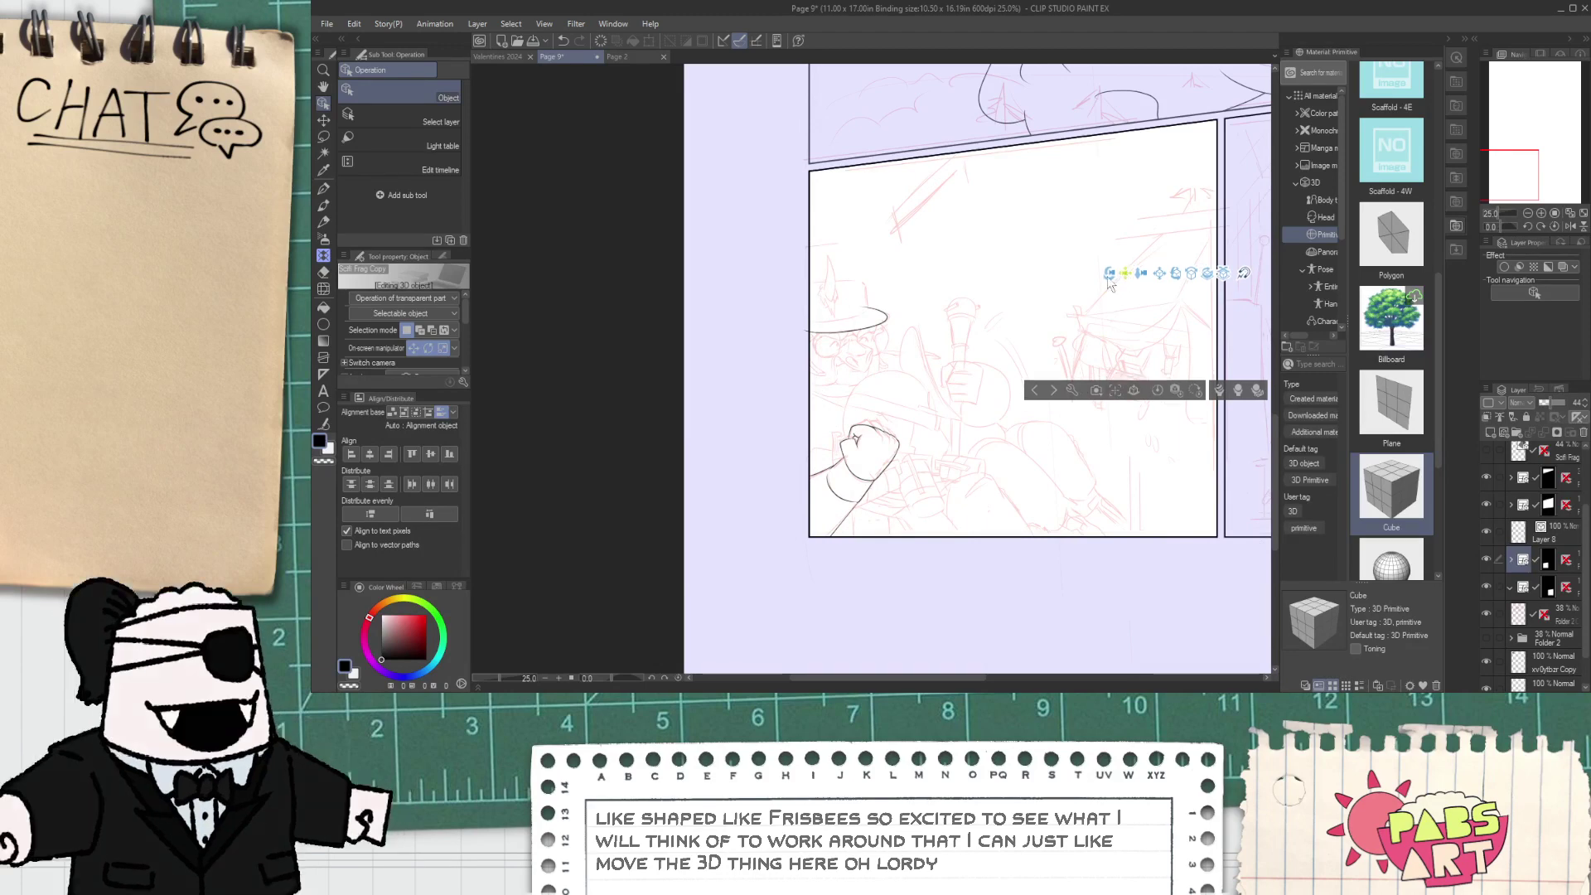
{"action": "left_click_drag", "start_coordinate": [326, 412], "coordinate": [315, 424]}
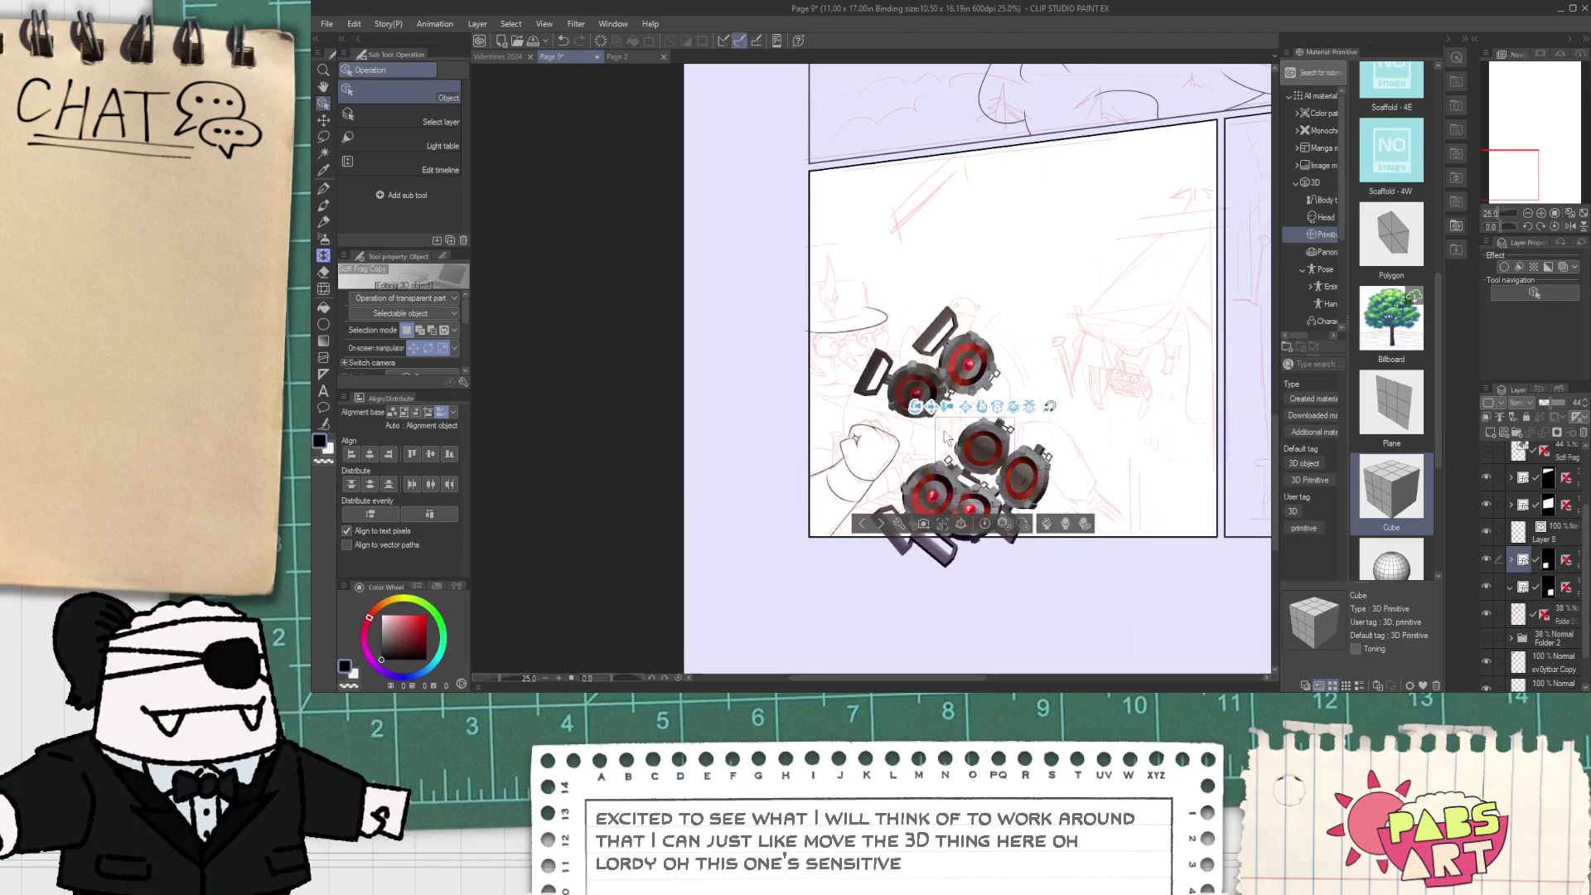
- Orbit, resize and pan the 3D view until the grenades lie at a low side angle across the panel's lower-left corner
{"action": "left_click_drag", "start_coordinate": [922, 406], "coordinate": [1002, 247]}
{"action": "left_click_drag", "start_coordinate": [1123, 401], "coordinate": [992, 230]}
{"action": "left_click_drag", "start_coordinate": [1111, 174], "coordinate": [922, 526]}
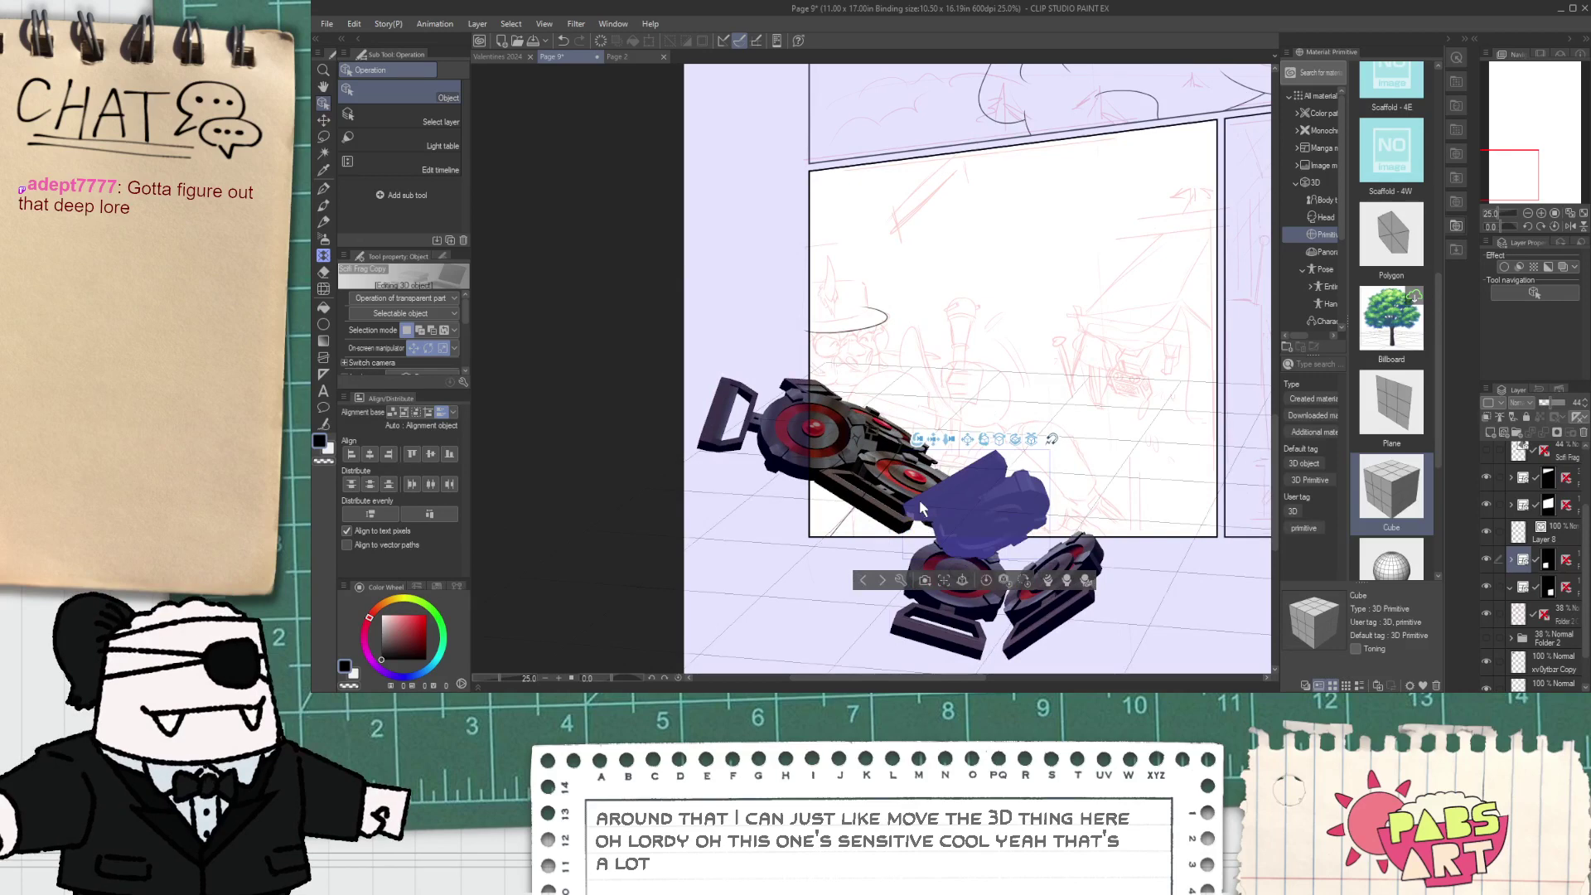
{"action": "left_click_drag", "start_coordinate": [950, 447], "coordinate": [1001, 265]}
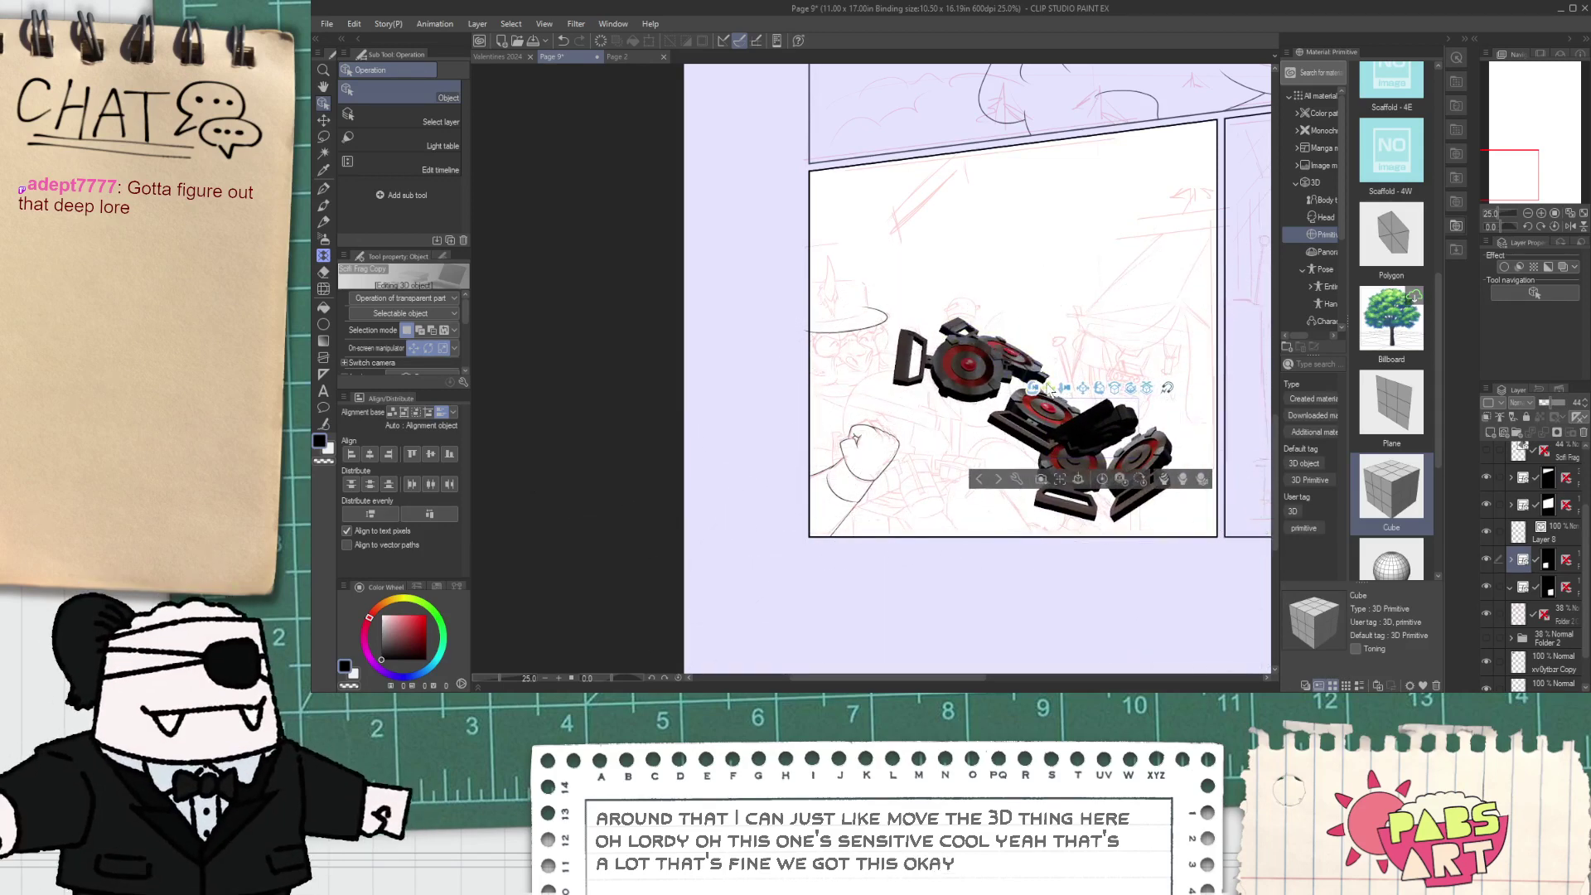
{"action": "left_click_drag", "start_coordinate": [1053, 385], "coordinate": [961, 465]}
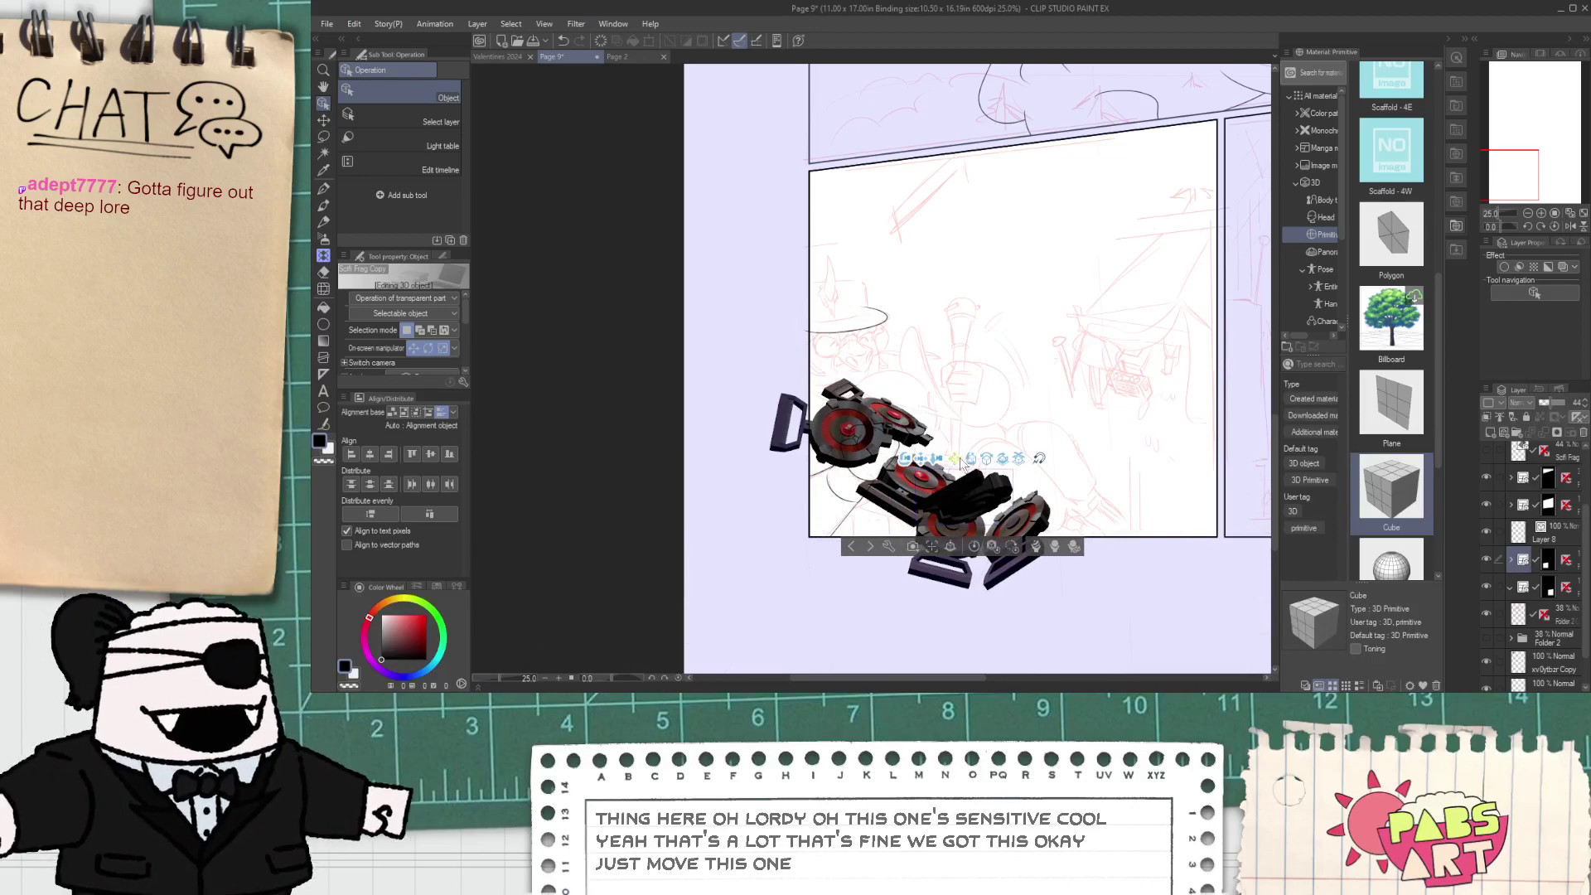
- Select all the grenade models together and rotate them as a group into a flatter cluster beside the fist
{"action": "left_click", "coordinate": [987, 493]}
{"action": "left_click", "coordinate": [998, 541], "text": "shift"}
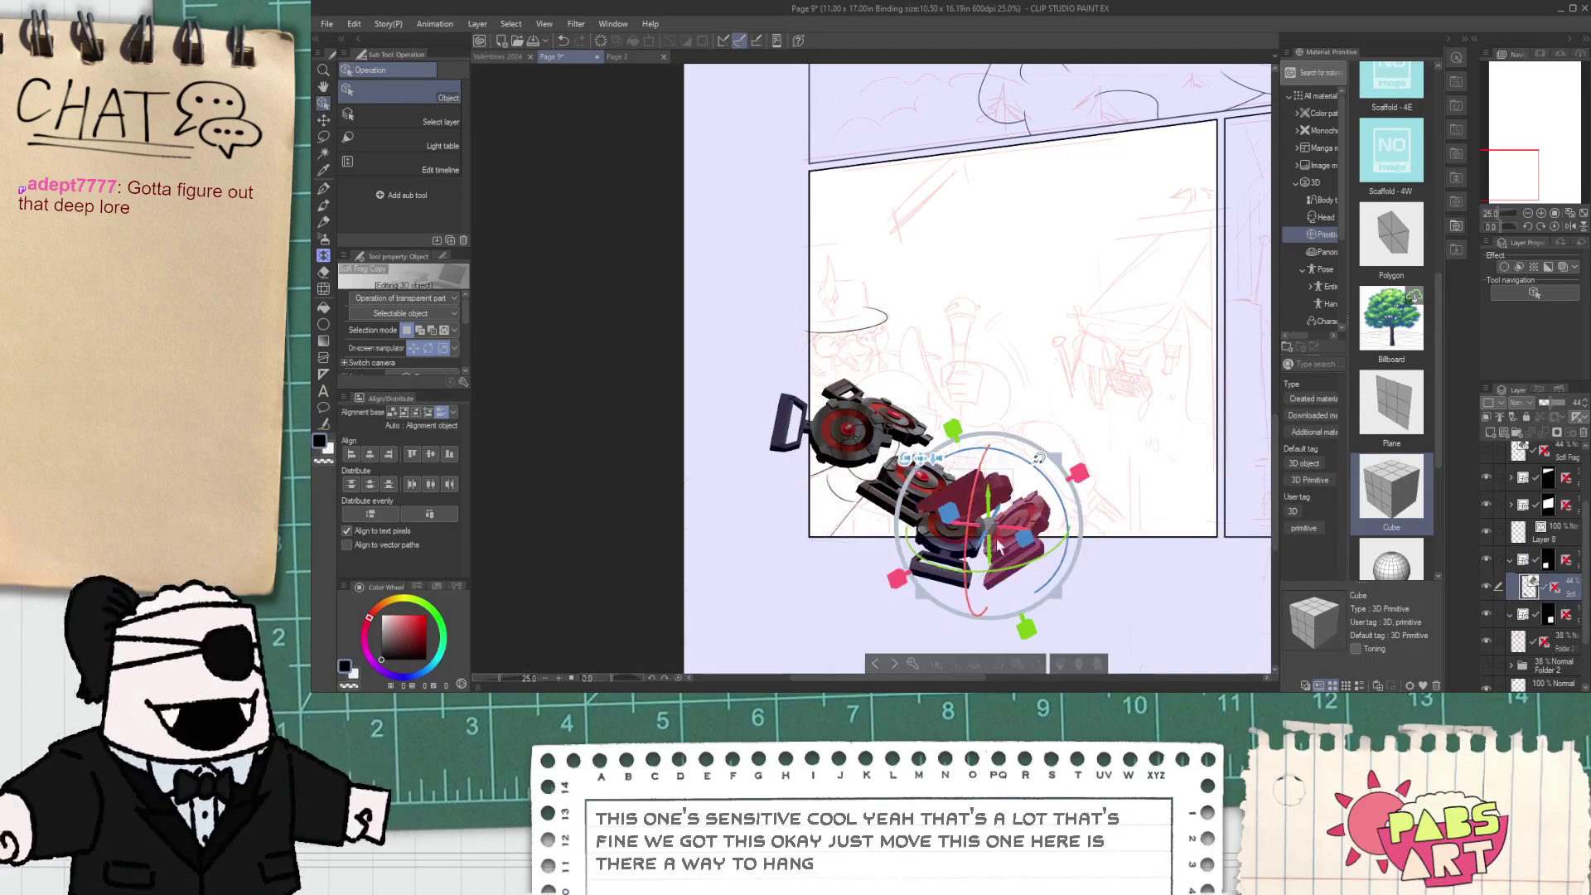
{"action": "left_click", "coordinate": [951, 546], "text": "shift"}
{"action": "left_click", "coordinate": [897, 509], "text": "shift"}
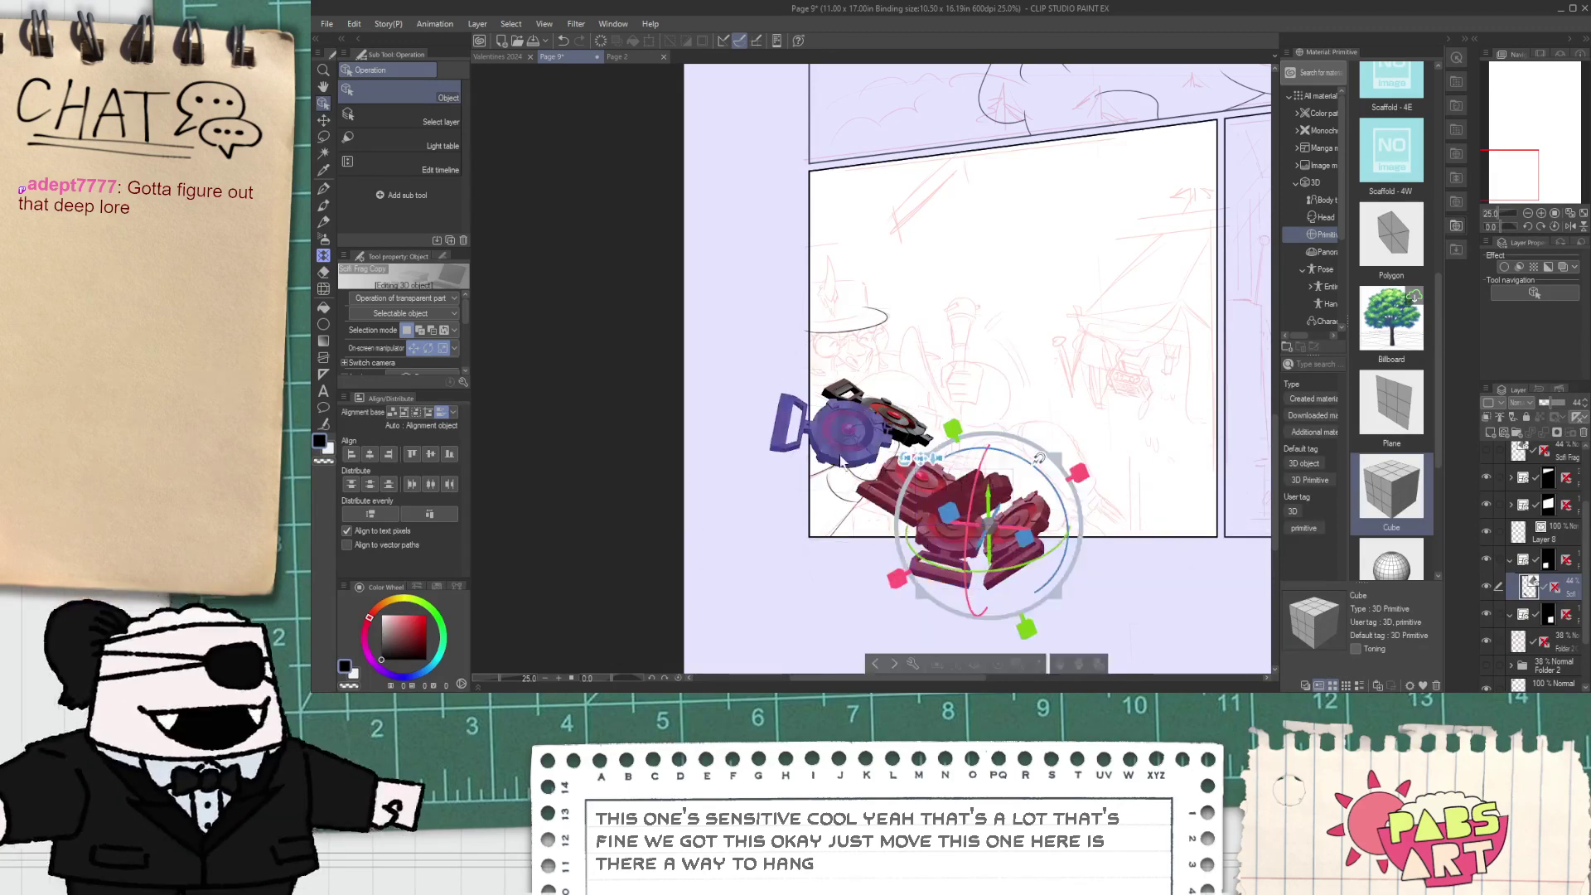
{"action": "left_click", "coordinate": [851, 418], "text": "shift"}
{"action": "left_click", "coordinate": [905, 424], "text": "shift"}
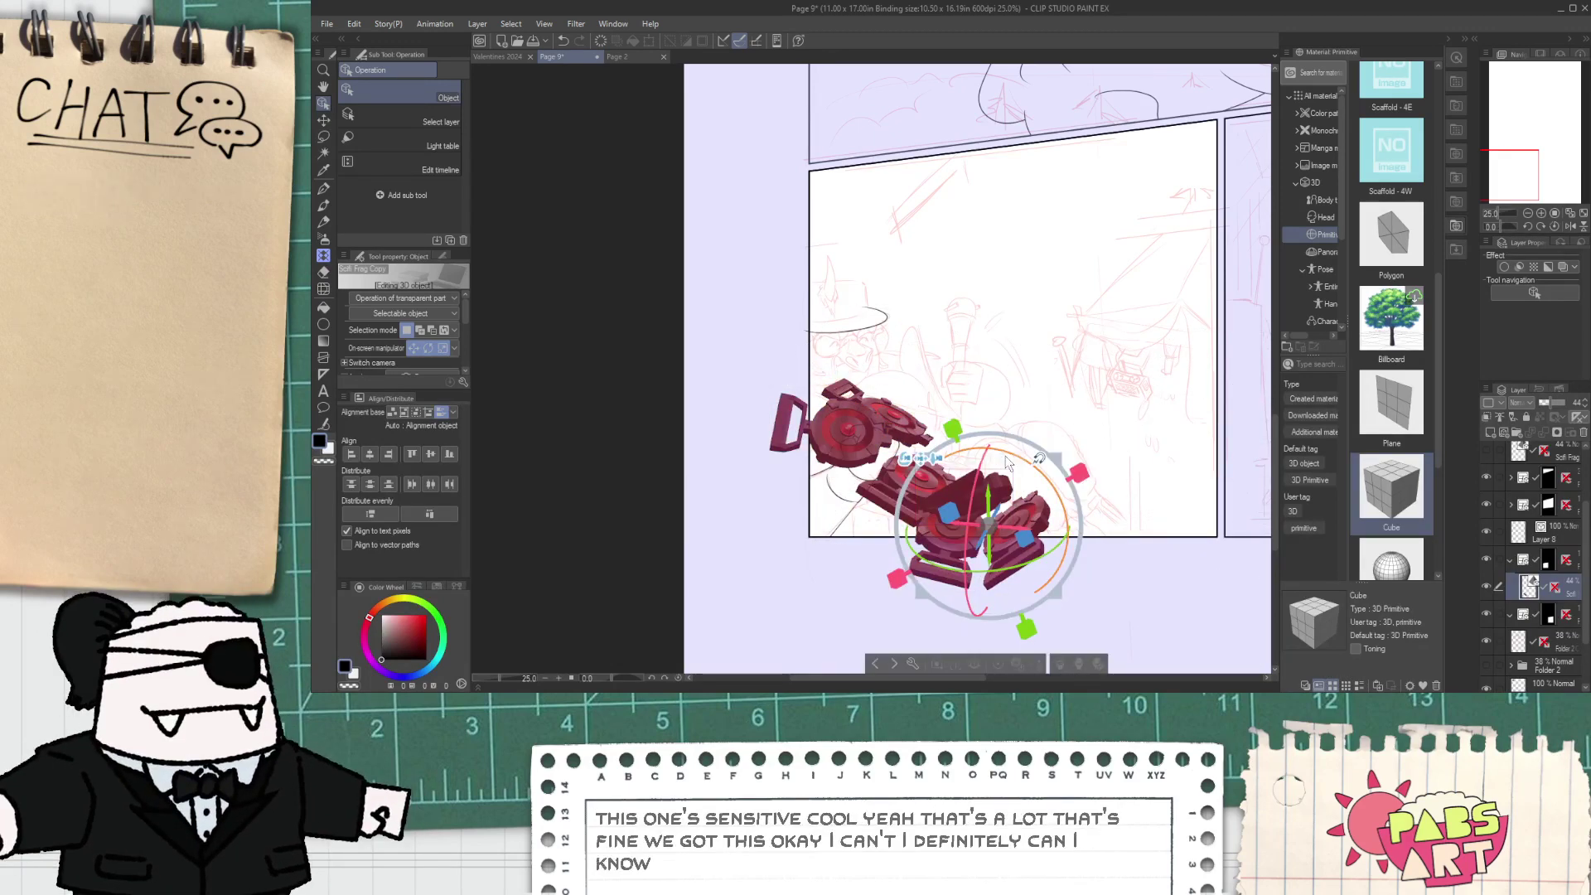
{"action": "left_click_drag", "start_coordinate": [997, 451], "coordinate": [997, 450]}
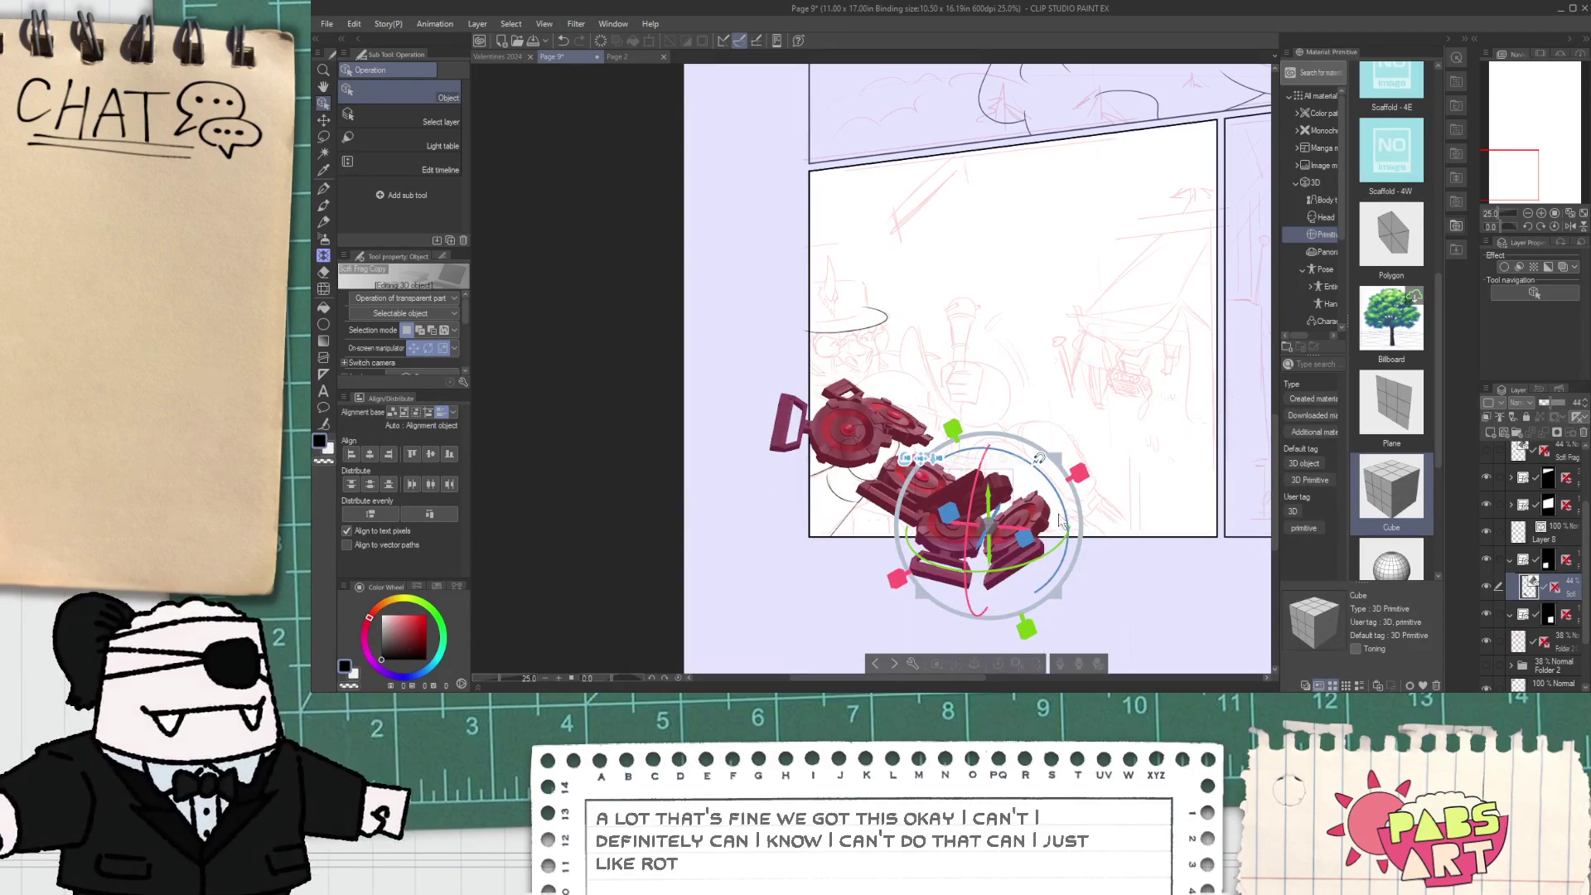
{"action": "left_click_drag", "start_coordinate": [1066, 516], "coordinate": [1034, 448]}
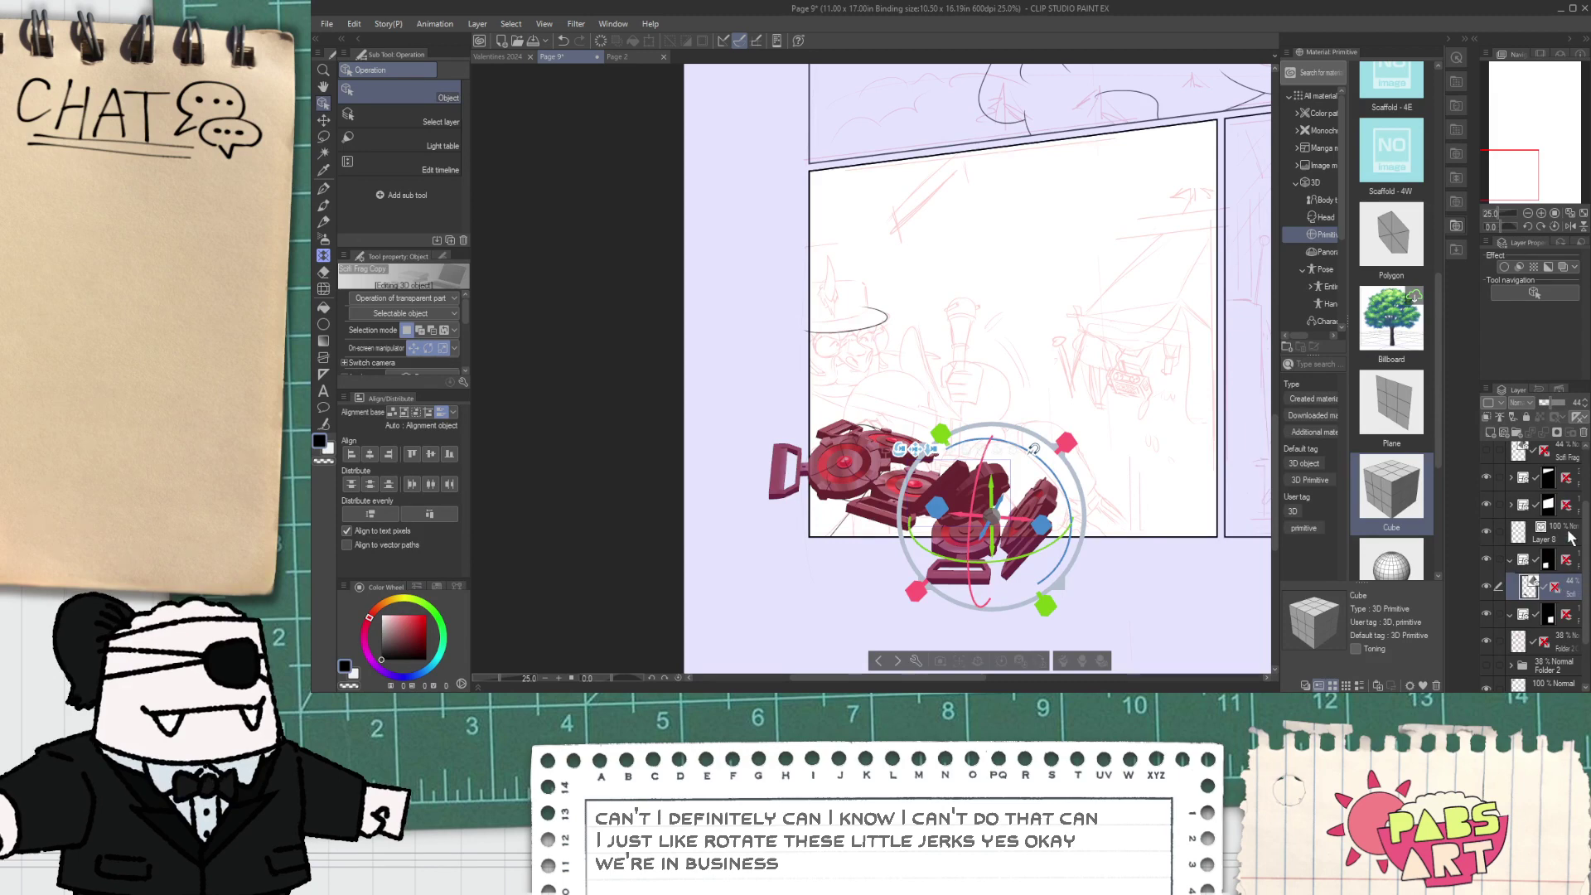
- Move the inking layer into the panel's frame folder above the 3D layer, set the 3D layer's opacity to 10%, and reselect the inking layer
{"action": "left_click", "coordinate": [1567, 538]}
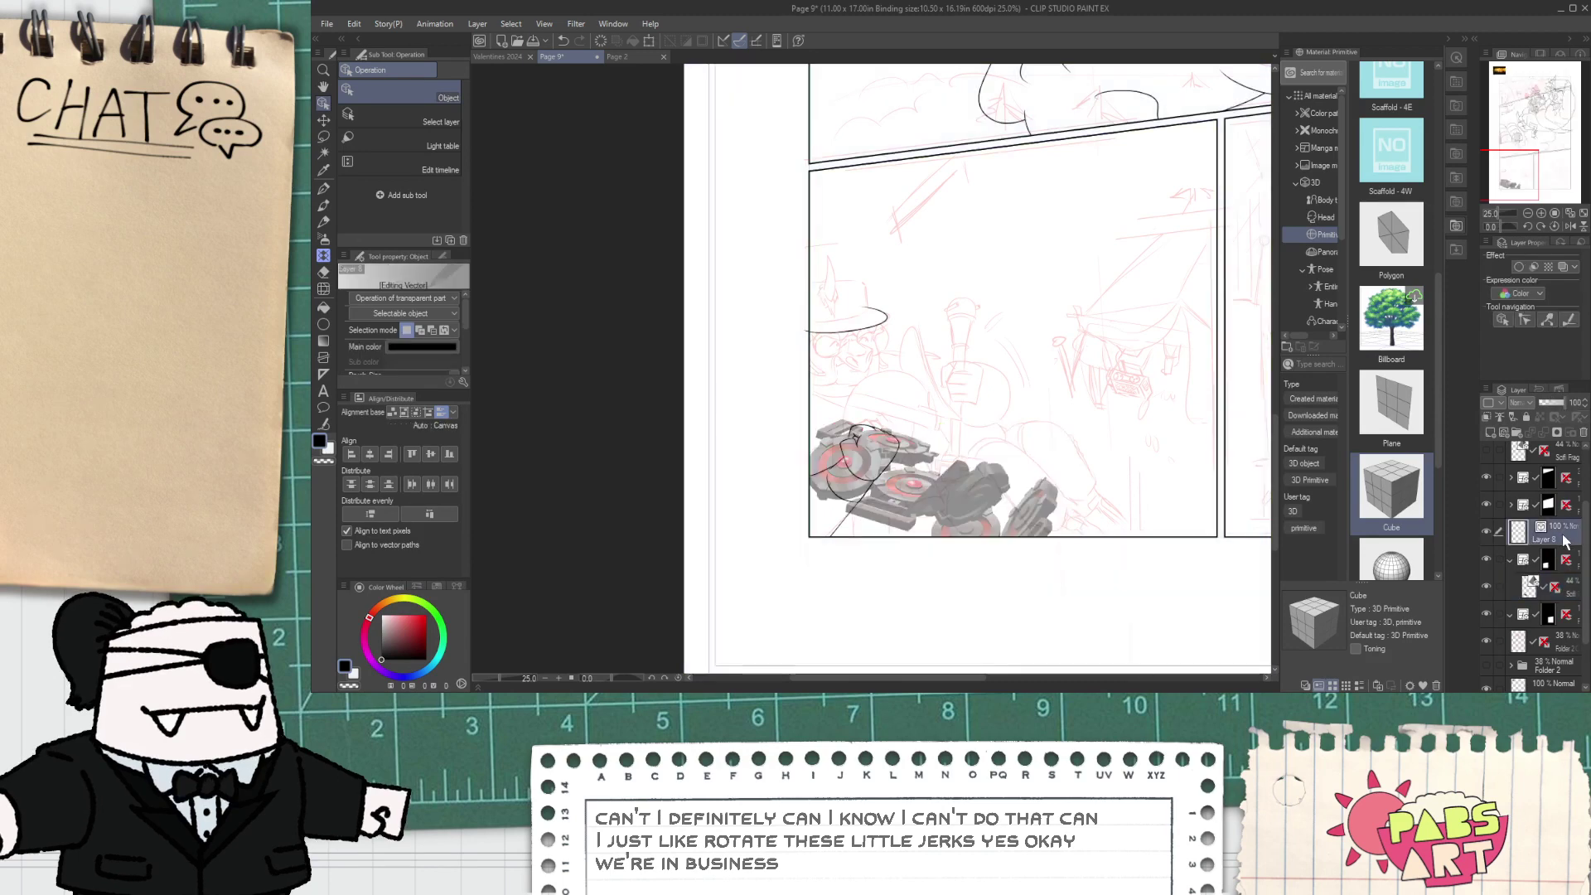
{"action": "left_click_drag", "start_coordinate": [1567, 582], "coordinate": [1565, 584]}
{"action": "left_click", "coordinate": [1567, 590]}
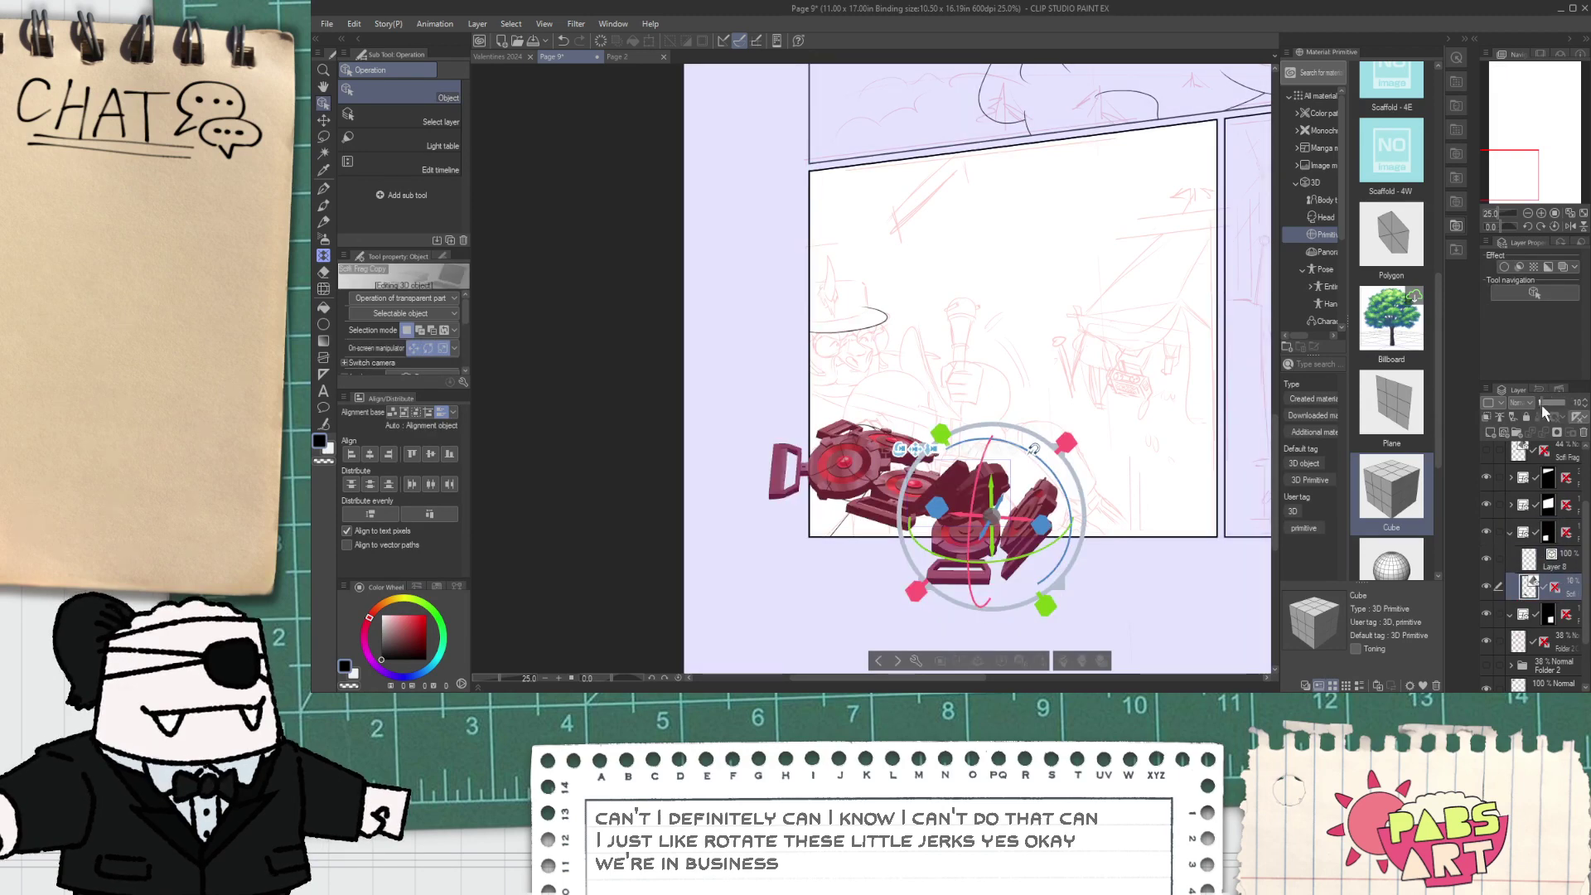
{"action": "left_click", "coordinate": [1558, 560]}
- Try to ink the large round outline rising from behind the fist with the G-pen
{"action": "key", "text": "space"}
{"action": "scroll", "coordinate": [869, 485], "scroll_direction": "up", "scroll_amount": 3}
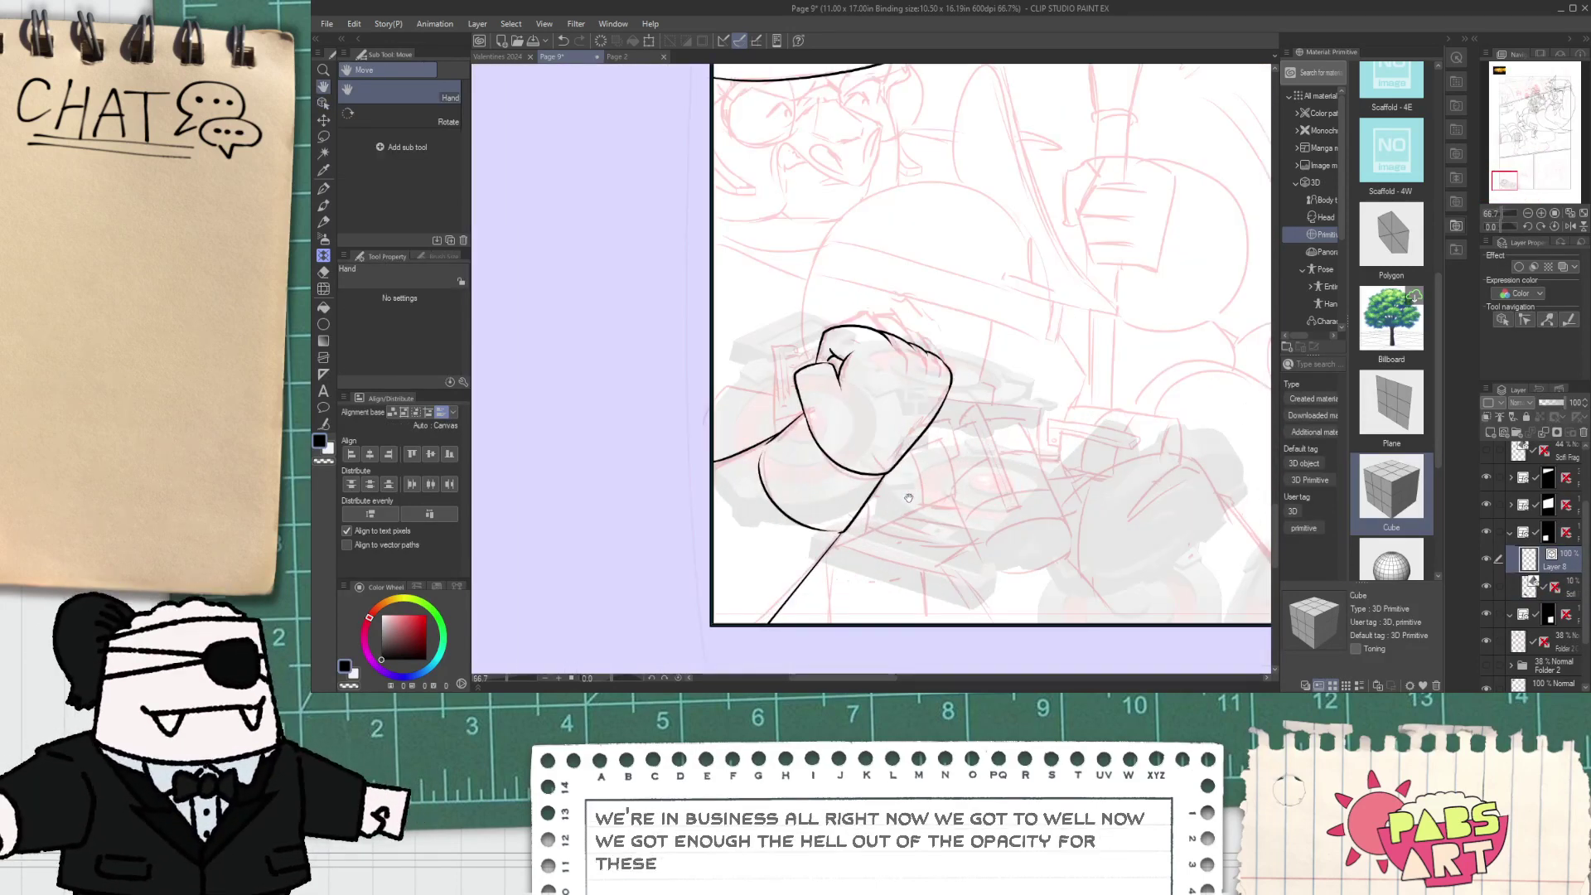
{"action": "mouse_move", "coordinate": [906, 491]}
{"action": "left_mouse_down"}
{"action": "mouse_move", "coordinate": [859, 566]}
{"action": "mouse_move", "coordinate": [843, 426]}
{"action": "left_mouse_up"}
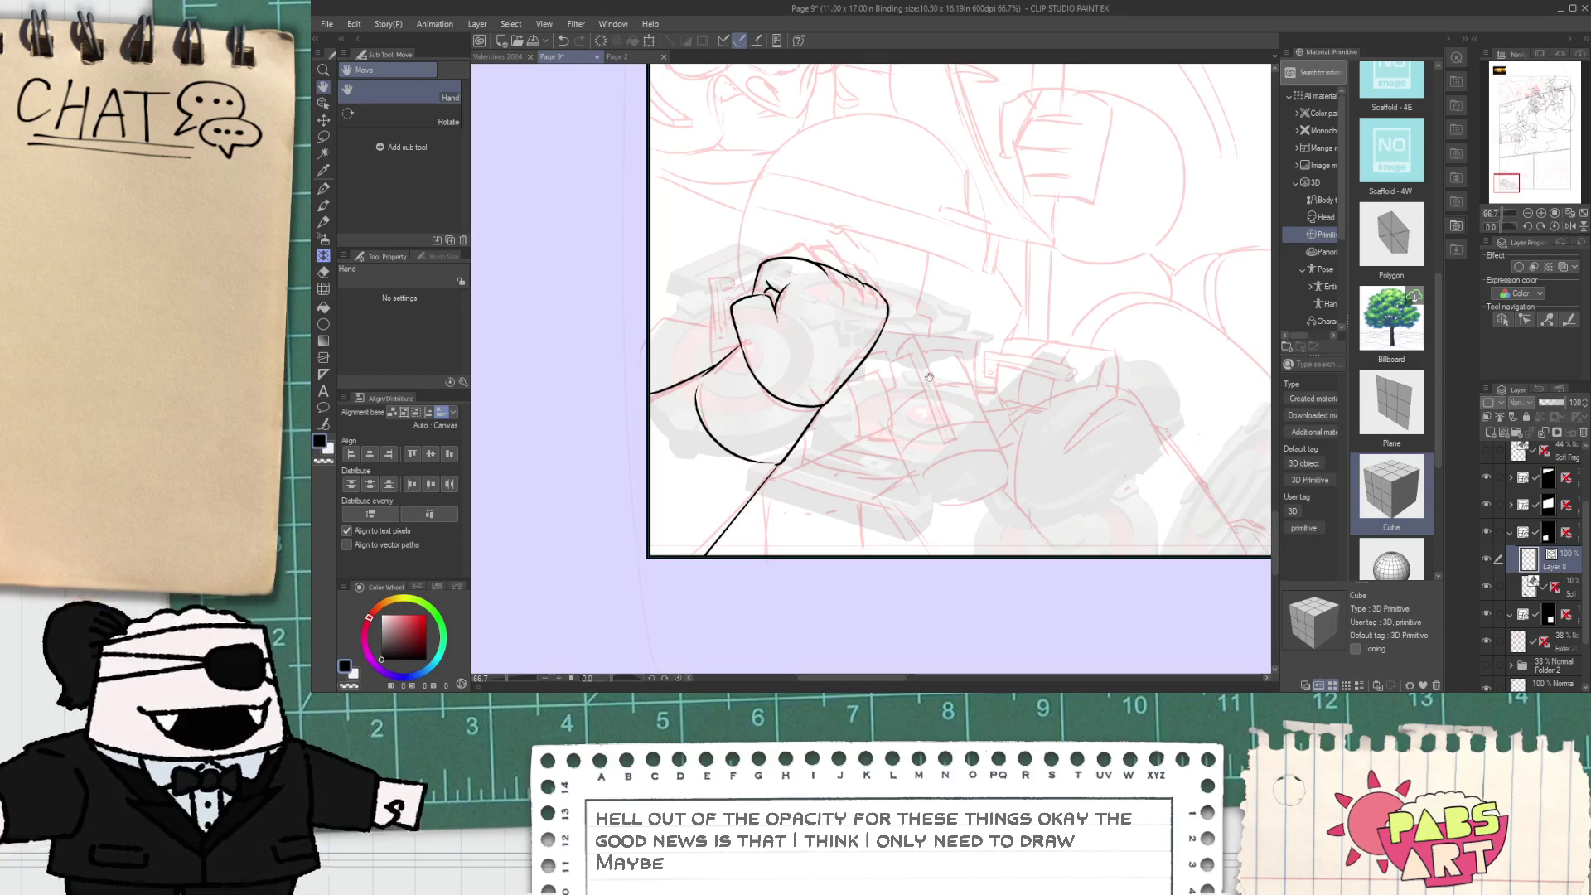
{"action": "left_click_drag", "start_coordinate": [745, 255], "coordinate": [688, 373]}
{"action": "scroll", "coordinate": [690, 393], "scroll_direction": "up", "scroll_amount": 1}
{"action": "left_click_drag", "start_coordinate": [687, 455], "coordinate": [838, 132]}
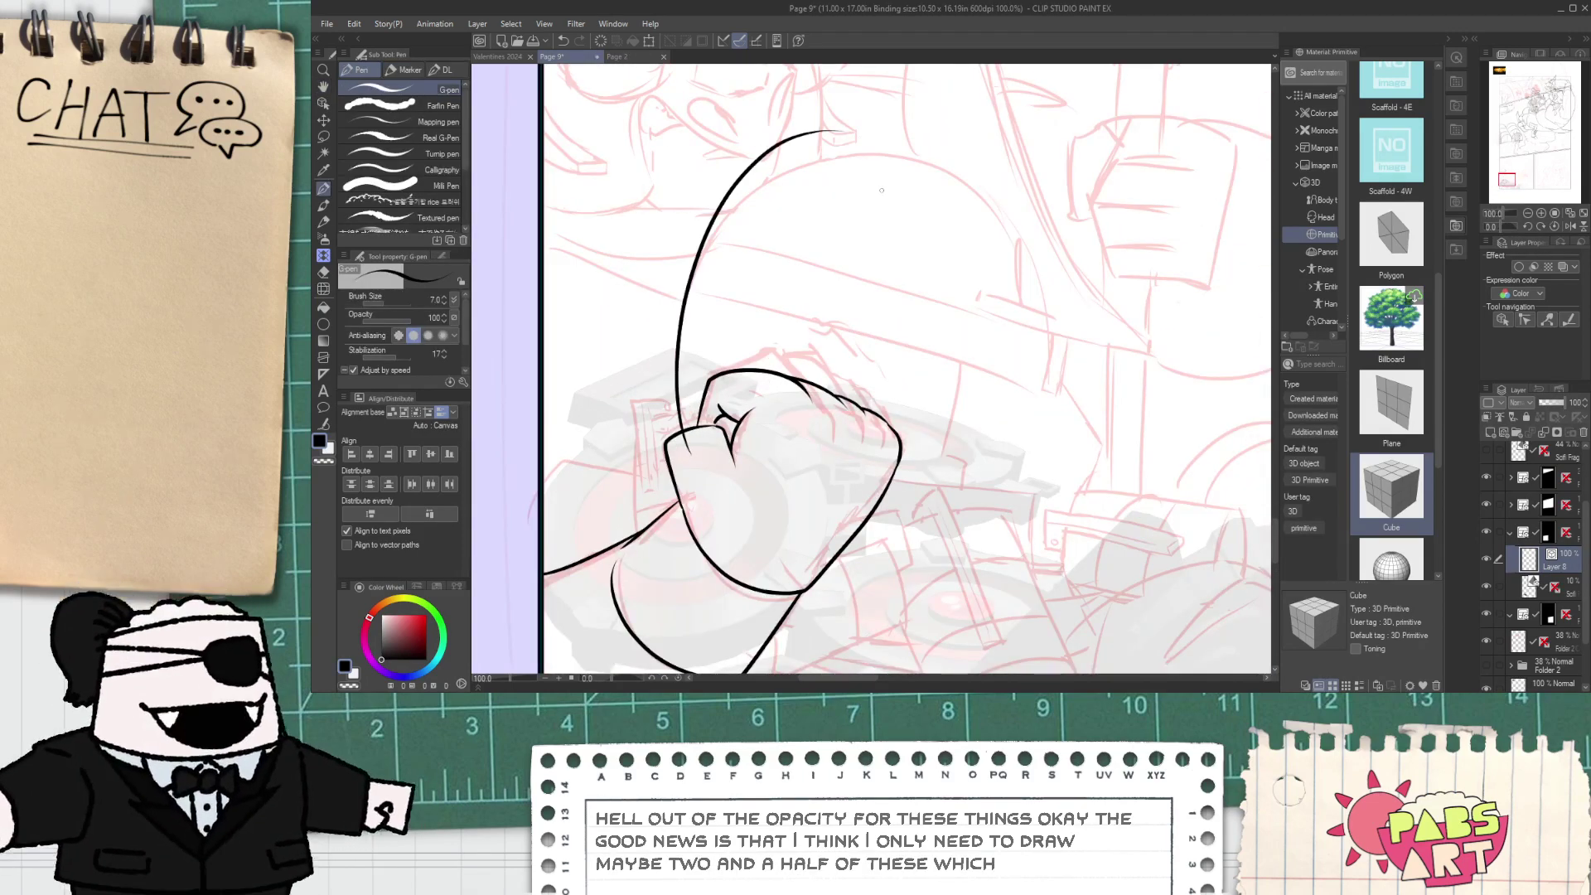
{"action": "key", "text": "ctrl+z"}
{"action": "left_click_drag", "start_coordinate": [673, 381], "coordinate": [1065, 141]}
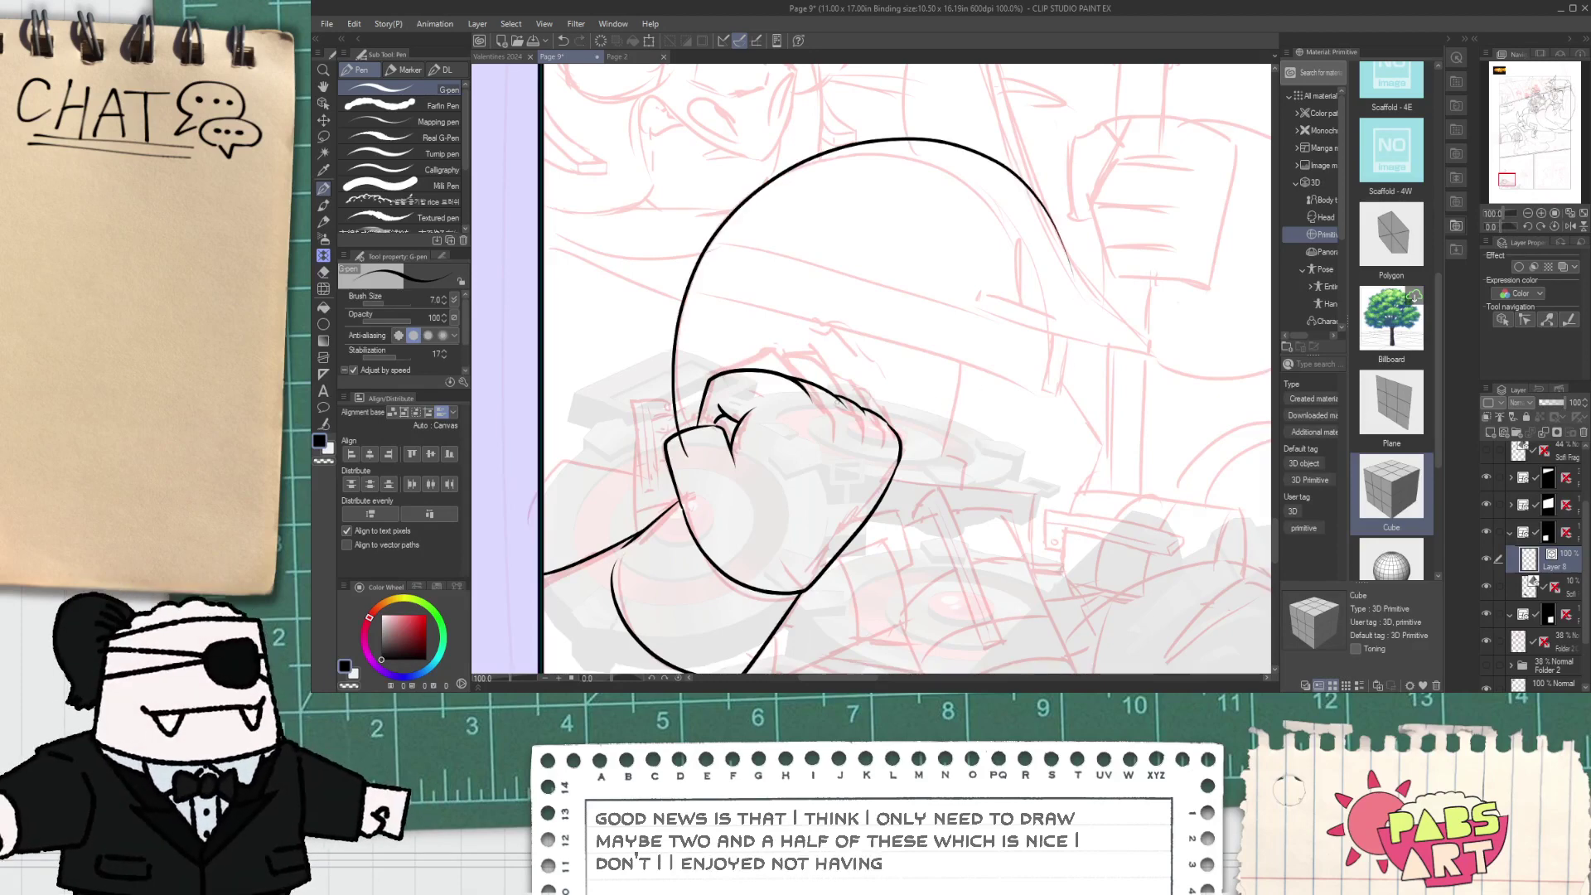
{"action": "key", "text": "ctrl+z"}
{"action": "left_click_drag", "start_coordinate": [688, 445], "coordinate": [776, 210]}
{"action": "key", "text": "ctrl+z"}
- Ink the large round outline as one arch from behind the thumb over the top of the fist and down the far side
{"action": "scroll", "coordinate": [609, 489], "scroll_direction": "up", "scroll_amount": 4}
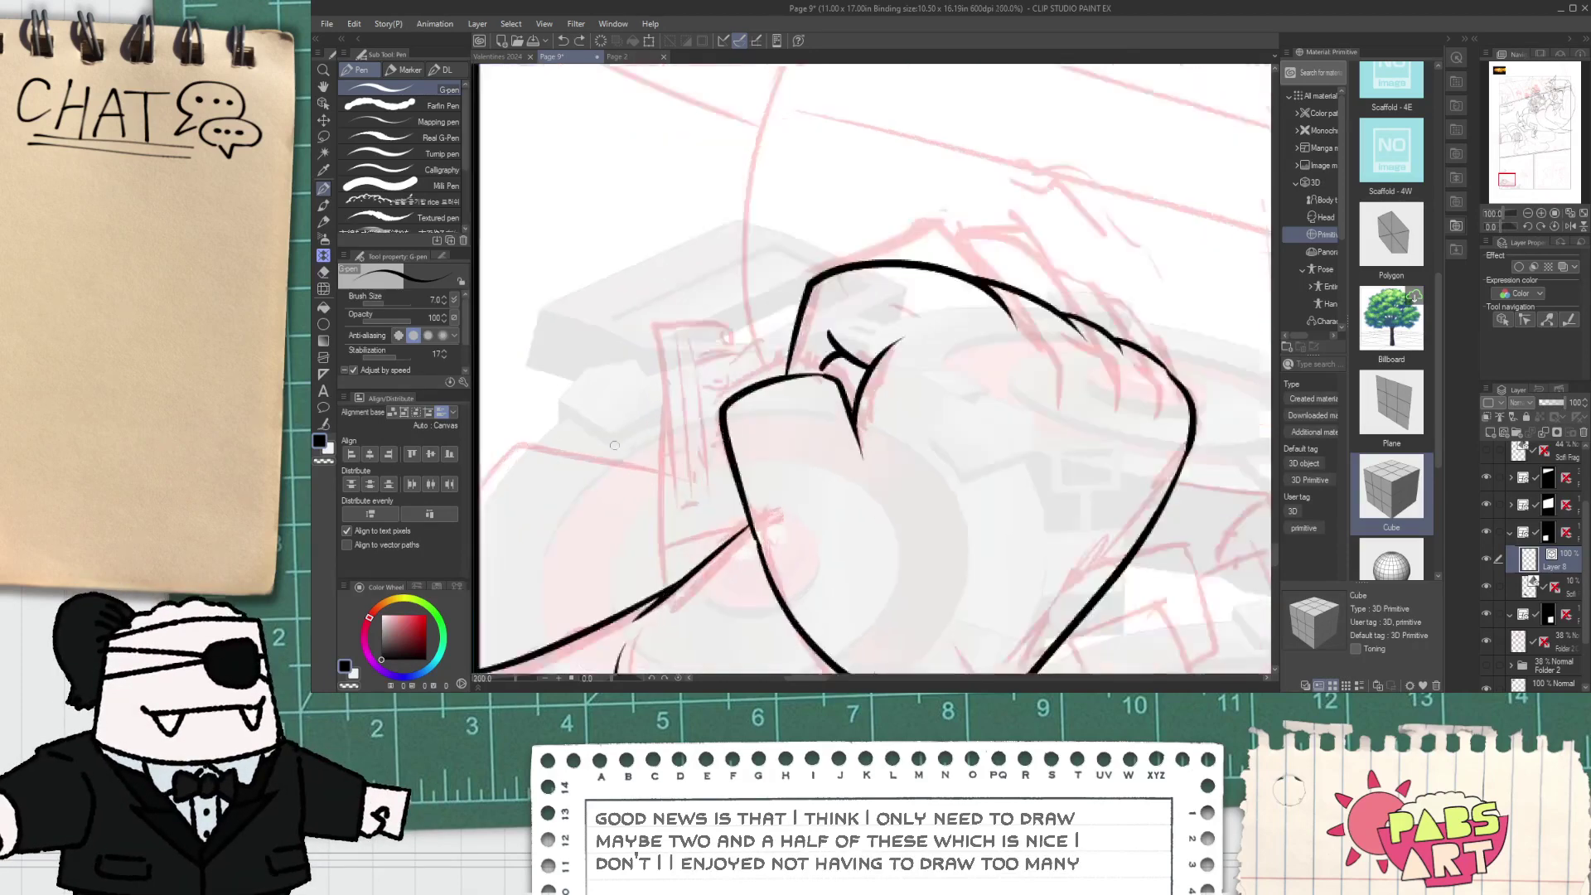
{"action": "scroll", "coordinate": [733, 365], "scroll_direction": "down", "scroll_amount": 4}
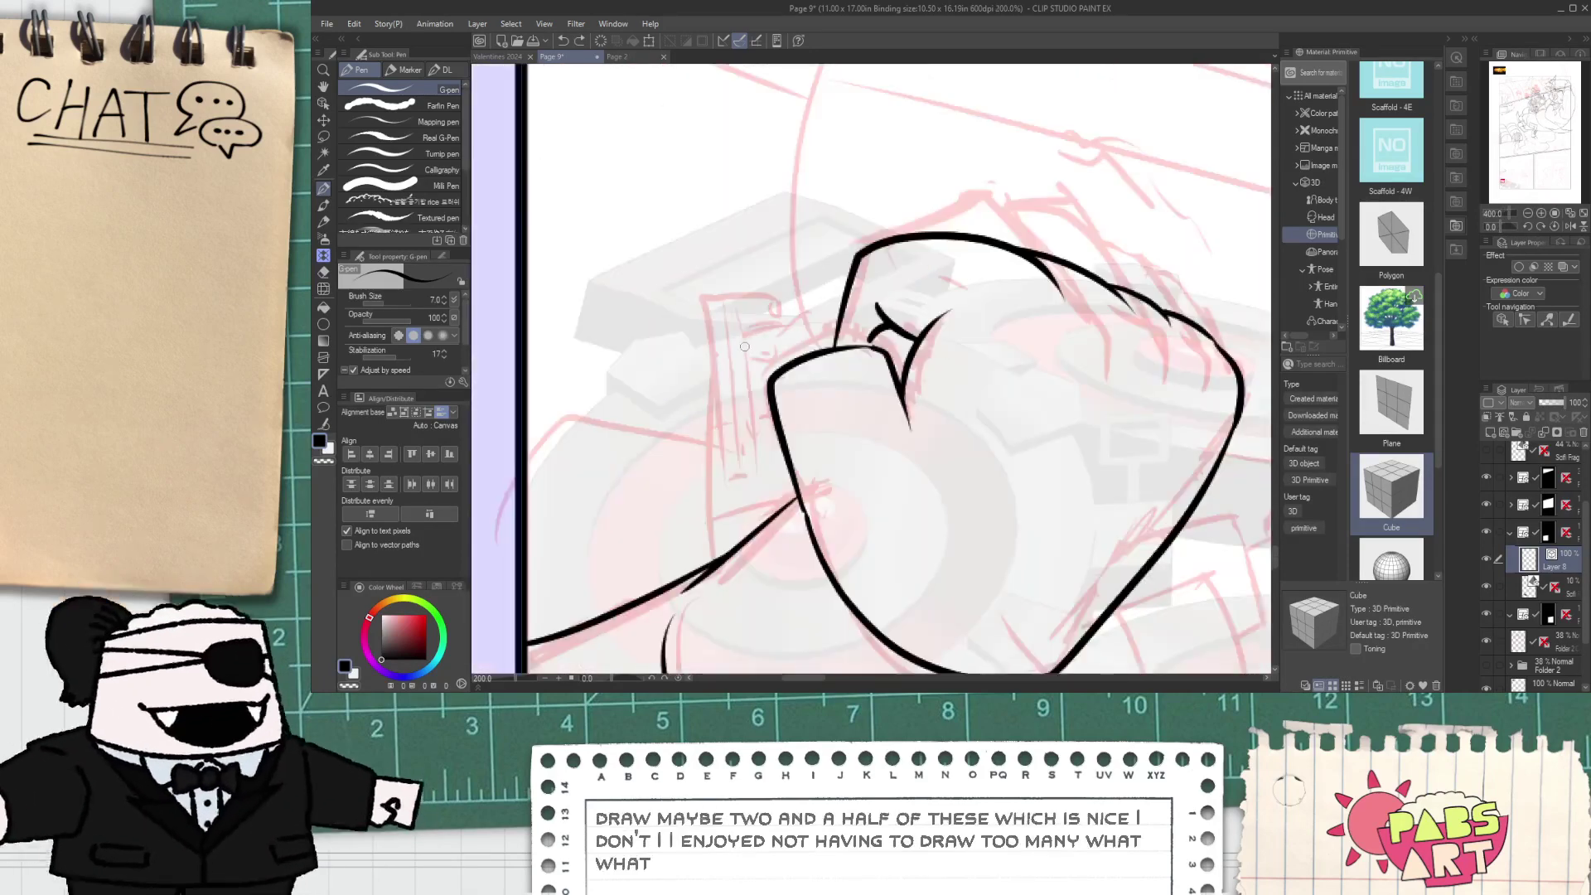
{"action": "mouse_move", "coordinate": [618, 356]}
{"action": "left_mouse_down"}
{"action": "mouse_move", "coordinate": [862, 66]}
{"action": "mouse_move", "coordinate": [1003, 306]}
{"action": "left_mouse_up"}
{"action": "key", "text": "space"}
{"action": "left_click_drag", "start_coordinate": [776, 286], "coordinate": [786, 363]}
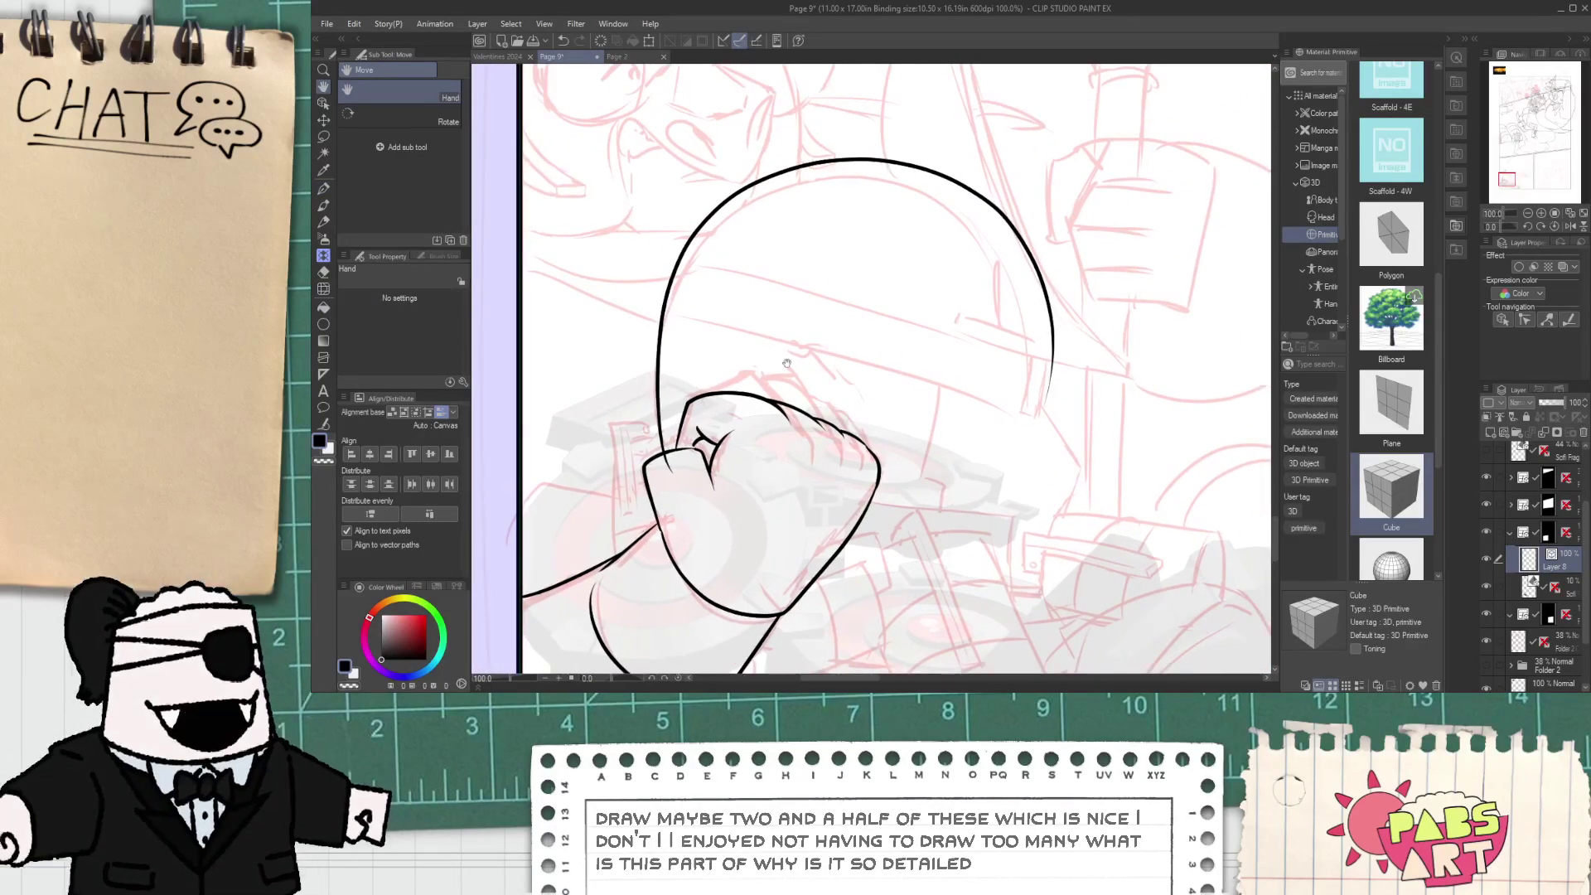
- Scale the inked arch down slightly with its left end held in place so it follows the red sketch
{"action": "key", "text": "o"}
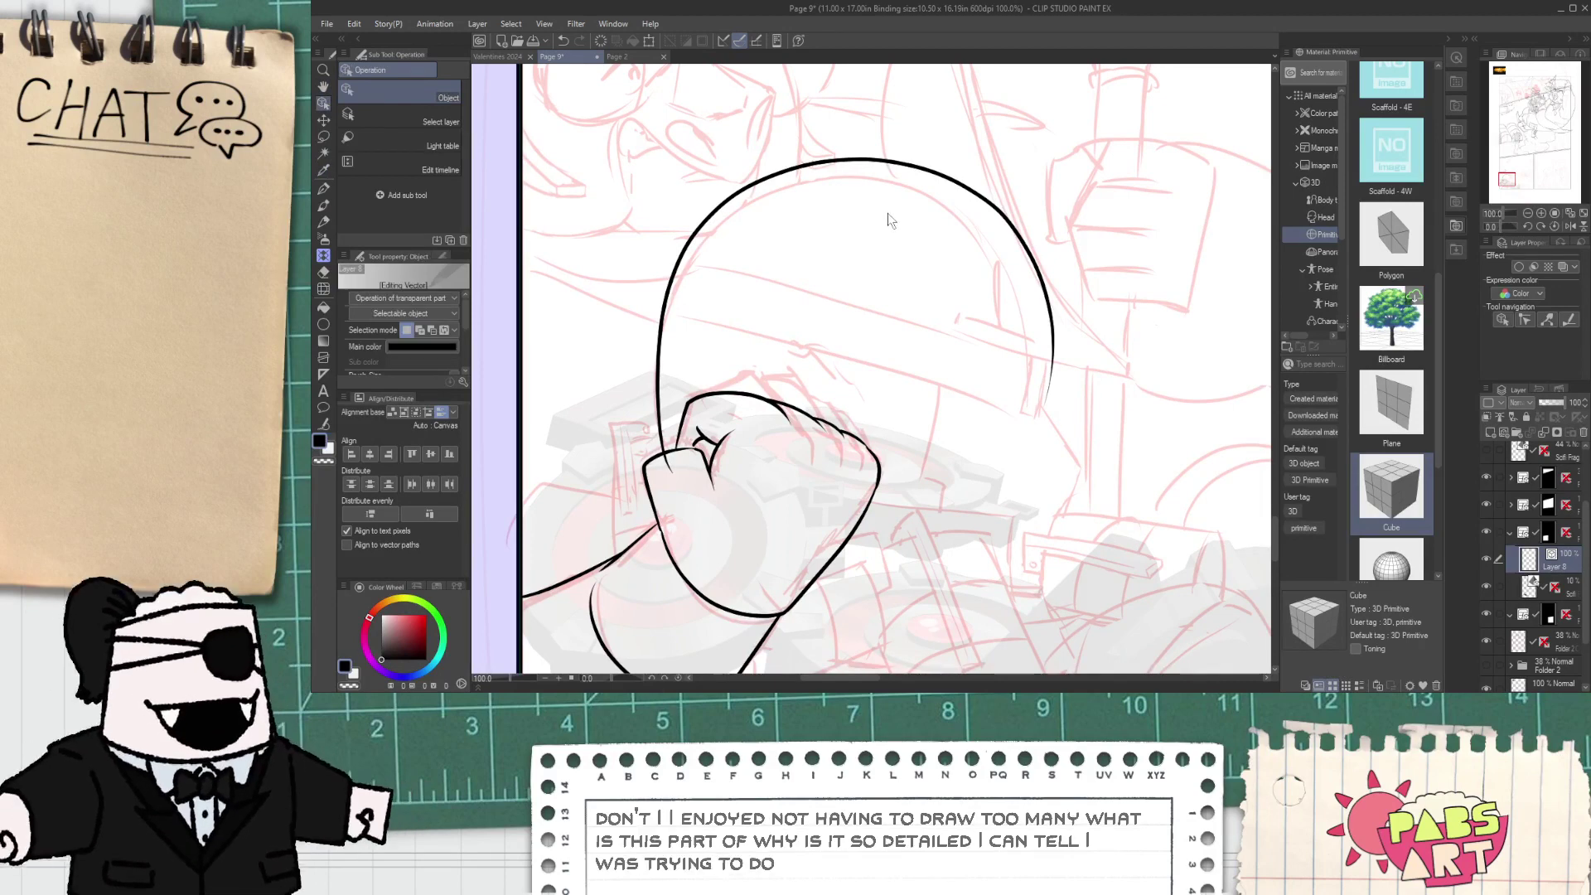
{"action": "left_click", "coordinate": [949, 179]}
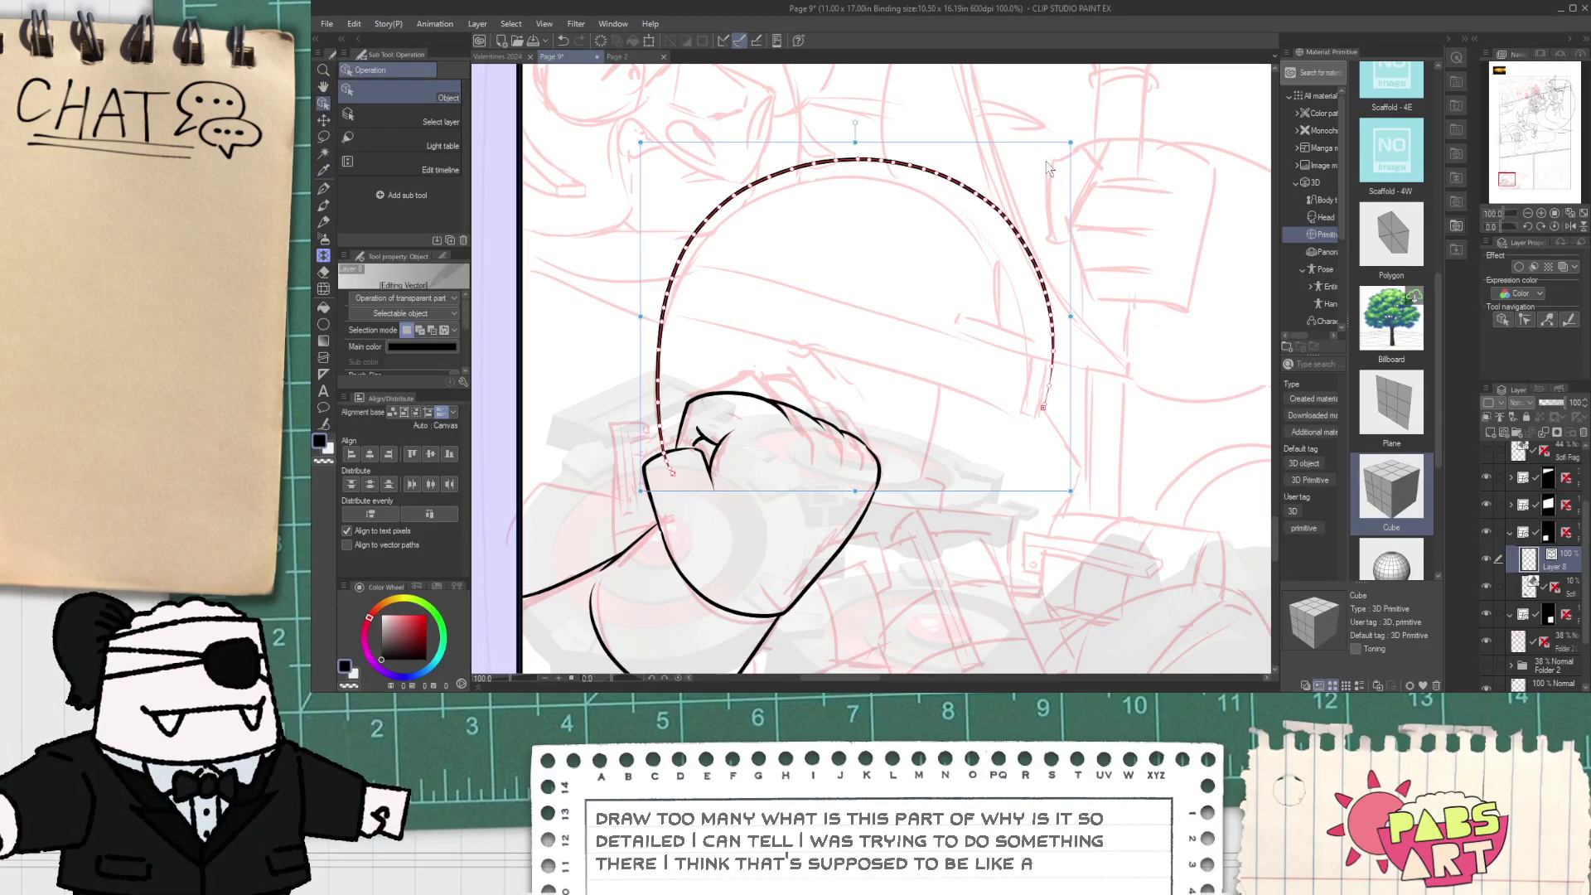
{"action": "left_click_drag", "start_coordinate": [1070, 144], "coordinate": [960, 234]}
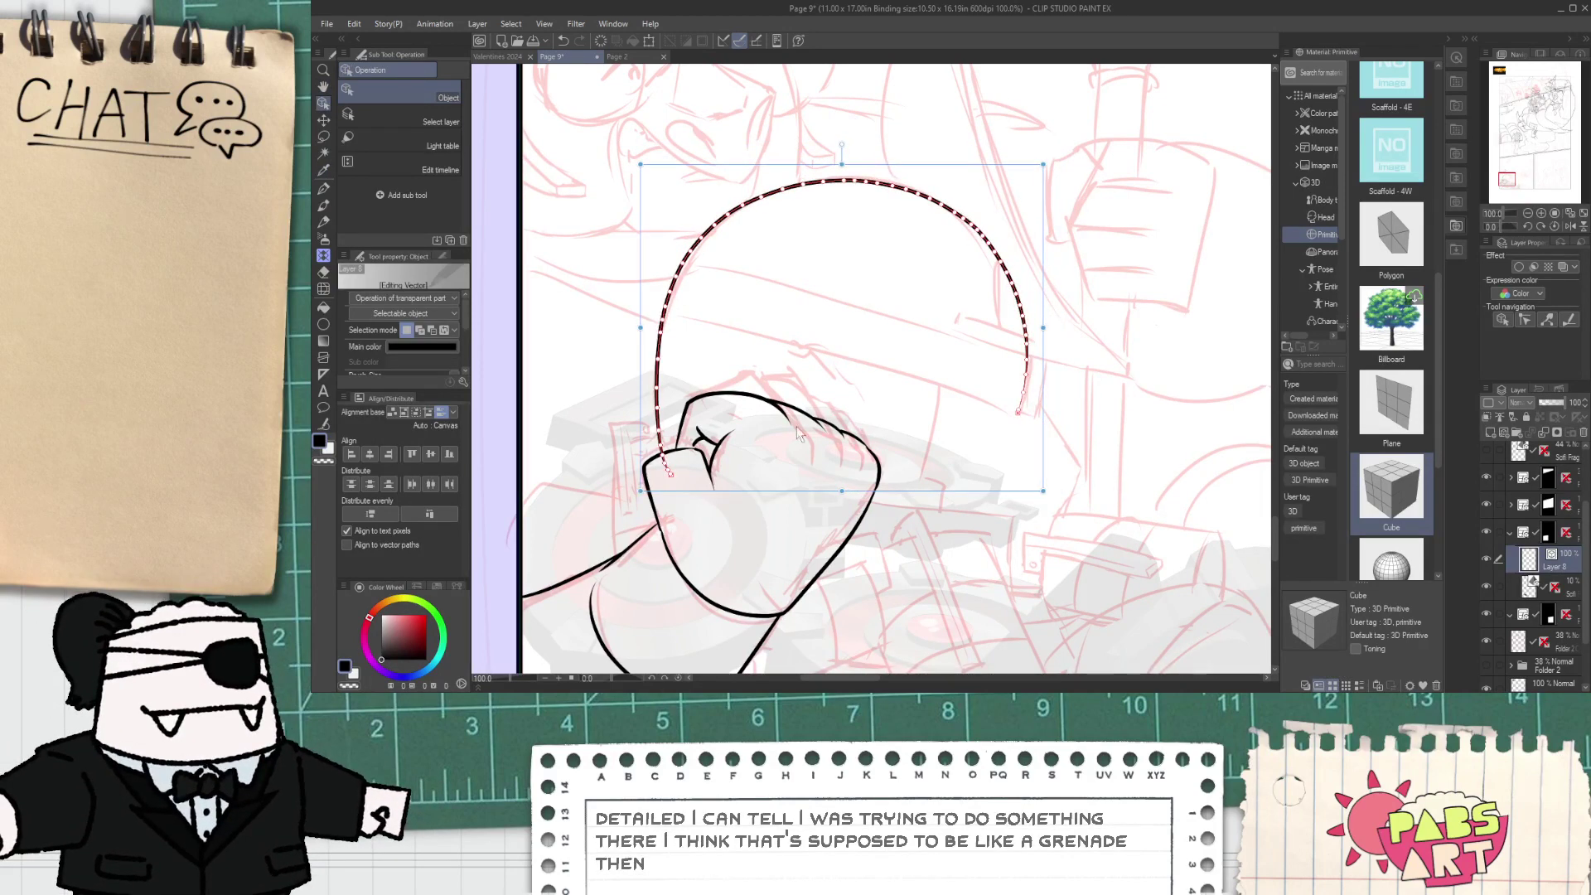
- Try to ink the short end and long lower edge of the grenade handle beneath the fist, tracing the faded 3D guide
{"action": "key", "text": "p"}
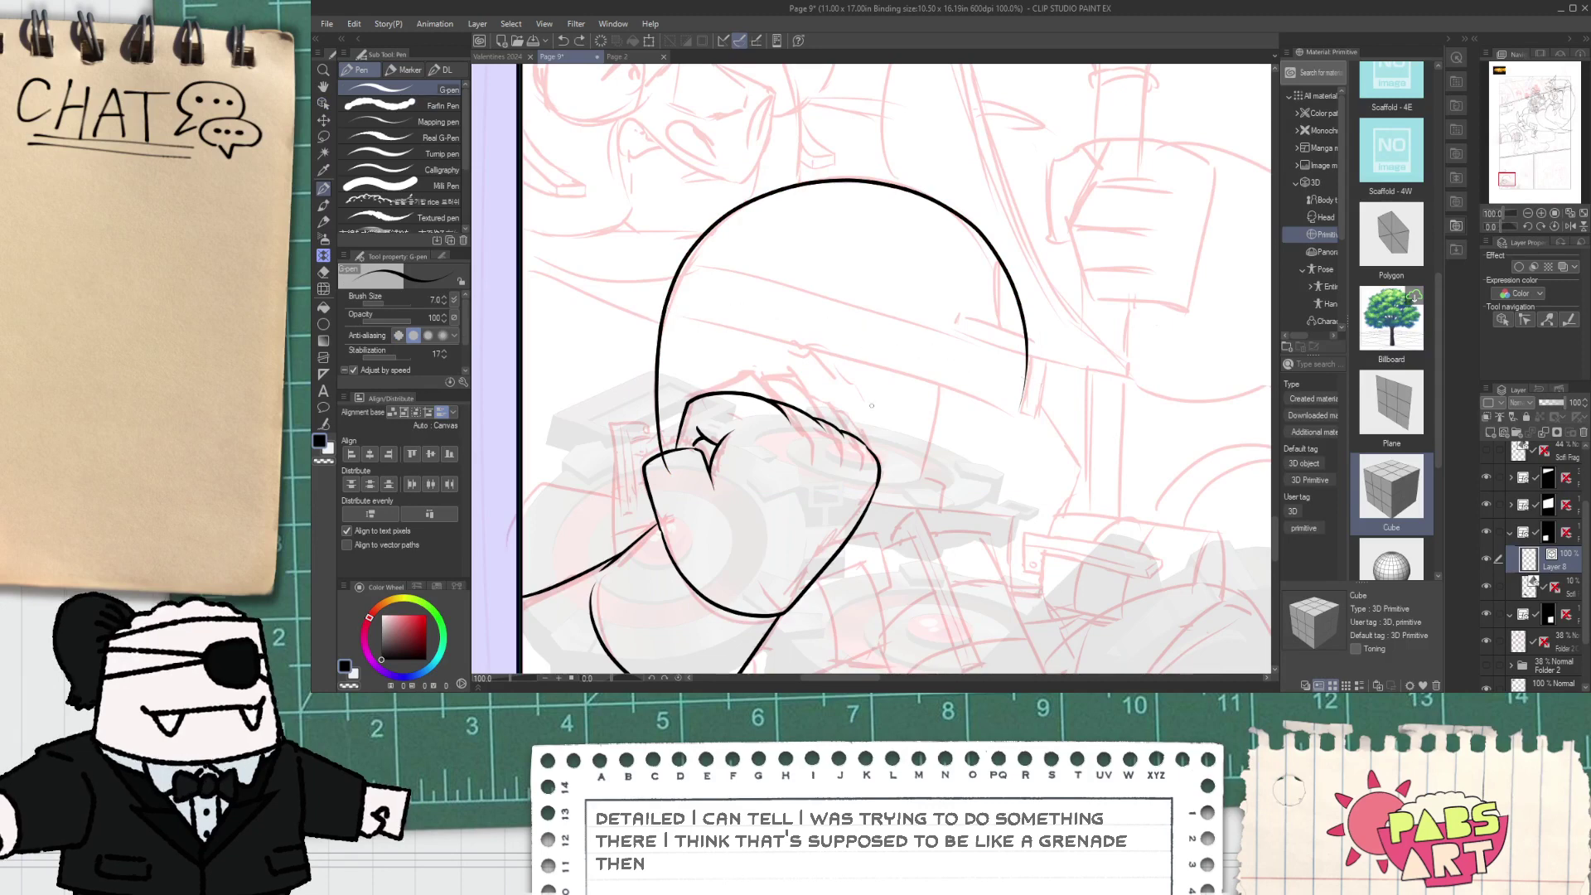
{"action": "mouse_move", "coordinate": [1006, 425]}
{"action": "left_mouse_down"}
{"action": "mouse_move", "coordinate": [867, 305]}
{"action": "mouse_move", "coordinate": [894, 281]}
{"action": "left_mouse_up"}
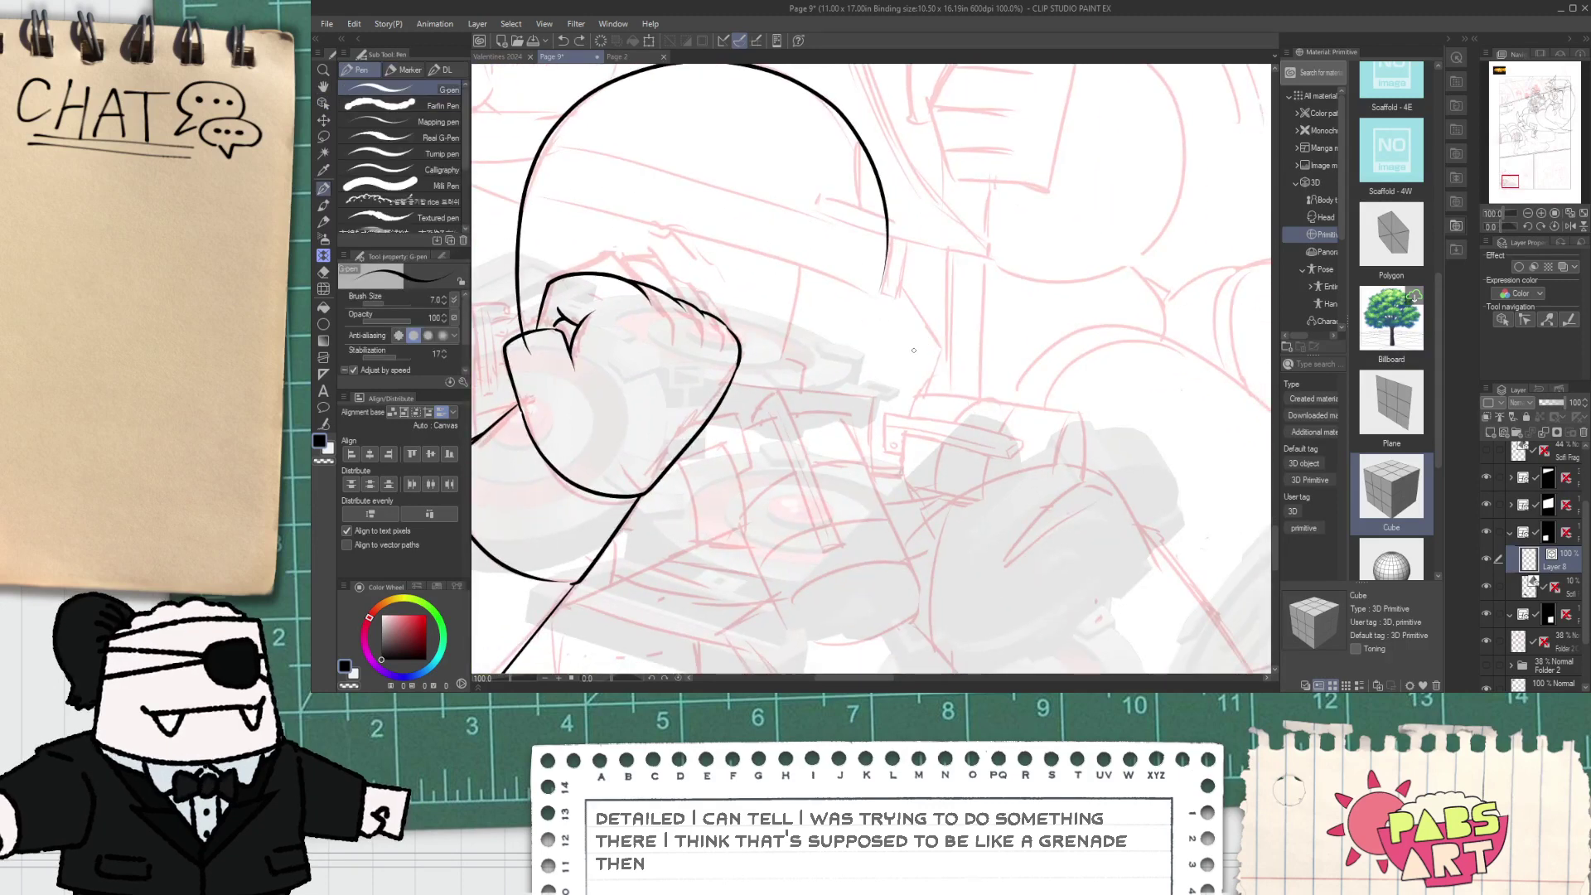
{"action": "left_click_drag", "start_coordinate": [915, 351], "coordinate": [1075, 155]}
{"action": "key", "text": "ctrl+plus"}
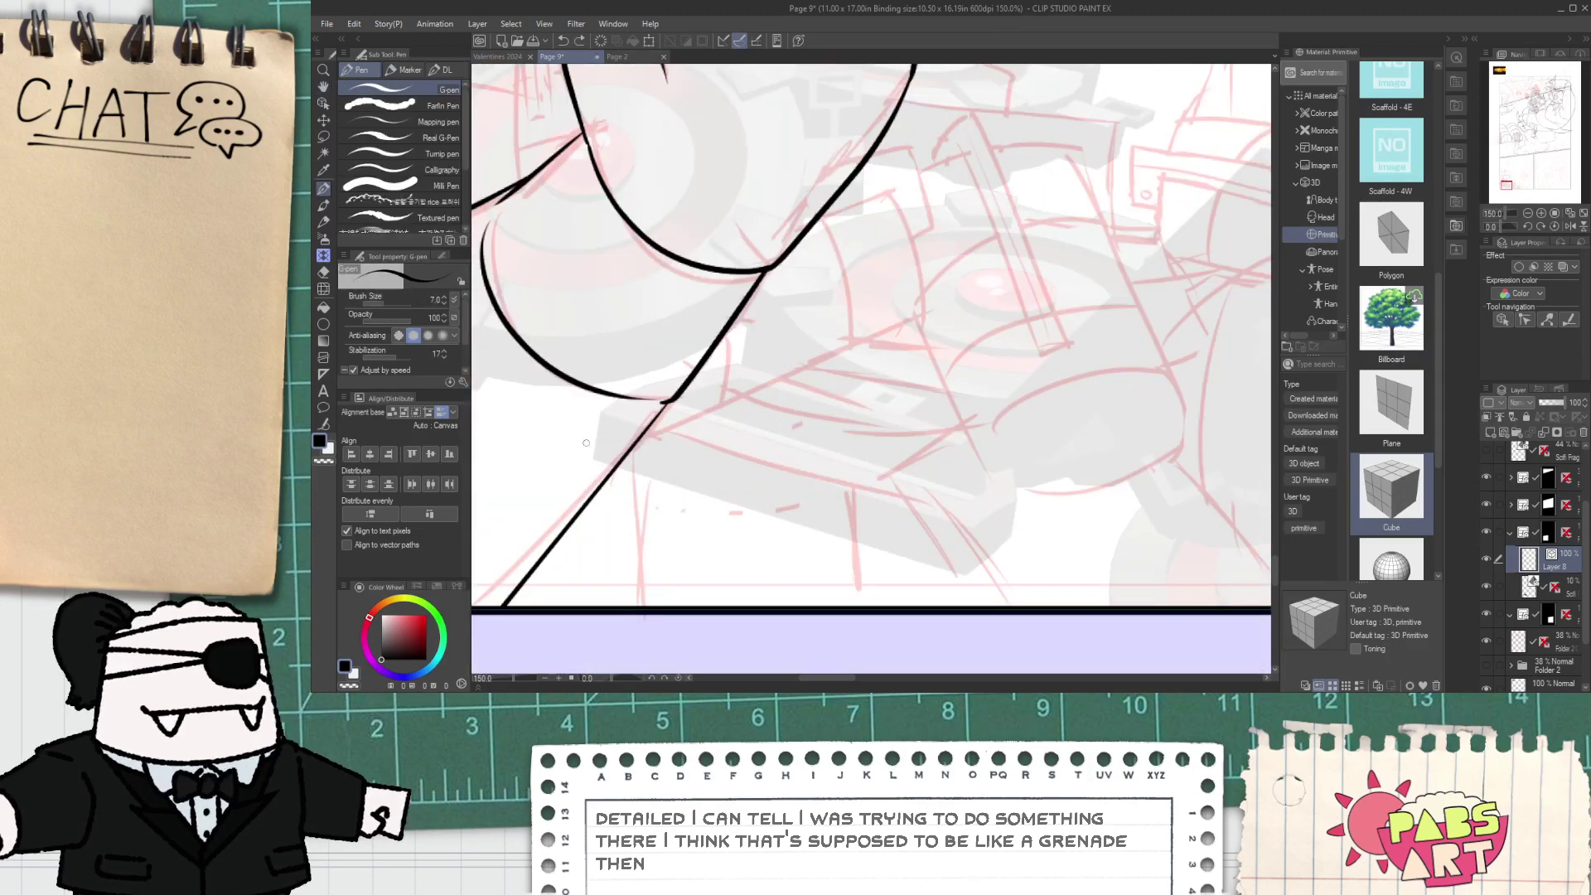
{"action": "left_click_drag", "start_coordinate": [589, 465], "coordinate": [961, 606]}
{"action": "key", "text": "ctrl+z"}
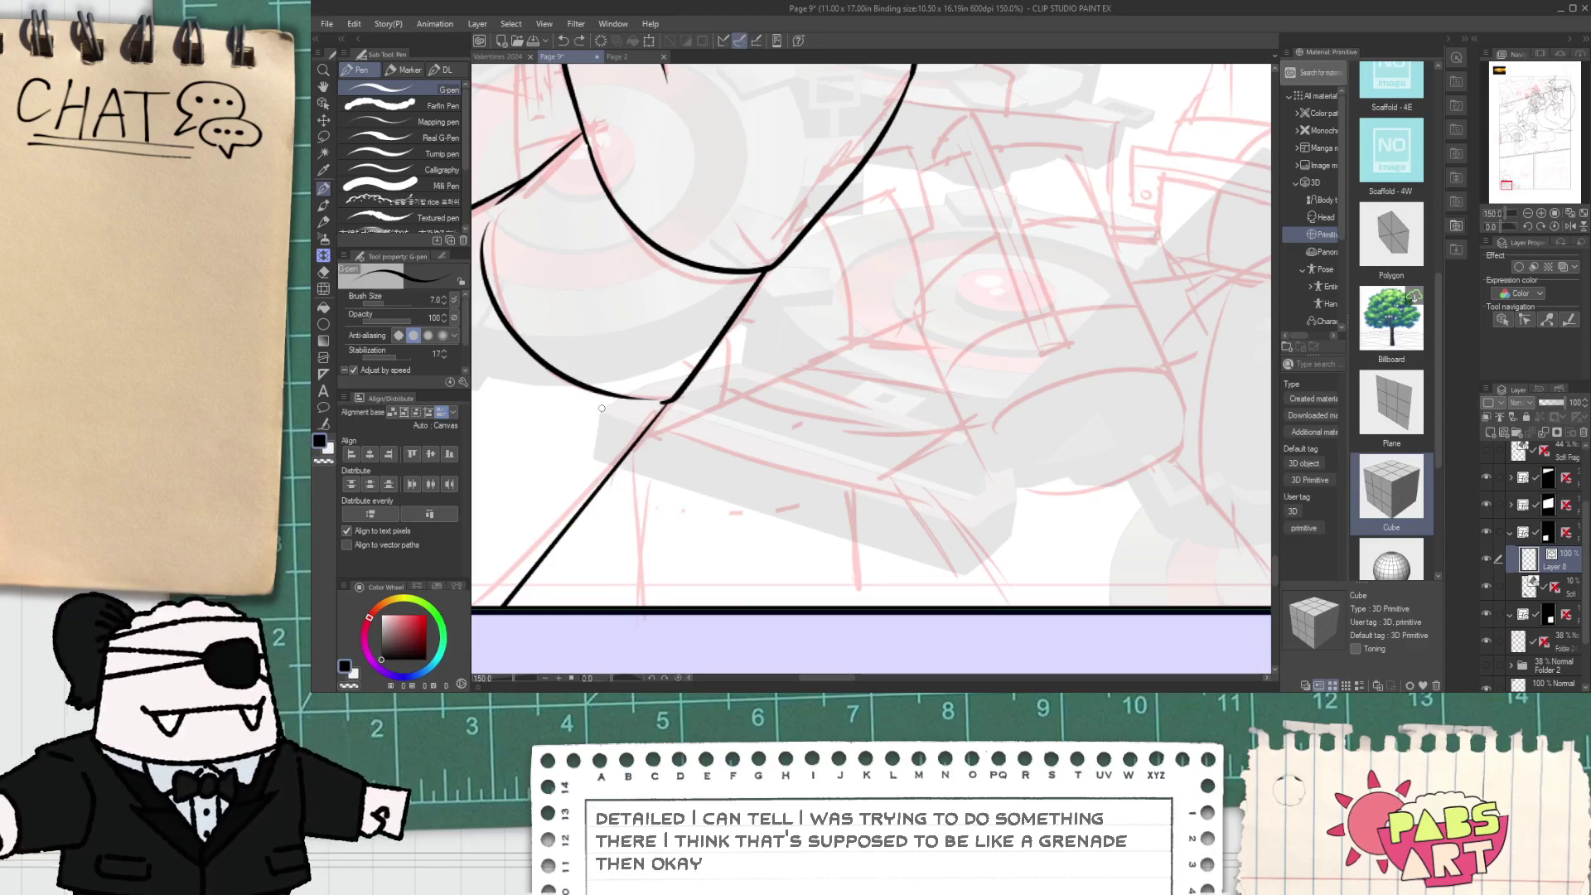
{"action": "left_click_drag", "start_coordinate": [601, 408], "coordinate": [593, 466]}
{"action": "left_click_drag", "start_coordinate": [593, 466], "coordinate": [988, 572]}
{"action": "key", "text": "ctrl+z"}
{"action": "key", "text": "ctrl+z"}
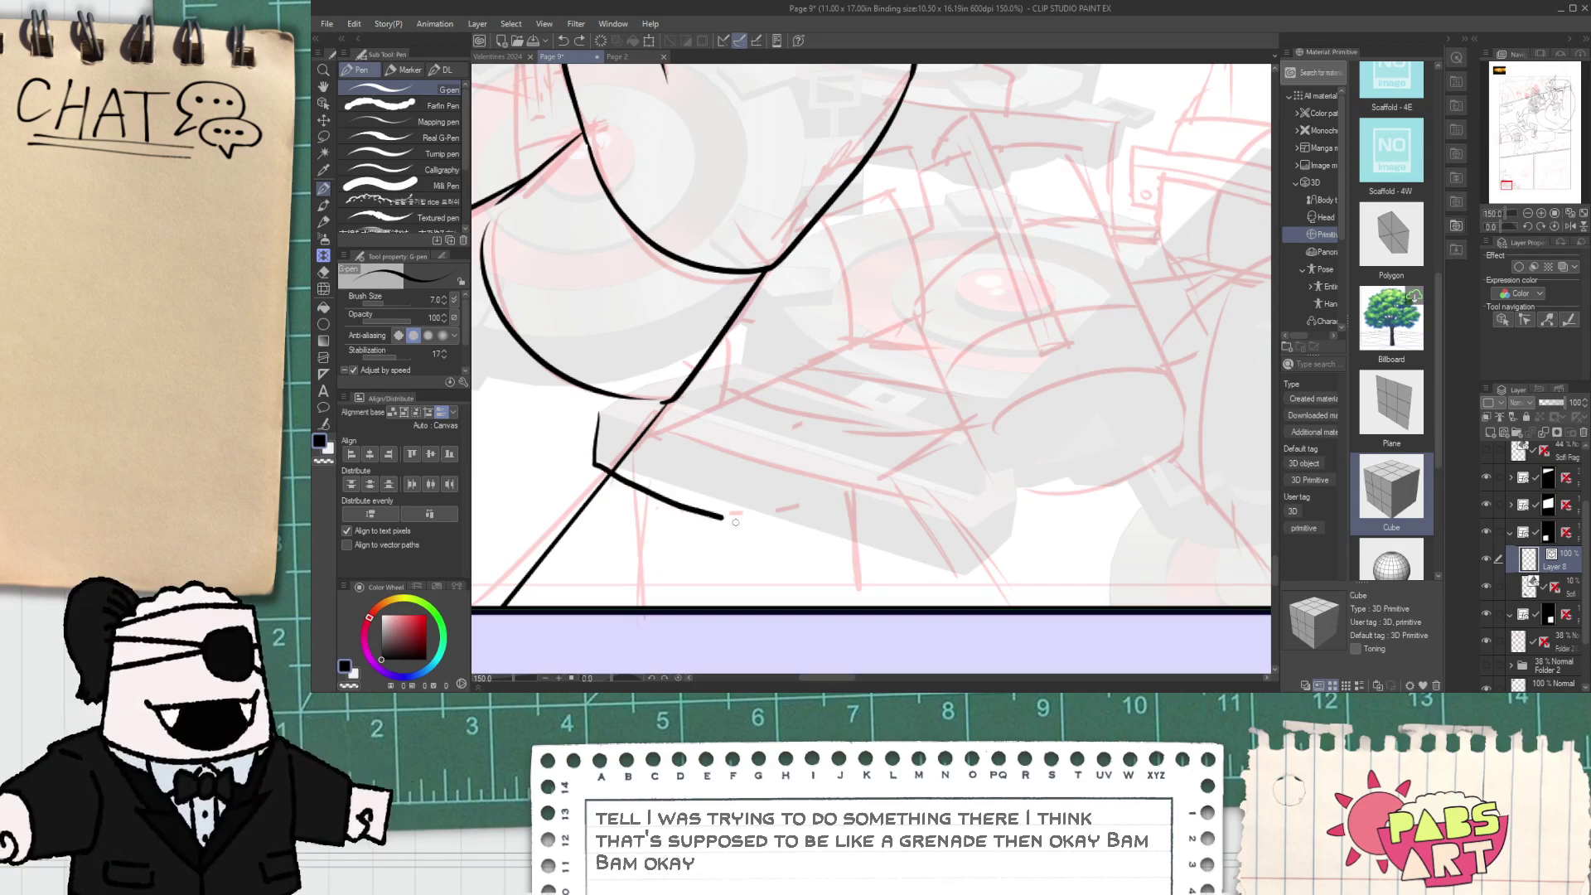
{"action": "left_click_drag", "start_coordinate": [735, 522], "coordinate": [935, 572]}
{"action": "key", "text": "ctrl+z"}
{"action": "key", "text": "ctrl+z"}
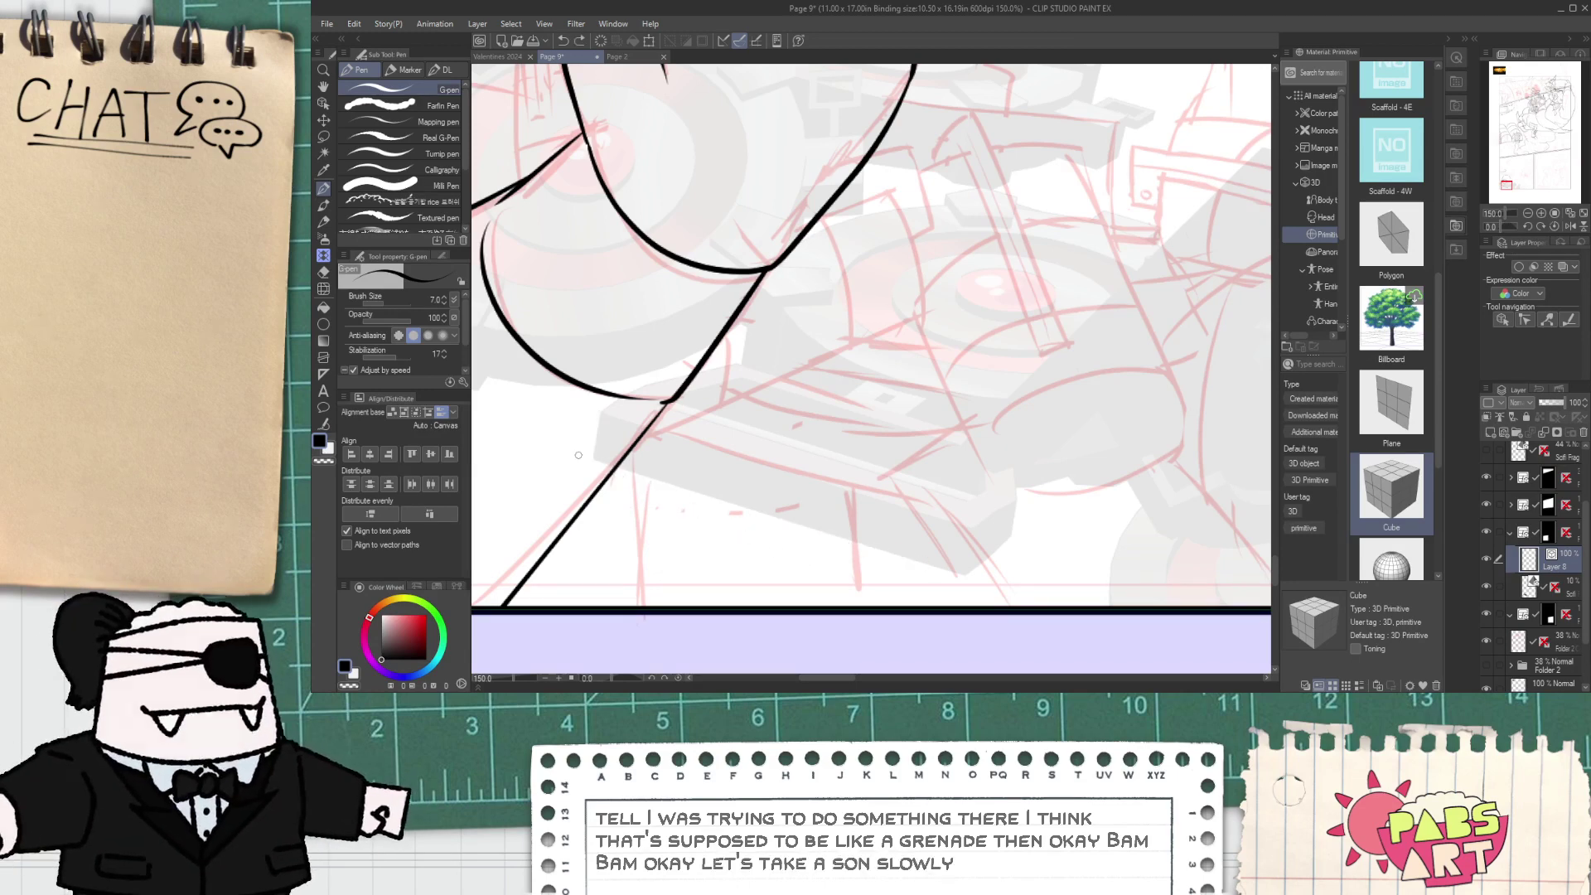
- Ink the handle's long lower edge and its angled right corner, and trim the overshooting line ends with the vector eraser
{"action": "mouse_move", "coordinate": [578, 455]}
{"action": "left_mouse_down"}
{"action": "mouse_move", "coordinate": [977, 599]}
{"action": "mouse_move", "coordinate": [1043, 520]}
{"action": "left_mouse_up"}
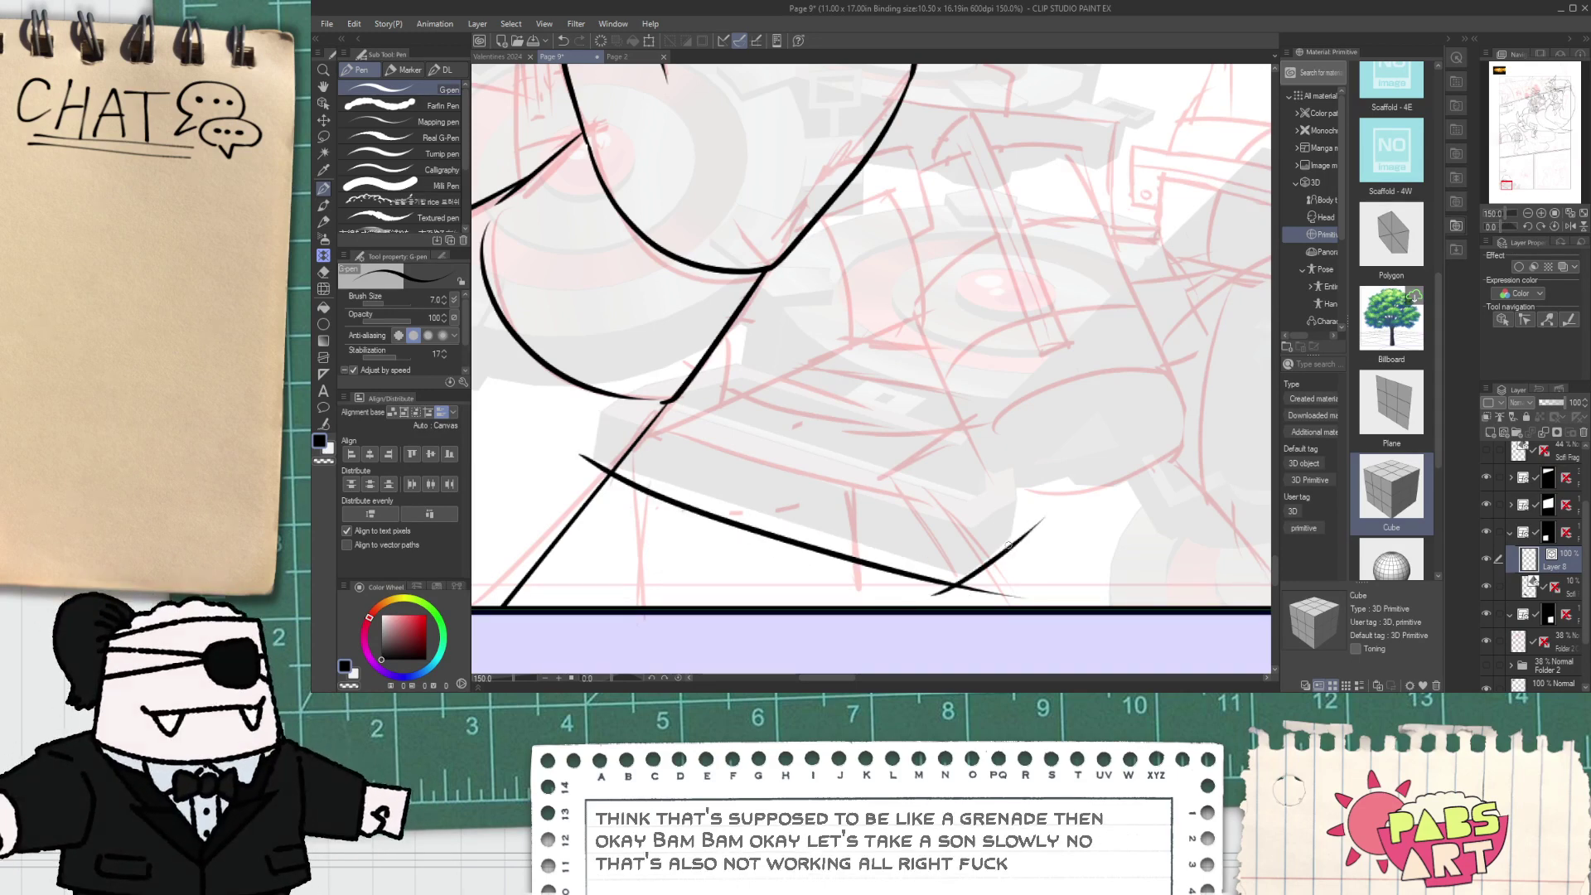
{"action": "key", "text": "e"}
{"action": "scroll", "coordinate": [911, 599], "scroll_direction": "up", "scroll_amount": 1}
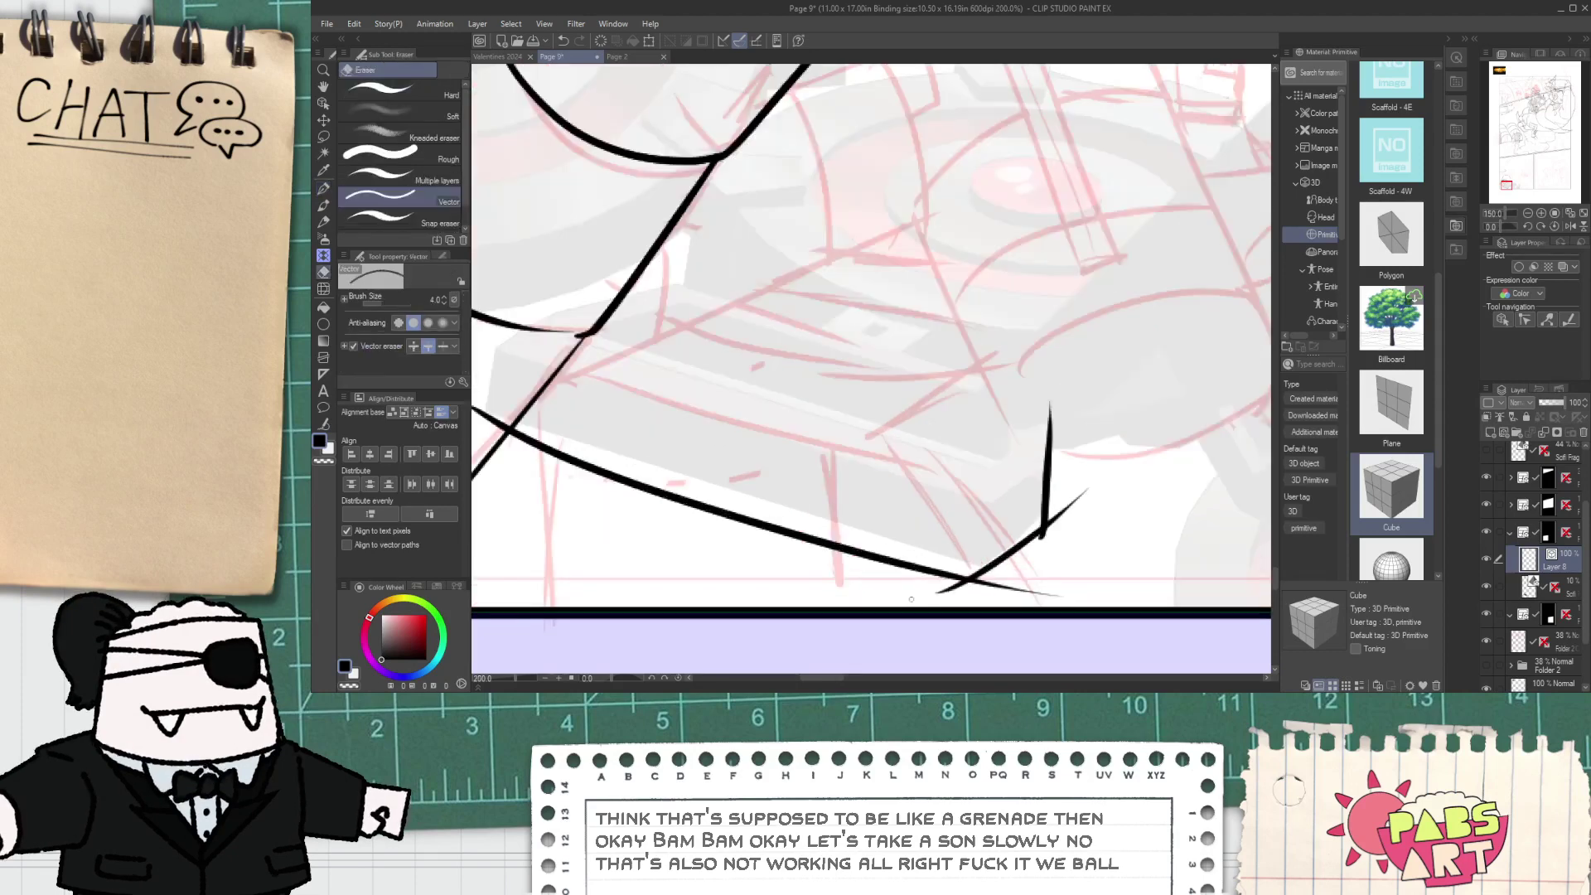
{"action": "left_click_drag", "start_coordinate": [1042, 544], "coordinate": [1043, 535]}
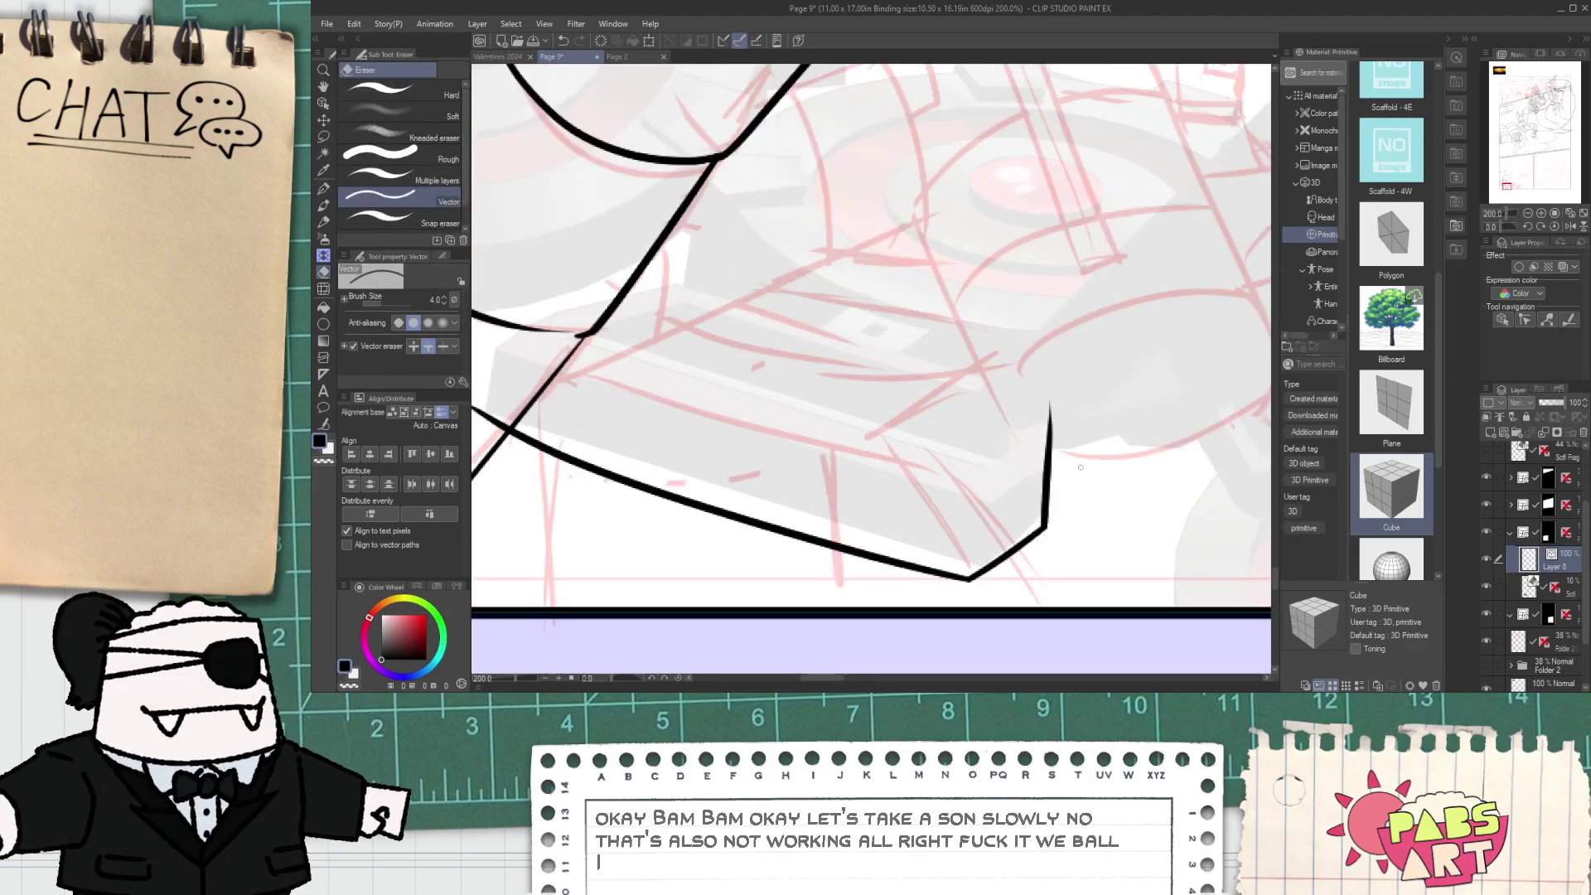
- Ink the handle's short left end, sloped upper-left corner and long back edge, tracing the faded 3D guide
{"action": "key", "text": "space"}
{"action": "left_click_drag", "start_coordinate": [828, 447], "coordinate": [1012, 535]}
{"action": "key", "text": "p"}
{"action": "left_click_drag", "start_coordinate": [666, 516], "coordinate": [709, 373]}
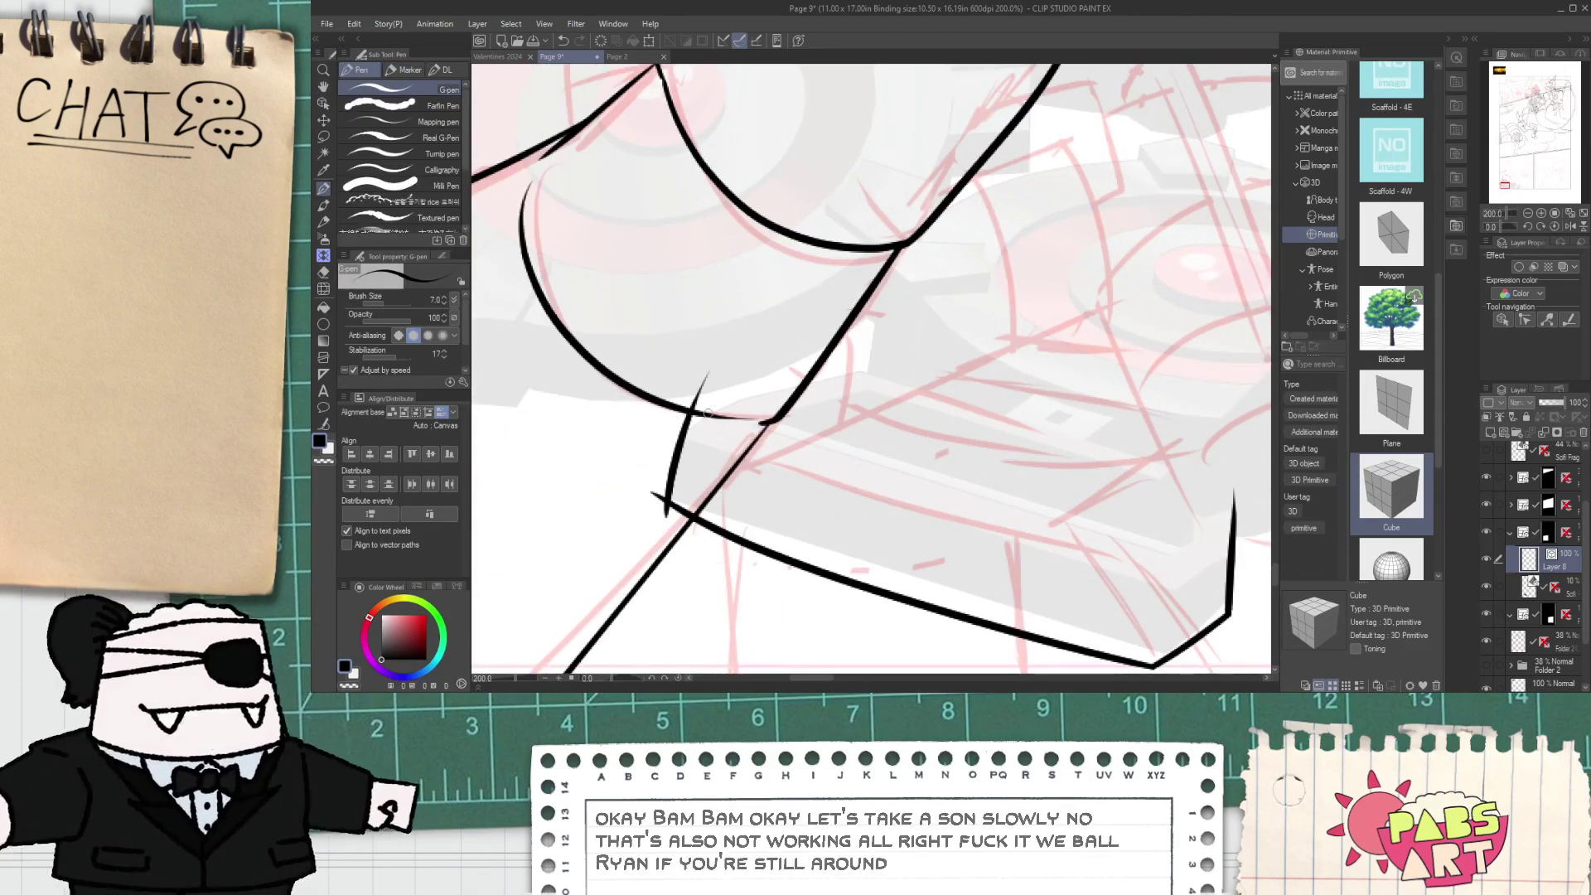
{"action": "key", "text": "ctrl+z"}
{"action": "left_click_drag", "start_coordinate": [675, 435], "coordinate": [665, 521]}
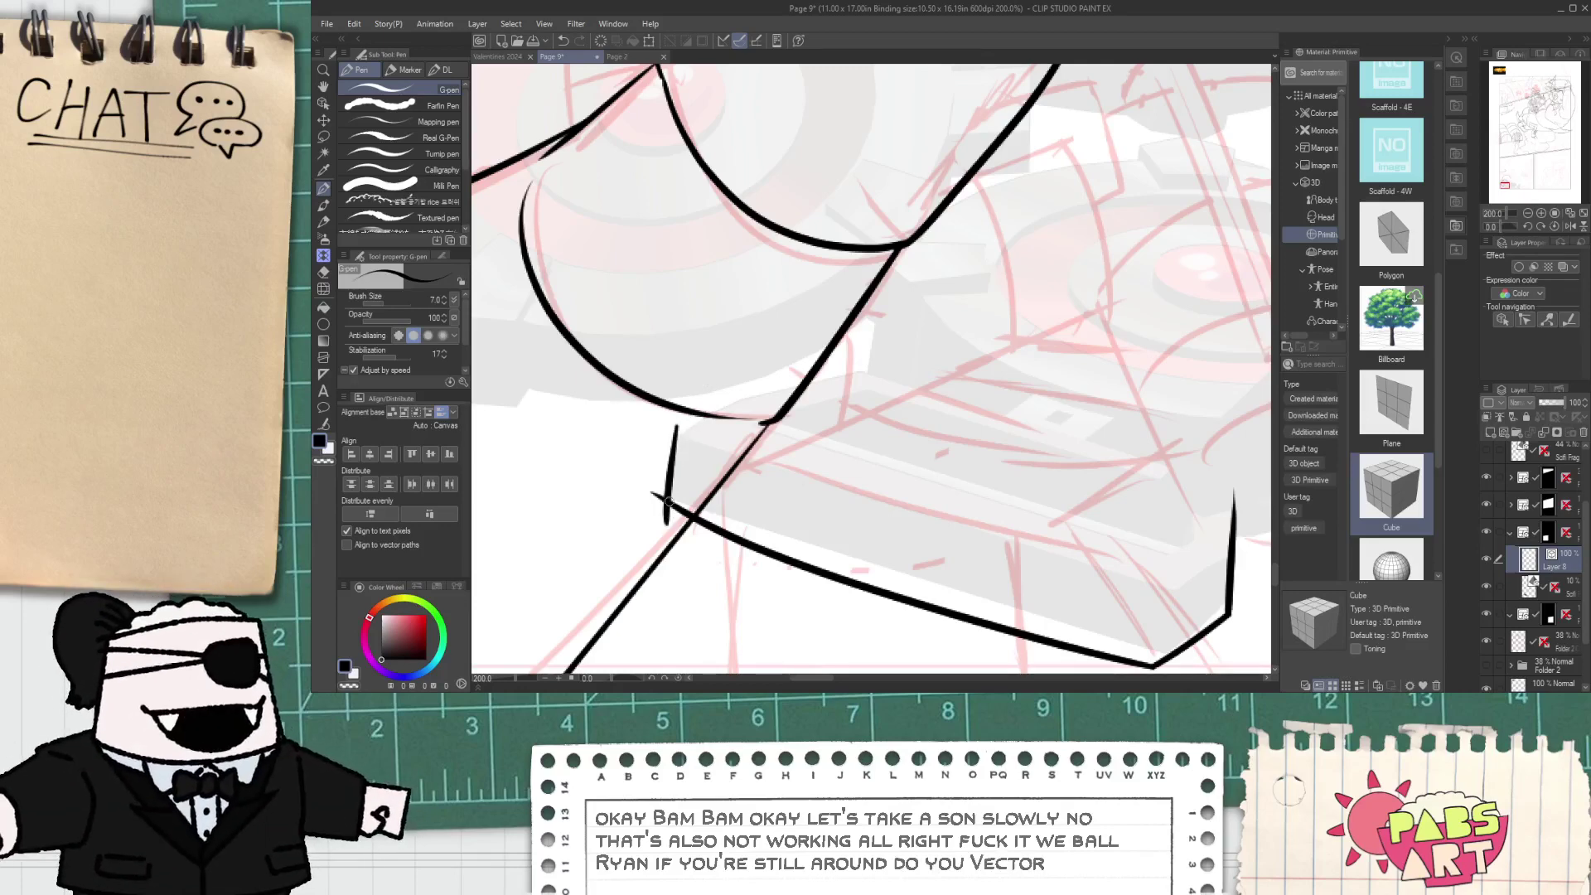
{"action": "mouse_move", "coordinate": [659, 454]}
{"action": "left_mouse_down"}
{"action": "mouse_move", "coordinate": [786, 373]}
{"action": "mouse_move", "coordinate": [899, 369]}
{"action": "mouse_move", "coordinate": [732, 379]}
{"action": "mouse_move", "coordinate": [1026, 464]}
{"action": "left_mouse_up"}
{"action": "key", "text": "ctrl+z"}
{"action": "left_click_drag", "start_coordinate": [742, 356], "coordinate": [1073, 456]}
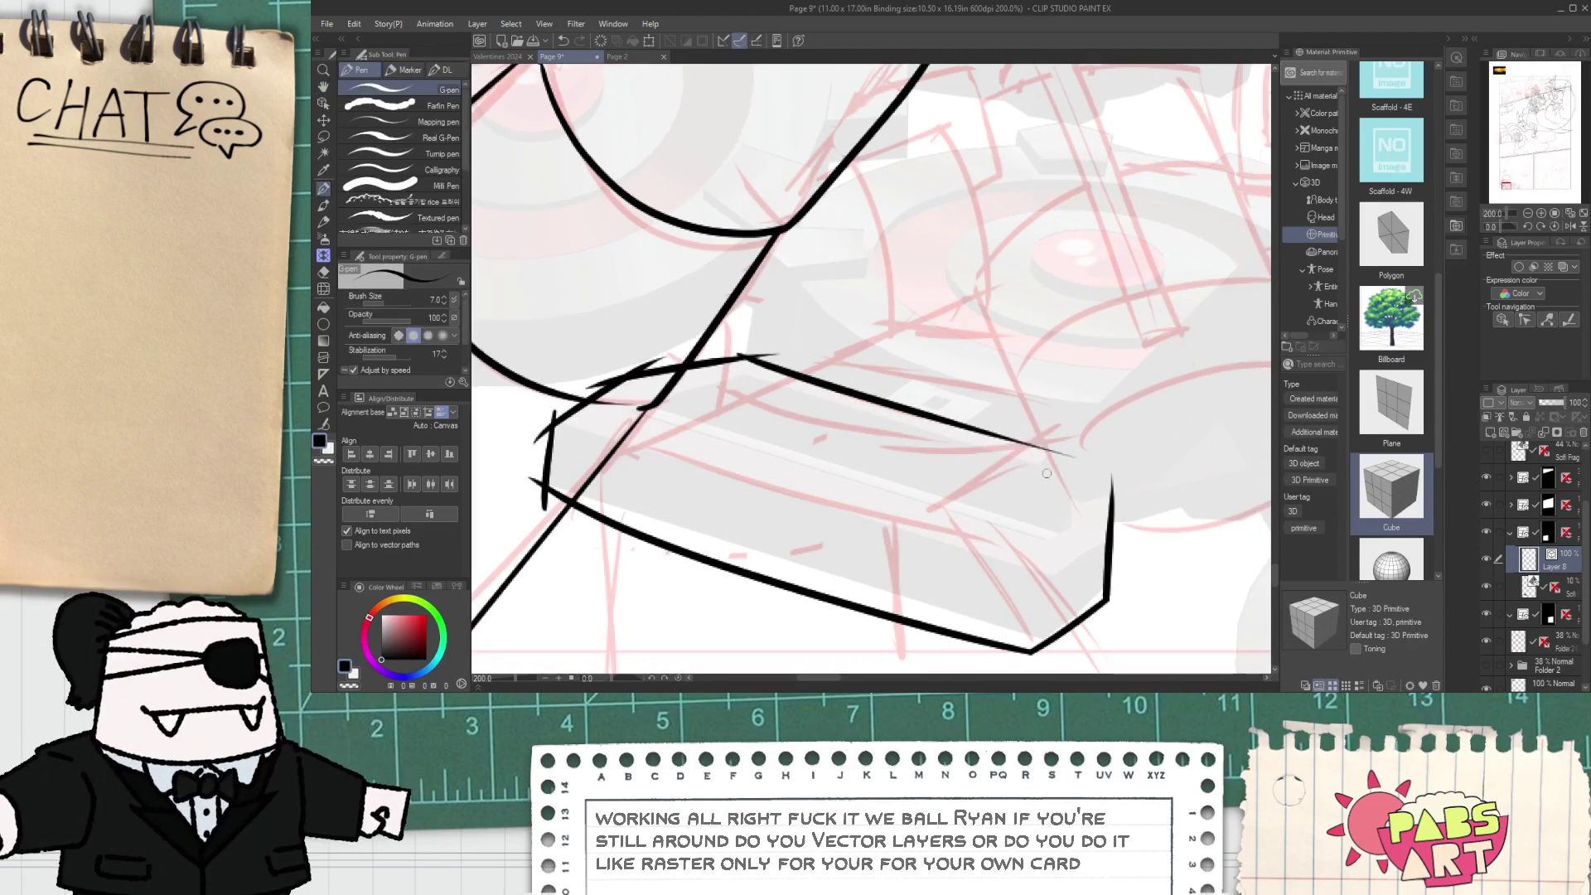
{"action": "mouse_move", "coordinate": [619, 365]}
{"action": "left_mouse_down"}
{"action": "mouse_move", "coordinate": [808, 422]}
{"action": "mouse_move", "coordinate": [901, 322]}
{"action": "left_mouse_up"}
- Trim the overshooting line ends at the handle's left corners with the vector eraser
{"action": "key", "text": "e"}
{"action": "scroll", "coordinate": [790, 408], "scroll_direction": "up", "scroll_amount": 2}
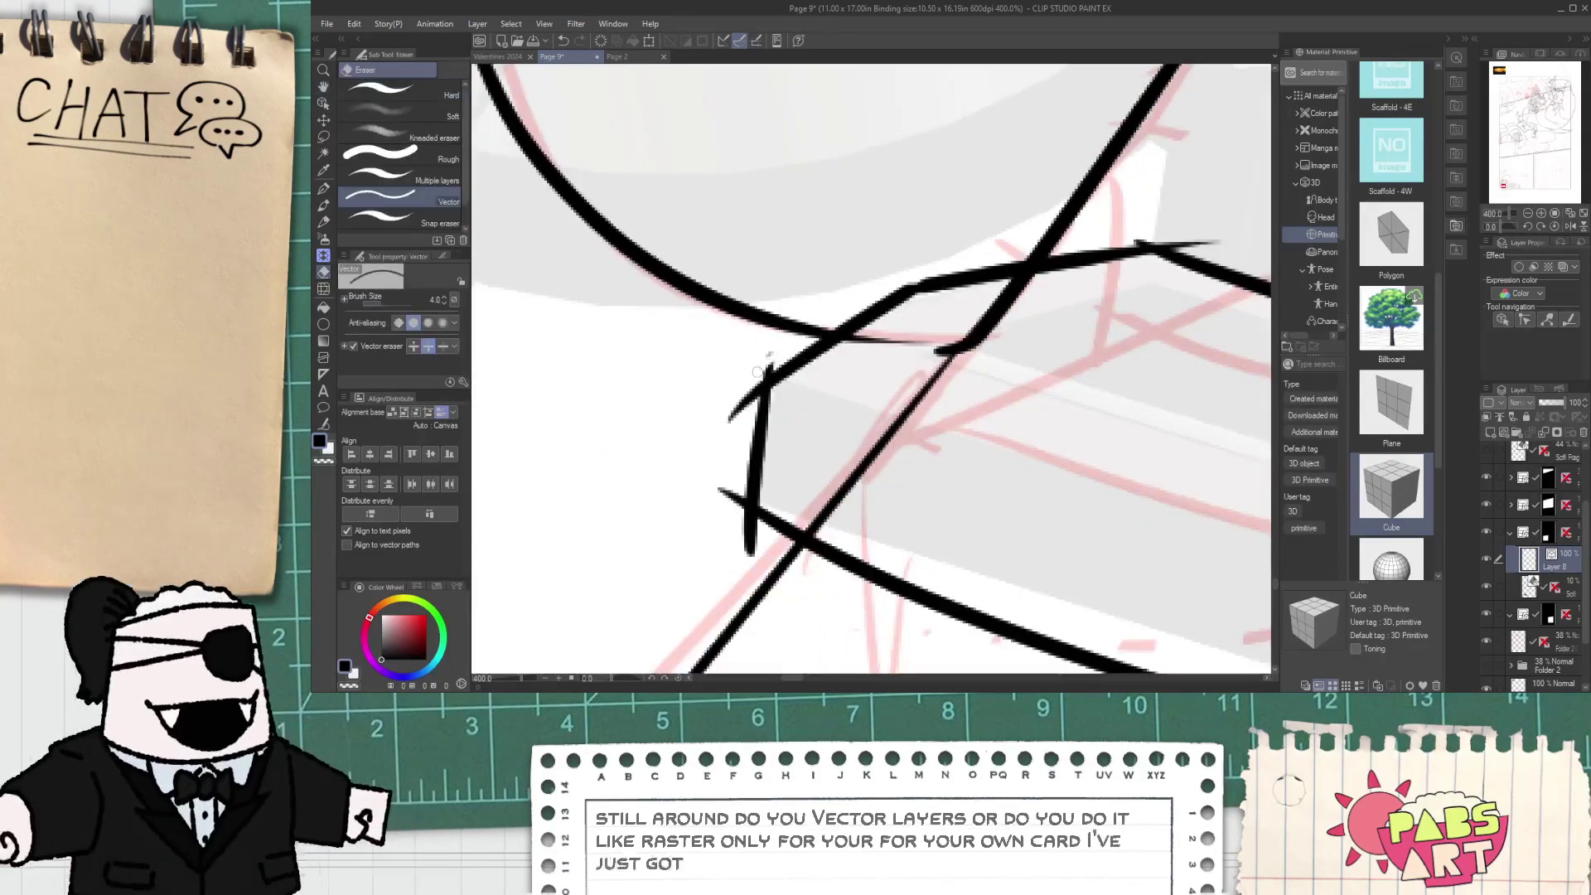
{"action": "left_click_drag", "start_coordinate": [775, 363], "coordinate": [742, 408]}
{"action": "left_click_drag", "start_coordinate": [739, 490], "coordinate": [729, 509]}
{"action": "scroll", "coordinate": [729, 508], "scroll_direction": "down", "scroll_amount": 2}
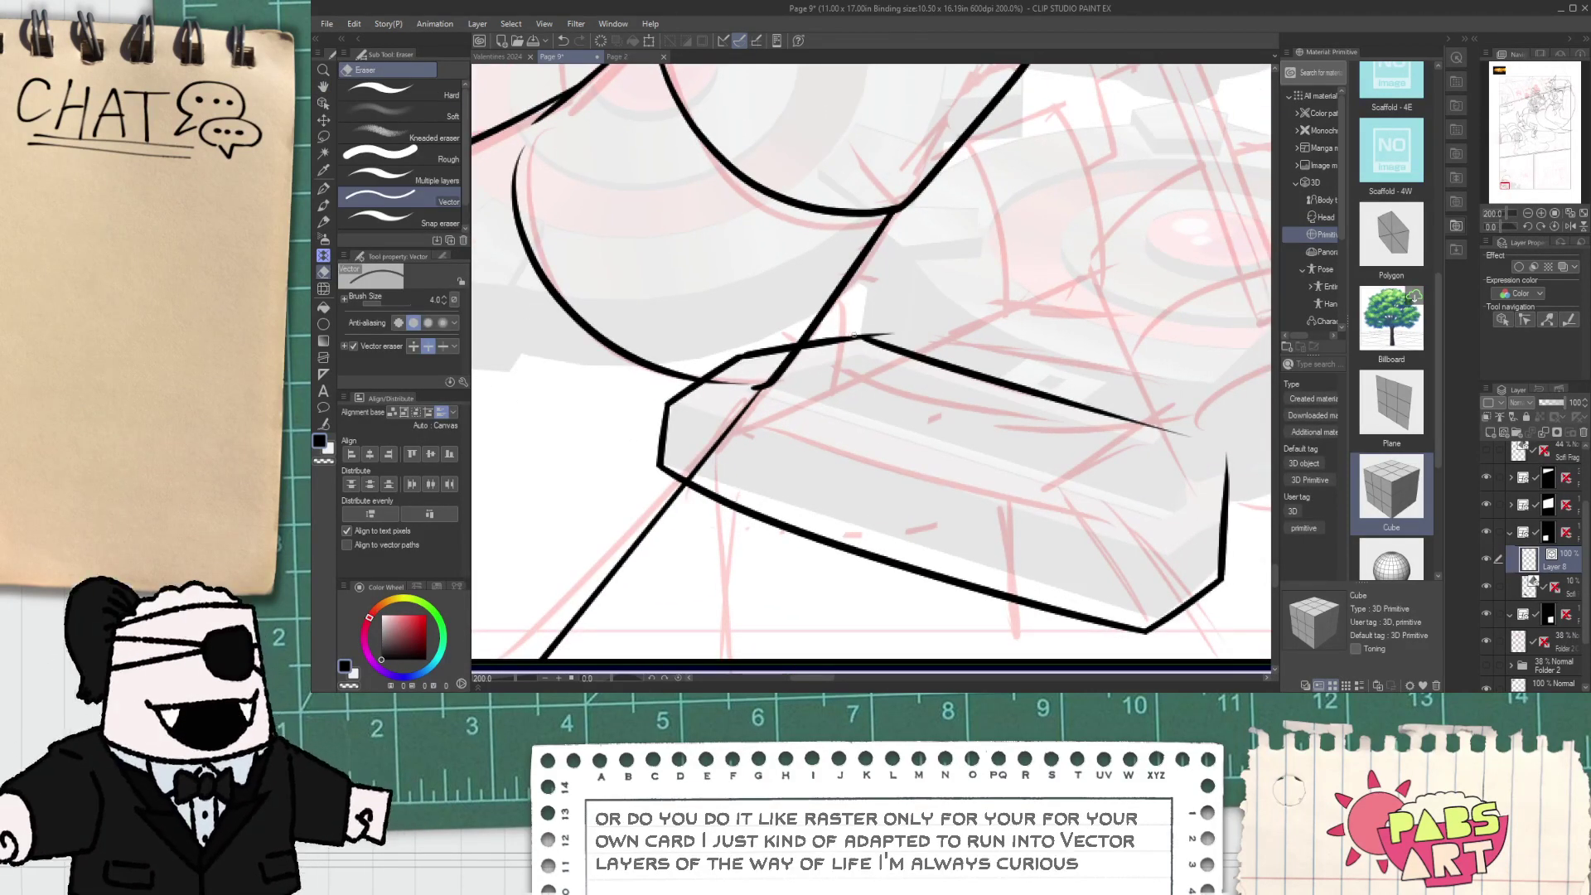
{"action": "scroll", "coordinate": [829, 348], "scroll_direction": "down", "scroll_amount": 1}
- Ink the small rounded tab rising from the middle of the handle's back edge
{"action": "scroll", "coordinate": [823, 359], "scroll_direction": "up", "scroll_amount": 3}
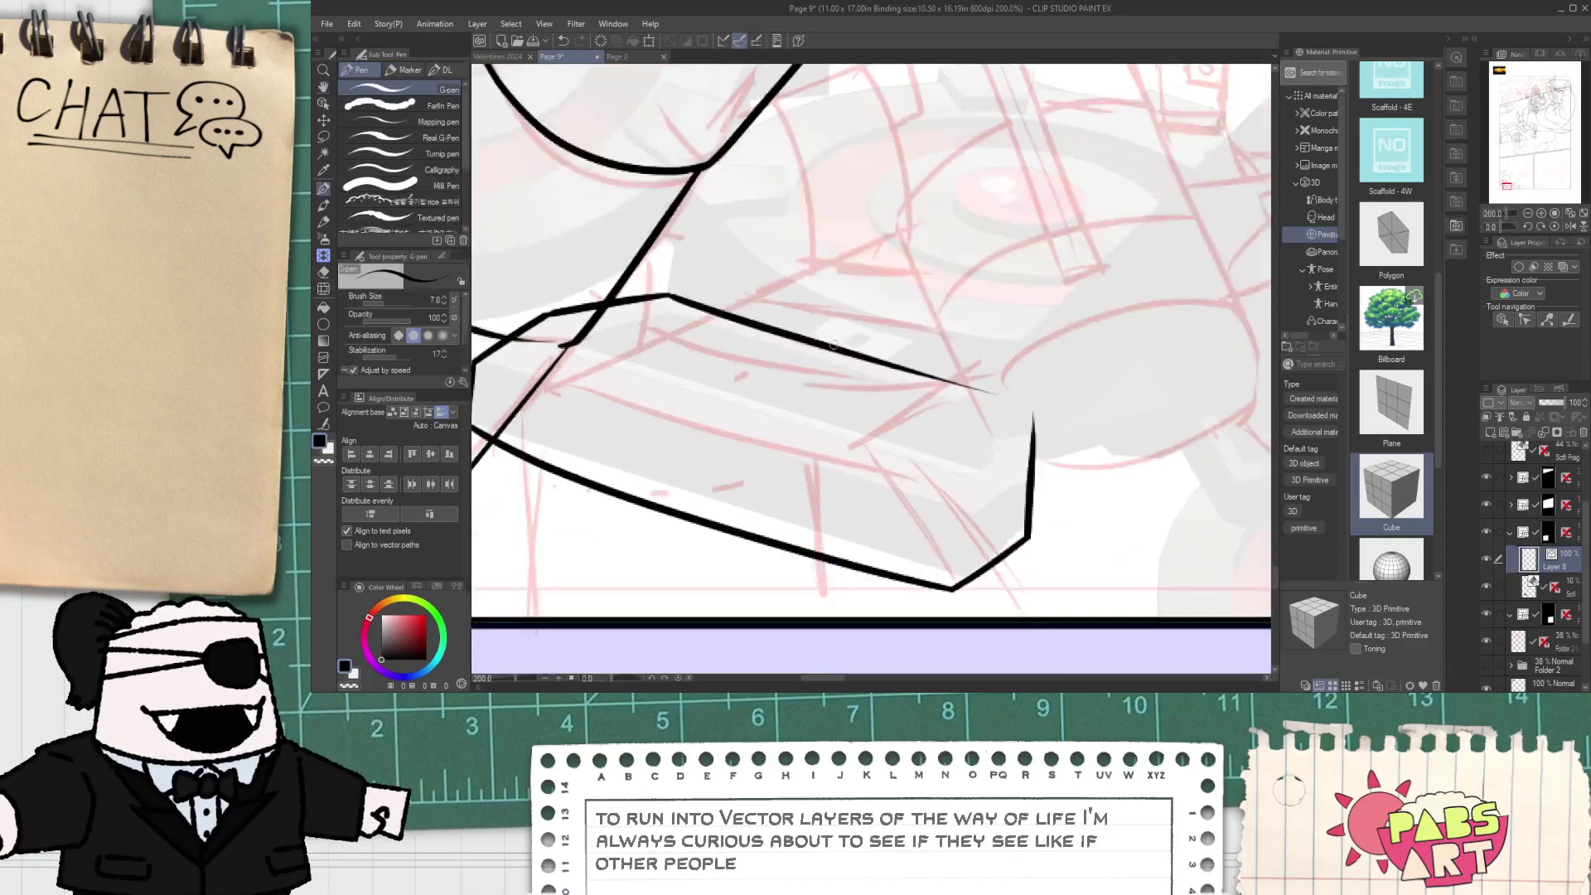
{"action": "mouse_move", "coordinate": [769, 347]}
{"action": "left_mouse_down"}
{"action": "mouse_move", "coordinate": [864, 296]}
{"action": "mouse_move", "coordinate": [878, 266]}
{"action": "mouse_move", "coordinate": [1055, 382]}
{"action": "left_mouse_up"}
{"action": "key", "text": "ctrl+z"}
{"action": "key", "text": "ctrl+z"}
{"action": "left_click_drag", "start_coordinate": [808, 282], "coordinate": [1005, 383]}
{"action": "key", "text": "ctrl+z"}
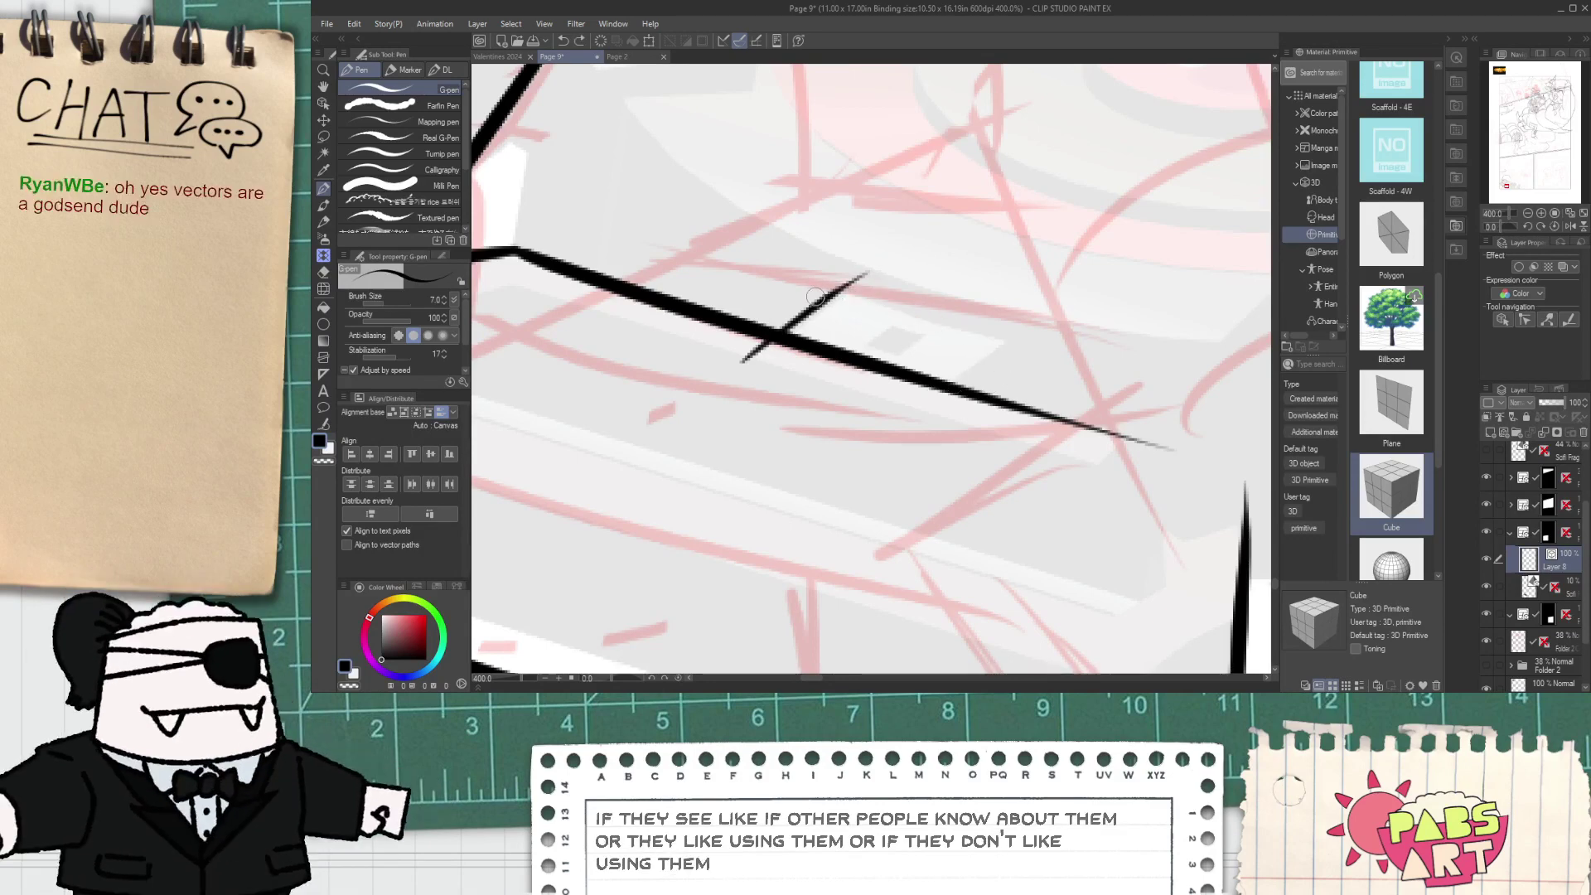
{"action": "left_click_drag", "start_coordinate": [815, 294], "coordinate": [990, 370]}
{"action": "key", "text": "ctrl+z"}
{"action": "key", "text": "ctrl+z"}
{"action": "left_click_drag", "start_coordinate": [735, 361], "coordinate": [858, 292]}
{"action": "key", "text": "ctrl+z"}
{"action": "mouse_move", "coordinate": [734, 373]}
{"action": "left_mouse_down"}
{"action": "mouse_move", "coordinate": [850, 278]}
{"action": "mouse_move", "coordinate": [820, 298]}
{"action": "mouse_move", "coordinate": [991, 400]}
{"action": "left_mouse_up"}
{"action": "key", "text": "ctrl+z"}
{"action": "left_click_drag", "start_coordinate": [820, 300], "coordinate": [972, 389]}
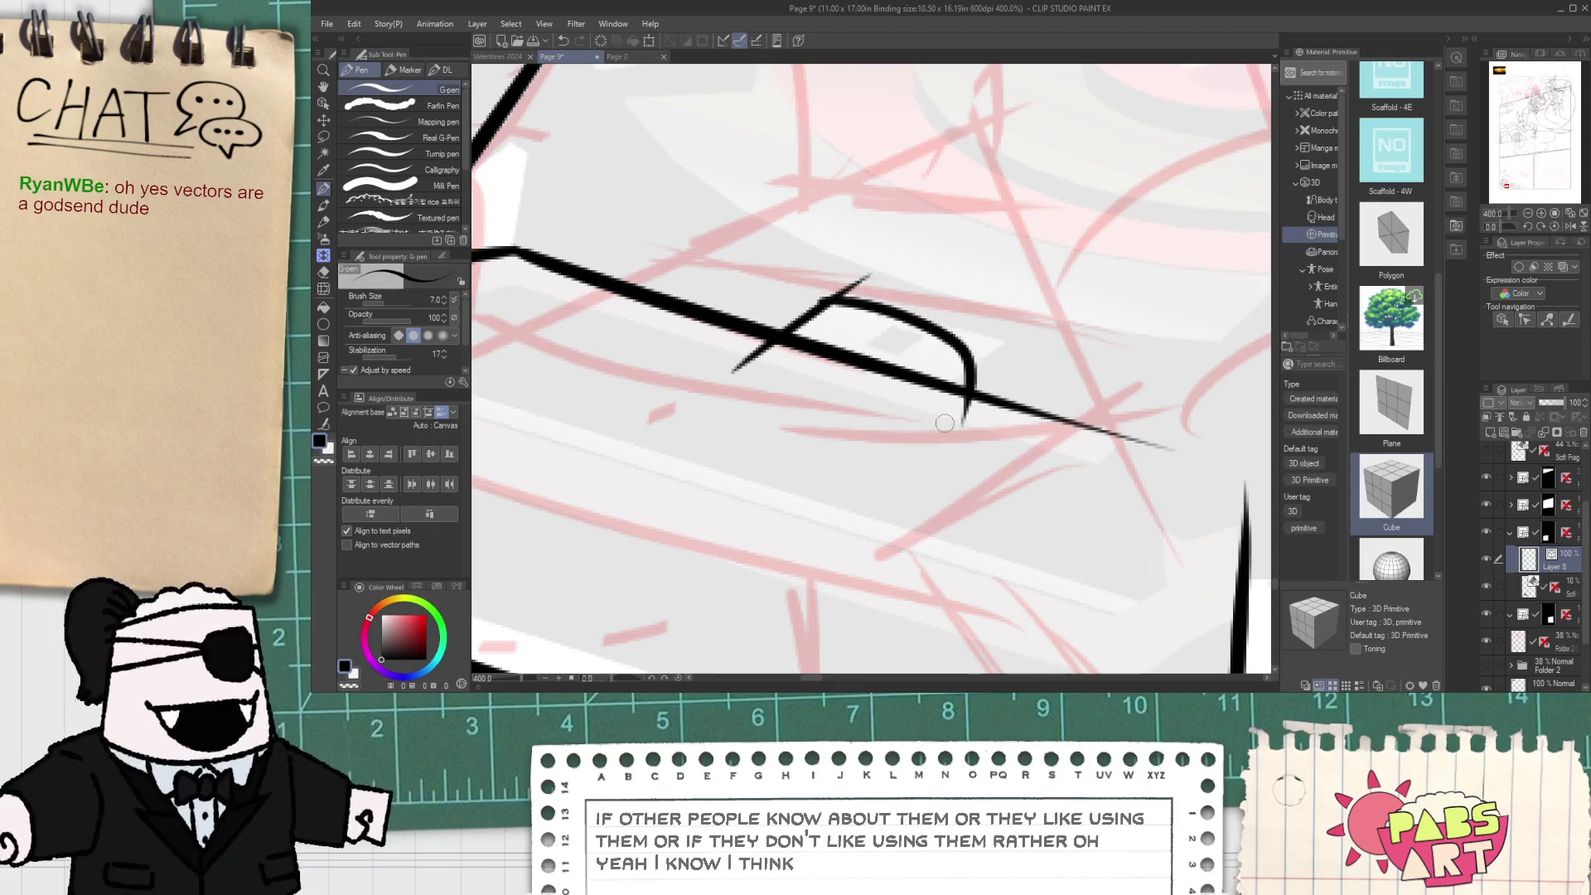
- Trim the tab's overshooting ends and erase the diagonal and round outlines crossing the handle with the vector eraser
{"action": "key", "text": "e"}
{"action": "scroll", "coordinate": [812, 309], "scroll_direction": "up", "scroll_amount": 1}
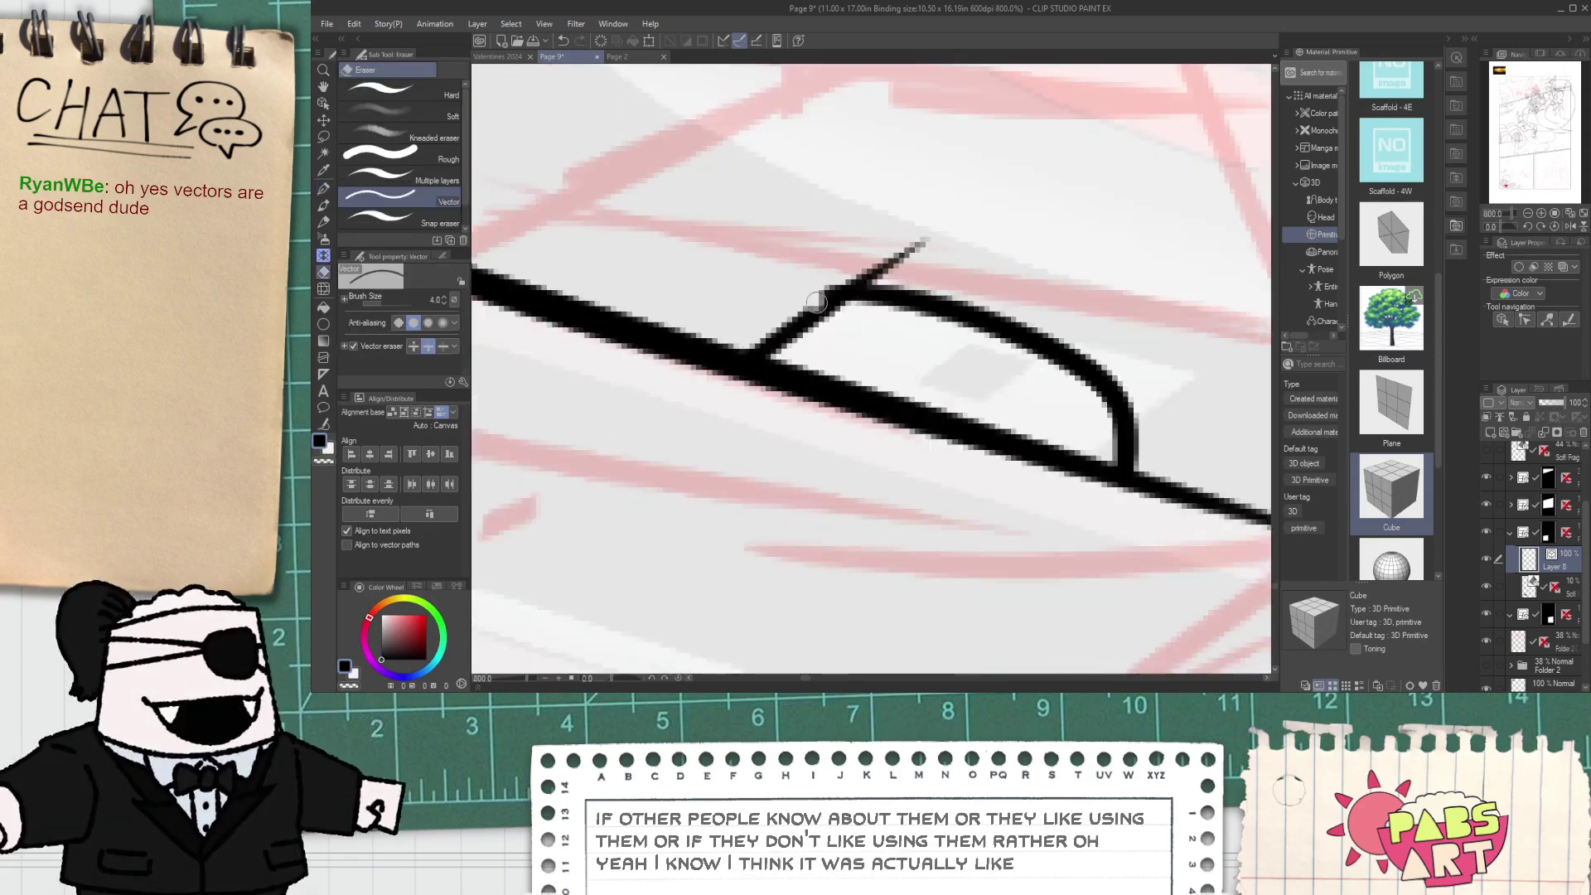
{"action": "left_click_drag", "start_coordinate": [821, 294], "coordinate": [891, 272]}
{"action": "scroll", "coordinate": [910, 346], "scroll_direction": "down", "scroll_amount": 4}
{"action": "key", "text": "p"}
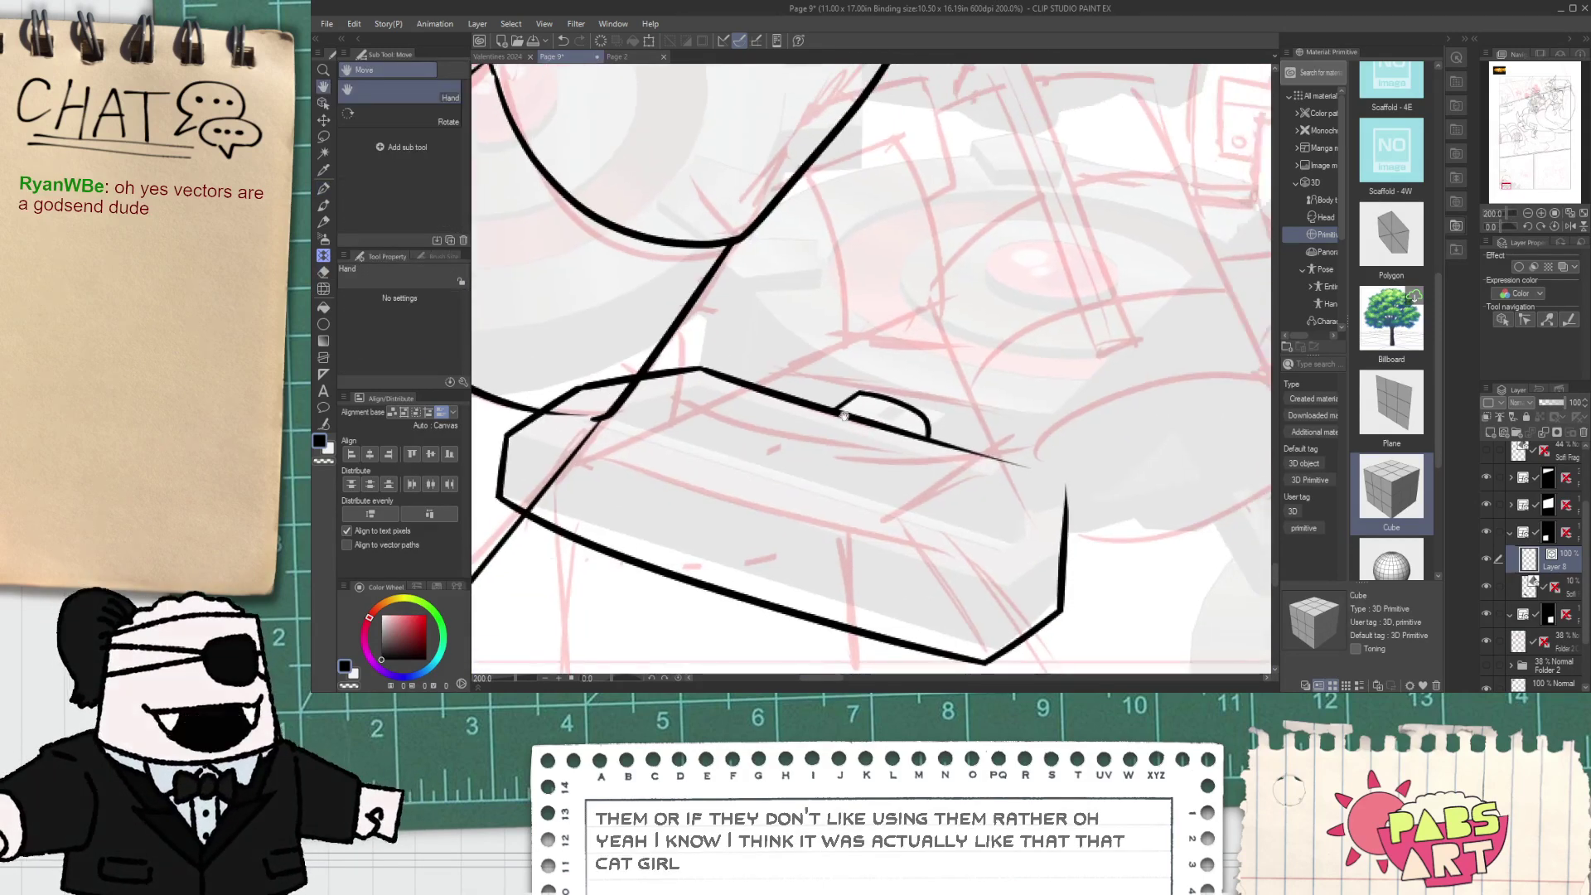
{"action": "scroll", "coordinate": [716, 314], "scroll_direction": "down", "scroll_amount": 3}
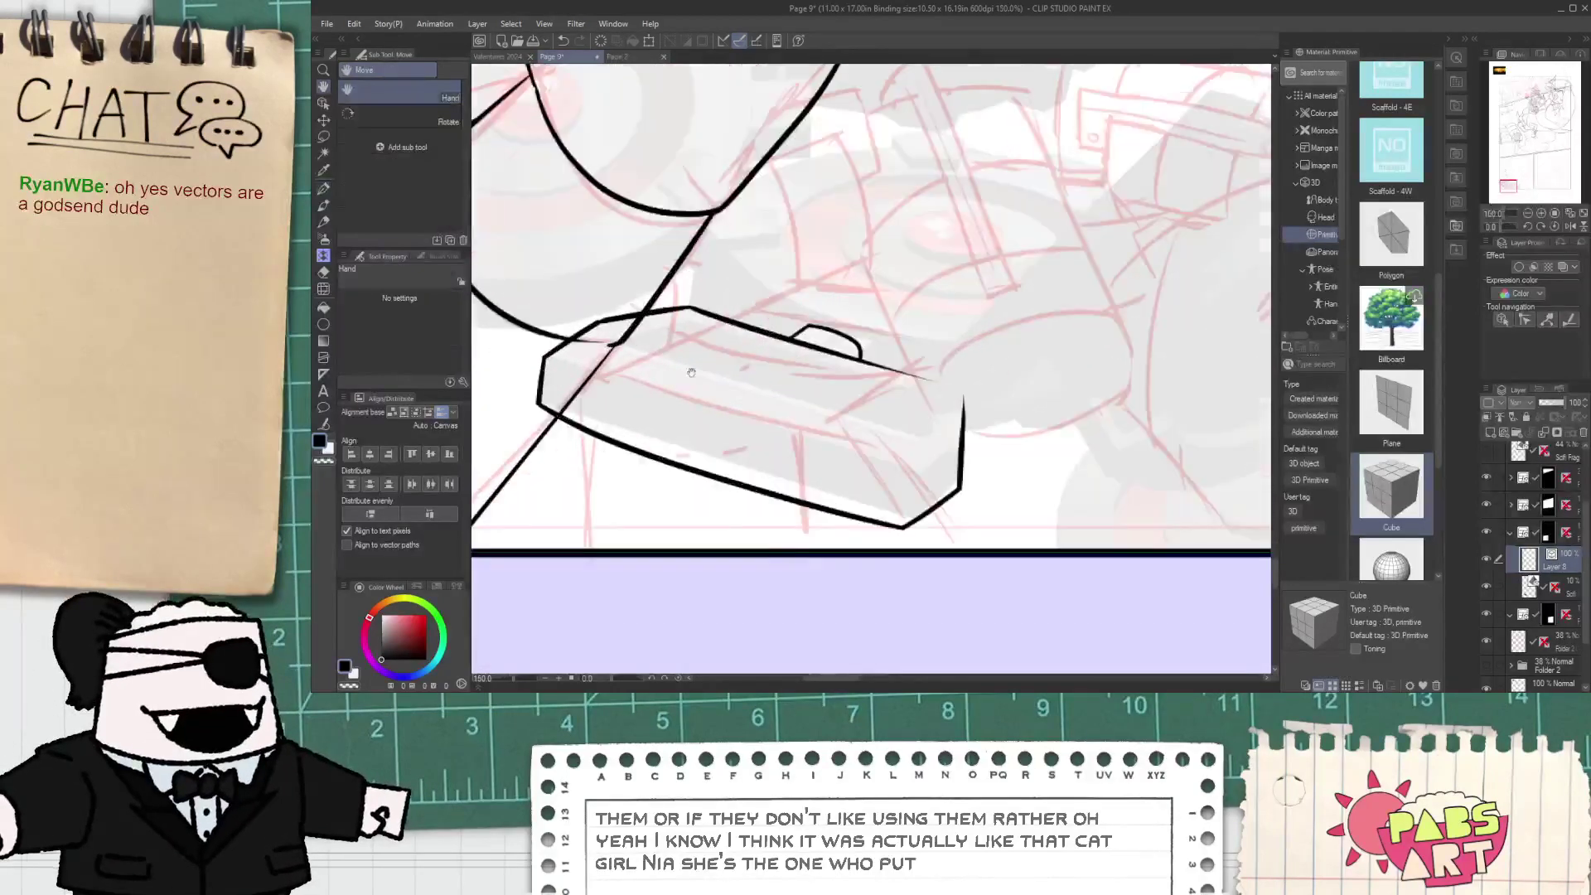
{"action": "key", "text": "e"}
- Ink the long front edge of the handle's top face and the two short edges at its lower-right corner
{"action": "key", "text": "p"}
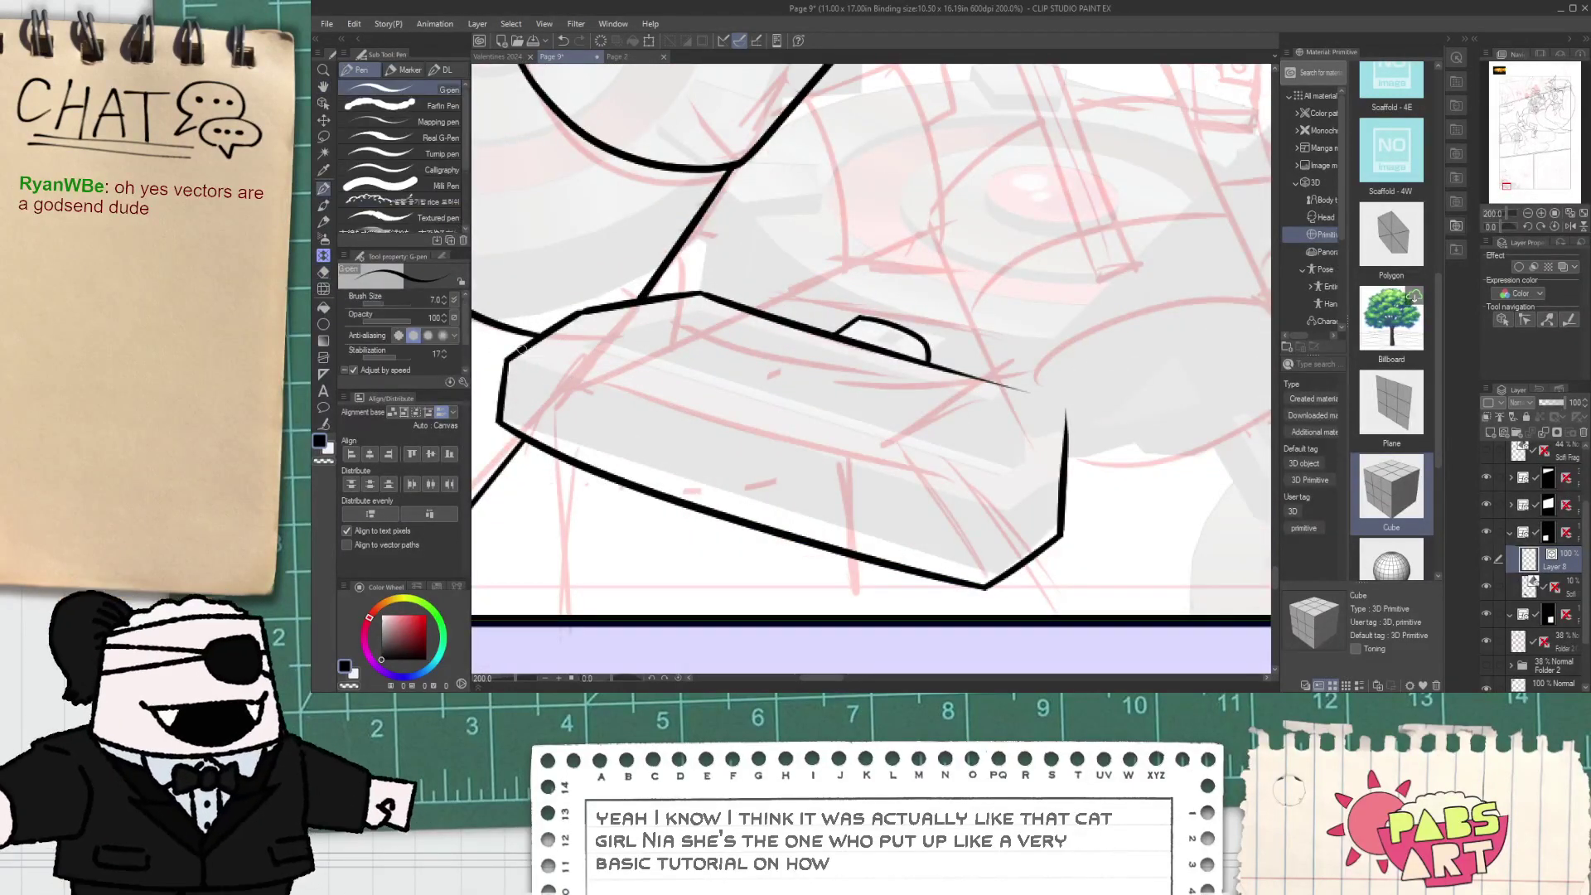
{"action": "mouse_move", "coordinate": [509, 359]}
{"action": "left_mouse_down"}
{"action": "mouse_move", "coordinate": [768, 474]}
{"action": "mouse_move", "coordinate": [998, 531]}
{"action": "left_mouse_up"}
{"action": "key", "text": "ctrl+z"}
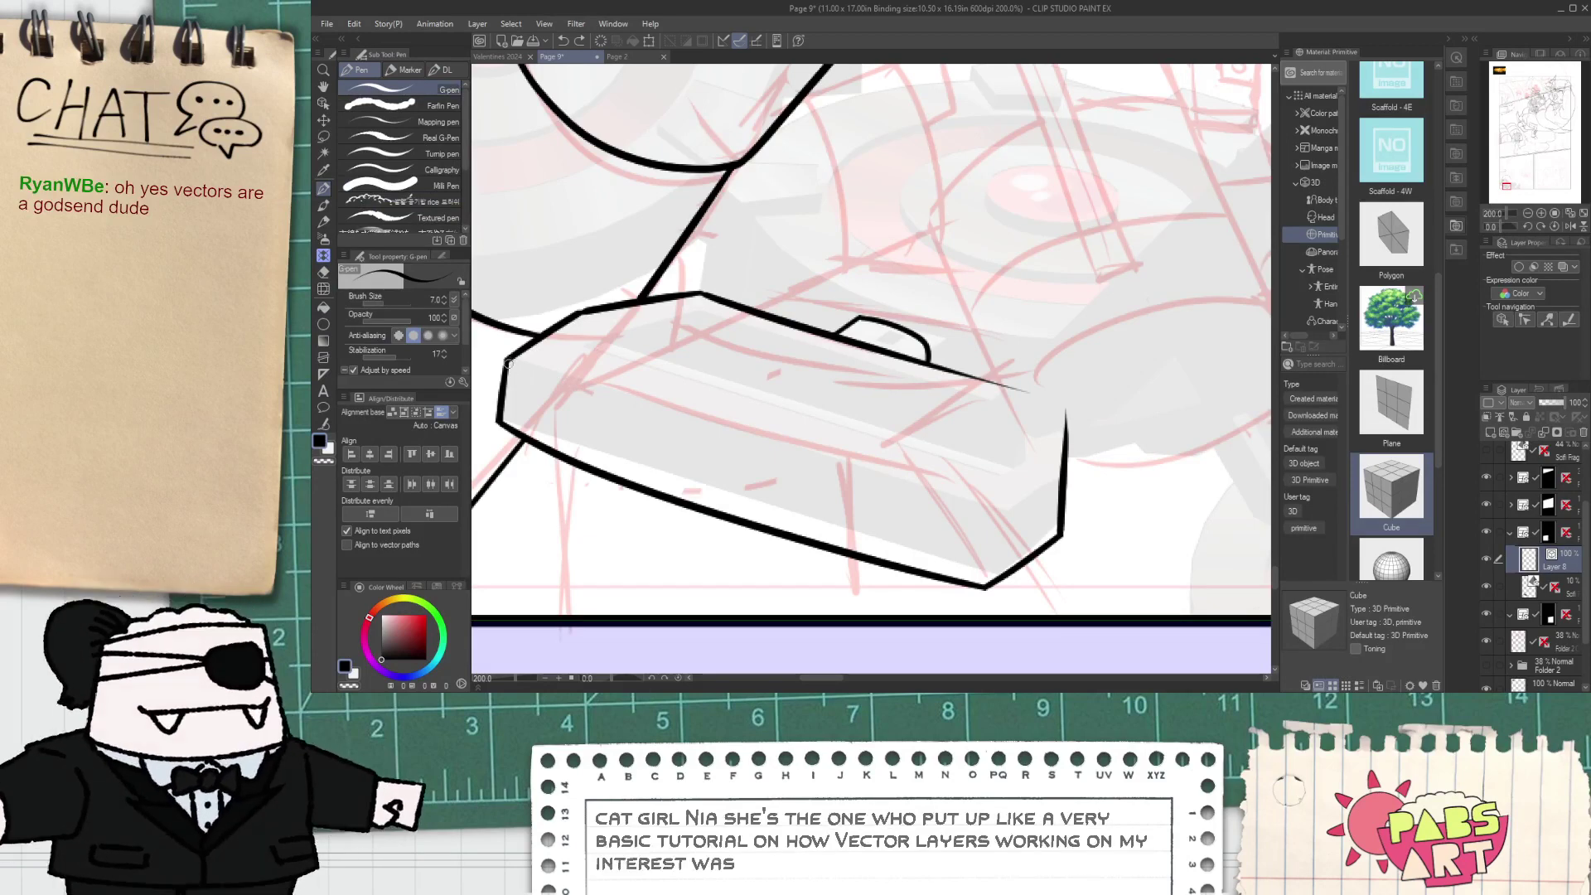
{"action": "left_click_drag", "start_coordinate": [507, 360], "coordinate": [940, 579]}
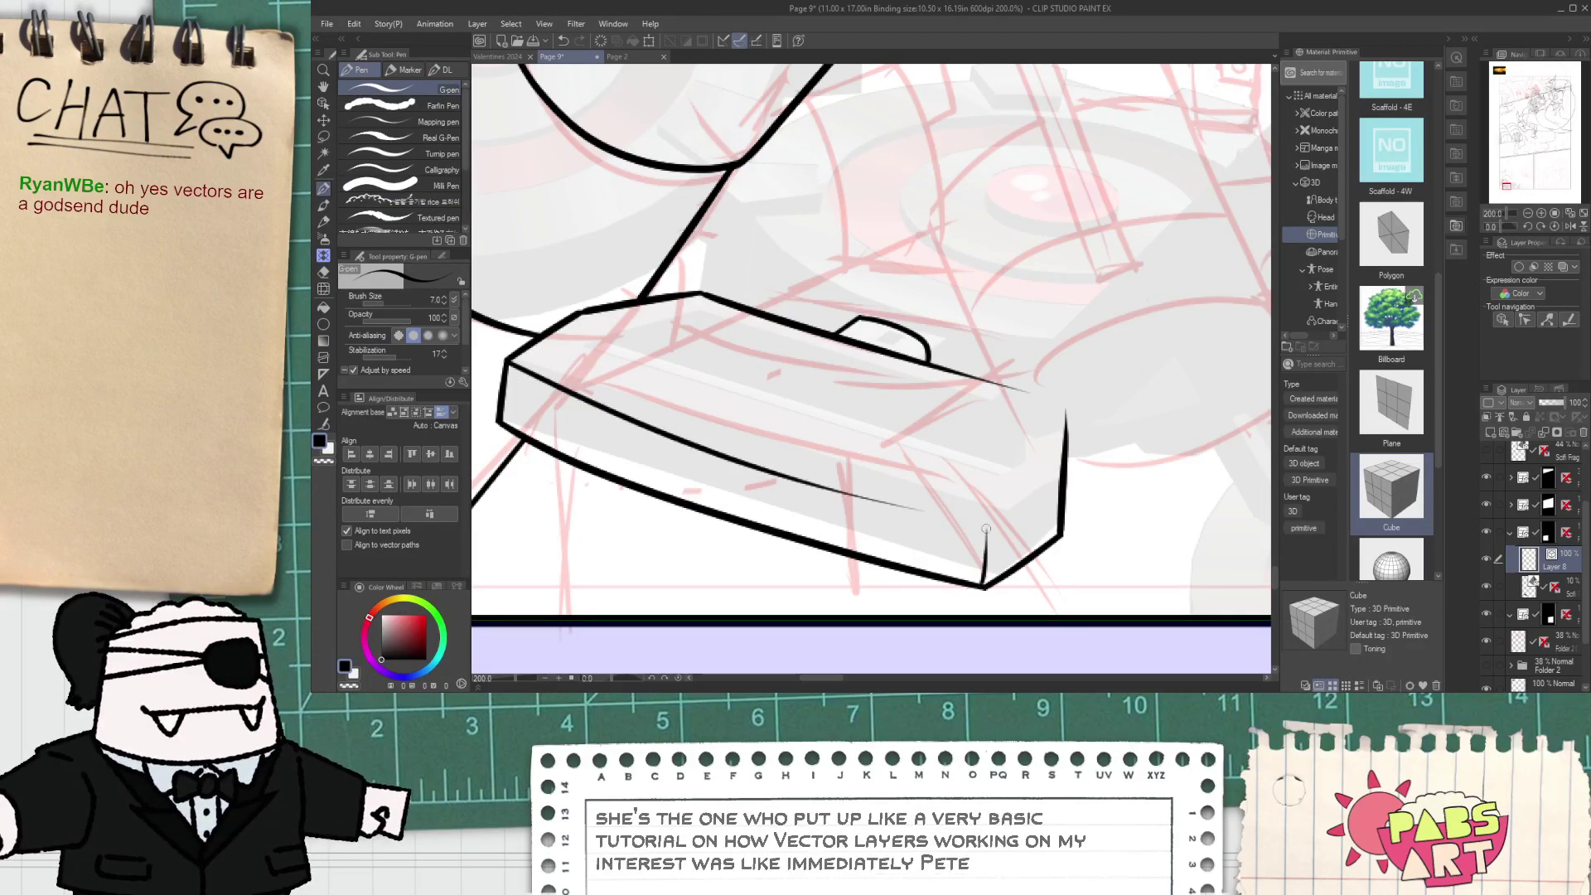
{"action": "left_click_drag", "start_coordinate": [986, 520], "coordinate": [1062, 450]}
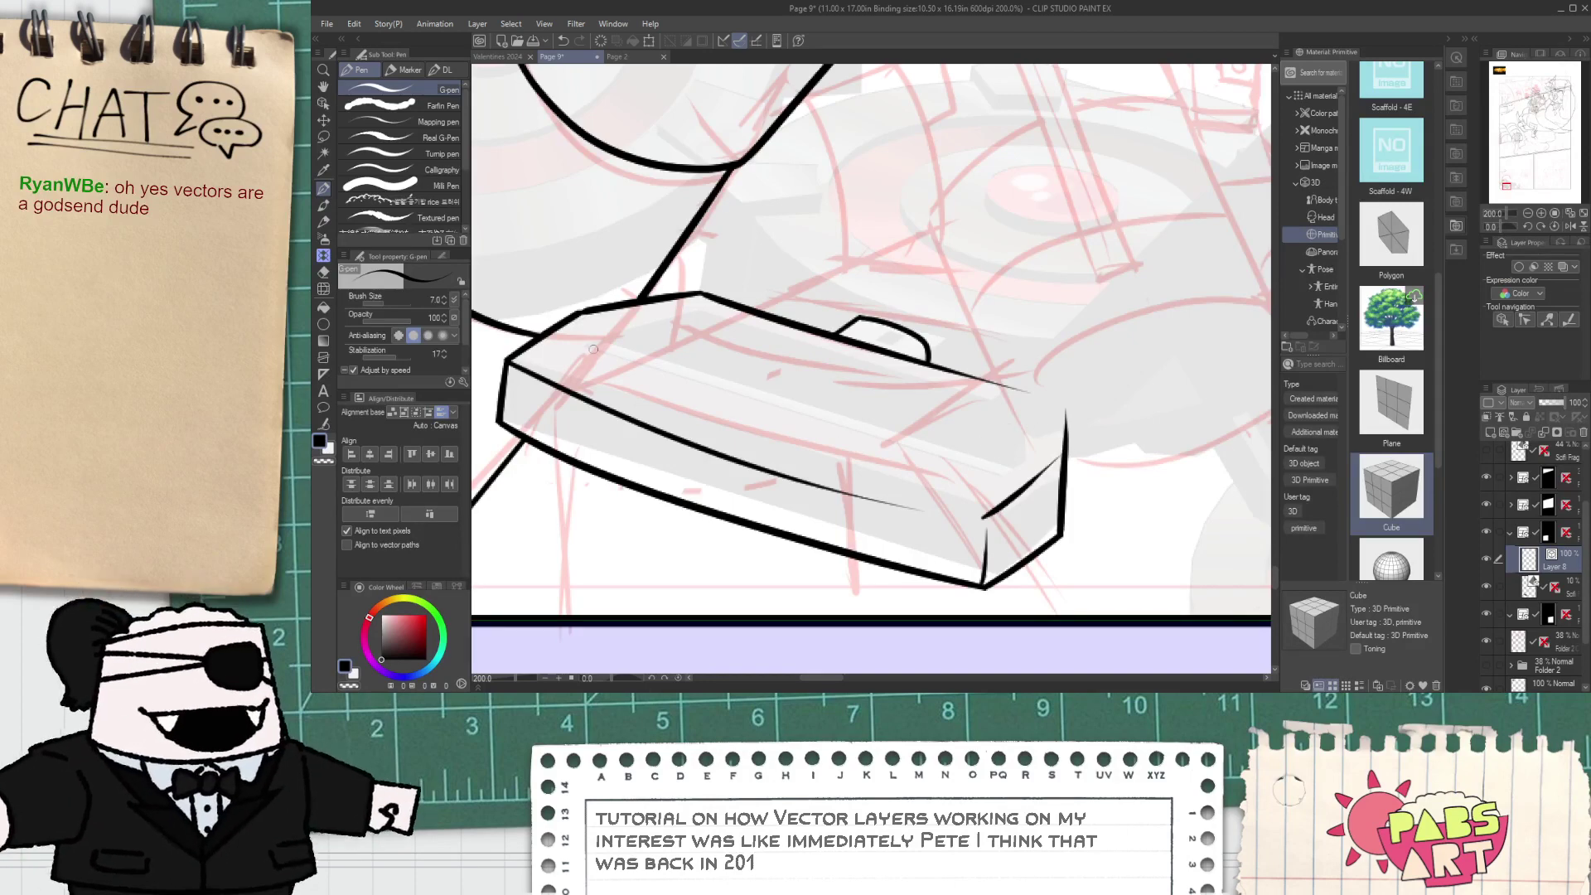
- Ink the long inset outline on the handle's top face, including its angled right end
{"action": "left_click_drag", "start_coordinate": [584, 336], "coordinate": [999, 459]}
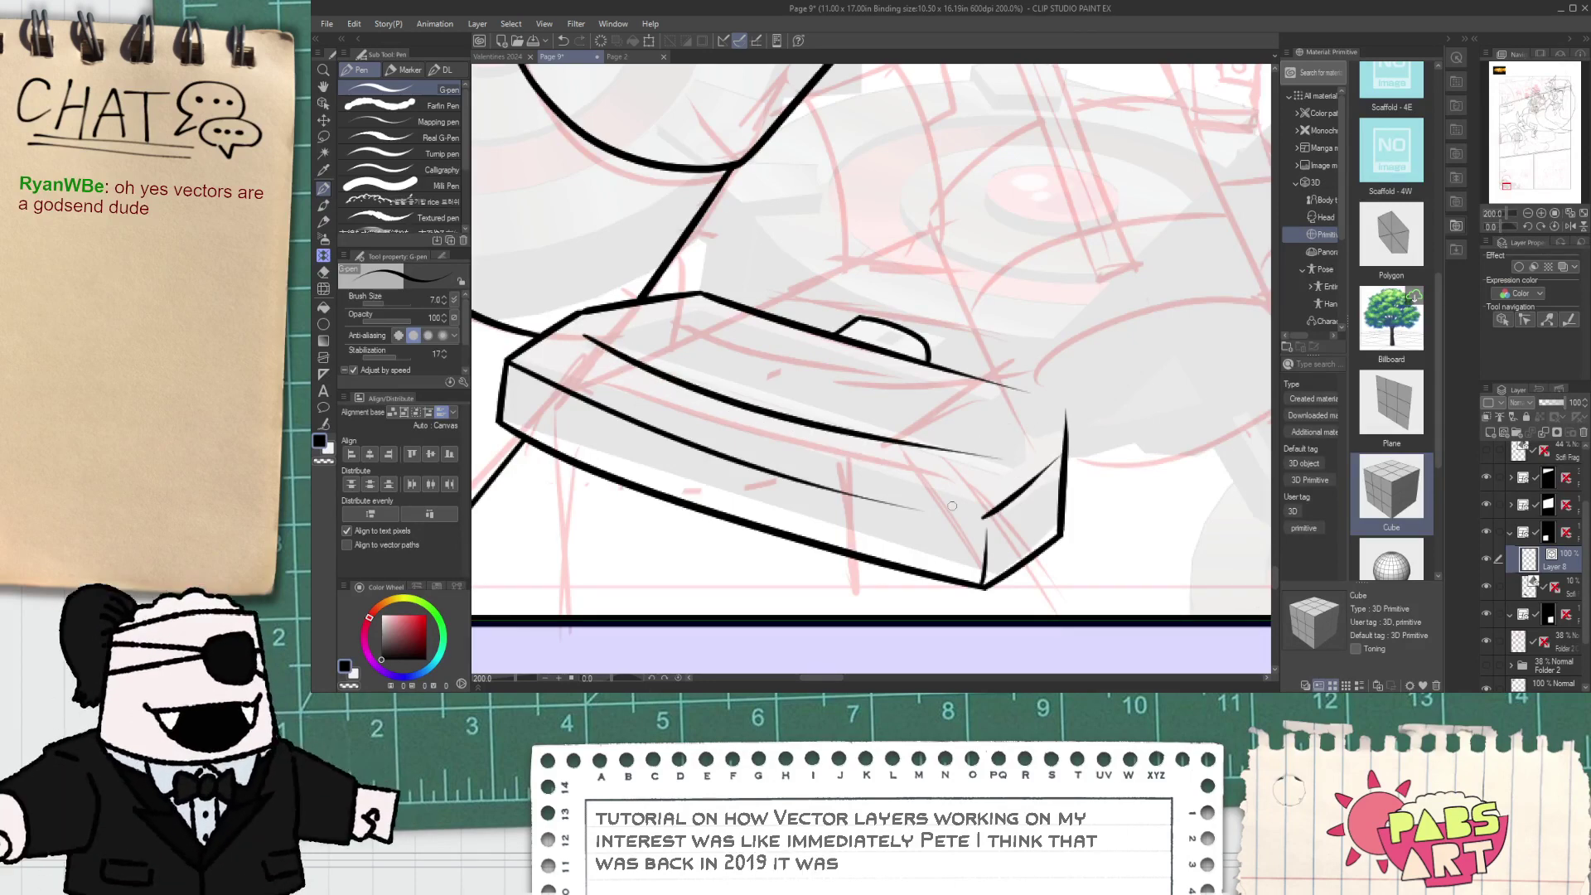
{"action": "key", "text": "ctrl+z"}
{"action": "left_click_drag", "start_coordinate": [567, 339], "coordinate": [980, 464]}
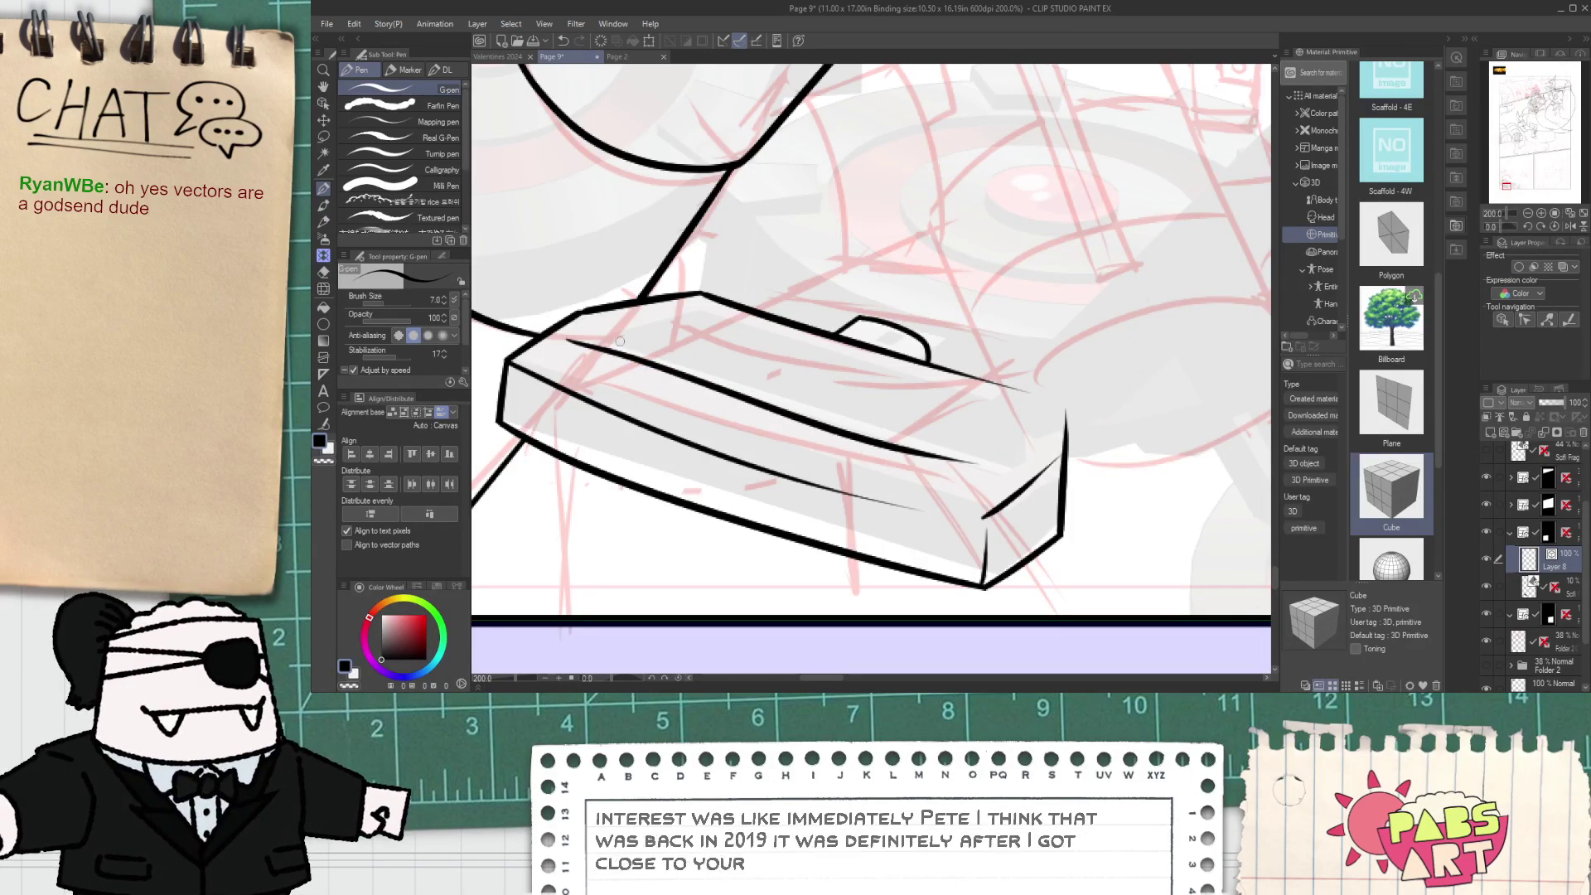
{"action": "mouse_move", "coordinate": [585, 340]}
{"action": "left_mouse_down"}
{"action": "mouse_move", "coordinate": [717, 335]}
{"action": "mouse_move", "coordinate": [986, 436]}
{"action": "left_mouse_up"}
{"action": "key", "text": "ctrl+z"}
{"action": "left_click_drag", "start_coordinate": [688, 320], "coordinate": [936, 388]}
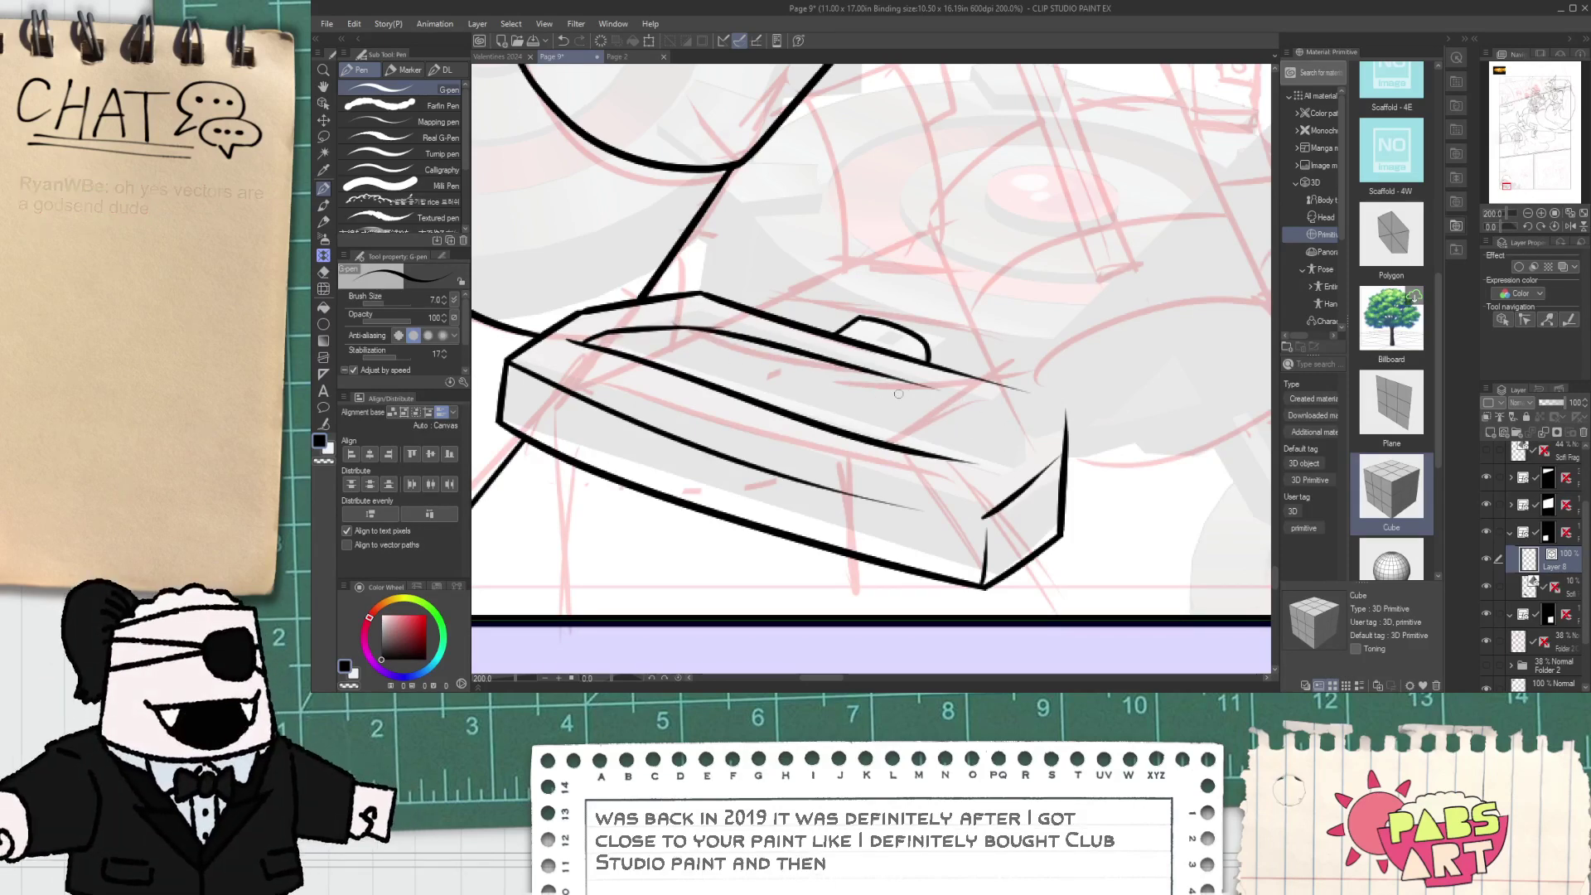
{"action": "key", "text": "ctrl+z"}
{"action": "mouse_move", "coordinate": [677, 318]}
{"action": "left_mouse_down"}
{"action": "mouse_move", "coordinate": [1010, 418]}
{"action": "mouse_move", "coordinate": [1020, 453]}
{"action": "left_mouse_up"}
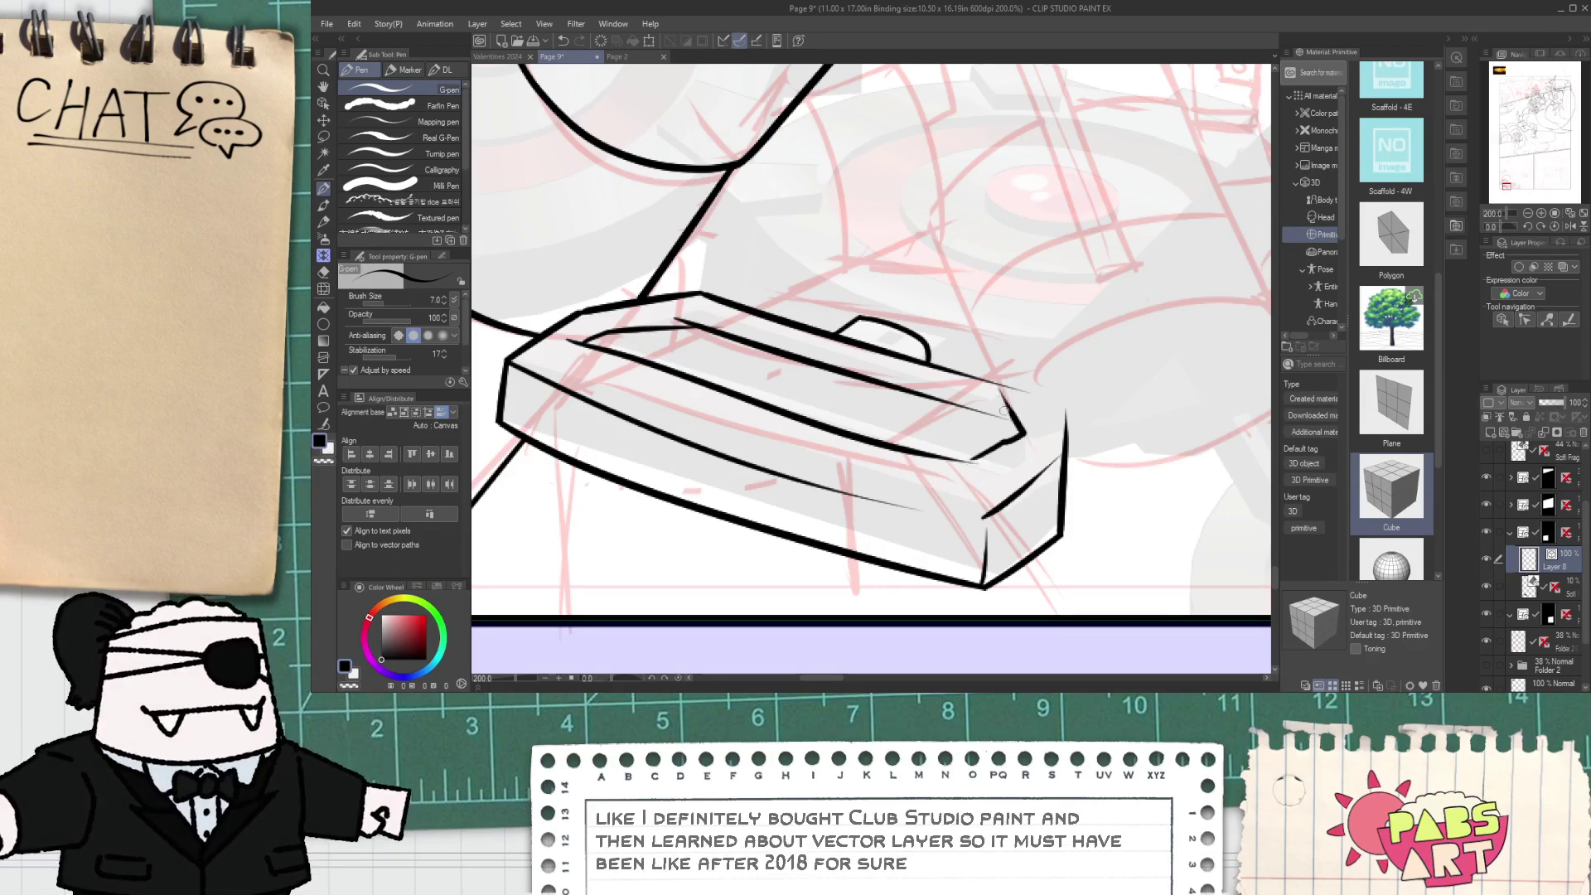
- Thicken and join the corners at the inset outline's right end, and clean up the stray line ends
{"action": "scroll", "coordinate": [997, 429], "scroll_direction": "up", "scroll_amount": 6}
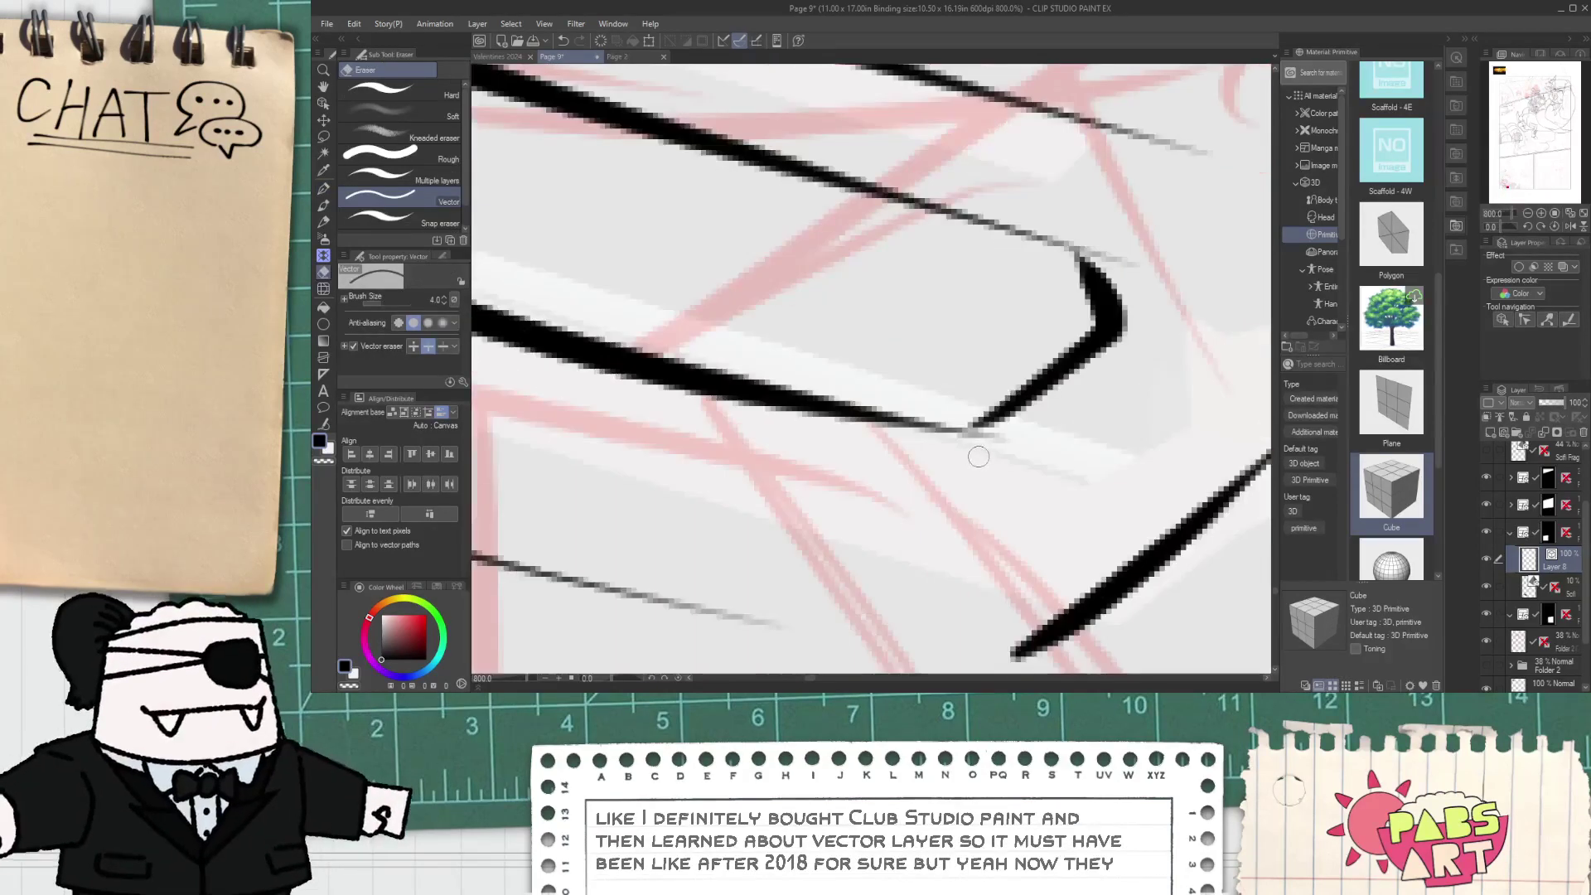
{"action": "left_click_drag", "start_coordinate": [986, 415], "coordinate": [988, 415]}
{"action": "key", "text": "ctrl+z"}
{"action": "mouse_move", "coordinate": [826, 400]}
{"action": "left_mouse_down"}
{"action": "mouse_move", "coordinate": [914, 430]}
{"action": "mouse_move", "coordinate": [983, 402]}
{"action": "left_mouse_up"}
{"action": "key", "text": "e"}
{"action": "key", "text": "p"}
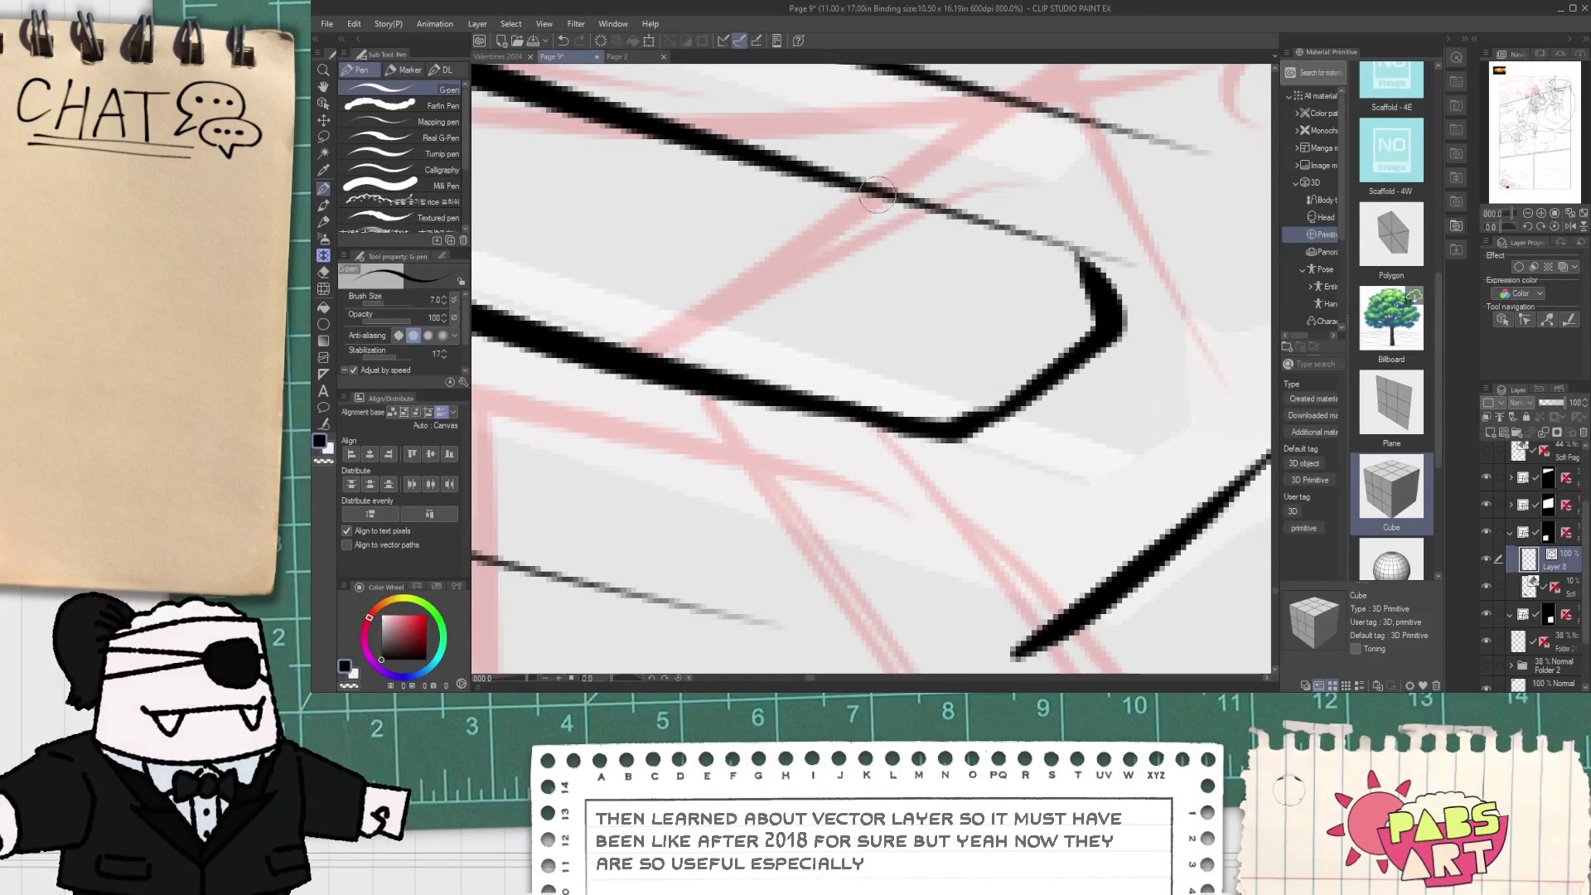
{"action": "left_click_drag", "start_coordinate": [827, 170], "coordinate": [1080, 264]}
{"action": "key", "text": "ctrl+z"}
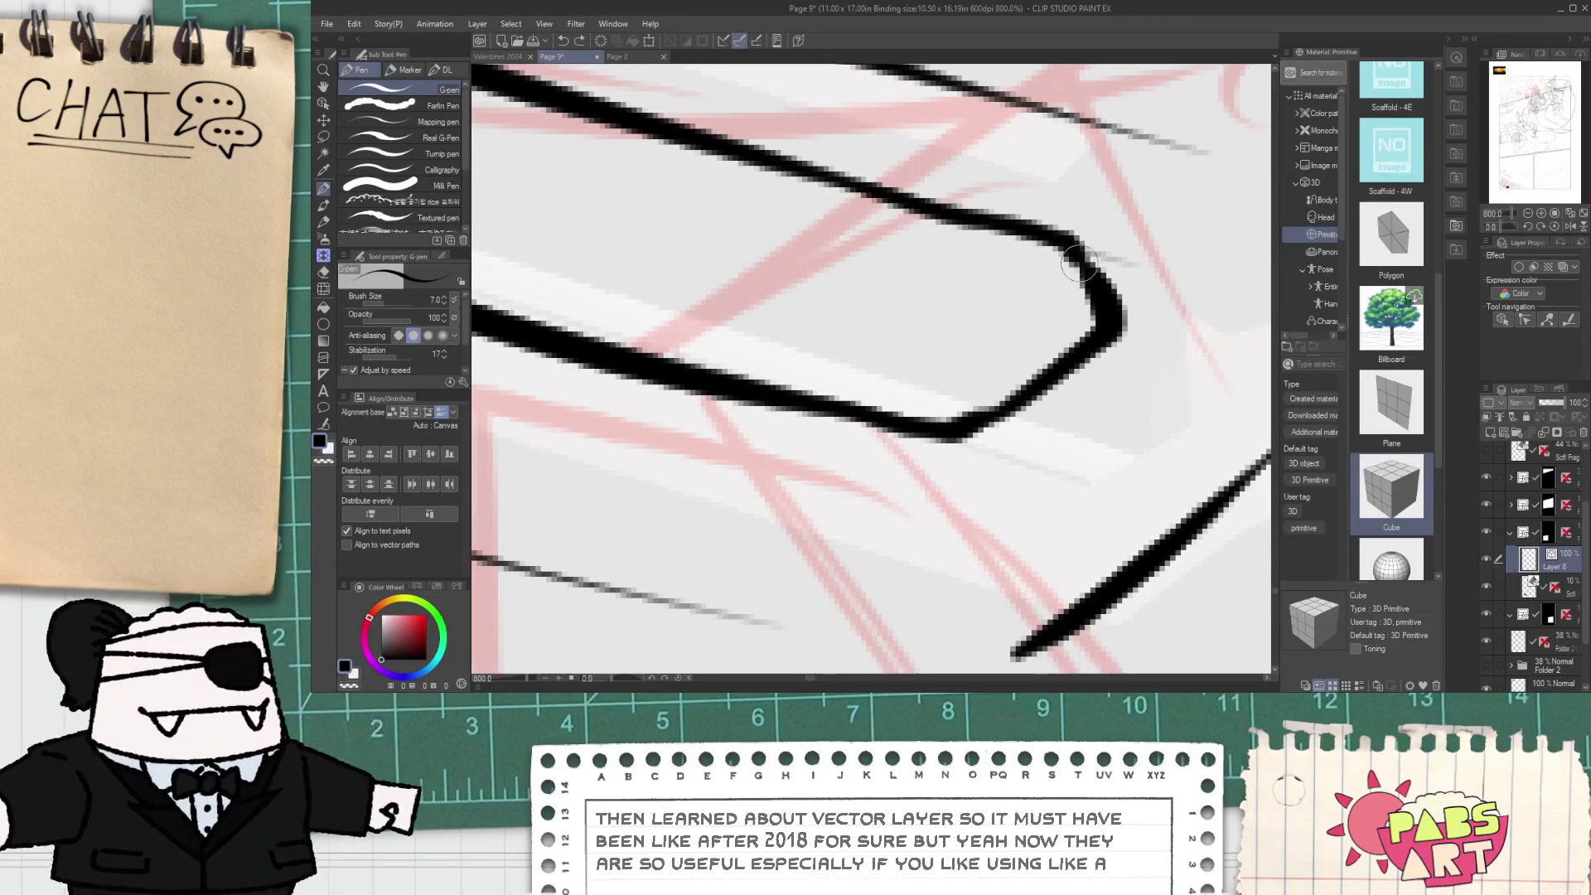
{"action": "key", "text": "ctrl+z"}
{"action": "mouse_move", "coordinate": [870, 195]}
{"action": "left_mouse_down"}
{"action": "mouse_move", "coordinate": [1119, 295]}
{"action": "mouse_move", "coordinate": [1094, 272]}
{"action": "mouse_move", "coordinate": [901, 319]}
{"action": "left_mouse_up"}
{"action": "key", "text": "e"}
{"action": "scroll", "coordinate": [1032, 249], "scroll_direction": "down", "scroll_amount": 4}
- Simplify the handle's vector lines by brushing over them with the Simplify vector line tool
{"action": "key", "text": "space"}
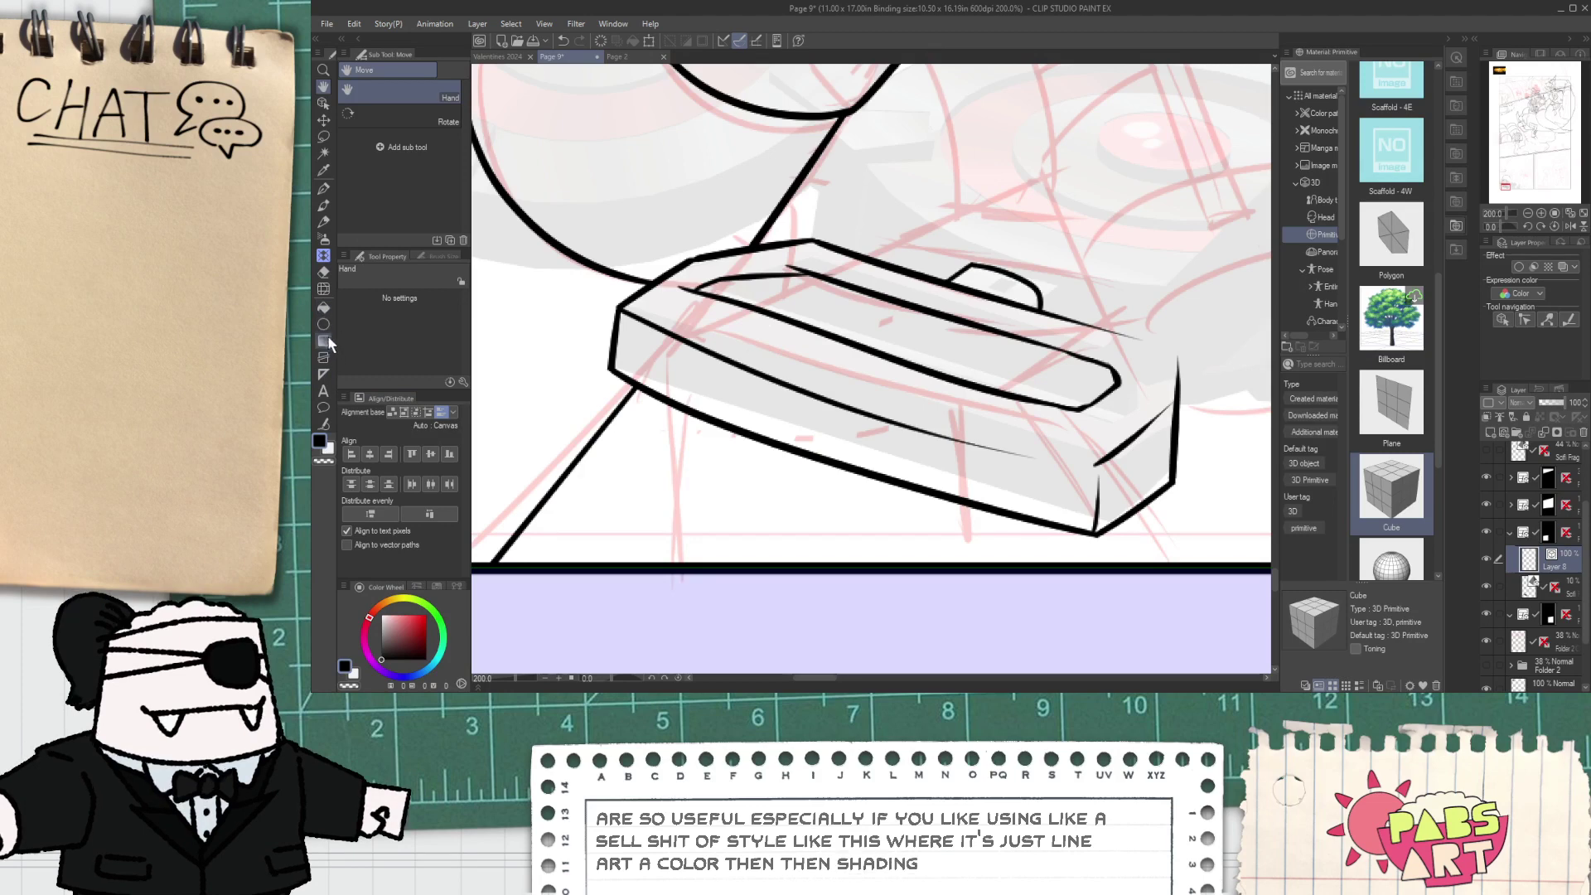
{"action": "left_click", "coordinate": [326, 293]}
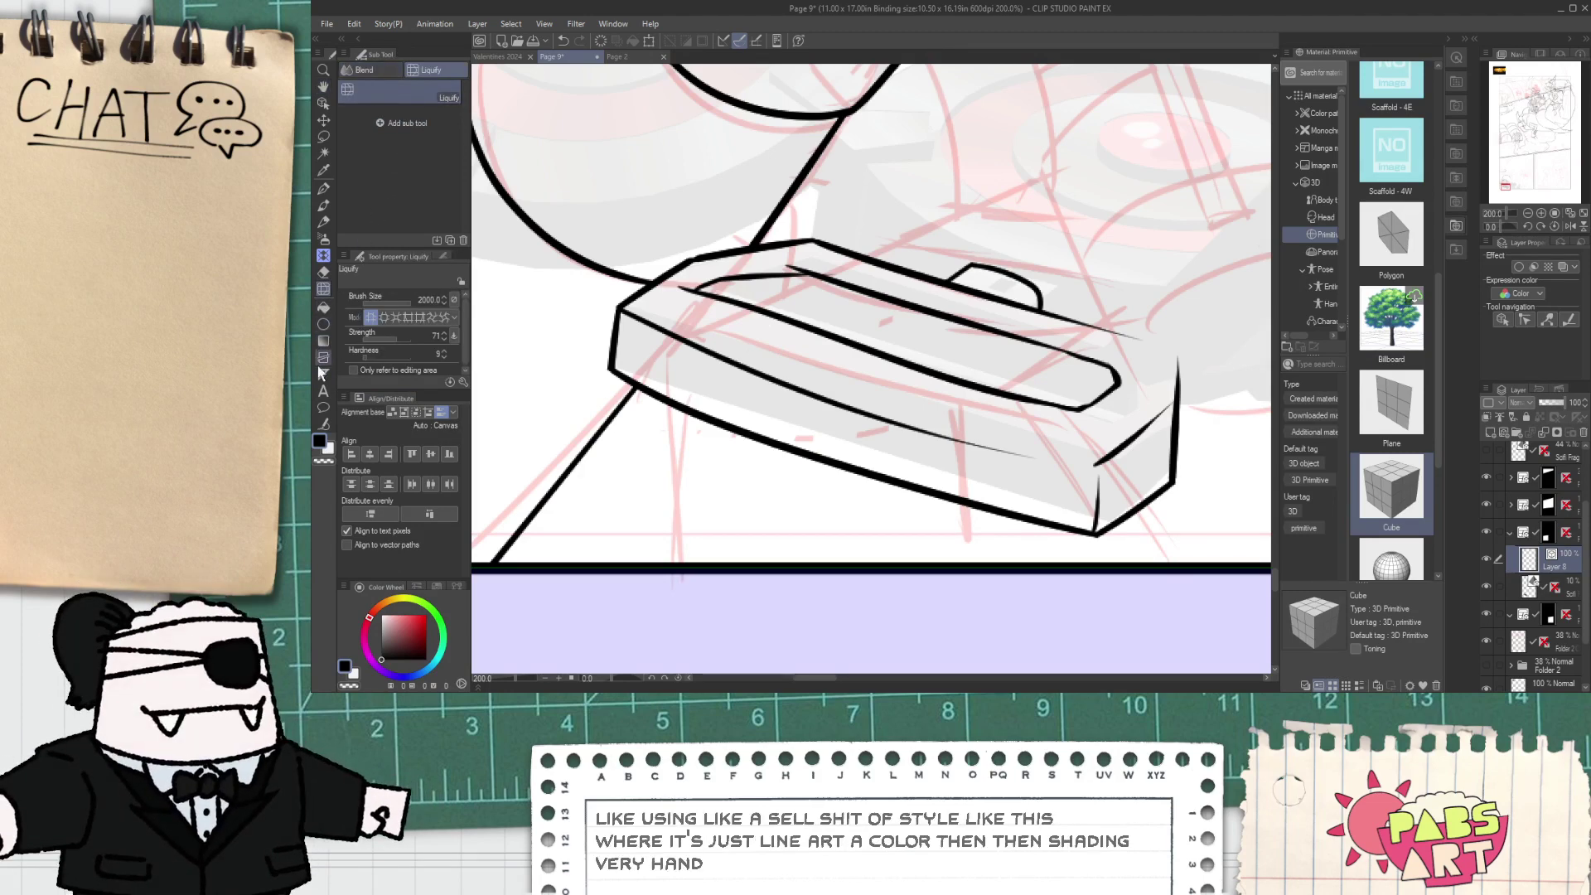
{"action": "left_click", "coordinate": [324, 424]}
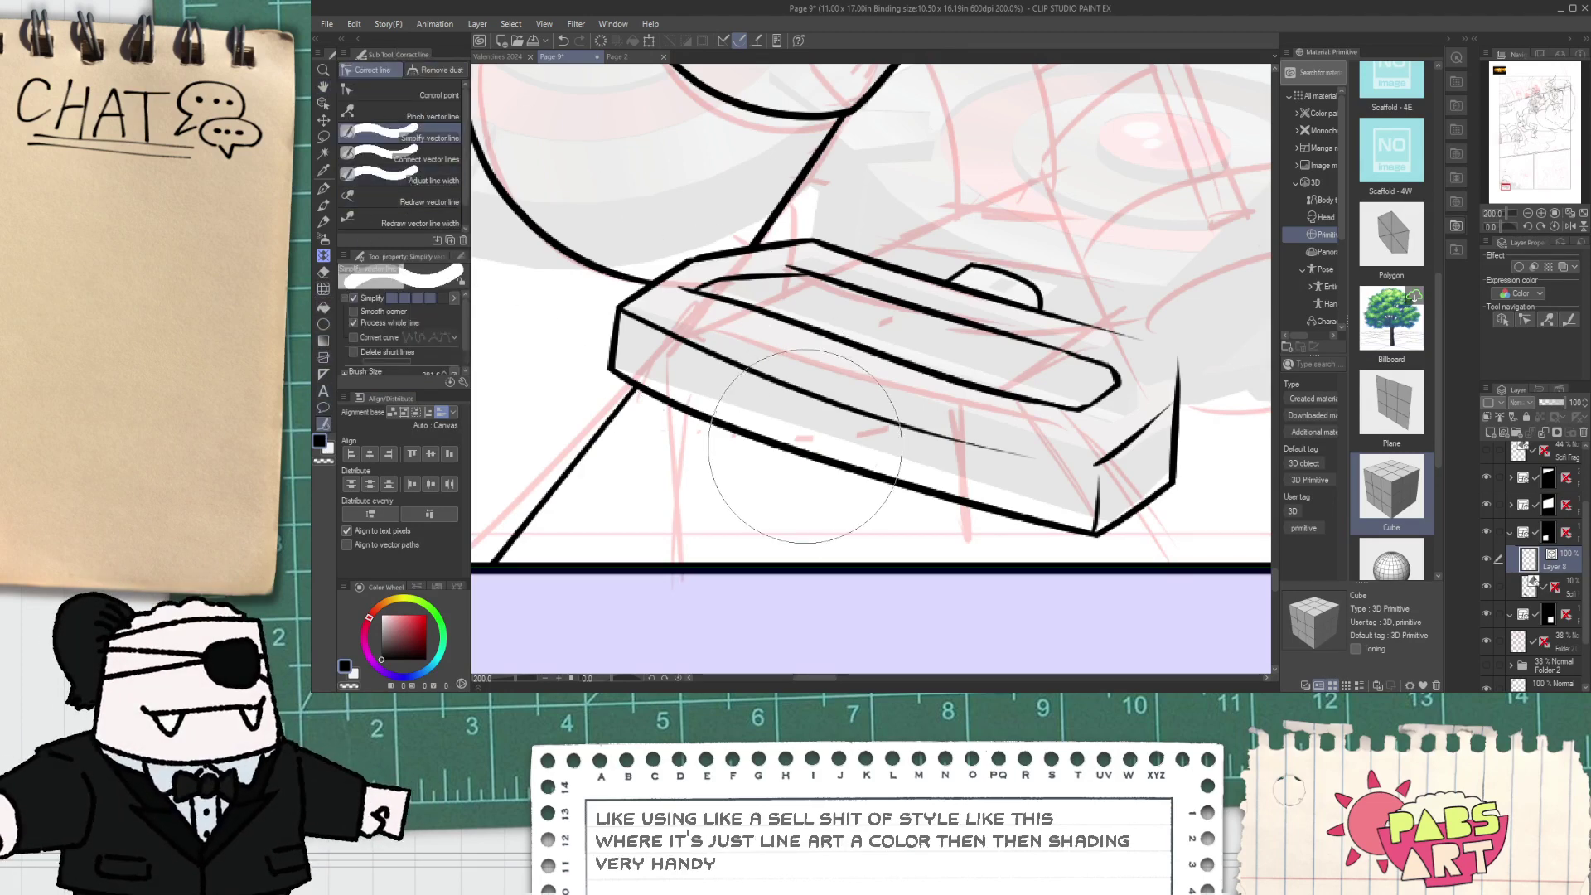
{"action": "left_click_drag", "start_coordinate": [802, 446], "coordinate": [853, 421]}
{"action": "left_click_drag", "start_coordinate": [910, 373], "coordinate": [923, 361]}
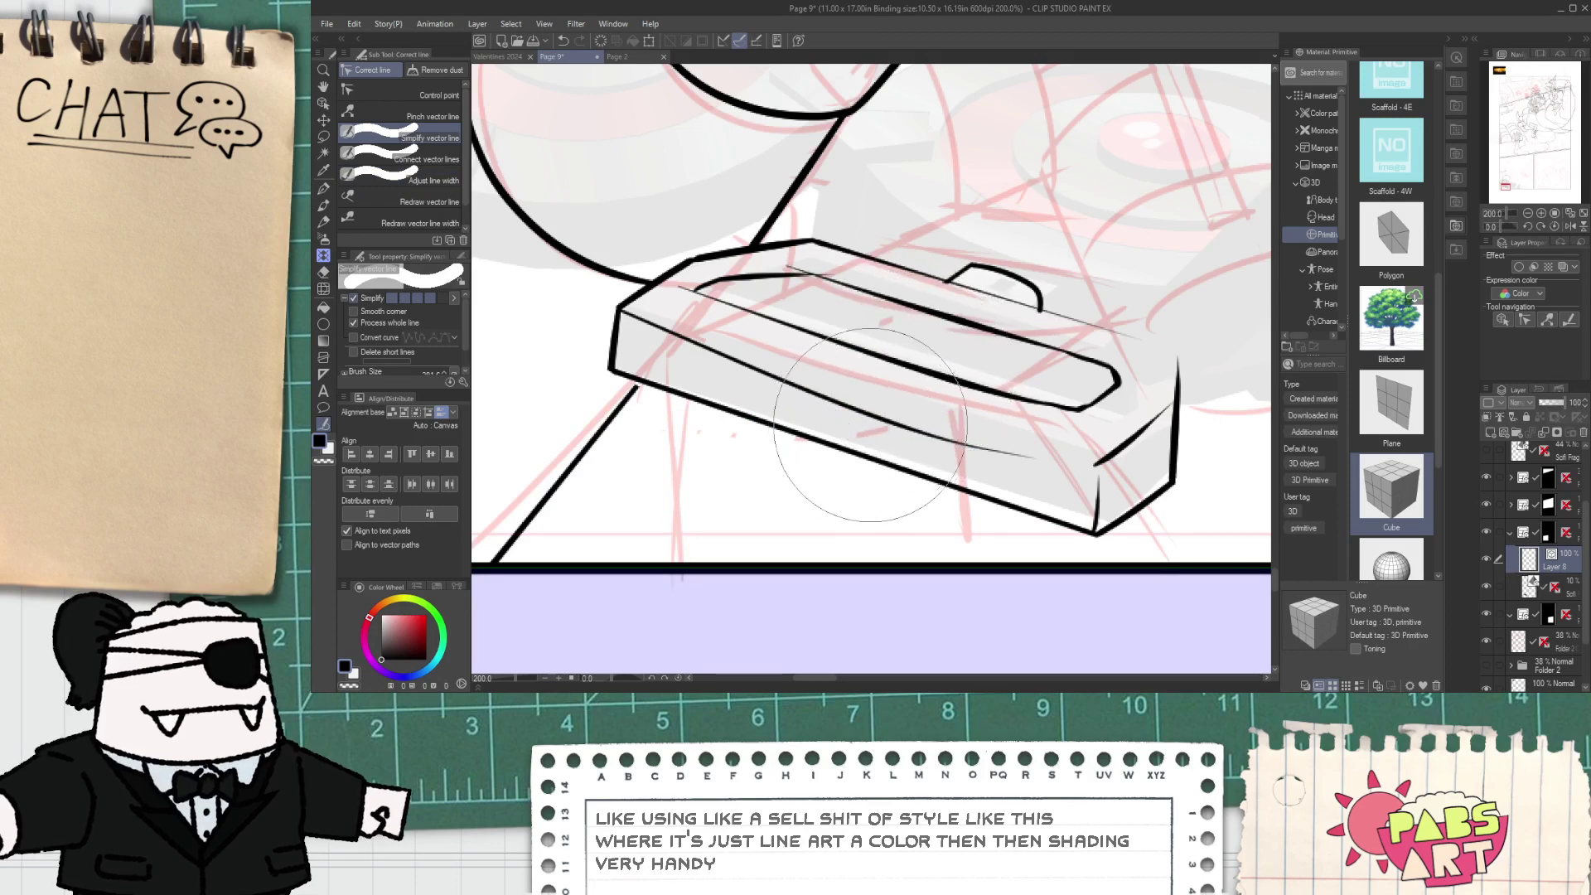
- Move the end point of the handle's back edge out to meet the top of its right end
{"action": "key", "text": "o"}
{"action": "left_click", "coordinate": [1100, 334]}
{"action": "left_click_drag", "start_coordinate": [1145, 341], "coordinate": [1177, 358]}
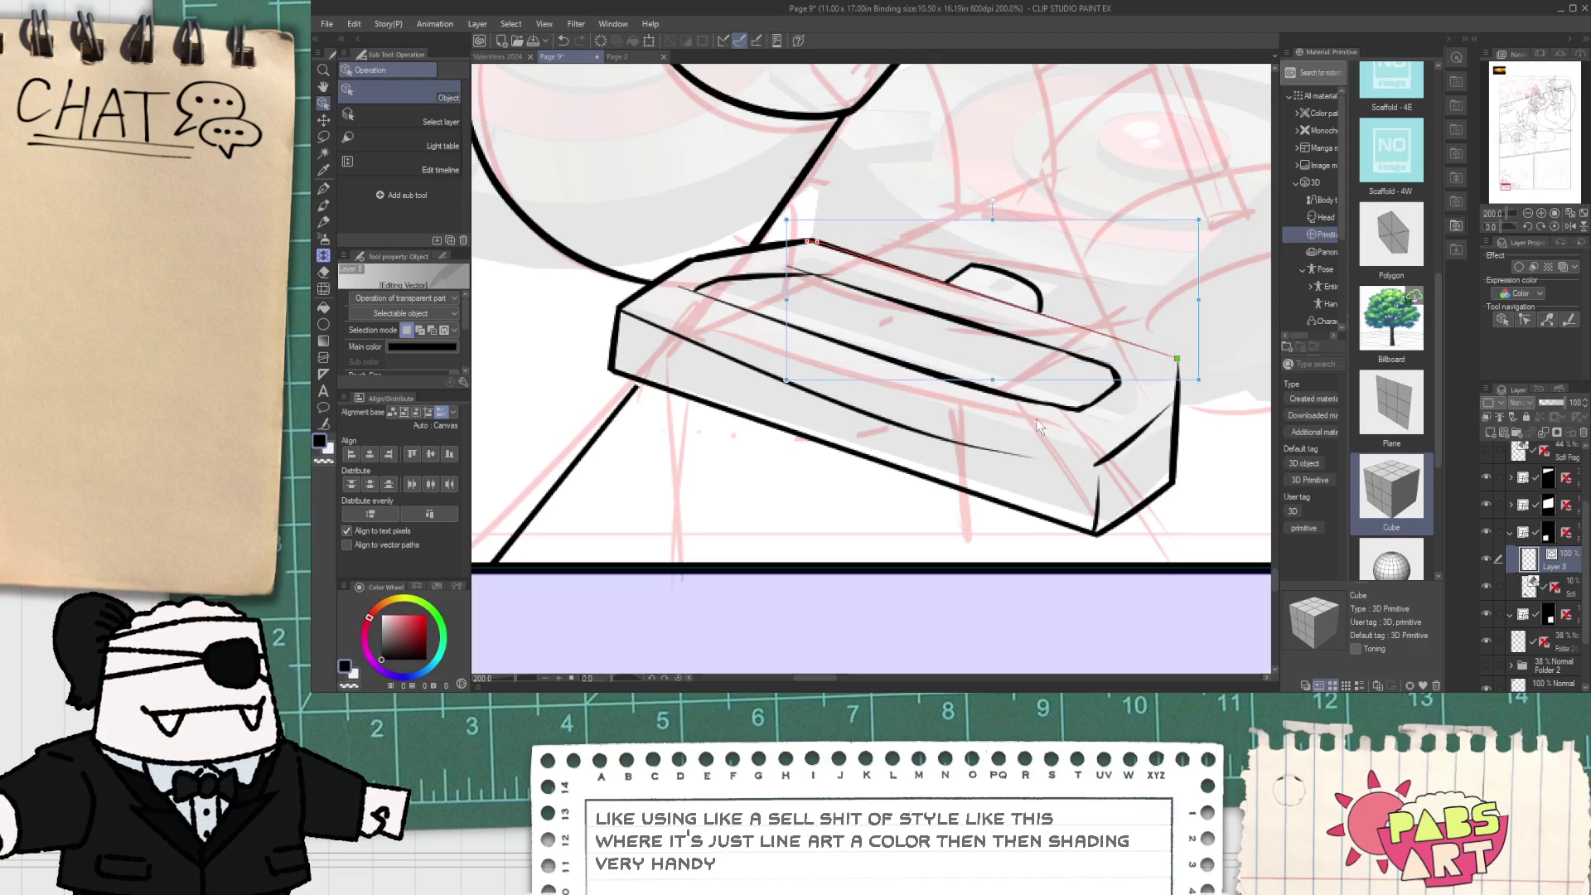
- Adjust the control points to straighten the inset's lower line and extend the top face's front edge to the right corner
{"action": "left_click", "coordinate": [972, 451]}
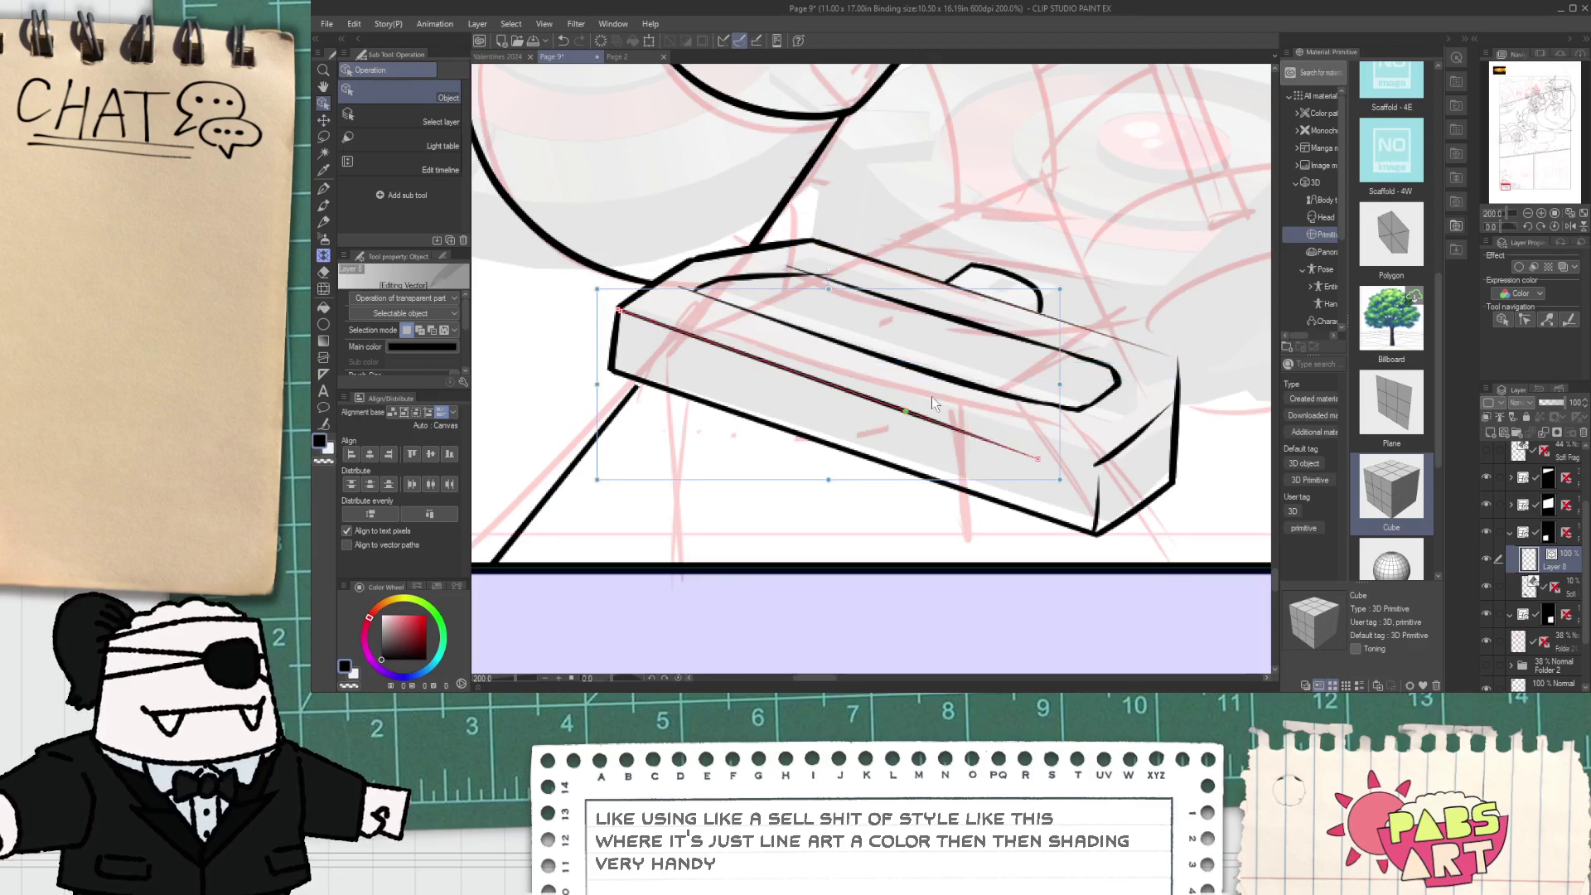
{"action": "left_click", "coordinate": [954, 381]}
{"action": "left_click_drag", "start_coordinate": [953, 381], "coordinate": [693, 290]}
{"action": "left_click", "coordinate": [892, 416]}
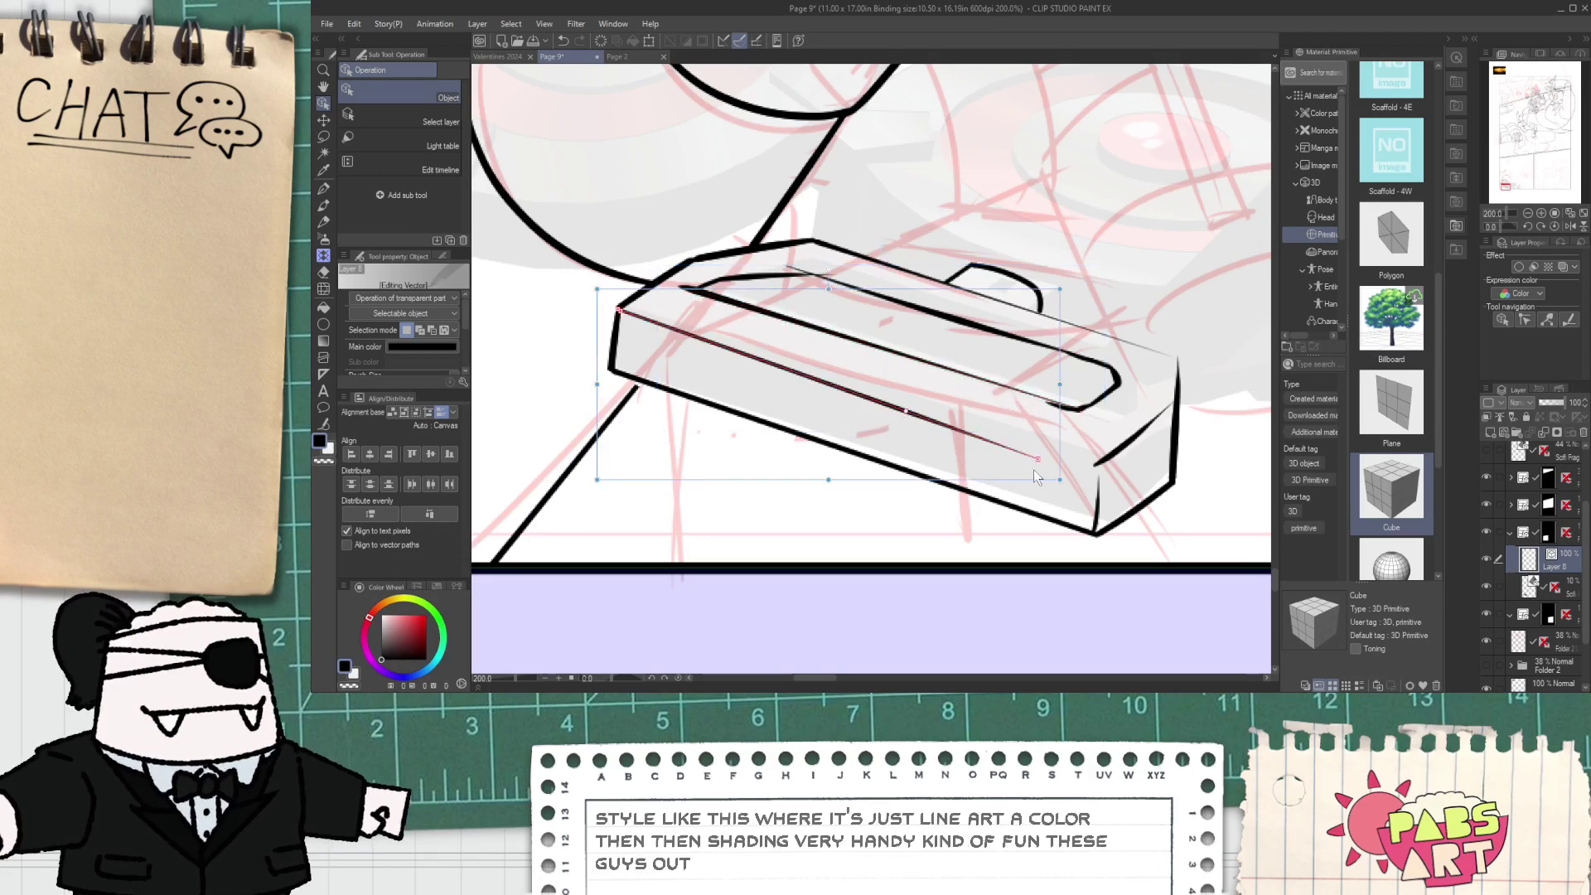
{"action": "left_click_drag", "start_coordinate": [1064, 459], "coordinate": [1089, 471]}
- Rework the handle's back edge so it runs as a solid line slightly past the right corner
{"action": "left_click", "coordinate": [1080, 340]}
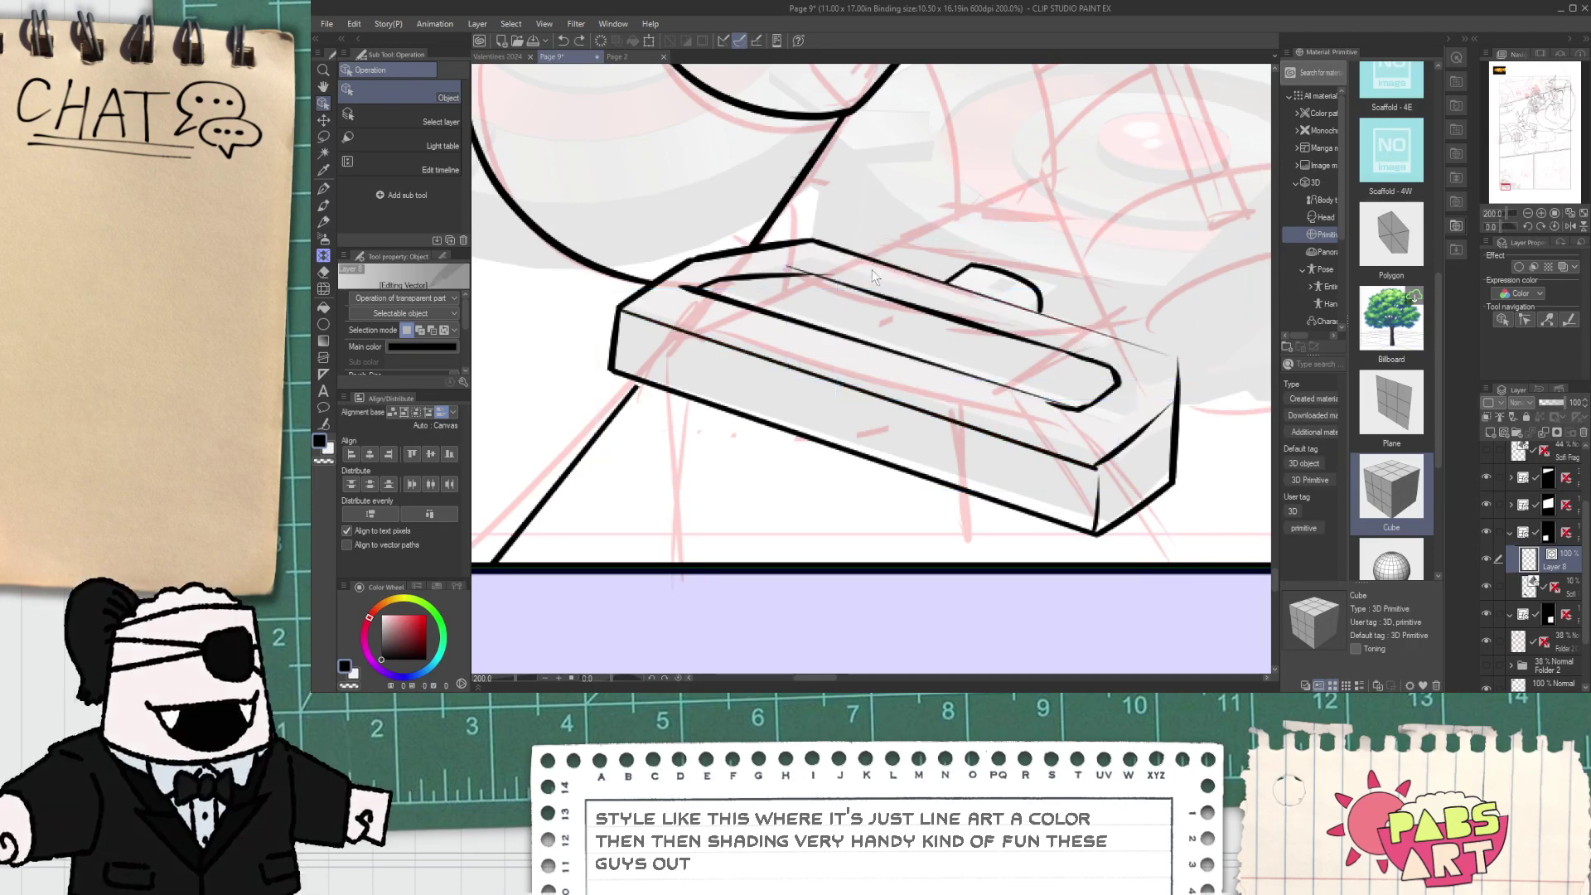
{"action": "scroll", "coordinate": [1133, 344], "scroll_direction": "up", "scroll_amount": 2}
{"action": "scroll", "coordinate": [1134, 344], "scroll_direction": "down", "scroll_amount": 2}
{"action": "scroll", "coordinate": [748, 267], "scroll_direction": "up", "scroll_amount": 3}
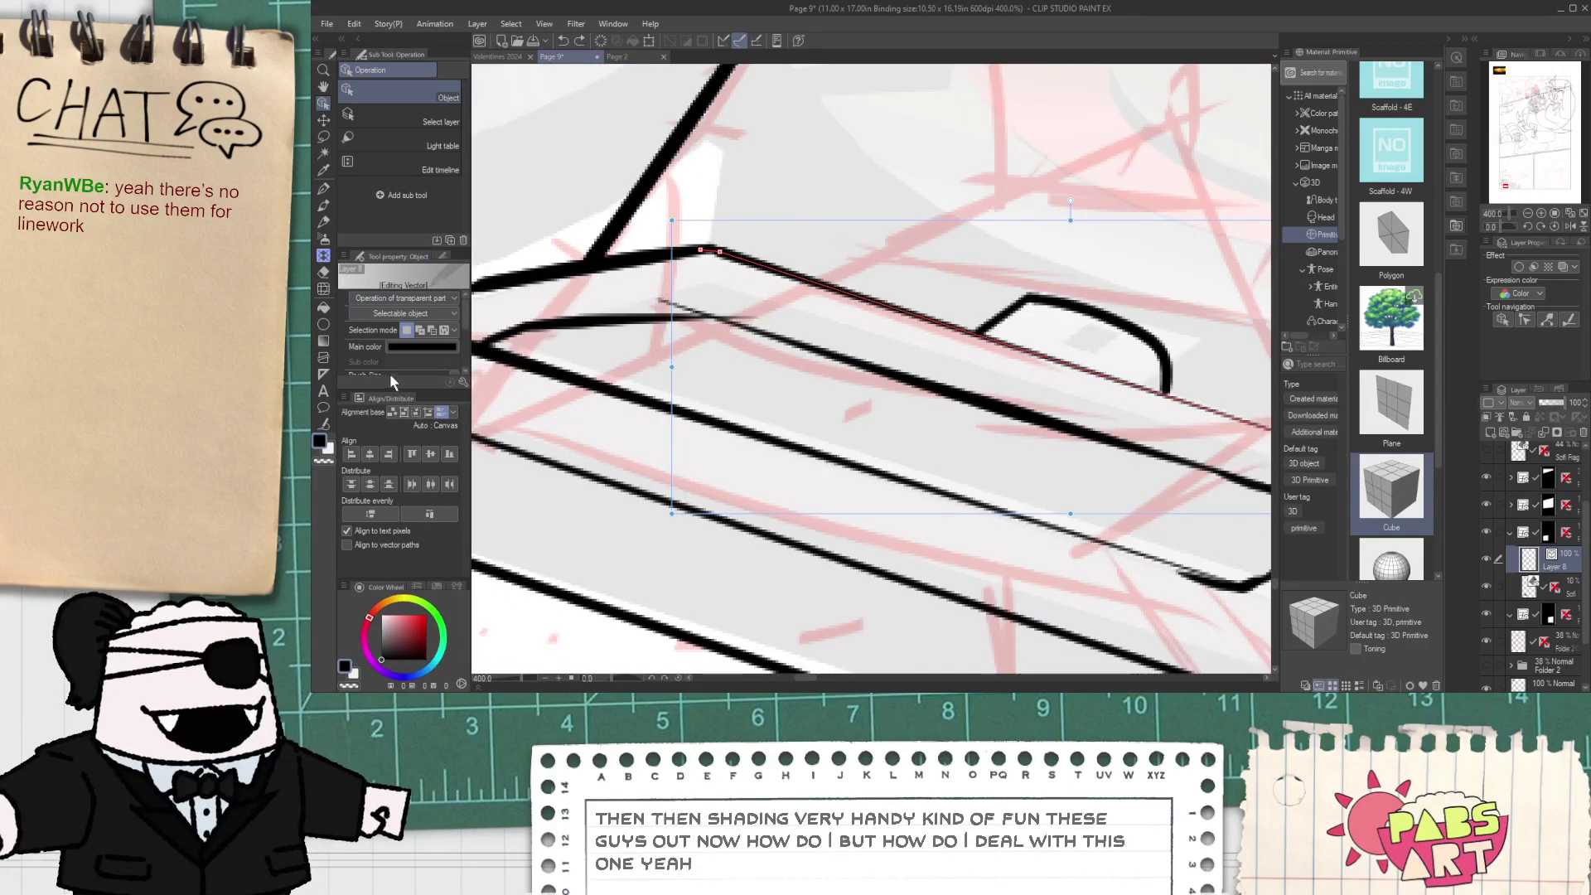
{"action": "scroll", "coordinate": [452, 339], "scroll_direction": "down", "scroll_amount": 3}
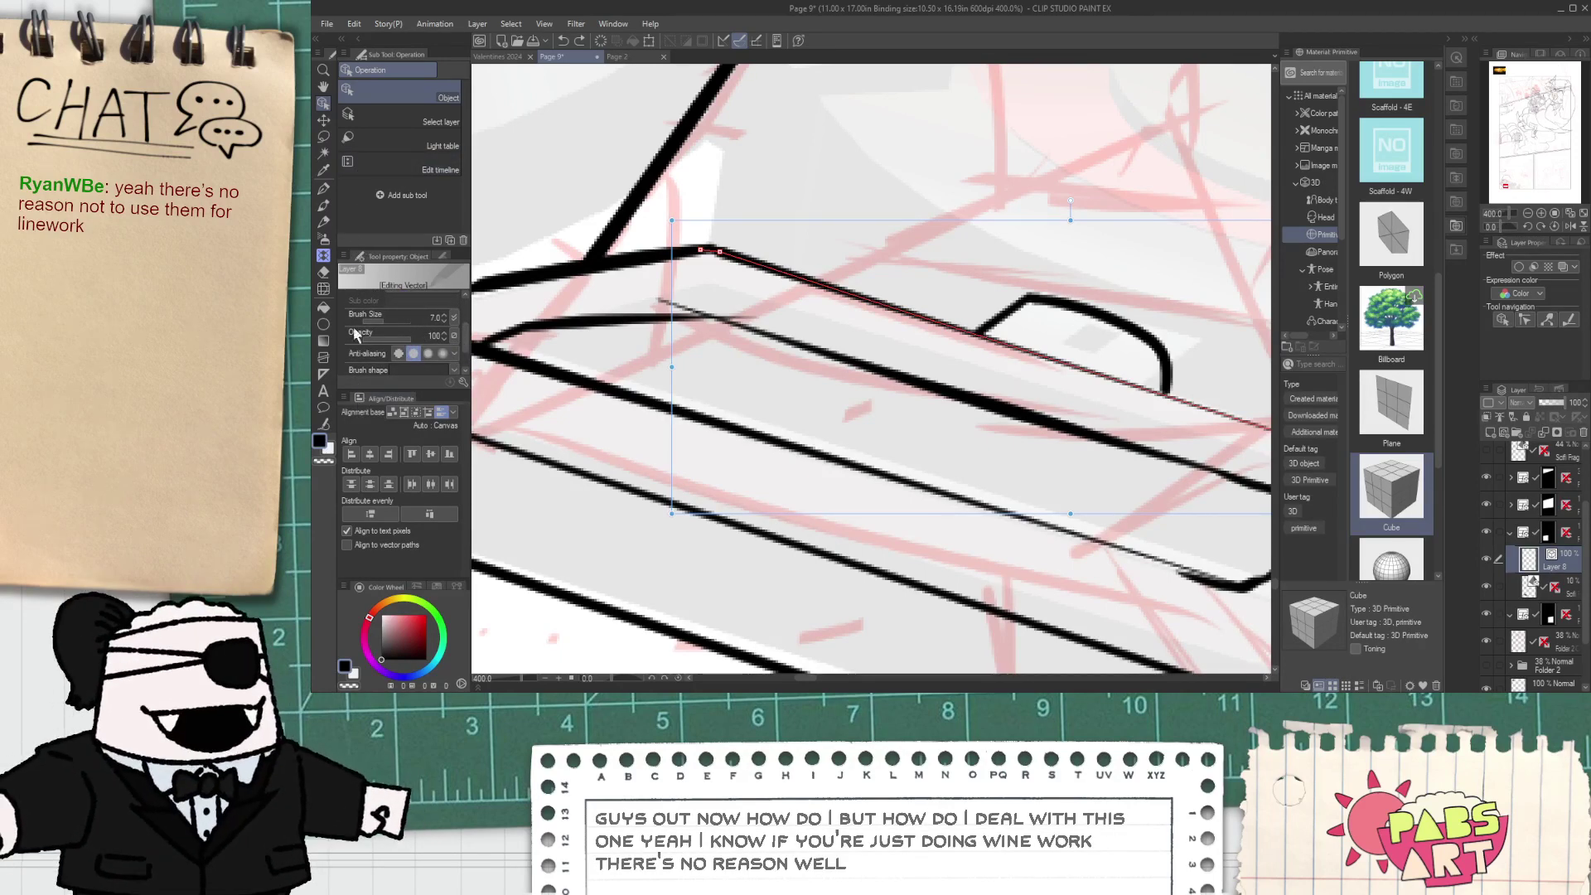
{"action": "left_click", "coordinate": [324, 424]}
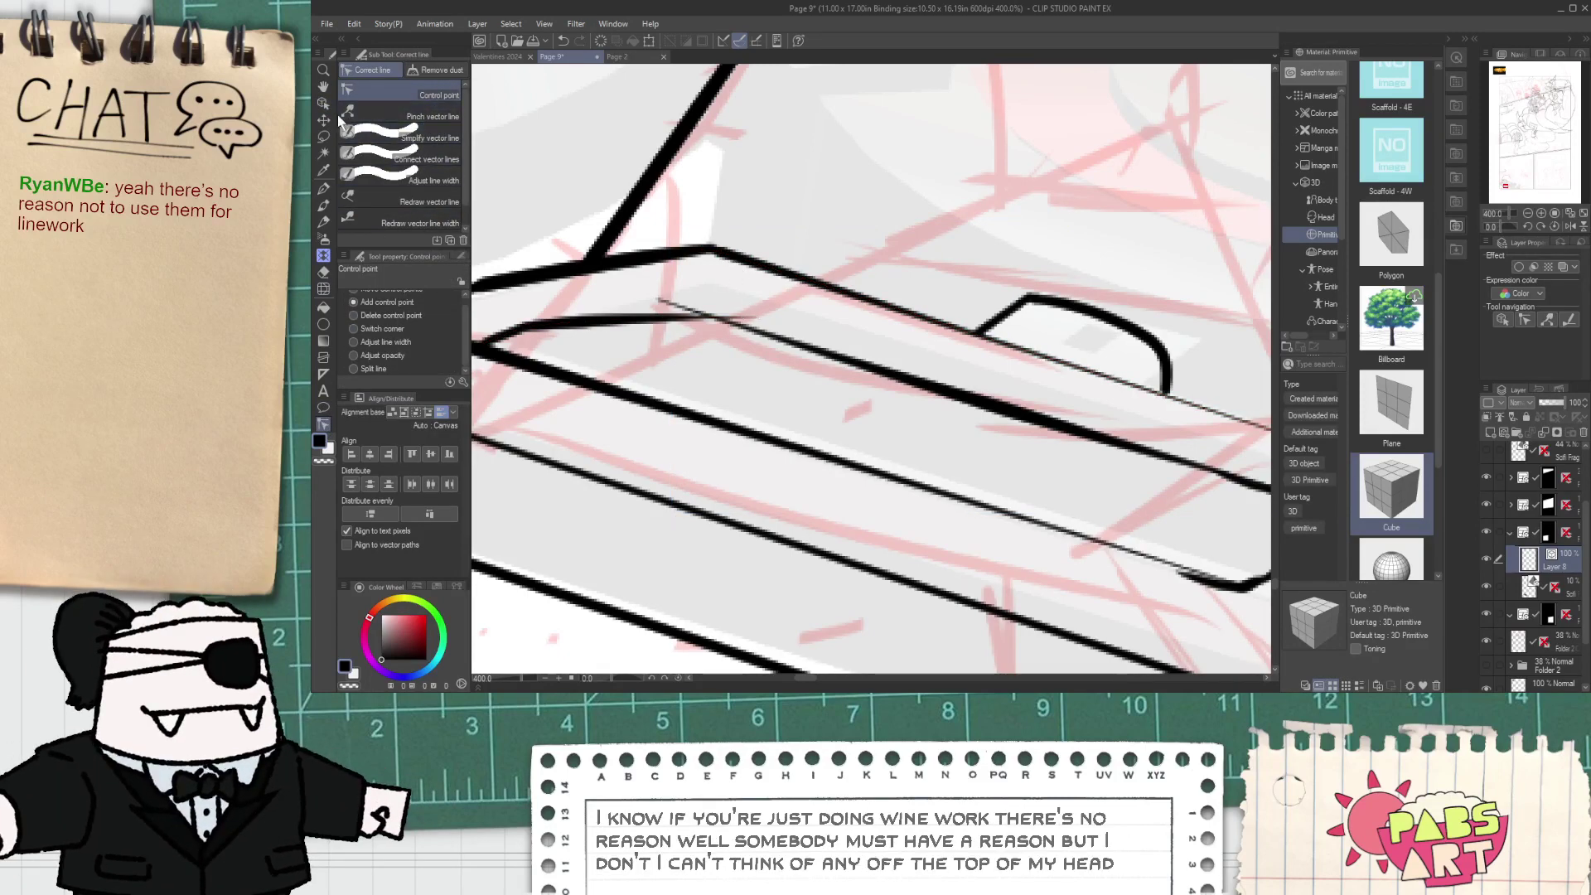
{"action": "key", "text": "o"}
{"action": "scroll", "coordinate": [789, 282], "scroll_direction": "down", "scroll_amount": 2}
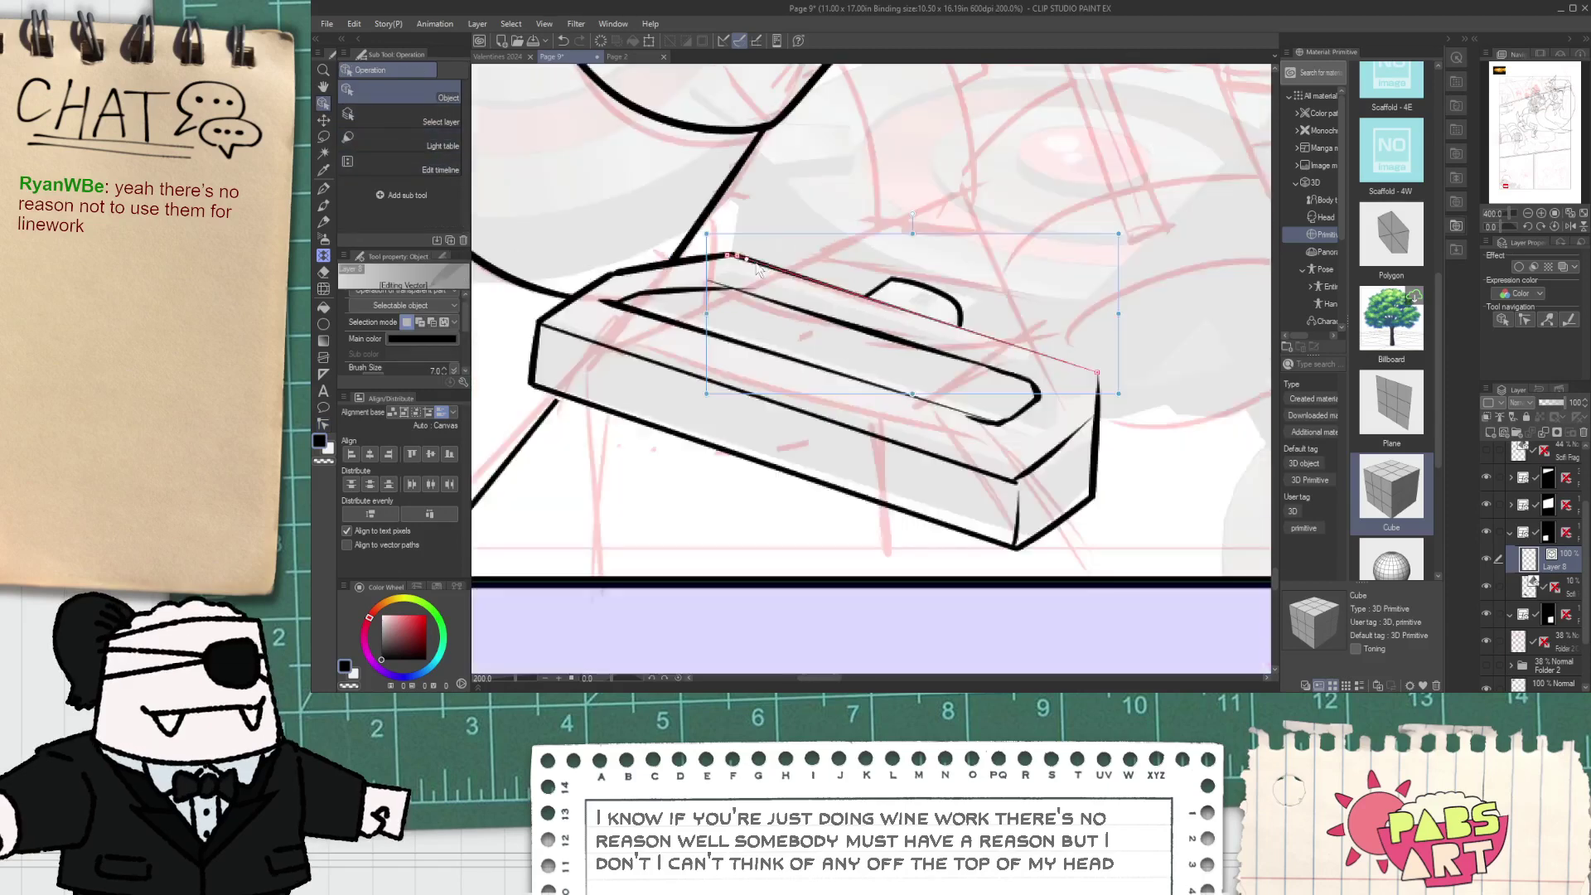
{"action": "left_click", "coordinate": [756, 261]}
{"action": "left_click_drag", "start_coordinate": [1080, 367], "coordinate": [1113, 386]}
{"action": "key", "text": "e"}
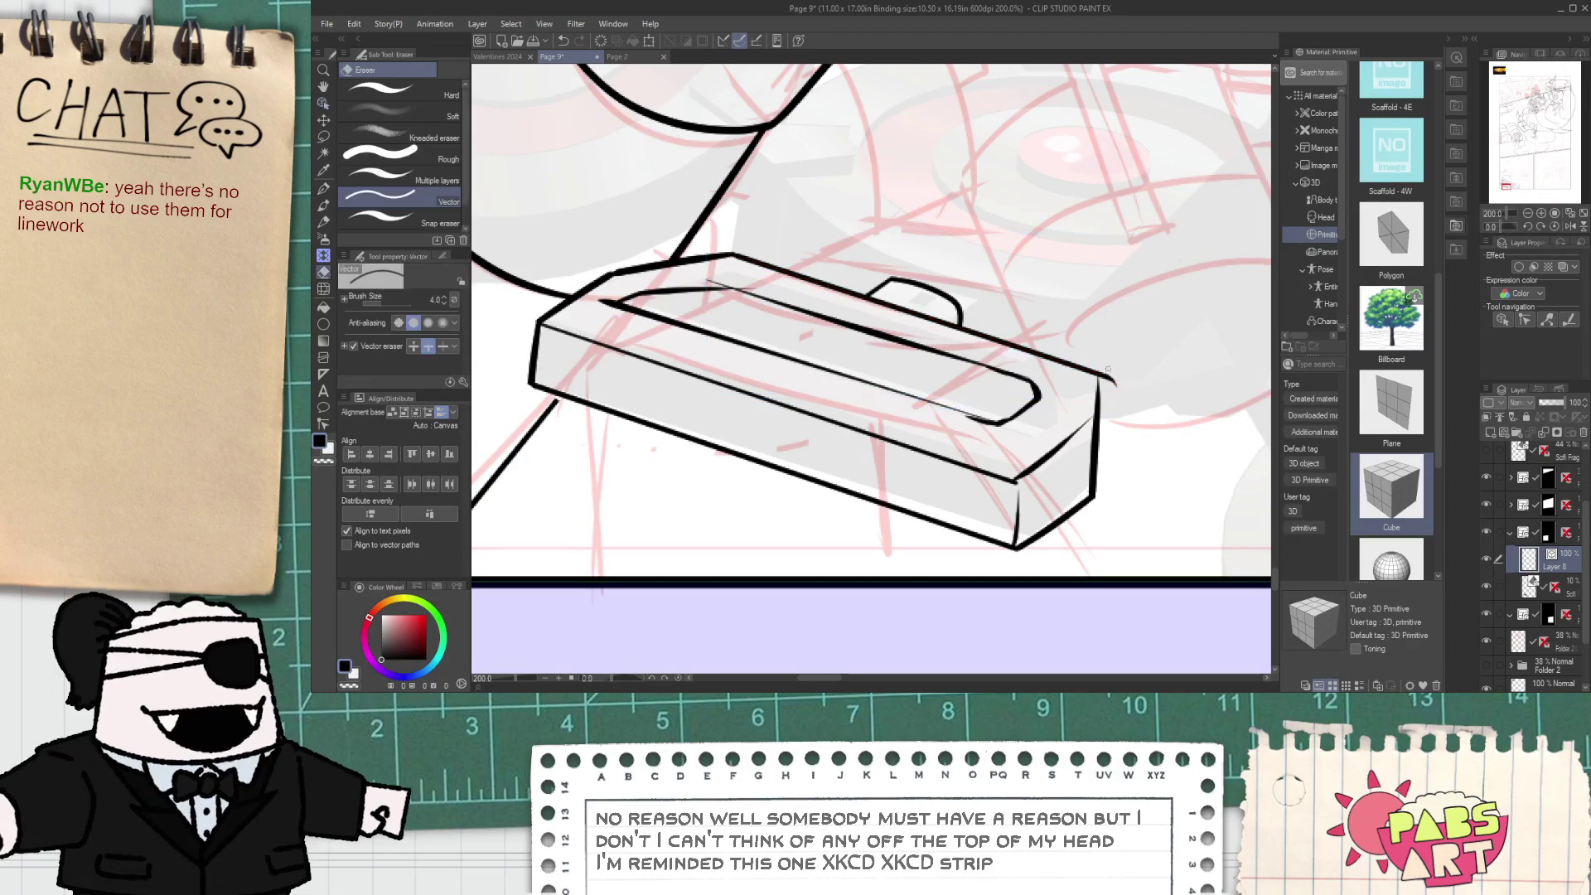
- Erase the stray line end sticking out past the left corner of the inset on the handle's top face
{"action": "scroll", "coordinate": [710, 275], "scroll_direction": "up", "scroll_amount": 2}
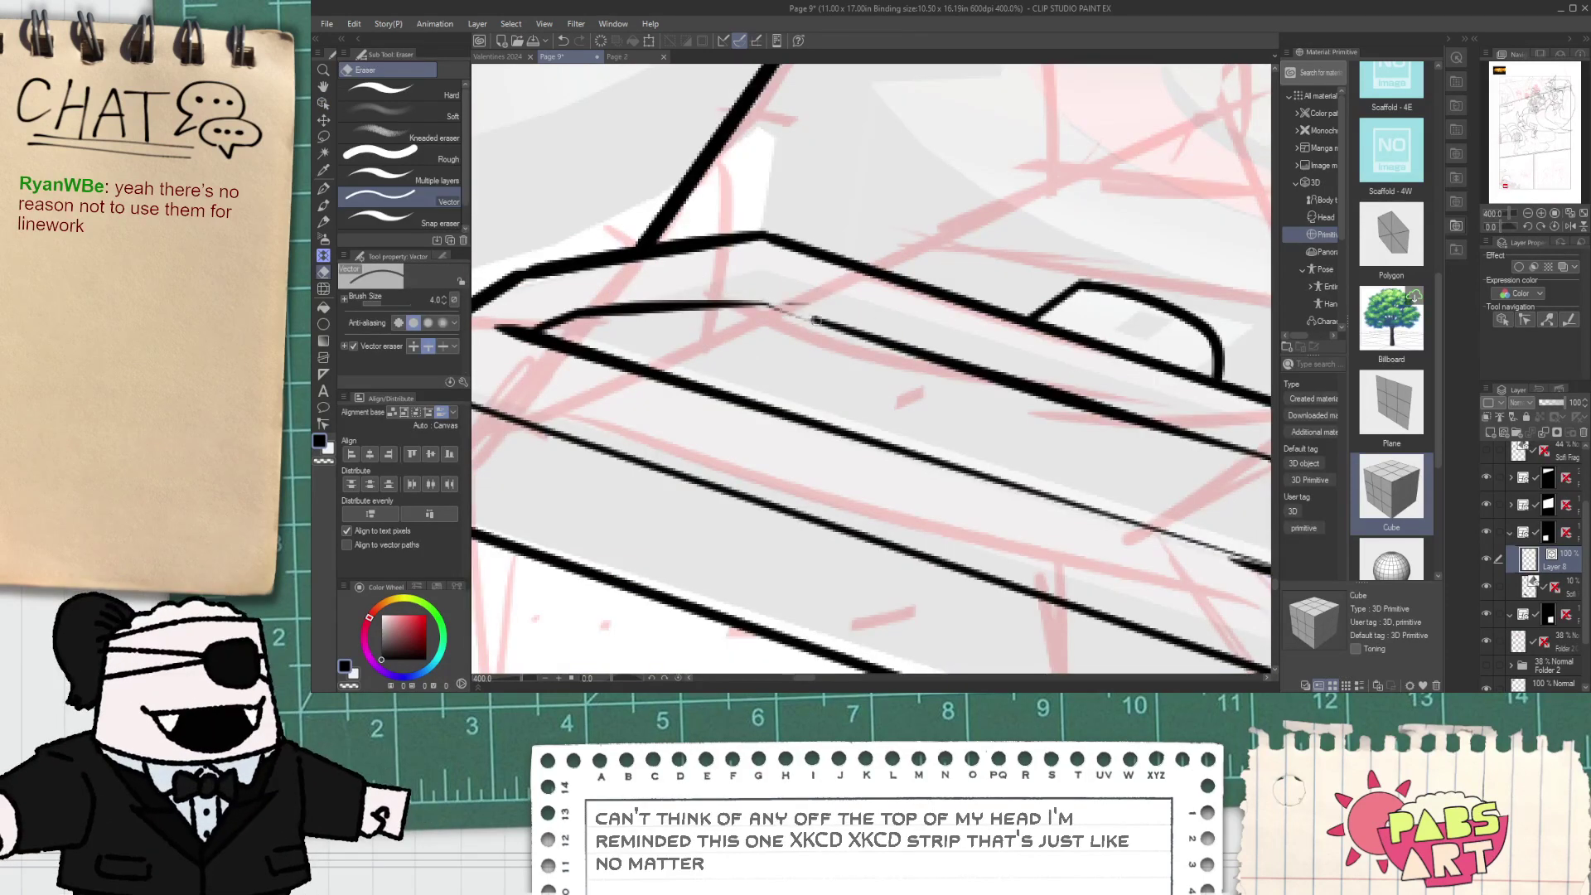
{"action": "mouse_move", "coordinate": [505, 341]}
{"action": "left_mouse_down"}
{"action": "mouse_move", "coordinate": [518, 322]}
{"action": "mouse_move", "coordinate": [540, 334]}
{"action": "left_mouse_up"}
{"action": "scroll", "coordinate": [540, 345], "scroll_direction": "down", "scroll_amount": 3}
{"action": "key", "text": "space"}
{"action": "key", "text": "p"}
{"action": "scroll", "coordinate": [551, 328], "scroll_direction": "up", "scroll_amount": 1}
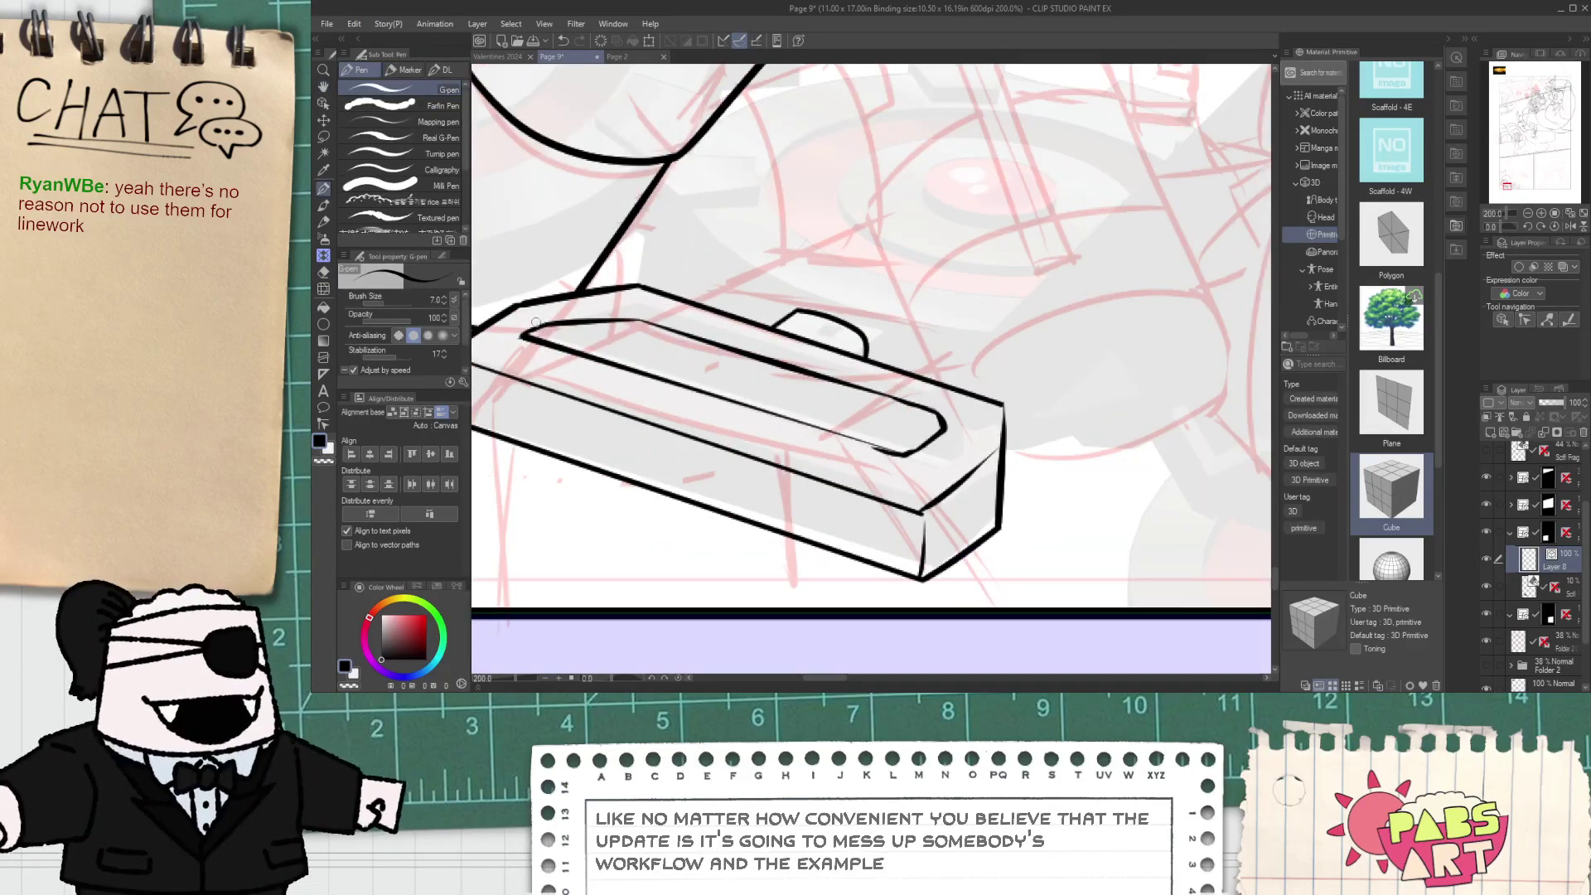
- Rework the inset's lower line so it meets the rounded right end and runs at an even, heavier weight
{"action": "key", "text": "o"}
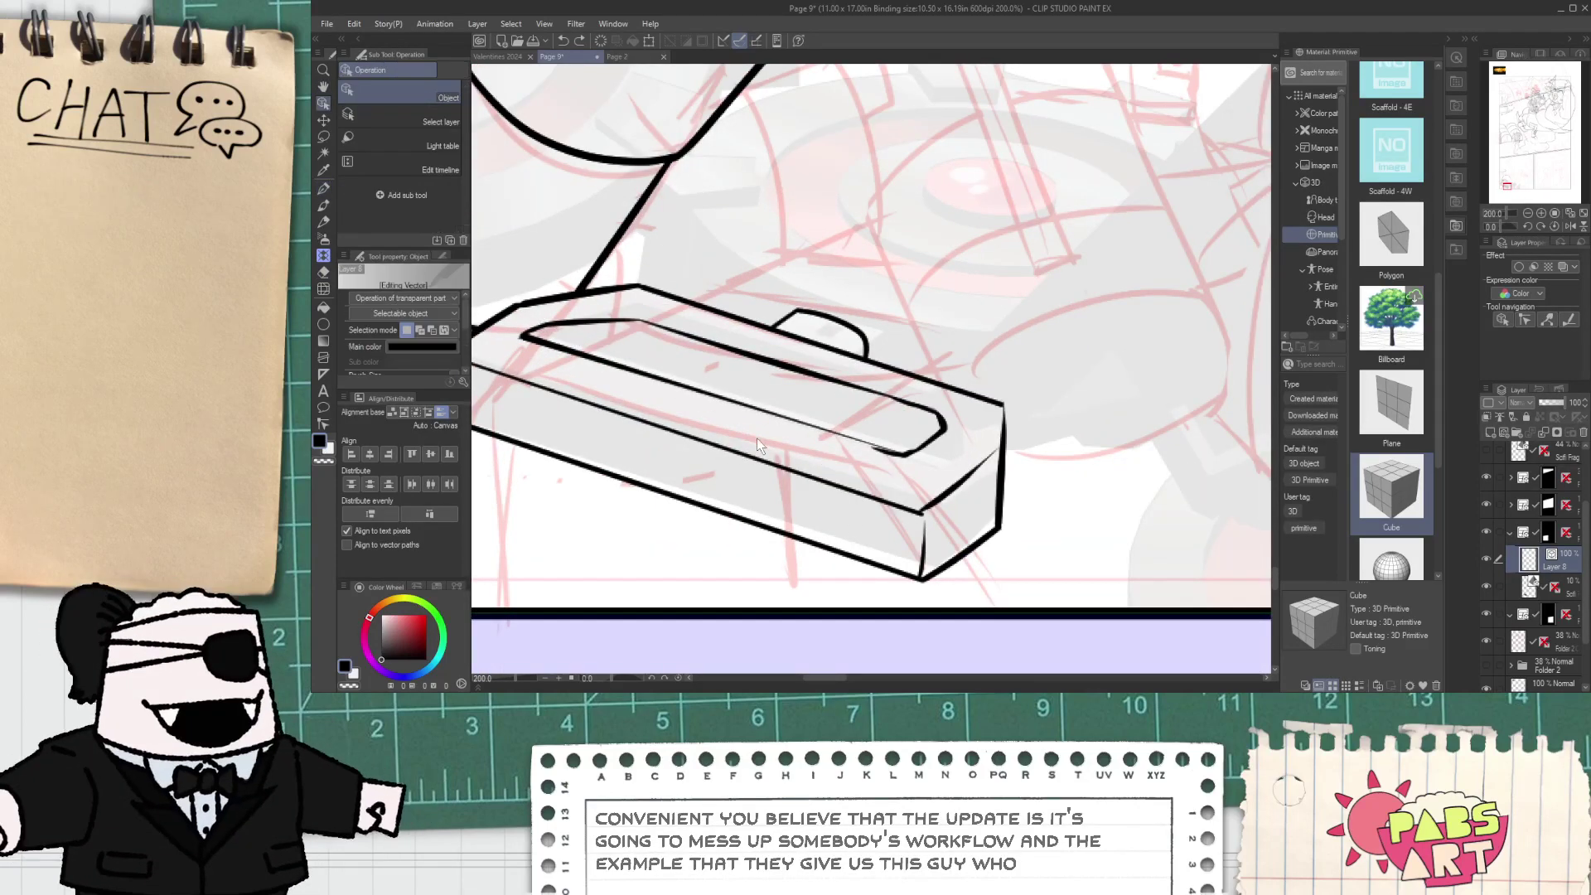
{"action": "left_click", "coordinate": [908, 460]}
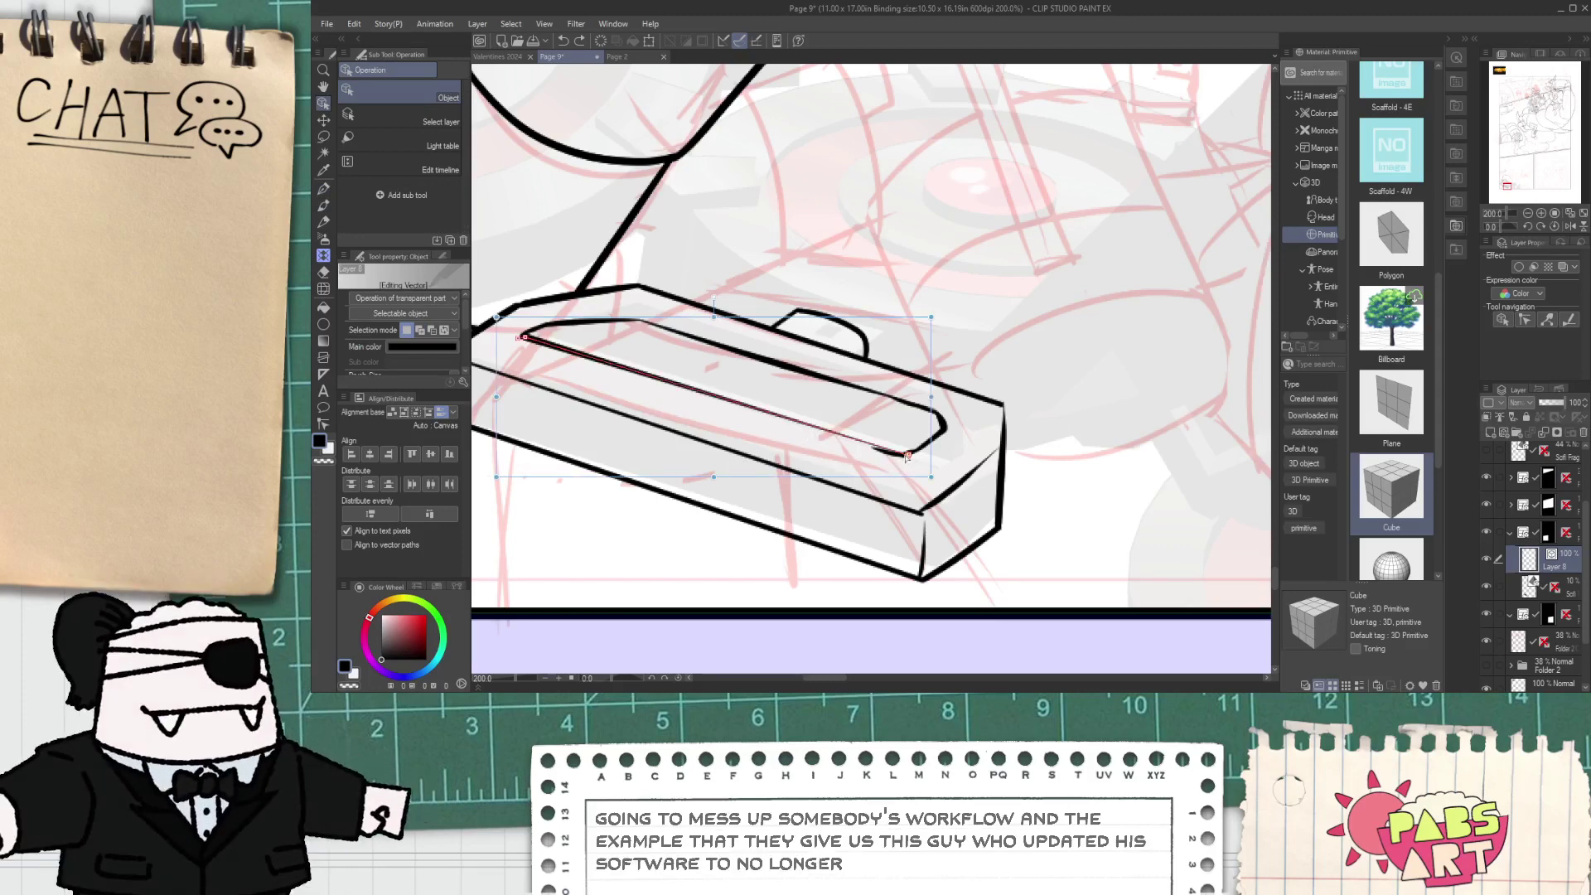
{"action": "left_click_drag", "start_coordinate": [908, 455], "coordinate": [912, 460]}
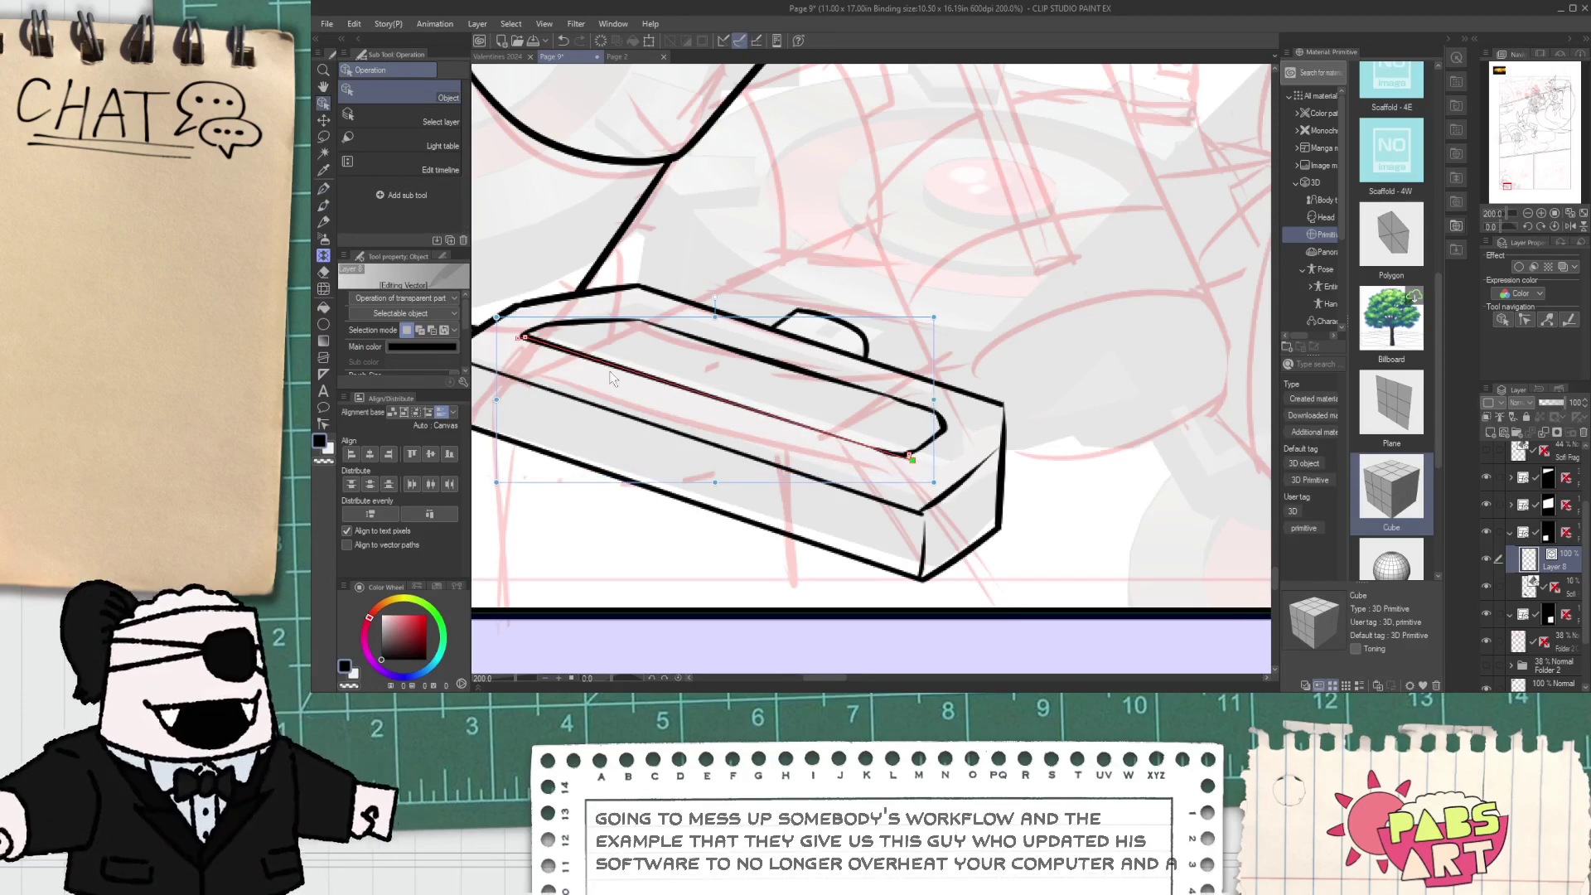
{"action": "left_click", "coordinate": [323, 426]}
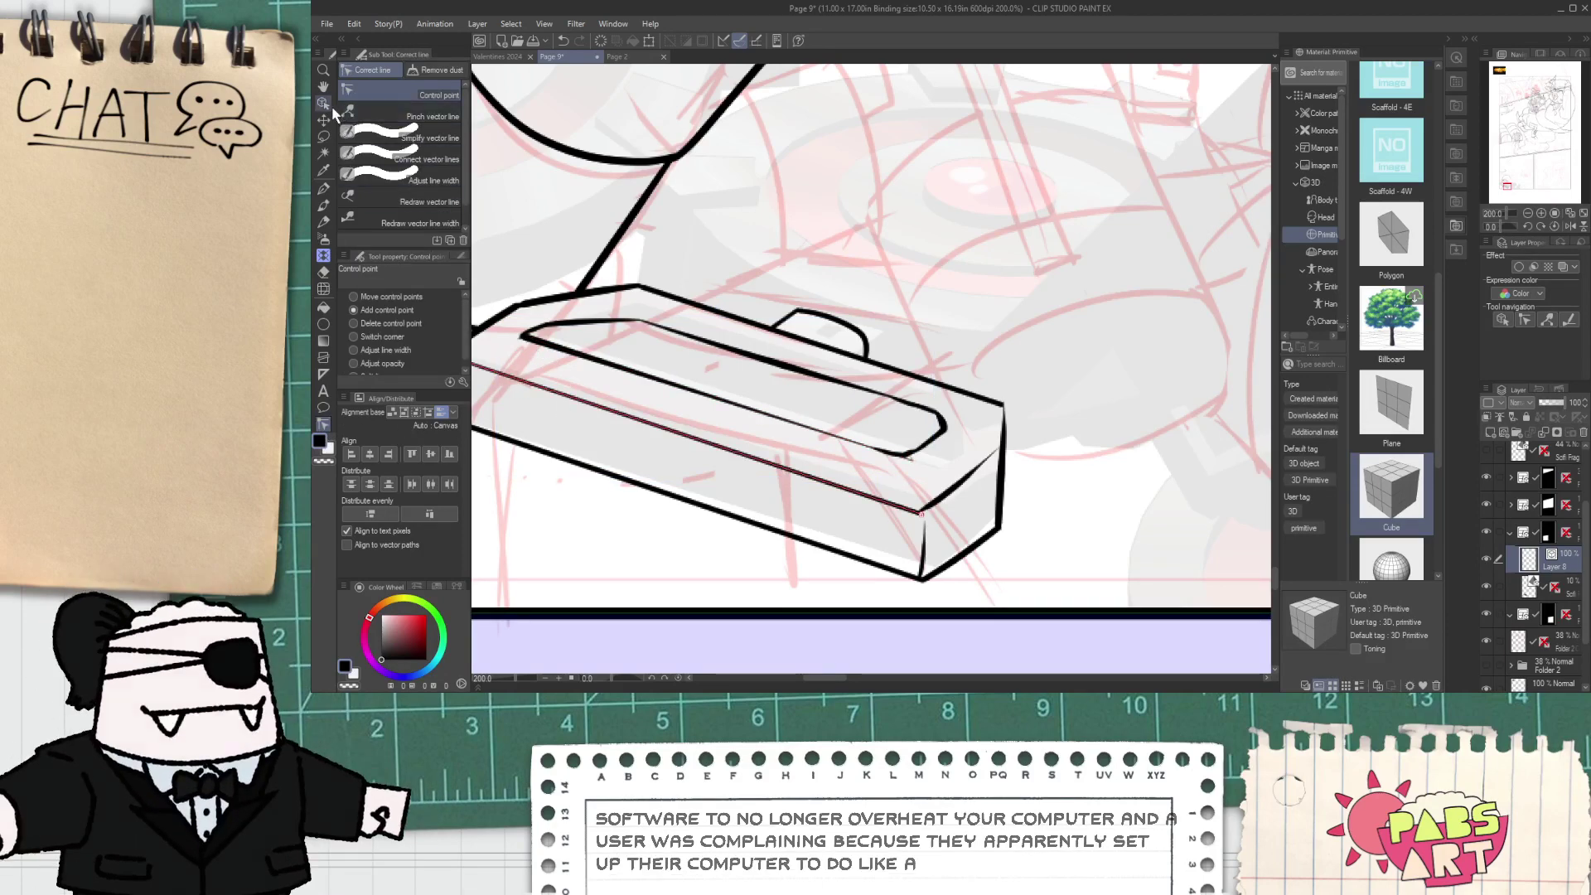
{"action": "key", "text": "o"}
{"action": "left_click", "coordinate": [566, 355]}
{"action": "left_click_drag", "start_coordinate": [532, 339], "coordinate": [912, 458]}
{"action": "key", "text": "e"}
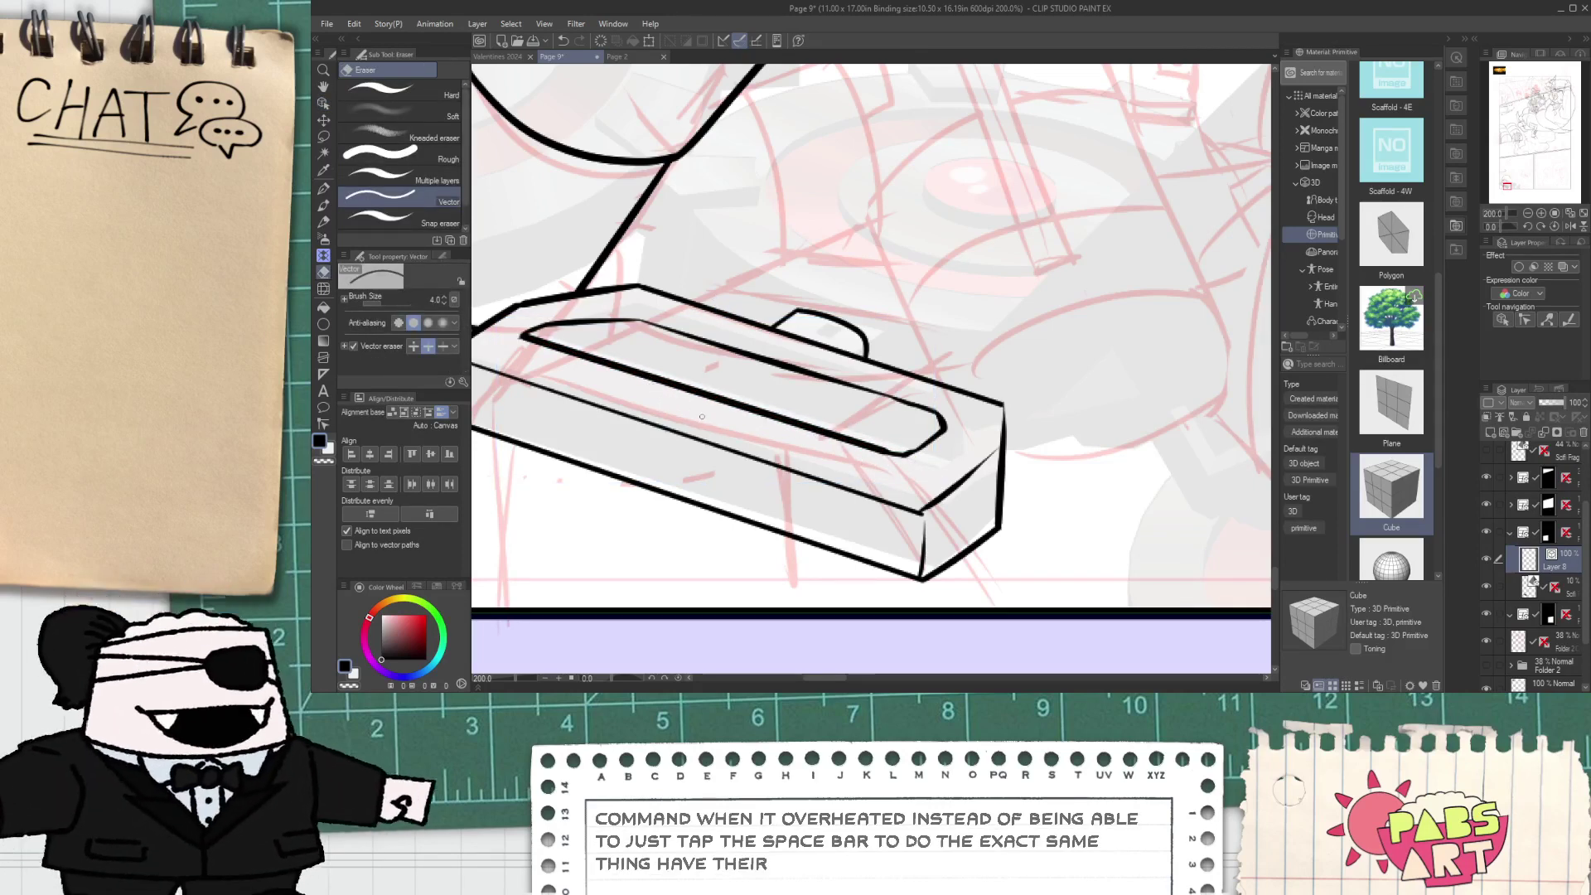
- Nudge the inset's lower line slightly to the left and set its brush size to 5.0
{"action": "key", "text": "o"}
{"action": "left_click", "coordinate": [733, 405]}
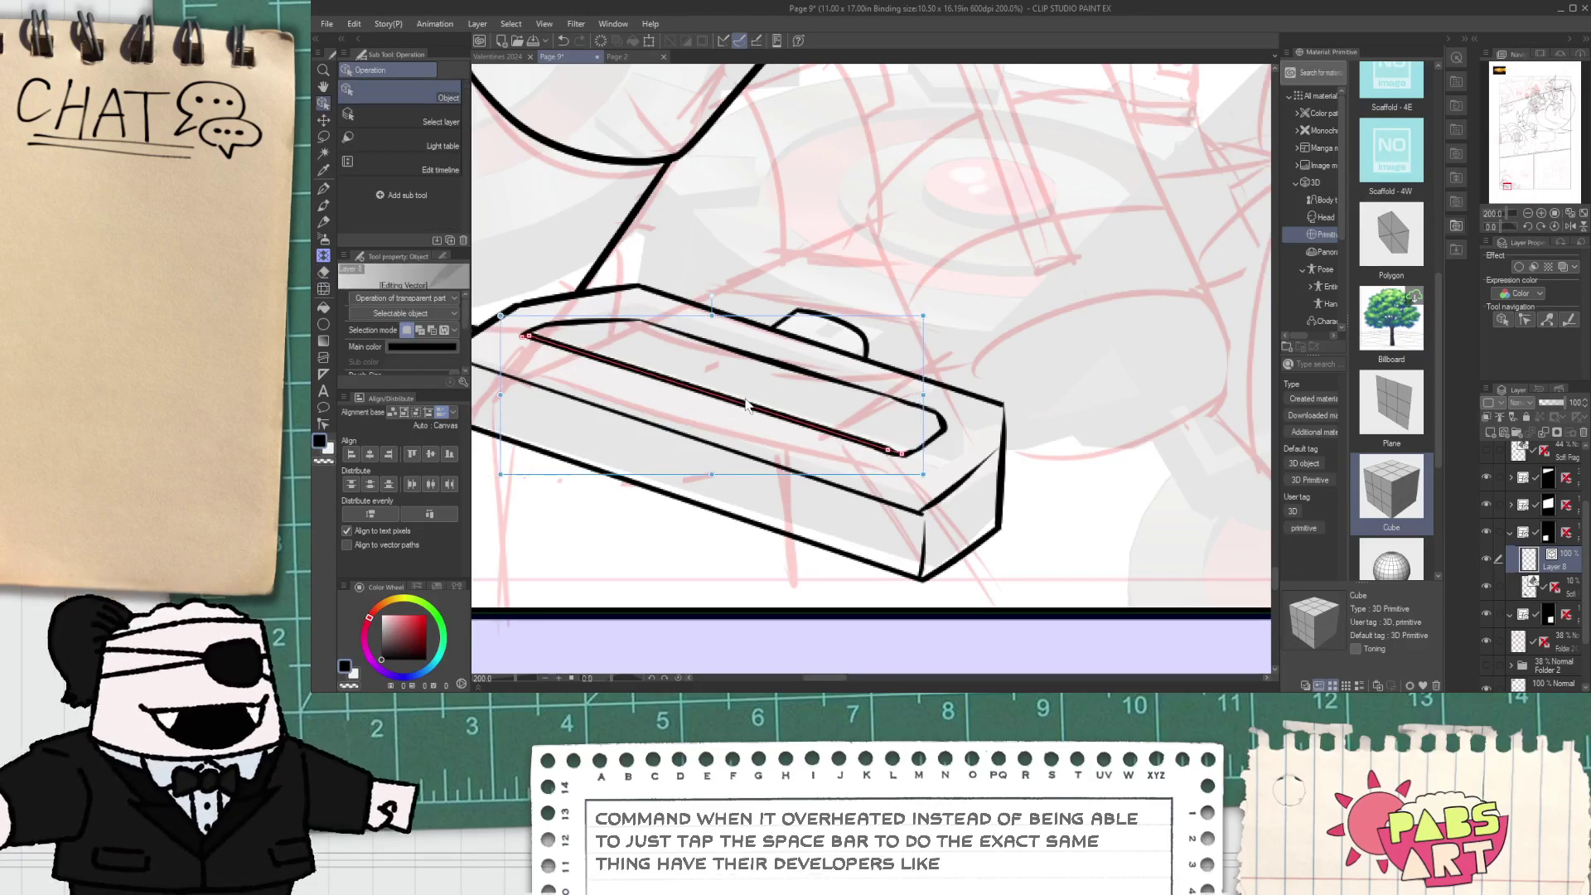
{"action": "left_click_drag", "start_coordinate": [738, 402], "coordinate": [735, 403]}
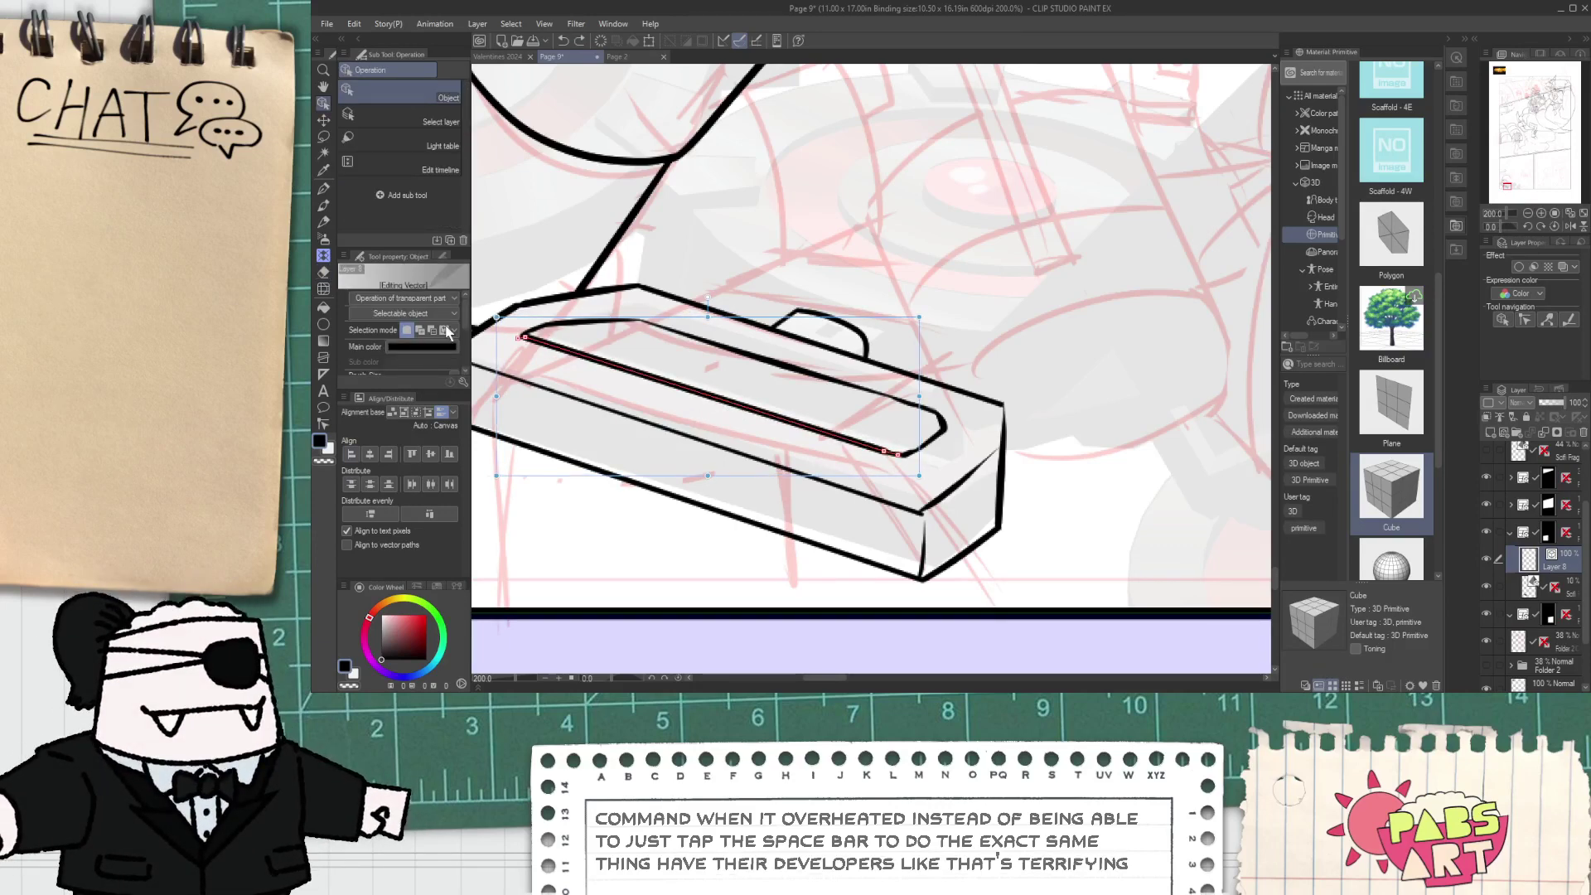
{"action": "scroll", "coordinate": [464, 332], "scroll_direction": "down", "scroll_amount": 2}
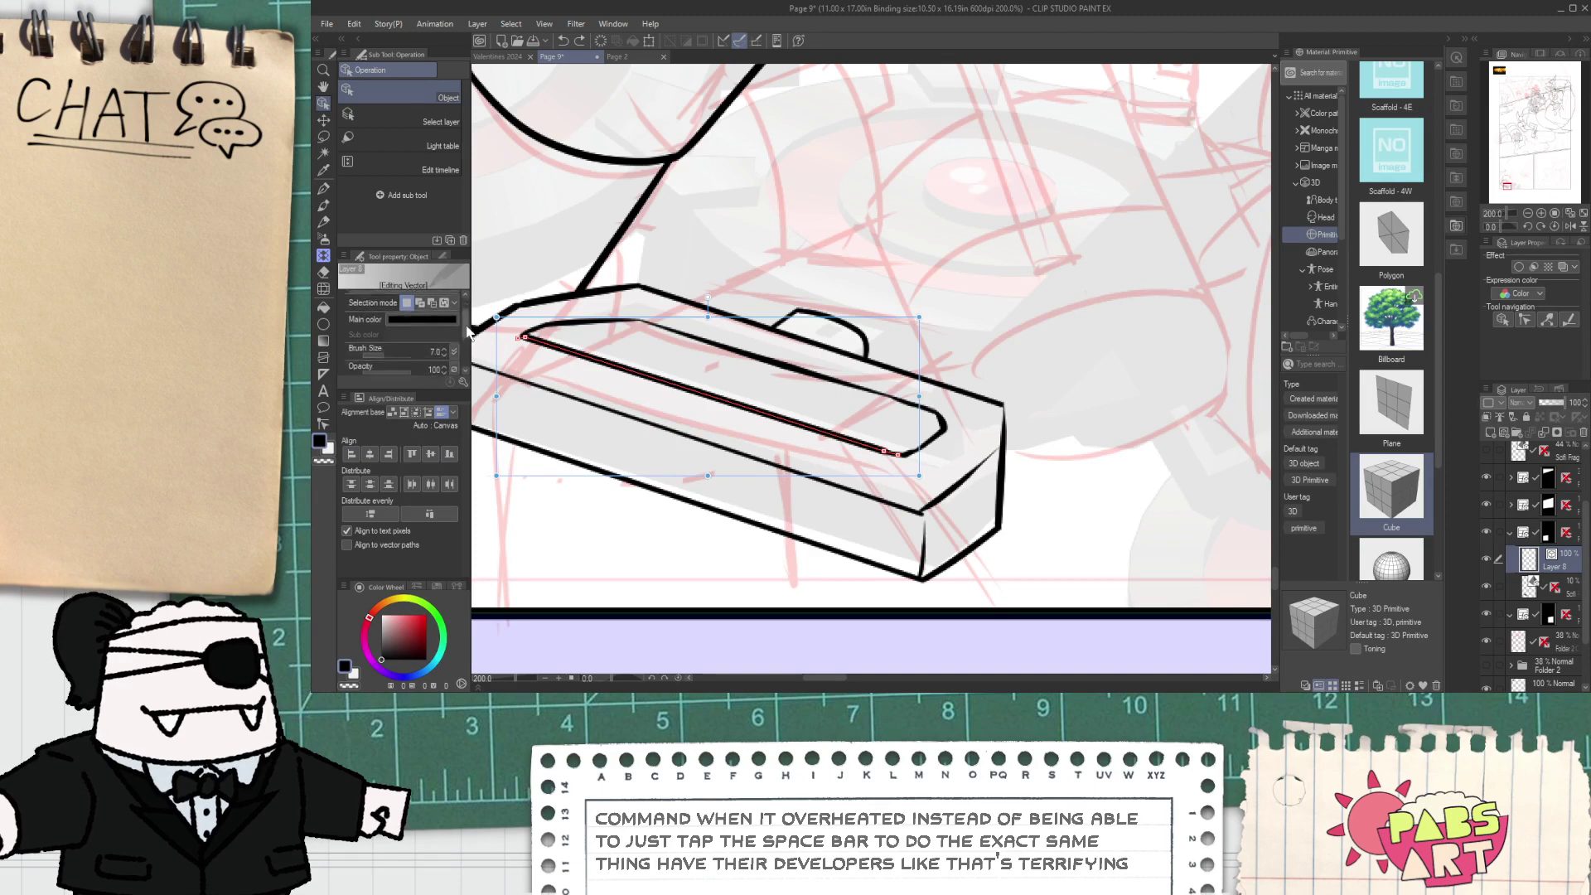
{"action": "left_click", "coordinate": [445, 345]}
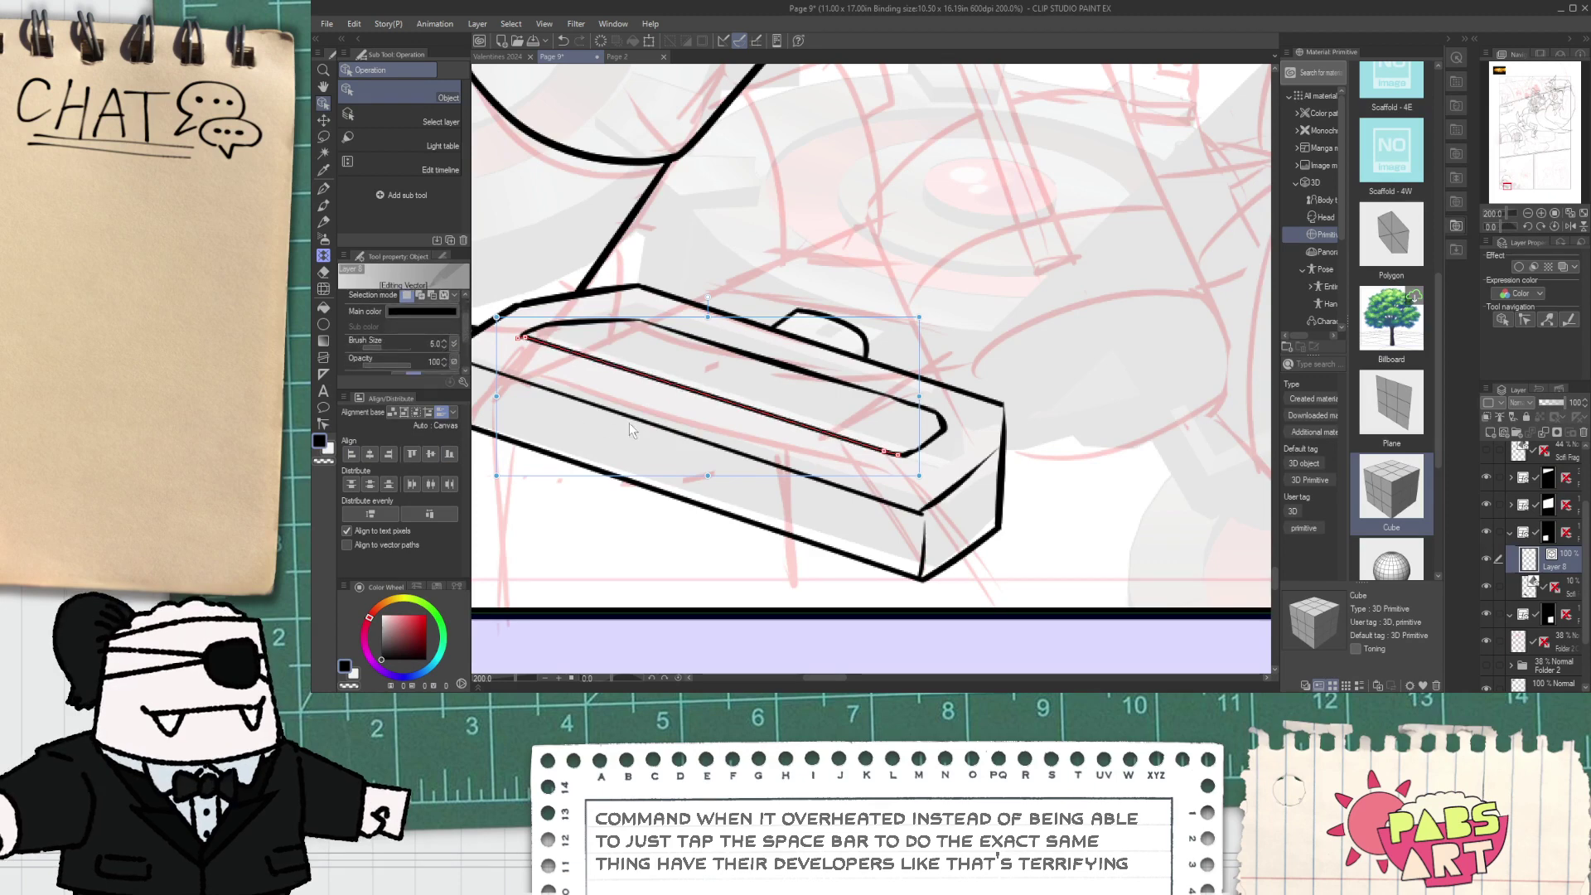
- Duplicate the inset's lower line and place the copy just above it inside the inset, ending at the rounded right end
{"action": "left_click_drag", "start_coordinate": [718, 391], "coordinate": [740, 383]}
{"action": "left_click", "coordinate": [723, 397]}
{"action": "key", "text": "ctrl+c"}
{"action": "key", "text": "ctrl+v"}
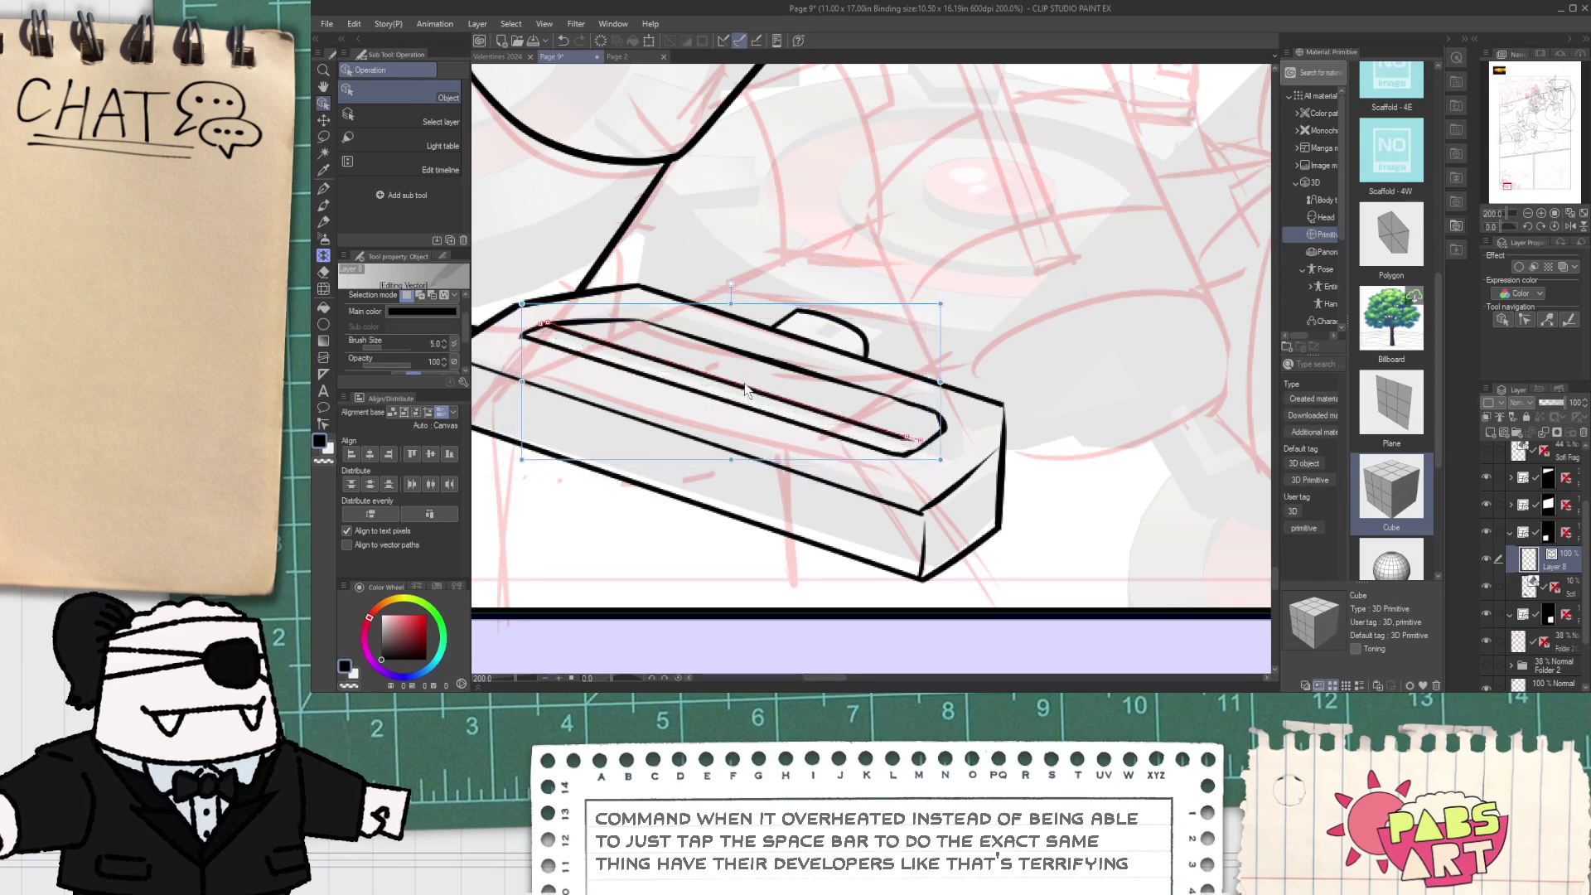
{"action": "mouse_move", "coordinate": [941, 461]}
{"action": "left_mouse_down"}
{"action": "mouse_move", "coordinate": [971, 471]}
{"action": "mouse_move", "coordinate": [973, 407]}
{"action": "left_mouse_up"}
{"action": "left_click", "coordinate": [822, 454]}
{"action": "scroll", "coordinate": [924, 469], "scroll_direction": "up", "scroll_amount": 2}
{"action": "key", "text": "e"}
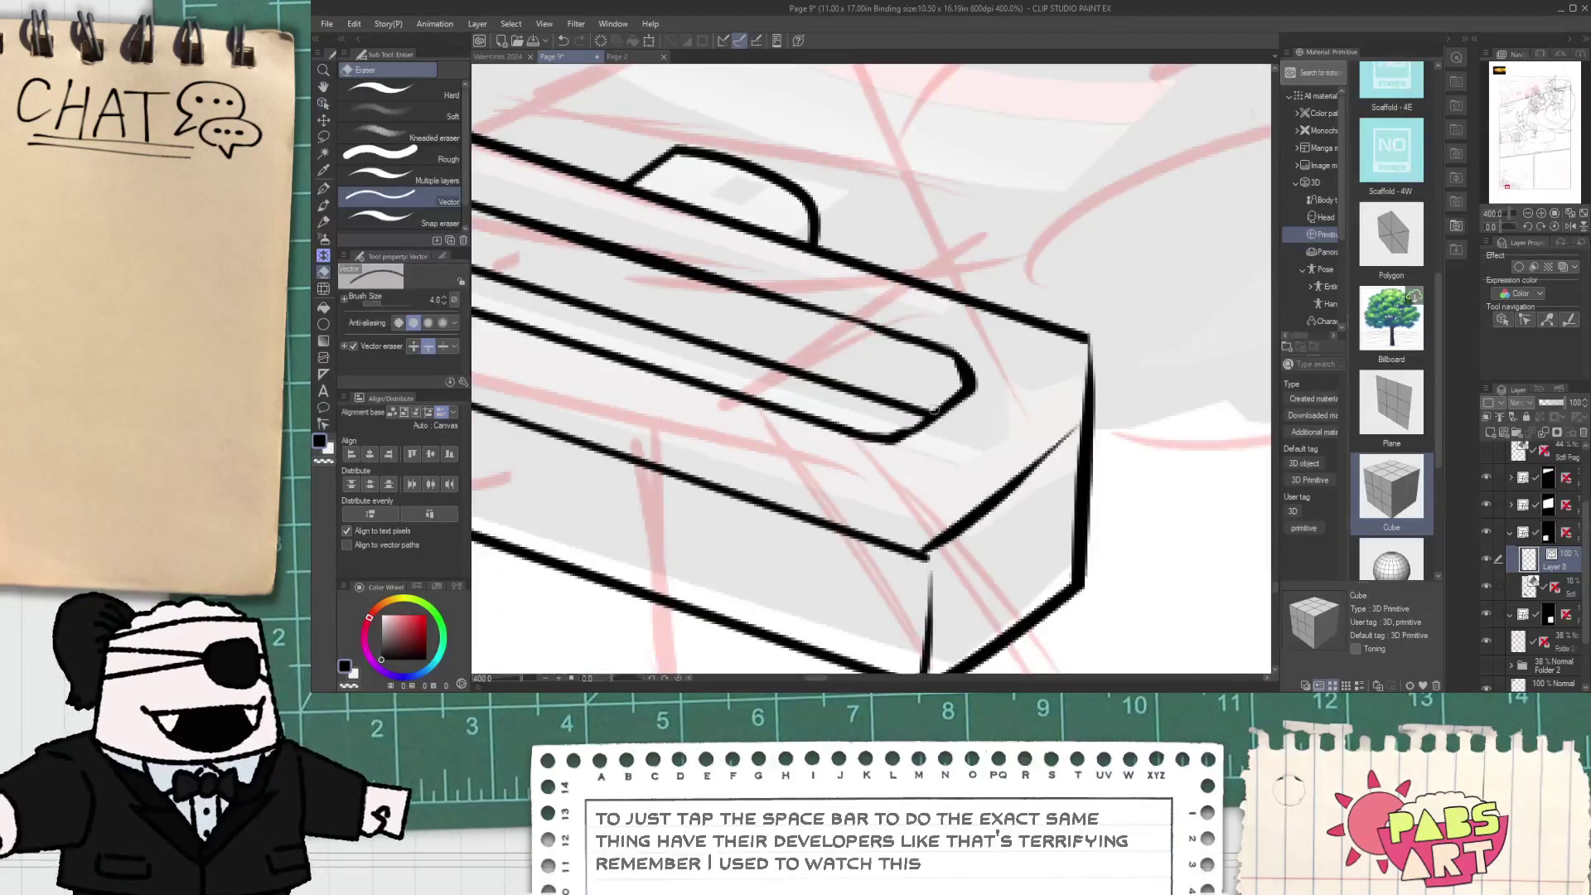
{"action": "scroll", "coordinate": [887, 392], "scroll_direction": "down", "scroll_amount": 2}
{"action": "scroll", "coordinate": [882, 392], "scroll_direction": "down", "scroll_amount": 1}
{"action": "key", "text": "space"}
{"action": "scroll", "coordinate": [765, 314], "scroll_direction": "up", "scroll_amount": 1}
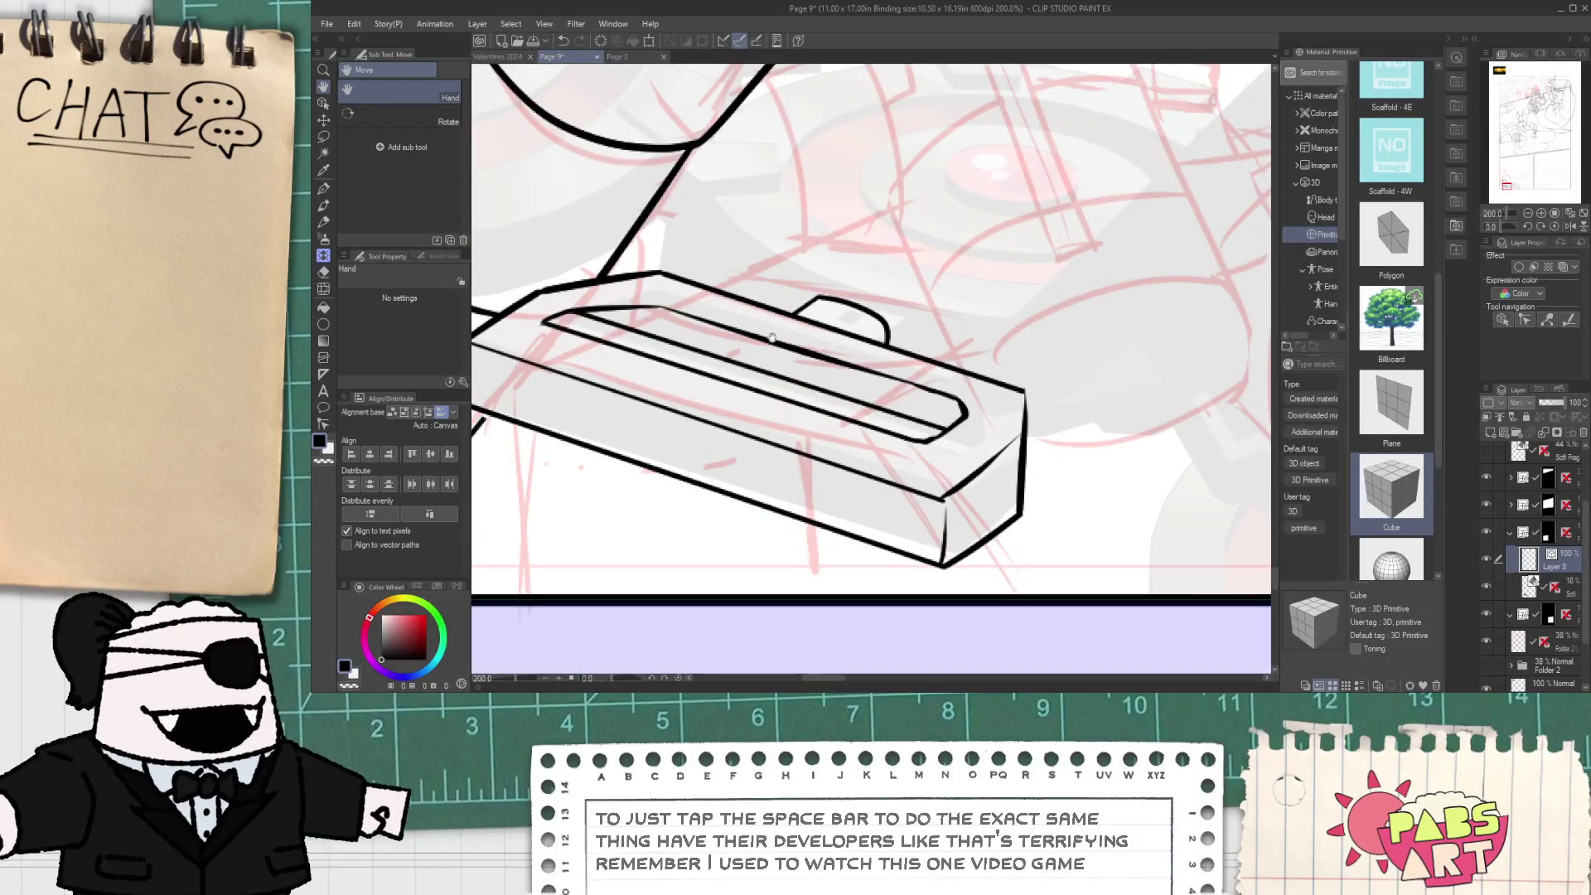
- Ink a short vertical line from the inset's upper back corner down to the inner line and trim its excess
{"action": "key", "text": "p"}
{"action": "scroll", "coordinate": [630, 344], "scroll_direction": "up", "scroll_amount": 2}
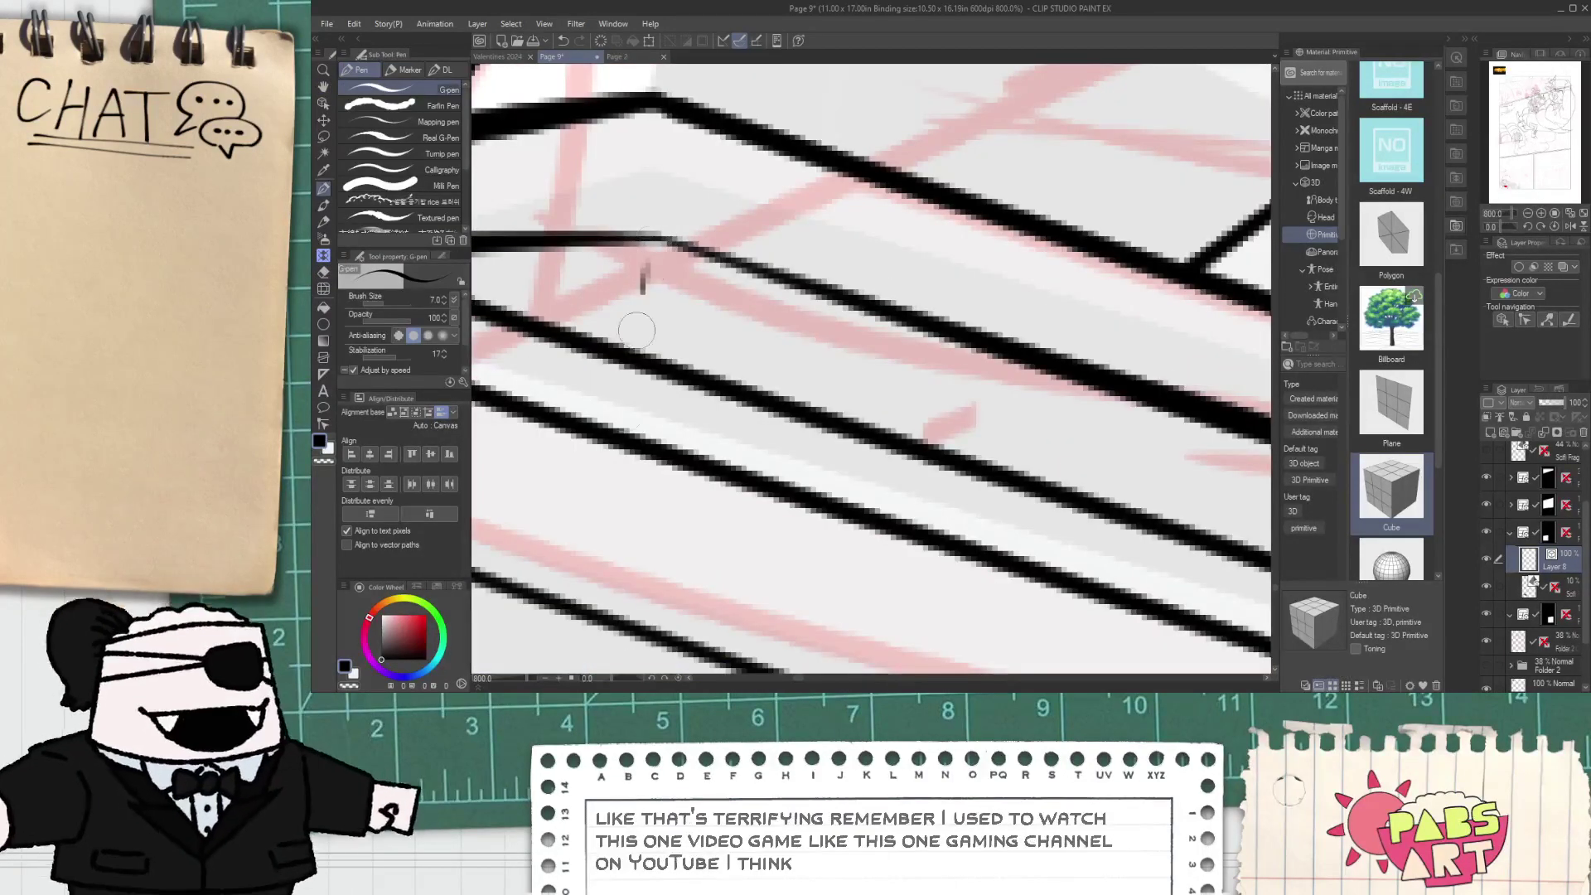
{"action": "mouse_move", "coordinate": [651, 255]}
{"action": "left_mouse_down"}
{"action": "mouse_move", "coordinate": [650, 439]}
{"action": "mouse_move", "coordinate": [684, 431]}
{"action": "left_mouse_up"}
{"action": "key", "text": "e"}
{"action": "scroll", "coordinate": [685, 431], "scroll_direction": "down", "scroll_amount": 6}
{"action": "key", "text": "p"}
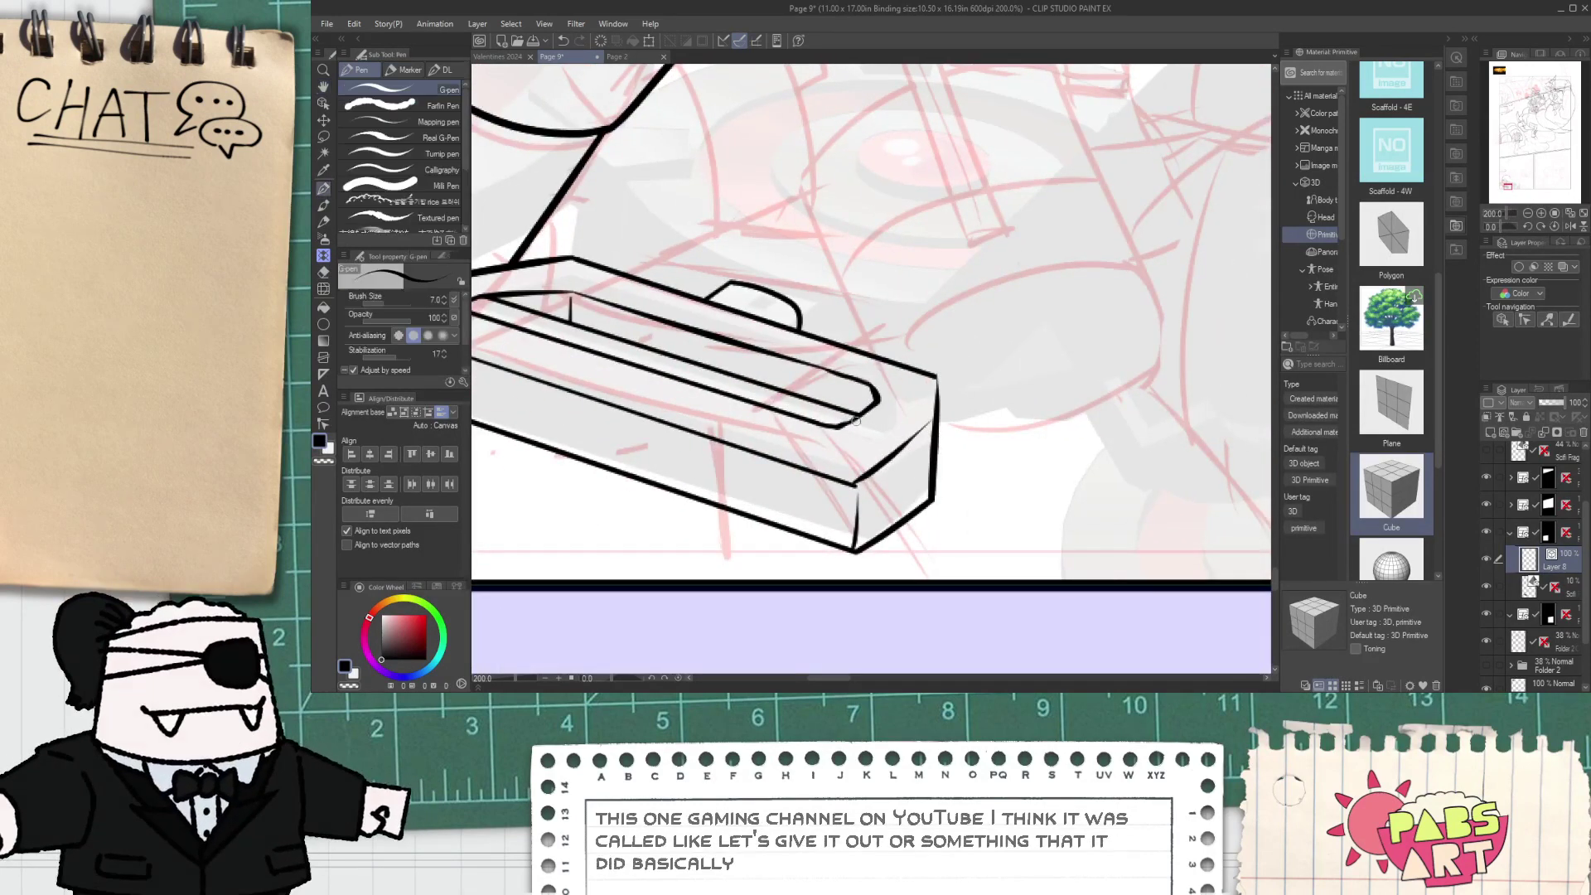
{"action": "scroll", "coordinate": [836, 425], "scroll_direction": "down", "scroll_amount": 1}
{"action": "left_click_drag", "start_coordinate": [803, 435], "coordinate": [761, 406]}
{"action": "scroll", "coordinate": [733, 319], "scroll_direction": "up", "scroll_amount": 2}
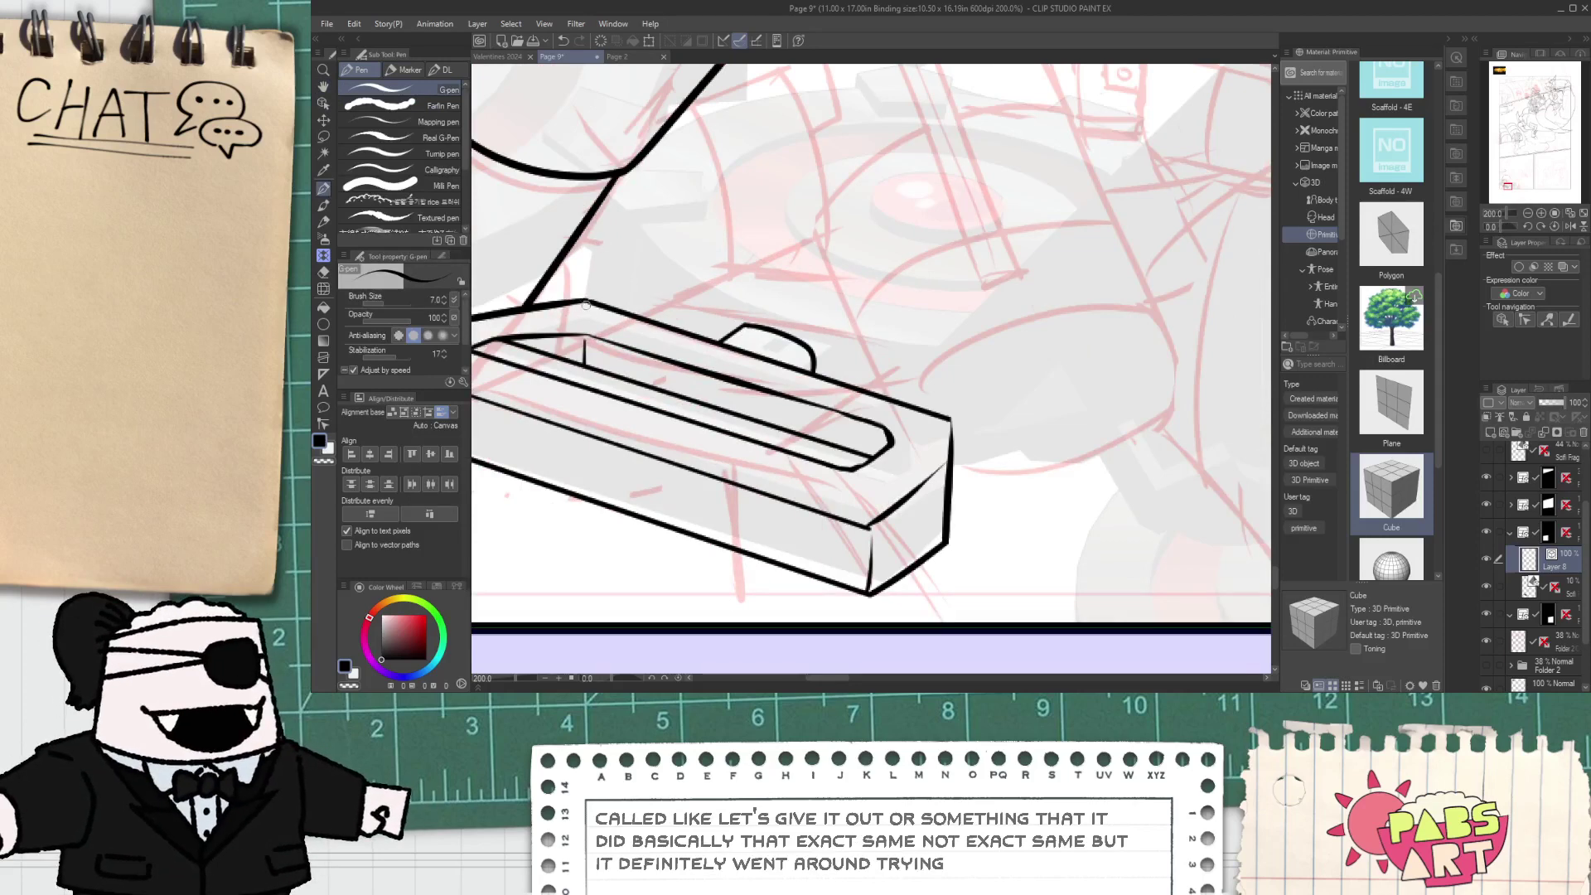
- Ink two roughly parallel curves rising from the handle's back corner and bending right to form a hook
{"action": "mouse_move", "coordinate": [580, 317]}
{"action": "left_mouse_down"}
{"action": "mouse_move", "coordinate": [569, 248]}
{"action": "mouse_move", "coordinate": [721, 182]}
{"action": "left_mouse_up"}
{"action": "left_click_drag", "start_coordinate": [600, 305], "coordinate": [698, 217]}
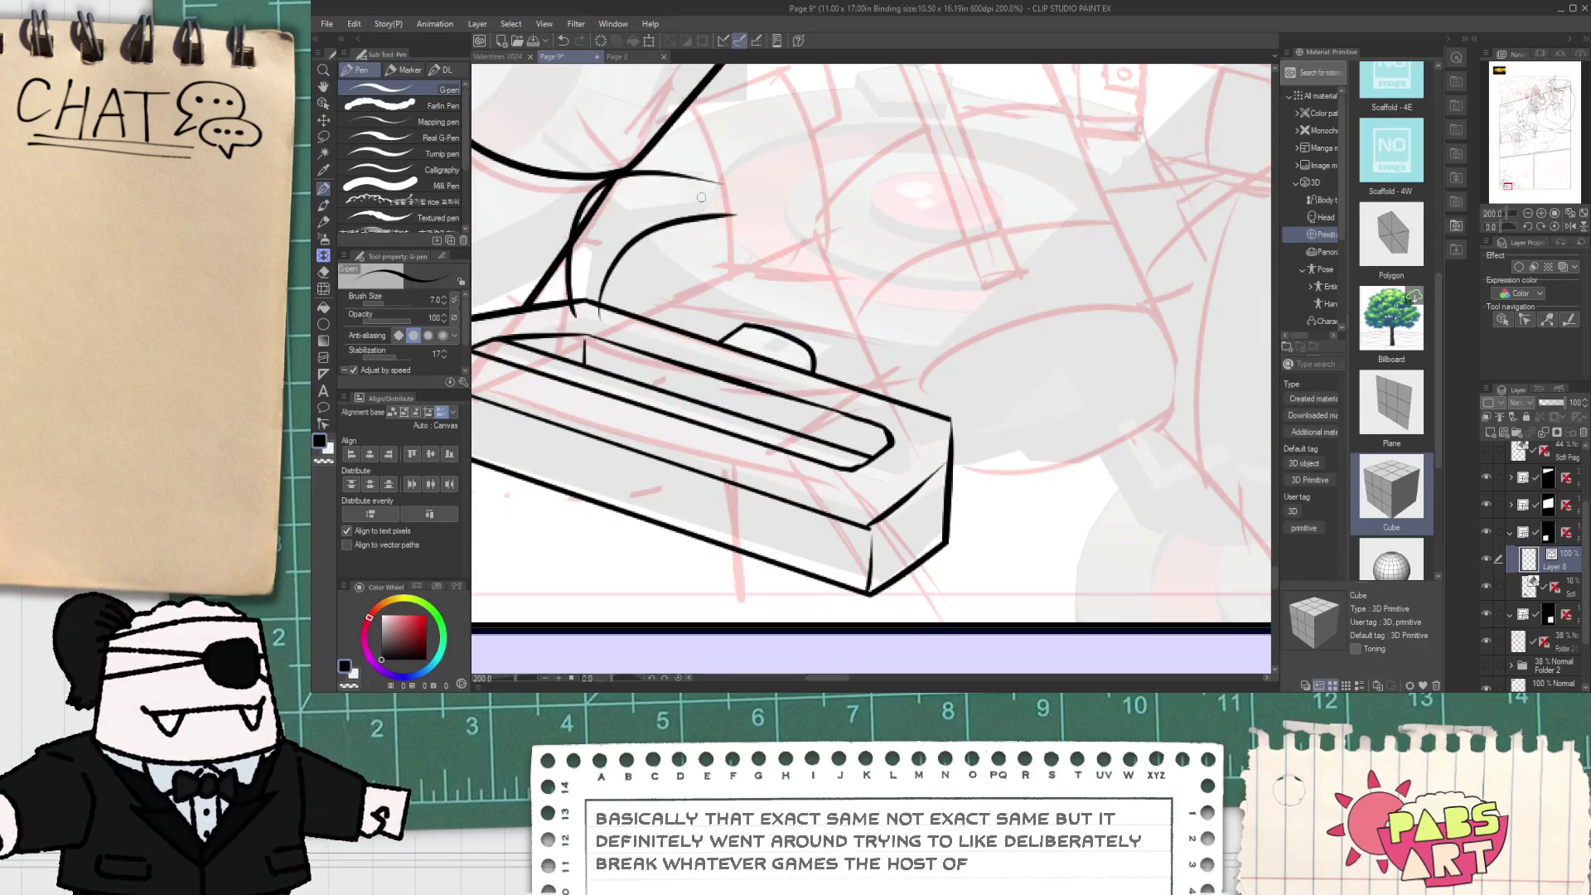
{"action": "scroll", "coordinate": [702, 197], "scroll_direction": "up", "scroll_amount": 2}
{"action": "left_click_drag", "start_coordinate": [648, 149], "coordinate": [666, 239]}
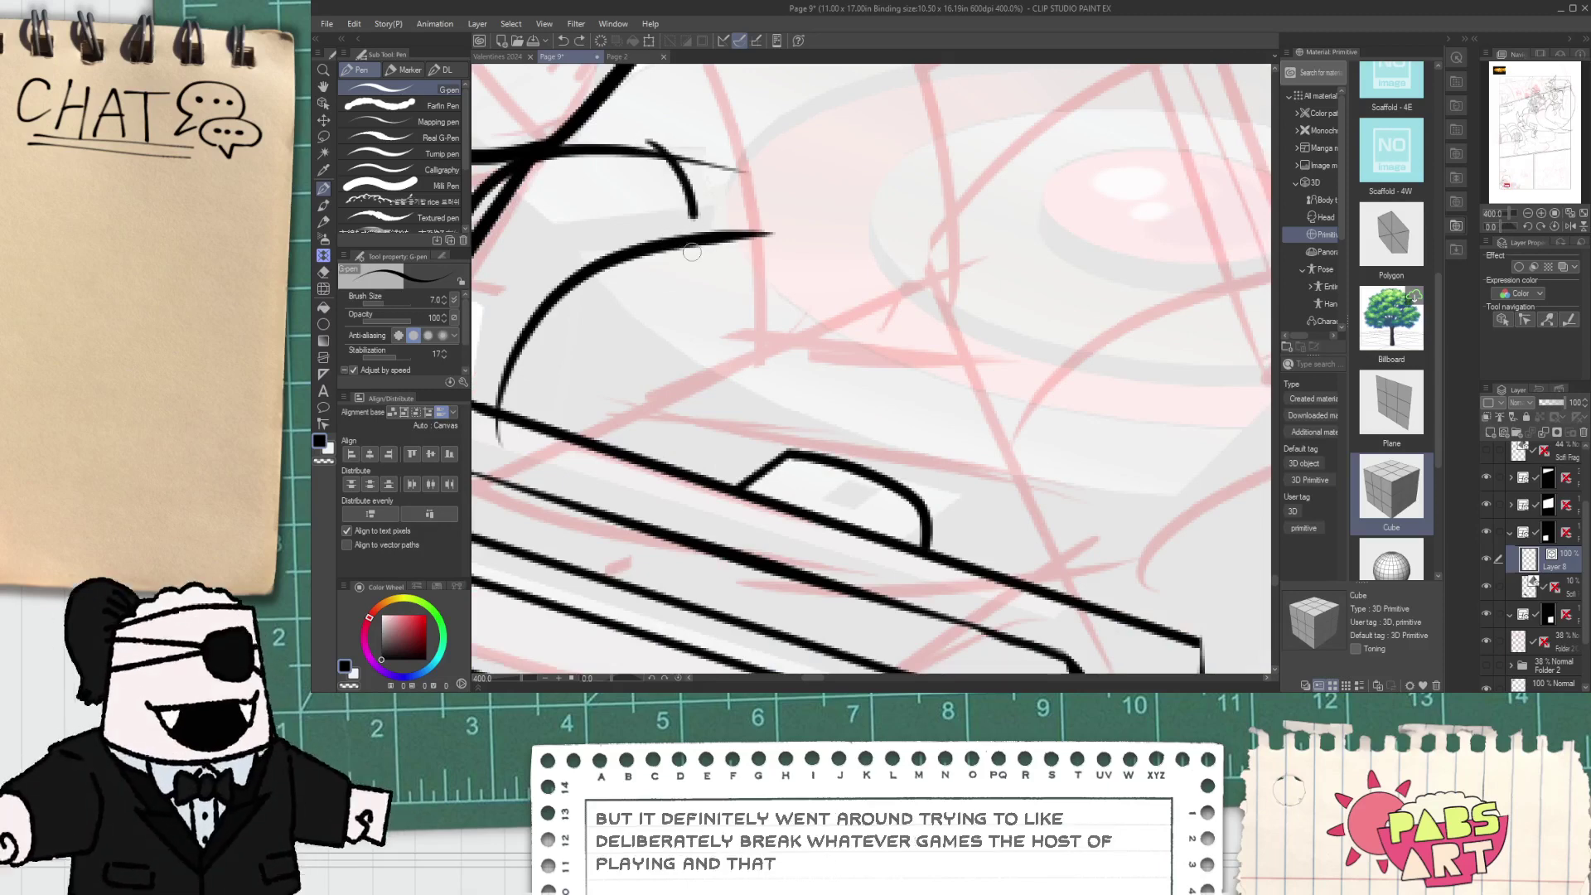
{"action": "scroll", "coordinate": [662, 186], "scroll_direction": "down", "scroll_amount": 2}
{"action": "key", "text": "ctrl+z"}
- Close the hook with a rounded tip and erase the line ends overshooting the tip and the crossing outline
{"action": "scroll", "coordinate": [645, 195], "scroll_direction": "up", "scroll_amount": 2}
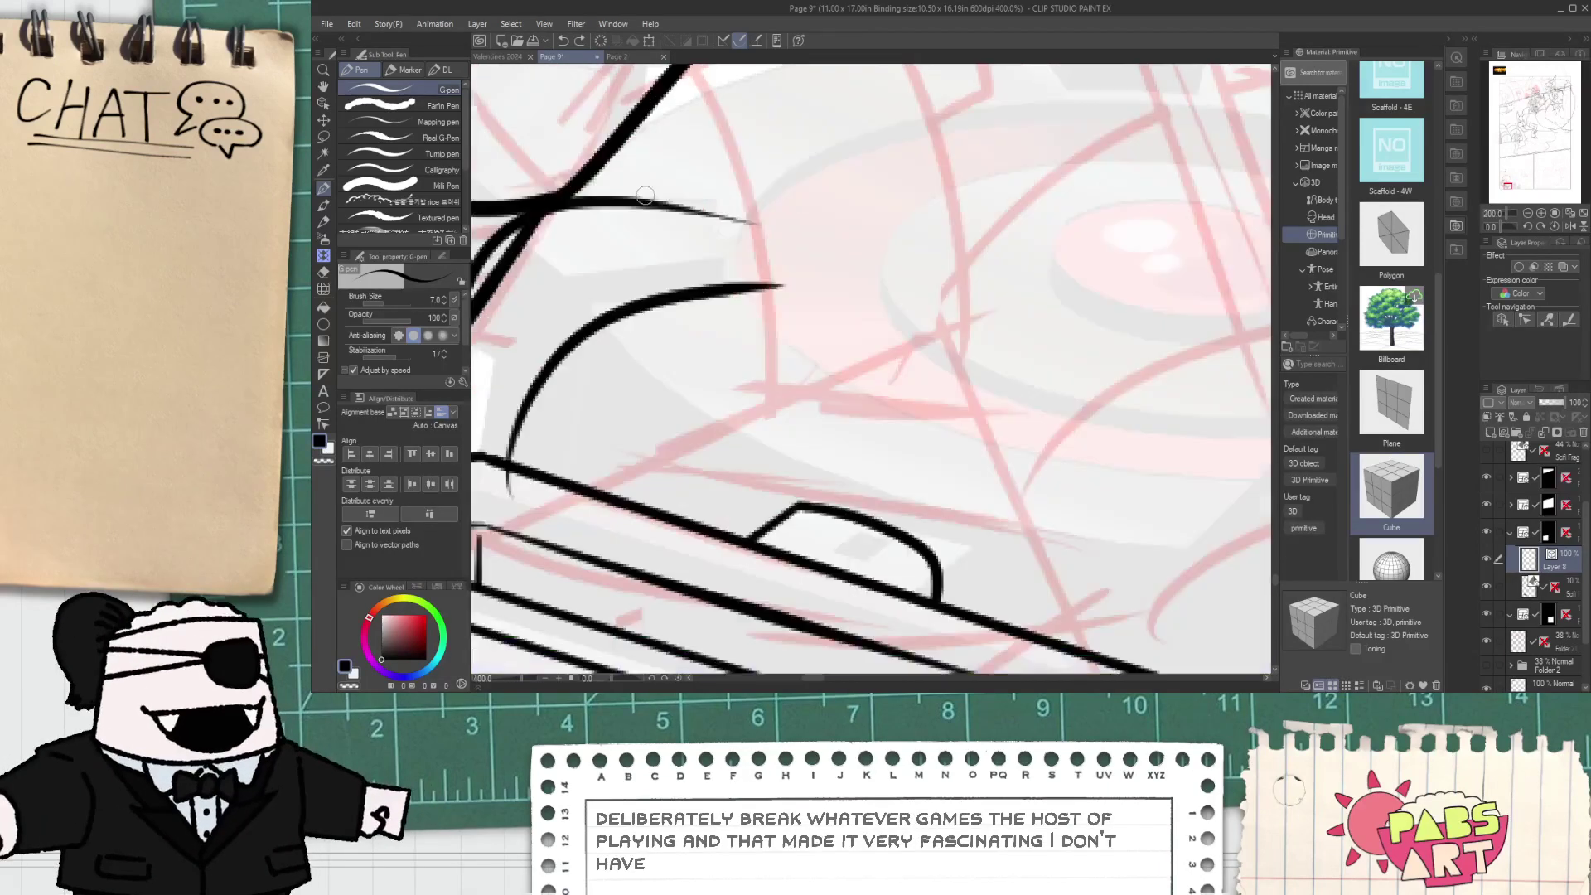
{"action": "left_click_drag", "start_coordinate": [678, 205], "coordinate": [698, 300]}
{"action": "key", "text": "e"}
{"action": "left_click", "coordinate": [745, 285]}
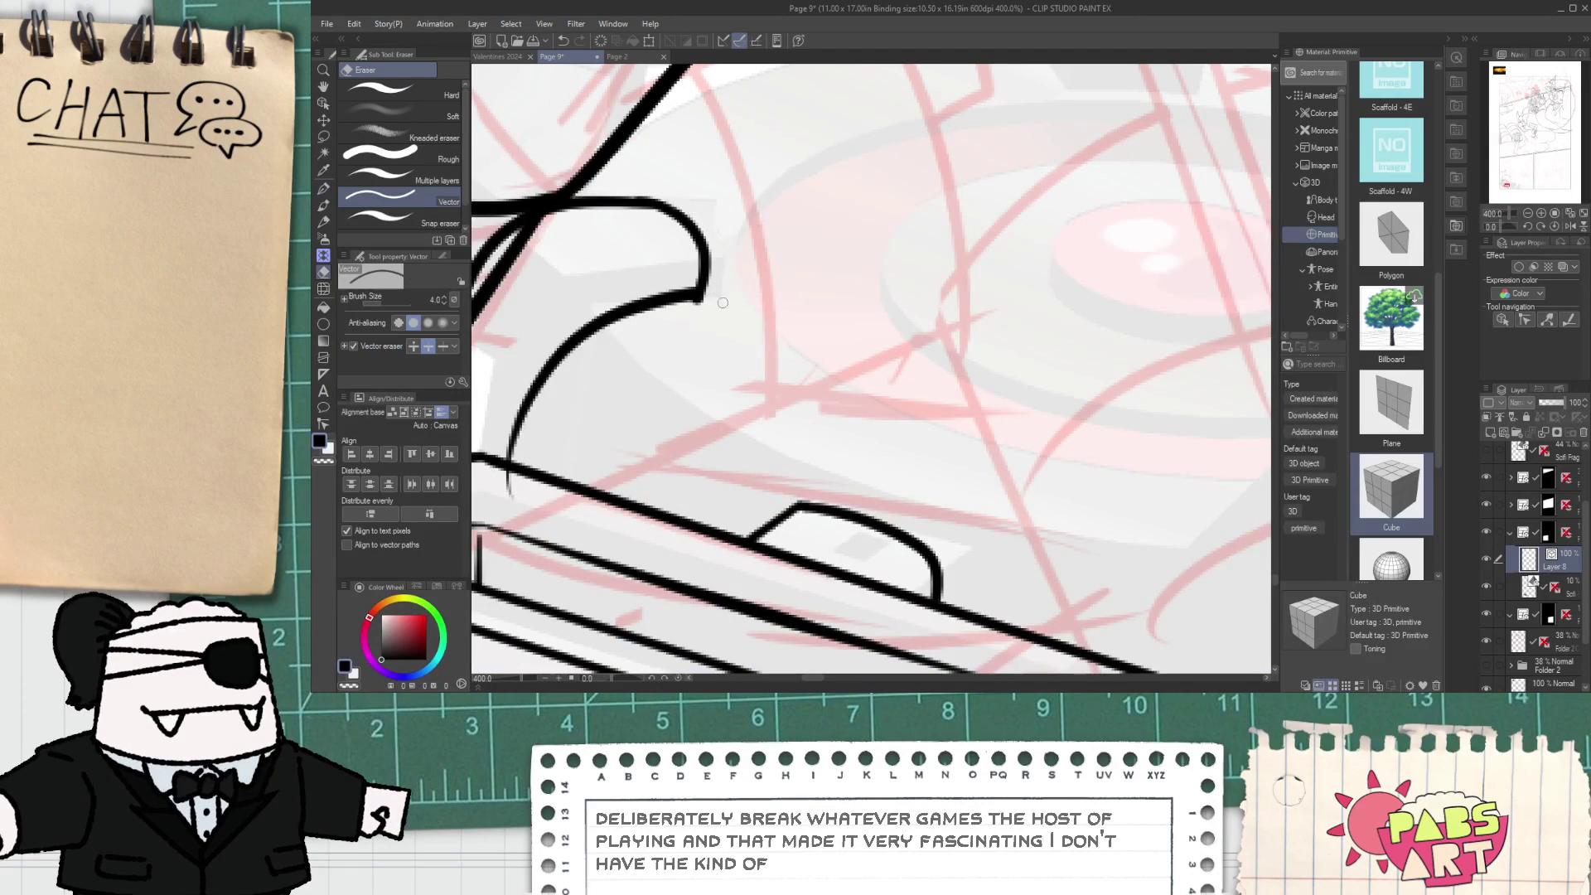
{"action": "left_click_drag", "start_coordinate": [499, 304], "coordinate": [684, 325]}
{"action": "left_click", "coordinate": [685, 298]}
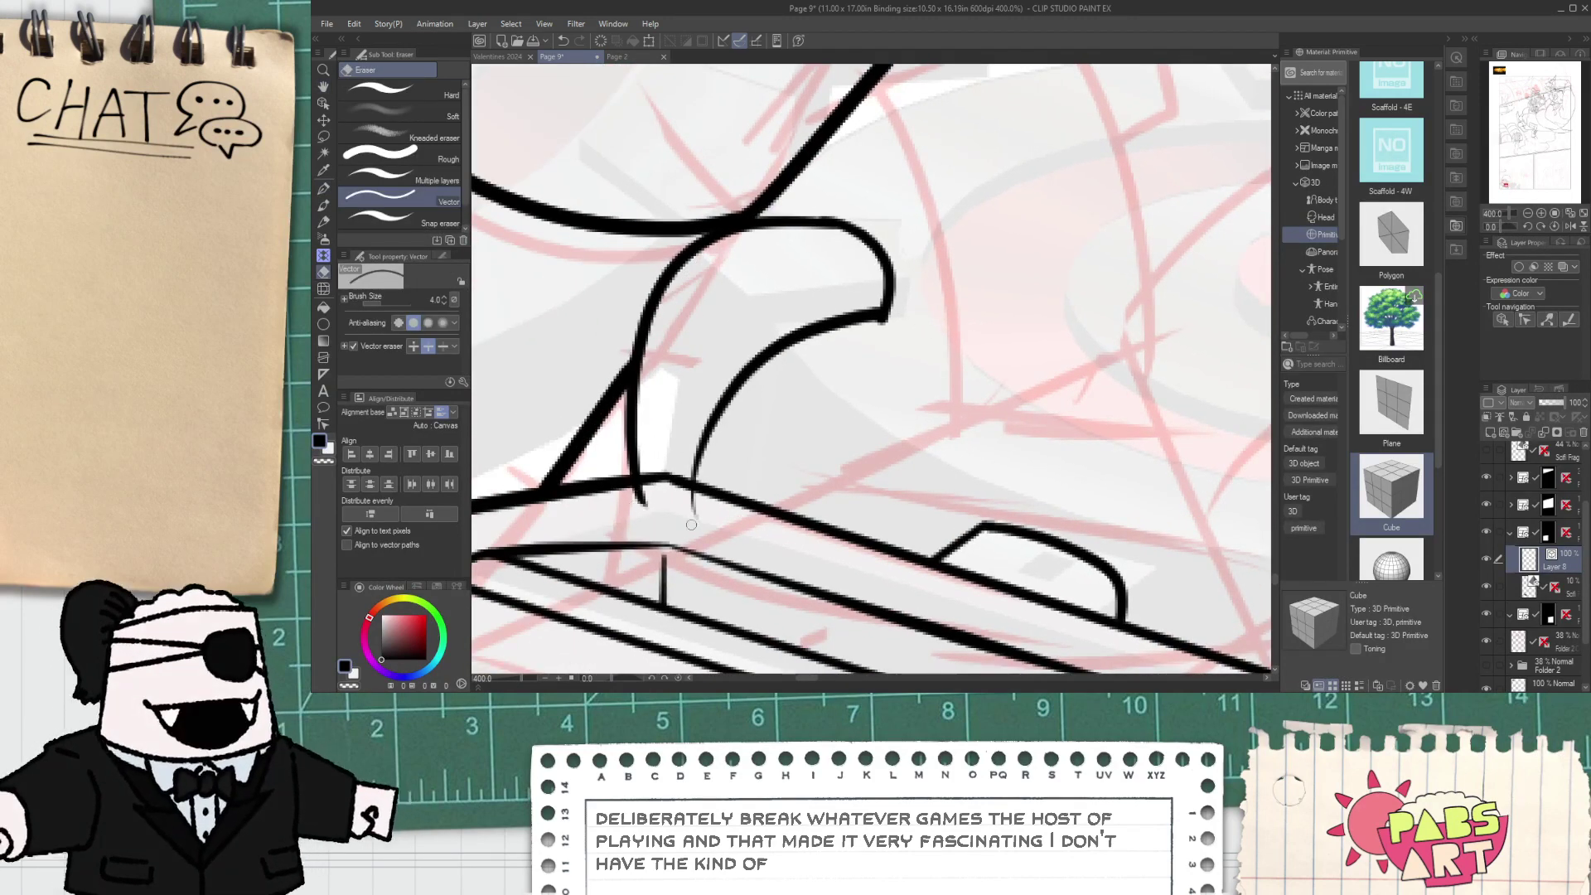
{"action": "scroll", "coordinate": [704, 526], "scroll_direction": "down", "scroll_amount": 3}
{"action": "mouse_move", "coordinate": [749, 465]}
{"action": "left_mouse_down"}
{"action": "mouse_move", "coordinate": [611, 388]}
{"action": "mouse_move", "coordinate": [875, 491]}
{"action": "left_mouse_up"}
{"action": "scroll", "coordinate": [609, 391], "scroll_direction": "up", "scroll_amount": 1}
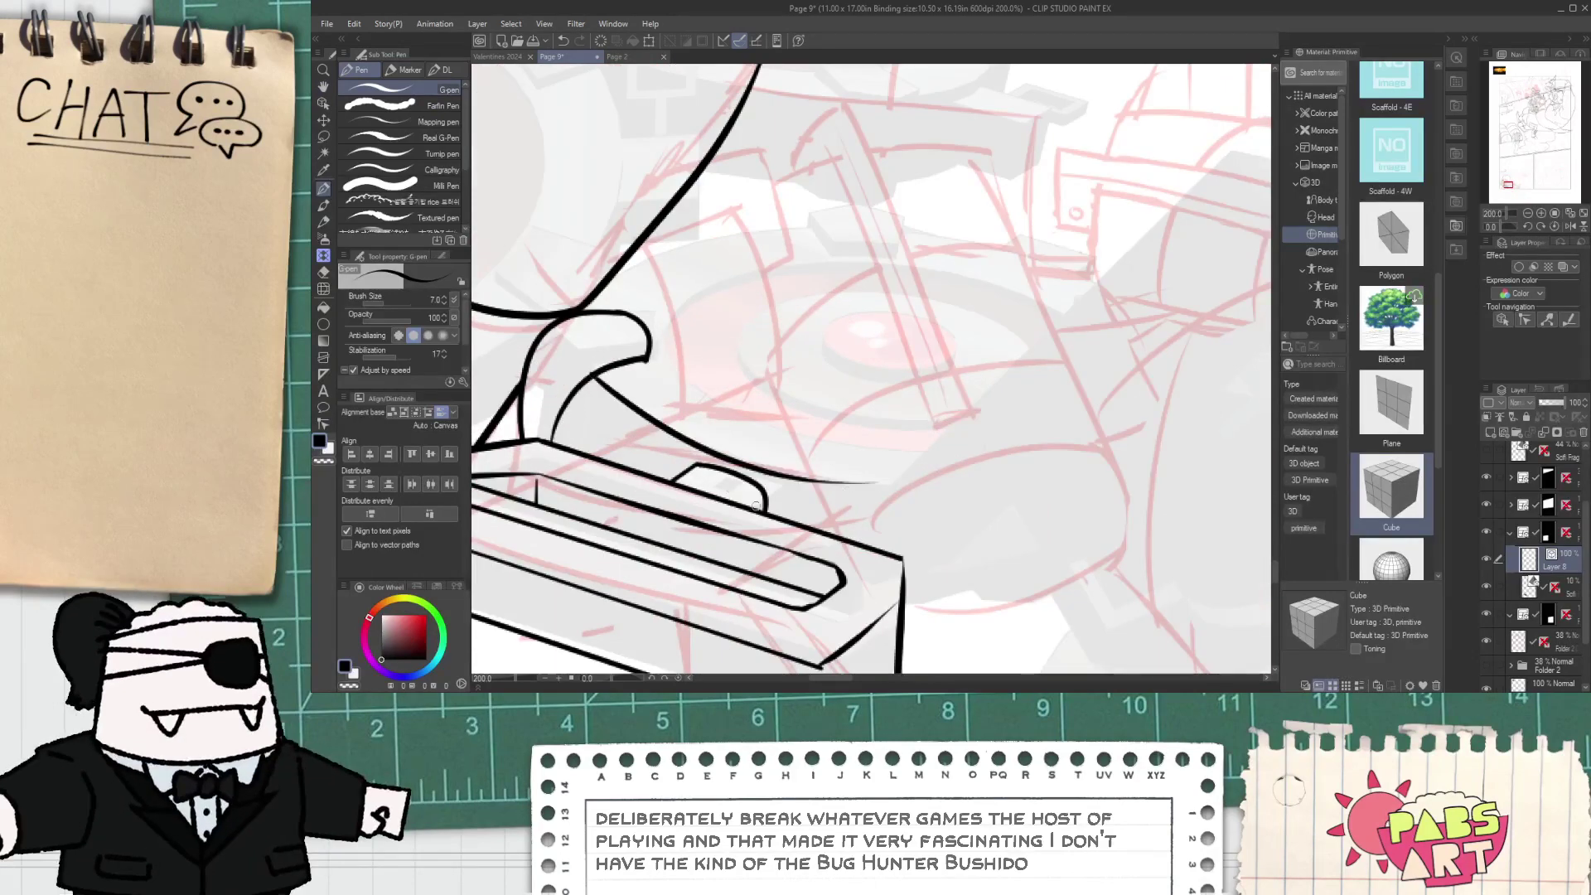
{"action": "key", "text": "ctrl+z"}
{"action": "left_click_drag", "start_coordinate": [591, 363], "coordinate": [942, 485]}
{"action": "key", "text": "ctrl+z"}
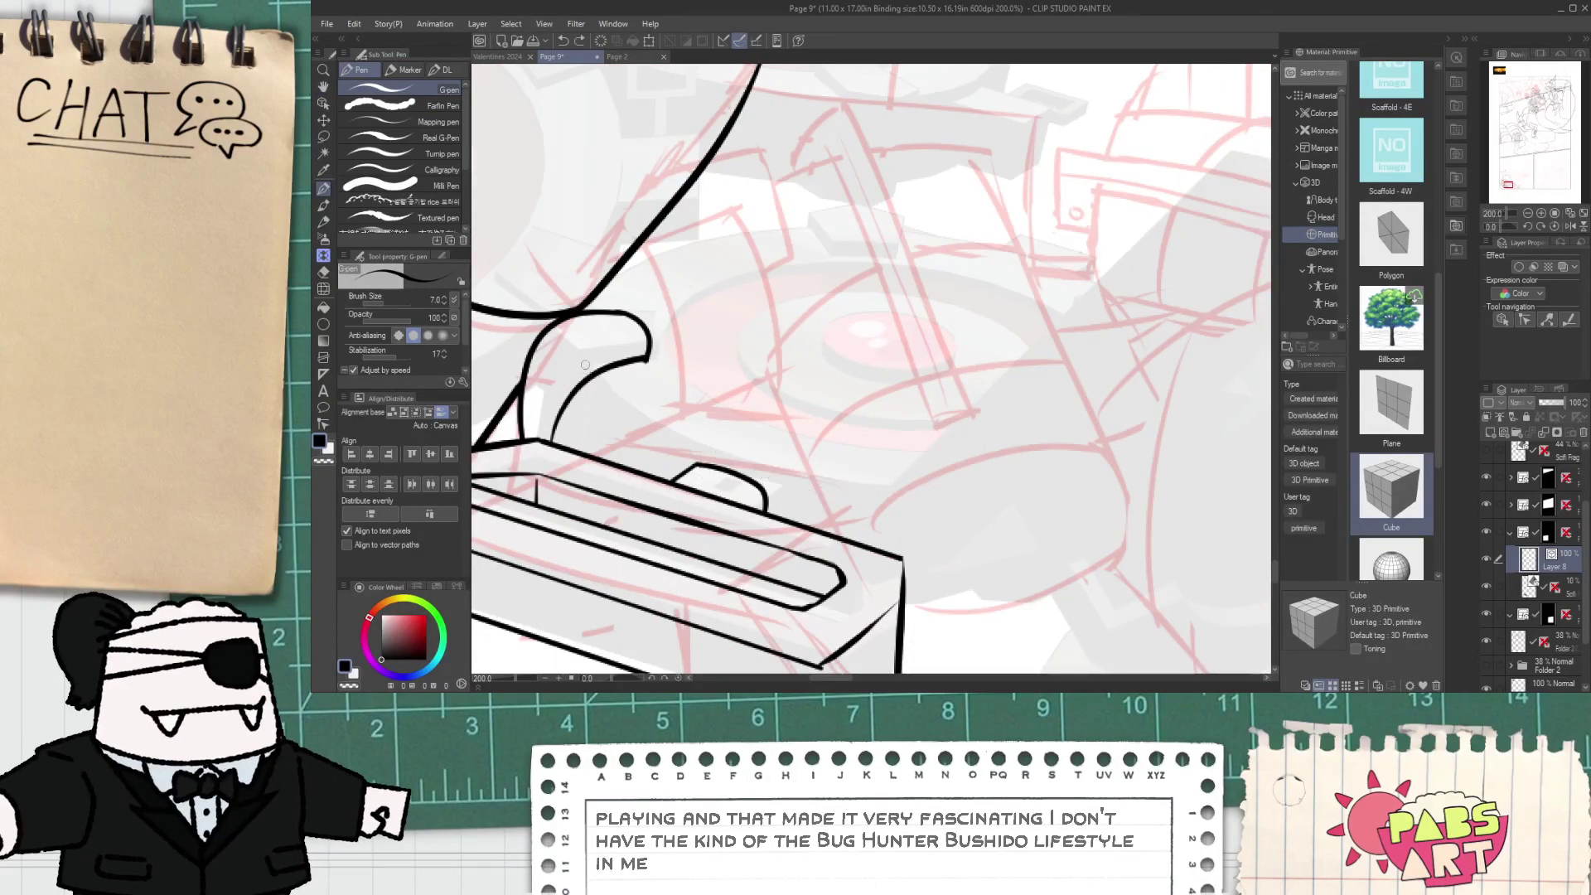
{"action": "left_click_drag", "start_coordinate": [588, 364], "coordinate": [999, 478]}
{"action": "key", "text": "ctrl+z"}
{"action": "mouse_move", "coordinate": [590, 364]}
{"action": "left_mouse_down"}
{"action": "mouse_move", "coordinate": [942, 466]}
{"action": "mouse_move", "coordinate": [1015, 469]}
{"action": "left_mouse_up"}
{"action": "key", "text": "ctrl+z"}
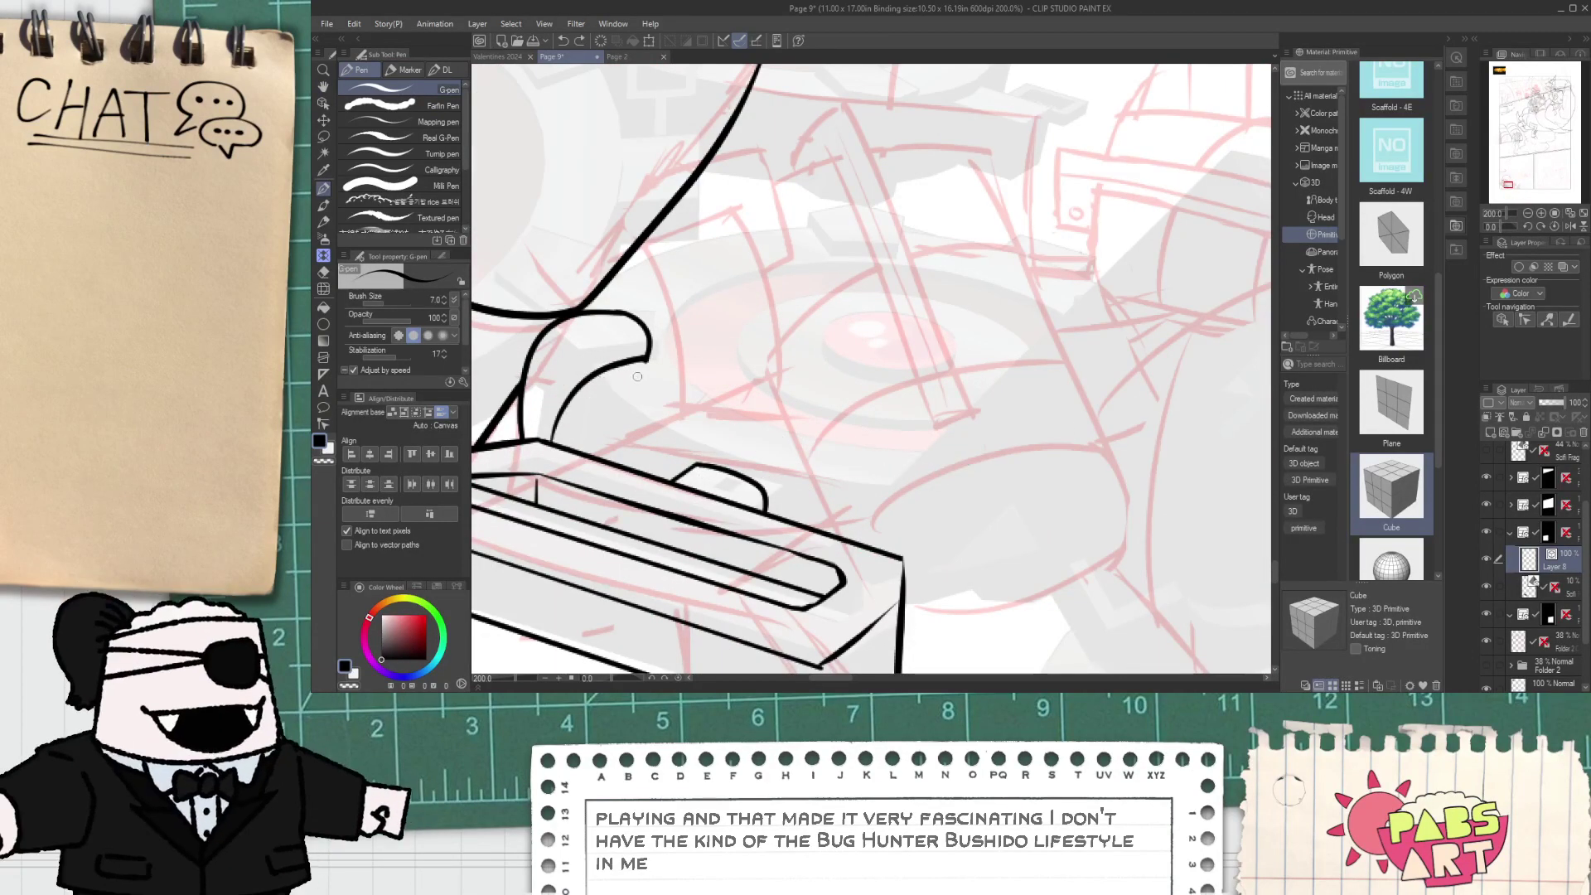
{"action": "left_click_drag", "start_coordinate": [791, 466], "coordinate": [982, 499]}
{"action": "key", "text": "ctrl+z"}
- Ink a long curve sweeping from beneath the hook to the right behind the handle and trim its start inside the hook
{"action": "mouse_move", "coordinate": [590, 358]}
{"action": "left_mouse_down"}
{"action": "mouse_move", "coordinate": [663, 398]}
{"action": "mouse_move", "coordinate": [1012, 497]}
{"action": "left_mouse_up"}
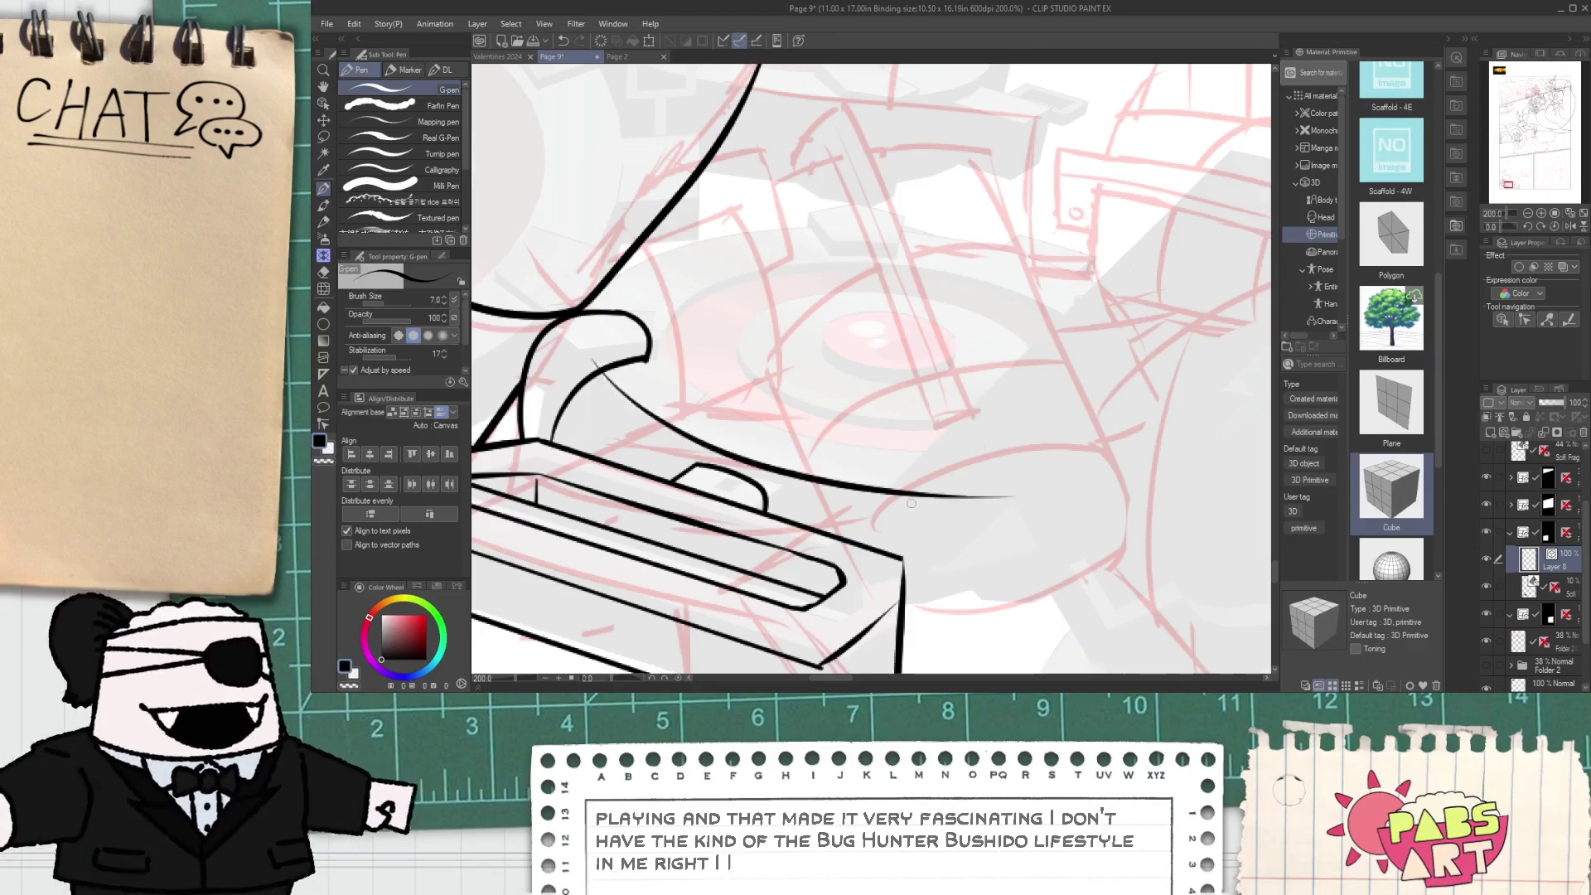
{"action": "key", "text": "e"}
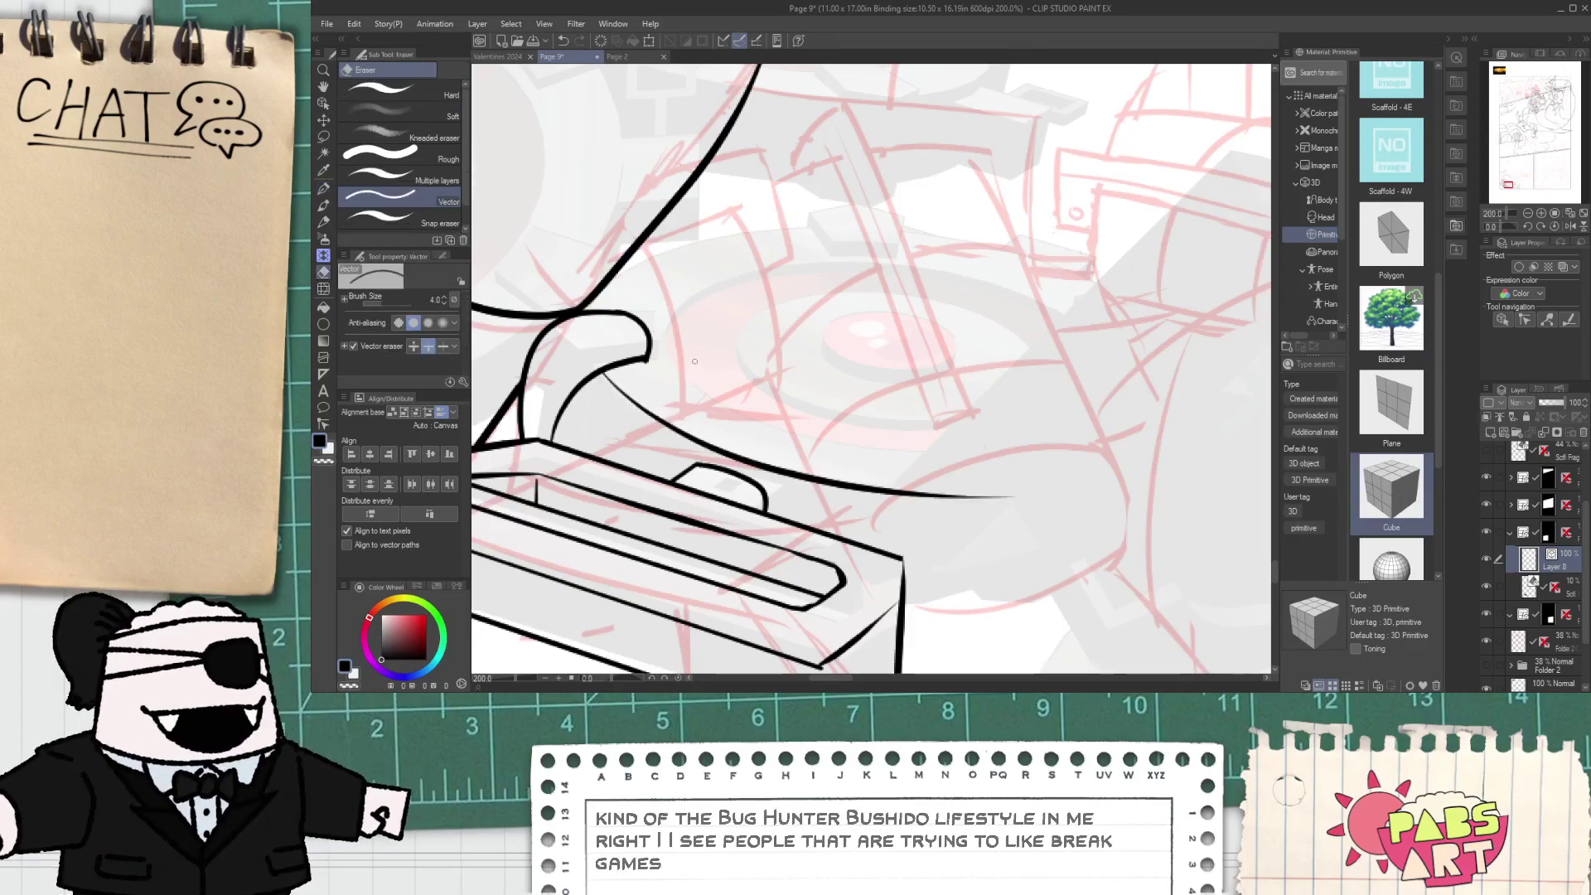
{"action": "key", "text": "p"}
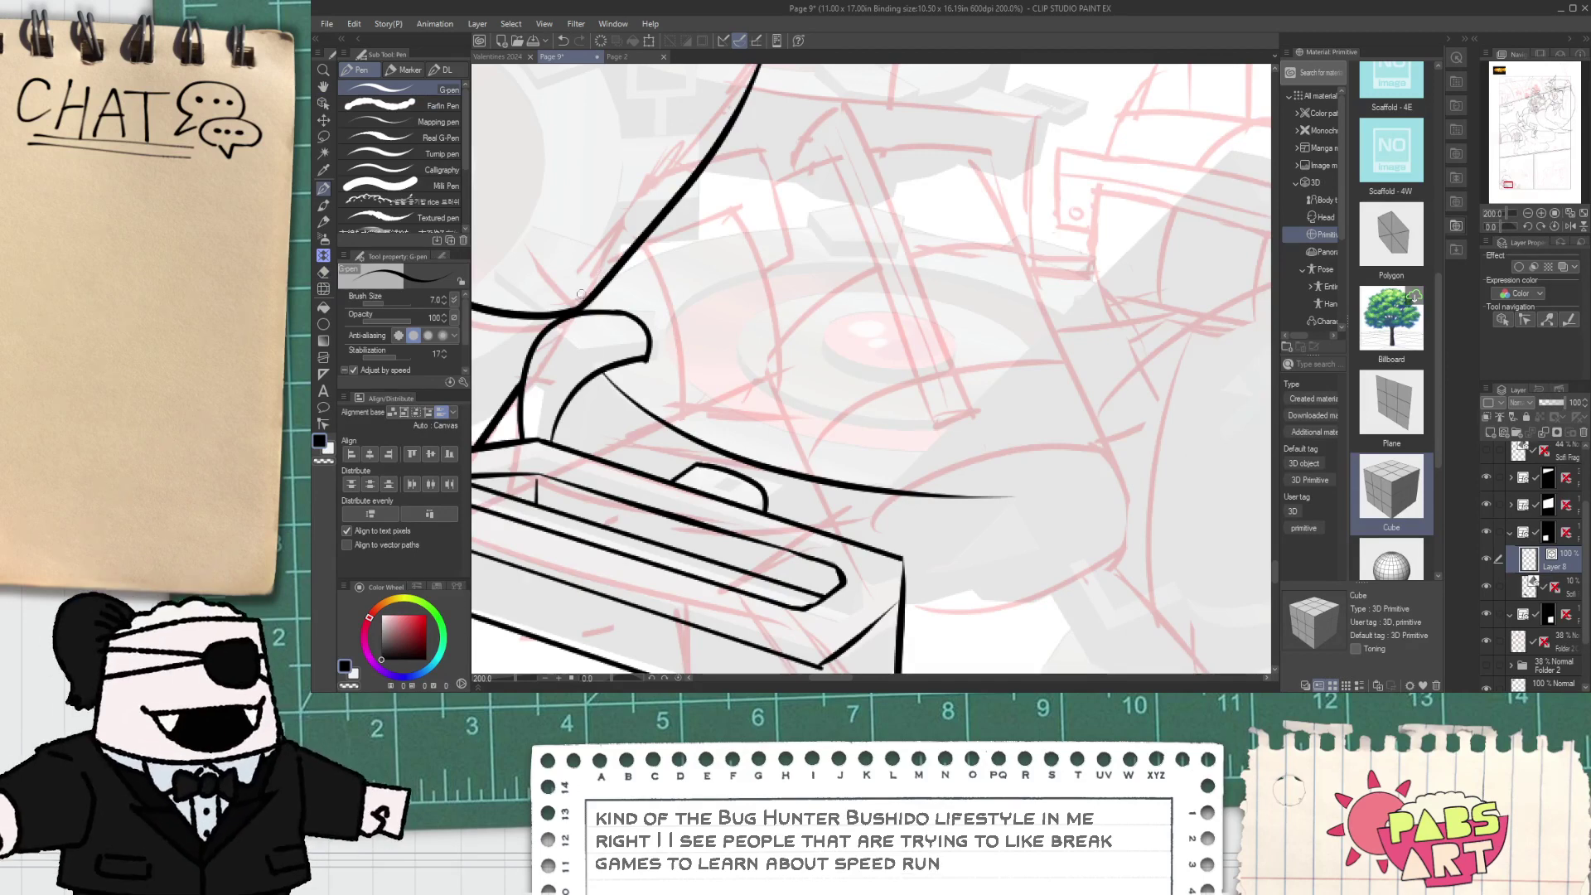
{"action": "left_click_drag", "start_coordinate": [580, 305], "coordinate": [860, 237]}
{"action": "key", "text": "ctrl+z"}
{"action": "left_click_drag", "start_coordinate": [580, 303], "coordinate": [994, 228]}
{"action": "key", "text": "ctrl+z"}
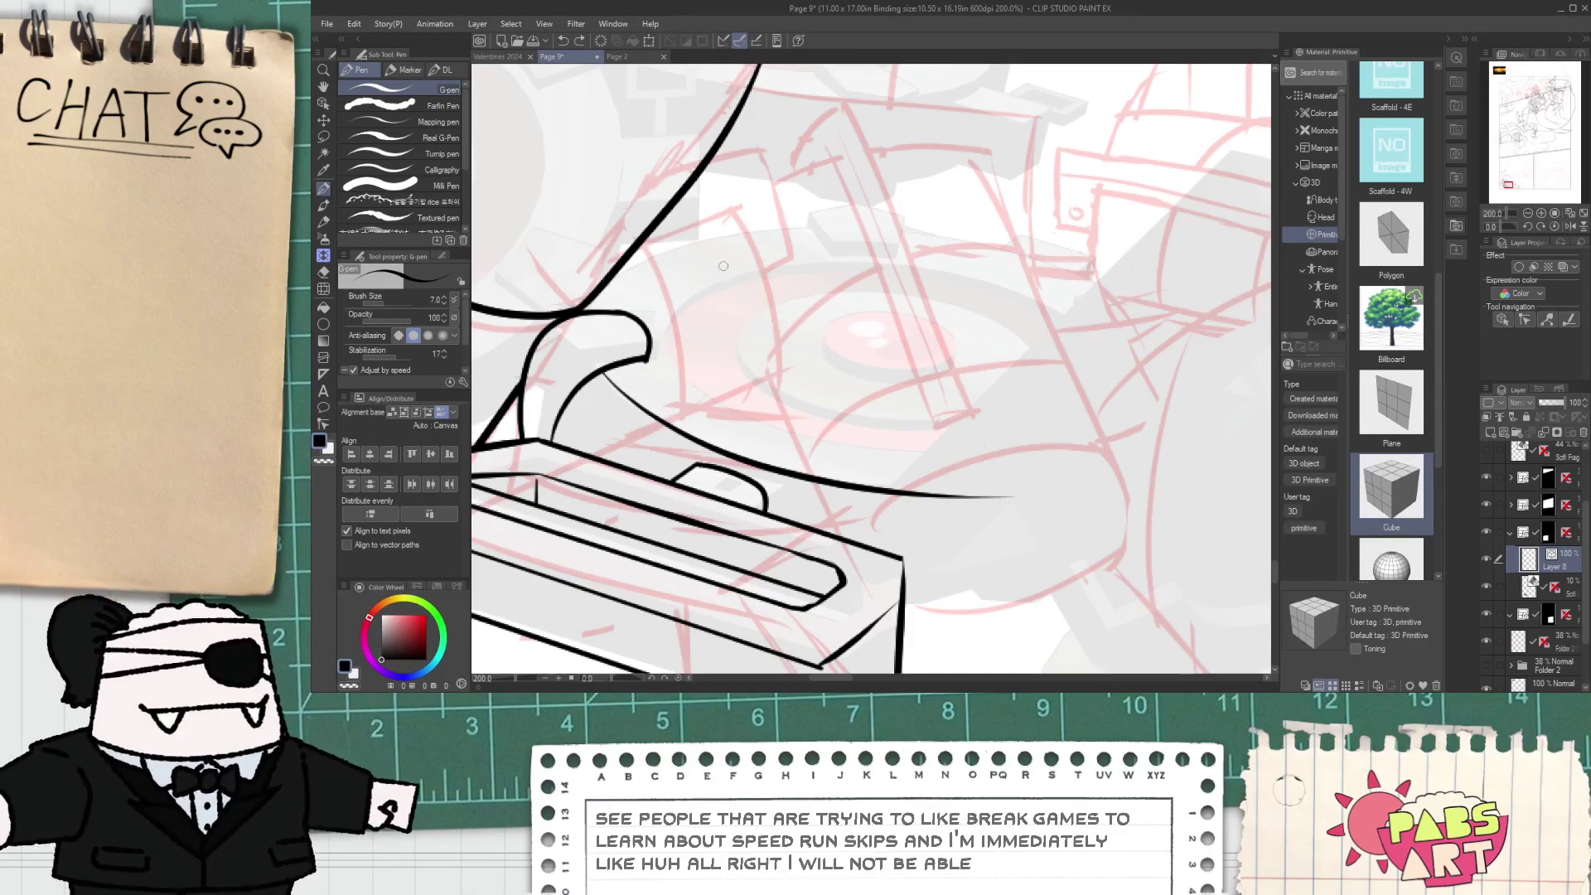
{"action": "left_click_drag", "start_coordinate": [582, 284], "coordinate": [977, 259]}
{"action": "key", "text": "ctrl+z"}
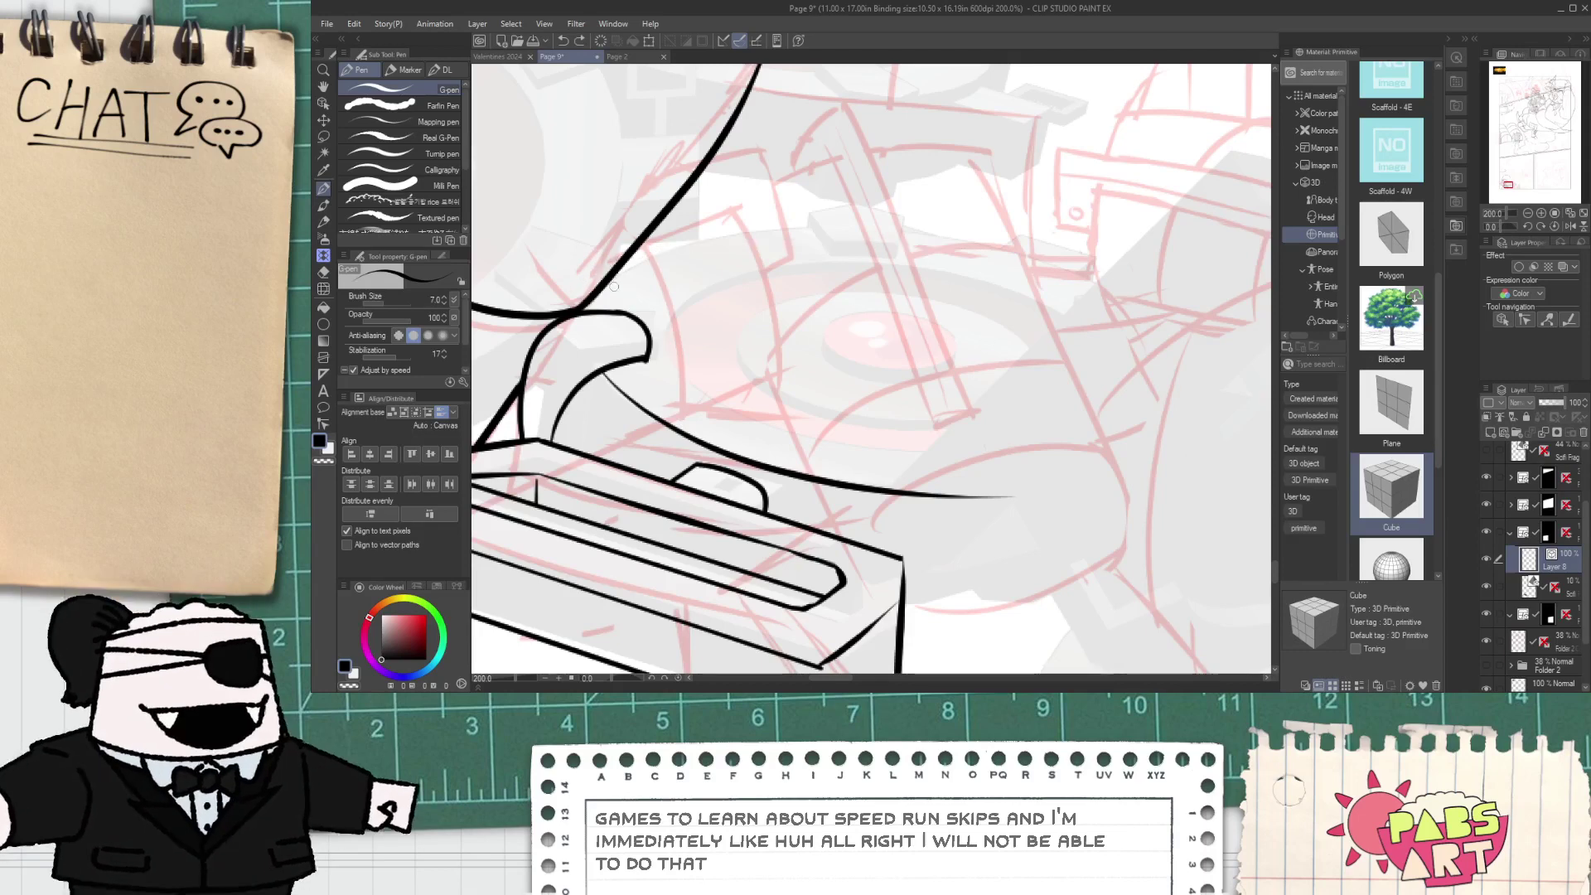
- Ink an arc from the outline above the hook over the faded red disc, and scale it narrower and taller
{"action": "left_click_drag", "start_coordinate": [581, 285], "coordinate": [977, 272]}
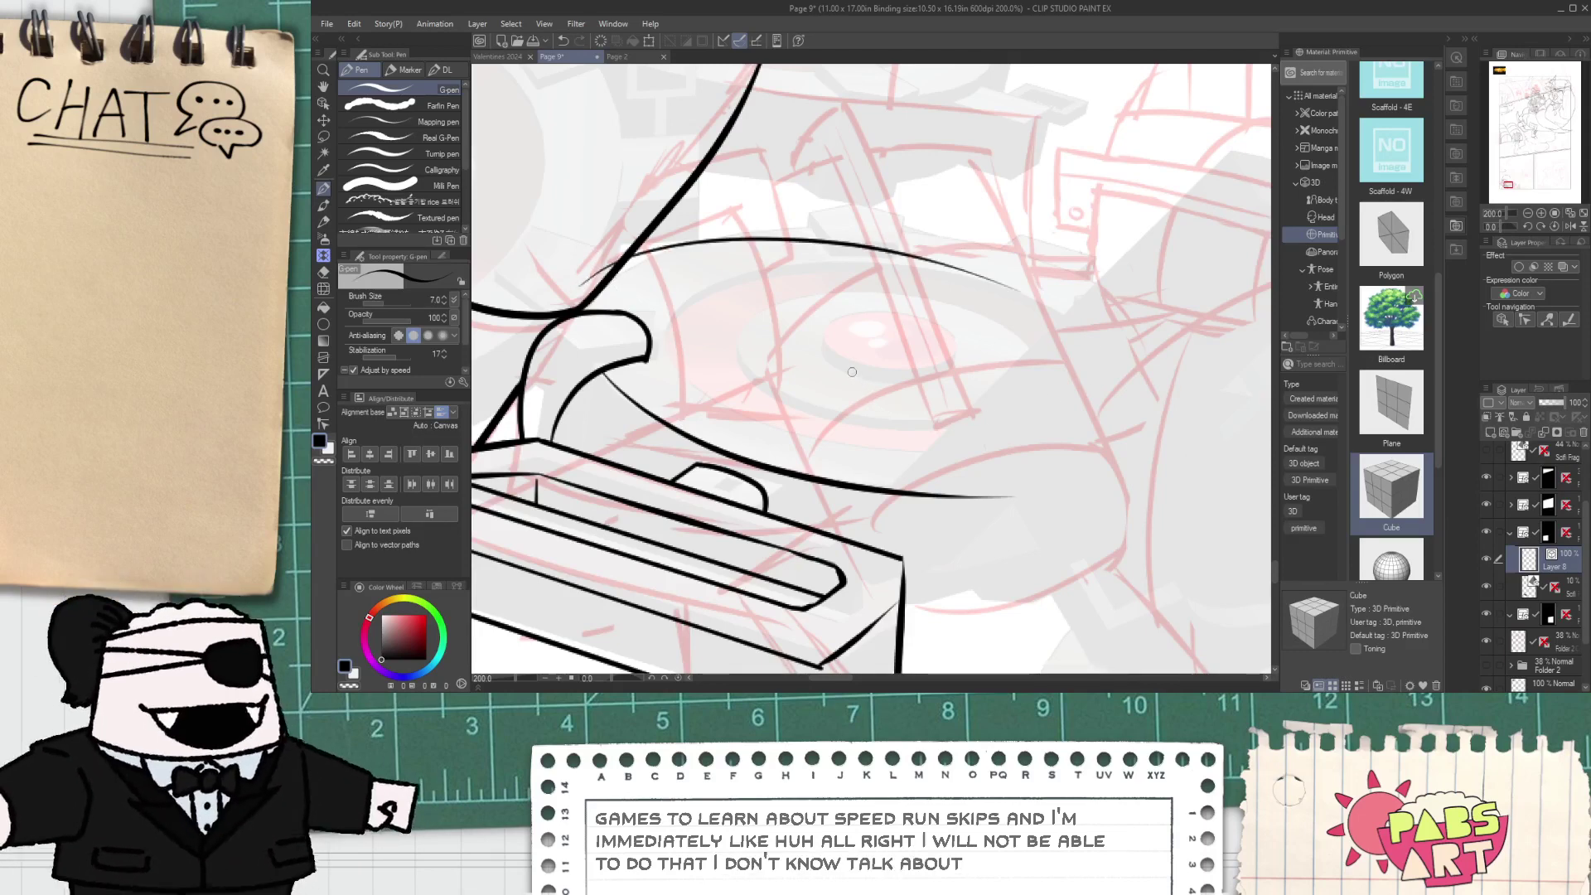
{"action": "key", "text": "o"}
{"action": "left_click", "coordinate": [982, 285]}
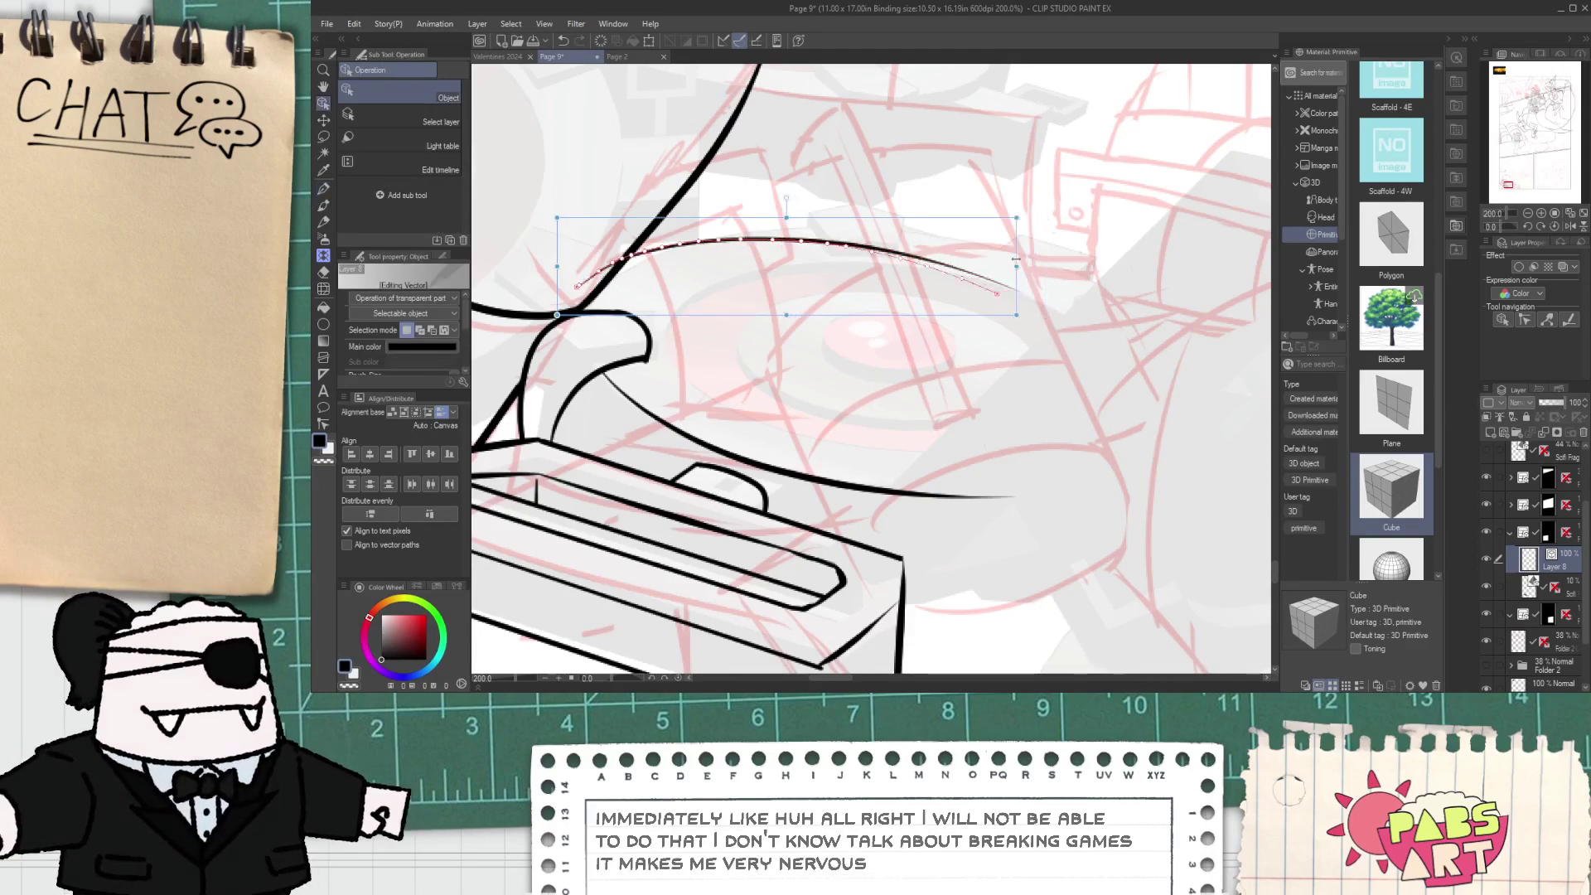
{"action": "left_click_drag", "start_coordinate": [1016, 260], "coordinate": [937, 265]}
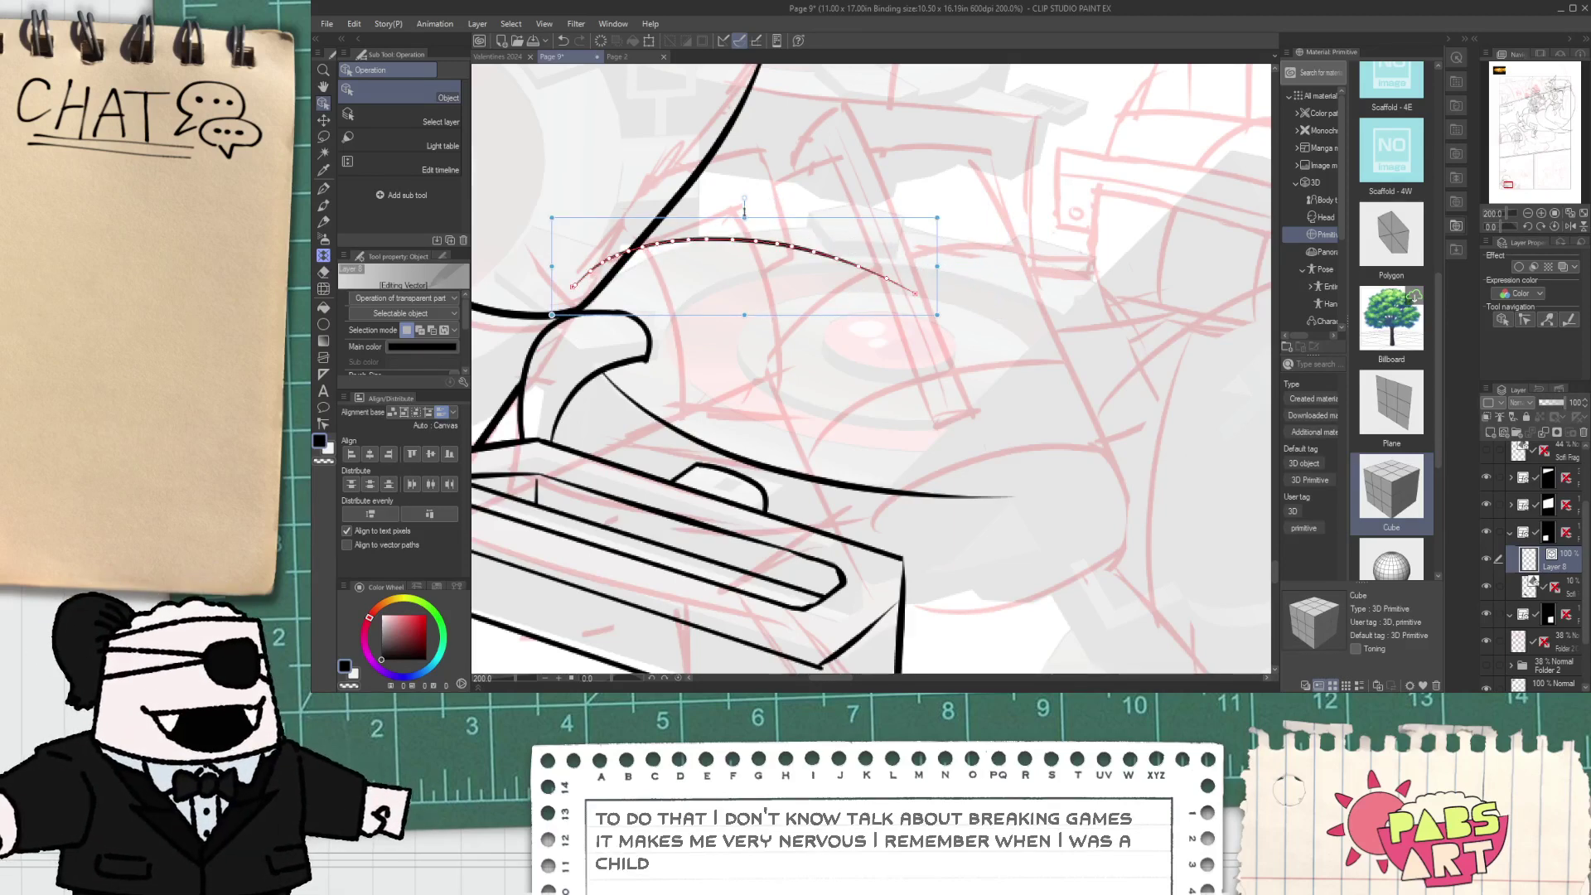
{"action": "left_click", "coordinate": [774, 279]}
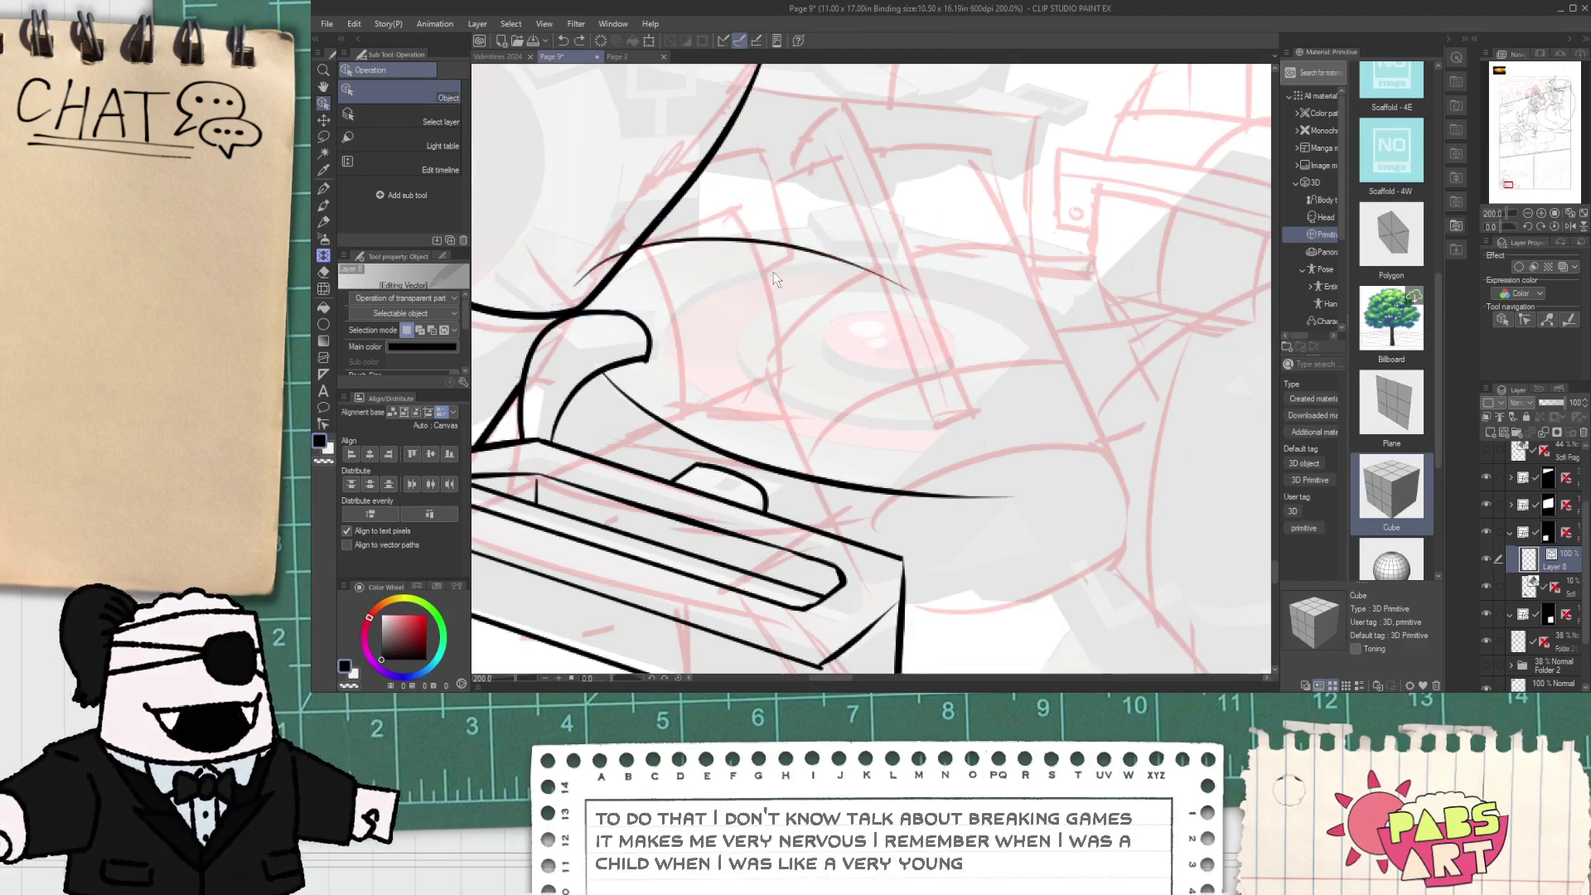
{"action": "left_click", "coordinate": [761, 241]}
{"action": "left_click_drag", "start_coordinate": [744, 216], "coordinate": [744, 191]}
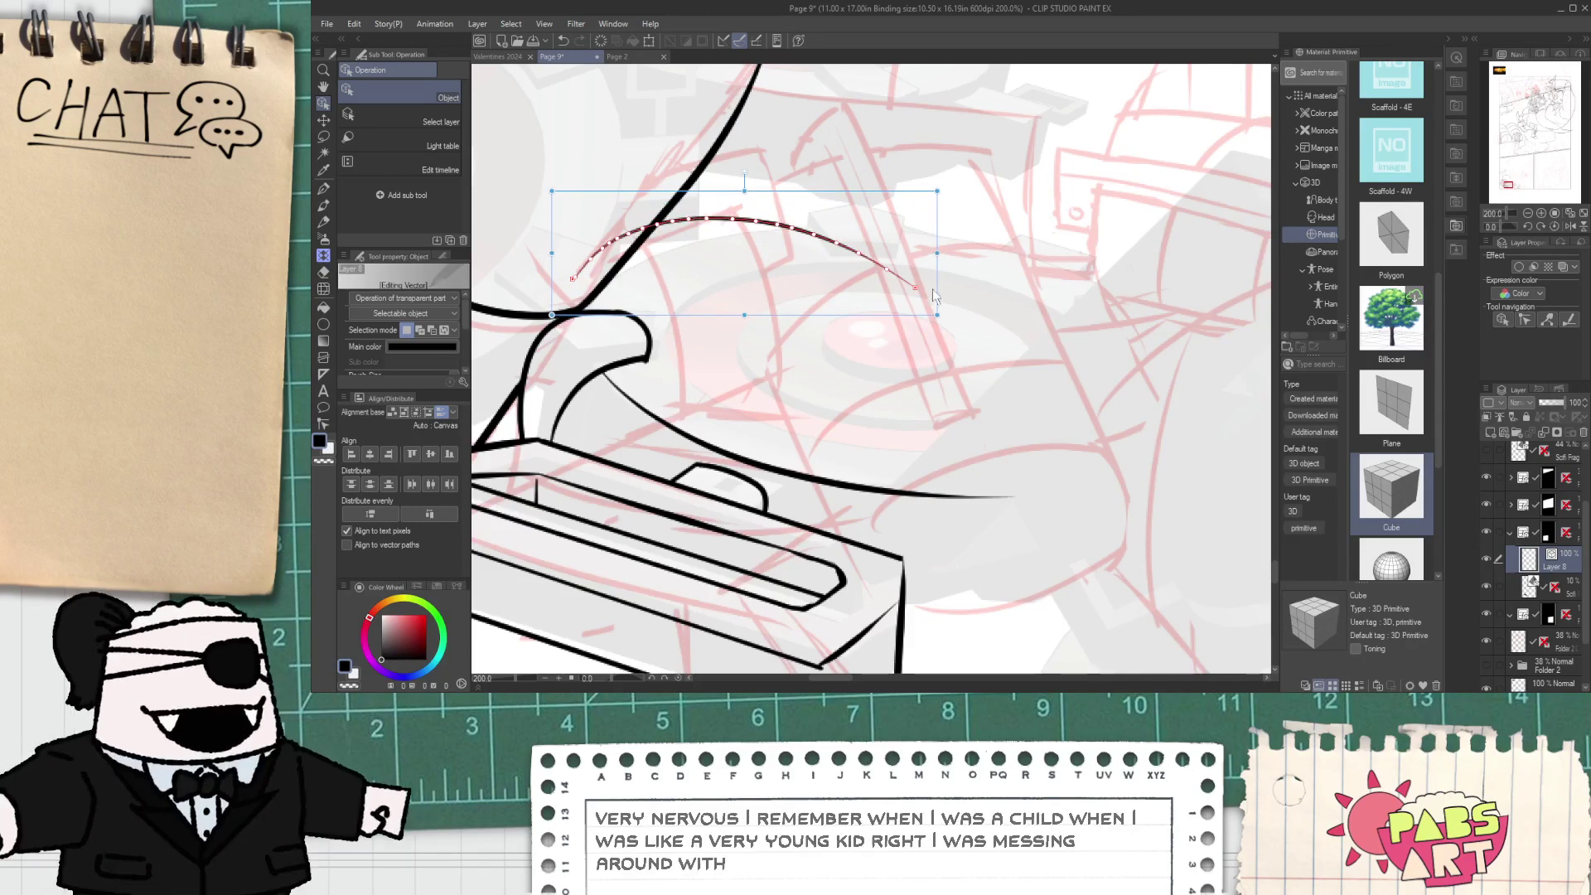
- Stretch and reposition the arc above the faded red disc so it spans from the outline beside the hook to the body's far side
{"action": "left_click_drag", "start_coordinate": [831, 377], "coordinate": [881, 210]}
{"action": "mouse_move", "coordinate": [935, 306]}
{"action": "left_mouse_down"}
{"action": "mouse_move", "coordinate": [1099, 370]}
{"action": "mouse_move", "coordinate": [1128, 356]}
{"action": "mouse_move", "coordinate": [1124, 339]}
{"action": "left_mouse_up"}
{"action": "left_click_drag", "start_coordinate": [1117, 285], "coordinate": [1253, 274]}
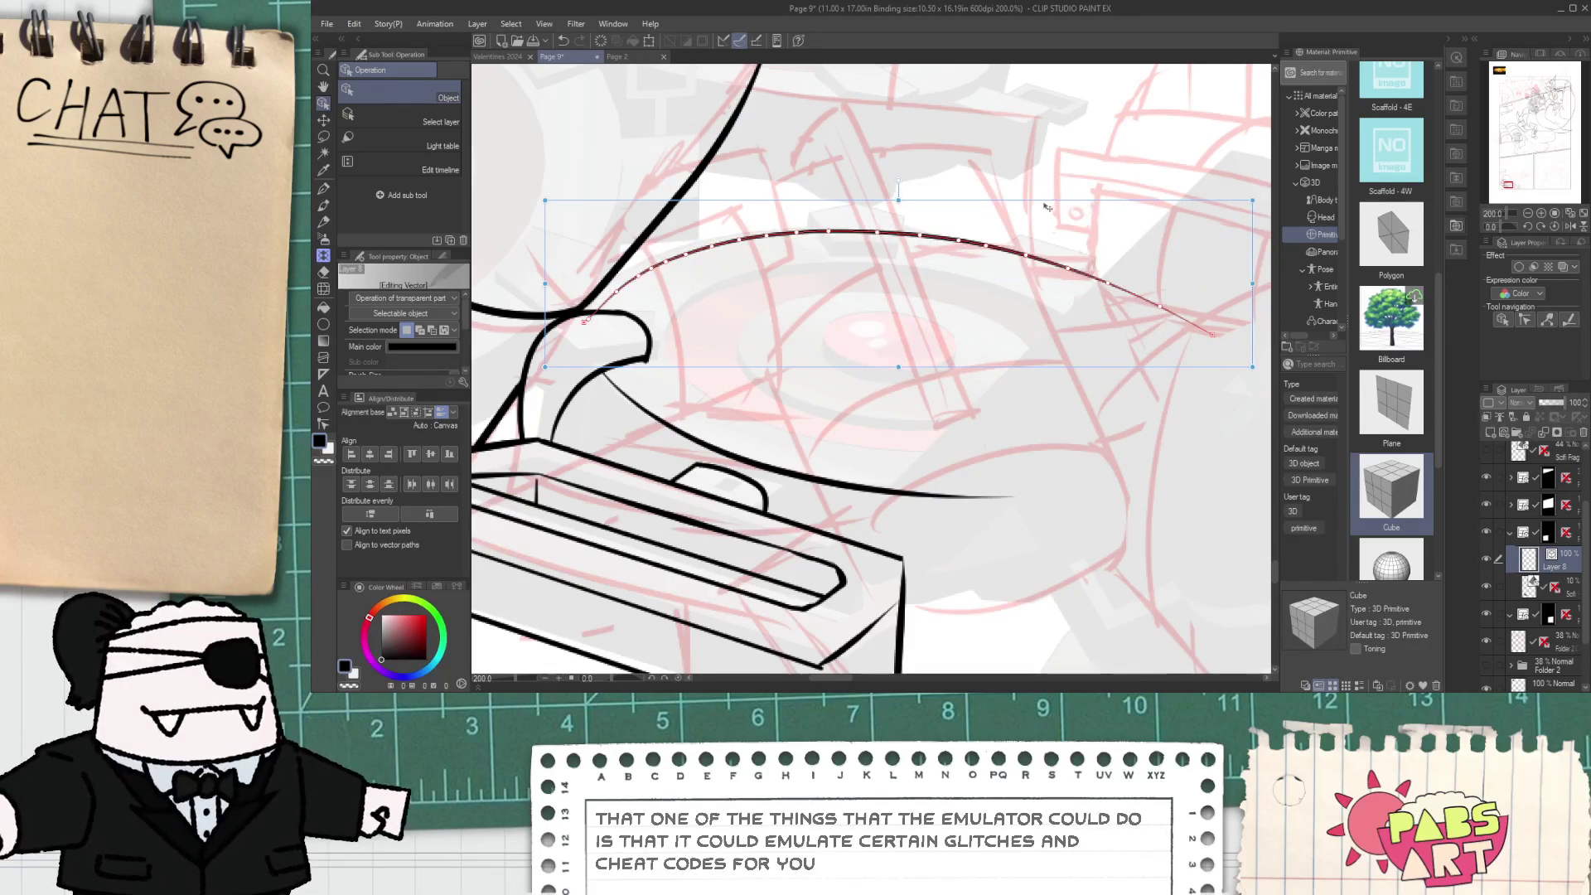
{"action": "left_click_drag", "start_coordinate": [1047, 207], "coordinate": [1025, 201]}
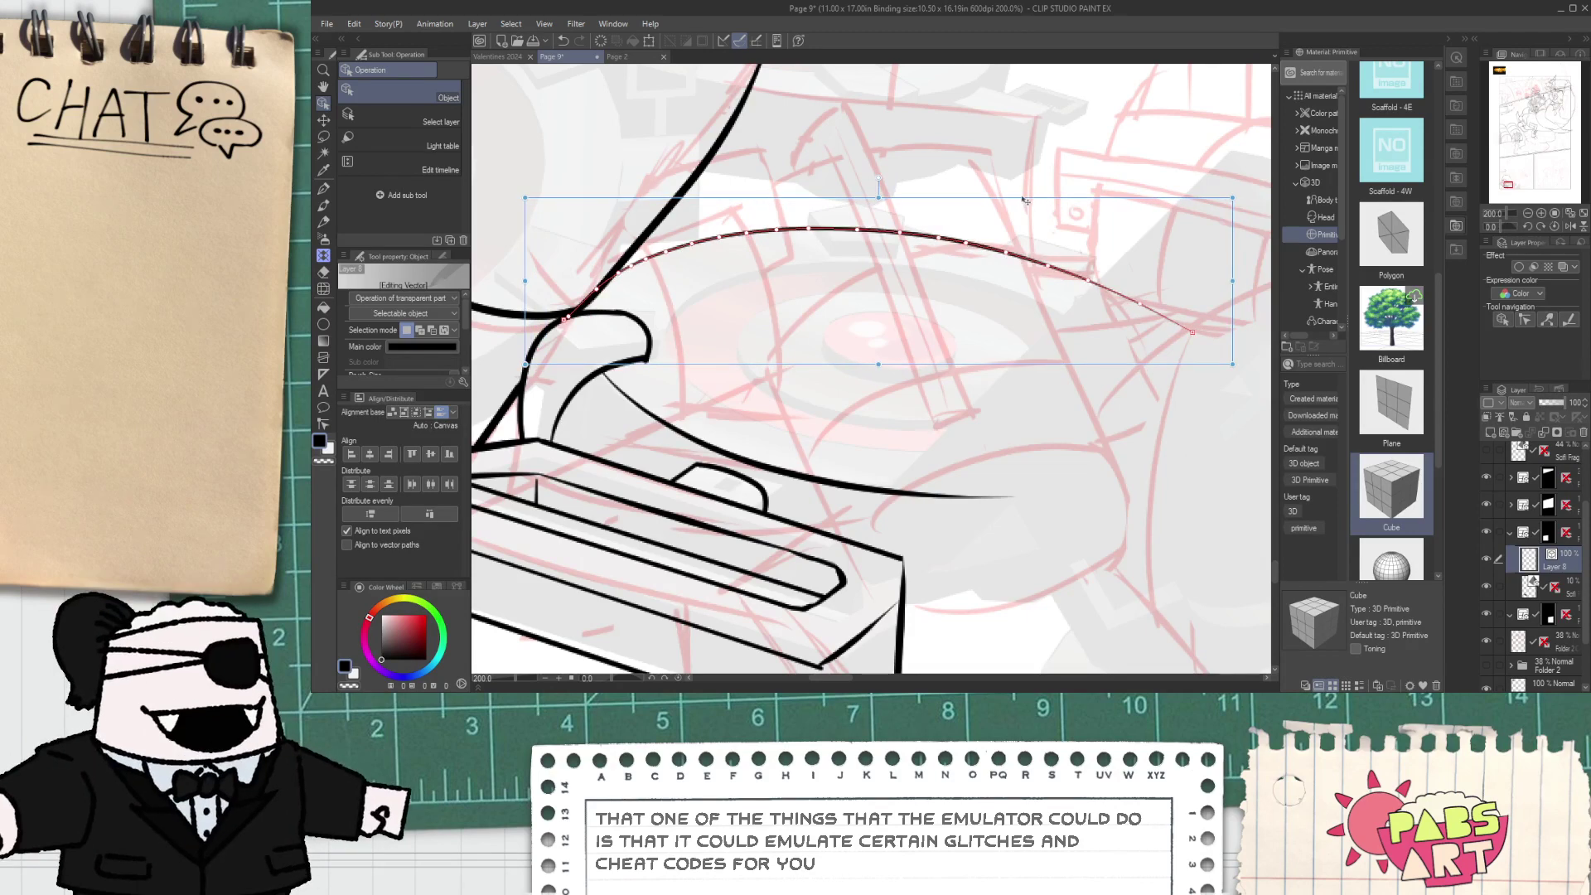
{"action": "left_click", "coordinate": [919, 332]}
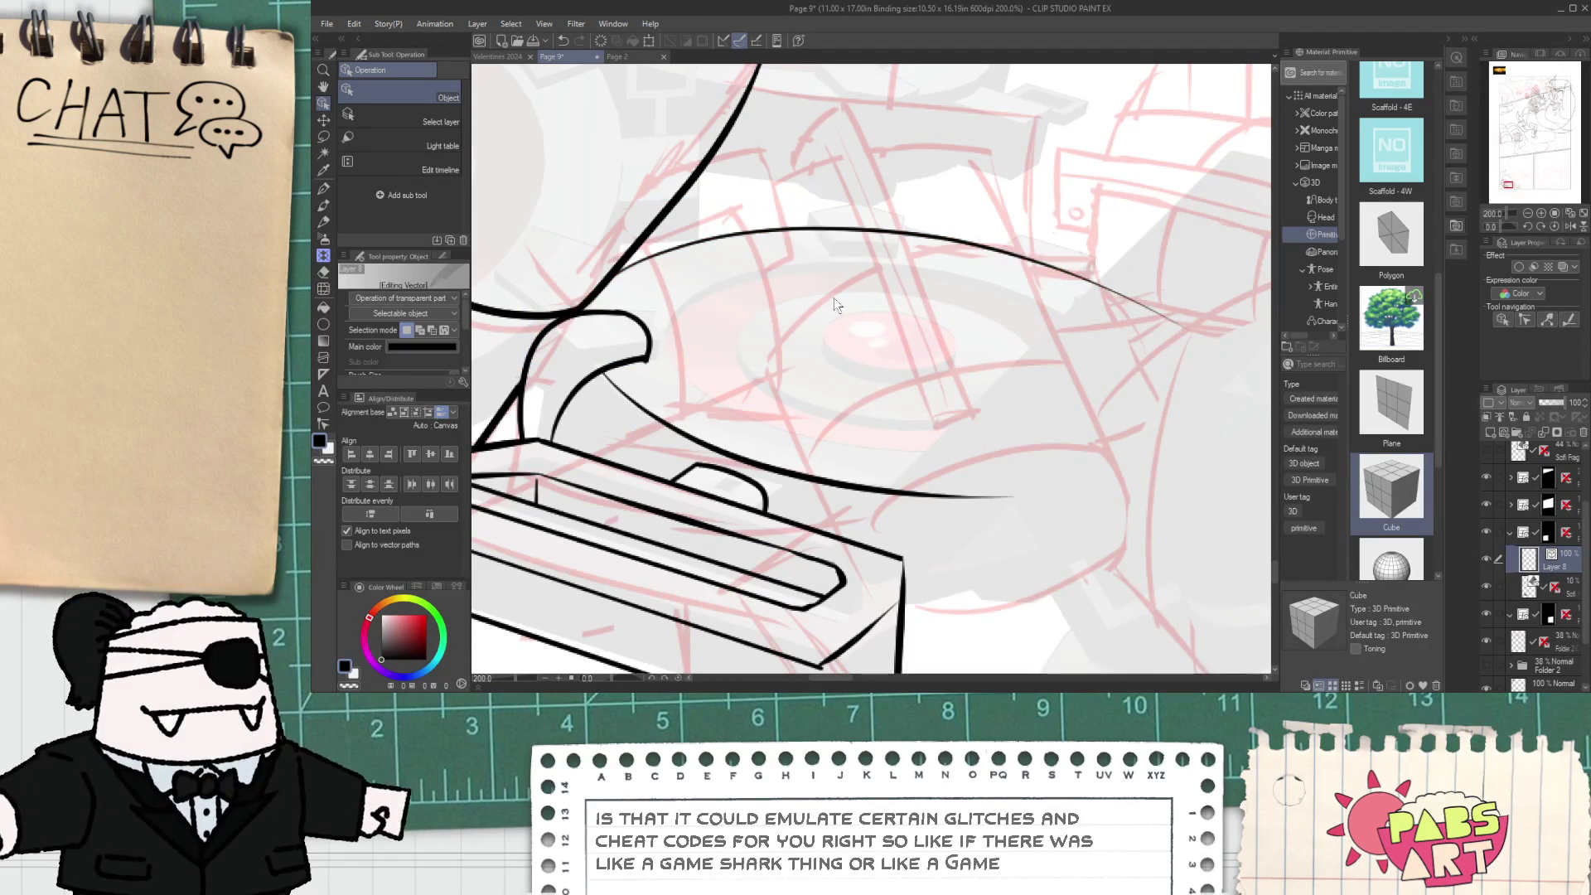
- Ink a small angular detail inside the rounded tab behind the handle
{"action": "scroll", "coordinate": [833, 302], "scroll_direction": "down", "scroll_amount": 1}
{"action": "left_click_drag", "start_coordinate": [827, 341], "coordinate": [871, 273]}
{"action": "scroll", "coordinate": [783, 369], "scroll_direction": "up", "scroll_amount": 5}
{"action": "key", "text": "p"}
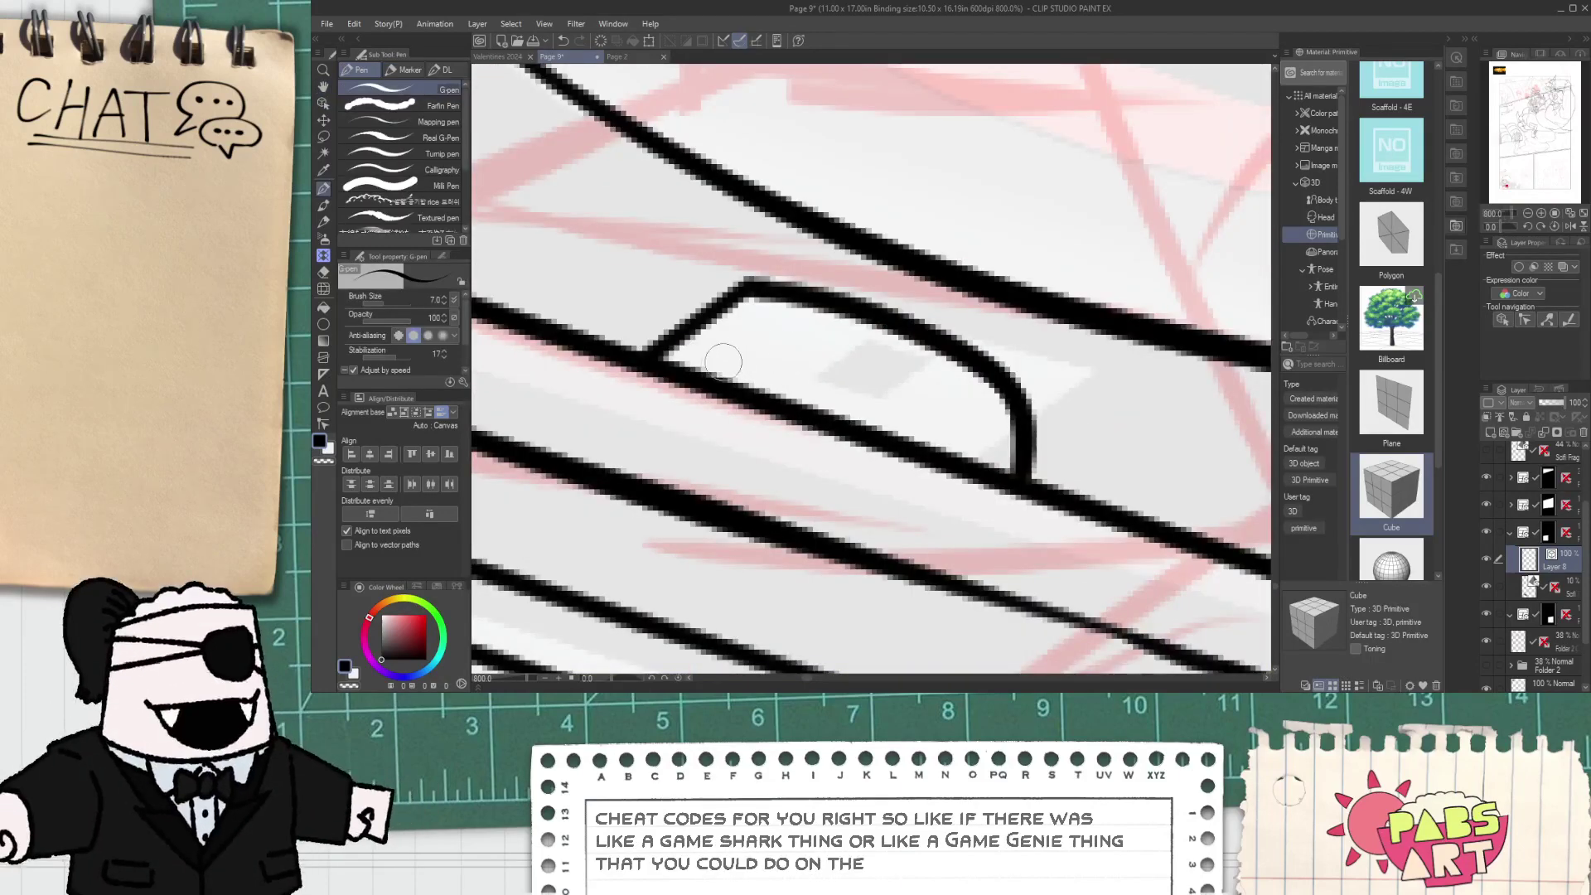
{"action": "mouse_move", "coordinate": [727, 384]}
{"action": "left_mouse_down"}
{"action": "mouse_move", "coordinate": [775, 353]}
{"action": "mouse_move", "coordinate": [839, 370]}
{"action": "mouse_move", "coordinate": [792, 414]}
{"action": "left_mouse_up"}
{"action": "scroll", "coordinate": [795, 385], "scroll_direction": "down", "scroll_amount": 5}
{"action": "key", "text": "space"}
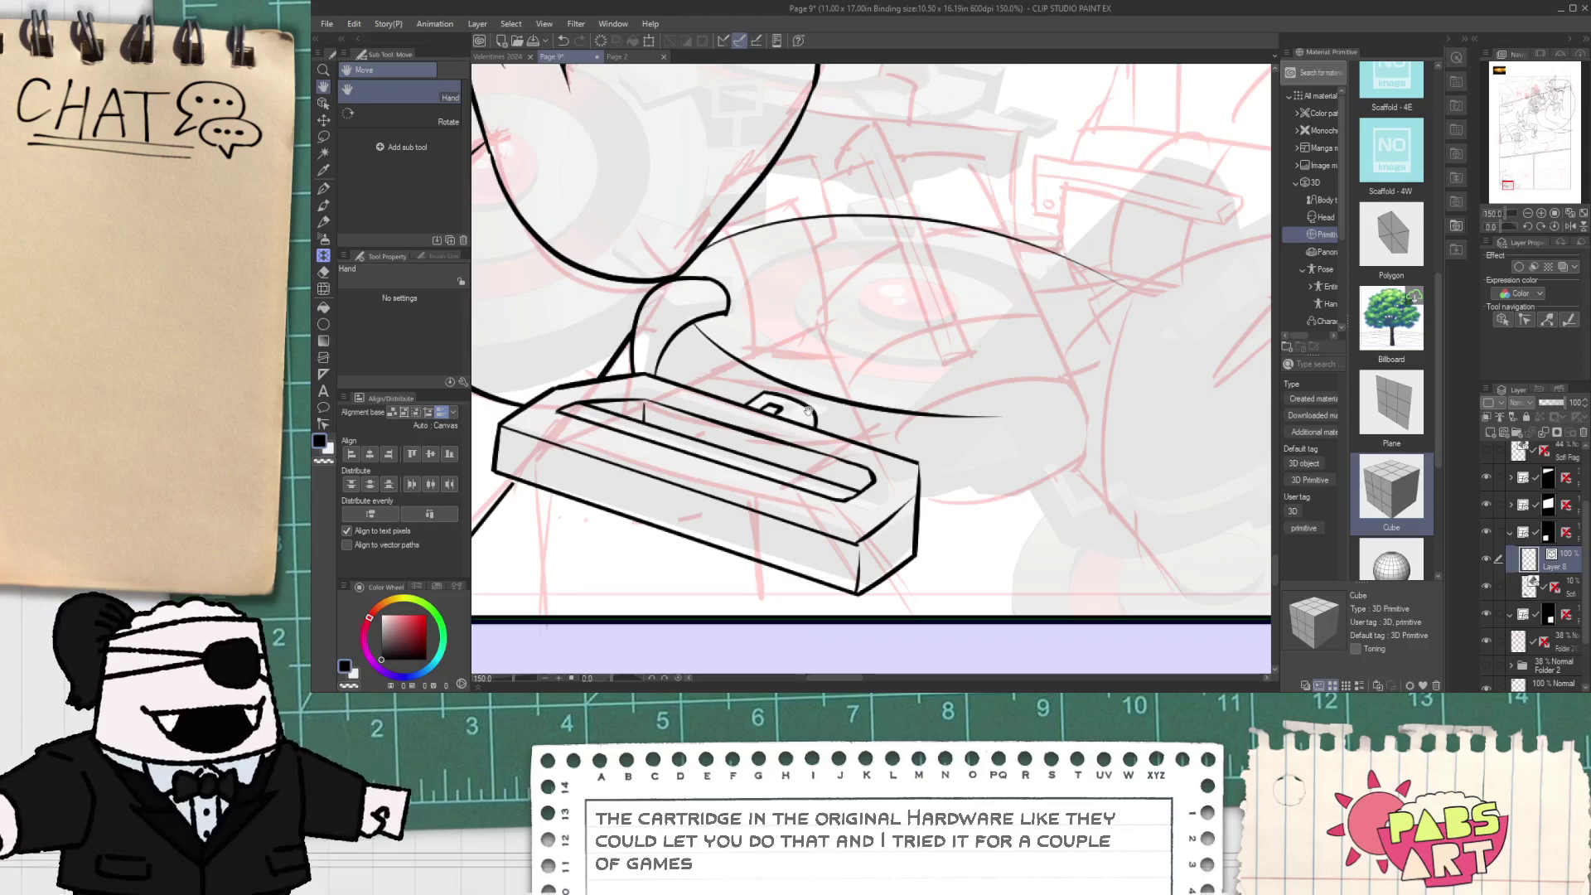
- Ink a steeper inner line from the hook down to the handle and erase the old inner curve and overshooting ends
{"action": "scroll", "coordinate": [684, 327], "scroll_direction": "up", "scroll_amount": 3}
{"action": "left_click_drag", "start_coordinate": [705, 280], "coordinate": [663, 456]}
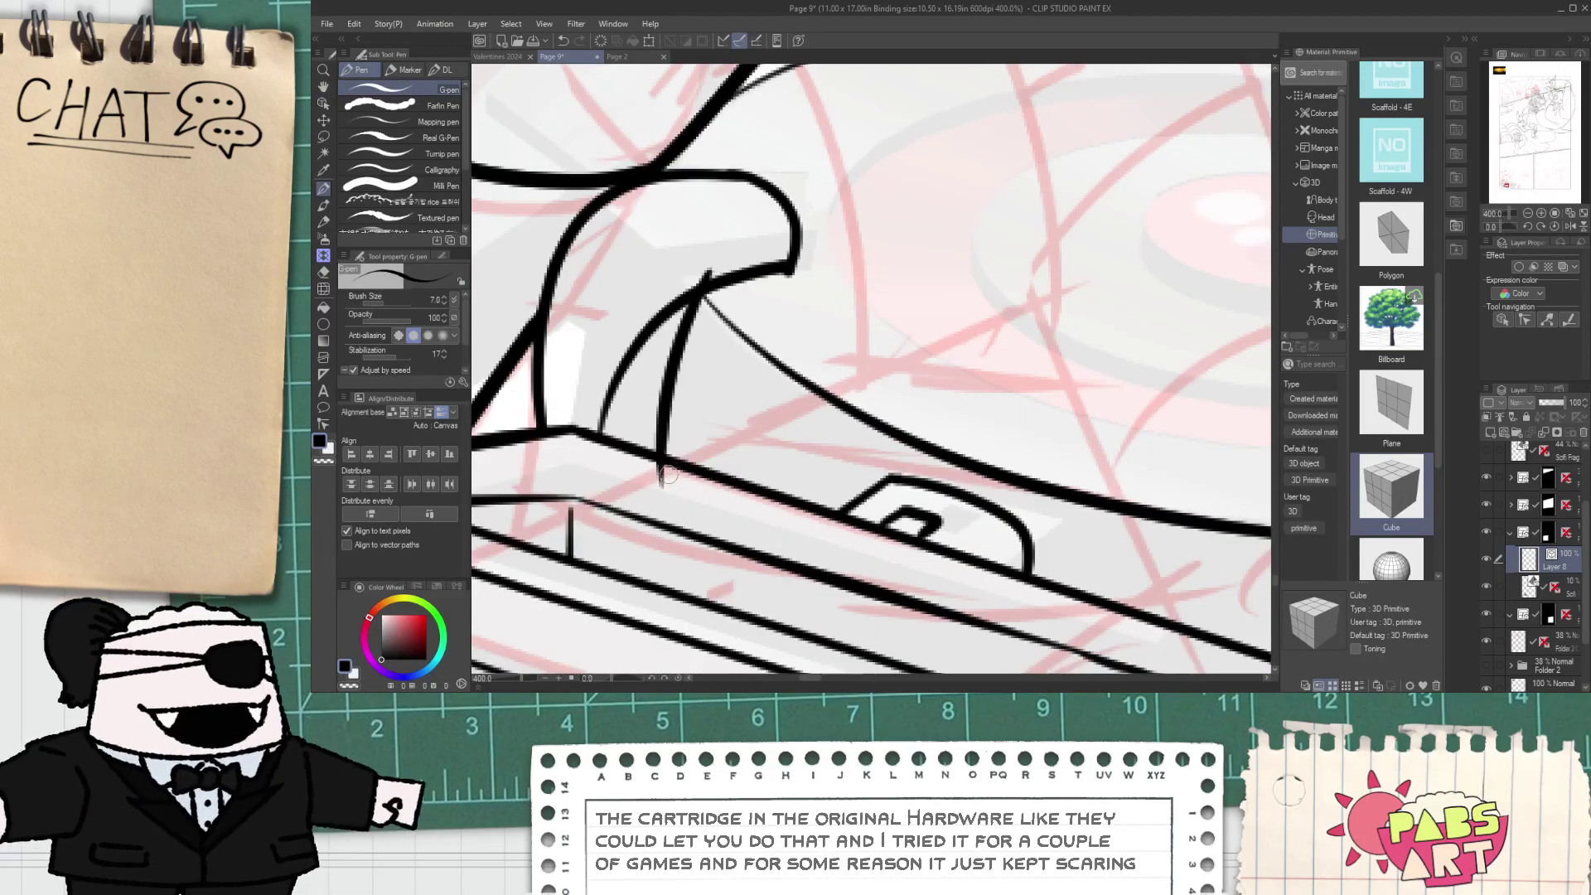
{"action": "key", "text": "e"}
{"action": "left_click", "coordinate": [635, 372]}
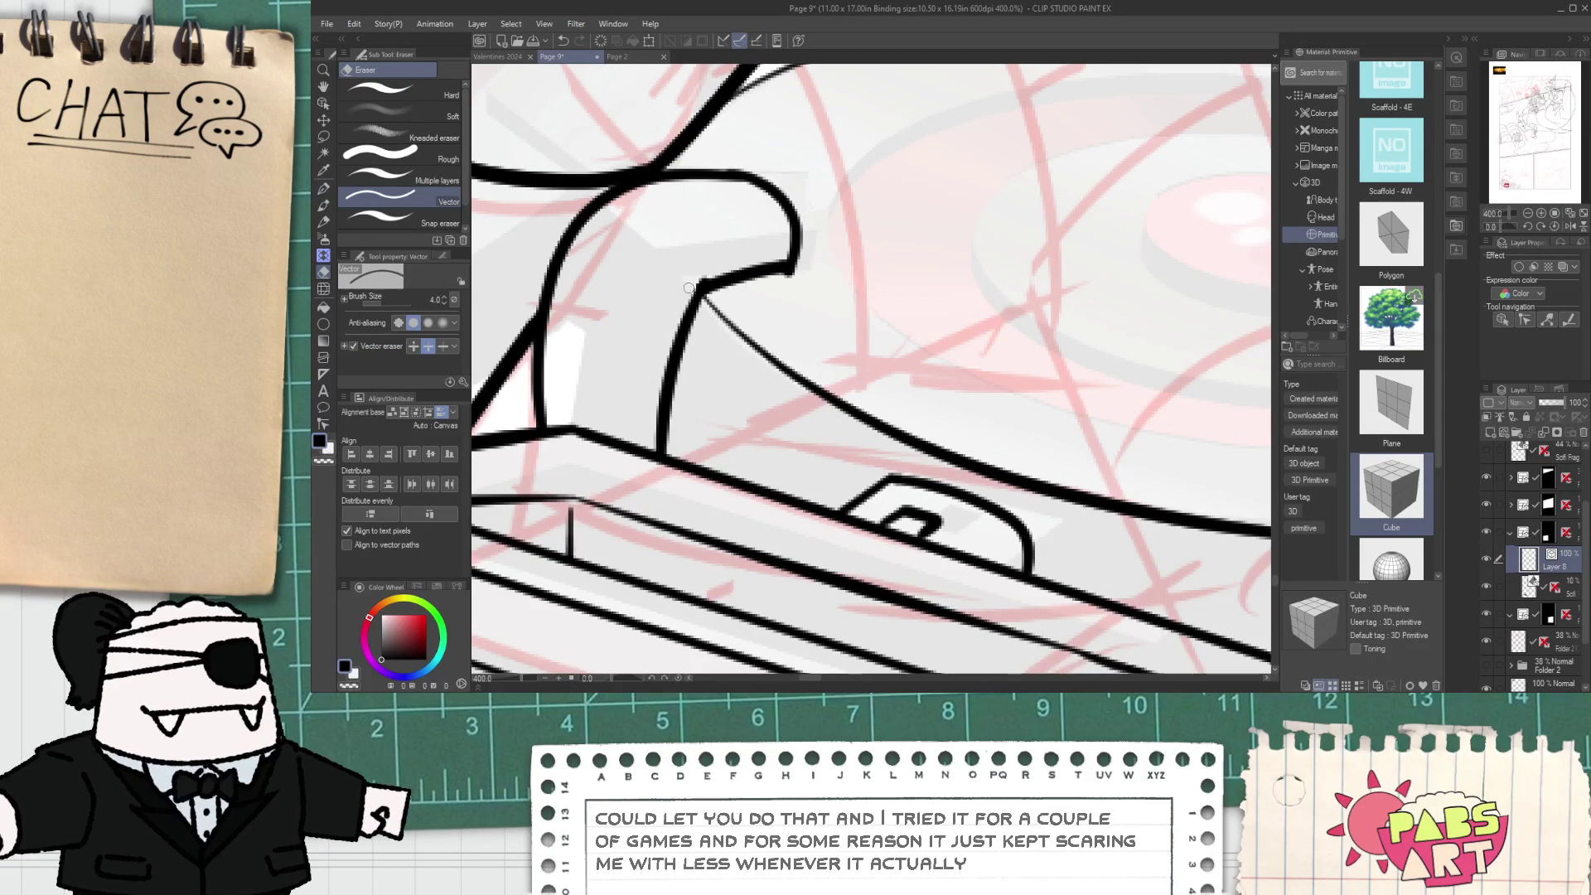
{"action": "scroll", "coordinate": [709, 276], "scroll_direction": "down", "scroll_amount": 3}
- Touch up the hook's lower tip with a short stroke and erase the excess line
{"action": "scroll", "coordinate": [593, 319], "scroll_direction": "up", "scroll_amount": 5}
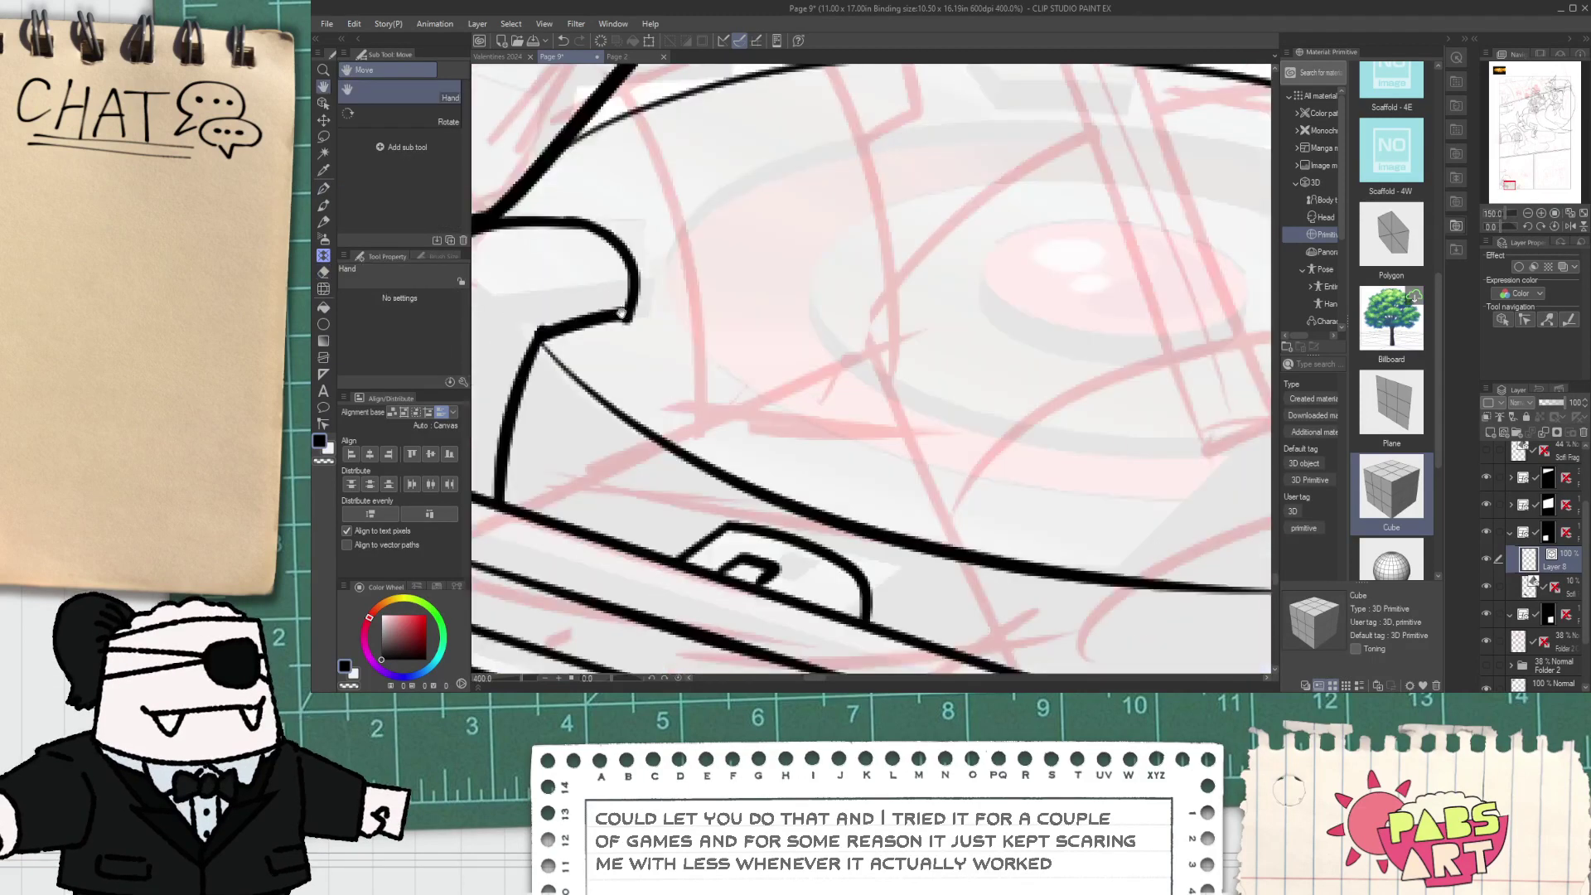
{"action": "key", "text": "p"}
{"action": "left_click_drag", "start_coordinate": [592, 320], "coordinate": [684, 262]}
{"action": "key", "text": "e"}
{"action": "left_click_drag", "start_coordinate": [634, 340], "coordinate": [670, 298]}
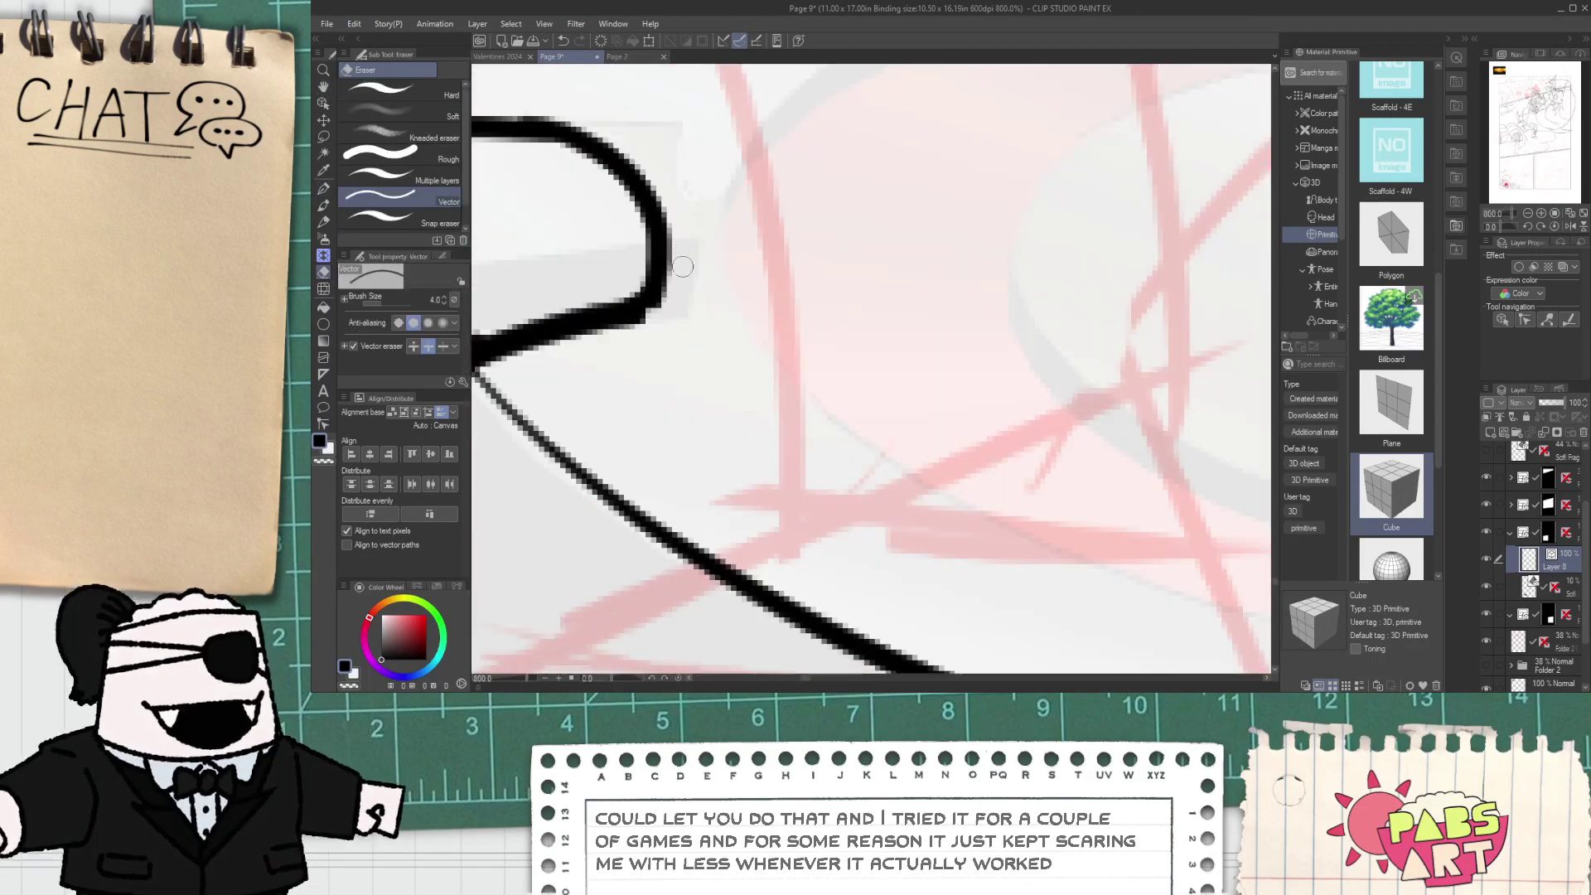
{"action": "scroll", "coordinate": [682, 266], "scroll_direction": "down", "scroll_amount": 5}
{"action": "key", "text": "space"}
{"action": "left_click_drag", "start_coordinate": [794, 278], "coordinate": [709, 326]}
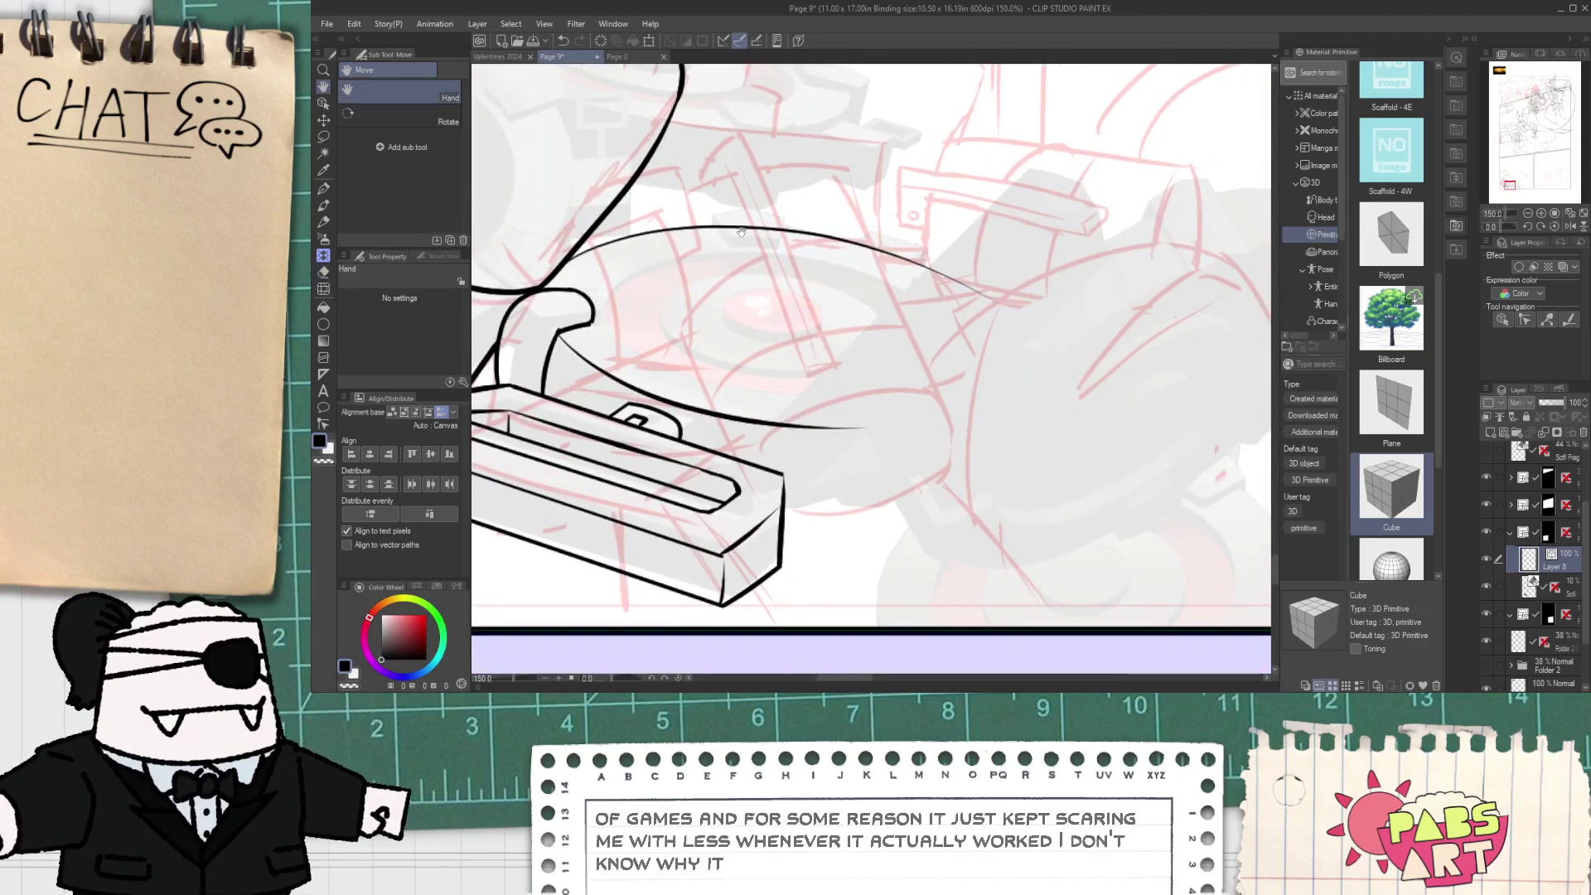
- Ink a semicircular dome on top of the arc above the faded red disc
{"action": "scroll", "coordinate": [617, 242], "scroll_direction": "up", "scroll_amount": 8}
{"action": "key", "text": "p"}
{"action": "mouse_move", "coordinate": [613, 250]}
{"action": "left_mouse_down"}
{"action": "mouse_move", "coordinate": [807, 125]}
{"action": "mouse_move", "coordinate": [966, 313]}
{"action": "left_mouse_up"}
{"action": "left_click_drag", "start_coordinate": [631, 247], "coordinate": [957, 280]}
{"action": "key", "text": "ctrl+z"}
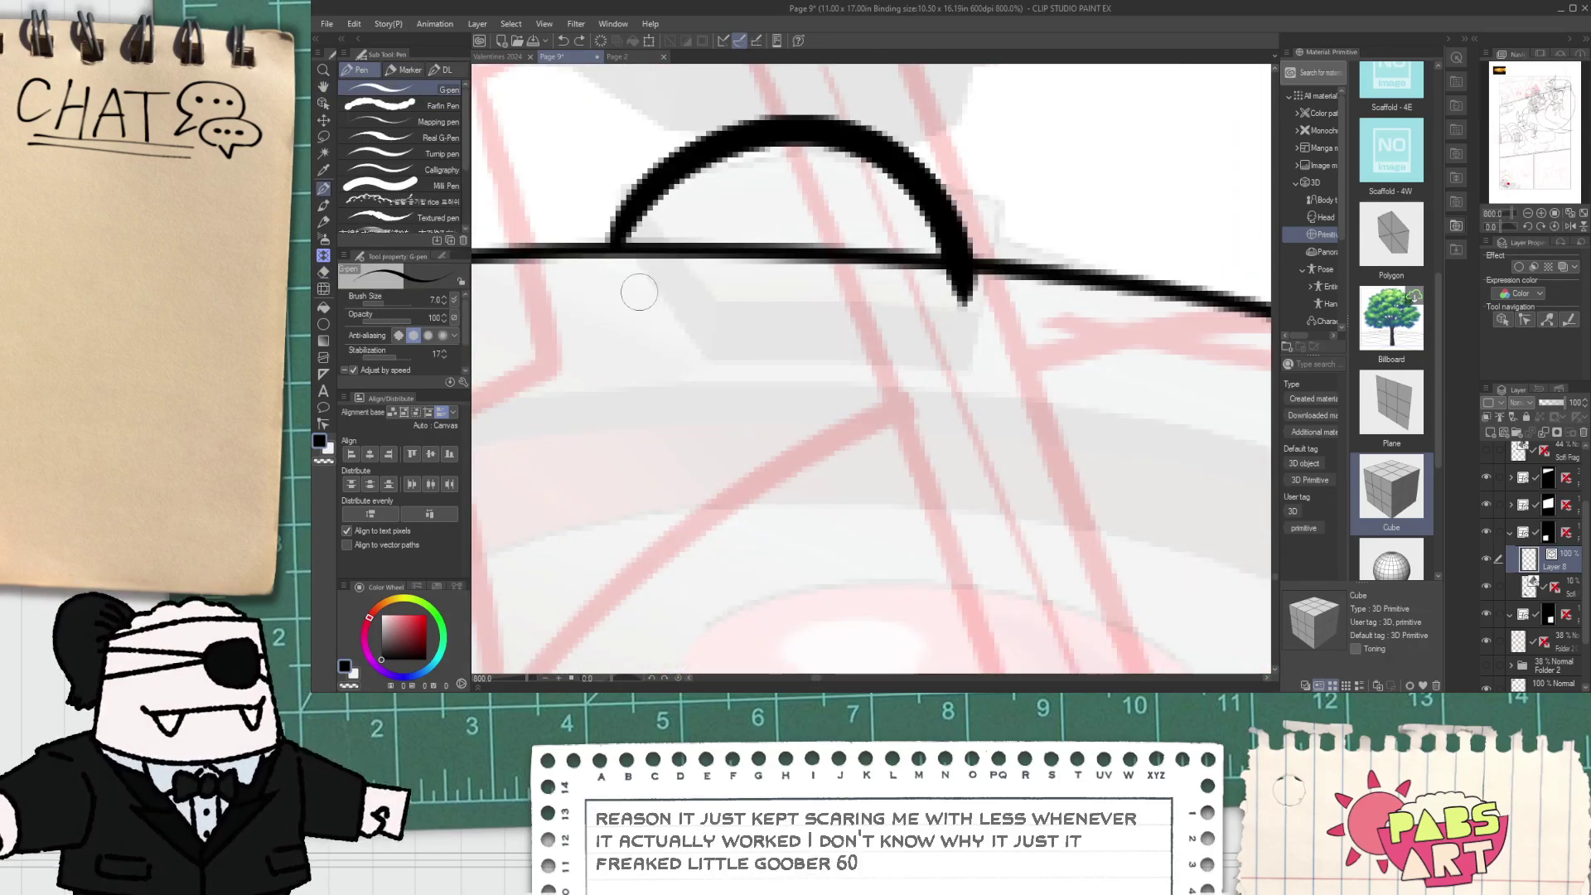
{"action": "left_click_drag", "start_coordinate": [645, 254], "coordinate": [978, 241]}
{"action": "key", "text": "ctrl+z"}
{"action": "mouse_move", "coordinate": [639, 242]}
{"action": "left_mouse_down"}
{"action": "mouse_move", "coordinate": [881, 333]}
{"action": "mouse_move", "coordinate": [936, 210]}
{"action": "mouse_move", "coordinate": [748, 329]}
{"action": "mouse_move", "coordinate": [984, 269]}
{"action": "left_mouse_up"}
{"action": "key", "text": "ctrl+z"}
{"action": "key", "text": "ctrl+z"}
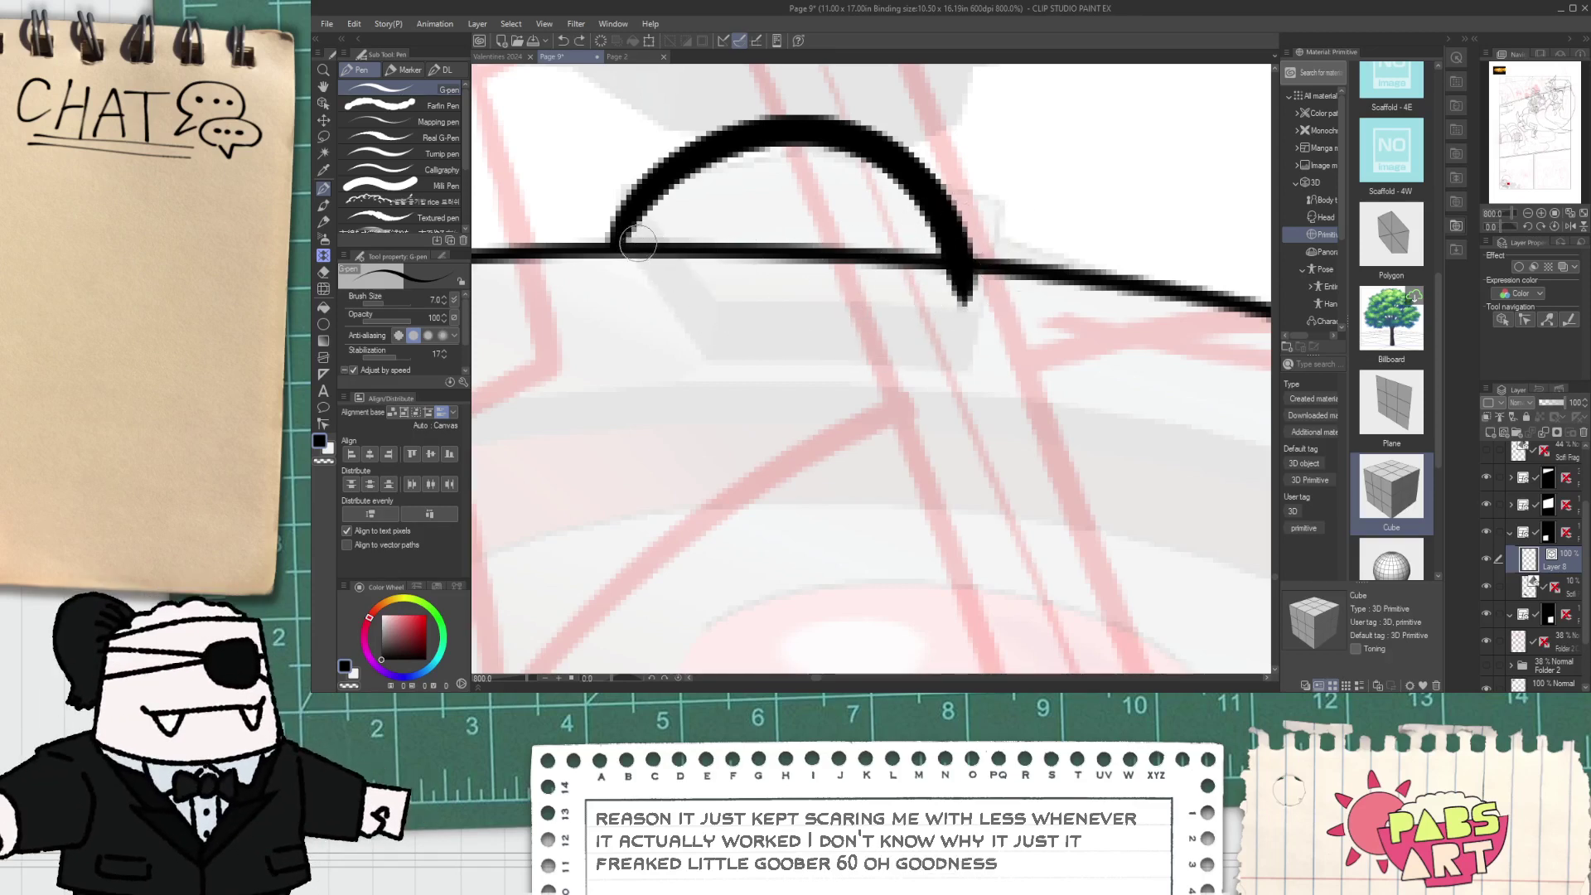
{"action": "mouse_move", "coordinate": [647, 239]}
{"action": "left_mouse_down"}
{"action": "mouse_move", "coordinate": [809, 376]}
{"action": "mouse_move", "coordinate": [948, 320]}
{"action": "left_mouse_up"}
{"action": "key", "text": "ctrl+z"}
- Ink the dome's underside just below the arc and erase the arc segment and line ends crossing it
{"action": "mouse_move", "coordinate": [647, 240]}
{"action": "left_mouse_down"}
{"action": "mouse_move", "coordinate": [706, 335]}
{"action": "mouse_move", "coordinate": [971, 330]}
{"action": "mouse_move", "coordinate": [945, 335]}
{"action": "mouse_move", "coordinate": [967, 268]}
{"action": "mouse_move", "coordinate": [939, 315]}
{"action": "mouse_move", "coordinate": [953, 352]}
{"action": "left_mouse_up"}
{"action": "key", "text": "e"}
{"action": "left_click_drag", "start_coordinate": [829, 273], "coordinate": [779, 236]}
{"action": "scroll", "coordinate": [740, 233], "scroll_direction": "down", "scroll_amount": 4}
{"action": "key", "text": "space"}
{"action": "left_click_drag", "start_coordinate": [908, 339], "coordinate": [801, 302]}
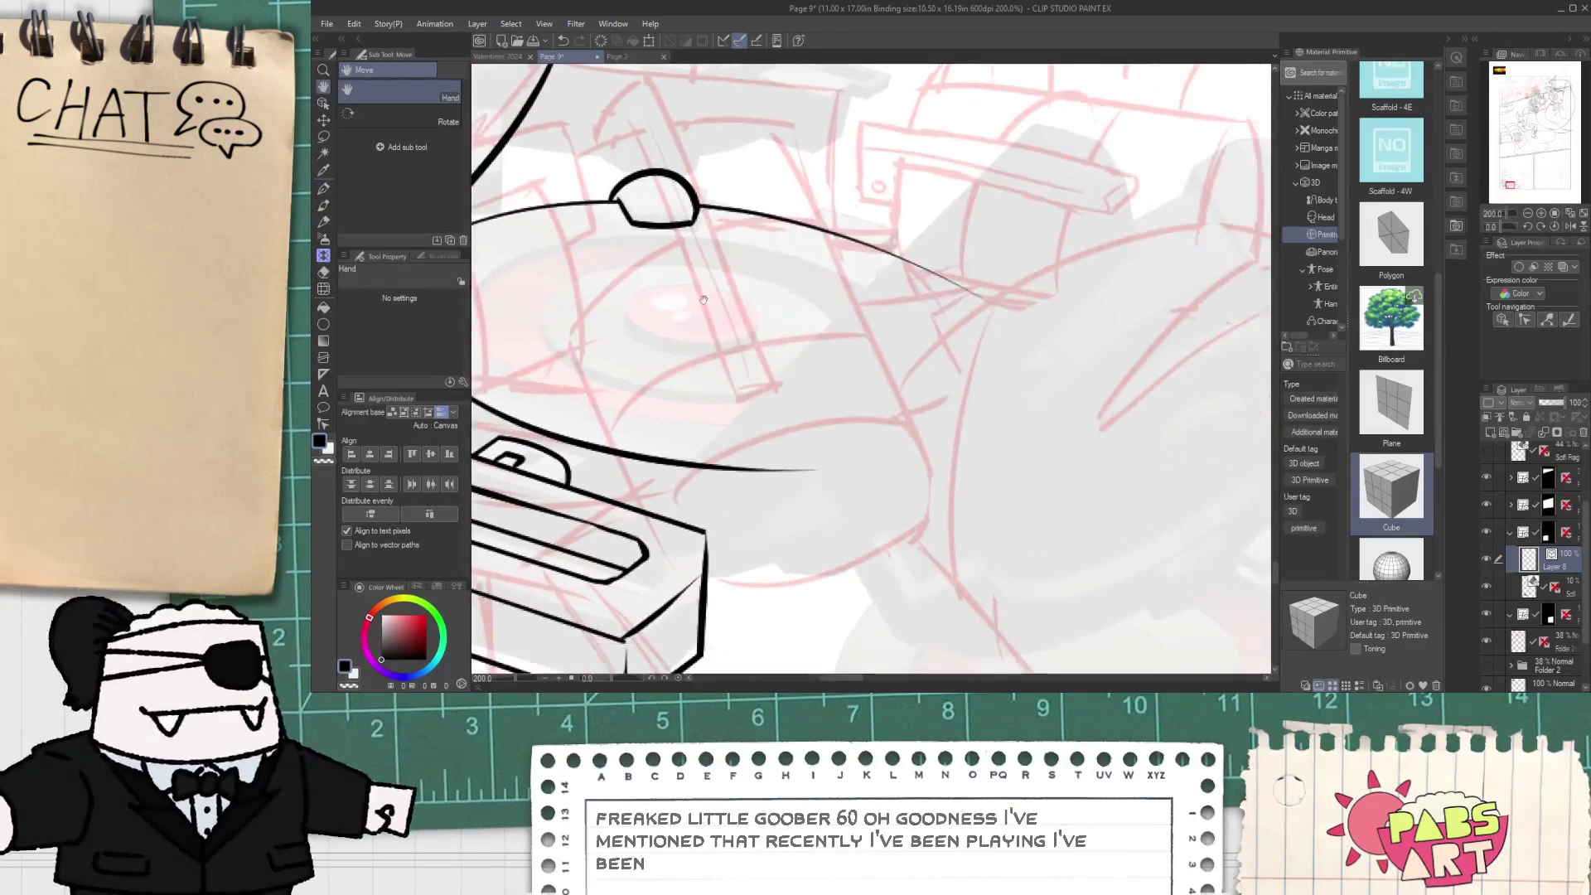
- Draw a slightly tilted ellipse over the faded red disc on the body's upper face
{"action": "left_click_drag", "start_coordinate": [575, 331], "coordinate": [736, 312]}
{"action": "scroll", "coordinate": [625, 252], "scroll_direction": "up", "scroll_amount": 2}
{"action": "scroll", "coordinate": [670, 310], "scroll_direction": "down", "scroll_amount": 2}
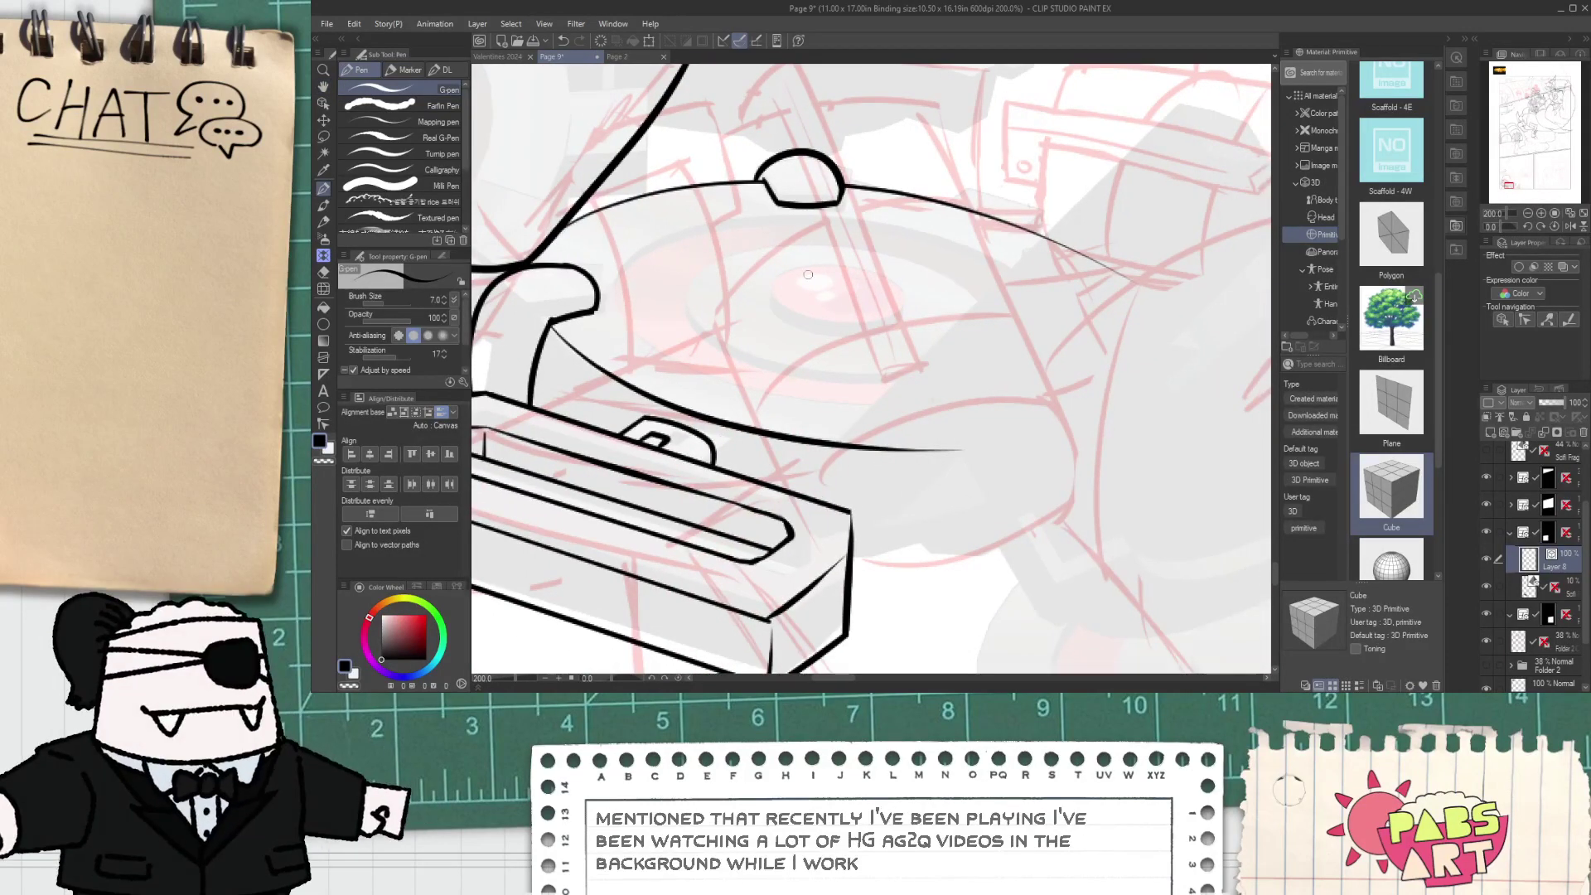
{"action": "left_click", "coordinate": [323, 325]}
{"action": "left_click_drag", "start_coordinate": [632, 231], "coordinate": [1049, 426]}
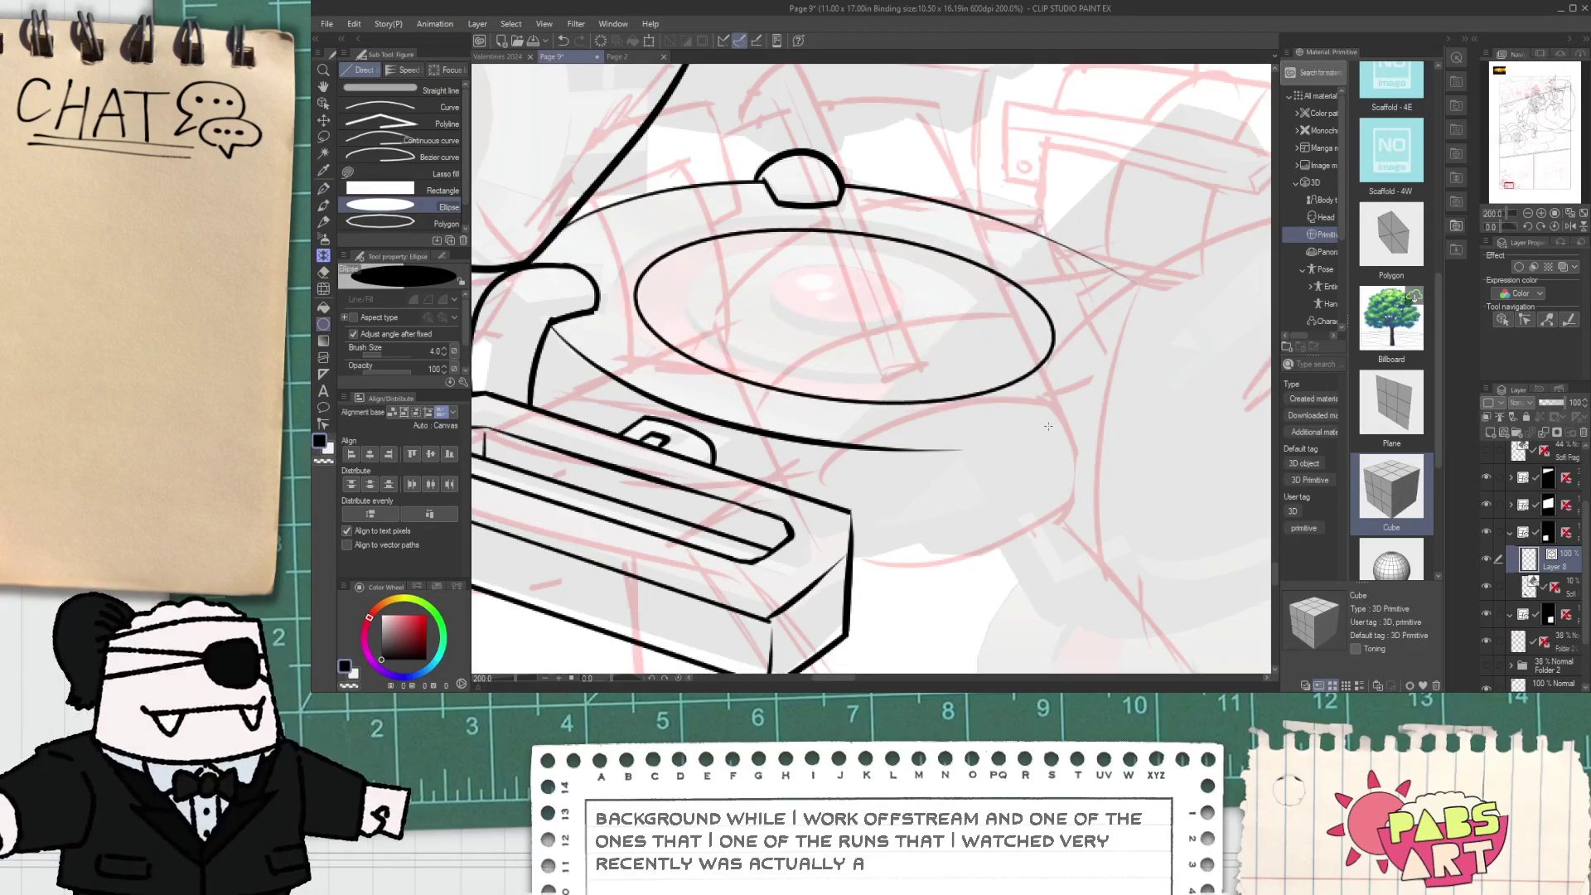
{"action": "left_click", "coordinate": [1049, 426]}
- Select the ellipse and enlarge it slightly toward both ends to fit the body's upper face
{"action": "left_click", "coordinate": [955, 398]}
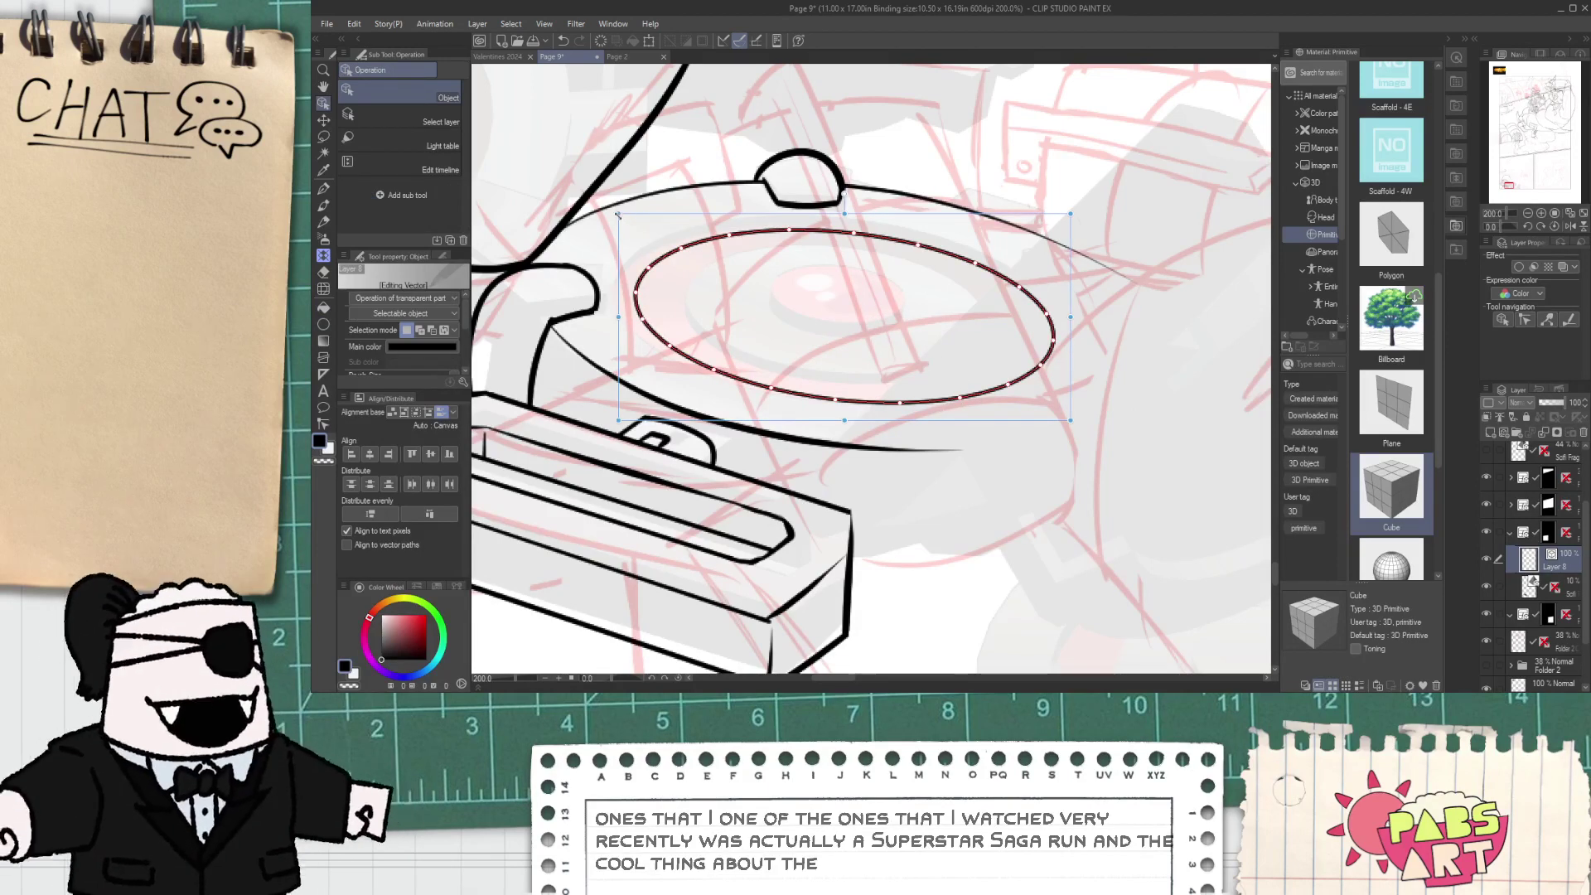
{"action": "left_click_drag", "start_coordinate": [618, 214], "coordinate": [597, 203]}
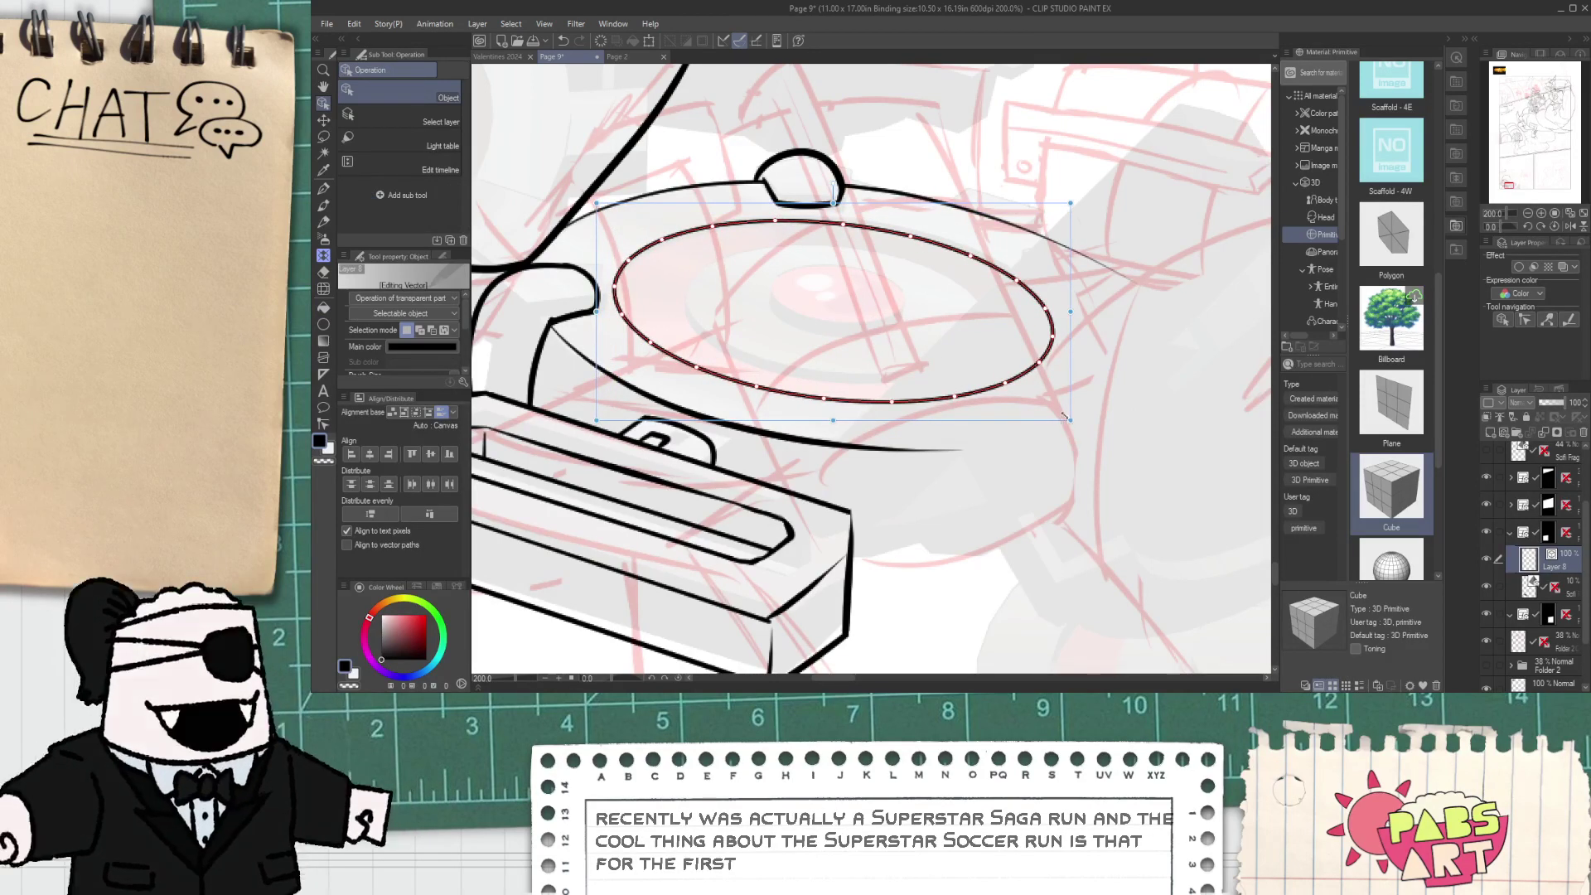
{"action": "left_click_drag", "start_coordinate": [1064, 416], "coordinate": [1095, 425]}
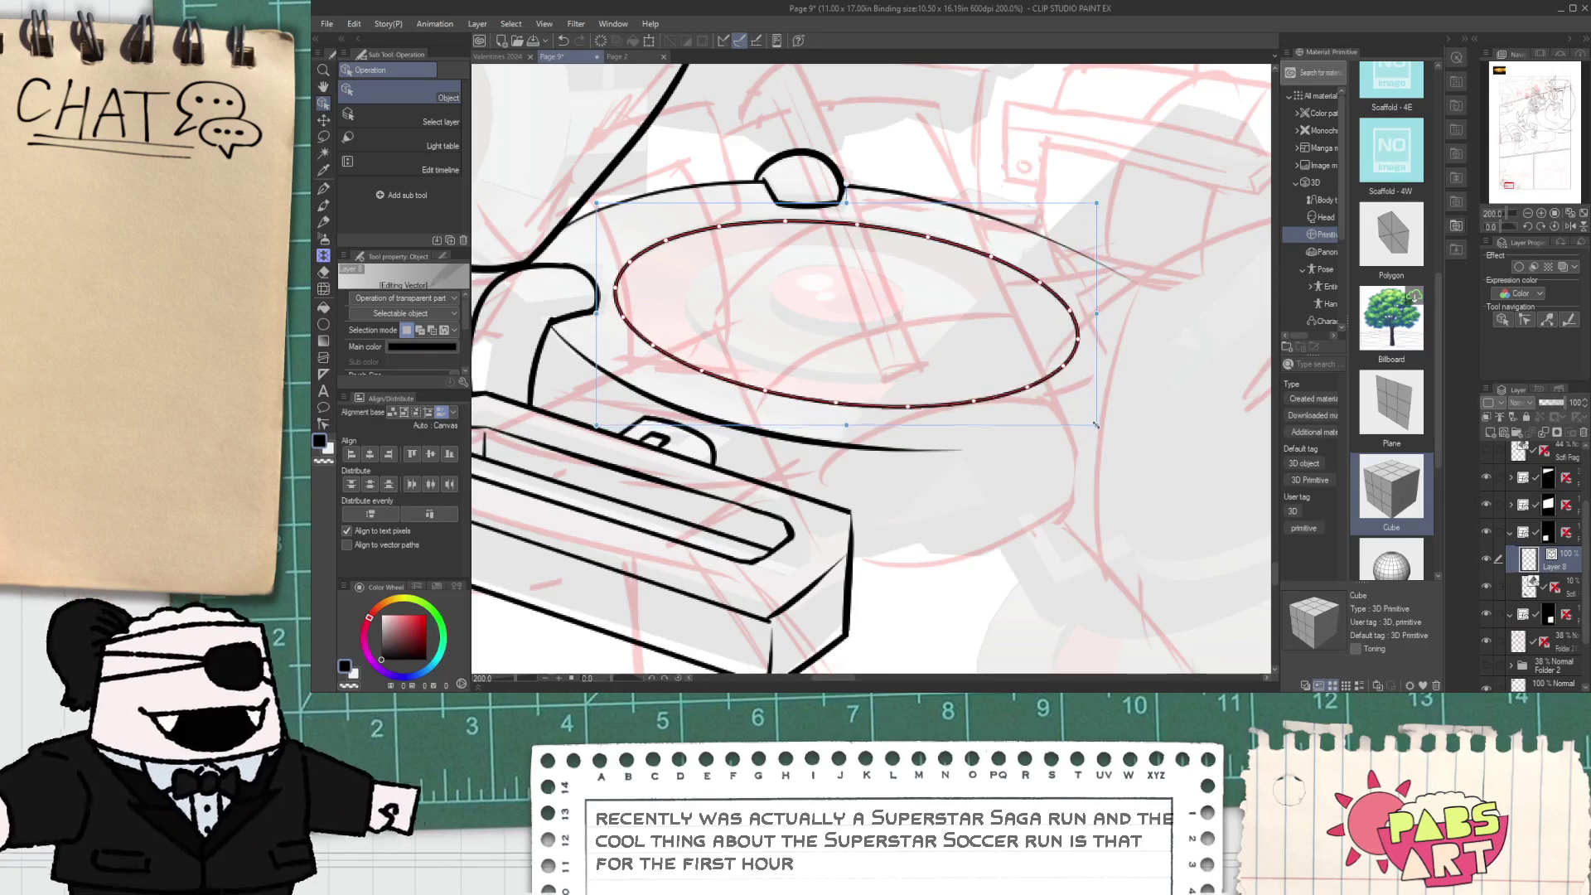
- Vary the ellipse's line weight with Redraw vector line width at brush size 6.2
{"action": "left_click", "coordinate": [323, 423]}
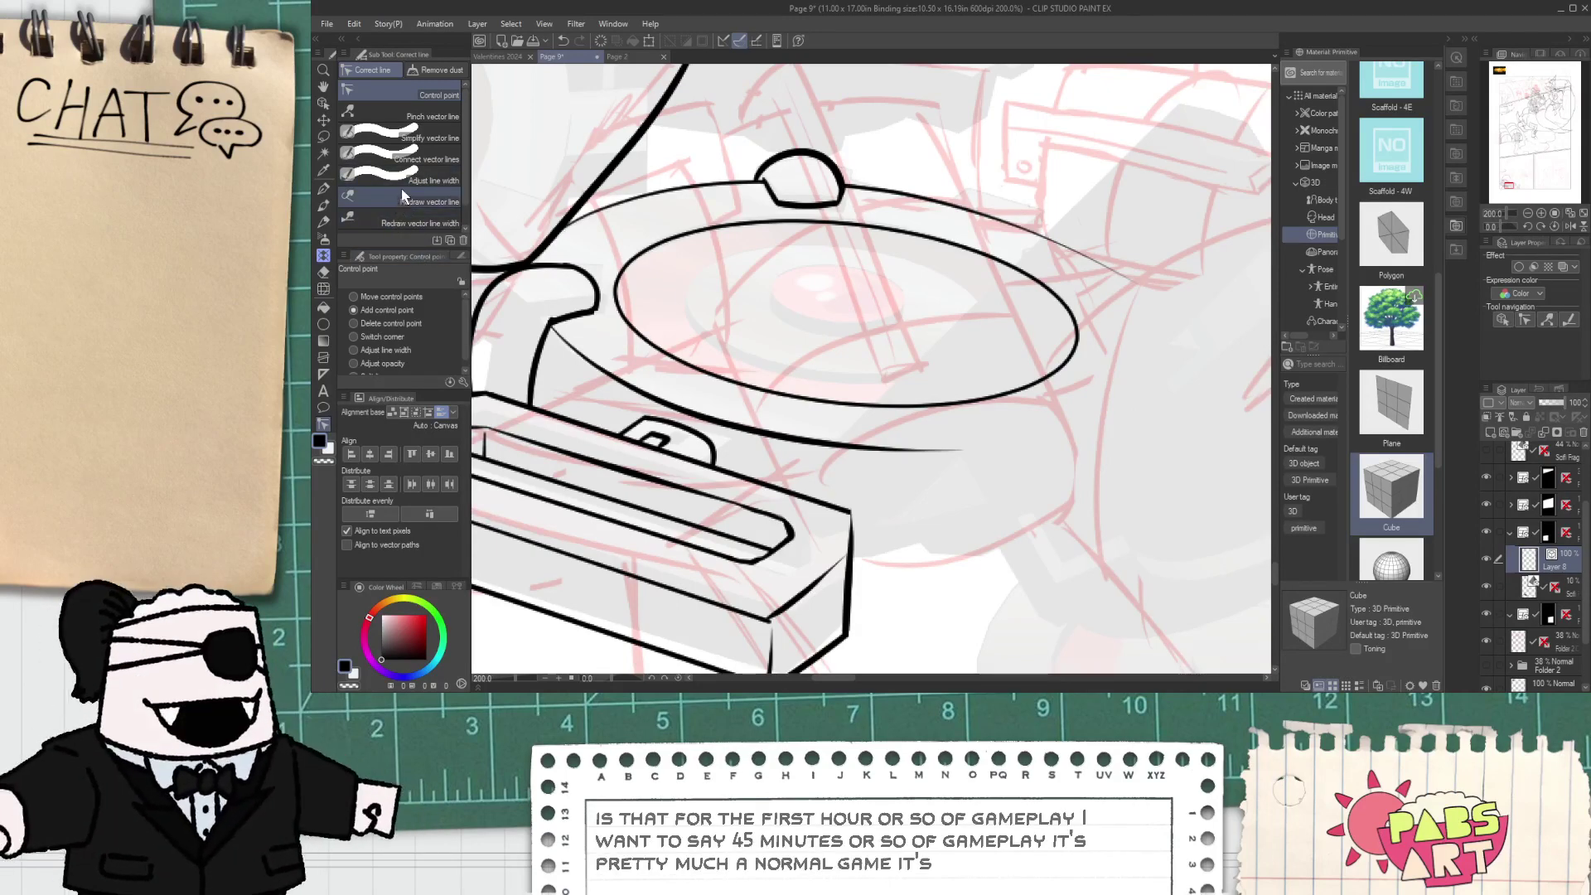
{"action": "key", "text": "alt+bracketleft"}
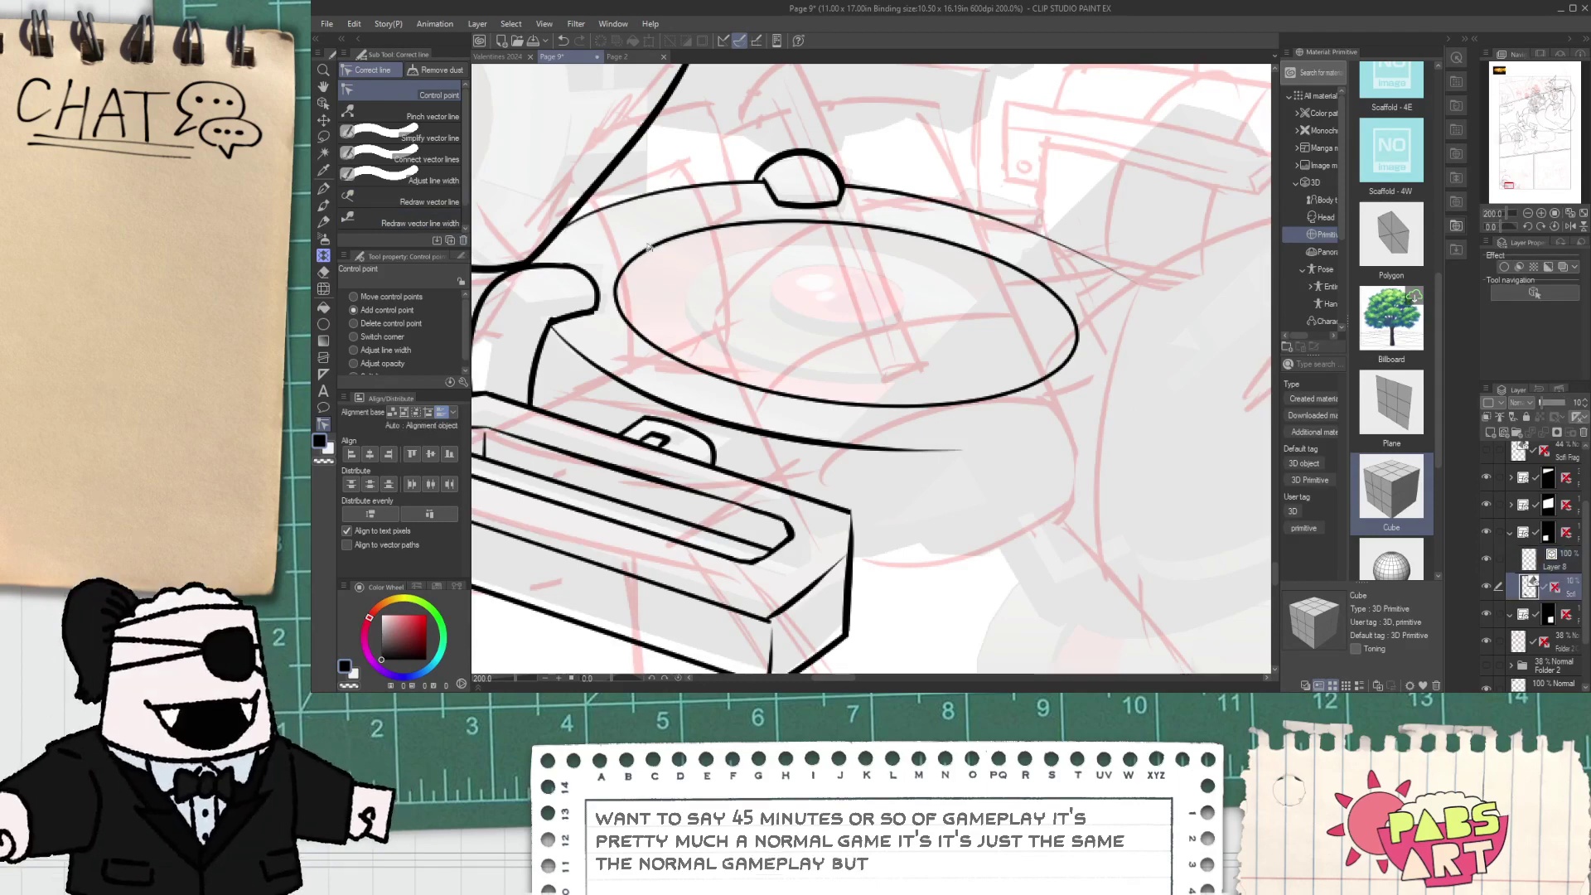
{"action": "left_click", "coordinate": [646, 251], "text": "ctrl+shift"}
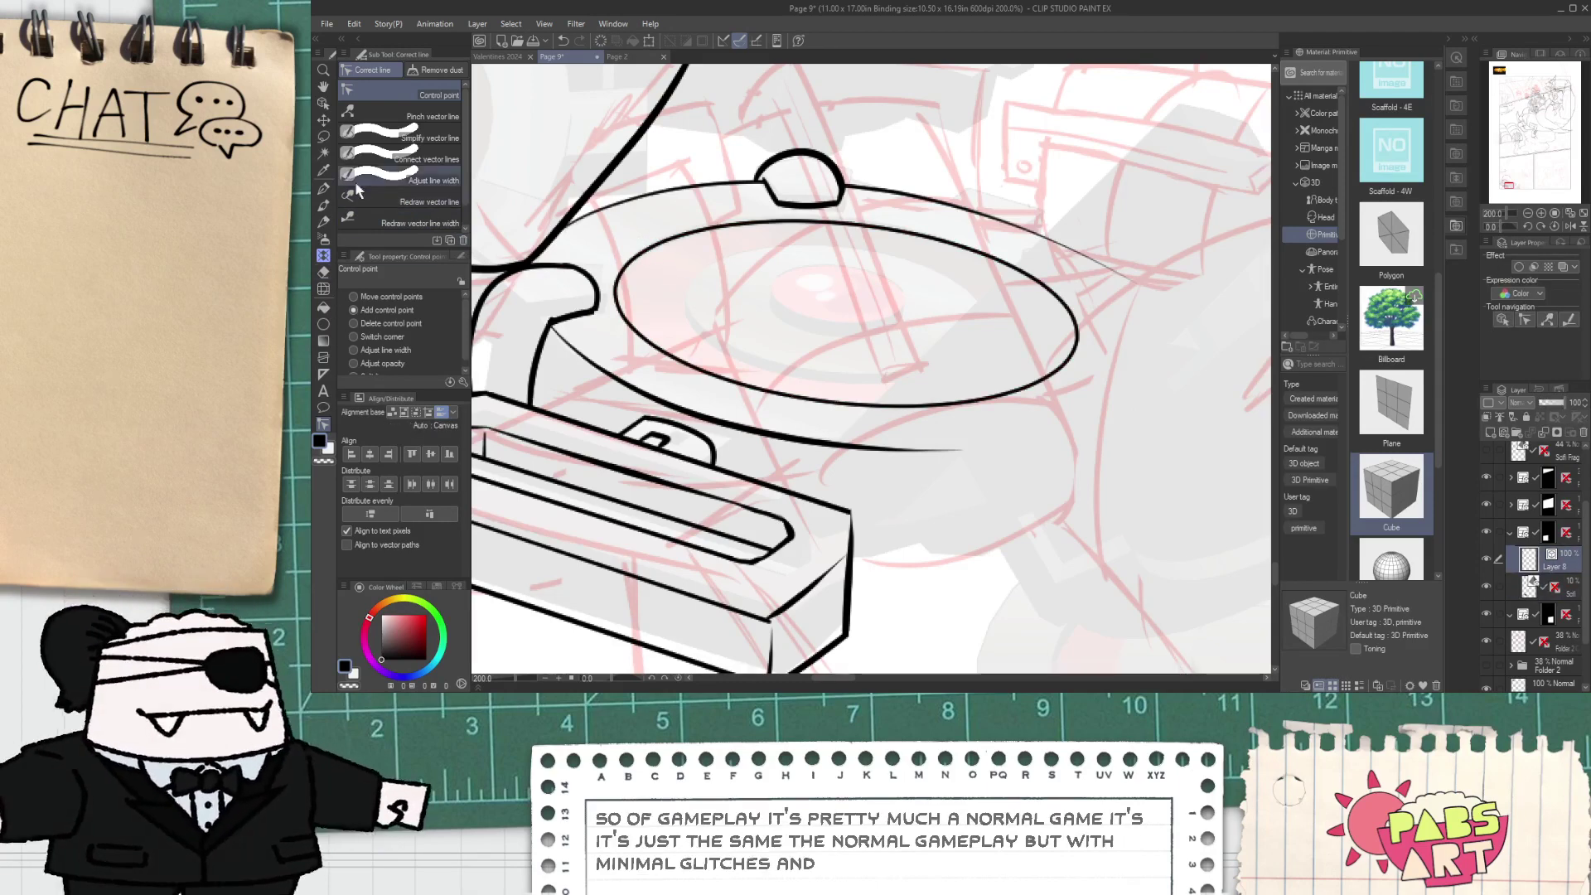
{"action": "left_click", "coordinate": [383, 219]}
{"action": "left_click_drag", "start_coordinate": [690, 233], "coordinate": [1068, 371]}
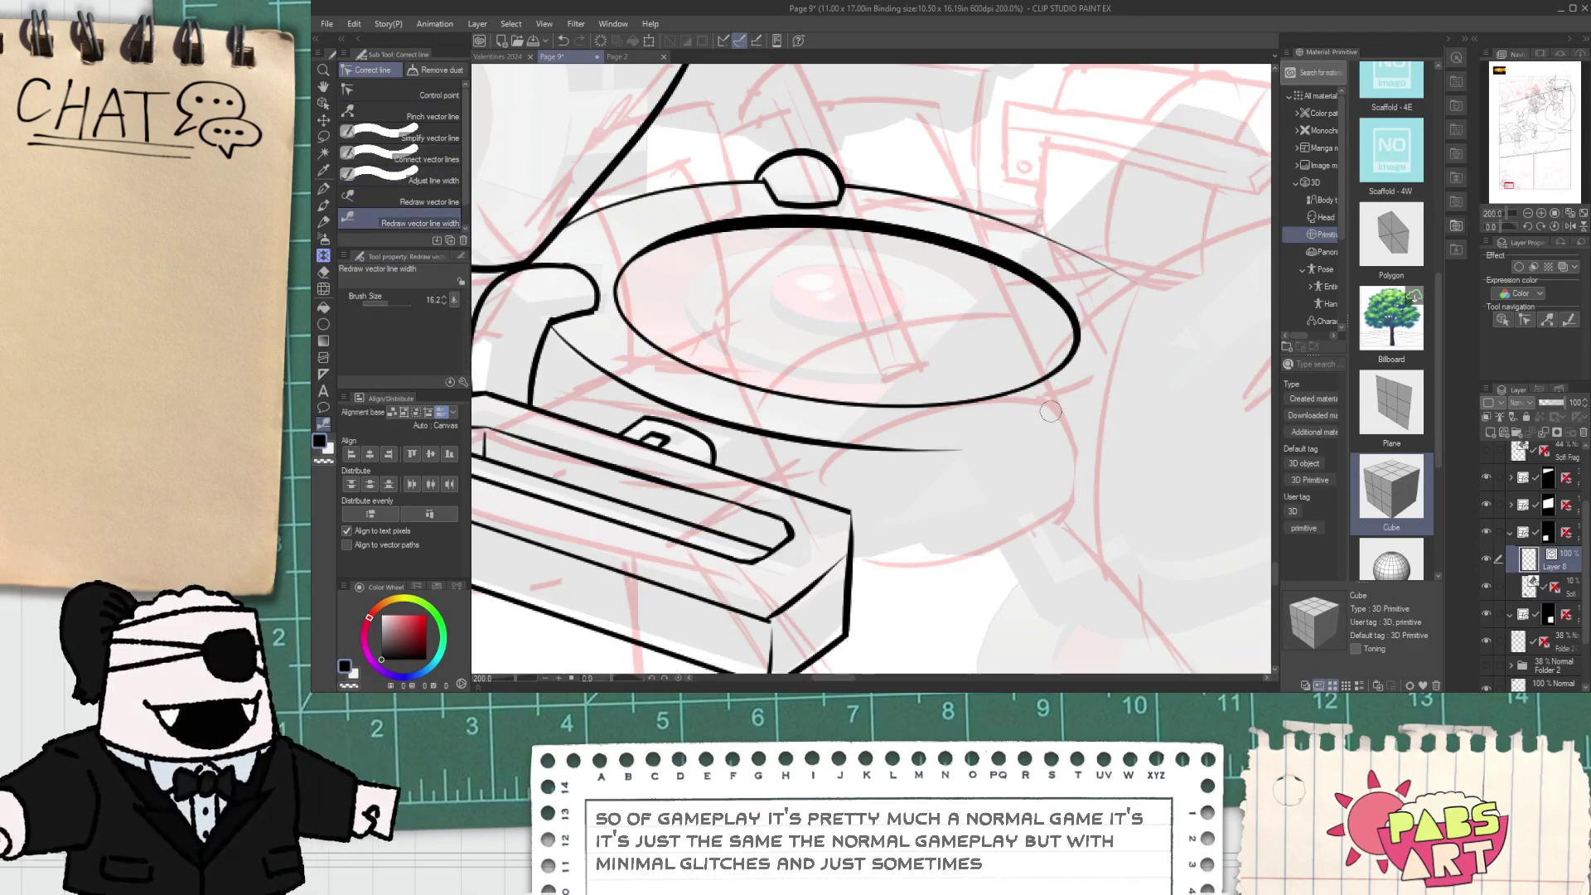
{"action": "key", "text": "ctrl+z"}
{"action": "mouse_move", "coordinate": [802, 221]}
{"action": "left_mouse_down"}
{"action": "mouse_move", "coordinate": [693, 378]}
{"action": "mouse_move", "coordinate": [816, 400]}
{"action": "left_mouse_up"}
{"action": "key", "text": "ctrl+z"}
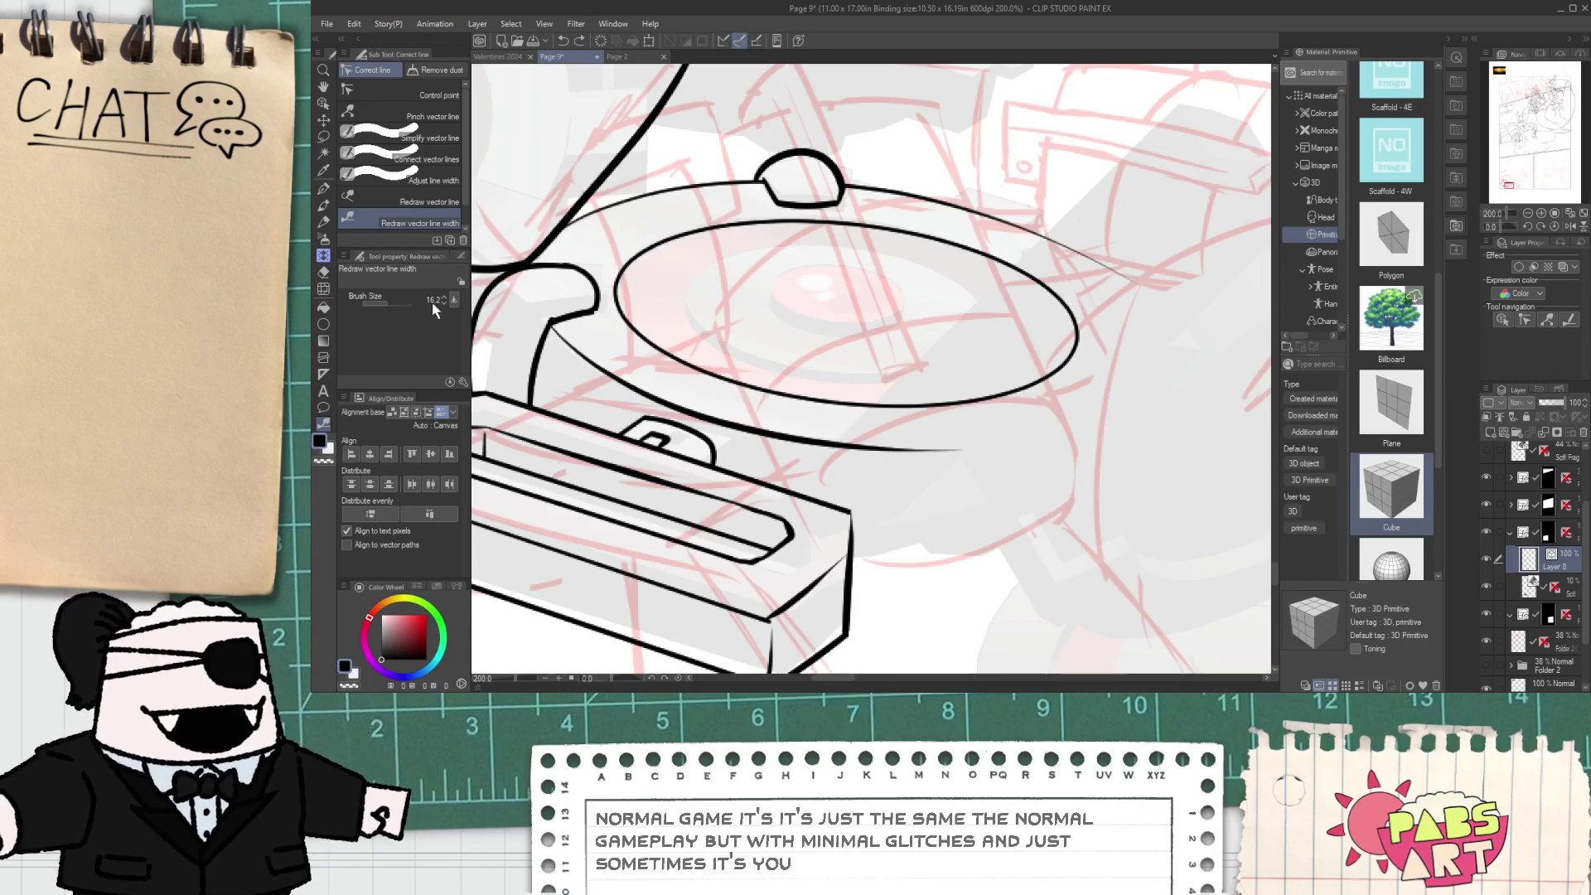
{"action": "left_click", "coordinate": [383, 303]}
{"action": "mouse_move", "coordinate": [795, 221]}
{"action": "left_mouse_down"}
{"action": "mouse_move", "coordinate": [912, 406]}
{"action": "mouse_move", "coordinate": [665, 240]}
{"action": "mouse_move", "coordinate": [862, 404]}
{"action": "left_mouse_up"}
{"action": "left_click_drag", "start_coordinate": [737, 225], "coordinate": [1007, 395]}
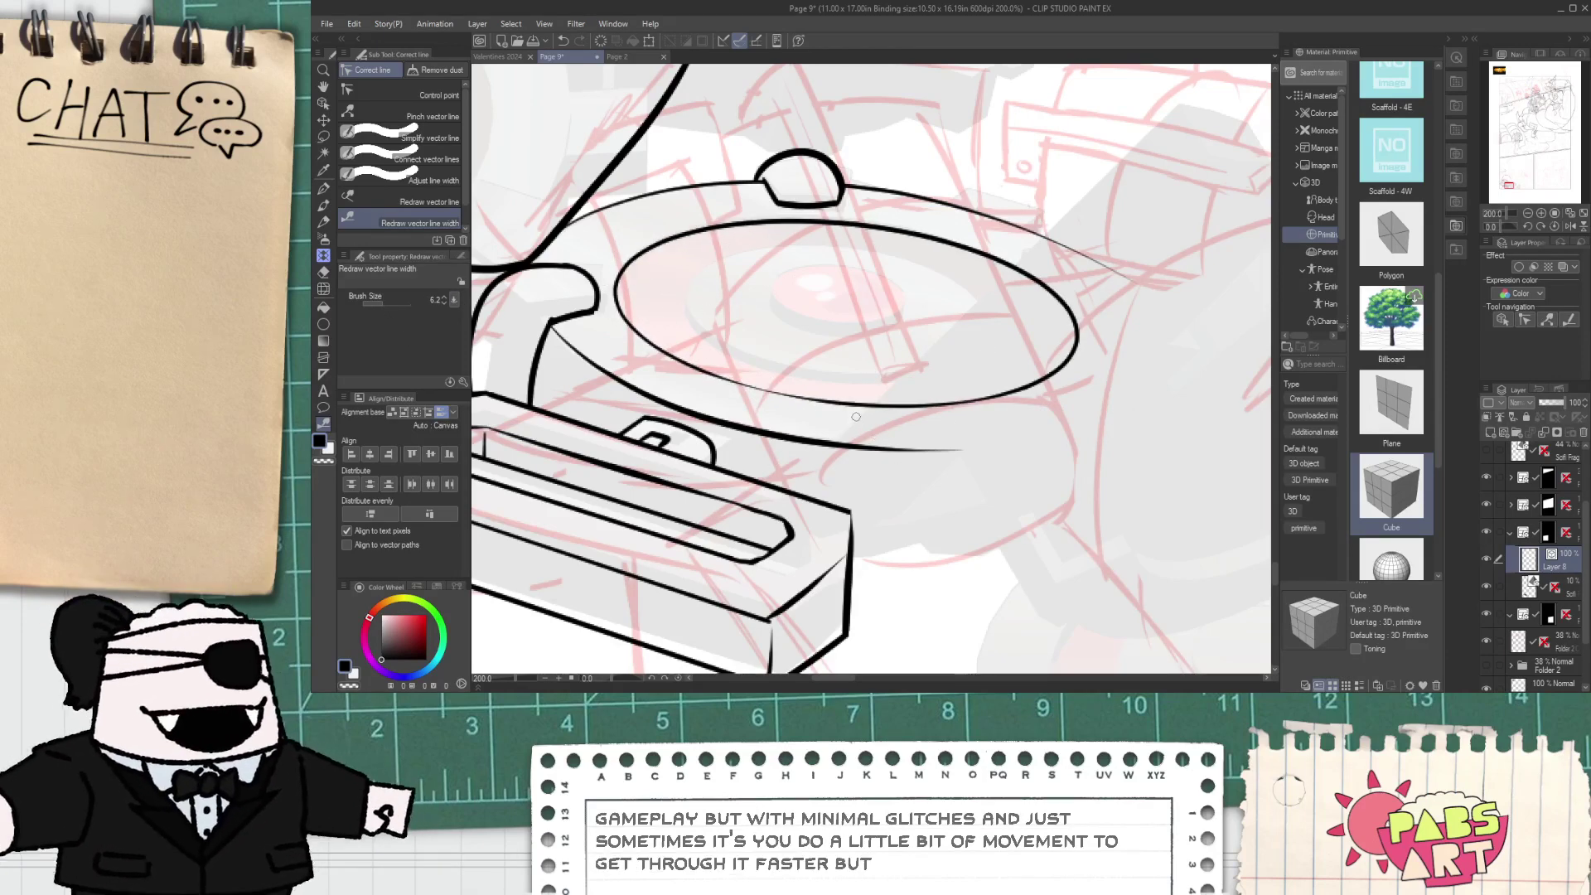
- Ink a short curve for the body's lower edge, emerging from behind the box-shaped handle's end, and erase its overlap with the handle
{"action": "scroll", "coordinate": [844, 399], "scroll_direction": "down", "scroll_amount": 2}
{"action": "key", "text": "space"}
{"action": "mouse_move", "coordinate": [835, 455]}
{"action": "left_mouse_down"}
{"action": "mouse_move", "coordinate": [666, 341]}
{"action": "mouse_move", "coordinate": [823, 366]}
{"action": "left_mouse_up"}
{"action": "scroll", "coordinate": [665, 340], "scroll_direction": "up", "scroll_amount": 1}
{"action": "key", "text": "p"}
{"action": "scroll", "coordinate": [652, 353], "scroll_direction": "up", "scroll_amount": 1}
{"action": "key", "text": "ctrl+z"}
{"action": "left_click_drag", "start_coordinate": [650, 343], "coordinate": [775, 358]}
{"action": "key", "text": "ctrl+z"}
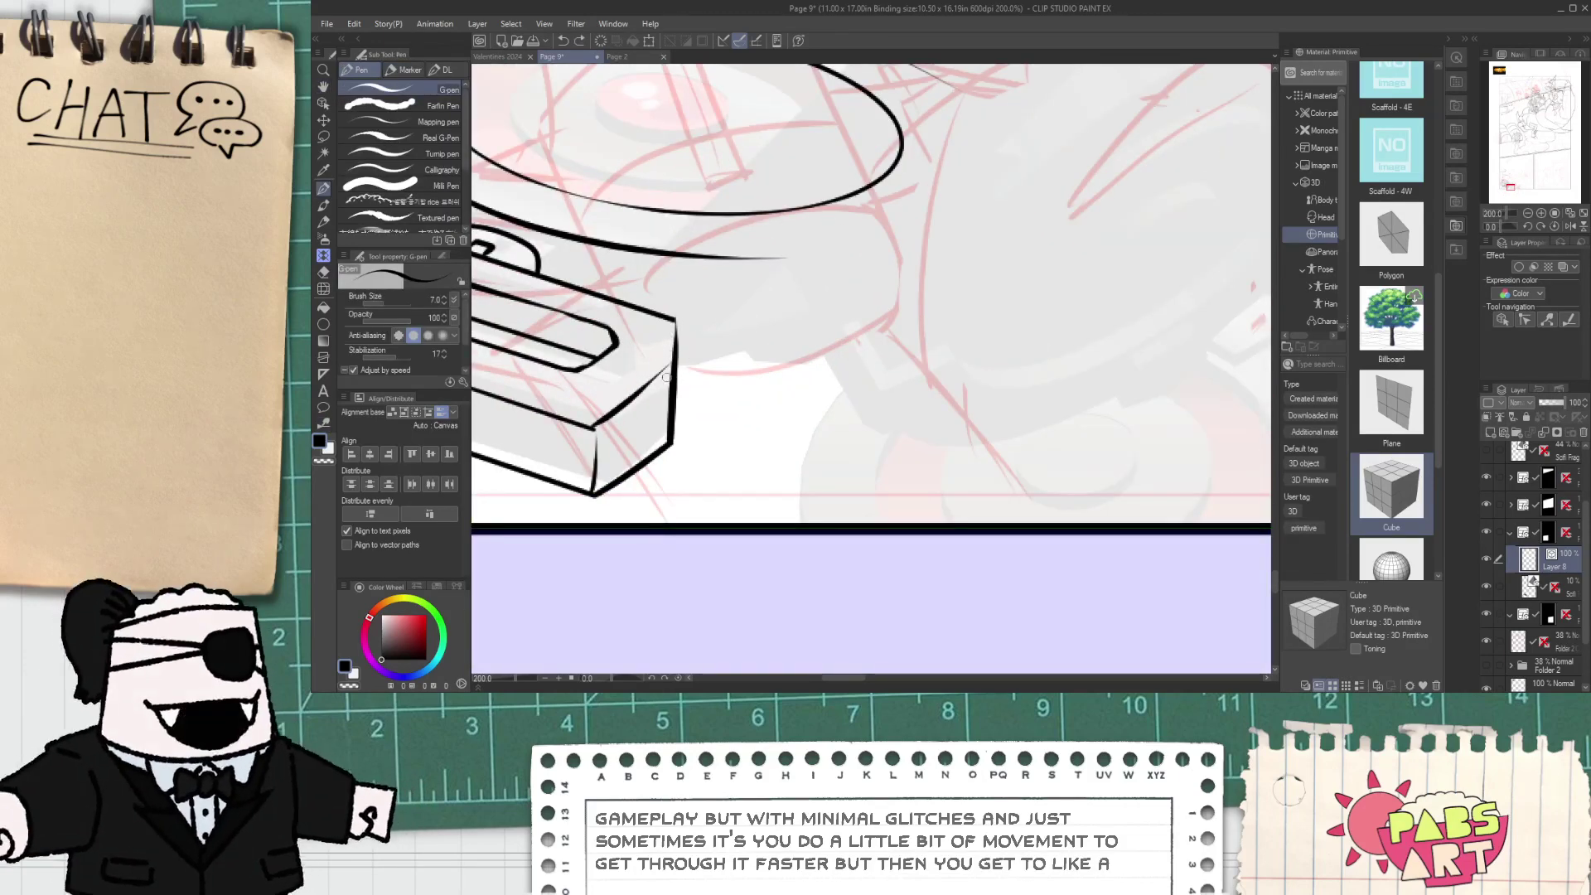
{"action": "left_click_drag", "start_coordinate": [658, 379], "coordinate": [792, 345]}
{"action": "key", "text": "ctrl+z"}
{"action": "left_click_drag", "start_coordinate": [633, 362], "coordinate": [799, 321]}
{"action": "key", "text": "ctrl+z"}
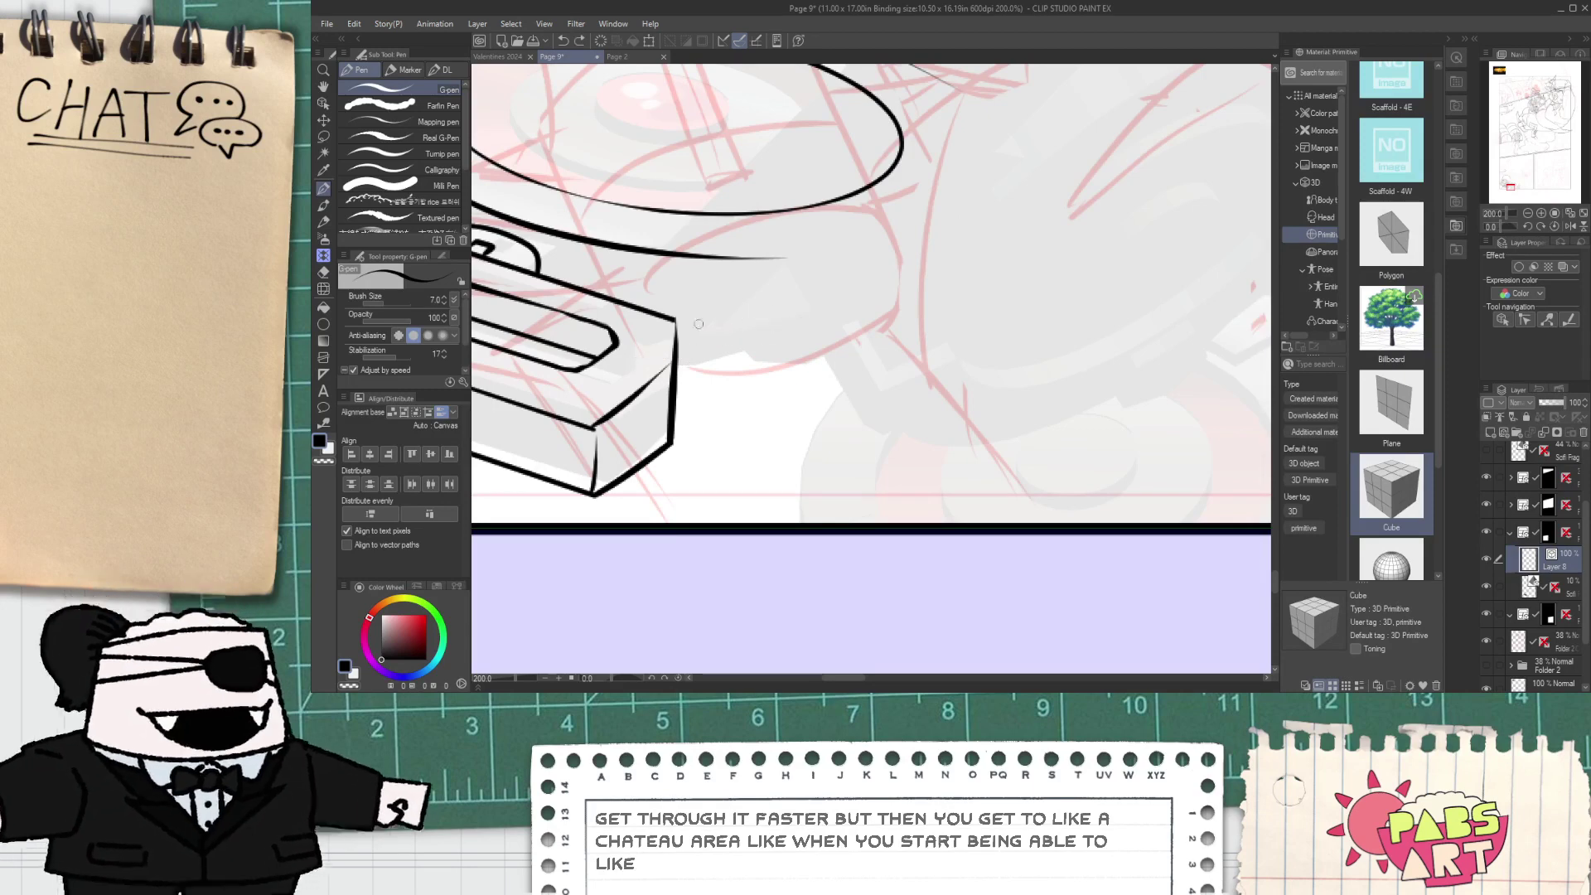
{"action": "key", "text": "e"}
{"action": "left_click", "coordinate": [655, 357]}
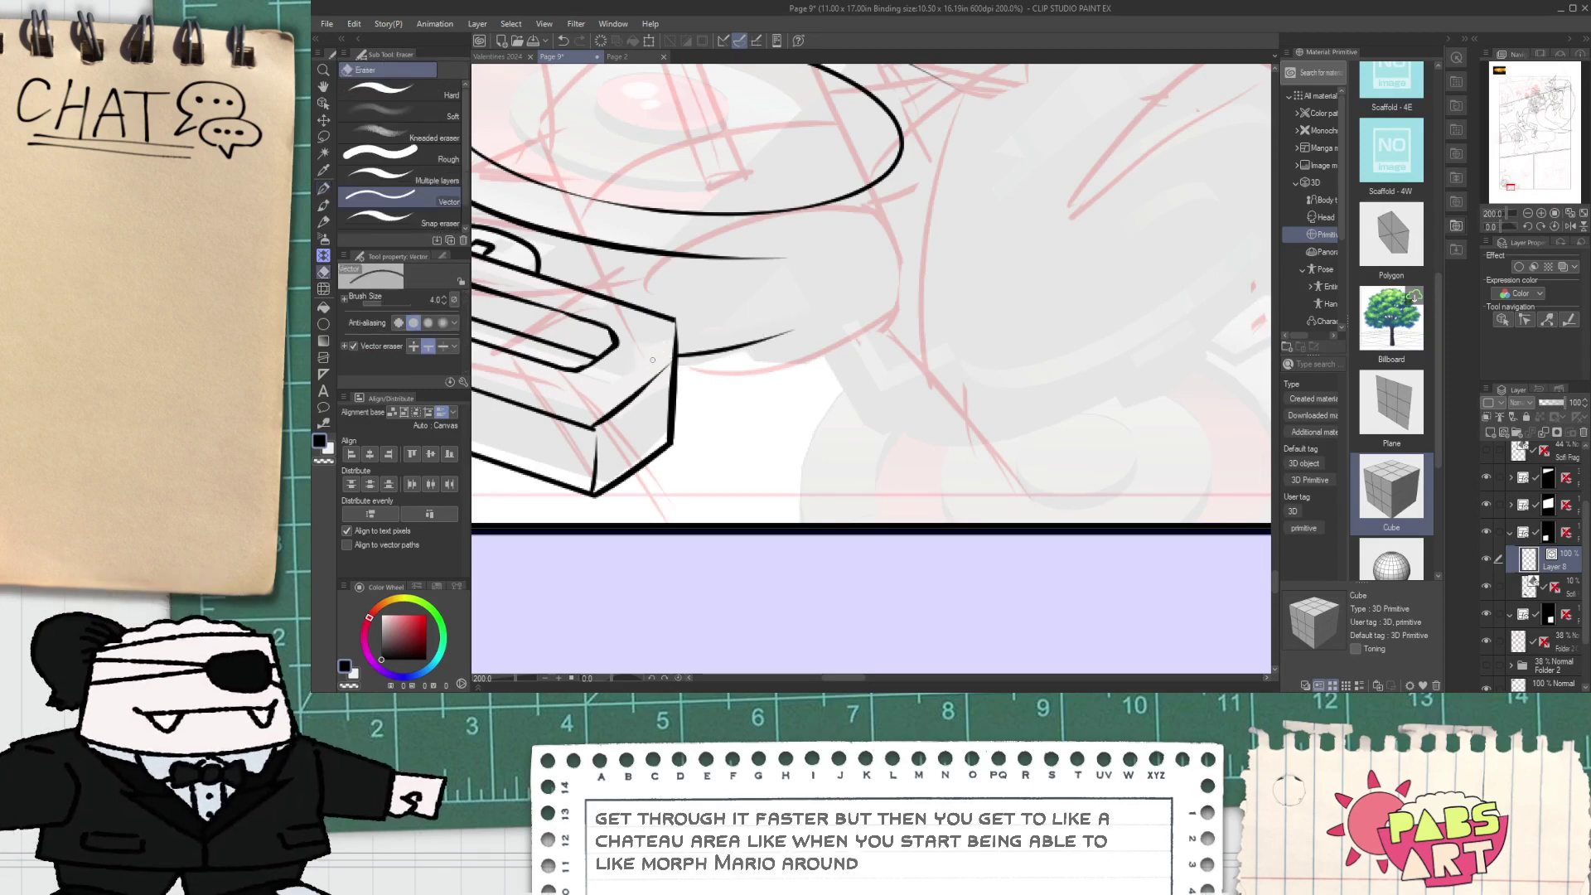
{"action": "scroll", "coordinate": [667, 357], "scroll_direction": "down", "scroll_amount": 2}
{"action": "left_click_drag", "start_coordinate": [702, 277], "coordinate": [719, 333]}
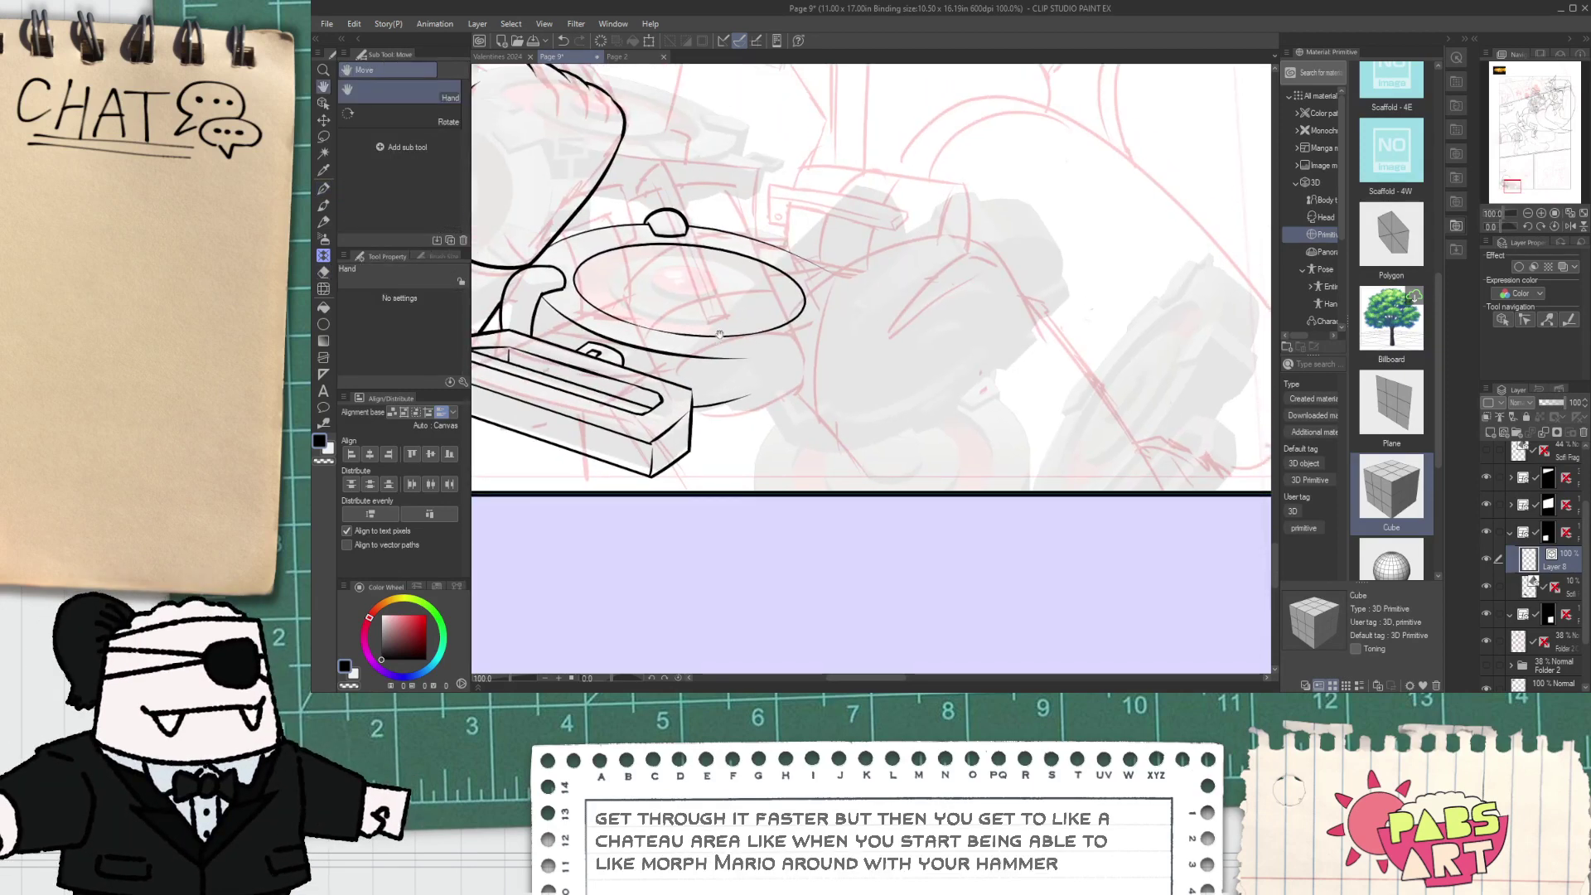
{"action": "scroll", "coordinate": [617, 288], "scroll_direction": "up", "scroll_amount": 4}
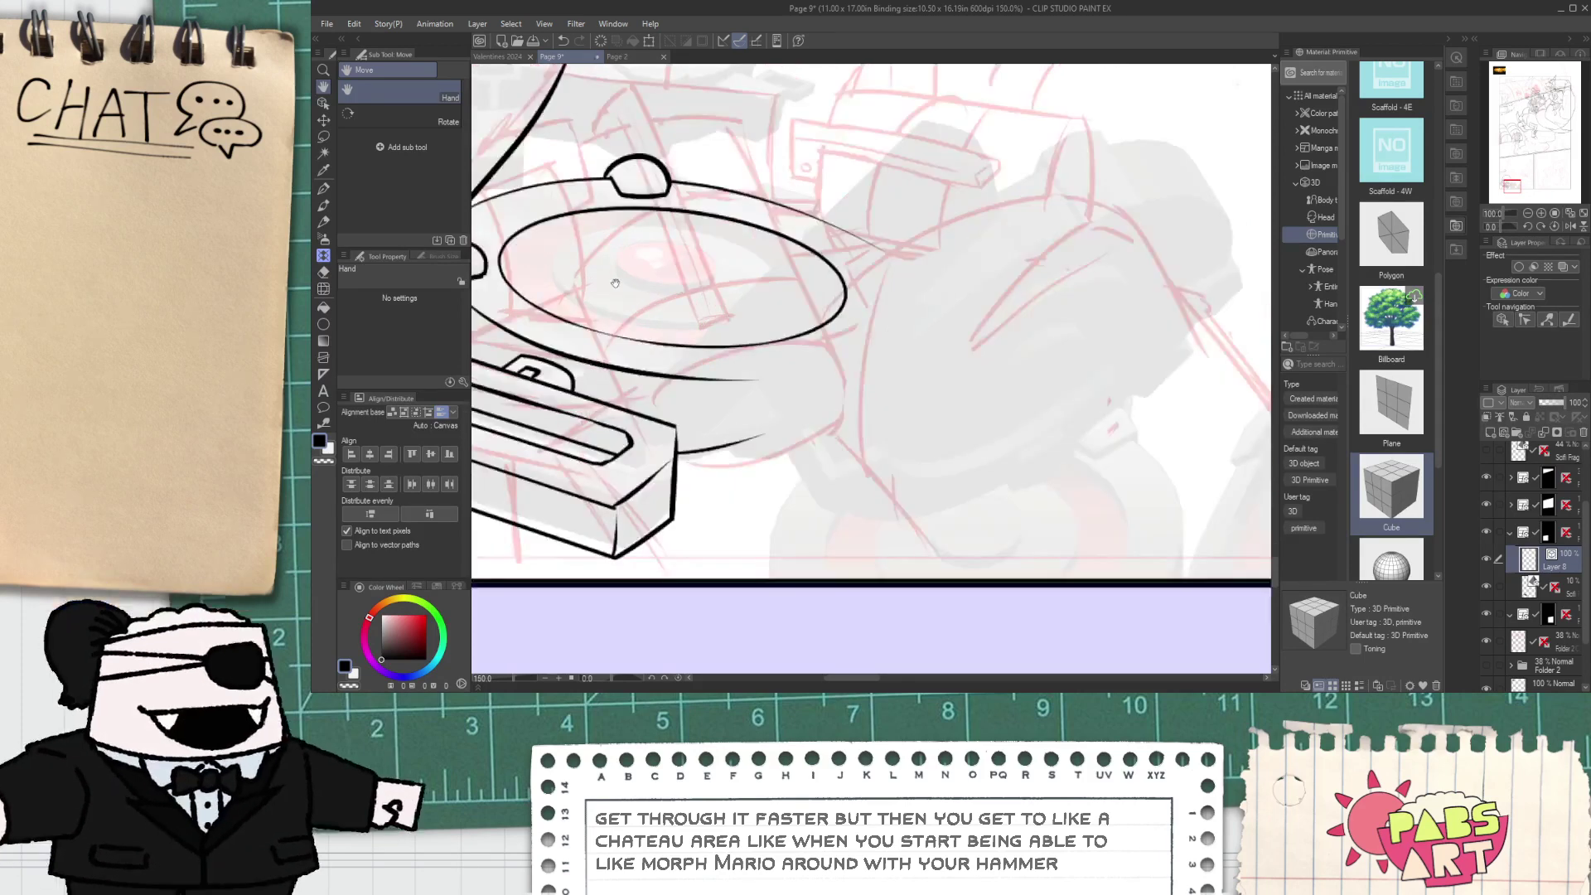
{"action": "mouse_move", "coordinate": [517, 300]}
{"action": "left_mouse_down"}
{"action": "mouse_move", "coordinate": [533, 193]}
{"action": "mouse_move", "coordinate": [514, 303]}
{"action": "mouse_move", "coordinate": [800, 192]}
{"action": "left_mouse_up"}
{"action": "key", "text": "ctrl+z"}
{"action": "key", "text": "ctrl+z"}
{"action": "mouse_move", "coordinate": [507, 267]}
{"action": "left_mouse_down"}
{"action": "mouse_move", "coordinate": [750, 153]}
{"action": "mouse_move", "coordinate": [936, 151]}
{"action": "left_mouse_up"}
{"action": "key", "text": "ctrl+z"}
{"action": "key", "text": "ctrl+z"}
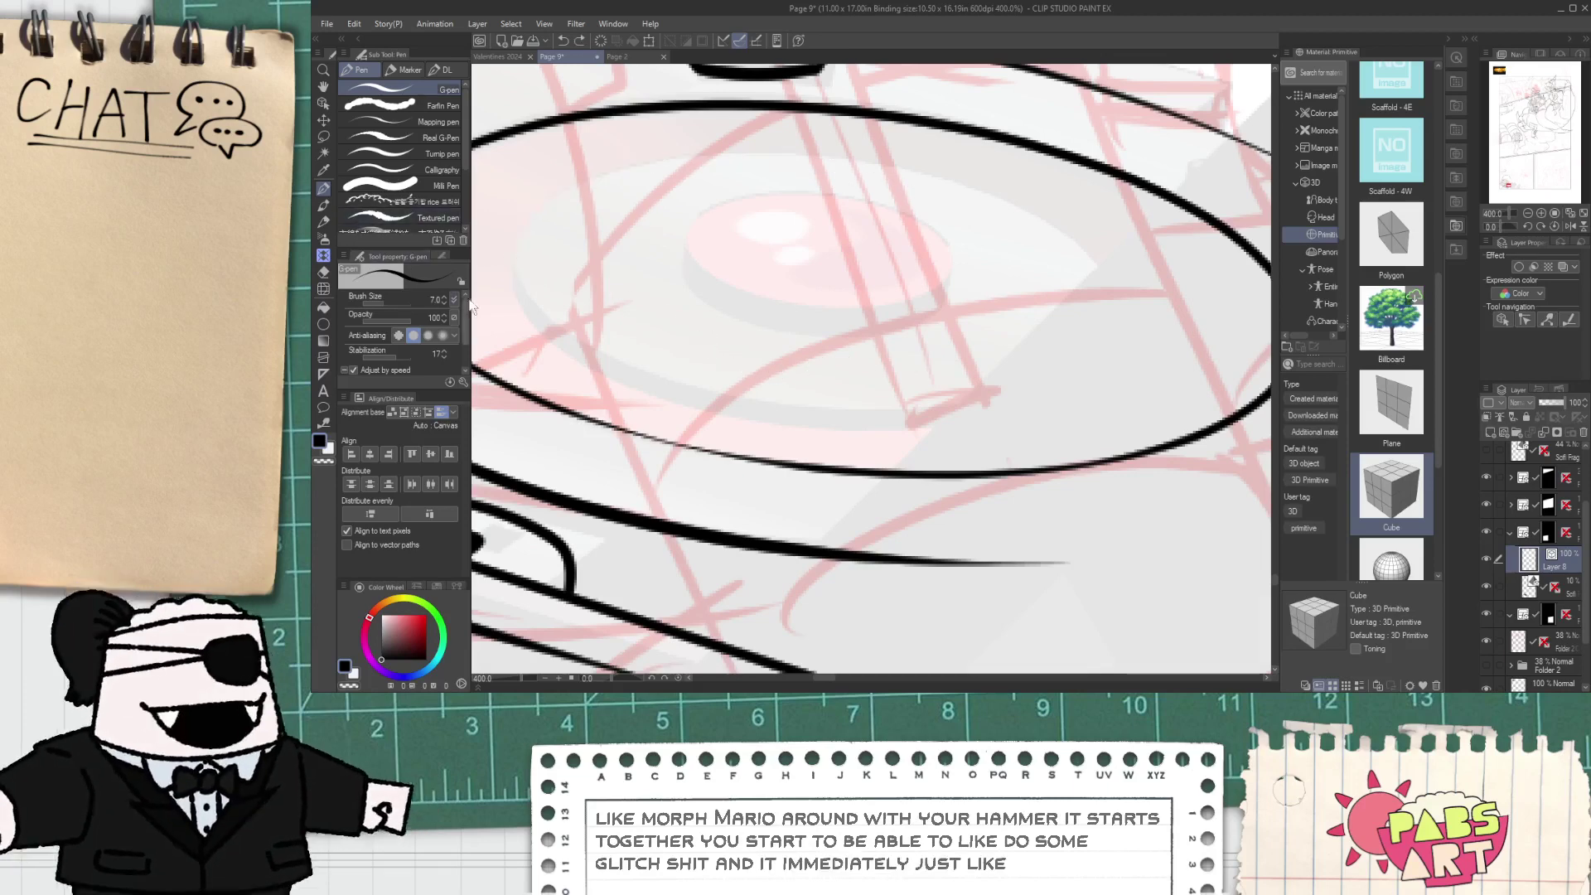
- Add two progressively smaller copies of the ellipse inside it, the smallest around the faded pink centre of the disc
{"action": "scroll", "coordinate": [734, 367], "scroll_direction": "down", "scroll_amount": 2}
{"action": "left_click_drag", "start_coordinate": [734, 367], "coordinate": [761, 374]}
{"action": "key", "text": "o"}
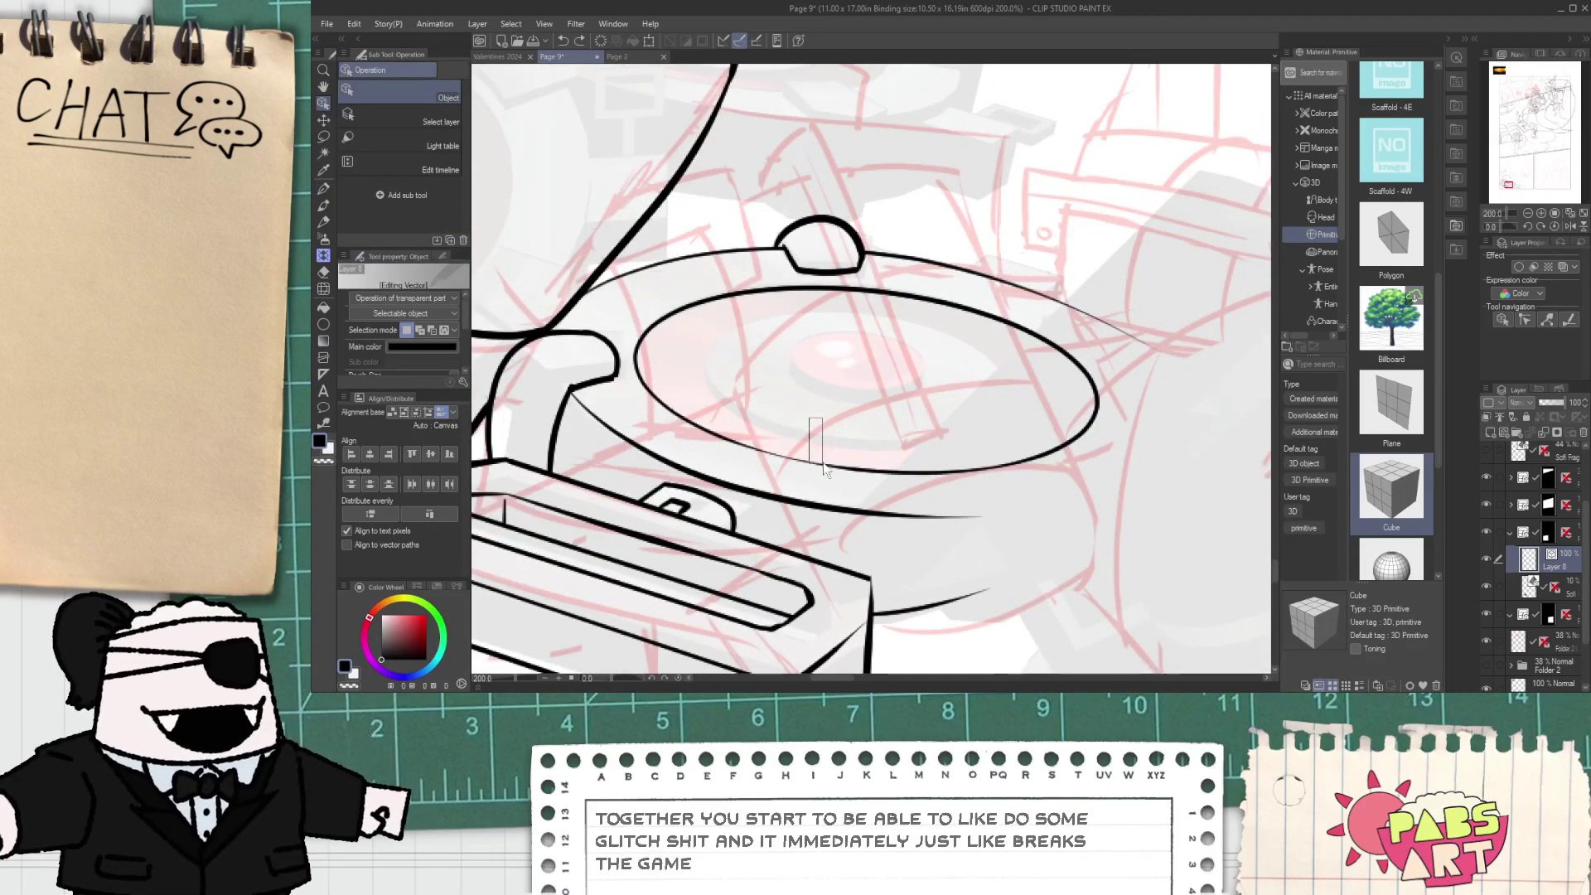
{"action": "left_click_drag", "start_coordinate": [823, 470], "coordinate": [821, 464]}
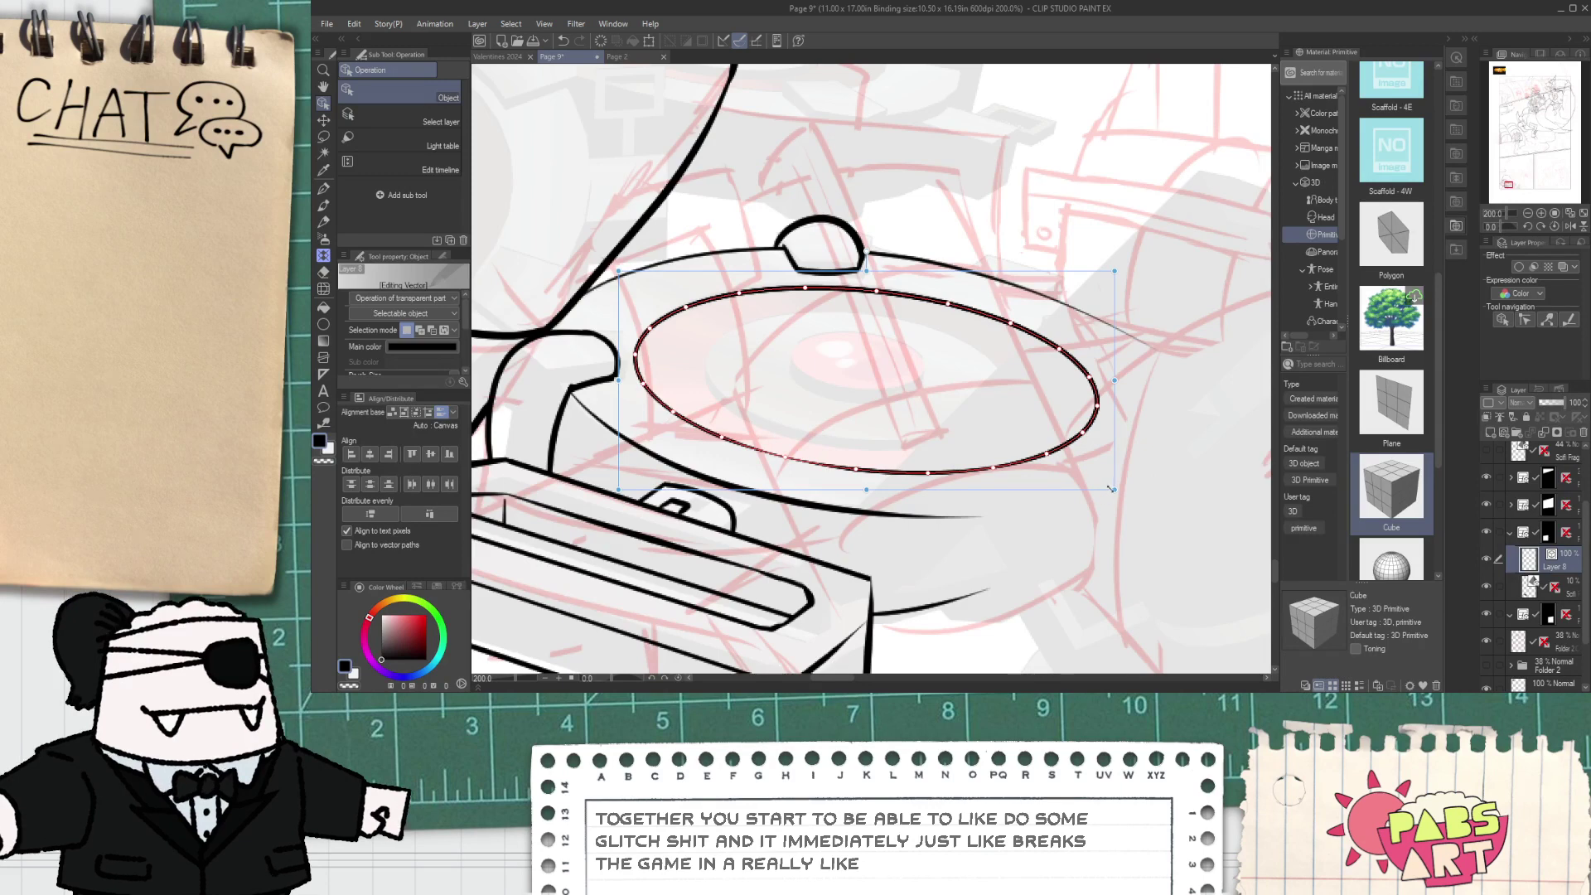
{"action": "left_click_drag", "start_coordinate": [1113, 489], "coordinate": [942, 395]}
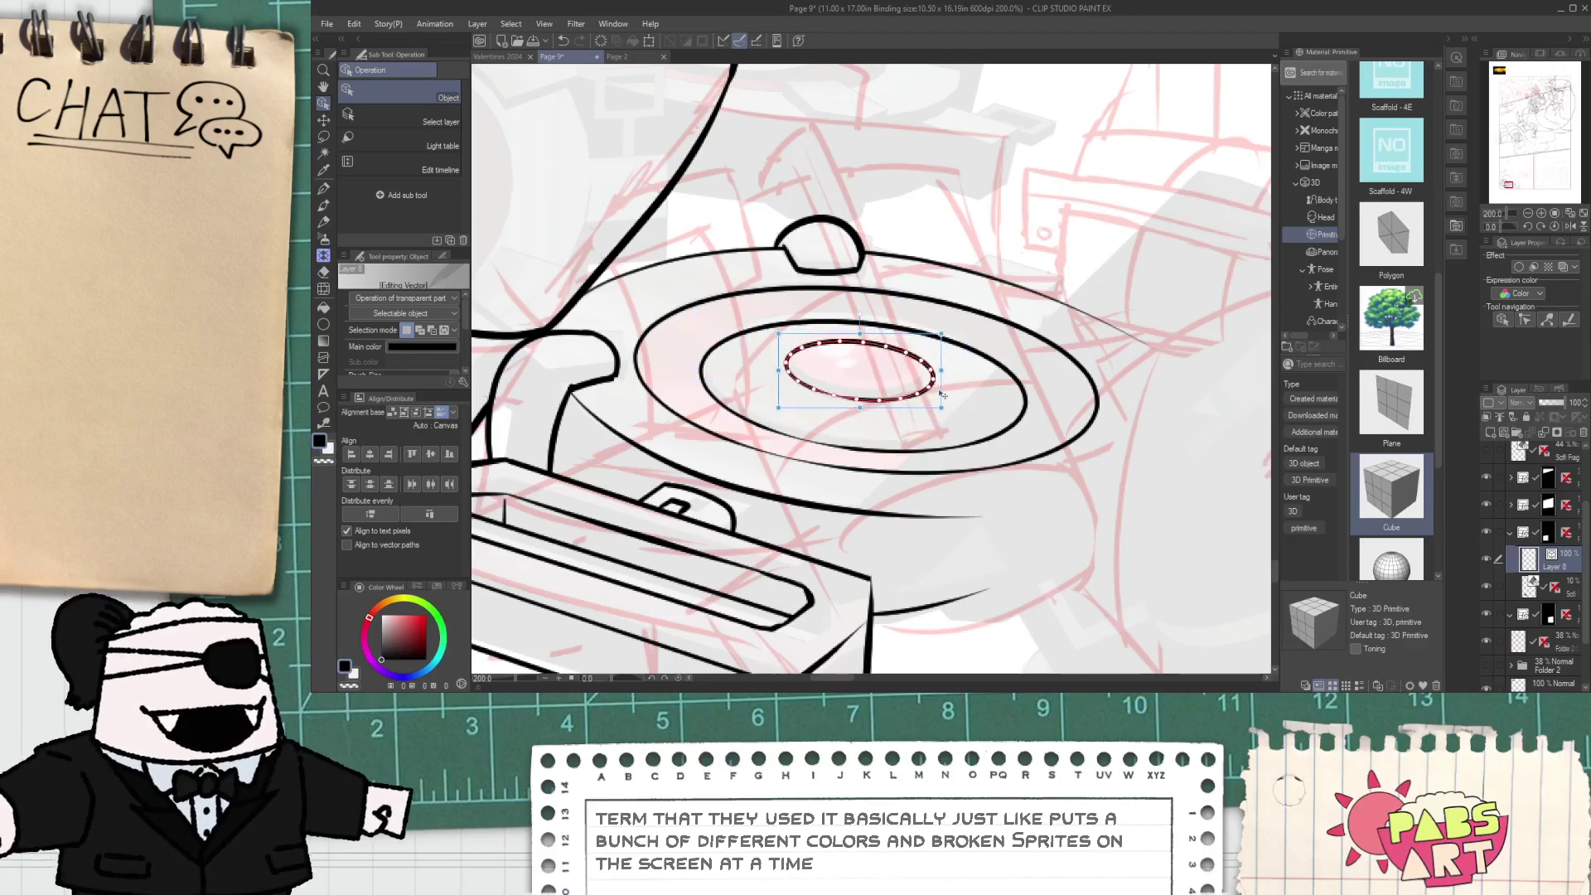
{"action": "left_click", "coordinate": [972, 408]}
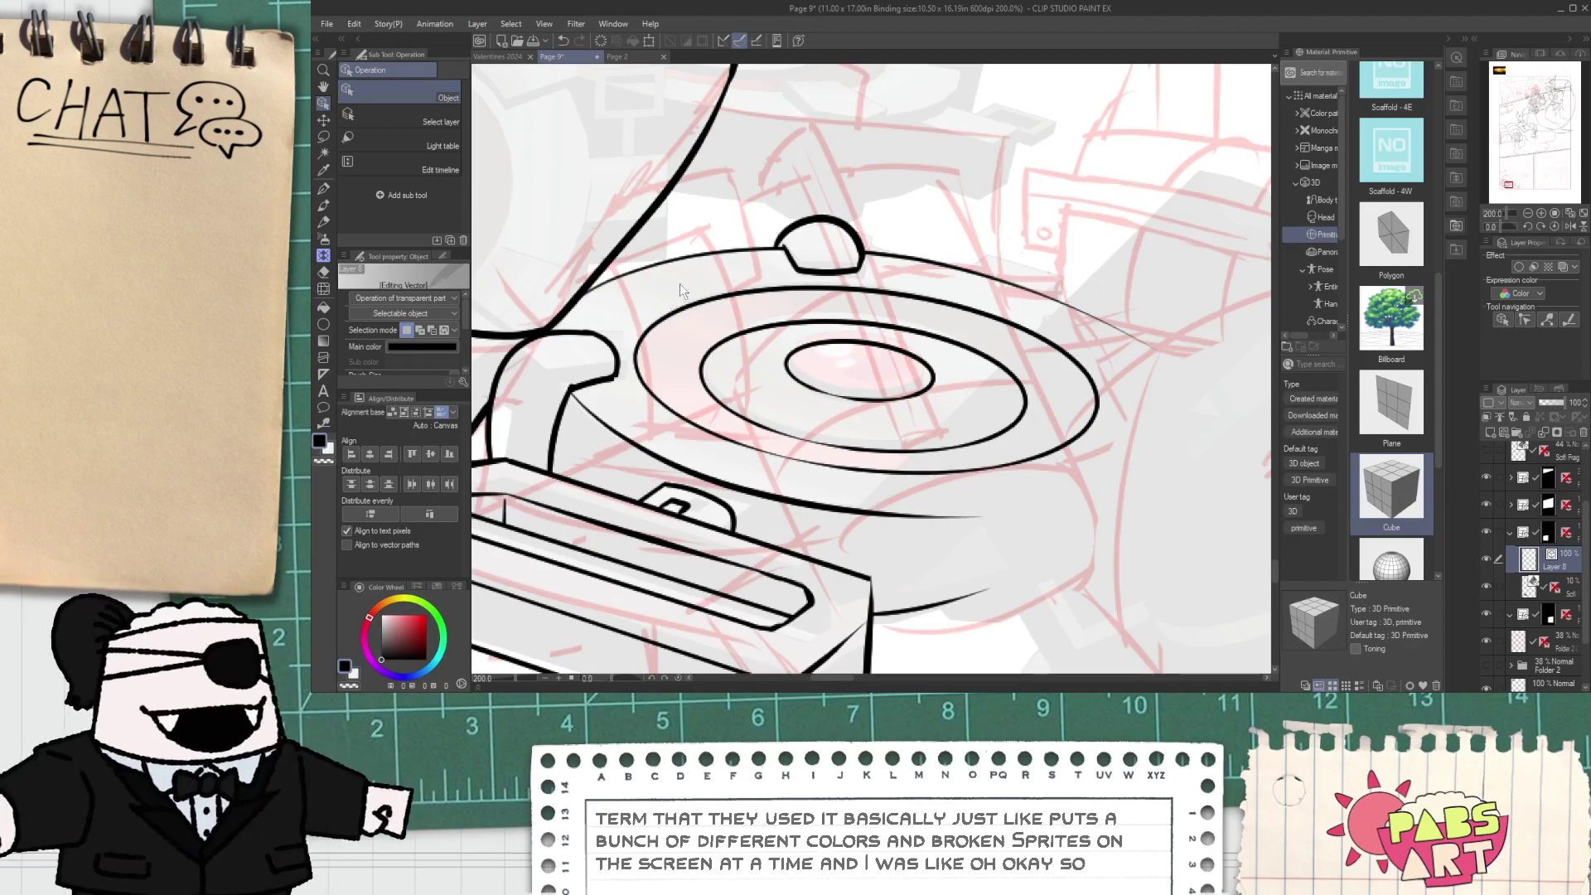
{"action": "scroll", "coordinate": [680, 286], "scroll_direction": "down", "scroll_amount": 1}
{"action": "left_click", "coordinate": [700, 340]}
{"action": "key", "text": "p"}
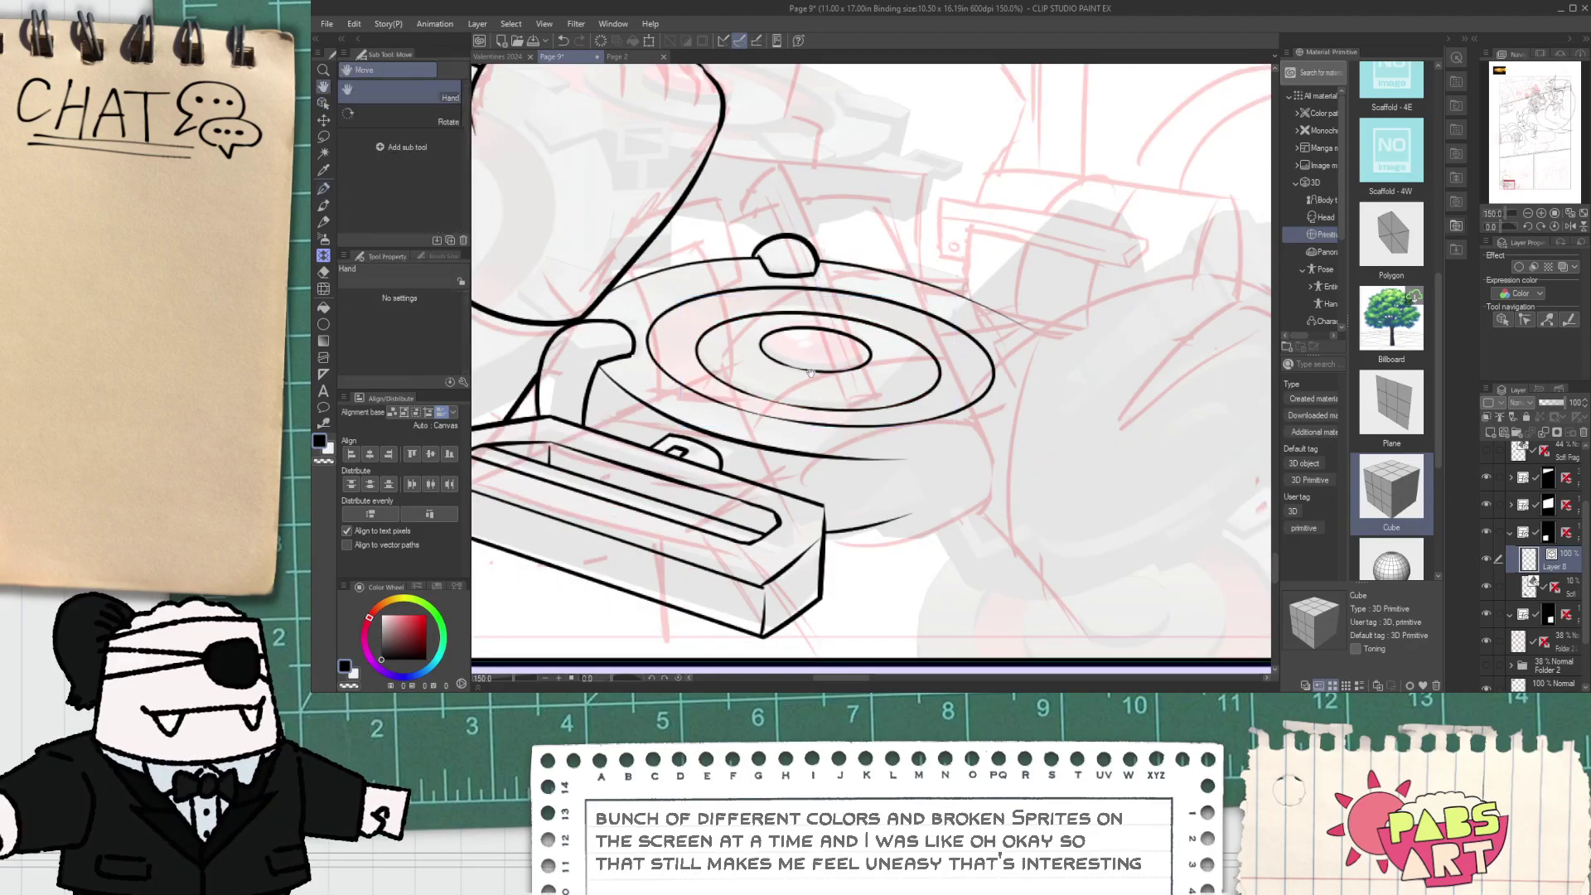
{"action": "scroll", "coordinate": [618, 336], "scroll_direction": "up", "scroll_amount": 6}
{"action": "mouse_move", "coordinate": [622, 355]}
{"action": "left_mouse_down"}
{"action": "mouse_move", "coordinate": [696, 233]}
{"action": "mouse_move", "coordinate": [1098, 390]}
{"action": "left_mouse_up"}
{"action": "key", "text": "ctrl+z"}
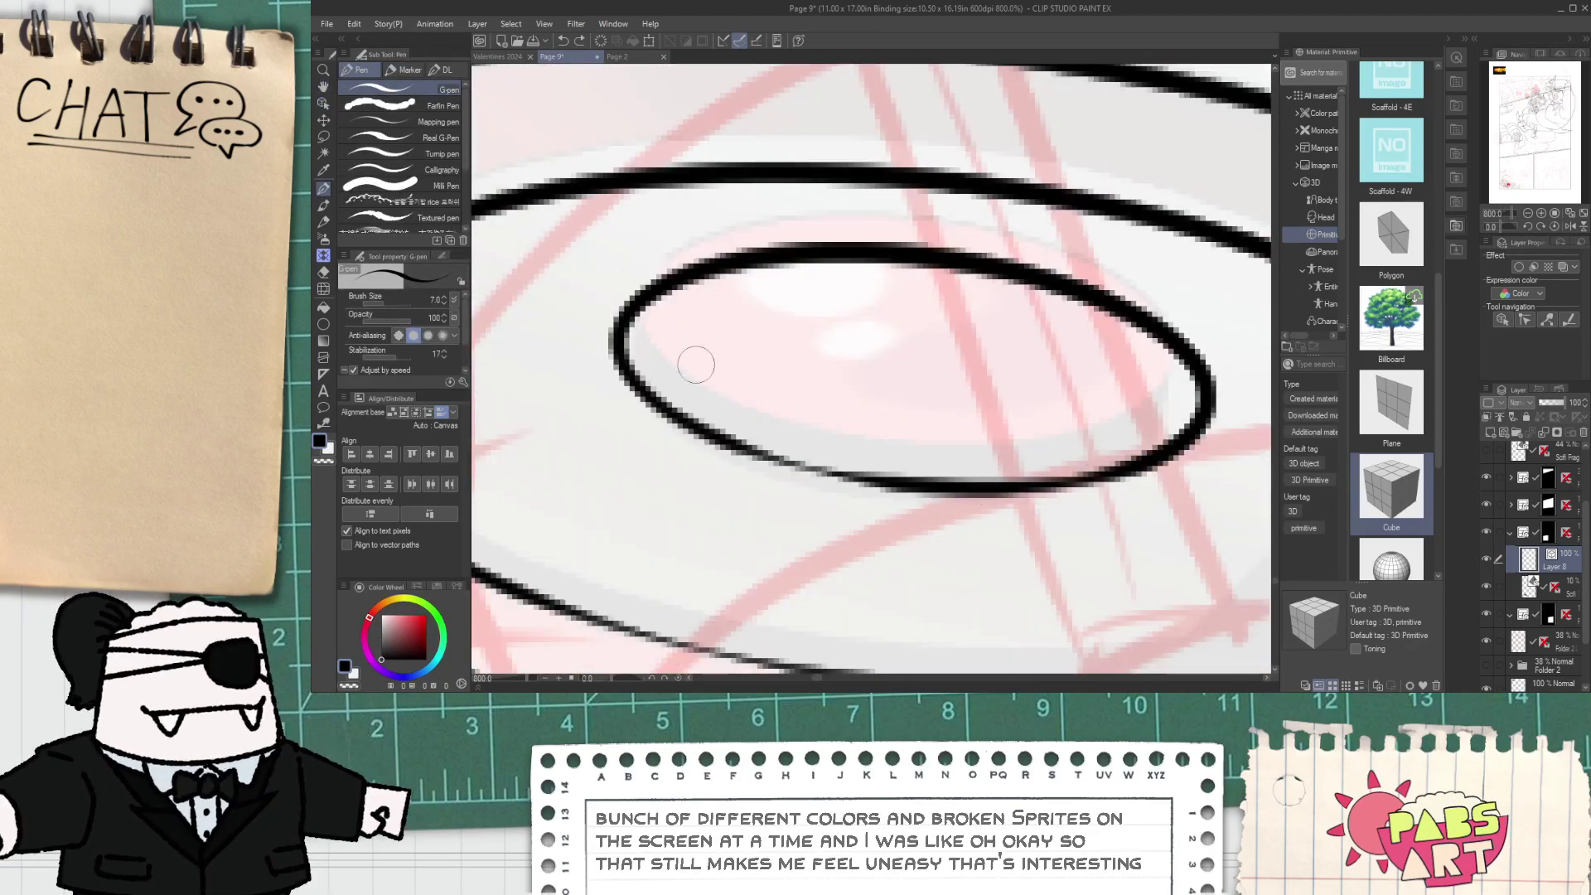
{"action": "left_click_drag", "start_coordinate": [618, 358], "coordinate": [1135, 448]}
{"action": "key", "text": "ctrl+z"}
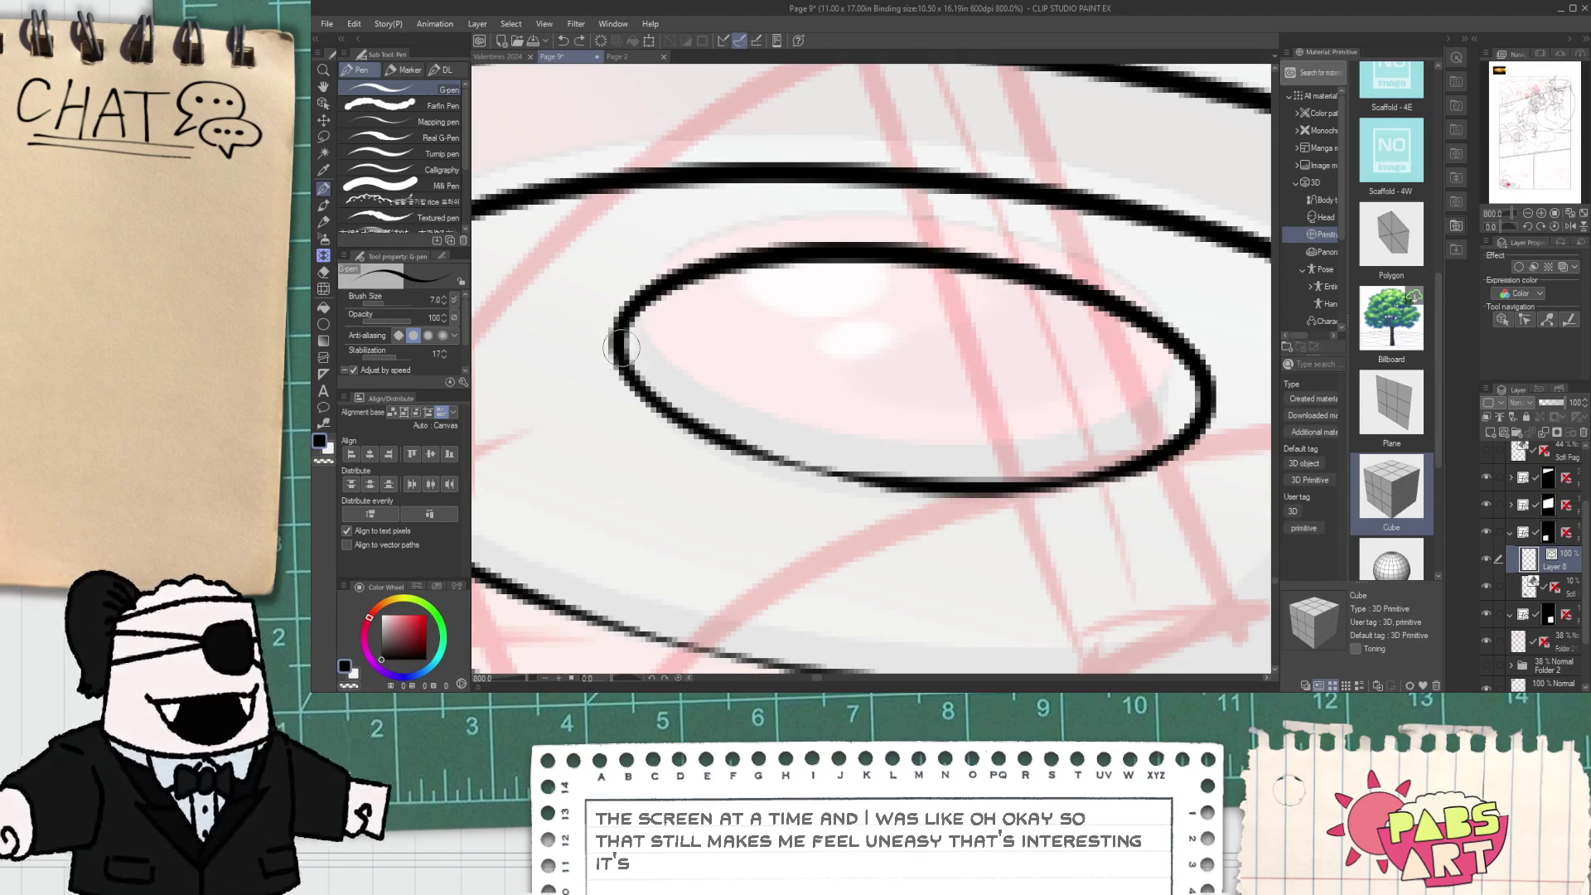
- Ink short tick marks across both ends of the disc's smallest ellipse and erase the outline between them, splitting it into two arcs
{"action": "left_click_drag", "start_coordinate": [616, 336], "coordinate": [648, 365]}
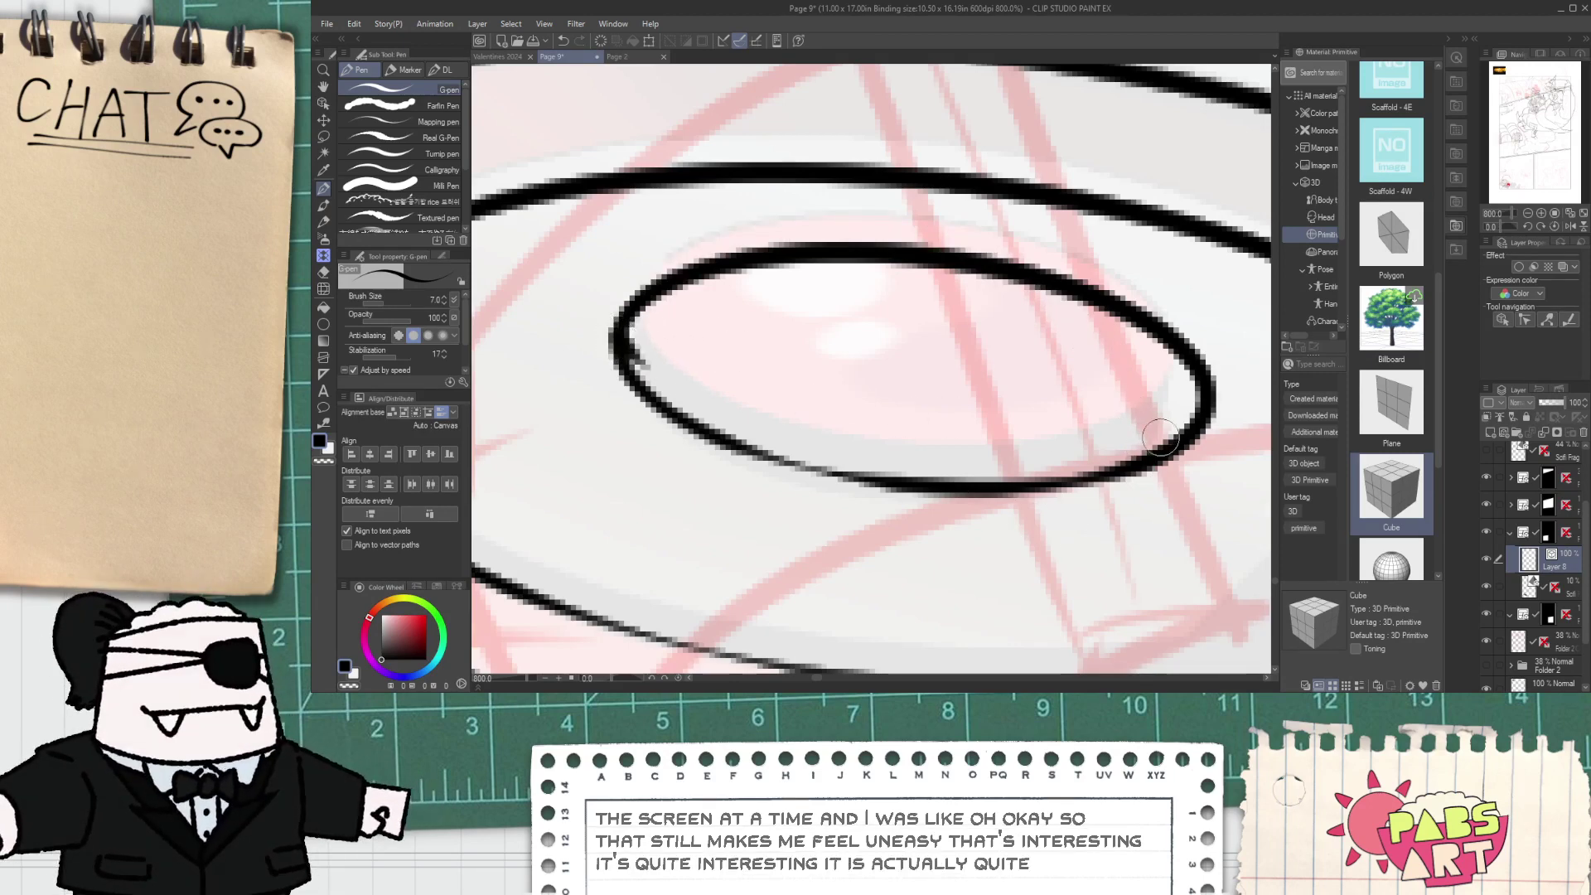
{"action": "left_click_drag", "start_coordinate": [1167, 436], "coordinate": [1255, 396]}
{"action": "left_click_drag", "start_coordinate": [631, 292], "coordinate": [655, 336]}
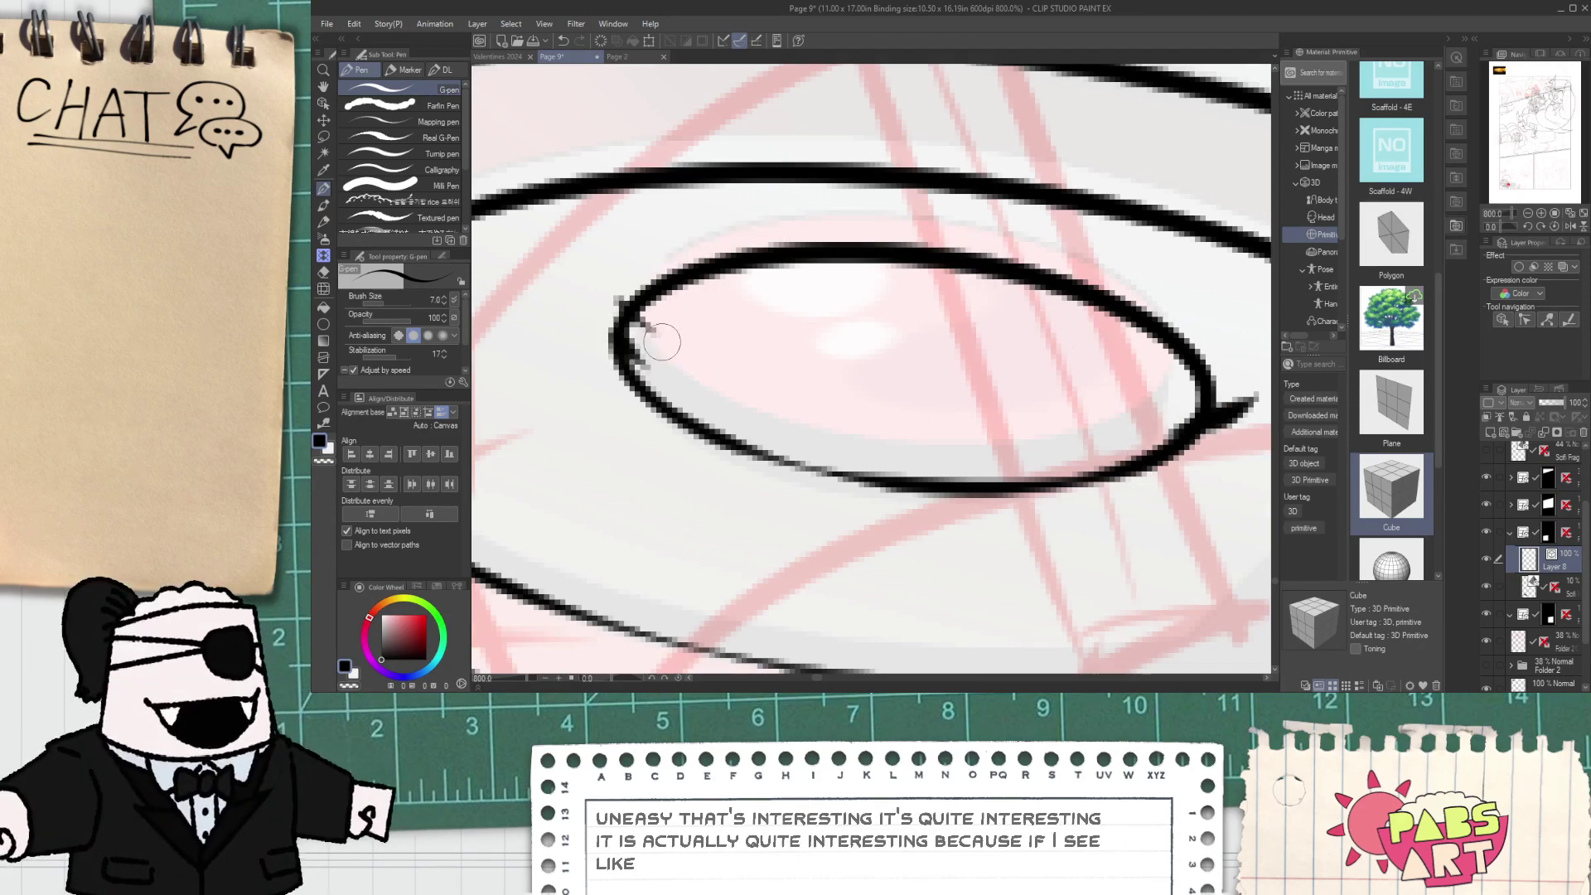
{"action": "left_click_drag", "start_coordinate": [1174, 411], "coordinate": [1254, 373]}
{"action": "key", "text": "e"}
{"action": "left_click", "coordinate": [1205, 416]}
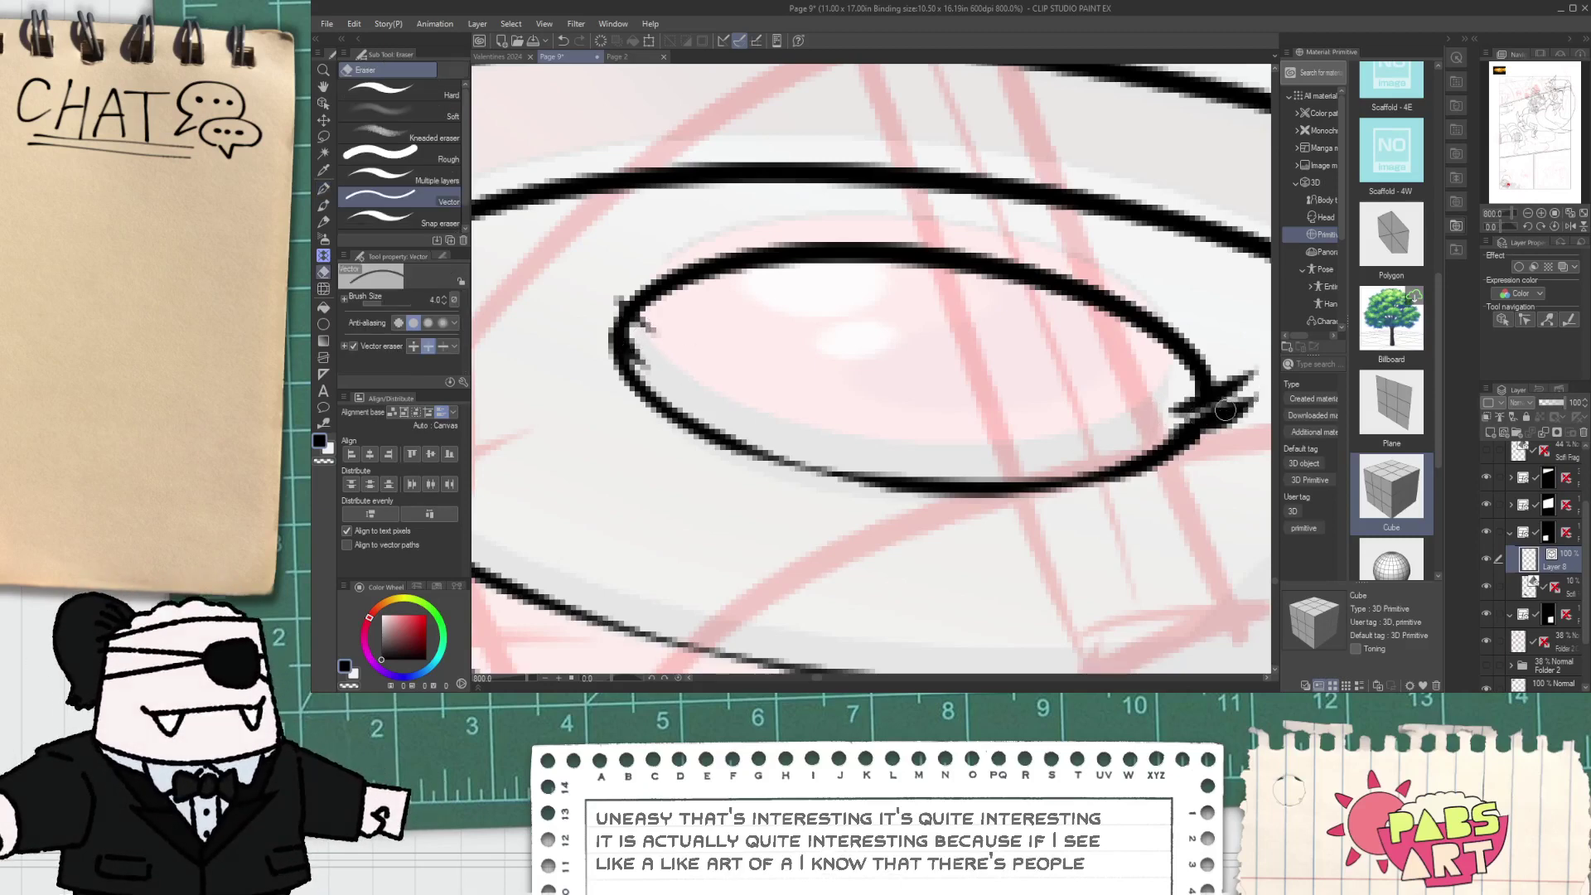
{"action": "left_click_drag", "start_coordinate": [614, 317], "coordinate": [670, 357]}
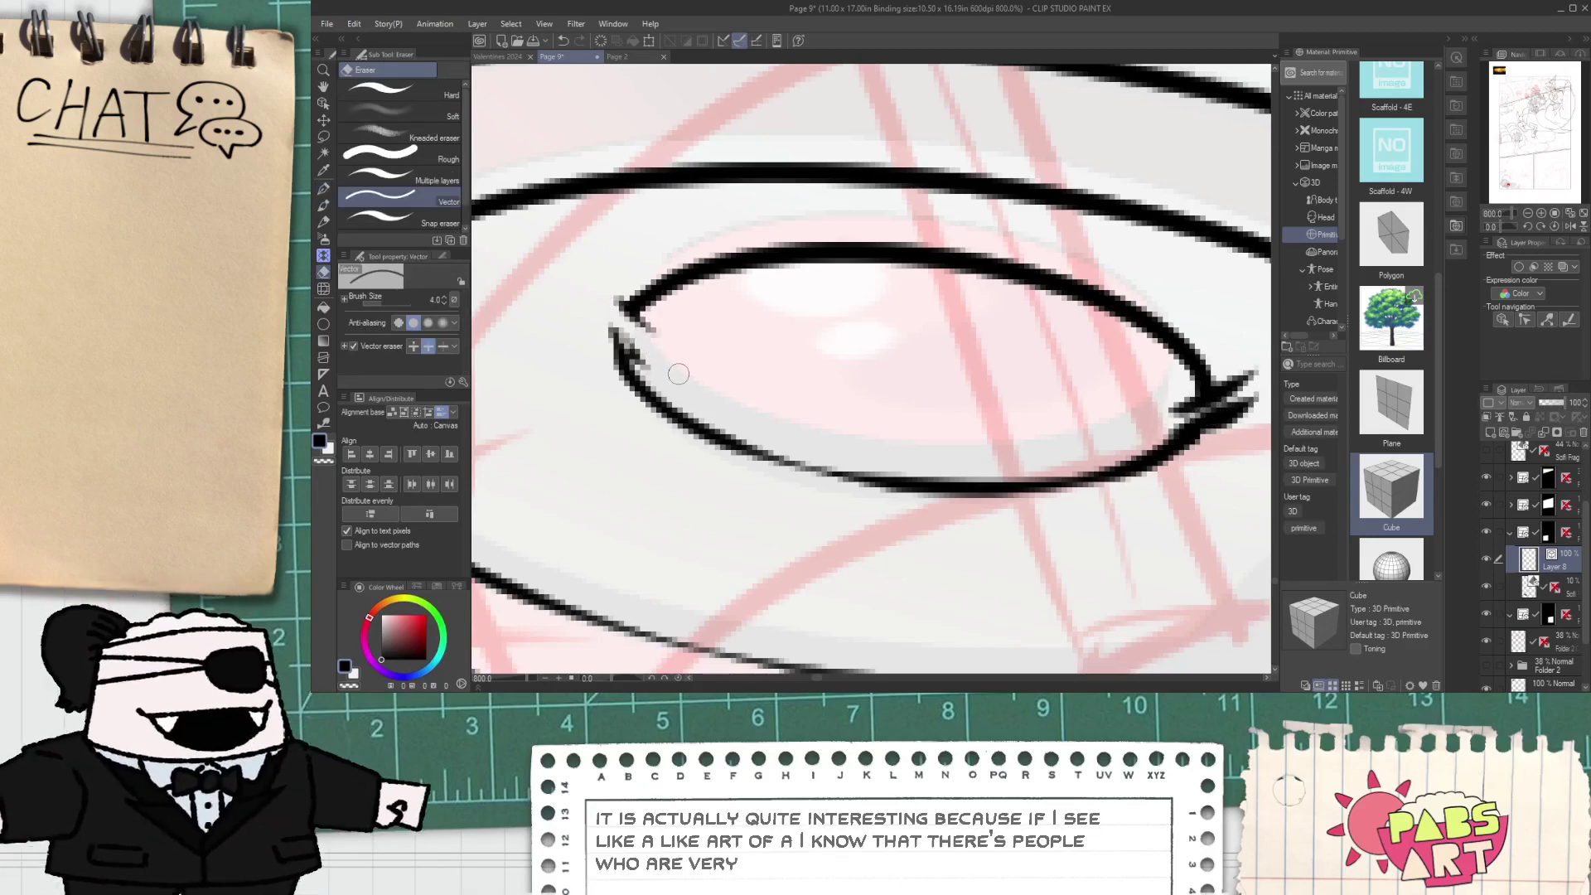
- Delete the leftover tick marks and outline stubs at both ends of the split ellipse
{"action": "key", "text": "o"}
{"action": "left_click", "coordinate": [659, 366]}
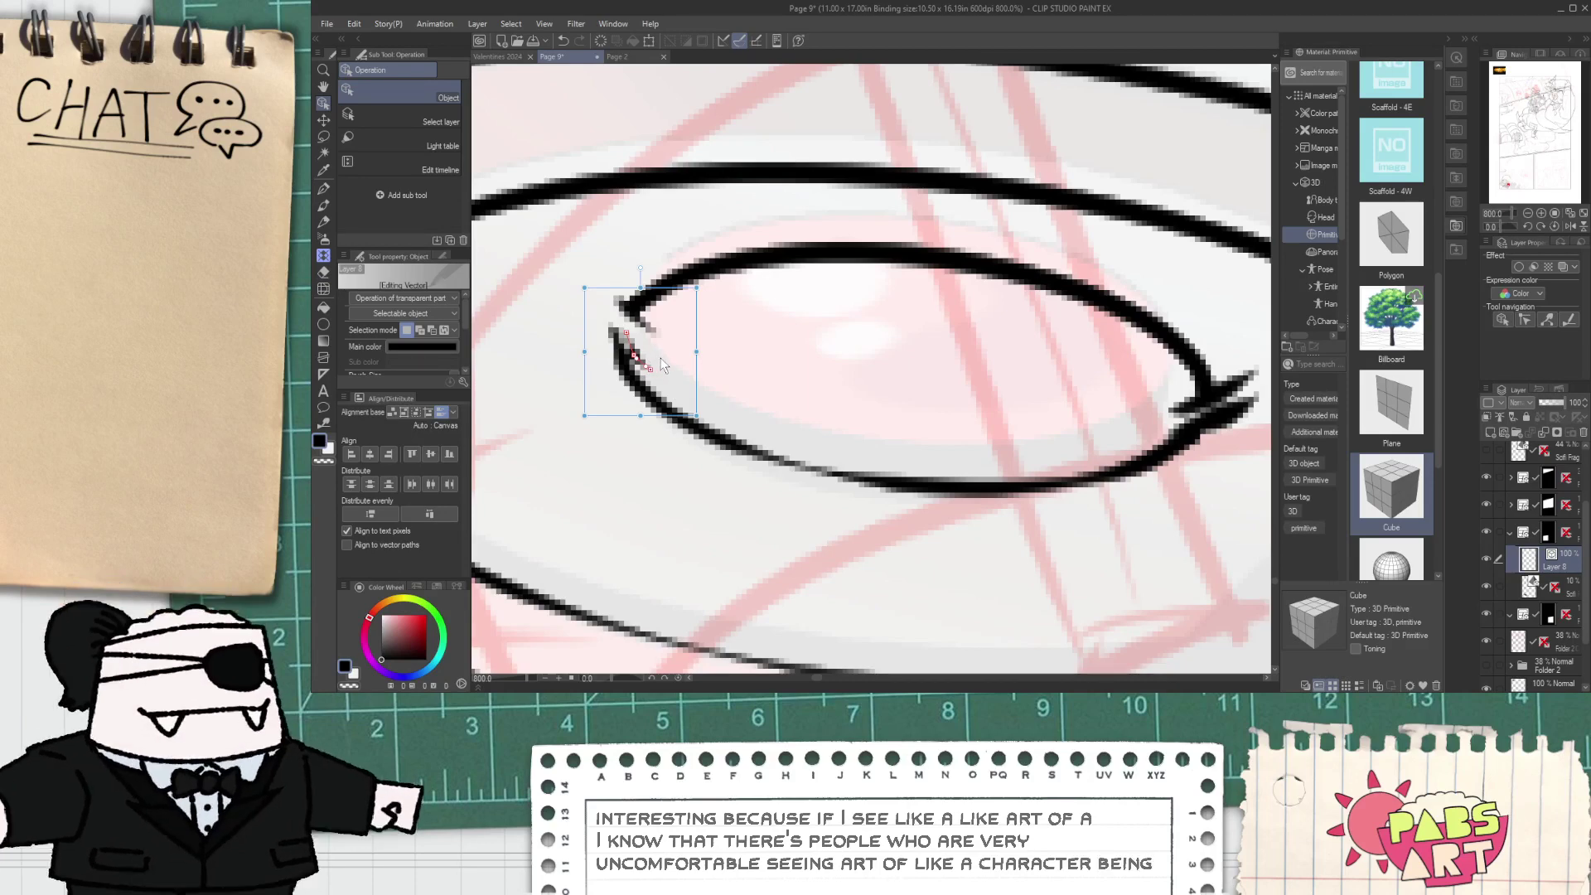
{"action": "left_click", "coordinate": [621, 337]}
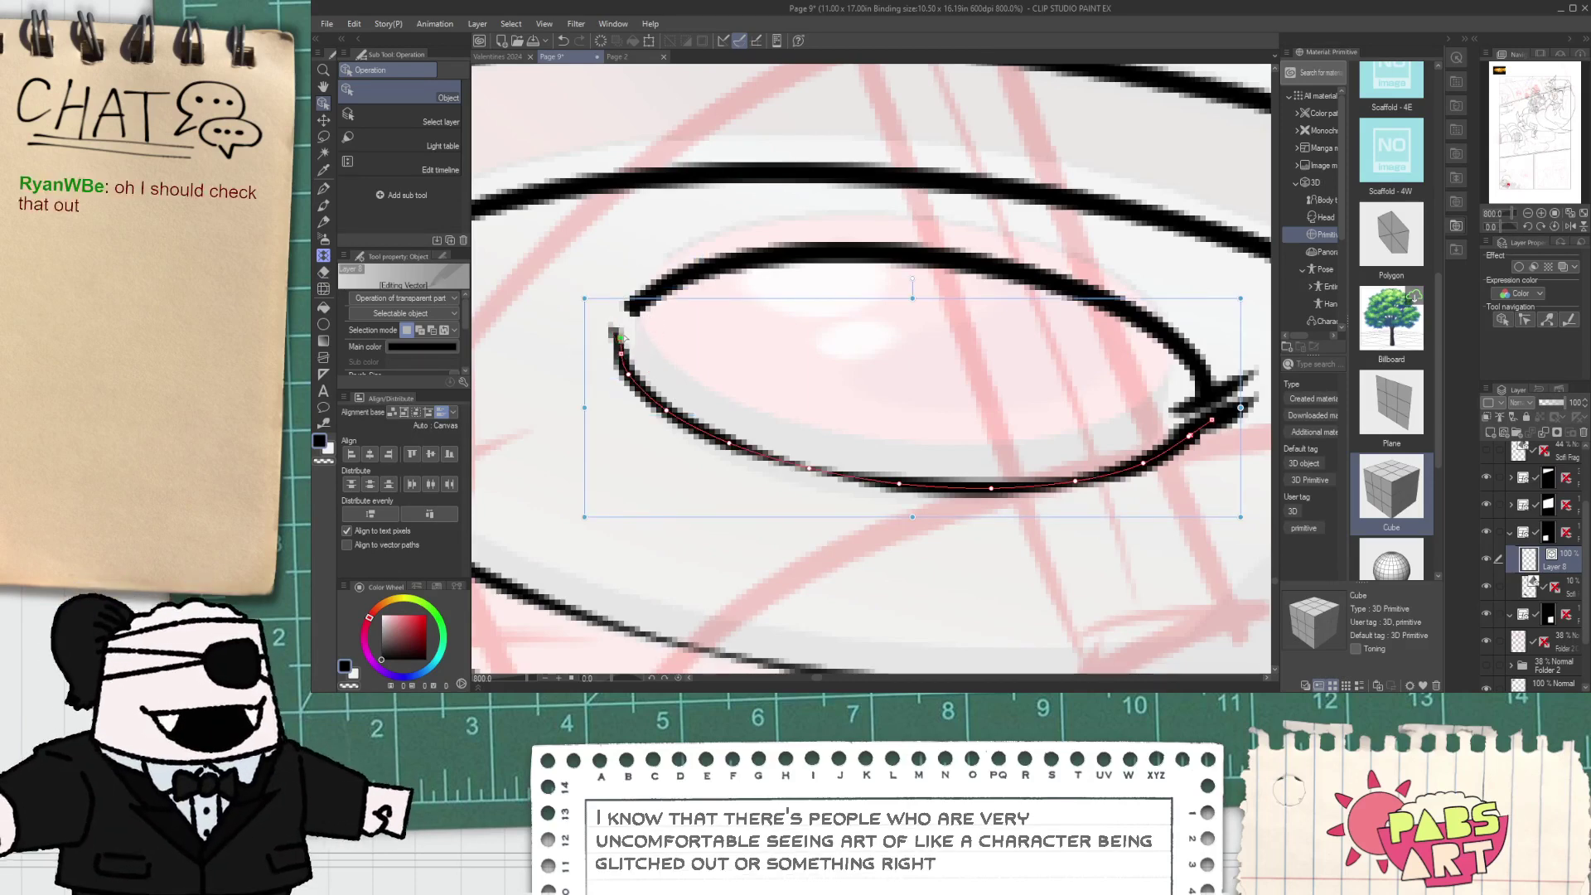
{"action": "left_click", "coordinate": [614, 333]}
{"action": "left_click", "coordinate": [611, 321]}
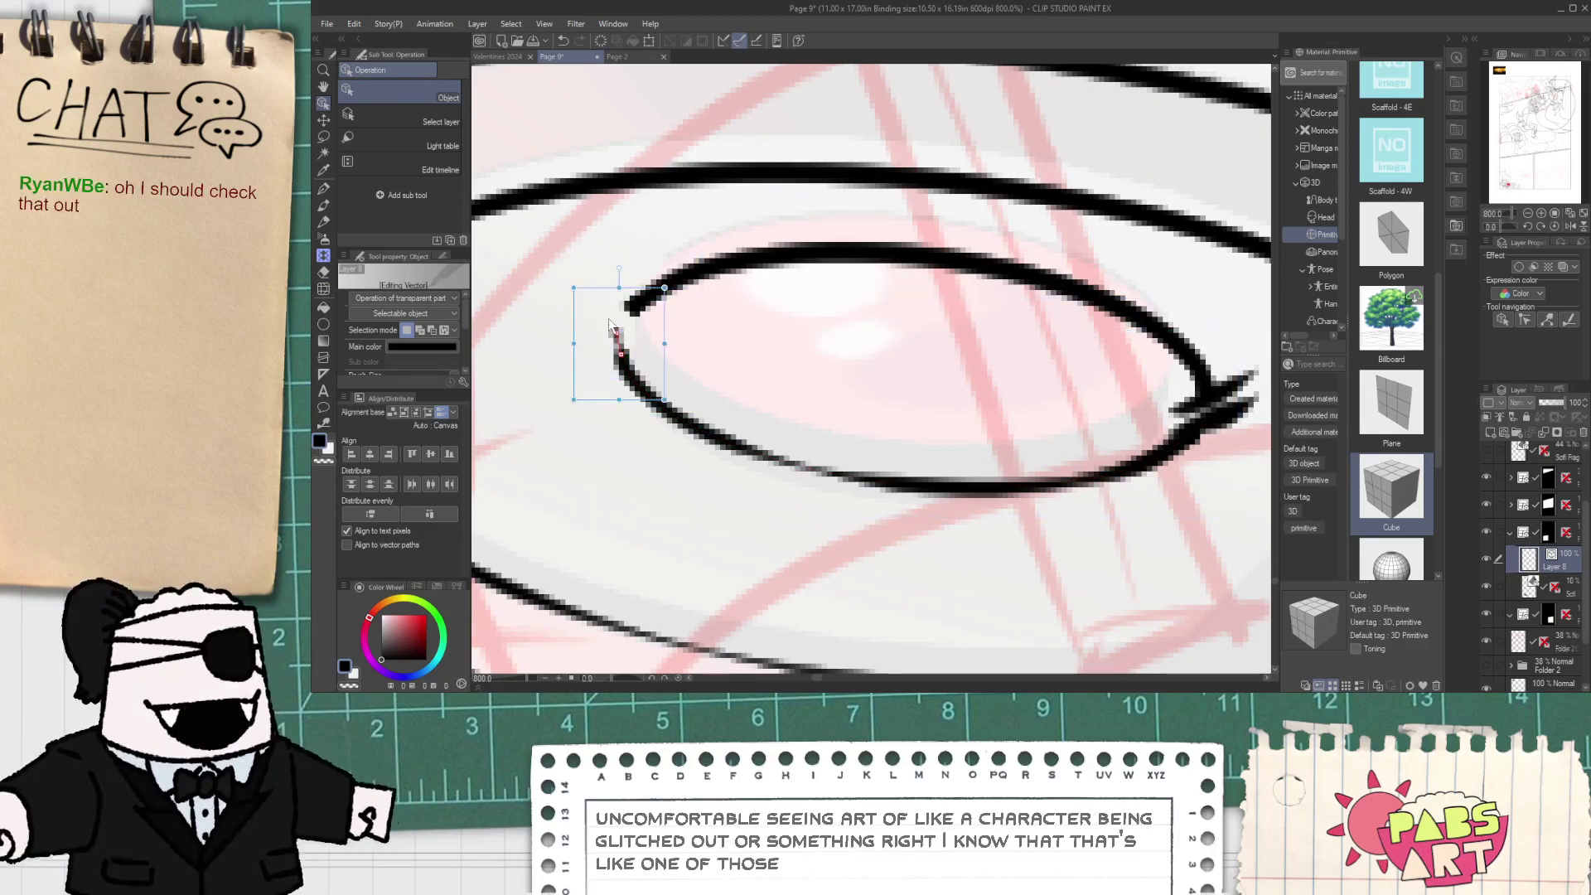
{"action": "key", "text": "Delete"}
{"action": "left_click", "coordinate": [1222, 392]}
{"action": "key", "text": "Delete"}
{"action": "left_click", "coordinate": [1227, 421]}
{"action": "key", "text": "Delete"}
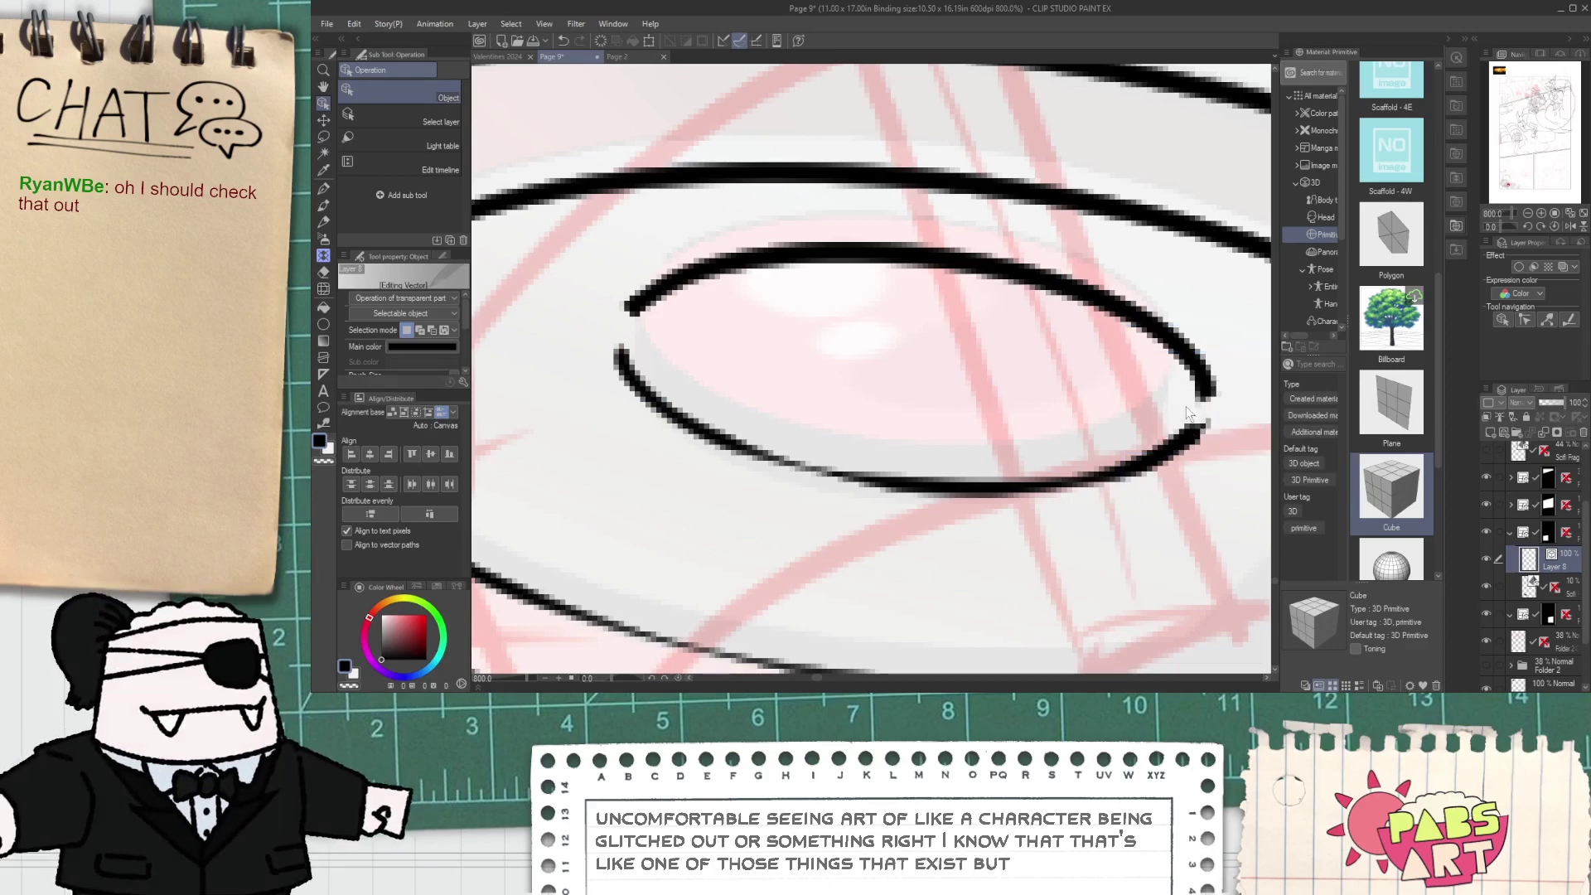
- Stretch and rotate the upper arc into a slightly taller dome and join its ends to the lower arc
{"action": "left_click", "coordinate": [937, 248]}
{"action": "left_click_drag", "start_coordinate": [919, 222], "coordinate": [920, 172]}
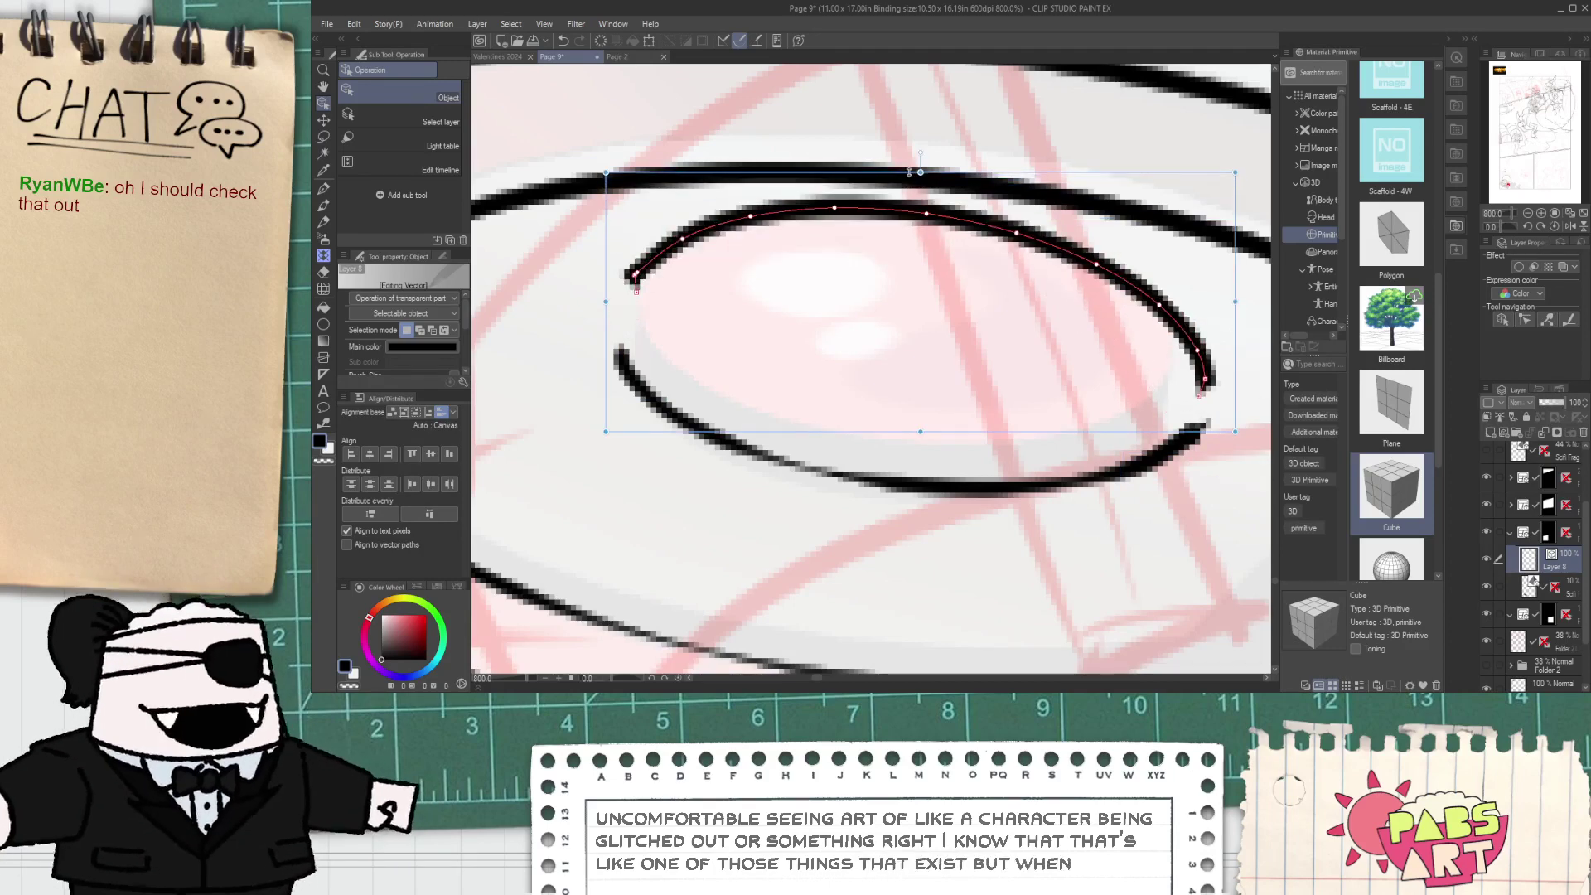
{"action": "mouse_move", "coordinate": [919, 432]}
{"action": "left_mouse_down"}
{"action": "mouse_move", "coordinate": [919, 552]}
{"action": "mouse_move", "coordinate": [984, 546]}
{"action": "mouse_move", "coordinate": [970, 539]}
{"action": "left_mouse_up"}
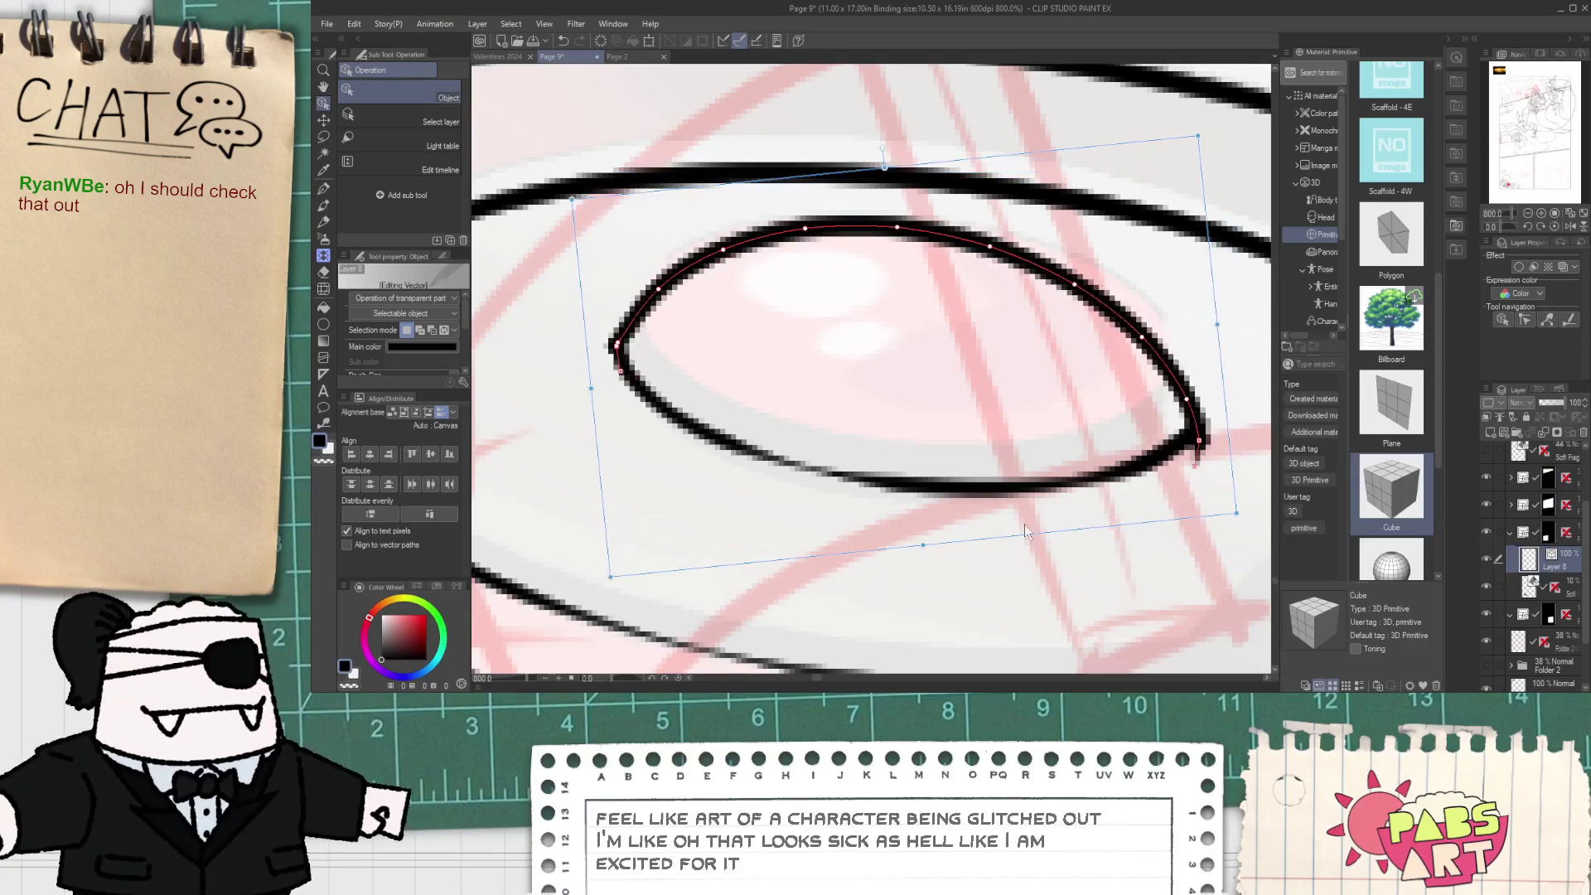
{"action": "left_click_drag", "start_coordinate": [1198, 441], "coordinate": [1179, 460]}
{"action": "key", "text": "ctrl+z"}
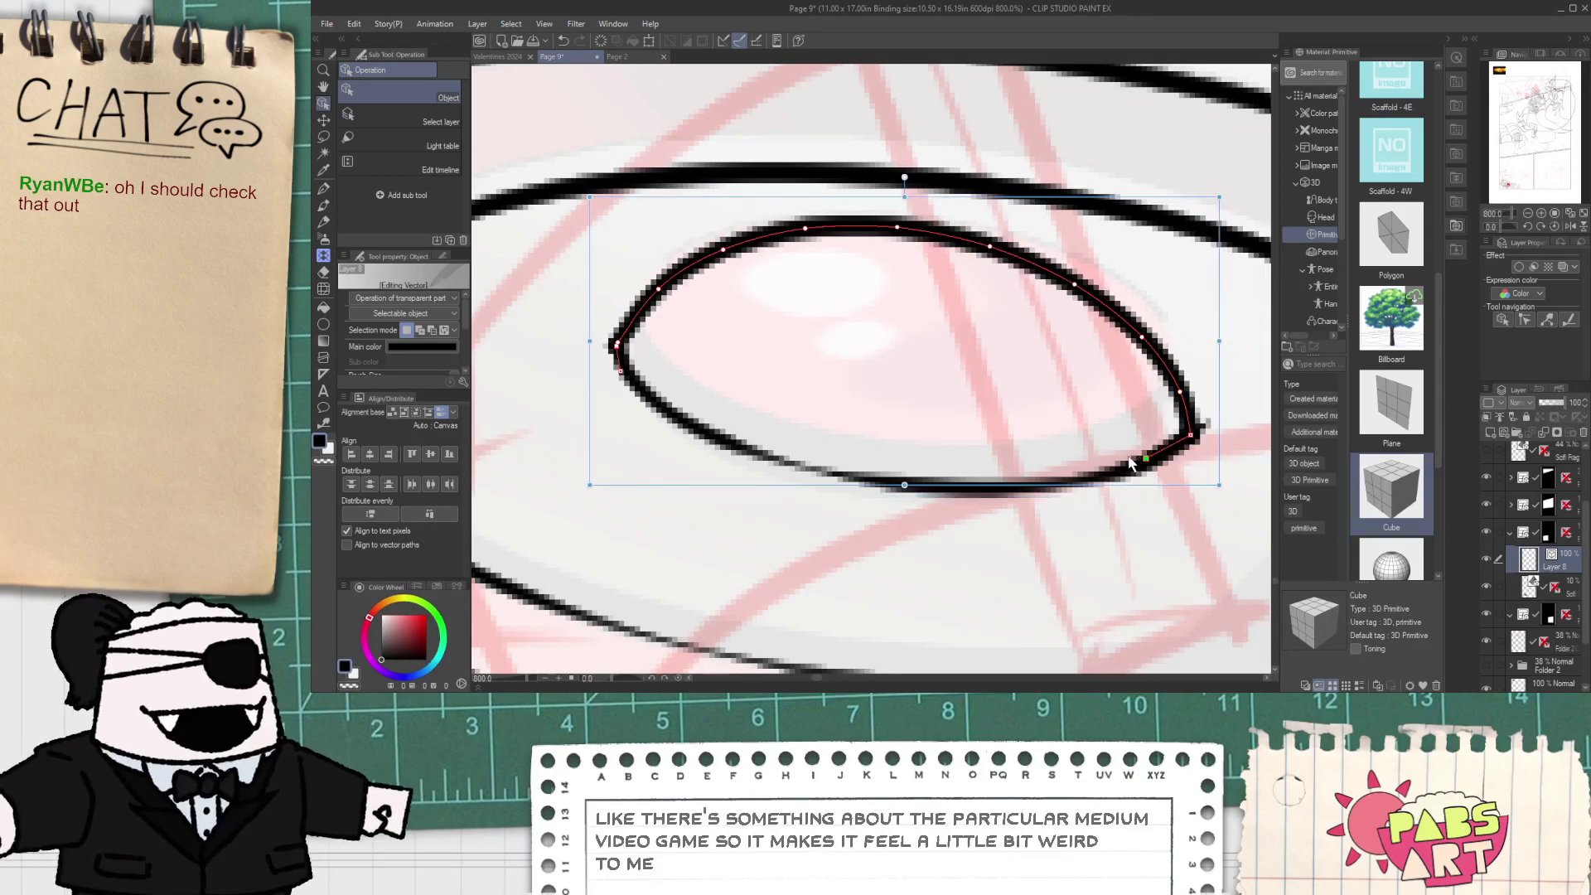
- Delete the short curve of the body's lower edge beside the box-shaped handle's end
{"action": "scroll", "coordinate": [903, 330], "scroll_direction": "down", "scroll_amount": 4}
{"action": "scroll", "coordinate": [903, 330], "scroll_direction": "down", "scroll_amount": 1}
{"action": "left_click_drag", "start_coordinate": [916, 371], "coordinate": [809, 318]}
{"action": "left_click_drag", "start_coordinate": [903, 343], "coordinate": [870, 321]}
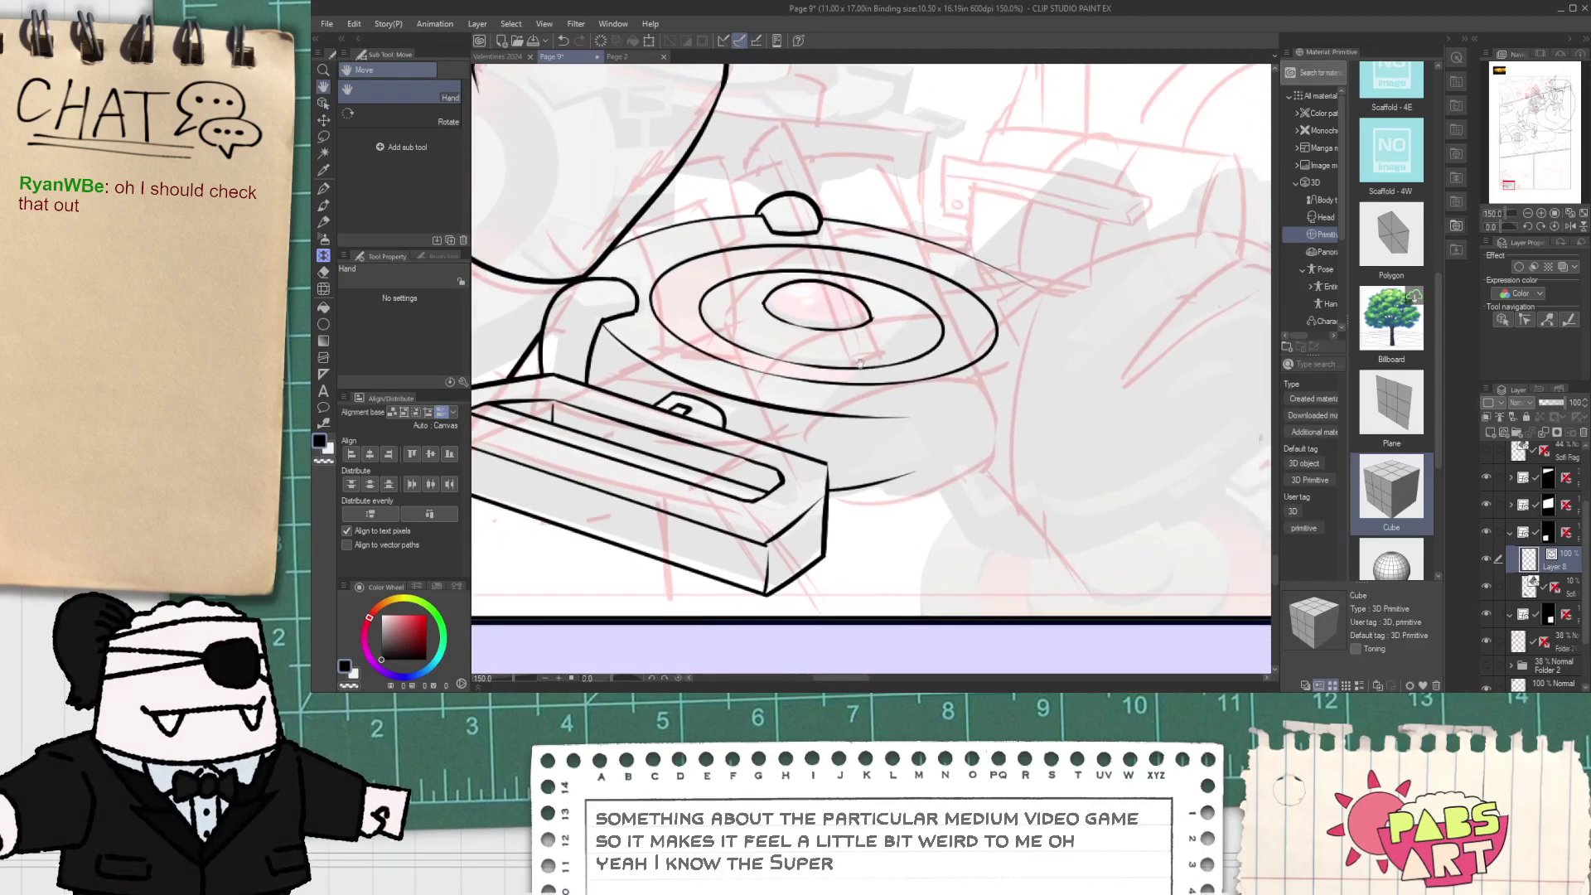
{"action": "scroll", "coordinate": [871, 321], "scroll_direction": "up", "scroll_amount": 5}
{"action": "scroll", "coordinate": [918, 316], "scroll_direction": "down", "scroll_amount": 6}
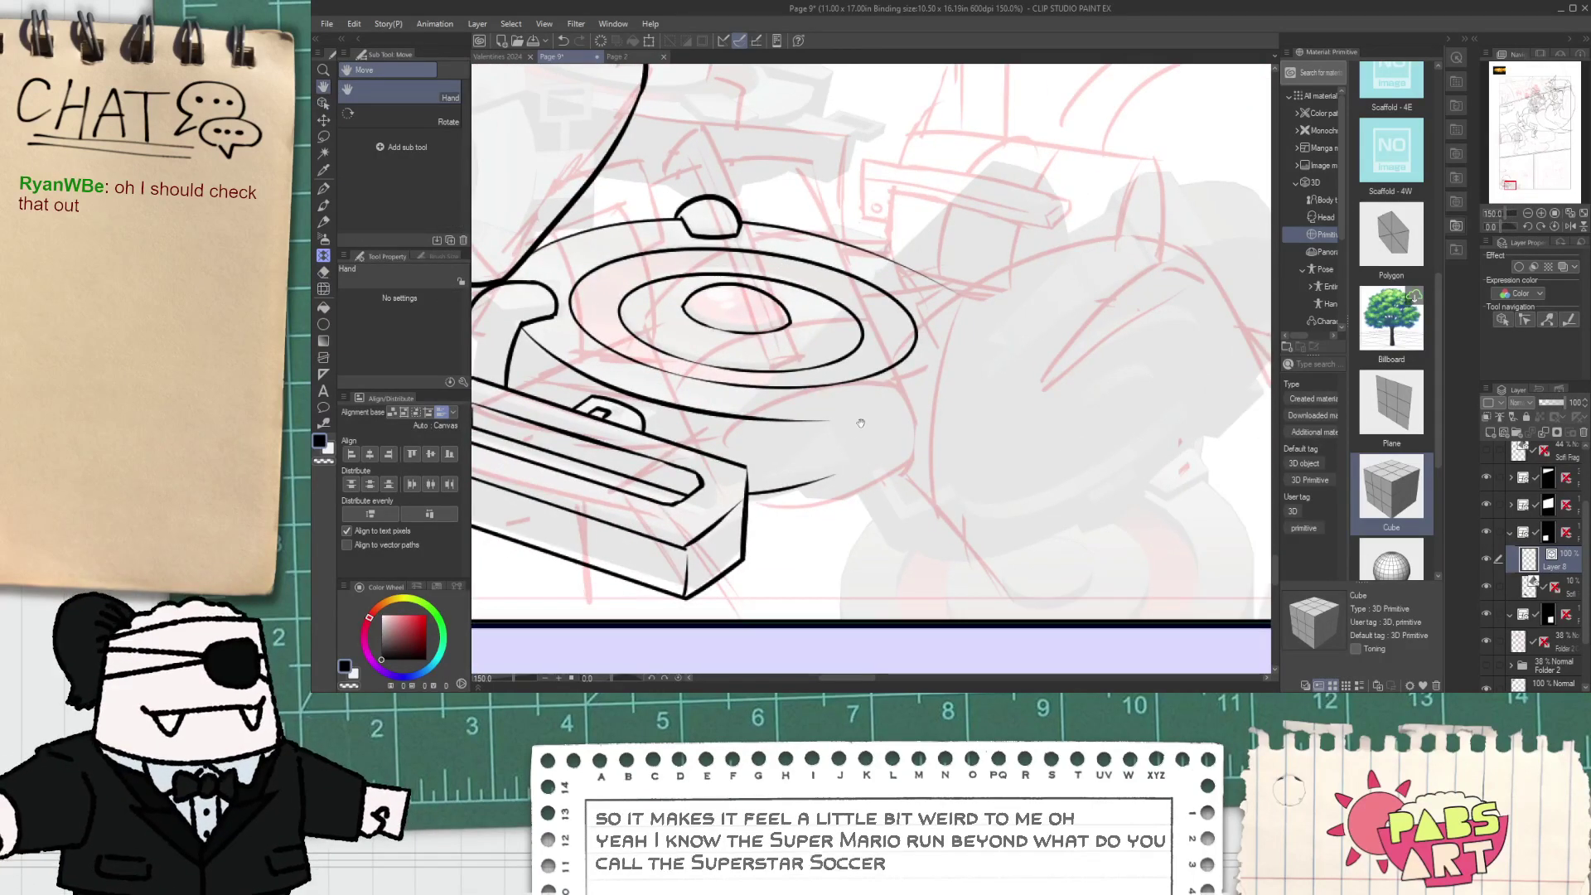
{"action": "scroll", "coordinate": [859, 370], "scroll_direction": "down", "scroll_amount": 2}
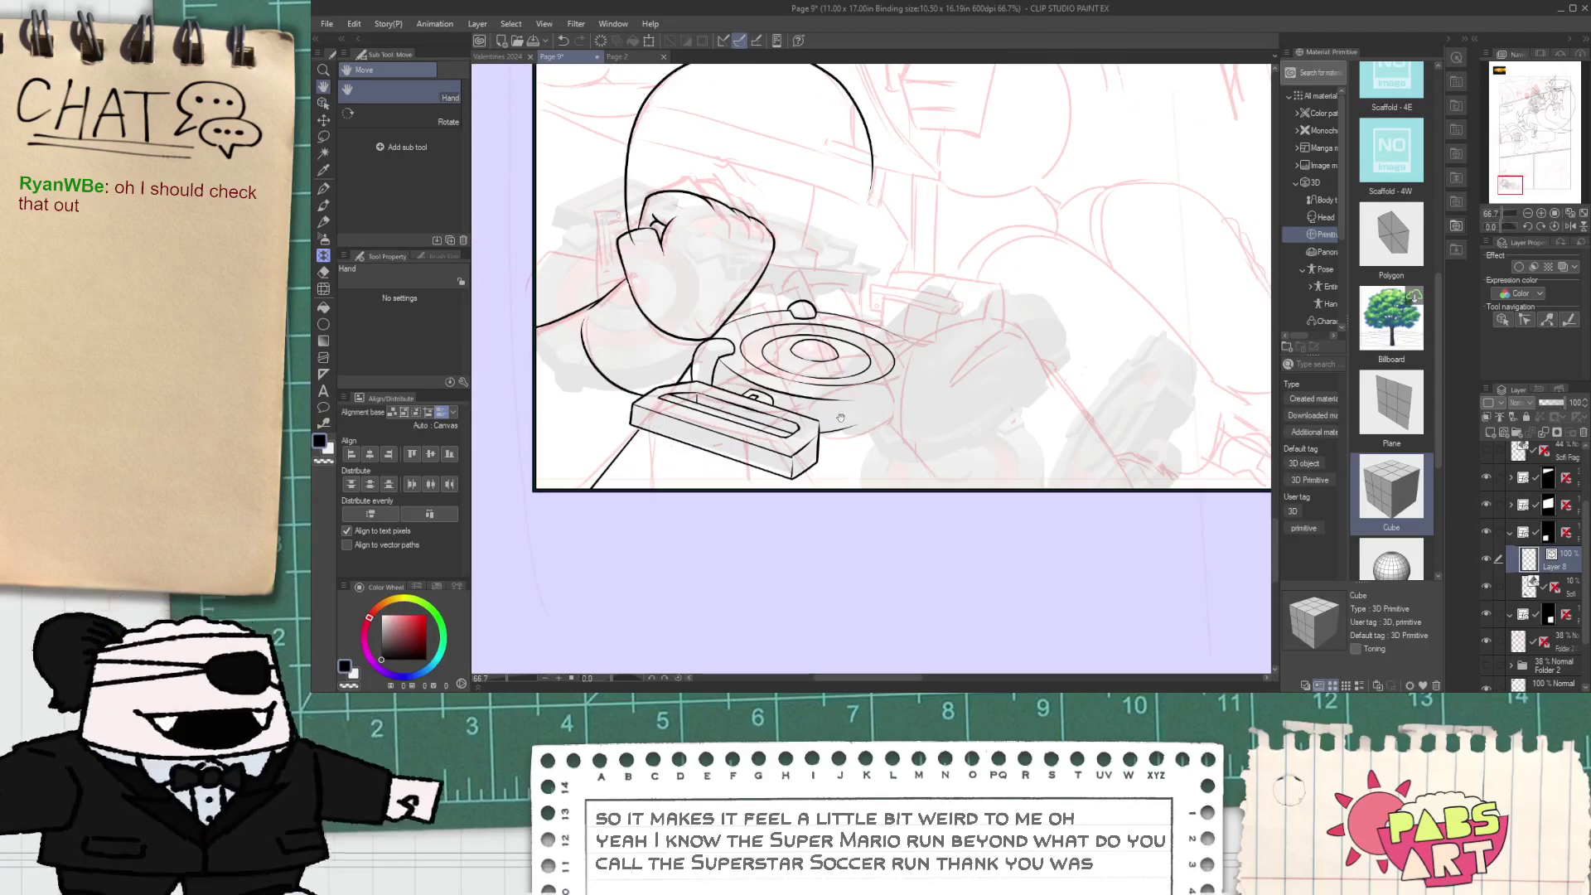
{"action": "scroll", "coordinate": [841, 417], "scroll_direction": "up", "scroll_amount": 3}
{"action": "key", "text": "o"}
{"action": "left_click", "coordinate": [882, 442]}
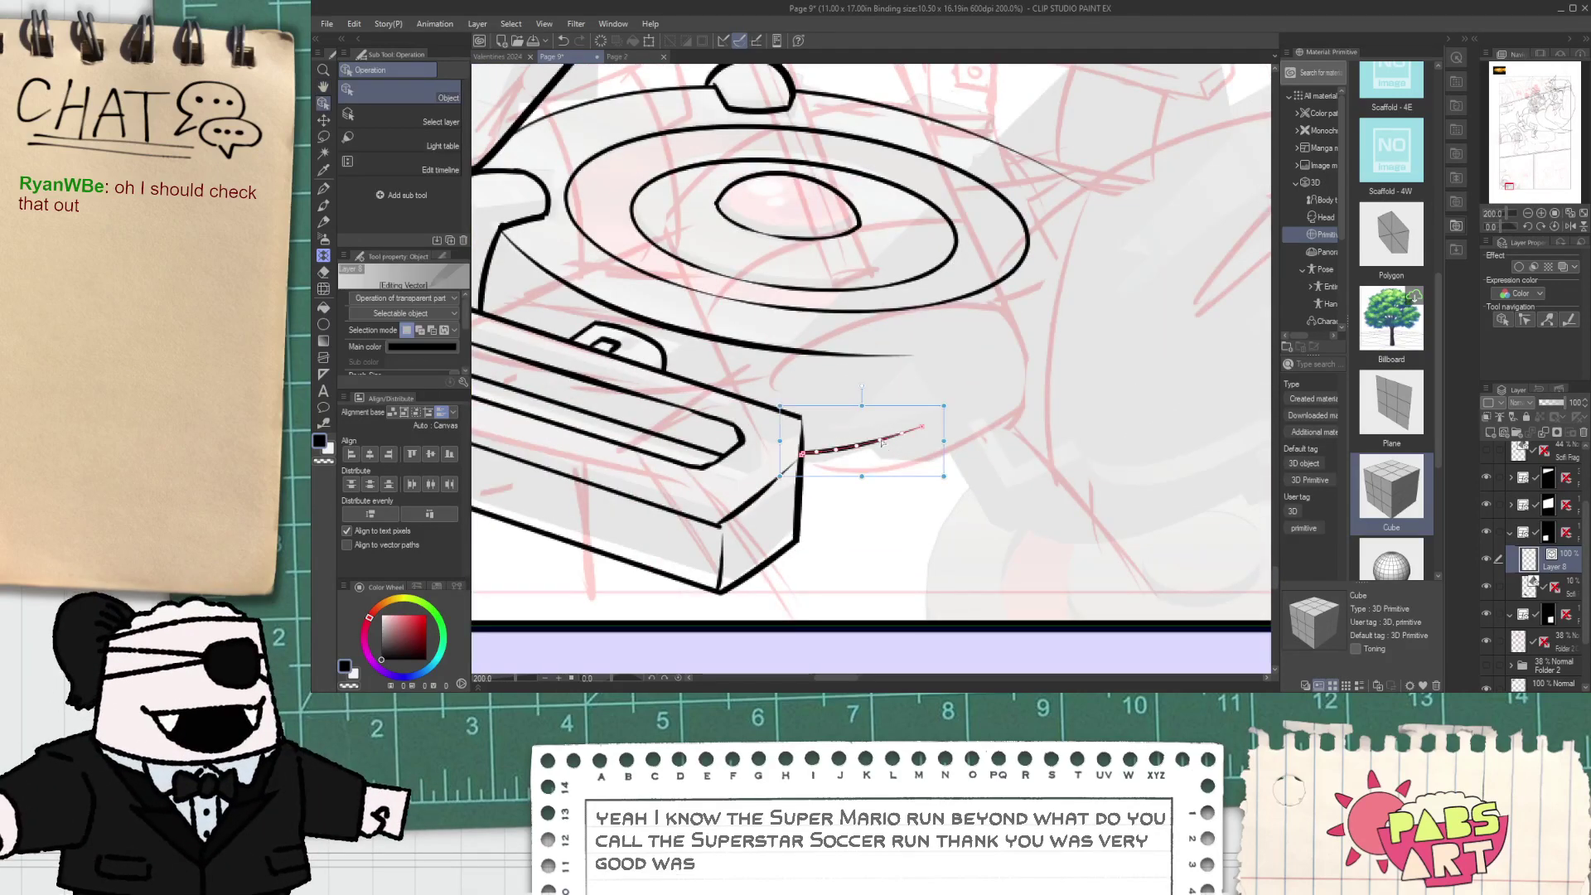
{"action": "left_click_drag", "start_coordinate": [945, 445], "coordinate": [1011, 463]}
{"action": "key", "text": "Delete"}
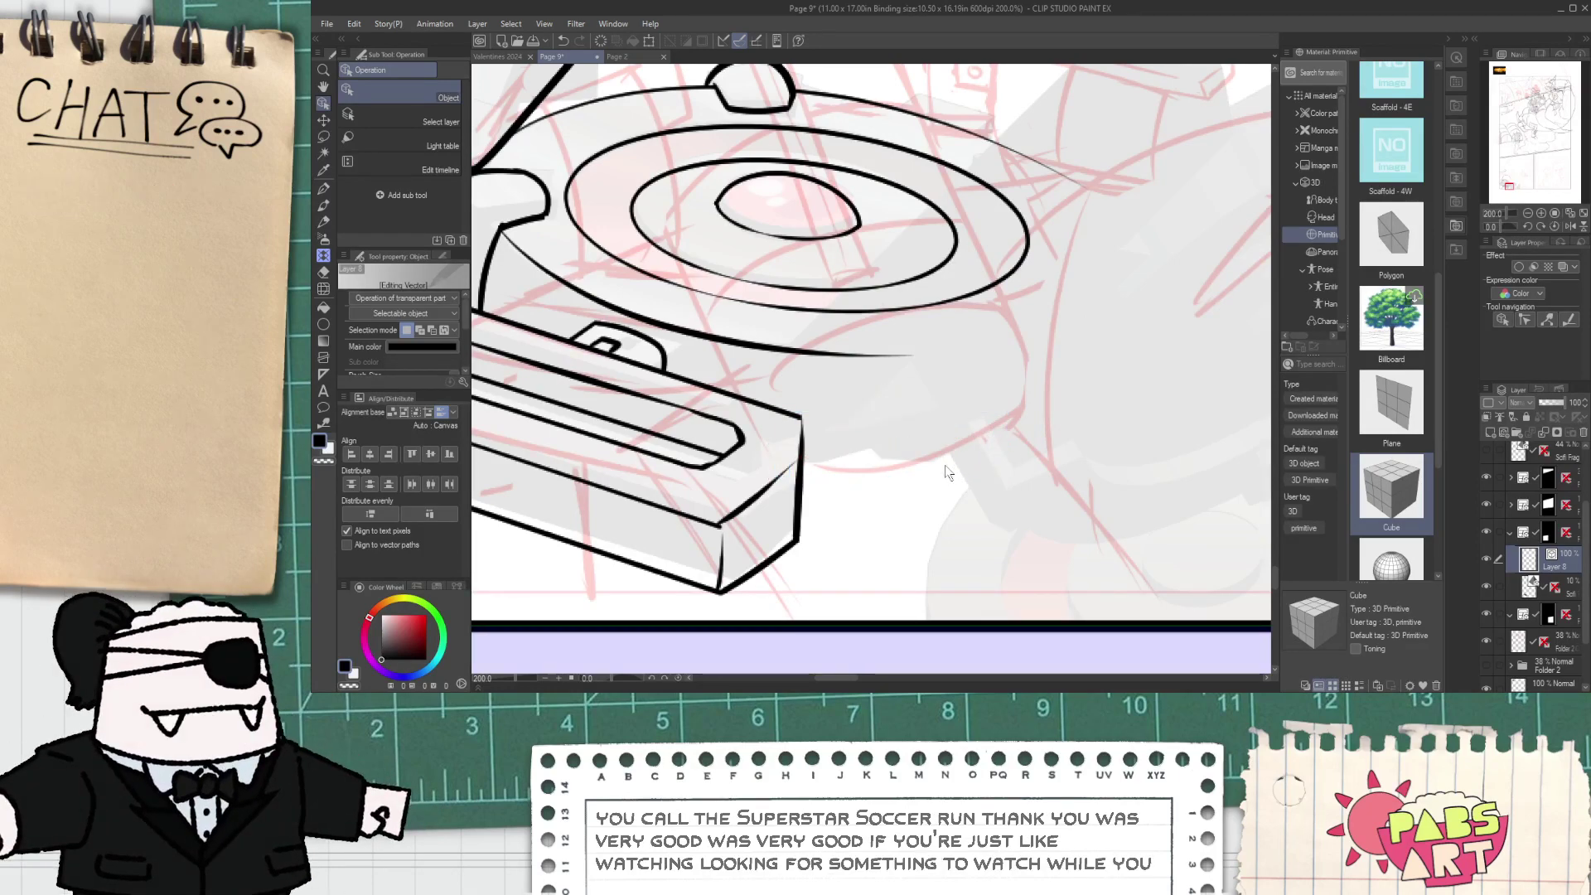
- Thicken the upper end of the box-shaped handle's front vertical edge with a short G-pen stroke where it meets the corner
{"action": "scroll", "coordinate": [817, 452], "scroll_direction": "down", "scroll_amount": 1}
{"action": "scroll", "coordinate": [817, 452], "scroll_direction": "down", "scroll_amount": 2}
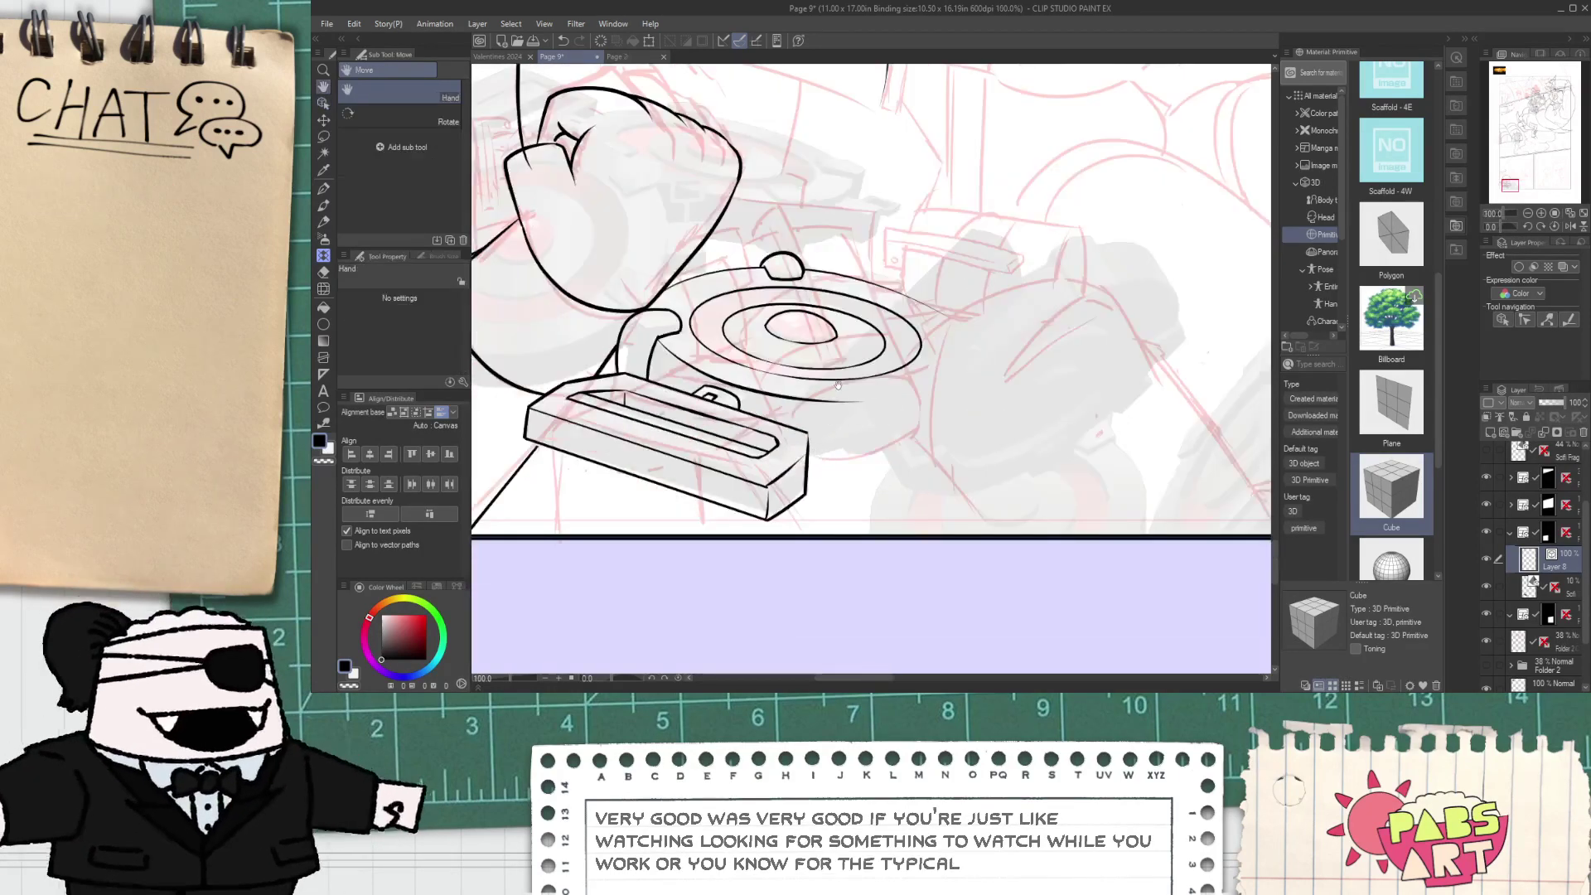
{"action": "left_click_drag", "start_coordinate": [846, 424], "coordinate": [859, 466]}
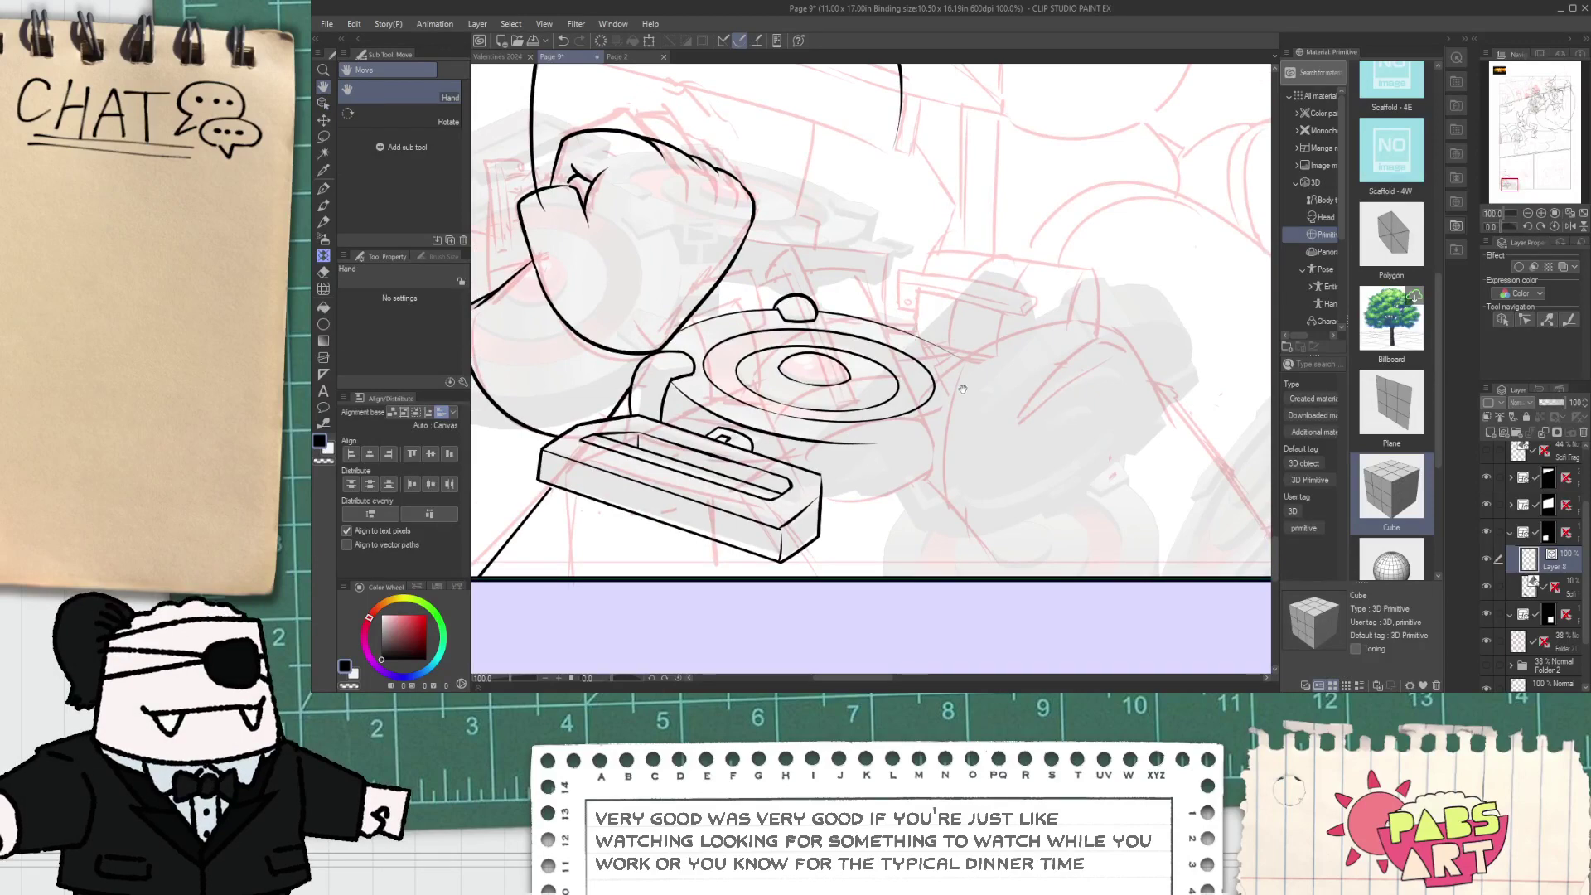
{"action": "scroll", "coordinate": [850, 472], "scroll_direction": "up", "scroll_amount": 2}
{"action": "key", "text": "p"}
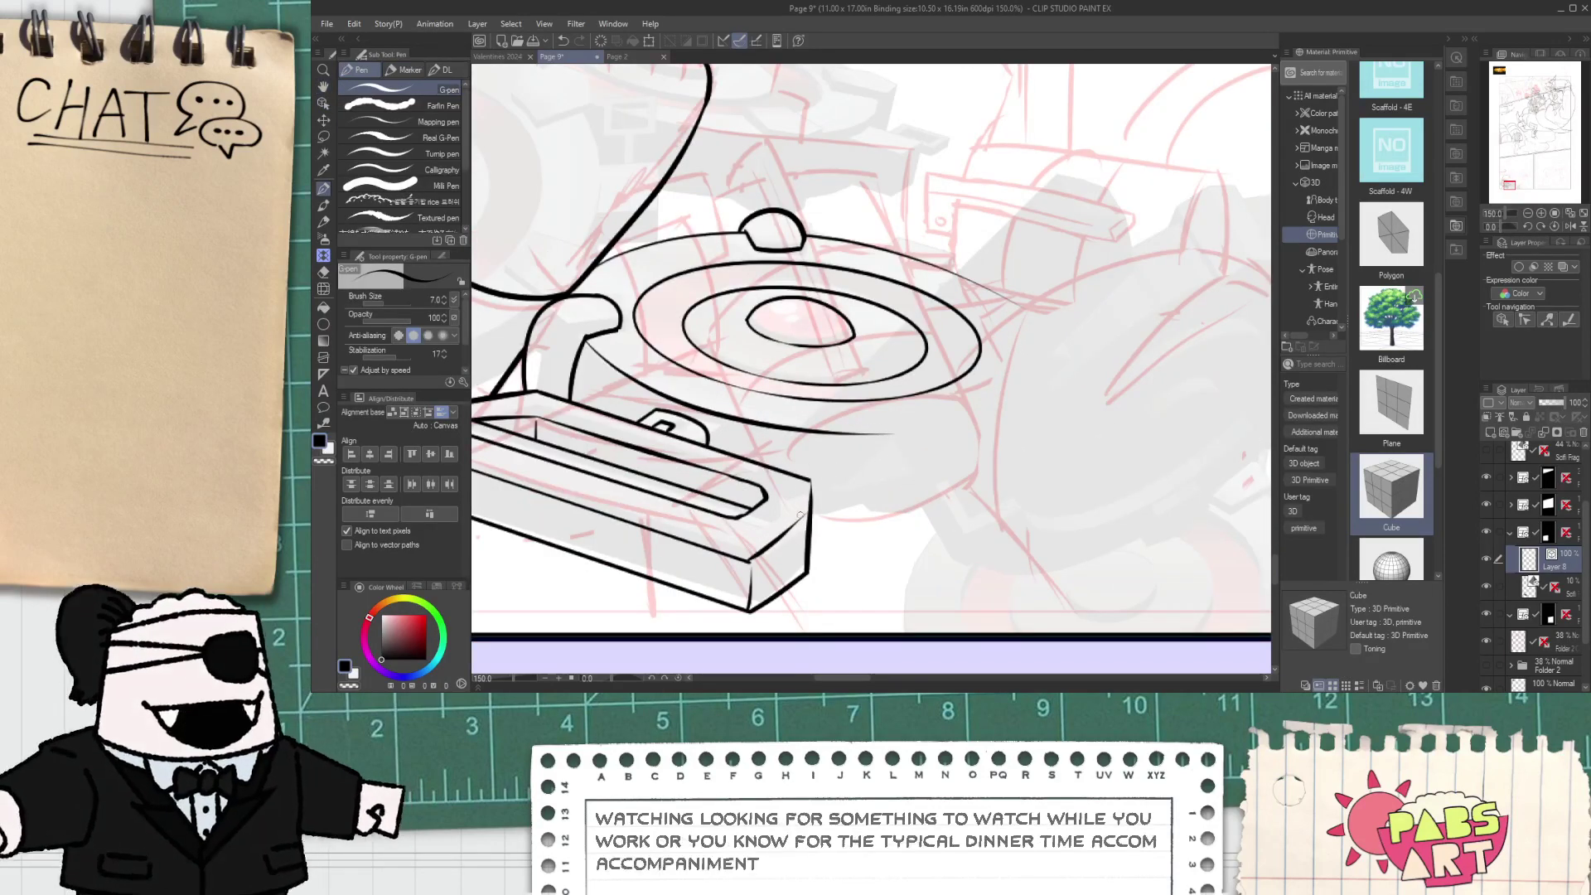
{"action": "scroll", "coordinate": [804, 500], "scroll_direction": "up", "scroll_amount": 1}
{"action": "scroll", "coordinate": [739, 570], "scroll_direction": "up", "scroll_amount": 2}
{"action": "left_click_drag", "start_coordinate": [724, 569], "coordinate": [725, 601]}
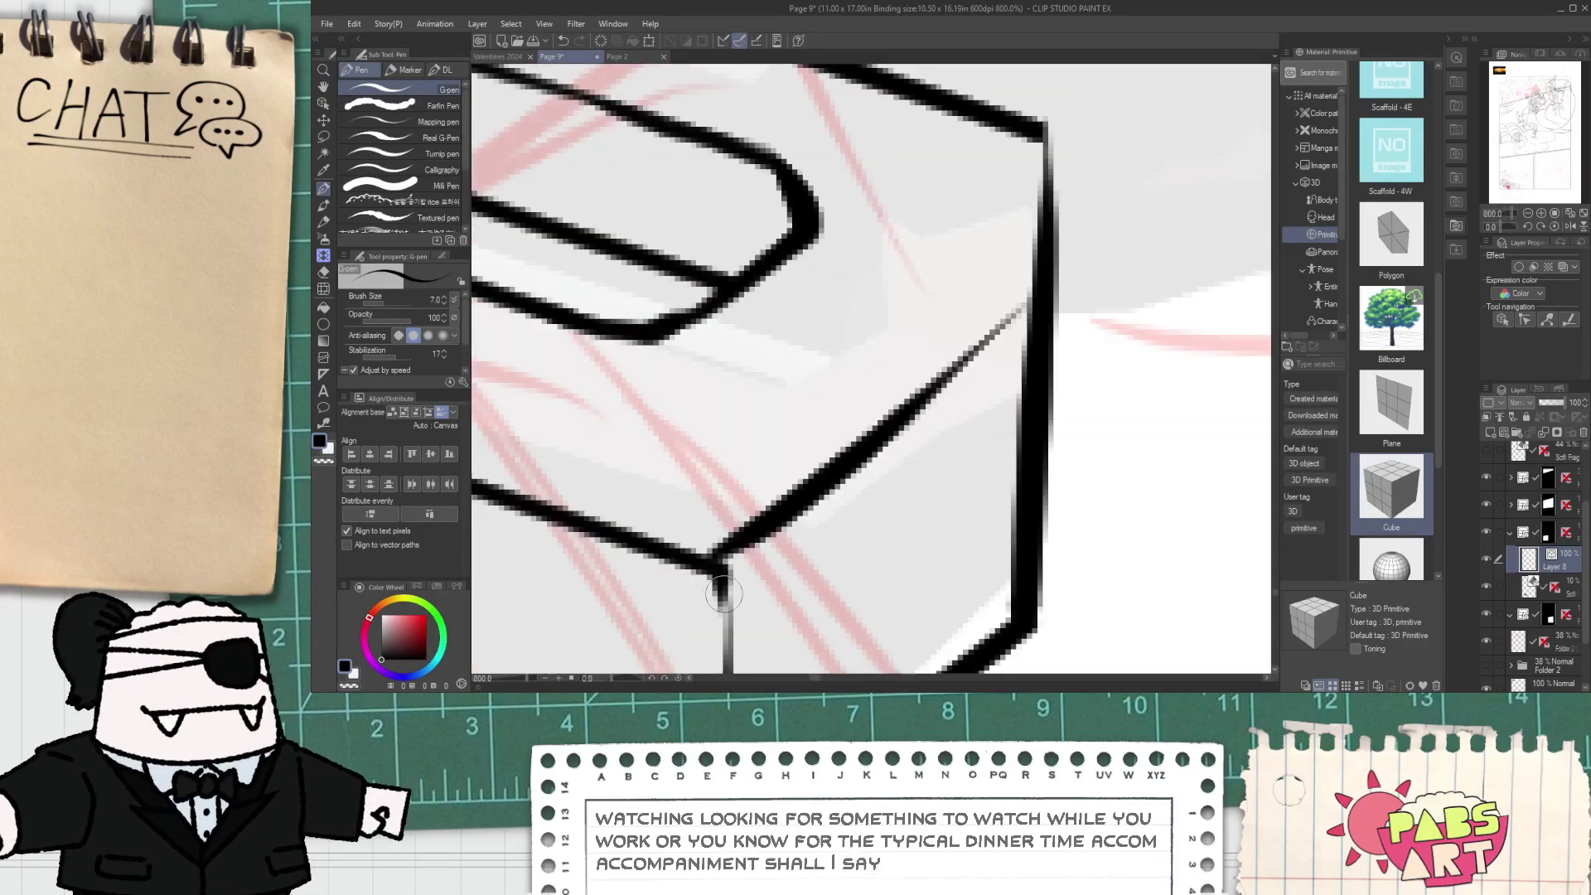
- Ink the long slanted lower edge of a narrow bar across the large dome's outline, with a short line closing its inner end
{"action": "scroll", "coordinate": [740, 570], "scroll_direction": "down", "scroll_amount": 3}
{"action": "scroll", "coordinate": [817, 504], "scroll_direction": "down", "scroll_amount": 1}
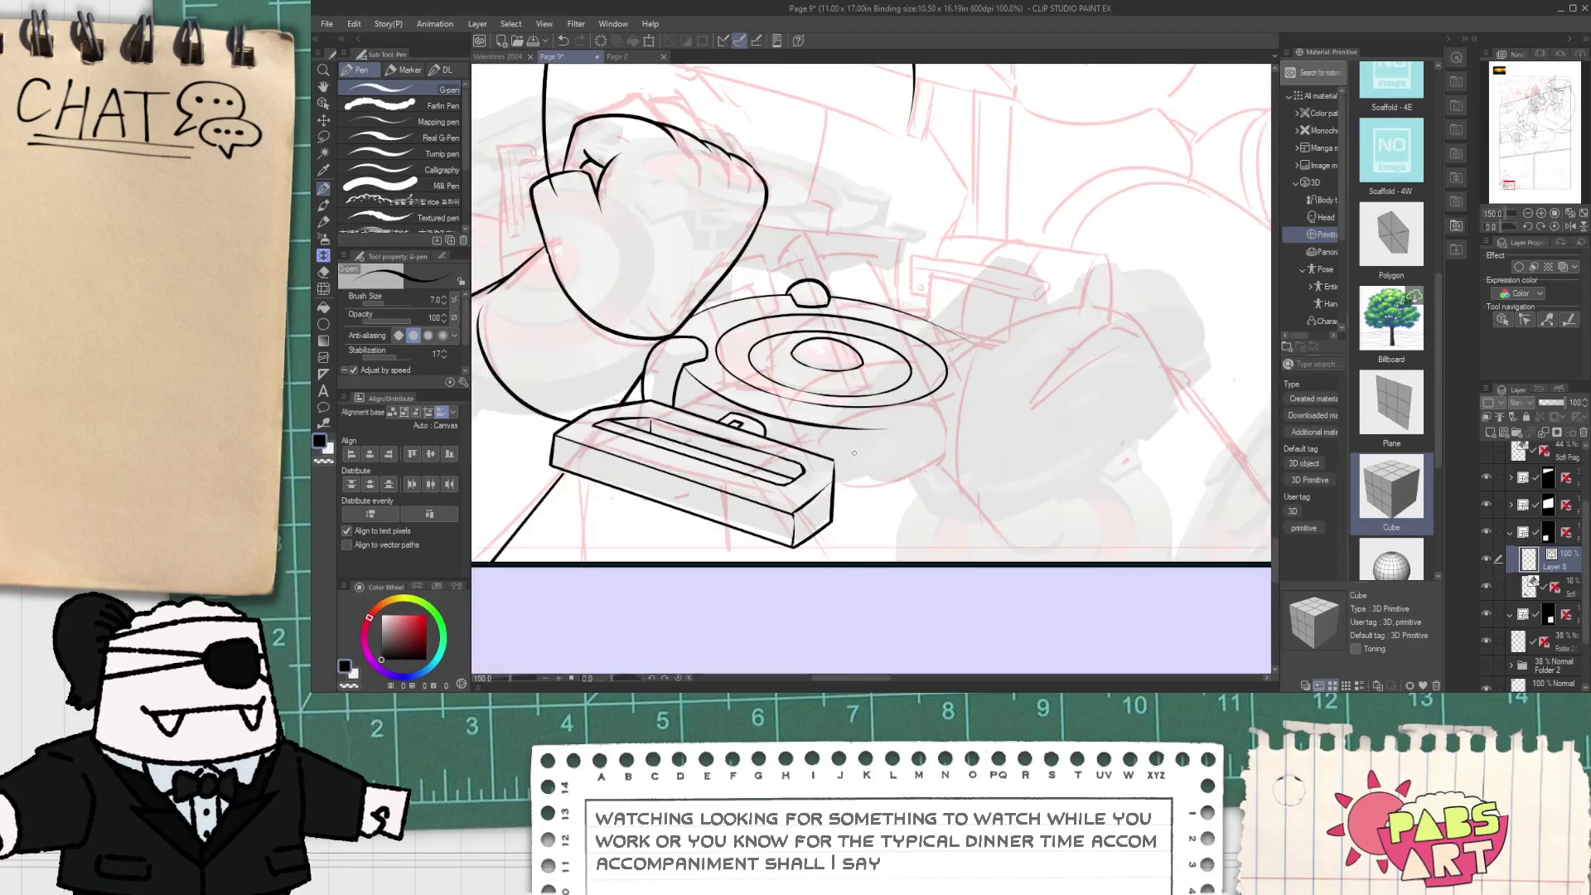
{"action": "left_click_drag", "start_coordinate": [895, 452], "coordinate": [887, 520]}
{"action": "scroll", "coordinate": [677, 414], "scroll_direction": "down", "scroll_amount": 1}
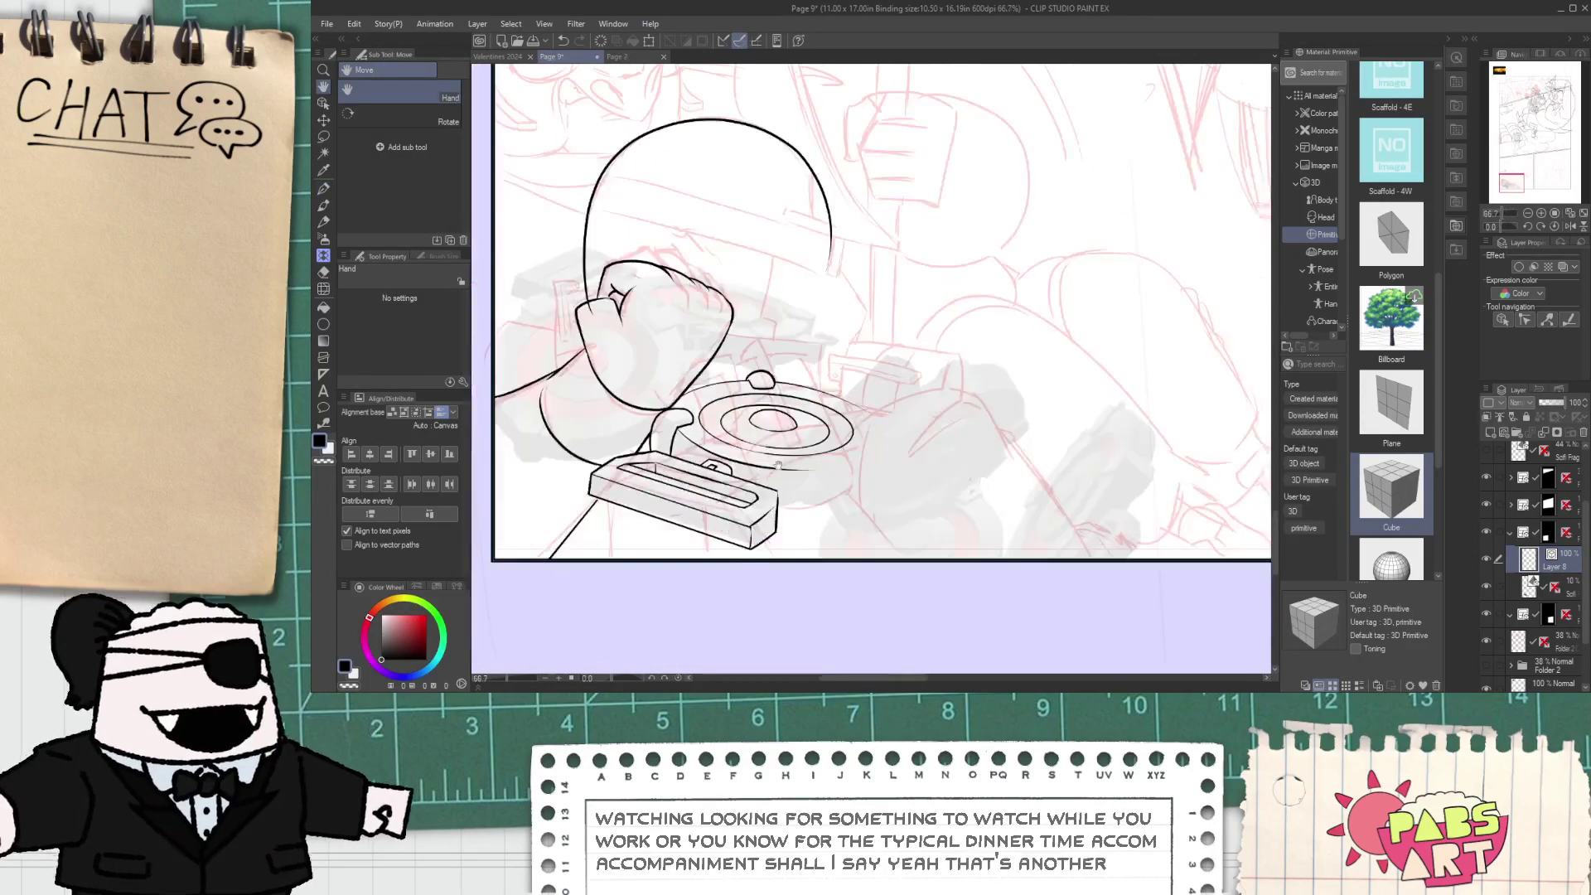
{"action": "left_click_drag", "start_coordinate": [677, 481], "coordinate": [697, 456]}
{"action": "left_click_drag", "start_coordinate": [592, 394], "coordinate": [690, 466]}
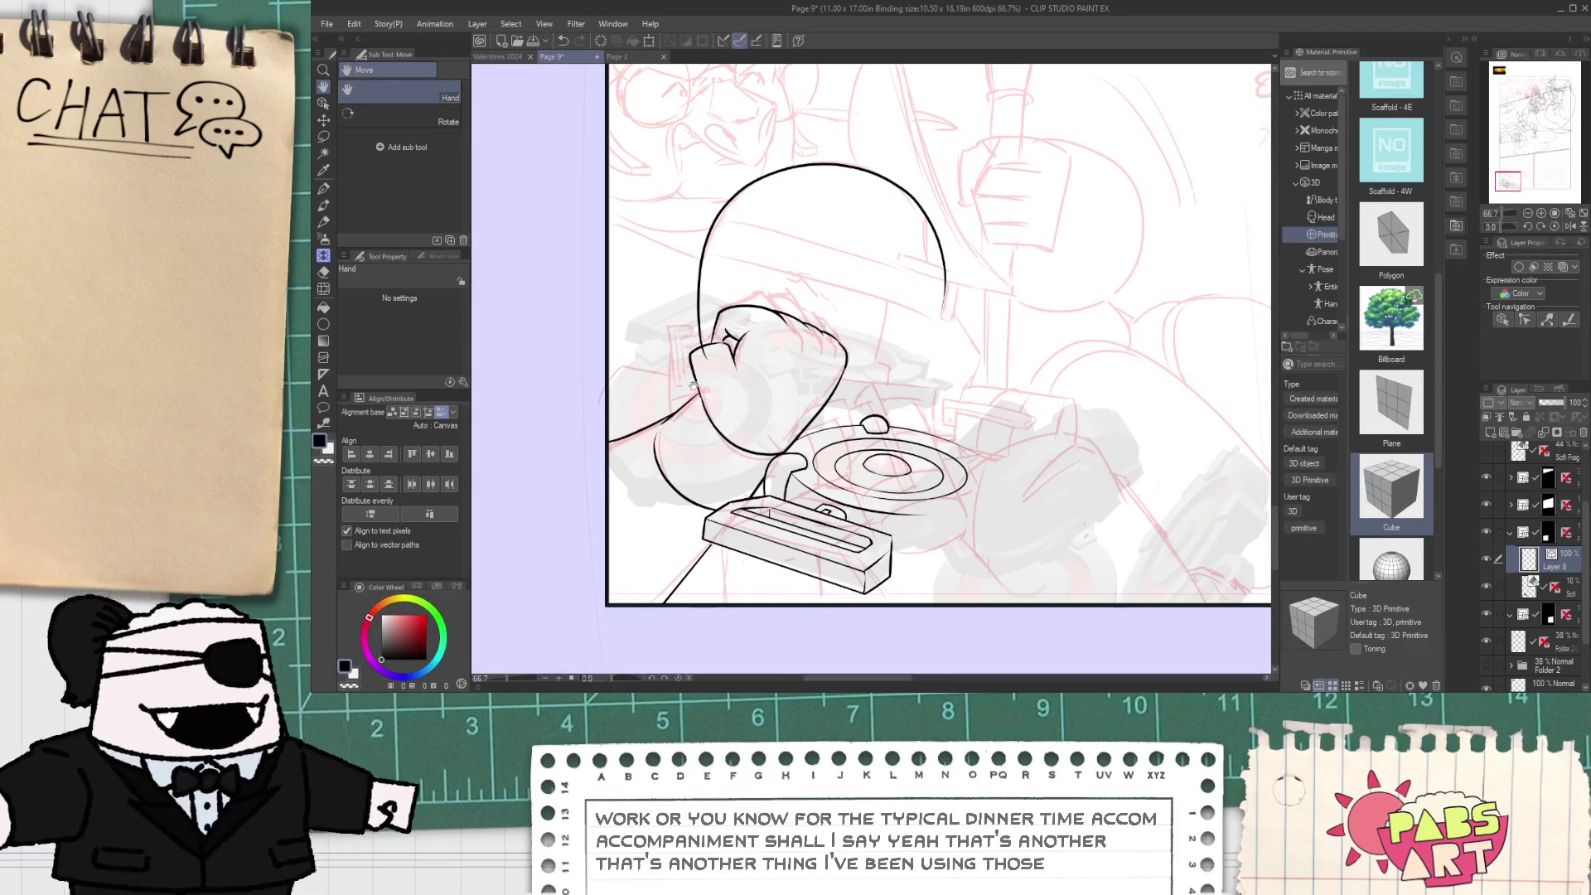
{"action": "scroll", "coordinate": [721, 335], "scroll_direction": "up", "scroll_amount": 1}
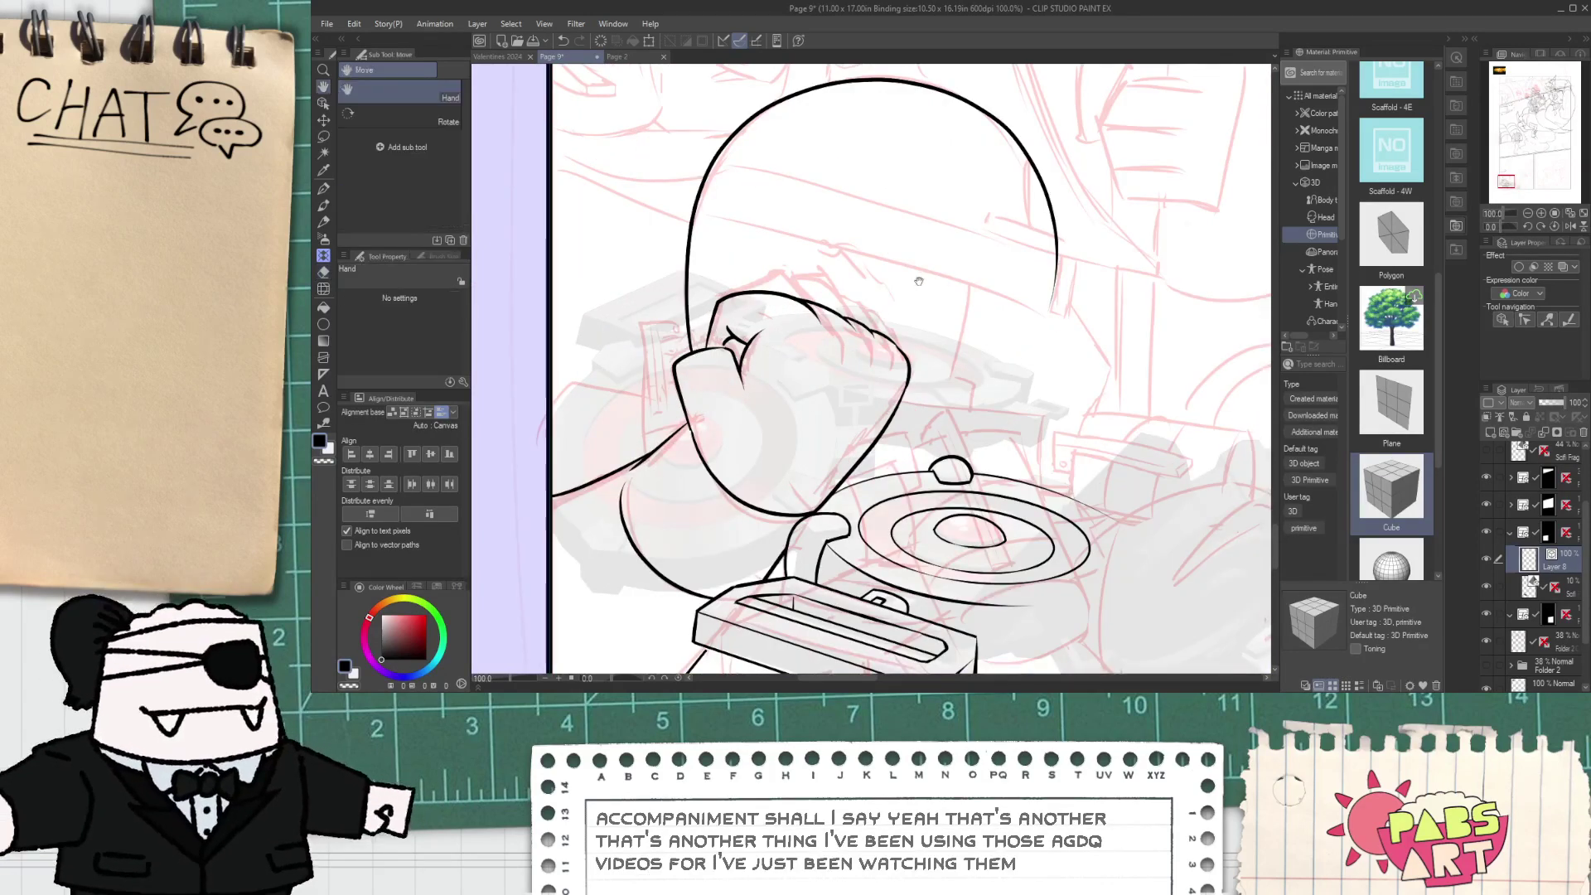
{"action": "left_click_drag", "start_coordinate": [920, 281], "coordinate": [756, 446]}
{"action": "key", "text": "p"}
{"action": "scroll", "coordinate": [906, 401], "scroll_direction": "up", "scroll_amount": 1}
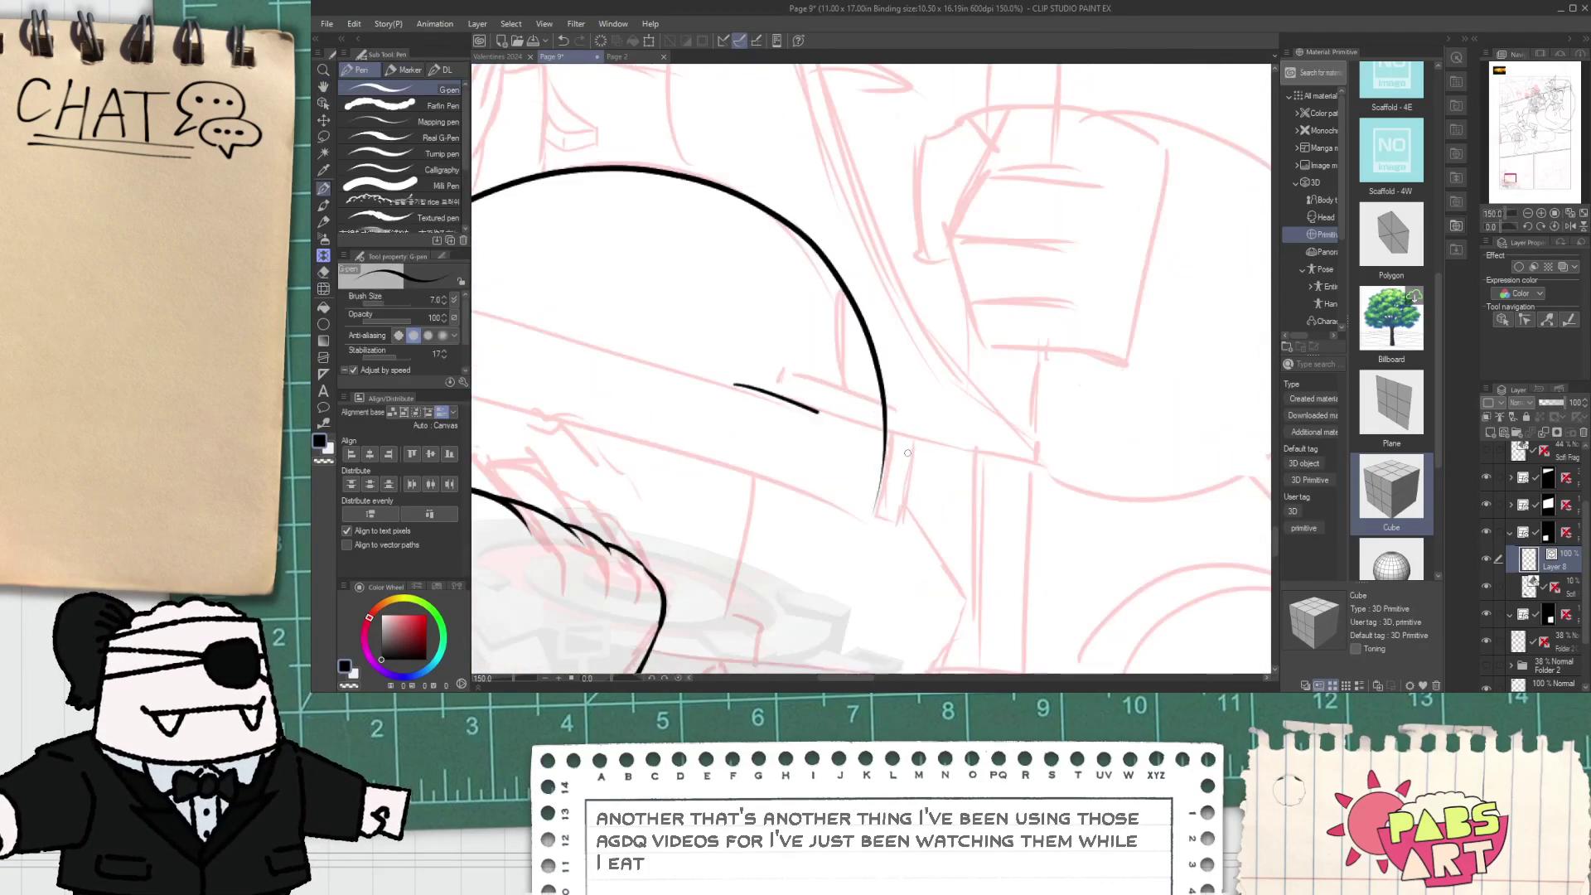
{"action": "left_click_drag", "start_coordinate": [907, 452], "coordinate": [1081, 523]}
{"action": "key", "text": "ctrl+z"}
{"action": "left_click_drag", "start_coordinate": [736, 387], "coordinate": [1166, 513]}
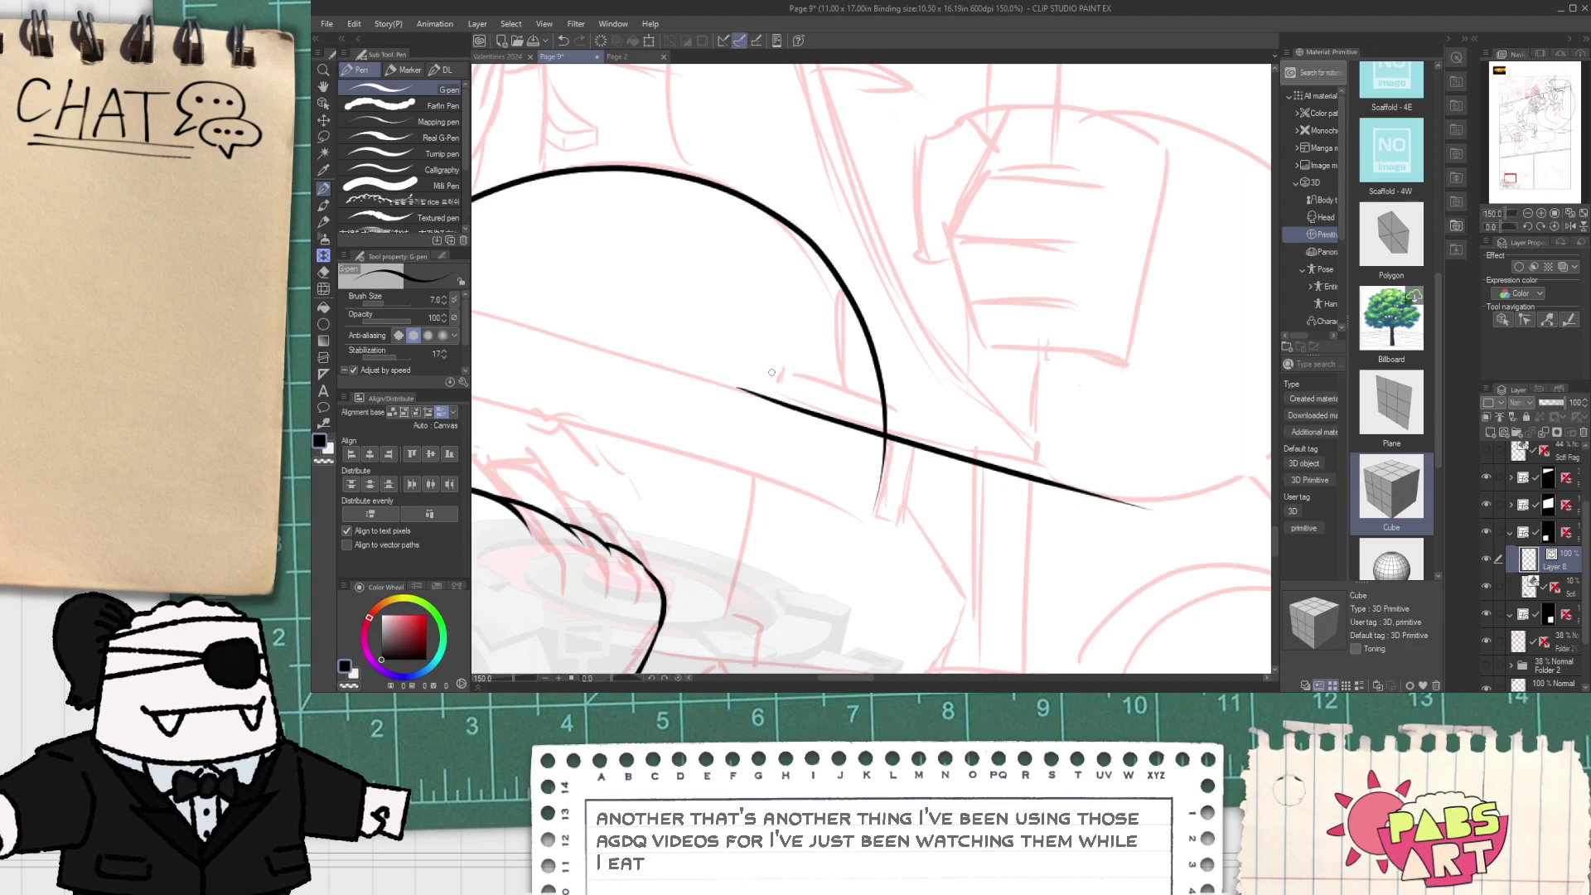
{"action": "key", "text": "ctrl+z"}
{"action": "left_click_drag", "start_coordinate": [771, 390], "coordinate": [1084, 489]}
{"action": "key", "text": "ctrl+z"}
{"action": "left_click_drag", "start_coordinate": [771, 393], "coordinate": [1168, 486]}
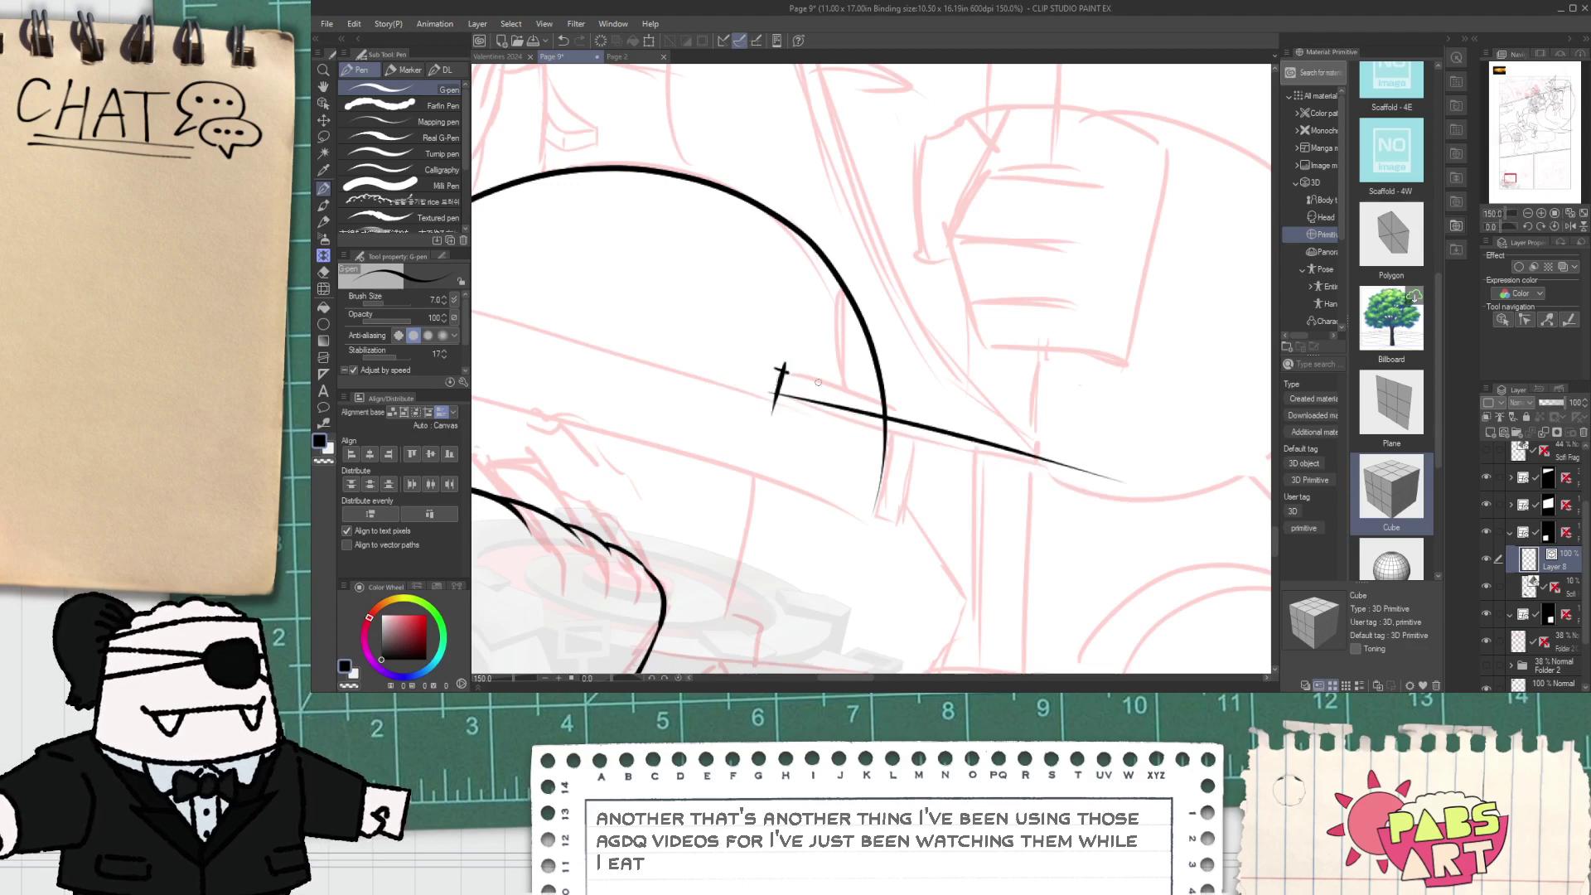
- Ink the bar's parallel upper edge and outer end, and erase the overshooting line ends and the dome outline inside it
{"action": "left_click_drag", "start_coordinate": [774, 364], "coordinate": [1136, 473]}
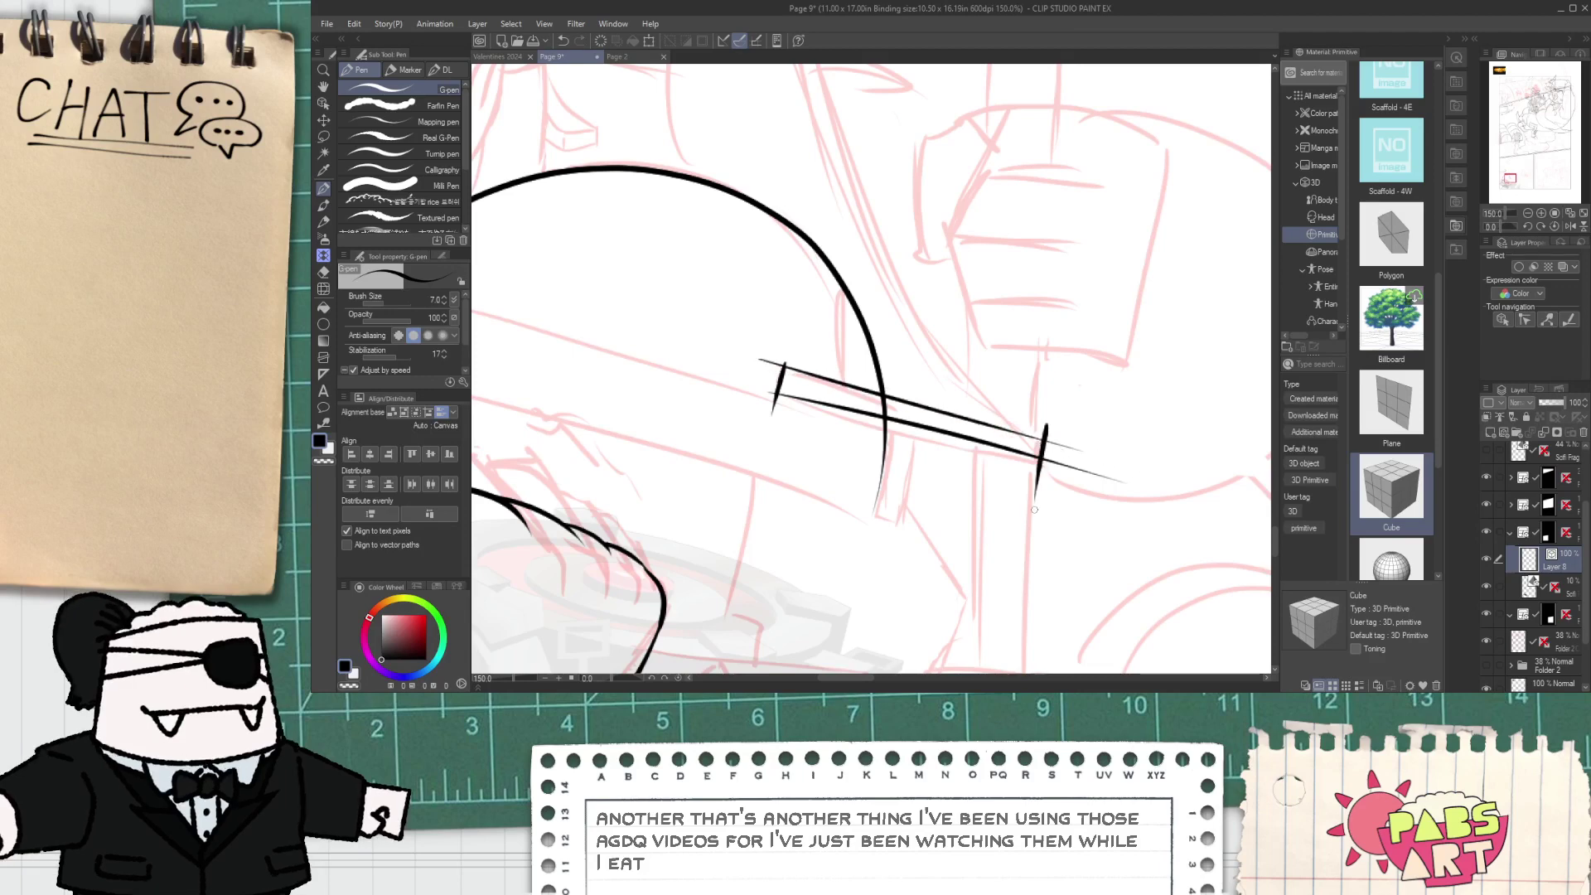
{"action": "key", "text": "e"}
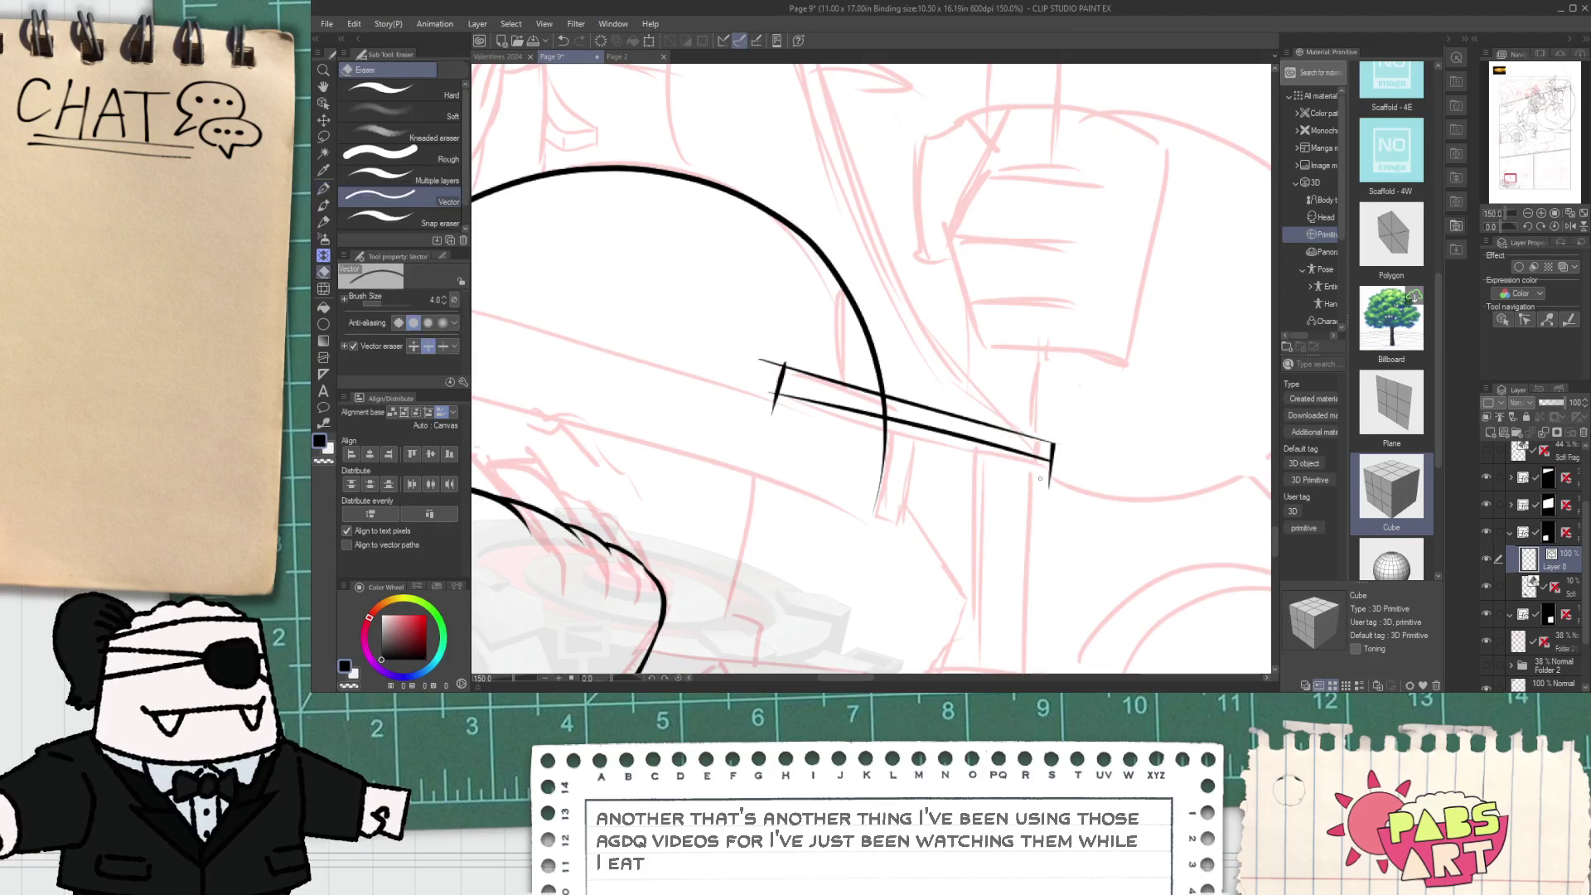
{"action": "scroll", "coordinate": [818, 419], "scroll_direction": "up", "scroll_amount": 2}
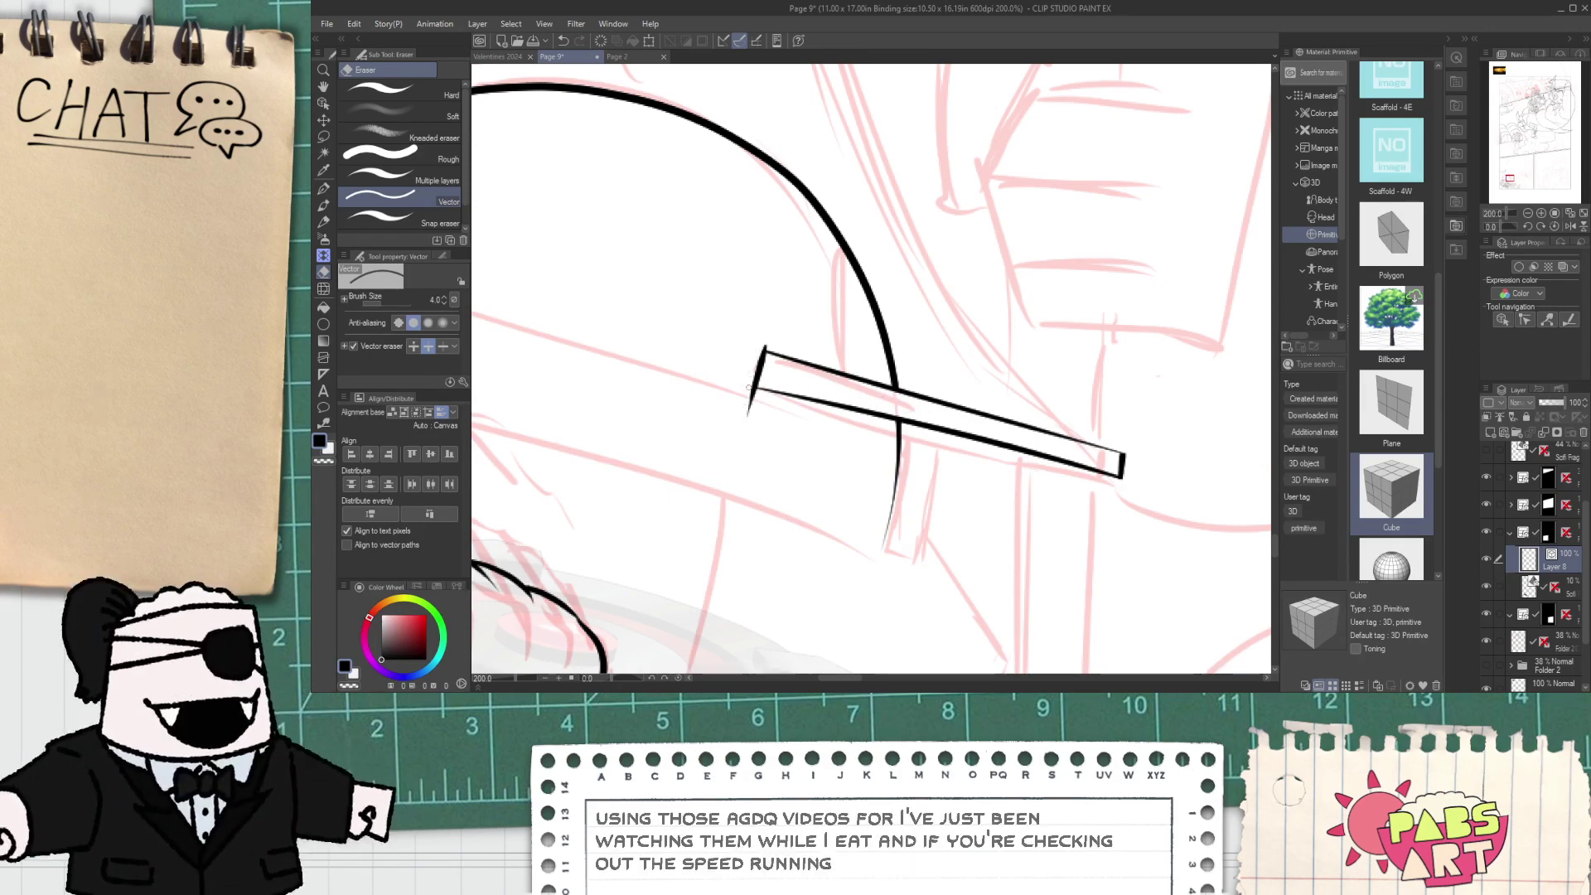
{"action": "scroll", "coordinate": [766, 347], "scroll_direction": "down", "scroll_amount": 2}
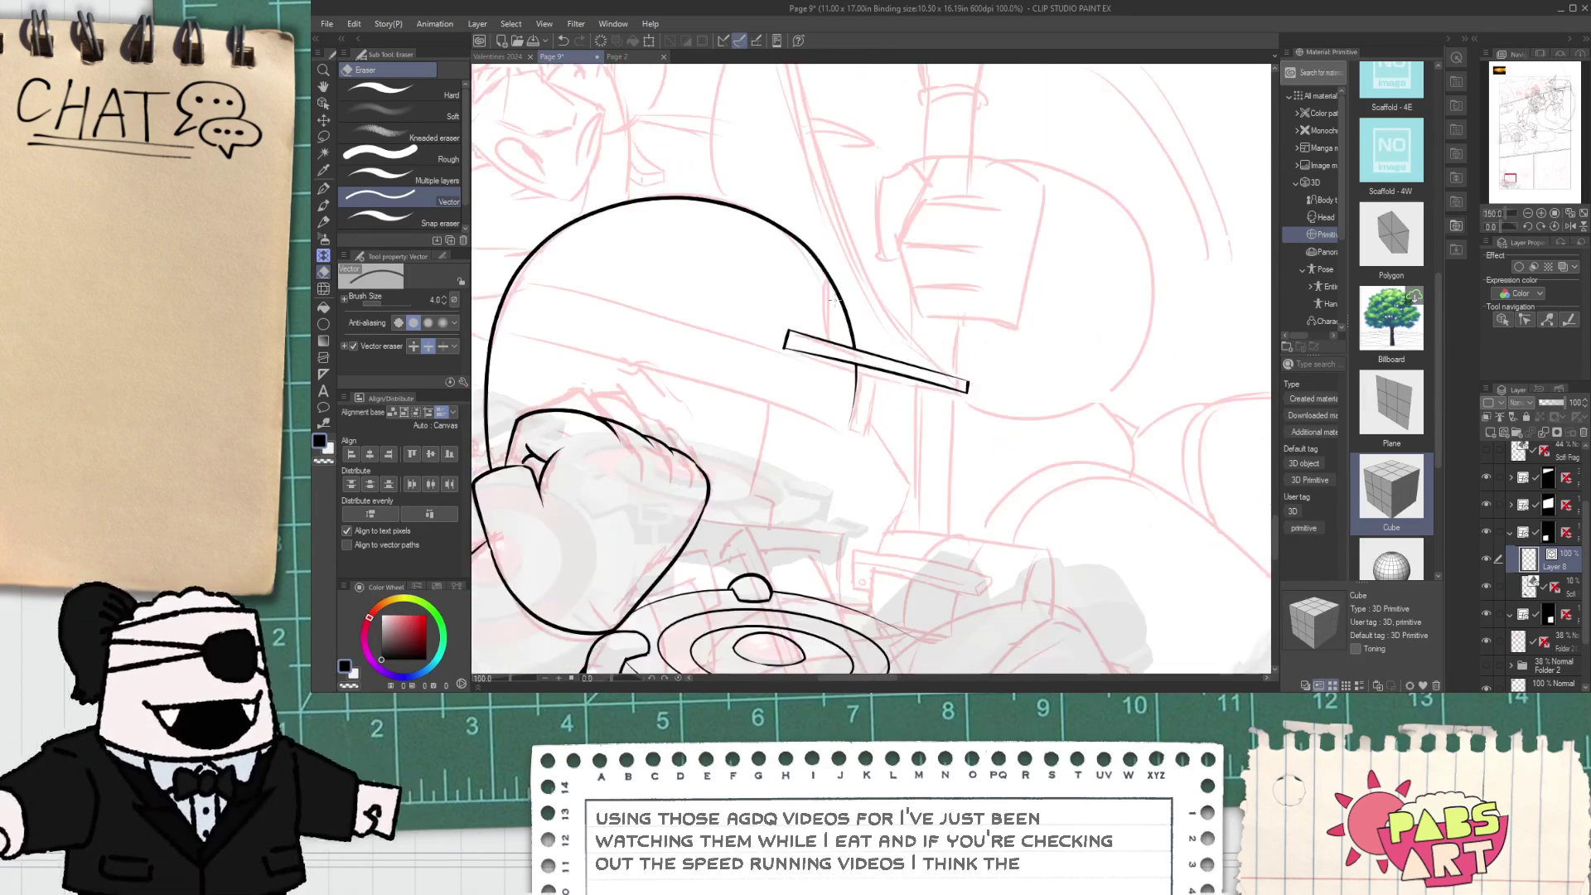
- Ink a short near-vertical line rising from the narrow bar past the dome's outline, and erase its overshoot inside the bar
{"action": "key", "text": "p"}
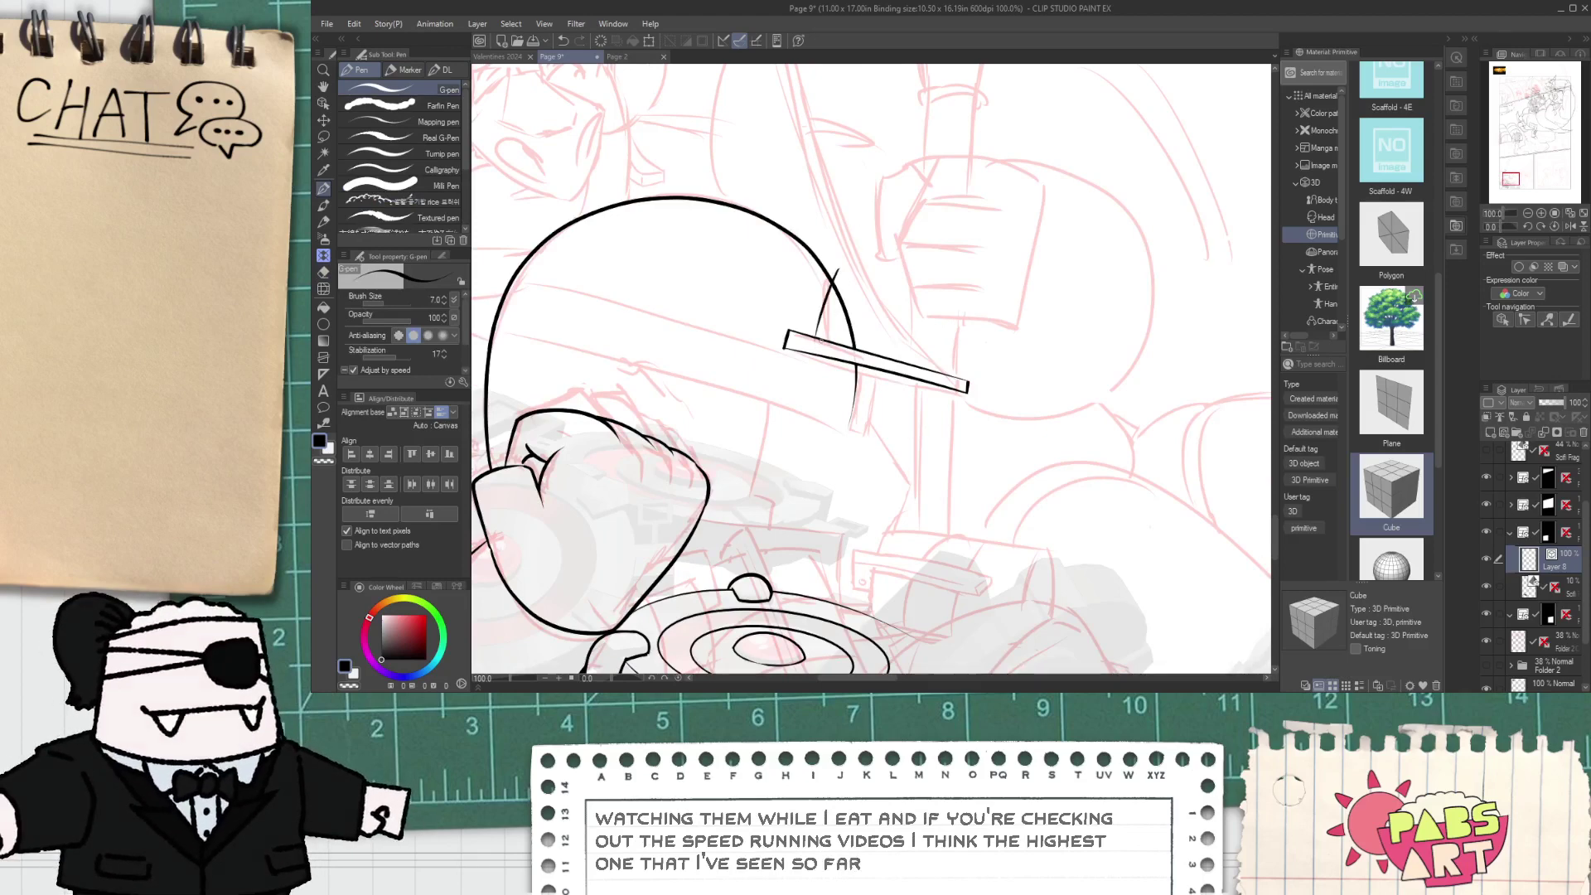
{"action": "left_click_drag", "start_coordinate": [826, 341], "coordinate": [835, 234]}
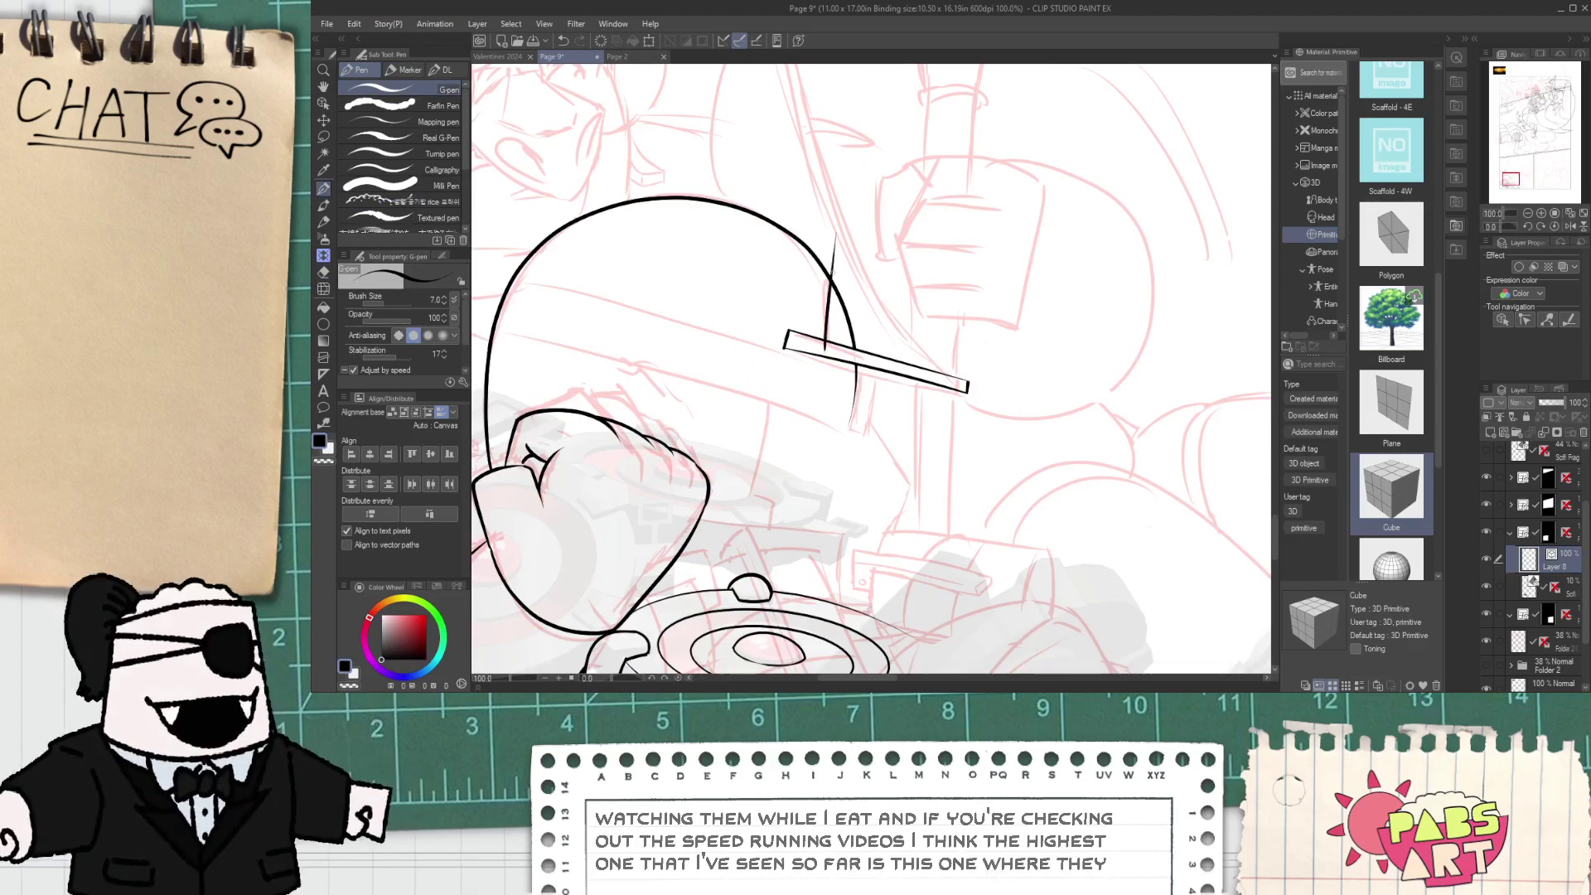
{"action": "key", "text": "e"}
{"action": "left_click_drag", "start_coordinate": [823, 345], "coordinate": [857, 318]}
{"action": "key", "text": "space"}
{"action": "left_click_drag", "start_coordinate": [845, 257], "coordinate": [827, 410]}
- Ink a tall pointed fin rising from the dome's top and sloping in one long curve to the bar's outer end
{"action": "key", "text": "p"}
{"action": "mouse_move", "coordinate": [699, 383]}
{"action": "left_mouse_down"}
{"action": "mouse_move", "coordinate": [711, 213]}
{"action": "mouse_move", "coordinate": [809, 336]}
{"action": "mouse_move", "coordinate": [791, 248]}
{"action": "mouse_move", "coordinate": [936, 530]}
{"action": "left_mouse_up"}
{"action": "key", "text": "ctrl+z"}
{"action": "key", "text": "ctrl+z"}
{"action": "left_click_drag", "start_coordinate": [697, 357], "coordinate": [945, 534]}
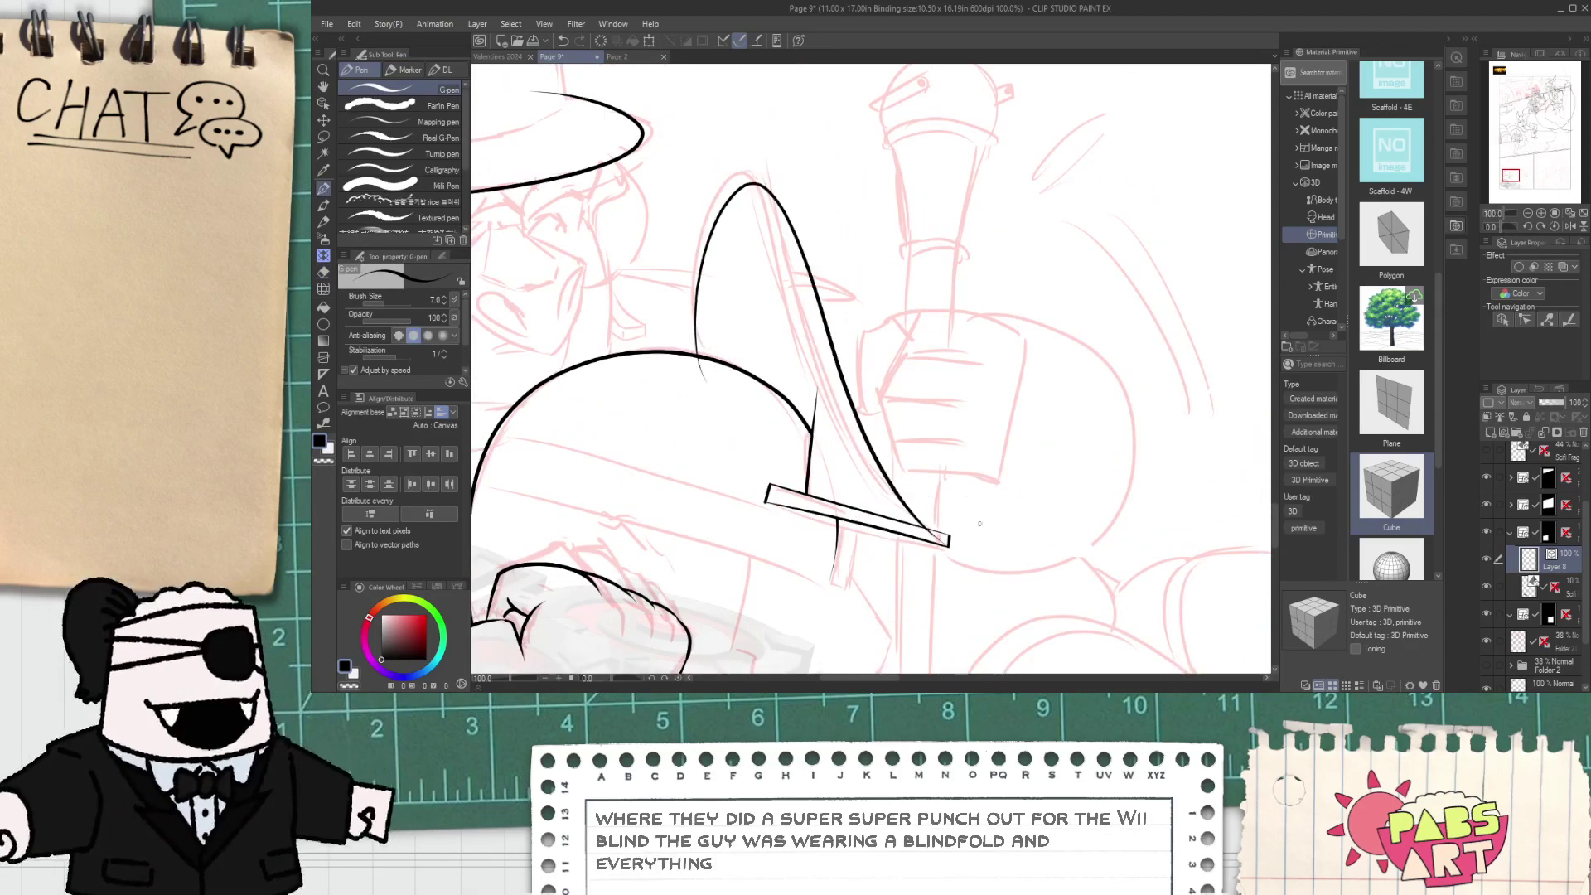
- Erase the fin's overshoot inside the dome and ink a second contour line just inside its long slanted edge
{"action": "scroll", "coordinate": [979, 524], "scroll_direction": "up", "scroll_amount": 1}
{"action": "left_click_drag", "start_coordinate": [656, 323], "coordinate": [741, 441]}
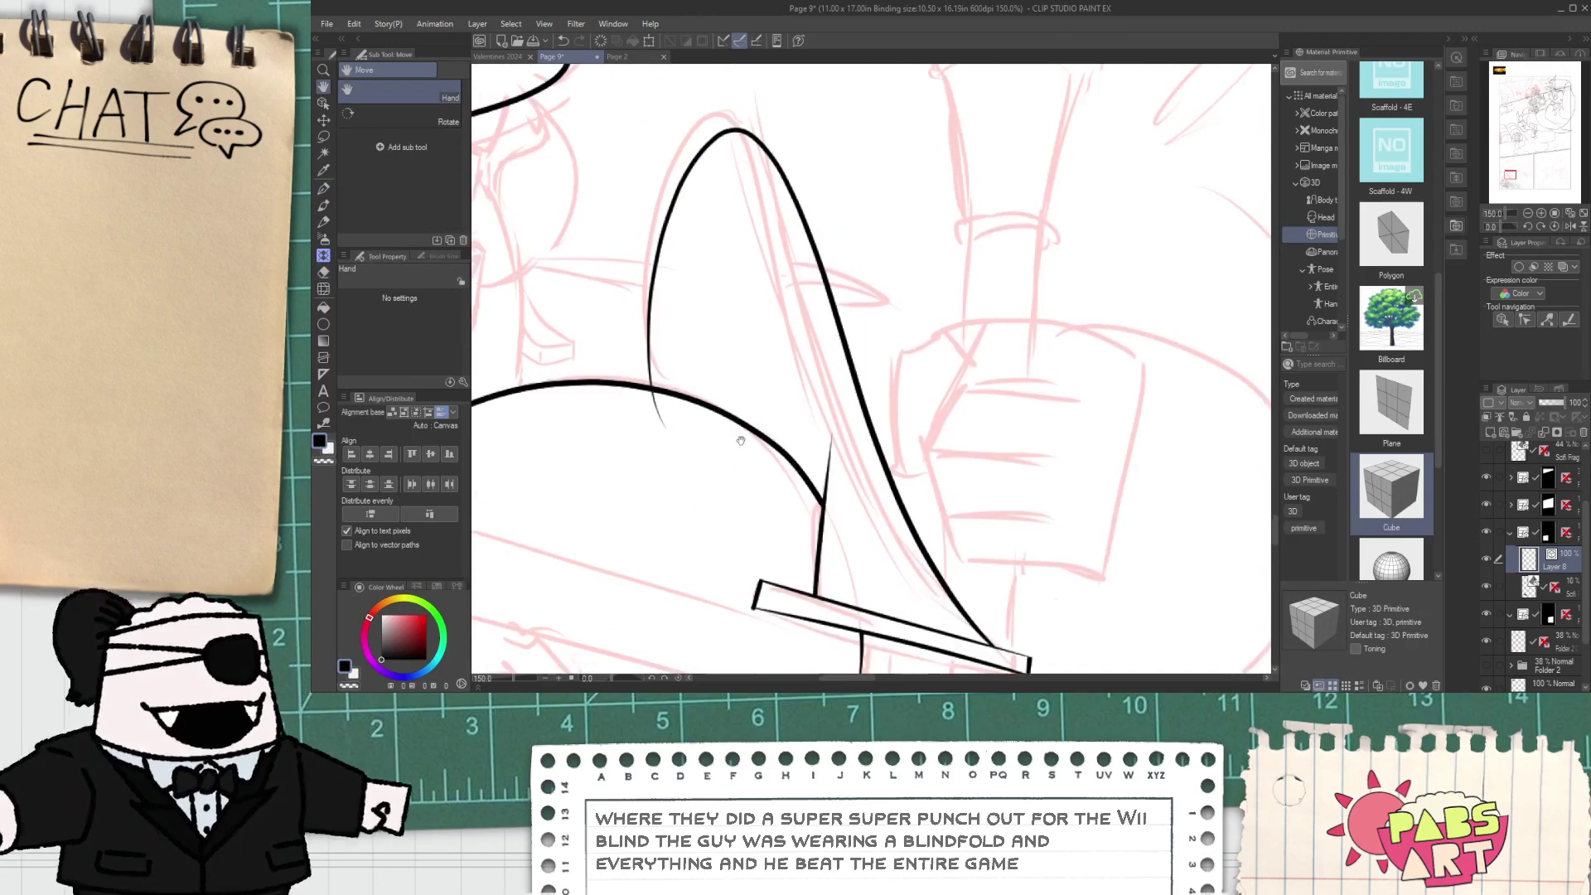
{"action": "key", "text": "ctrl+z"}
{"action": "mouse_move", "coordinate": [735, 132]}
{"action": "left_mouse_down"}
{"action": "mouse_move", "coordinate": [852, 466]}
{"action": "mouse_move", "coordinate": [963, 634]}
{"action": "left_mouse_up"}
{"action": "key", "text": "ctrl+z"}
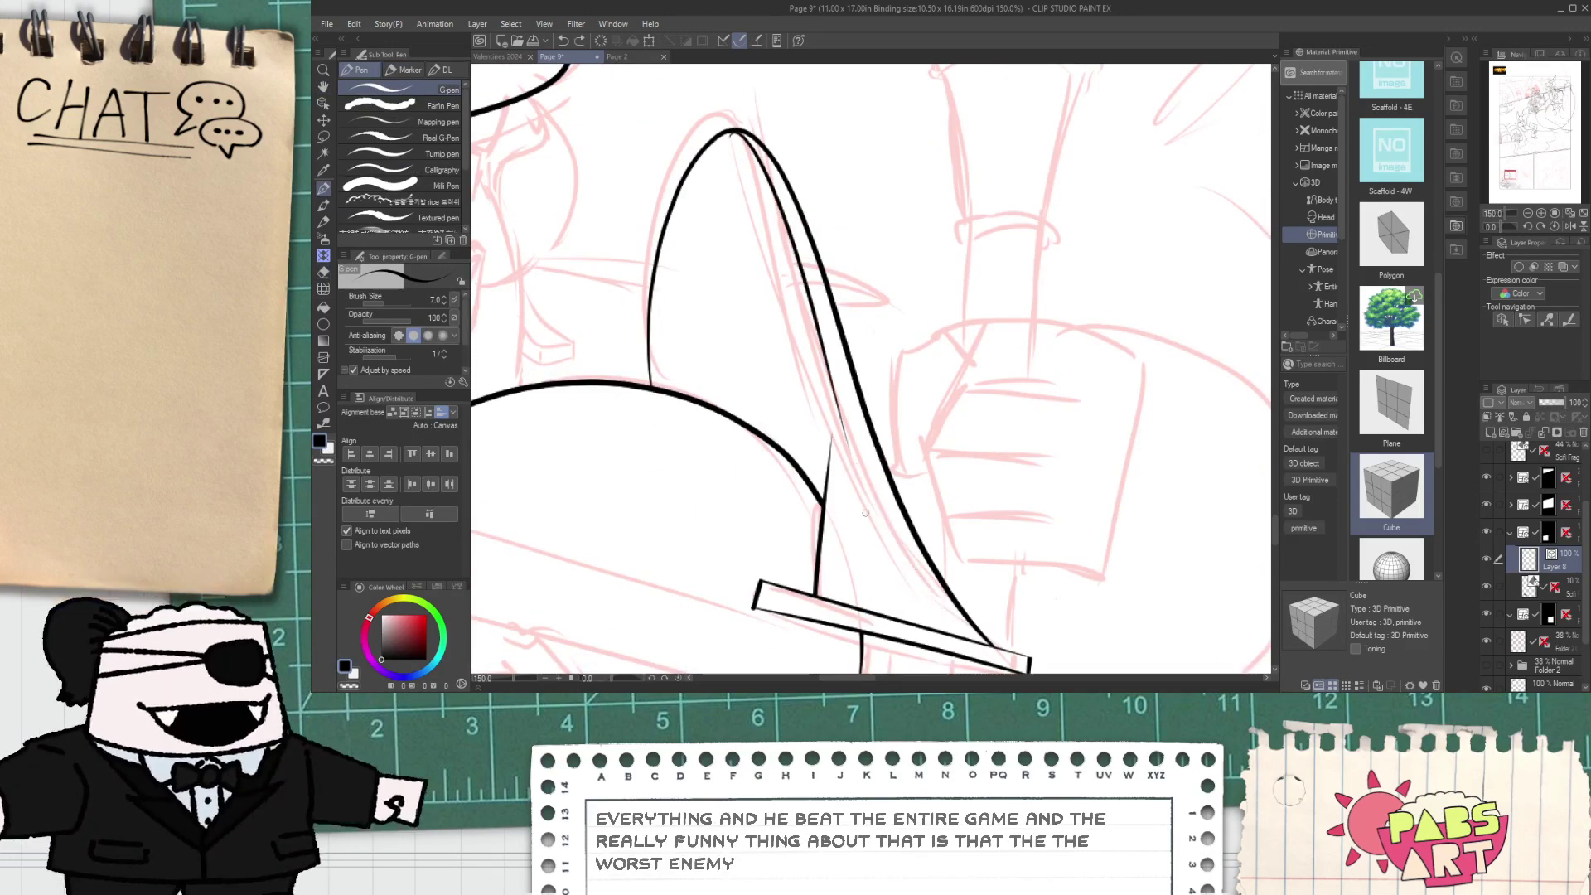
{"action": "mouse_move", "coordinate": [869, 483]}
{"action": "left_mouse_down"}
{"action": "mouse_move", "coordinate": [733, 331]}
{"action": "mouse_move", "coordinate": [845, 486]}
{"action": "left_mouse_up"}
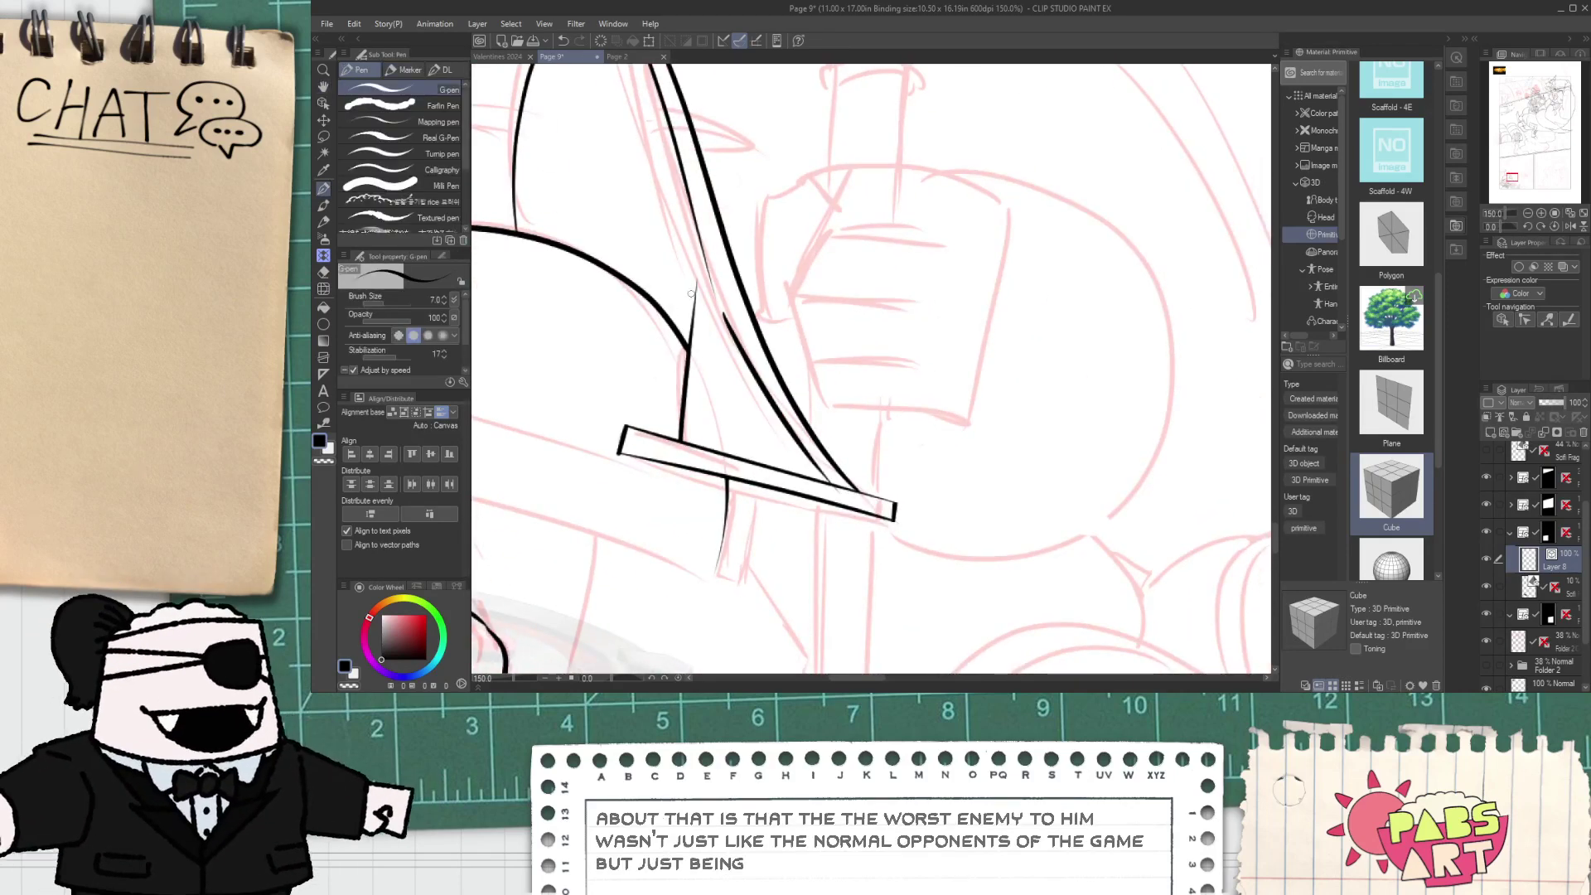
- Ink the lower end and outer edge of a short post hanging below the bar, and erase the overshoot inside the bar
{"action": "left_click_drag", "start_coordinate": [707, 364], "coordinate": [730, 428]}
{"action": "scroll", "coordinate": [592, 297], "scroll_direction": "down", "scroll_amount": 3}
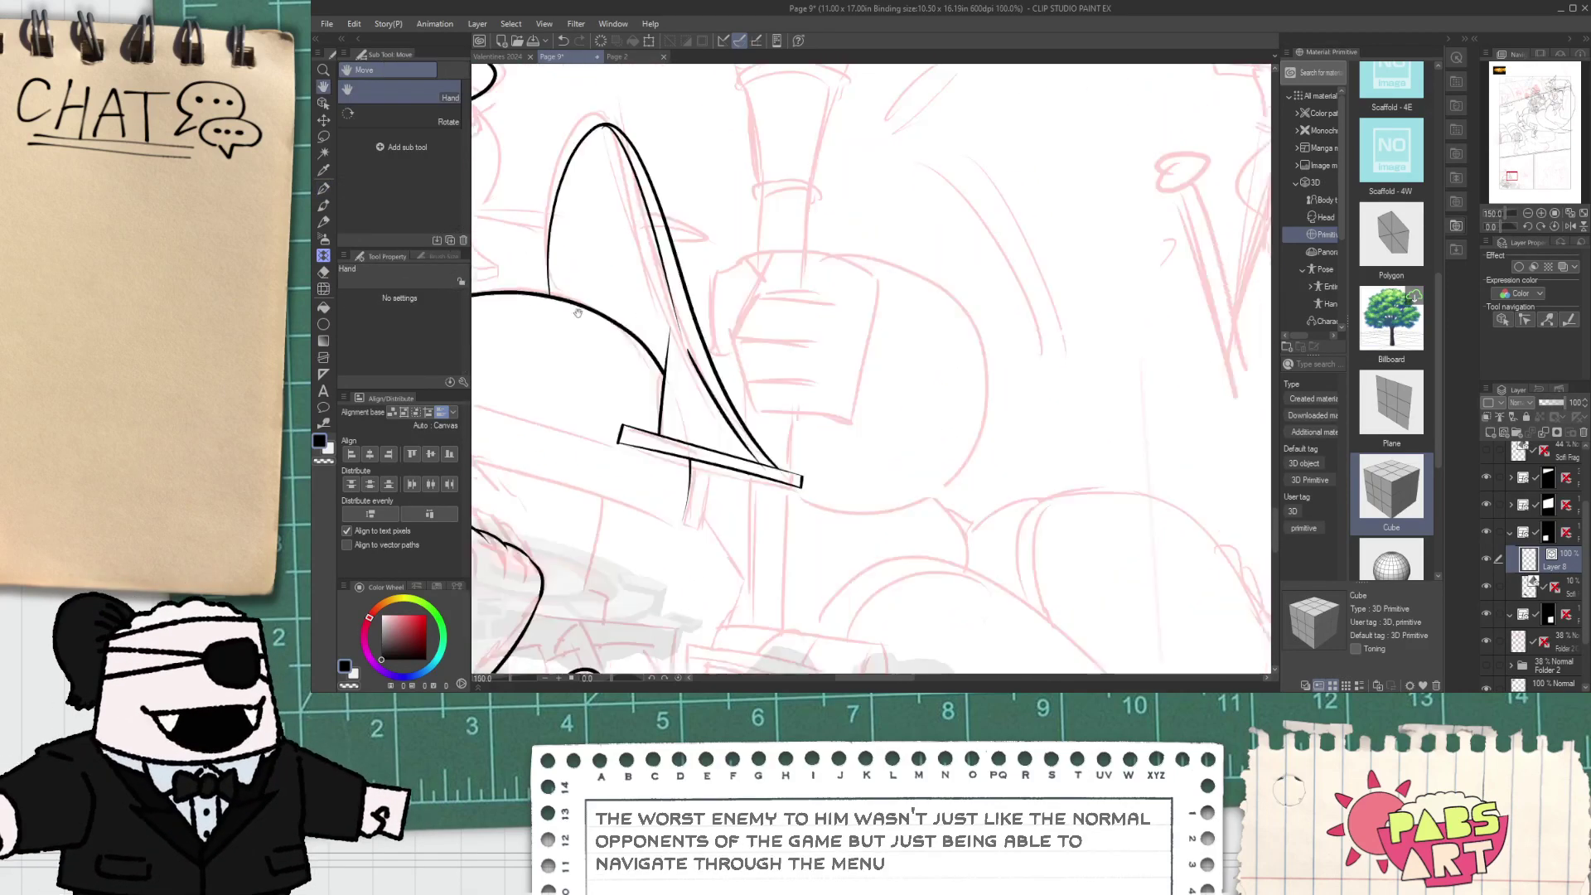
{"action": "left_click_drag", "start_coordinate": [623, 440], "coordinate": [665, 352]}
{"action": "scroll", "coordinate": [668, 350], "scroll_direction": "up", "scroll_amount": 2}
{"action": "scroll", "coordinate": [696, 315], "scroll_direction": "up", "scroll_amount": 3}
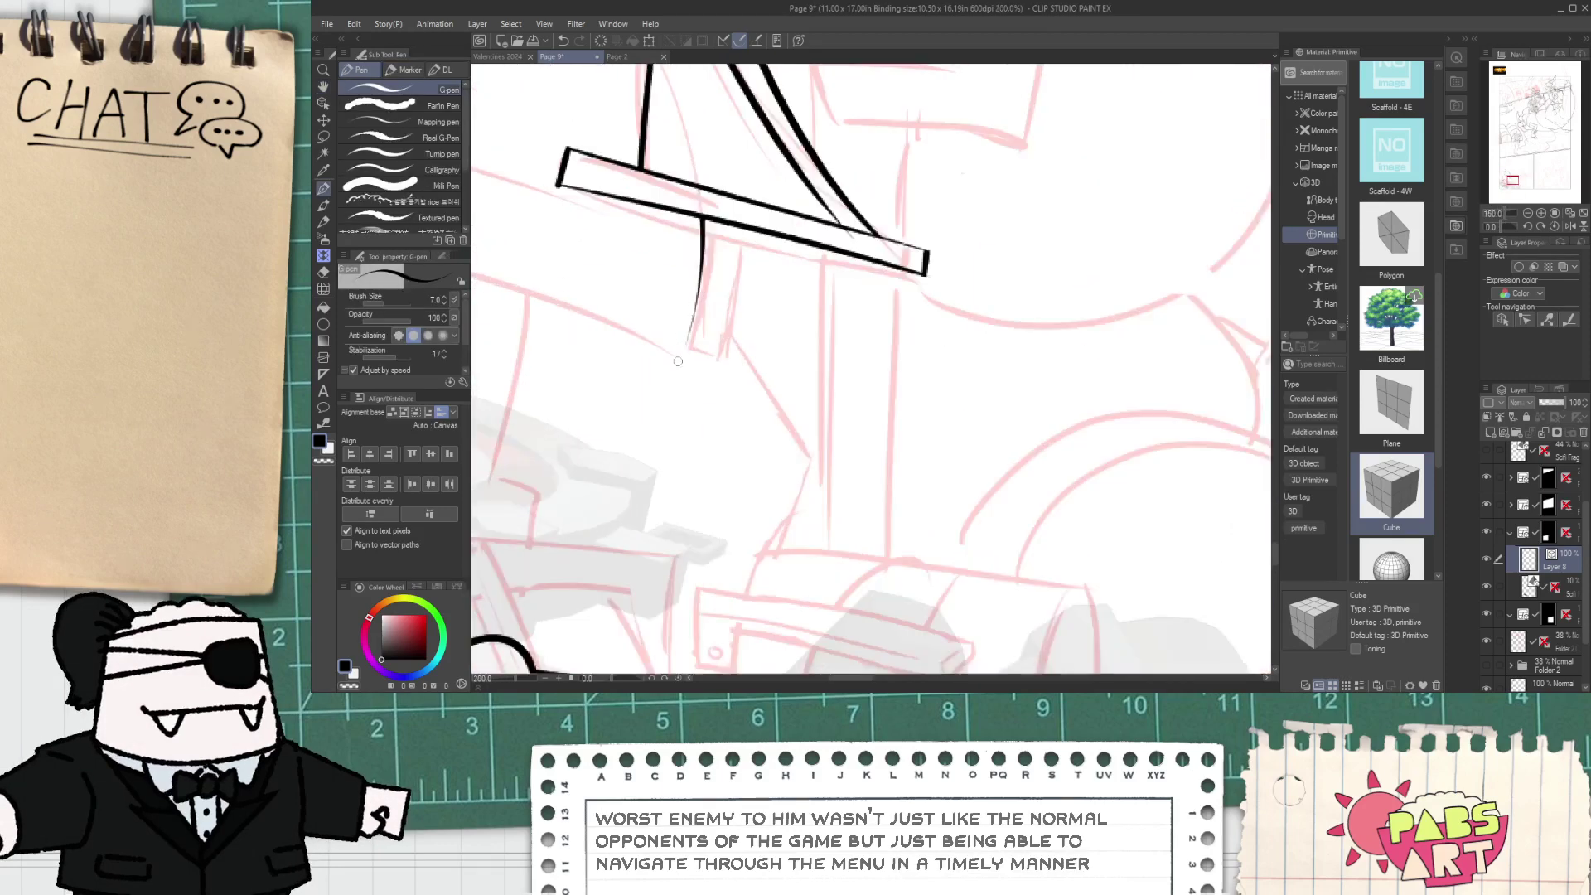
{"action": "key", "text": "ctrl+z"}
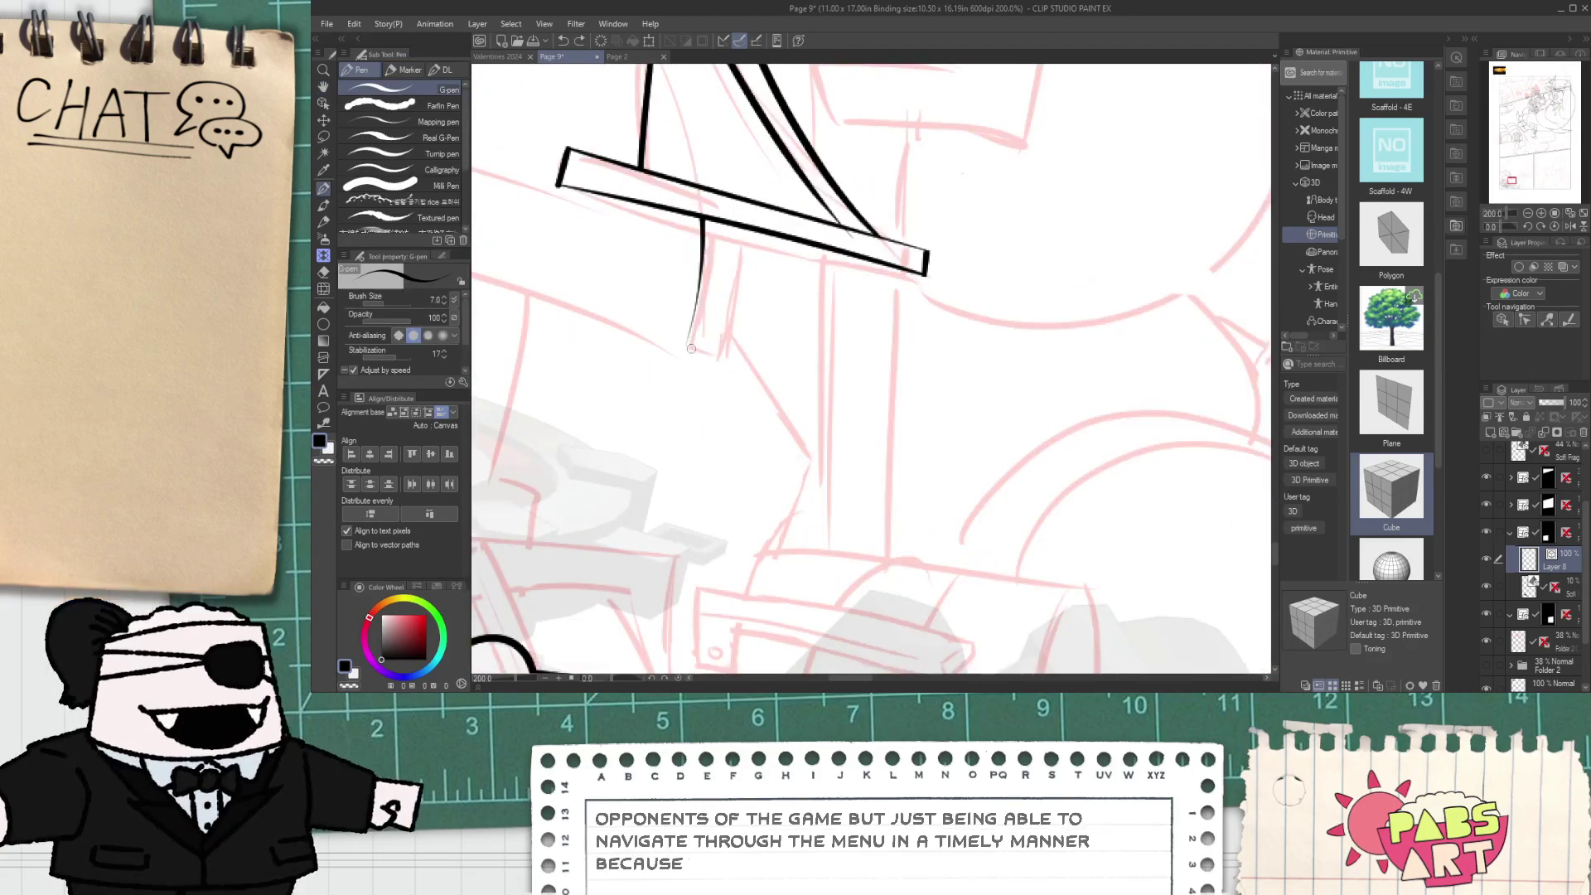
{"action": "left_click_drag", "start_coordinate": [721, 363], "coordinate": [749, 230]}
{"action": "key", "text": "e"}
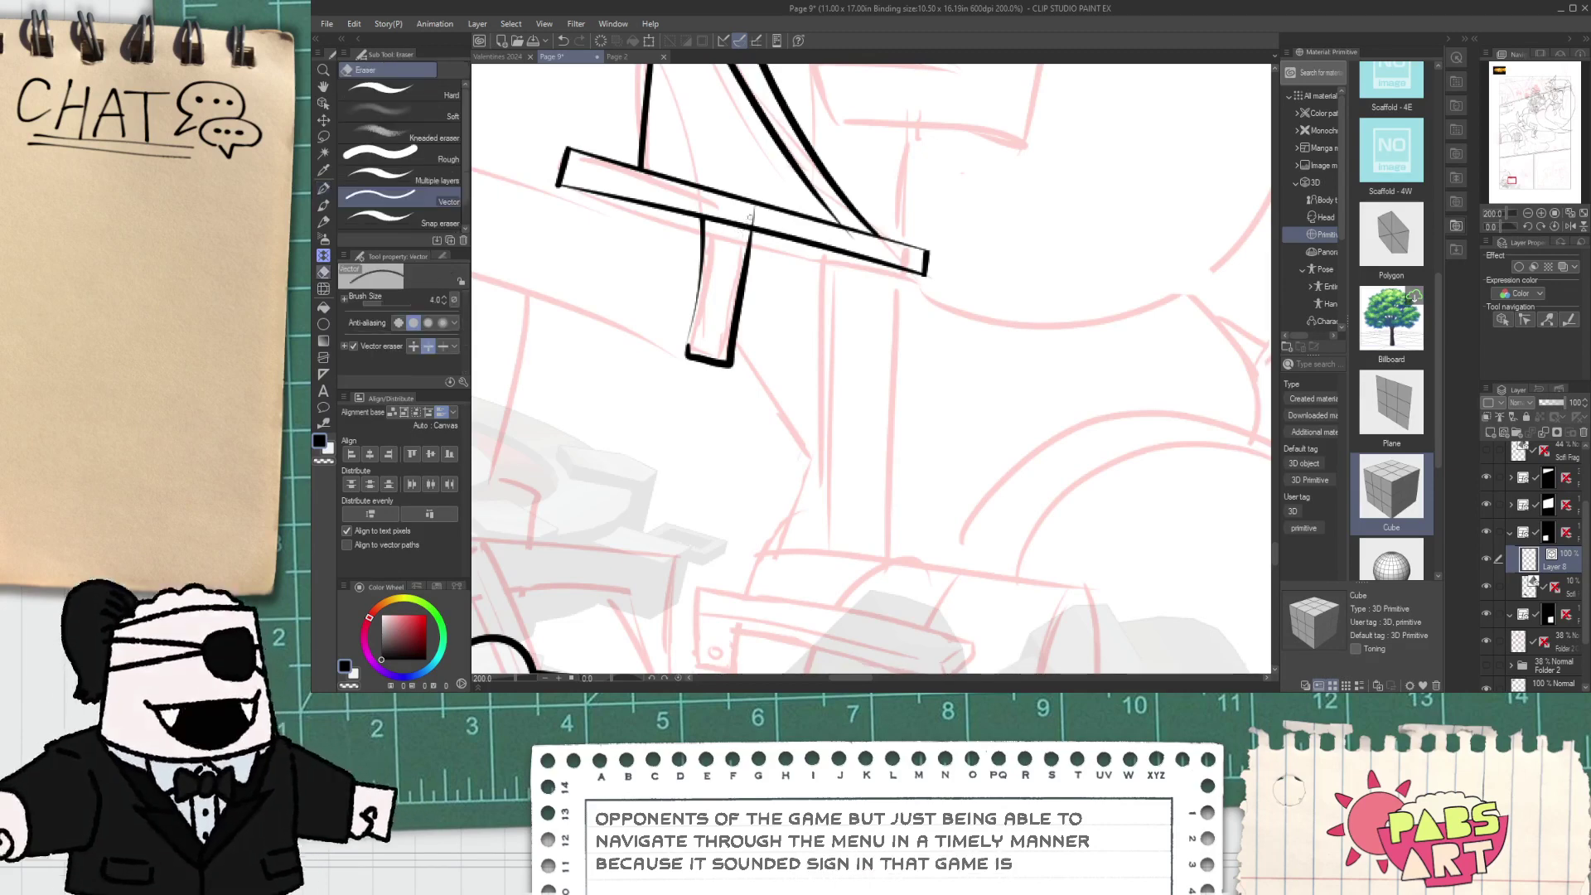
{"action": "scroll", "coordinate": [750, 223], "scroll_direction": "up", "scroll_amount": 3}
{"action": "scroll", "coordinate": [805, 286], "scroll_direction": "down", "scroll_amount": 3}
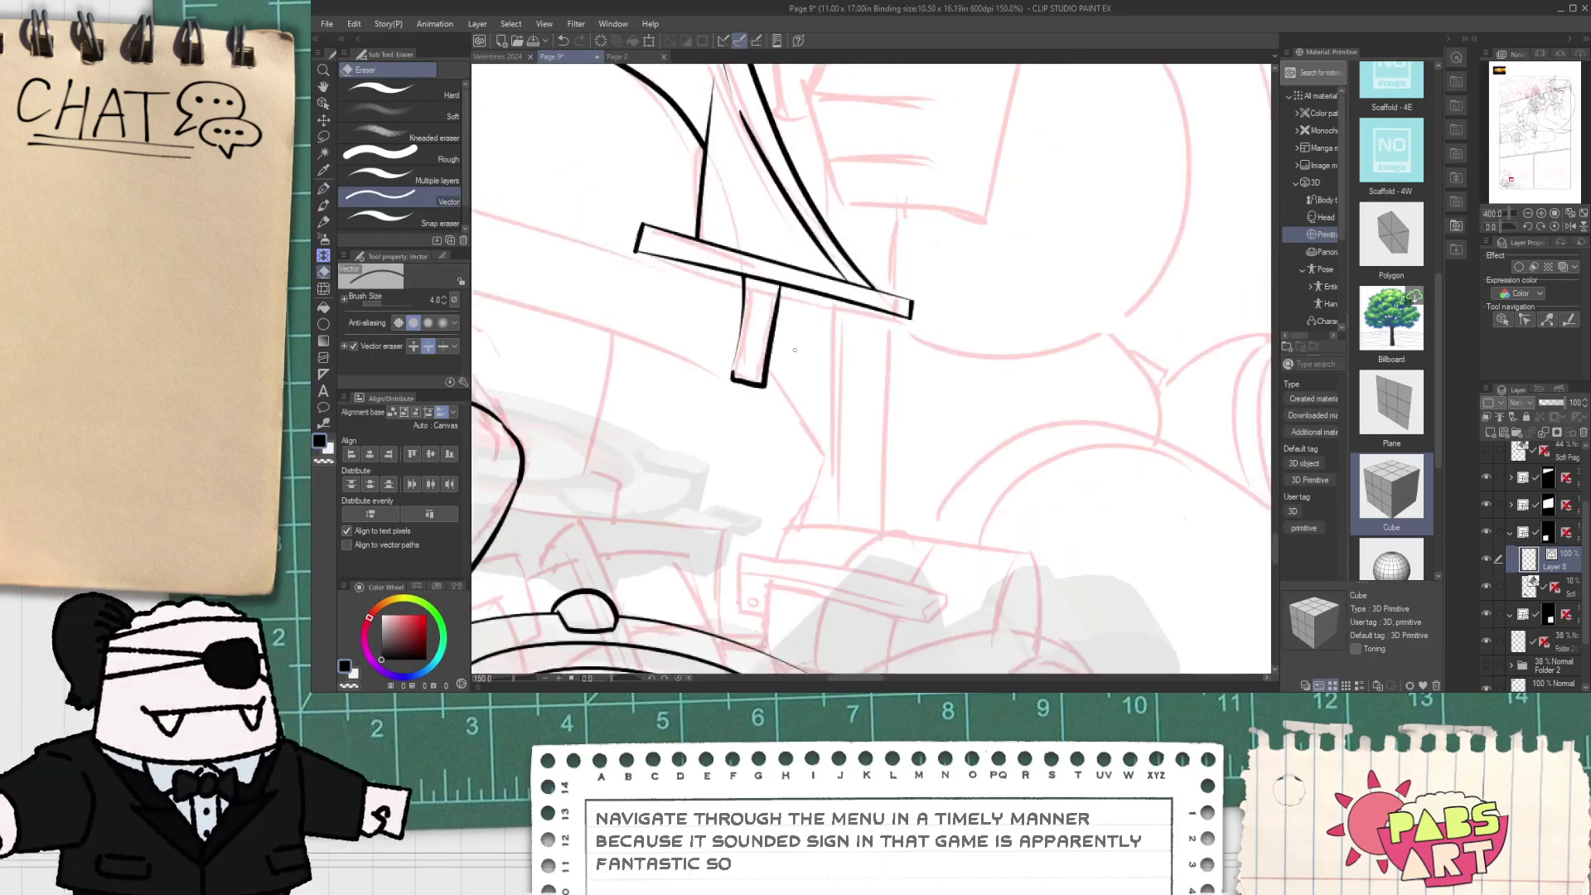
- Ink the lower edge of the band across the dome, from the post's lower end to the dome's far outline
{"action": "key", "text": "space"}
{"action": "left_click_drag", "start_coordinate": [687, 320], "coordinate": [824, 384]}
{"action": "scroll", "coordinate": [704, 344], "scroll_direction": "down", "scroll_amount": 1}
{"action": "left_click_drag", "start_coordinate": [727, 344], "coordinate": [814, 384]}
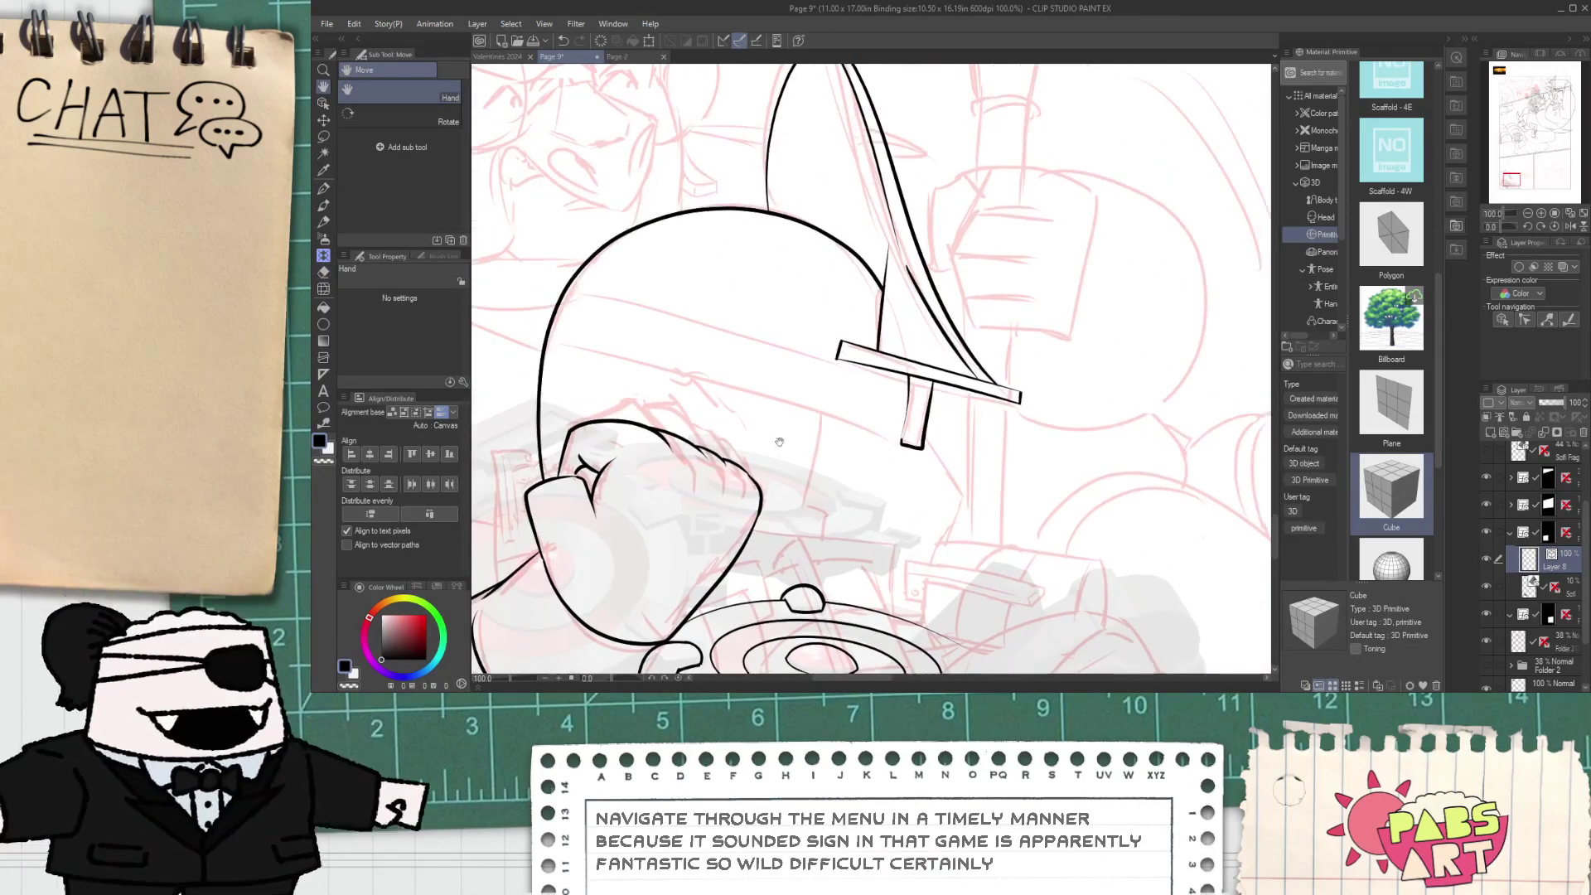
{"action": "key", "text": "p"}
{"action": "left_click_drag", "start_coordinate": [511, 679], "coordinate": [510, 680]}
{"action": "left_click_drag", "start_coordinate": [612, 677], "coordinate": [600, 678]}
{"action": "key", "text": "space"}
{"action": "left_click_drag", "start_coordinate": [716, 510], "coordinate": [594, 348]}
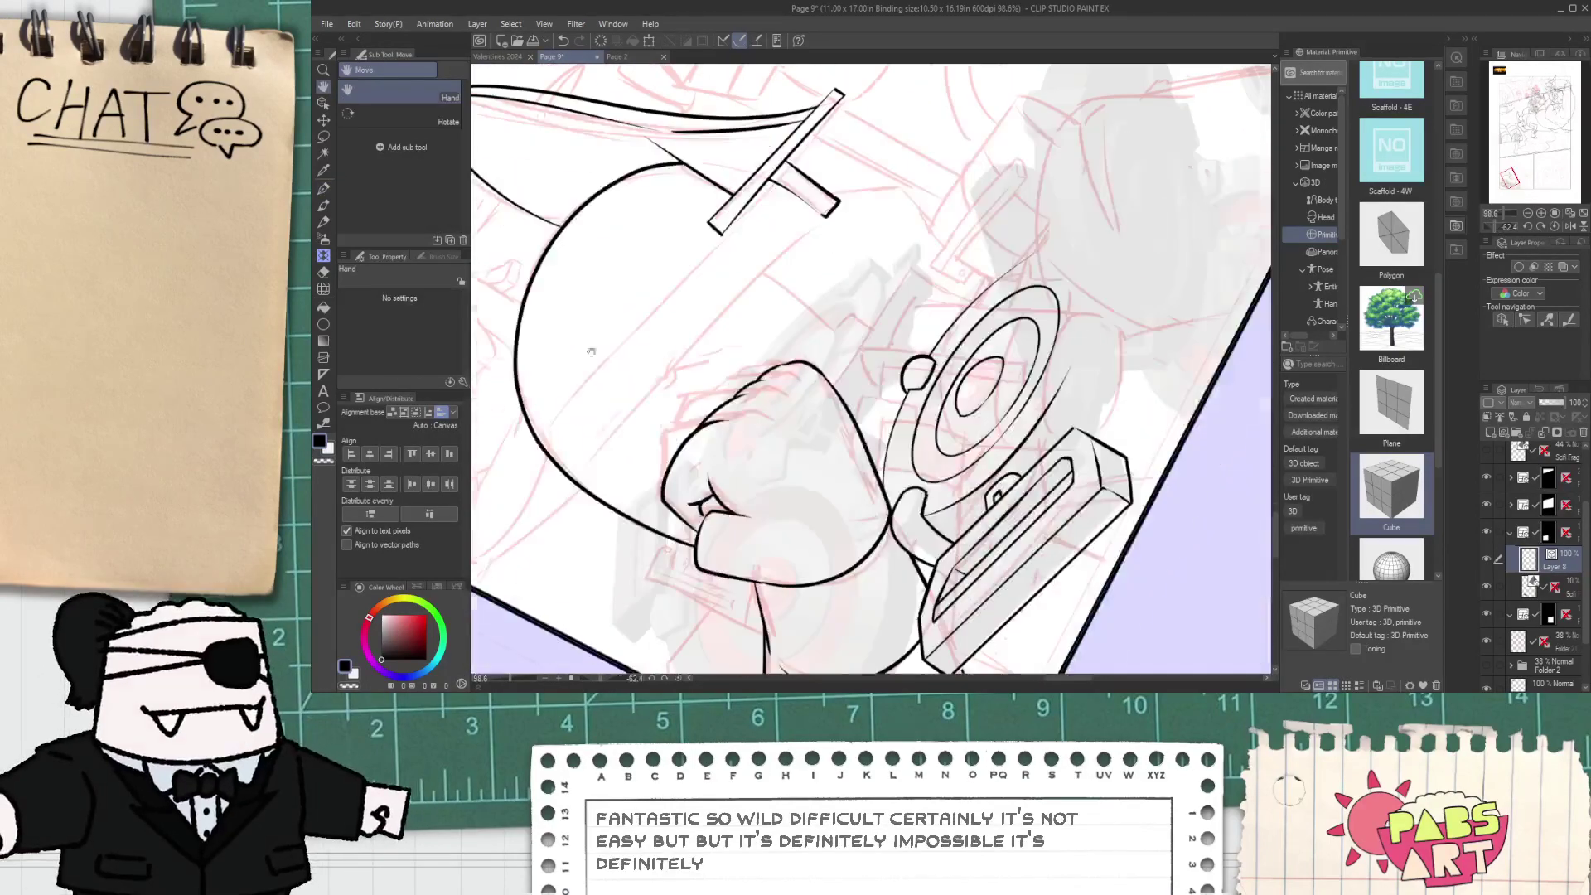
{"action": "mouse_move", "coordinate": [566, 509]}
{"action": "left_mouse_down"}
{"action": "mouse_move", "coordinate": [825, 217]}
{"action": "mouse_move", "coordinate": [532, 560]}
{"action": "left_mouse_up"}
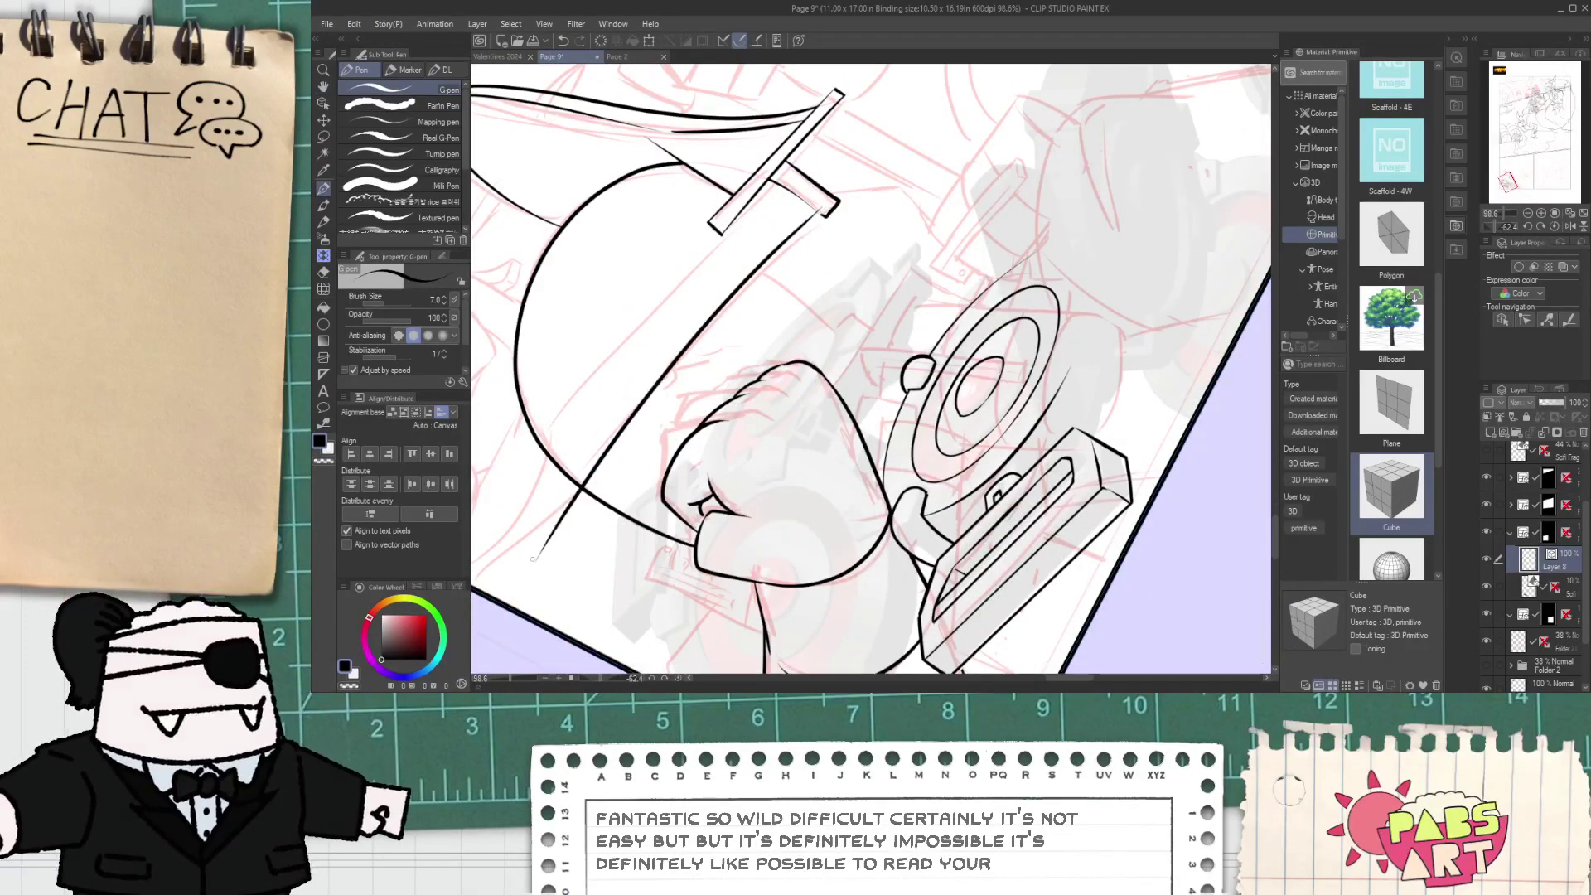
- Ink the band's upper edge as a long line running parallel to its lower edge across the dome
{"action": "mouse_move", "coordinate": [524, 462]}
{"action": "left_mouse_down"}
{"action": "mouse_move", "coordinate": [769, 177]}
{"action": "mouse_move", "coordinate": [458, 541]}
{"action": "left_mouse_up"}
{"action": "key", "text": "ctrl+z"}
{"action": "key", "text": "ctrl+z"}
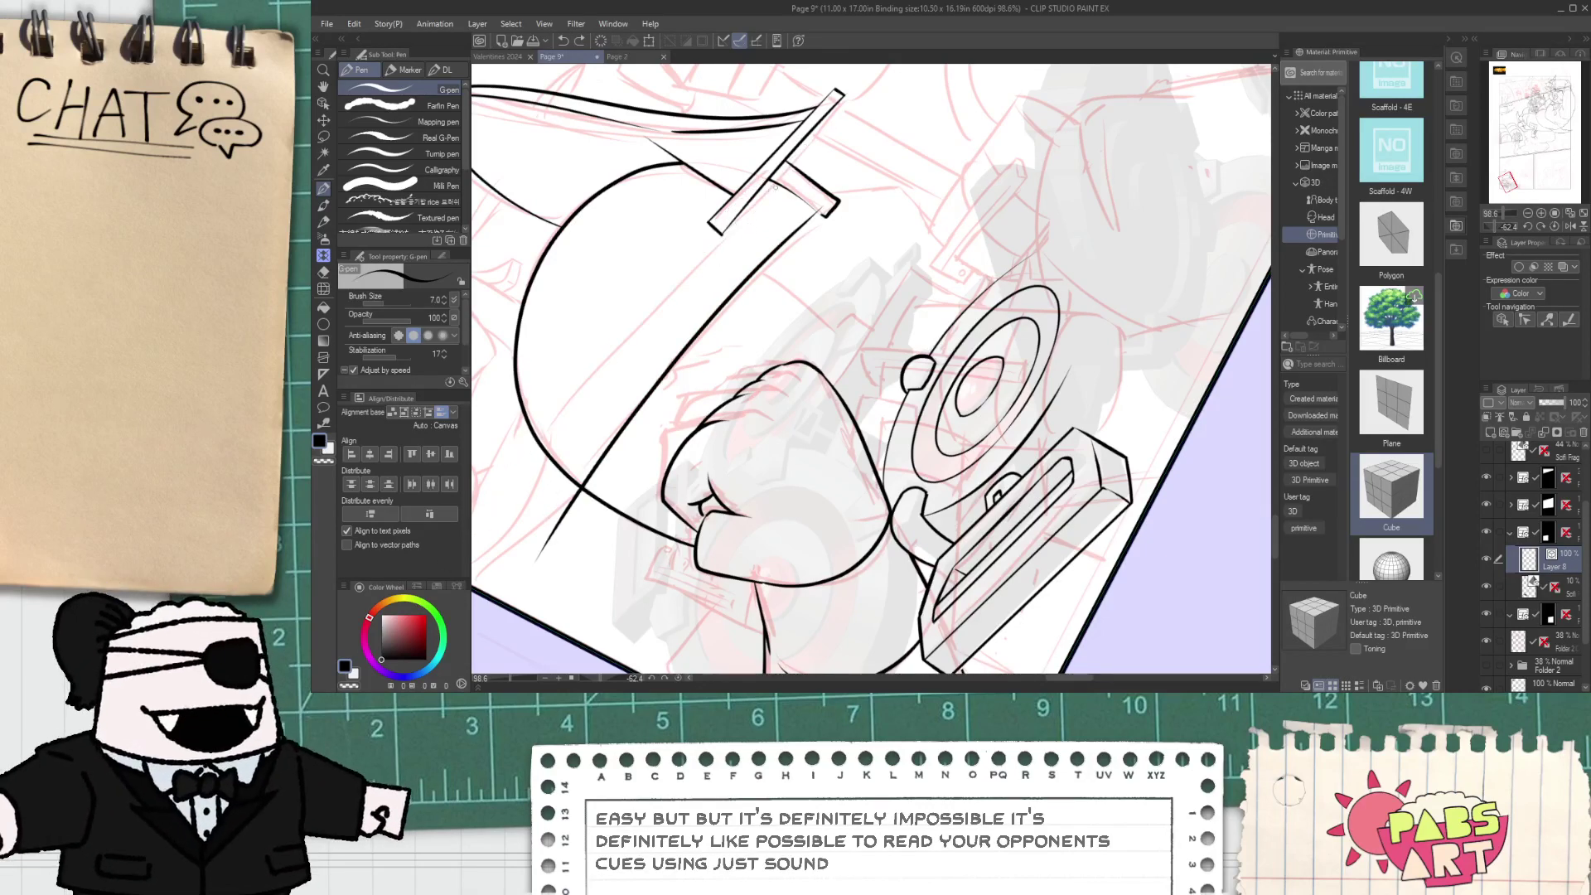
{"action": "left_click_drag", "start_coordinate": [778, 184], "coordinate": [502, 533]}
{"action": "key", "text": "ctrl+z"}
{"action": "left_click_drag", "start_coordinate": [523, 477], "coordinate": [802, 184]}
{"action": "key", "text": "ctrl+z"}
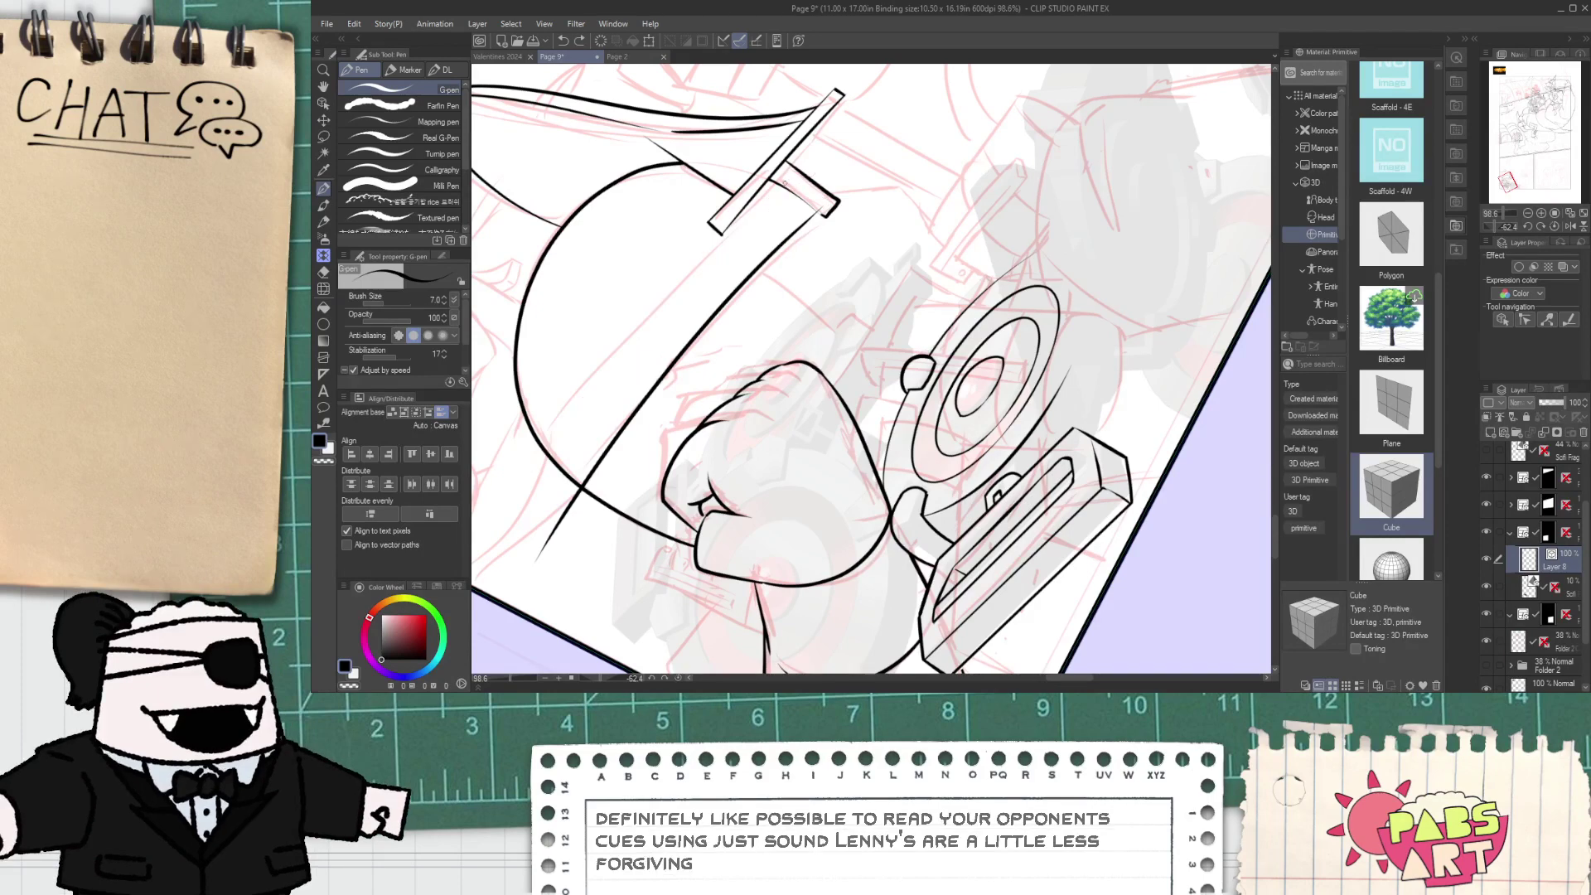
- Clean up the band's line ends and ink the post's inner edge from the bar to its lower corner
{"action": "left_click_drag", "start_coordinate": [775, 283], "coordinate": [654, 432]}
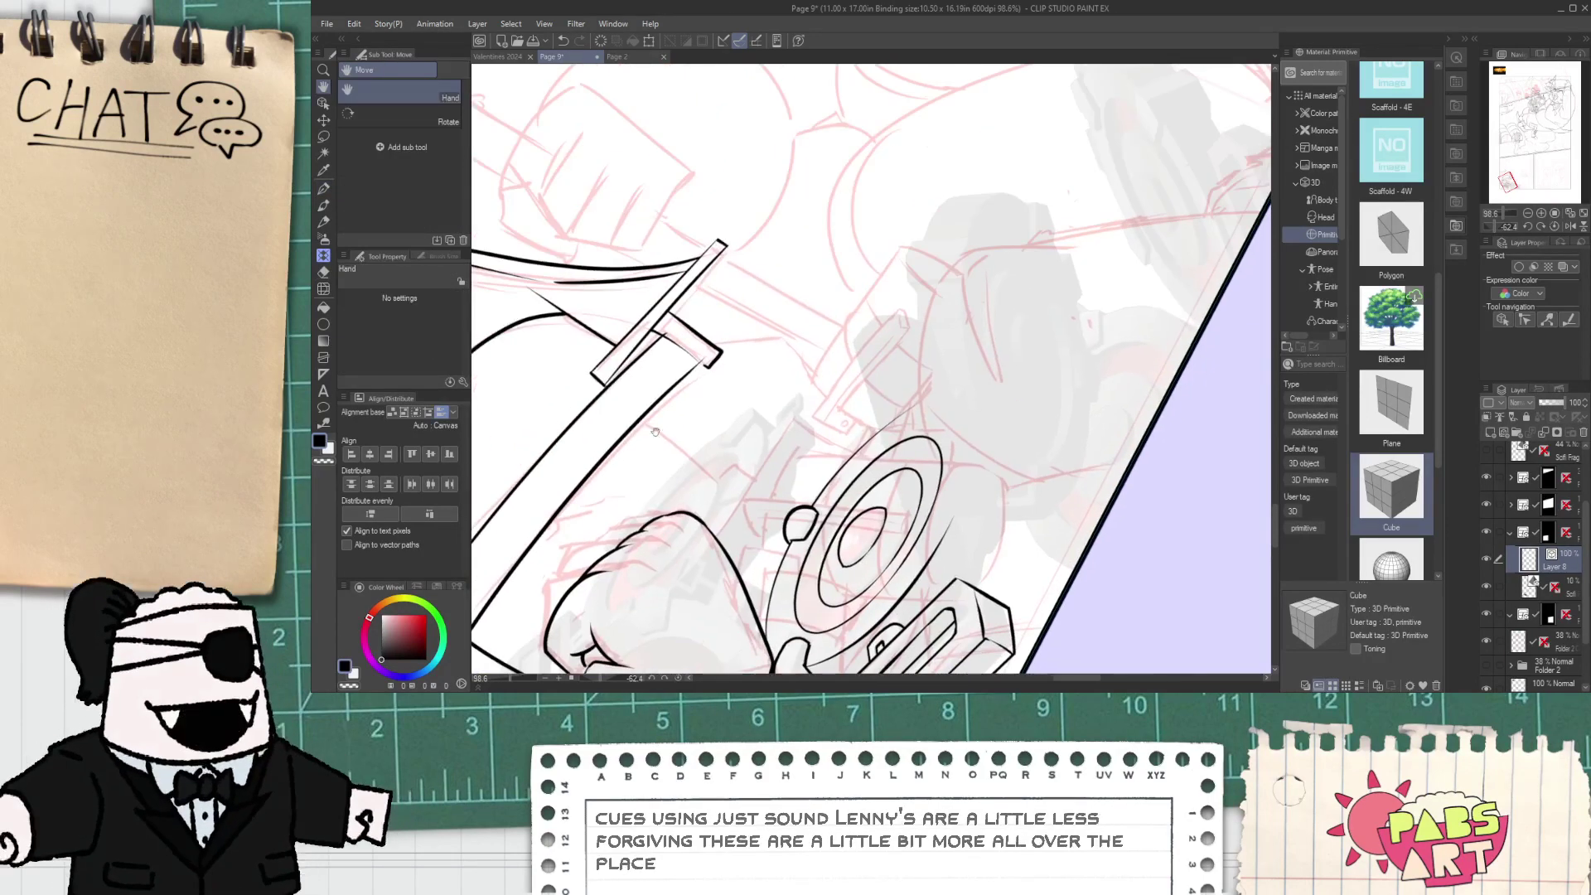
{"action": "scroll", "coordinate": [704, 361], "scroll_direction": "up", "scroll_amount": 3}
{"action": "key", "text": "e"}
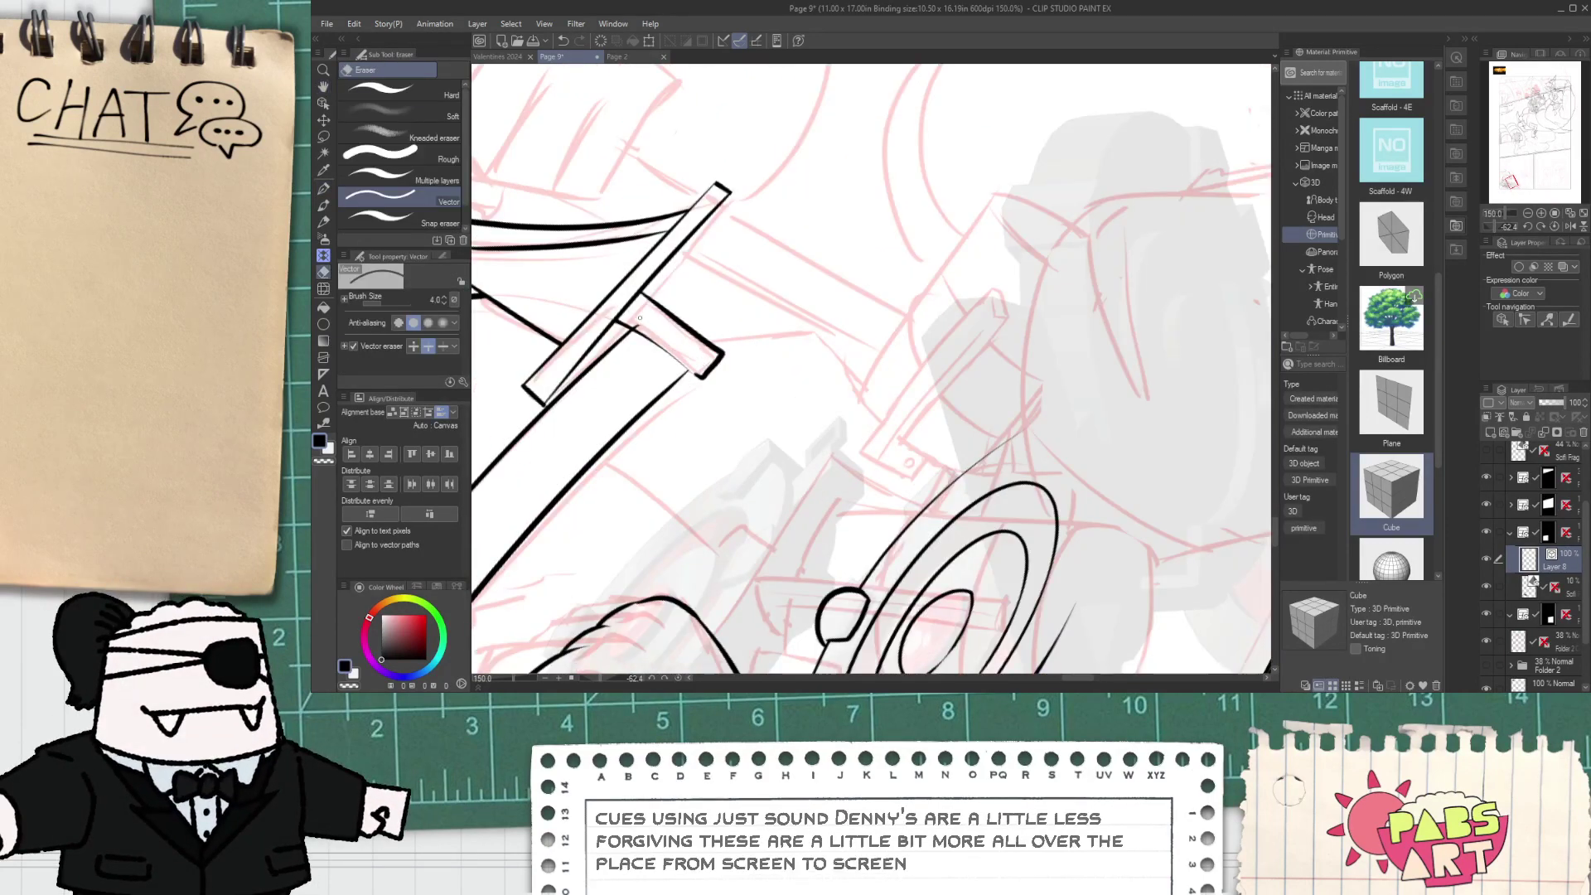
{"action": "key", "text": "p"}
{"action": "scroll", "coordinate": [655, 348], "scroll_direction": "up", "scroll_amount": 4}
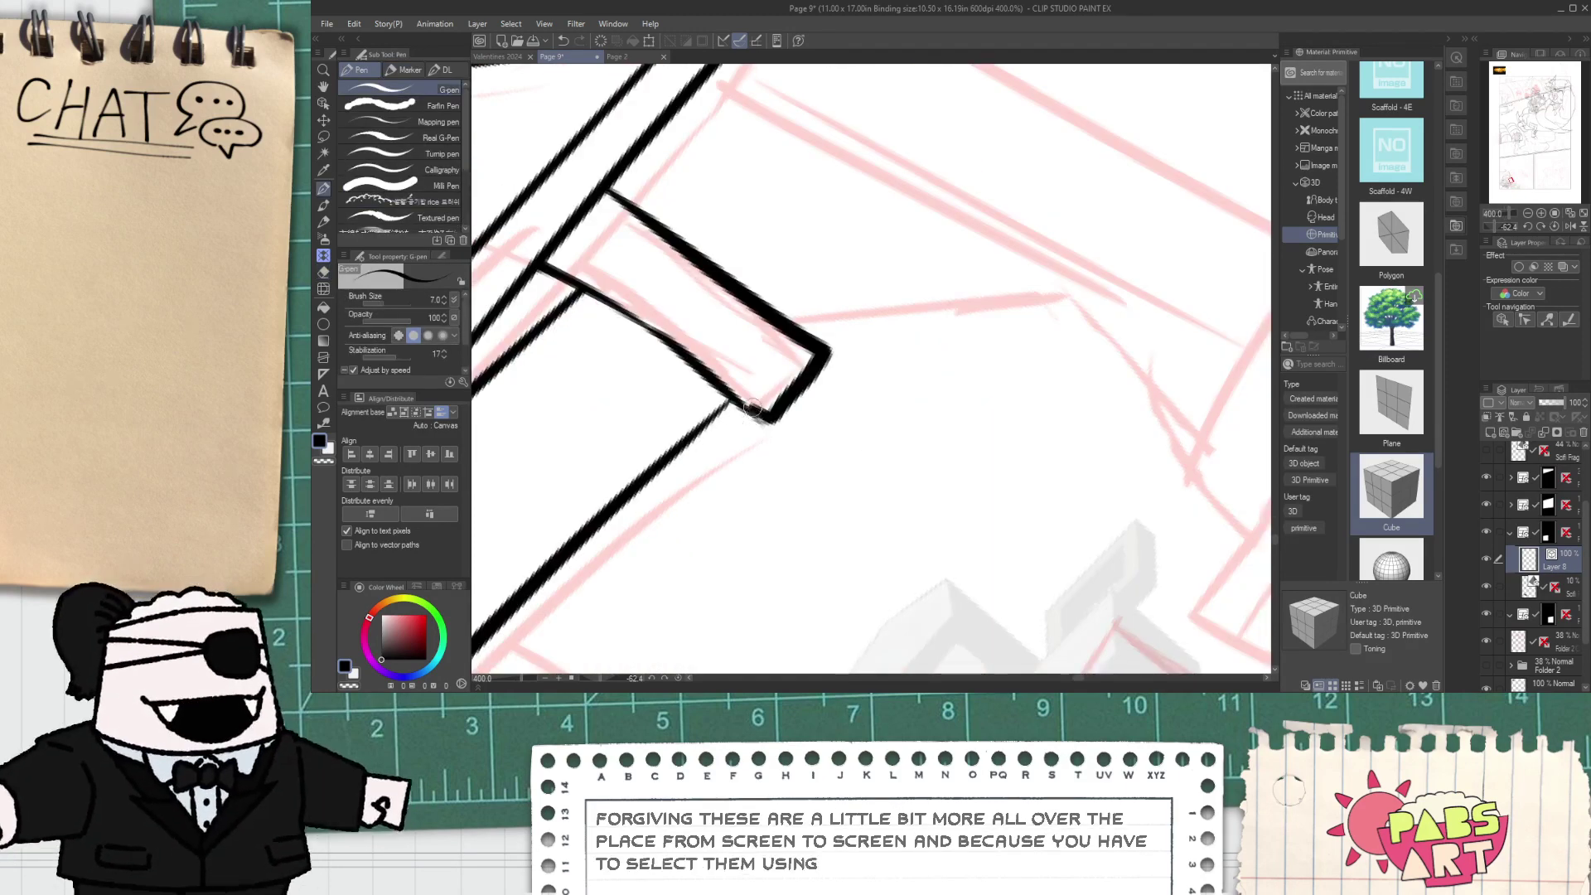
- Ink a short slanted line outward from the post's lower corner, and erase the part crossing the post
{"action": "scroll", "coordinate": [754, 398], "scroll_direction": "down", "scroll_amount": 3}
{"action": "left_click_drag", "start_coordinate": [769, 373], "coordinate": [898, 356]}
{"action": "key", "text": "ctrl+z"}
{"action": "key", "text": "e"}
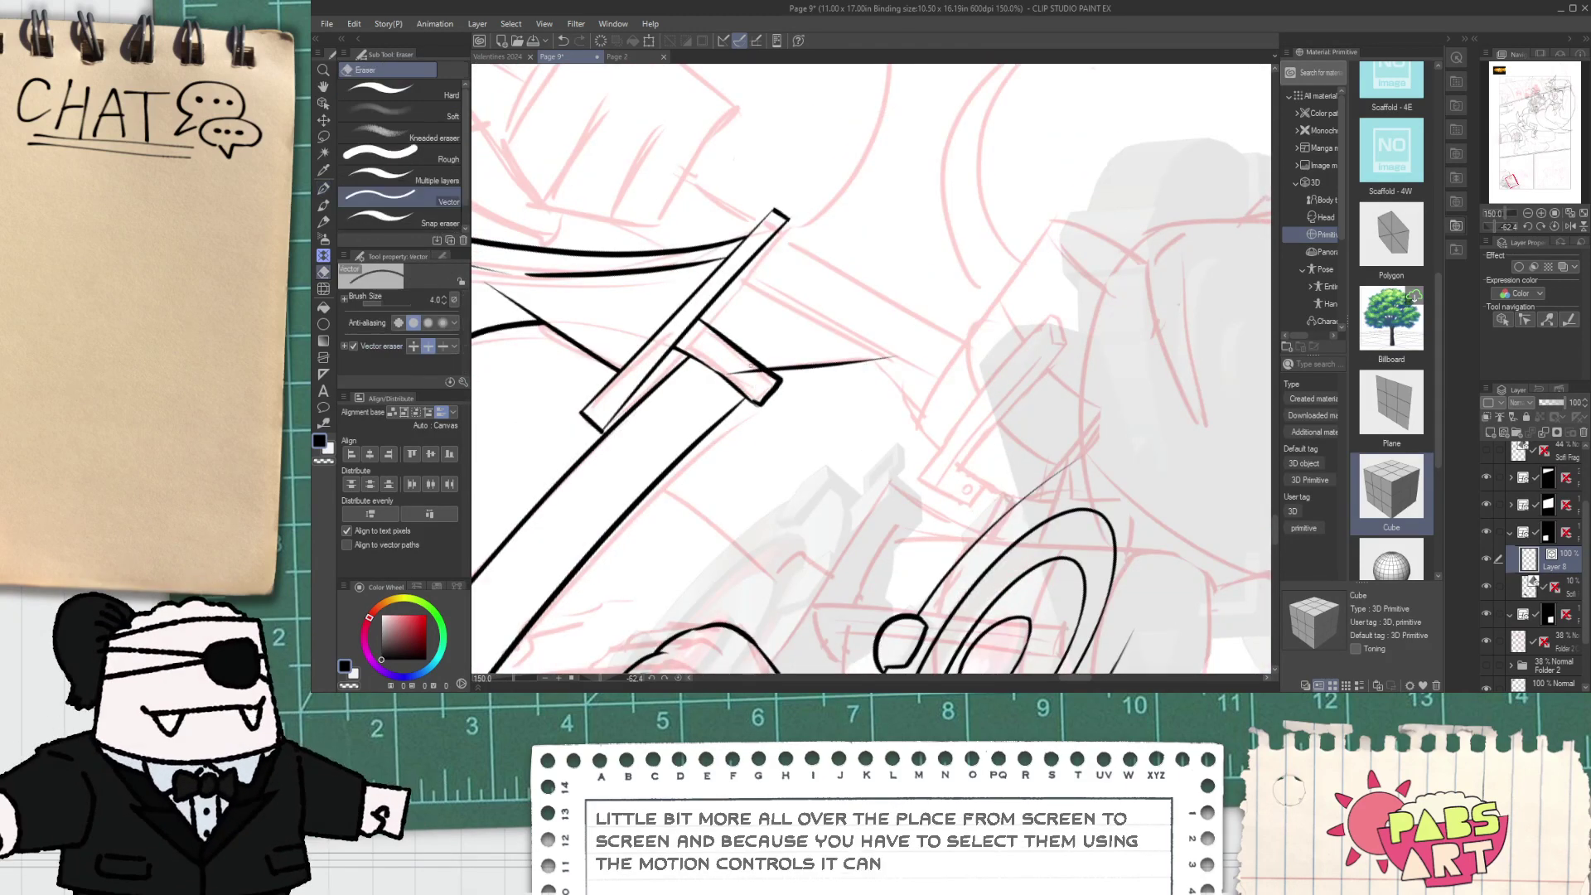
{"action": "scroll", "coordinate": [760, 373], "scroll_direction": "down", "scroll_amount": 1}
{"action": "key", "text": "space"}
{"action": "left_click_drag", "start_coordinate": [740, 448], "coordinate": [661, 426]}
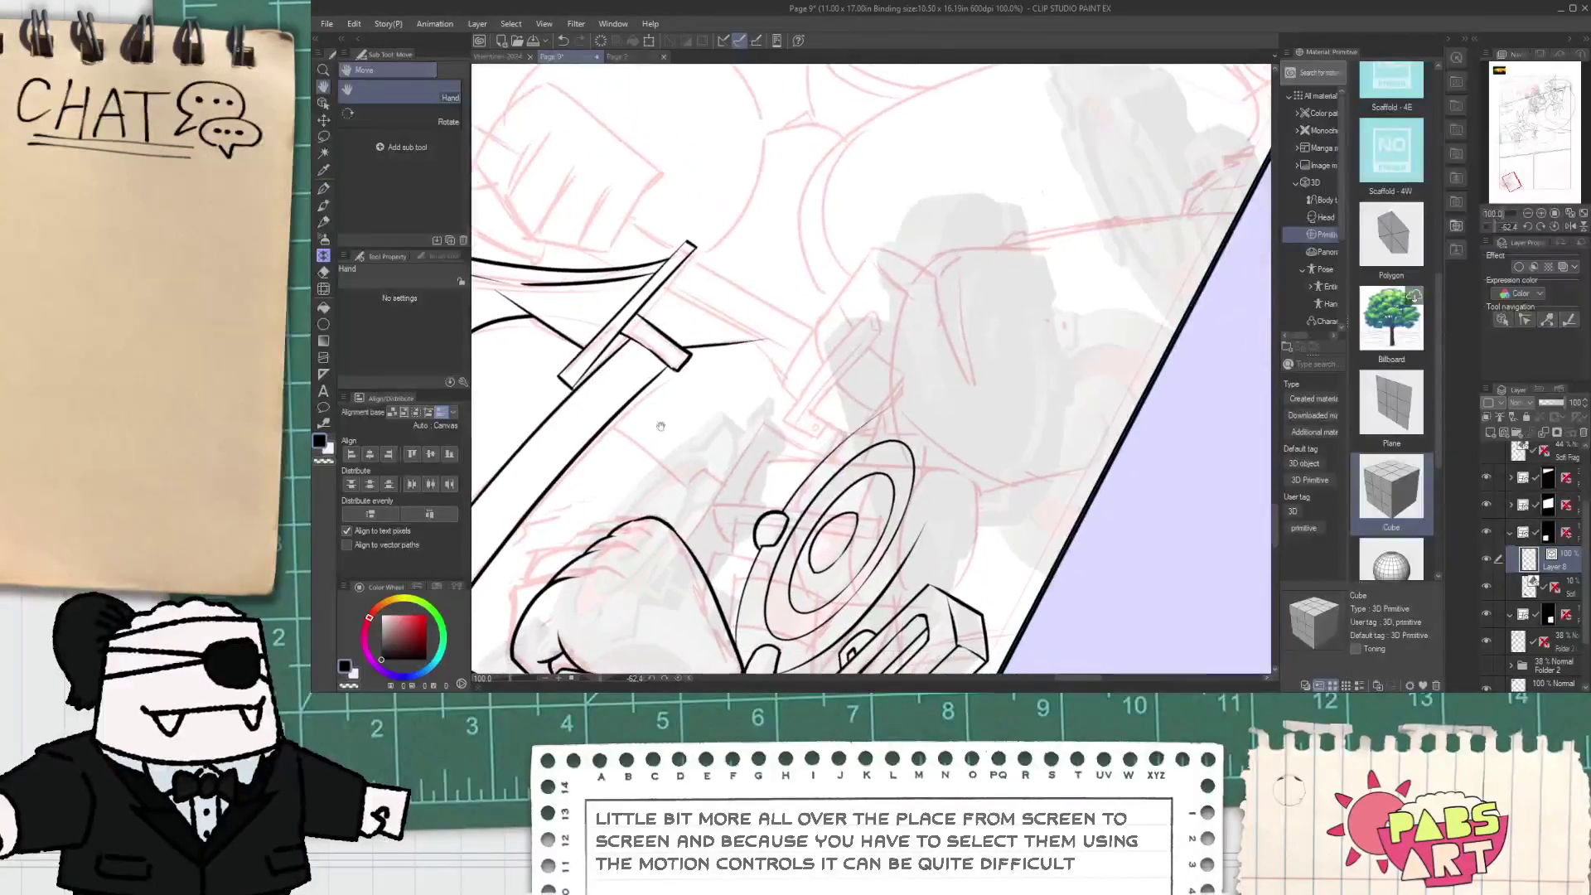
{"action": "mouse_move", "coordinate": [591, 660]}
{"action": "left_mouse_down"}
{"action": "mouse_move", "coordinate": [604, 682]}
{"action": "mouse_move", "coordinate": [601, 659]}
{"action": "left_mouse_up"}
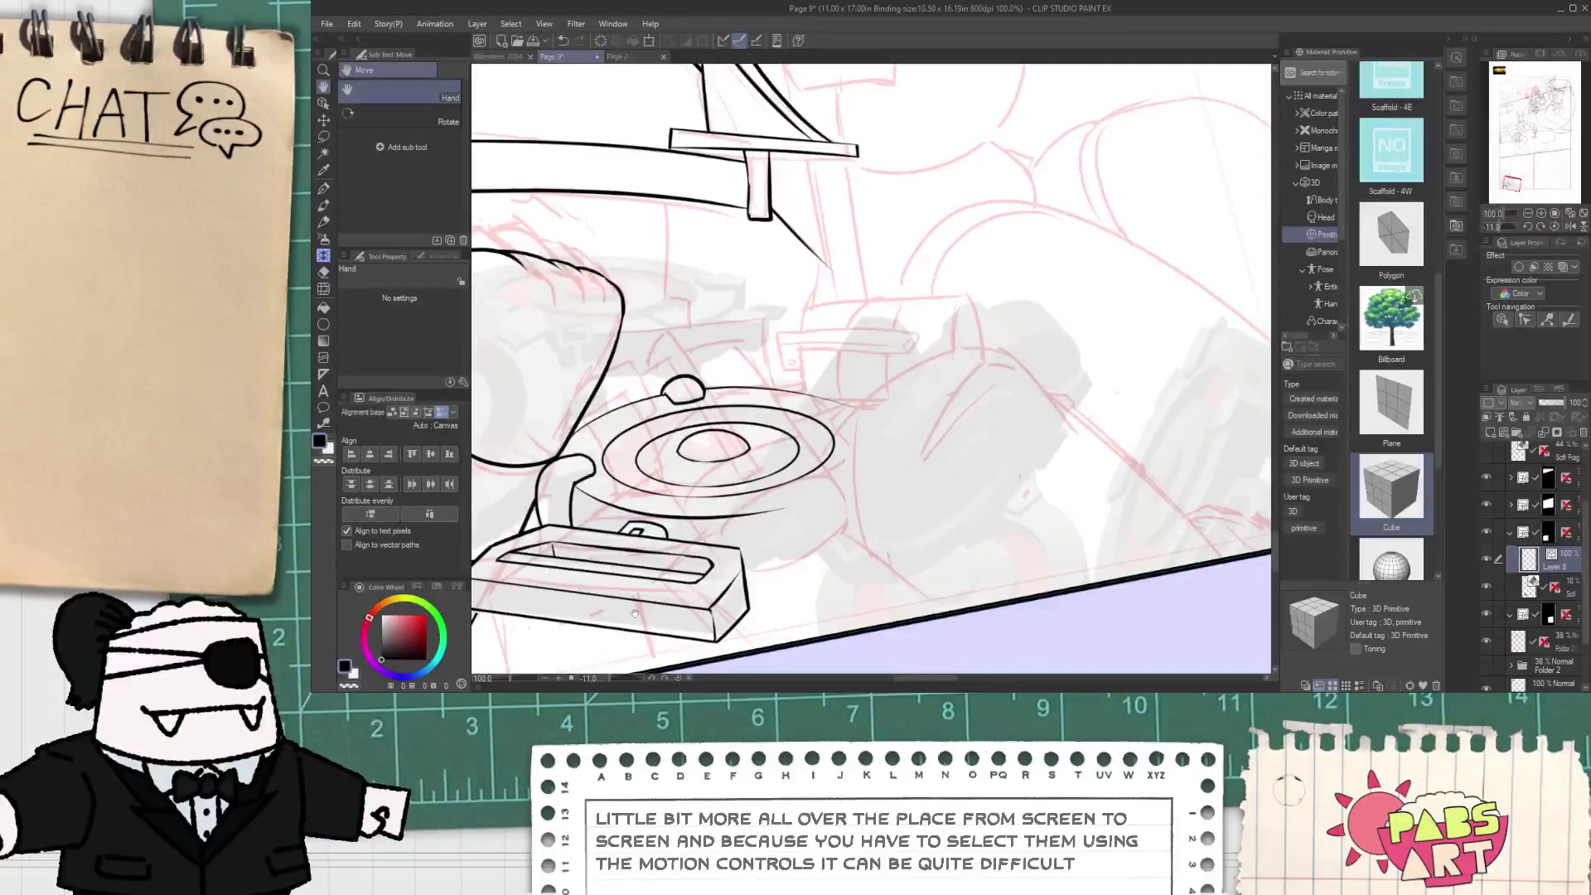
- Ink a vertical line from the slanted line's outer end down to the disc's rim, and erase the overshooting ends
{"action": "key", "text": "p"}
{"action": "scroll", "coordinate": [787, 274], "scroll_direction": "up", "scroll_amount": 2}
{"action": "left_click_drag", "start_coordinate": [826, 239], "coordinate": [822, 447]}
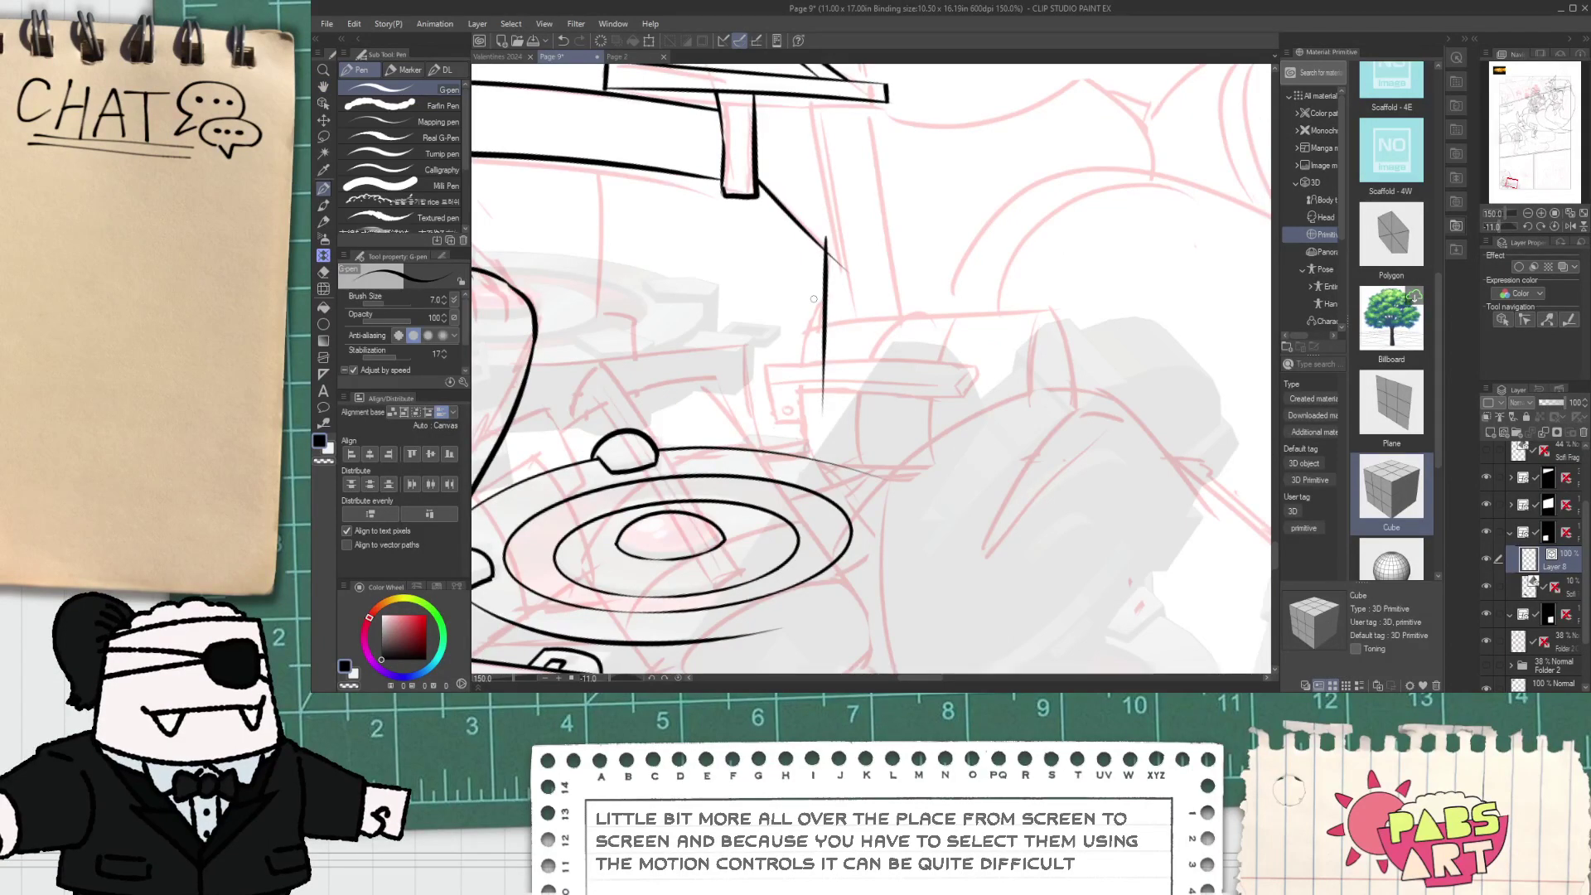
{"action": "key", "text": "e"}
{"action": "scroll", "coordinate": [826, 365], "scroll_direction": "down", "scroll_amount": 3}
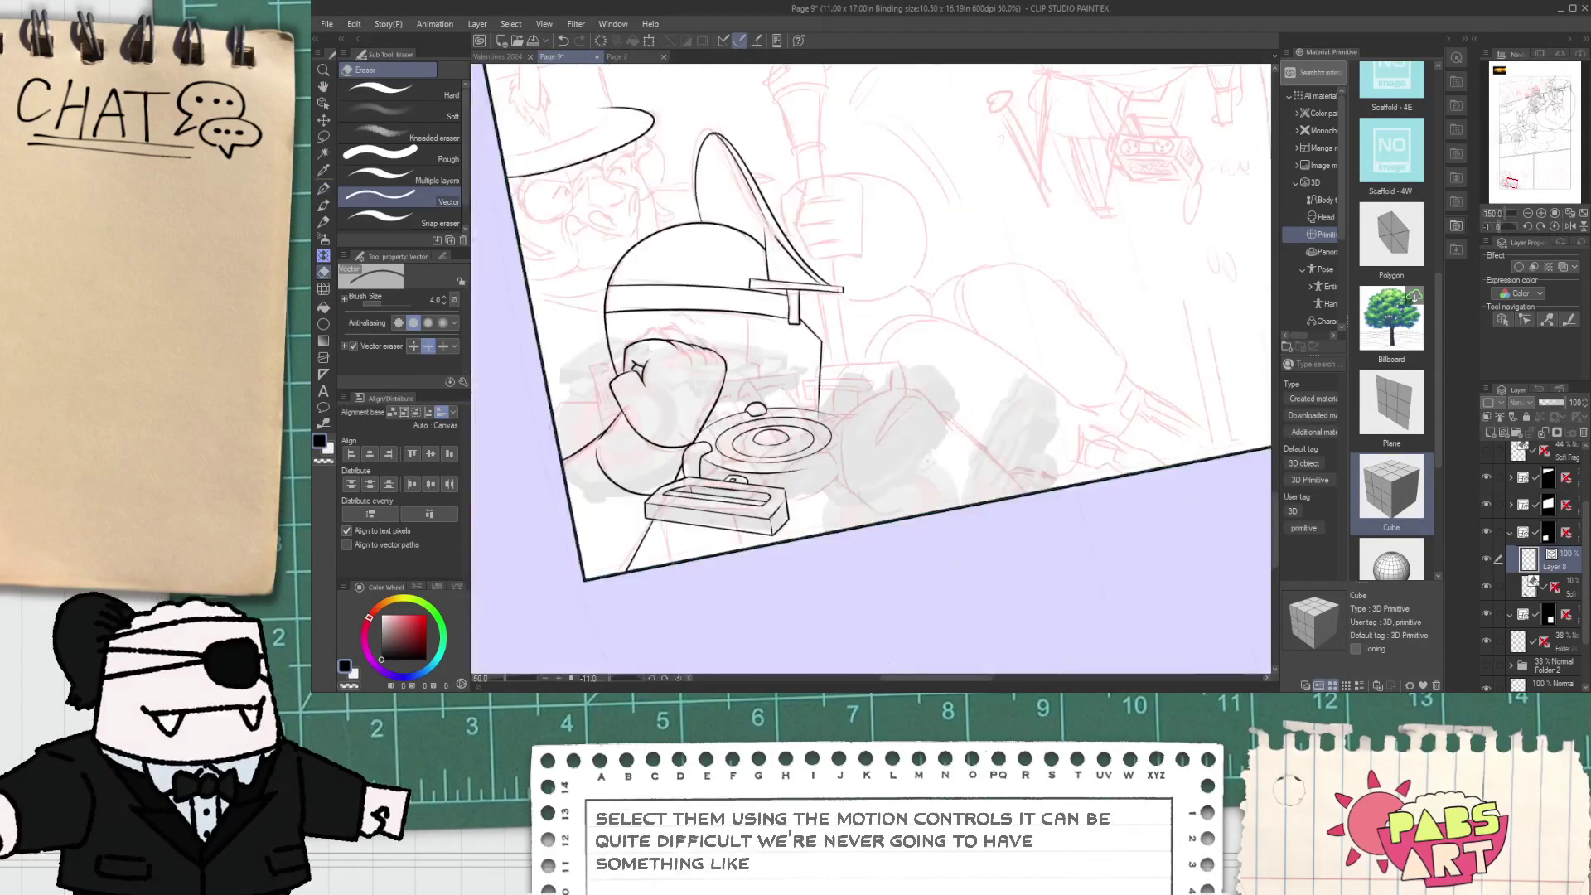
- Shift the near-vertical line outward along the bar, extend the dome's vector outline to meet it, and erase the excess end
{"action": "key", "text": "space"}
{"action": "left_click_drag", "start_coordinate": [715, 249], "coordinate": [734, 353]}
{"action": "scroll", "coordinate": [734, 354], "scroll_direction": "up", "scroll_amount": 2}
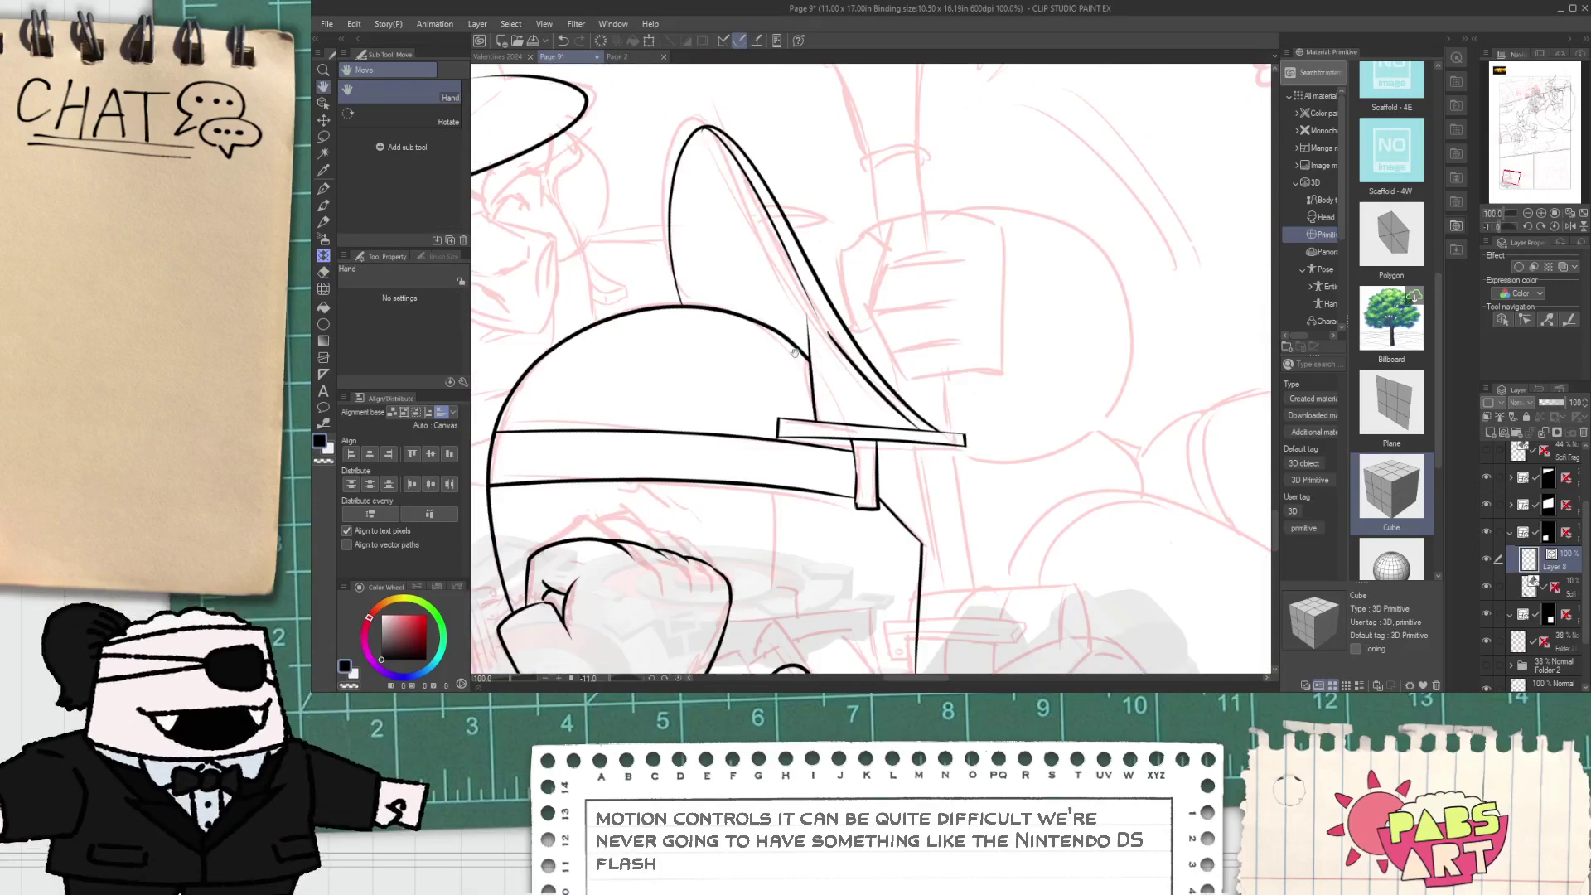
{"action": "key", "text": "o"}
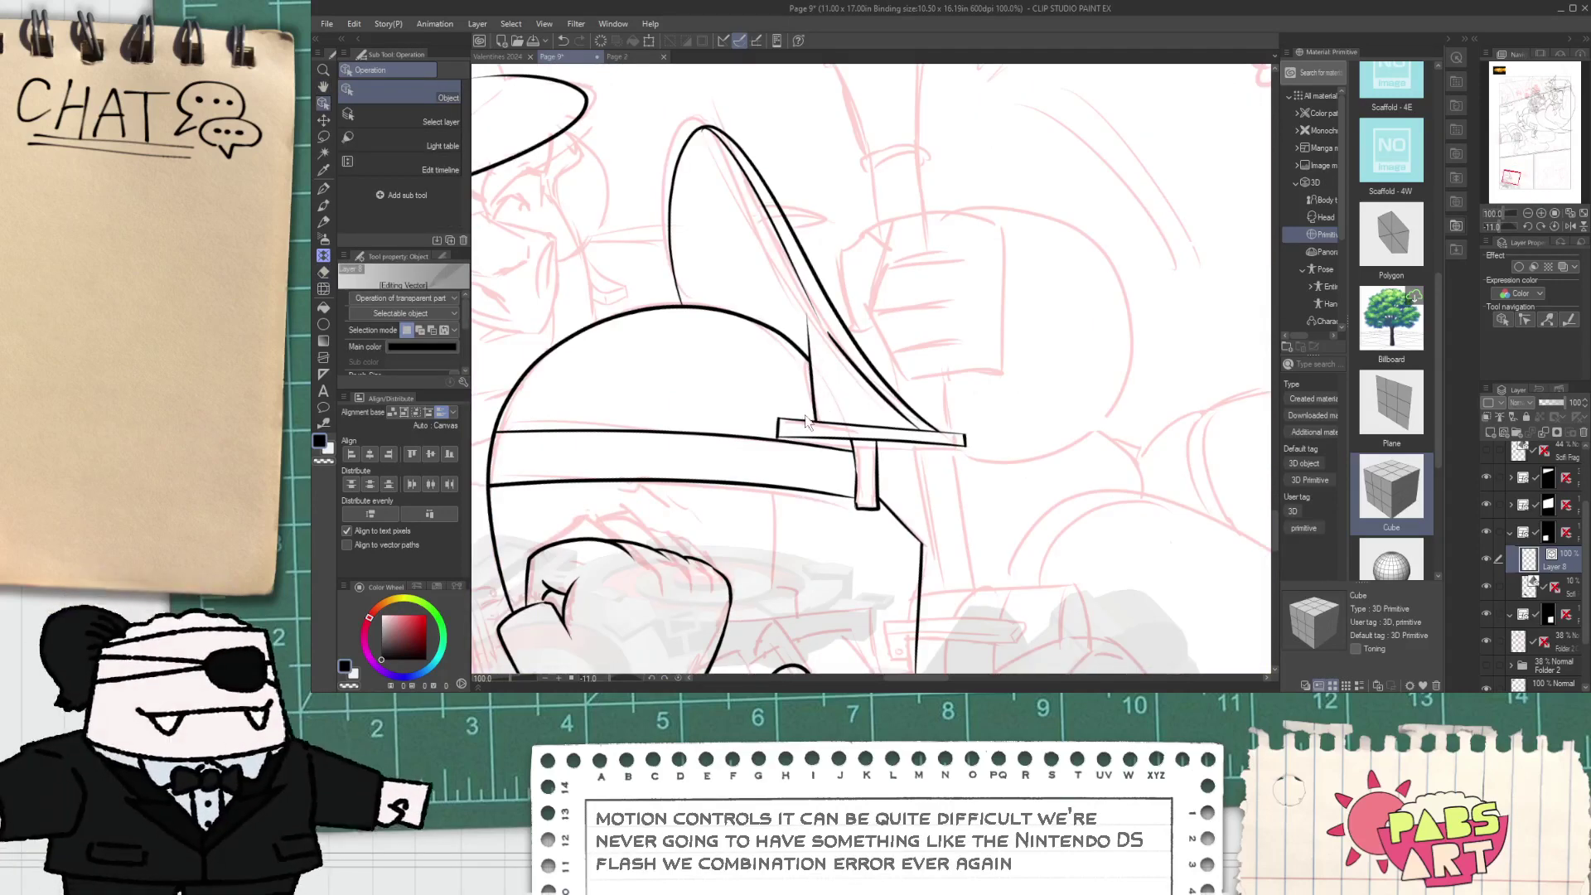
{"action": "left_click", "coordinate": [812, 396]}
{"action": "mouse_move", "coordinate": [814, 300]}
{"action": "left_mouse_down"}
{"action": "mouse_move", "coordinate": [846, 307]}
{"action": "mouse_move", "coordinate": [889, 415]}
{"action": "left_mouse_up"}
{"action": "left_click", "coordinate": [879, 310]}
{"action": "scroll", "coordinate": [796, 375], "scroll_direction": "up", "scroll_amount": 2}
{"action": "left_click", "coordinate": [807, 334]}
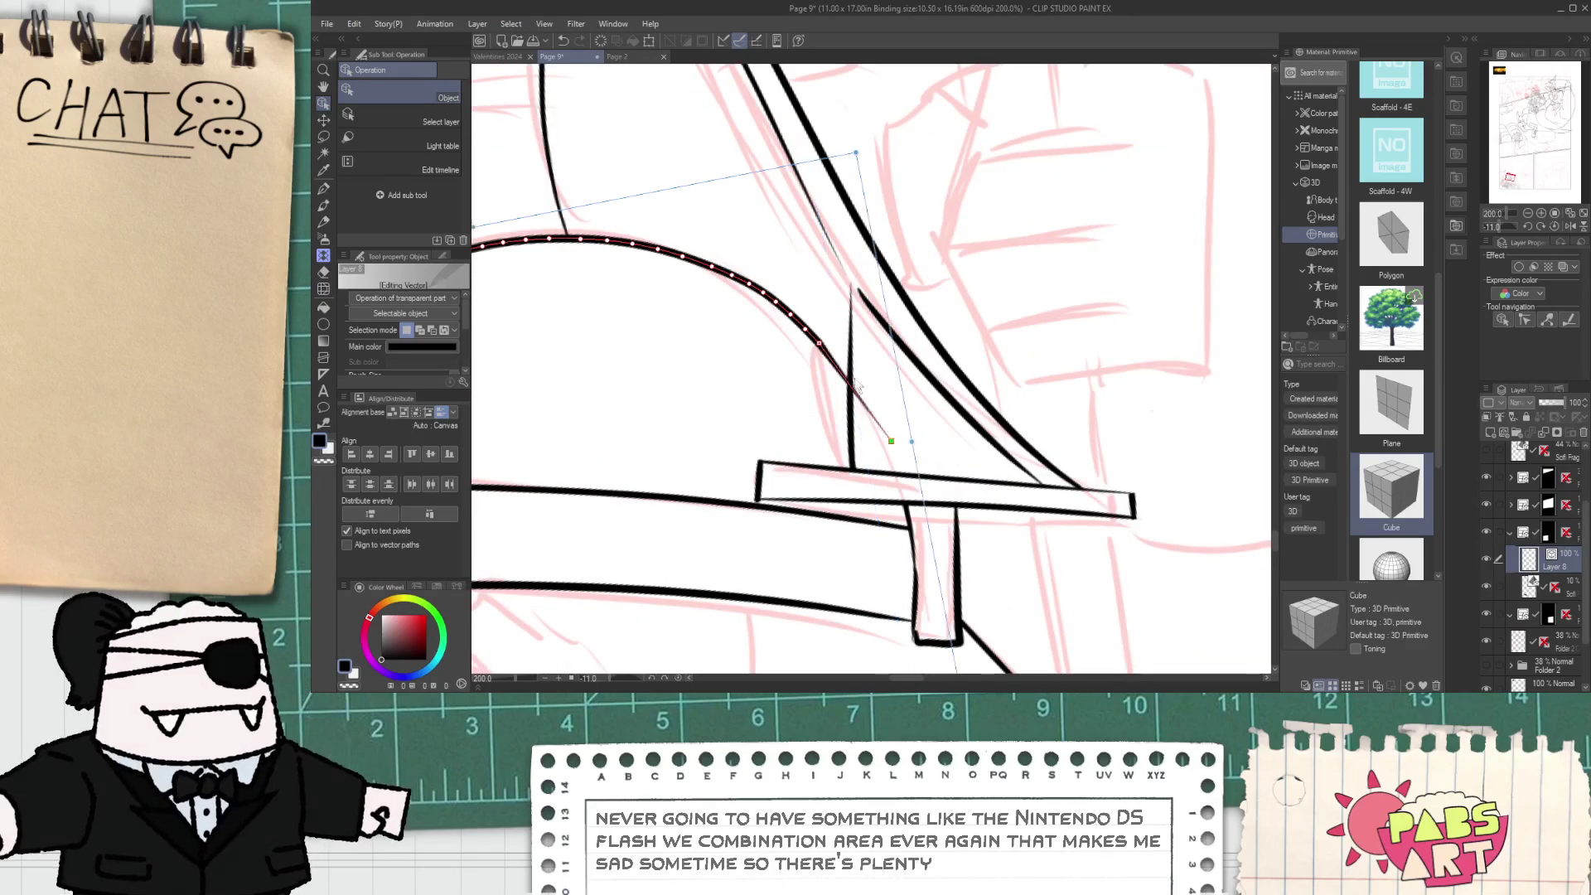
{"action": "key", "text": "e"}
{"action": "scroll", "coordinate": [874, 381], "scroll_direction": "down", "scroll_amount": 3}
{"action": "scroll", "coordinate": [862, 377], "scroll_direction": "down", "scroll_amount": 3}
- Ink a vertical line from the bar's inner end down across the band and a little way below it
{"action": "key", "text": "p"}
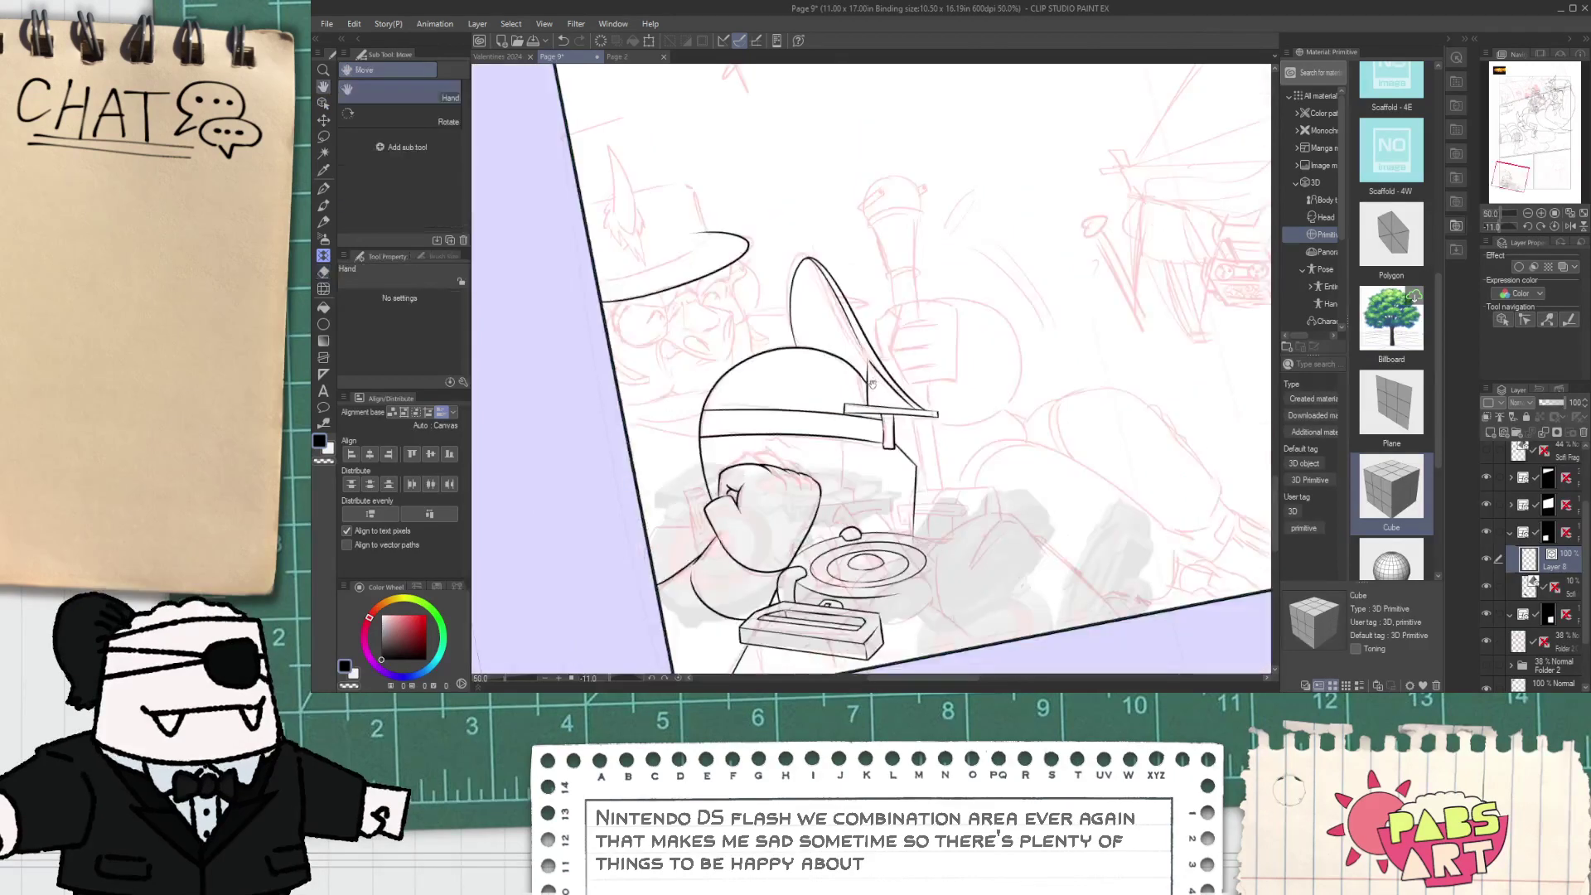
{"action": "scroll", "coordinate": [828, 361], "scroll_direction": "up", "scroll_amount": 3}
{"action": "scroll", "coordinate": [827, 358], "scroll_direction": "up", "scroll_amount": 3}
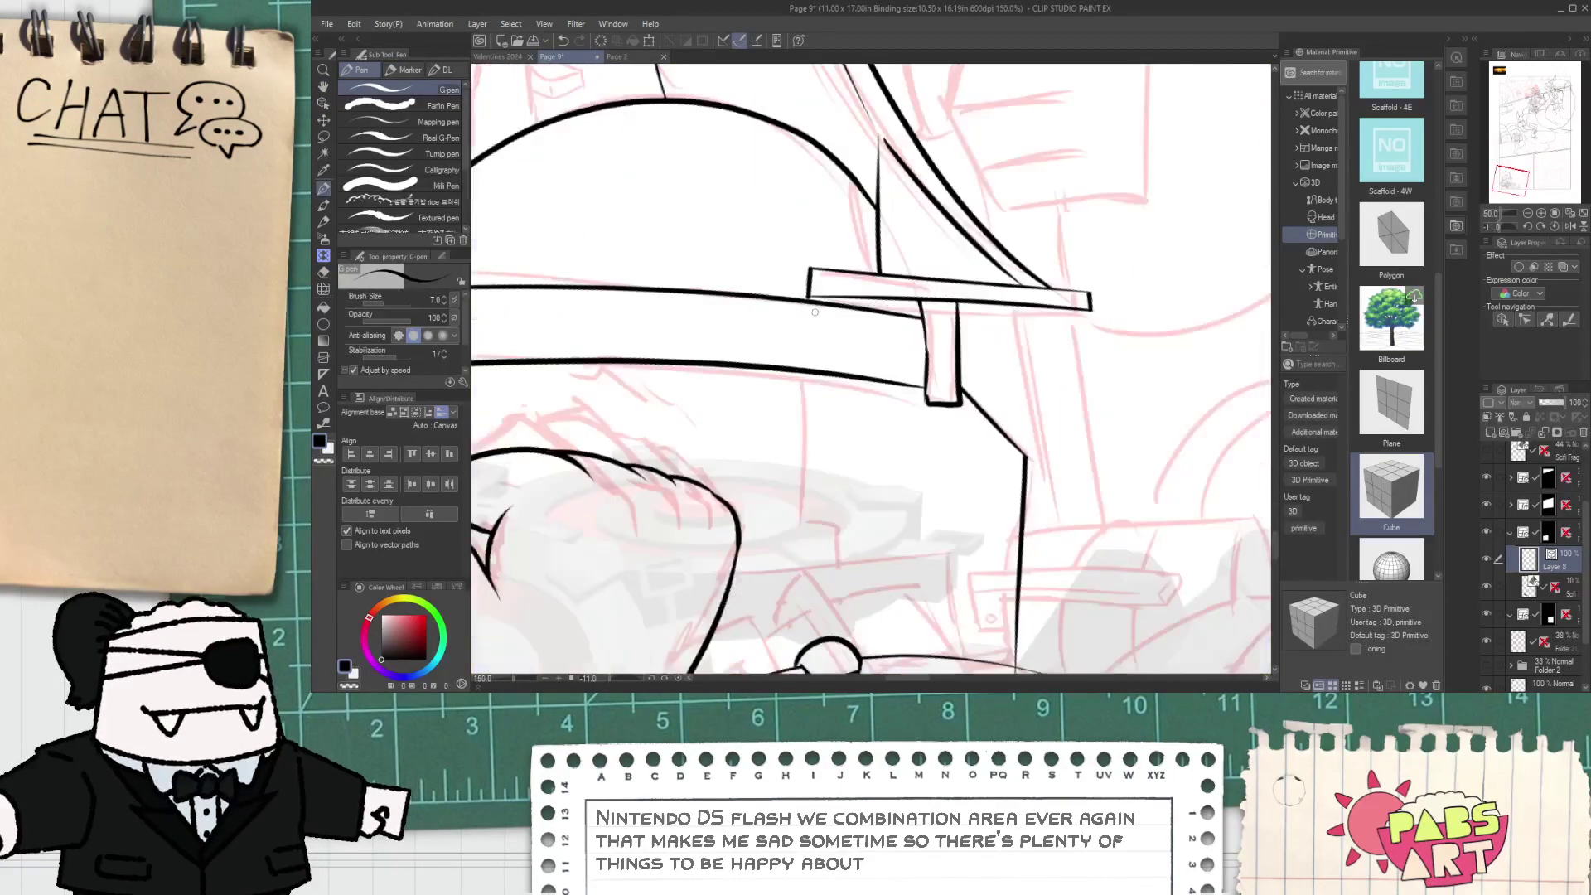
{"action": "key", "text": "ctrl+z"}
{"action": "left_click_drag", "start_coordinate": [809, 316], "coordinate": [801, 526]}
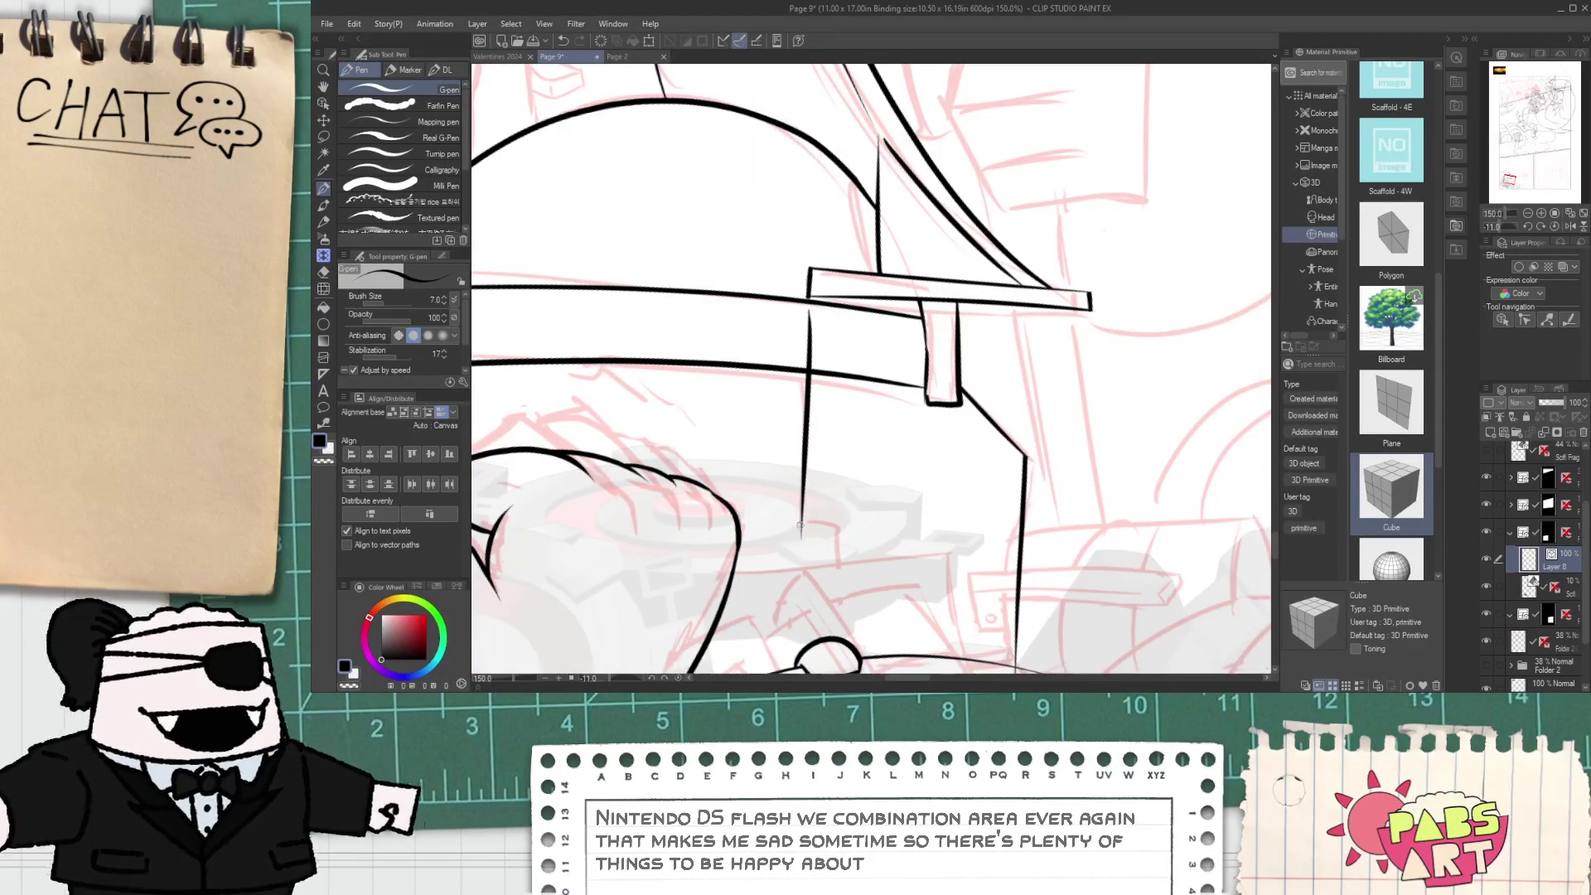
- Ink the body's curved lower edge from the box-shaped handle's end sweeping up and outward beneath the disc
{"action": "scroll", "coordinate": [801, 525], "scroll_direction": "down", "scroll_amount": 2}
{"action": "key", "text": "space"}
{"action": "left_click_drag", "start_coordinate": [880, 656], "coordinate": [868, 427]}
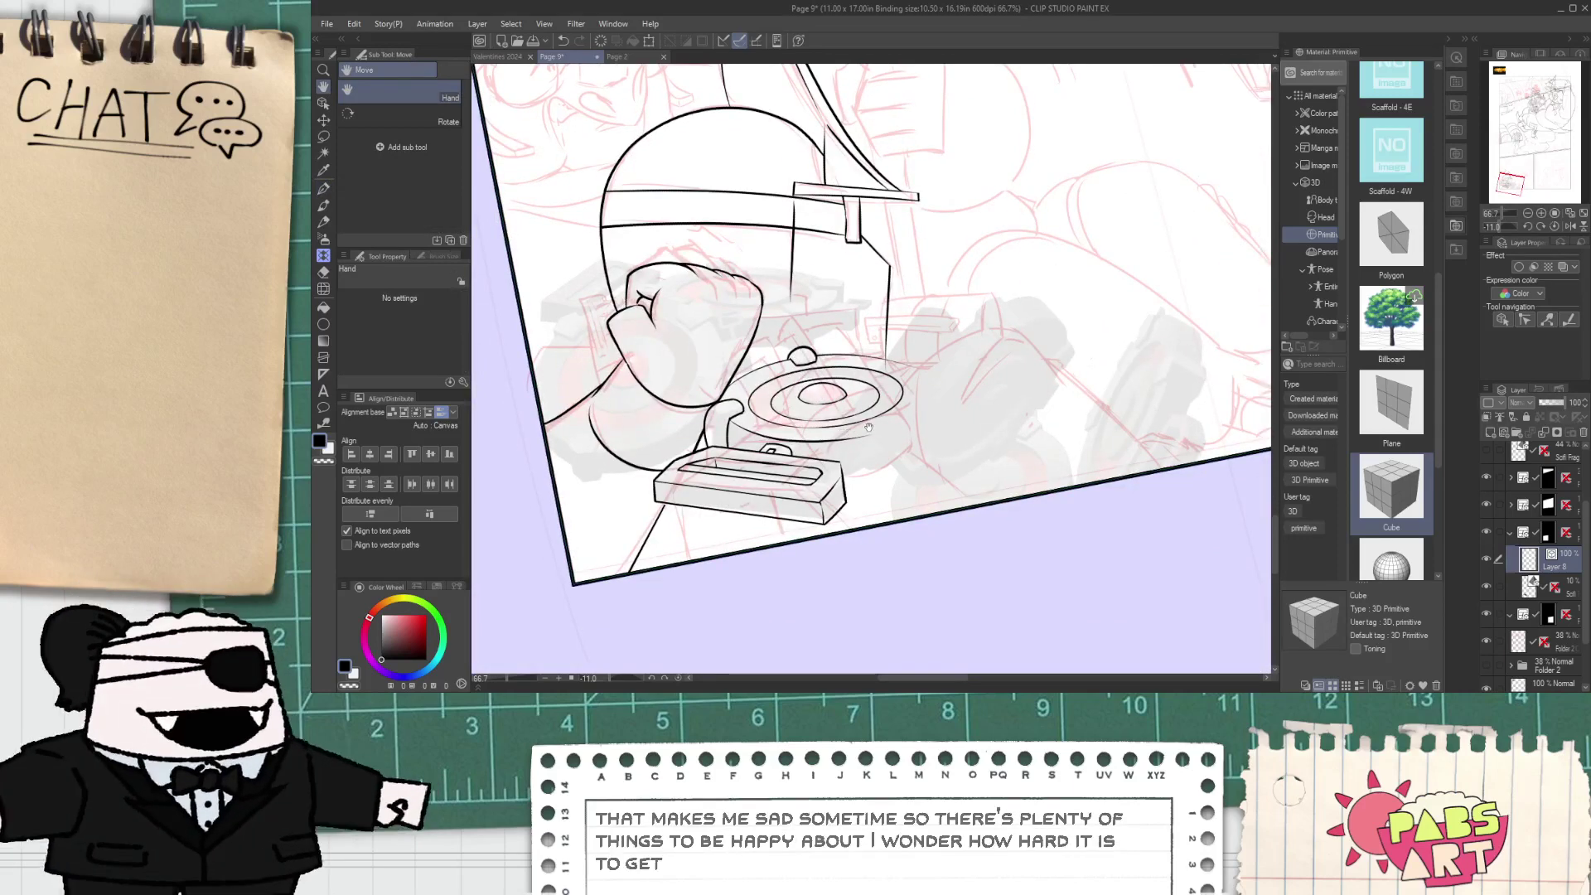
{"action": "key", "text": "p"}
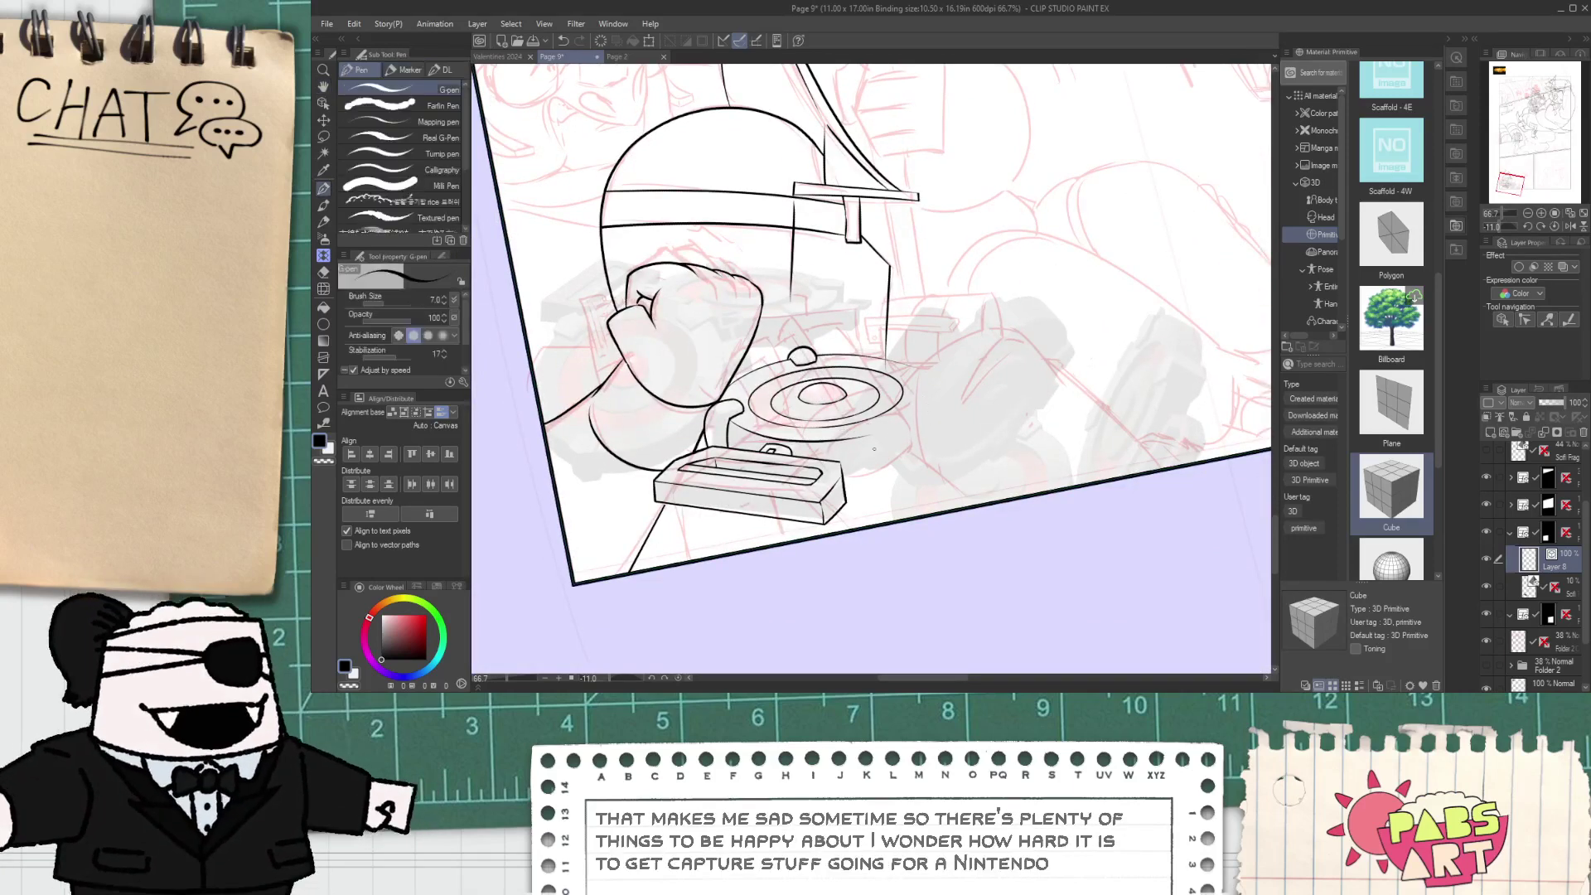
{"action": "scroll", "coordinate": [857, 409], "scroll_direction": "up", "scroll_amount": 3}
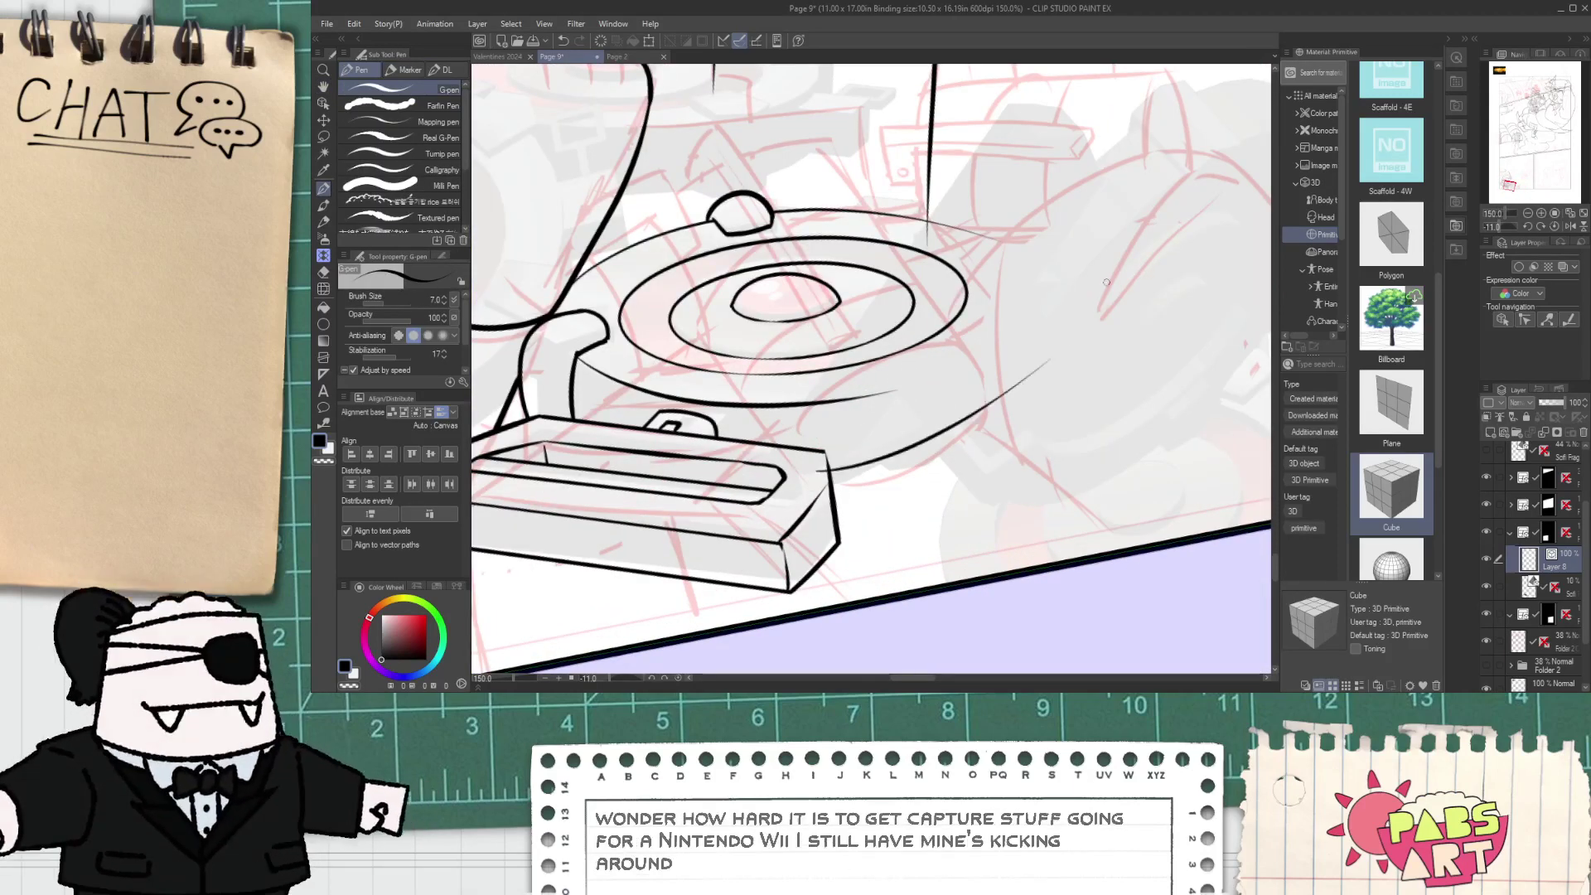
{"action": "key", "text": "e"}
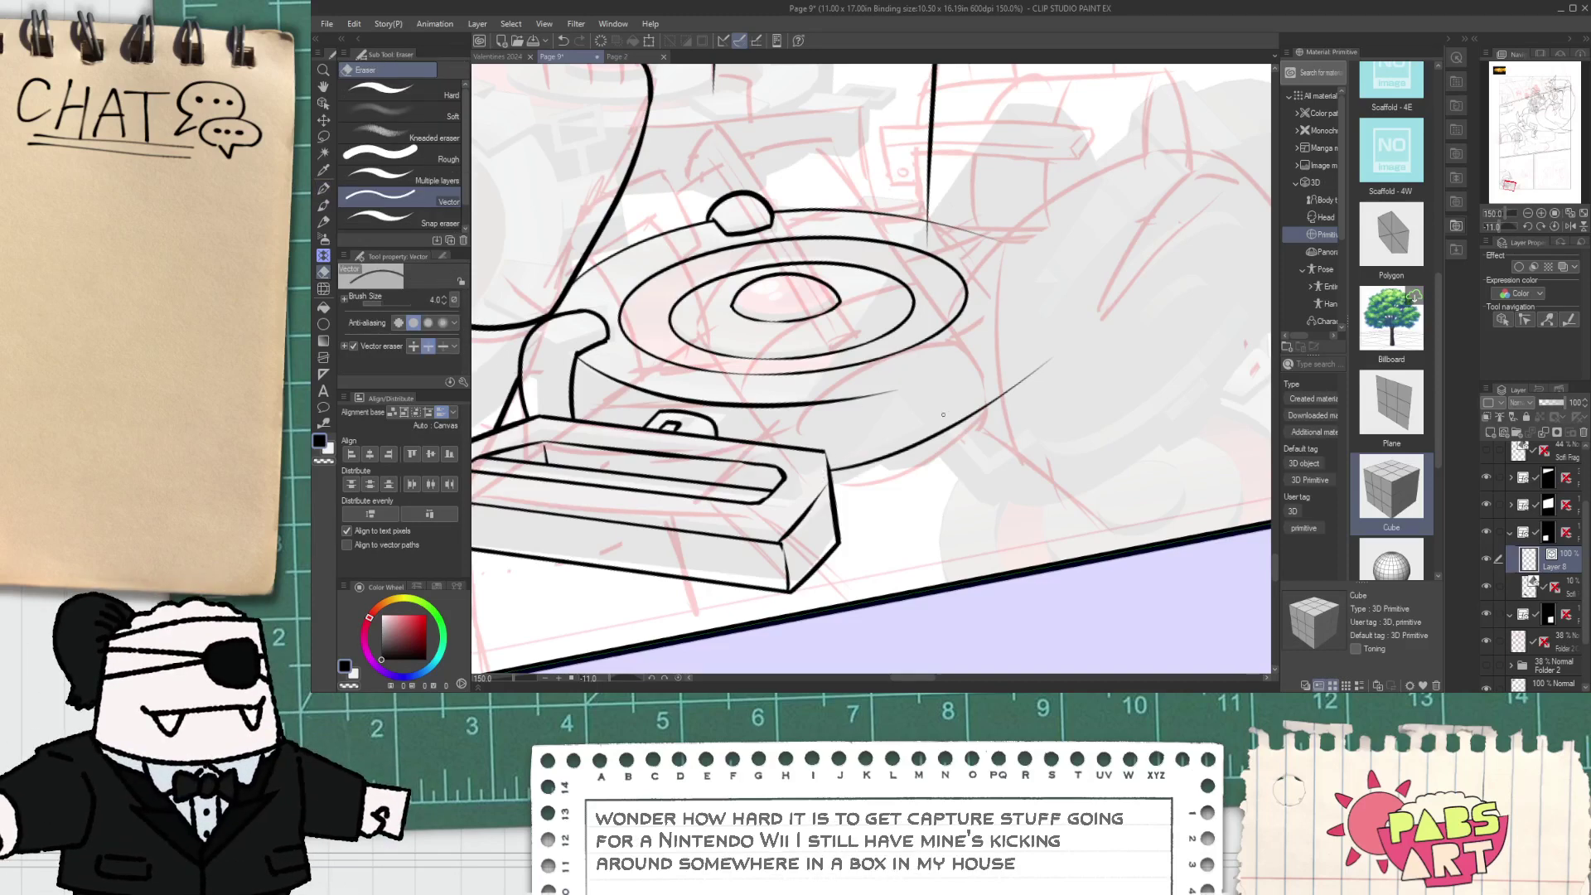
- Ink a curved, near-vertical line from beside the disc's lower rim down across the body's lower edge
{"action": "key", "text": "p"}
{"action": "scroll", "coordinate": [921, 445], "scroll_direction": "up", "scroll_amount": 1}
{"action": "left_click_drag", "start_coordinate": [871, 343], "coordinate": [926, 465]}
{"action": "mouse_move", "coordinate": [871, 343]}
{"action": "left_mouse_down"}
{"action": "mouse_move", "coordinate": [961, 367]}
{"action": "mouse_move", "coordinate": [916, 510]}
{"action": "left_mouse_up"}
{"action": "key", "text": "ctrl+z"}
{"action": "key", "text": "ctrl+z"}
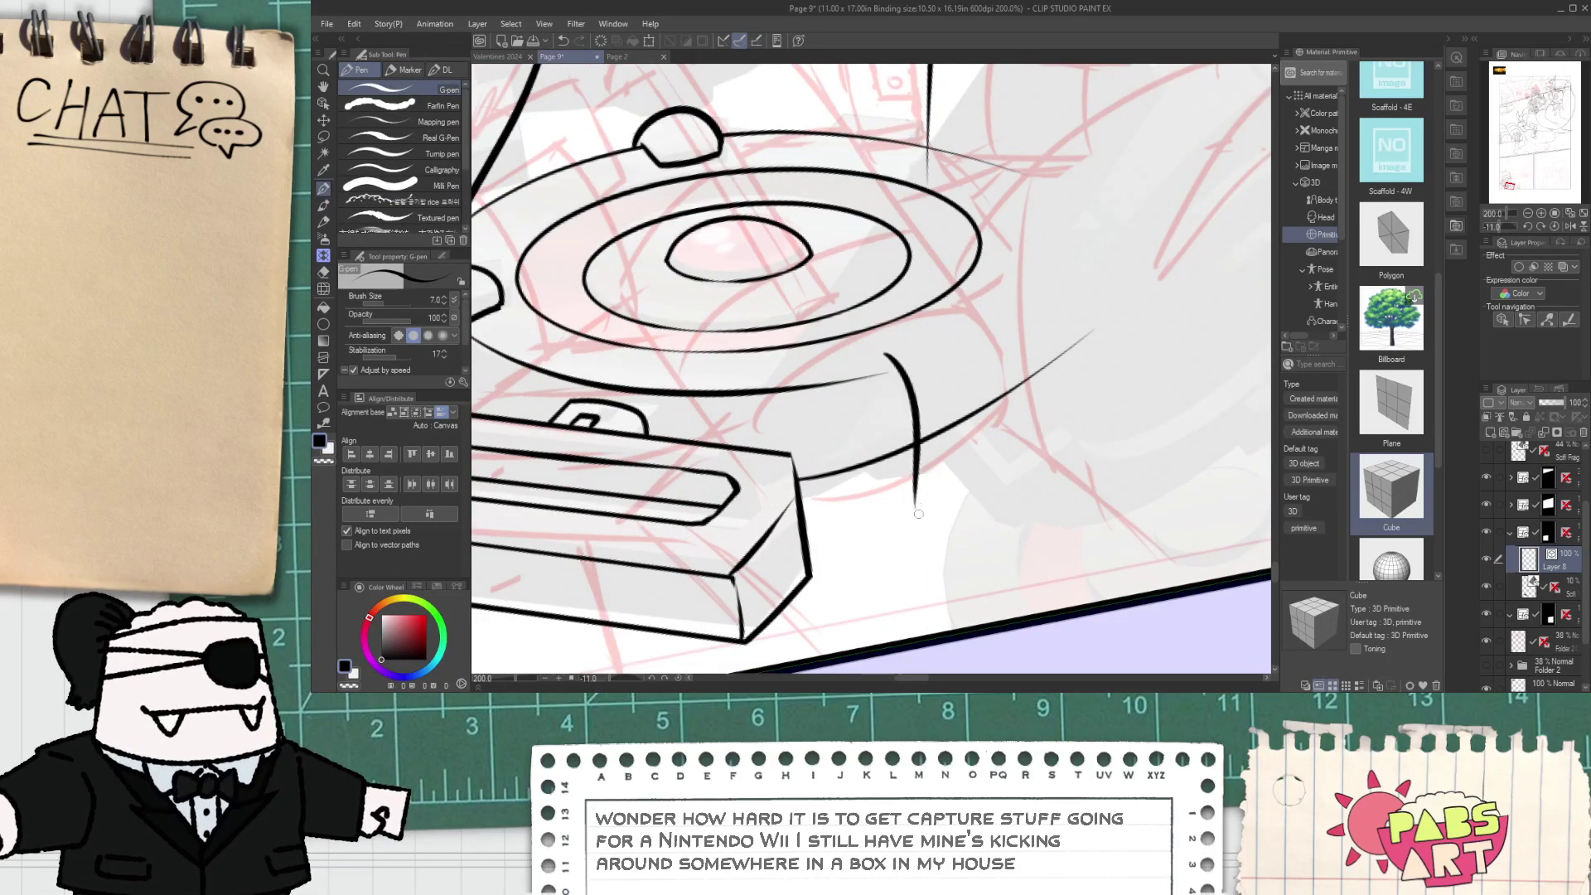
- Ink the clip's outer edge, curving from below the body up to the disc, and close its rounded top
{"action": "mouse_move", "coordinate": [891, 455]}
{"action": "left_mouse_down"}
{"action": "mouse_move", "coordinate": [992, 408]}
{"action": "mouse_move", "coordinate": [922, 302]}
{"action": "left_mouse_up"}
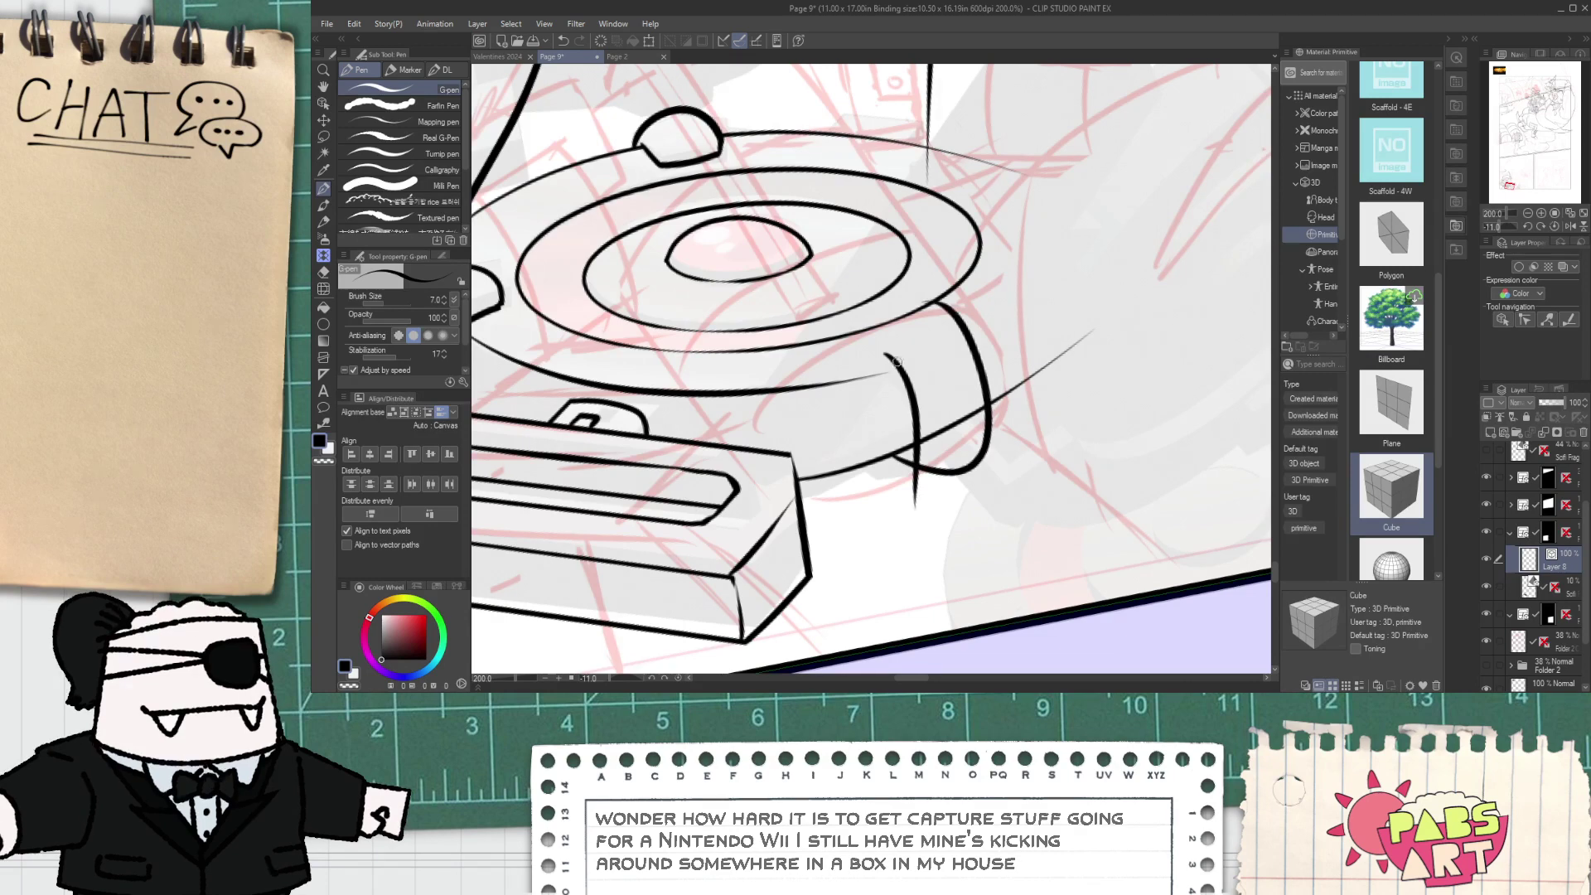
{"action": "scroll", "coordinate": [885, 351], "scroll_direction": "up", "scroll_amount": 2}
{"action": "key", "text": "ctrl+z"}
{"action": "left_click_drag", "start_coordinate": [899, 559], "coordinate": [1018, 332]}
{"action": "key", "text": "ctrl+z"}
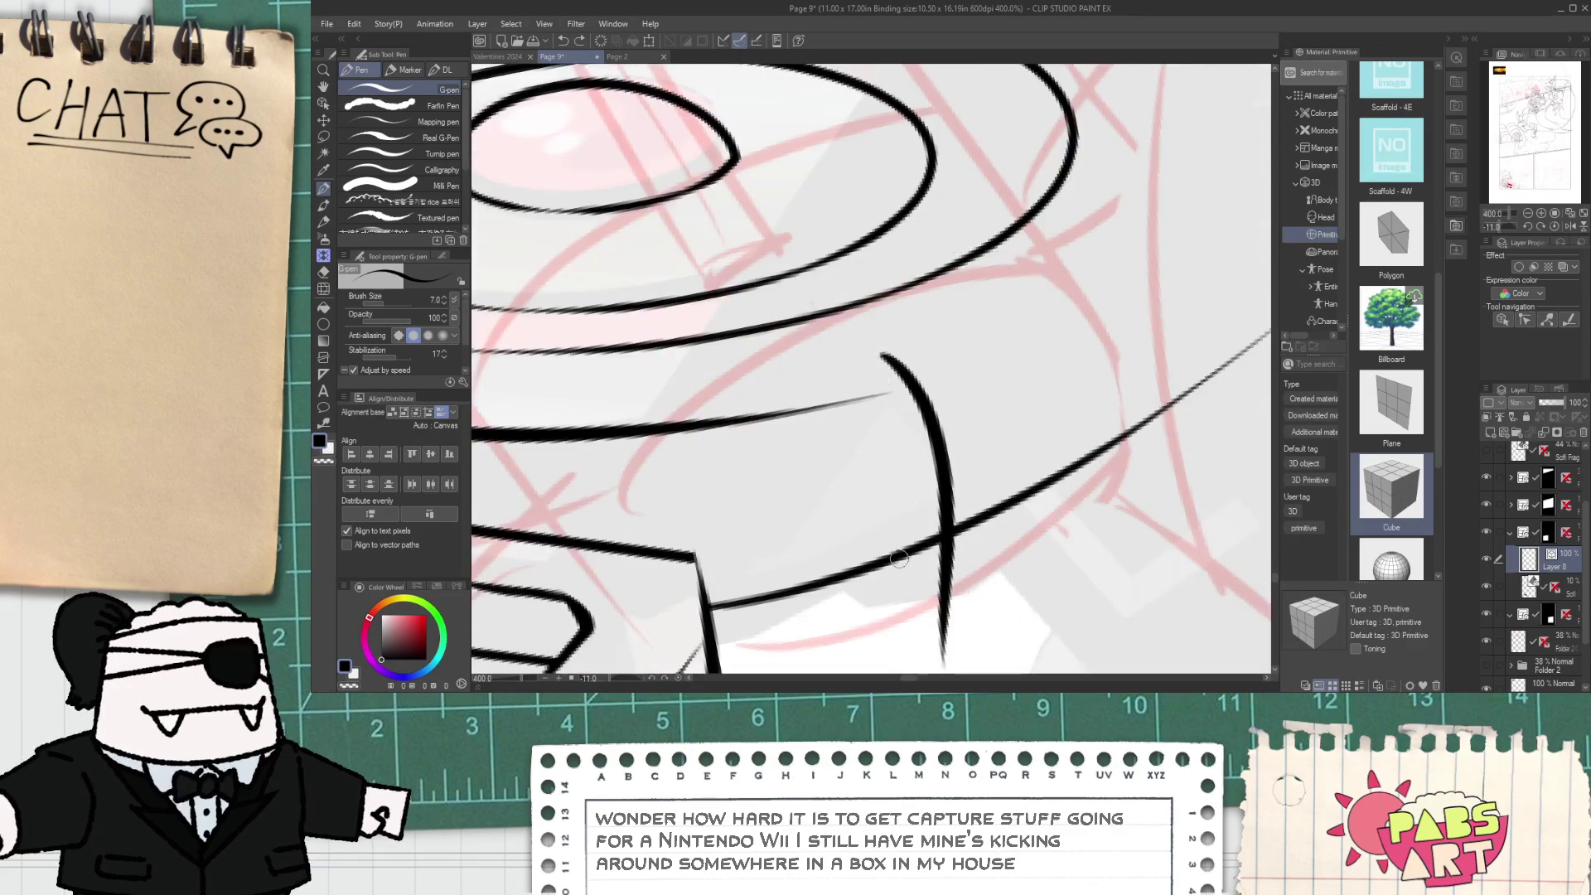
{"action": "left_click_drag", "start_coordinate": [900, 560], "coordinate": [1018, 331]}
{"action": "left_click_drag", "start_coordinate": [883, 358], "coordinate": [1033, 375]}
- Erase the body edge crossing inside the clip and the inner line's overshooting lower tip
{"action": "key", "text": "e"}
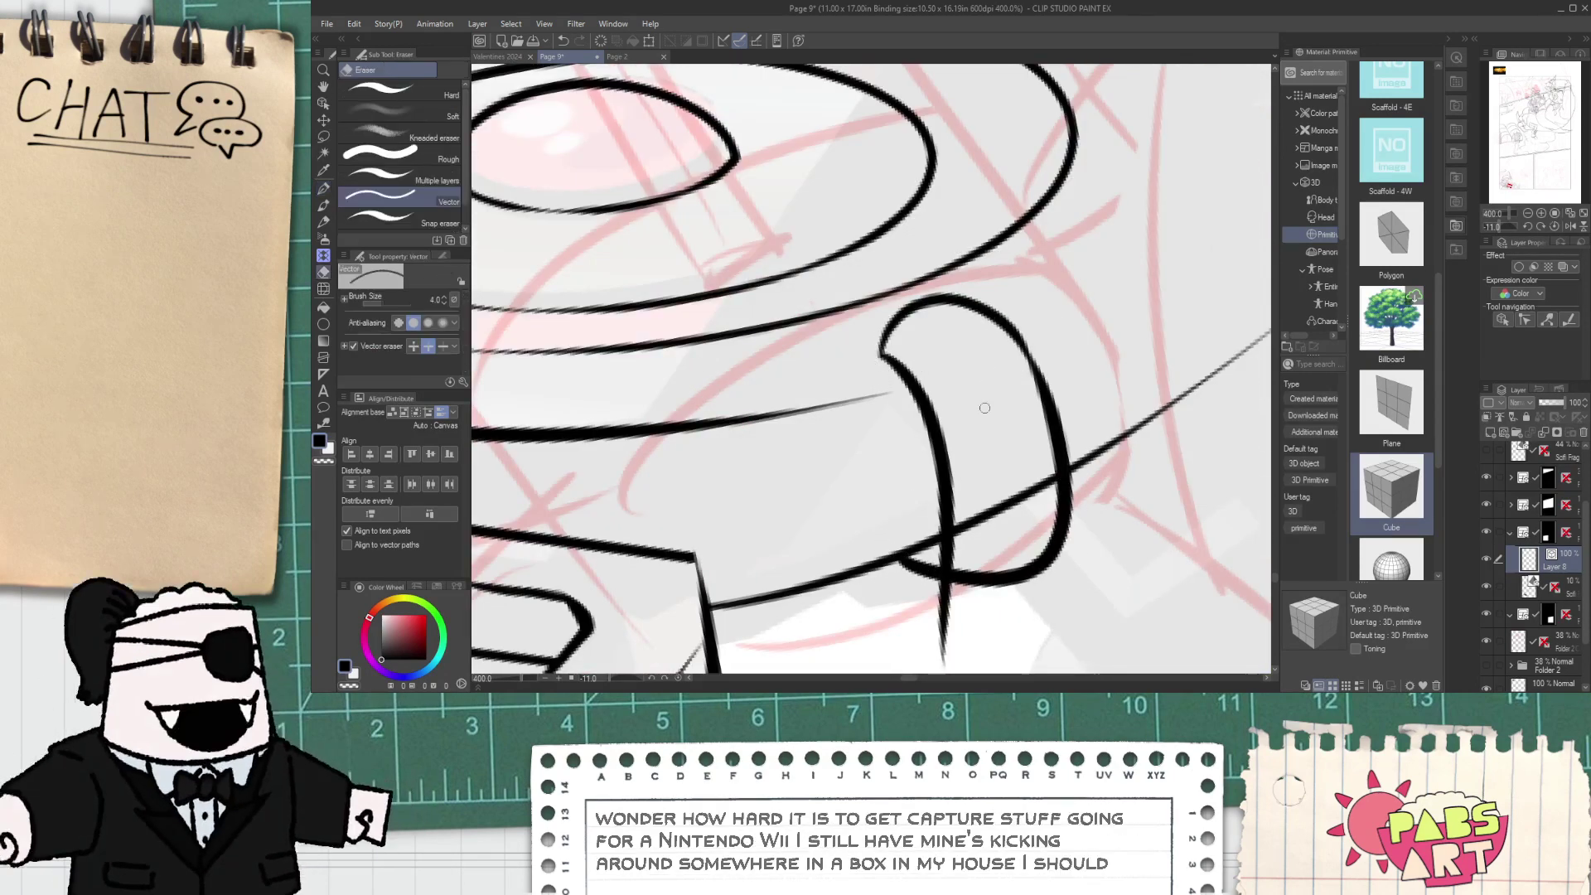
{"action": "mouse_move", "coordinate": [993, 481]}
{"action": "left_mouse_down"}
{"action": "mouse_move", "coordinate": [1006, 525]}
{"action": "mouse_move", "coordinate": [931, 559]}
{"action": "left_mouse_up"}
{"action": "left_click_drag", "start_coordinate": [929, 621], "coordinate": [960, 616]}
{"action": "scroll", "coordinate": [945, 607], "scroll_direction": "down", "scroll_amount": 4}
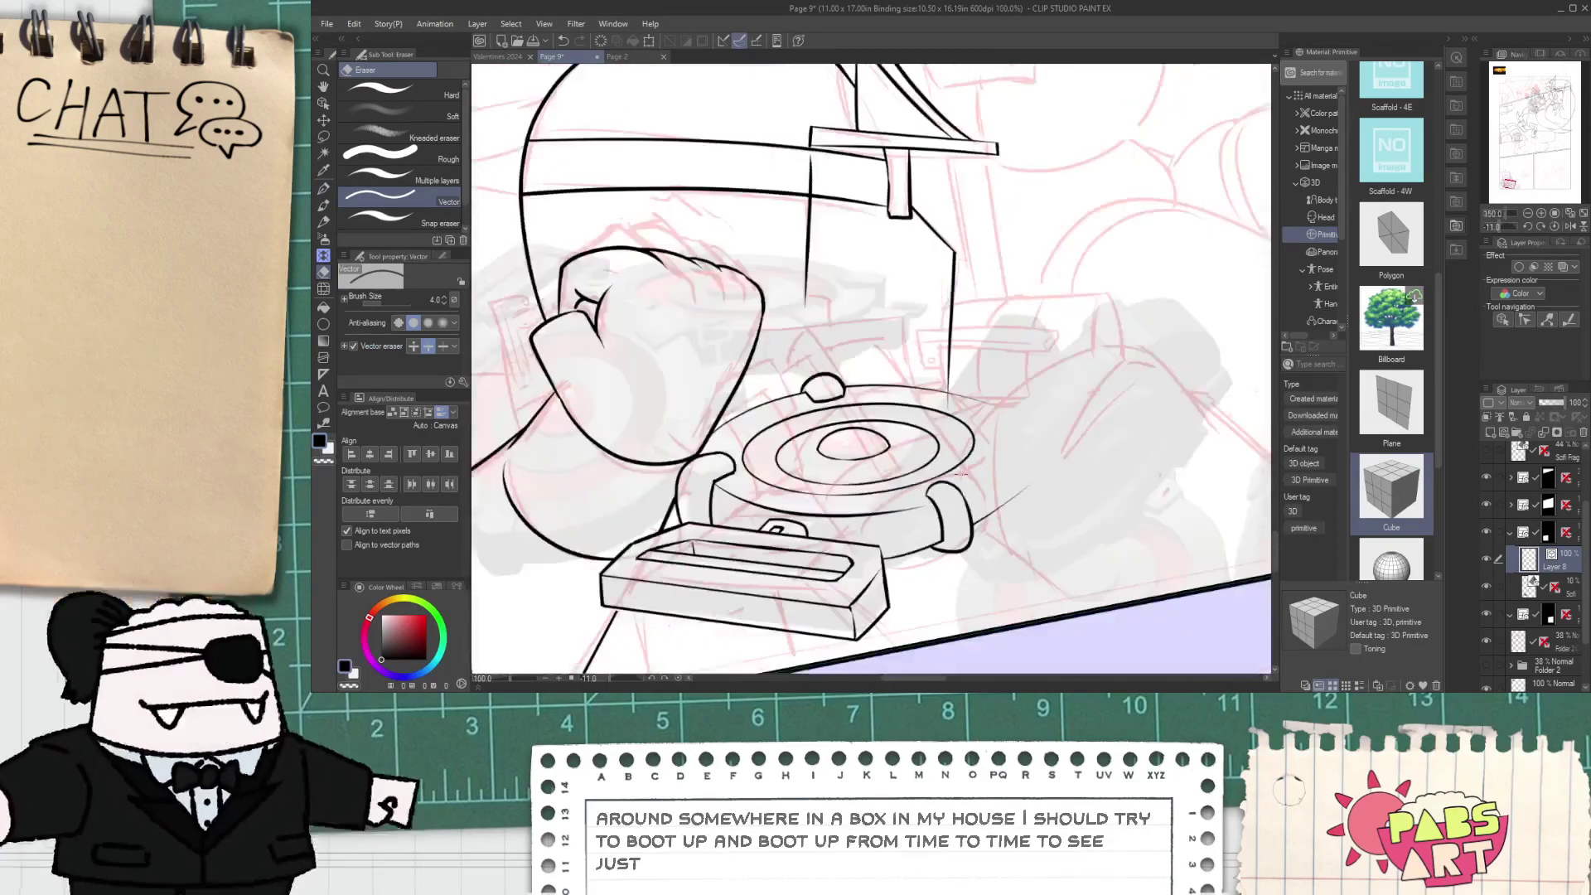
{"action": "key", "text": "space"}
{"action": "left_click_drag", "start_coordinate": [952, 430], "coordinate": [896, 409]}
- Ink the body's outer side as a curve sweeping upward from the clip beside the disc
{"action": "key", "text": "p"}
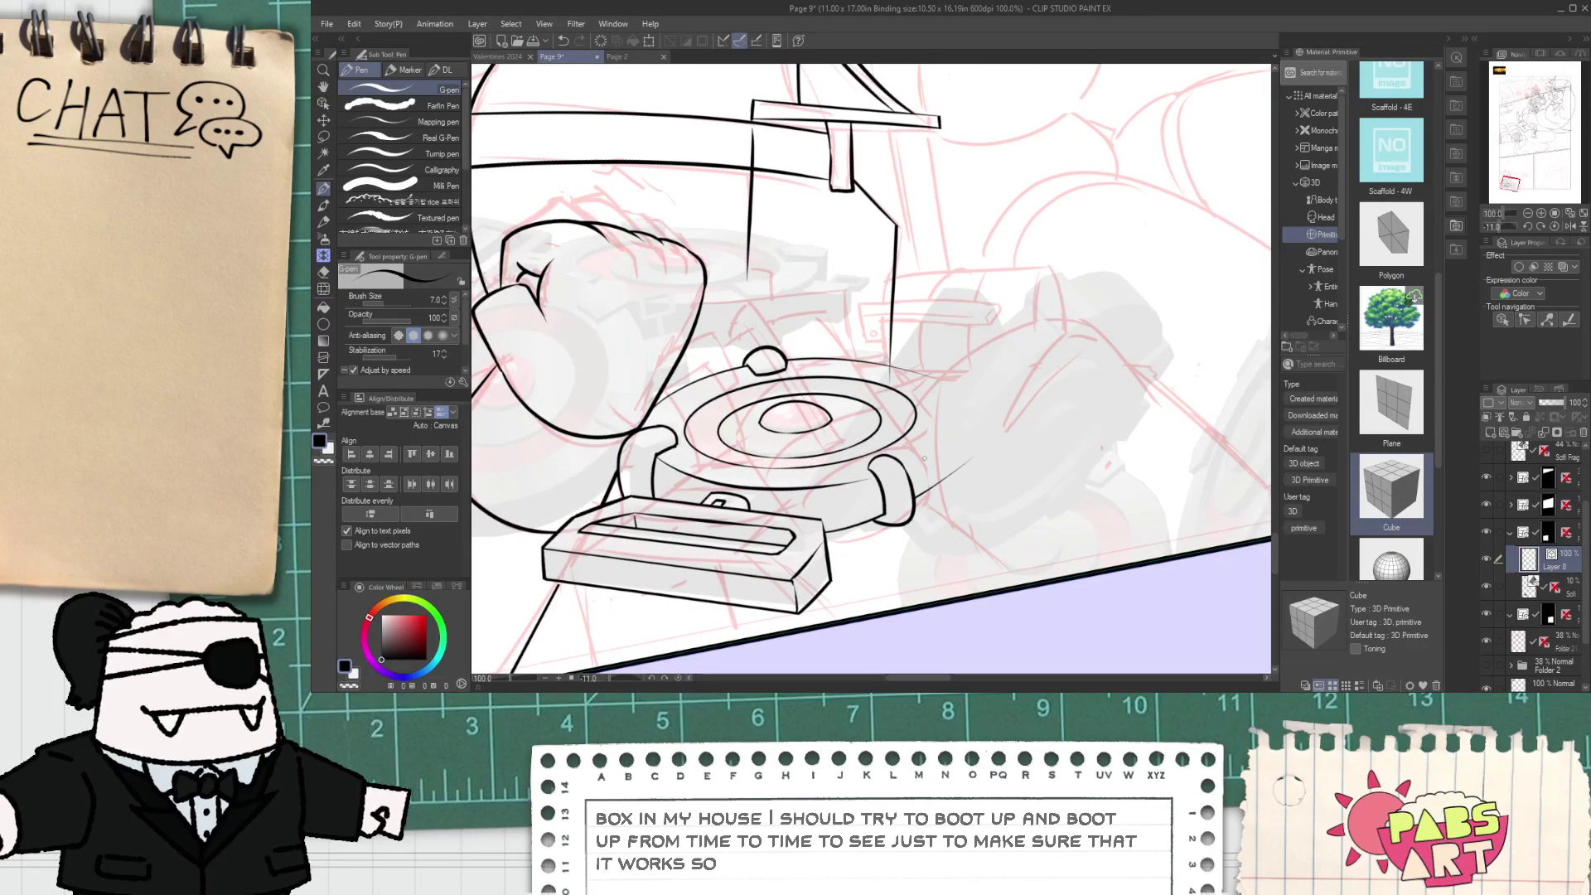
{"action": "scroll", "coordinate": [903, 496], "scroll_direction": "up", "scroll_amount": 2}
{"action": "left_click_drag", "start_coordinate": [900, 516], "coordinate": [972, 395]}
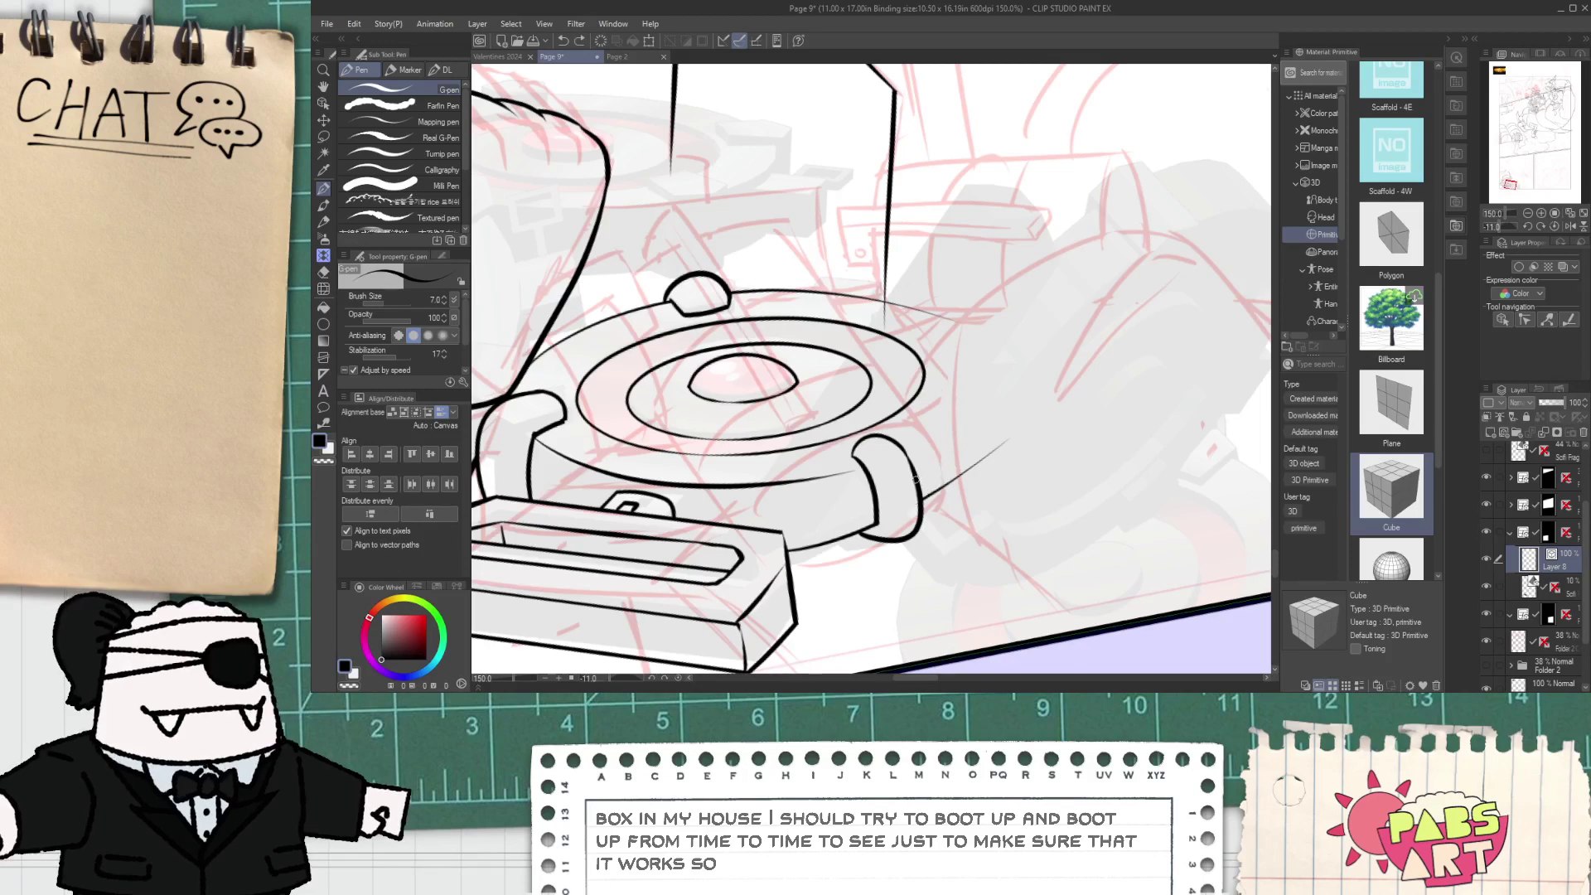
{"action": "left_click_drag", "start_coordinate": [900, 504], "coordinate": [978, 358]}
{"action": "key", "text": "ctrl+z"}
{"action": "left_click_drag", "start_coordinate": [910, 507], "coordinate": [970, 388]}
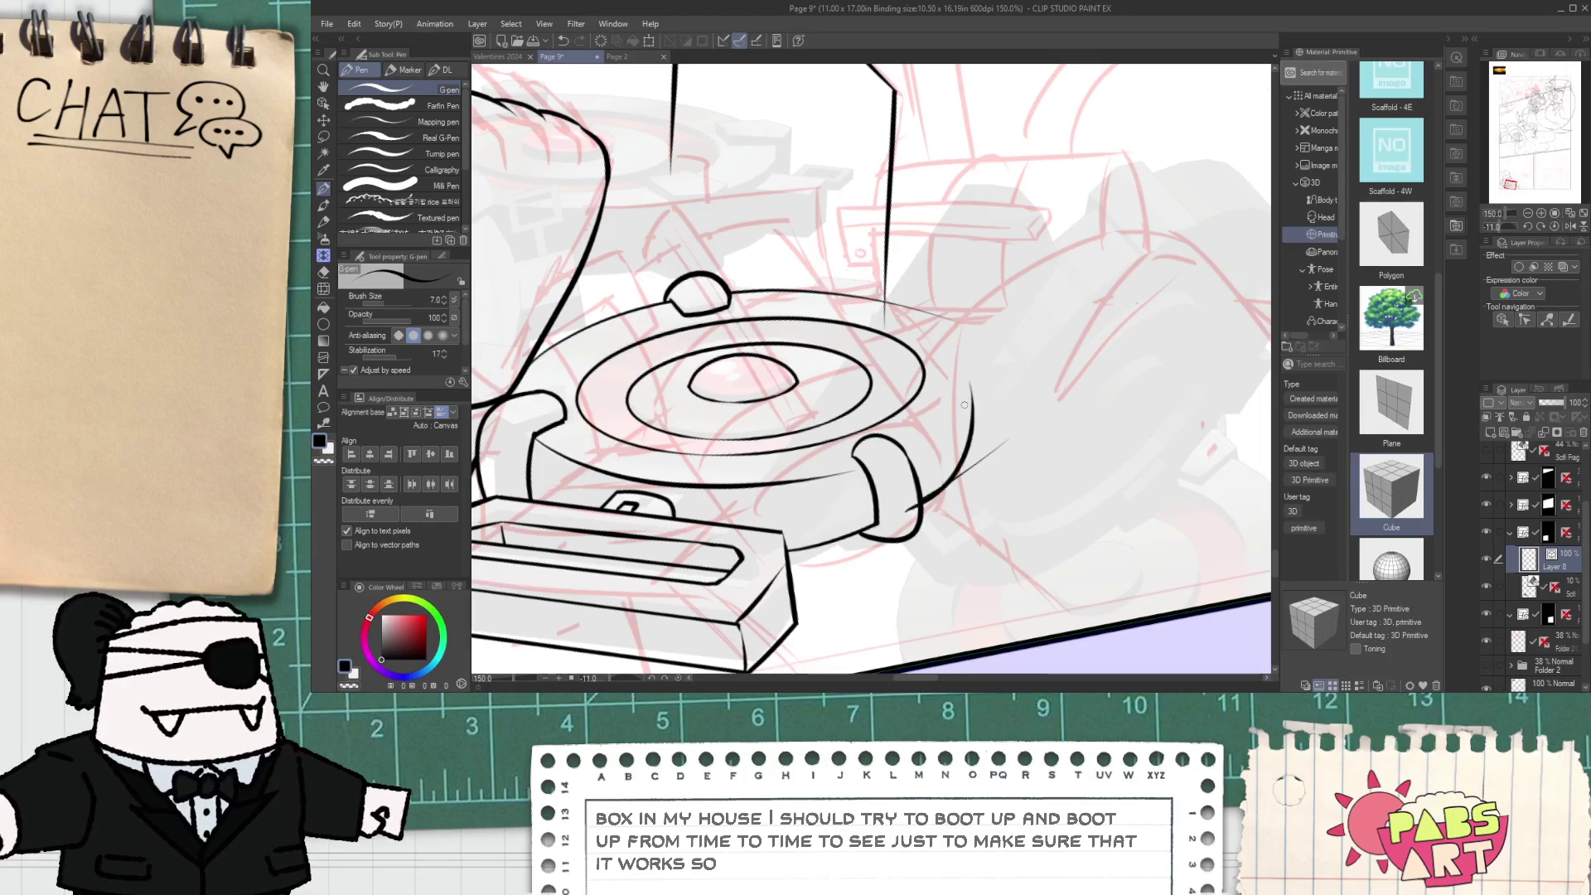
{"action": "left_click_drag", "start_coordinate": [964, 321], "coordinate": [966, 427]}
{"action": "key", "text": "ctrl+z"}
{"action": "scroll", "coordinate": [966, 426], "scroll_direction": "down", "scroll_amount": 3}
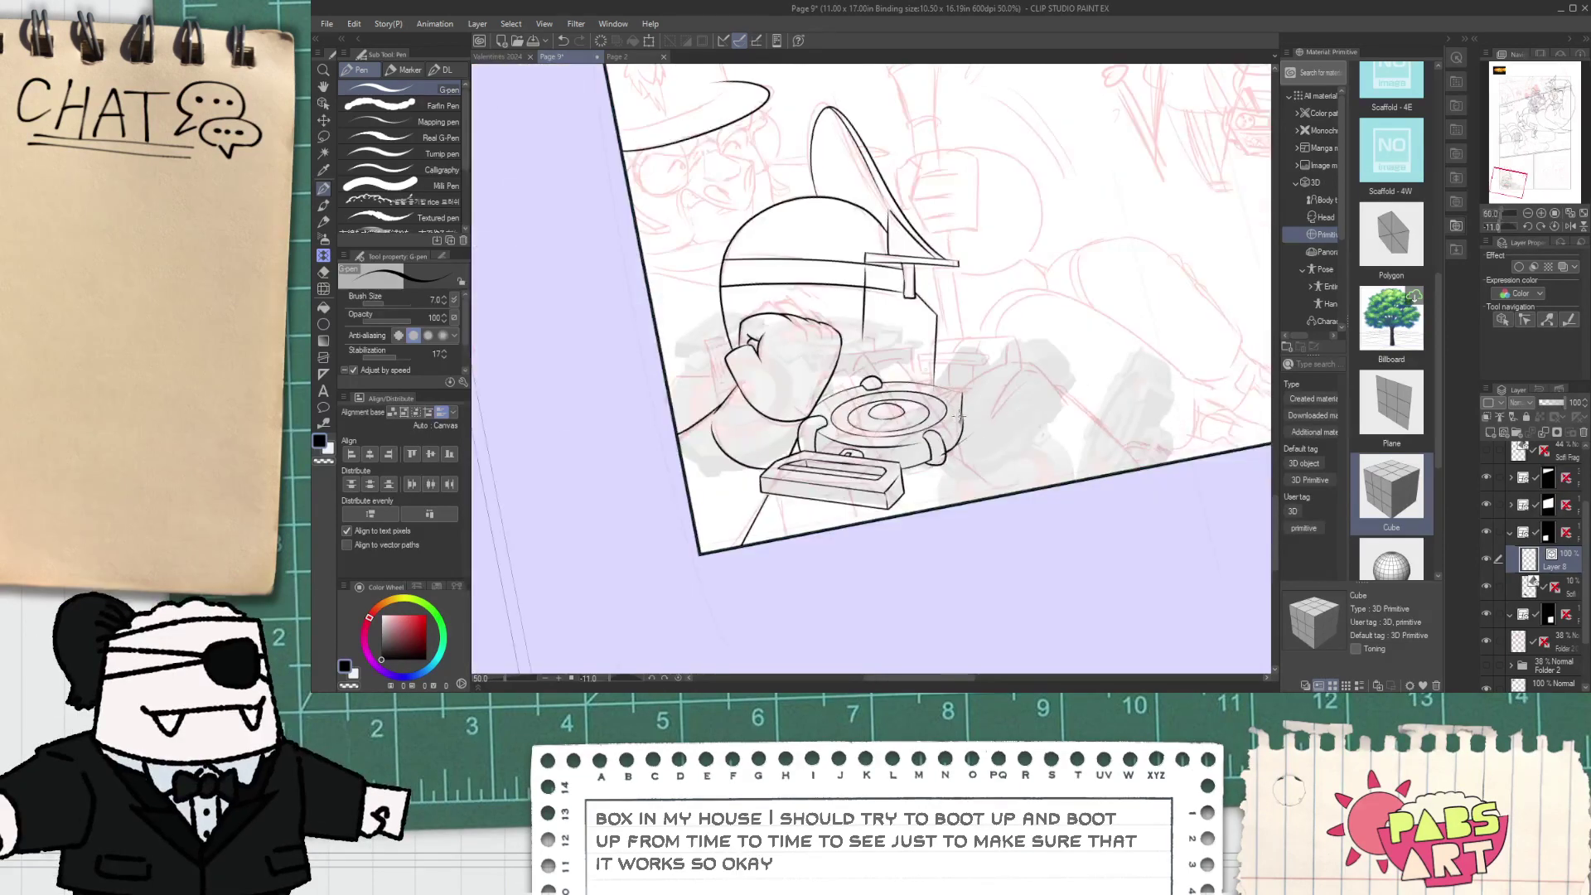
{"action": "scroll", "coordinate": [942, 402], "scroll_direction": "up", "scroll_amount": 2}
{"action": "scroll", "coordinate": [941, 402], "scroll_direction": "up", "scroll_amount": 2}
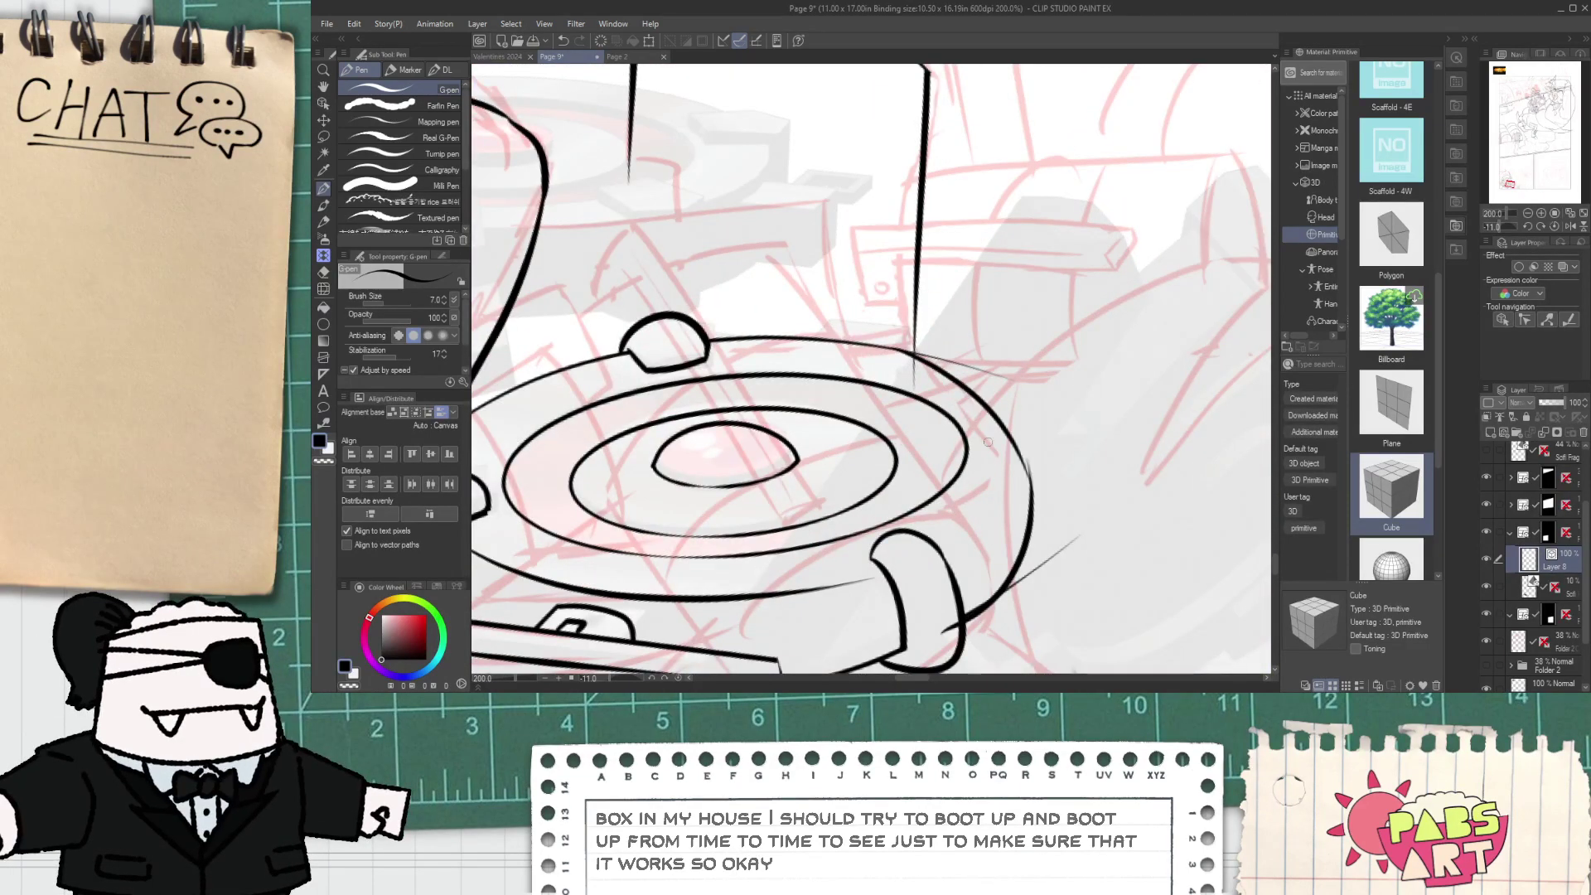
{"action": "key", "text": "ctrl+z"}
{"action": "key", "text": "ctrl+z"}
{"action": "left_click_drag", "start_coordinate": [903, 353], "coordinate": [1017, 478]}
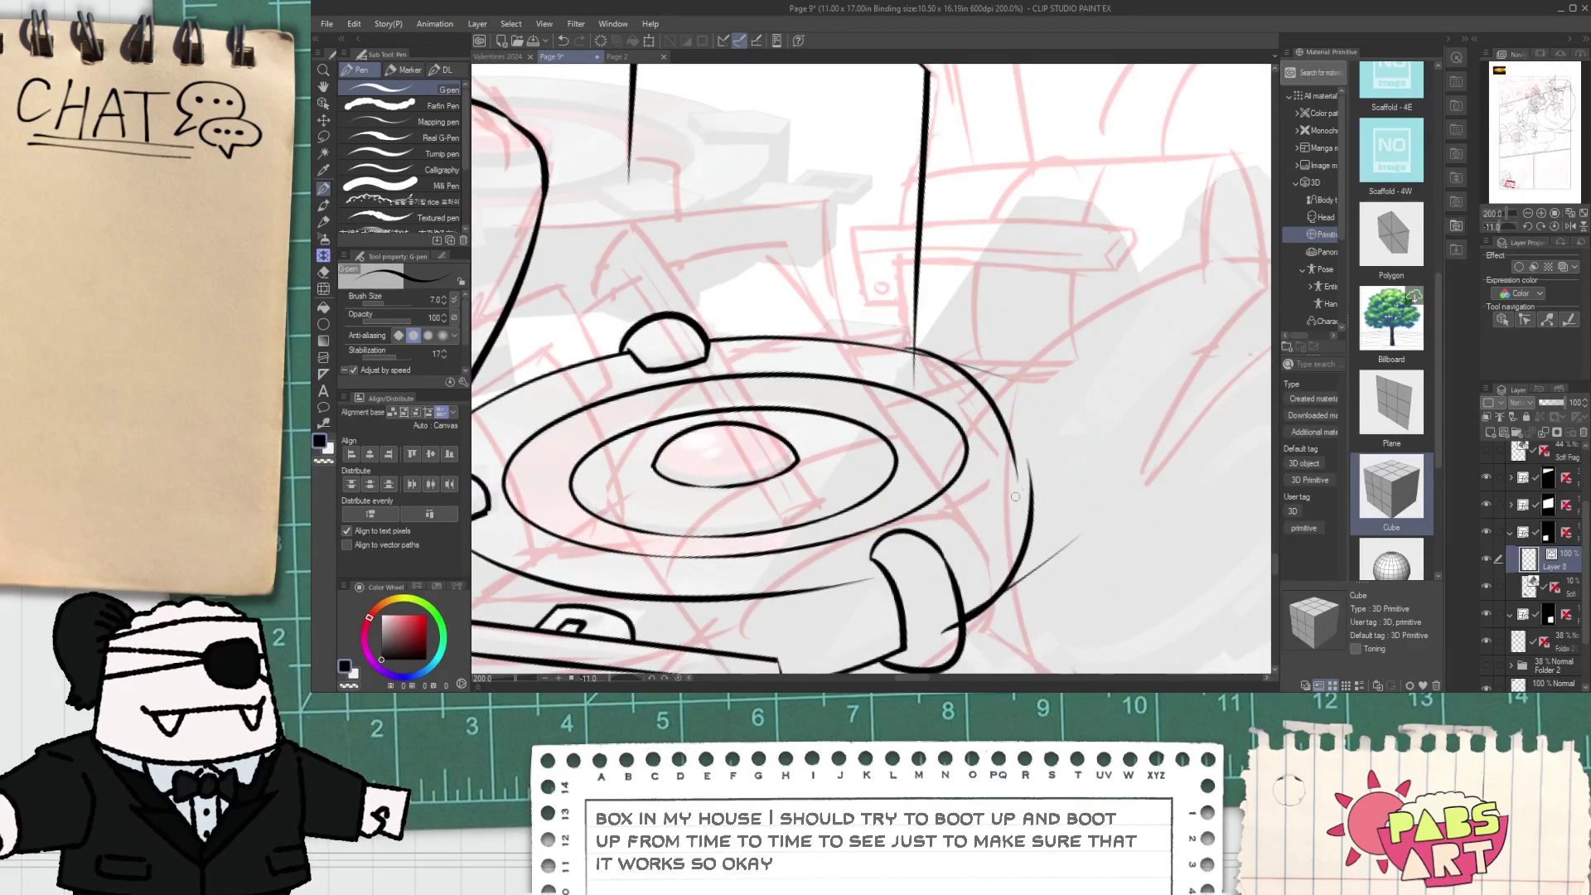
{"action": "key", "text": "ctrl+z"}
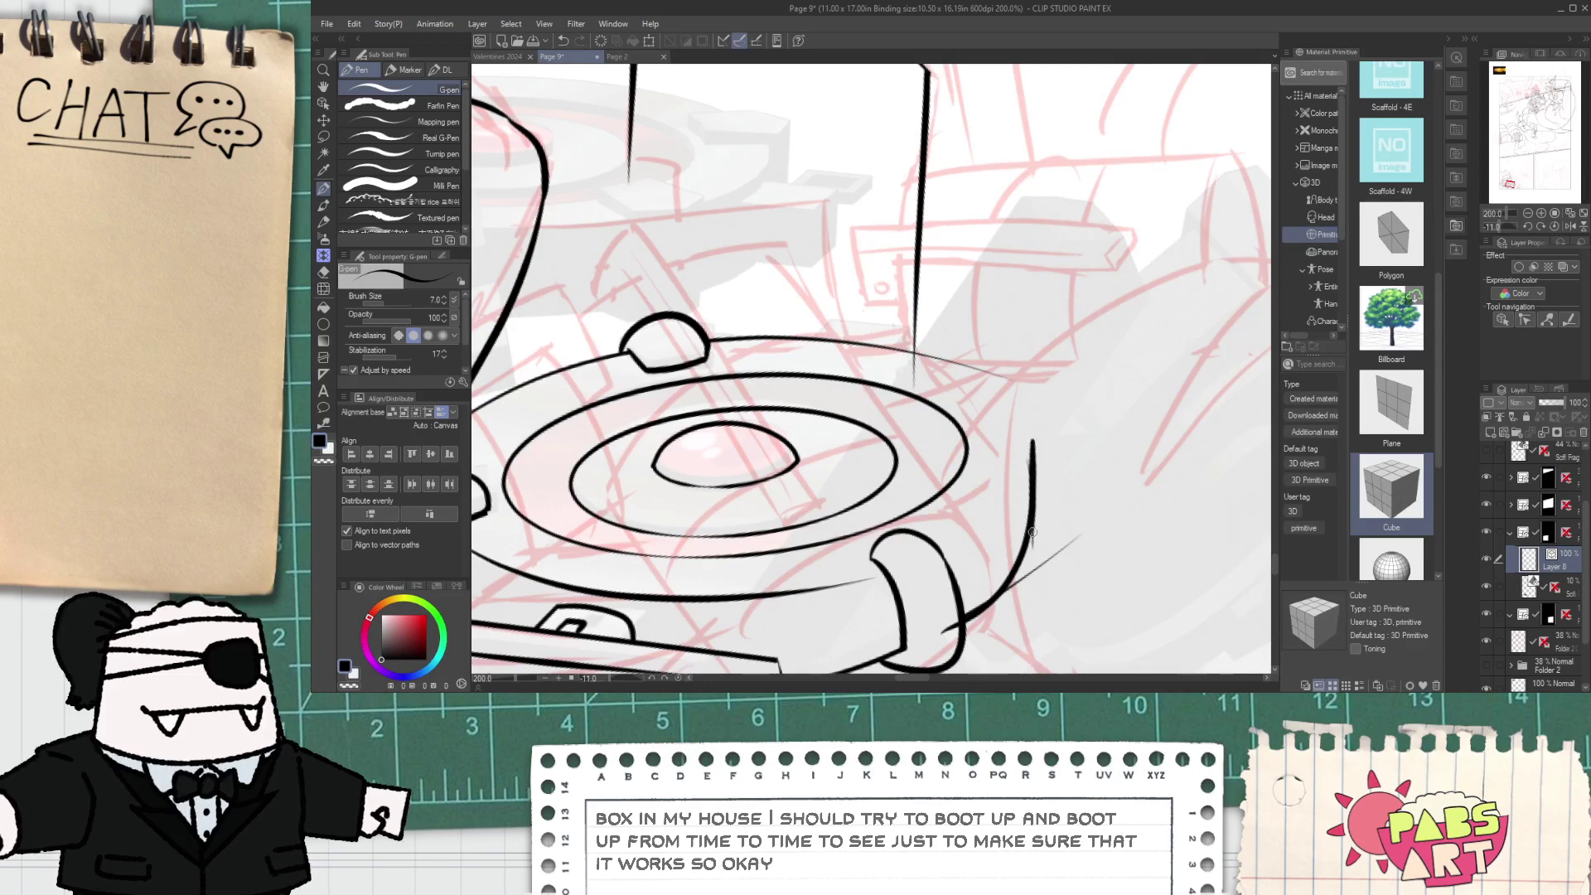
{"action": "left_click_drag", "start_coordinate": [902, 348], "coordinate": [1015, 486]}
{"action": "left_click_drag", "start_coordinate": [904, 372], "coordinate": [1036, 427]}
{"action": "key", "text": "ctrl+z"}
- Ink a free arc above the disc's outer side
{"action": "left_click_drag", "start_coordinate": [941, 276], "coordinate": [1169, 314]}
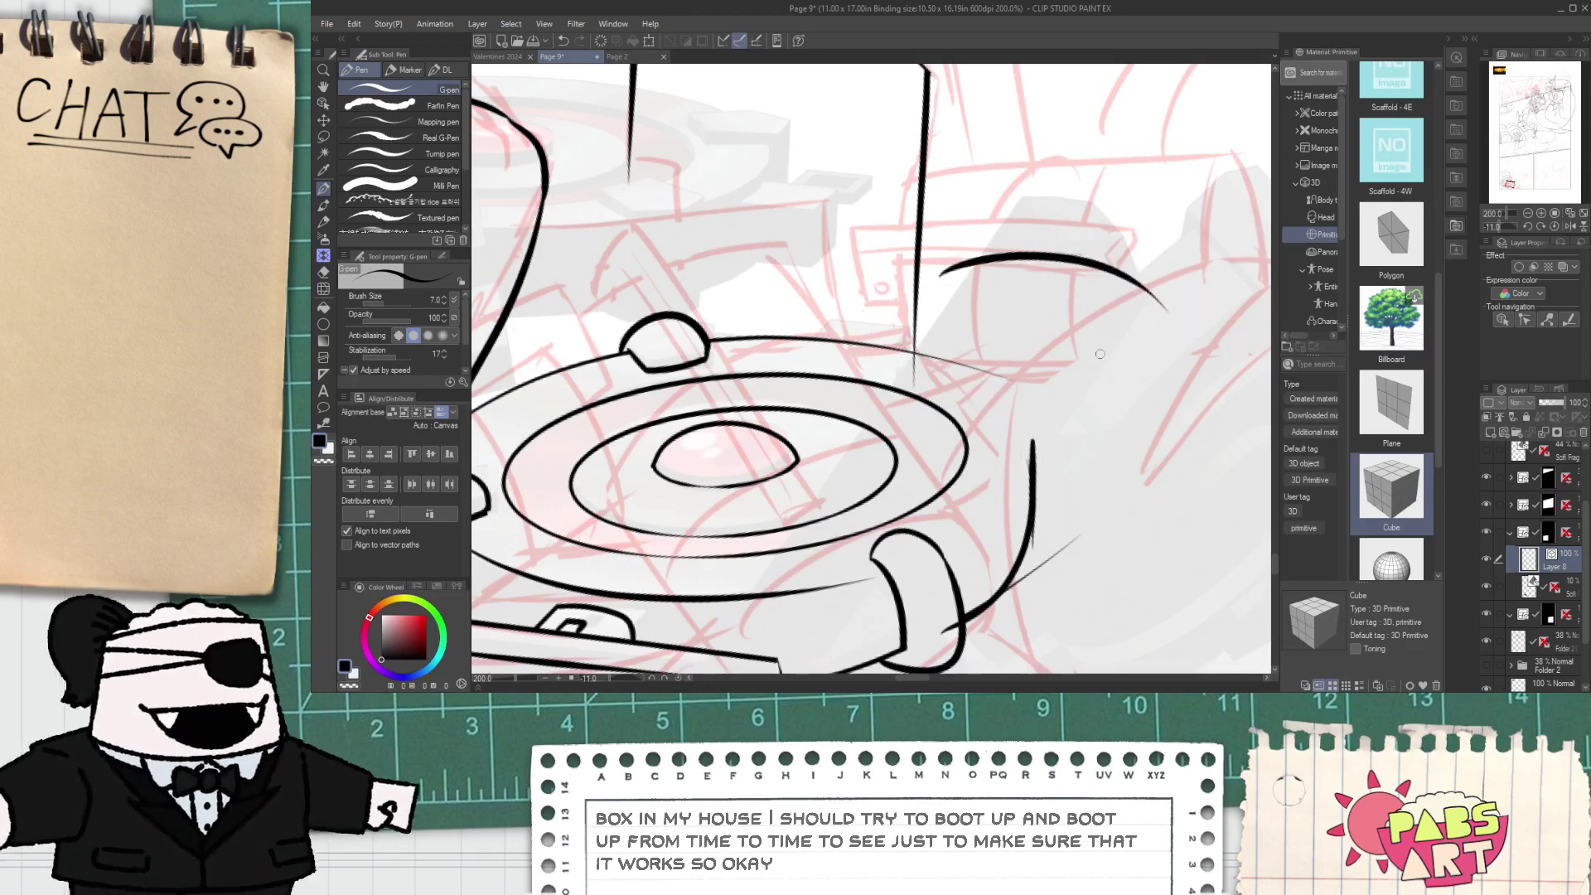
{"action": "key", "text": "o"}
{"action": "left_click", "coordinate": [1069, 261]}
{"action": "mouse_move", "coordinate": [1081, 215]}
{"action": "left_mouse_down"}
{"action": "mouse_move", "coordinate": [1122, 251]}
{"action": "mouse_move", "coordinate": [1044, 401]}
{"action": "left_mouse_up"}
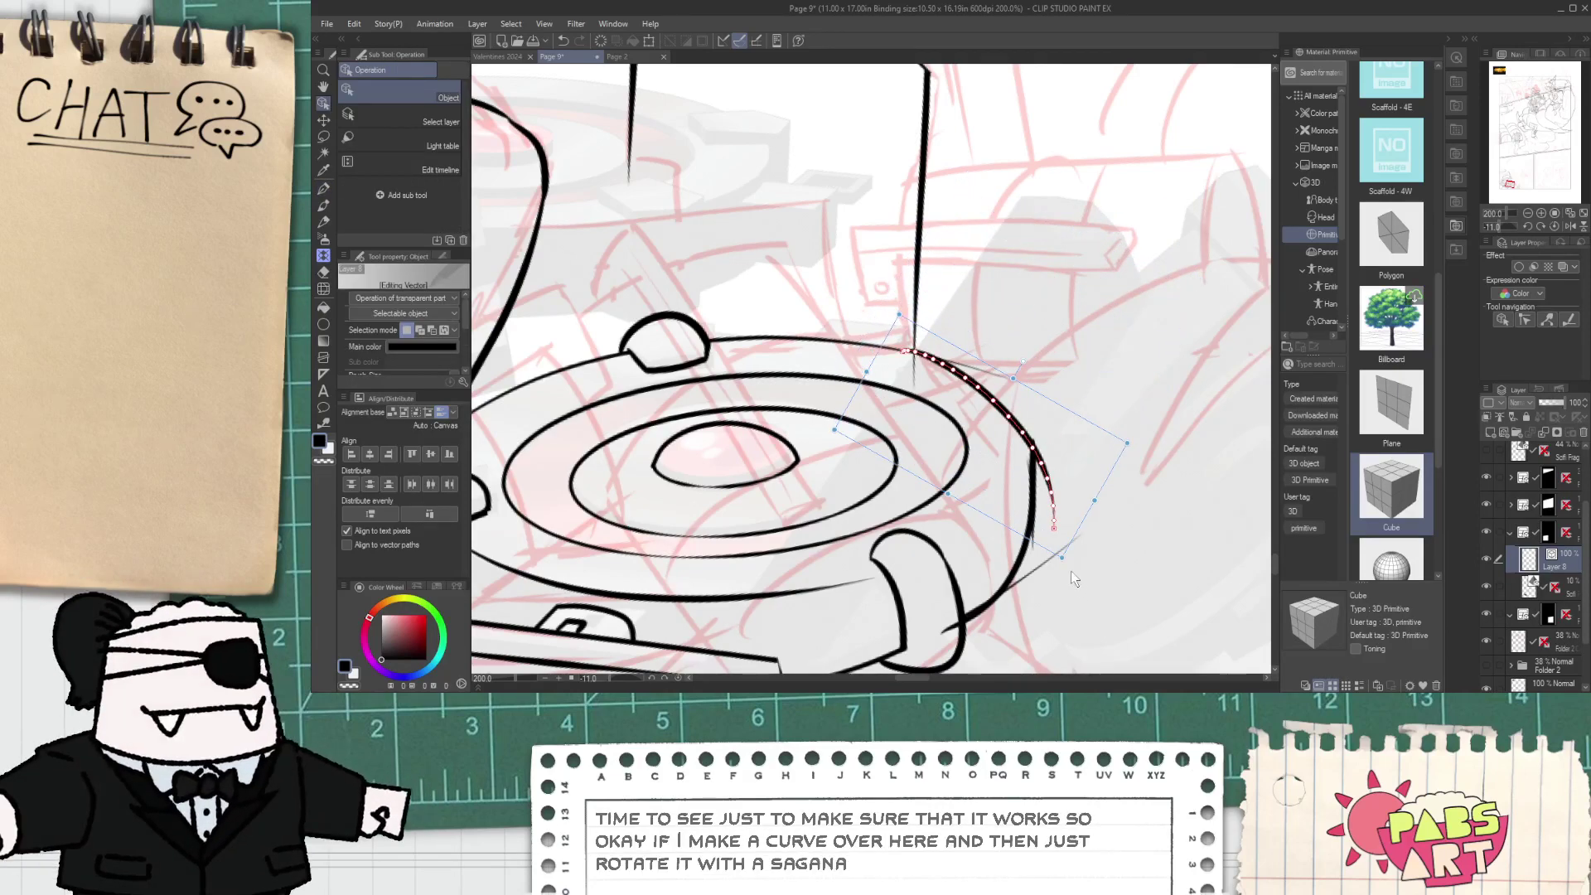
{"action": "left_click_drag", "start_coordinate": [1061, 557], "coordinate": [945, 363]}
{"action": "key", "text": "ctrl+z"}
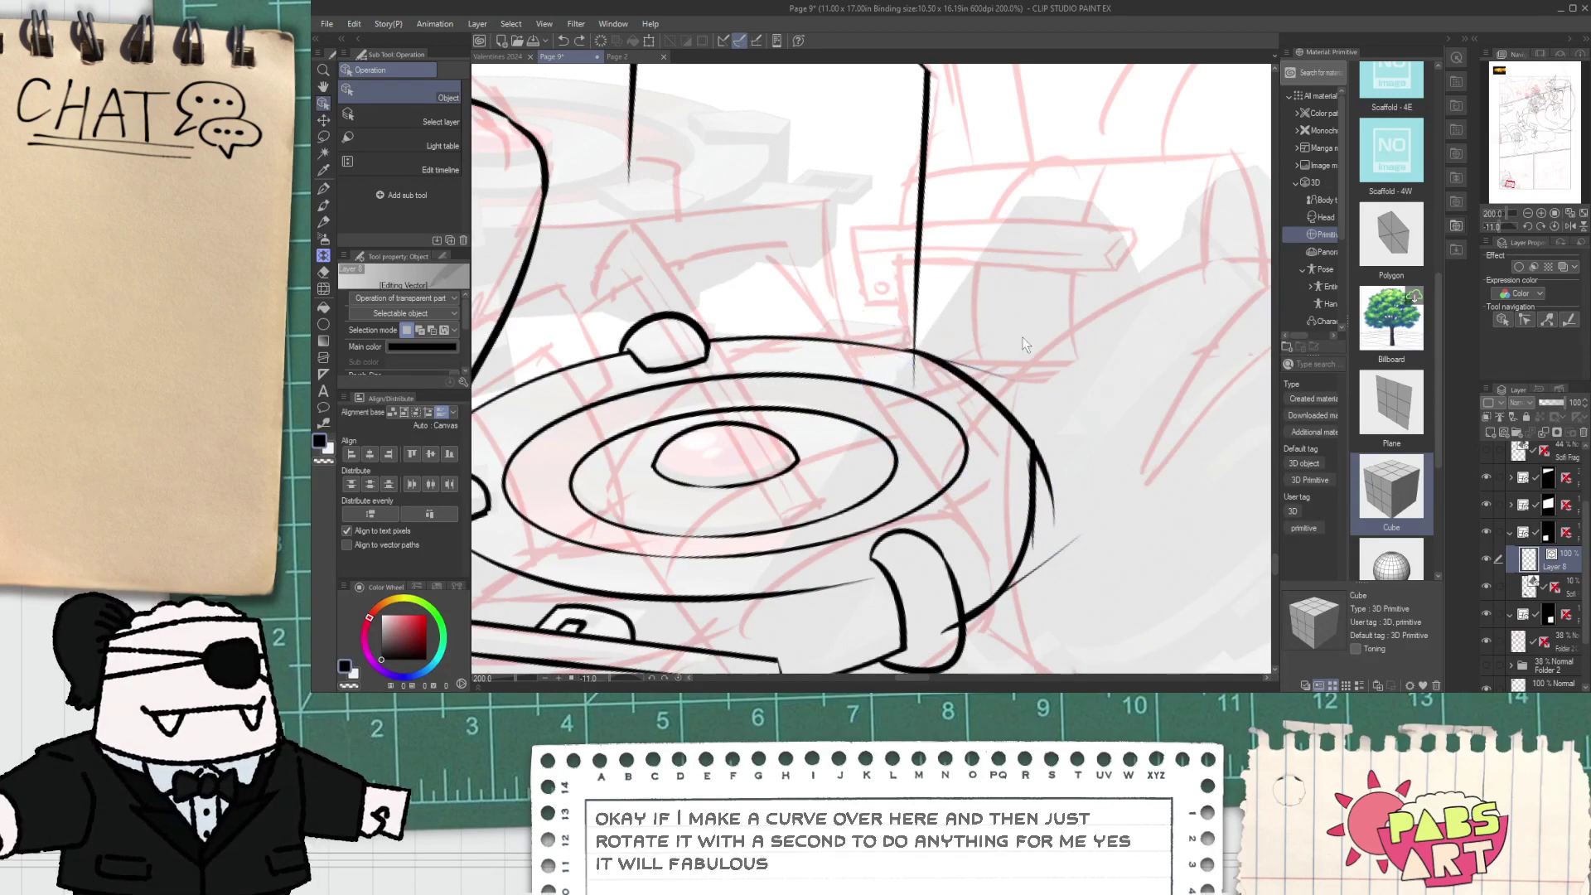
{"action": "left_click", "coordinate": [1004, 379]}
{"action": "key", "text": "ctrl+z"}
{"action": "key", "text": "ctrl+z"}
- Make the free arc's vector line more curved, then rotate and fit it between the disc's rim and the body's side
{"action": "left_click", "coordinate": [1066, 258]}
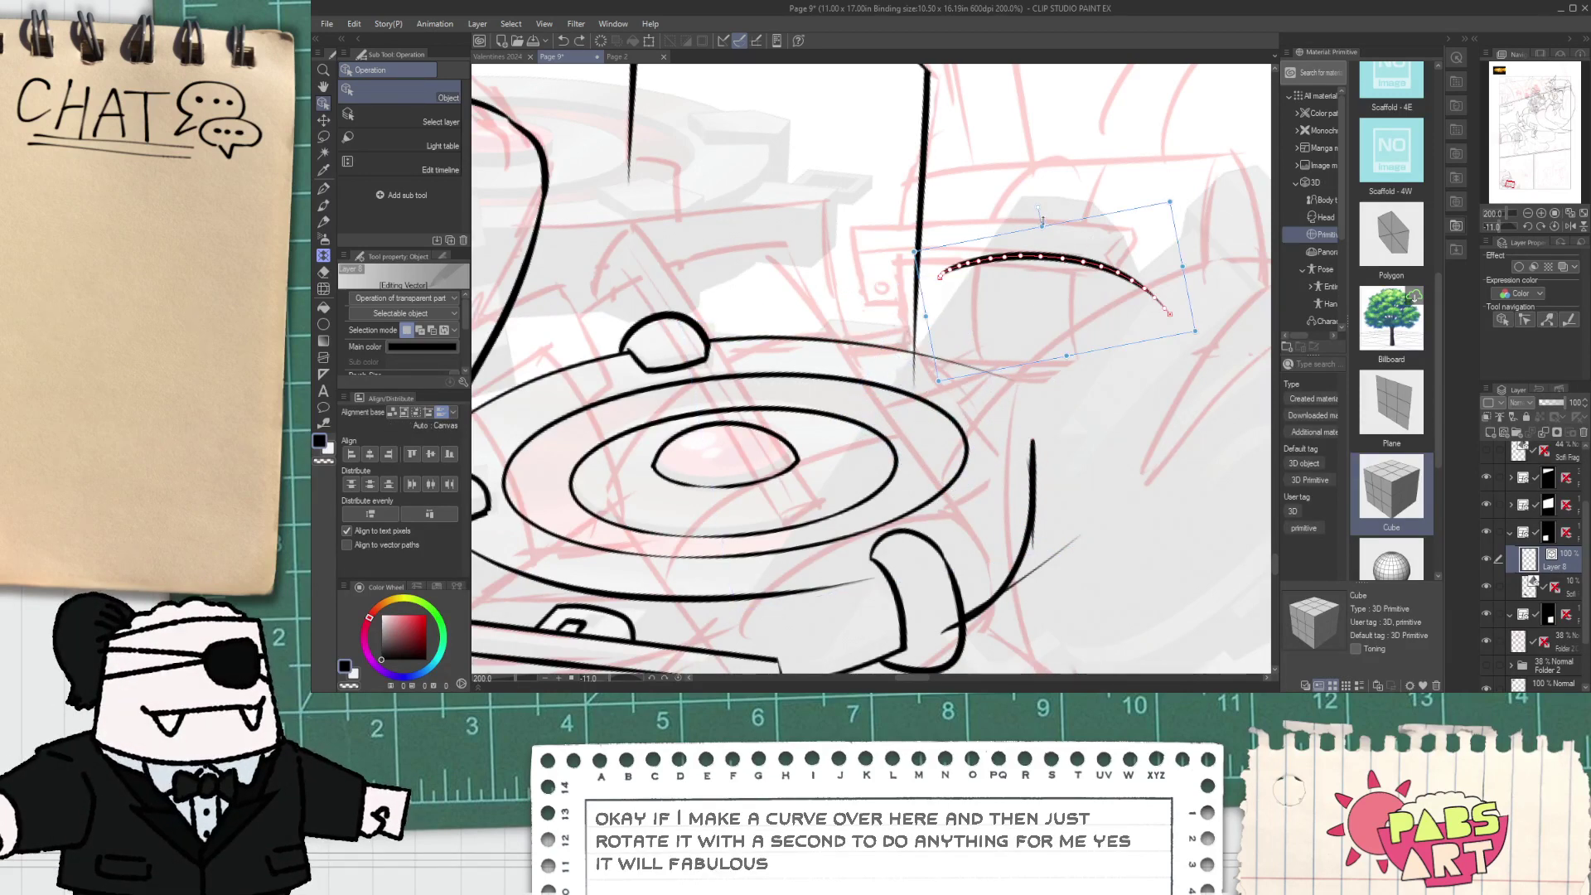
{"action": "left_click_drag", "start_coordinate": [1043, 224], "coordinate": [1069, 158]}
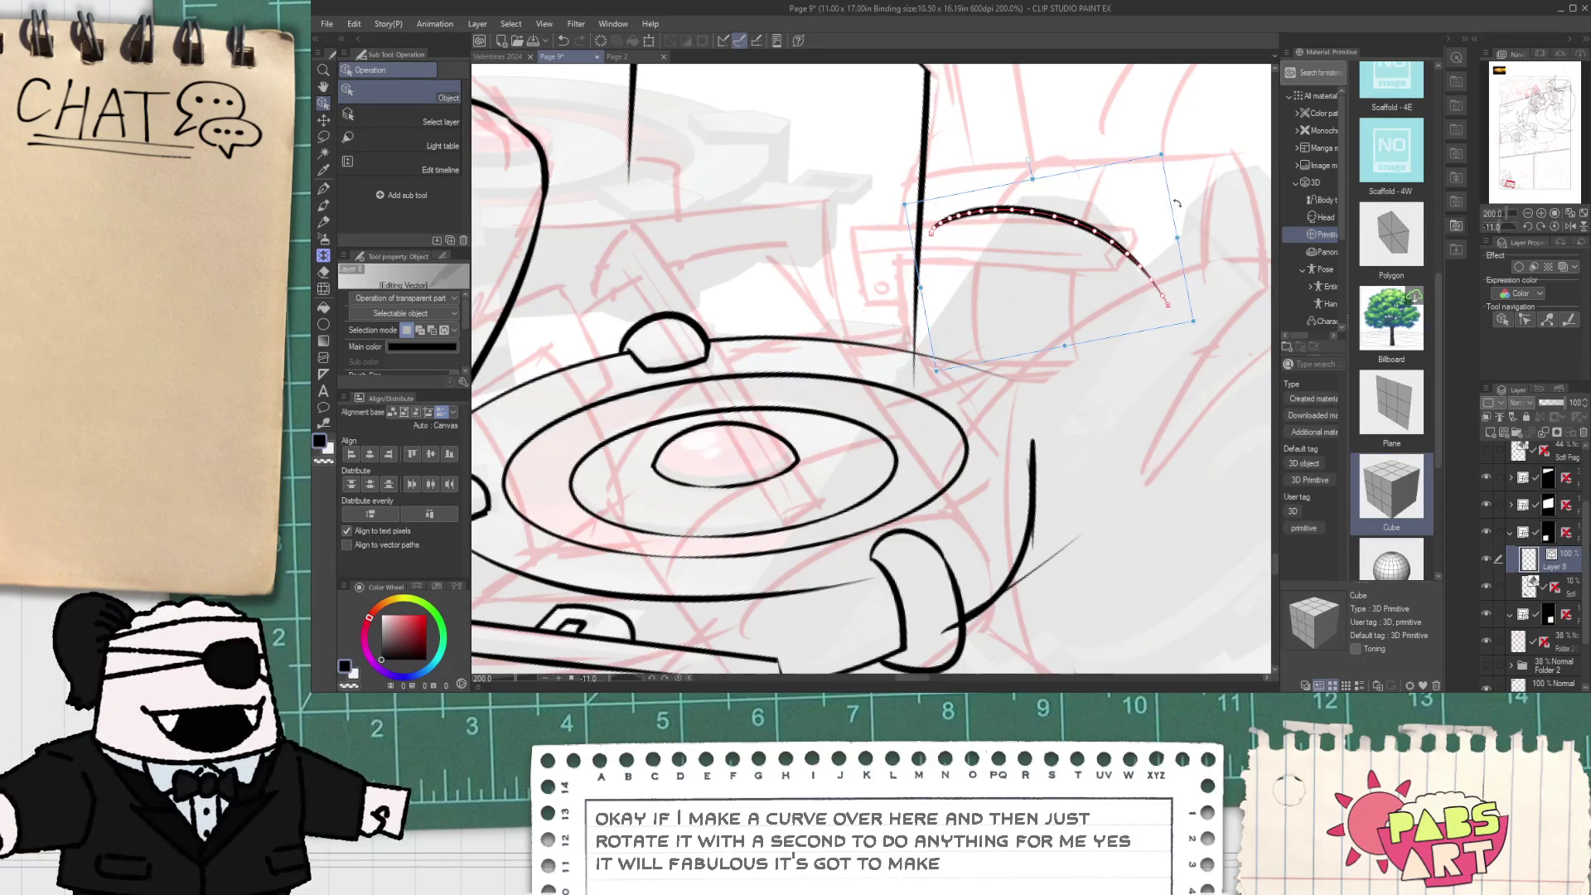
{"action": "left_click_drag", "start_coordinate": [1176, 203], "coordinate": [1035, 543]}
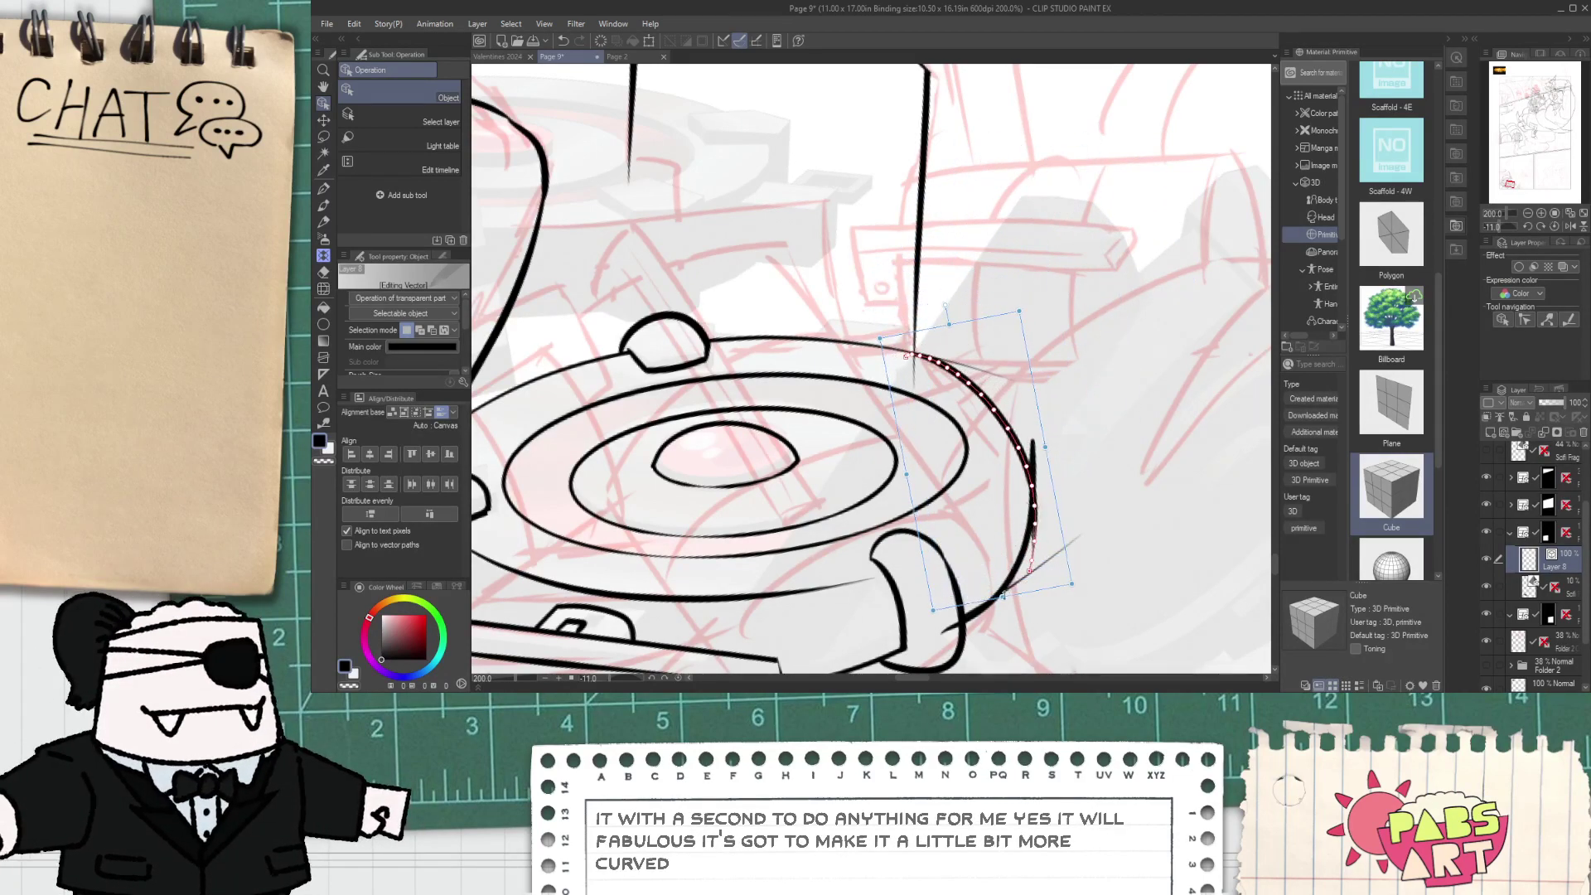
{"action": "left_click_drag", "start_coordinate": [1003, 595], "coordinate": [1001, 550]}
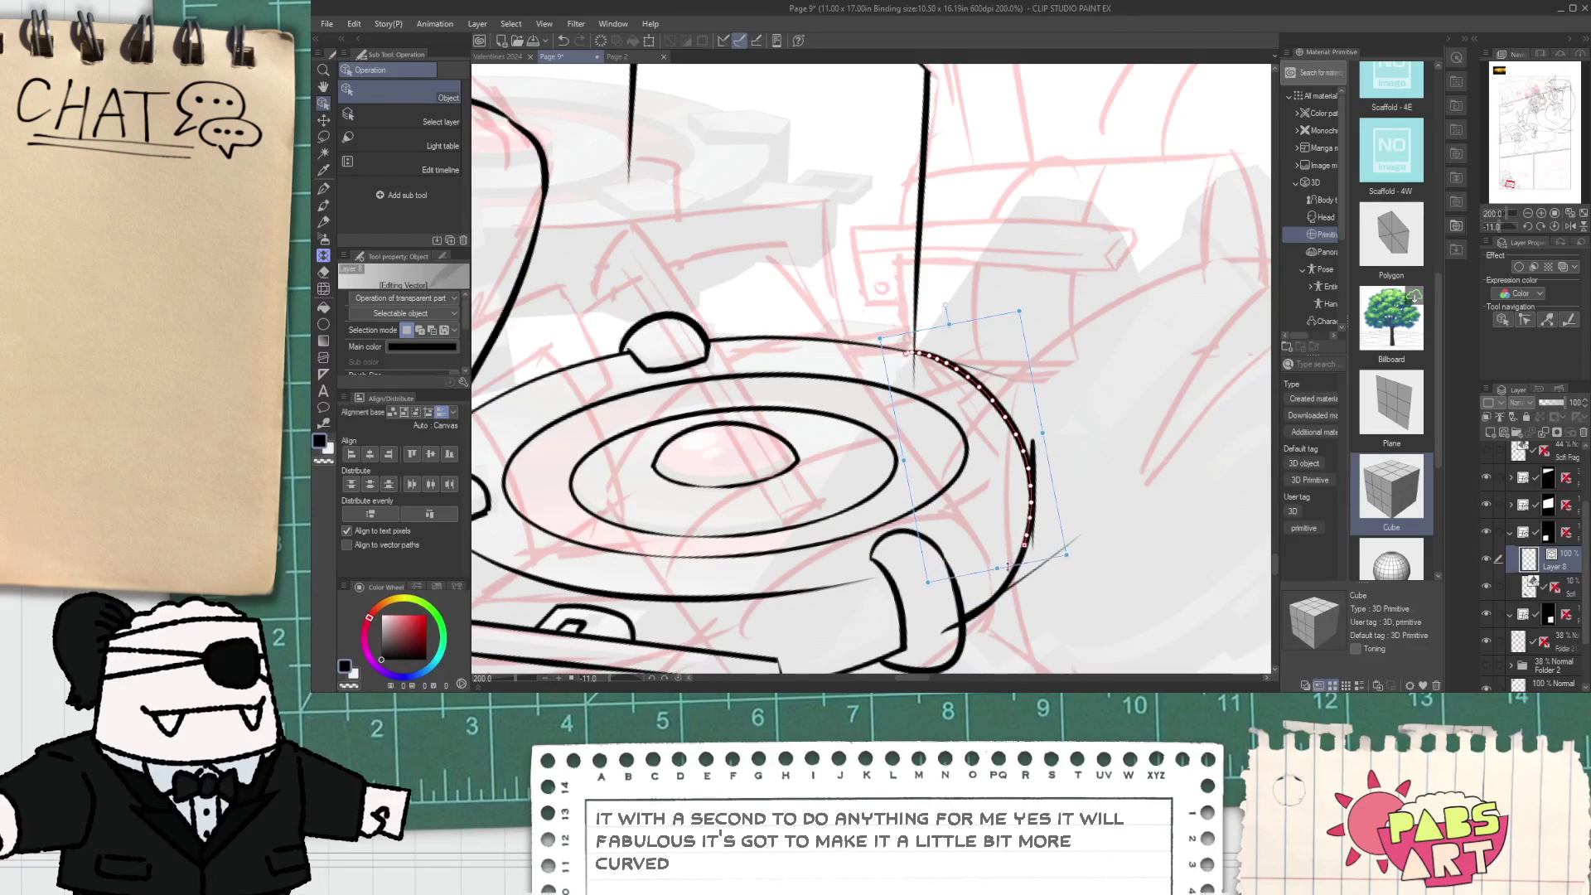
{"action": "key", "text": "e"}
{"action": "key", "text": "p"}
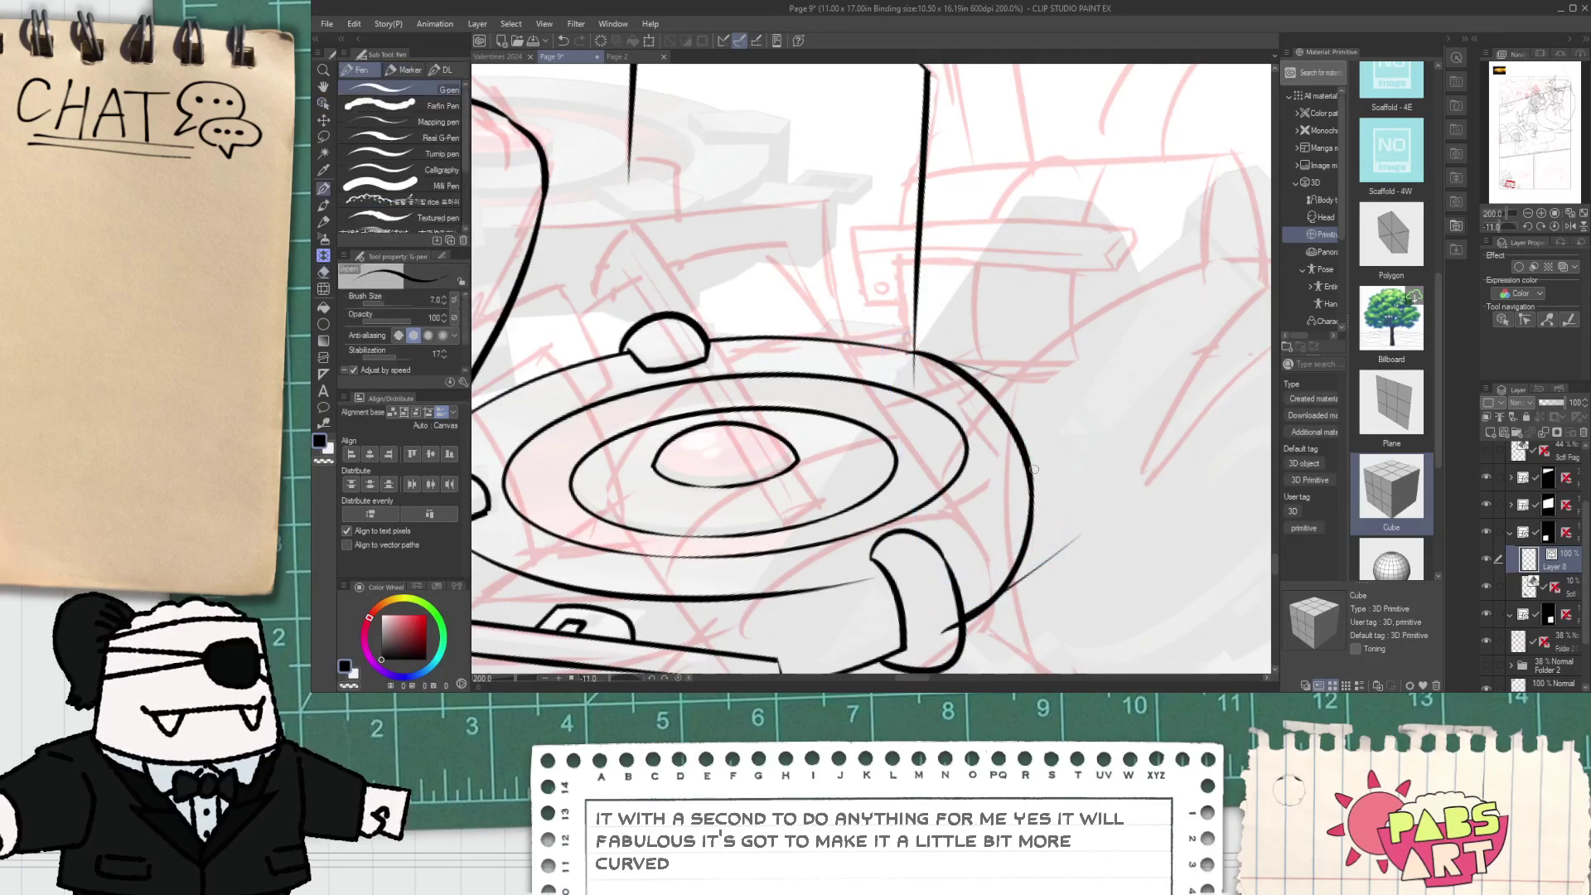
- Ink a near-vertical line joining the upper arc to the body's lower side curve, and erase the overlapping and overshooting ends
{"action": "scroll", "coordinate": [1034, 466], "scroll_direction": "up", "scroll_amount": 2}
{"action": "left_click_drag", "start_coordinate": [1024, 404], "coordinate": [1019, 612]}
{"action": "key", "text": "ctrl+z"}
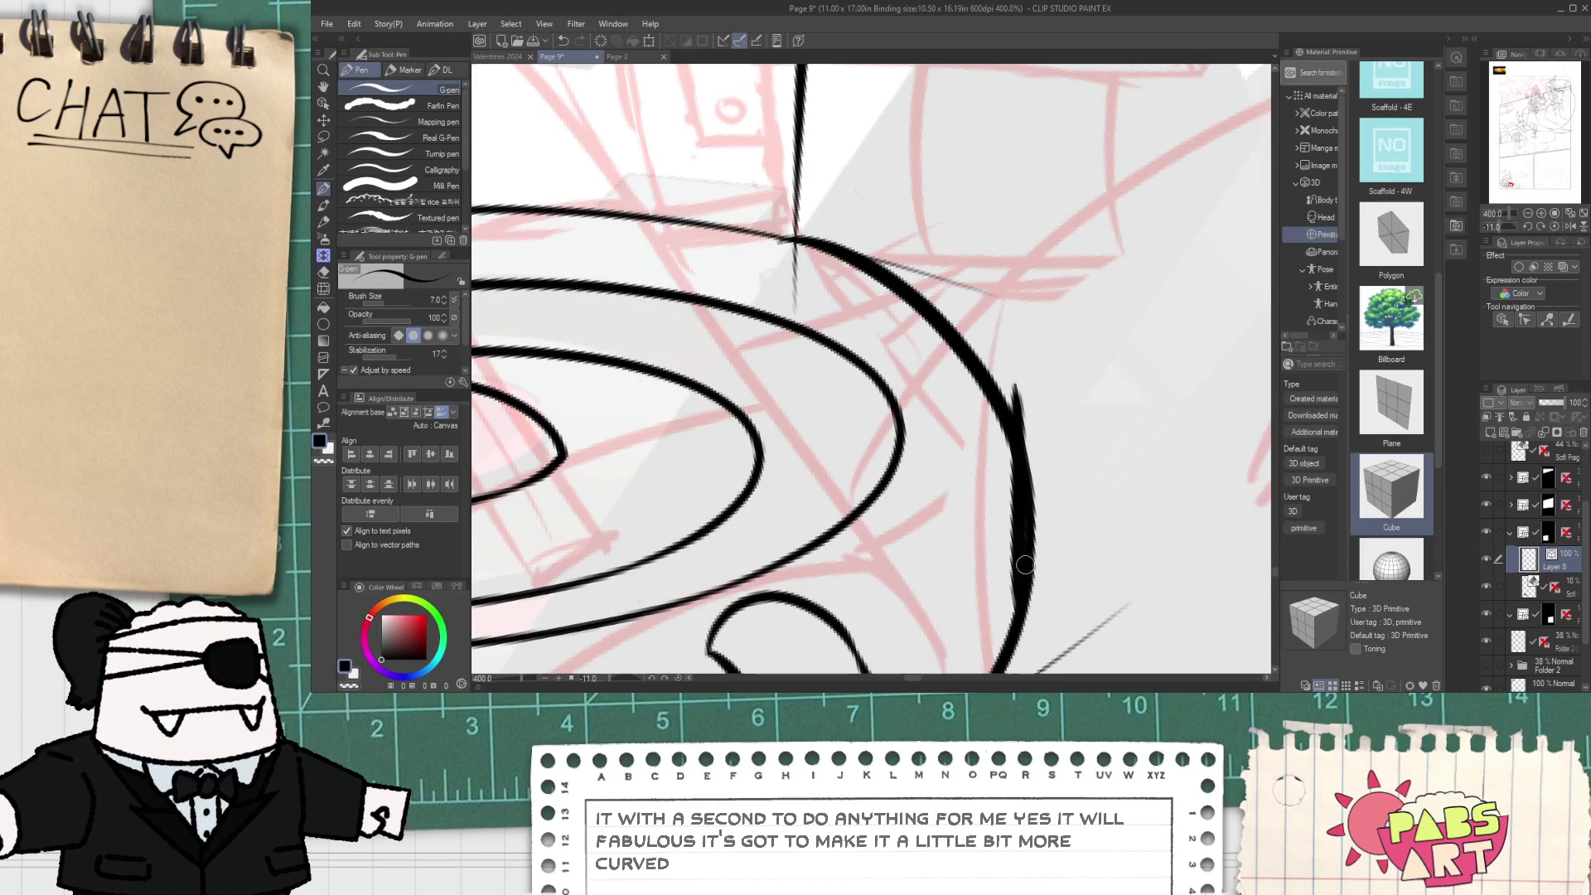
{"action": "key", "text": "ctrl+z"}
{"action": "left_click_drag", "start_coordinate": [1016, 373], "coordinate": [1023, 661]}
{"action": "key", "text": "e"}
{"action": "left_click_drag", "start_coordinate": [1031, 512], "coordinate": [1029, 485]}
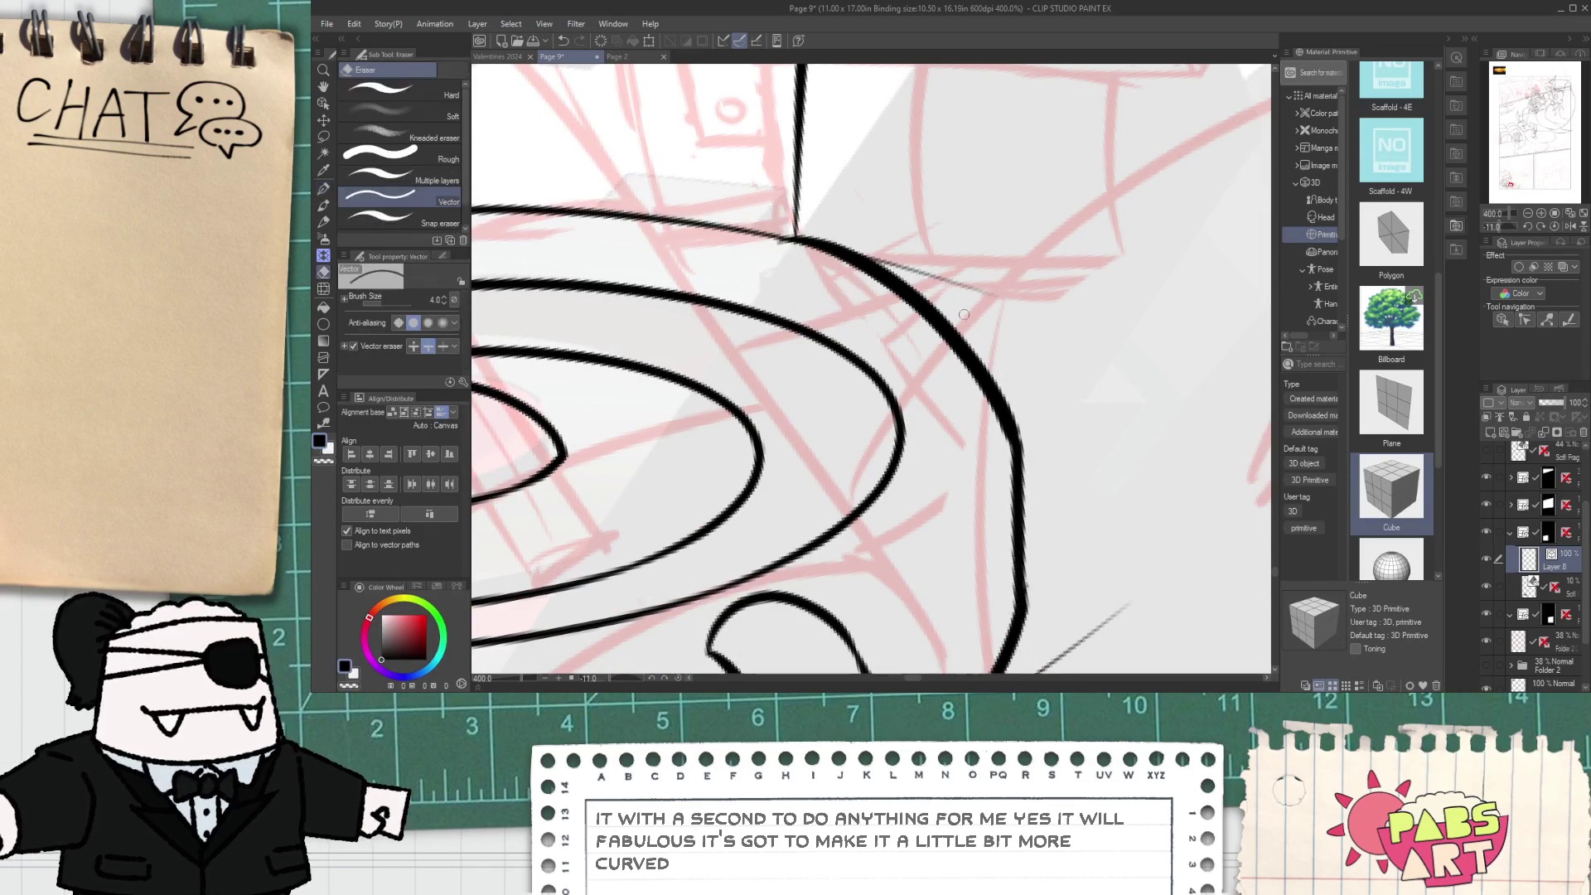
{"action": "scroll", "coordinate": [964, 314], "scroll_direction": "down", "scroll_amount": 2}
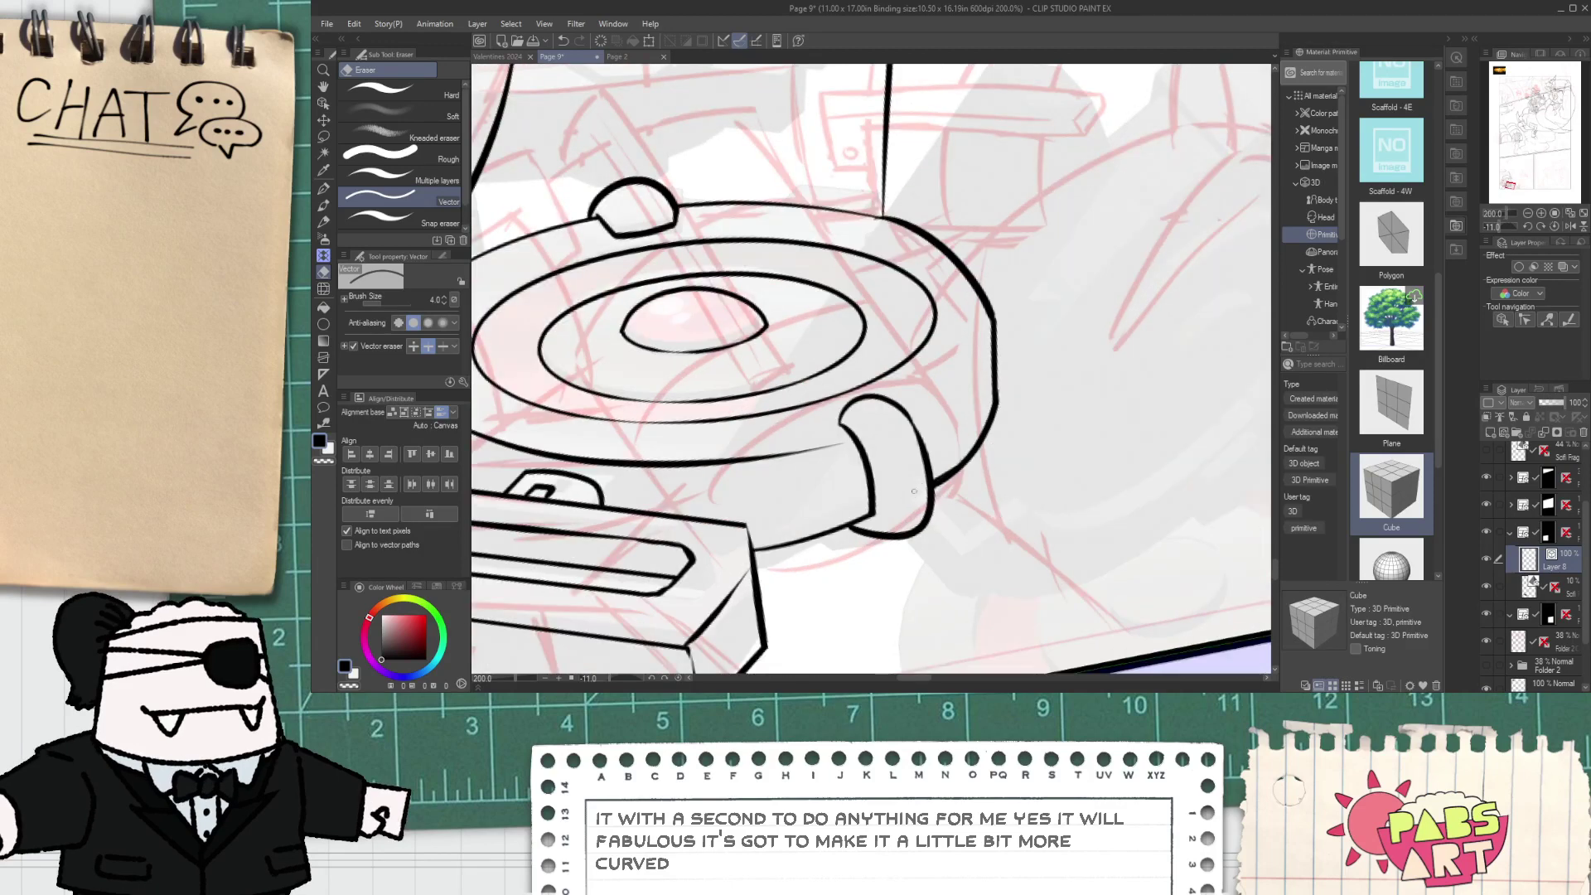
- Ink the disc body's front rim edge from the outer side corner curving down to the clip
{"action": "scroll", "coordinate": [914, 491], "scroll_direction": "down", "scroll_amount": 2}
{"action": "key", "text": "p"}
{"action": "scroll", "coordinate": [924, 466], "scroll_direction": "up", "scroll_amount": 2}
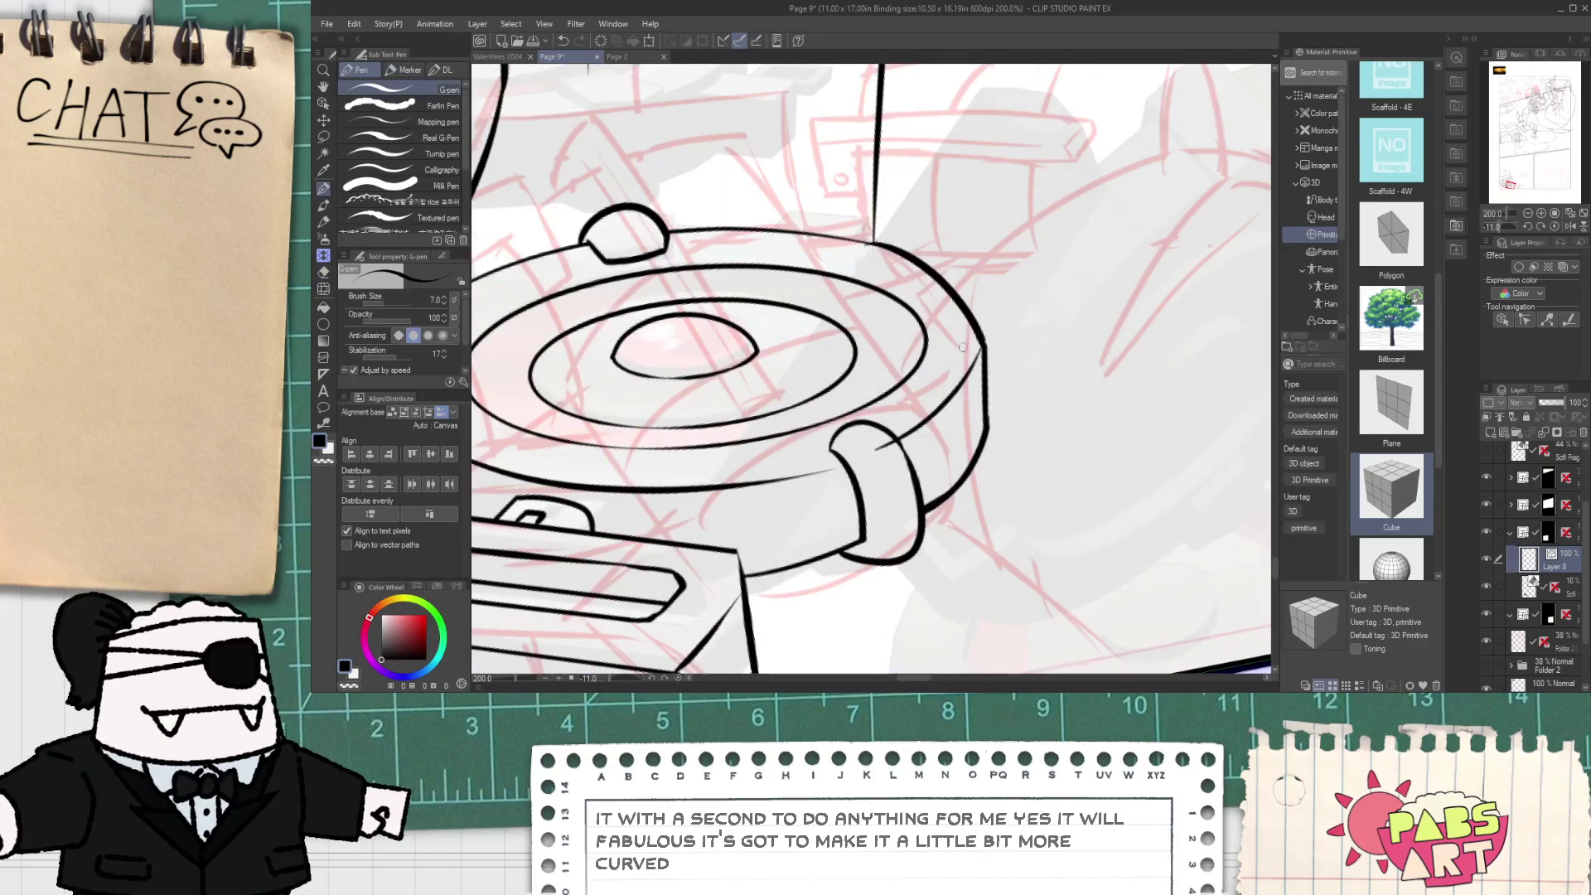
{"action": "scroll", "coordinate": [912, 310], "scroll_direction": "down", "scroll_amount": 2}
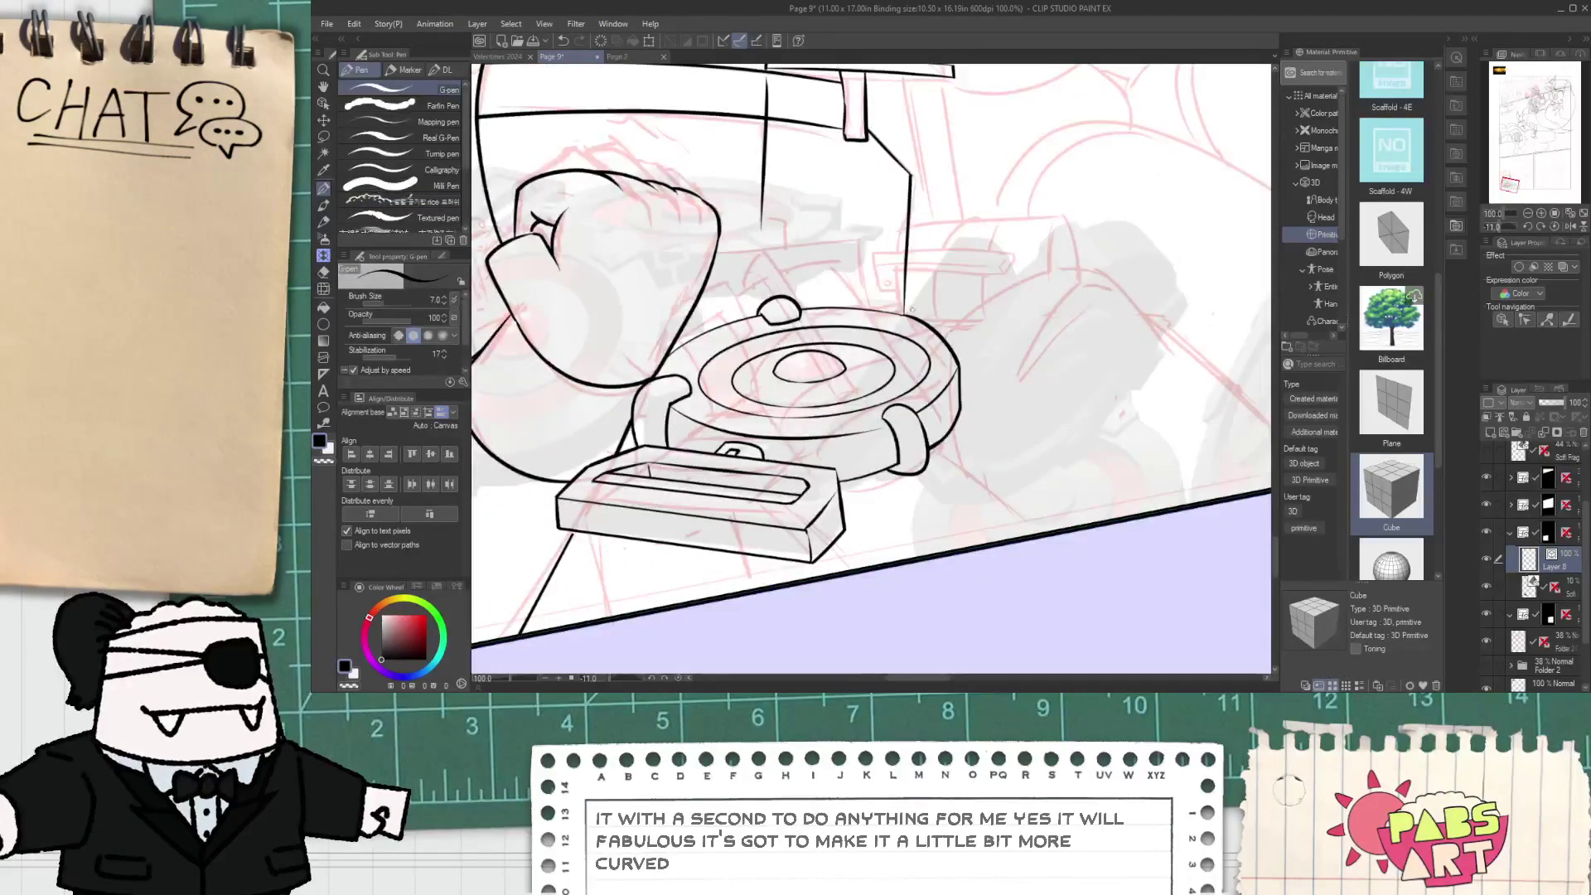
- Ink a short arc rising behind the disc's upper outer rim
{"action": "left_click_drag", "start_coordinate": [1046, 276], "coordinate": [1228, 354]}
{"action": "key", "text": "ctrl+z"}
{"action": "scroll", "coordinate": [903, 312], "scroll_direction": "up", "scroll_amount": 1}
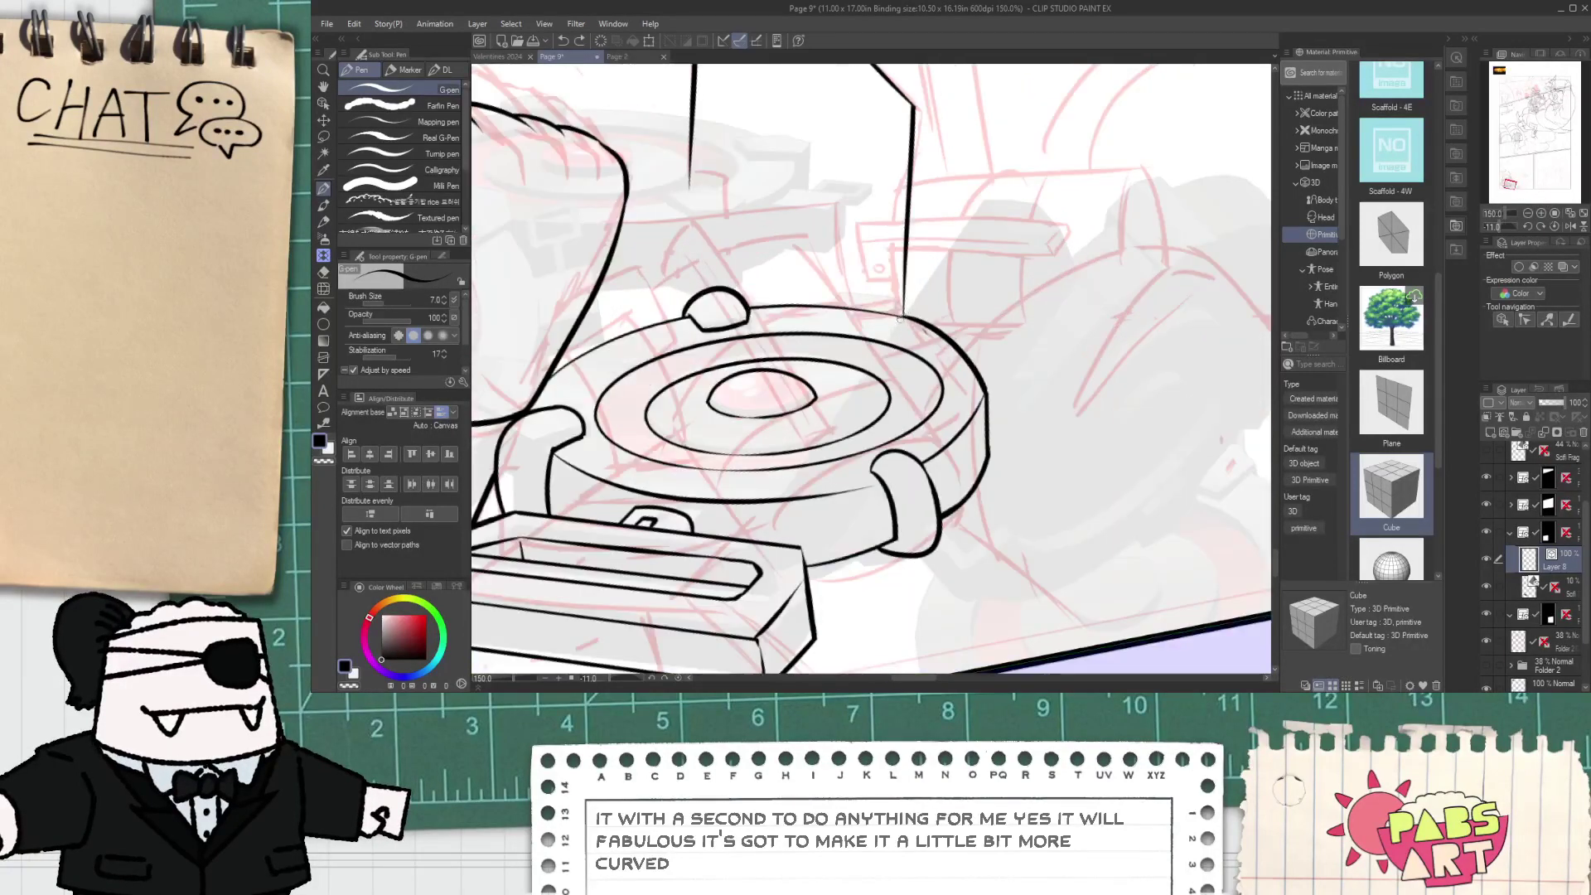
{"action": "mouse_move", "coordinate": [851, 312]}
{"action": "left_mouse_down"}
{"action": "mouse_move", "coordinate": [1023, 319]}
{"action": "mouse_move", "coordinate": [1003, 300]}
{"action": "left_mouse_up"}
{"action": "key", "text": "e"}
{"action": "key", "text": "p"}
- Ink the big shoulder's upper curve, sweeping outward from the short arc behind the disc
{"action": "left_click_drag", "start_coordinate": [1177, 251], "coordinate": [1380, 353]}
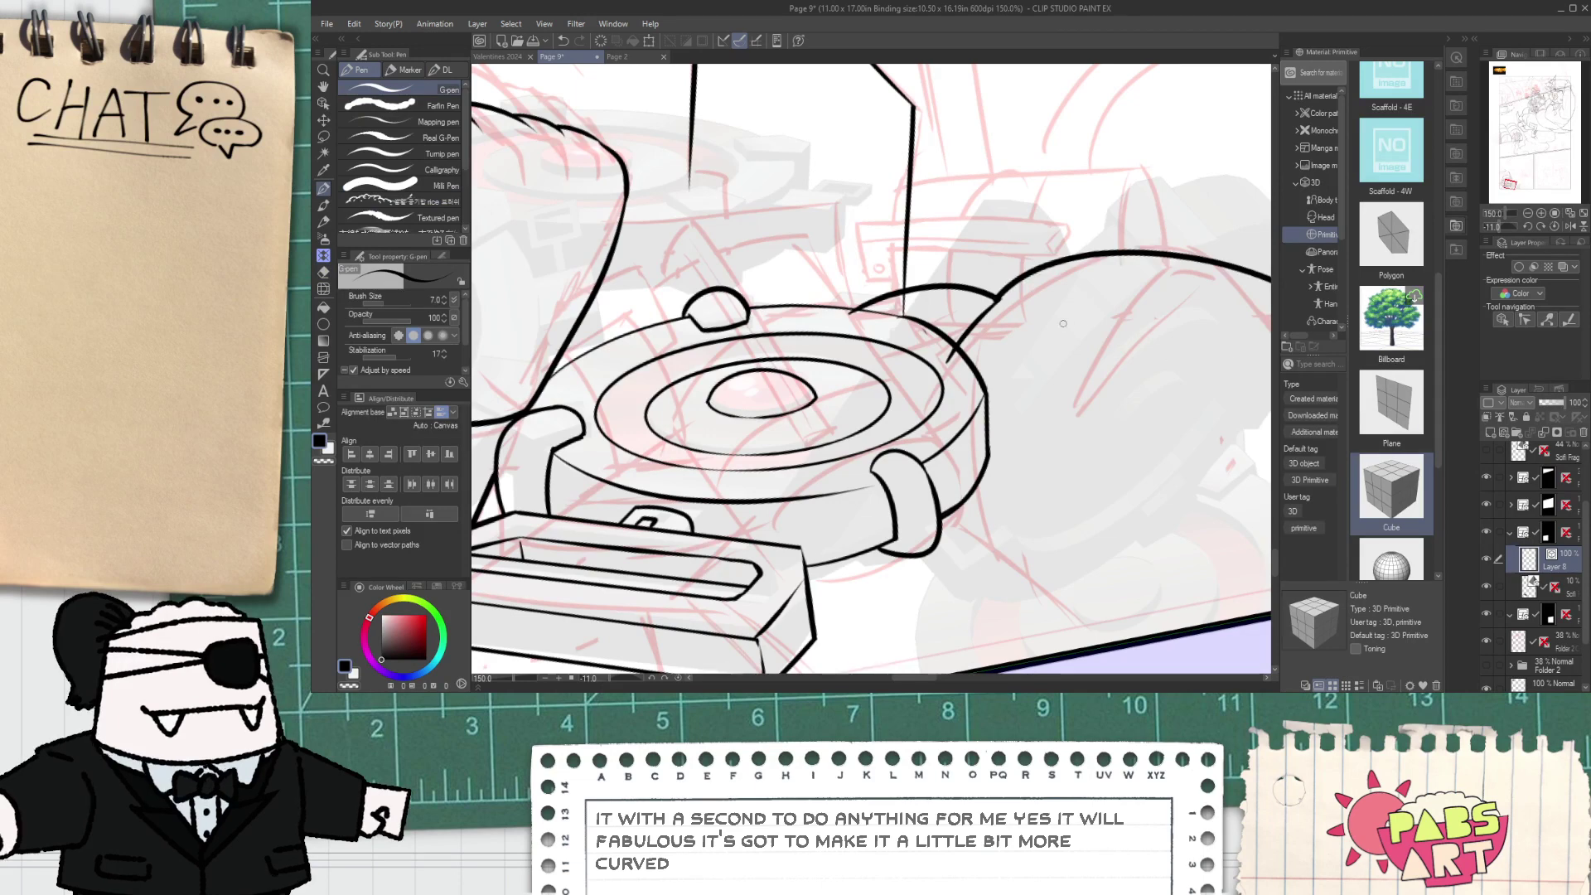
{"action": "key", "text": "space"}
{"action": "mouse_move", "coordinate": [1040, 363]}
{"action": "left_mouse_down"}
{"action": "mouse_move", "coordinate": [903, 377]}
{"action": "mouse_move", "coordinate": [671, 346]}
{"action": "mouse_move", "coordinate": [668, 380]}
{"action": "left_mouse_up"}
{"action": "key", "text": "ctrl+z"}
{"action": "mouse_move", "coordinate": [618, 322]}
{"action": "left_mouse_down"}
{"action": "mouse_move", "coordinate": [705, 252]}
{"action": "mouse_move", "coordinate": [872, 354]}
{"action": "left_mouse_up"}
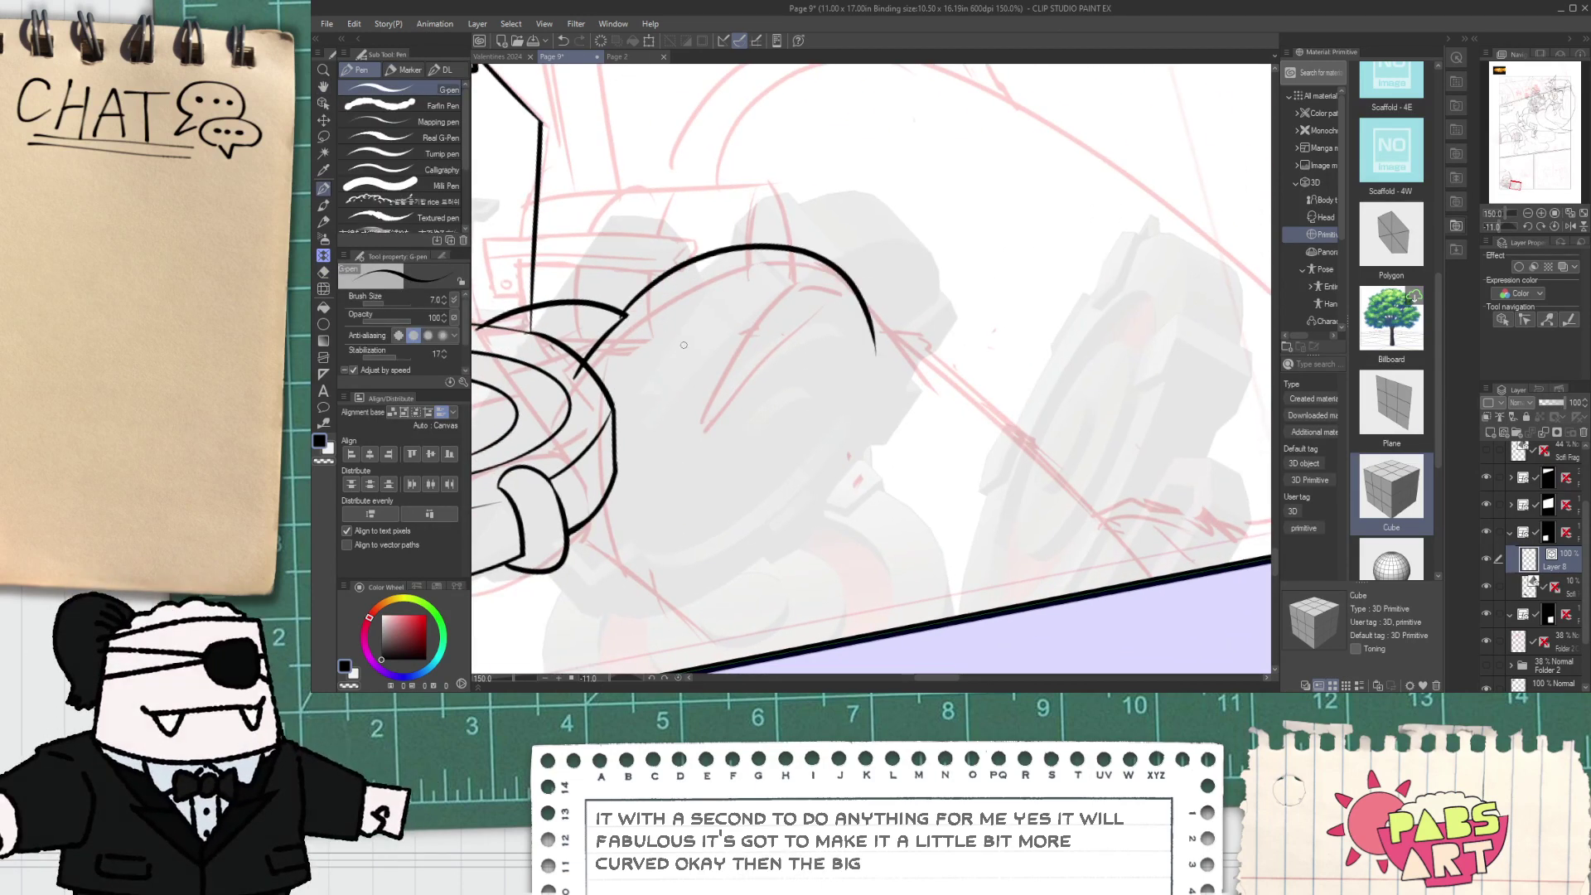
{"action": "key", "text": "ctrl+z"}
{"action": "mouse_move", "coordinate": [629, 316]}
{"action": "left_mouse_down"}
{"action": "mouse_move", "coordinate": [849, 281]}
{"action": "mouse_move", "coordinate": [879, 318]}
{"action": "left_mouse_up"}
- Trim the shoulder curve's outer end into a small stepped fold, and ink narrow crease lines inside the shoulder
{"action": "key", "text": "e"}
{"action": "scroll", "coordinate": [855, 280], "scroll_direction": "up", "scroll_amount": 1}
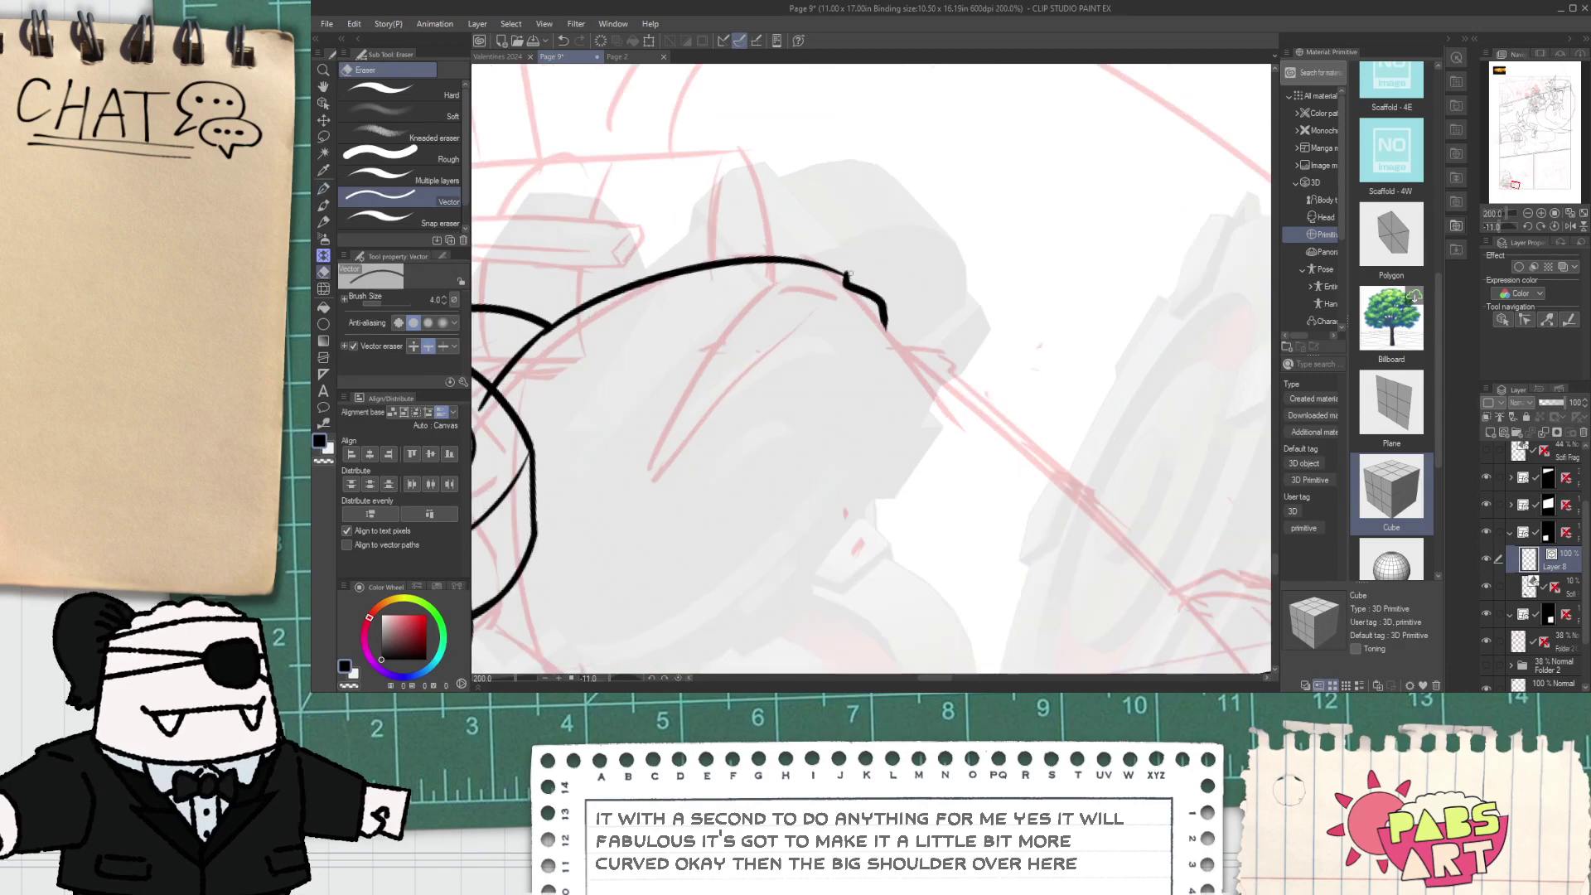
{"action": "scroll", "coordinate": [847, 274], "scroll_direction": "down", "scroll_amount": 2}
{"action": "key", "text": "p"}
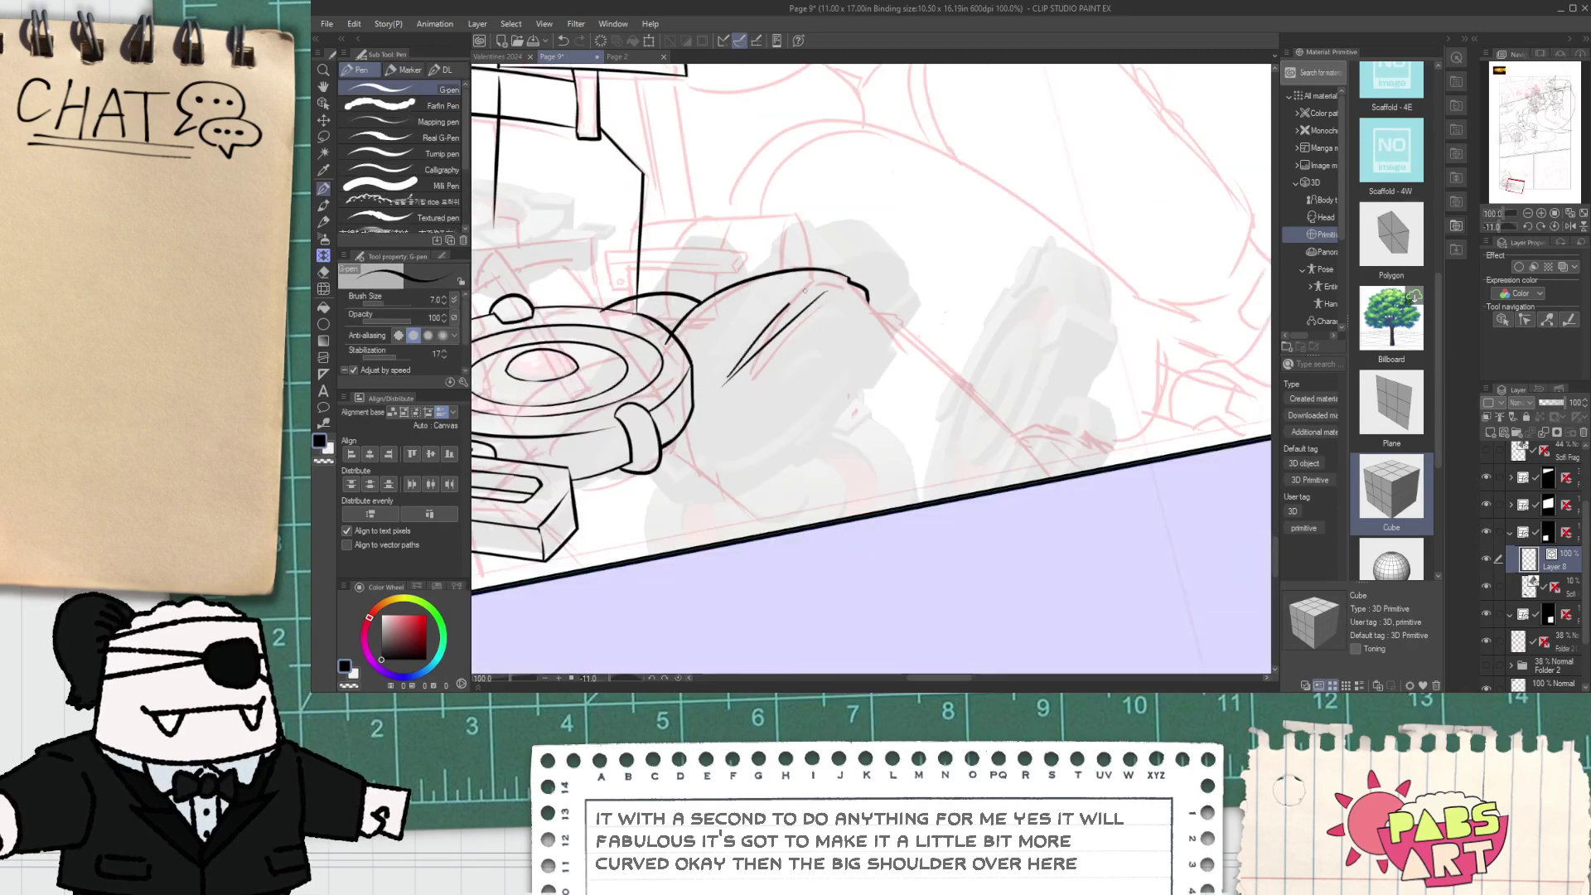
- Ink a long curve from the shoulder's fold down past the panel border, and a short slanted line near the border
{"action": "left_click_drag", "start_coordinate": [866, 294], "coordinate": [992, 479]}
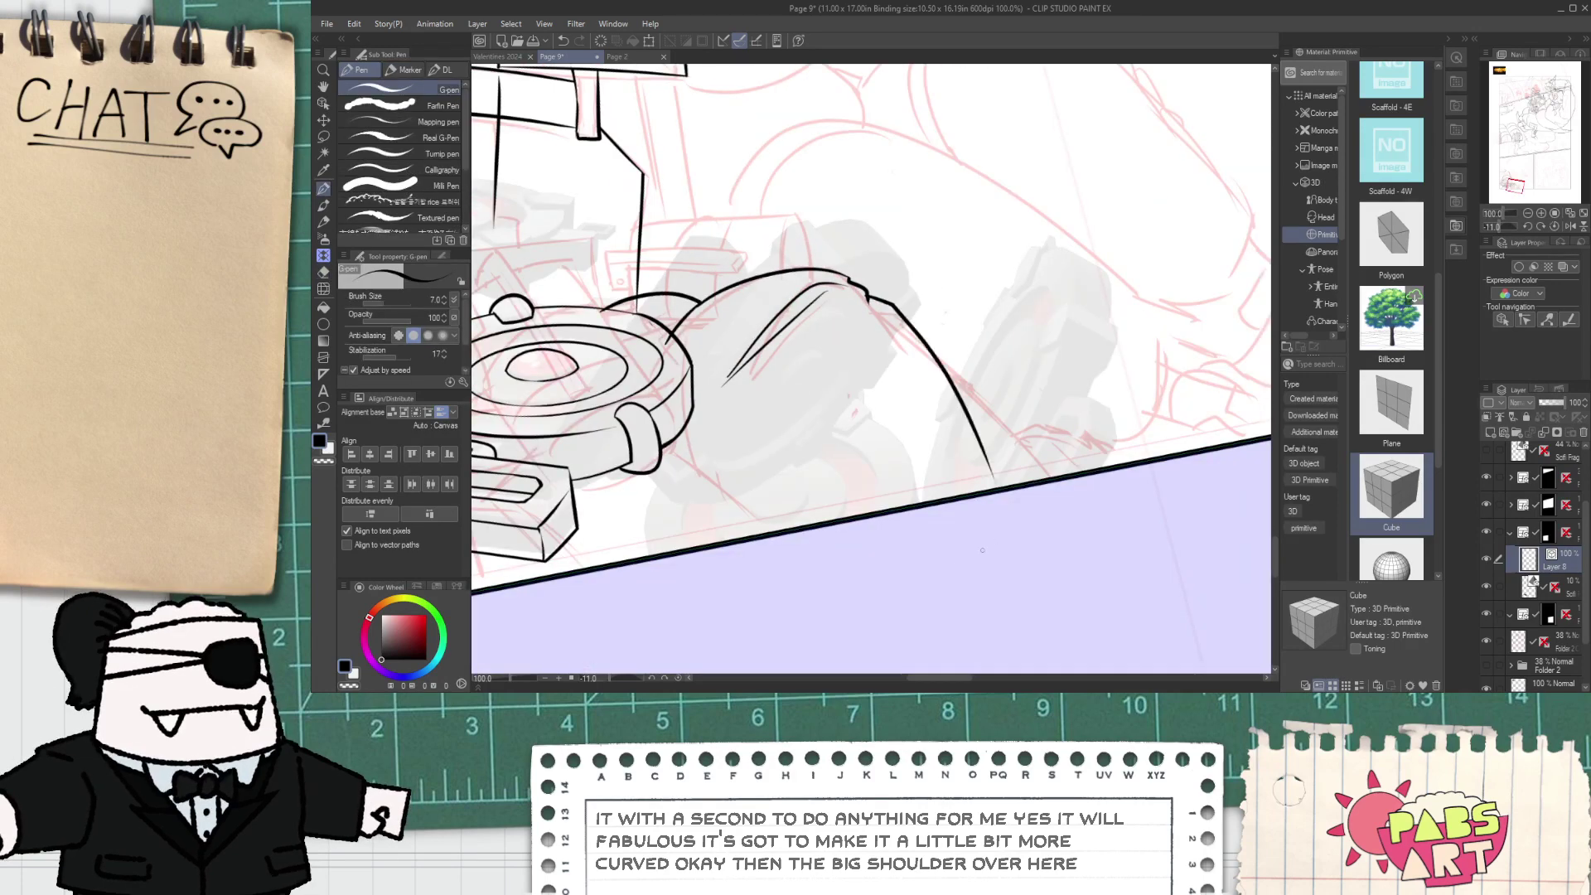
{"action": "key", "text": "ctrl+z"}
{"action": "left_click_drag", "start_coordinate": [866, 294], "coordinate": [1069, 474]}
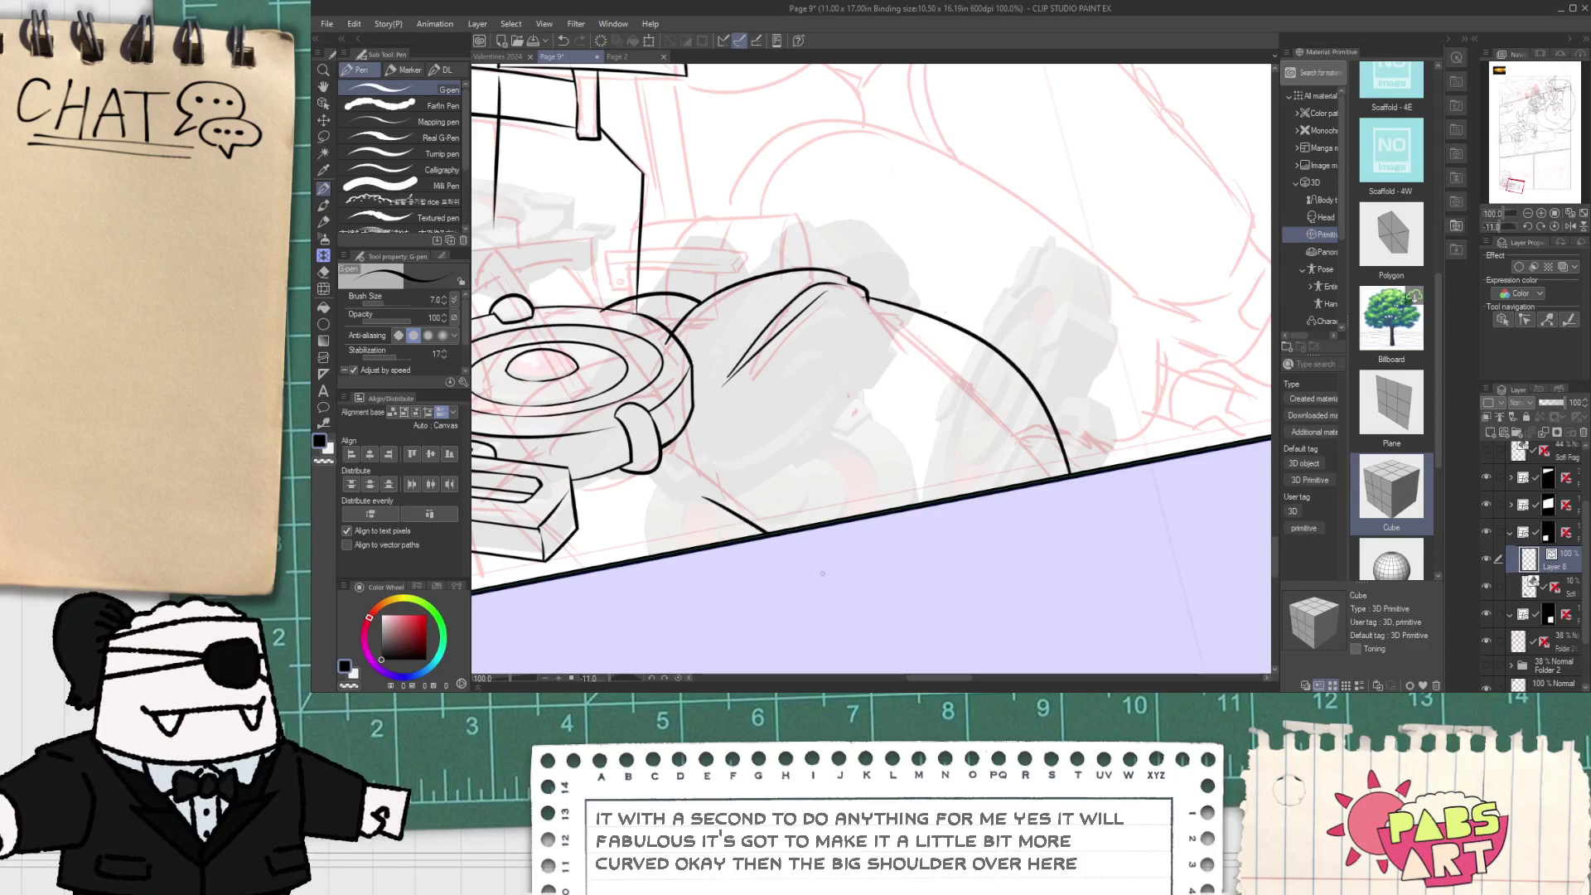
- Stretch the long curve's vector line far below the panel border and narrow it into a straighter slope
{"action": "key", "text": "o"}
{"action": "left_click", "coordinate": [1048, 455]}
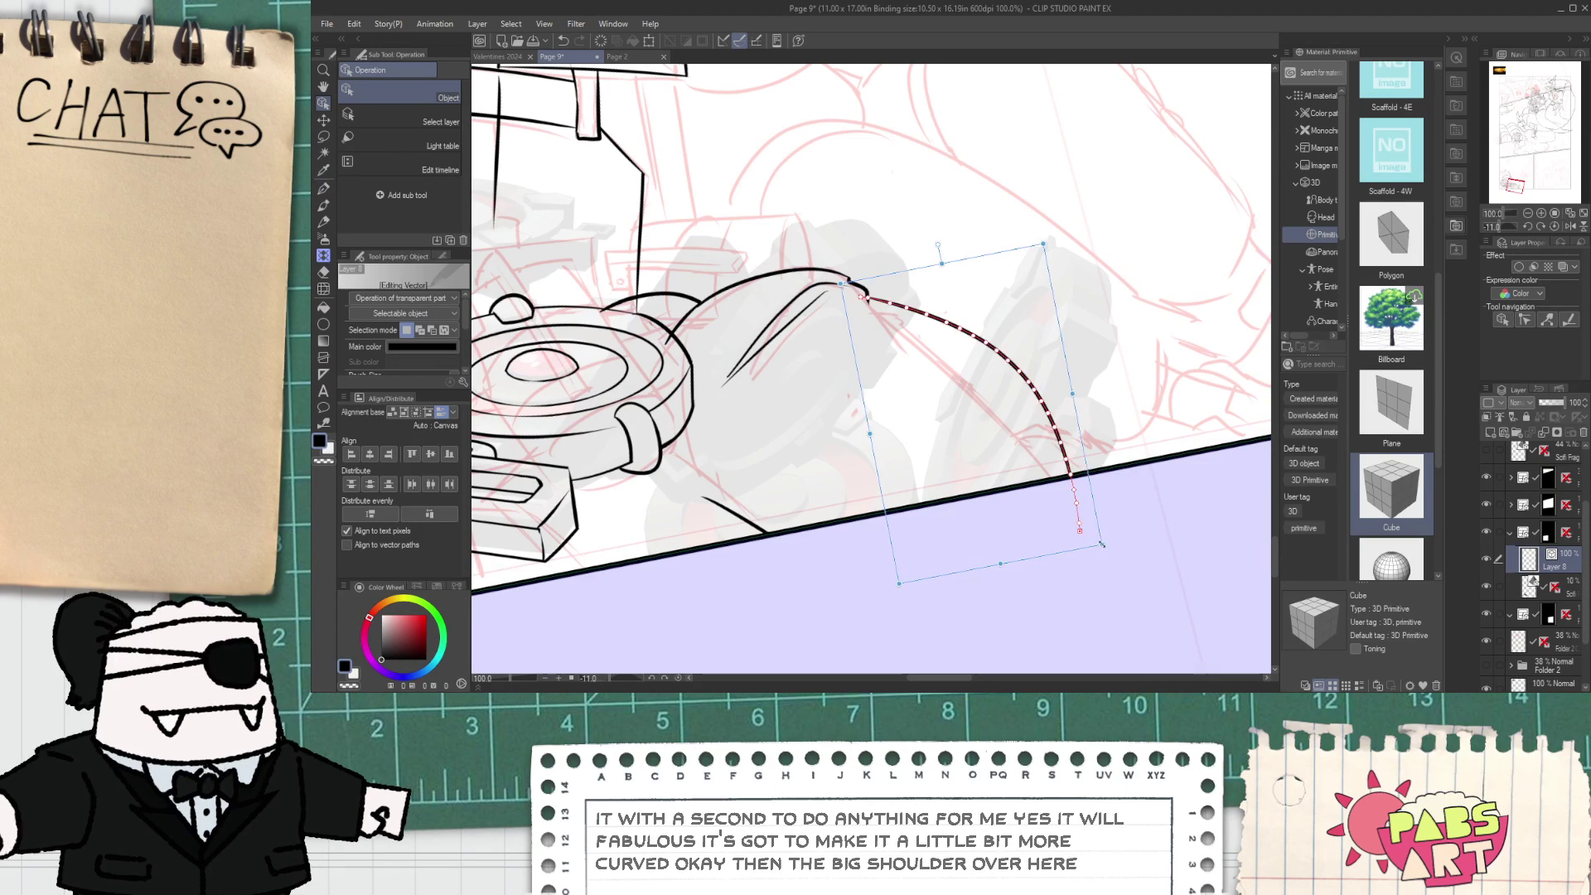
{"action": "left_click_drag", "start_coordinate": [1102, 544], "coordinate": [1180, 664]}
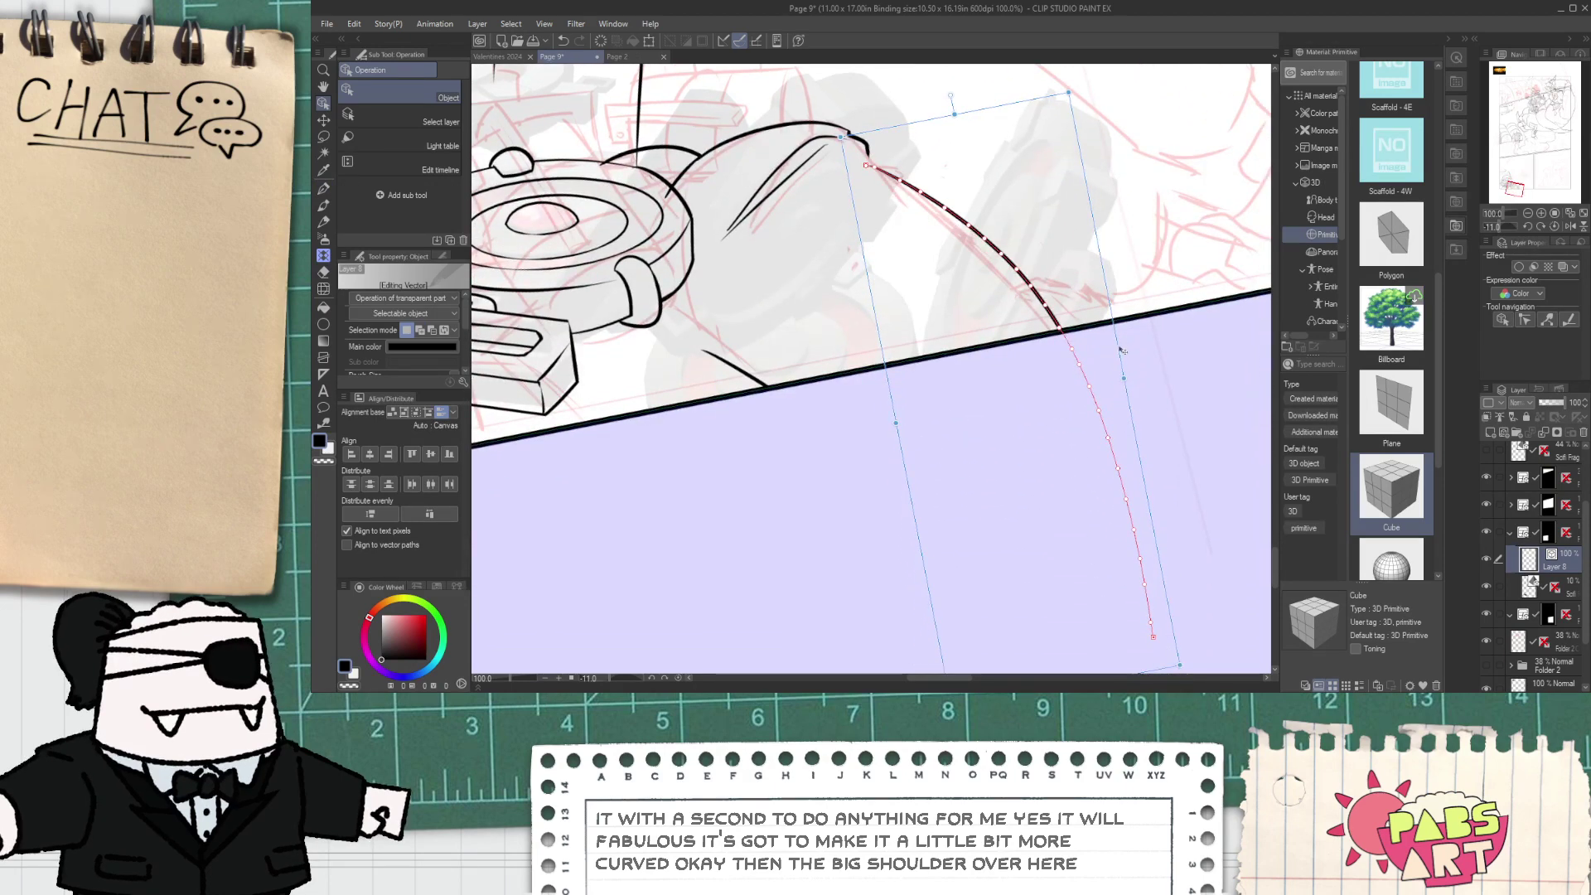
{"action": "left_click_drag", "start_coordinate": [1121, 350], "coordinate": [1114, 332]}
{"action": "key", "text": "p"}
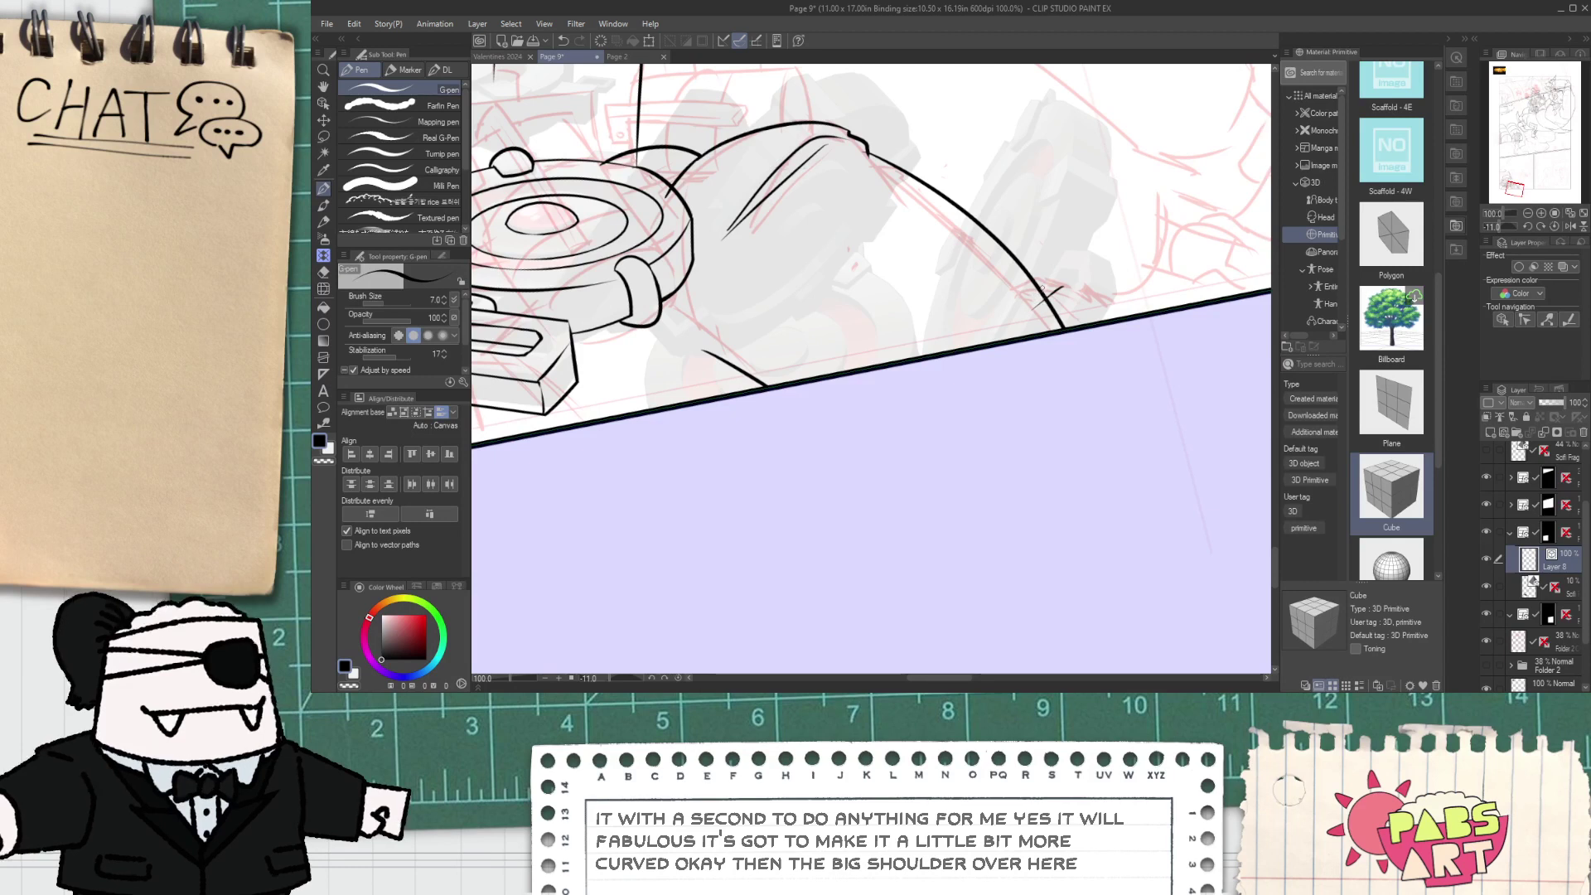
- Reshape the long shoulder curve's vector line into a flatter slope that meets the panel border slightly farther out
{"action": "key", "text": "o"}
{"action": "left_click", "coordinate": [1001, 246]}
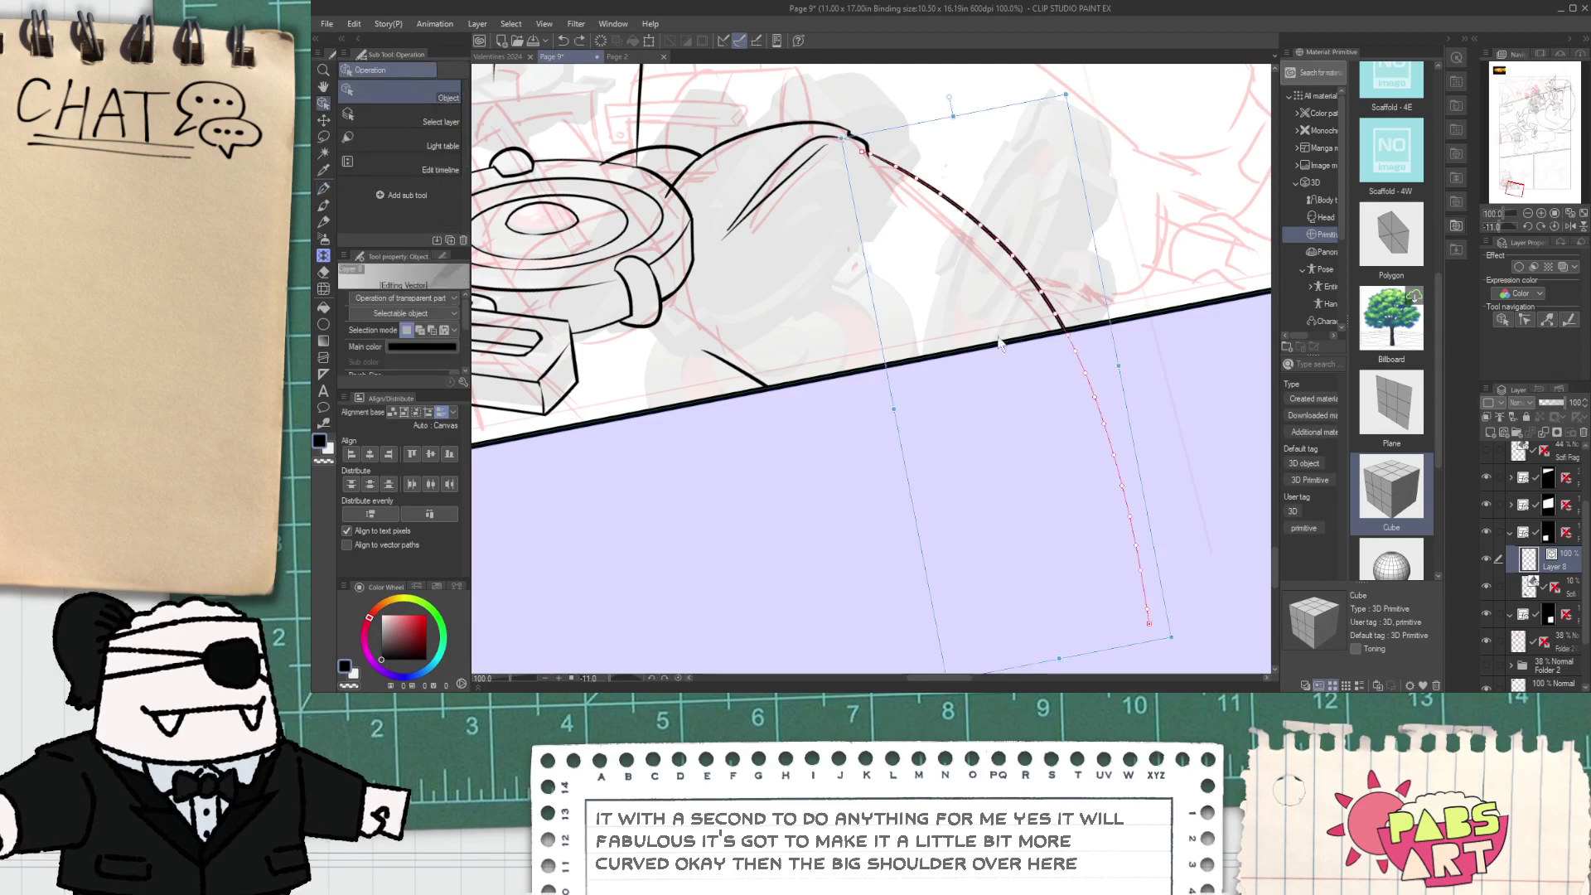
{"action": "left_click_drag", "start_coordinate": [1137, 332], "coordinate": [1072, 215]}
{"action": "left_click", "coordinate": [1070, 209]}
{"action": "scroll", "coordinate": [896, 140], "scroll_direction": "up", "scroll_amount": 1}
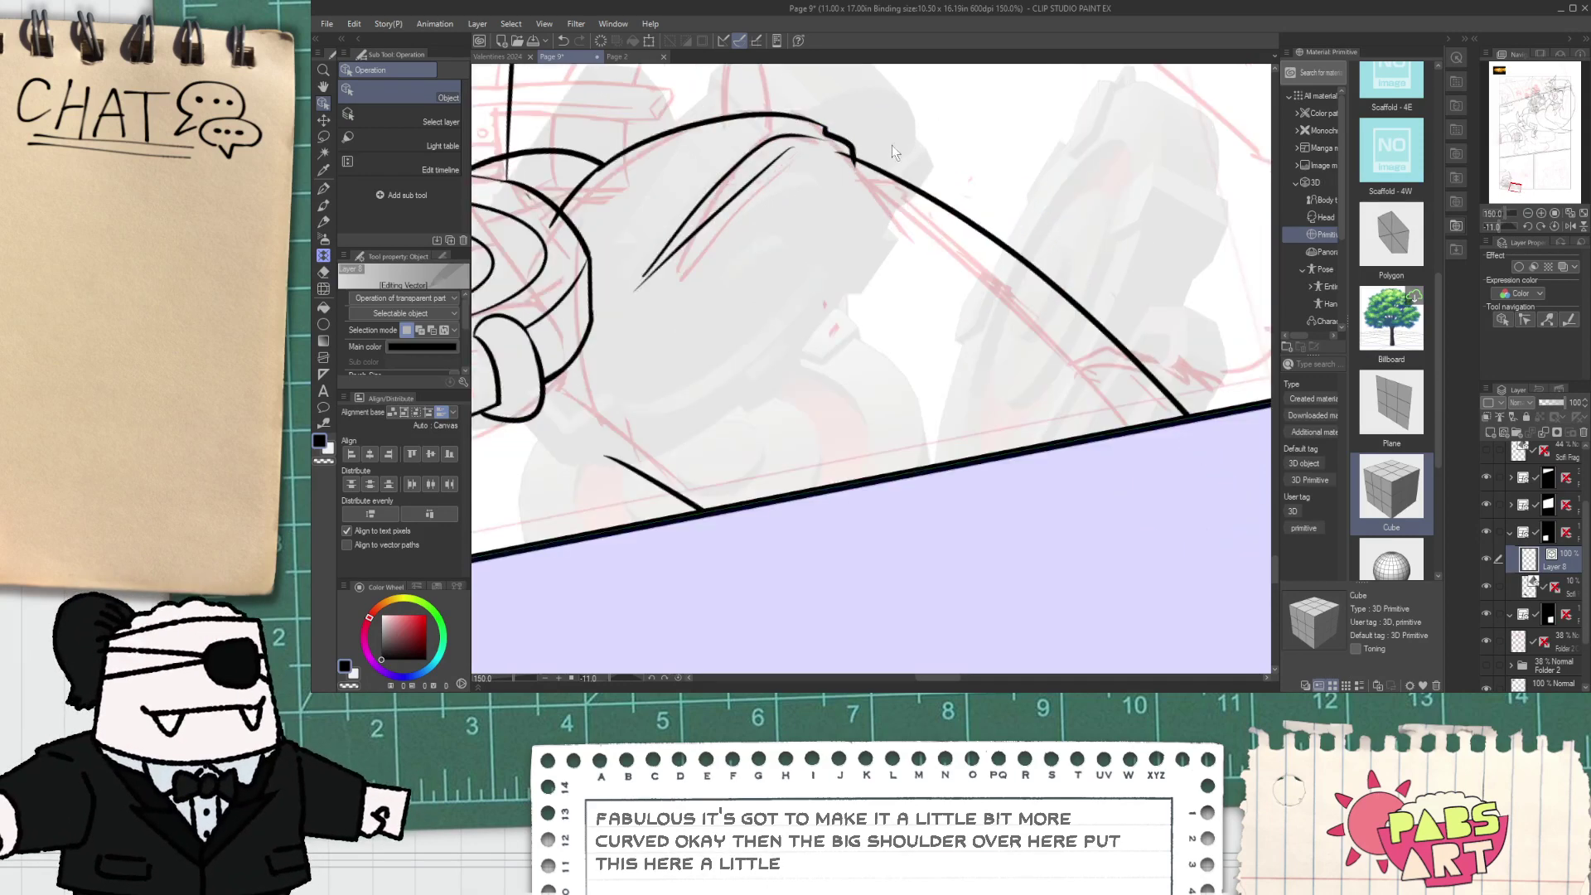
- Erase the overlapping line end where the long curve meets the shoulder's stepped fold
{"action": "key", "text": "e"}
{"action": "scroll", "coordinate": [845, 145], "scroll_direction": "up", "scroll_amount": 1}
{"action": "left_click_drag", "start_coordinate": [831, 148], "coordinate": [852, 168]}
{"action": "scroll", "coordinate": [833, 149], "scroll_direction": "down", "scroll_amount": 2}
{"action": "key", "text": "p"}
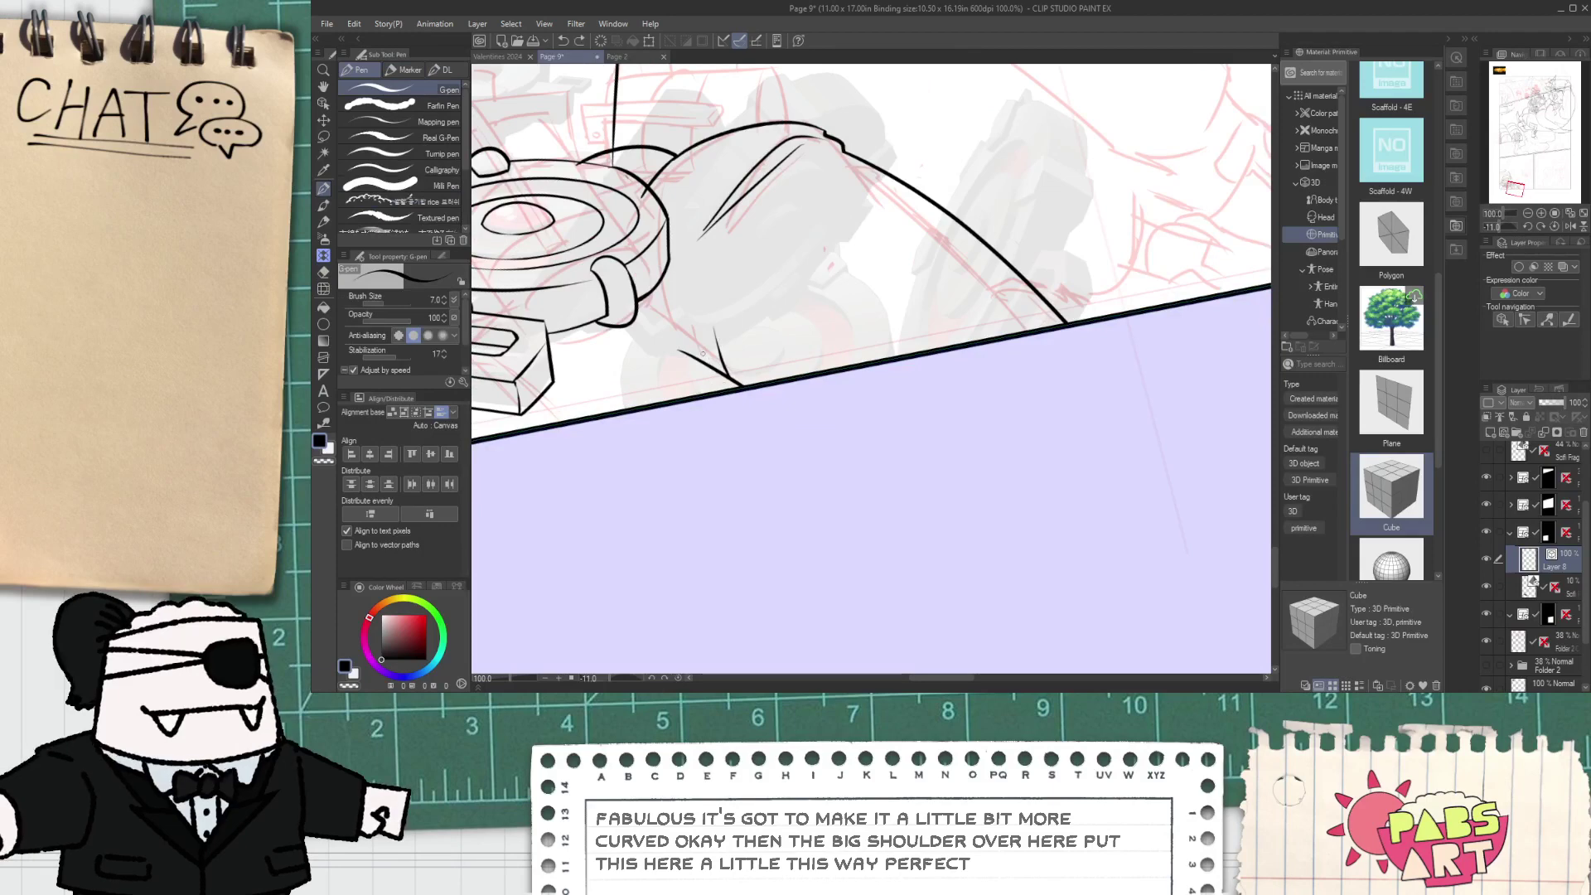
- Erase the short slanted line near the panel border and ink a steeper, curved crease in its place
{"action": "key", "text": "e"}
{"action": "mouse_move", "coordinate": [703, 355]}
{"action": "left_mouse_down"}
{"action": "mouse_move", "coordinate": [699, 369]}
{"action": "mouse_move", "coordinate": [710, 346]}
{"action": "left_mouse_up"}
{"action": "key", "text": "p"}
{"action": "scroll", "coordinate": [712, 368], "scroll_direction": "up", "scroll_amount": 3}
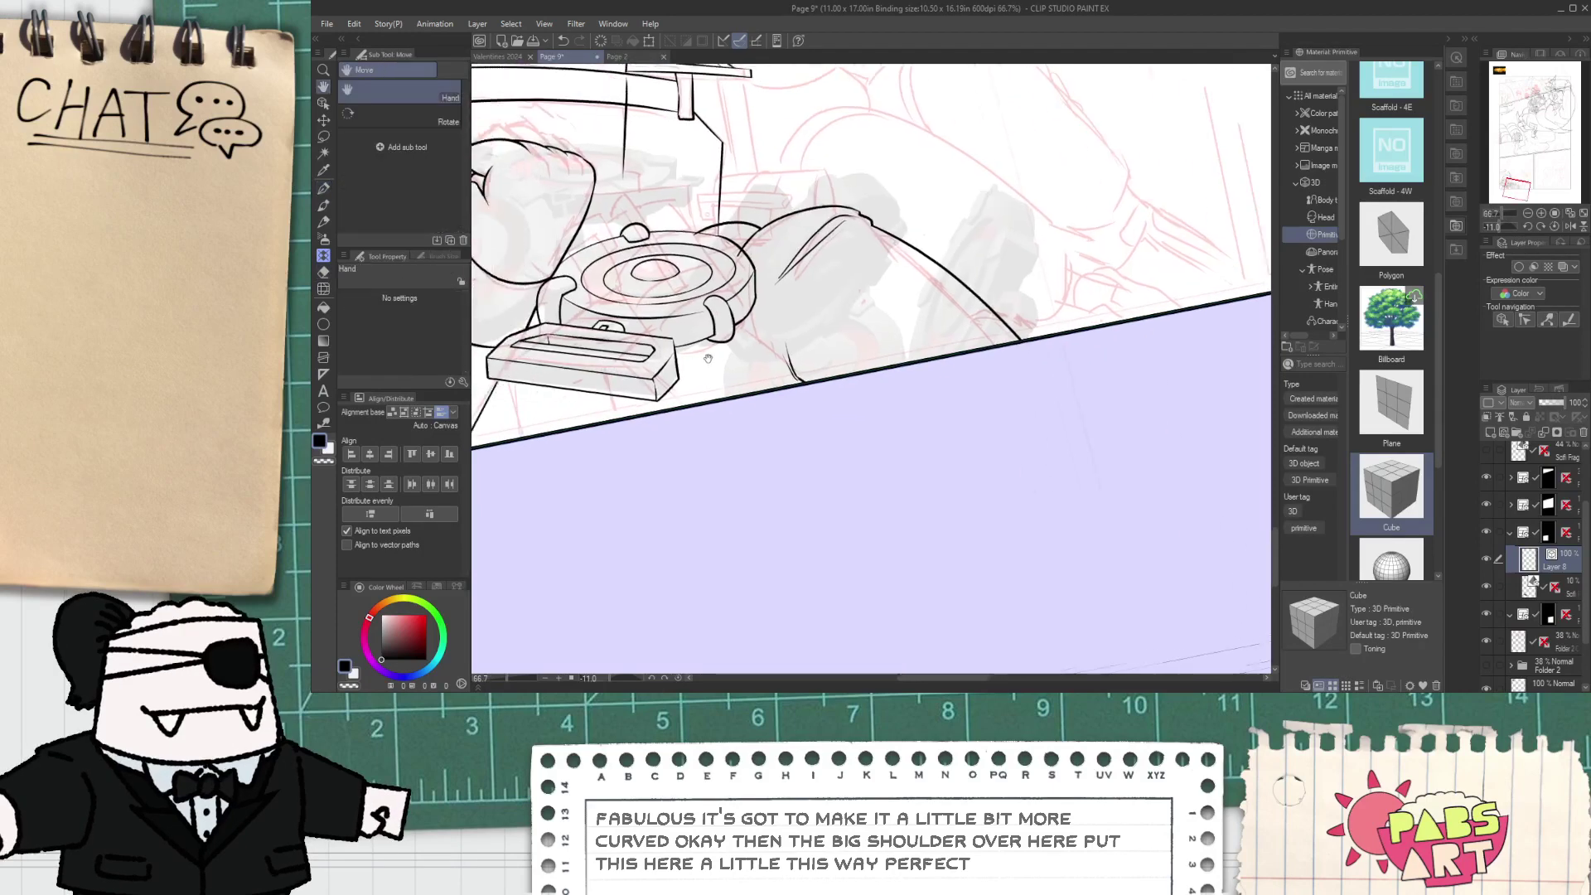
- Ink the missing rounded clip on the disc's rim beside the shoulder, and erase the rim line running through it
{"action": "key", "text": "e"}
{"action": "scroll", "coordinate": [709, 190], "scroll_direction": "up", "scroll_amount": 2}
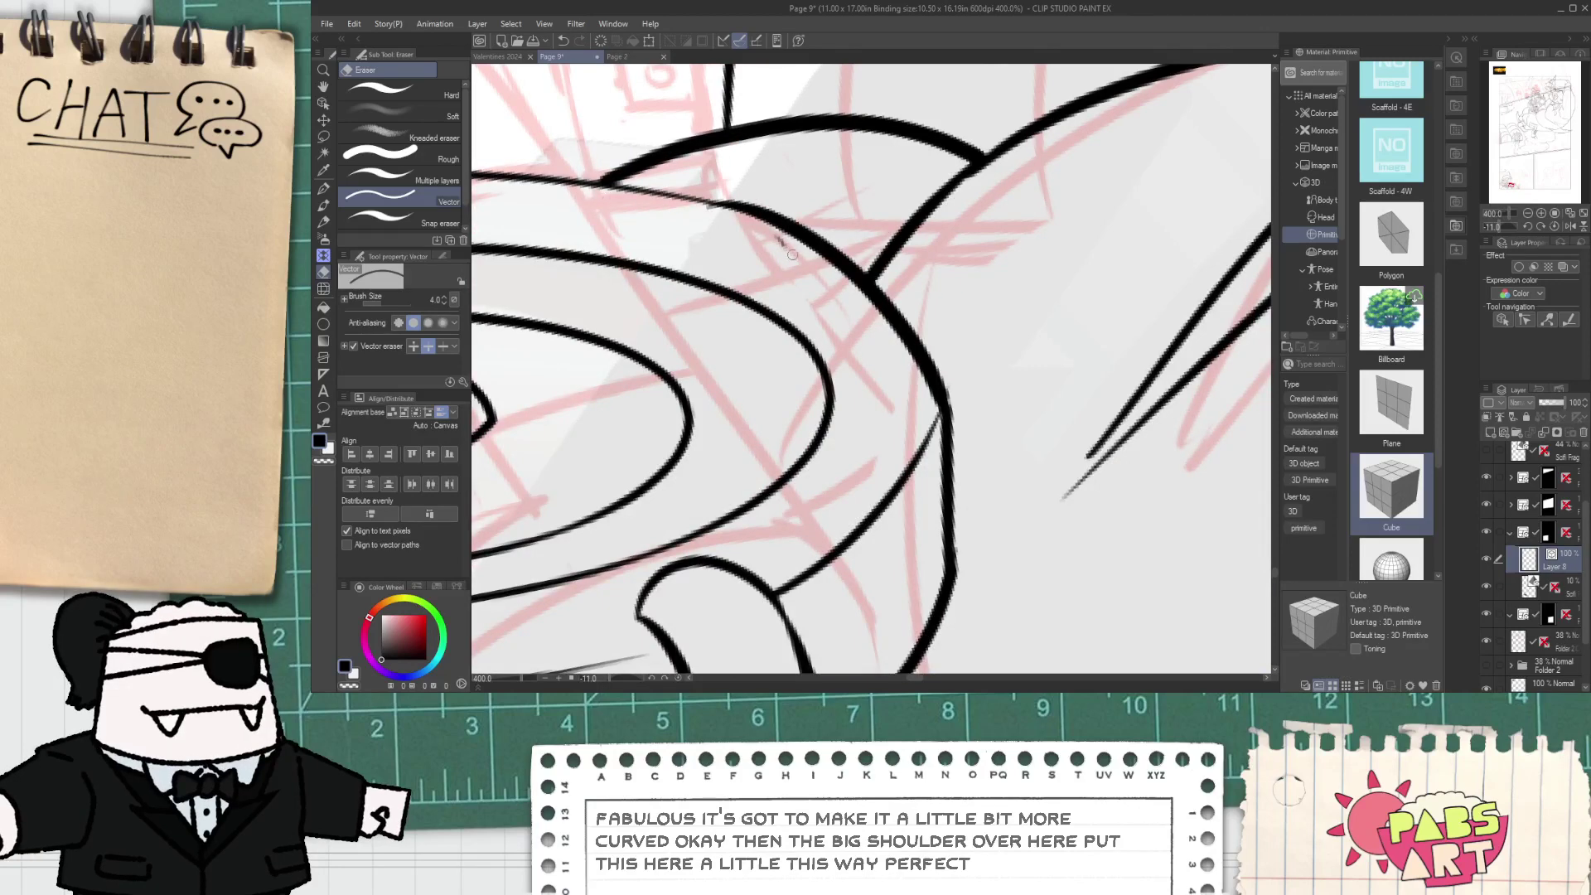
{"action": "scroll", "coordinate": [829, 259], "scroll_direction": "up", "scroll_amount": 2}
{"action": "key", "text": "p"}
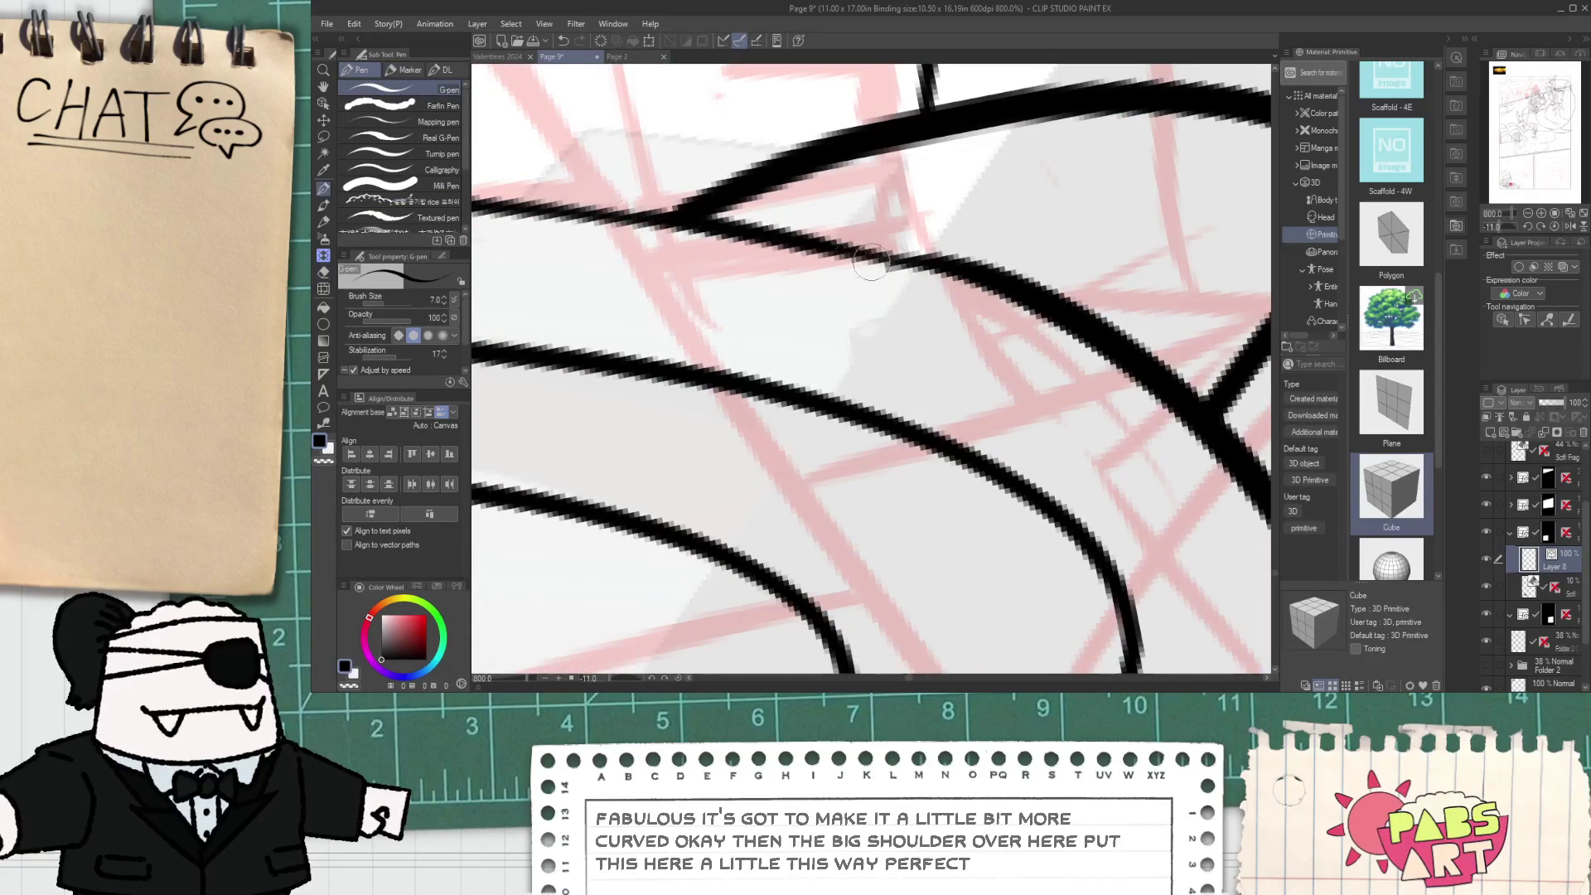
{"action": "scroll", "coordinate": [870, 264], "scroll_direction": "down", "scroll_amount": 4}
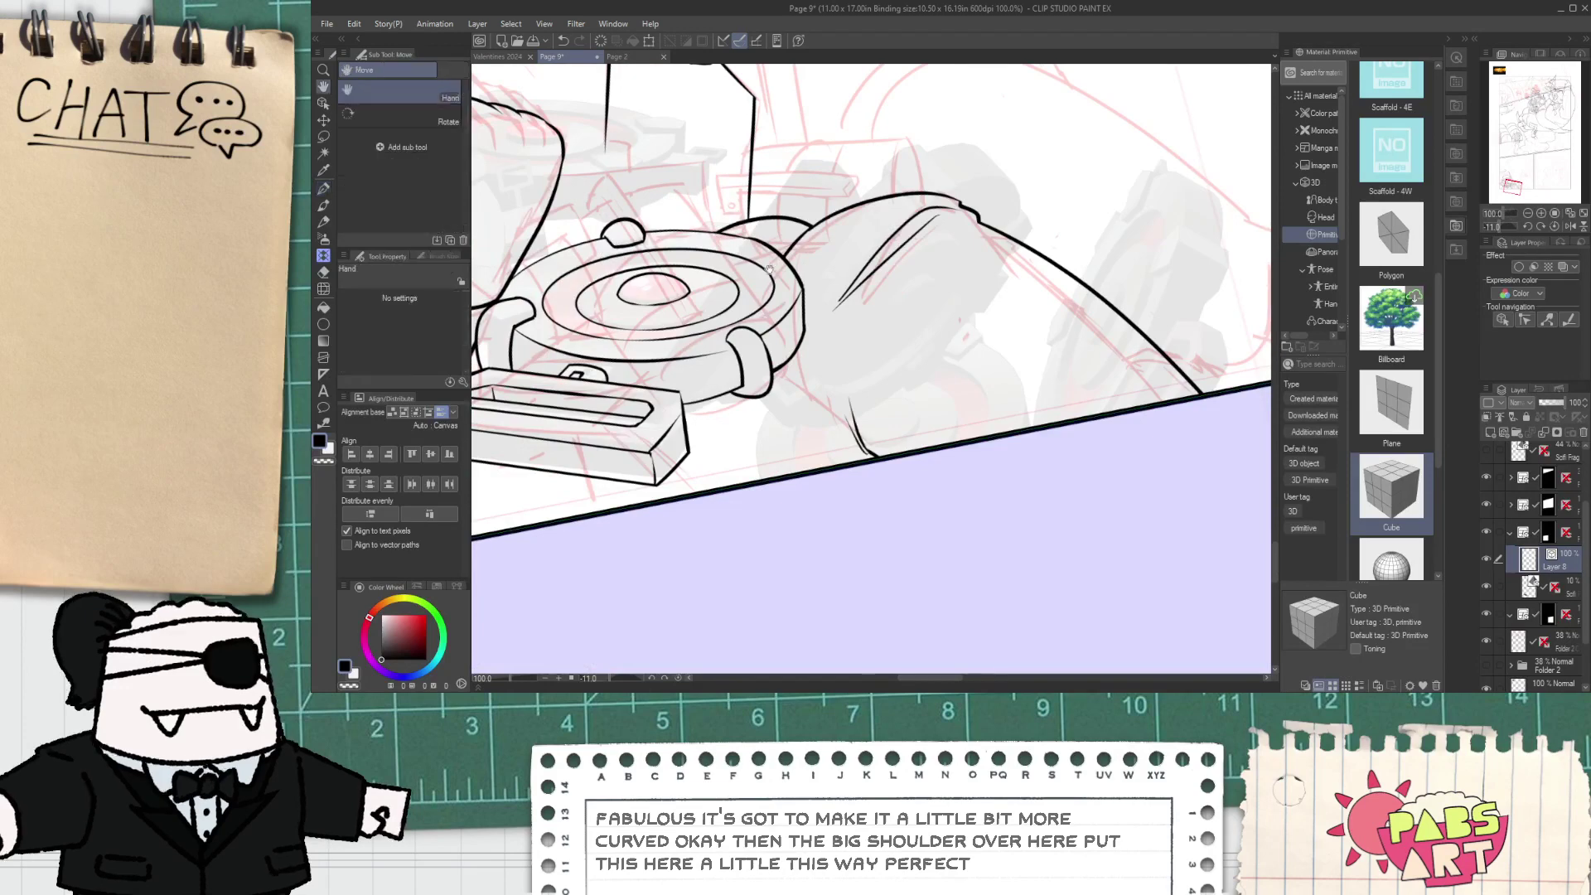
{"action": "scroll", "coordinate": [772, 266], "scroll_direction": "up", "scroll_amount": 3}
{"action": "mouse_move", "coordinate": [783, 280]}
{"action": "left_mouse_down"}
{"action": "mouse_move", "coordinate": [930, 392]}
{"action": "mouse_move", "coordinate": [911, 497]}
{"action": "left_mouse_up"}
{"action": "key", "text": "ctrl+z"}
{"action": "left_click_drag", "start_coordinate": [772, 268], "coordinate": [878, 325]}
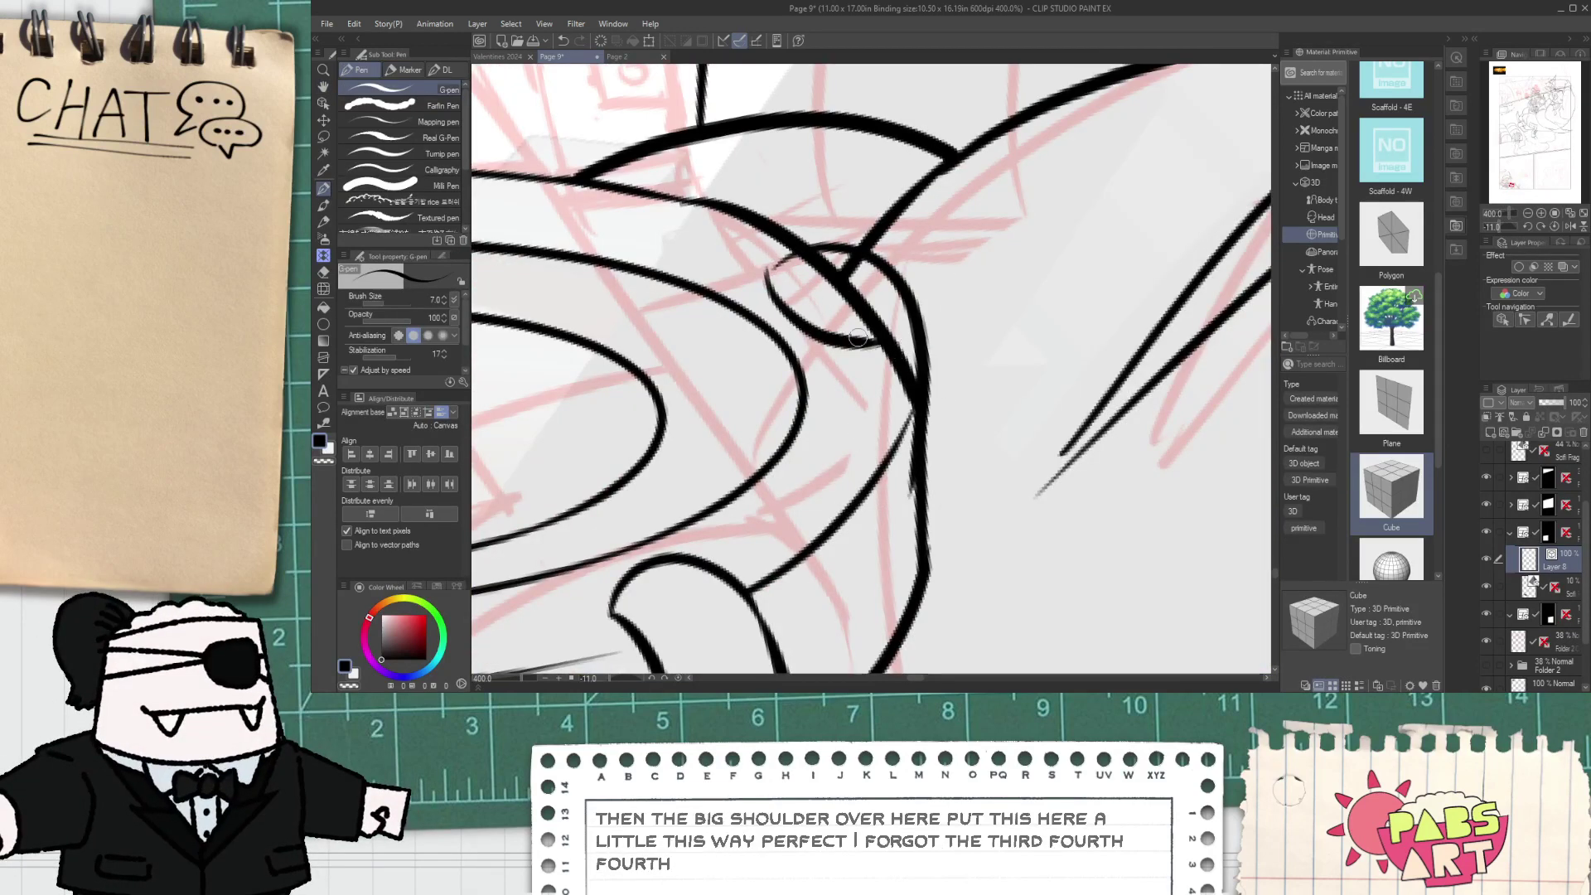
{"action": "key", "text": "ctrl+z"}
{"action": "left_click_drag", "start_coordinate": [777, 265], "coordinate": [889, 317]}
{"action": "key", "text": "e"}
{"action": "left_click_drag", "start_coordinate": [829, 269], "coordinate": [874, 300]}
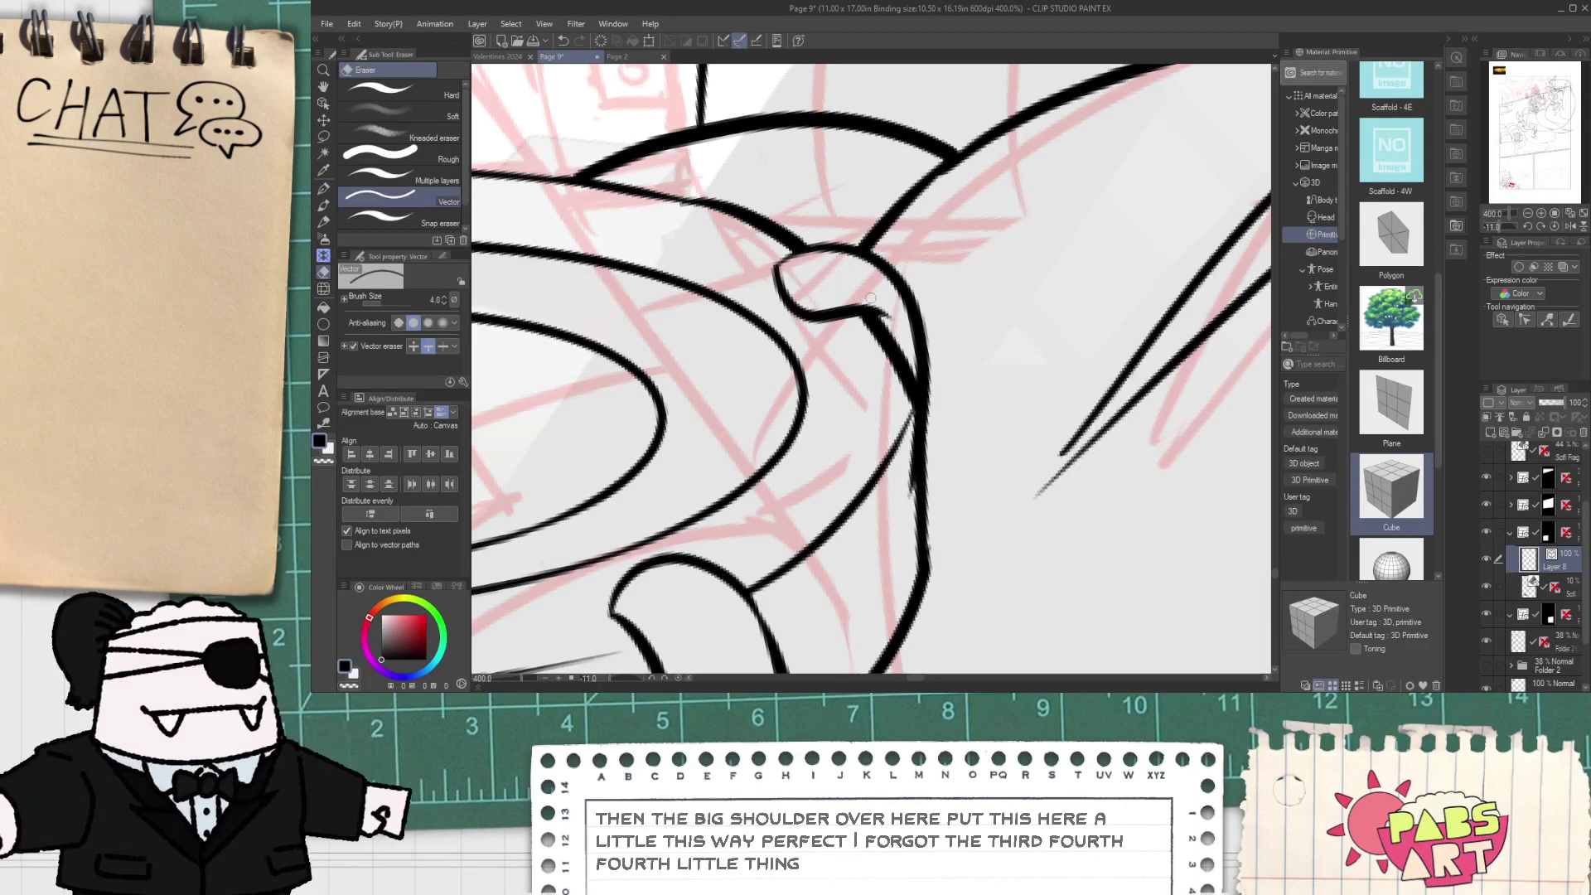
- Ink the outer edge of the second disc grenade as an arc rising from the panel's side border behind the fist
{"action": "scroll", "coordinate": [895, 339], "scroll_direction": "down", "scroll_amount": 6}
{"action": "key", "text": "space"}
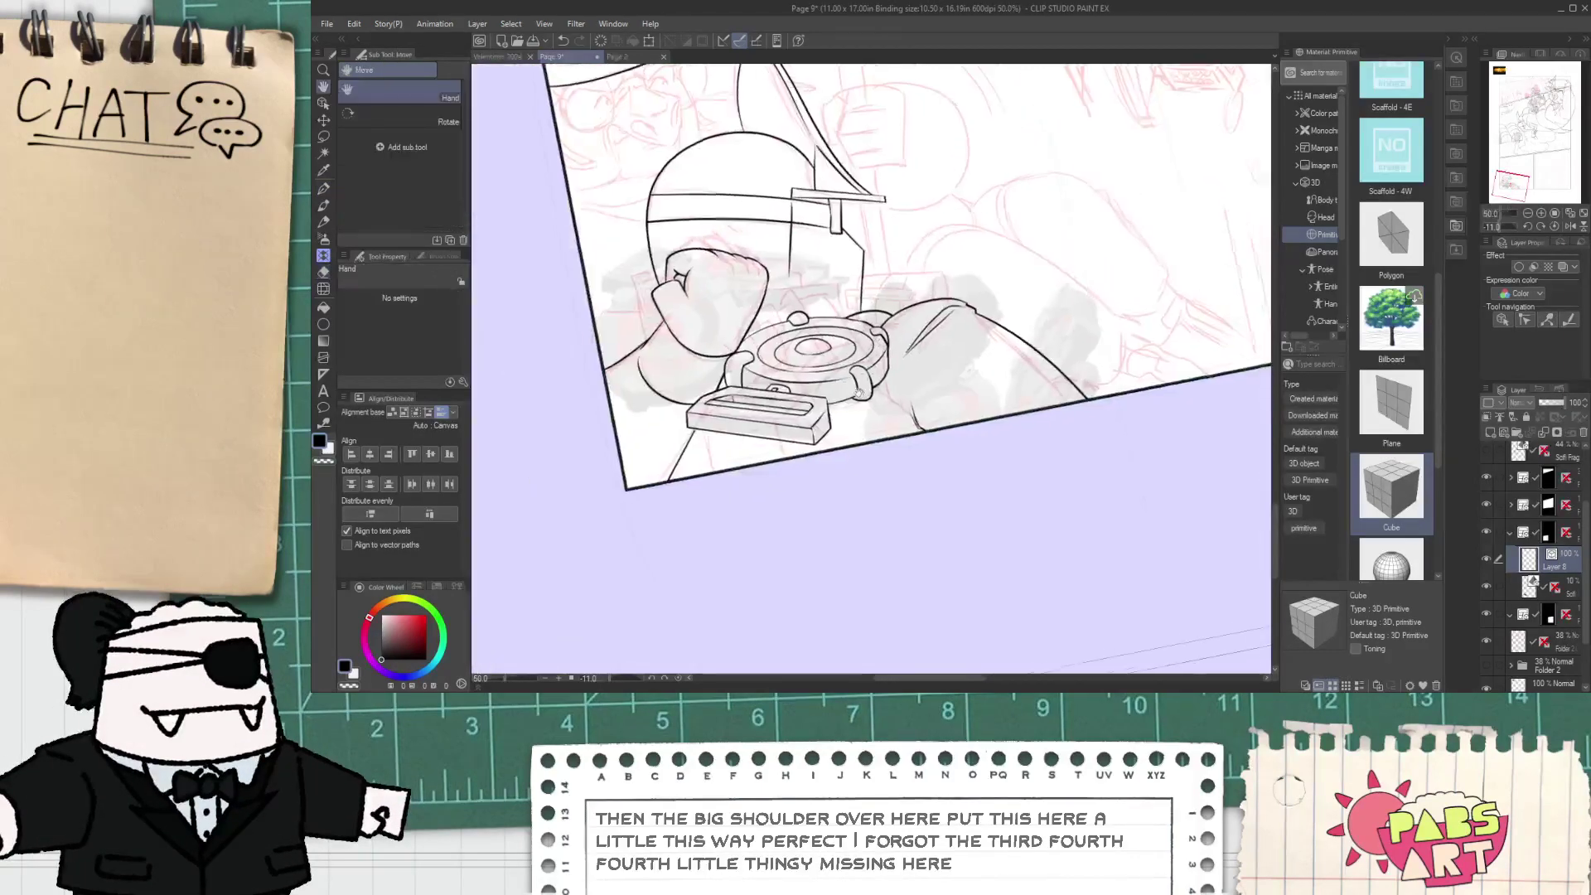
{"action": "scroll", "coordinate": [740, 364], "scroll_direction": "up", "scroll_amount": 3}
{"action": "scroll", "coordinate": [736, 354], "scroll_direction": "down", "scroll_amount": 3}
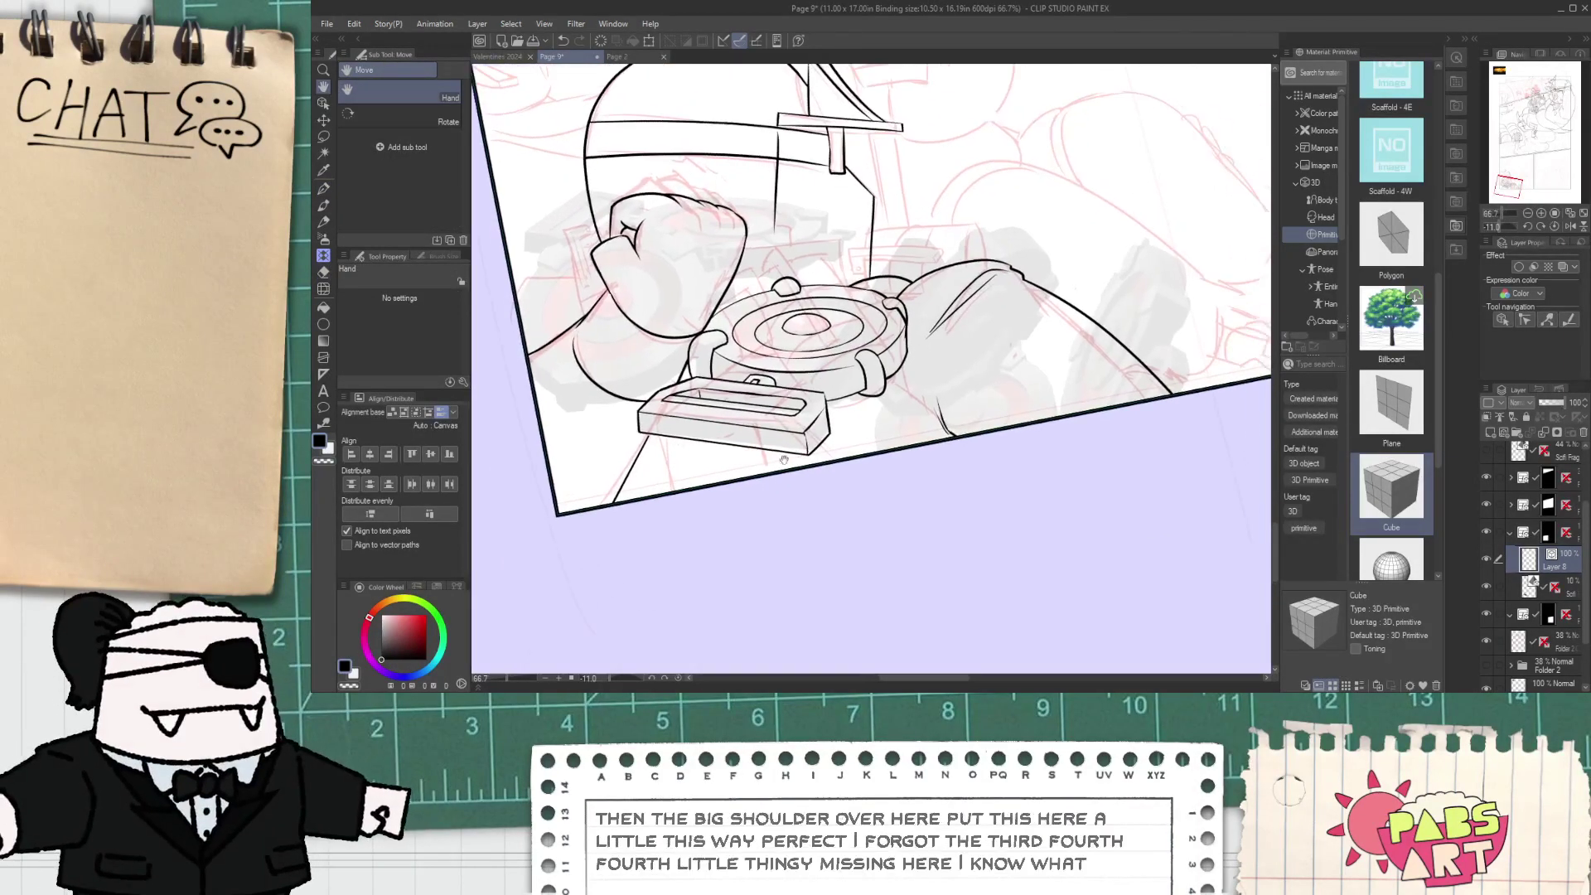
{"action": "scroll", "coordinate": [744, 309], "scroll_direction": "up", "scroll_amount": 5}
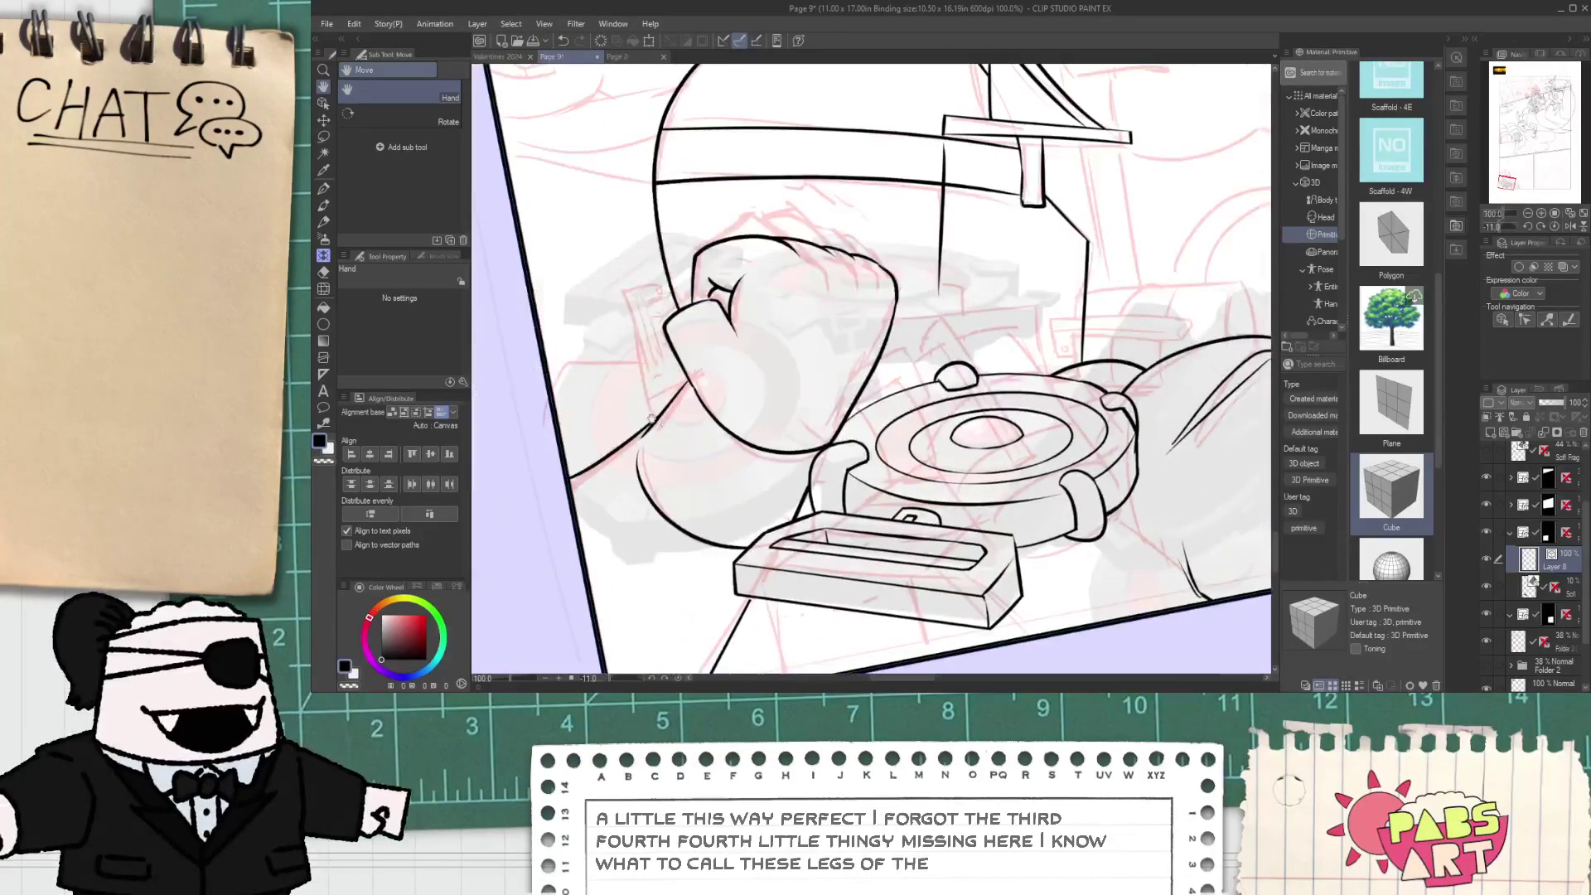
{"action": "key", "text": "p"}
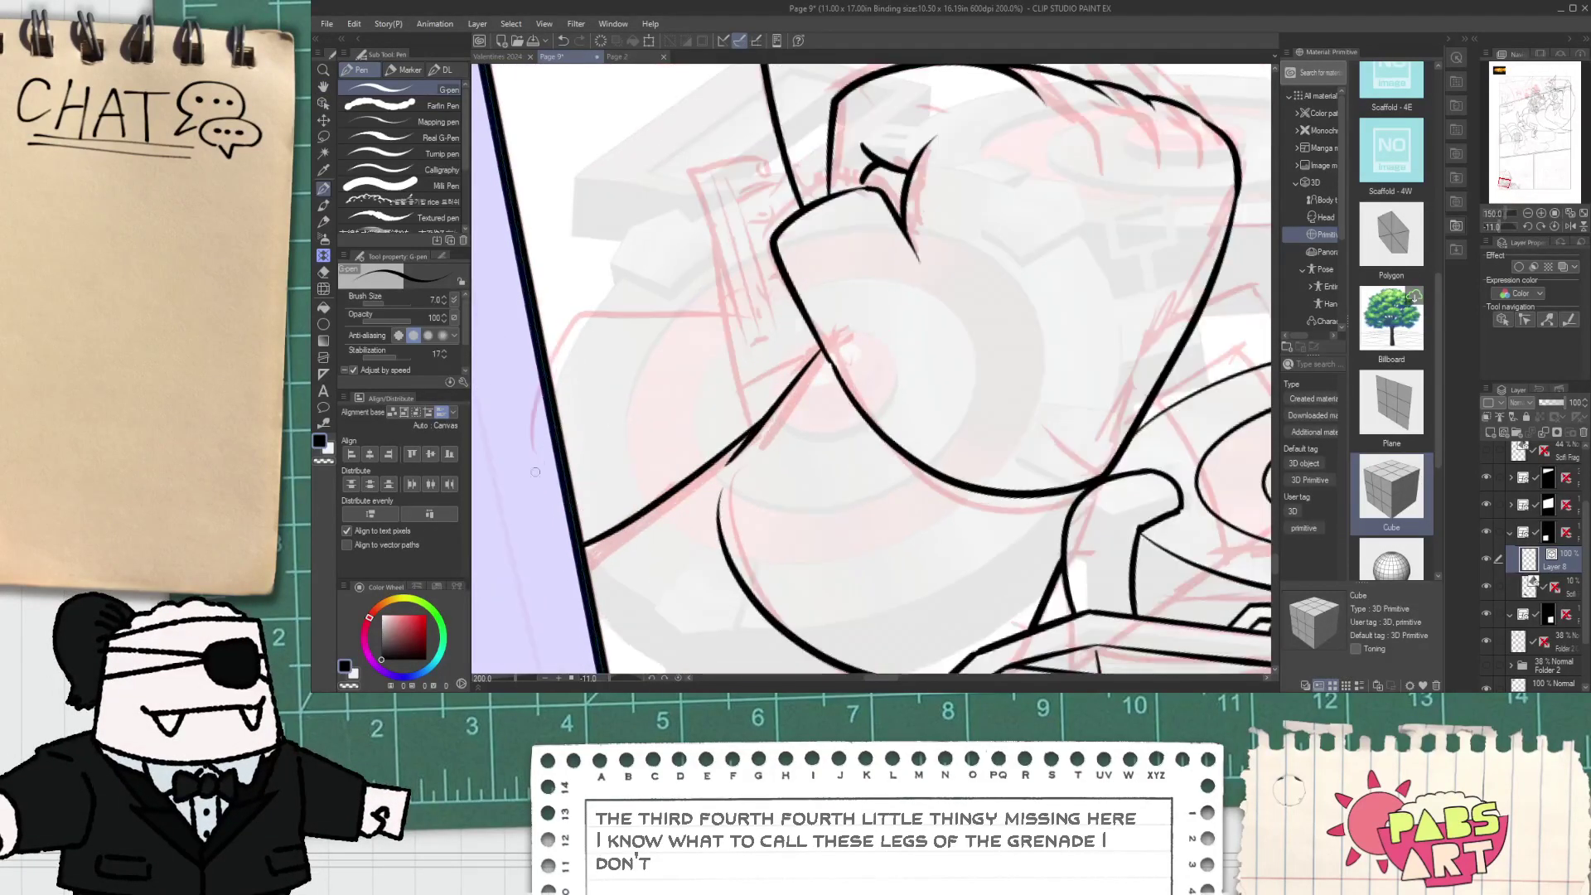
{"action": "left_click_drag", "start_coordinate": [551, 389], "coordinate": [692, 224]}
- Ink a rounded clip on the second disc's outer edge, and erase its overshooting ends and the edge line inside it
{"action": "scroll", "coordinate": [615, 276], "scroll_direction": "up", "scroll_amount": 2}
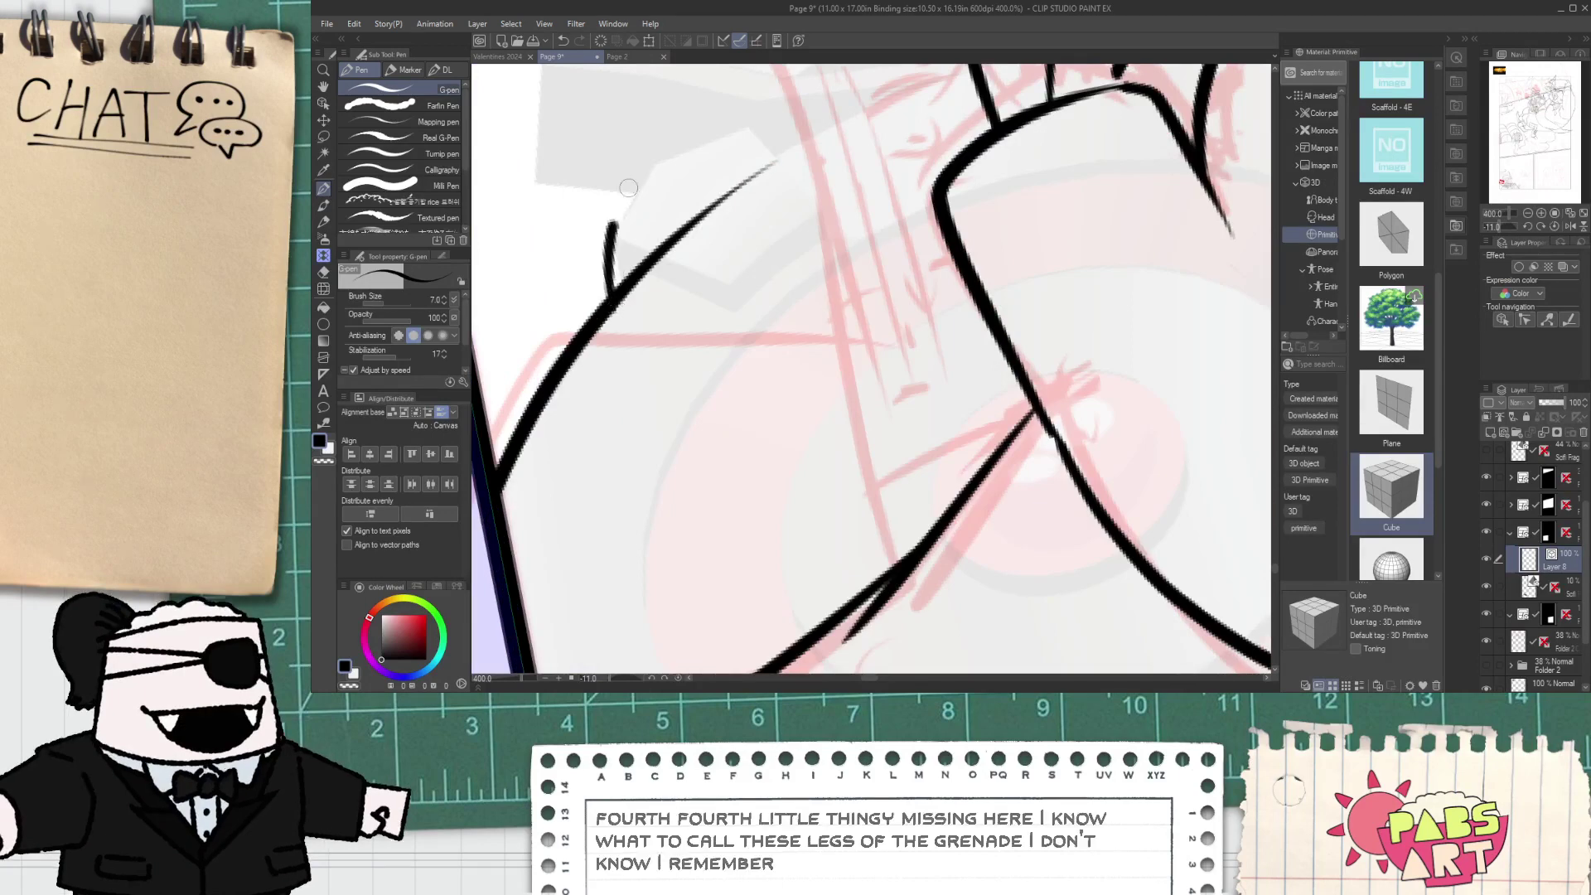
{"action": "left_click_drag", "start_coordinate": [611, 286], "coordinate": [821, 257]}
{"action": "left_click_drag", "start_coordinate": [626, 255], "coordinate": [822, 237]}
{"action": "key", "text": "e"}
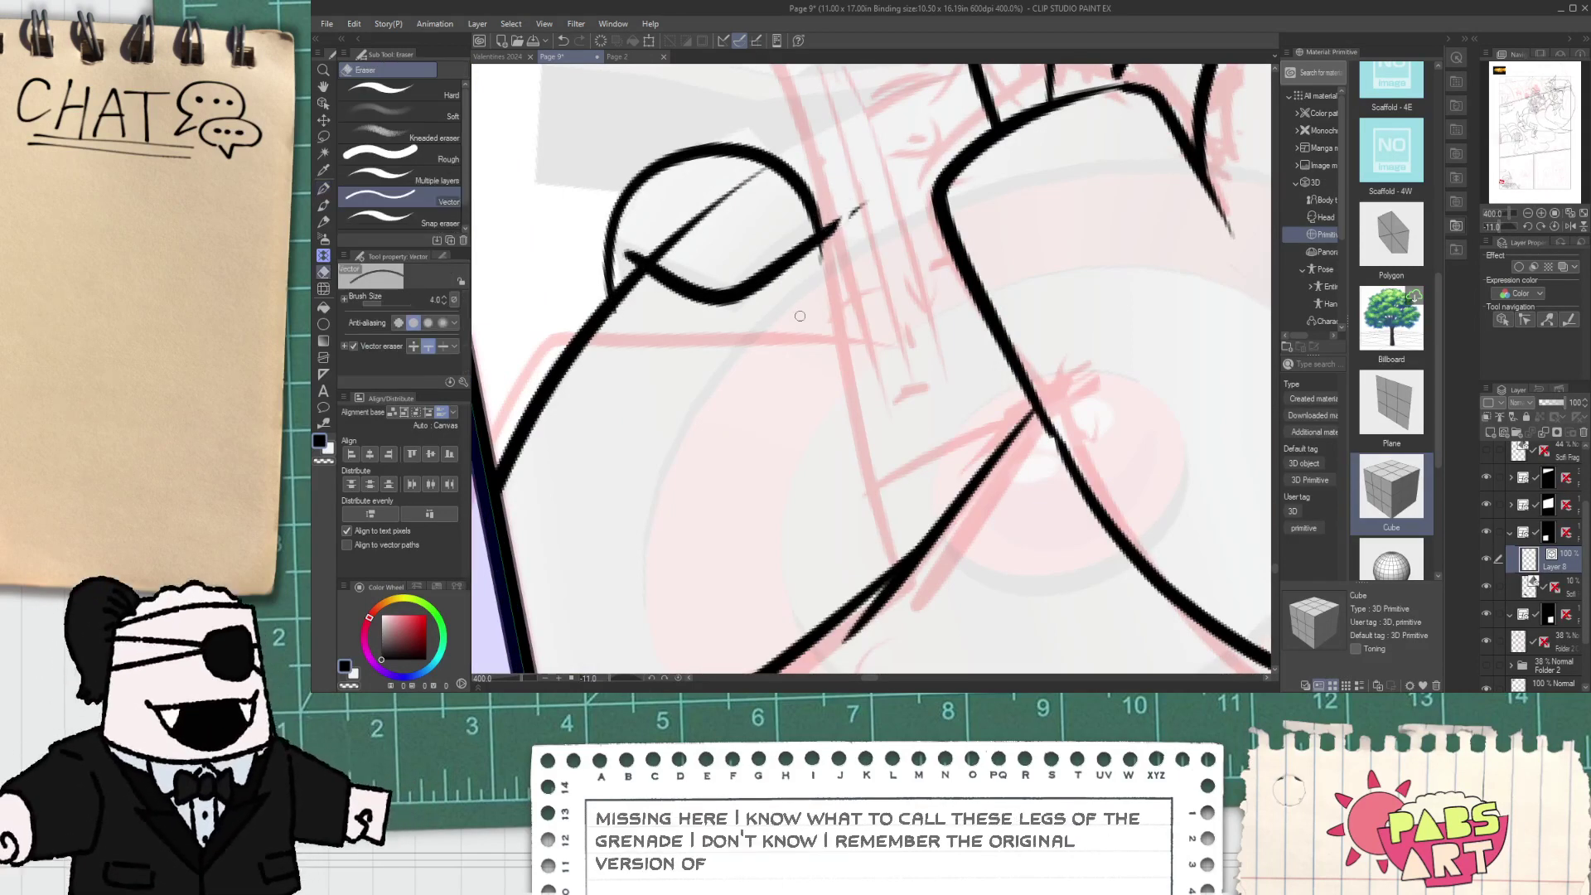
{"action": "left_click", "coordinate": [828, 253]}
{"action": "left_click", "coordinate": [692, 211]}
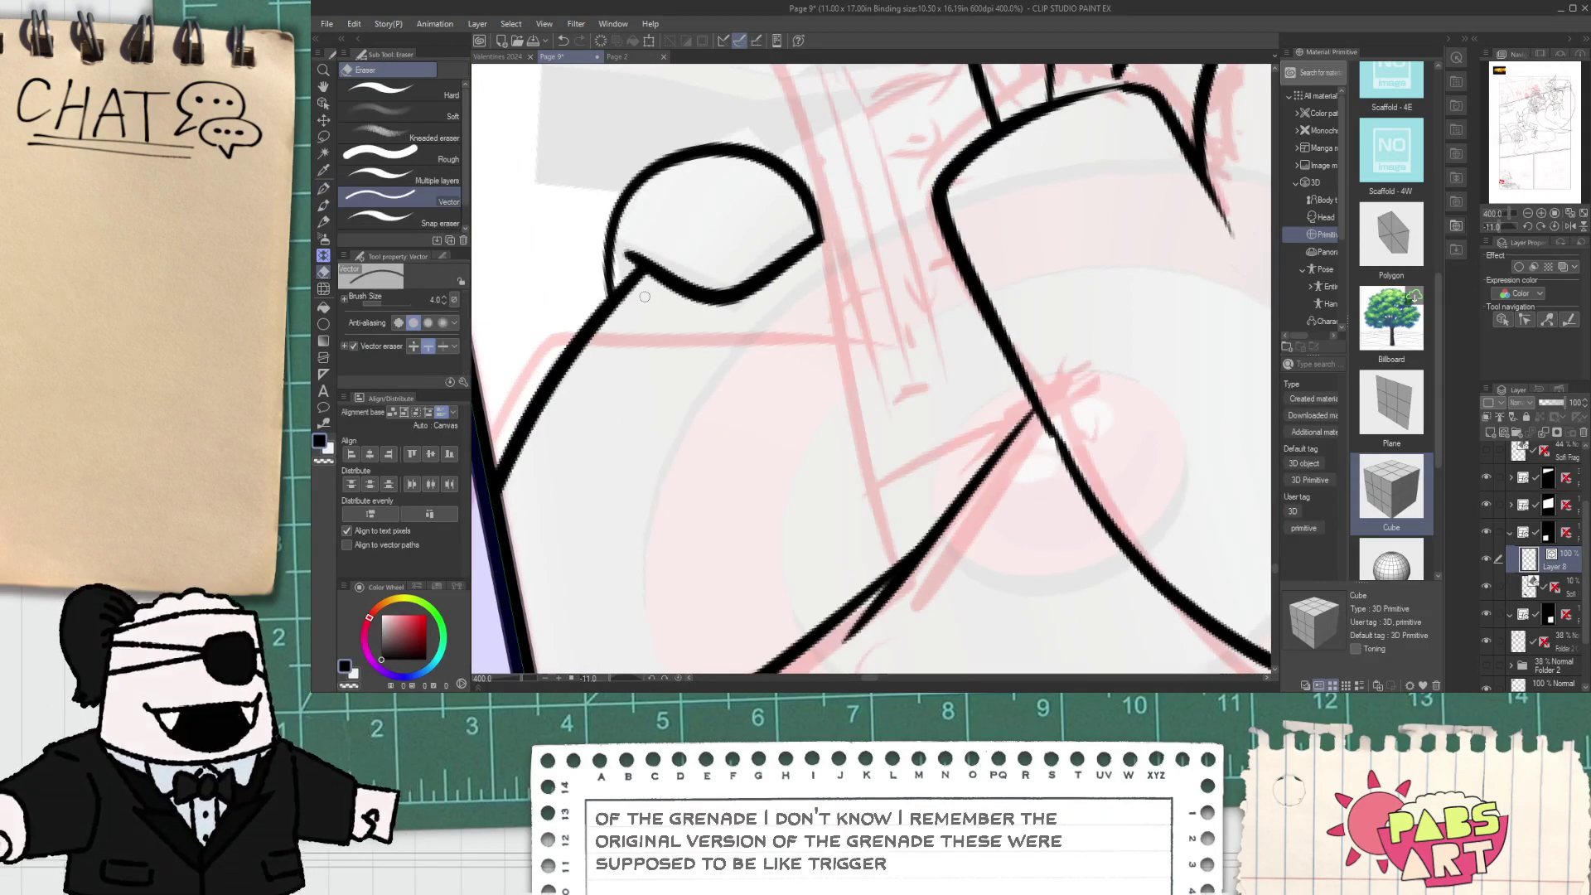
- Ink the second disc's upper edge from the clip to the head outline, and trim the ends that overlap
{"action": "key", "text": "space"}
{"action": "scroll", "coordinate": [743, 193], "scroll_direction": "down", "scroll_amount": 2}
{"action": "scroll", "coordinate": [663, 312], "scroll_direction": "up", "scroll_amount": 2}
{"action": "key", "text": "p"}
{"action": "mouse_move", "coordinate": [745, 194]}
{"action": "left_mouse_down"}
{"action": "mouse_move", "coordinate": [661, 313]}
{"action": "mouse_move", "coordinate": [1001, 192]}
{"action": "left_mouse_up"}
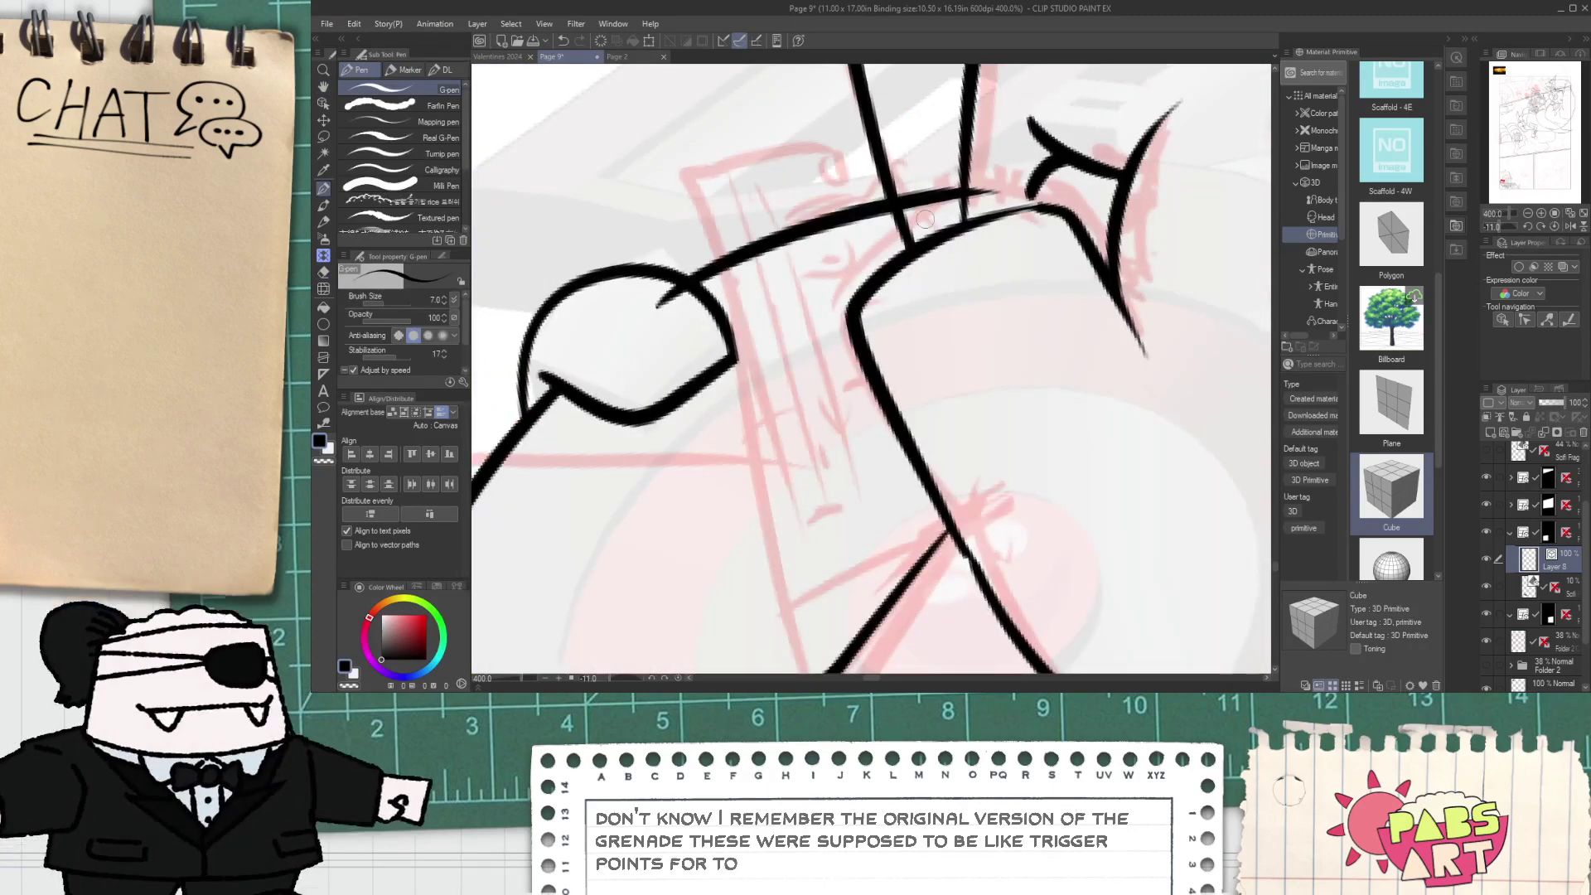
{"action": "key", "text": "e"}
{"action": "left_click", "coordinate": [928, 203]}
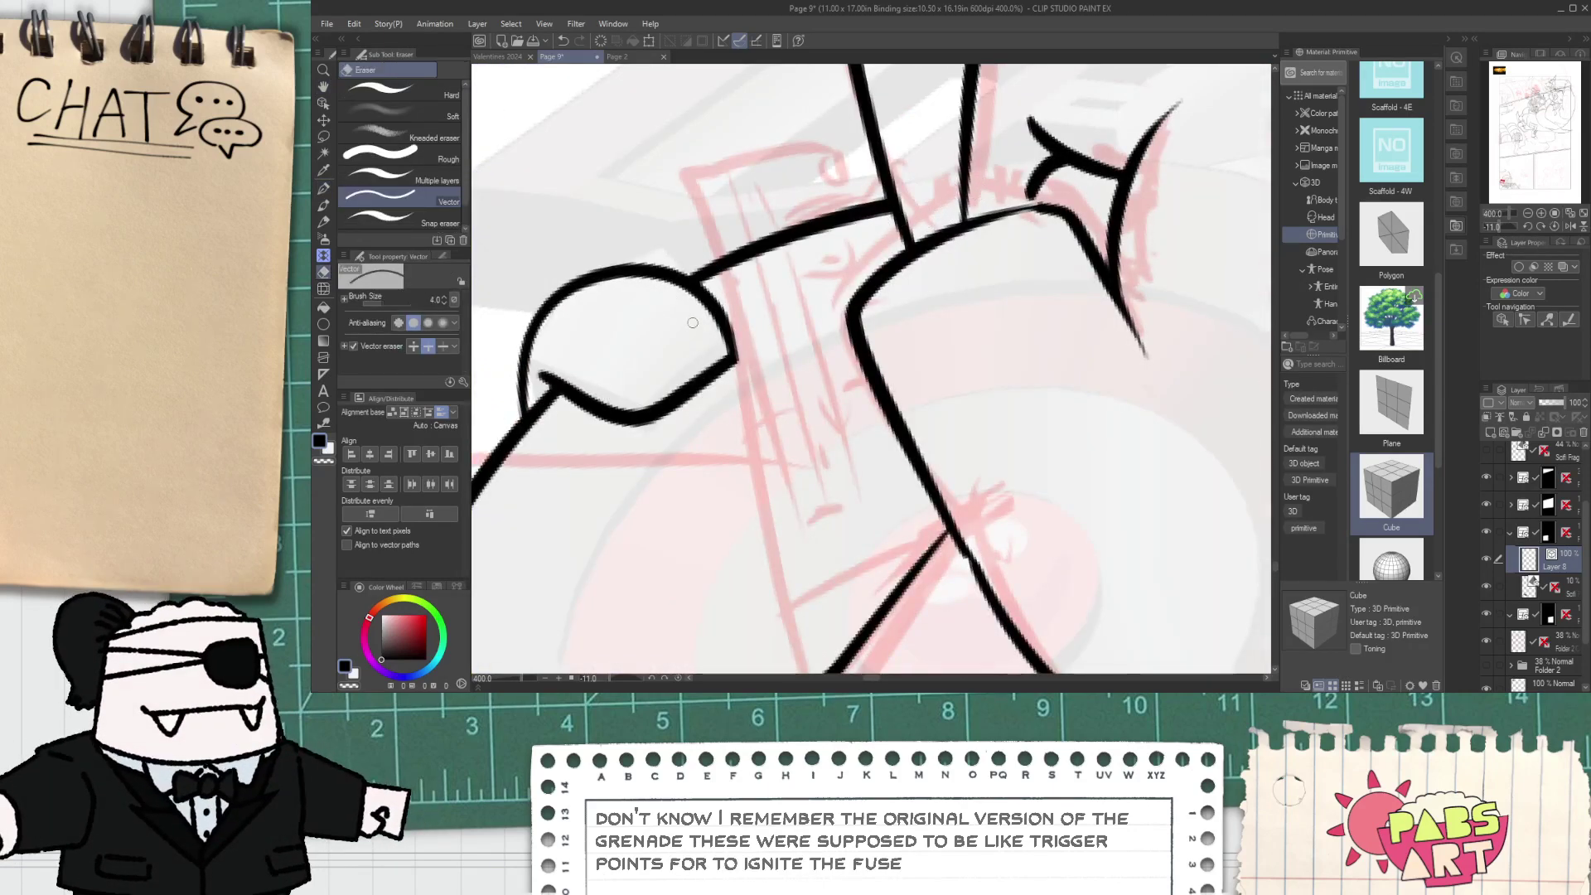
- Ink the outer inner-ring arc on the second disc's face, curving from the forearm line up to the fist
{"action": "scroll", "coordinate": [692, 322], "scroll_direction": "down", "scroll_amount": 4}
{"action": "left_click_drag", "start_coordinate": [692, 322], "coordinate": [701, 396]}
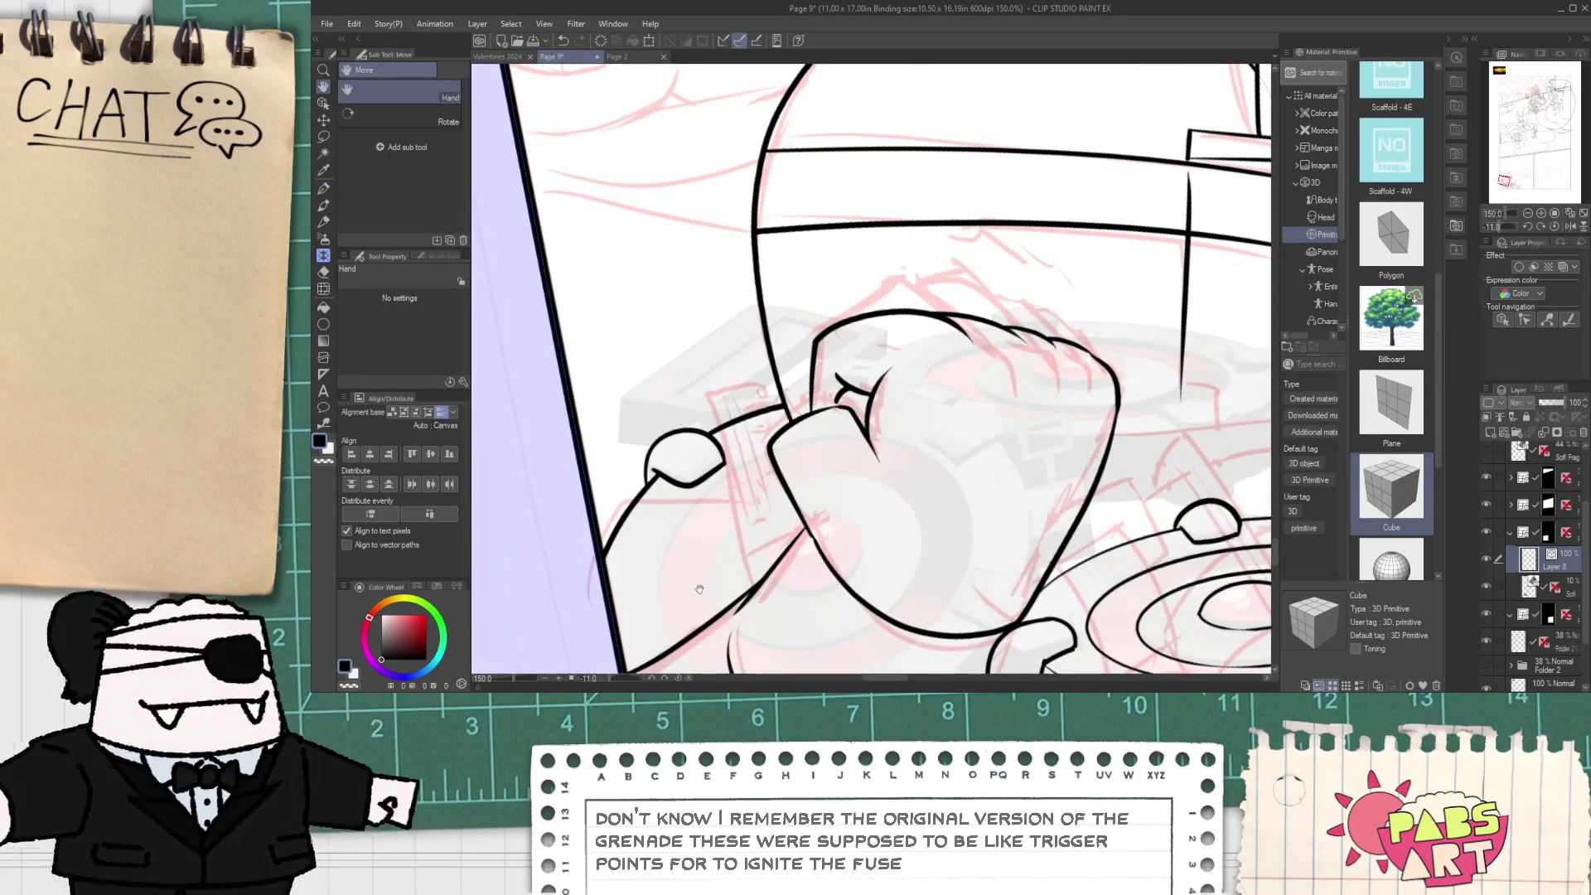
{"action": "left_click_drag", "start_coordinate": [699, 589], "coordinate": [710, 397]}
{"action": "scroll", "coordinate": [710, 397], "scroll_direction": "up", "scroll_amount": 1}
{"action": "key", "text": "p"}
{"action": "mouse_move", "coordinate": [673, 468]}
{"action": "left_mouse_down"}
{"action": "mouse_move", "coordinate": [886, 184]}
{"action": "mouse_move", "coordinate": [636, 491]}
{"action": "mouse_move", "coordinate": [866, 219]}
{"action": "mouse_move", "coordinate": [645, 481]}
{"action": "left_mouse_up"}
{"action": "key", "text": "ctrl+z"}
{"action": "key", "text": "ctrl+z"}
{"action": "key", "text": "ctrl+z"}
{"action": "key", "text": "ctrl+z"}
{"action": "mouse_move", "coordinate": [833, 195]}
{"action": "left_mouse_down"}
{"action": "mouse_move", "coordinate": [693, 276]}
{"action": "mouse_move", "coordinate": [638, 483]}
{"action": "mouse_move", "coordinate": [800, 225]}
{"action": "left_mouse_up"}
{"action": "key", "text": "ctrl+z"}
{"action": "key", "text": "e"}
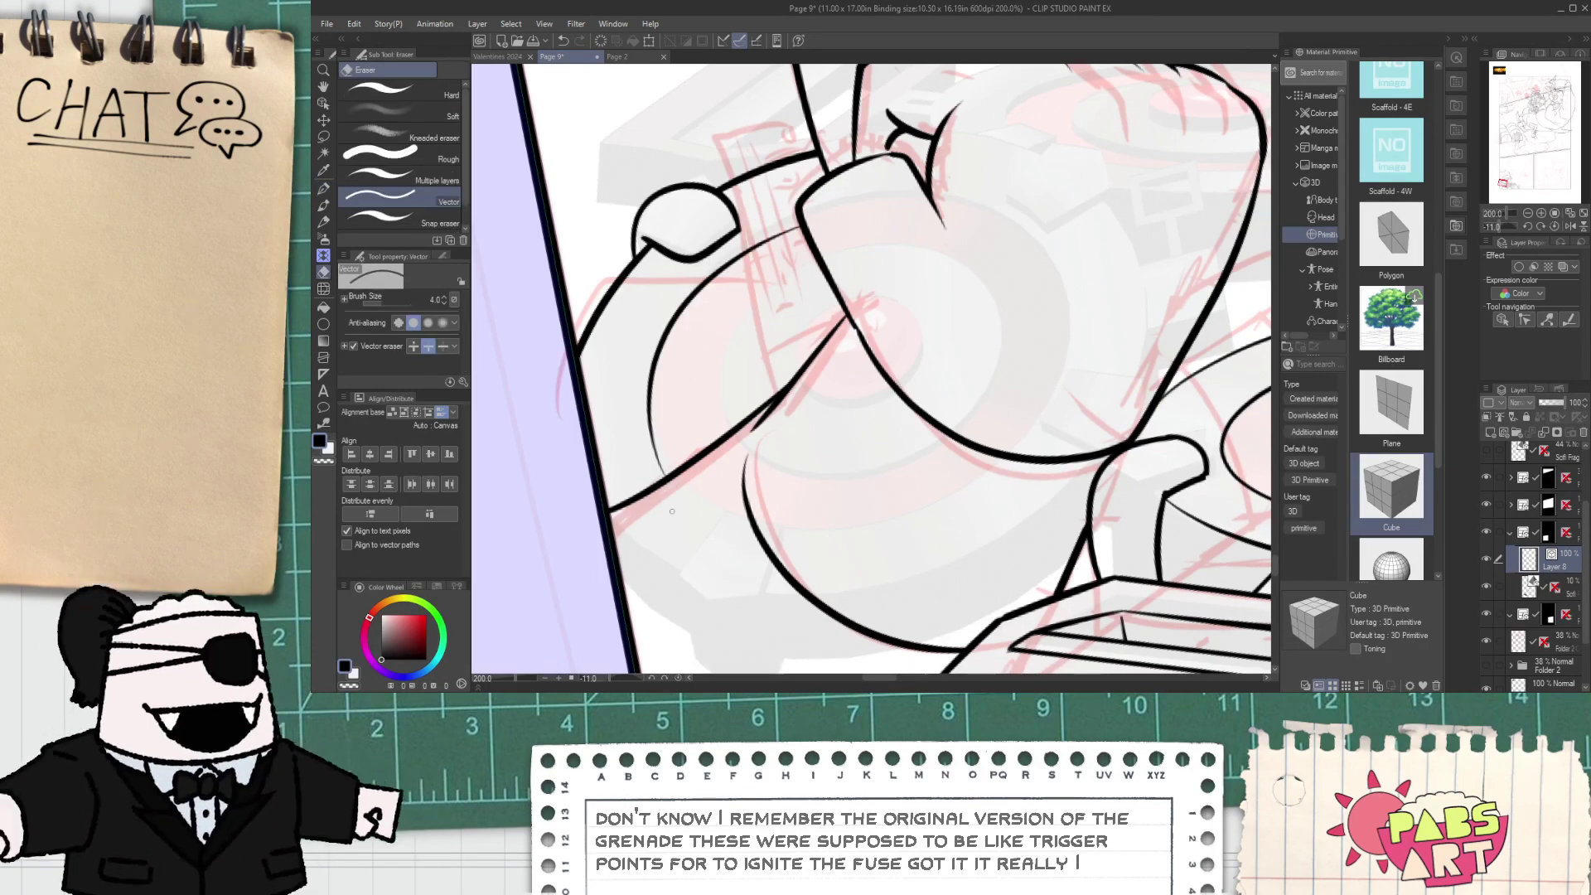
- Ink a smaller concentric ring arc inside the first one on the second disc, redrawing it until it fits
{"action": "key", "text": "p"}
{"action": "key", "text": "ctrl+z"}
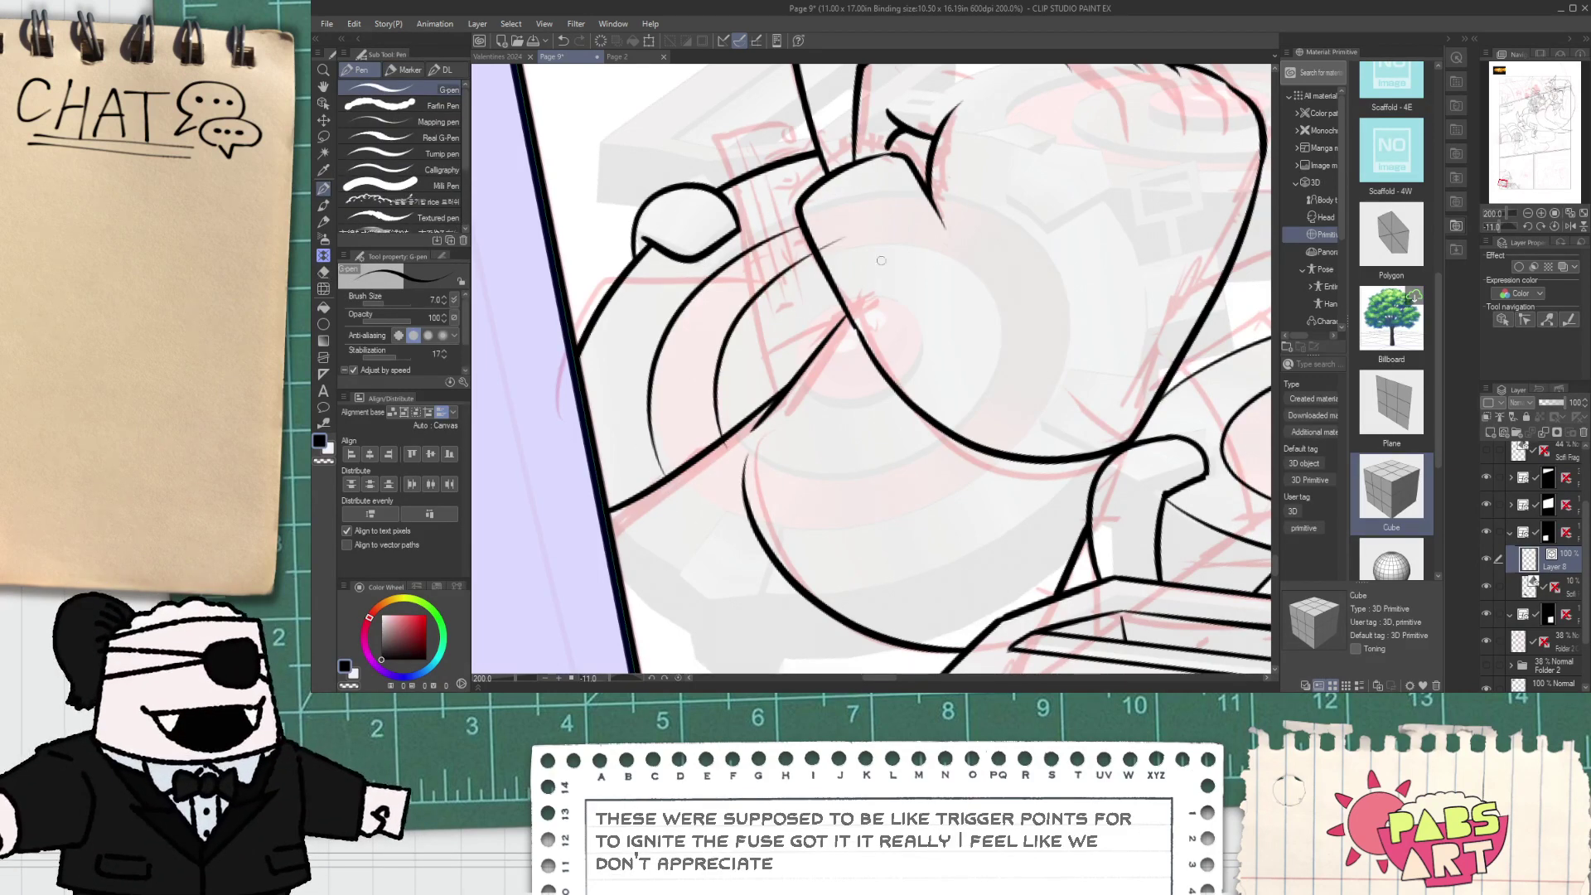
{"action": "key", "text": "ctrl+z"}
{"action": "mouse_move", "coordinate": [722, 437]}
{"action": "left_mouse_down"}
{"action": "mouse_move", "coordinate": [753, 300]}
{"action": "mouse_move", "coordinate": [804, 239]}
{"action": "left_mouse_up"}
{"action": "key", "text": "ctrl+z"}
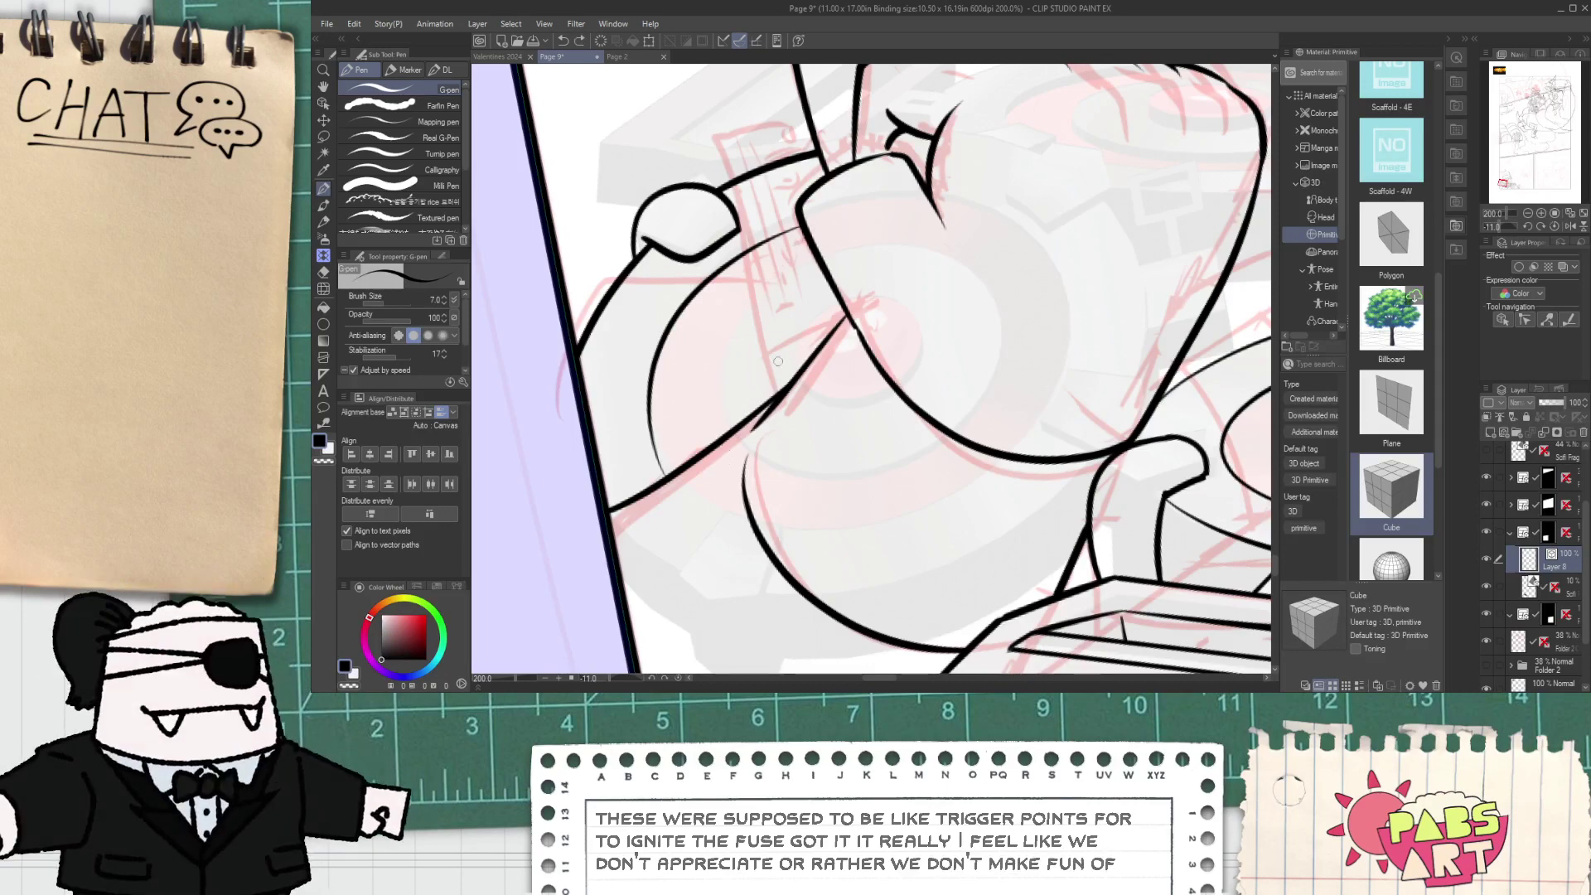
{"action": "left_click_drag", "start_coordinate": [730, 449], "coordinate": [890, 280]}
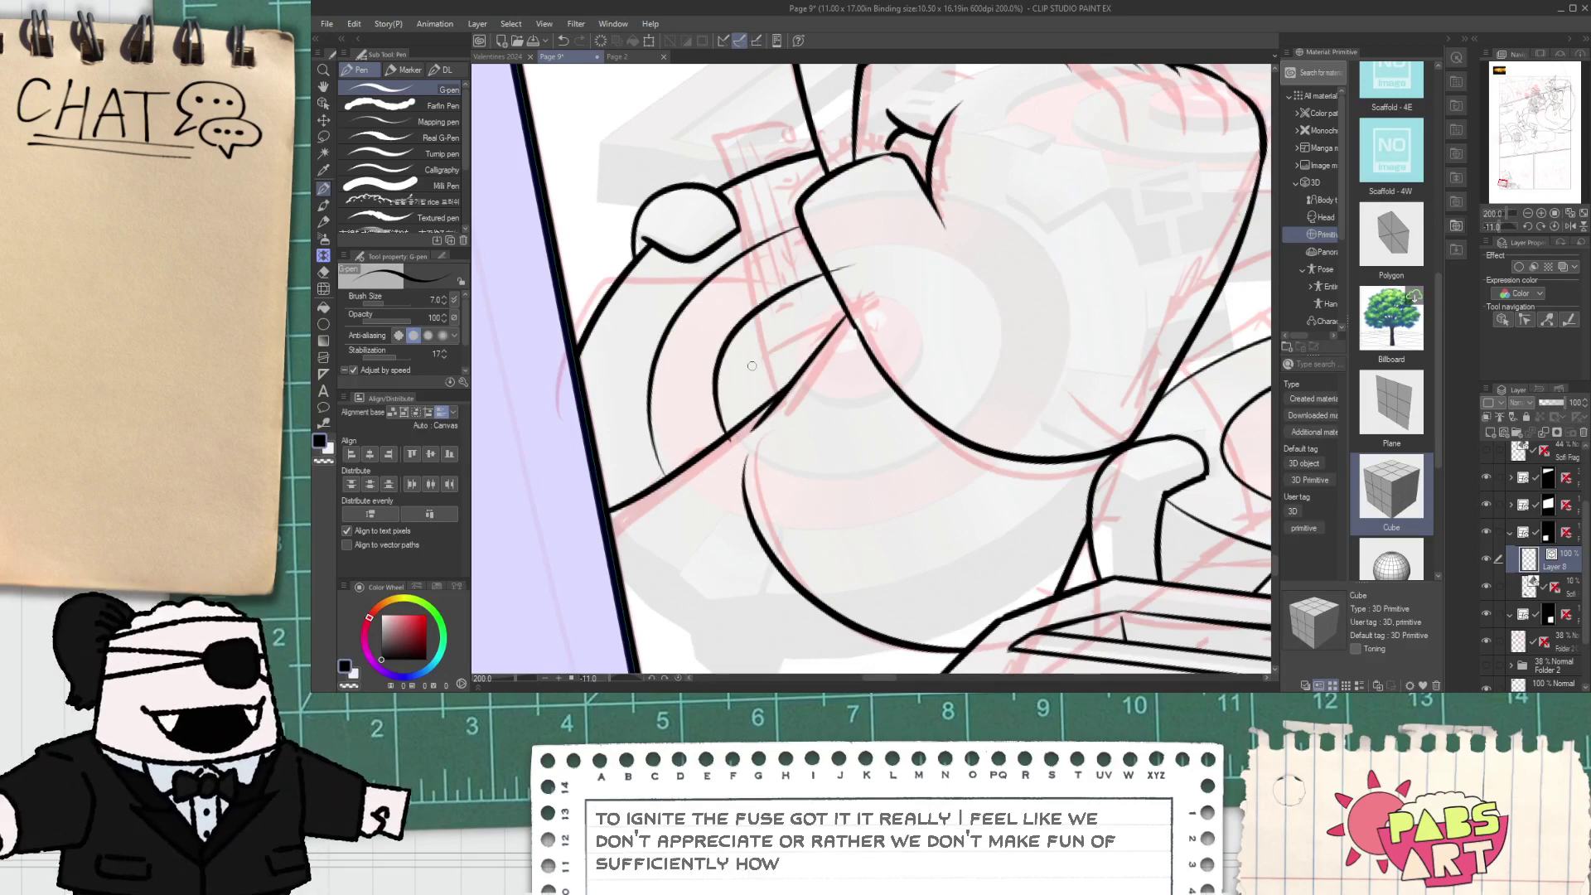
- Bend the smaller ring's vector line slightly outward at its upper part, and trim its end at the fist
{"action": "key", "text": "o"}
{"action": "left_click", "coordinate": [795, 260]}
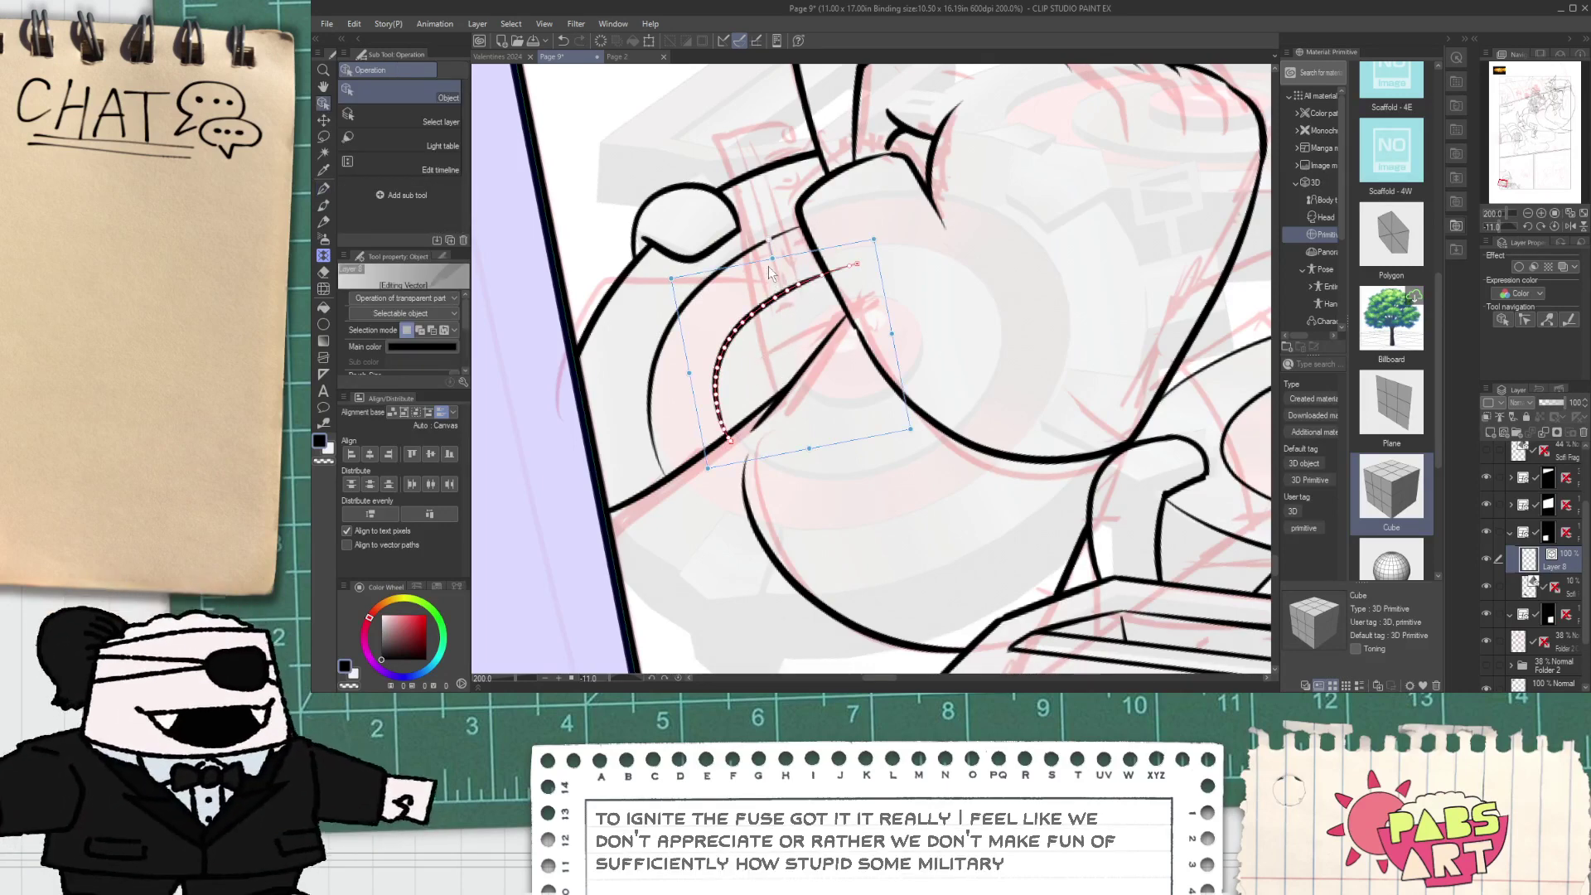
{"action": "left_click_drag", "start_coordinate": [771, 259], "coordinate": [769, 244]}
{"action": "key", "text": "e"}
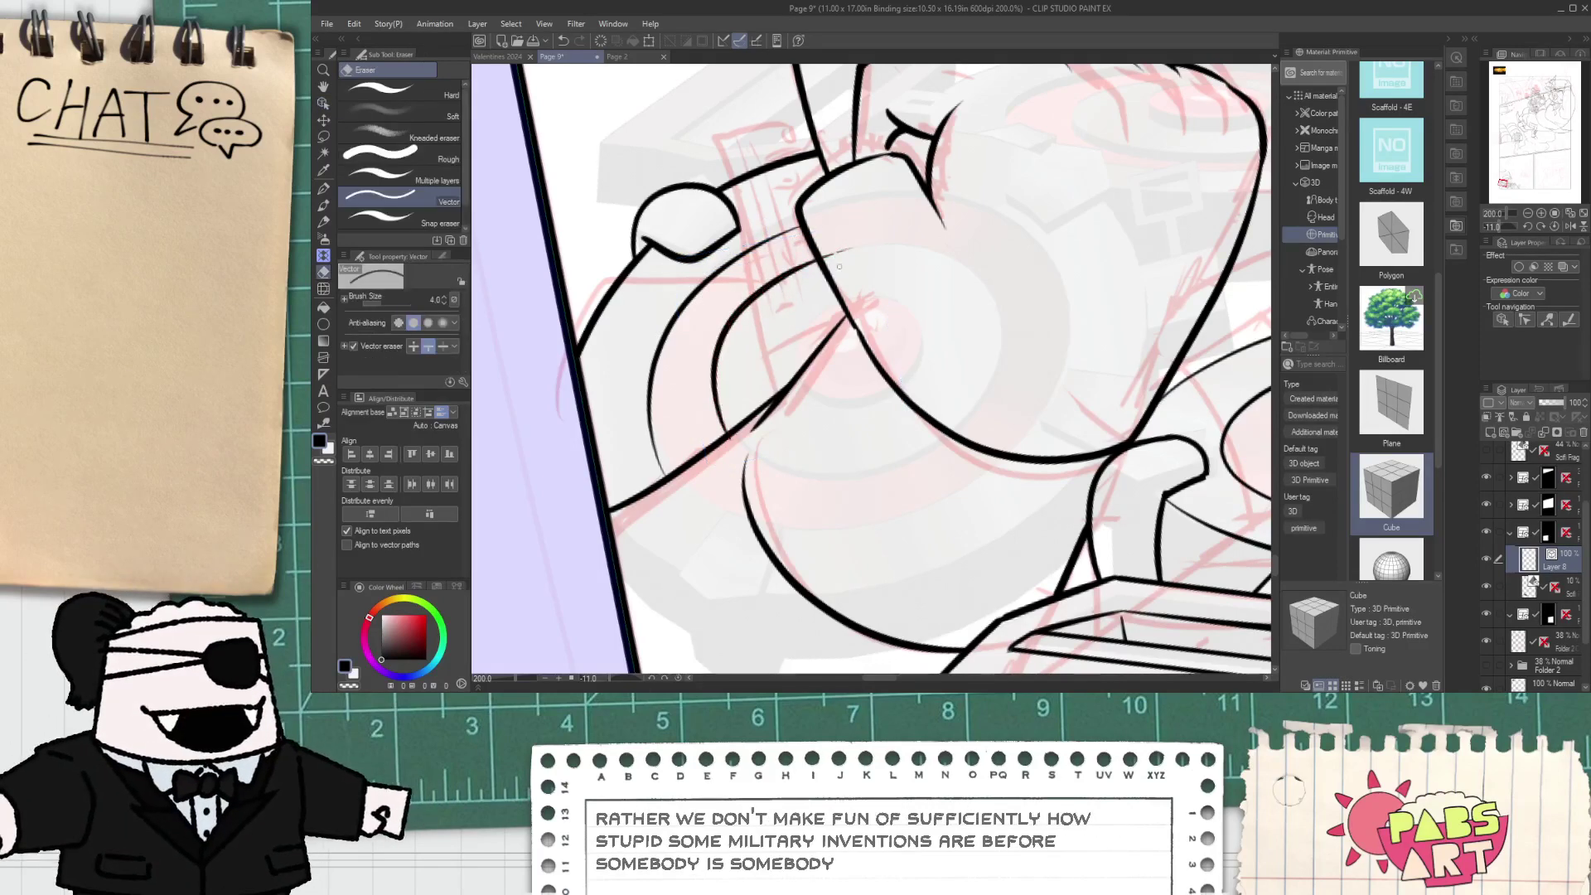
{"action": "scroll", "coordinate": [724, 467], "scroll_direction": "up", "scroll_amount": 3}
{"action": "scroll", "coordinate": [741, 415], "scroll_direction": "down", "scroll_amount": 5}
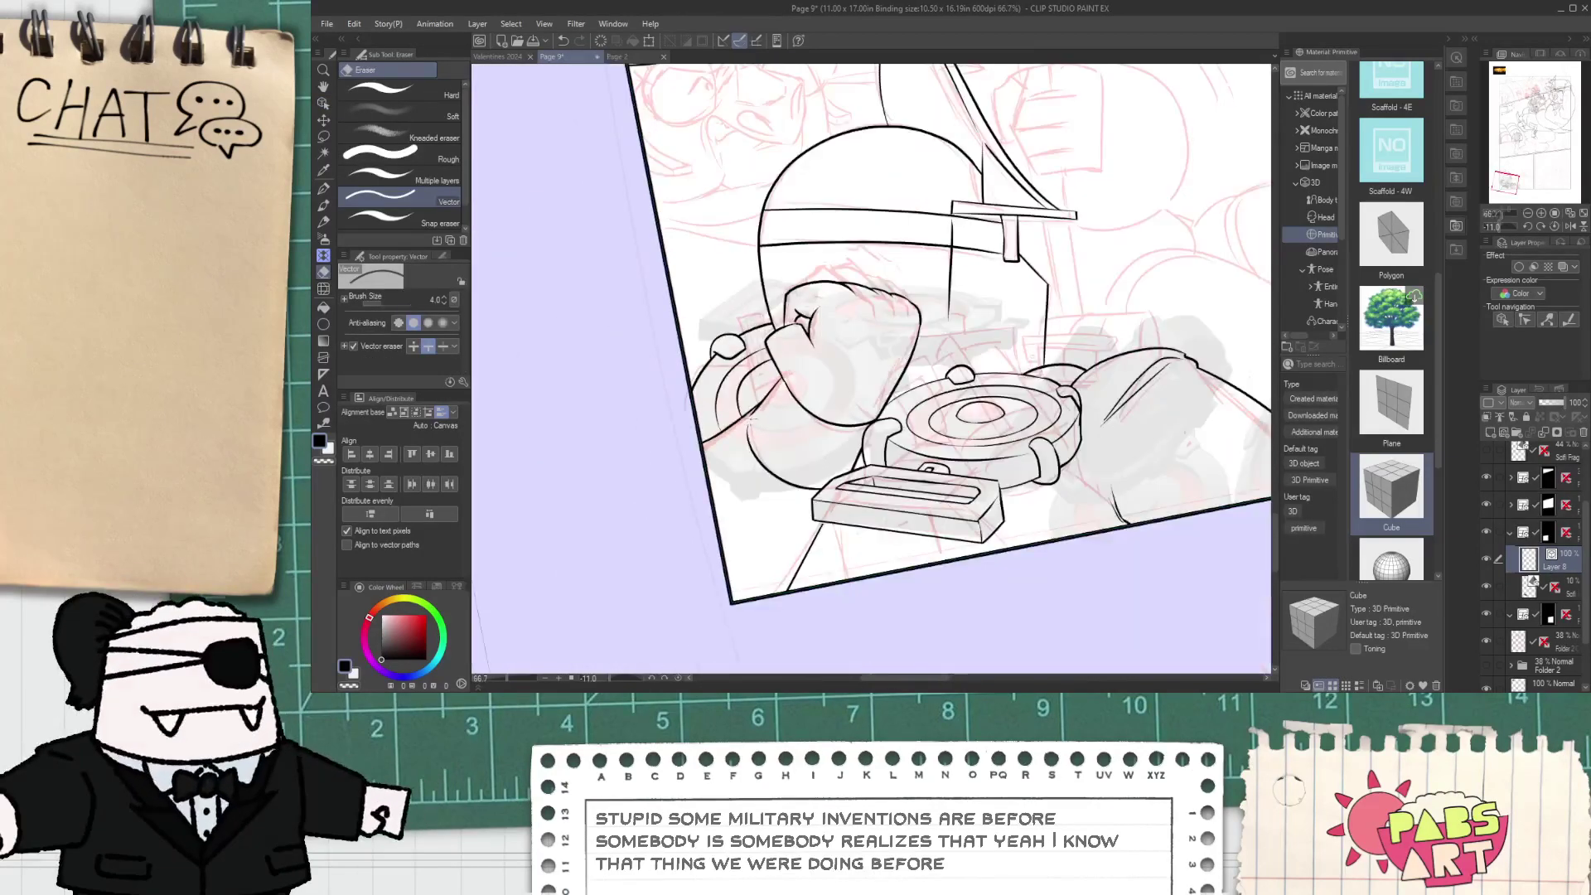
- Ink the outline of the block behind the second disc's clip, and erase the overshoots at the head, clip and lower corner
{"action": "key", "text": "space"}
{"action": "left_click_drag", "start_coordinate": [727, 333], "coordinate": [719, 417]}
{"action": "scroll", "coordinate": [720, 418], "scroll_direction": "up", "scroll_amount": 1}
{"action": "left_click_drag", "start_coordinate": [725, 461], "coordinate": [725, 672]}
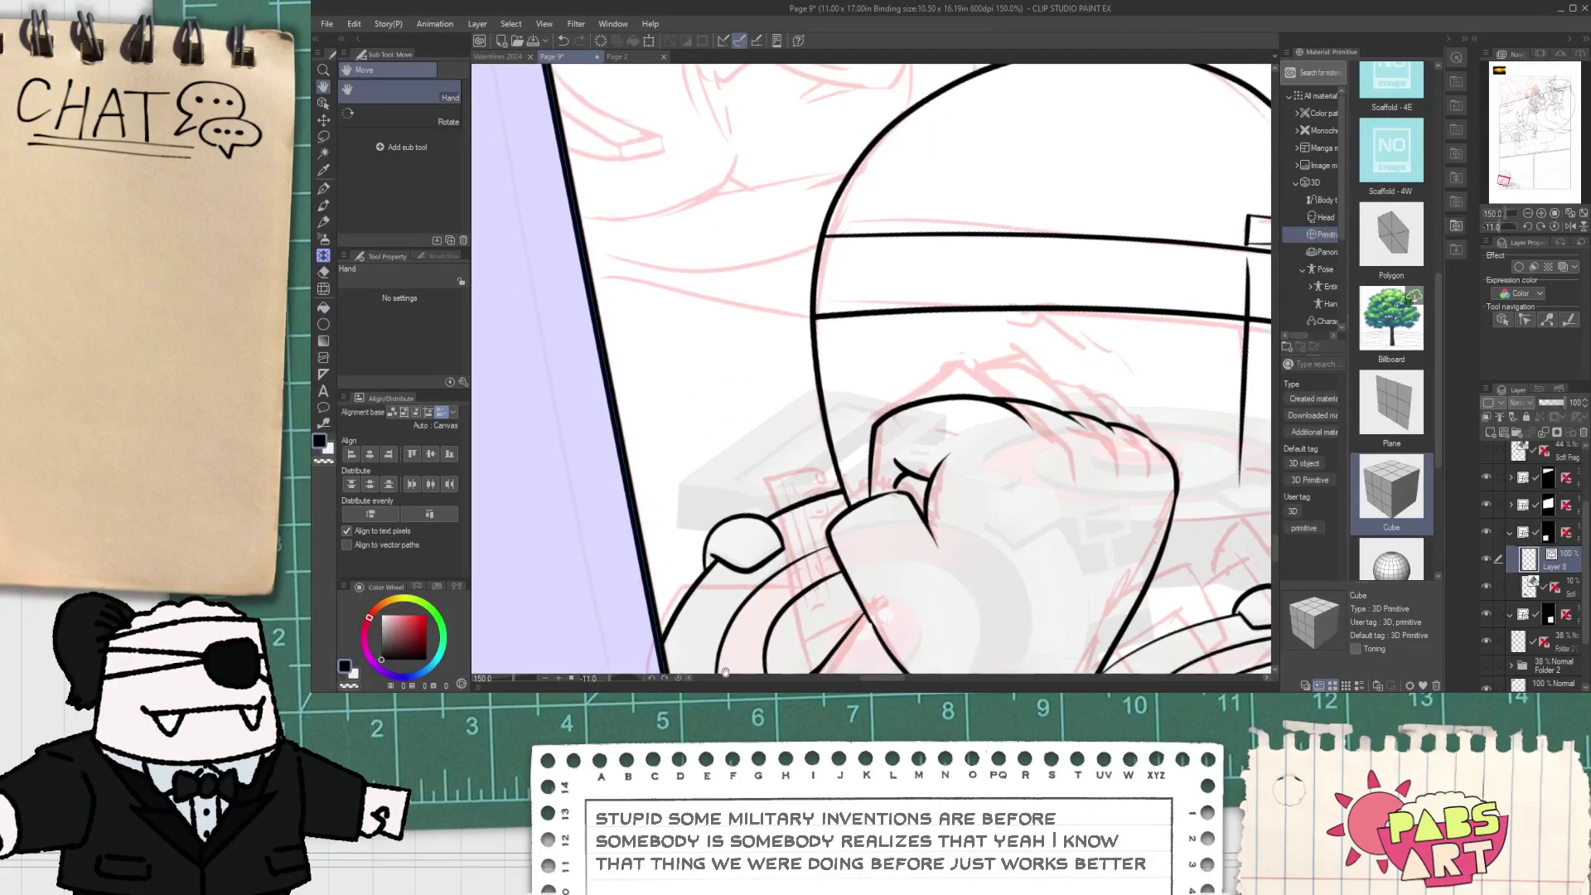
{"action": "key", "text": "p"}
{"action": "scroll", "coordinate": [700, 518], "scroll_direction": "up", "scroll_amount": 4}
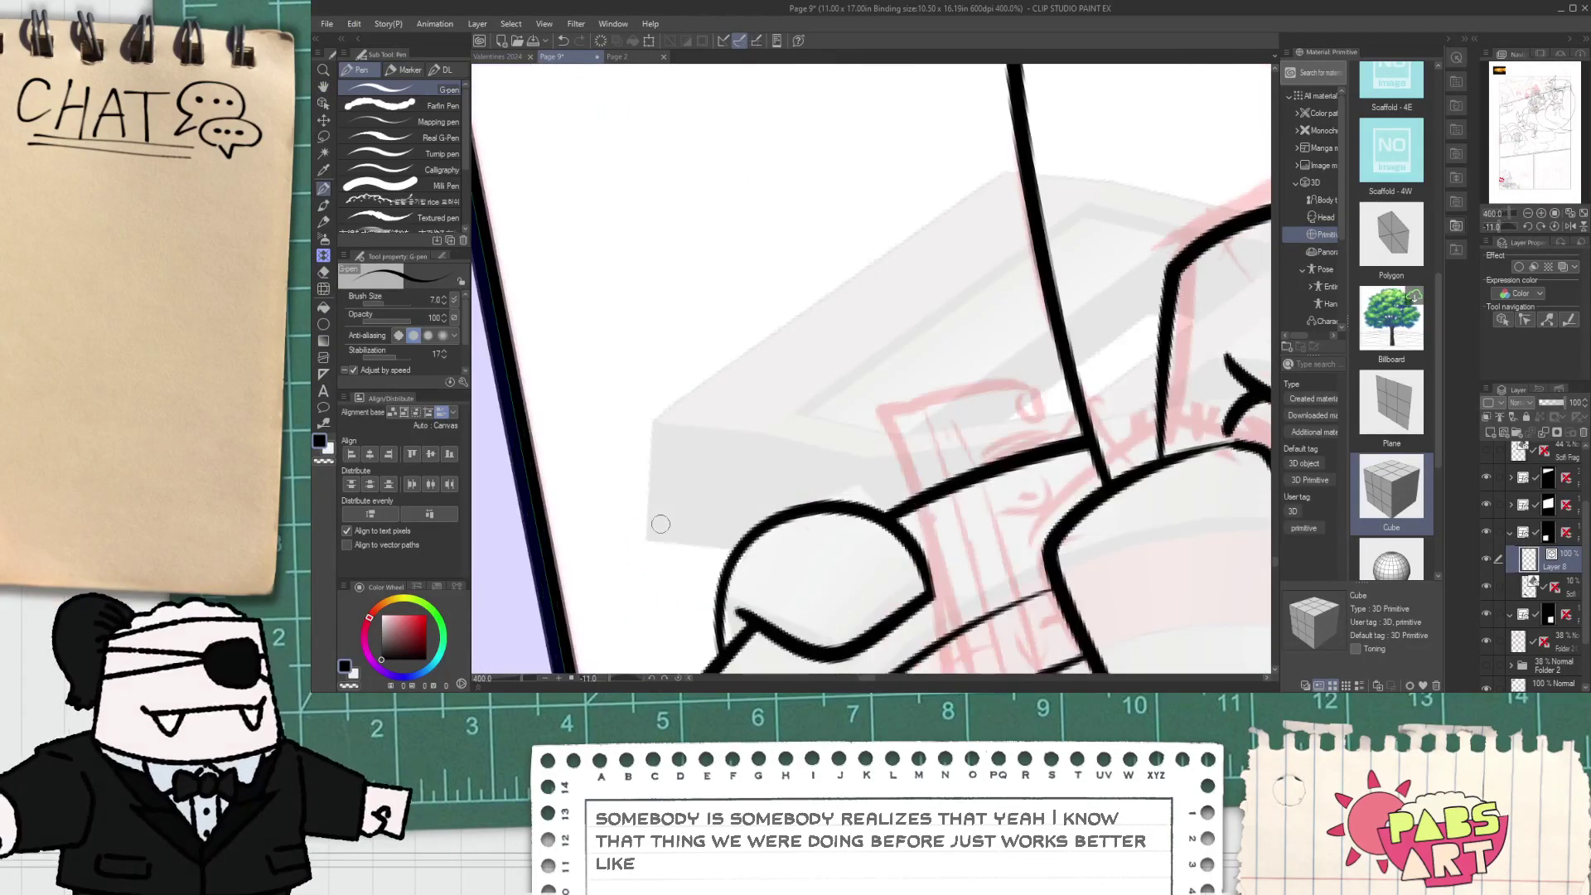
{"action": "left_click_drag", "start_coordinate": [626, 533], "coordinate": [841, 546]}
{"action": "mouse_move", "coordinate": [643, 564]}
{"action": "left_mouse_down"}
{"action": "mouse_move", "coordinate": [750, 320]}
{"action": "mouse_move", "coordinate": [1098, 119]}
{"action": "left_mouse_up"}
{"action": "key", "text": "e"}
{"action": "left_click", "coordinate": [1048, 134]}
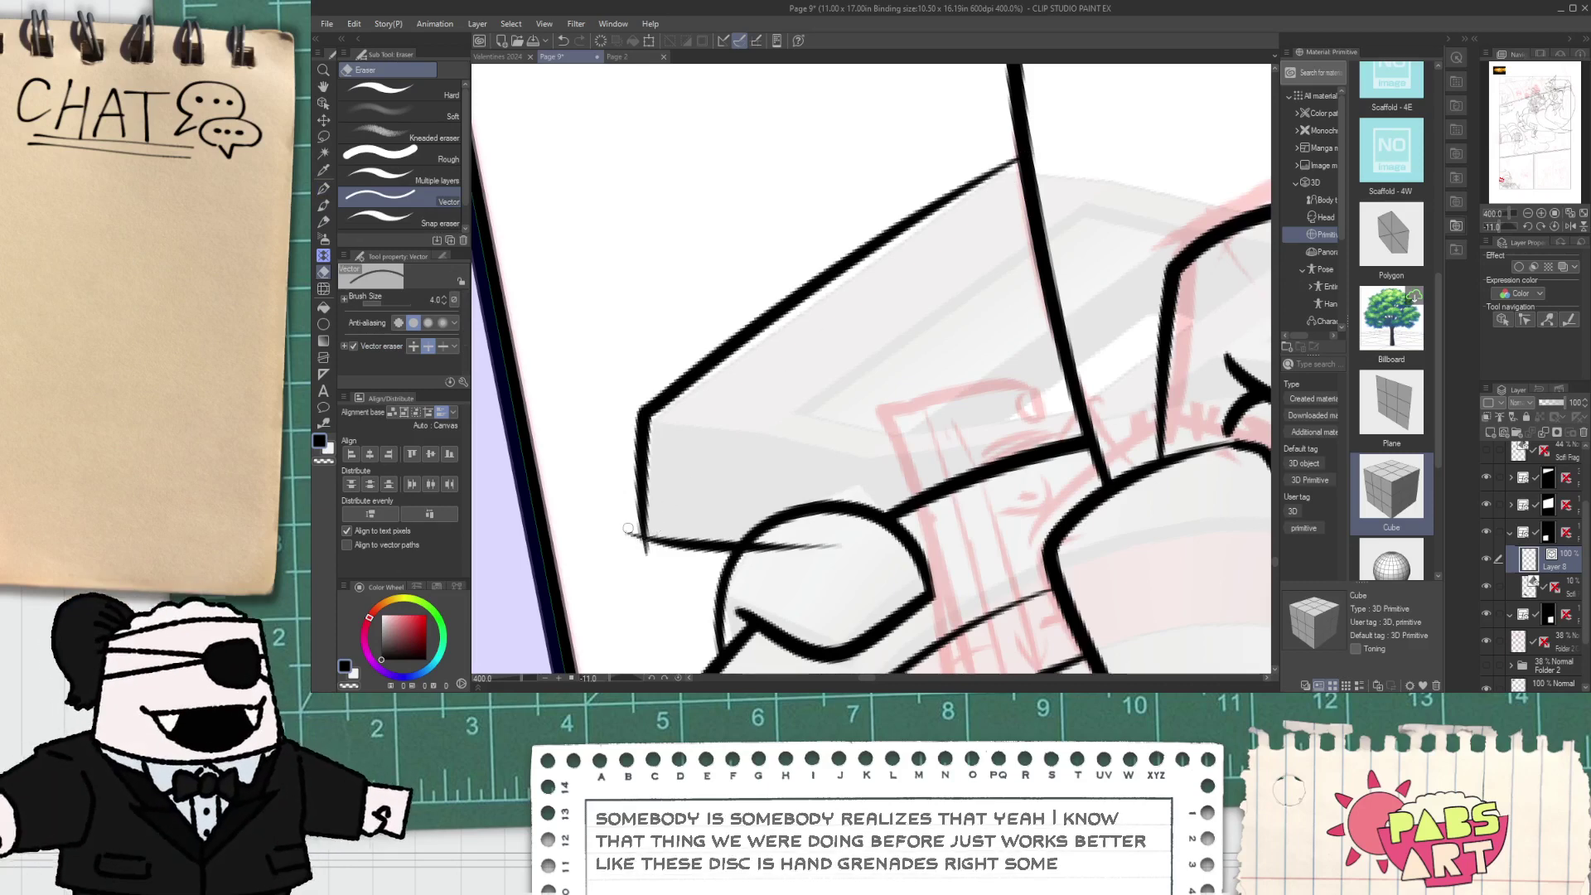
{"action": "left_click", "coordinate": [696, 555]}
- Ink a short tapering line from the block's outer corner to separate its upper face from its side
{"action": "key", "text": "p"}
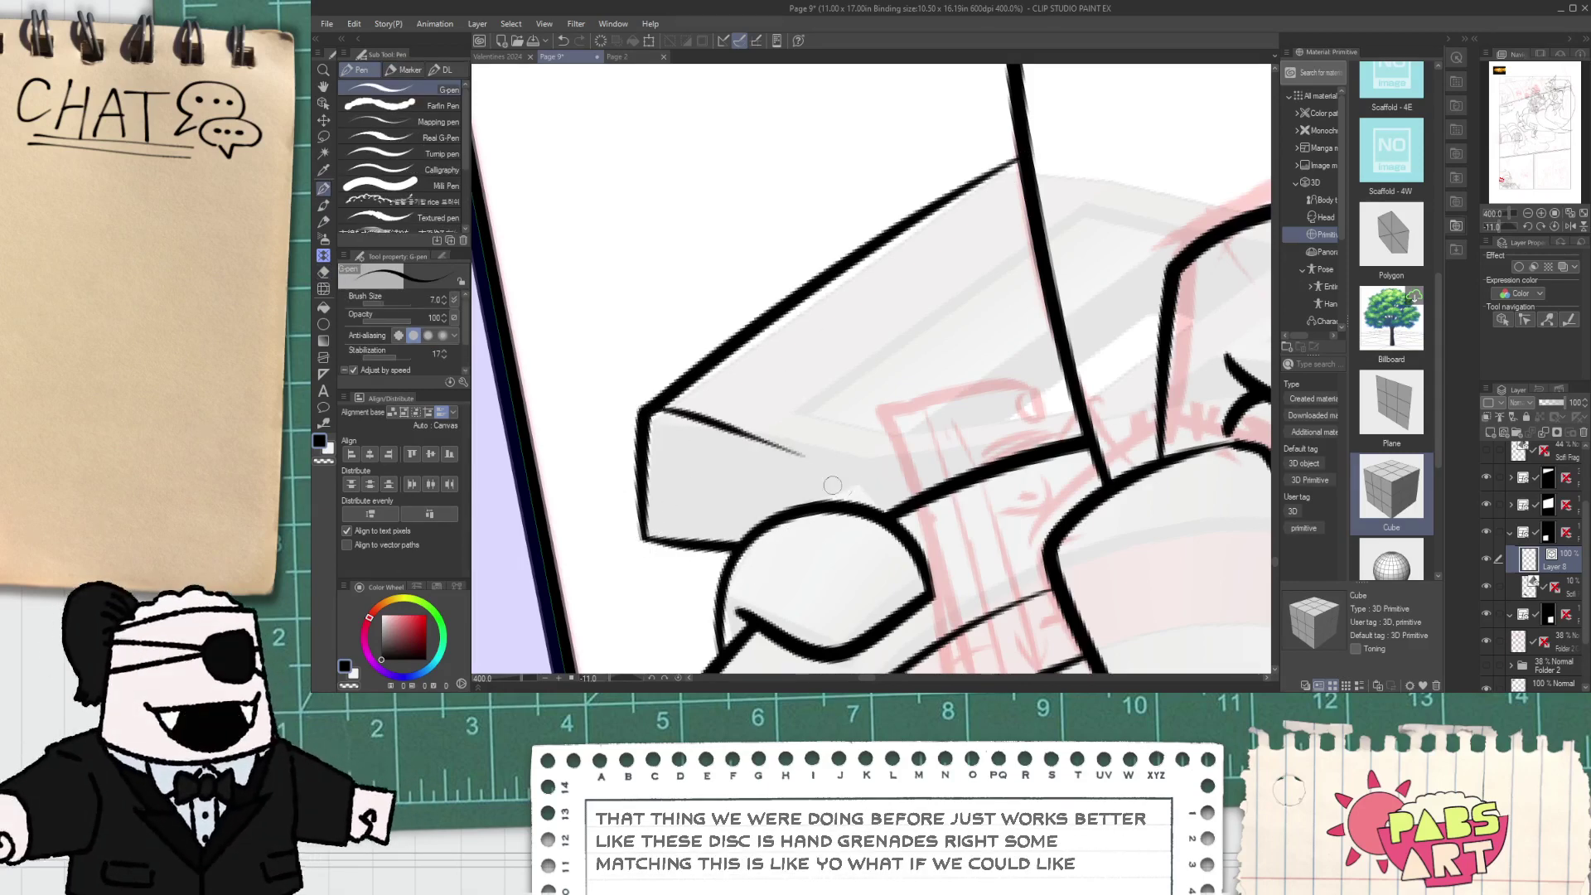
{"action": "left_click_drag", "start_coordinate": [655, 428], "coordinate": [866, 457]}
{"action": "key", "text": "ctrl+z"}
{"action": "left_click_drag", "start_coordinate": [653, 430], "coordinate": [883, 450]}
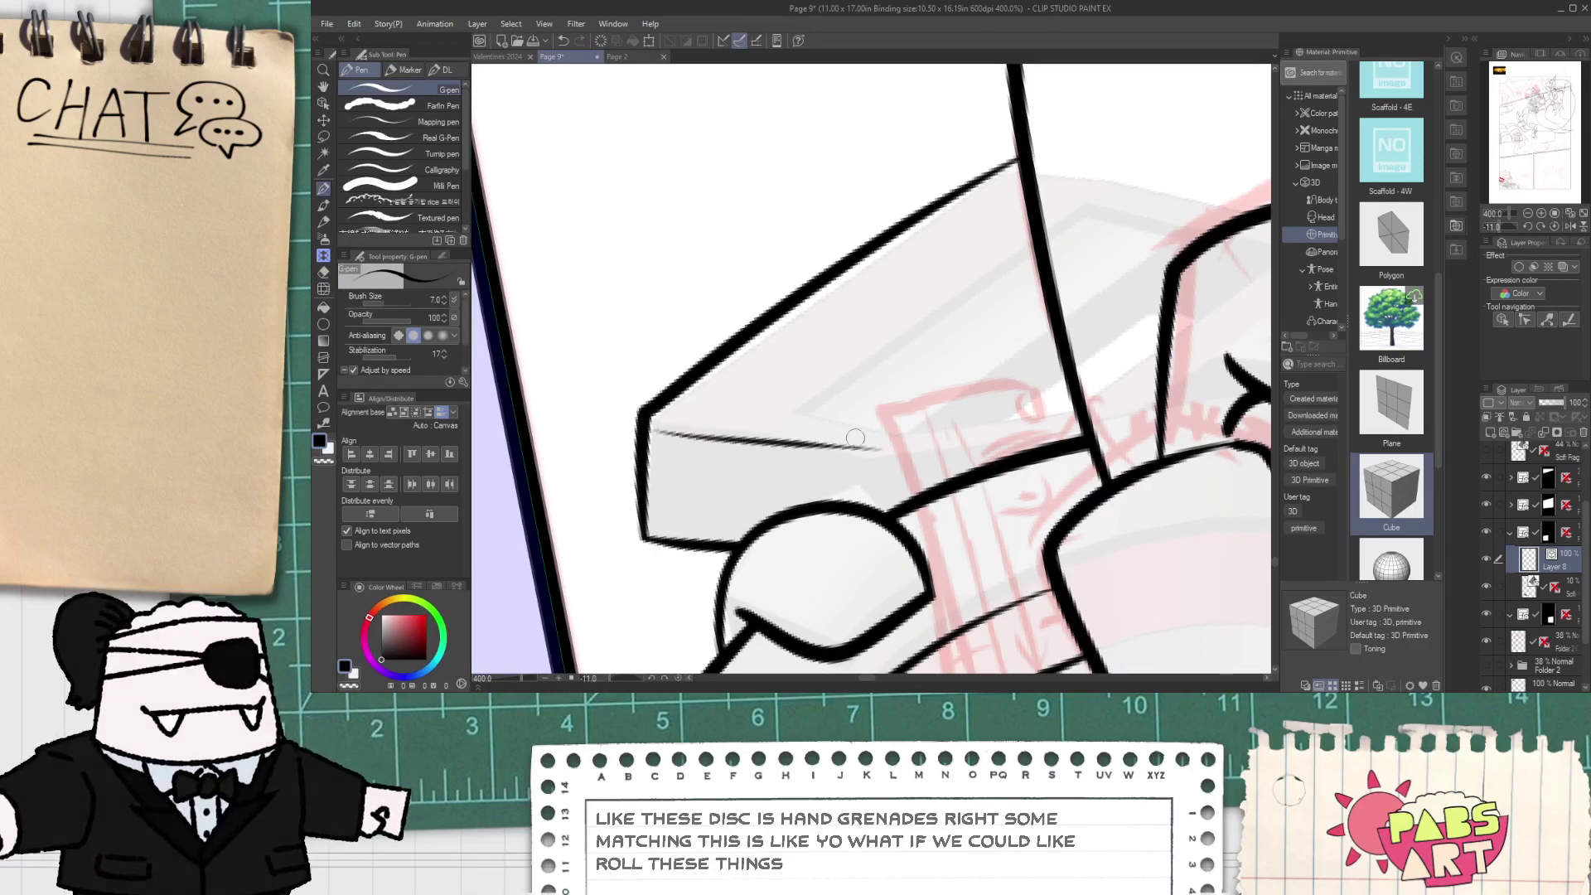
{"action": "key", "text": "ctrl+z"}
{"action": "left_click_drag", "start_coordinate": [663, 410], "coordinate": [866, 442]}
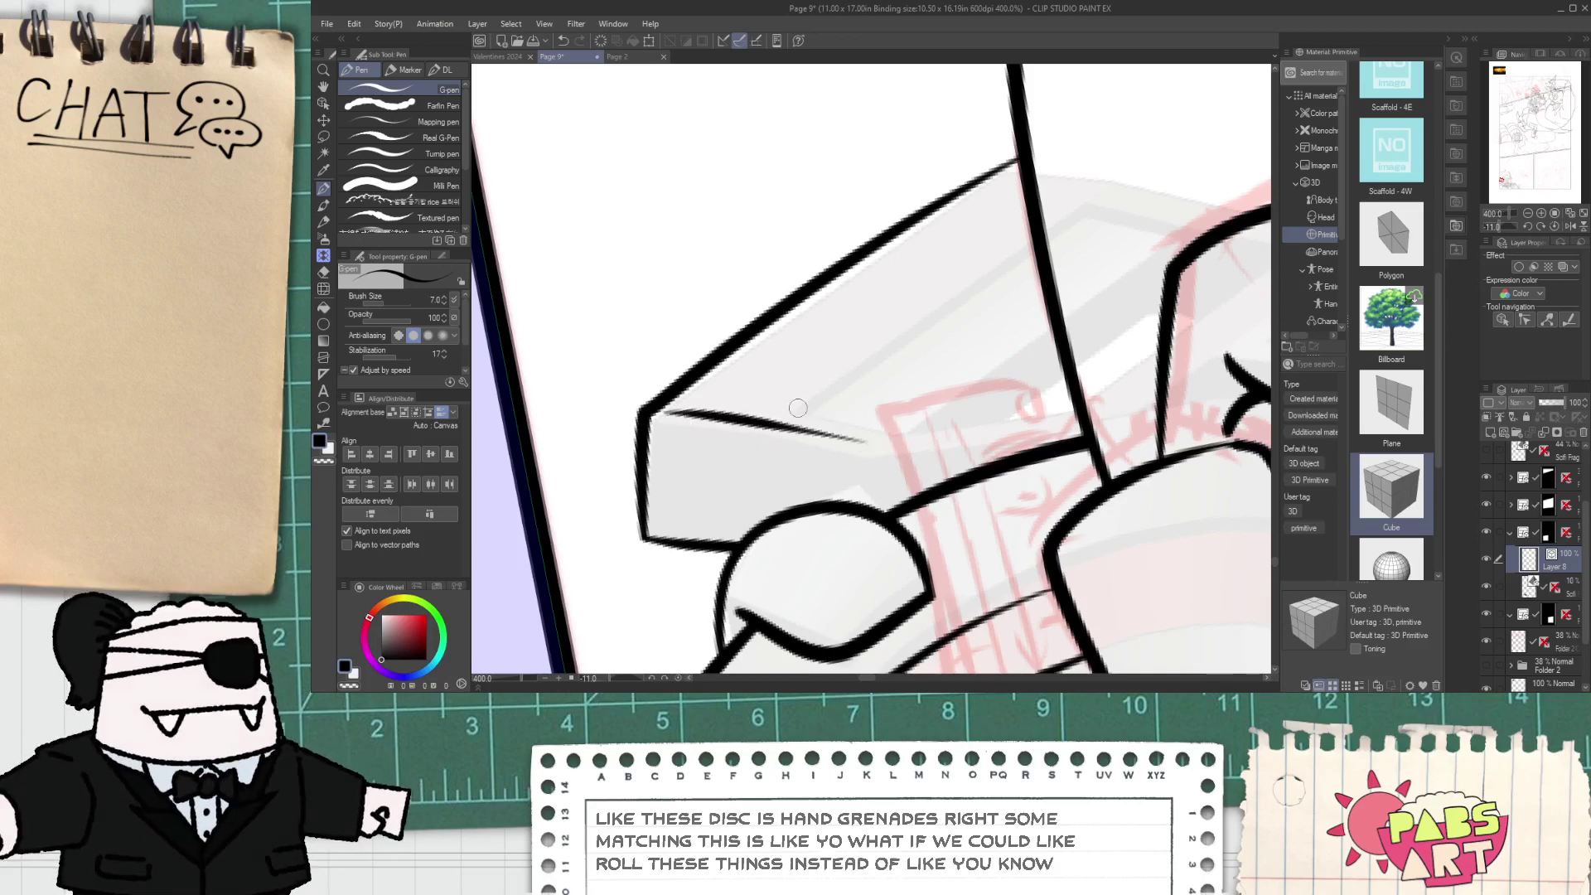
- Ink the recessed slot on the block's upper face with two diagonals and a base line, trimming them at the head outline
{"action": "left_click_drag", "start_coordinate": [808, 390], "coordinate": [1028, 218]}
{"action": "mouse_move", "coordinate": [808, 389]}
{"action": "left_mouse_down"}
{"action": "mouse_move", "coordinate": [870, 424]}
{"action": "mouse_move", "coordinate": [865, 404]}
{"action": "mouse_move", "coordinate": [1077, 417]}
{"action": "left_mouse_up"}
{"action": "key", "text": "ctrl+z"}
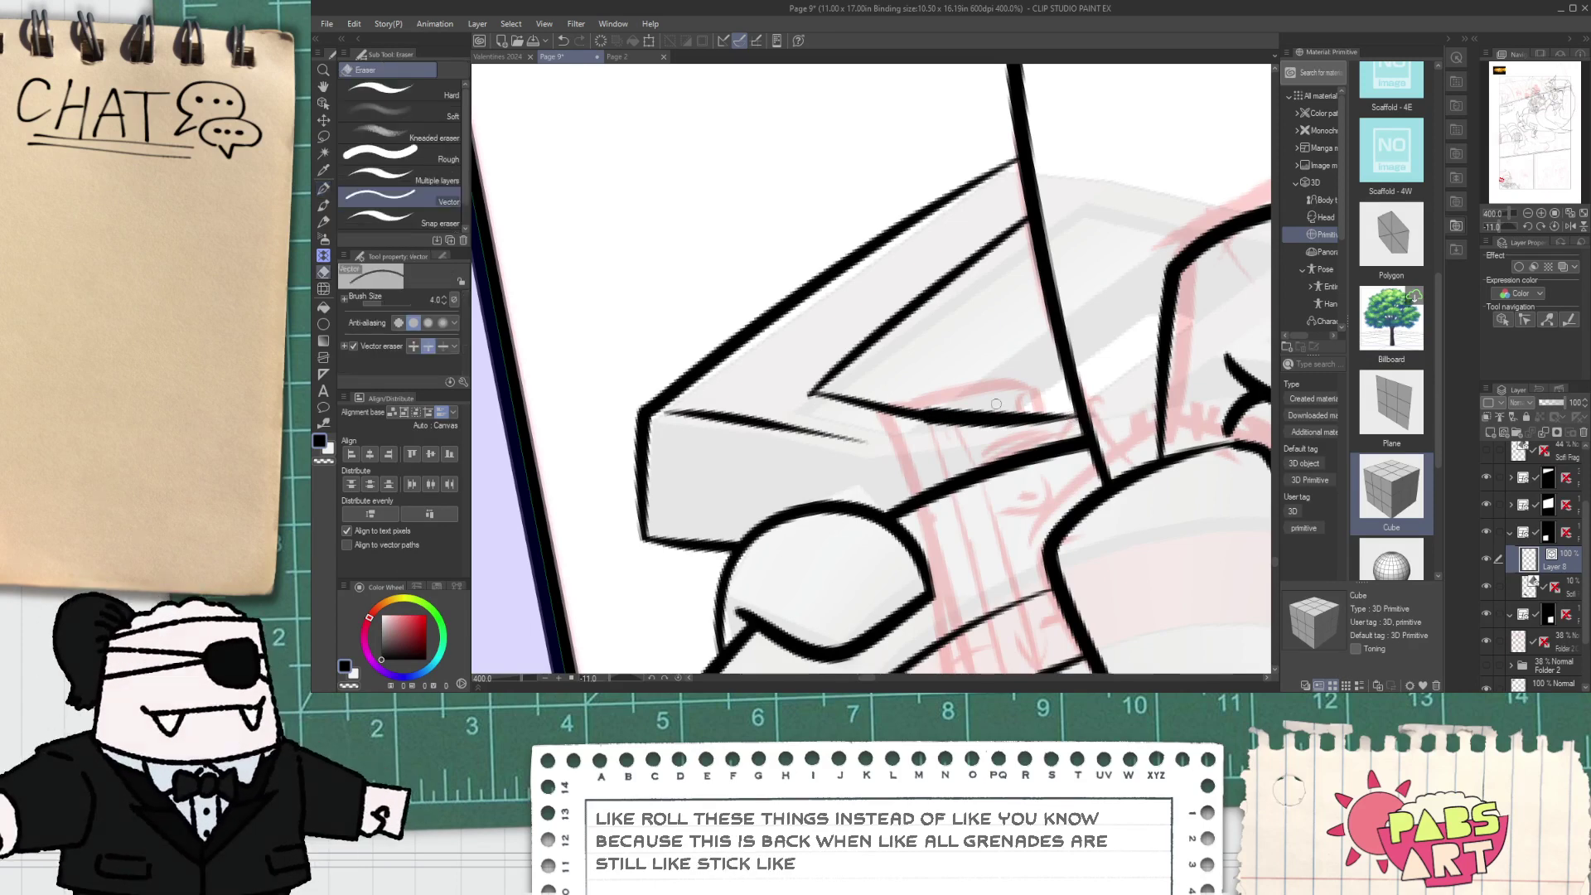
{"action": "key", "text": "e"}
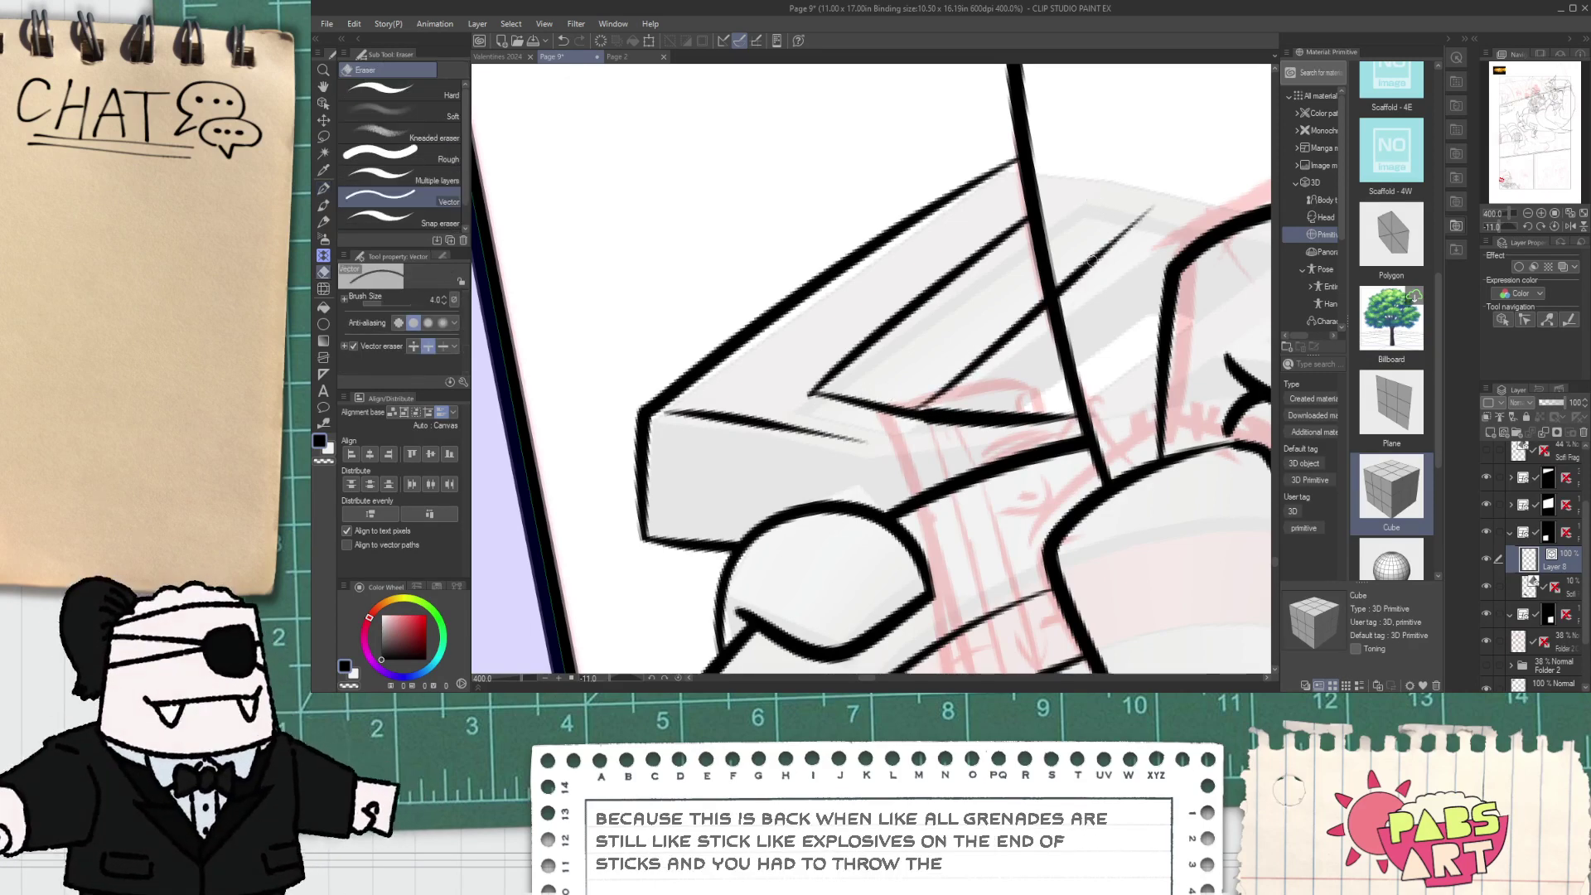
{"action": "key", "text": "p"}
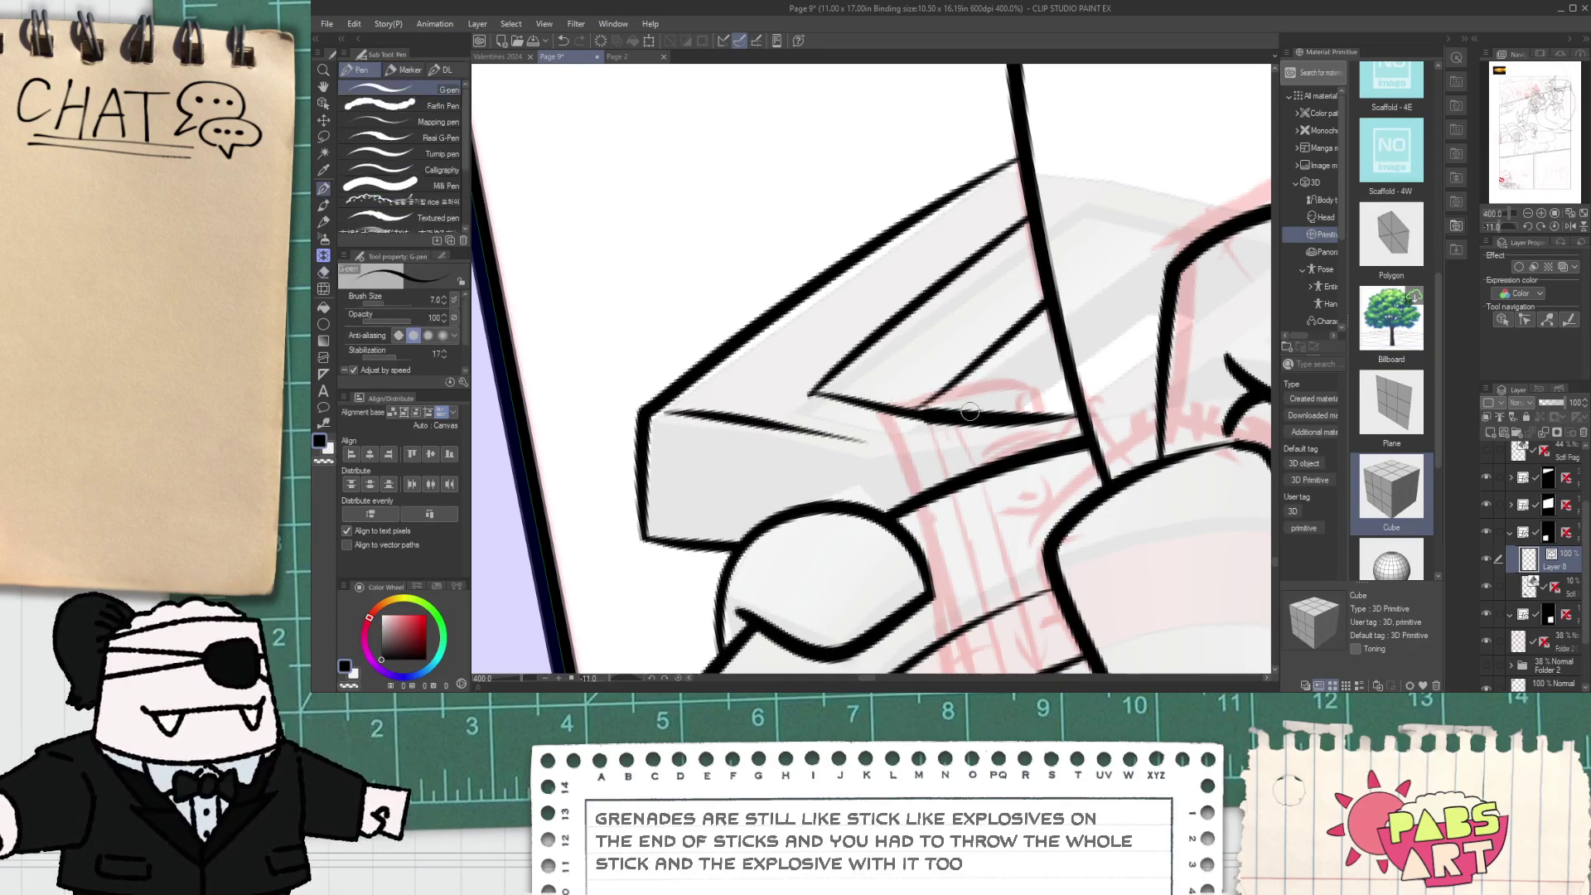
- Ink another short diagonal inside the recessed slot on the block's upper face, and trim its overshoot below the slot's base line
{"action": "left_click_drag", "start_coordinate": [951, 421], "coordinate": [1135, 257]}
{"action": "key", "text": "ctrl+z"}
{"action": "left_click_drag", "start_coordinate": [945, 437], "coordinate": [1061, 347]}
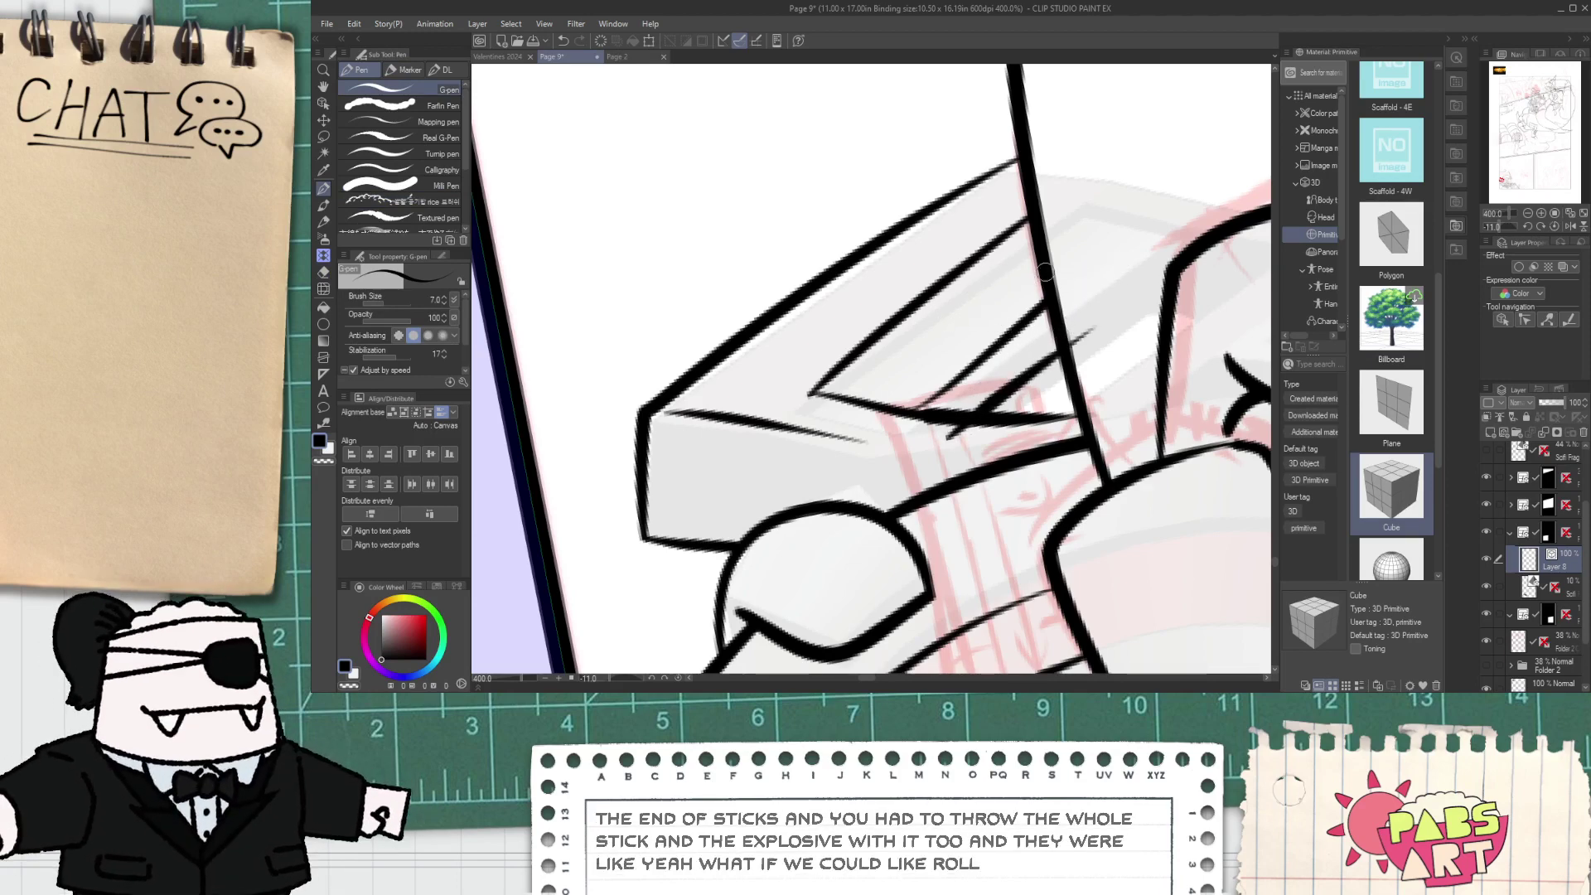
{"action": "key", "text": "e"}
{"action": "left_click", "coordinate": [954, 431]}
{"action": "key", "text": "p"}
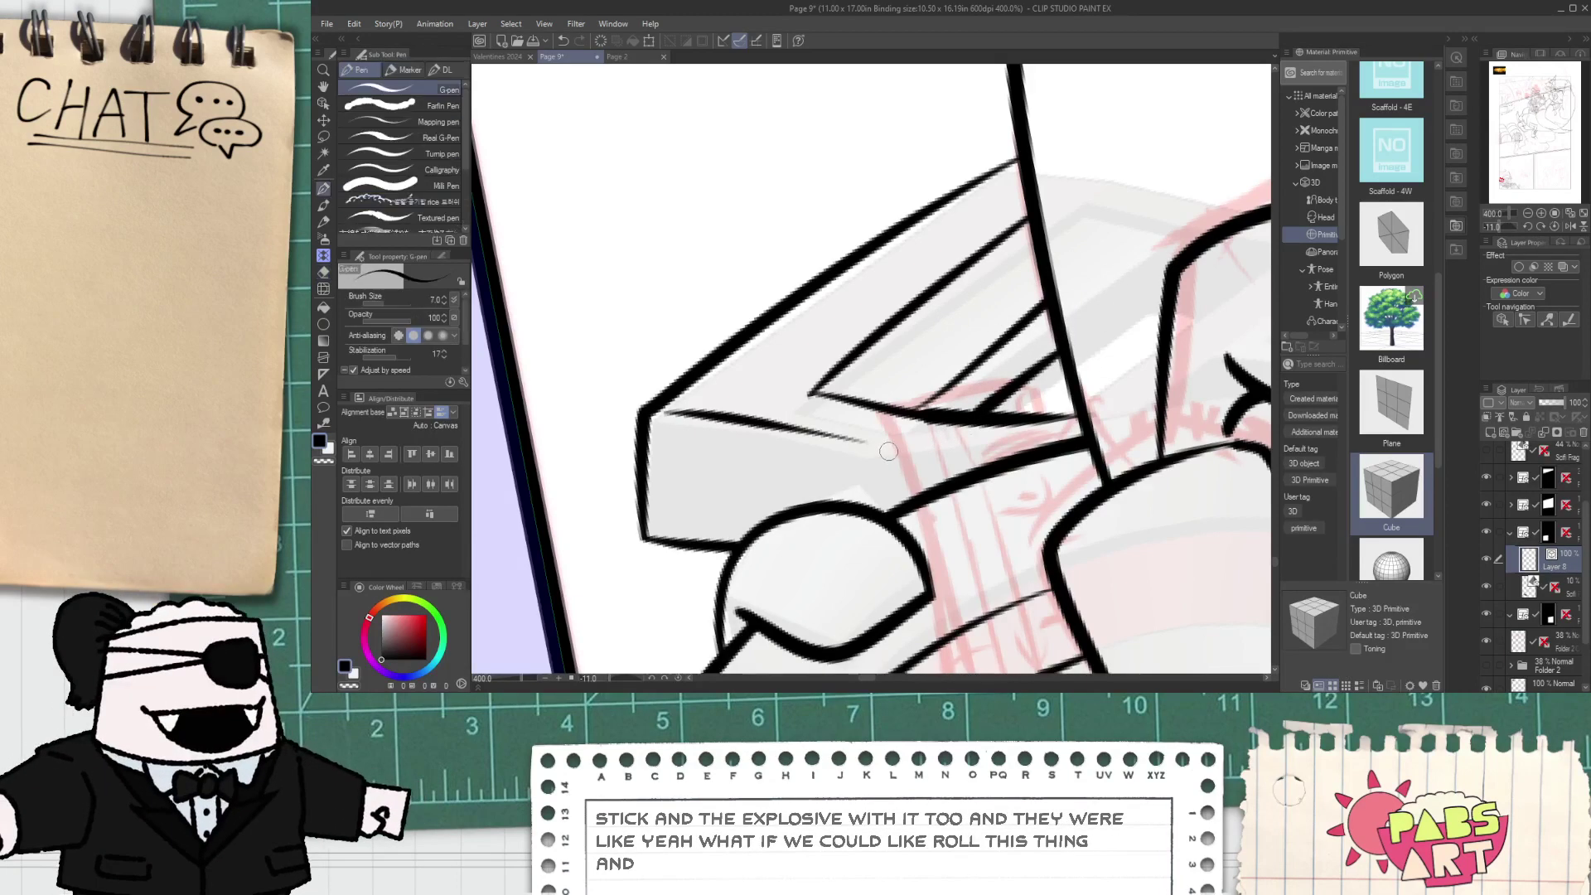
{"action": "mouse_move", "coordinate": [885, 452]}
{"action": "left_mouse_down"}
{"action": "mouse_move", "coordinate": [1002, 444]}
{"action": "mouse_move", "coordinate": [1036, 442]}
{"action": "left_mouse_up"}
{"action": "scroll", "coordinate": [878, 479], "scroll_direction": "down", "scroll_amount": 5}
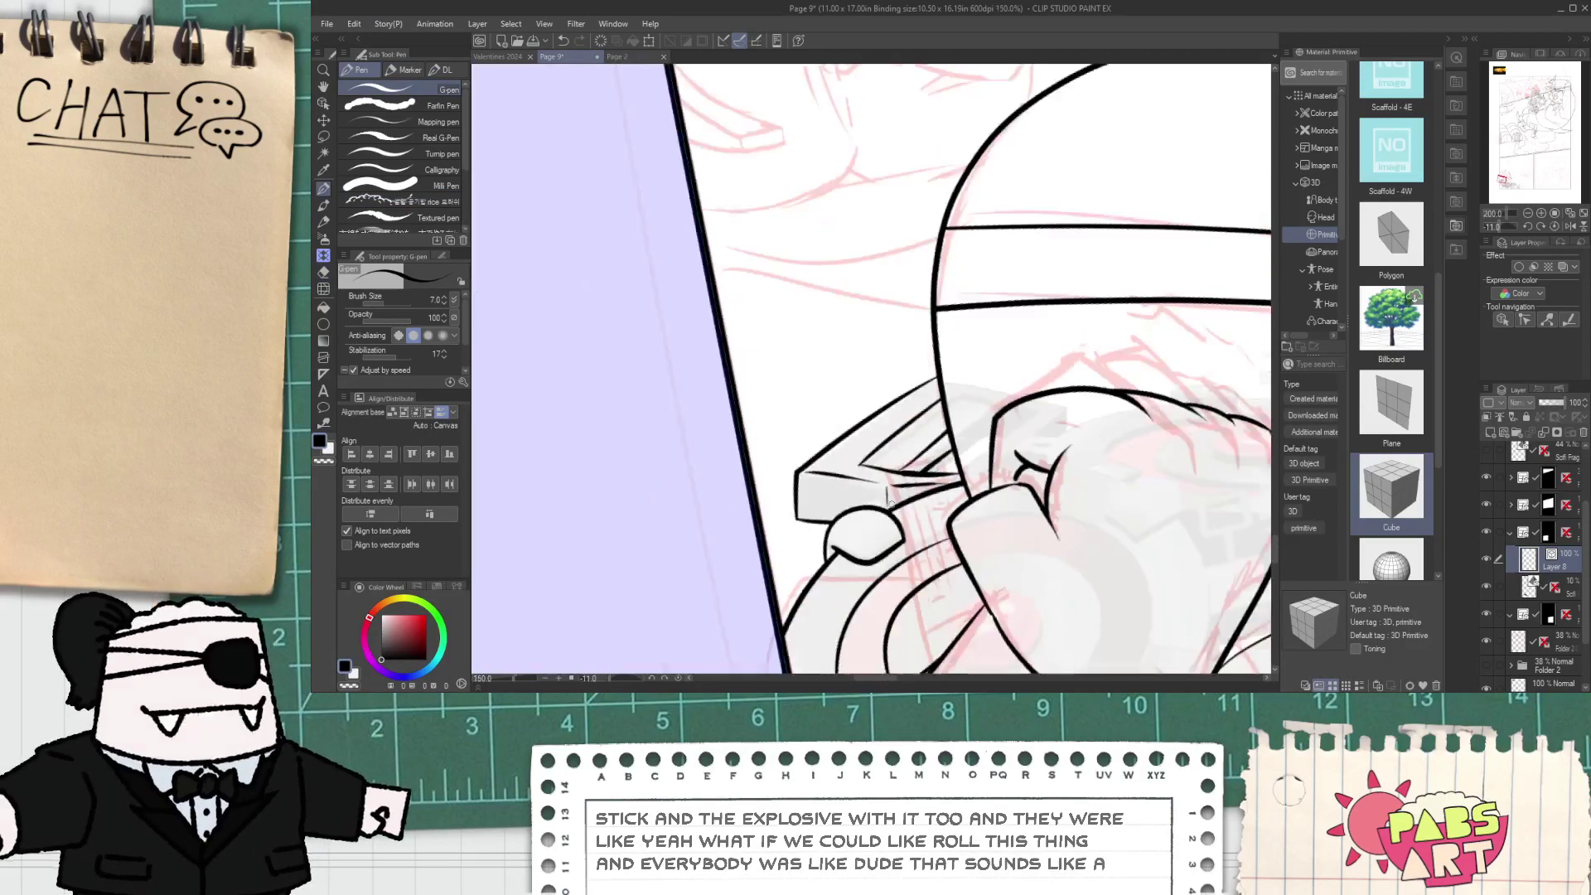
- Ink the shoulder curve rising from the panel border beneath the hatted figure's face, and a crossing neckline curve to the foreground head outline
{"action": "scroll", "coordinate": [953, 448], "scroll_direction": "up", "scroll_amount": 5}
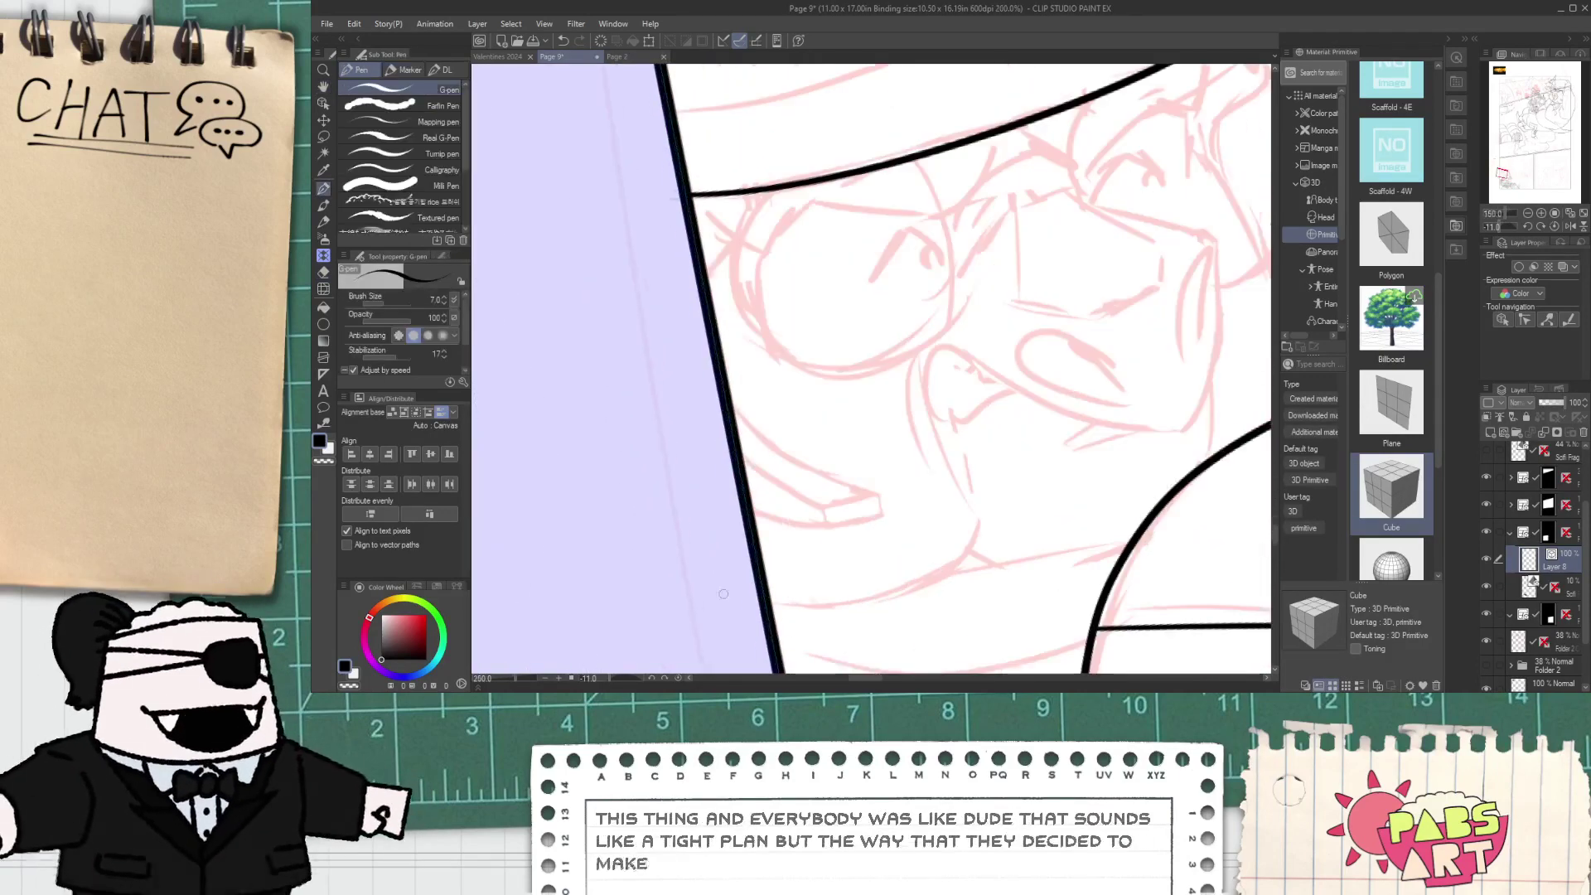
{"action": "key", "text": "ctrl+z"}
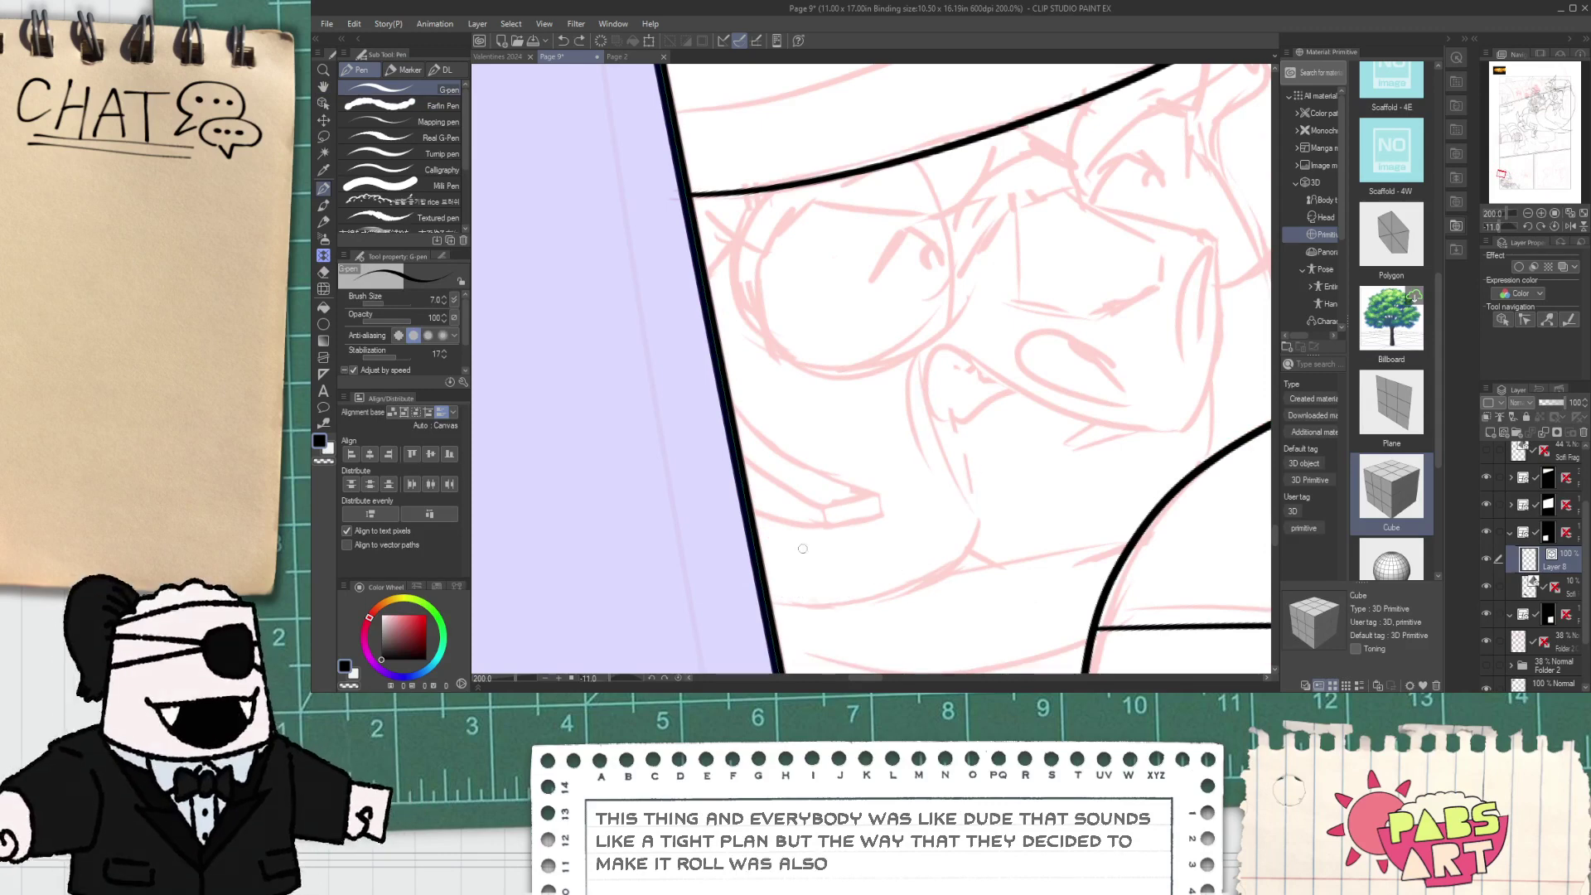
{"action": "mouse_move", "coordinate": [772, 614]}
{"action": "left_mouse_down"}
{"action": "mouse_move", "coordinate": [991, 503]}
{"action": "mouse_move", "coordinate": [797, 492]}
{"action": "mouse_move", "coordinate": [987, 573]}
{"action": "left_mouse_up"}
{"action": "scroll", "coordinate": [943, 489], "scroll_direction": "down", "scroll_amount": 1}
{"action": "scroll", "coordinate": [797, 496], "scroll_direction": "up", "scroll_amount": 1}
{"action": "key", "text": "ctrl+z"}
{"action": "left_click_drag", "start_coordinate": [761, 505], "coordinate": [962, 549]}
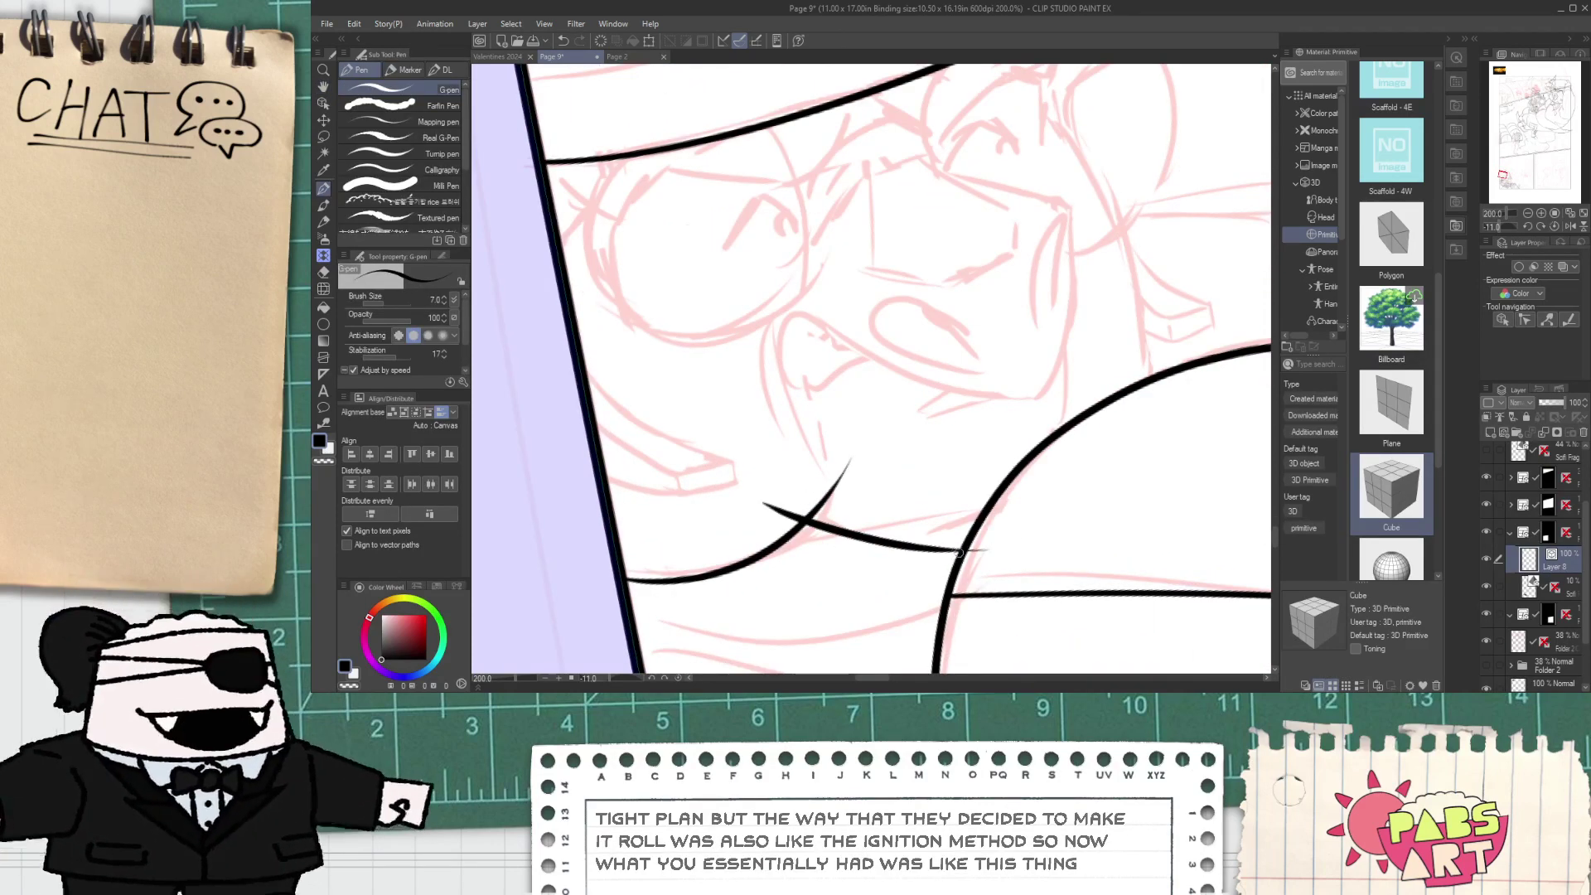
- Trim the crossing ends of the shoulder and neckline curves, and ink a tapering neck line upward from their junction
{"action": "key", "text": "e"}
{"action": "key", "text": "p"}
{"action": "mouse_move", "coordinate": [788, 496]}
{"action": "left_mouse_down"}
{"action": "mouse_move", "coordinate": [782, 519]}
{"action": "mouse_move", "coordinate": [829, 547]}
{"action": "mouse_move", "coordinate": [839, 401]}
{"action": "left_mouse_up"}
{"action": "scroll", "coordinate": [828, 546], "scroll_direction": "up", "scroll_amount": 1}
{"action": "key", "text": "e"}
{"action": "left_click_drag", "start_coordinate": [877, 501], "coordinate": [889, 547]}
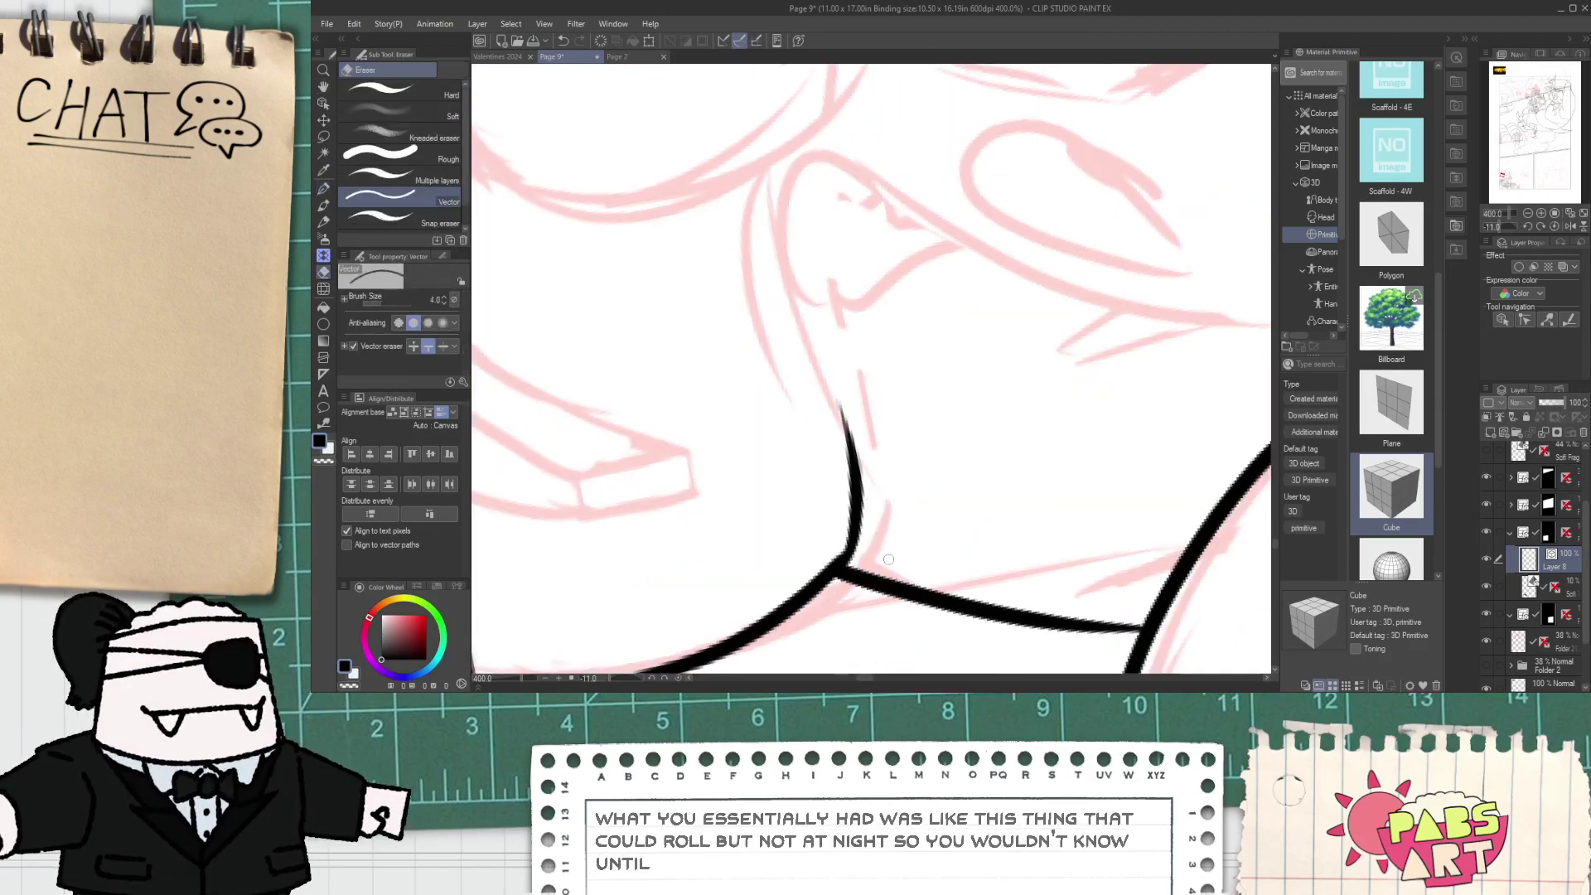
- Ink a short vertical line for the other side of the neck, trimmed where it meets the foreground head outline
{"action": "scroll", "coordinate": [880, 545], "scroll_direction": "down", "scroll_amount": 4}
{"action": "key", "text": "p"}
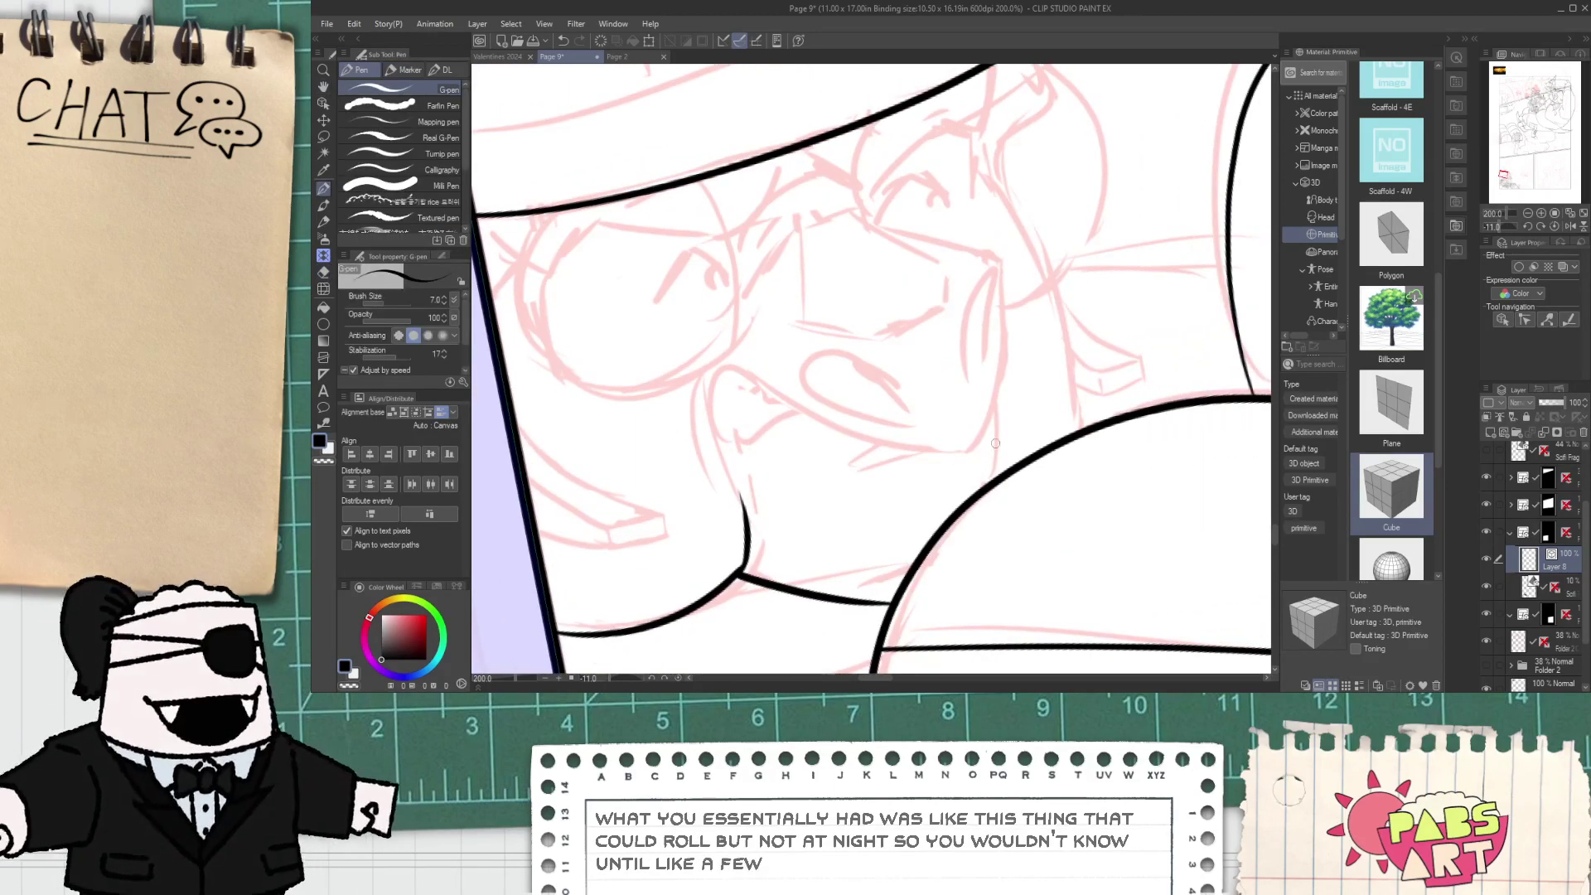
{"action": "key", "text": "e"}
{"action": "left_click", "coordinate": [995, 500]}
{"action": "key", "text": "p"}
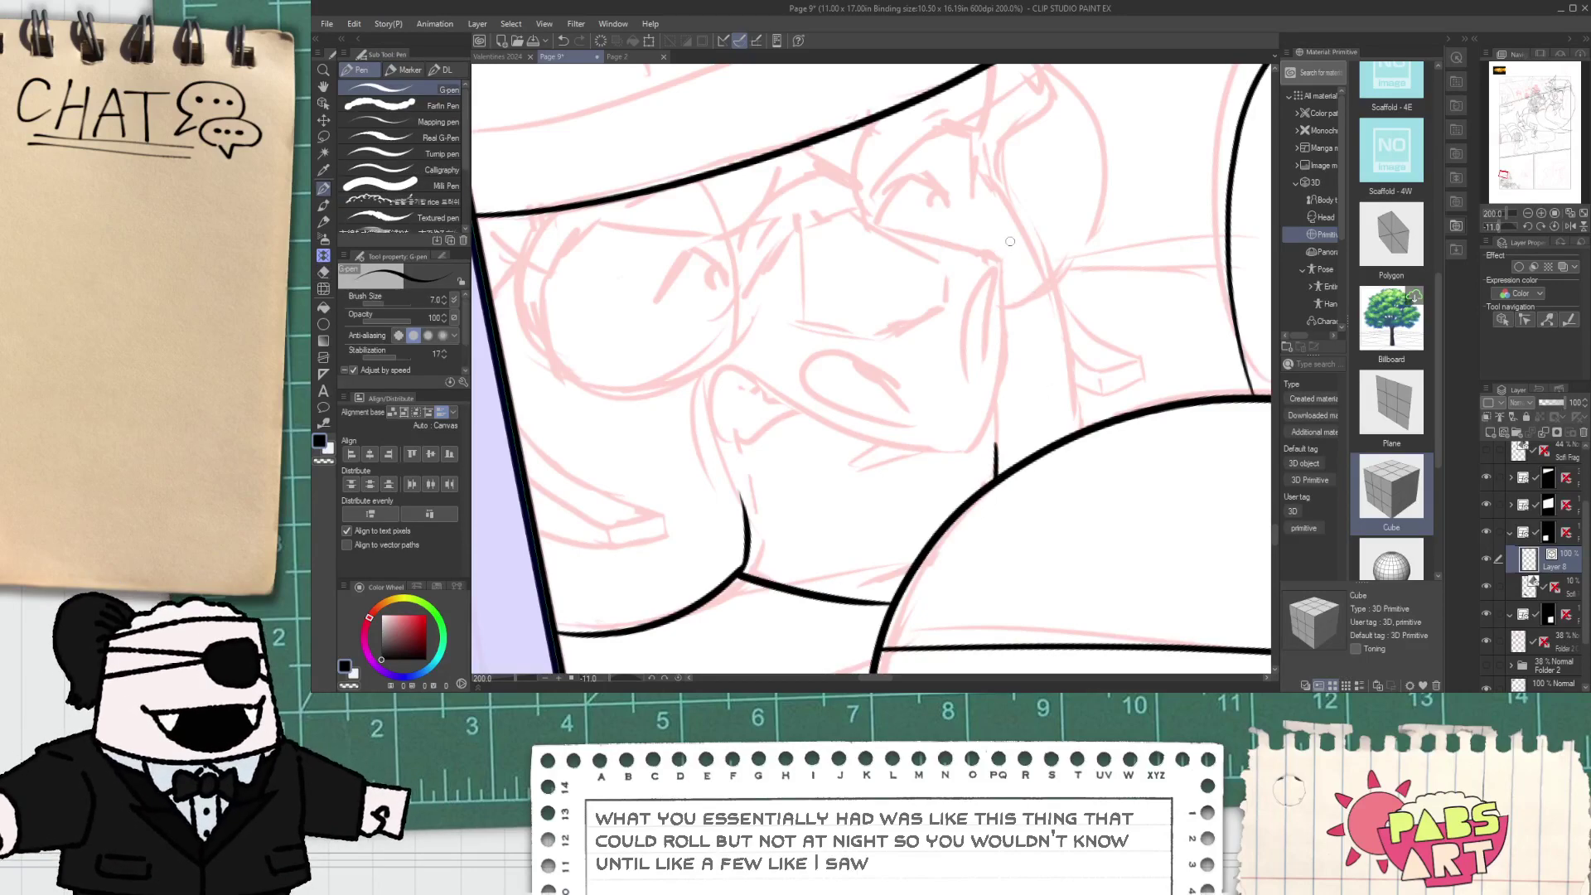
- Ink the inner edge of the hat brim as a long curve from the panel border, with a short separate stroke at its far end
{"action": "key", "text": "space"}
{"action": "left_click_drag", "start_coordinate": [1024, 266], "coordinate": [891, 402]}
{"action": "left_click_drag", "start_coordinate": [677, 365], "coordinate": [948, 382]}
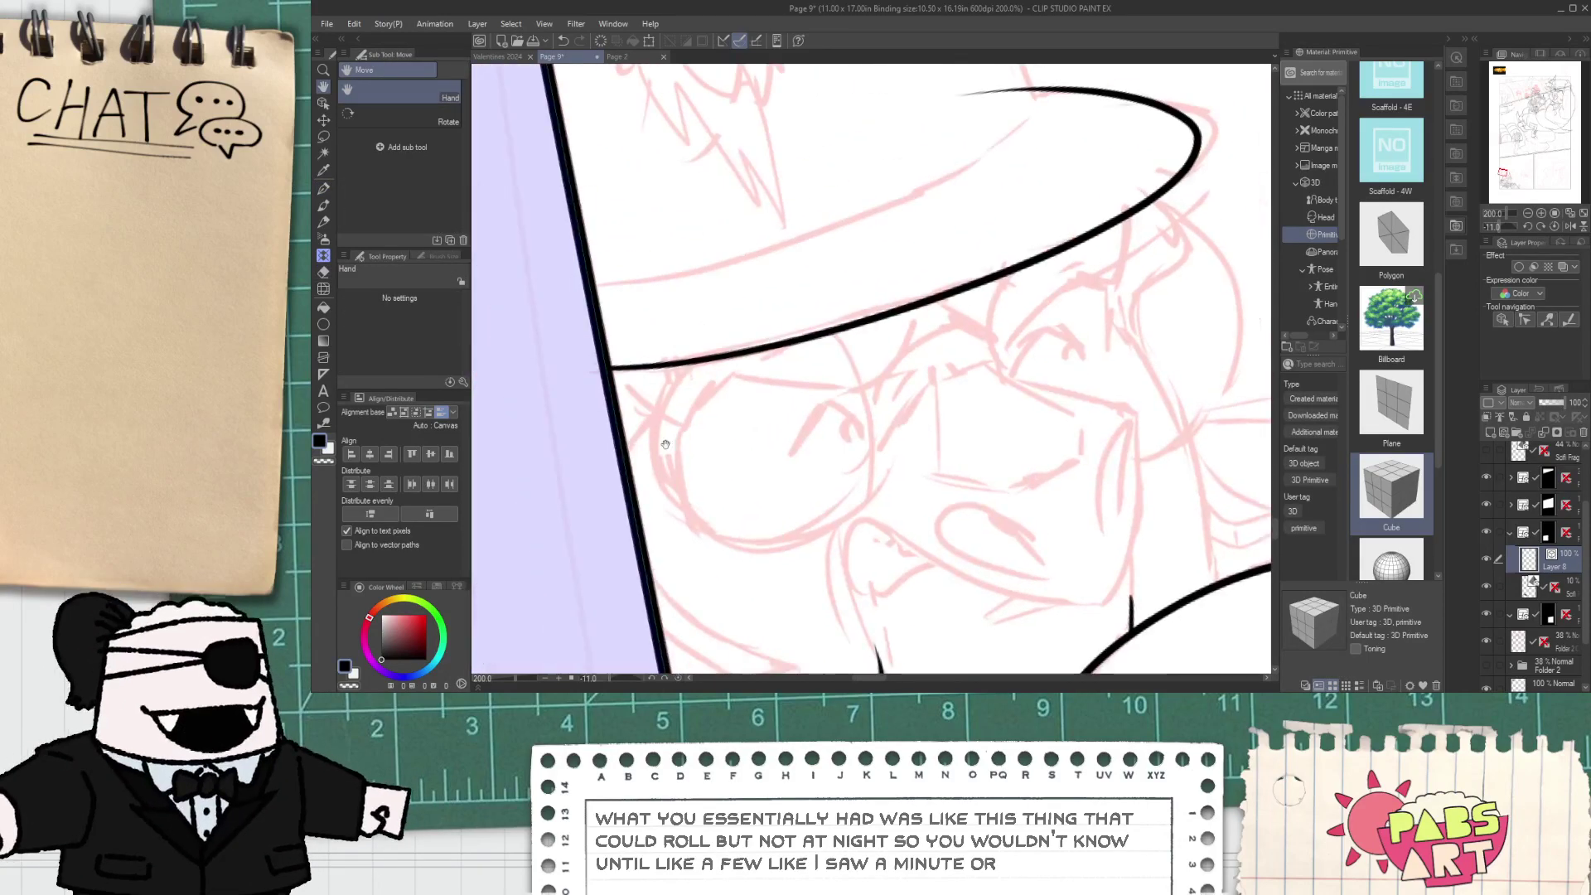
{"action": "key", "text": "p"}
{"action": "mouse_move", "coordinate": [573, 243]}
{"action": "left_mouse_down"}
{"action": "mouse_move", "coordinate": [598, 446]}
{"action": "mouse_move", "coordinate": [995, 365]}
{"action": "mouse_move", "coordinate": [1051, 316]}
{"action": "left_mouse_up"}
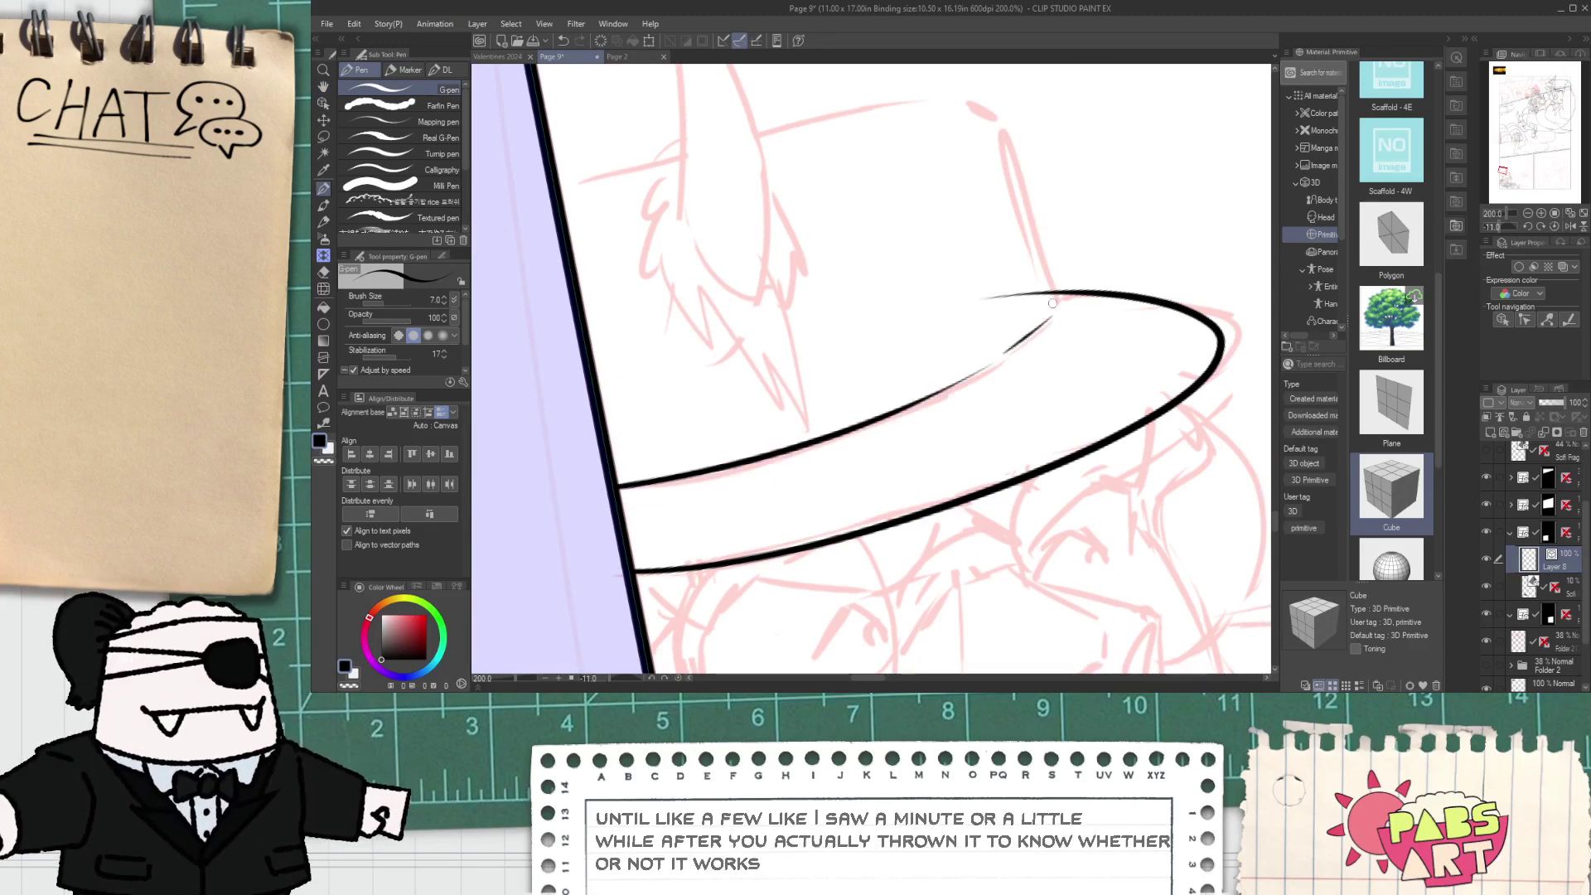
- Ink the top of the hat's crown as one shallow curve from the panel border, redrawing it slightly above the sketch line
{"action": "left_click_drag", "start_coordinate": [548, 178], "coordinate": [890, 104]}
{"action": "key", "text": "ctrl+z"}
{"action": "left_click_drag", "start_coordinate": [564, 197], "coordinate": [907, 126]}
{"action": "key", "text": "ctrl+z"}
{"action": "mouse_move", "coordinate": [556, 169]}
{"action": "left_mouse_down"}
{"action": "mouse_move", "coordinate": [939, 68]}
{"action": "mouse_move", "coordinate": [934, 214]}
{"action": "left_mouse_up"}
{"action": "key", "text": "space"}
{"action": "key", "text": "ctrl+z"}
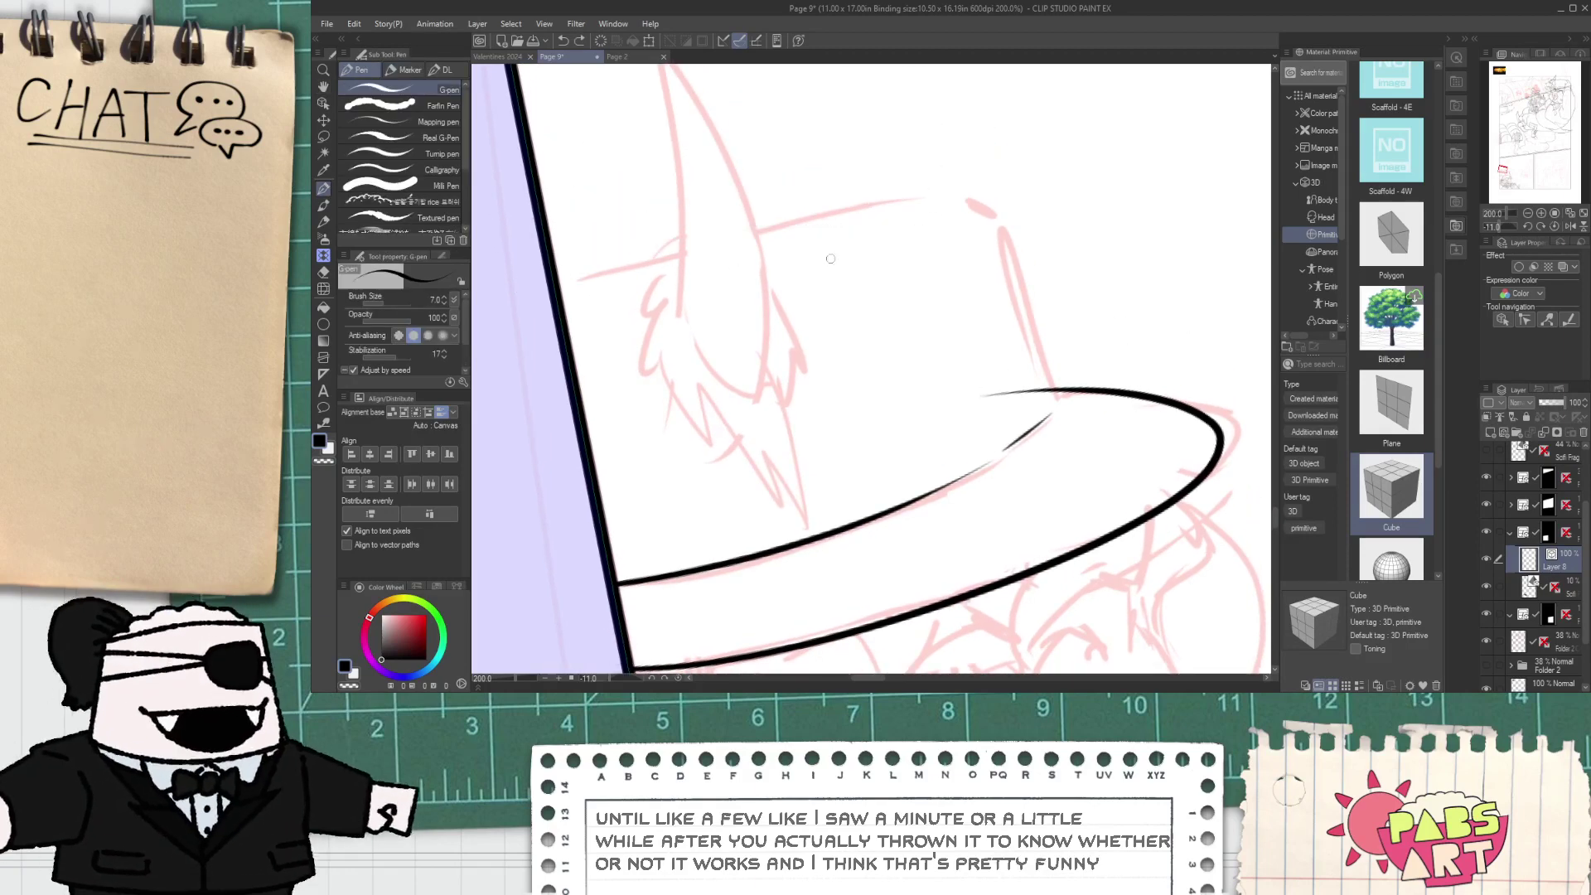
{"action": "mouse_move", "coordinate": [554, 261]}
{"action": "left_mouse_down"}
{"action": "mouse_move", "coordinate": [1032, 172]}
{"action": "mouse_move", "coordinate": [1000, 184]}
{"action": "left_mouse_up"}
{"action": "key", "text": "ctrl+z"}
{"action": "key", "text": "ctrl+z"}
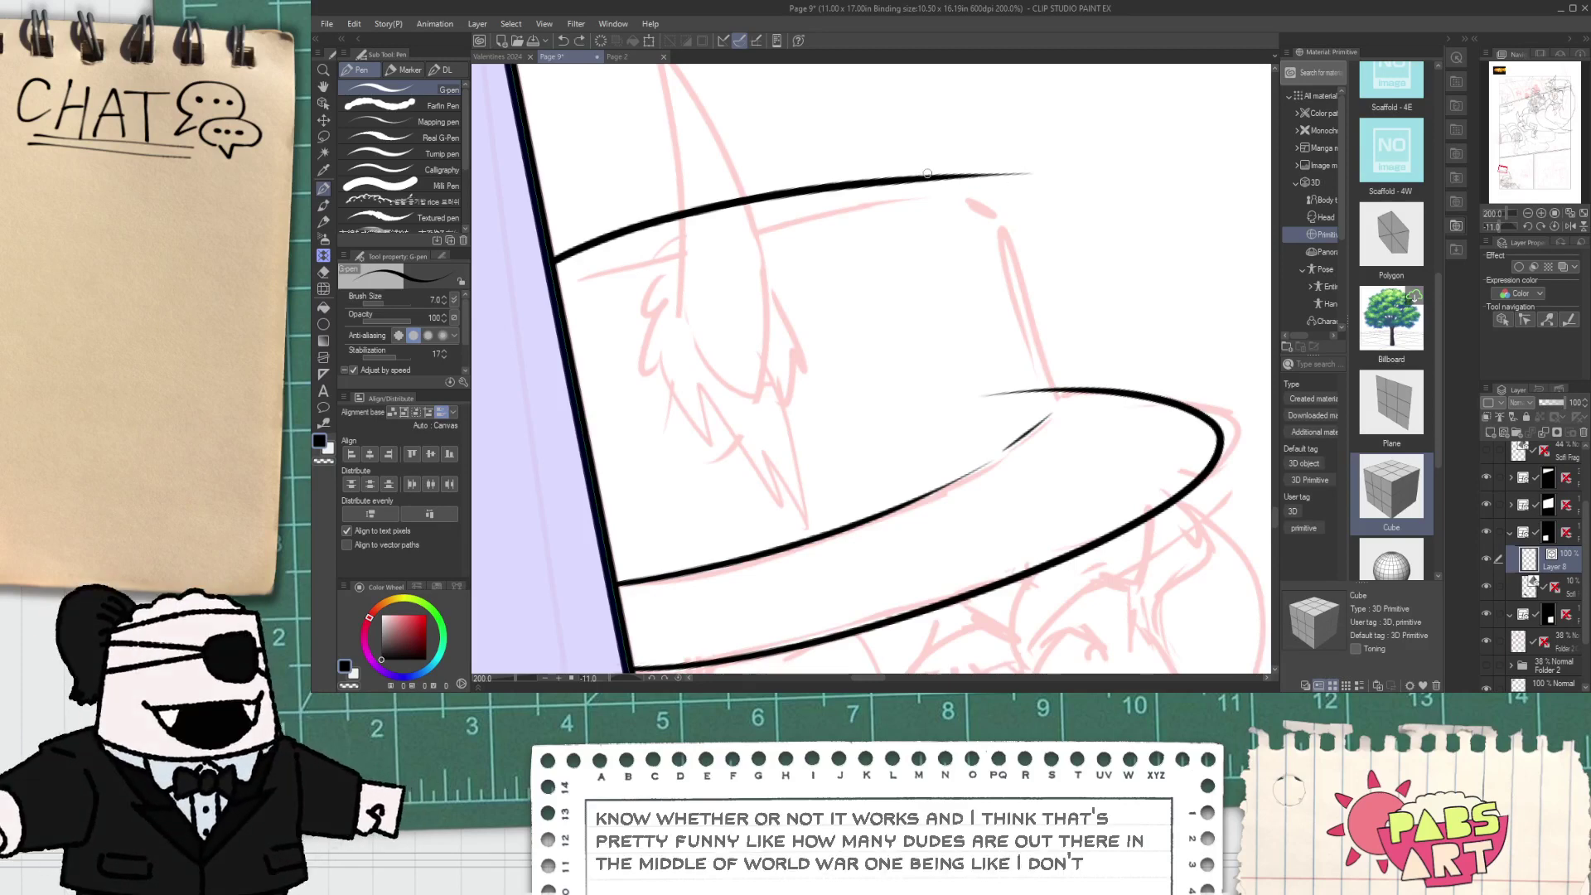
- Ink a short slanted corner at the end of the crown's top line, and try the crown's side line down to the brim
{"action": "key", "text": "ctrl+z"}
{"action": "left_click_drag", "start_coordinate": [997, 199], "coordinate": [1002, 200]}
{"action": "left_click_drag", "start_coordinate": [998, 192], "coordinate": [1034, 385]}
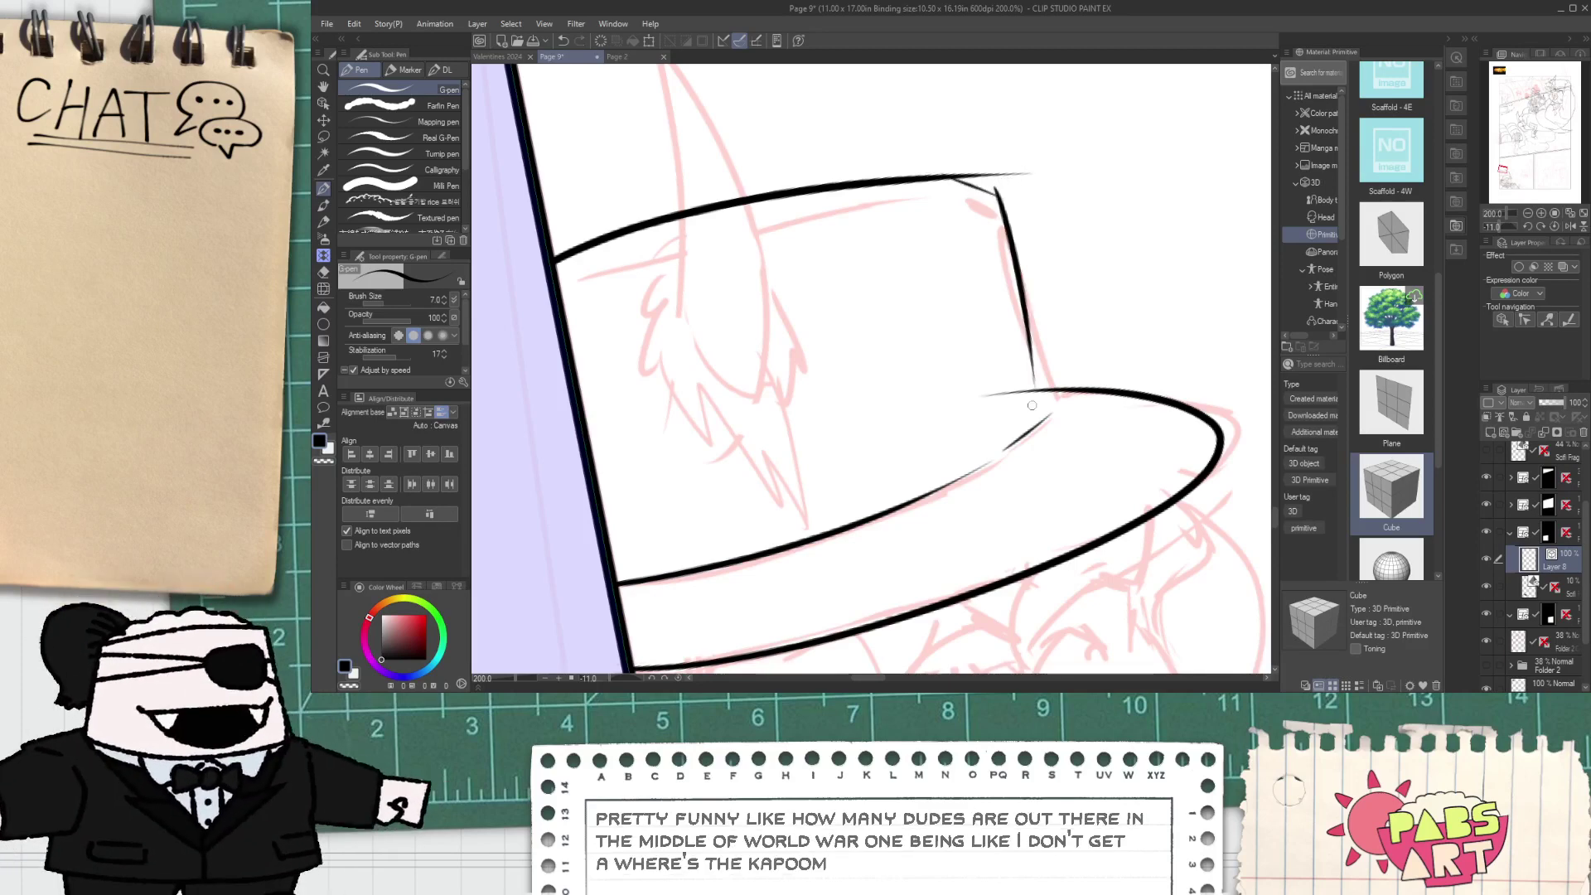
{"action": "key", "text": "ctrl+z"}
{"action": "left_click_drag", "start_coordinate": [998, 195], "coordinate": [1039, 410]}
{"action": "key", "text": "ctrl+z"}
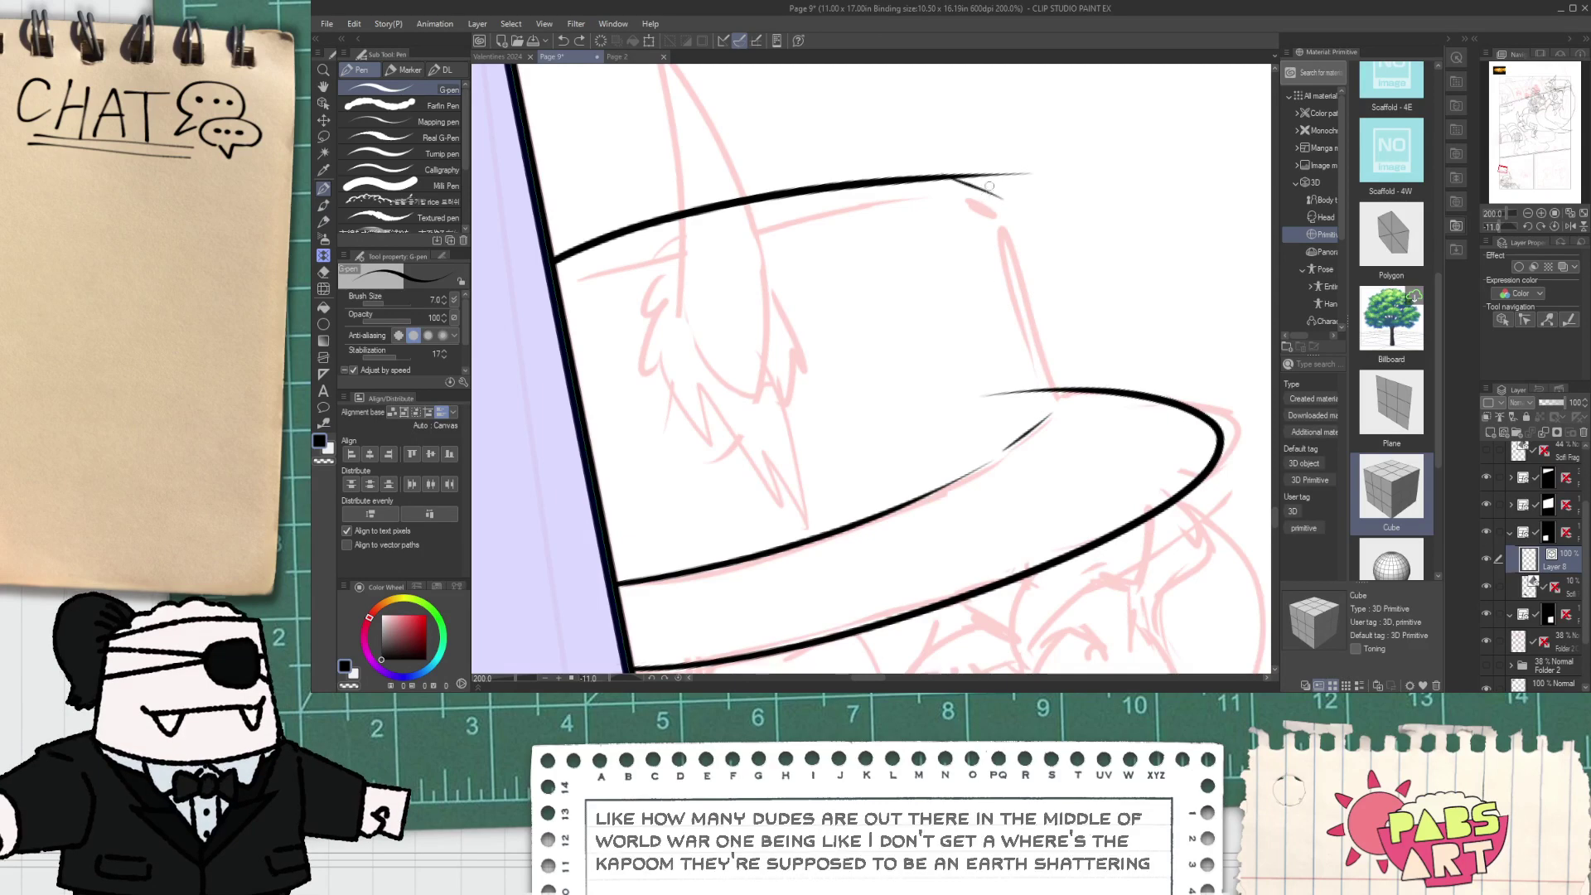
- Ink the right side of the hat's crown down to the brim and trim the overshooting line ends at its corners
{"action": "mouse_move", "coordinate": [992, 189]}
{"action": "left_mouse_down"}
{"action": "mouse_move", "coordinate": [1048, 410]}
{"action": "mouse_move", "coordinate": [1073, 401]}
{"action": "left_mouse_up"}
{"action": "scroll", "coordinate": [1043, 402], "scroll_direction": "up", "scroll_amount": 5}
{"action": "key", "text": "e"}
{"action": "left_click_drag", "start_coordinate": [951, 271], "coordinate": [959, 355]}
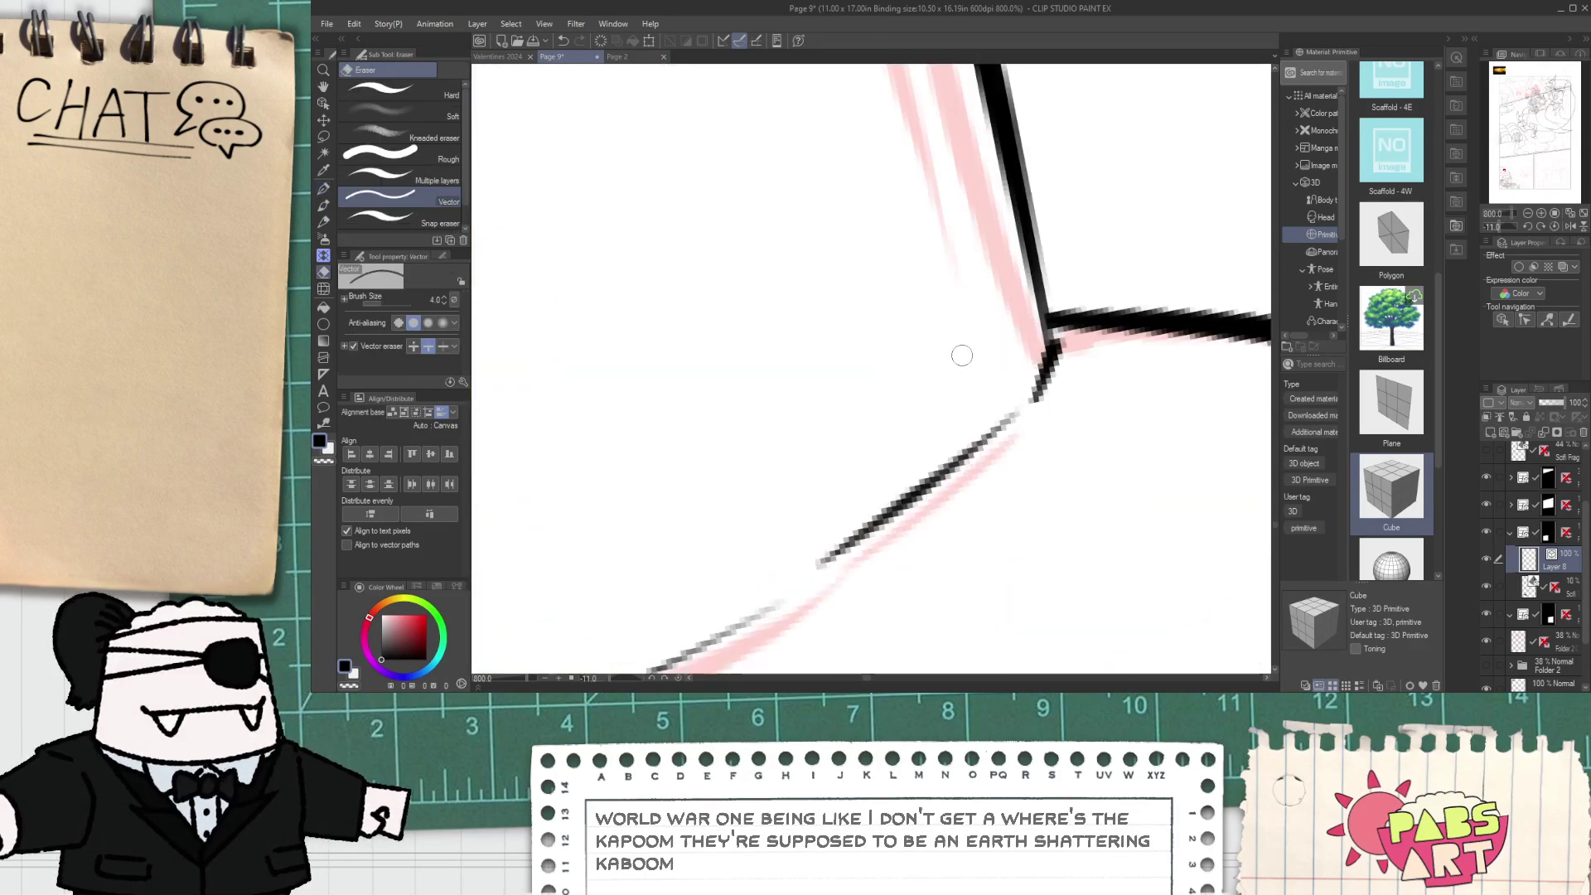
{"action": "scroll", "coordinate": [825, 275], "scroll_direction": "down", "scroll_amount": 6}
{"action": "left_click_drag", "start_coordinate": [711, 201], "coordinate": [756, 330]}
{"action": "key", "text": "e"}
{"action": "scroll", "coordinate": [845, 250], "scroll_direction": "up", "scroll_amount": 1}
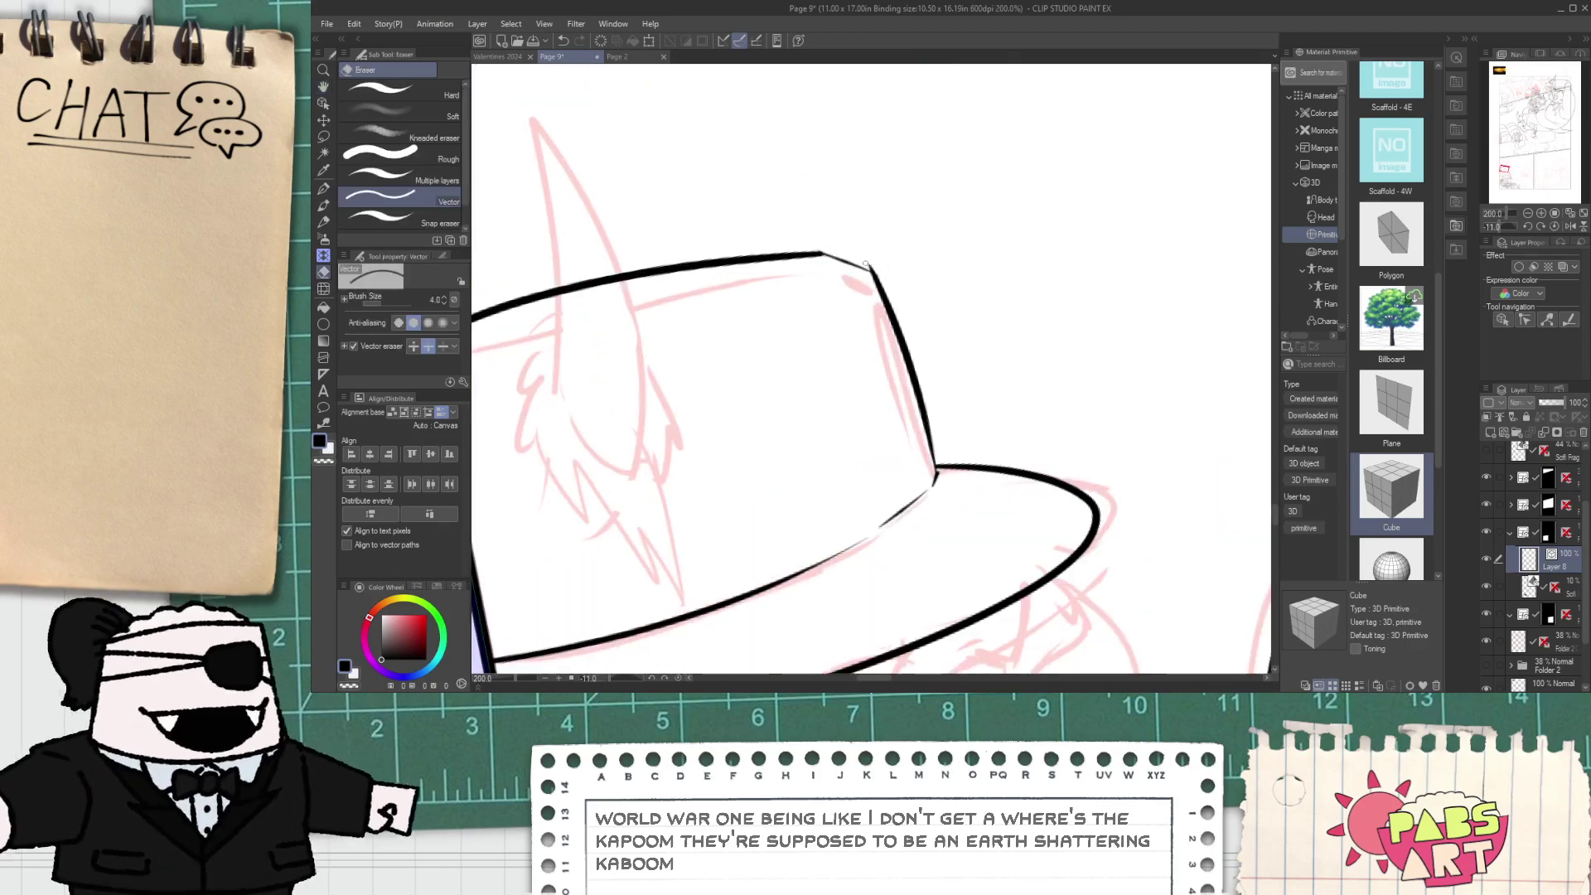
{"action": "left_click_drag", "start_coordinate": [866, 263], "coordinate": [877, 266]}
{"action": "key", "text": "space"}
{"action": "left_click_drag", "start_coordinate": [677, 364], "coordinate": [796, 338]}
{"action": "left_click_drag", "start_coordinate": [668, 457], "coordinate": [742, 356]}
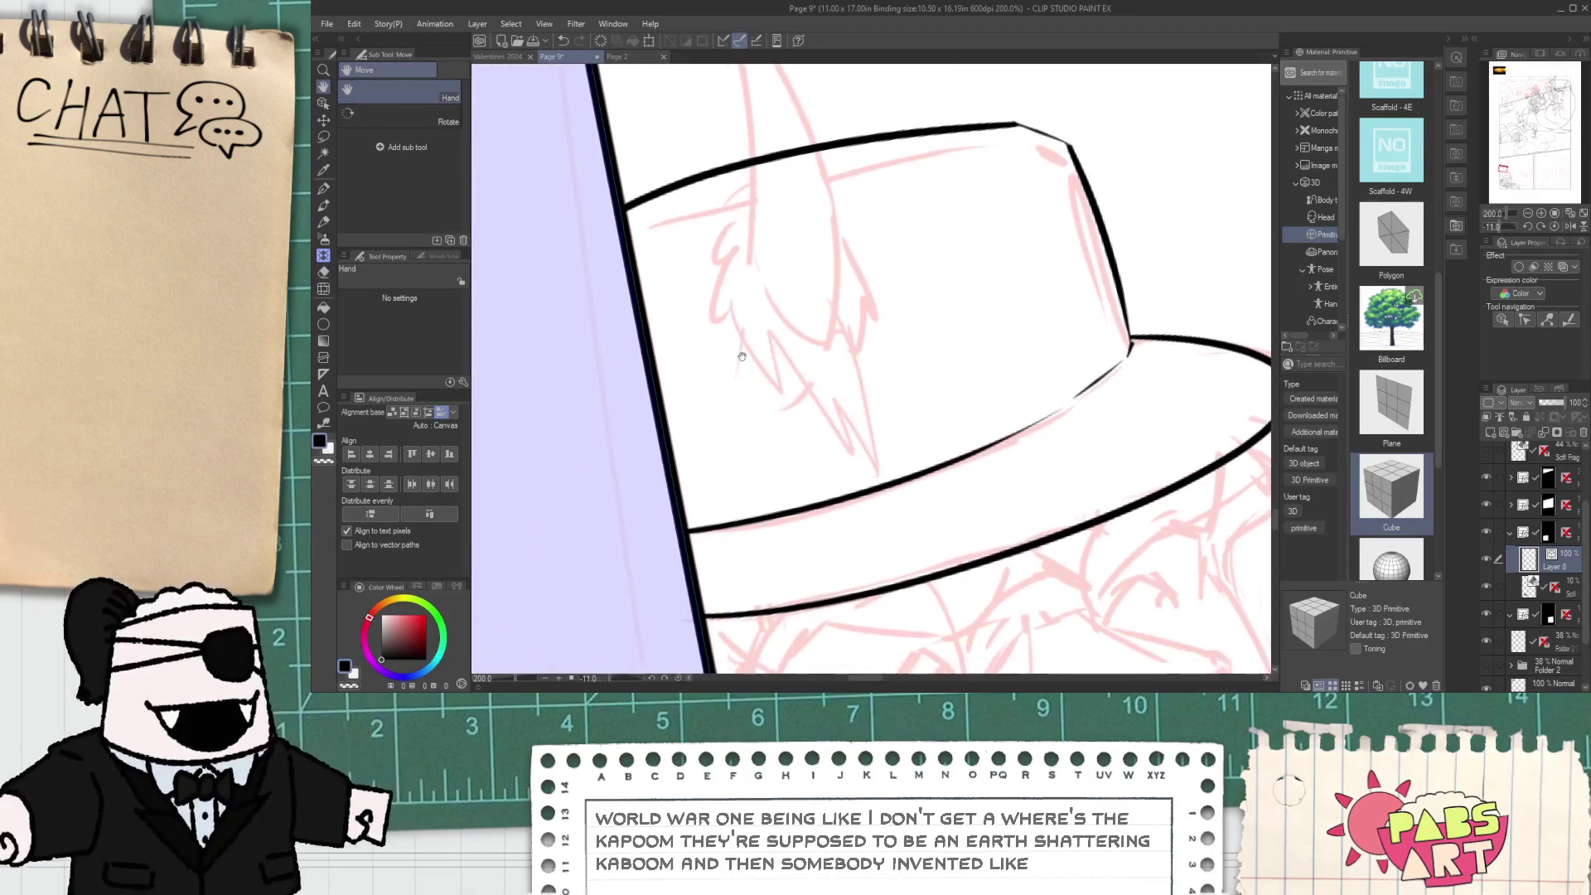
{"action": "key", "text": "p"}
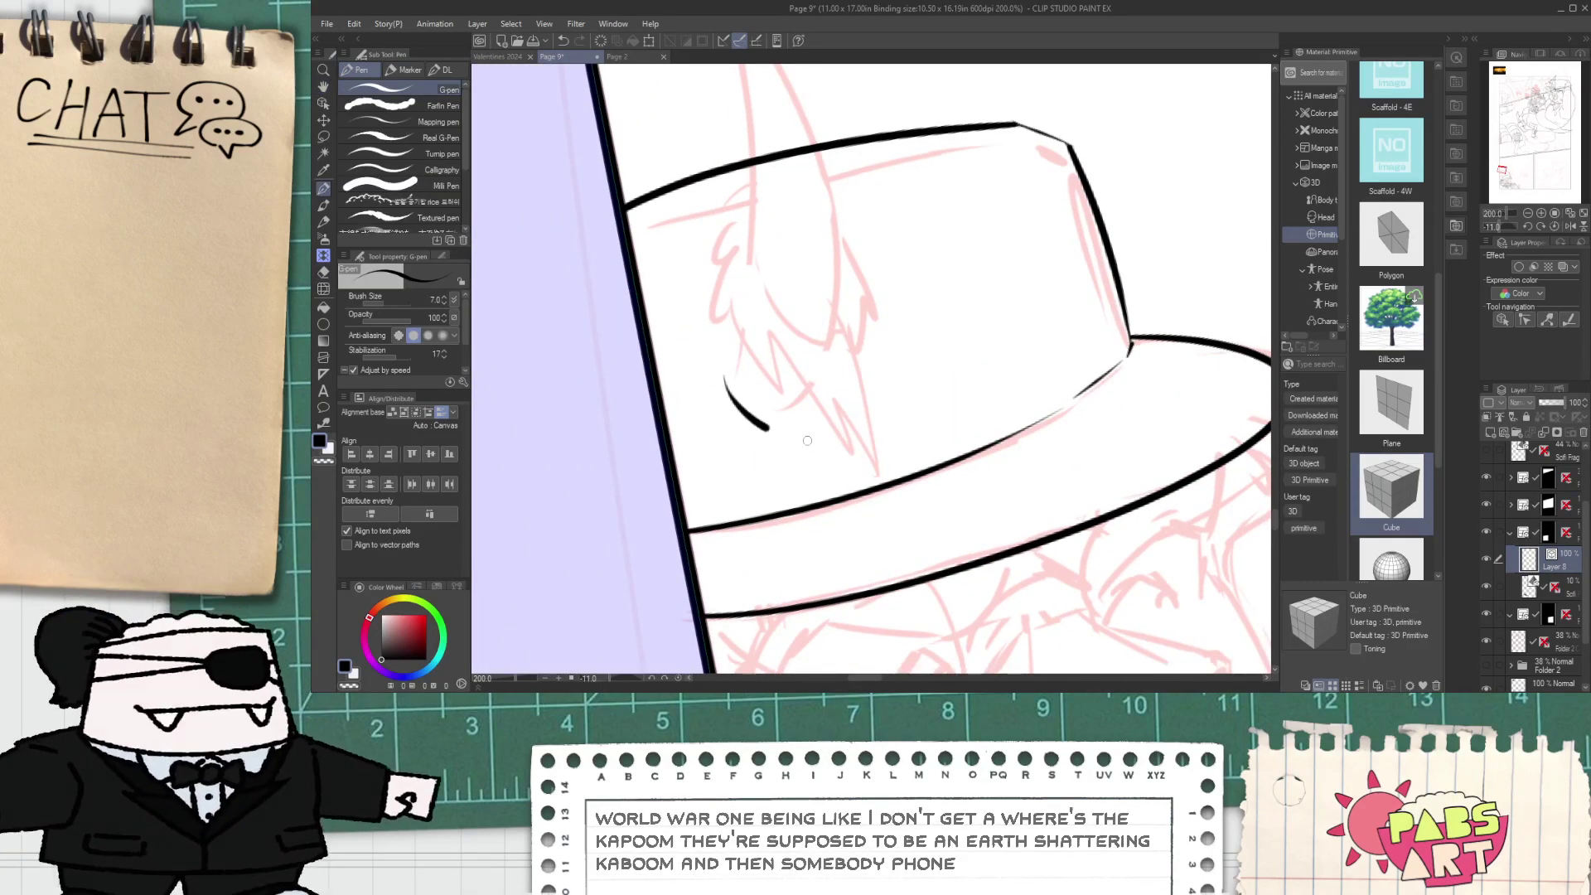
{"action": "left_click_drag", "start_coordinate": [807, 441], "coordinate": [843, 398]}
{"action": "key", "text": "ctrl+z"}
{"action": "left_click_drag", "start_coordinate": [725, 356], "coordinate": [824, 371]}
{"action": "left_click_drag", "start_coordinate": [729, 372], "coordinate": [738, 64]}
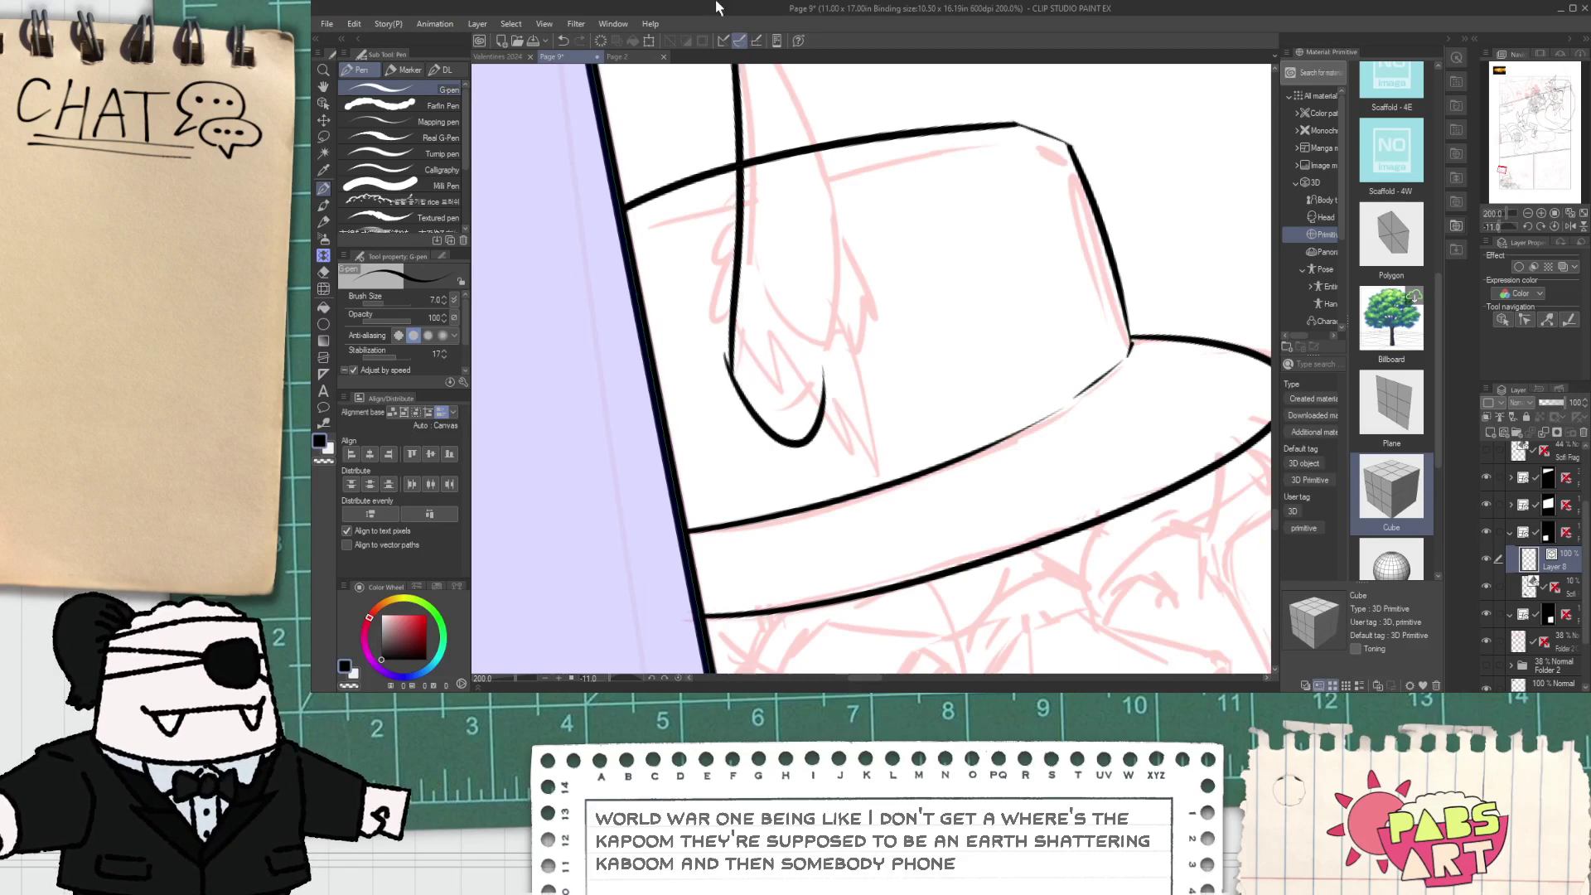
{"action": "key", "text": "space"}
{"action": "left_click_drag", "start_coordinate": [768, 203], "coordinate": [876, 393]}
{"action": "key", "text": "ctrl+z"}
{"action": "key", "text": "ctrl+z"}
{"action": "left_click_drag", "start_coordinate": [844, 539], "coordinate": [918, 626]}
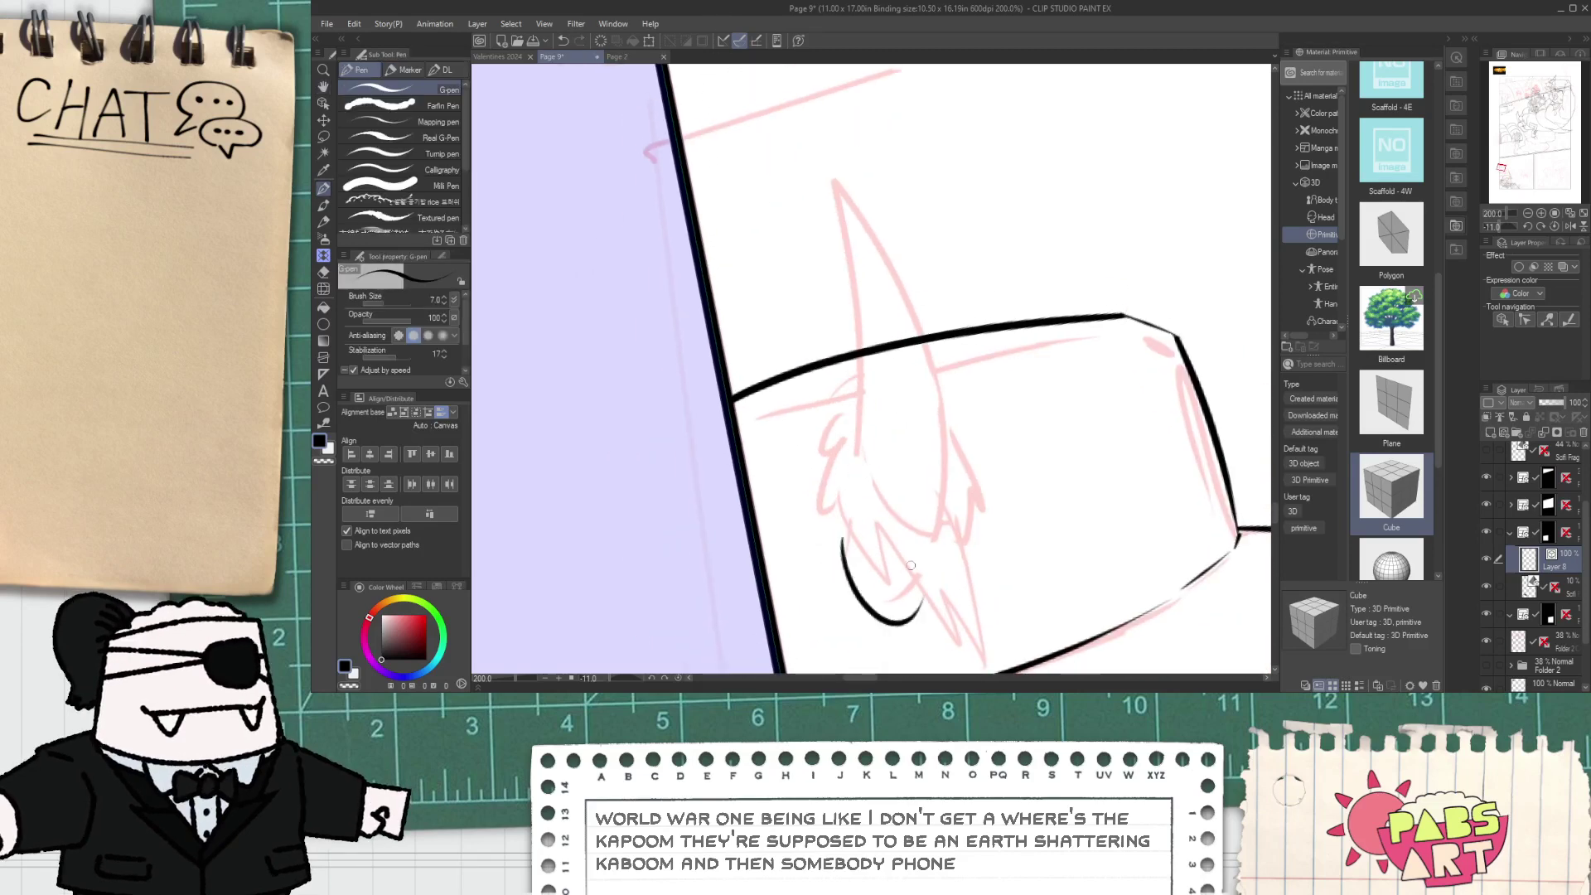
{"action": "key", "text": "ctrl+z"}
{"action": "mouse_move", "coordinate": [849, 539]}
{"action": "left_mouse_down"}
{"action": "mouse_move", "coordinate": [928, 633]}
{"action": "mouse_move", "coordinate": [847, 543]}
{"action": "mouse_move", "coordinate": [935, 553]}
{"action": "mouse_move", "coordinate": [845, 393]}
{"action": "left_mouse_up"}
{"action": "key", "text": "ctrl+z"}
{"action": "key", "text": "ctrl+z"}
{"action": "key", "text": "ctrl+z"}
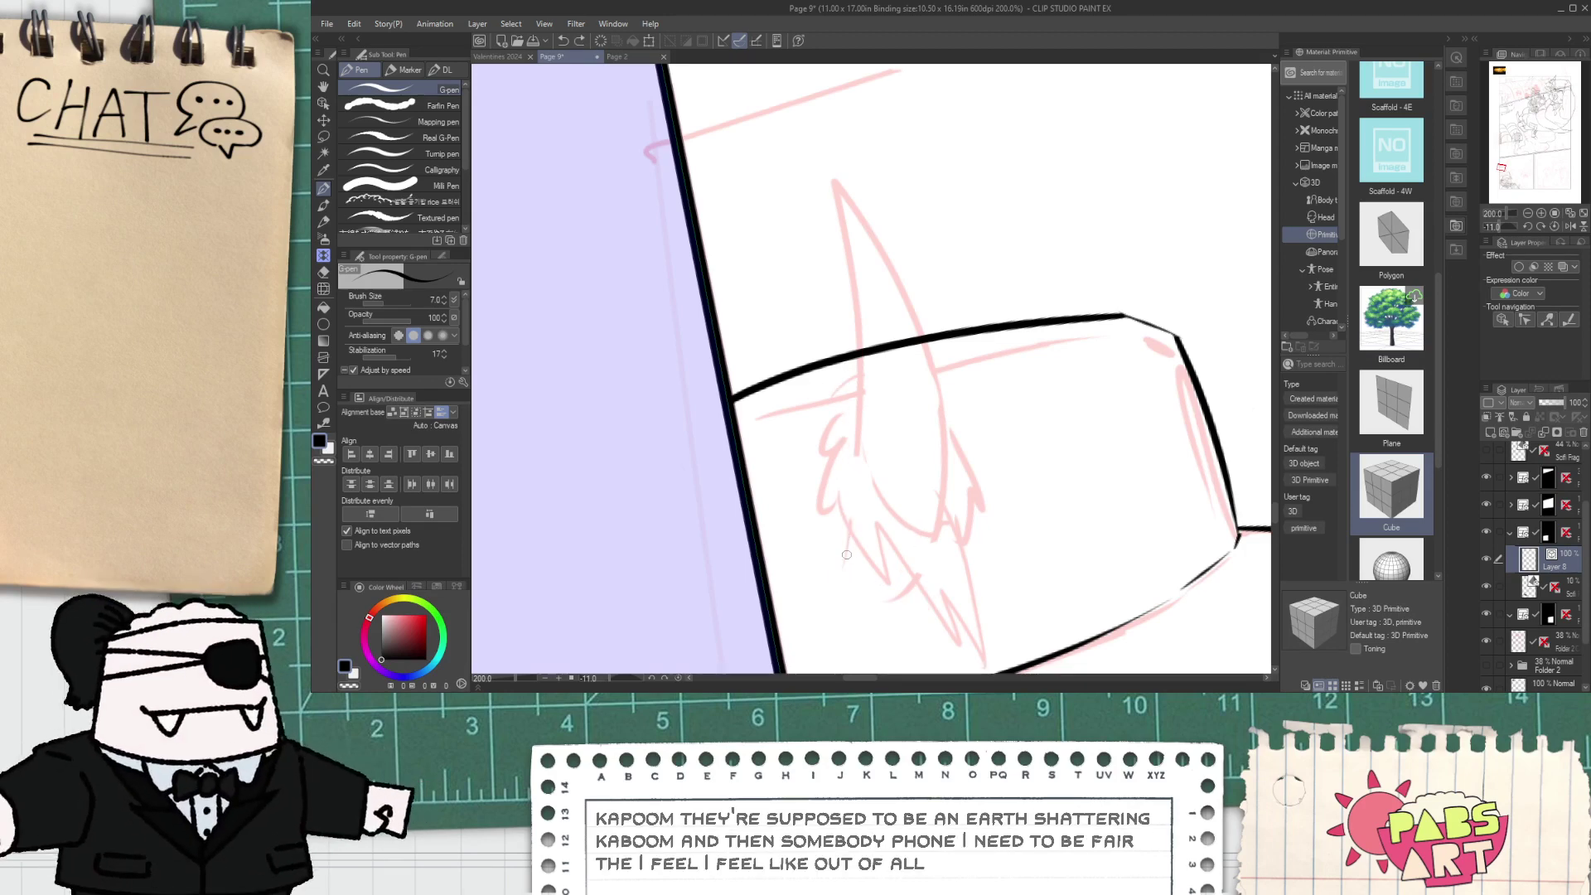
- Ink the feather on the hat with a rounded base and two long edges meeting in a point above the crown
{"action": "mouse_move", "coordinate": [841, 517]}
{"action": "left_mouse_down"}
{"action": "mouse_move", "coordinate": [854, 580]}
{"action": "mouse_move", "coordinate": [916, 602]}
{"action": "left_mouse_up"}
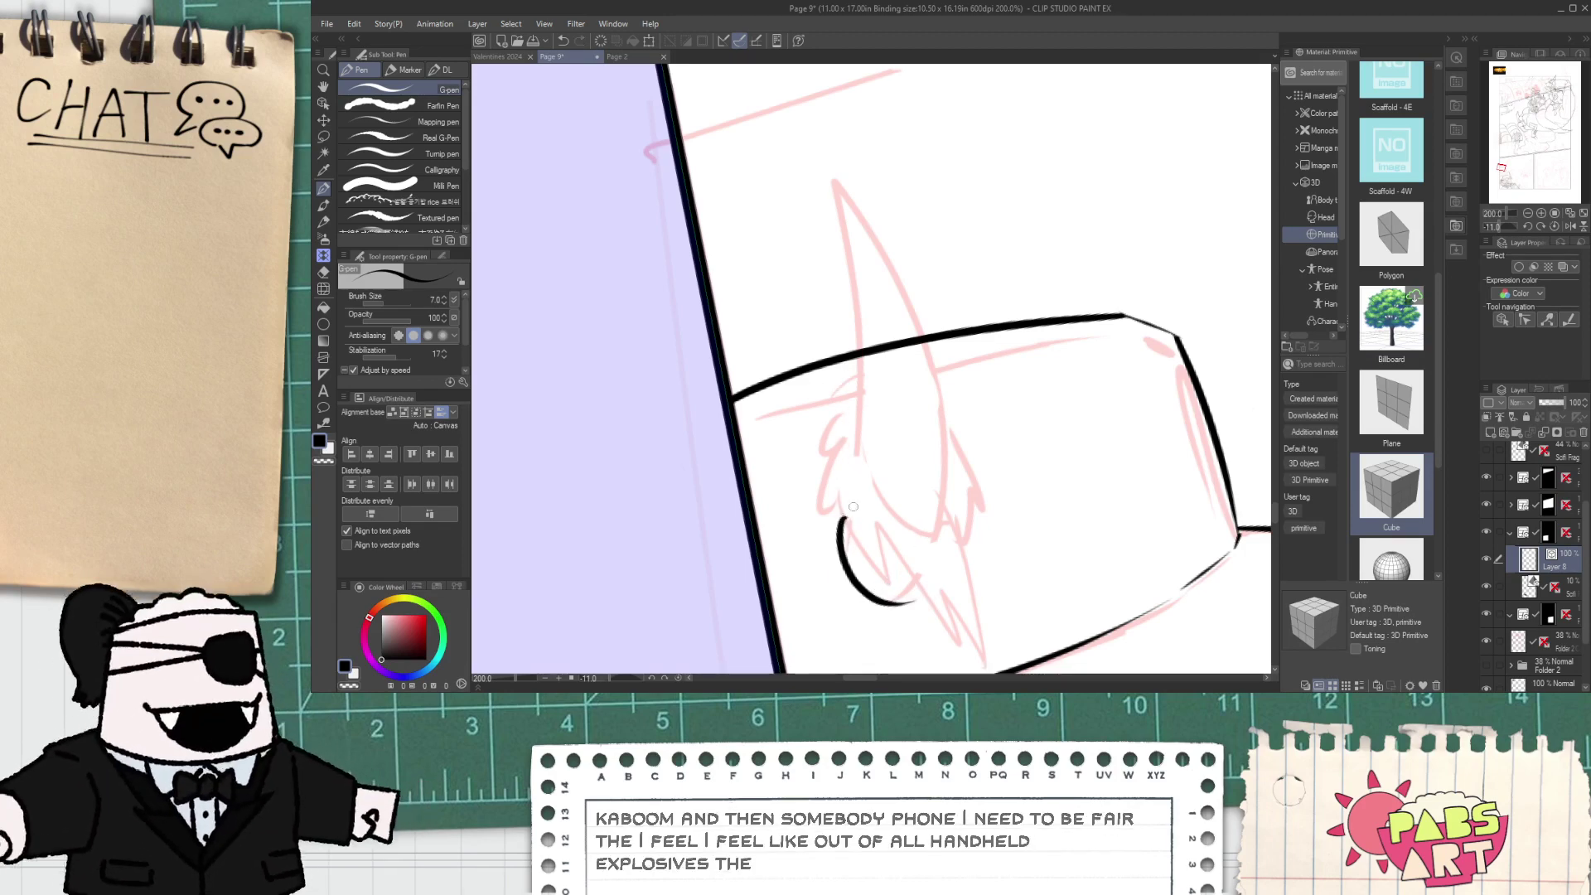
{"action": "left_click_drag", "start_coordinate": [844, 518], "coordinate": [837, 184]}
{"action": "key", "text": "ctrl+z"}
{"action": "mouse_move", "coordinate": [842, 523]}
{"action": "left_mouse_down"}
{"action": "mouse_move", "coordinate": [839, 182]}
{"action": "mouse_move", "coordinate": [931, 586]}
{"action": "mouse_move", "coordinate": [894, 640]}
{"action": "mouse_move", "coordinate": [956, 432]}
{"action": "left_mouse_up"}
{"action": "key", "text": "ctrl+z"}
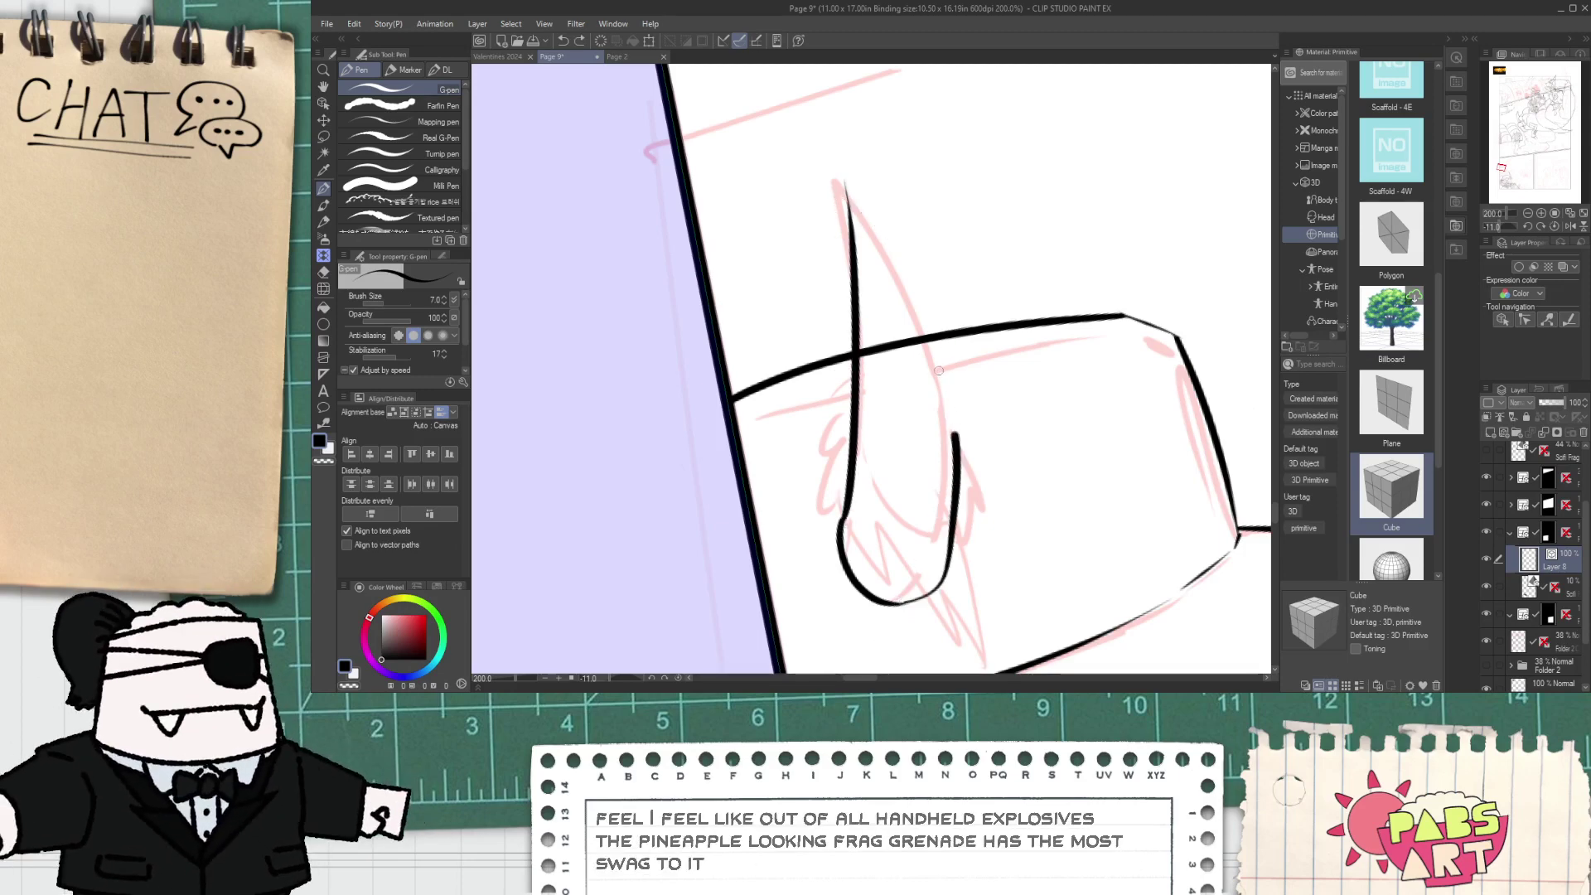
{"action": "left_click_drag", "start_coordinate": [939, 370], "coordinate": [853, 260]}
{"action": "key", "text": "ctrl+z"}
- Doodle a small round grenade with a band in the blank space above the hat and delete the doodle
{"action": "mouse_move", "coordinate": [915, 614]}
{"action": "left_mouse_down"}
{"action": "mouse_move", "coordinate": [843, 207]}
{"action": "mouse_move", "coordinate": [685, 474]}
{"action": "left_mouse_up"}
{"action": "key", "text": "space"}
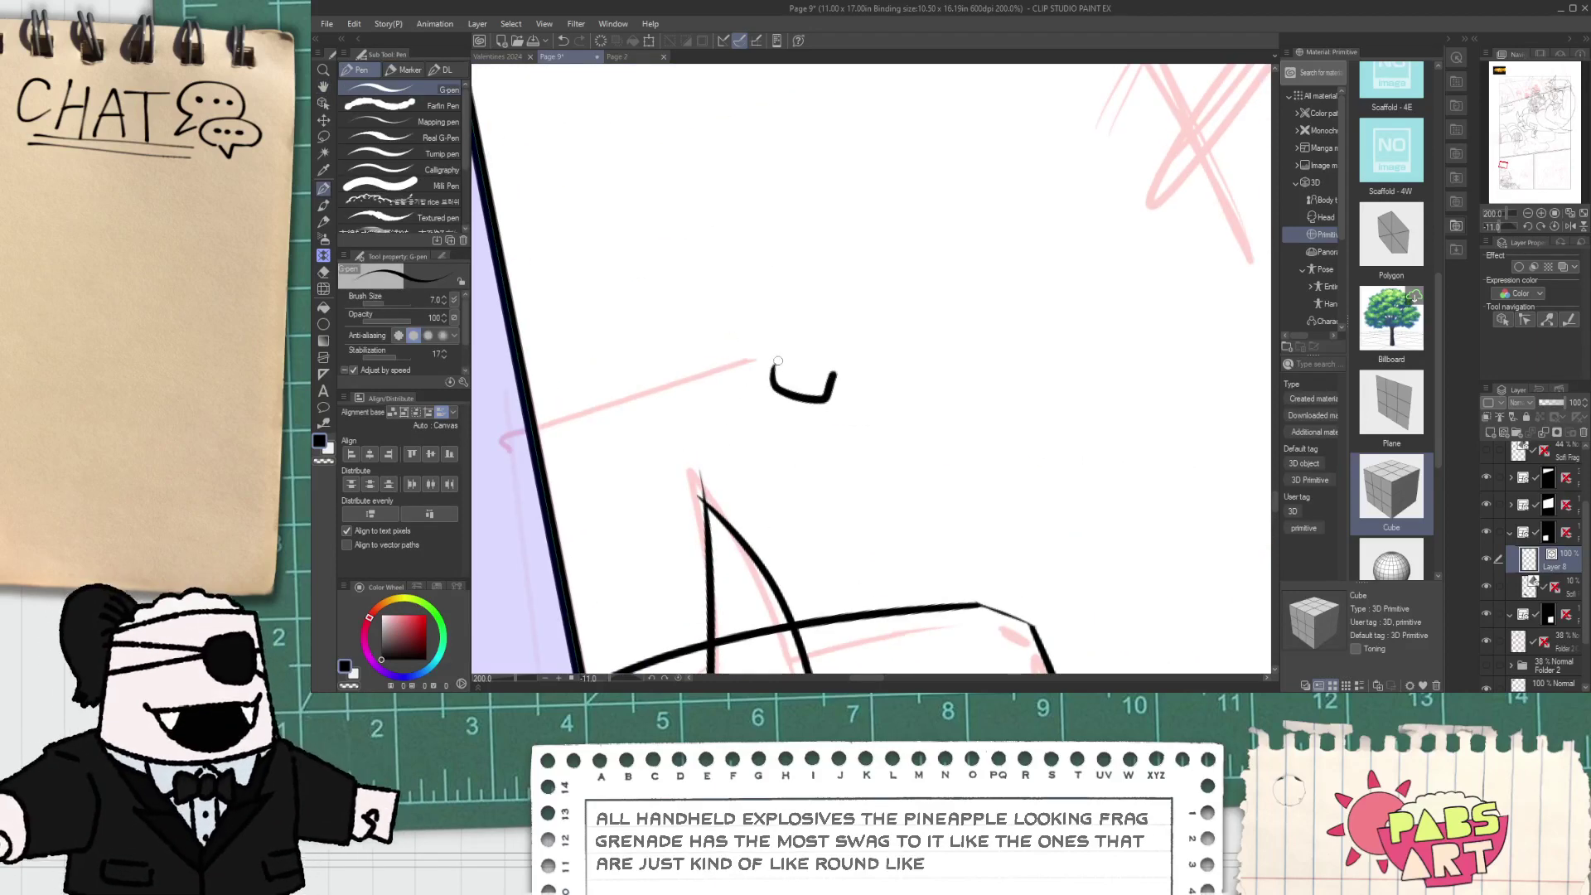
{"action": "mouse_move", "coordinate": [777, 361]}
{"action": "left_mouse_down"}
{"action": "mouse_move", "coordinate": [878, 204]}
{"action": "mouse_move", "coordinate": [903, 377]}
{"action": "left_mouse_up"}
{"action": "left_click_drag", "start_coordinate": [855, 194], "coordinate": [897, 188]}
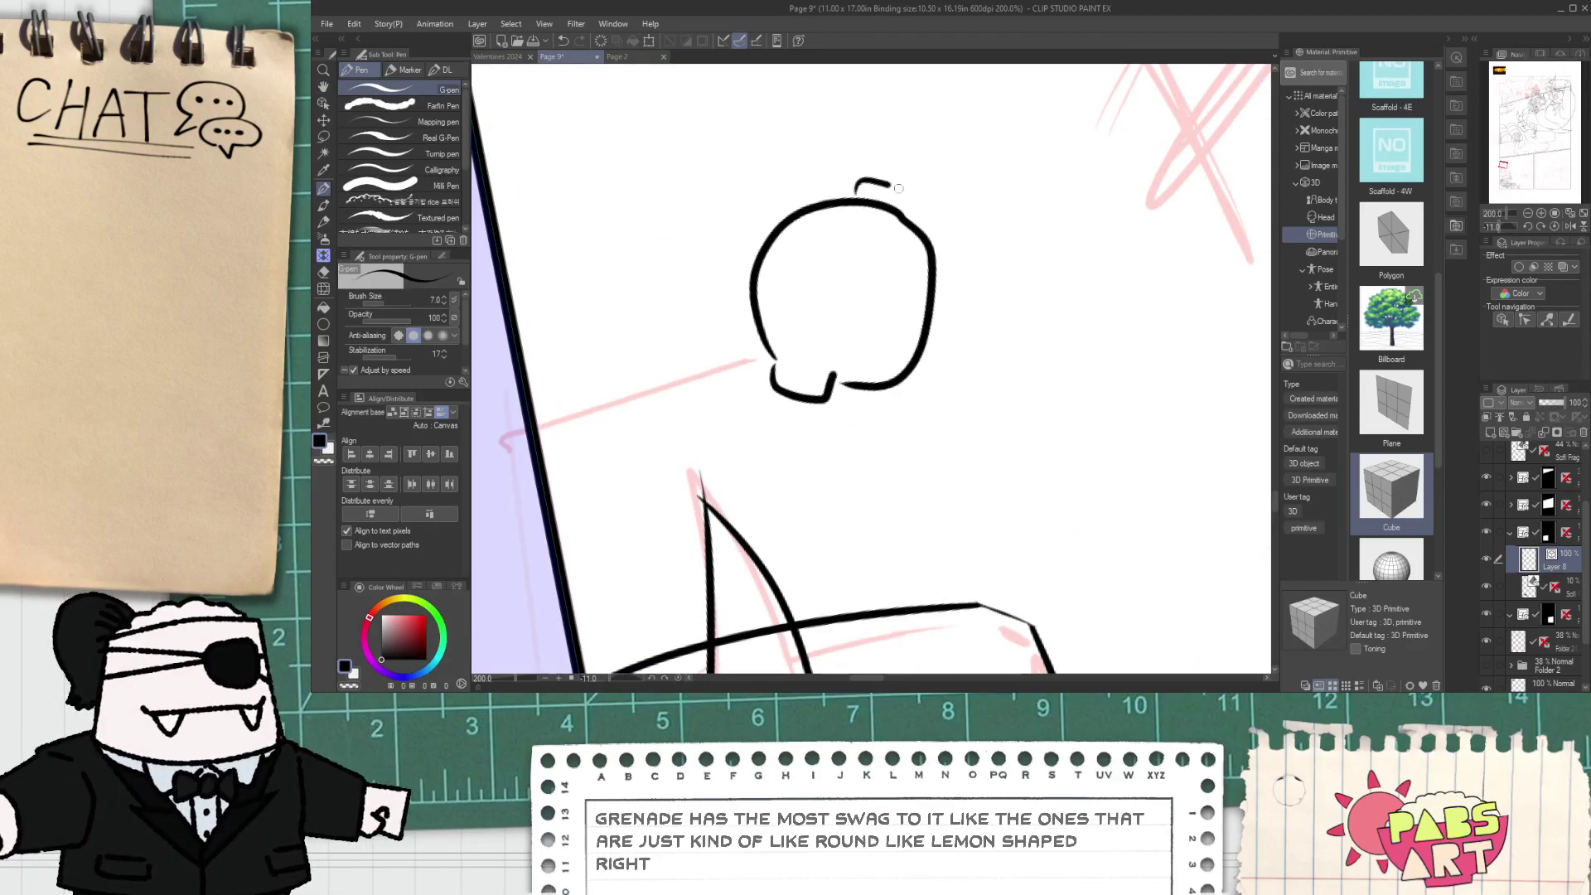
{"action": "mouse_move", "coordinate": [750, 270]}
{"action": "left_mouse_down"}
{"action": "mouse_move", "coordinate": [927, 307]}
{"action": "mouse_move", "coordinate": [848, 339]}
{"action": "left_mouse_up"}
{"action": "scroll", "coordinate": [869, 313], "scroll_direction": "down", "scroll_amount": 1}
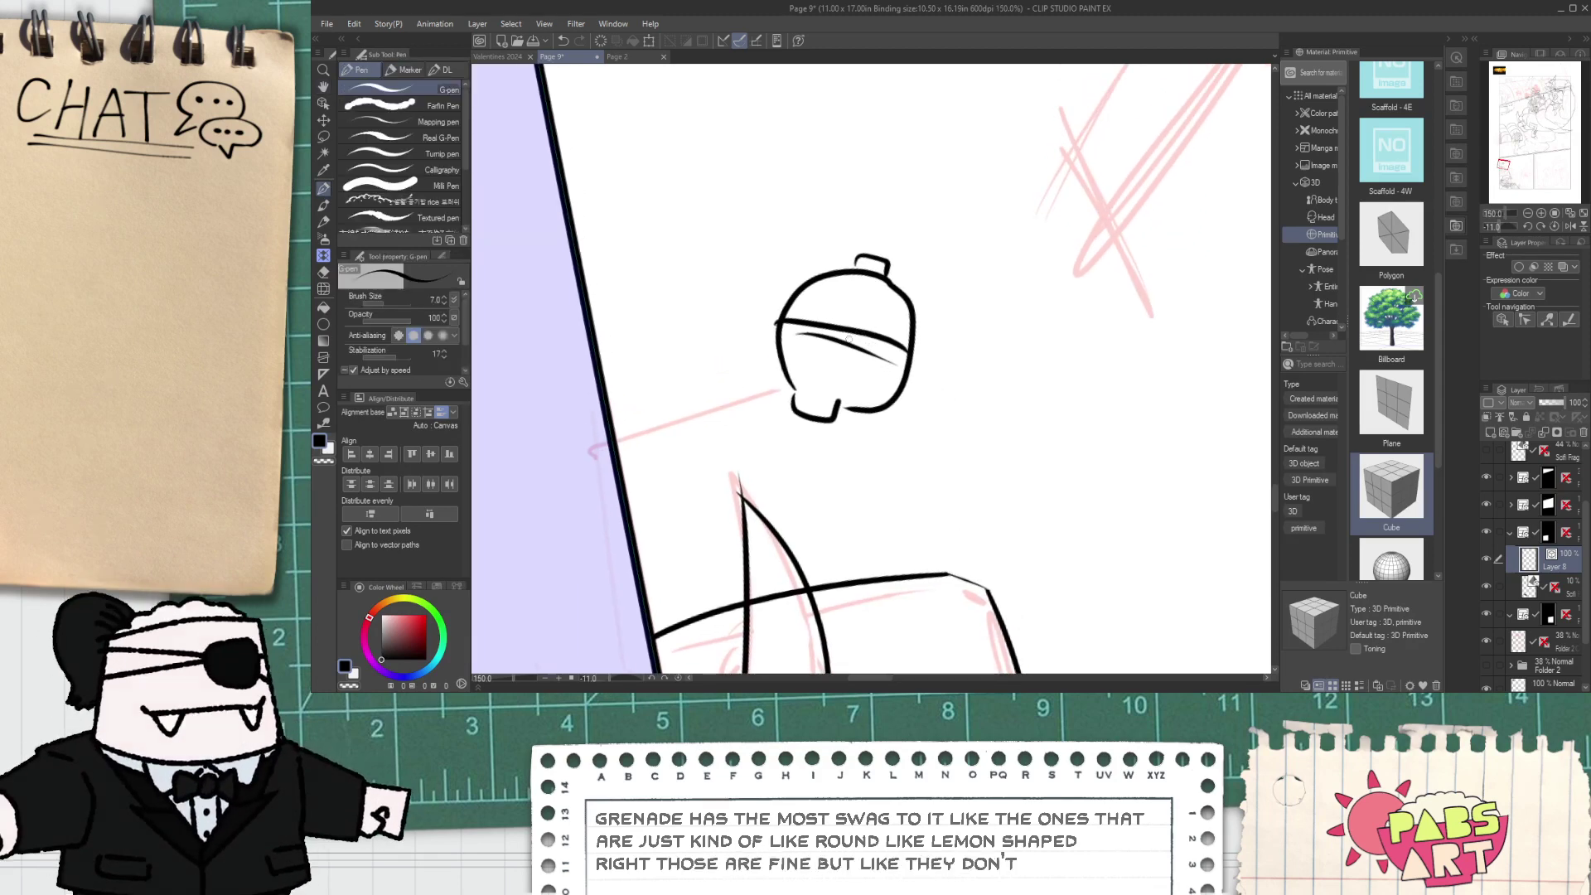
{"action": "key", "text": "o"}
{"action": "left_click_drag", "start_coordinate": [771, 191], "coordinate": [932, 425]}
{"action": "key", "text": "Delete"}
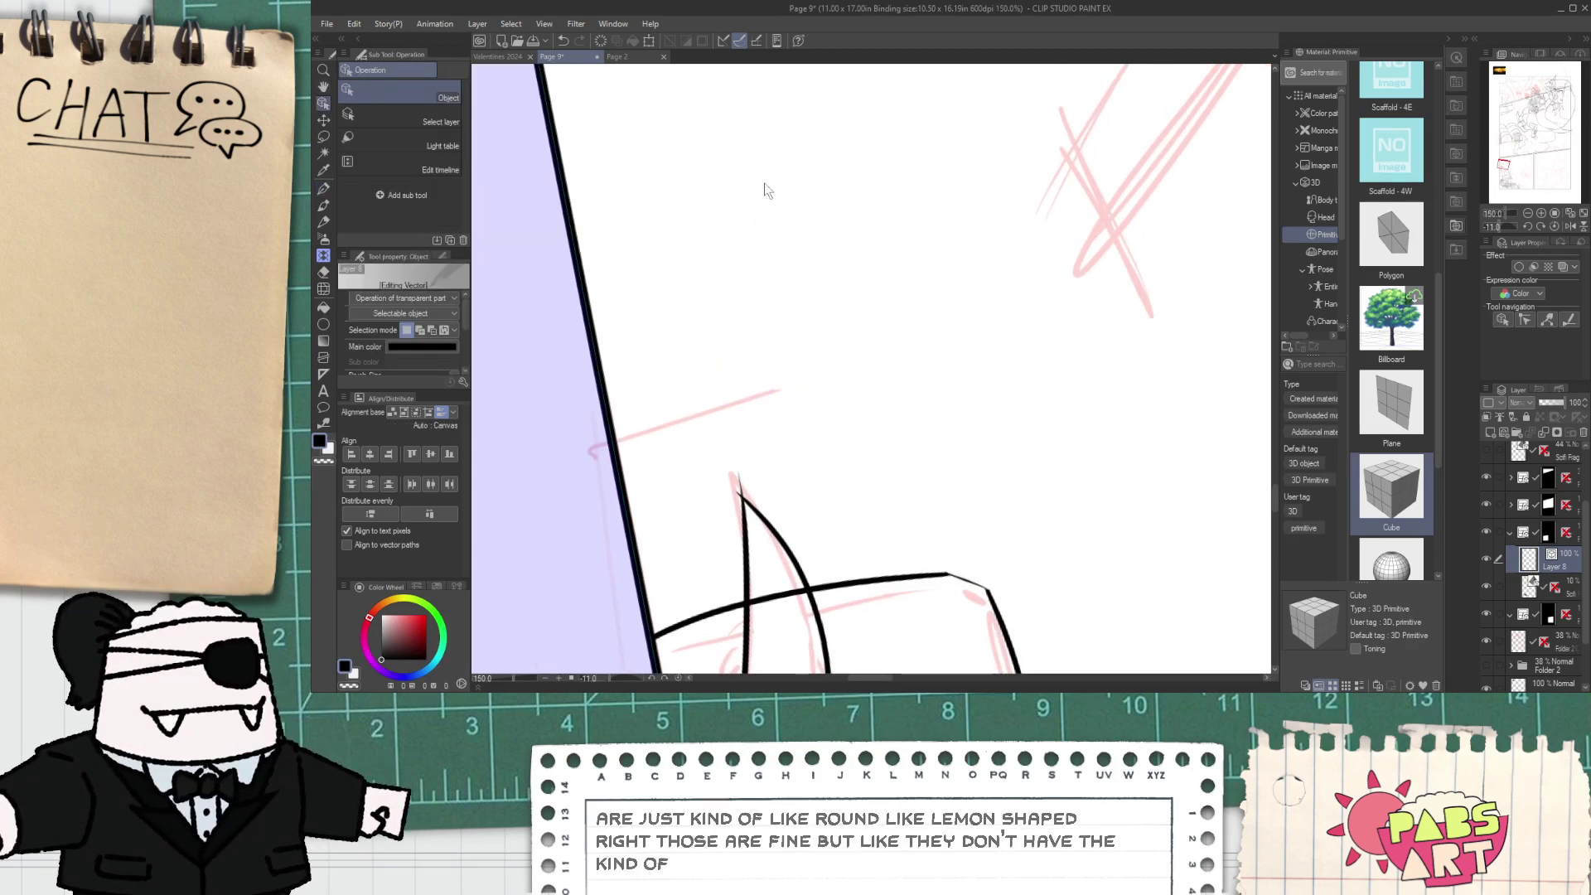
- Erase the part of the hat's crown line that runs through the feather
{"action": "scroll", "coordinate": [778, 319], "scroll_direction": "down", "scroll_amount": 1}
{"action": "left_click_drag", "start_coordinate": [790, 360], "coordinate": [748, 124]}
{"action": "scroll", "coordinate": [736, 276], "scroll_direction": "up", "scroll_amount": 1}
{"action": "key", "text": "e"}
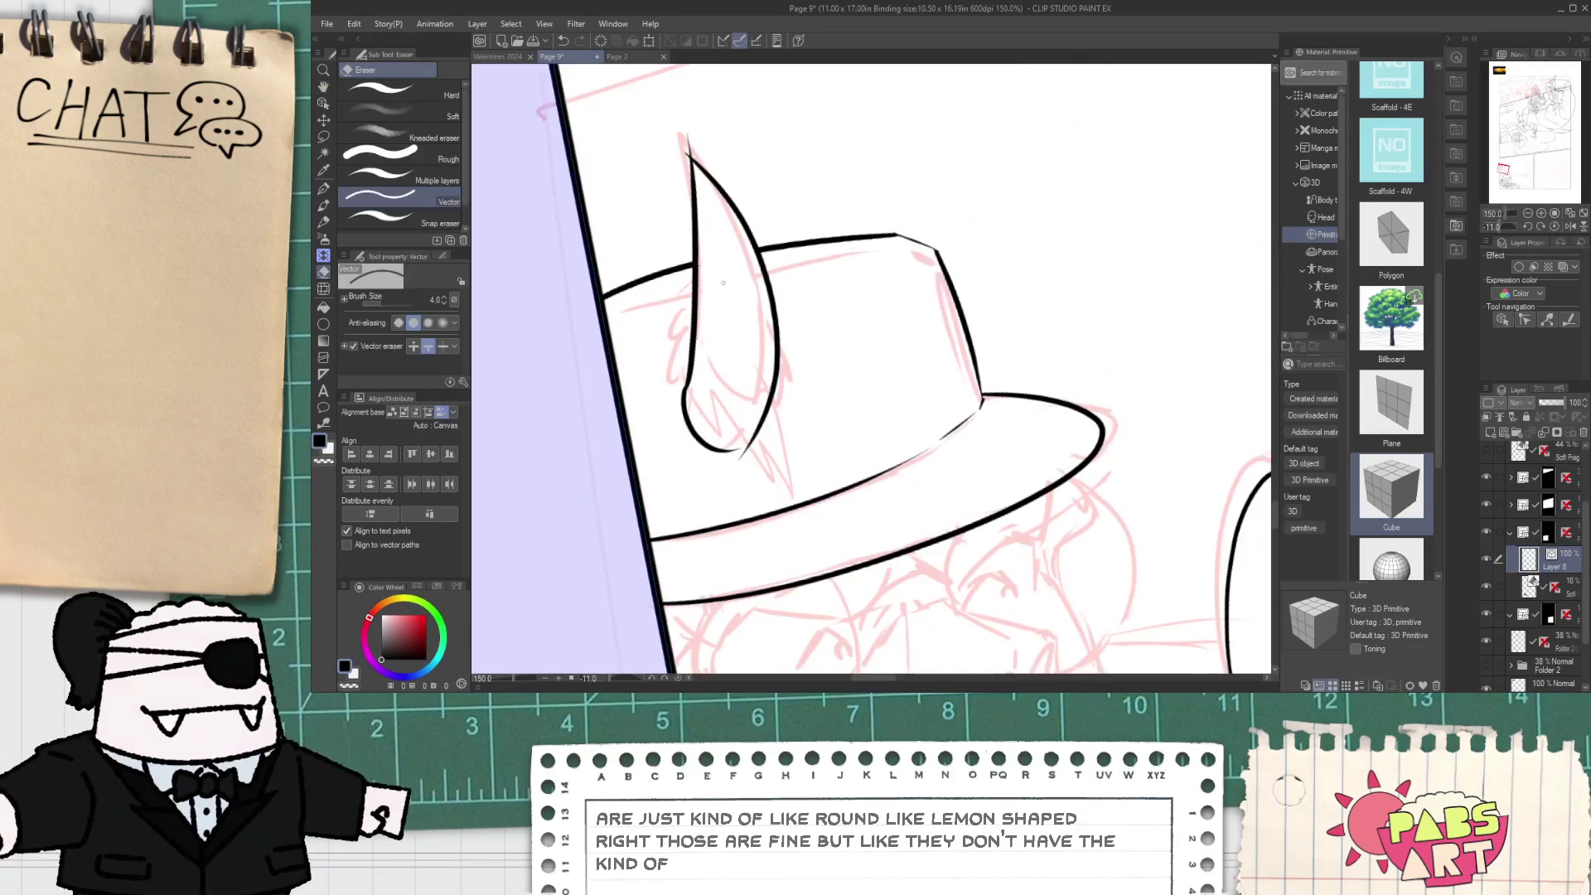
- Ink the ragged tuft around the feather's base with a curved line closing the feather, and erase the covered lines inside the tuft
{"action": "scroll", "coordinate": [674, 158], "scroll_direction": "up", "scroll_amount": 2}
{"action": "key", "text": "p"}
{"action": "mouse_move", "coordinate": [694, 381]}
{"action": "left_mouse_down"}
{"action": "mouse_move", "coordinate": [650, 221]}
{"action": "mouse_move", "coordinate": [634, 235]}
{"action": "mouse_move", "coordinate": [720, 309]}
{"action": "left_mouse_up"}
{"action": "scroll", "coordinate": [656, 227], "scroll_direction": "up", "scroll_amount": 2}
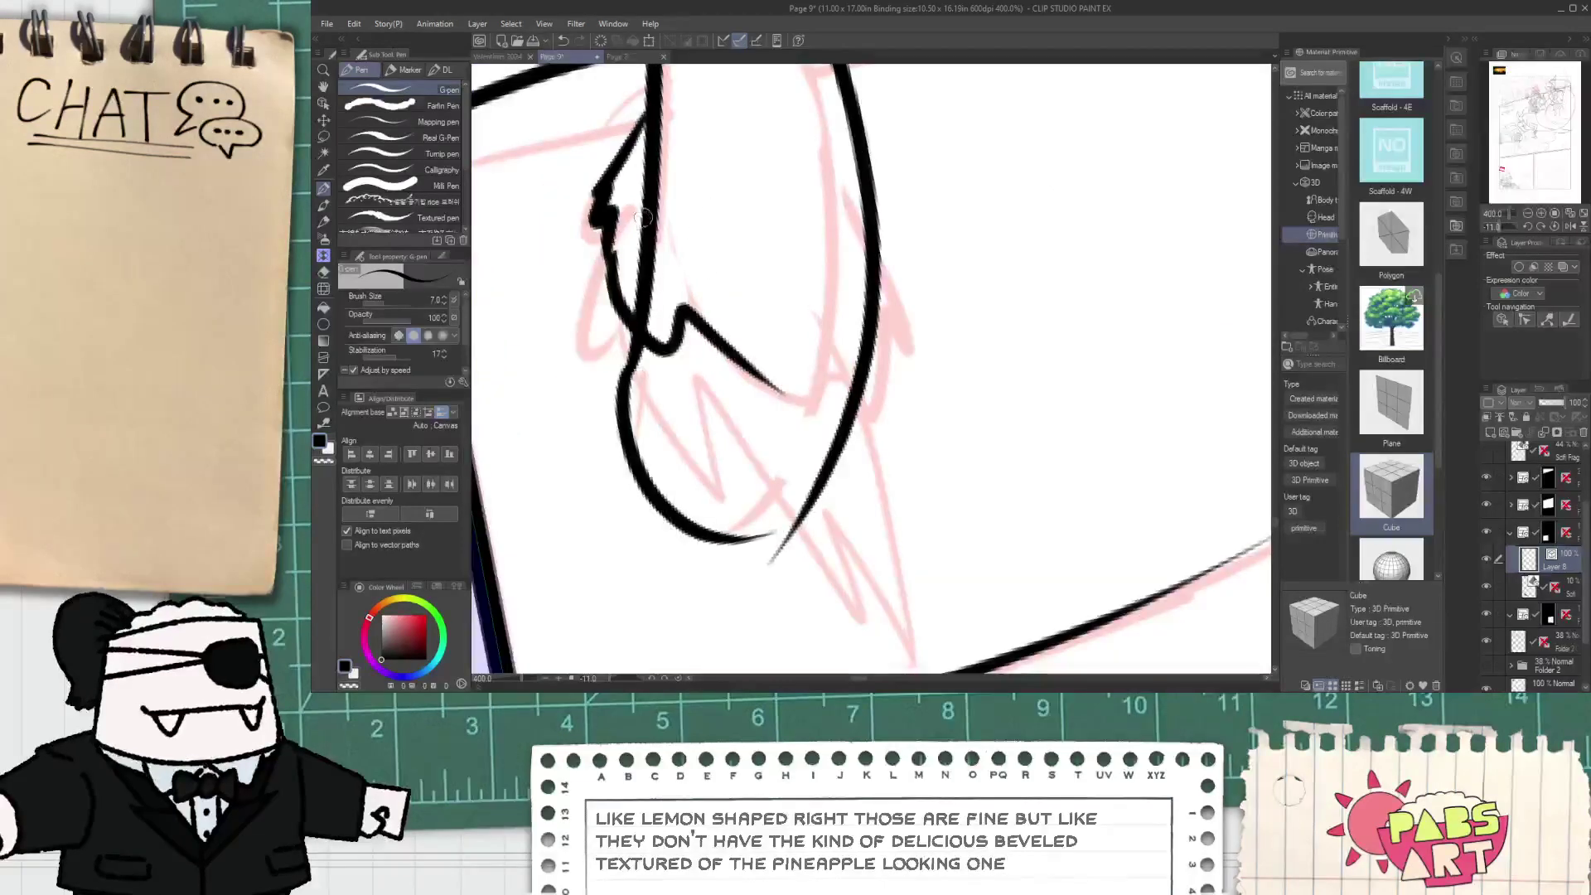
{"action": "left_click_drag", "start_coordinate": [656, 231], "coordinate": [866, 261]}
{"action": "mouse_move", "coordinate": [833, 126]}
{"action": "left_mouse_down"}
{"action": "mouse_move", "coordinate": [953, 343]}
{"action": "mouse_move", "coordinate": [876, 502]}
{"action": "left_mouse_up"}
{"action": "key", "text": "ctrl+z"}
{"action": "mouse_move", "coordinate": [935, 418]}
{"action": "left_mouse_down"}
{"action": "mouse_move", "coordinate": [883, 480]}
{"action": "mouse_move", "coordinate": [742, 355]}
{"action": "mouse_move", "coordinate": [829, 391]}
{"action": "left_mouse_up"}
{"action": "key", "text": "e"}
{"action": "key", "text": "p"}
{"action": "key", "text": "e"}
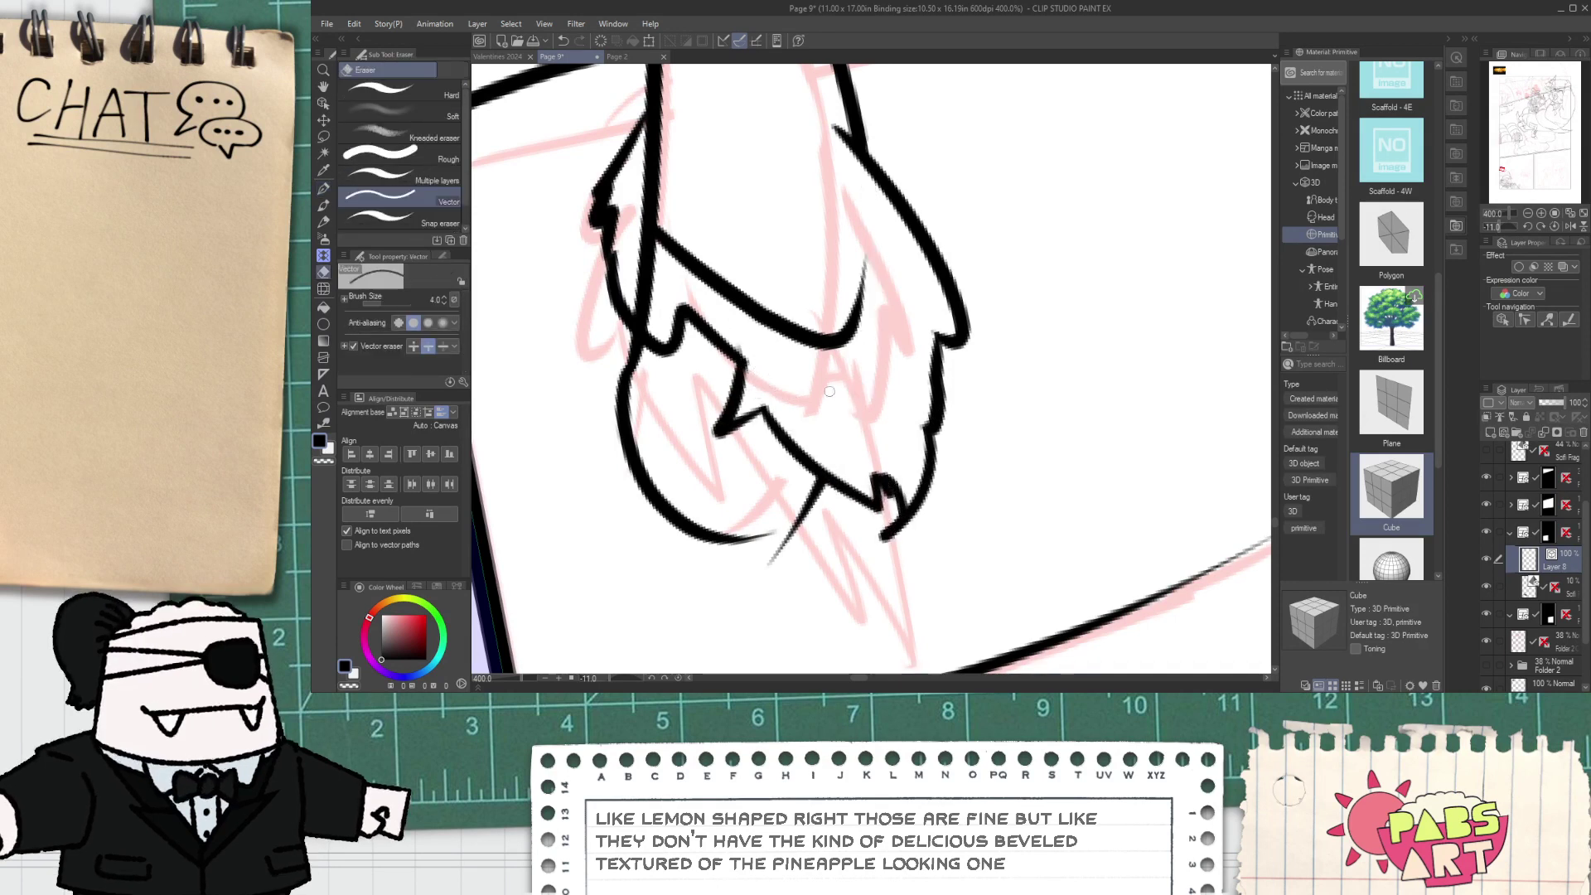
{"action": "left_click_drag", "start_coordinate": [625, 248], "coordinate": [658, 284]}
{"action": "key", "text": "space"}
{"action": "mouse_move", "coordinate": [806, 149]}
{"action": "left_mouse_down"}
{"action": "mouse_move", "coordinate": [758, 229]}
{"action": "mouse_move", "coordinate": [827, 334]}
{"action": "left_mouse_up"}
{"action": "key", "text": "p"}
{"action": "key", "text": "ctrl+z"}
{"action": "key", "text": "ctrl+z"}
{"action": "mouse_move", "coordinate": [816, 217]}
{"action": "left_mouse_down"}
{"action": "mouse_move", "coordinate": [810, 338]}
{"action": "mouse_move", "coordinate": [827, 342]}
{"action": "left_mouse_up"}
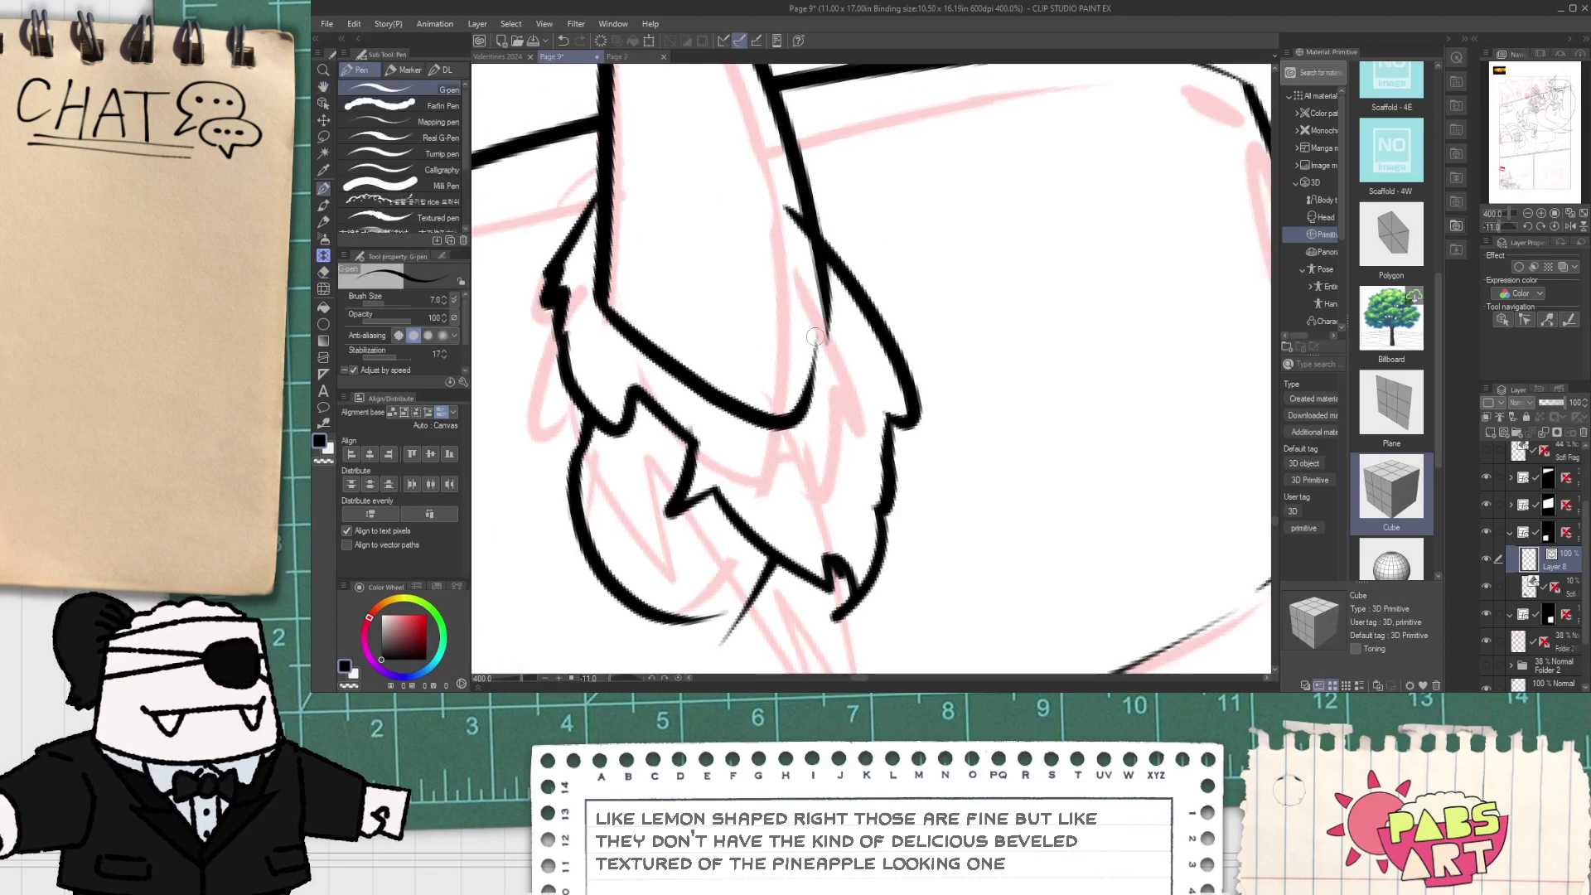
{"action": "key", "text": "ctrl+z"}
{"action": "left_click_drag", "start_coordinate": [809, 200], "coordinate": [829, 333]}
{"action": "key", "text": "ctrl+z"}
- Trim the overlap at the feather's right edge and ink the short segment joining that edge to the base curve
{"action": "key", "text": "e"}
{"action": "mouse_move", "coordinate": [805, 200]}
{"action": "left_mouse_down"}
{"action": "mouse_move", "coordinate": [814, 306]}
{"action": "mouse_move", "coordinate": [789, 219]}
{"action": "mouse_move", "coordinate": [782, 266]}
{"action": "left_mouse_up"}
{"action": "scroll", "coordinate": [791, 211], "scroll_direction": "down", "scroll_amount": 5}
{"action": "key", "text": "space"}
{"action": "scroll", "coordinate": [781, 270], "scroll_direction": "up", "scroll_amount": 3}
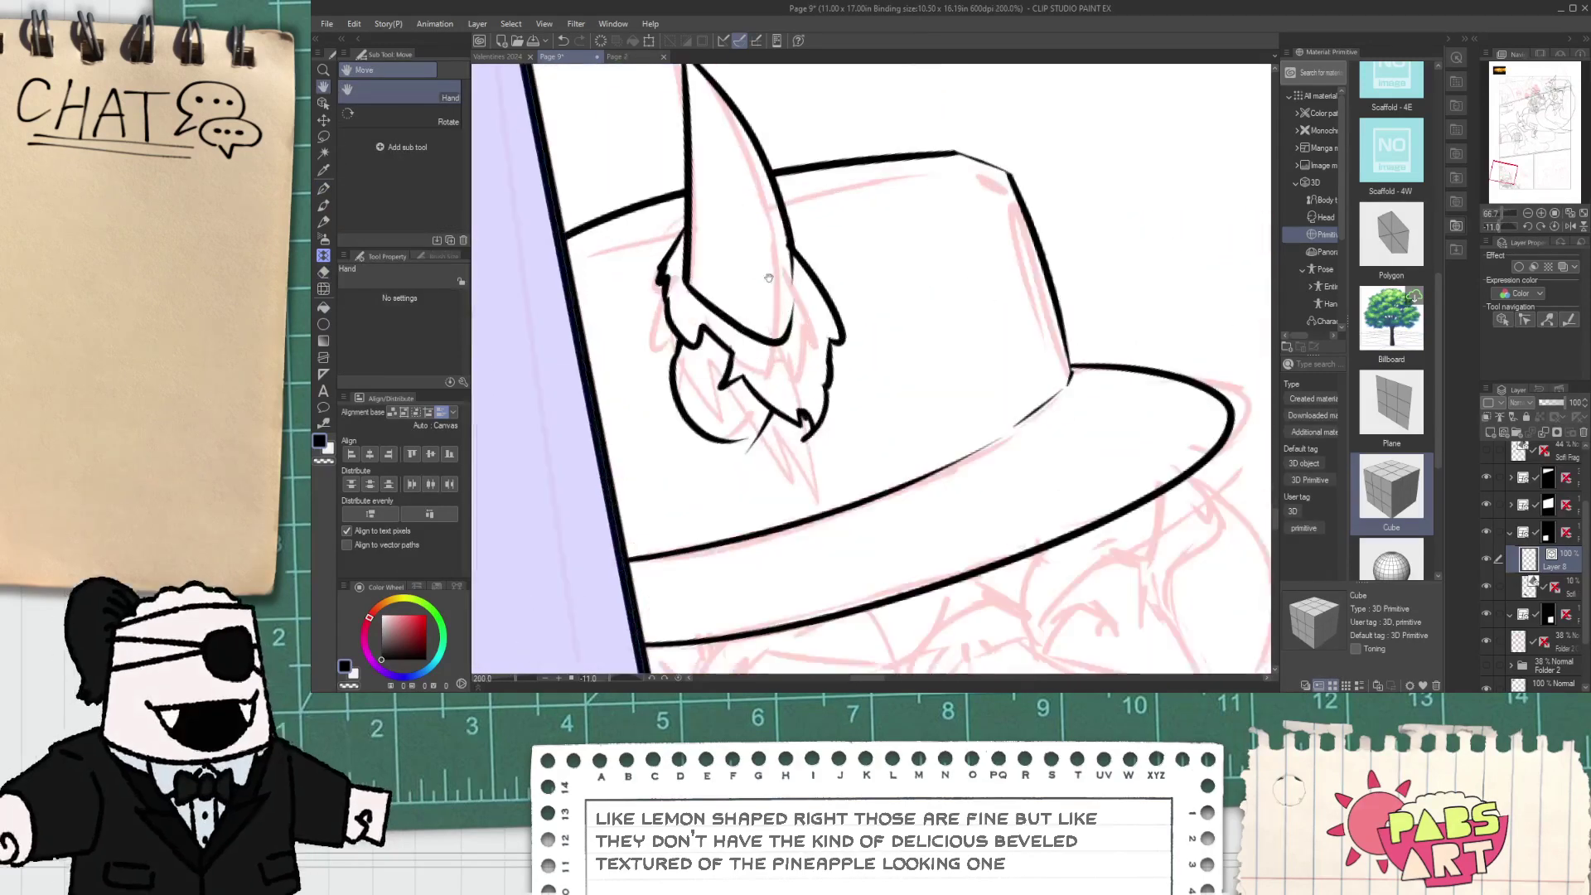
{"action": "key", "text": "p"}
{"action": "scroll", "coordinate": [779, 401], "scroll_direction": "up", "scroll_amount": 2}
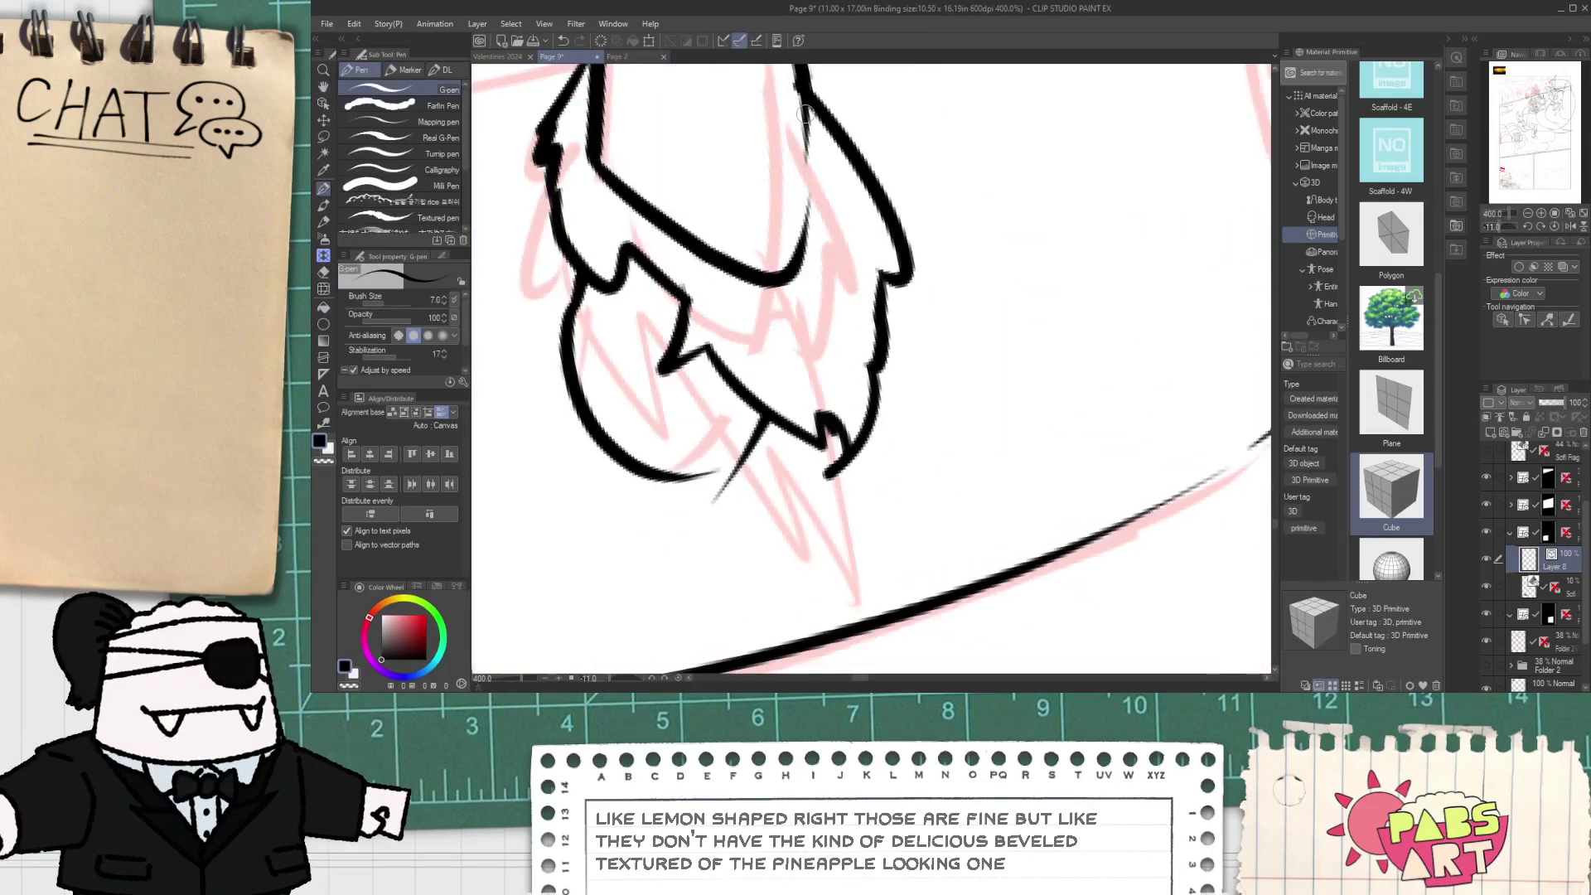
{"action": "left_click_drag", "start_coordinate": [805, 113], "coordinate": [793, 265]}
- Ink the angled corner at the left of the face's muzzle below the hat, including its inner line
{"action": "scroll", "coordinate": [783, 197], "scroll_direction": "down", "scroll_amount": 5}
{"action": "key", "text": "space"}
{"action": "left_click_drag", "start_coordinate": [788, 339], "coordinate": [729, 334]}
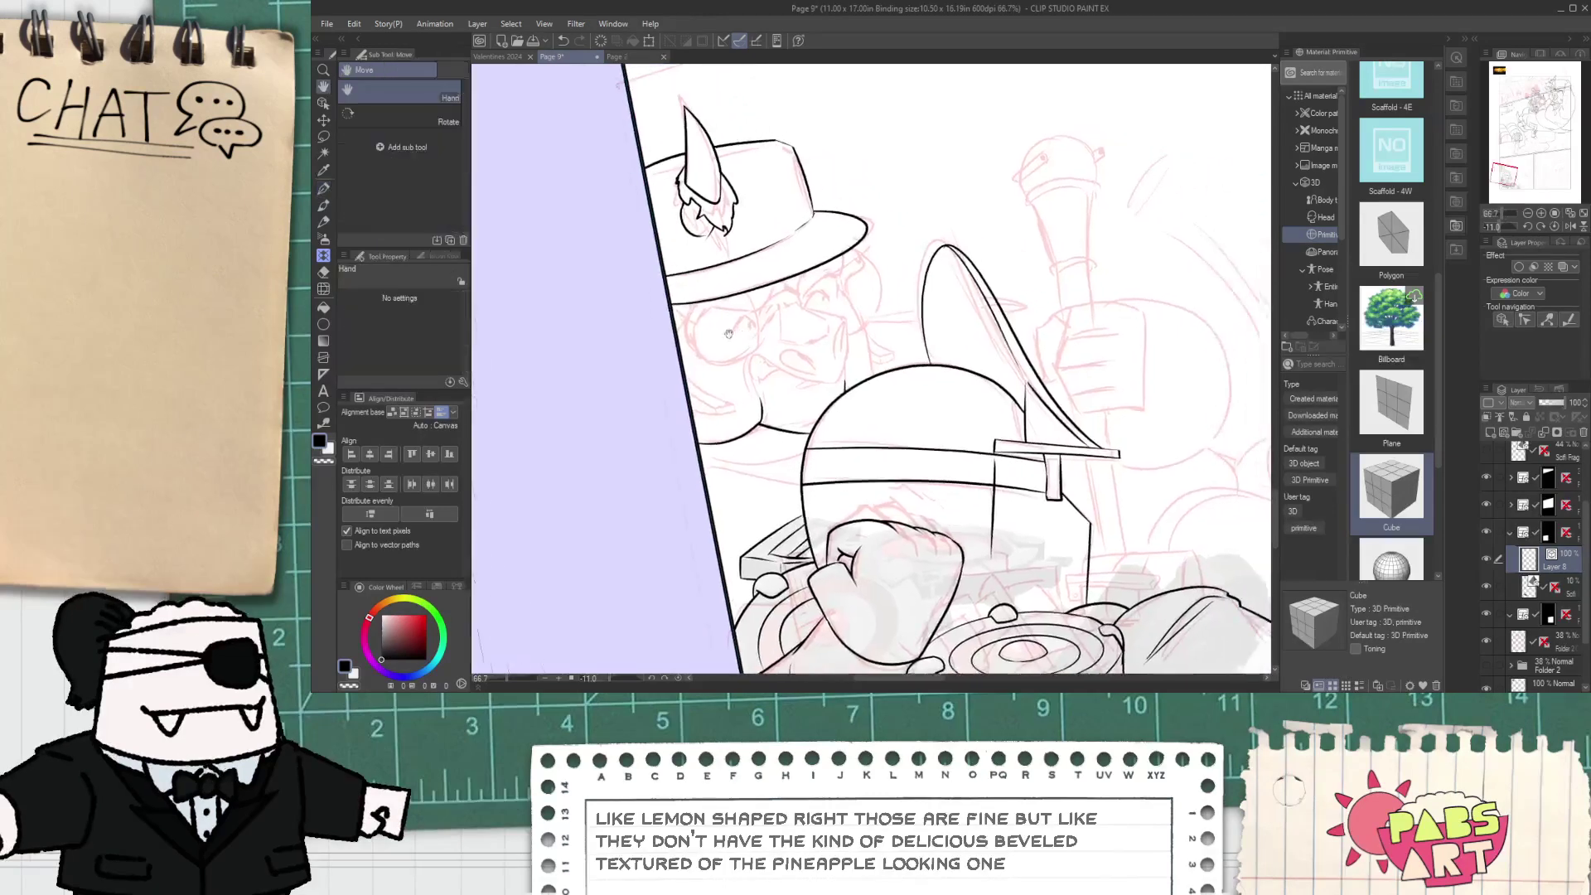
{"action": "key", "text": "p"}
{"action": "scroll", "coordinate": [729, 334], "scroll_direction": "up", "scroll_amount": 5}
{"action": "left_click_drag", "start_coordinate": [801, 575], "coordinate": [799, 338]}
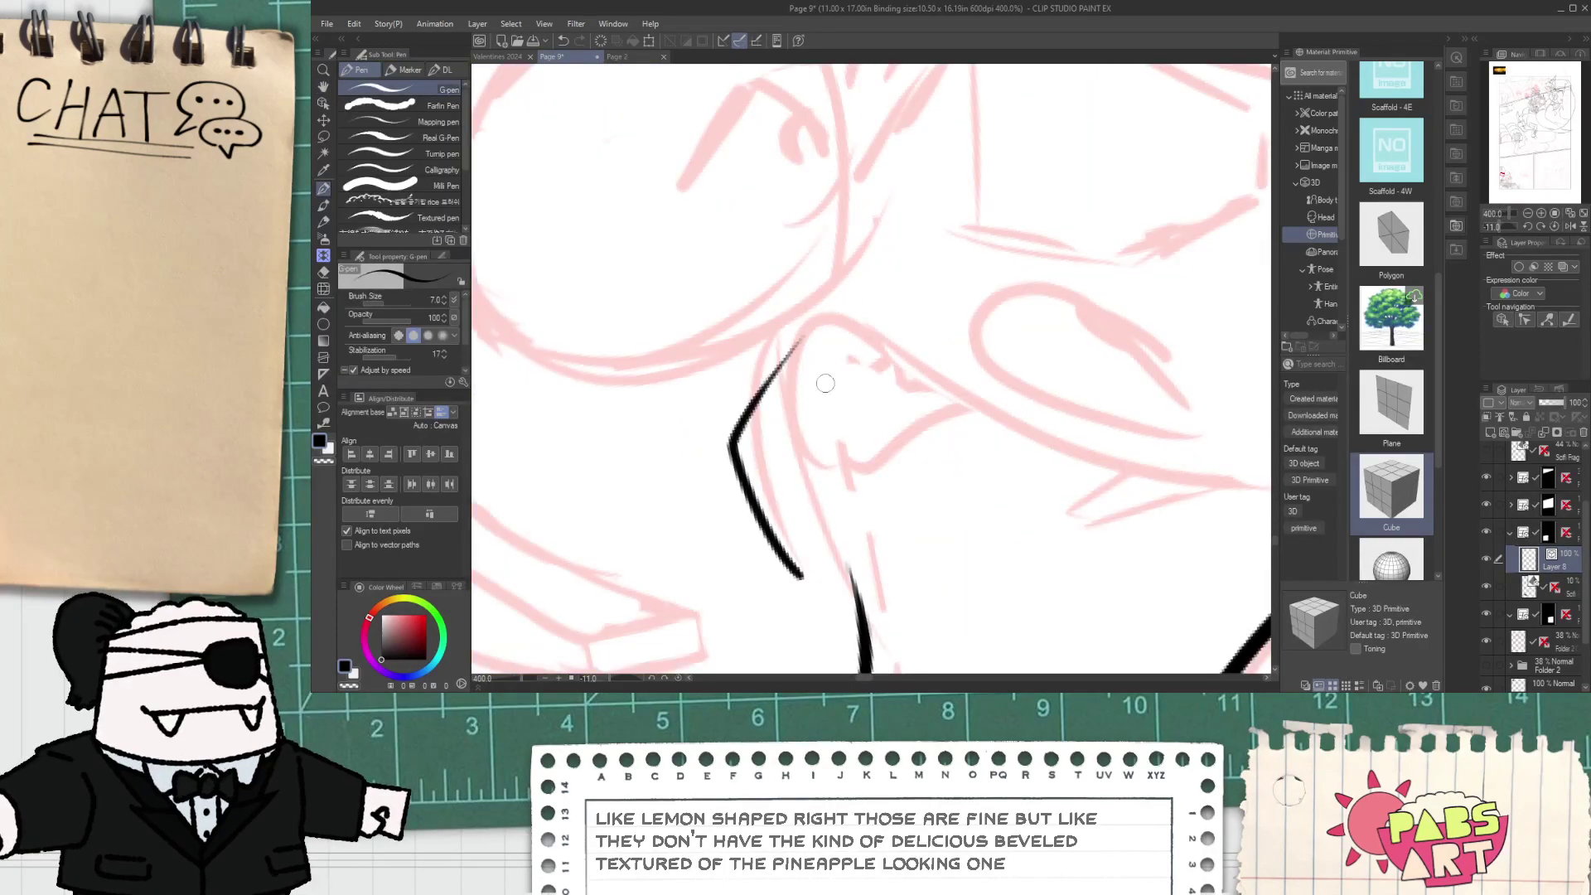
{"action": "left_click_drag", "start_coordinate": [842, 569], "coordinate": [791, 364]}
{"action": "key", "text": "ctrl+z"}
{"action": "mouse_move", "coordinate": [850, 582]}
{"action": "left_mouse_down"}
{"action": "mouse_move", "coordinate": [784, 373]}
{"action": "mouse_move", "coordinate": [1096, 471]}
{"action": "mouse_move", "coordinate": [836, 435]}
{"action": "mouse_move", "coordinate": [1111, 461]}
{"action": "left_mouse_up"}
{"action": "key", "text": "ctrl+z"}
- Ink the long curved lower edge of the muzzle from the left corner and clean it into one smooth line
{"action": "scroll", "coordinate": [1102, 481], "scroll_direction": "down", "scroll_amount": 2}
{"action": "key", "text": "space"}
{"action": "scroll", "coordinate": [1085, 465], "scroll_direction": "up", "scroll_amount": 2}
{"action": "key", "text": "ctrl+z"}
{"action": "left_click_drag", "start_coordinate": [750, 404], "coordinate": [1105, 470]}
{"action": "key", "text": "e"}
{"action": "left_click_drag", "start_coordinate": [845, 436], "coordinate": [854, 452]}
{"action": "key", "text": "ctrl+z"}
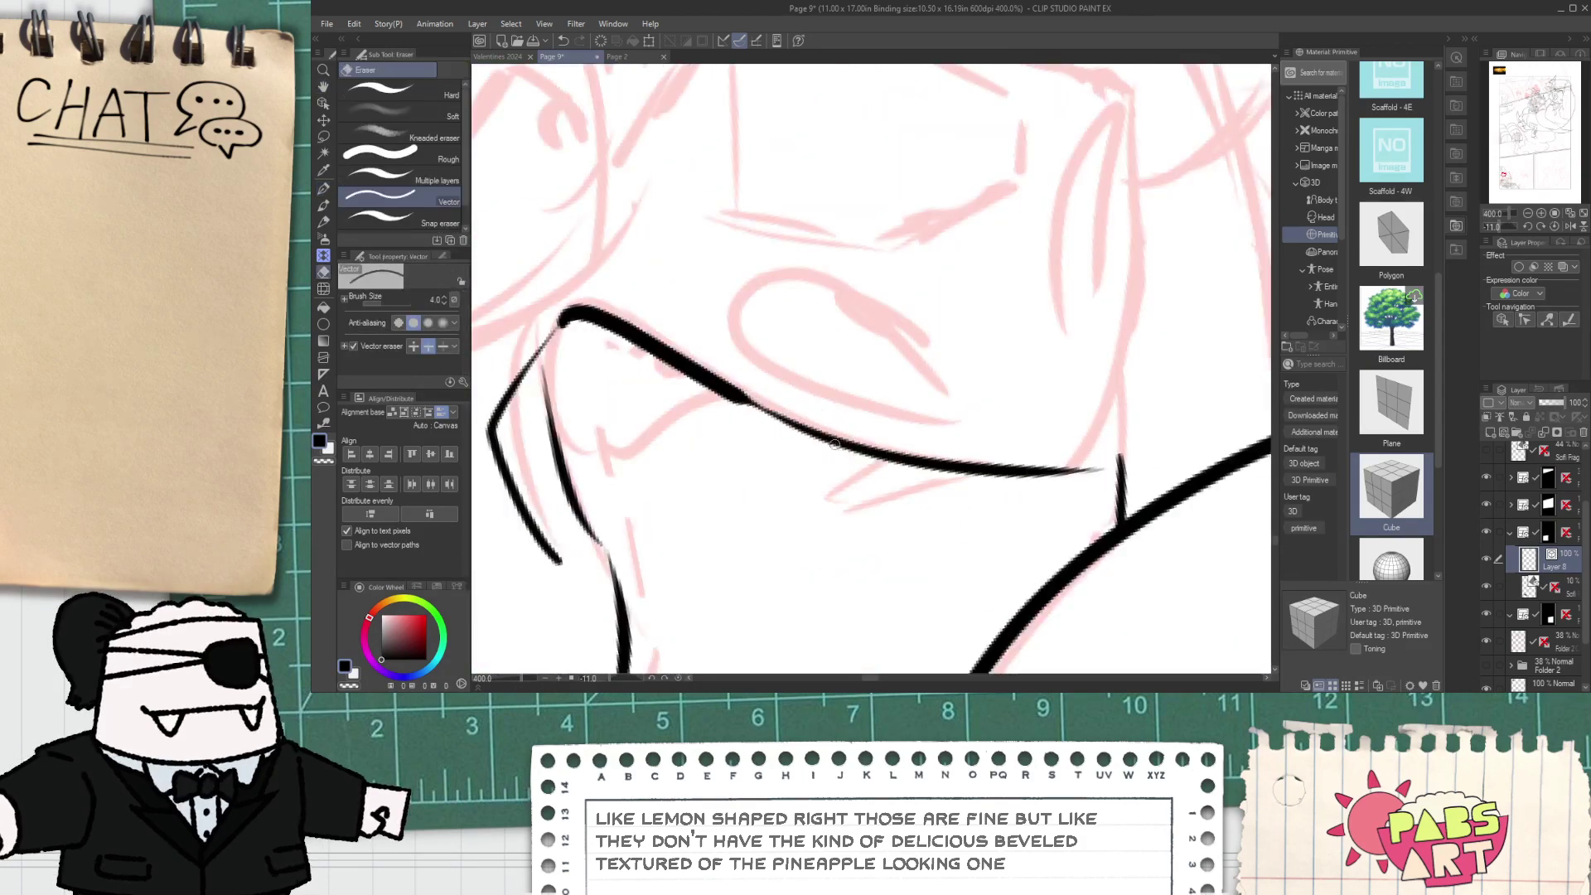
{"action": "key", "text": "ctrl+z"}
{"action": "scroll", "coordinate": [845, 450], "scroll_direction": "down", "scroll_amount": 2}
{"action": "key", "text": "p"}
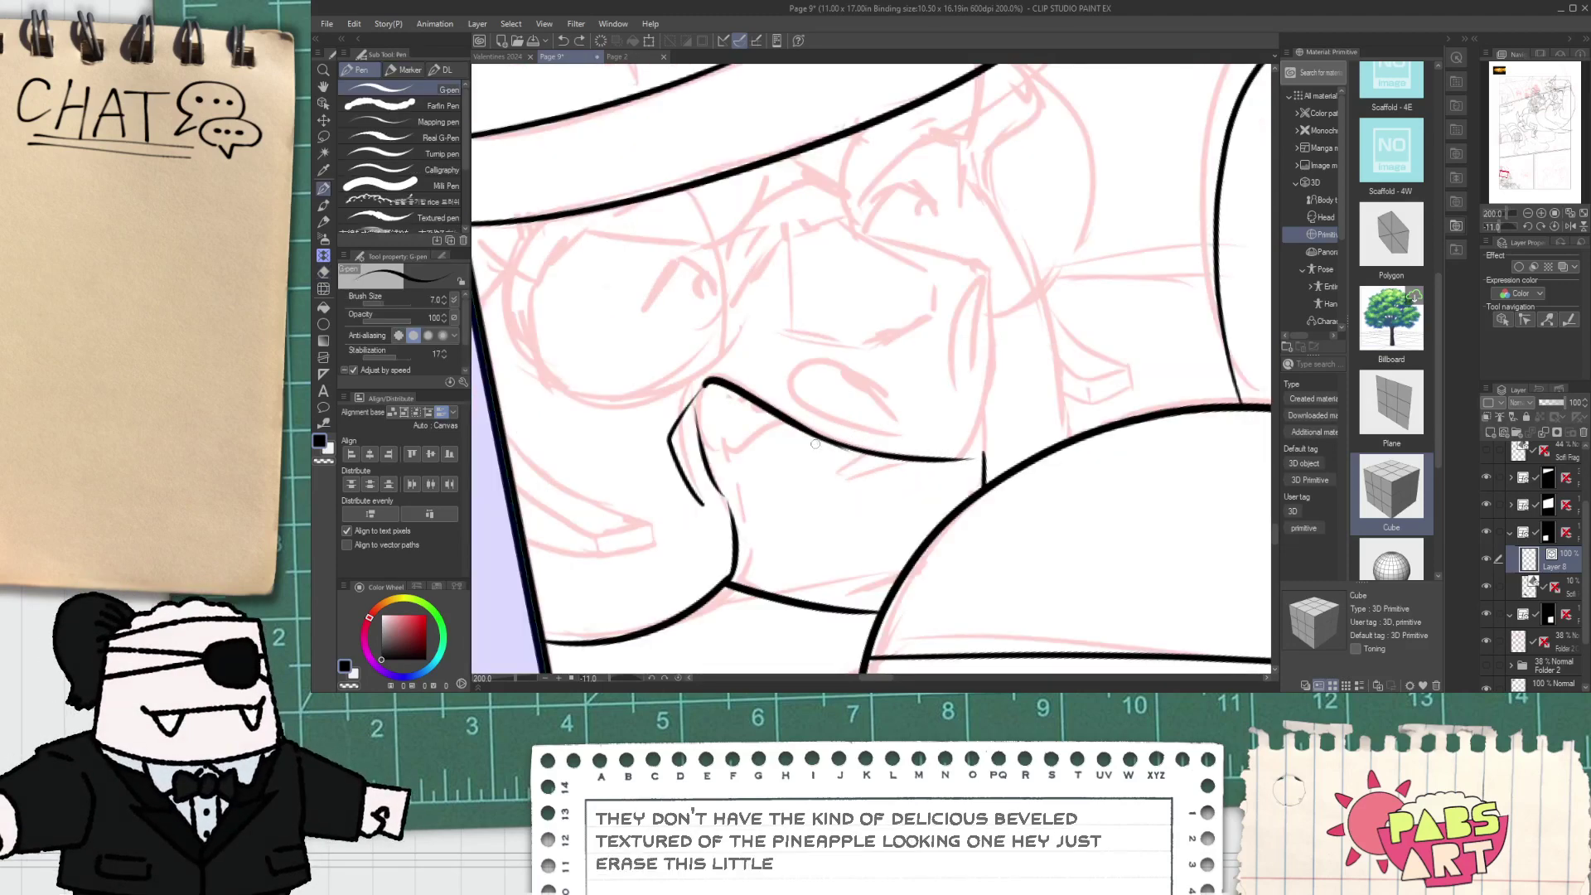
{"action": "scroll", "coordinate": [816, 442], "scroll_direction": "up", "scroll_amount": 4}
{"action": "key", "text": "e"}
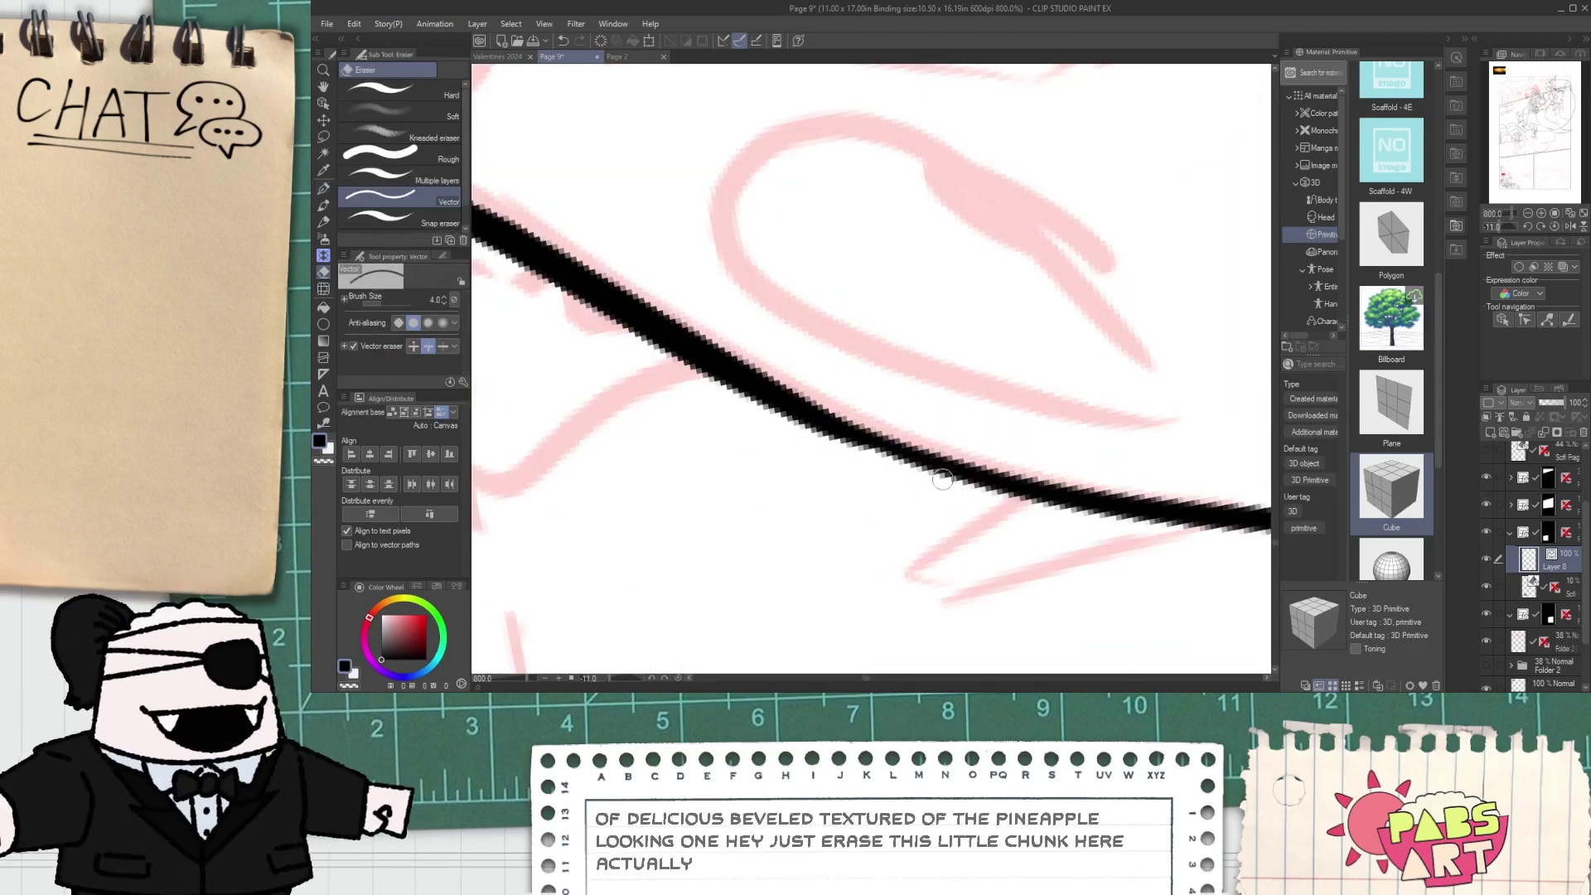
- Ink the muzzle's right edge as two strokes meeting at an angle and trim the overlapping line ends
{"action": "scroll", "coordinate": [963, 421], "scroll_direction": "down", "scroll_amount": 5}
{"action": "left_click_drag", "start_coordinate": [1046, 410], "coordinate": [945, 420]}
{"action": "key", "text": "p"}
{"action": "scroll", "coordinate": [936, 419], "scroll_direction": "up", "scroll_amount": 2}
{"action": "mouse_move", "coordinate": [928, 588]}
{"action": "left_mouse_down"}
{"action": "mouse_move", "coordinate": [1028, 441]}
{"action": "mouse_move", "coordinate": [953, 538]}
{"action": "mouse_move", "coordinate": [1020, 313]}
{"action": "left_mouse_up"}
{"action": "key", "text": "ctrl+z"}
{"action": "key", "text": "ctrl+z"}
{"action": "left_click_drag", "start_coordinate": [919, 581], "coordinate": [1053, 293]}
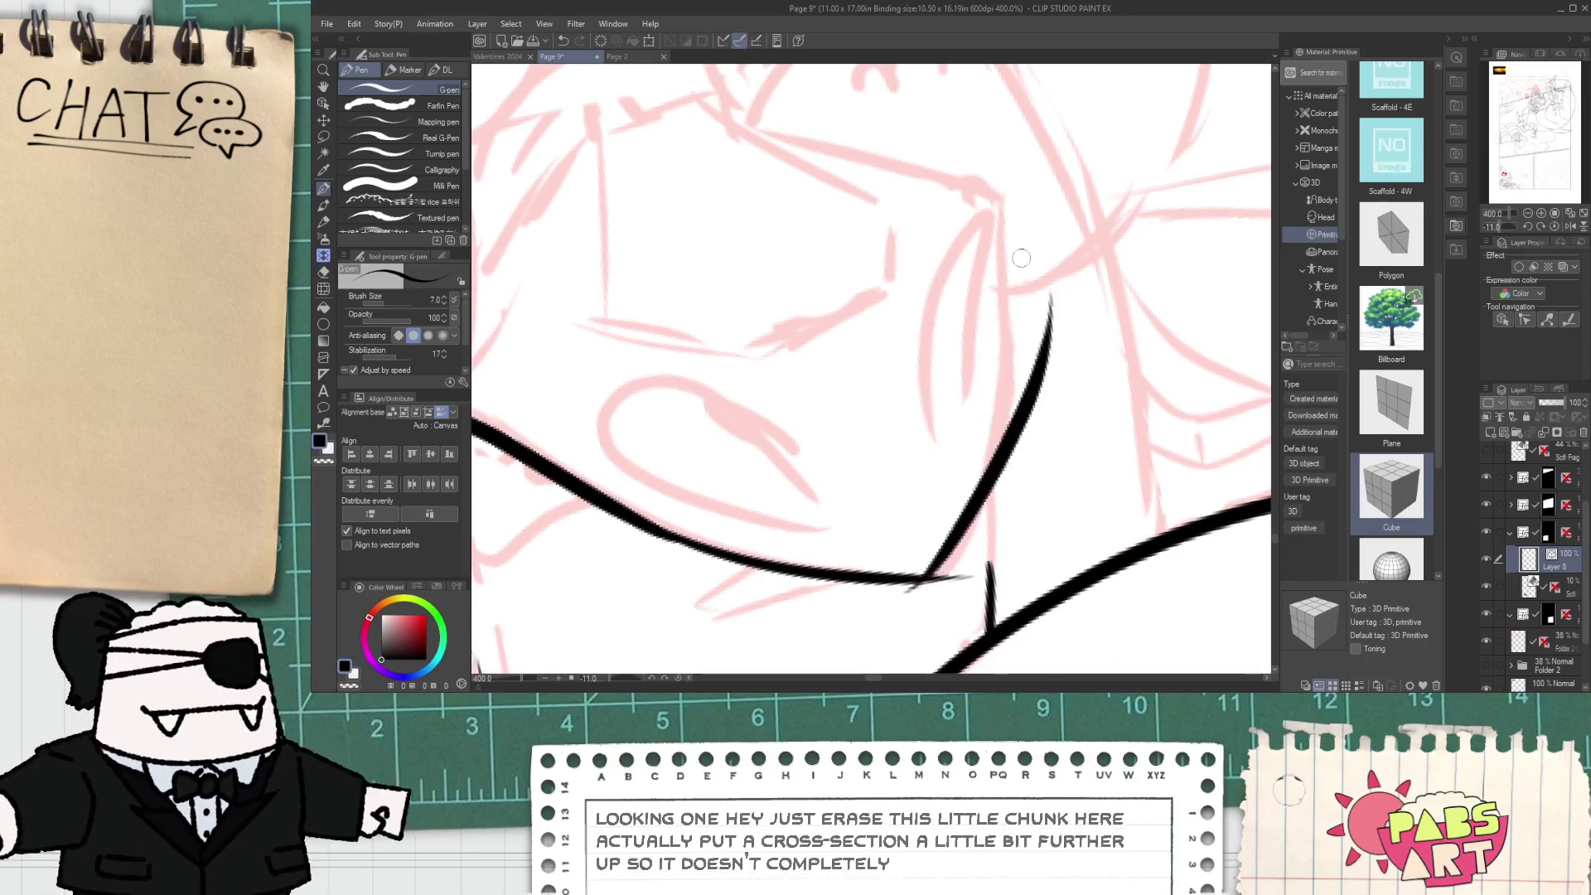
{"action": "mouse_move", "coordinate": [991, 178]}
{"action": "left_mouse_down"}
{"action": "mouse_move", "coordinate": [1020, 241]}
{"action": "mouse_move", "coordinate": [1024, 469]}
{"action": "left_mouse_up"}
{"action": "key", "text": "e"}
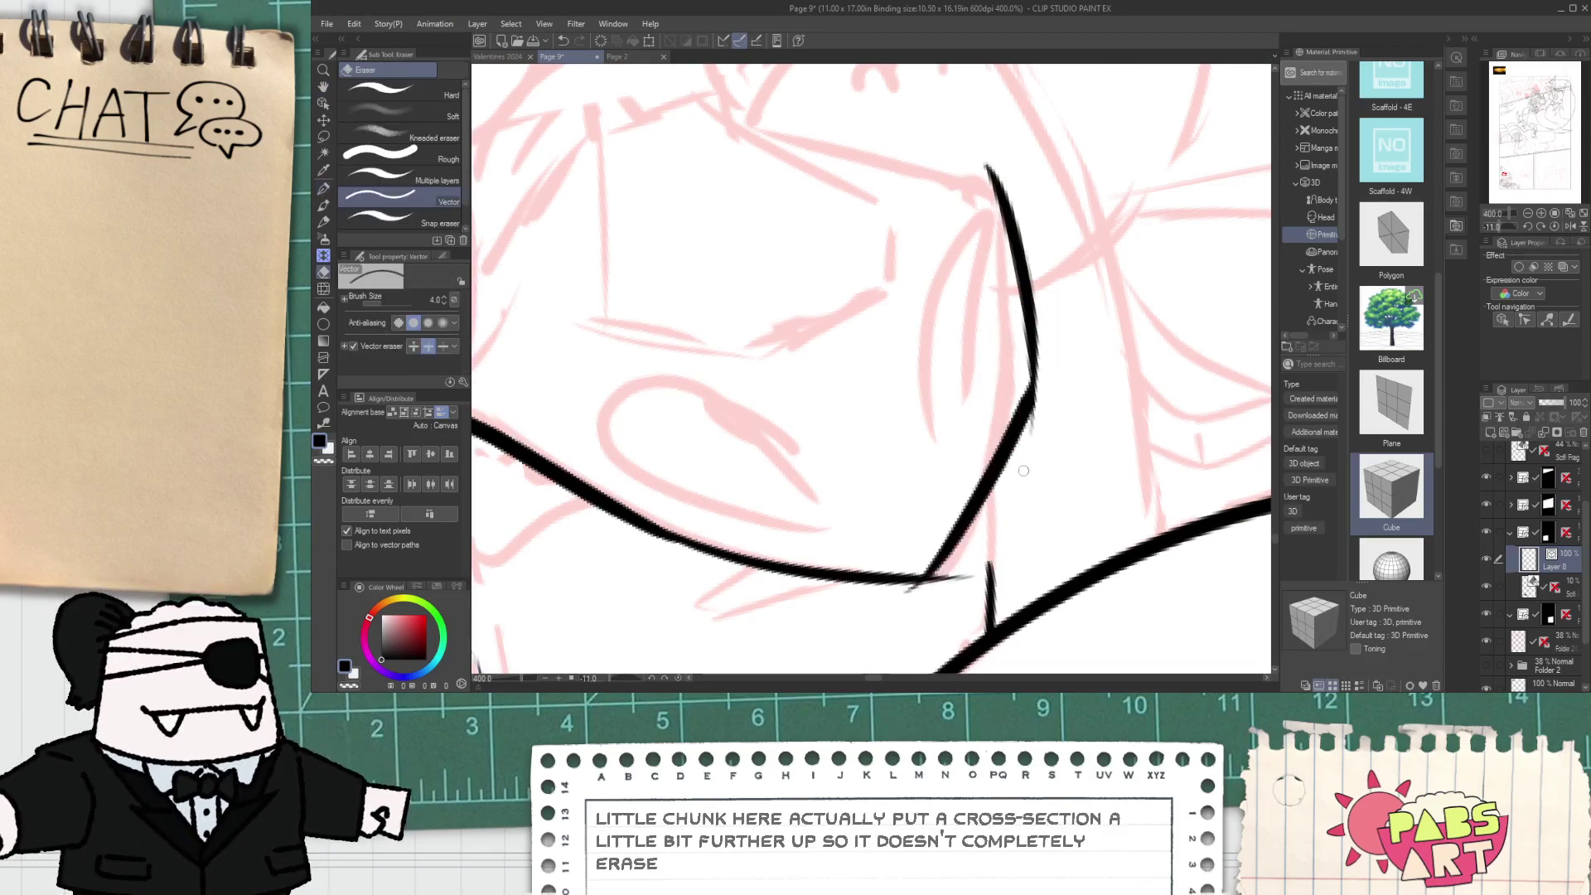
- Ink the left nostril as a slanted oval with a flared arc curving over its upper left side
{"action": "key", "text": "p"}
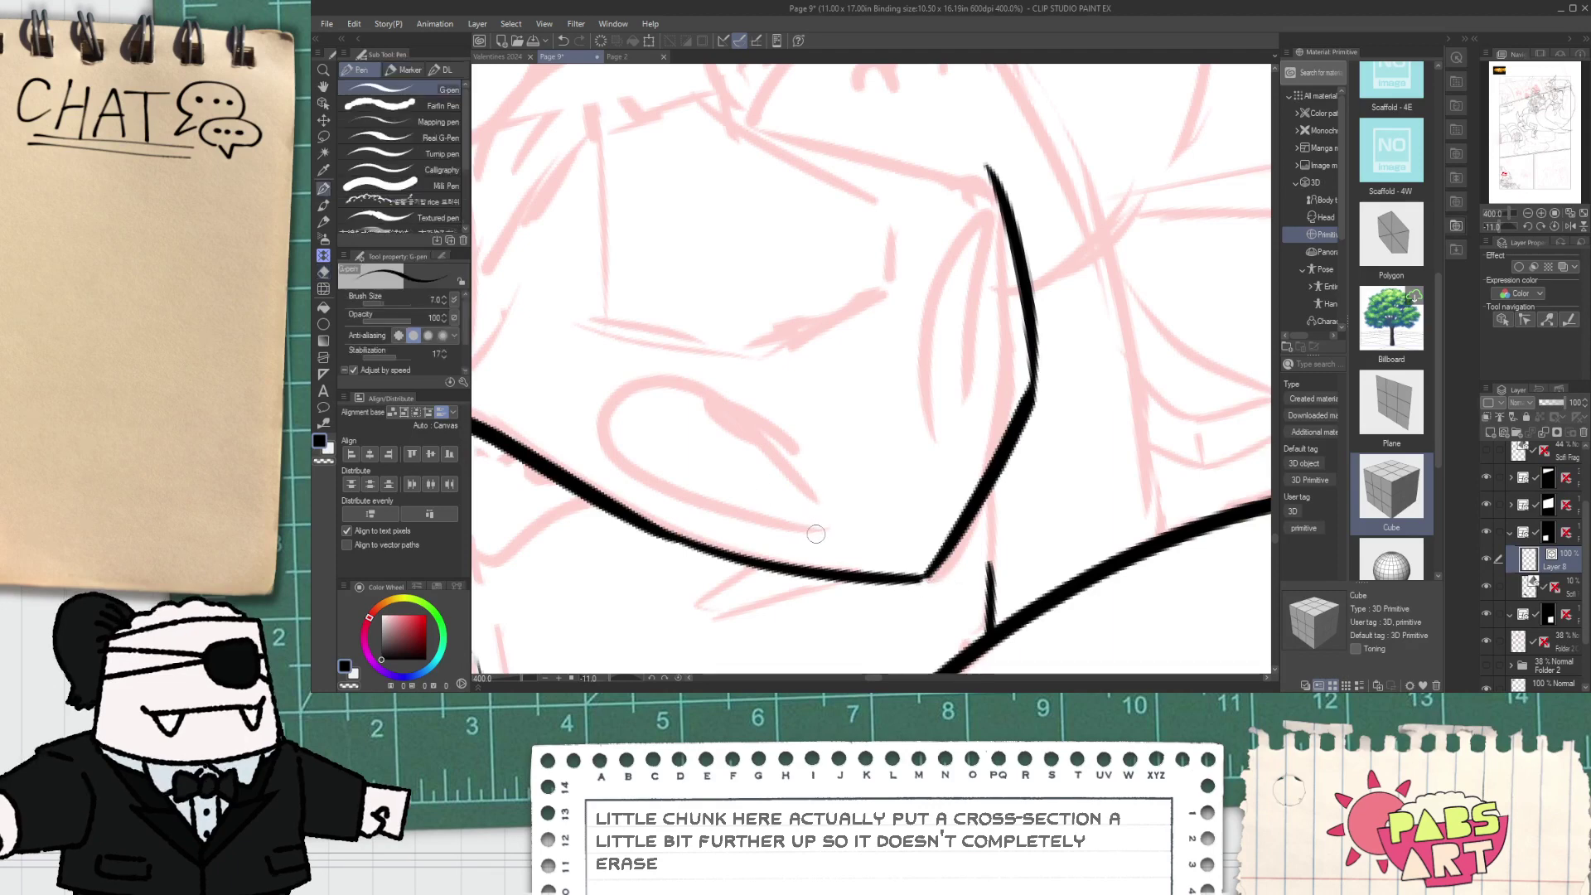
{"action": "left_click_drag", "start_coordinate": [815, 535], "coordinate": [875, 527]}
{"action": "key", "text": "ctrl+z"}
{"action": "left_click_drag", "start_coordinate": [700, 517], "coordinate": [808, 518]}
{"action": "key", "text": "ctrl+z"}
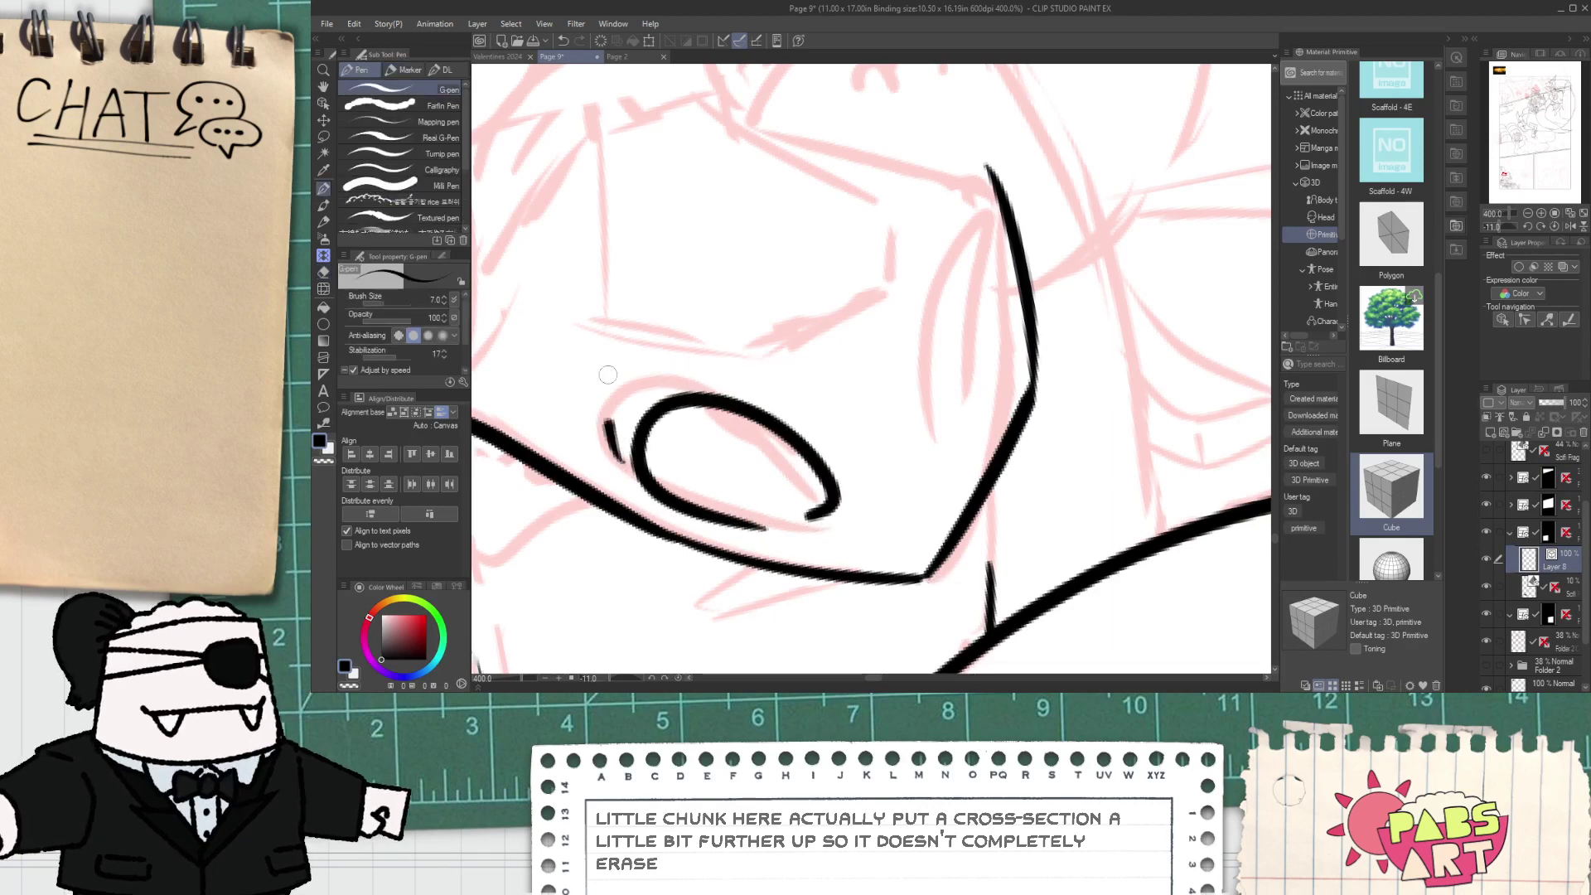
{"action": "left_click_drag", "start_coordinate": [607, 375], "coordinate": [768, 372]}
{"action": "key", "text": "ctrl+z"}
{"action": "mouse_move", "coordinate": [618, 445]}
{"action": "left_mouse_down"}
{"action": "mouse_move", "coordinate": [634, 386]}
{"action": "mouse_move", "coordinate": [779, 372]}
{"action": "left_mouse_up"}
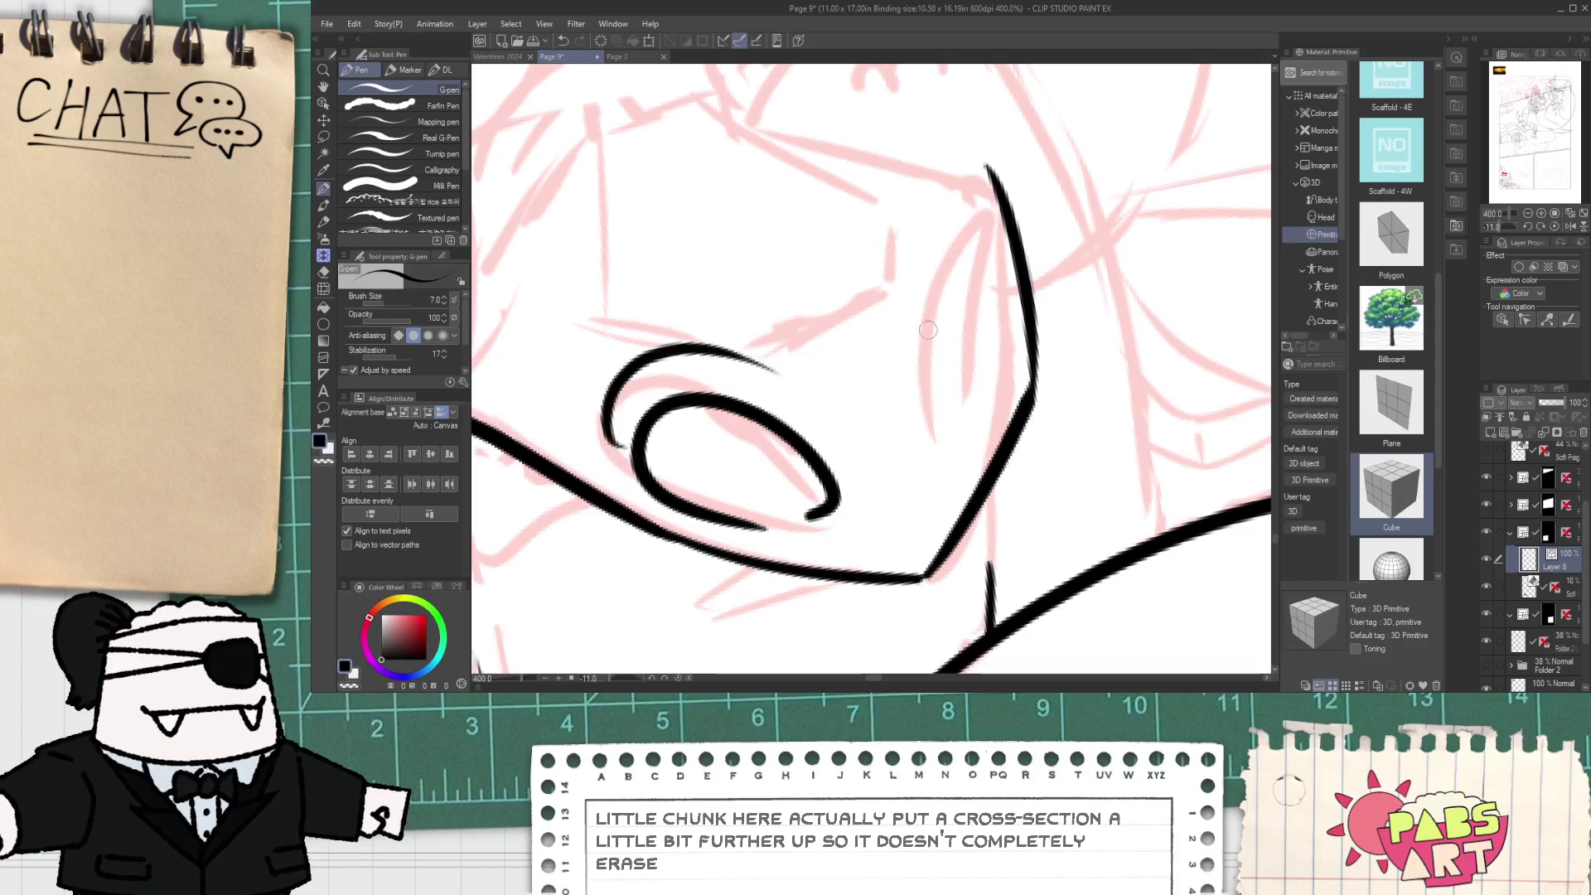
- Ink the narrow right nostril with its flared outer arc and erase the overlap with the muzzle's edge
{"action": "left_click_drag", "start_coordinate": [925, 318], "coordinate": [1008, 152]}
{"action": "key", "text": "ctrl+z"}
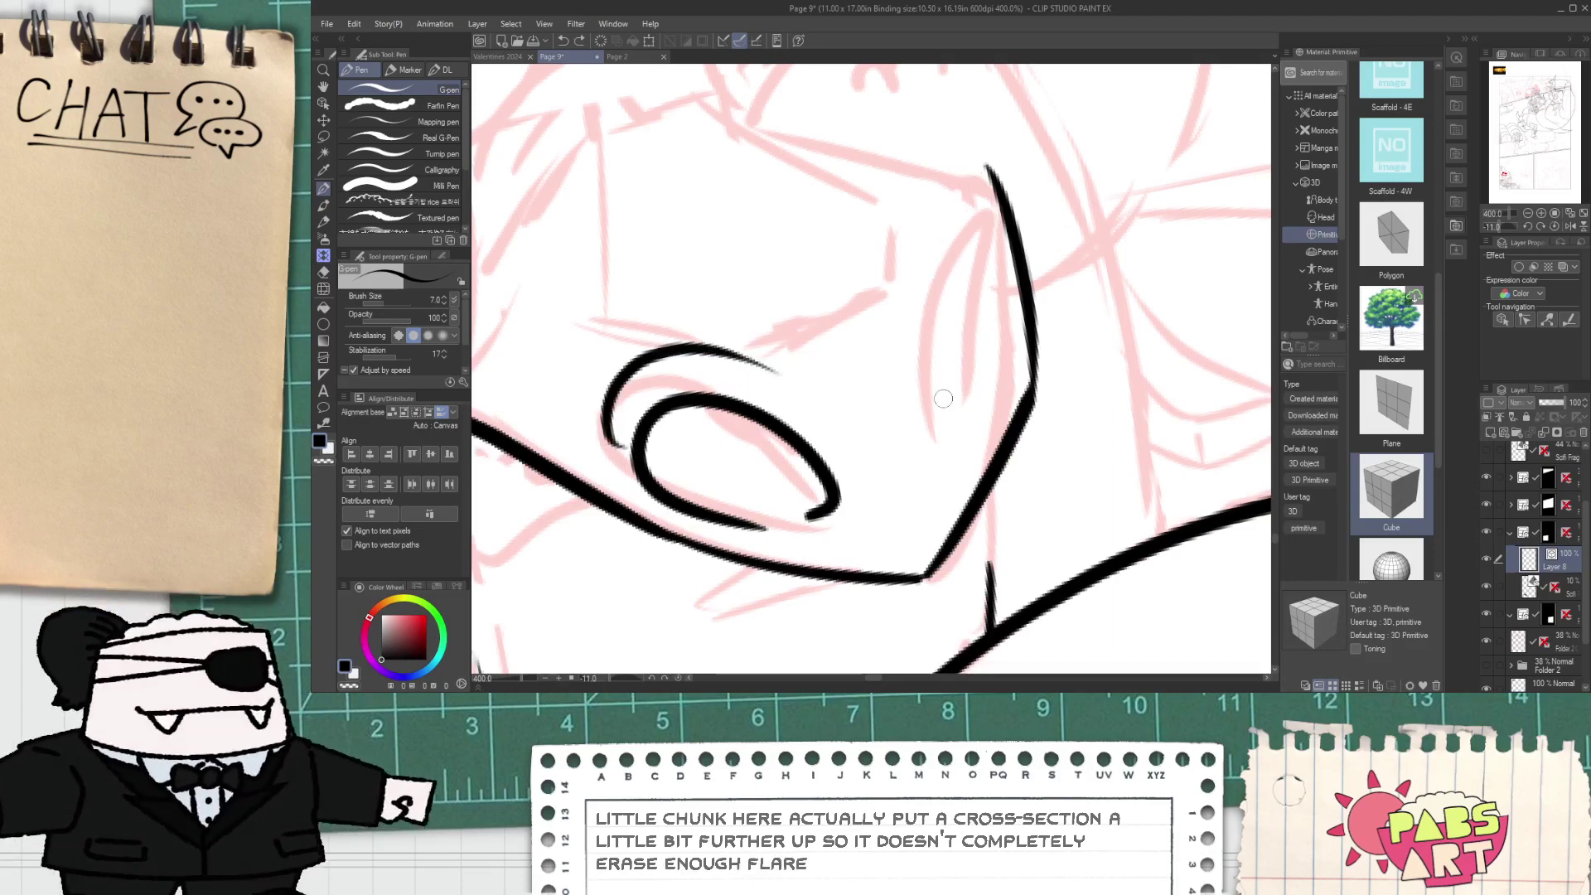
{"action": "left_click_drag", "start_coordinate": [921, 402], "coordinate": [1018, 240]}
{"action": "left_click_drag", "start_coordinate": [974, 383], "coordinate": [1004, 231]}
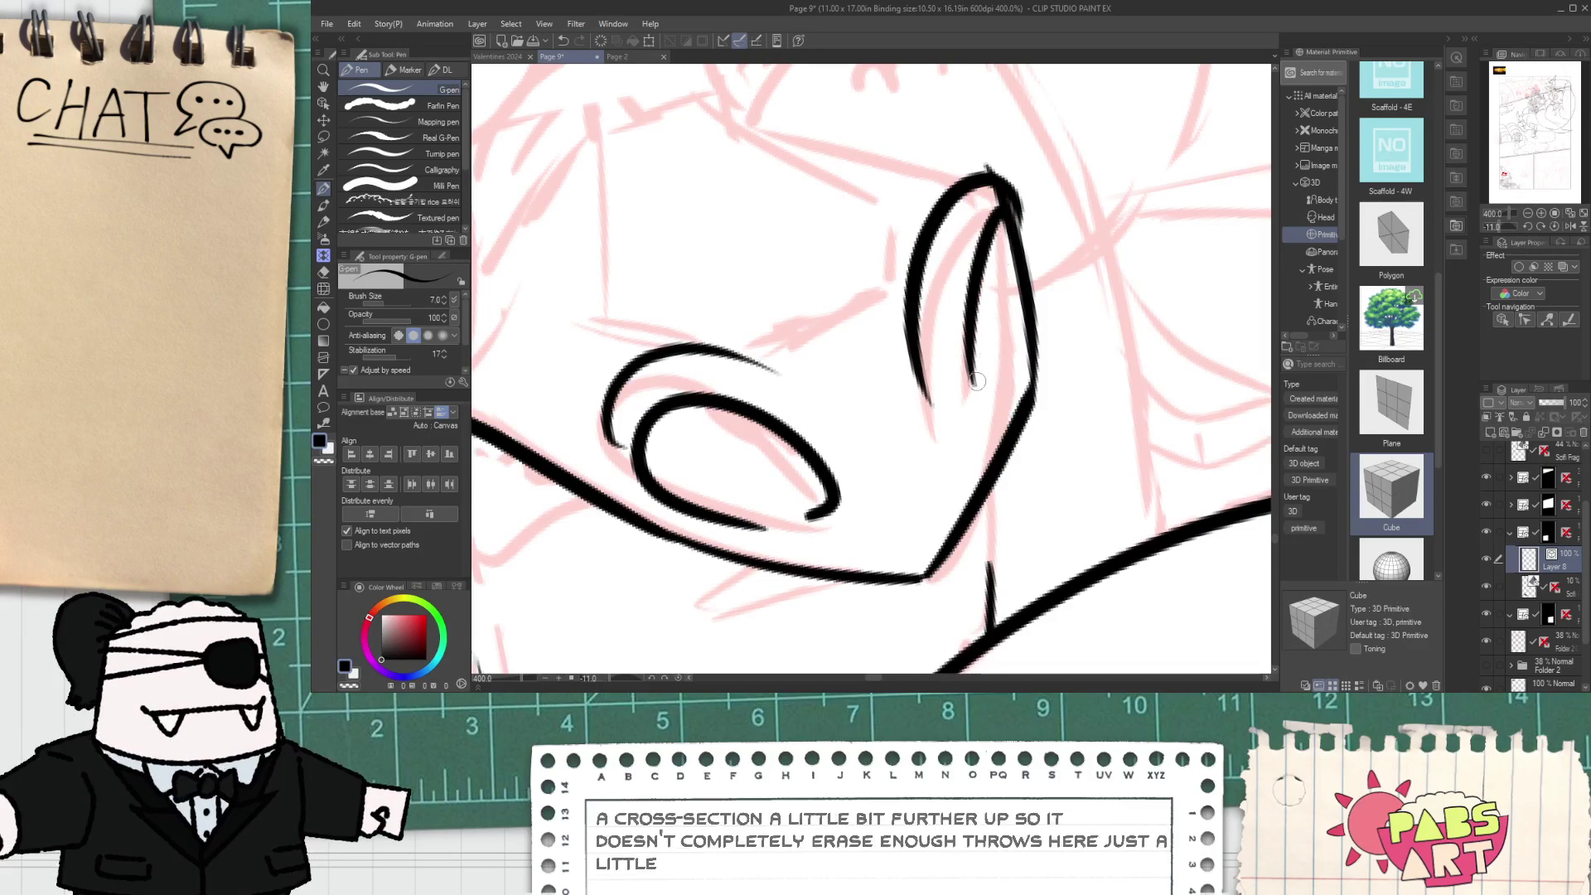
{"action": "left_click_drag", "start_coordinate": [971, 396], "coordinate": [1014, 262]}
{"action": "key", "text": "e"}
{"action": "key", "text": "p"}
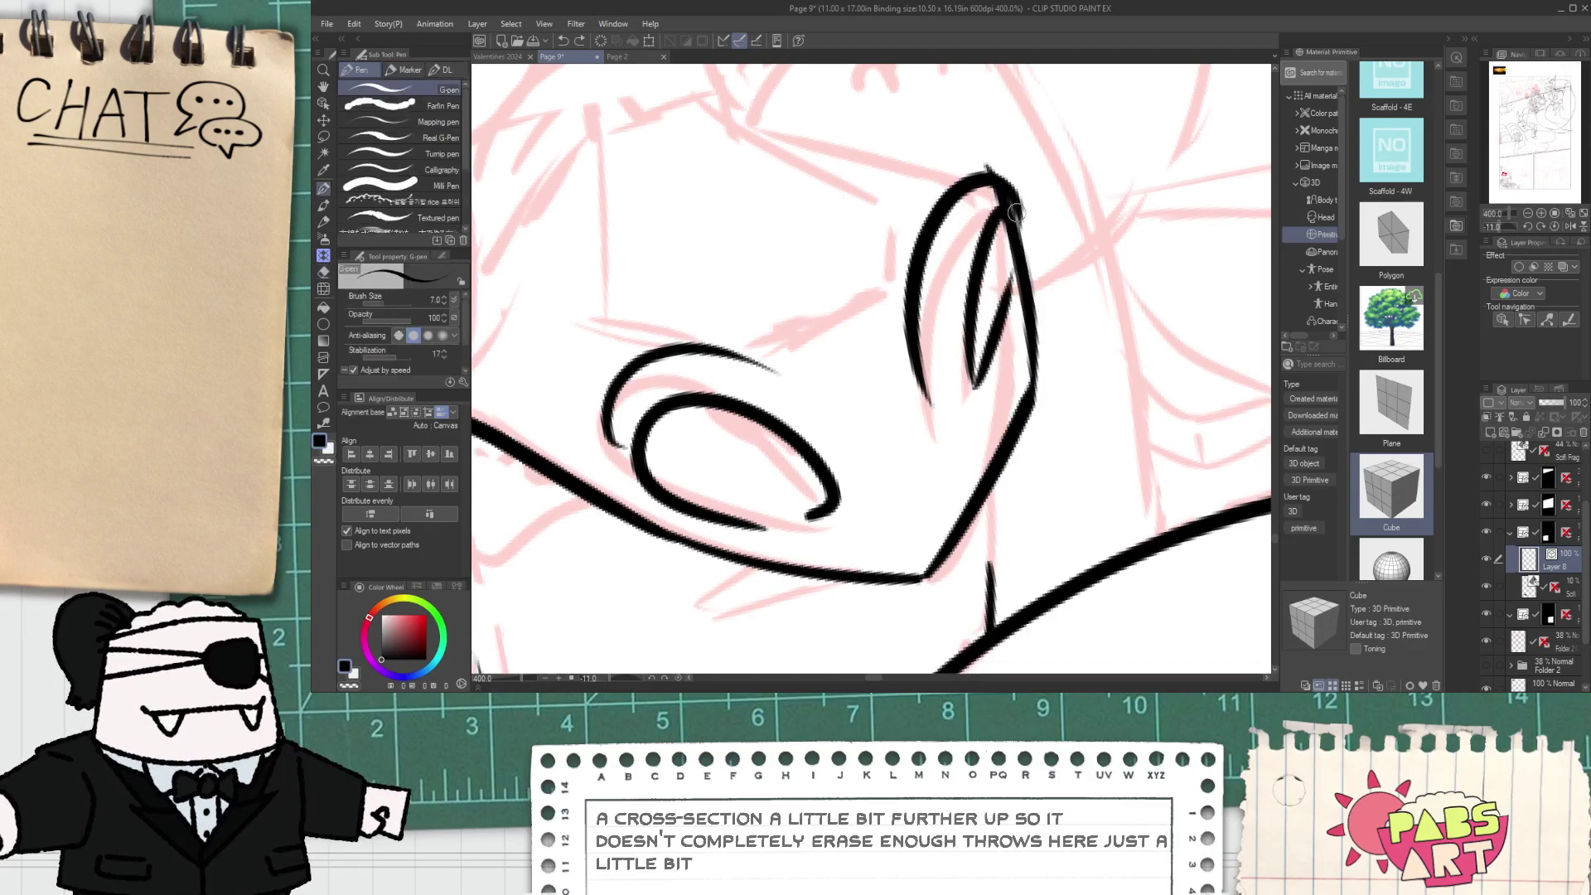
{"action": "key", "text": "e"}
{"action": "mouse_move", "coordinate": [1018, 205]}
{"action": "left_mouse_down"}
{"action": "mouse_move", "coordinate": [1017, 247]}
{"action": "mouse_move", "coordinate": [991, 174]}
{"action": "left_mouse_up"}
{"action": "key", "text": "p"}
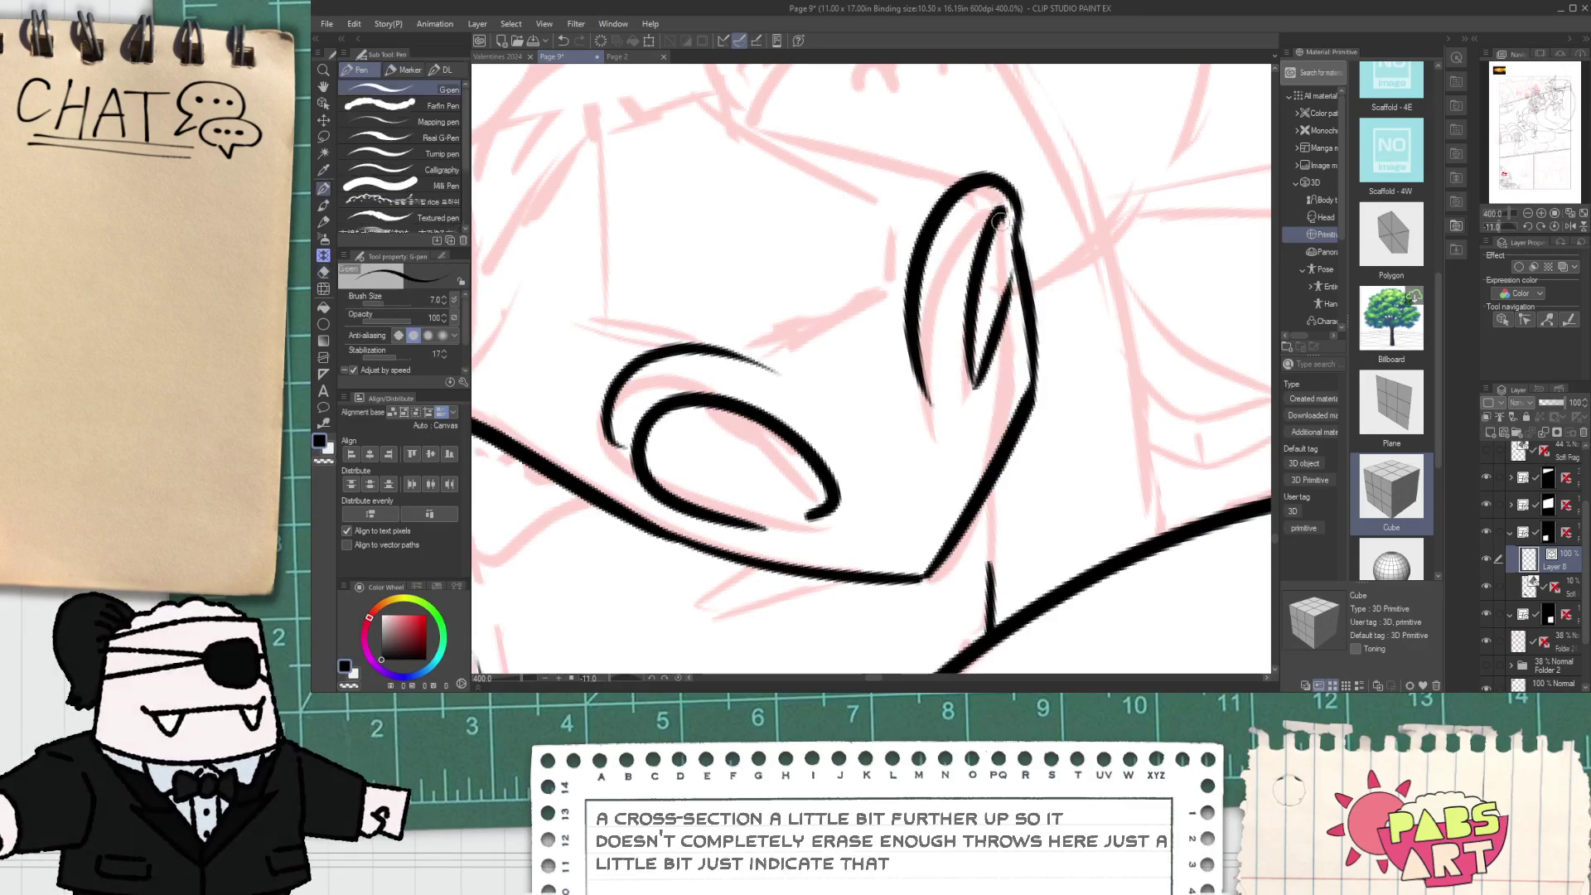
- Ink the shallow curved line above the left nostril and a short rising stroke meeting its right end
{"action": "scroll", "coordinate": [1002, 290], "scroll_direction": "down", "scroll_amount": 2}
{"action": "scroll", "coordinate": [775, 240], "scroll_direction": "up", "scroll_amount": 2}
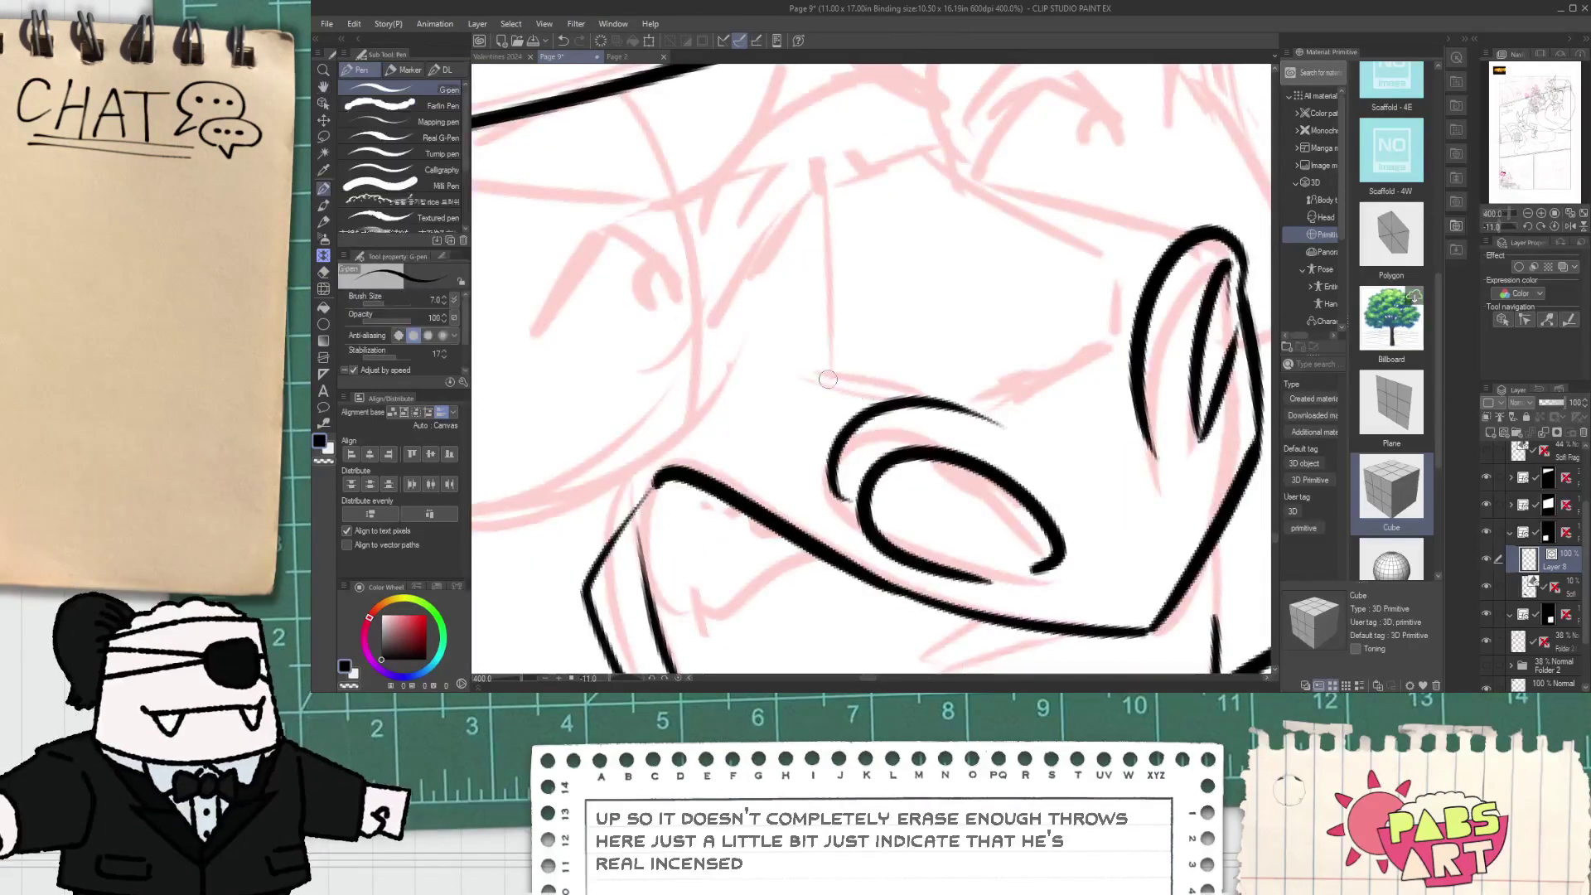
{"action": "left_click_drag", "start_coordinate": [817, 373], "coordinate": [987, 392]}
{"action": "key", "text": "ctrl+z"}
{"action": "mouse_move", "coordinate": [840, 379]}
{"action": "left_mouse_down"}
{"action": "mouse_move", "coordinate": [1070, 418]}
{"action": "mouse_move", "coordinate": [1120, 364]}
{"action": "left_mouse_up"}
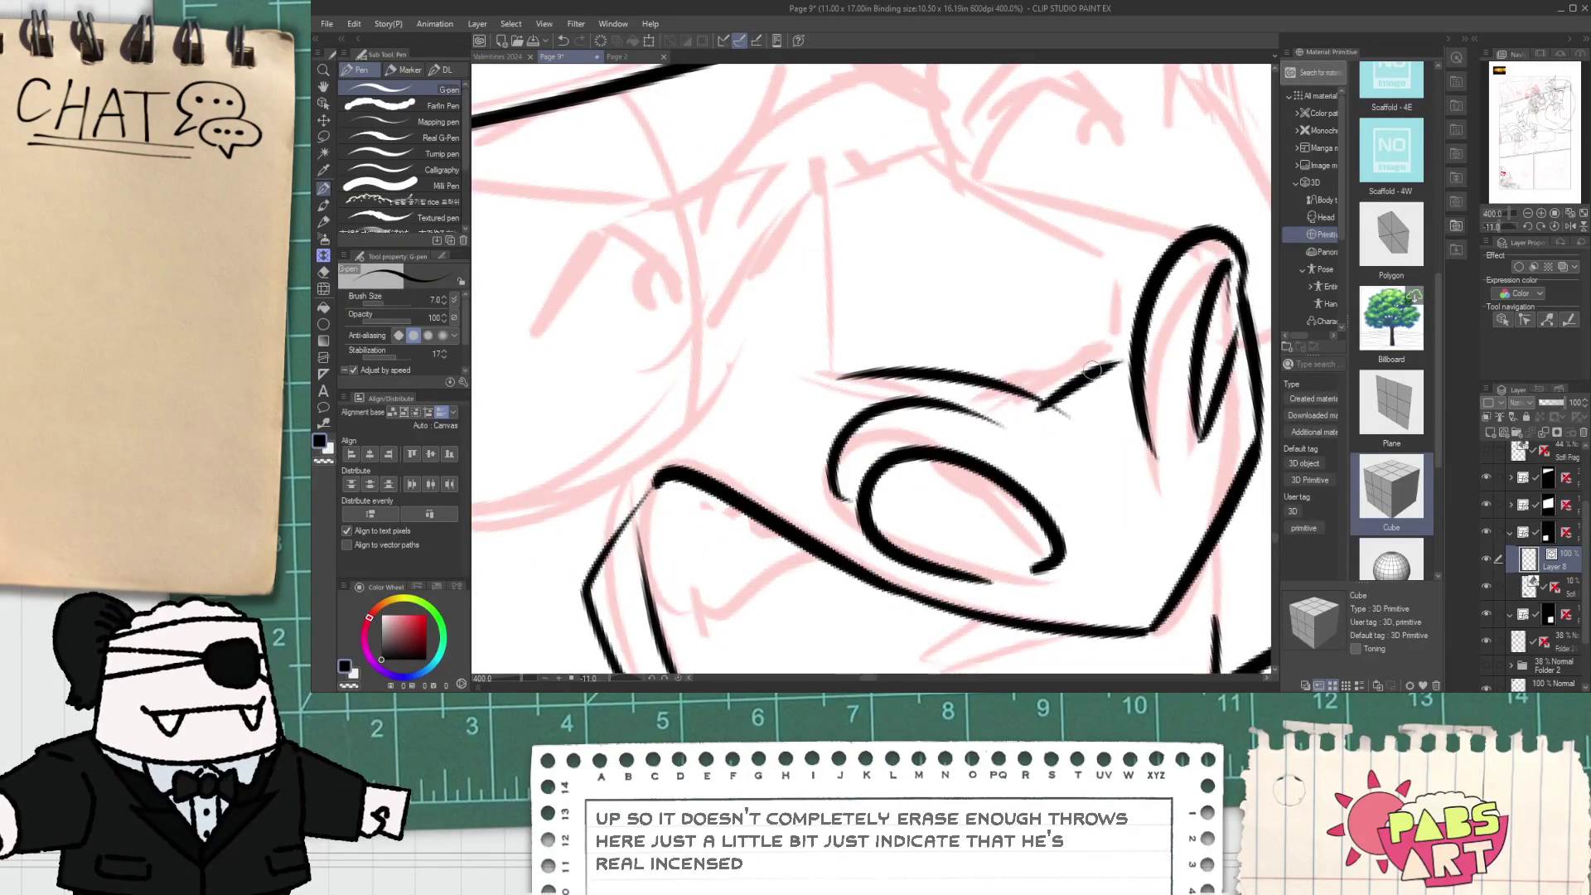
{"action": "key", "text": "ctrl+z"}
{"action": "left_click_drag", "start_coordinate": [1040, 406], "coordinate": [1118, 373]}
{"action": "scroll", "coordinate": [1097, 375], "scroll_direction": "down", "scroll_amount": 5}
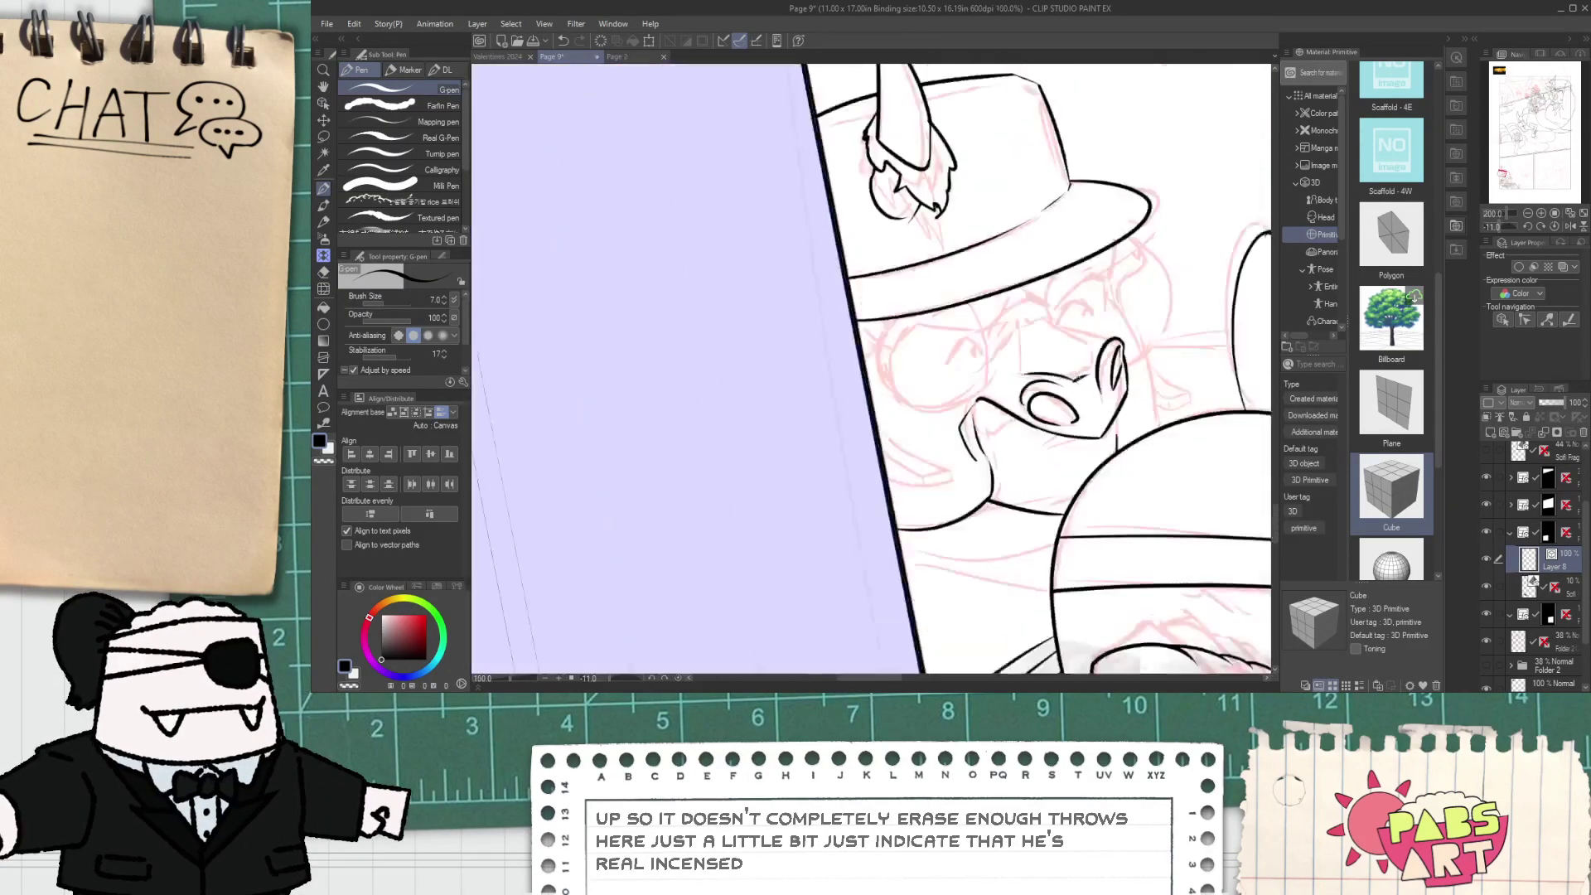
- Ink the curved lower edge of the bared teeth beneath the muzzle's left corner, joining it to the muzzle line
{"action": "scroll", "coordinate": [905, 401], "scroll_direction": "up", "scroll_amount": 5}
{"action": "mouse_move", "coordinate": [1027, 410]}
{"action": "left_mouse_down"}
{"action": "mouse_move", "coordinate": [908, 399]}
{"action": "mouse_move", "coordinate": [959, 437]}
{"action": "mouse_move", "coordinate": [1111, 332]}
{"action": "left_mouse_up"}
{"action": "key", "text": "ctrl+z"}
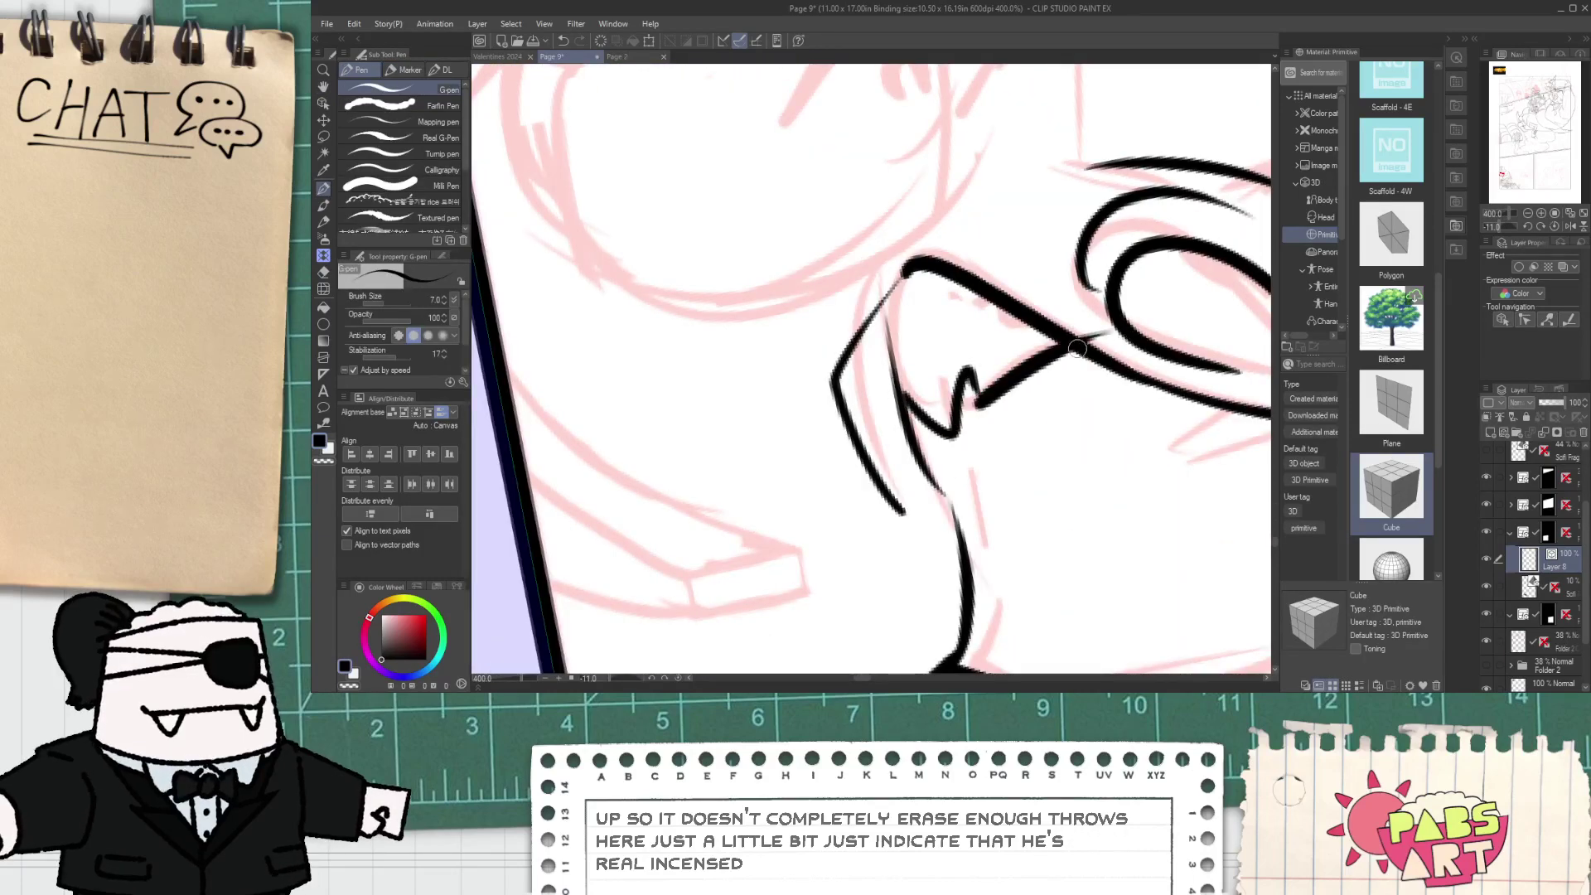
{"action": "key", "text": "ctrl+z"}
{"action": "left_click_drag", "start_coordinate": [900, 399], "coordinate": [1045, 367]}
{"action": "key", "text": "ctrl+z"}
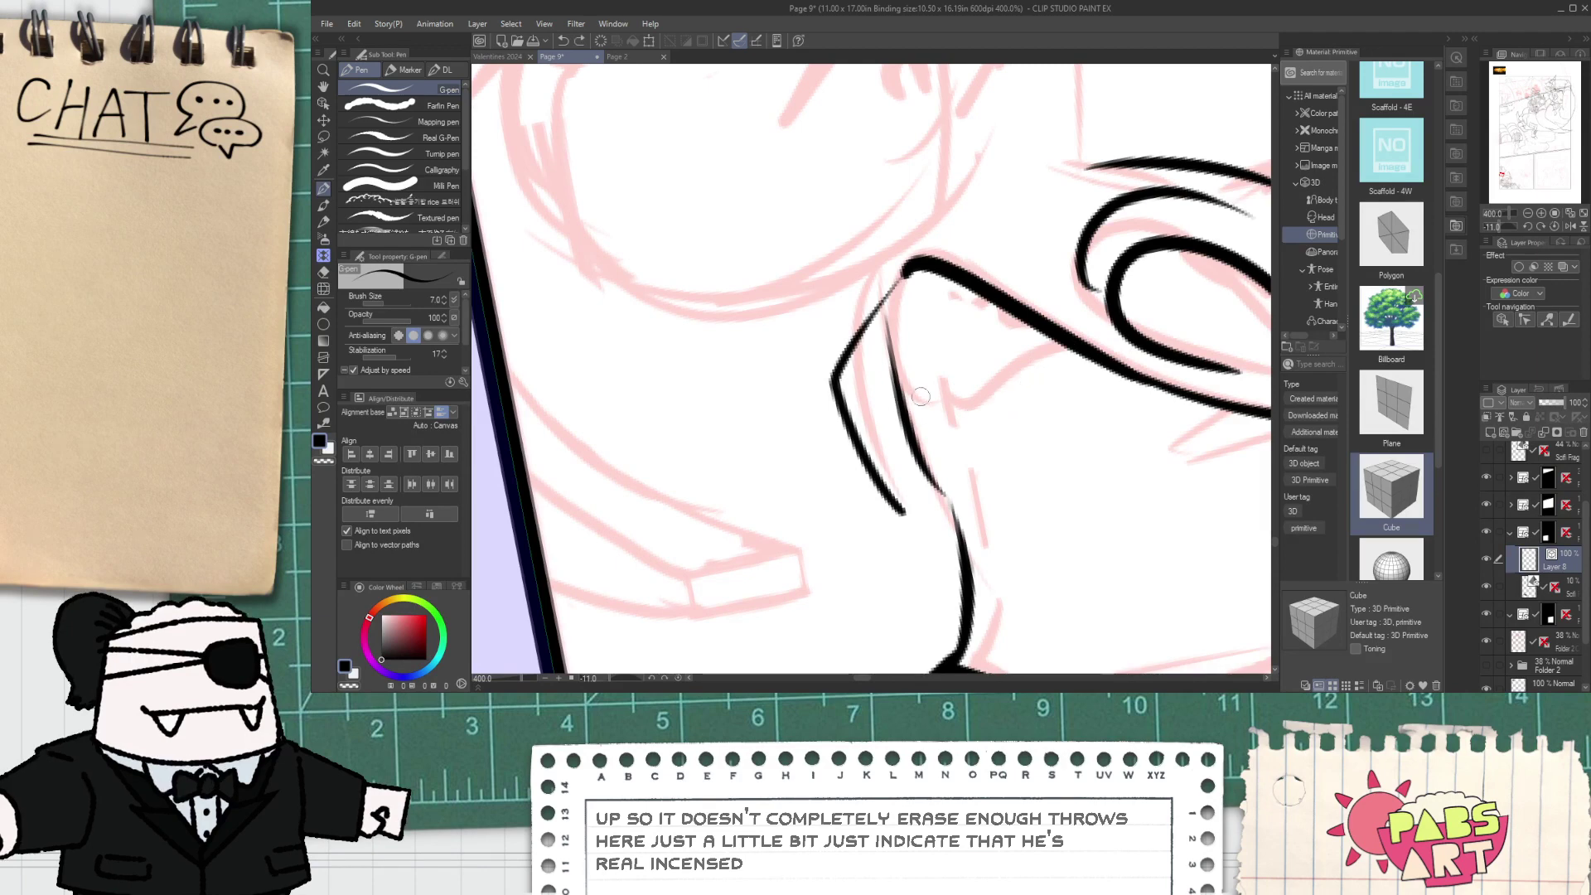
{"action": "left_click_drag", "start_coordinate": [915, 394], "coordinate": [1069, 346]}
{"action": "key", "text": "ctrl+z"}
{"action": "left_click_drag", "start_coordinate": [893, 390], "coordinate": [1067, 312]}
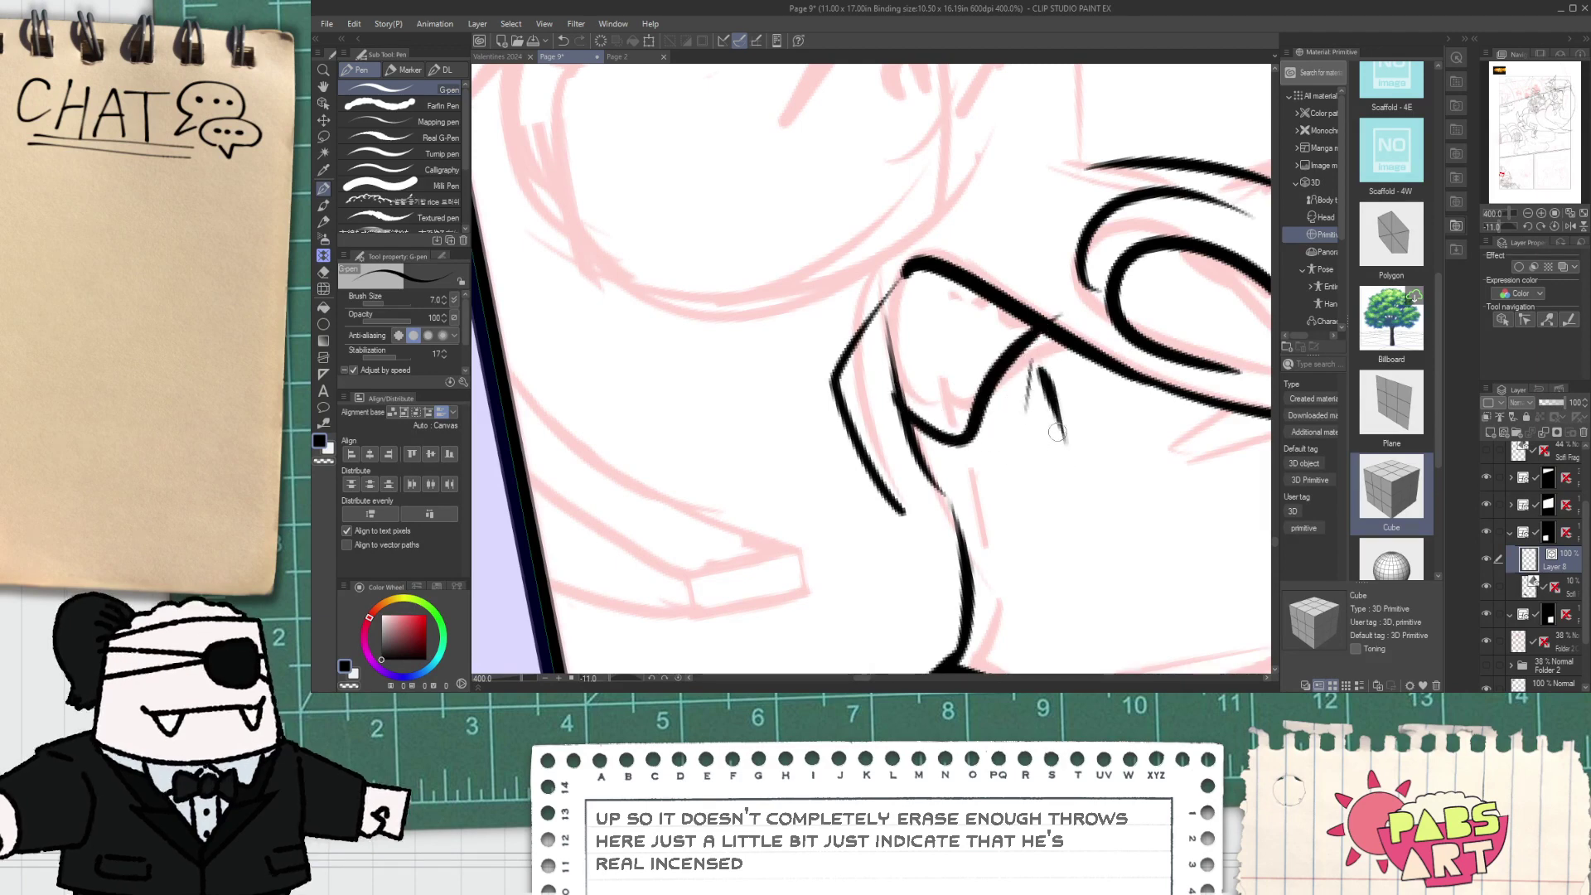
- Ink the dividing lines between the bared teeth and thicken the left side of the mouth opening
{"action": "key", "text": "e"}
{"action": "left_click_drag", "start_coordinate": [1066, 311], "coordinate": [1063, 318]}
{"action": "key", "text": "ctrl+z"}
{"action": "key", "text": "p"}
{"action": "mouse_move", "coordinate": [889, 320]}
{"action": "left_mouse_down"}
{"action": "mouse_move", "coordinate": [938, 343]}
{"action": "mouse_move", "coordinate": [962, 330]}
{"action": "mouse_move", "coordinate": [911, 246]}
{"action": "mouse_move", "coordinate": [916, 417]}
{"action": "left_mouse_up"}
{"action": "key", "text": "ctrl+z"}
{"action": "left_click_drag", "start_coordinate": [905, 352], "coordinate": [920, 278]}
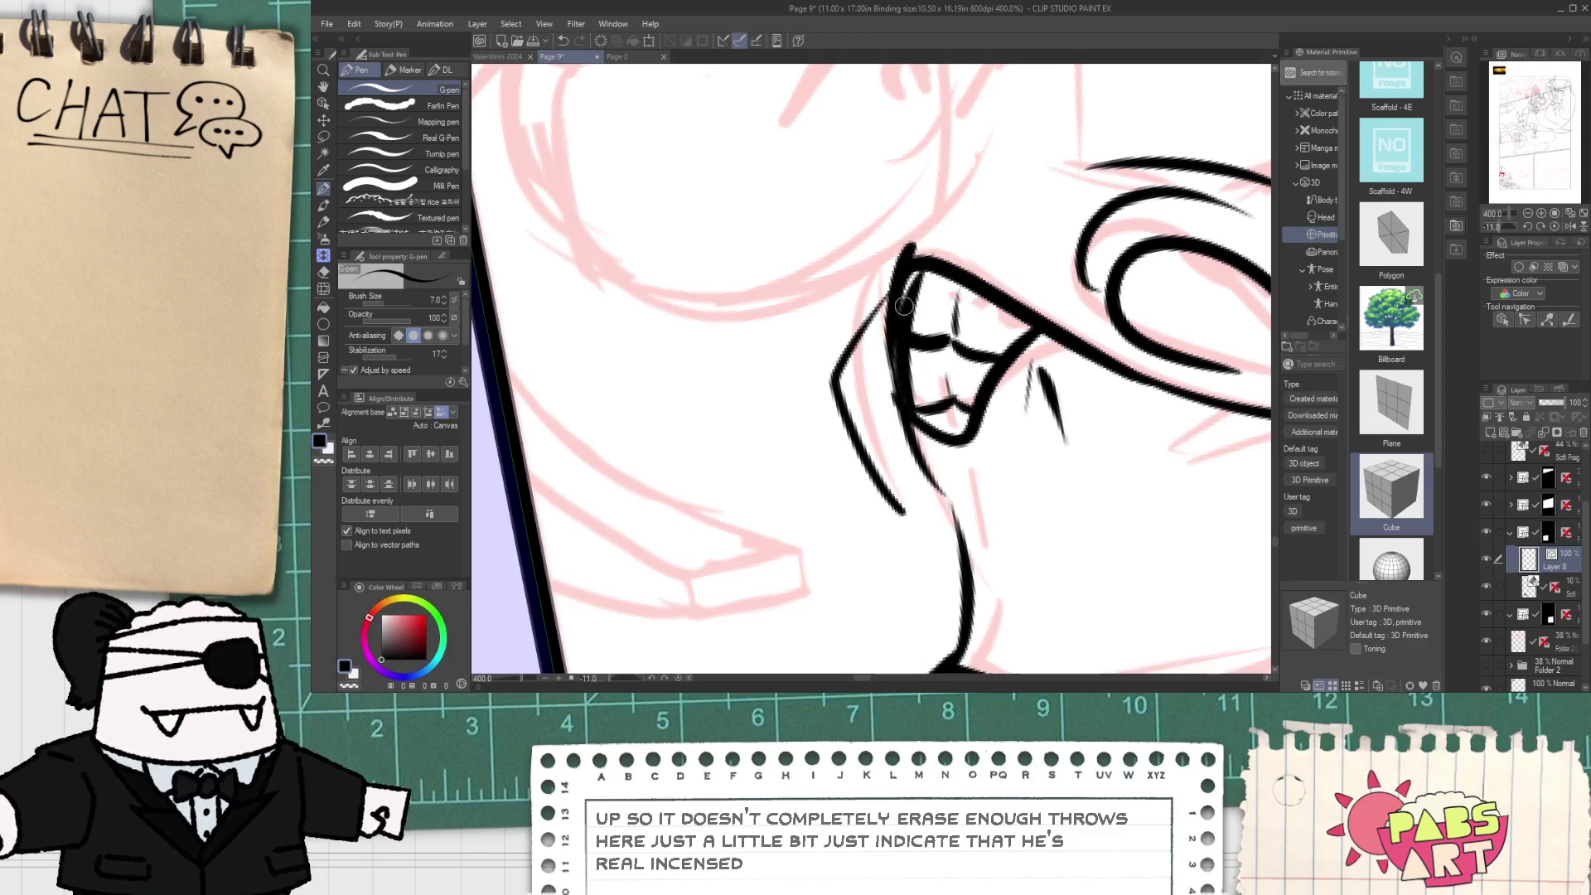
- Ink the small bulging lip at the muzzle's lower right and short crease strokes beneath the muzzle
{"action": "scroll", "coordinate": [904, 306], "scroll_direction": "down", "scroll_amount": 4}
{"action": "key", "text": "space"}
{"action": "left_click_drag", "start_coordinate": [1035, 306], "coordinate": [998, 348]}
{"action": "scroll", "coordinate": [999, 348], "scroll_direction": "up", "scroll_amount": 2}
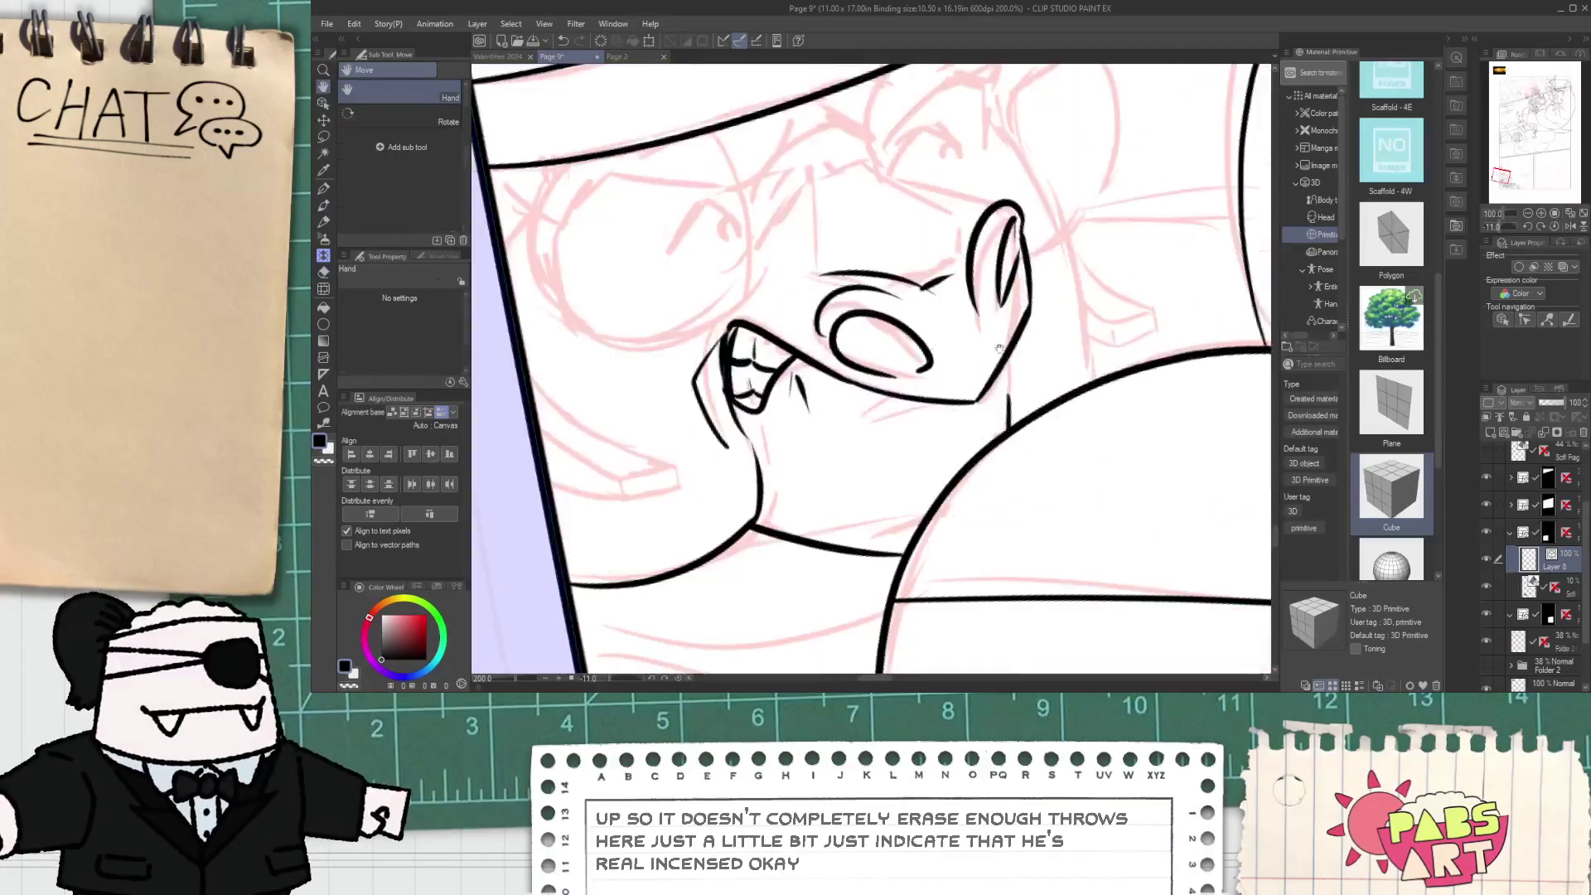
{"action": "key", "text": "p"}
{"action": "key", "text": "e"}
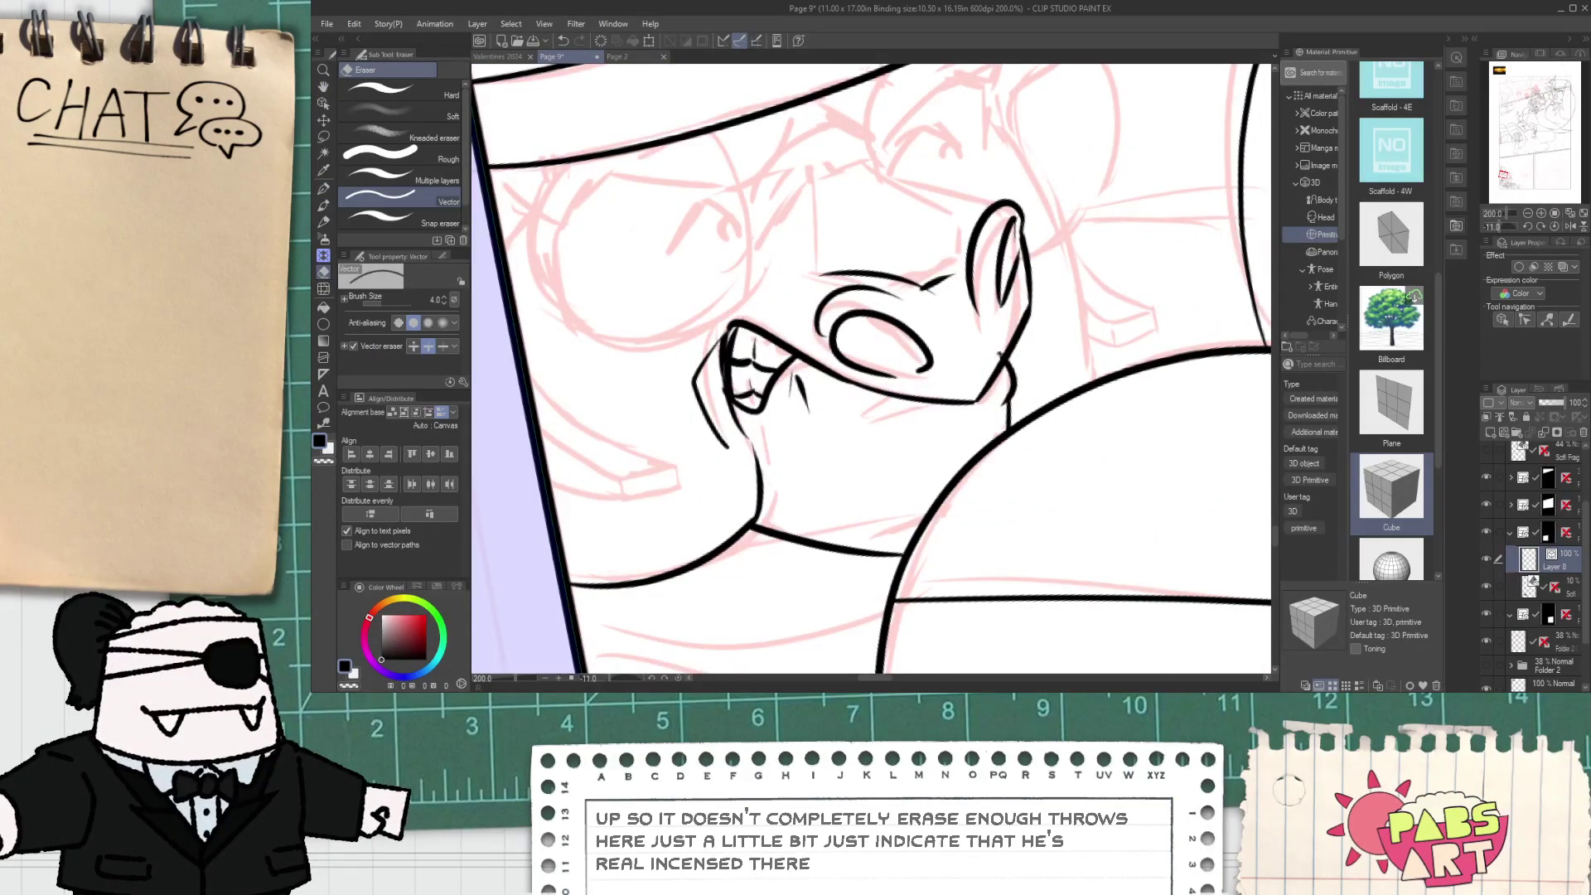
{"action": "key", "text": "p"}
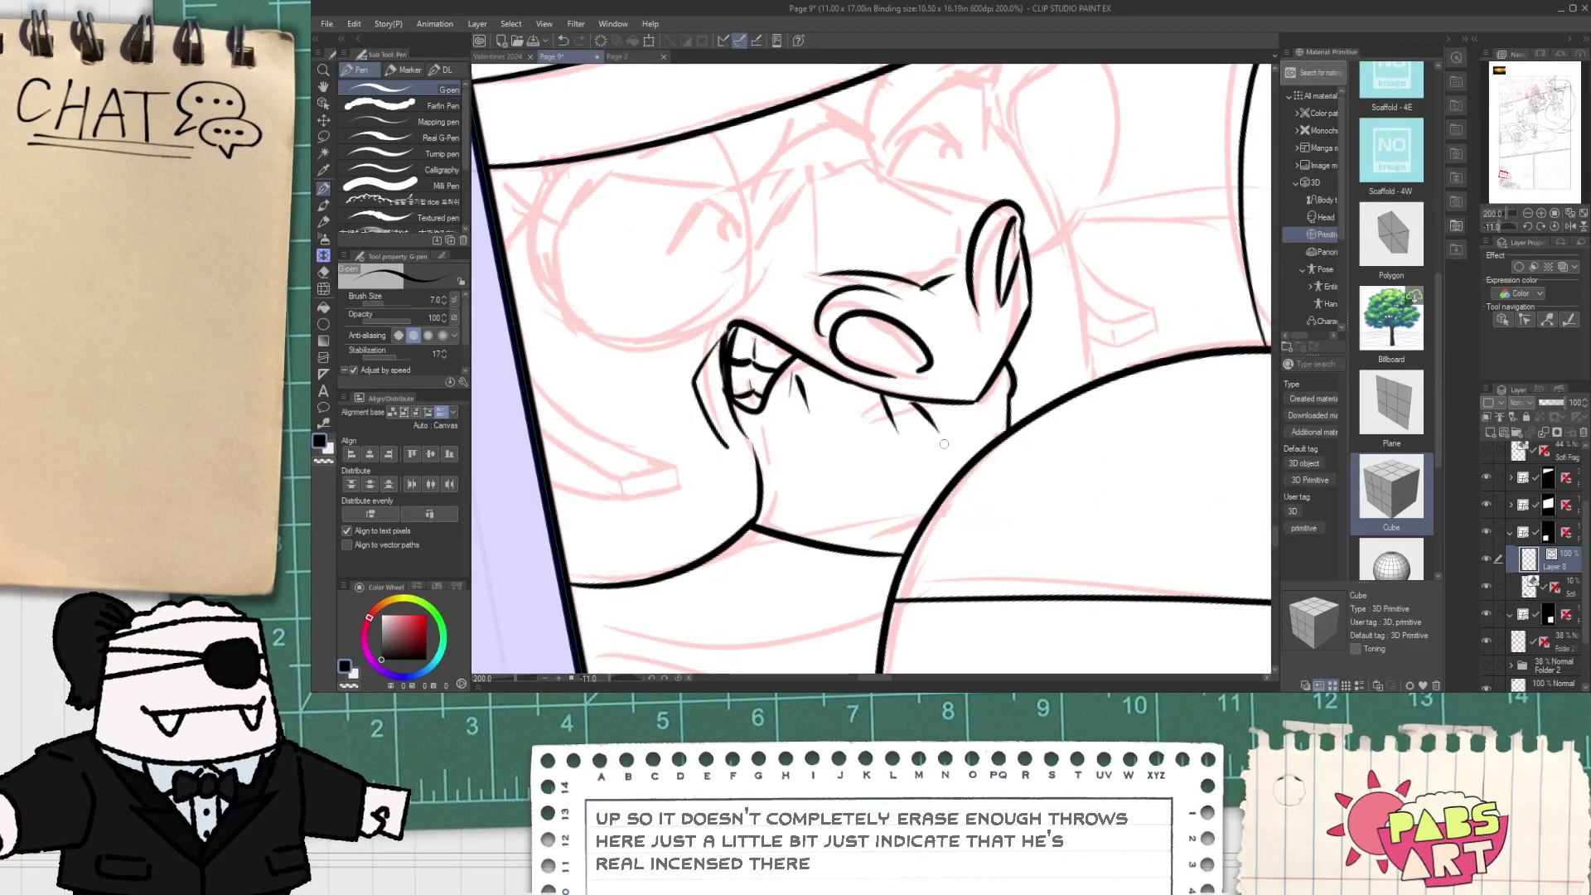
{"action": "scroll", "coordinate": [944, 444], "scroll_direction": "down", "scroll_amount": 1}
{"action": "left_click_drag", "start_coordinate": [930, 456], "coordinate": [949, 514]}
- Clean up the line ends where the mouth opening meets the muzzle's left corner
{"action": "scroll", "coordinate": [795, 435], "scroll_direction": "up", "scroll_amount": 5}
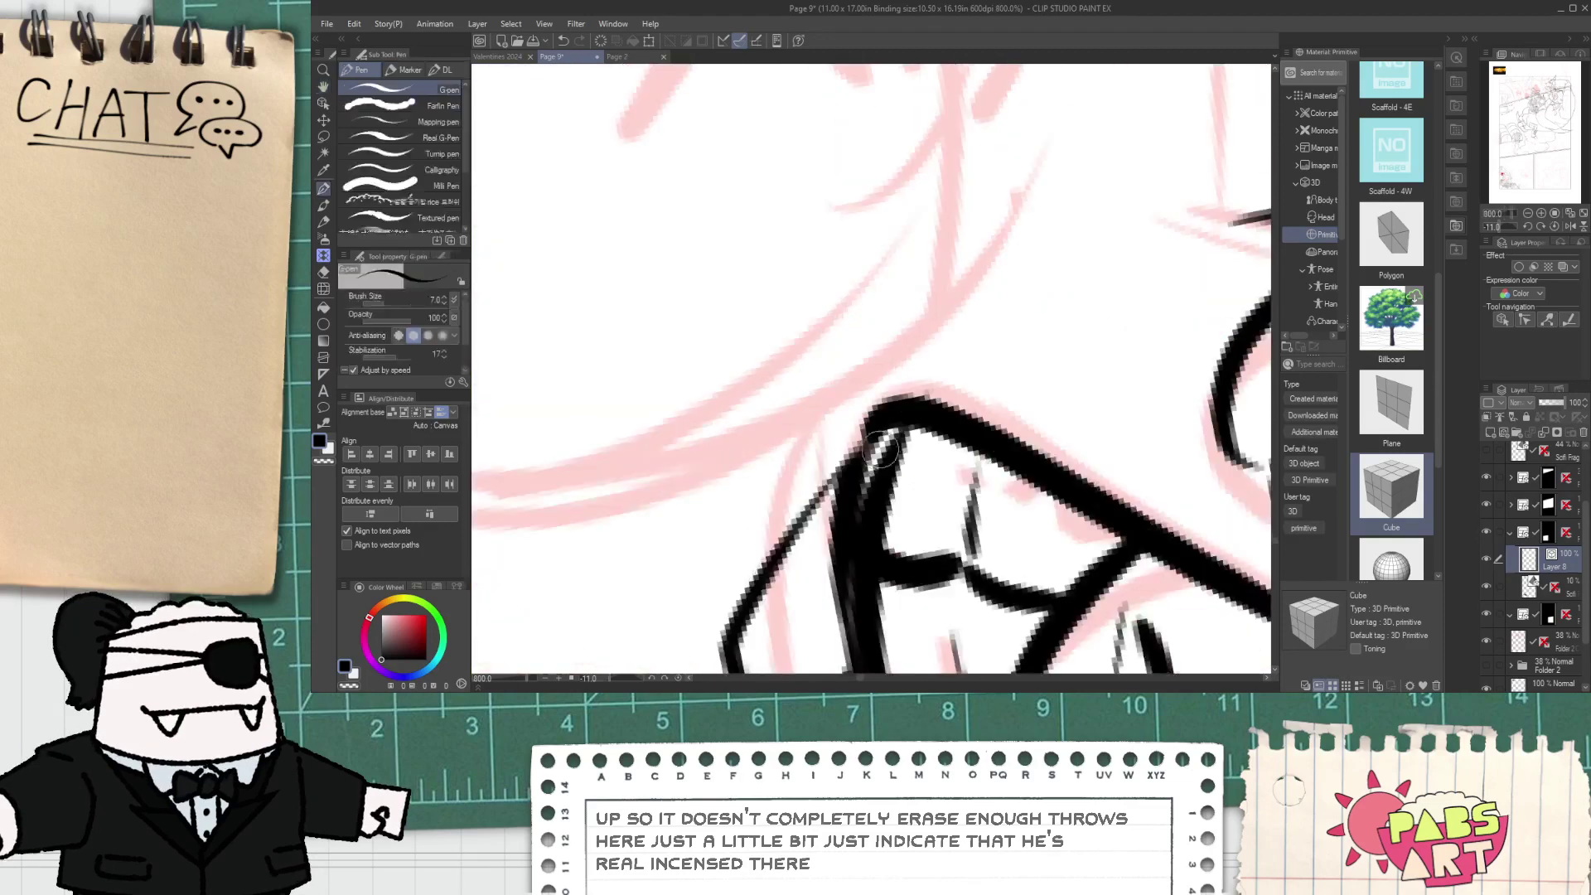
{"action": "scroll", "coordinate": [841, 465], "scroll_direction": "down", "scroll_amount": 4}
{"action": "scroll", "coordinate": [837, 481], "scroll_direction": "up", "scroll_amount": 5}
{"action": "key", "text": "e"}
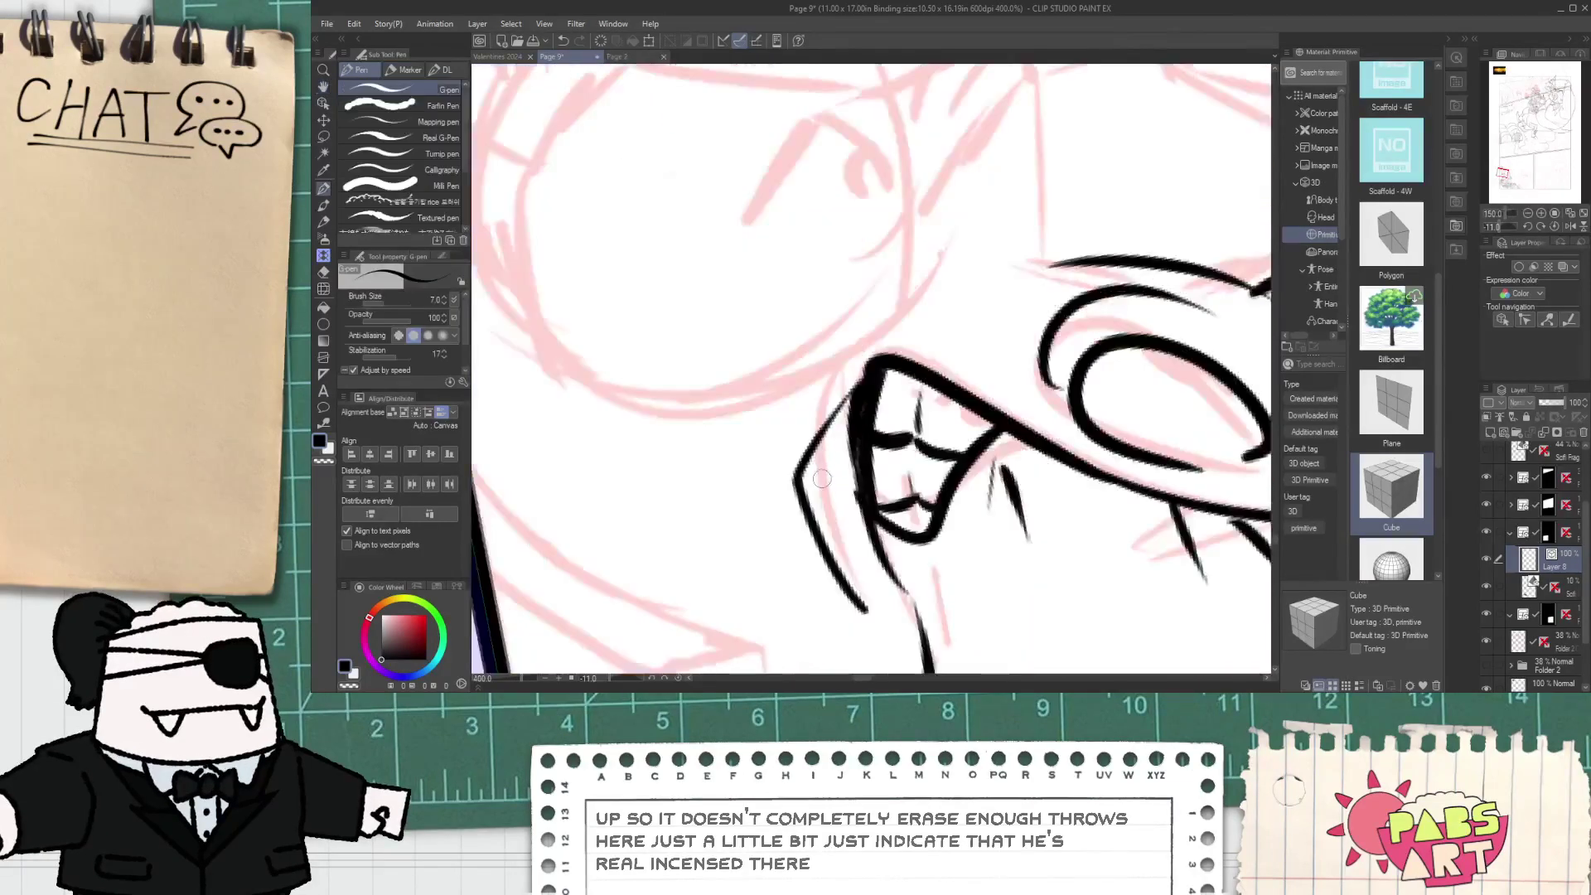
{"action": "scroll", "coordinate": [995, 214], "scroll_direction": "down", "scroll_amount": 5}
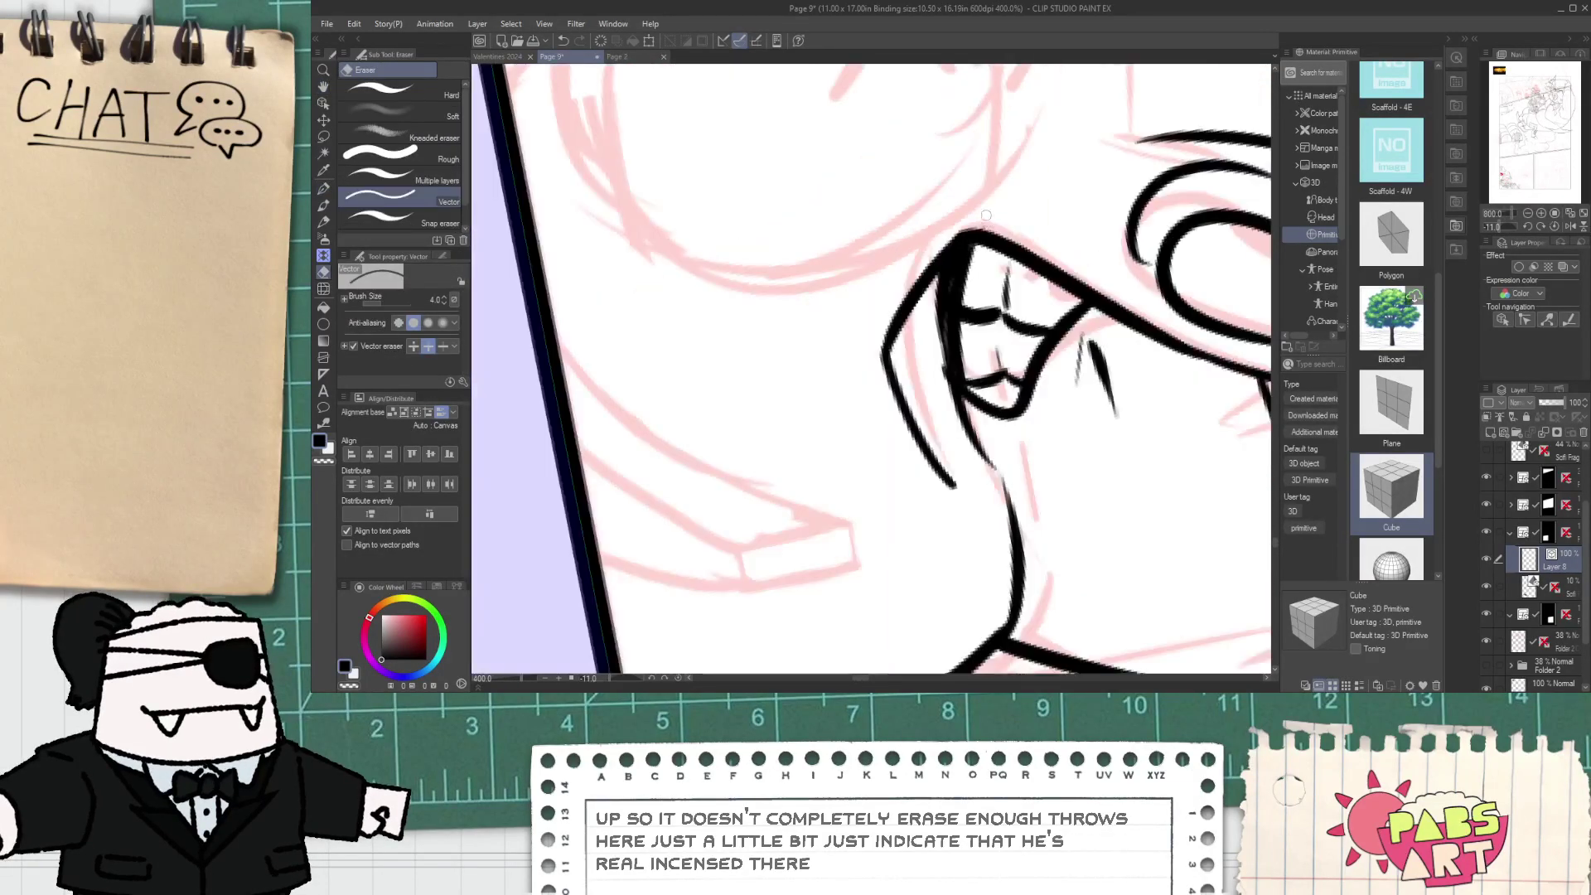
- Ink the large round left lens hanging from the hat brim
{"action": "mouse_move", "coordinate": [907, 104]}
{"action": "left_mouse_down"}
{"action": "mouse_move", "coordinate": [880, 307]}
{"action": "mouse_move", "coordinate": [901, 254]}
{"action": "left_mouse_up"}
{"action": "scroll", "coordinate": [877, 308], "scroll_direction": "up", "scroll_amount": 1}
{"action": "key", "text": "p"}
{"action": "left_click_drag", "start_coordinate": [802, 361], "coordinate": [1010, 306]}
{"action": "key", "text": "ctrl+z"}
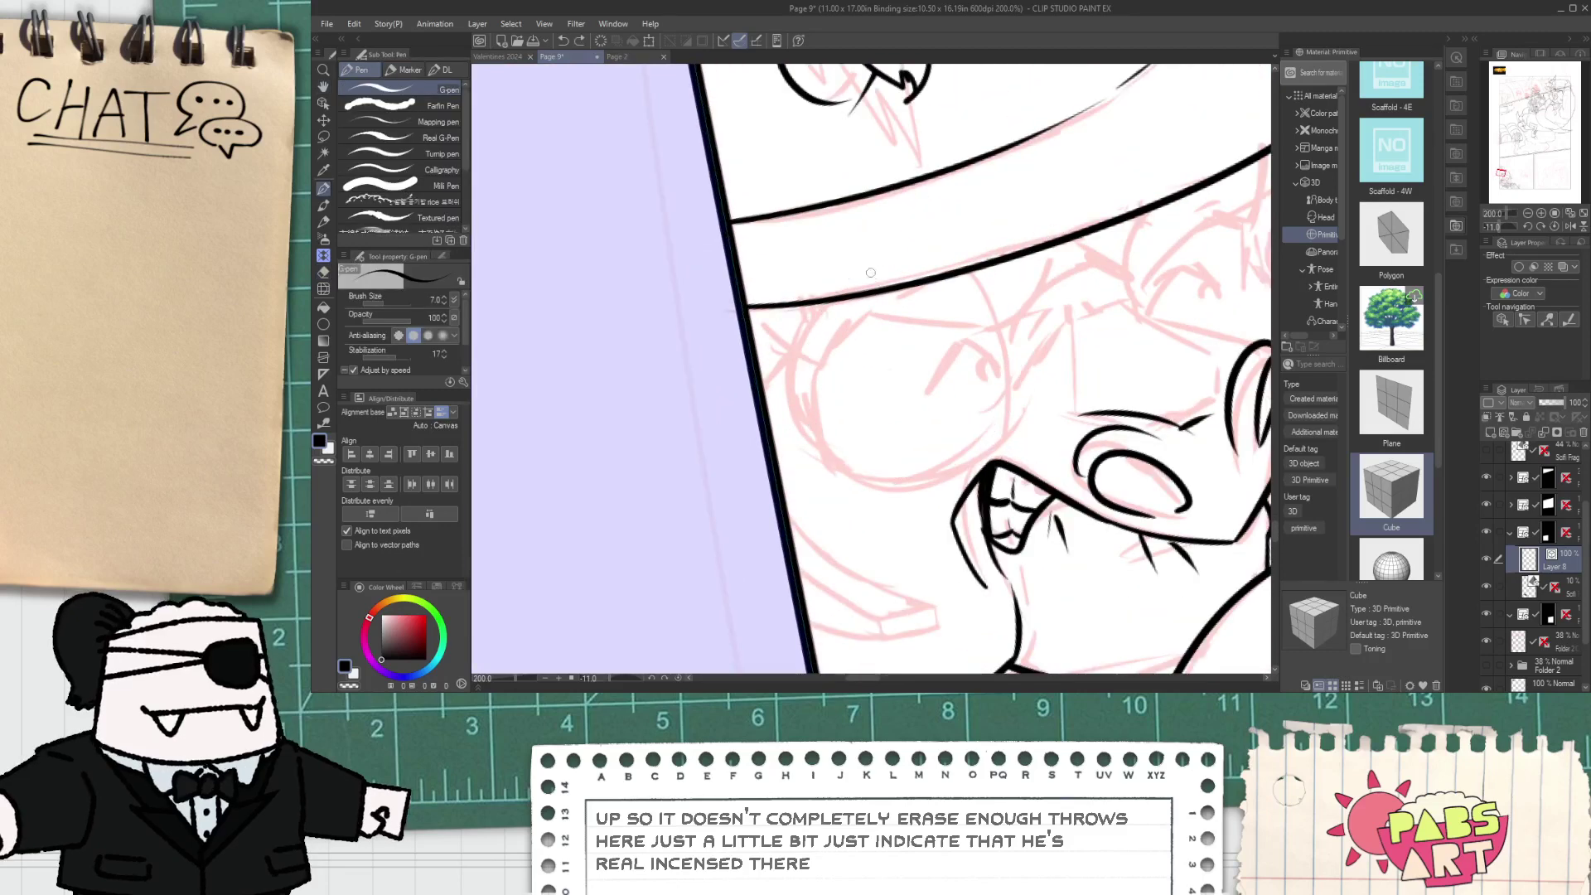
{"action": "mouse_move", "coordinate": [921, 217]}
{"action": "left_mouse_down"}
{"action": "mouse_move", "coordinate": [899, 487]}
{"action": "mouse_move", "coordinate": [848, 238]}
{"action": "mouse_move", "coordinate": [1018, 193]}
{"action": "left_mouse_up"}
{"action": "key", "text": "e"}
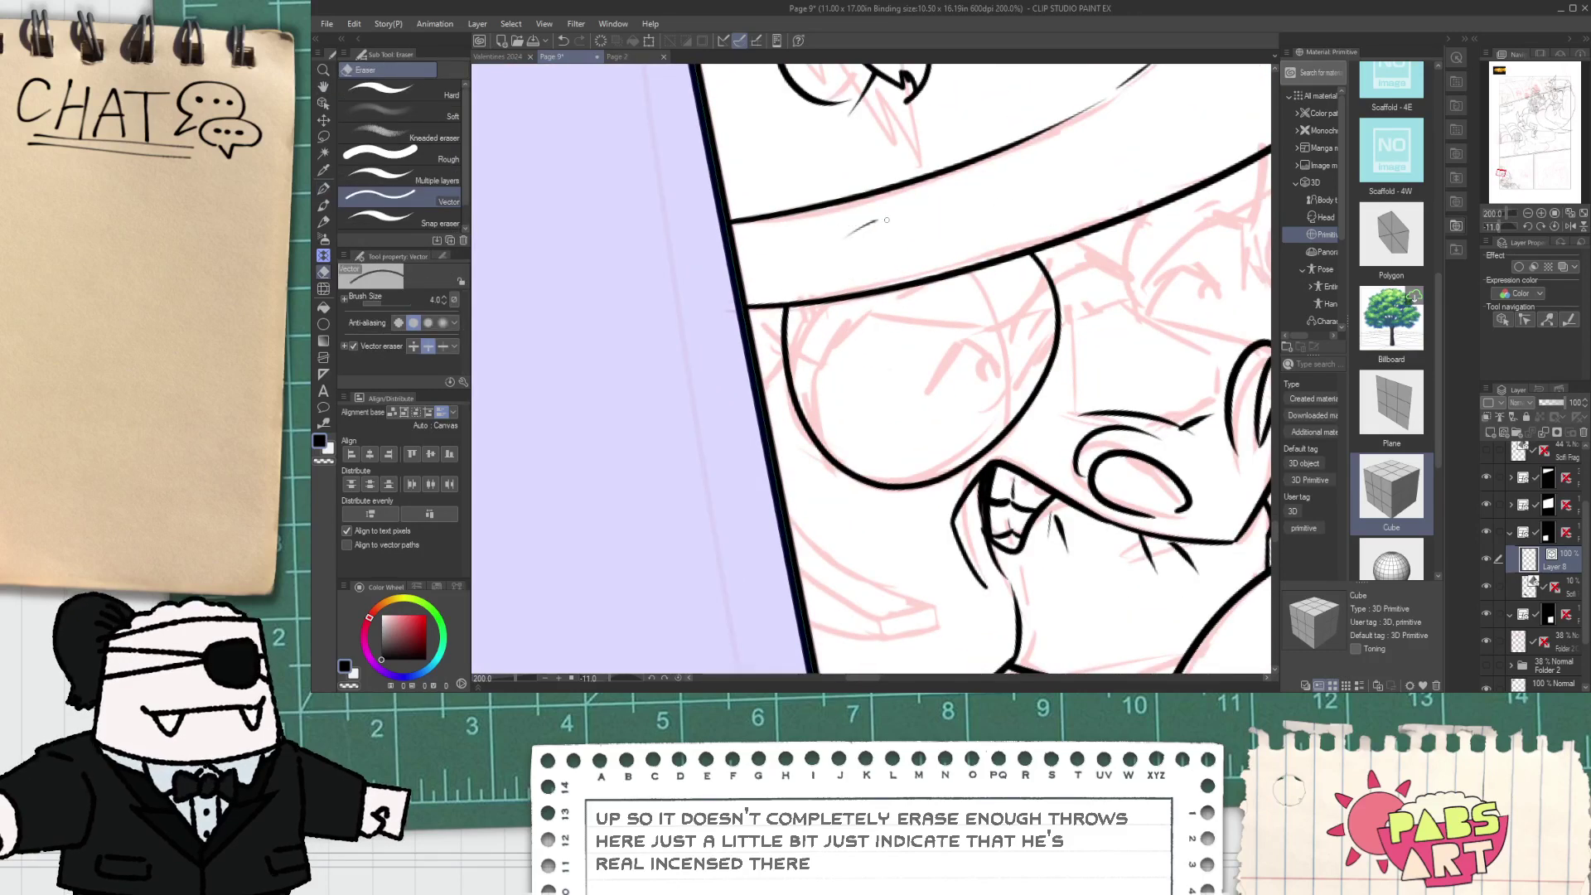
- Ink the slanted upper edge of the muzzle down to the right nostril and the angled right side of the nose plane
{"action": "mouse_move", "coordinate": [1140, 315]}
{"action": "left_mouse_down"}
{"action": "mouse_move", "coordinate": [819, 381]}
{"action": "mouse_move", "coordinate": [957, 398]}
{"action": "mouse_move", "coordinate": [811, 359]}
{"action": "left_mouse_up"}
{"action": "key", "text": "p"}
{"action": "key", "text": "ctrl+z"}
{"action": "scroll", "coordinate": [960, 491], "scroll_direction": "up", "scroll_amount": 2}
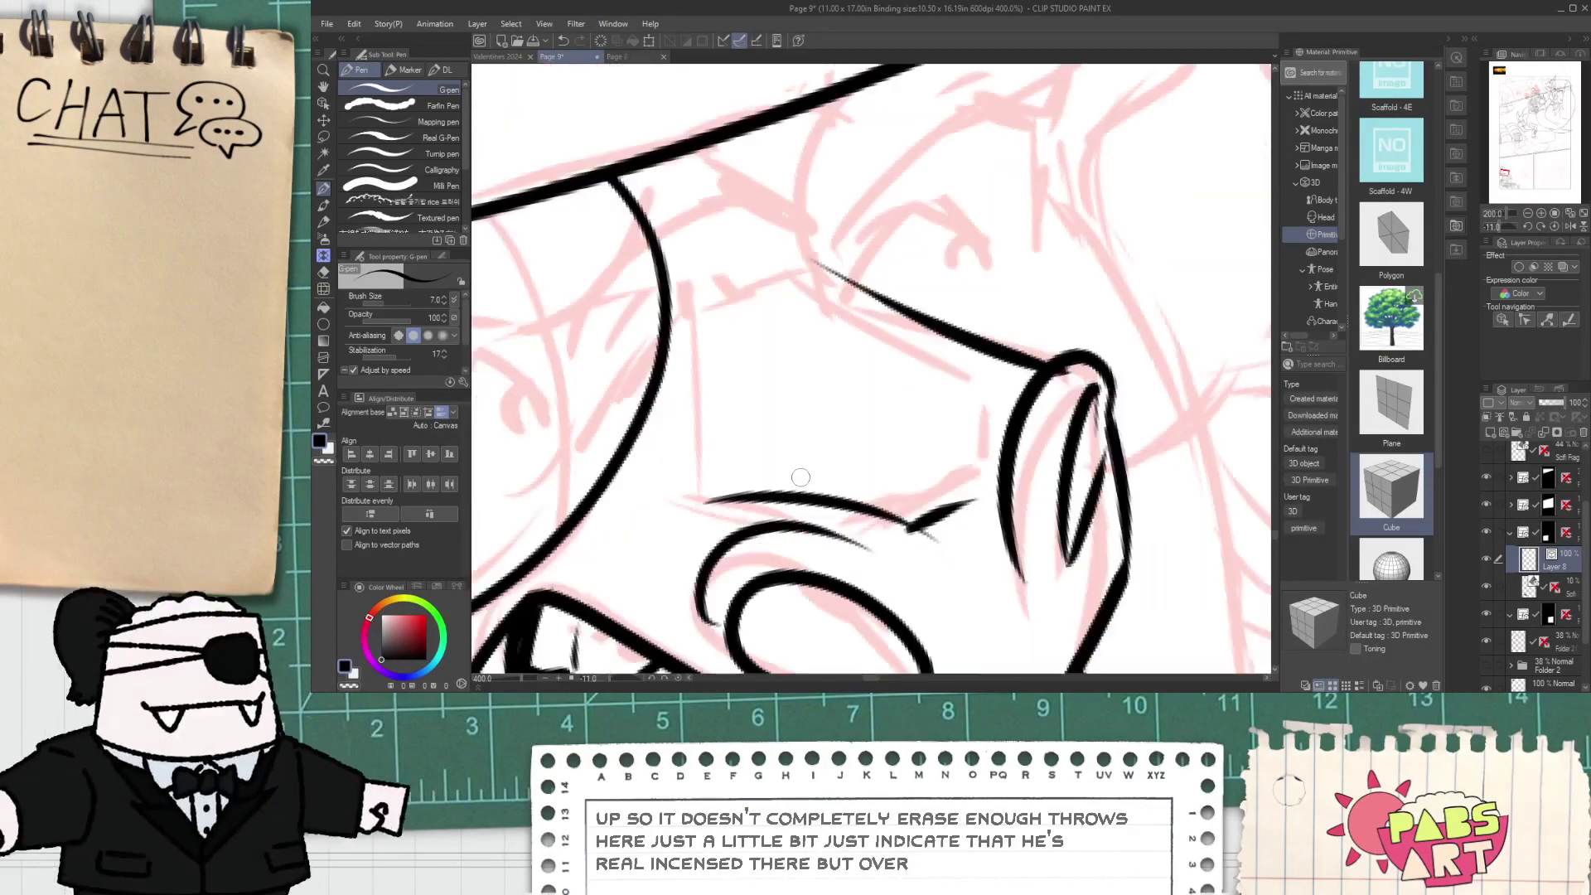
{"action": "left_click_drag", "start_coordinate": [968, 498], "coordinate": [849, 292]}
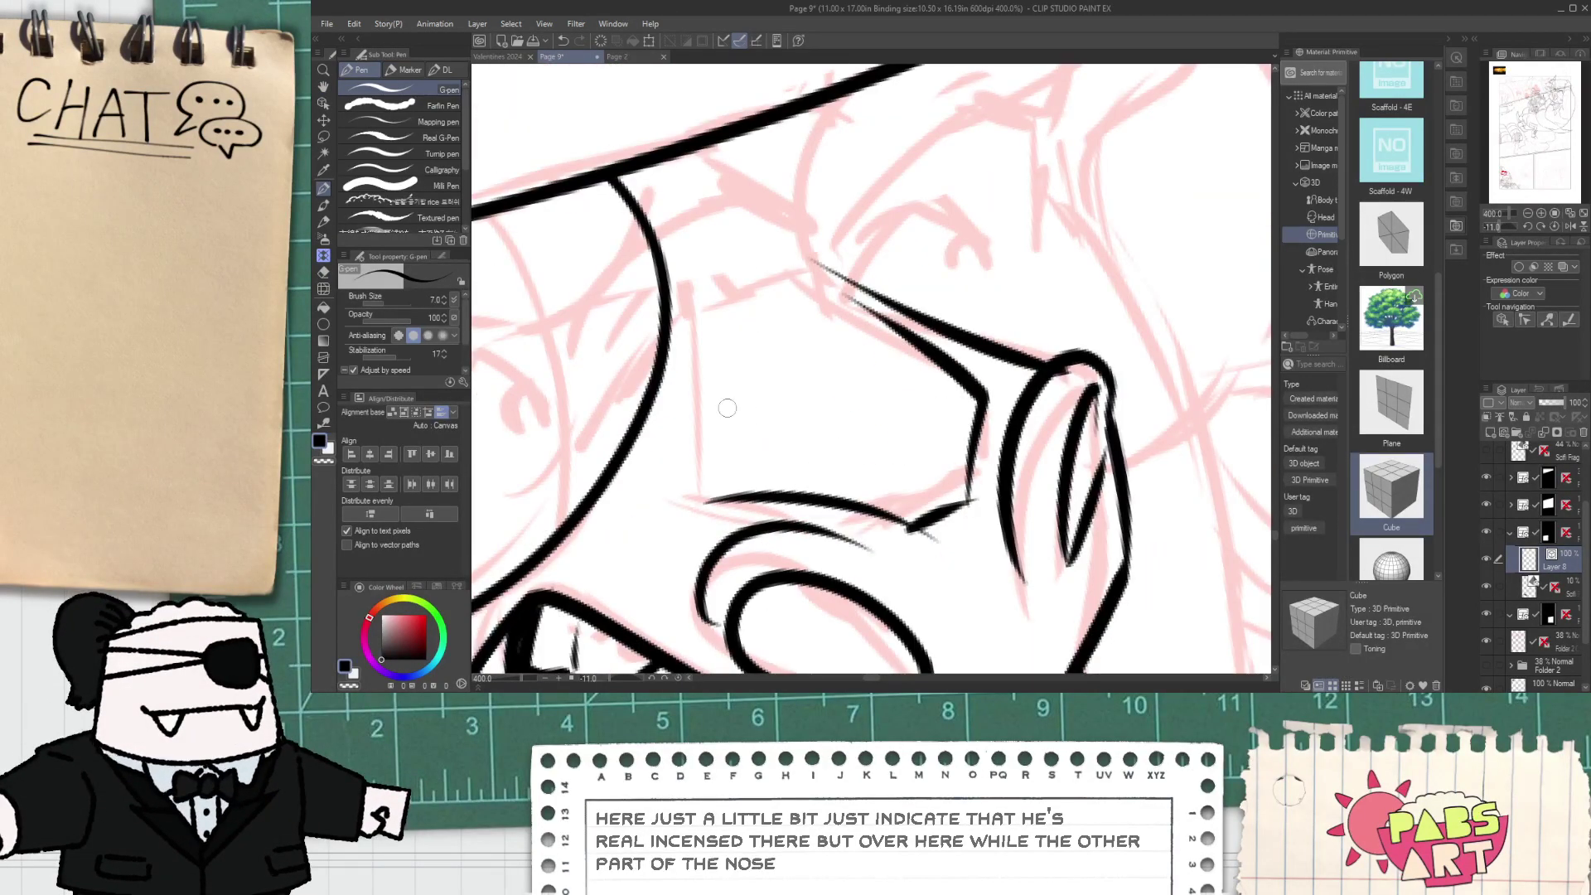
{"action": "mouse_move", "coordinate": [706, 508]}
{"action": "left_mouse_down"}
{"action": "mouse_move", "coordinate": [697, 270]}
{"action": "mouse_move", "coordinate": [801, 258]}
{"action": "left_mouse_up"}
{"action": "key", "text": "ctrl+z"}
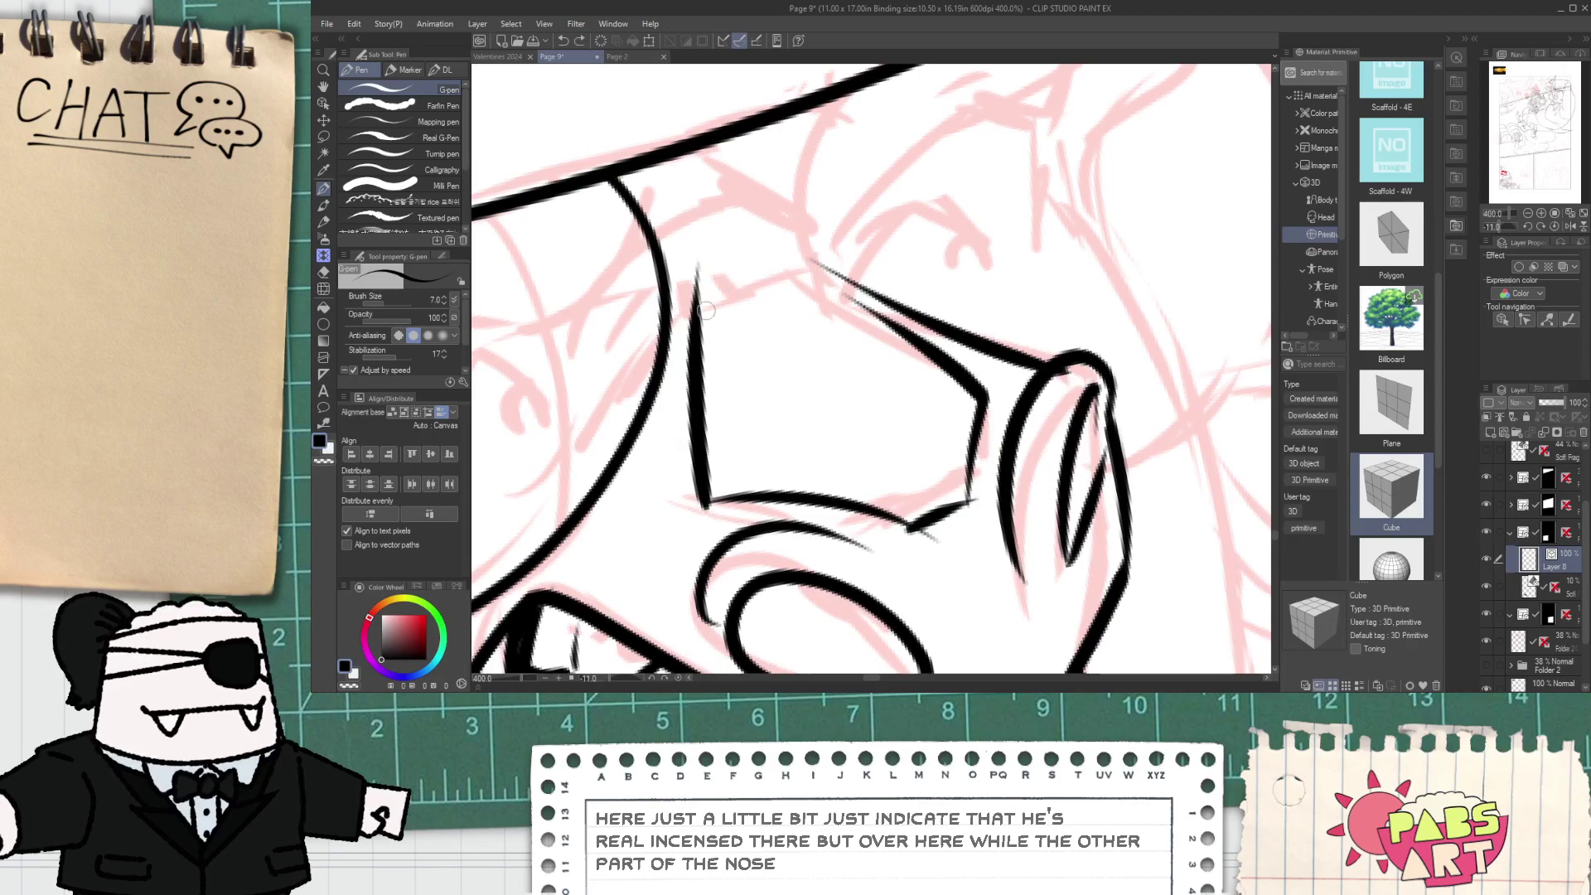
- Ink the left side and peaked top of the nose plane to close its outline, and trim the overlapping corner ends
{"action": "key", "text": "ctrl+z"}
{"action": "left_click_drag", "start_coordinate": [687, 285], "coordinate": [715, 537]}
{"action": "key", "text": "ctrl+z"}
{"action": "left_click_drag", "start_coordinate": [681, 291], "coordinate": [707, 551]}
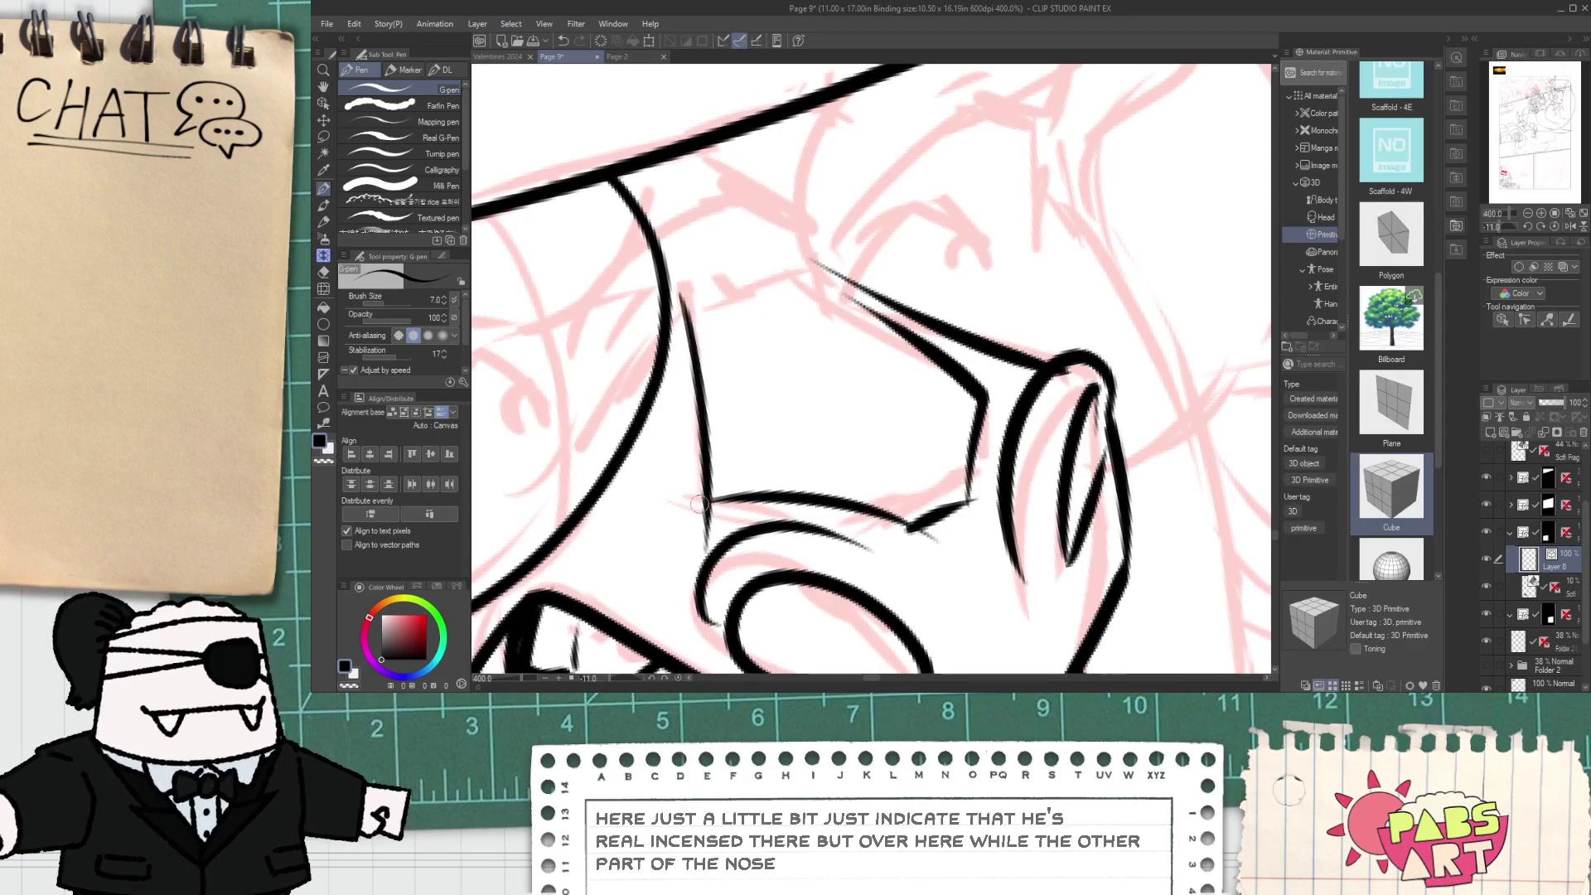
{"action": "key", "text": "ctrl+z"}
{"action": "mouse_move", "coordinate": [677, 325]}
{"action": "left_mouse_down"}
{"action": "mouse_move", "coordinate": [845, 247]}
{"action": "mouse_move", "coordinate": [792, 256]}
{"action": "mouse_move", "coordinate": [833, 249]}
{"action": "mouse_move", "coordinate": [856, 322]}
{"action": "left_mouse_up"}
{"action": "key", "text": "ctrl+z"}
{"action": "mouse_move", "coordinate": [782, 252]}
{"action": "left_mouse_down"}
{"action": "mouse_move", "coordinate": [929, 359]}
{"action": "mouse_move", "coordinate": [883, 328]}
{"action": "mouse_move", "coordinate": [910, 341]}
{"action": "left_mouse_up"}
{"action": "key", "text": "ctrl+z"}
{"action": "key", "text": "ctrl+z"}
{"action": "key", "text": "e"}
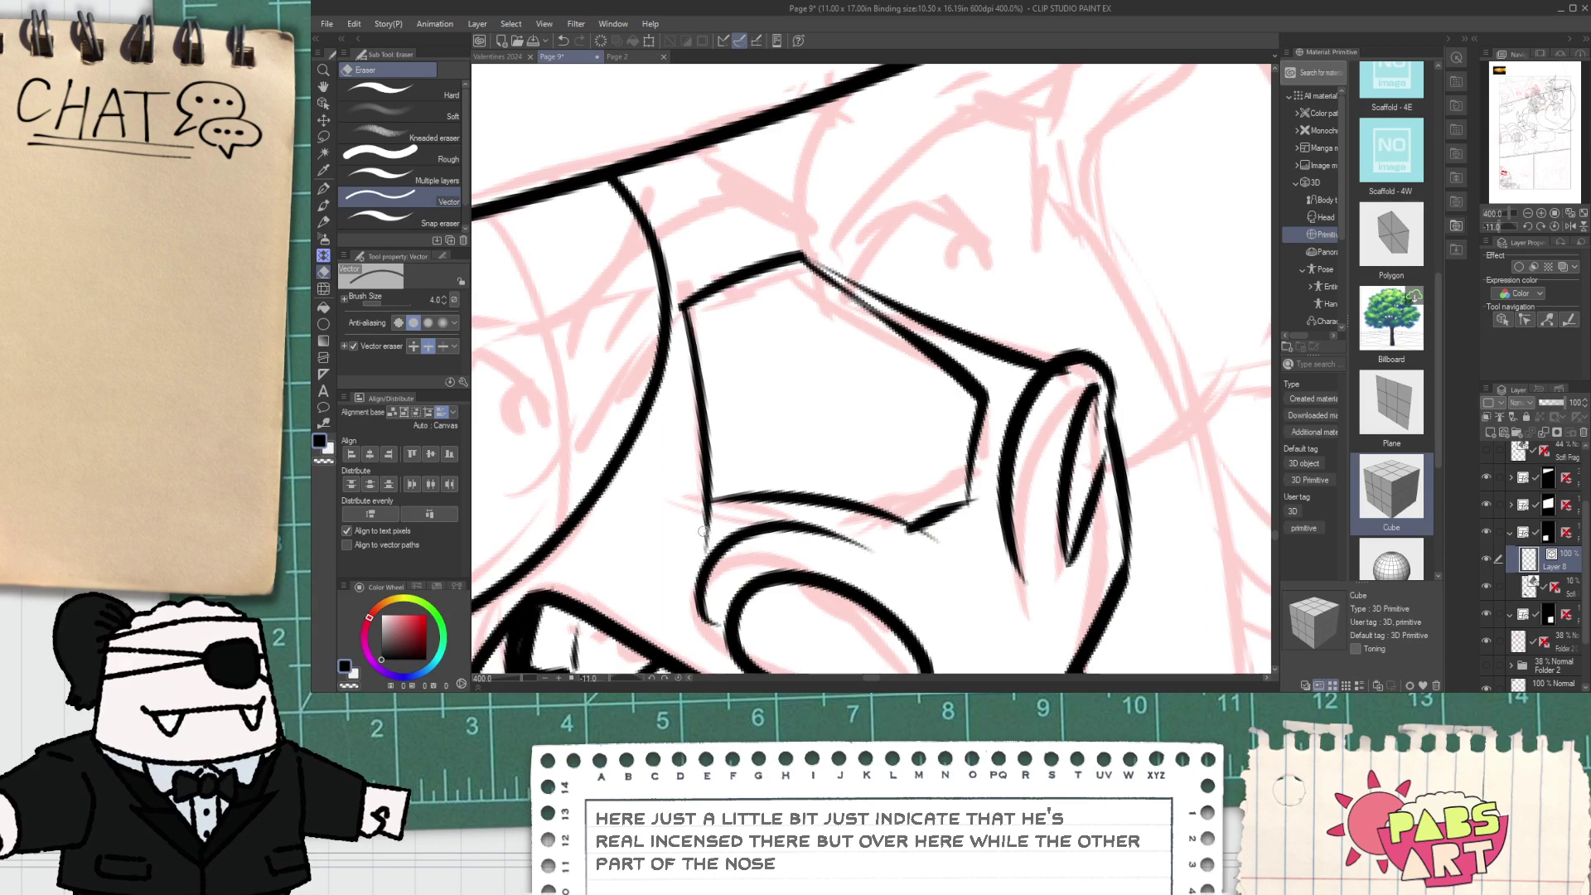
{"action": "left_click_drag", "start_coordinate": [967, 504], "coordinate": [974, 494]}
{"action": "key", "text": "ctrl+z"}
- Ink the right lens as curved left and right edges below the hat brim and erase the ends crossing the brim
{"action": "key", "text": "space"}
{"action": "left_click_drag", "start_coordinate": [859, 340], "coordinate": [763, 455]}
{"action": "key", "text": "p"}
{"action": "left_click_drag", "start_coordinate": [718, 363], "coordinate": [821, 126]}
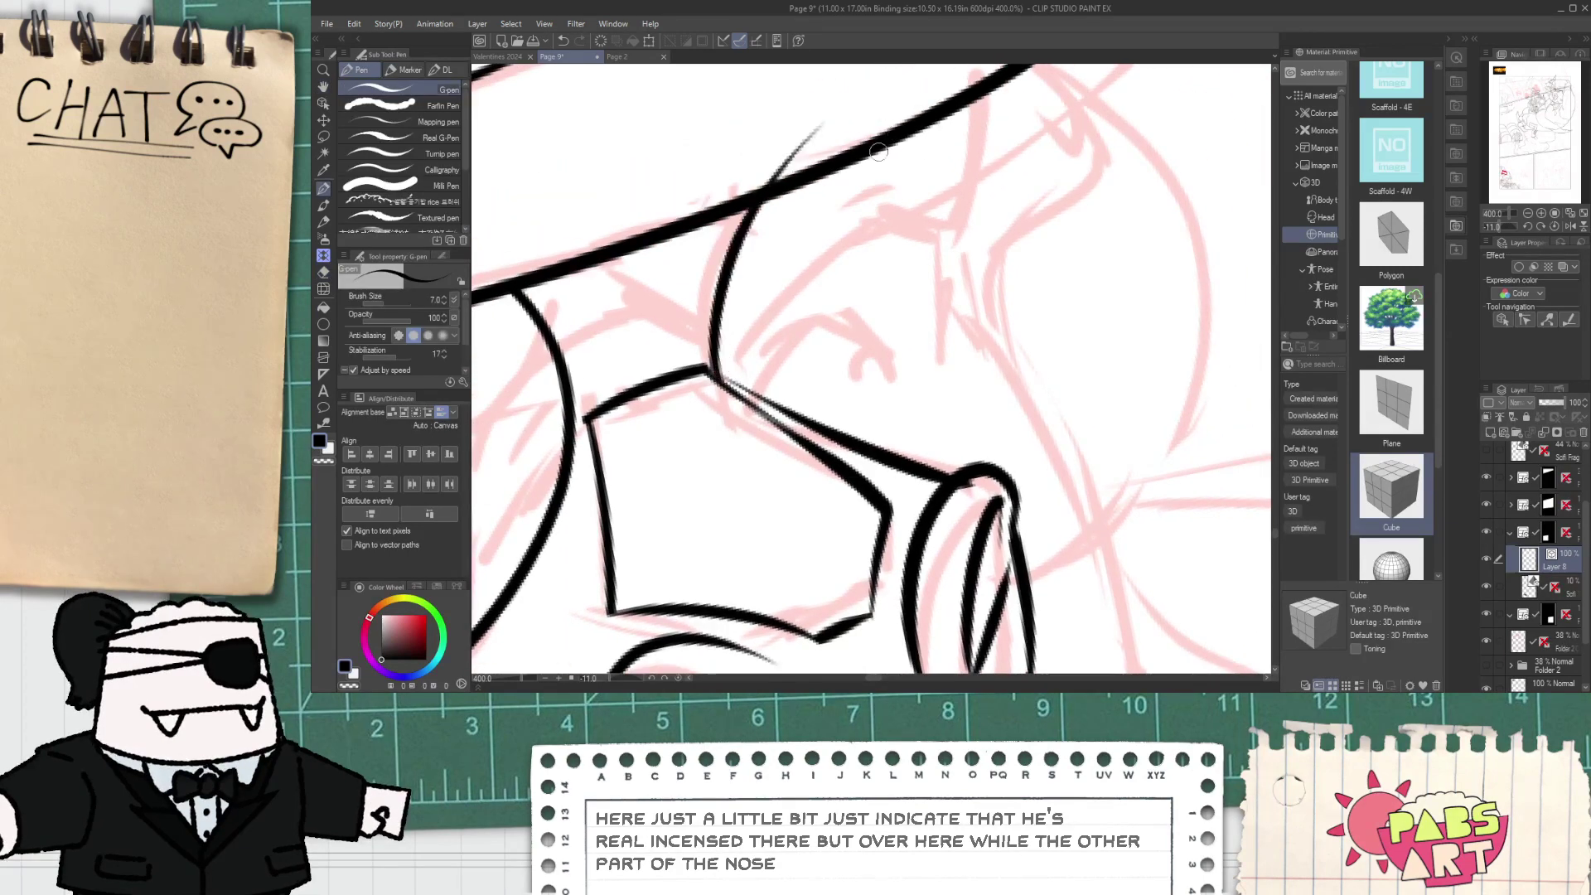
{"action": "scroll", "coordinate": [862, 178], "scroll_direction": "down", "scroll_amount": 2}
{"action": "mouse_move", "coordinate": [939, 371]}
{"action": "left_mouse_down"}
{"action": "mouse_move", "coordinate": [910, 106]}
{"action": "mouse_move", "coordinate": [970, 340]}
{"action": "mouse_move", "coordinate": [921, 363]}
{"action": "mouse_move", "coordinate": [987, 313]}
{"action": "mouse_move", "coordinate": [844, 120]}
{"action": "mouse_move", "coordinate": [928, 114]}
{"action": "mouse_move", "coordinate": [930, 380]}
{"action": "left_mouse_up"}
{"action": "key", "text": "ctrl+z"}
{"action": "key", "text": "ctrl+z"}
{"action": "key", "text": "ctrl+z"}
{"action": "key", "text": "e"}
{"action": "scroll", "coordinate": [936, 362], "scroll_direction": "up", "scroll_amount": 2}
{"action": "scroll", "coordinate": [930, 373], "scroll_direction": "down", "scroll_amount": 2}
{"action": "mouse_move", "coordinate": [886, 183]}
{"action": "left_mouse_down"}
{"action": "mouse_move", "coordinate": [896, 236]}
{"action": "mouse_move", "coordinate": [873, 337]}
{"action": "left_mouse_up"}
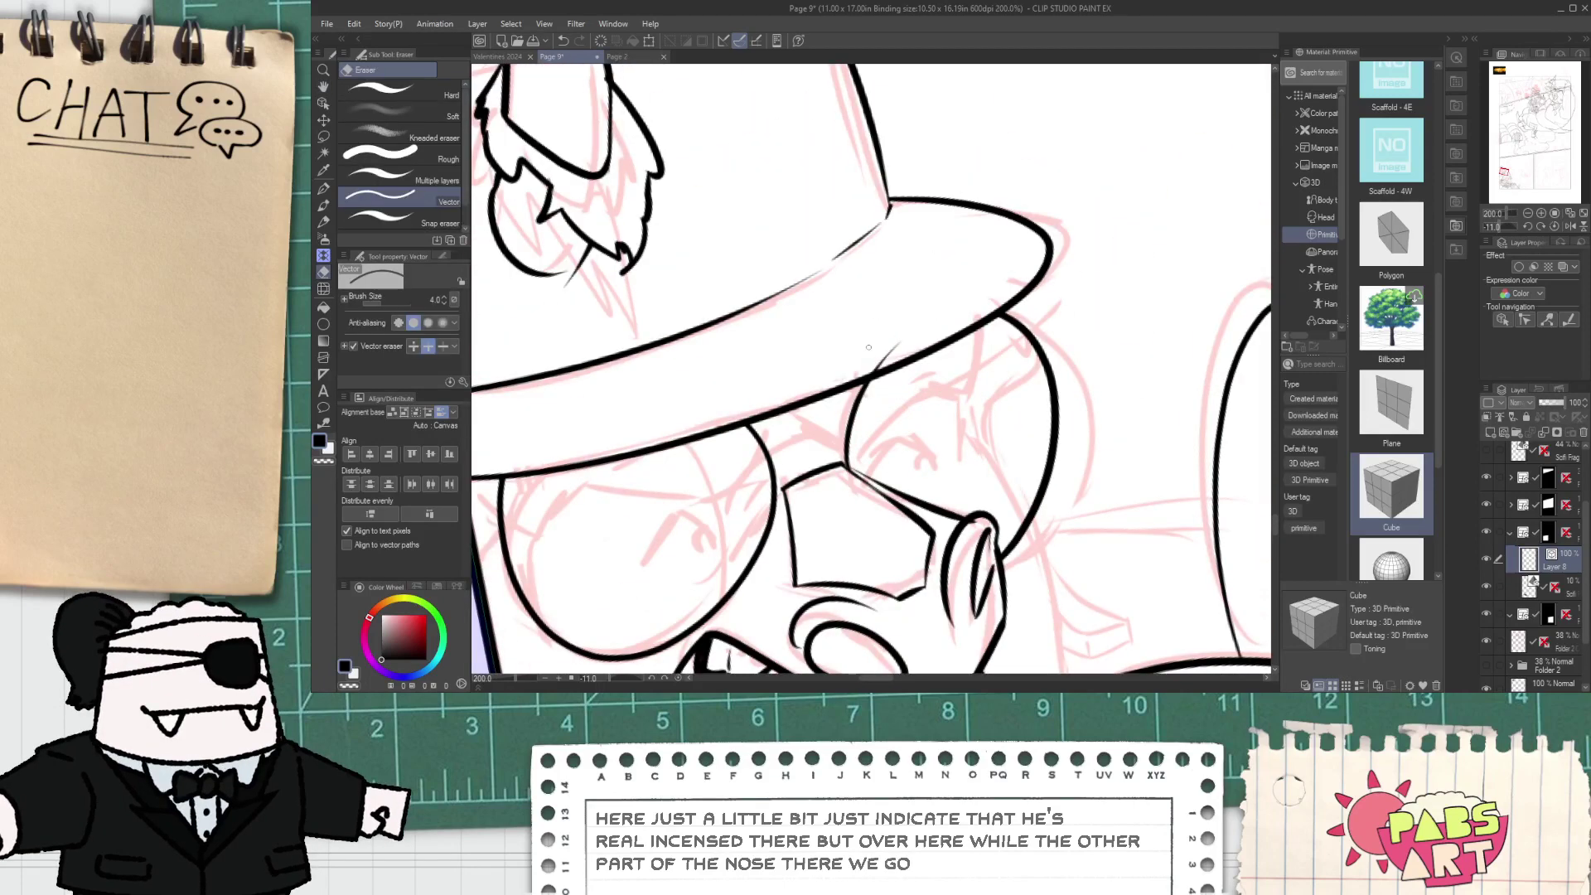
- Ink the arched bridge connecting the two lenses with short thick ends, and erase the excess past its right end
{"action": "scroll", "coordinate": [881, 356], "scroll_direction": "up", "scroll_amount": 3}
{"action": "key", "text": "p"}
{"action": "mouse_move", "coordinate": [710, 389]}
{"action": "left_mouse_down"}
{"action": "mouse_move", "coordinate": [752, 346]}
{"action": "mouse_move", "coordinate": [954, 357]}
{"action": "mouse_move", "coordinate": [934, 292]}
{"action": "left_mouse_up"}
{"action": "key", "text": "e"}
{"action": "key", "text": "ctrl+z"}
{"action": "key", "text": "p"}
{"action": "left_click_drag", "start_coordinate": [709, 358], "coordinate": [718, 386]}
{"action": "key", "text": "e"}
{"action": "key", "text": "p"}
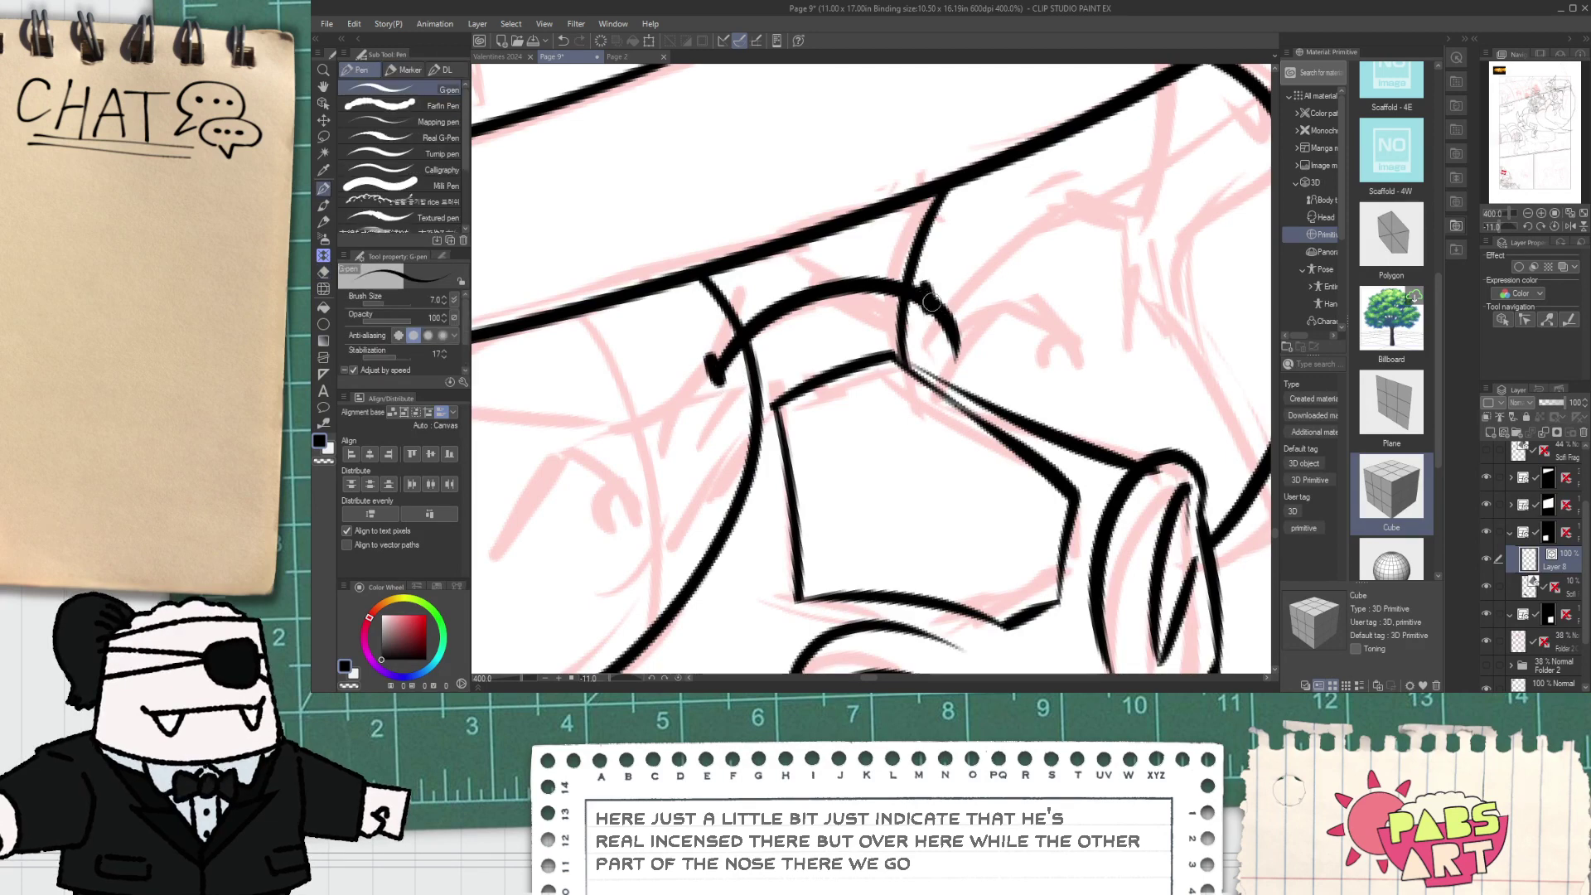
{"action": "key", "text": "e"}
{"action": "mouse_move", "coordinate": [929, 301]}
{"action": "left_mouse_down"}
{"action": "mouse_move", "coordinate": [937, 325]}
{"action": "mouse_move", "coordinate": [946, 313]}
{"action": "left_mouse_up"}
- Ink the curved shape beside the left jaw, next to the panel's left border
{"action": "scroll", "coordinate": [944, 309], "scroll_direction": "down", "scroll_amount": 4}
{"action": "key", "text": "space"}
{"action": "mouse_move", "coordinate": [820, 326]}
{"action": "left_mouse_down"}
{"action": "mouse_move", "coordinate": [805, 366]}
{"action": "mouse_move", "coordinate": [795, 339]}
{"action": "left_mouse_up"}
{"action": "scroll", "coordinate": [795, 339], "scroll_direction": "up", "scroll_amount": 1}
{"action": "scroll", "coordinate": [795, 339], "scroll_direction": "up", "scroll_amount": 2}
{"action": "key", "text": "p"}
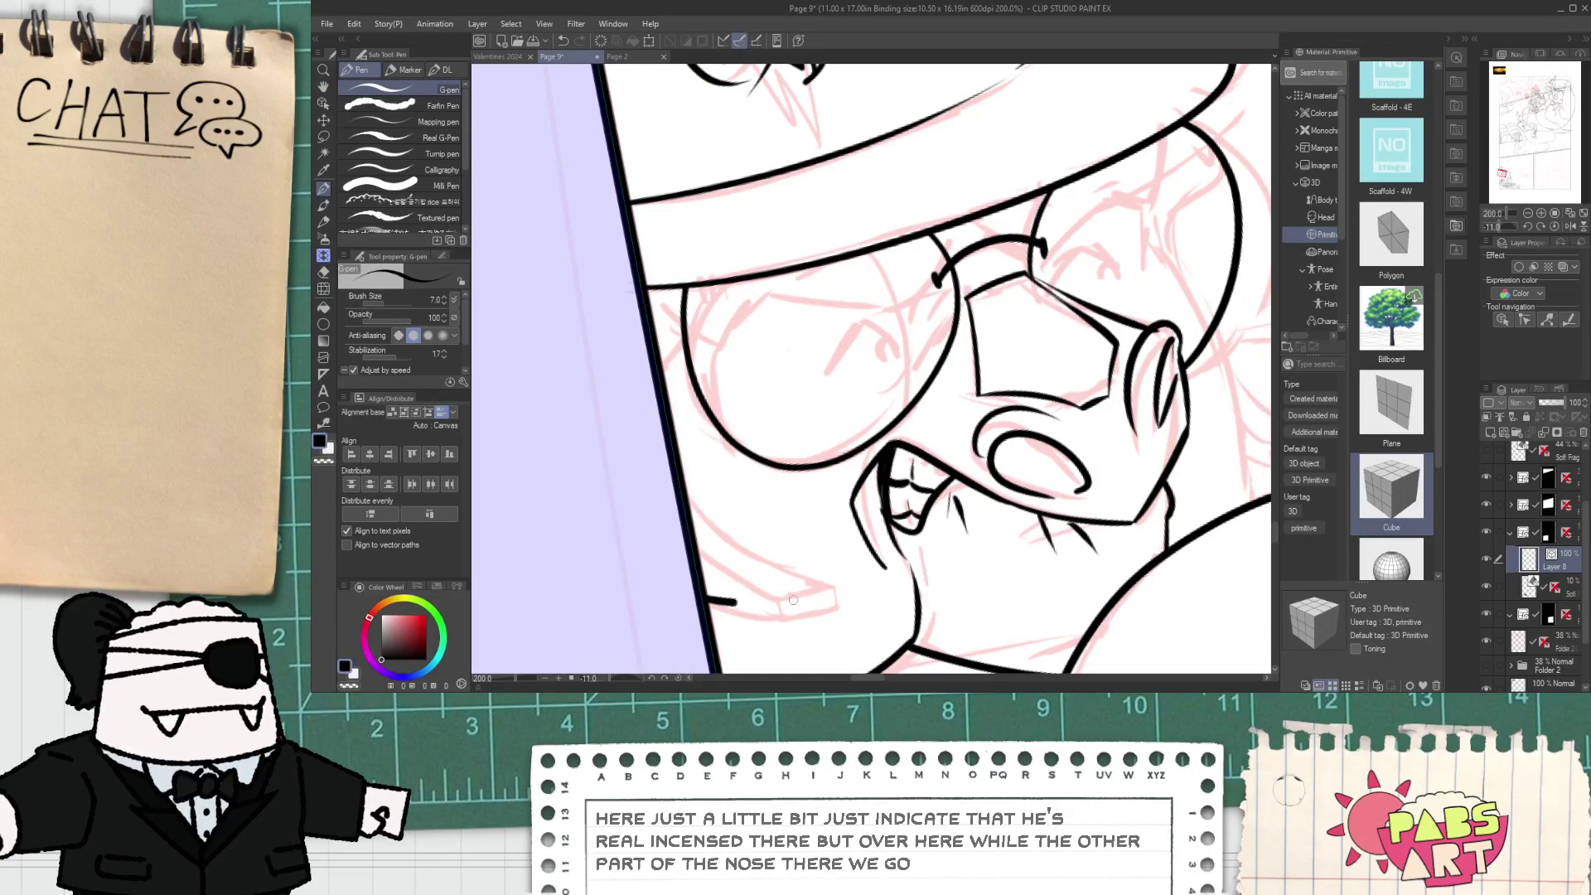
{"action": "scroll", "coordinate": [793, 599], "scroll_direction": "down", "scroll_amount": 4}
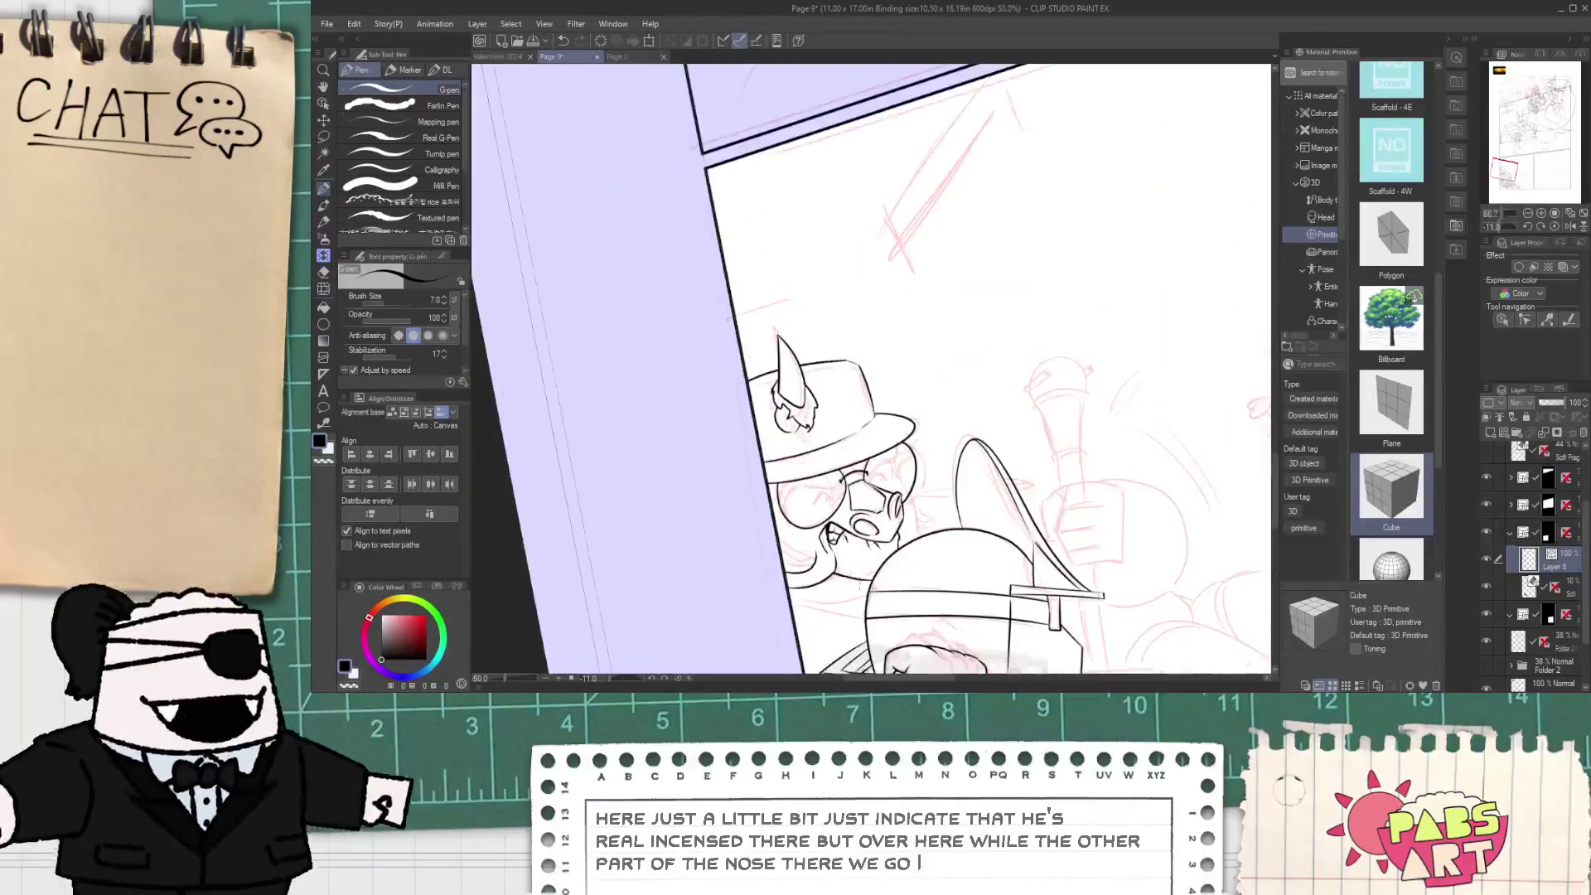
- Look over the whole panel and the neighbouring panel's sketch to check what is left to ink
{"action": "key", "text": "h"}
{"action": "left_click_drag", "start_coordinate": [793, 599], "coordinate": [793, 475]}
{"action": "left_click_drag", "start_coordinate": [1062, 465], "coordinate": [791, 497]}
{"action": "scroll", "coordinate": [820, 327], "scroll_direction": "down", "scroll_amount": 1}
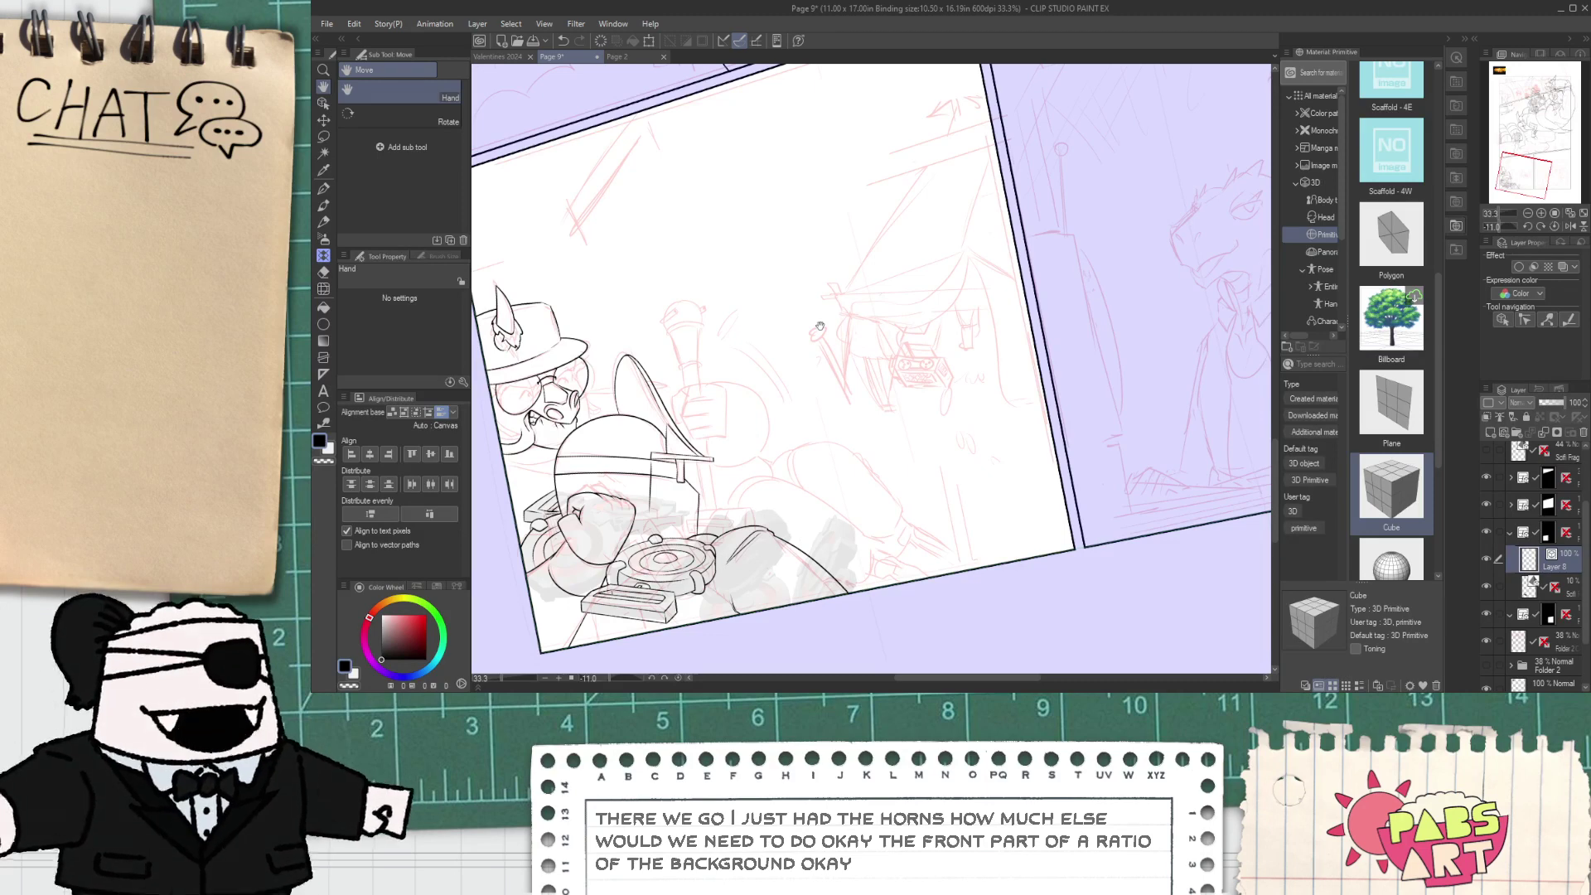
{"action": "scroll", "coordinate": [820, 326], "scroll_direction": "down", "scroll_amount": 1}
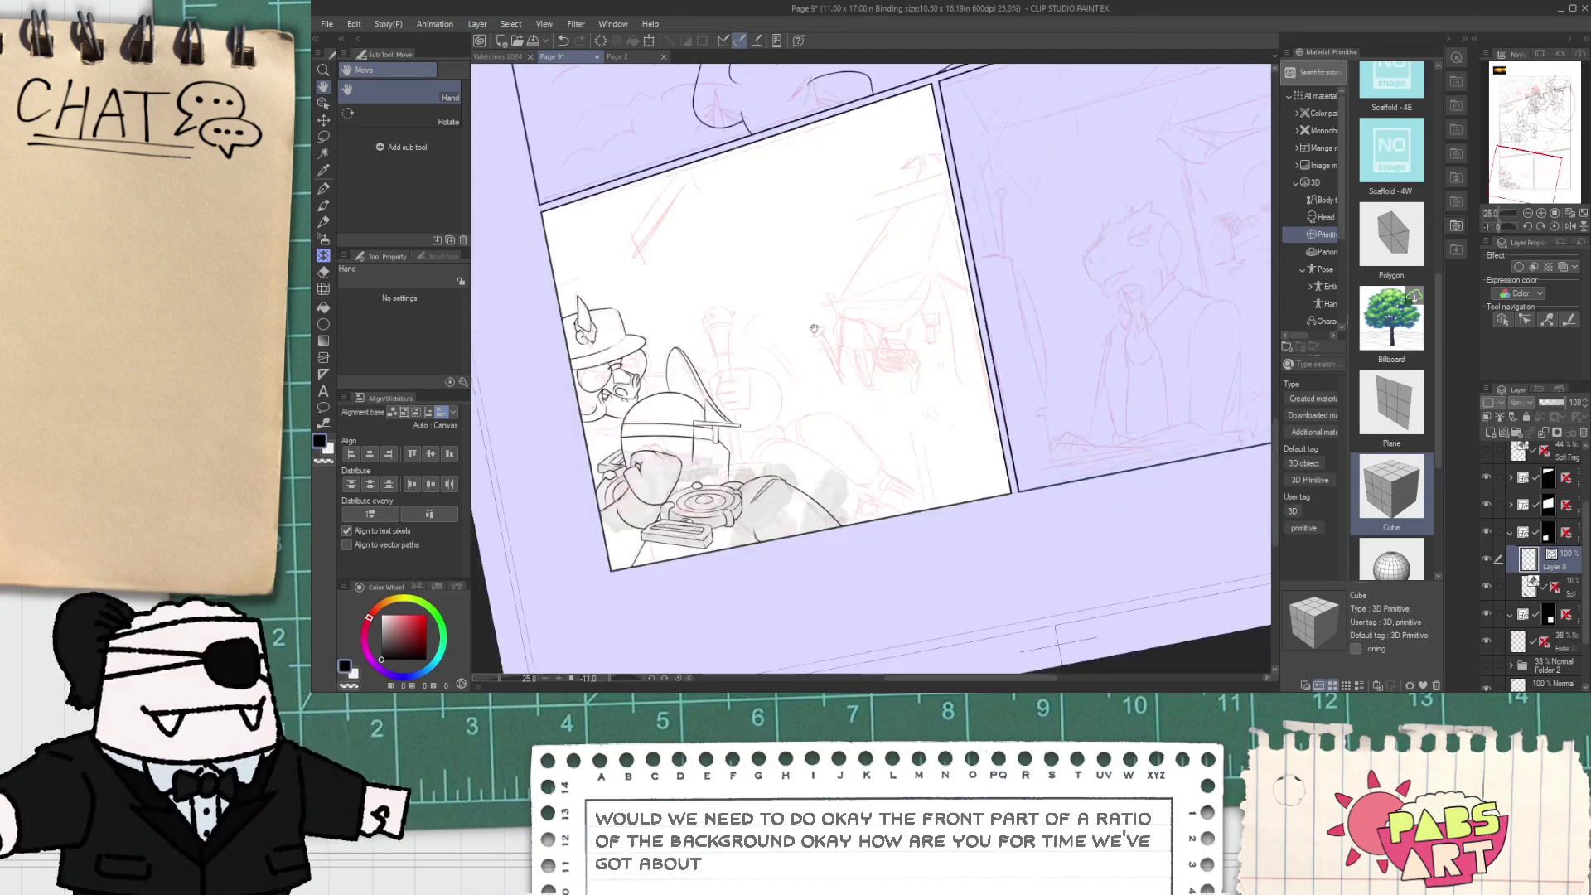
{"action": "left_click_drag", "start_coordinate": [819, 326], "coordinate": [762, 425]}
{"action": "left_click_drag", "start_coordinate": [1063, 494], "coordinate": [877, 497]}
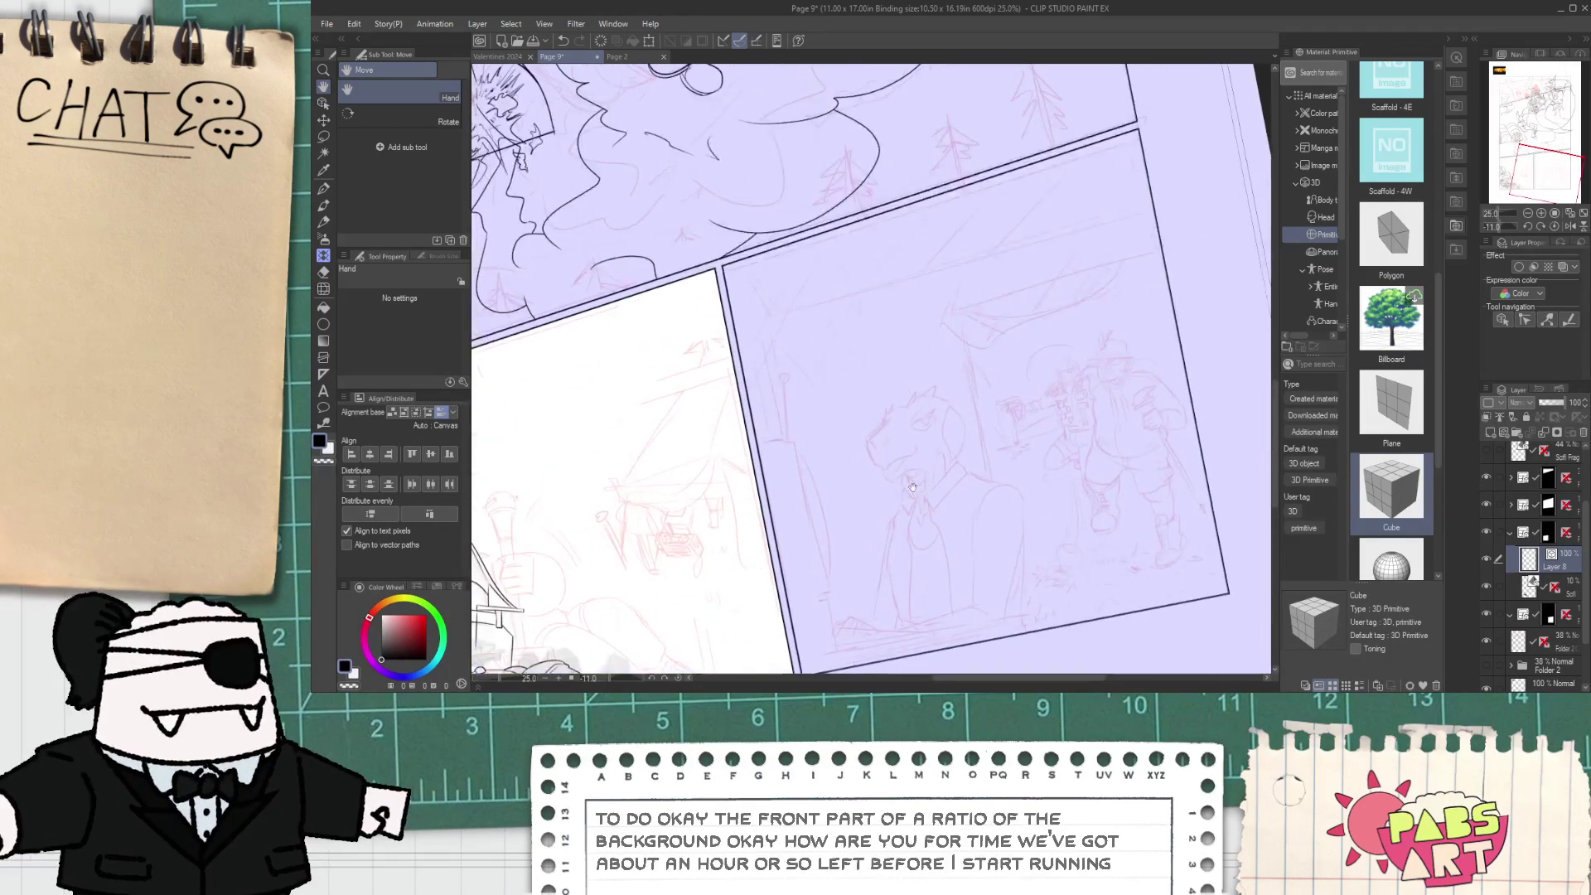
{"action": "left_click_drag", "start_coordinate": [550, 648], "coordinate": [958, 383]}
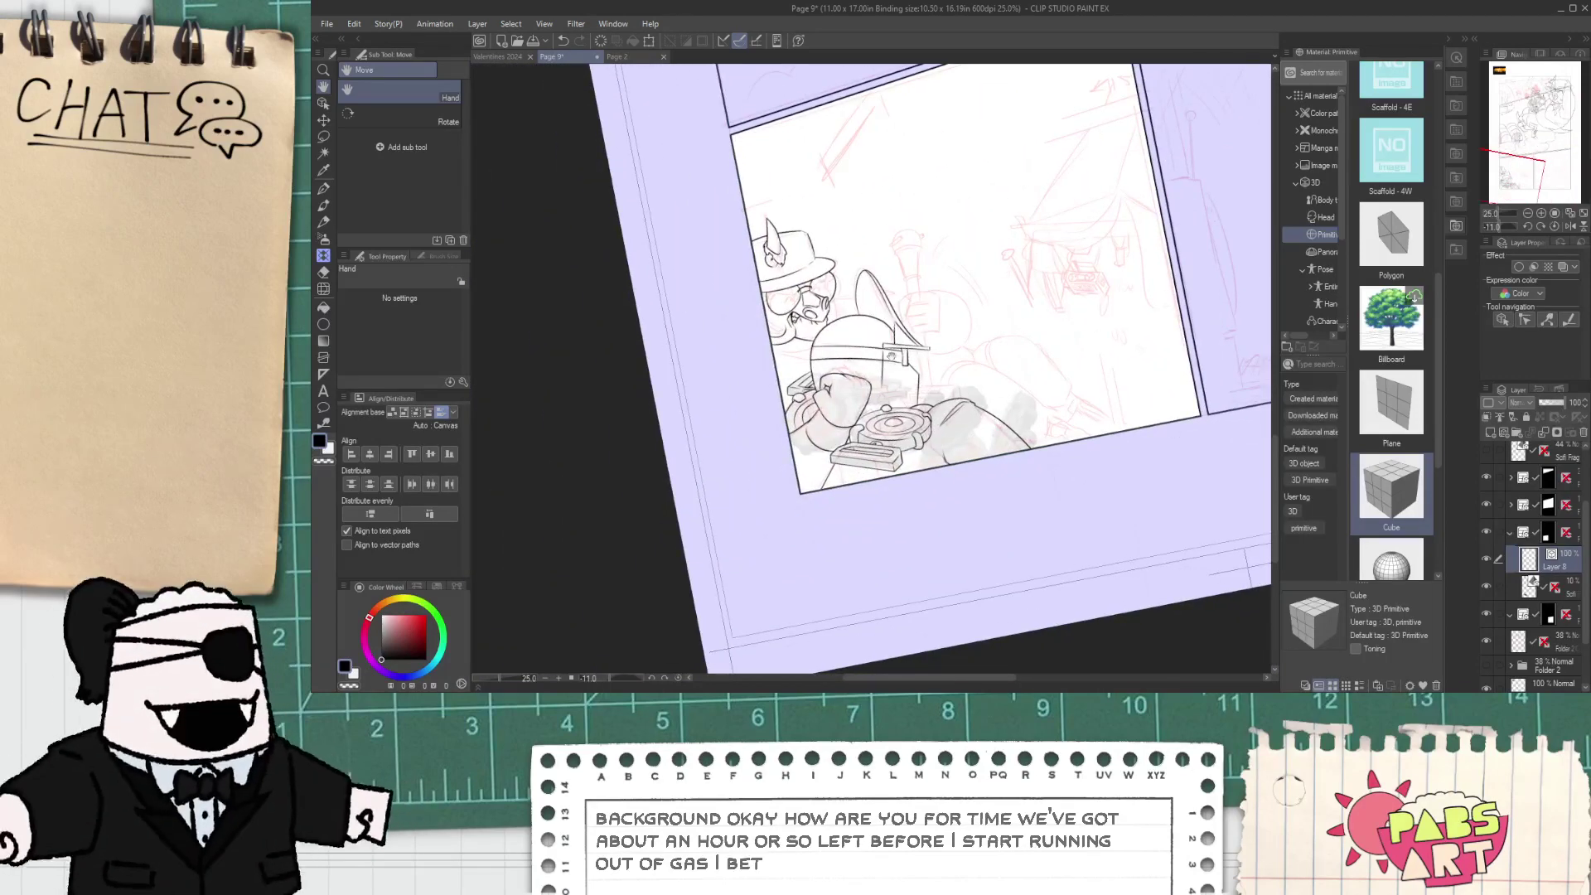
- Ink the wavy brow line inside the right lens up to the hat brim, with a short vertical stroke below it
{"action": "scroll", "coordinate": [915, 382], "scroll_direction": "up", "scroll_amount": 7}
{"action": "key", "text": "p"}
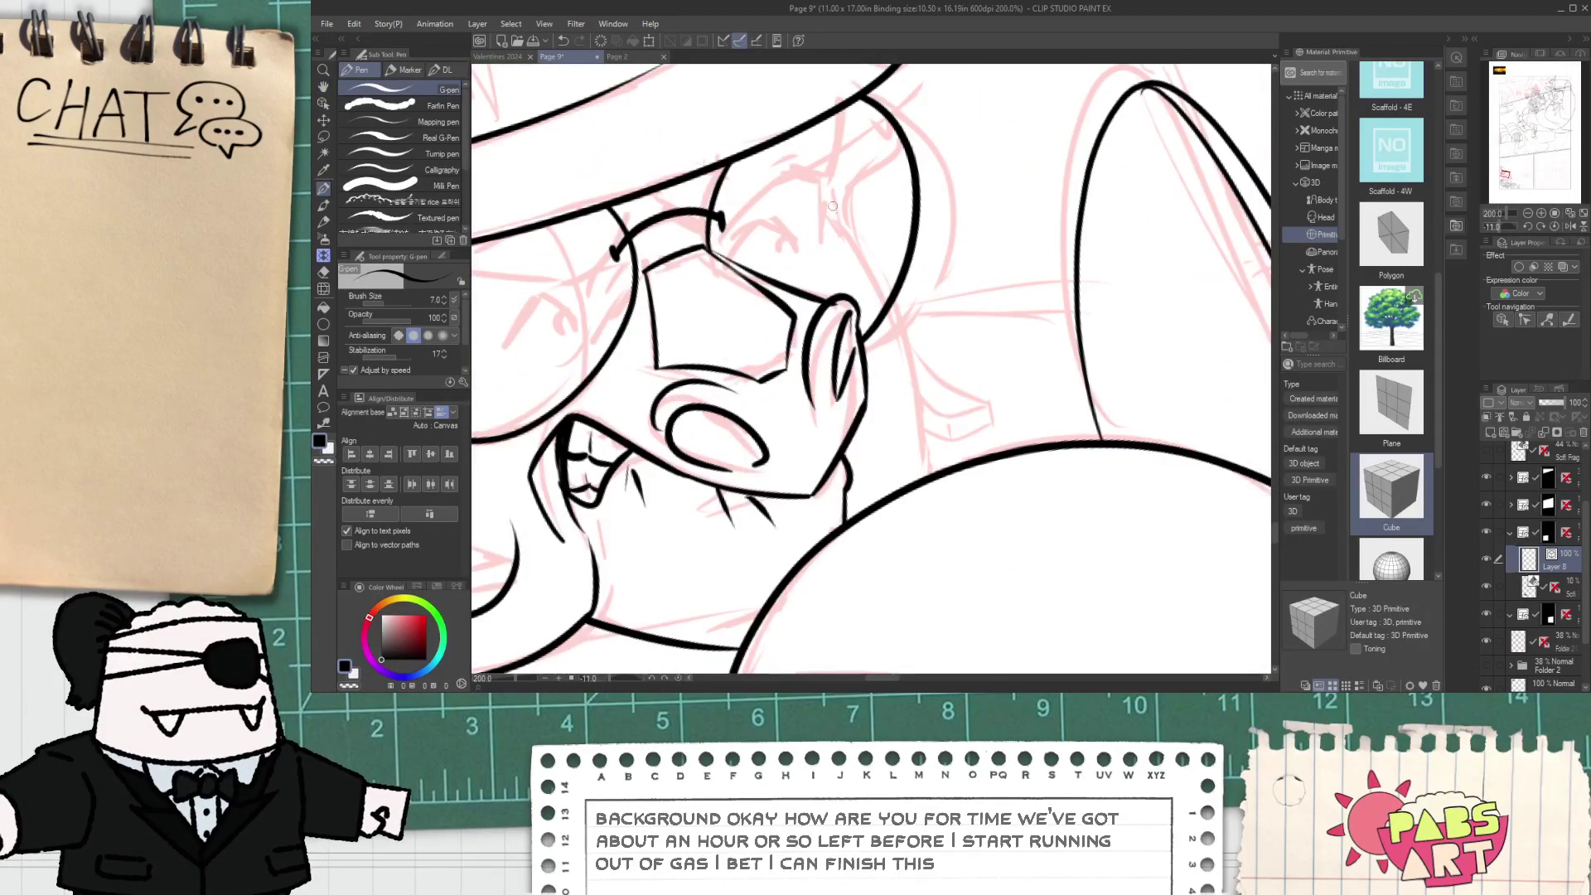
{"action": "left_click_drag", "start_coordinate": [825, 112], "coordinate": [834, 258]}
{"action": "key", "text": "ctrl+z"}
{"action": "scroll", "coordinate": [803, 332], "scroll_direction": "up", "scroll_amount": 2}
{"action": "mouse_move", "coordinate": [661, 449]}
{"action": "left_mouse_down"}
{"action": "mouse_move", "coordinate": [739, 322]}
{"action": "mouse_move", "coordinate": [945, 346]}
{"action": "left_mouse_up"}
{"action": "left_click_drag", "start_coordinate": [836, 334], "coordinate": [892, 113]}
{"action": "key", "text": "e"}
{"action": "left_click", "coordinate": [879, 347]}
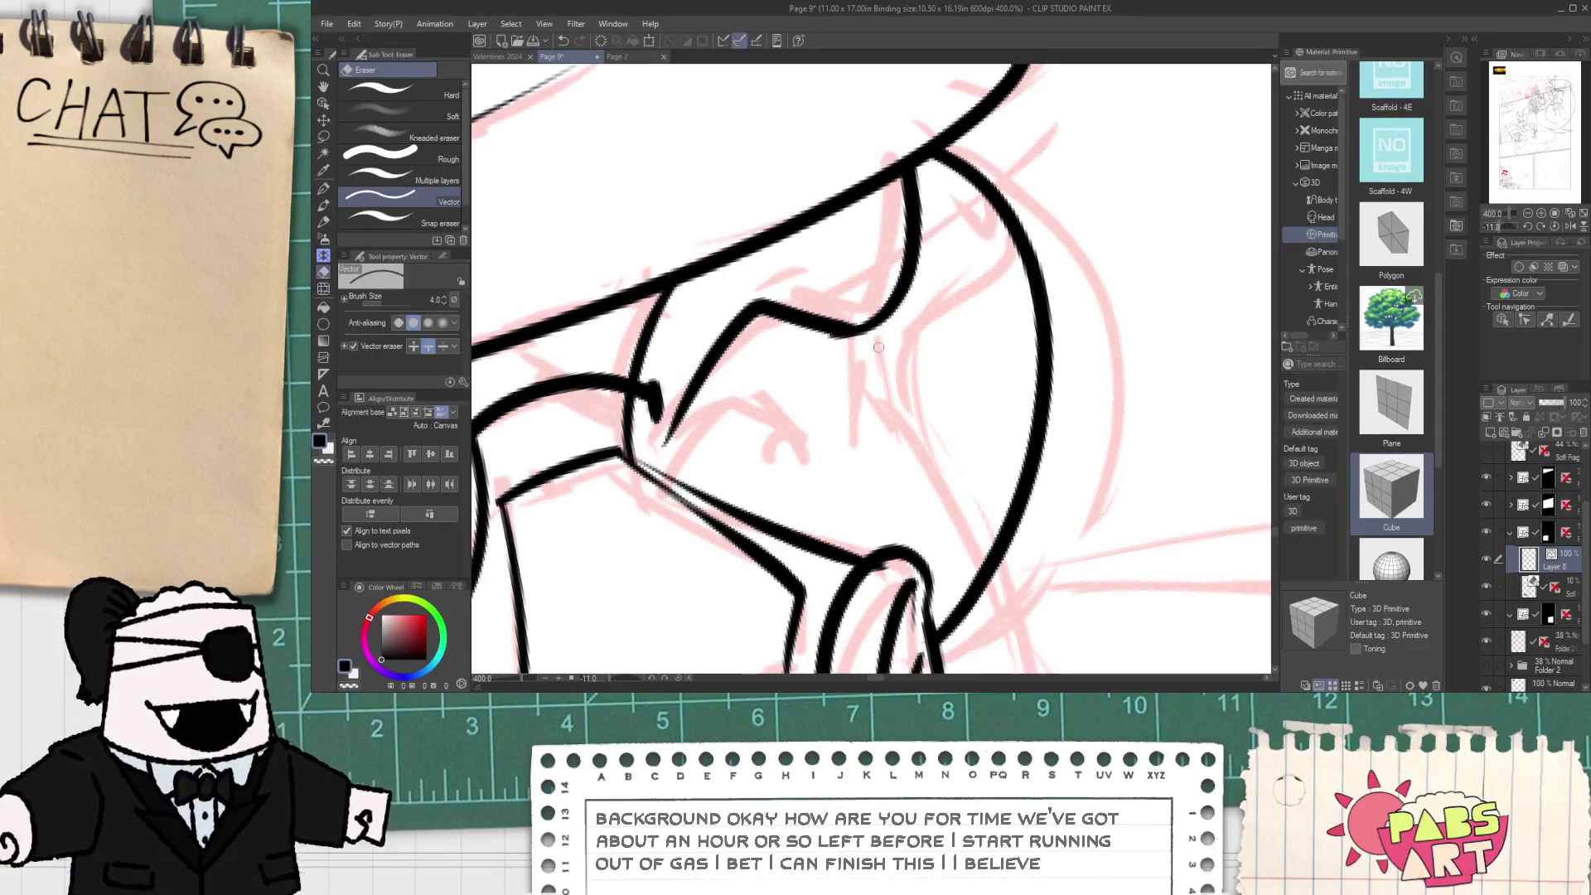
{"action": "scroll", "coordinate": [827, 278], "scroll_direction": "down", "scroll_amount": 2}
{"action": "key", "text": "p"}
{"action": "left_click_drag", "start_coordinate": [841, 283], "coordinate": [838, 370]}
{"action": "key", "text": "e"}
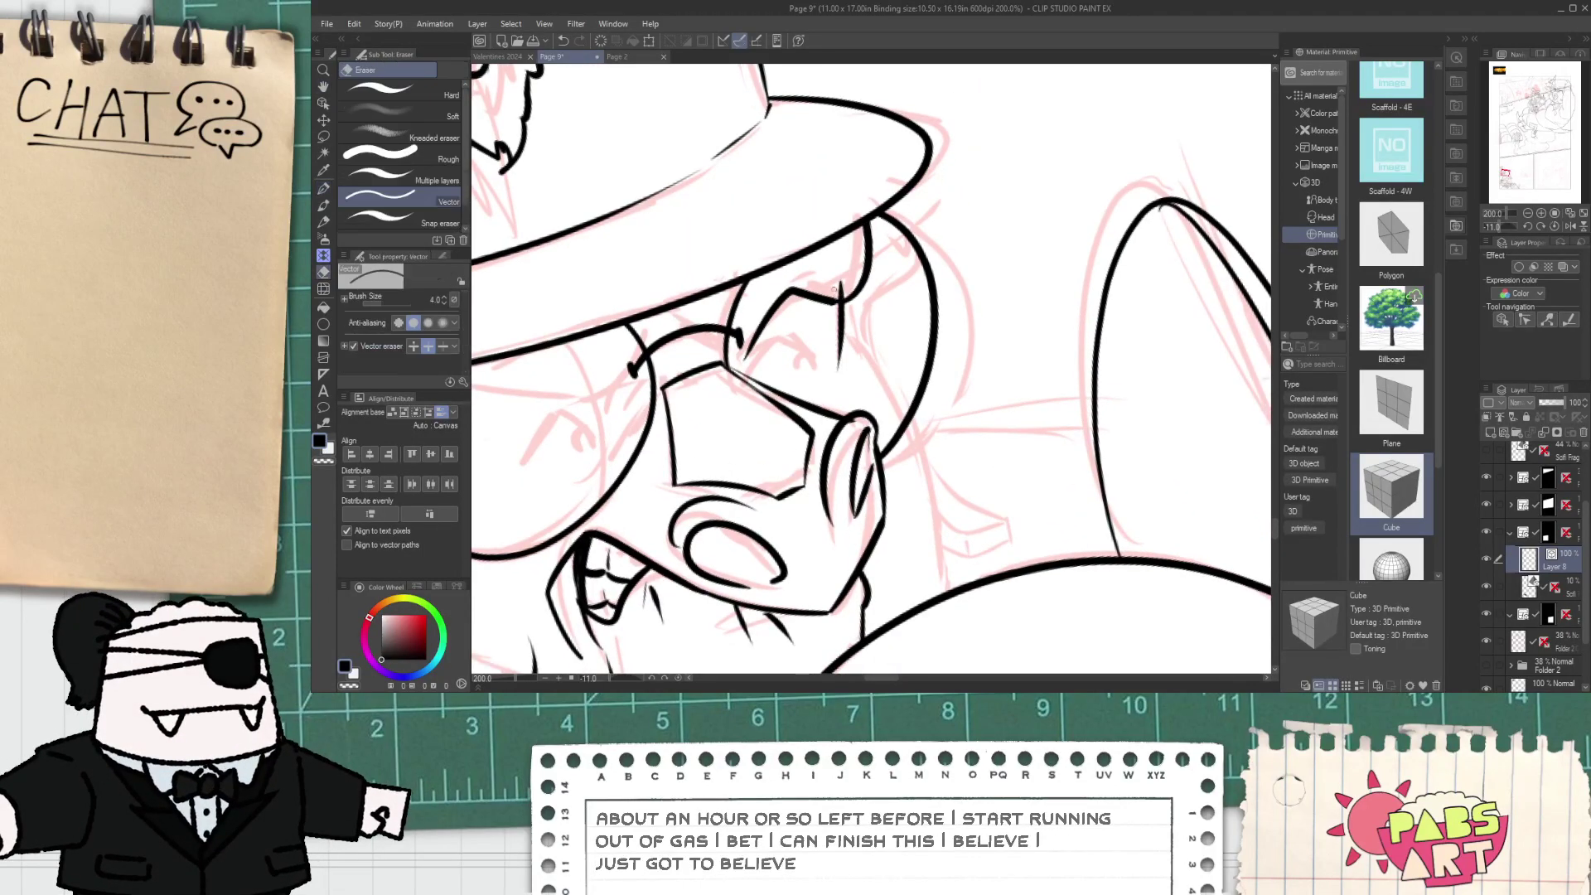
- Ink the long curve running from the short vertical stroke down past the right lens, and trim the corner where they meet
{"action": "key", "text": "p"}
{"action": "mouse_move", "coordinate": [845, 315]}
{"action": "left_mouse_down"}
{"action": "mouse_move", "coordinate": [808, 270]}
{"action": "mouse_move", "coordinate": [922, 580]}
{"action": "left_mouse_up"}
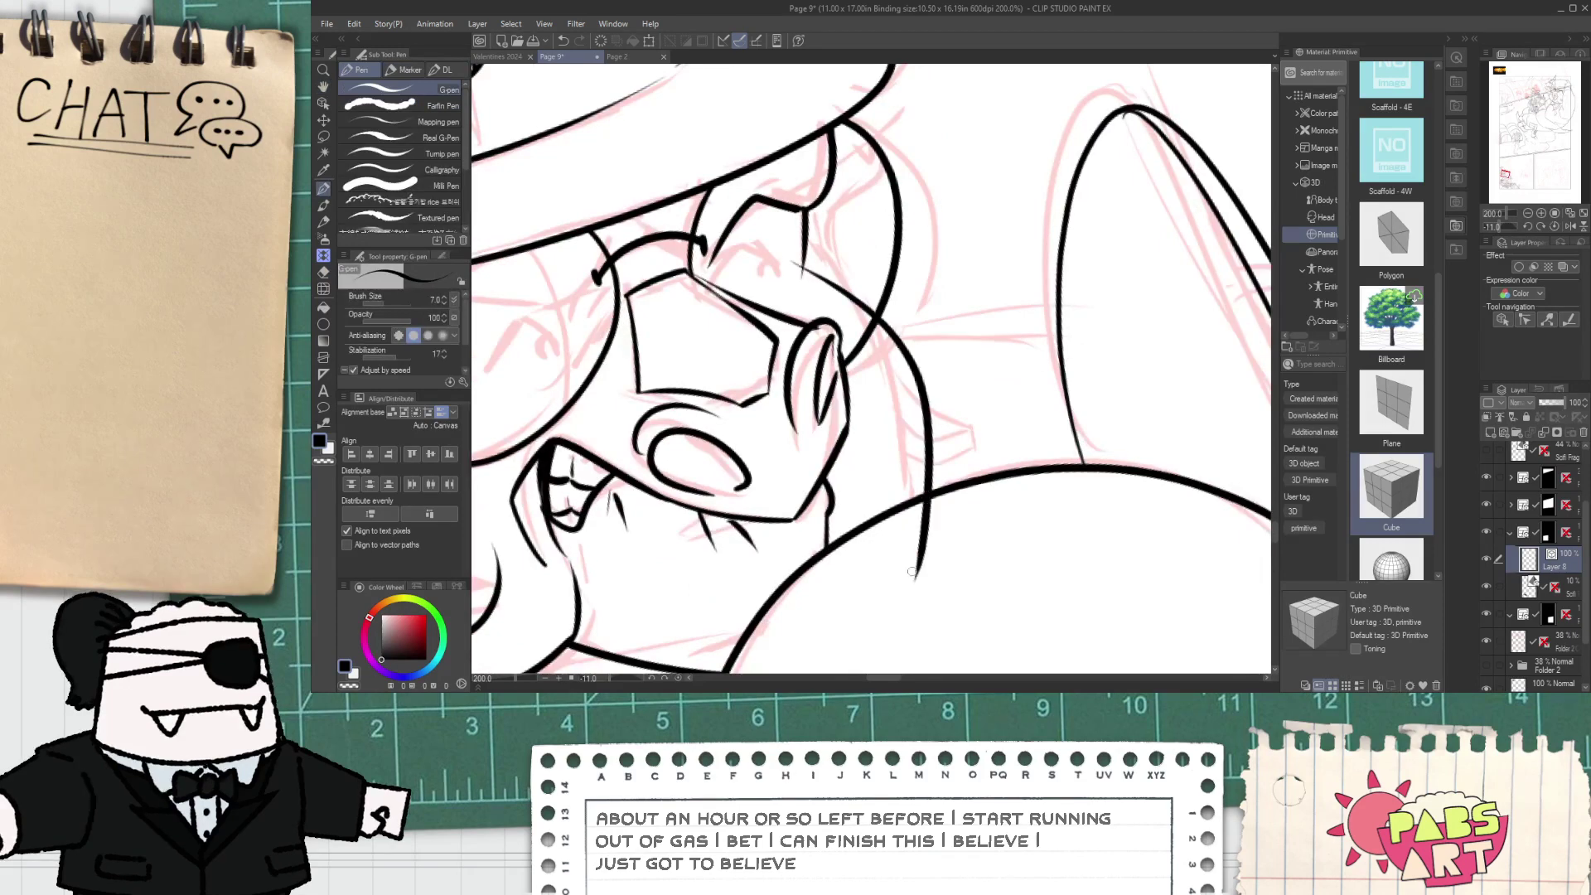
{"action": "key", "text": "ctrl+z"}
{"action": "left_click_drag", "start_coordinate": [807, 258], "coordinate": [880, 534]}
{"action": "key", "text": "ctrl+z"}
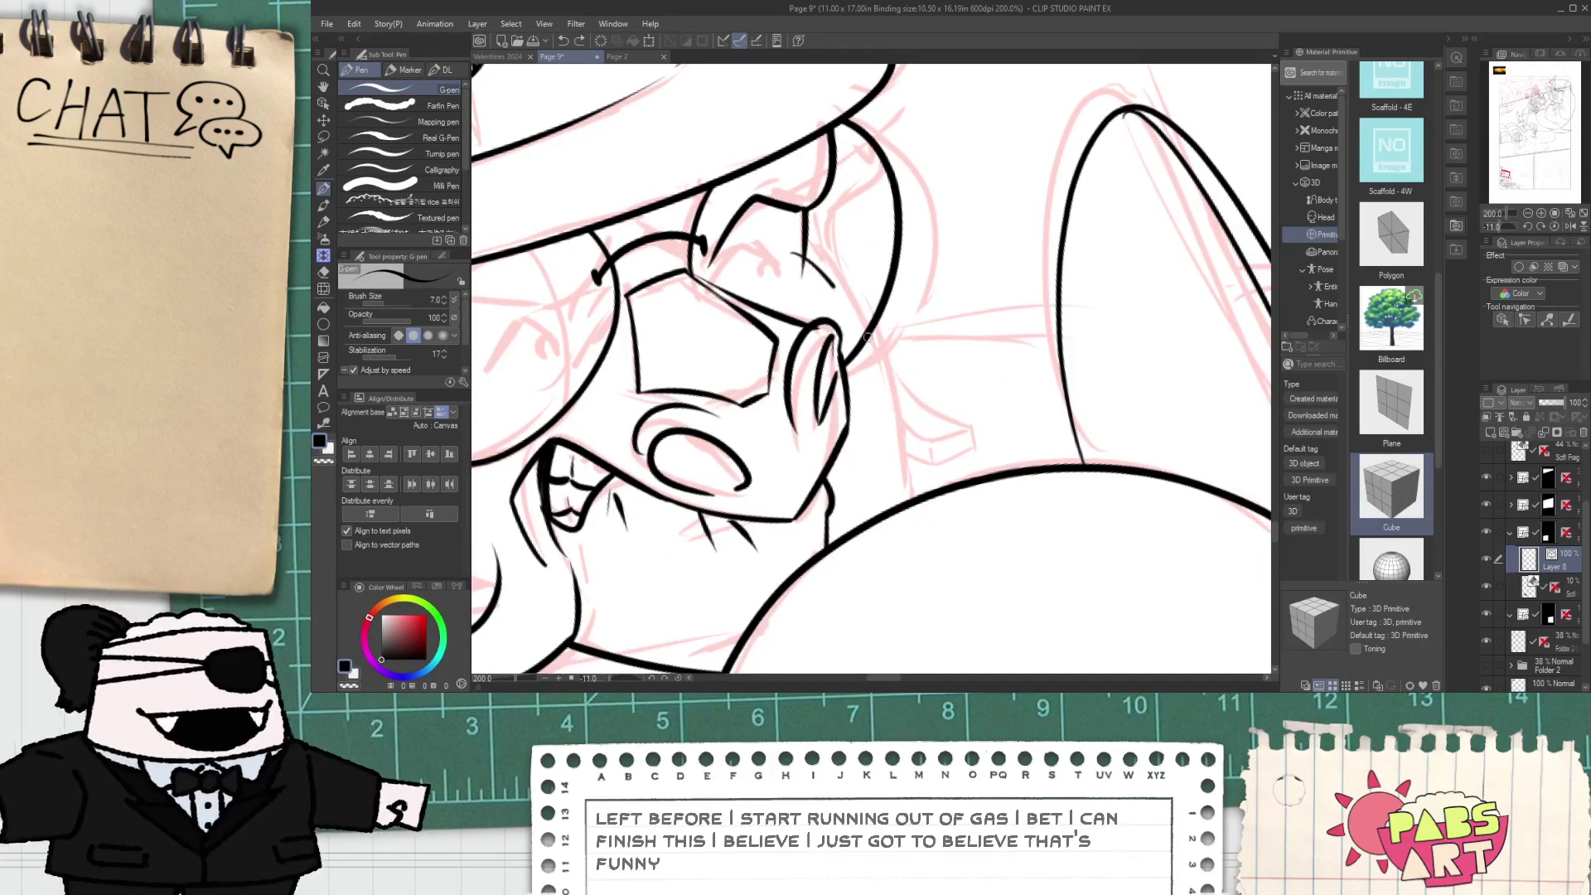
{"action": "left_click_drag", "start_coordinate": [823, 282], "coordinate": [911, 497]}
{"action": "key", "text": "e"}
{"action": "scroll", "coordinate": [820, 293], "scroll_direction": "up", "scroll_amount": 2}
{"action": "left_click_drag", "start_coordinate": [774, 229], "coordinate": [784, 251]}
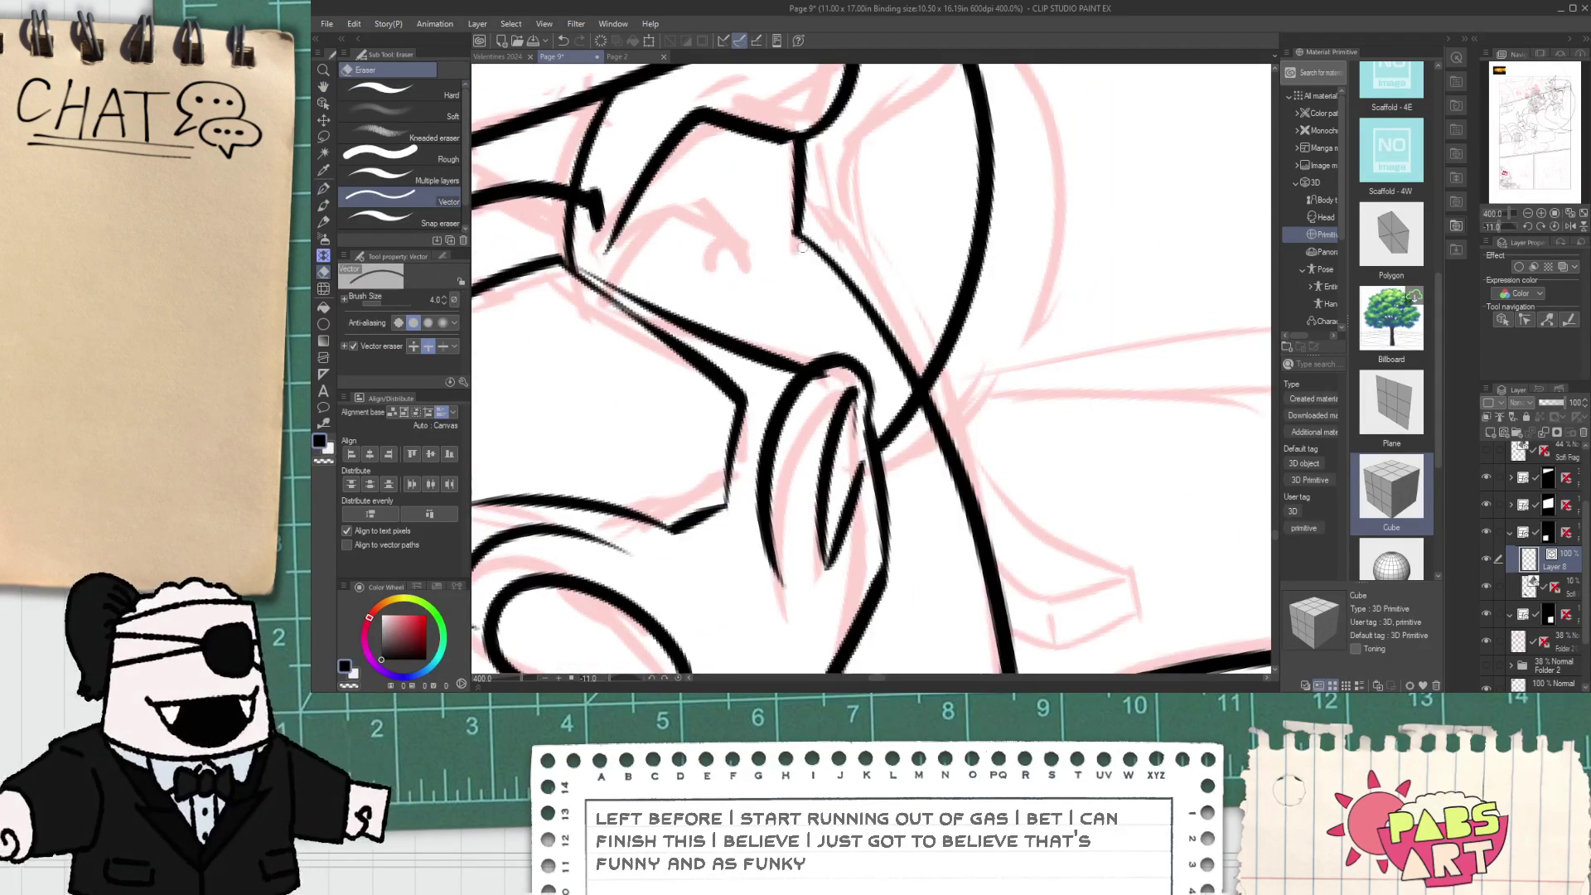
- Ink the upper edge of the curved shape beside the left jaw, close its blunt tip and trim the overshooting end
{"action": "scroll", "coordinate": [799, 282], "scroll_direction": "down", "scroll_amount": 4}
{"action": "key", "text": "space"}
{"action": "left_click_drag", "start_coordinate": [728, 342], "coordinate": [880, 292]}
{"action": "key", "text": "p"}
{"action": "scroll", "coordinate": [881, 292], "scroll_direction": "up", "scroll_amount": 4}
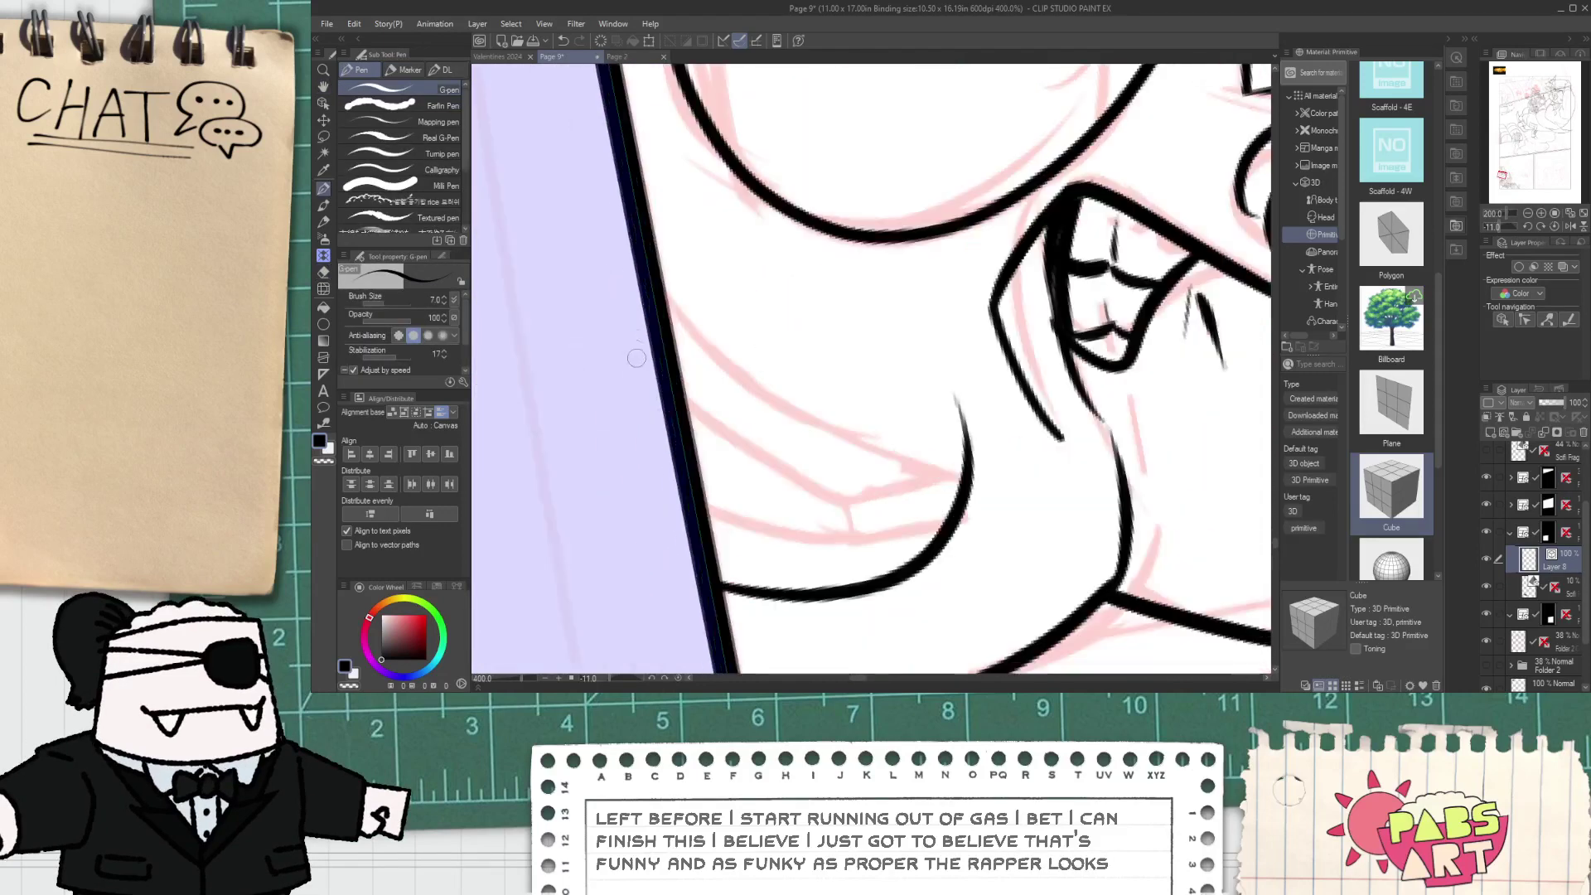
{"action": "left_click_drag", "start_coordinate": [692, 469], "coordinate": [932, 386]}
{"action": "key", "text": "ctrl+z"}
{"action": "mouse_move", "coordinate": [704, 501]}
{"action": "left_mouse_down"}
{"action": "mouse_move", "coordinate": [961, 464]}
{"action": "mouse_move", "coordinate": [930, 465]}
{"action": "mouse_move", "coordinate": [976, 486]}
{"action": "mouse_move", "coordinate": [964, 532]}
{"action": "left_mouse_up"}
{"action": "key", "text": "e"}
{"action": "left_click_drag", "start_coordinate": [957, 431], "coordinate": [973, 452]}
- Ink the short cross line and the inner lengthwise curve inside the curved shape beside the left jaw
{"action": "key", "text": "p"}
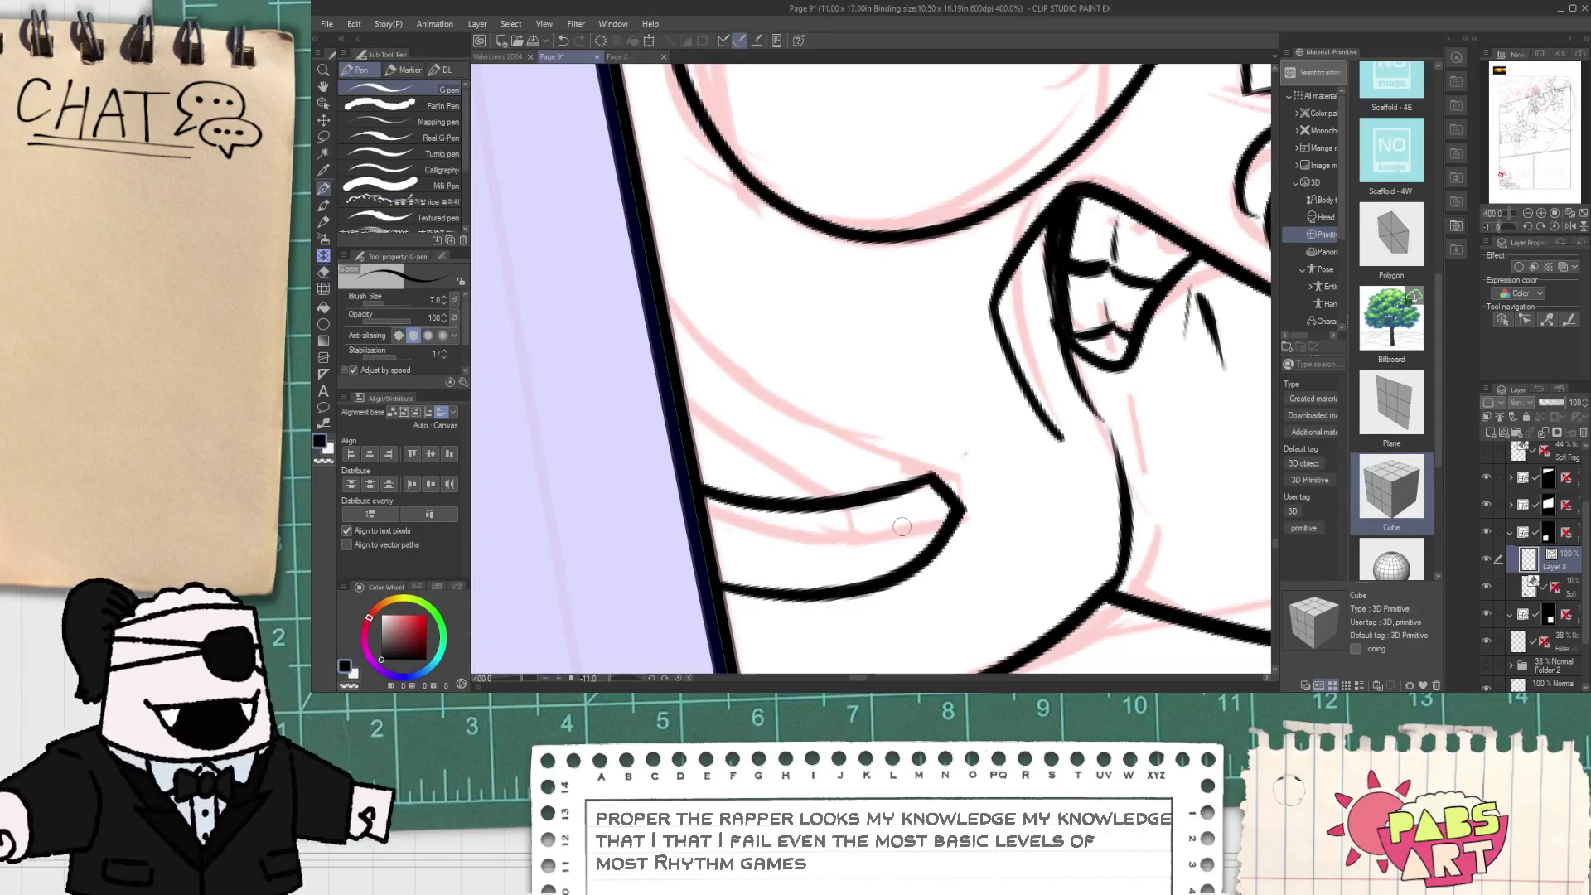
{"action": "left_click_drag", "start_coordinate": [825, 539], "coordinate": [915, 491]}
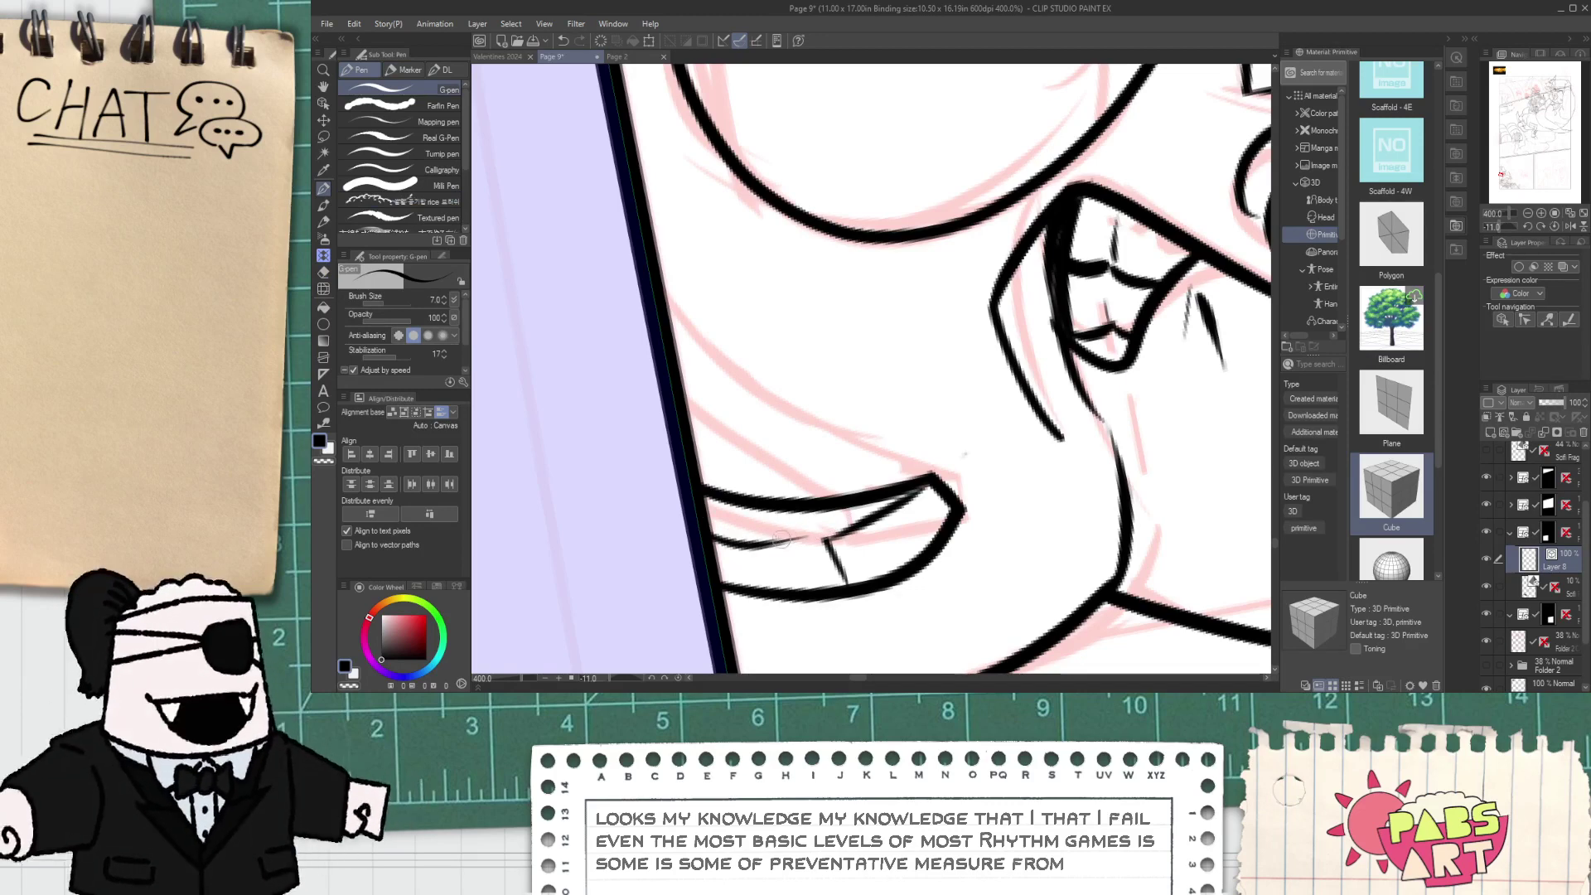
{"action": "left_click_drag", "start_coordinate": [828, 541], "coordinate": [641, 508]}
- Ink a straight diagonal line from the panel's left border up across the left lens toward the hat brim
{"action": "scroll", "coordinate": [696, 471], "scroll_direction": "down", "scroll_amount": 2}
{"action": "mouse_move", "coordinate": [673, 332]}
{"action": "left_mouse_down"}
{"action": "mouse_move", "coordinate": [724, 453]}
{"action": "mouse_move", "coordinate": [895, 192]}
{"action": "mouse_move", "coordinate": [705, 354]}
{"action": "left_mouse_up"}
{"action": "scroll", "coordinate": [723, 454], "scroll_direction": "up", "scroll_amount": 2}
{"action": "key", "text": "ctrl+z"}
{"action": "key", "text": "ctrl+z"}
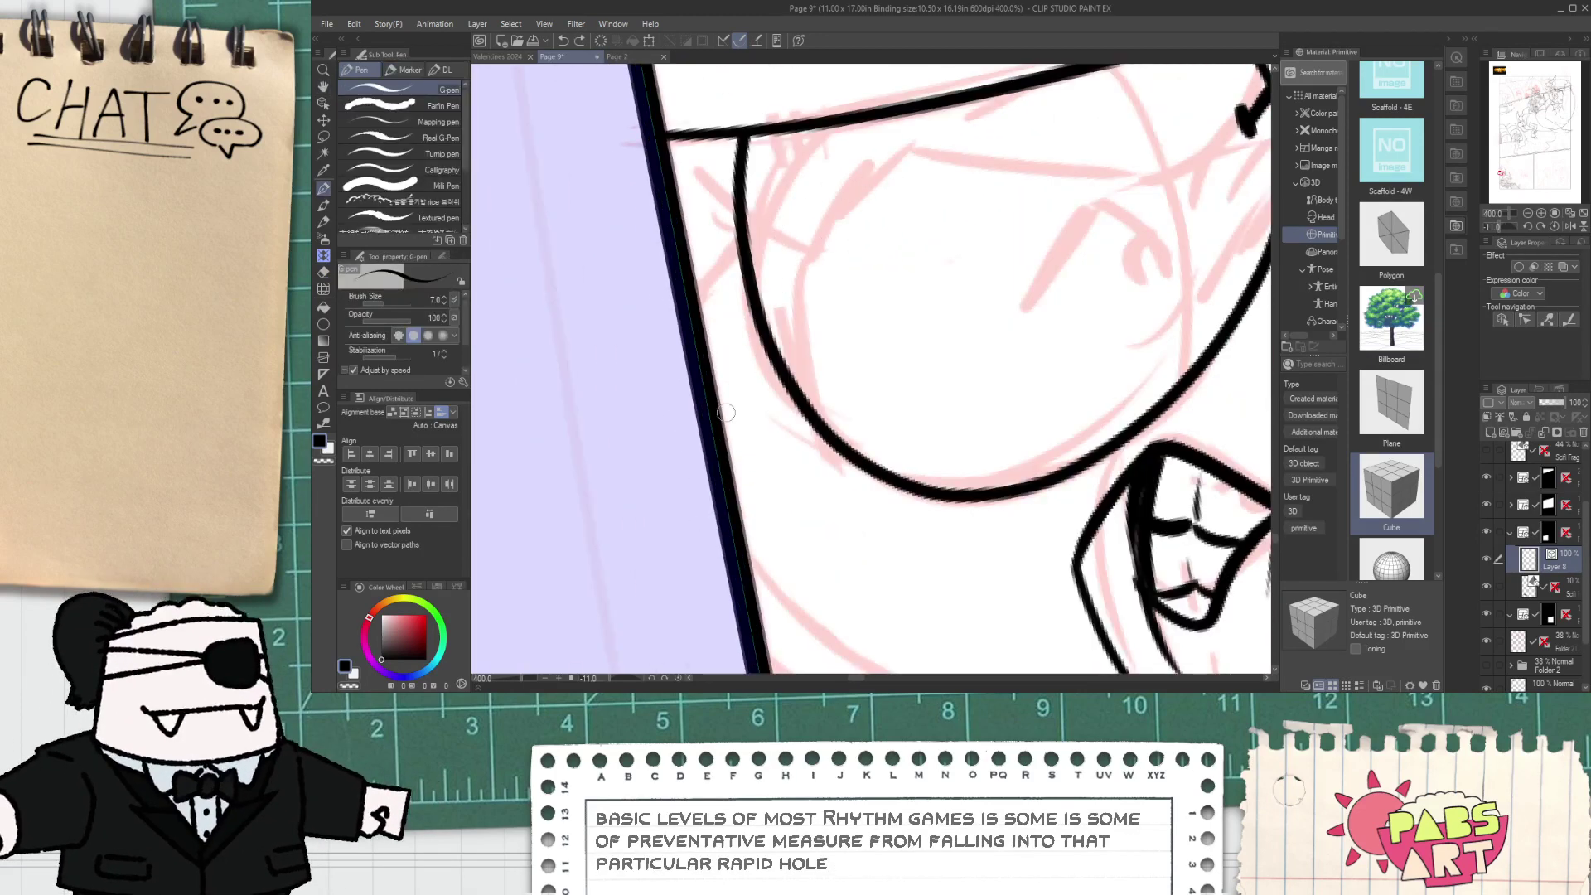
{"action": "left_click_drag", "start_coordinate": [928, 191], "coordinate": [717, 421]}
{"action": "key", "text": "ctrl+z"}
{"action": "left_click_drag", "start_coordinate": [839, 255], "coordinate": [726, 440]}
{"action": "left_click_drag", "start_coordinate": [939, 134], "coordinate": [960, 113]}
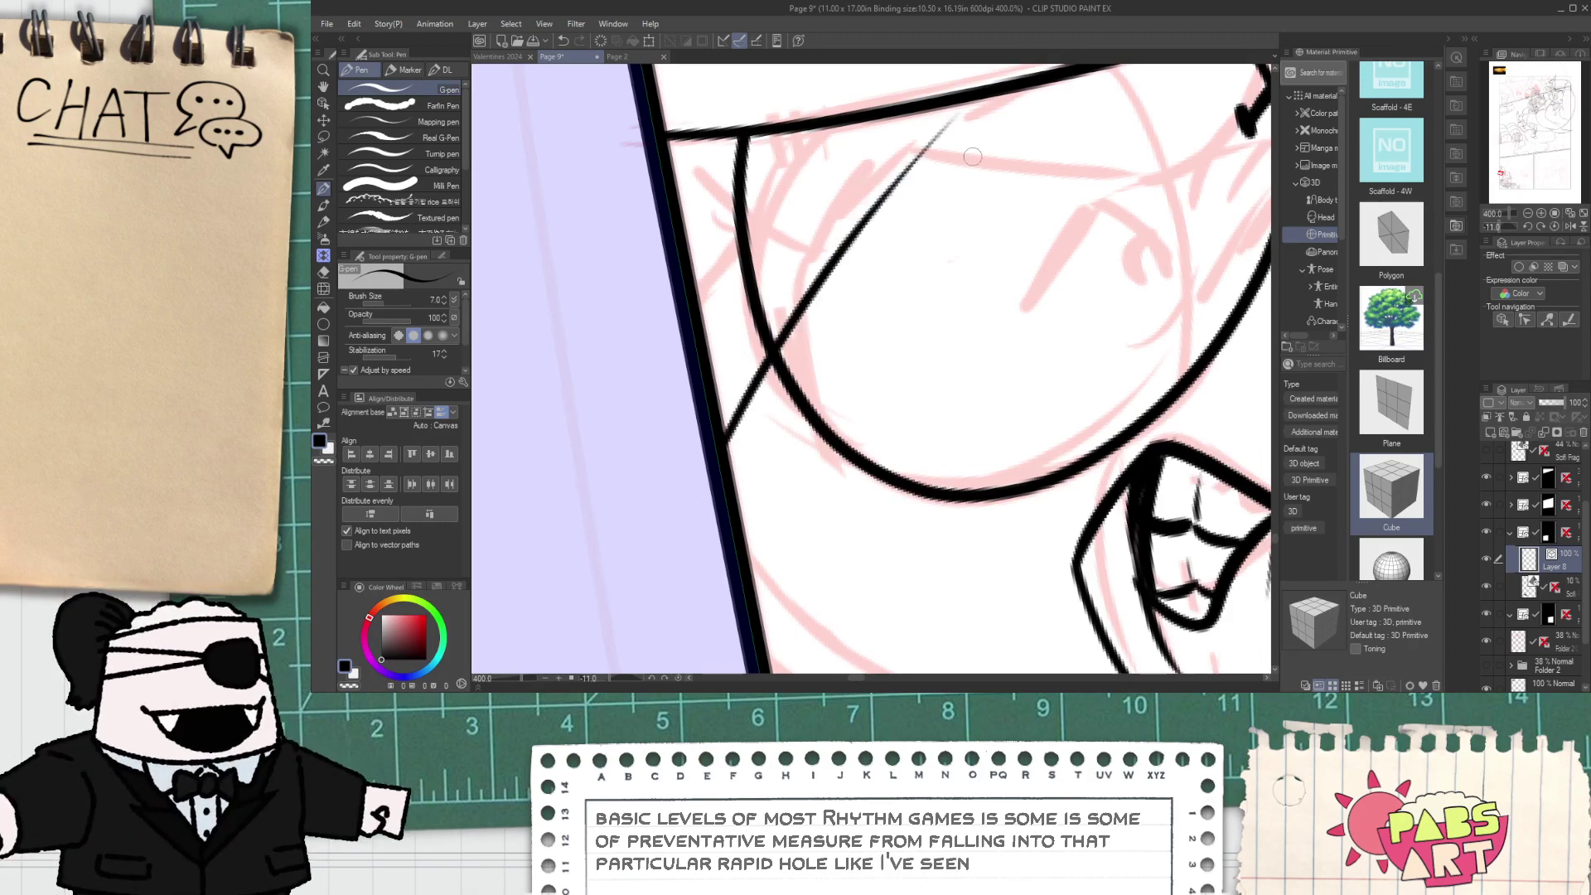
- Ink the wavy brow line from the diagonal's upper end through the left lens to the hat brim, and trim its ends
{"action": "left_click_drag", "start_coordinate": [996, 222], "coordinate": [746, 377]}
{"action": "mouse_move", "coordinate": [666, 289]}
{"action": "left_mouse_down"}
{"action": "mouse_move", "coordinate": [688, 300]}
{"action": "mouse_move", "coordinate": [1002, 227]}
{"action": "left_mouse_up"}
{"action": "key", "text": "ctrl+z"}
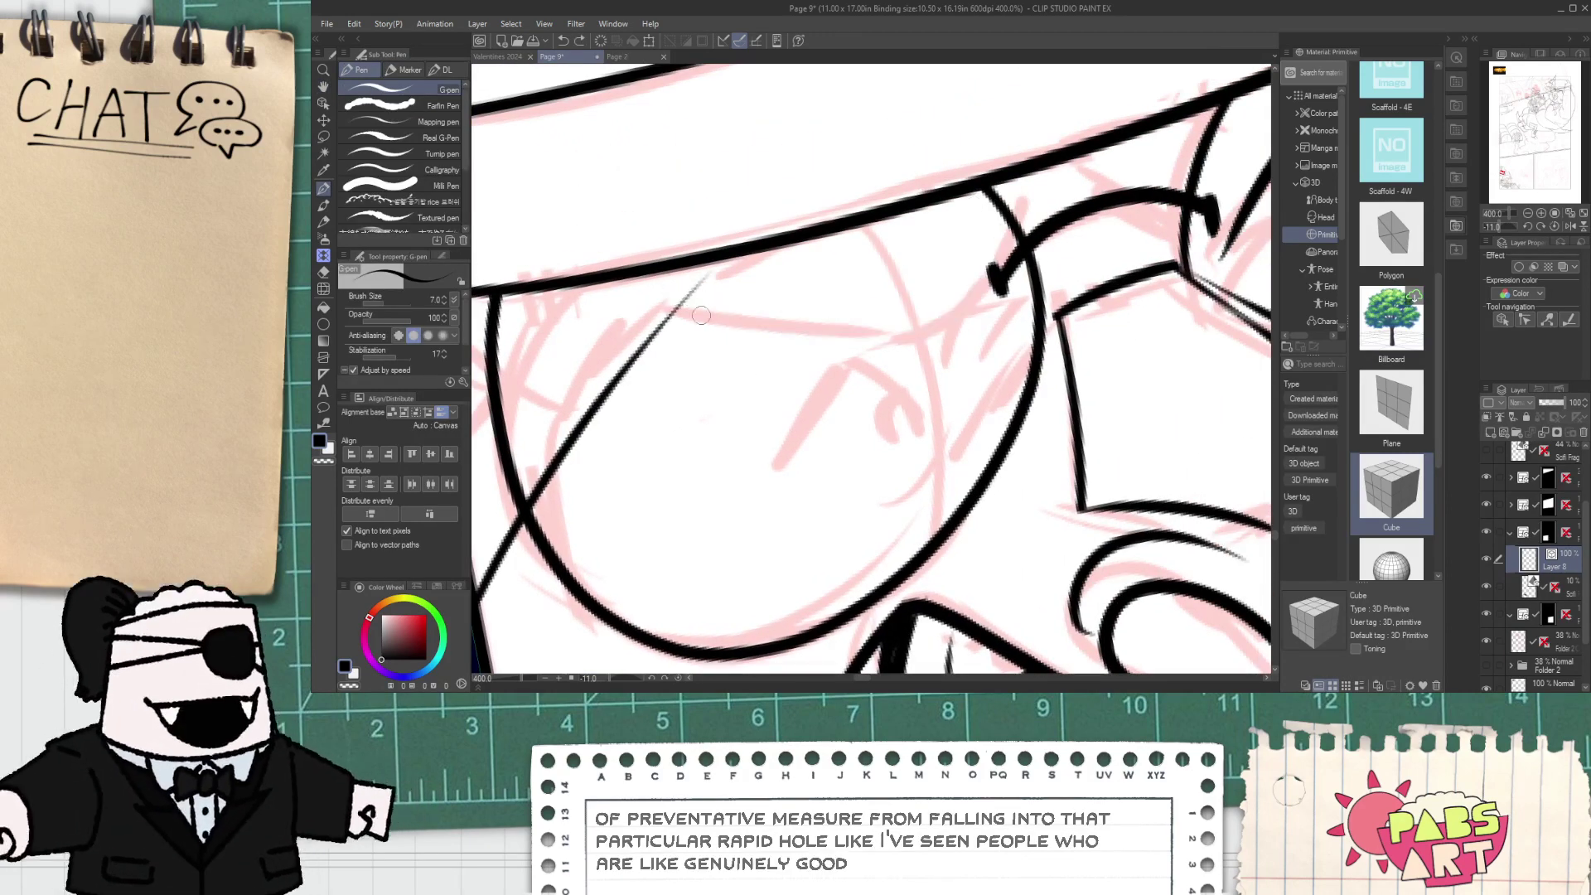
{"action": "mouse_move", "coordinate": [658, 309]}
{"action": "left_mouse_down"}
{"action": "mouse_move", "coordinate": [1006, 233]}
{"action": "mouse_move", "coordinate": [1034, 138]}
{"action": "left_mouse_up"}
{"action": "key", "text": "e"}
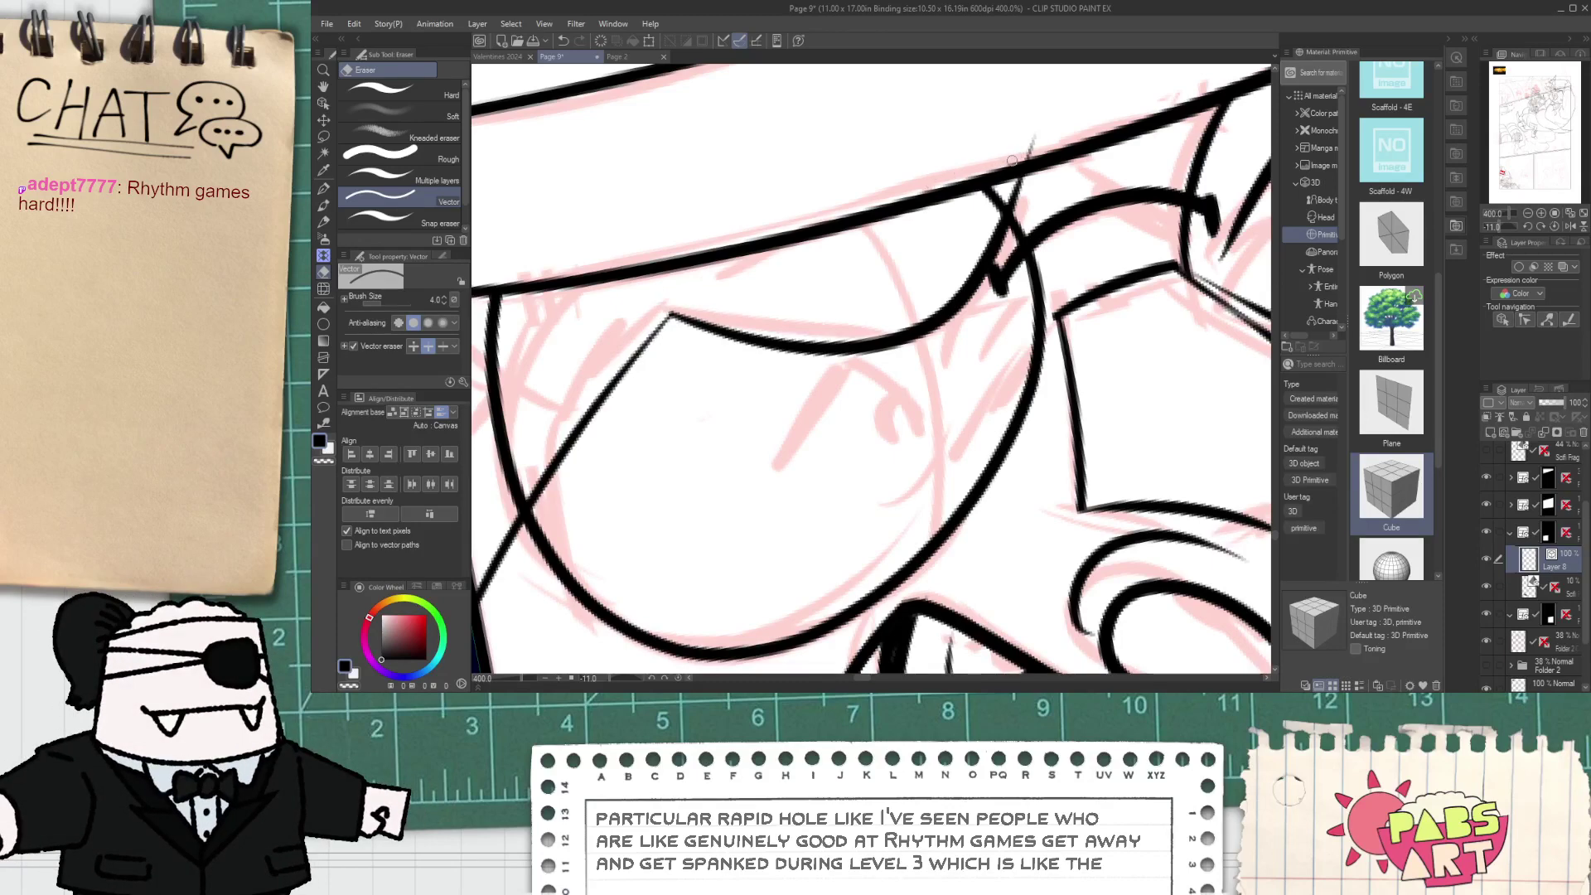
{"action": "mouse_move", "coordinate": [1010, 143]}
{"action": "left_mouse_down"}
{"action": "mouse_move", "coordinate": [1059, 125]}
{"action": "mouse_move", "coordinate": [914, 267]}
{"action": "left_mouse_up"}
{"action": "scroll", "coordinate": [1052, 127], "scroll_direction": "down", "scroll_amount": 2}
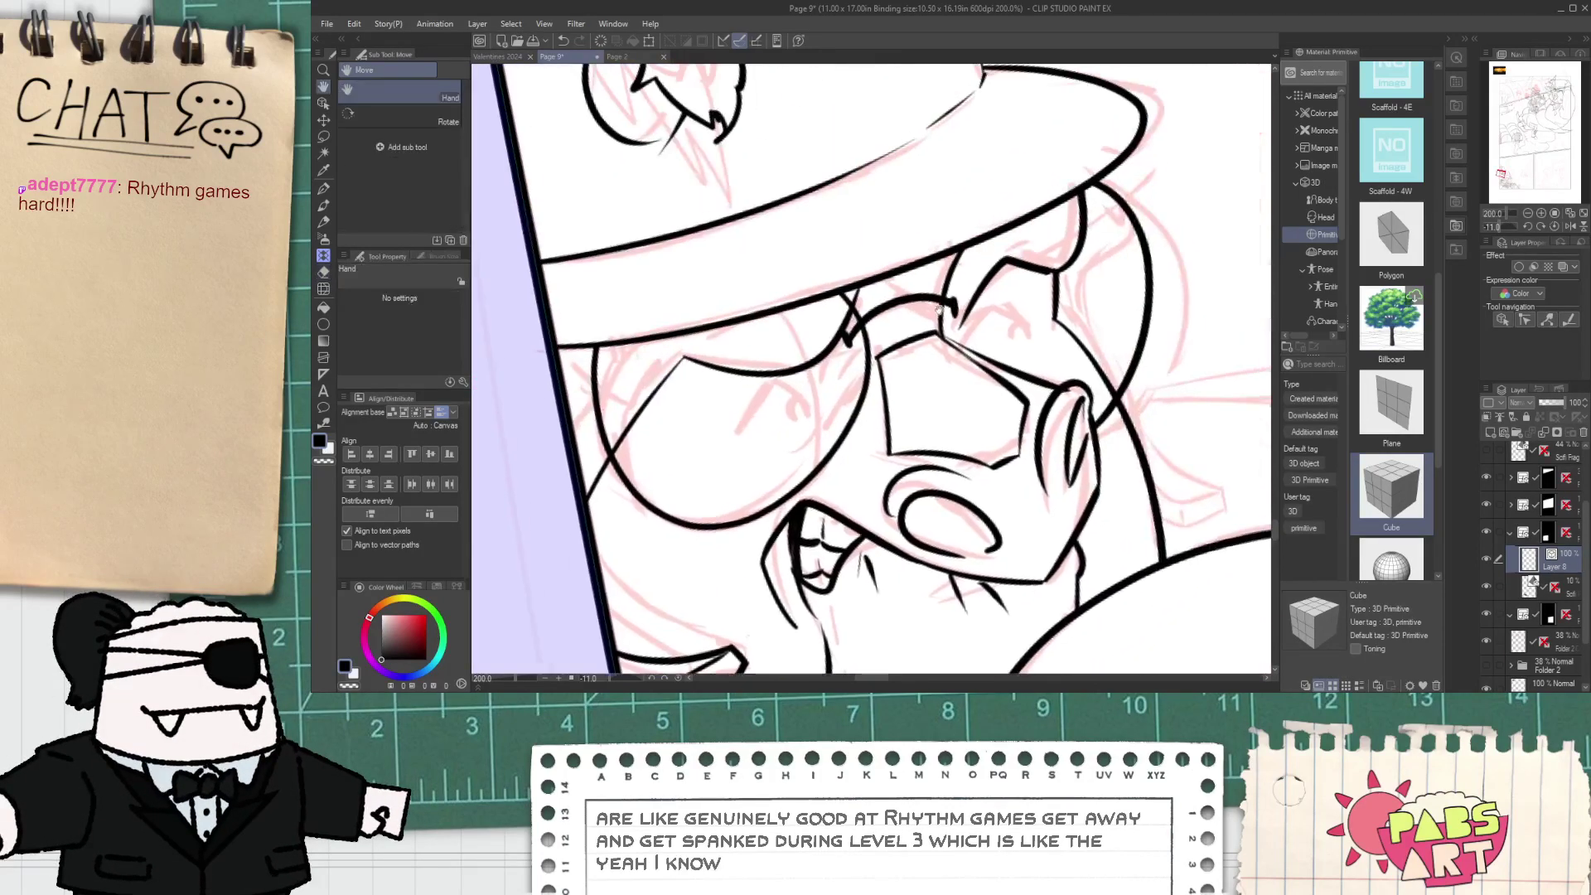
- Ink a second, thinner diagonal parallel to the first at the left lens, with a short stroke extending the brow line toward it
{"action": "key", "text": "p"}
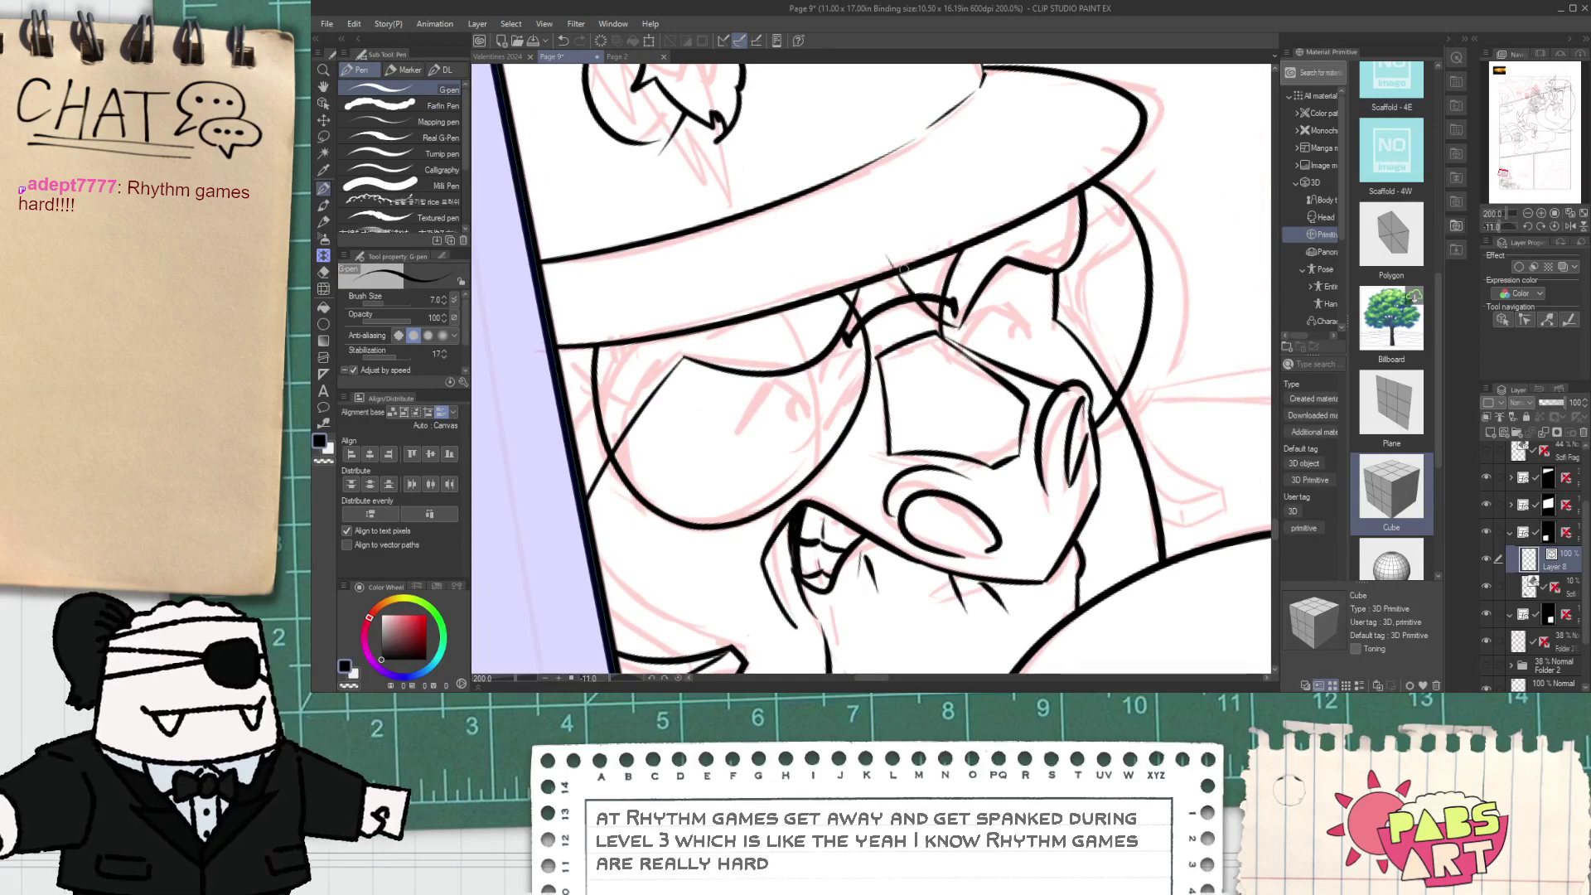
{"action": "key", "text": "e"}
{"action": "left_click_drag", "start_coordinate": [782, 411], "coordinate": [841, 394]}
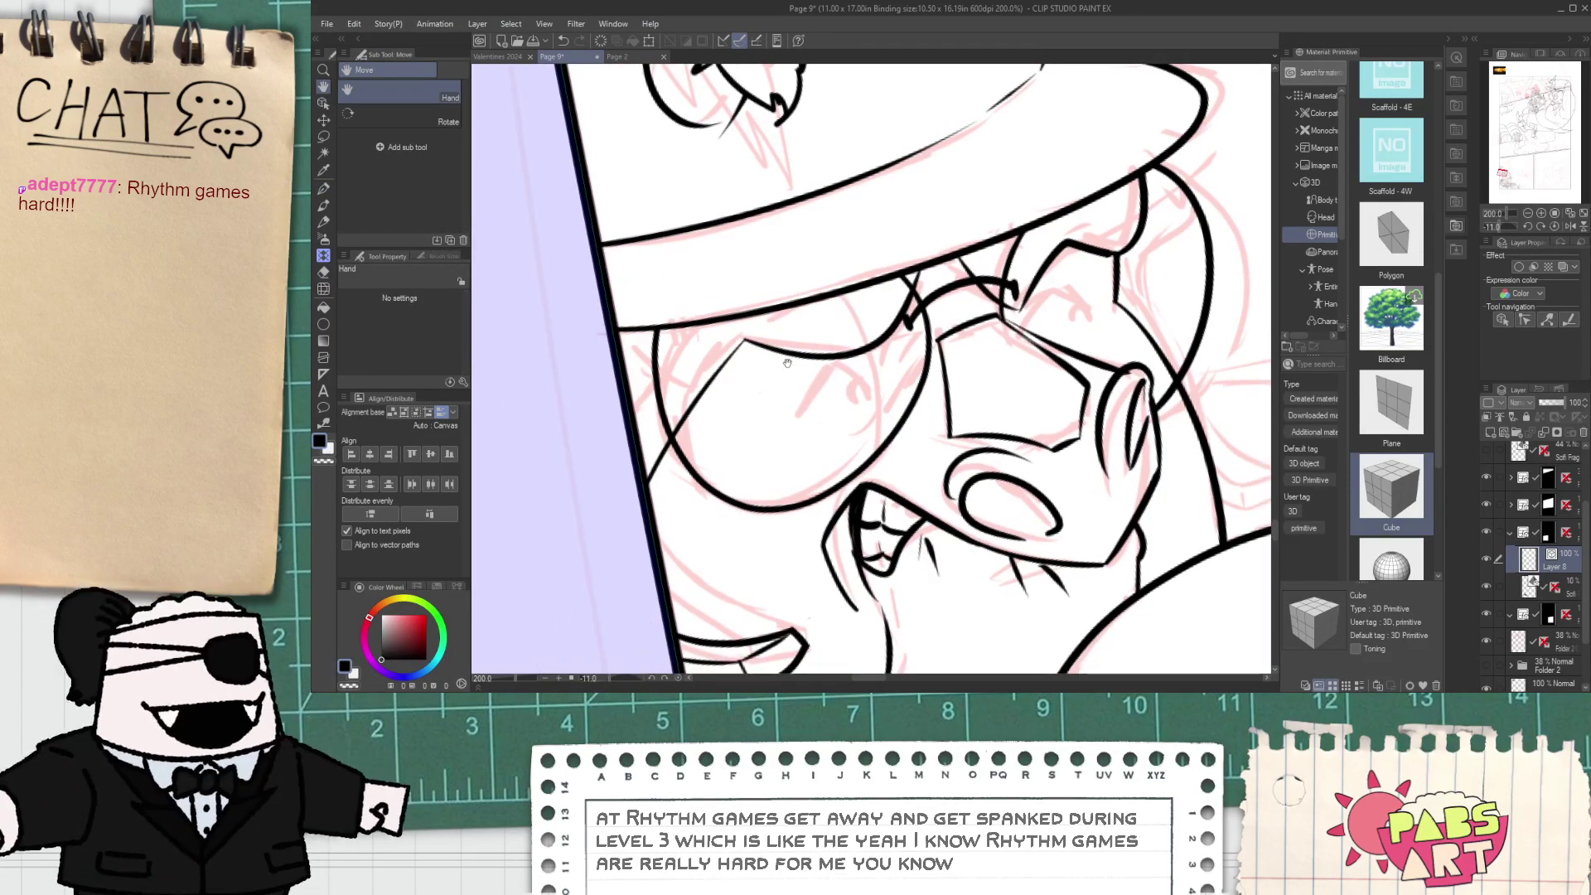
{"action": "left_click_drag", "start_coordinate": [764, 446], "coordinate": [802, 320]}
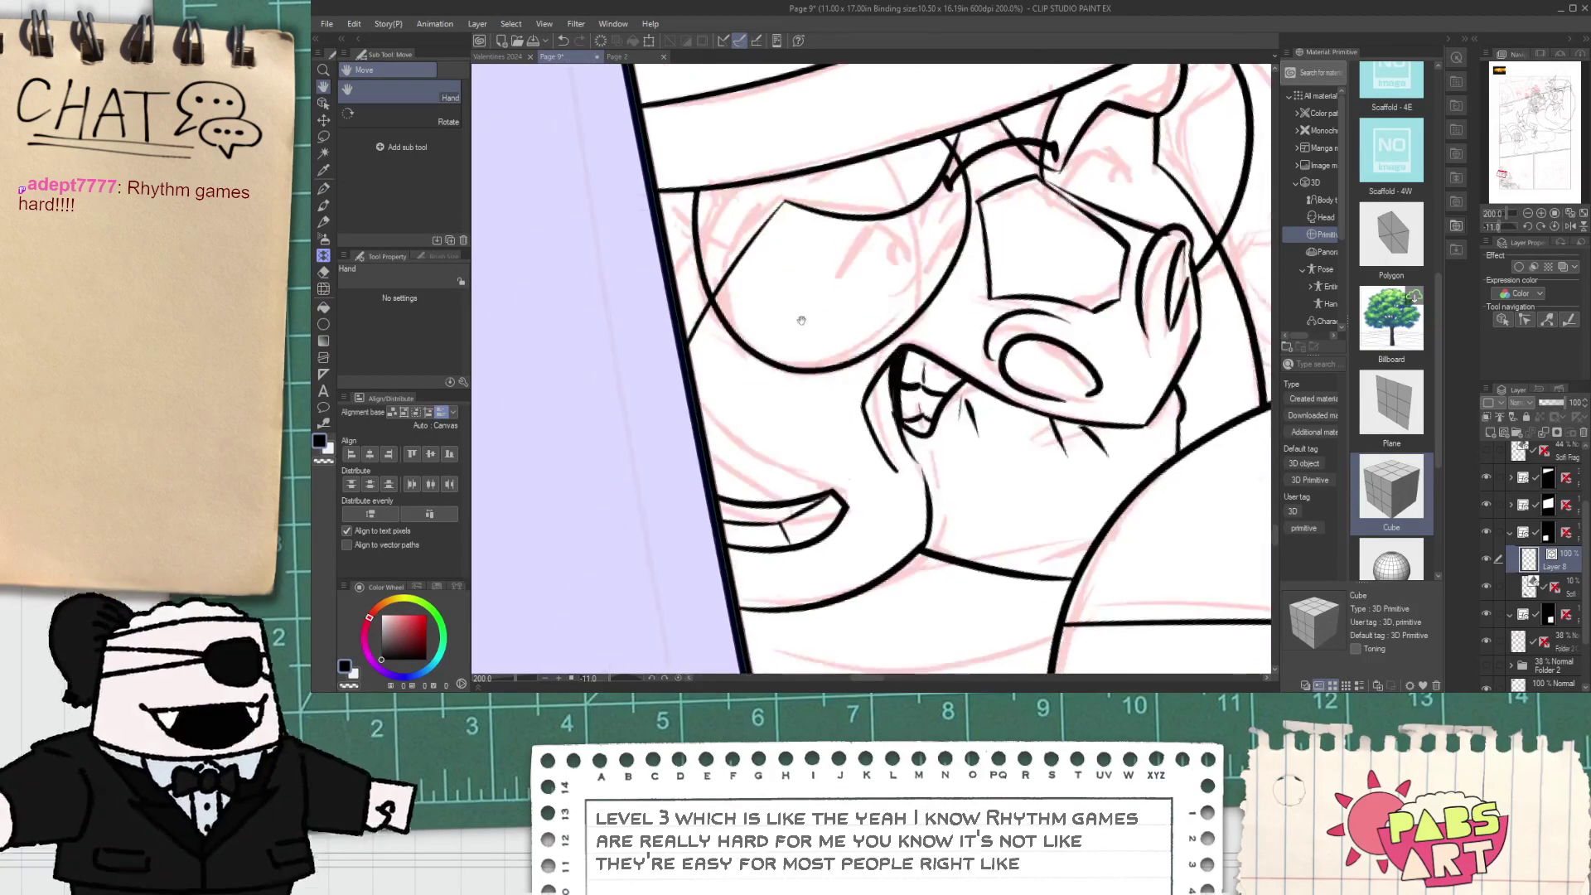
{"action": "key", "text": "p"}
{"action": "scroll", "coordinate": [669, 292], "scroll_direction": "up", "scroll_amount": 2}
{"action": "left_click_drag", "start_coordinate": [688, 356], "coordinate": [861, 98]}
{"action": "key", "text": "ctrl+z"}
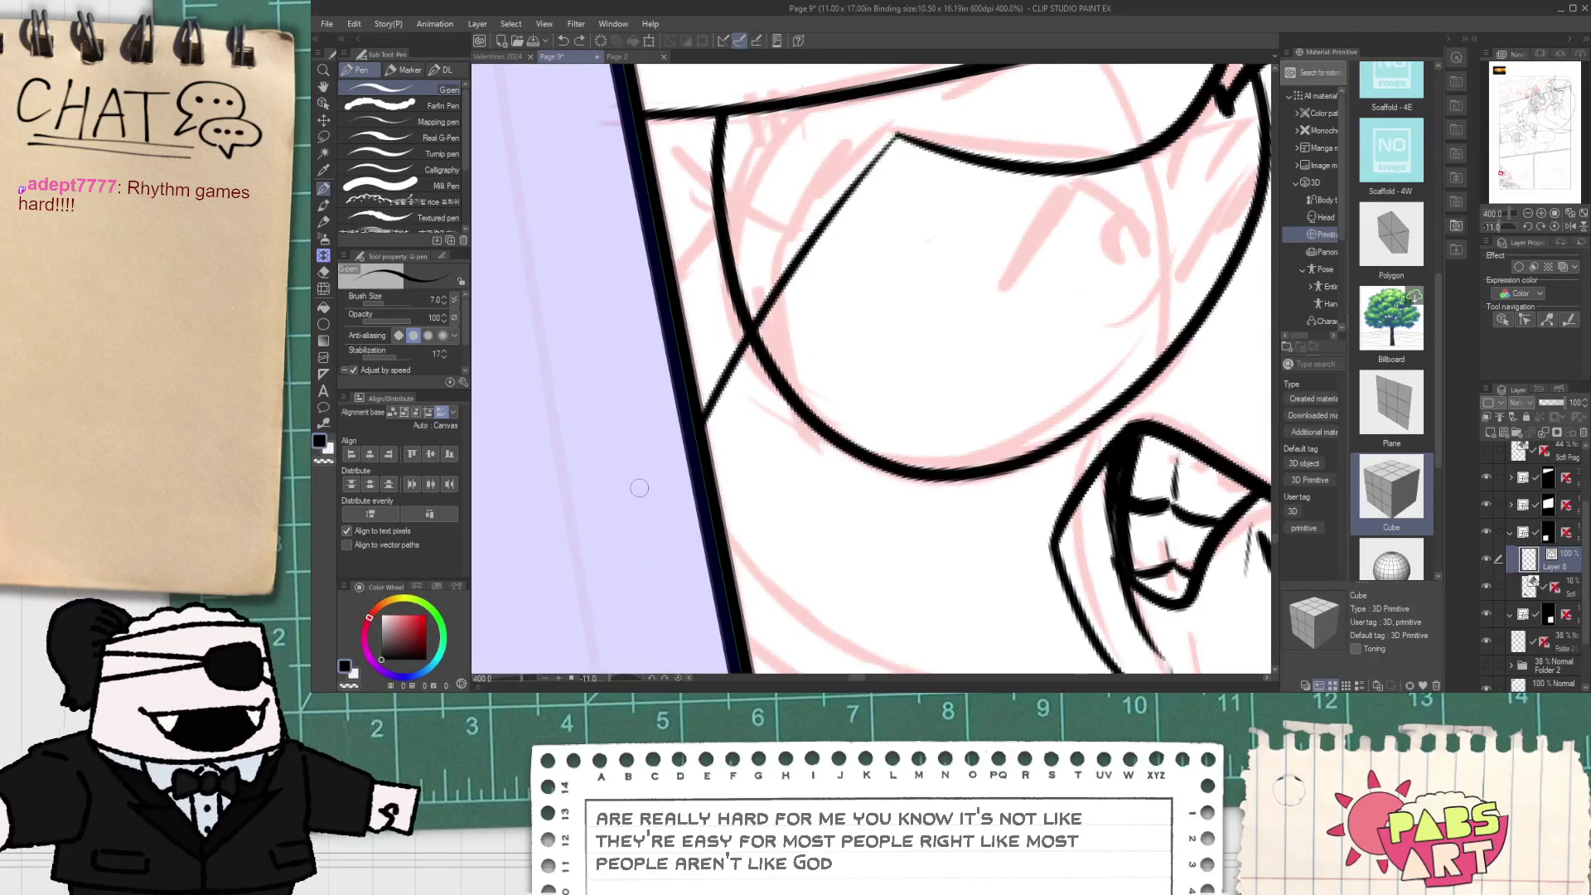
{"action": "left_click_drag", "start_coordinate": [685, 331], "coordinate": [812, 165]}
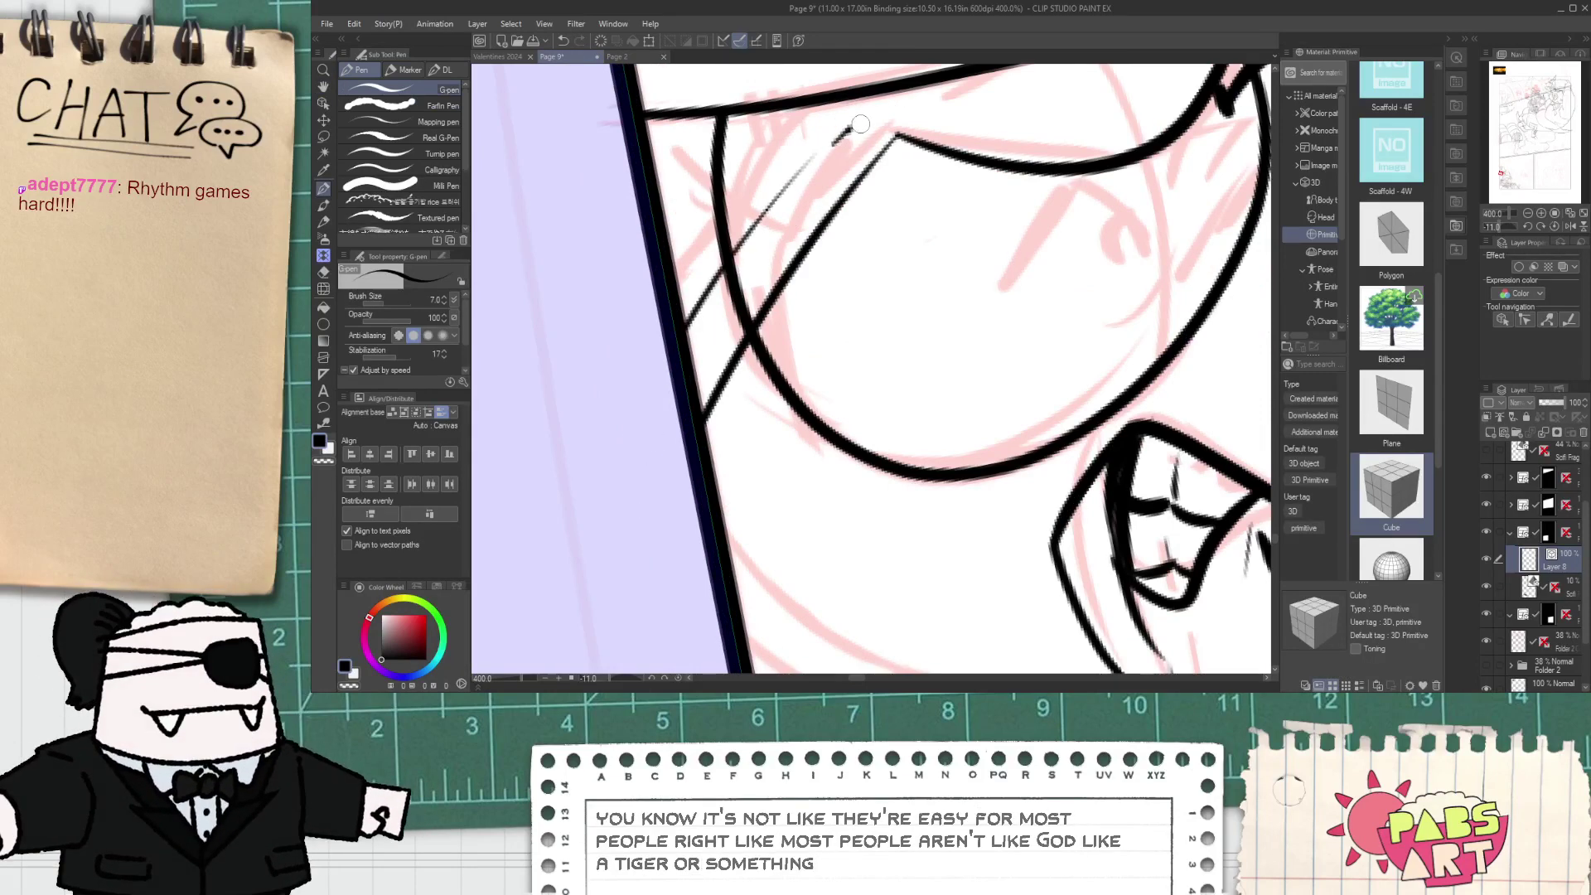
{"action": "left_click_drag", "start_coordinate": [878, 125], "coordinate": [899, 138]}
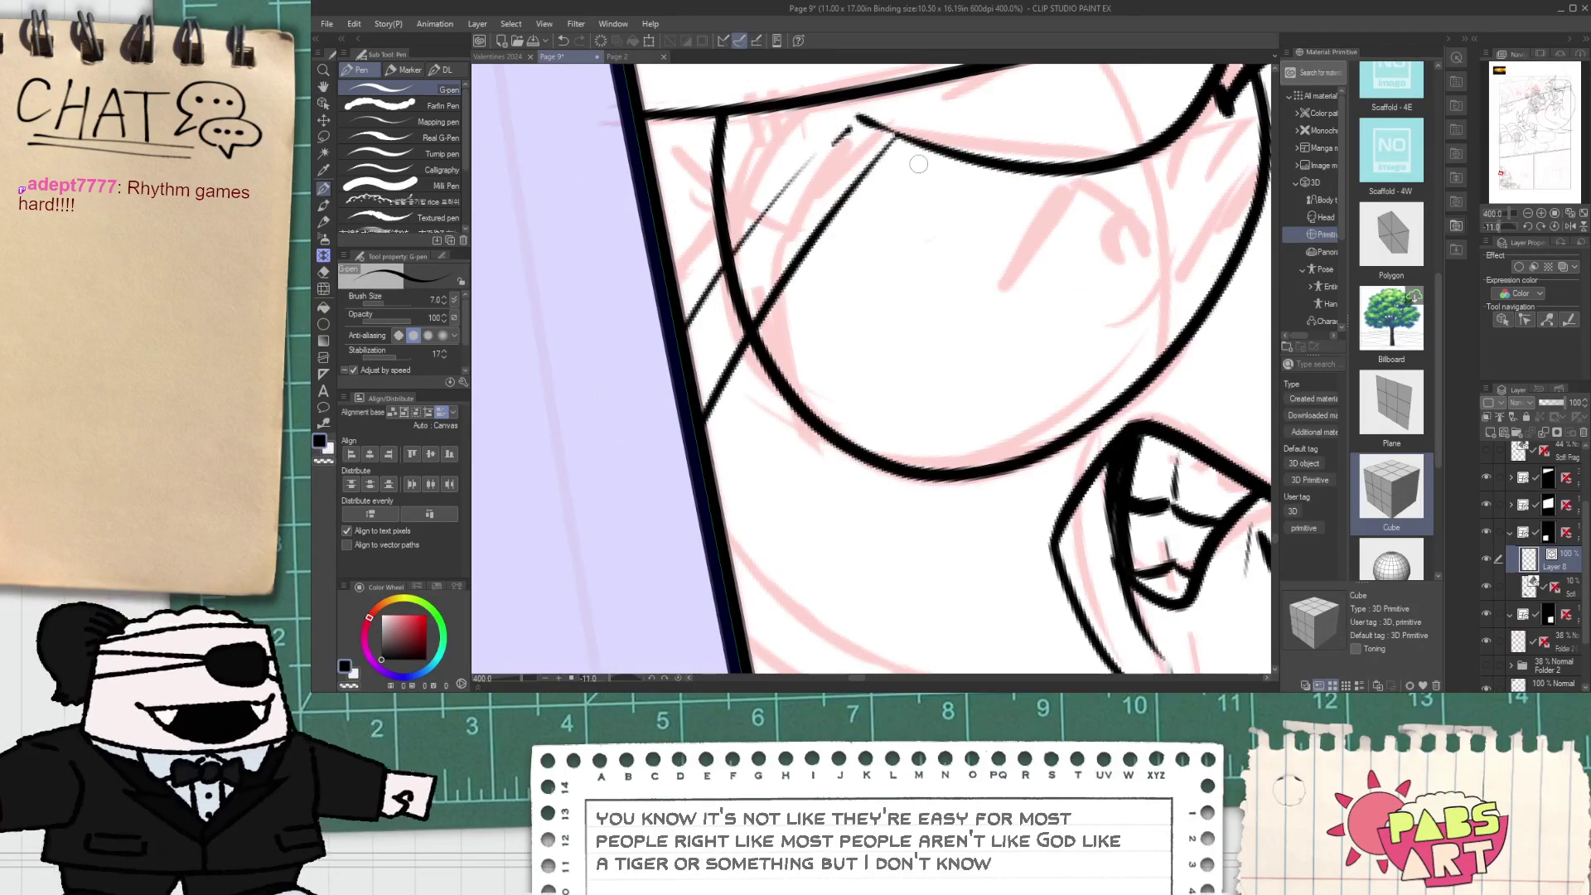
- Ink the outline of the curved shape sticking out beside the right jaw, and trim the ends that cross the head outline
{"action": "scroll", "coordinate": [918, 155], "scroll_direction": "down", "scroll_amount": 3}
{"action": "key", "text": "space"}
{"action": "left_click_drag", "start_coordinate": [1107, 213], "coordinate": [1020, 290]}
{"action": "mouse_move", "coordinate": [1123, 305]}
{"action": "left_mouse_down"}
{"action": "mouse_move", "coordinate": [880, 370]}
{"action": "mouse_move", "coordinate": [1046, 317]}
{"action": "left_mouse_up"}
{"action": "scroll", "coordinate": [925, 390], "scroll_direction": "up", "scroll_amount": 1}
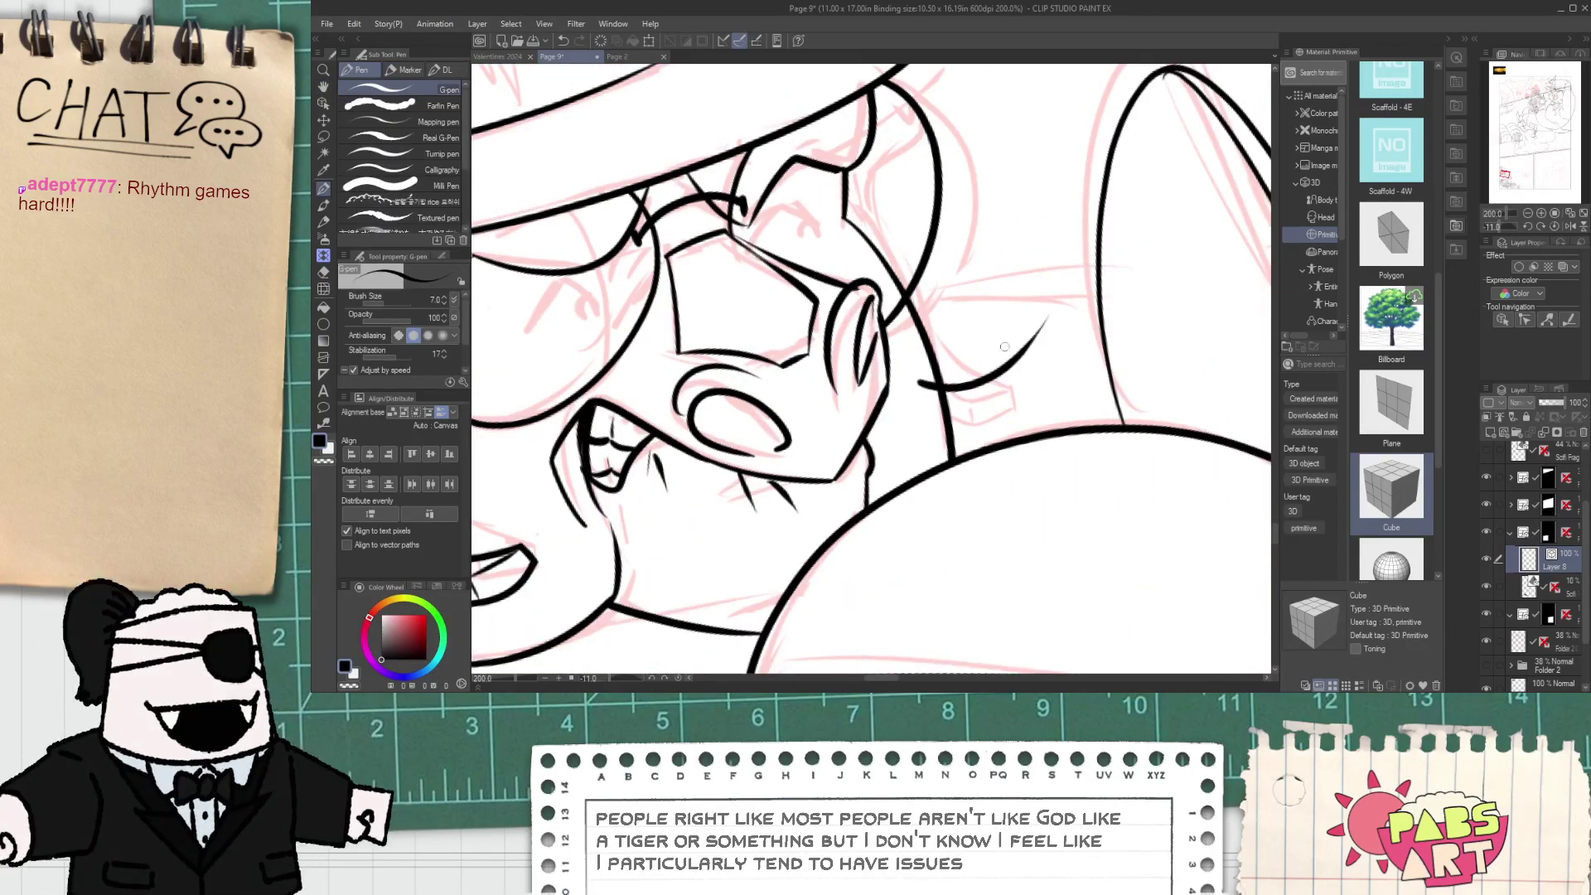
{"action": "mouse_move", "coordinate": [926, 443]}
{"action": "left_mouse_down"}
{"action": "mouse_move", "coordinate": [1043, 346]}
{"action": "mouse_move", "coordinate": [1049, 322]}
{"action": "mouse_move", "coordinate": [1054, 385]}
{"action": "left_mouse_up"}
{"action": "key", "text": "ctrl+z"}
{"action": "key", "text": "e"}
{"action": "scroll", "coordinate": [1031, 341], "scroll_direction": "up", "scroll_amount": 2}
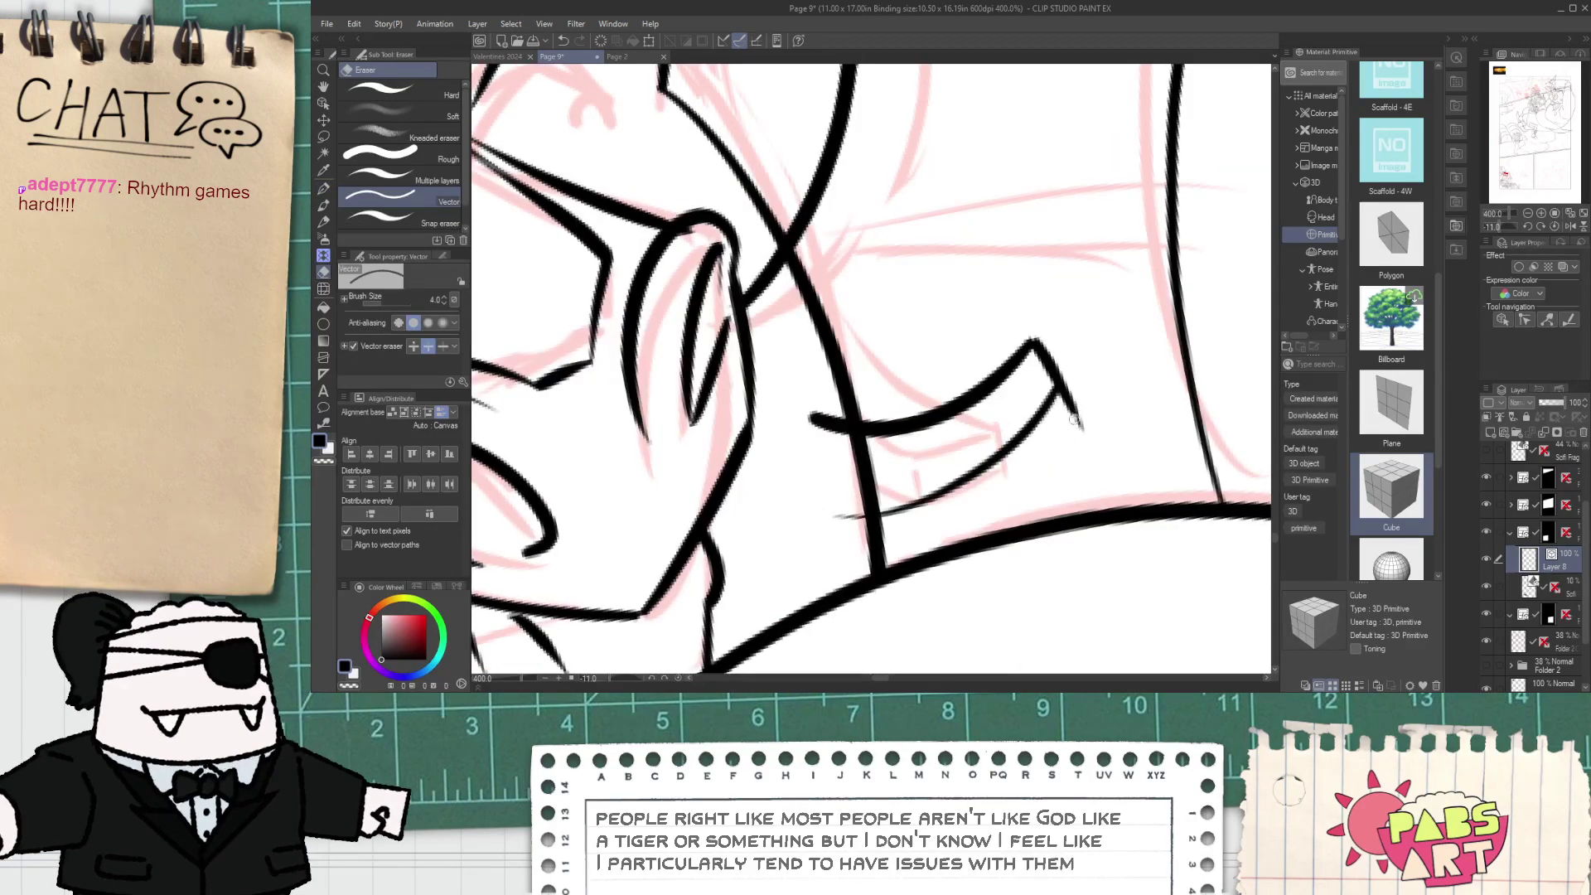
{"action": "left_click", "coordinate": [854, 516]}
{"action": "left_click", "coordinate": [829, 422]}
- Ink the short line across the curved shape beside the right jaw and trim the part that overshoots its edge
{"action": "key", "text": "p"}
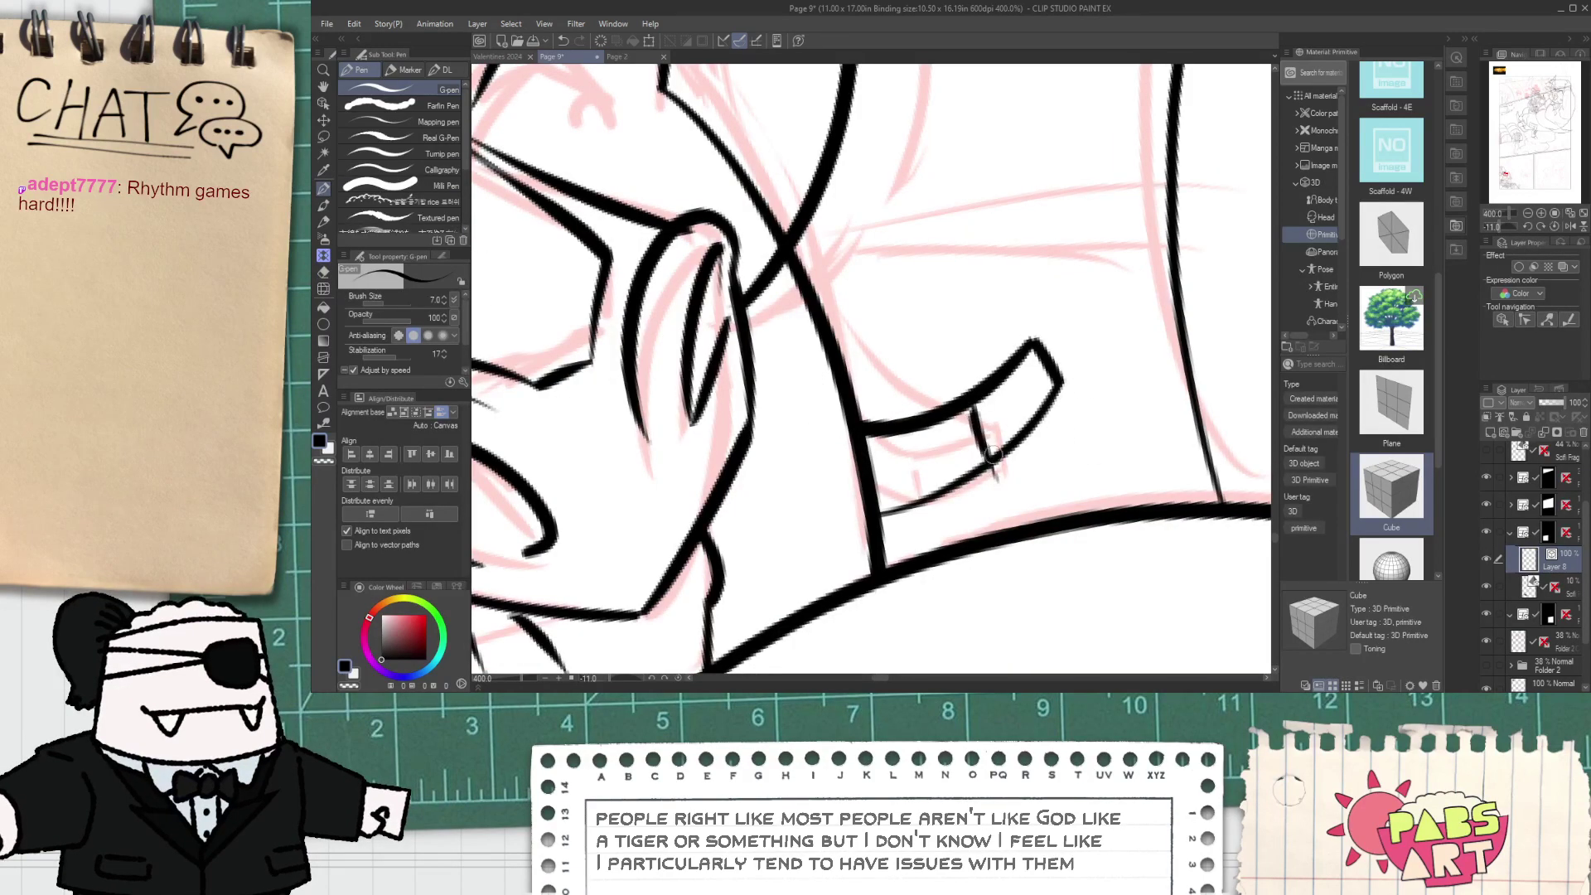
{"action": "left_click_drag", "start_coordinate": [948, 433], "coordinate": [968, 479]}
{"action": "key", "text": "e"}
{"action": "left_click", "coordinate": [968, 478]}
{"action": "scroll", "coordinate": [953, 470], "scroll_direction": "down", "scroll_amount": 4}
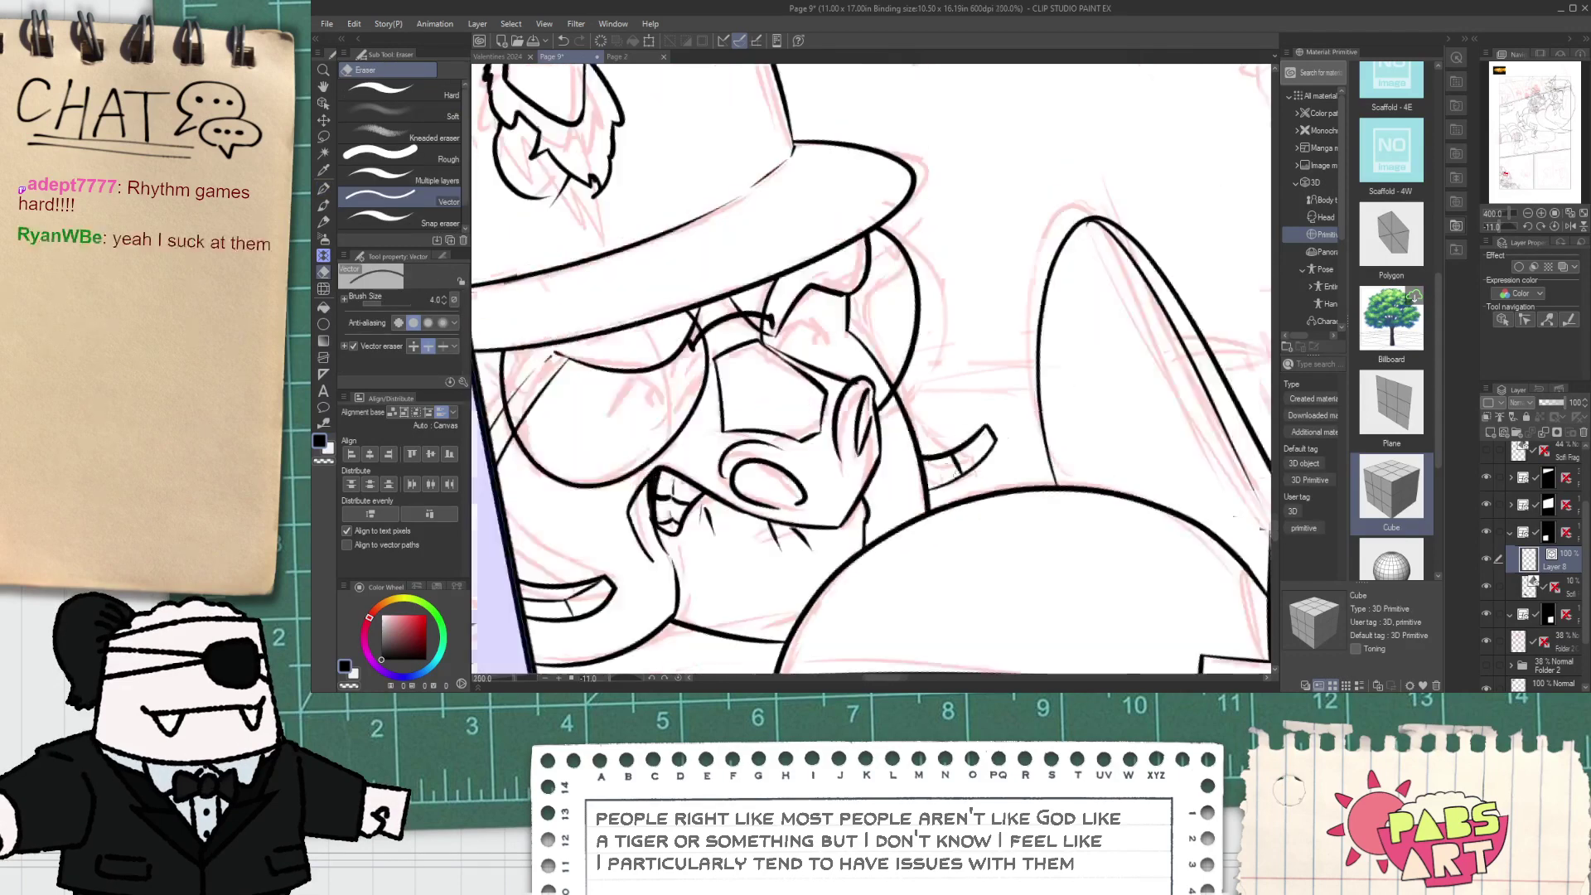
- Try to ink the left eye inside the lens with an arched upper lid, a small pupil and a curved lower stroke
{"action": "left_click_drag", "start_coordinate": [567, 440], "coordinate": [637, 468]}
{"action": "scroll", "coordinate": [637, 470], "scroll_direction": "up", "scroll_amount": 6}
{"action": "key", "text": "p"}
{"action": "mouse_move", "coordinate": [568, 510]}
{"action": "left_mouse_down"}
{"action": "mouse_move", "coordinate": [730, 335]}
{"action": "mouse_move", "coordinate": [957, 497]}
{"action": "left_mouse_up"}
{"action": "mouse_move", "coordinate": [841, 521]}
{"action": "left_mouse_down"}
{"action": "mouse_move", "coordinate": [828, 440]}
{"action": "mouse_move", "coordinate": [902, 524]}
{"action": "left_mouse_up"}
{"action": "left_click_drag", "start_coordinate": [820, 611], "coordinate": [926, 485]}
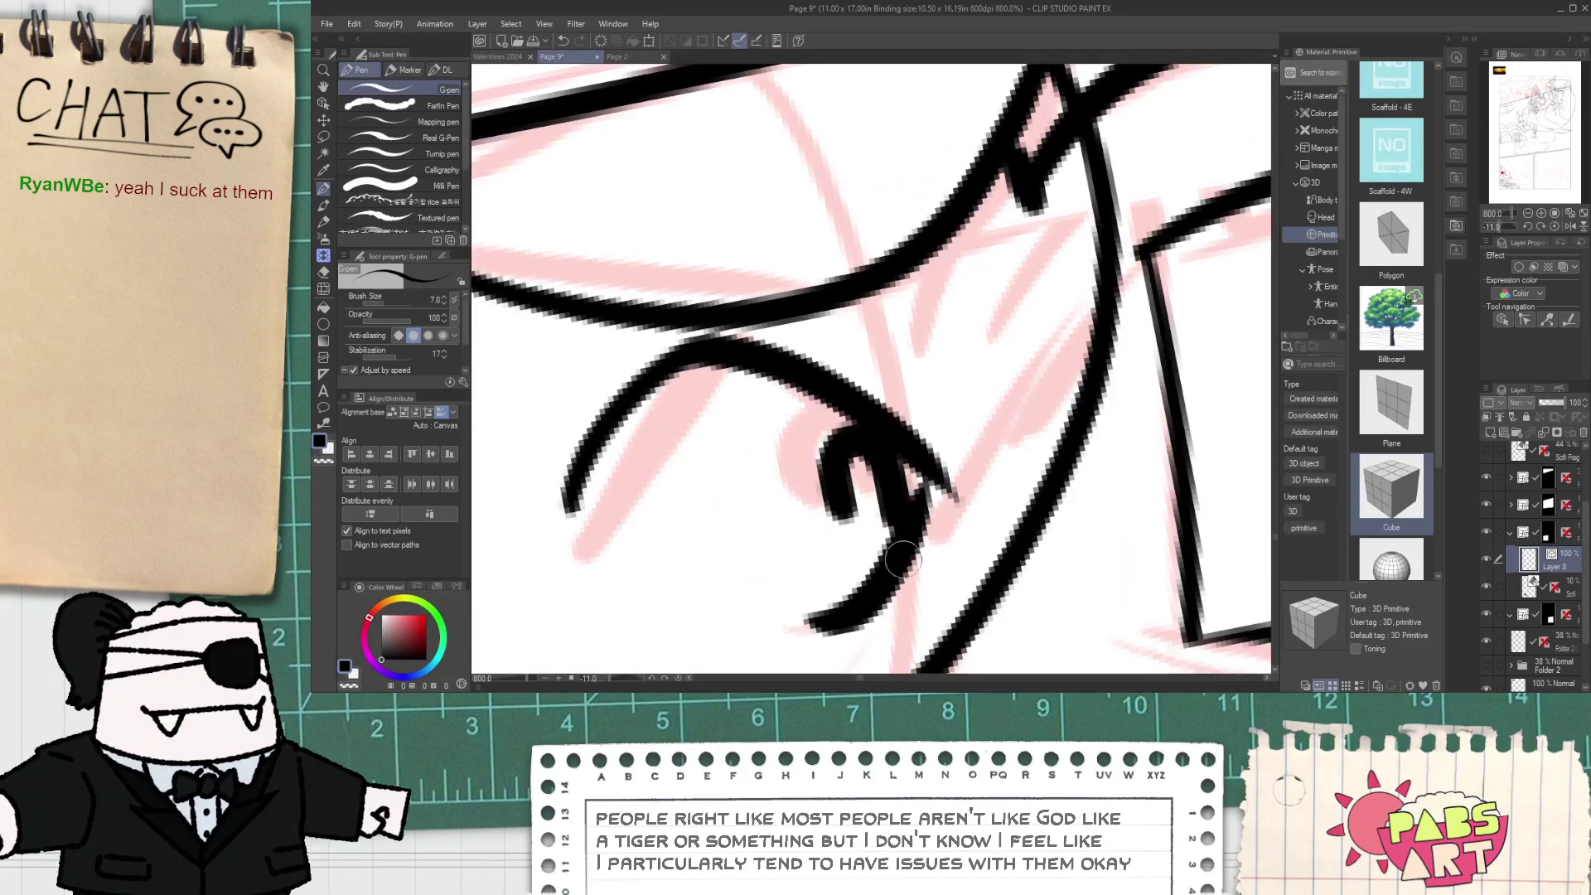
{"action": "left_click_drag", "start_coordinate": [798, 561], "coordinate": [891, 542]}
{"action": "scroll", "coordinate": [912, 492], "scroll_direction": "down", "scroll_amount": 7}
{"action": "left_click_drag", "start_coordinate": [1007, 453], "coordinate": [889, 425]}
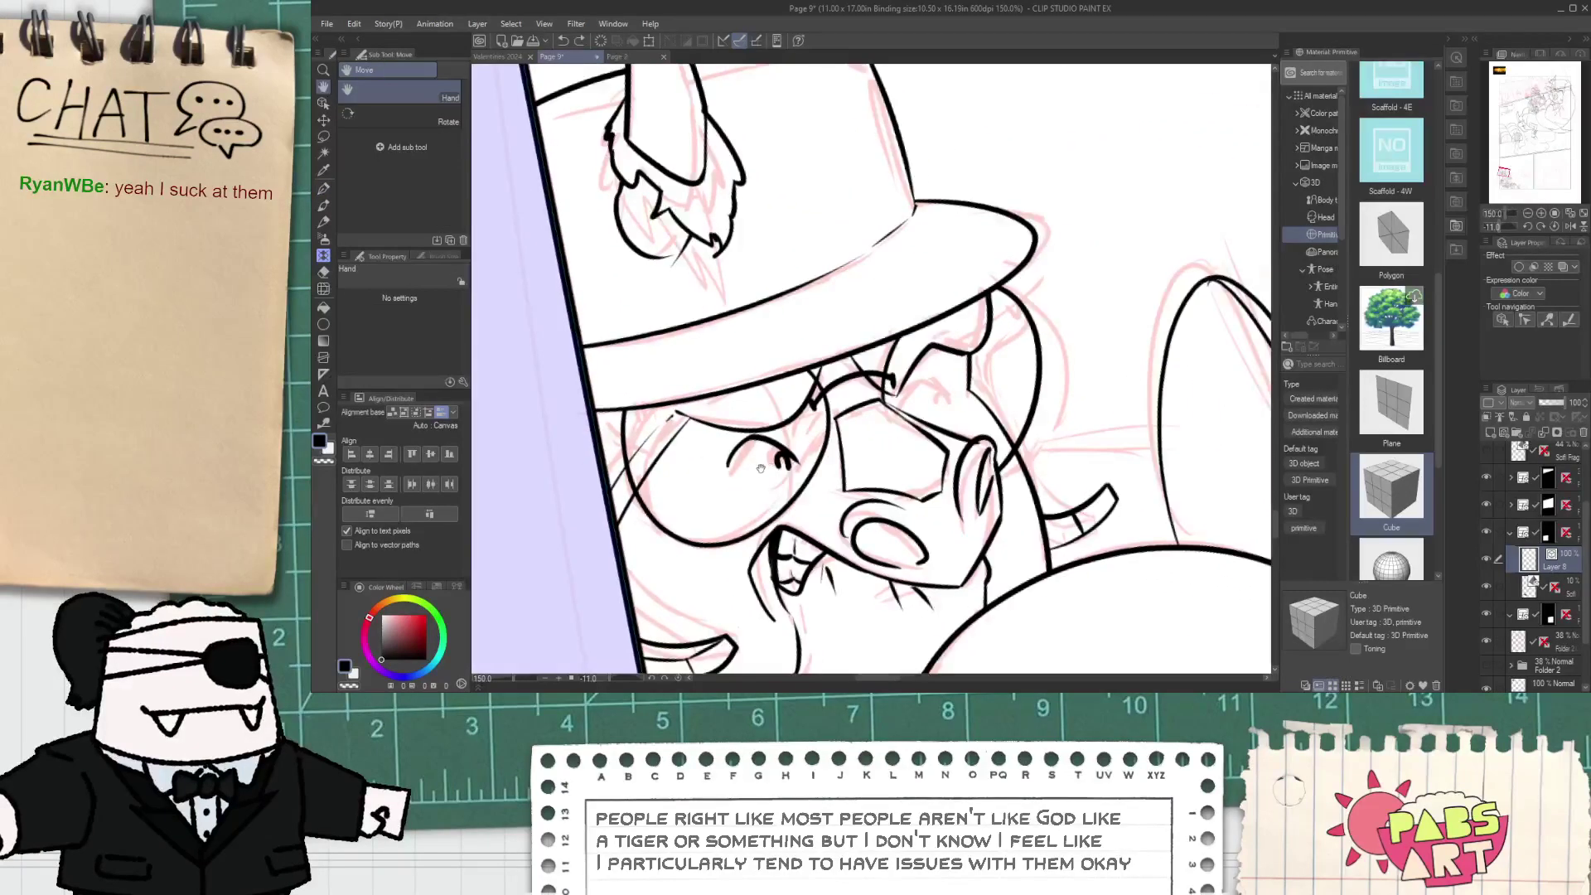
- Redraw the brow line in the left lens as a lower, sharper dip rising to the hat brim, and erase the old curve
{"action": "key", "text": "p"}
{"action": "scroll", "coordinate": [711, 387], "scroll_direction": "up", "scroll_amount": 5}
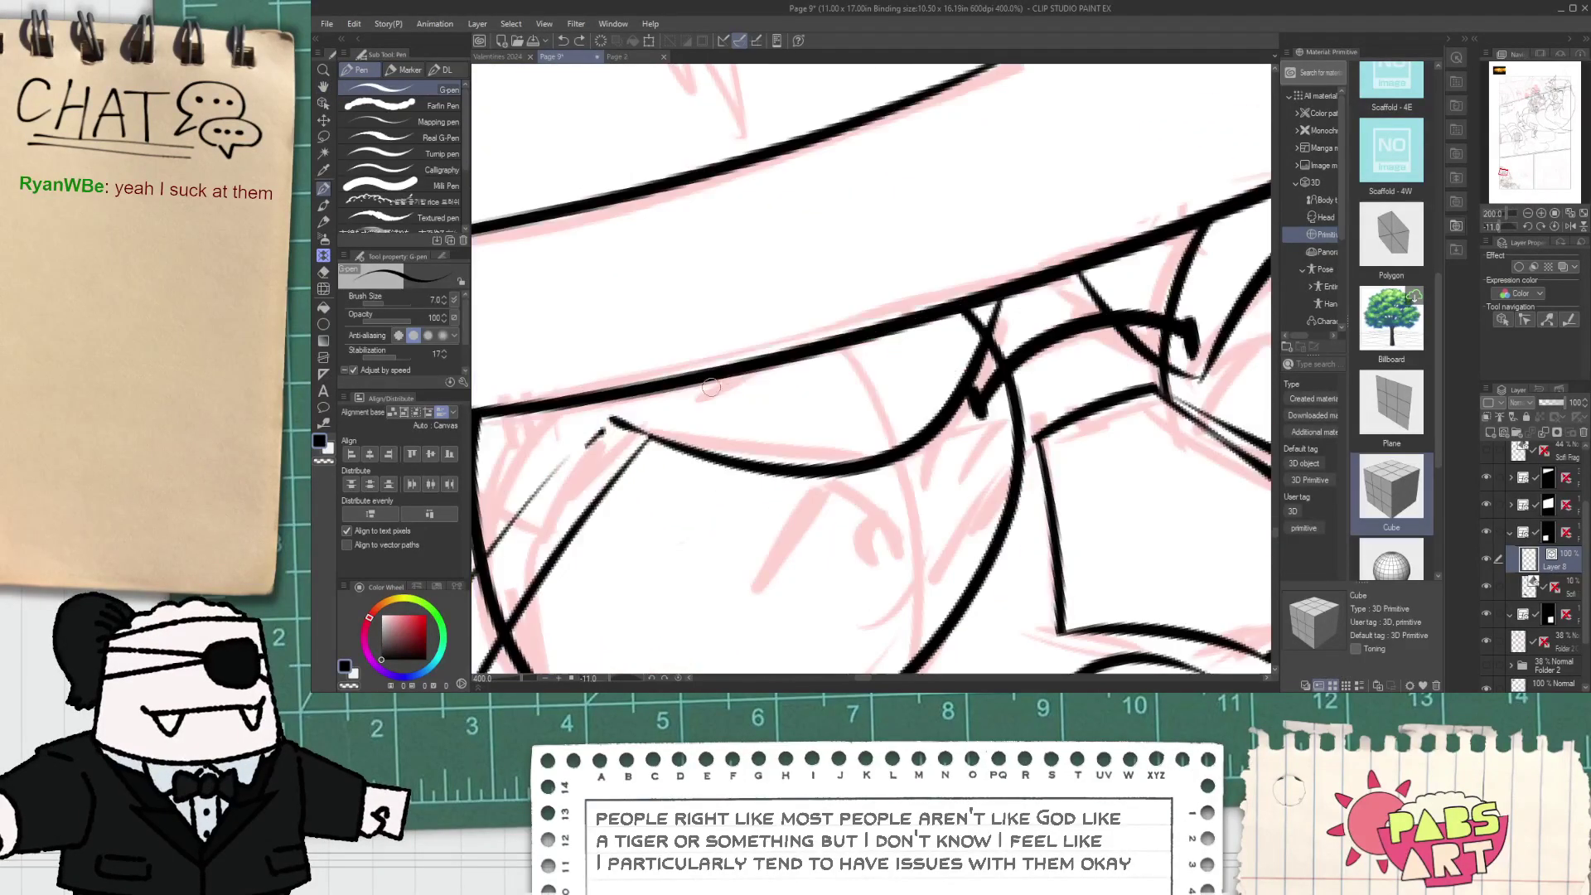
{"action": "left_click_drag", "start_coordinate": [717, 364], "coordinate": [975, 315]}
{"action": "key", "text": "ctrl+z"}
{"action": "mouse_move", "coordinate": [702, 448]}
{"action": "left_mouse_down"}
{"action": "mouse_move", "coordinate": [1028, 323]}
{"action": "mouse_move", "coordinate": [1046, 286]}
{"action": "left_mouse_up"}
{"action": "key", "text": "e"}
{"action": "left_click", "coordinate": [886, 465]}
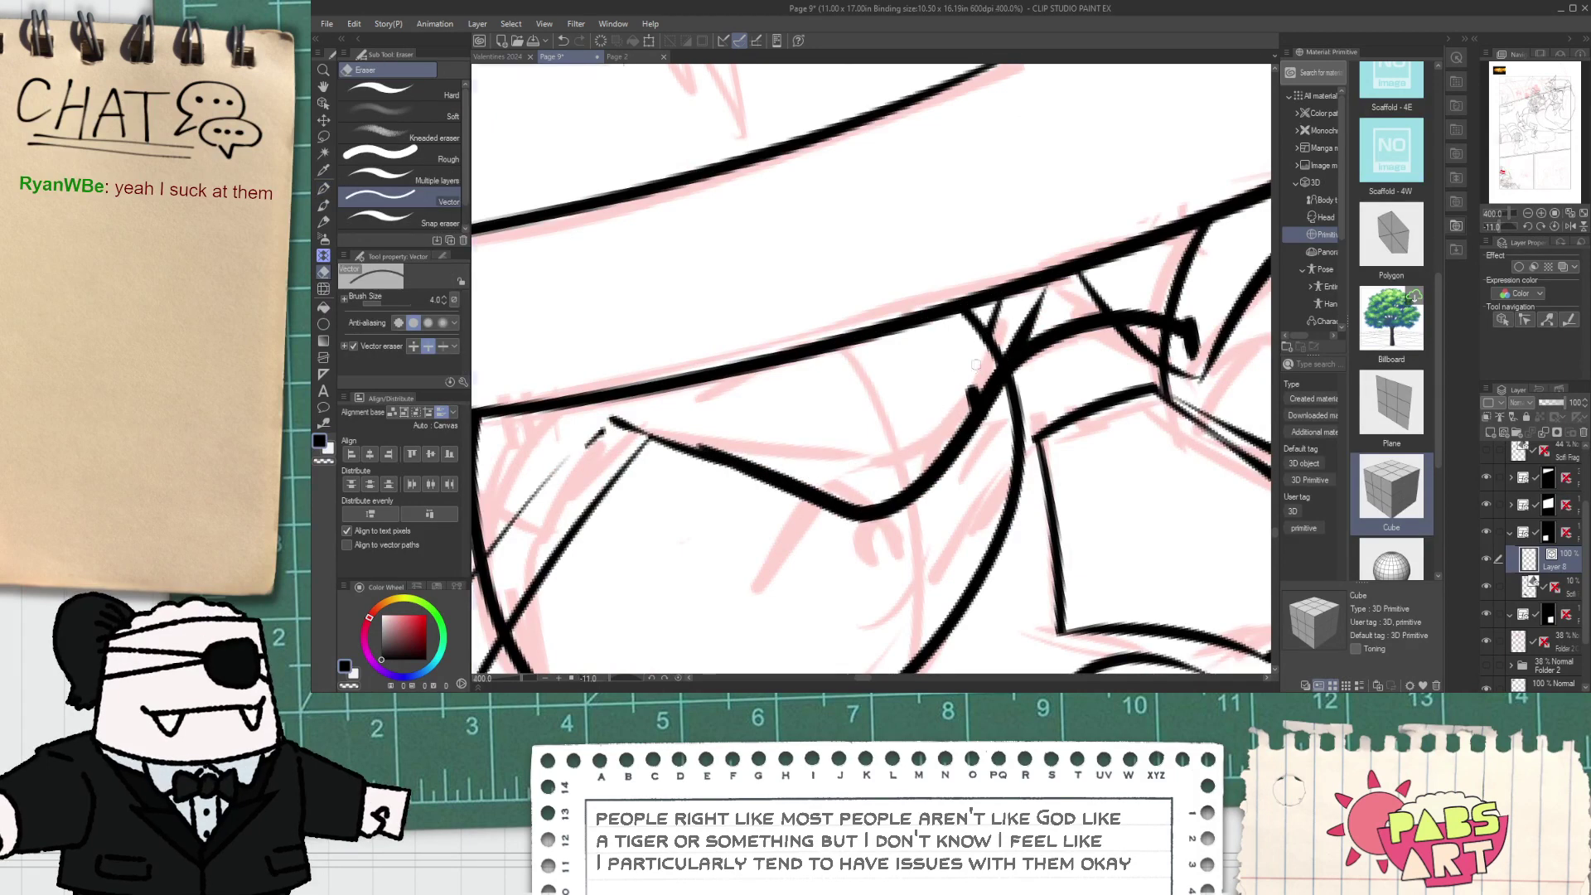
{"action": "scroll", "coordinate": [976, 364], "scroll_direction": "down", "scroll_amount": 3}
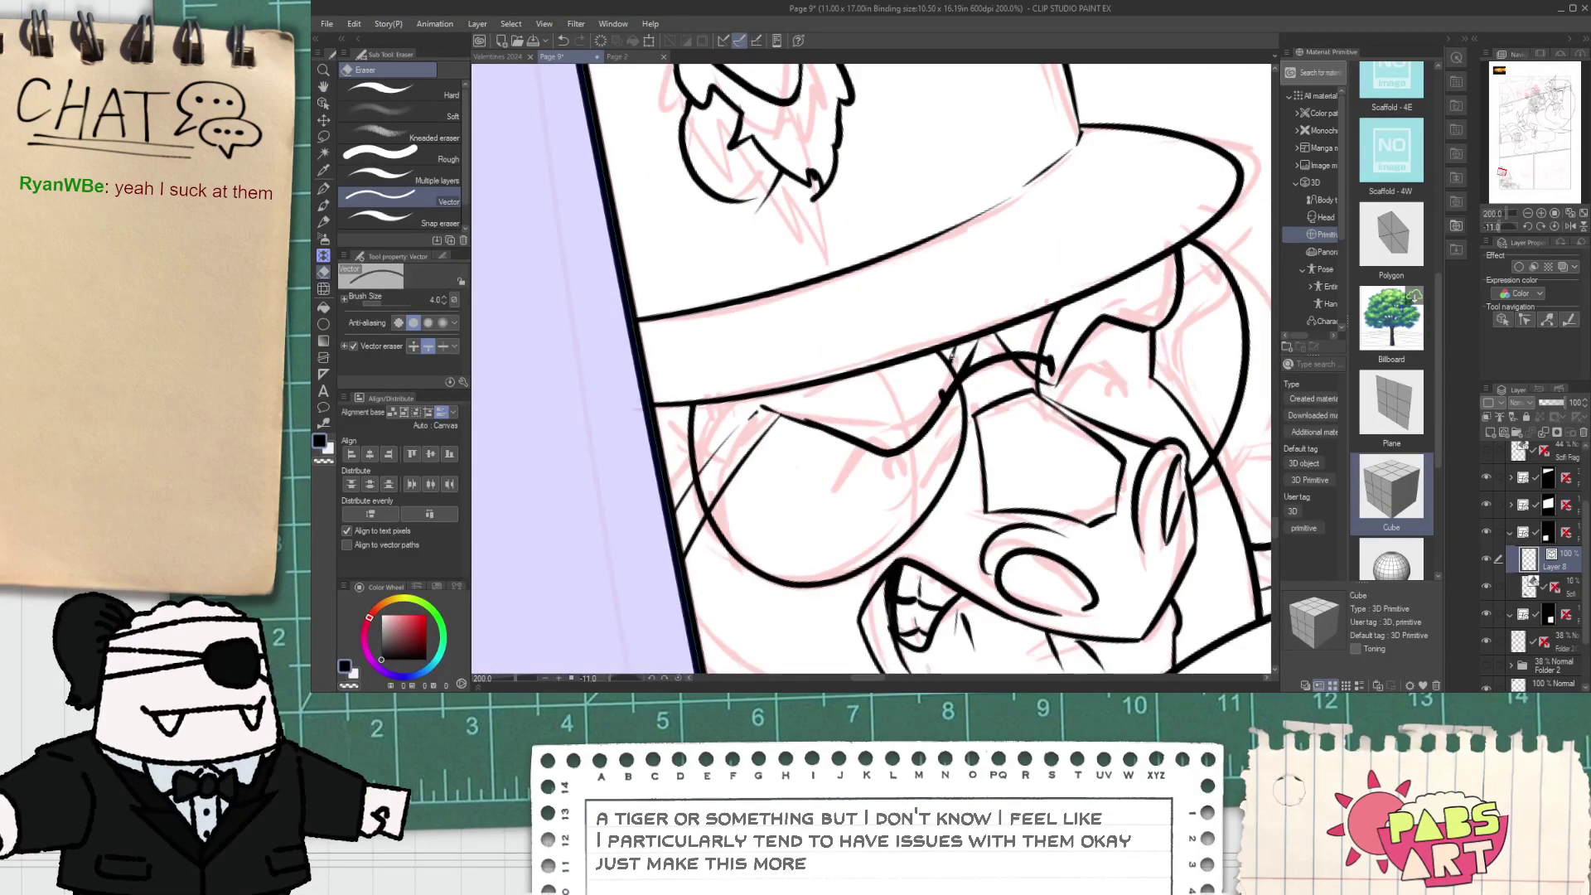
- Ink the angry left eye below the brow with a slanted lower lid, a curved outer edge and a dark pupil, trimming the excess
{"action": "key", "text": "p"}
{"action": "scroll", "coordinate": [952, 356], "scroll_direction": "up", "scroll_amount": 3}
{"action": "left_click_drag", "start_coordinate": [776, 500], "coordinate": [953, 489]}
{"action": "left_click_drag", "start_coordinate": [846, 554], "coordinate": [961, 493]}
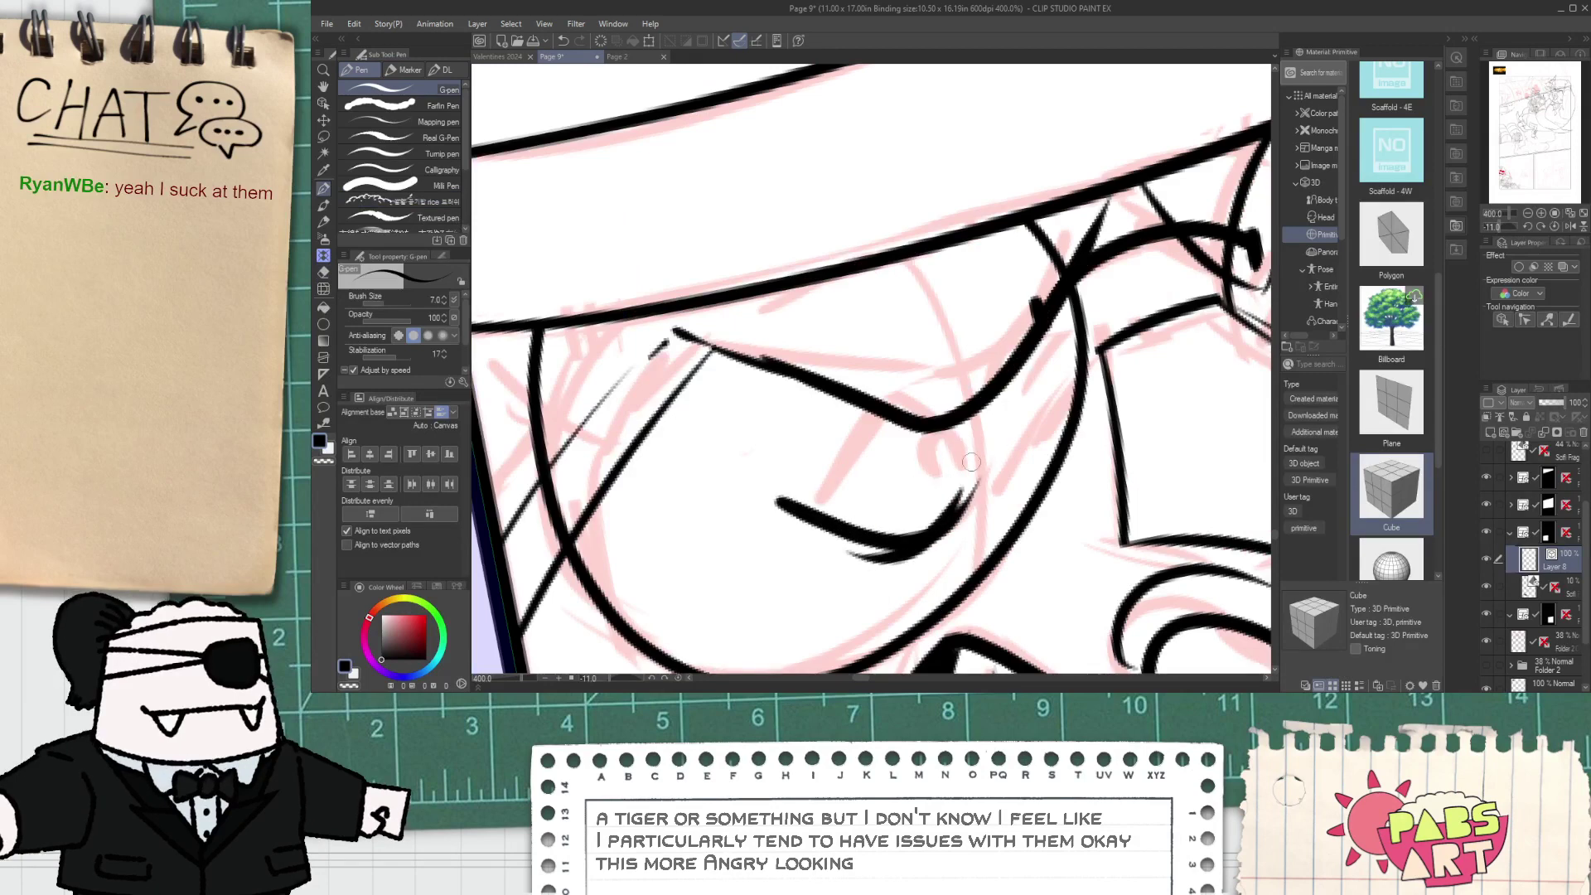
{"action": "left_click_drag", "start_coordinate": [750, 482], "coordinate": [900, 378]}
{"action": "left_click_drag", "start_coordinate": [895, 527], "coordinate": [933, 508]}
{"action": "key", "text": "ctrl+z"}
{"action": "key", "text": "e"}
{"action": "left_click", "coordinate": [881, 380]}
{"action": "scroll", "coordinate": [895, 389], "scroll_direction": "down", "scroll_amount": 4}
- Ink the right eye beside the nose bridge with a narrow arched lid, a dark pupil and a short lower stroke
{"action": "key", "text": "space"}
{"action": "mouse_move", "coordinate": [1003, 381]}
{"action": "left_mouse_down"}
{"action": "mouse_move", "coordinate": [872, 406]}
{"action": "mouse_move", "coordinate": [922, 276]}
{"action": "mouse_move", "coordinate": [975, 373]}
{"action": "left_mouse_up"}
{"action": "scroll", "coordinate": [871, 407], "scroll_direction": "up", "scroll_amount": 2}
{"action": "key", "text": "p"}
{"action": "scroll", "coordinate": [848, 377], "scroll_direction": "up", "scroll_amount": 2}
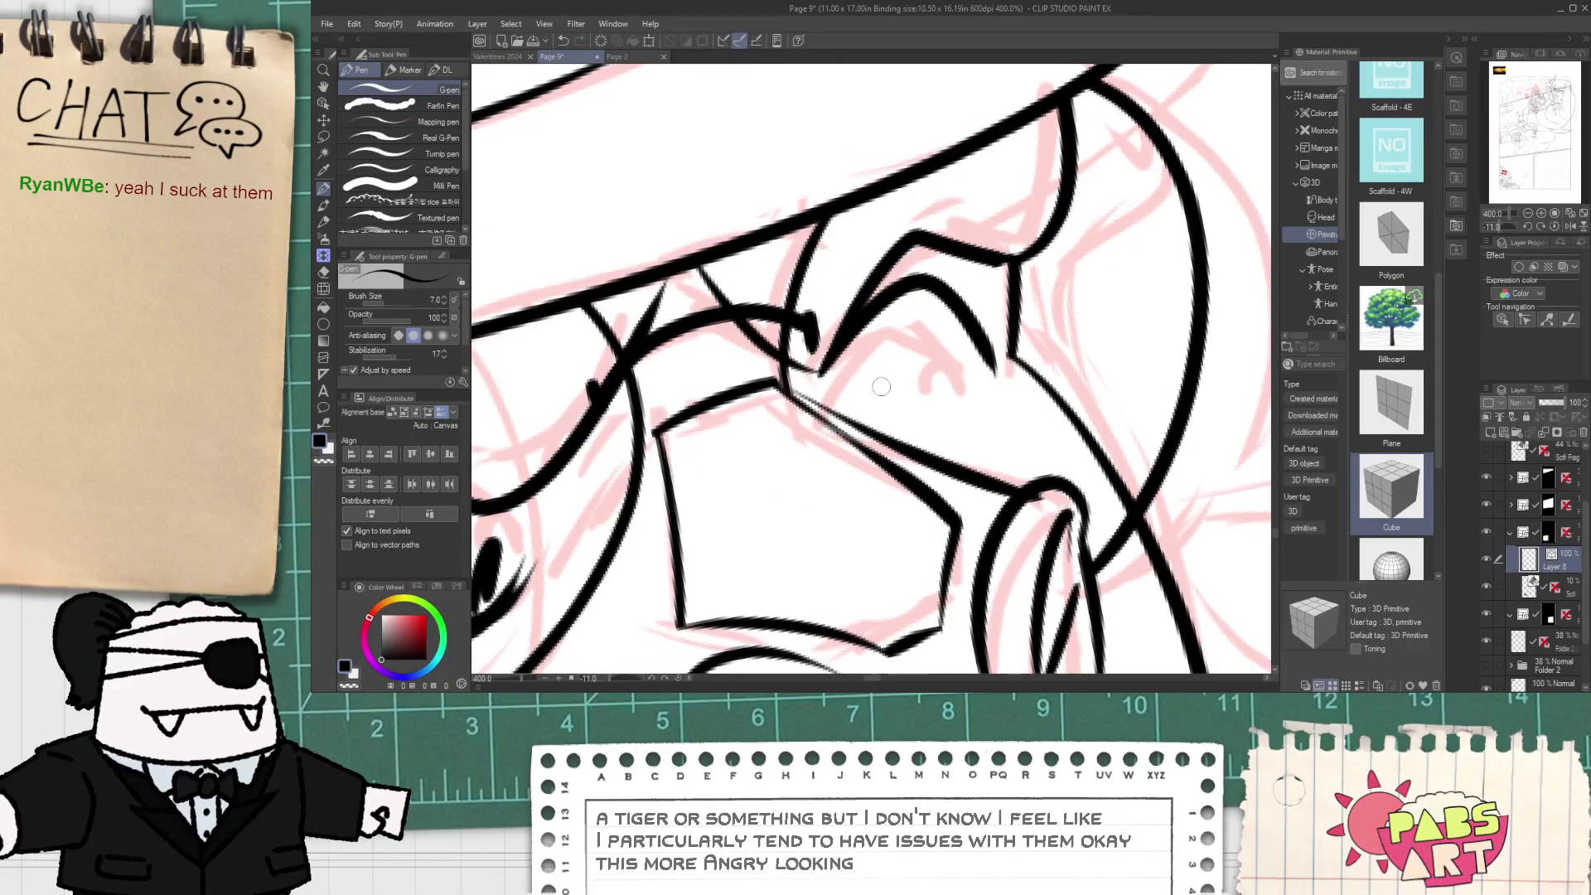
{"action": "key", "text": "ctrl+z"}
{"action": "left_click_drag", "start_coordinate": [803, 407], "coordinate": [921, 377]}
{"action": "key", "text": "ctrl+z"}
{"action": "left_click_drag", "start_coordinate": [812, 387], "coordinate": [937, 385]}
{"action": "left_click_drag", "start_coordinate": [863, 443], "coordinate": [945, 391]}
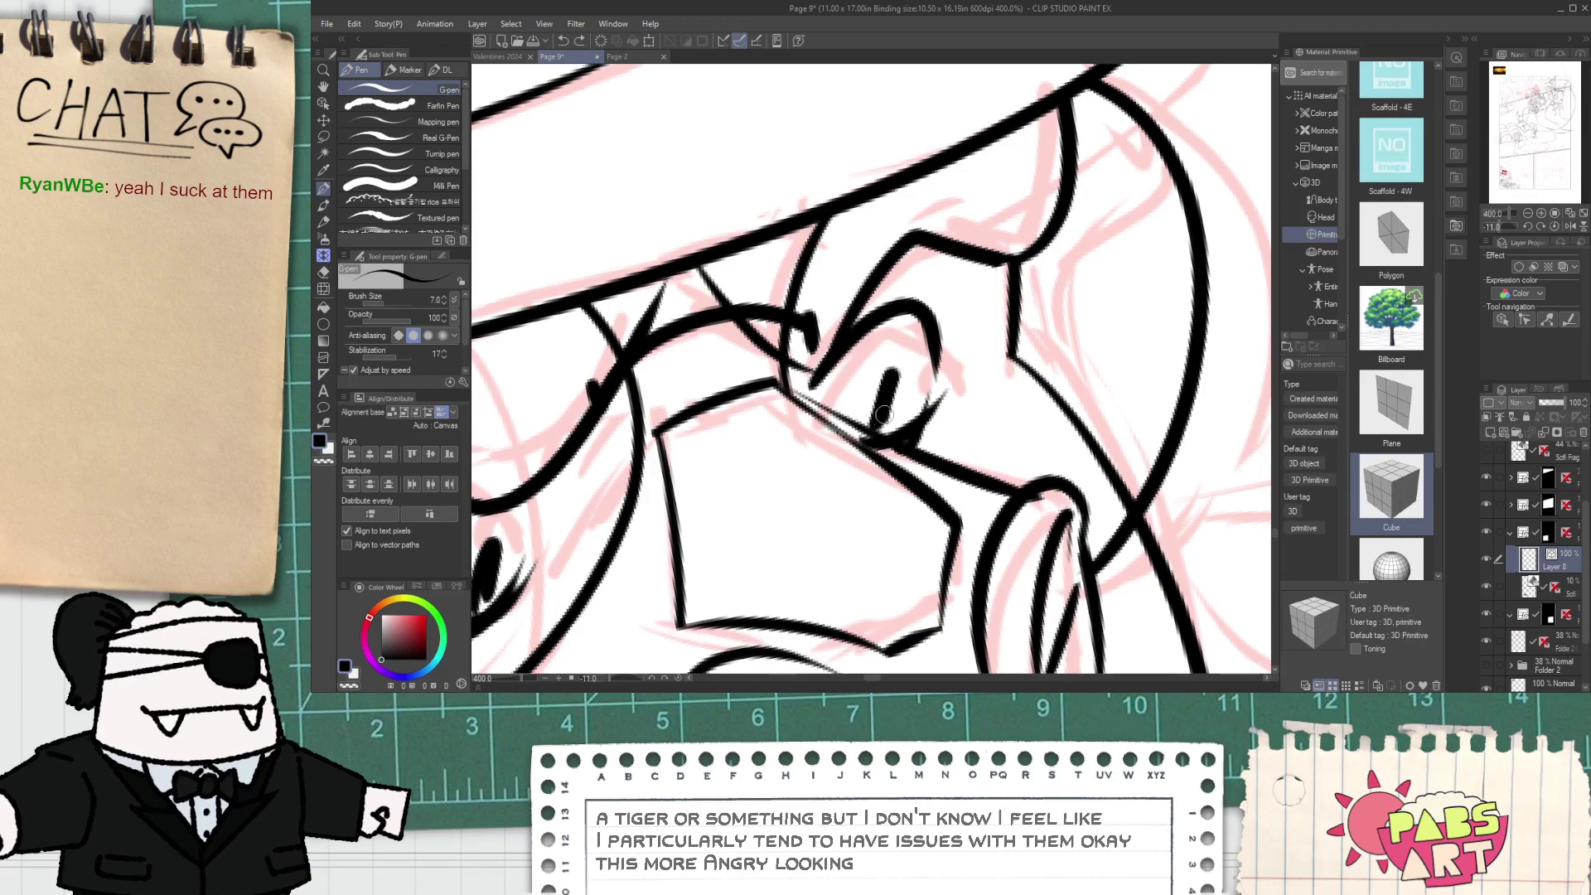
- Add short crease strokes around the left eye inside the lens, undoing the ones that are too heavy
{"action": "scroll", "coordinate": [858, 423], "scroll_direction": "down", "scroll_amount": 4}
{"action": "scroll", "coordinate": [788, 447], "scroll_direction": "up", "scroll_amount": 3}
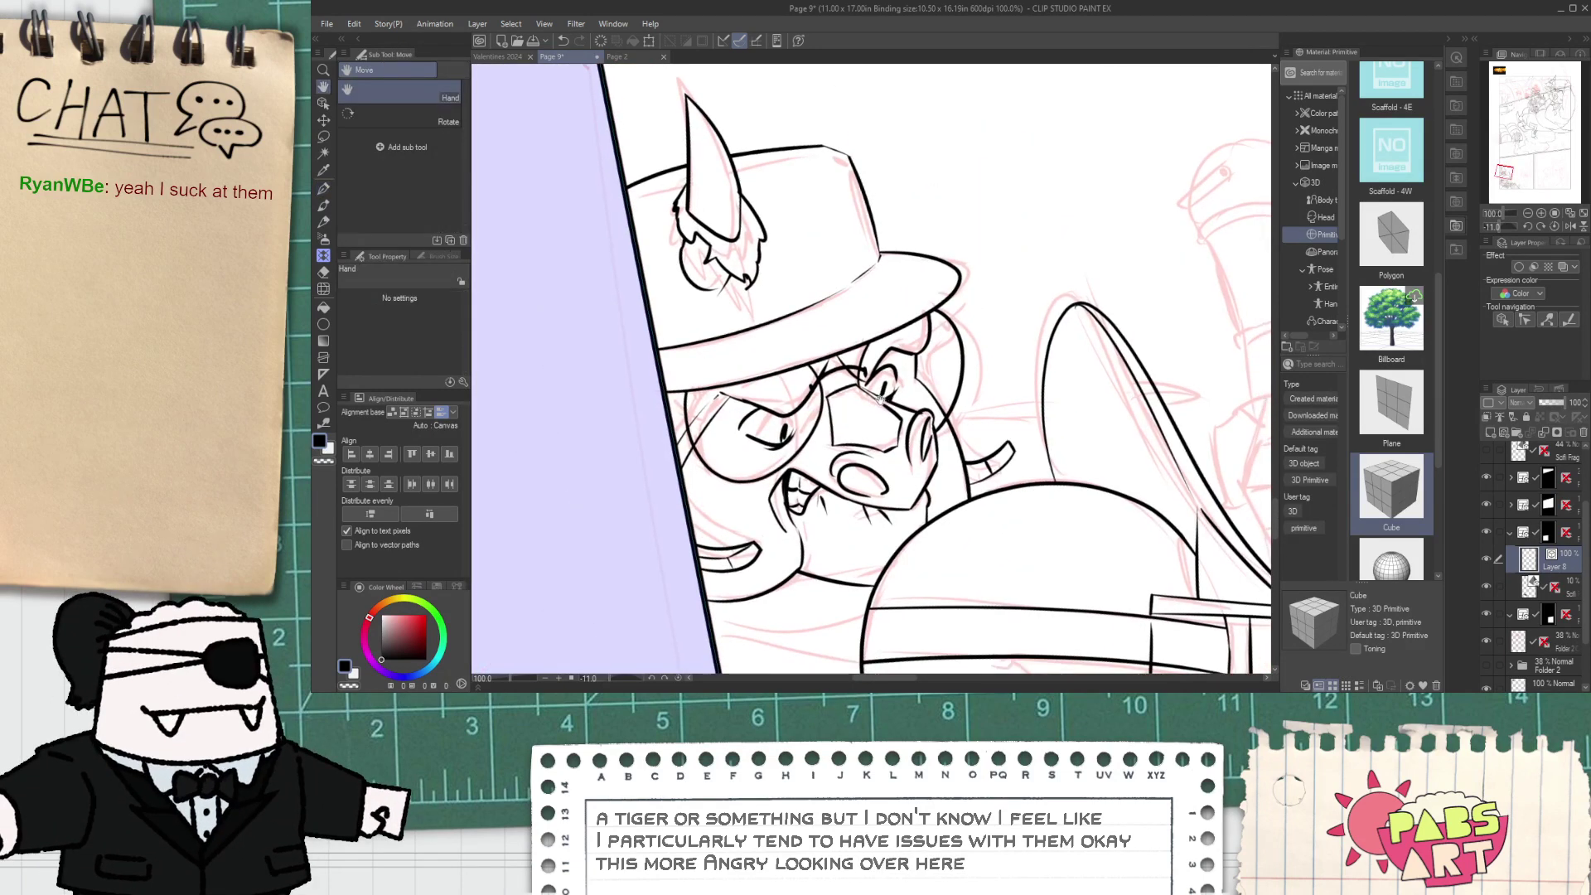
{"action": "key", "text": "ctrl+z"}
{"action": "left_click_drag", "start_coordinate": [815, 382], "coordinate": [766, 457]}
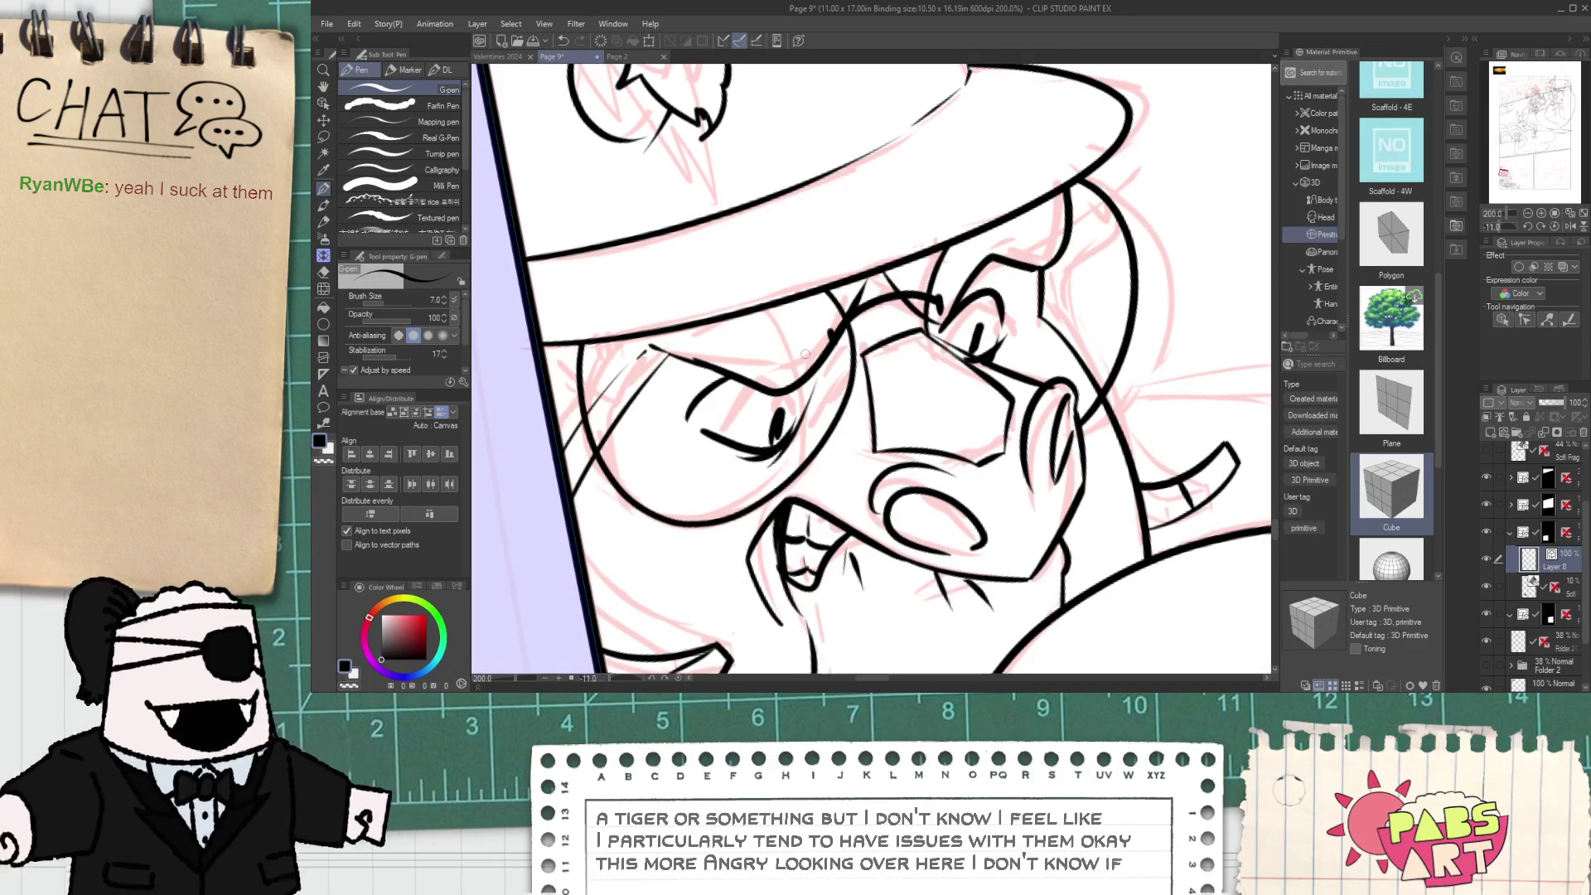
{"action": "key", "text": "ctrl+z"}
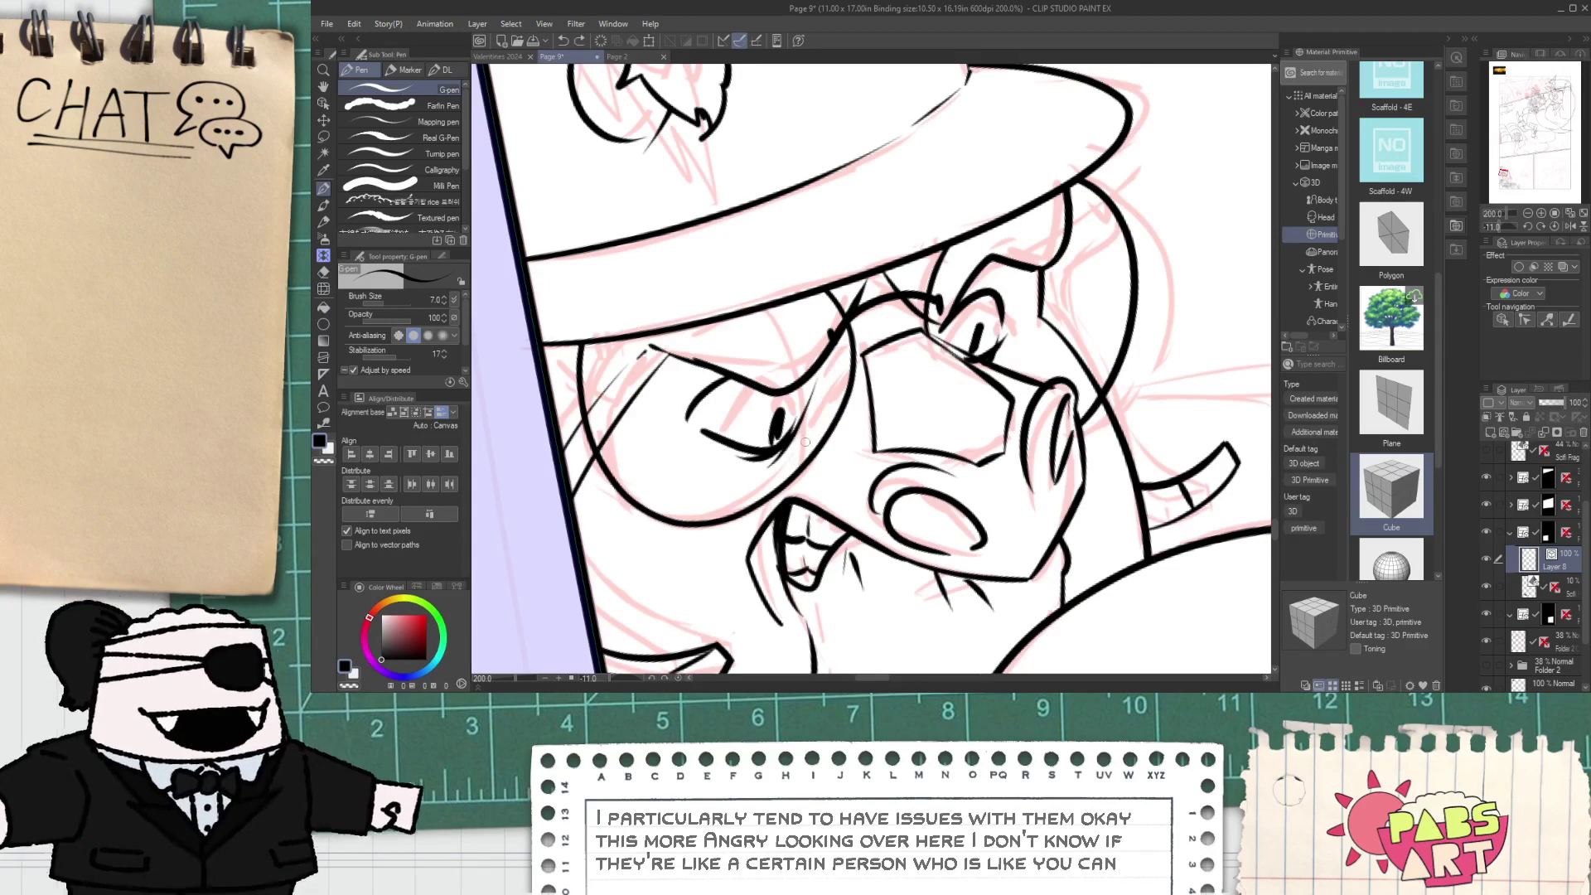
{"action": "left_click_drag", "start_coordinate": [808, 432], "coordinate": [822, 374]}
{"action": "key", "text": "space"}
{"action": "left_click_drag", "start_coordinate": [746, 464], "coordinate": [850, 462]}
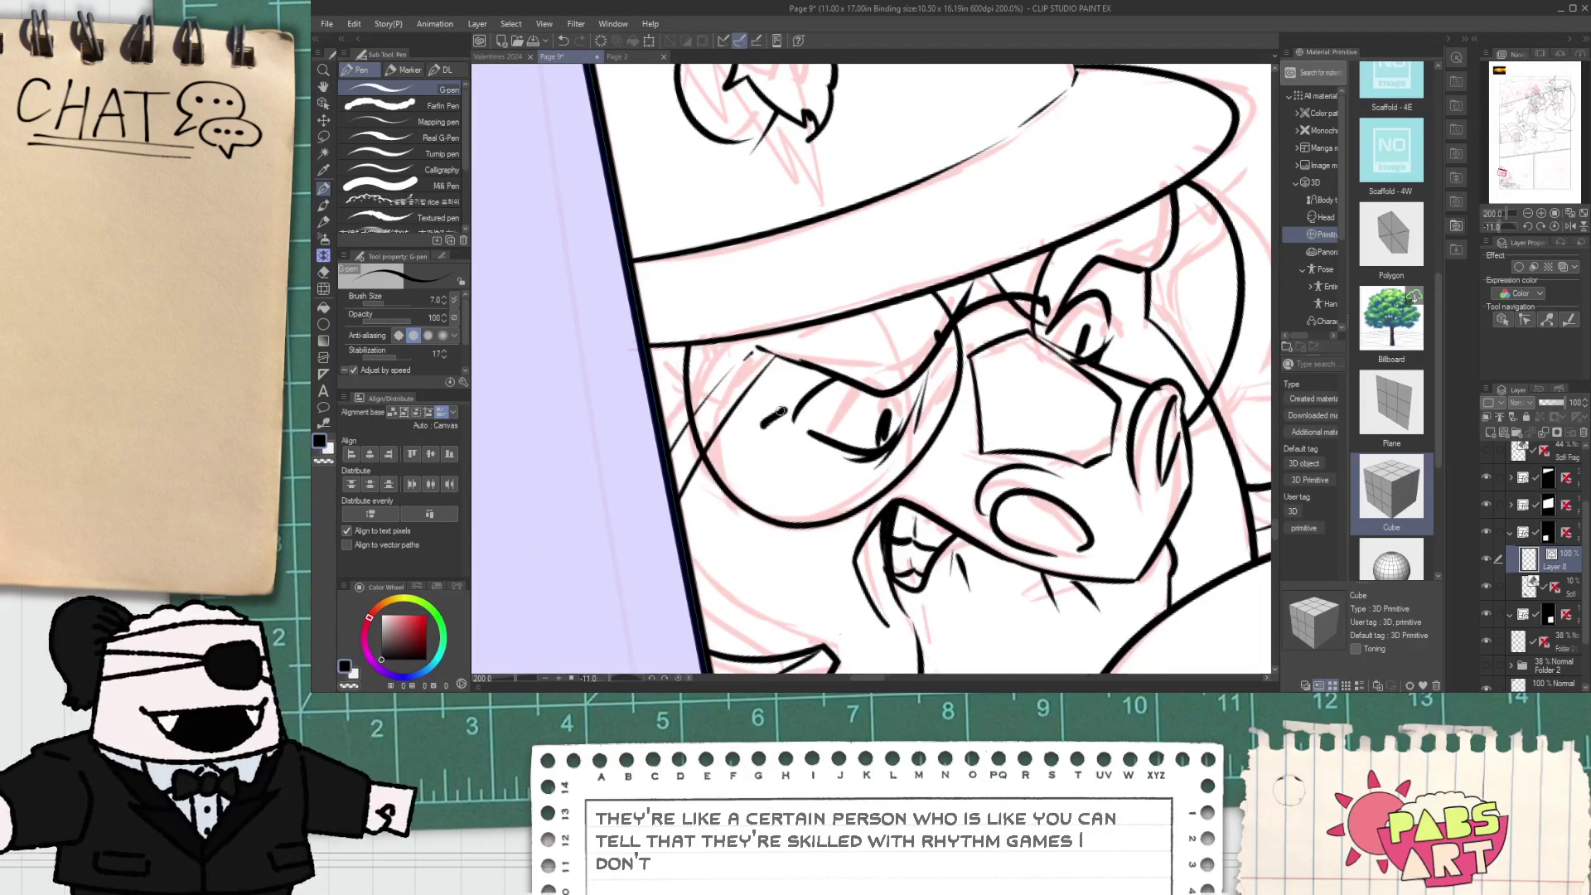
{"action": "key", "text": "ctrl+z"}
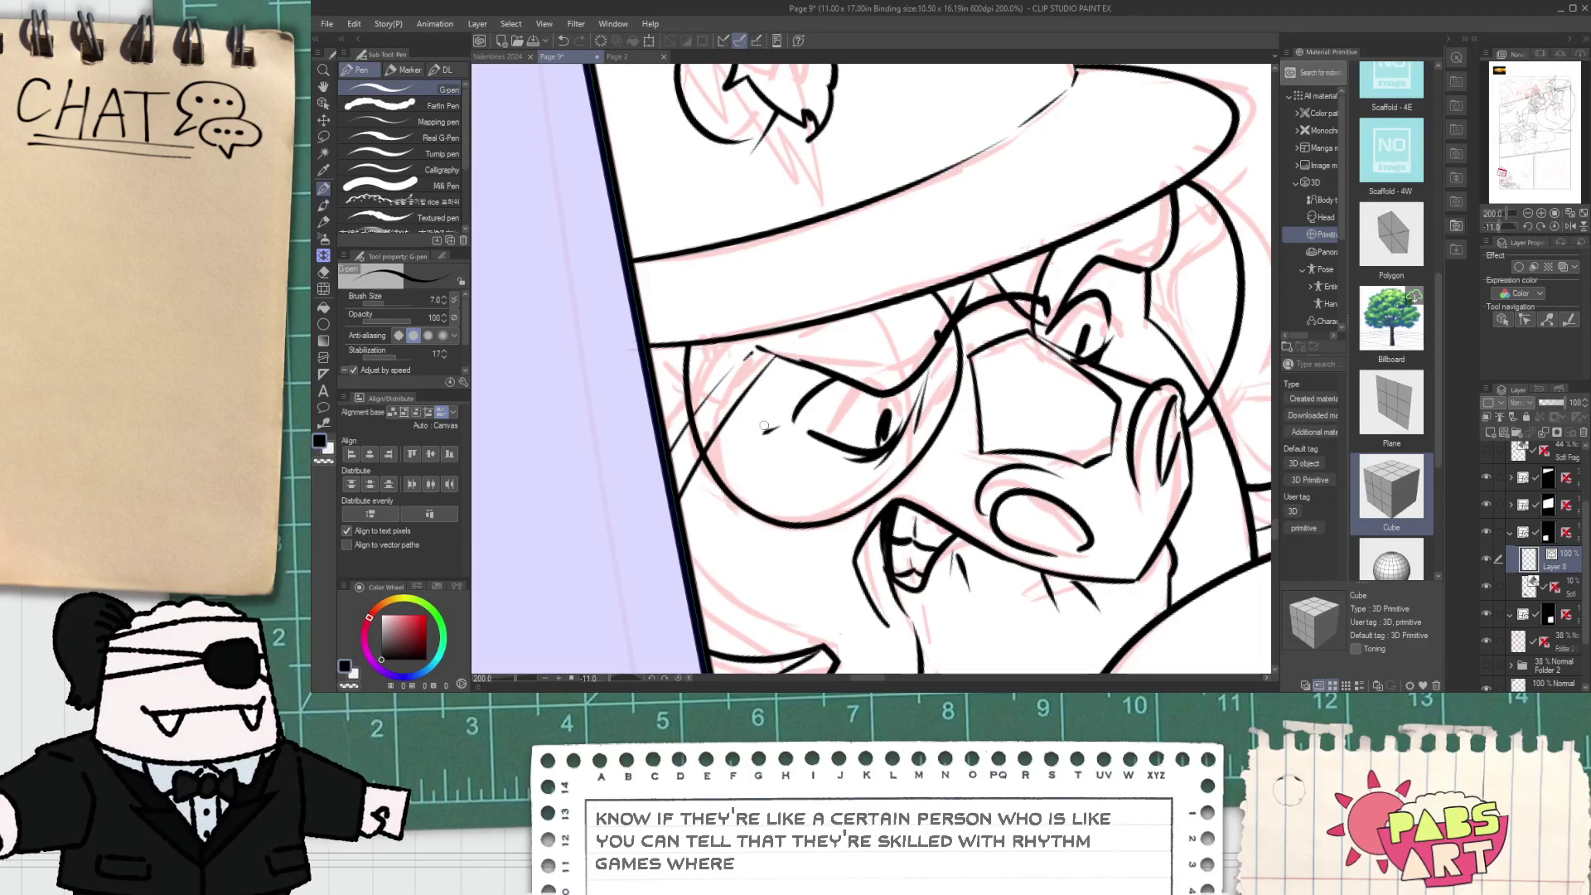
{"action": "key", "text": "space"}
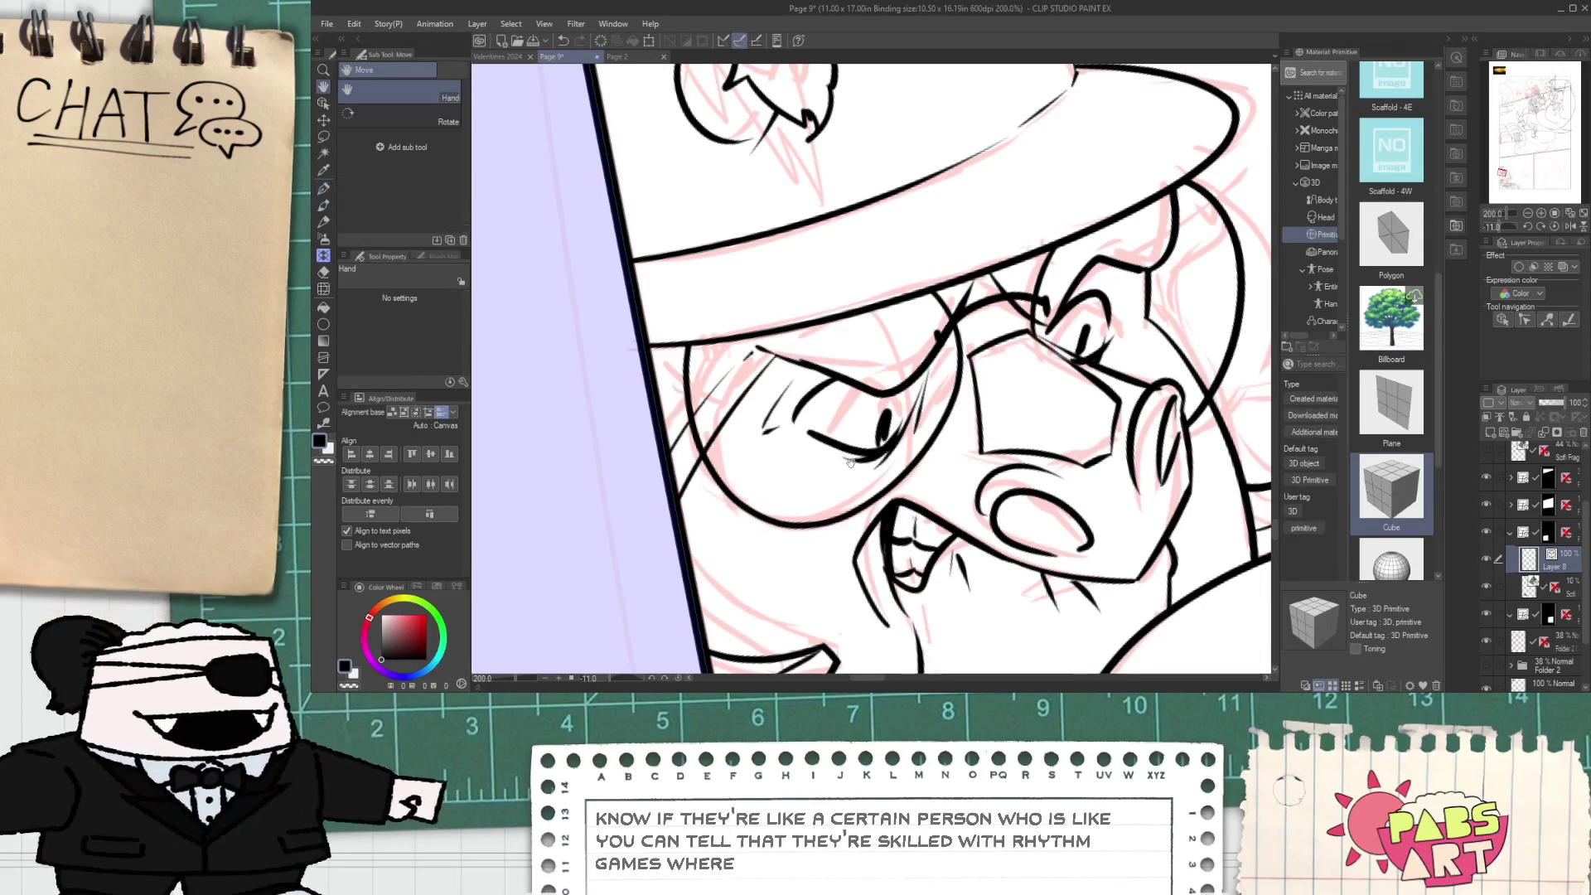
- Ink the line below the jaw from the panel's left border to the large round shape, trim its overshoot and add a short fold stroke above
{"action": "left_click_drag", "start_coordinate": [932, 446], "coordinate": [883, 436]}
{"action": "mouse_move", "coordinate": [1058, 333]}
{"action": "left_mouse_down"}
{"action": "mouse_move", "coordinate": [961, 330]}
{"action": "mouse_move", "coordinate": [976, 297]}
{"action": "mouse_move", "coordinate": [934, 349]}
{"action": "left_mouse_up"}
{"action": "scroll", "coordinate": [968, 264], "scroll_direction": "down", "scroll_amount": 4}
{"action": "key", "text": "space"}
{"action": "scroll", "coordinate": [909, 455], "scroll_direction": "up", "scroll_amount": 3}
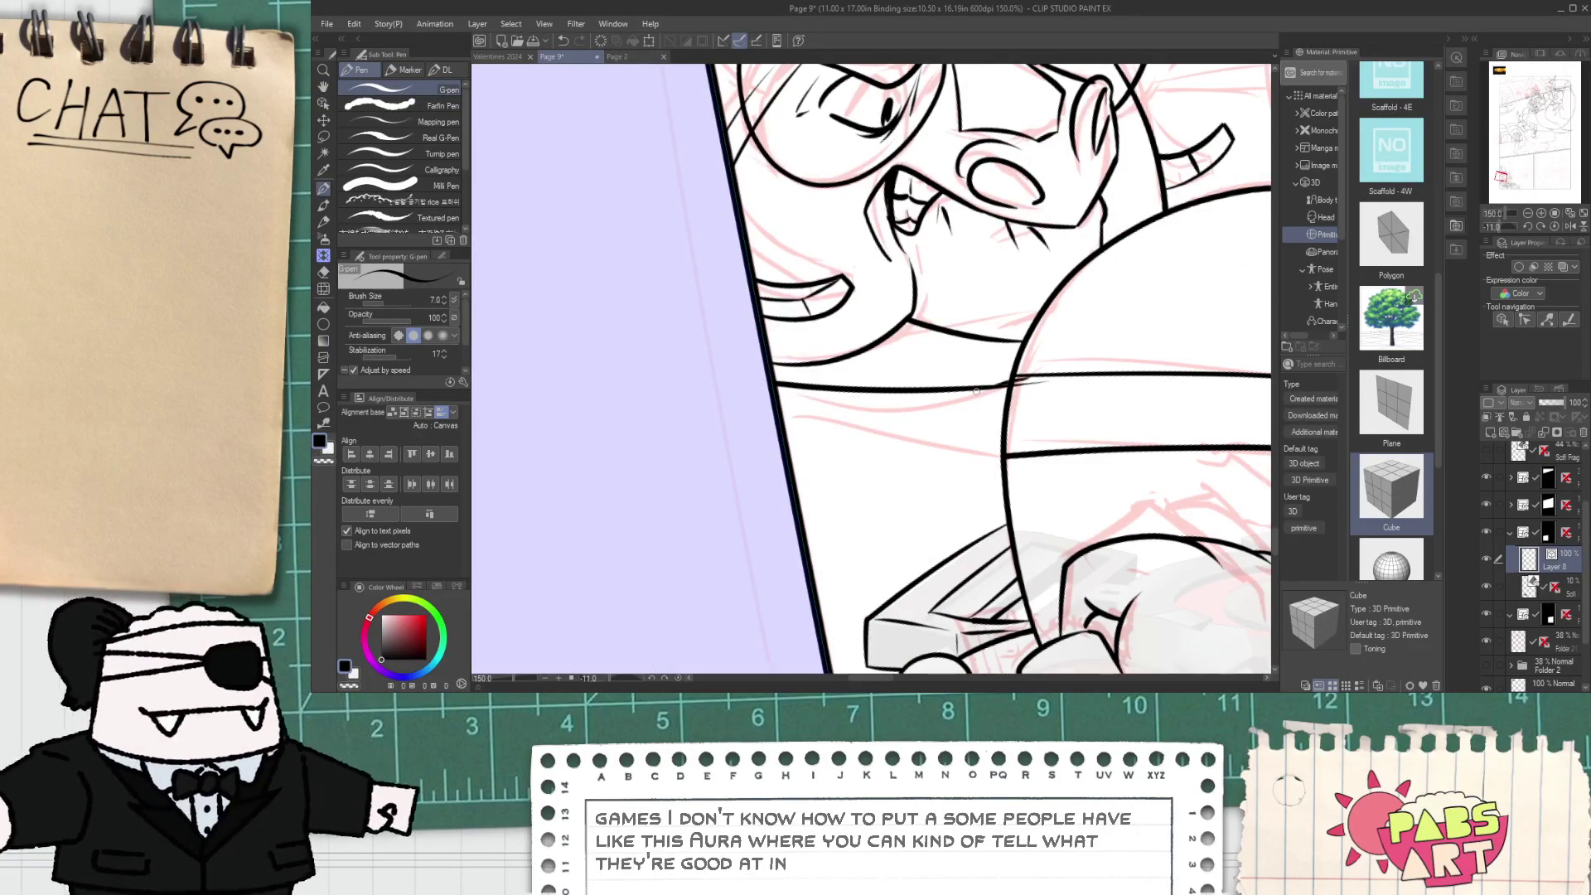
{"action": "key", "text": "e"}
{"action": "scroll", "coordinate": [1026, 393], "scroll_direction": "up", "scroll_amount": 1}
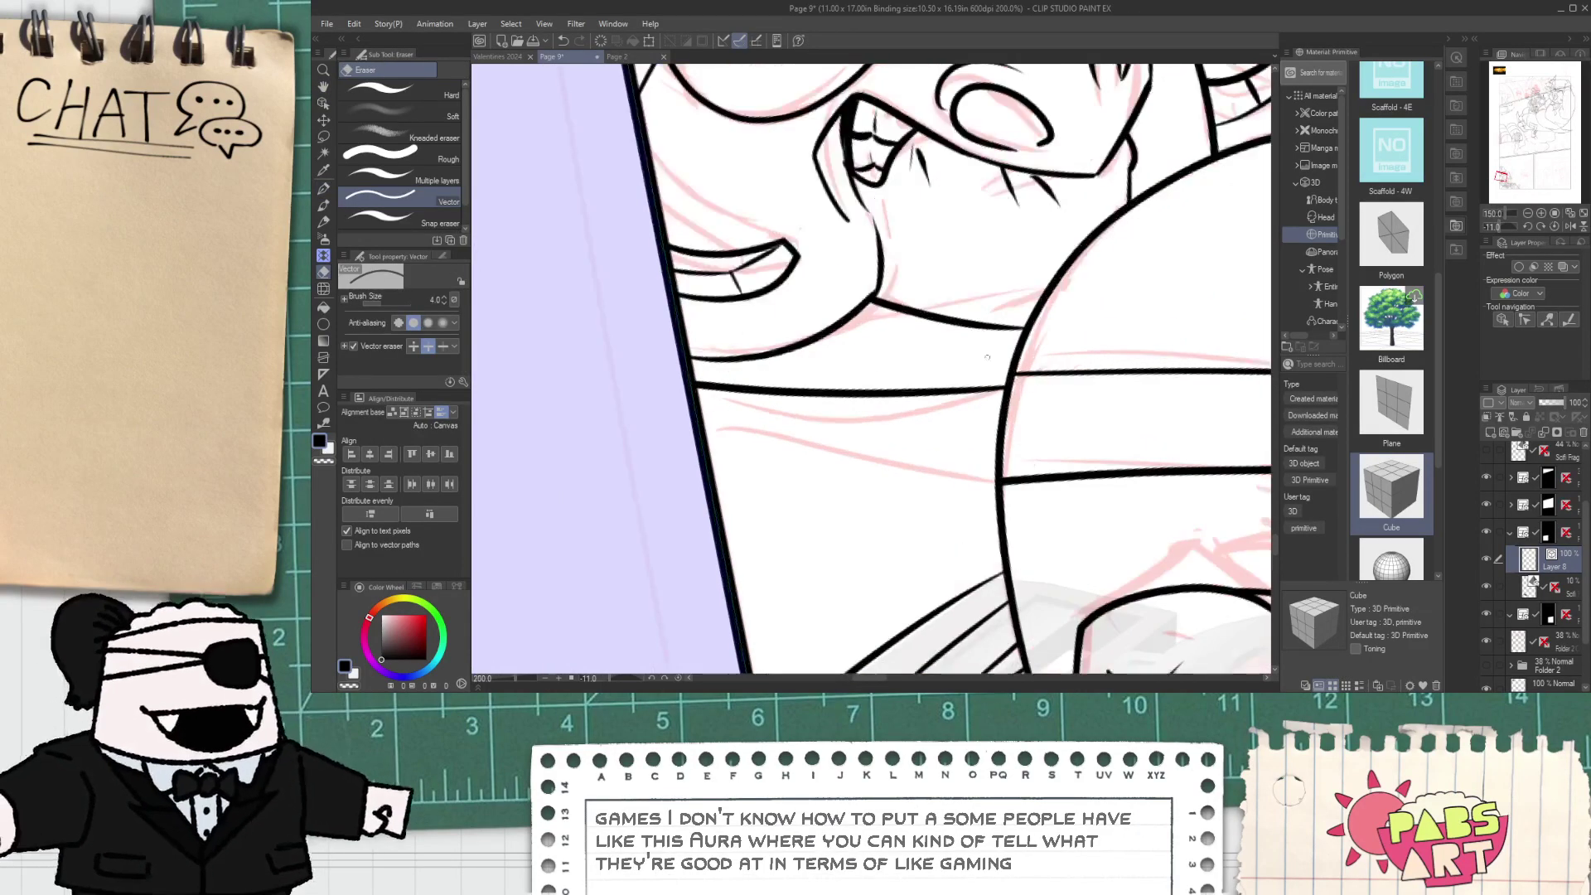
{"action": "key", "text": "p"}
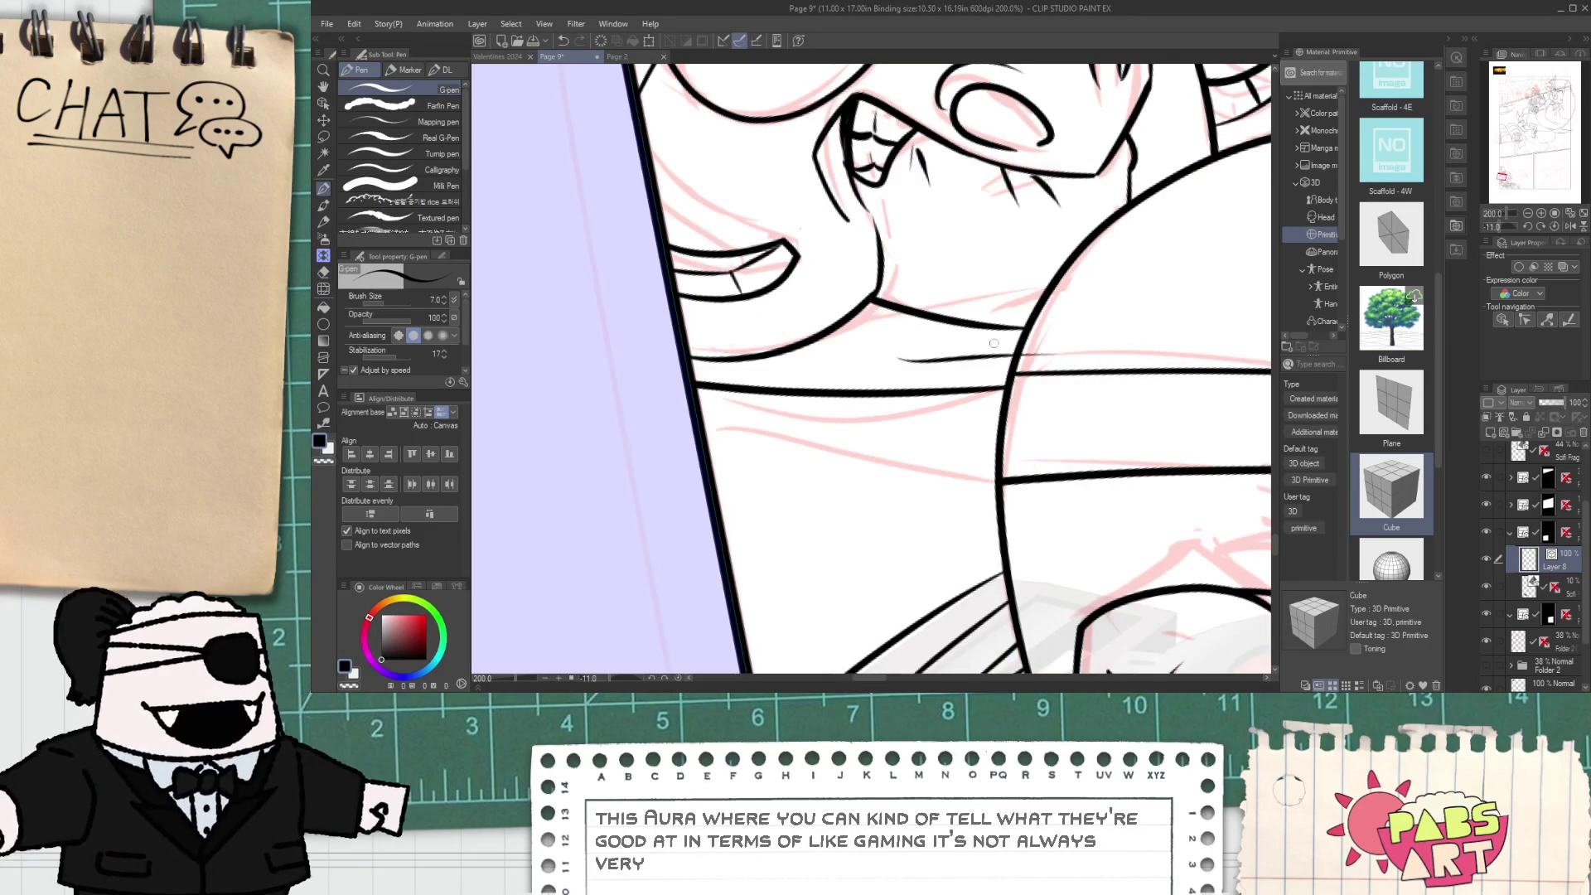
- Redraw the short fold strokes below the jaw where they meet the large round shape, trimming the ends that cross its outline
{"action": "key", "text": "ctrl+z"}
{"action": "left_click_drag", "start_coordinate": [867, 380], "coordinate": [1068, 364]}
{"action": "key", "text": "ctrl+z"}
{"action": "left_click_drag", "start_coordinate": [895, 363], "coordinate": [1068, 350]}
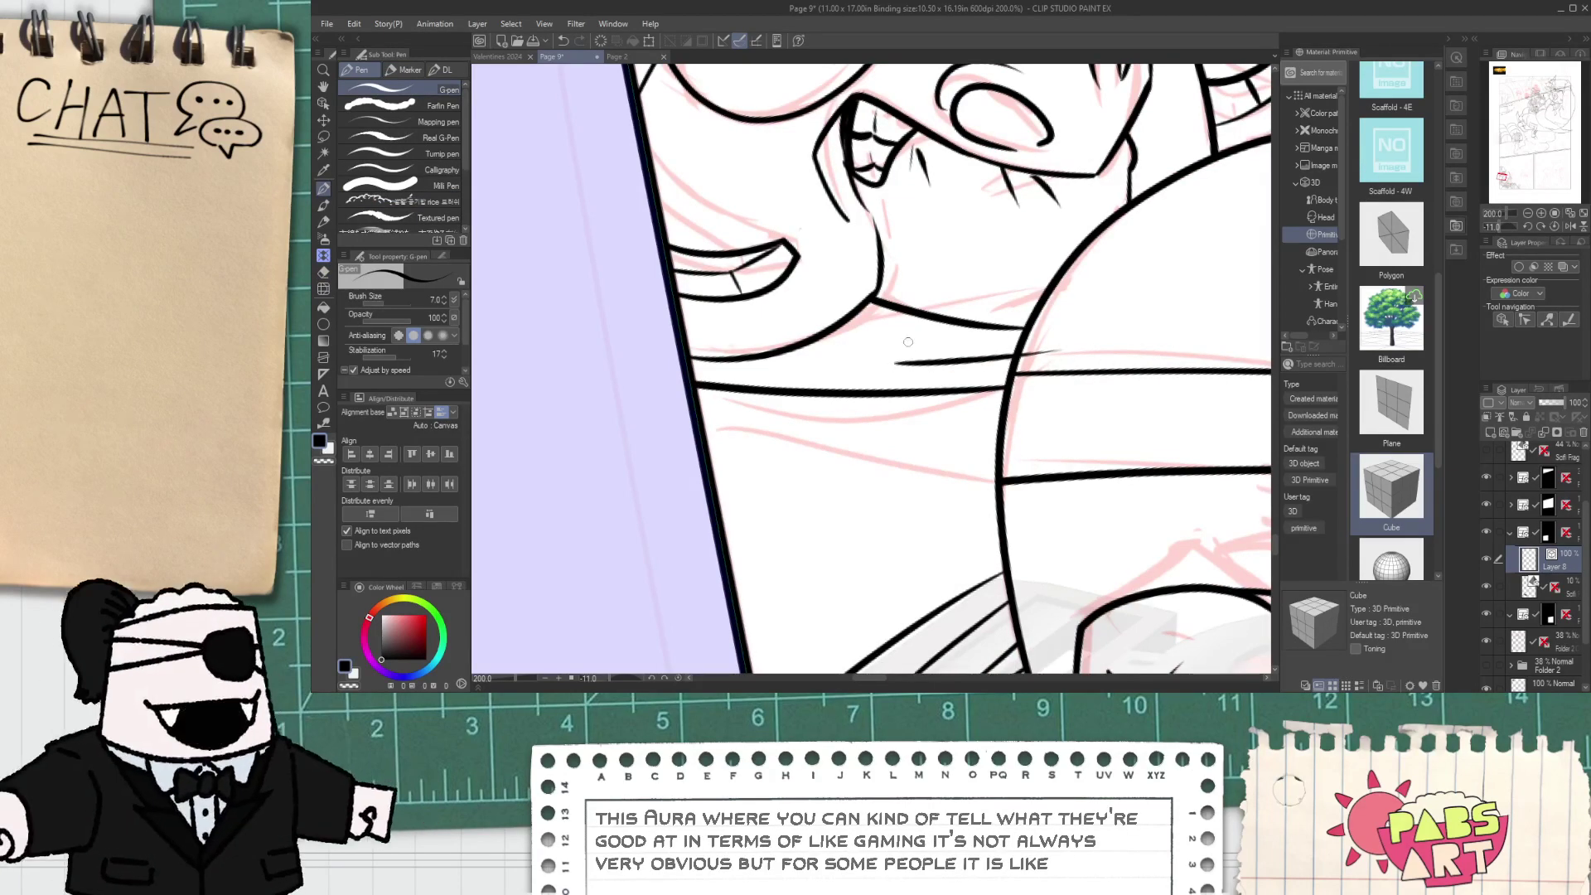
{"action": "key", "text": "e"}
{"action": "mouse_move", "coordinate": [901, 345]}
{"action": "left_mouse_down"}
{"action": "mouse_move", "coordinate": [1077, 342]}
{"action": "mouse_move", "coordinate": [1046, 363]}
{"action": "left_mouse_up"}
- Add a short fold stroke beneath the jaw near the panel's left border
{"action": "key", "text": "p"}
{"action": "left_click_drag", "start_coordinate": [709, 358], "coordinate": [880, 389]}
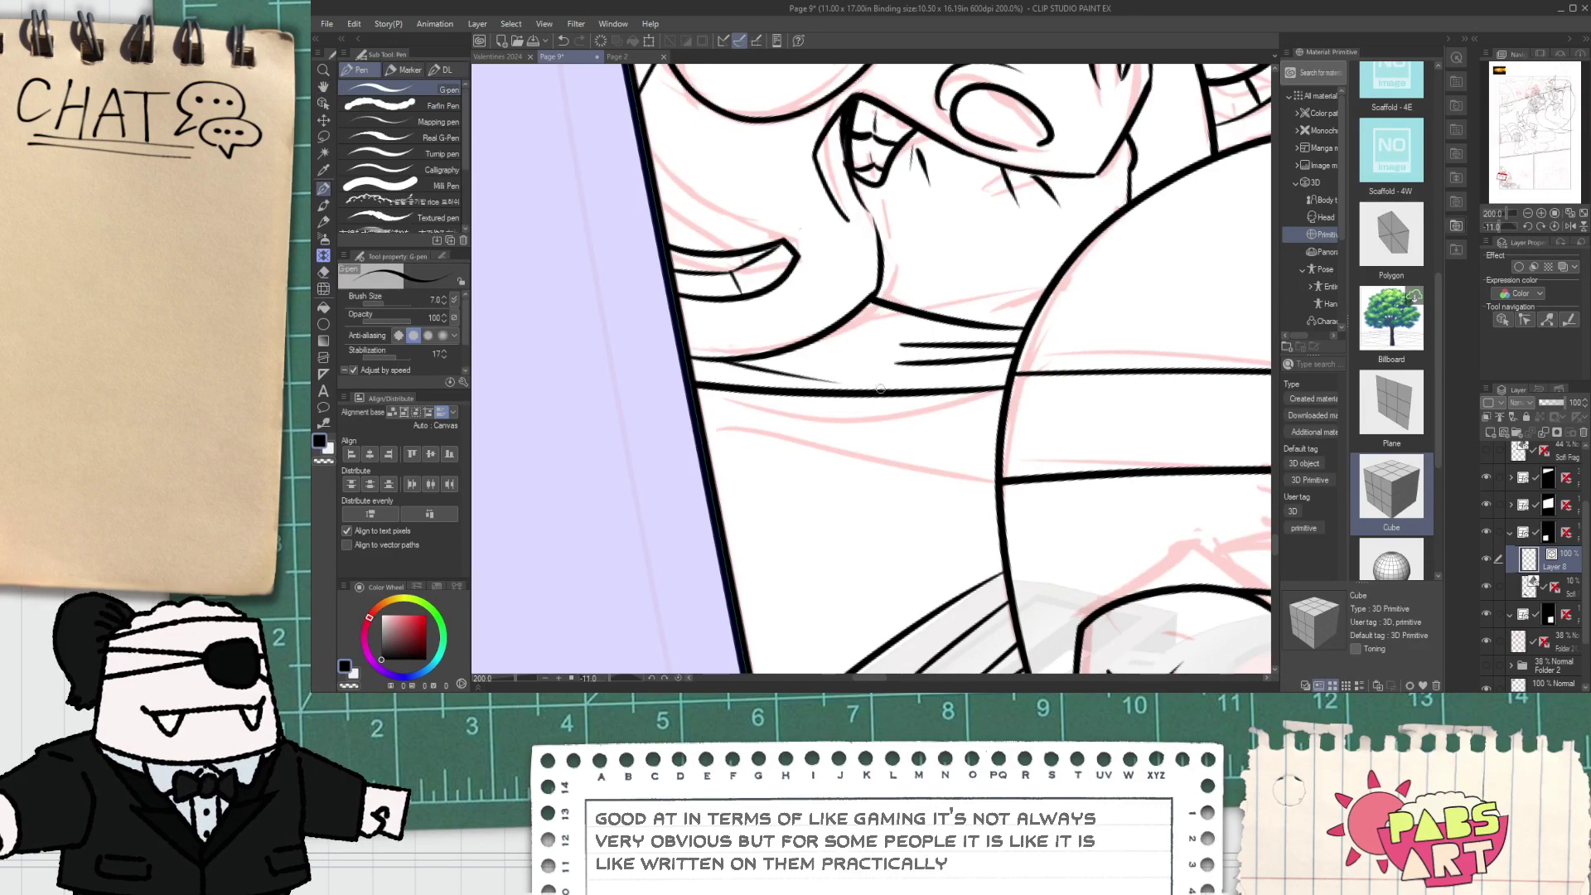
{"action": "key", "text": "e"}
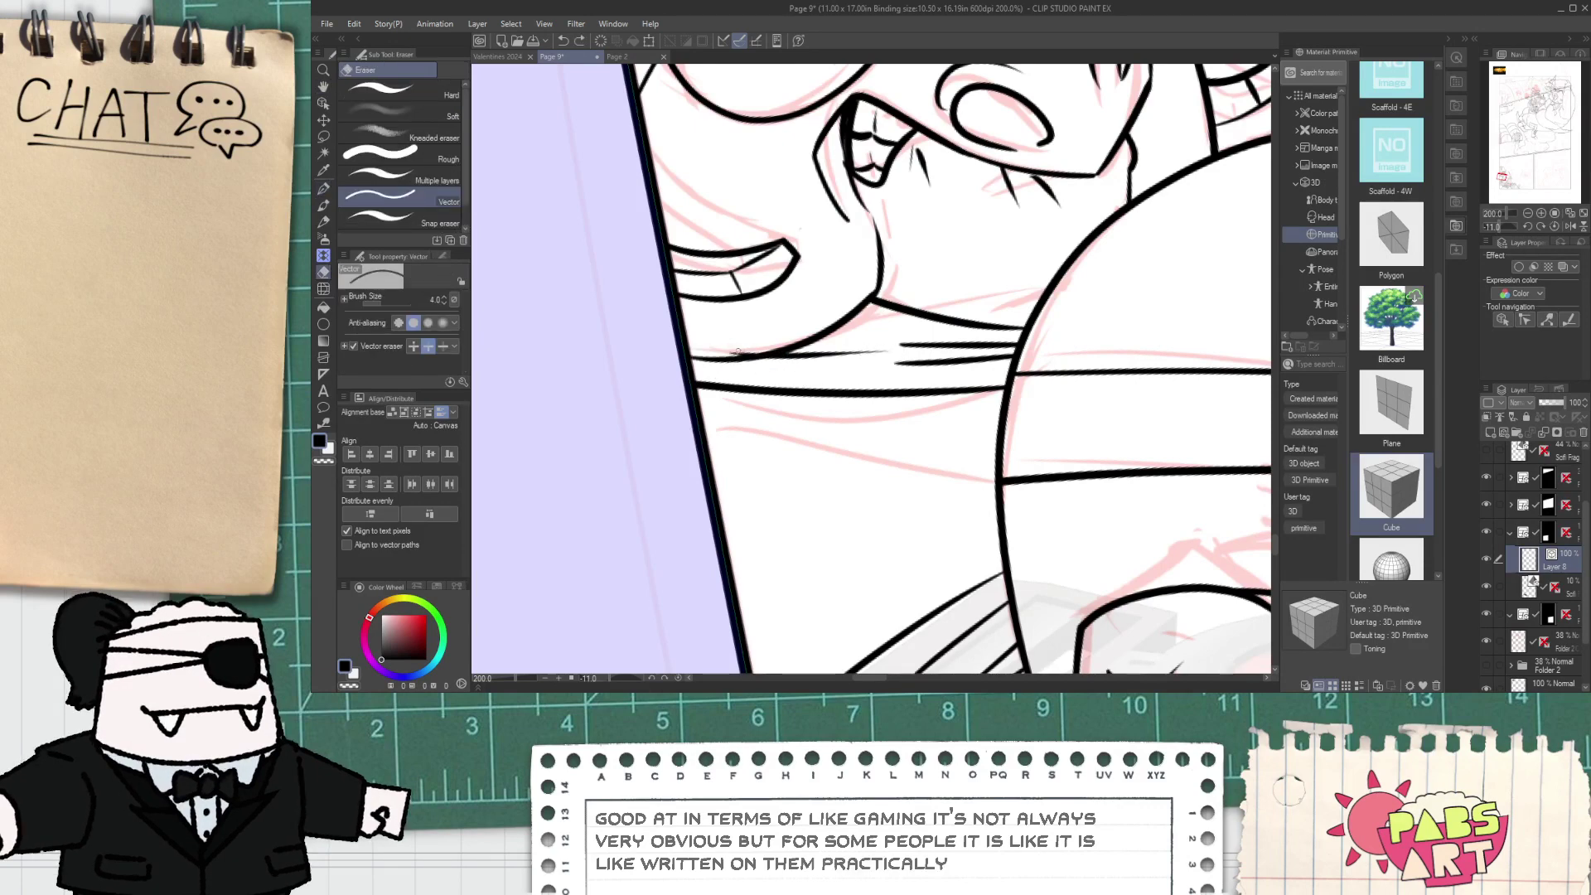
{"action": "scroll", "coordinate": [777, 346], "scroll_direction": "down", "scroll_amount": 4}
{"action": "scroll", "coordinate": [777, 346], "scroll_direction": "up", "scroll_amount": 4}
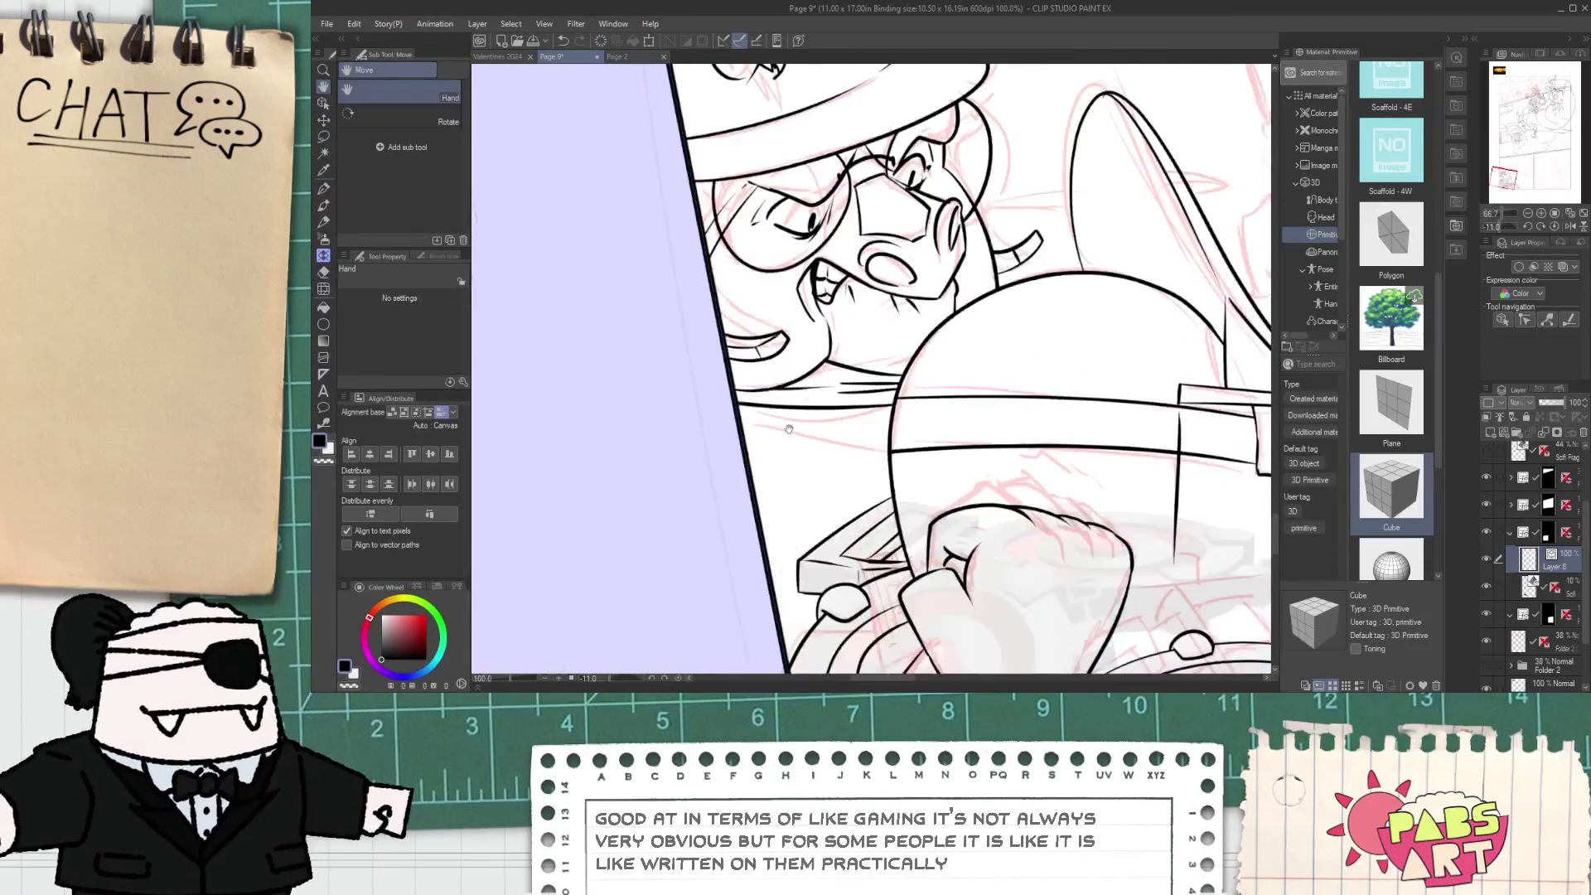
- Ink a second line just below the long line under the jaw, from the panel border toward the large round shape
{"action": "key", "text": "p"}
{"action": "scroll", "coordinate": [884, 372], "scroll_direction": "down", "scroll_amount": 2}
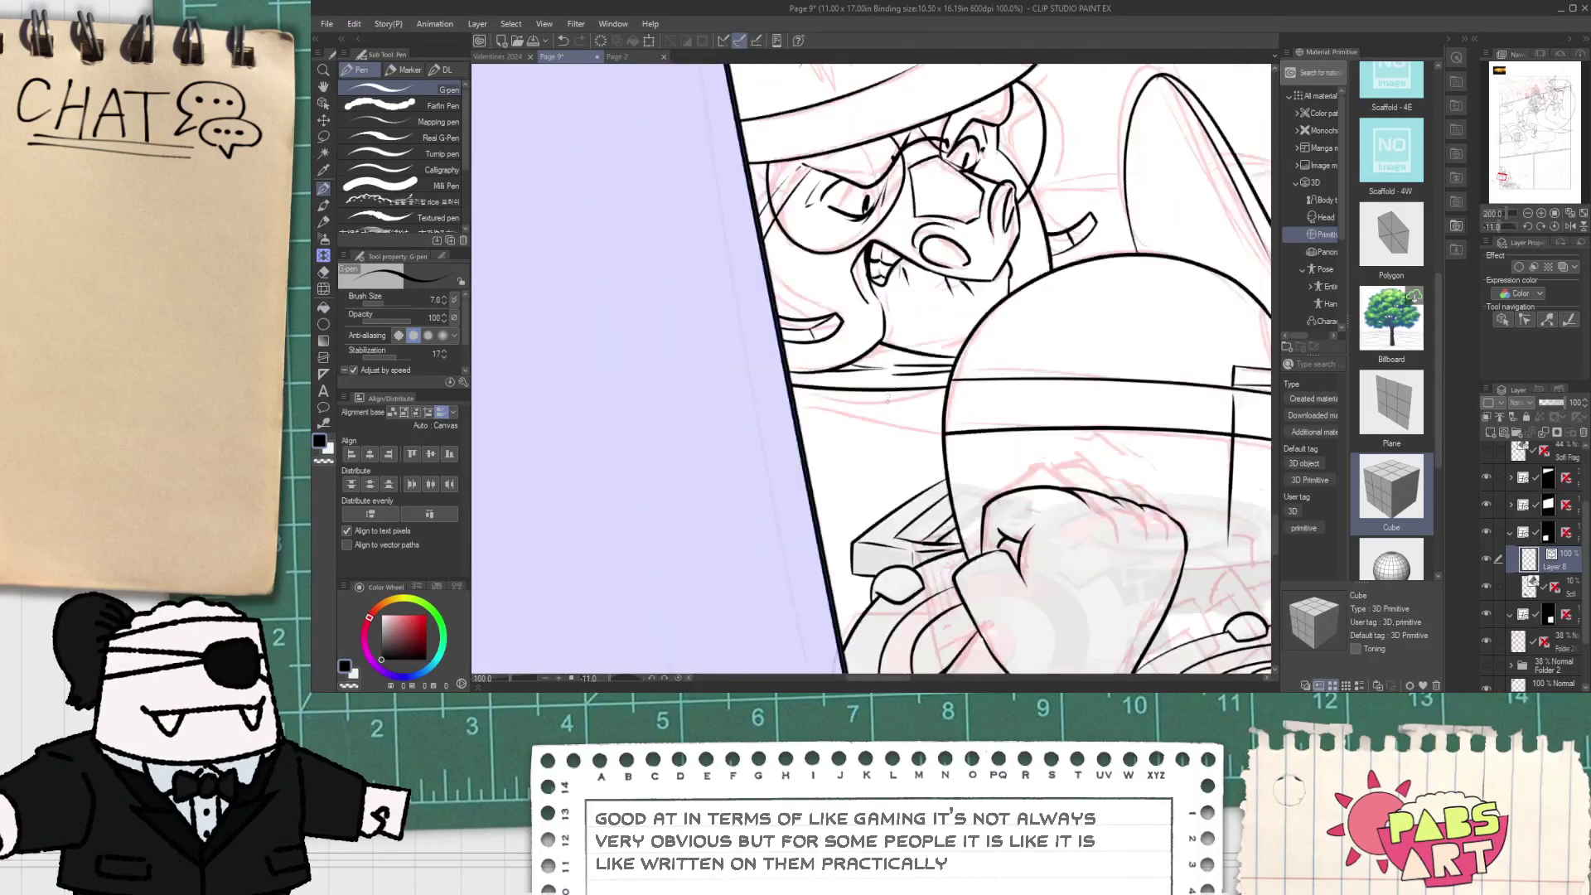
{"action": "scroll", "coordinate": [794, 396], "scroll_direction": "up", "scroll_amount": 2}
{"action": "left_click_drag", "start_coordinate": [783, 392], "coordinate": [1088, 388]}
{"action": "key", "text": "ctrl+z"}
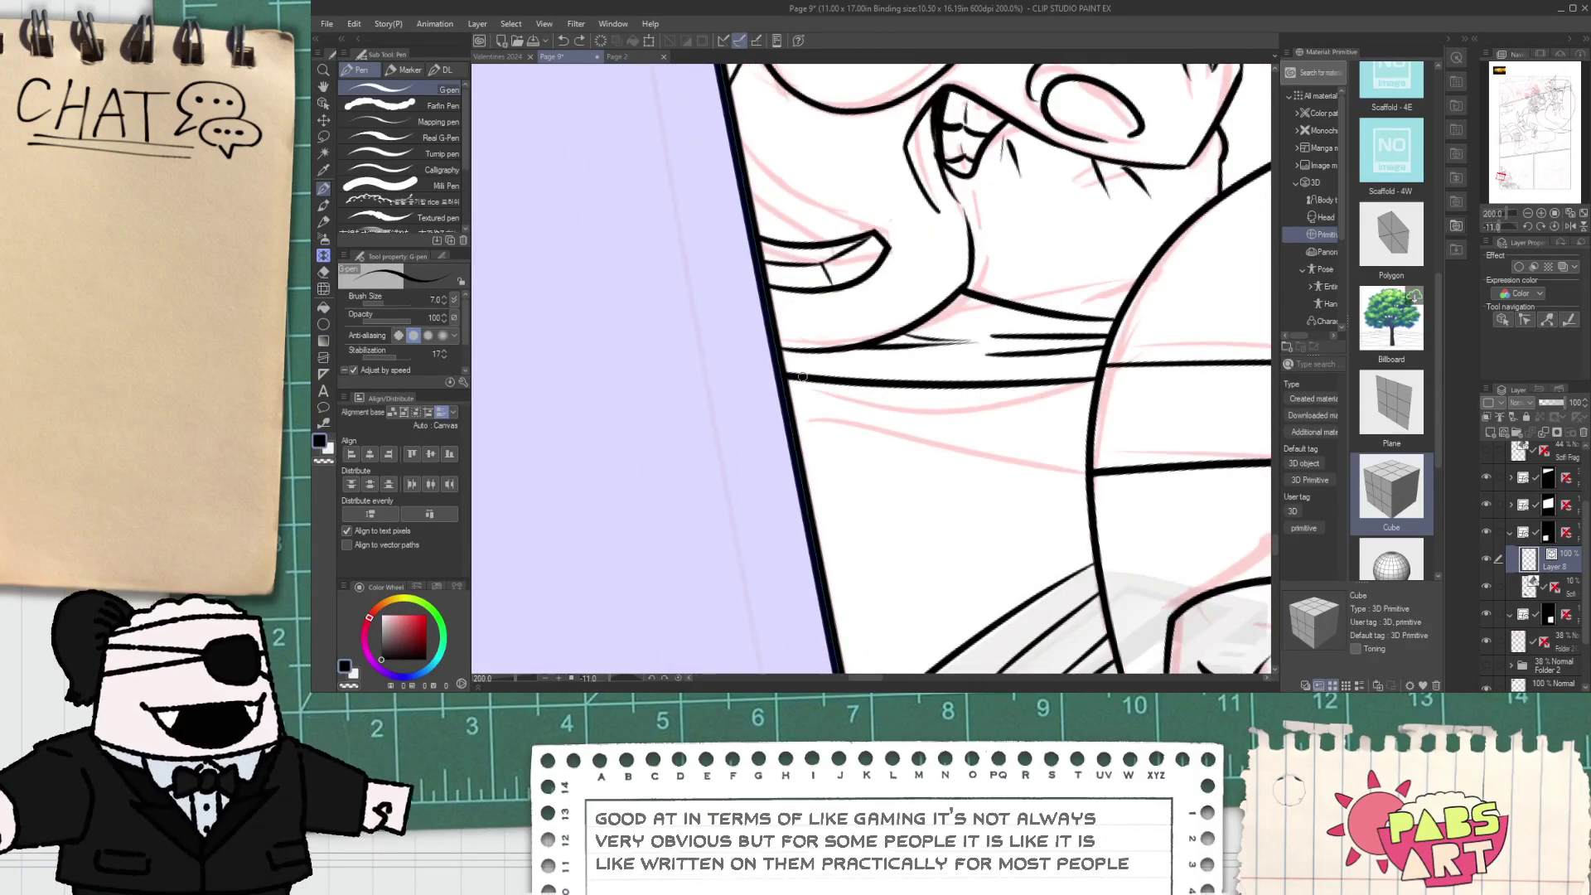
{"action": "mouse_move", "coordinate": [782, 391]}
{"action": "left_mouse_down"}
{"action": "mouse_move", "coordinate": [1092, 397]}
{"action": "mouse_move", "coordinate": [1053, 411]}
{"action": "mouse_move", "coordinate": [984, 399]}
{"action": "left_mouse_up"}
{"action": "key", "text": "e"}
{"action": "scroll", "coordinate": [1101, 393], "scroll_direction": "down", "scroll_amount": 2}
{"action": "key", "text": "space"}
{"action": "scroll", "coordinate": [994, 412], "scroll_direction": "up", "scroll_amount": 2}
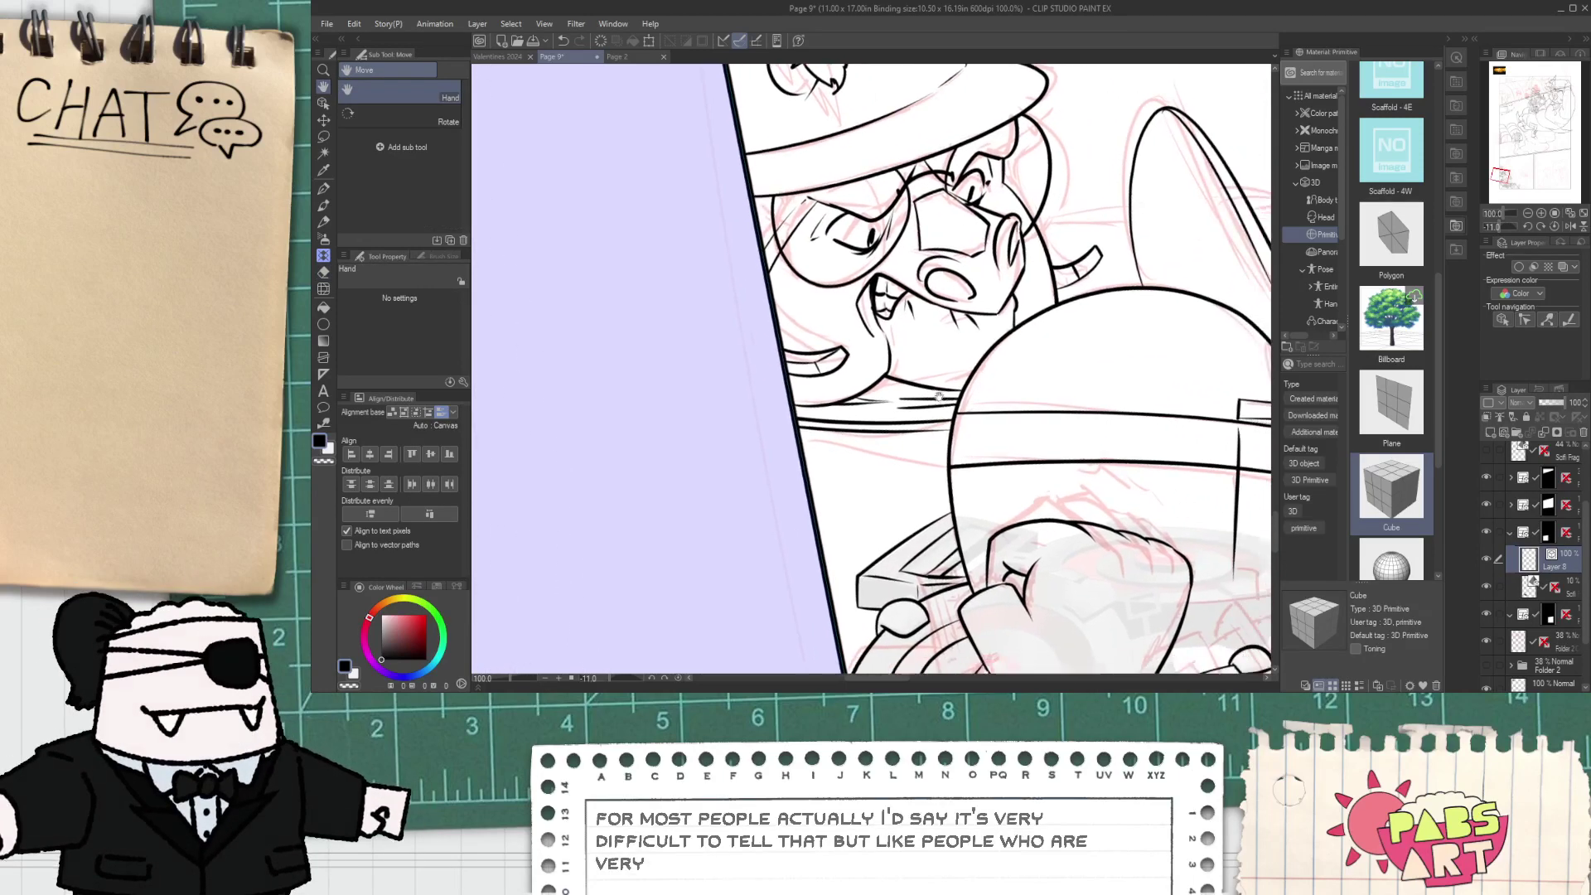
- Delete the stray fold stroke under the jaw and stretch the upper fold stroke's free end toward the jaw
{"action": "key", "text": "e"}
{"action": "scroll", "coordinate": [864, 413], "scroll_direction": "down", "scroll_amount": 2}
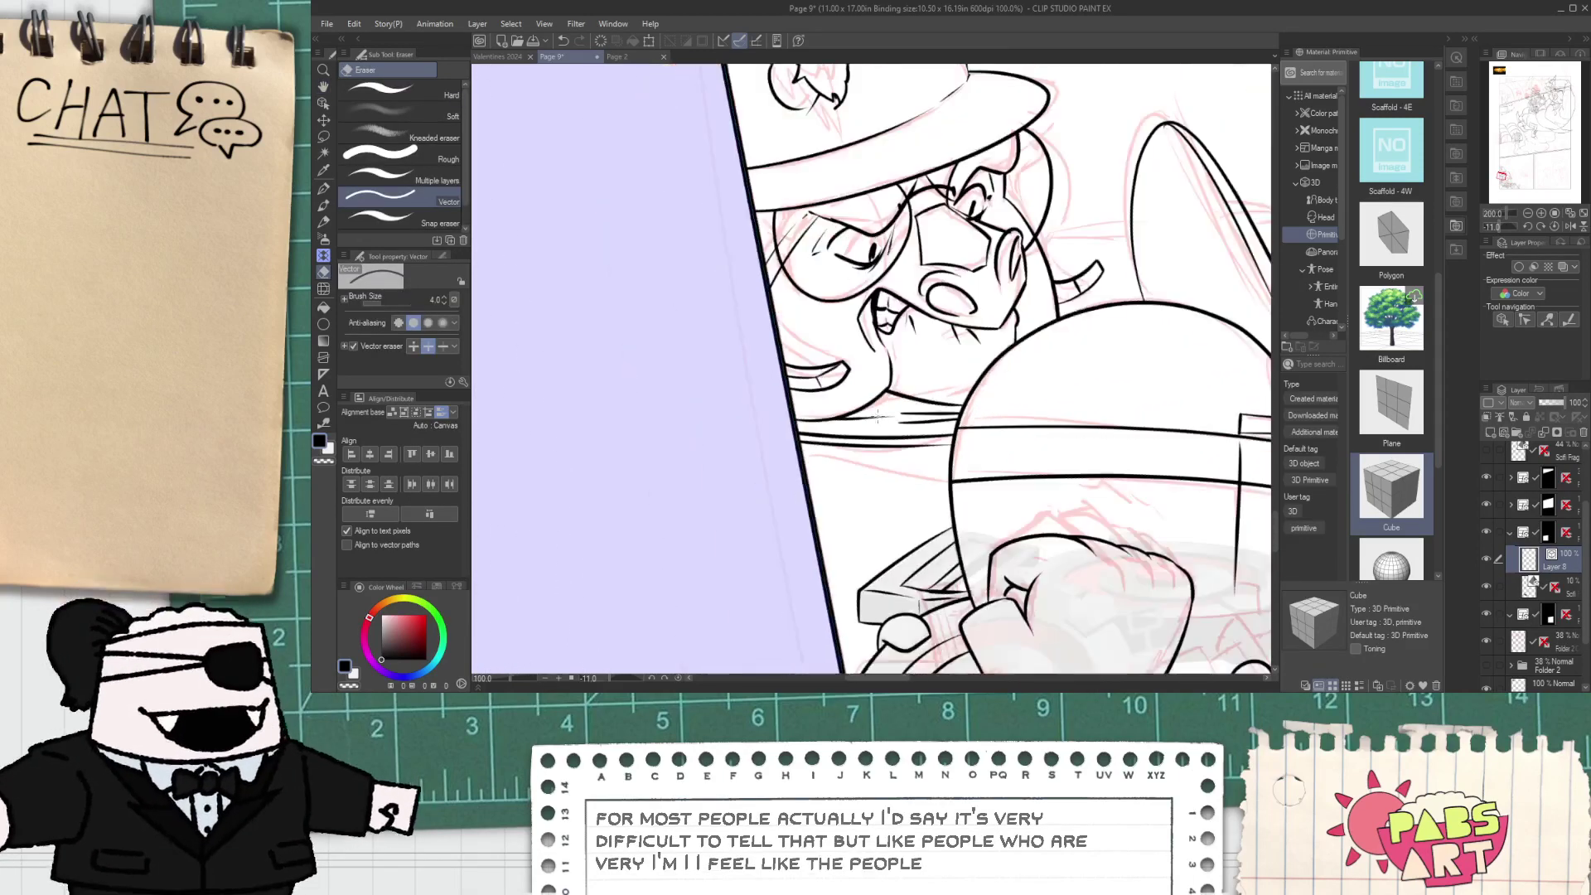
{"action": "scroll", "coordinate": [866, 416], "scroll_direction": "up", "scroll_amount": 2}
{"action": "key", "text": "o"}
{"action": "left_click", "coordinate": [871, 423]}
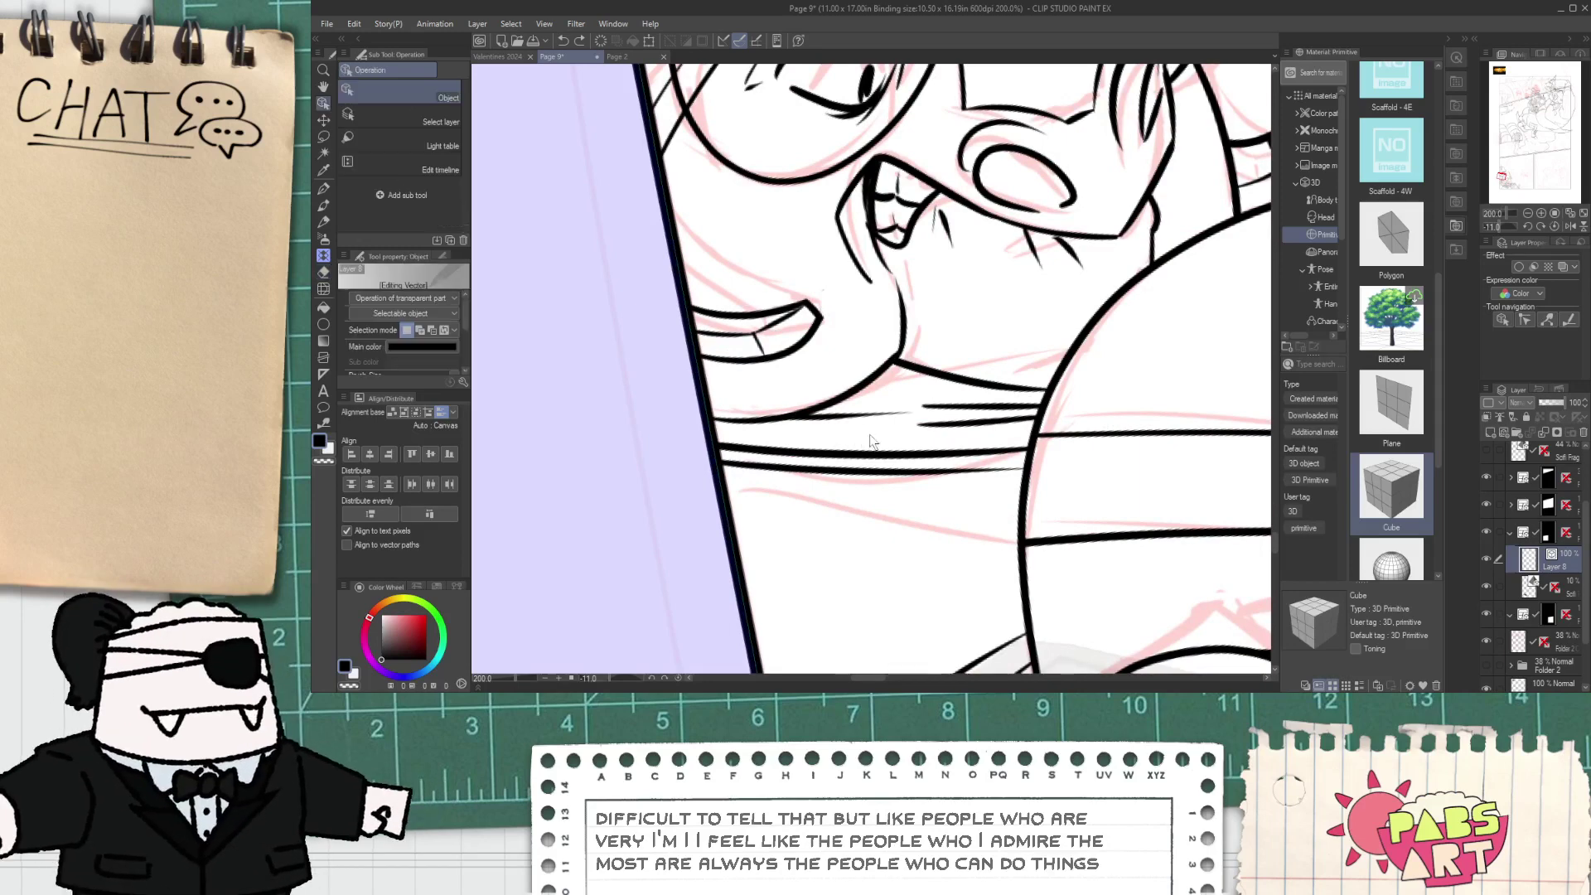
{"action": "key", "text": "Delete"}
{"action": "left_click", "coordinate": [928, 411]}
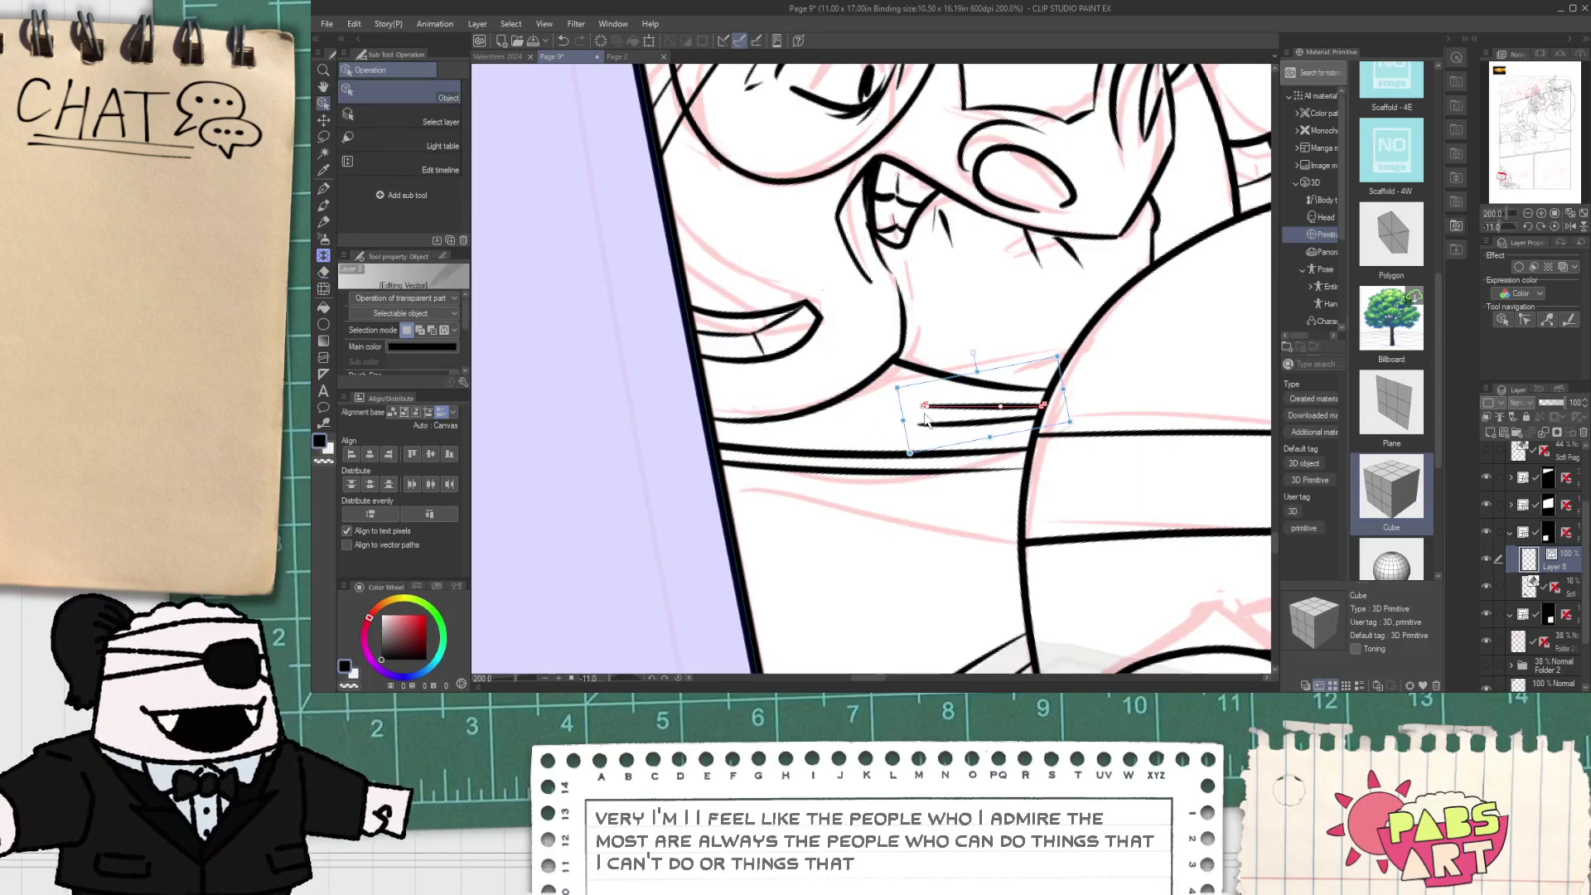
{"action": "scroll", "coordinate": [921, 407], "scroll_direction": "up", "scroll_amount": 4}
{"action": "scroll", "coordinate": [929, 389], "scroll_direction": "down", "scroll_amount": 2}
{"action": "left_click_drag", "start_coordinate": [928, 390], "coordinate": [845, 382]}
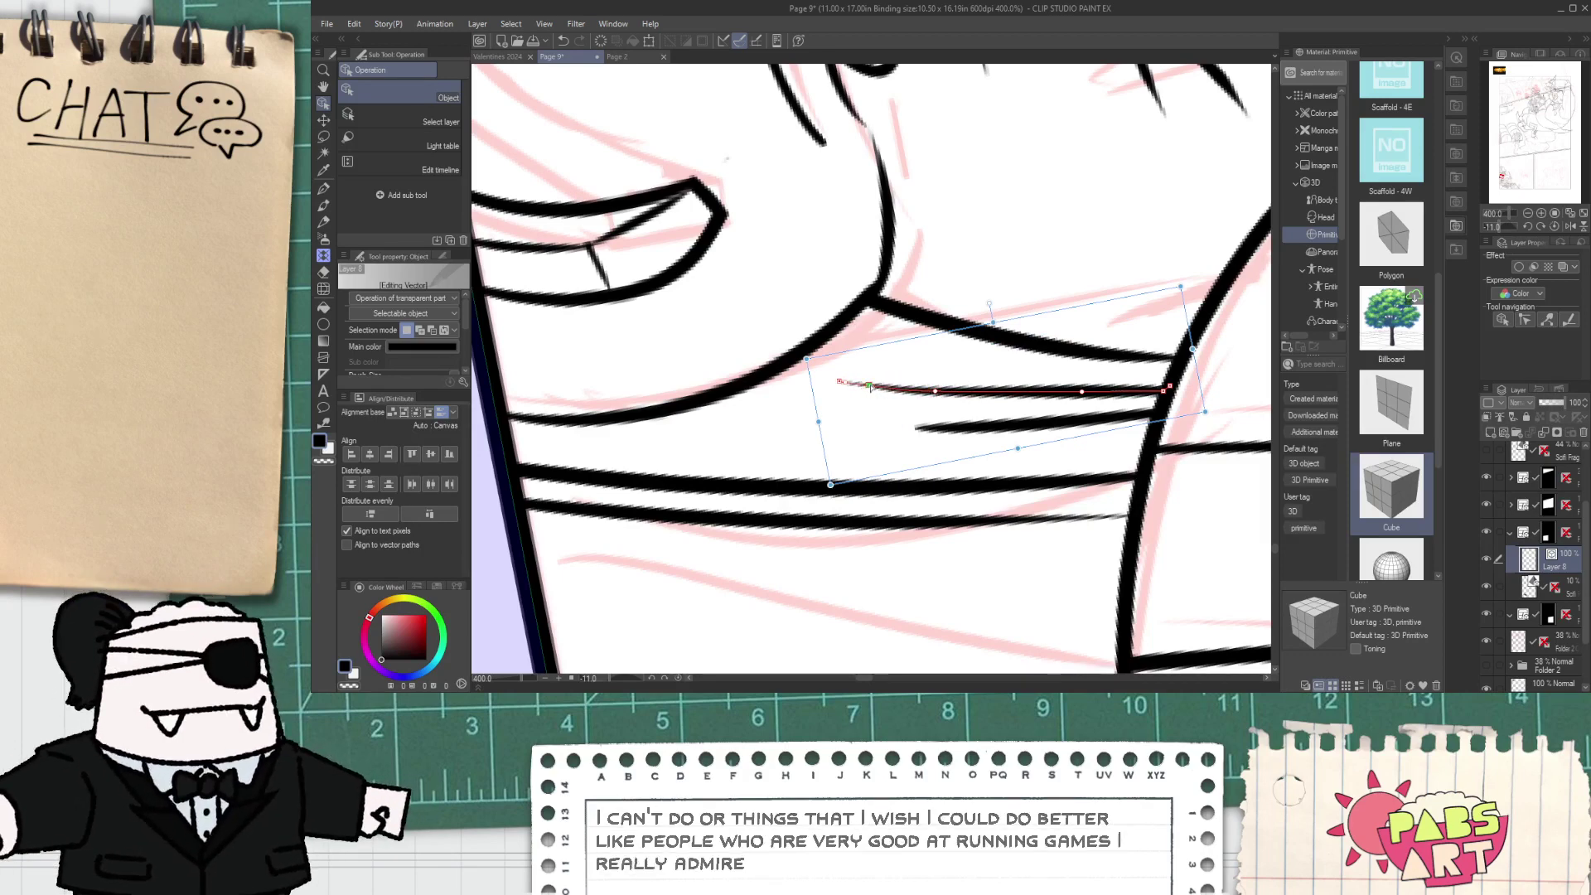
- Extend the lower fold stroke's free end toward the panel border and adjust its control points into a gentle curve
{"action": "left_click", "coordinate": [924, 429]}
{"action": "left_click_drag", "start_coordinate": [845, 433], "coordinate": [775, 428]}
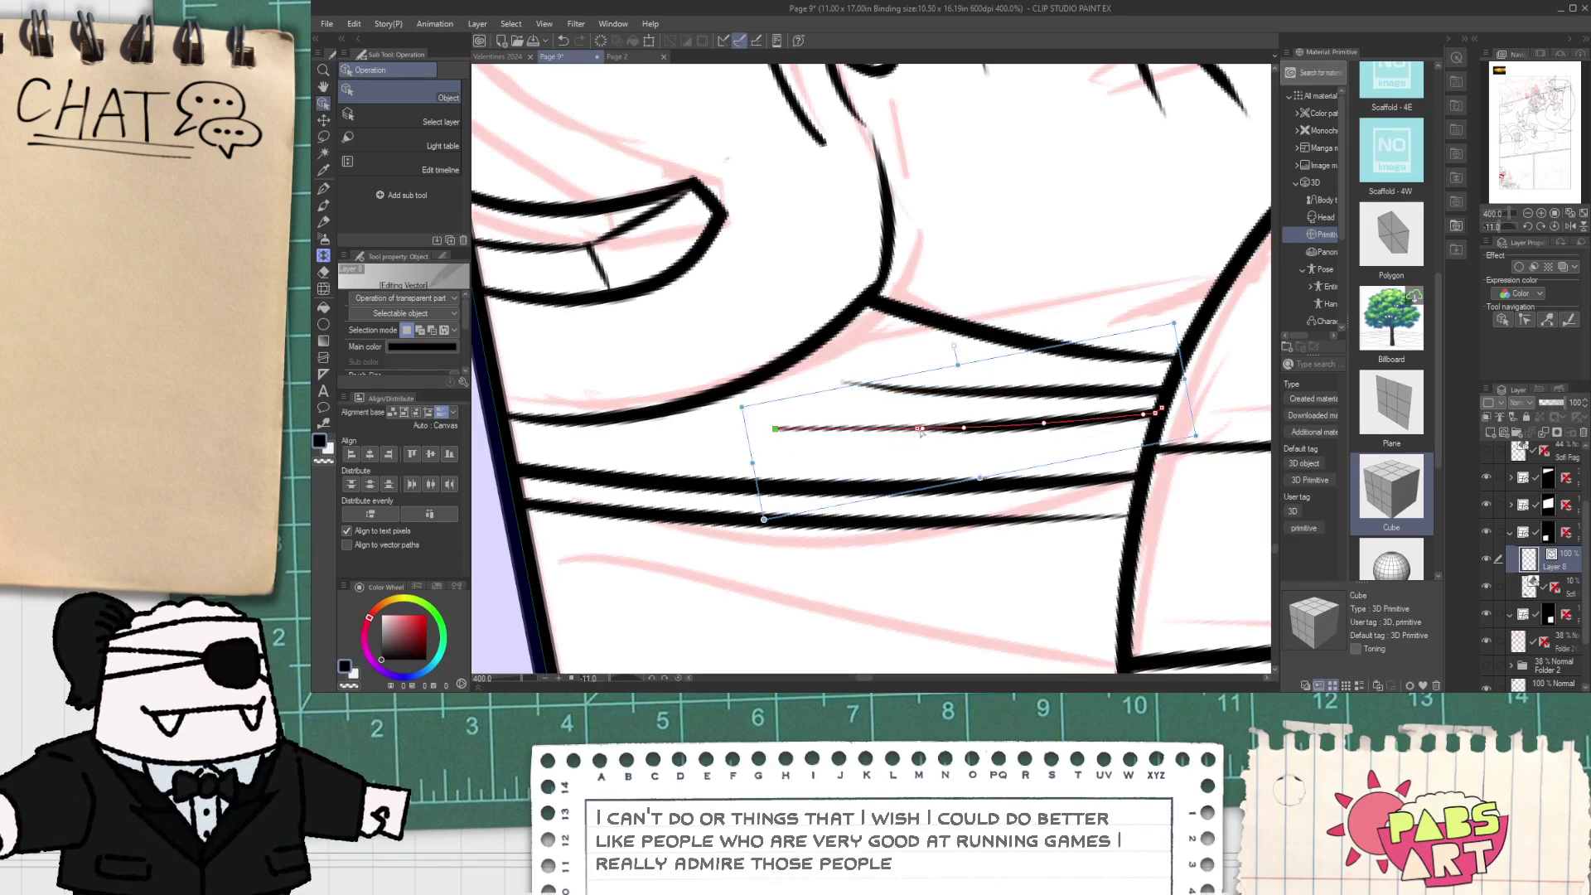
{"action": "mouse_move", "coordinate": [901, 429]}
{"action": "left_mouse_down"}
{"action": "mouse_move", "coordinate": [789, 431]}
{"action": "mouse_move", "coordinate": [881, 428]}
{"action": "left_mouse_up"}
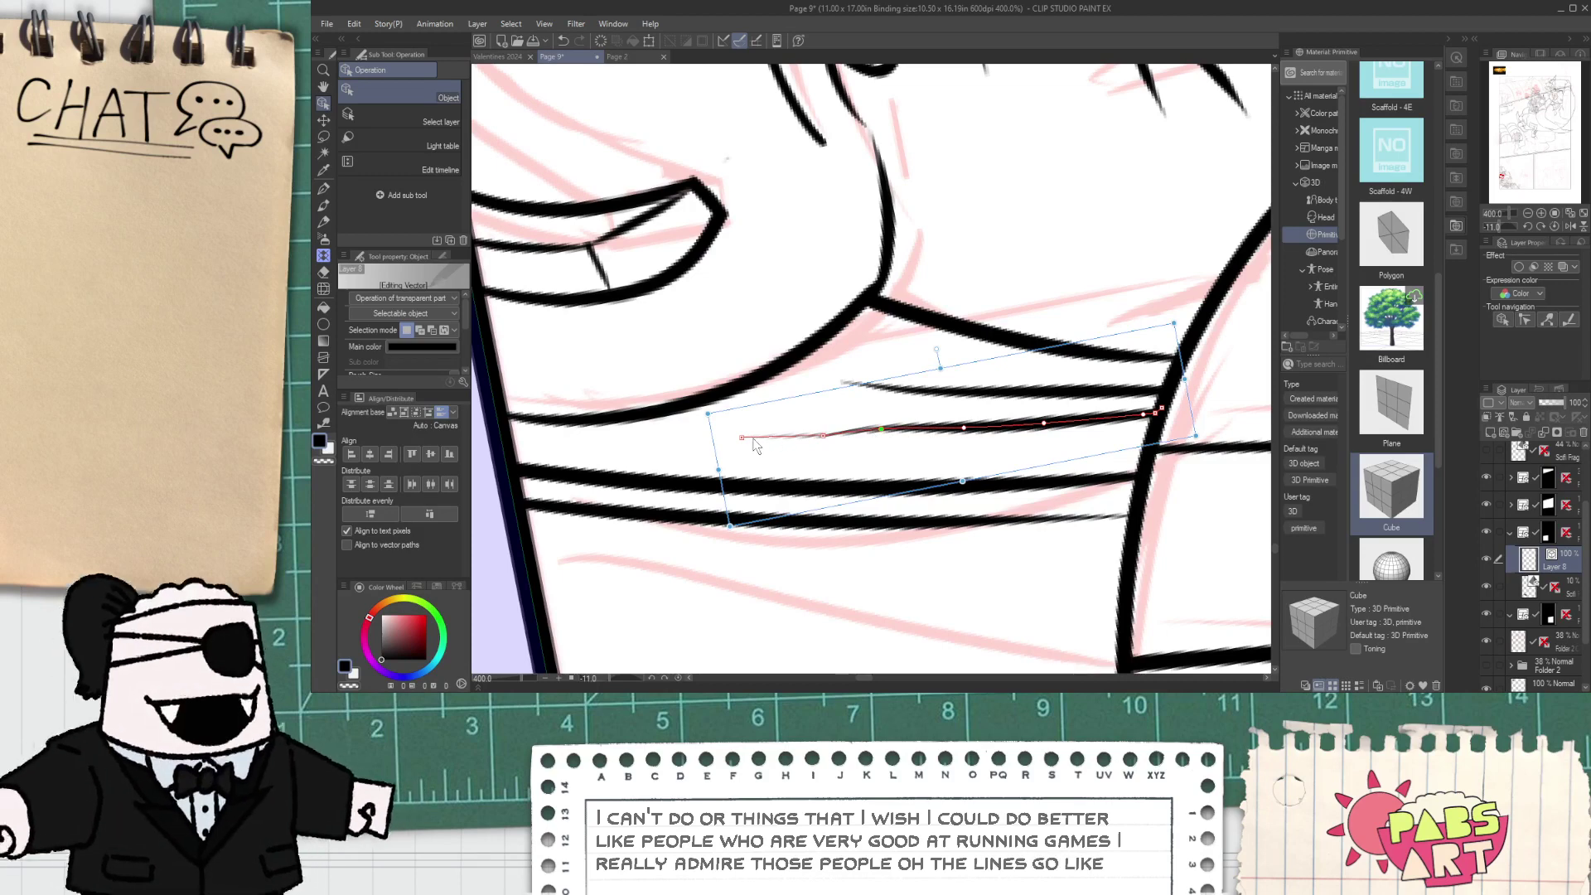
{"action": "left_click_drag", "start_coordinate": [752, 438], "coordinate": [775, 435]}
{"action": "key", "text": "ctrl+z"}
{"action": "left_click", "coordinate": [777, 437]}
{"action": "key", "text": "ctrl+z"}
{"action": "left_click", "coordinate": [758, 437]}
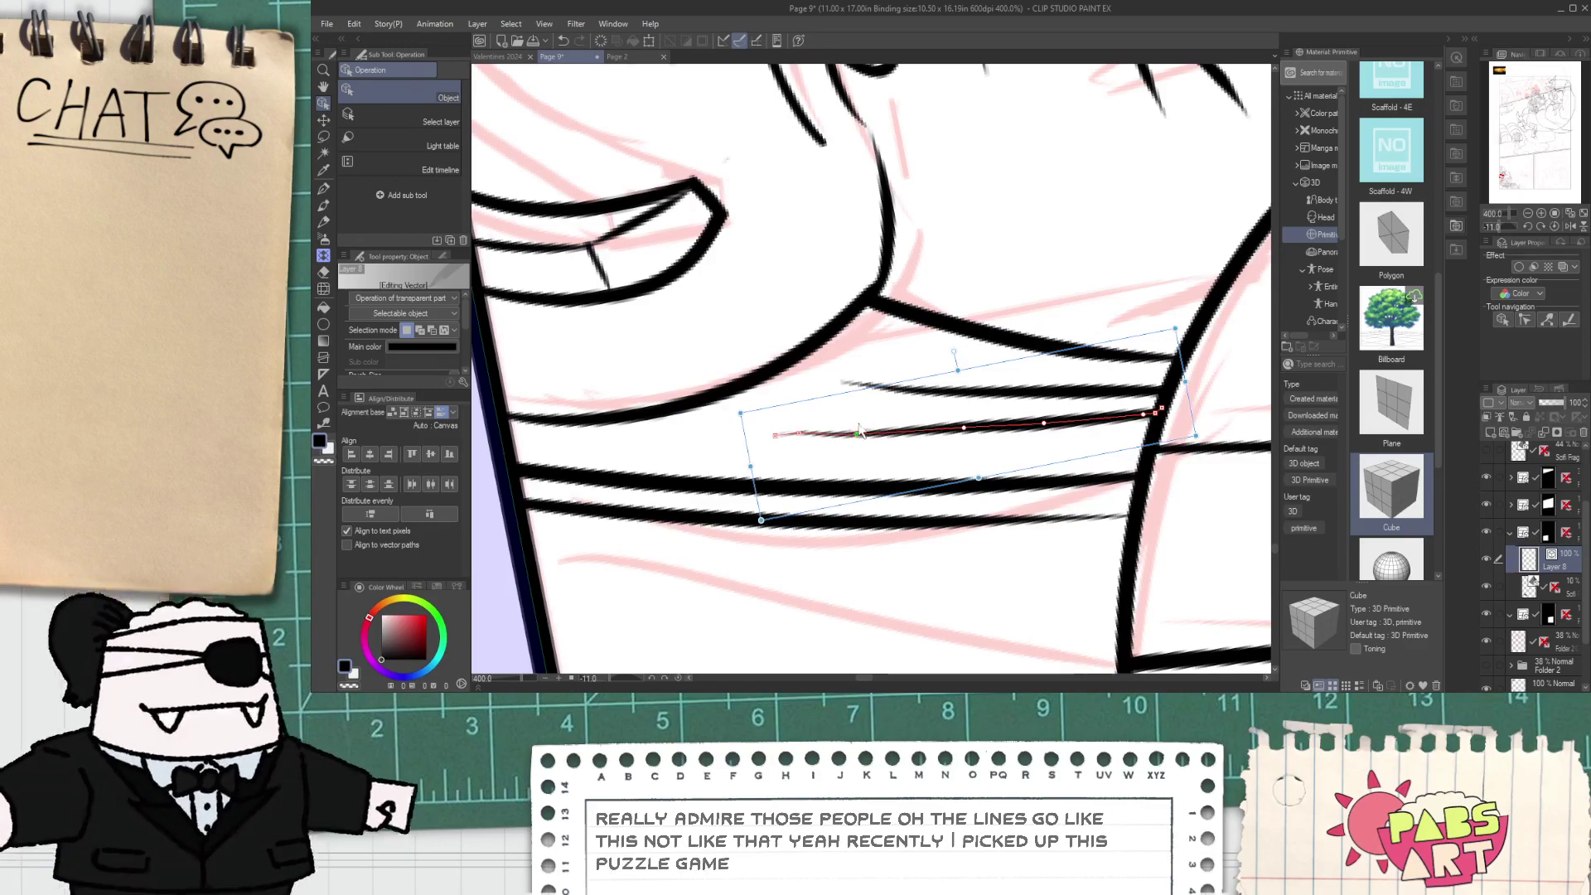
- Refine the curved lines of the rounded side shape below the hat brim
{"action": "scroll", "coordinate": [858, 432], "scroll_direction": "down", "scroll_amount": 6}
{"action": "key", "text": "p"}
{"action": "left_click_drag", "start_coordinate": [970, 449], "coordinate": [929, 439]}
{"action": "scroll", "coordinate": [928, 439], "scroll_direction": "up", "scroll_amount": 3}
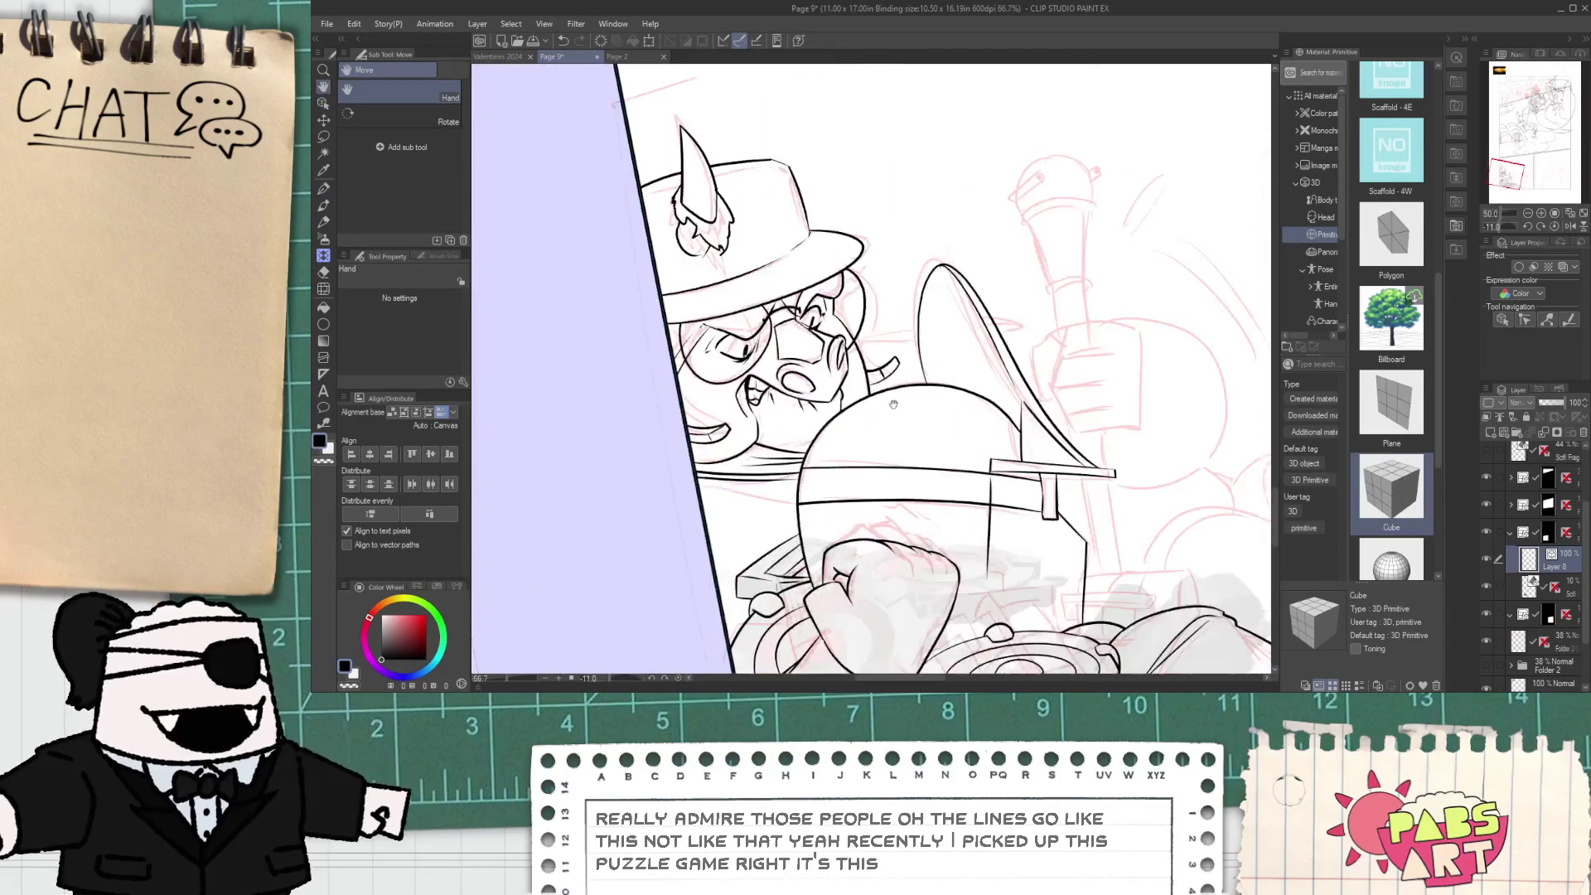
{"action": "scroll", "coordinate": [885, 356], "scroll_direction": "up", "scroll_amount": 3}
{"action": "scroll", "coordinate": [885, 355], "scroll_direction": "down", "scroll_amount": 4}
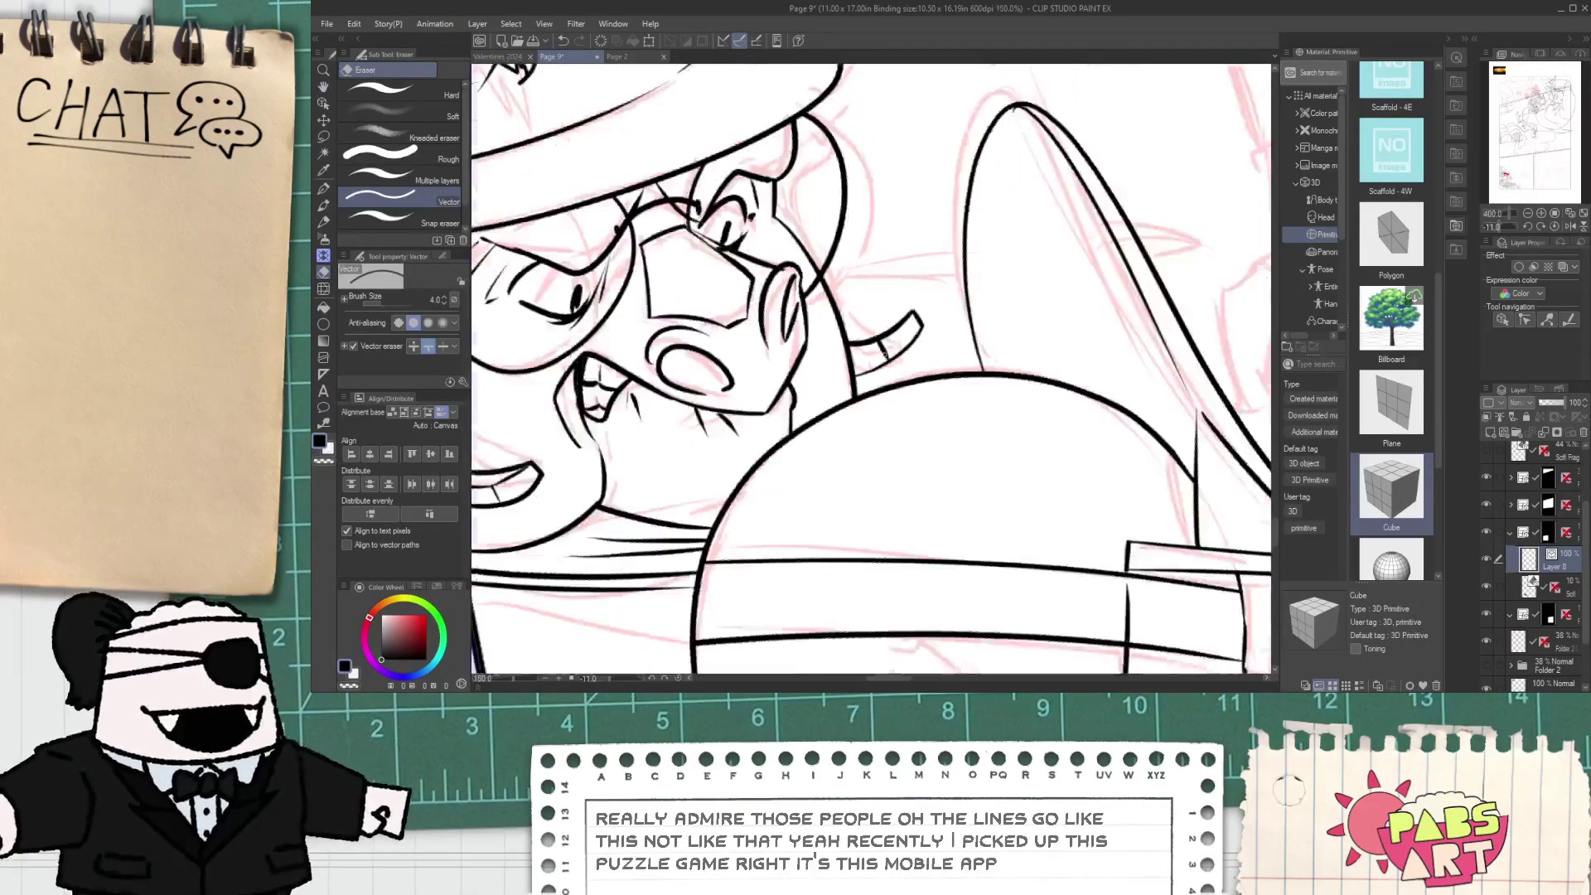
{"action": "scroll", "coordinate": [864, 290], "scroll_direction": "up", "scroll_amount": 2}
{"action": "mouse_move", "coordinate": [812, 211]}
{"action": "left_mouse_down"}
{"action": "mouse_move", "coordinate": [863, 290]}
{"action": "mouse_move", "coordinate": [855, 442]}
{"action": "mouse_move", "coordinate": [874, 434]}
{"action": "left_mouse_up"}
{"action": "key", "text": "p"}
{"action": "key", "text": "e"}
{"action": "scroll", "coordinate": [871, 353], "scroll_direction": "down", "scroll_amount": 5}
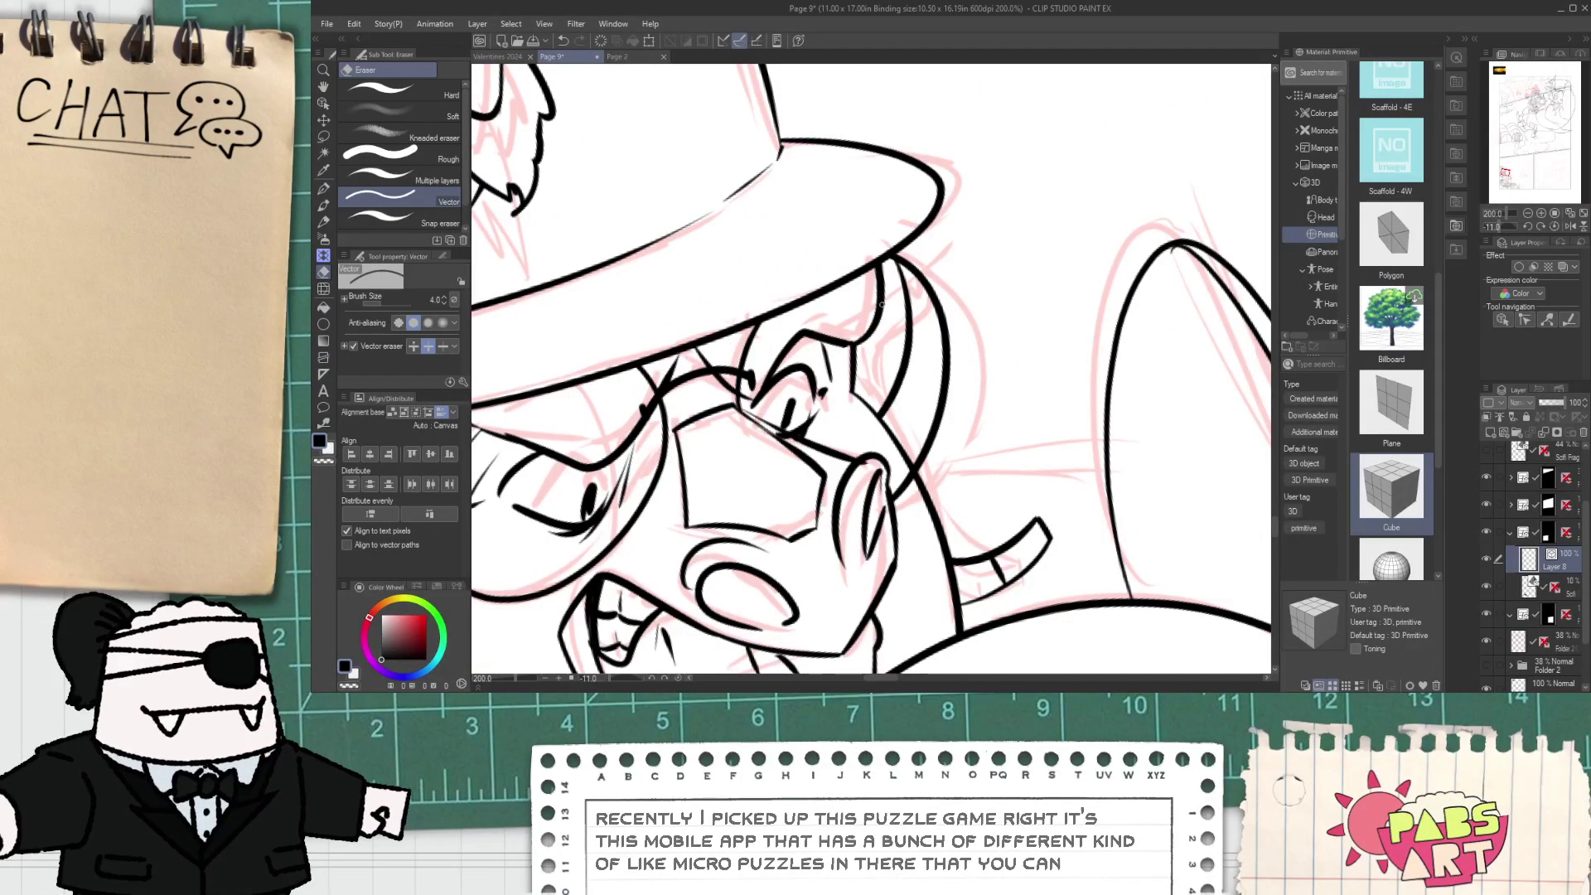
{"action": "key", "text": "space"}
{"action": "left_click_drag", "start_coordinate": [919, 380], "coordinate": [897, 310]}
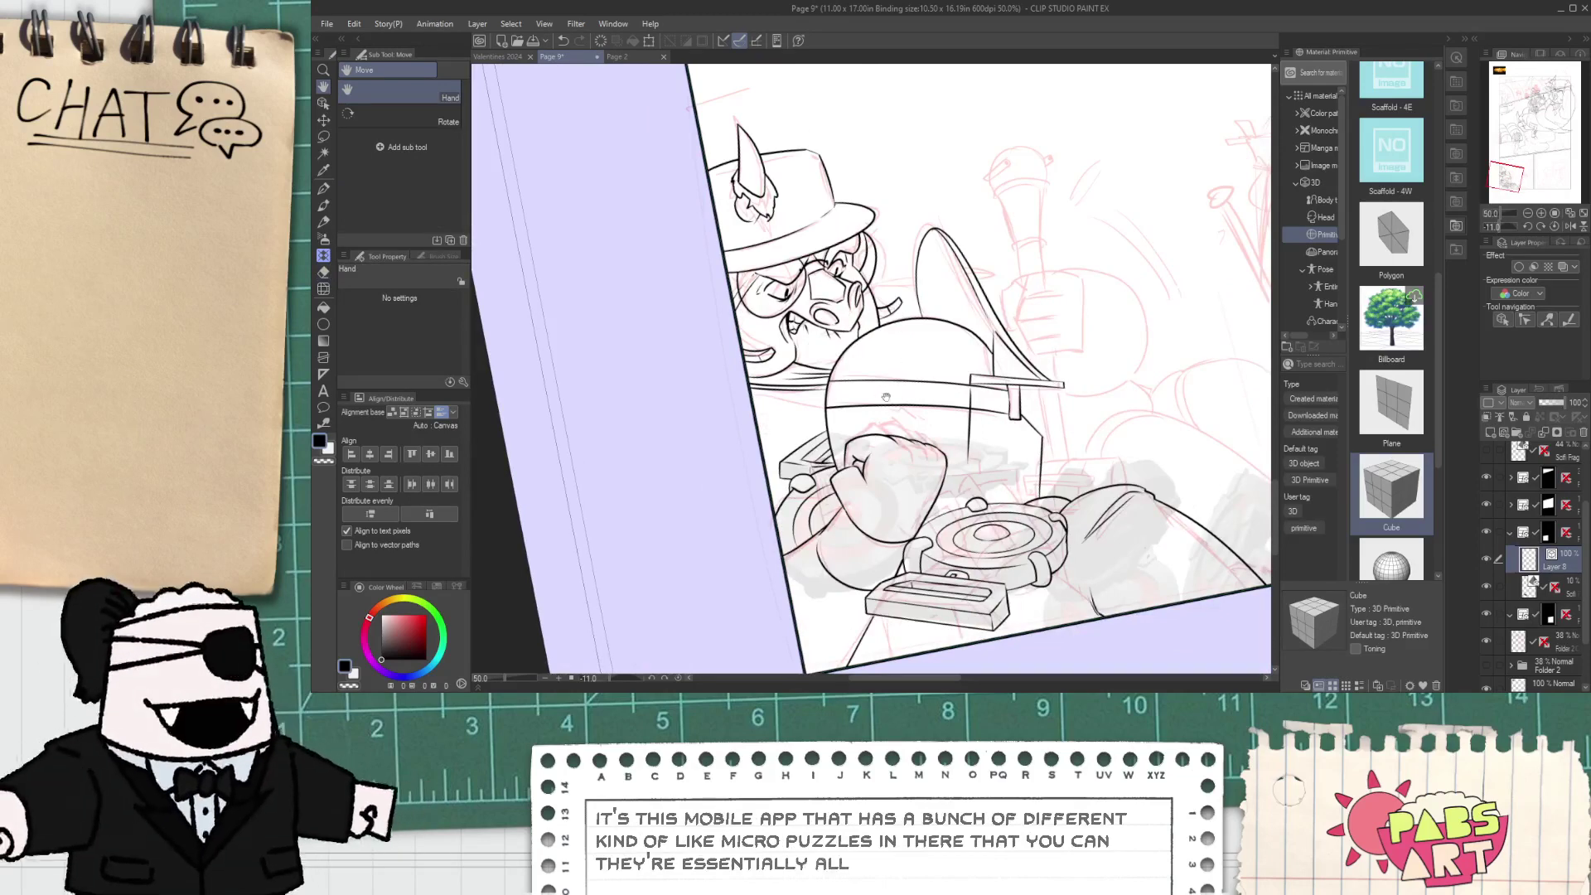
- Extend the second line under the jaw to the edge of the large round shape
{"action": "scroll", "coordinate": [783, 402], "scroll_direction": "up", "scroll_amount": 4}
{"action": "key", "text": "p"}
{"action": "scroll", "coordinate": [773, 383], "scroll_direction": "up", "scroll_amount": 1}
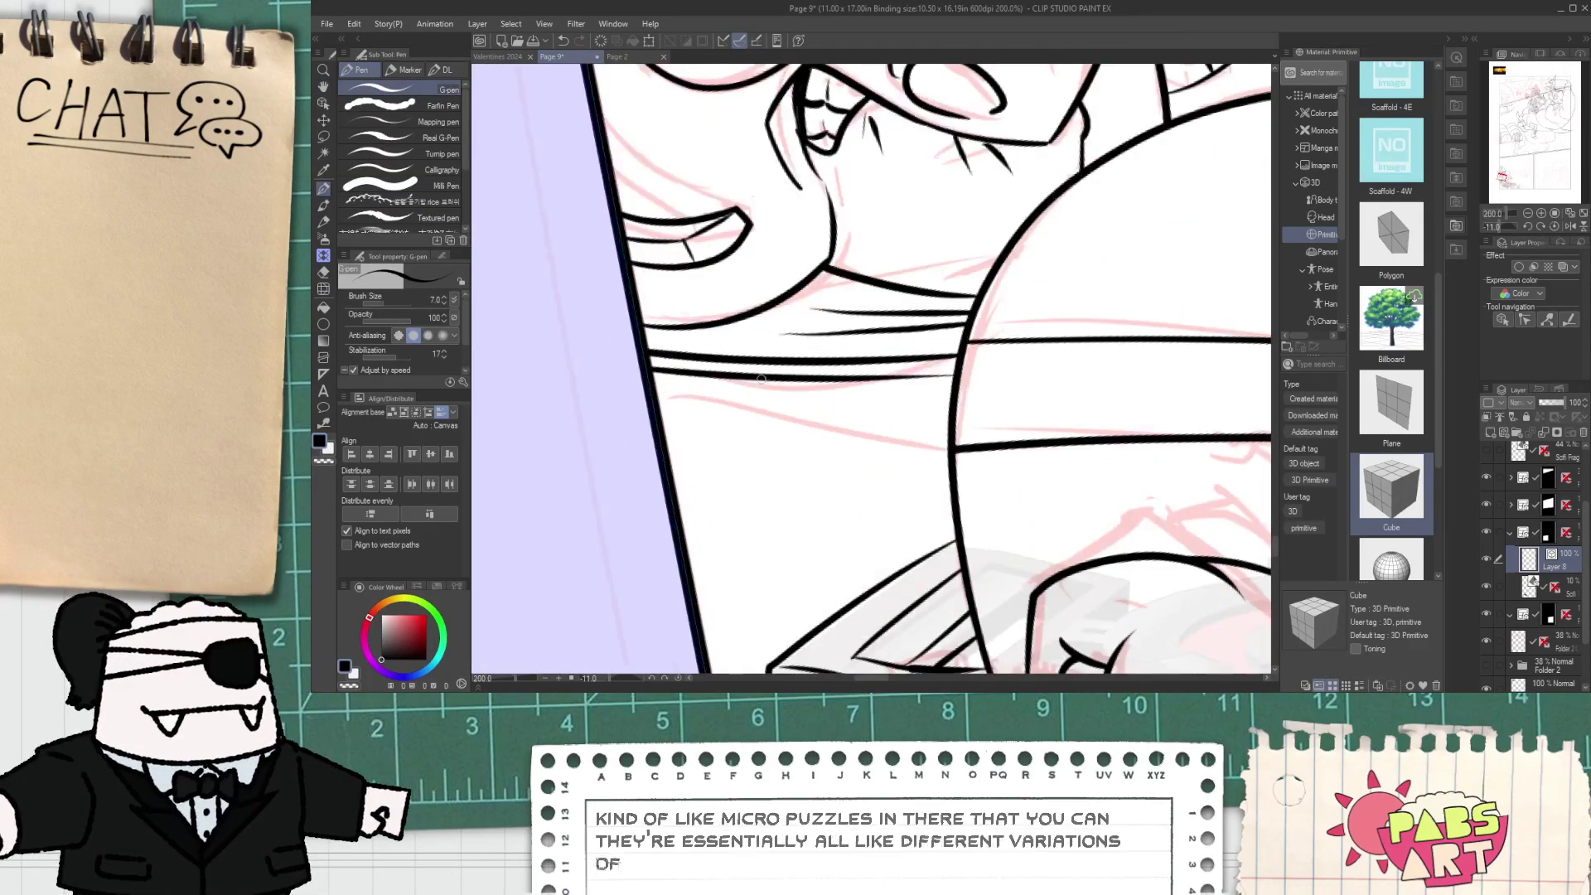
{"action": "mouse_move", "coordinate": [779, 377]}
{"action": "left_mouse_down"}
{"action": "mouse_move", "coordinate": [1019, 385]}
{"action": "mouse_move", "coordinate": [988, 404]}
{"action": "left_mouse_up"}
{"action": "key", "text": "e"}
{"action": "left_click_drag", "start_coordinate": [925, 348], "coordinate": [936, 380]}
{"action": "key", "text": "ctrl+z"}
{"action": "scroll", "coordinate": [938, 381], "scroll_direction": "down", "scroll_amount": 3}
{"action": "scroll", "coordinate": [956, 387], "scroll_direction": "up", "scroll_amount": 3}
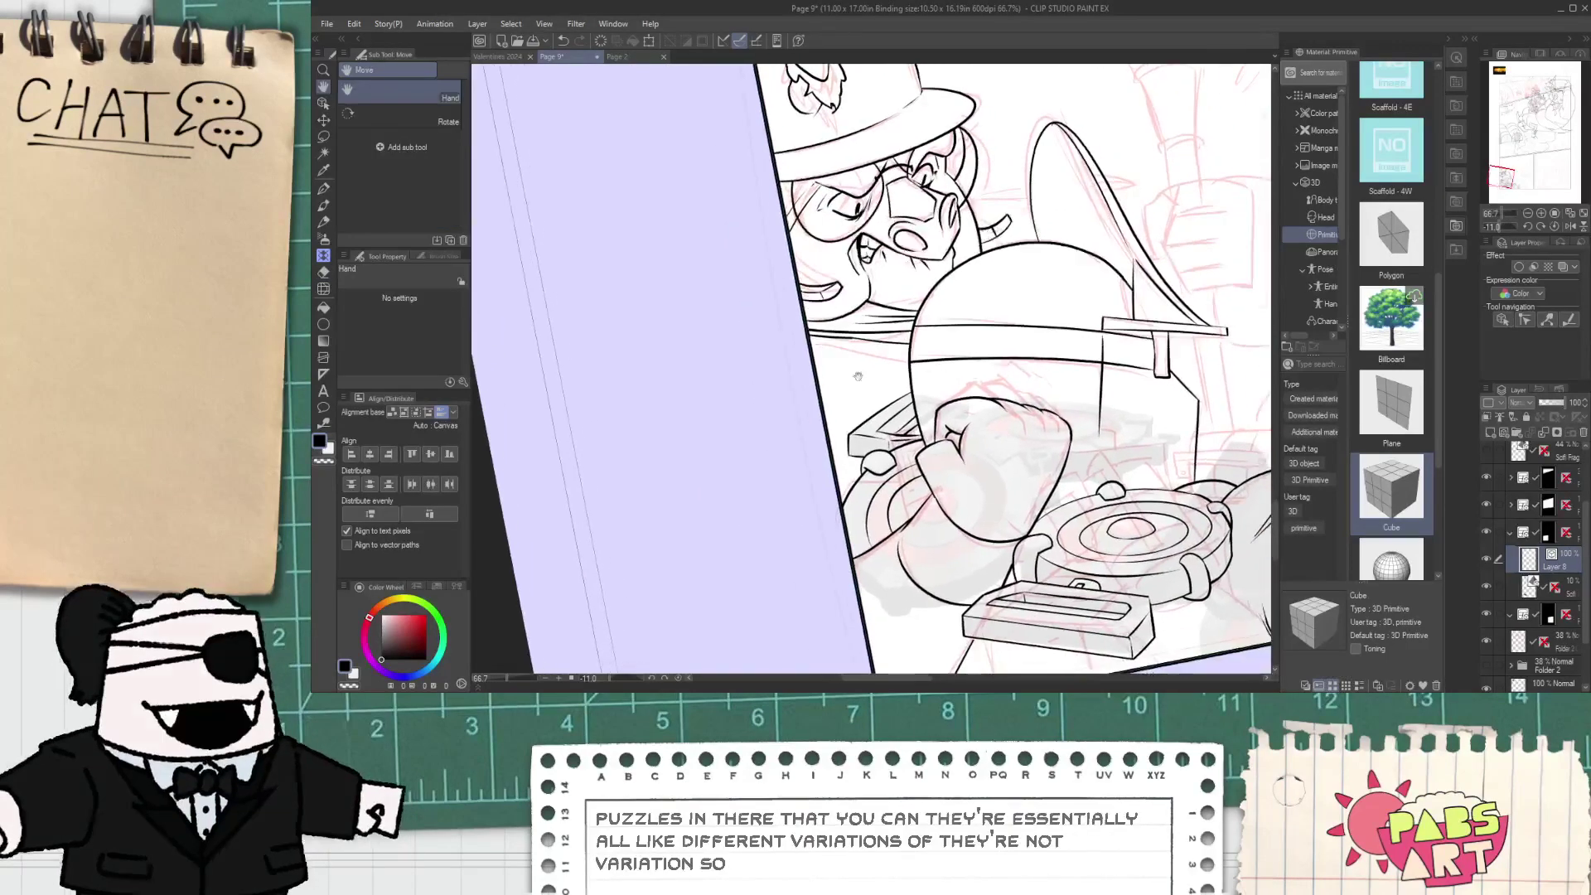
- Ink a curved fold from the panel's left border toward the box-shaped object, with short strokes beside the border
{"action": "key", "text": "p"}
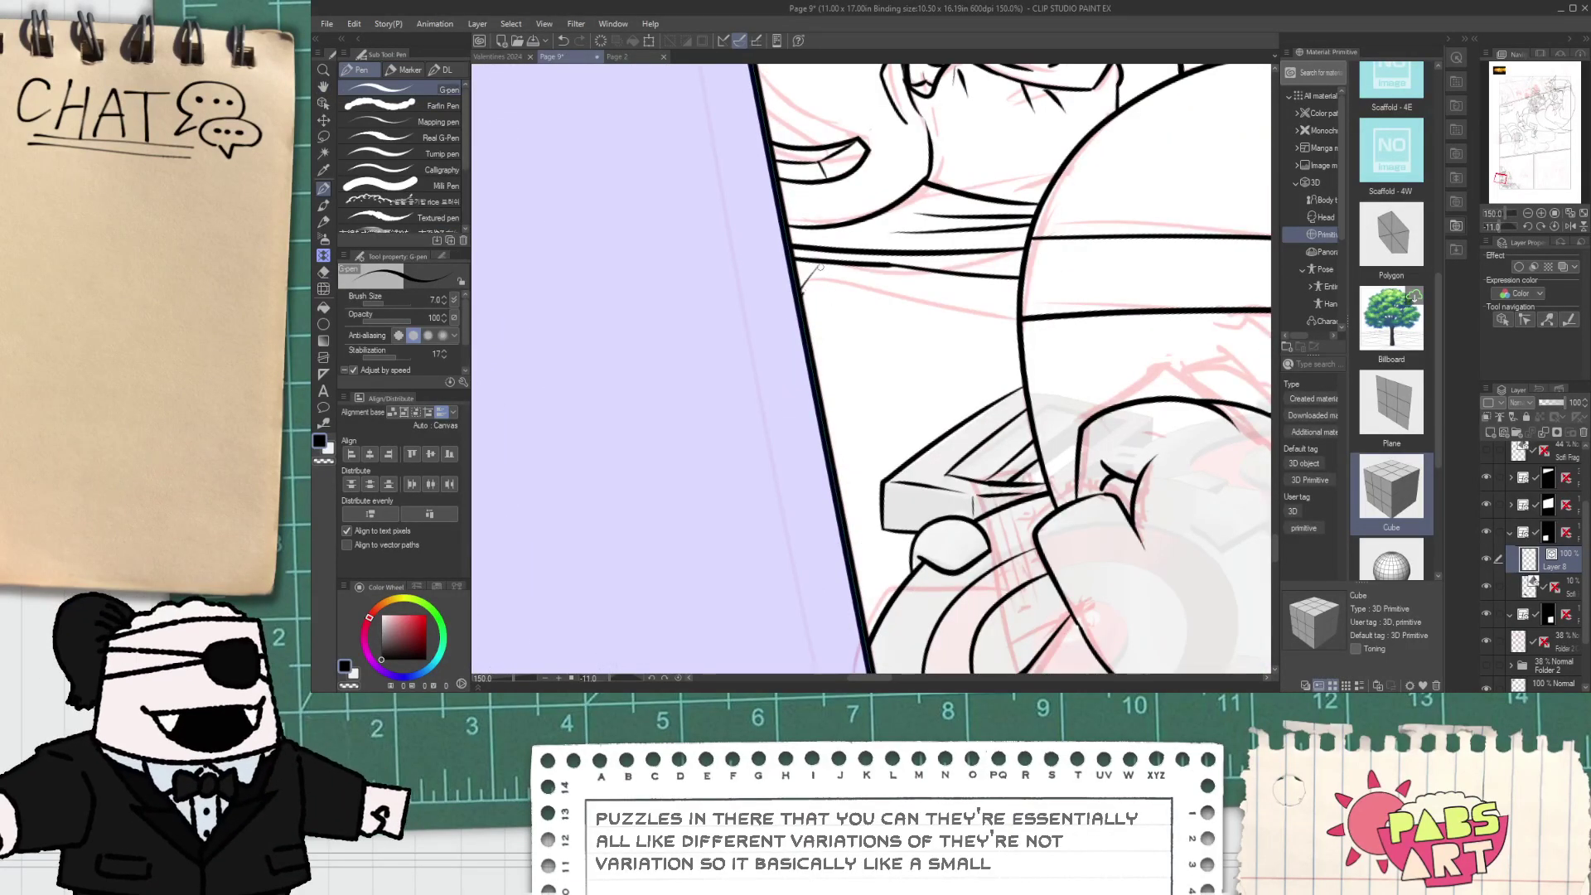
{"action": "left_click_drag", "start_coordinate": [815, 362], "coordinate": [926, 408]}
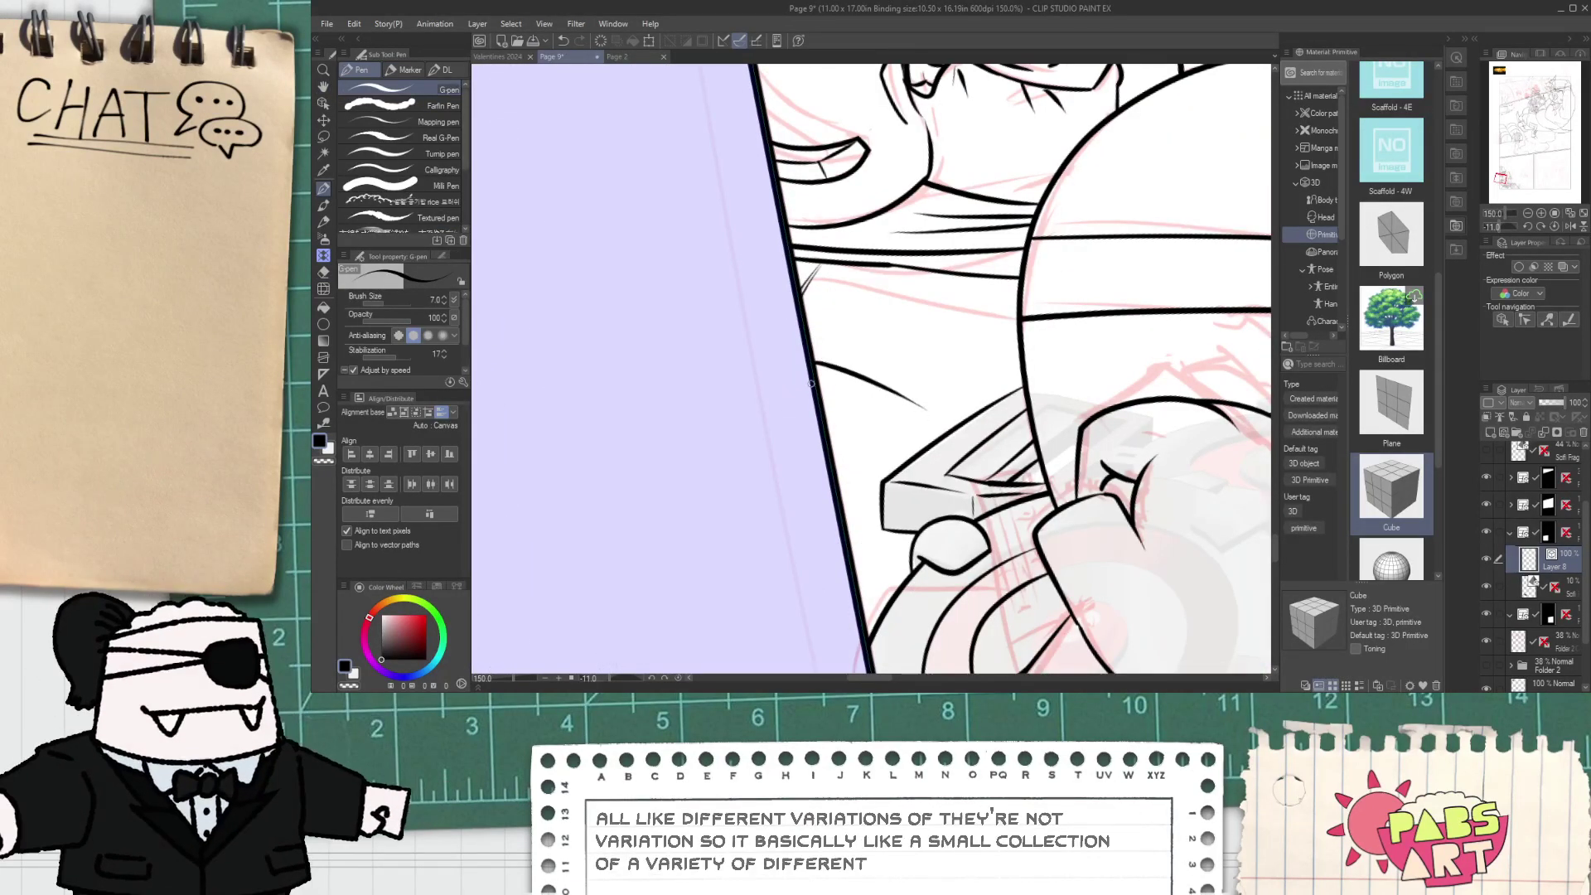
{"action": "left_click_drag", "start_coordinate": [807, 382], "coordinate": [866, 383]}
{"action": "scroll", "coordinate": [866, 413], "scroll_direction": "down", "scroll_amount": 3}
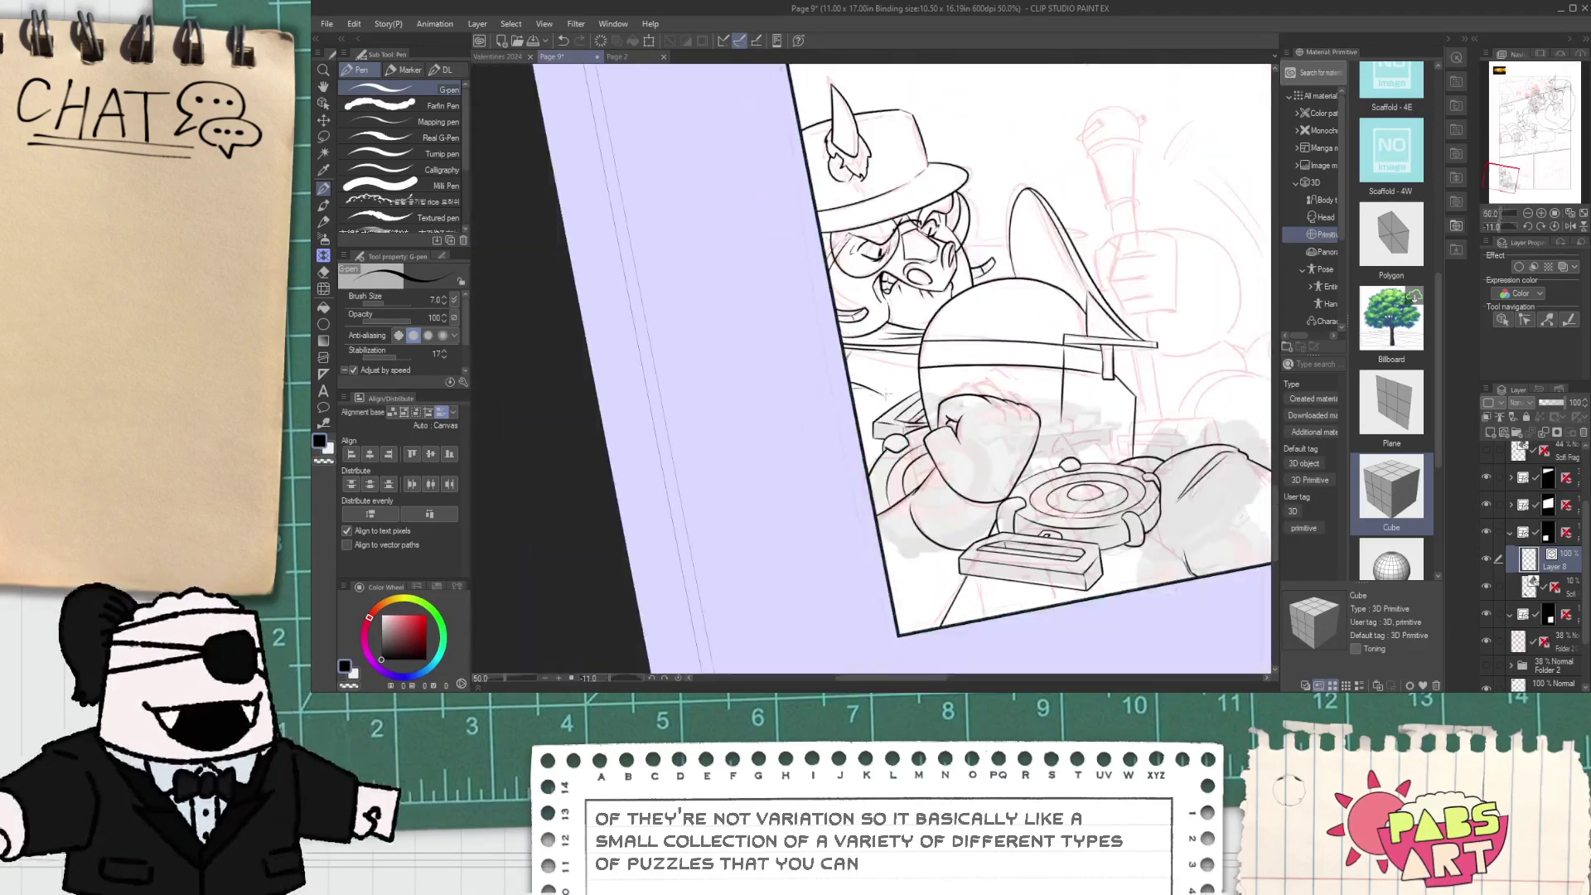
{"action": "key", "text": "space"}
{"action": "left_click_drag", "start_coordinate": [1011, 372], "coordinate": [879, 406]}
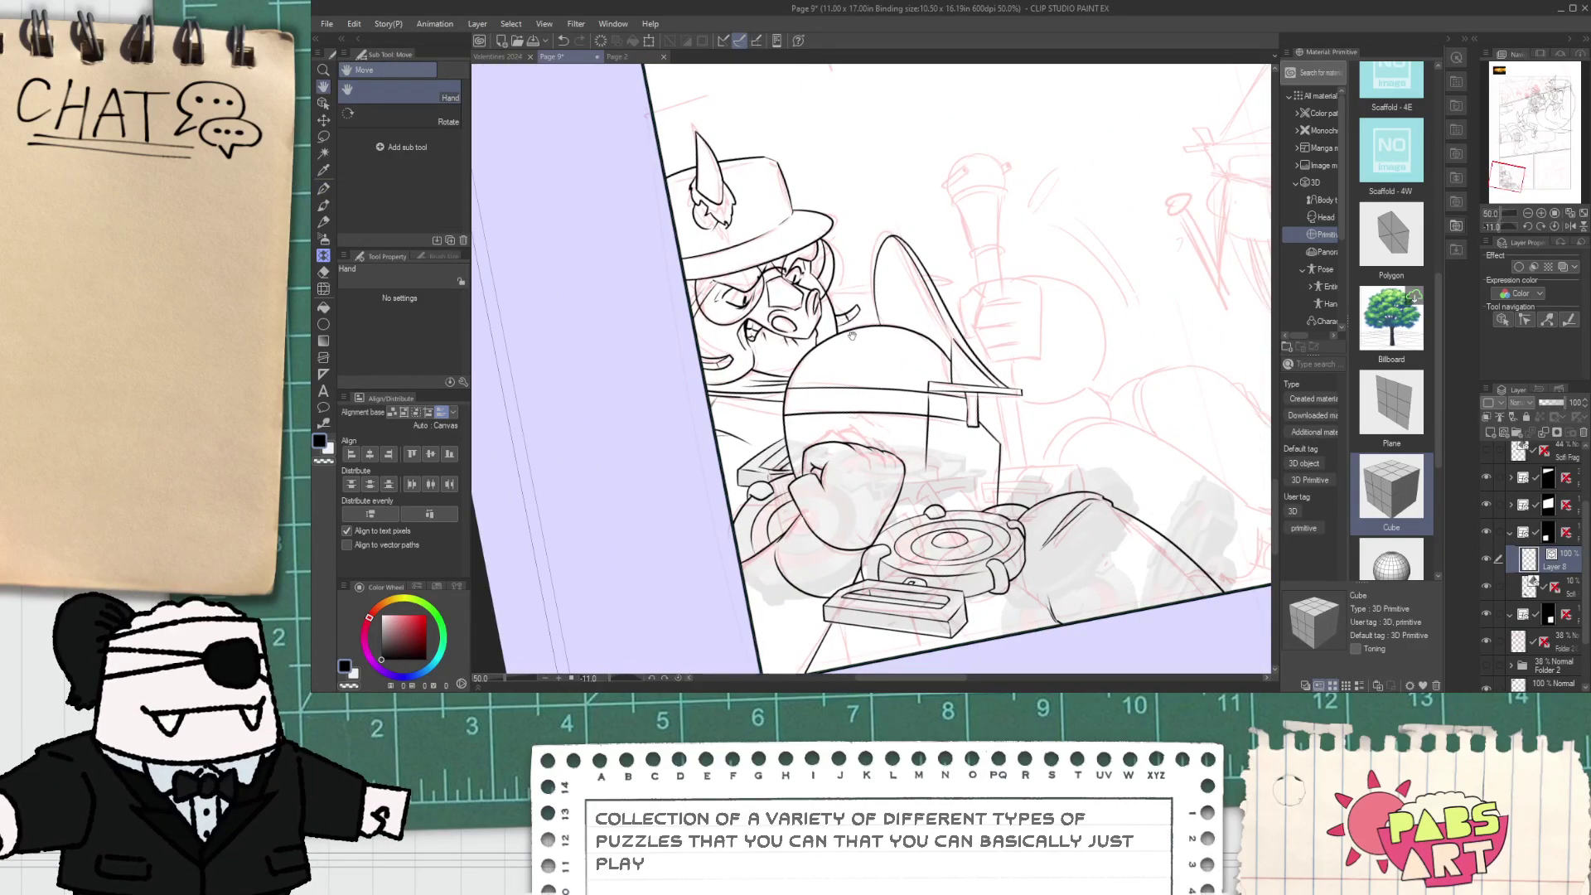
- Ink the arched line from the head to the tall pointed shape above the side tusk and trim its overshoot
{"action": "scroll", "coordinate": [846, 319], "scroll_direction": "up", "scroll_amount": 1}
{"action": "scroll", "coordinate": [843, 314], "scroll_direction": "up", "scroll_amount": 2}
{"action": "scroll", "coordinate": [843, 313], "scroll_direction": "down", "scroll_amount": 3}
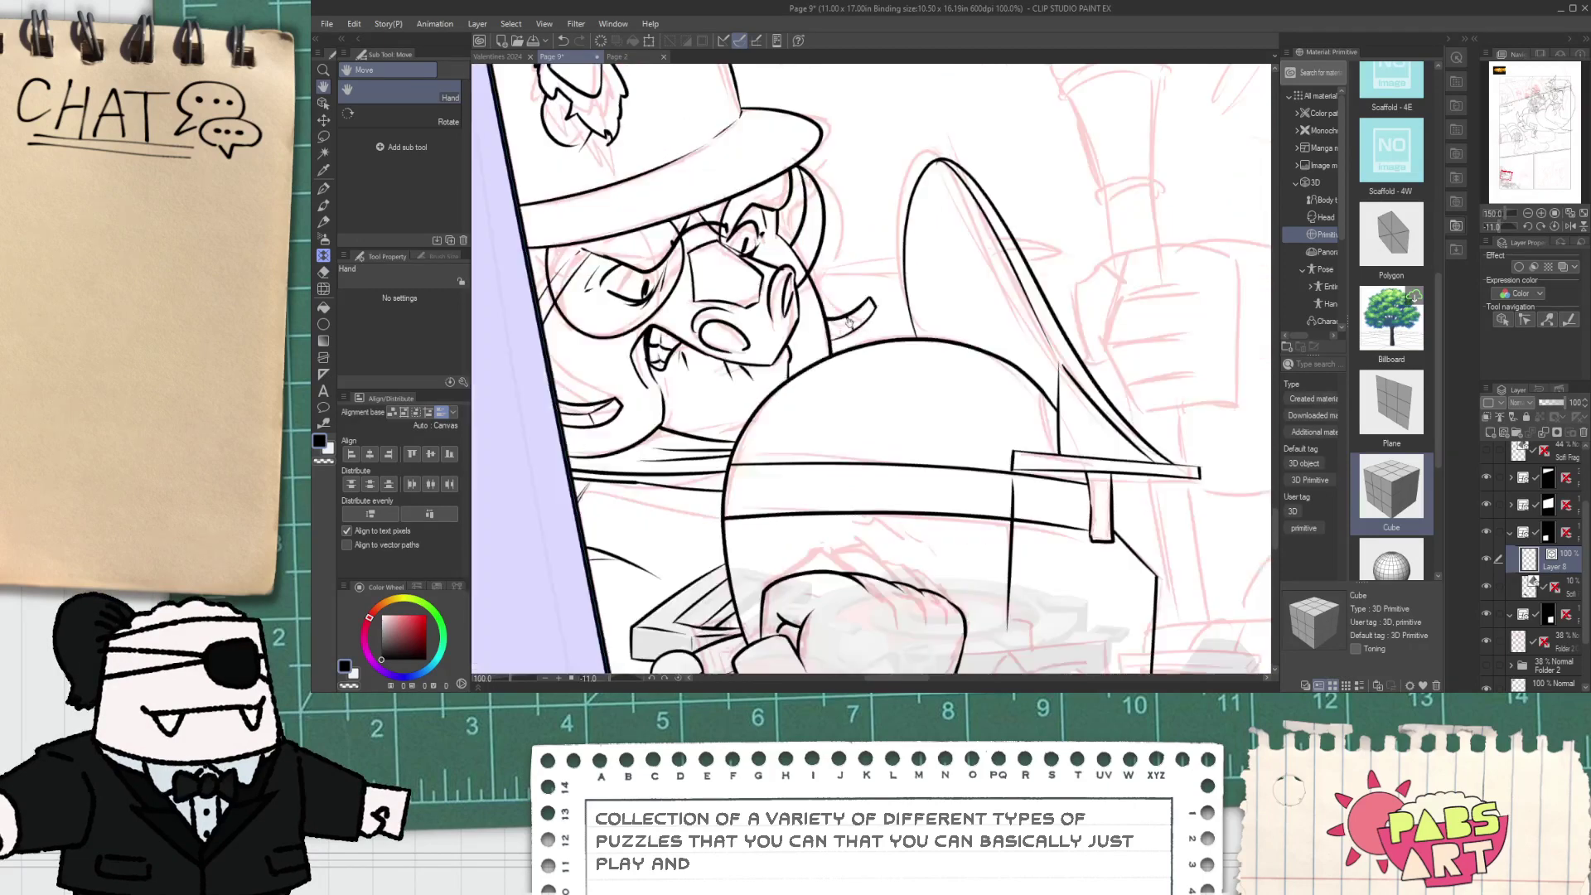
{"action": "scroll", "coordinate": [843, 313], "scroll_direction": "up", "scroll_amount": 1}
{"action": "key", "text": "e"}
{"action": "scroll", "coordinate": [843, 313], "scroll_direction": "up", "scroll_amount": 3}
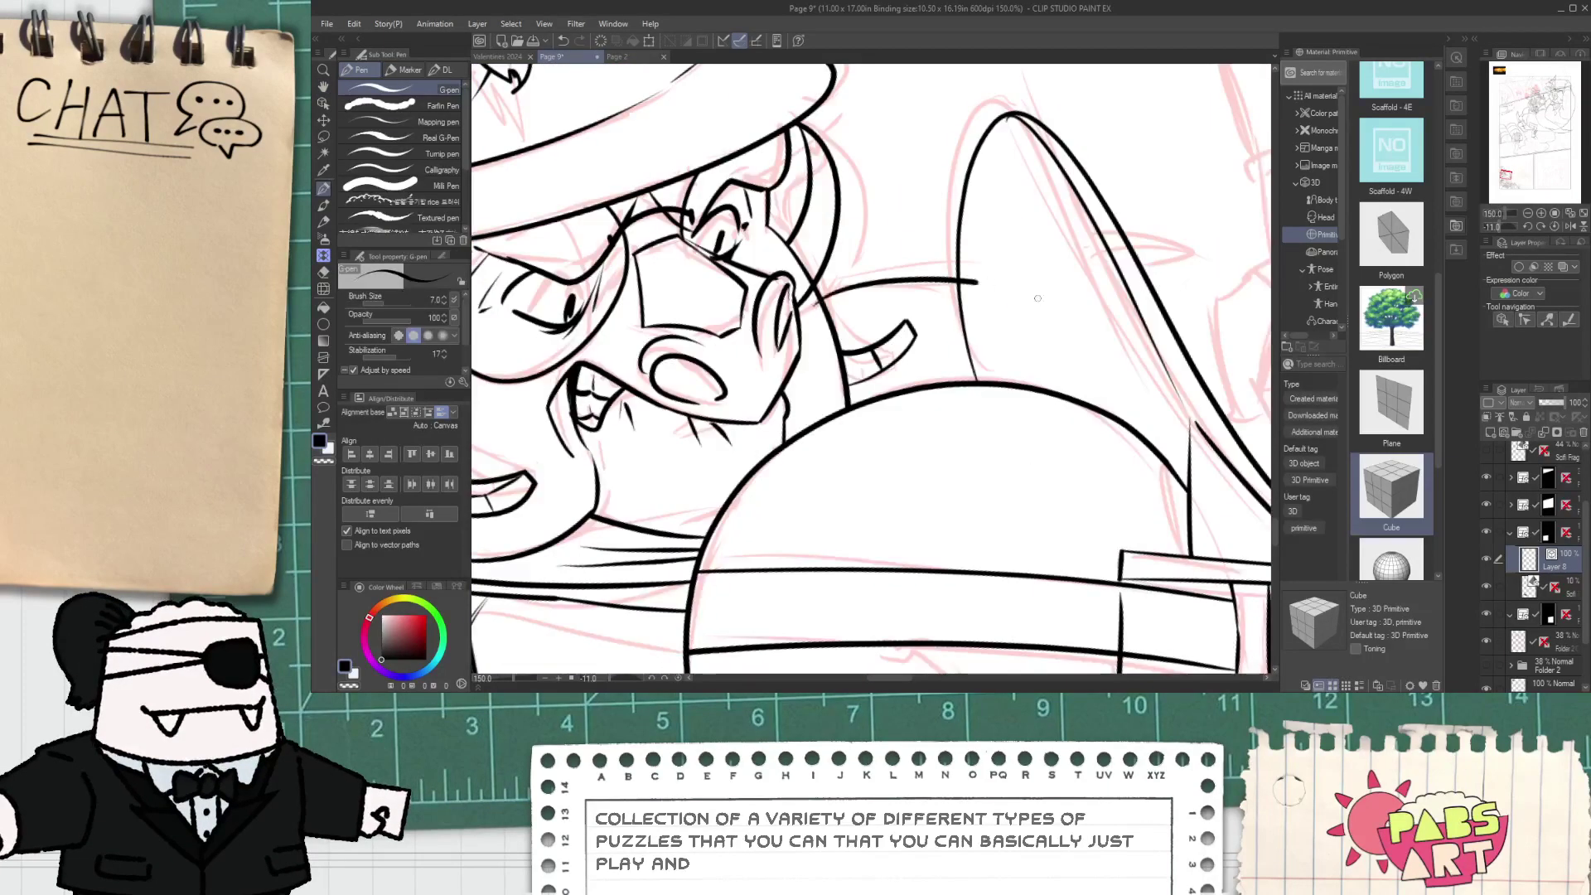
{"action": "scroll", "coordinate": [870, 338], "scroll_direction": "up", "scroll_amount": 1}
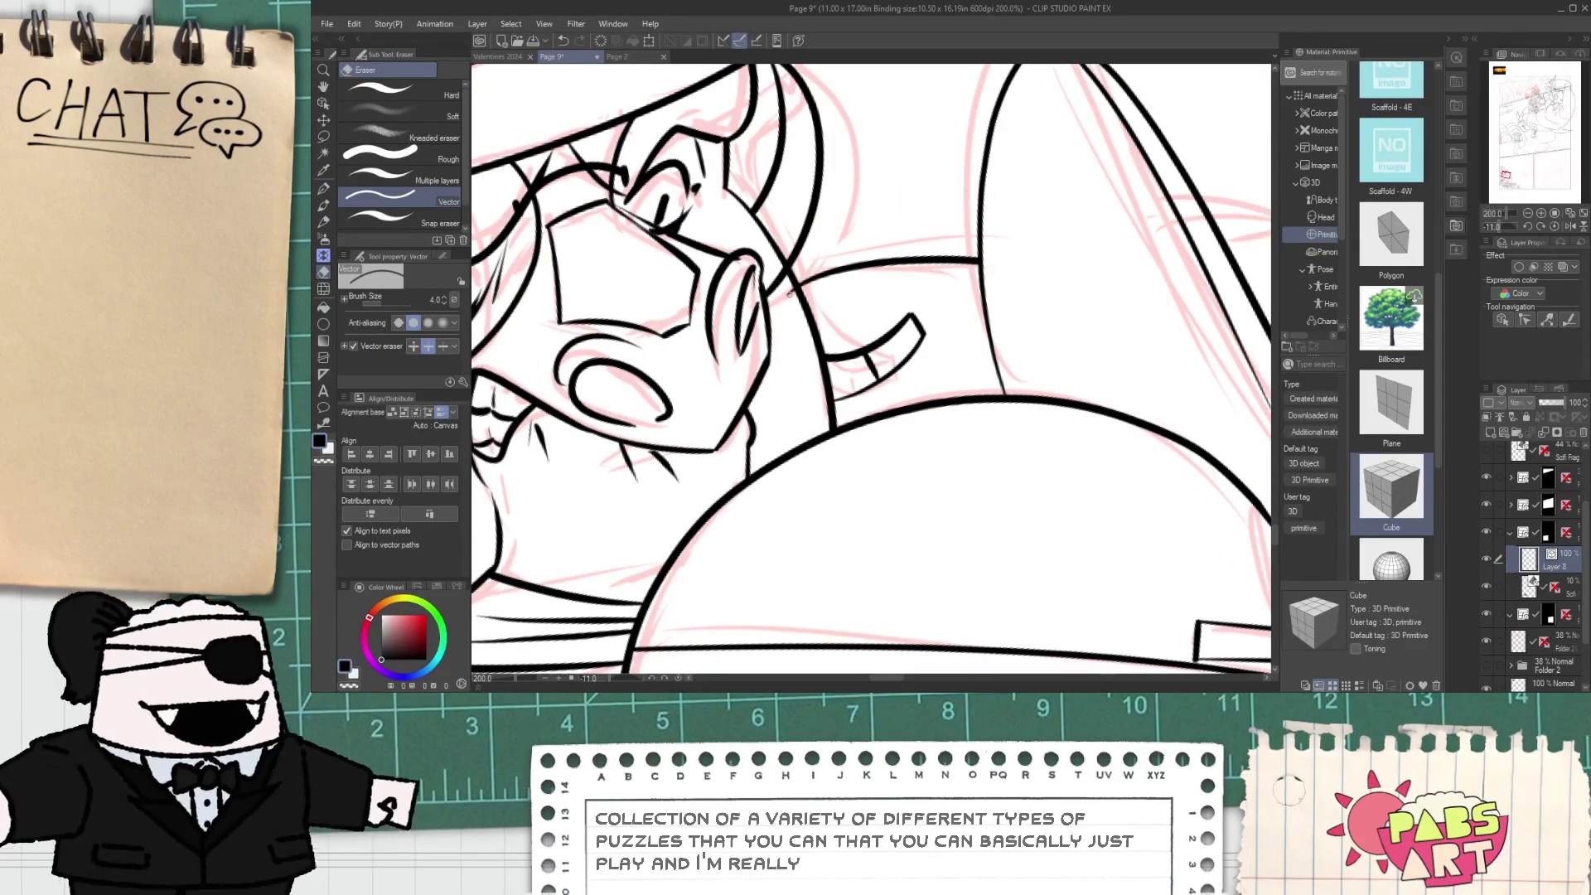
- Ink the thumb outline of the raised fist over the sketch, undoing unwanted strokes
{"action": "scroll", "coordinate": [869, 337], "scroll_direction": "down", "scroll_amount": 4}
{"action": "key", "text": "p"}
{"action": "scroll", "coordinate": [776, 386], "scroll_direction": "up", "scroll_amount": 3}
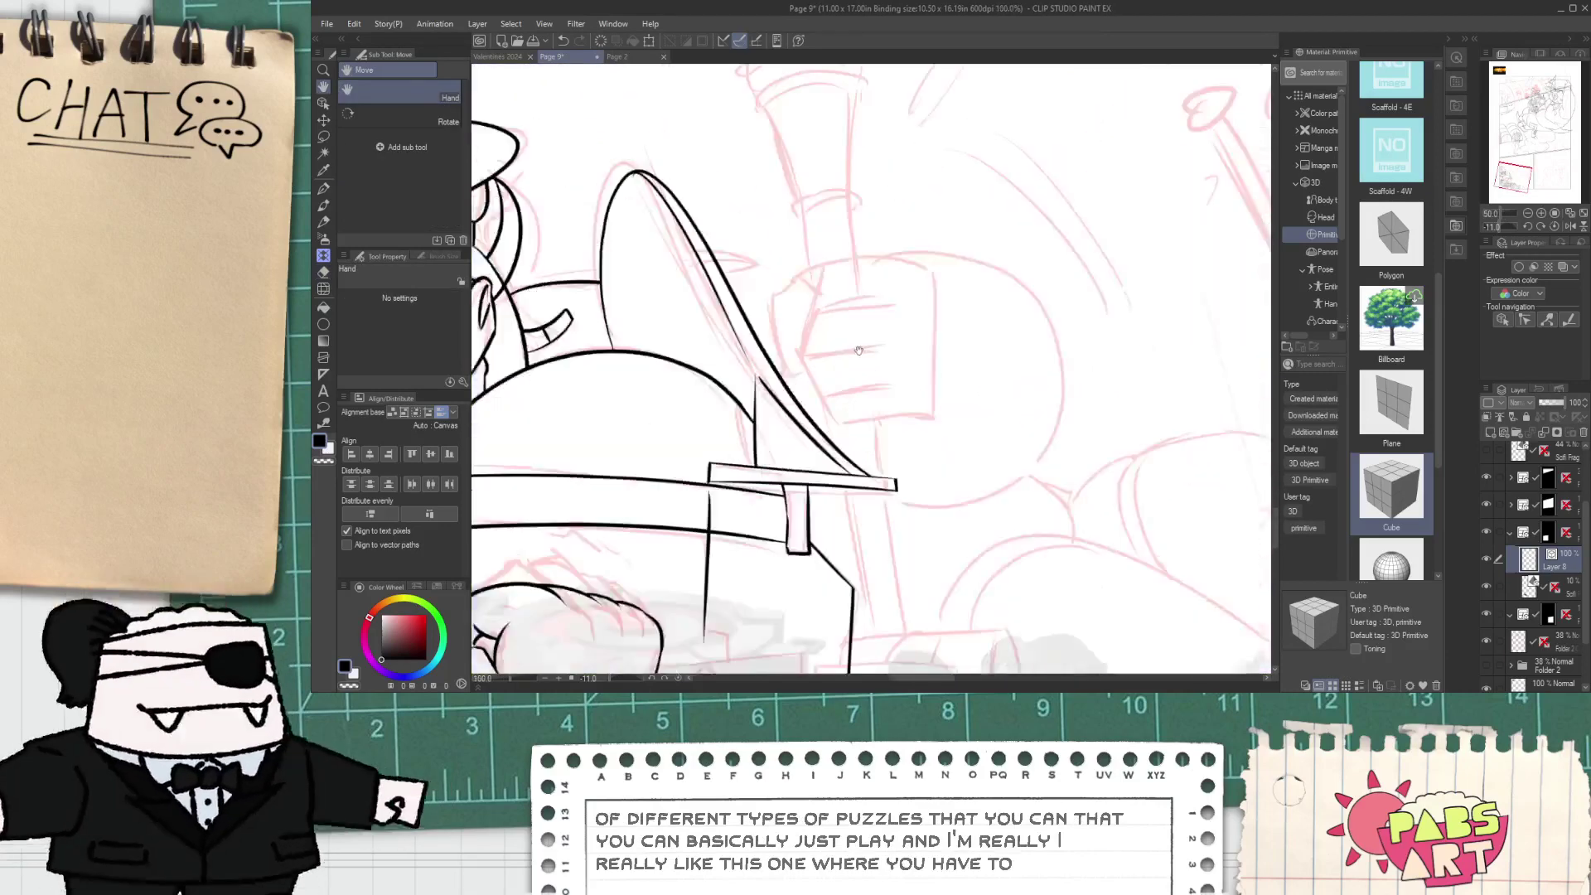
{"action": "mouse_move", "coordinate": [776, 385]}
{"action": "left_mouse_down"}
{"action": "mouse_move", "coordinate": [731, 236]}
{"action": "mouse_move", "coordinate": [822, 229]}
{"action": "left_mouse_up"}
{"action": "key", "text": "e"}
{"action": "scroll", "coordinate": [729, 262], "scroll_direction": "up", "scroll_amount": 1}
{"action": "left_click_drag", "start_coordinate": [716, 294], "coordinate": [729, 239]}
{"action": "scroll", "coordinate": [755, 259], "scroll_direction": "down", "scroll_amount": 2}
{"action": "key", "text": "space"}
{"action": "mouse_move", "coordinate": [814, 269]}
{"action": "left_mouse_down"}
{"action": "mouse_move", "coordinate": [823, 286]}
{"action": "mouse_move", "coordinate": [821, 246]}
{"action": "mouse_move", "coordinate": [1080, 310]}
{"action": "left_mouse_up"}
{"action": "scroll", "coordinate": [823, 286], "scroll_direction": "up", "scroll_amount": 2}
{"action": "key", "text": "ctrl+z"}
{"action": "key", "text": "ctrl+z"}
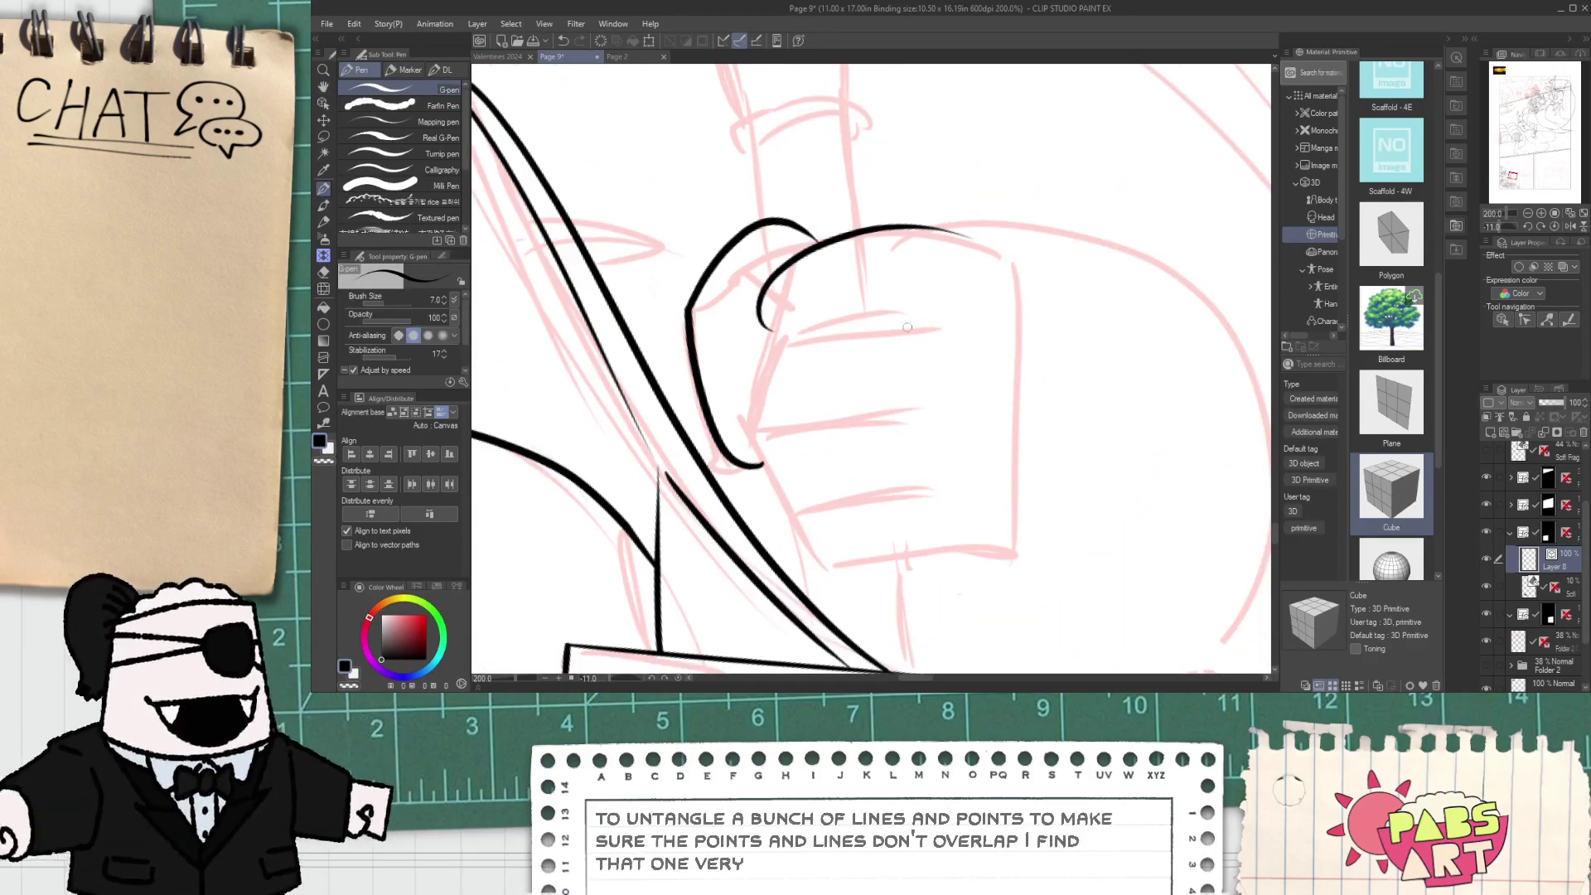
- Ink the fist's top finger with a rounded tip and a long arched upper edge, undoing the attempts at its lower edge
{"action": "mouse_move", "coordinate": [773, 327]}
{"action": "left_mouse_down"}
{"action": "mouse_move", "coordinate": [765, 282]}
{"action": "mouse_move", "coordinate": [817, 233]}
{"action": "mouse_move", "coordinate": [1006, 263]}
{"action": "mouse_move", "coordinate": [775, 329]}
{"action": "mouse_move", "coordinate": [780, 266]}
{"action": "mouse_move", "coordinate": [1061, 276]}
{"action": "left_mouse_up"}
{"action": "key", "text": "ctrl+z"}
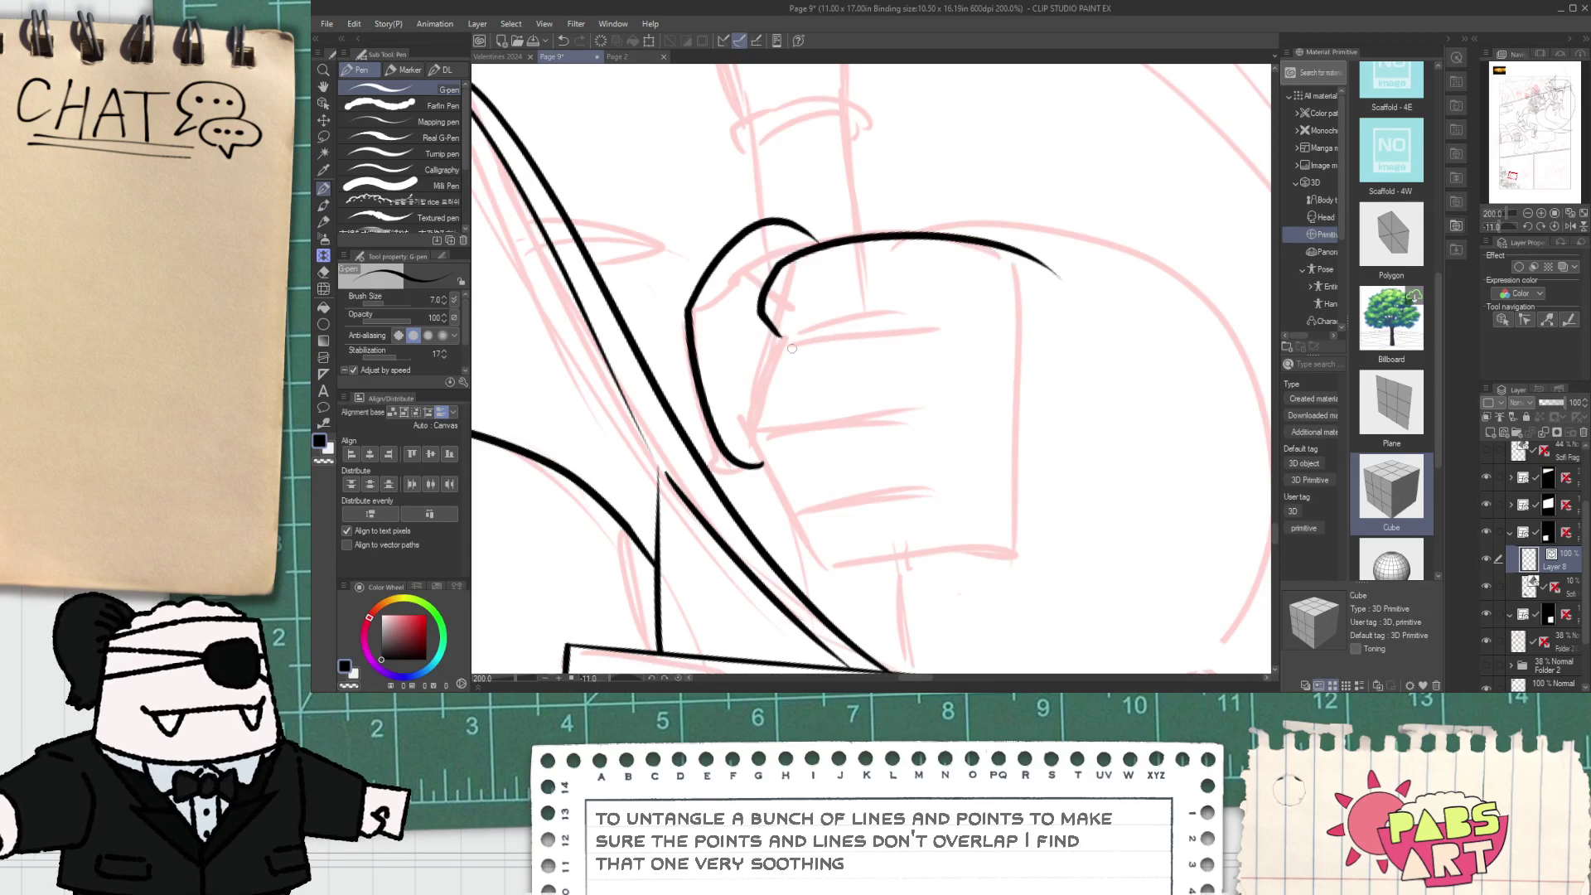
{"action": "left_click_drag", "start_coordinate": [780, 335], "coordinate": [946, 334]}
{"action": "key", "text": "ctrl+z"}
{"action": "left_click_drag", "start_coordinate": [780, 333], "coordinate": [997, 332]}
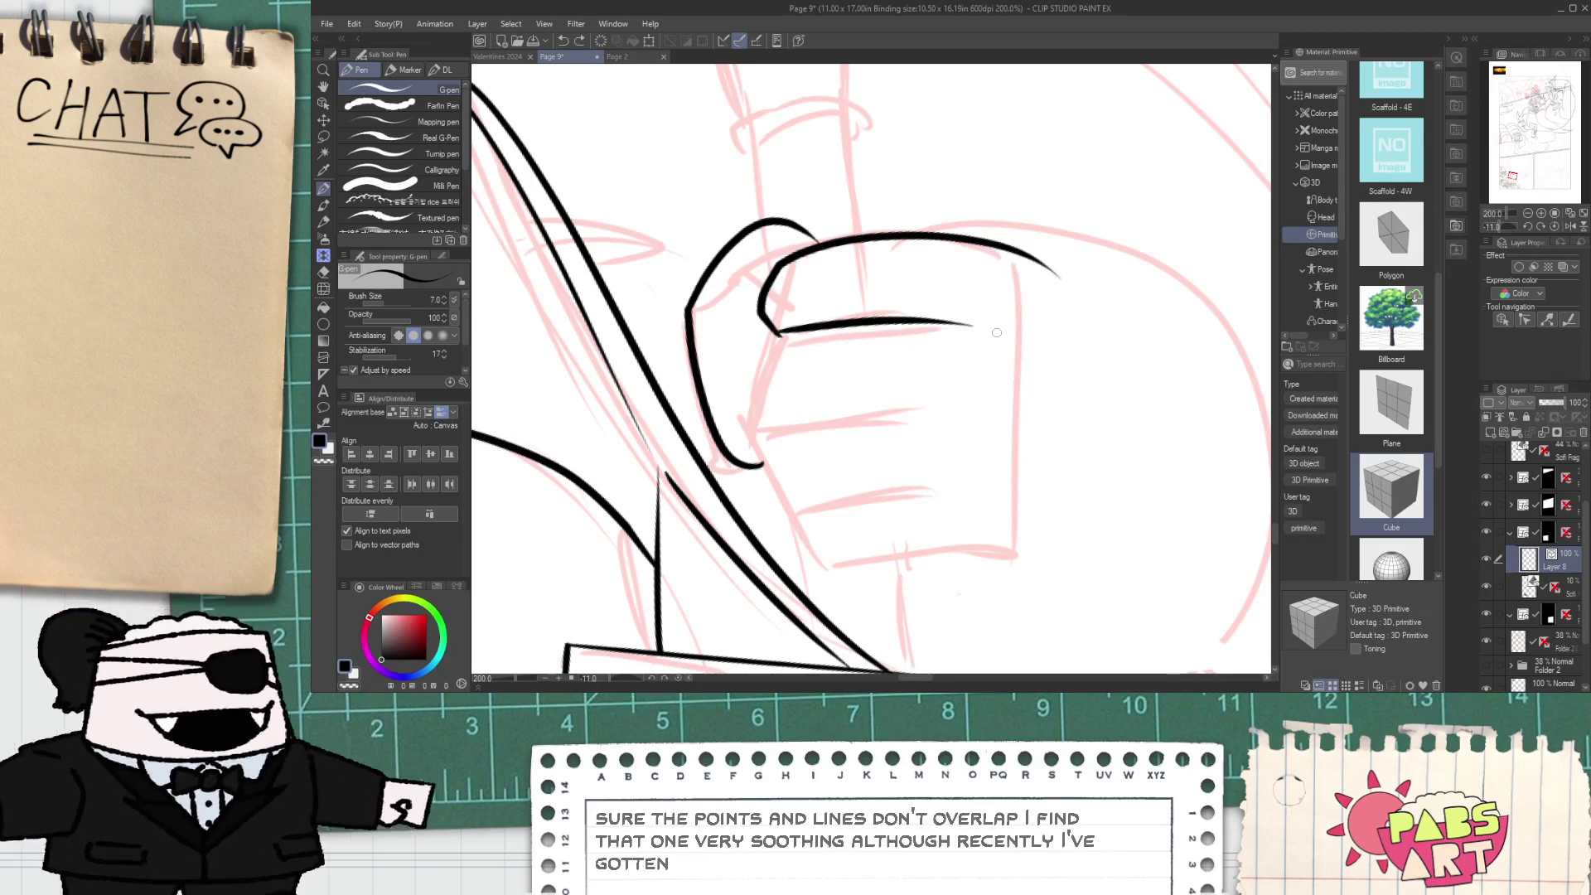
{"action": "key", "text": "ctrl+z"}
- Ink the second finger's rounded tip and the slightly arched crease separating it from the top finger
{"action": "mouse_move", "coordinate": [779, 425]}
{"action": "left_mouse_down"}
{"action": "mouse_move", "coordinate": [808, 330]}
{"action": "mouse_move", "coordinate": [969, 302]}
{"action": "left_mouse_up"}
{"action": "key", "text": "ctrl+z"}
{"action": "left_click_drag", "start_coordinate": [775, 340], "coordinate": [992, 338]}
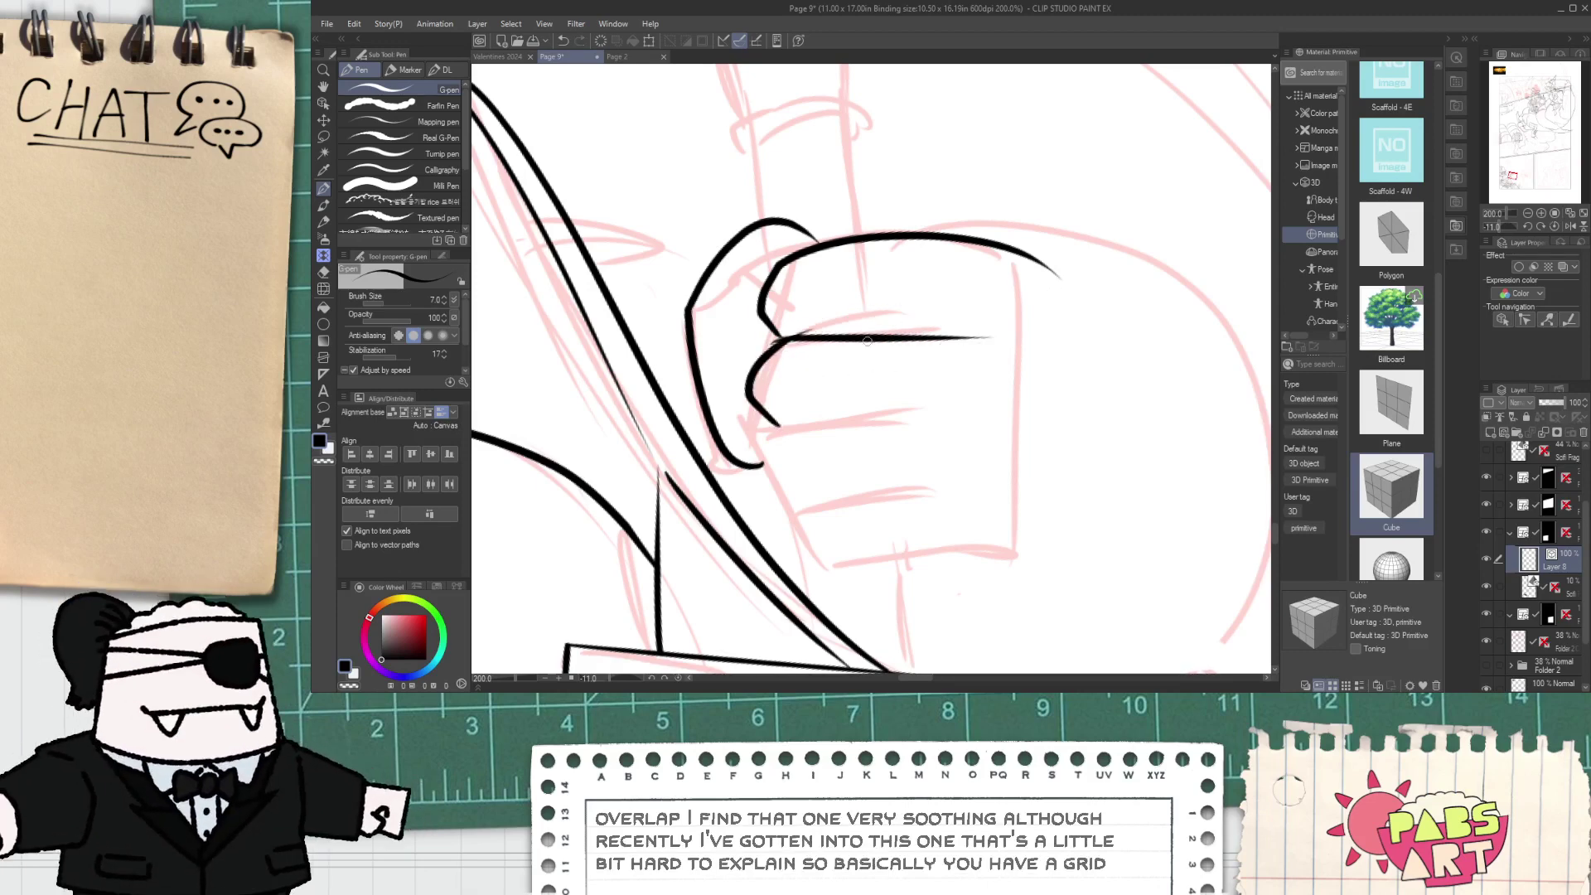
{"action": "key", "text": "ctrl+z"}
{"action": "left_click_drag", "start_coordinate": [777, 335], "coordinate": [976, 324]}
{"action": "key", "text": "ctrl+z"}
{"action": "left_click_drag", "start_coordinate": [776, 336], "coordinate": [978, 340]}
- Ink the crease under the second finger and the third finger's rounded tip and lower edge
{"action": "left_click_drag", "start_coordinate": [779, 424], "coordinate": [965, 419]}
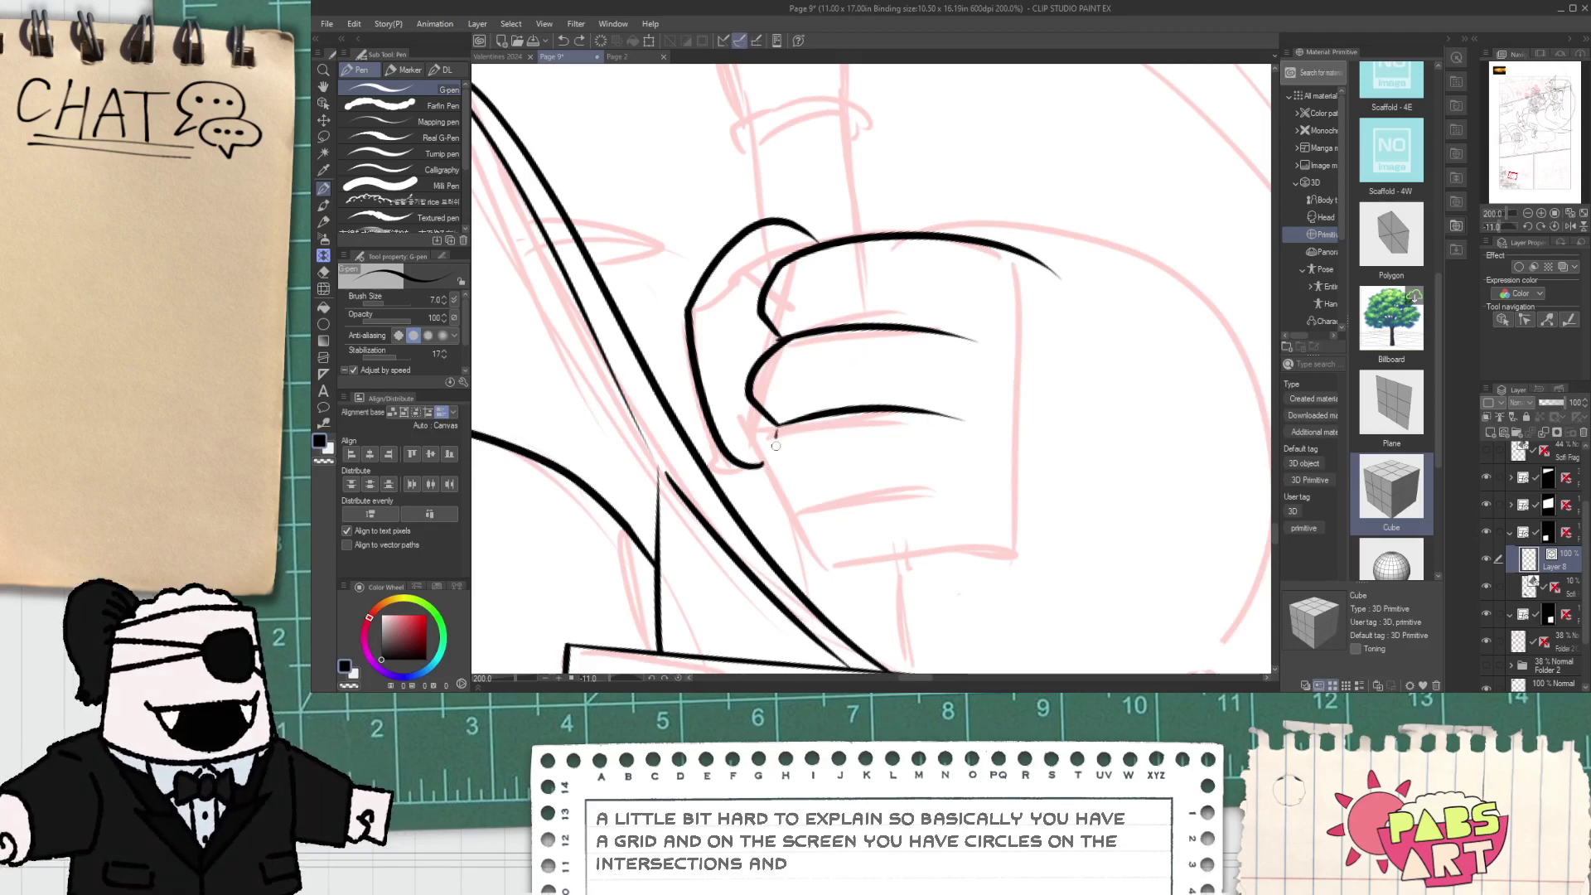
{"action": "left_click_drag", "start_coordinate": [777, 441], "coordinate": [930, 474]}
{"action": "key", "text": "ctrl+z"}
{"action": "mouse_move", "coordinate": [779, 422]}
{"action": "left_mouse_down"}
{"action": "mouse_move", "coordinate": [778, 486]}
{"action": "mouse_move", "coordinate": [938, 499]}
{"action": "left_mouse_up"}
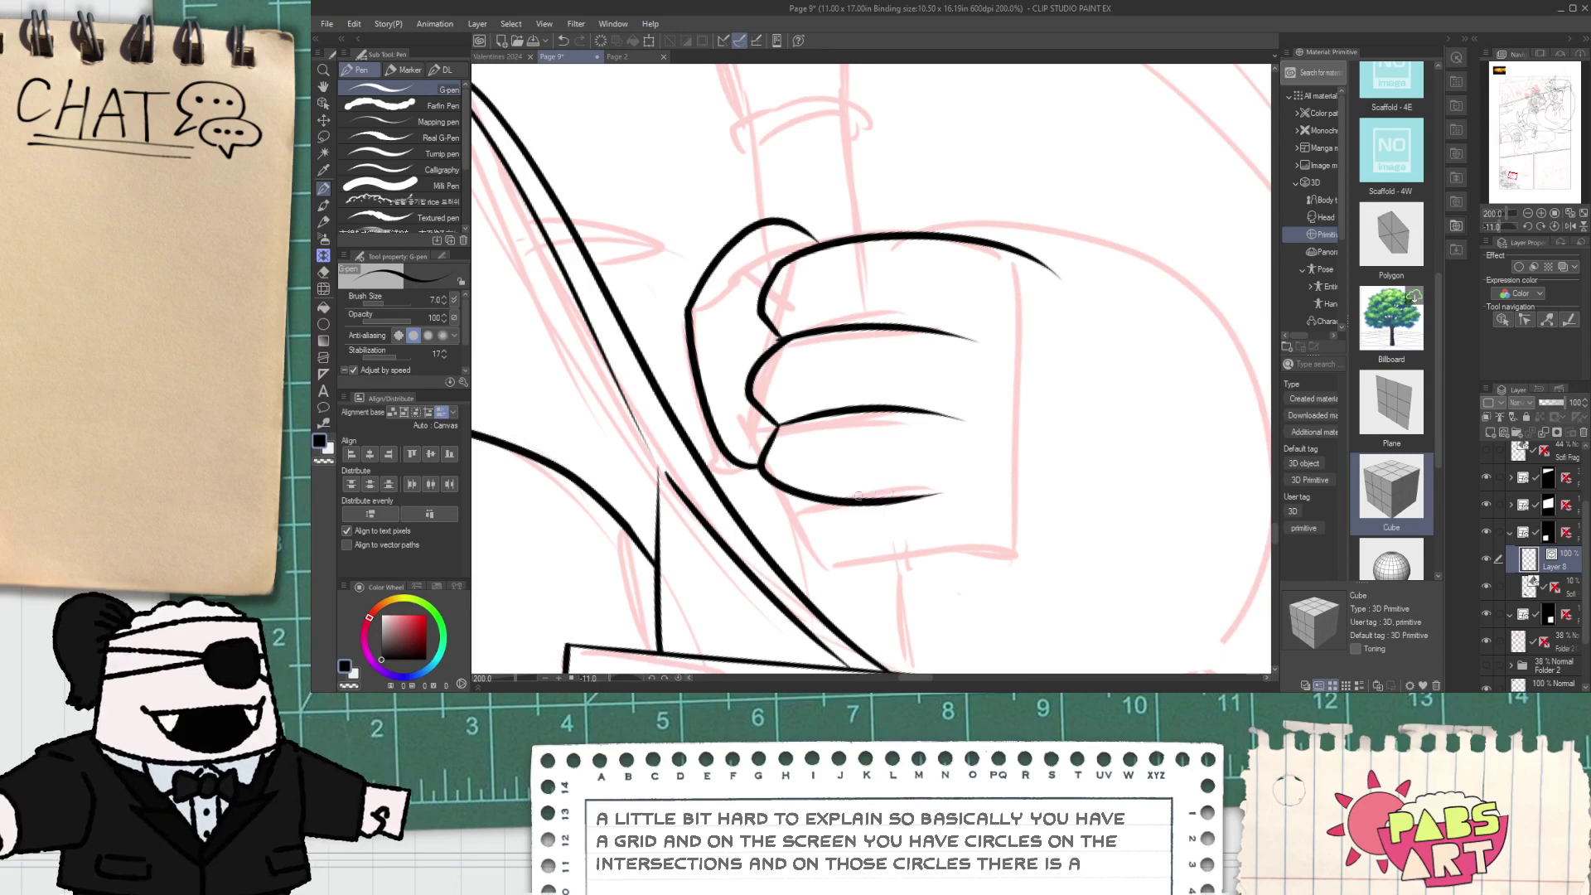
{"action": "key", "text": "ctrl+z"}
{"action": "mouse_move", "coordinate": [781, 428]}
{"action": "left_mouse_down"}
{"action": "mouse_move", "coordinate": [764, 479]}
{"action": "mouse_move", "coordinate": [912, 500]}
{"action": "left_mouse_up"}
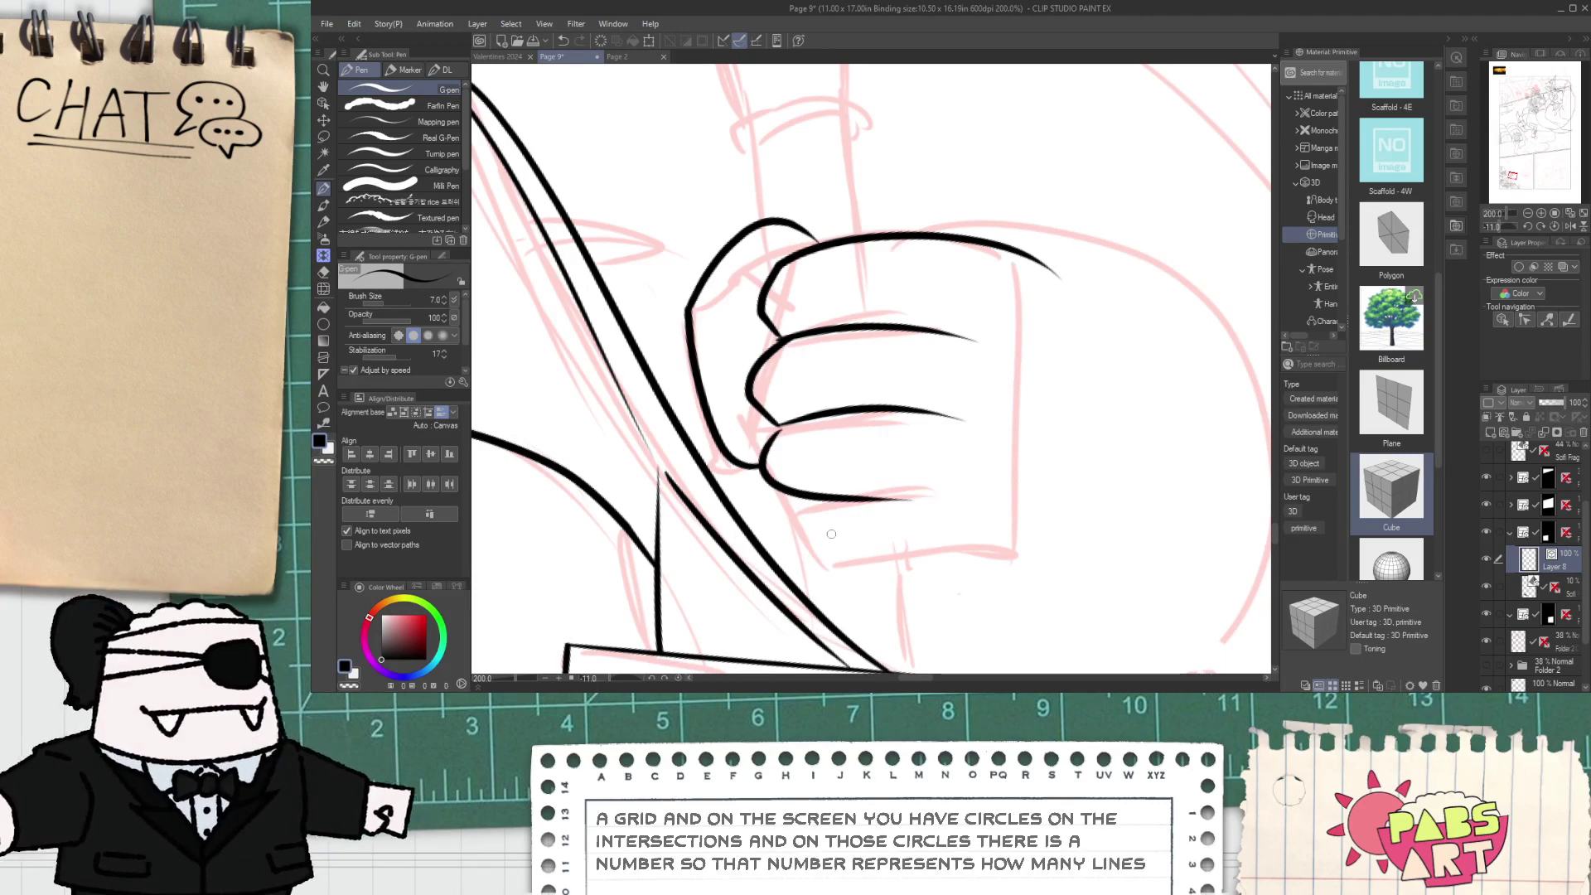
- Ink the third finger's rounded tip and arched upper edge on the fist, undoing unsatisfactory strokes, and erase the old crease below it
{"action": "mouse_move", "coordinate": [831, 534]}
{"action": "left_mouse_down"}
{"action": "mouse_move", "coordinate": [780, 398]}
{"action": "mouse_move", "coordinate": [792, 319]}
{"action": "mouse_move", "coordinate": [895, 291]}
{"action": "left_mouse_up"}
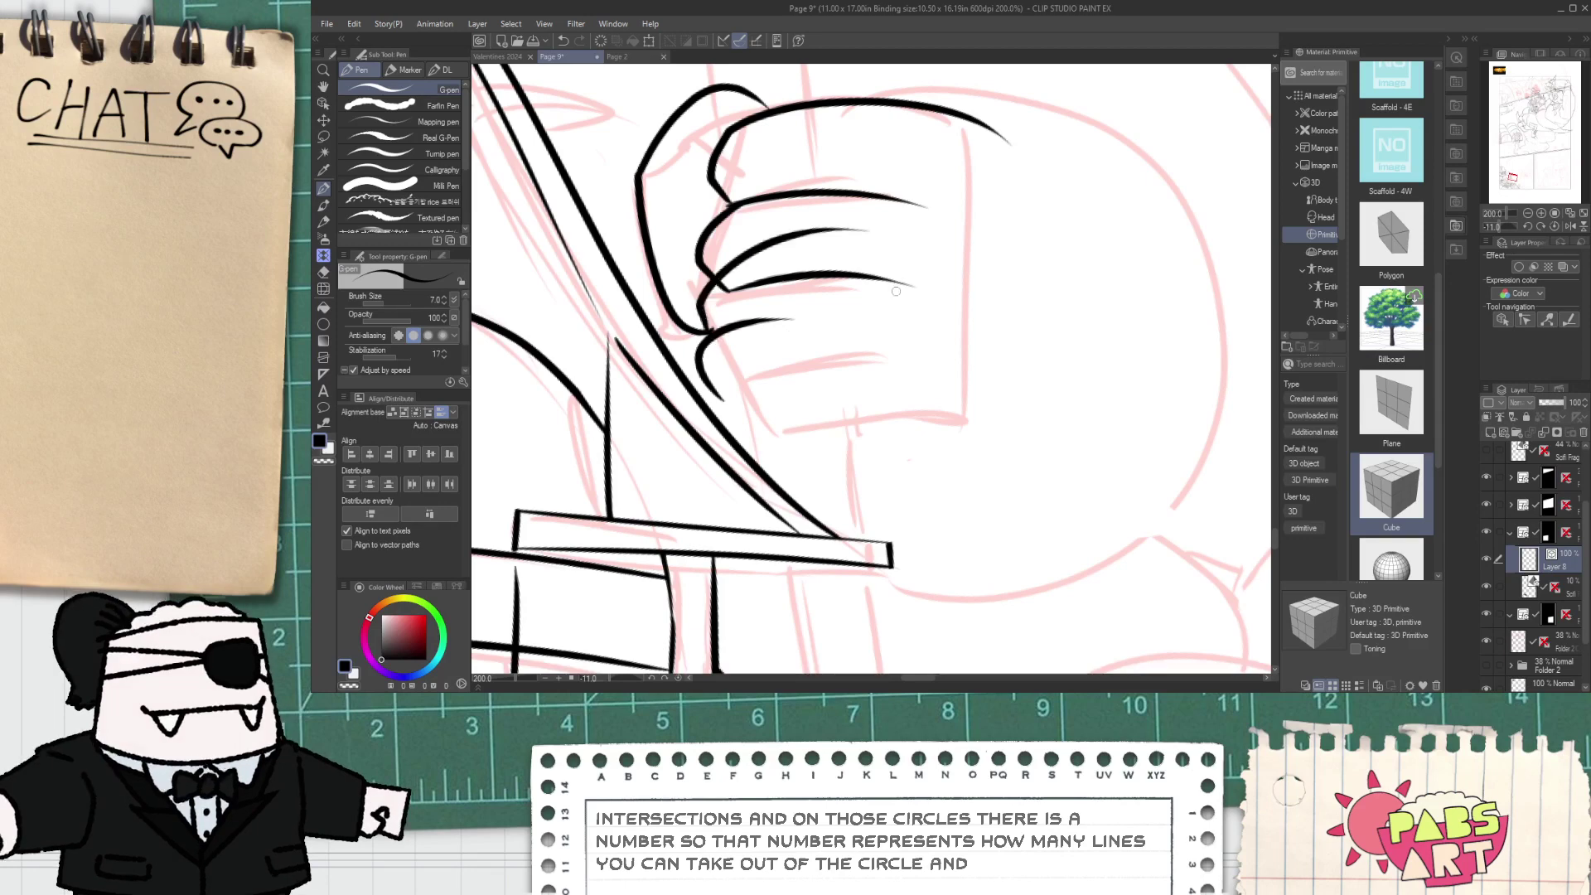
{"action": "key", "text": "ctrl+z"}
{"action": "left_click_drag", "start_coordinate": [715, 335], "coordinate": [702, 300]}
{"action": "left_click_drag", "start_coordinate": [702, 302], "coordinate": [916, 245]}
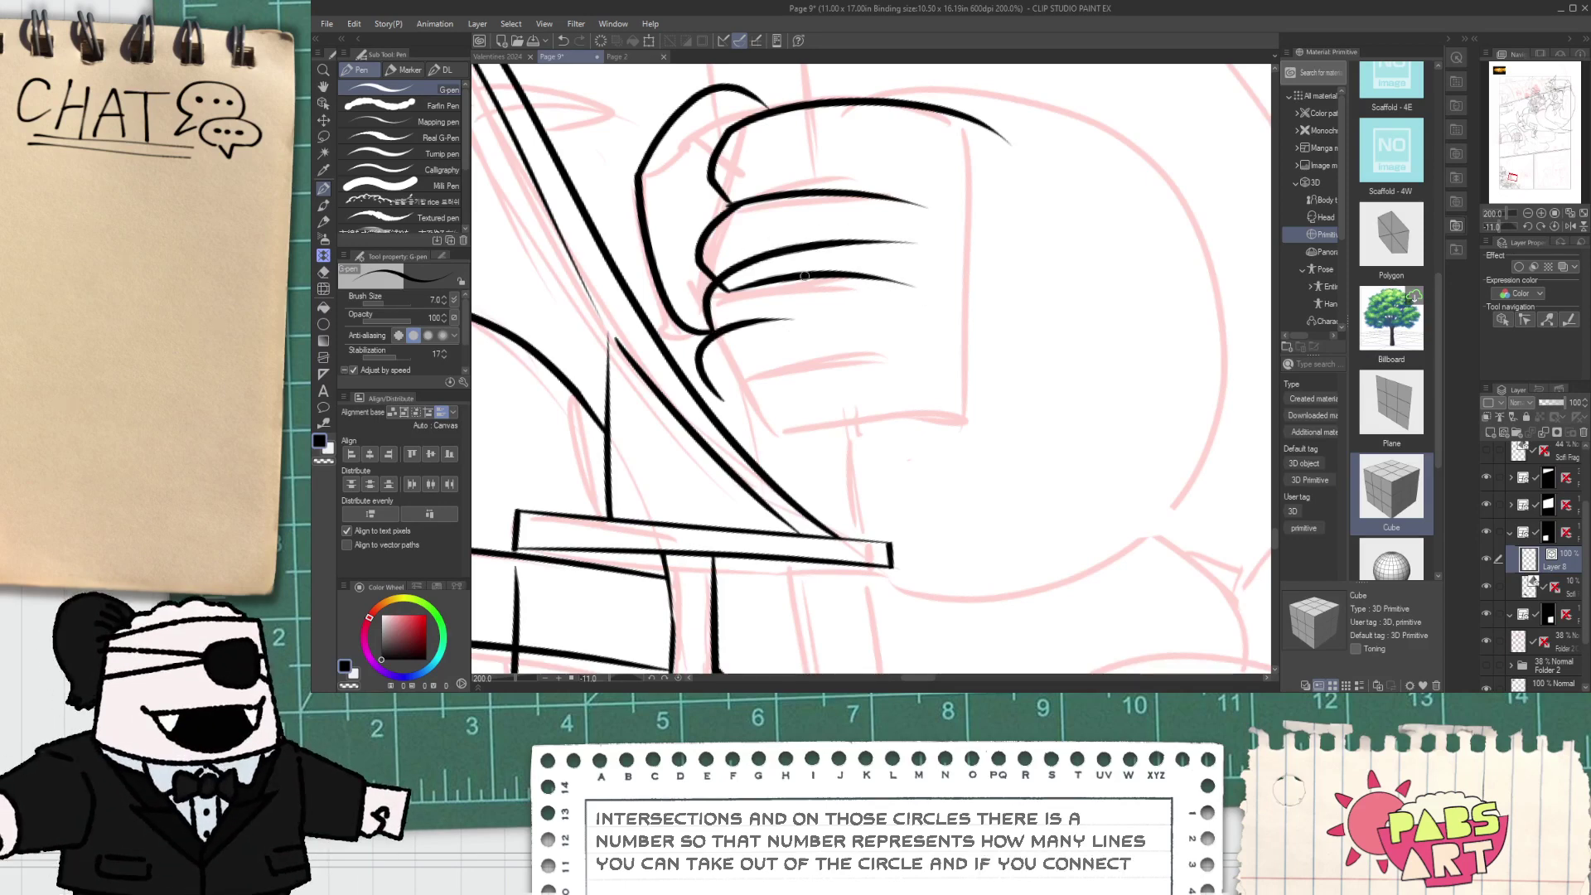
{"action": "key", "text": "ctrl+z"}
{"action": "left_click_drag", "start_coordinate": [697, 292], "coordinate": [810, 253]}
{"action": "key", "text": "ctrl+z"}
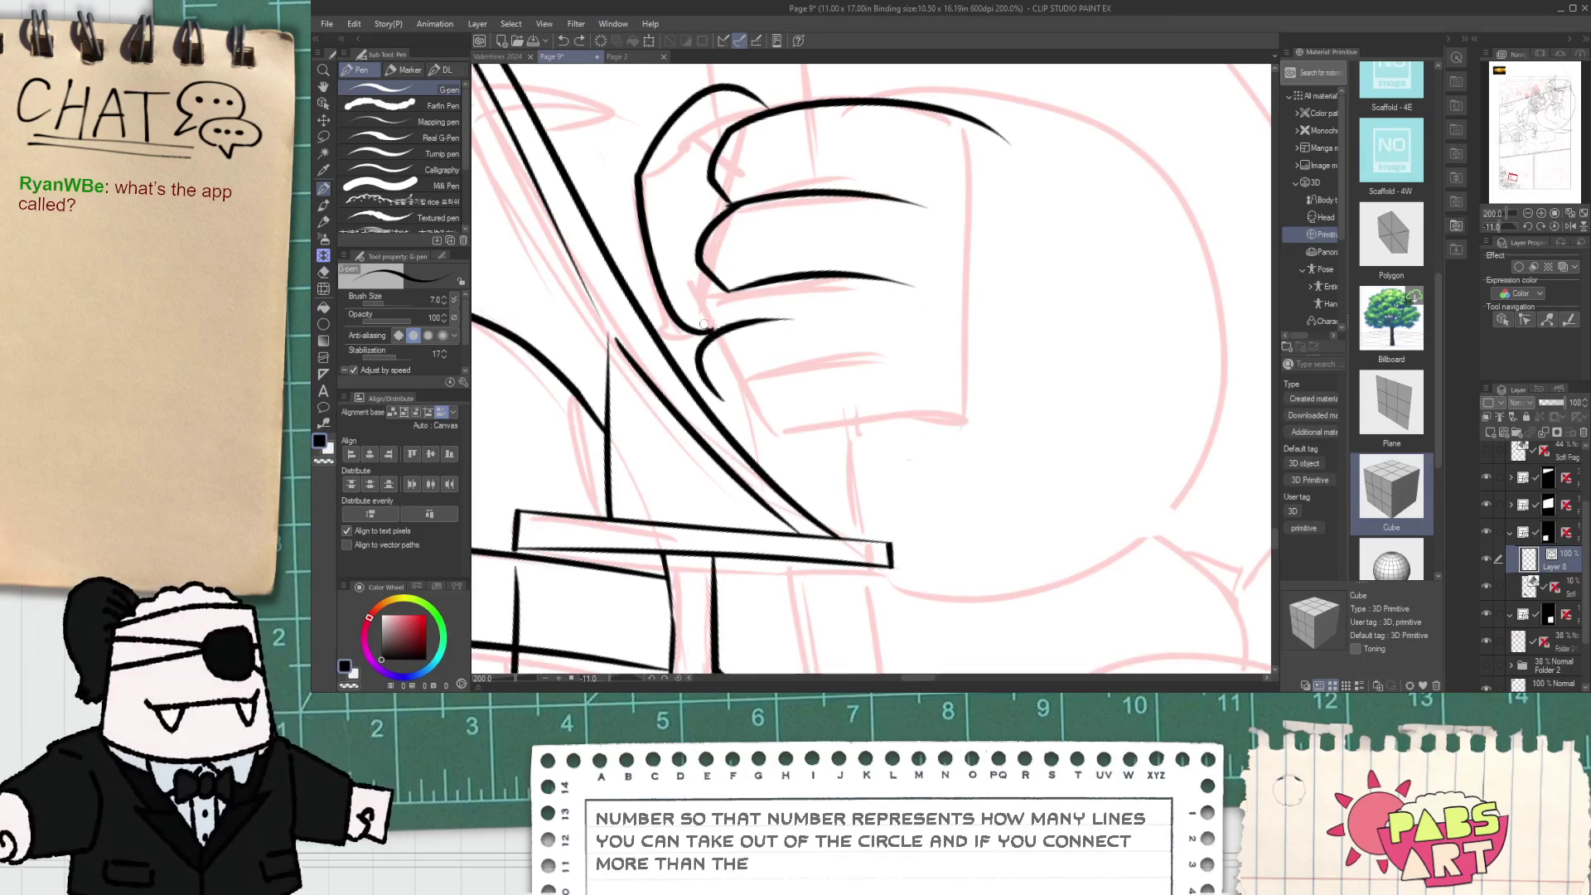
{"action": "left_click_drag", "start_coordinate": [702, 324], "coordinate": [935, 228]}
{"action": "key", "text": "ctrl+z"}
{"action": "left_click_drag", "start_coordinate": [711, 335], "coordinate": [961, 232]}
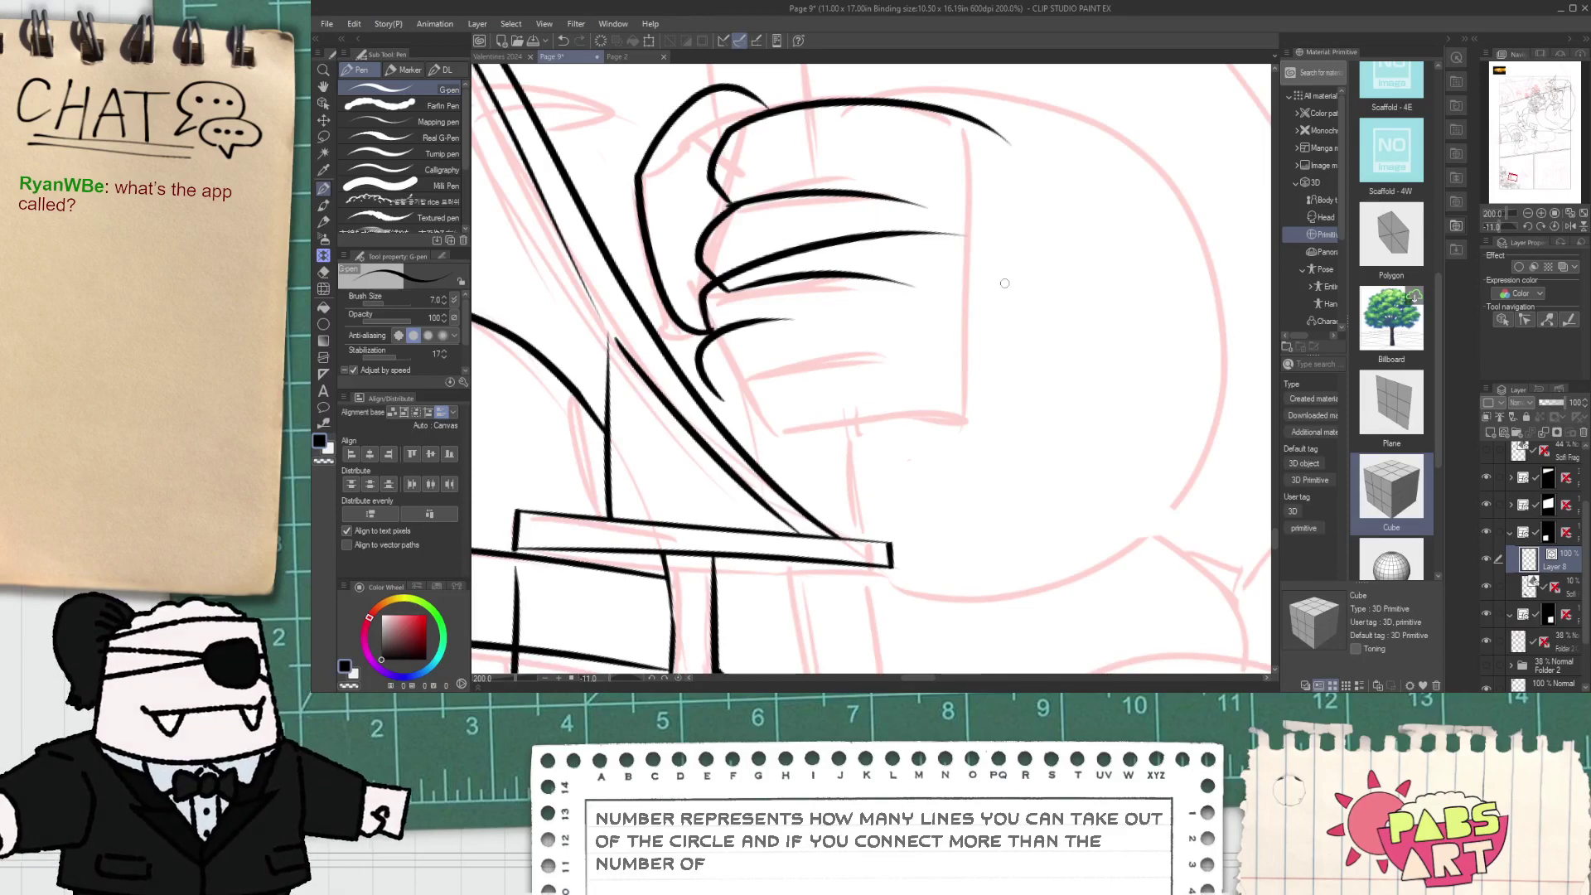
{"action": "key", "text": "ctrl+z"}
{"action": "mouse_move", "coordinate": [711, 336]}
{"action": "left_mouse_down"}
{"action": "mouse_move", "coordinate": [755, 235]}
{"action": "mouse_move", "coordinate": [860, 235]}
{"action": "mouse_move", "coordinate": [837, 287]}
{"action": "left_mouse_up"}
{"action": "key", "text": "e"}
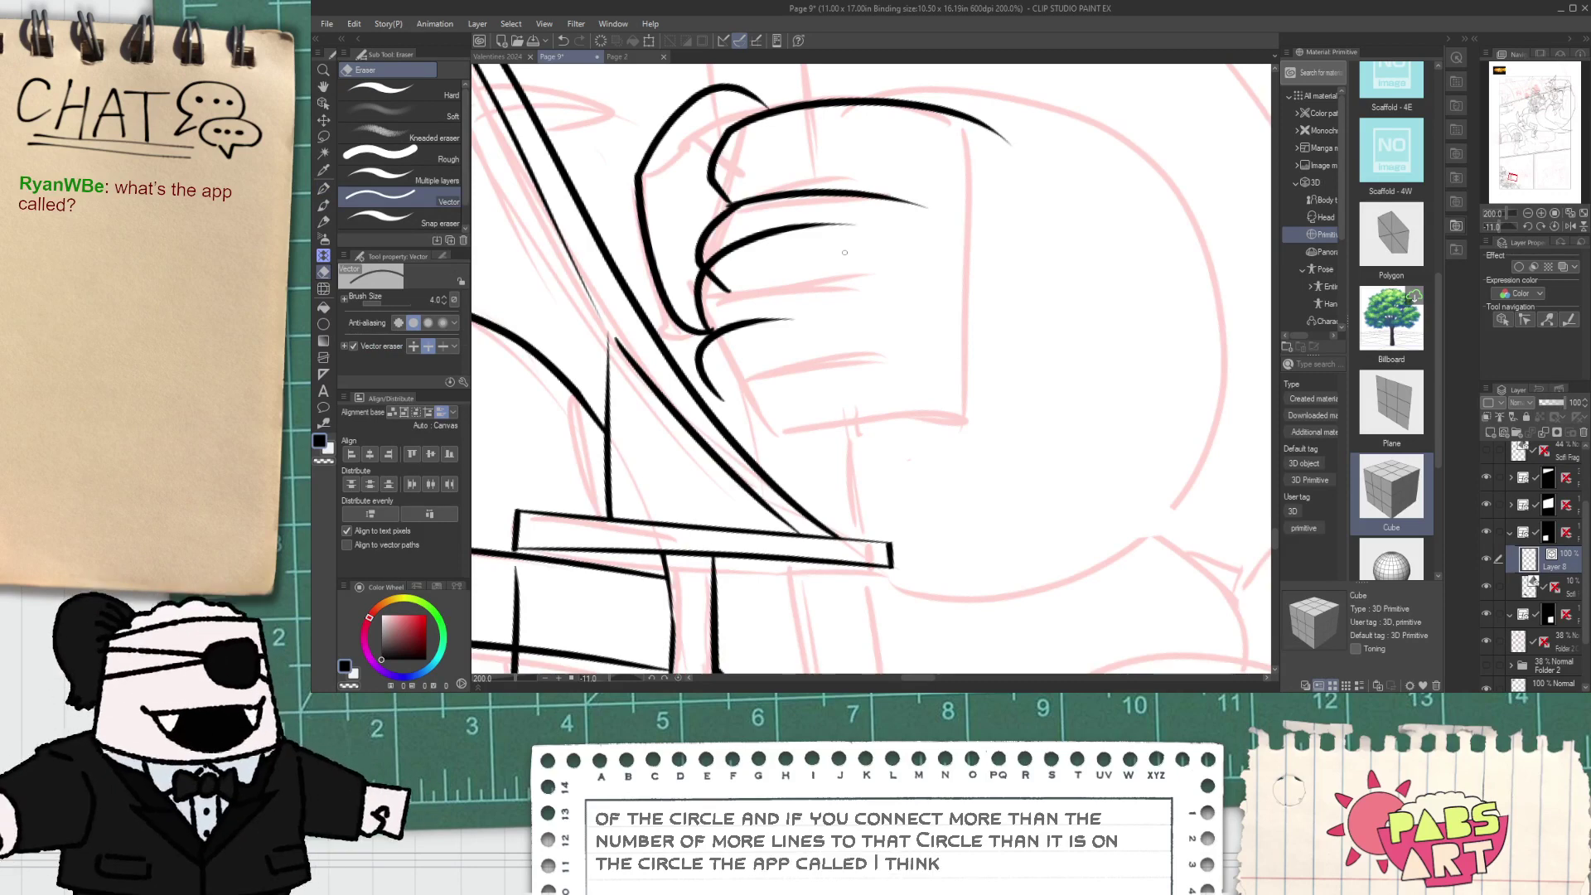
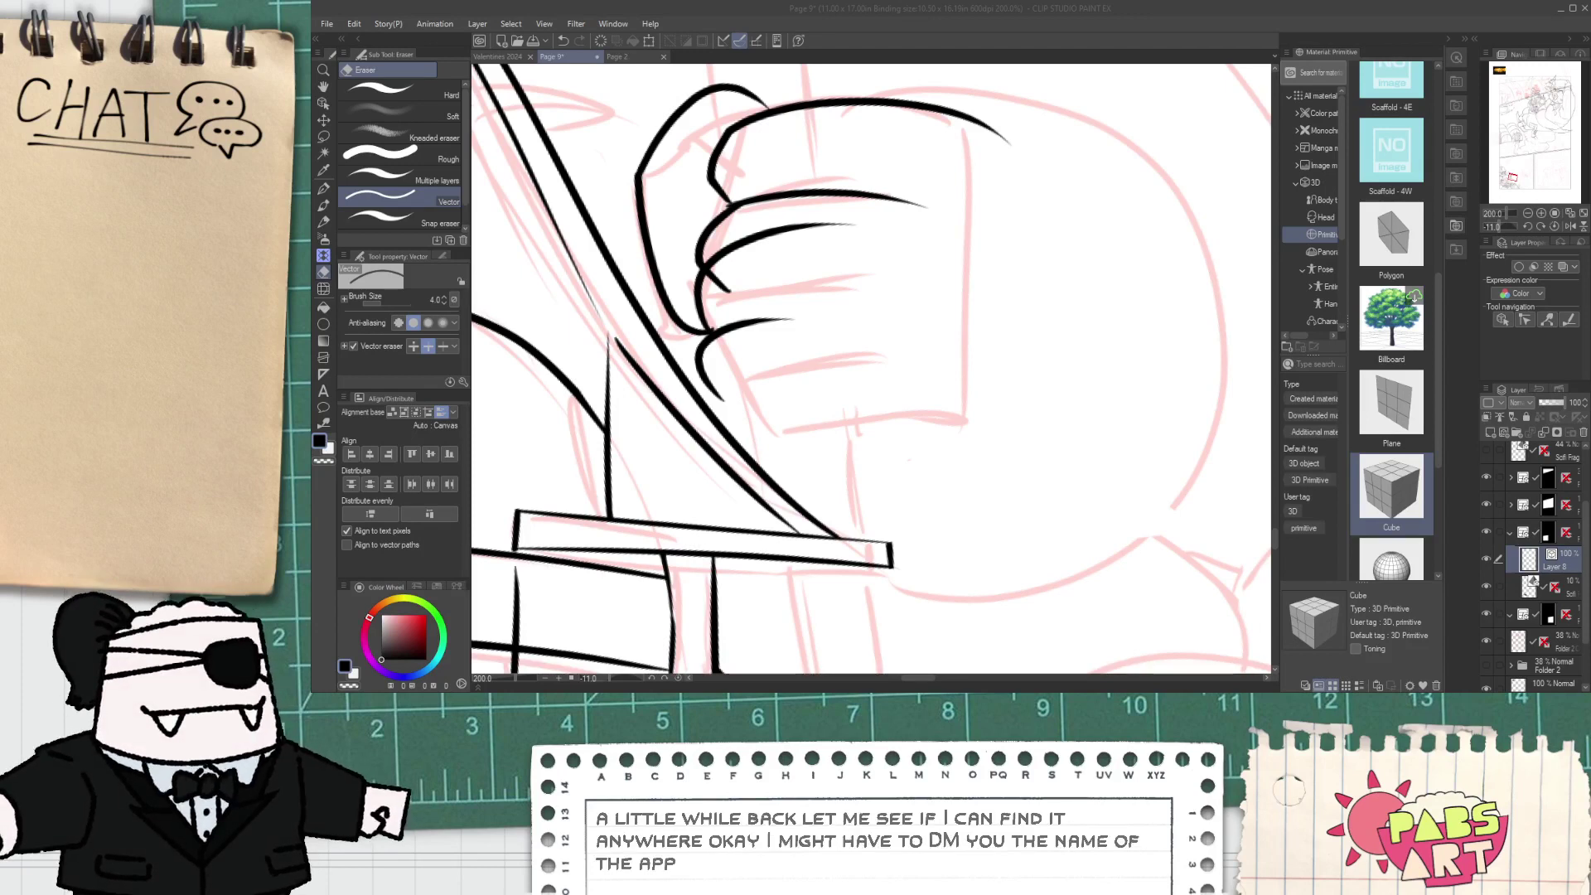
- Reposition the third finger's curve slightly lower and erase the leftover line fragment inside its tip
{"action": "left_click", "coordinate": [933, 639]}
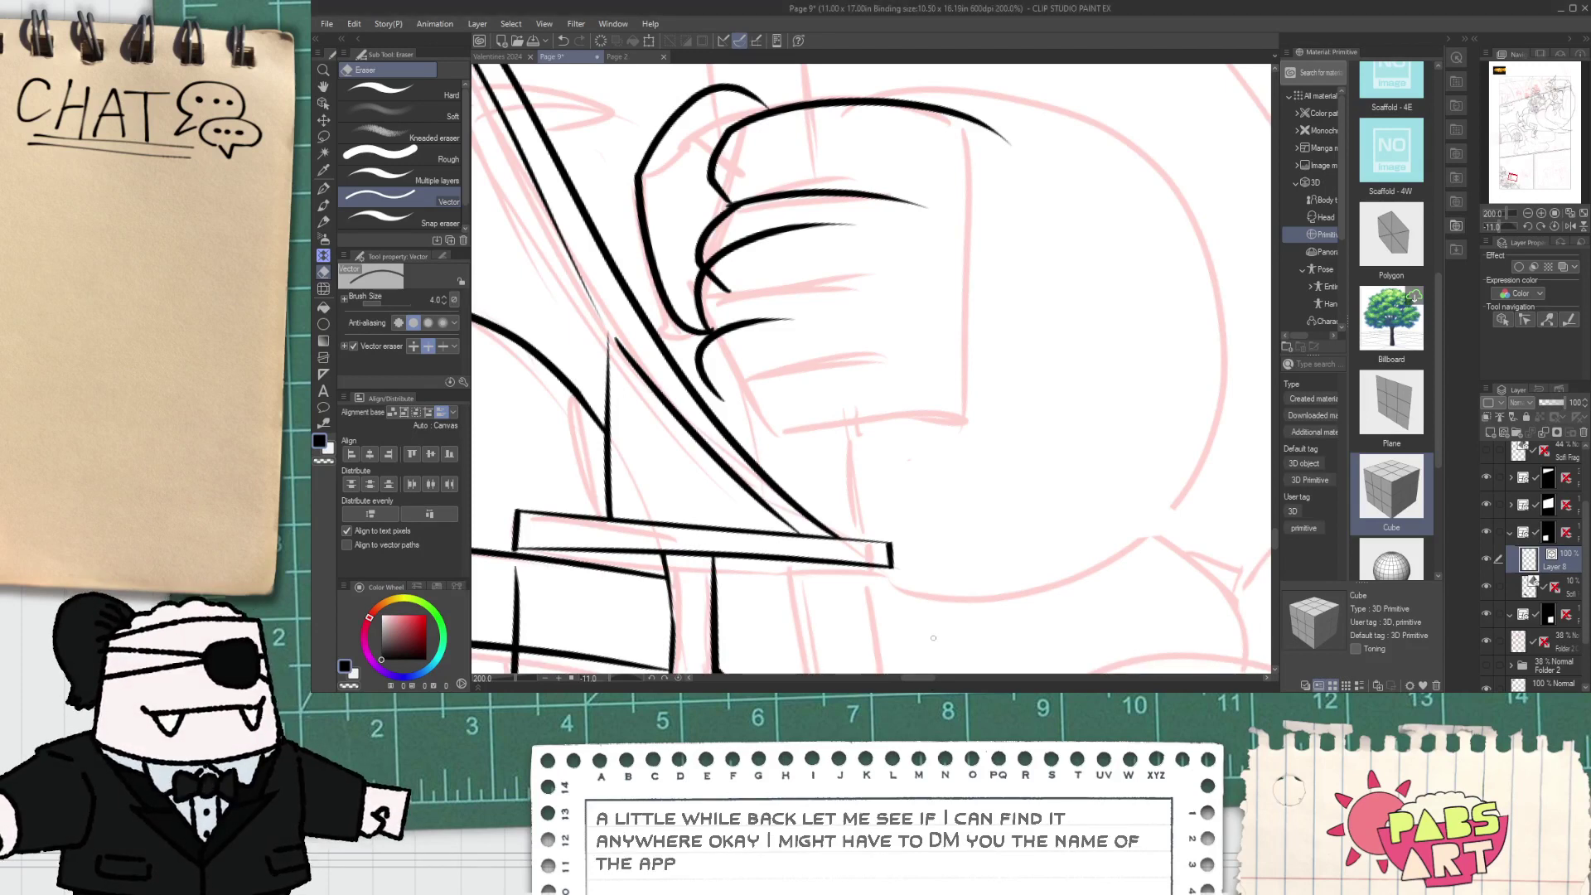
{"action": "scroll", "coordinate": [973, 297], "scroll_direction": "down", "scroll_amount": 2}
{"action": "key", "text": "space"}
{"action": "scroll", "coordinate": [764, 291], "scroll_direction": "up", "scroll_amount": 2}
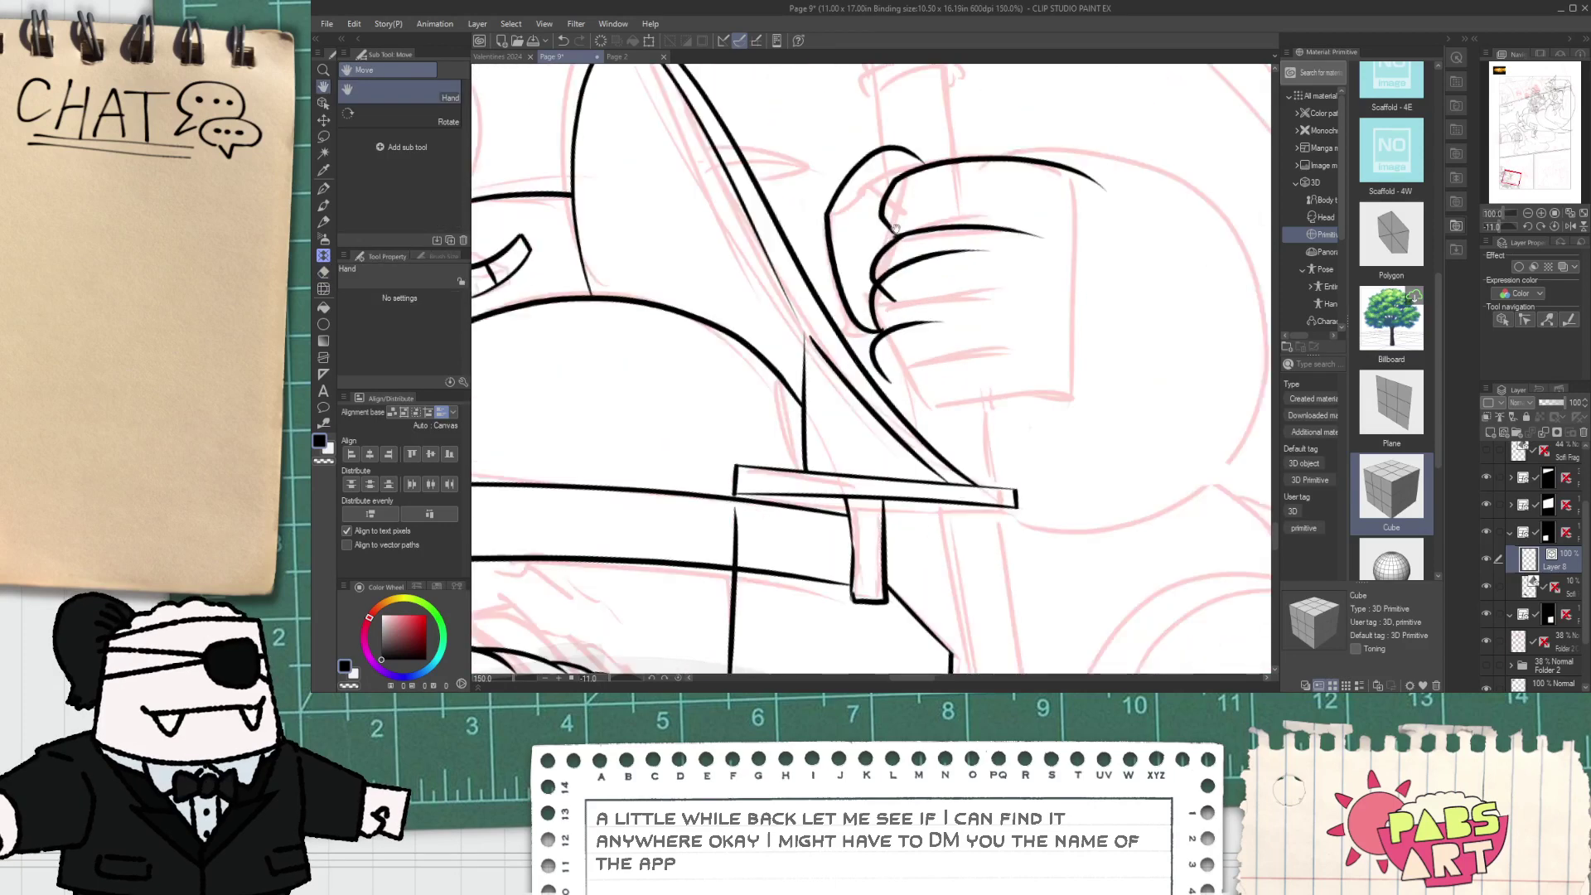
{"action": "left_click_drag", "start_coordinate": [1001, 346], "coordinate": [885, 361]}
{"action": "key", "text": "o"}
{"action": "left_click", "coordinate": [808, 289]}
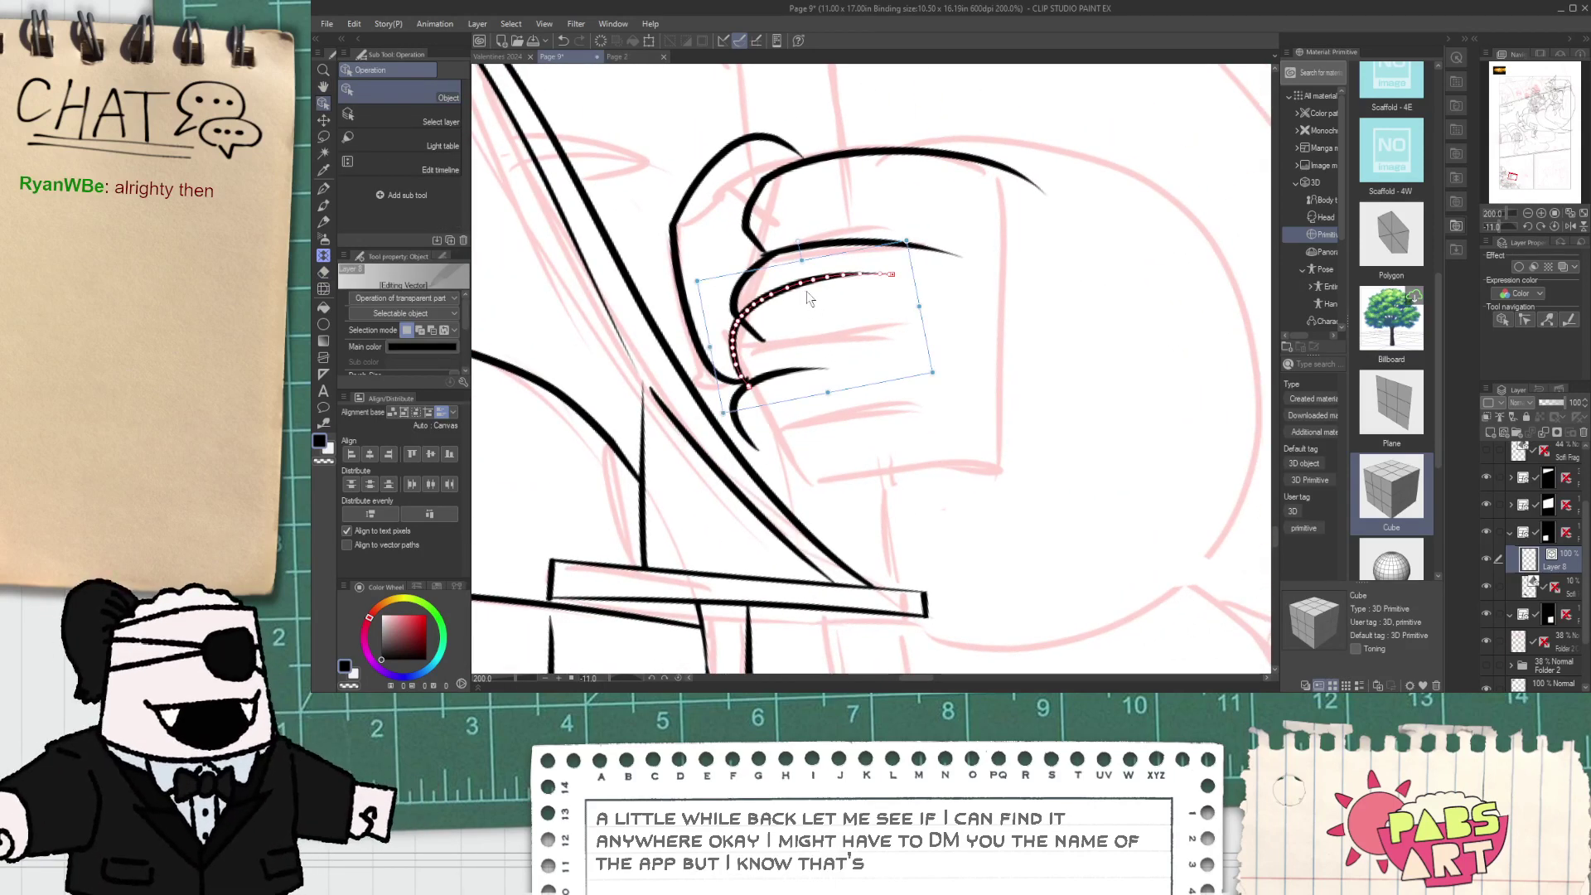
{"action": "mouse_move", "coordinate": [801, 260]}
{"action": "left_mouse_down"}
{"action": "mouse_move", "coordinate": [806, 281]}
{"action": "mouse_move", "coordinate": [839, 279]}
{"action": "left_mouse_up"}
{"action": "key", "text": "e"}
{"action": "scroll", "coordinate": [757, 350], "scroll_direction": "up", "scroll_amount": 5}
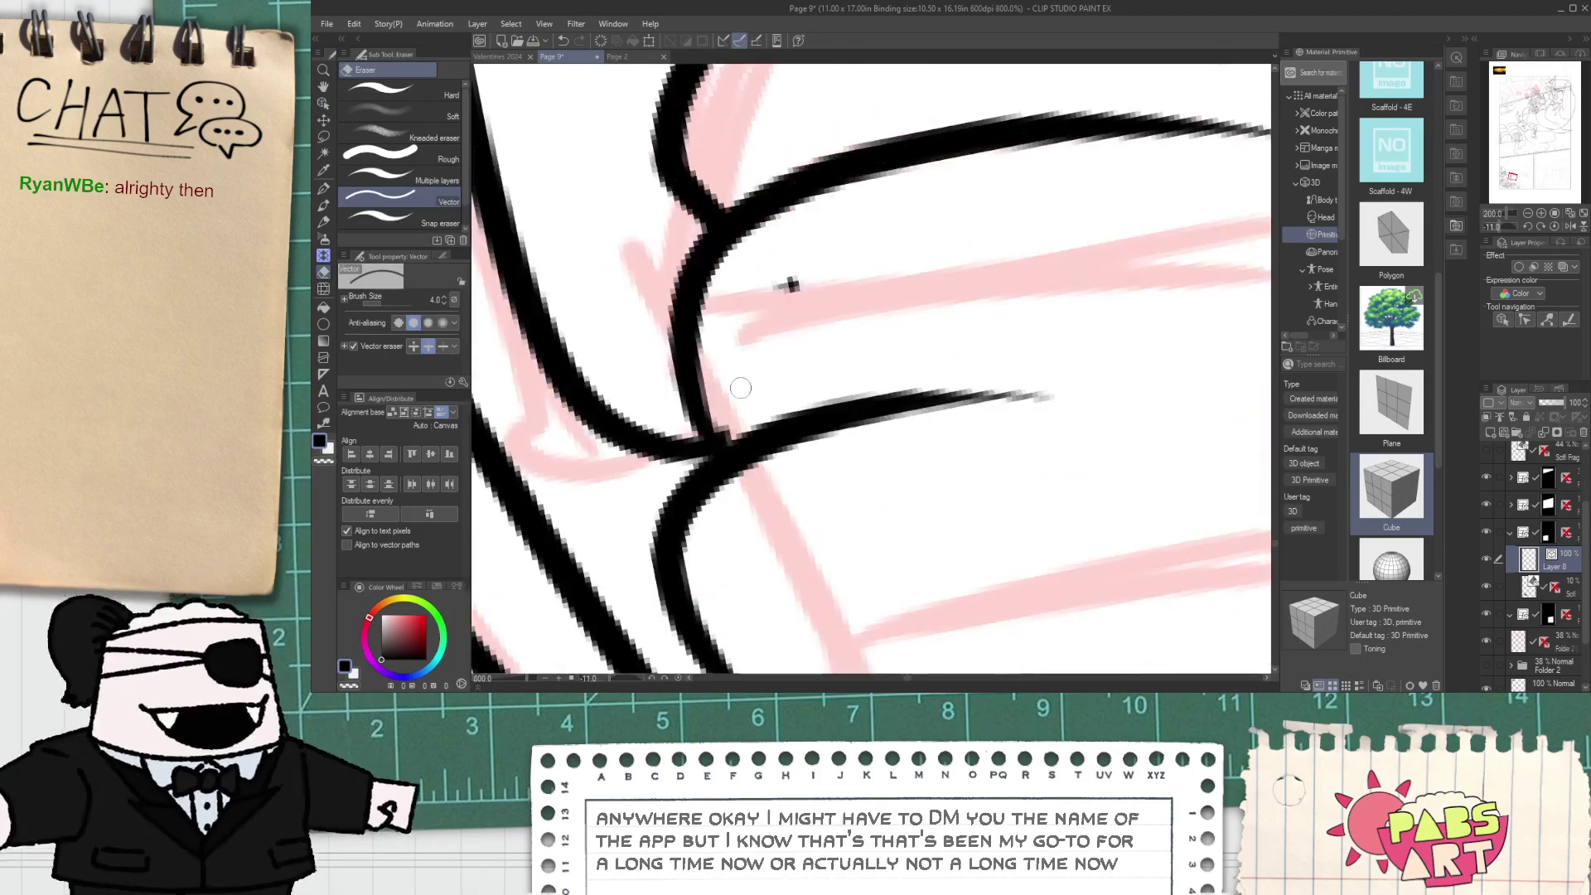
{"action": "mouse_move", "coordinate": [783, 292]}
{"action": "left_mouse_down"}
{"action": "mouse_move", "coordinate": [805, 275]}
{"action": "mouse_move", "coordinate": [764, 364]}
{"action": "left_mouse_up"}
{"action": "scroll", "coordinate": [800, 285], "scroll_direction": "down", "scroll_amount": 5}
{"action": "key", "text": "space"}
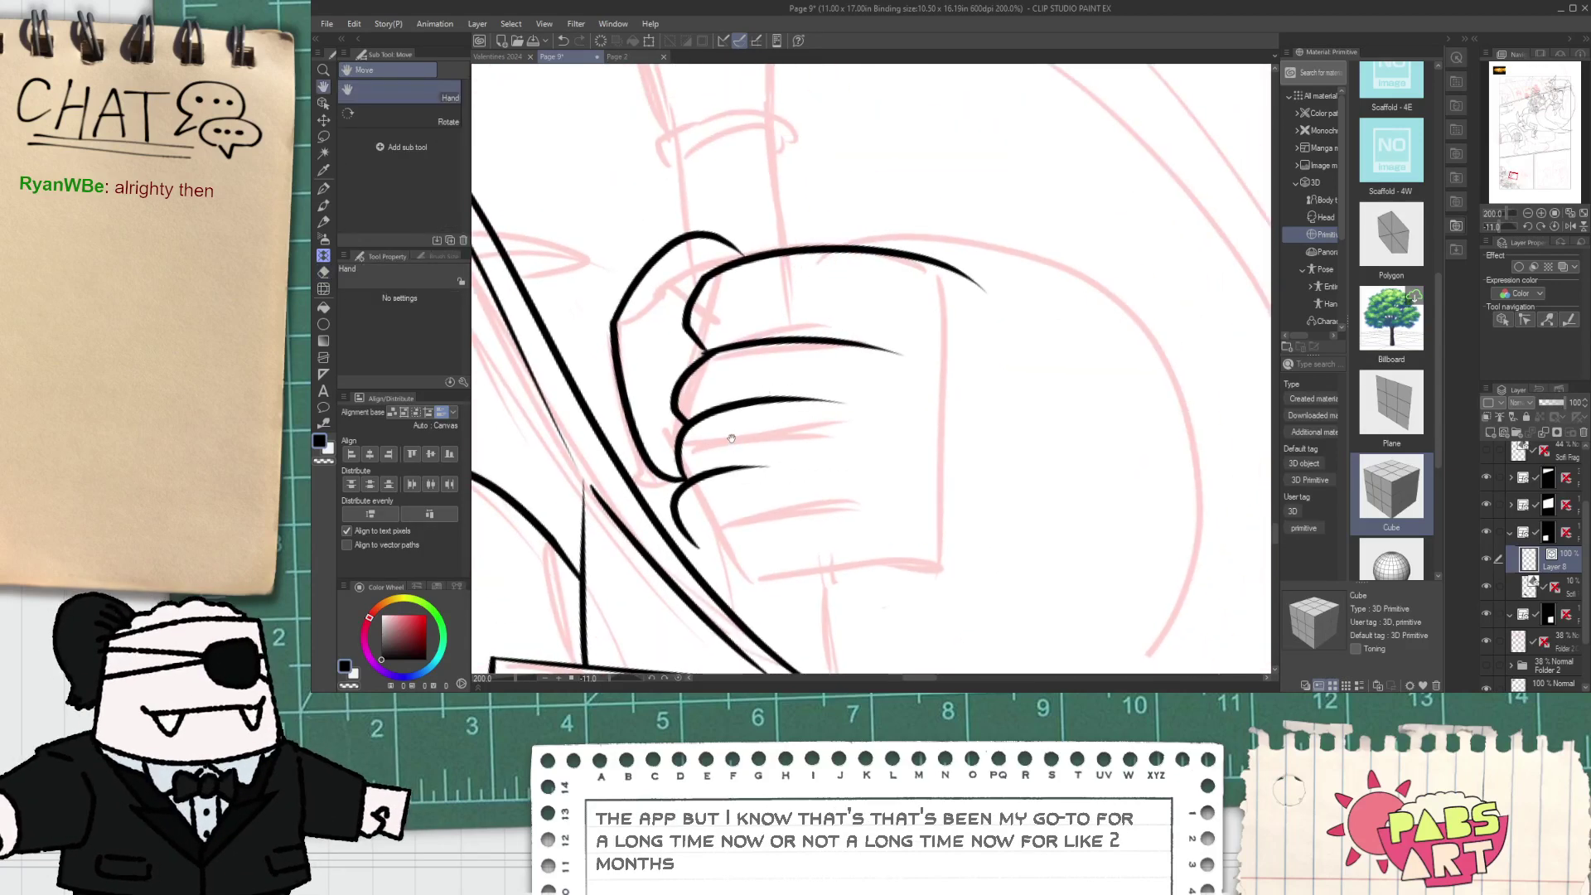
- Select the three lower finger curves together, move them up closer to the top finger, and trim the overlap
{"action": "key", "text": "o"}
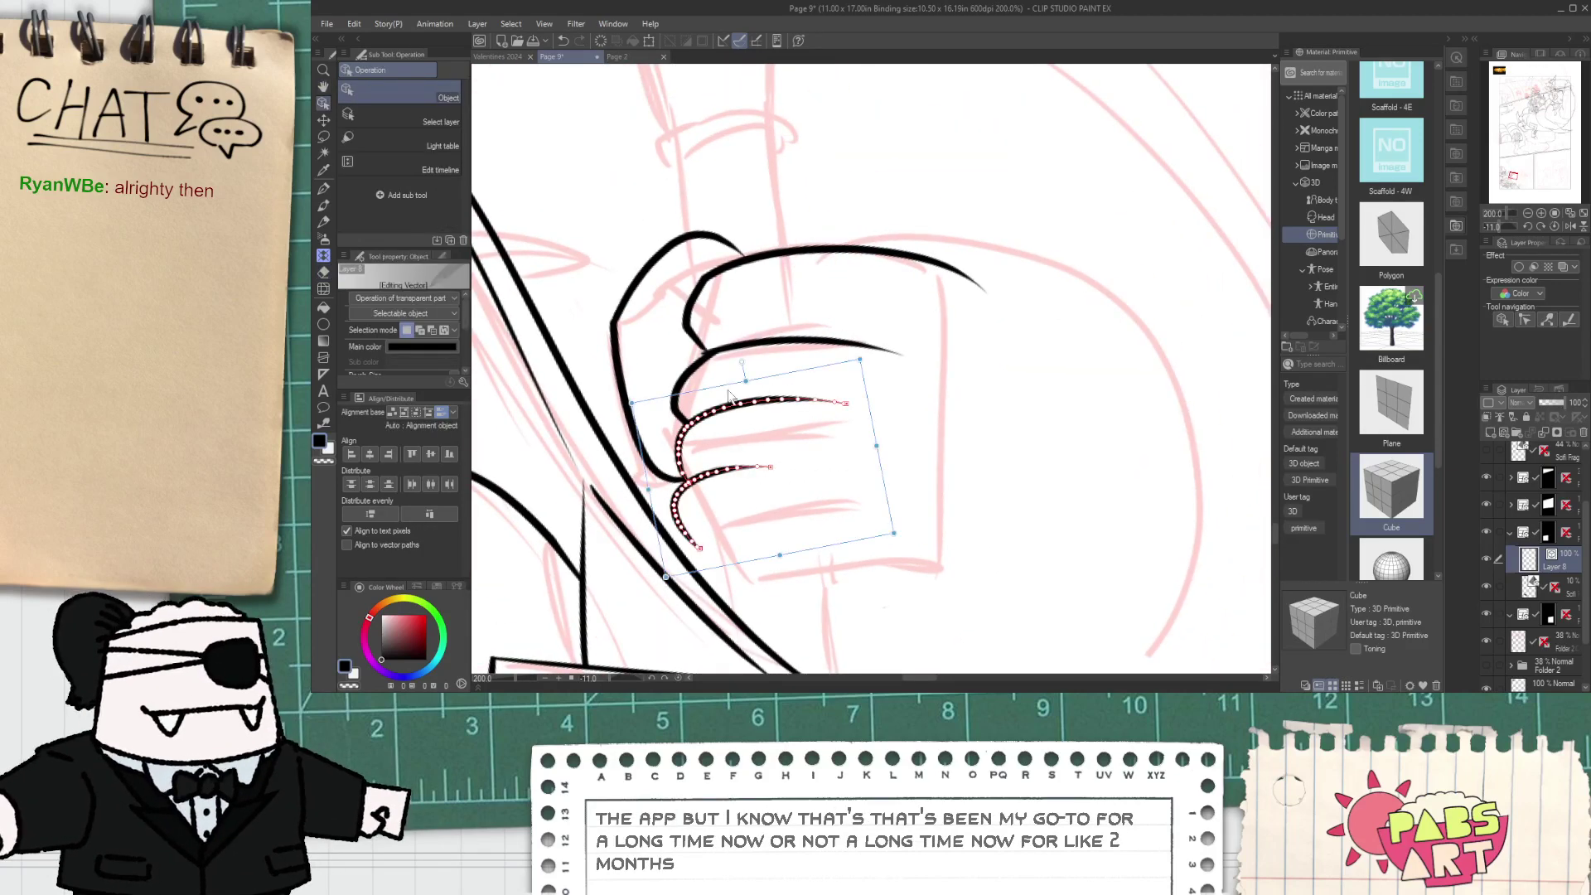
{"action": "left_click", "coordinate": [689, 373], "text": "shift"}
{"action": "left_click", "coordinate": [750, 343], "text": "shift"}
{"action": "mouse_move", "coordinate": [766, 313]}
{"action": "left_mouse_down"}
{"action": "mouse_move", "coordinate": [762, 286]}
{"action": "mouse_move", "coordinate": [788, 304]}
{"action": "left_mouse_up"}
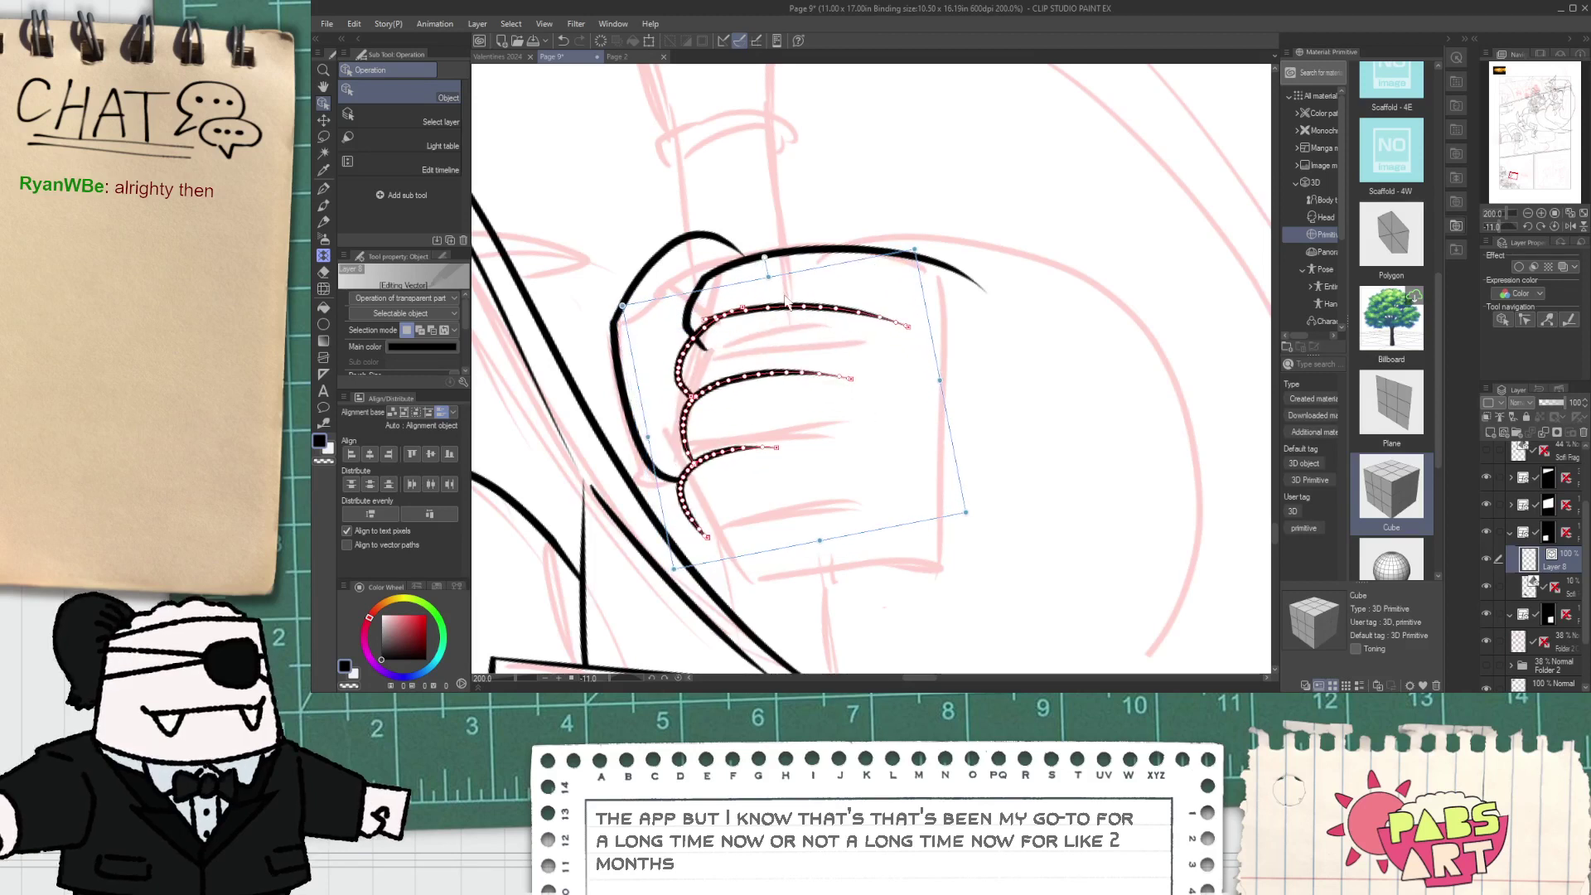
{"action": "left_click", "coordinate": [820, 448]}
{"action": "key", "text": "p"}
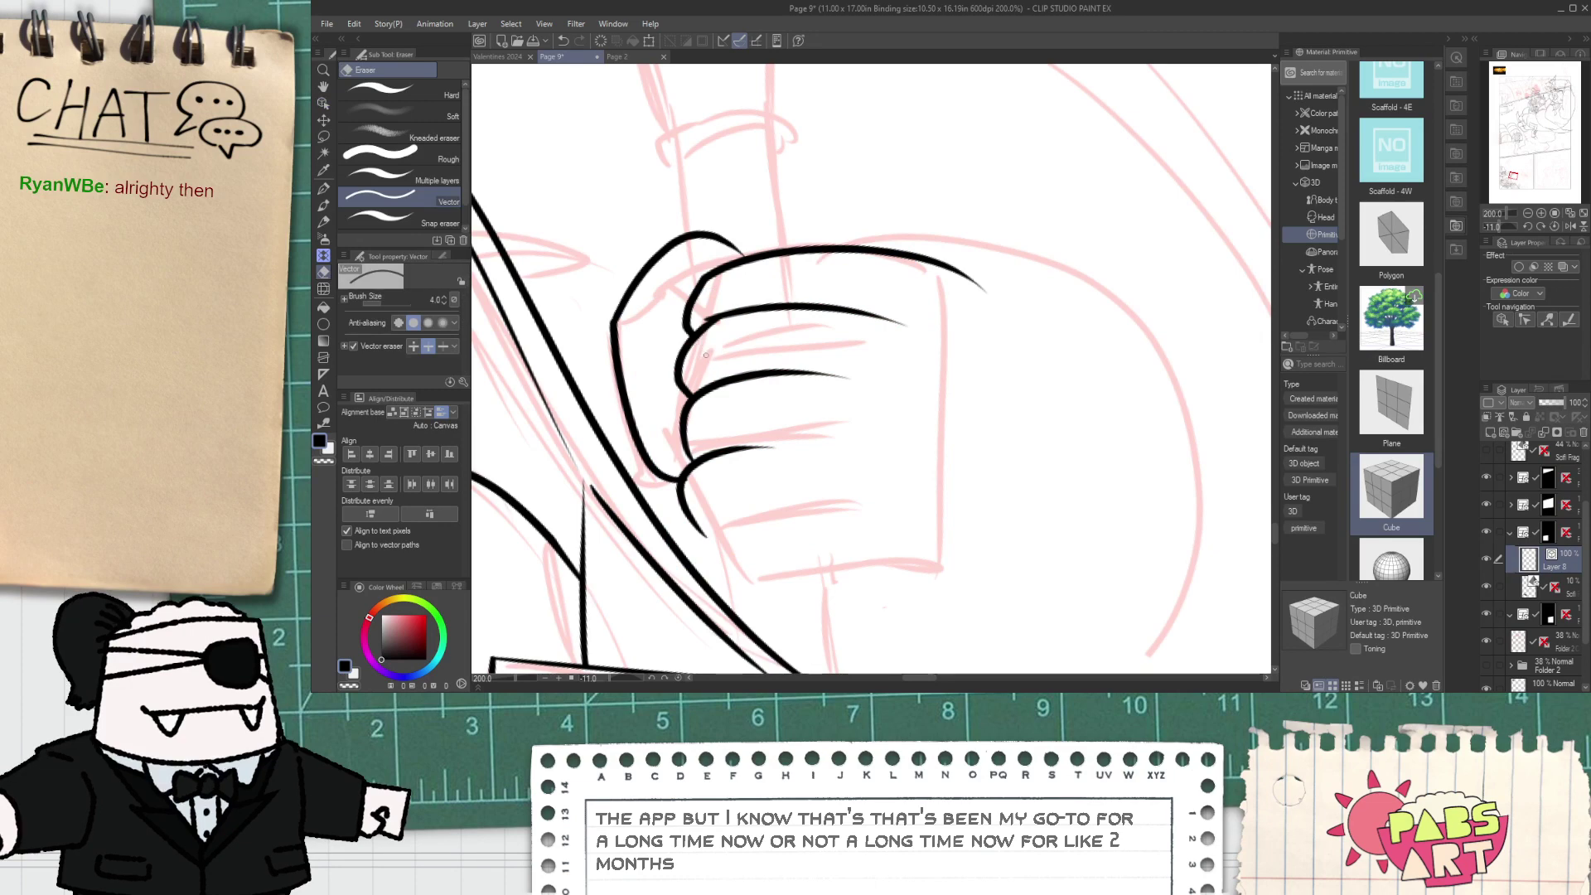
- Ink a small rounded nail at the lower end of the thumb, undoing unwanted strokes
{"action": "scroll", "coordinate": [663, 423], "scroll_direction": "up", "scroll_amount": 3}
{"action": "left_click_drag", "start_coordinate": [638, 407], "coordinate": [701, 499]}
{"action": "key", "text": "ctrl+z"}
{"action": "key", "text": "ctrl+z"}
{"action": "mouse_move", "coordinate": [682, 554]}
{"action": "left_mouse_down"}
{"action": "mouse_move", "coordinate": [590, 466]}
{"action": "mouse_move", "coordinate": [684, 520]}
{"action": "left_mouse_up"}
{"action": "key", "text": "e"}
{"action": "scroll", "coordinate": [663, 533], "scroll_direction": "down", "scroll_amount": 5}
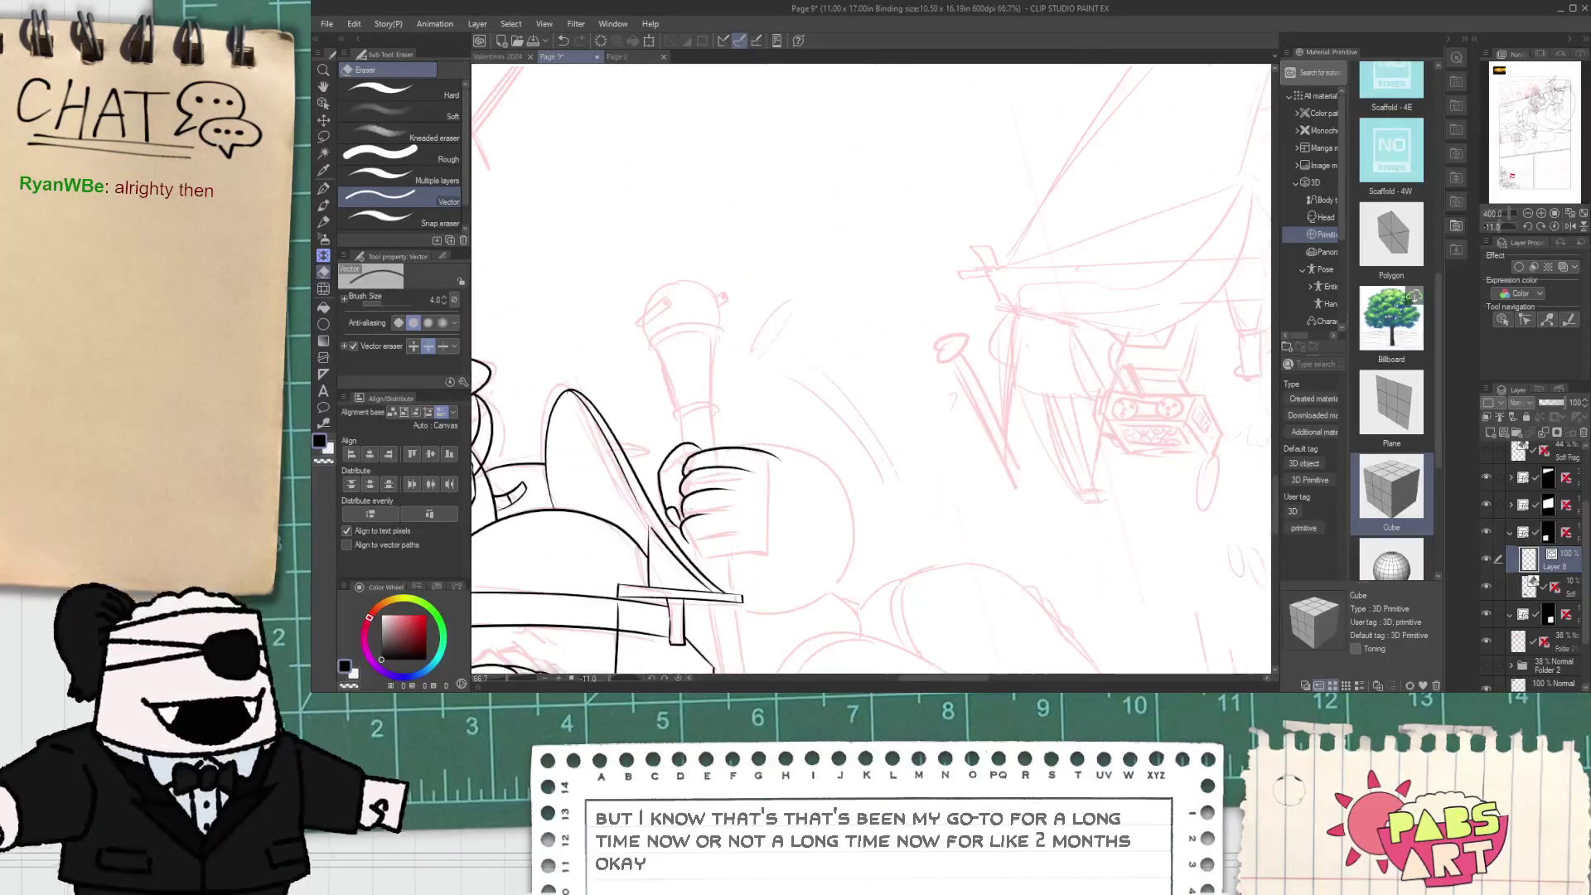
- Trim the tapered end of the crease under the top finger and extend the crease above the bottom finger
{"action": "key", "text": "p"}
{"action": "scroll", "coordinate": [824, 387], "scroll_direction": "up", "scroll_amount": 2}
{"action": "scroll", "coordinate": [779, 411], "scroll_direction": "up", "scroll_amount": 1}
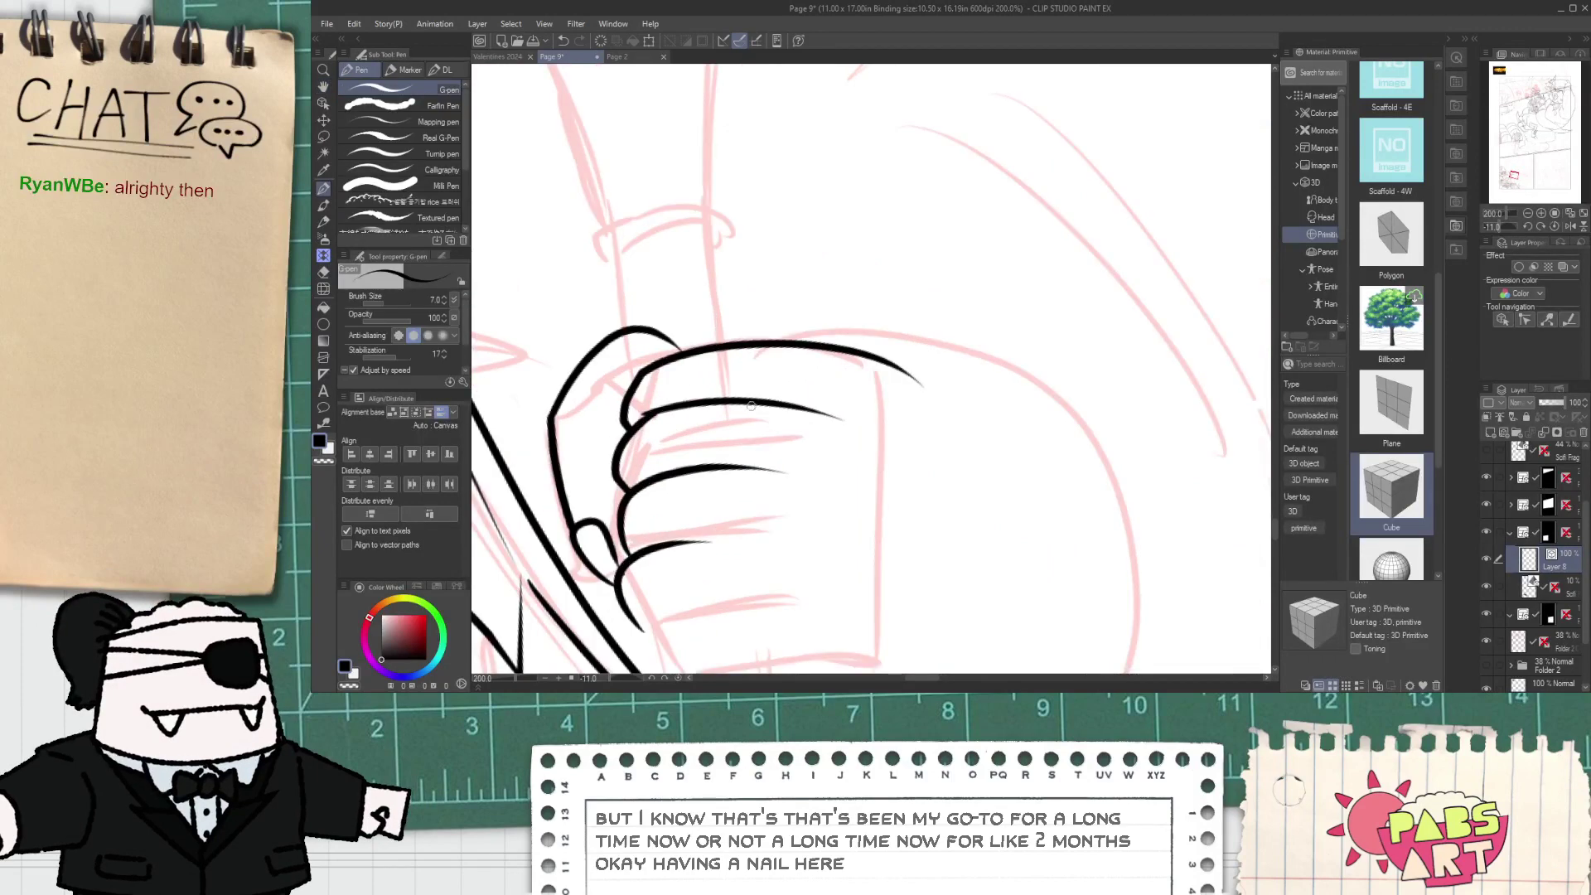
{"action": "key", "text": "e"}
{"action": "left_click_drag", "start_coordinate": [766, 404], "coordinate": [798, 396]}
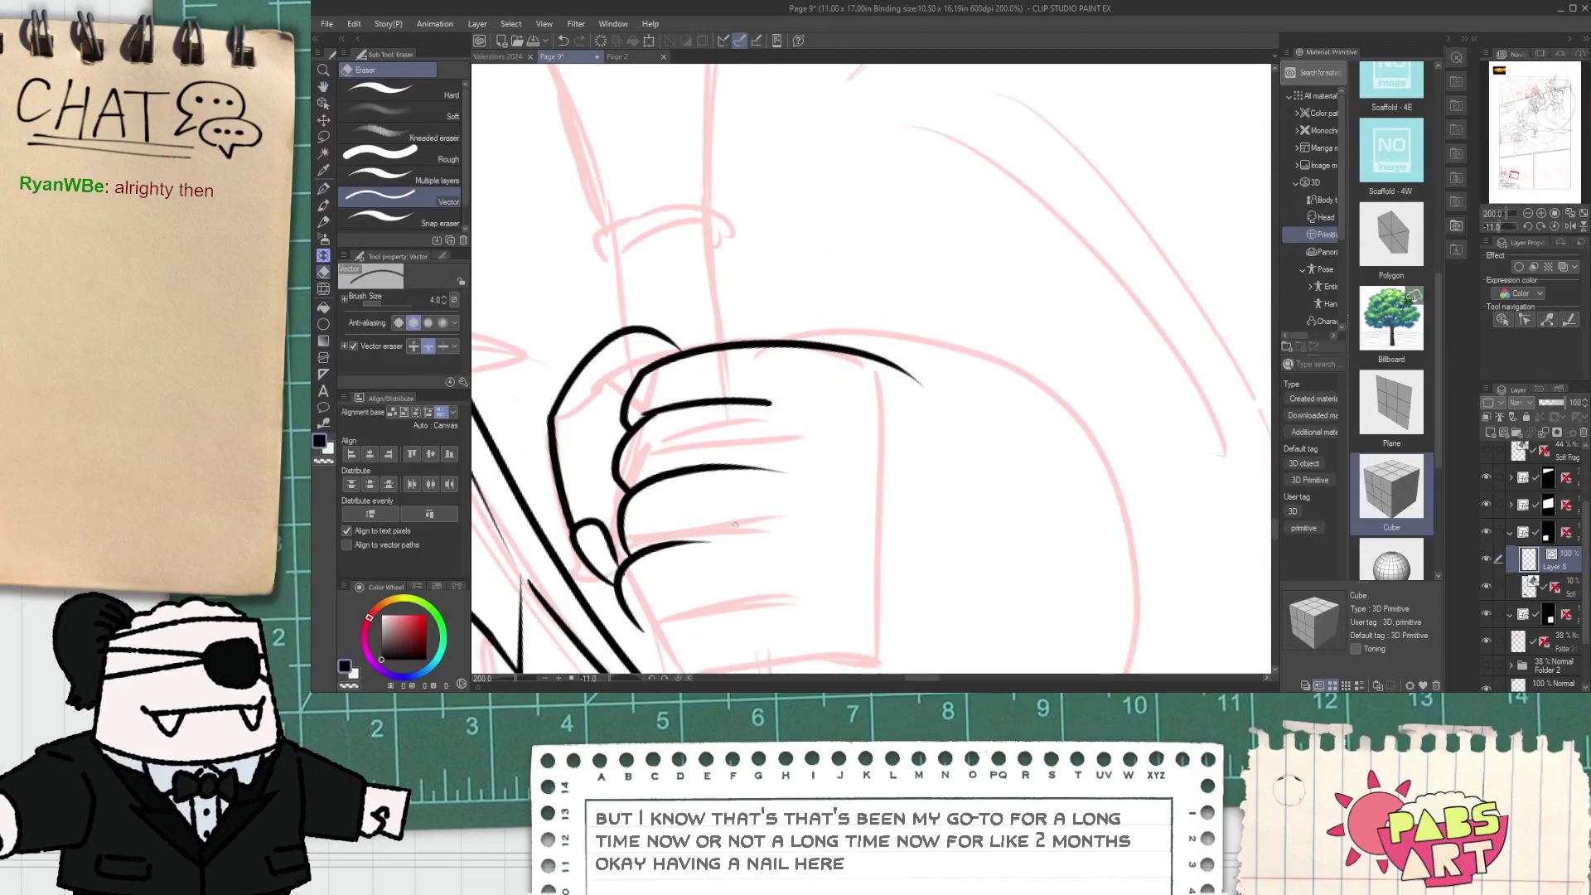
{"action": "key", "text": "p"}
{"action": "left_click_drag", "start_coordinate": [676, 543], "coordinate": [772, 544]}
- Ink the bottom finger's rounded tip and lower edge
{"action": "key", "text": "space"}
{"action": "left_click_drag", "start_coordinate": [698, 616], "coordinate": [702, 494]}
{"action": "mouse_move", "coordinate": [628, 454]}
{"action": "left_mouse_down"}
{"action": "mouse_move", "coordinate": [644, 503]}
{"action": "mouse_move", "coordinate": [759, 524]}
{"action": "left_mouse_up"}
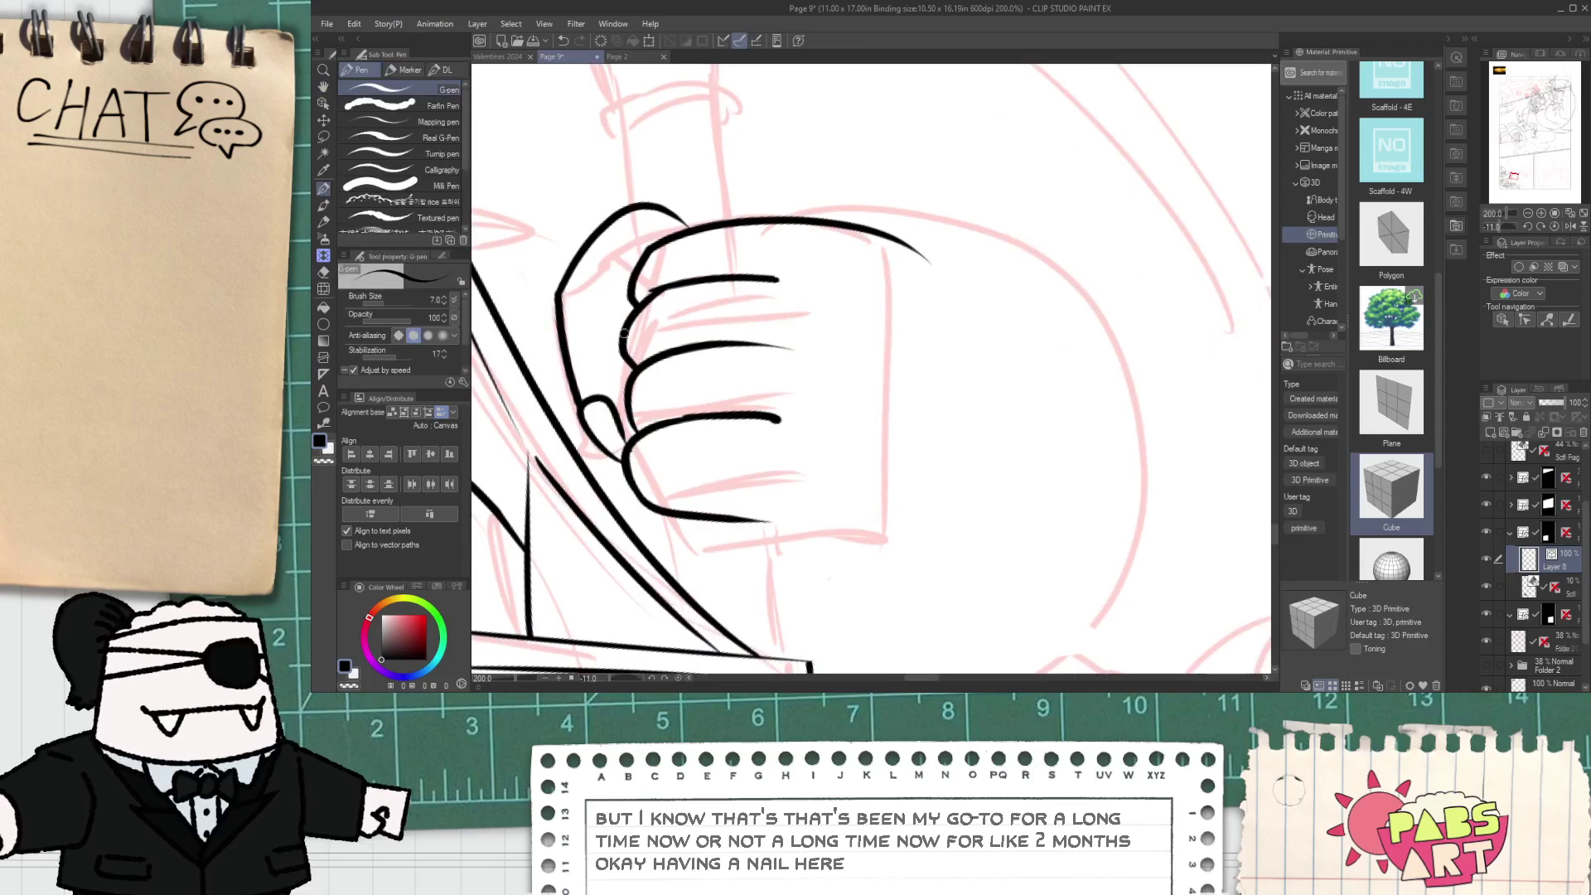
- Ink a lower upper edge for the thumb joining the top finger and erase the higher arch above it
{"action": "scroll", "coordinate": [572, 275], "scroll_direction": "up", "scroll_amount": 2}
{"action": "left_click_drag", "start_coordinate": [595, 222], "coordinate": [719, 234]}
{"action": "key", "text": "e"}
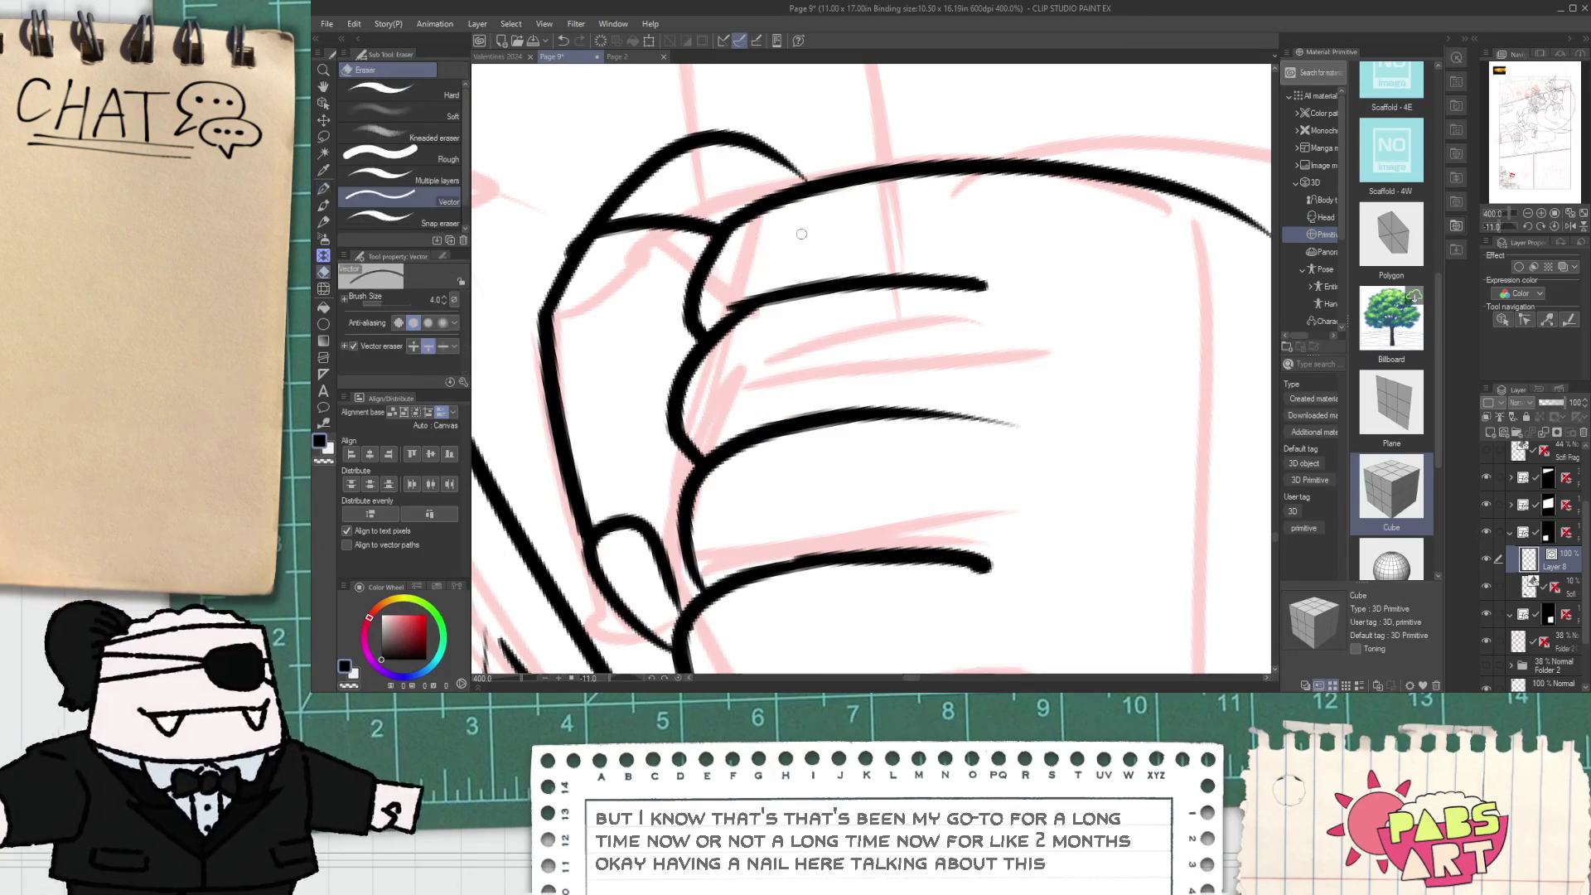
{"action": "scroll", "coordinate": [801, 233], "scroll_direction": "down", "scroll_amount": 1}
{"action": "scroll", "coordinate": [659, 255], "scroll_direction": "down", "scroll_amount": 2}
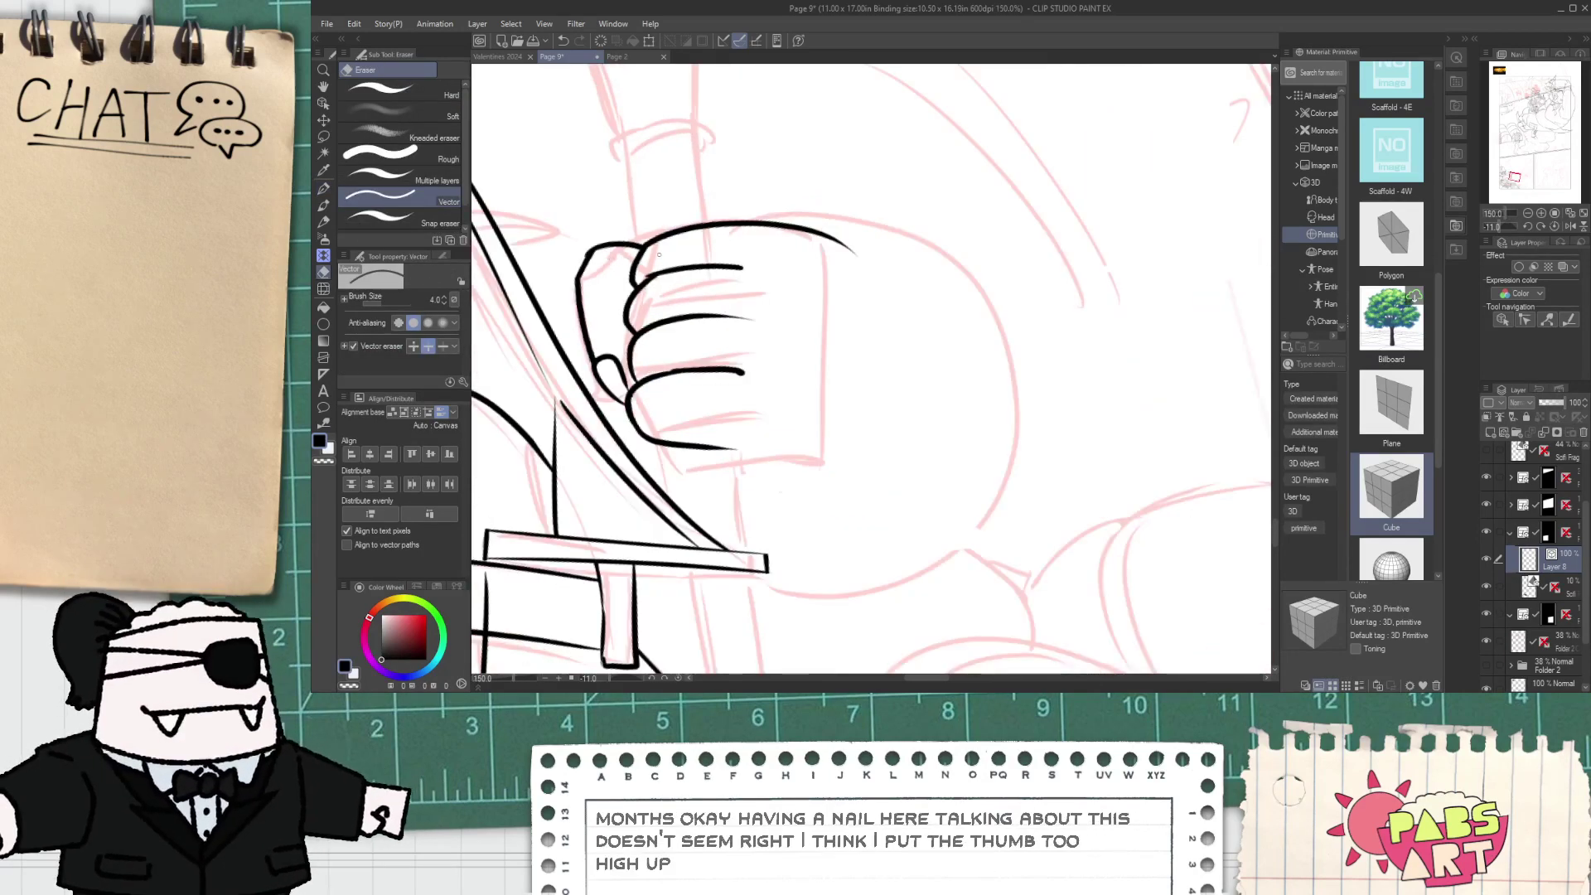
{"action": "scroll", "coordinate": [659, 255], "scroll_direction": "up", "scroll_amount": 1}
- Ink the curved back of the hand from the top finger downward, undoing the first stroke, and erase the overhanging finger line
{"action": "key", "text": "p"}
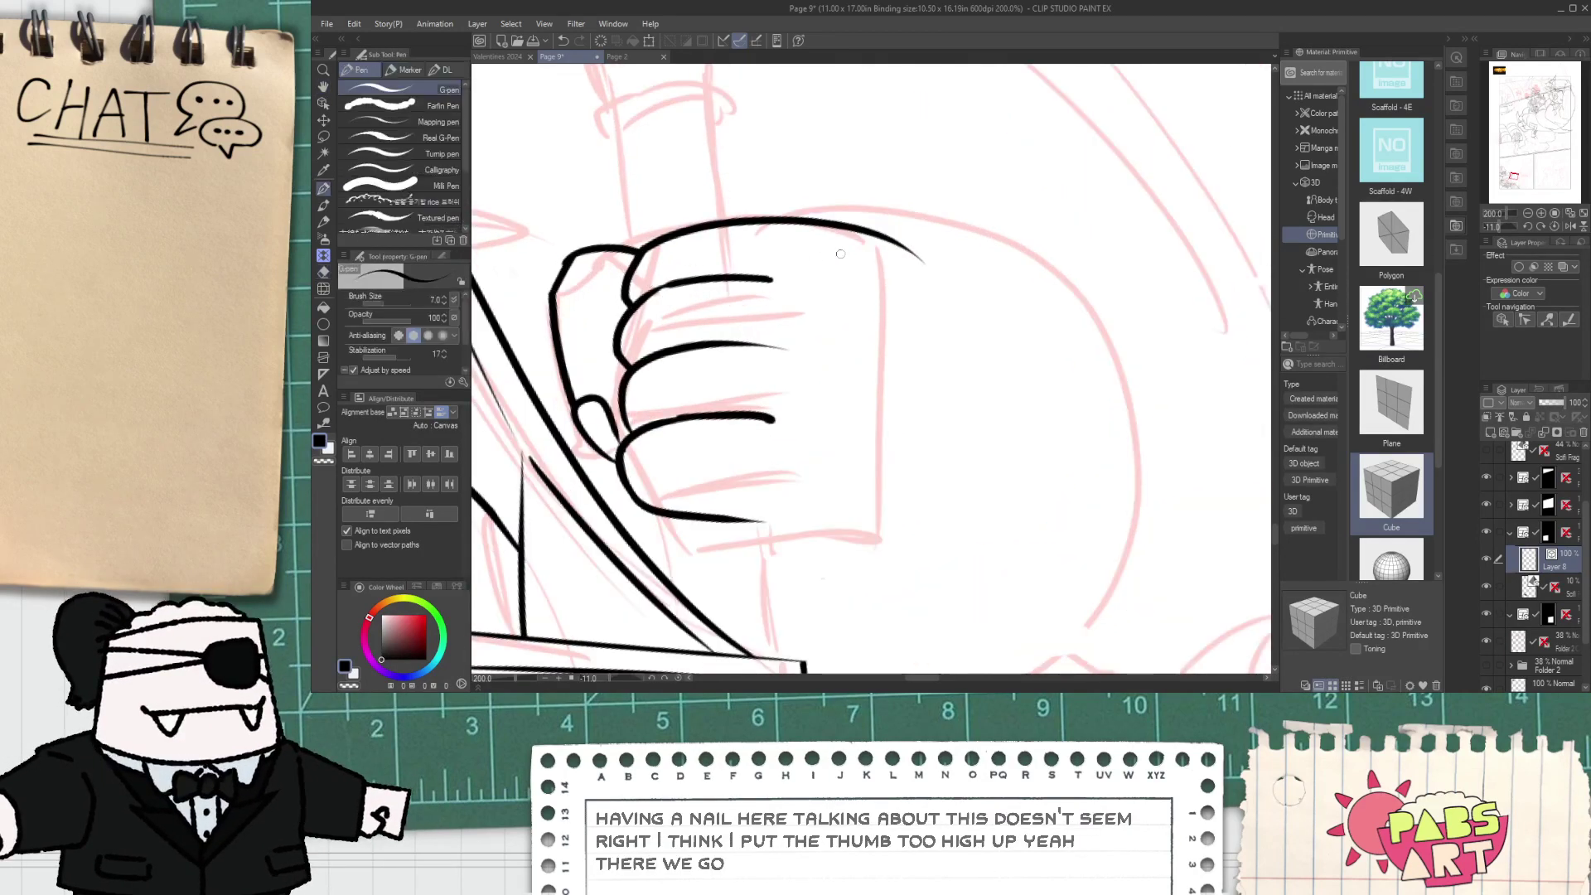
{"action": "left_click_drag", "start_coordinate": [833, 223], "coordinate": [971, 448]}
{"action": "key", "text": "ctrl+z"}
{"action": "left_click_drag", "start_coordinate": [818, 217], "coordinate": [914, 489]}
{"action": "left_click_drag", "start_coordinate": [934, 335], "coordinate": [925, 498]}
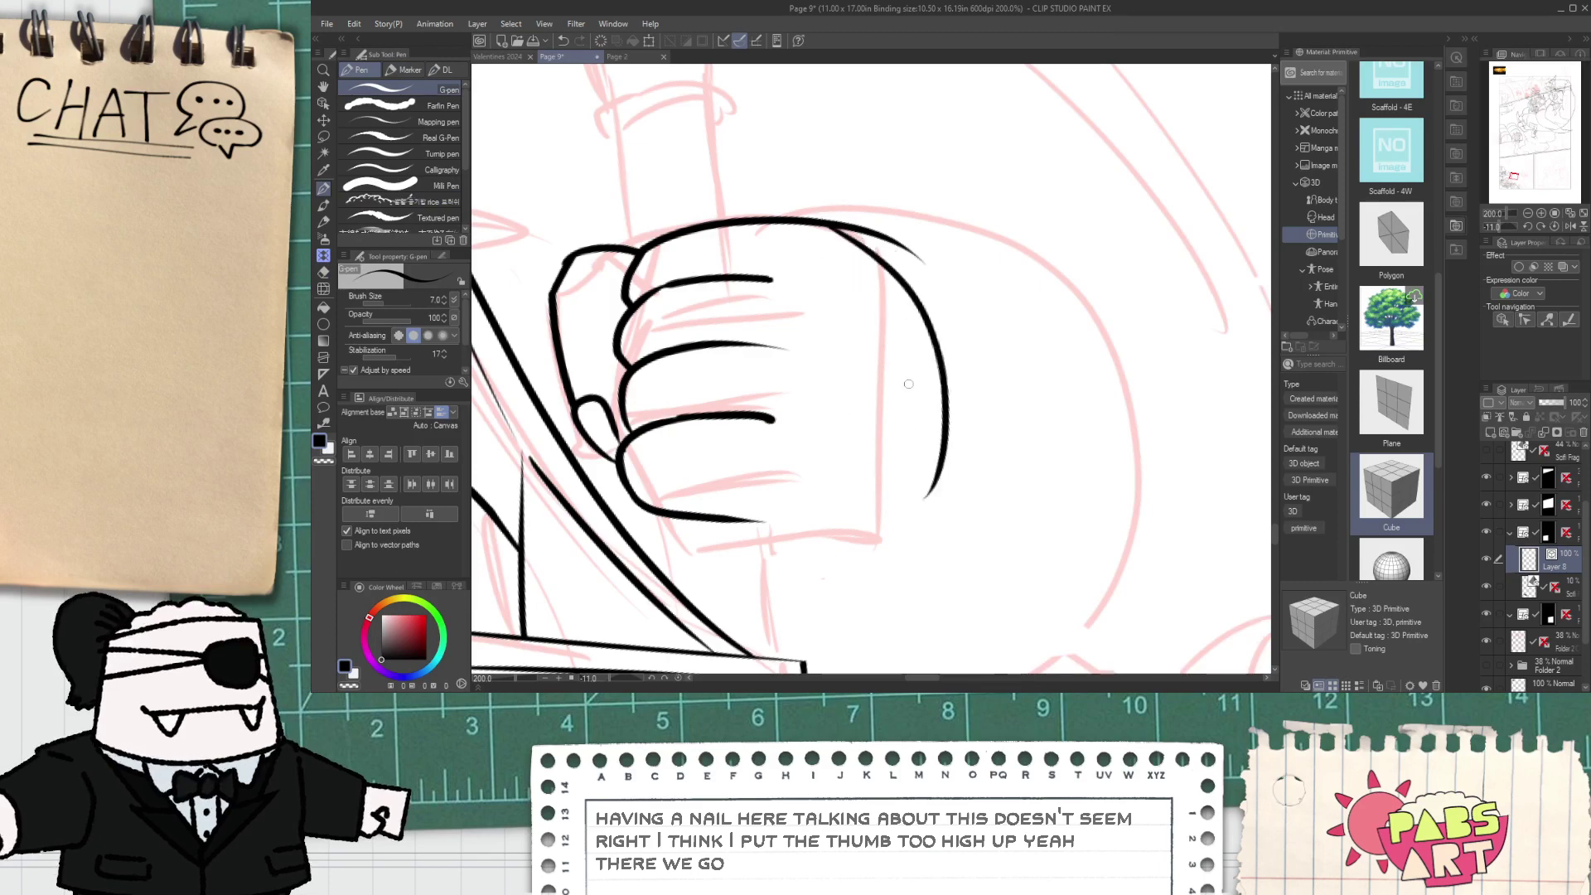
{"action": "key", "text": "e"}
- Ink a short line just above the bottom finger's lower edge, undoing the first attempt
{"action": "key", "text": "space"}
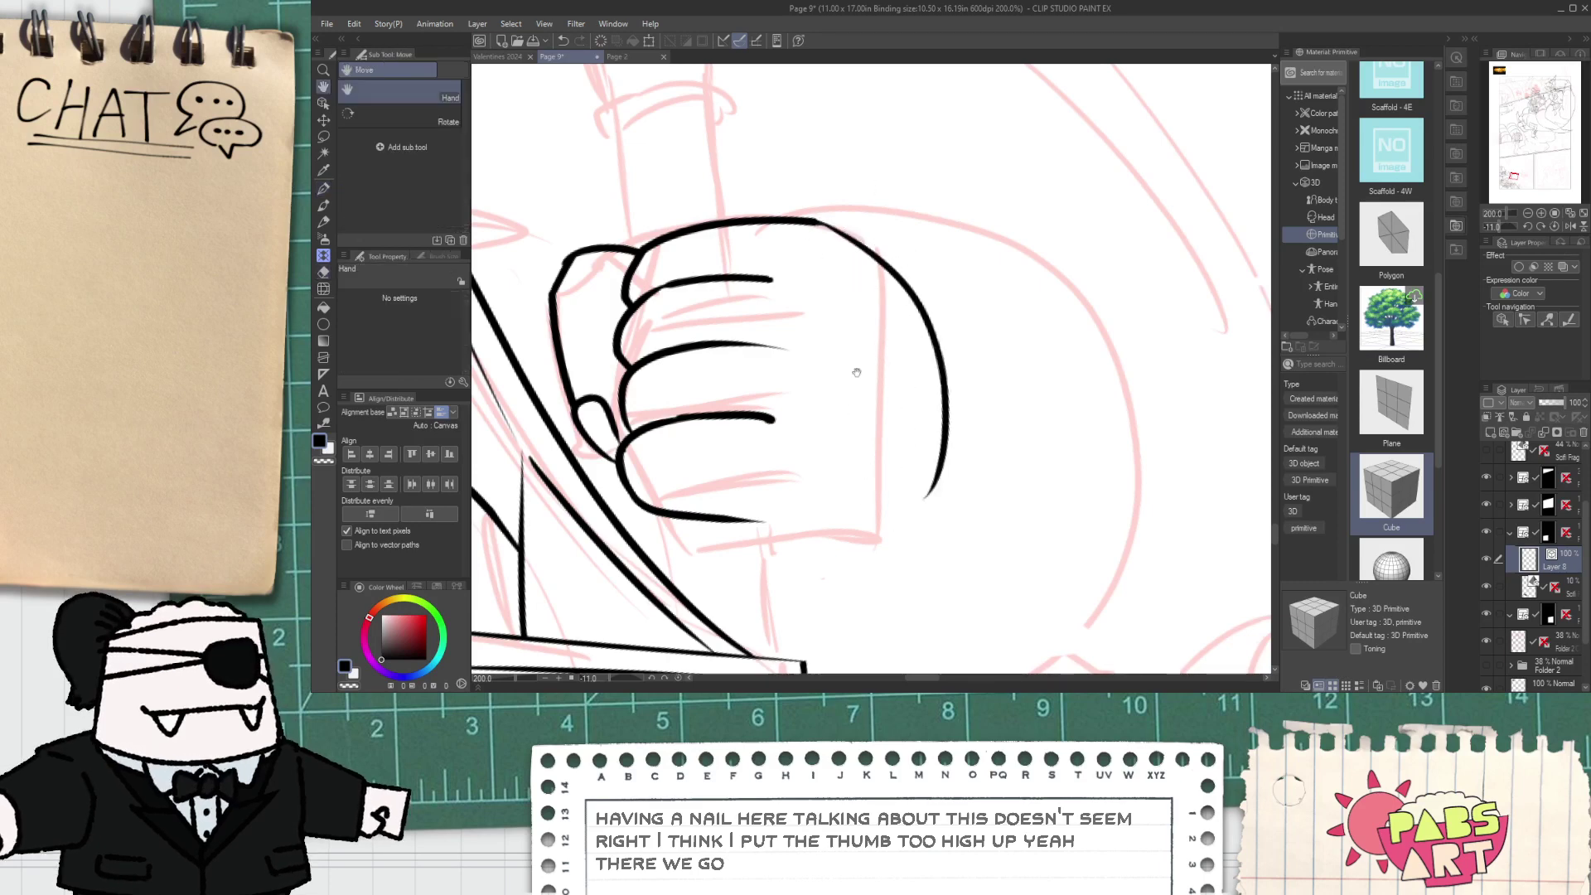
{"action": "left_click_drag", "start_coordinate": [856, 370], "coordinate": [892, 273]}
{"action": "key", "text": "p"}
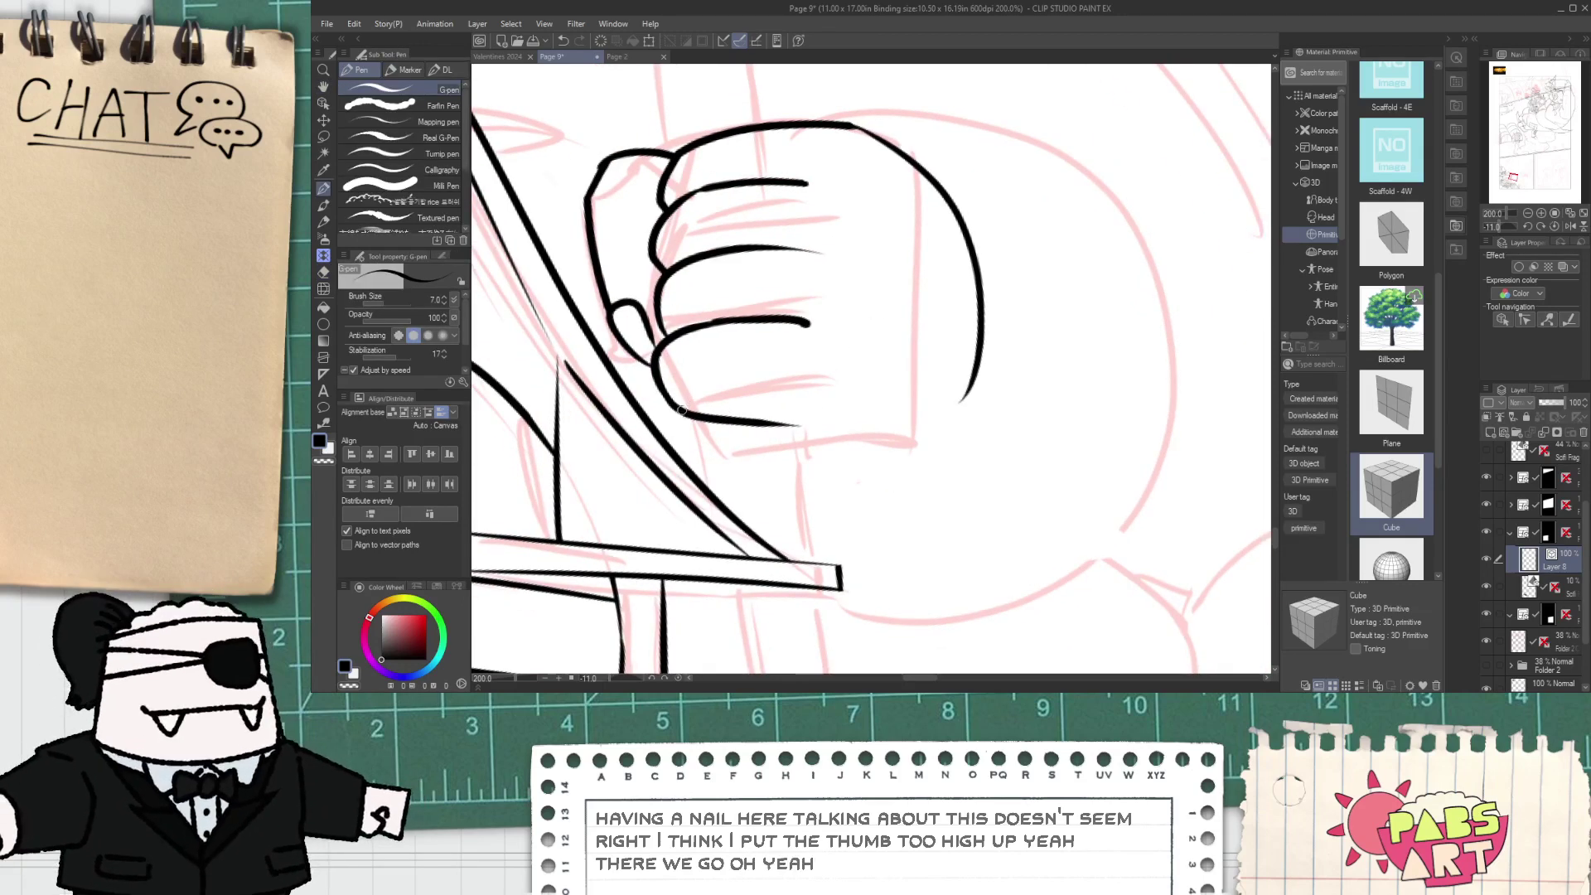
{"action": "left_click_drag", "start_coordinate": [682, 410], "coordinate": [918, 440]}
{"action": "key", "text": "ctrl+z"}
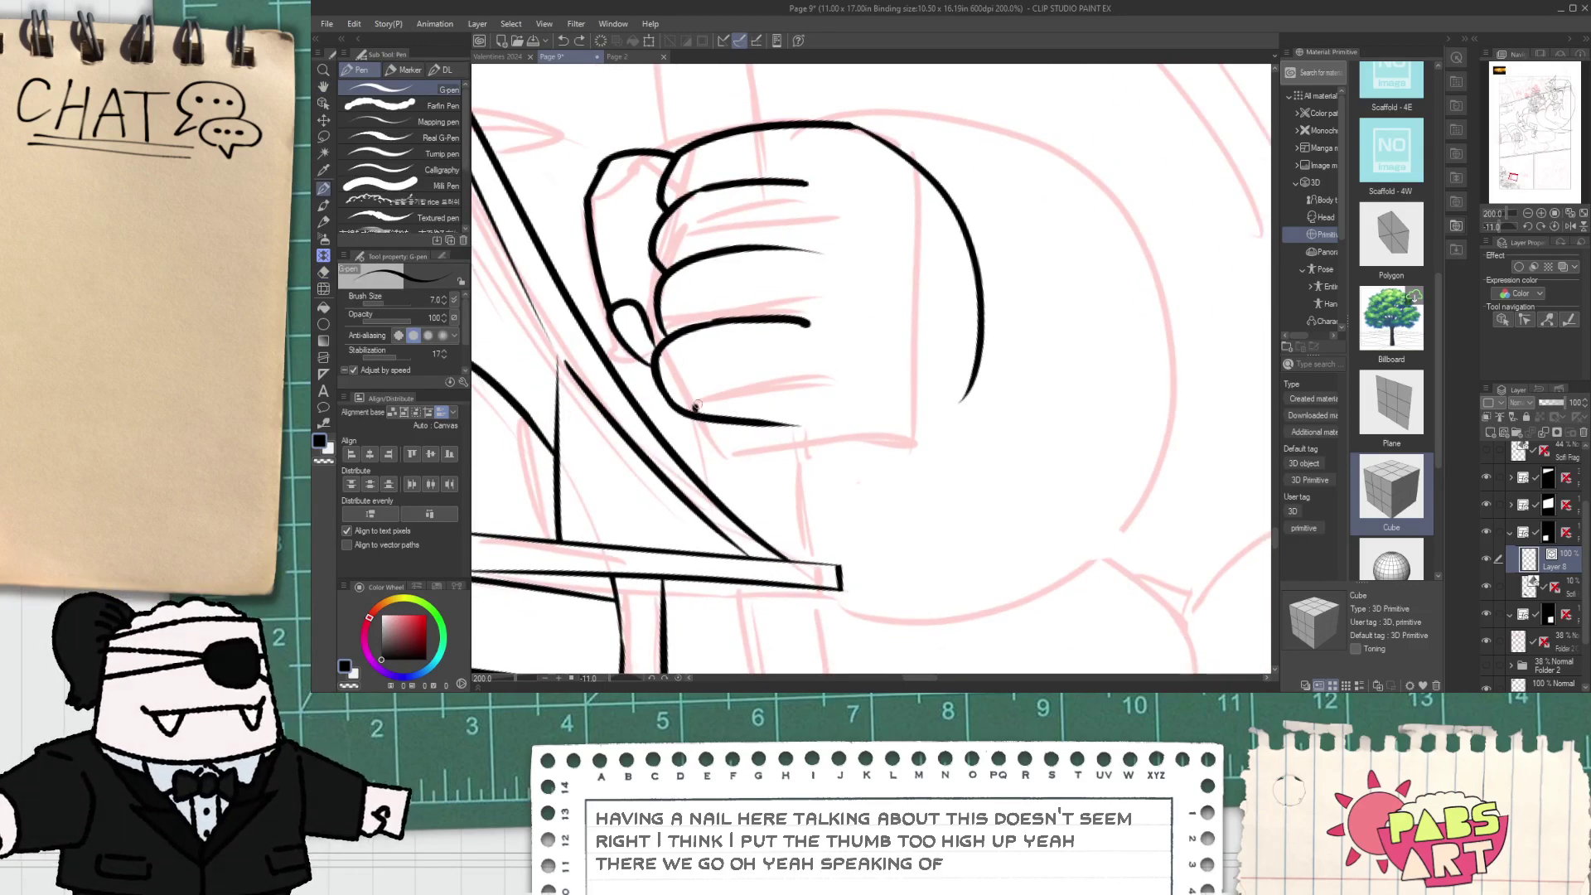
{"action": "left_click_drag", "start_coordinate": [703, 402], "coordinate": [852, 421]}
{"action": "key", "text": "e"}
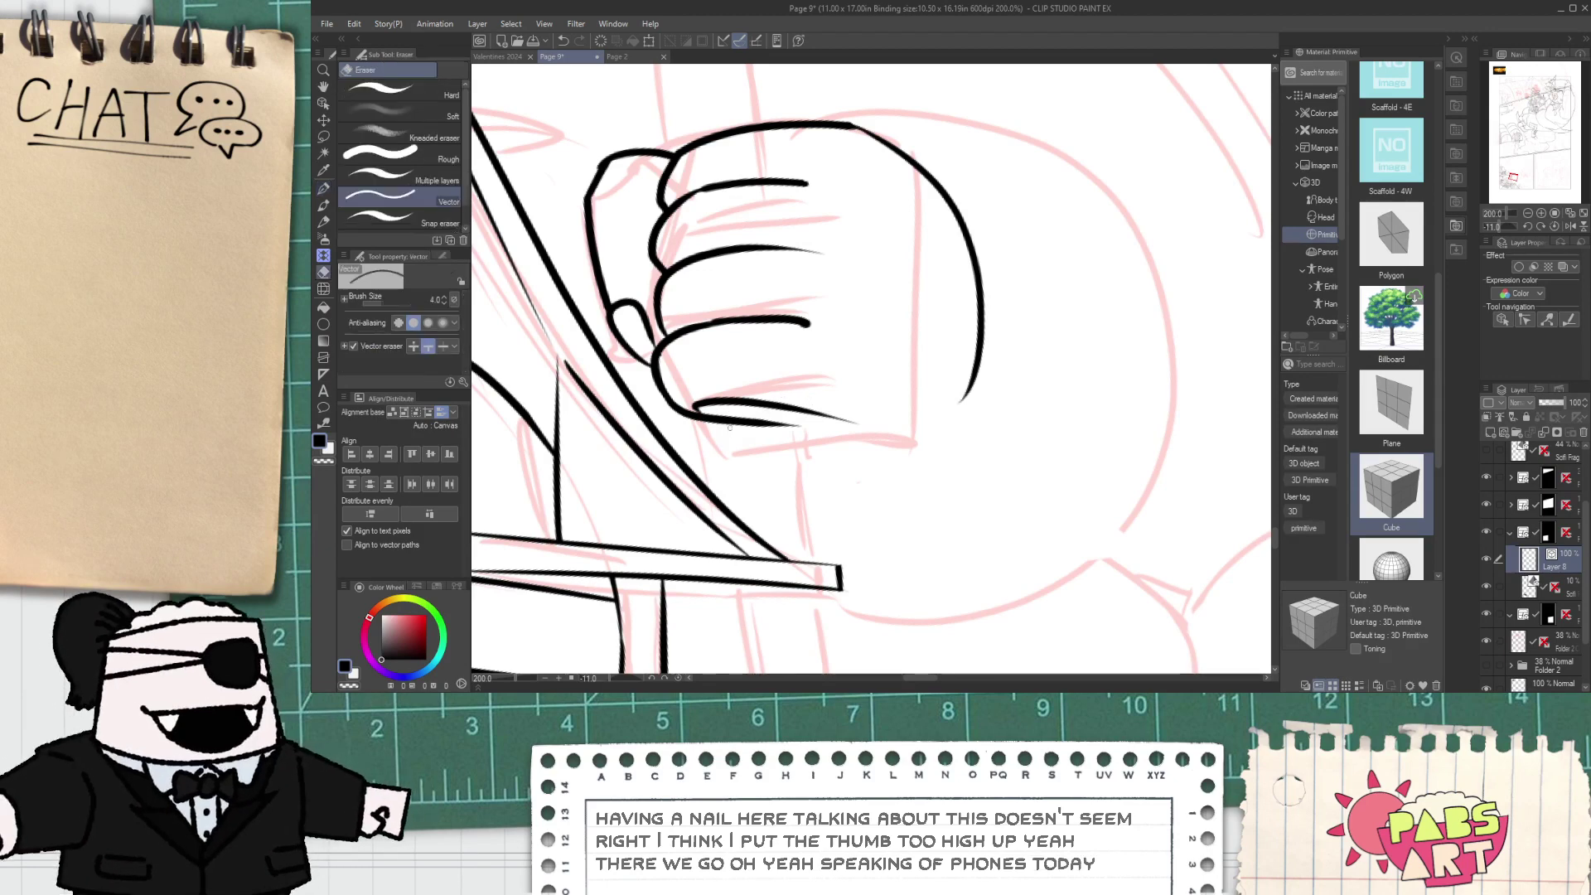
- Select all the fist's ink lines and move them together up and slightly to the left
{"action": "scroll", "coordinate": [715, 398], "scroll_direction": "down", "scroll_amount": 2}
{"action": "key", "text": "space"}
{"action": "left_click_drag", "start_coordinate": [741, 250], "coordinate": [786, 411]}
{"action": "scroll", "coordinate": [757, 480], "scroll_direction": "down", "scroll_amount": 1}
{"action": "left_click_drag", "start_coordinate": [758, 481], "coordinate": [829, 450]}
{"action": "scroll", "coordinate": [759, 377], "scroll_direction": "up", "scroll_amount": 1}
{"action": "key", "text": "o"}
{"action": "left_click_drag", "start_coordinate": [828, 383], "coordinate": [692, 418]}
{"action": "left_click_drag", "start_coordinate": [810, 195], "coordinate": [773, 487]}
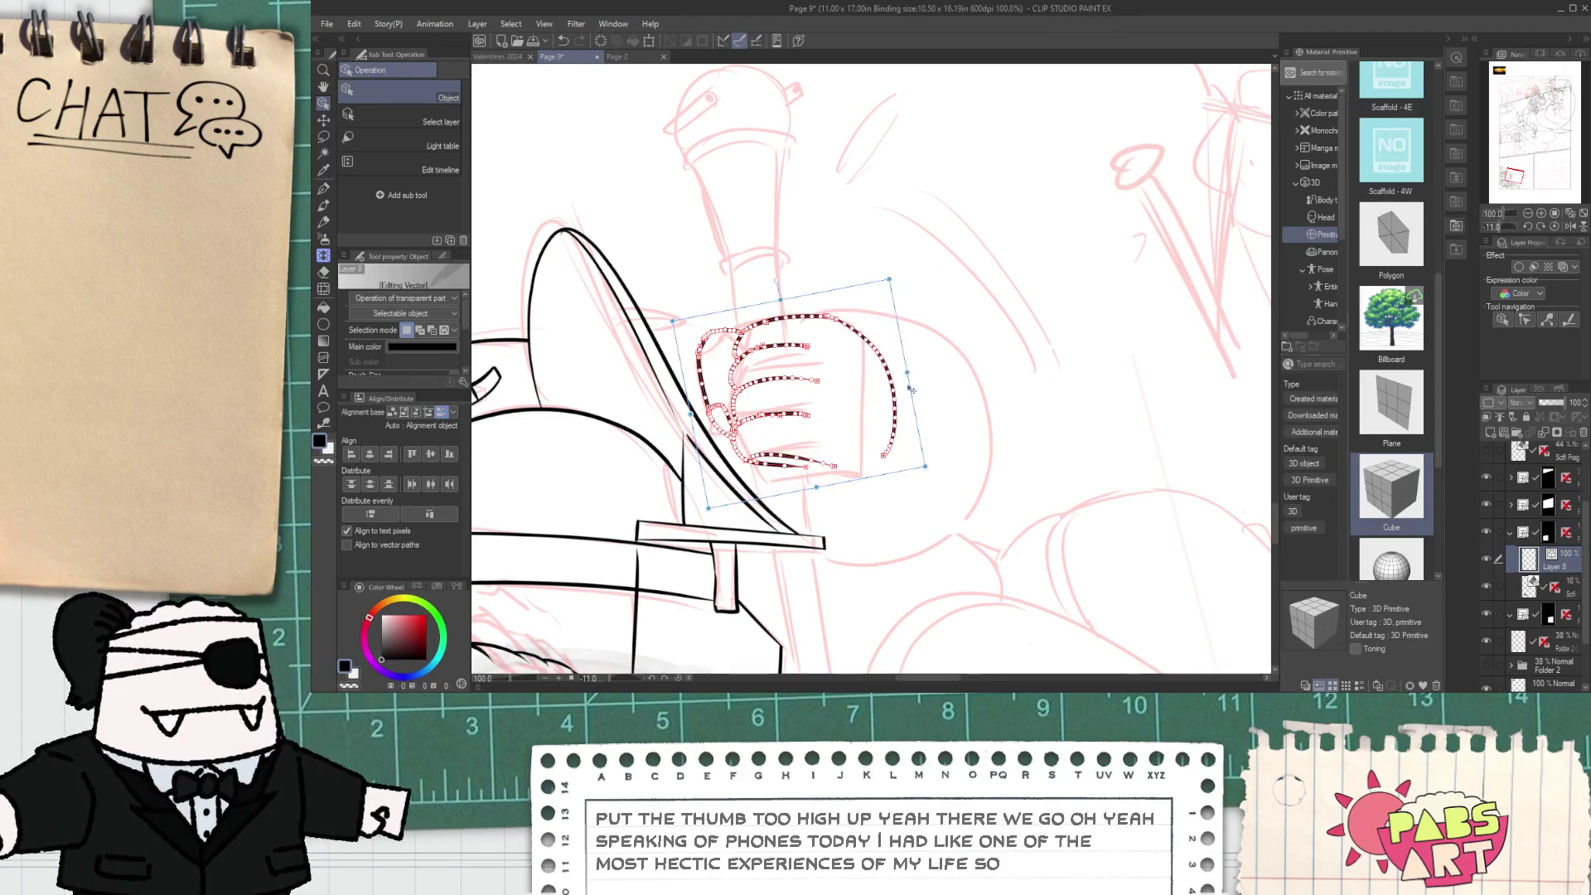
{"action": "left_click_drag", "start_coordinate": [911, 379], "coordinate": [893, 349]}
{"action": "left_click", "coordinate": [953, 328]}
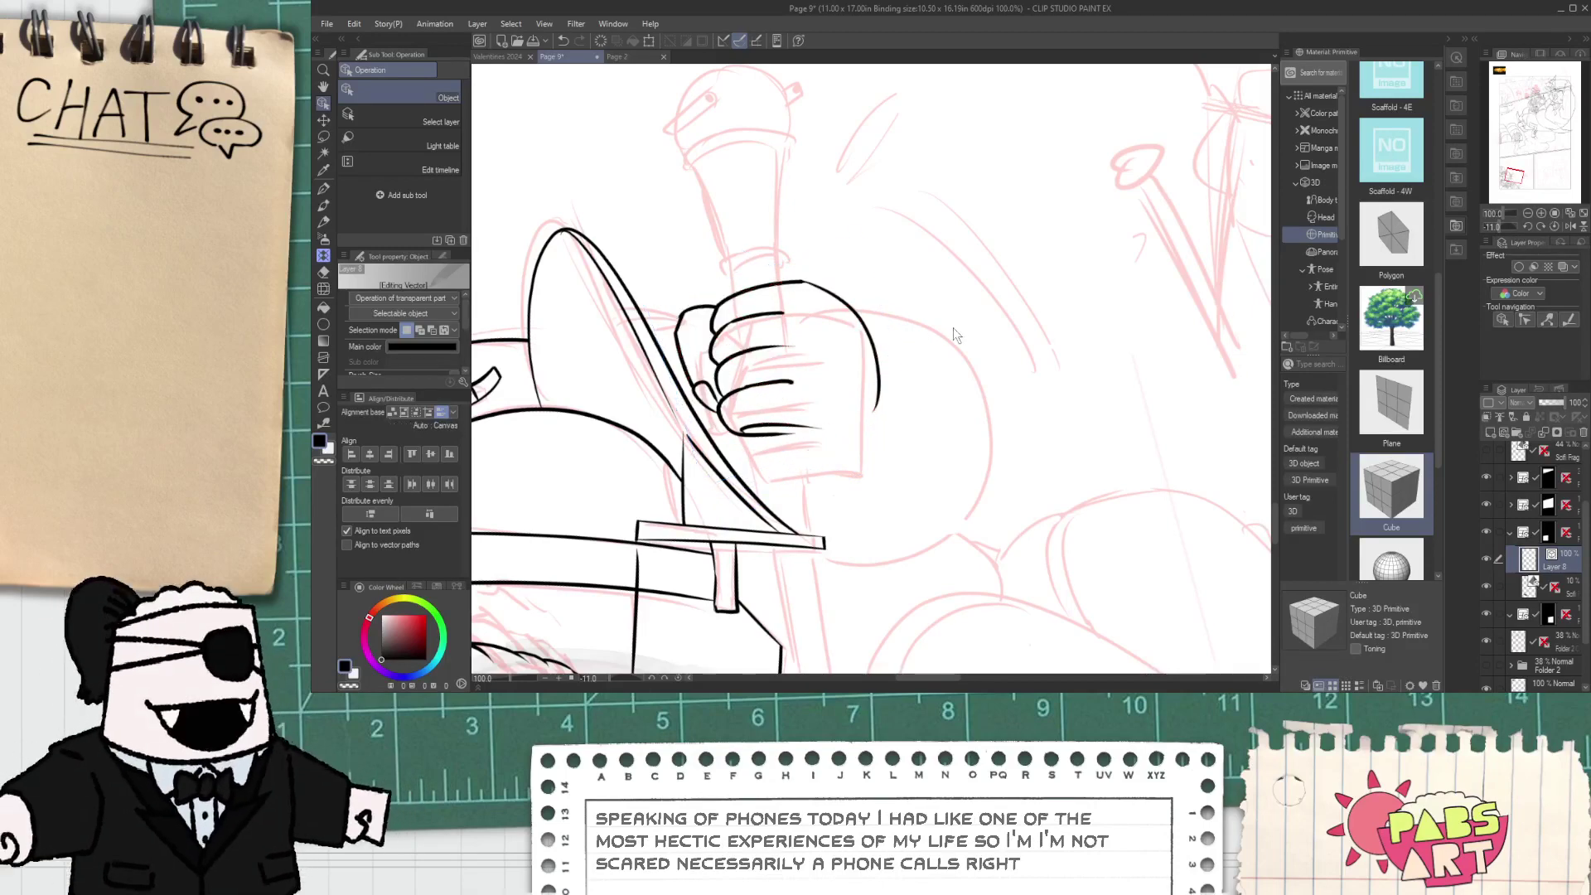
- Trim the start of the short inner line at the bottom finger with the vector eraser
{"action": "key", "text": "p"}
{"action": "scroll", "coordinate": [746, 439], "scroll_direction": "up", "scroll_amount": 5}
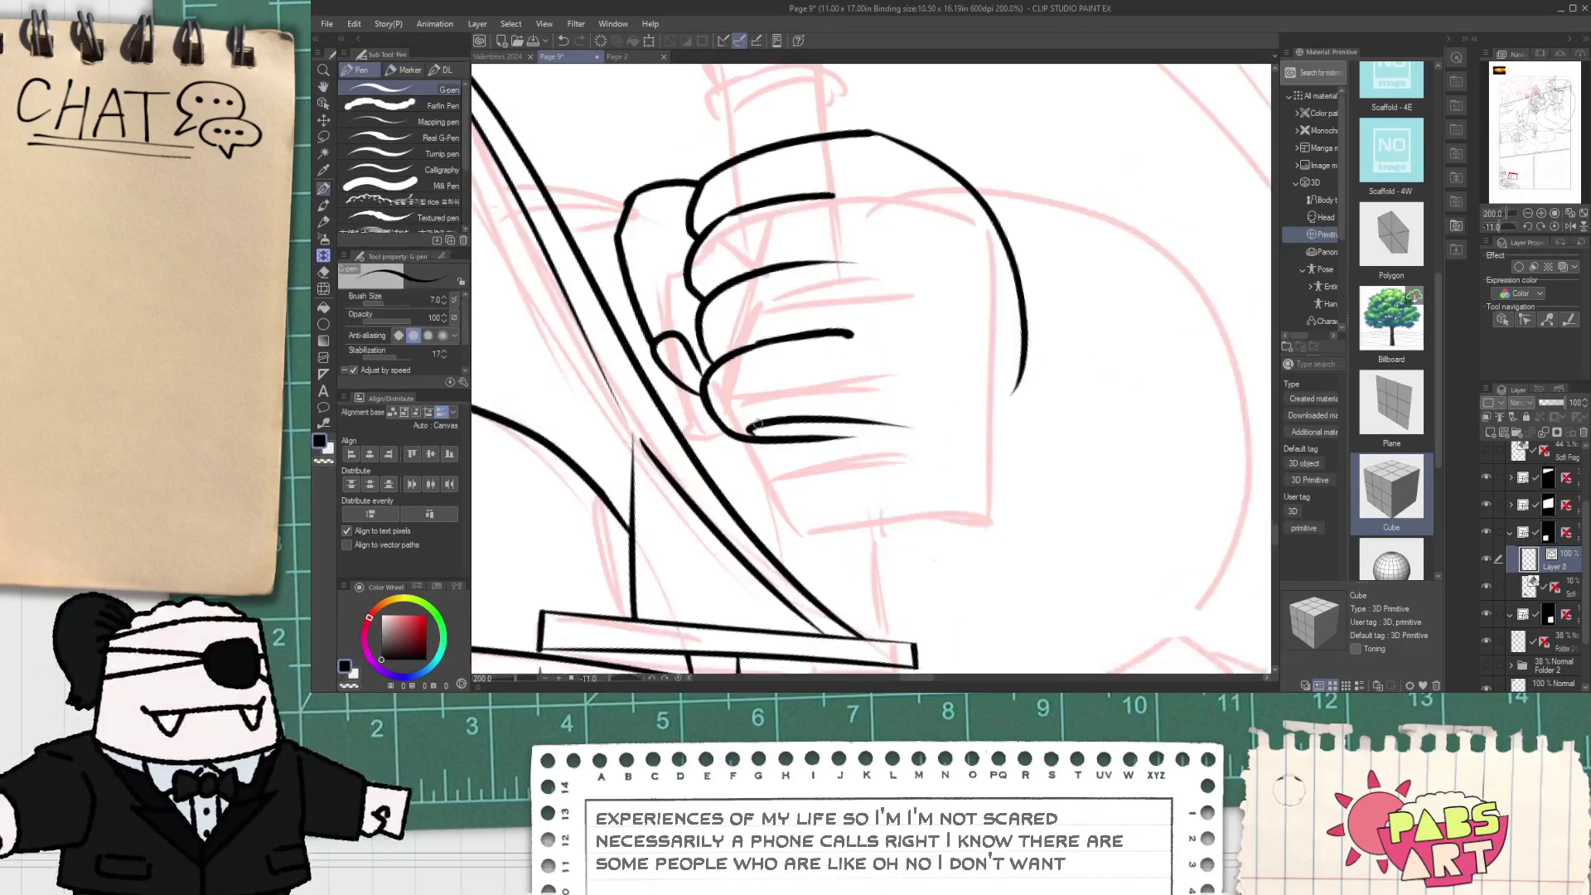
{"action": "key", "text": "e"}
{"action": "left_click_drag", "start_coordinate": [740, 437], "coordinate": [749, 427]}
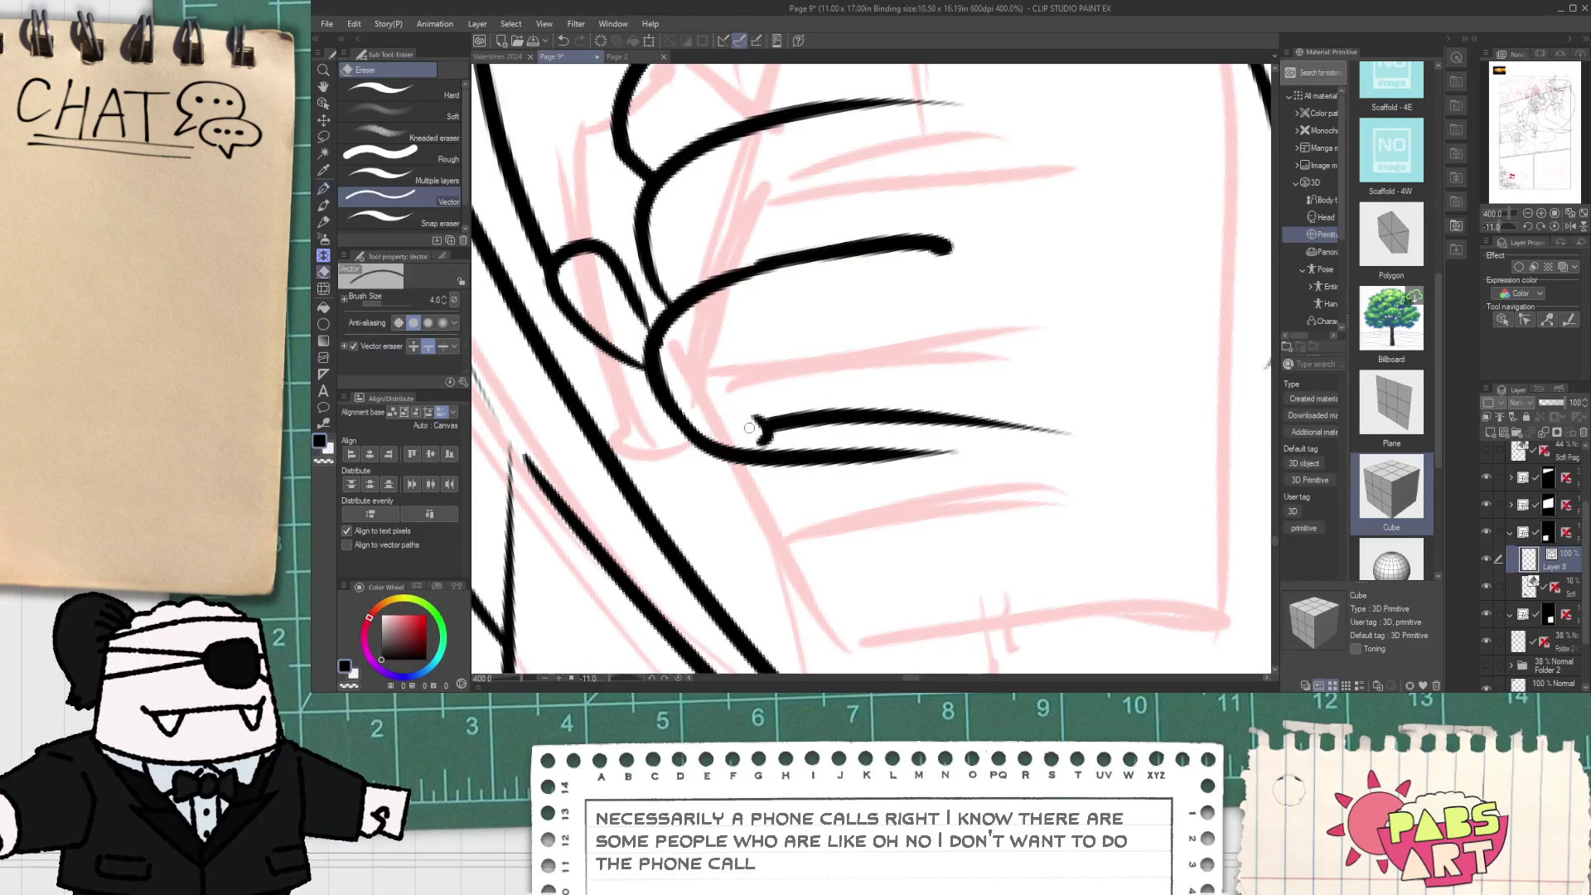
{"action": "scroll", "coordinate": [773, 404], "scroll_direction": "down", "scroll_amount": 2}
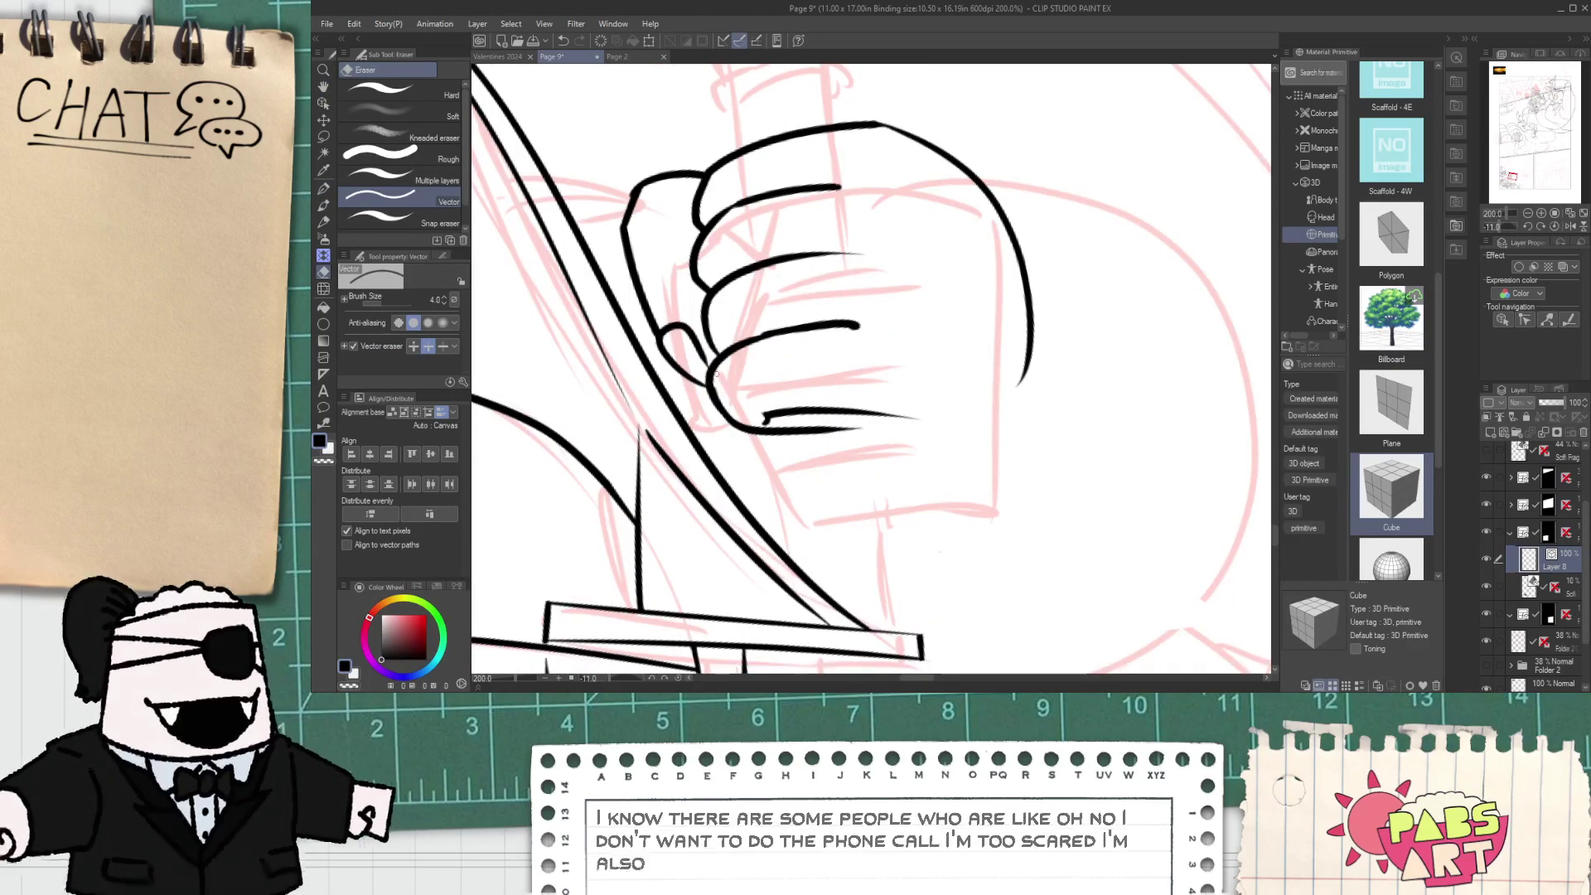
{"action": "scroll", "coordinate": [717, 389], "scroll_direction": "up", "scroll_amount": 2}
{"action": "scroll", "coordinate": [717, 391], "scroll_direction": "down", "scroll_amount": 3}
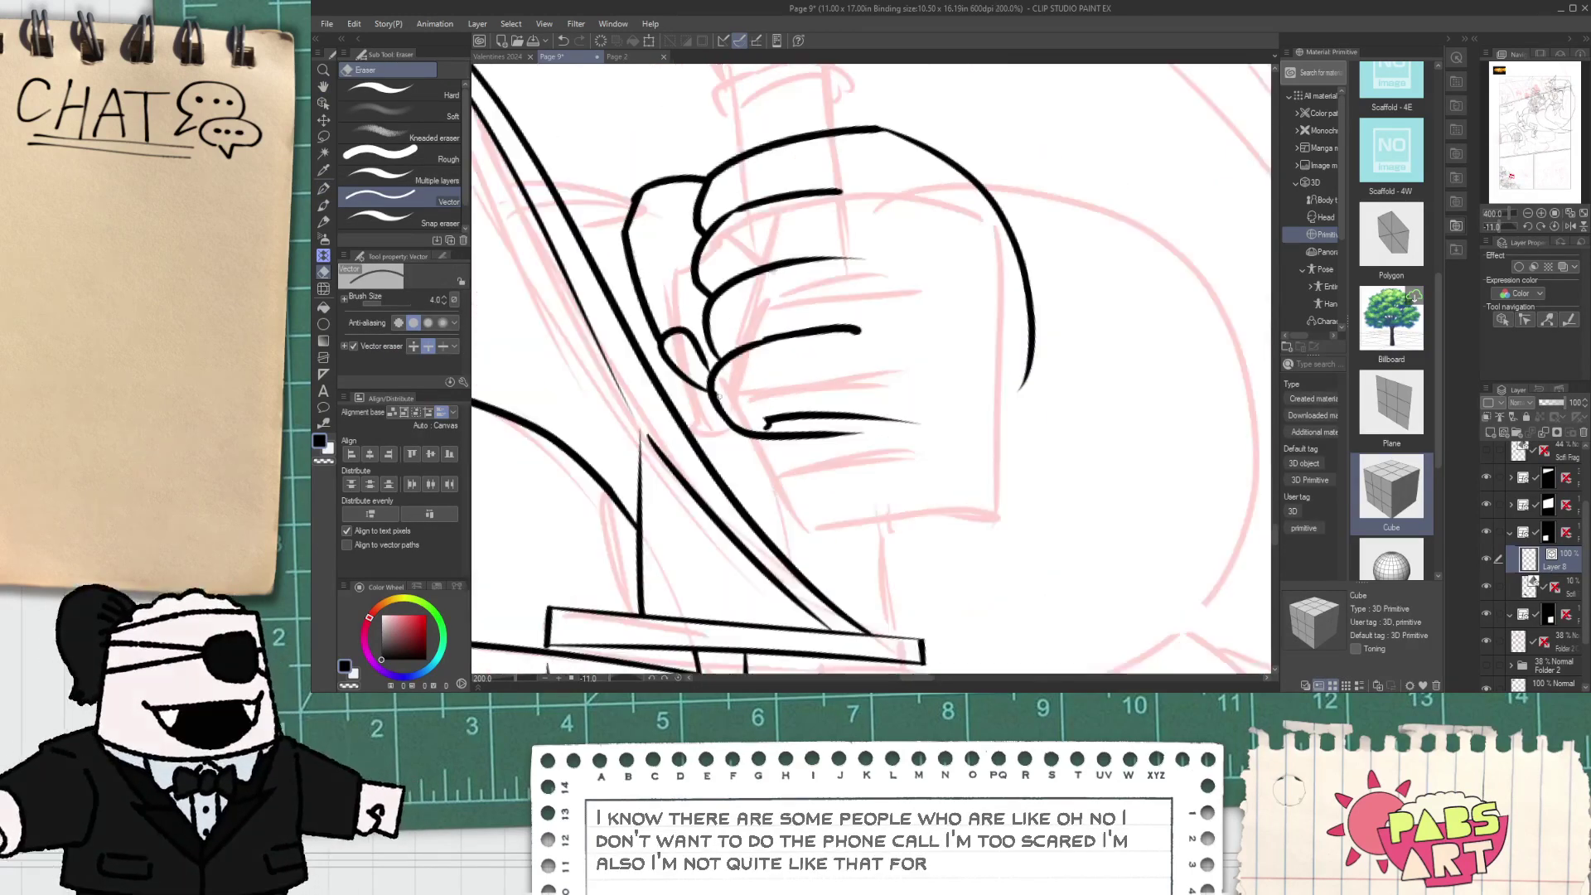
- Select the top finger's outline together with the back-of-hand curve and stretch both slightly upward
{"action": "key", "text": "space"}
{"action": "left_click_drag", "start_coordinate": [754, 329], "coordinate": [779, 430]}
{"action": "scroll", "coordinate": [770, 423], "scroll_direction": "up", "scroll_amount": 2}
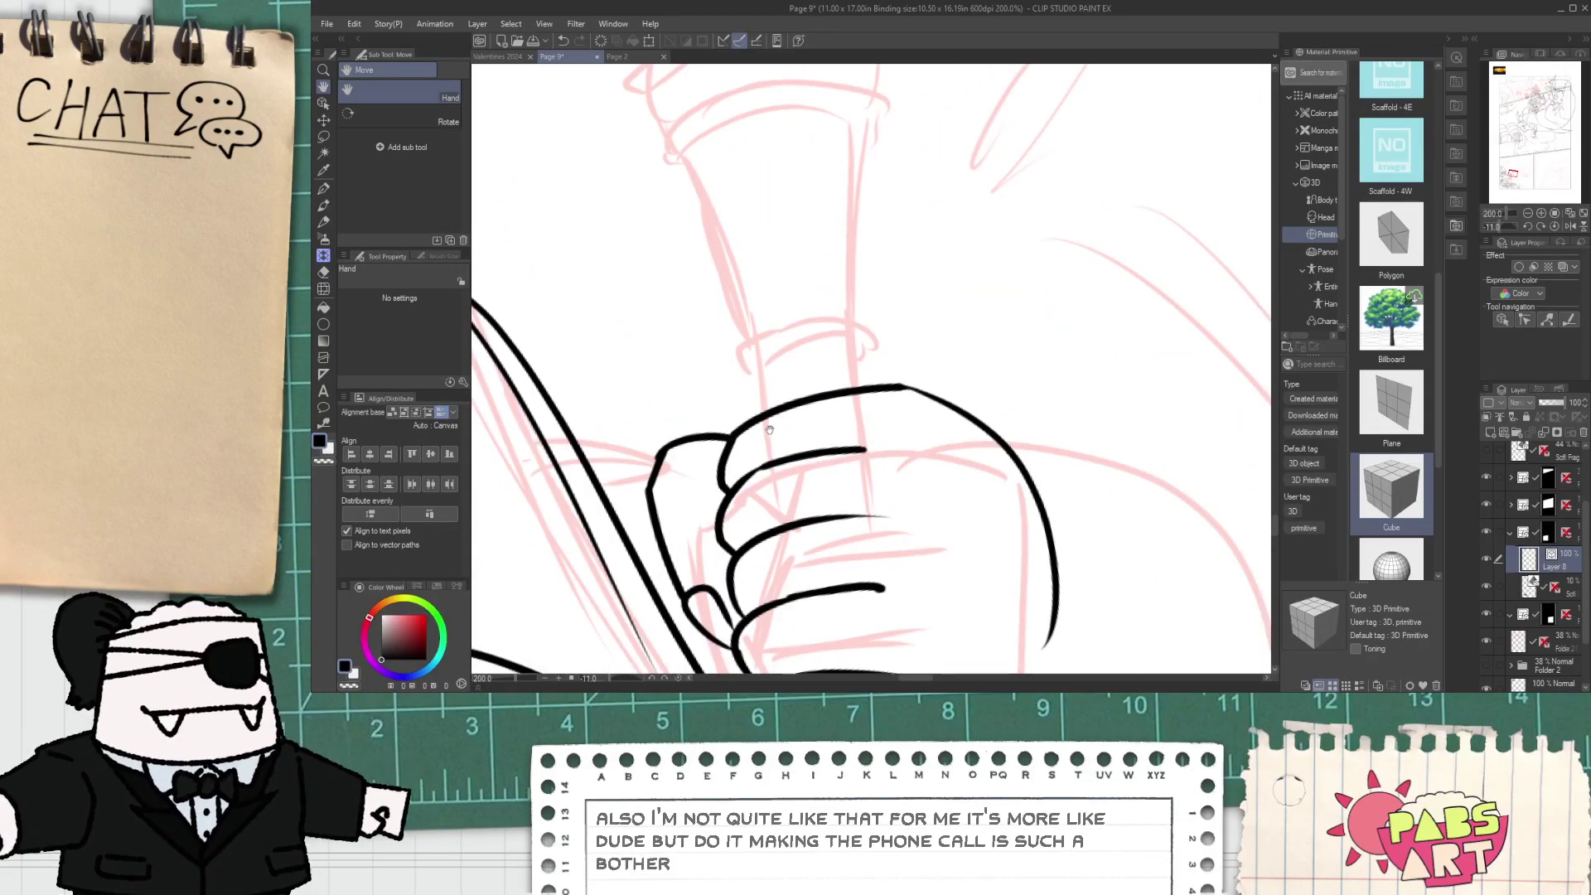
{"action": "left_click", "coordinate": [764, 429]}
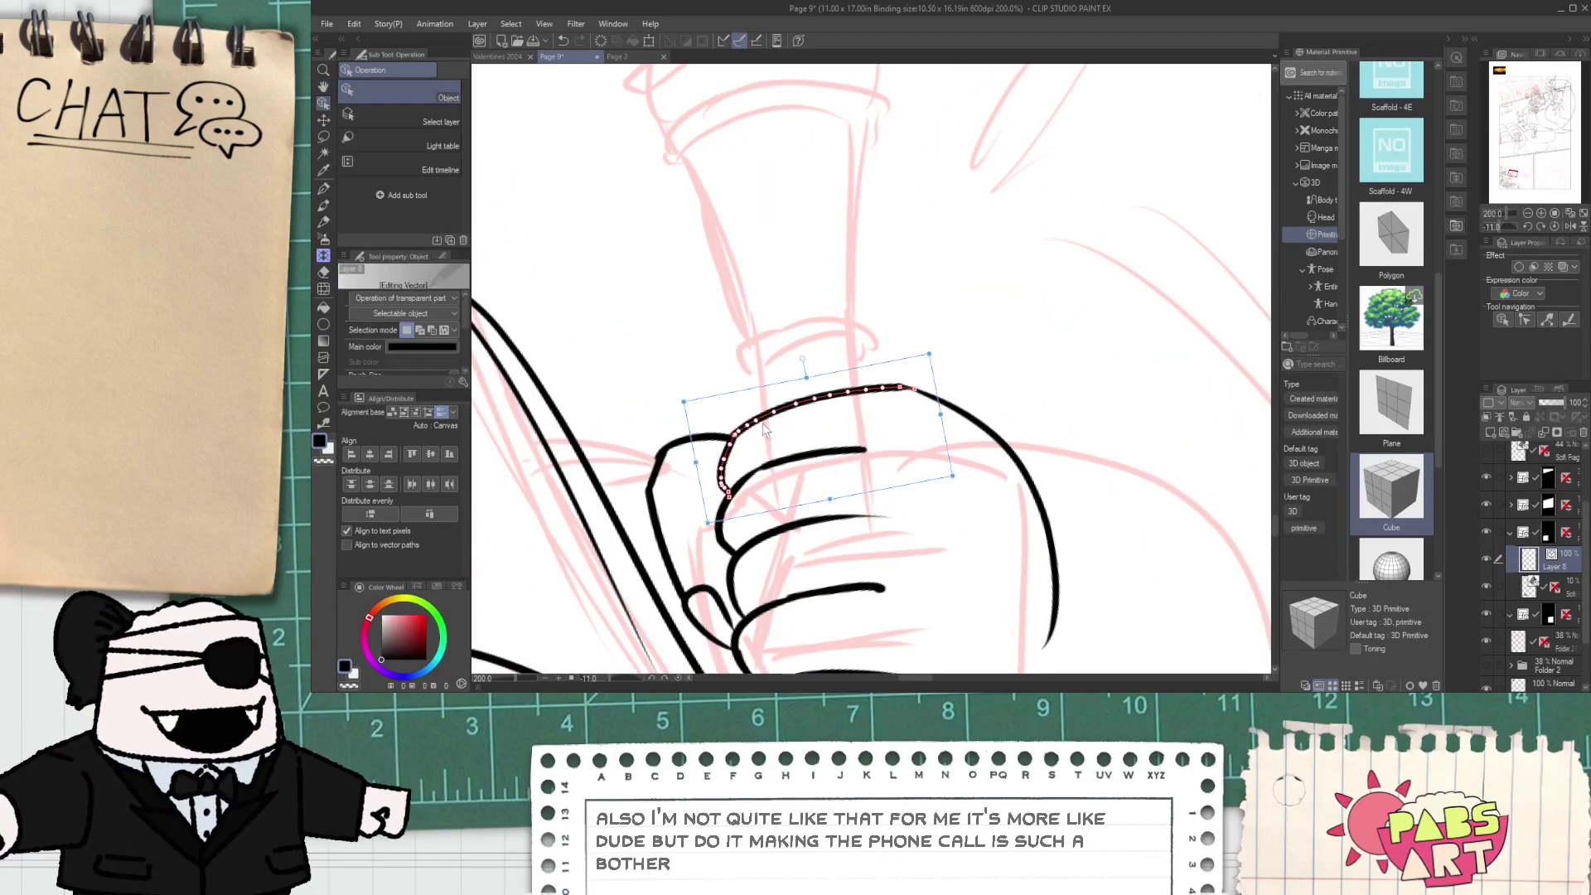
{"action": "left_click", "coordinate": [922, 398], "text": "shift"}
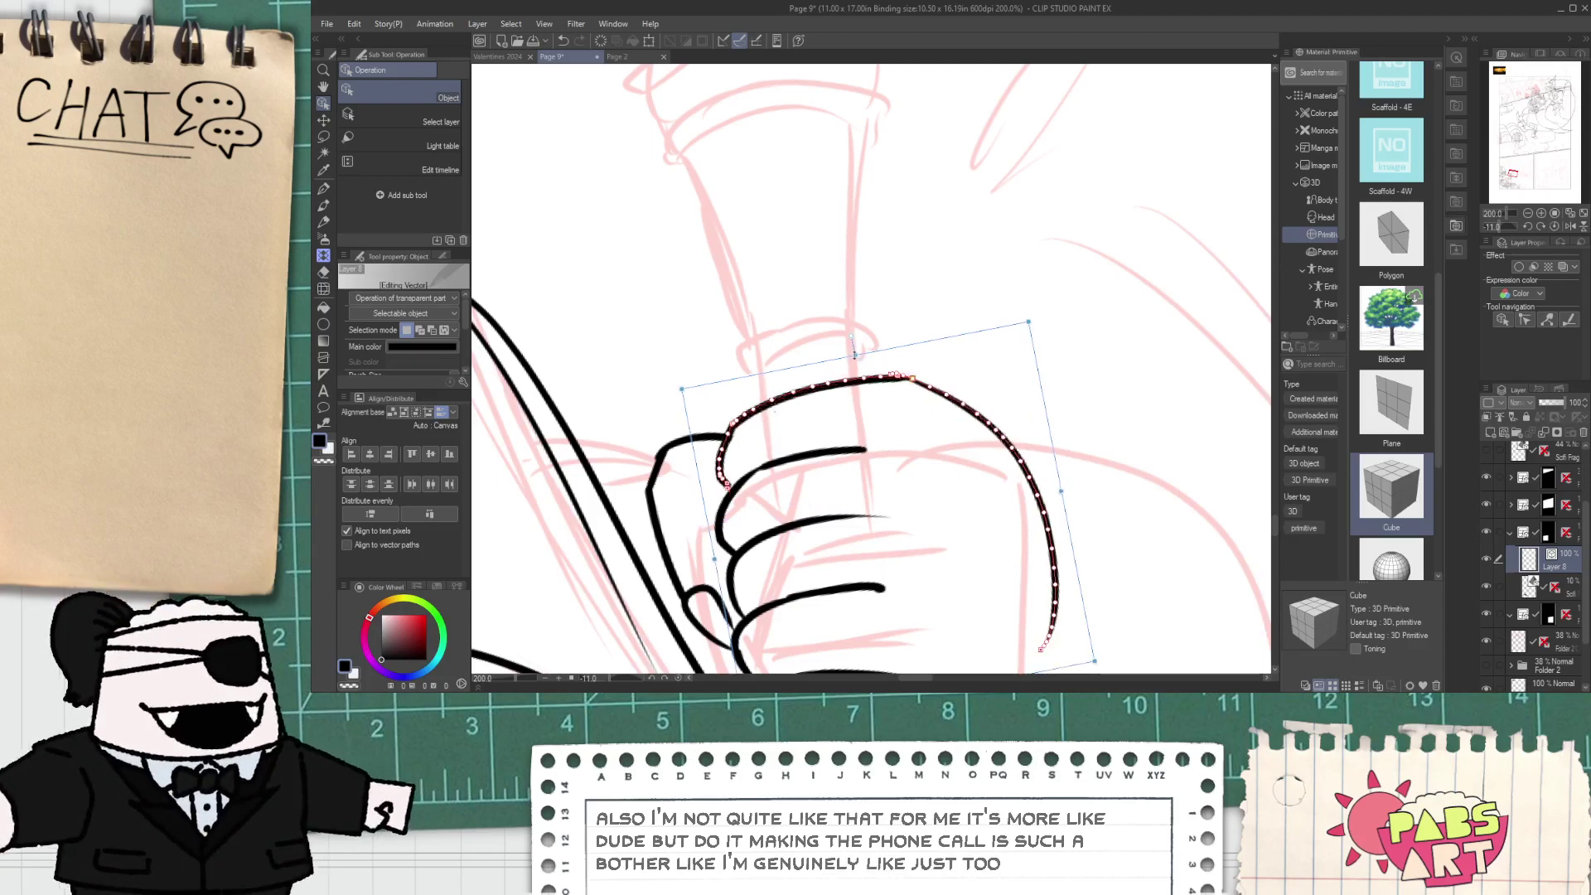
{"action": "left_click_drag", "start_coordinate": [854, 355], "coordinate": [854, 350]}
- Select only the top finger's outline and resize and reposition it so it meets the finger below and the back of the hand
{"action": "left_click", "coordinate": [822, 438]}
{"action": "left_click", "coordinate": [829, 430]}
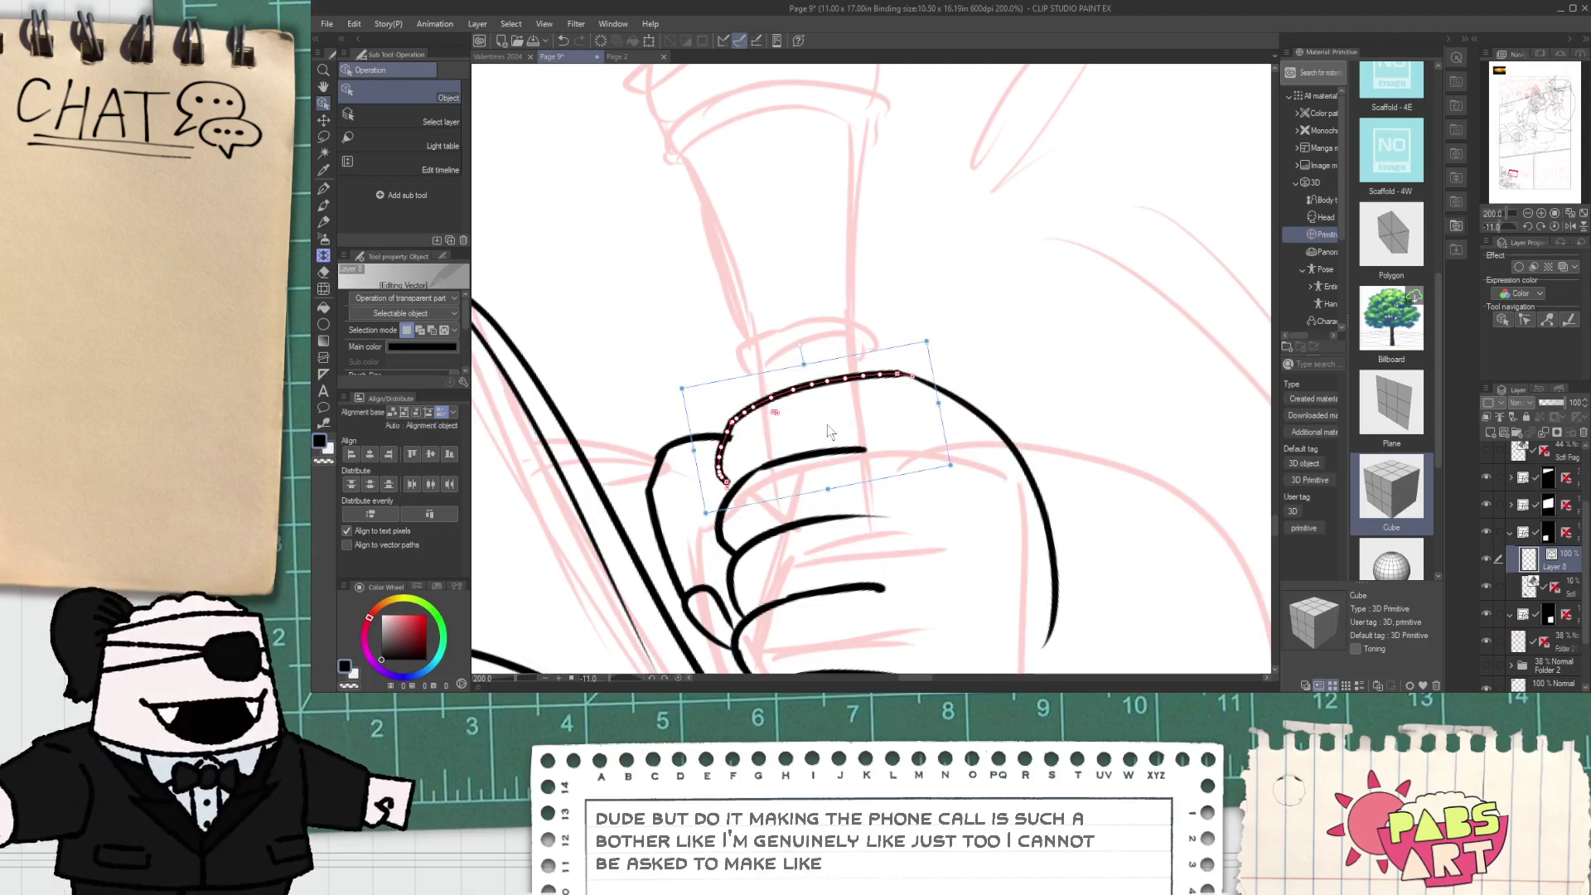
{"action": "left_click_drag", "start_coordinate": [703, 515], "coordinate": [701, 529]}
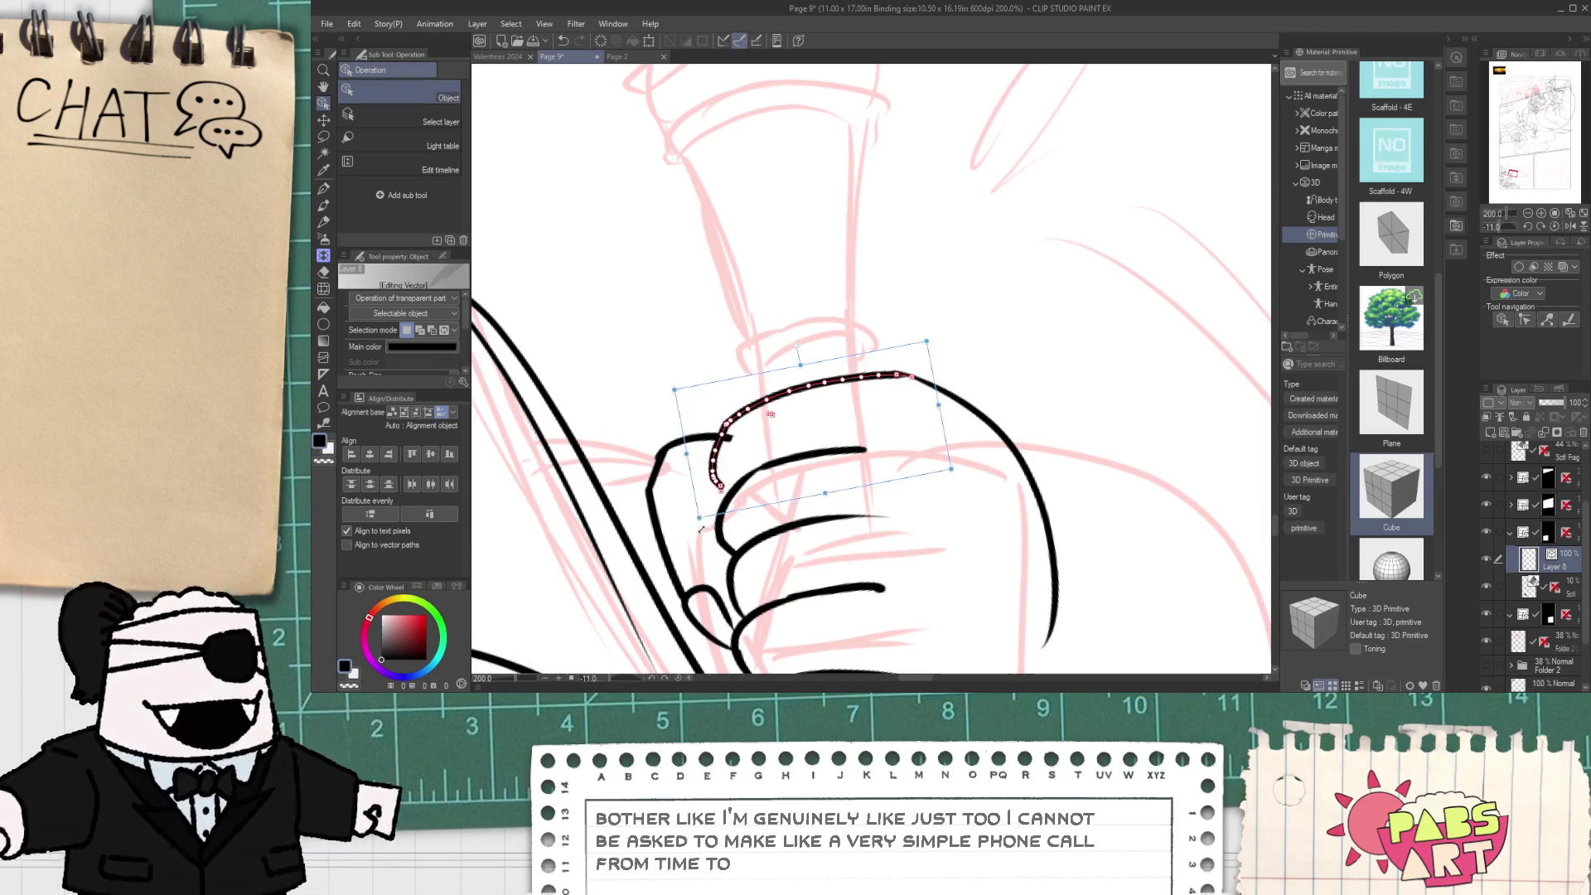
{"action": "left_click_drag", "start_coordinate": [818, 497], "coordinate": [823, 500]}
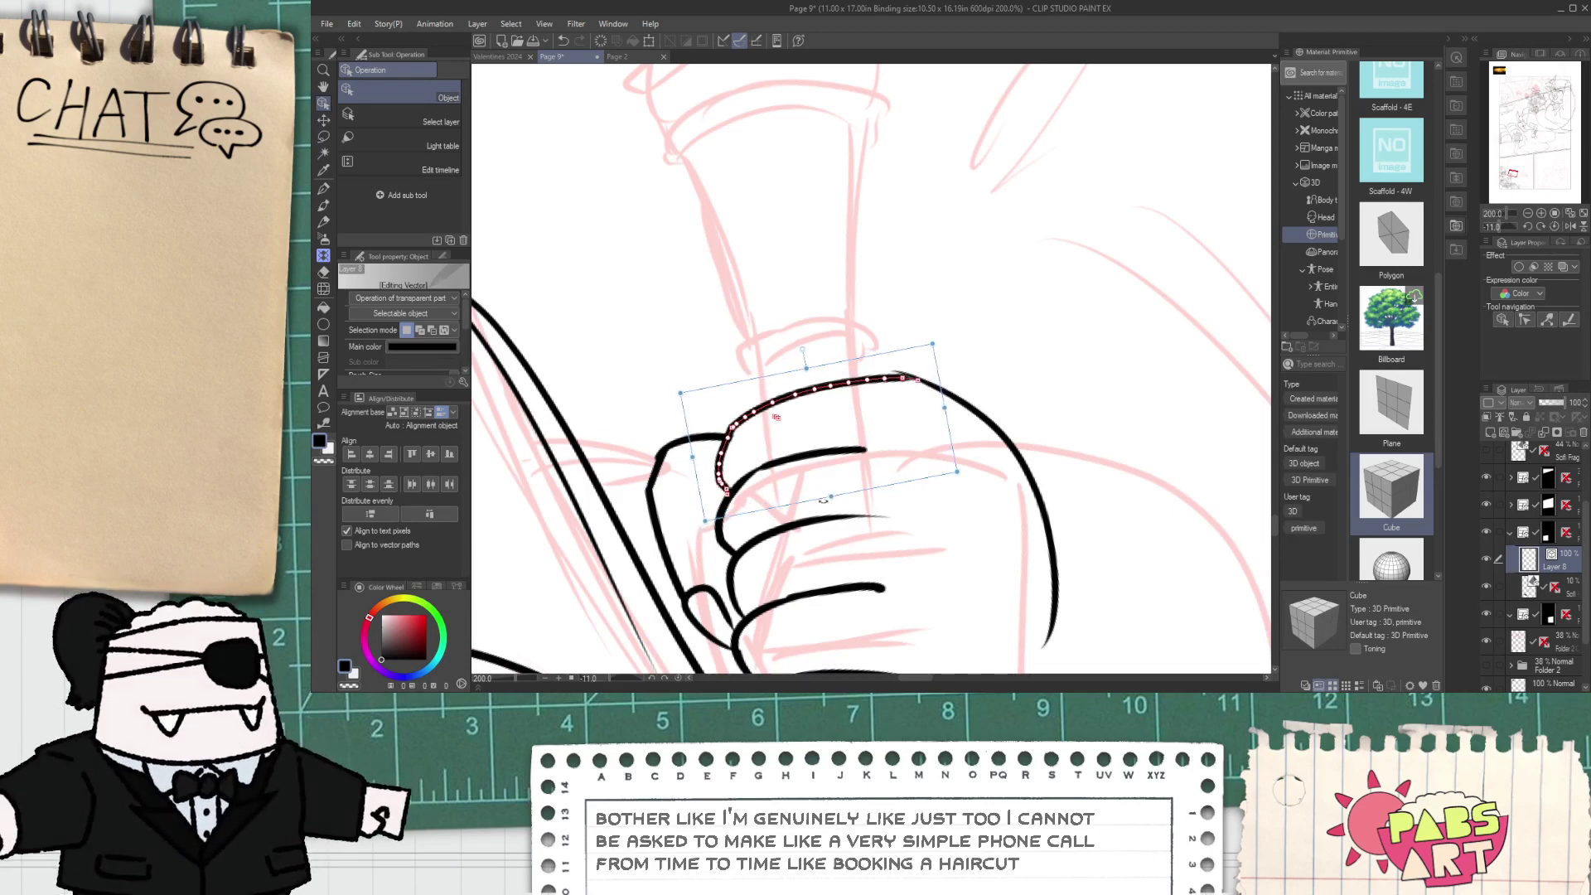
{"action": "left_click_drag", "start_coordinate": [804, 369], "coordinate": [801, 363]}
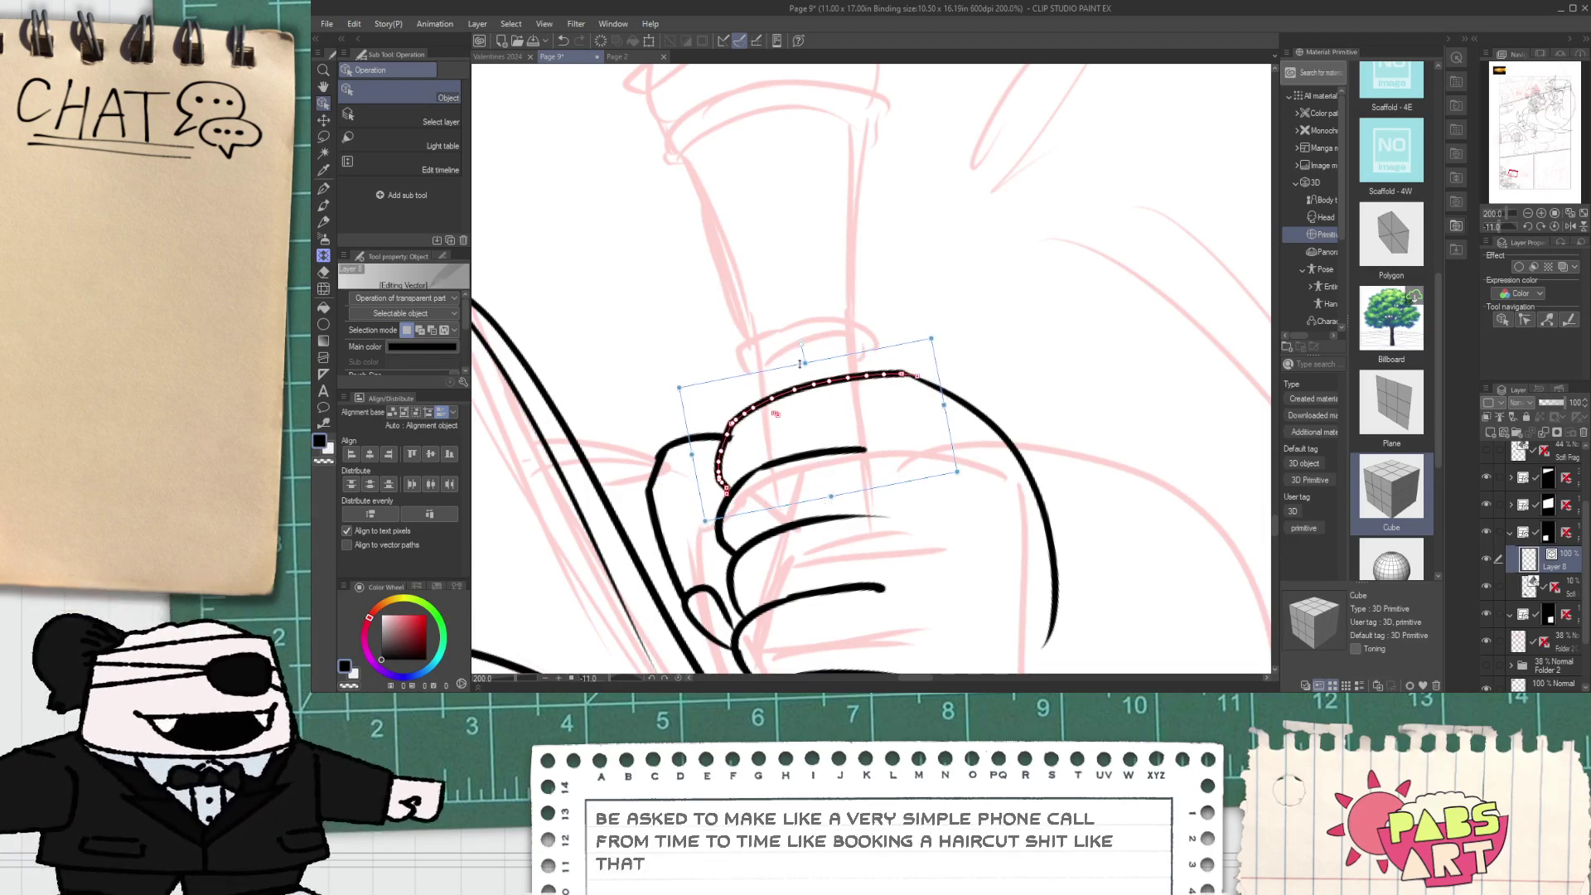
{"action": "left_click", "coordinate": [831, 305]}
- Examine the inked fist and its proportions against the red sketch of the arm and held object
{"action": "scroll", "coordinate": [811, 394], "scroll_direction": "down", "scroll_amount": 1}
{"action": "scroll", "coordinate": [757, 434], "scroll_direction": "up", "scroll_amount": 1}
{"action": "left_click_drag", "start_coordinate": [757, 433], "coordinate": [763, 483]}
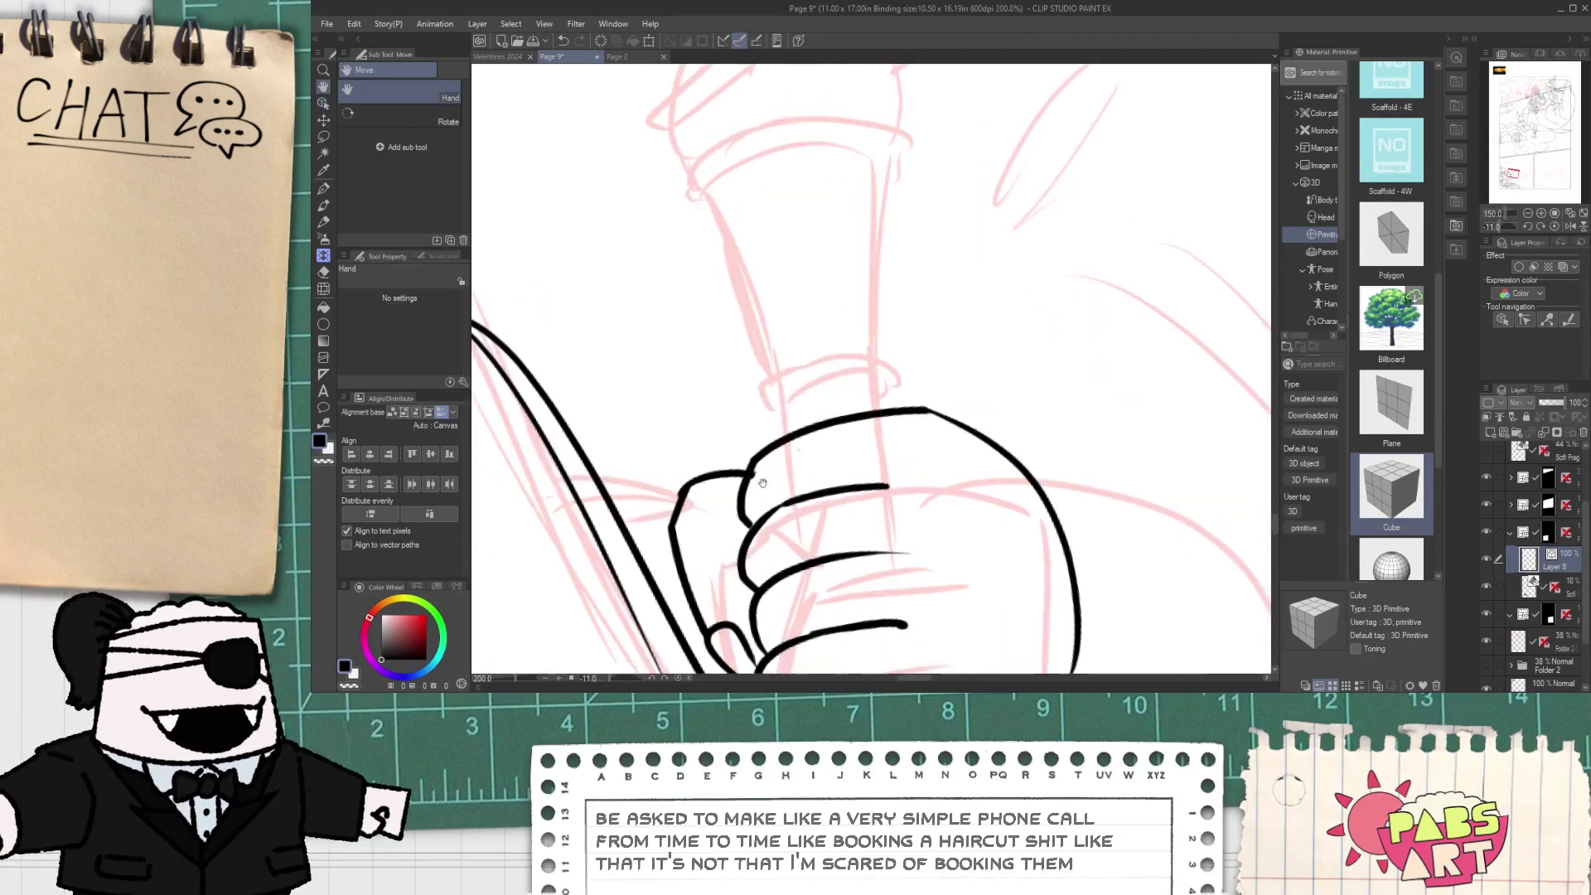
{"action": "key", "text": "e"}
{"action": "scroll", "coordinate": [761, 476], "scroll_direction": "up", "scroll_amount": 3}
{"action": "scroll", "coordinate": [754, 467], "scroll_direction": "down", "scroll_amount": 4}
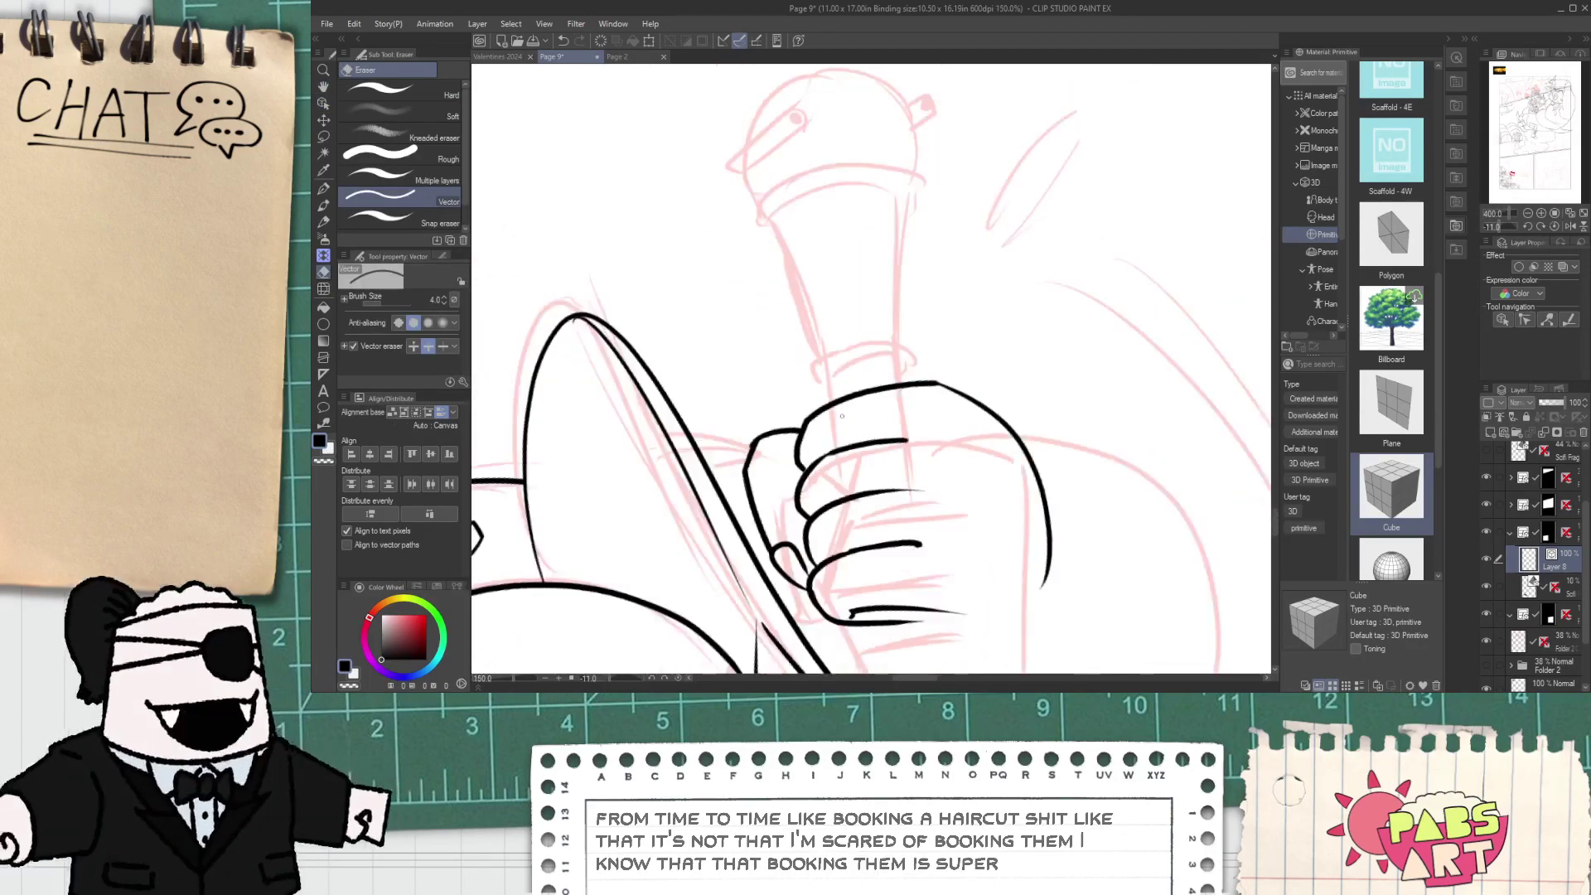
{"action": "key", "text": "h"}
{"action": "left_click_drag", "start_coordinate": [824, 385], "coordinate": [815, 411]}
{"action": "key", "text": "p"}
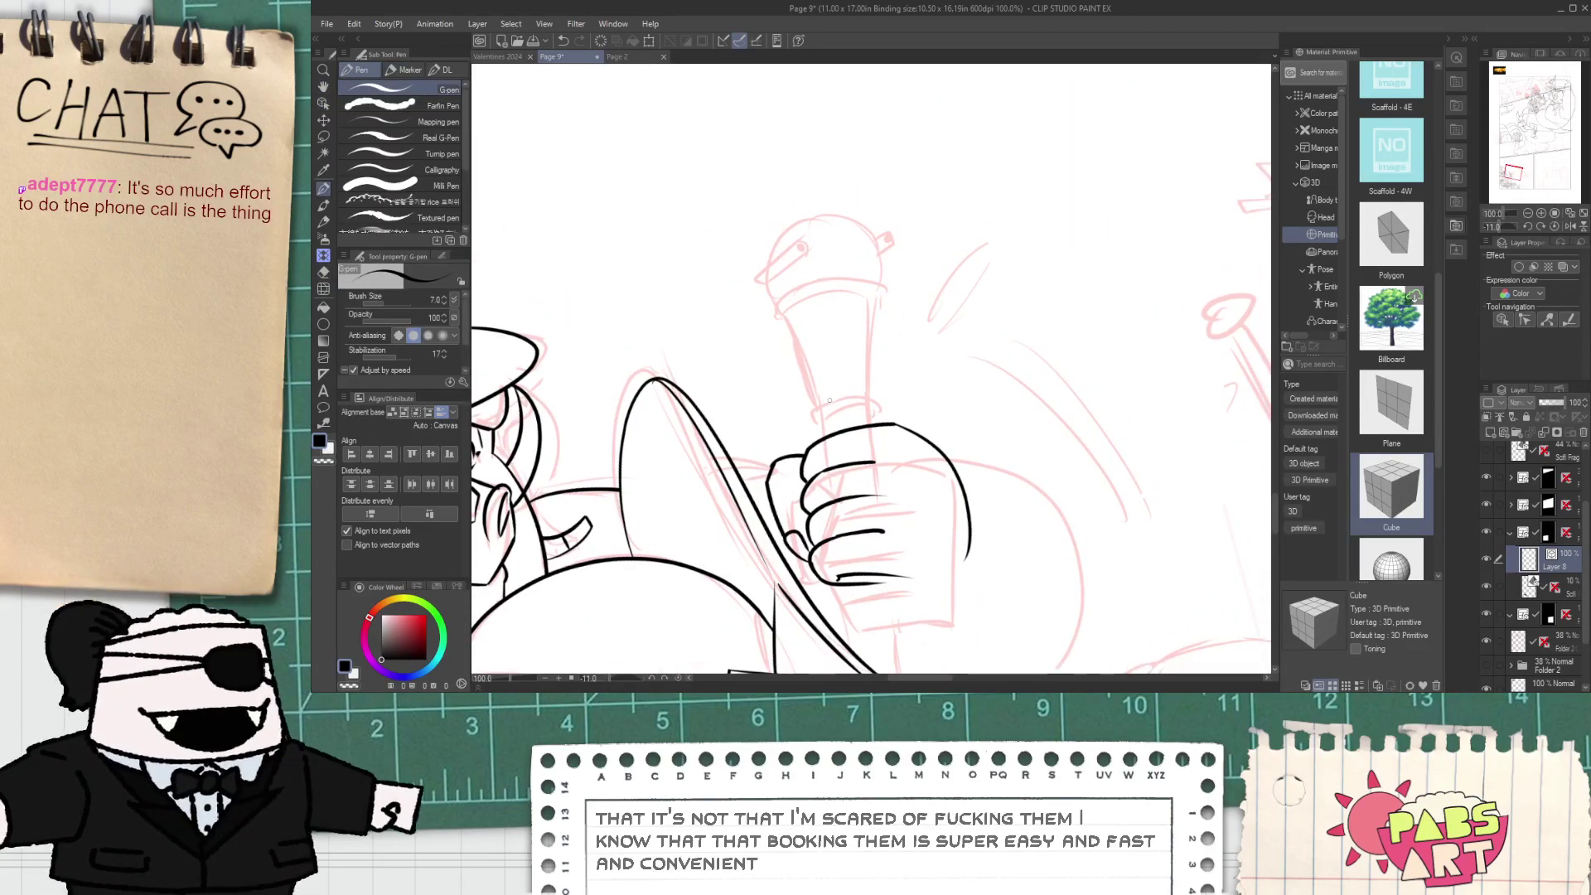
{"action": "key", "text": "space"}
{"action": "left_click_drag", "start_coordinate": [844, 574], "coordinate": [817, 492]}
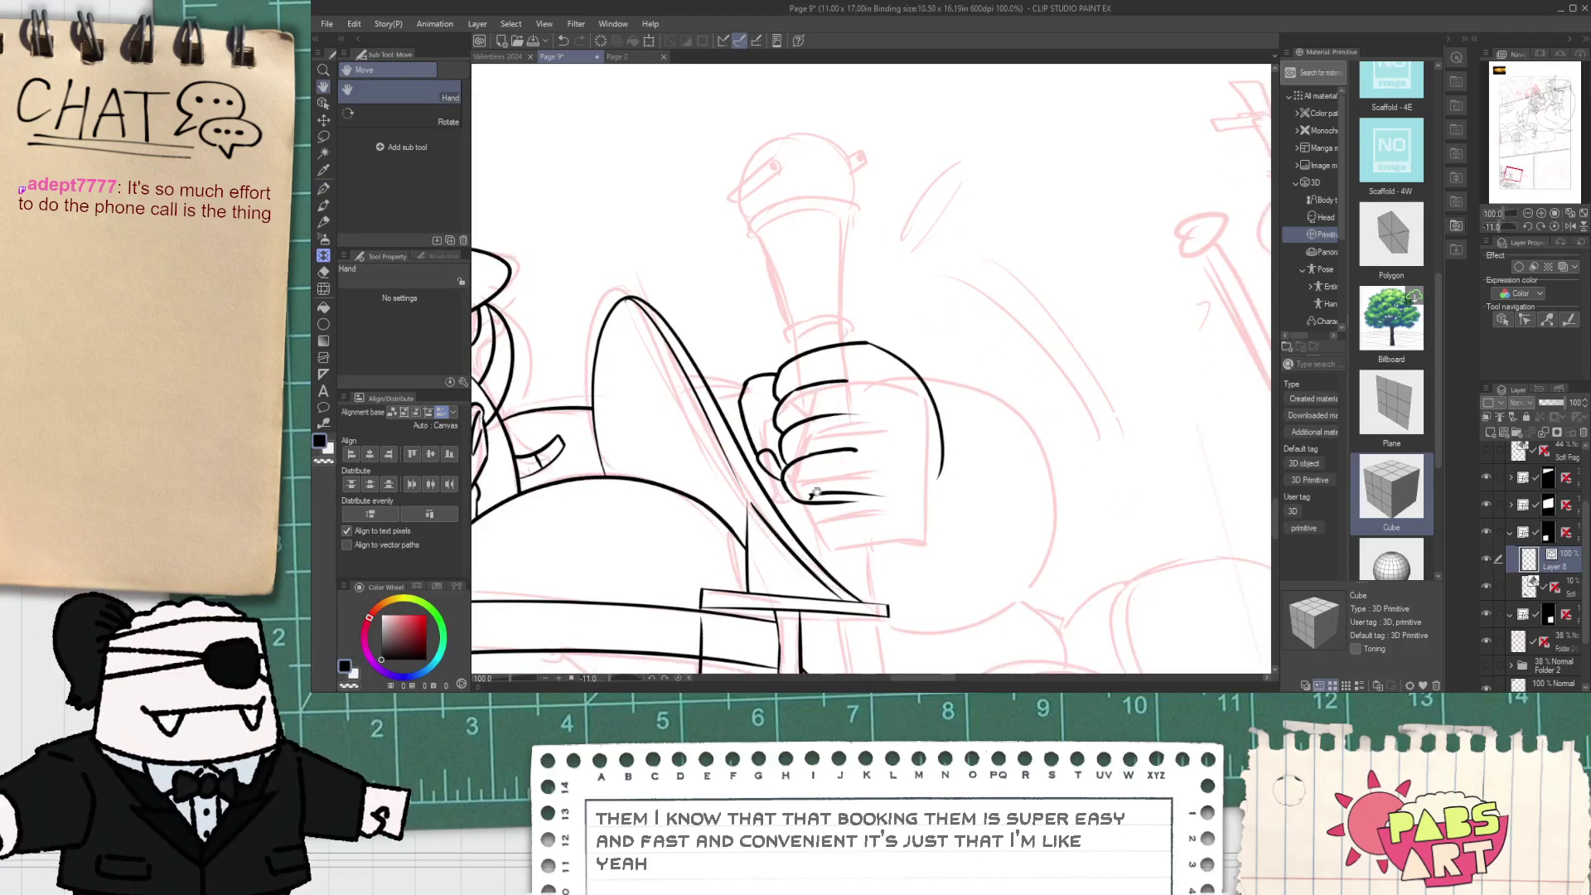
- Select the bottom finger's outline and narrow it slightly
{"action": "scroll", "coordinate": [806, 396], "scroll_direction": "up", "scroll_amount": 1}
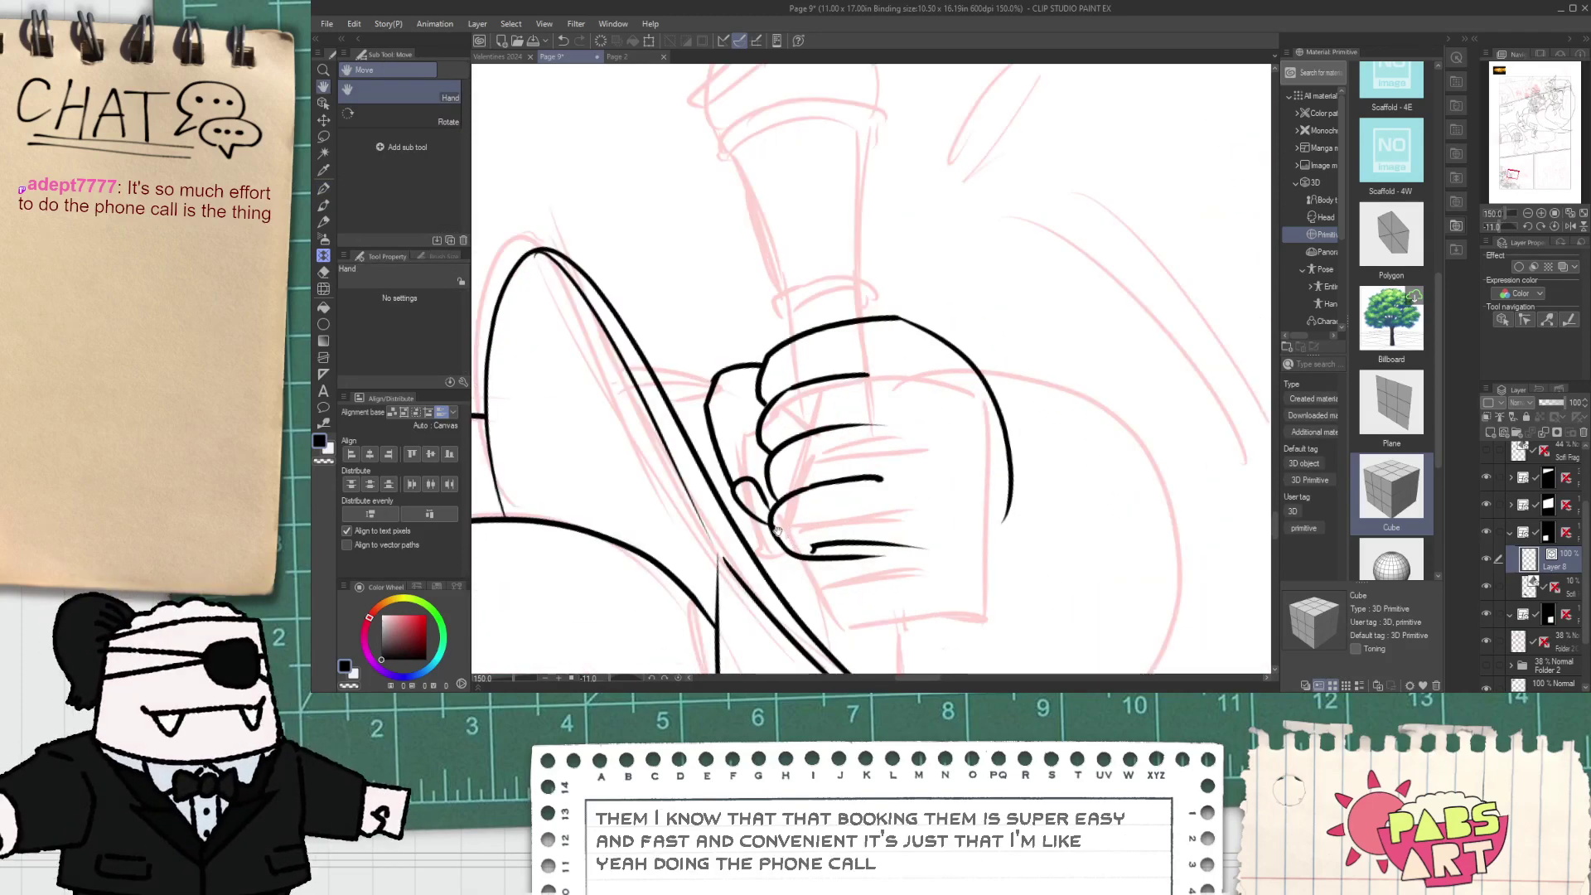
{"action": "key", "text": "o"}
{"action": "left_click", "coordinate": [787, 556]}
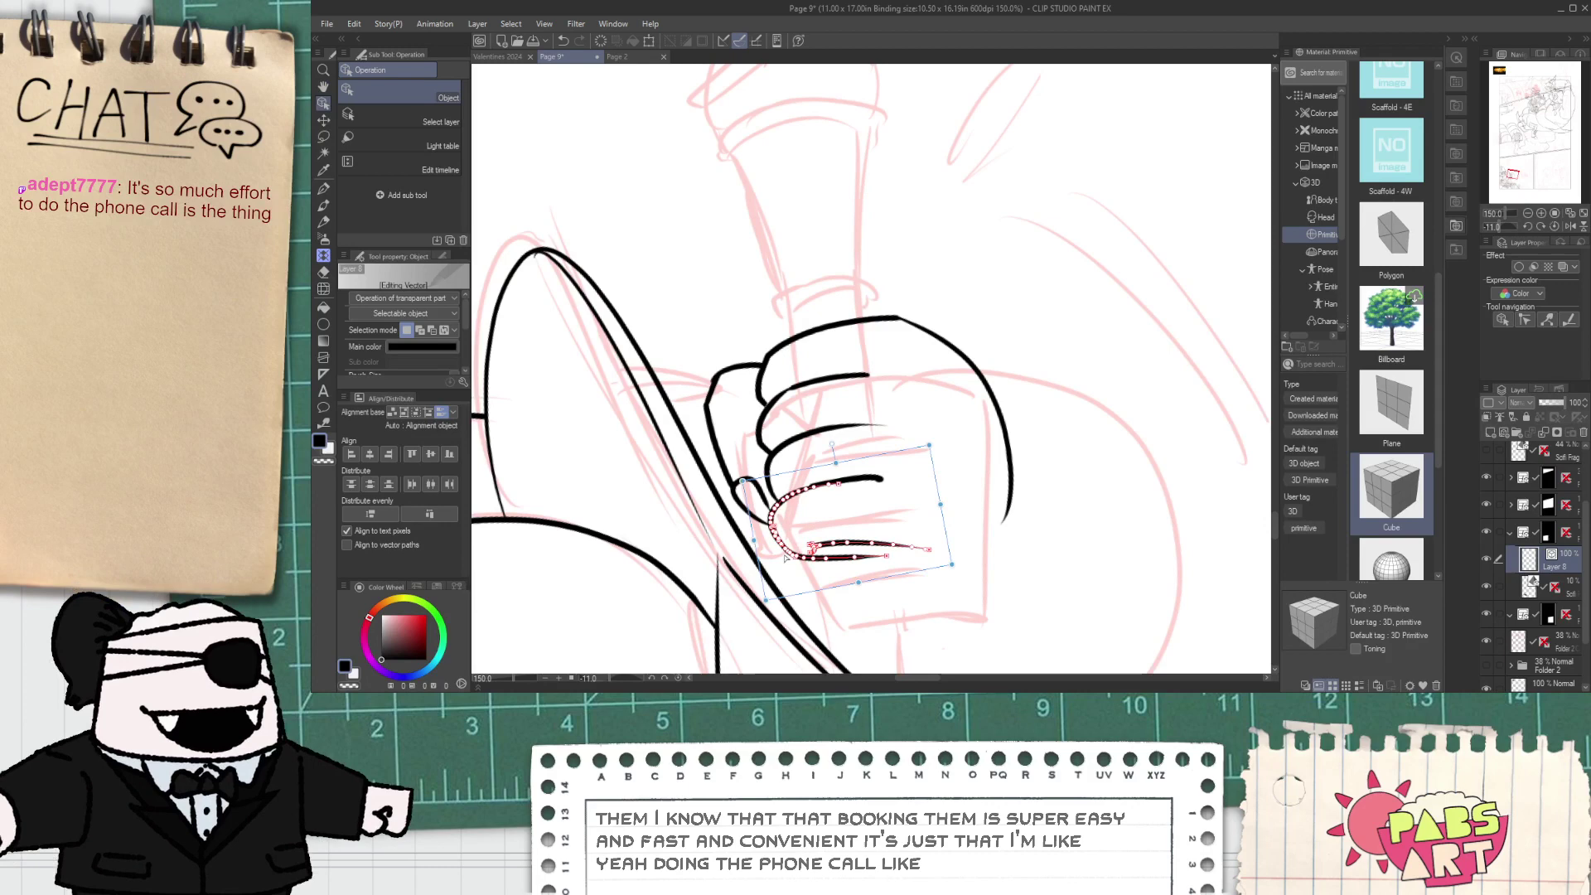
{"action": "left_click", "coordinate": [863, 477], "text": "shift"}
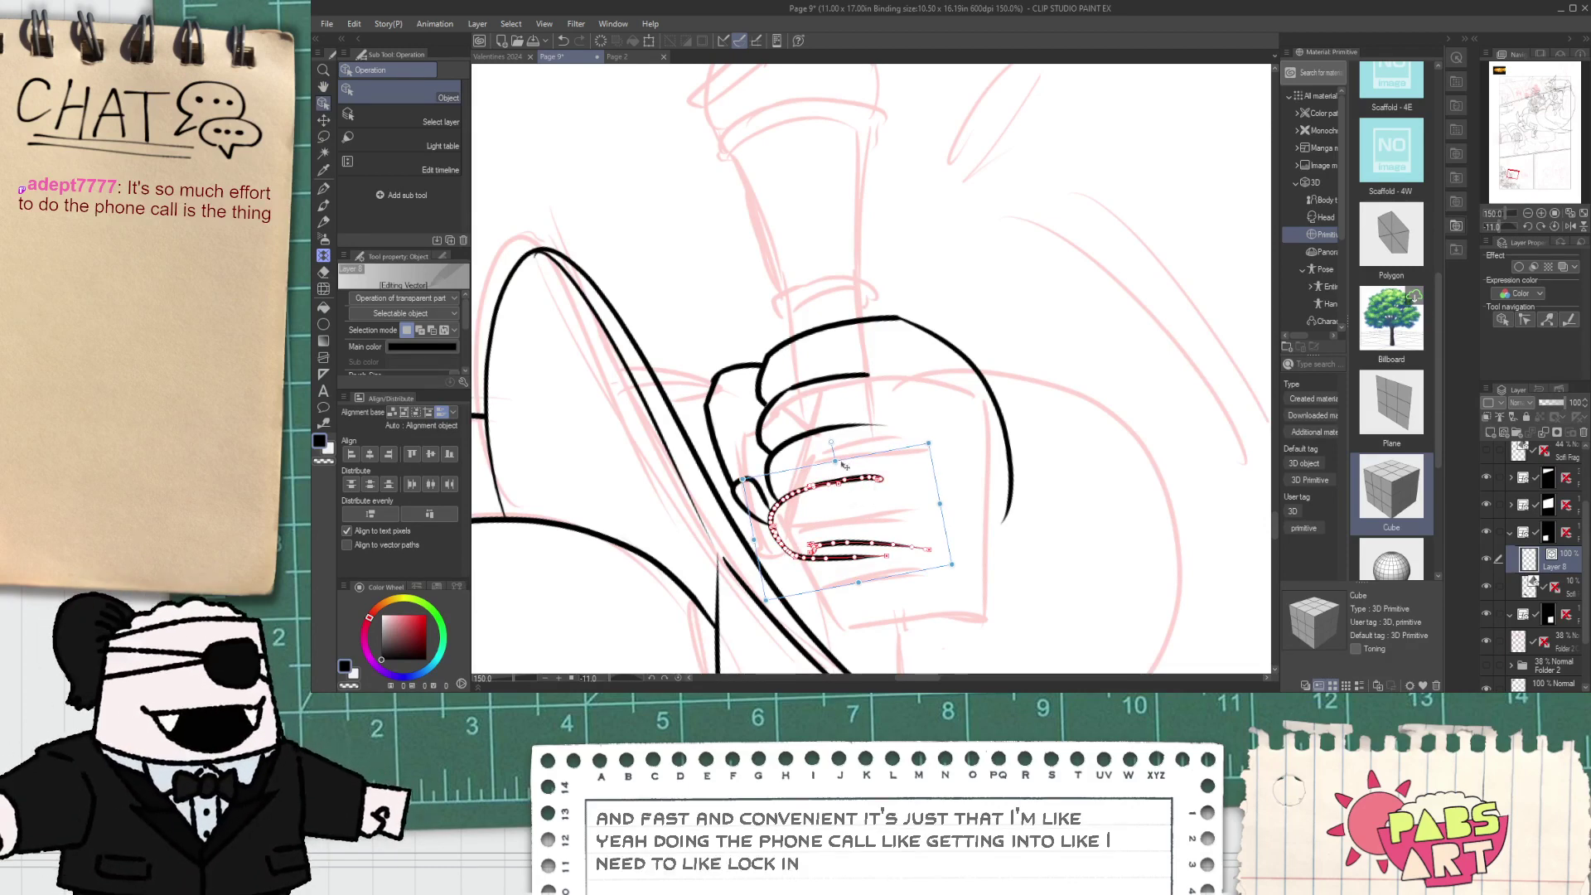
{"action": "left_click", "coordinate": [932, 511]}
{"action": "left_click_drag", "start_coordinate": [914, 593], "coordinate": [816, 479]}
{"action": "mouse_move", "coordinate": [942, 503]}
{"action": "left_mouse_down"}
{"action": "mouse_move", "coordinate": [918, 504]}
{"action": "mouse_move", "coordinate": [926, 490]}
{"action": "left_mouse_up"}
{"action": "left_click", "coordinate": [989, 480]}
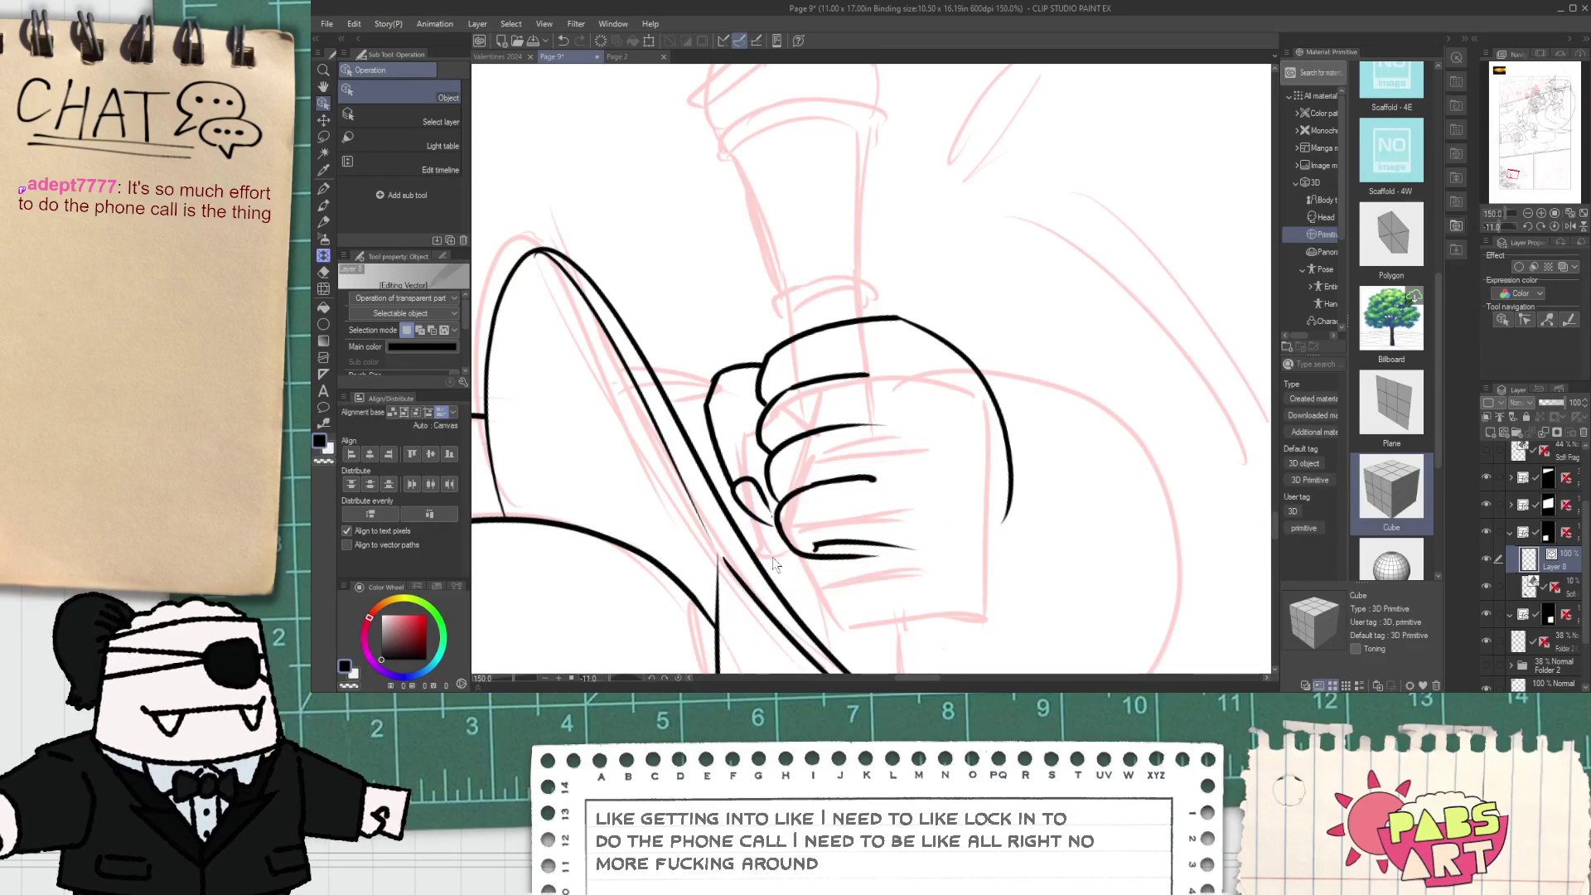
- Erase the overhanging lines at the thumb tip, ink a short stroke linking it to the fingers, and trim it
{"action": "scroll", "coordinate": [775, 533], "scroll_direction": "up", "scroll_amount": 5}
{"action": "key", "text": "p"}
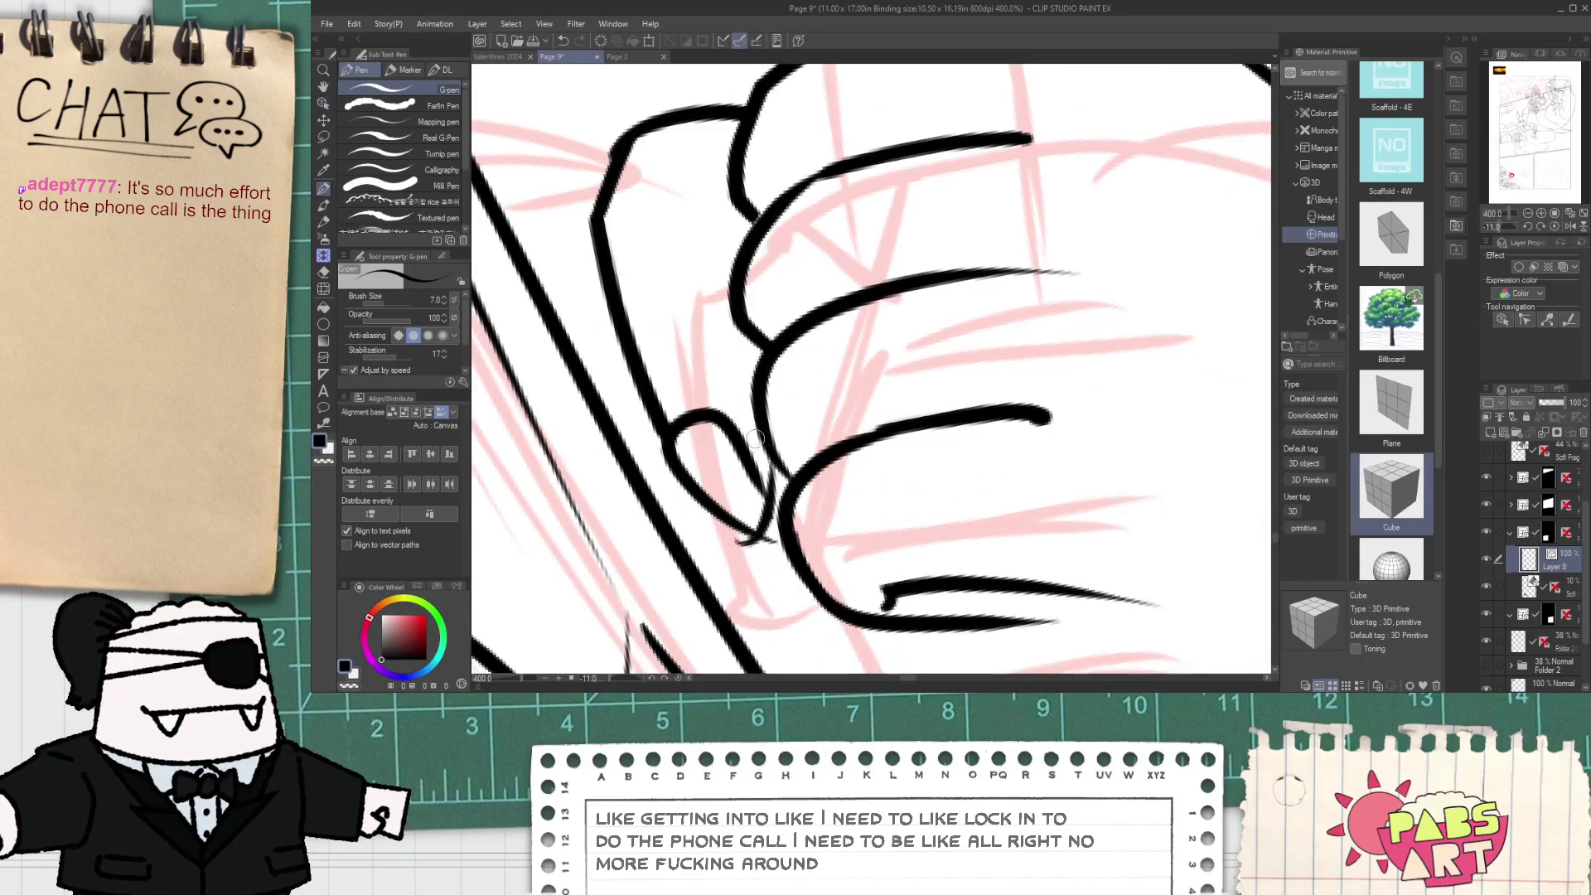
{"action": "key", "text": "e"}
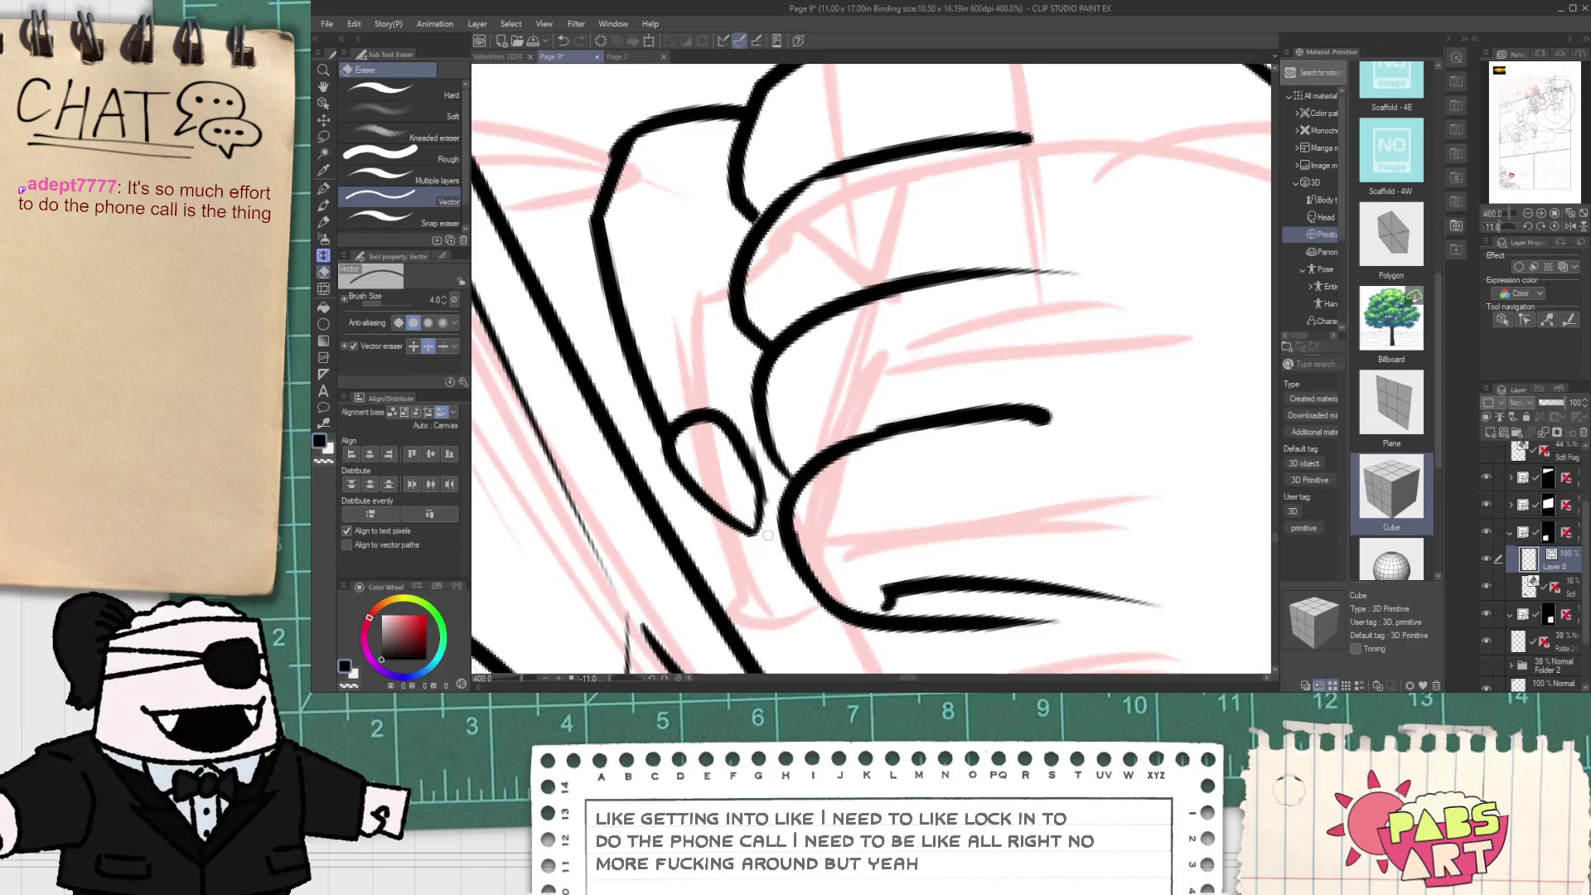
{"action": "key", "text": "p"}
{"action": "mouse_move", "coordinate": [738, 496]}
{"action": "left_mouse_down"}
{"action": "mouse_move", "coordinate": [804, 423]}
{"action": "mouse_move", "coordinate": [794, 464]}
{"action": "left_mouse_up"}
{"action": "key", "text": "e"}
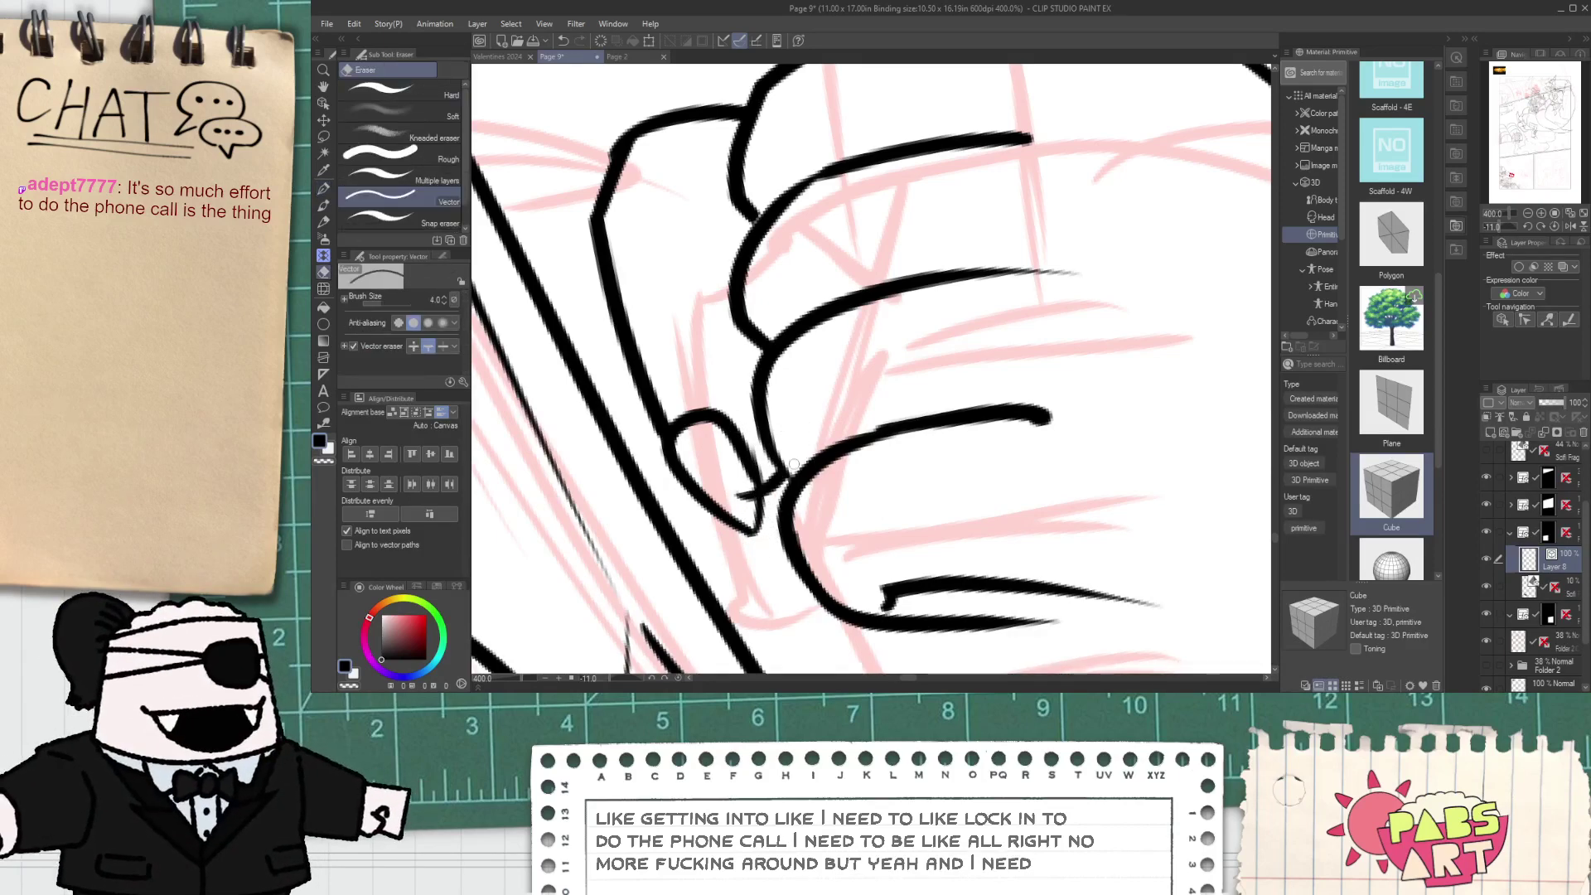
- Ink a short crease on the thumb beside the top finger, undoing the unsatisfactory strokes and trimming the overhang
{"action": "scroll", "coordinate": [747, 502], "scroll_direction": "down", "scroll_amount": 3}
{"action": "left_click_drag", "start_coordinate": [737, 417], "coordinate": [753, 482]}
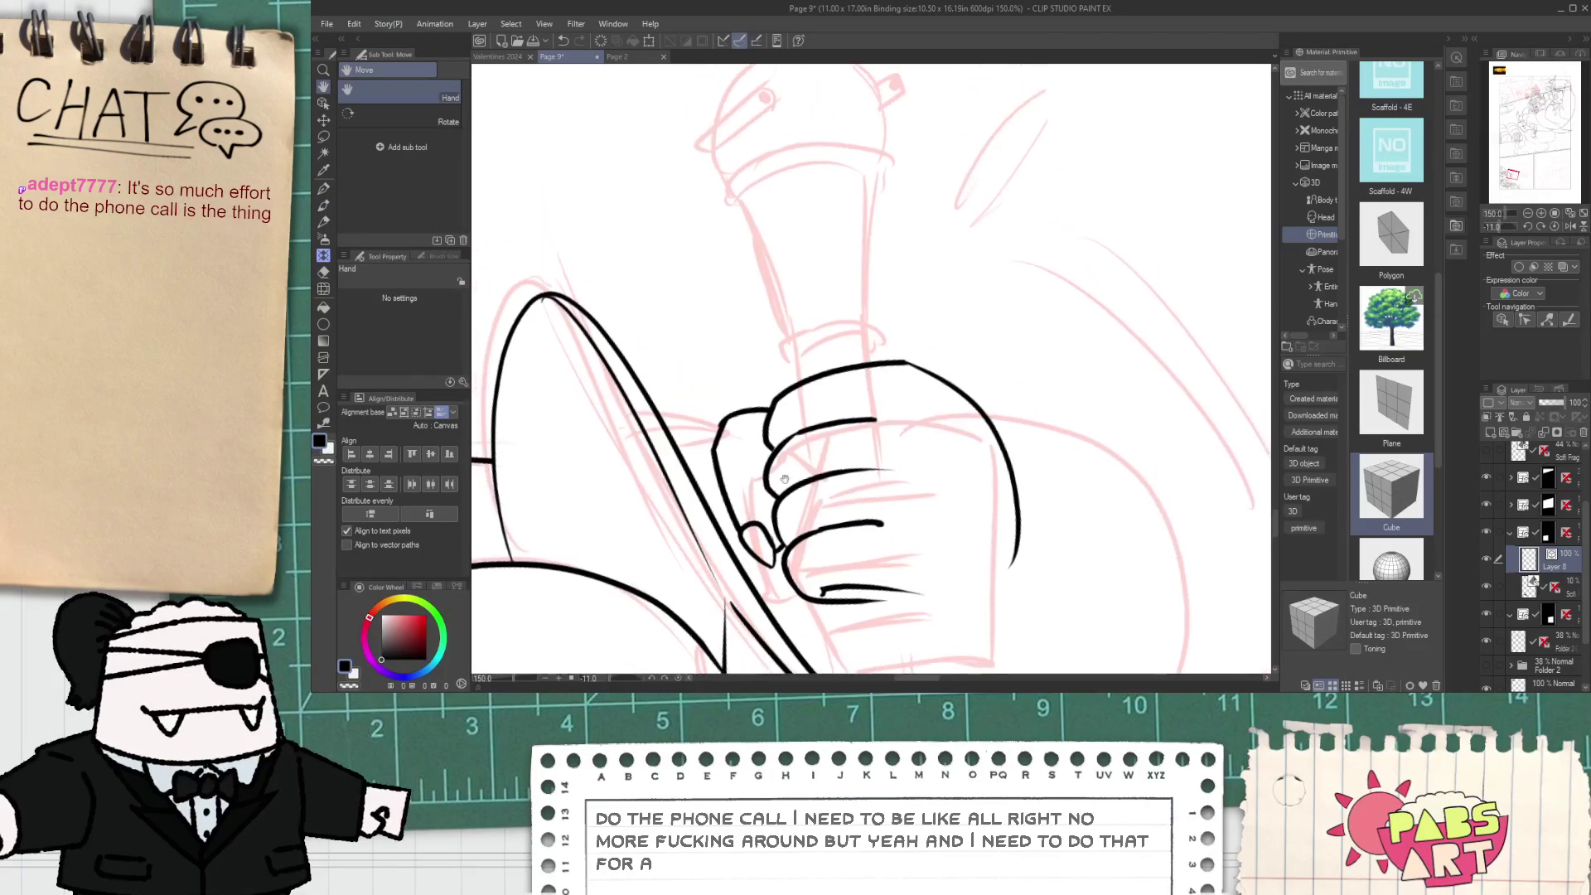
{"action": "scroll", "coordinate": [750, 479], "scroll_direction": "up", "scroll_amount": 3}
{"action": "key", "text": "p"}
{"action": "left_click_drag", "start_coordinate": [731, 427], "coordinate": [820, 504]}
{"action": "key", "text": "ctrl+z"}
{"action": "left_click_drag", "start_coordinate": [721, 387], "coordinate": [818, 479]}
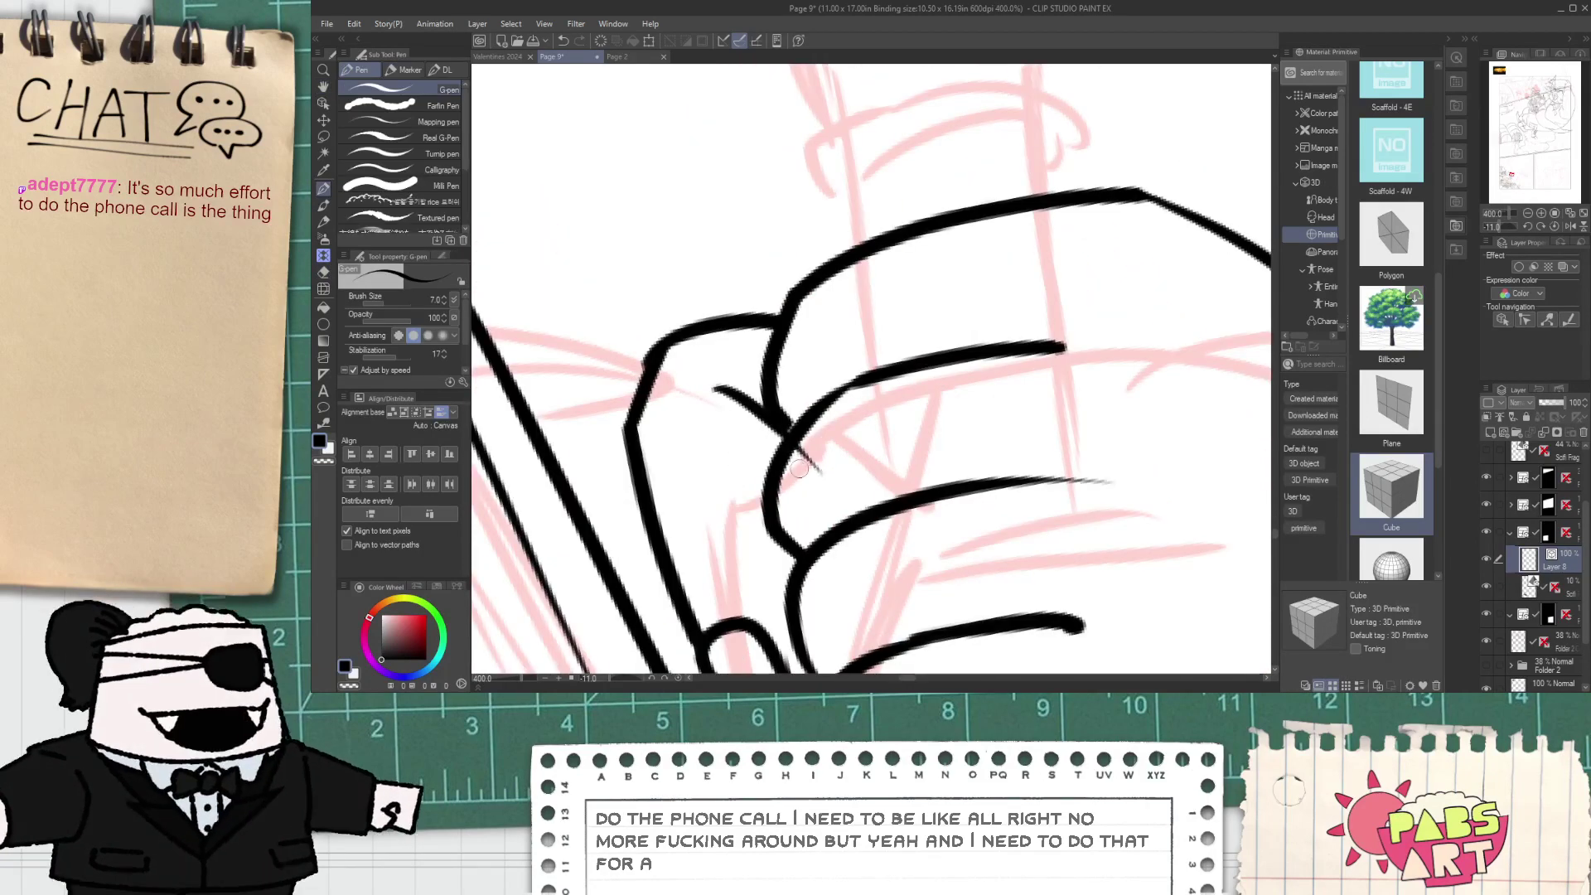
{"action": "key", "text": "ctrl+z"}
{"action": "key", "text": "h"}
{"action": "scroll", "coordinate": [810, 416], "scroll_direction": "down", "scroll_amount": 3}
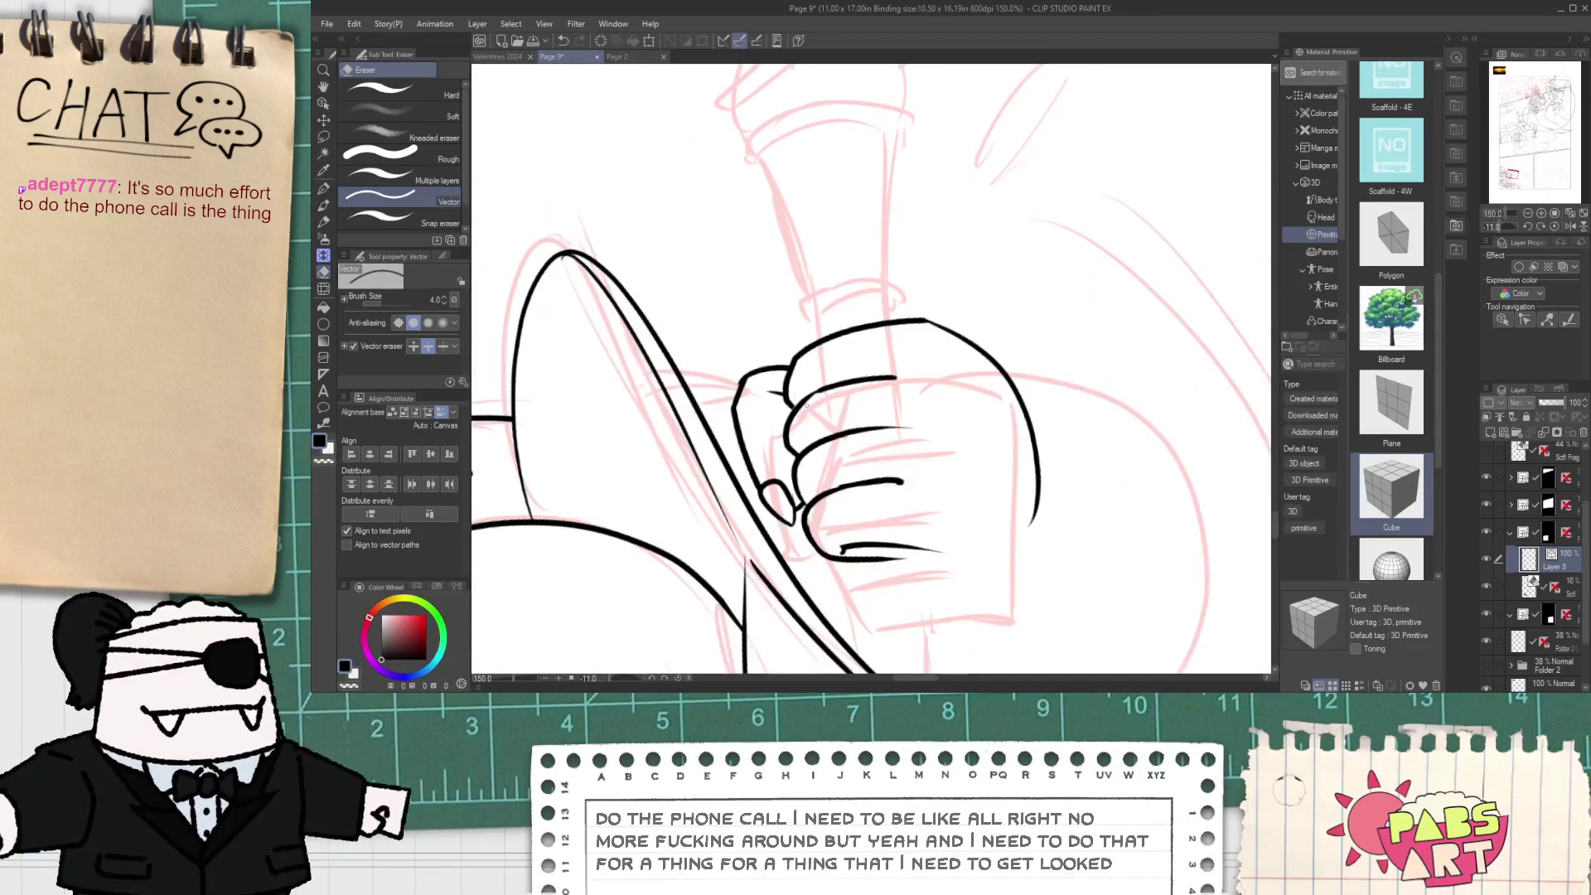
{"action": "scroll", "coordinate": [802, 421], "scroll_direction": "up", "scroll_amount": 1}
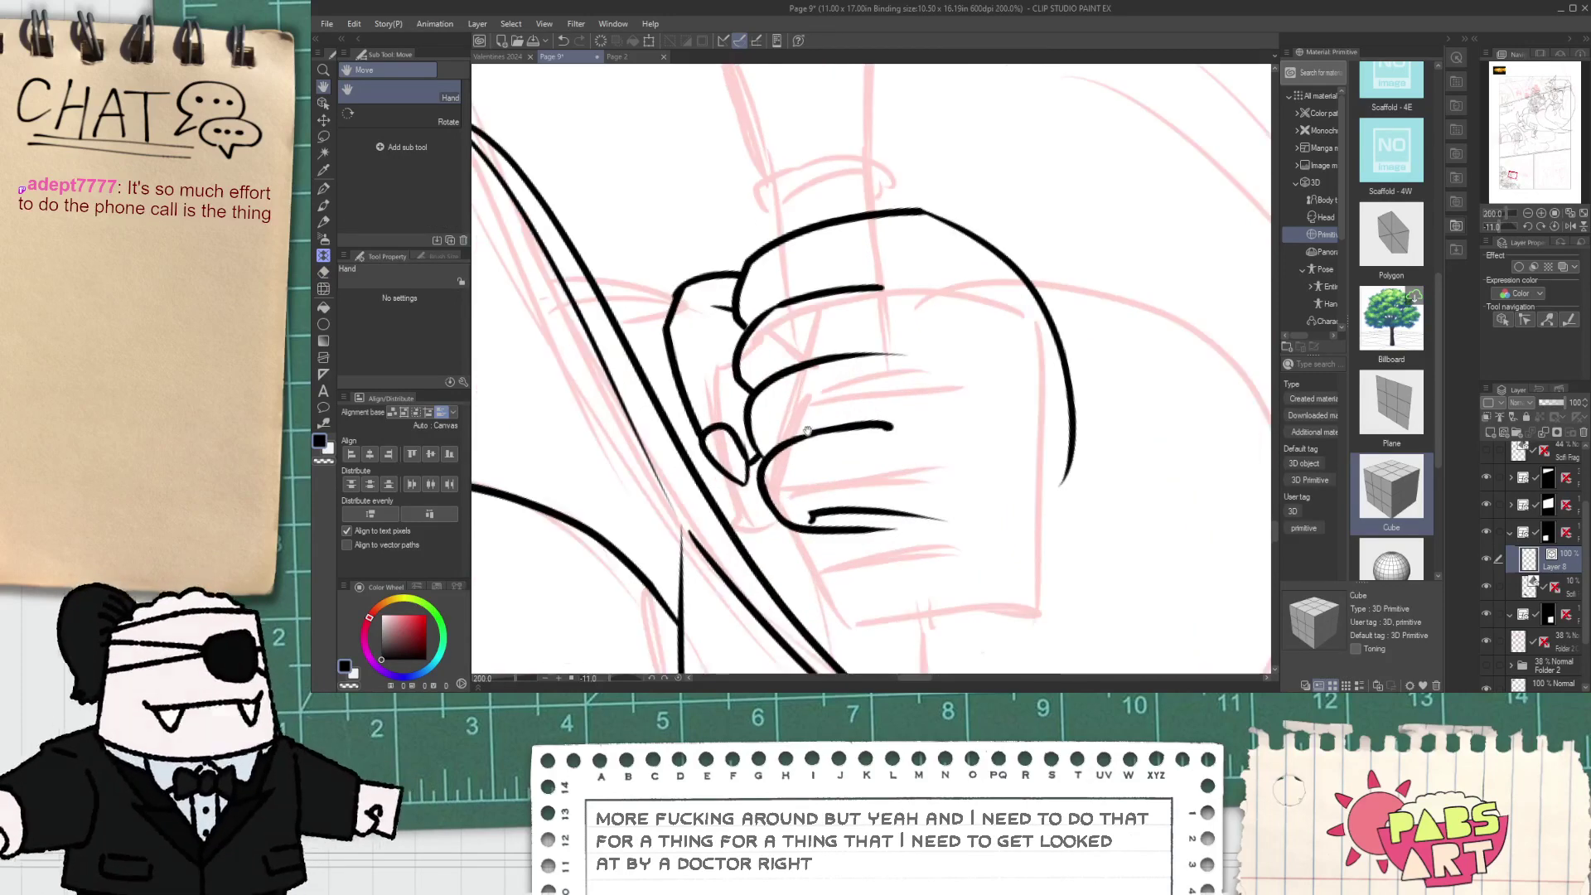
- Ink the two short sides of the held object's neck above the fist, redoing strokes and trimming them at the top finger
{"action": "scroll", "coordinate": [831, 429], "scroll_direction": "down", "scroll_amount": 1}
{"action": "left_click_drag", "start_coordinate": [837, 438], "coordinate": [851, 587]}
{"action": "key", "text": "p"}
{"action": "scroll", "coordinate": [793, 392], "scroll_direction": "up", "scroll_amount": 1}
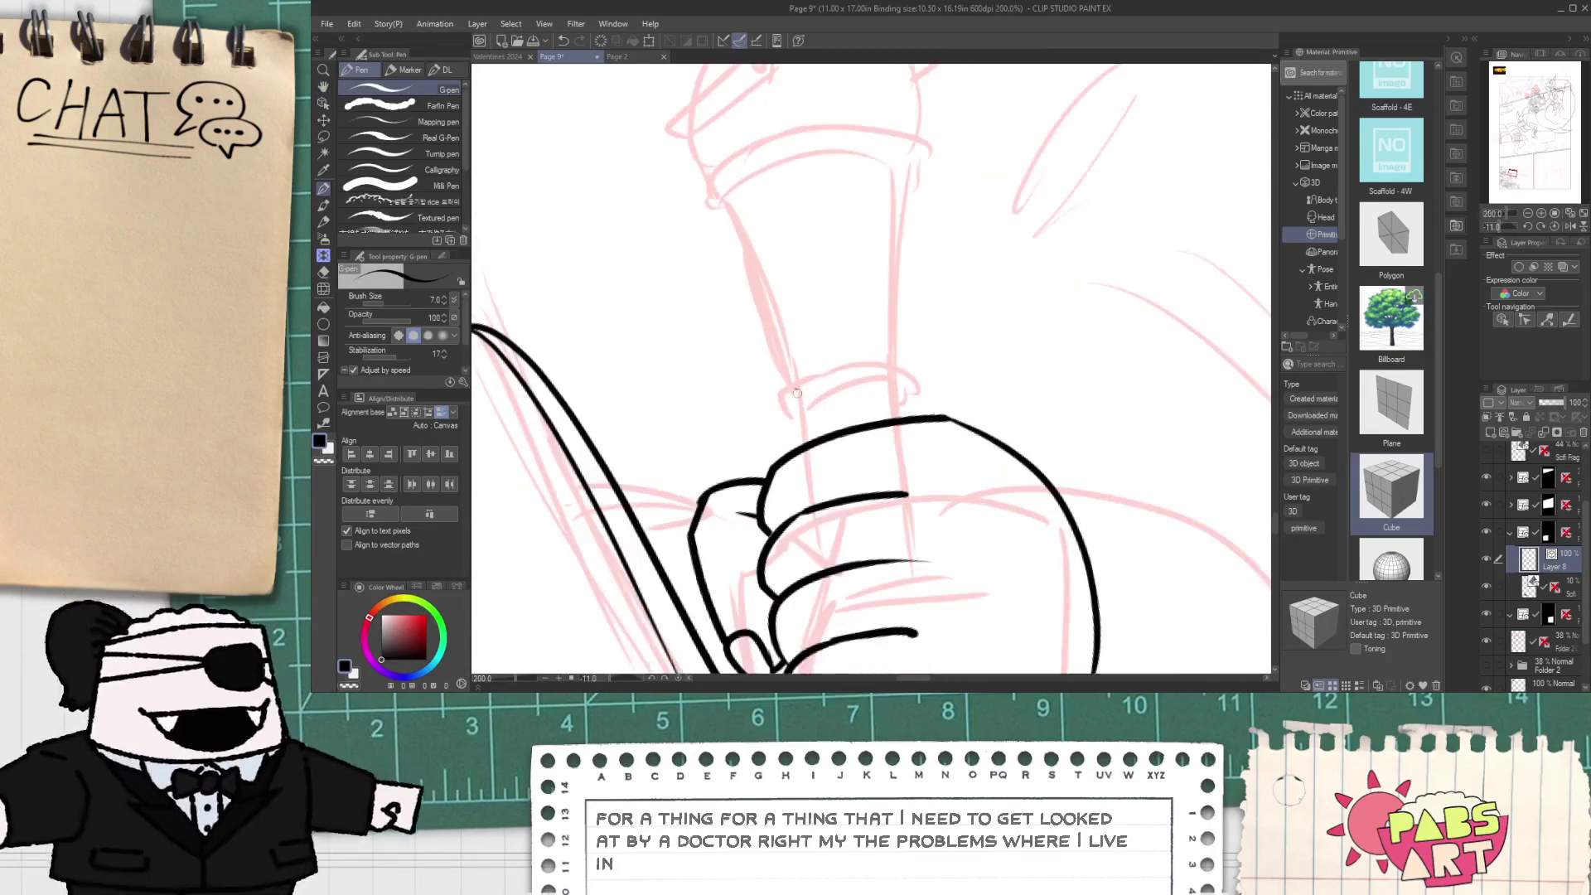
{"action": "left_click_drag", "start_coordinate": [800, 390], "coordinate": [824, 541]}
{"action": "key", "text": "ctrl+z"}
{"action": "mouse_move", "coordinate": [797, 370]}
{"action": "left_mouse_down"}
{"action": "mouse_move", "coordinate": [819, 505]}
{"action": "mouse_move", "coordinate": [806, 466]}
{"action": "left_mouse_up"}
{"action": "key", "text": "ctrl+z"}
{"action": "key", "text": "ctrl+z"}
{"action": "mouse_move", "coordinate": [876, 363]}
{"action": "left_mouse_down"}
{"action": "mouse_move", "coordinate": [925, 515]}
{"action": "mouse_move", "coordinate": [893, 481]}
{"action": "left_mouse_up"}
{"action": "key", "text": "ctrl+z"}
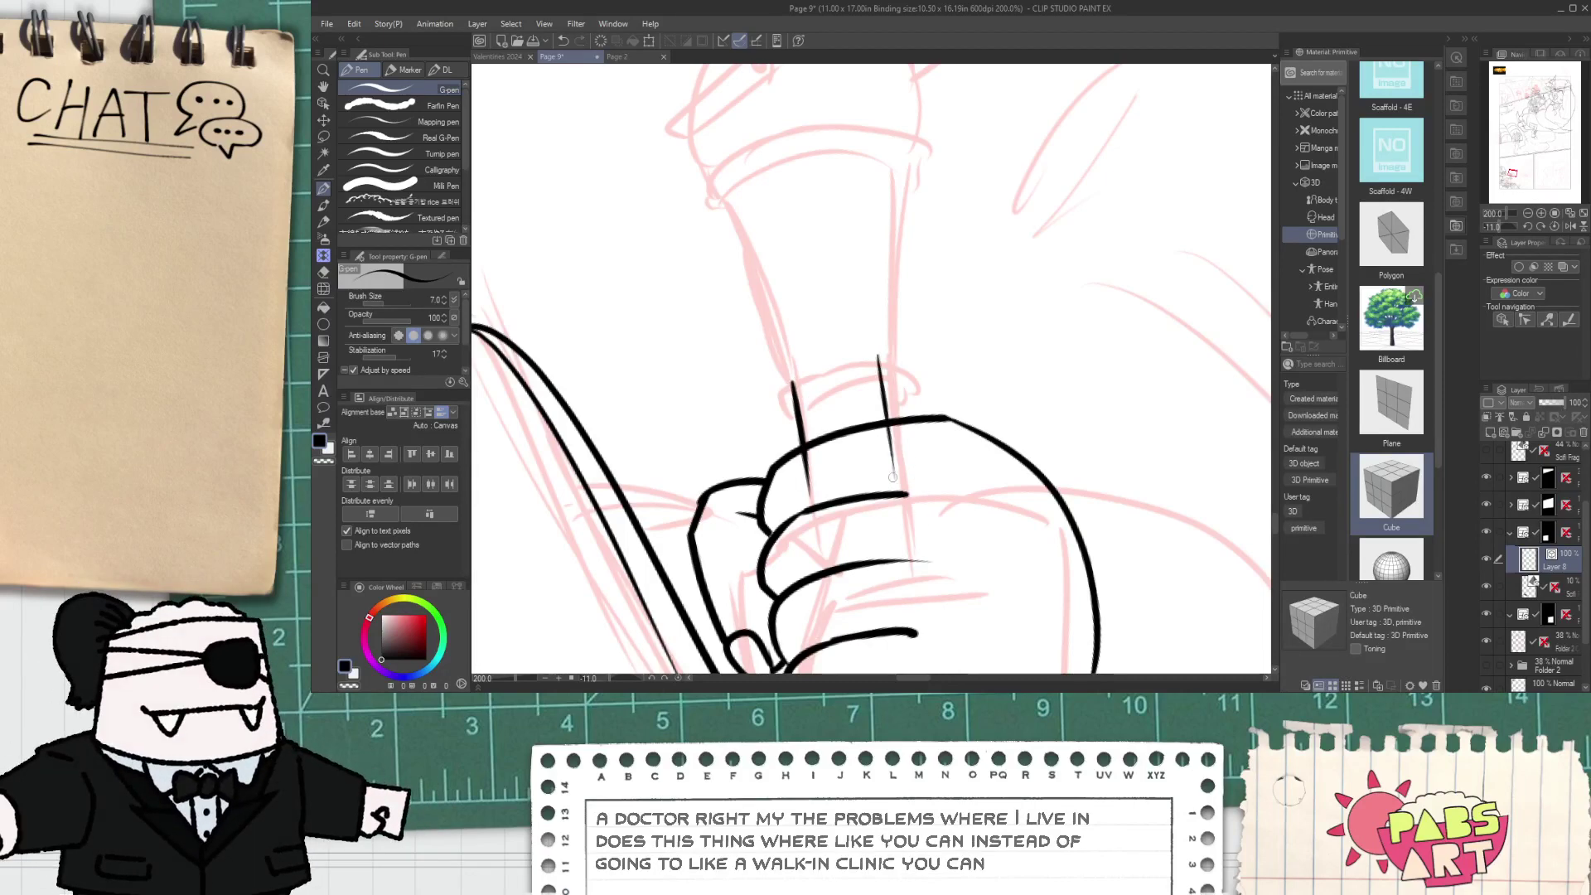
{"action": "key", "text": "e"}
- Ink the rounded oval collar around the top of the held object's neck, undoing the unsatisfactory attempts
{"action": "scroll", "coordinate": [791, 397], "scroll_direction": "up", "scroll_amount": 2}
{"action": "key", "text": "p"}
{"action": "mouse_move", "coordinate": [790, 425]}
{"action": "left_mouse_down"}
{"action": "mouse_move", "coordinate": [845, 312]}
{"action": "mouse_move", "coordinate": [1006, 304]}
{"action": "left_mouse_up"}
{"action": "key", "text": "ctrl+z"}
{"action": "left_click_drag", "start_coordinate": [744, 349], "coordinate": [1023, 373]}
{"action": "key", "text": "ctrl+z"}
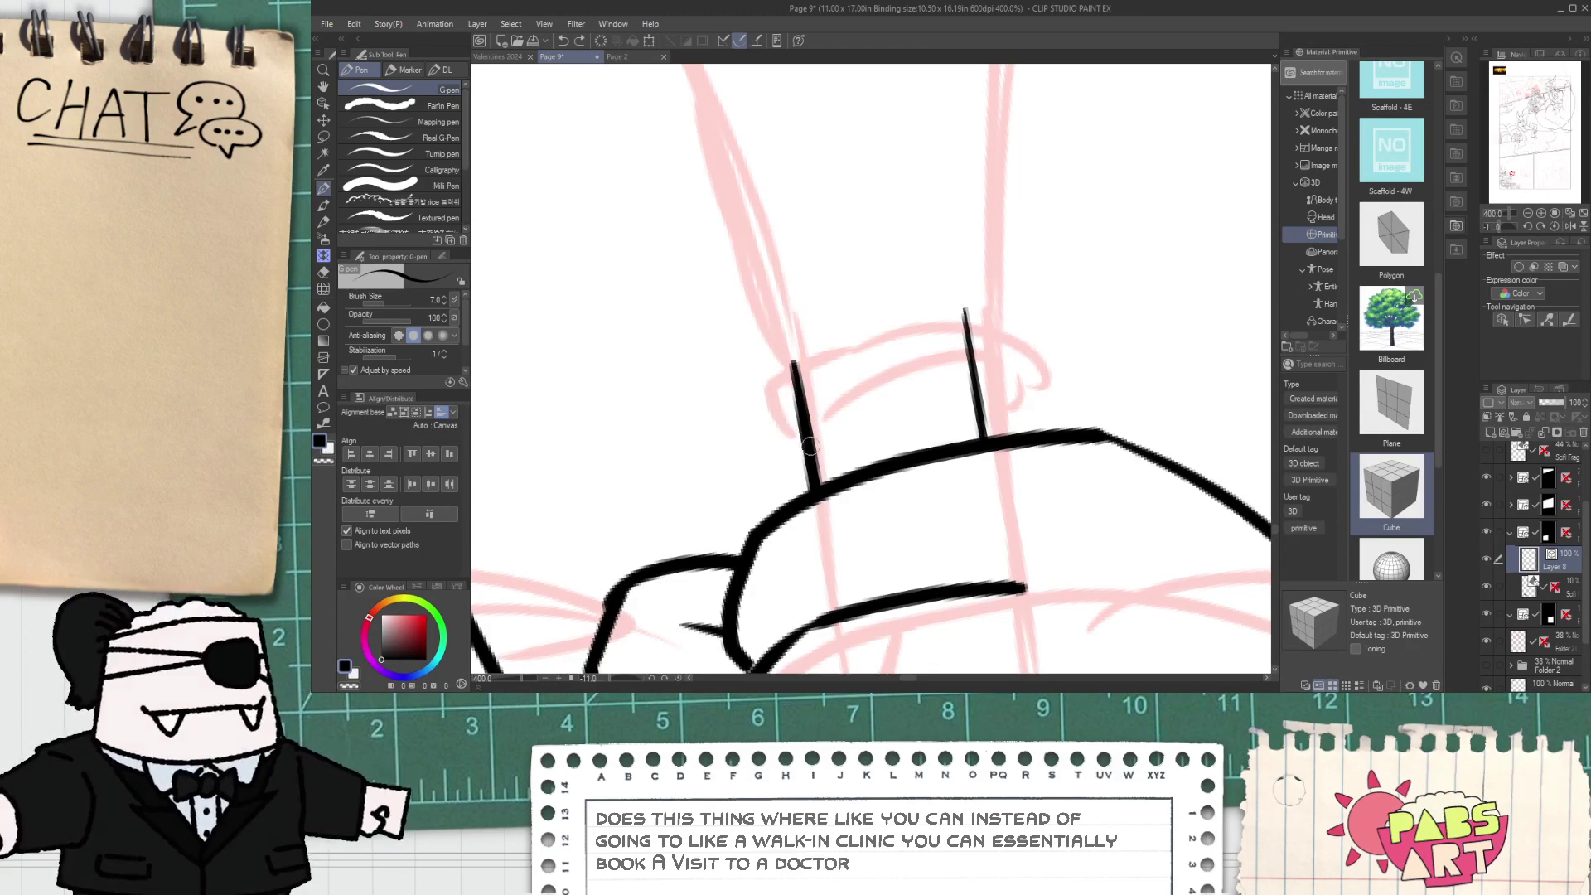
{"action": "left_click_drag", "start_coordinate": [712, 388], "coordinate": [986, 365]}
{"action": "key", "text": "ctrl+z"}
{"action": "left_click_drag", "start_coordinate": [795, 418], "coordinate": [982, 360]}
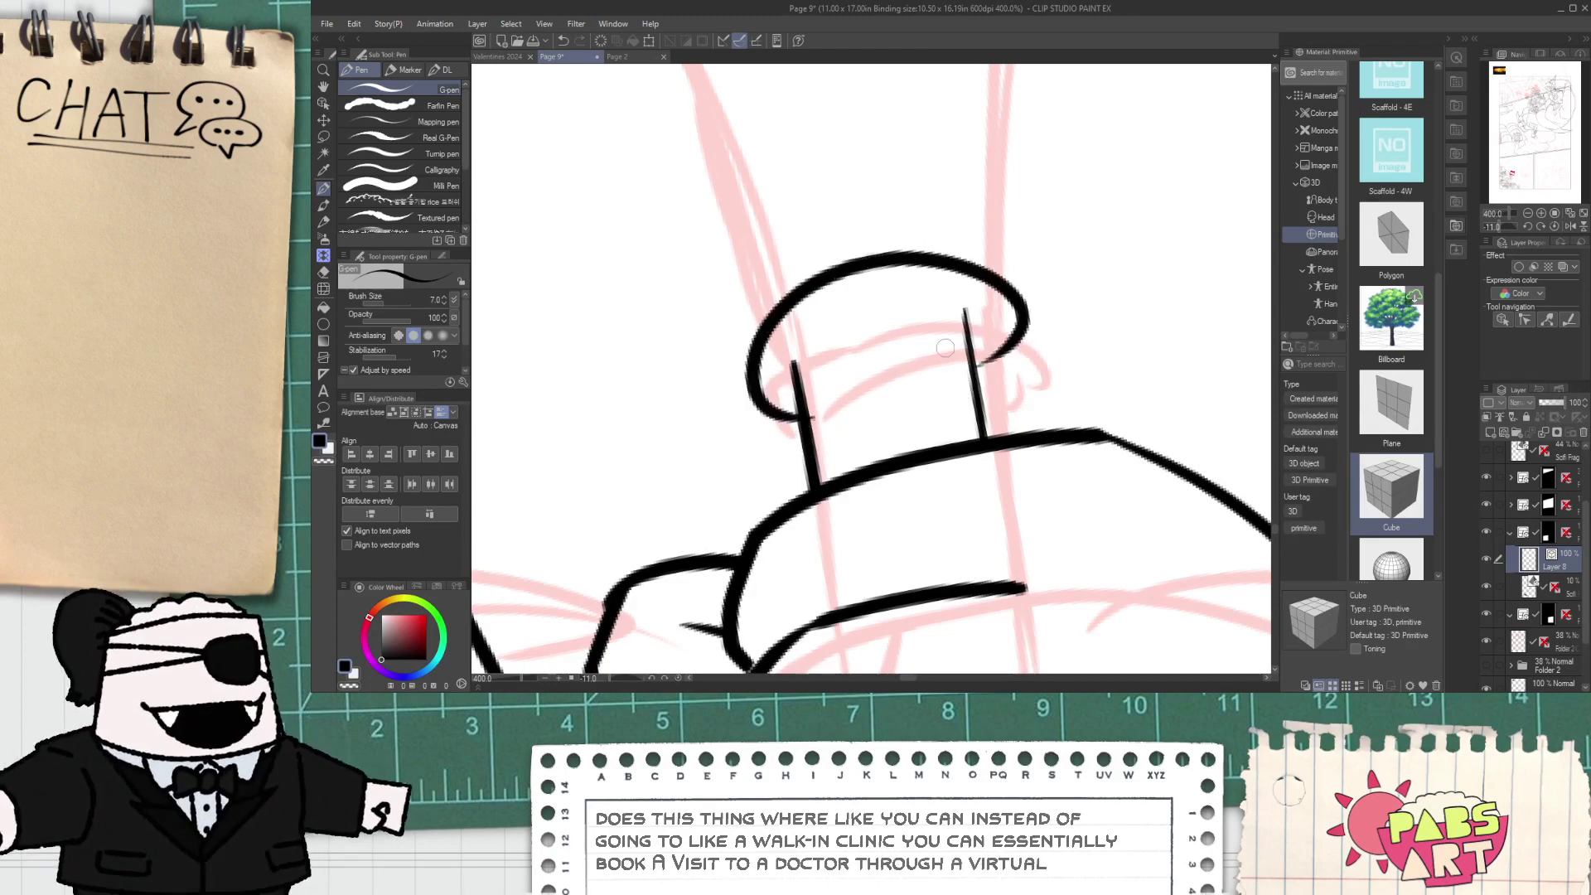
{"action": "key", "text": "ctrl+z"}
{"action": "left_click_drag", "start_coordinate": [730, 389], "coordinate": [953, 390]}
{"action": "key", "text": "ctrl+z"}
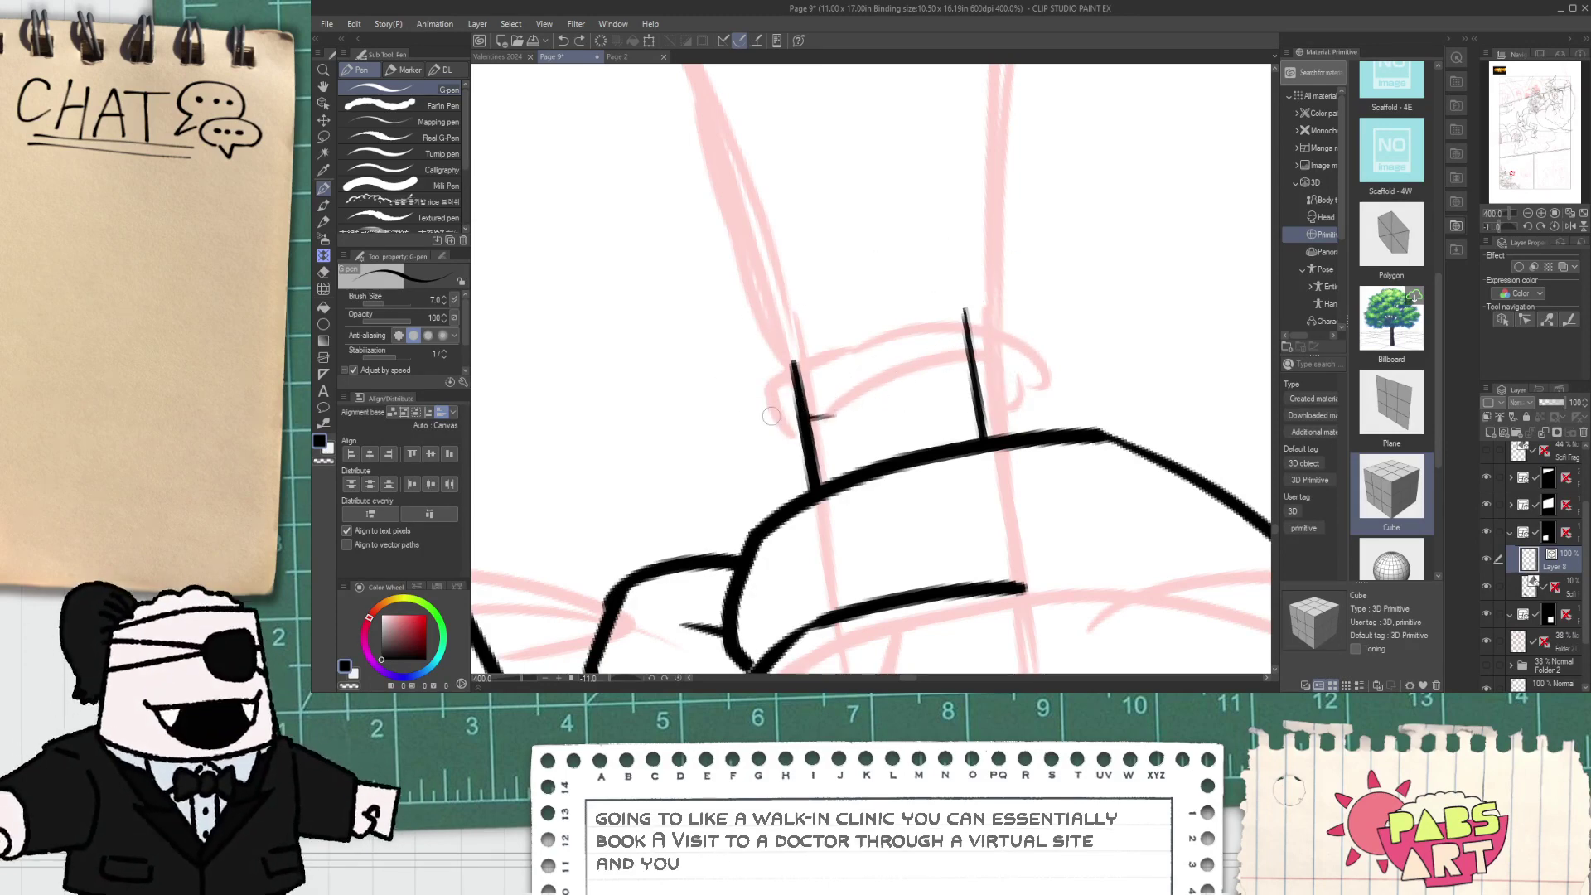
{"action": "left_click_drag", "start_coordinate": [828, 414], "coordinate": [949, 385]}
{"action": "left_click_drag", "start_coordinate": [775, 399], "coordinate": [1007, 340]}
{"action": "key", "text": "ctrl+z"}
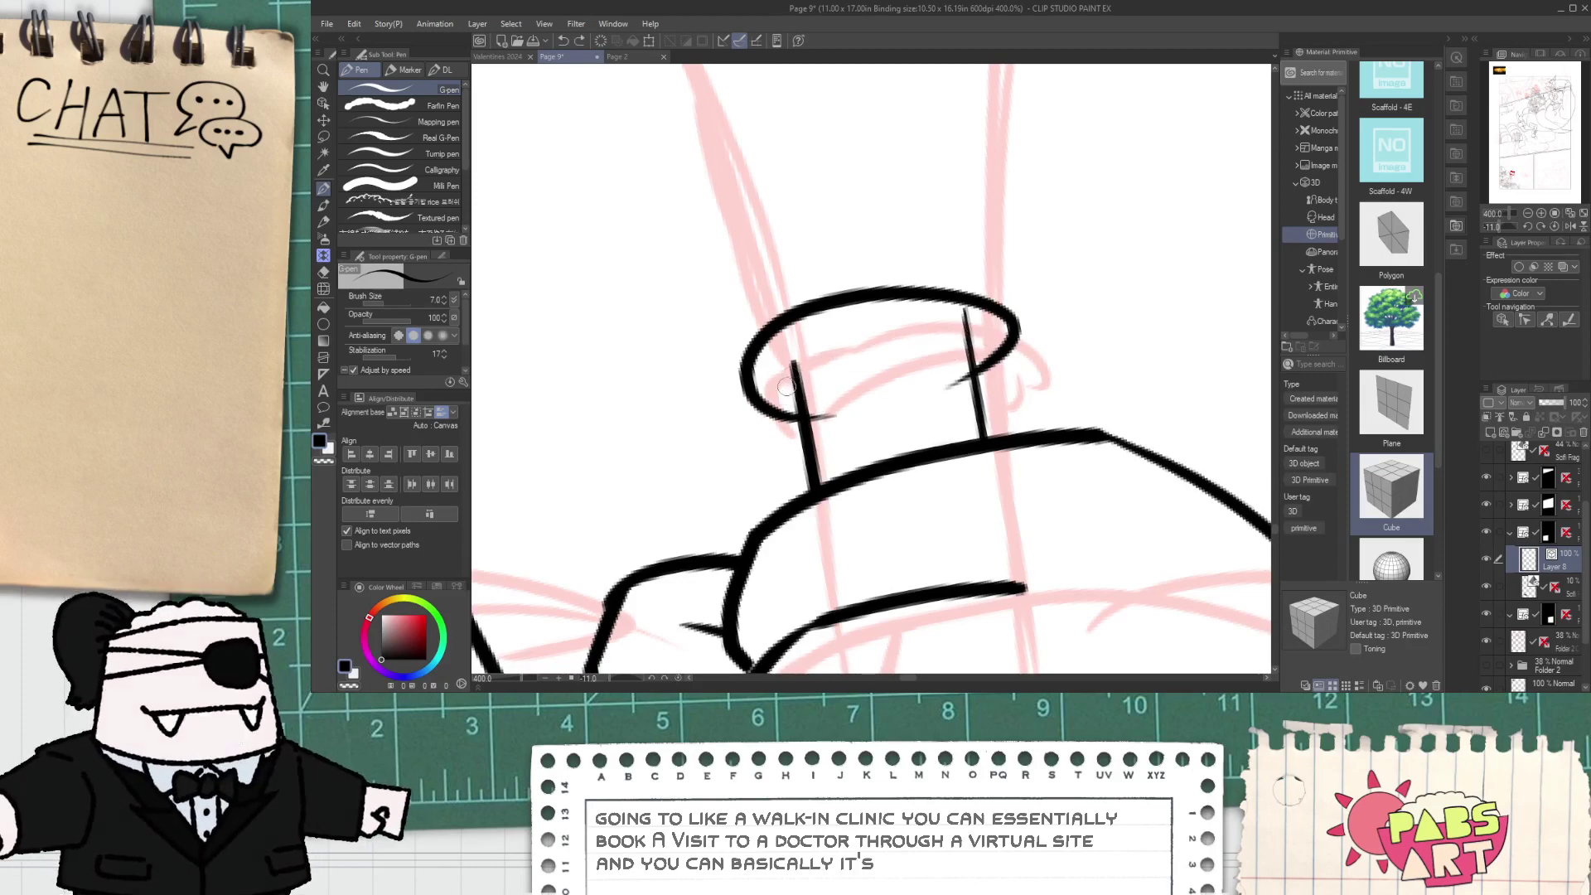
- Ink the collar's curved inner edge across the neck and erase the overhanging line ends with the vector eraser
{"action": "left_click_drag", "start_coordinate": [796, 373], "coordinate": [982, 342]}
{"action": "key", "text": "e"}
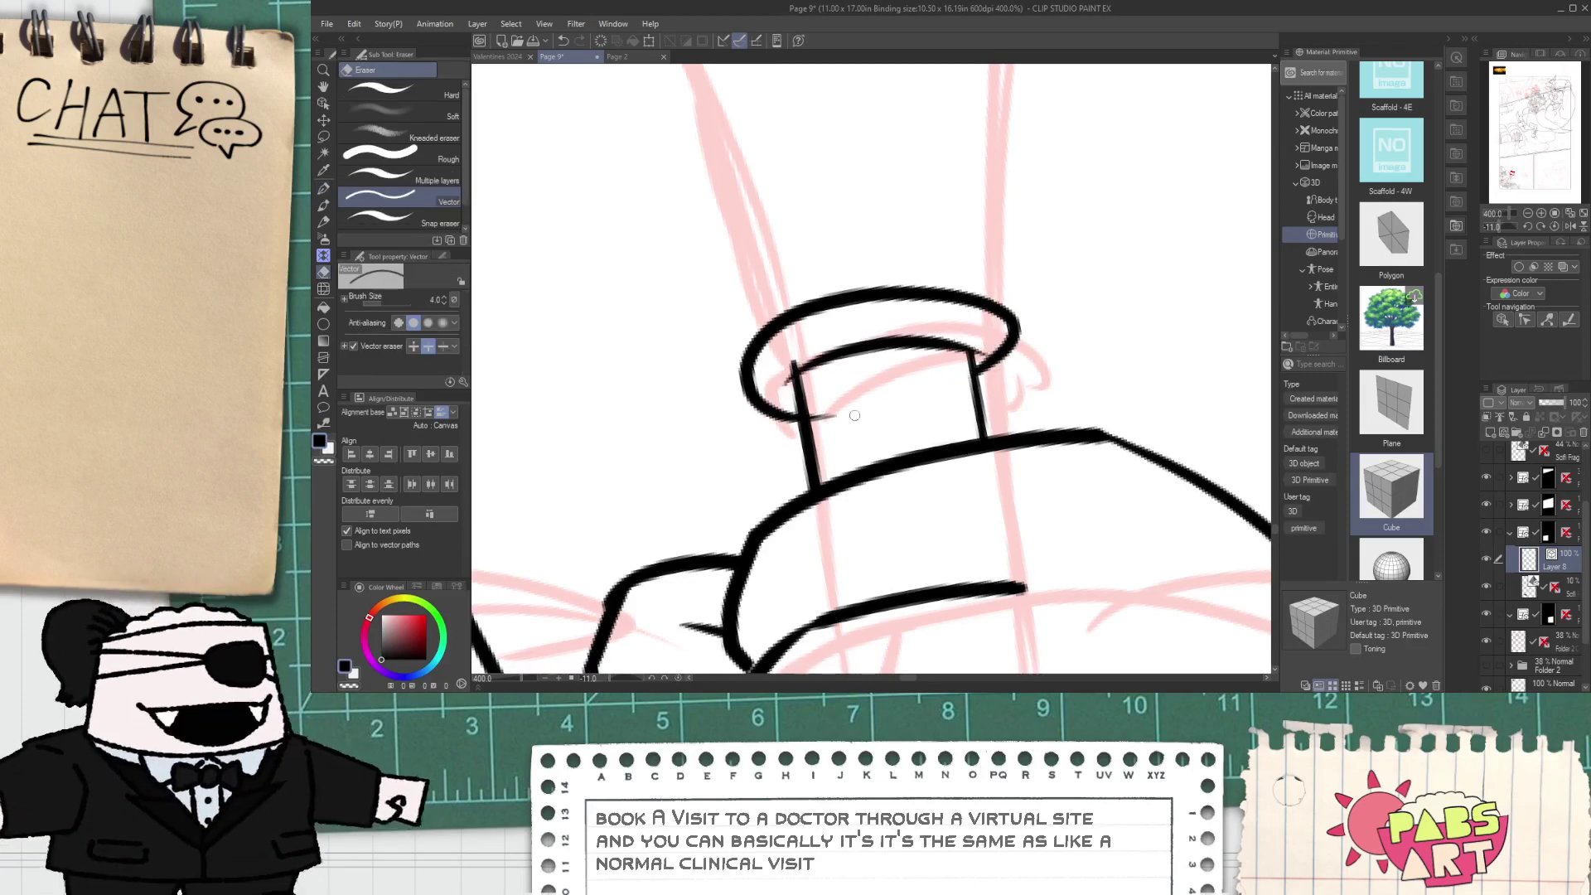
{"action": "scroll", "coordinate": [787, 366], "scroll_direction": "down", "scroll_amount": 5}
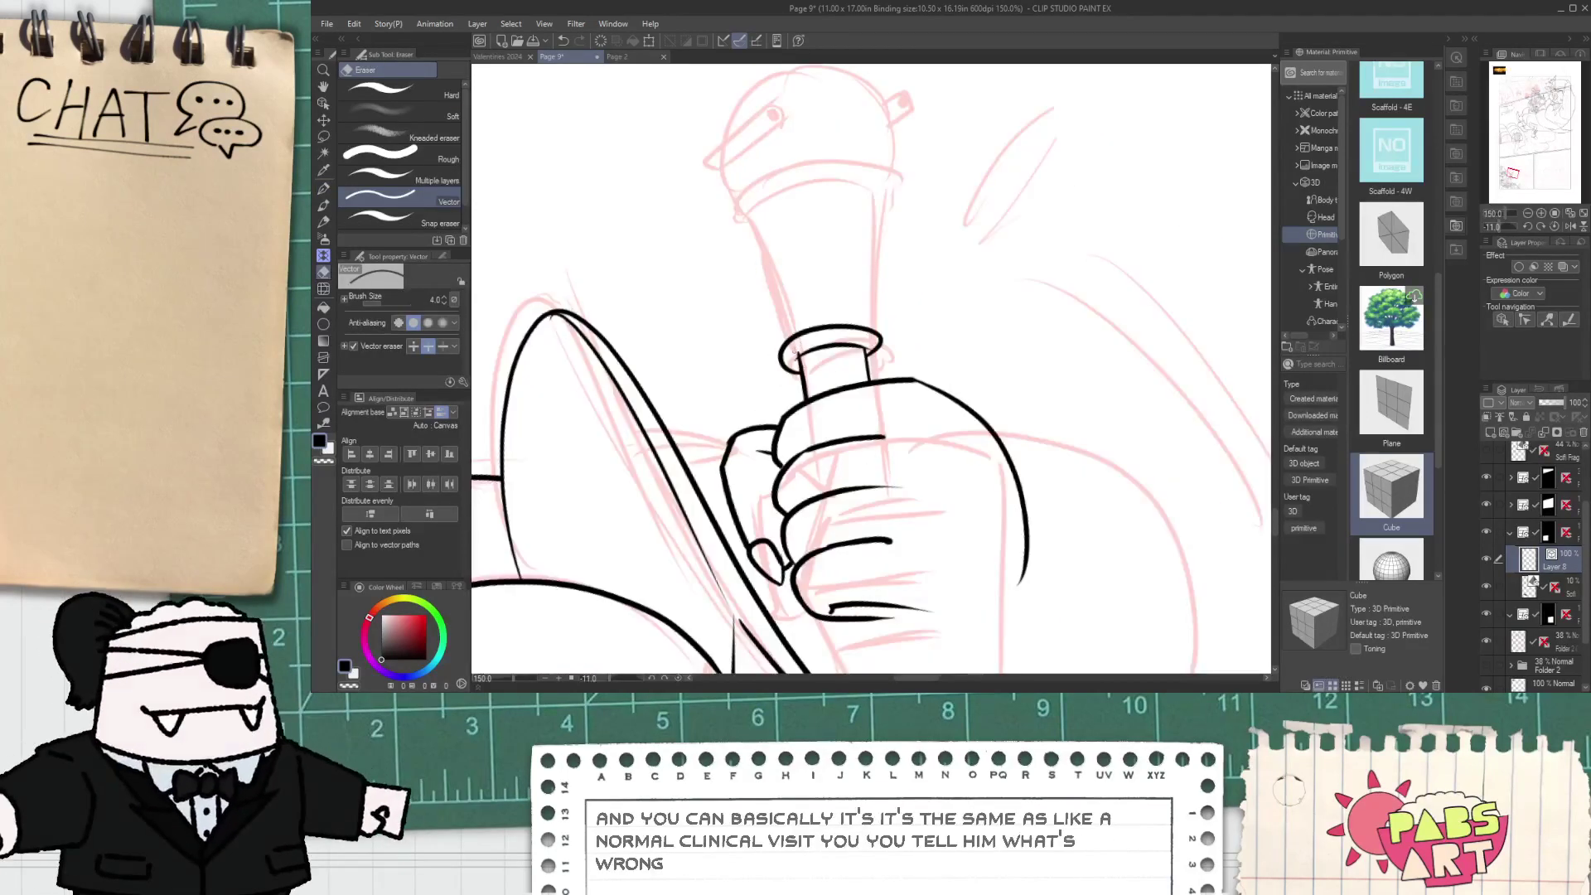
- Ink the two sides of the held object flaring upward from the collar, undoing the first stroke on each side
{"action": "key", "text": "p"}
{"action": "scroll", "coordinate": [796, 348], "scroll_direction": "up", "scroll_amount": 2}
{"action": "left_click_drag", "start_coordinate": [808, 454], "coordinate": [738, 313]}
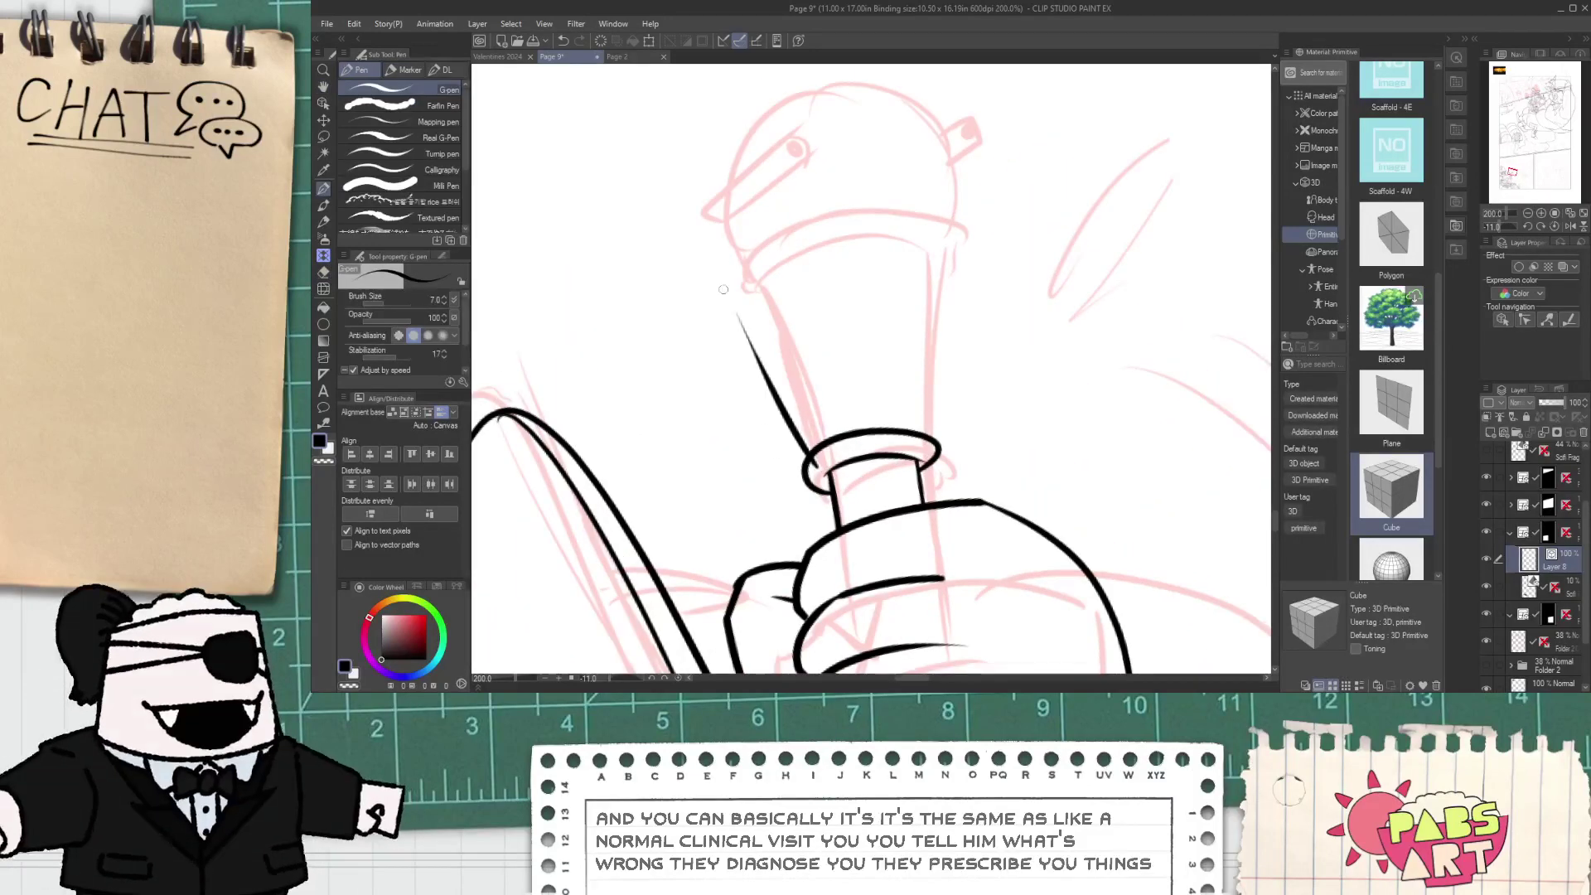
{"action": "key", "text": "ctrl+z"}
{"action": "left_click_drag", "start_coordinate": [808, 455], "coordinate": [744, 325]}
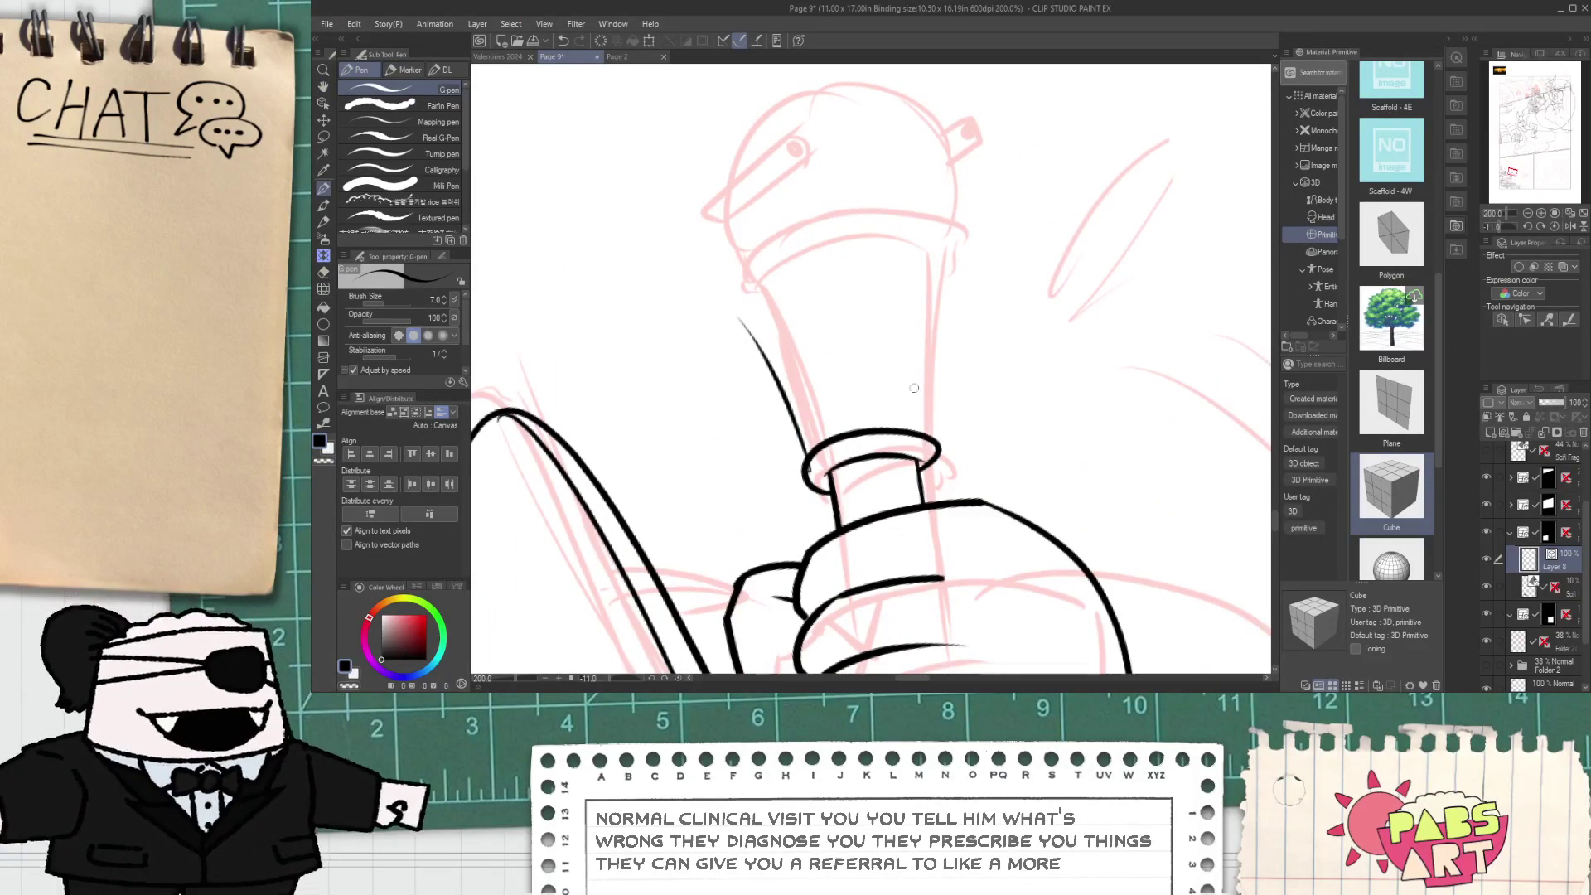
{"action": "left_click_drag", "start_coordinate": [923, 431], "coordinate": [966, 286]}
{"action": "key", "text": "ctrl+z"}
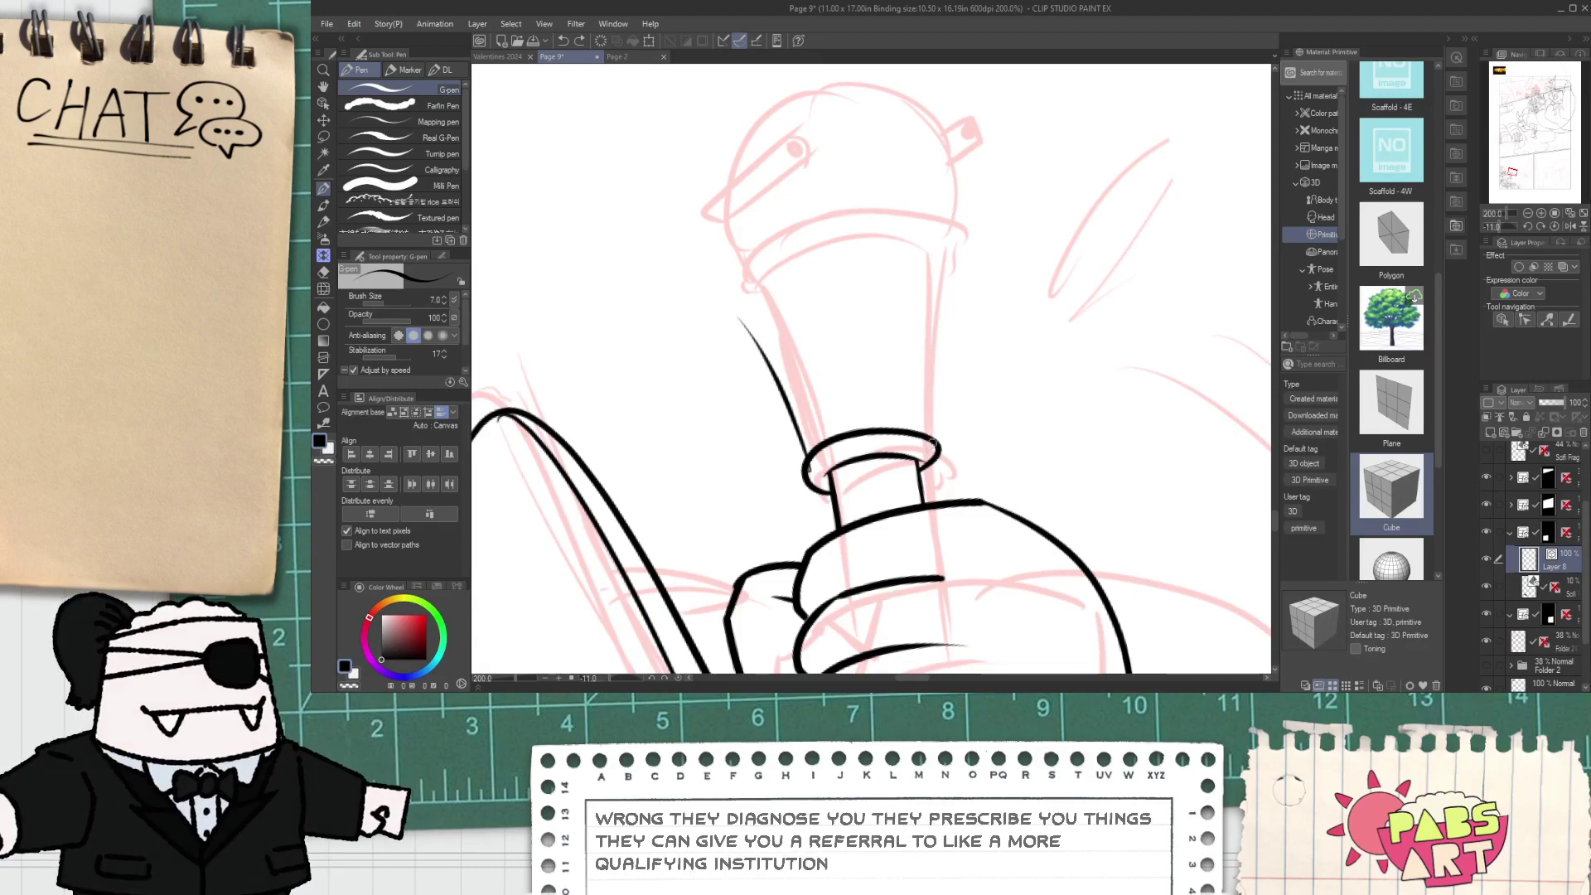
{"action": "left_click_drag", "start_coordinate": [926, 443], "coordinate": [966, 262]}
- Ink an arched edge joining the upper ends of the flared sides, replacing the flatter first curve
{"action": "scroll", "coordinate": [744, 320], "scroll_direction": "up", "scroll_amount": 2}
{"action": "left_click_drag", "start_coordinate": [746, 323], "coordinate": [1160, 174]}
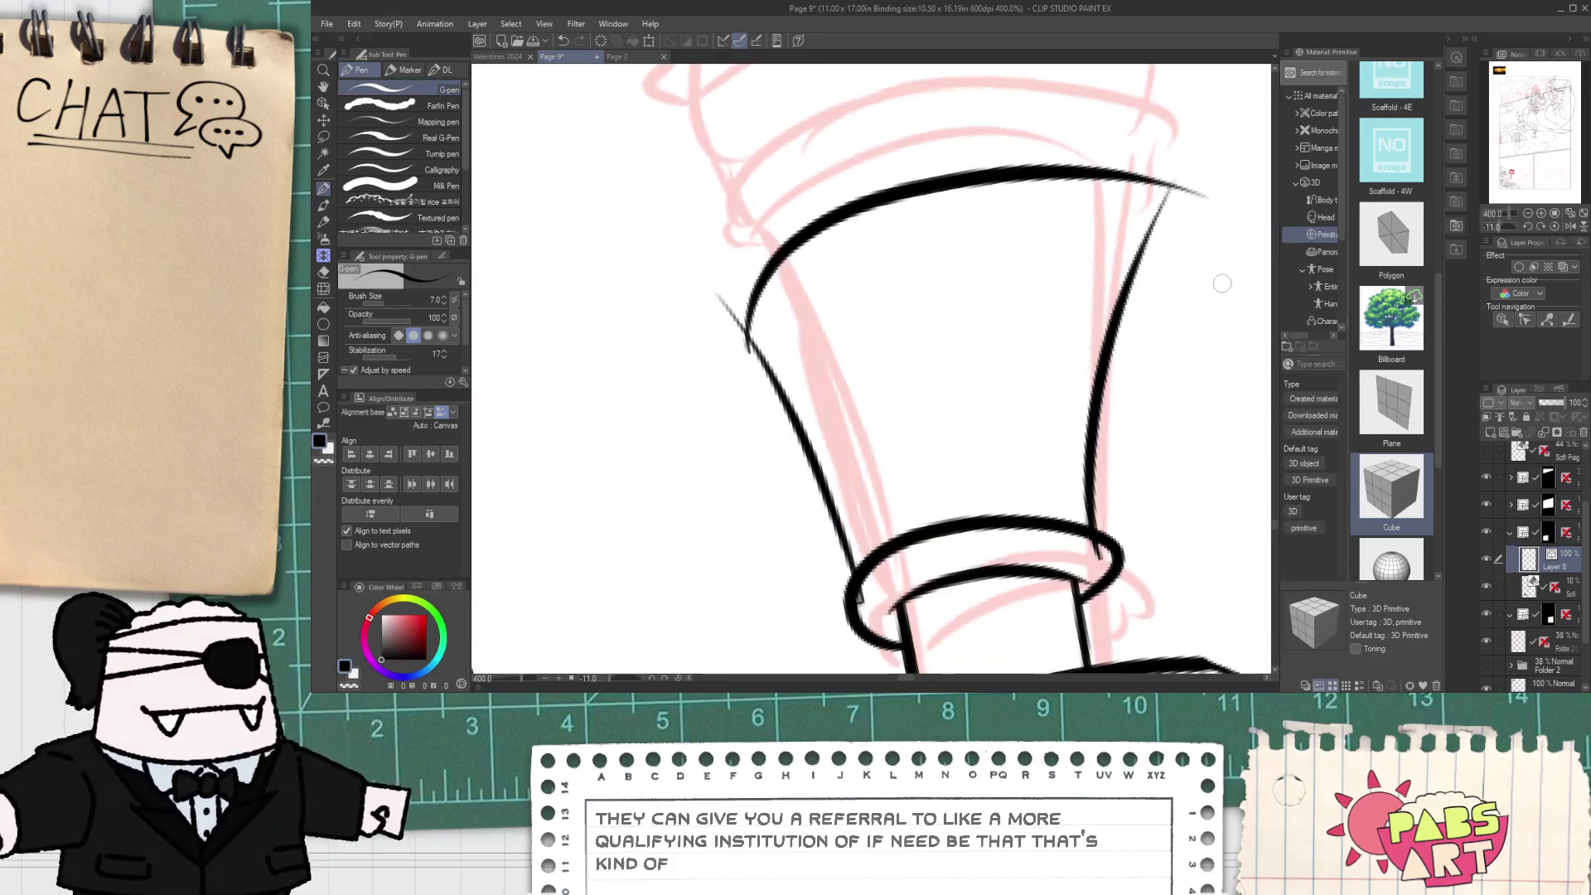
{"action": "key", "text": "ctrl+z"}
{"action": "left_click_drag", "start_coordinate": [740, 341], "coordinate": [963, 147]}
{"action": "left_click_drag", "start_coordinate": [1075, 173], "coordinate": [1165, 230]}
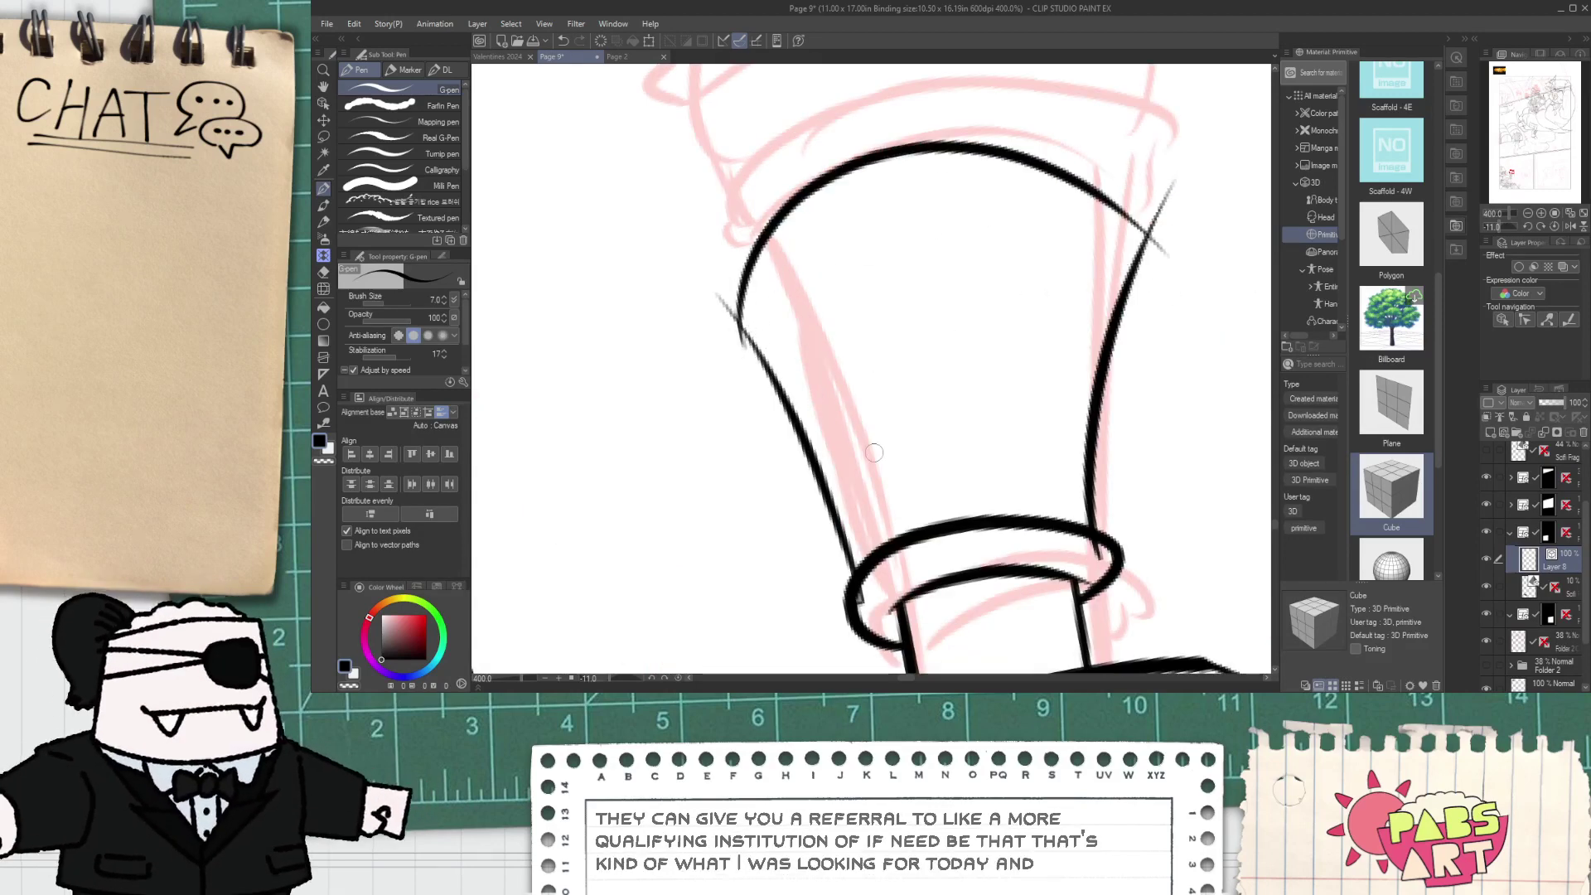
- Adjust the arched edge so its ends meet the flared sides, and erase the overhanging line ends
{"action": "key", "text": "e"}
{"action": "left_click_drag", "start_coordinate": [870, 600], "coordinate": [861, 597]}
{"action": "key", "text": "ctrl+z"}
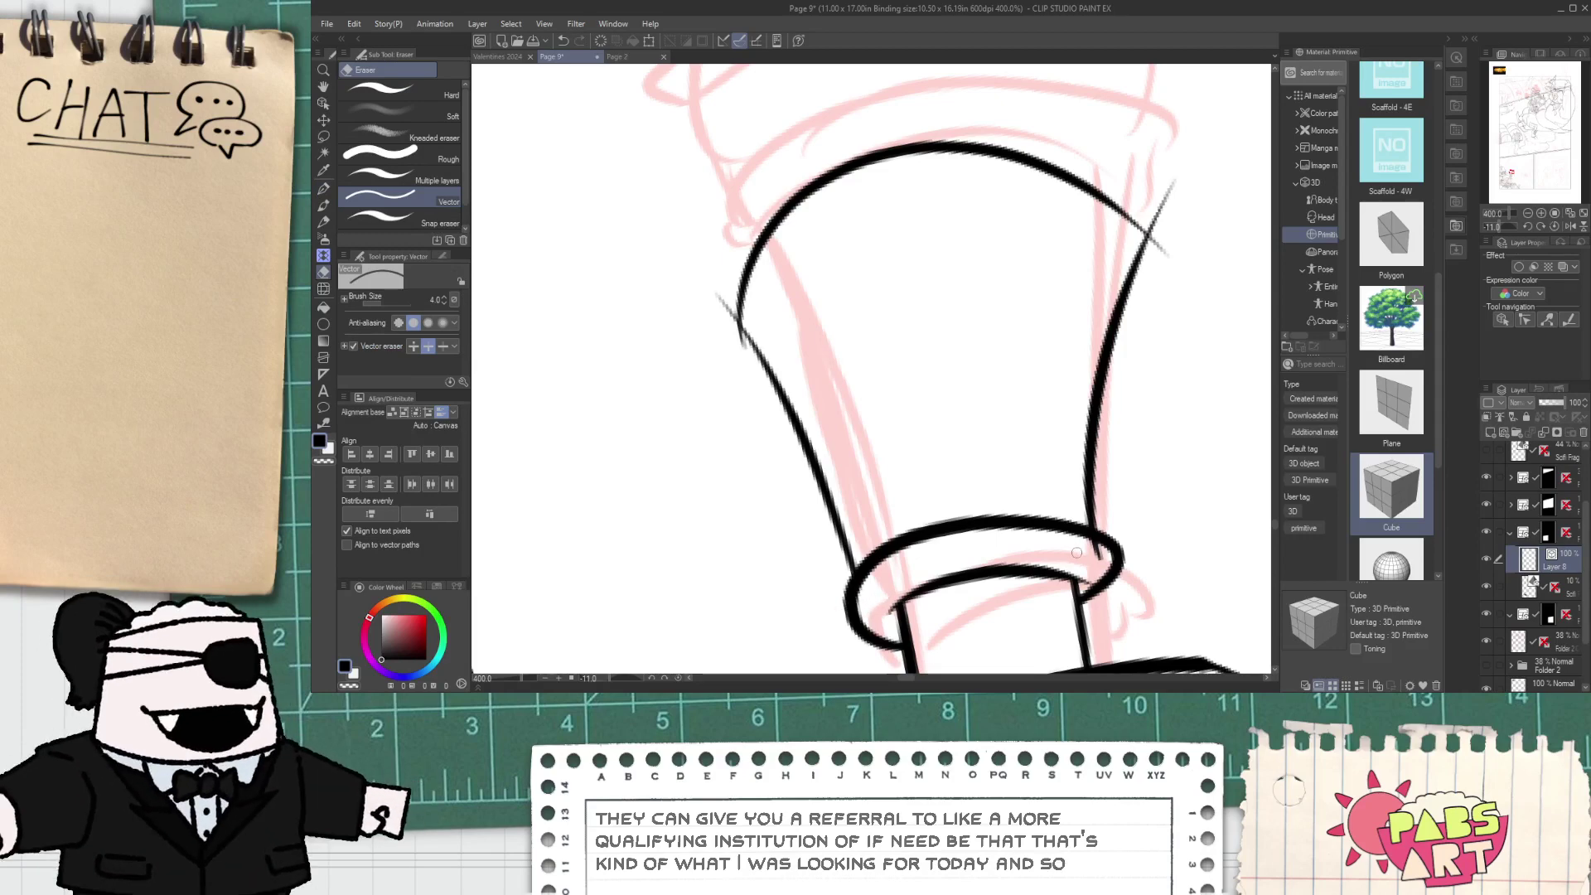
{"action": "scroll", "coordinate": [1076, 552], "scroll_direction": "down", "scroll_amount": 2}
{"action": "mouse_move", "coordinate": [952, 424]}
{"action": "left_mouse_down"}
{"action": "mouse_move", "coordinate": [833, 452]}
{"action": "mouse_move", "coordinate": [844, 495]}
{"action": "mouse_move", "coordinate": [853, 479]}
{"action": "left_mouse_up"}
{"action": "key", "text": "o"}
{"action": "left_click", "coordinate": [828, 403]}
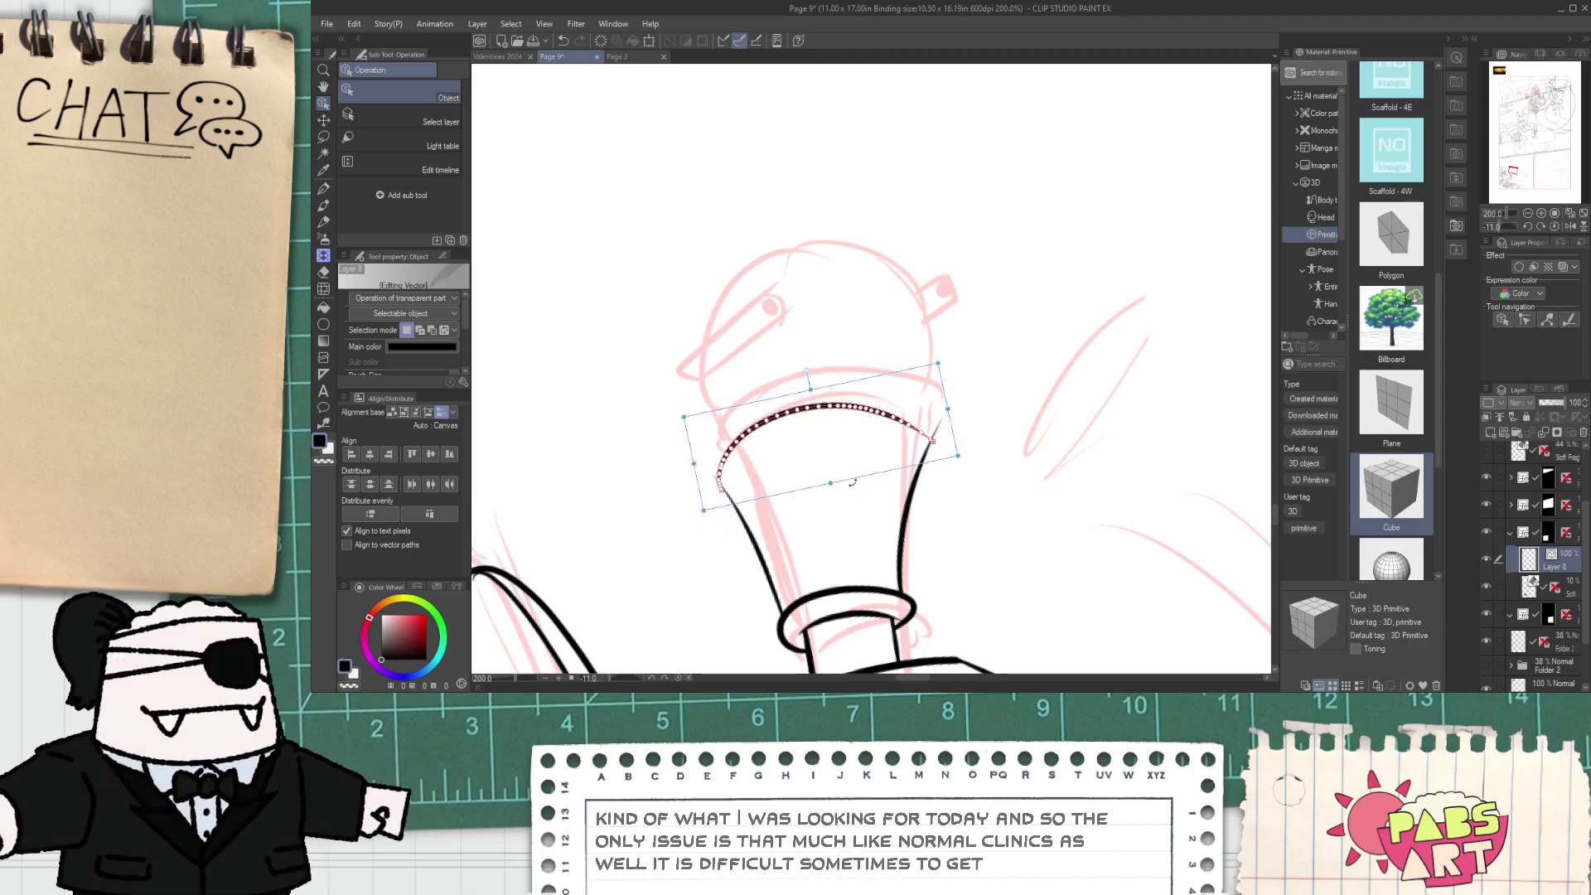
{"action": "left_click", "coordinate": [878, 525]}
{"action": "scroll", "coordinate": [782, 464], "scroll_direction": "up", "scroll_amount": 3}
{"action": "key", "text": "e"}
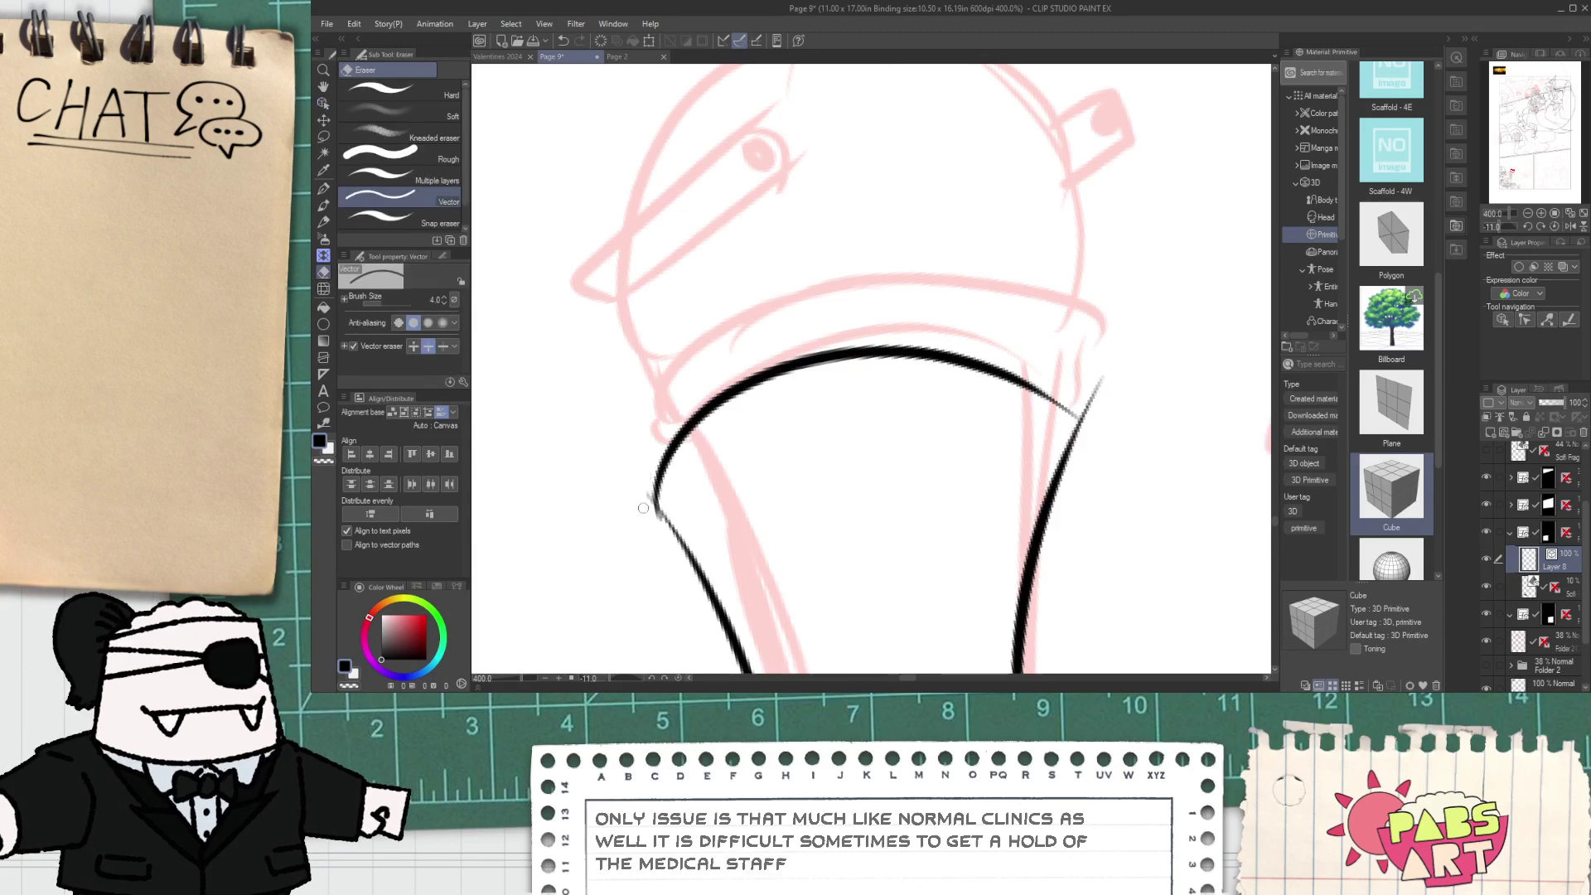
{"action": "key", "text": "p"}
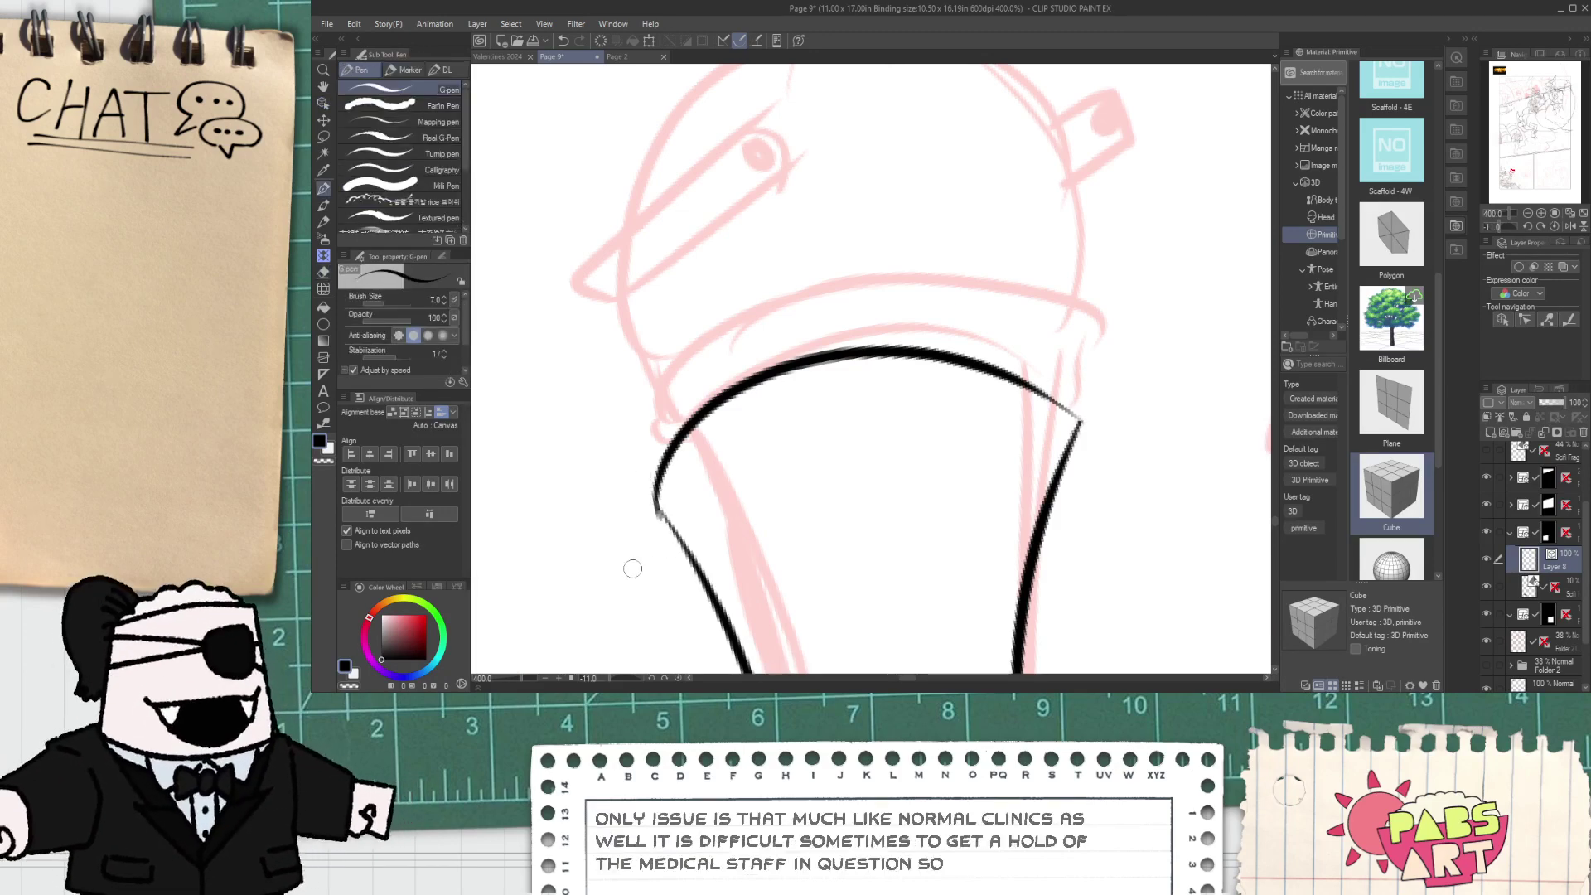
- Ink a short lower edge at the rim band's left corner and try a left side with an outer arc
{"action": "key", "text": "ctrl+z"}
{"action": "mouse_move", "coordinate": [698, 530]}
{"action": "left_mouse_down"}
{"action": "mouse_move", "coordinate": [651, 543]}
{"action": "mouse_move", "coordinate": [653, 520]}
{"action": "left_mouse_up"}
{"action": "left_click_drag", "start_coordinate": [623, 435], "coordinate": [670, 590]}
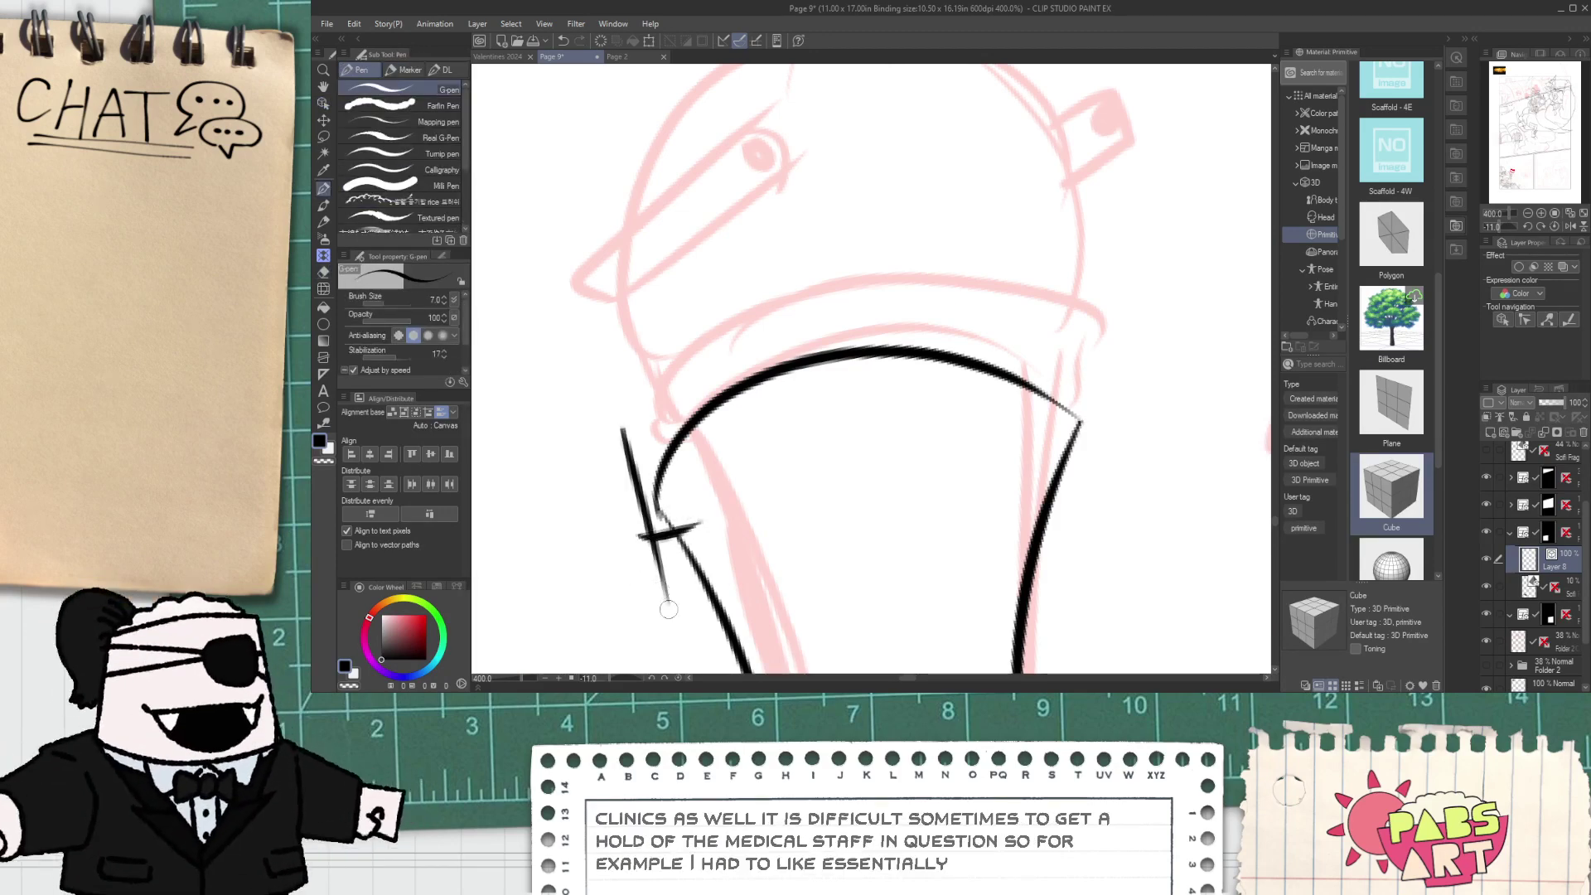
{"action": "key", "text": "ctrl+z"}
{"action": "left_click_drag", "start_coordinate": [623, 434], "coordinate": [671, 592]}
{"action": "left_click_drag", "start_coordinate": [621, 487], "coordinate": [1026, 250]}
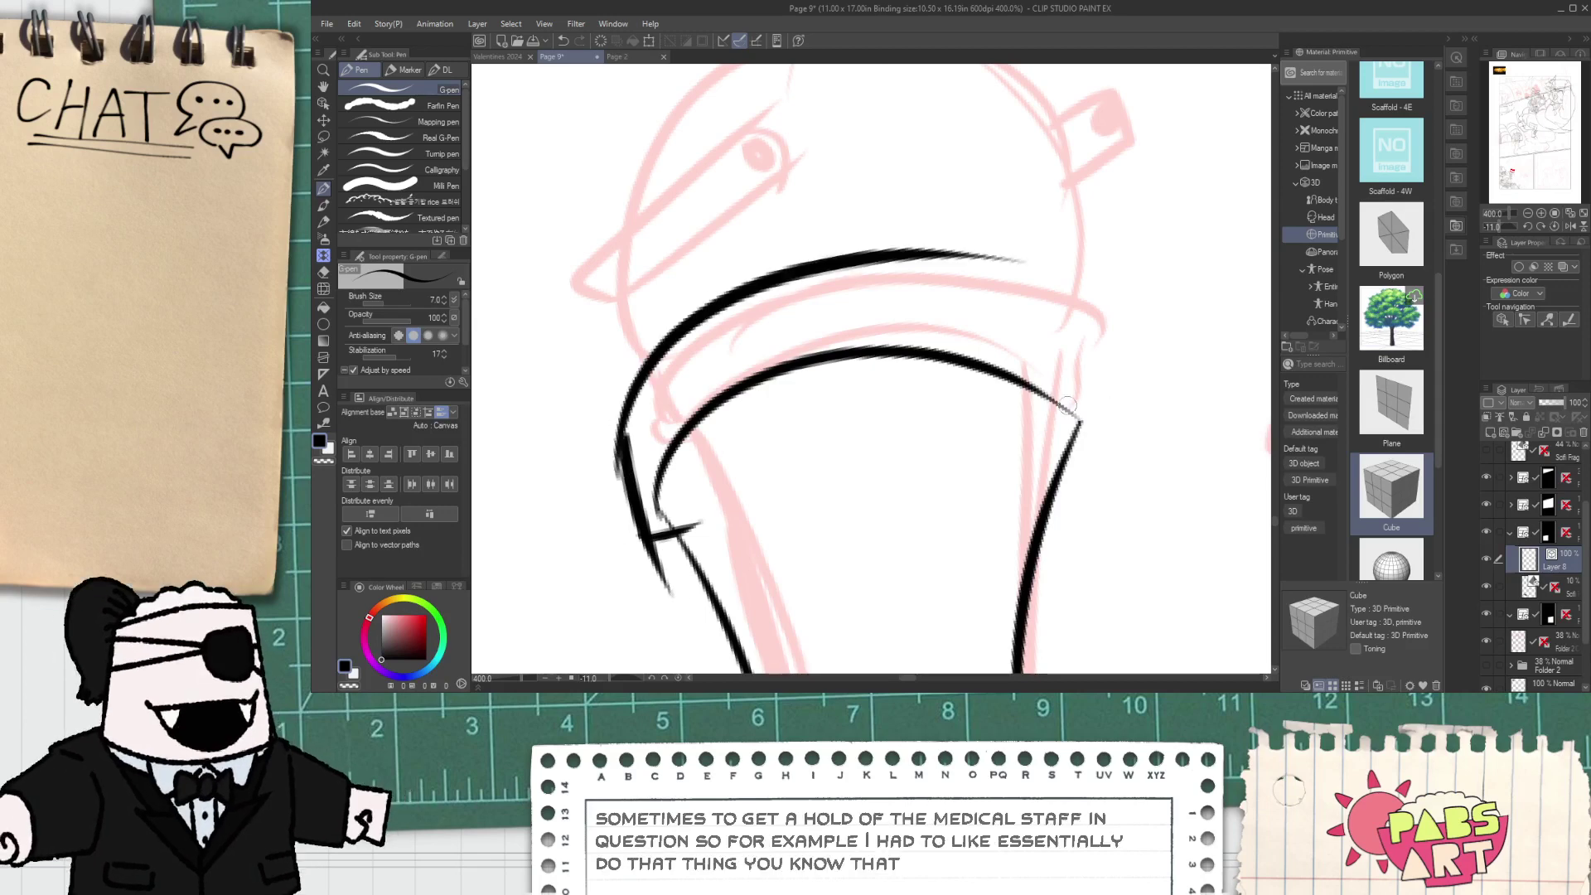
{"action": "key", "text": "ctrl+z"}
{"action": "key", "text": "ctrl+z"}
- Ink the band's slanted left side and an outer arc following the arched edge, undoing the unsatisfactory versions
{"action": "mouse_move", "coordinate": [603, 424]}
{"action": "left_mouse_down"}
{"action": "mouse_move", "coordinate": [698, 583]}
{"action": "mouse_move", "coordinate": [686, 600]}
{"action": "left_mouse_up"}
{"action": "key", "text": "ctrl+z"}
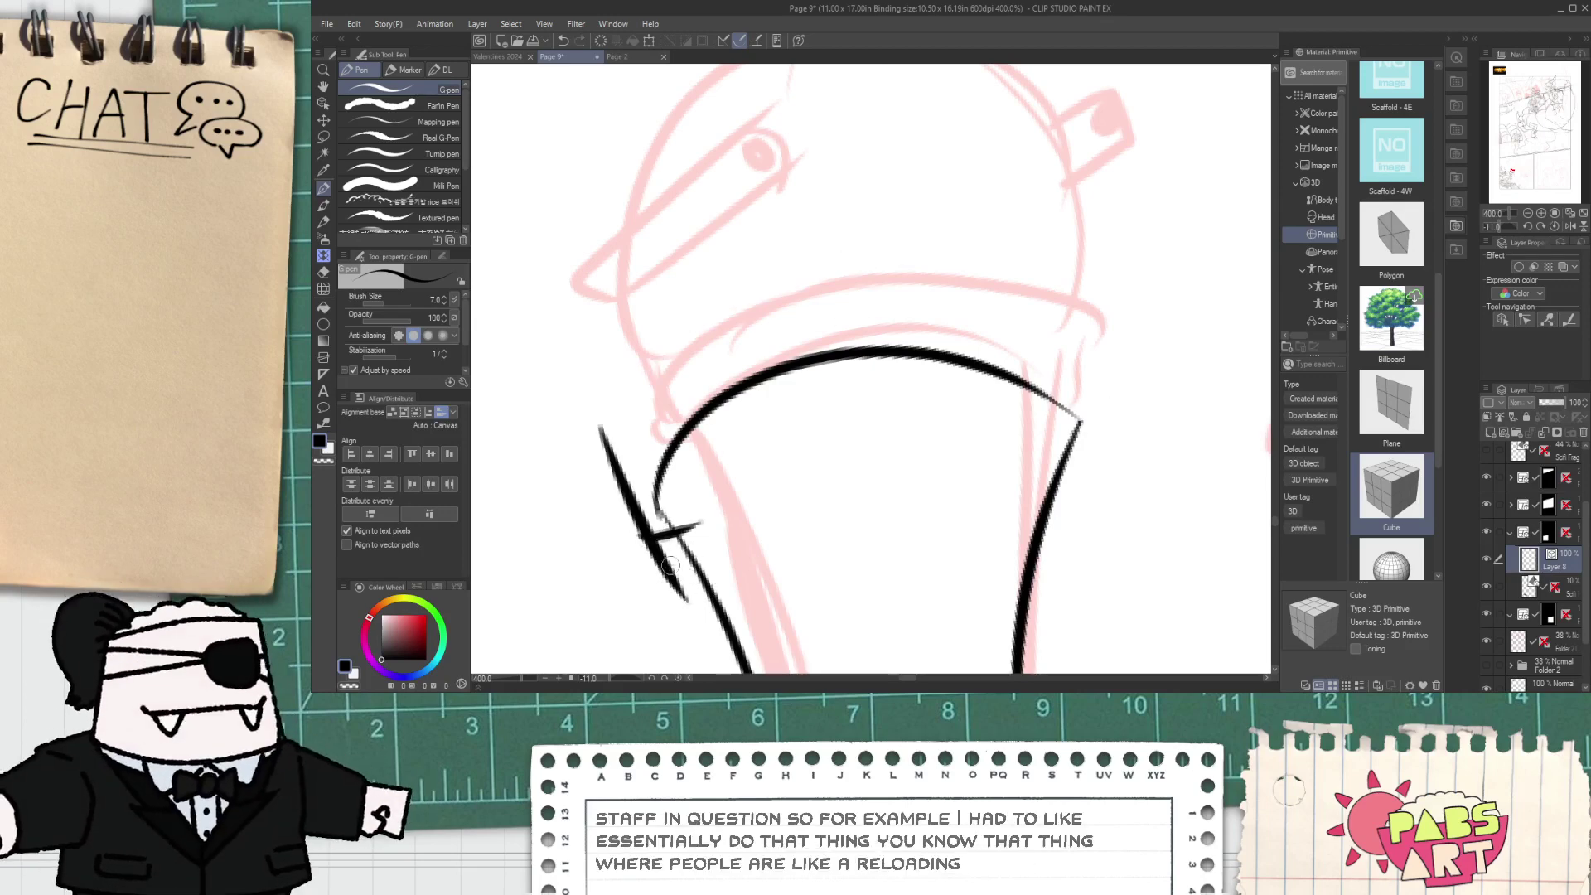
{"action": "left_click_drag", "start_coordinate": [603, 461], "coordinate": [1068, 418]}
{"action": "key", "text": "ctrl+z"}
{"action": "key", "text": "ctrl+z"}
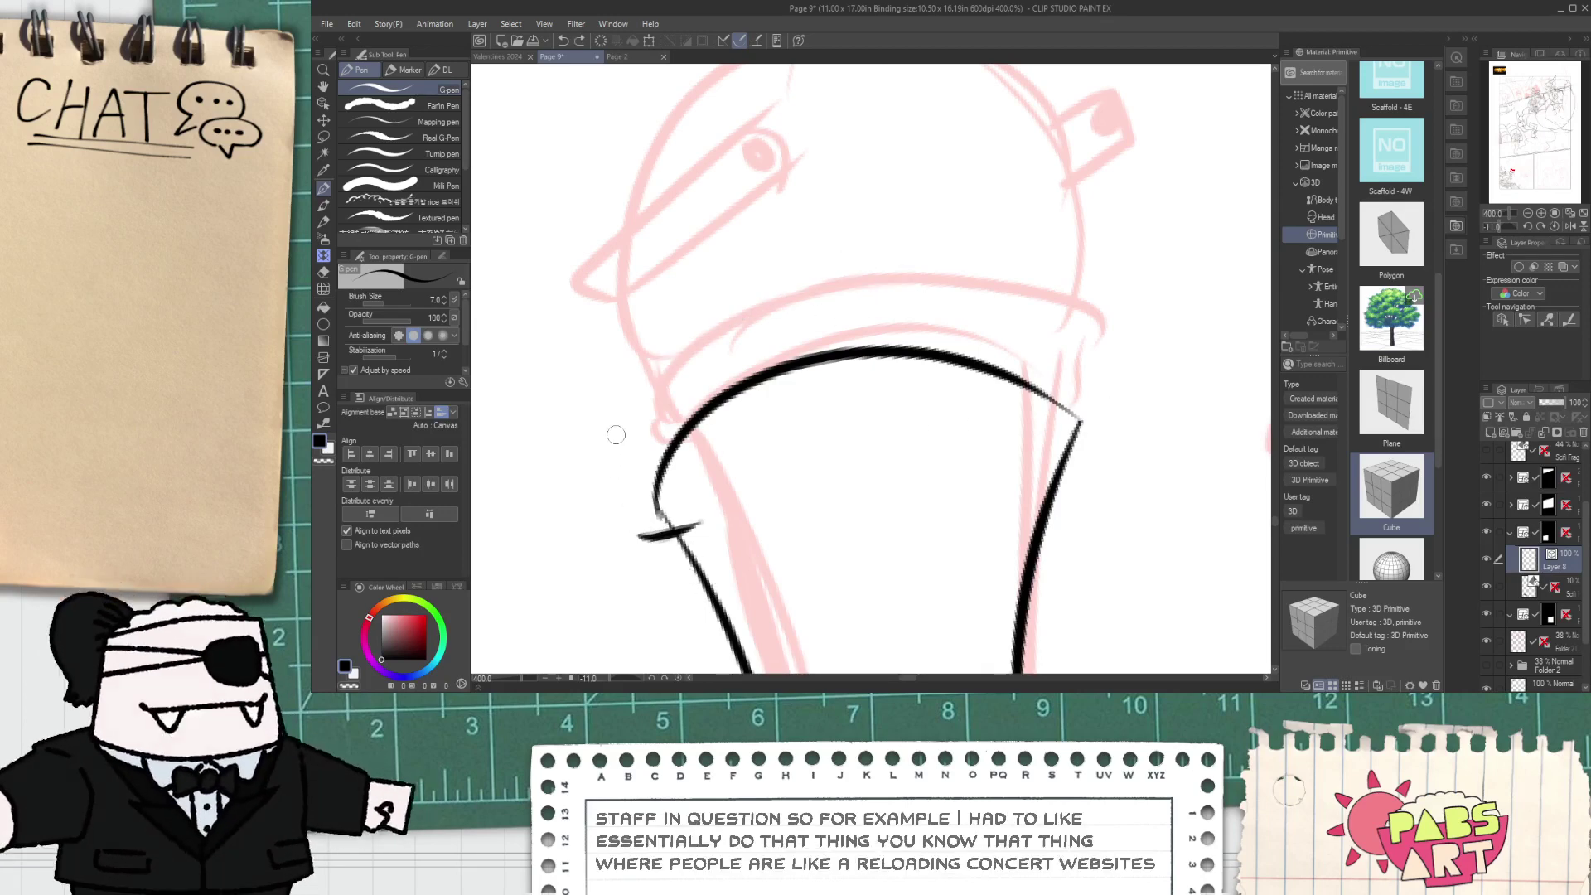
{"action": "left_click_drag", "start_coordinate": [617, 396], "coordinate": [666, 598]}
{"action": "mouse_move", "coordinate": [607, 460]}
{"action": "left_mouse_down"}
{"action": "mouse_move", "coordinate": [623, 404]}
{"action": "mouse_move", "coordinate": [1085, 348]}
{"action": "left_mouse_up"}
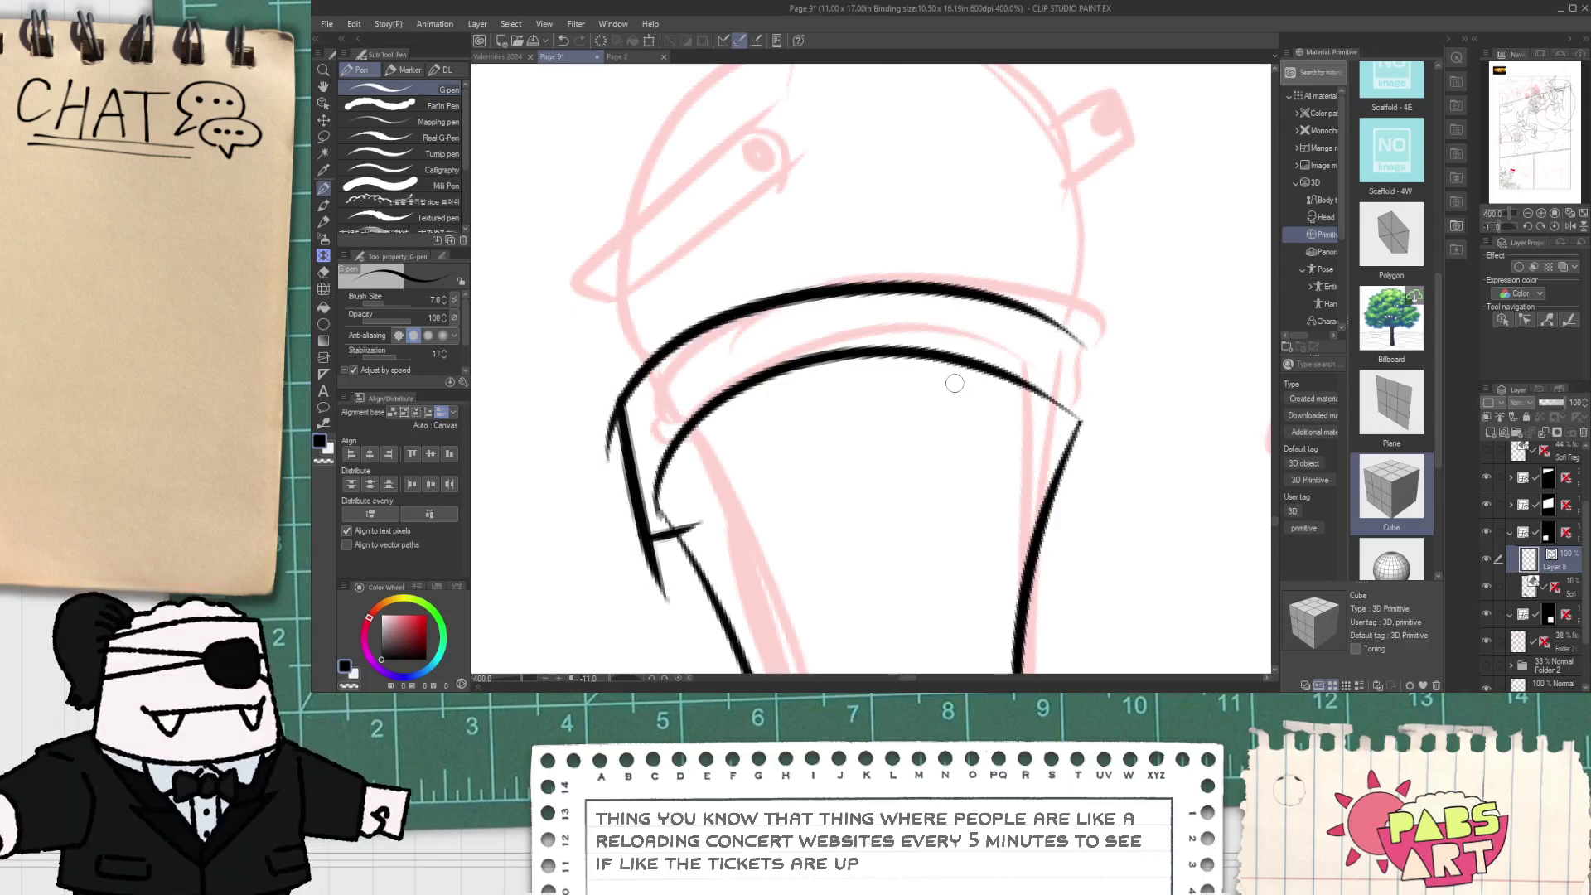
- Ink the lower edge and side closing the band's right end, and erase the overhanging line ends
{"action": "left_click_drag", "start_coordinate": [1108, 407], "coordinate": [1038, 474]}
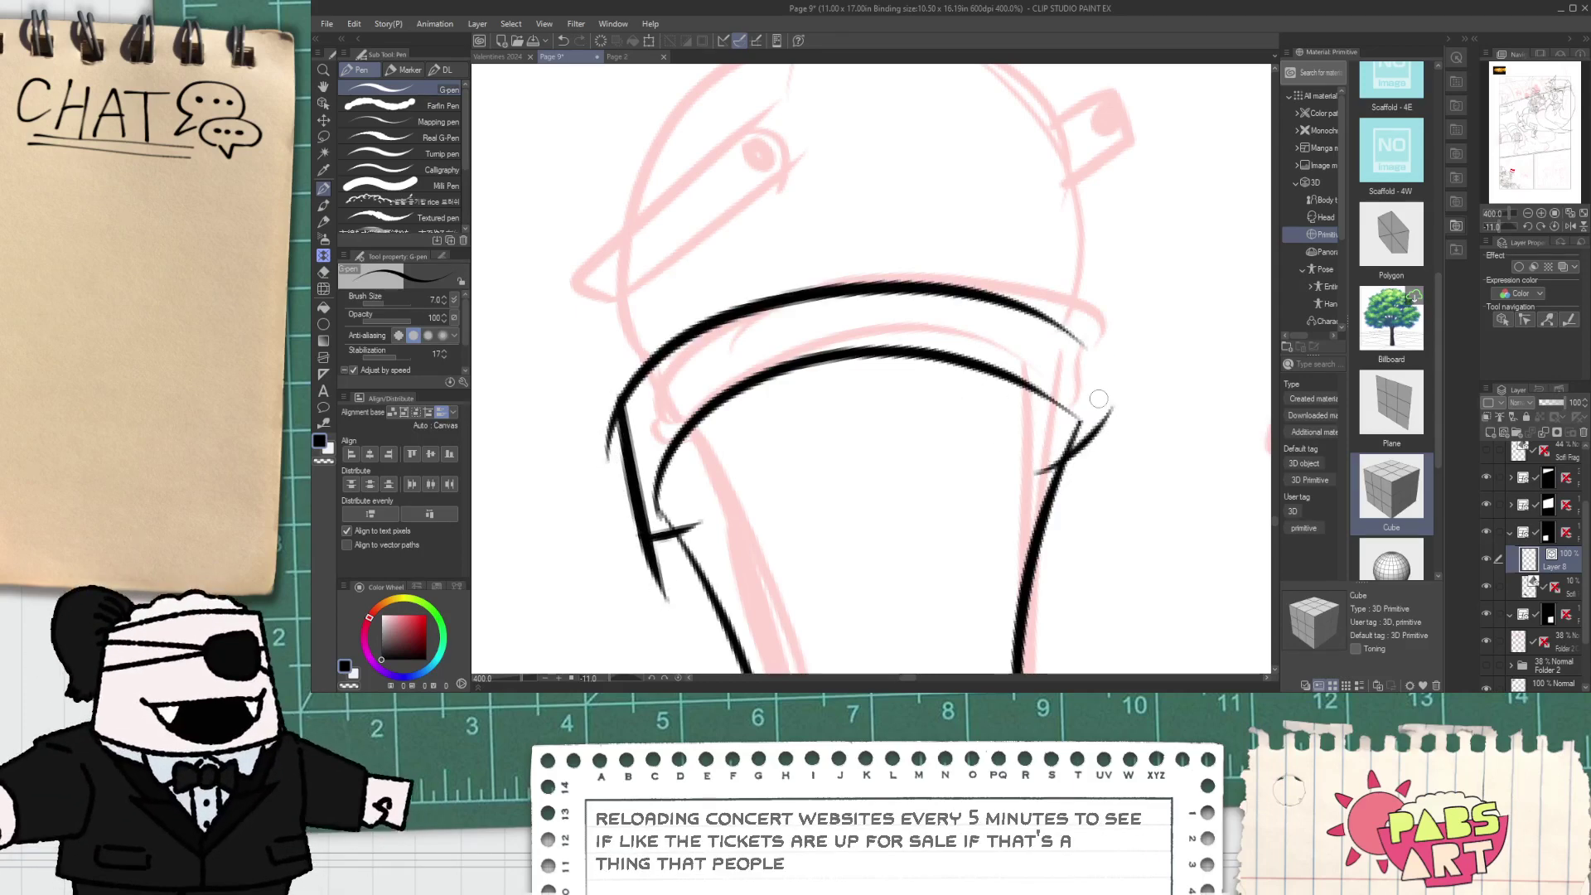
{"action": "left_click_drag", "start_coordinate": [1102, 333], "coordinate": [1095, 510]}
{"action": "scroll", "coordinate": [1007, 309], "scroll_direction": "up", "scroll_amount": 2}
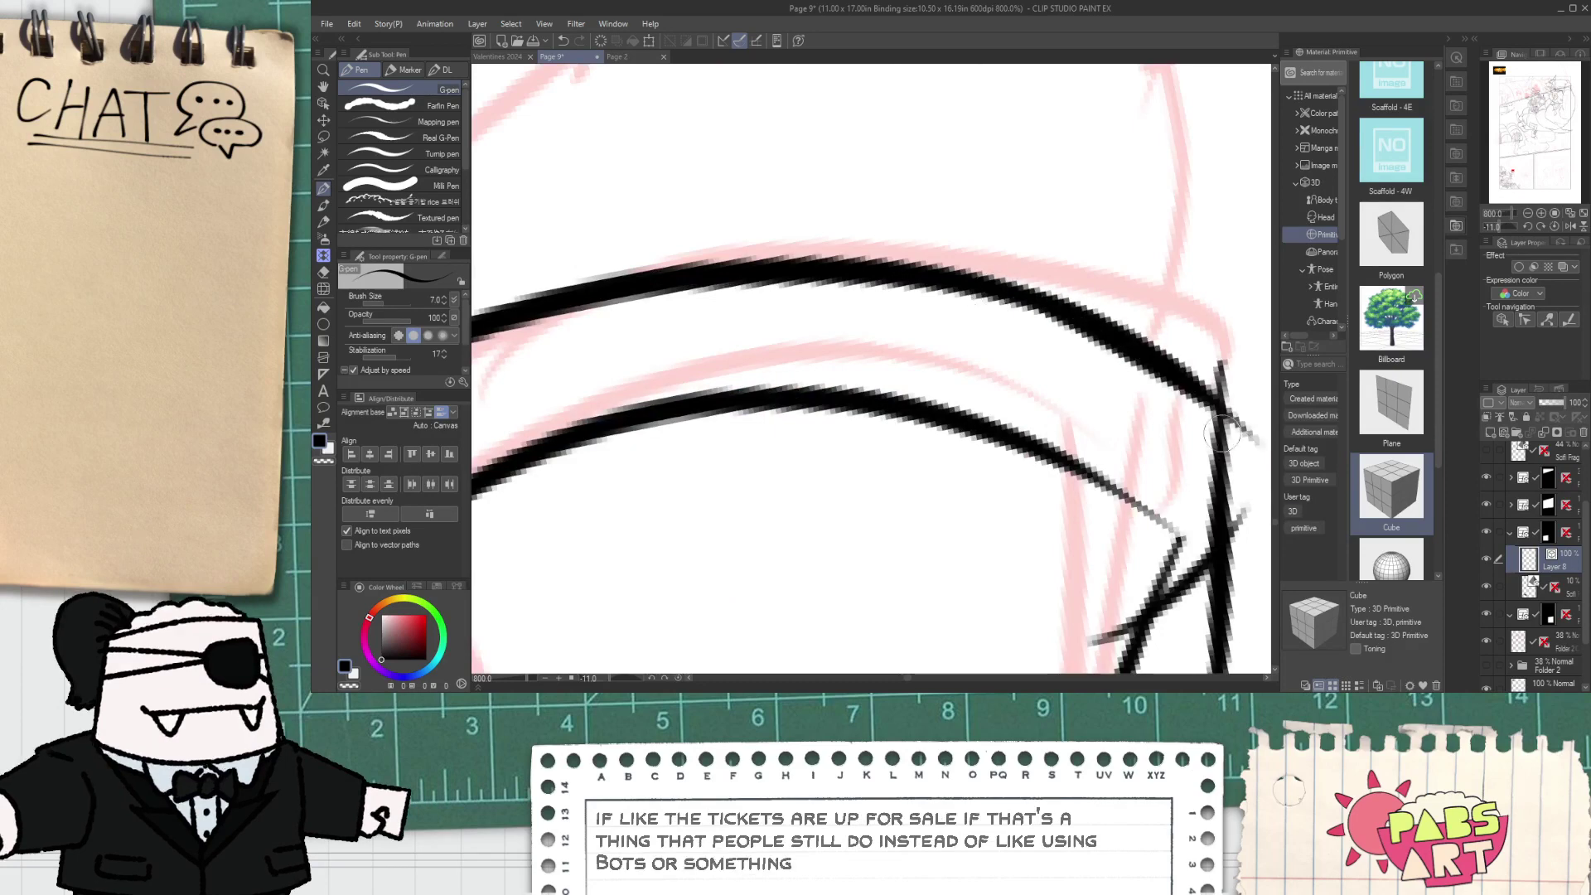
{"action": "key", "text": "e"}
{"action": "left_click", "coordinate": [1211, 634]}
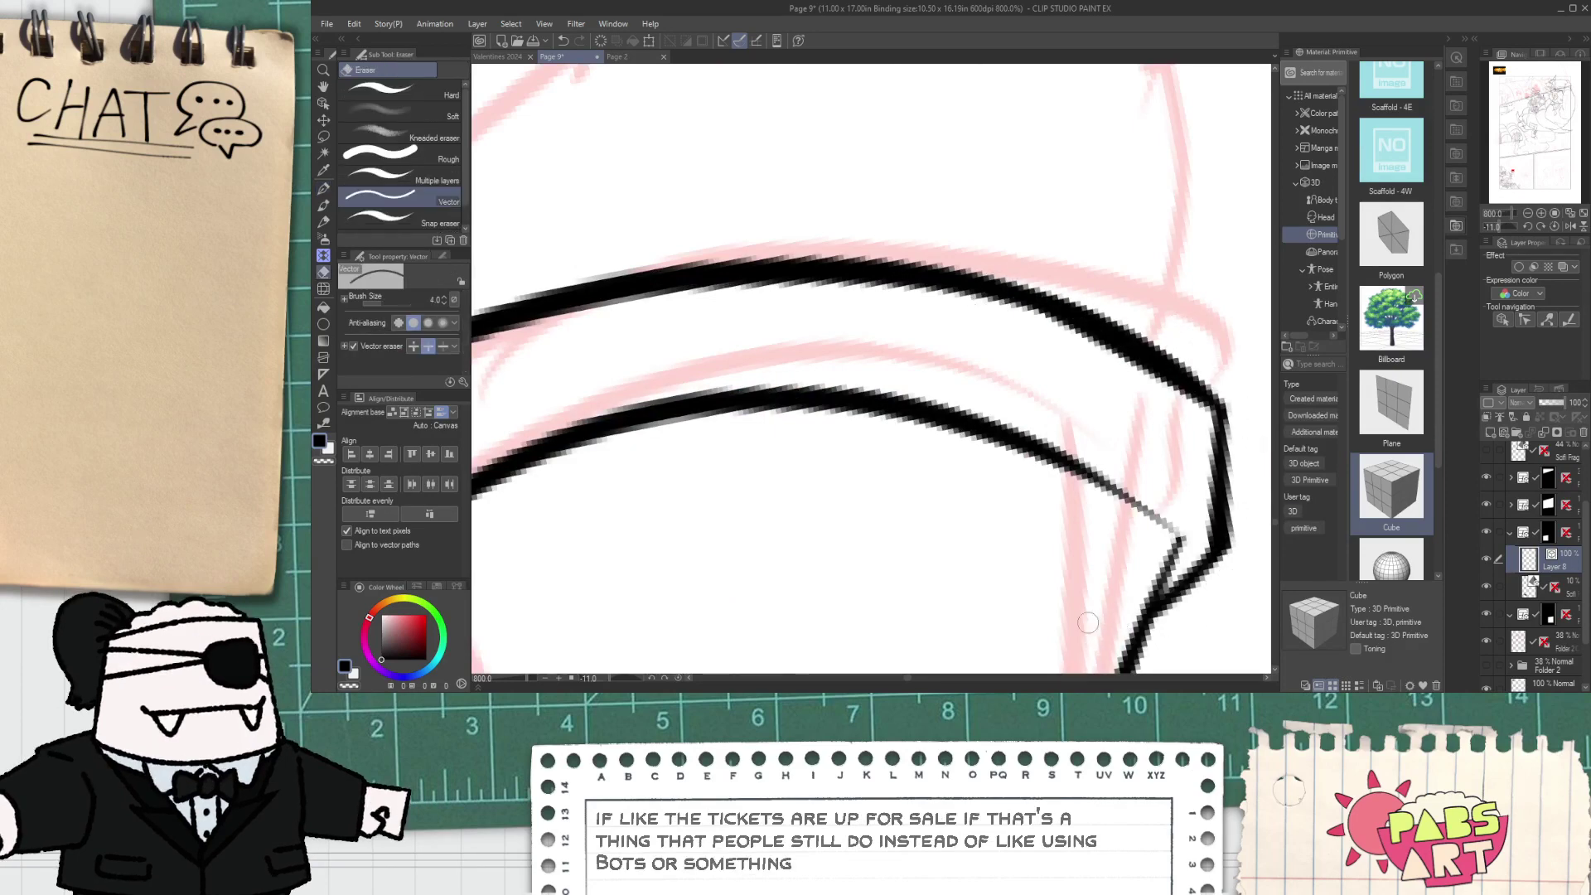
- Rotate the short lower edge at the band's left corner to slope down to the flared side, and trim the overhangs
{"action": "scroll", "coordinate": [1088, 623], "scroll_direction": "down", "scroll_amount": 2}
{"action": "left_click_drag", "start_coordinate": [877, 592], "coordinate": [973, 444]}
{"action": "scroll", "coordinate": [813, 544], "scroll_direction": "up", "scroll_amount": 2}
{"action": "key", "text": "o"}
{"action": "left_click", "coordinate": [808, 551]}
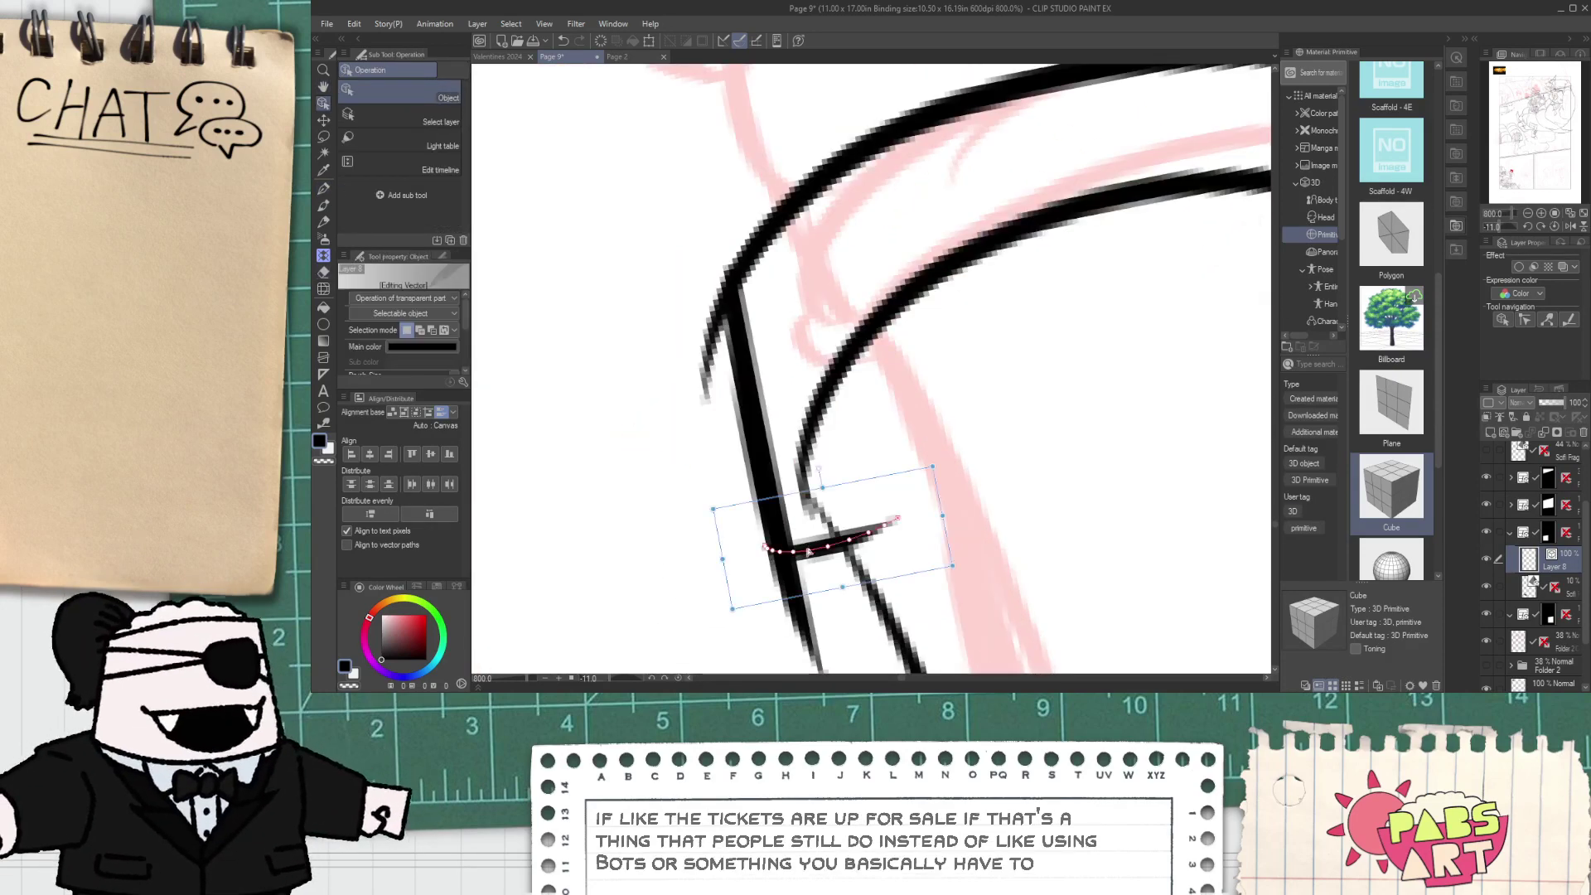
{"action": "left_click_drag", "start_coordinate": [828, 479], "coordinate": [858, 499]}
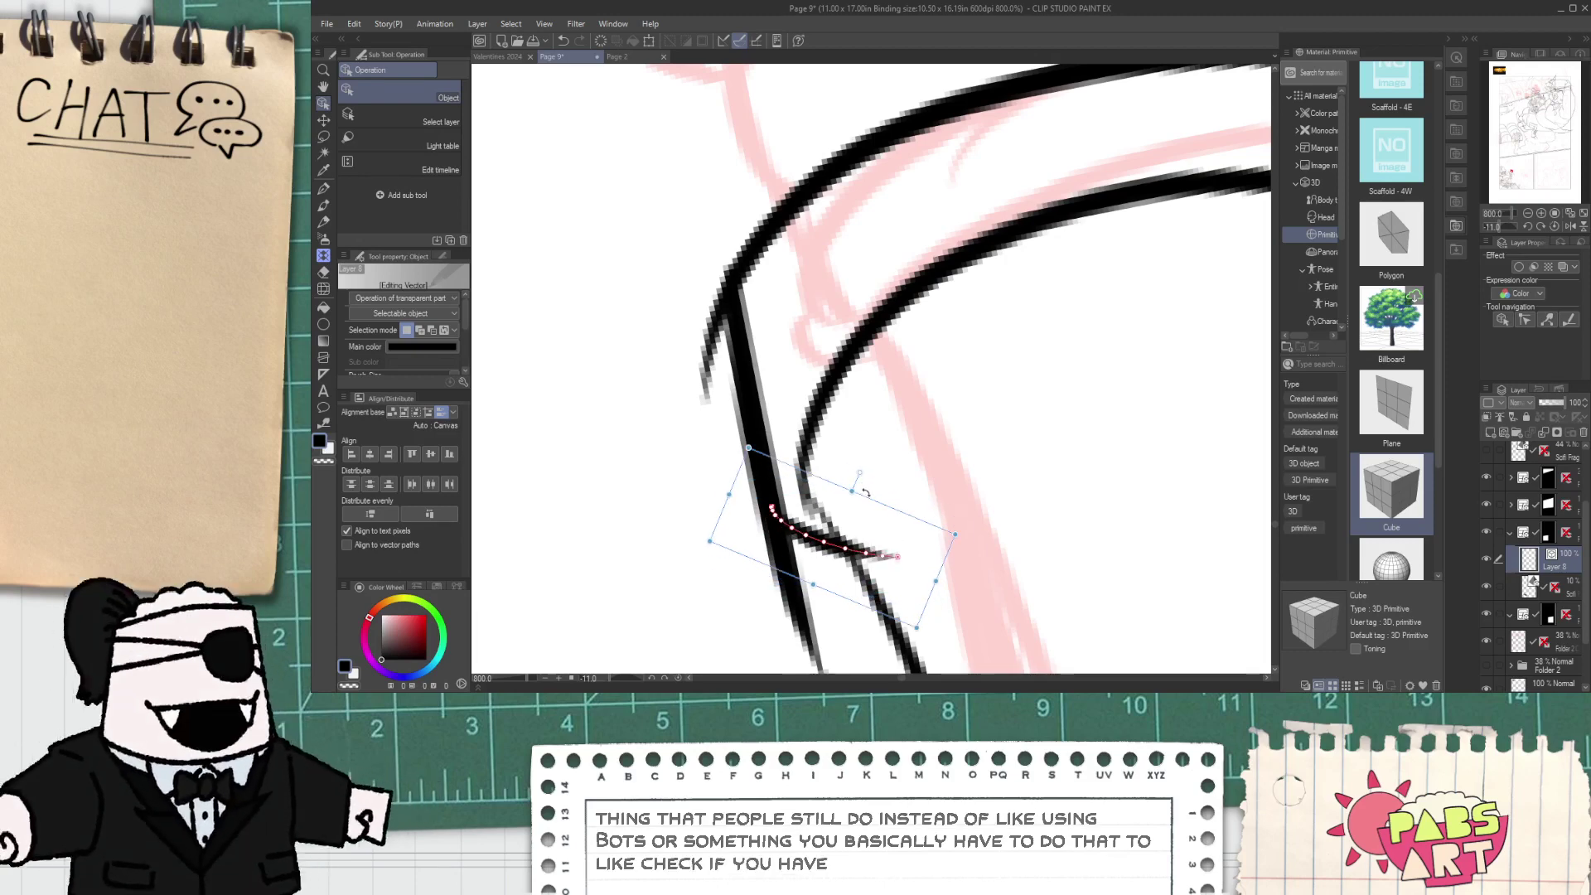
{"action": "key", "text": "e"}
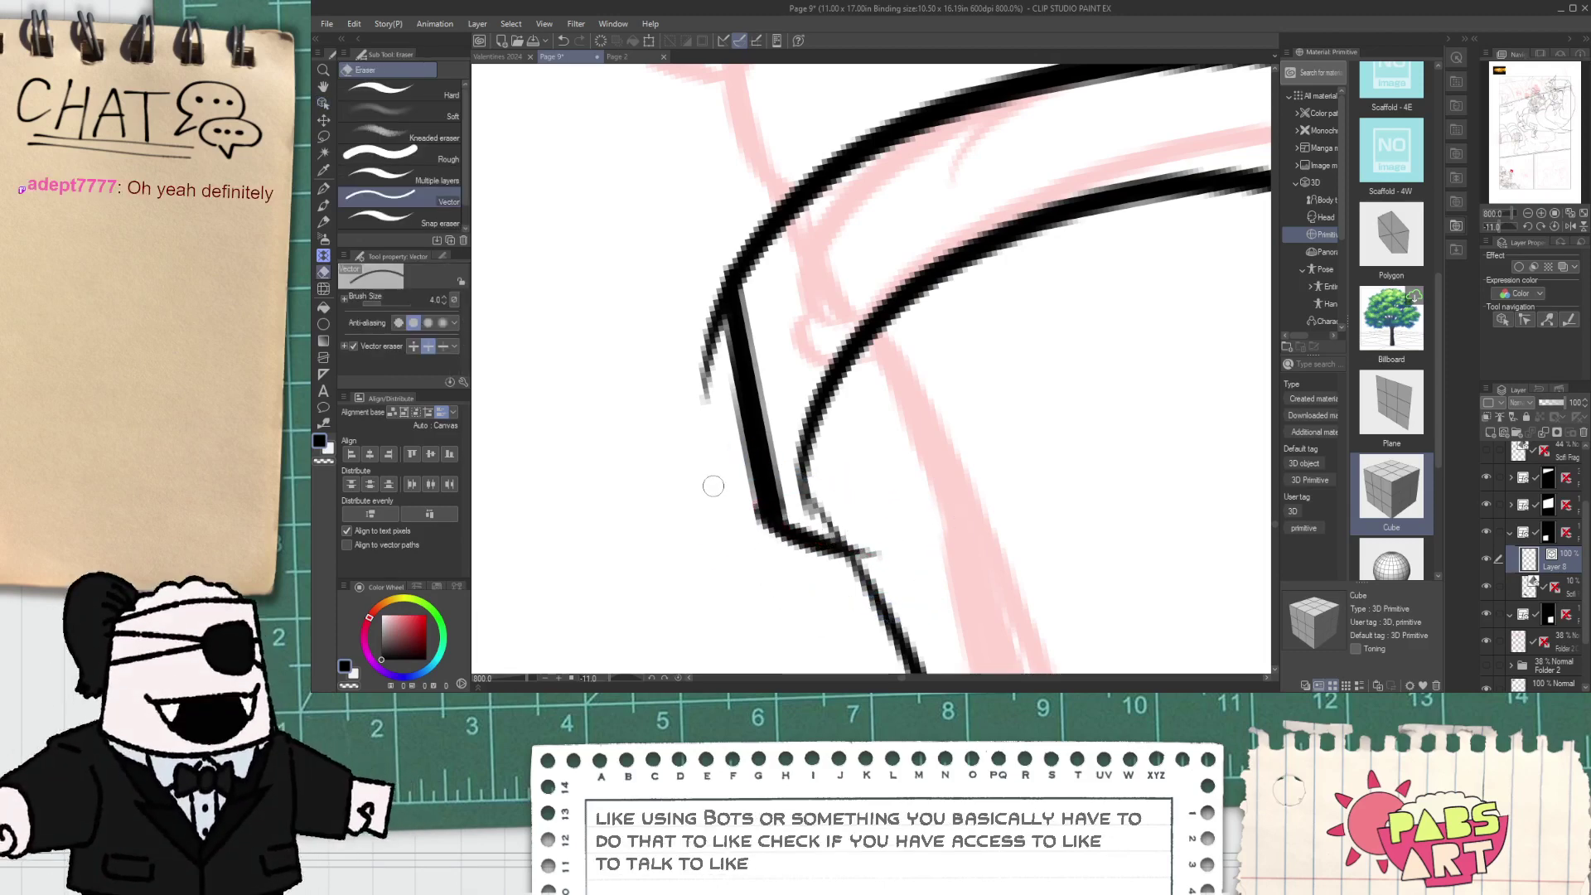
{"action": "left_click_drag", "start_coordinate": [691, 326], "coordinate": [706, 355]}
- Ink a rounded dome rising from the band, undoing the unsatisfactory curves, and trim its overhanging end
{"action": "scroll", "coordinate": [714, 336], "scroll_direction": "down", "scroll_amount": 7}
{"action": "key", "text": "space"}
{"action": "mouse_move", "coordinate": [785, 315]}
{"action": "left_mouse_down"}
{"action": "mouse_move", "coordinate": [816, 420]}
{"action": "mouse_move", "coordinate": [940, 327]}
{"action": "mouse_move", "coordinate": [963, 419]}
{"action": "left_mouse_up"}
{"action": "scroll", "coordinate": [815, 414], "scroll_direction": "up", "scroll_amount": 1}
{"action": "key", "text": "p"}
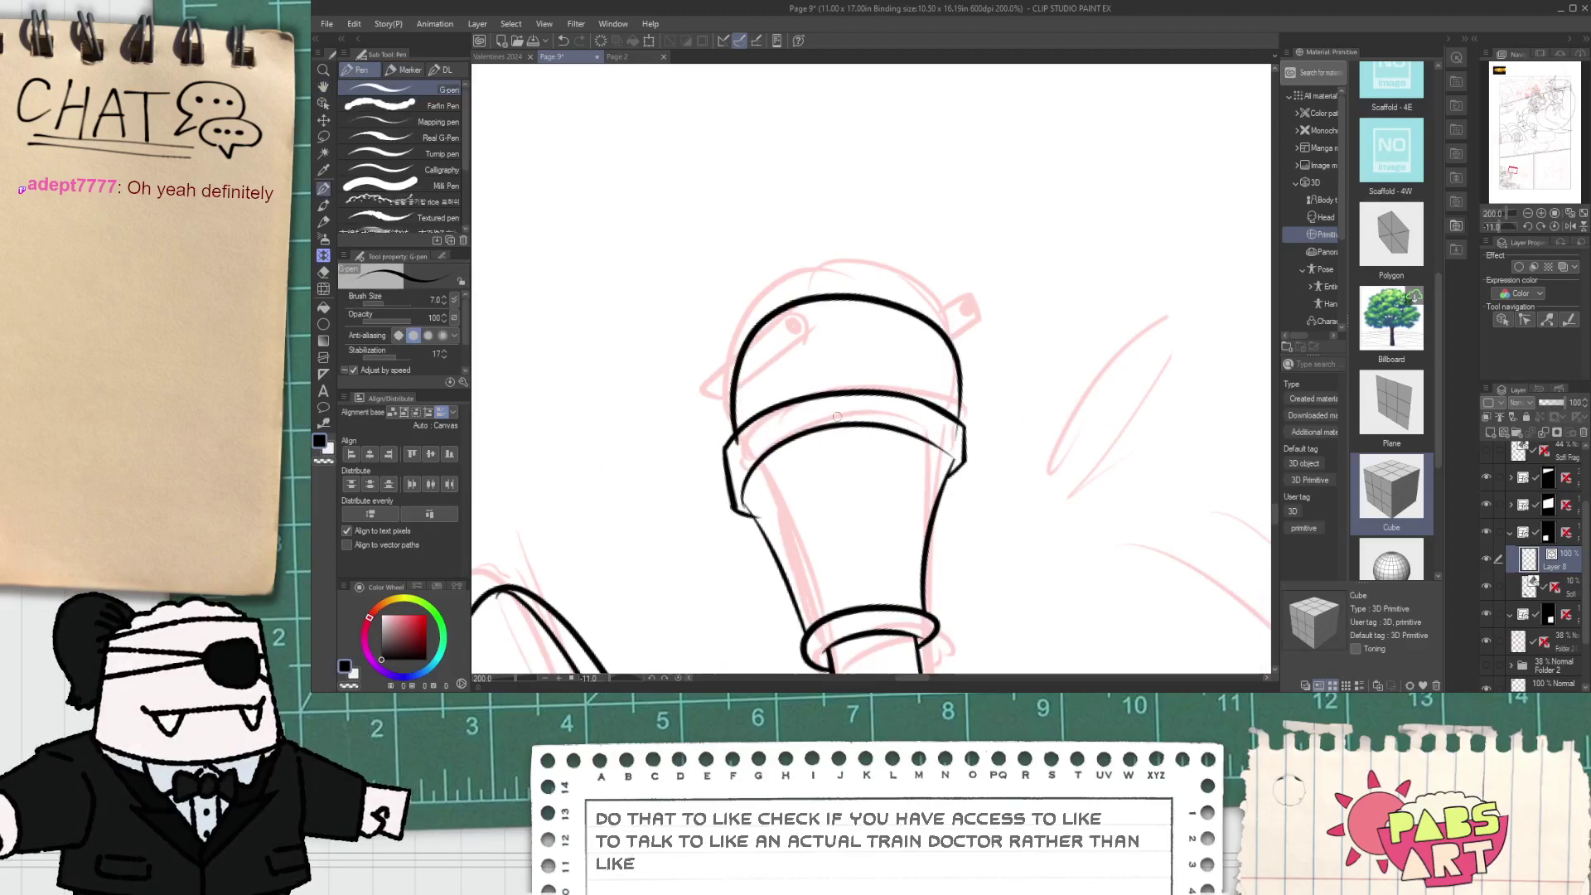
{"action": "key", "text": "ctrl+z"}
{"action": "left_click_drag", "start_coordinate": [729, 445], "coordinate": [970, 406]}
{"action": "key", "text": "ctrl+z"}
{"action": "left_click_drag", "start_coordinate": [734, 448], "coordinate": [951, 411]}
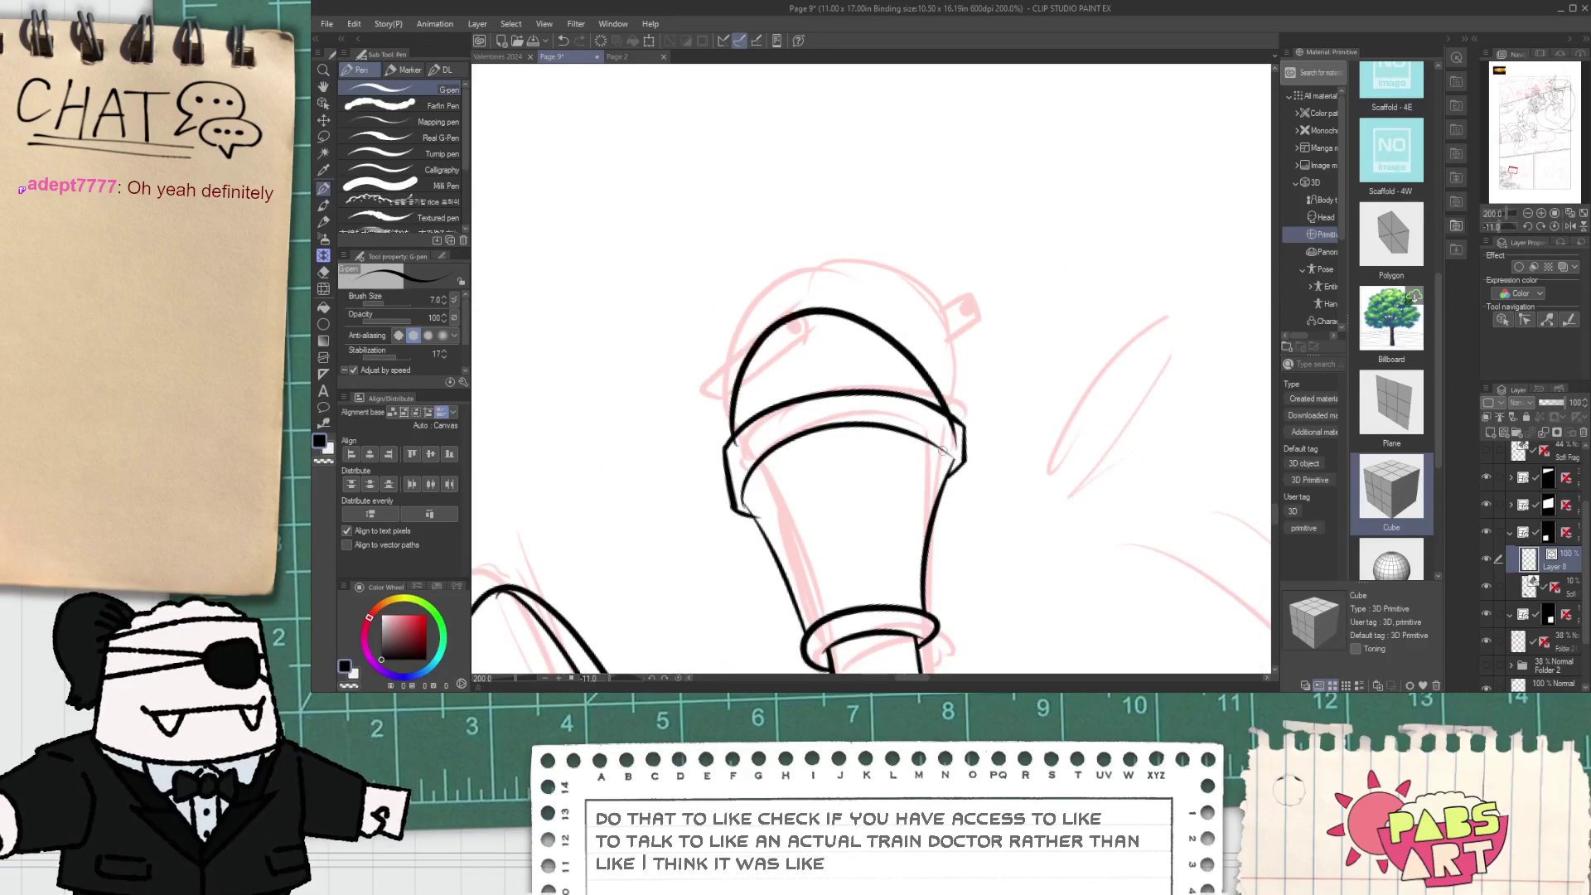
{"action": "key", "text": "ctrl+z"}
{"action": "left_click_drag", "start_coordinate": [734, 412], "coordinate": [945, 422]}
{"action": "key", "text": "e"}
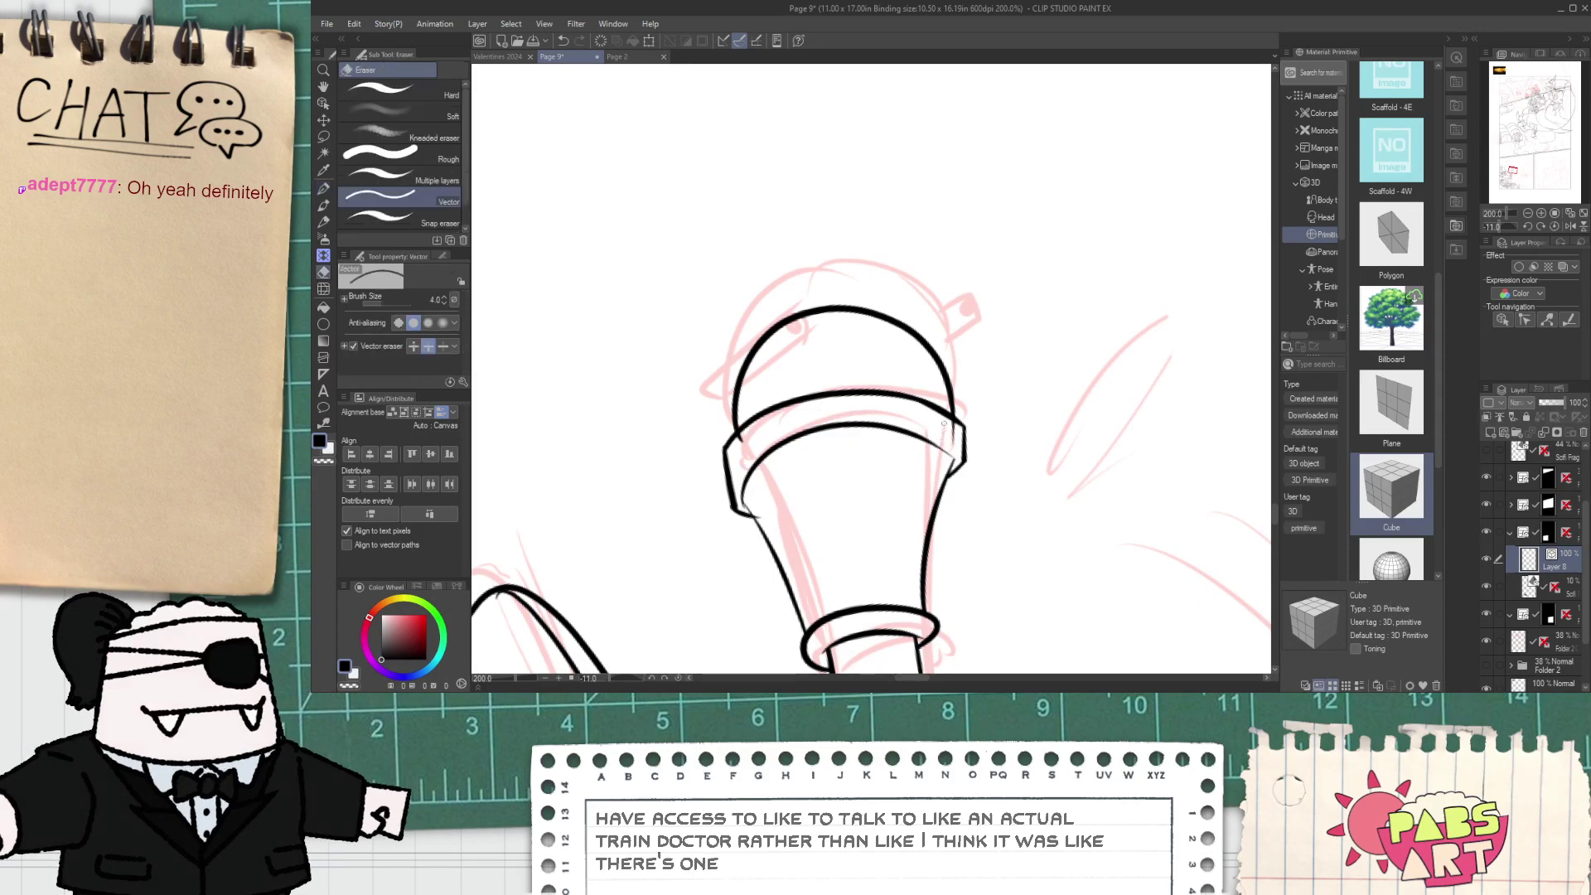
{"action": "scroll", "coordinate": [725, 451], "scroll_direction": "up", "scroll_amount": 2}
{"action": "left_click_drag", "start_coordinate": [767, 412], "coordinate": [753, 422]}
- Ink a slanted oval with a small dark dot over the dome's left edge, erasing the dome line inside it
{"action": "key", "text": "p"}
{"action": "mouse_move", "coordinate": [733, 364]}
{"action": "left_mouse_down"}
{"action": "mouse_move", "coordinate": [760, 420]}
{"action": "mouse_move", "coordinate": [906, 288]}
{"action": "mouse_move", "coordinate": [725, 431]}
{"action": "left_mouse_up"}
{"action": "key", "text": "ctrl+z"}
{"action": "mouse_move", "coordinate": [866, 308]}
{"action": "left_mouse_down"}
{"action": "mouse_move", "coordinate": [729, 431]}
{"action": "mouse_move", "coordinate": [756, 421]}
{"action": "left_mouse_up"}
{"action": "key", "text": "e"}
{"action": "scroll", "coordinate": [731, 450], "scroll_direction": "up", "scroll_amount": 2}
{"action": "key", "text": "ctrl+z"}
{"action": "key", "text": "p"}
{"action": "key", "text": "e"}
{"action": "scroll", "coordinate": [763, 424], "scroll_direction": "down", "scroll_amount": 2}
{"action": "key", "text": "p"}
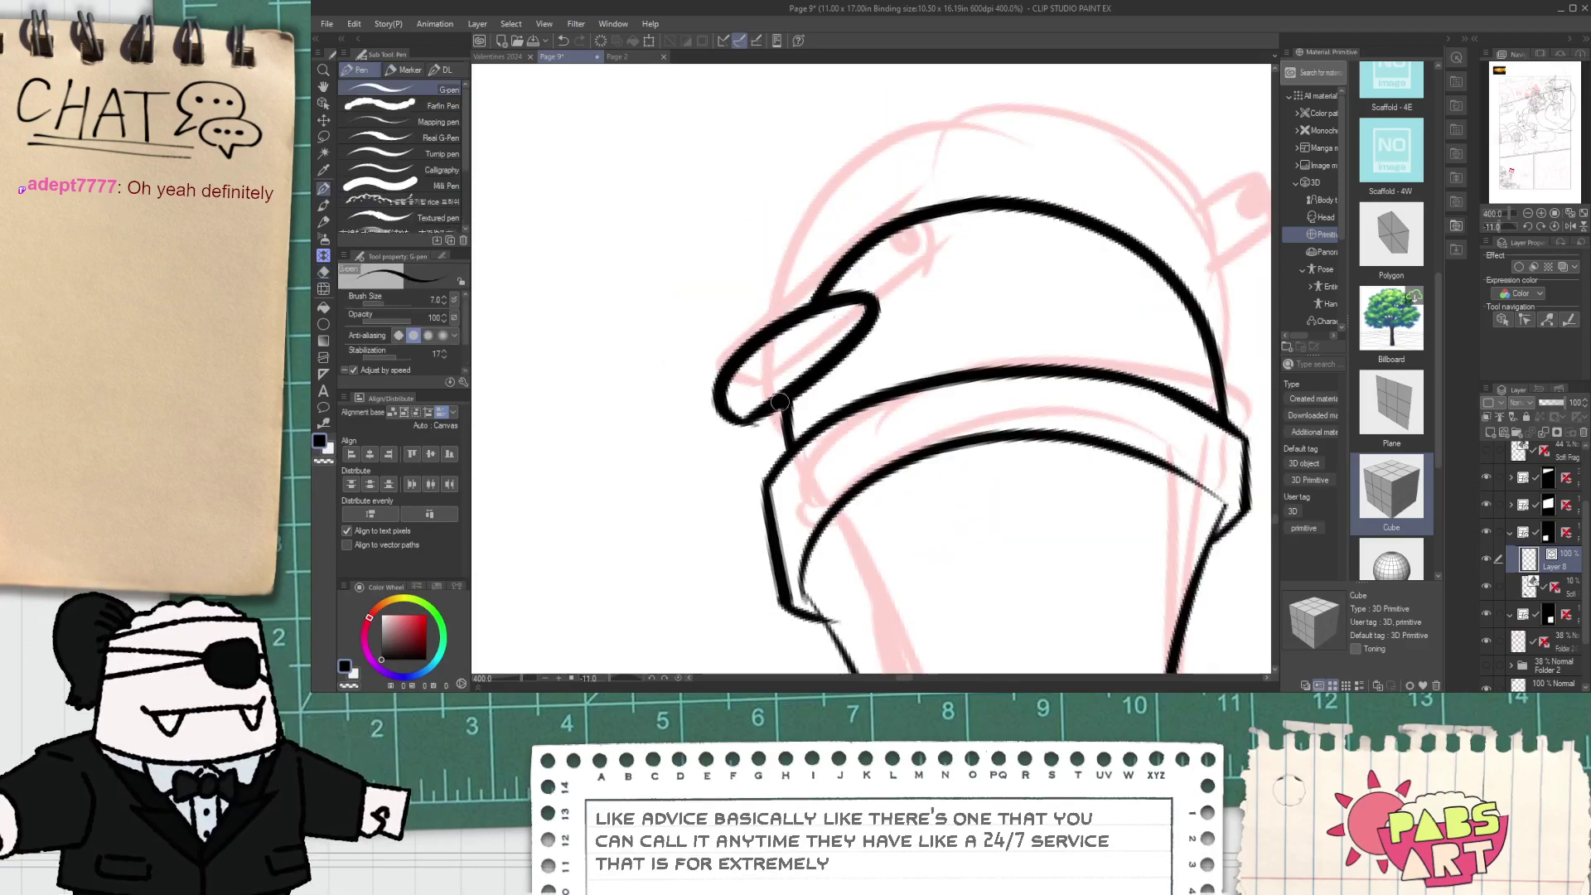
{"action": "scroll", "coordinate": [767, 398], "scroll_direction": "up", "scroll_amount": 2}
{"action": "scroll", "coordinate": [920, 212], "scroll_direction": "down", "scroll_amount": 2}
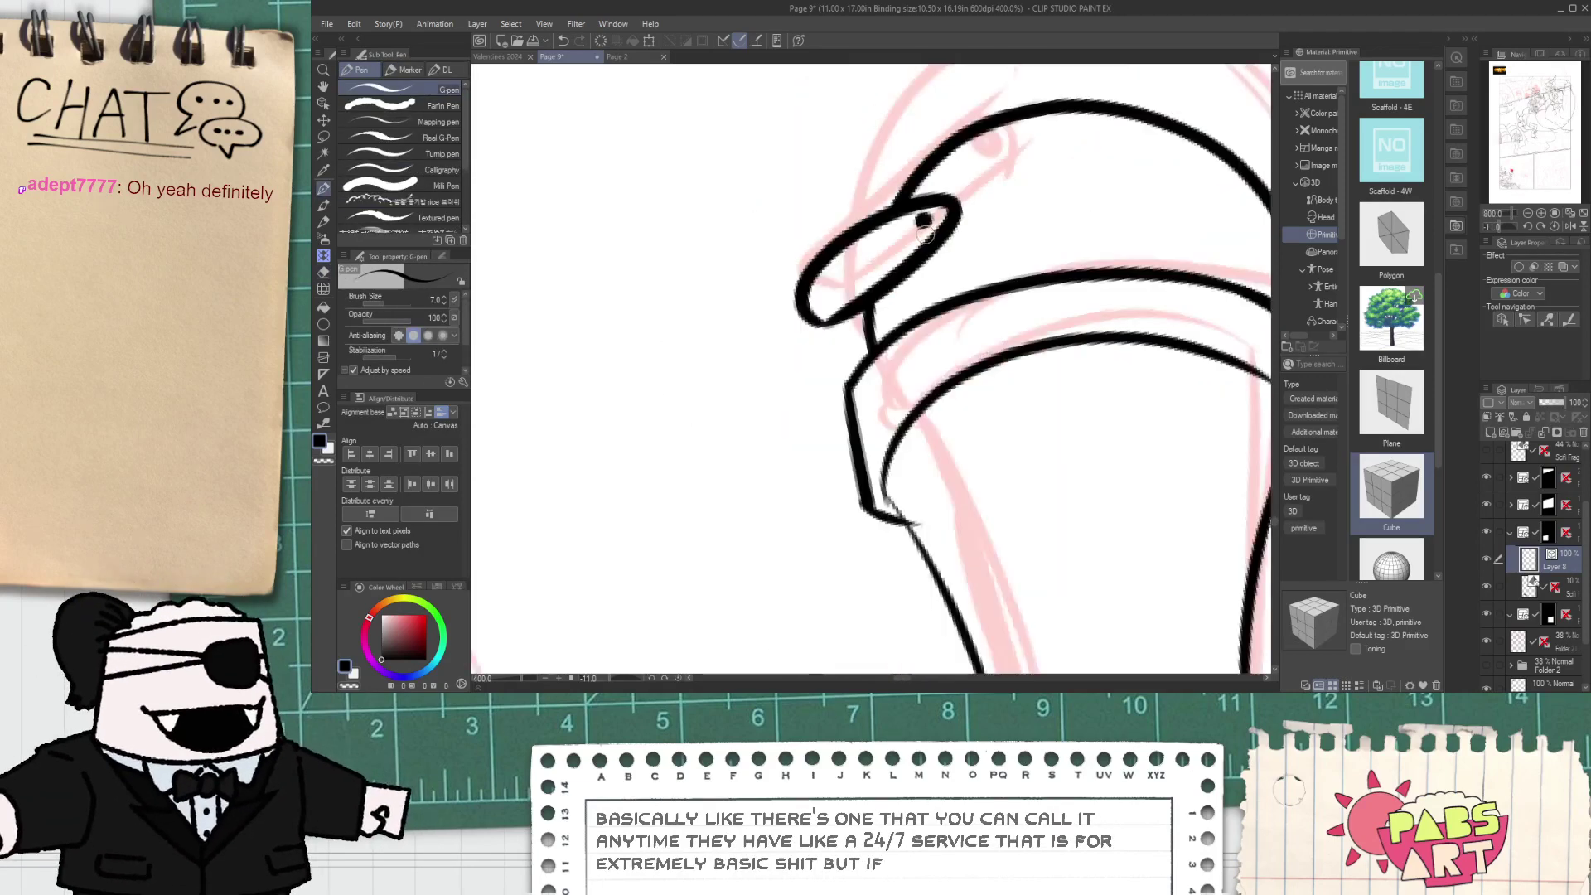
- Ink a small rounded knob with a dark dot at the dome's right edge, redoing the first outline and trimming overhangs
{"action": "scroll", "coordinate": [877, 327], "scroll_direction": "up", "scroll_amount": 2}
{"action": "left_click_drag", "start_coordinate": [877, 327], "coordinate": [974, 389]}
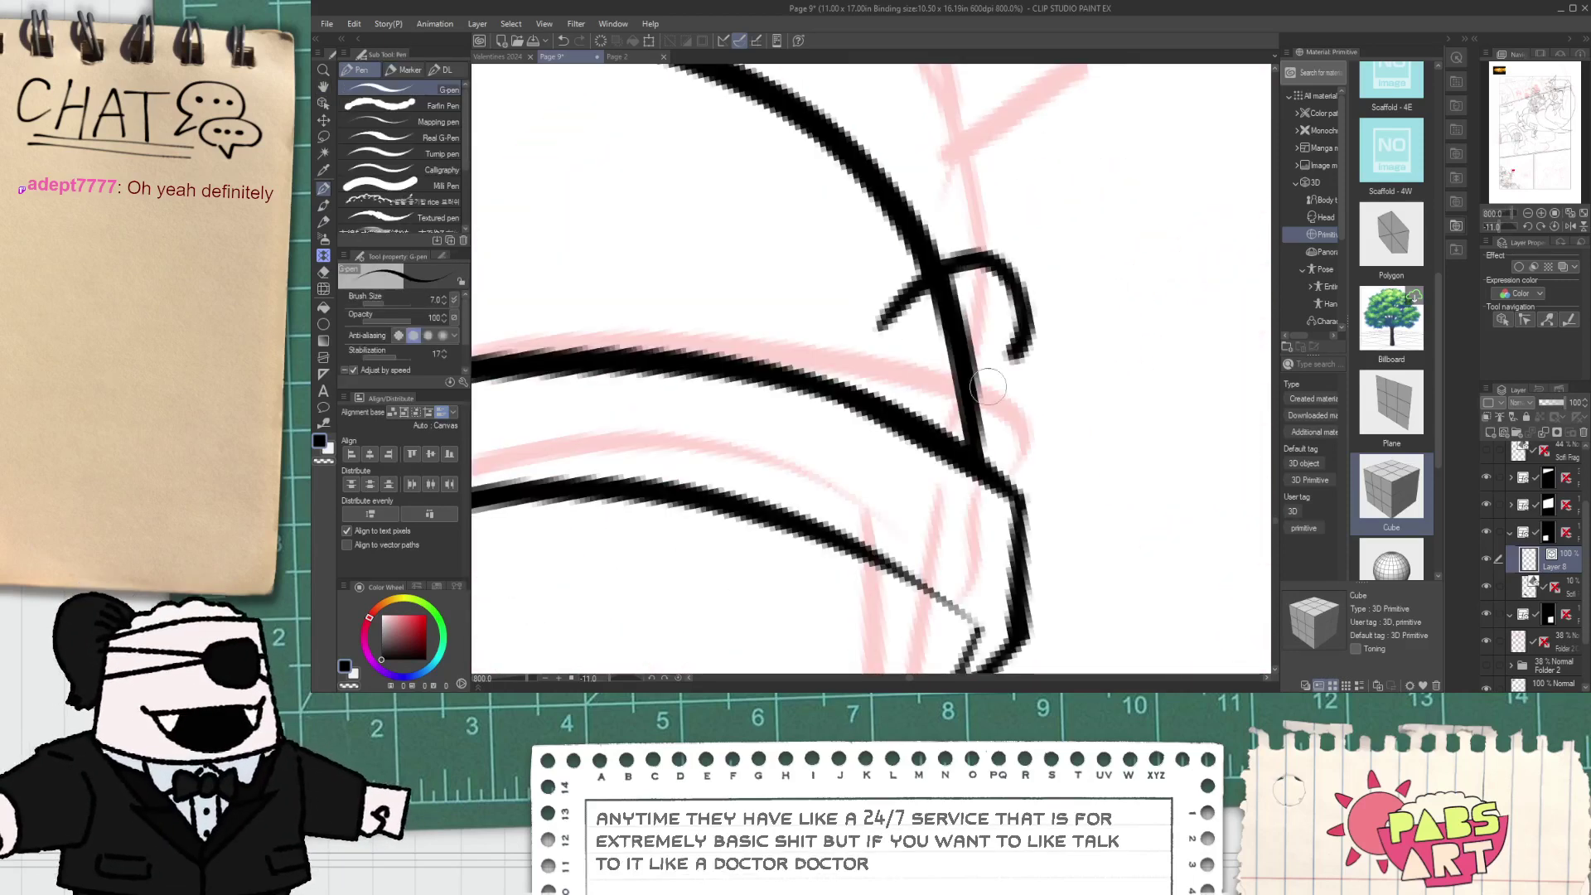
{"action": "key", "text": "ctrl+z"}
{"action": "left_click_drag", "start_coordinate": [913, 319], "coordinate": [953, 439]}
{"action": "key", "text": "e"}
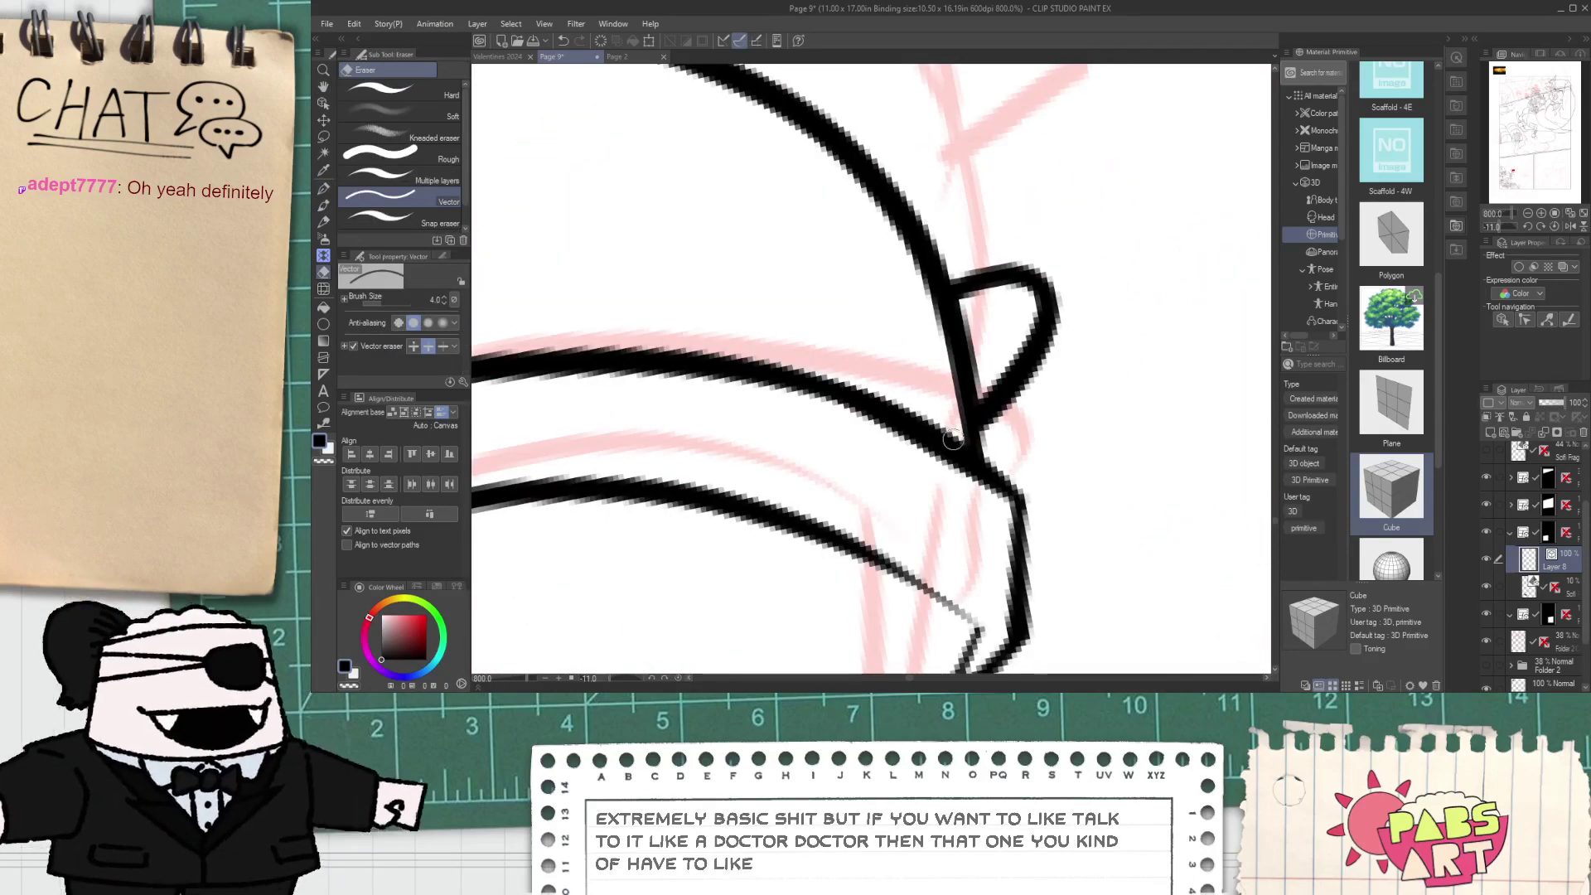
{"action": "scroll", "coordinate": [950, 438], "scroll_direction": "down", "scroll_amount": 2}
{"action": "key", "text": "p"}
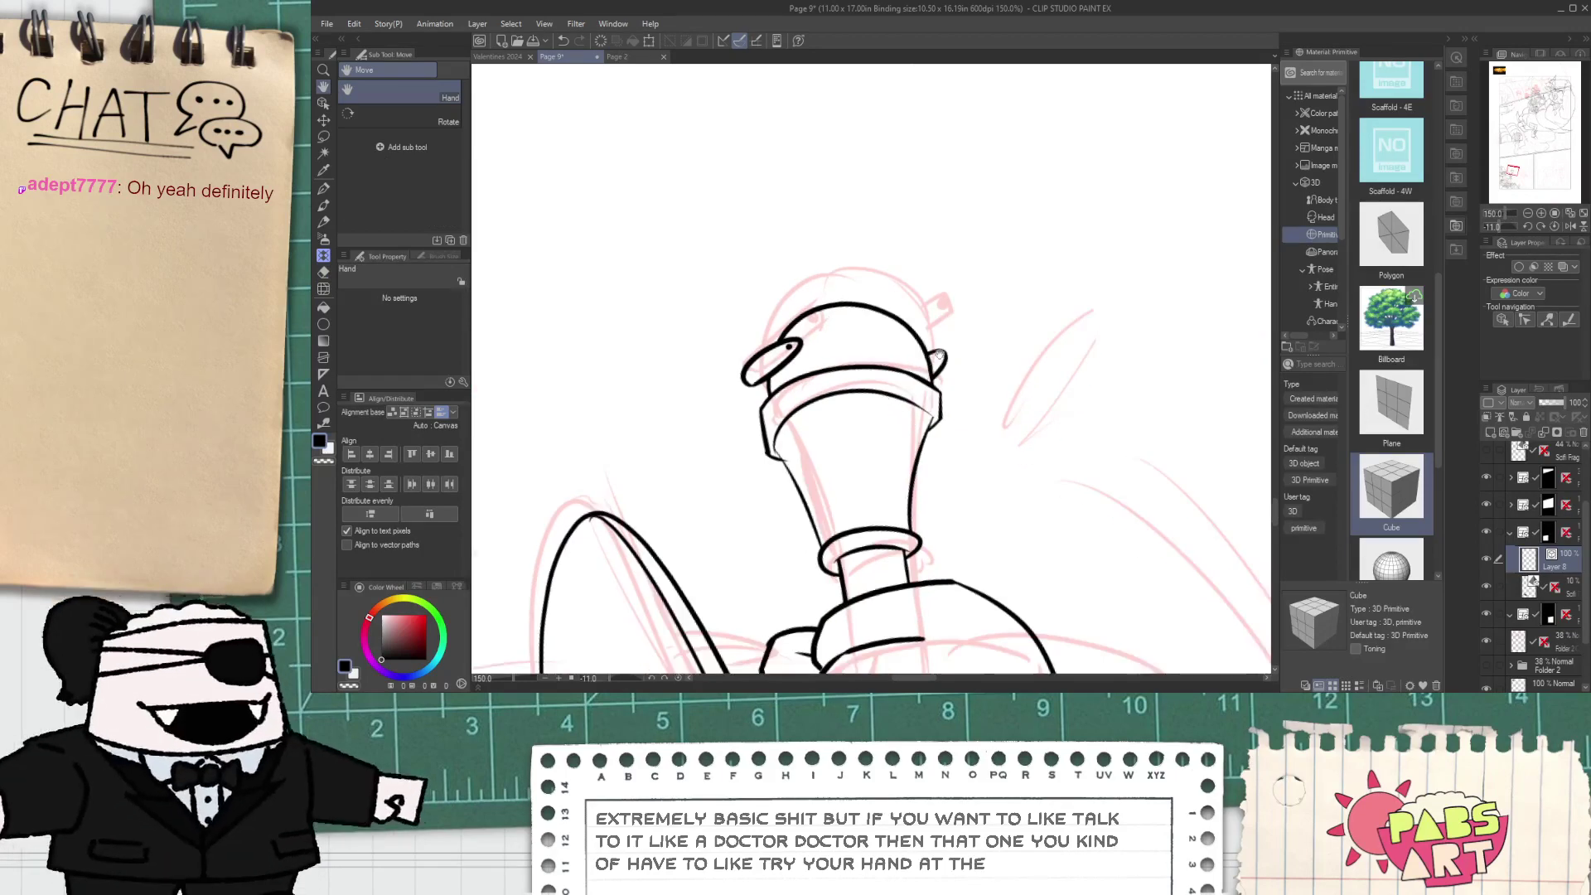
{"action": "scroll", "coordinate": [937, 357], "scroll_direction": "up", "scroll_amount": 2}
{"action": "left_click_drag", "start_coordinate": [937, 353], "coordinate": [932, 344]}
{"action": "scroll", "coordinate": [929, 369], "scroll_direction": "down", "scroll_amount": 7}
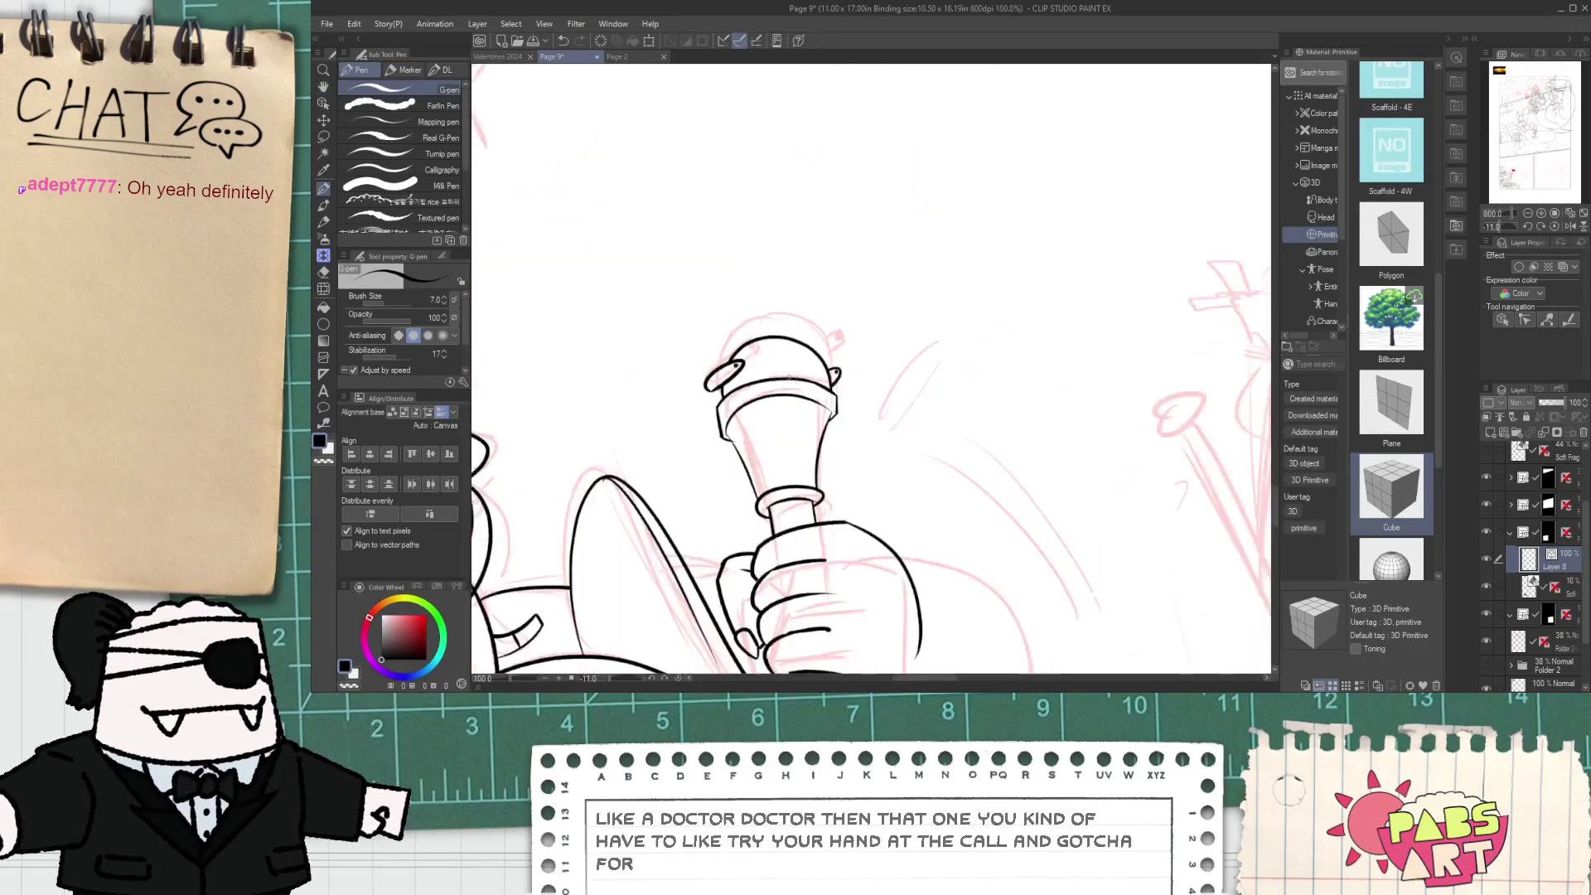
- Clean up the line junction where the band's lower left corner meets the flared side
{"action": "key", "text": "space"}
{"action": "left_click_drag", "start_coordinate": [826, 435], "coordinate": [828, 326]}
{"action": "scroll", "coordinate": [775, 261], "scroll_direction": "up", "scroll_amount": 3}
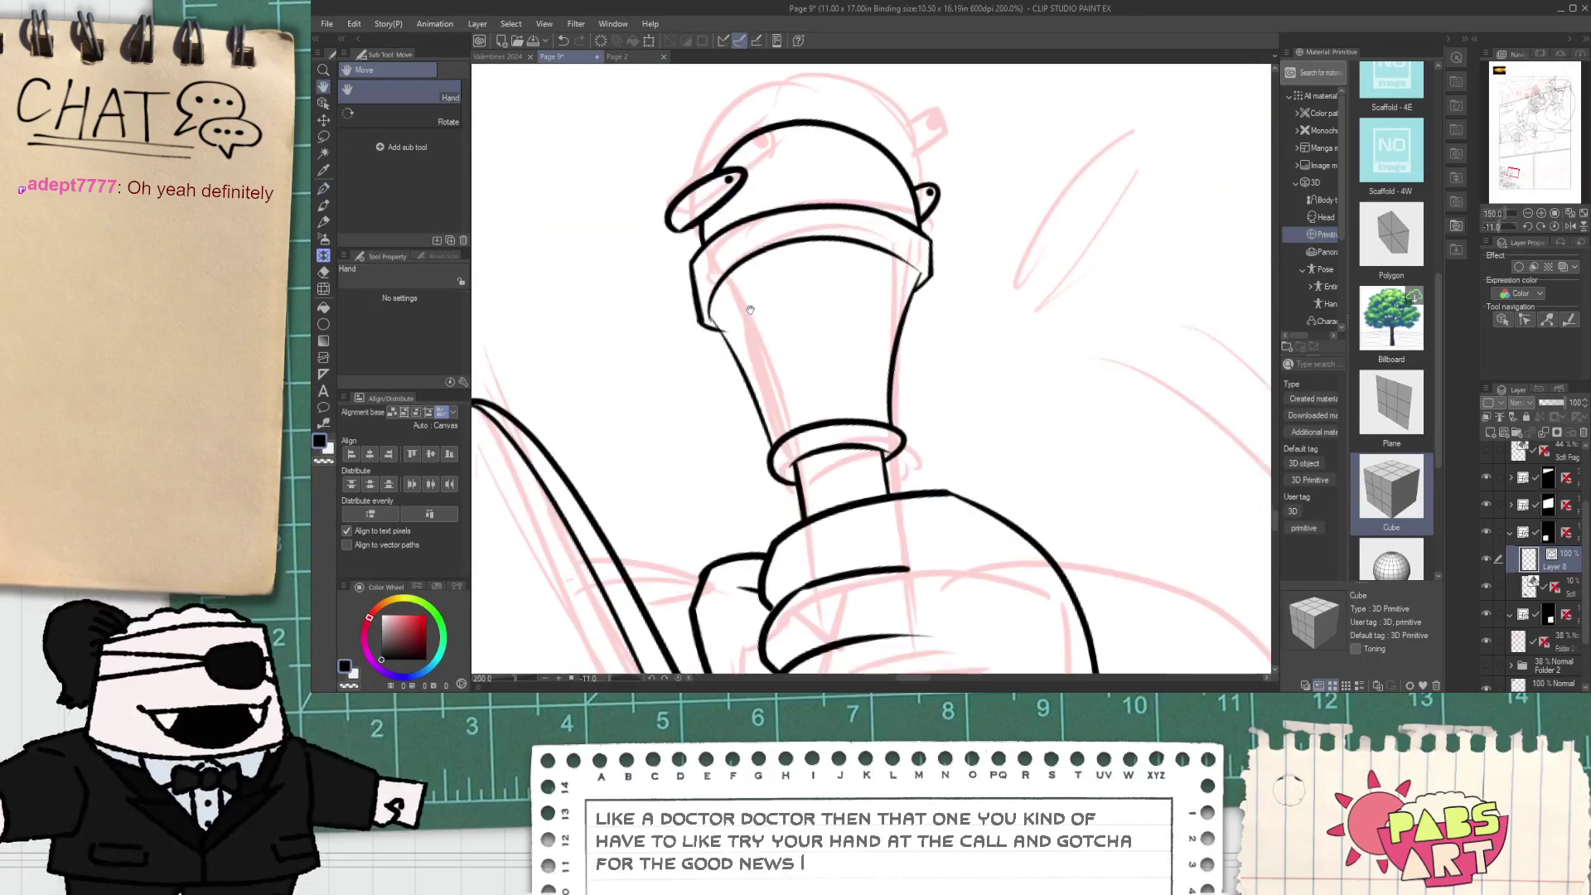
{"action": "key", "text": "e"}
{"action": "scroll", "coordinate": [738, 342], "scroll_direction": "up", "scroll_amount": 4}
{"action": "key", "text": "p"}
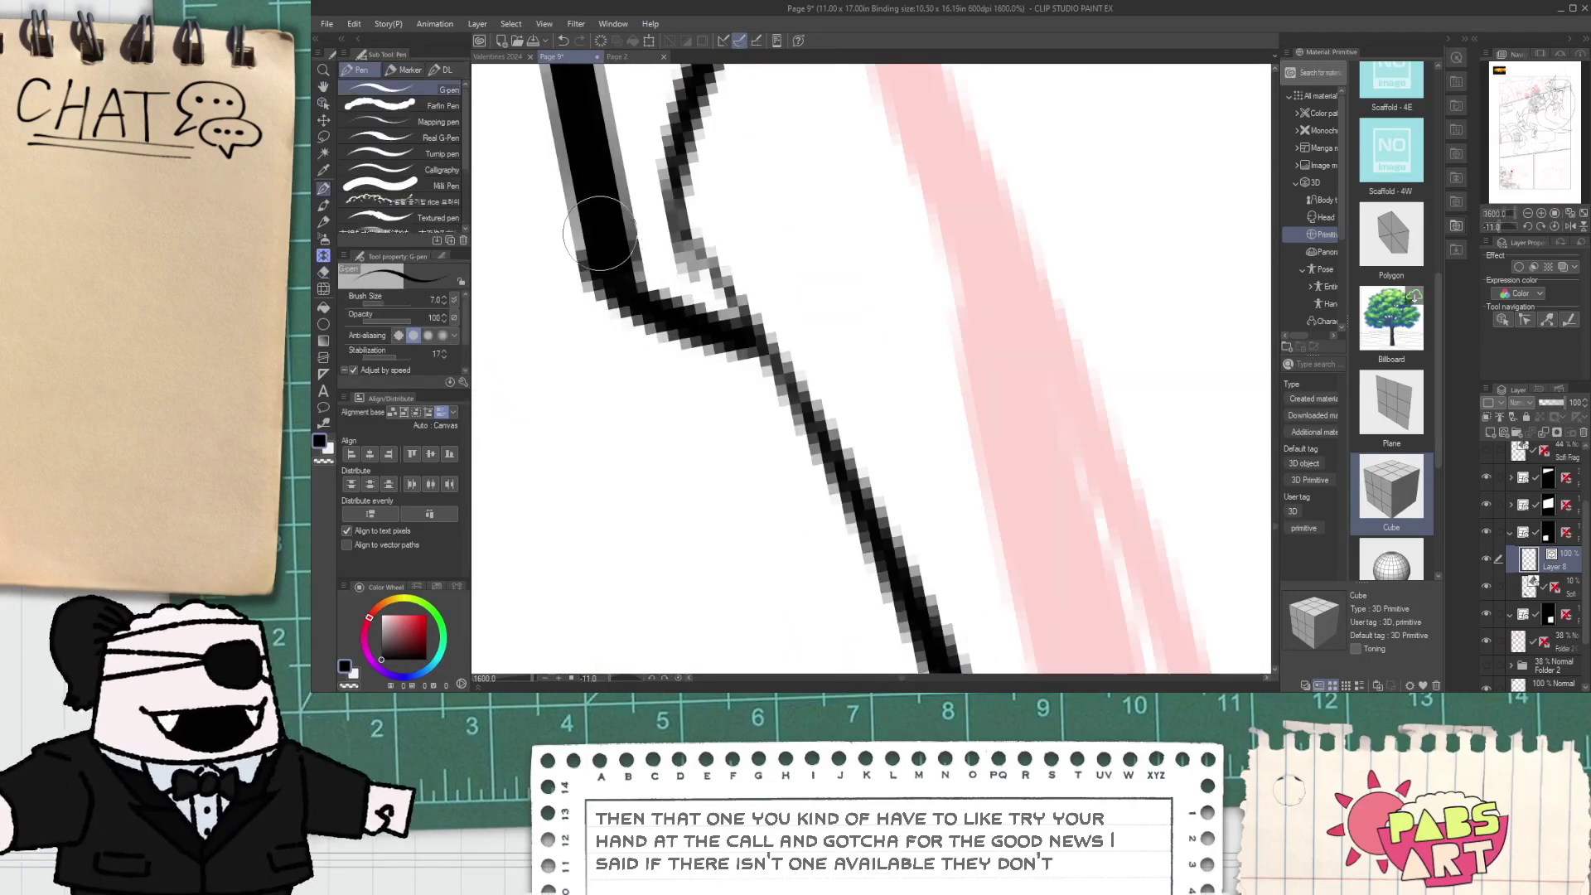
{"action": "scroll", "coordinate": [766, 339], "scroll_direction": "down", "scroll_amount": 5}
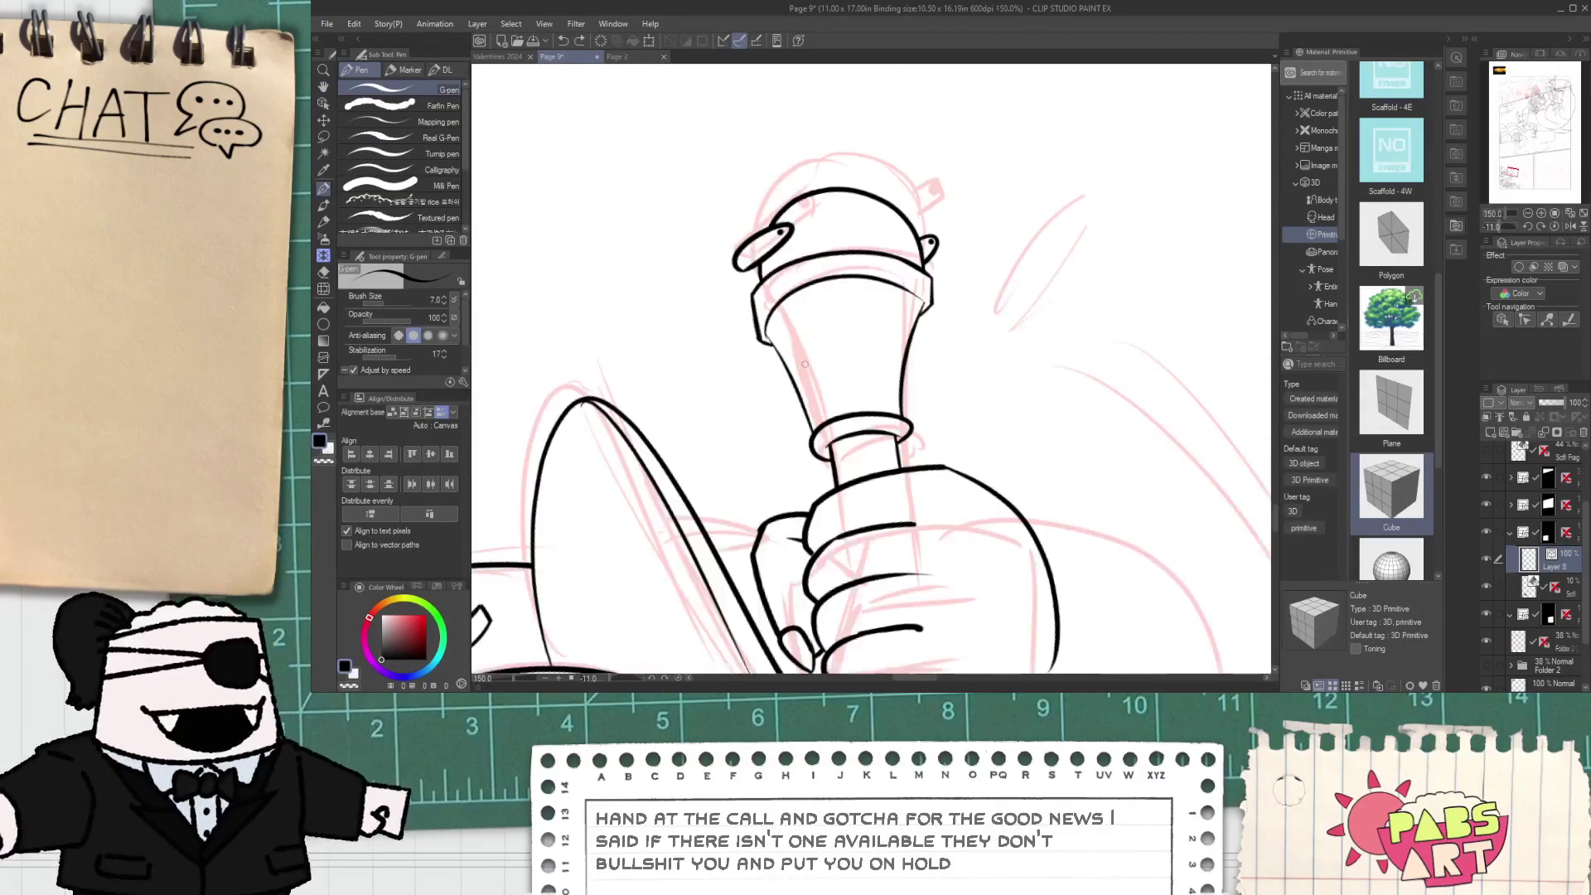
- Try to ink the left edge of the held object's shaft extending down from below the fist
{"action": "key", "text": "space"}
{"action": "left_click_drag", "start_coordinate": [890, 505], "coordinate": [828, 377]}
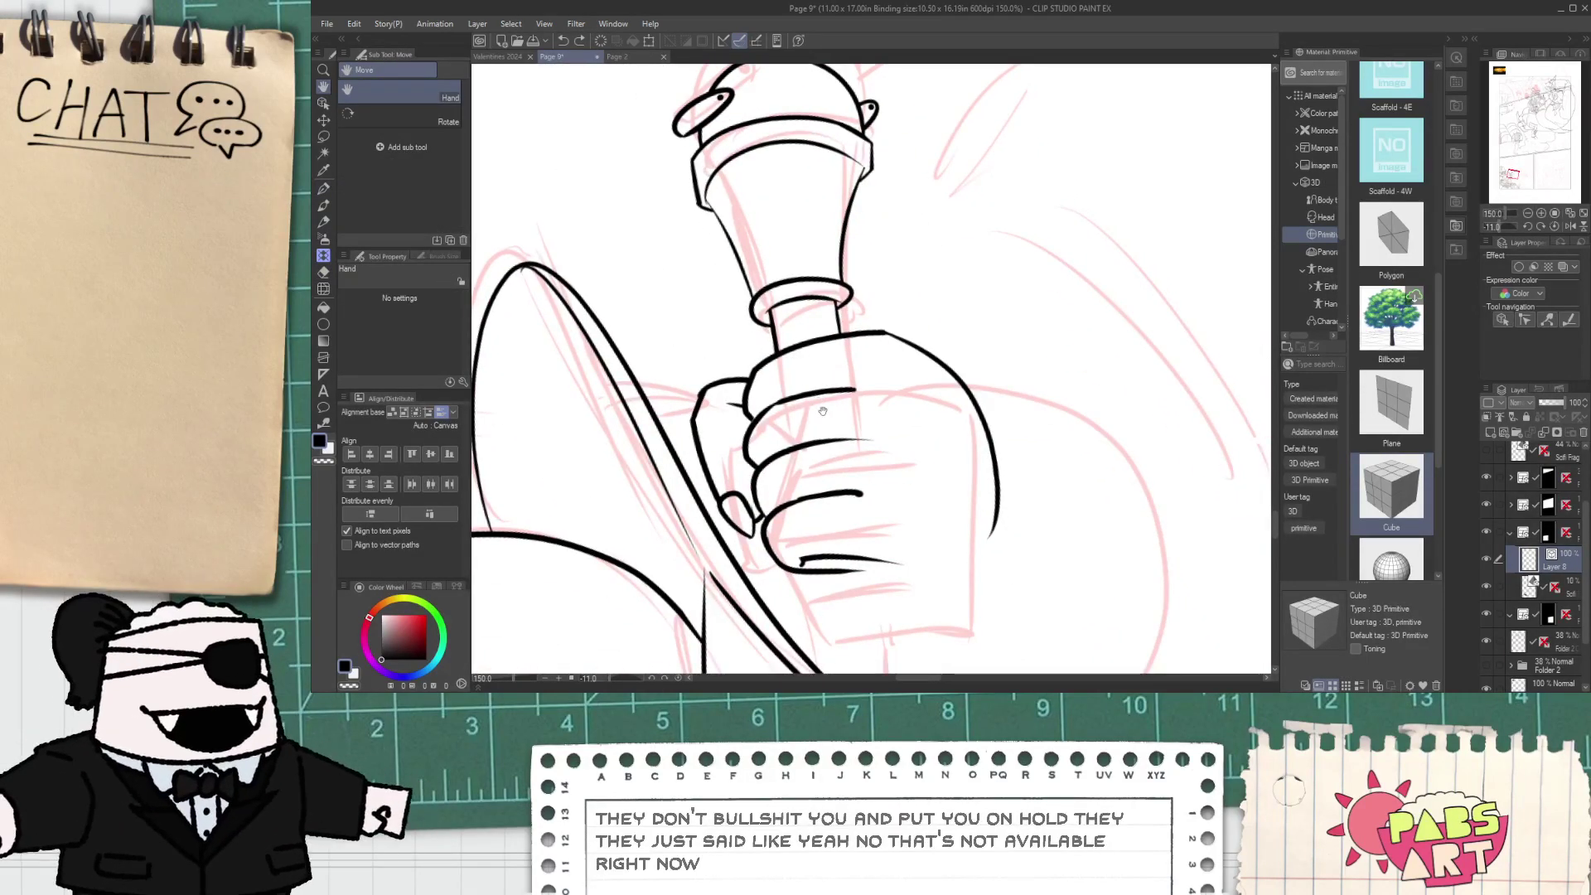
{"action": "left_click_drag", "start_coordinate": [823, 645], "coordinate": [834, 338]}
{"action": "scroll", "coordinate": [778, 337], "scroll_direction": "down", "scroll_amount": 1}
{"action": "scroll", "coordinate": [777, 337], "scroll_direction": "down", "scroll_amount": 3}
{"action": "scroll", "coordinate": [834, 338], "scroll_direction": "up", "scroll_amount": 2}
{"action": "scroll", "coordinate": [817, 355], "scroll_direction": "up", "scroll_amount": 2}
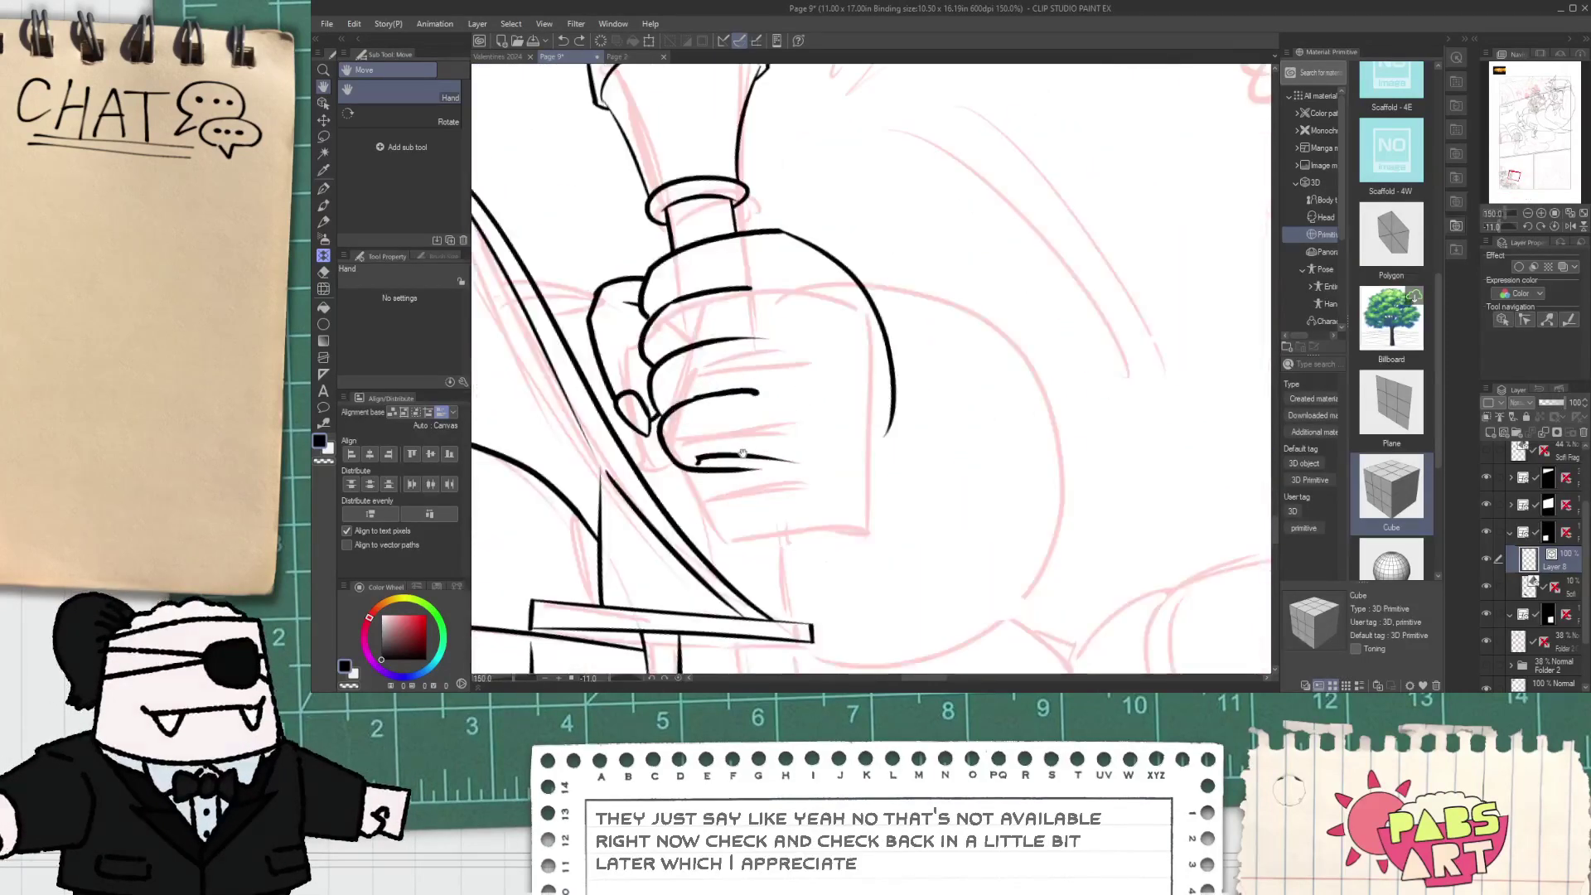
{"action": "scroll", "coordinate": [706, 447], "scroll_direction": "down", "scroll_amount": 1}
{"action": "key", "text": "space"}
{"action": "mouse_move", "coordinate": [705, 462]}
{"action": "left_mouse_down"}
{"action": "mouse_move", "coordinate": [732, 397]}
{"action": "mouse_move", "coordinate": [768, 548]}
{"action": "left_mouse_up"}
{"action": "scroll", "coordinate": [733, 398], "scroll_direction": "up", "scroll_amount": 1}
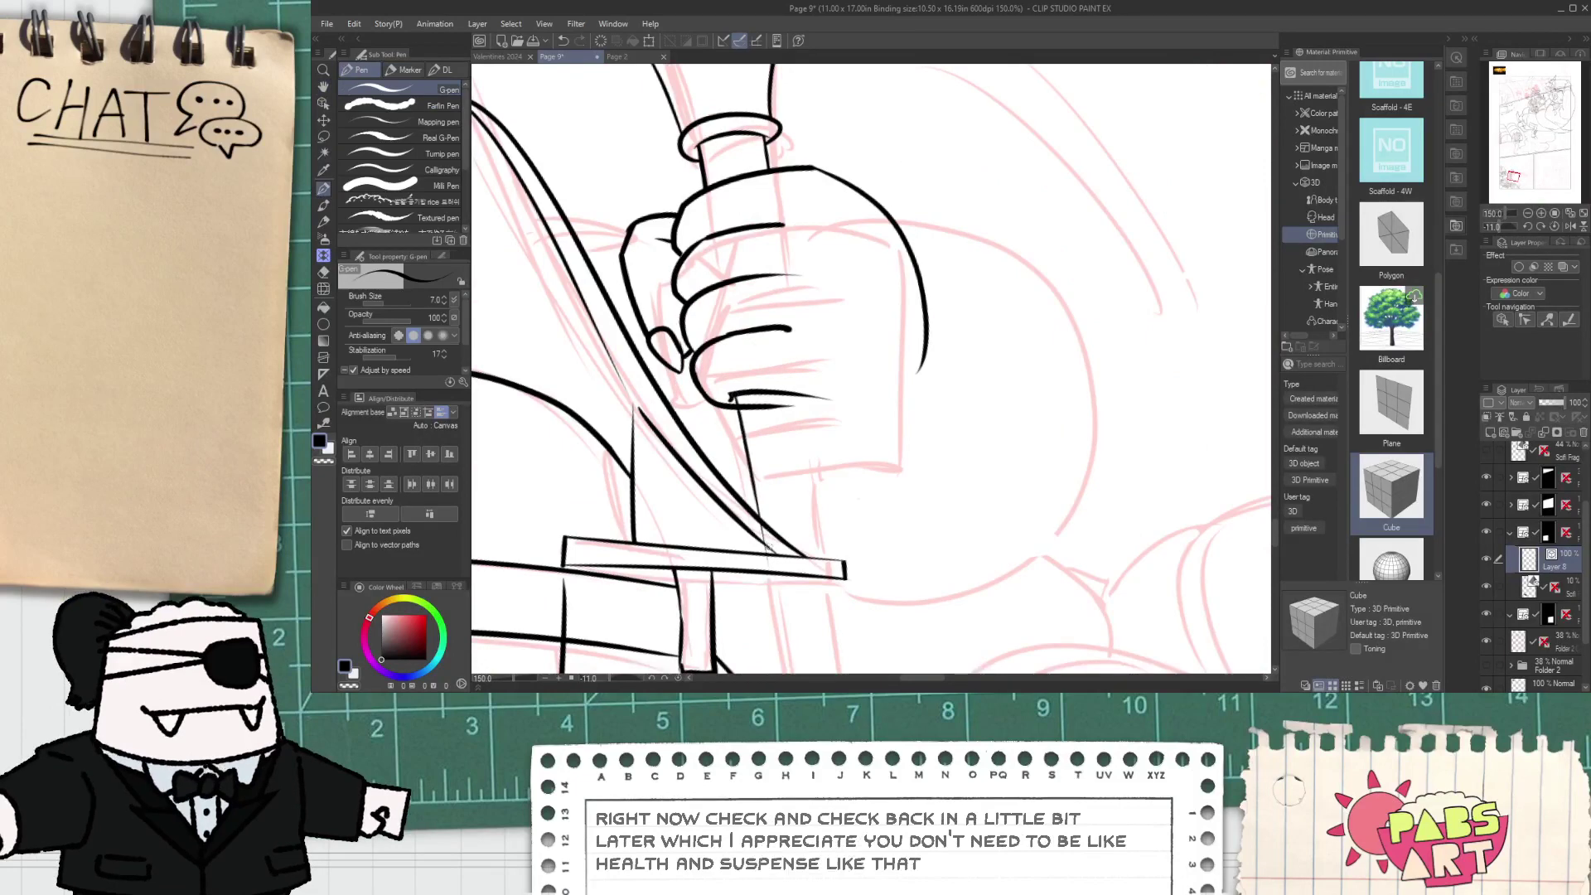
{"action": "key", "text": "ctrl+z"}
{"action": "mouse_move", "coordinate": [732, 401]}
{"action": "left_mouse_down"}
{"action": "mouse_move", "coordinate": [764, 620]}
{"action": "mouse_move", "coordinate": [768, 459]}
{"action": "mouse_move", "coordinate": [735, 311]}
{"action": "mouse_move", "coordinate": [779, 580]}
{"action": "left_mouse_up"}
{"action": "key", "text": "ctrl+z"}
{"action": "scroll", "coordinate": [750, 601], "scroll_direction": "down", "scroll_amount": 1}
{"action": "key", "text": "ctrl+z"}
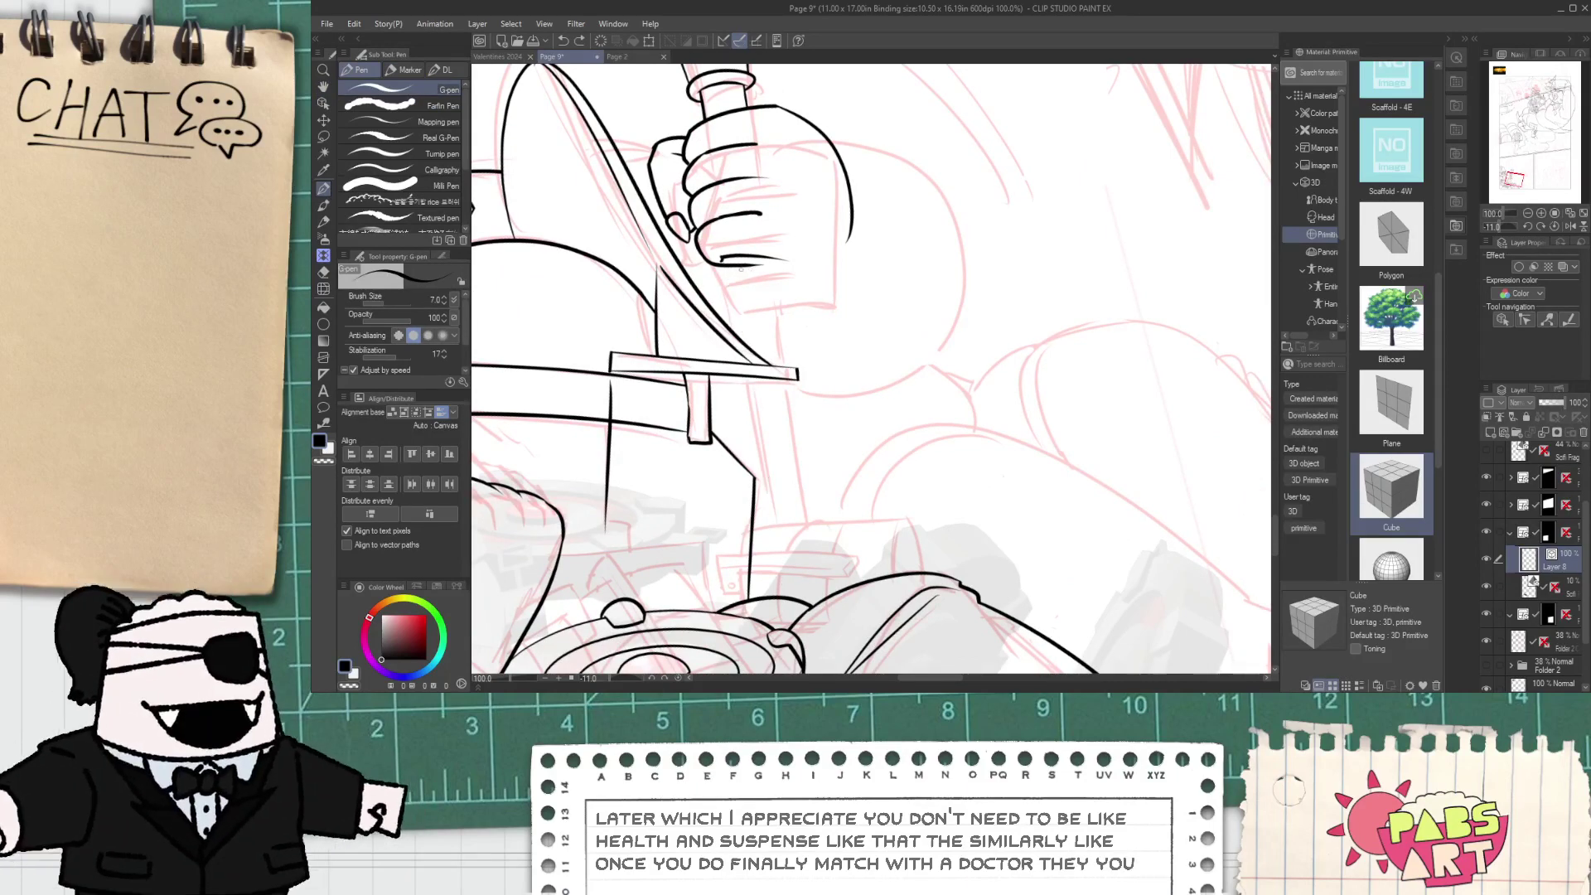
{"action": "key", "text": "ctrl+z"}
- Ink the shaft's long left edge from the fist down past the hat brim, undoing each unsatisfactory stroke
{"action": "left_click_drag", "start_coordinate": [723, 258], "coordinate": [795, 587]}
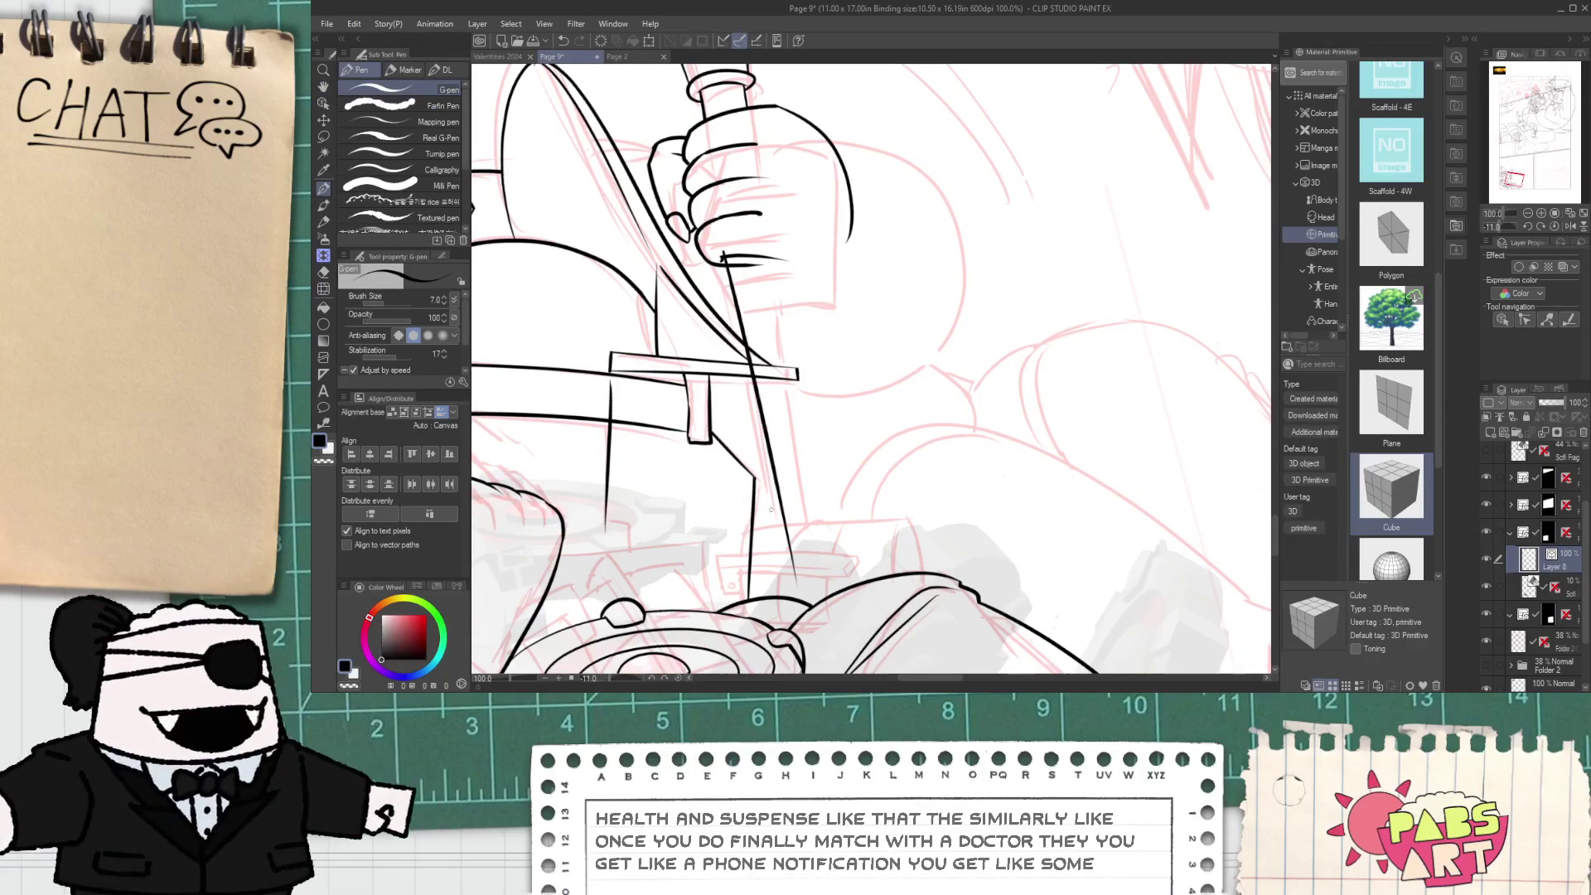
{"action": "key", "text": "ctrl+z"}
{"action": "left_click_drag", "start_coordinate": [721, 259], "coordinate": [763, 530]}
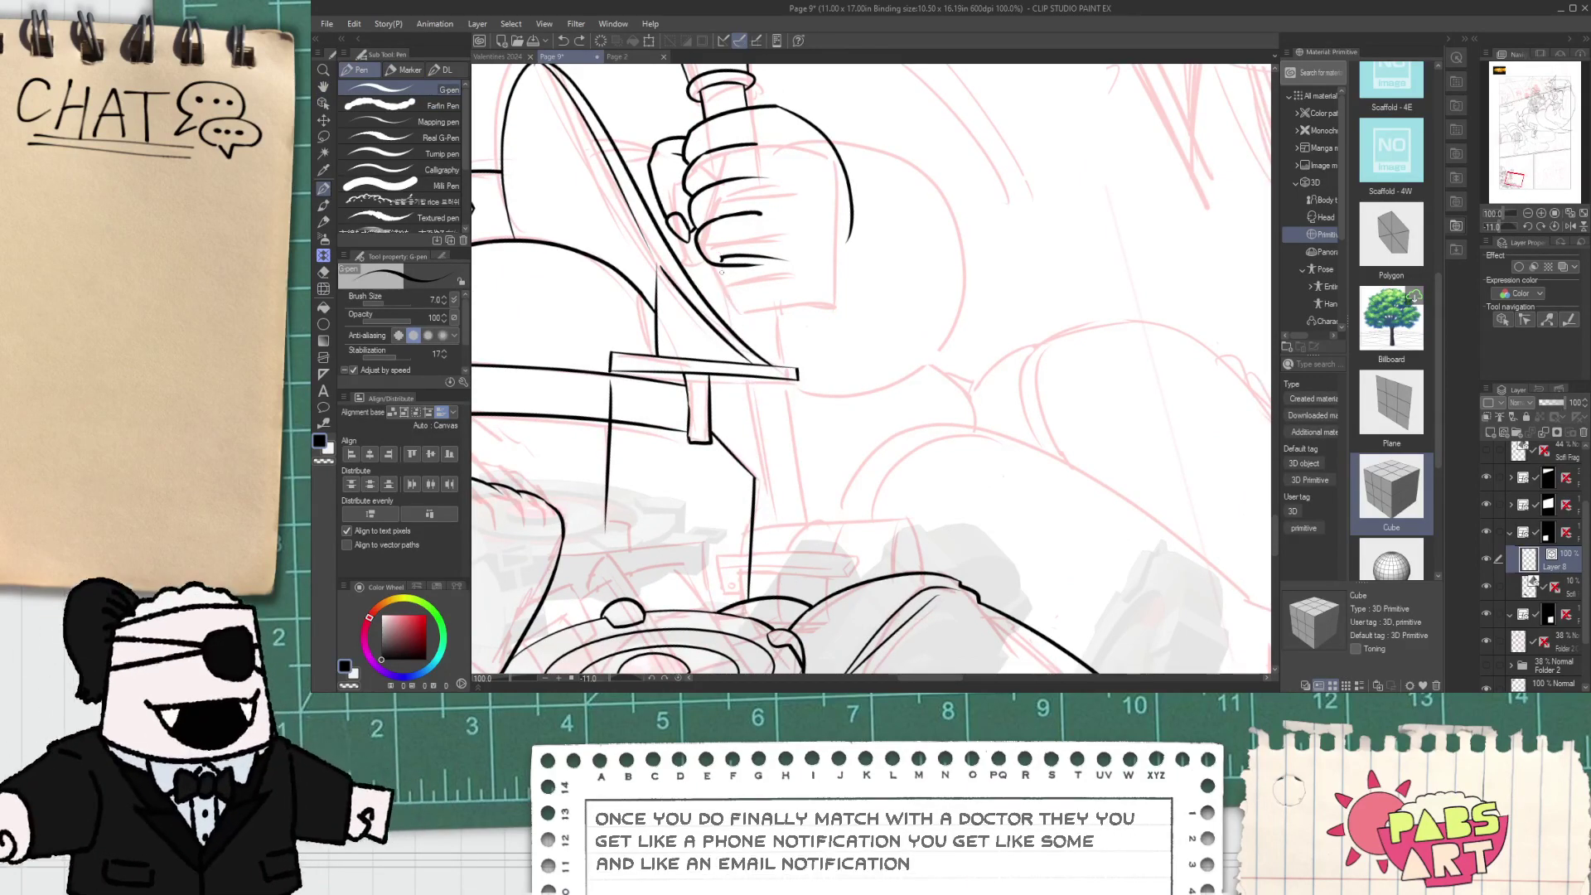
{"action": "left_click_drag", "start_coordinate": [721, 261], "coordinate": [774, 514]}
{"action": "key", "text": "ctrl+z"}
{"action": "left_click_drag", "start_coordinate": [723, 255], "coordinate": [761, 510]}
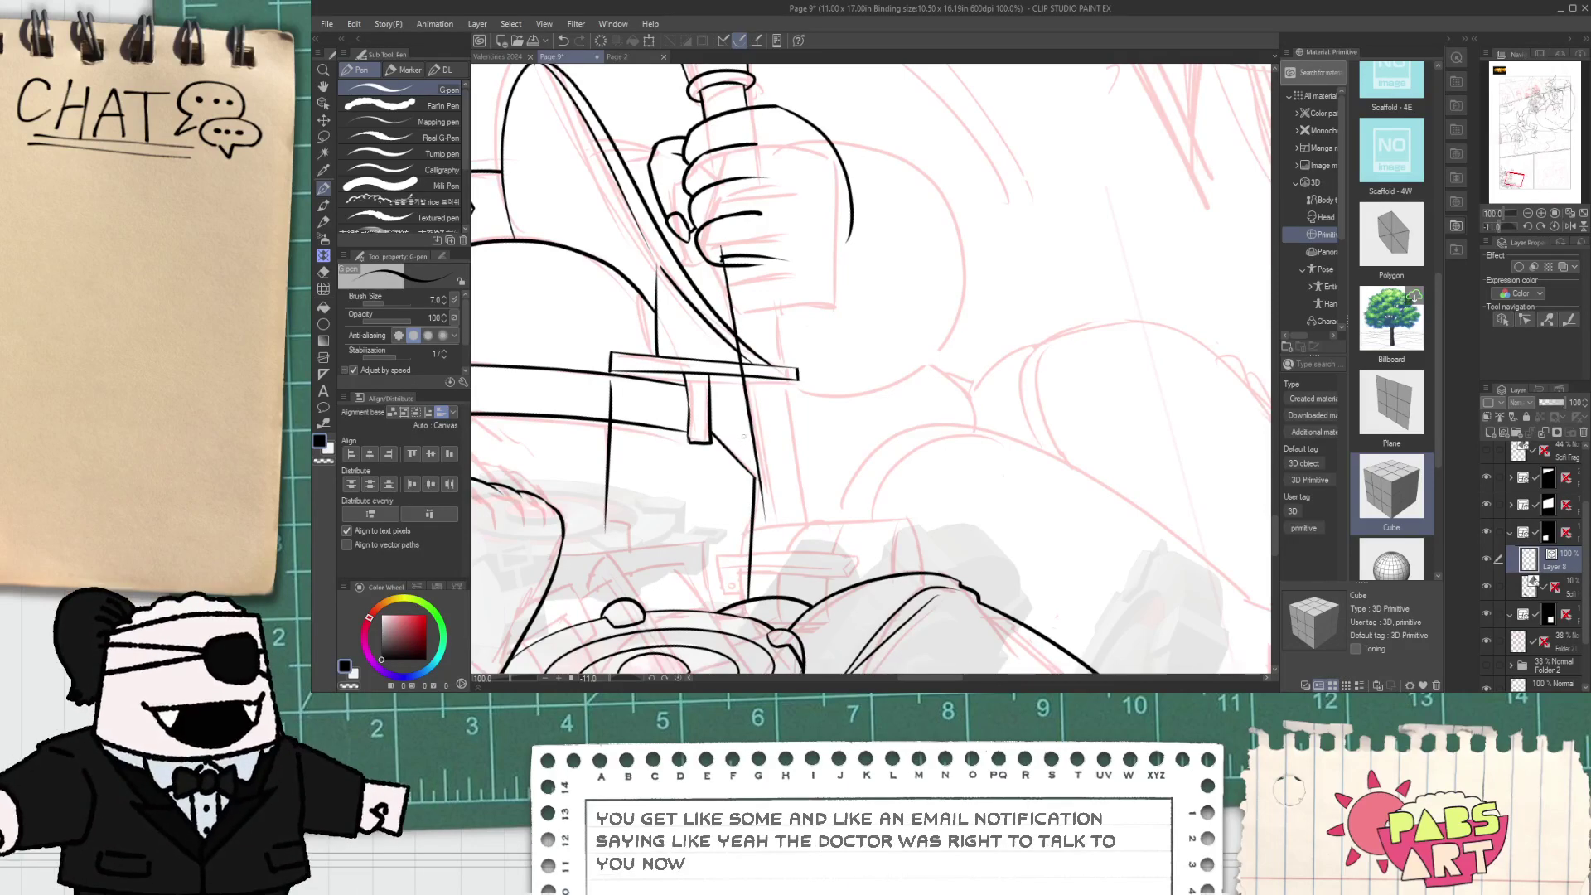
{"action": "key", "text": "ctrl+z"}
{"action": "left_click_drag", "start_coordinate": [725, 278], "coordinate": [758, 572]}
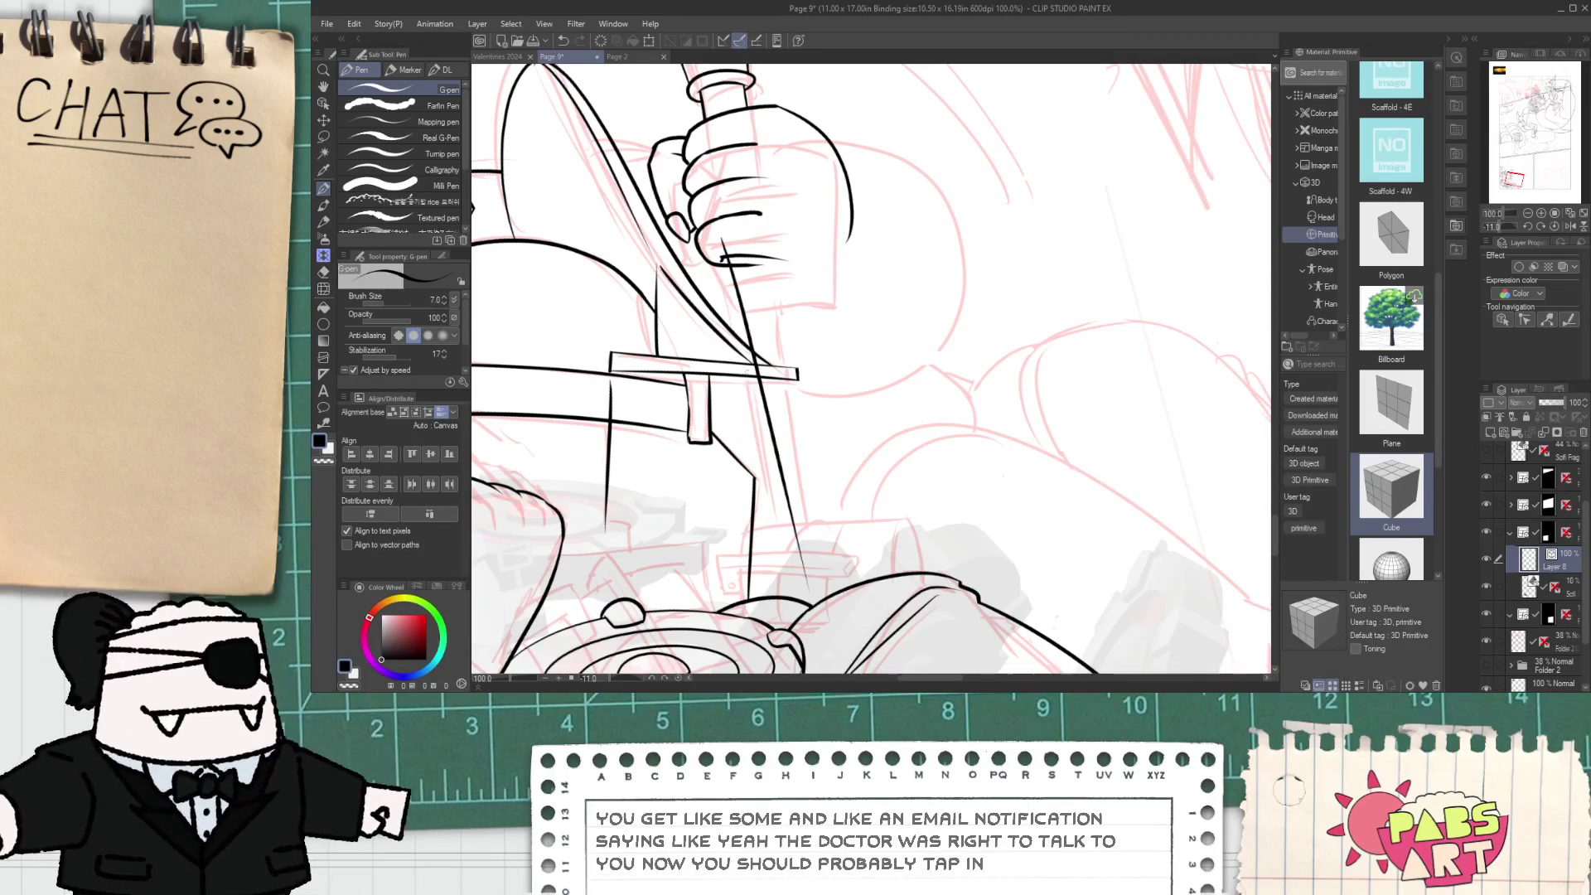
- Redo the shaft's left edge and ink its parallel right edge from the fist down past the hat brim, undoing unsatisfactory strokes
{"action": "key", "text": "ctrl+z"}
{"action": "left_click_drag", "start_coordinate": [720, 246], "coordinate": [772, 581]}
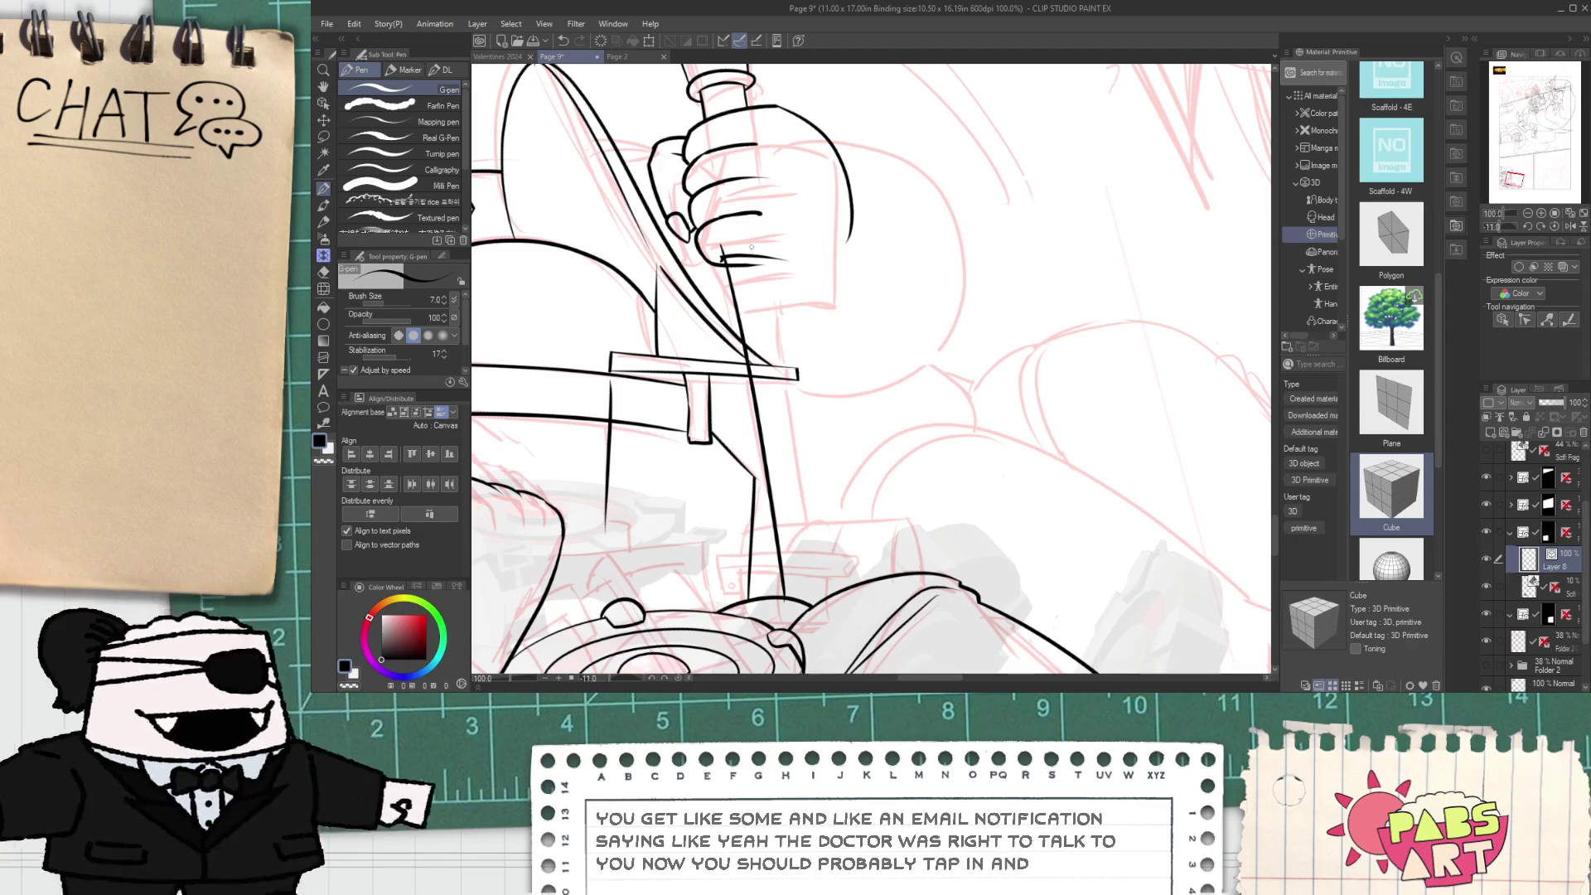
{"action": "left_click_drag", "start_coordinate": [755, 231], "coordinate": [798, 551]}
{"action": "key", "text": "ctrl+z"}
{"action": "left_click_drag", "start_coordinate": [757, 240], "coordinate": [797, 617]}
{"action": "key", "text": "ctrl+z"}
{"action": "left_click_drag", "start_coordinate": [761, 238], "coordinate": [836, 653]}
{"action": "key", "text": "ctrl+z"}
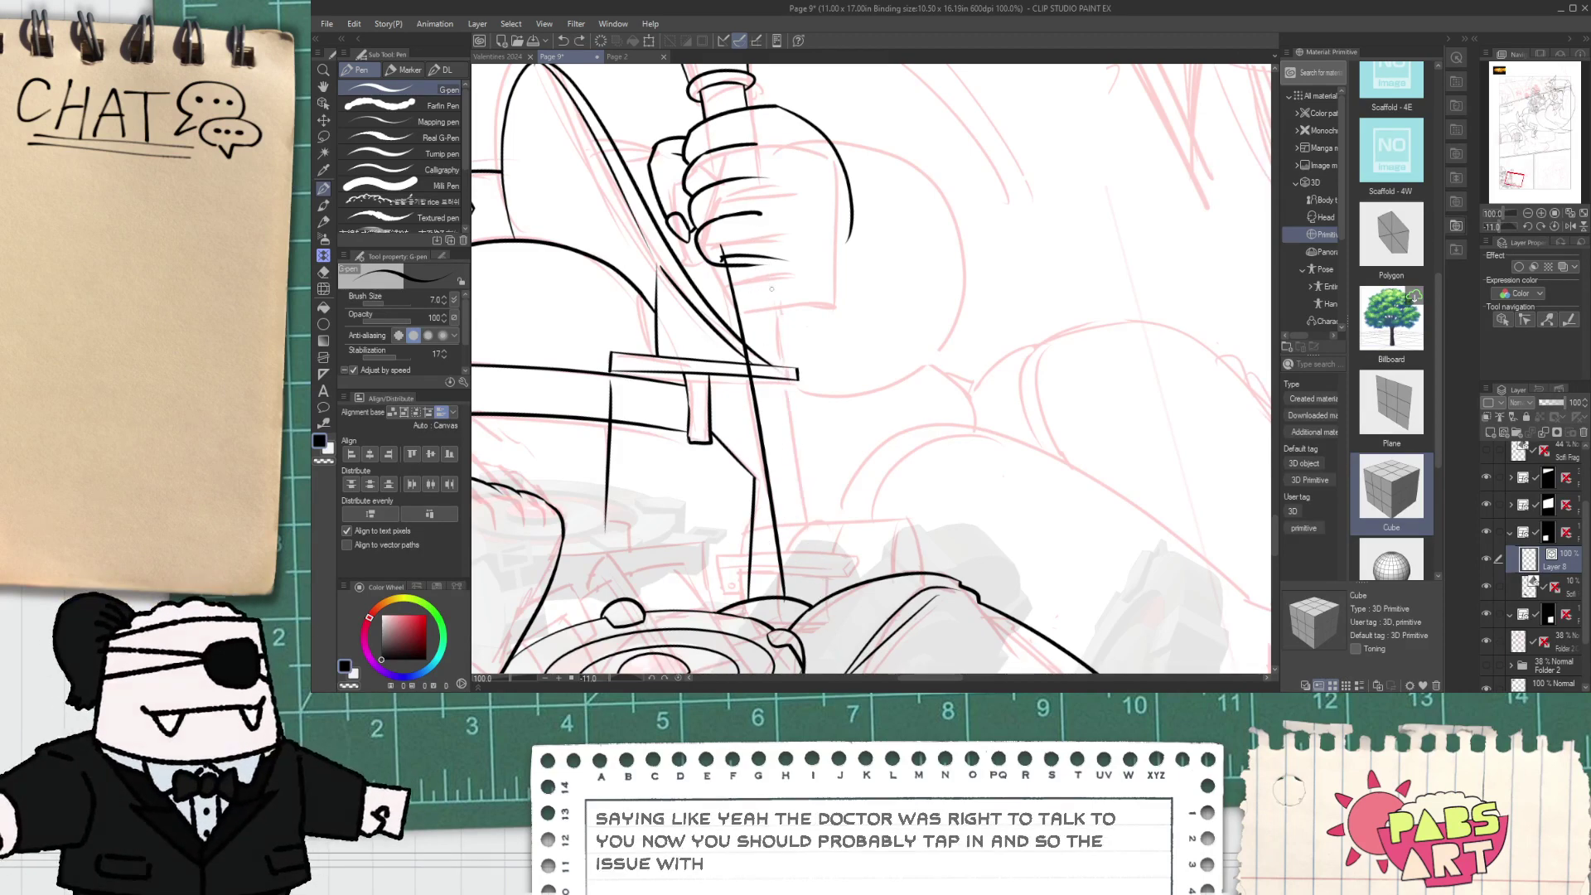
{"action": "left_click_drag", "start_coordinate": [767, 258], "coordinate": [839, 649]}
{"action": "key", "text": "ctrl+z"}
{"action": "left_click_drag", "start_coordinate": [766, 239], "coordinate": [834, 632]}
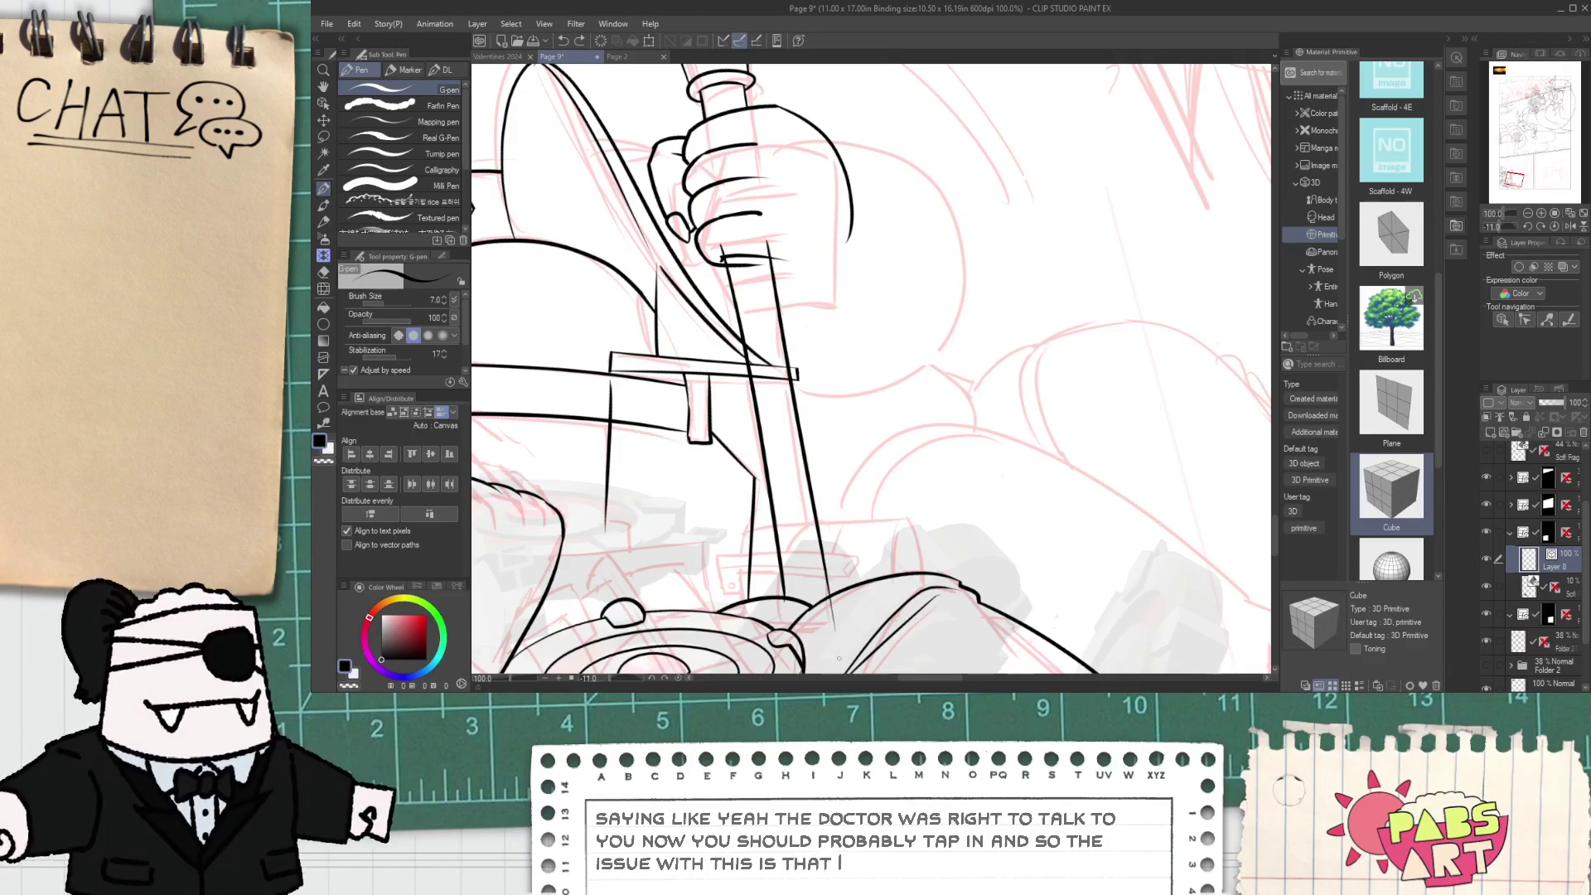
{"action": "key", "text": "ctrl+z"}
{"action": "left_click_drag", "start_coordinate": [766, 239], "coordinate": [832, 655]}
- Trim the shaft lines where they cross the flat brim piece and run up into the fist
{"action": "key", "text": "e"}
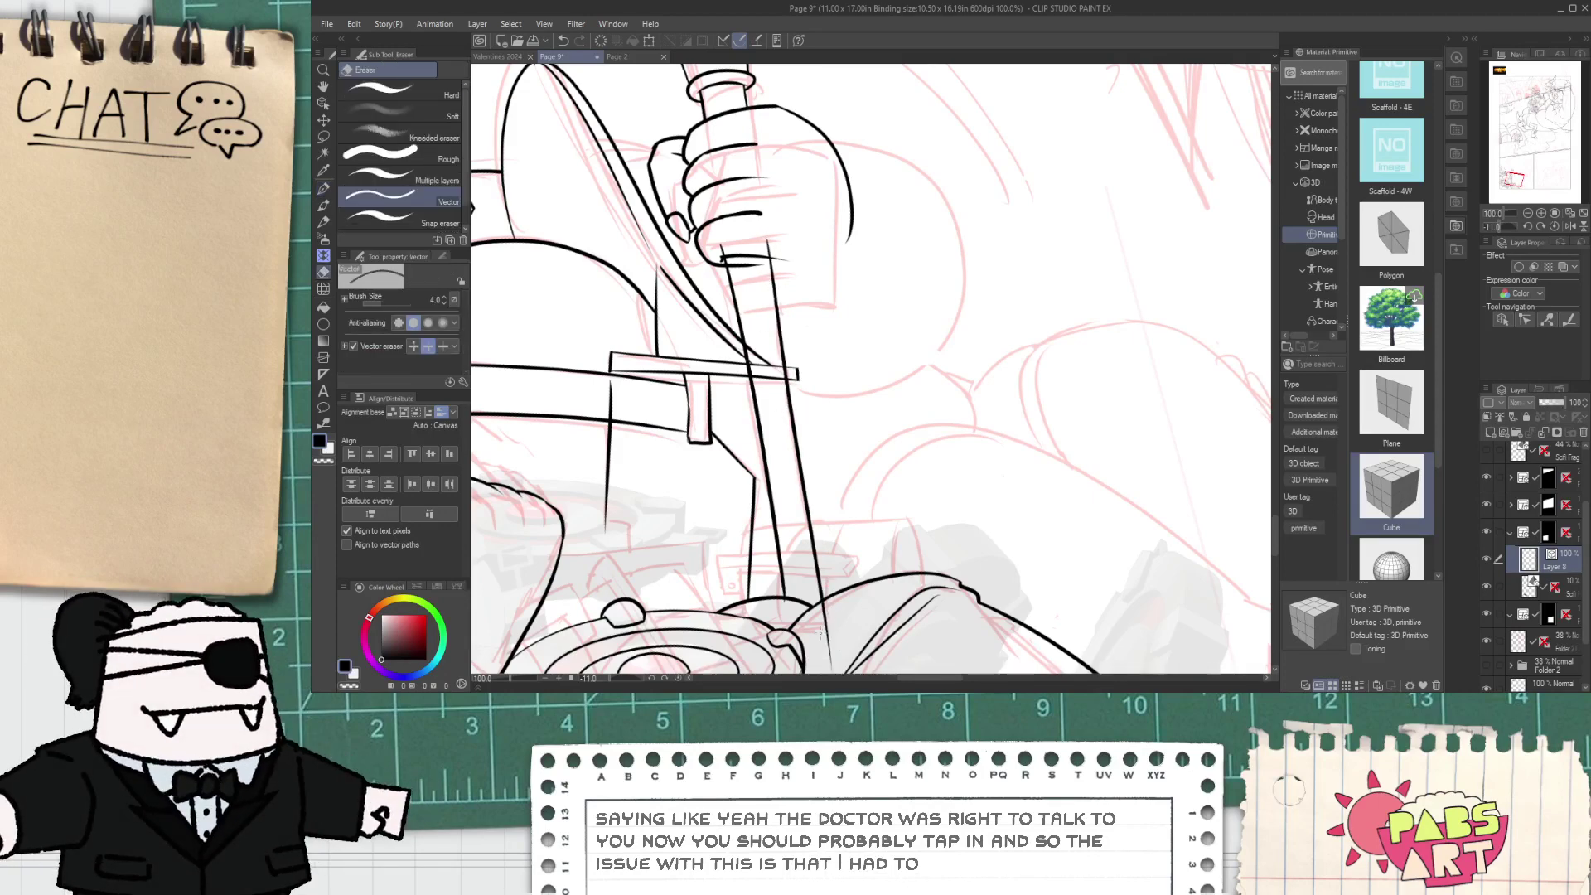
{"action": "scroll", "coordinate": [792, 610], "scroll_direction": "up", "scroll_amount": 1}
{"action": "key", "text": "space"}
{"action": "left_click_drag", "start_coordinate": [769, 367], "coordinate": [809, 512]}
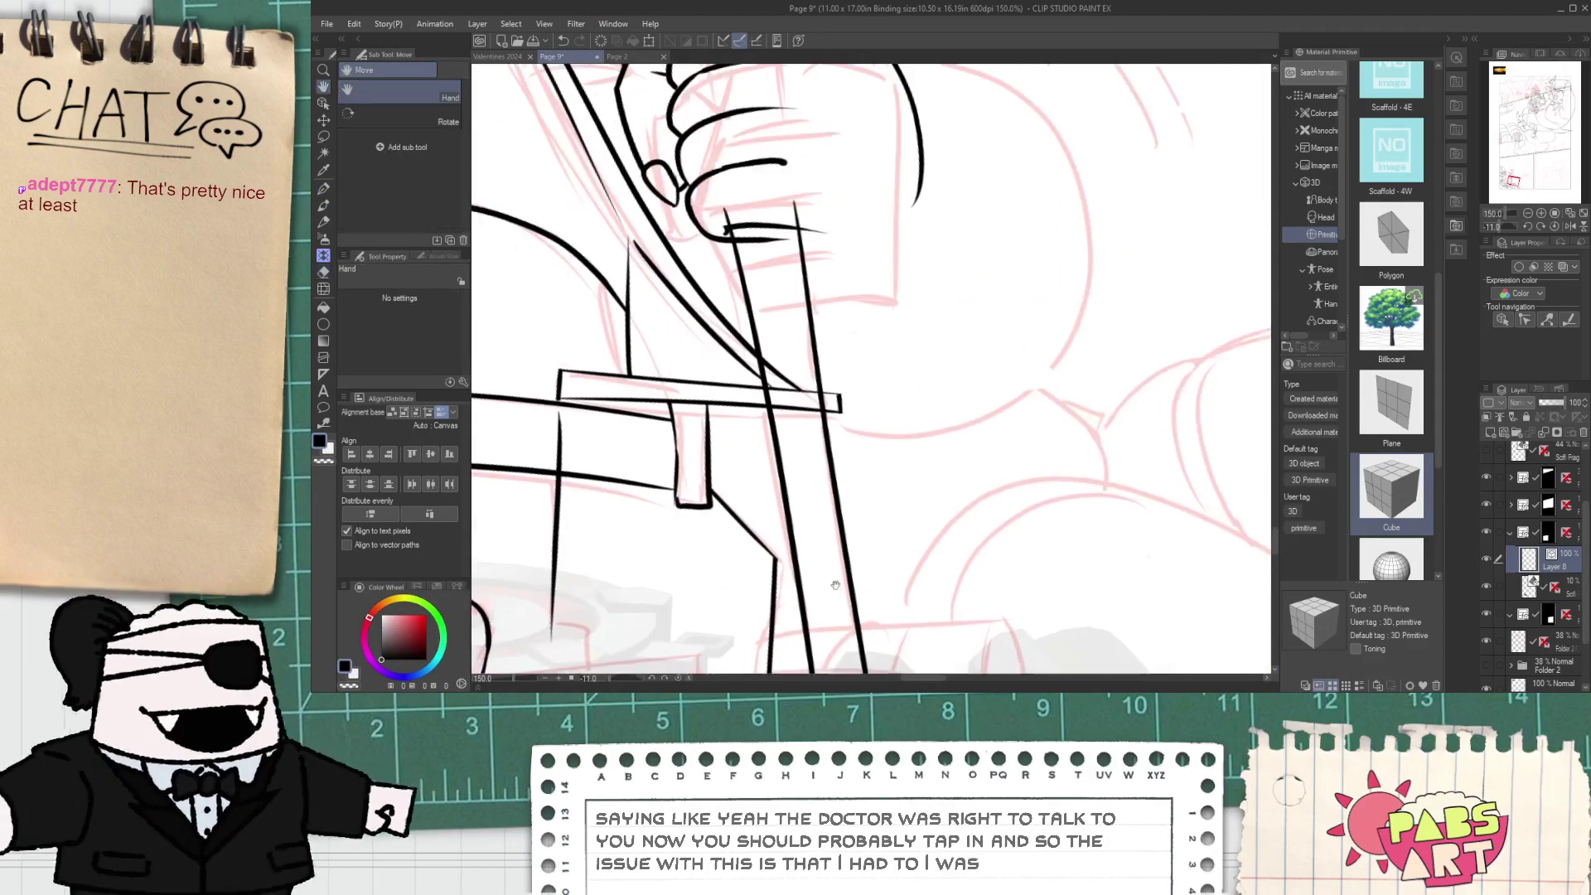
{"action": "scroll", "coordinate": [760, 395], "scroll_direction": "up", "scroll_amount": 1}
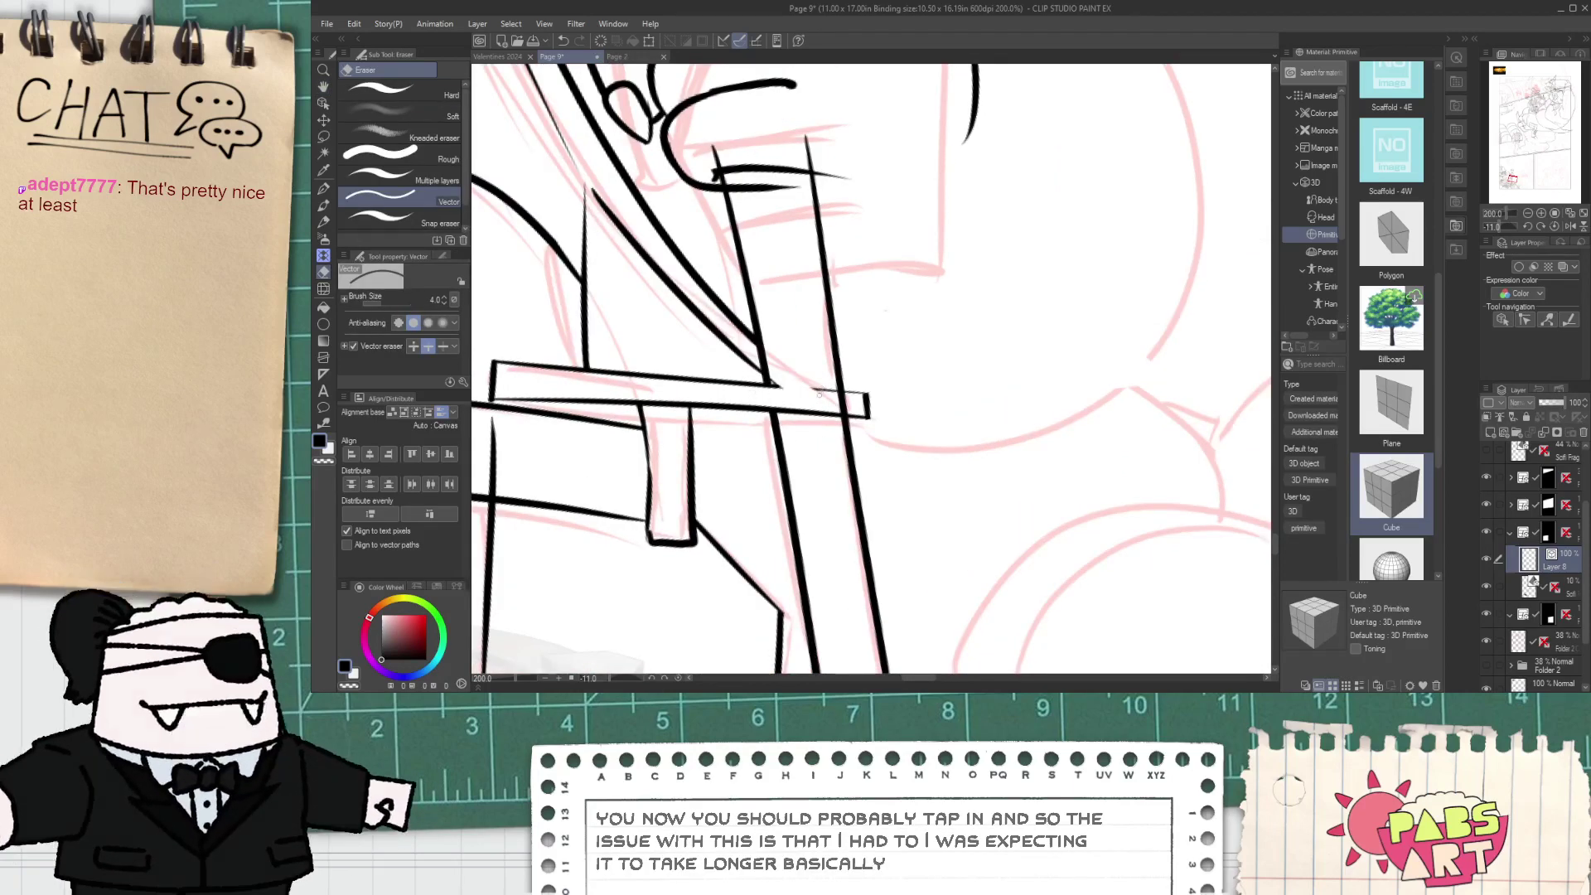
{"action": "scroll", "coordinate": [833, 408], "scroll_direction": "down", "scroll_amount": 1}
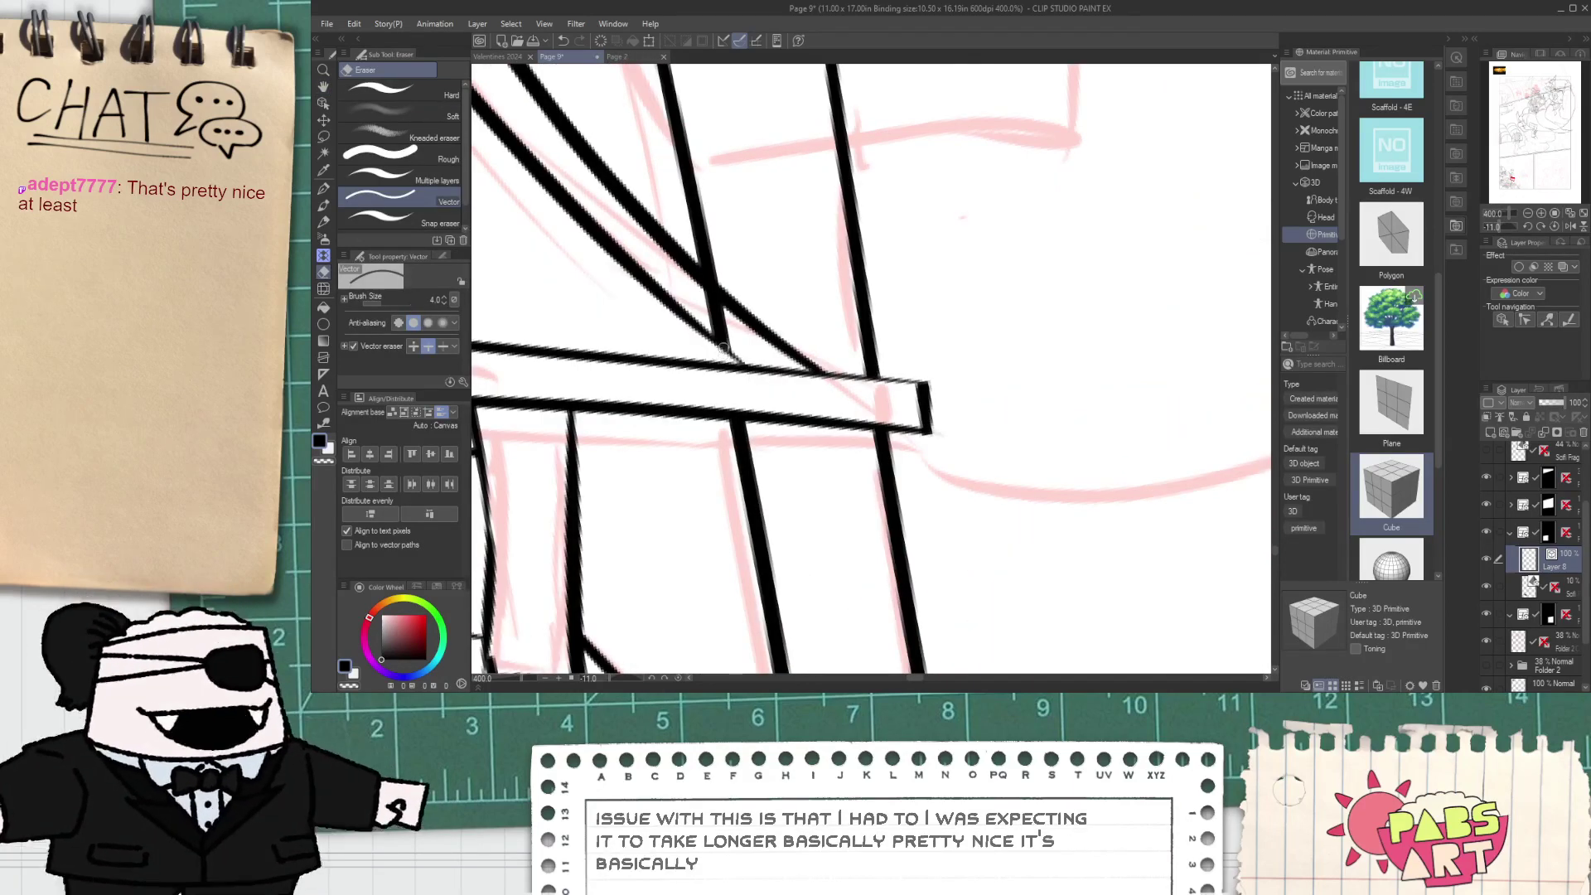
{"action": "scroll", "coordinate": [745, 344], "scroll_direction": "down", "scroll_amount": 1}
{"action": "scroll", "coordinate": [745, 344], "scroll_direction": "up", "scroll_amount": 4}
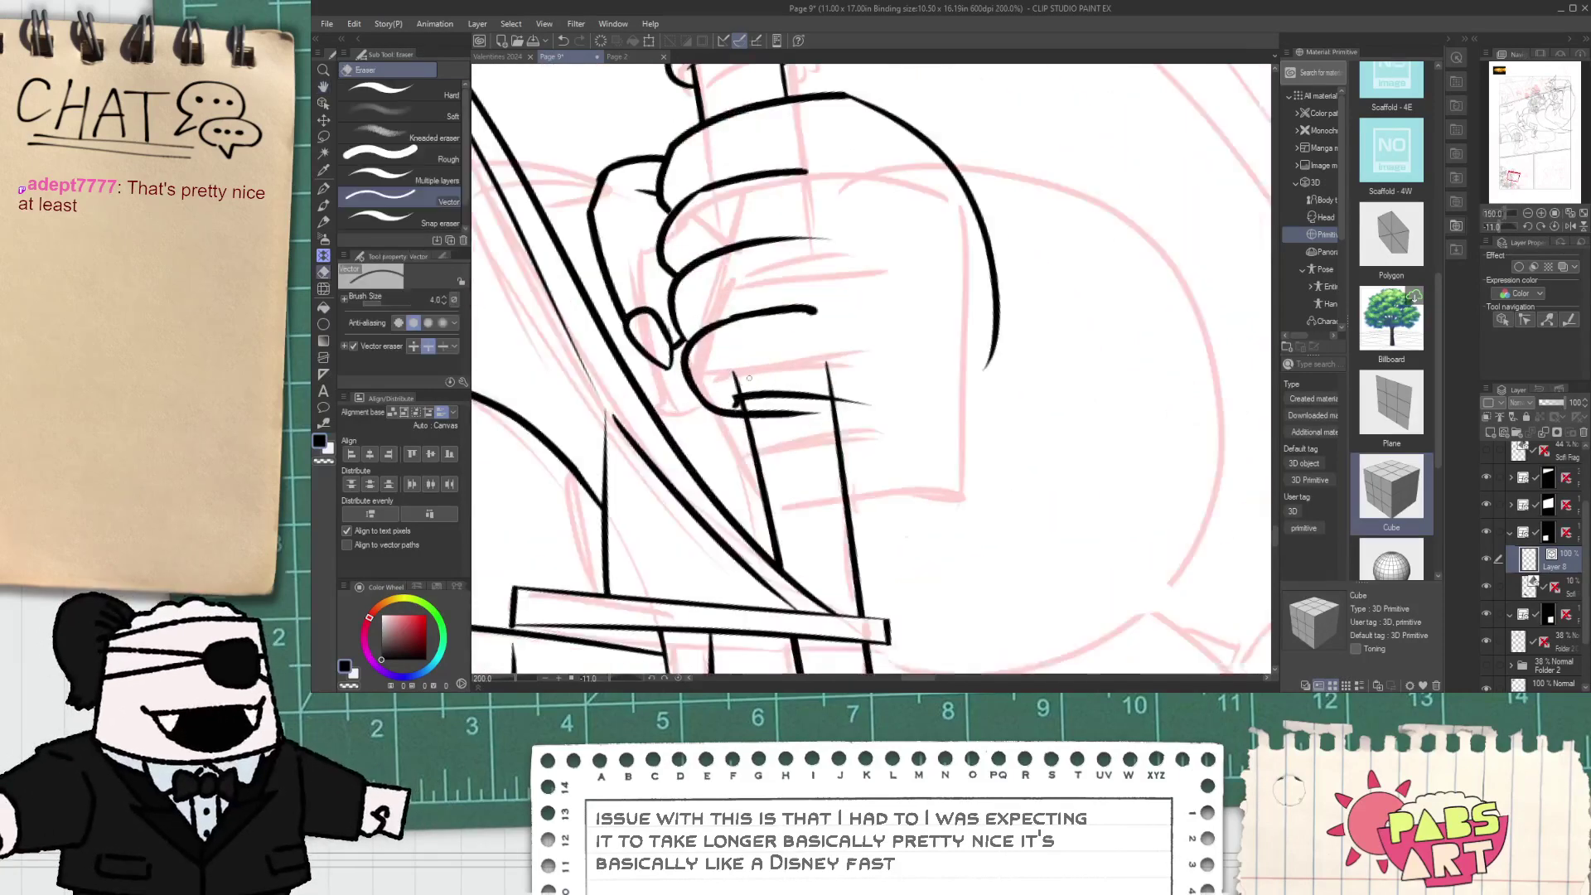
{"action": "left_click", "coordinate": [850, 441]}
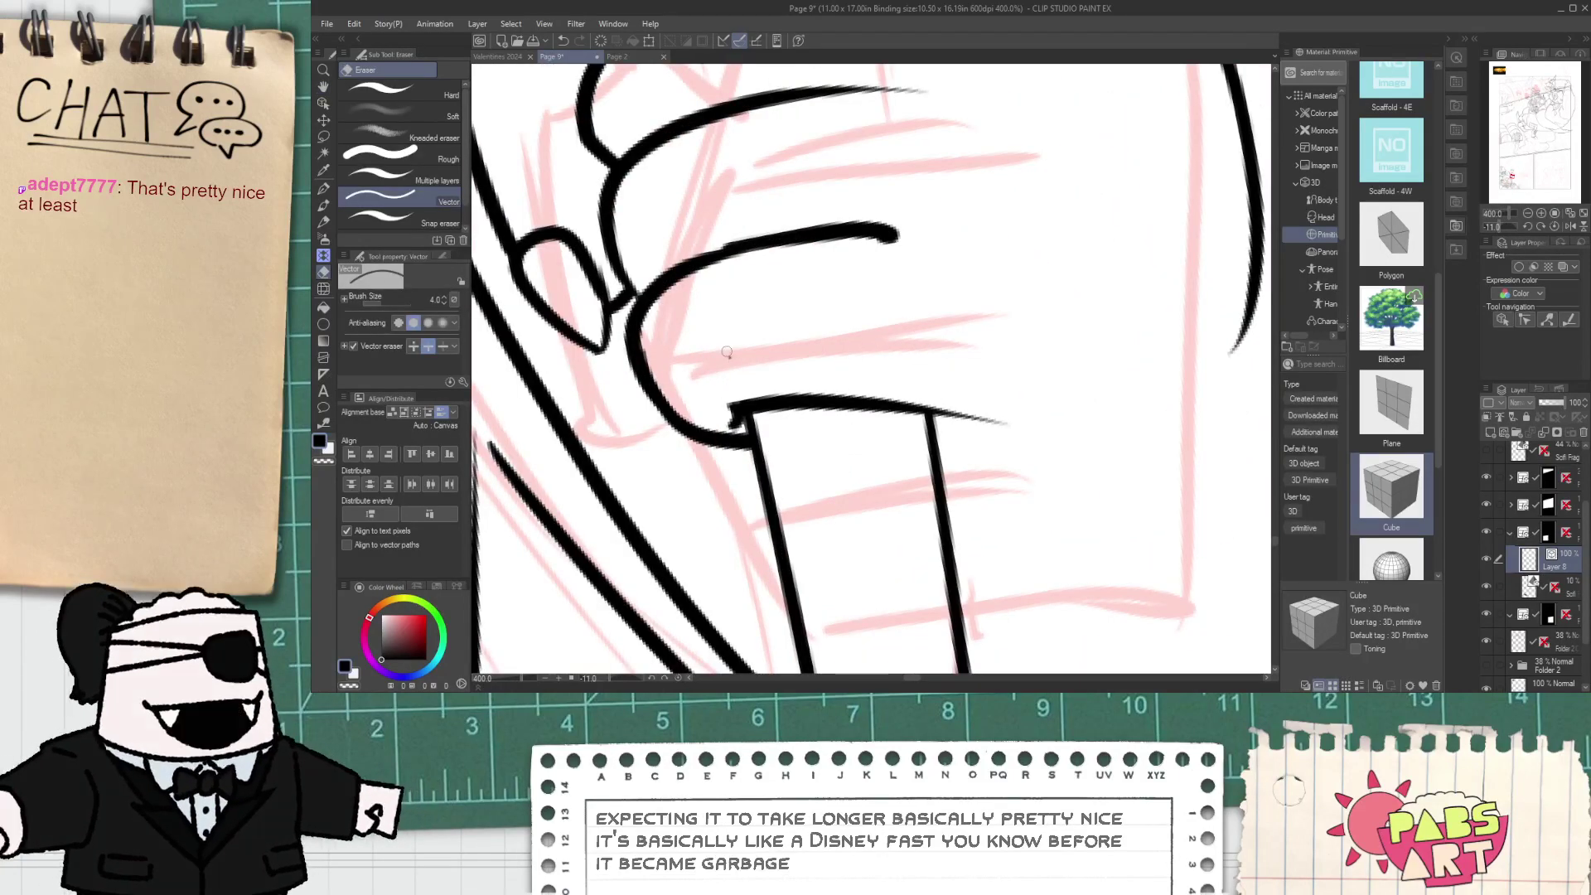
- Ink the fist's lower outline curving from the shaft up to the back of the hand, redoing the first stroke
{"action": "key", "text": "p"}
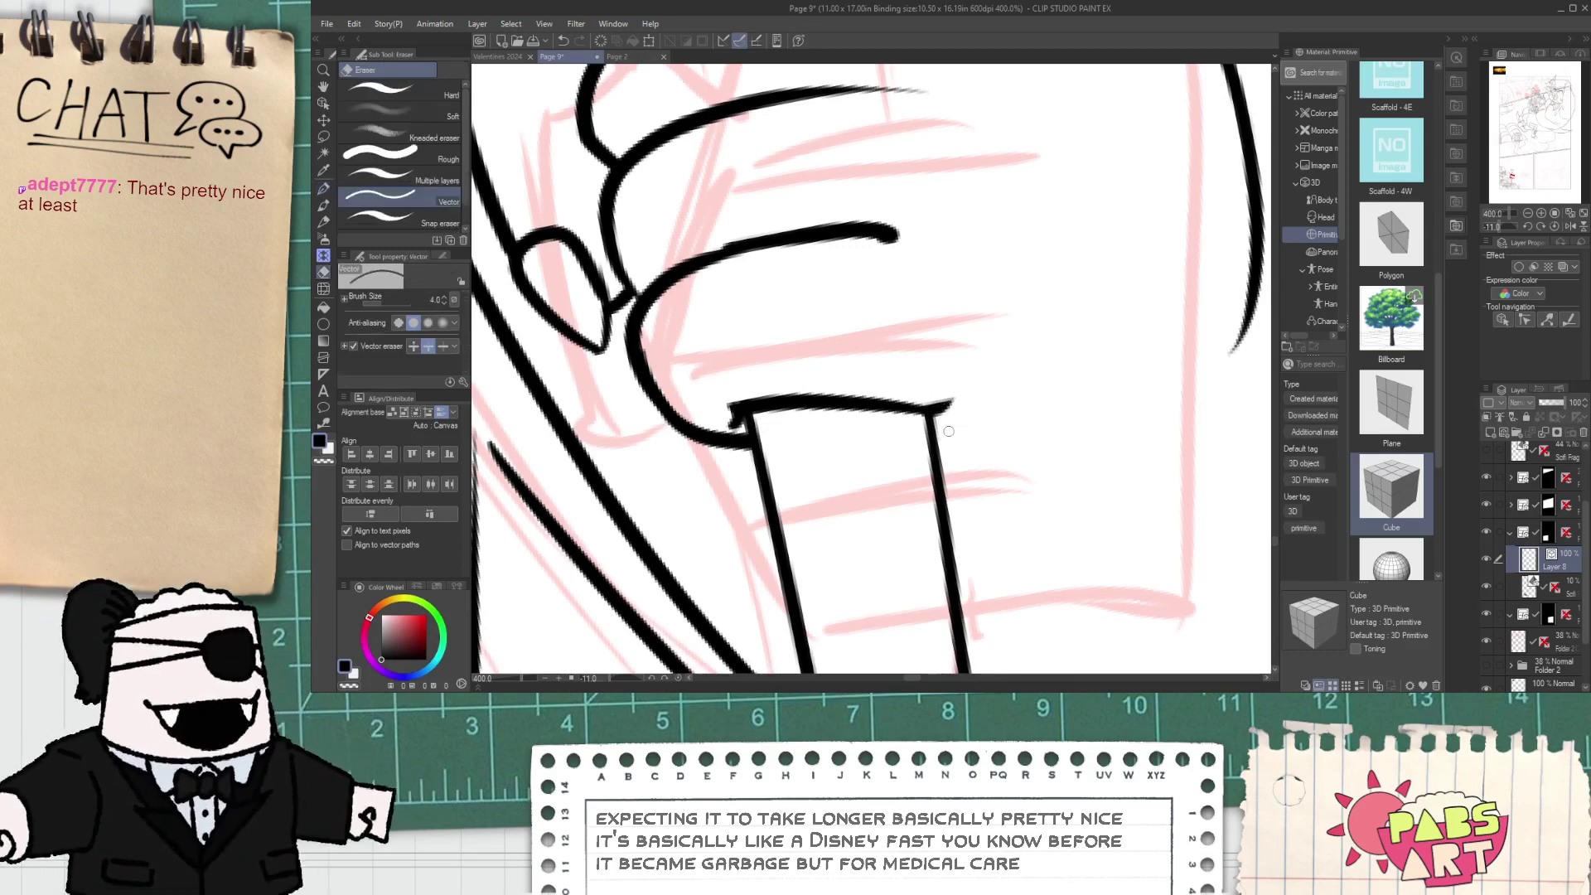
{"action": "scroll", "coordinate": [949, 414], "scroll_direction": "down", "scroll_amount": 3}
{"action": "key", "text": "space"}
{"action": "mouse_move", "coordinate": [910, 413]}
{"action": "left_mouse_down"}
{"action": "mouse_move", "coordinate": [927, 458]}
{"action": "mouse_move", "coordinate": [983, 483]}
{"action": "mouse_move", "coordinate": [904, 417]}
{"action": "left_mouse_up"}
{"action": "scroll", "coordinate": [969, 424], "scroll_direction": "down", "scroll_amount": 1}
{"action": "scroll", "coordinate": [851, 408], "scroll_direction": "up", "scroll_amount": 1}
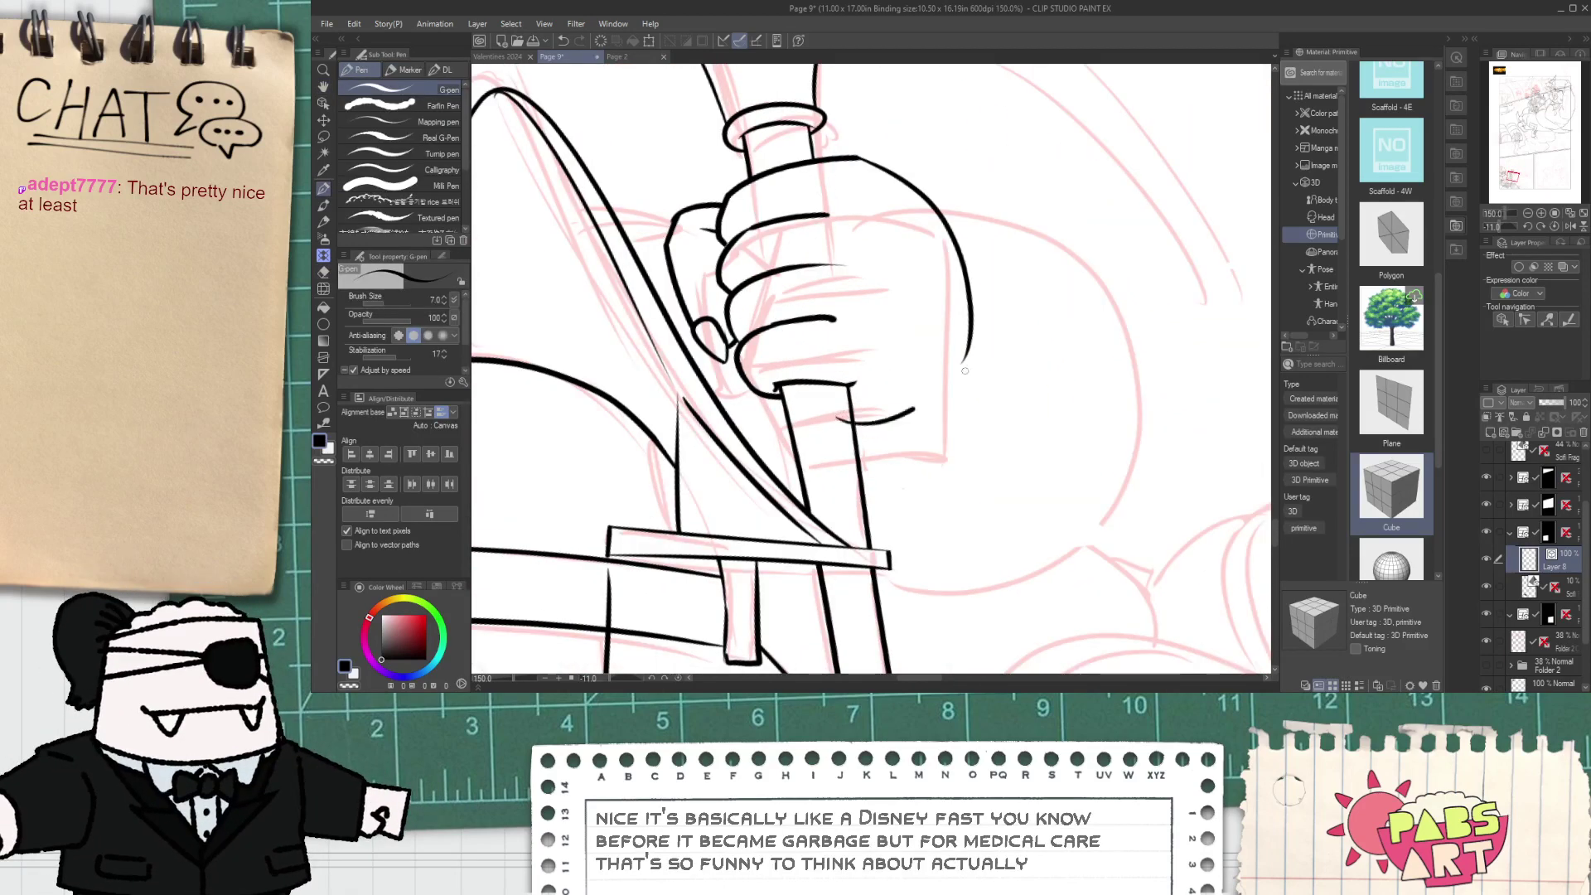
{"action": "left_click_drag", "start_coordinate": [965, 371], "coordinate": [985, 335]}
{"action": "key", "text": "ctrl+z"}
{"action": "left_click_drag", "start_coordinate": [828, 428], "coordinate": [986, 279]}
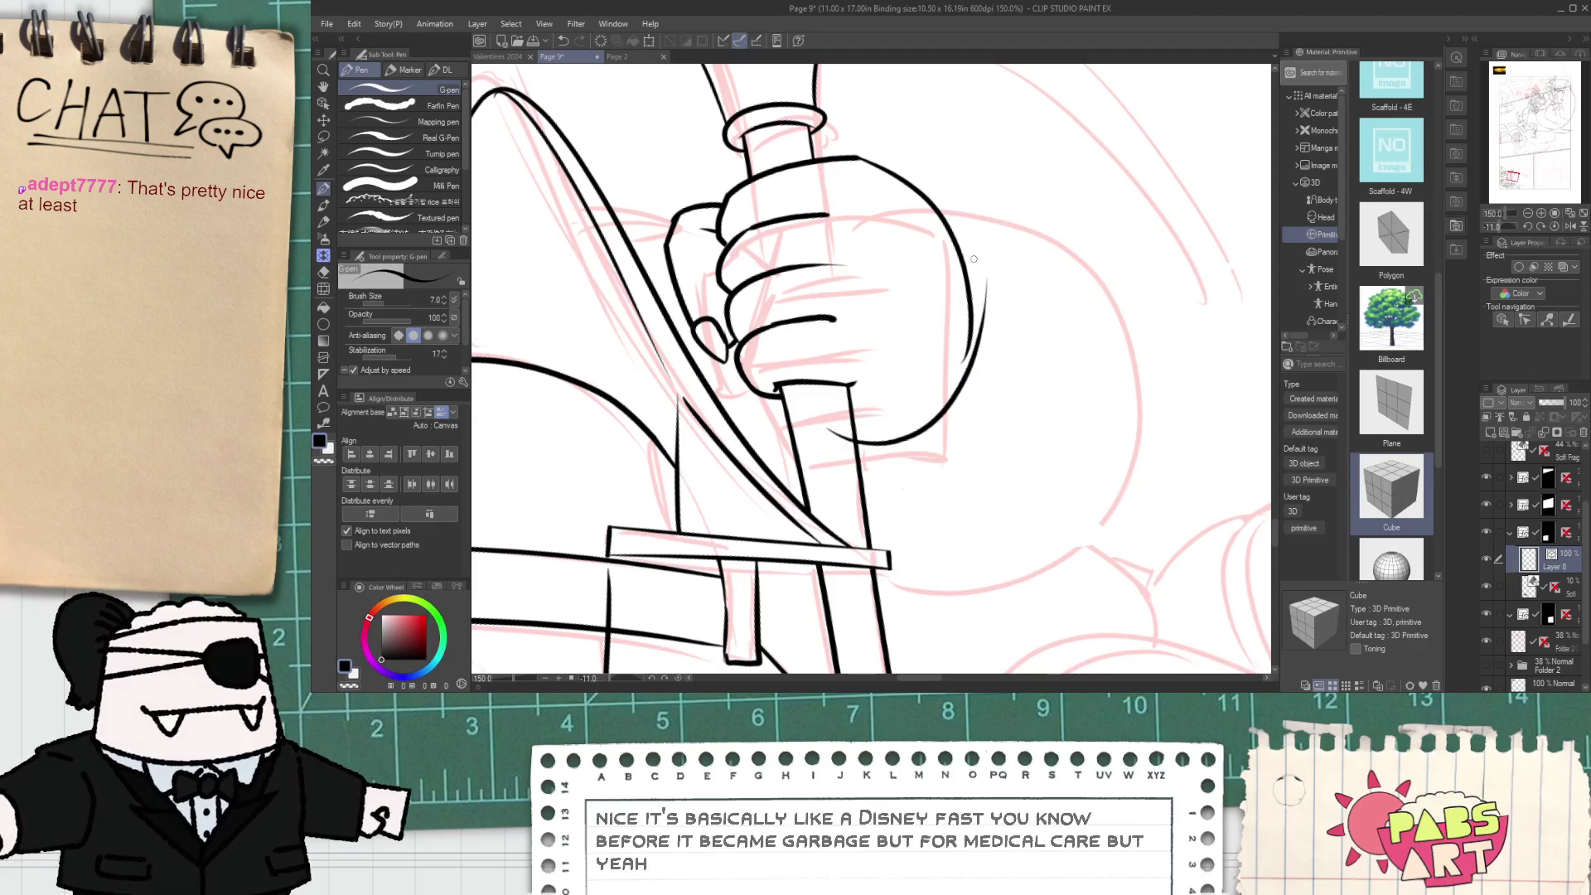
- Adjust the new lower fist curve to meet the back of the hand and trim its overhanging ends
{"action": "key", "text": "o"}
{"action": "left_click", "coordinate": [905, 437]}
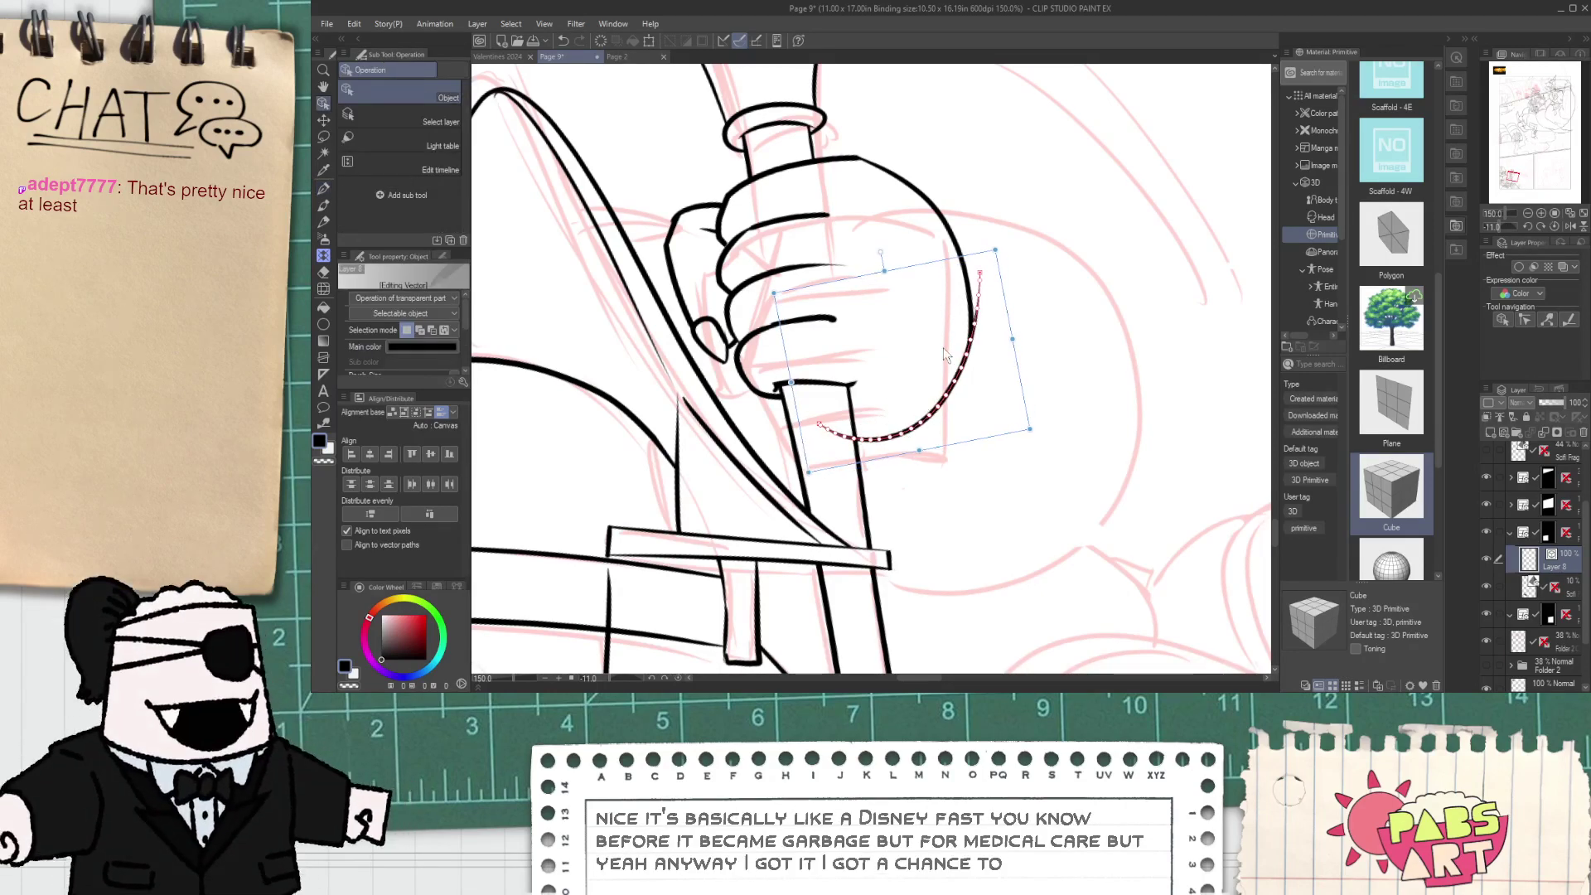
{"action": "key", "text": "e"}
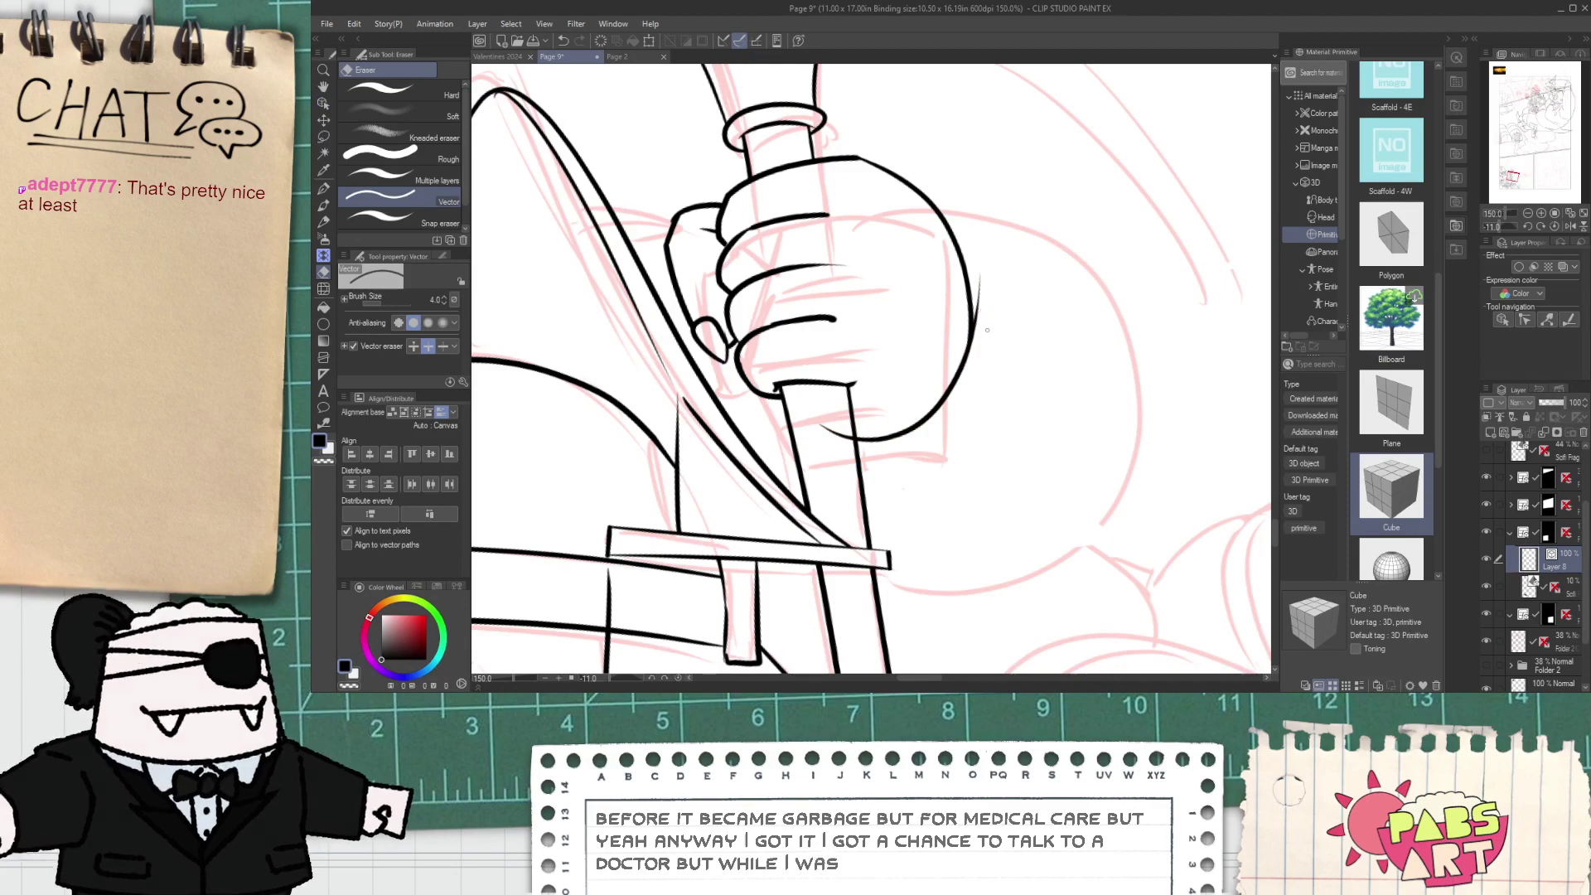
{"action": "left_click_drag", "start_coordinate": [987, 330], "coordinate": [953, 358]}
{"action": "scroll", "coordinate": [843, 411], "scroll_direction": "down", "scroll_amount": 3}
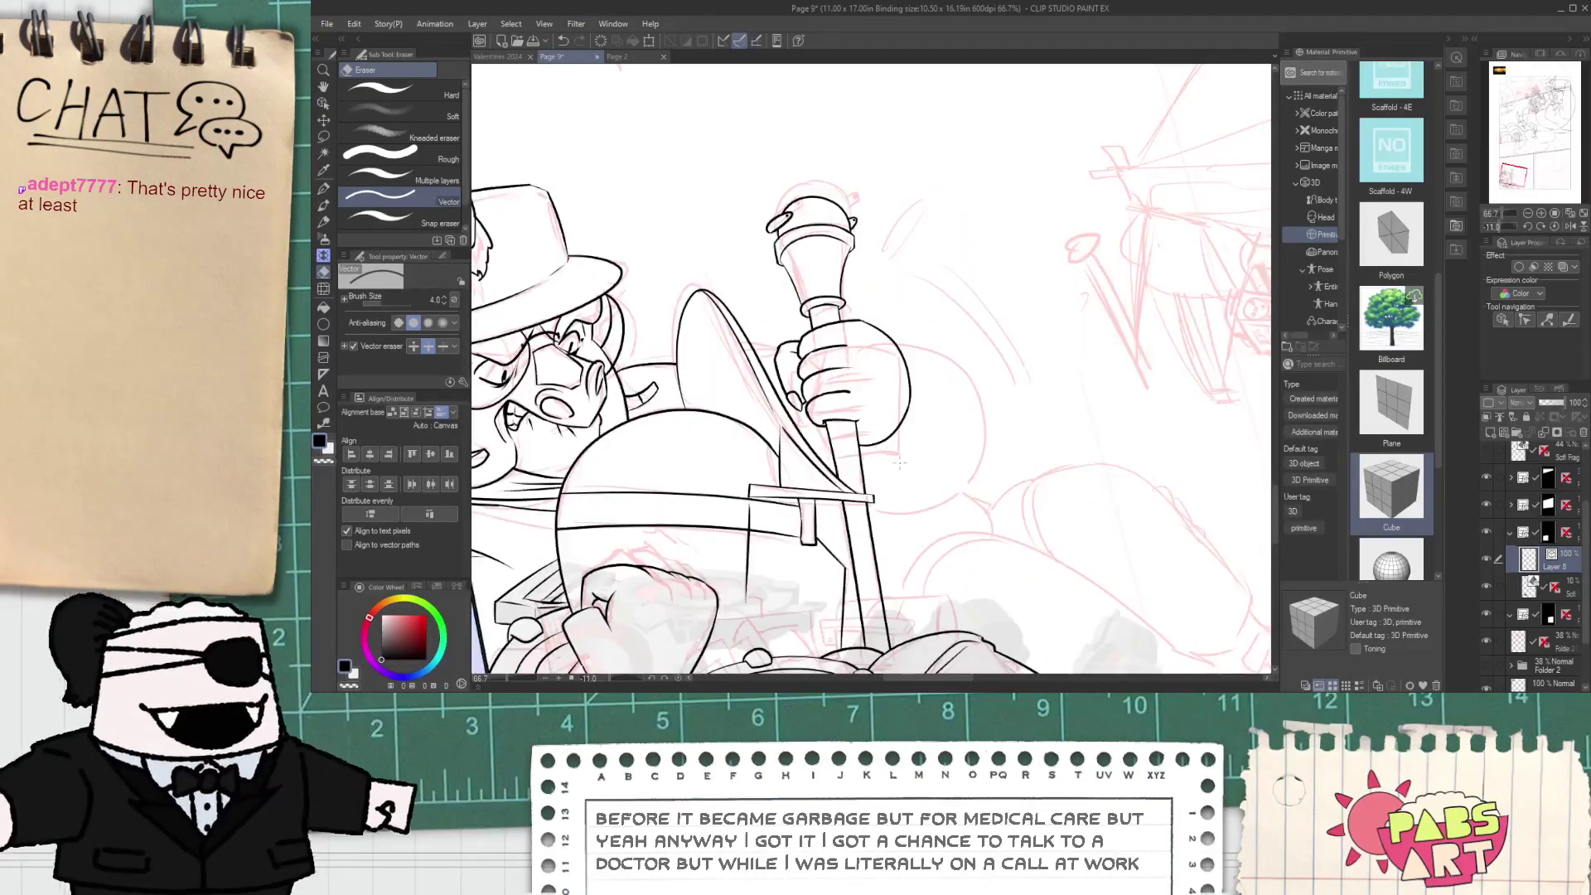
- Ink the large rounded sleeve outline sweeping from the top of the fist around to below the hand, redoing it until it fits
{"action": "key", "text": "h"}
{"action": "scroll", "coordinate": [900, 464], "scroll_direction": "up", "scroll_amount": 9}
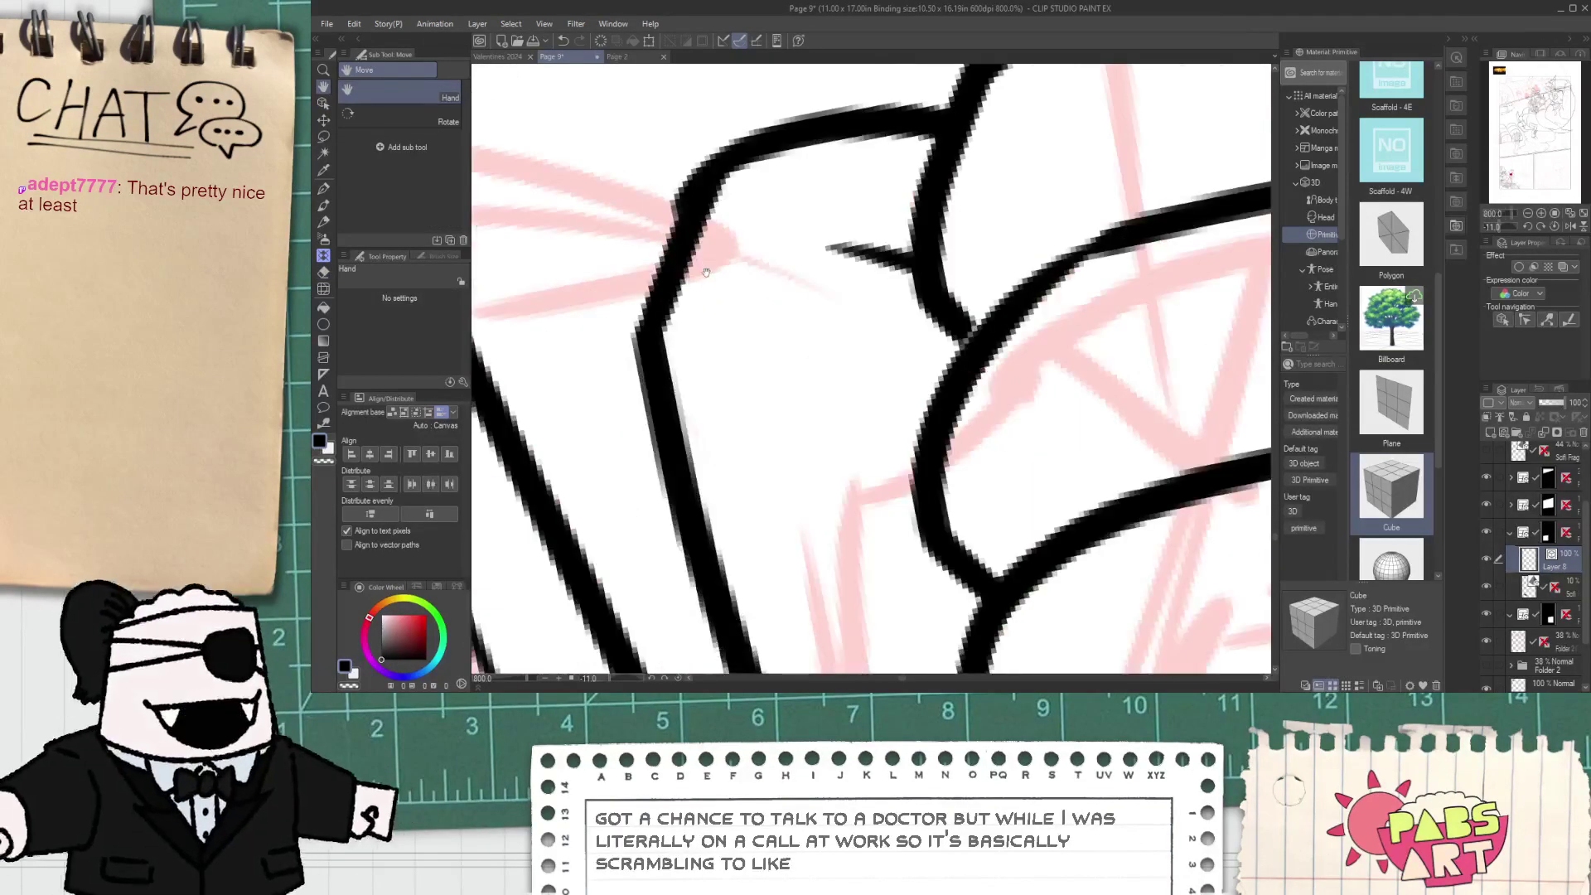
{"action": "scroll", "coordinate": [777, 328], "scroll_direction": "down", "scroll_amount": 6}
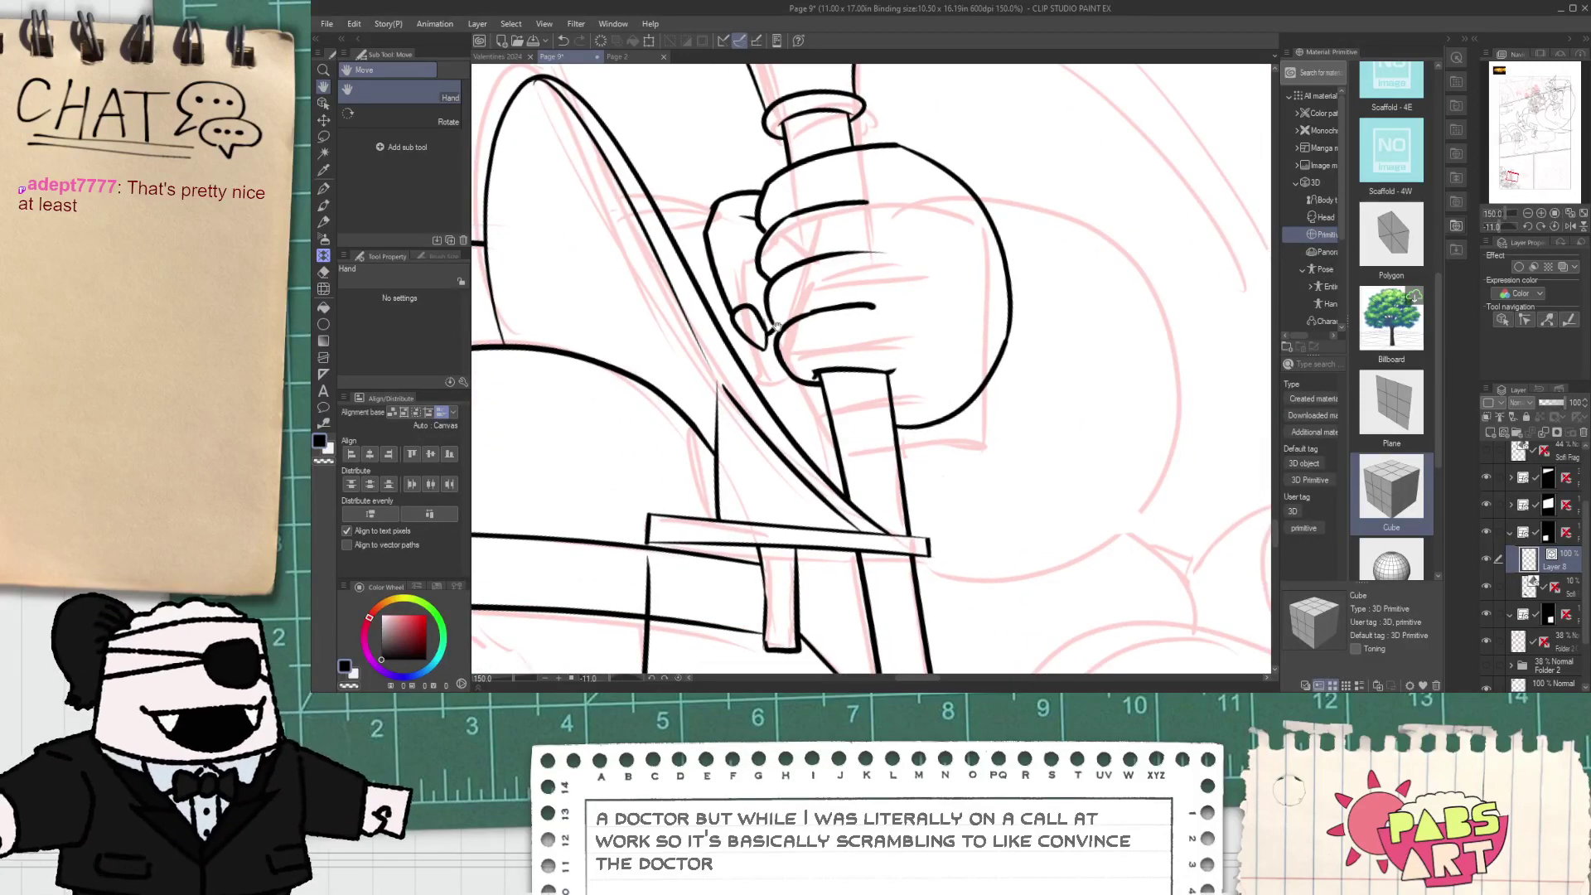
{"action": "left_click_drag", "start_coordinate": [860, 379], "coordinate": [851, 342]}
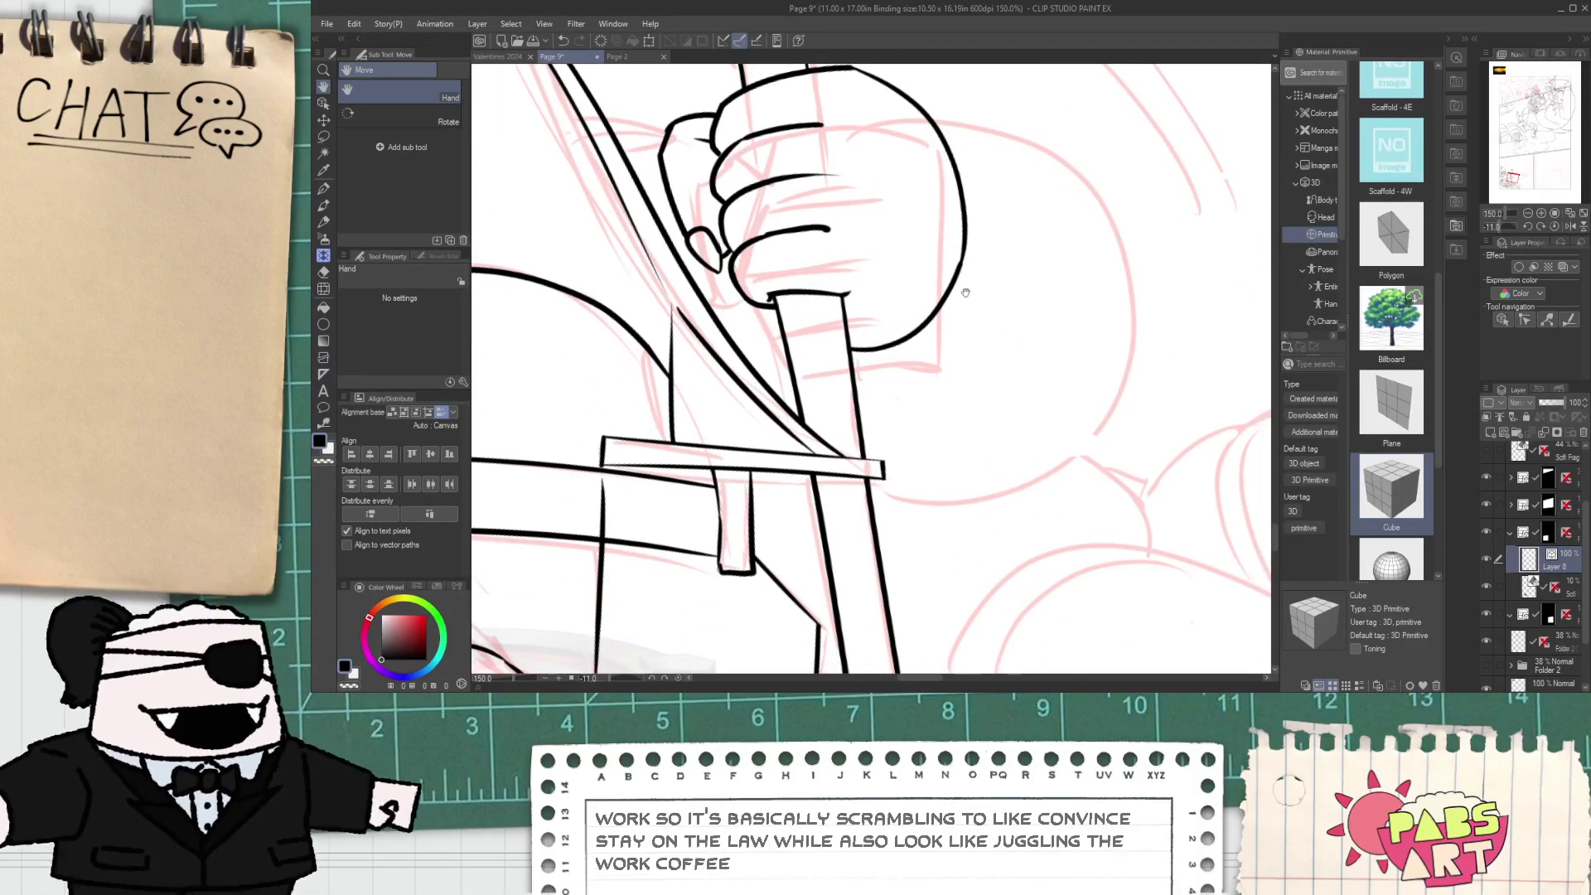
{"action": "key", "text": "p"}
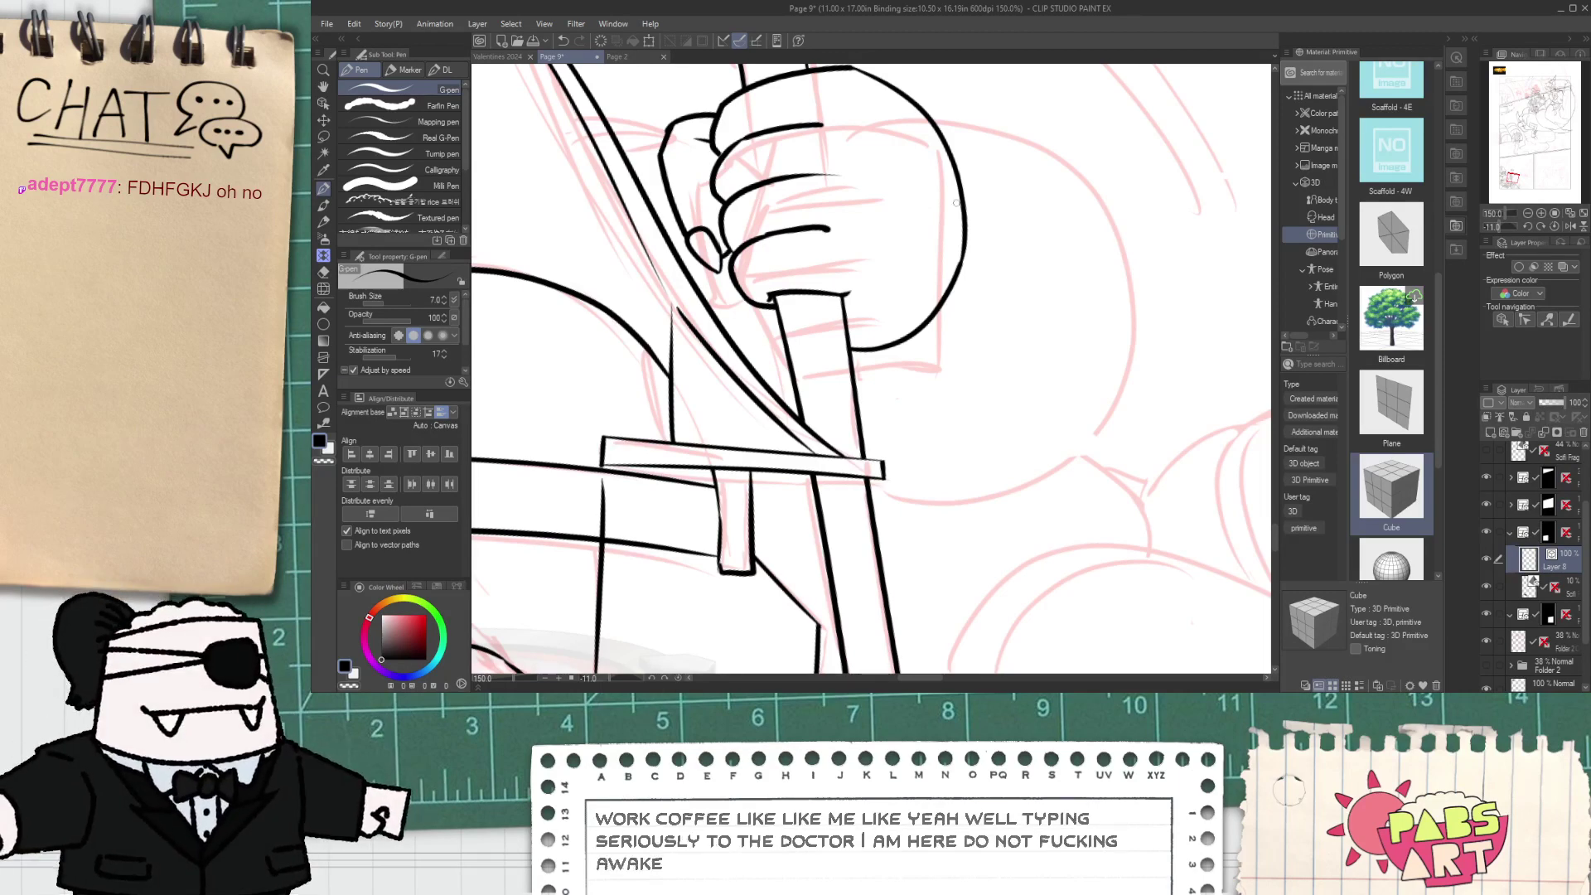
{"action": "scroll", "coordinate": [696, 165], "scroll_direction": "down", "scroll_amount": 1}
{"action": "mouse_move", "coordinate": [745, 191]}
{"action": "left_mouse_down"}
{"action": "mouse_move", "coordinate": [646, 221]}
{"action": "mouse_move", "coordinate": [880, 366]}
{"action": "left_mouse_up"}
{"action": "key", "text": "ctrl+z"}
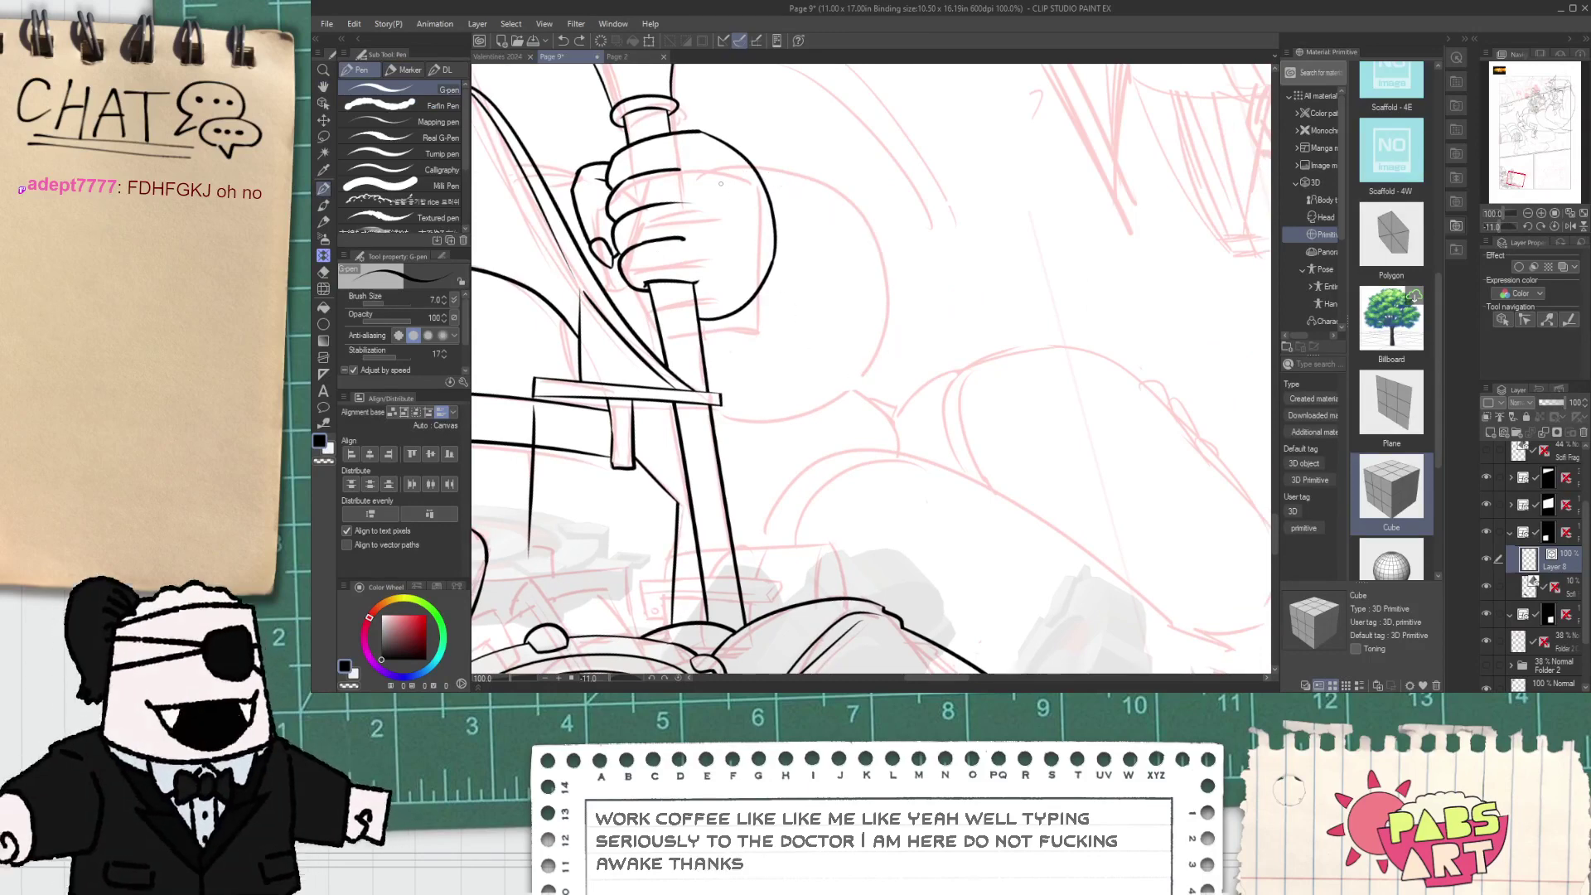
{"action": "mouse_move", "coordinate": [721, 168]}
{"action": "left_mouse_down"}
{"action": "mouse_move", "coordinate": [870, 236]}
{"action": "mouse_move", "coordinate": [759, 395]}
{"action": "left_mouse_up"}
{"action": "key", "text": "ctrl+z"}
{"action": "left_click_drag", "start_coordinate": [749, 159], "coordinate": [763, 426]}
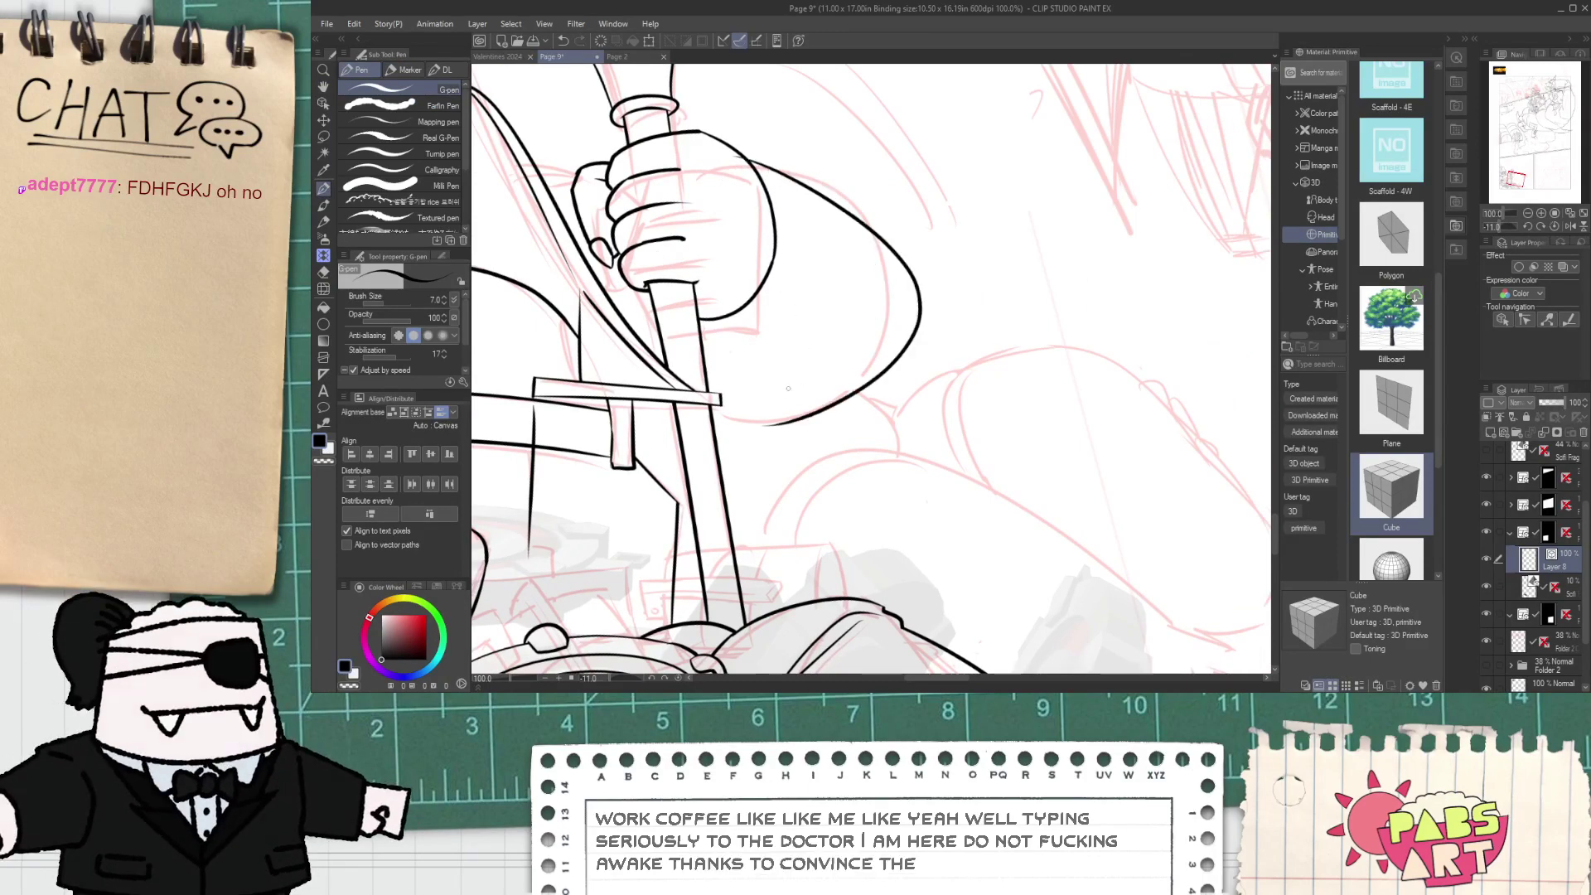
{"action": "key", "text": "ctrl+z"}
{"action": "mouse_move", "coordinate": [705, 132]}
{"action": "left_mouse_down"}
{"action": "mouse_move", "coordinate": [828, 203]}
{"action": "mouse_move", "coordinate": [724, 396]}
{"action": "left_mouse_up"}
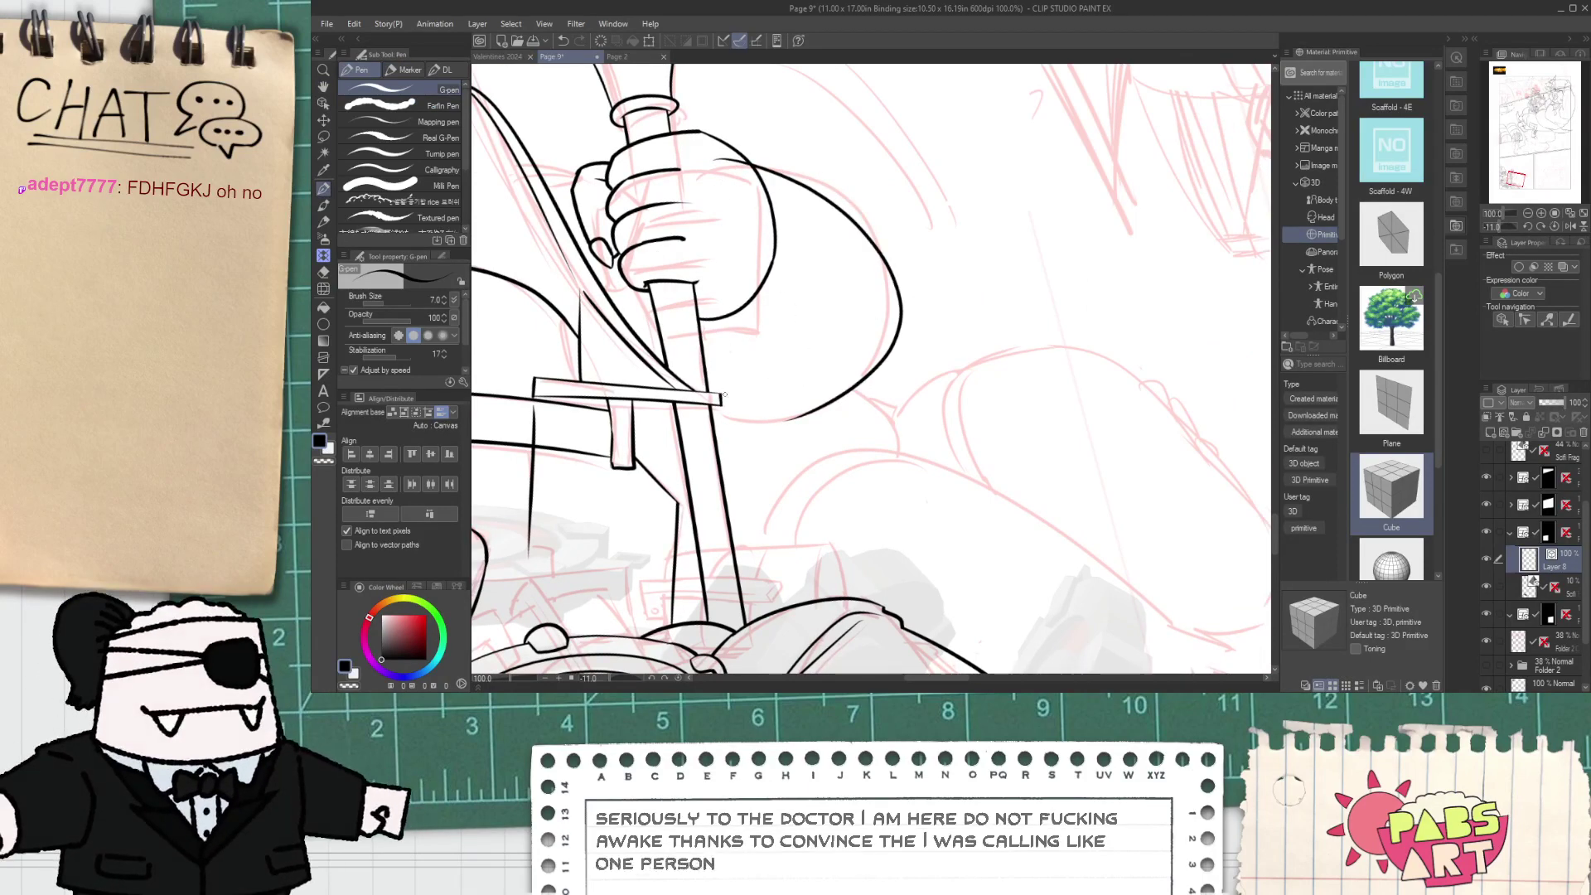
- Ink a short fold line running from the shaft into the sleeve and trim the part inside the shaft
{"action": "scroll", "coordinate": [725, 396], "scroll_direction": "up", "scroll_amount": 2}
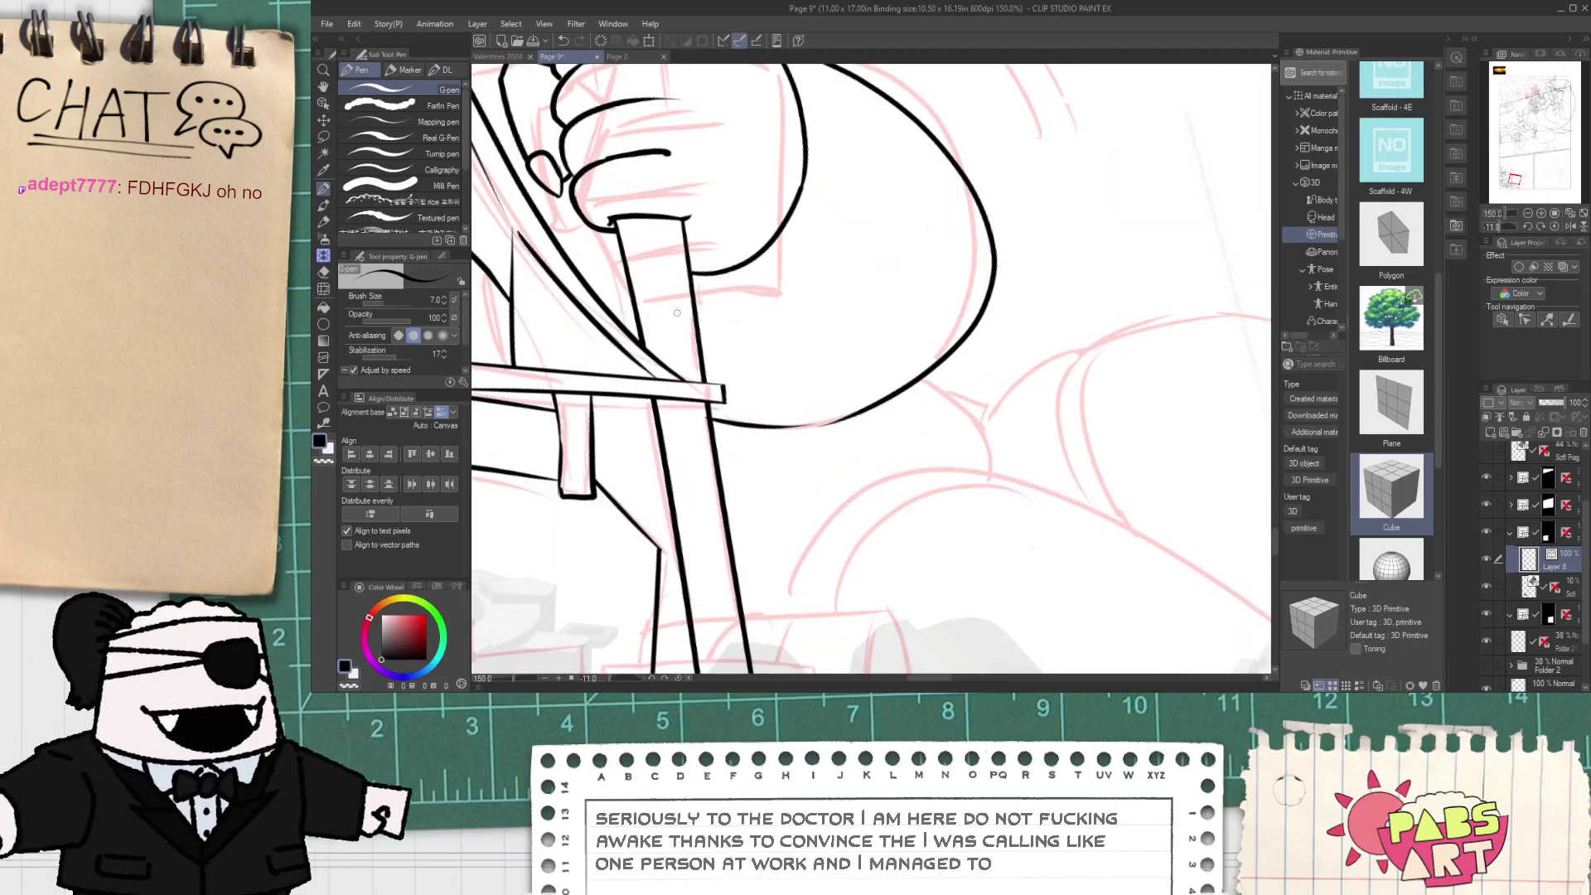
{"action": "left_click_drag", "start_coordinate": [686, 327], "coordinate": [793, 390]}
{"action": "key", "text": "e"}
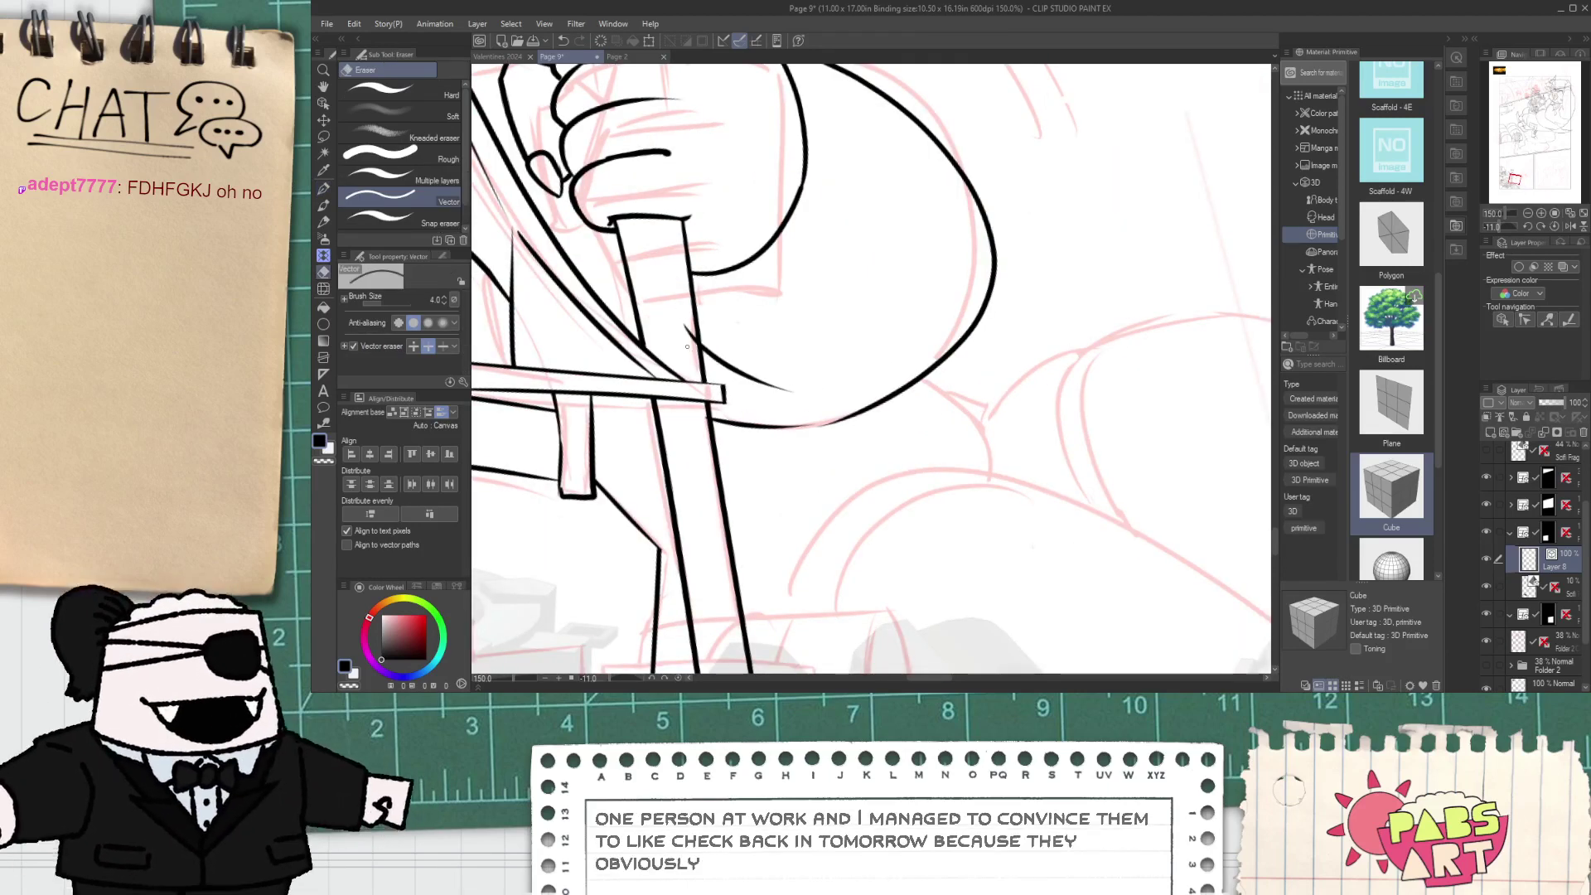
{"action": "left_click_drag", "start_coordinate": [686, 342], "coordinate": [694, 329]}
{"action": "scroll", "coordinate": [699, 386], "scroll_direction": "up", "scroll_amount": 1}
{"action": "scroll", "coordinate": [675, 349], "scroll_direction": "down", "scroll_amount": 1}
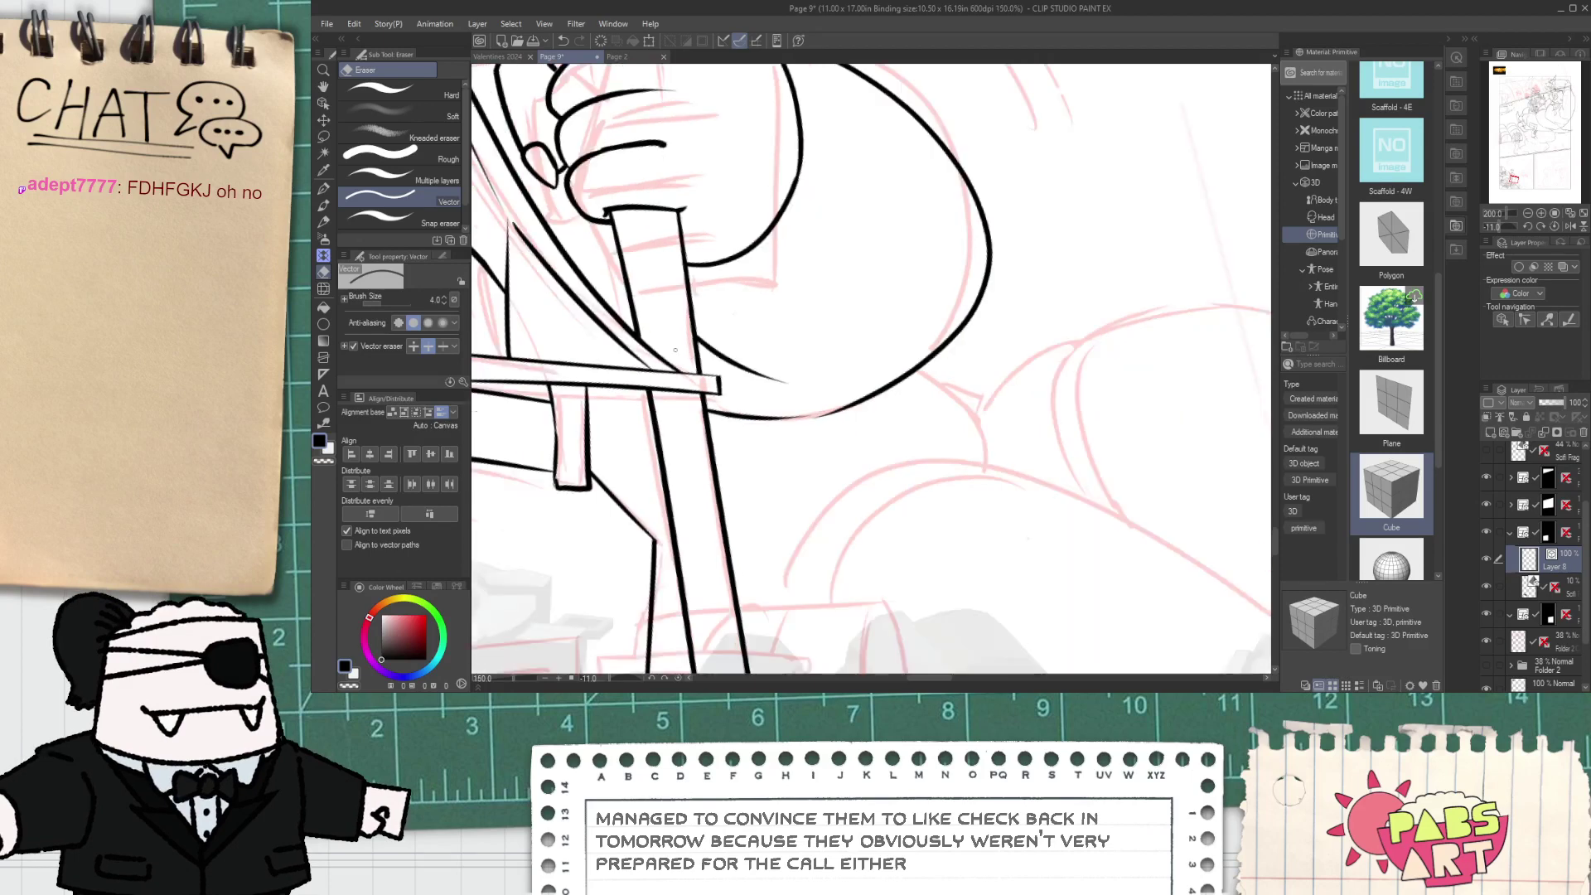
- Trim the stray line that overlaps the pointed hat shape beside the fist's thumb
{"action": "scroll", "coordinate": [590, 269], "scroll_direction": "down", "scroll_amount": 1}
{"action": "key", "text": "space"}
{"action": "left_click_drag", "start_coordinate": [520, 188], "coordinate": [679, 337]}
{"action": "scroll", "coordinate": [639, 273], "scroll_direction": "up", "scroll_amount": 1}
{"action": "scroll", "coordinate": [618, 279], "scroll_direction": "down", "scroll_amount": 2}
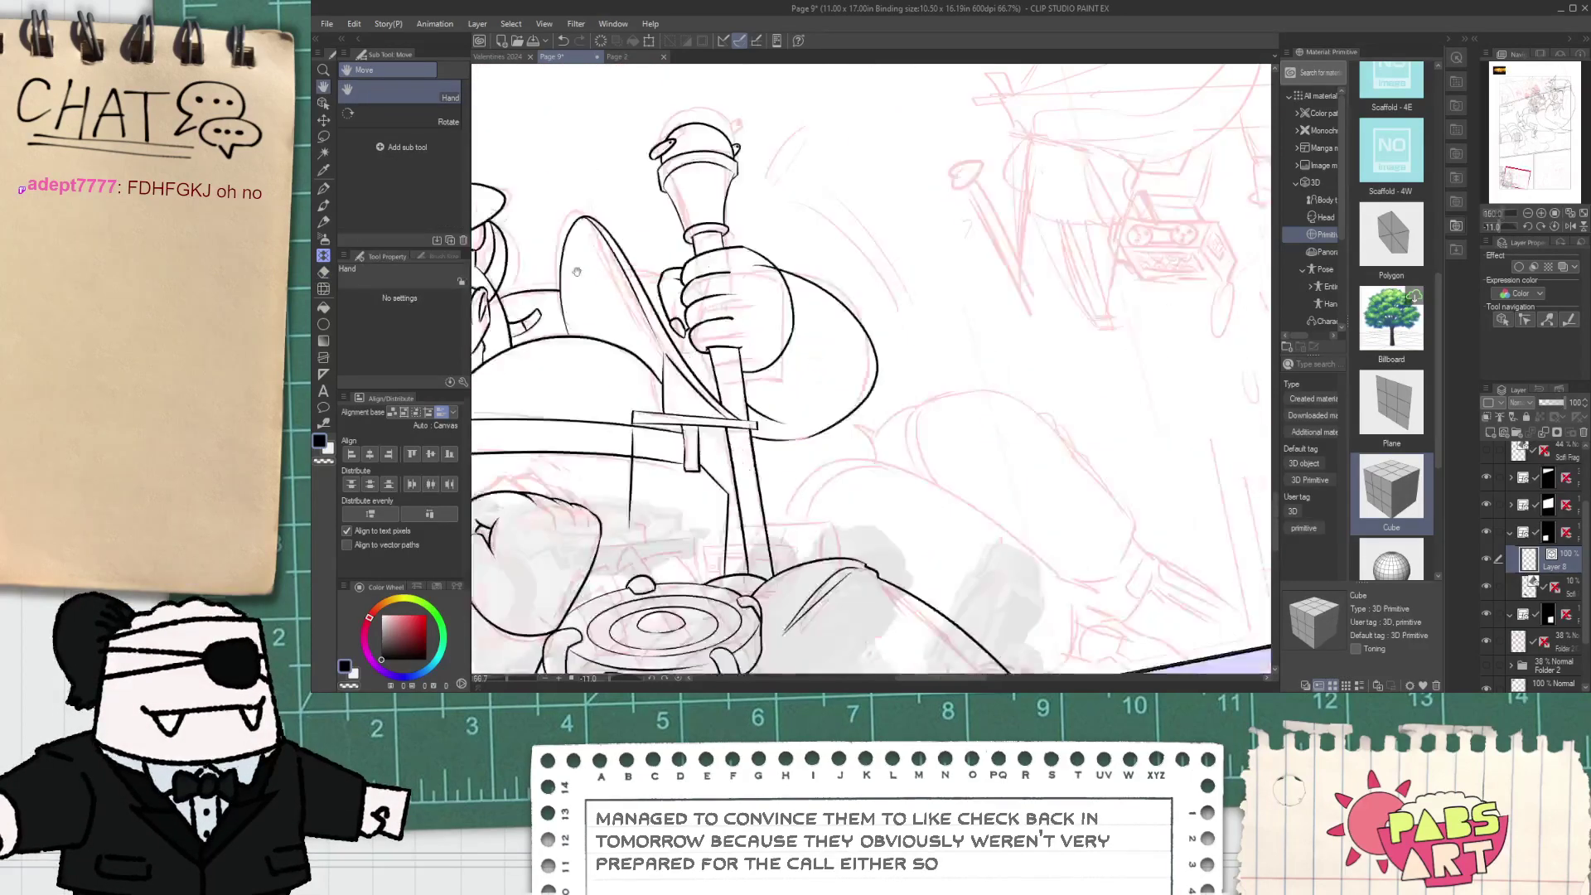
{"action": "scroll", "coordinate": [581, 281], "scroll_direction": "up", "scroll_amount": 4}
{"action": "key", "text": "e"}
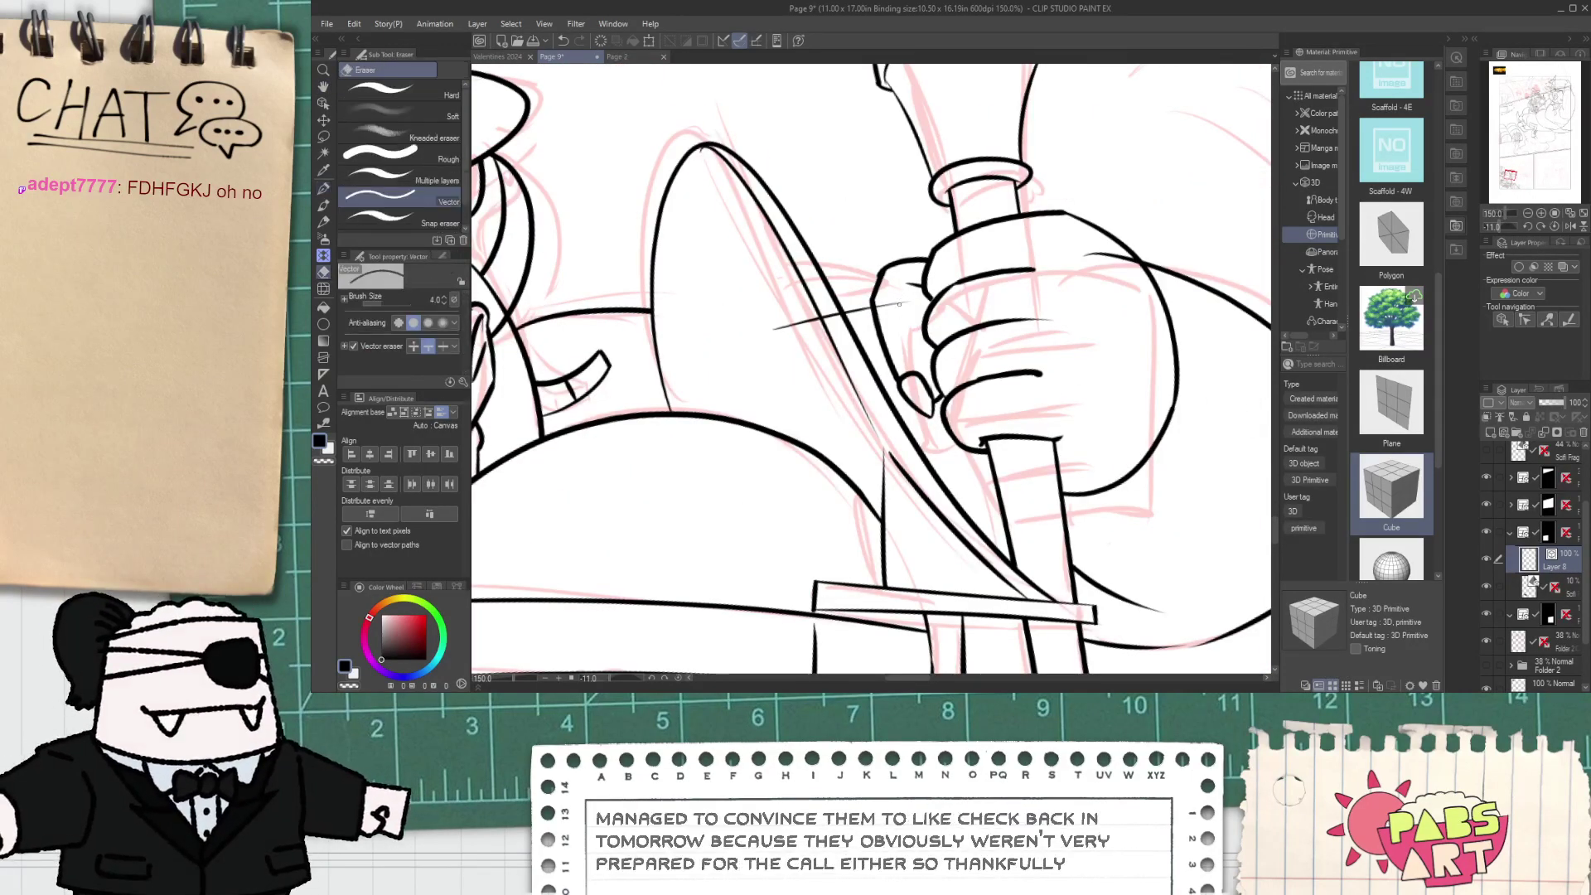
{"action": "left_click", "coordinate": [900, 304]}
{"action": "scroll", "coordinate": [791, 318], "scroll_direction": "down", "scroll_amount": 2}
- Ink a curved body line descending from the sleeve's lower edge and trim its overhang inside the sleeve
{"action": "key", "text": "h"}
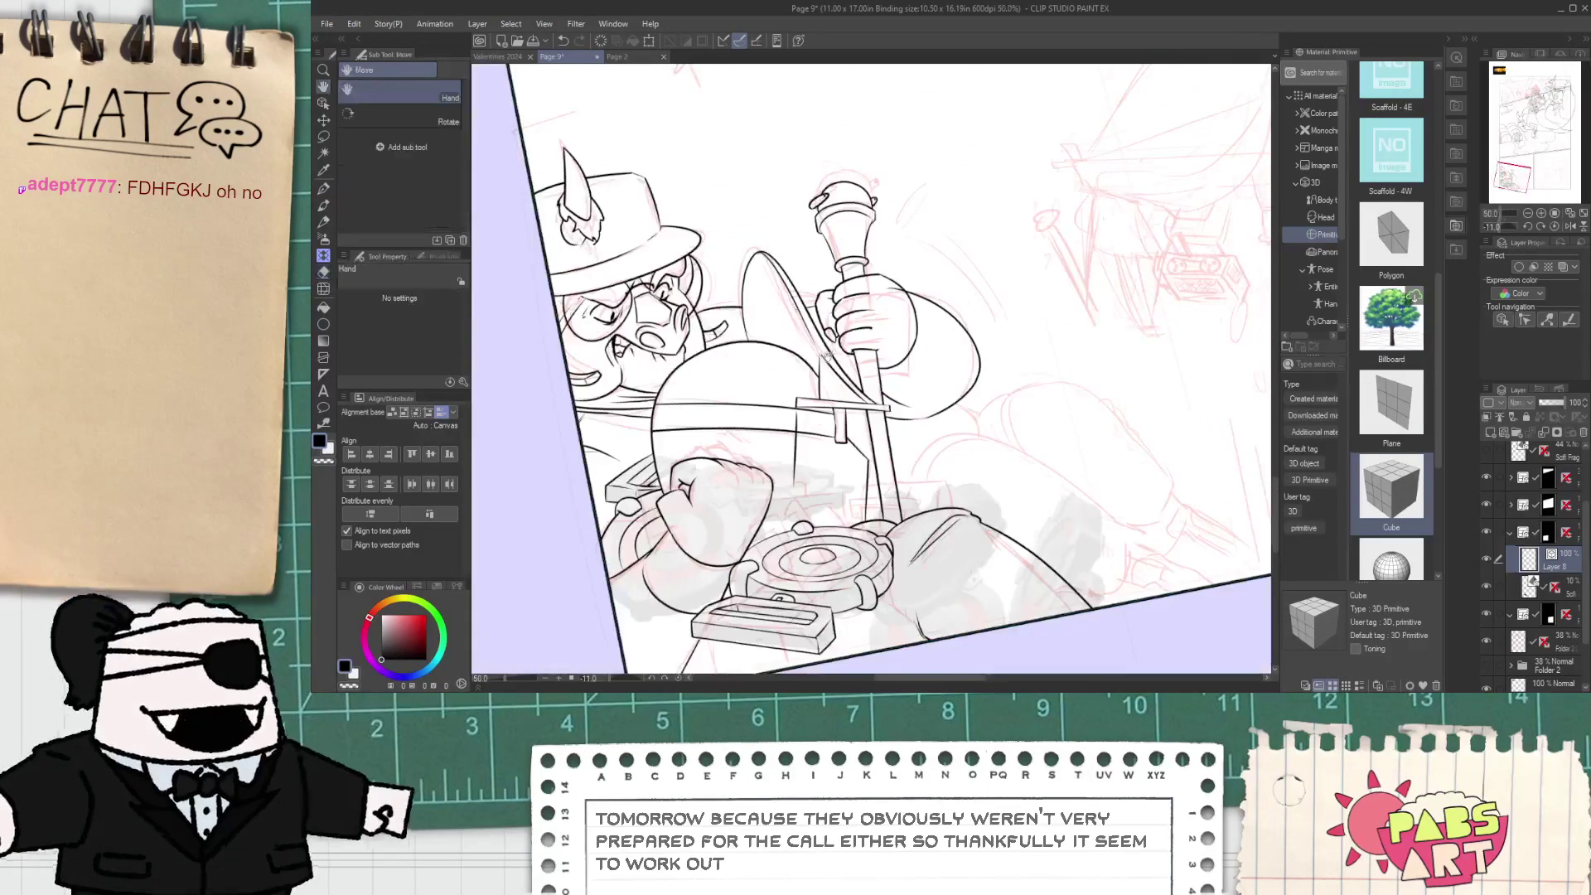
{"action": "scroll", "coordinate": [769, 251], "scroll_direction": "down", "scroll_amount": 1}
{"action": "scroll", "coordinate": [846, 257], "scroll_direction": "up", "scroll_amount": 2}
{"action": "key", "text": "p"}
{"action": "left_click_drag", "start_coordinate": [812, 241], "coordinate": [898, 398]}
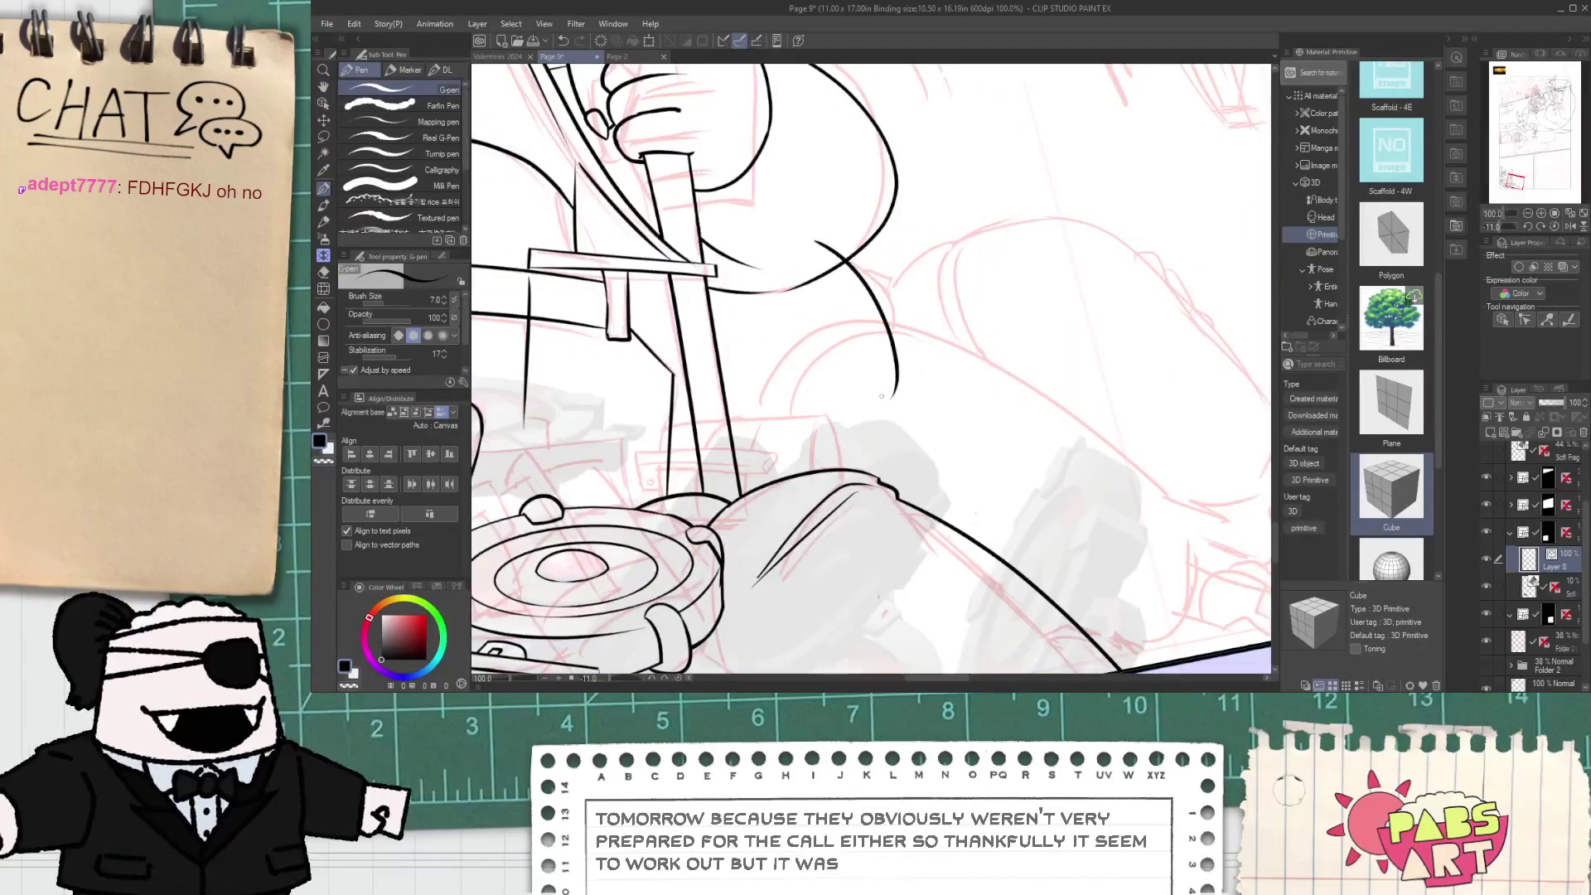
{"action": "key", "text": "ctrl+z"}
{"action": "left_click_drag", "start_coordinate": [810, 239], "coordinate": [877, 386]}
{"action": "left_click_drag", "start_coordinate": [815, 250], "coordinate": [892, 386]}
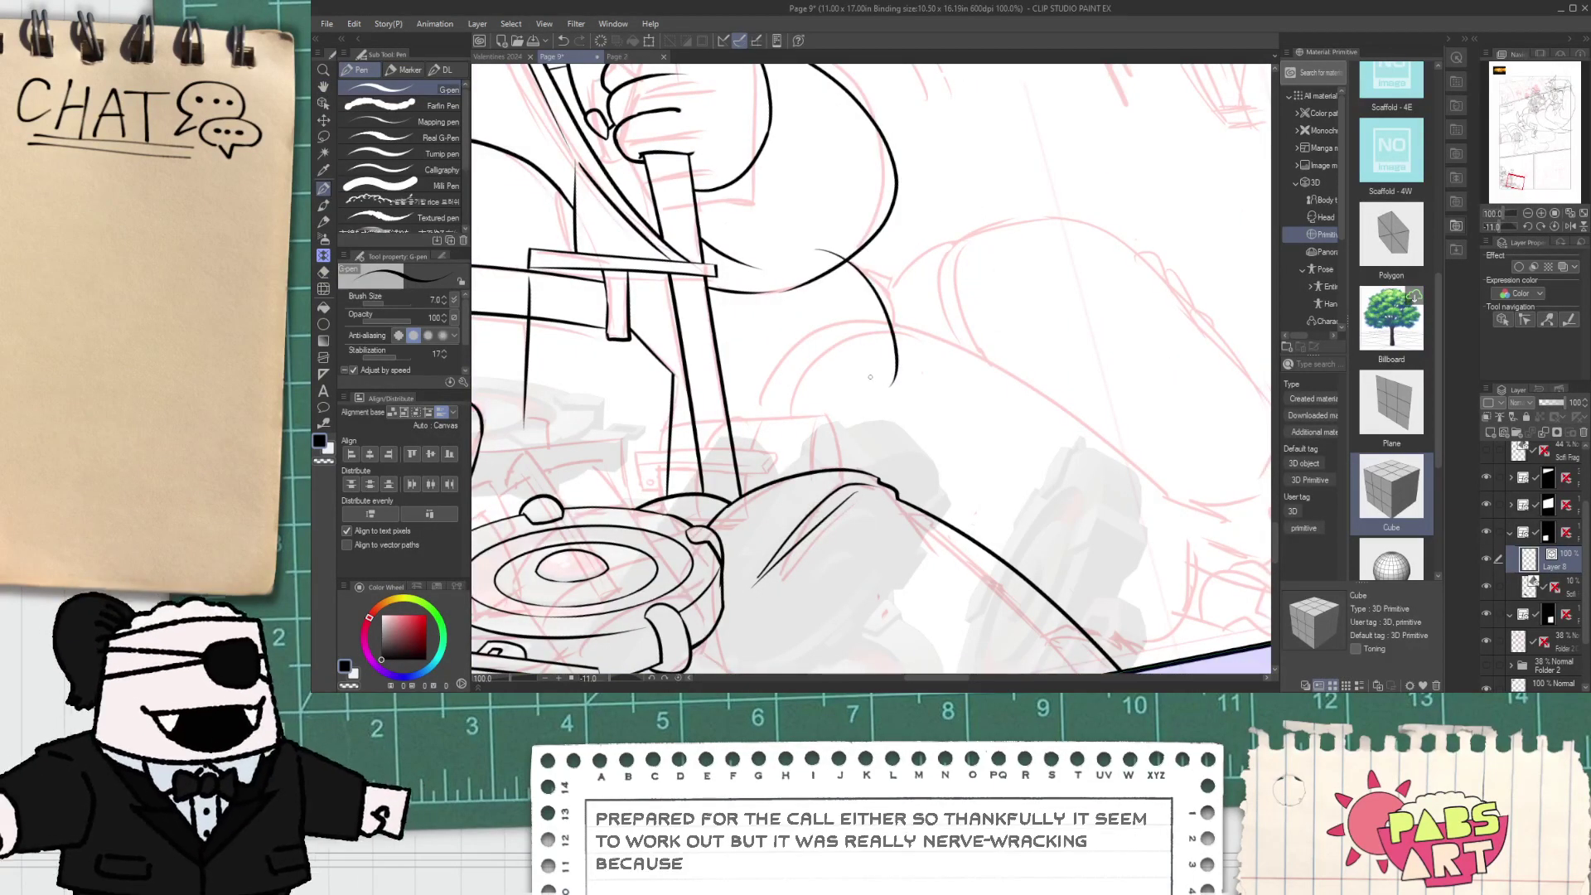
{"action": "key", "text": "e"}
{"action": "scroll", "coordinate": [830, 262], "scroll_direction": "down", "scroll_amount": 2}
{"action": "mouse_move", "coordinate": [828, 255]}
{"action": "left_mouse_down"}
{"action": "mouse_move", "coordinate": [845, 296]}
{"action": "mouse_move", "coordinate": [831, 311]}
{"action": "mouse_move", "coordinate": [756, 292]}
{"action": "left_mouse_up"}
- Ink the long curved upper outline of the nearer leg, arching from beside the shaft down to the knee, redoing it until it fits
{"action": "key", "text": "space"}
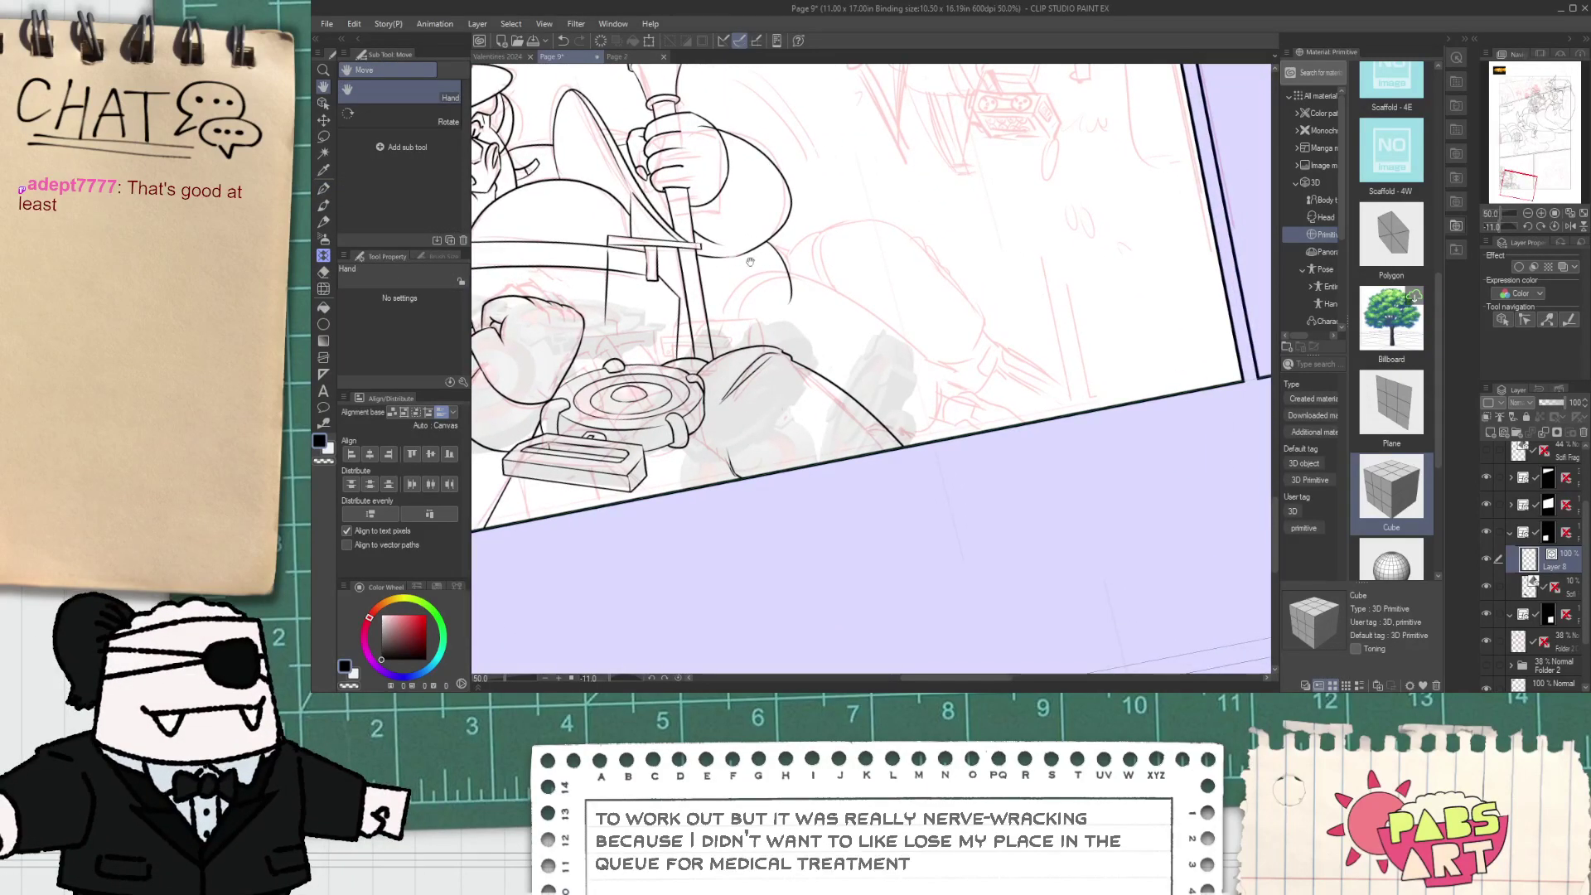
{"action": "scroll", "coordinate": [751, 264], "scroll_direction": "up", "scroll_amount": 1}
{"action": "key", "text": "p"}
{"action": "scroll", "coordinate": [751, 264], "scroll_direction": "up", "scroll_amount": 1}
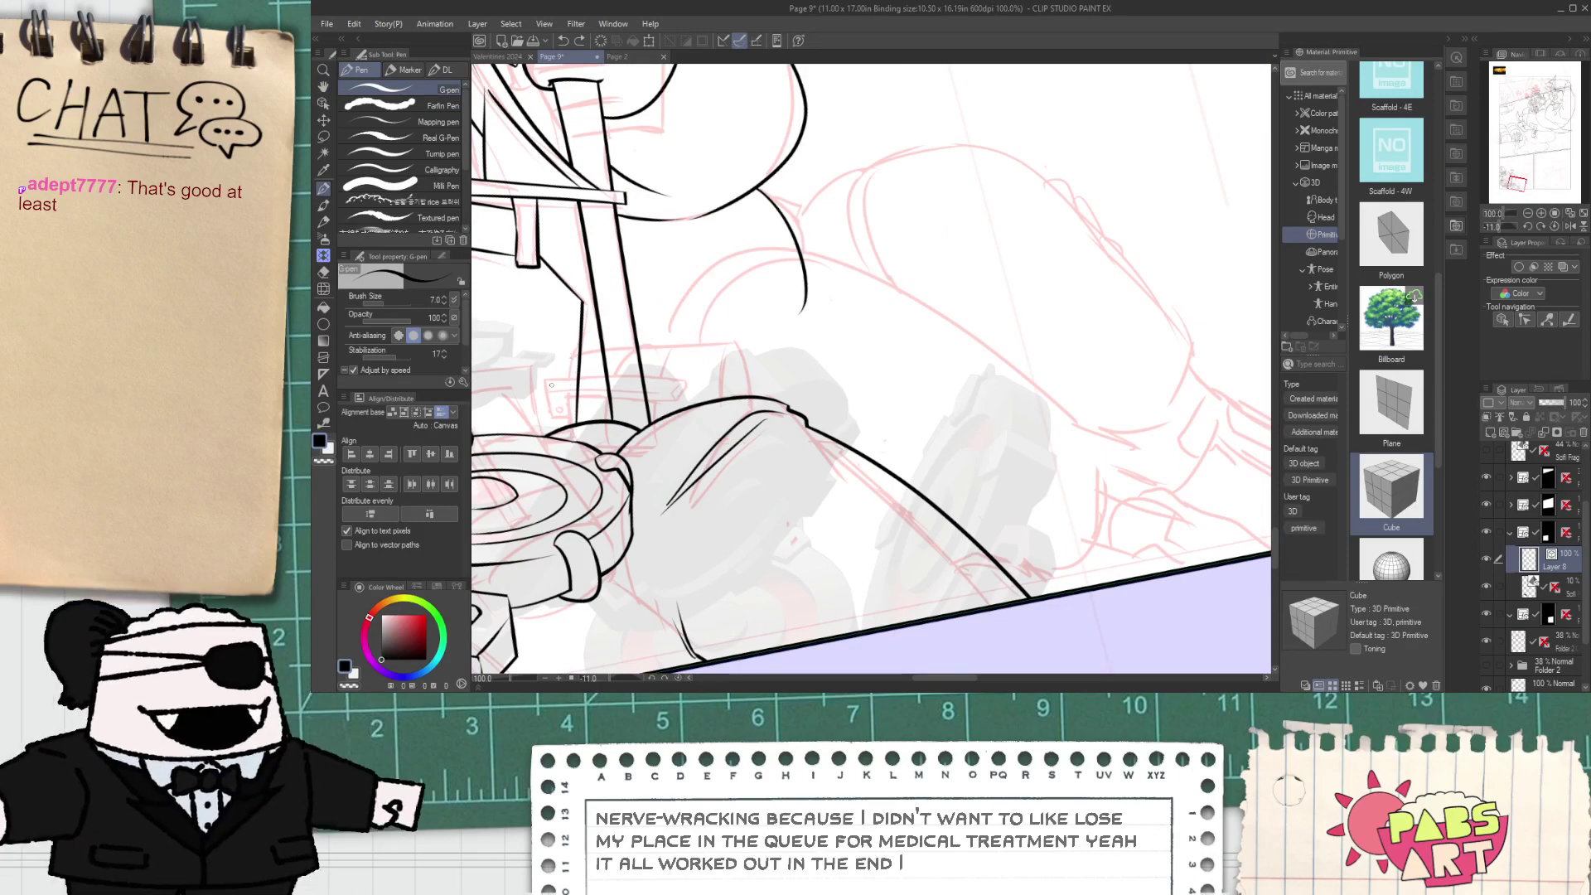
{"action": "left_click_drag", "start_coordinate": [571, 406], "coordinate": [1094, 248]}
{"action": "key", "text": "ctrl+z"}
{"action": "mouse_move", "coordinate": [567, 399]}
{"action": "left_mouse_down"}
{"action": "mouse_move", "coordinate": [912, 274]}
{"action": "mouse_move", "coordinate": [1096, 458]}
{"action": "left_mouse_up"}
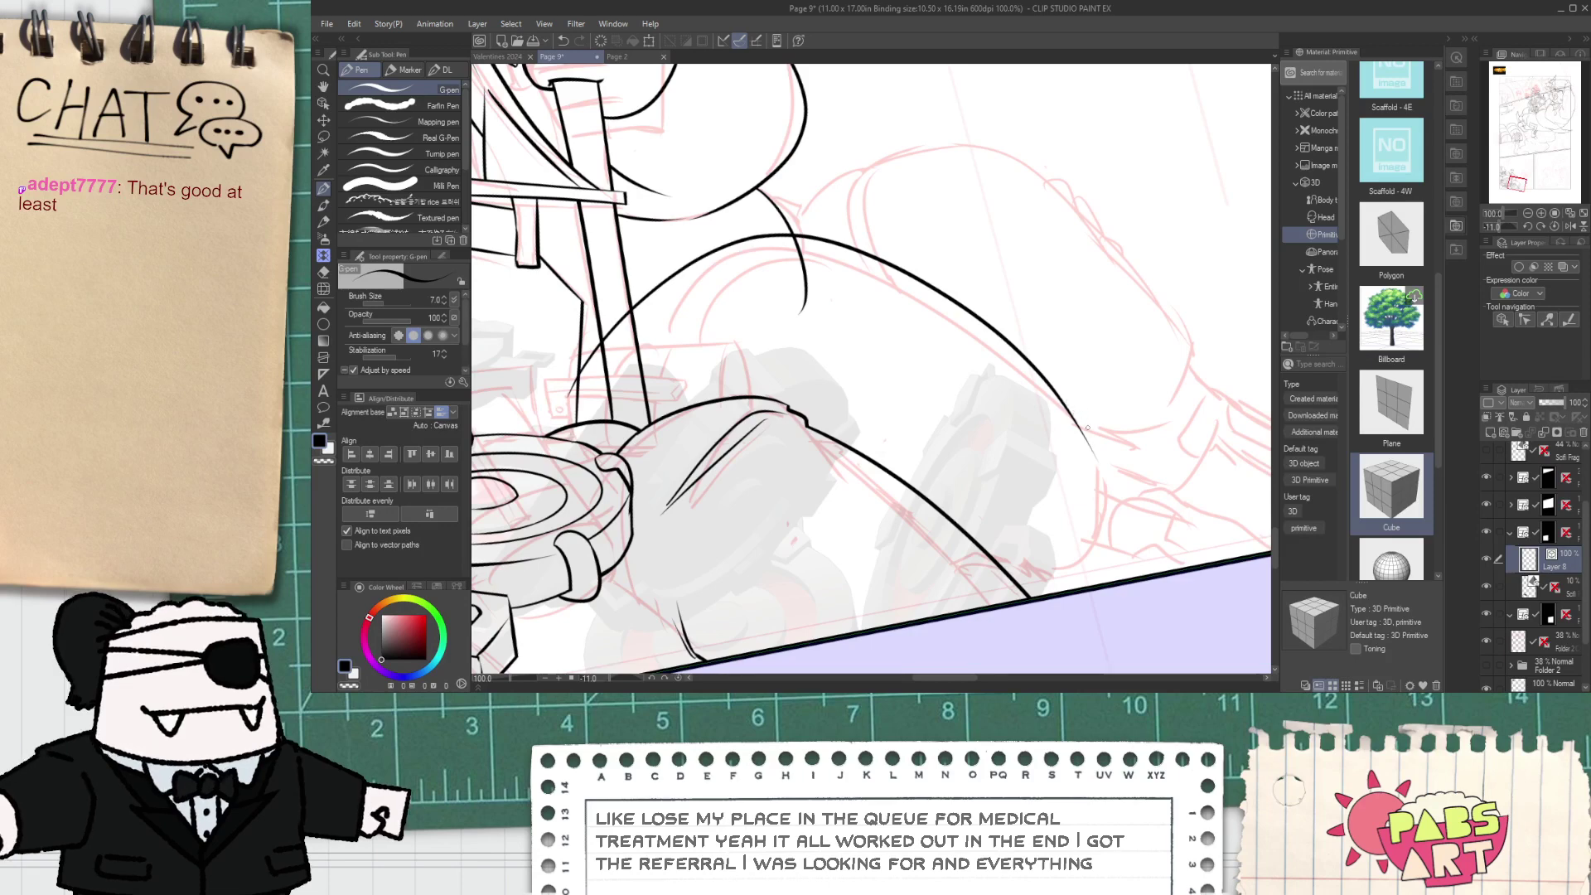
{"action": "key", "text": "ctrl+z"}
{"action": "left_click_drag", "start_coordinate": [973, 565], "coordinate": [718, 247]}
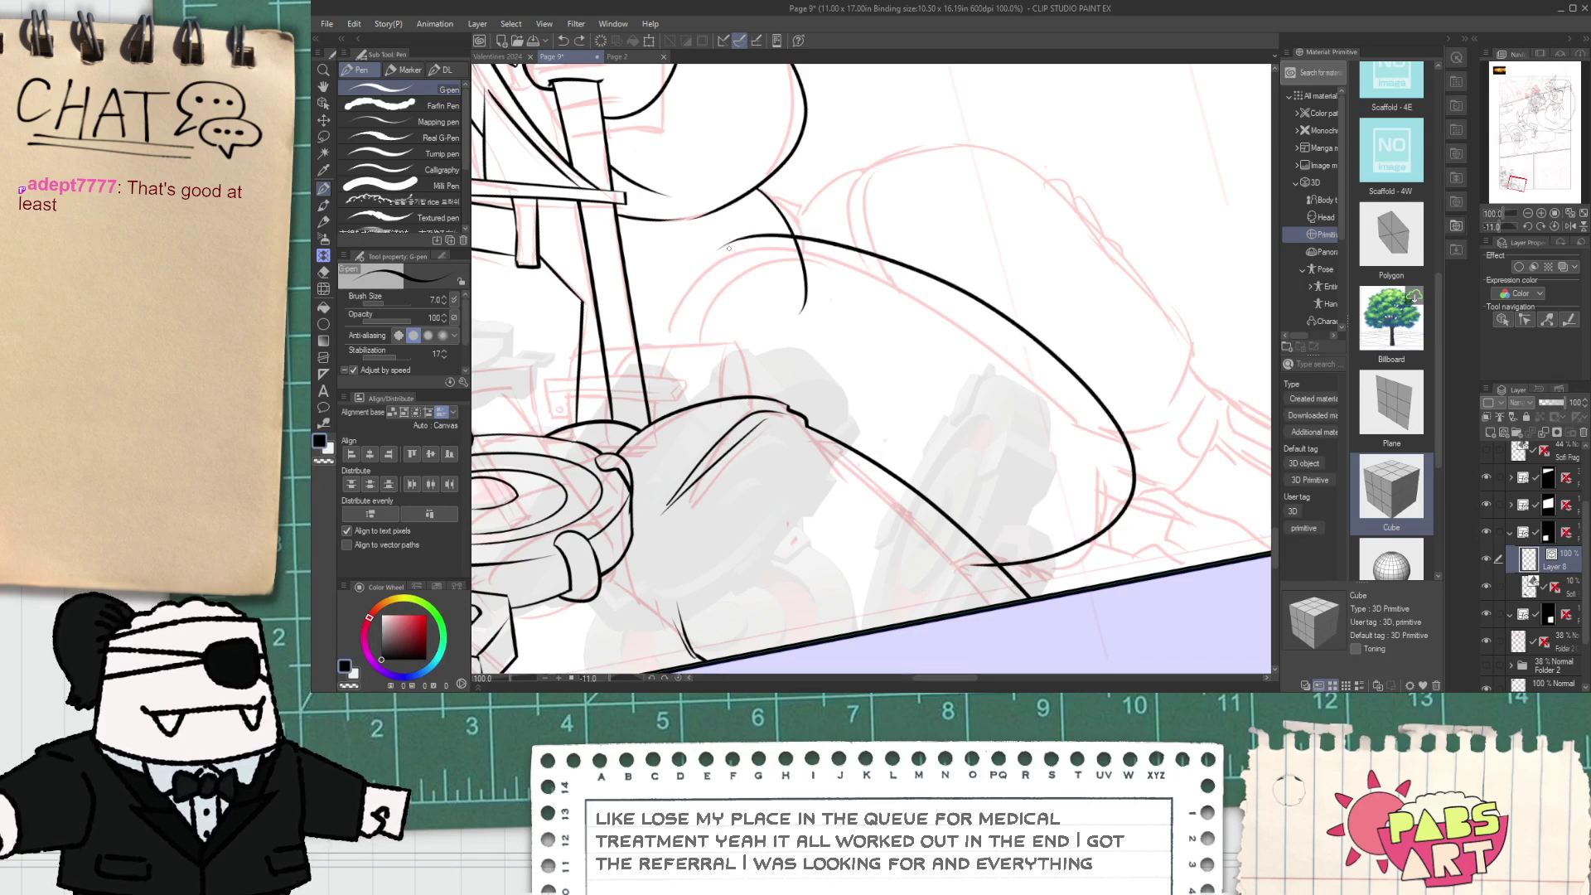
{"action": "key", "text": "ctrl+z"}
{"action": "key", "text": "ctrl+z"}
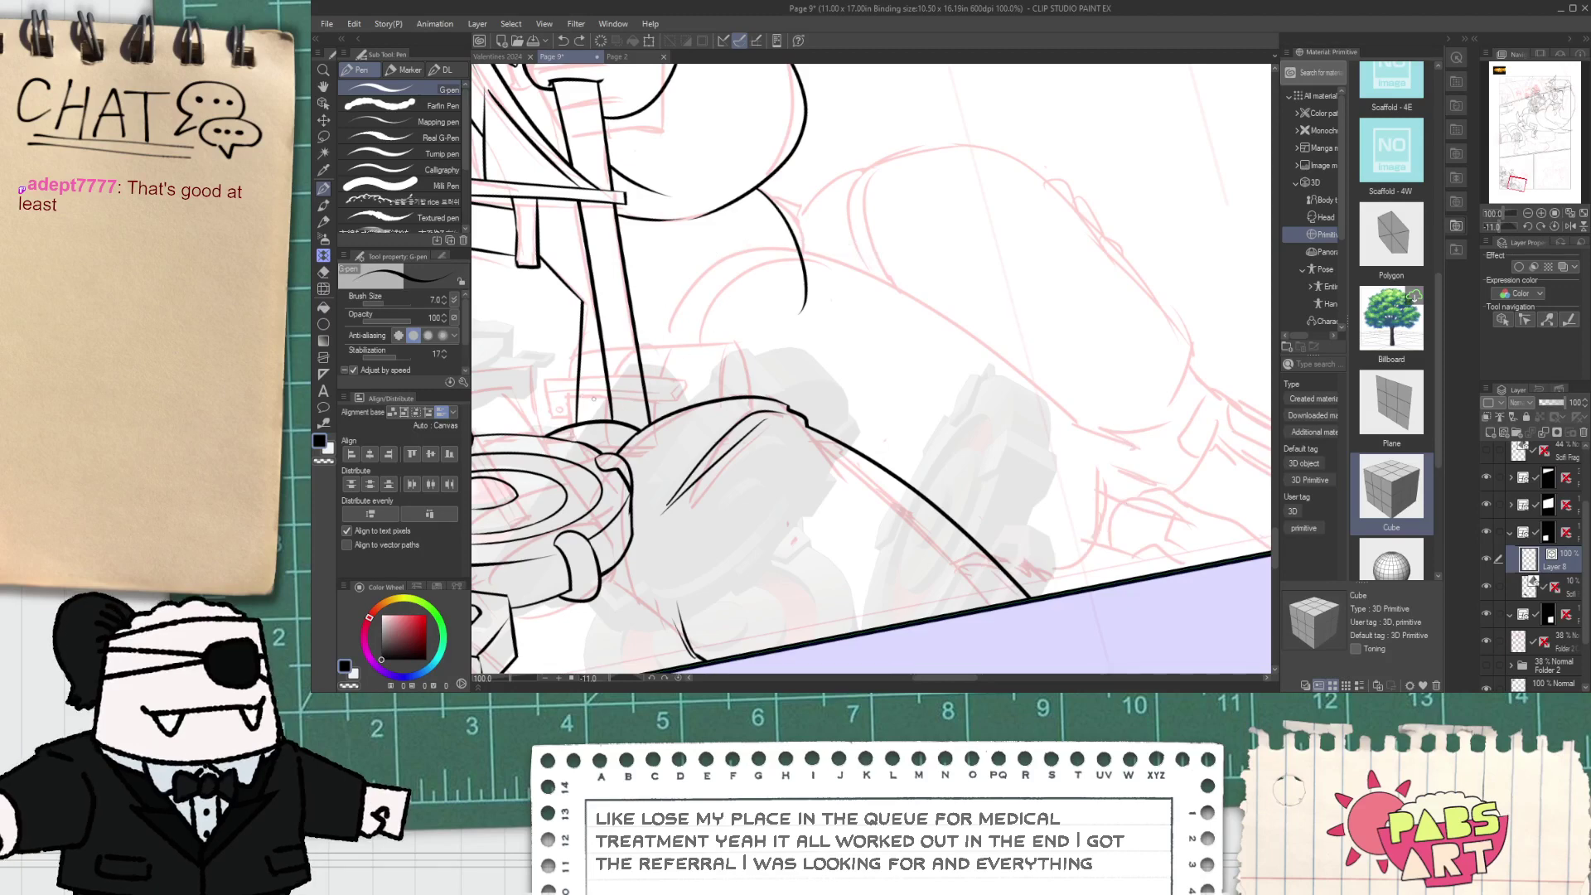
{"action": "left_click_drag", "start_coordinate": [620, 324], "coordinate": [1000, 378]}
{"action": "key", "text": "ctrl+z"}
{"action": "mouse_move", "coordinate": [635, 410]}
{"action": "left_mouse_down"}
{"action": "mouse_move", "coordinate": [1061, 433]}
{"action": "mouse_move", "coordinate": [1055, 475]}
{"action": "mouse_move", "coordinate": [1088, 471]}
{"action": "left_mouse_up"}
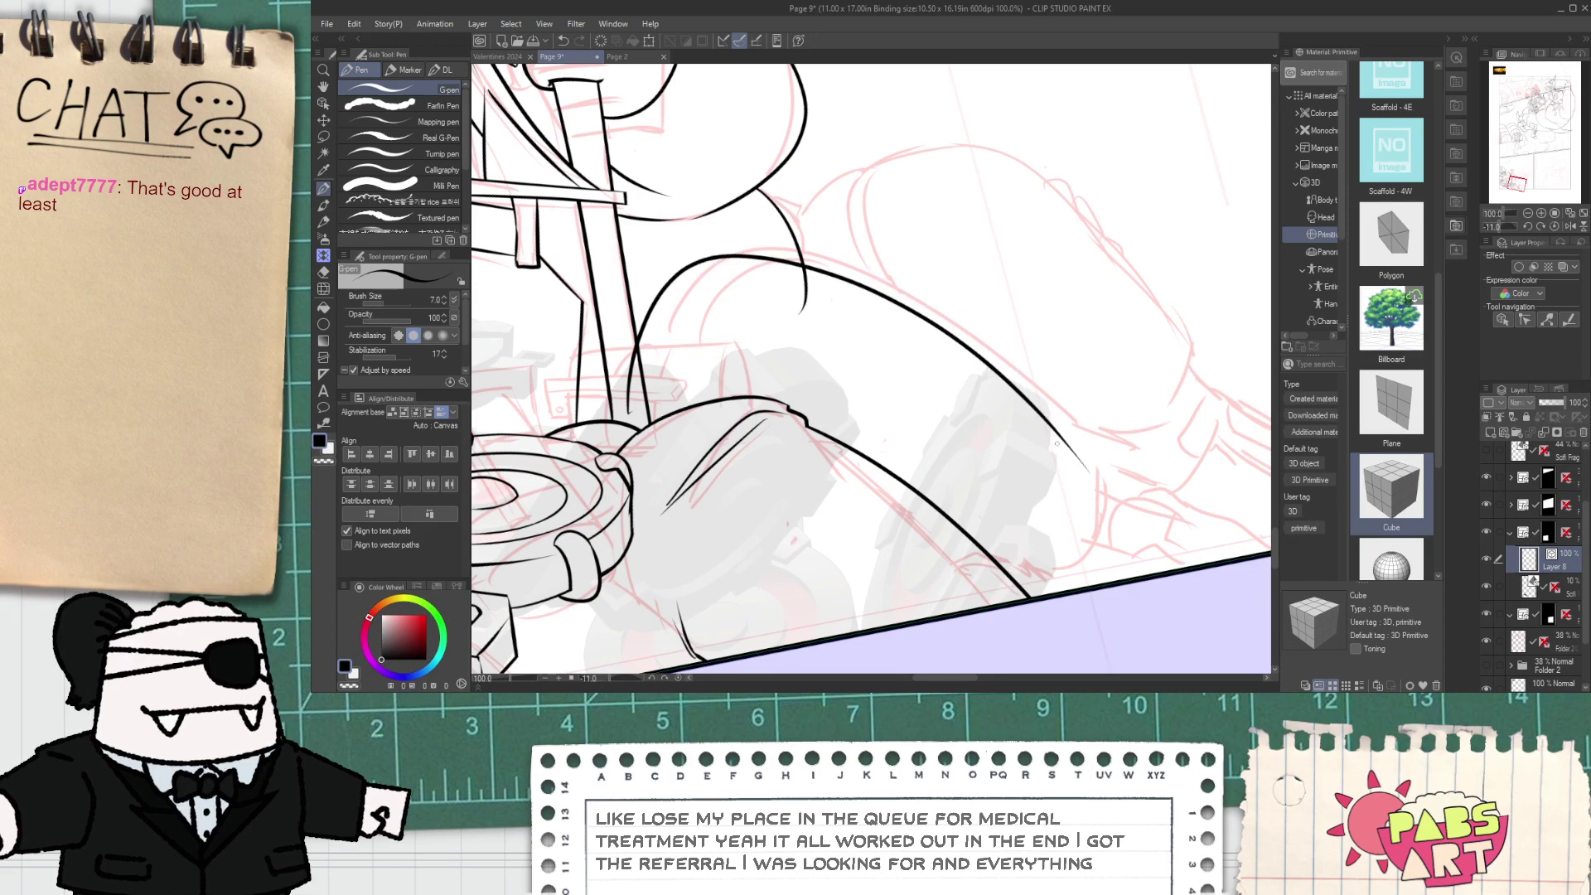
- Ink the rounded lower end of the nearer leg down to the body line and trim the curved body line overlapping the leg
{"action": "mouse_move", "coordinate": [1024, 401]}
{"action": "left_mouse_down"}
{"action": "mouse_move", "coordinate": [1072, 515]}
{"action": "mouse_move", "coordinate": [1004, 569]}
{"action": "left_mouse_up"}
{"action": "key", "text": "ctrl+z"}
{"action": "key", "text": "e"}
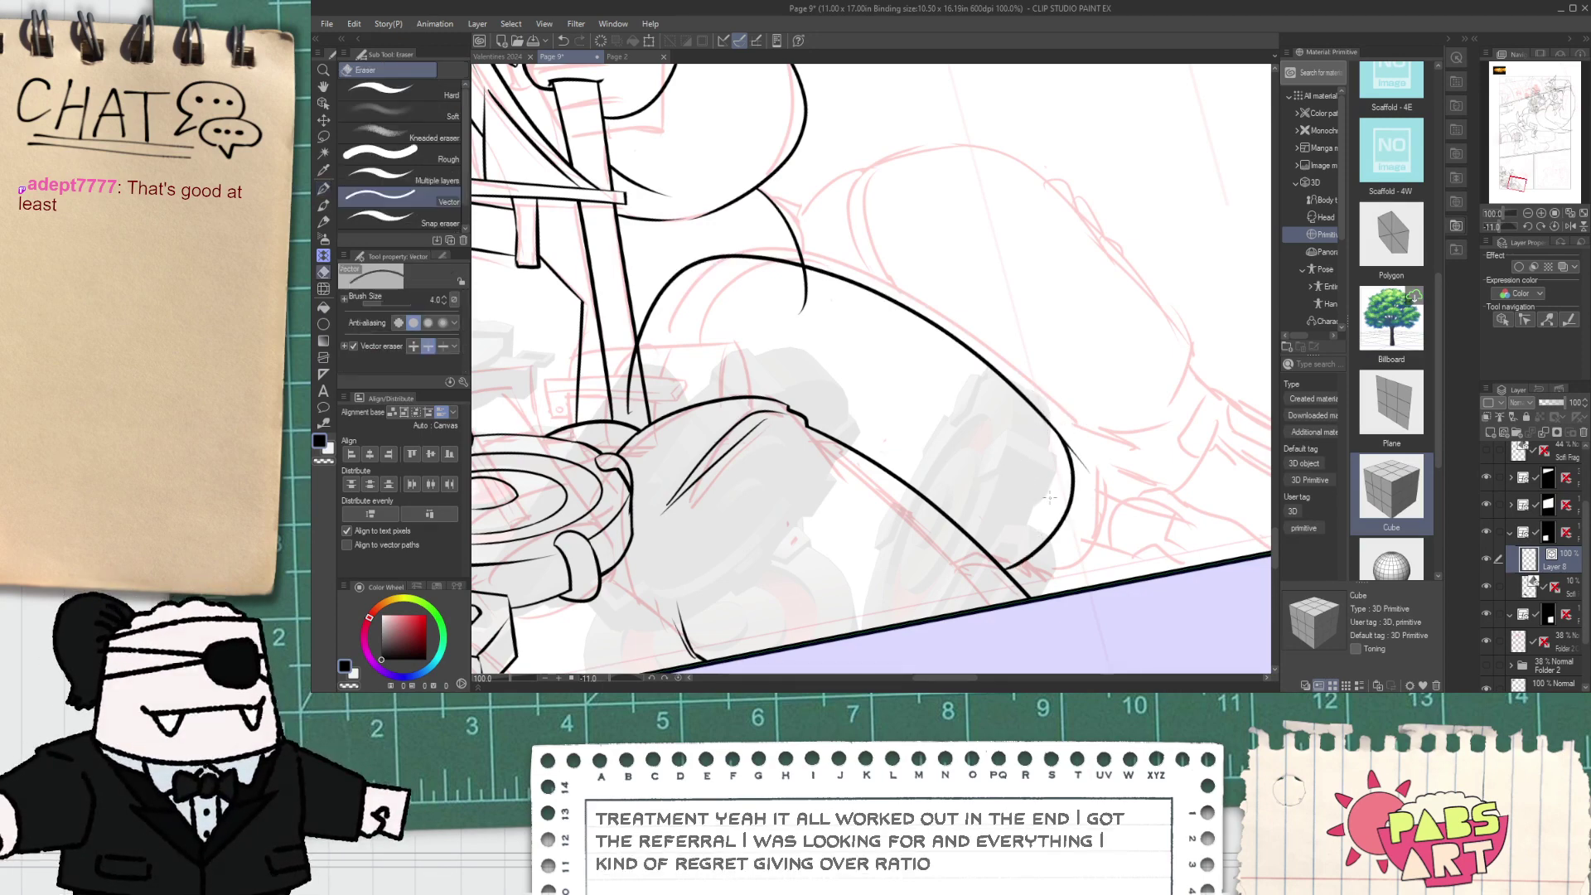
{"action": "scroll", "coordinate": [790, 299], "scroll_direction": "up", "scroll_amount": 2}
{"action": "scroll", "coordinate": [840, 314], "scroll_direction": "down", "scroll_amount": 2}
{"action": "key", "text": "p"}
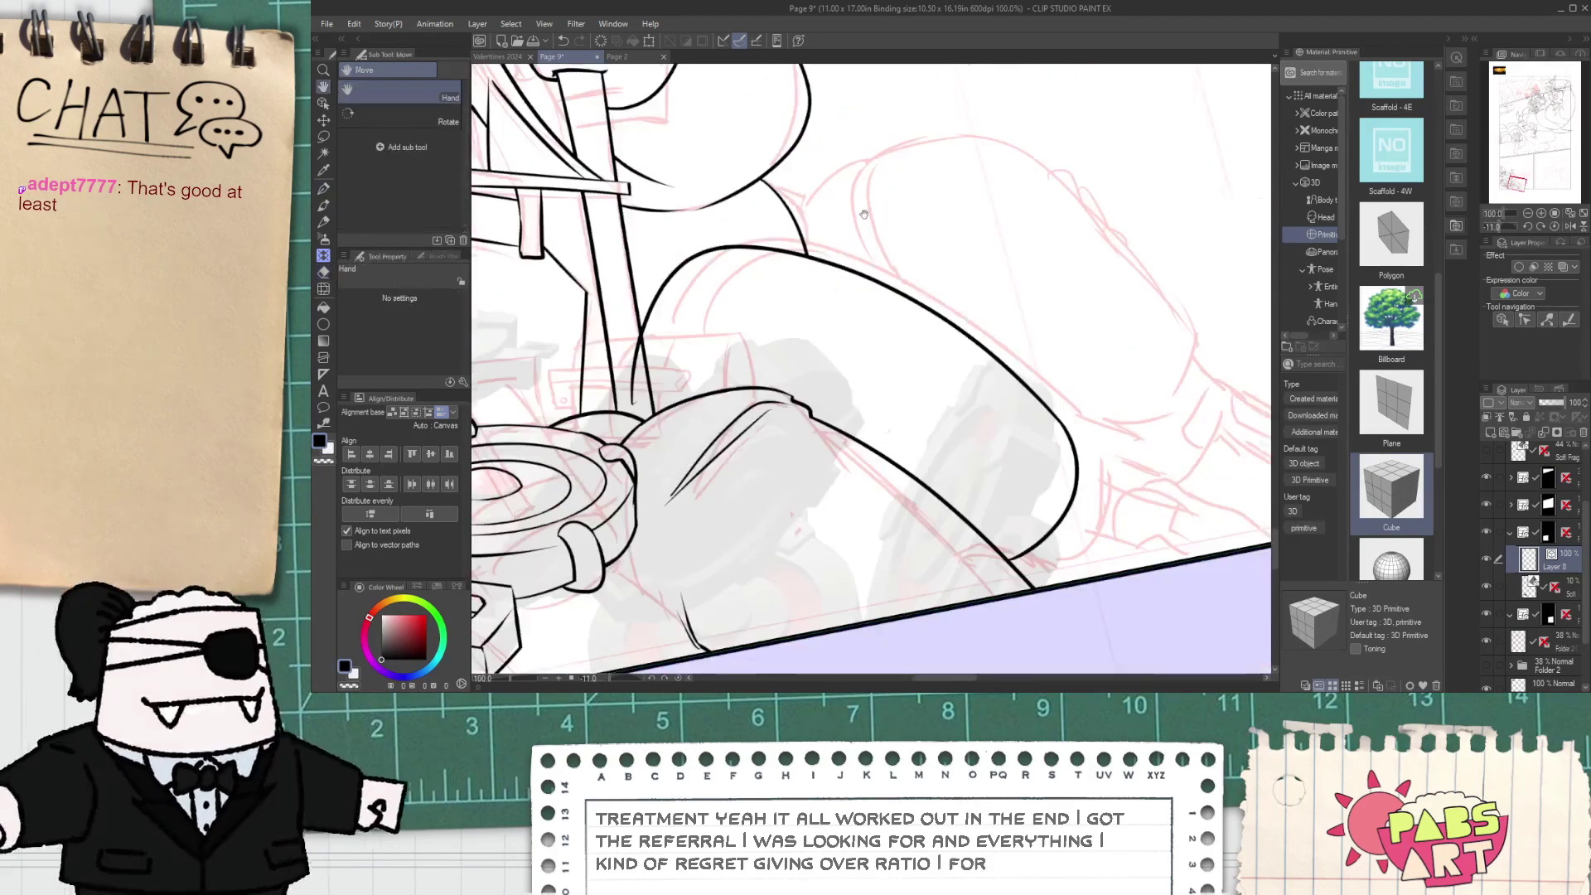
{"action": "left_click_drag", "start_coordinate": [678, 369], "coordinate": [1015, 340]}
{"action": "left_click_drag", "start_coordinate": [1090, 425], "coordinate": [1093, 522]}
{"action": "key", "text": "ctrl+z"}
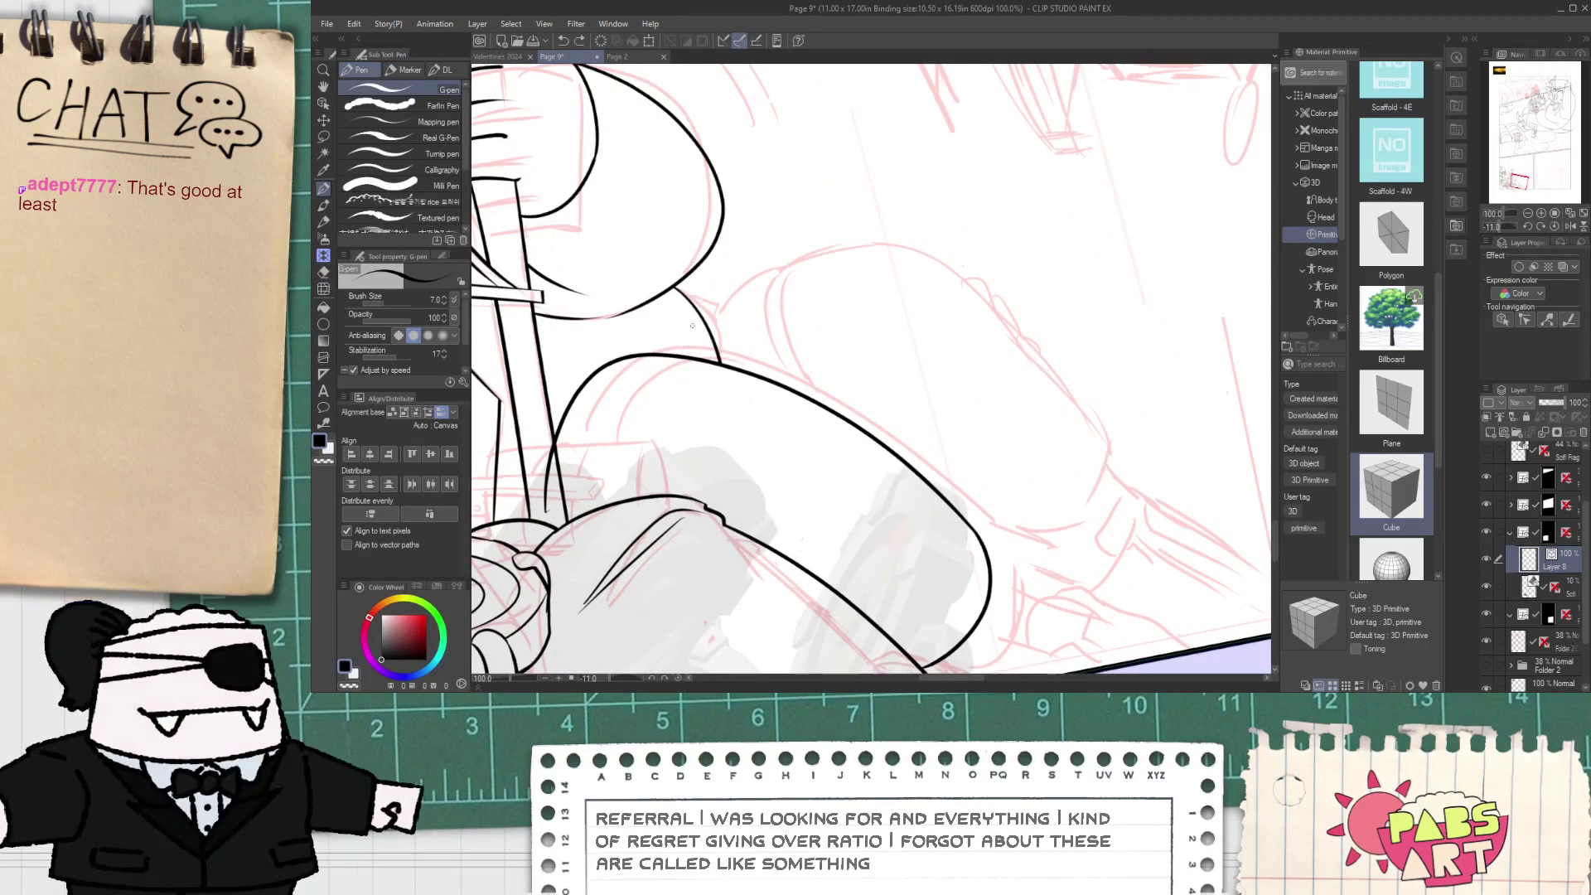
- Ink the arched upper outline of the farther leg behind the nearer one, redoing it until the curve fits
{"action": "key", "text": "space"}
{"action": "mouse_move", "coordinate": [751, 326]}
{"action": "left_mouse_down"}
{"action": "mouse_move", "coordinate": [714, 349]}
{"action": "mouse_move", "coordinate": [675, 330]}
{"action": "left_mouse_up"}
{"action": "left_click_drag", "start_coordinate": [785, 381], "coordinate": [769, 371]}
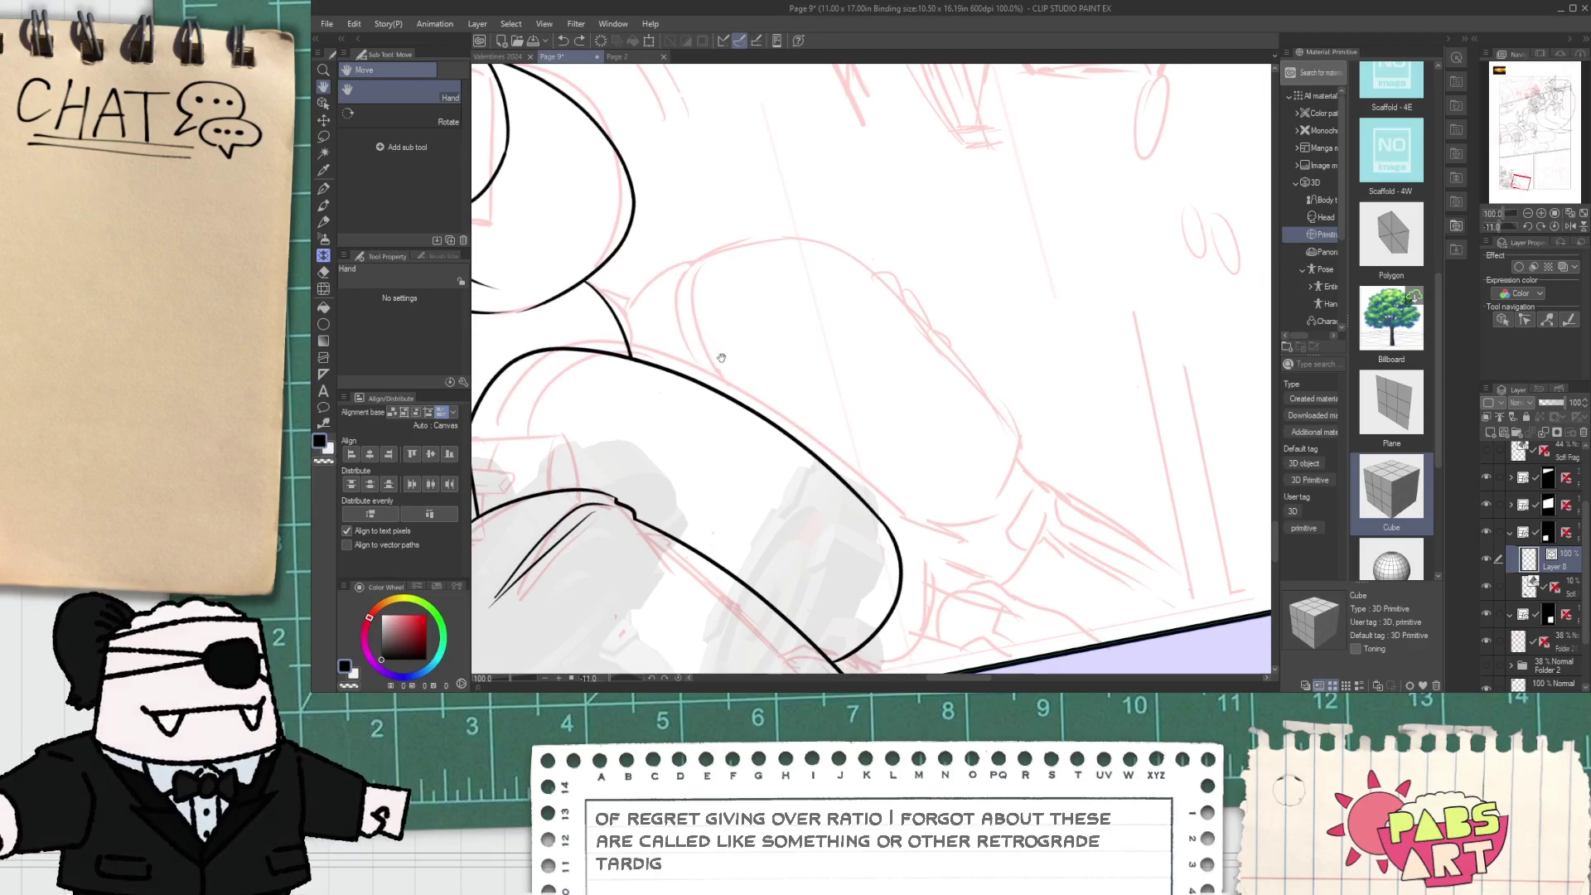
{"action": "key", "text": "p"}
{"action": "left_click_drag", "start_coordinate": [597, 352], "coordinate": [1001, 453]}
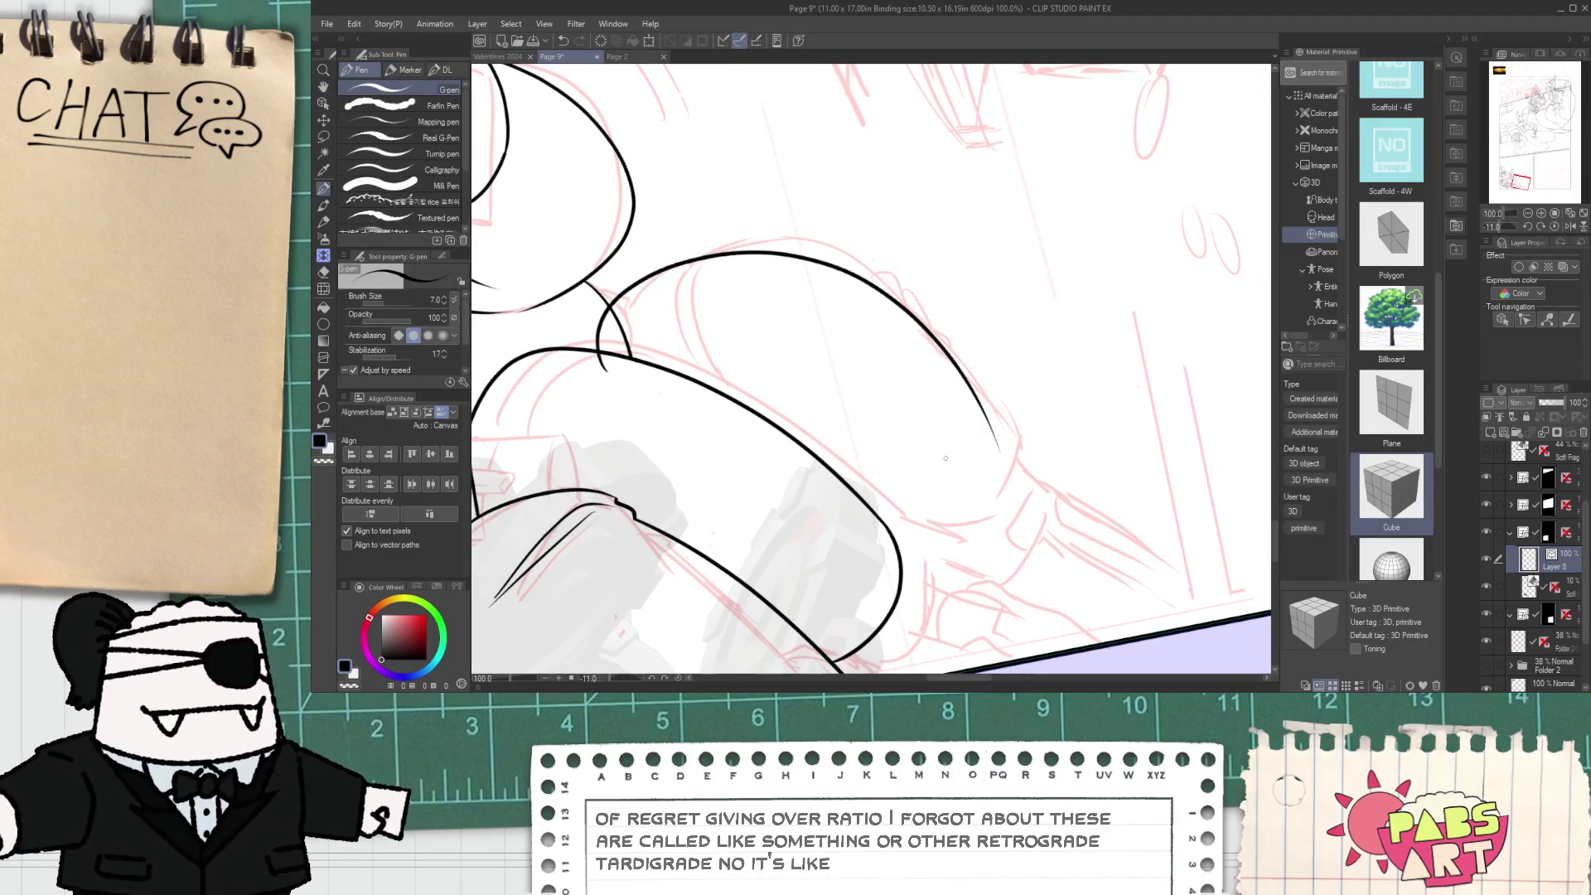
{"action": "key", "text": "ctrl+z"}
{"action": "left_click_drag", "start_coordinate": [577, 373], "coordinate": [1034, 458]}
{"action": "key", "text": "ctrl+z"}
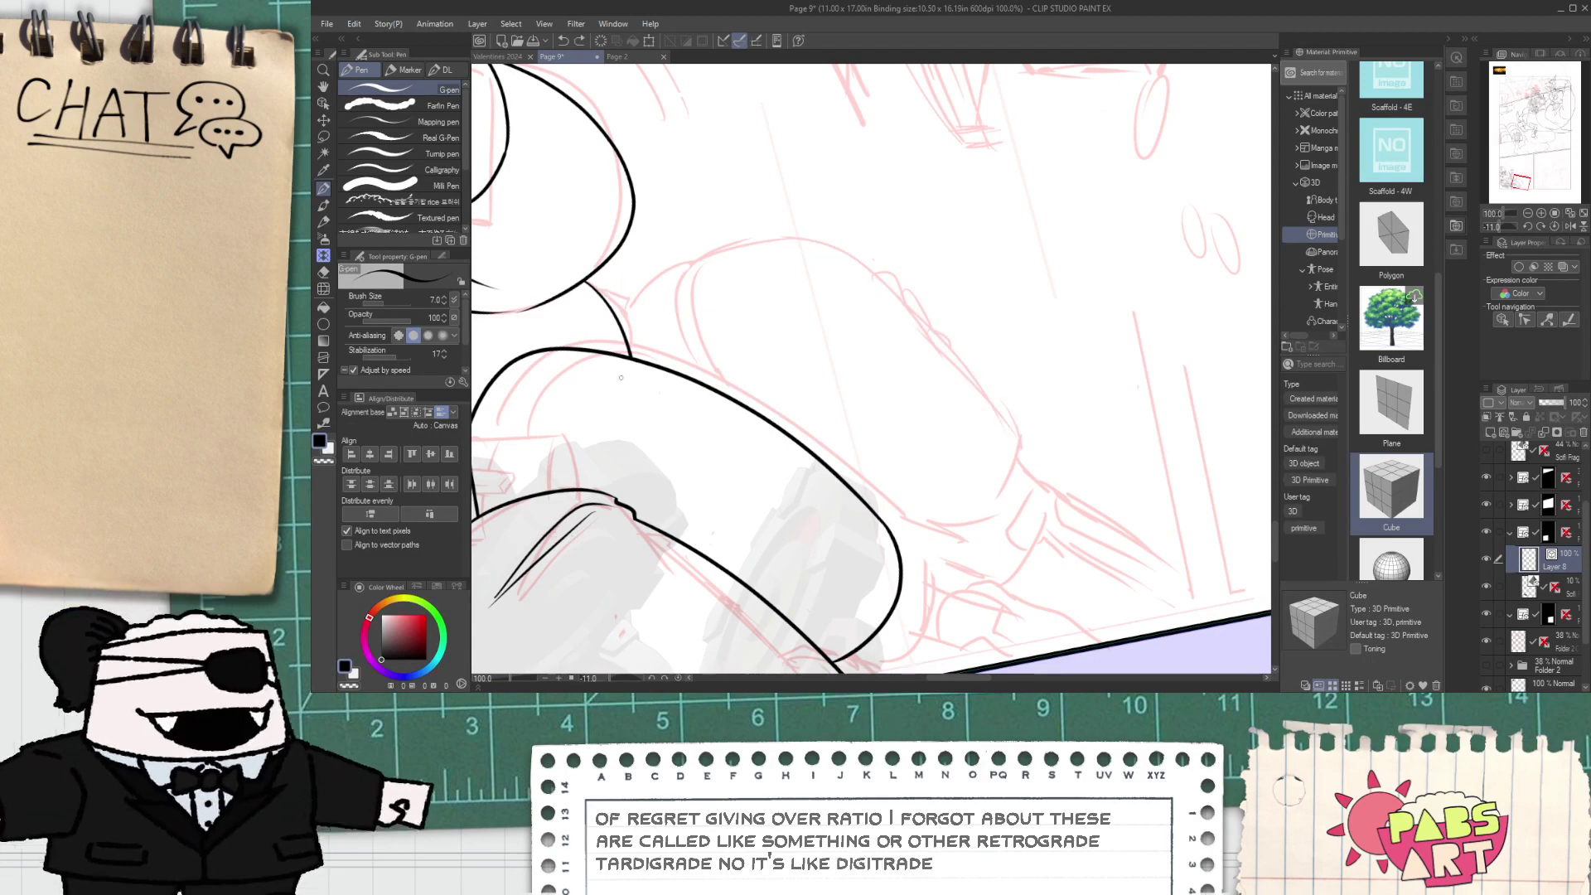
{"action": "left_click_drag", "start_coordinate": [594, 357], "coordinate": [990, 488]}
{"action": "key", "text": "ctrl+z"}
{"action": "mouse_move", "coordinate": [588, 375]}
{"action": "left_mouse_down"}
{"action": "mouse_move", "coordinate": [691, 261]}
{"action": "mouse_move", "coordinate": [971, 554]}
{"action": "left_mouse_up"}
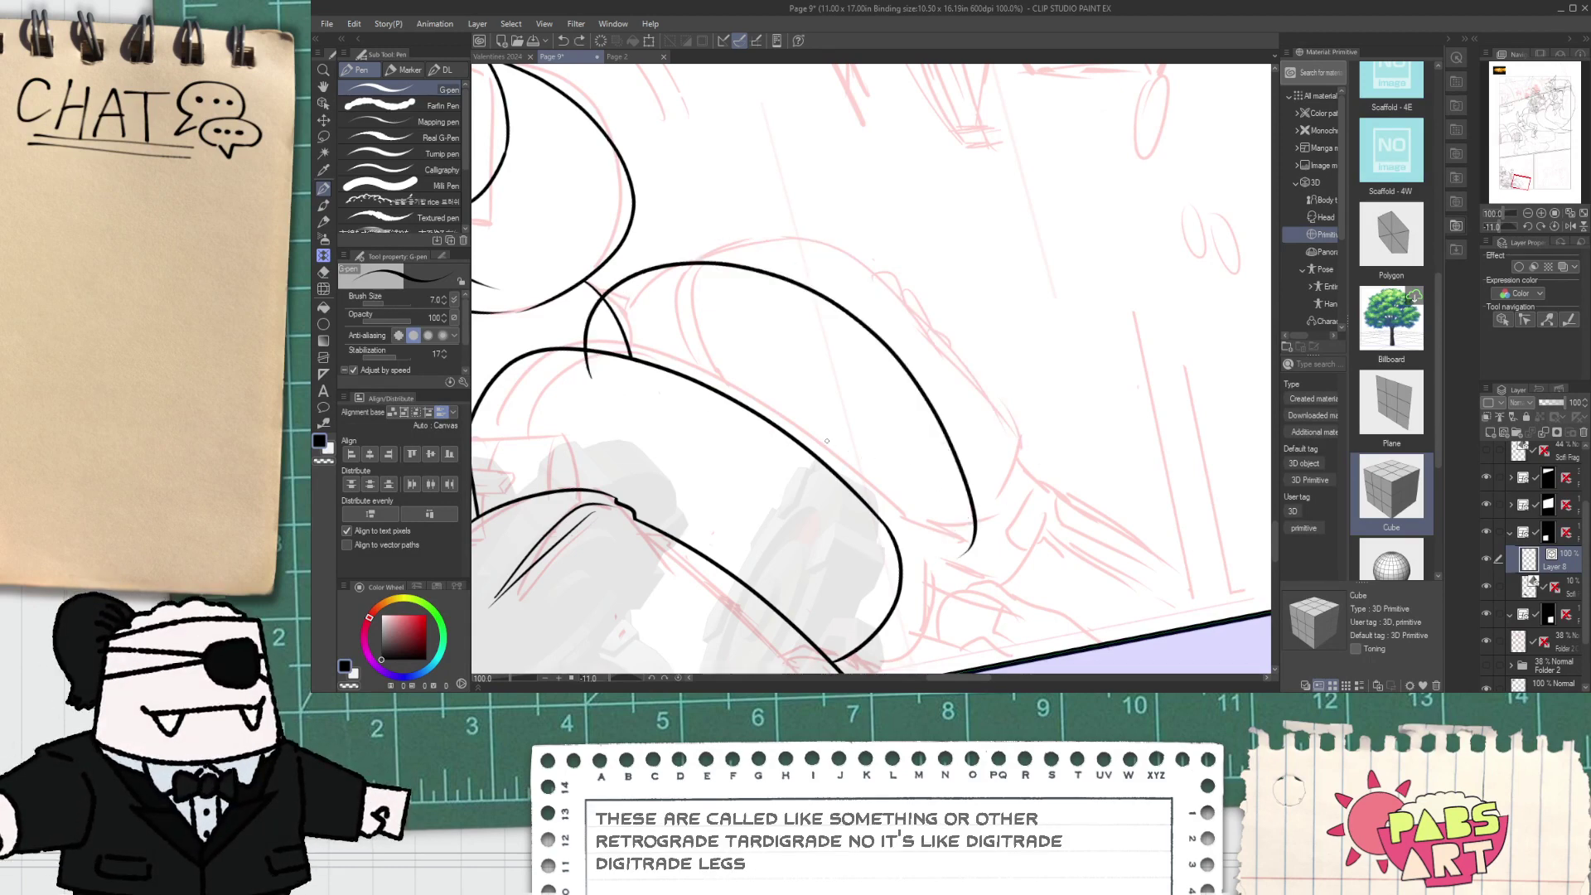
- Select the farther leg's vector curve and rotate and reposition it to follow the sketched thigh
{"action": "key", "text": "o"}
{"action": "left_click", "coordinate": [916, 377]}
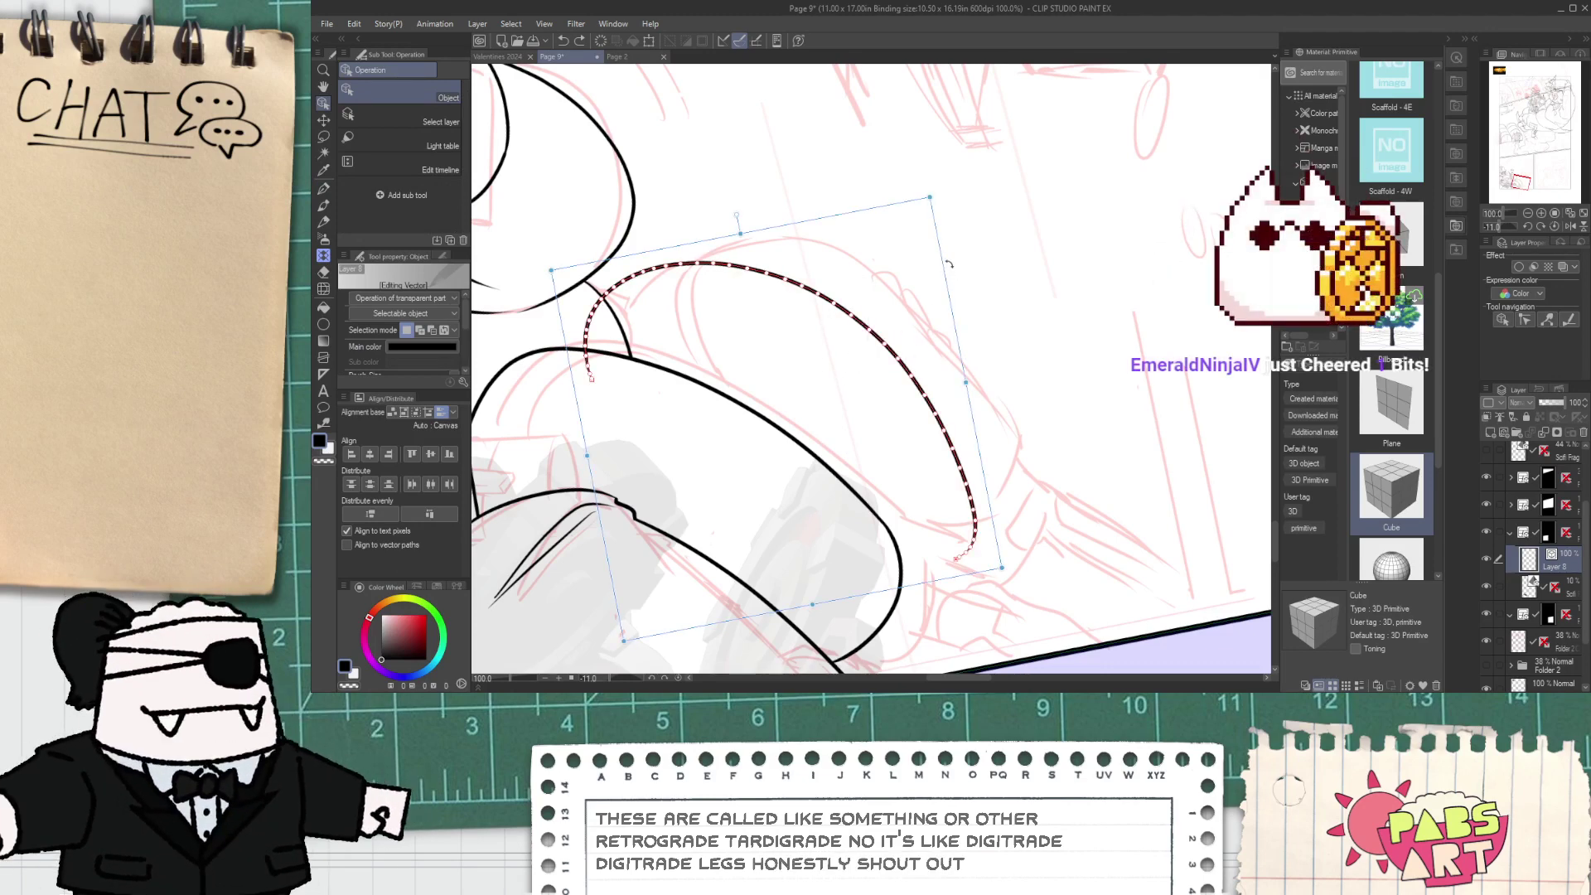
{"action": "left_click_drag", "start_coordinate": [953, 275], "coordinate": [783, 192]}
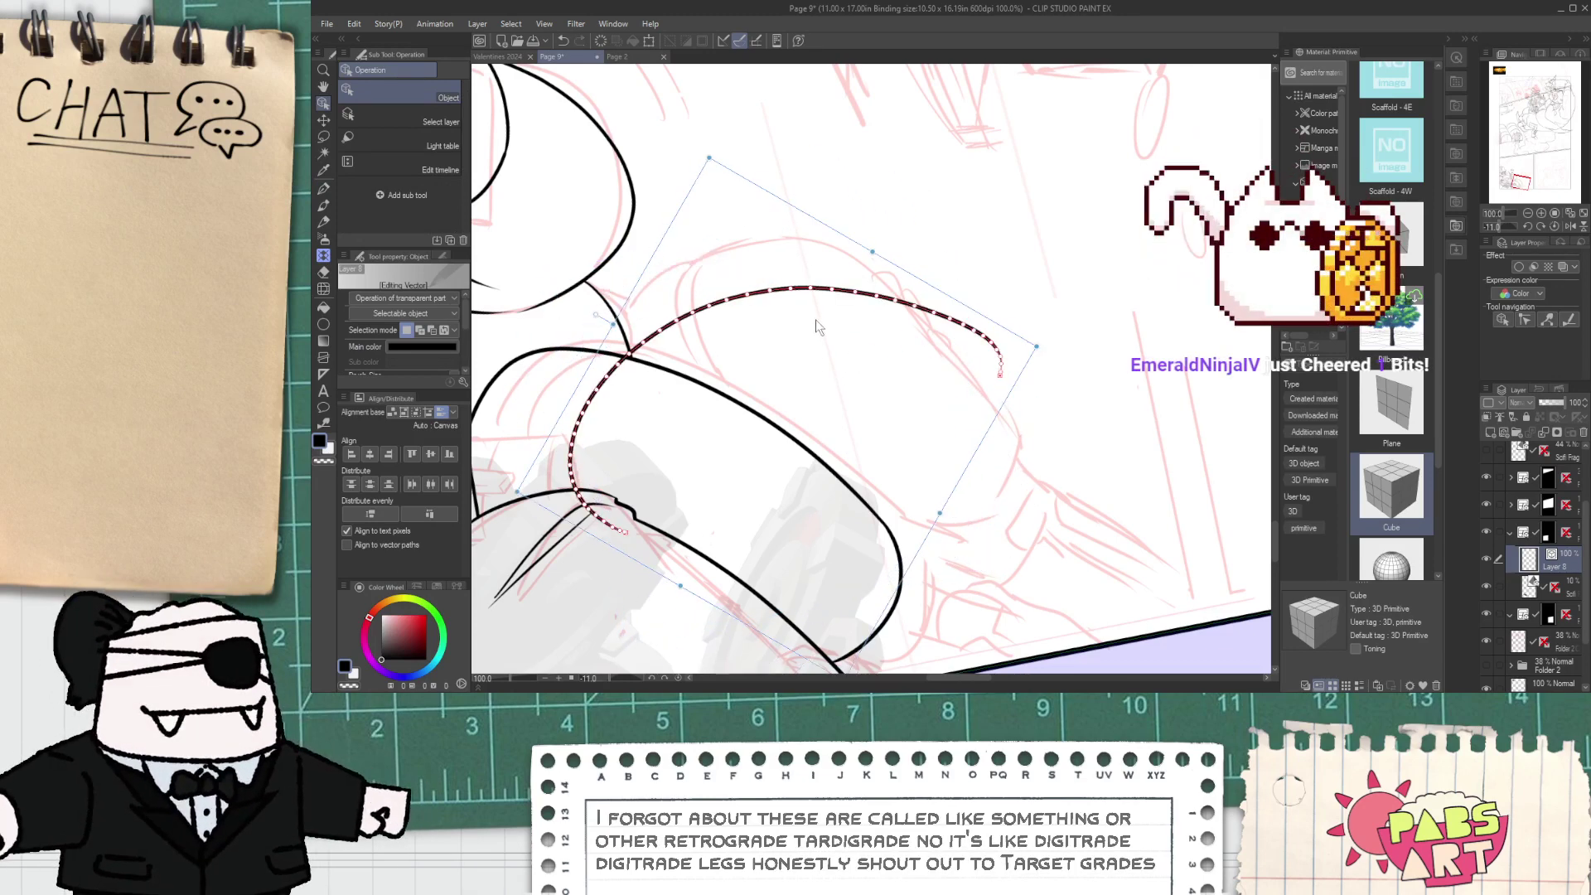
{"action": "left_click", "coordinate": [844, 377]}
{"action": "left_click_drag", "start_coordinate": [760, 276], "coordinate": [866, 289]}
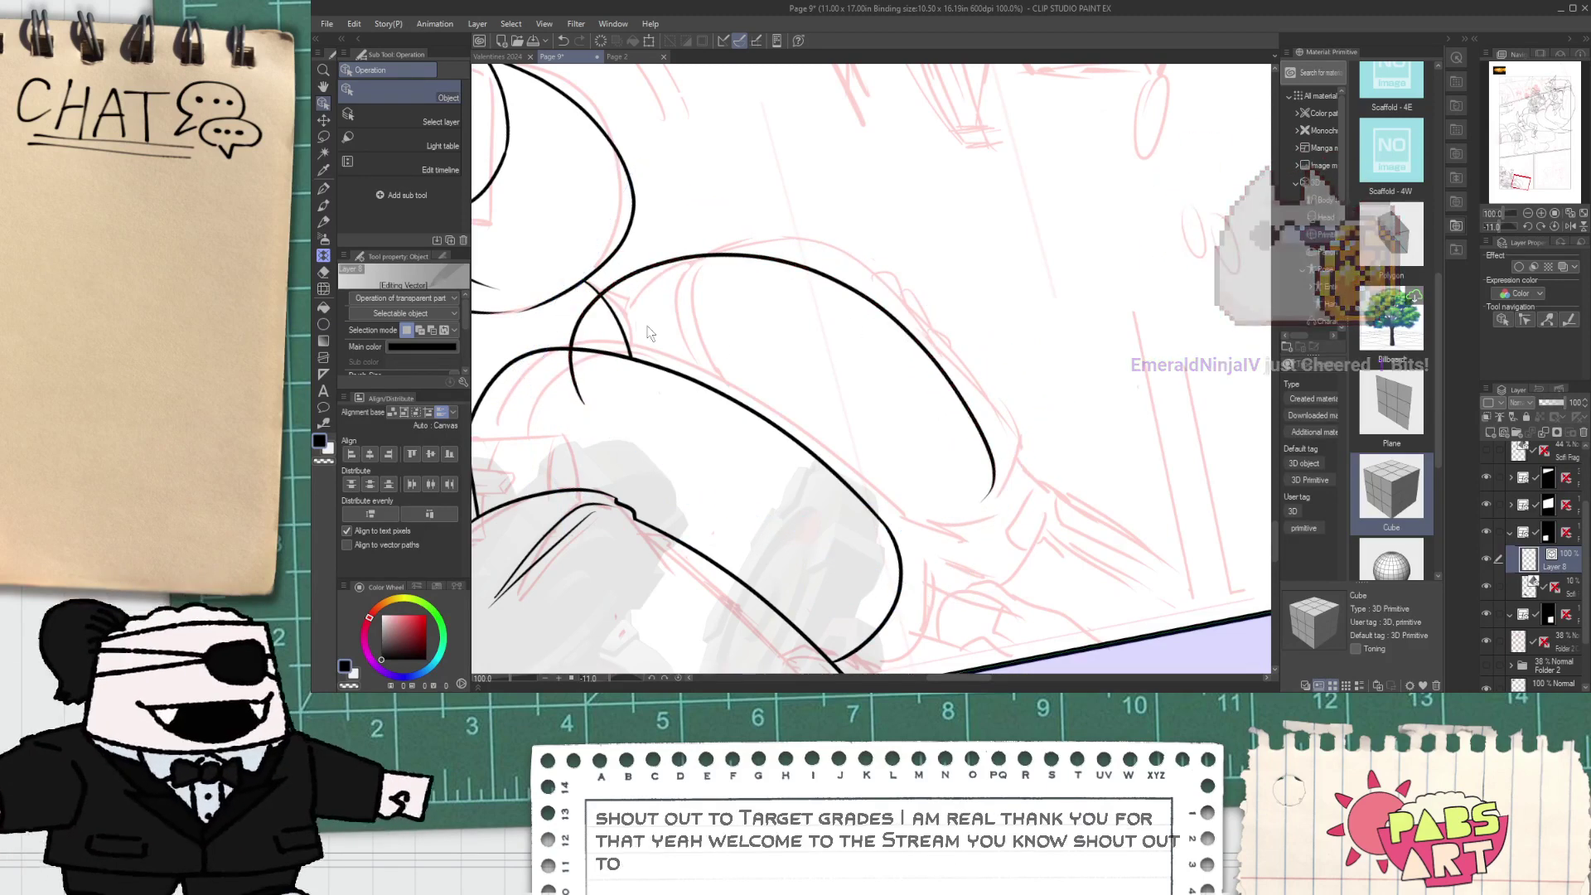
- Trim the body line inside the farther leg and the leg curve's overhang inside the nearer leg
{"action": "scroll", "coordinate": [608, 315], "scroll_direction": "up", "scroll_amount": 2}
{"action": "key", "text": "e"}
{"action": "left_click_drag", "start_coordinate": [652, 324], "coordinate": [654, 324]}
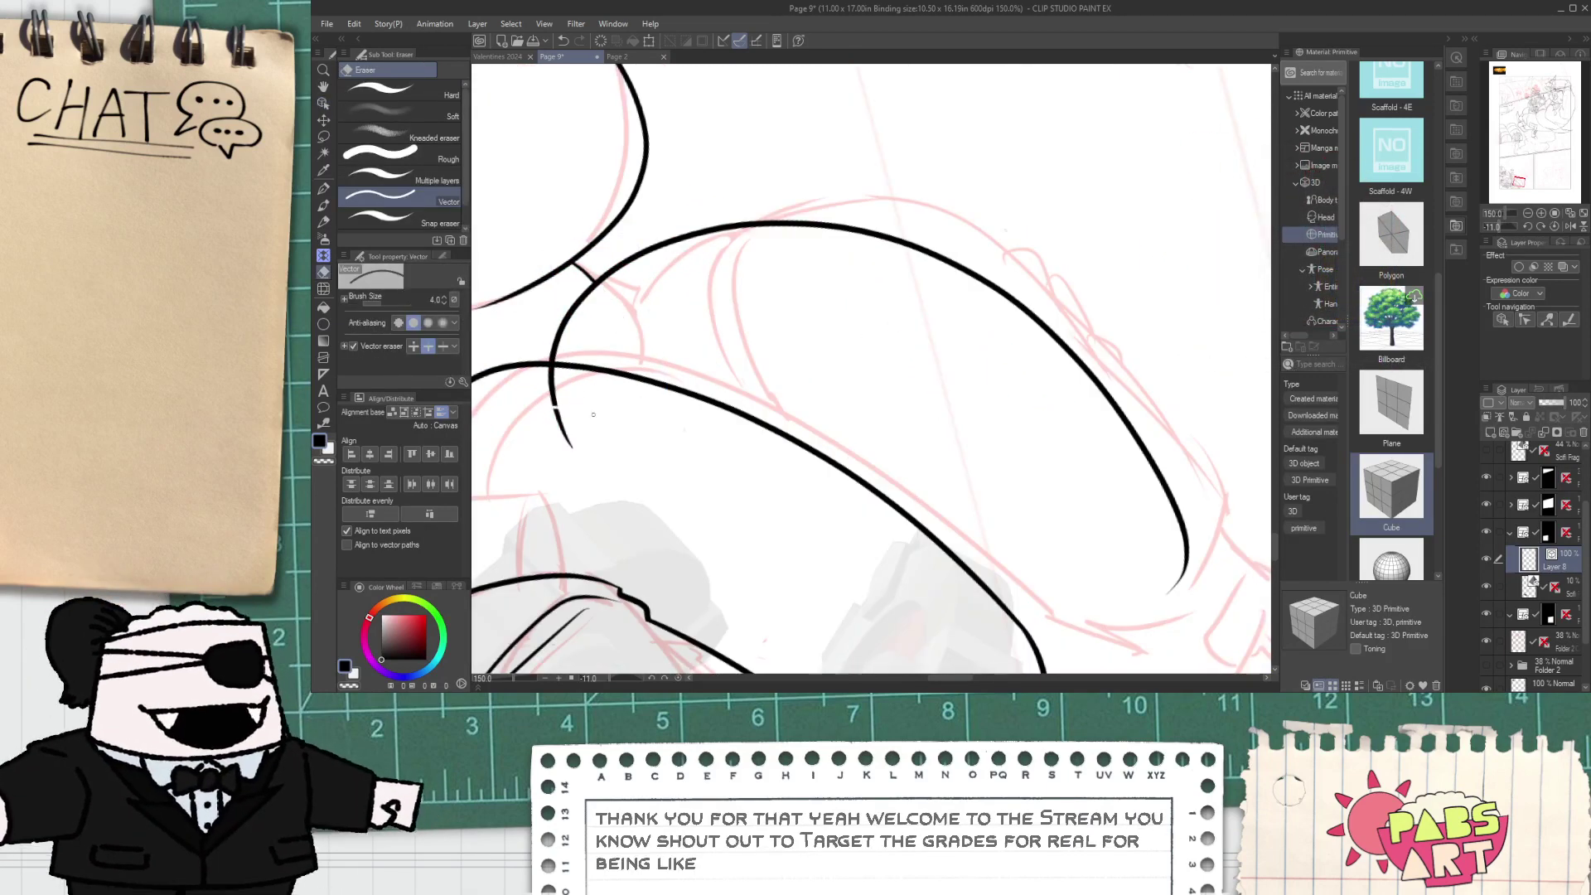
{"action": "left_click_drag", "start_coordinate": [548, 424], "coordinate": [581, 418]}
{"action": "scroll", "coordinate": [580, 409], "scroll_direction": "down", "scroll_amount": 1}
- Ink the rounded lower end of the farther leg, curving back to the nearer leg's knee, redoing it once
{"action": "key", "text": "space"}
{"action": "left_click_drag", "start_coordinate": [759, 411], "coordinate": [749, 409]}
{"action": "scroll", "coordinate": [824, 467], "scroll_direction": "up", "scroll_amount": 1}
{"action": "left_click_drag", "start_coordinate": [825, 468], "coordinate": [804, 407]}
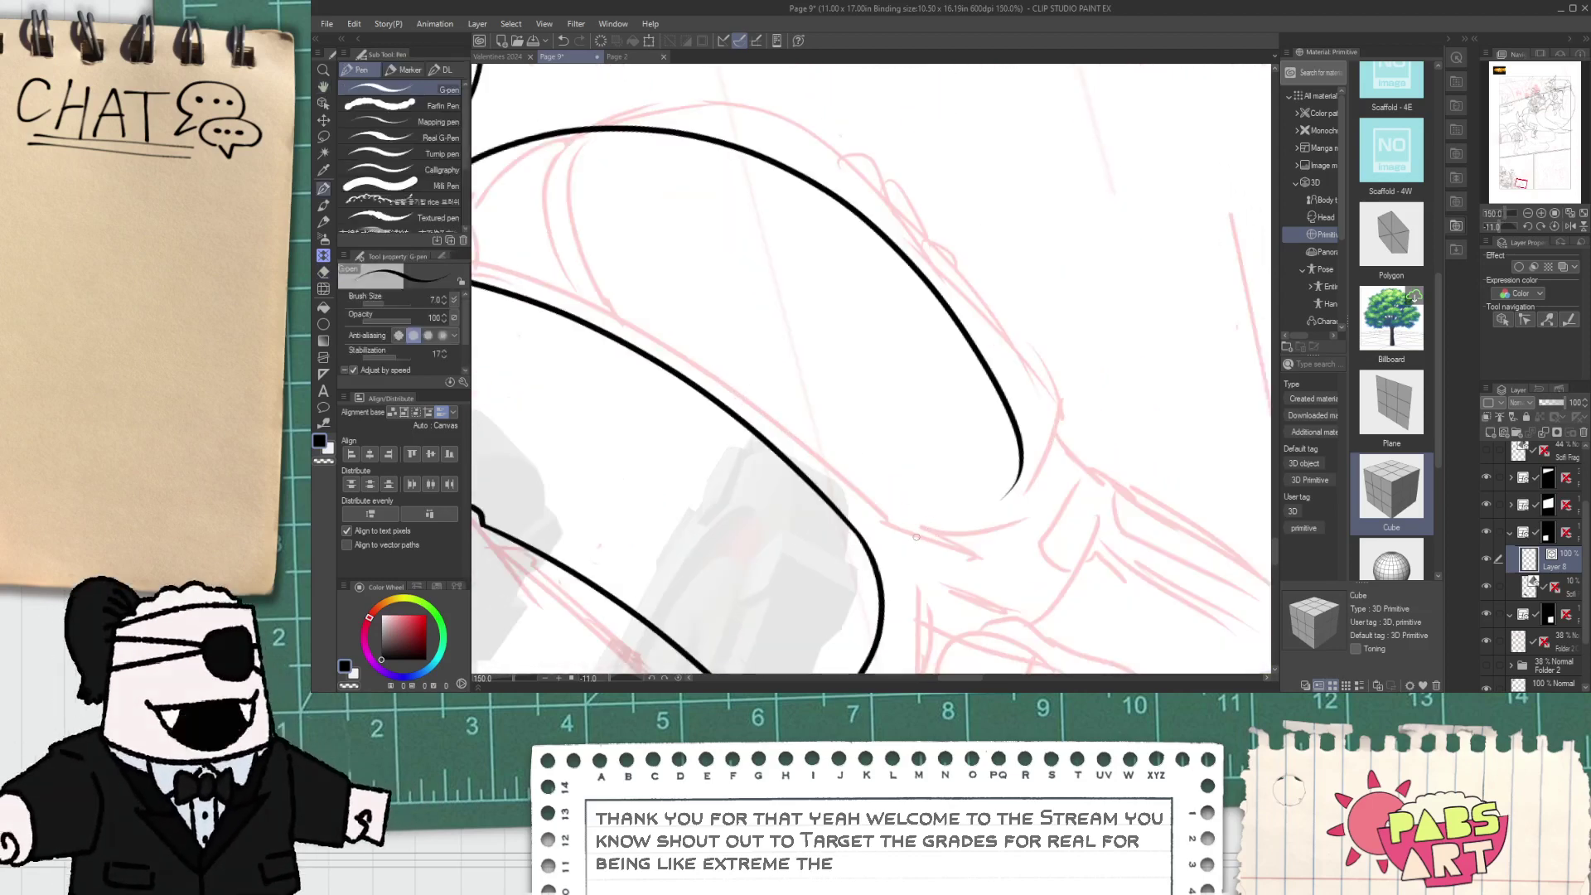
{"action": "key", "text": "p"}
{"action": "left_click_drag", "start_coordinate": [971, 340], "coordinate": [885, 584]}
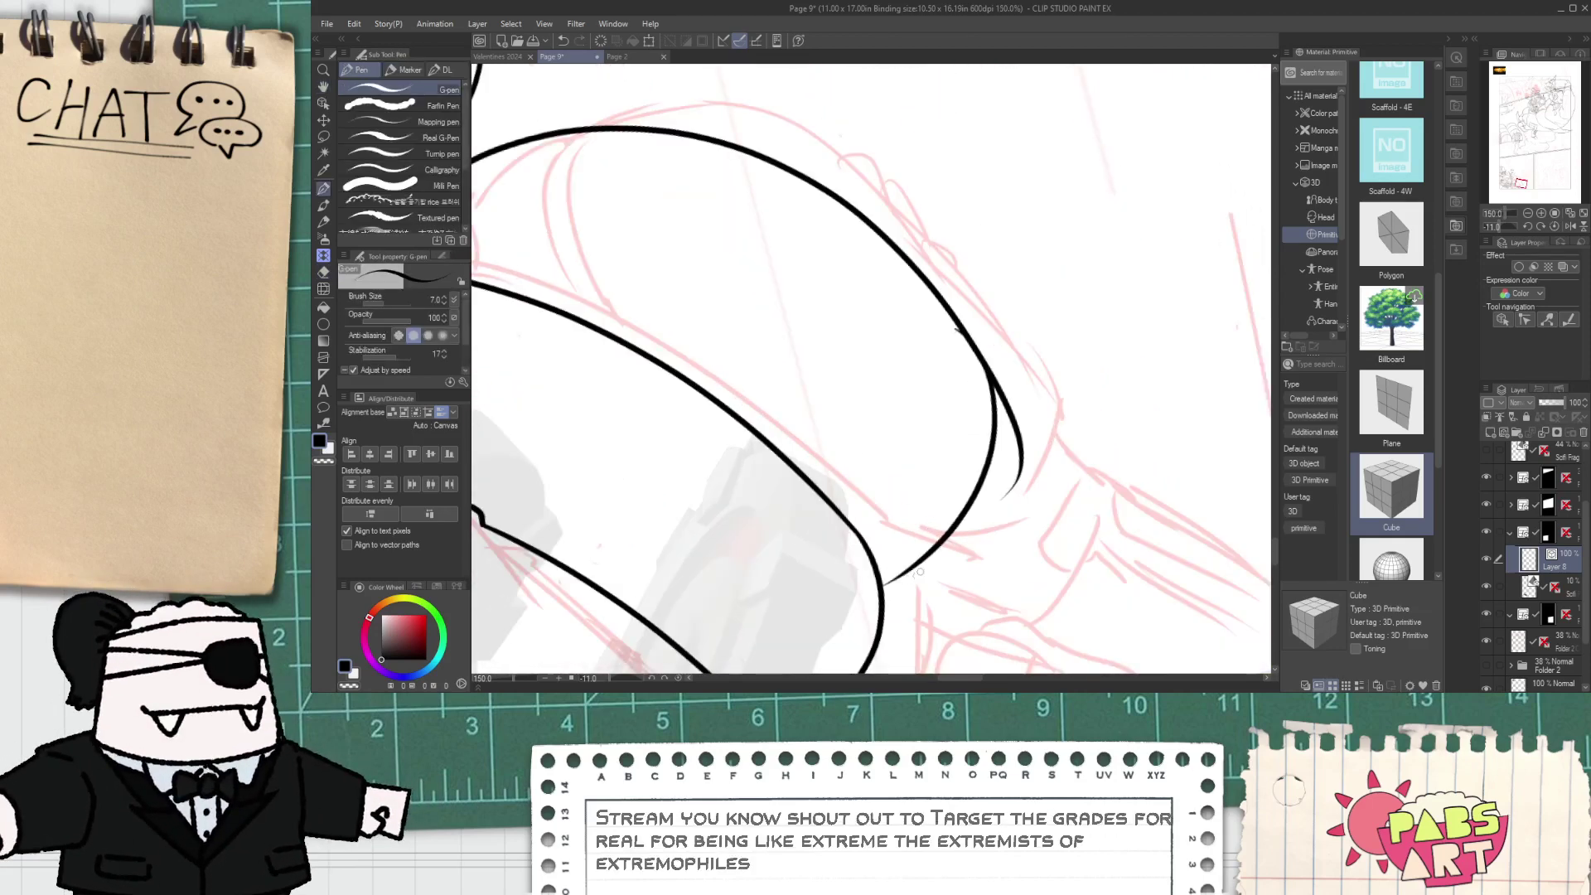
{"action": "key", "text": "ctrl+z"}
{"action": "key", "text": "ctrl+z"}
{"action": "mouse_move", "coordinate": [950, 303]}
{"action": "left_mouse_down"}
{"action": "mouse_move", "coordinate": [915, 589]}
{"action": "mouse_move", "coordinate": [961, 568]}
{"action": "left_mouse_up"}
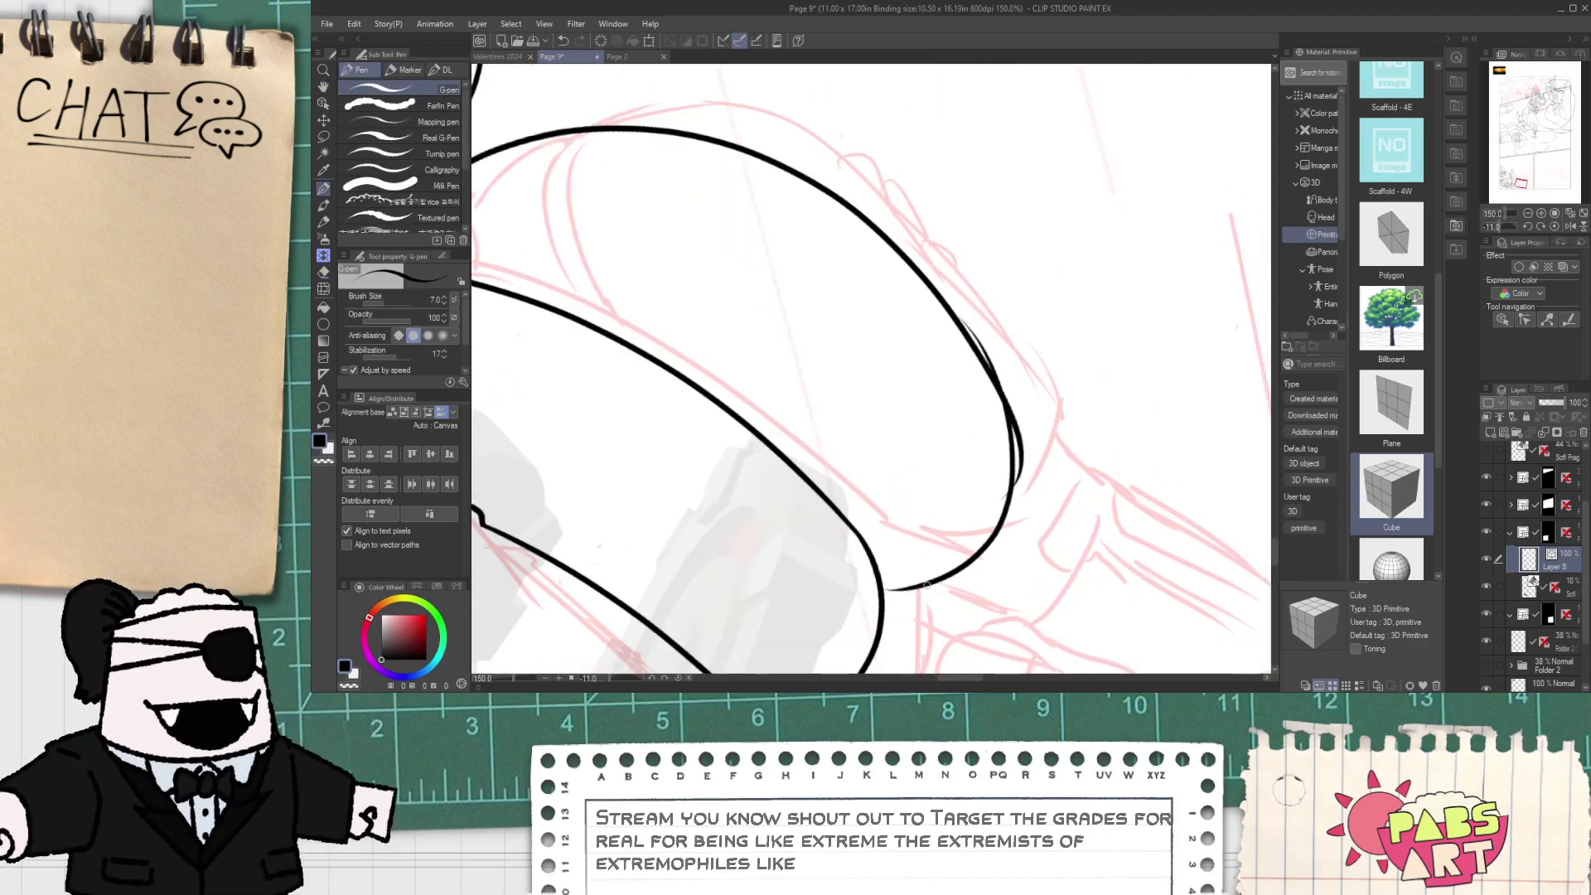
{"action": "key", "text": "space"}
{"action": "left_click_drag", "start_coordinate": [978, 438], "coordinate": [865, 318]}
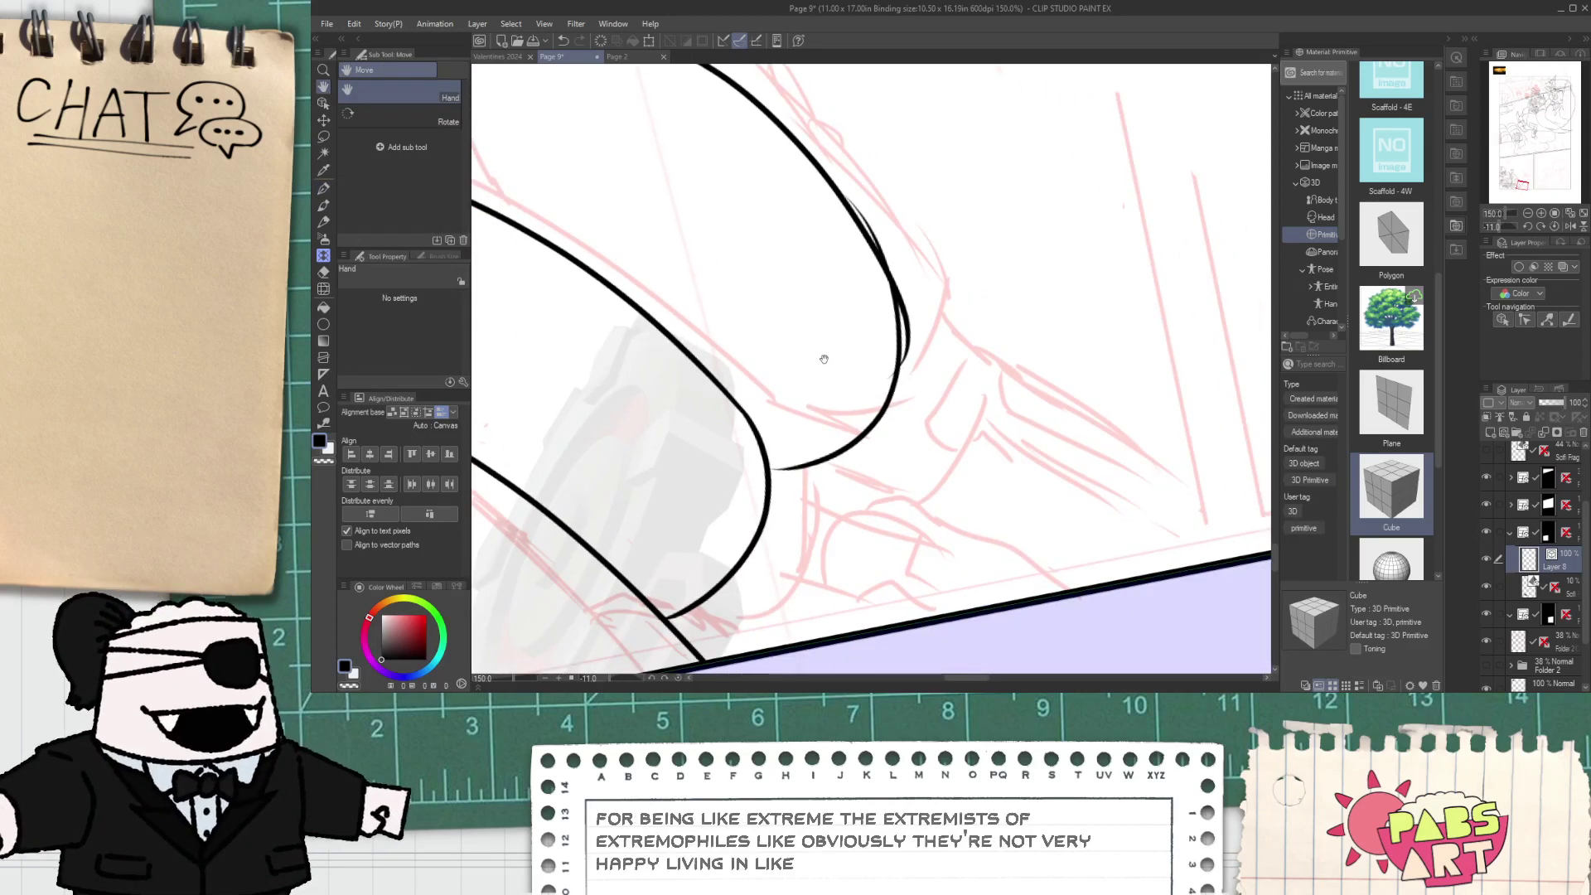
- Shift the farther leg's lower curve slightly upward and trim the overlapping ends where it meets the upper outline
{"action": "key", "text": "o"}
{"action": "left_click", "coordinate": [881, 429]}
{"action": "left_click_drag", "start_coordinate": [880, 429], "coordinate": [881, 403]}
{"action": "left_click", "coordinate": [979, 498]}
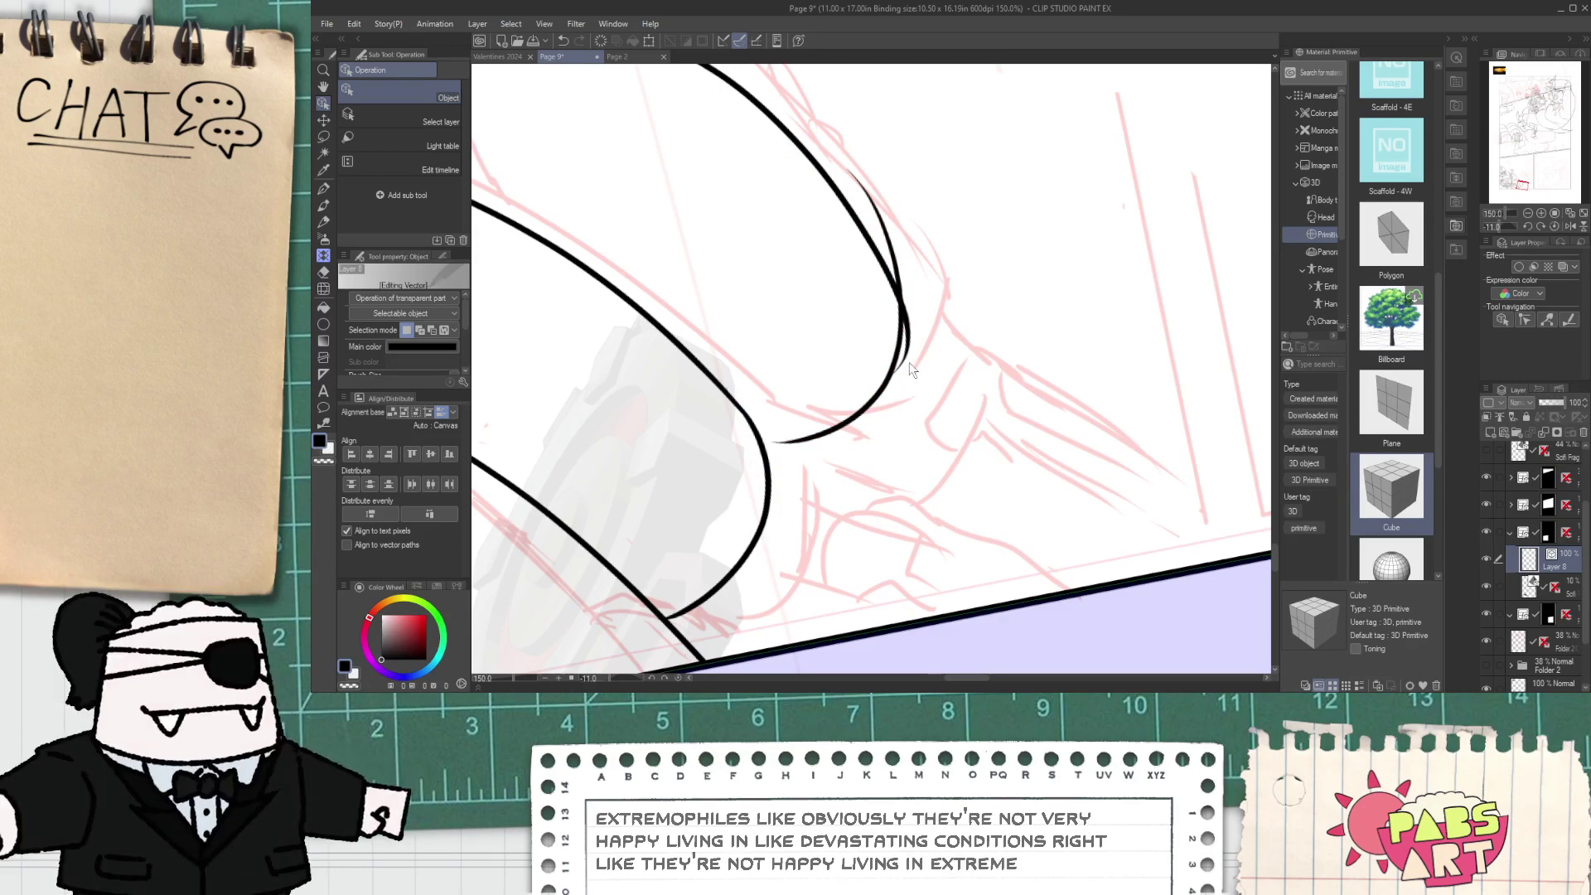
{"action": "key", "text": "e"}
{"action": "left_click_drag", "start_coordinate": [911, 342], "coordinate": [908, 360]}
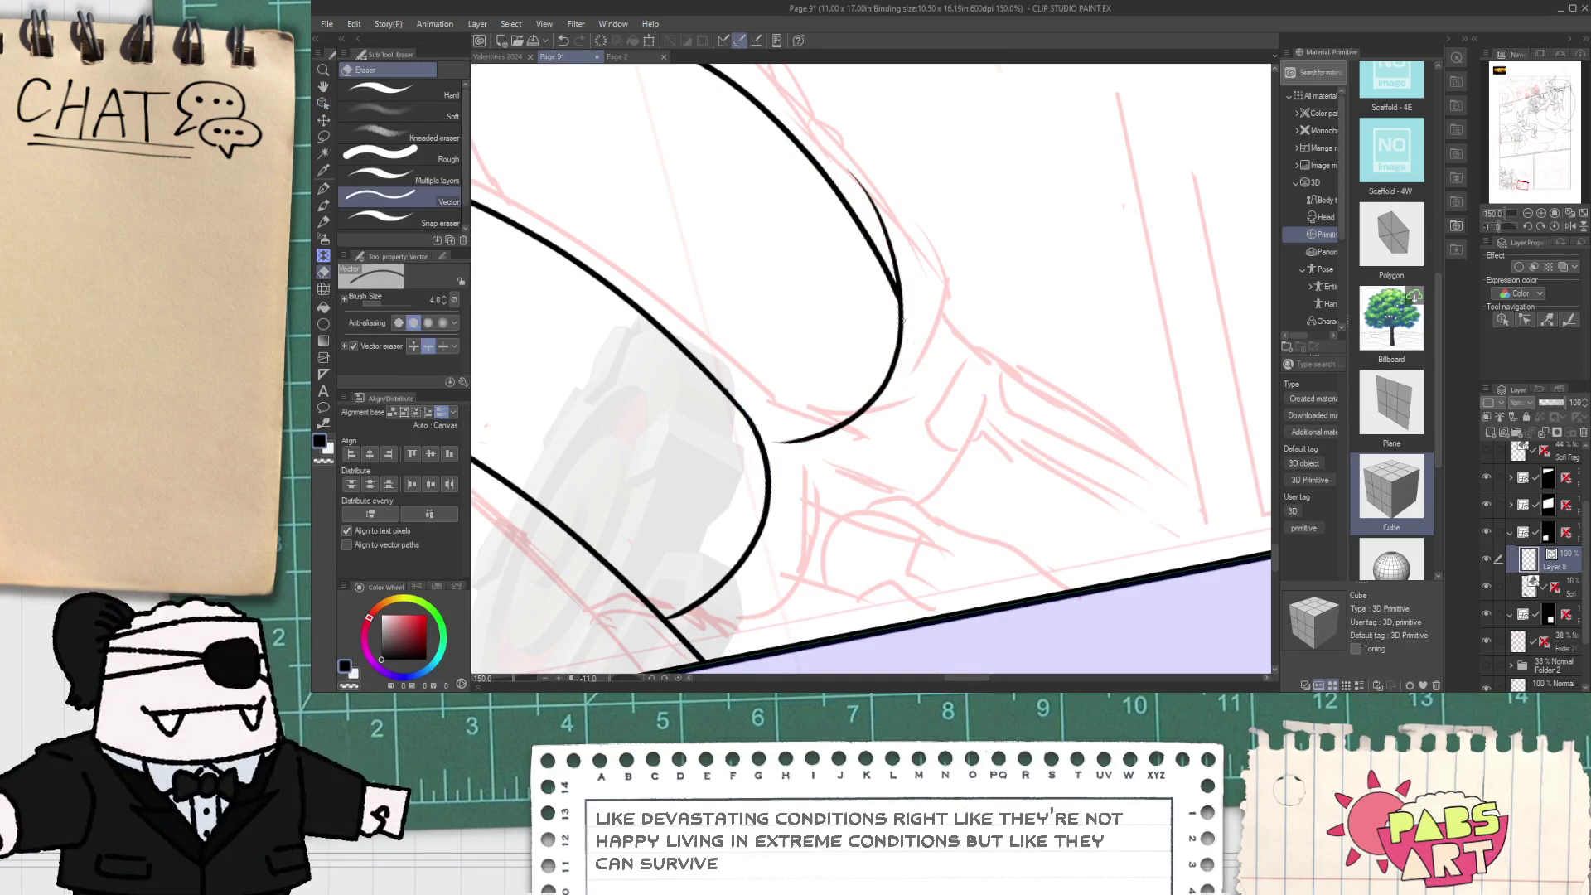
{"action": "left_click_drag", "start_coordinate": [889, 218], "coordinate": [883, 234]}
- Trim the nearer leg's outline inside the shaft and ink a curved seam across the leg's upper end
{"action": "key", "text": "space"}
{"action": "left_click_drag", "start_coordinate": [884, 436], "coordinate": [864, 265]}
{"action": "key", "text": "p"}
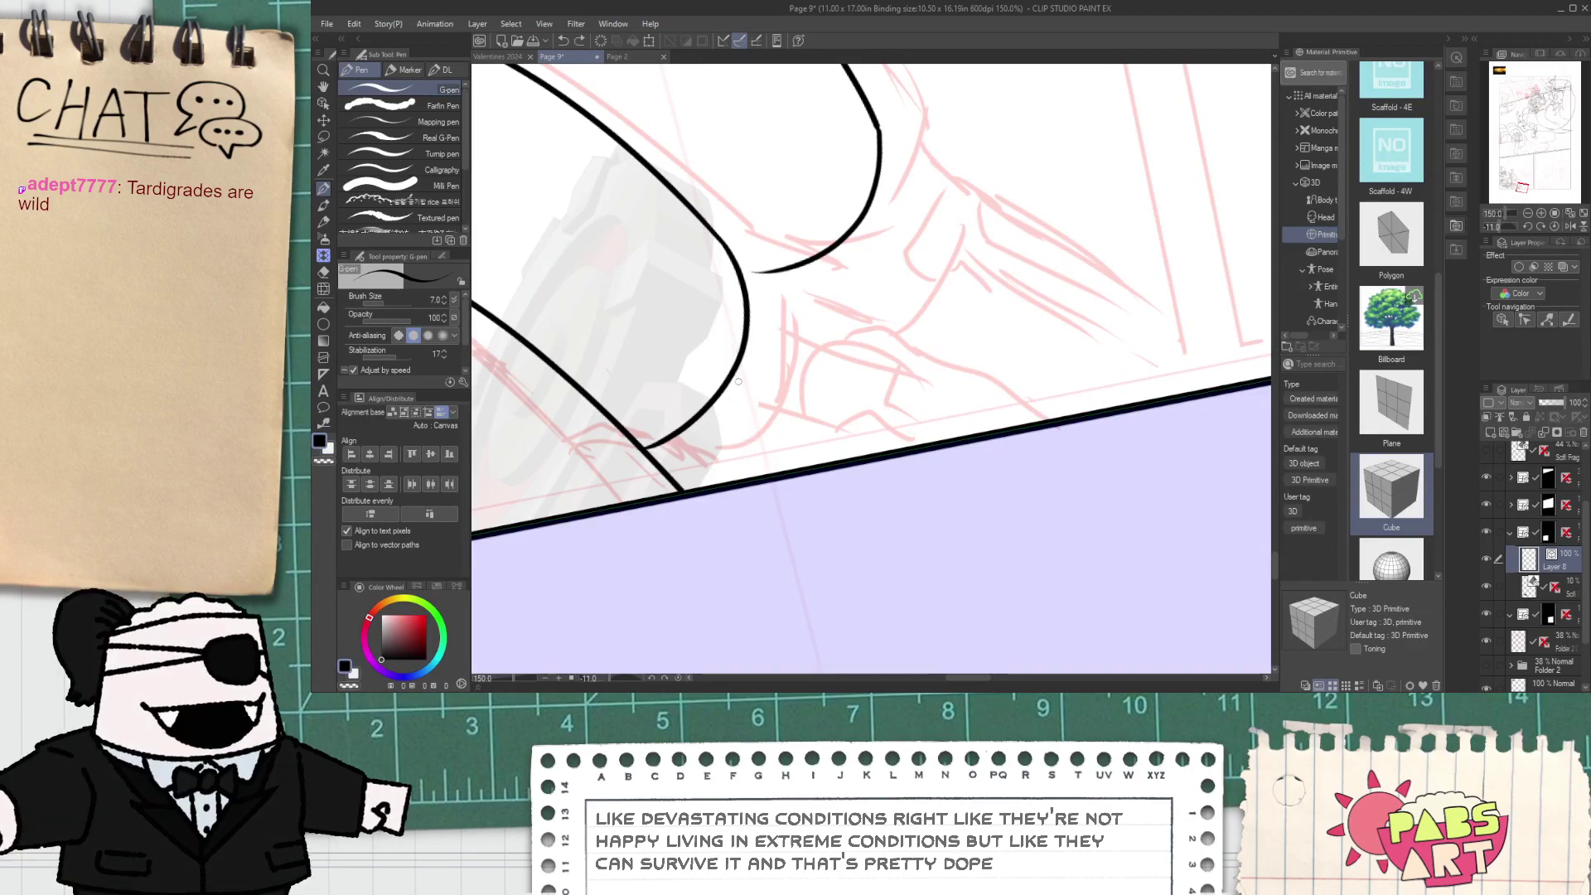
{"action": "scroll", "coordinate": [738, 381], "scroll_direction": "down", "scroll_amount": 3}
{"action": "key", "text": "space"}
{"action": "left_click_drag", "start_coordinate": [736, 380], "coordinate": [889, 457]}
{"action": "scroll", "coordinate": [696, 332], "scroll_direction": "up", "scroll_amount": 2}
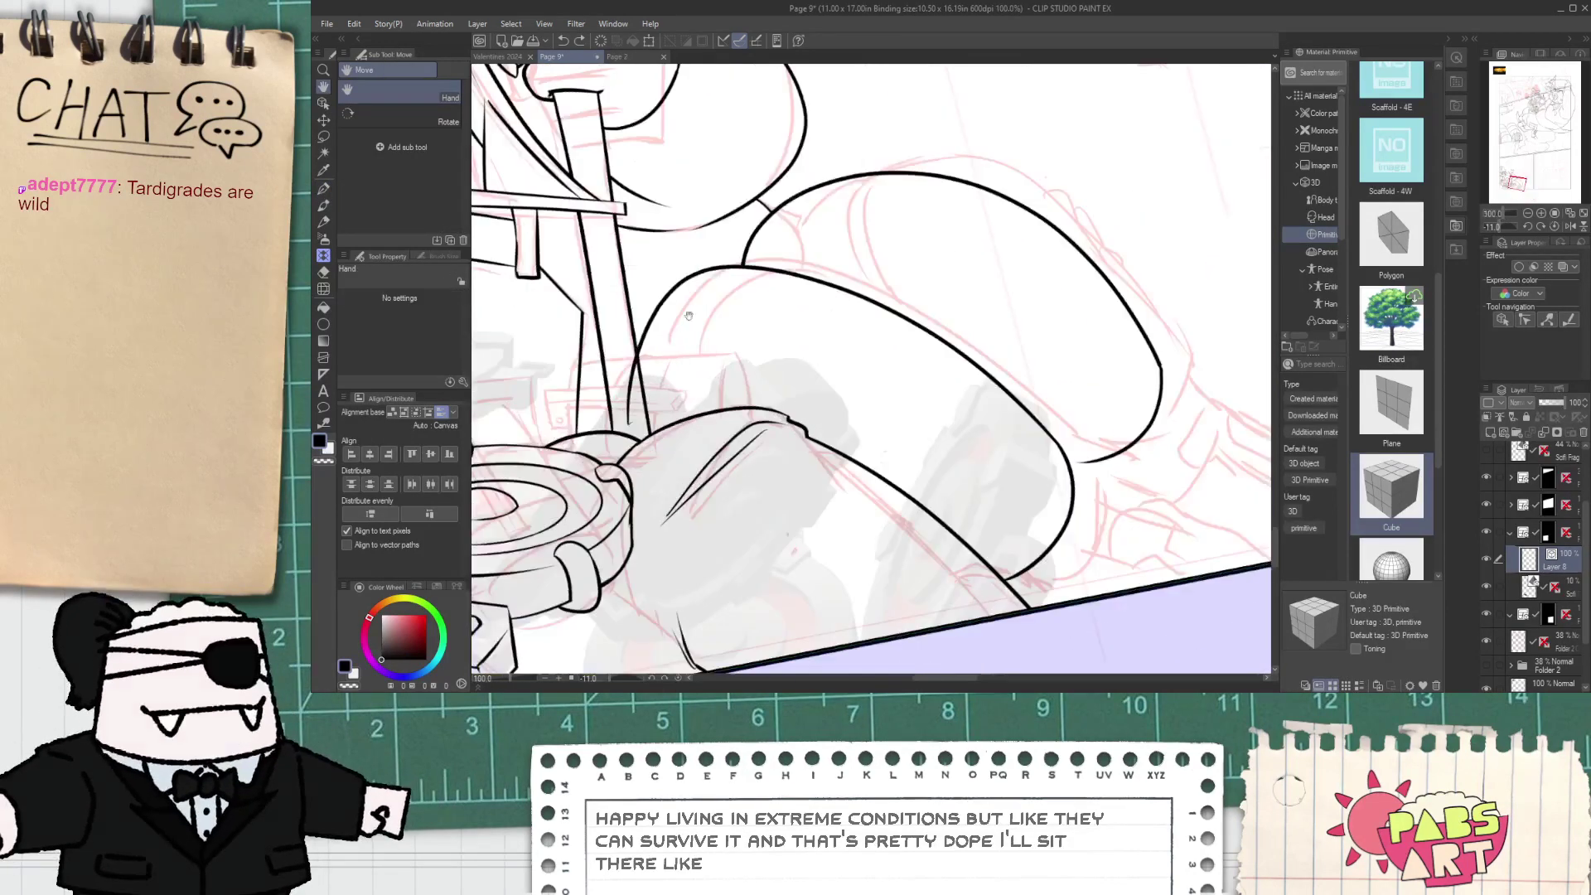
{"action": "scroll", "coordinate": [689, 316], "scroll_direction": "up", "scroll_amount": 2}
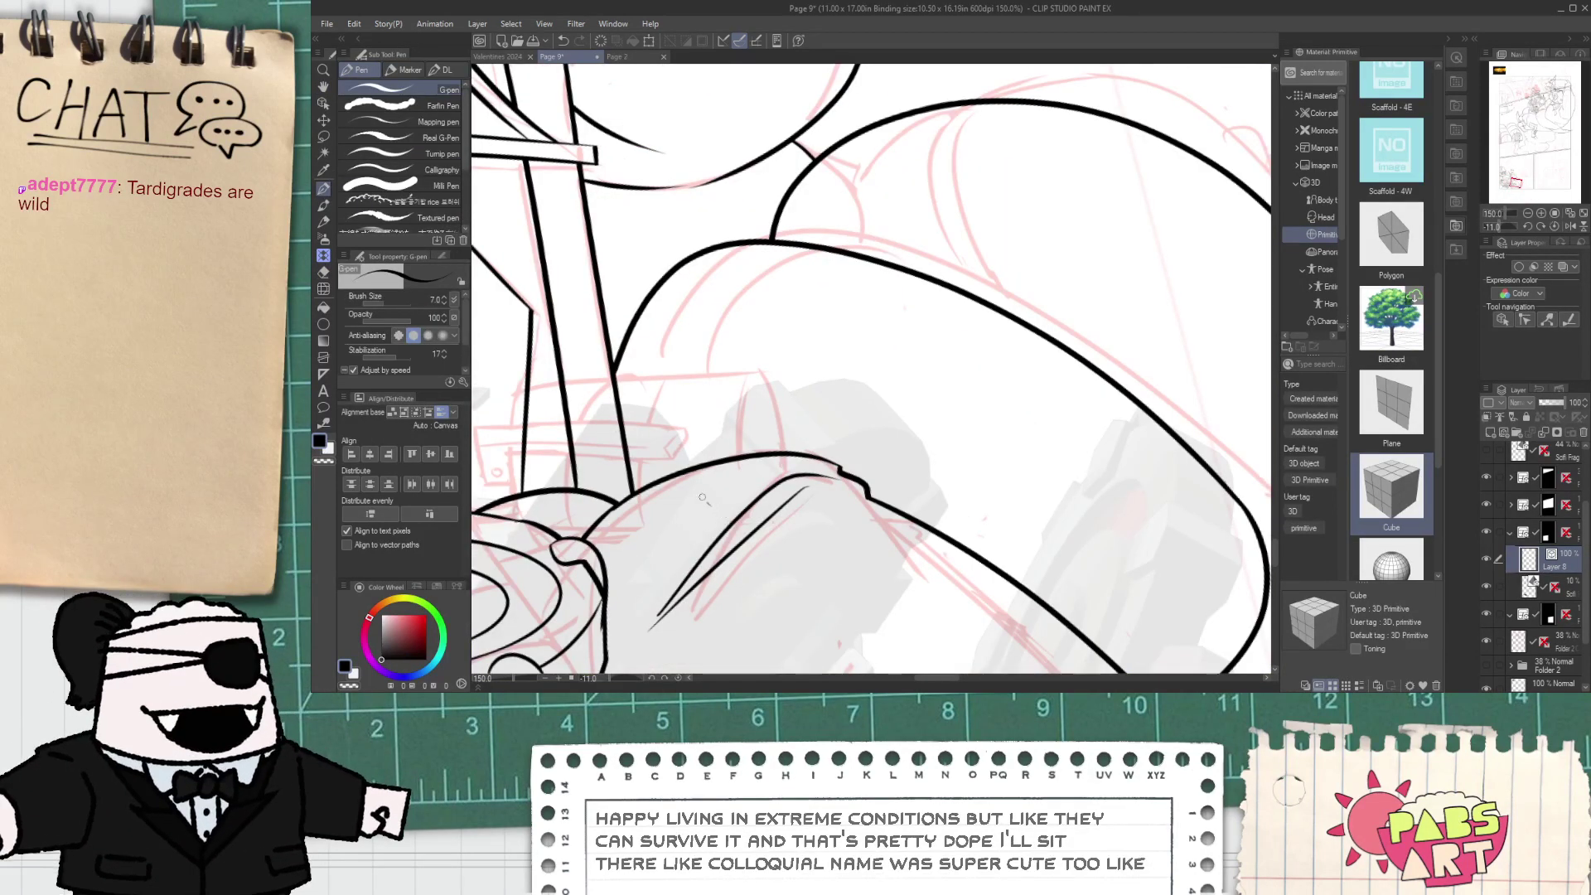
{"action": "mouse_move", "coordinate": [703, 497]}
{"action": "left_mouse_down"}
{"action": "mouse_move", "coordinate": [769, 258]}
{"action": "mouse_move", "coordinate": [741, 512]}
{"action": "mouse_move", "coordinate": [741, 497]}
{"action": "left_mouse_up"}
{"action": "key", "text": "ctrl+z"}
{"action": "key", "text": "e"}
{"action": "scroll", "coordinate": [810, 509], "scroll_direction": "up", "scroll_amount": 1}
{"action": "scroll", "coordinate": [808, 509], "scroll_direction": "down", "scroll_amount": 1}
{"action": "key", "text": "space"}
{"action": "left_click_drag", "start_coordinate": [775, 349], "coordinate": [826, 420]}
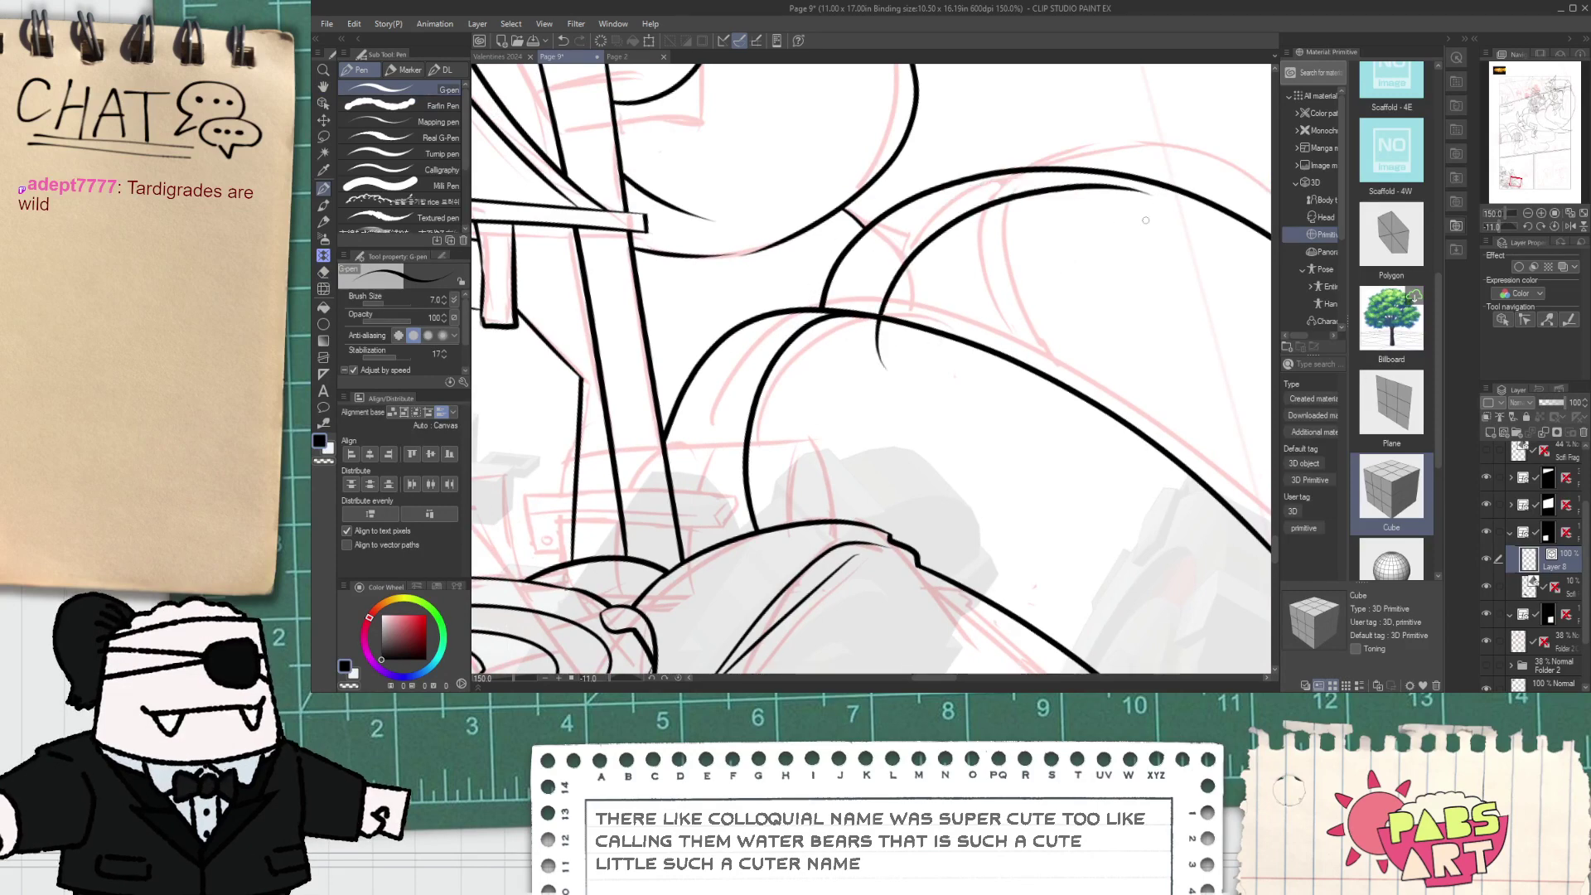
- Ink a short curved seam across the farther leg's upper end, redoing it until it fits, and trim its overhang
{"action": "key", "text": "ctrl+z"}
{"action": "left_click_drag", "start_coordinate": [852, 316], "coordinate": [1126, 197]}
{"action": "key", "text": "ctrl+z"}
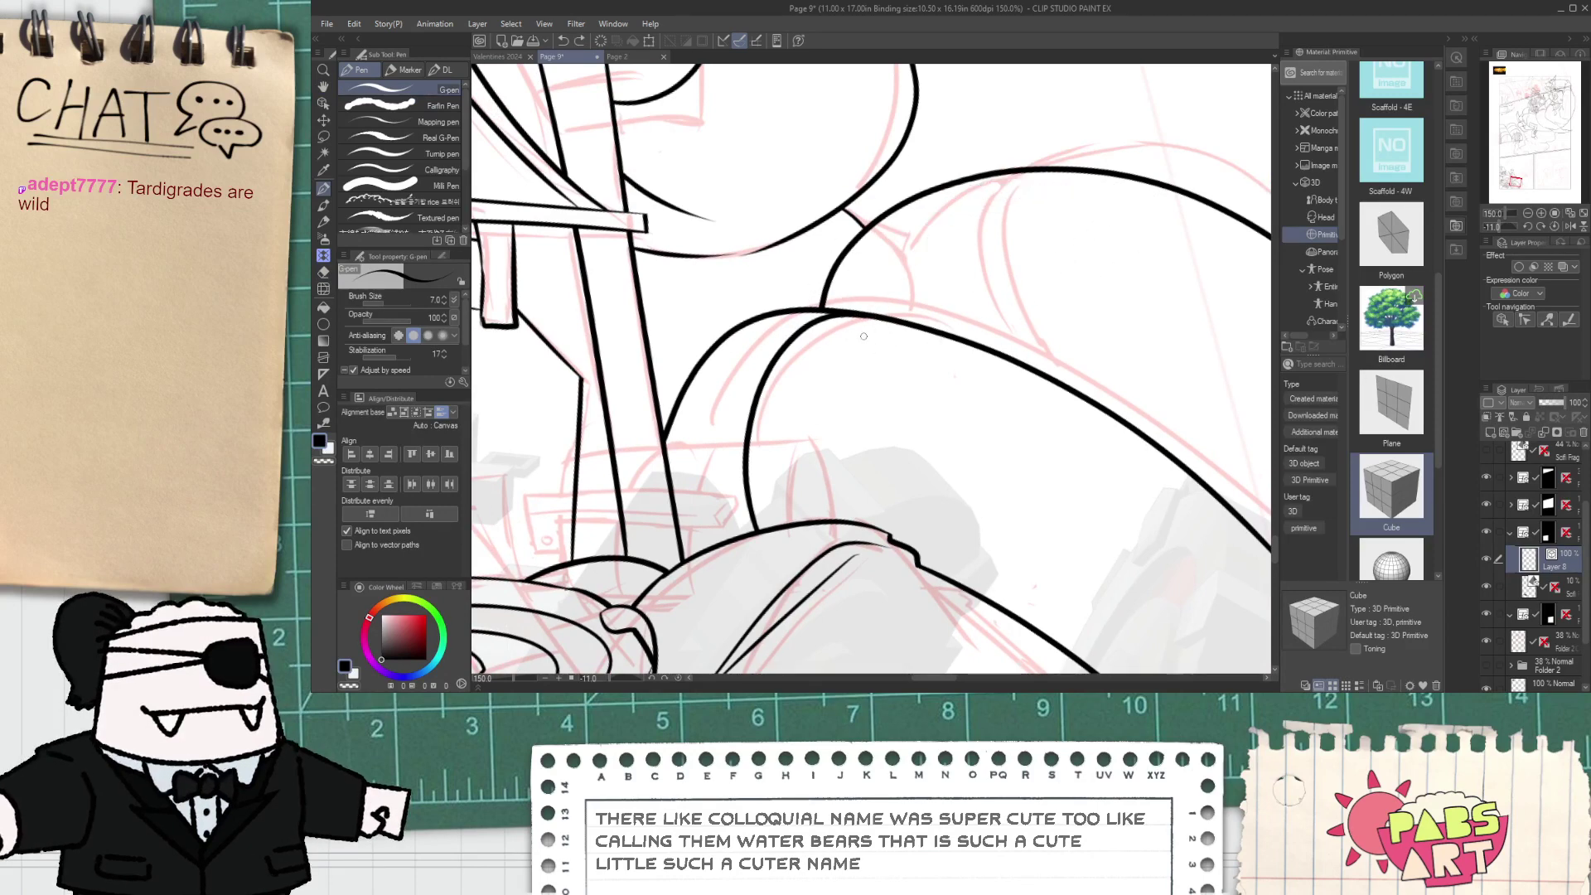
{"action": "mouse_move", "coordinate": [845, 323]}
{"action": "left_mouse_down"}
{"action": "mouse_move", "coordinate": [1022, 146]}
{"action": "mouse_move", "coordinate": [1165, 129]}
{"action": "left_mouse_up"}
{"action": "key", "text": "e"}
{"action": "left_click", "coordinate": [989, 140]}
{"action": "scroll", "coordinate": [839, 340], "scroll_direction": "up", "scroll_amount": 1}
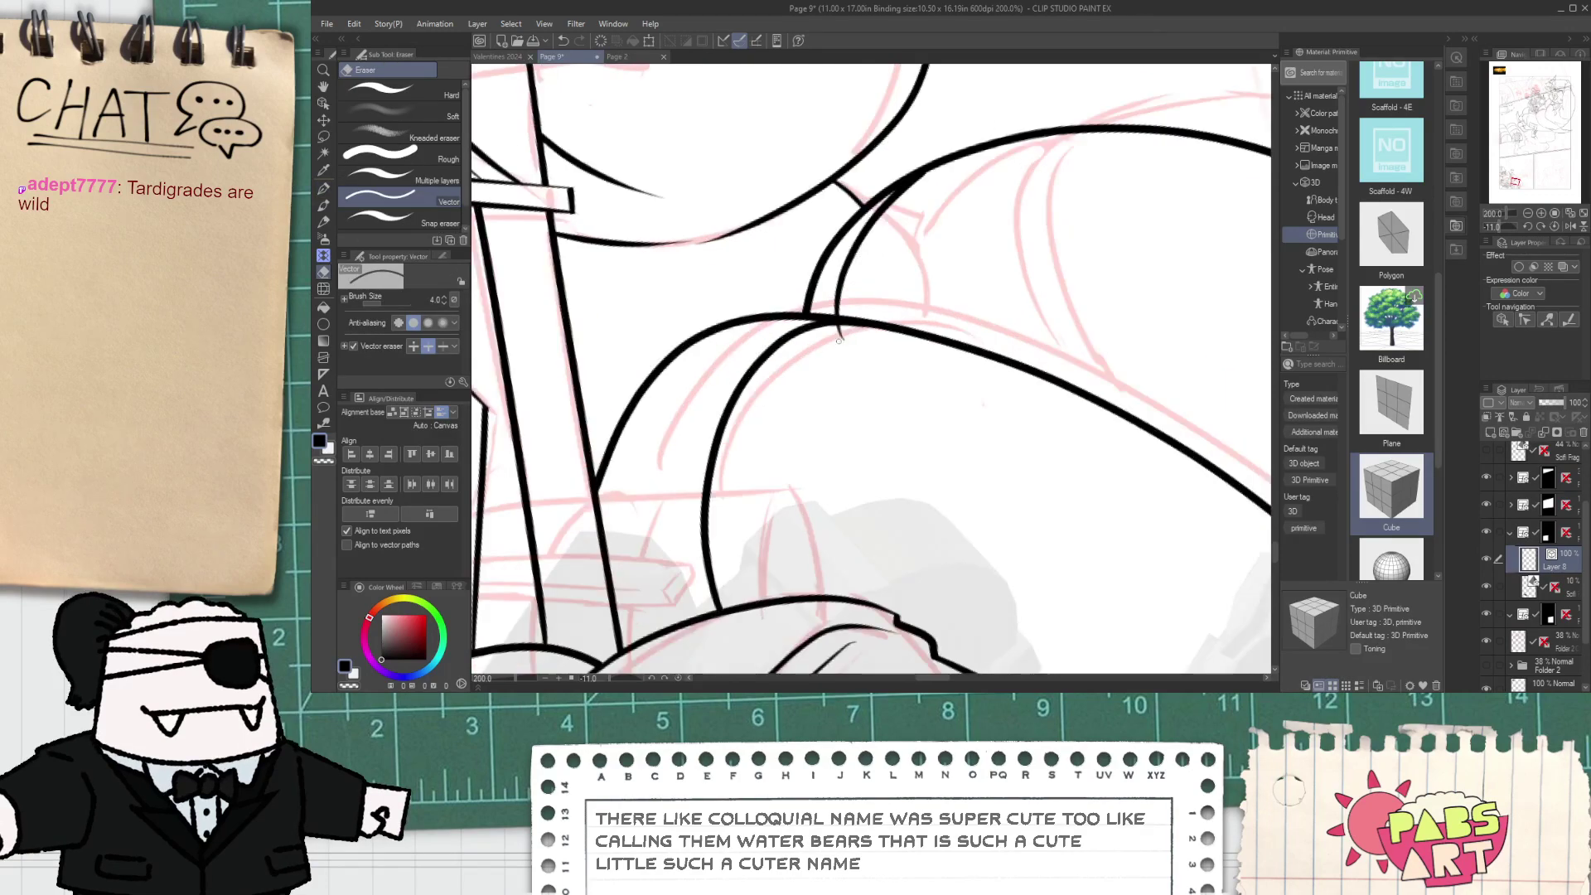
- Ink the short ankle lines descending from the nearer leg's lower end to the panel's bottom border
{"action": "scroll", "coordinate": [840, 340], "scroll_direction": "down", "scroll_amount": 4}
{"action": "key", "text": "space"}
{"action": "left_click_drag", "start_coordinate": [955, 330], "coordinate": [810, 311]}
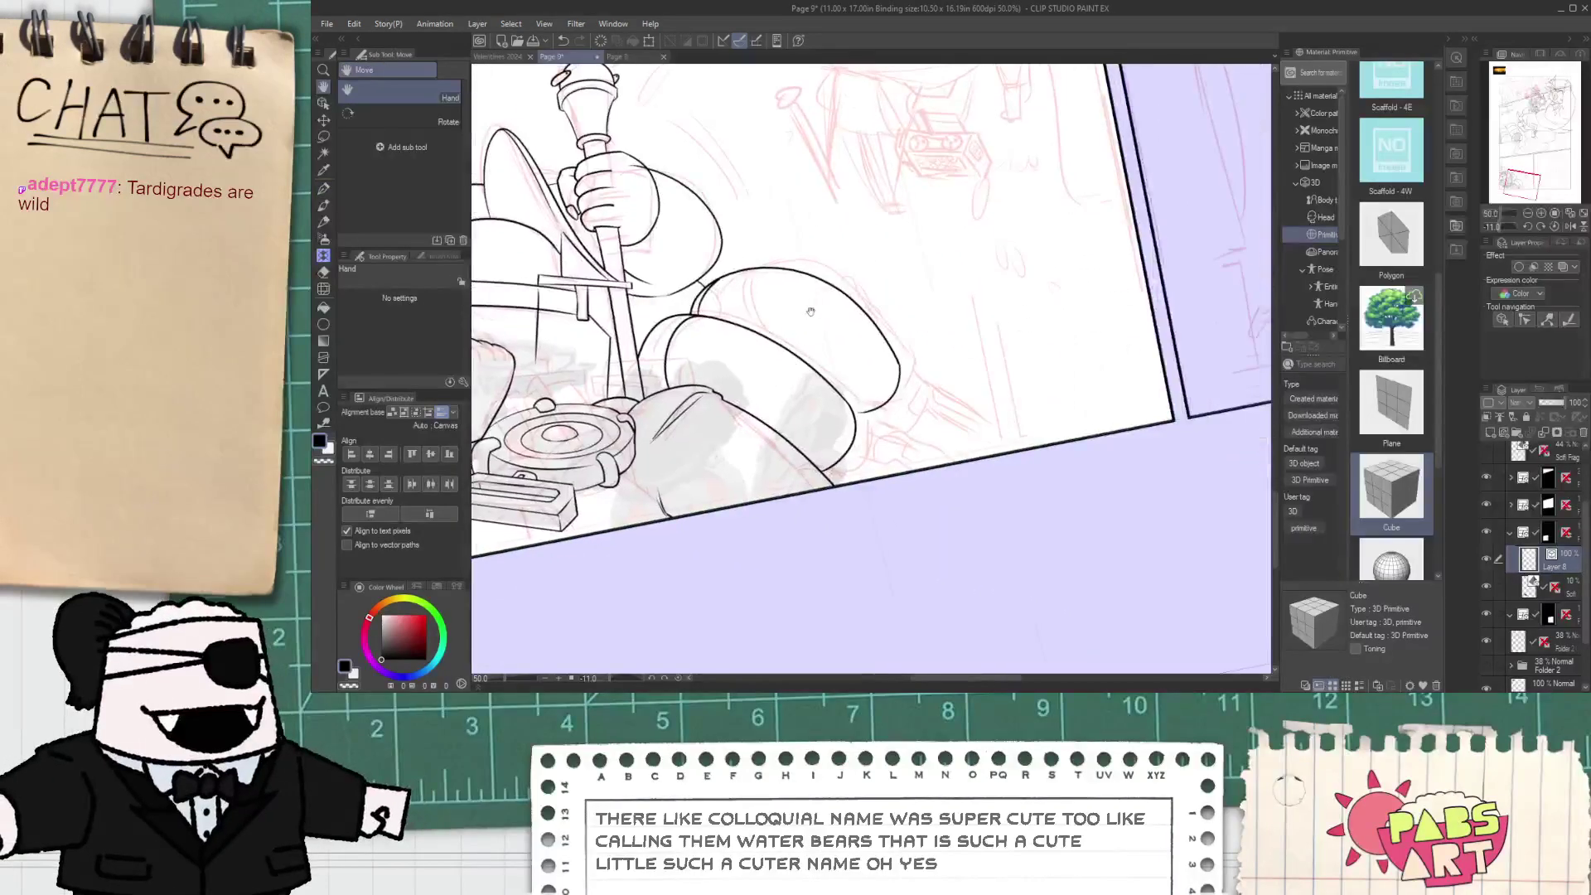
{"action": "scroll", "coordinate": [849, 414], "scroll_direction": "up", "scroll_amount": 4}
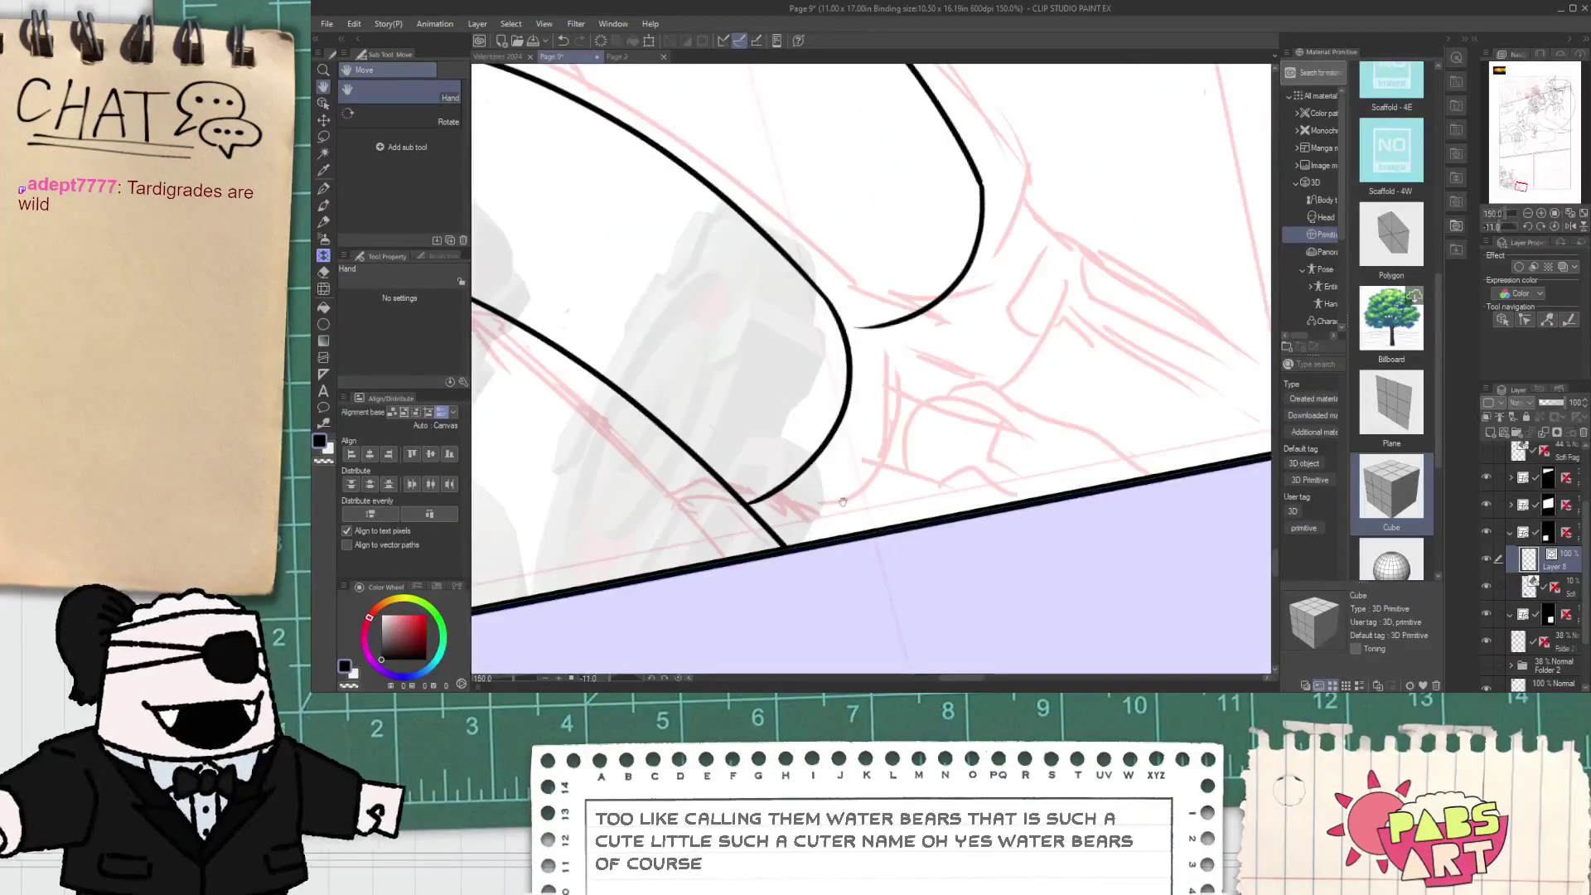
{"action": "key", "text": "p"}
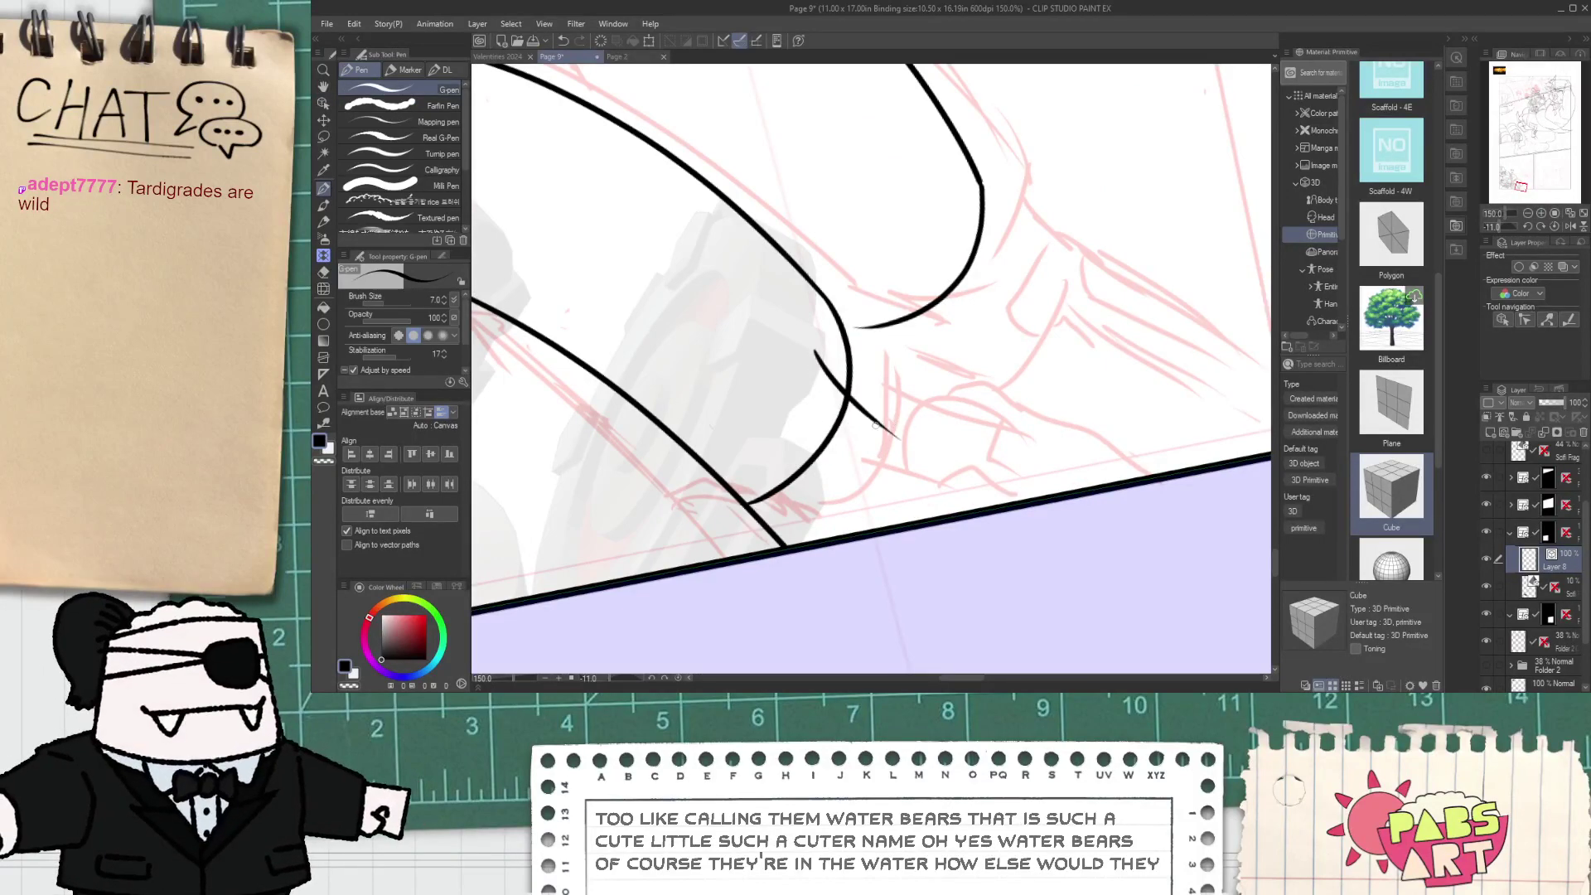
{"action": "key", "text": "e"}
{"action": "key", "text": "space"}
{"action": "left_click_drag", "start_coordinate": [857, 468], "coordinate": [814, 391]}
{"action": "key", "text": "p"}
{"action": "scroll", "coordinate": [731, 479], "scroll_direction": "up", "scroll_amount": 1}
{"action": "mouse_move", "coordinate": [703, 469]}
{"action": "left_mouse_down"}
{"action": "mouse_move", "coordinate": [850, 347]}
{"action": "mouse_move", "coordinate": [912, 434]}
{"action": "mouse_move", "coordinate": [908, 282]}
{"action": "mouse_move", "coordinate": [999, 414]}
{"action": "mouse_move", "coordinate": [858, 341]}
{"action": "left_mouse_up"}
{"action": "key", "text": "ctrl+z"}
{"action": "key", "text": "ctrl+z"}
- Ink the nearer shoe's rounded ankle opening and its long outer line down to the panel's bottom border, redoing the side curve until it fits
{"action": "left_click_drag", "start_coordinate": [835, 276], "coordinate": [928, 309]}
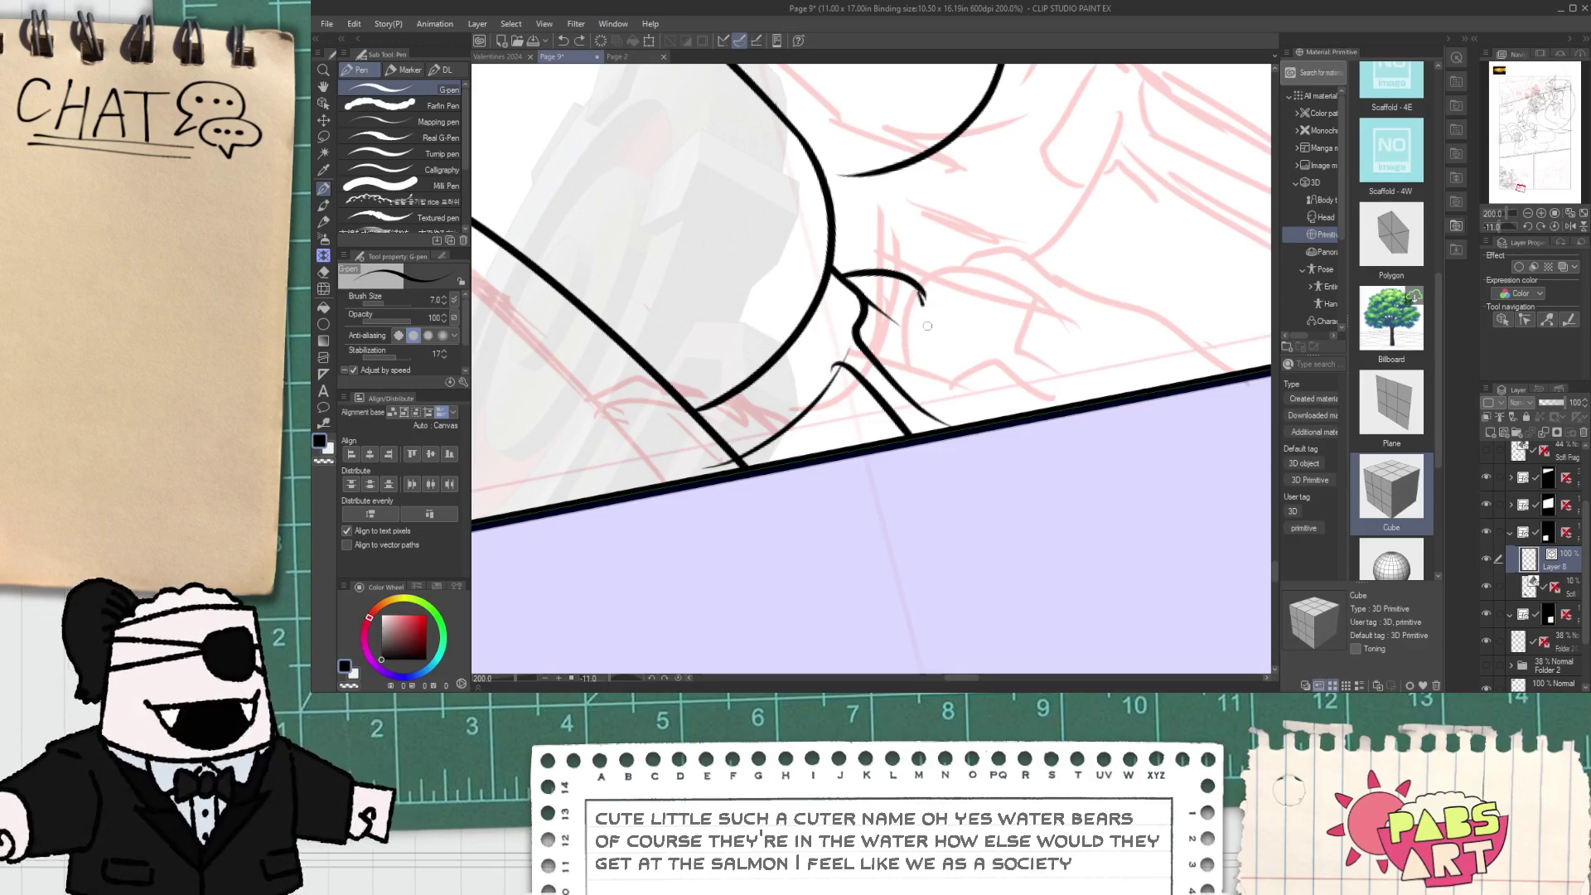
{"action": "mouse_move", "coordinate": [918, 288]}
{"action": "left_mouse_down"}
{"action": "mouse_move", "coordinate": [949, 348]}
{"action": "mouse_move", "coordinate": [935, 367]}
{"action": "left_mouse_up"}
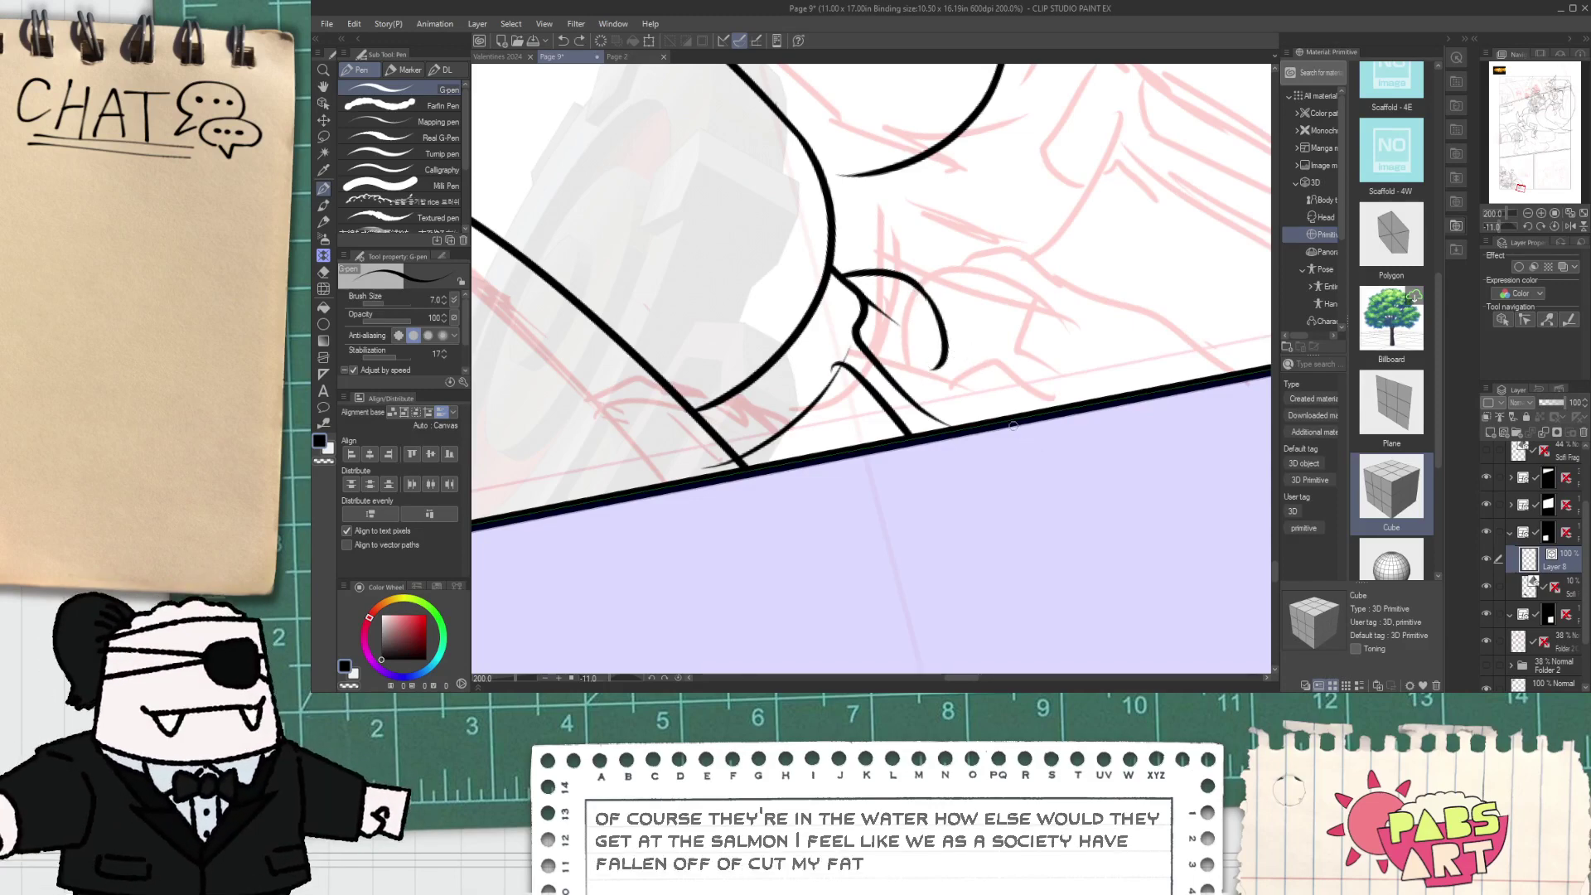
{"action": "key", "text": "ctrl+z"}
{"action": "left_click_drag", "start_coordinate": [914, 282], "coordinate": [943, 391]}
{"action": "key", "text": "ctrl+z"}
{"action": "left_click_drag", "start_coordinate": [914, 282], "coordinate": [911, 368]}
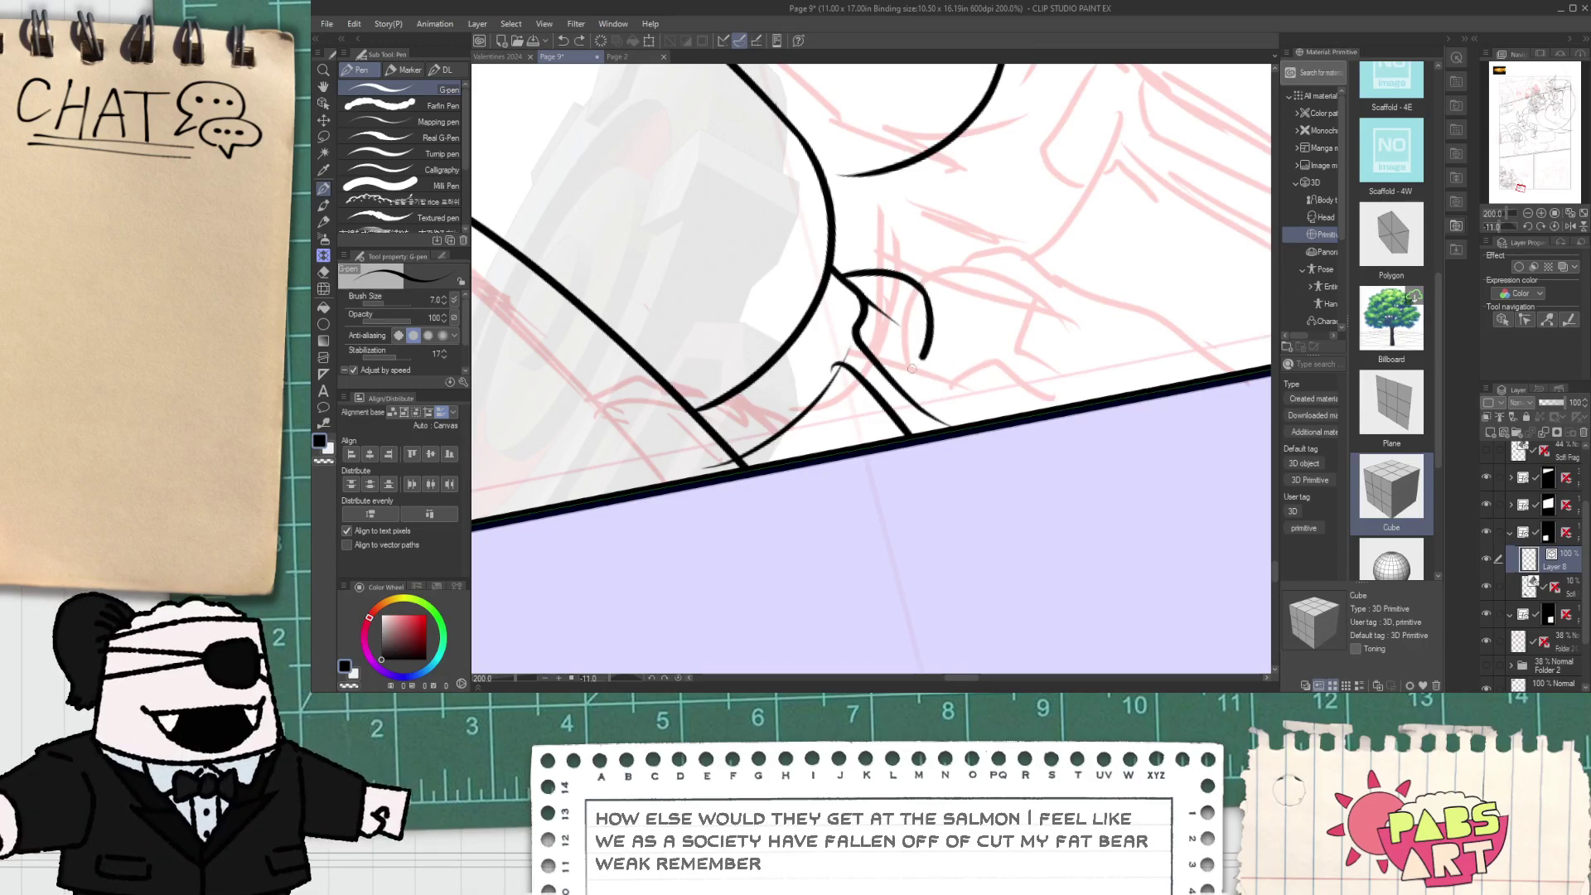
{"action": "left_click_drag", "start_coordinate": [927, 300], "coordinate": [1009, 417]}
{"action": "key", "text": "ctrl+z"}
{"action": "mouse_move", "coordinate": [922, 302]}
{"action": "left_mouse_down"}
{"action": "mouse_move", "coordinate": [978, 361]}
{"action": "mouse_move", "coordinate": [1068, 407]}
{"action": "mouse_move", "coordinate": [911, 308]}
{"action": "left_mouse_up"}
- Trim the overlapping line ends inside the nearer shoe's ankle and where its rear line crosses the nearer leg's outline
{"action": "key", "text": "e"}
{"action": "left_click_drag", "start_coordinate": [893, 310], "coordinate": [884, 321]}
{"action": "scroll", "coordinate": [893, 319], "scroll_direction": "up", "scroll_amount": 3}
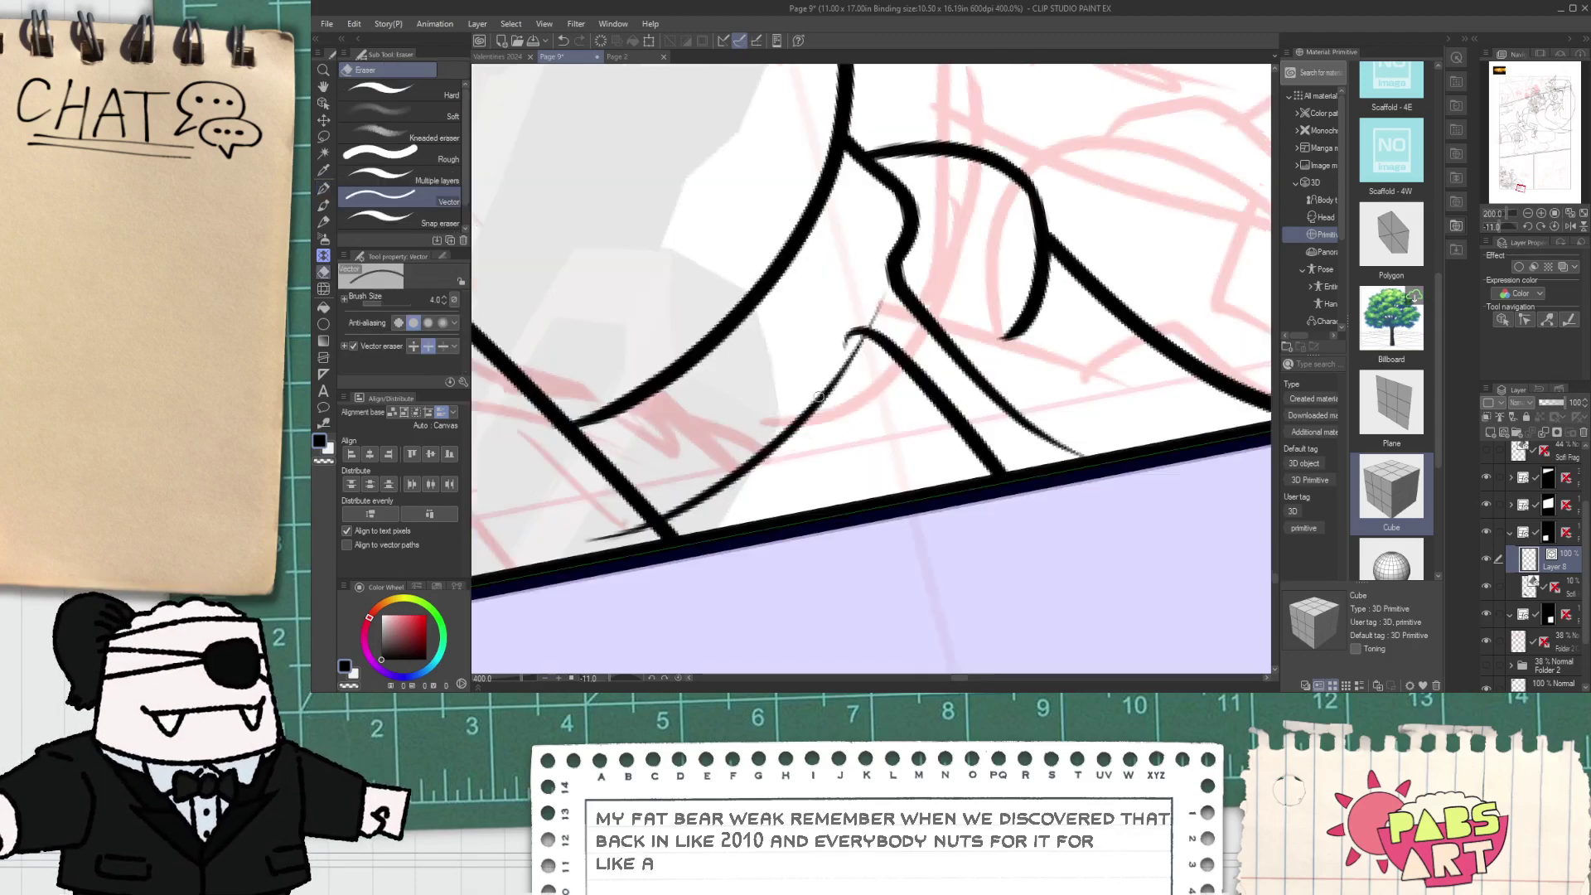
{"action": "left_click_drag", "start_coordinate": [615, 506], "coordinate": [651, 547]}
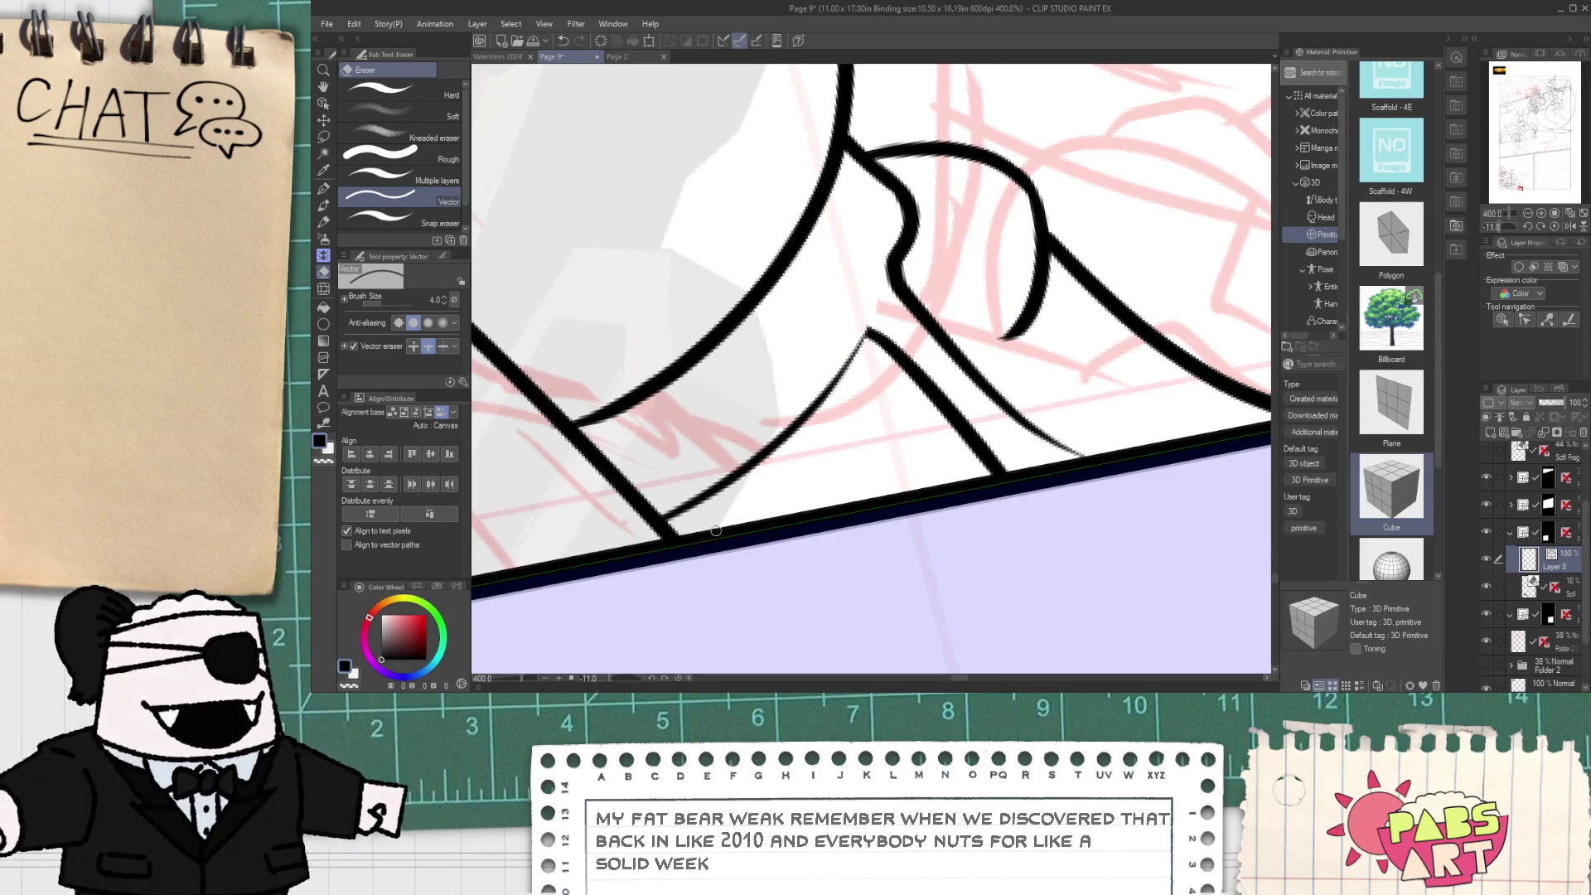
- Ink short diagonal lace strokes across the nearer shoe's front and a curved line around its rear side
{"action": "key", "text": "p"}
{"action": "left_click_drag", "start_coordinate": [994, 459], "coordinate": [955, 497]}
{"action": "left_click_drag", "start_coordinate": [897, 433], "coordinate": [949, 308]}
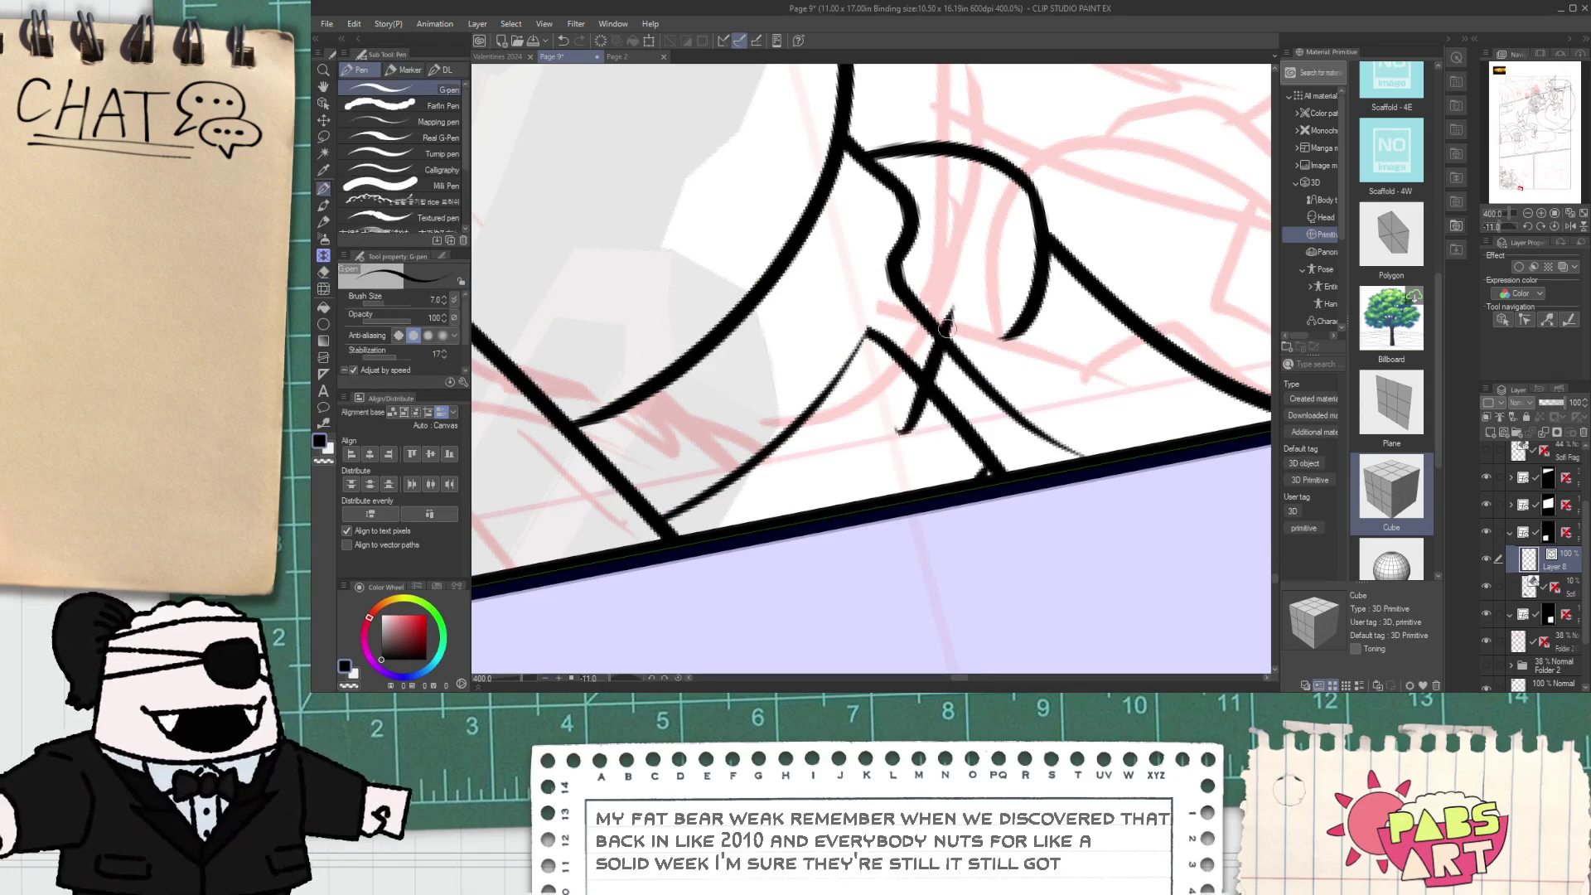
{"action": "left_click_drag", "start_coordinate": [949, 454], "coordinate": [1028, 344]}
{"action": "left_click_drag", "start_coordinate": [1040, 464], "coordinate": [1082, 396]}
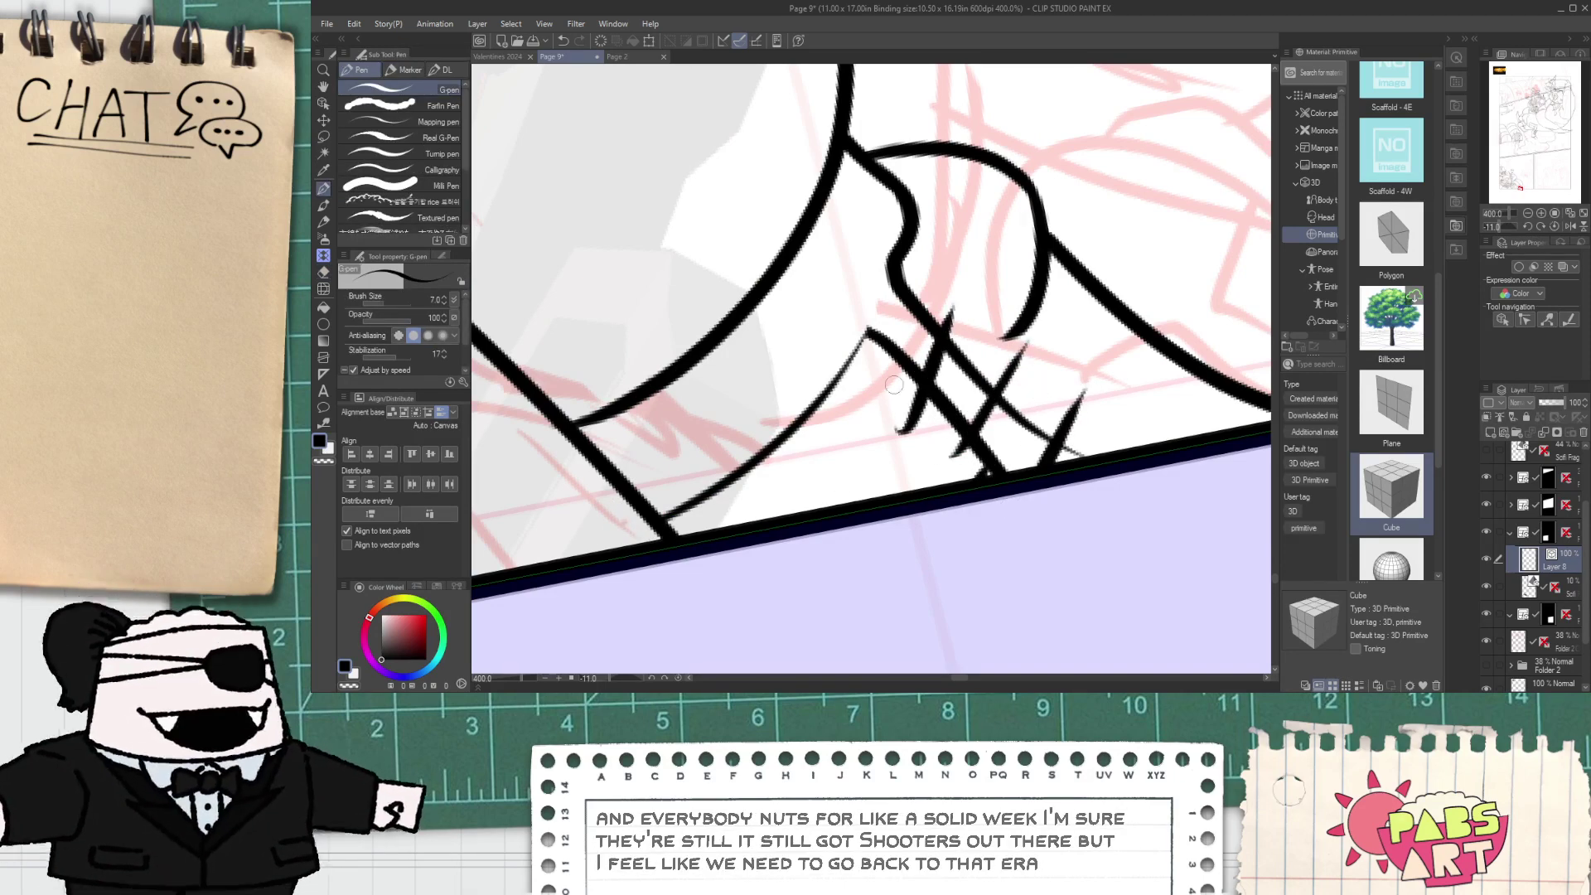
{"action": "left_click_drag", "start_coordinate": [829, 419], "coordinate": [920, 240]}
{"action": "key", "text": "ctrl+z"}
{"action": "mouse_move", "coordinate": [846, 412]}
{"action": "left_mouse_down"}
{"action": "mouse_move", "coordinate": [961, 302]}
{"action": "mouse_move", "coordinate": [936, 311]}
{"action": "left_mouse_up"}
- Ink the ankle line descending from the farther leg's rounded lower end and trim its overhang inside the leg
{"action": "key", "text": "e"}
{"action": "scroll", "coordinate": [850, 448], "scroll_direction": "down", "scroll_amount": 6}
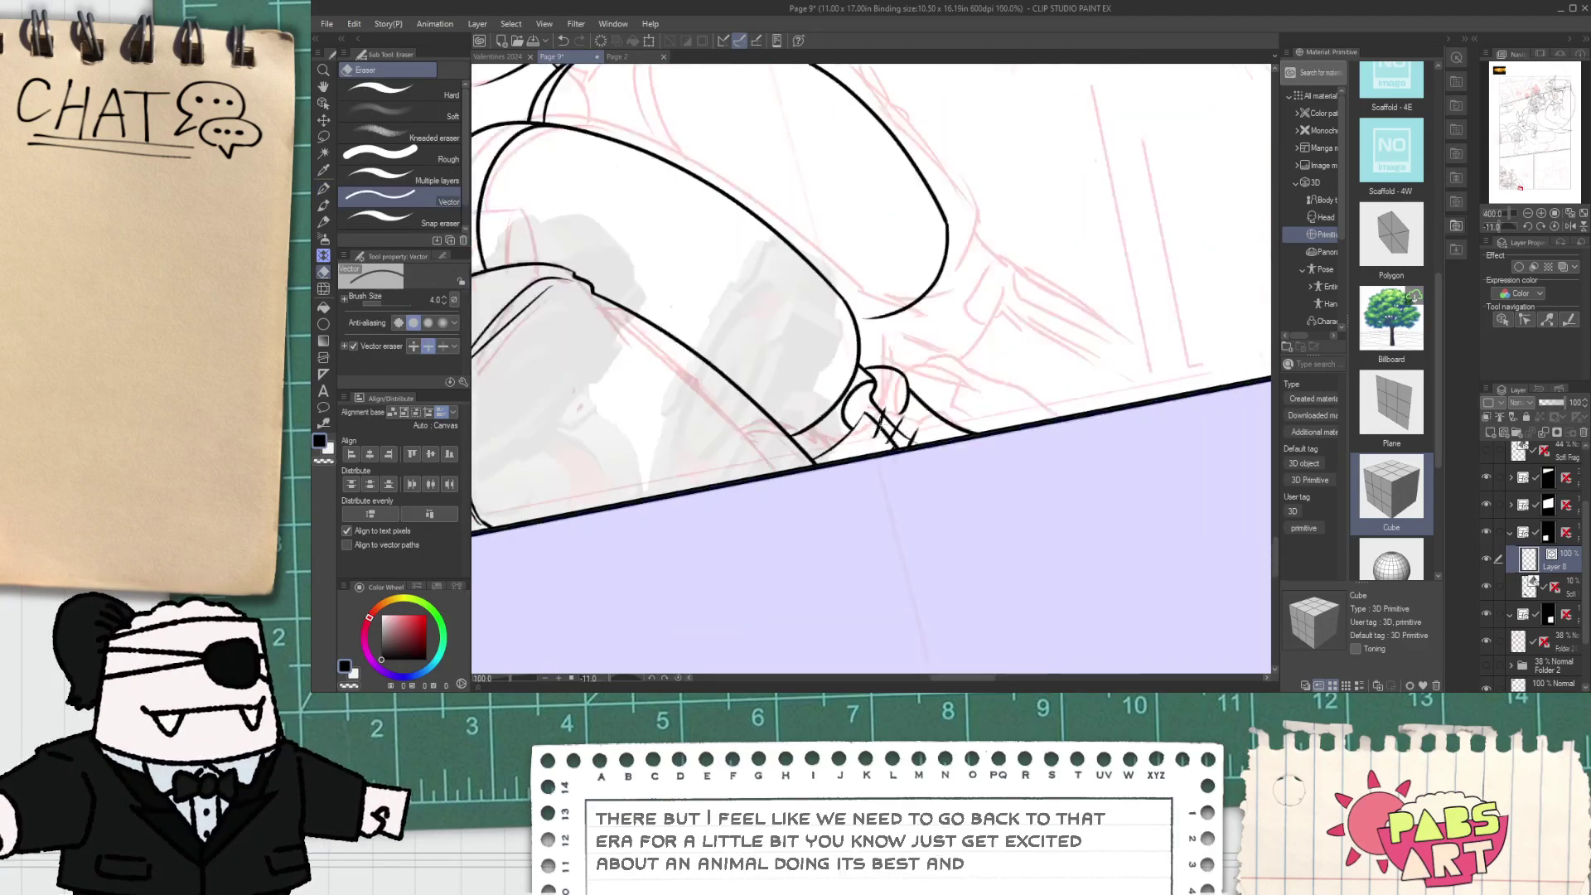
{"action": "left_click_drag", "start_coordinate": [875, 379], "coordinate": [835, 461]}
{"action": "scroll", "coordinate": [832, 467], "scroll_direction": "up", "scroll_amount": 3}
{"action": "key", "text": "p"}
{"action": "left_click_drag", "start_coordinate": [827, 406], "coordinate": [891, 531]}
{"action": "key", "text": "e"}
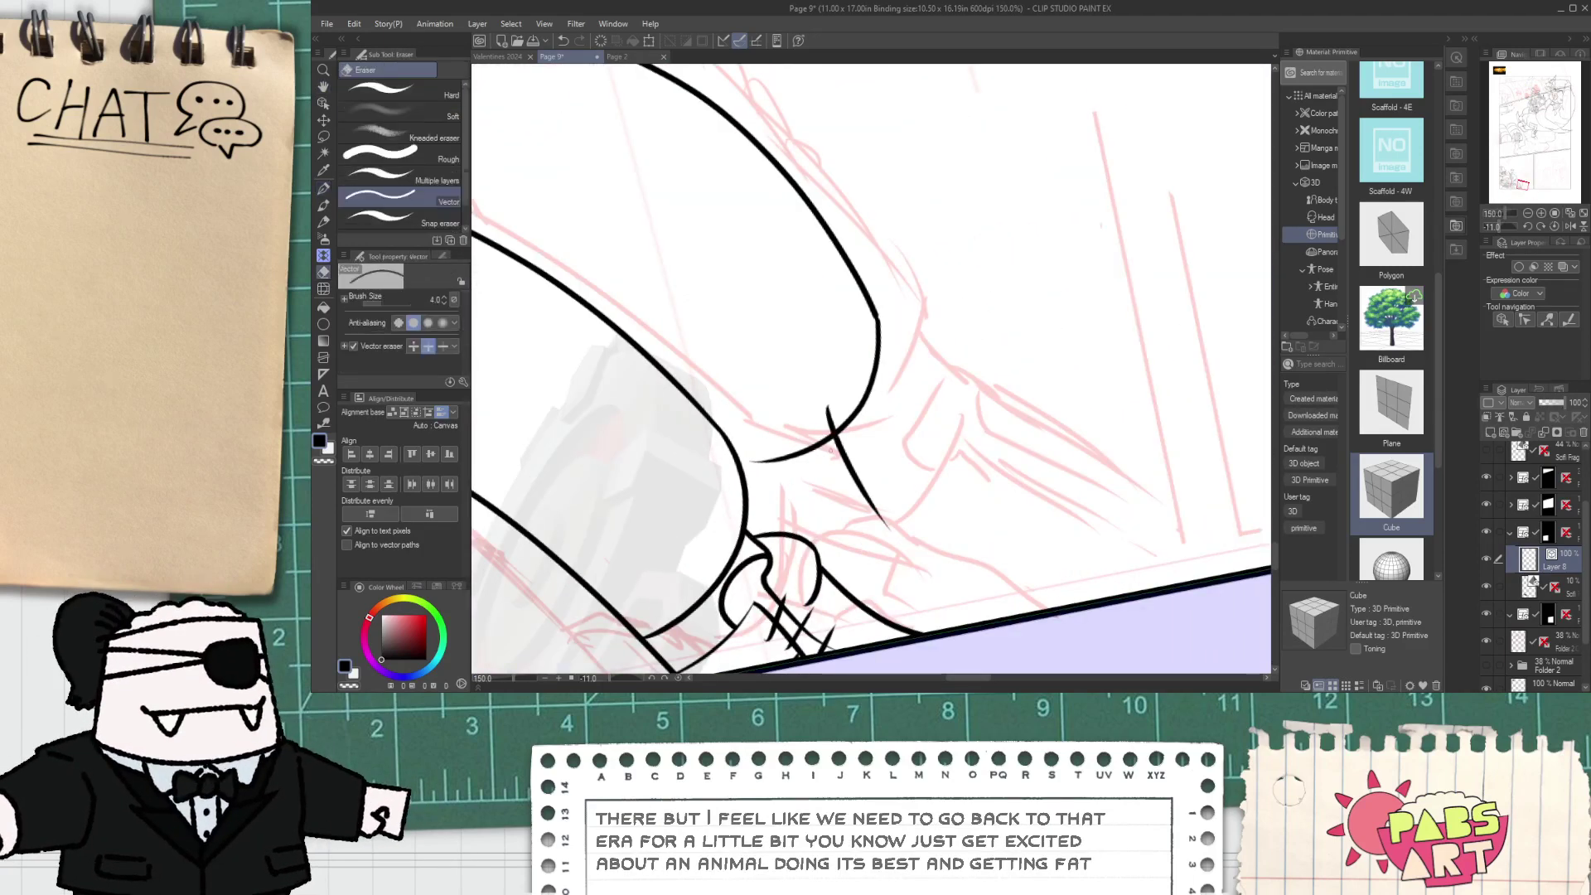
{"action": "key", "text": "p"}
{"action": "scroll", "coordinate": [846, 409], "scroll_direction": "up", "scroll_amount": 5}
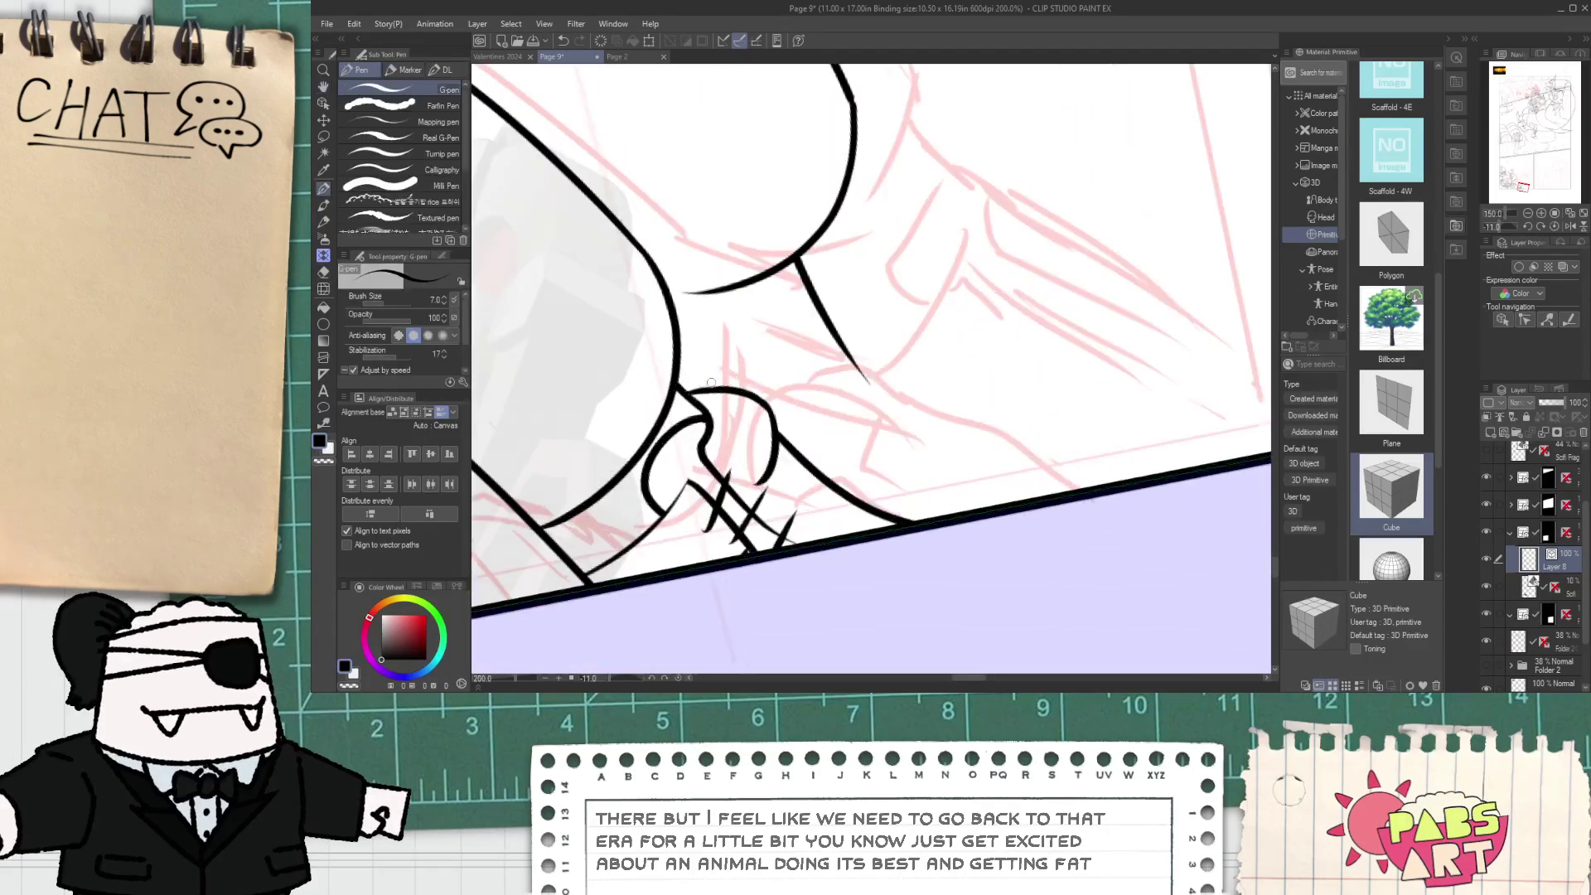
- Ink the farther shoe's upper edge, angled side and short lower line behind the nearer shoe, trimming the overlap at the start
{"action": "mouse_move", "coordinate": [765, 426]}
{"action": "left_mouse_down"}
{"action": "mouse_move", "coordinate": [982, 399]}
{"action": "mouse_move", "coordinate": [991, 436]}
{"action": "left_mouse_up"}
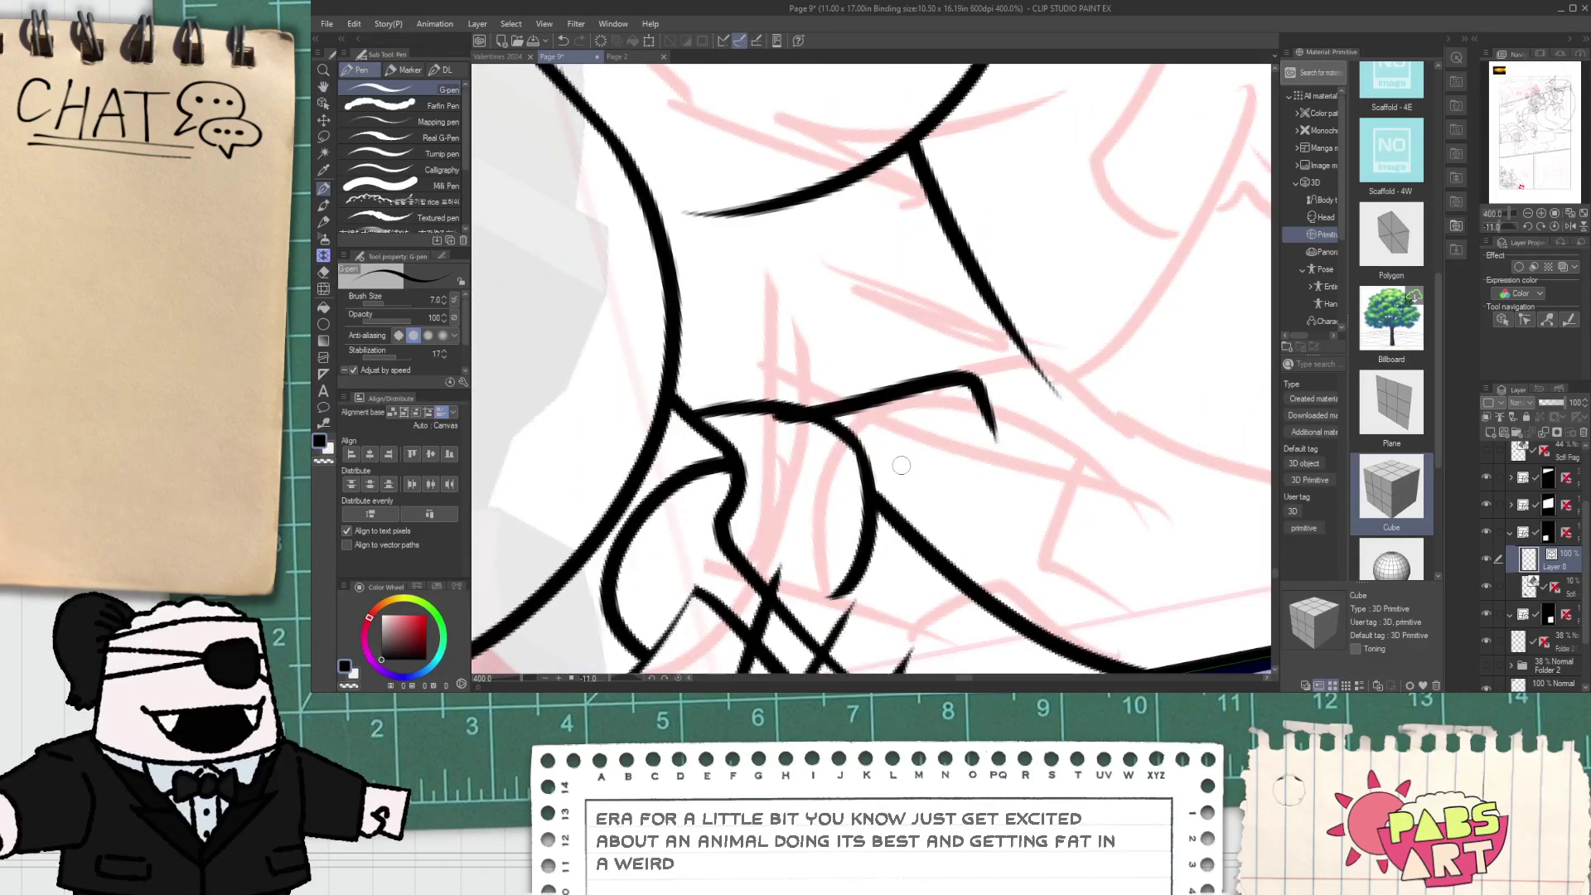
{"action": "key", "text": "ctrl+z"}
{"action": "mouse_move", "coordinate": [763, 427]}
{"action": "left_mouse_down"}
{"action": "mouse_move", "coordinate": [980, 394]}
{"action": "mouse_move", "coordinate": [1062, 485]}
{"action": "left_mouse_up"}
{"action": "mouse_move", "coordinate": [1055, 513]}
{"action": "left_mouse_down"}
{"action": "mouse_move", "coordinate": [878, 554]}
{"action": "mouse_move", "coordinate": [904, 569]}
{"action": "left_mouse_up"}
{"action": "key", "text": "e"}
{"action": "left_click_drag", "start_coordinate": [768, 414], "coordinate": [781, 439]}
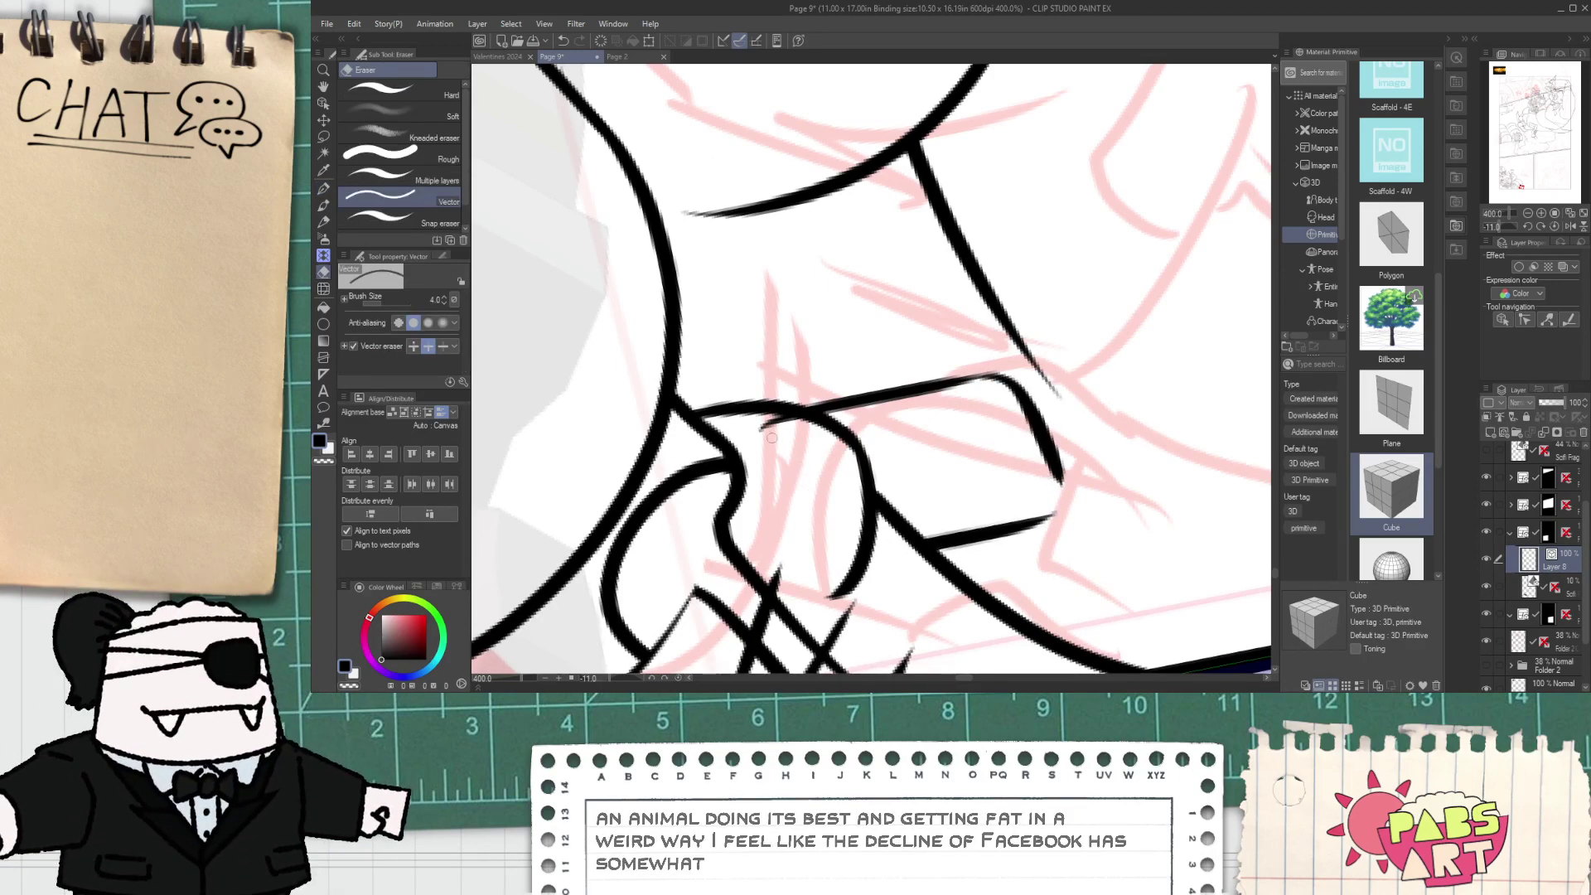
- Ink the rounded ankle opening of the farther shoe and trim the ankle line and curve end that run past it
{"action": "key", "text": "space"}
{"action": "mouse_move", "coordinate": [997, 441]}
{"action": "left_mouse_down"}
{"action": "mouse_move", "coordinate": [771, 441]}
{"action": "mouse_move", "coordinate": [865, 393]}
{"action": "left_mouse_up"}
{"action": "key", "text": "p"}
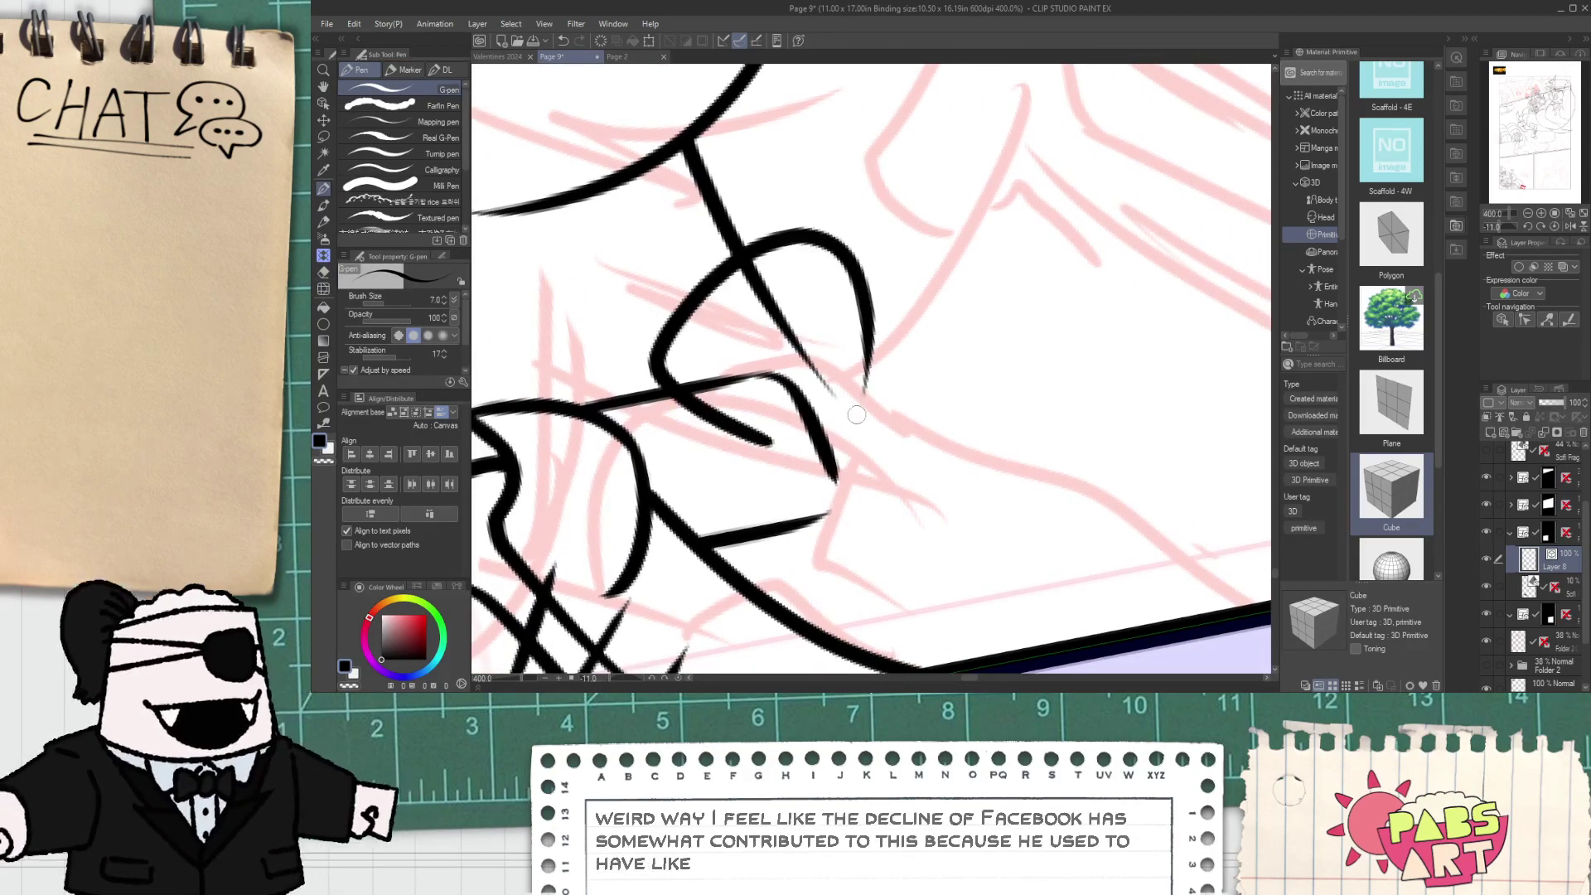
{"action": "key", "text": "e"}
{"action": "left_click_drag", "start_coordinate": [782, 303], "coordinate": [768, 321]}
{"action": "left_click", "coordinate": [763, 439]}
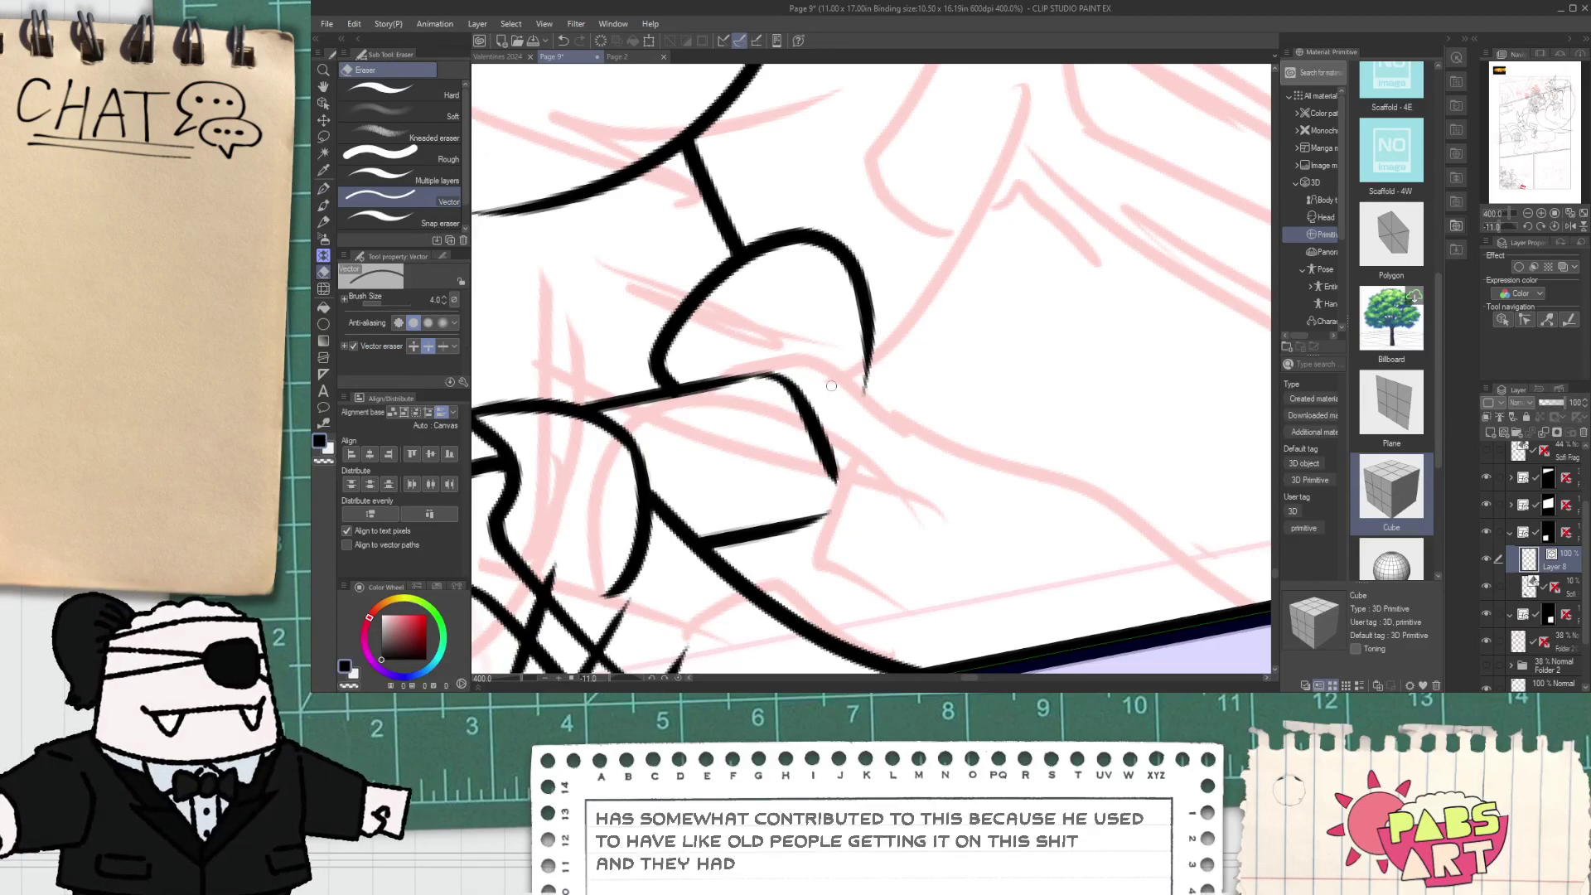
- Ink the farther shoe's stepped tongue edges and the near-parallel lines running down to the panel's bottom border
{"action": "key", "text": "p"}
{"action": "left_click_drag", "start_coordinate": [866, 352], "coordinate": [889, 469]}
{"action": "mouse_move", "coordinate": [868, 352]}
{"action": "left_mouse_down"}
{"action": "mouse_move", "coordinate": [924, 384]}
{"action": "mouse_move", "coordinate": [936, 487]}
{"action": "mouse_move", "coordinate": [844, 410]}
{"action": "mouse_move", "coordinate": [765, 434]}
{"action": "mouse_move", "coordinate": [734, 389]}
{"action": "mouse_move", "coordinate": [746, 423]}
{"action": "mouse_move", "coordinate": [788, 425]}
{"action": "mouse_move", "coordinate": [978, 519]}
{"action": "mouse_move", "coordinate": [1039, 592]}
{"action": "left_mouse_up"}
{"action": "key", "text": "ctrl+z"}
{"action": "key", "text": "ctrl+z"}
{"action": "left_click_drag", "start_coordinate": [794, 439], "coordinate": [1057, 547]}
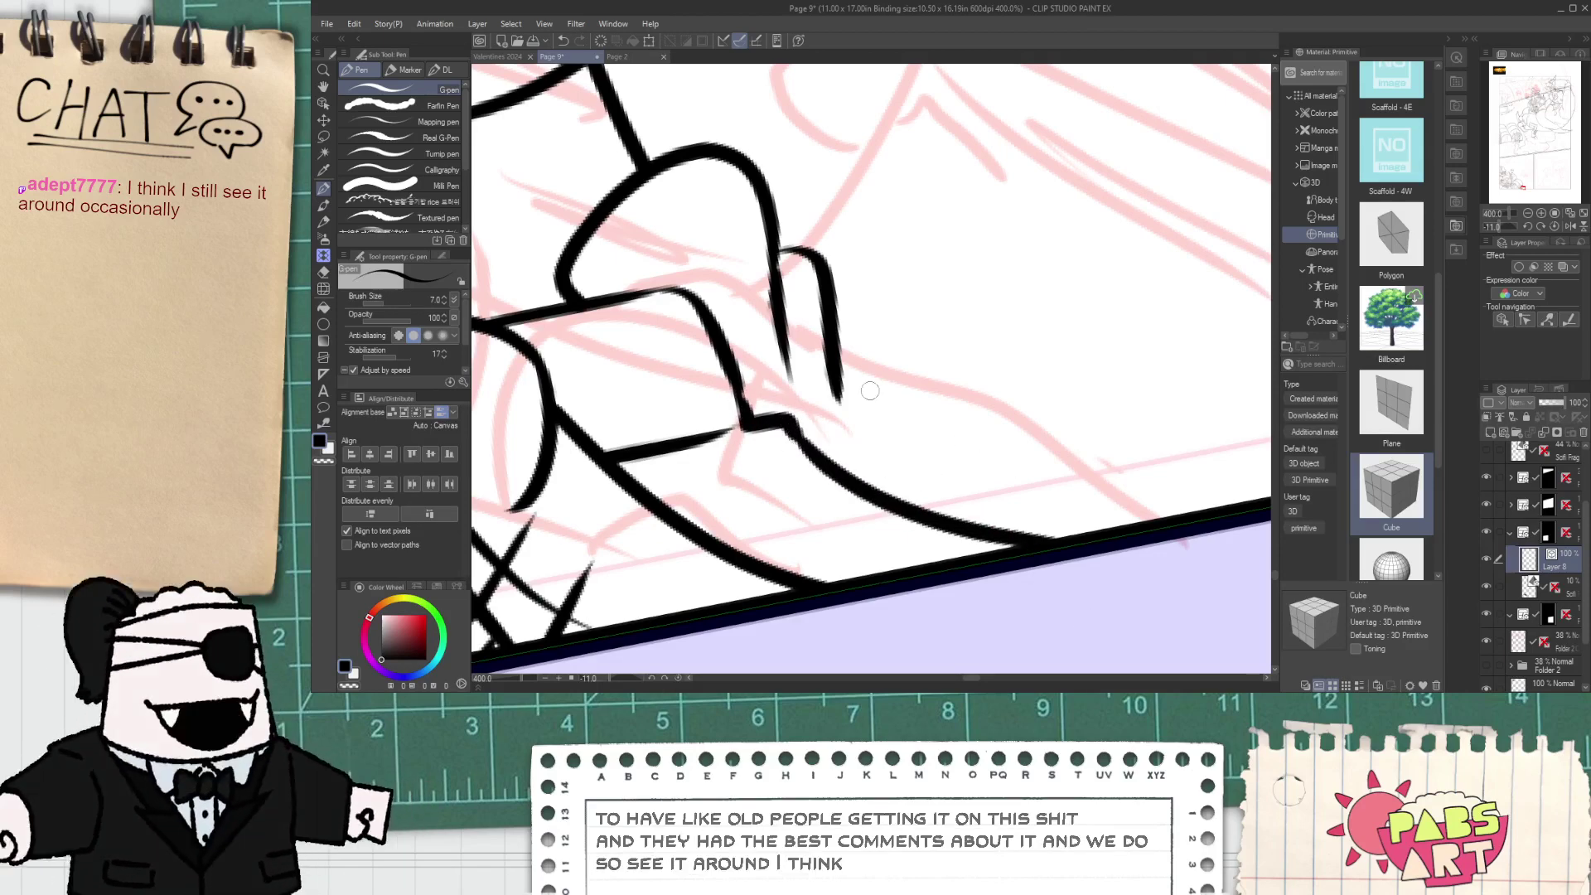
{"action": "left_click_drag", "start_coordinate": [827, 394], "coordinate": [1087, 537]}
{"action": "key", "text": "ctrl+z"}
{"action": "mouse_move", "coordinate": [789, 375]}
{"action": "left_mouse_down"}
{"action": "mouse_move", "coordinate": [821, 419]}
{"action": "mouse_move", "coordinate": [1073, 540]}
{"action": "left_mouse_up"}
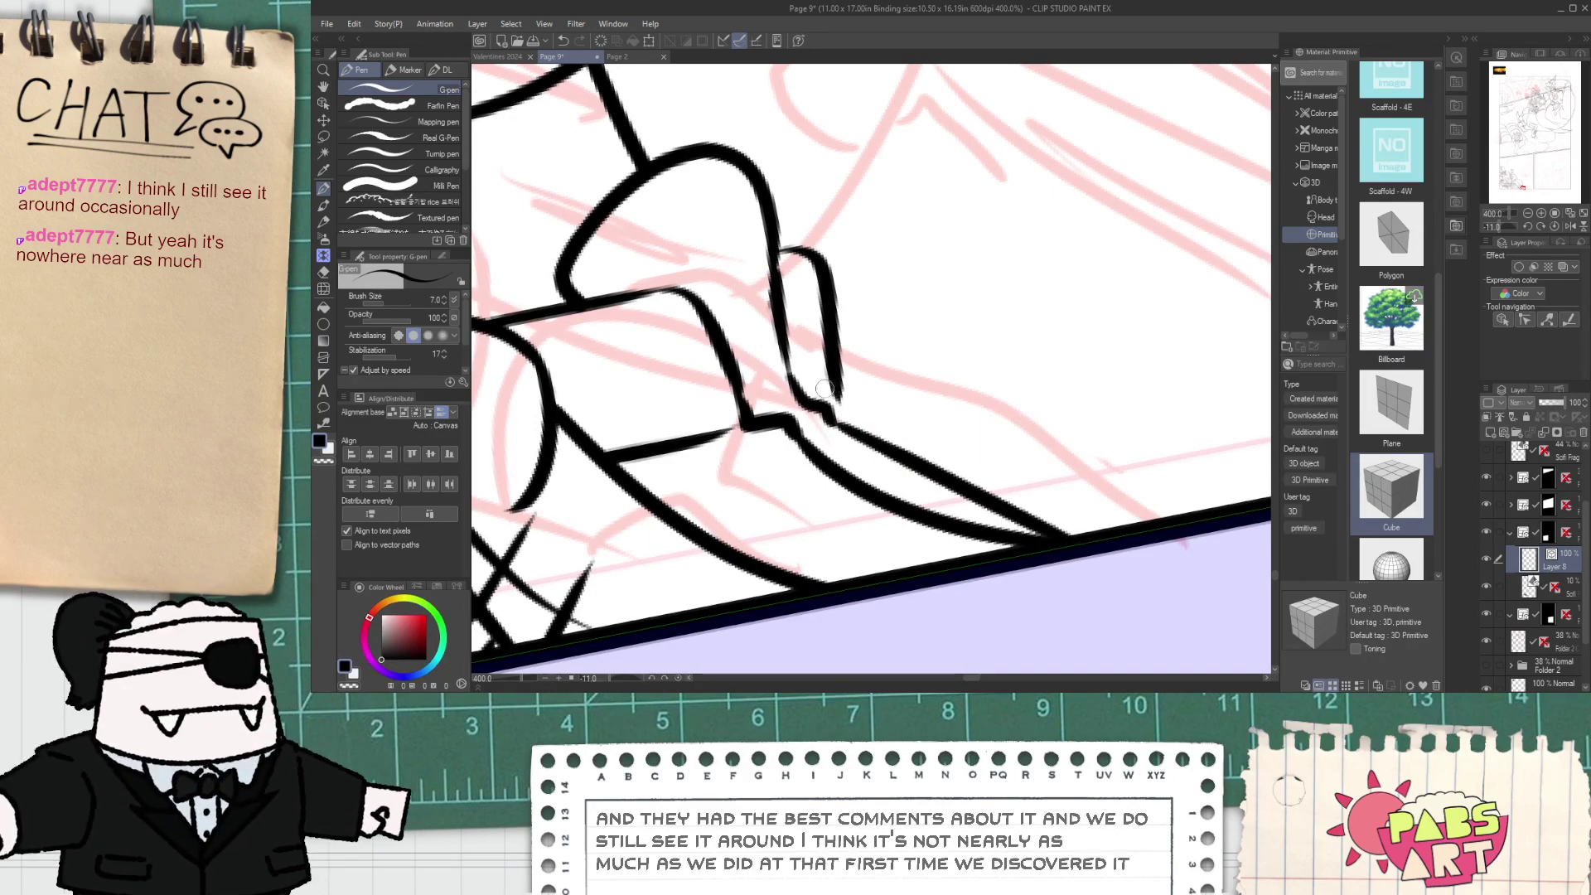
{"action": "left_click_drag", "start_coordinate": [831, 391], "coordinate": [1142, 522]}
- Ink a row of short diagonal lace strokes across the farther shoe's front
{"action": "key", "text": "e"}
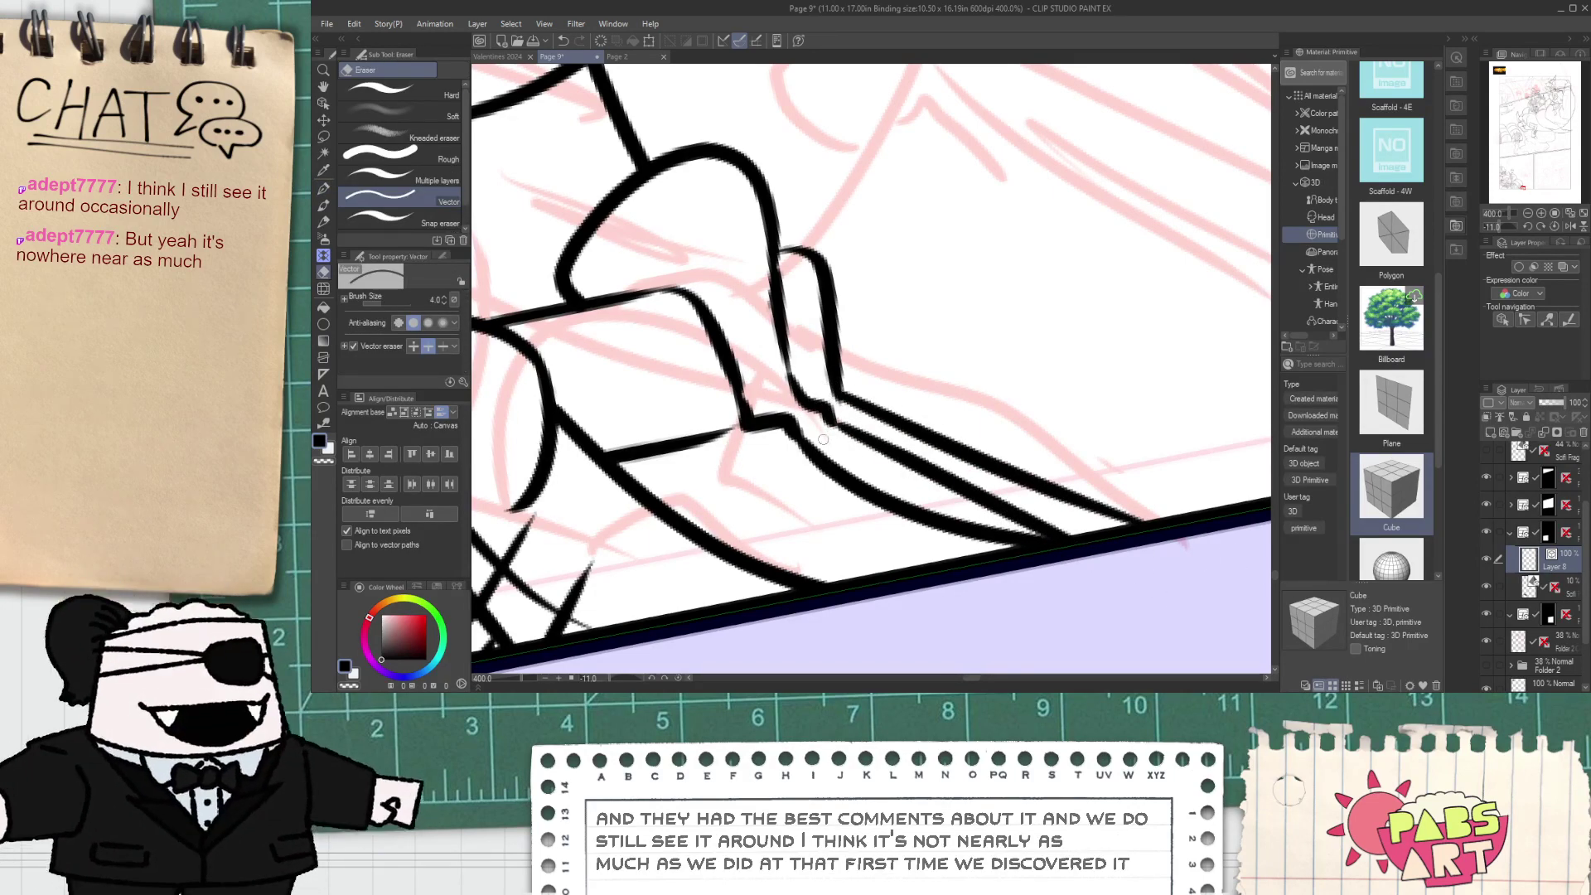
{"action": "key", "text": "p"}
{"action": "left_click_drag", "start_coordinate": [783, 480], "coordinate": [857, 406]}
{"action": "left_click_drag", "start_coordinate": [839, 522], "coordinate": [897, 464]}
{"action": "mouse_move", "coordinate": [926, 553]}
{"action": "left_mouse_down"}
{"action": "mouse_move", "coordinate": [1044, 445]}
{"action": "mouse_move", "coordinate": [1005, 478]}
{"action": "left_mouse_up"}
{"action": "key", "text": "ctrl+z"}
{"action": "left_click_drag", "start_coordinate": [716, 399], "coordinate": [803, 354]}
{"action": "left_click_drag", "start_coordinate": [703, 344], "coordinate": [821, 272]}
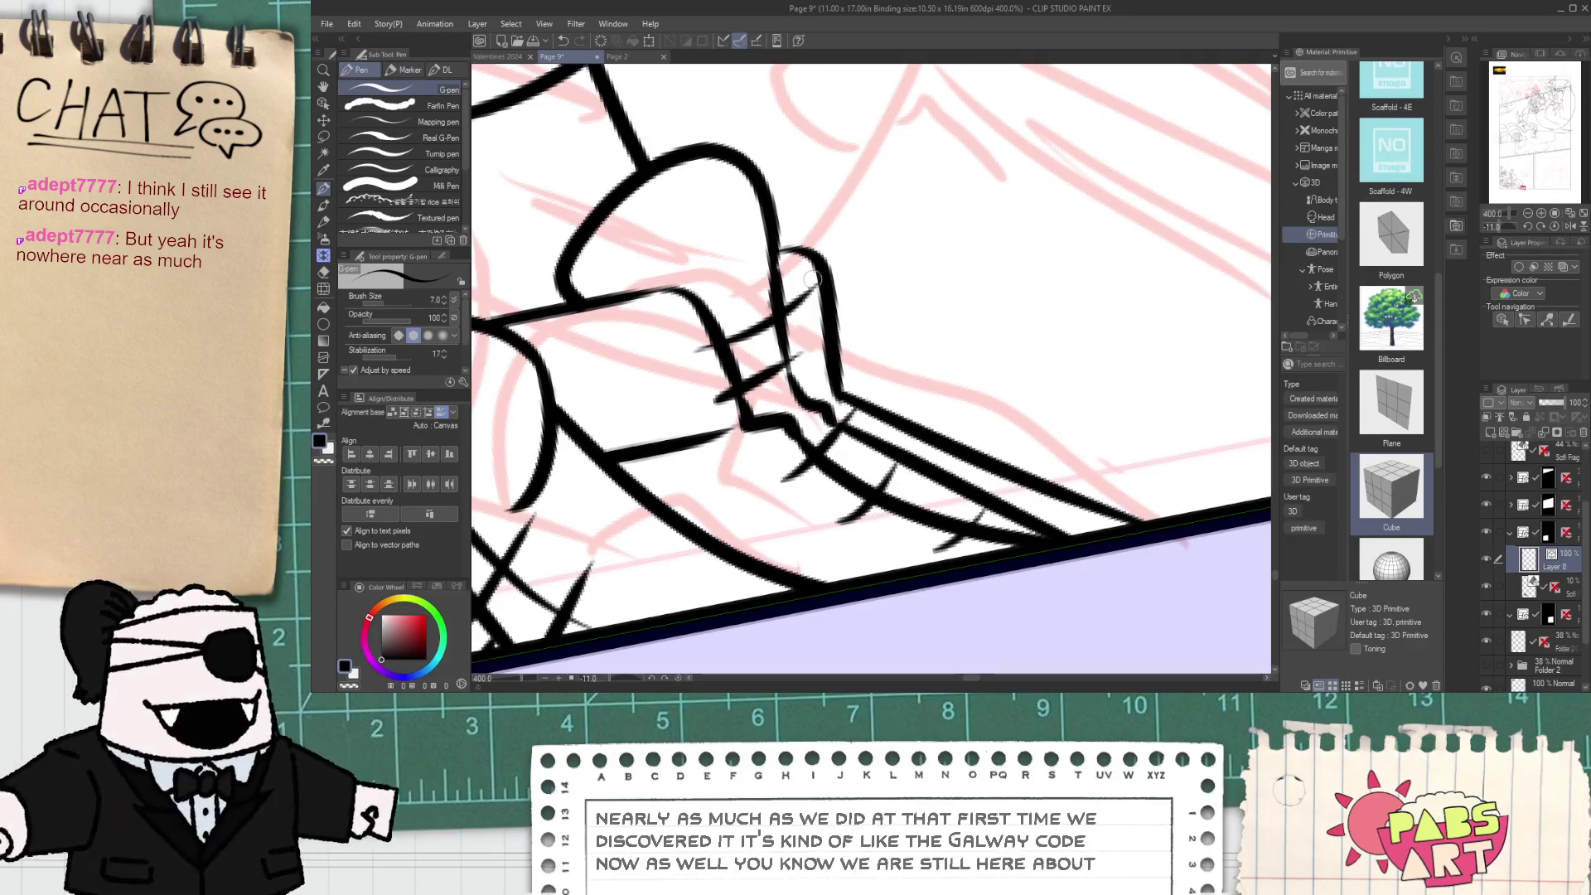
- Try to extend the farther leg's lower curve until it meets the nearer leg's outline
{"action": "scroll", "coordinate": [796, 283], "scroll_direction": "down", "scroll_amount": 3}
{"action": "key", "text": "space"}
{"action": "scroll", "coordinate": [802, 286], "scroll_direction": "down", "scroll_amount": 3}
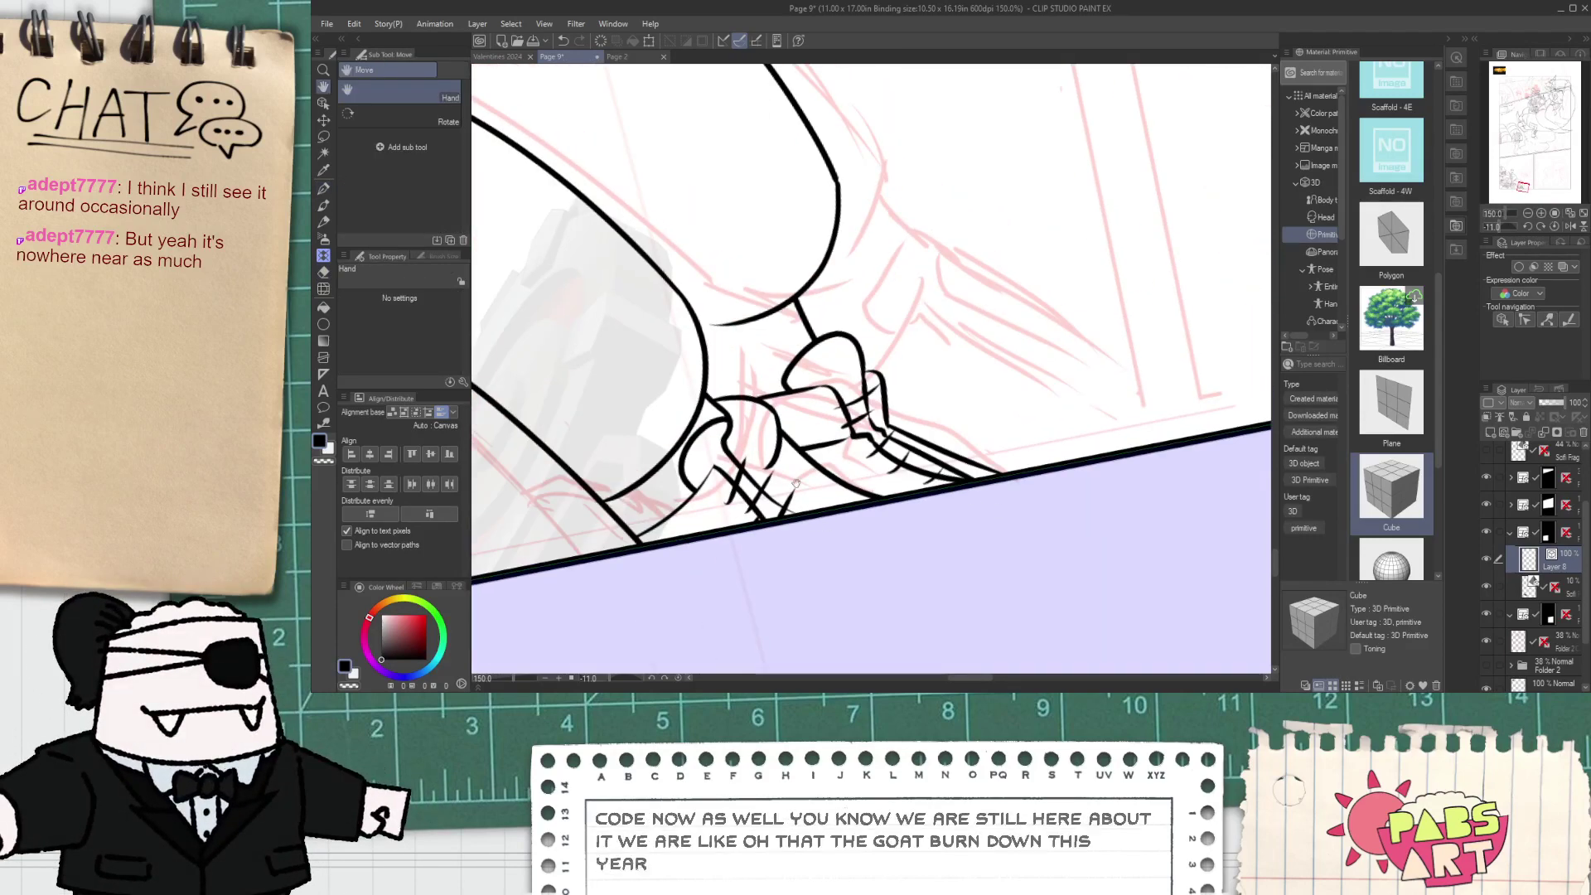
{"action": "scroll", "coordinate": [872, 469], "scroll_direction": "up", "scroll_amount": 5}
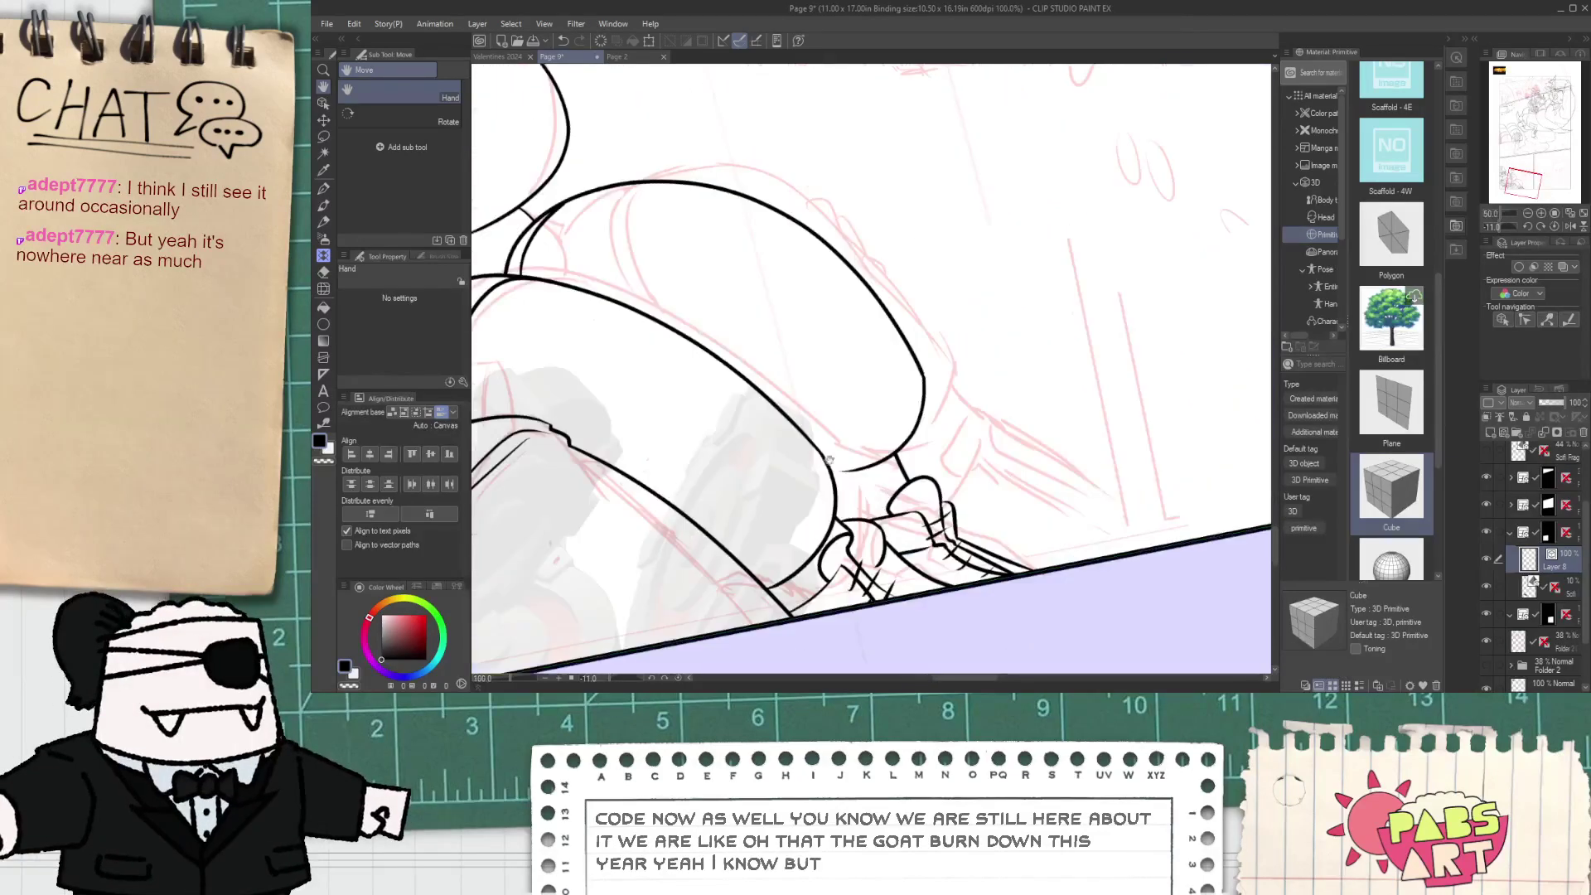
{"action": "key", "text": "p"}
{"action": "key", "text": "ctrl+z"}
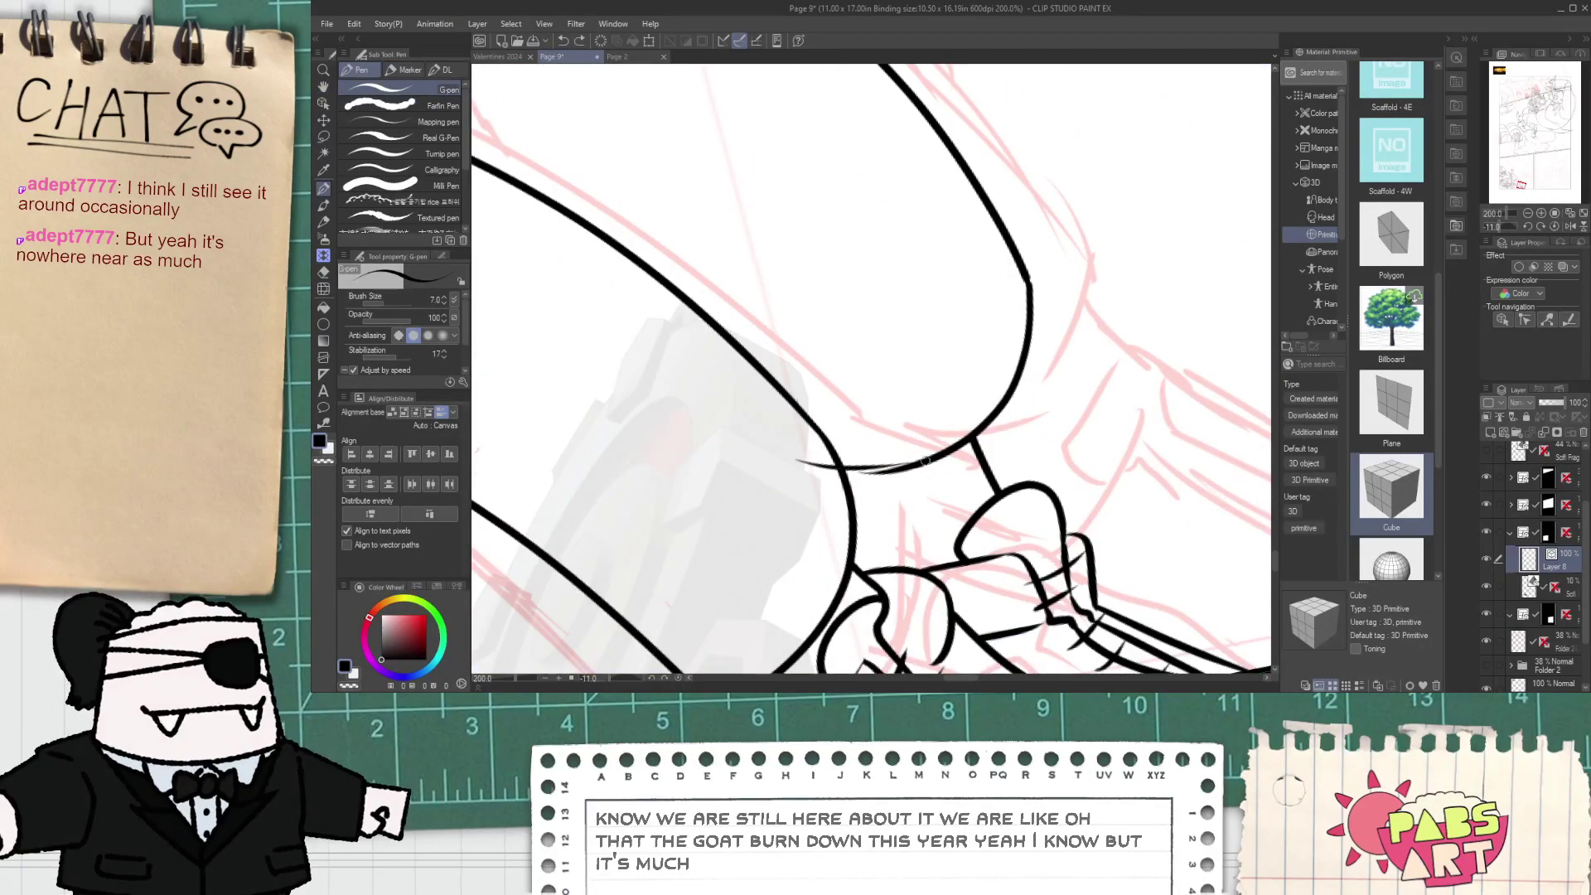
{"action": "mouse_move", "coordinate": [822, 461]}
{"action": "left_mouse_down"}
{"action": "mouse_move", "coordinate": [903, 471]}
{"action": "mouse_move", "coordinate": [856, 479]}
{"action": "left_mouse_up"}
{"action": "key", "text": "ctrl+z"}
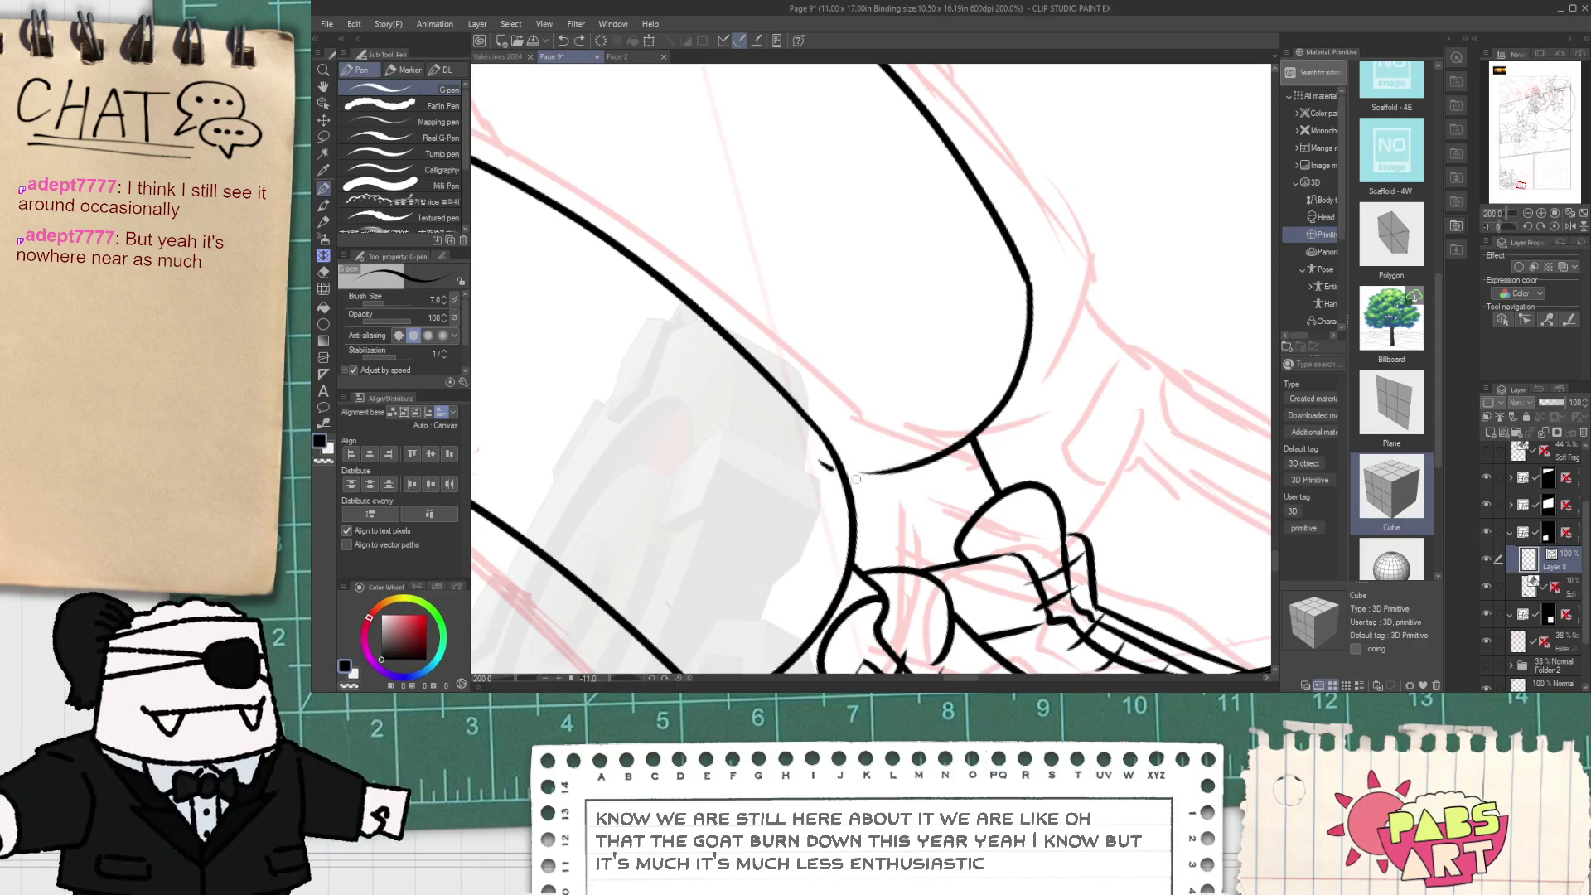
{"action": "key", "text": "ctrl+z"}
- Examine the proportions of both inked legs and shoes against the red sketch and the rest of the figure
{"action": "scroll", "coordinate": [864, 483], "scroll_direction": "down", "scroll_amount": 5}
{"action": "key", "text": "h"}
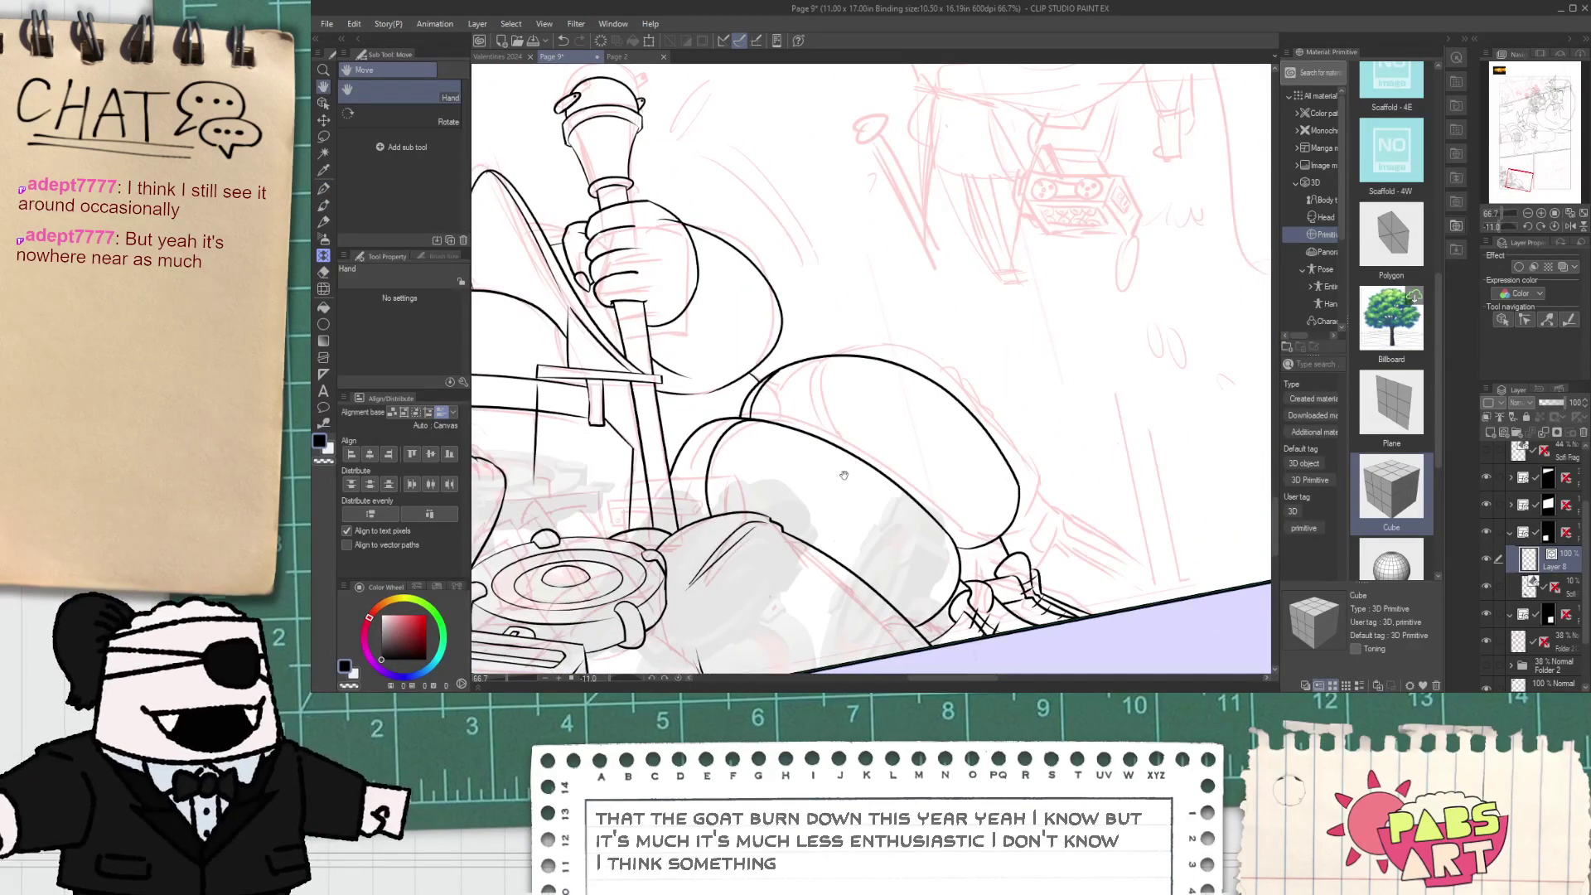
{"action": "scroll", "coordinate": [864, 484], "scroll_direction": "down", "scroll_amount": 1}
{"action": "mouse_move", "coordinate": [865, 483]}
{"action": "left_mouse_down"}
{"action": "mouse_move", "coordinate": [953, 472]}
{"action": "mouse_move", "coordinate": [800, 363]}
{"action": "mouse_move", "coordinate": [819, 401]}
{"action": "left_mouse_up"}
{"action": "scroll", "coordinate": [983, 499], "scroll_direction": "up", "scroll_amount": 1}
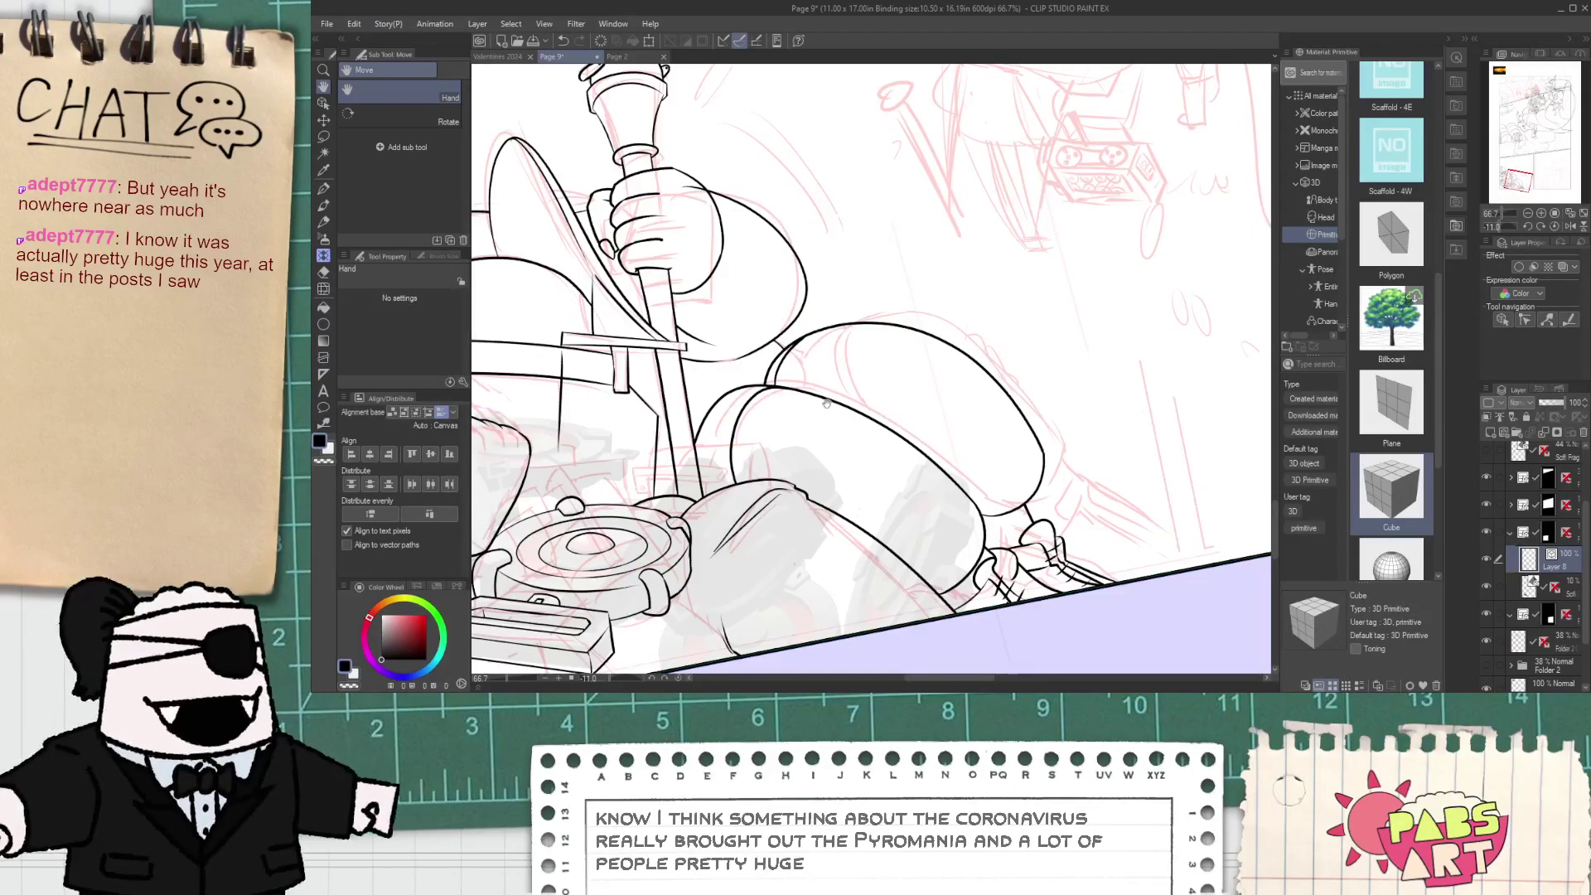
{"action": "scroll", "coordinate": [826, 404], "scroll_direction": "up", "scroll_amount": 2}
{"action": "left_click_drag", "start_coordinate": [826, 404], "coordinate": [836, 368]}
{"action": "scroll", "coordinate": [825, 344], "scroll_direction": "down", "scroll_amount": 3}
{"action": "scroll", "coordinate": [853, 392], "scroll_direction": "up", "scroll_amount": 3}
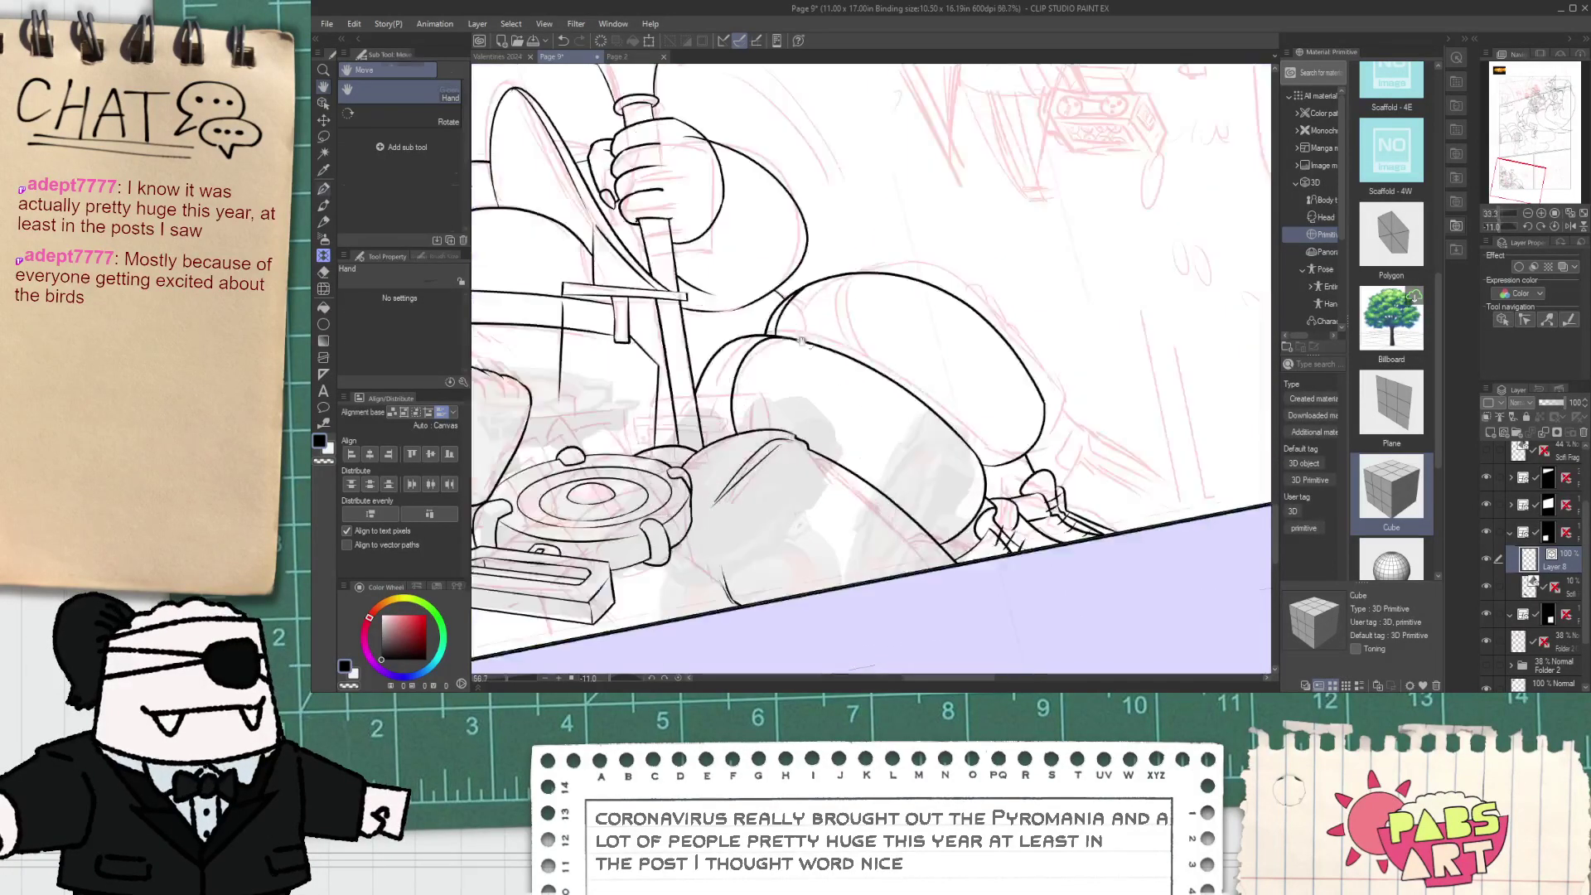
- Try to ink a new contour for the nearer leg over its existing outline
{"action": "mouse_move", "coordinate": [703, 348]}
{"action": "left_mouse_down"}
{"action": "mouse_move", "coordinate": [1069, 373]}
{"action": "mouse_move", "coordinate": [1059, 577]}
{"action": "left_mouse_up"}
{"action": "key", "text": "ctrl+z"}
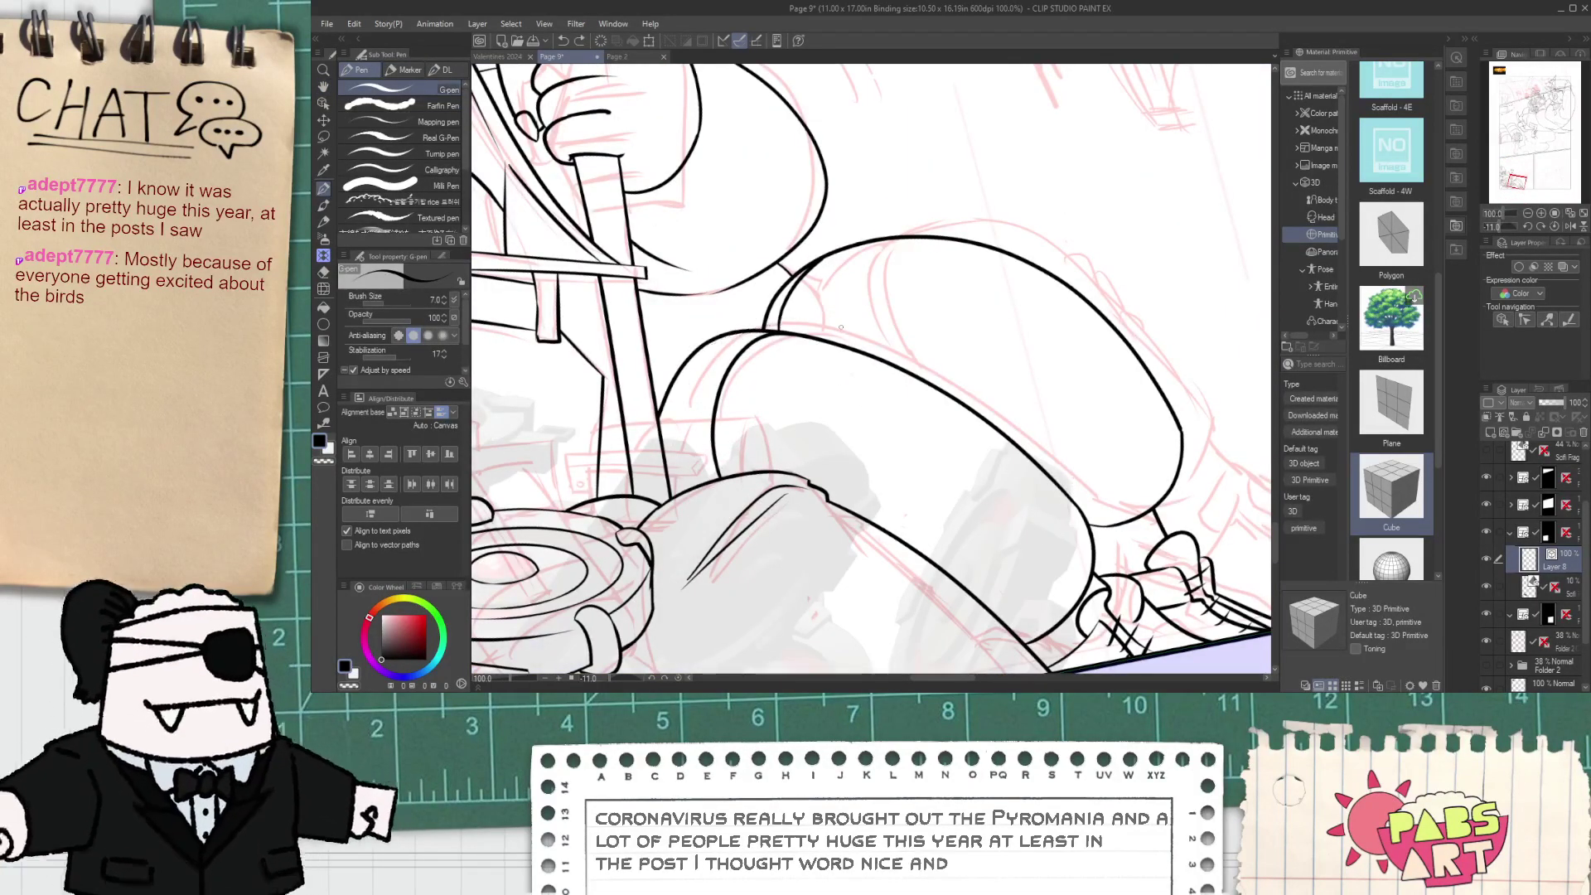
{"action": "left_click_drag", "start_coordinate": [775, 330], "coordinate": [968, 513]}
{"action": "key", "text": "ctrl+z"}
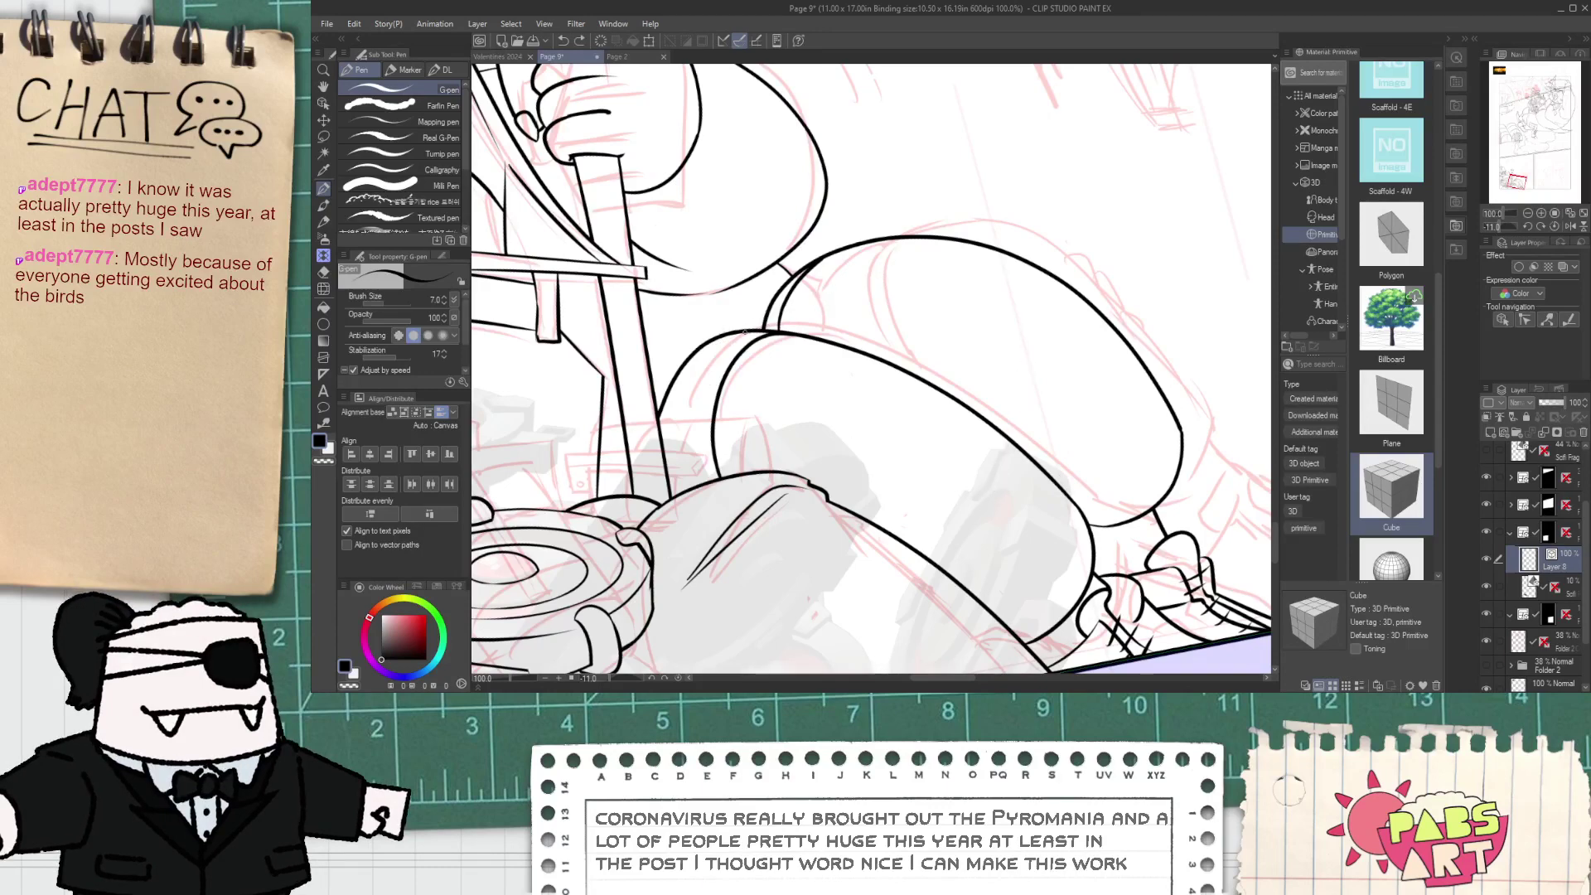
{"action": "scroll", "coordinate": [857, 378], "scroll_direction": "down", "scroll_amount": 1}
{"action": "key", "text": "space"}
{"action": "left_click_drag", "start_coordinate": [919, 414], "coordinate": [907, 453]}
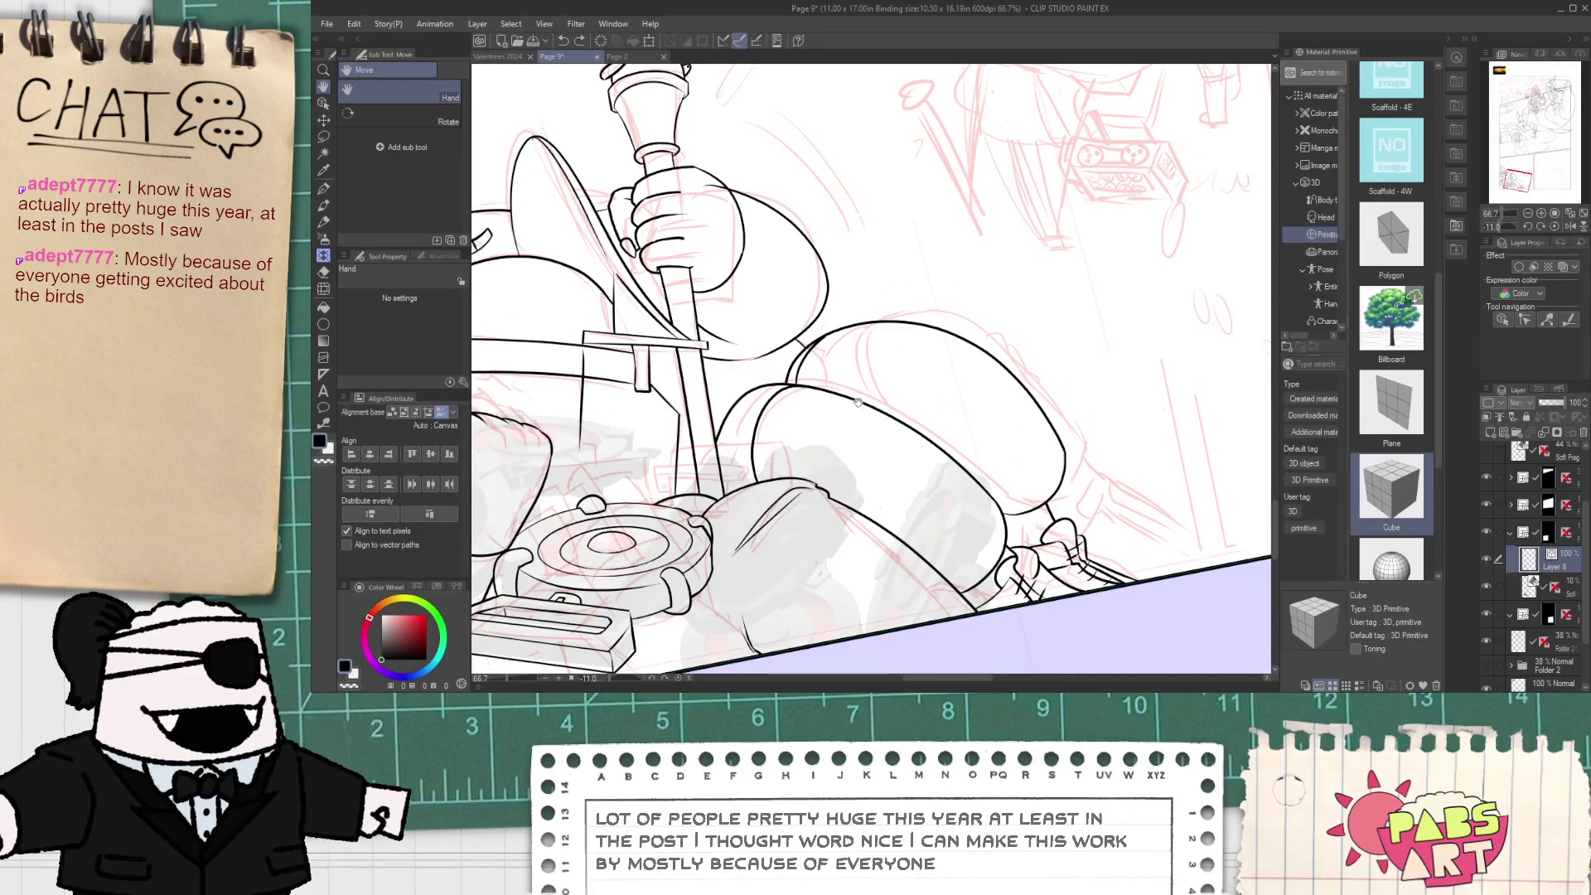
- Delete the long upper outlines and rounded lower-end curves of both legs, leaving the shoes in place
{"action": "key", "text": "o"}
{"action": "left_click", "coordinate": [916, 398]}
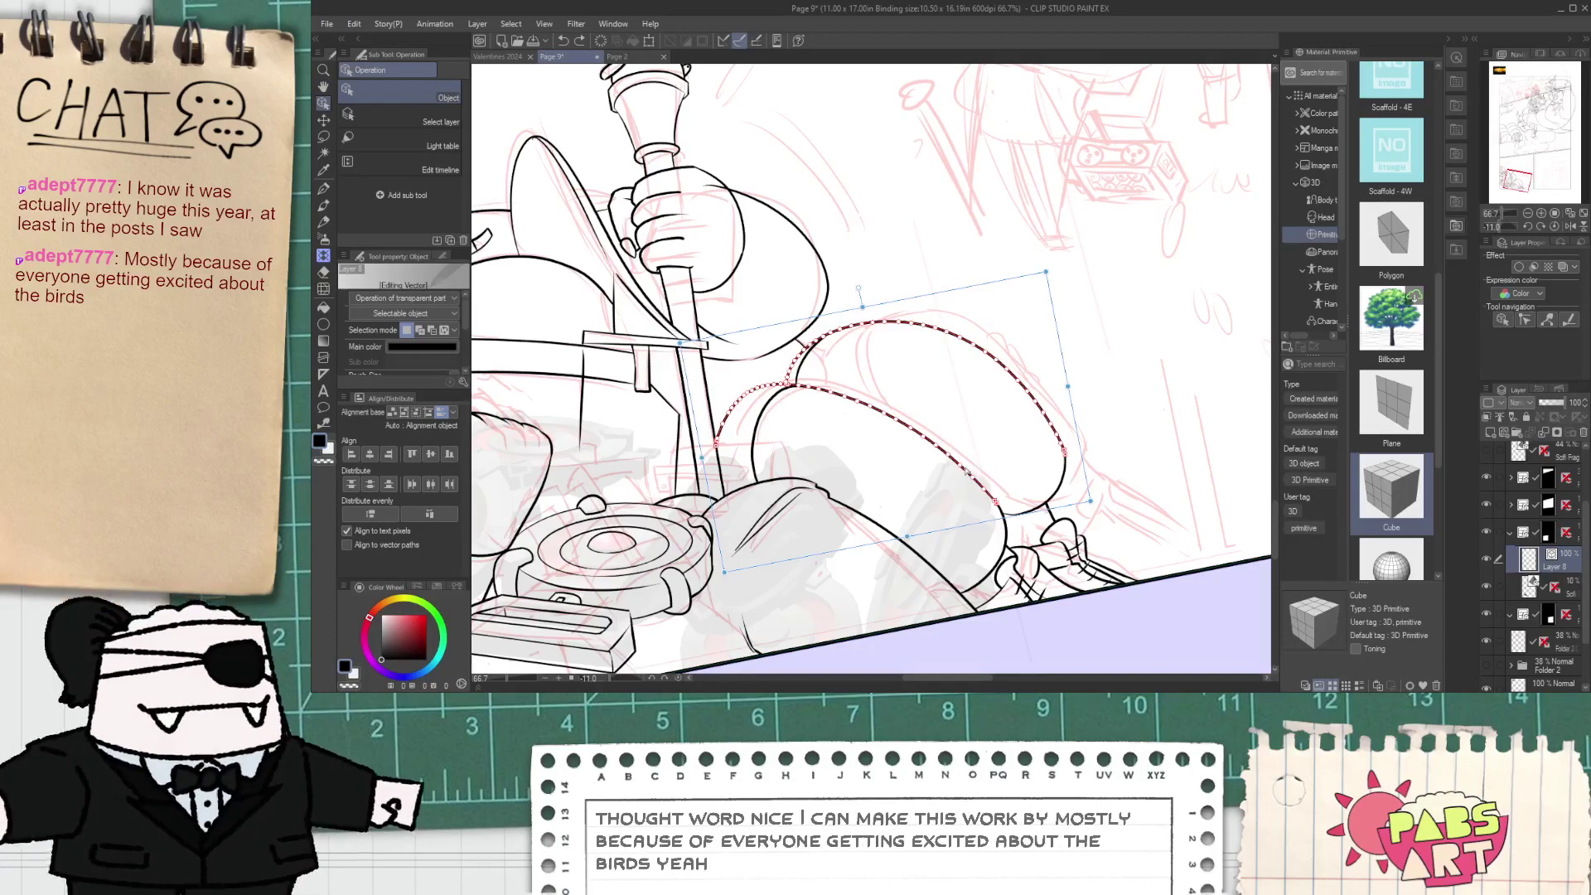
{"action": "key", "text": "Delete"}
{"action": "left_click_drag", "start_coordinate": [1005, 514], "coordinate": [1008, 515]}
{"action": "key", "text": "Delete"}
{"action": "left_click", "coordinate": [1020, 514]}
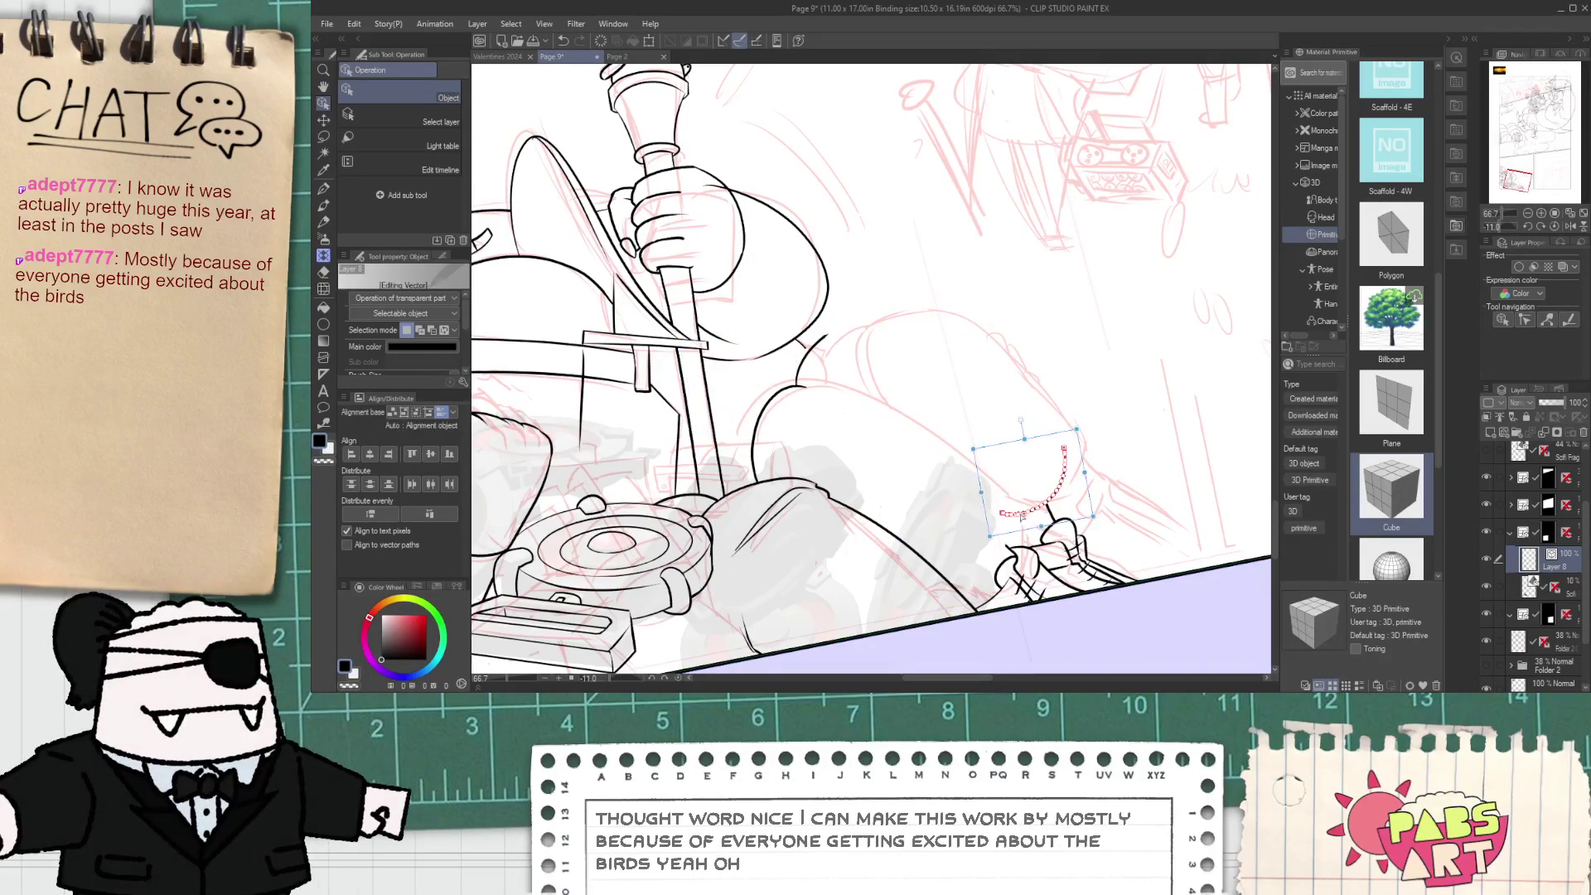
{"action": "key", "text": "Delete"}
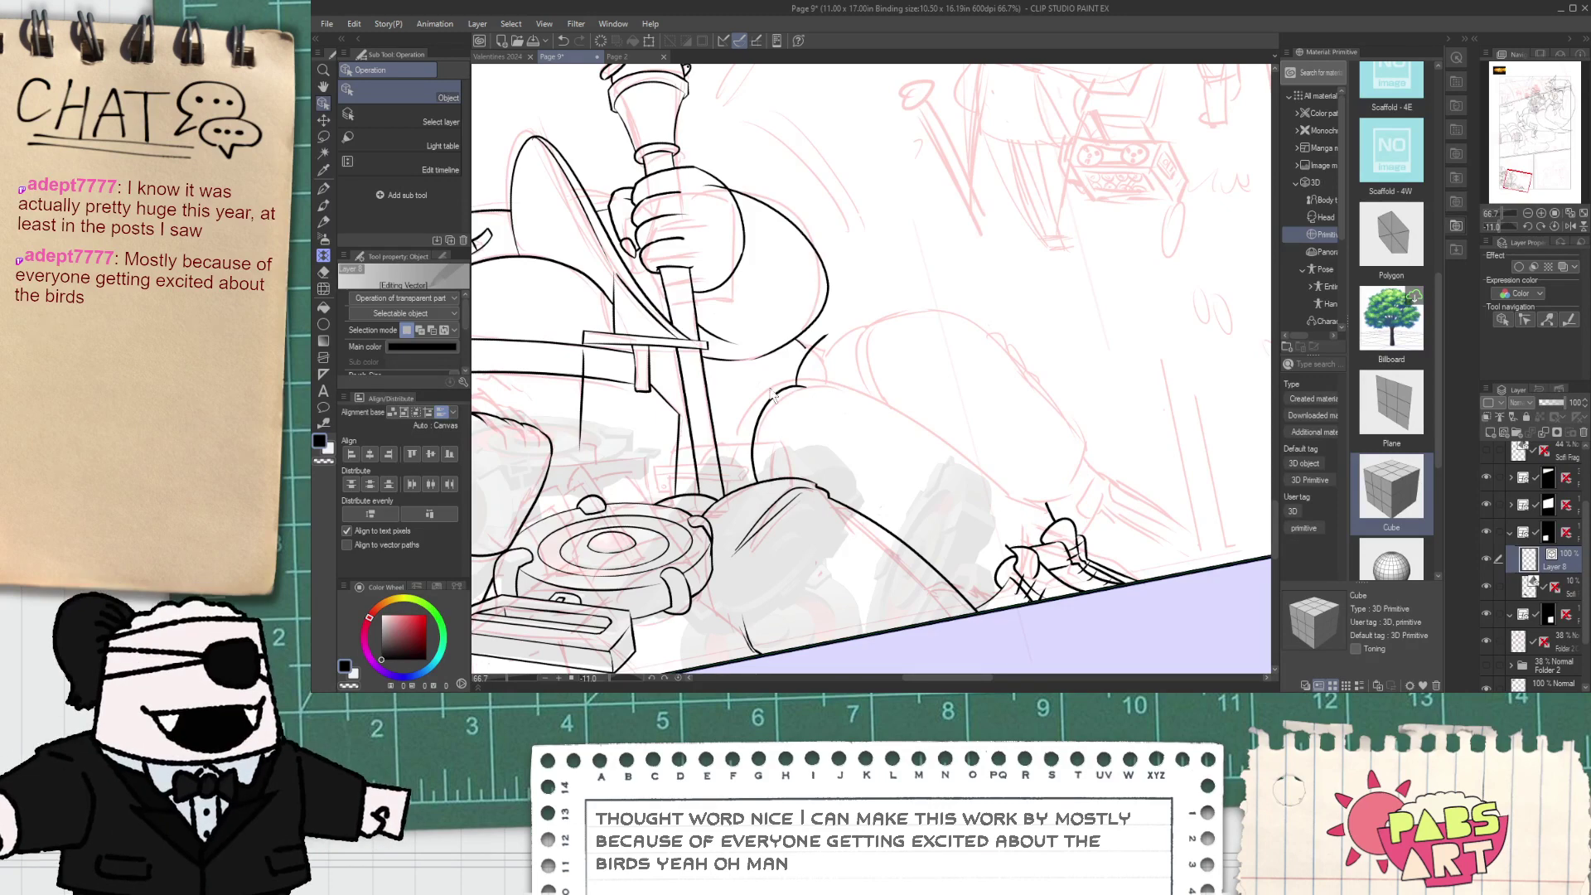
- Select the two short curves behind the sword at the farther leg's knee, then enlarge and rotate them clockwise
{"action": "key", "text": "p"}
{"action": "scroll", "coordinate": [772, 394], "scroll_direction": "up", "scroll_amount": 2}
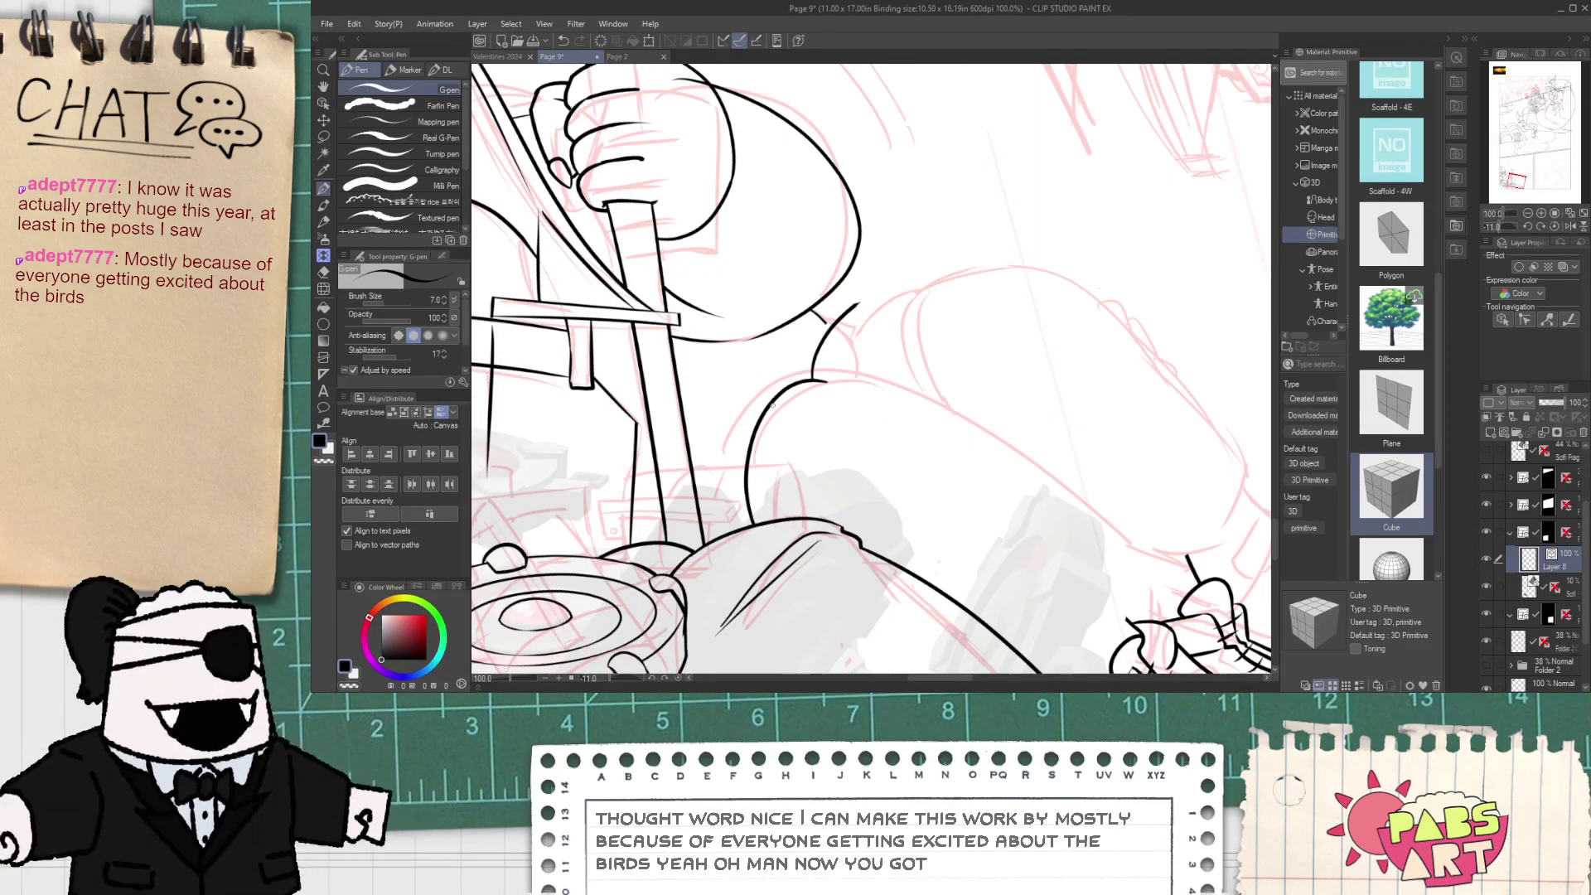
{"action": "key", "text": "o"}
{"action": "left_click_drag", "start_coordinate": [856, 425], "coordinate": [786, 380]}
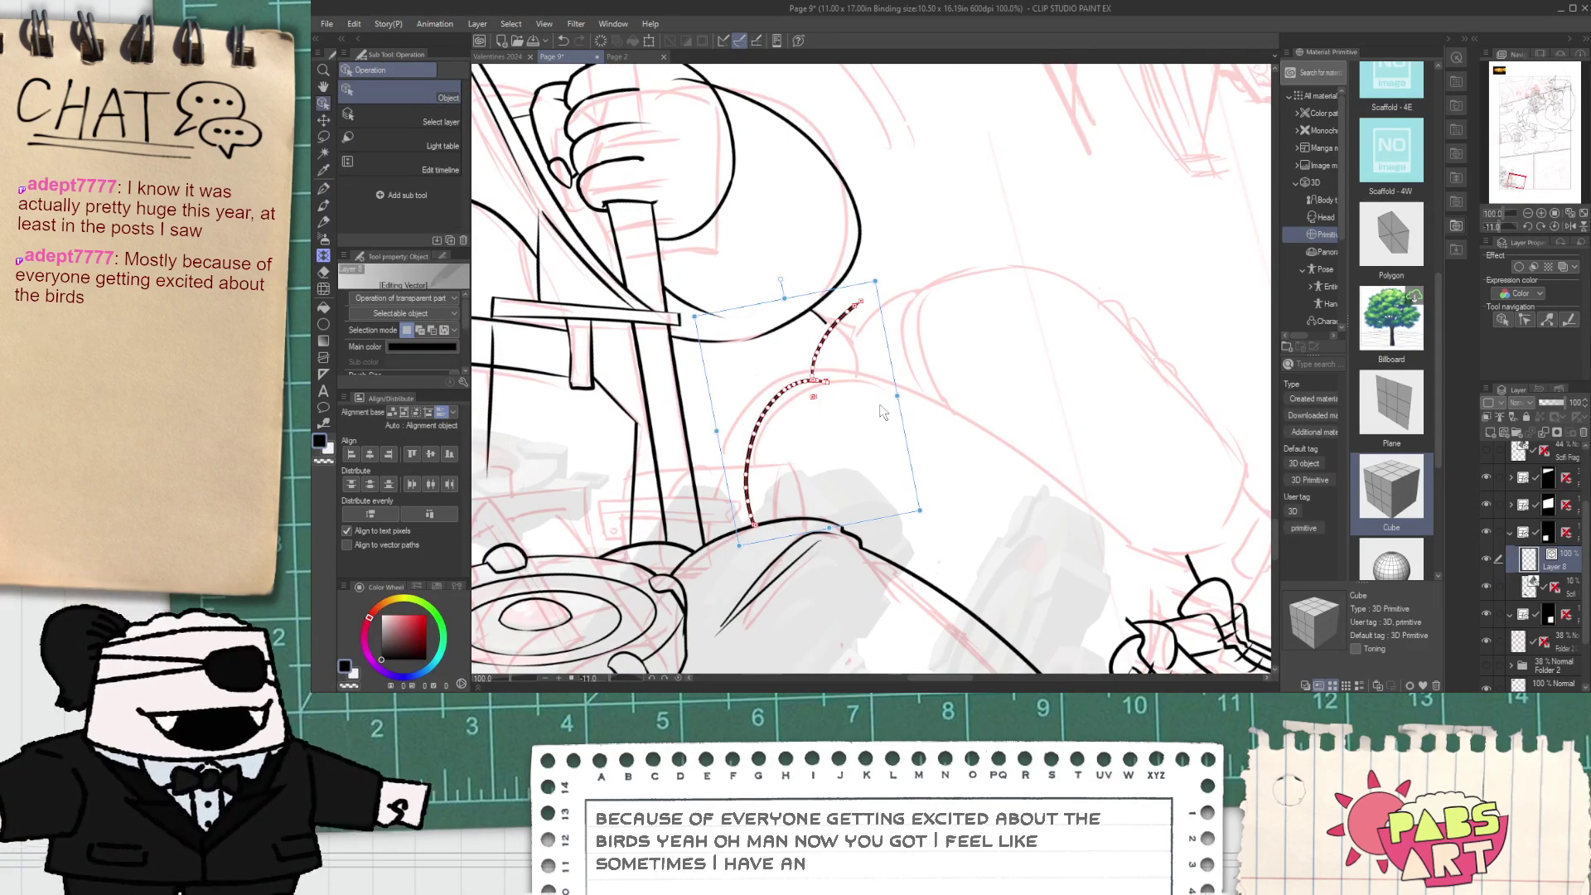
{"action": "left_click_drag", "start_coordinate": [836, 453], "coordinate": [801, 412]}
{"action": "left_click", "coordinate": [808, 419]}
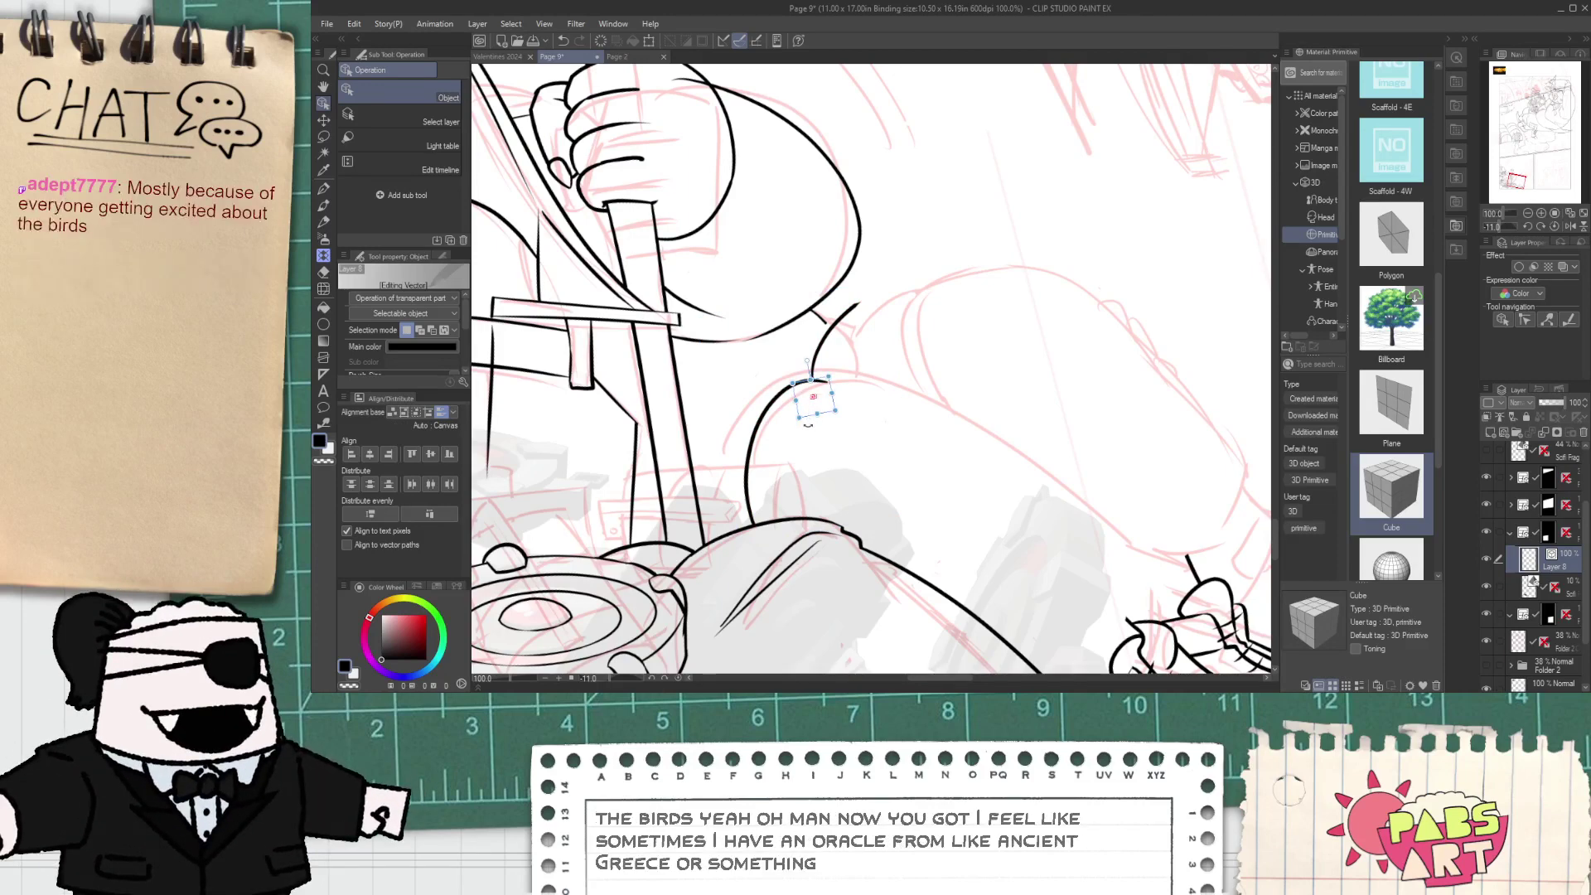
{"action": "left_click_drag", "start_coordinate": [877, 474], "coordinate": [768, 367]}
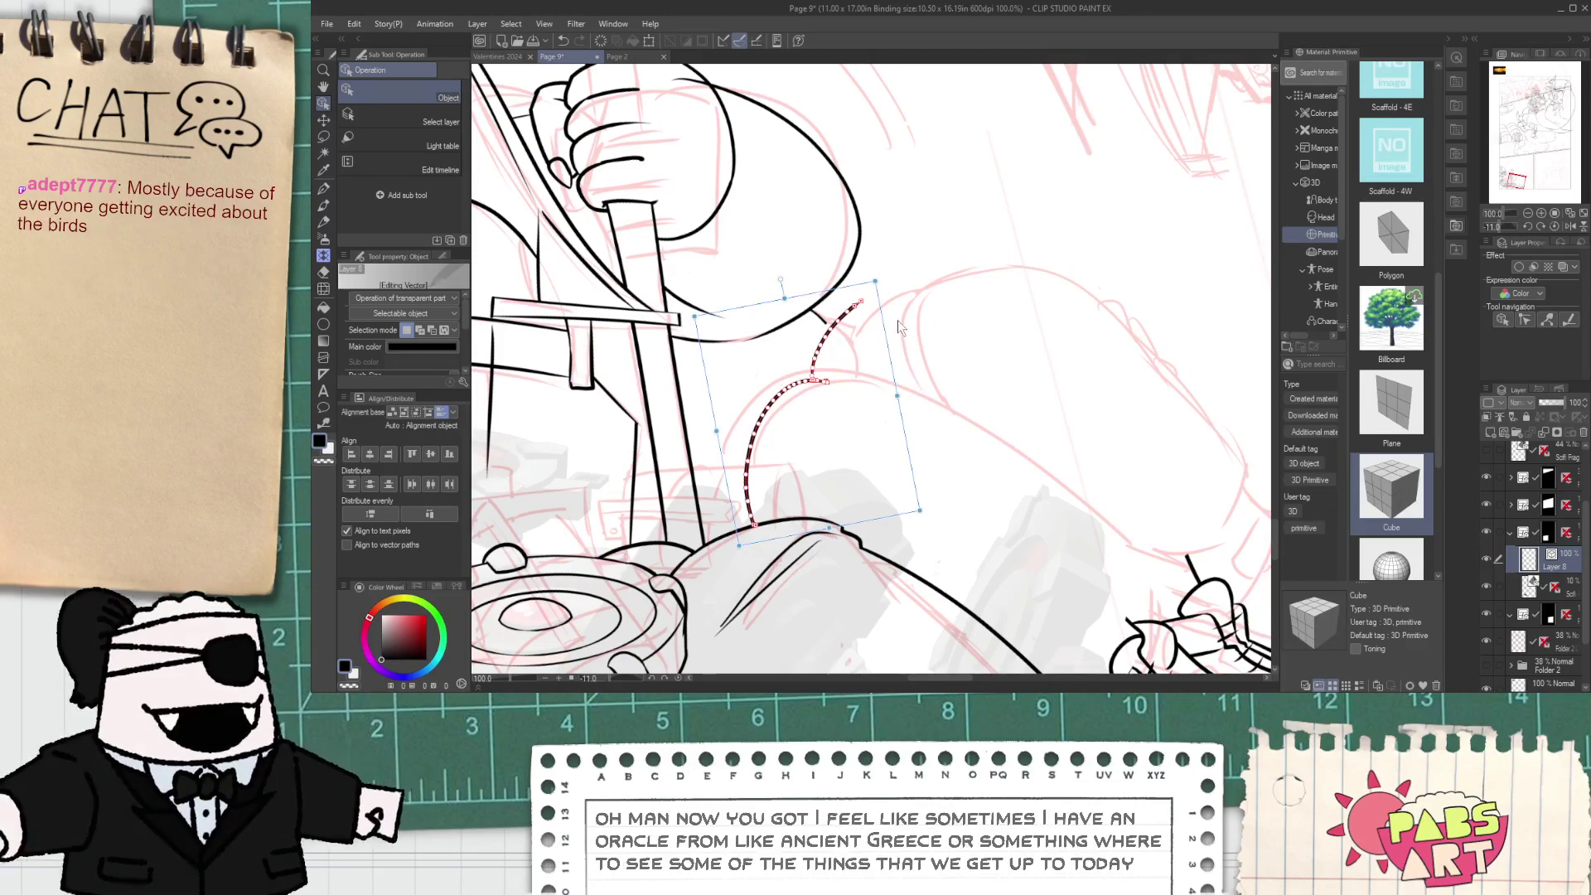
{"action": "left_click_drag", "start_coordinate": [872, 273], "coordinate": [911, 290]}
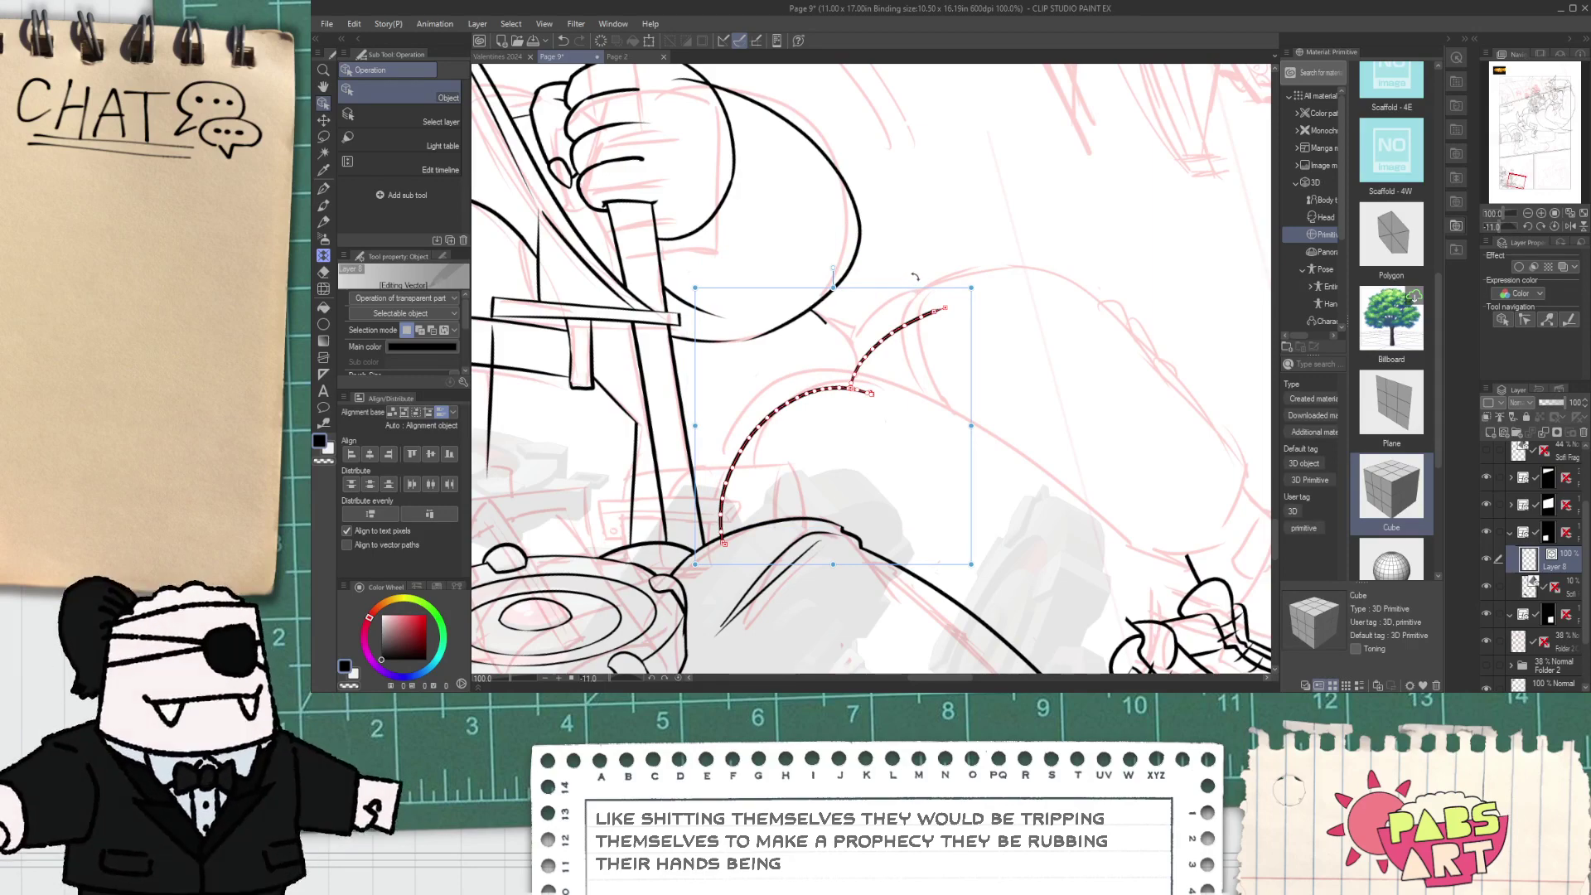
- Ink a rounded contour for the farther leg from the repositioned curves down toward the shoe, trimming the overshooting lines near the ankle
{"action": "key", "text": "p"}
{"action": "scroll", "coordinate": [805, 398], "scroll_direction": "up", "scroll_amount": 1}
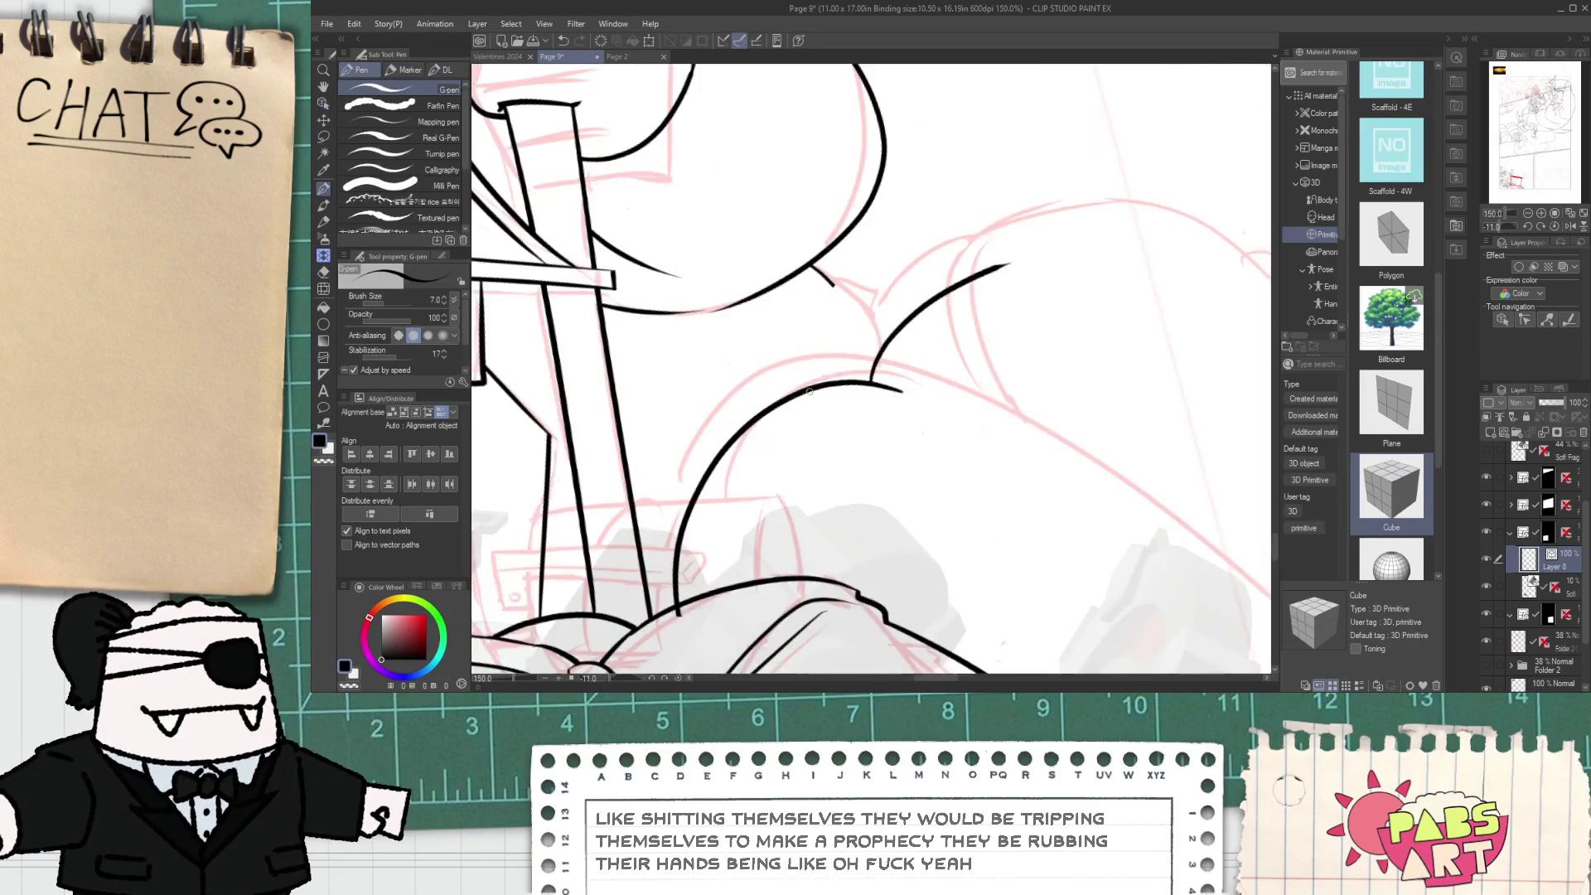
{"action": "mouse_move", "coordinate": [800, 391]}
{"action": "left_mouse_down"}
{"action": "mouse_move", "coordinate": [1133, 346]}
{"action": "mouse_move", "coordinate": [1127, 643]}
{"action": "left_mouse_up"}
{"action": "scroll", "coordinate": [1122, 588], "scroll_direction": "down", "scroll_amount": 2}
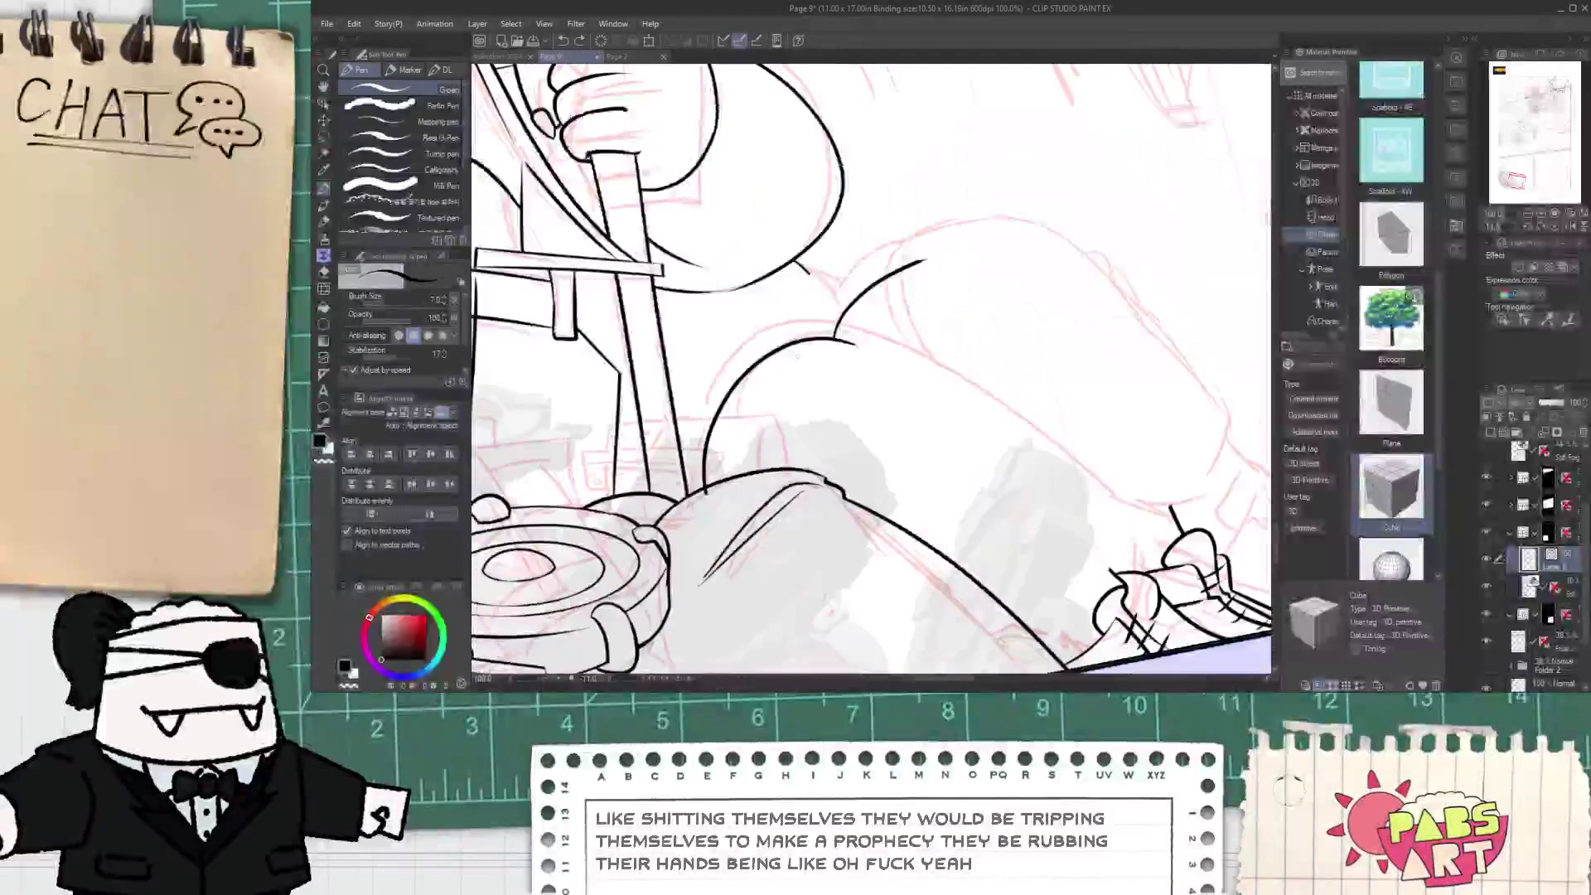
{"action": "left_click_drag", "start_coordinate": [774, 343], "coordinate": [1054, 655]}
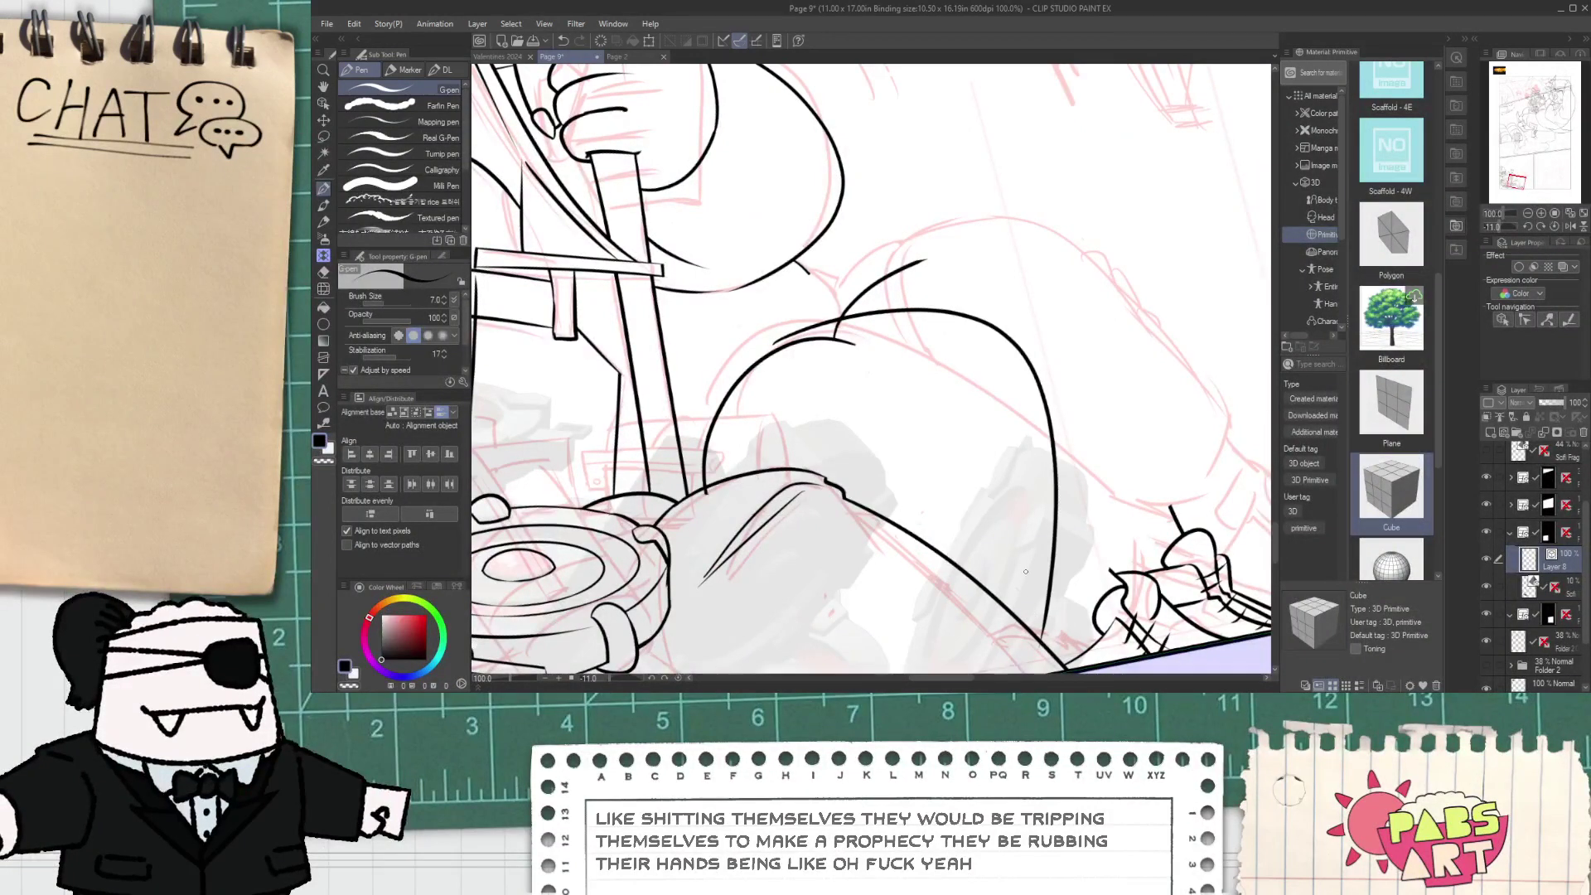
{"action": "scroll", "coordinate": [1045, 571], "scroll_direction": "up", "scroll_amount": 2}
{"action": "key", "text": "e"}
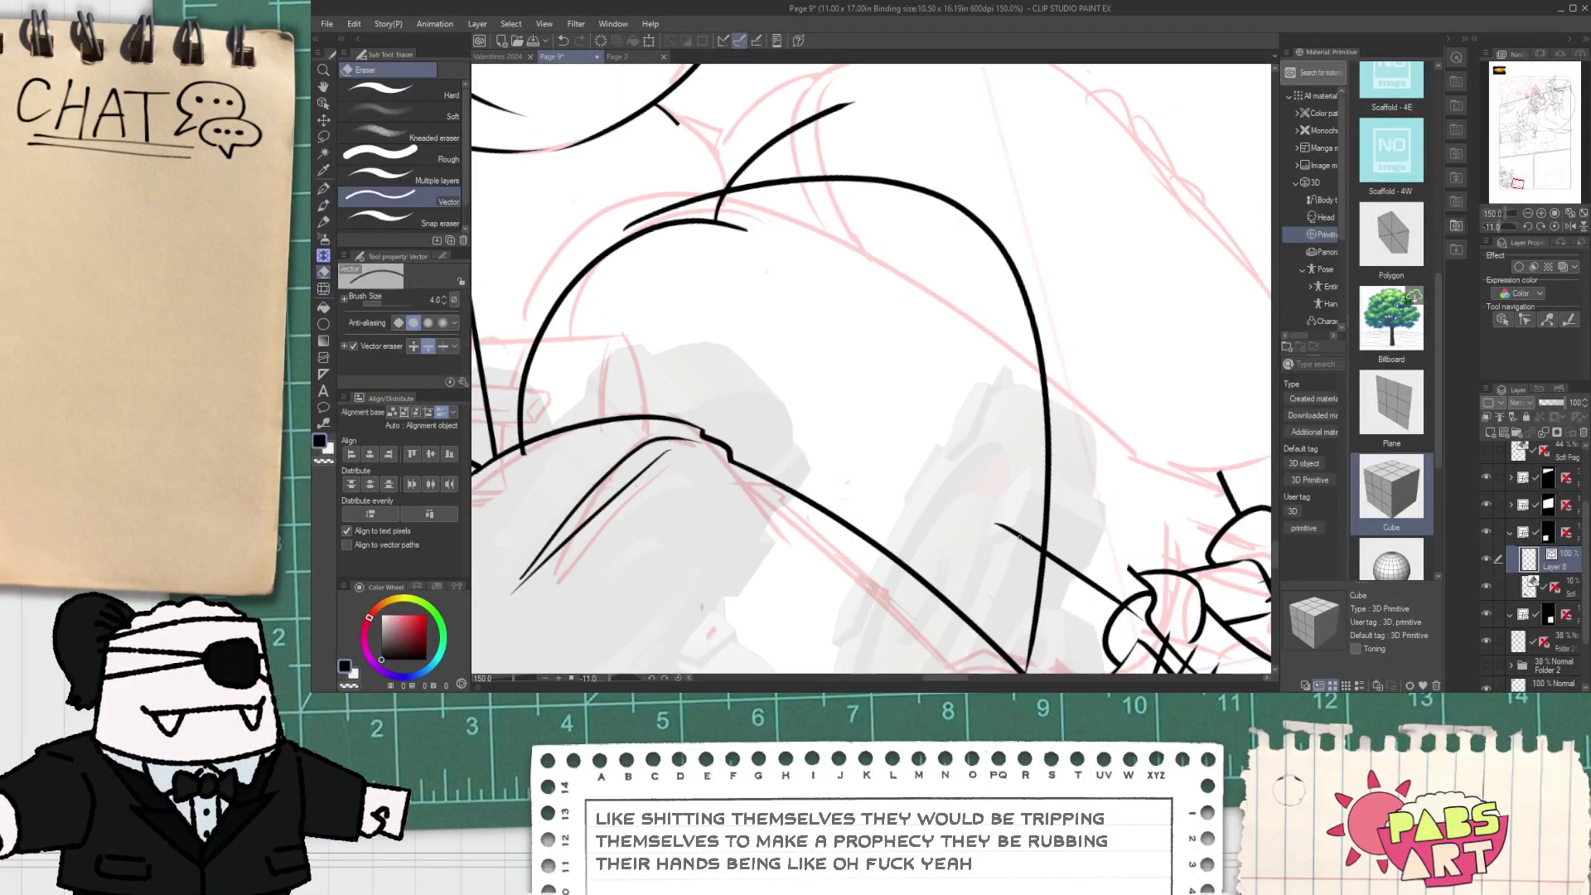
{"action": "left_click", "coordinate": [1028, 620]}
{"action": "key", "text": "p"}
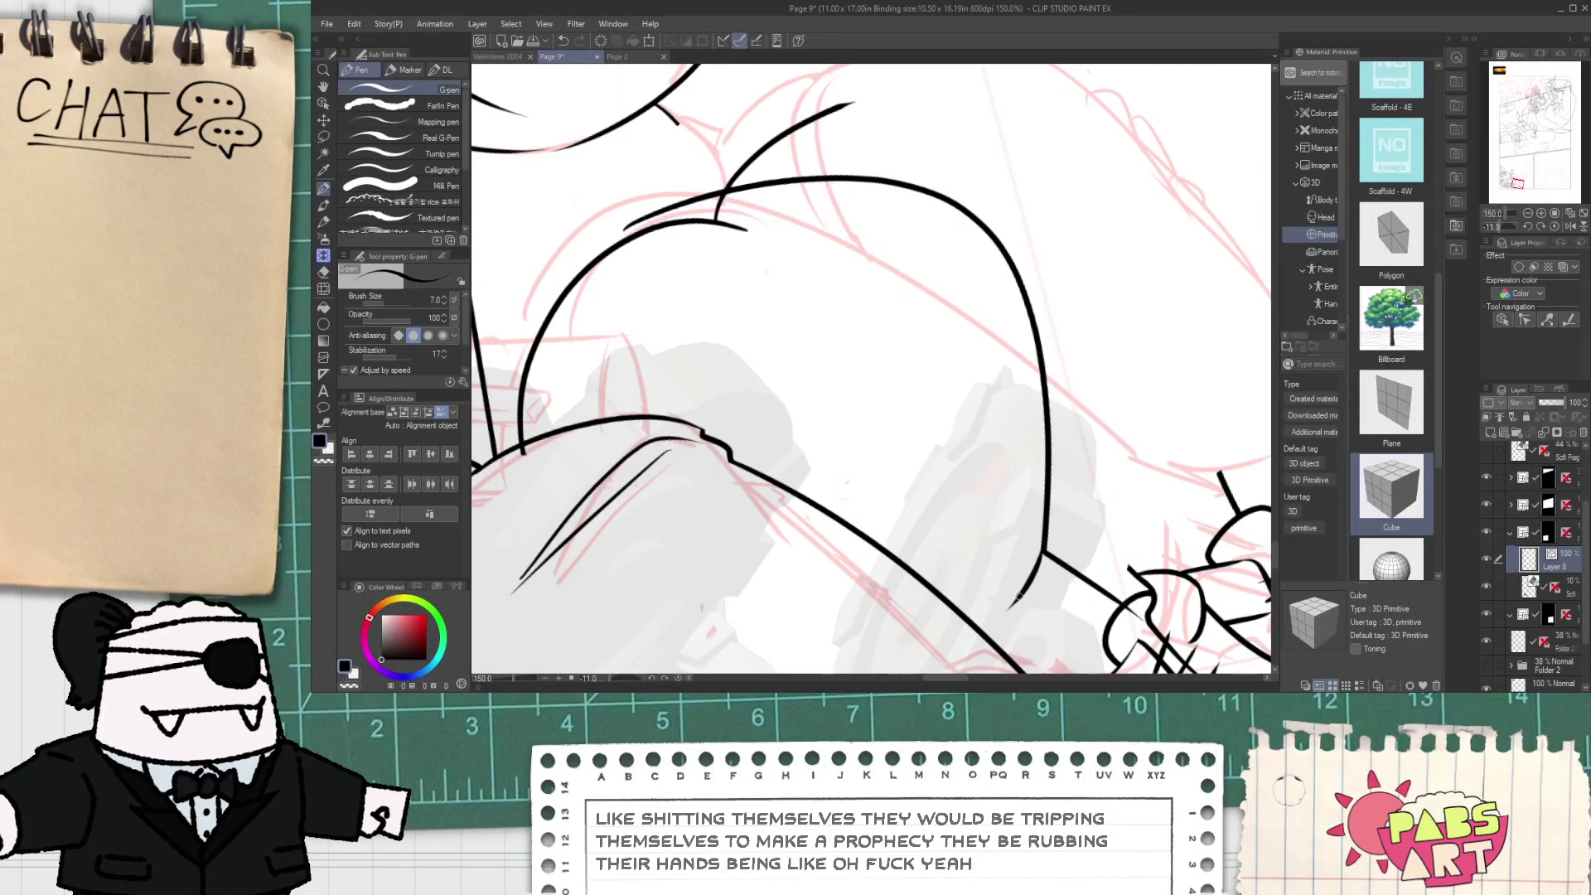
- Join the farther leg's back curve smoothly to its new upper contour and erase the leftover overlapping pieces
{"action": "left_click_drag", "start_coordinate": [881, 398], "coordinate": [1017, 519]}
{"action": "scroll", "coordinate": [755, 369], "scroll_direction": "up", "scroll_amount": 3}
{"action": "left_click_drag", "start_coordinate": [587, 551], "coordinate": [900, 236]}
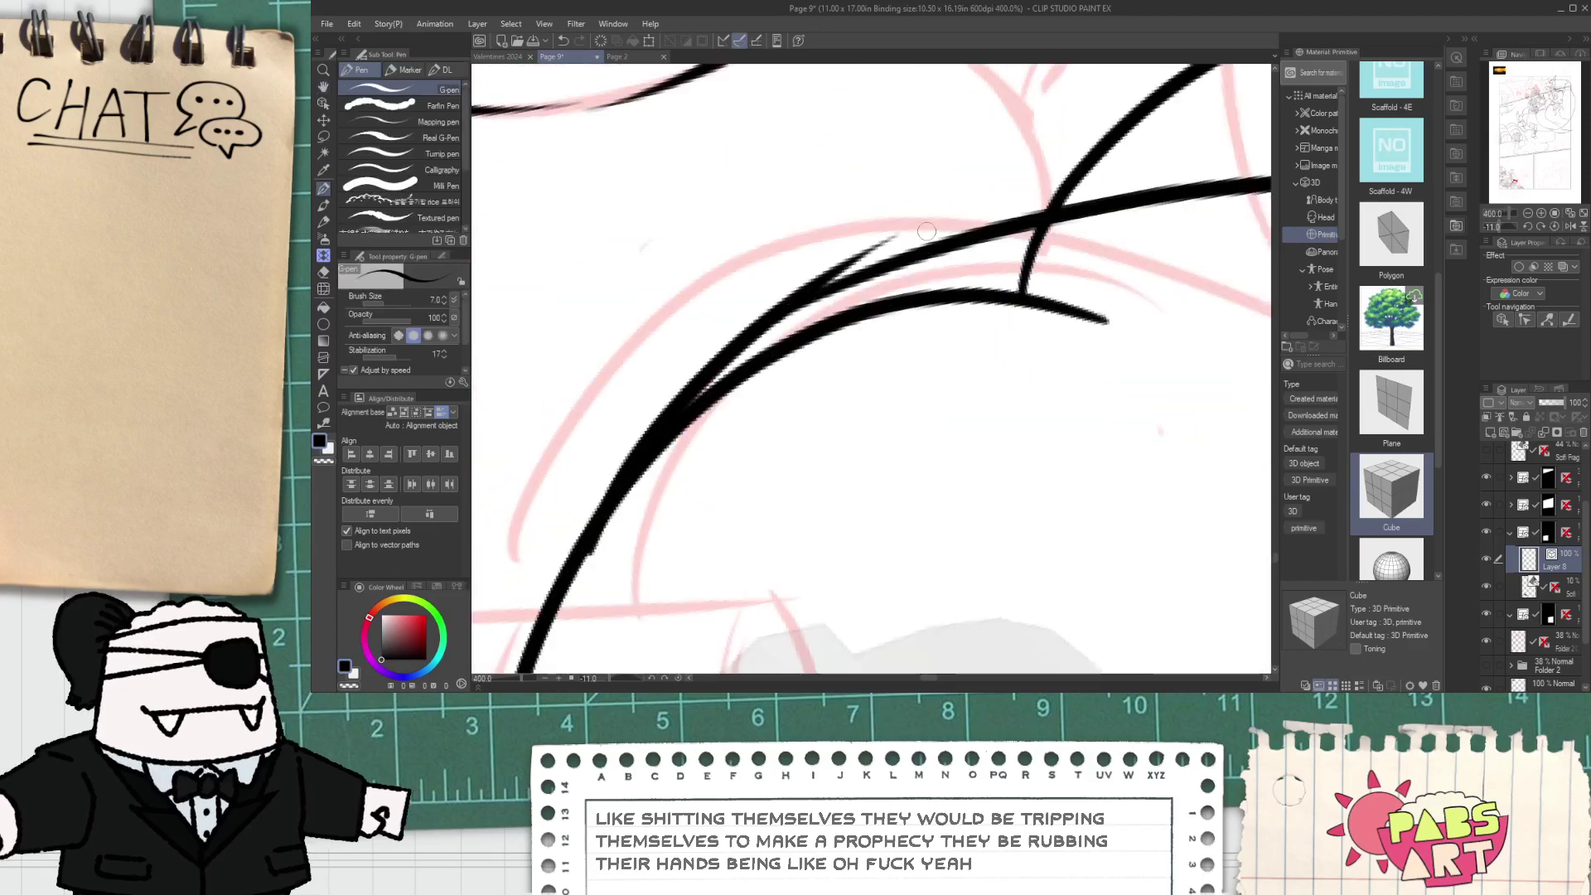
{"action": "key", "text": "ctrl+z"}
{"action": "left_click_drag", "start_coordinate": [855, 287], "coordinate": [543, 627]}
{"action": "key", "text": "e"}
{"action": "left_click_drag", "start_coordinate": [982, 305], "coordinate": [1040, 256]}
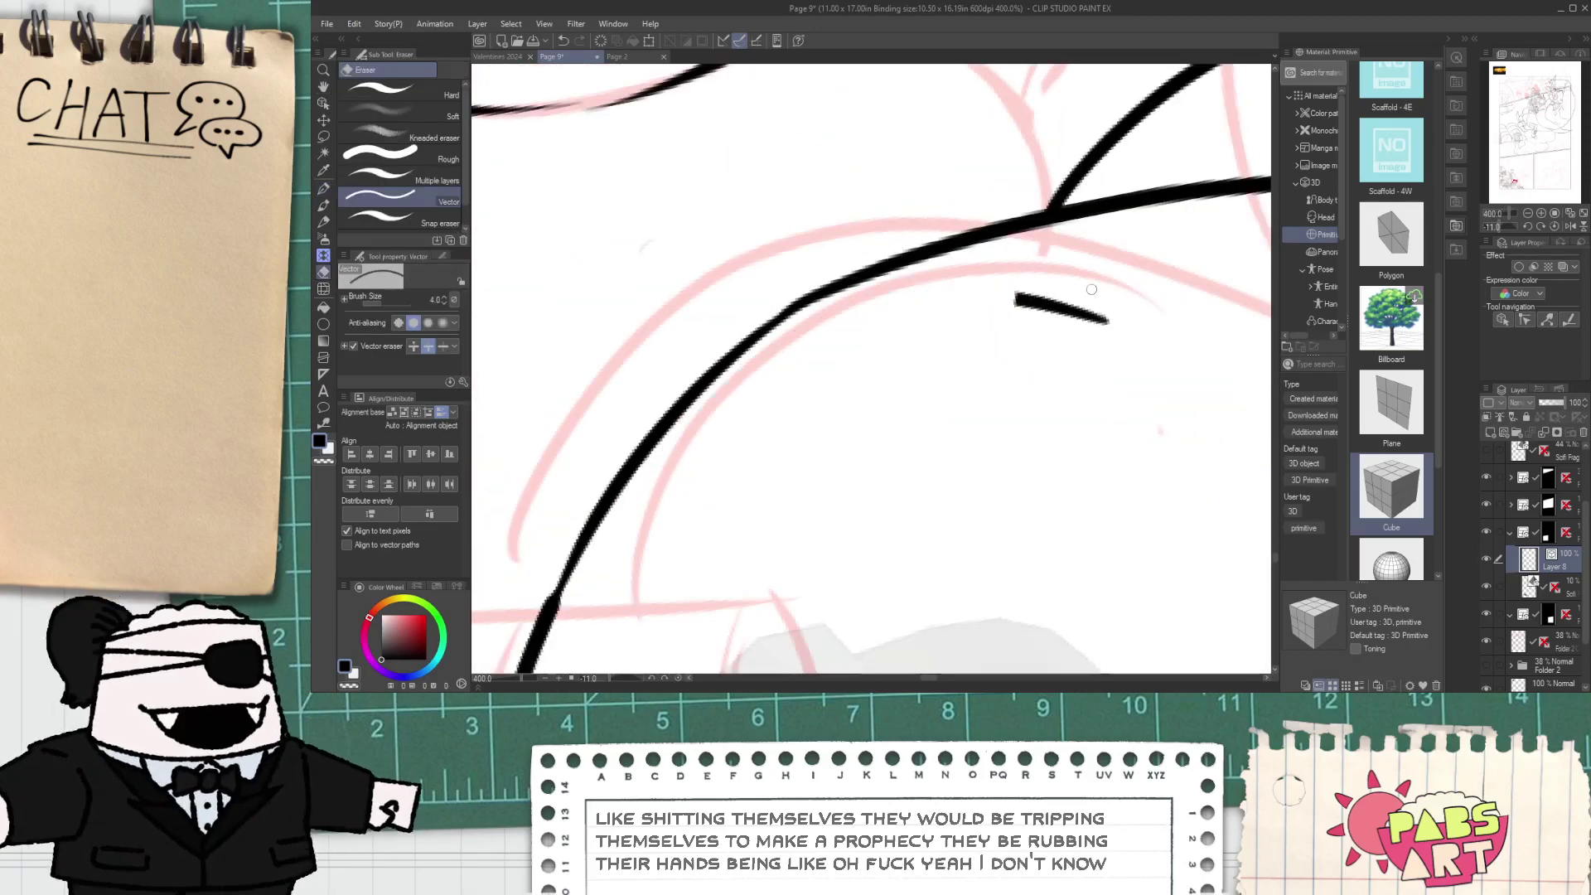
{"action": "left_click_drag", "start_coordinate": [1067, 322], "coordinate": [1088, 294]}
{"action": "scroll", "coordinate": [1018, 292], "scroll_direction": "down", "scroll_amount": 3}
{"action": "key", "text": "space"}
{"action": "left_click_drag", "start_coordinate": [1048, 351], "coordinate": [1006, 294]}
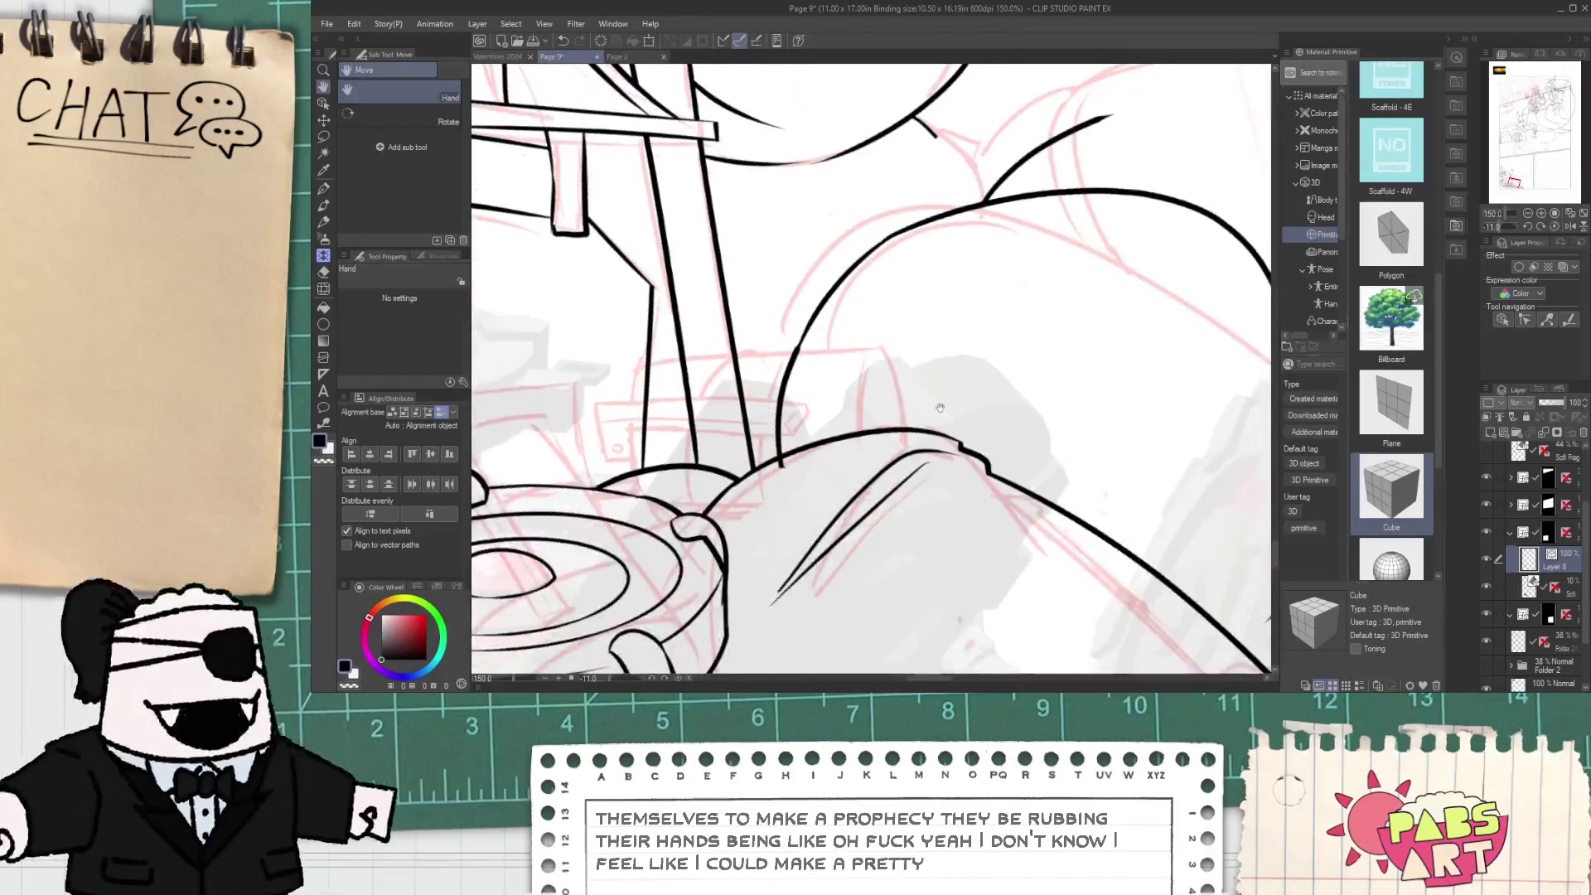
- Ink an inner curve dividing the bent farther leg, running from just below its upper contour to the front thigh's outline
{"action": "key", "text": "e"}
{"action": "key", "text": "p"}
{"action": "left_click_drag", "start_coordinate": [788, 464], "coordinate": [650, 531]}
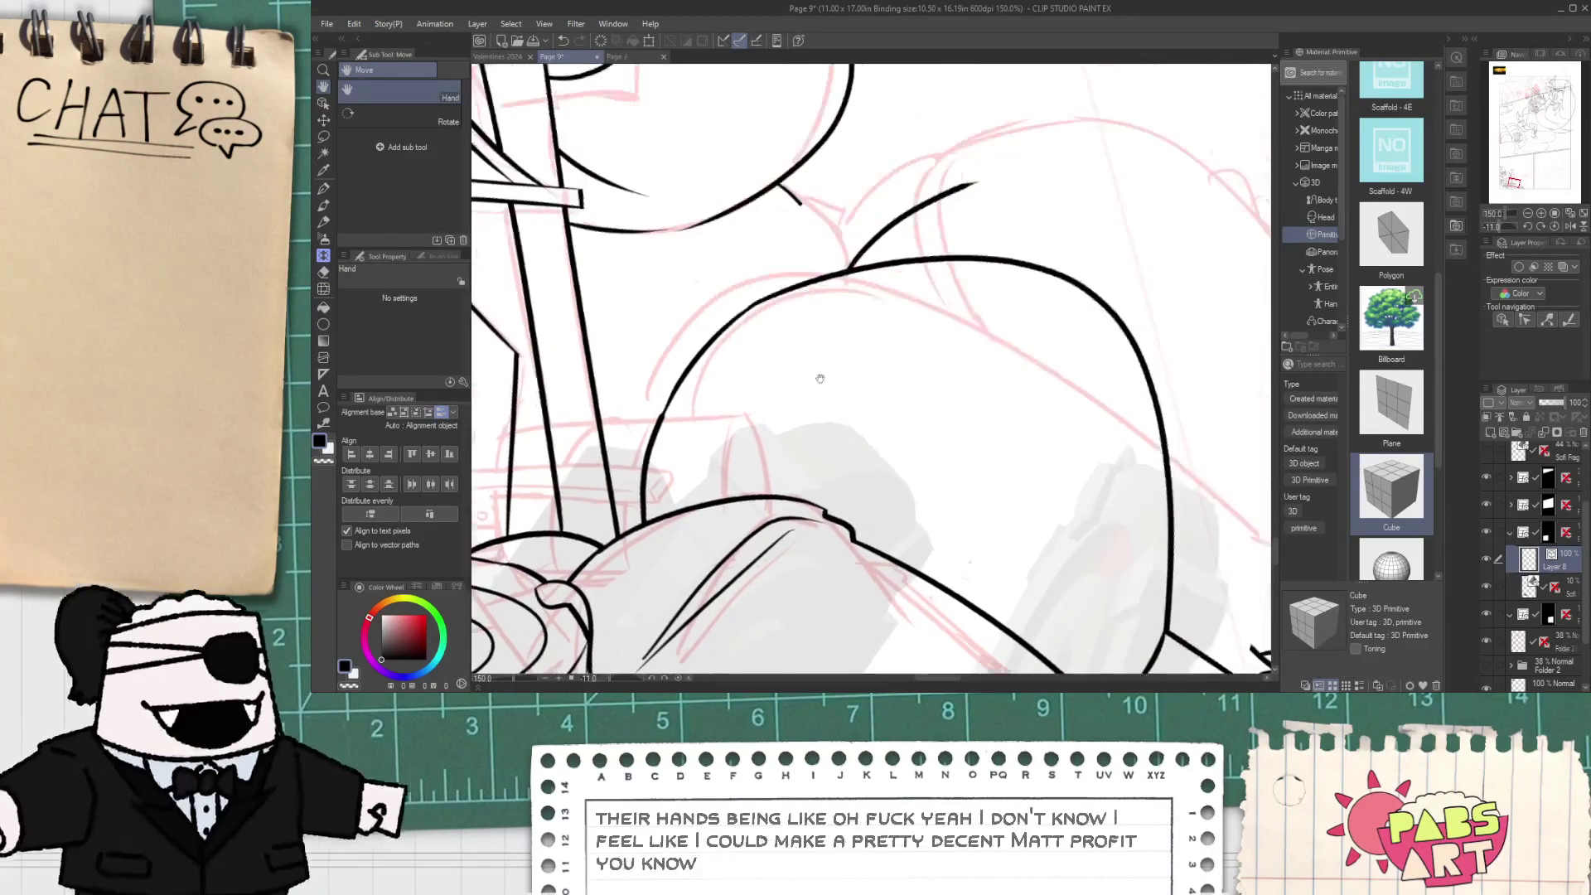
{"action": "left_click_drag", "start_coordinate": [894, 274], "coordinate": [915, 558]}
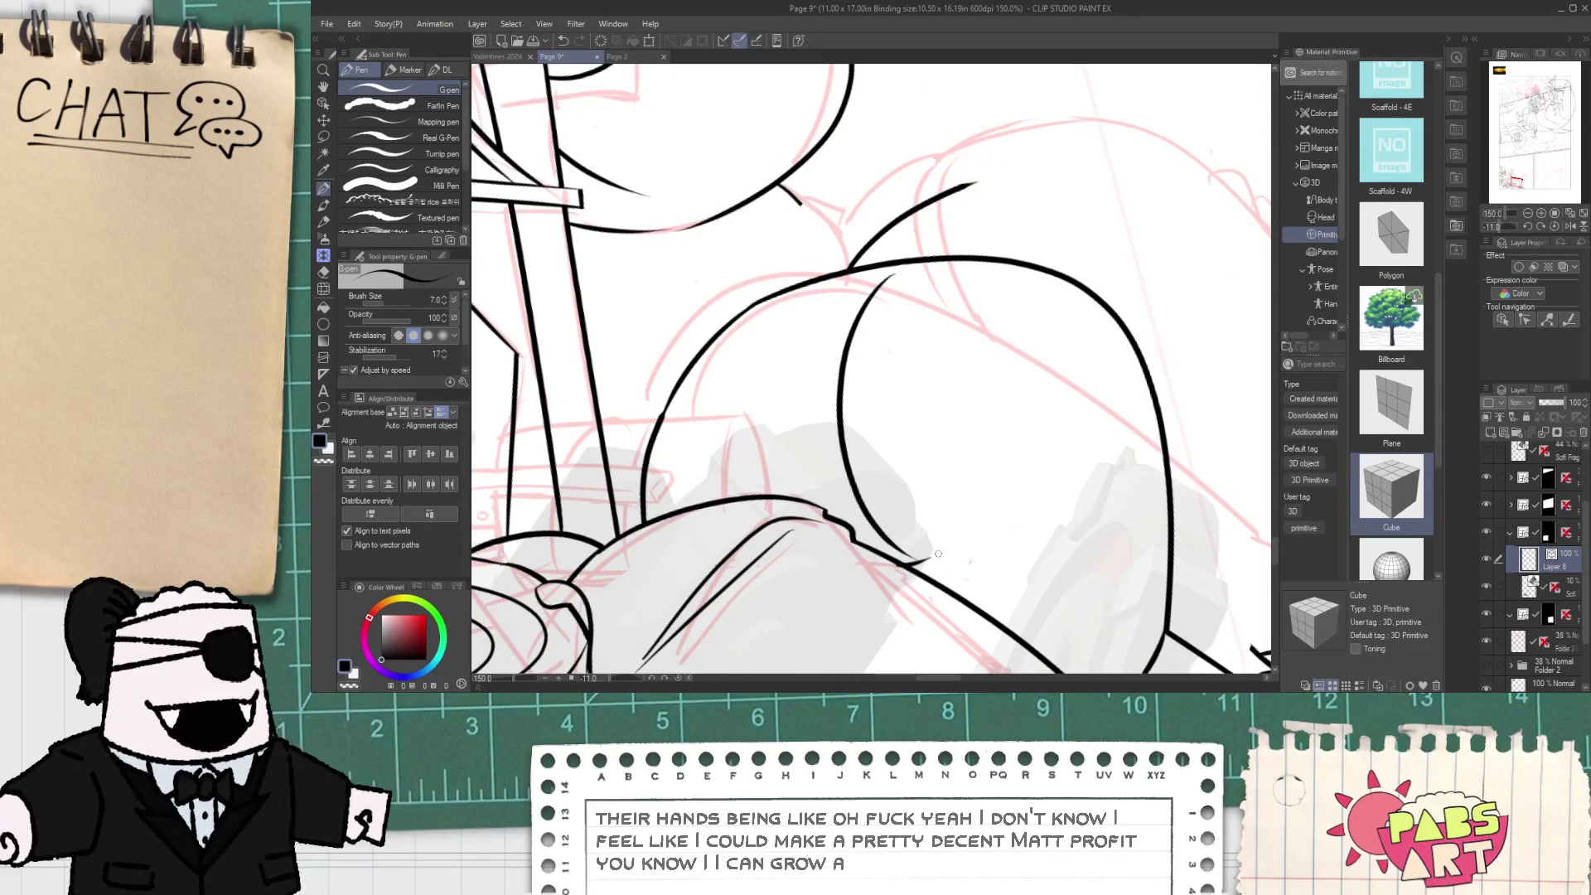
{"action": "left_click_drag", "start_coordinate": [956, 455], "coordinate": [936, 674]}
{"action": "key", "text": "ctrl+z"}
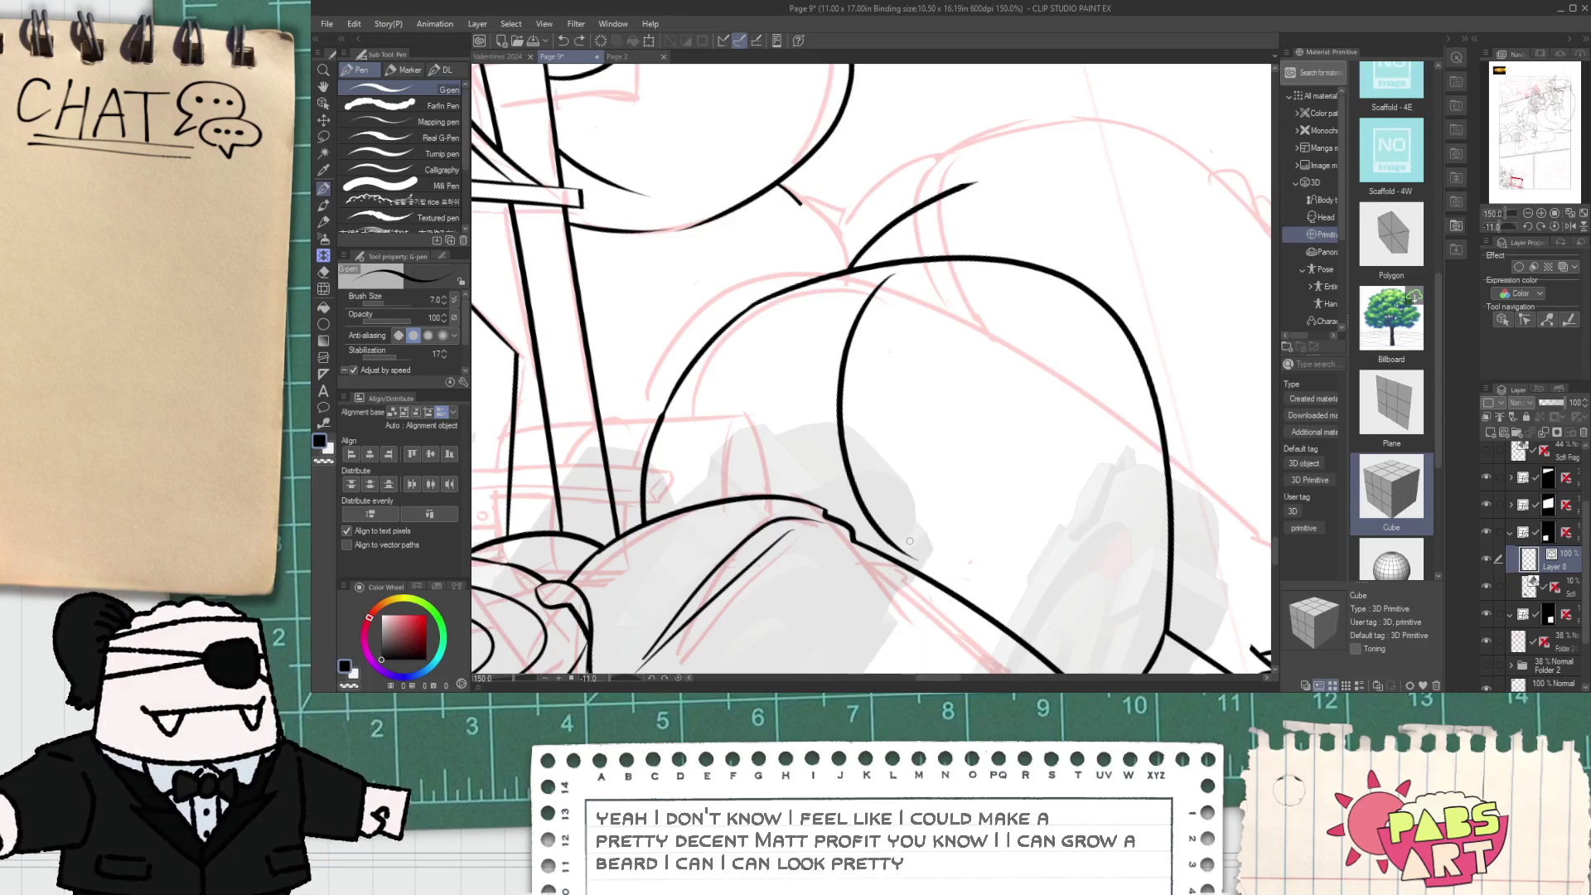
{"action": "key", "text": "e"}
{"action": "left_click_drag", "start_coordinate": [941, 609], "coordinate": [921, 615]}
{"action": "scroll", "coordinate": [919, 566], "scroll_direction": "up", "scroll_amount": 3}
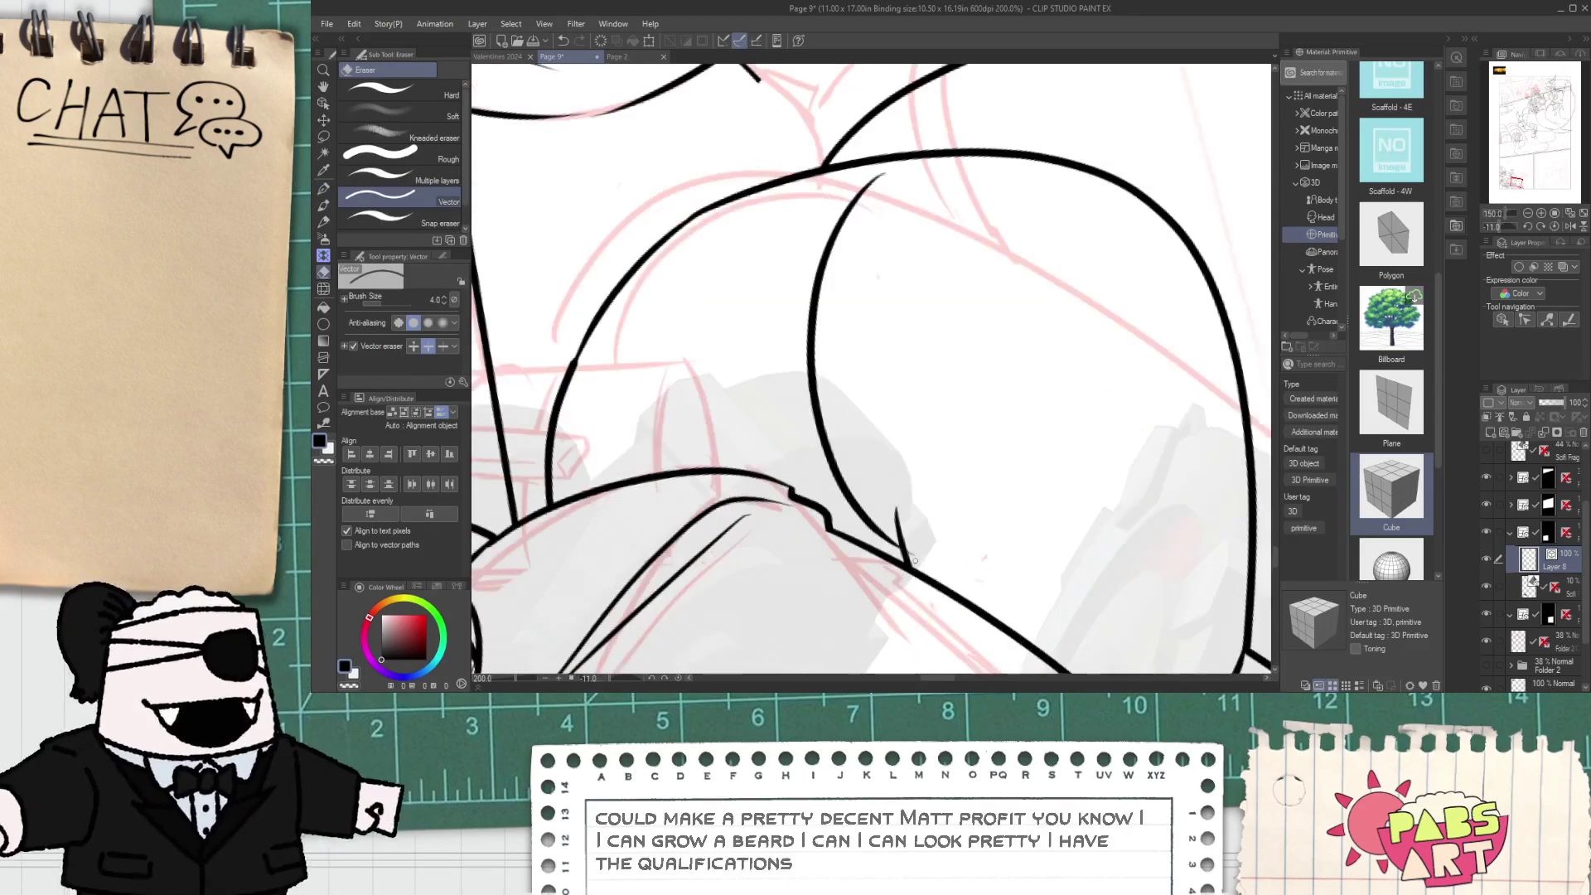
{"action": "scroll", "coordinate": [907, 537], "scroll_direction": "down", "scroll_amount": 3}
{"action": "key", "text": "space"}
{"action": "left_click_drag", "start_coordinate": [902, 474], "coordinate": [912, 569]}
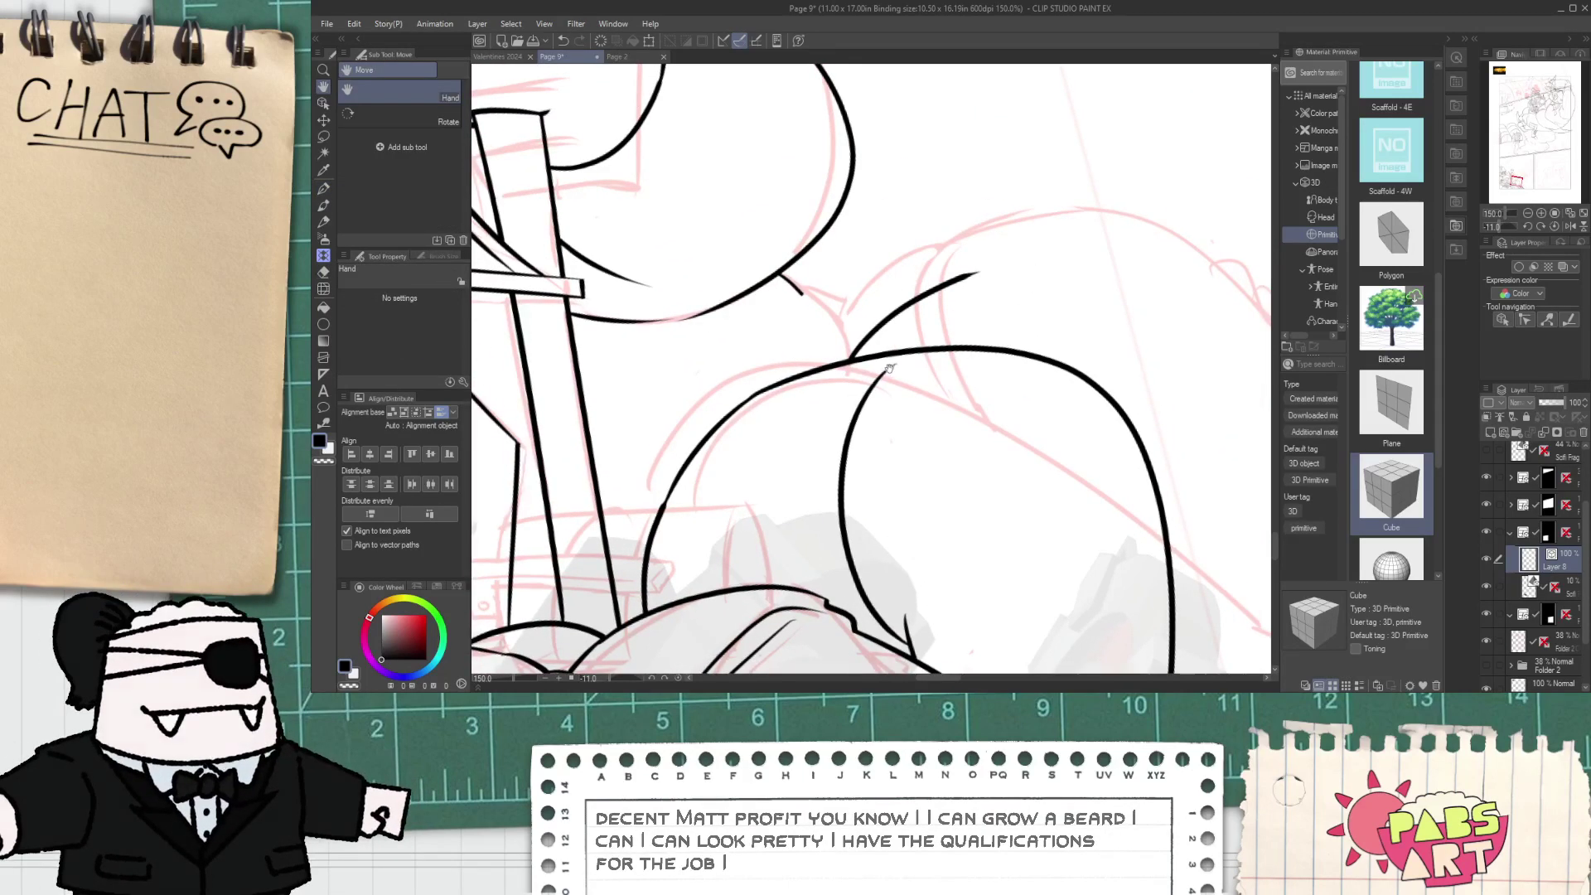
- Delete the short stray line protruding beneath the rounded outline of the sword-holding arm
{"action": "left_click_drag", "start_coordinate": [936, 344], "coordinate": [897, 339]}
{"action": "scroll", "coordinate": [897, 338], "scroll_direction": "up", "scroll_amount": 5}
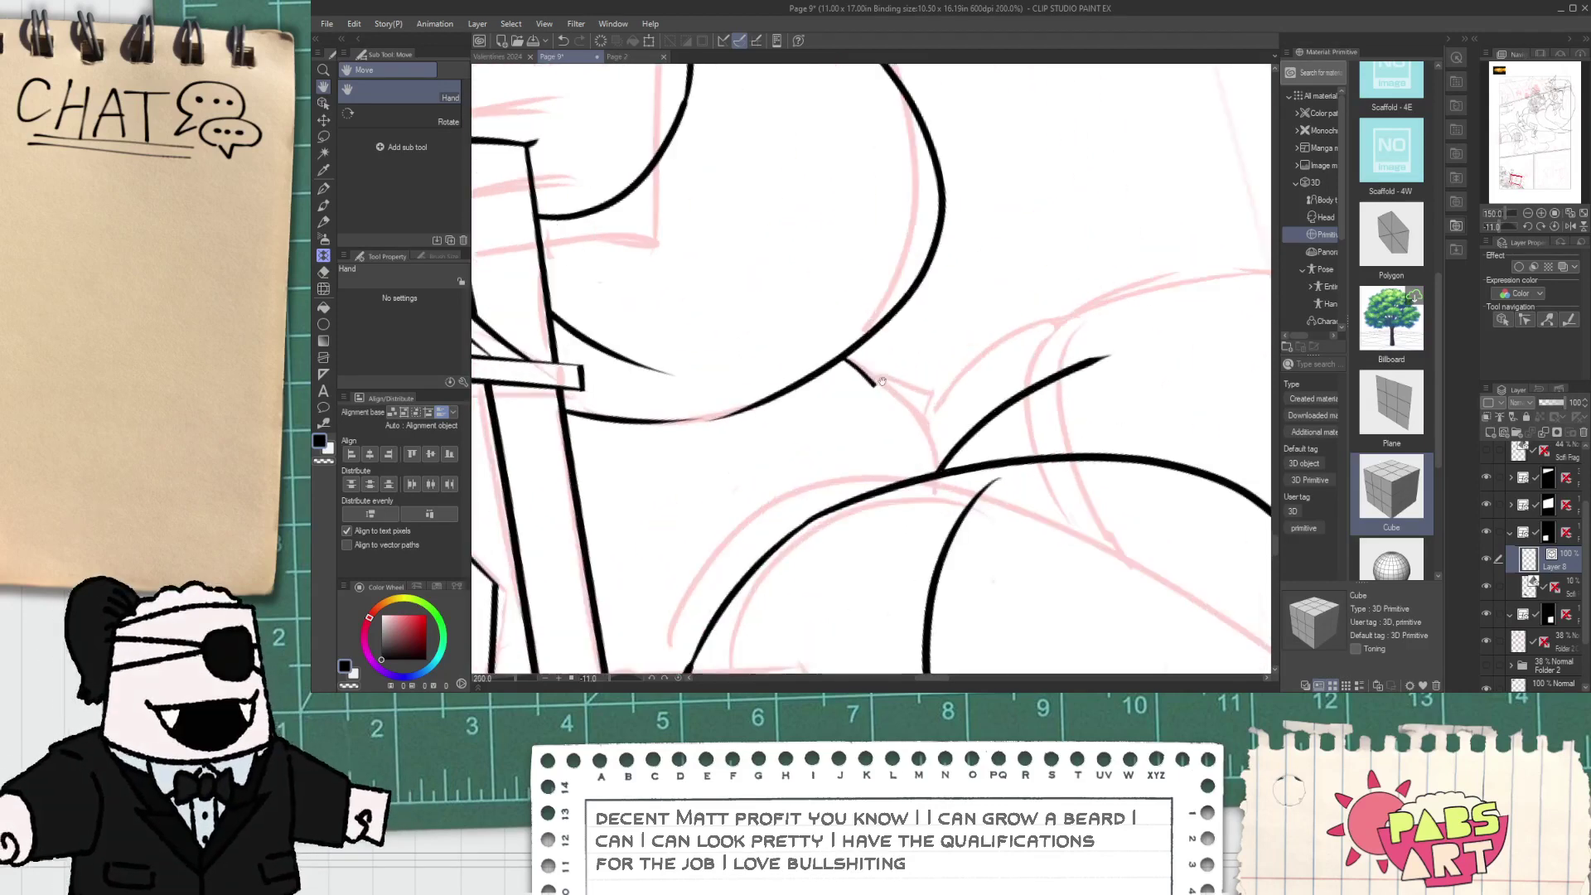
{"action": "key", "text": "o"}
{"action": "left_click", "coordinate": [874, 388]}
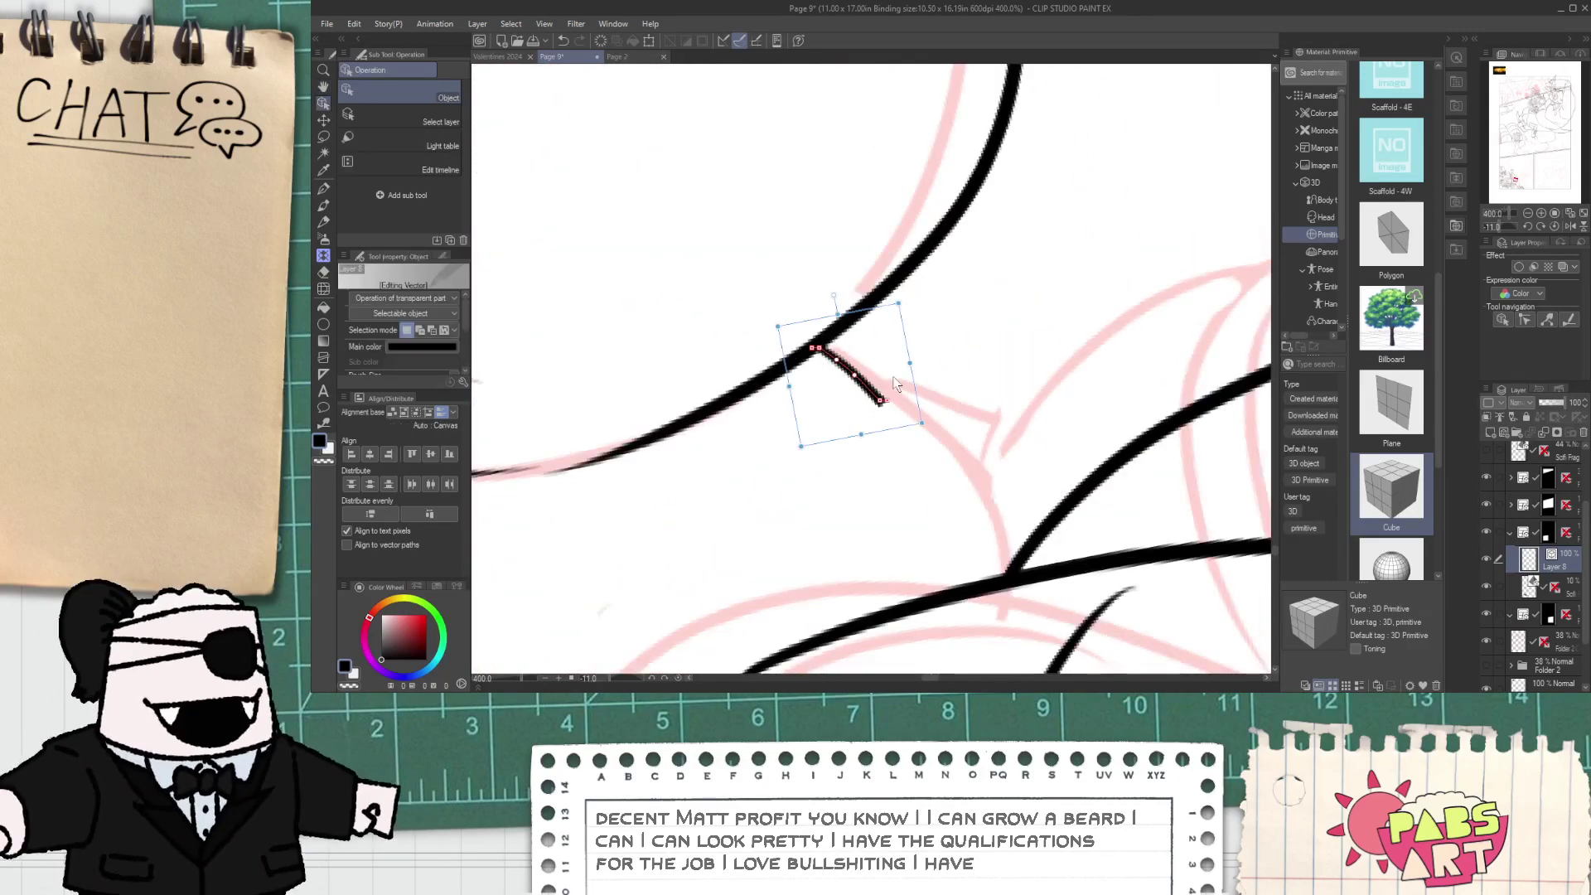
{"action": "left_click", "coordinate": [893, 445]}
{"action": "left_click", "coordinate": [859, 373]}
{"action": "key", "text": "Delete"}
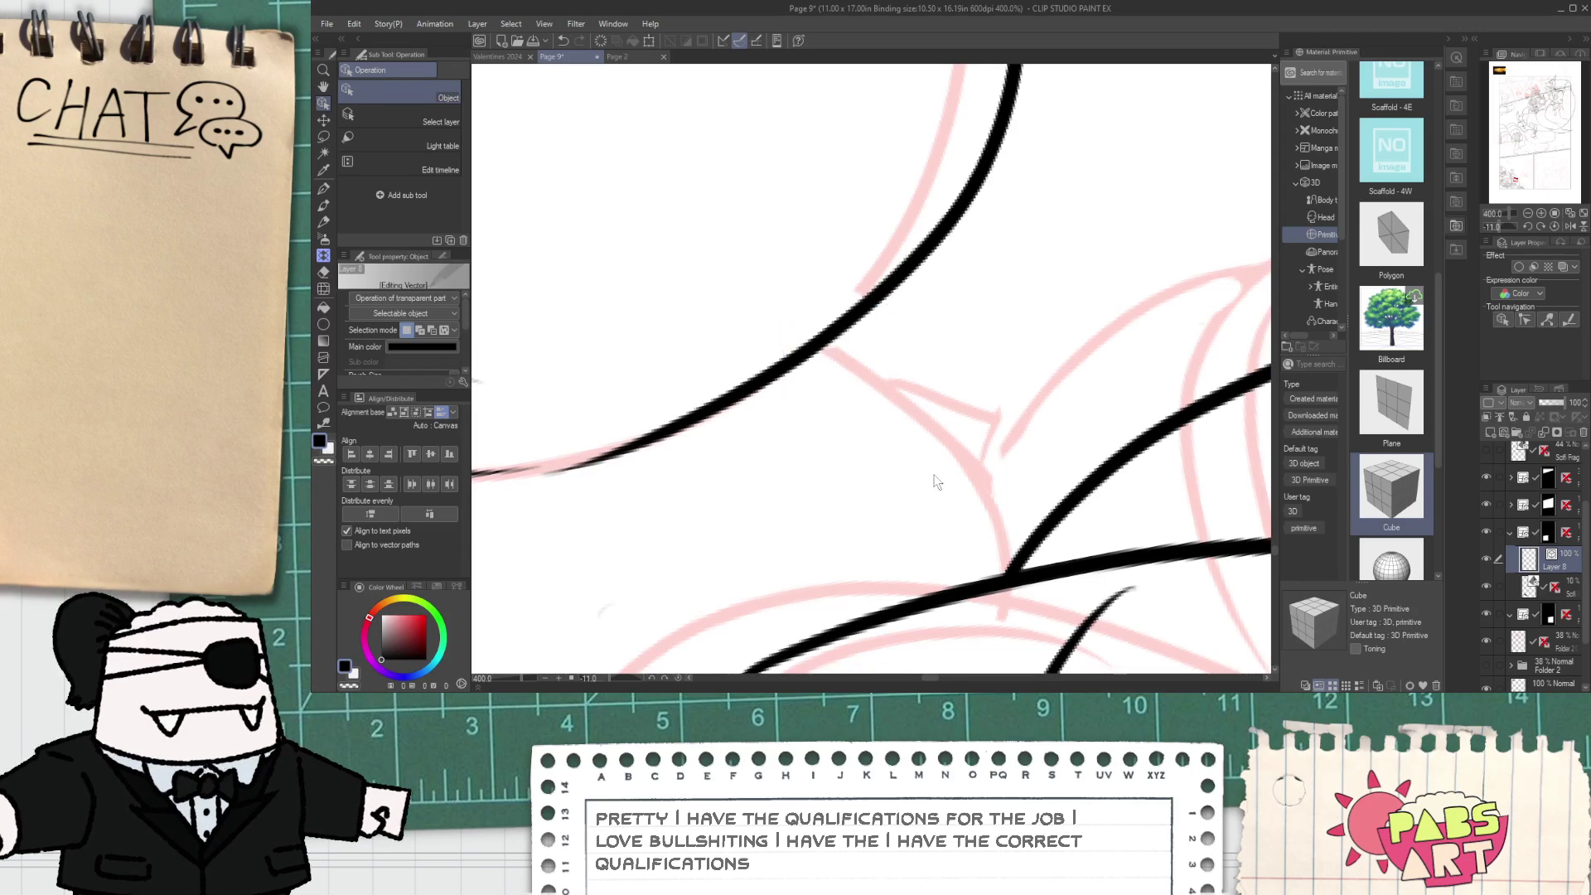
- Ink a curve connecting the underside of the sword-holding arm to the farther leg and trim its overshooting ends
{"action": "scroll", "coordinate": [882, 368], "scroll_direction": "down", "scroll_amount": 3}
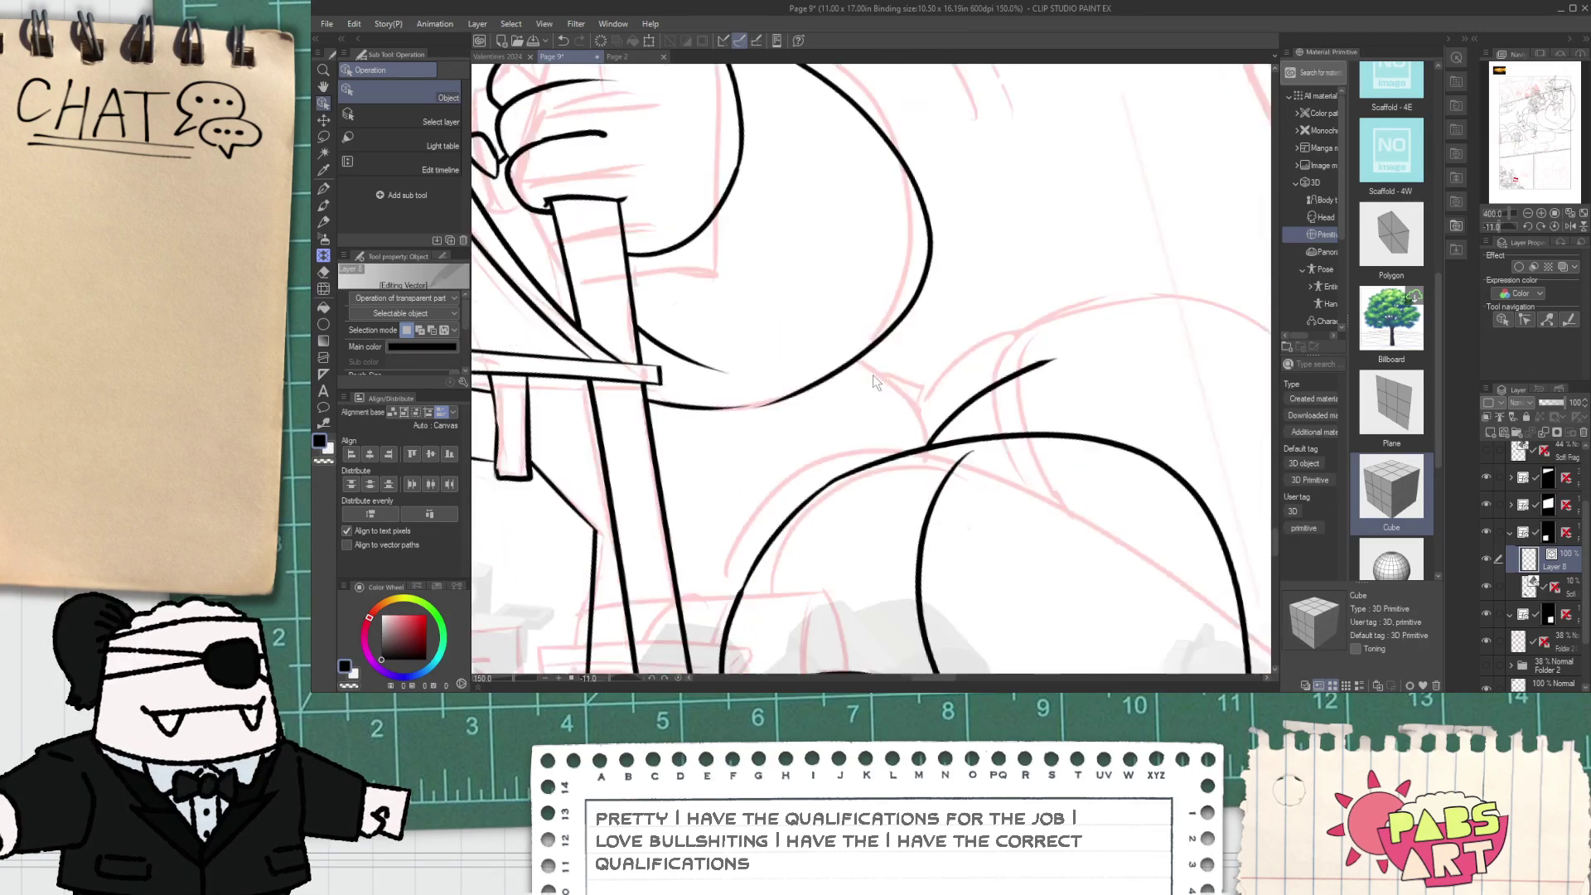
{"action": "key", "text": "p"}
{"action": "key", "text": "ctrl+z"}
{"action": "mouse_move", "coordinate": [844, 329]}
{"action": "left_mouse_down"}
{"action": "mouse_move", "coordinate": [949, 440]}
{"action": "mouse_move", "coordinate": [937, 490]}
{"action": "left_mouse_up"}
{"action": "key", "text": "e"}
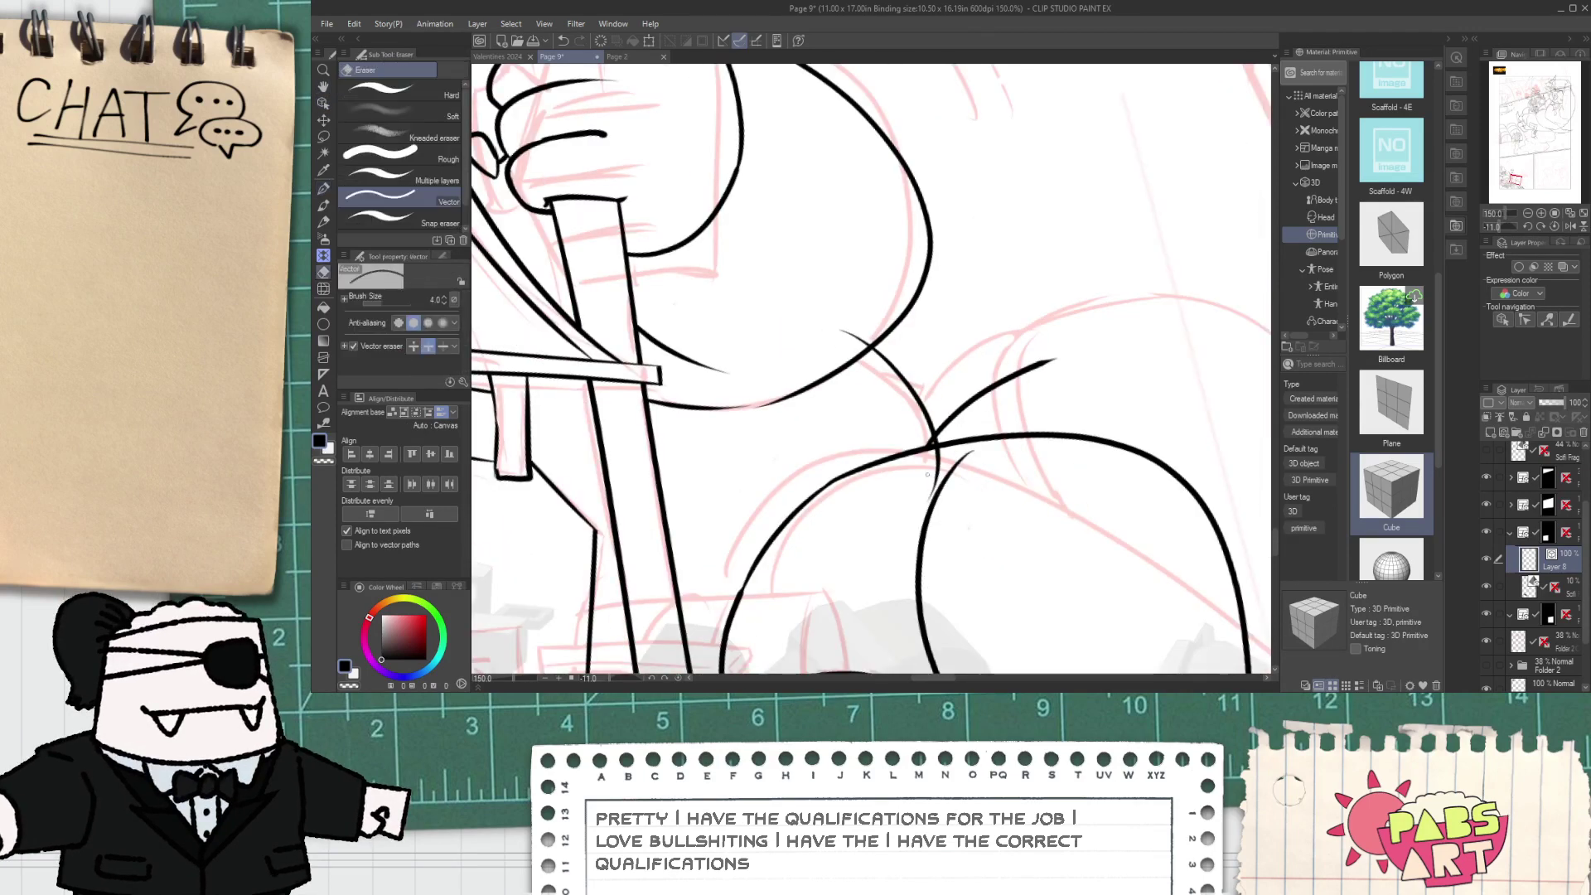
{"action": "left_click", "coordinate": [936, 477]}
{"action": "scroll", "coordinate": [929, 451], "scroll_direction": "up", "scroll_amount": 4}
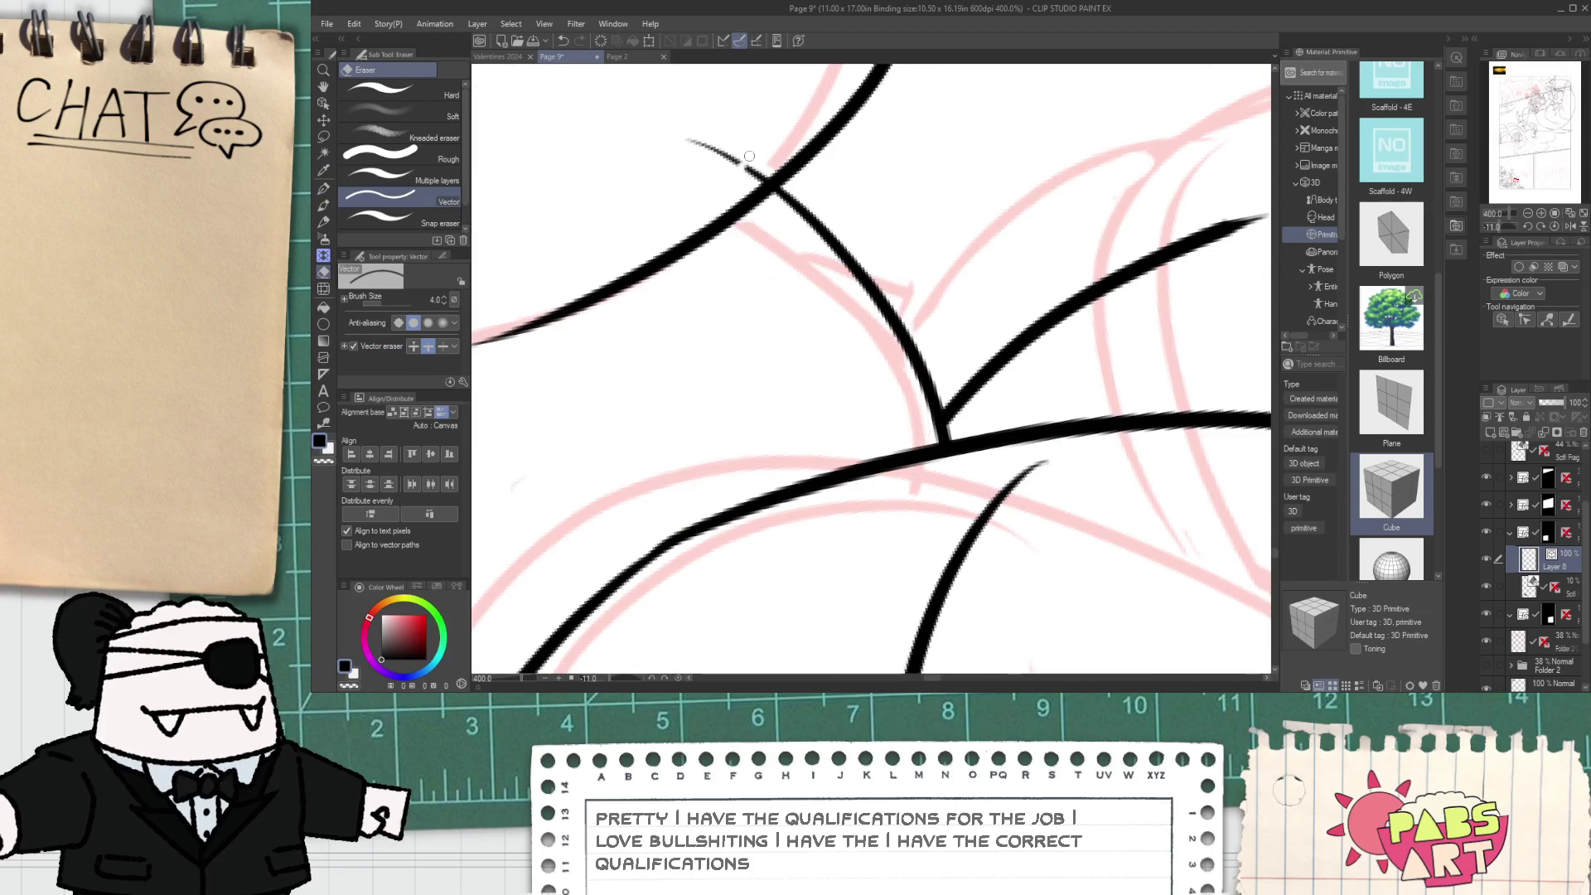
{"action": "left_click_drag", "start_coordinate": [749, 156], "coordinate": [751, 153]}
- Ink a curved torso line from beside the sword guard to the farther leg and erase the end crossing the leg
{"action": "scroll", "coordinate": [750, 159], "scroll_direction": "down", "scroll_amount": 6}
{"action": "key", "text": "space"}
{"action": "left_click_drag", "start_coordinate": [701, 202], "coordinate": [870, 483]}
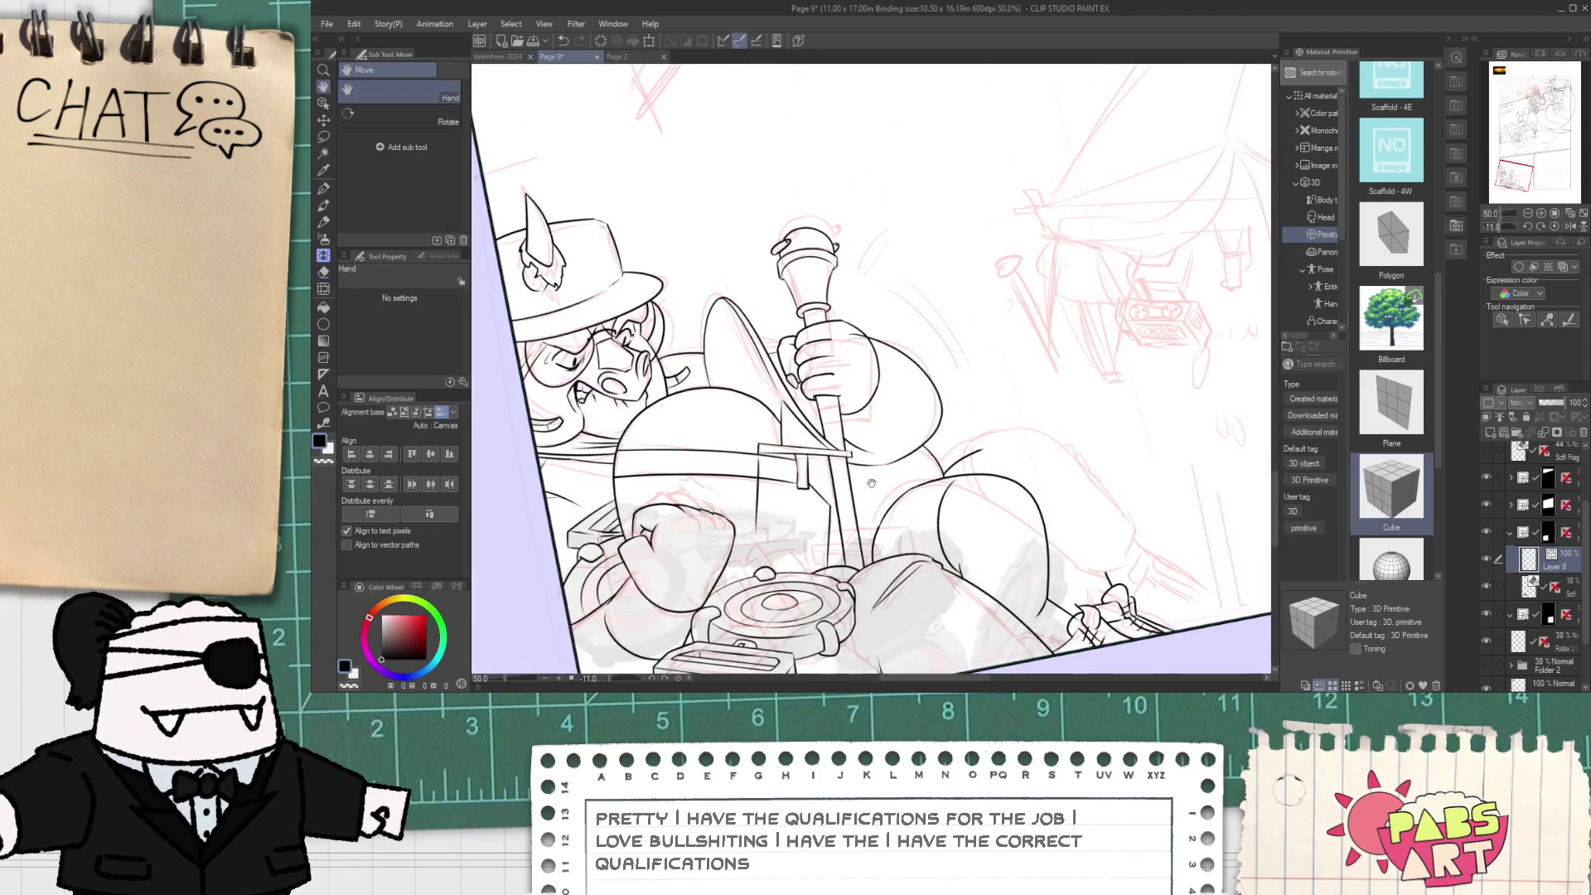
{"action": "scroll", "coordinate": [871, 483], "scroll_direction": "up", "scroll_amount": 2}
{"action": "key", "text": "p"}
{"action": "left_click_drag", "start_coordinate": [851, 429], "coordinate": [946, 546]}
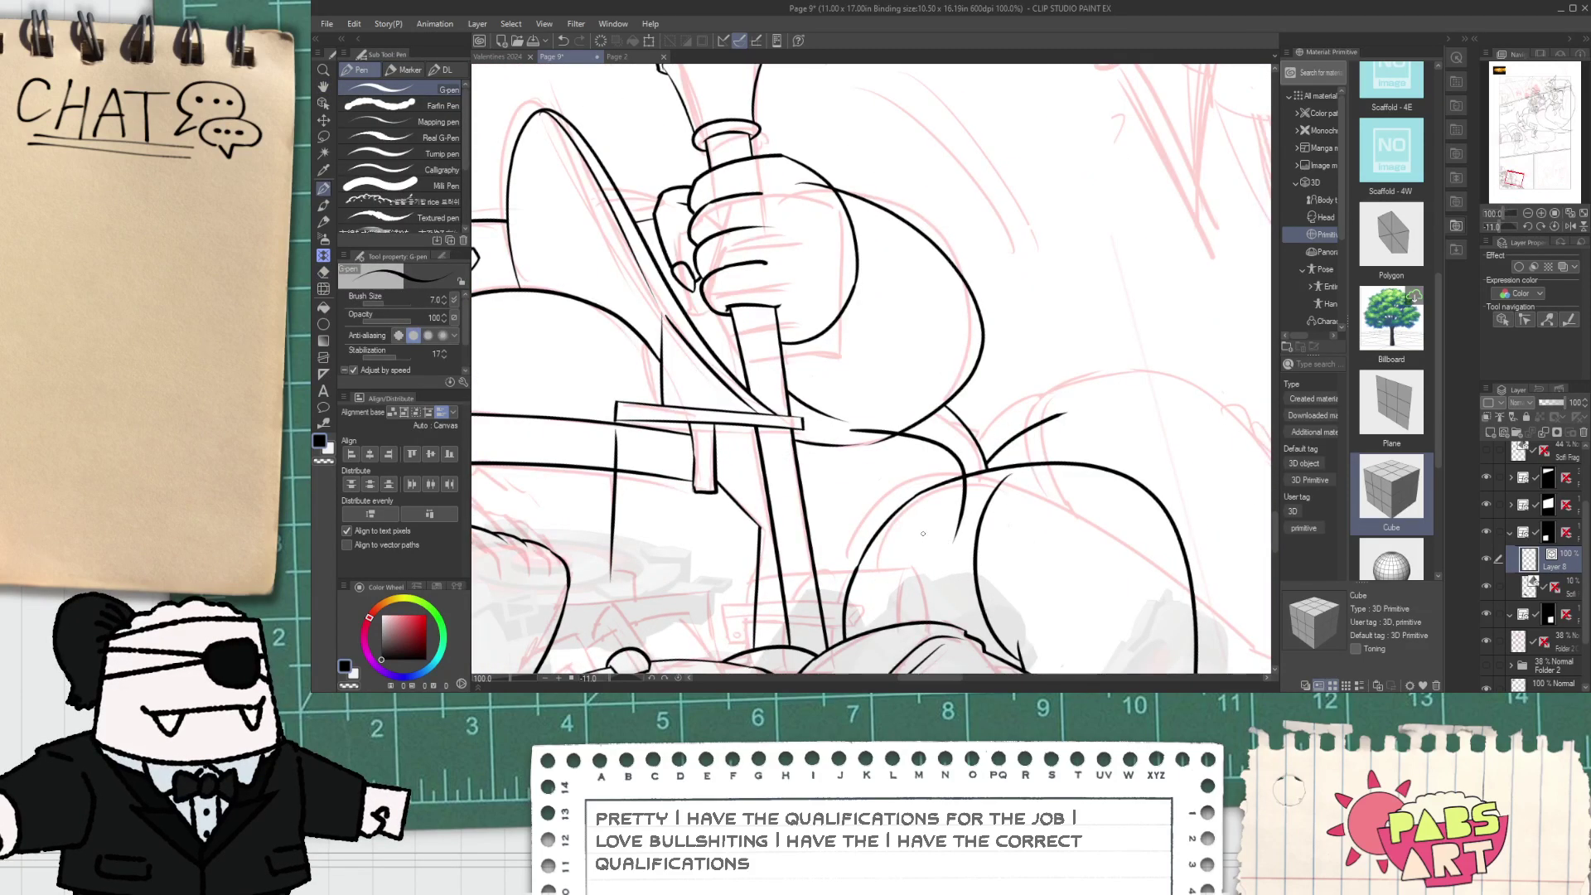
{"action": "key", "text": "e"}
{"action": "left_click_drag", "start_coordinate": [963, 456], "coordinate": [981, 436]}
{"action": "scroll", "coordinate": [965, 451], "scroll_direction": "down", "scroll_amount": 2}
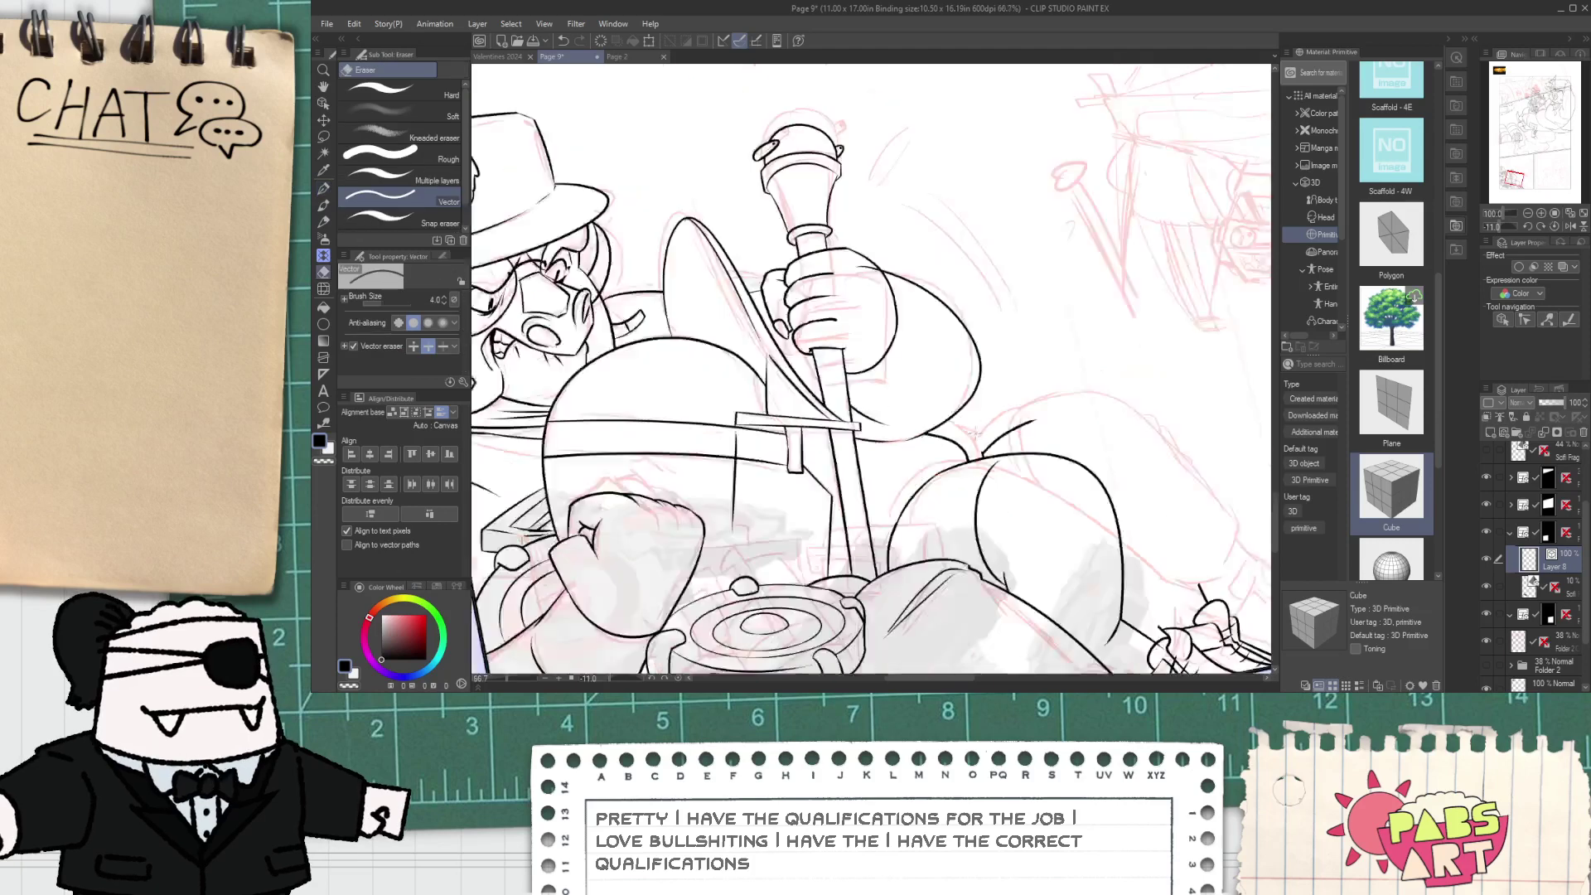
- Delete the farther leg's rounded back outline between the sword and the front thigh, keeping its upper contour and inner curve
{"action": "key", "text": "space"}
{"action": "left_click_drag", "start_coordinate": [974, 502], "coordinate": [925, 366]}
{"action": "scroll", "coordinate": [925, 365], "scroll_direction": "up", "scroll_amount": 1}
{"action": "key", "text": "p"}
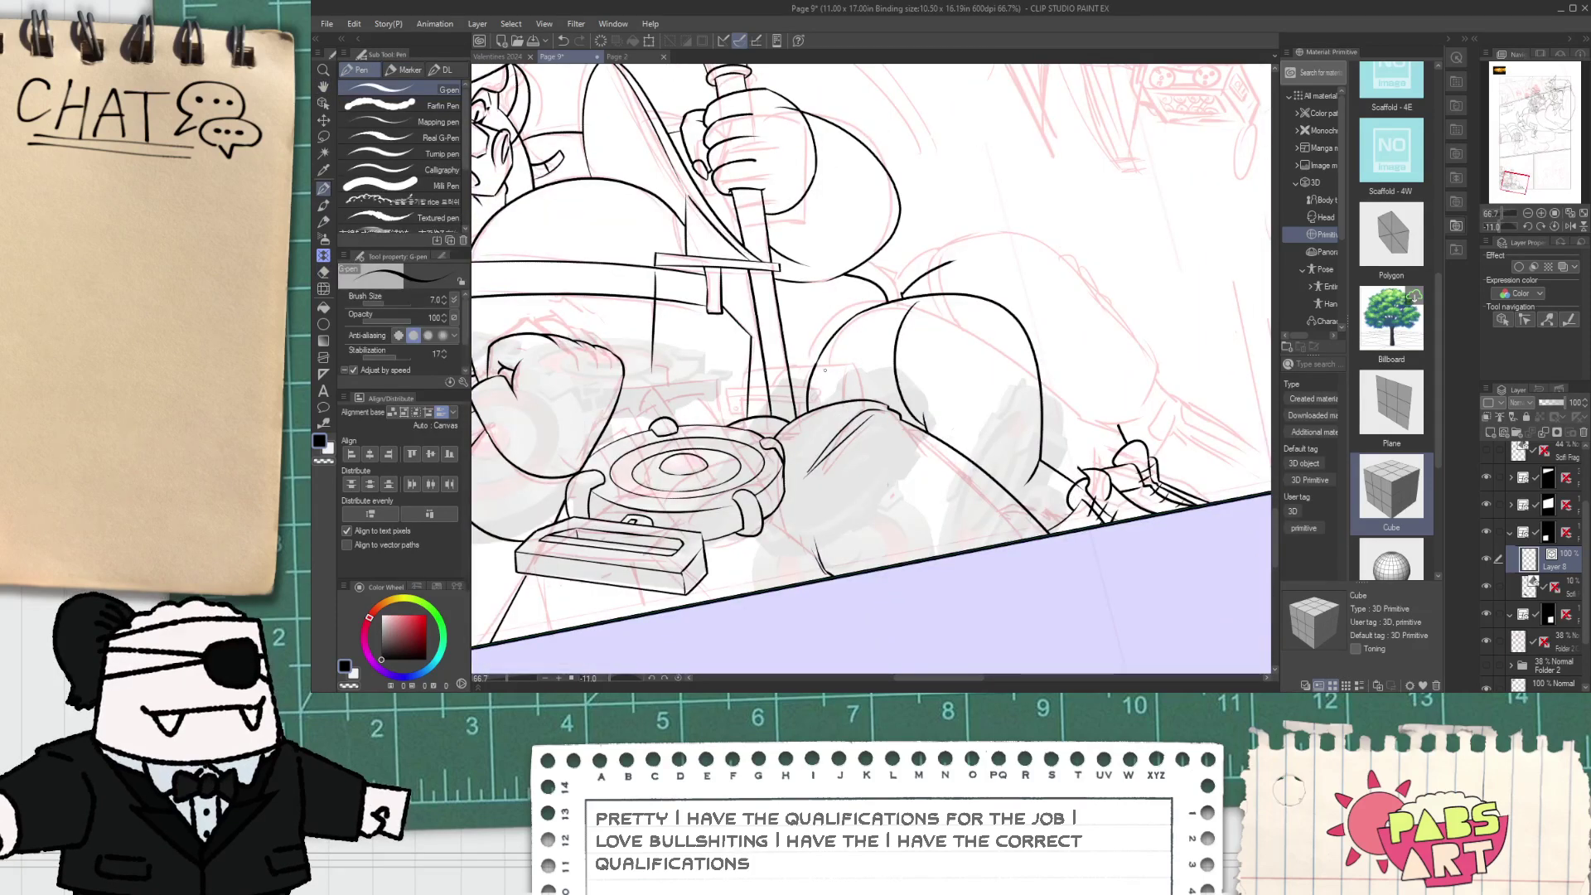
{"action": "key", "text": "o"}
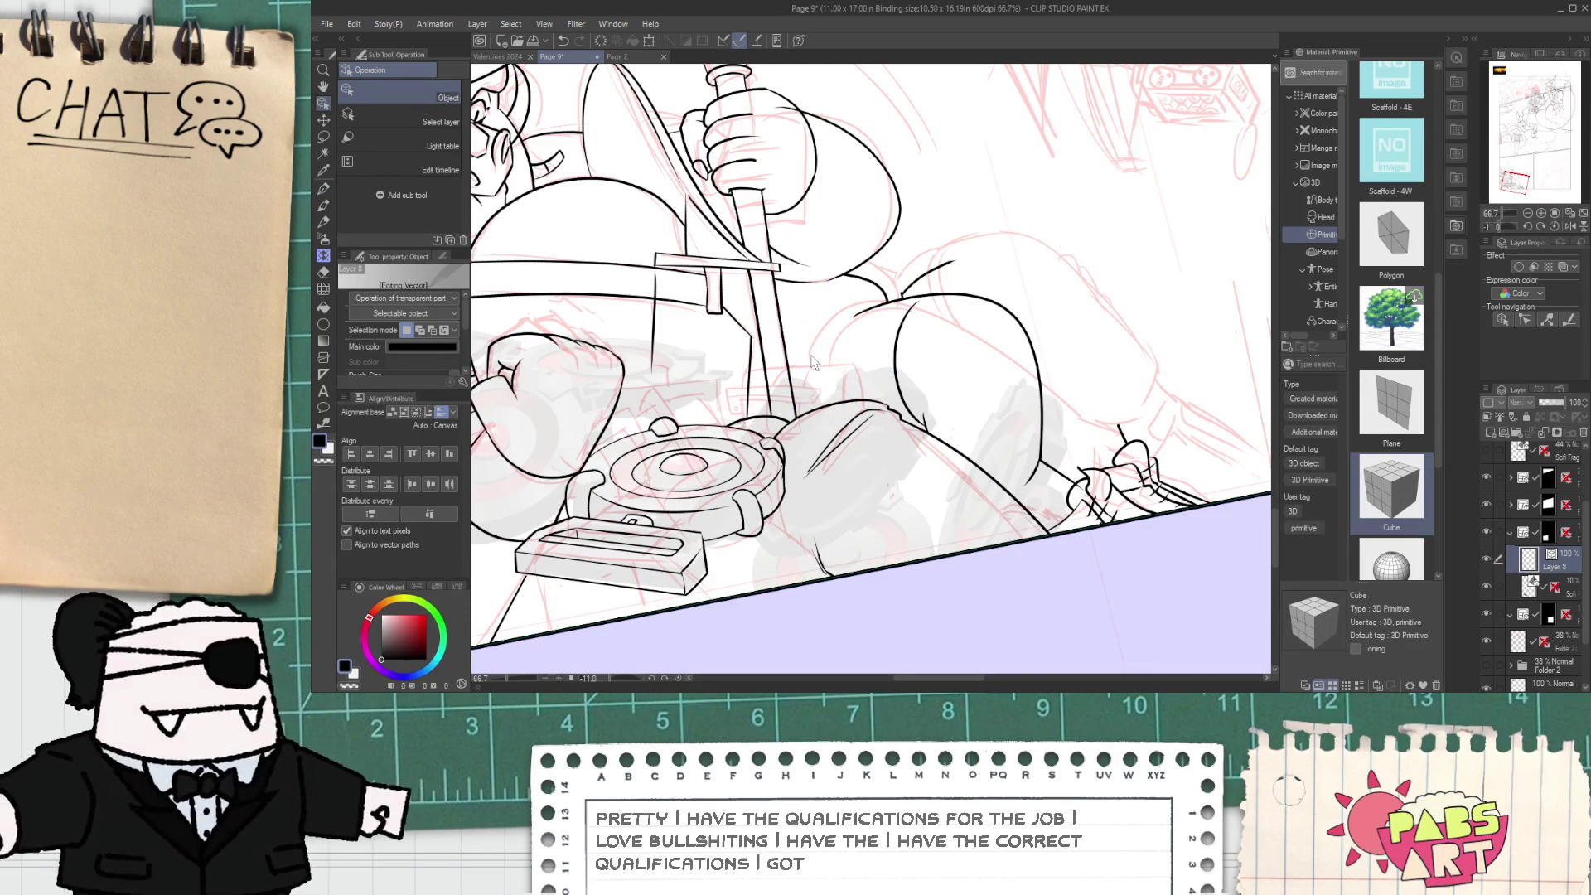
{"action": "scroll", "coordinate": [825, 371], "scroll_direction": "down", "scroll_amount": 2}
{"action": "left_click_drag", "start_coordinate": [823, 365], "coordinate": [809, 324]}
{"action": "scroll", "coordinate": [807, 315], "scroll_direction": "up", "scroll_amount": 1}
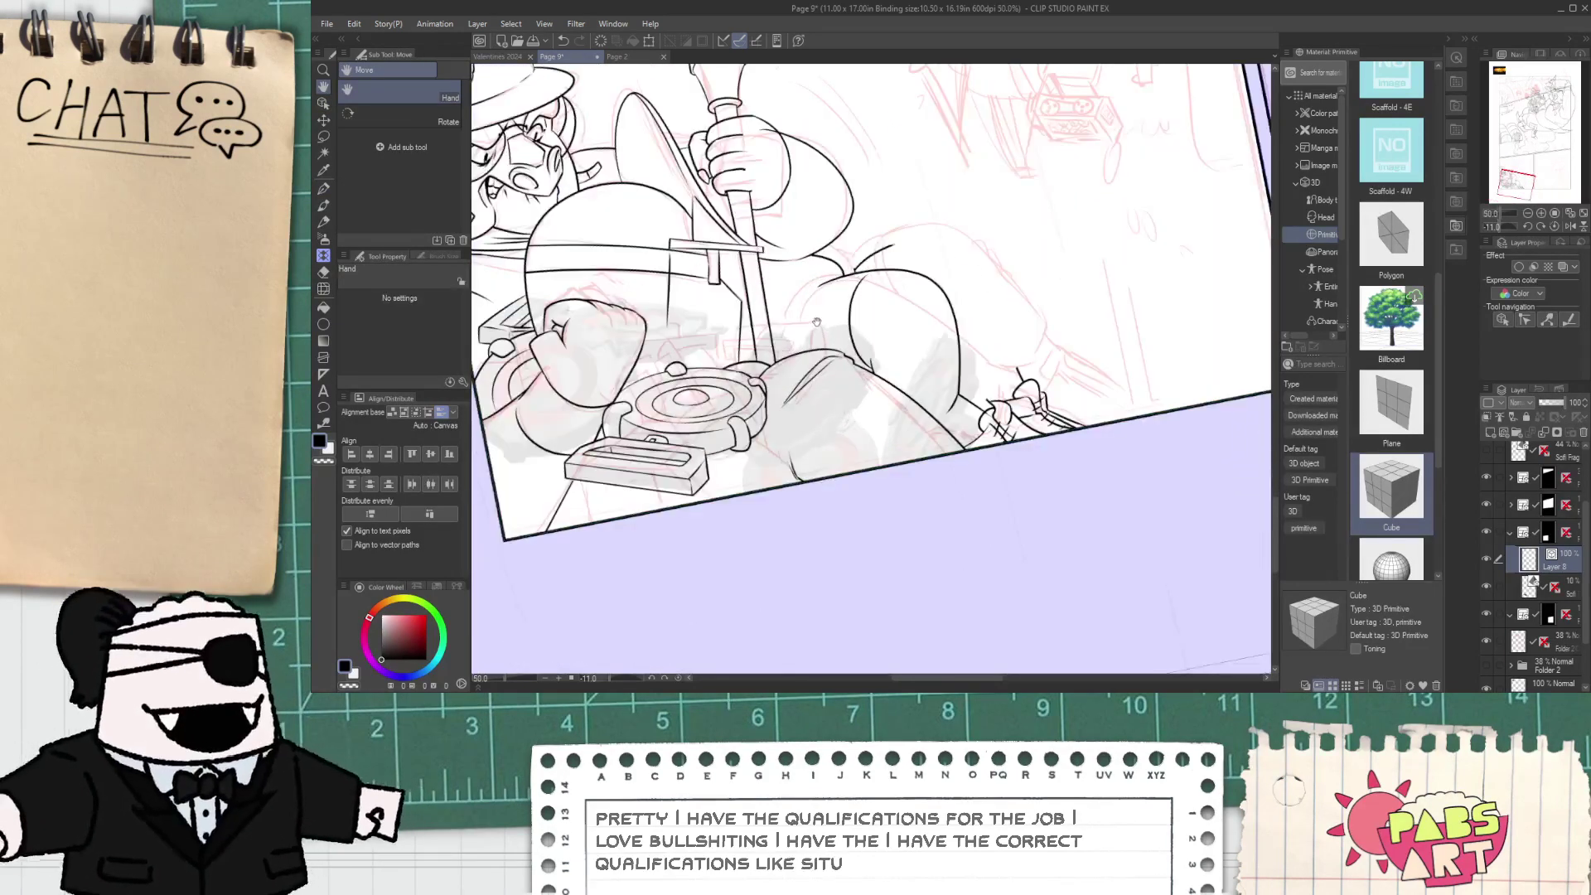
- Ink the body's side curve beneath the raised arm, to the side of the staff, and erase its overlapping end
{"action": "scroll", "coordinate": [764, 271], "scroll_direction": "up", "scroll_amount": 1}
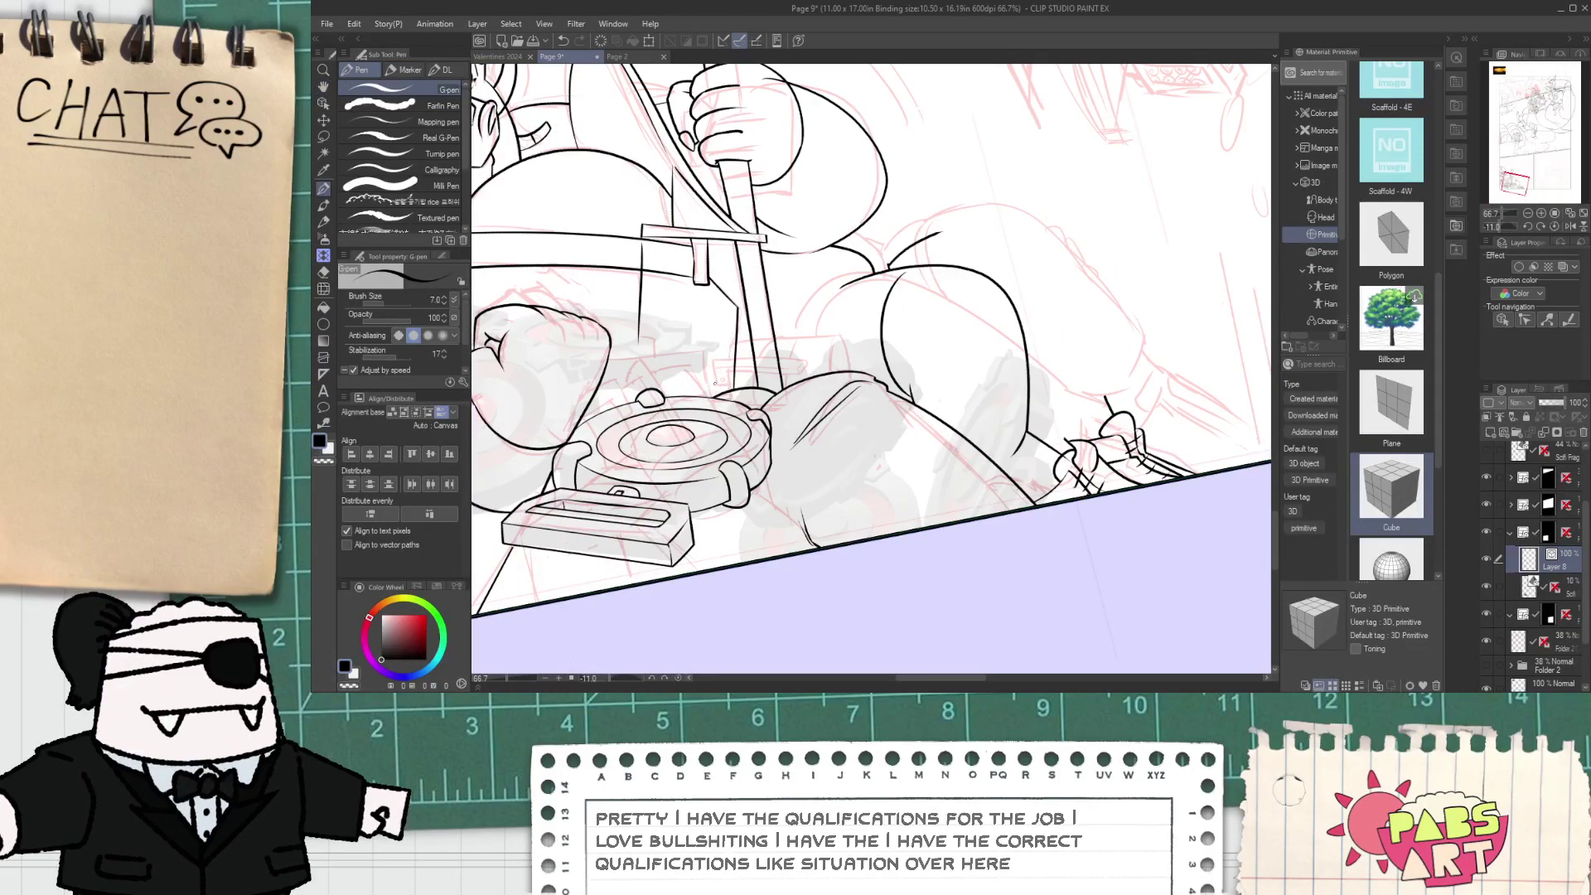
{"action": "left_click_drag", "start_coordinate": [716, 384], "coordinate": [835, 215]}
{"action": "key", "text": "ctrl+z"}
{"action": "key", "text": "e"}
{"action": "scroll", "coordinate": [866, 260], "scroll_direction": "up", "scroll_amount": 2}
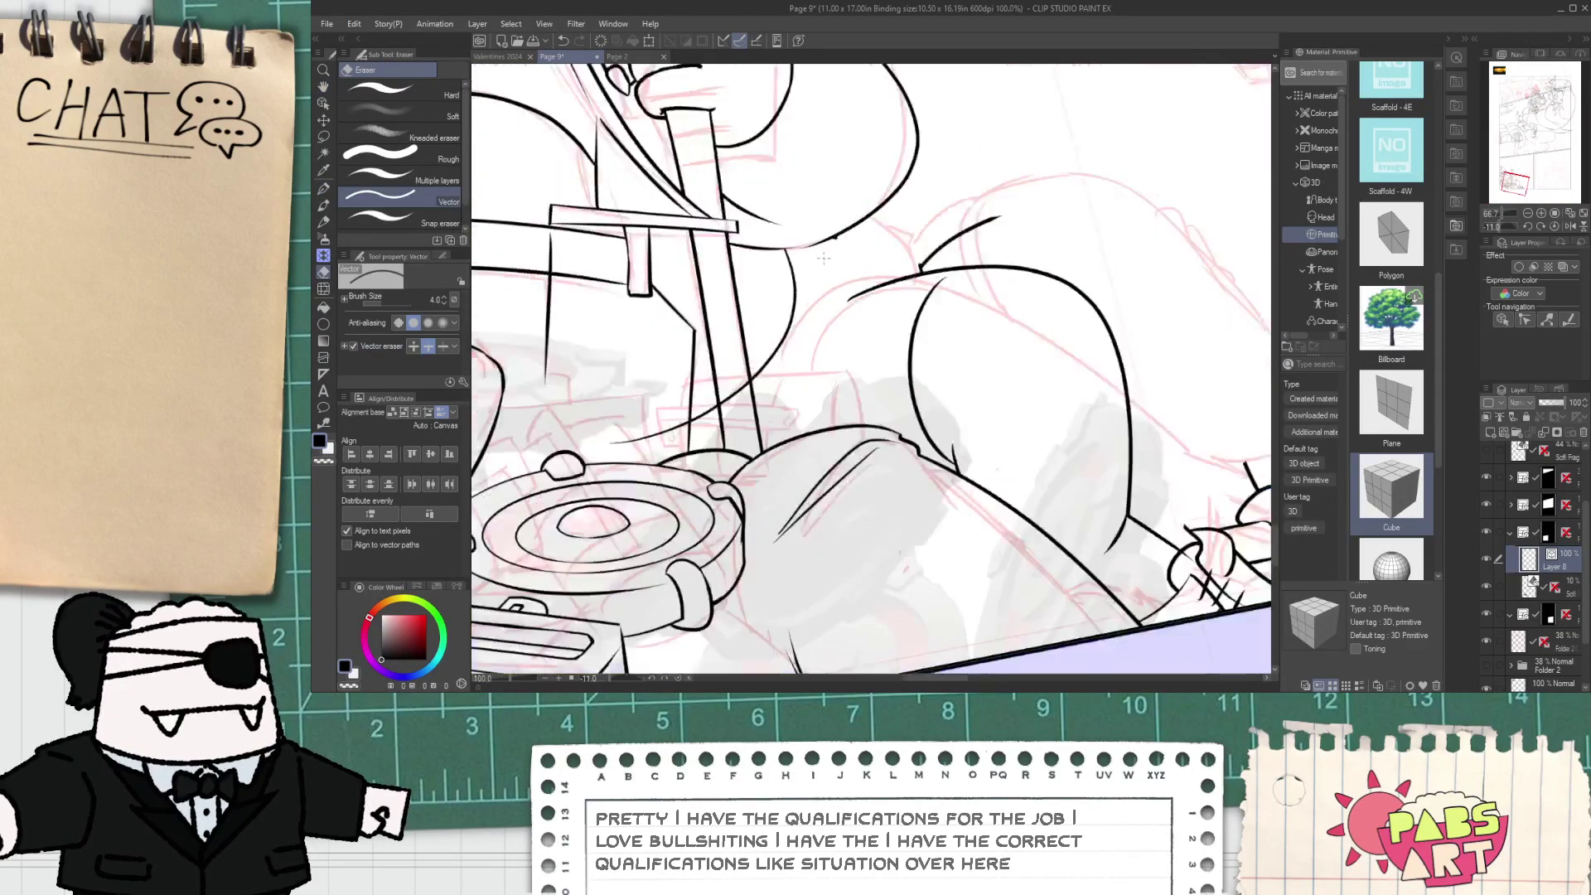
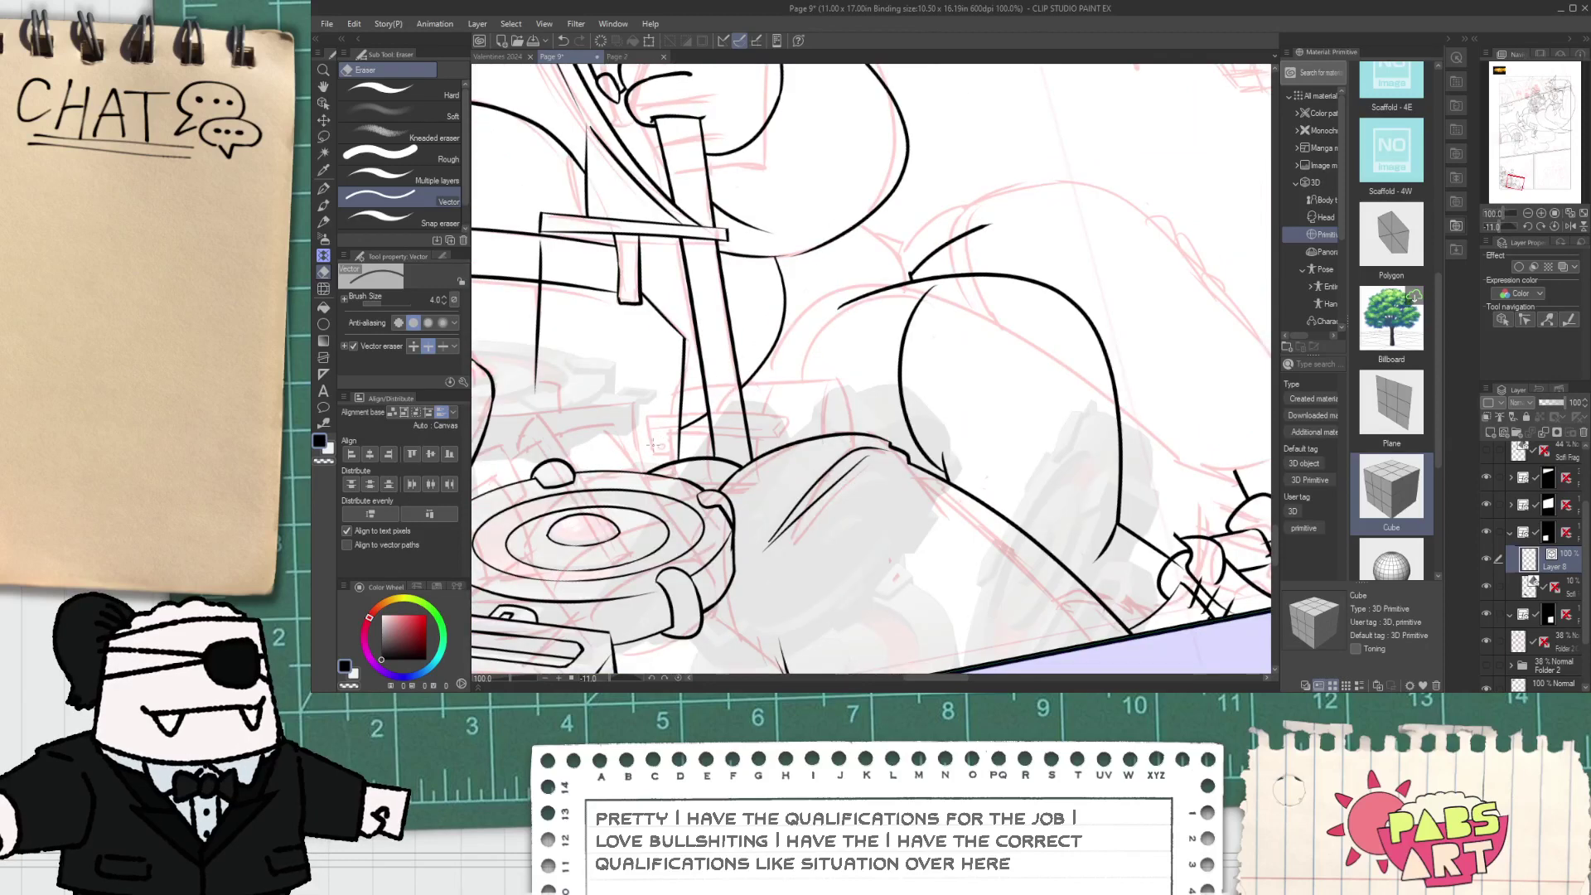
- Ink the near thigh's upper contour from the staff to the knee and trim the lines that cross it
{"action": "key", "text": "p"}
{"action": "left_click_drag", "start_coordinate": [655, 445], "coordinate": [1023, 216]}
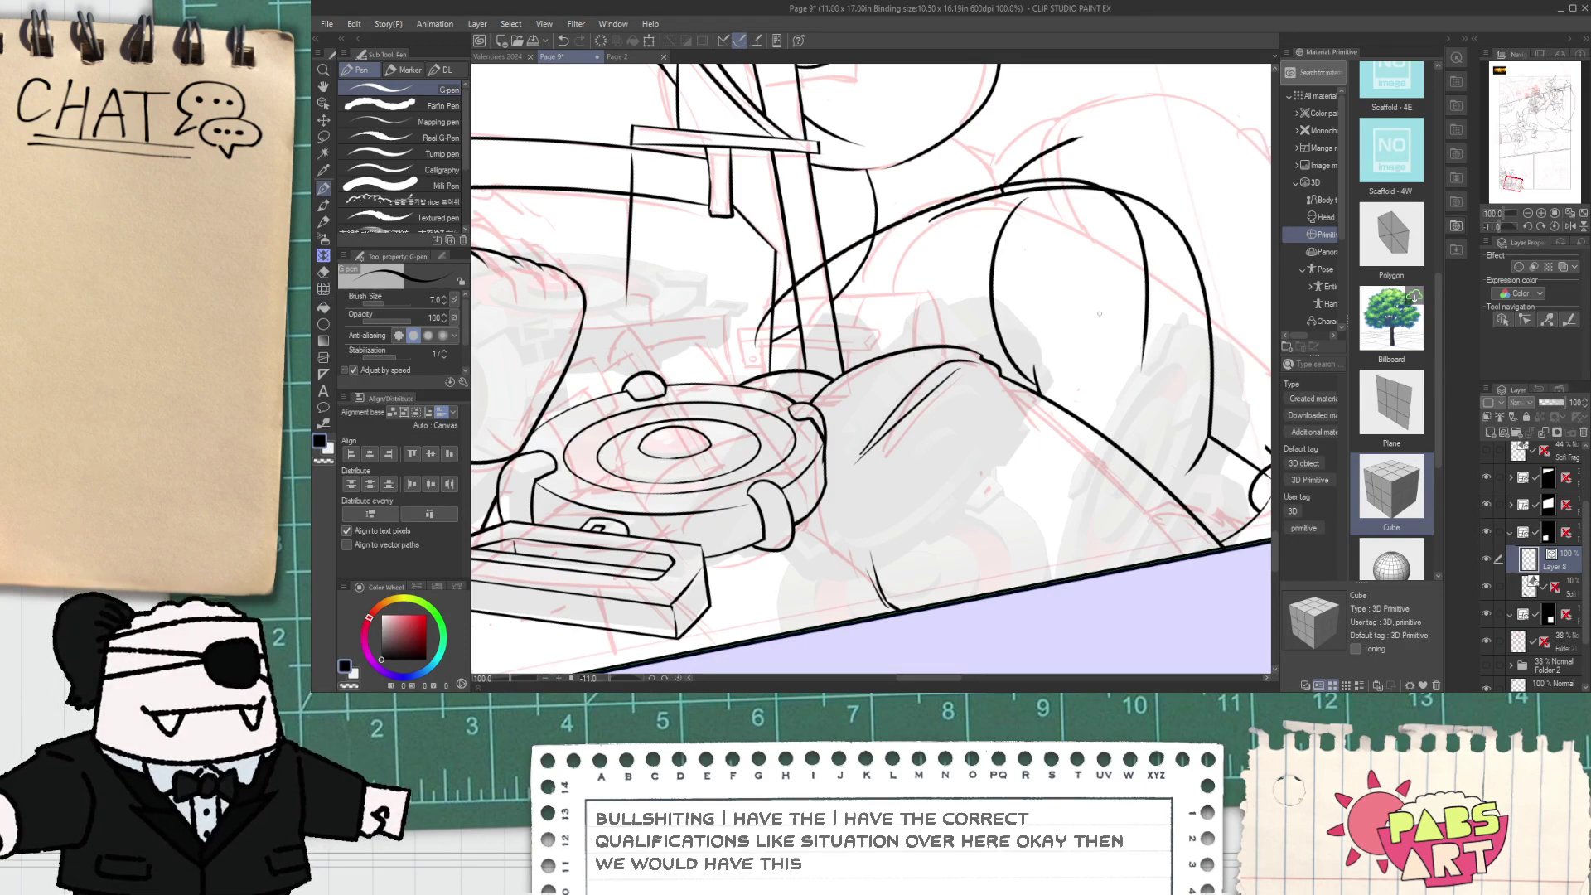
{"action": "key", "text": "e"}
{"action": "key", "text": "p"}
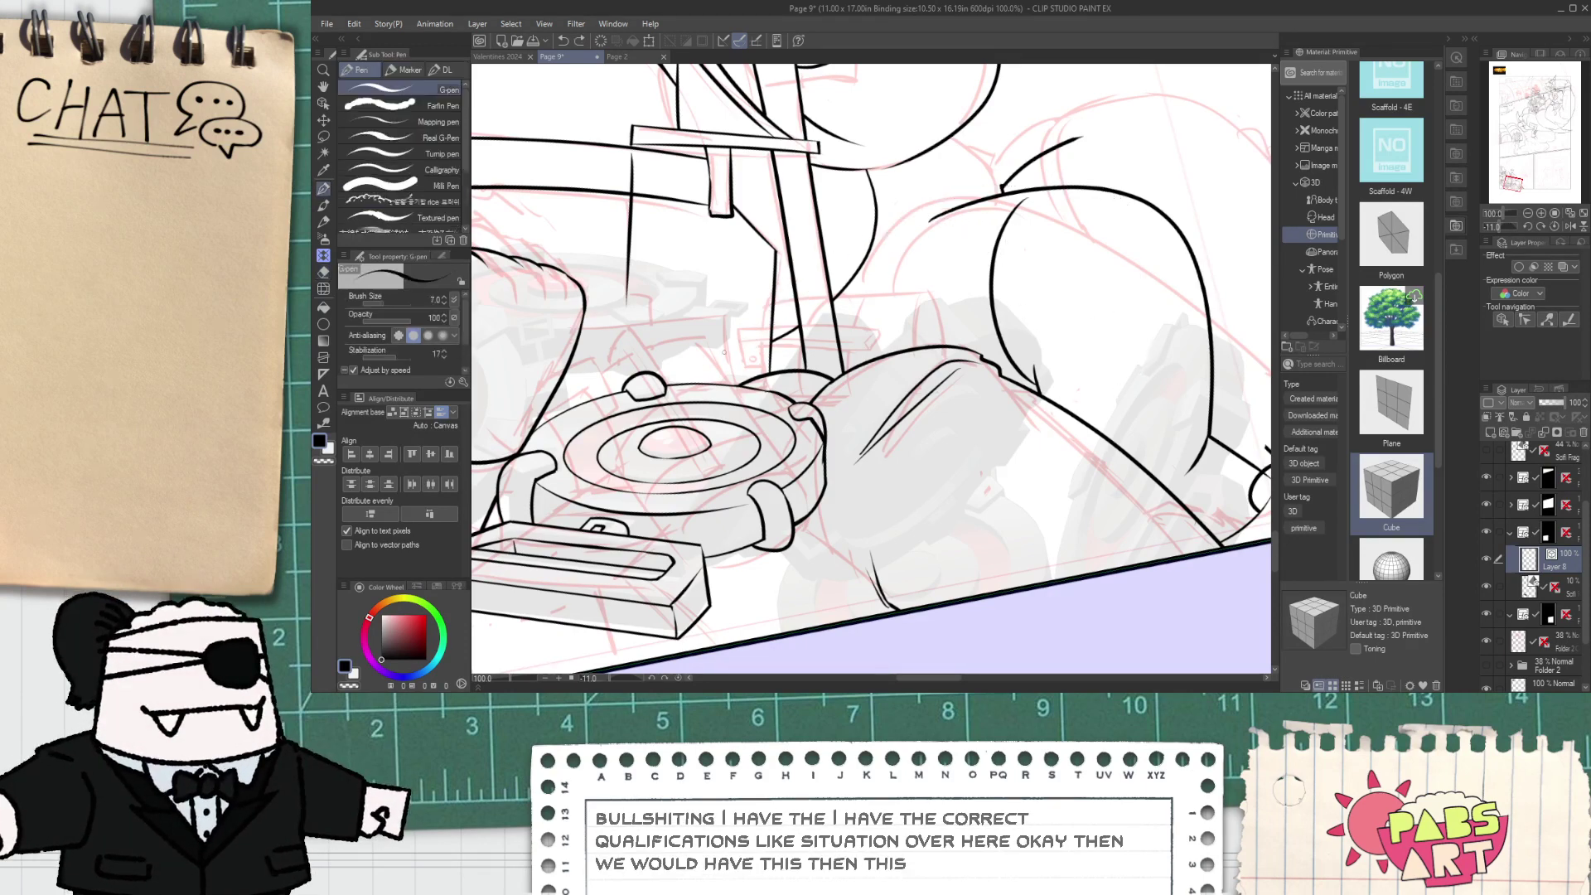
{"action": "left_click_drag", "start_coordinate": [724, 330], "coordinate": [1002, 184]}
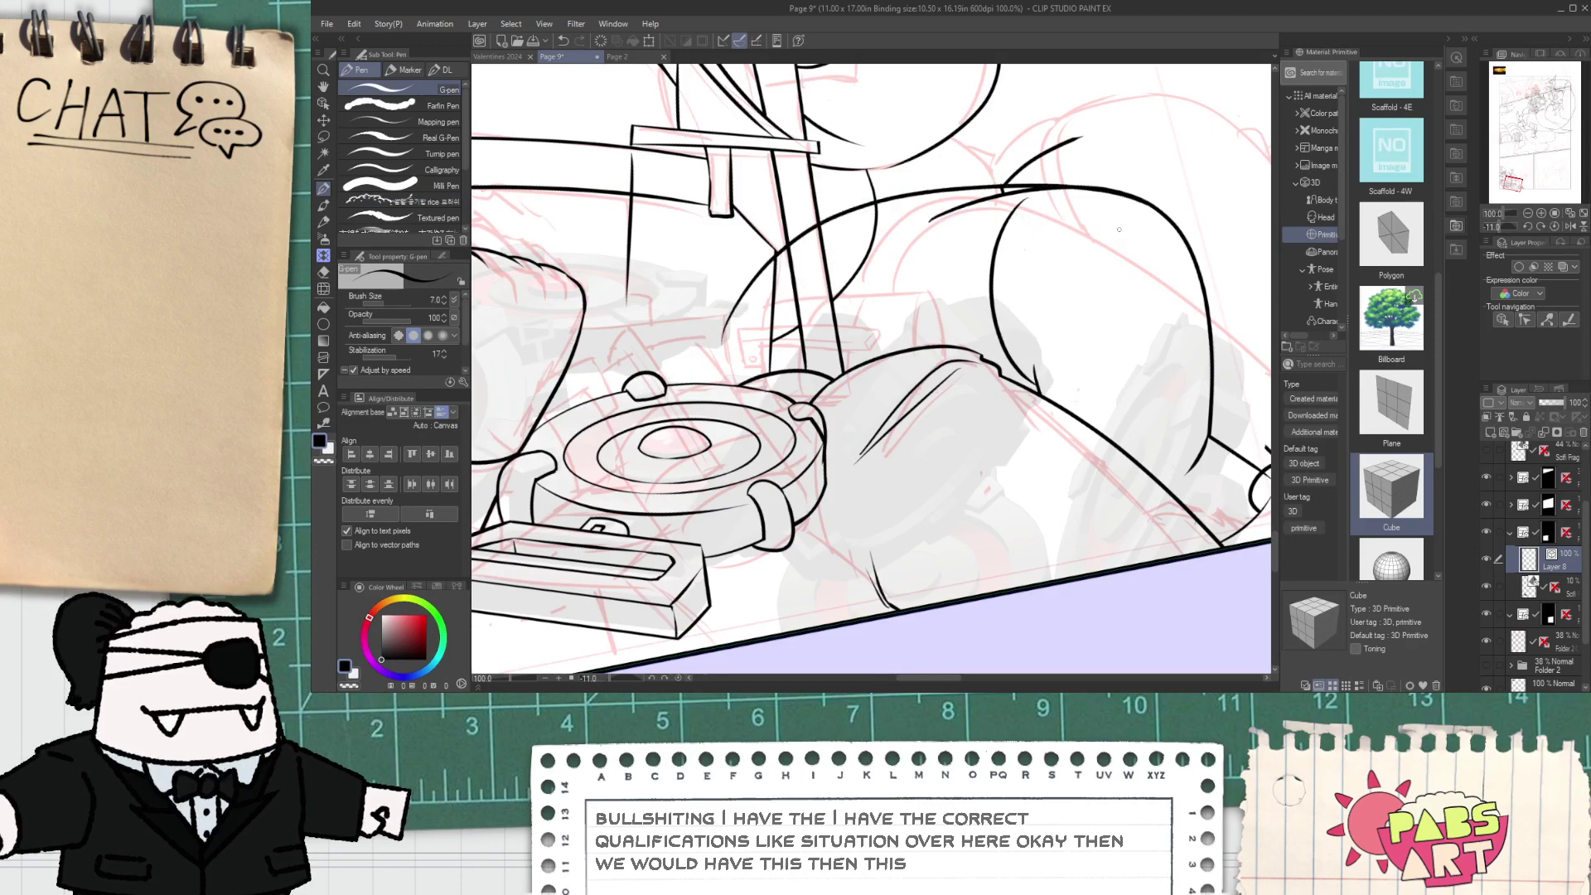
{"action": "key", "text": "e"}
{"action": "scroll", "coordinate": [879, 286], "scroll_direction": "up", "scroll_amount": 1}
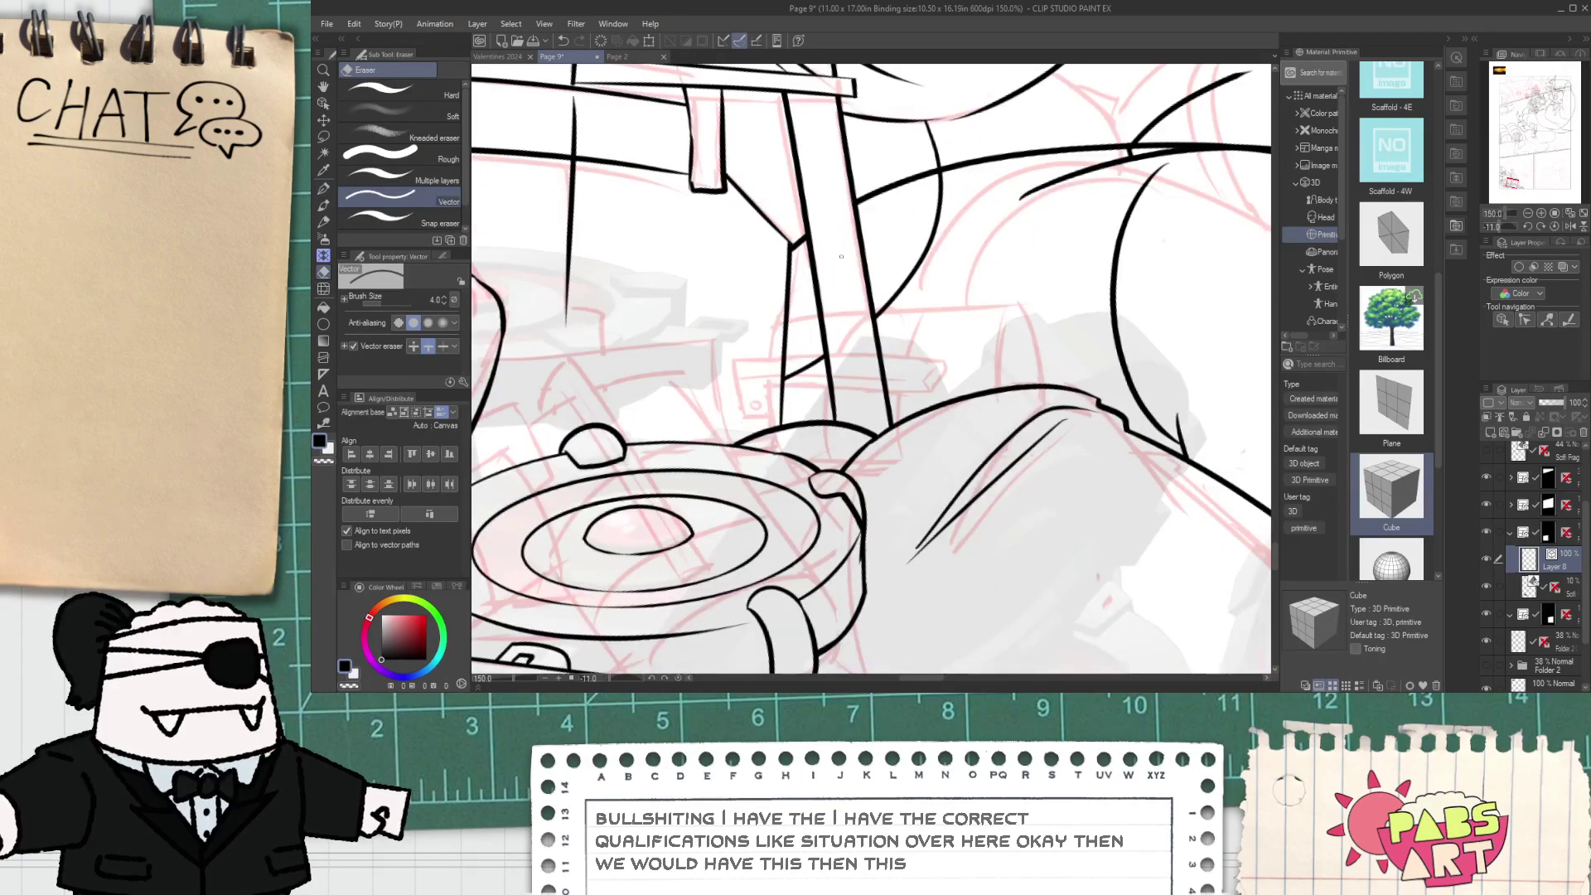
{"action": "key", "text": "ctrl+z"}
- Erase the old shorts hem curve on the near leg and the stray line end beneath the thigh contour
{"action": "scroll", "coordinate": [919, 336], "scroll_direction": "down", "scroll_amount": 4}
{"action": "key", "text": "space"}
{"action": "left_click_drag", "start_coordinate": [940, 315], "coordinate": [913, 356]}
{"action": "scroll", "coordinate": [920, 354], "scroll_direction": "up", "scroll_amount": 3}
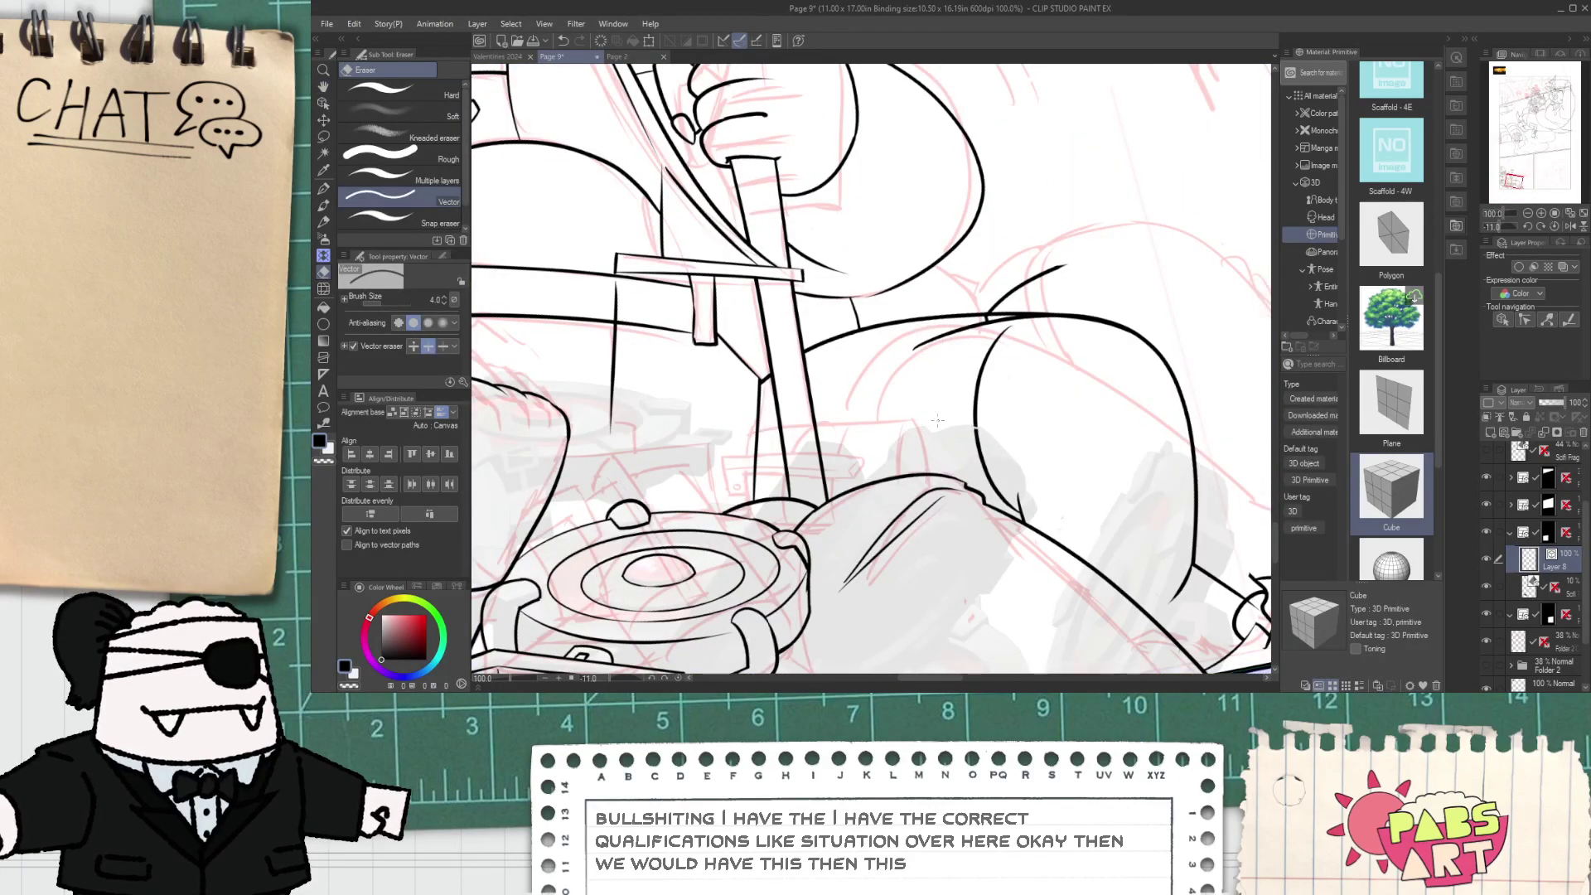
{"action": "left_click_drag", "start_coordinate": [960, 416], "coordinate": [993, 406]}
{"action": "mouse_move", "coordinate": [943, 326]}
{"action": "left_mouse_down"}
{"action": "mouse_move", "coordinate": [953, 341]}
{"action": "mouse_move", "coordinate": [992, 319]}
{"action": "left_mouse_up"}
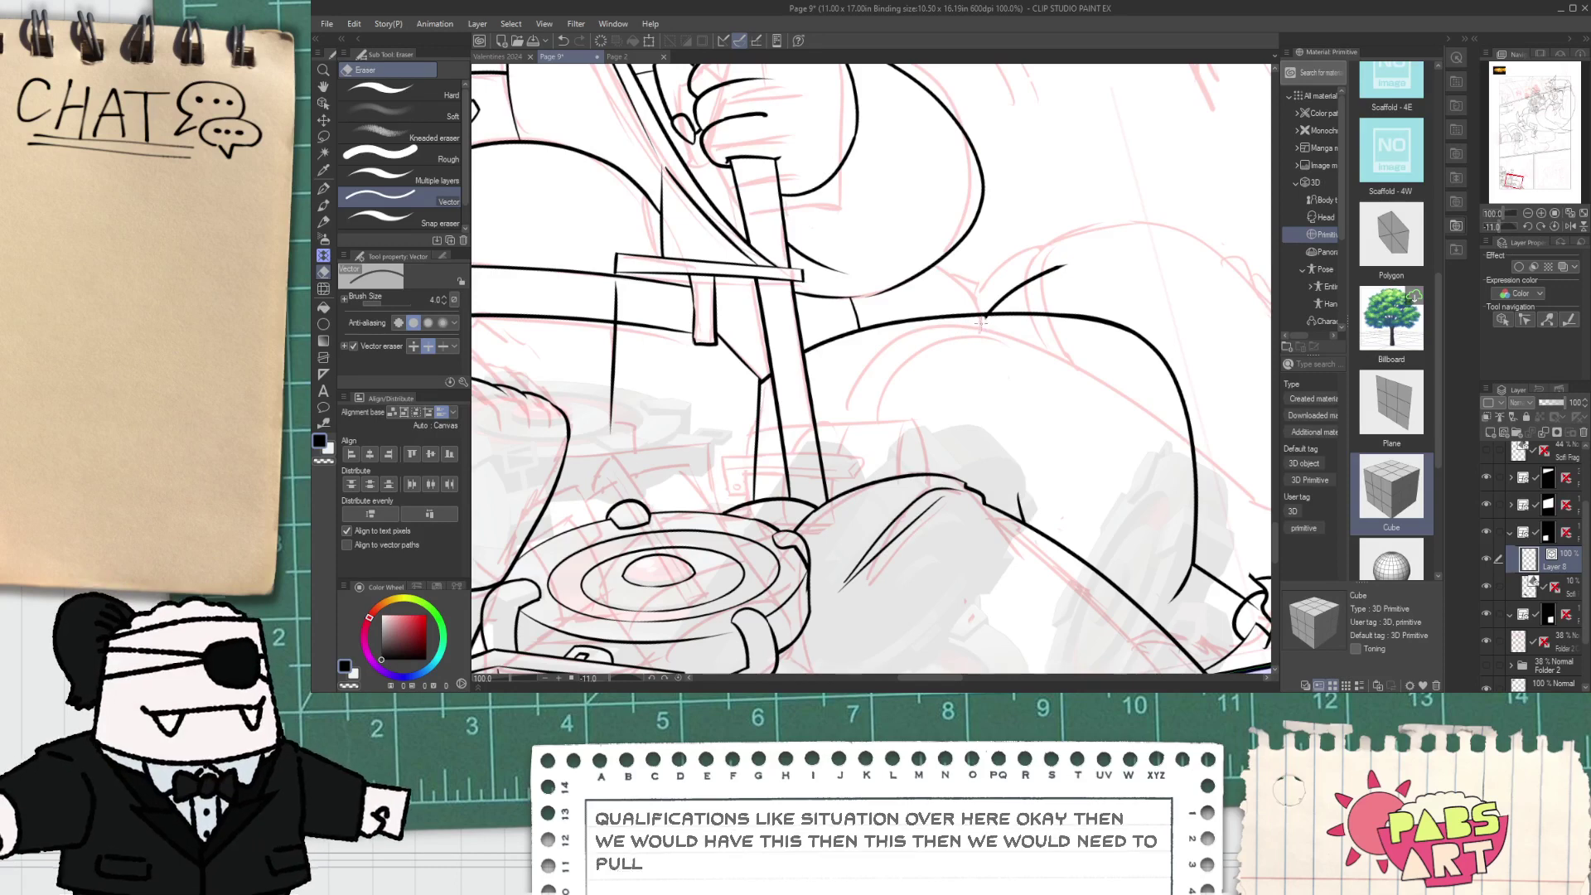
- Ink a new curved shorts hem on the near leg, set further up the thigh, and clean up its ends
{"action": "key", "text": "p"}
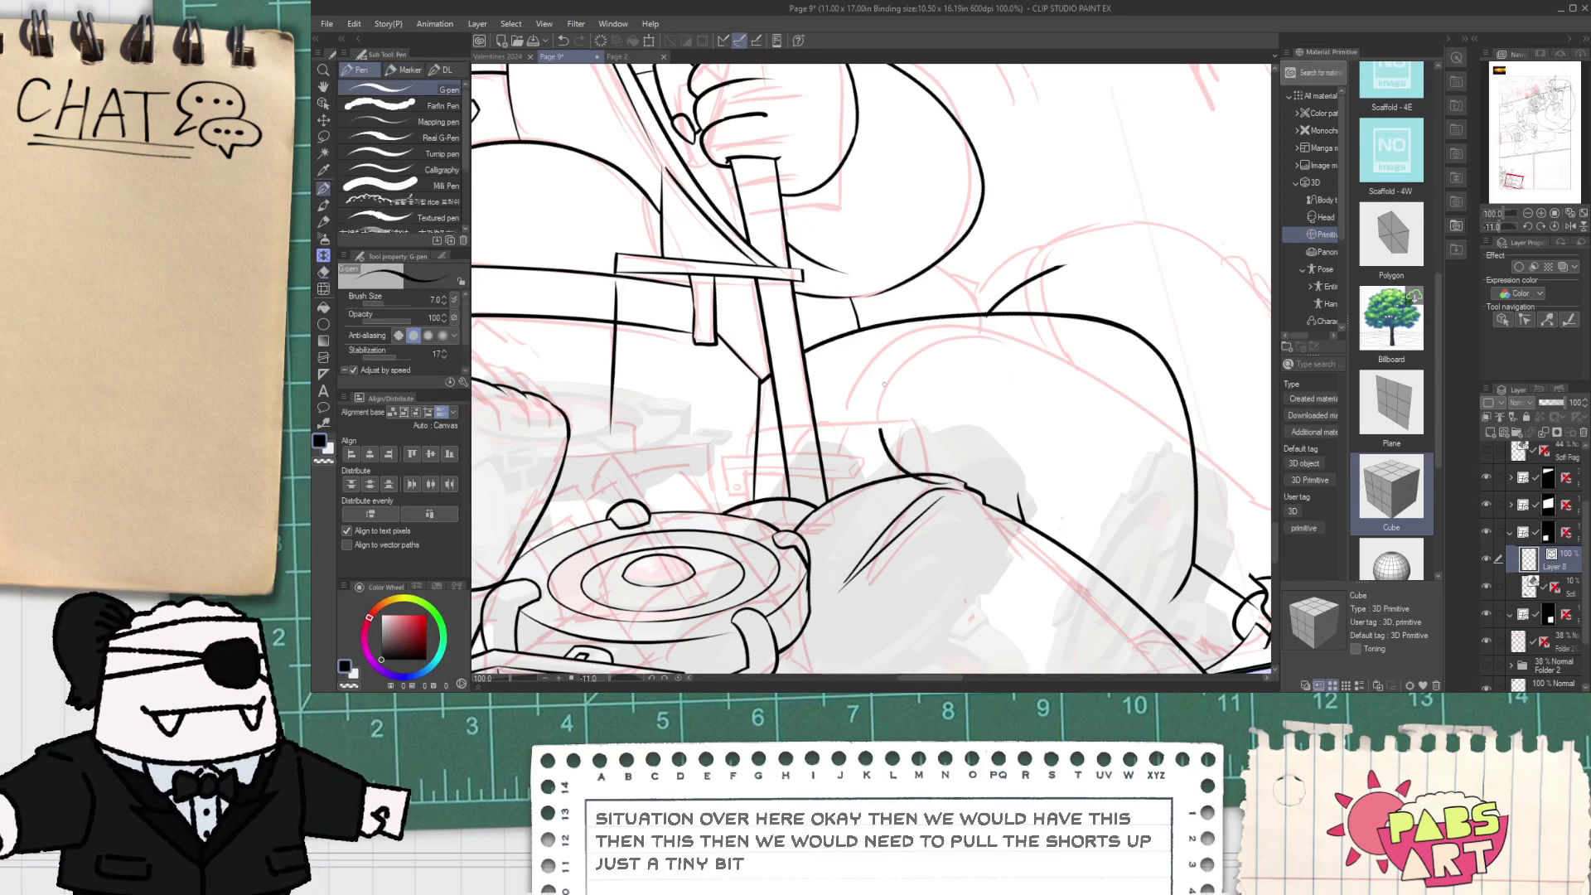
{"action": "key", "text": "ctrl+z"}
{"action": "left_click_drag", "start_coordinate": [912, 485], "coordinate": [972, 319]}
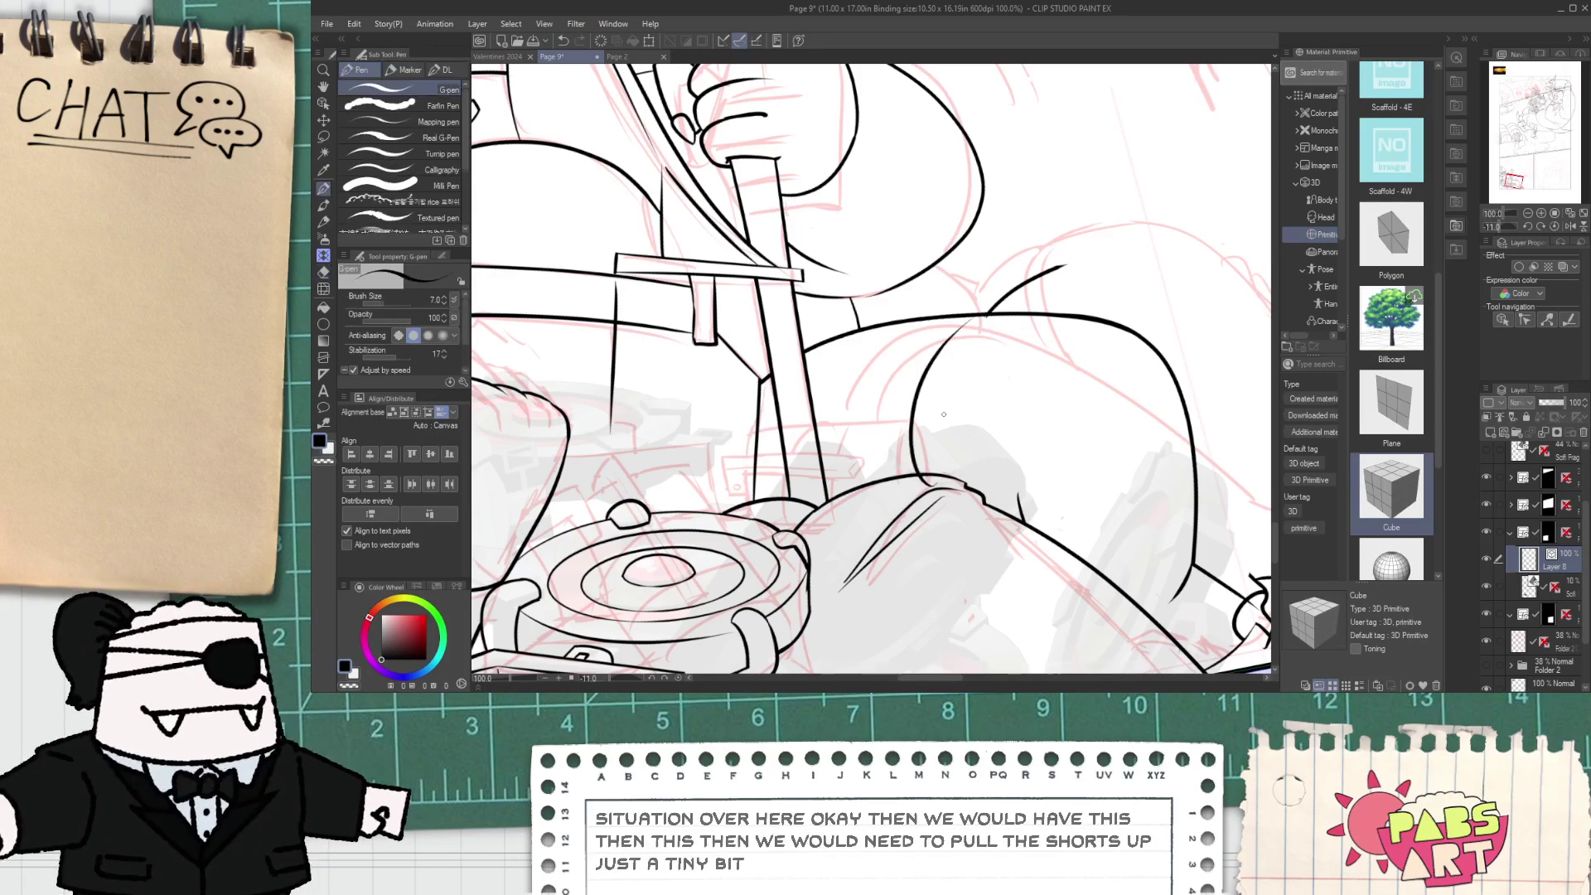
{"action": "scroll", "coordinate": [943, 415], "scroll_direction": "up", "scroll_amount": 3}
{"action": "key", "text": "e"}
{"action": "scroll", "coordinate": [1038, 187], "scroll_direction": "up", "scroll_amount": 2}
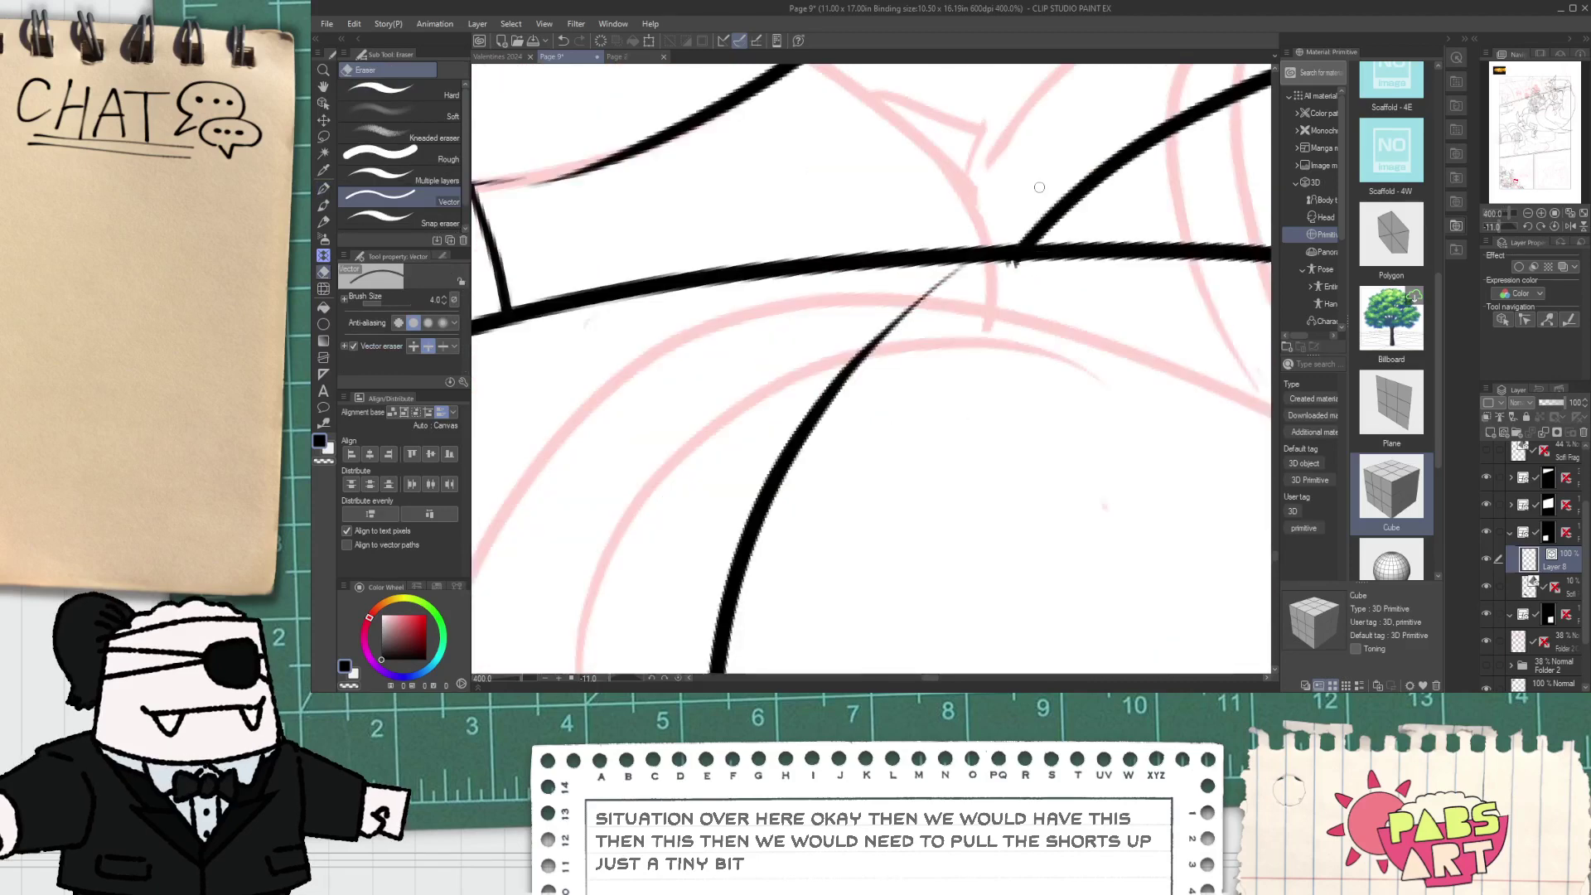
- Delete the short curved vector stroke rising above the near thigh
{"action": "scroll", "coordinate": [1036, 187], "scroll_direction": "down", "scroll_amount": 3}
{"action": "scroll", "coordinate": [1040, 187], "scroll_direction": "up", "scroll_amount": 1}
{"action": "key", "text": "space"}
{"action": "left_click_drag", "start_coordinate": [1066, 197], "coordinate": [976, 361]}
{"action": "key", "text": "o"}
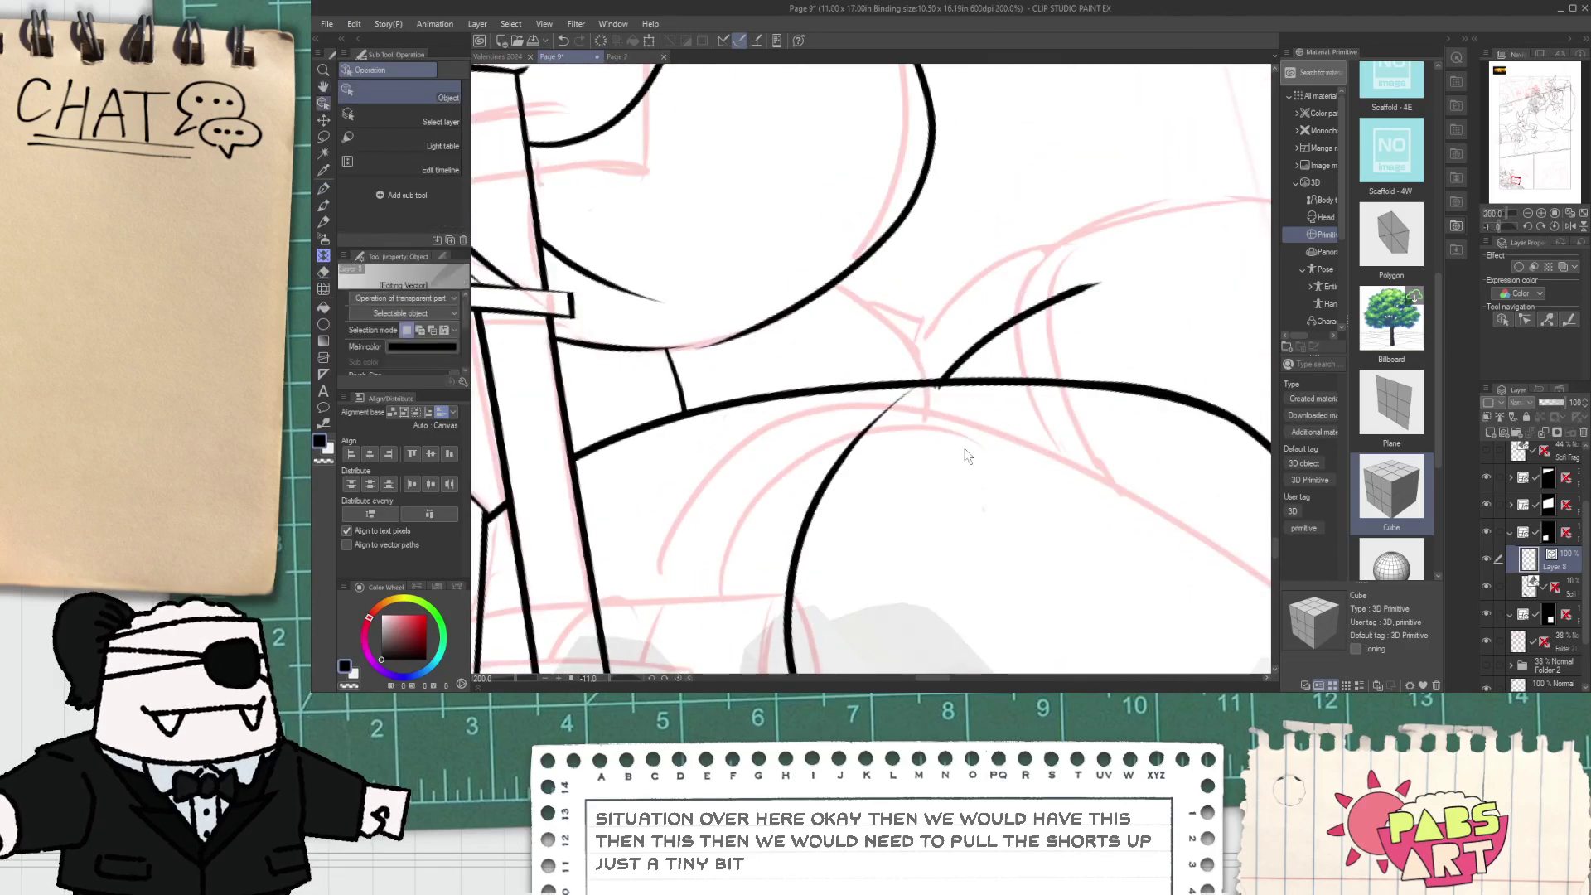
{"action": "left_click", "coordinate": [941, 407]}
{"action": "key", "text": "Delete"}
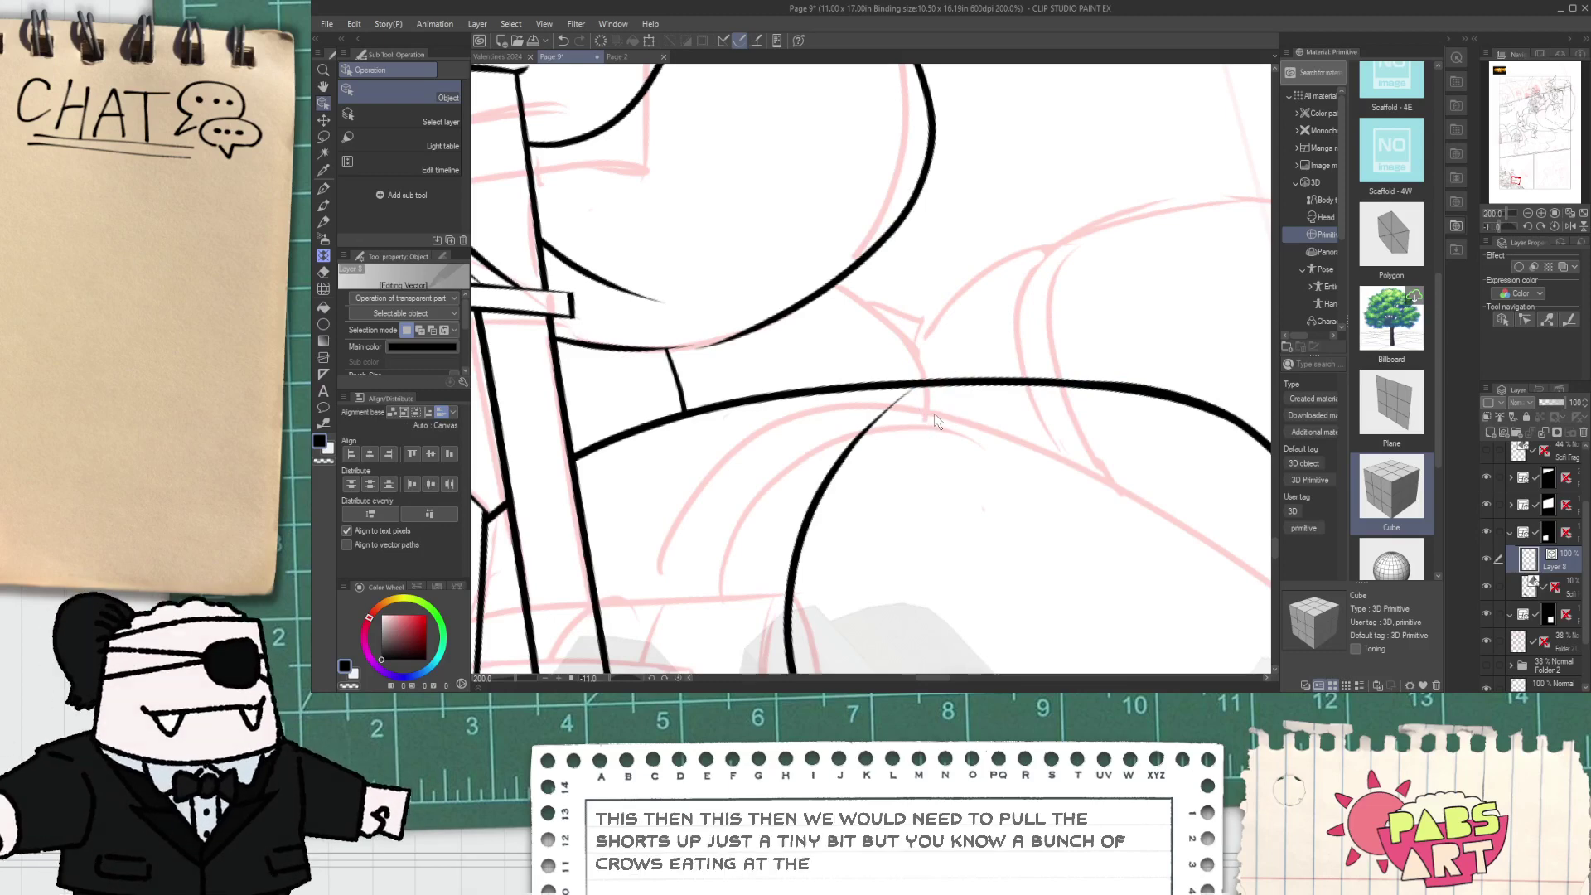
- Ink the far leg's outline as one curve from beneath the arm, over the knee and down towards the foot
{"action": "scroll", "coordinate": [929, 399], "scroll_direction": "down", "scroll_amount": 2}
{"action": "key", "text": "space"}
{"action": "left_click_drag", "start_coordinate": [981, 460], "coordinate": [863, 391]}
{"action": "key", "text": "p"}
{"action": "scroll", "coordinate": [787, 286], "scroll_direction": "up", "scroll_amount": 1}
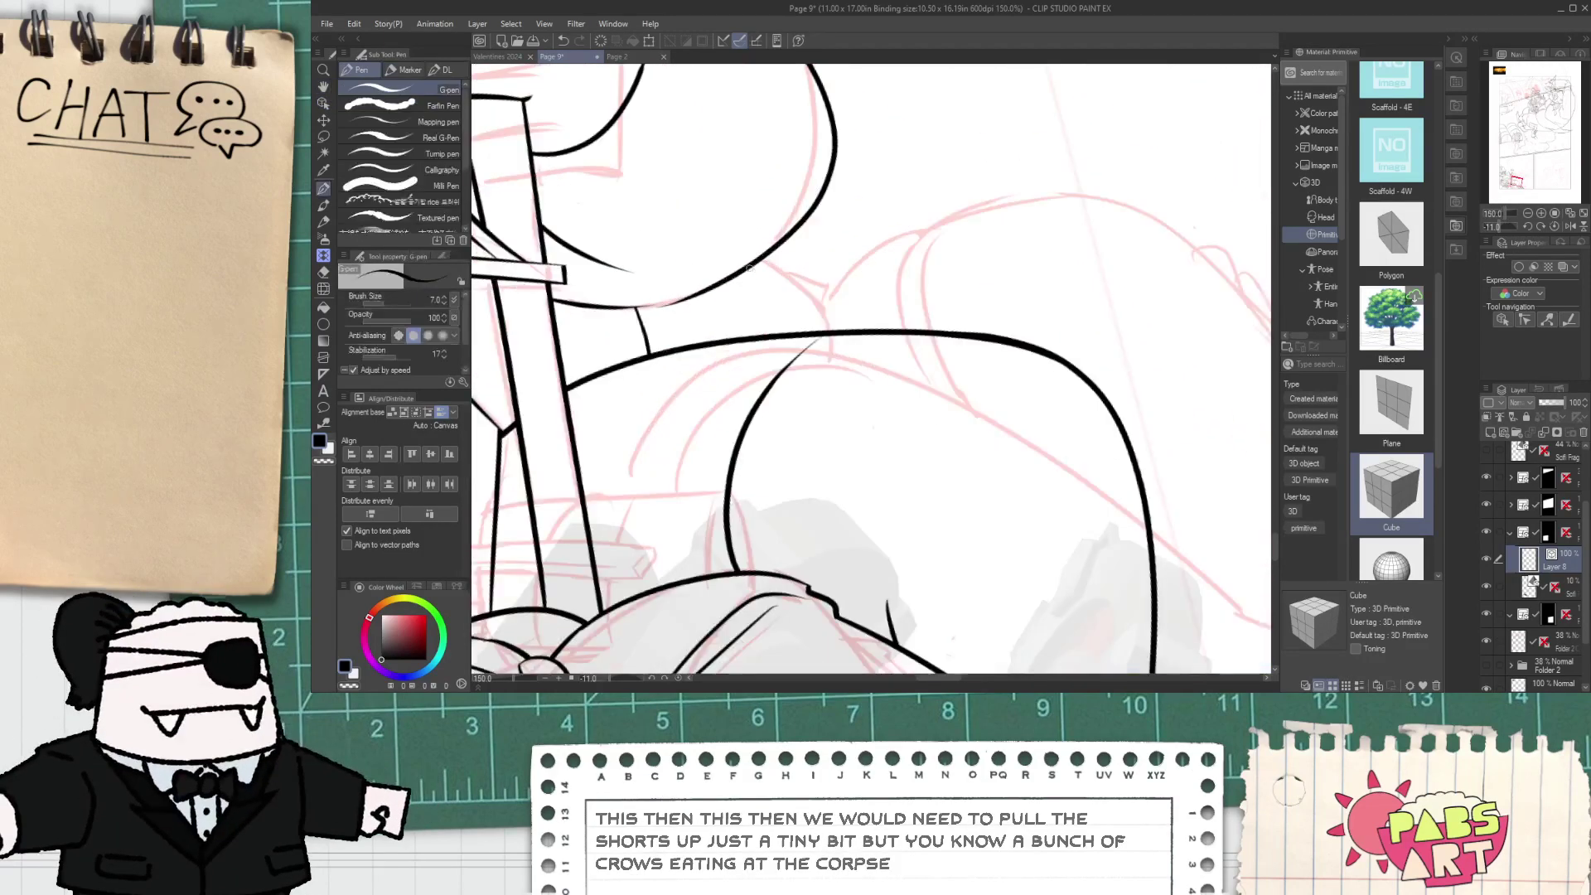
{"action": "left_click_drag", "start_coordinate": [682, 268], "coordinate": [1217, 228]}
{"action": "key", "text": "ctrl+z"}
{"action": "mouse_move", "coordinate": [679, 287]}
{"action": "left_mouse_down"}
{"action": "mouse_move", "coordinate": [1157, 263]}
{"action": "mouse_move", "coordinate": [1211, 400]}
{"action": "left_mouse_up"}
{"action": "key", "text": "ctrl+z"}
{"action": "left_click_drag", "start_coordinate": [719, 263], "coordinate": [1205, 667]}
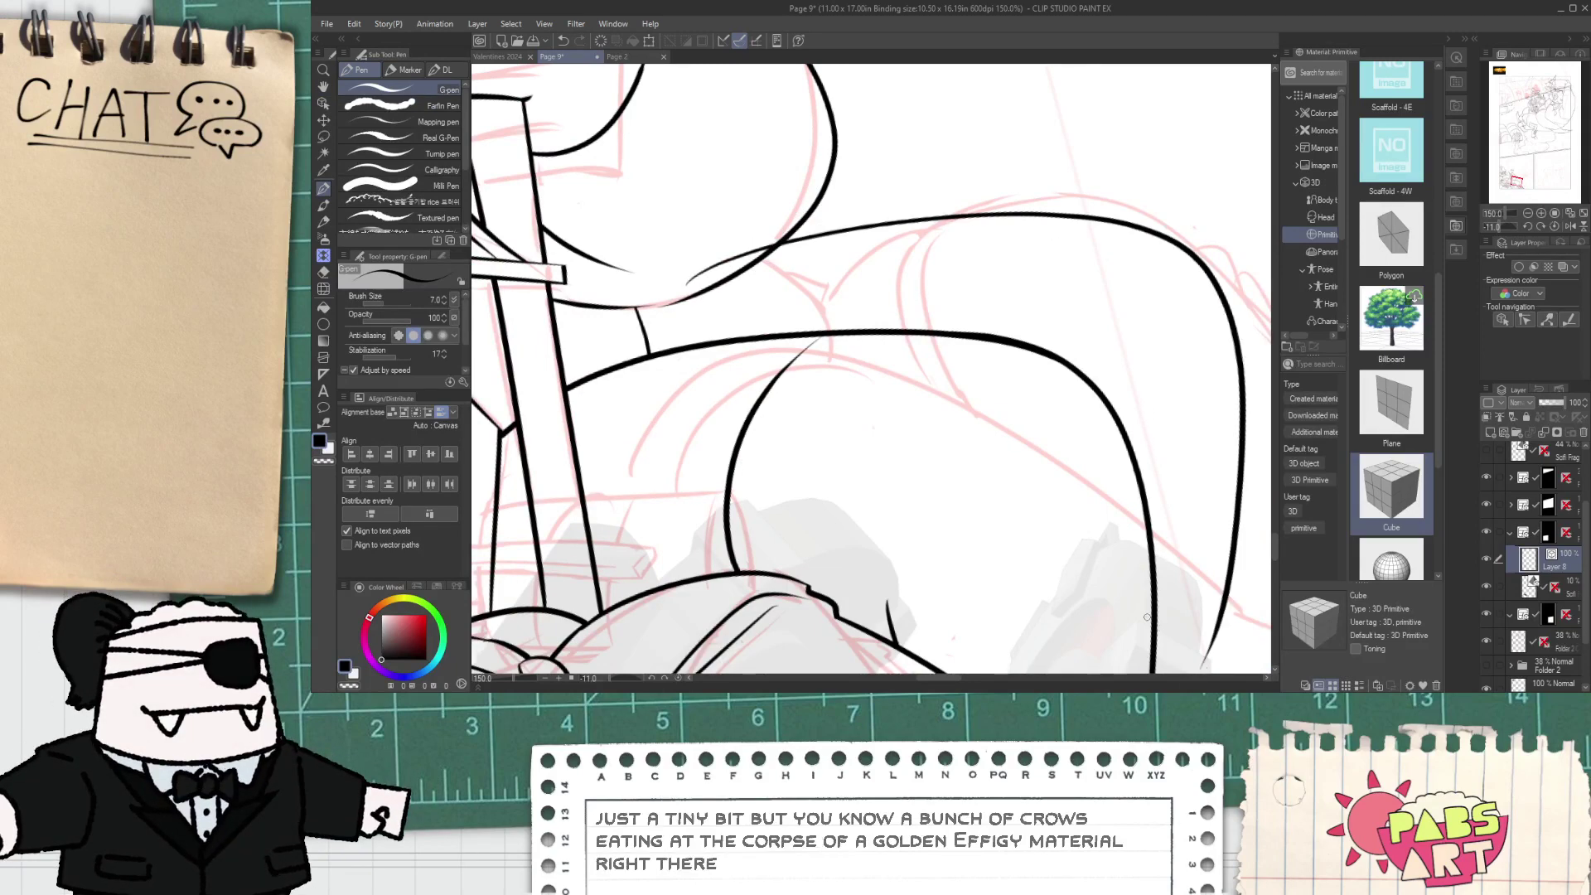
- Ink the far leg's shin line down to the foot and erase the part overlapping the knee contour
{"action": "key", "text": "h"}
{"action": "mouse_move", "coordinate": [1195, 586]}
{"action": "left_mouse_down"}
{"action": "mouse_move", "coordinate": [1054, 338]}
{"action": "mouse_move", "coordinate": [1199, 483]}
{"action": "left_mouse_up"}
{"action": "key", "text": "p"}
{"action": "key", "text": "ctrl+z"}
{"action": "left_click_drag", "start_coordinate": [1052, 361], "coordinate": [1230, 449]}
{"action": "key", "text": "e"}
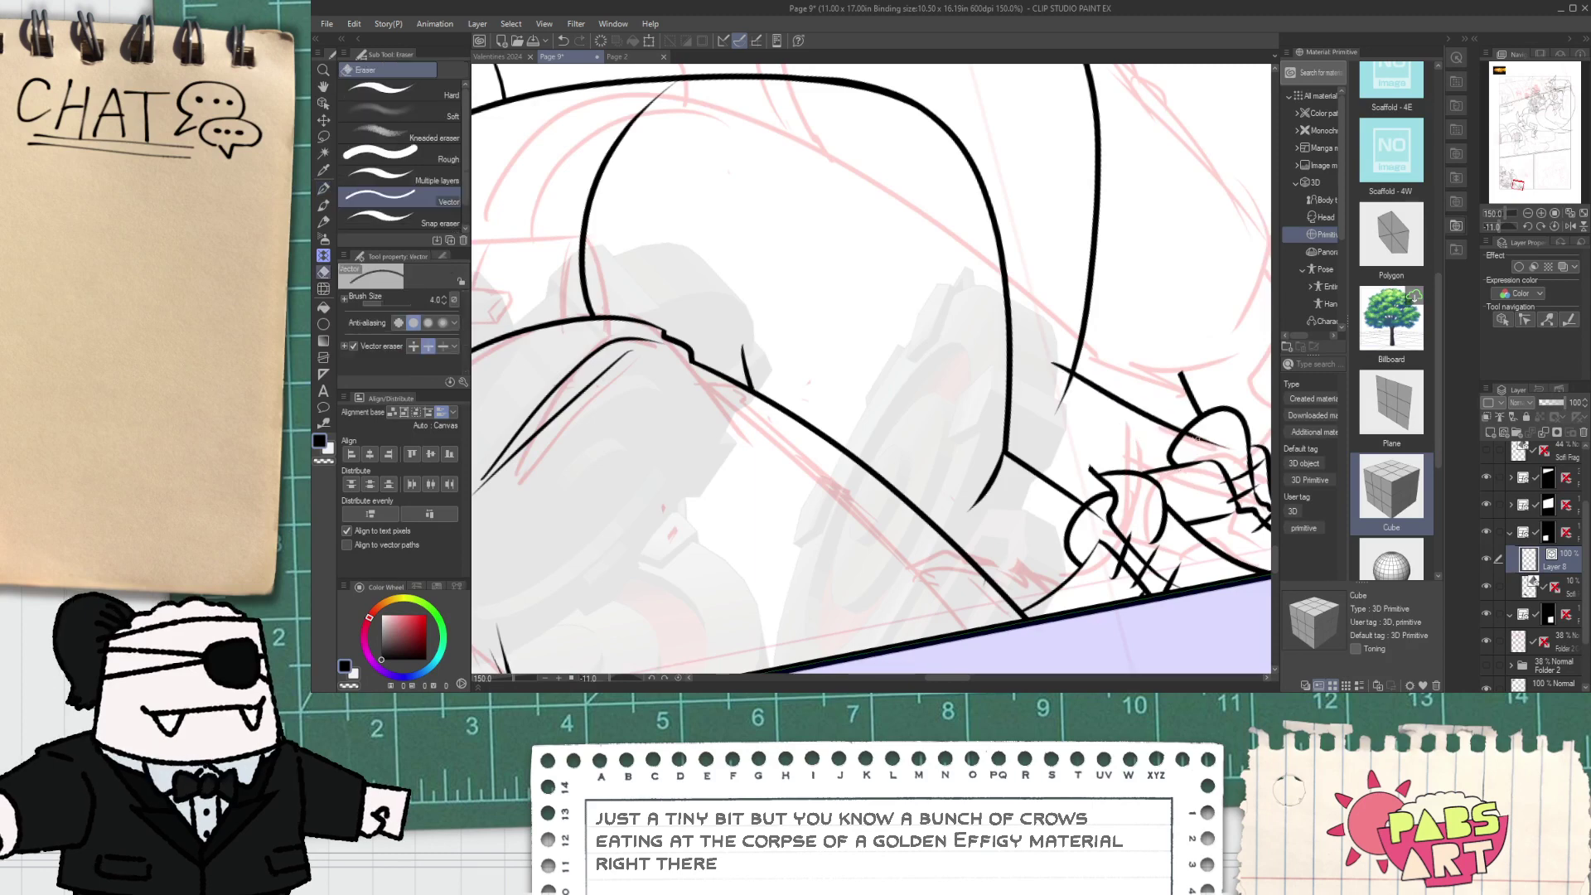
{"action": "key", "text": "ctrl+z"}
{"action": "key", "text": "p"}
{"action": "mouse_move", "coordinate": [1043, 329]}
{"action": "left_mouse_down"}
{"action": "mouse_move", "coordinate": [1184, 429]}
{"action": "mouse_move", "coordinate": [922, 420]}
{"action": "left_mouse_up"}
{"action": "key", "text": "e"}
{"action": "scroll", "coordinate": [795, 392], "scroll_direction": "down", "scroll_amount": 2}
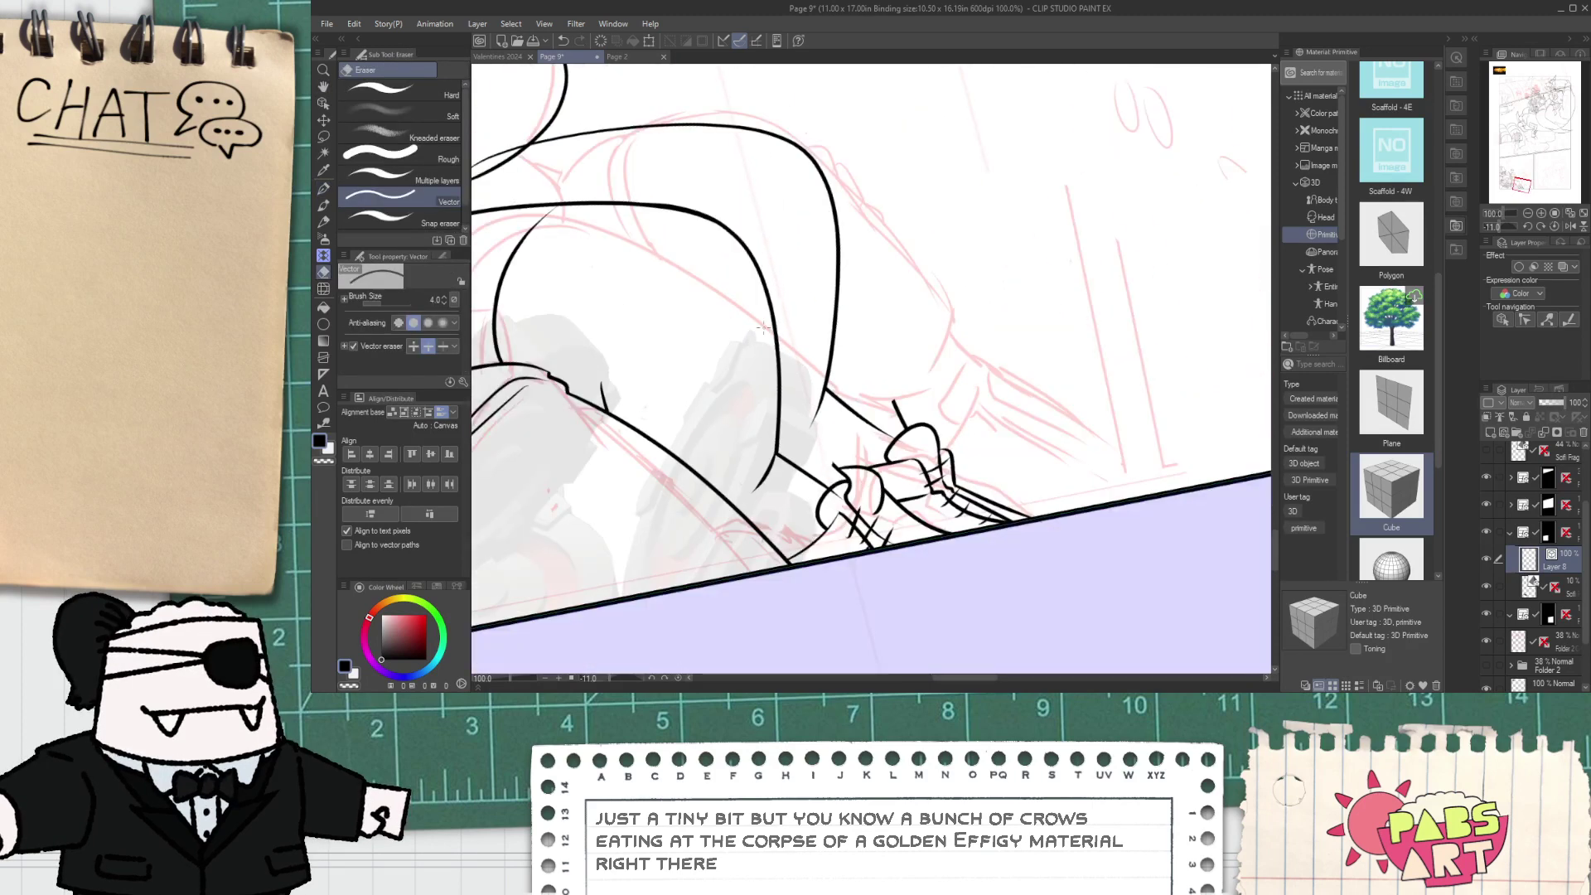
- Ink the far leg's shorts hem between the two thigh contours and trim the end that overshoots
{"action": "scroll", "coordinate": [763, 327], "scroll_direction": "down", "scroll_amount": 1}
{"action": "left_click_drag", "start_coordinate": [704, 298], "coordinate": [920, 369]}
{"action": "scroll", "coordinate": [920, 369], "scroll_direction": "up", "scroll_amount": 1}
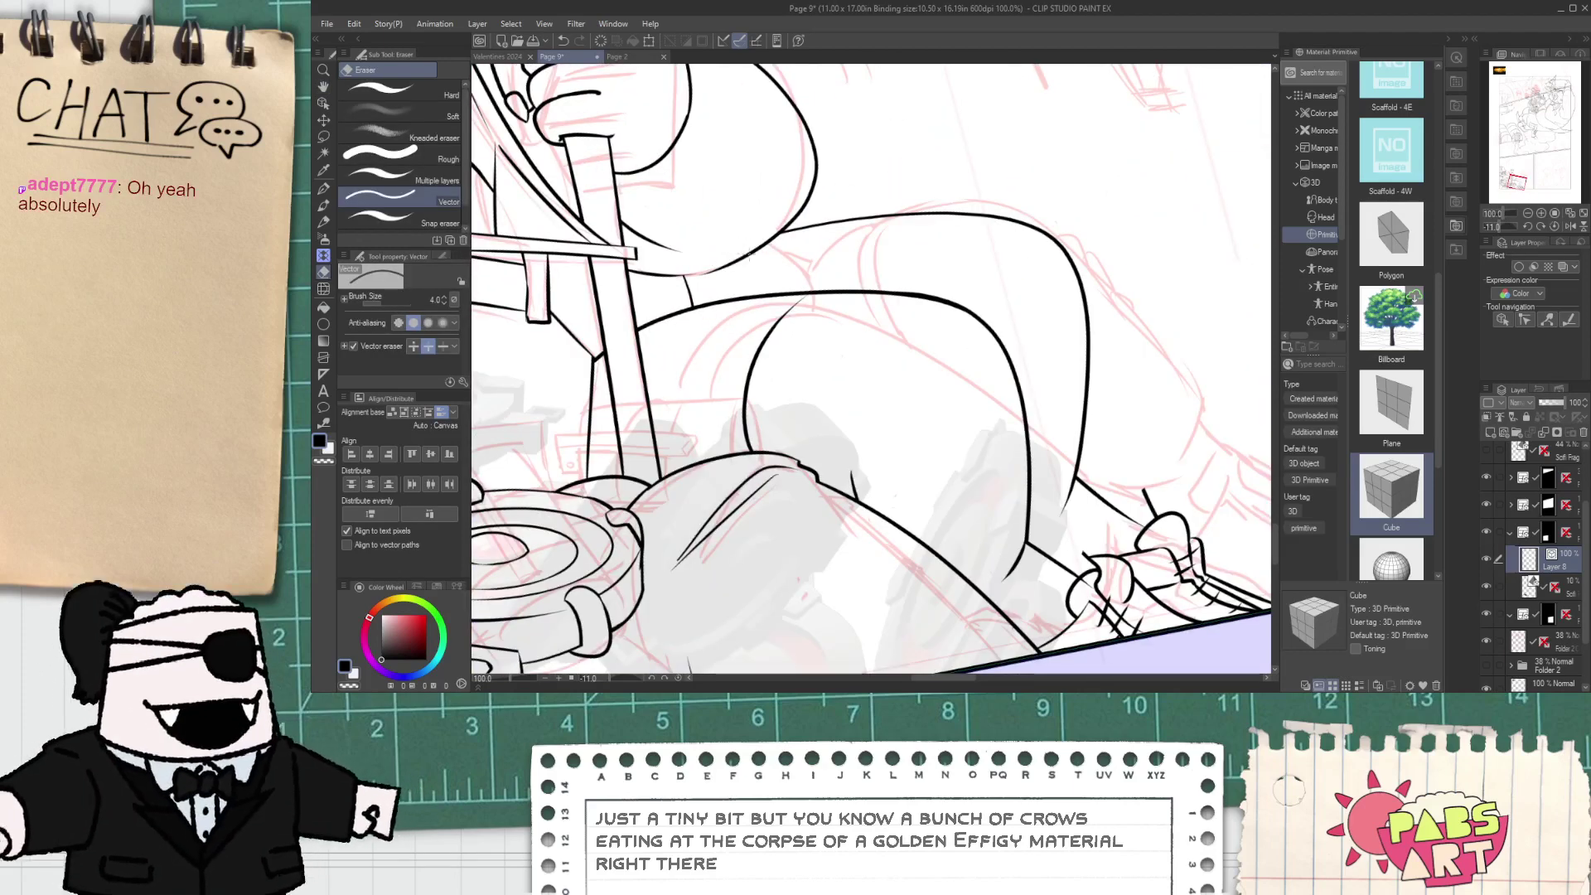
{"action": "key", "text": "p"}
{"action": "scroll", "coordinate": [813, 289], "scroll_direction": "up", "scroll_amount": 2}
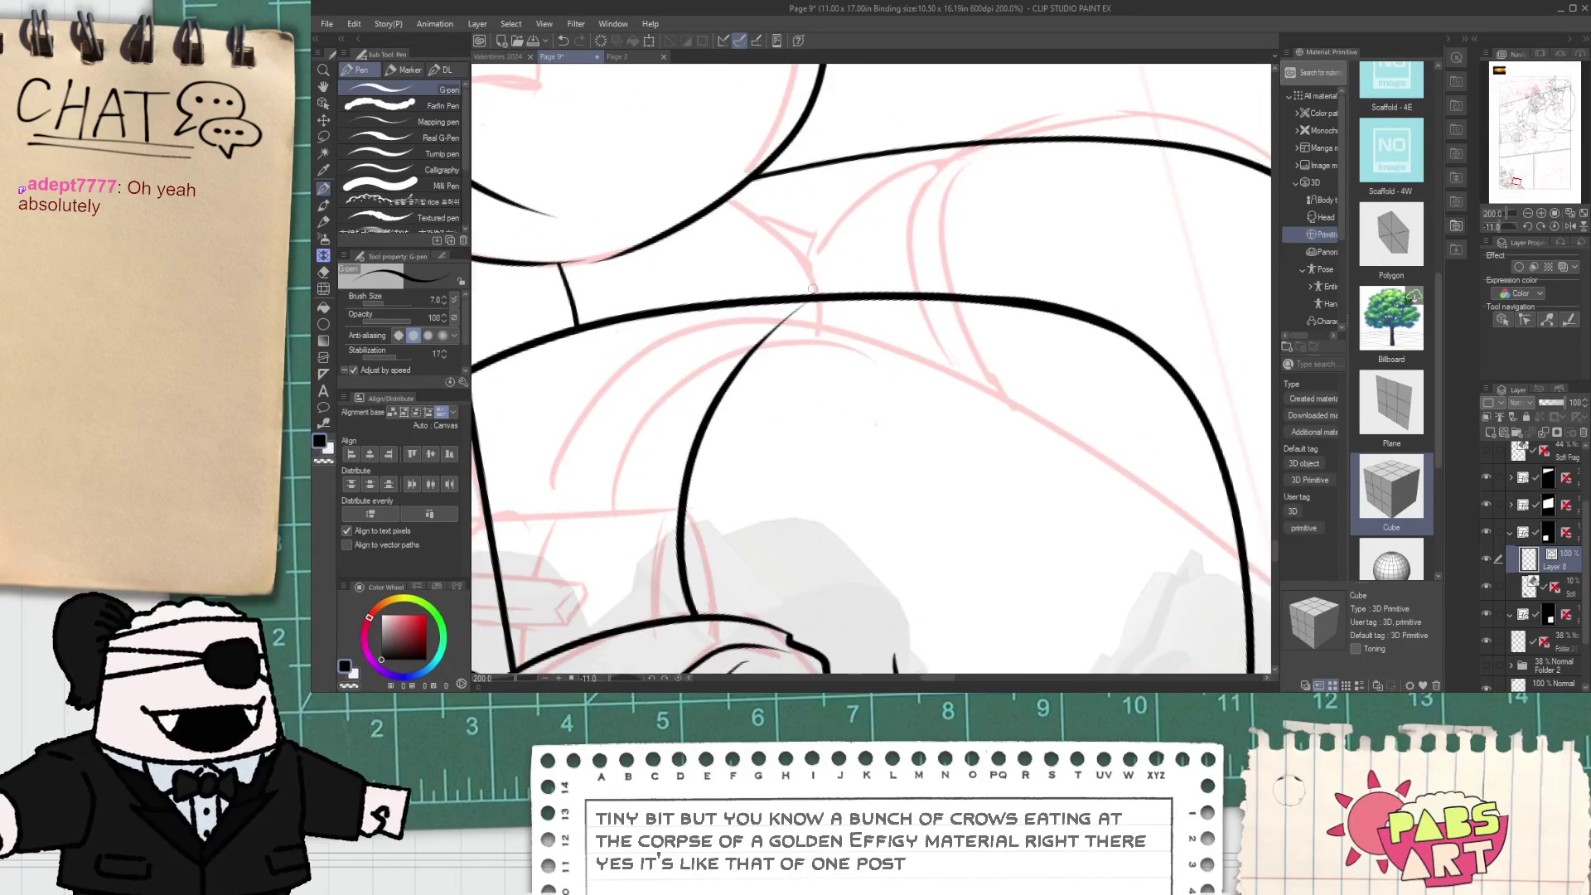
{"action": "left_click_drag", "start_coordinate": [833, 292], "coordinate": [1023, 146]}
{"action": "left_click_drag", "start_coordinate": [824, 292], "coordinate": [1026, 116]}
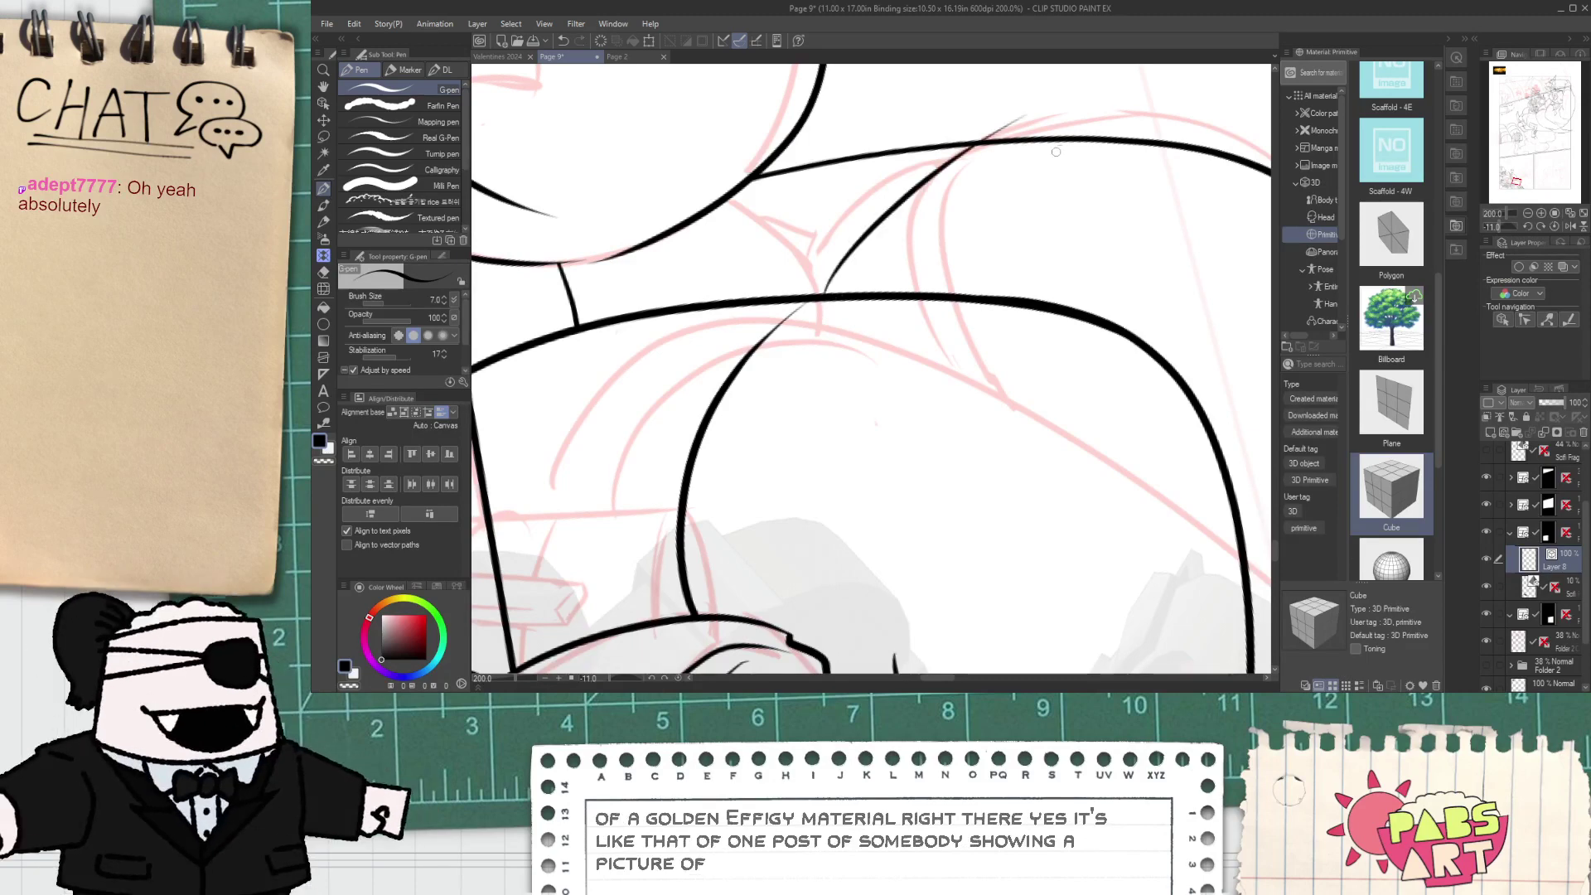
{"action": "key", "text": "e"}
{"action": "scroll", "coordinate": [1032, 137], "scroll_direction": "down", "scroll_amount": 3}
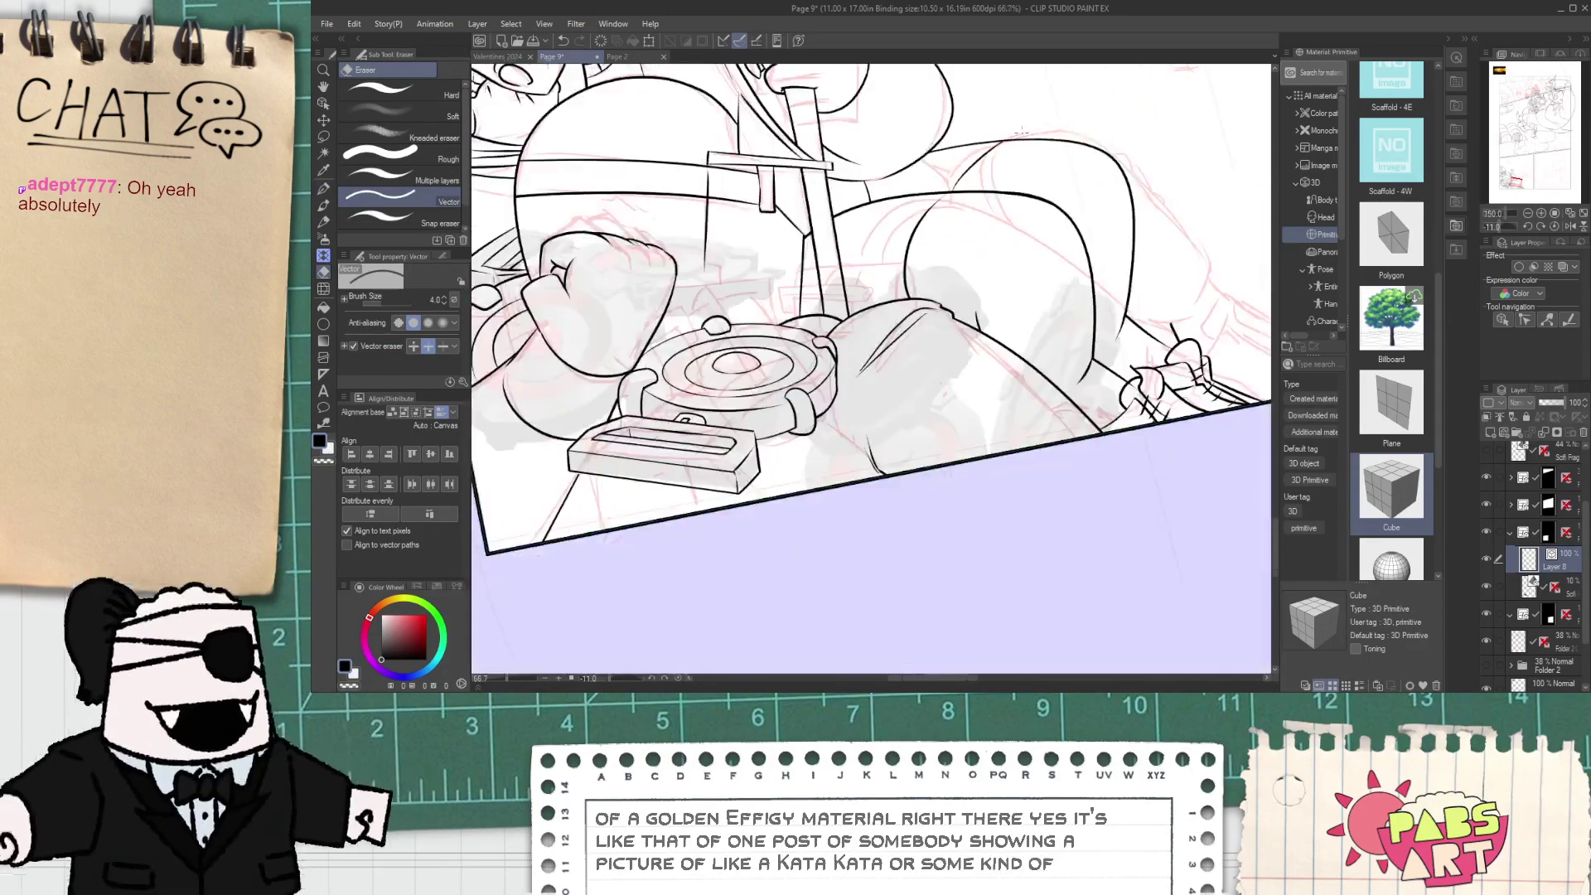
- Redraw the ankle arc where the near shin meets the foot
{"action": "key", "text": "space"}
{"action": "left_click_drag", "start_coordinate": [1106, 267], "coordinate": [877, 250]}
{"action": "left_click_drag", "start_coordinate": [980, 307], "coordinate": [919, 318]}
{"action": "scroll", "coordinate": [895, 319], "scroll_direction": "up", "scroll_amount": 2}
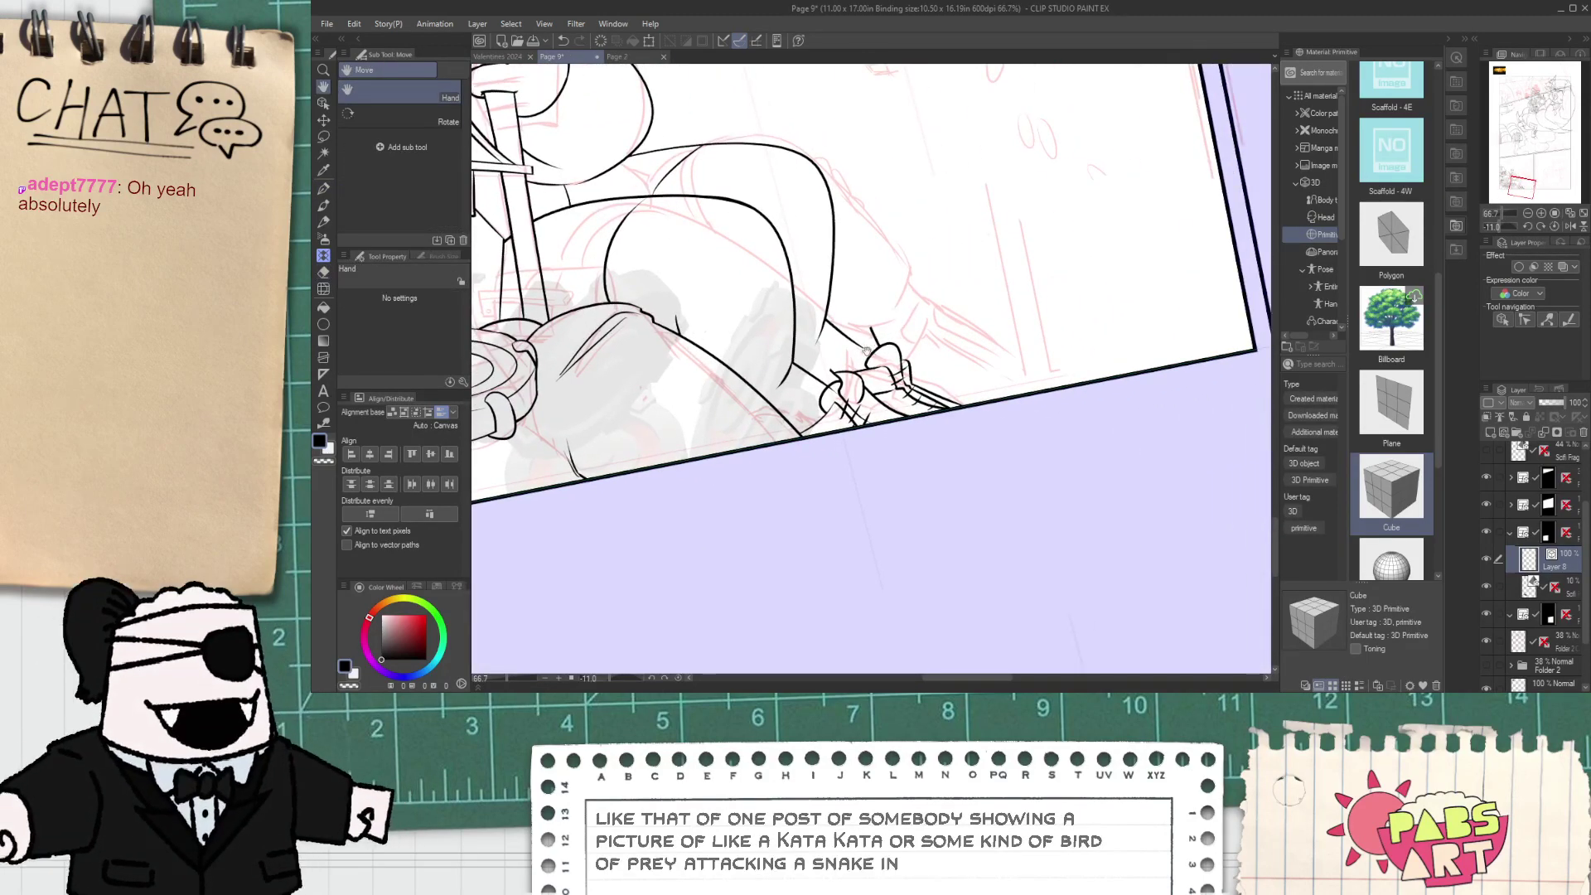
{"action": "scroll", "coordinate": [829, 321], "scroll_direction": "up", "scroll_amount": 2}
{"action": "key", "text": "e"}
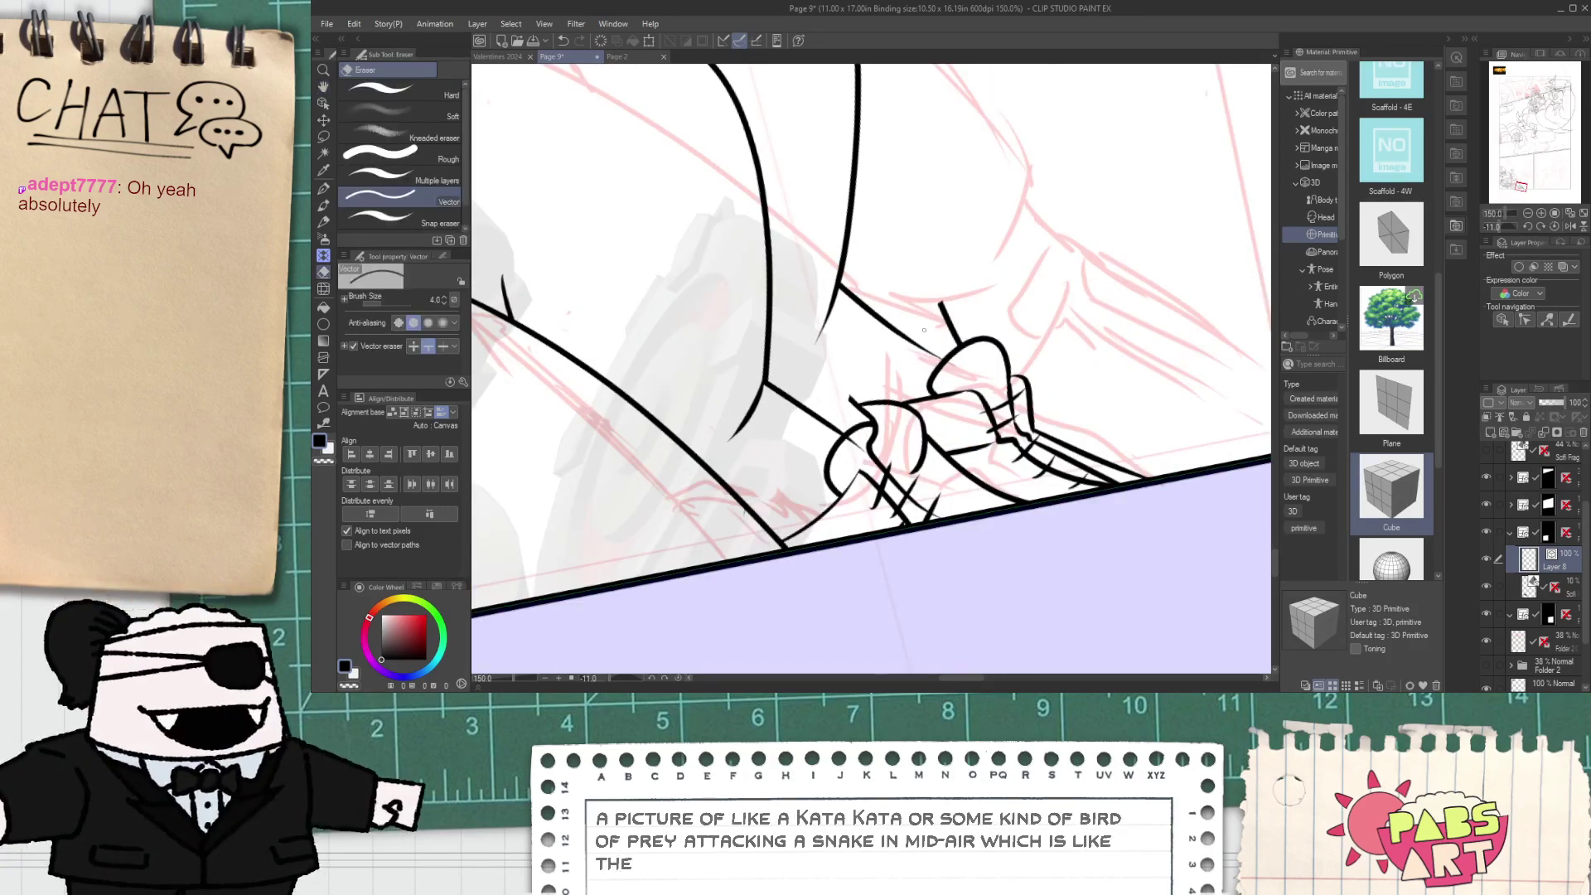
{"action": "scroll", "coordinate": [829, 321], "scroll_direction": "up", "scroll_amount": 1}
{"action": "scroll", "coordinate": [829, 321], "scroll_direction": "up", "scroll_amount": 2}
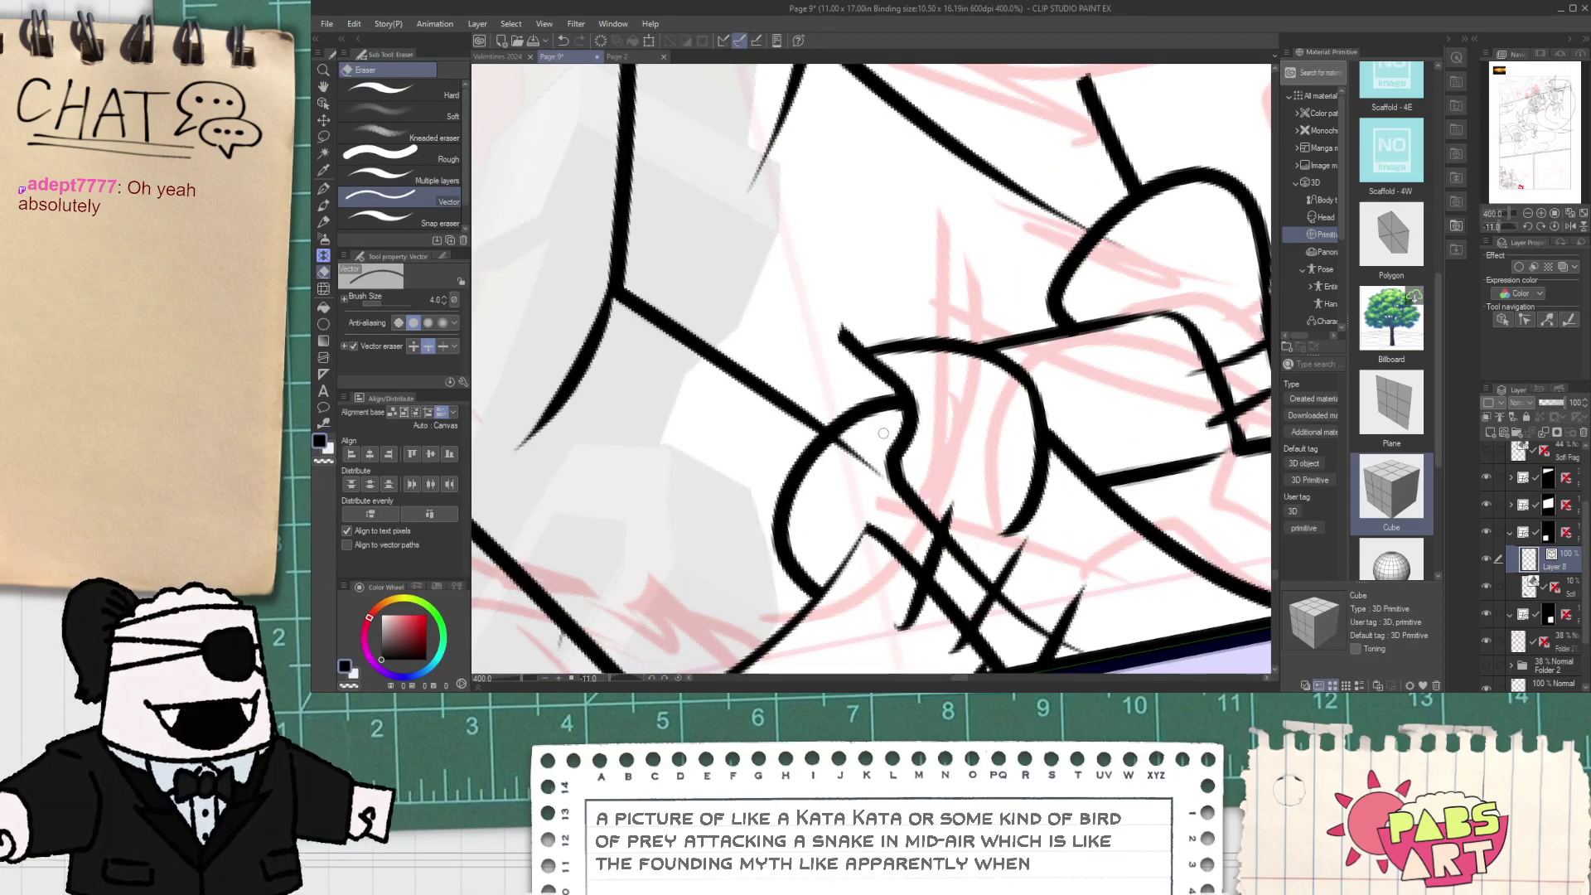
{"action": "key", "text": "p"}
{"action": "scroll", "coordinate": [862, 365], "scroll_direction": "up", "scroll_amount": 2}
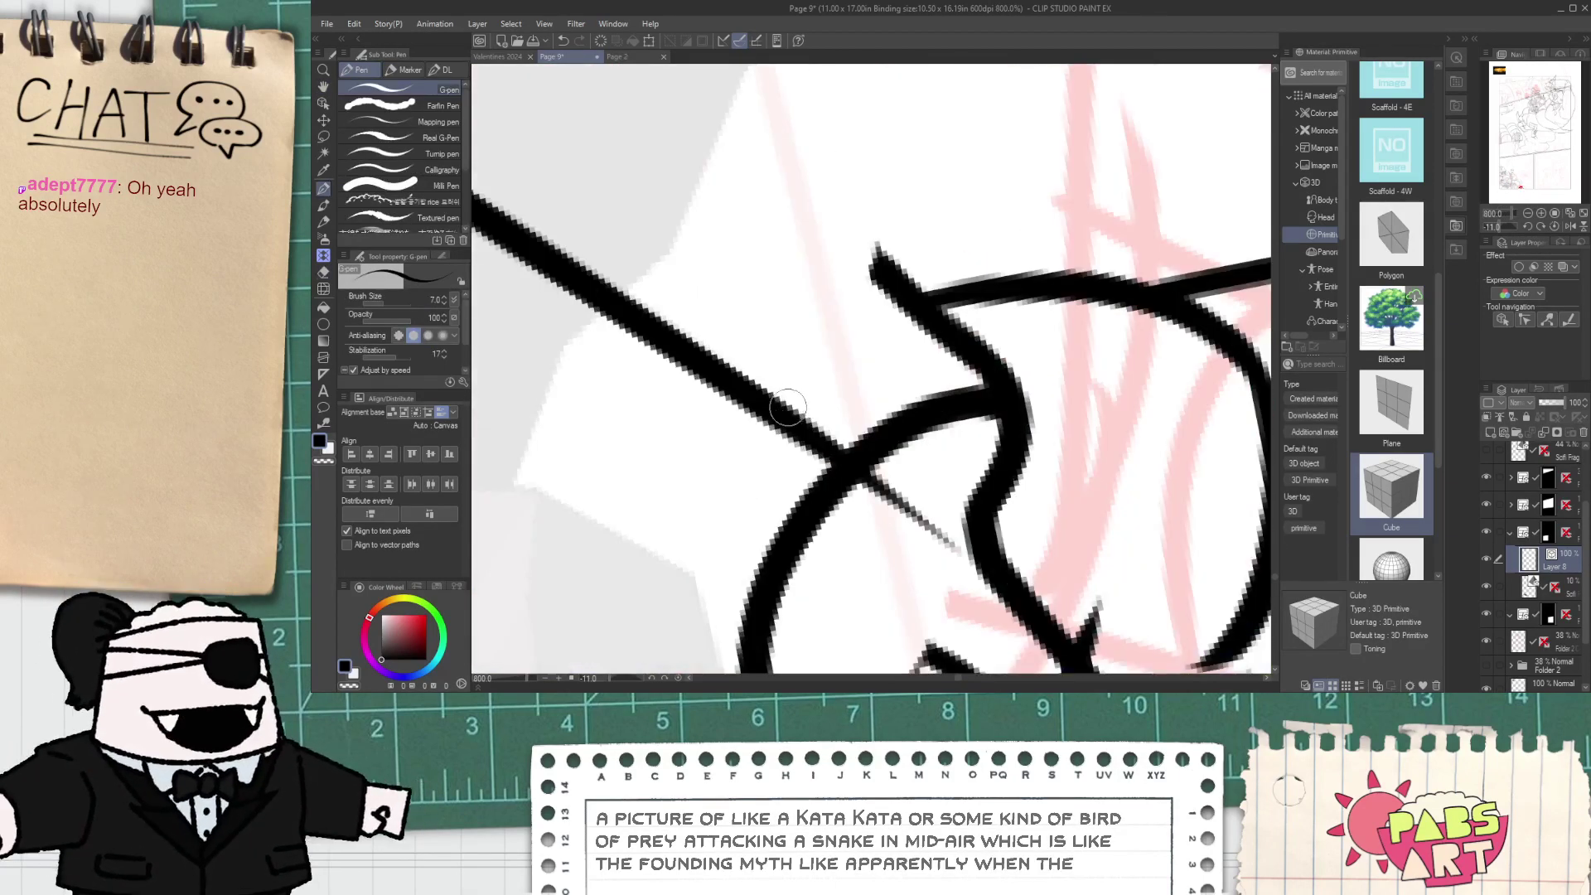
{"action": "left_click_drag", "start_coordinate": [775, 390], "coordinate": [1063, 276]}
{"action": "key", "text": "ctrl+z"}
{"action": "mouse_move", "coordinate": [704, 425]}
{"action": "left_mouse_down"}
{"action": "mouse_move", "coordinate": [1048, 290]}
{"action": "mouse_move", "coordinate": [682, 518]}
{"action": "left_mouse_up"}
{"action": "key", "text": "ctrl+z"}
- Erase the overshooting line ends around the near foot's ankle
{"action": "key", "text": "e"}
{"action": "left_click_drag", "start_coordinate": [700, 464], "coordinate": [738, 452]}
{"action": "mouse_move", "coordinate": [915, 371]}
{"action": "left_mouse_down"}
{"action": "mouse_move", "coordinate": [1010, 347]}
{"action": "mouse_move", "coordinate": [998, 340]}
{"action": "mouse_move", "coordinate": [979, 367]}
{"action": "mouse_move", "coordinate": [1019, 387]}
{"action": "left_mouse_up"}
{"action": "mouse_move", "coordinate": [887, 282]}
{"action": "left_mouse_down"}
{"action": "mouse_move", "coordinate": [936, 292]}
{"action": "mouse_move", "coordinate": [832, 319]}
{"action": "left_mouse_up"}
{"action": "scroll", "coordinate": [920, 280], "scroll_direction": "down", "scroll_amount": 2}
{"action": "scroll", "coordinate": [920, 281], "scroll_direction": "down", "scroll_amount": 3}
{"action": "scroll", "coordinate": [832, 318], "scroll_direction": "up", "scroll_amount": 1}
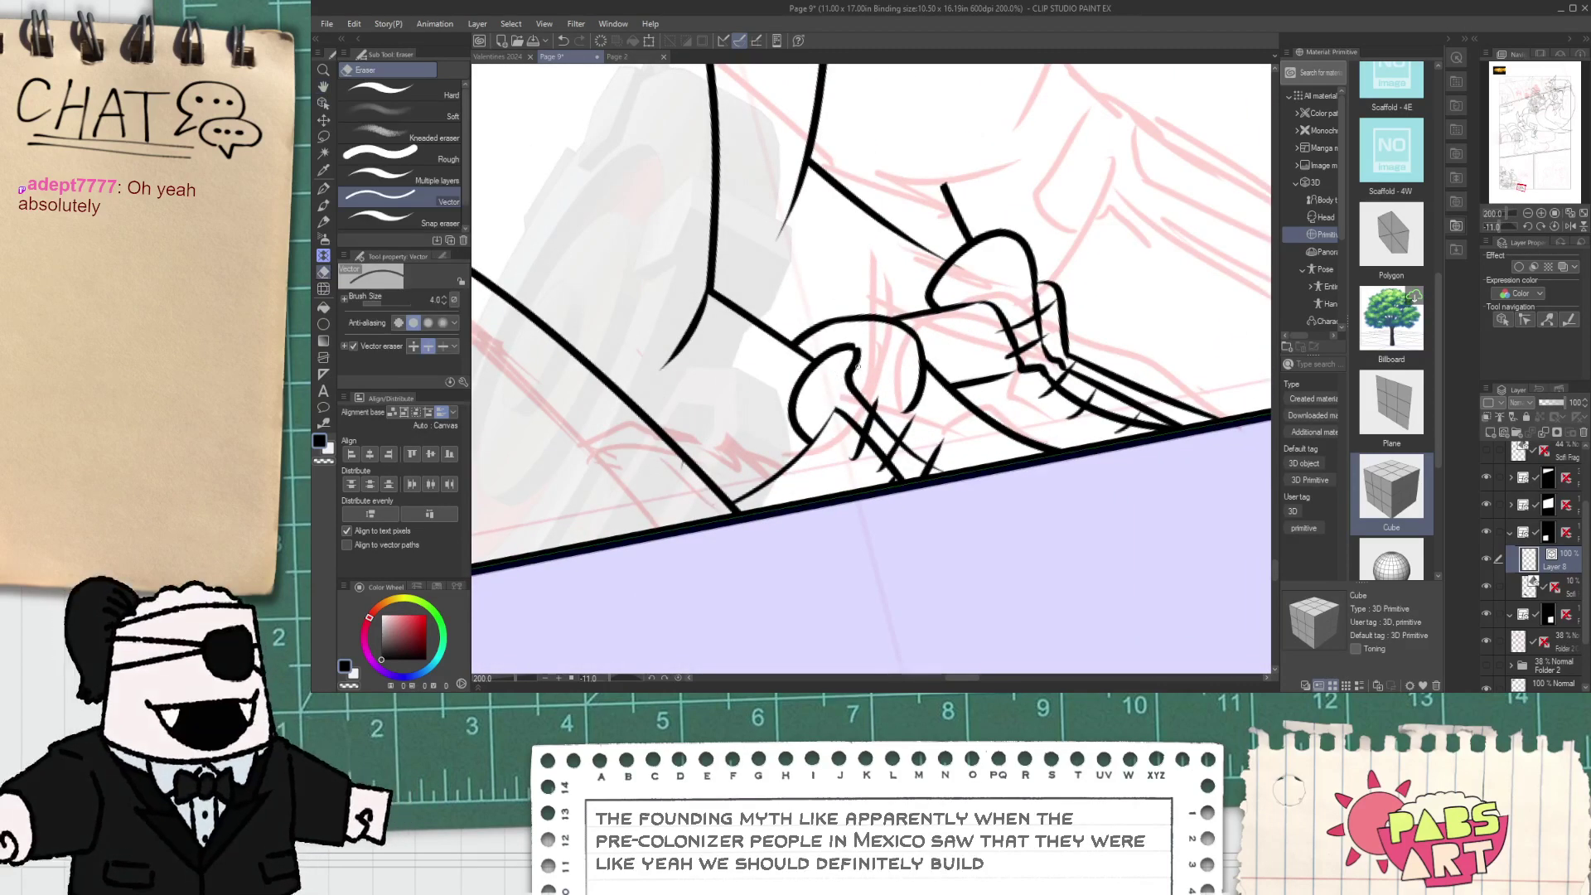
- Delete the short stray vector stroke above the far foot's ankle
{"action": "key", "text": "space"}
{"action": "left_click_drag", "start_coordinate": [999, 268], "coordinate": [850, 321]}
{"action": "scroll", "coordinate": [808, 319], "scroll_direction": "up", "scroll_amount": 2}
{"action": "key", "text": "p"}
{"action": "scroll", "coordinate": [672, 272], "scroll_direction": "down", "scroll_amount": 2}
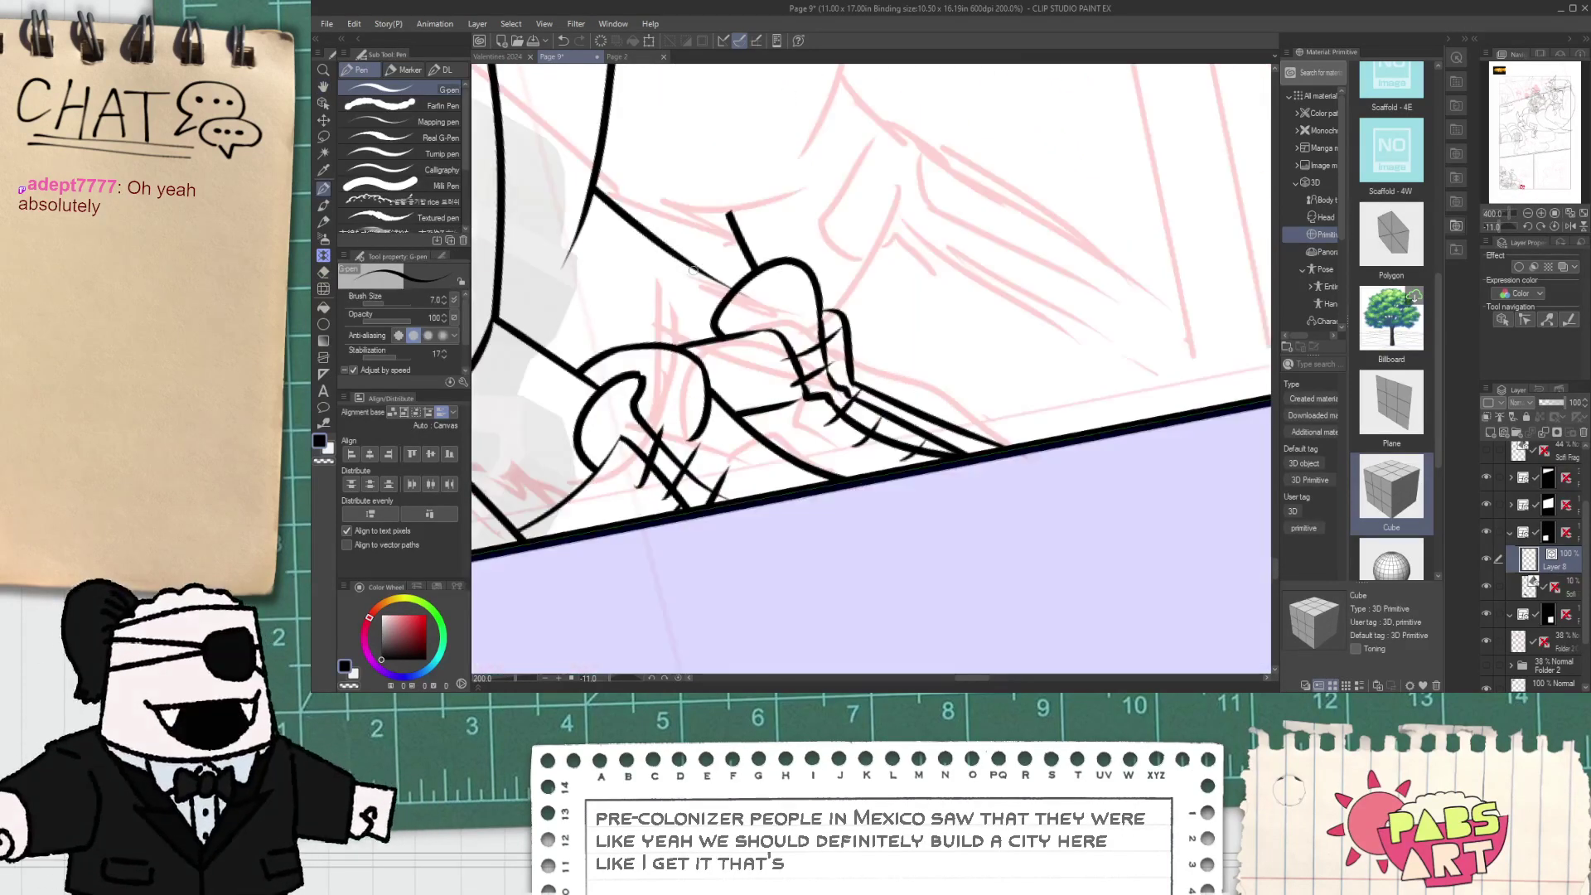
{"action": "key", "text": "e"}
{"action": "key", "text": "o"}
{"action": "left_click", "coordinate": [741, 242]}
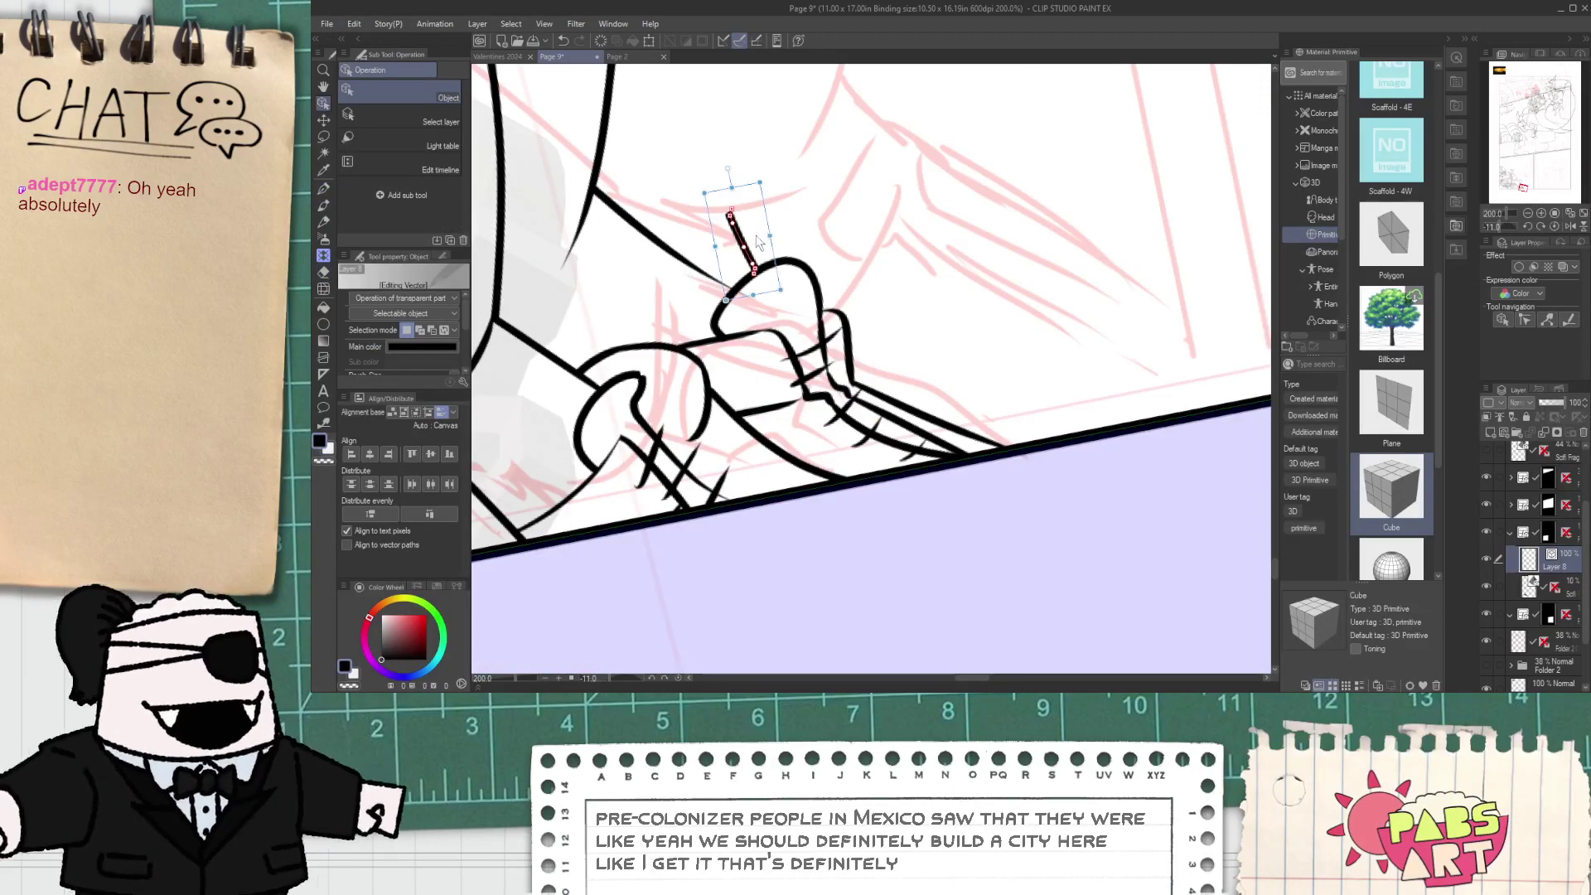
{"action": "key", "text": "Delete"}
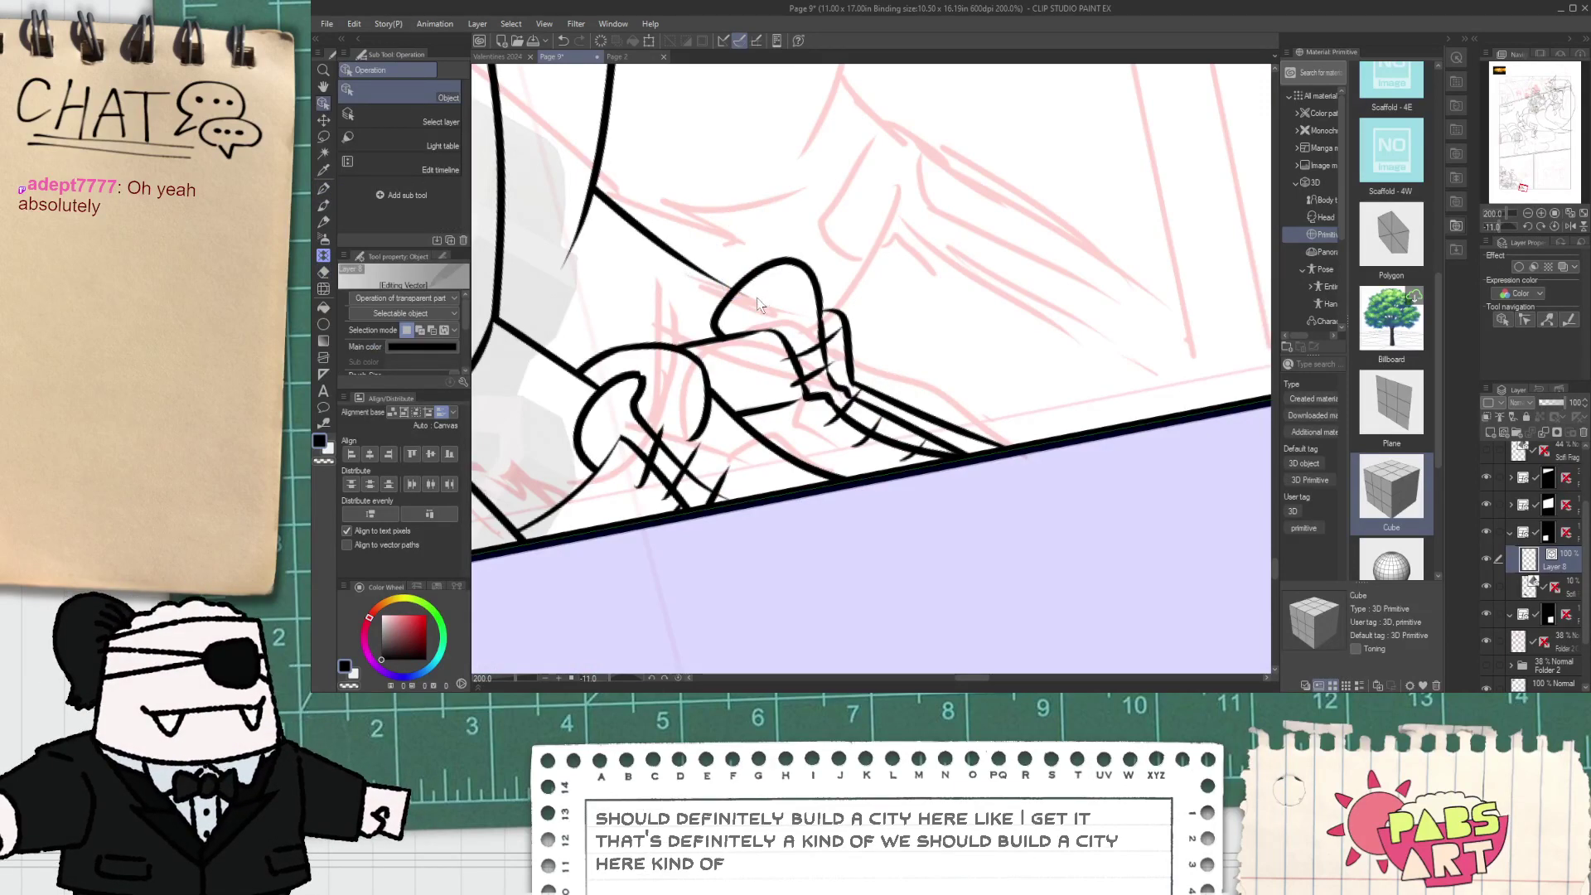
- Ink the angular outline between the staff and the near thigh and trim its overlapping ends
{"action": "key", "text": "p"}
{"action": "scroll", "coordinate": [756, 305], "scroll_direction": "down", "scroll_amount": 4}
{"action": "left_click_drag", "start_coordinate": [527, 213], "coordinate": [678, 423]}
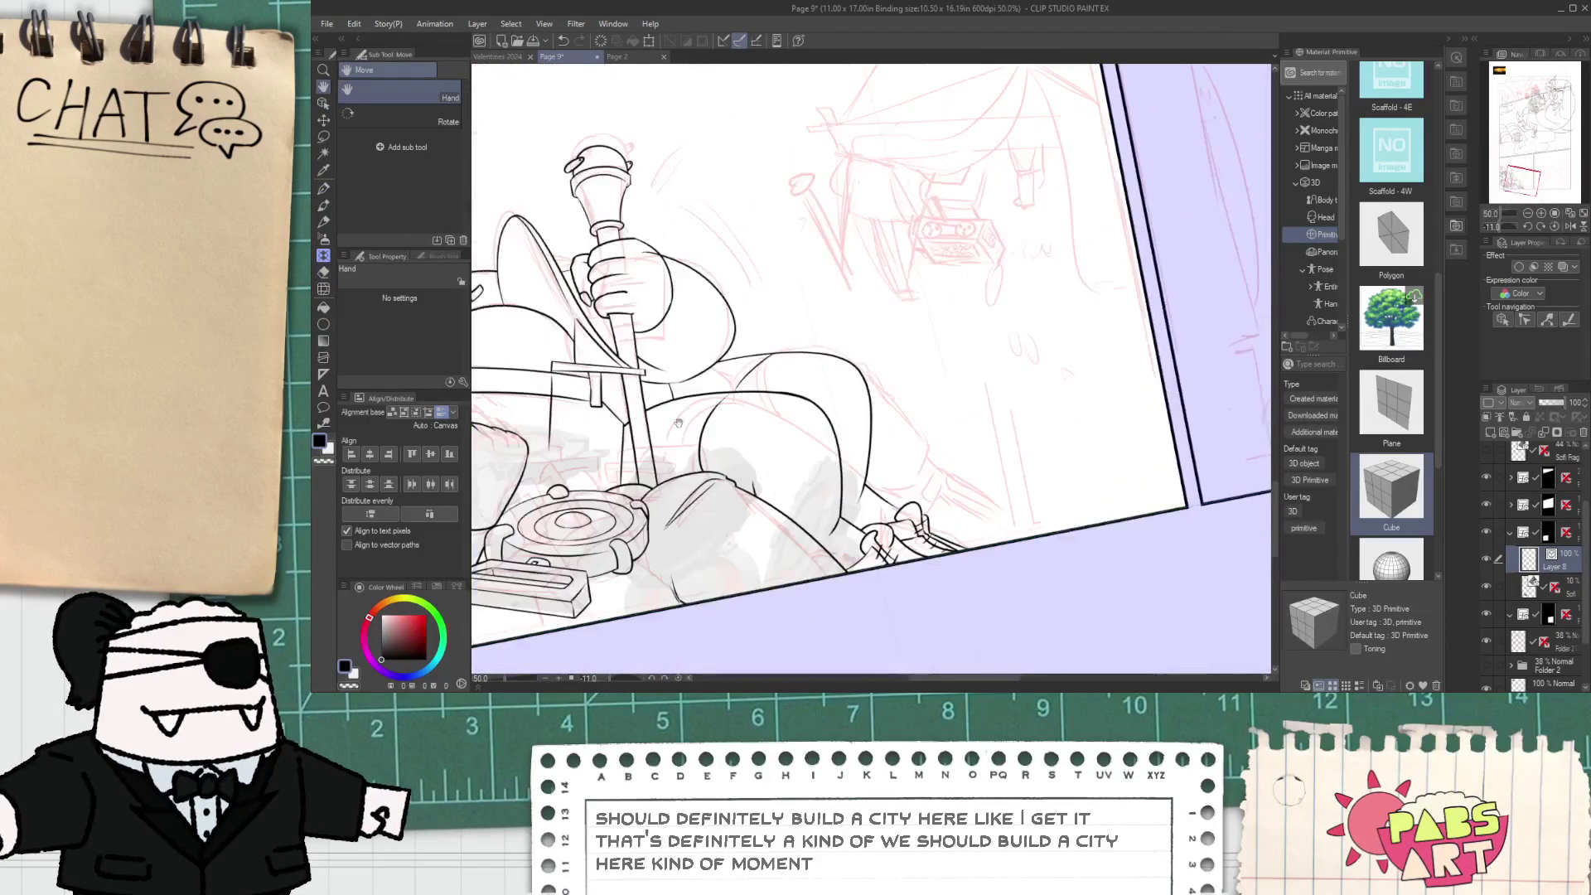
{"action": "scroll", "coordinate": [678, 423], "scroll_direction": "up", "scroll_amount": 4}
{"action": "key", "text": "e"}
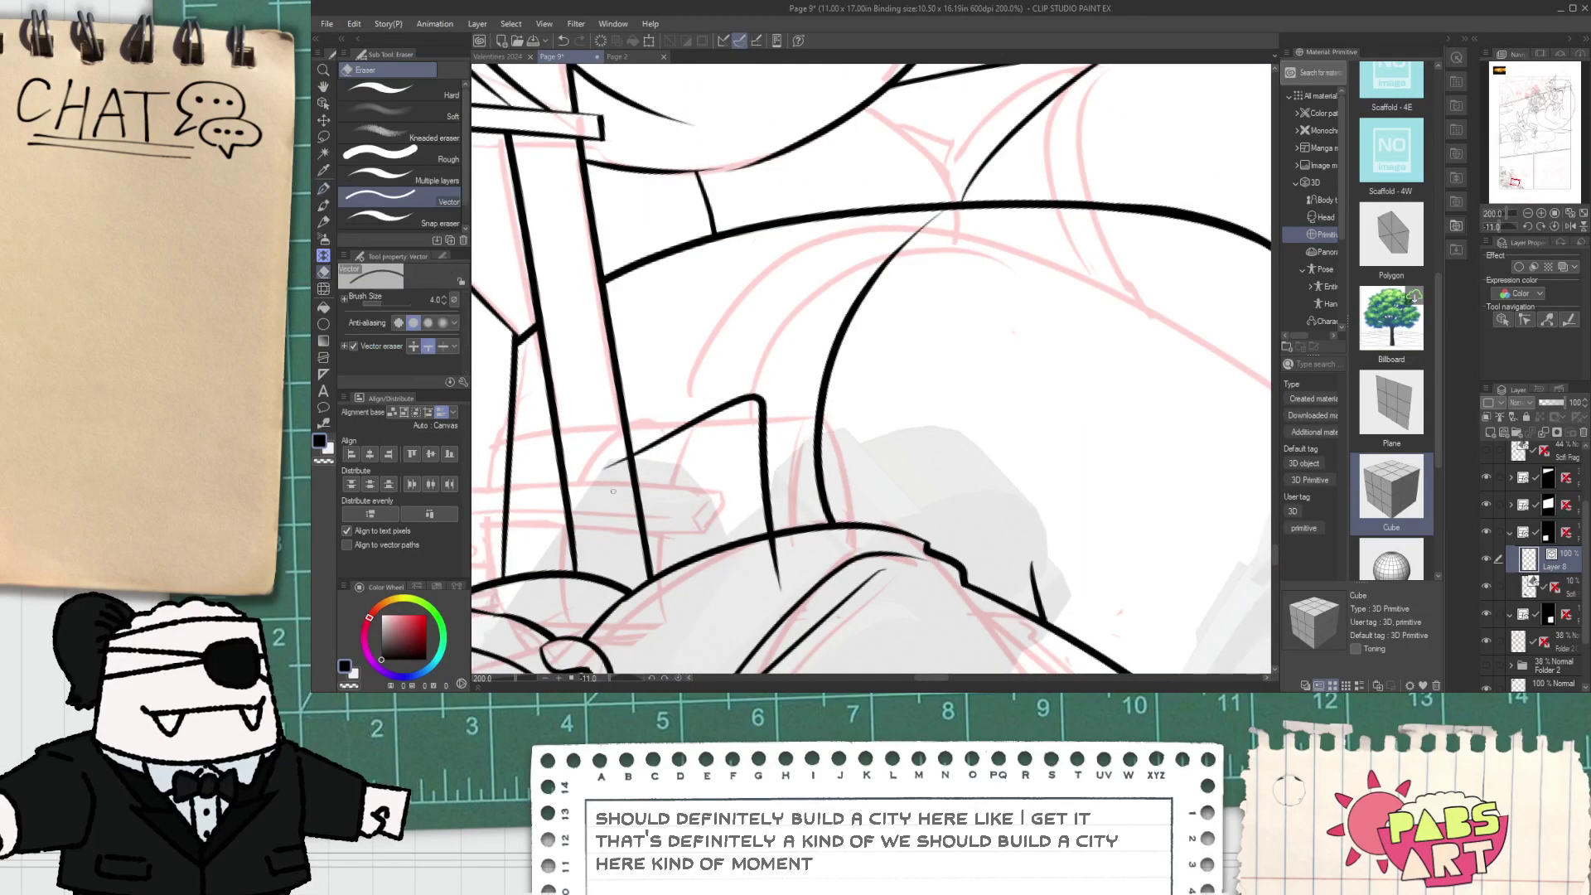
- Add the lower edge line inside the angular shape beside the staff and clean up the overlaps
{"action": "key", "text": "p"}
{"action": "left_click_drag", "start_coordinate": [648, 529], "coordinate": [769, 514]}
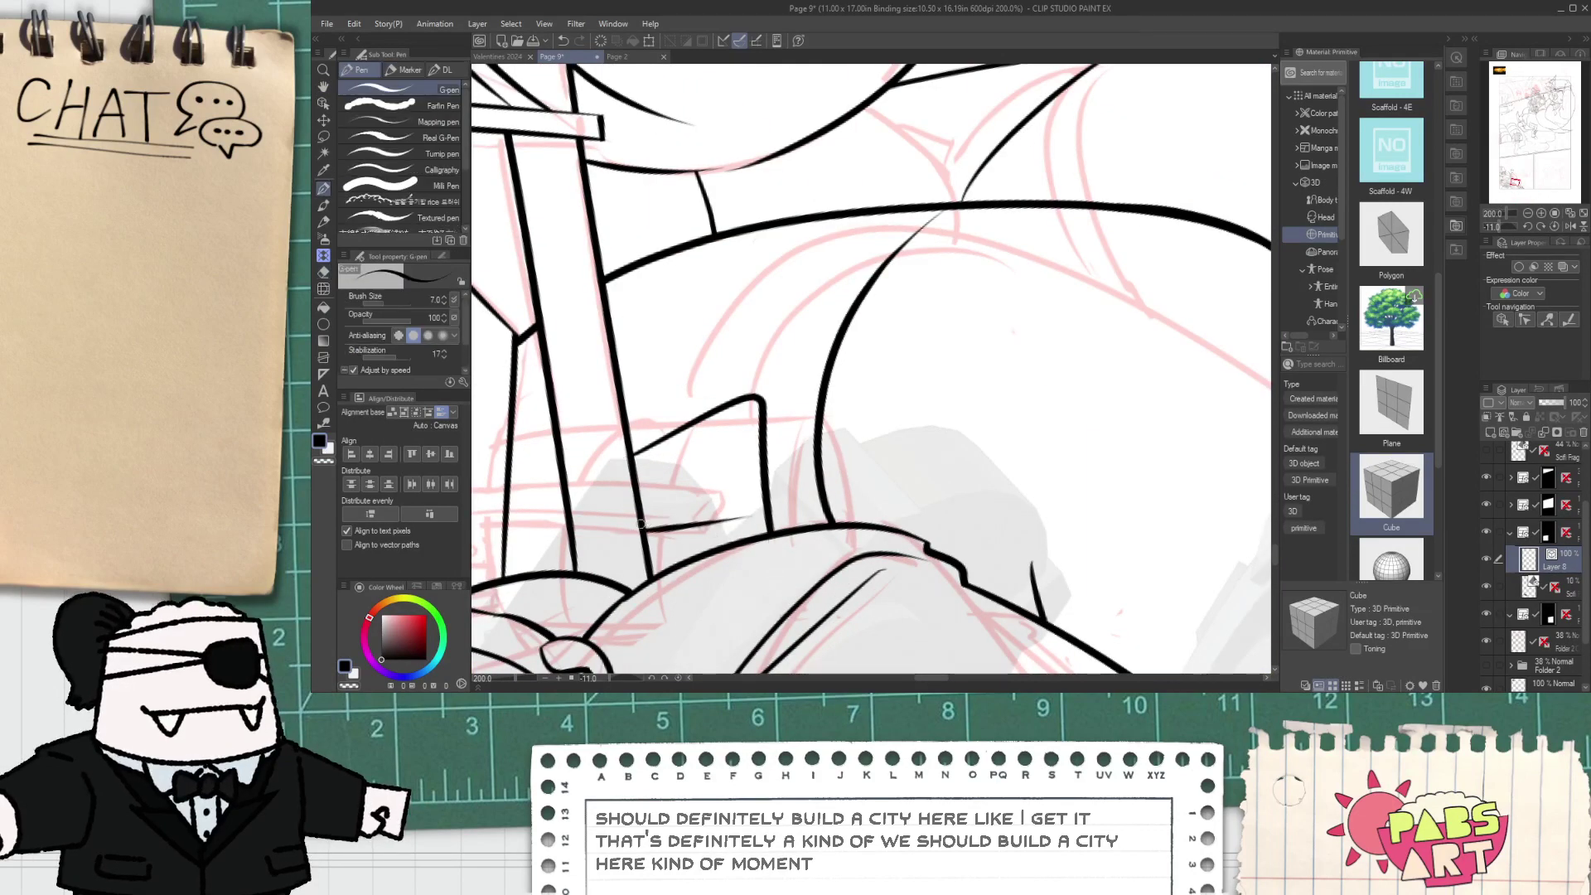
{"action": "left_click_drag", "start_coordinate": [640, 525], "coordinate": [754, 514]}
{"action": "mouse_move", "coordinate": [533, 560]}
{"action": "left_mouse_down"}
{"action": "mouse_move", "coordinate": [582, 439]}
{"action": "mouse_move", "coordinate": [697, 446]}
{"action": "mouse_move", "coordinate": [819, 391]}
{"action": "mouse_move", "coordinate": [776, 394]}
{"action": "left_mouse_up"}
{"action": "key", "text": "e"}
{"action": "scroll", "coordinate": [552, 590], "scroll_direction": "down", "scroll_amount": 5}
{"action": "key", "text": "space"}
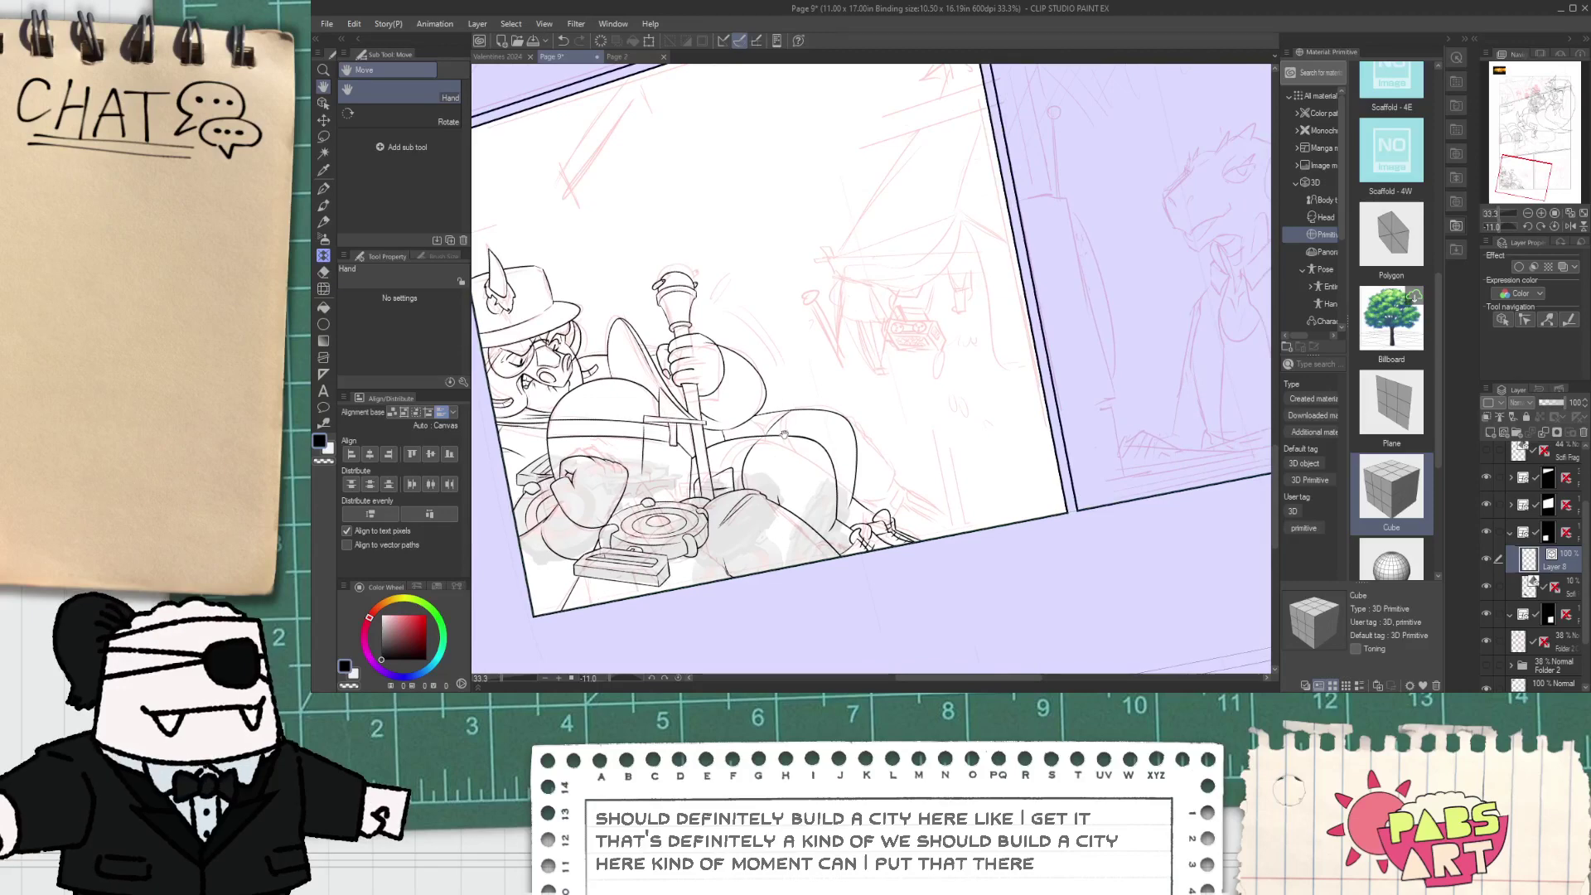
{"action": "scroll", "coordinate": [777, 542], "scroll_direction": "up", "scroll_amount": 2}
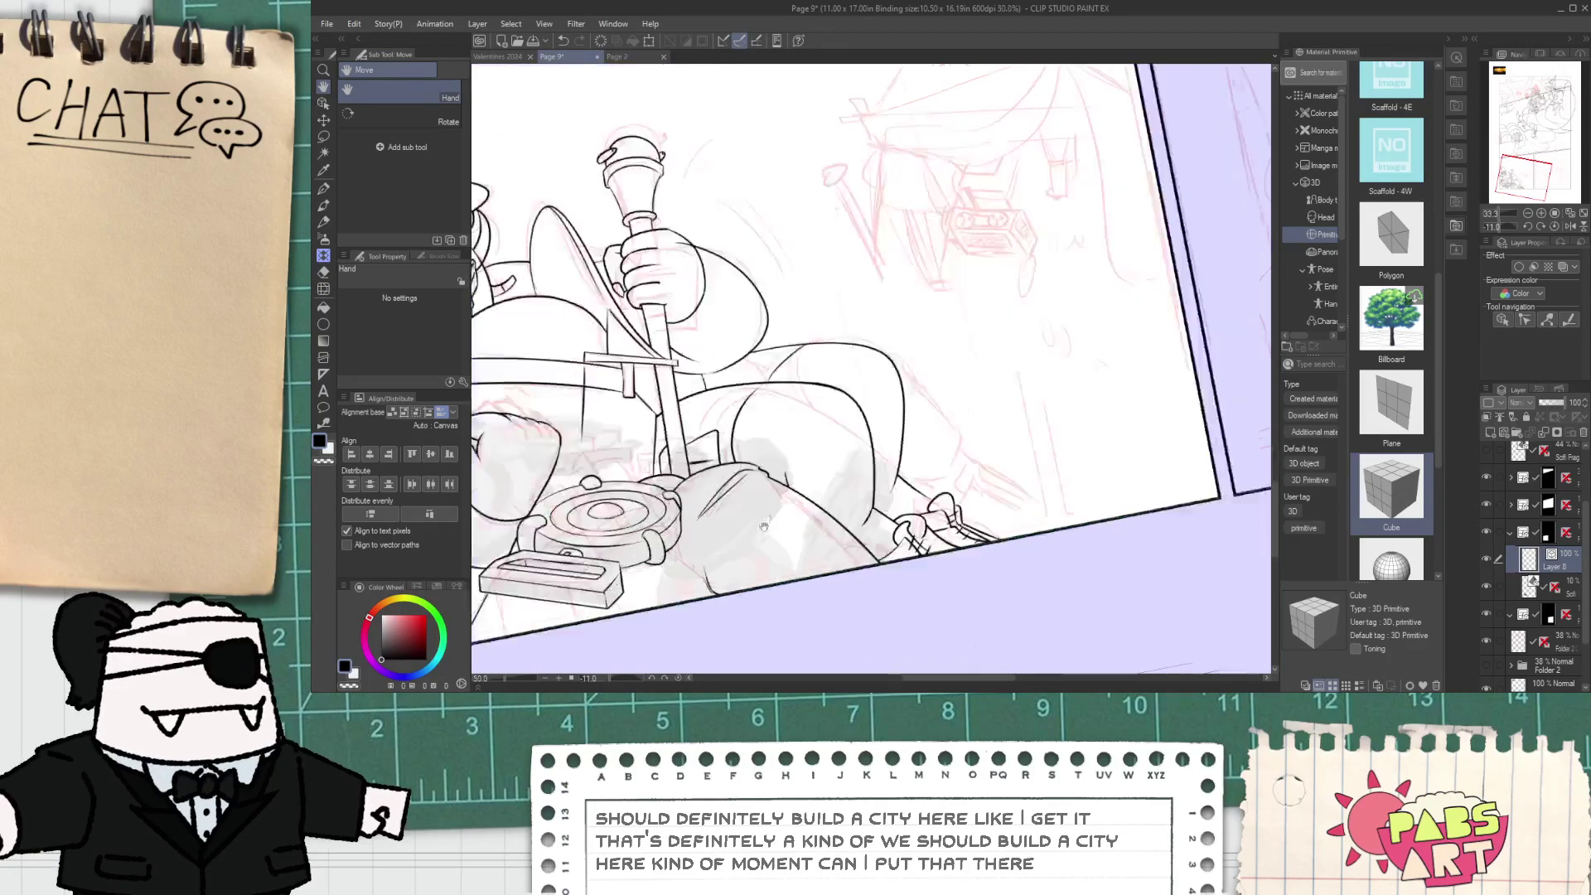
- Select the vector lines of both bent legs and their feet and enlarge them together toward the panel's lower corner
{"action": "key", "text": "p"}
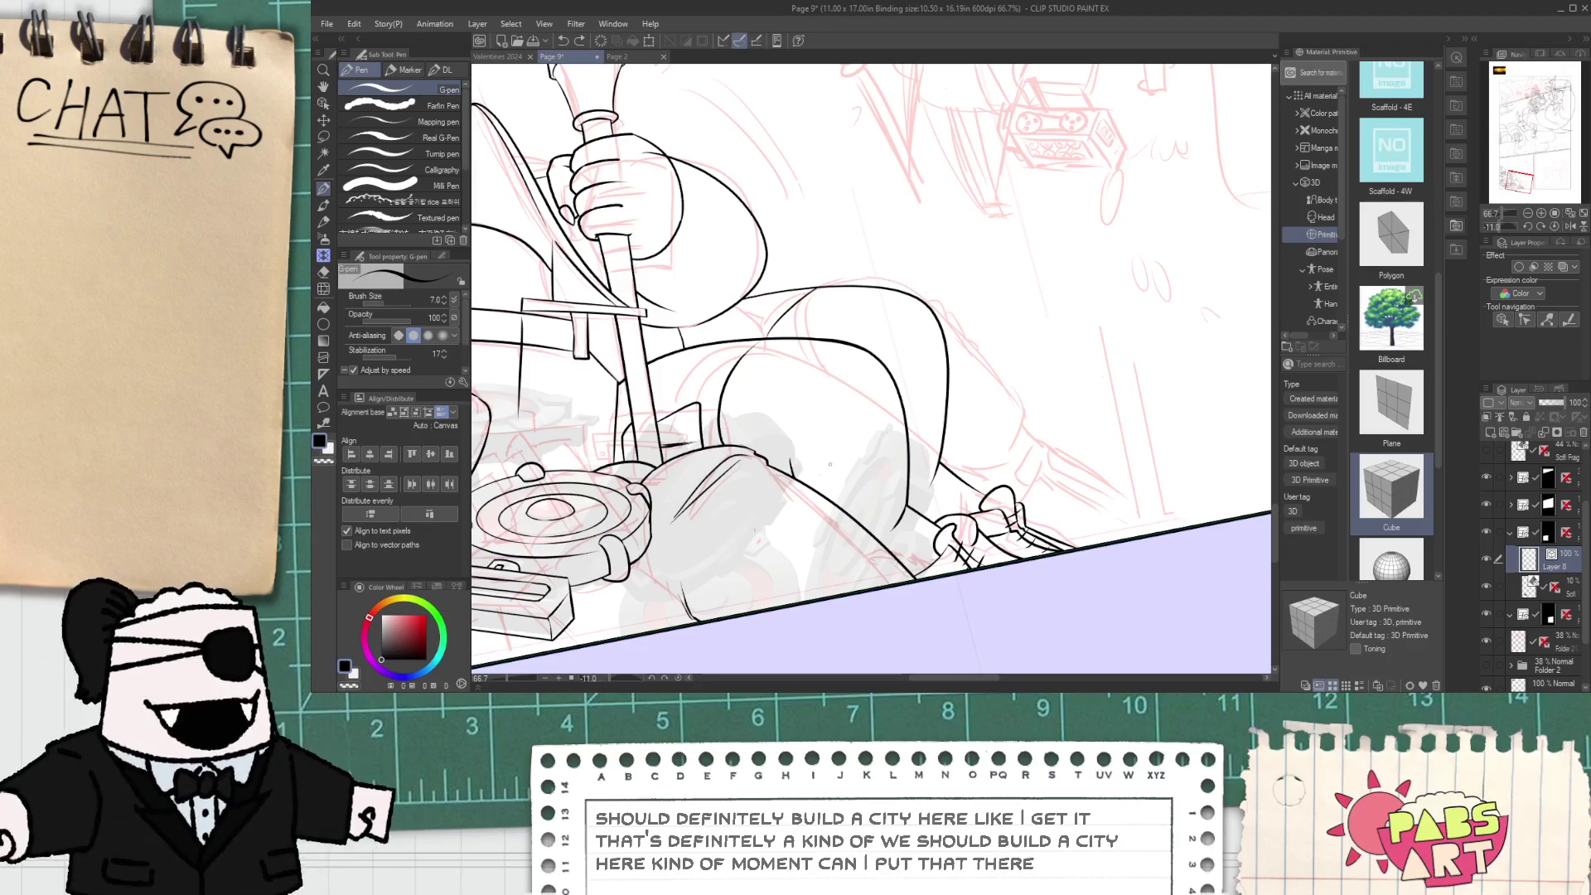
{"action": "key", "text": "o"}
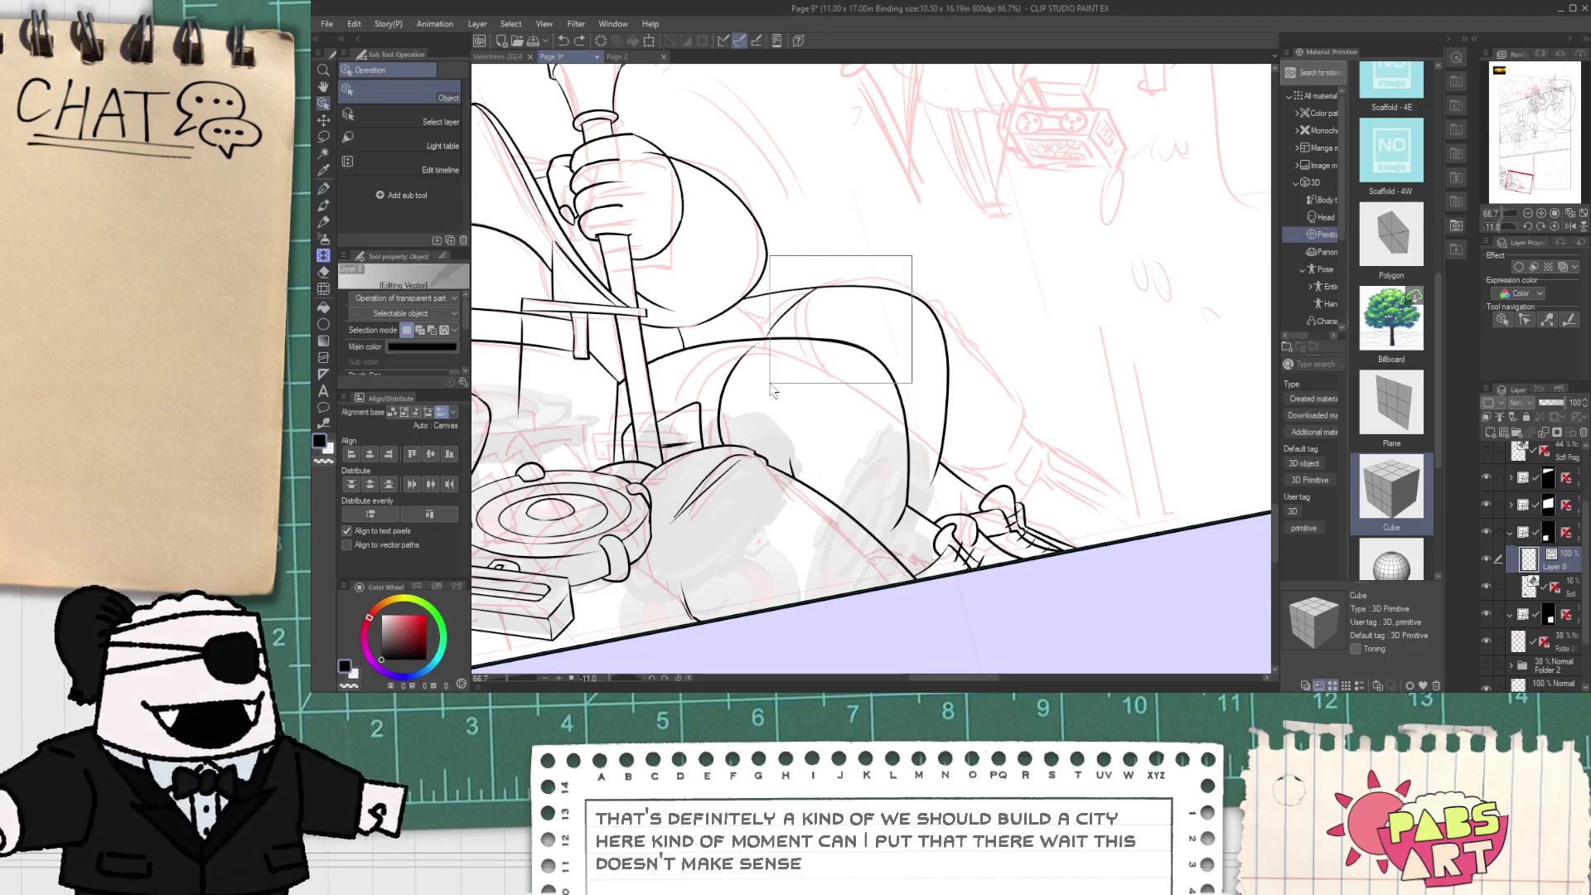
{"action": "left_click", "coordinate": [821, 396]}
{"action": "left_click", "coordinate": [723, 388], "text": "shift"}
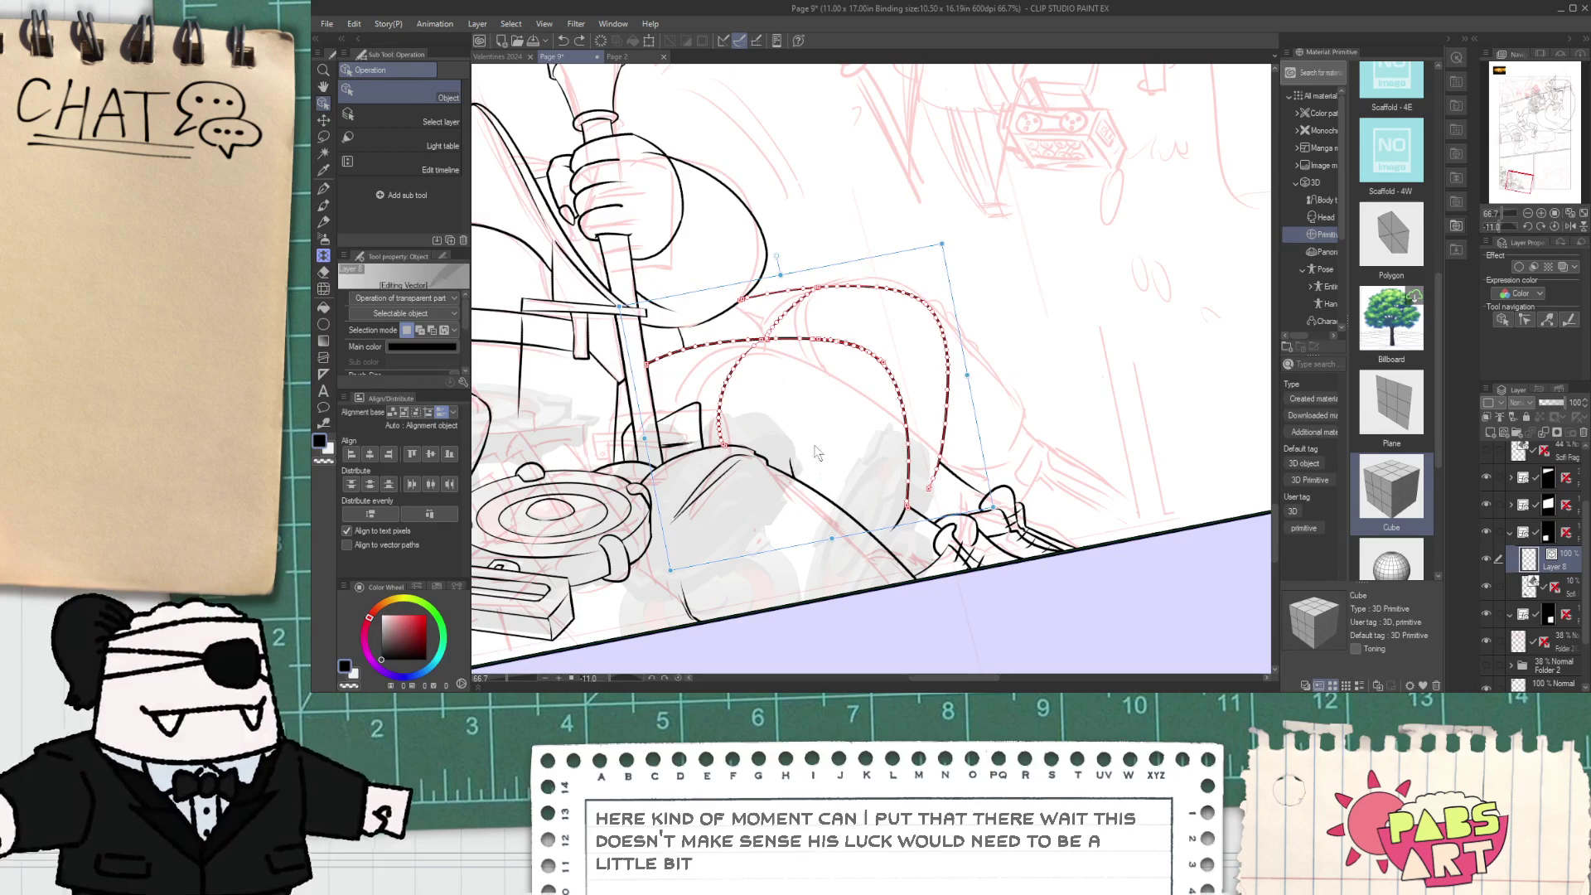
{"action": "left_click", "coordinate": [793, 461], "text": "shift"}
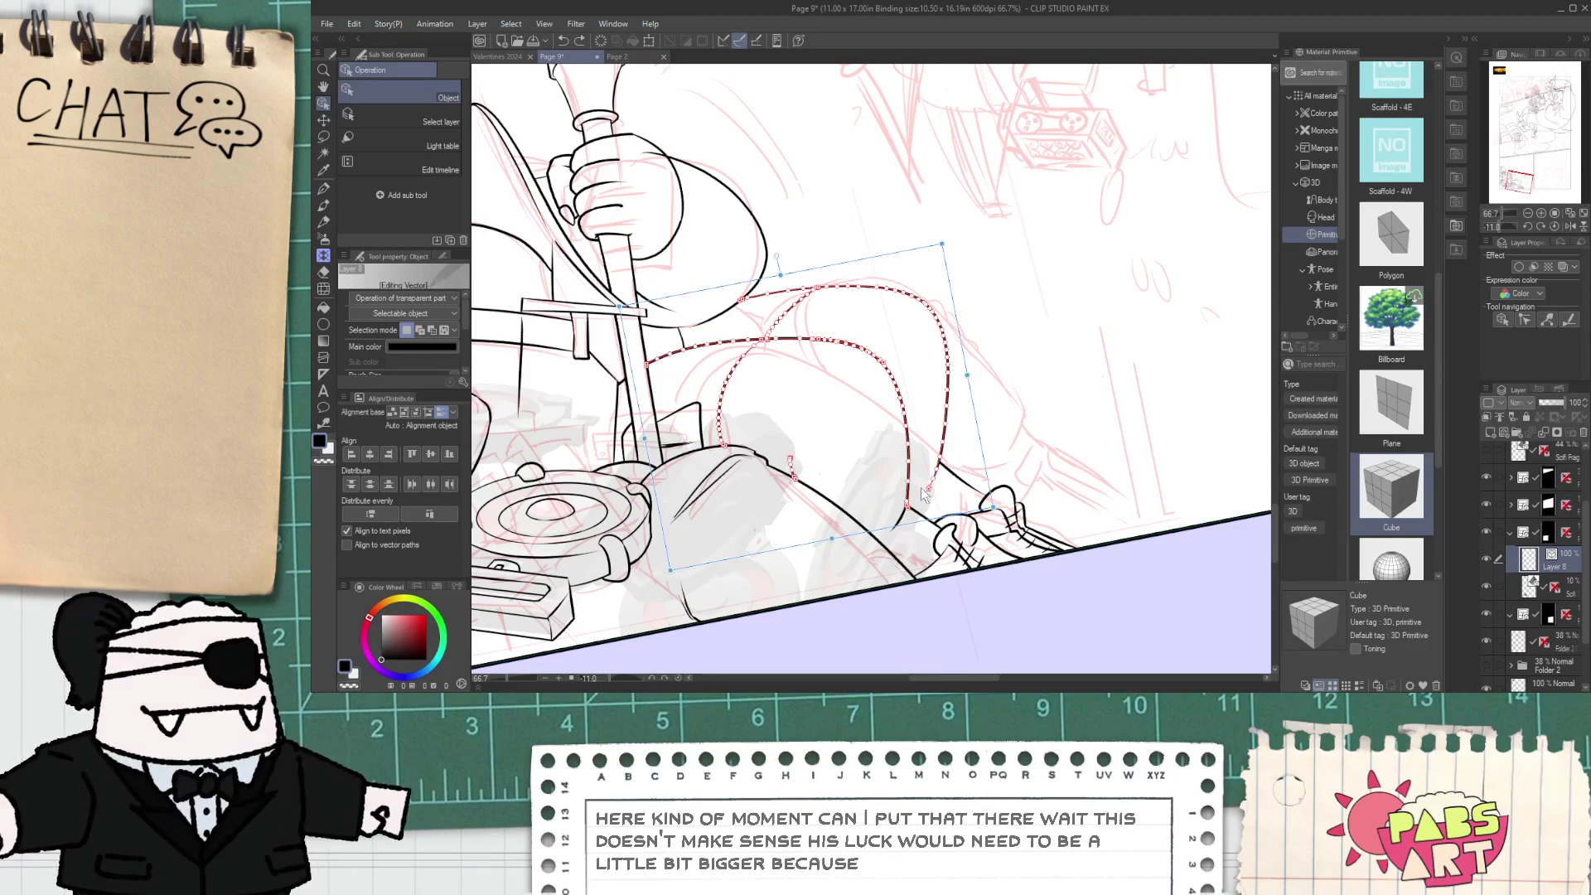
{"action": "left_click_drag", "start_coordinate": [1016, 416], "coordinate": [908, 517]}
{"action": "left_click_drag", "start_coordinate": [1082, 396], "coordinate": [933, 581]}
{"action": "left_click_drag", "start_coordinate": [1110, 584], "coordinate": [1209, 641]}
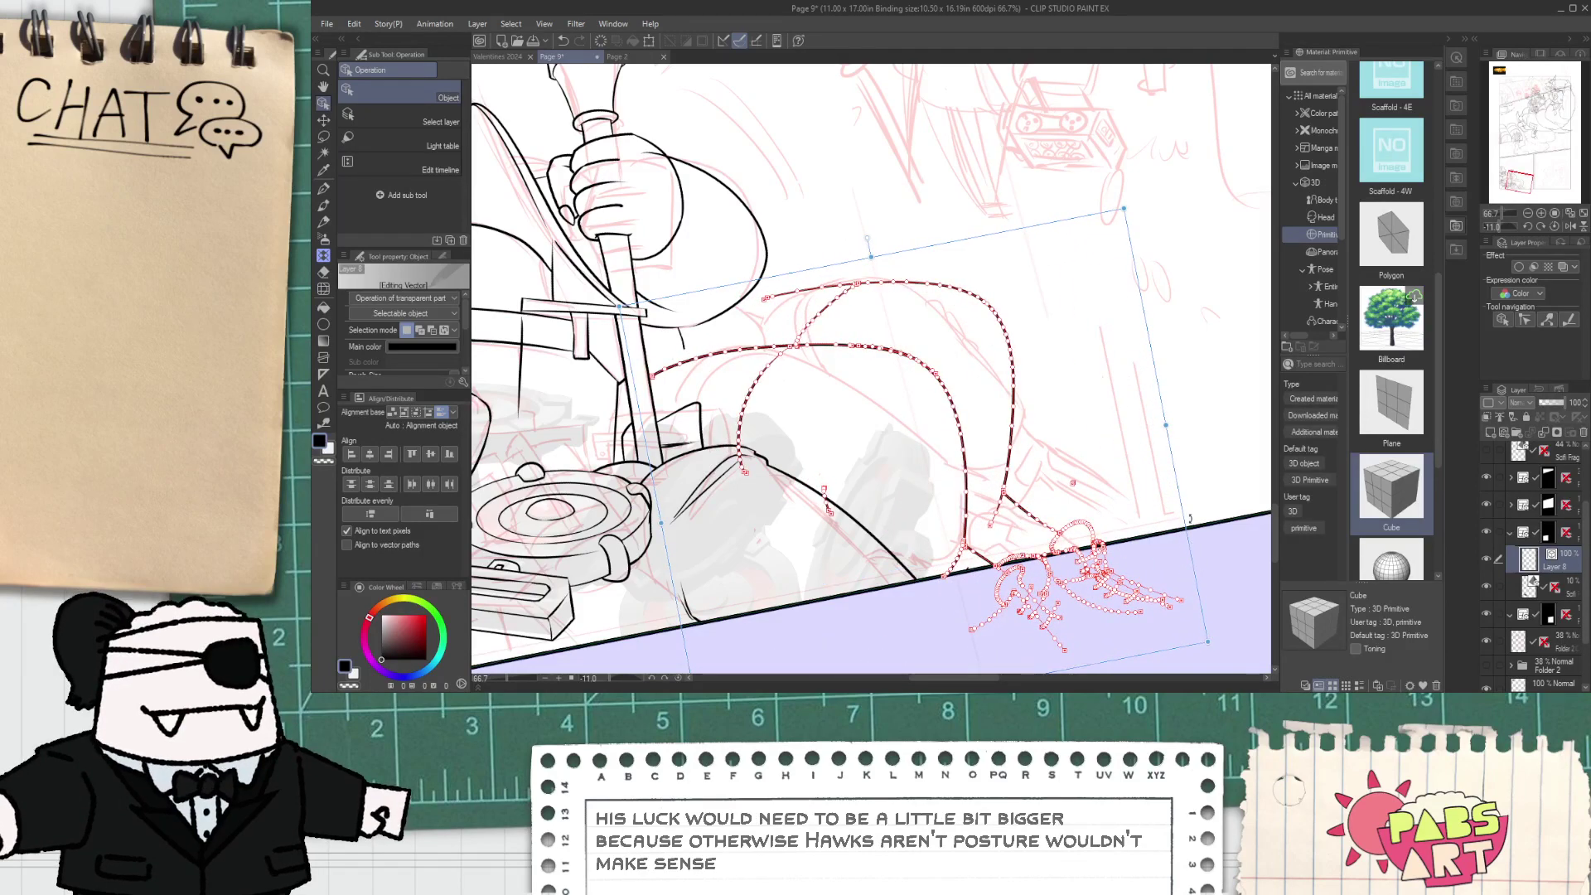
- Rotate the selected legs and feet counterclockwise to follow the panel border and stretch them slightly wider
{"action": "left_click_drag", "start_coordinate": [1194, 542], "coordinate": [1160, 436]}
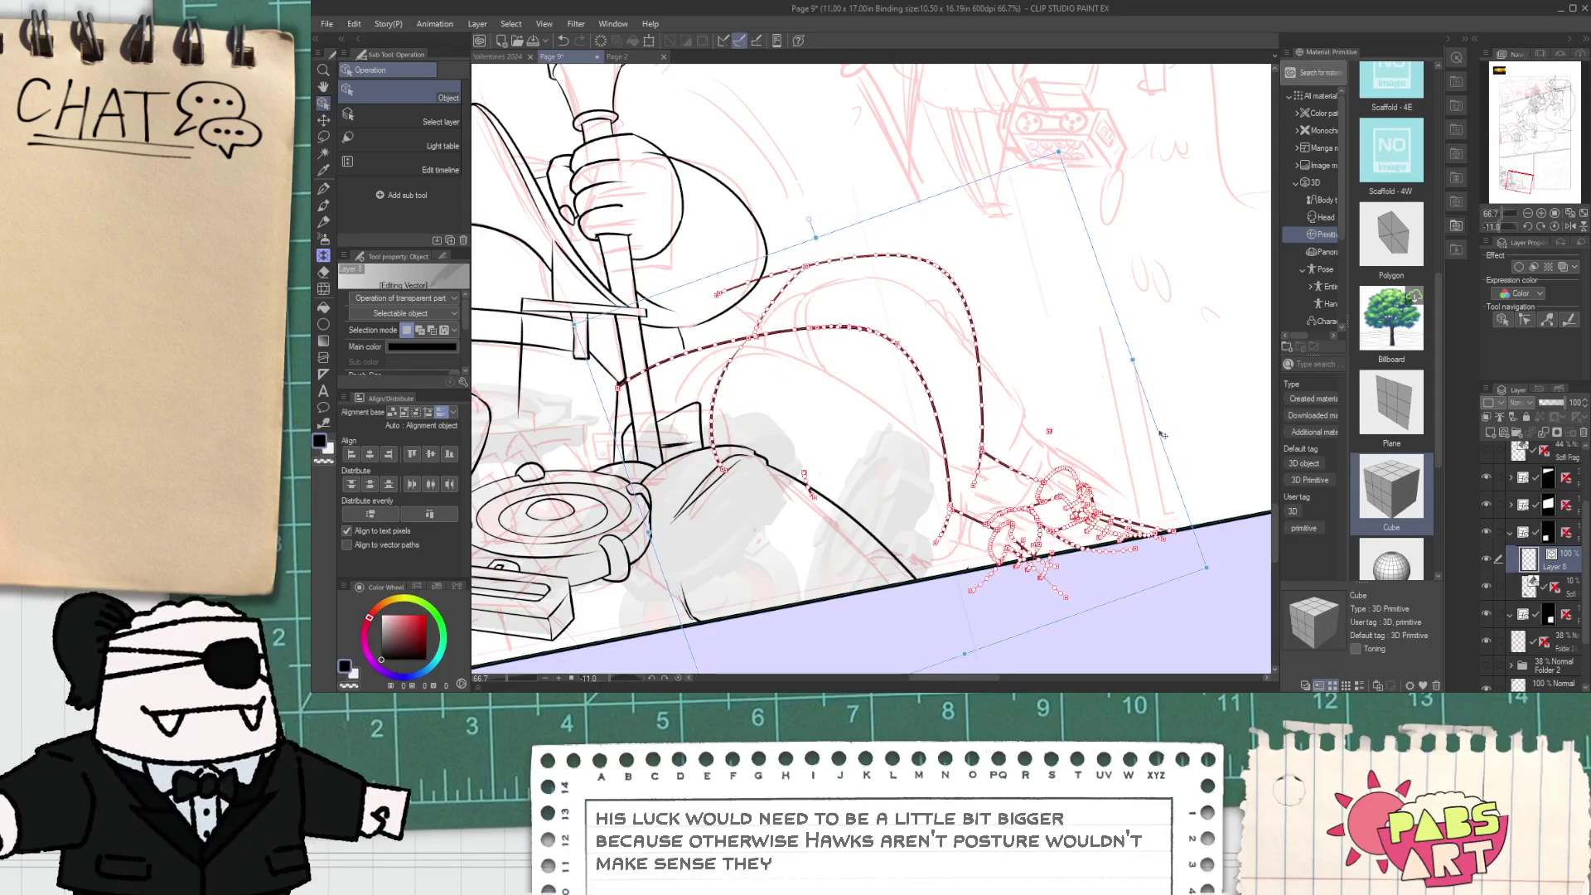
{"action": "scroll", "coordinate": [962, 651], "scroll_direction": "down", "scroll_amount": 2}
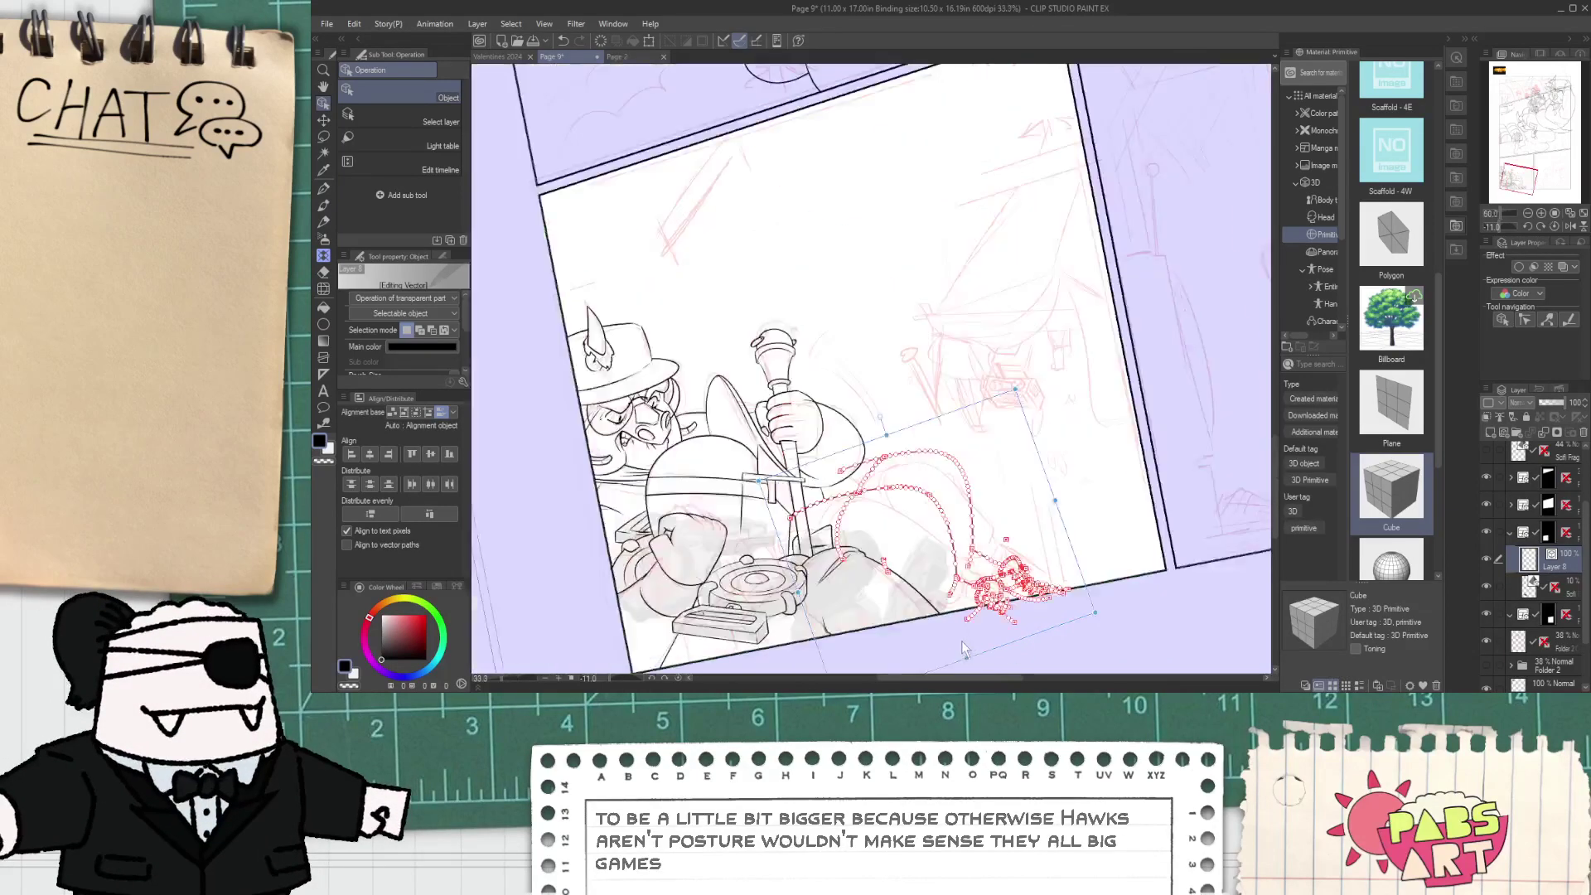
{"action": "mouse_move", "coordinate": [1069, 529]}
{"action": "left_mouse_down"}
{"action": "mouse_move", "coordinate": [1098, 537]}
{"action": "mouse_move", "coordinate": [1092, 521]}
{"action": "left_mouse_up"}
{"action": "left_click", "coordinate": [1097, 642]}
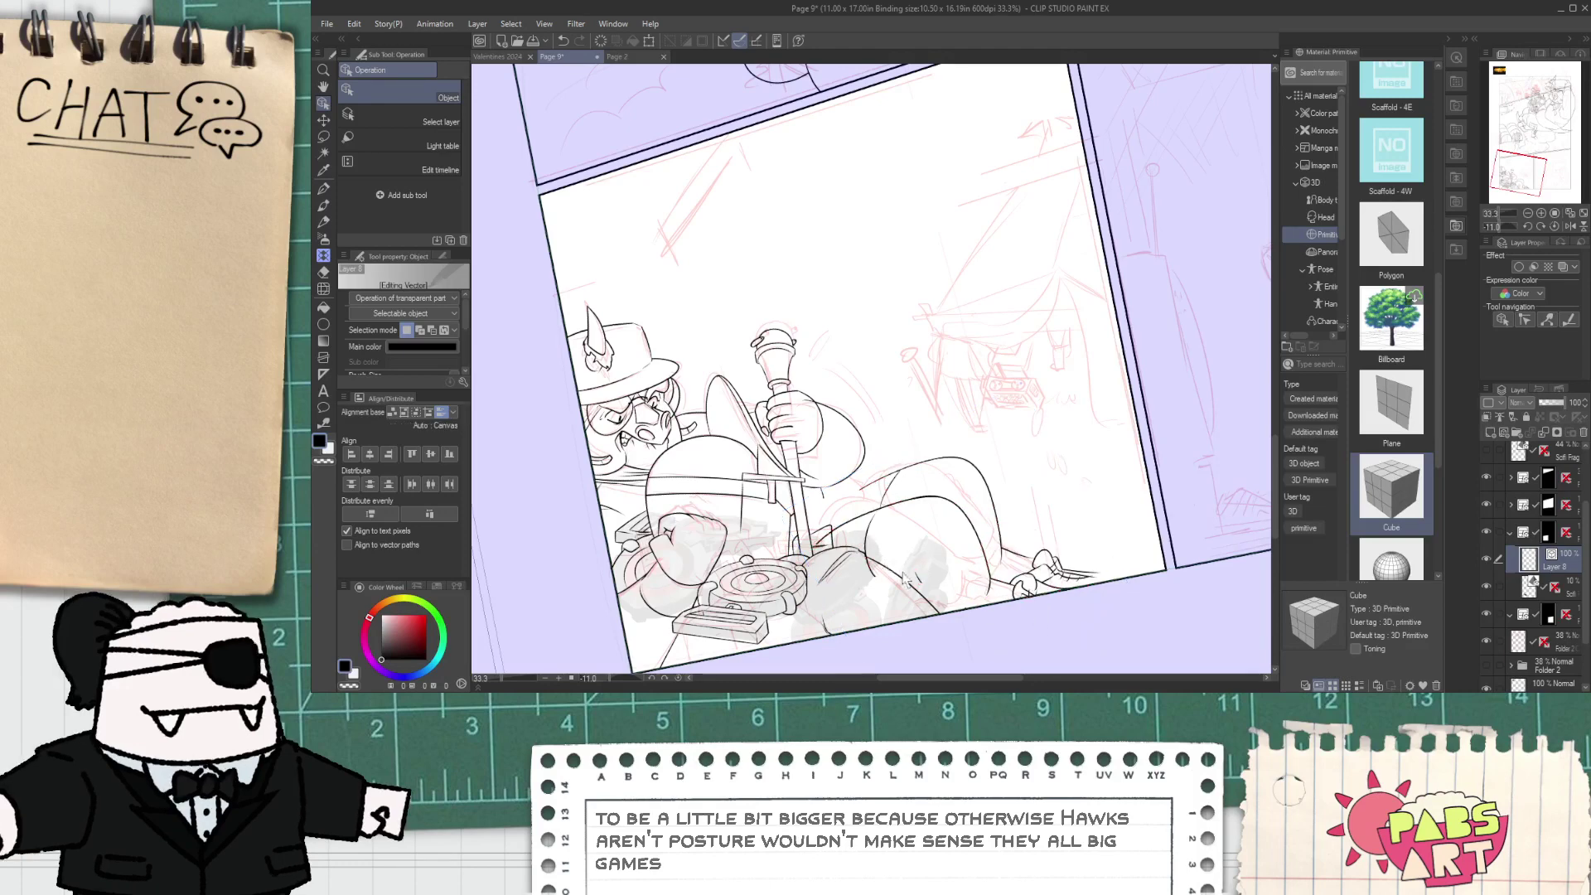
- Ink a large rounded boot shape with a nearly straight far edge between the feet and the panel's lower corner
{"action": "scroll", "coordinate": [1064, 520], "scroll_direction": "up", "scroll_amount": 5}
{"action": "key", "text": "p"}
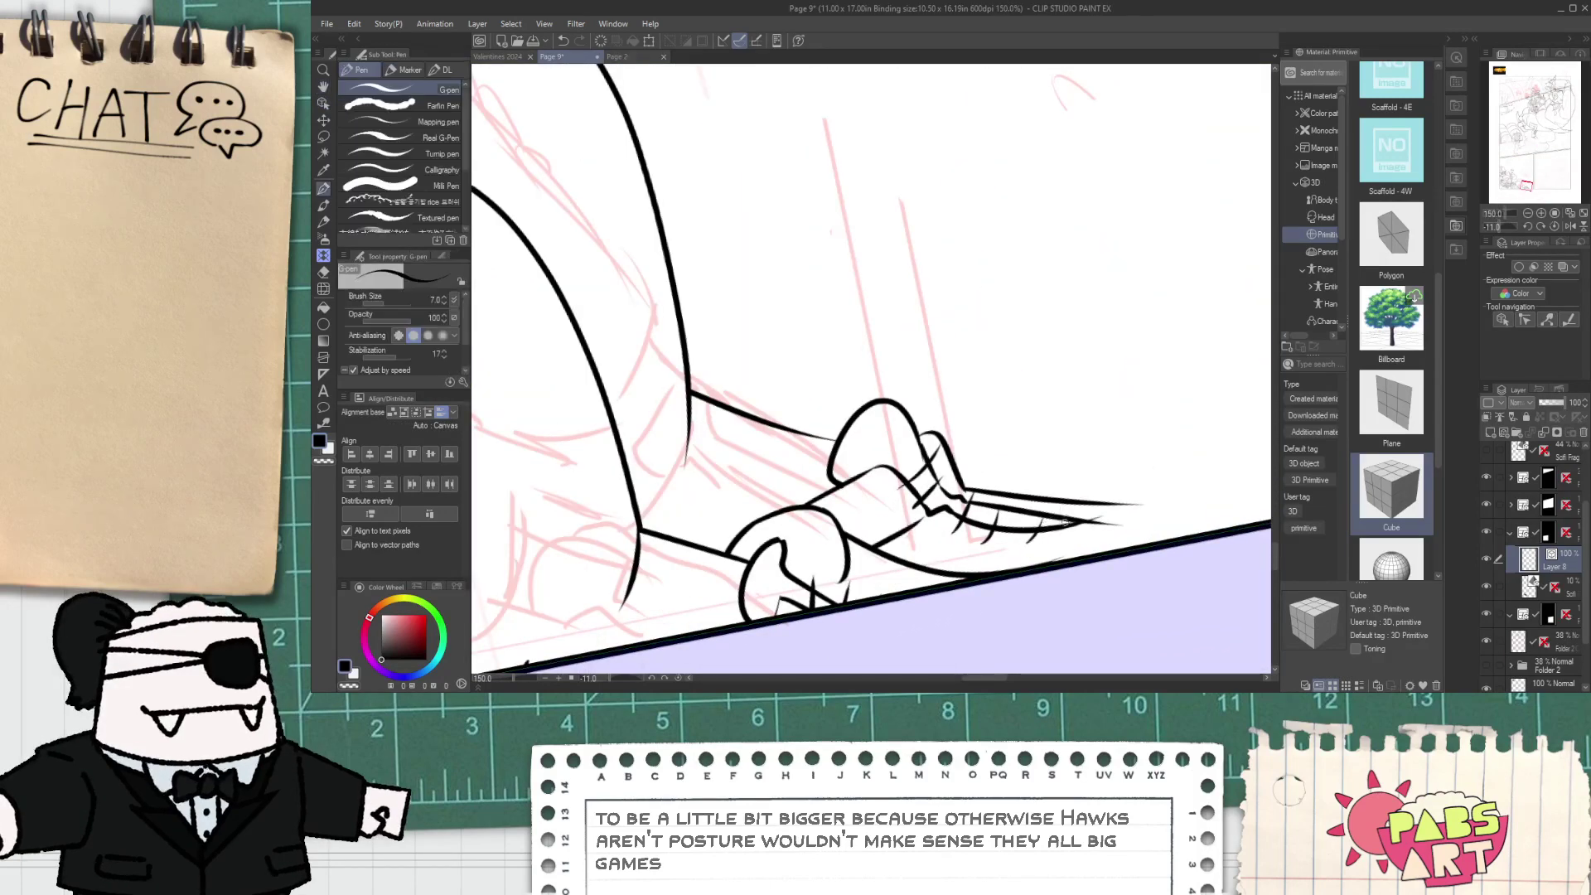
{"action": "left_click_drag", "start_coordinate": [1055, 491], "coordinate": [1169, 360]}
{"action": "key", "text": "ctrl+z"}
{"action": "left_click_drag", "start_coordinate": [1060, 545], "coordinate": [1333, 381]}
{"action": "key", "text": "space"}
{"action": "mouse_move", "coordinate": [1175, 444]}
{"action": "left_mouse_down"}
{"action": "mouse_move", "coordinate": [1035, 442]}
{"action": "mouse_move", "coordinate": [875, 401]}
{"action": "left_mouse_up"}
{"action": "left_click_drag", "start_coordinate": [1021, 313], "coordinate": [1026, 466]}
- Erase the shoe lines and overshoots crossing the rounded boot, and ink a second edge line for its sole
{"action": "key", "text": "e"}
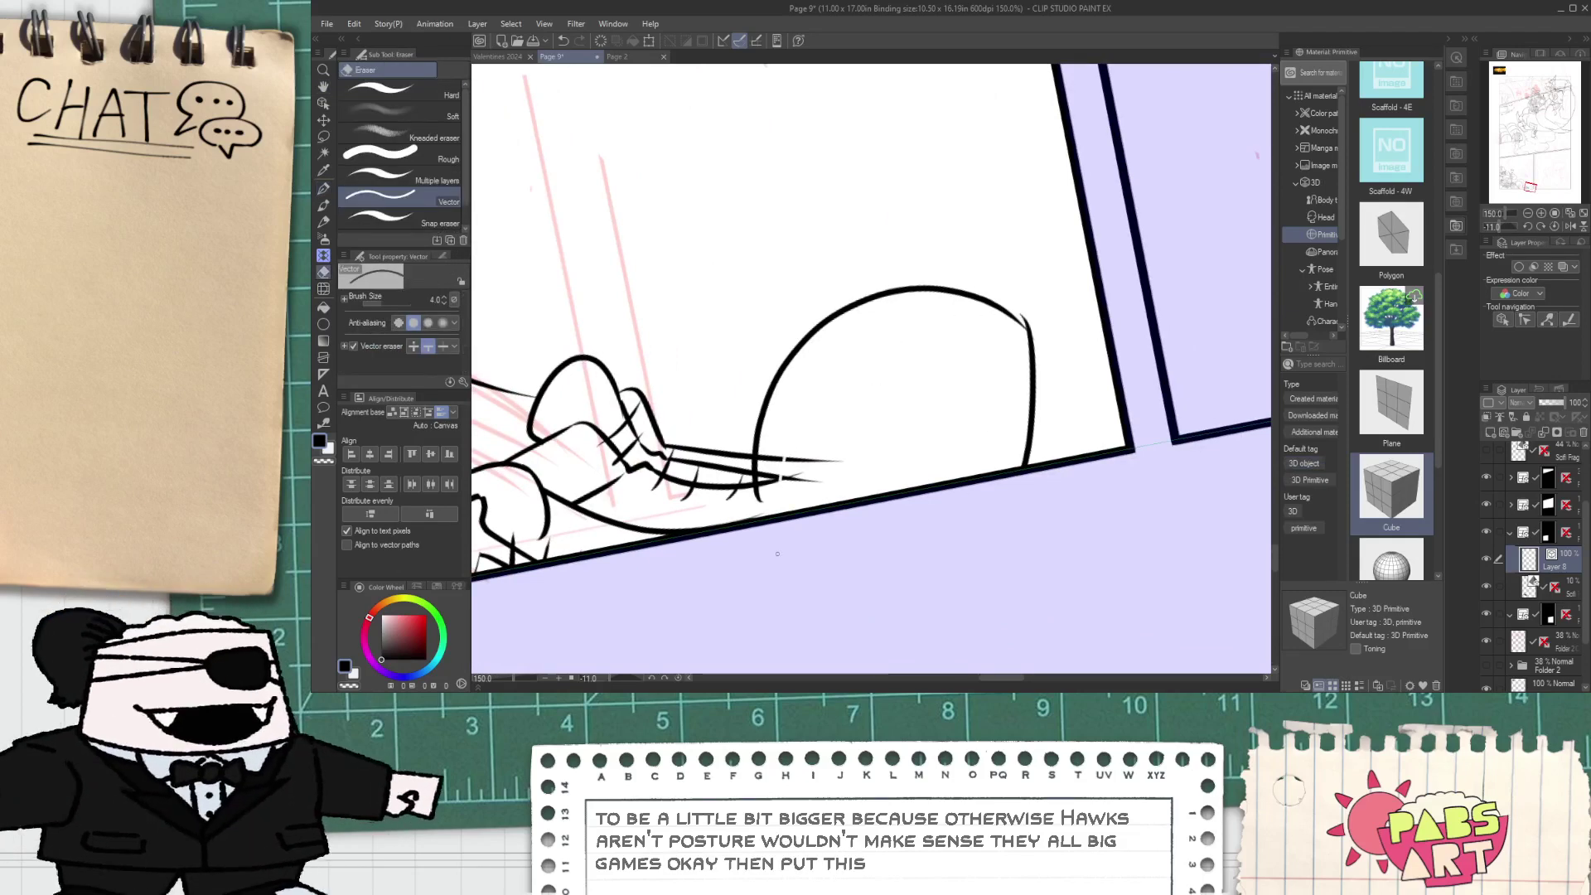
{"action": "left_click", "coordinate": [802, 455]}
{"action": "key", "text": "p"}
{"action": "scroll", "coordinate": [1003, 322], "scroll_direction": "up", "scroll_amount": 1}
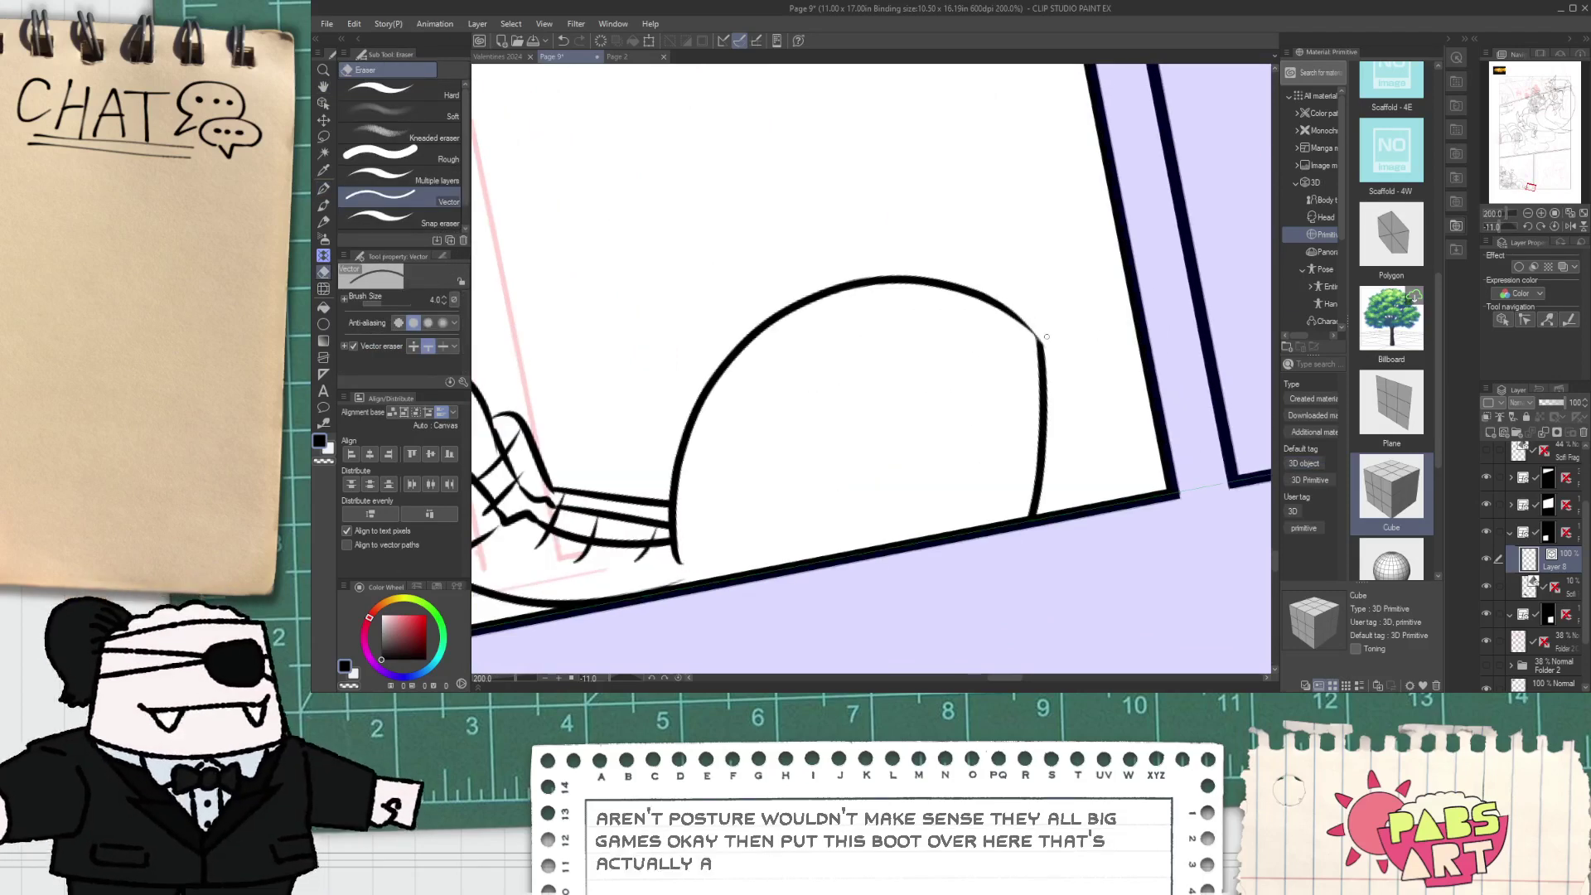
{"action": "left_click_drag", "start_coordinate": [1039, 336], "coordinate": [1079, 511]}
{"action": "scroll", "coordinate": [920, 399], "scroll_direction": "down", "scroll_amount": 4}
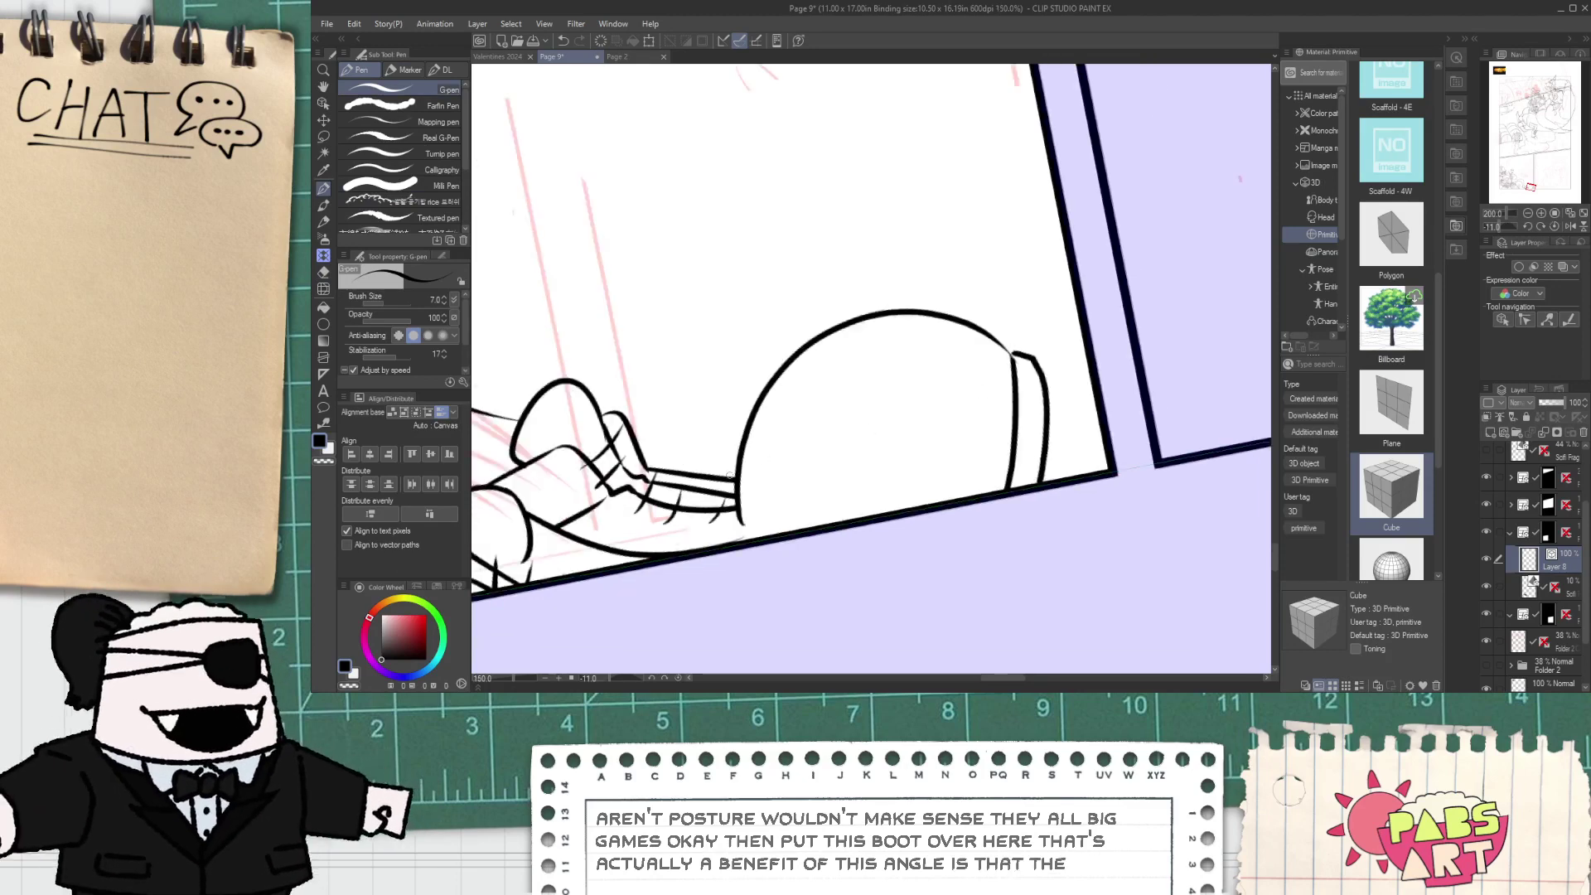
{"action": "scroll", "coordinate": [839, 465], "scroll_direction": "up", "scroll_amount": 3}
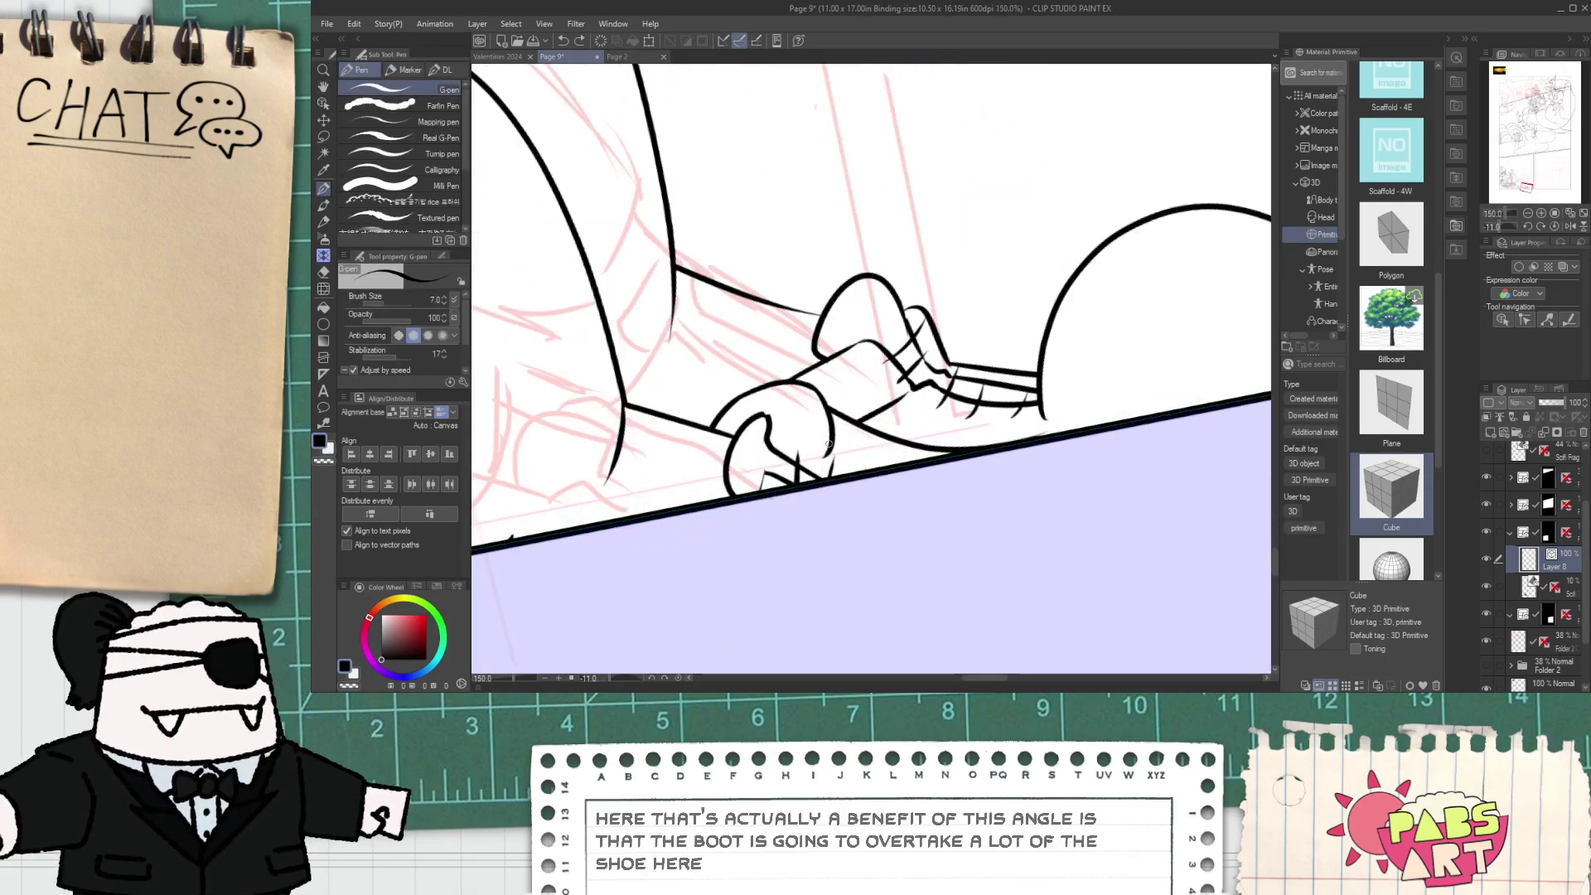
- Ink the curved body outline from beneath the raised arm to the near thigh and trim the overlap there
{"action": "scroll", "coordinate": [813, 471], "scroll_direction": "down", "scroll_amount": 3}
{"action": "key", "text": "space"}
{"action": "left_click_drag", "start_coordinate": [746, 431], "coordinate": [1031, 471]}
{"action": "scroll", "coordinate": [754, 377], "scroll_direction": "down", "scroll_amount": 1}
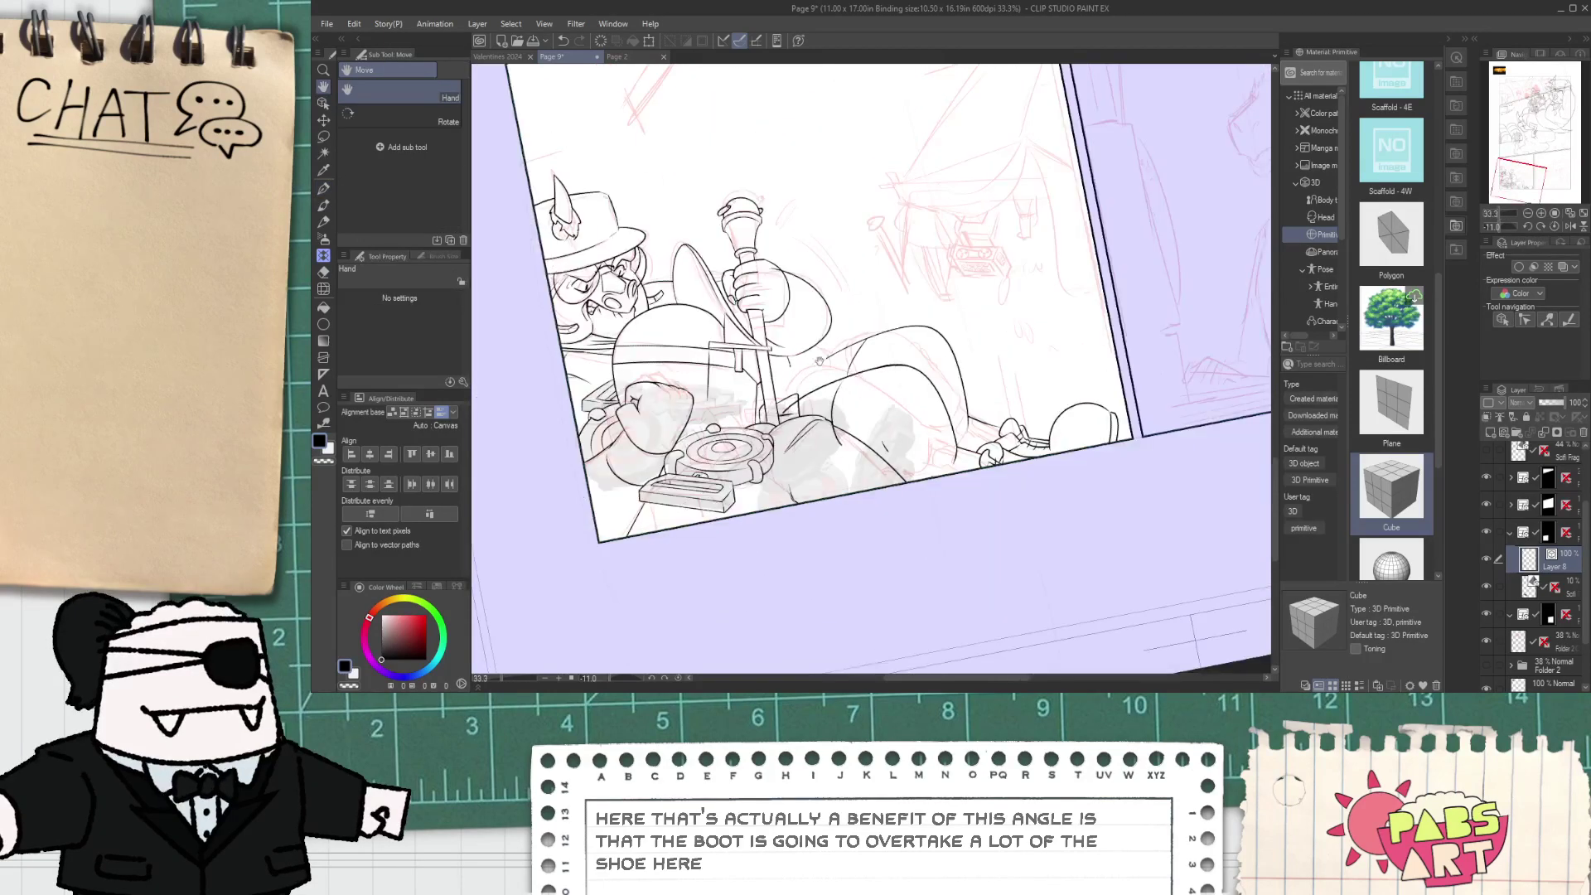
{"action": "left_click_drag", "start_coordinate": [759, 372], "coordinate": [836, 415]}
{"action": "scroll", "coordinate": [836, 414], "scroll_direction": "up", "scroll_amount": 1}
{"action": "scroll", "coordinate": [836, 414], "scroll_direction": "up", "scroll_amount": 1}
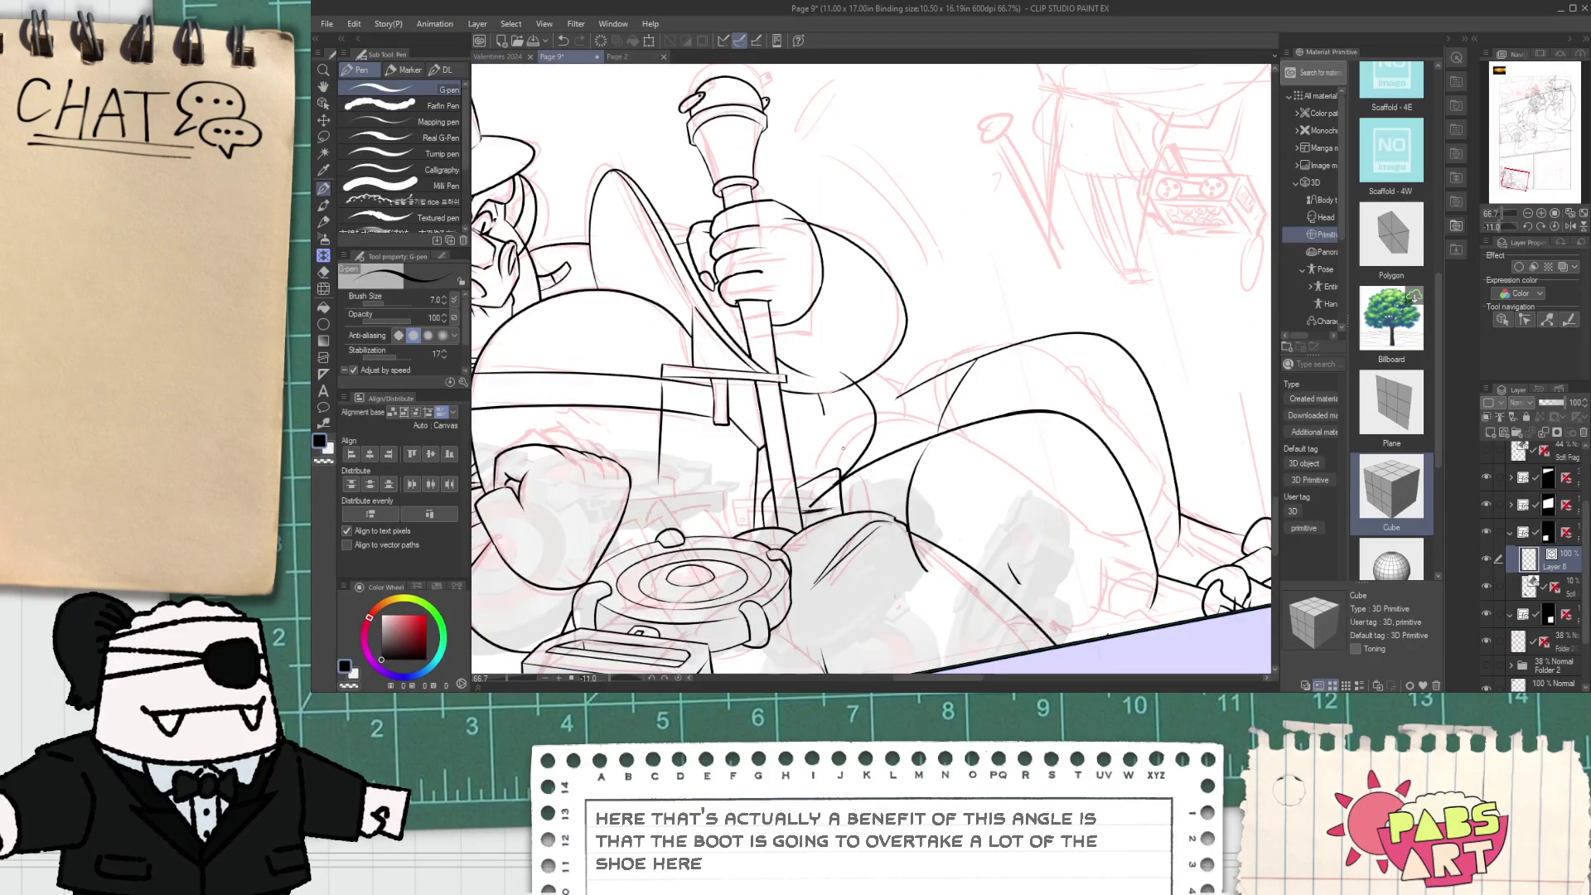
{"action": "key", "text": "e"}
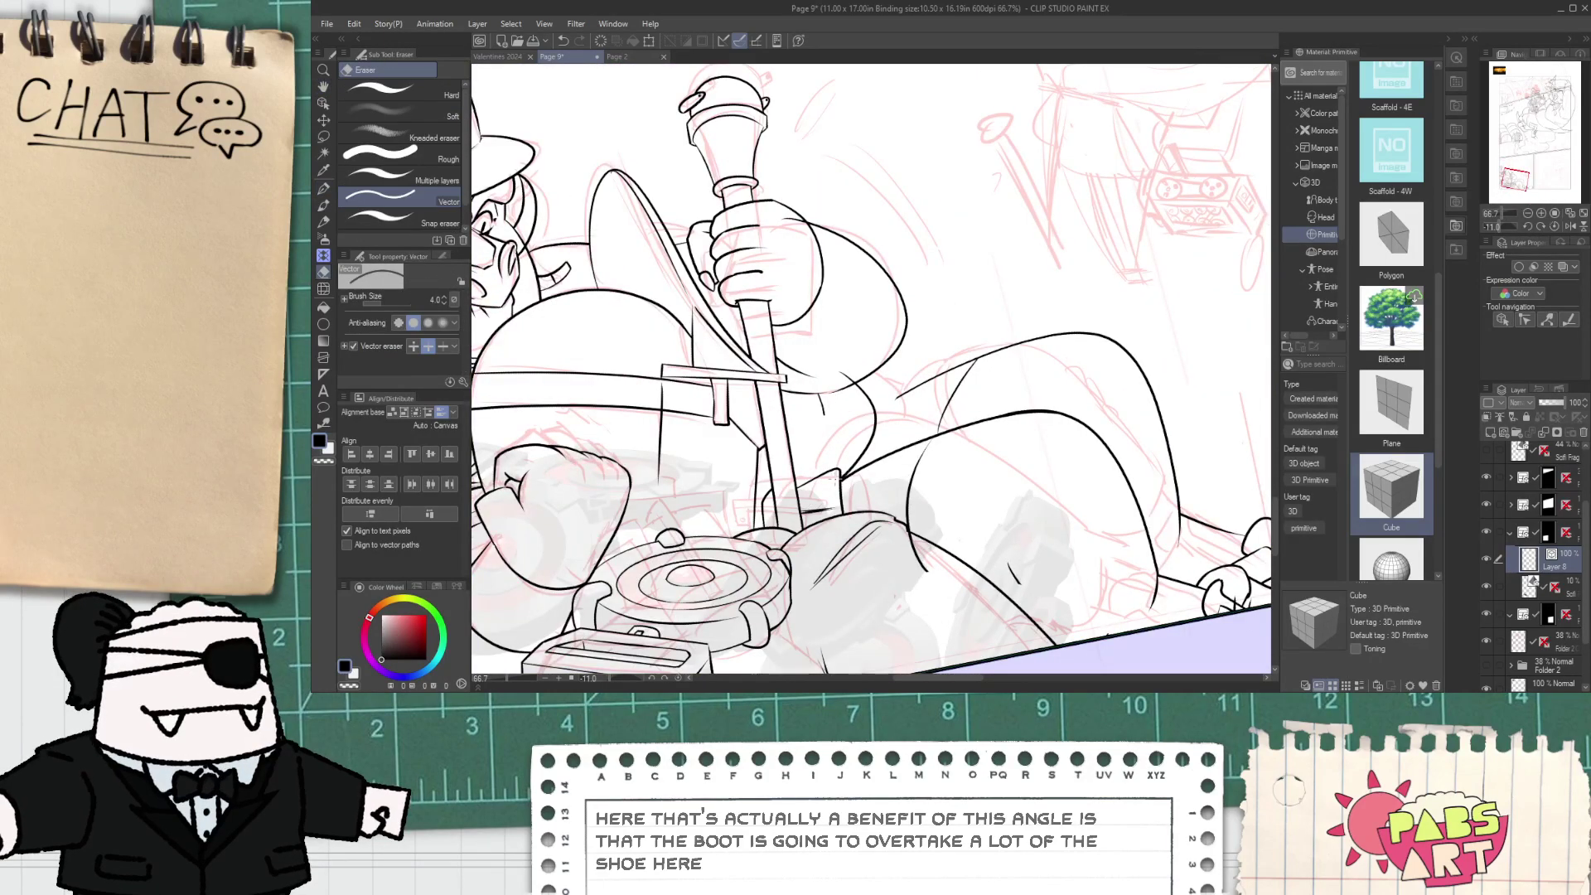
- Delete the angular pocket outline and its inner stroke between the staff and the near thigh
{"action": "scroll", "coordinate": [837, 475], "scroll_direction": "down", "scroll_amount": 3}
{"action": "key", "text": "space"}
{"action": "scroll", "coordinate": [824, 498], "scroll_direction": "up", "scroll_amount": 4}
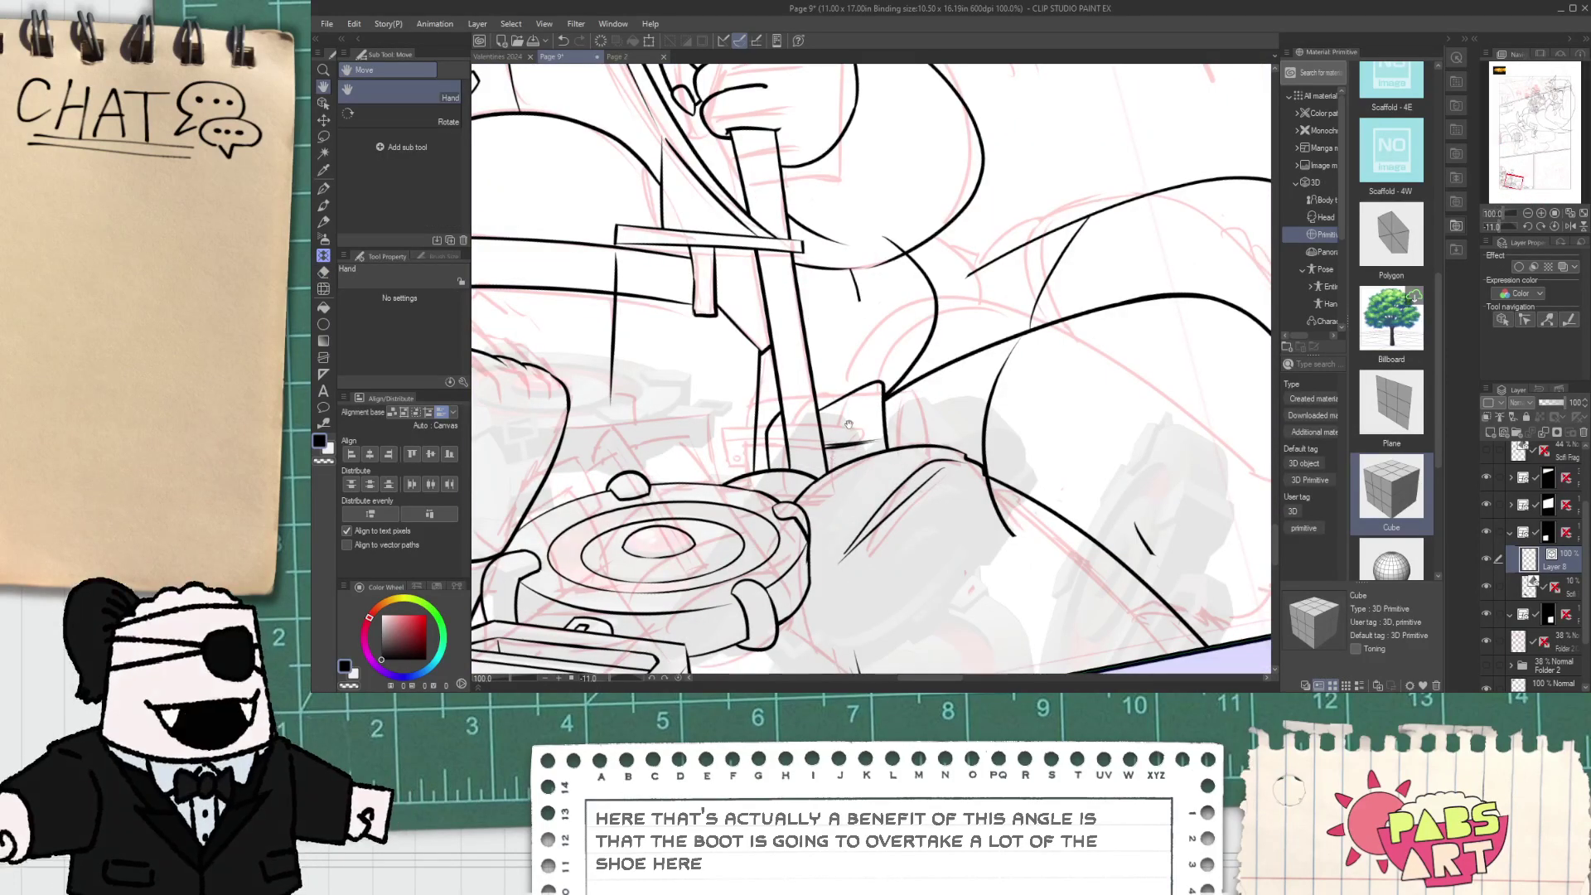
{"action": "scroll", "coordinate": [849, 424], "scroll_direction": "up", "scroll_amount": 1}
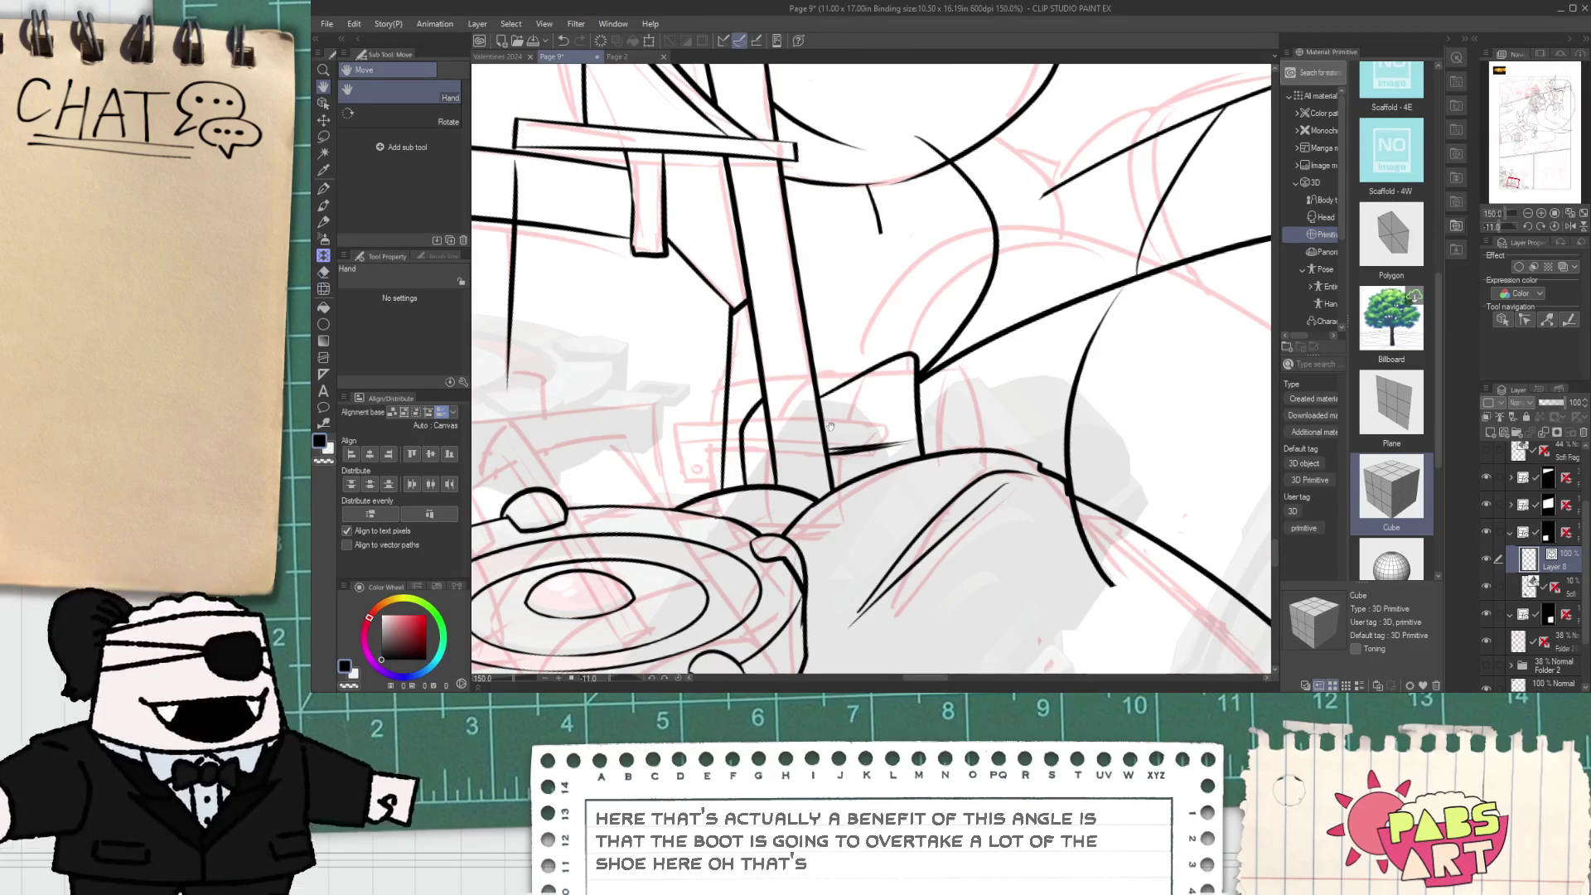
{"action": "key", "text": "o"}
{"action": "left_click", "coordinate": [874, 446]}
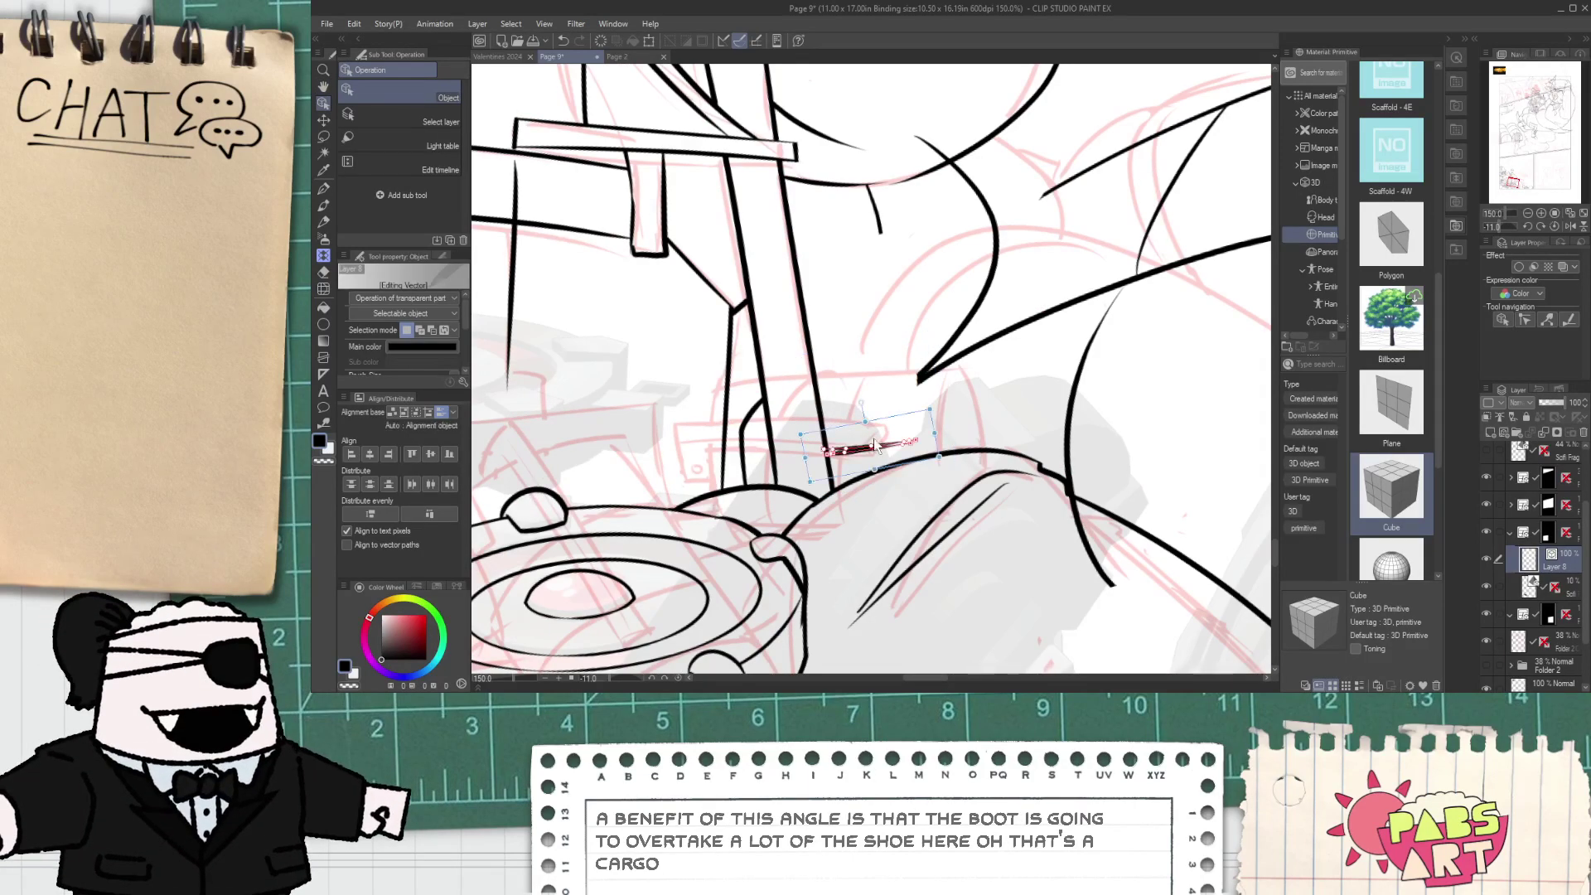
{"action": "key", "text": "Delete"}
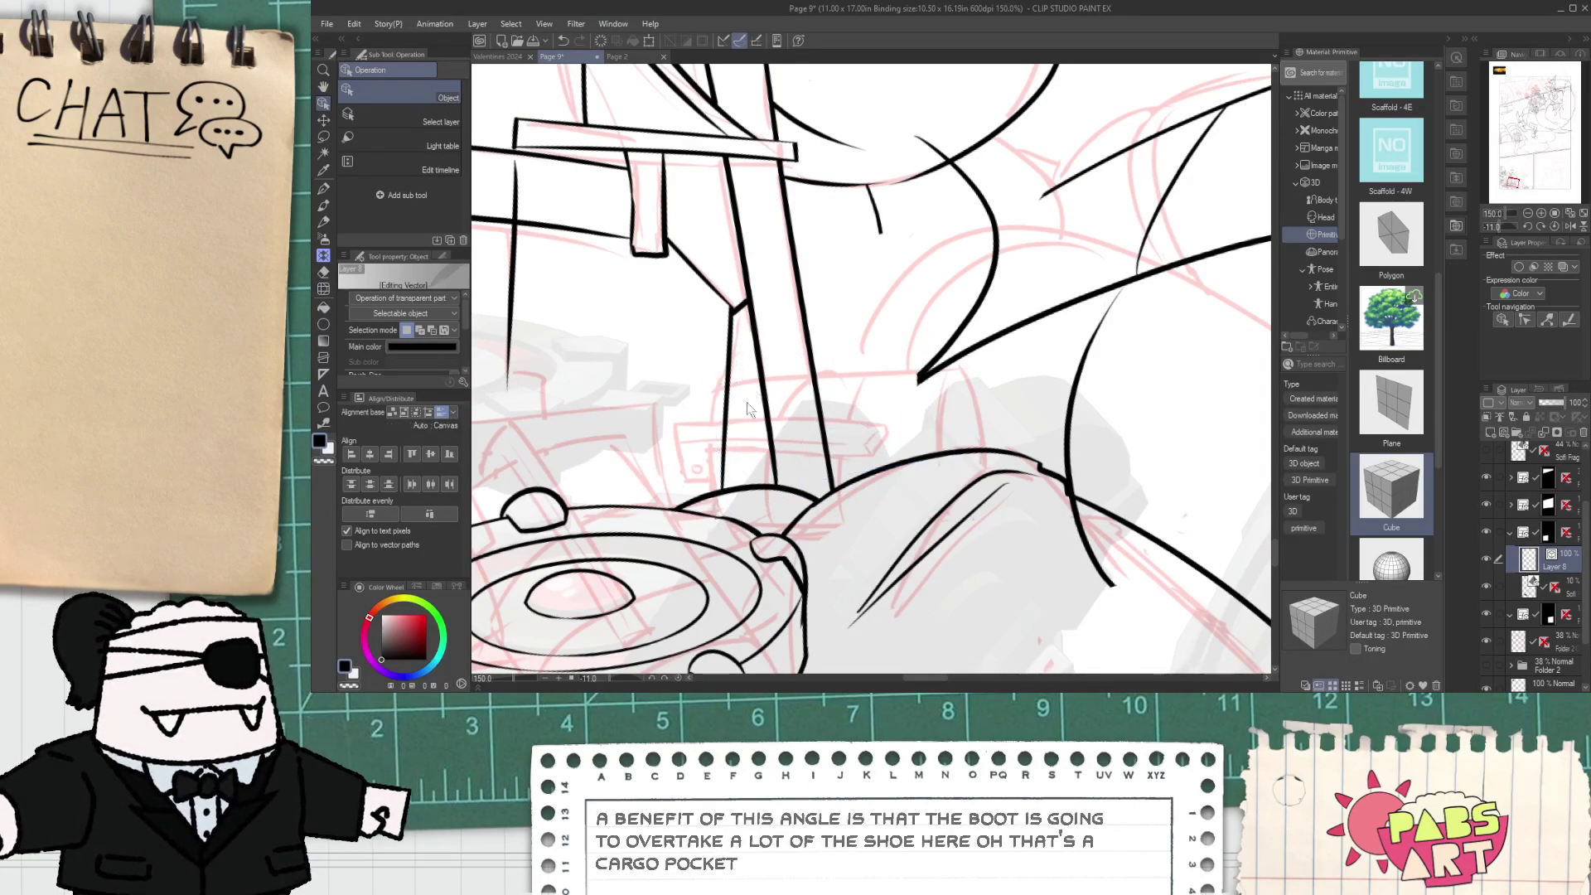
- Extend the near thigh's upper line behind the staff and erase the parts that cross the staff and overshoot the knee
{"action": "key", "text": "p"}
{"action": "left_click_drag", "start_coordinate": [738, 441], "coordinate": [933, 370]}
{"action": "key", "text": "ctrl+z"}
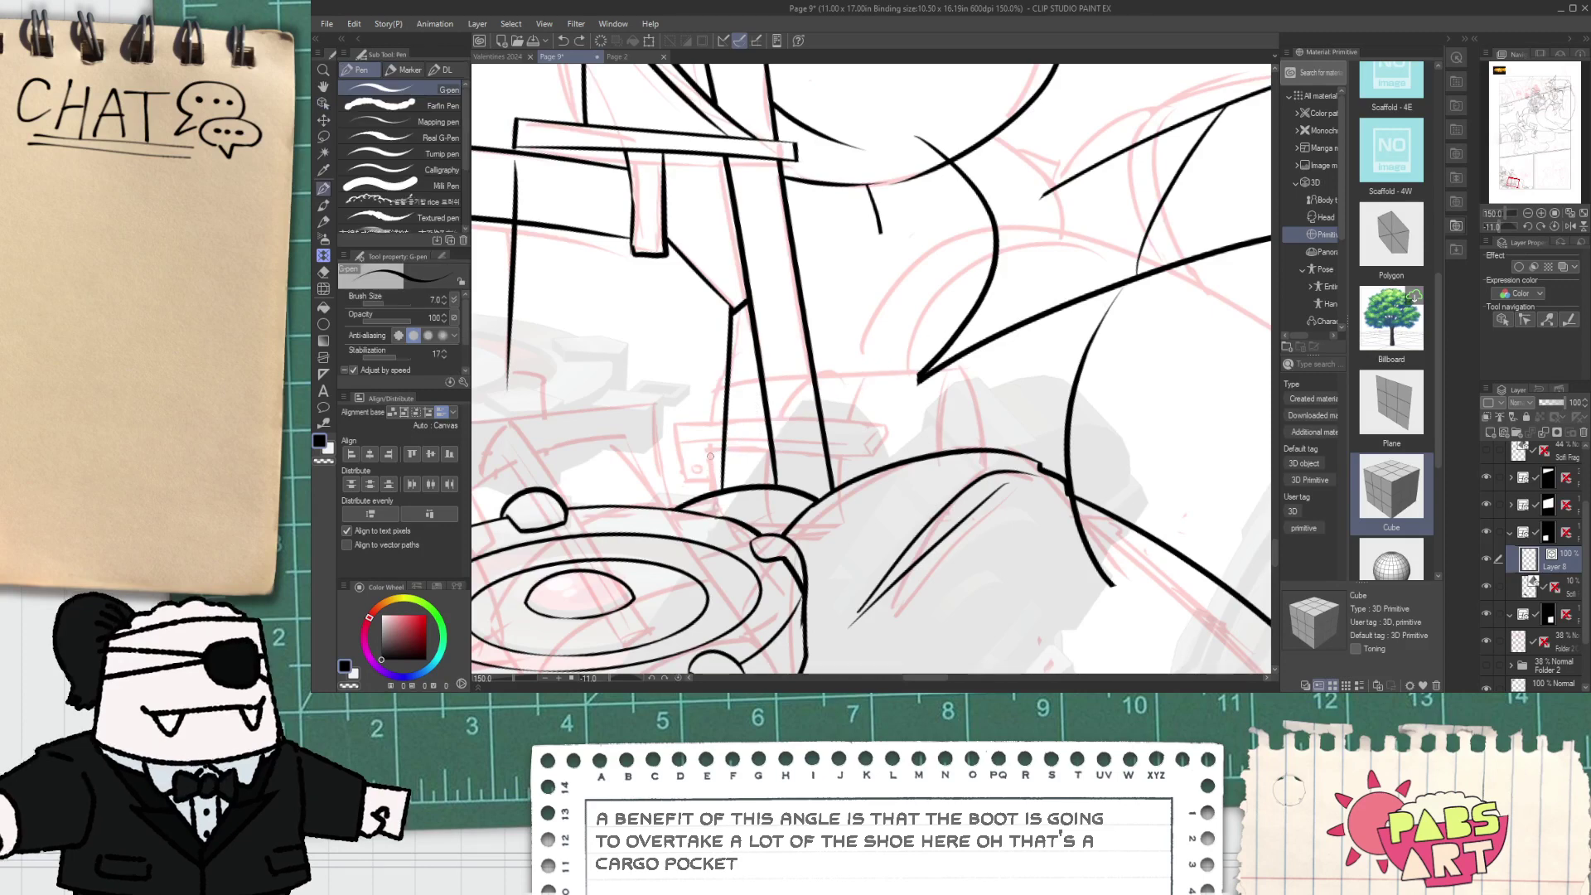
{"action": "left_click_drag", "start_coordinate": [696, 472], "coordinate": [976, 354]}
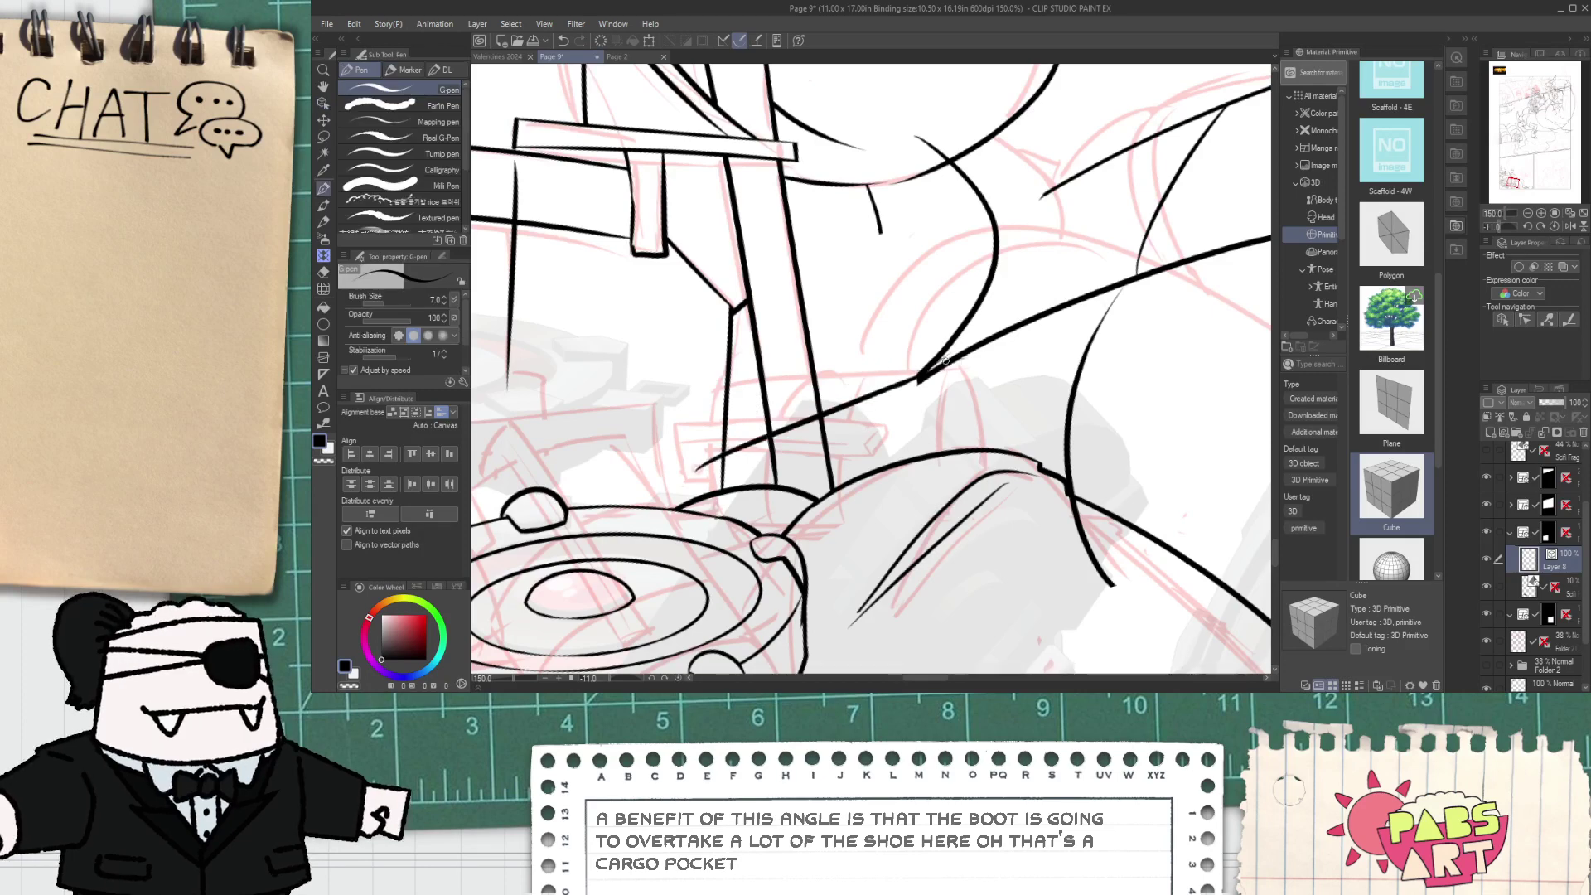
{"action": "key", "text": "e"}
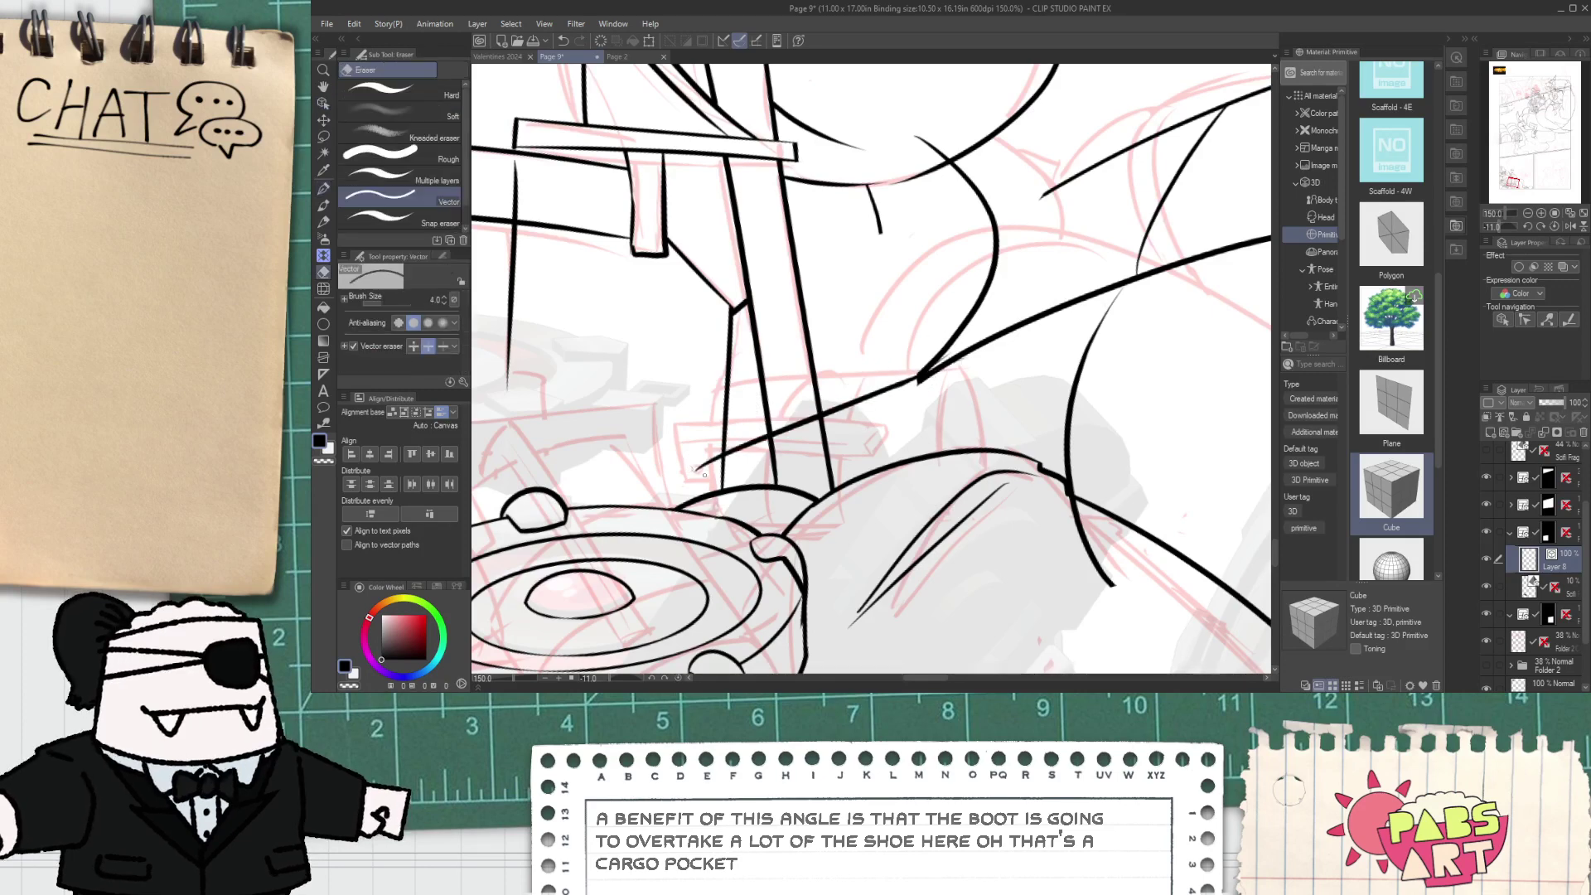
{"action": "left_click_drag", "start_coordinate": [1096, 554], "coordinate": [1103, 560]}
{"action": "scroll", "coordinate": [1096, 550], "scroll_direction": "down", "scroll_amount": 3}
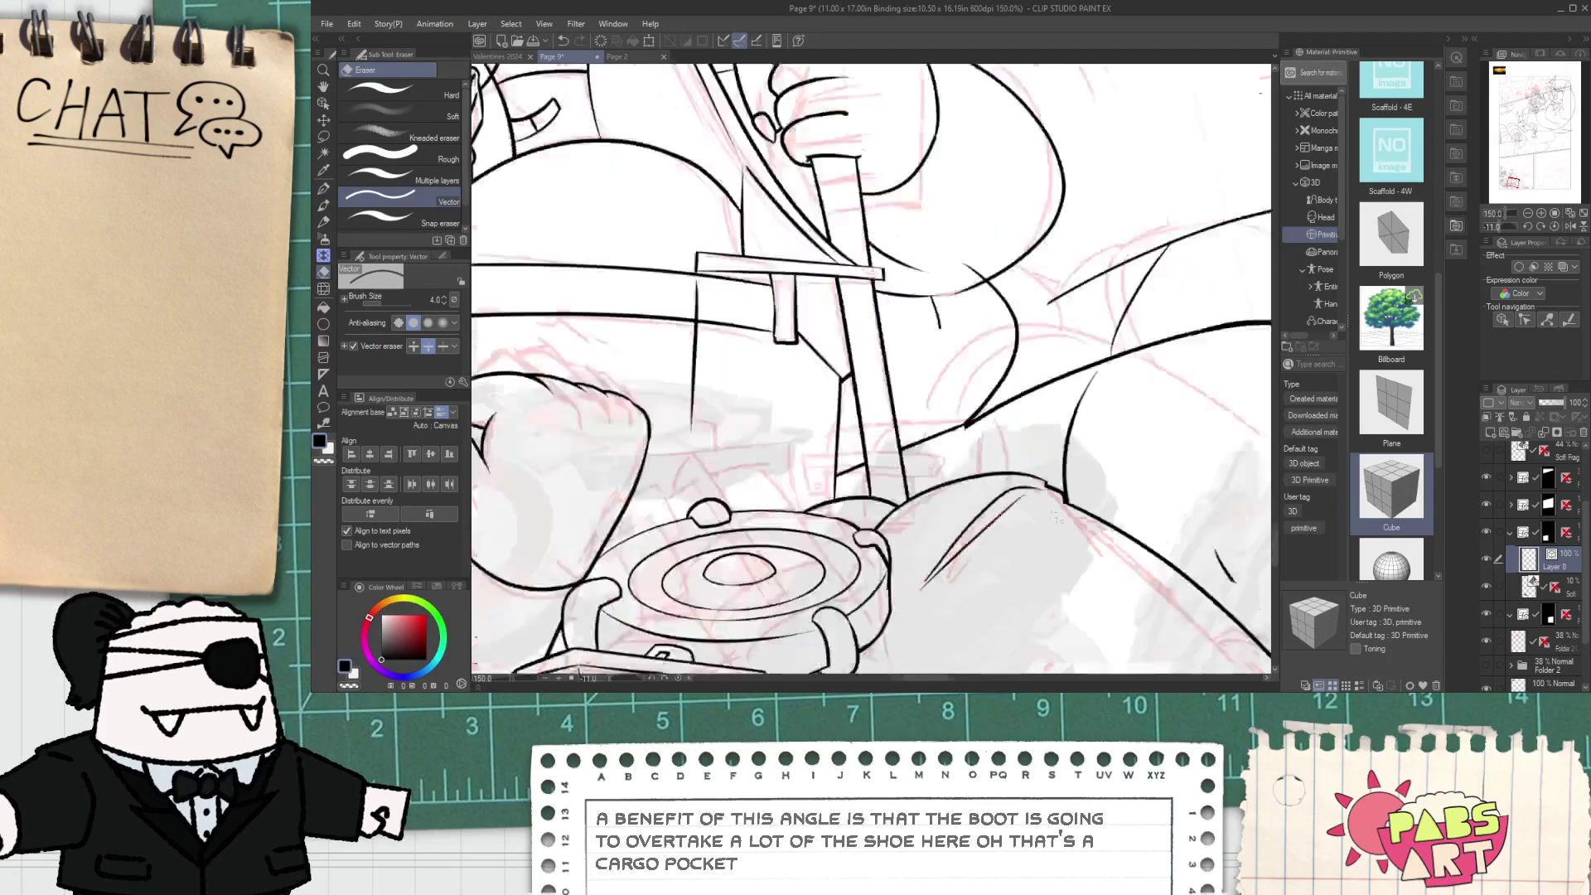
- Extend the far thigh's upper line back to the curved body outline and erase its overlapping ends
{"action": "key", "text": "space"}
{"action": "scroll", "coordinate": [897, 393], "scroll_direction": "up", "scroll_amount": 3}
{"action": "mouse_move", "coordinate": [1062, 375]}
{"action": "left_mouse_down"}
{"action": "mouse_move", "coordinate": [898, 393]}
{"action": "mouse_move", "coordinate": [1214, 327]}
{"action": "left_mouse_up"}
{"action": "scroll", "coordinate": [911, 391], "scroll_direction": "up", "scroll_amount": 1}
{"action": "key", "text": "p"}
{"action": "key", "text": "ctrl+z"}
{"action": "left_click_drag", "start_coordinate": [840, 440], "coordinate": [1157, 331]}
{"action": "key", "text": "e"}
{"action": "left_click_drag", "start_coordinate": [1061, 368], "coordinate": [1128, 355]}
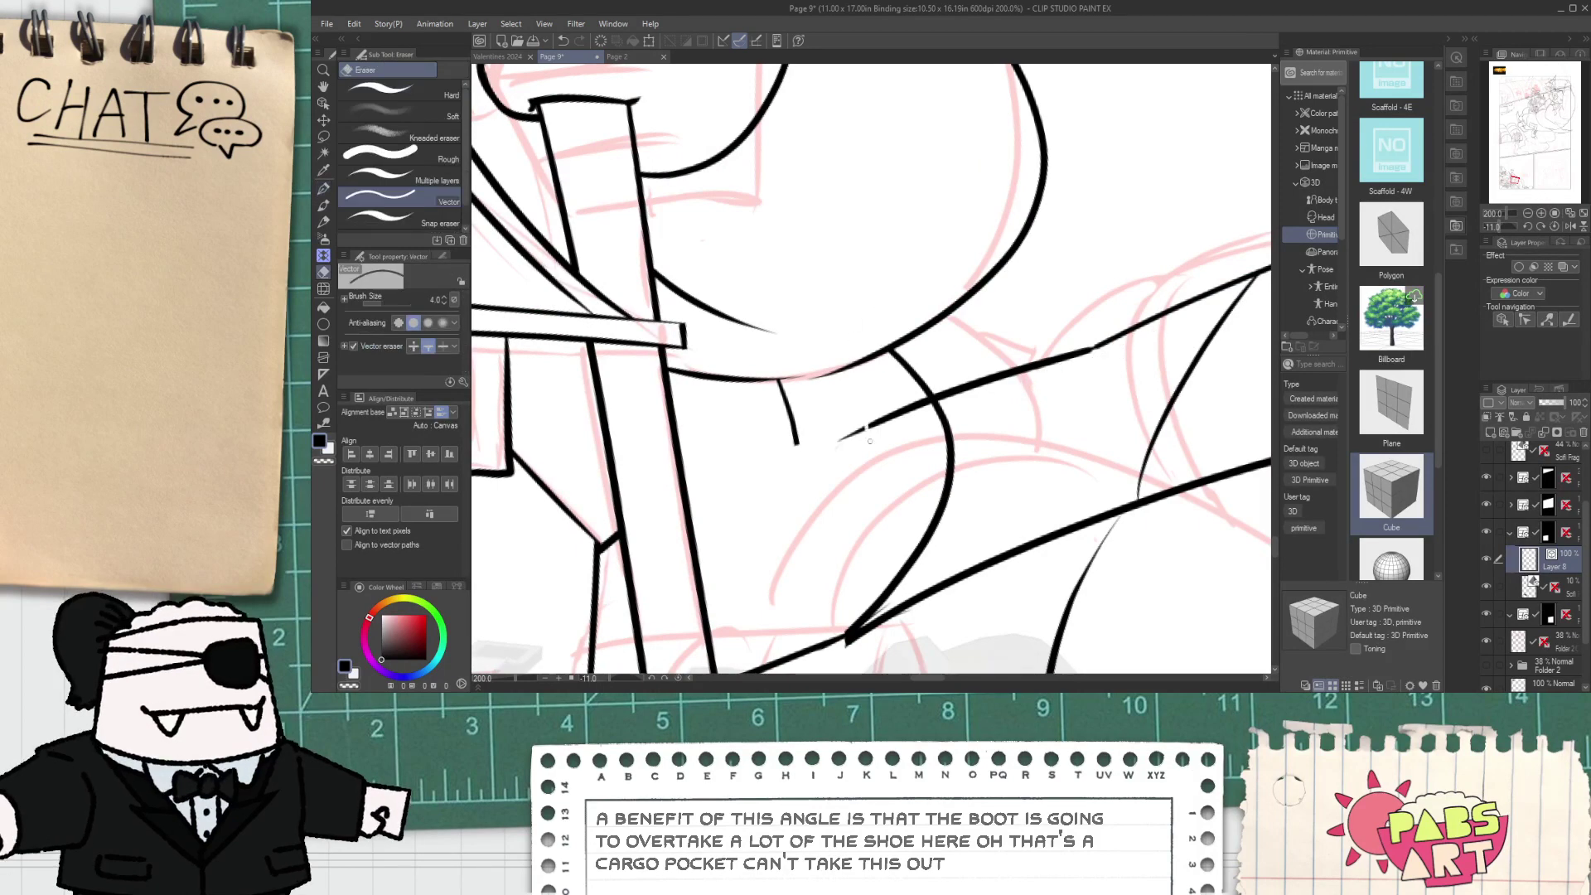
- Ink two roughly parallel belt lines across the body from the staff to the curved body outline
{"action": "scroll", "coordinate": [837, 431], "scroll_direction": "down", "scroll_amount": 5}
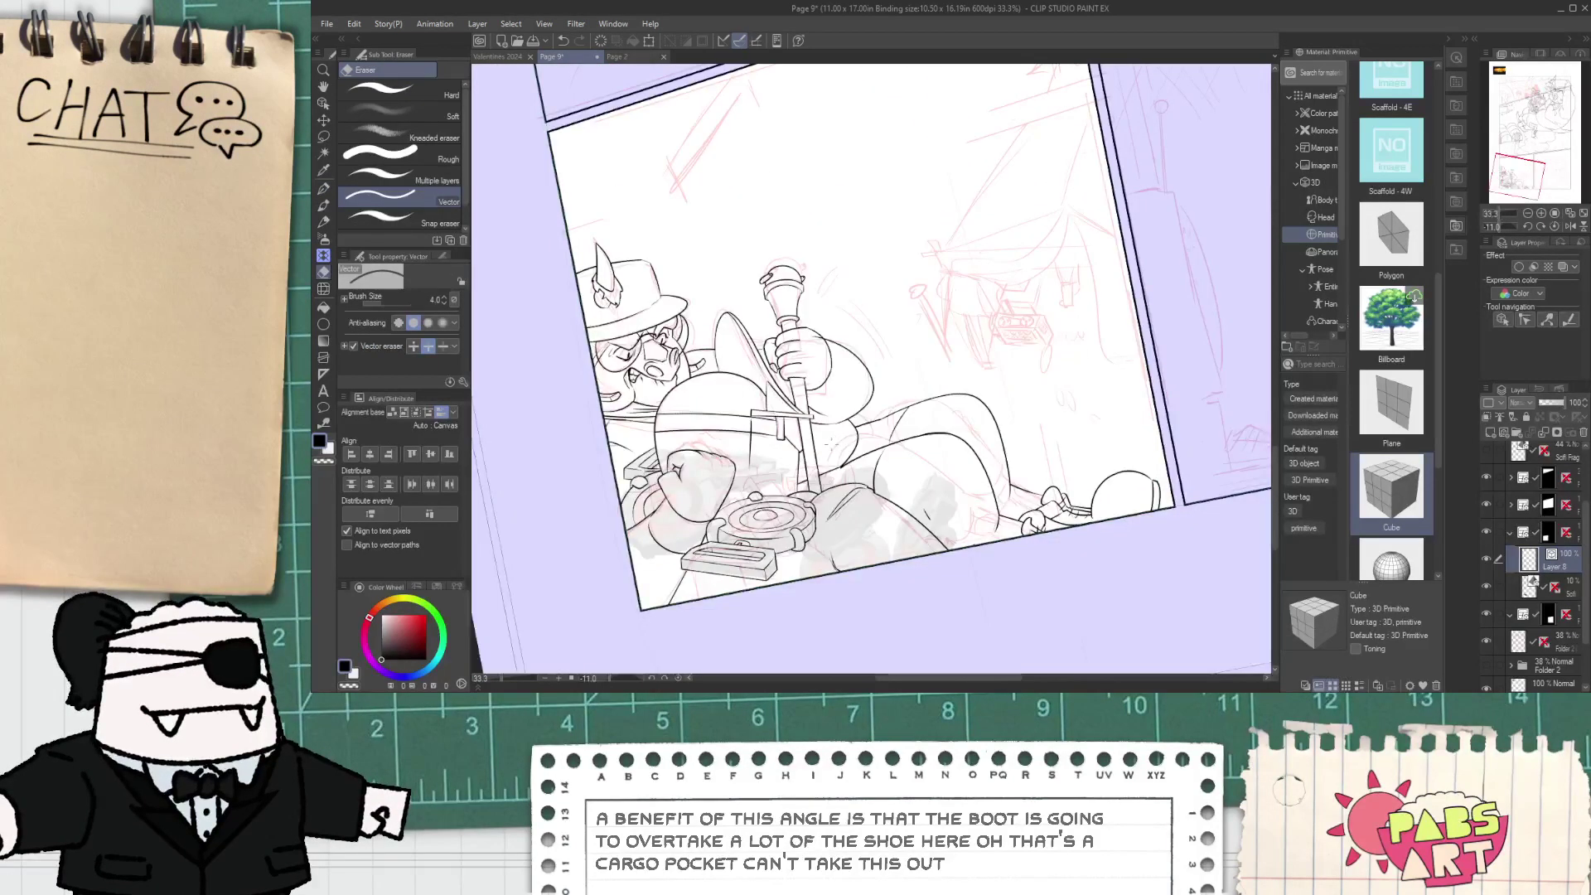
{"action": "scroll", "coordinate": [829, 443], "scroll_direction": "up", "scroll_amount": 2}
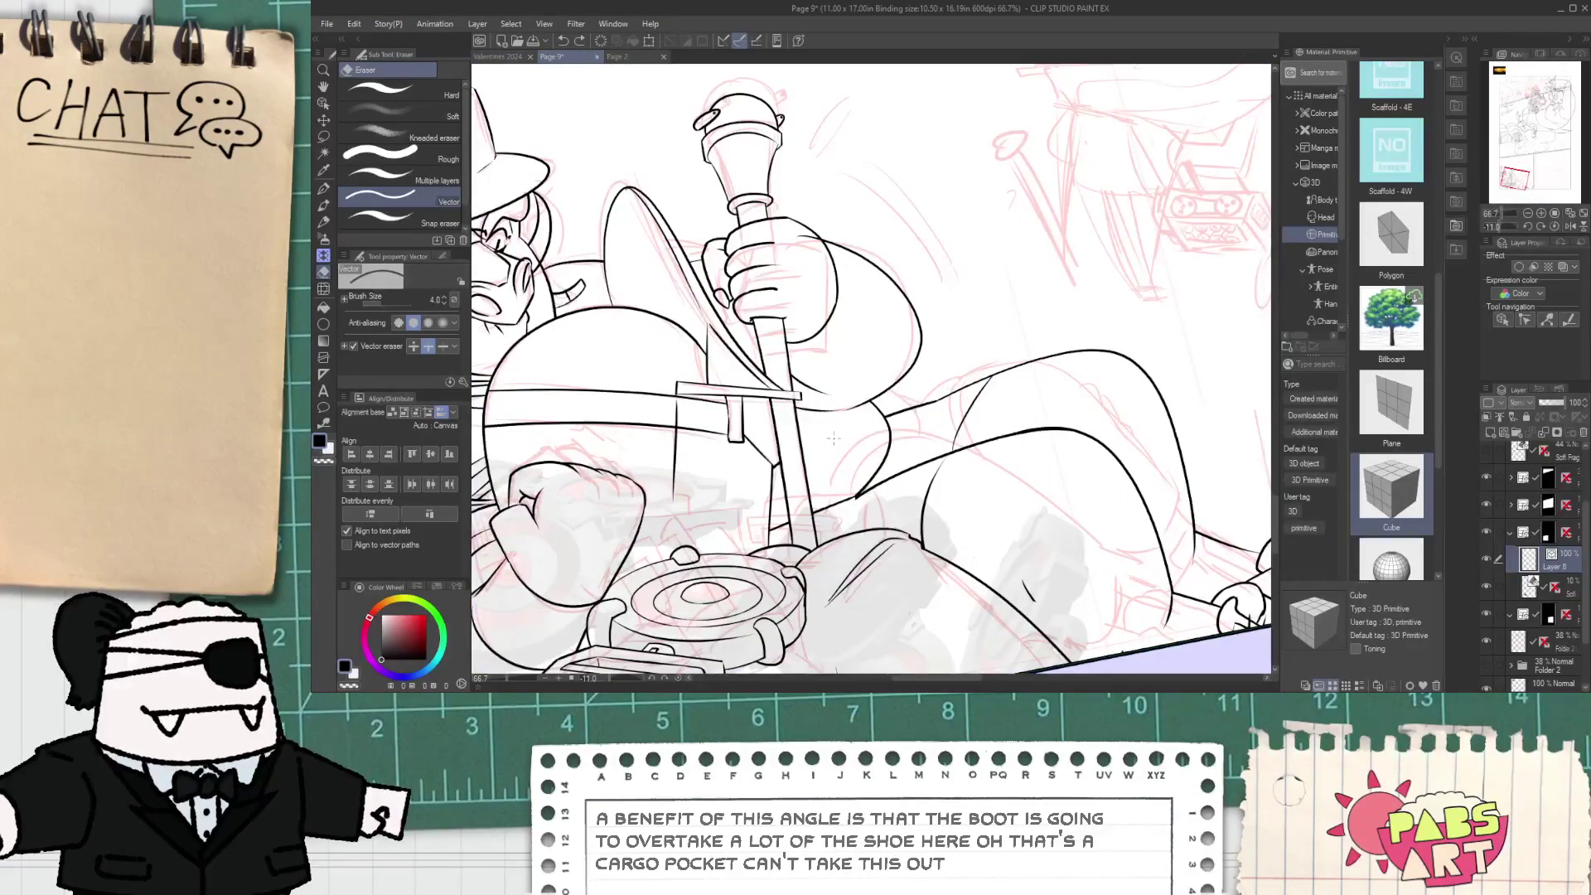
{"action": "key", "text": "p"}
{"action": "left_click_drag", "start_coordinate": [788, 454], "coordinate": [859, 480]}
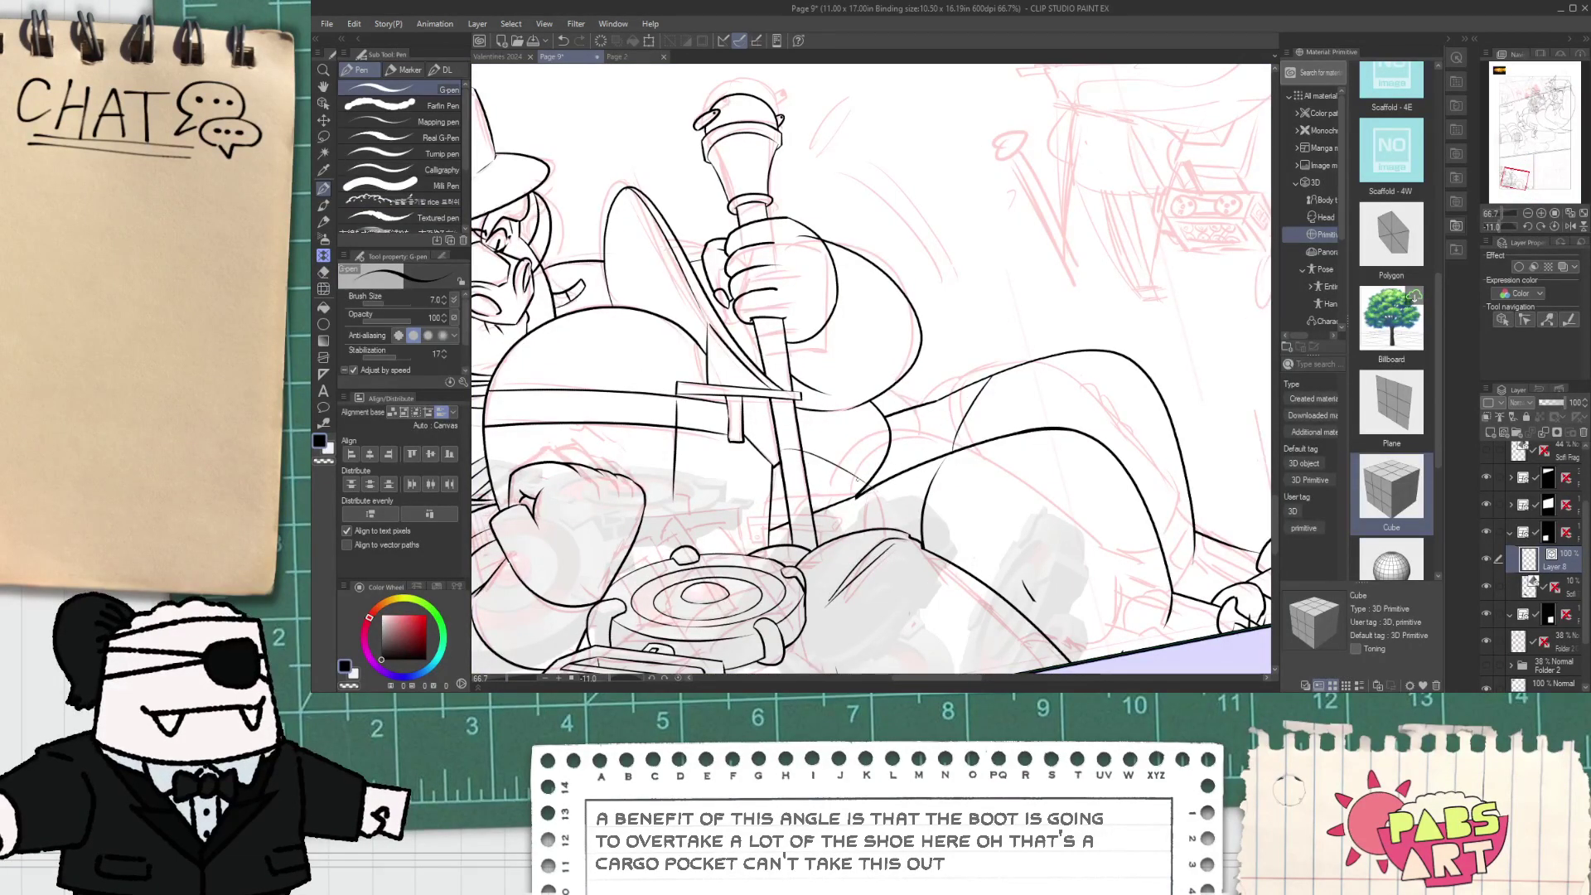
{"action": "key", "text": "e"}
- Clean up the junction where the belt lines, curved body outline and near thigh line meet
{"action": "scroll", "coordinate": [879, 478], "scroll_direction": "up", "scroll_amount": 3}
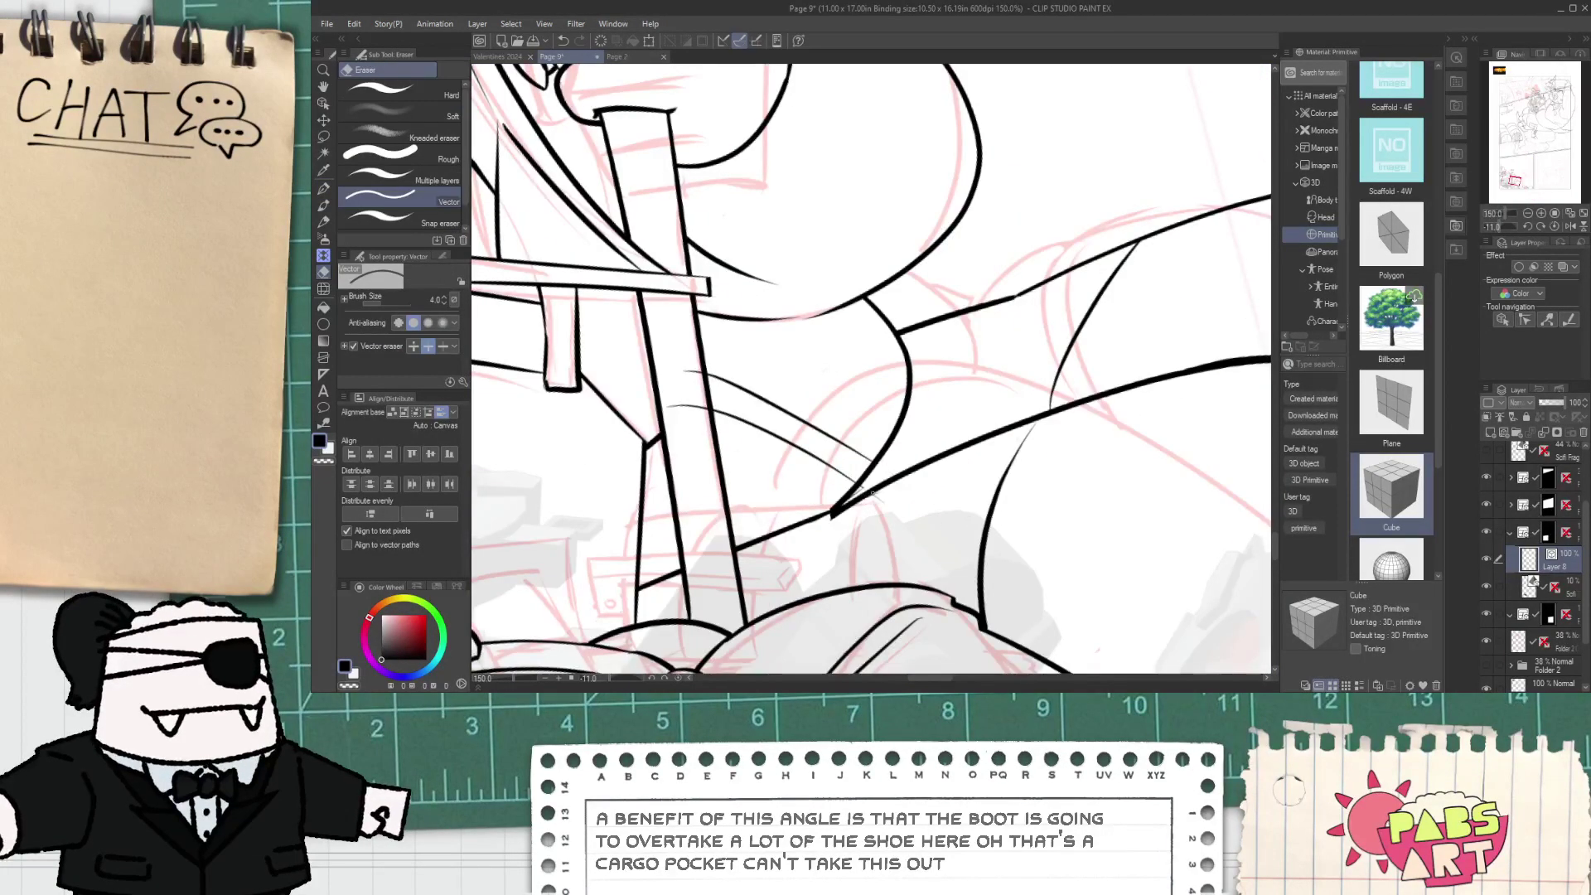
{"action": "scroll", "coordinate": [869, 483], "scroll_direction": "up", "scroll_amount": 3}
{"action": "left_click_drag", "start_coordinate": [864, 483], "coordinate": [831, 514]}
{"action": "key", "text": "ctrl+z"}
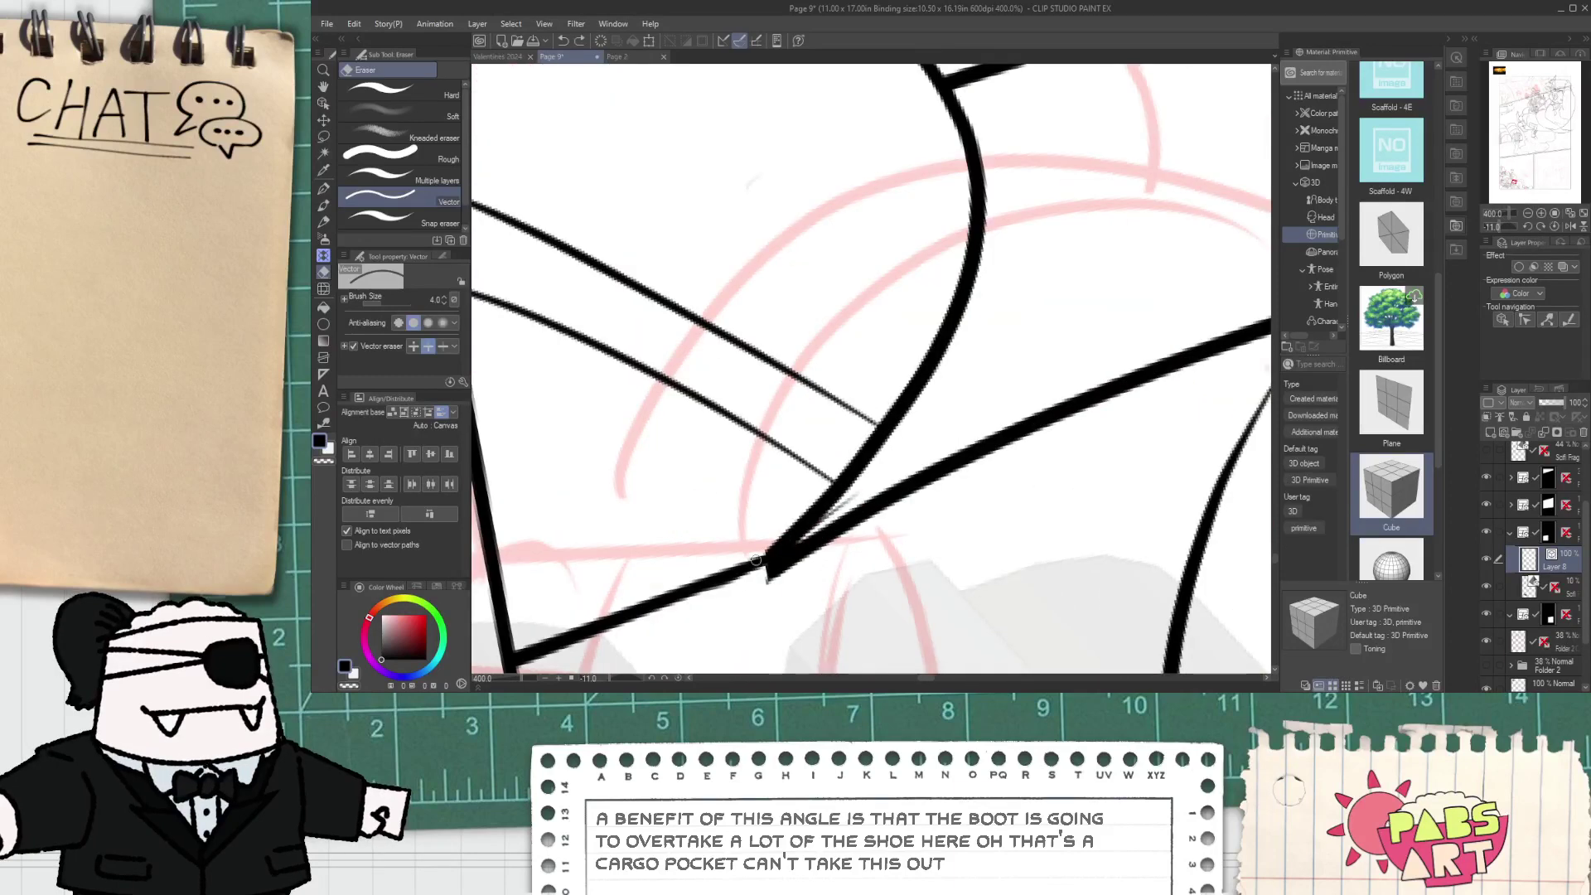
{"action": "key", "text": "p"}
{"action": "key", "text": "e"}
{"action": "left_click_drag", "start_coordinate": [759, 575], "coordinate": [808, 559]}
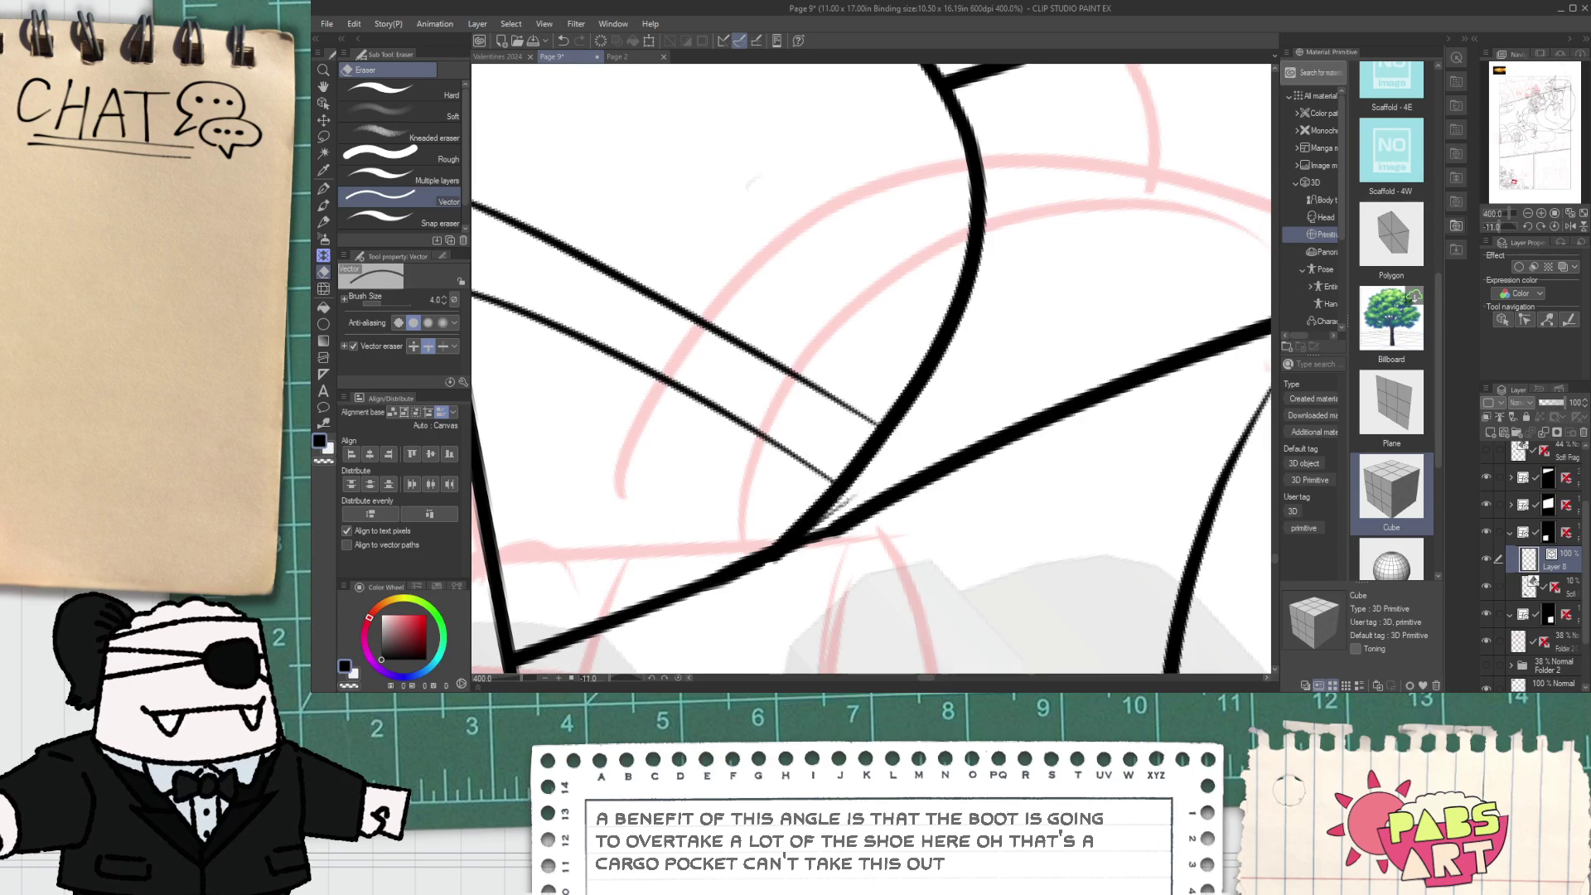
{"action": "scroll", "coordinate": [853, 488], "scroll_direction": "down", "scroll_amount": 4}
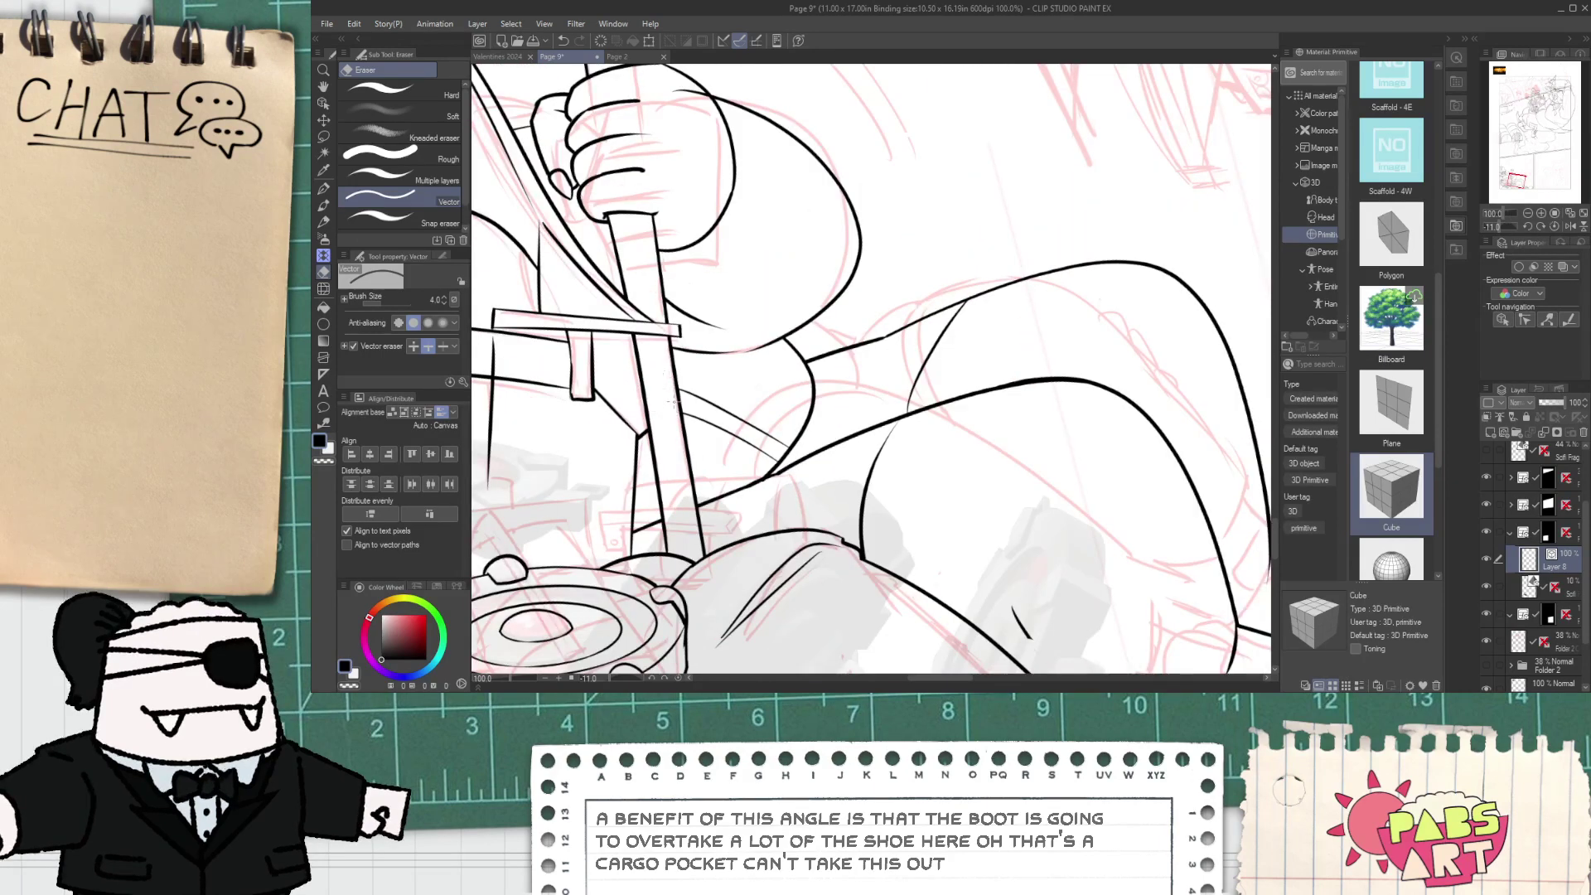
- Redraw the lower part of the foreground leg's contour as a sharper curve down to the panel border and remove the old line
{"action": "scroll", "coordinate": [673, 402], "scroll_direction": "down", "scroll_amount": 4}
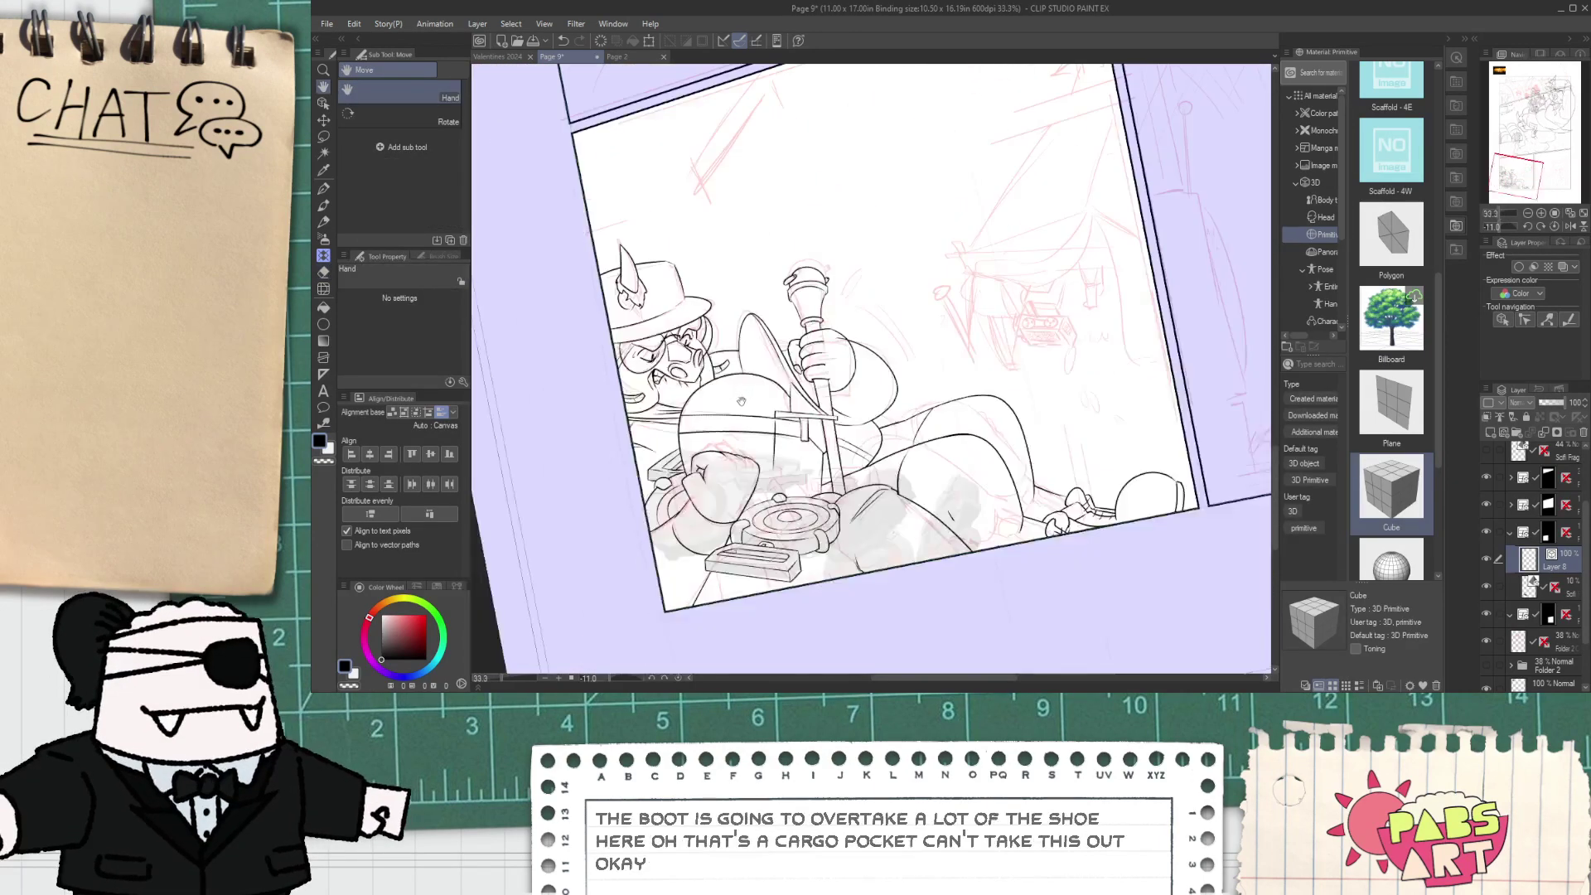
{"action": "left_click_drag", "start_coordinate": [742, 401], "coordinate": [805, 331]}
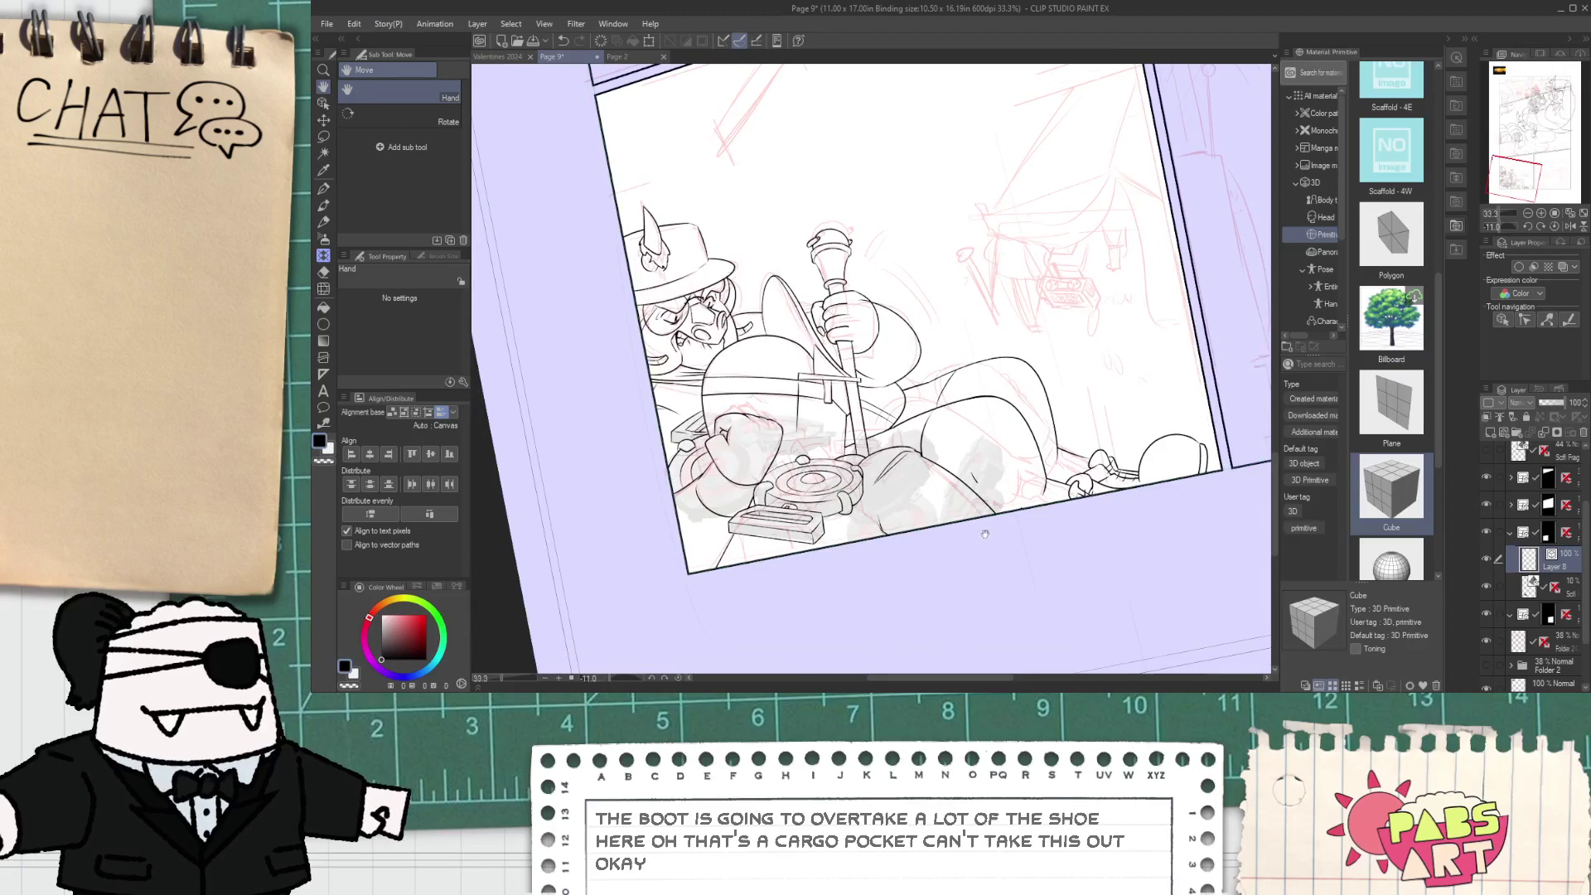
{"action": "key", "text": "p"}
{"action": "scroll", "coordinate": [985, 534], "scroll_direction": "up", "scroll_amount": 3}
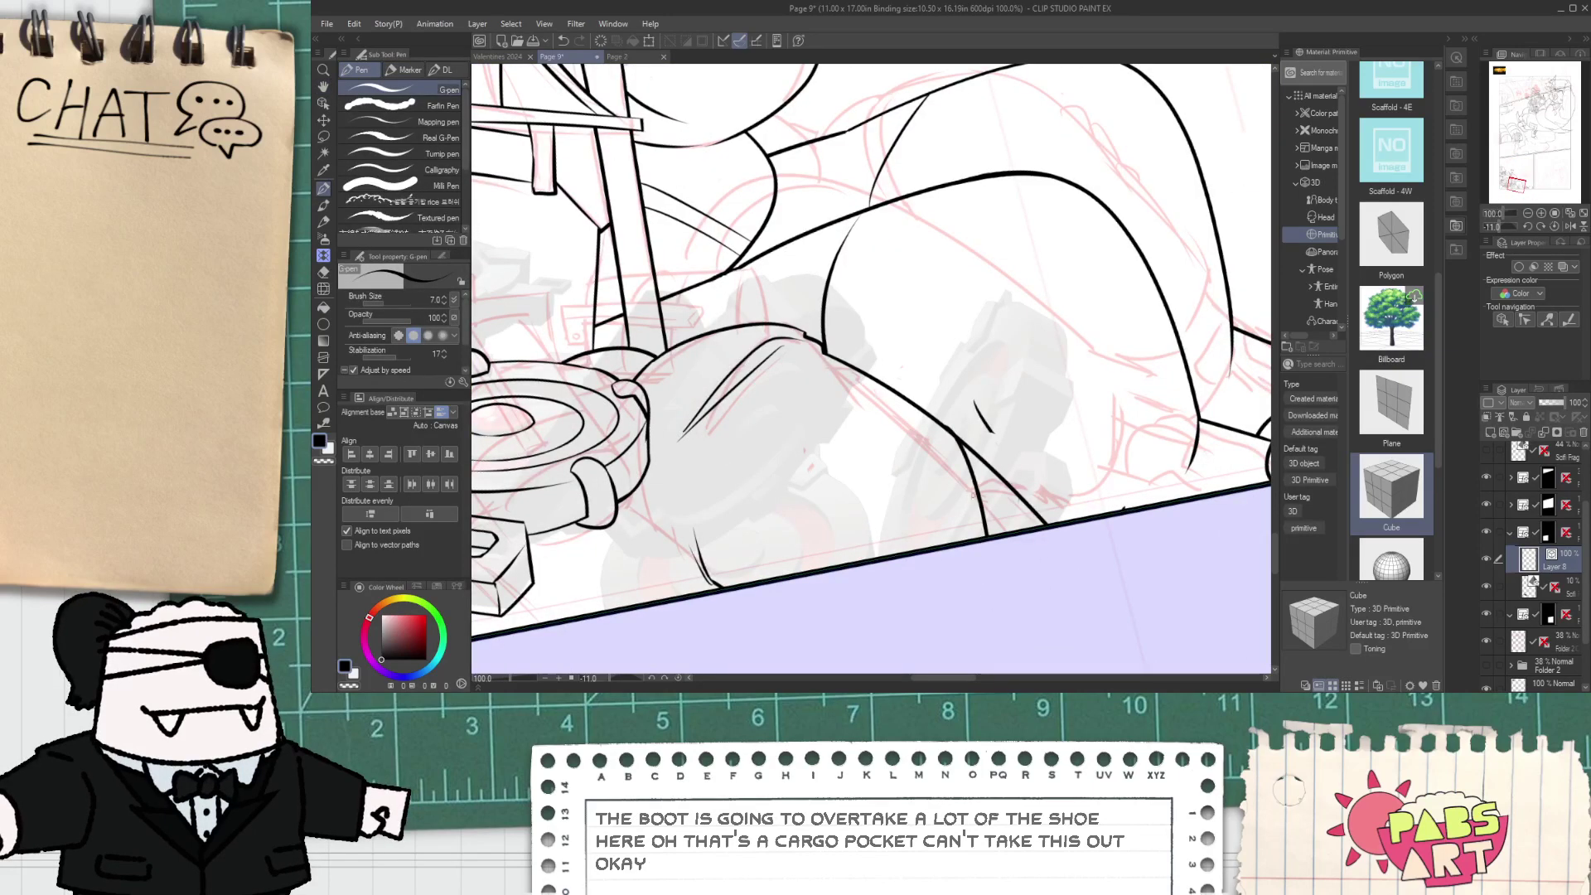
{"action": "key", "text": "ctrl+z"}
{"action": "key", "text": "ctrl+z"}
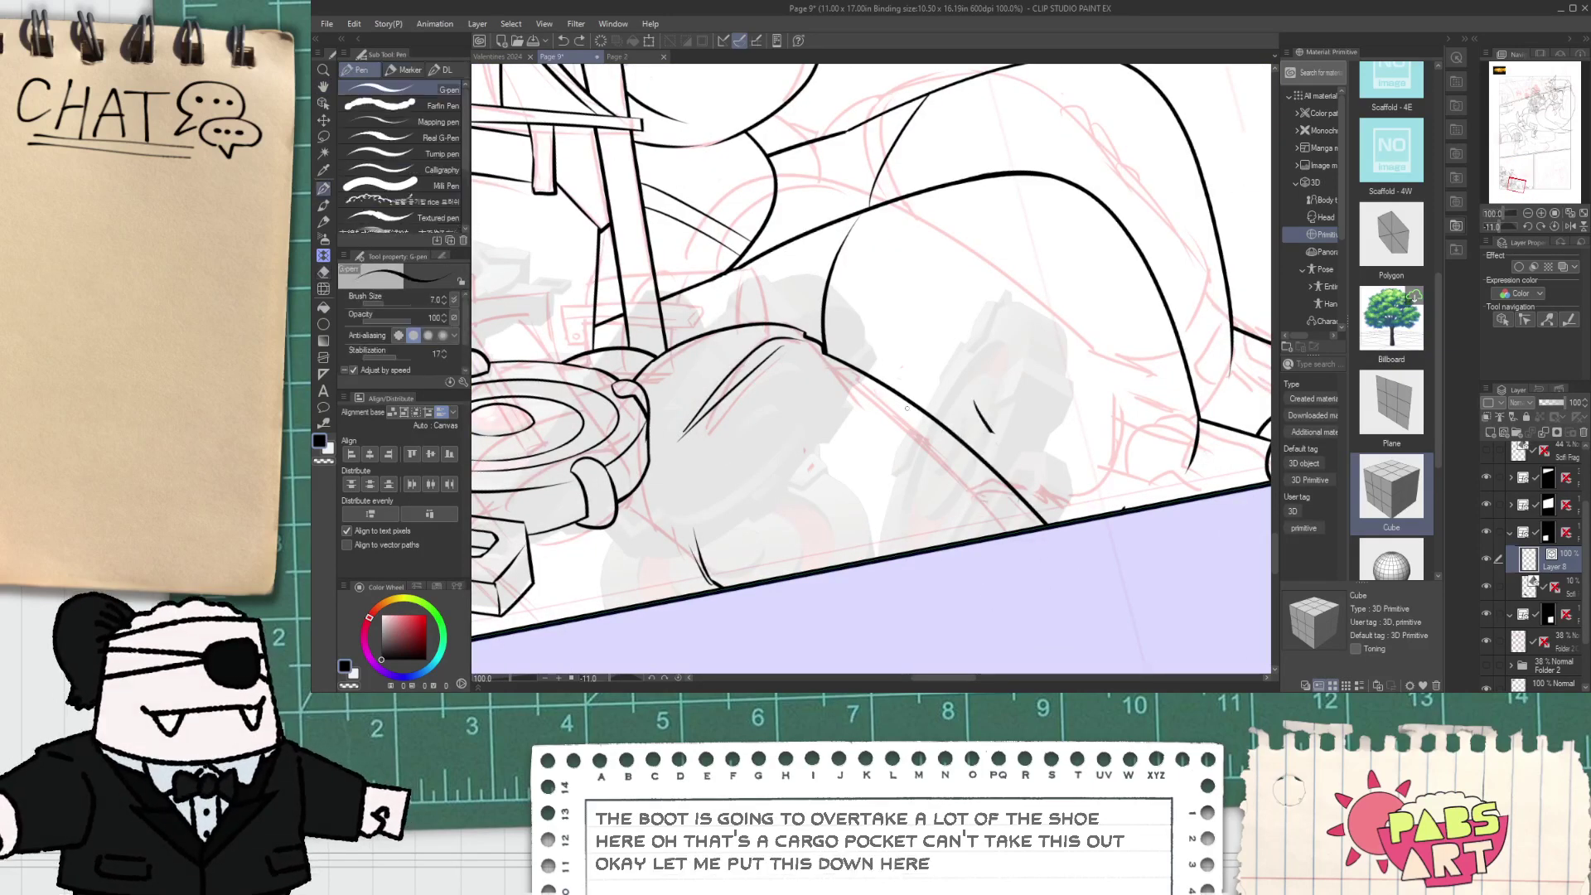
{"action": "left_click_drag", "start_coordinate": [934, 421], "coordinate": [1012, 532]}
{"action": "key", "text": "e"}
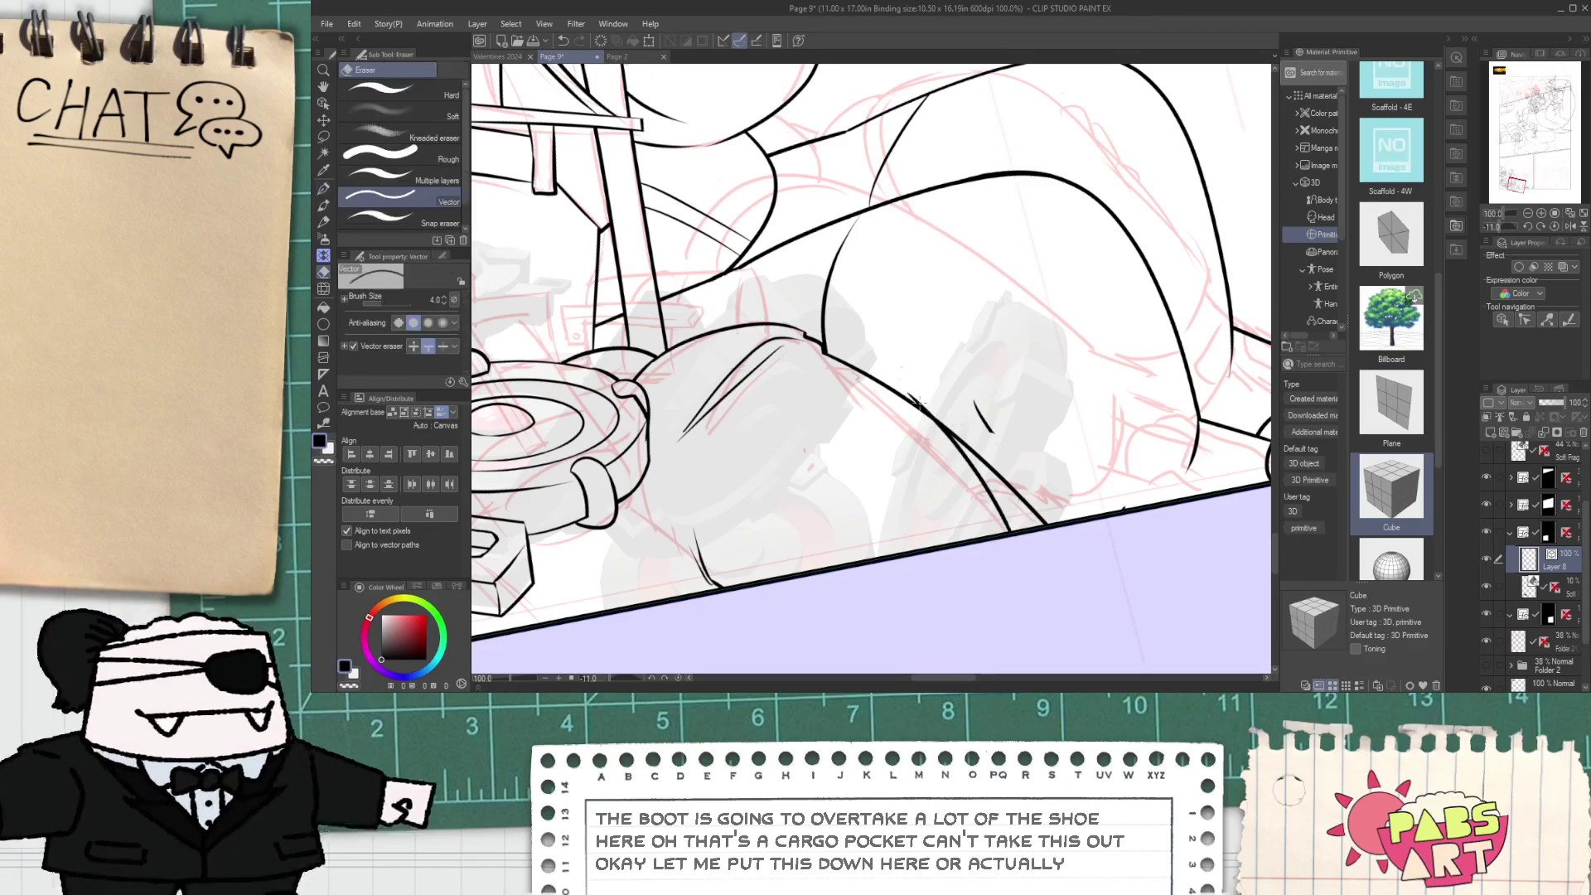
{"action": "mouse_move", "coordinate": [930, 400]}
{"action": "left_mouse_down"}
{"action": "mouse_move", "coordinate": [918, 408]}
{"action": "mouse_move", "coordinate": [973, 456]}
{"action": "left_mouse_up"}
{"action": "key", "text": "ctrl+z"}
{"action": "key", "text": "ctrl+z"}
{"action": "key", "text": "p"}
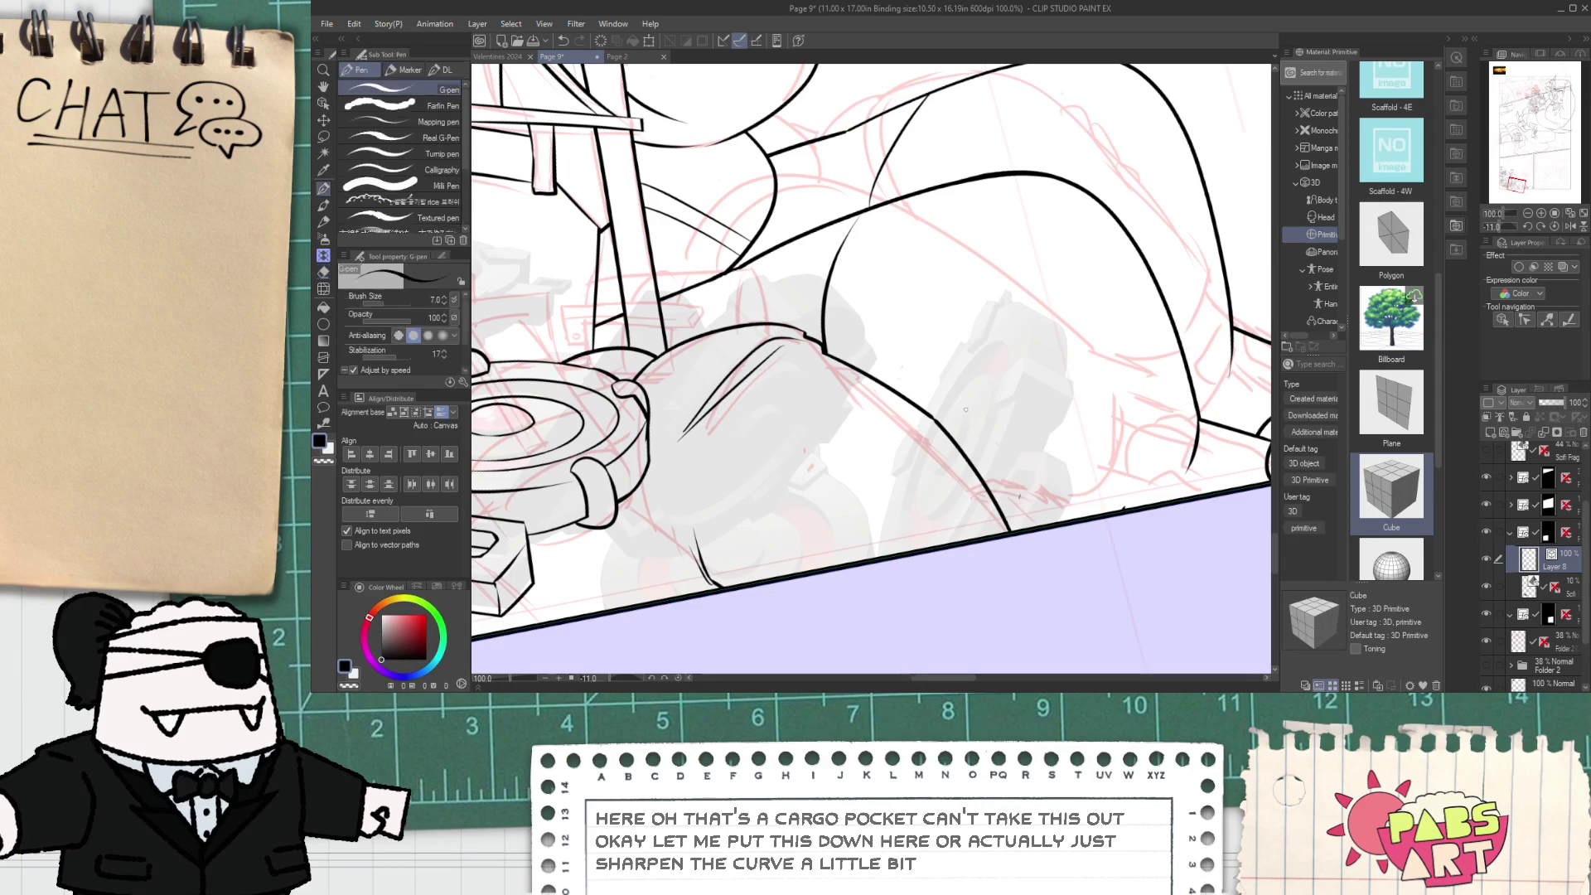
- Add a short second line beside the foreground leg's curve where it meets the panel border and clean up its overlaps
{"action": "key", "text": "e"}
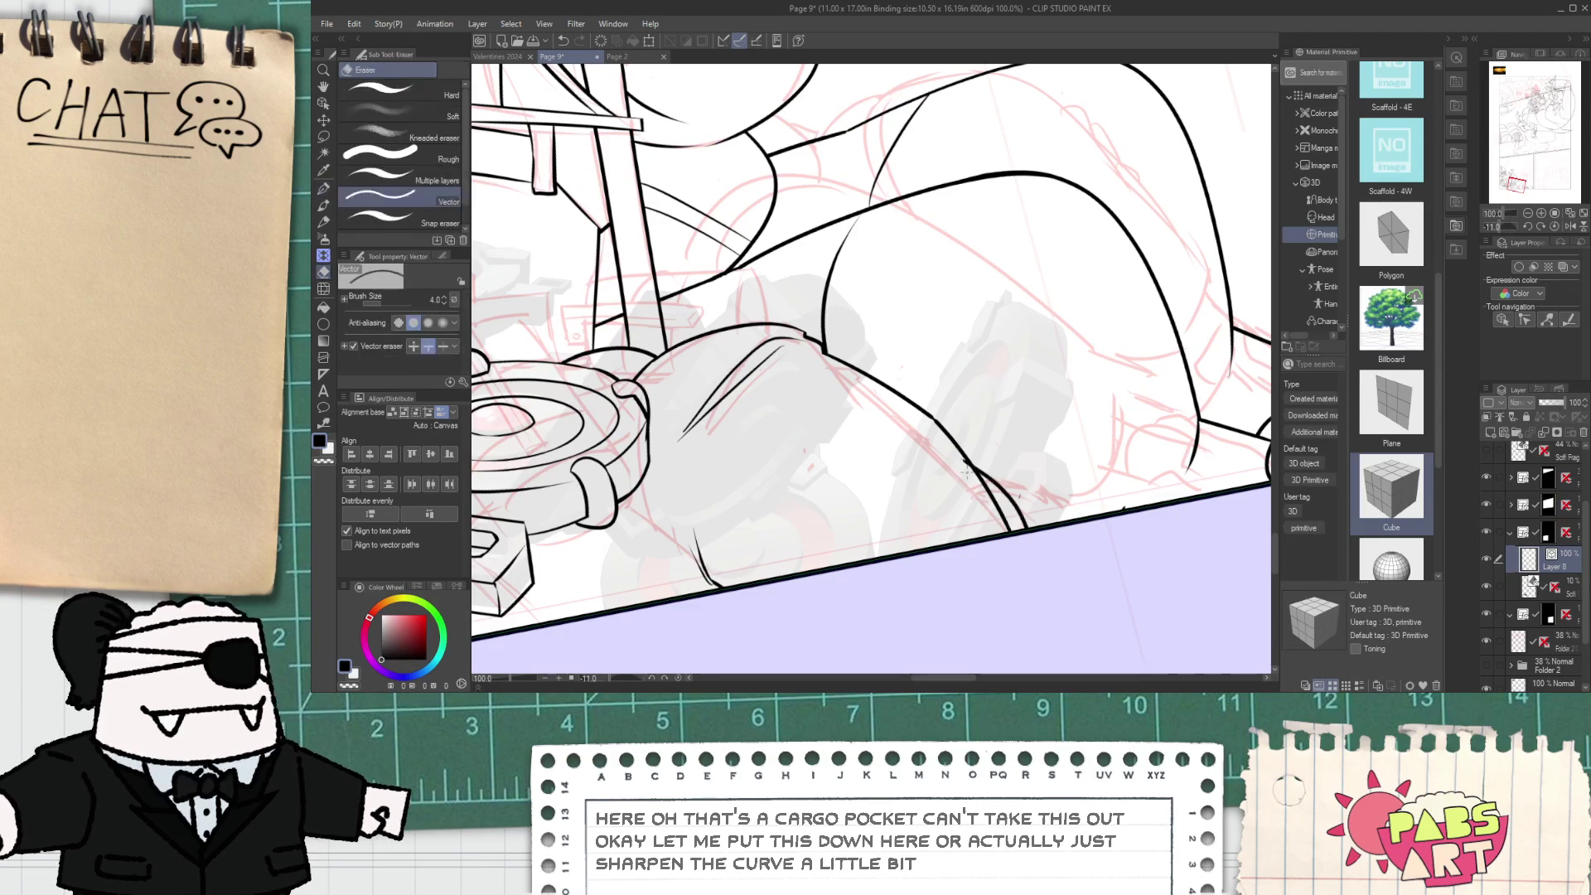
{"action": "key", "text": "p"}
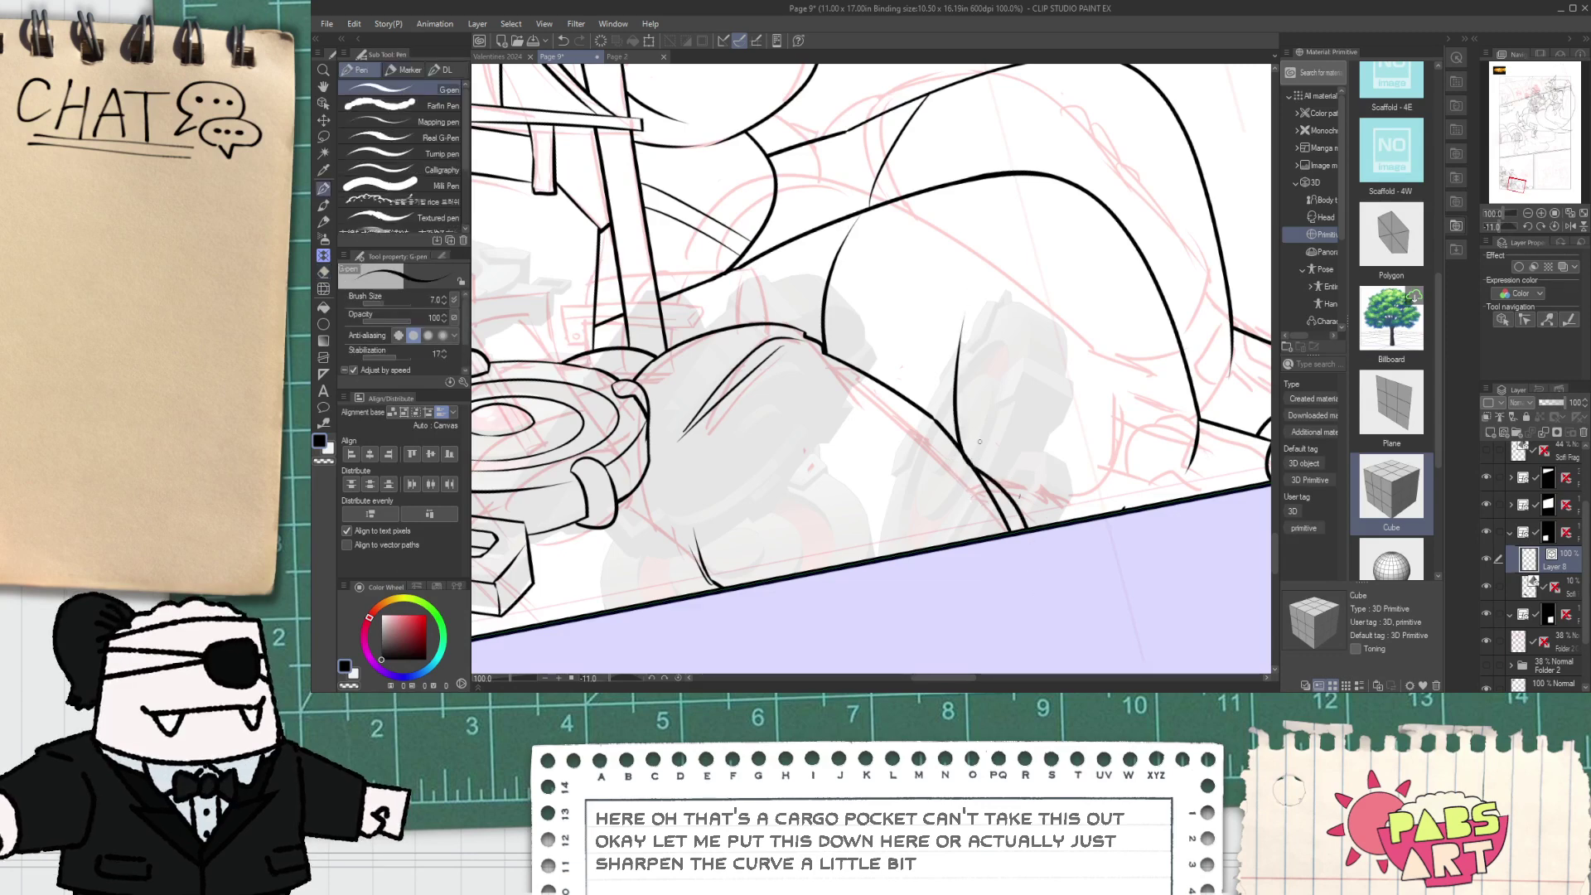
{"action": "key", "text": "ctrl+z"}
{"action": "key", "text": "e"}
{"action": "scroll", "coordinate": [1009, 492], "scroll_direction": "down", "scroll_amount": 6}
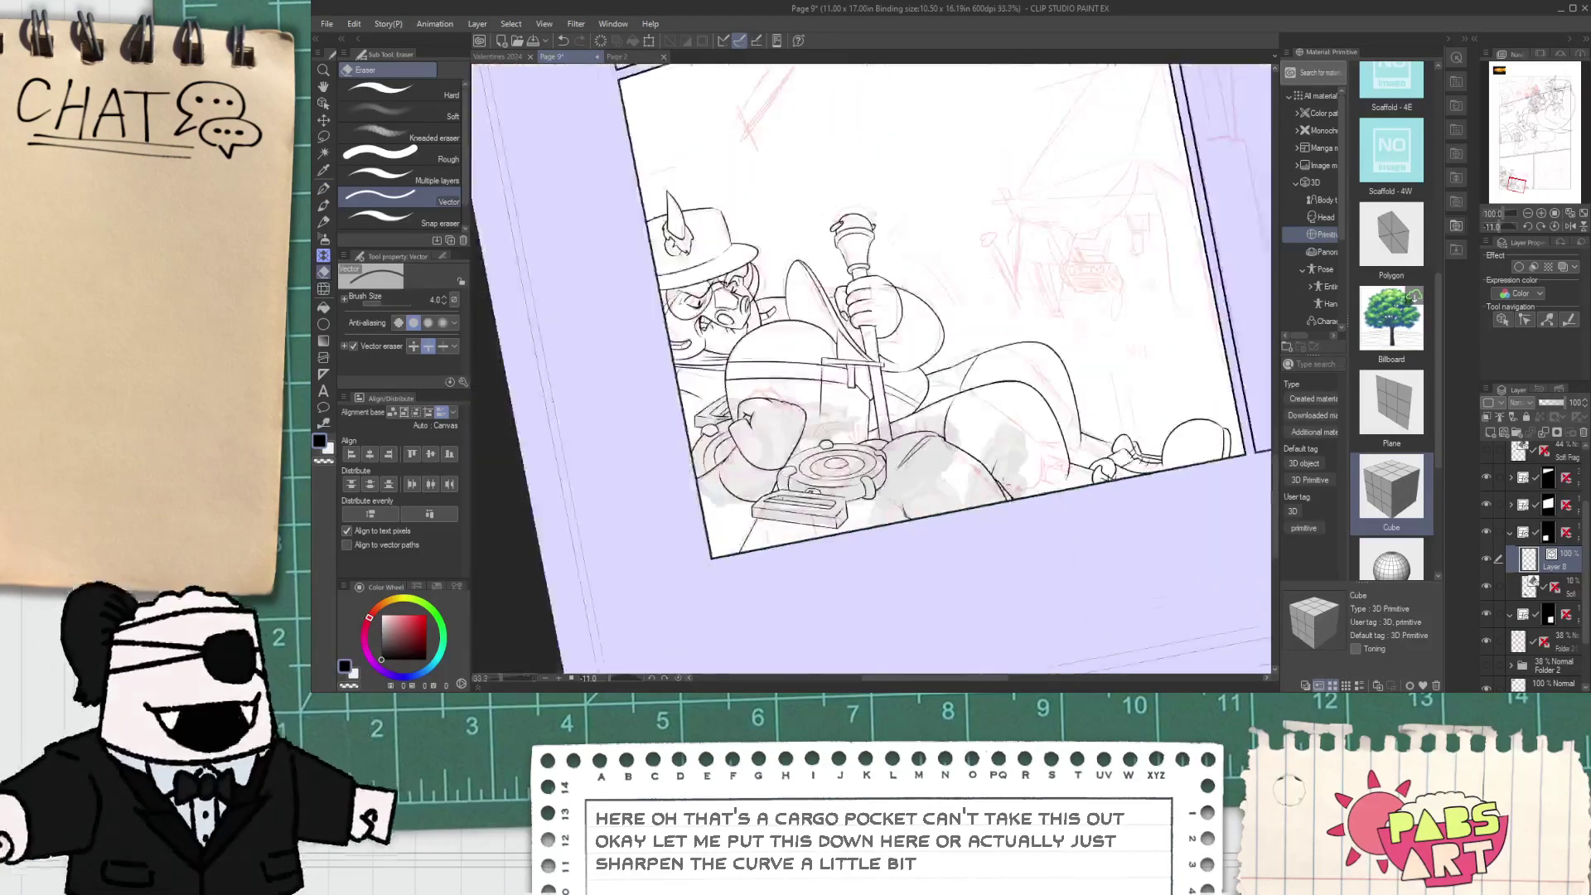
{"action": "key", "text": "space"}
{"action": "scroll", "coordinate": [983, 469], "scroll_direction": "up", "scroll_amount": 4}
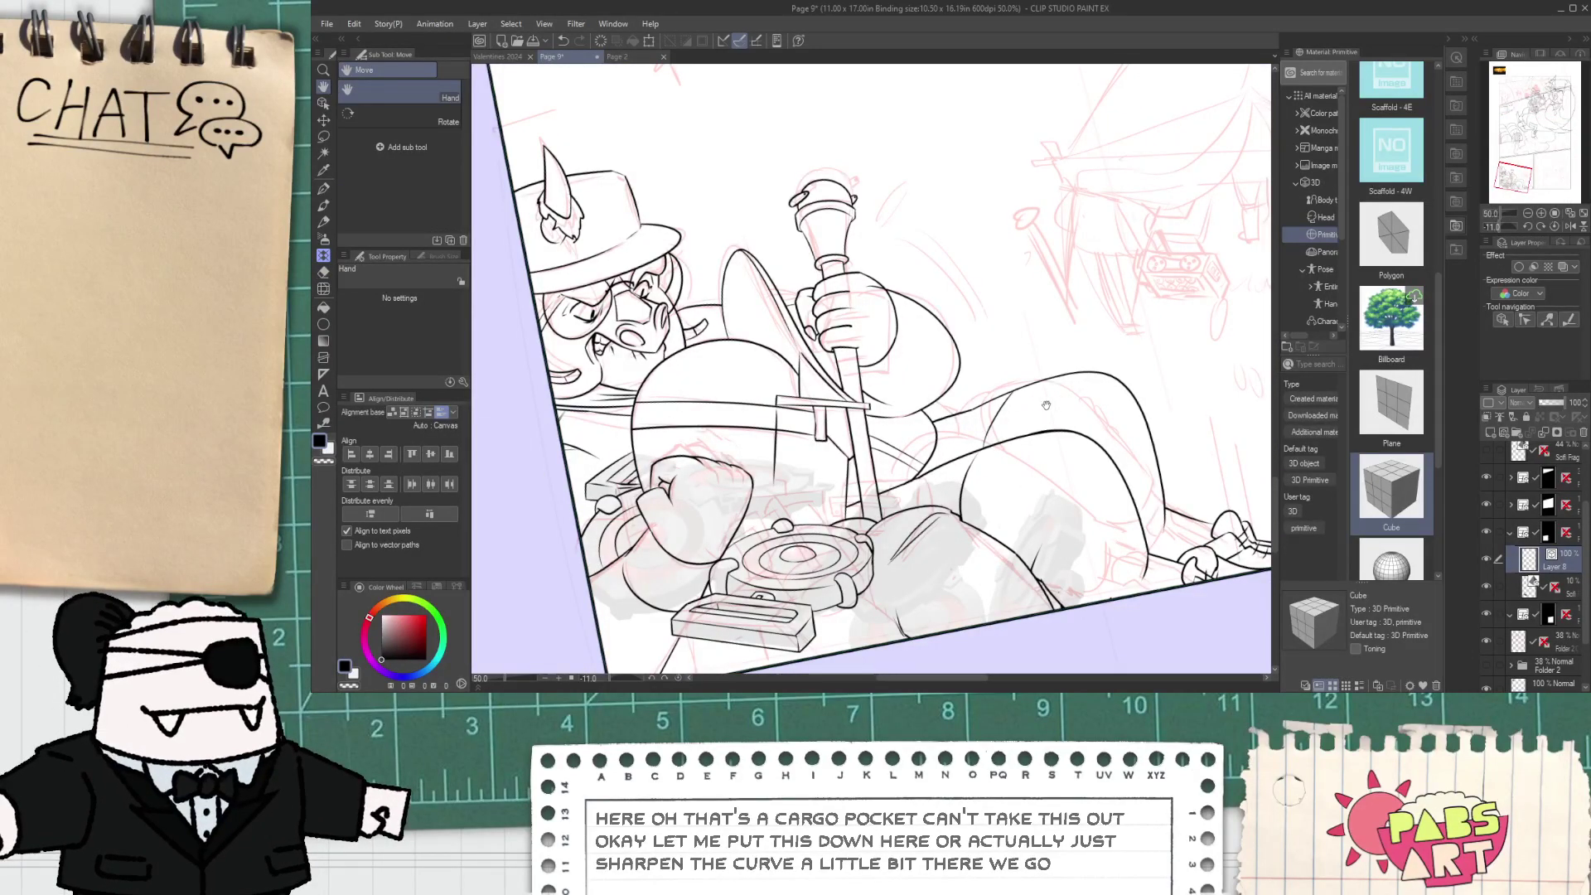
{"action": "left_click_drag", "start_coordinate": [1166, 416], "coordinate": [945, 469]}
- Add a new vector layer between the character line art layer and the faded rough layer for the background inks
{"action": "scroll", "coordinate": [1027, 327], "scroll_direction": "down", "scroll_amount": 2}
{"action": "left_click", "coordinate": [1500, 590]}
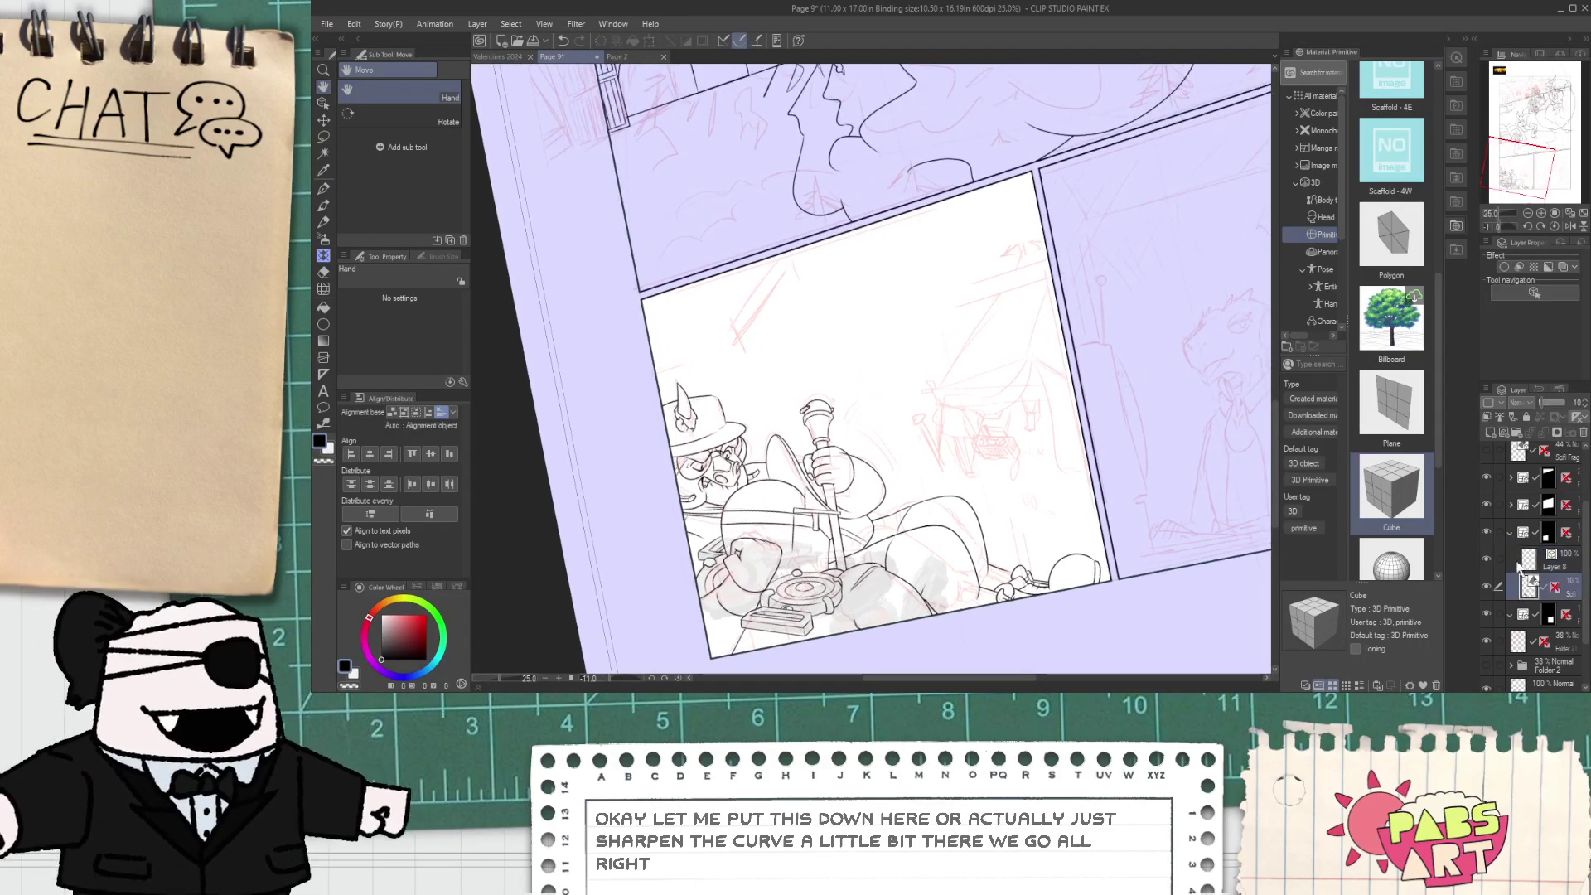
{"action": "left_click", "coordinate": [1500, 434]}
{"action": "key", "text": "p"}
{"action": "scroll", "coordinate": [711, 342], "scroll_direction": "up", "scroll_amount": 2}
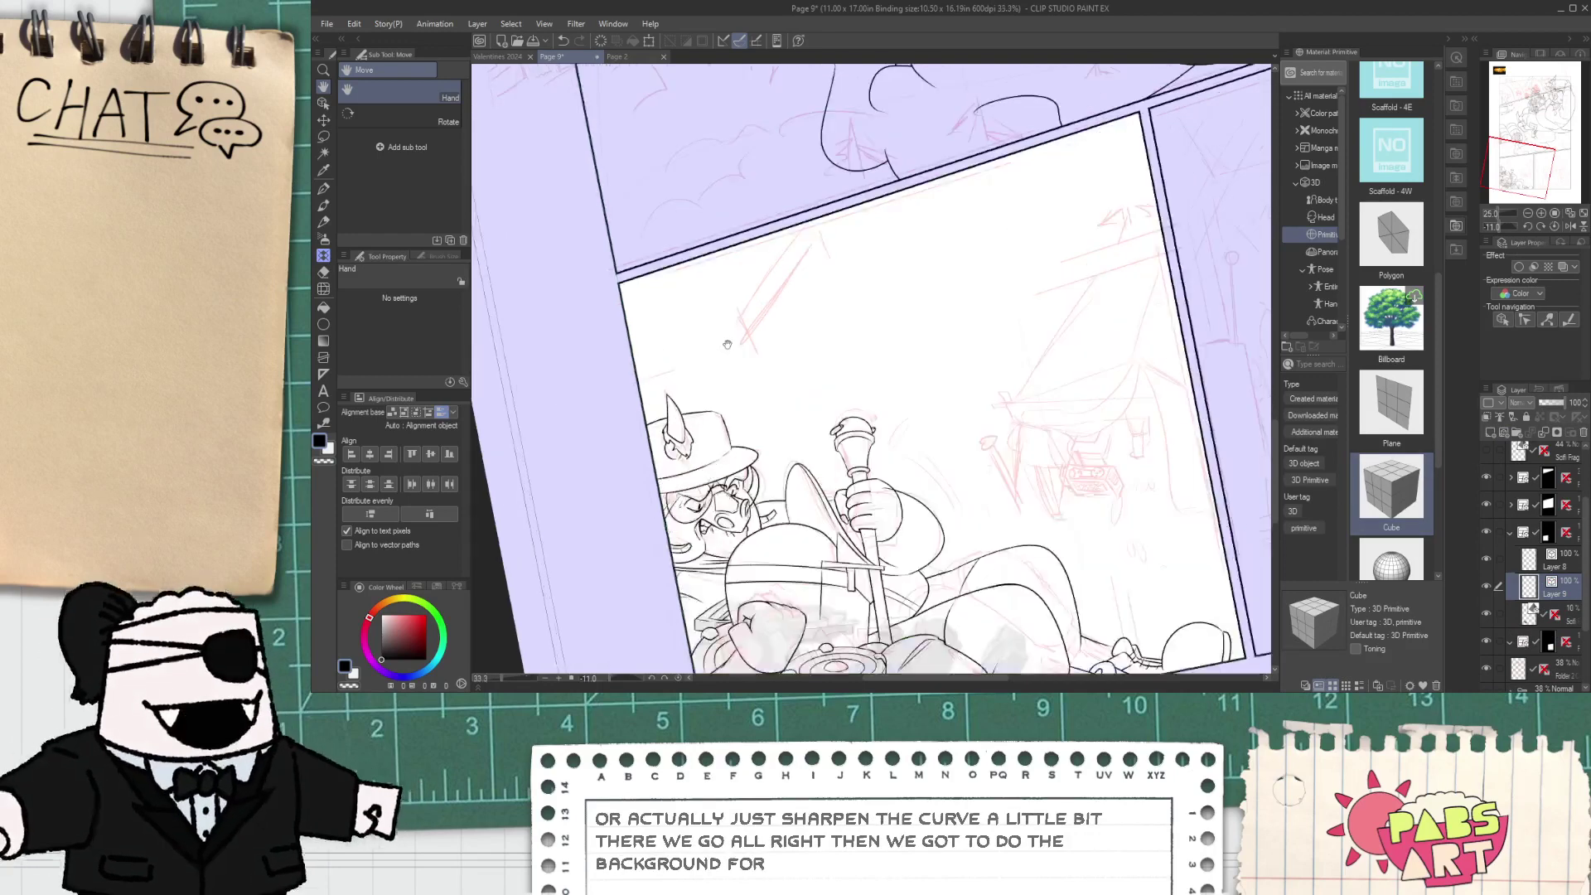
- Examine the tent sketch in the Page 9 panel and compare it with the coloured green tent on Page 2
{"action": "scroll", "coordinate": [712, 342], "scroll_direction": "down", "scroll_amount": 2}
{"action": "key", "text": "h"}
{"action": "left_click_drag", "start_coordinate": [945, 412], "coordinate": [896, 320]}
{"action": "scroll", "coordinate": [896, 321], "scroll_direction": "up", "scroll_amount": 2}
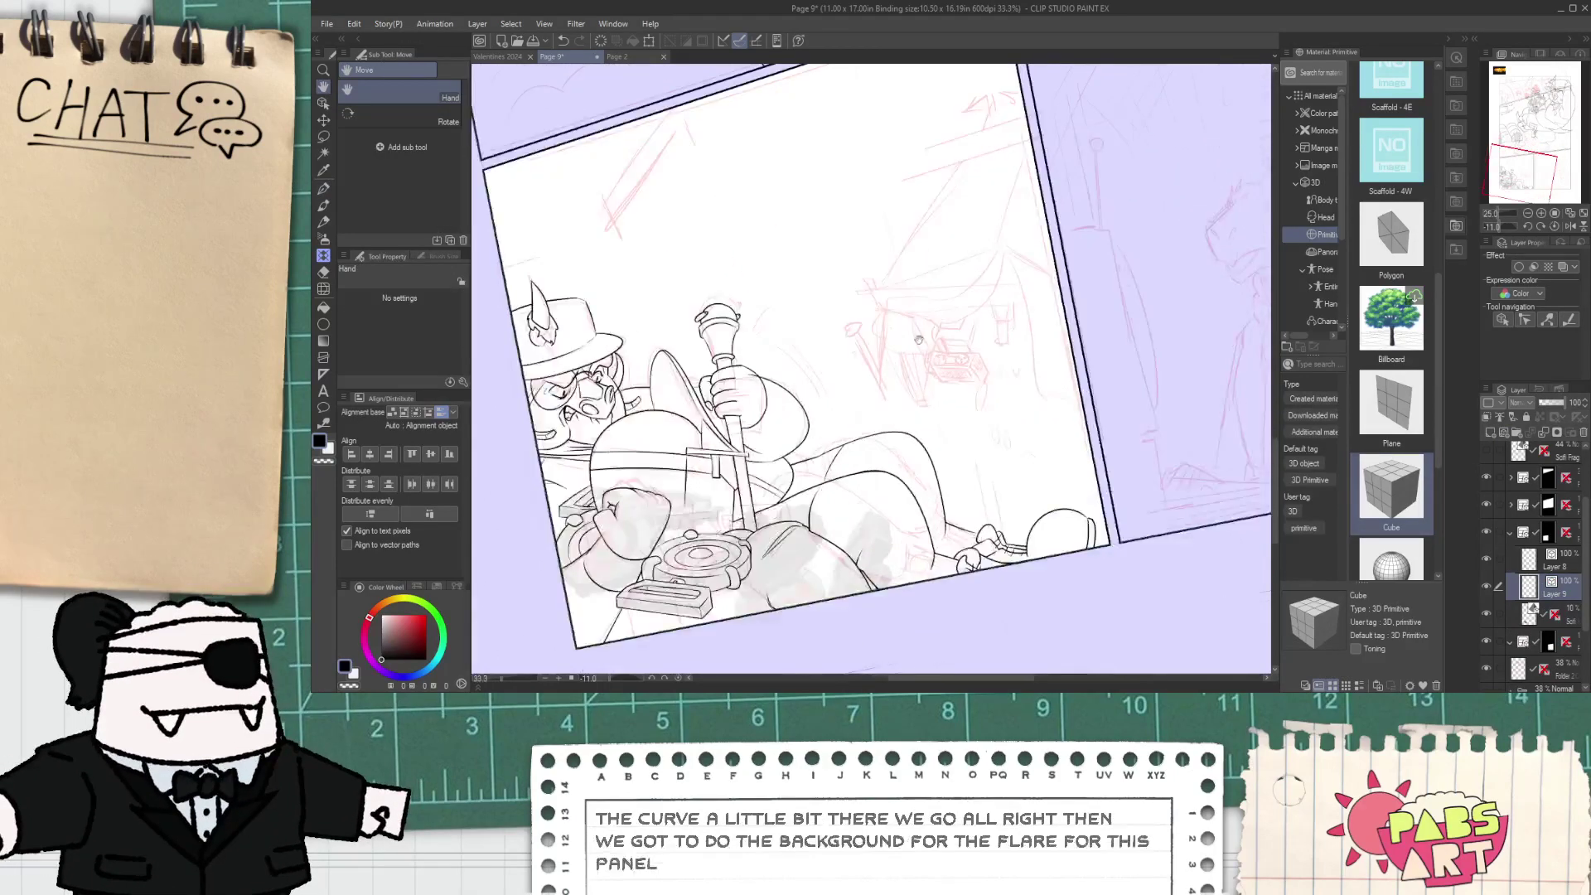
{"action": "scroll", "coordinate": [924, 356], "scroll_direction": "up", "scroll_amount": 1}
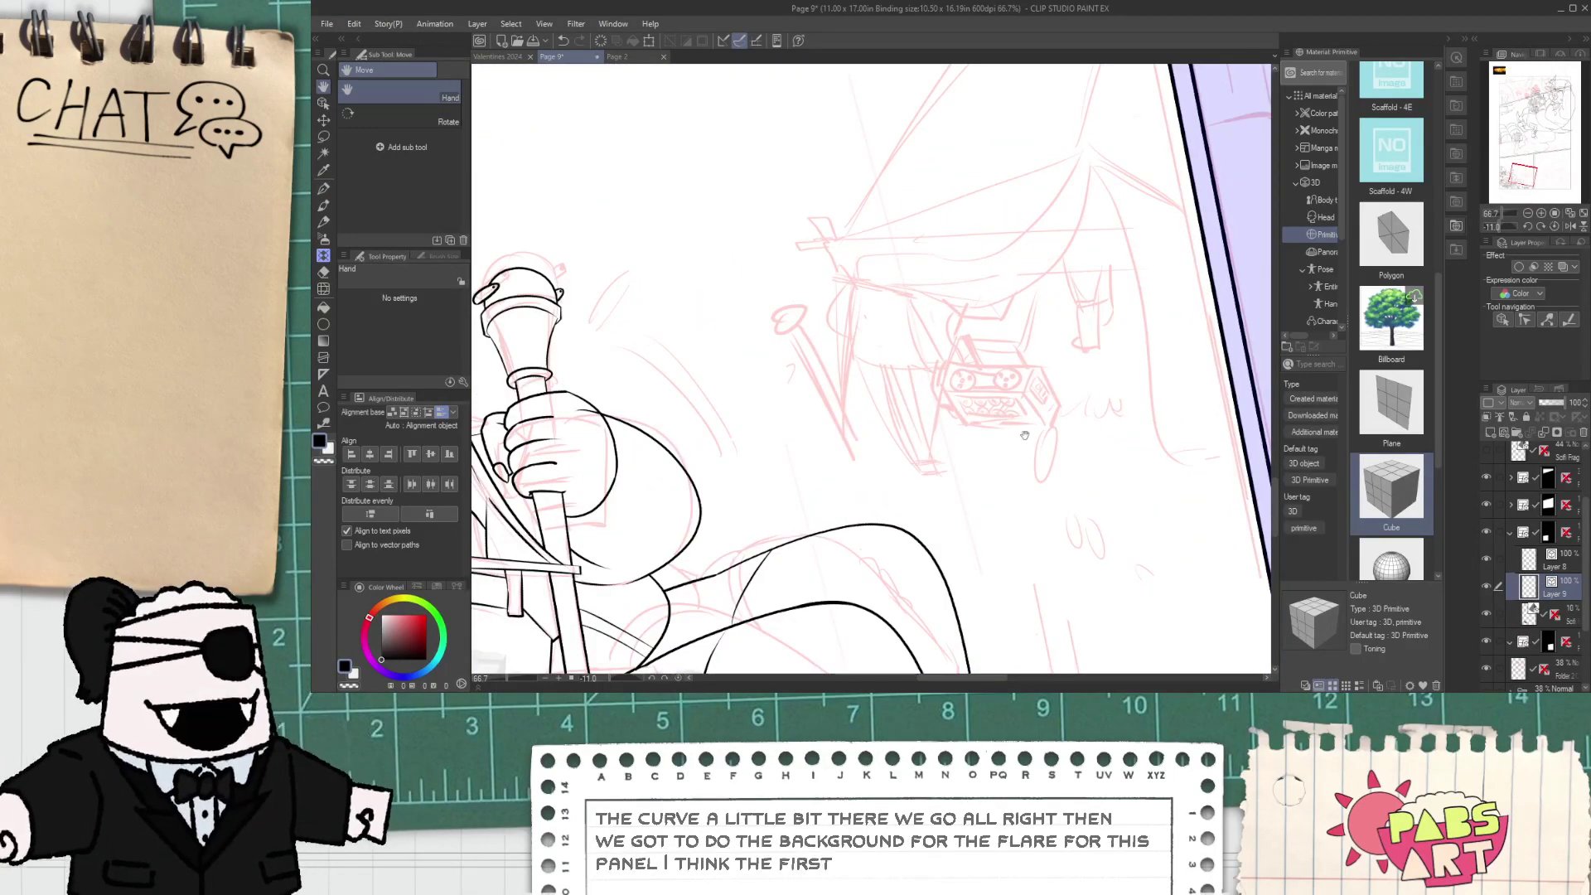
{"action": "left_click_drag", "start_coordinate": [1081, 382], "coordinate": [1074, 468]}
{"action": "key", "text": "p"}
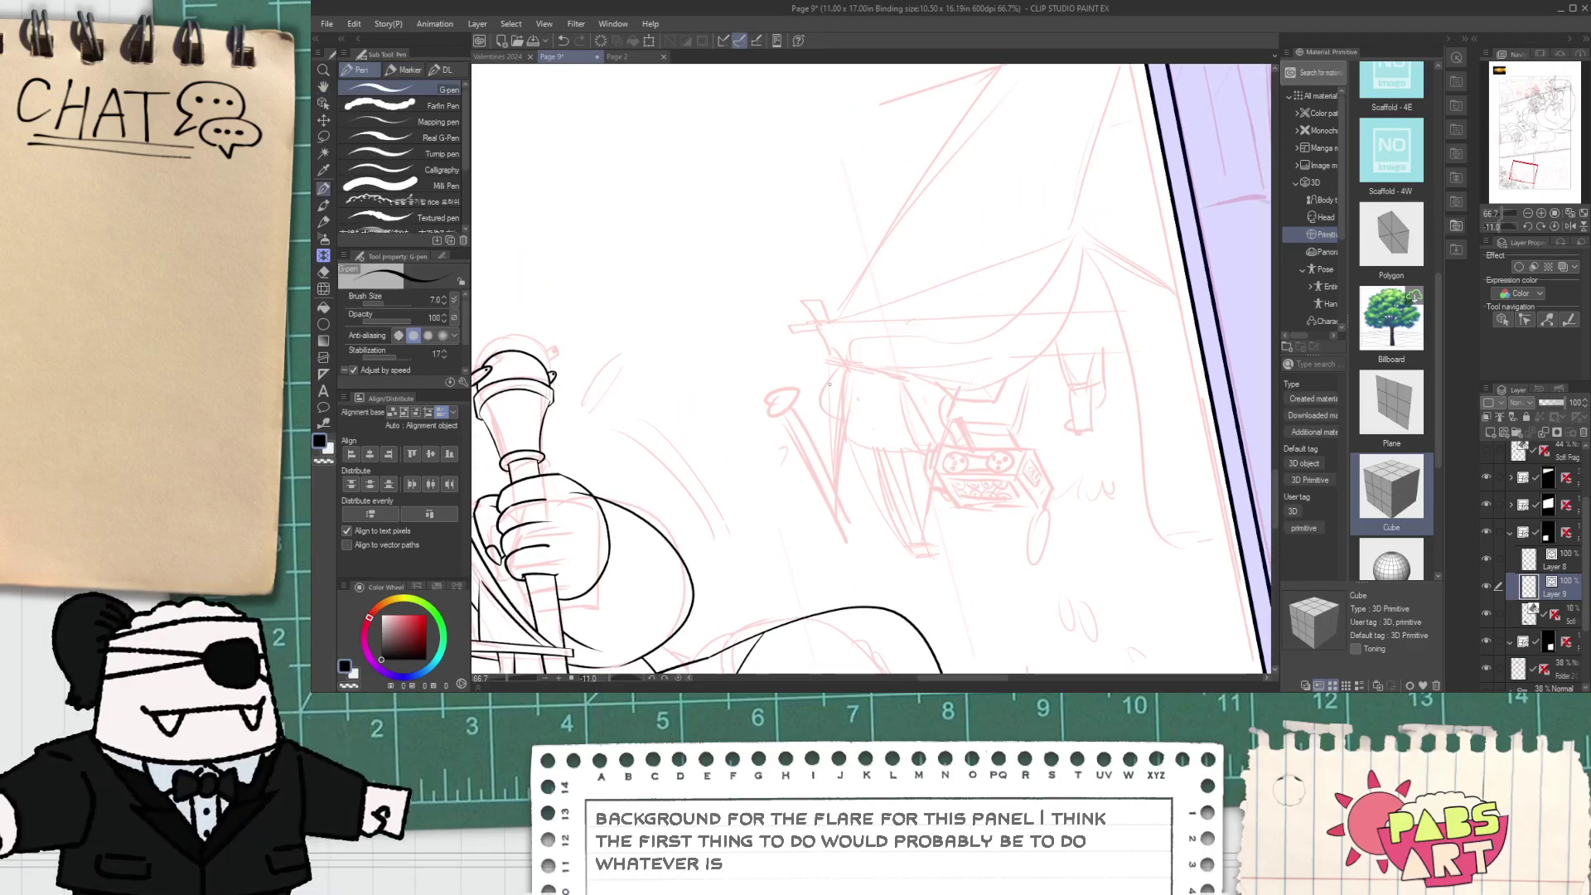
{"action": "scroll", "coordinate": [822, 360], "scroll_direction": "down", "scroll_amount": 1}
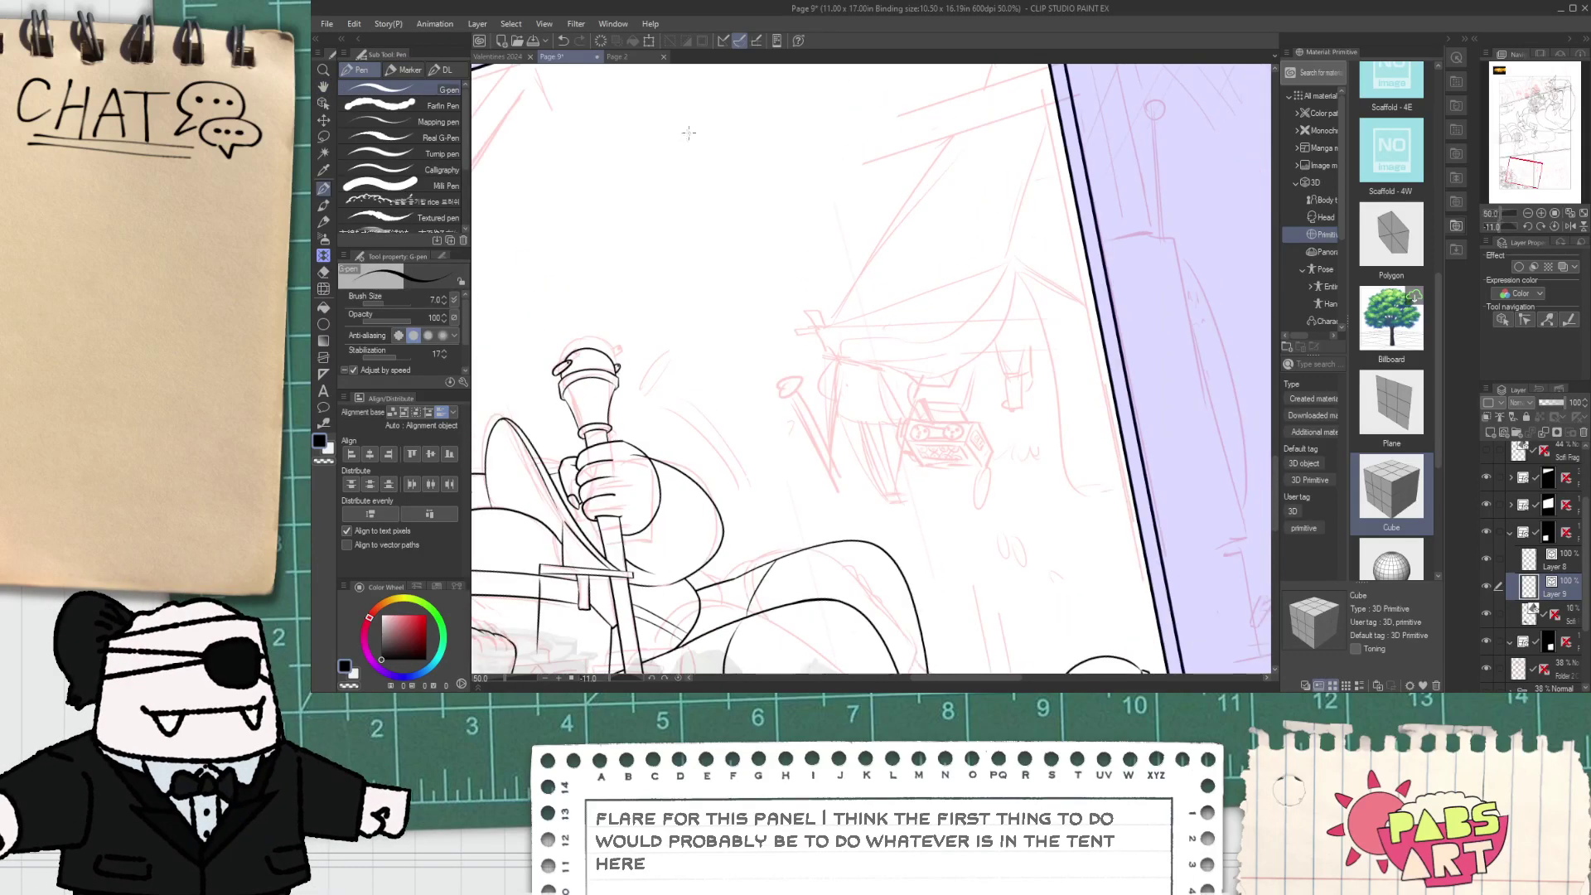
{"action": "left_click", "coordinate": [632, 58]}
{"action": "key", "text": "h"}
{"action": "left_click_drag", "start_coordinate": [991, 366], "coordinate": [935, 312]}
{"action": "scroll", "coordinate": [945, 300], "scroll_direction": "up", "scroll_amount": 2}
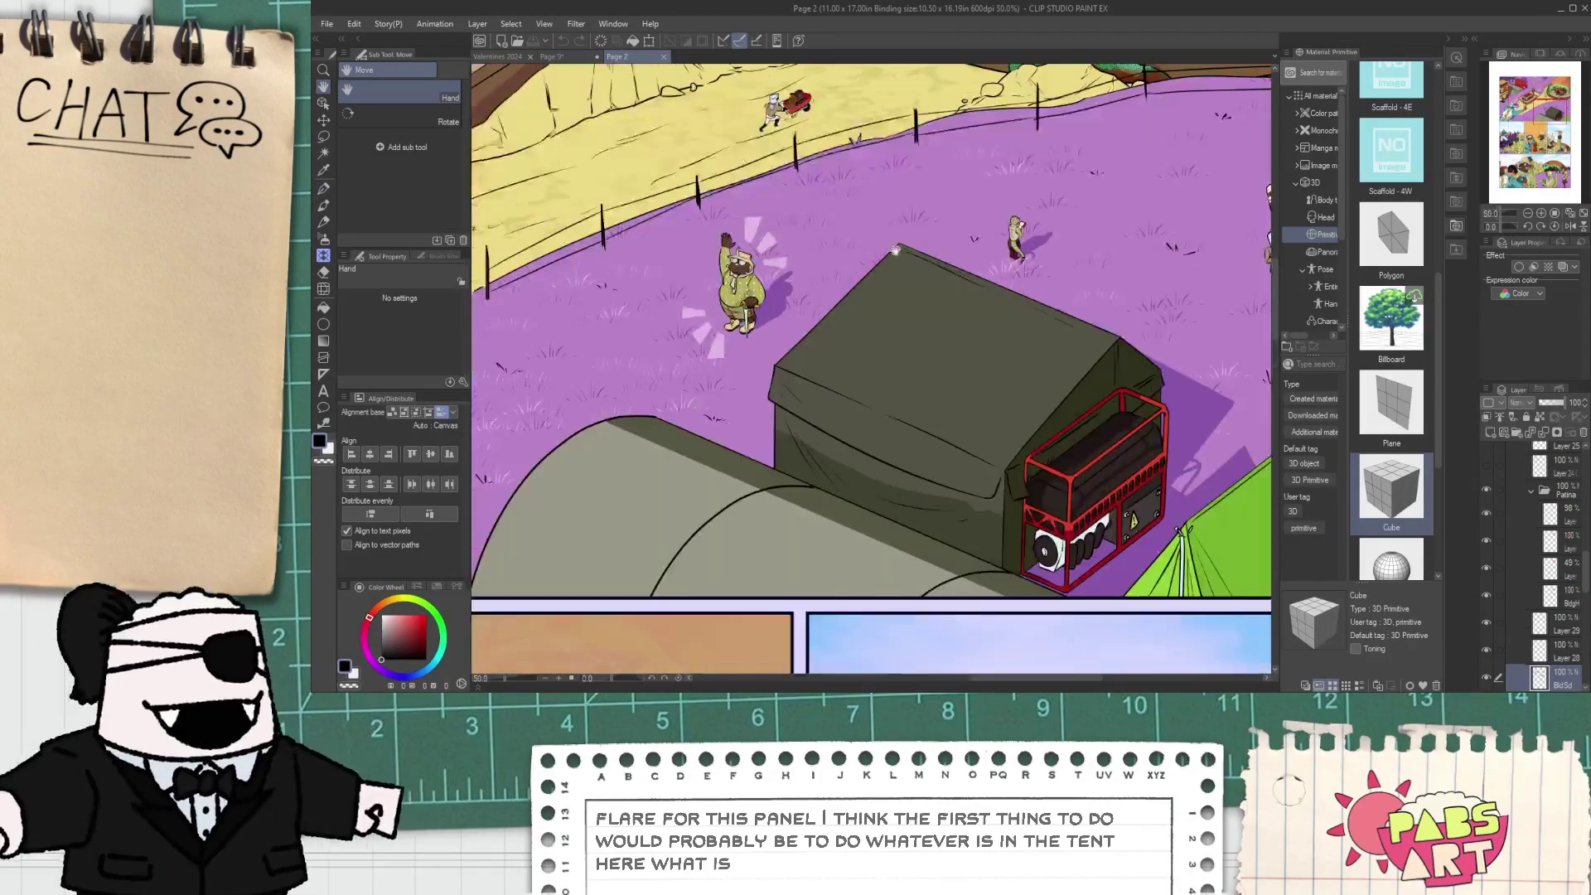
- Return to Page 9 and ink the narrow tapered leg beside the boombox with two converging sides and a flat foot, trimming the overshoots
{"action": "left_click", "coordinate": [582, 58]}
{"action": "mouse_move", "coordinate": [886, 496]}
{"action": "left_mouse_down"}
{"action": "mouse_move", "coordinate": [843, 480]}
{"action": "mouse_move", "coordinate": [882, 497]}
{"action": "mouse_move", "coordinate": [801, 320]}
{"action": "left_mouse_up"}
{"action": "key", "text": "p"}
{"action": "scroll", "coordinate": [840, 479], "scroll_direction": "up", "scroll_amount": 1}
{"action": "scroll", "coordinate": [839, 479], "scroll_direction": "up", "scroll_amount": 1}
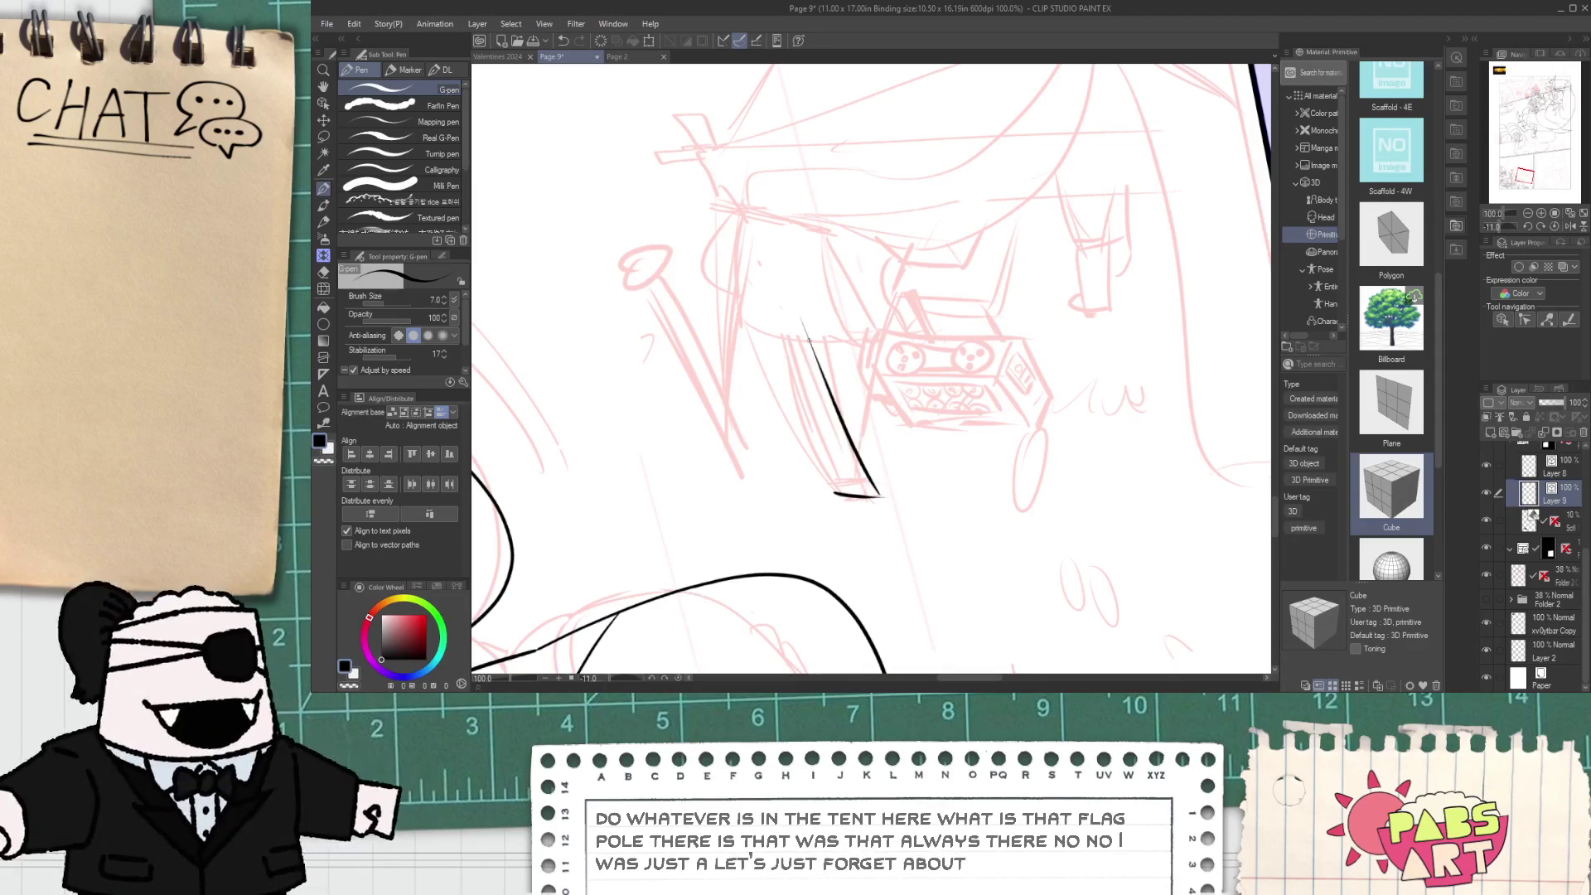
{"action": "key", "text": "ctrl+z"}
{"action": "scroll", "coordinate": [809, 328], "scroll_direction": "down", "scroll_amount": 1}
{"action": "key", "text": "space"}
{"action": "mouse_move", "coordinate": [820, 409]}
{"action": "left_mouse_down"}
{"action": "mouse_move", "coordinate": [839, 473]}
{"action": "mouse_move", "coordinate": [815, 350]}
{"action": "left_mouse_up"}
{"action": "scroll", "coordinate": [839, 473], "scroll_direction": "up", "scroll_amount": 1}
{"action": "left_click_drag", "start_coordinate": [766, 303], "coordinate": [869, 519]}
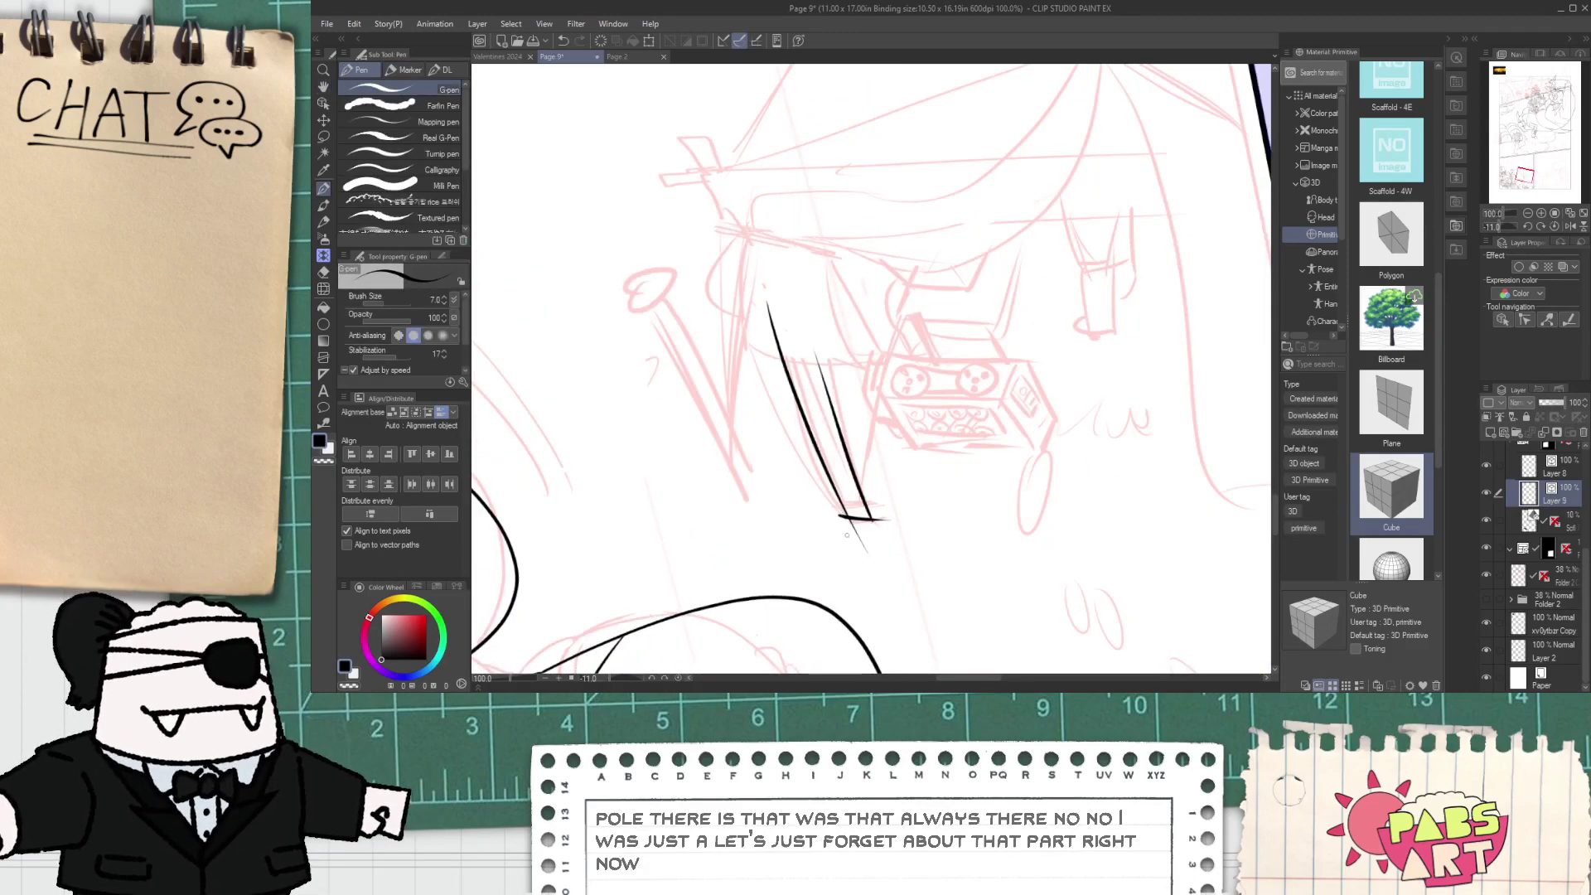
{"action": "key", "text": "ctrl+z"}
{"action": "left_click_drag", "start_coordinate": [750, 301], "coordinate": [893, 606]}
{"action": "key", "text": "e"}
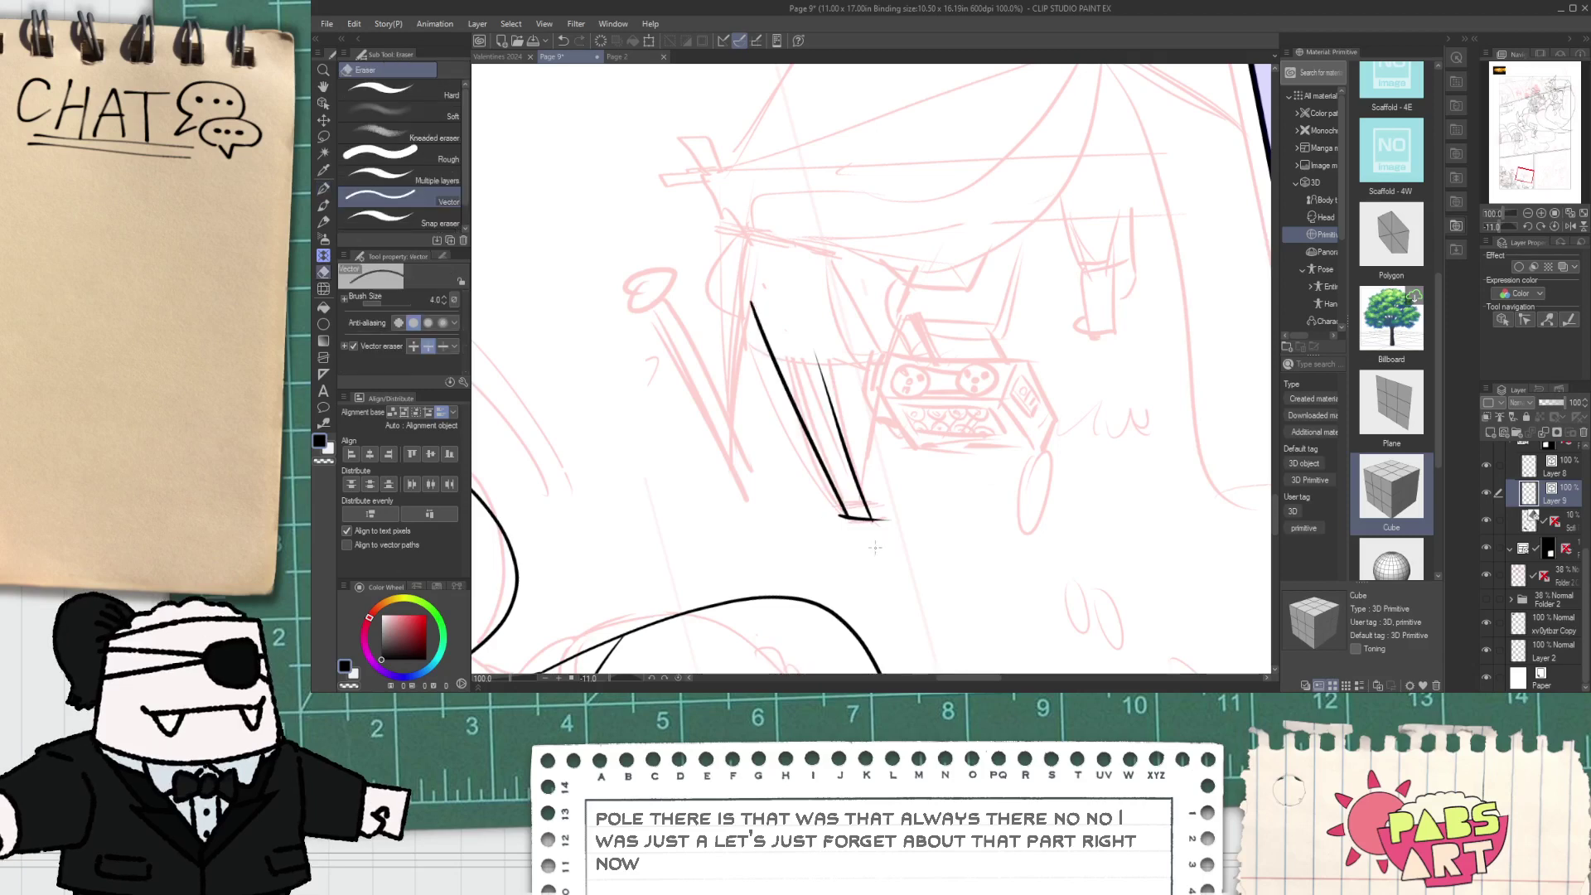
{"action": "key", "text": "space"}
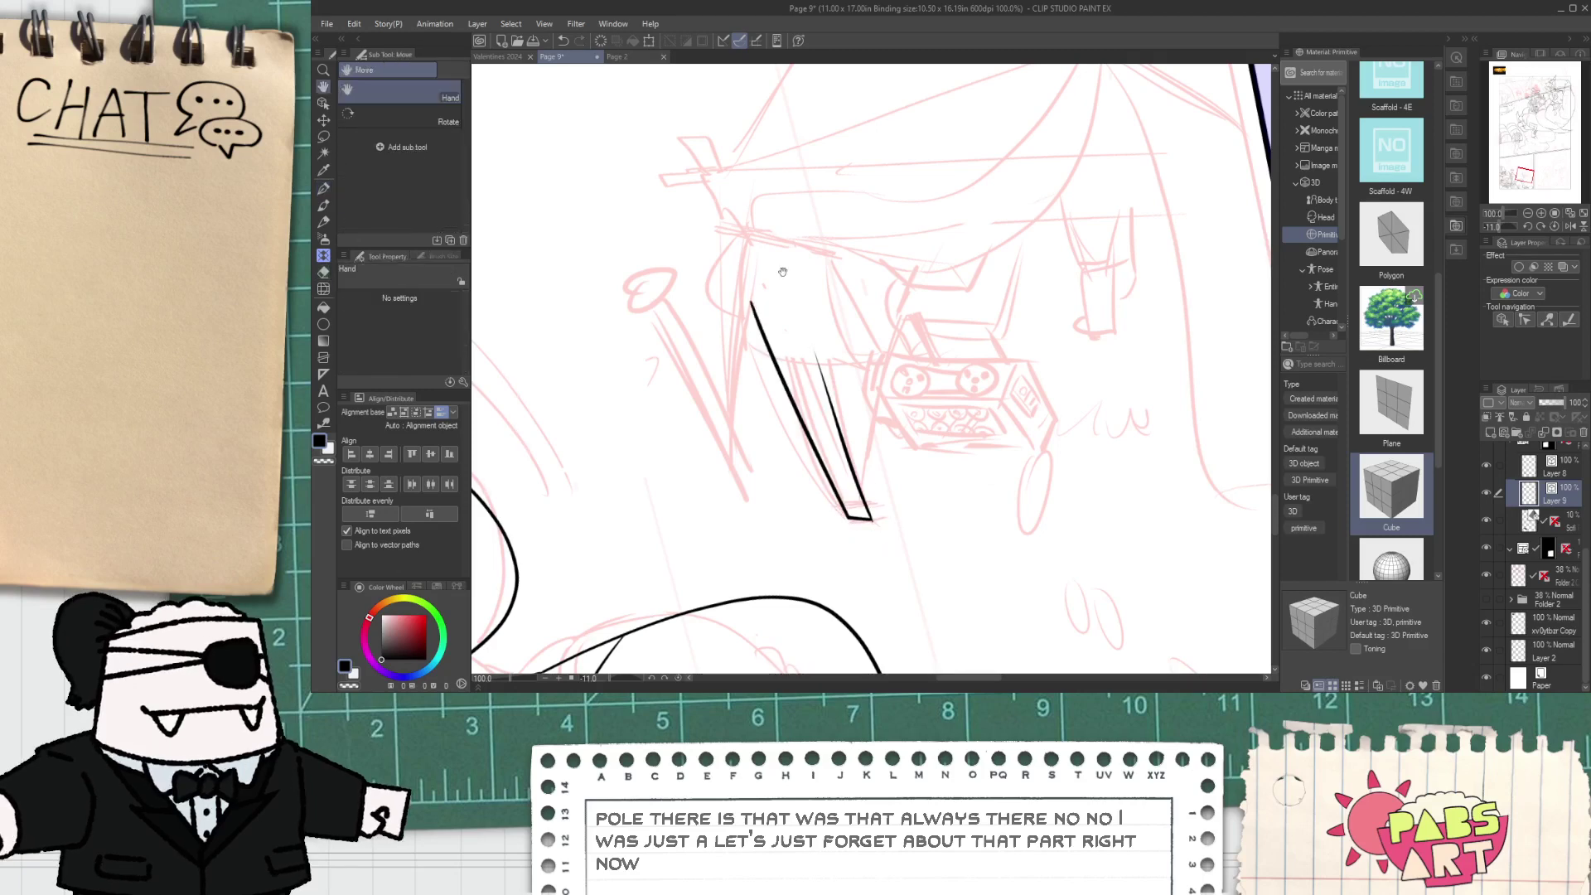
- Ink the small rounded flap bulging outward above the tapered leg, under the tent's edge
{"action": "key", "text": "p"}
{"action": "mouse_move", "coordinate": [782, 270]}
{"action": "left_mouse_down"}
{"action": "mouse_move", "coordinate": [829, 412]}
{"action": "mouse_move", "coordinate": [812, 471]}
{"action": "left_mouse_up"}
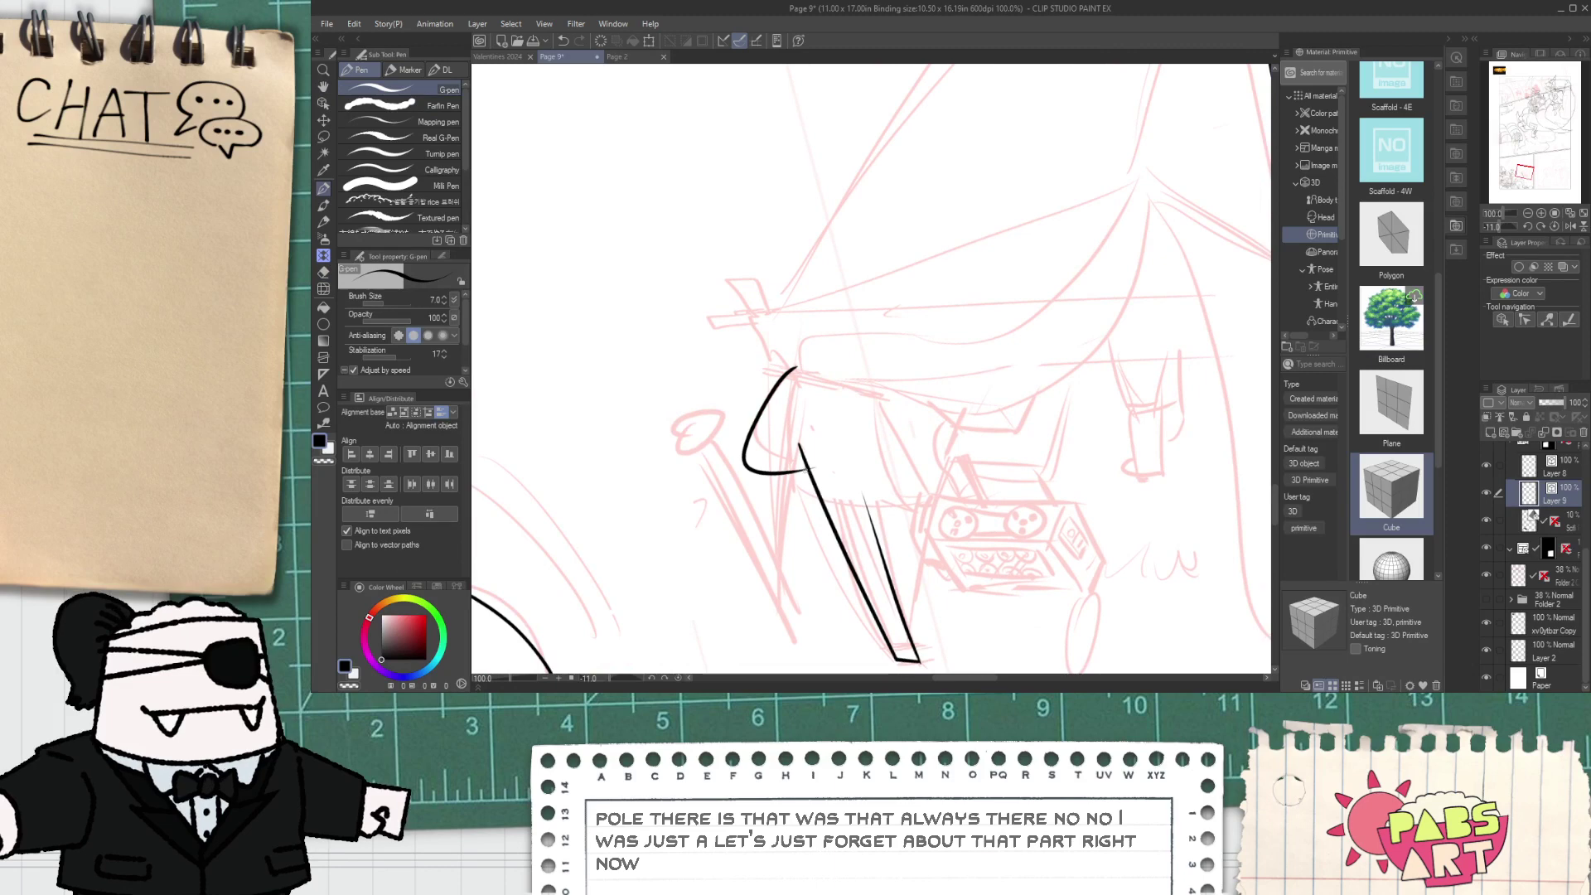
{"action": "key", "text": "ctrl+z"}
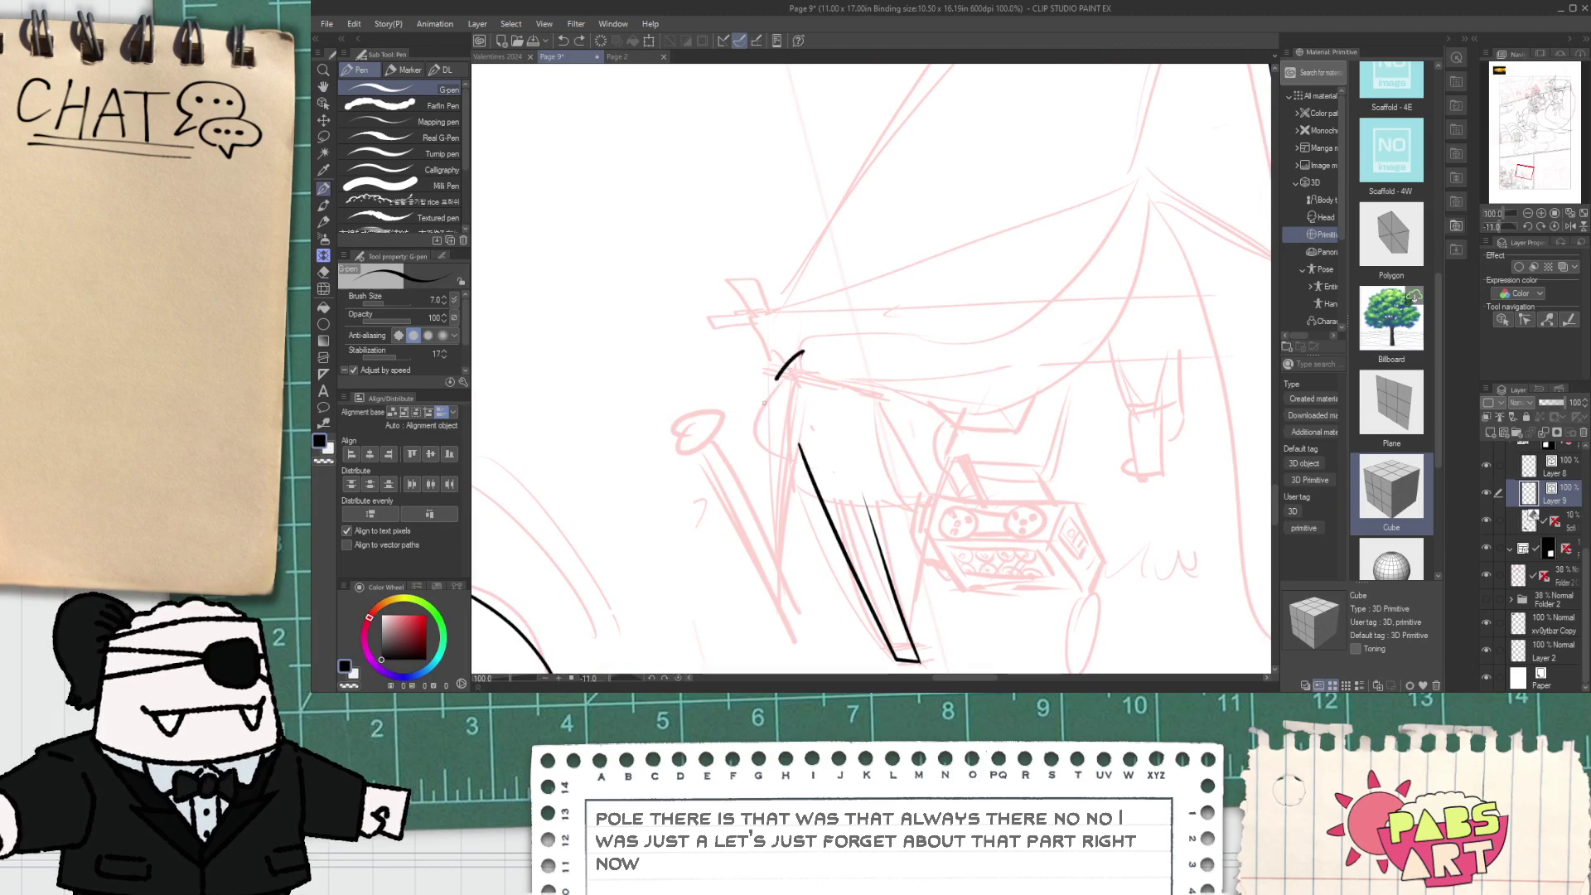
{"action": "left_click_drag", "start_coordinate": [764, 404], "coordinate": [759, 447]}
{"action": "key", "text": "ctrl+z"}
{"action": "scroll", "coordinate": [789, 379], "scroll_direction": "up", "scroll_amount": 1}
{"action": "left_click_drag", "start_coordinate": [792, 374], "coordinate": [784, 479]}
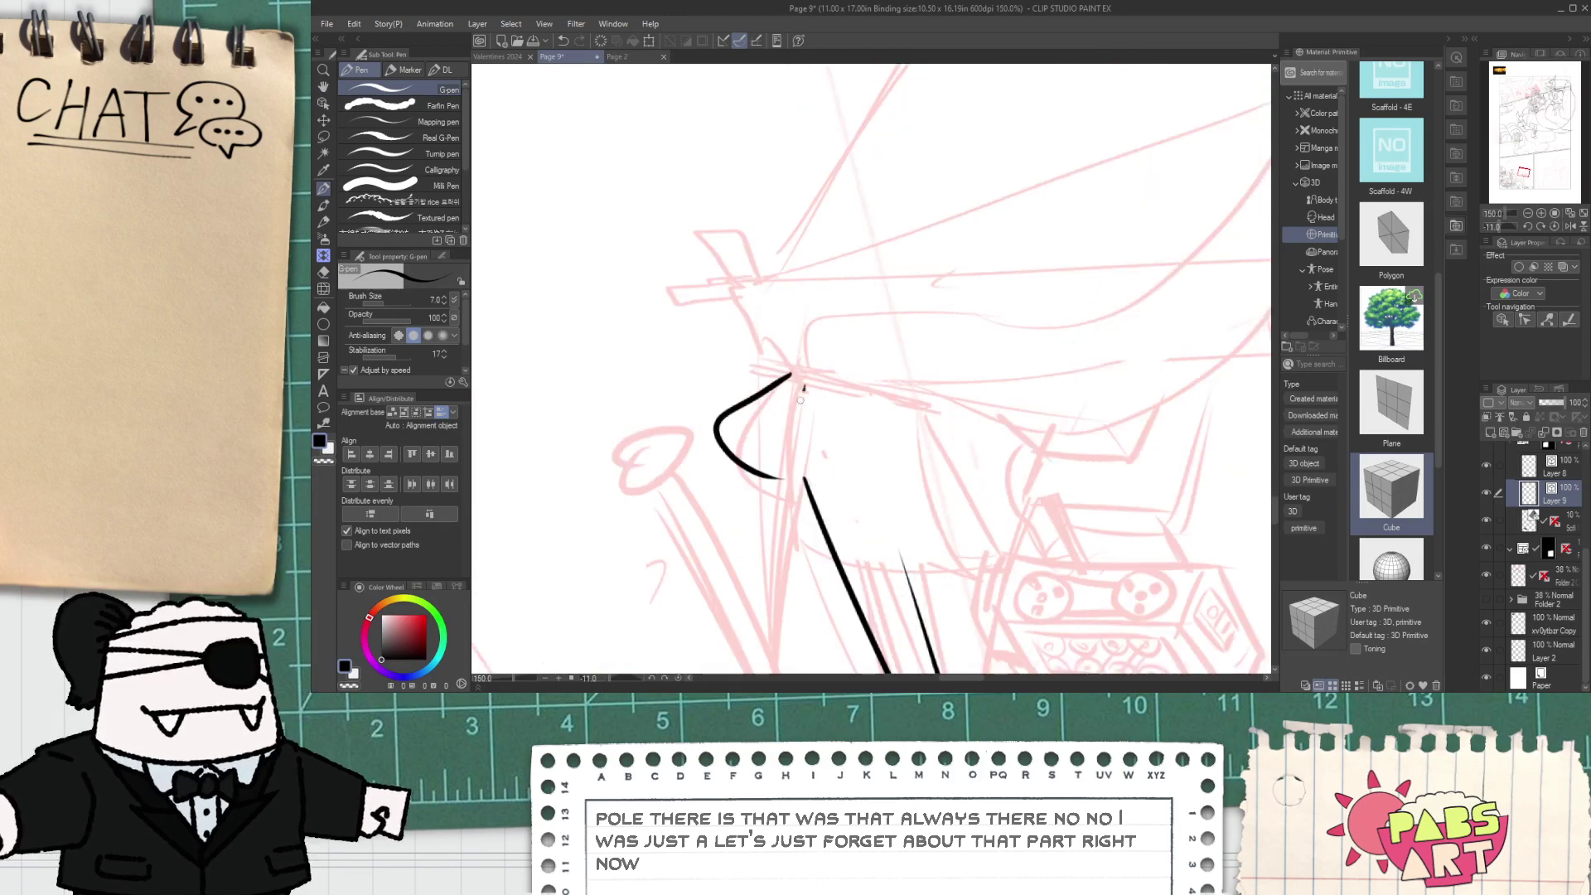
- Ink the slanted side, bottom hem and curved far edge of the draped cloth and erase the leg lines that cross it
{"action": "left_click_drag", "start_coordinate": [801, 390], "coordinate": [771, 574]}
{"action": "key", "text": "ctrl+z"}
{"action": "left_click_drag", "start_coordinate": [804, 383], "coordinate": [762, 532]}
{"action": "key", "text": "ctrl+z"}
{"action": "left_click_drag", "start_coordinate": [803, 375], "coordinate": [951, 593]}
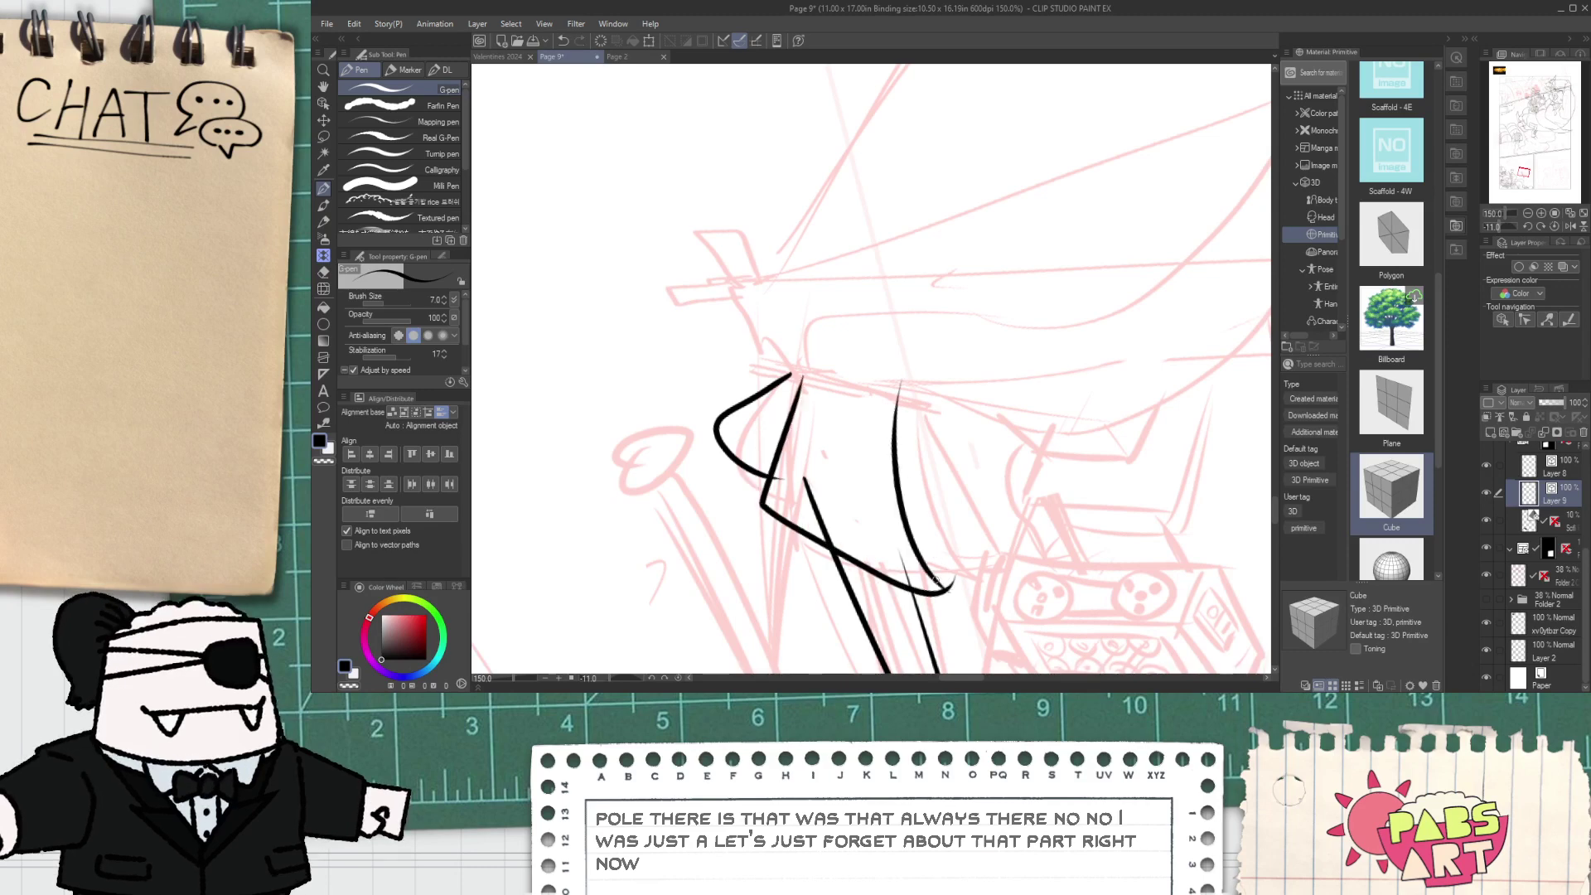
{"action": "key", "text": "e"}
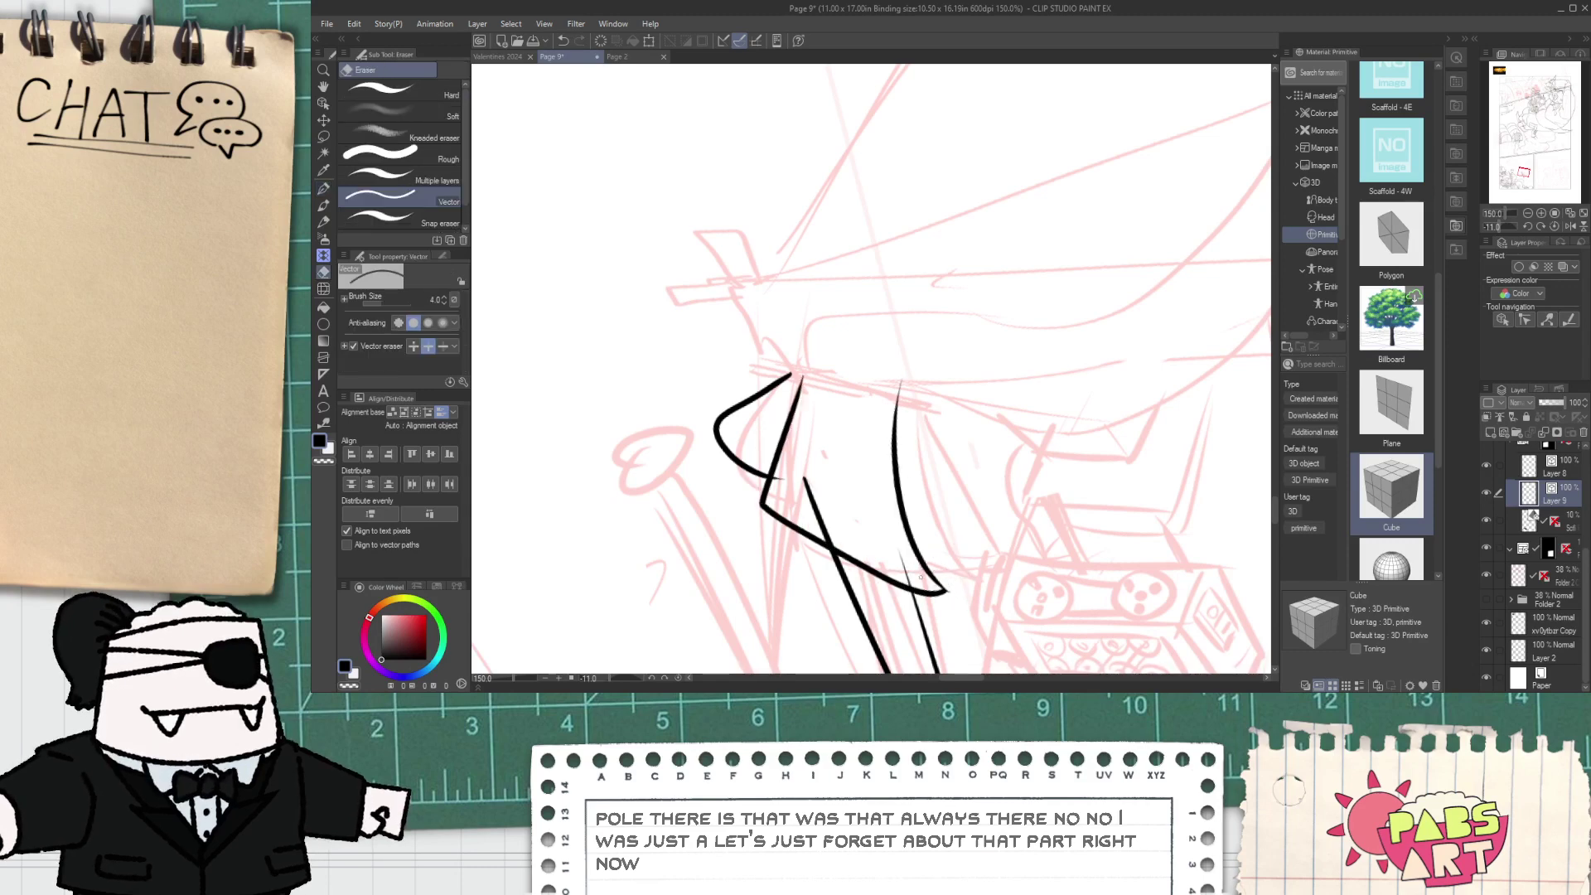
{"action": "key", "text": "p"}
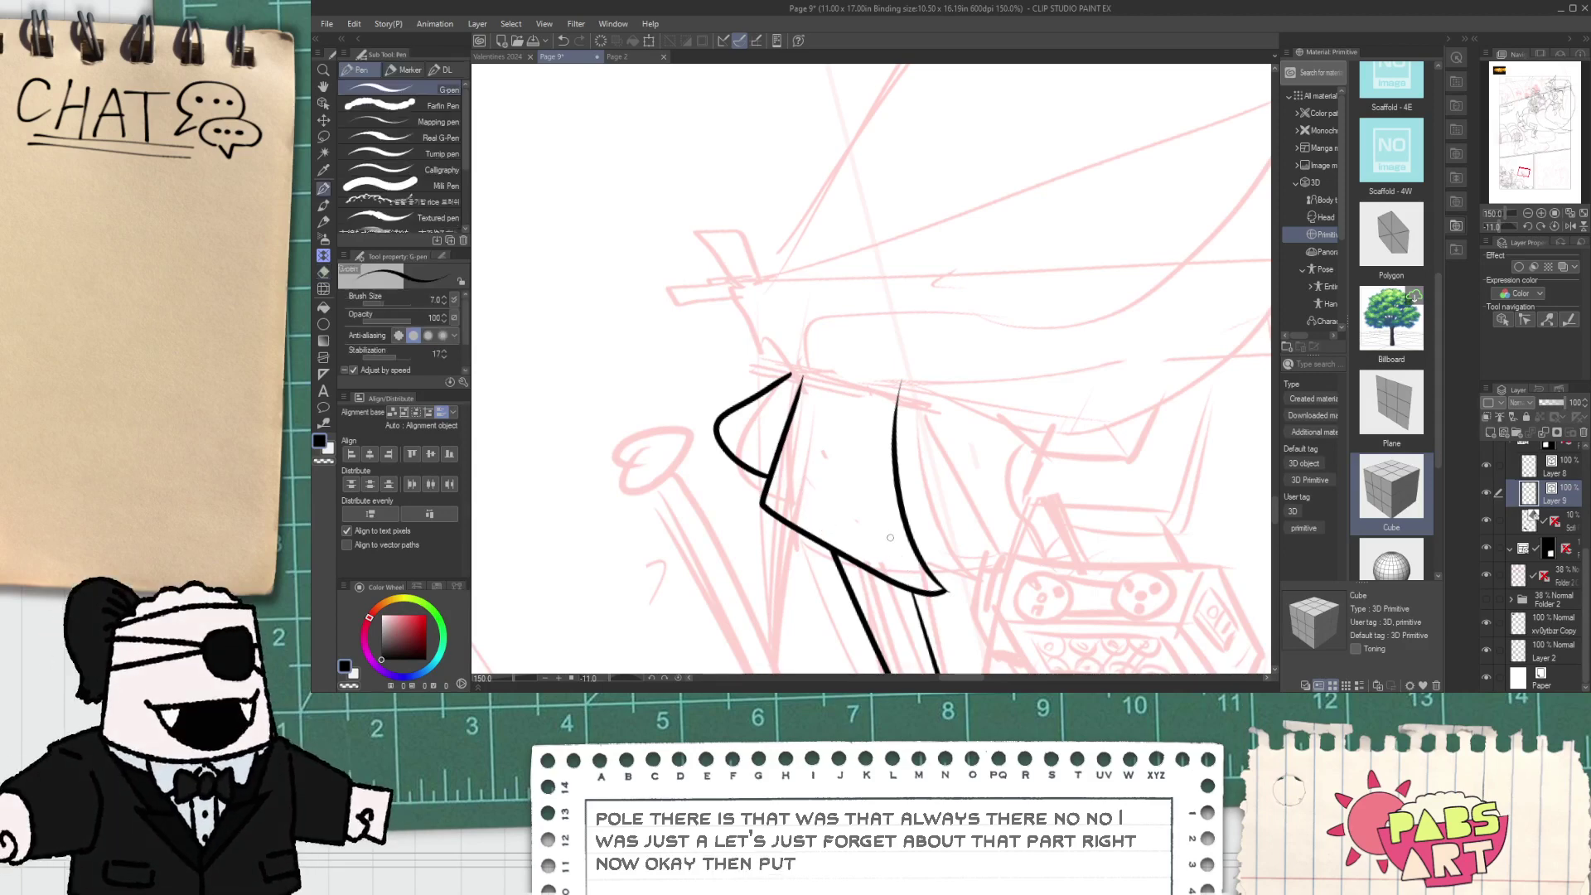
- Add a second curved fold line along the far edge of the draped cloth, ending at a small tip above the hem
{"action": "key", "text": "ctrl+z"}
{"action": "left_click_drag", "start_coordinate": [911, 380], "coordinate": [950, 567]}
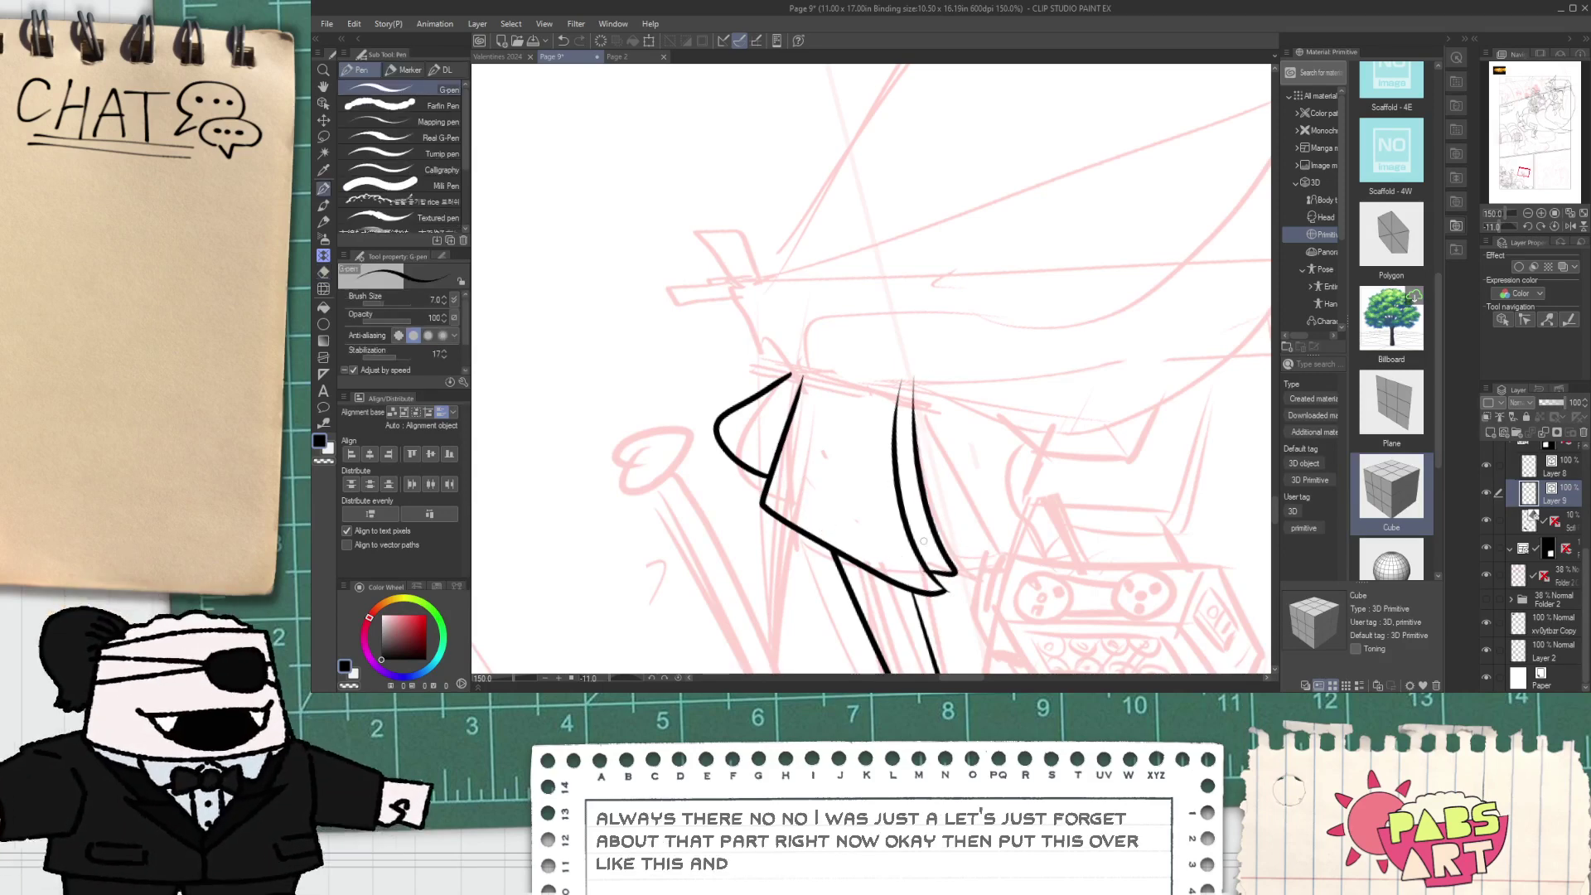
{"action": "key", "text": "e"}
{"action": "left_click_drag", "start_coordinate": [761, 365], "coordinate": [961, 418]}
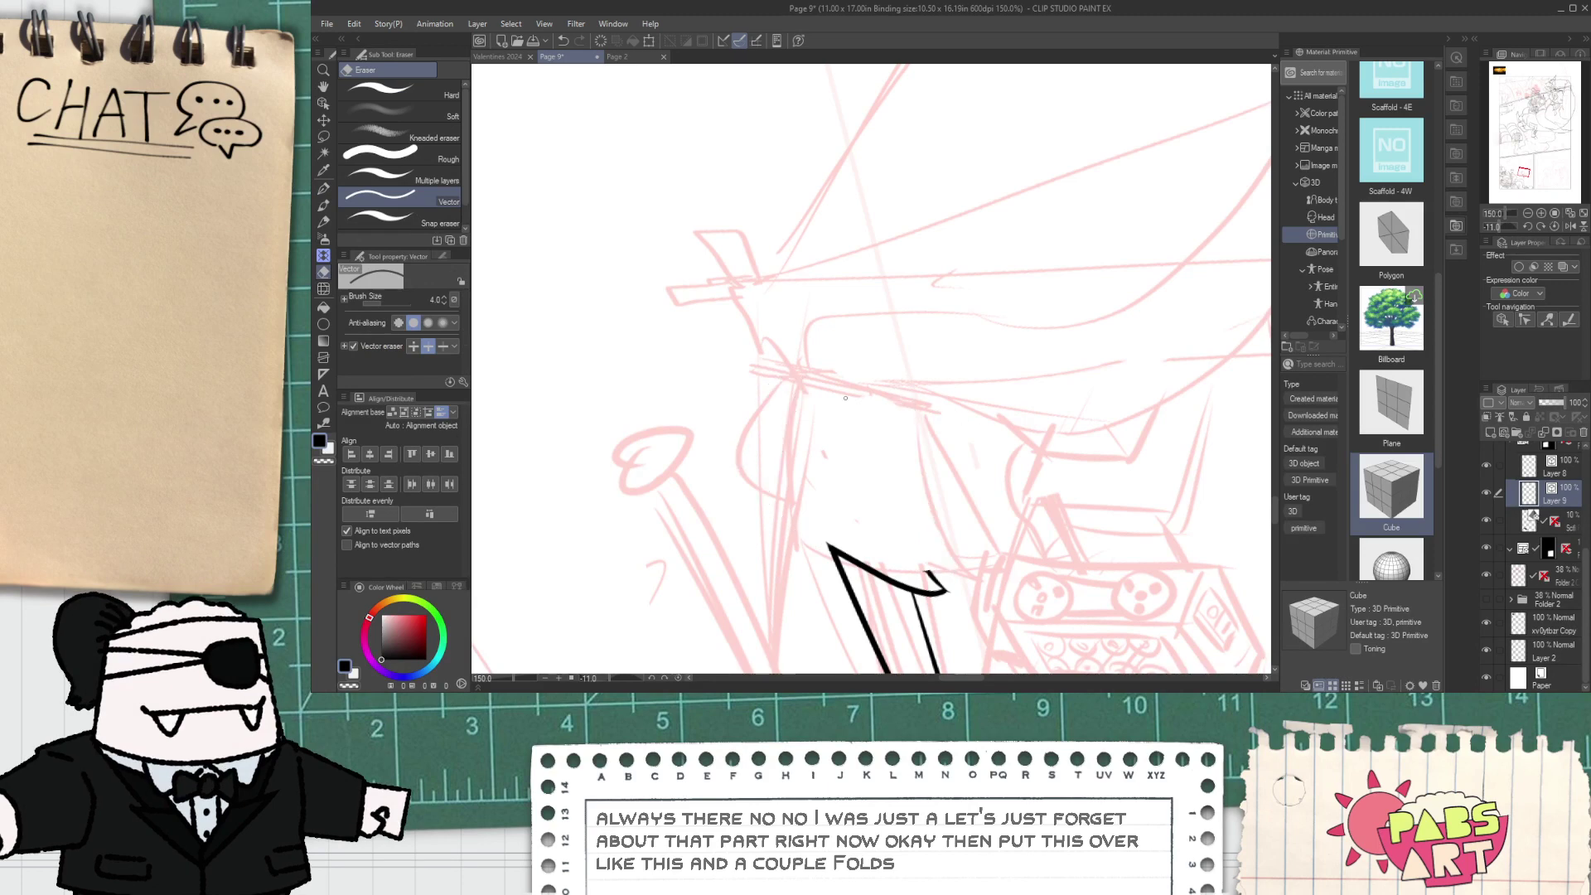
{"action": "key", "text": "ctrl+z"}
- Ink the nearly parallel, slightly curved lines of a thin band across the top of the draped cloth
{"action": "key", "text": "p"}
{"action": "left_click_drag", "start_coordinate": [756, 370], "coordinate": [966, 419]}
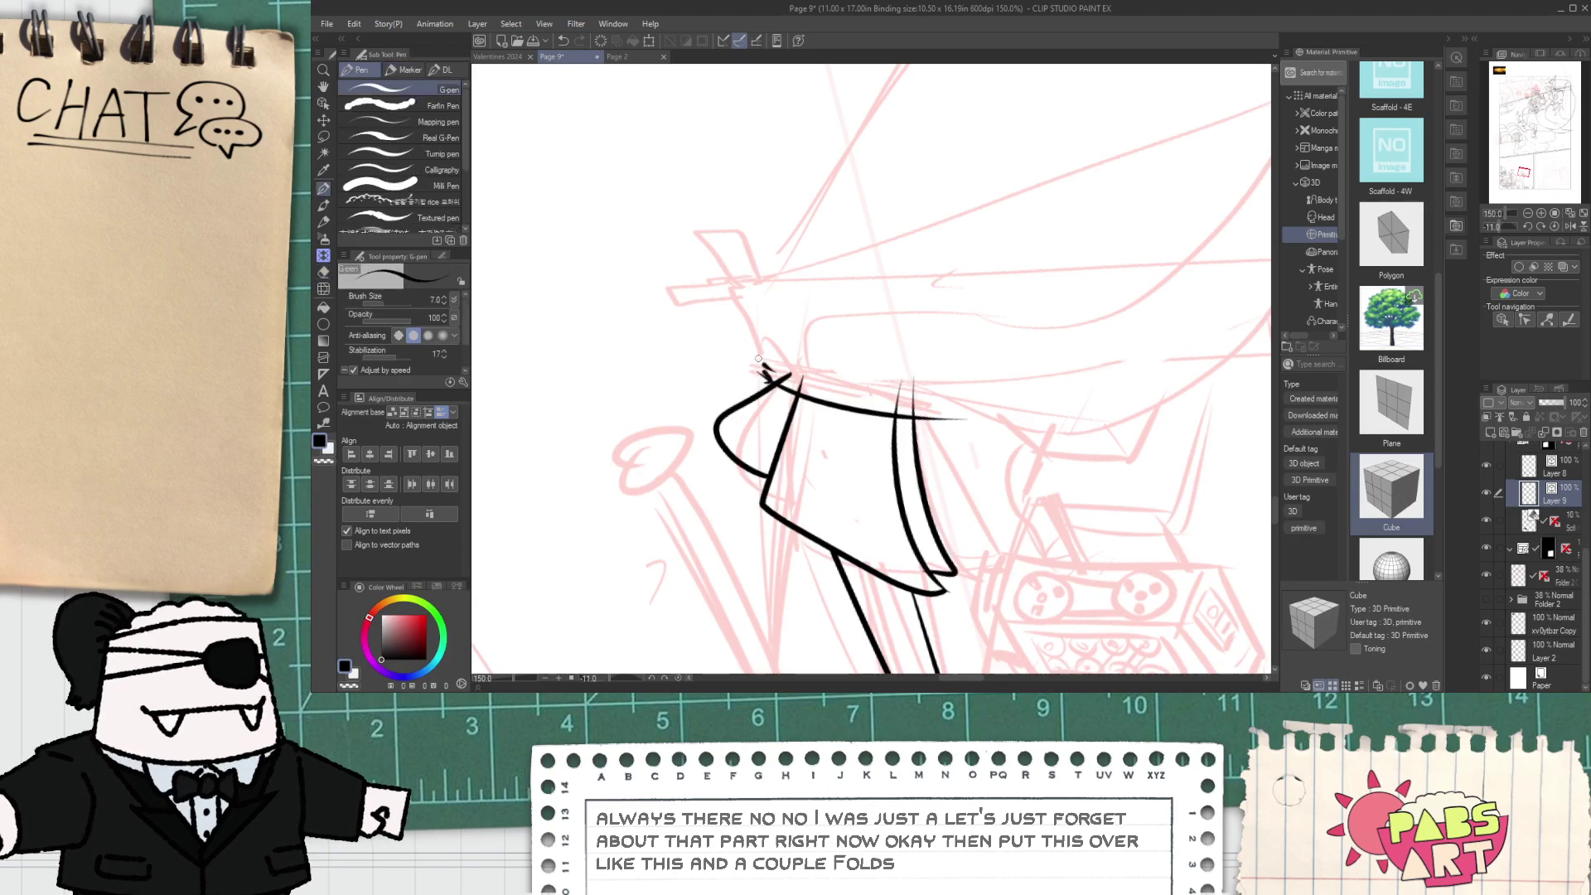
{"action": "left_click_drag", "start_coordinate": [854, 384], "coordinate": [954, 391]}
{"action": "left_click_drag", "start_coordinate": [767, 377], "coordinate": [941, 403]}
{"action": "key", "text": "e"}
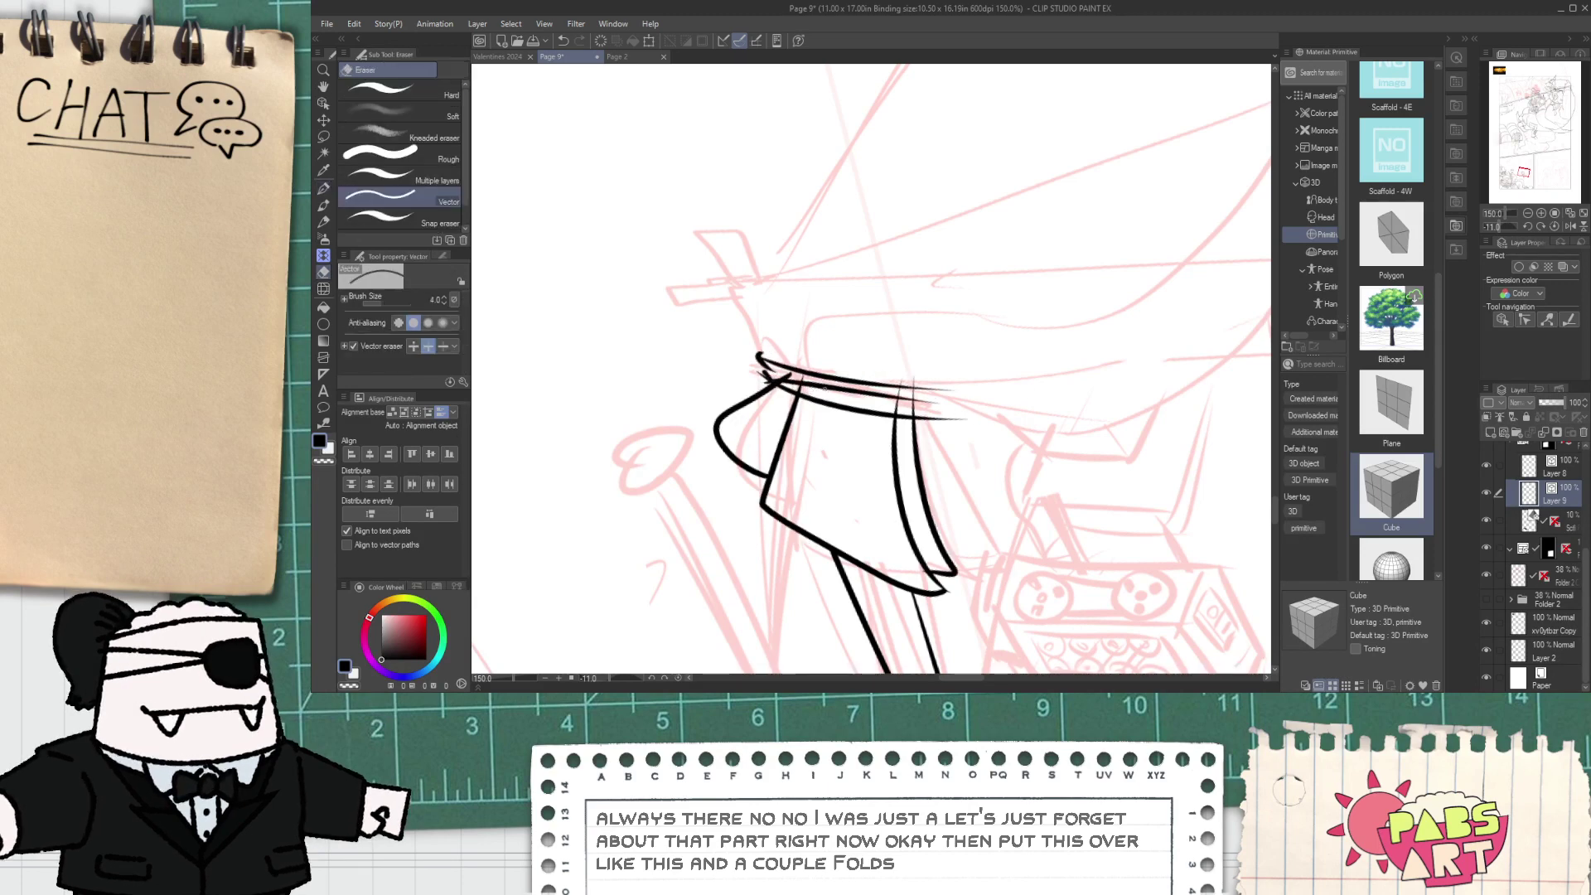
- Ink the long sagging curve from the cloth's top band up toward the tent peak and trim the overlapping ends at the band
{"action": "key", "text": "p"}
{"action": "scroll", "coordinate": [816, 361], "scroll_direction": "down", "scroll_amount": 1}
{"action": "left_click_drag", "start_coordinate": [829, 365], "coordinate": [1044, 421]}
{"action": "key", "text": "ctrl+z"}
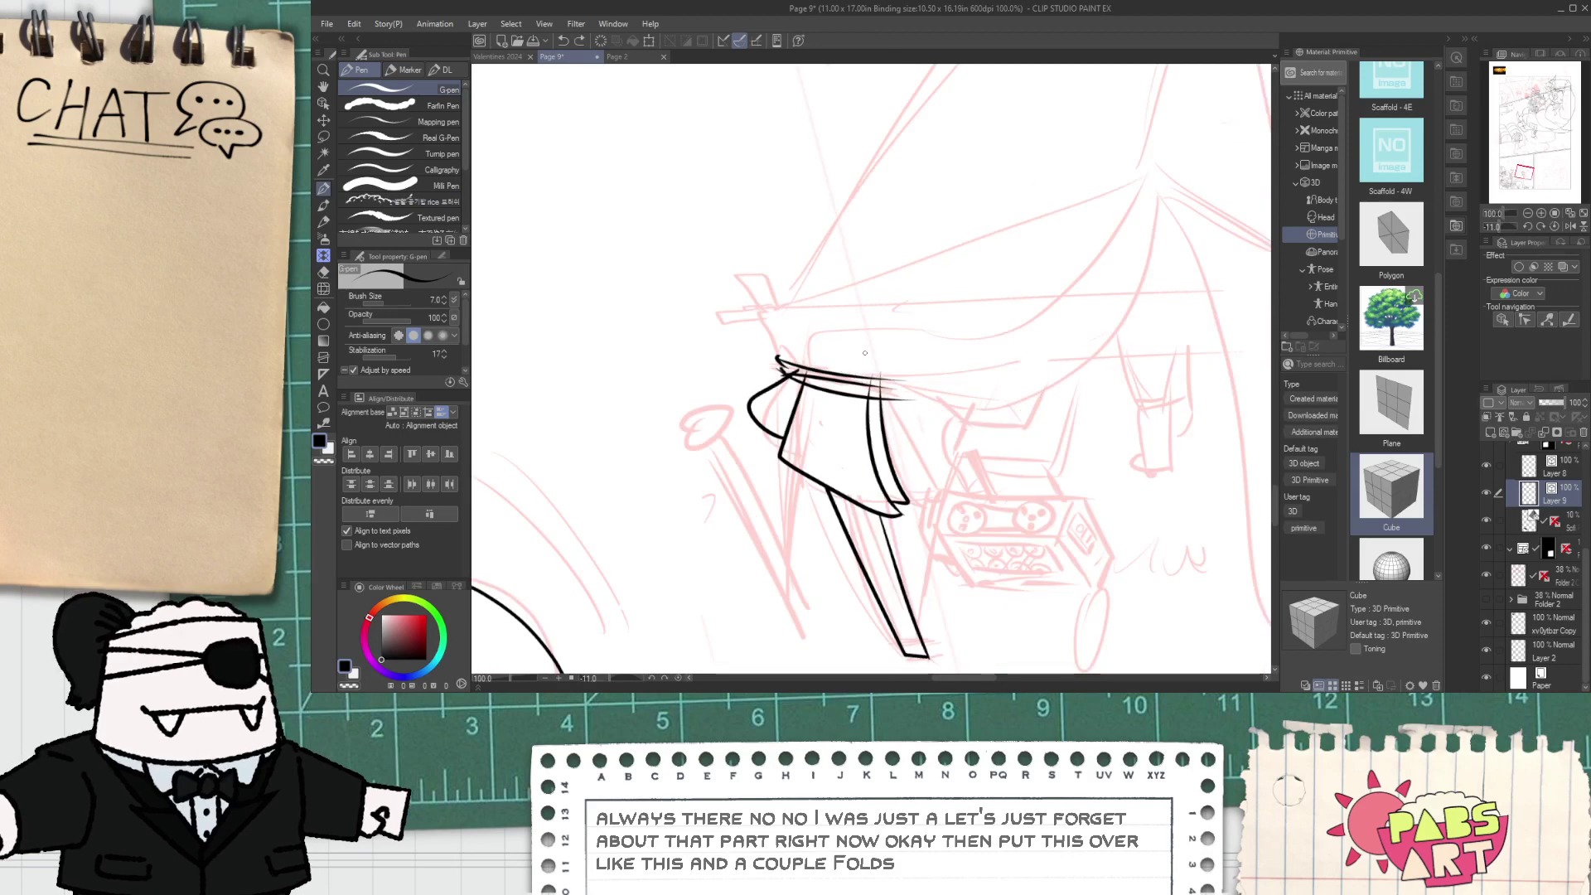
{"action": "mouse_move", "coordinate": [847, 372]}
{"action": "left_mouse_down"}
{"action": "mouse_move", "coordinate": [966, 439]}
{"action": "mouse_move", "coordinate": [1163, 231]}
{"action": "left_mouse_up"}
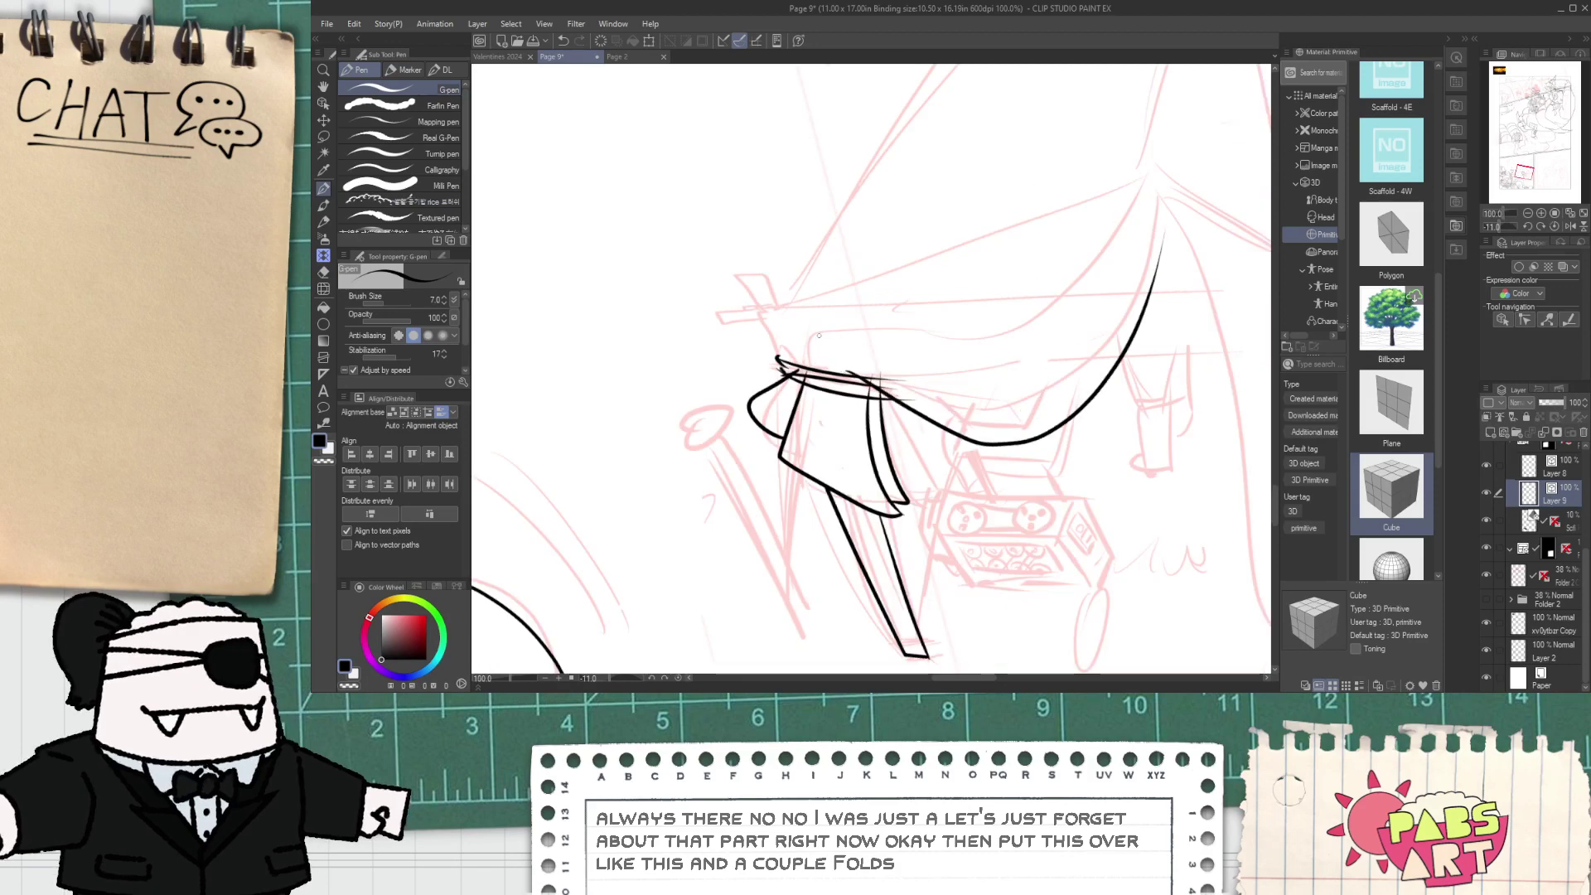
{"action": "key", "text": "e"}
{"action": "scroll", "coordinate": [867, 368], "scroll_direction": "up", "scroll_amount": 1}
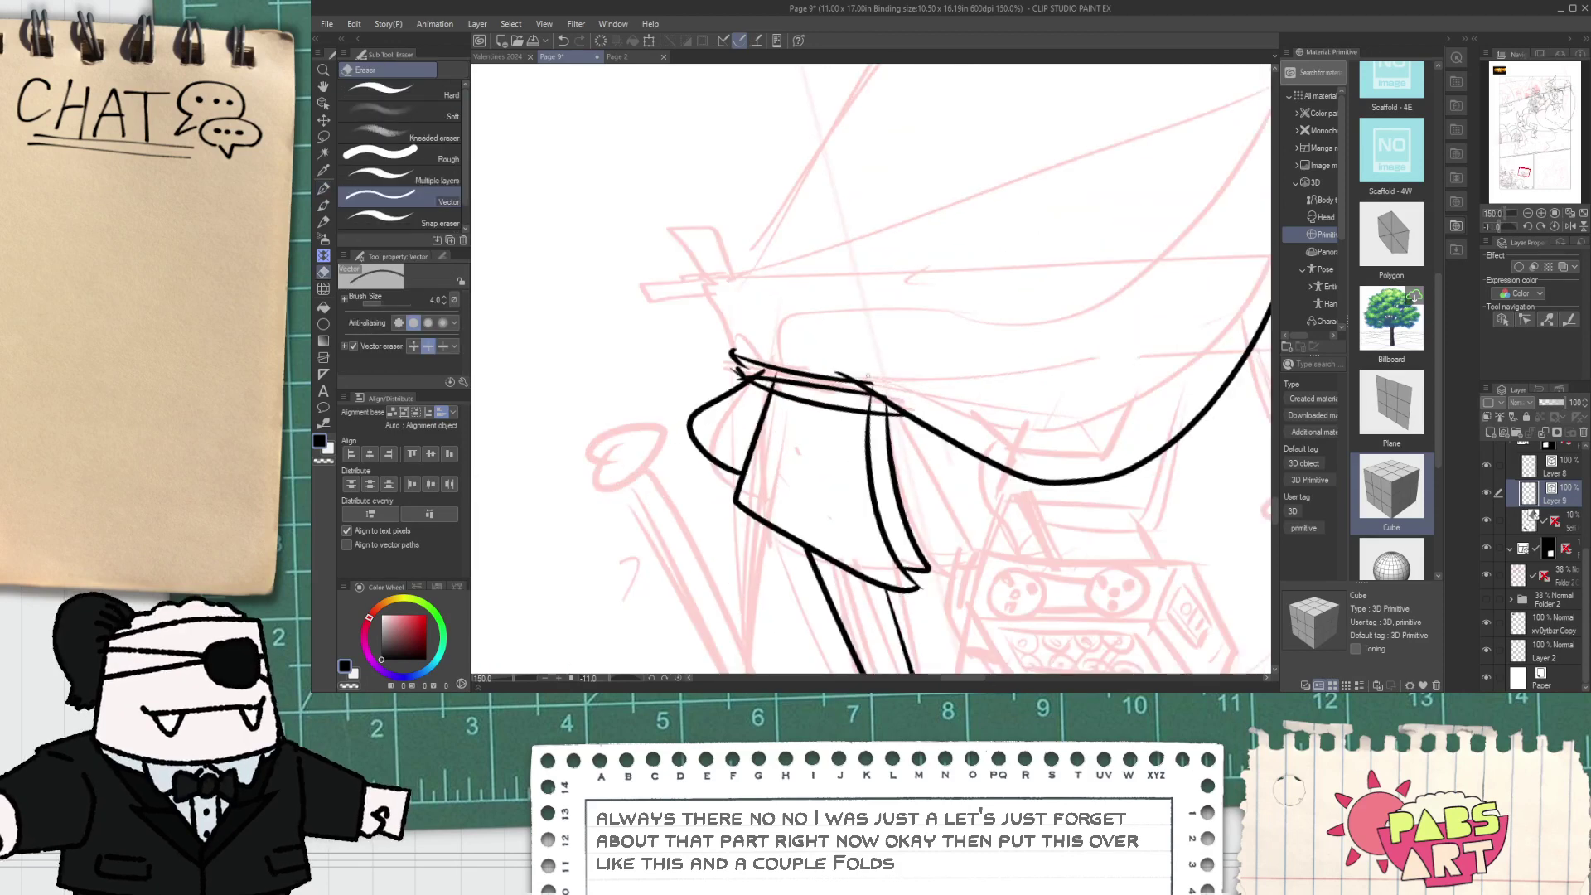
{"action": "key", "text": "p"}
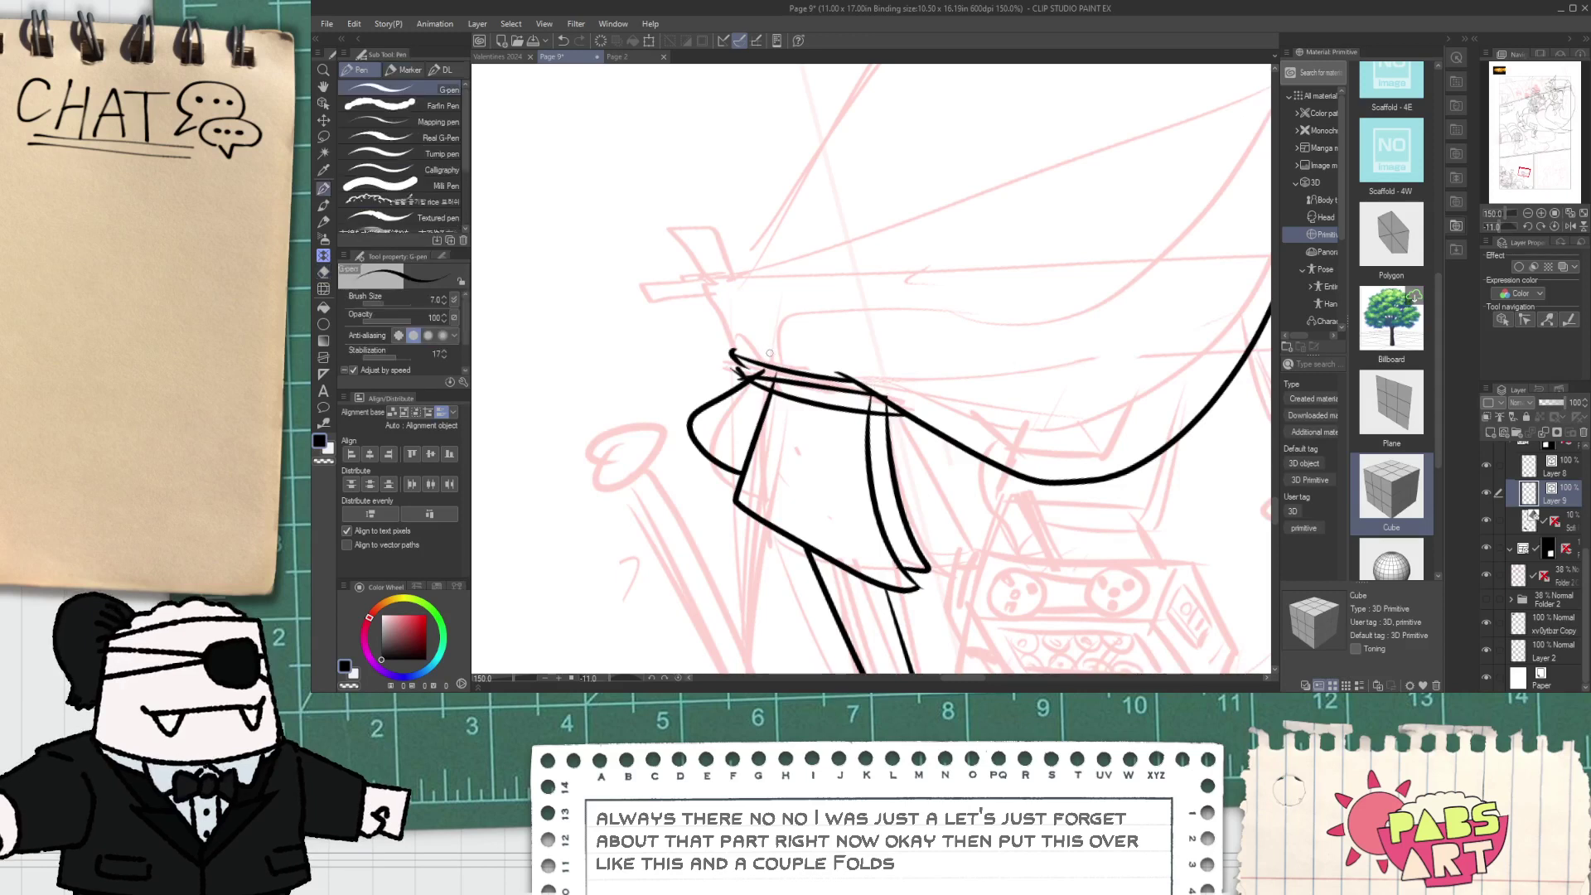
- Ink the gathered end and nearly straight top edge of the second cloth swag, plus a fold line slanting down from its gather
{"action": "left_click_drag", "start_coordinate": [784, 322], "coordinate": [1044, 329]}
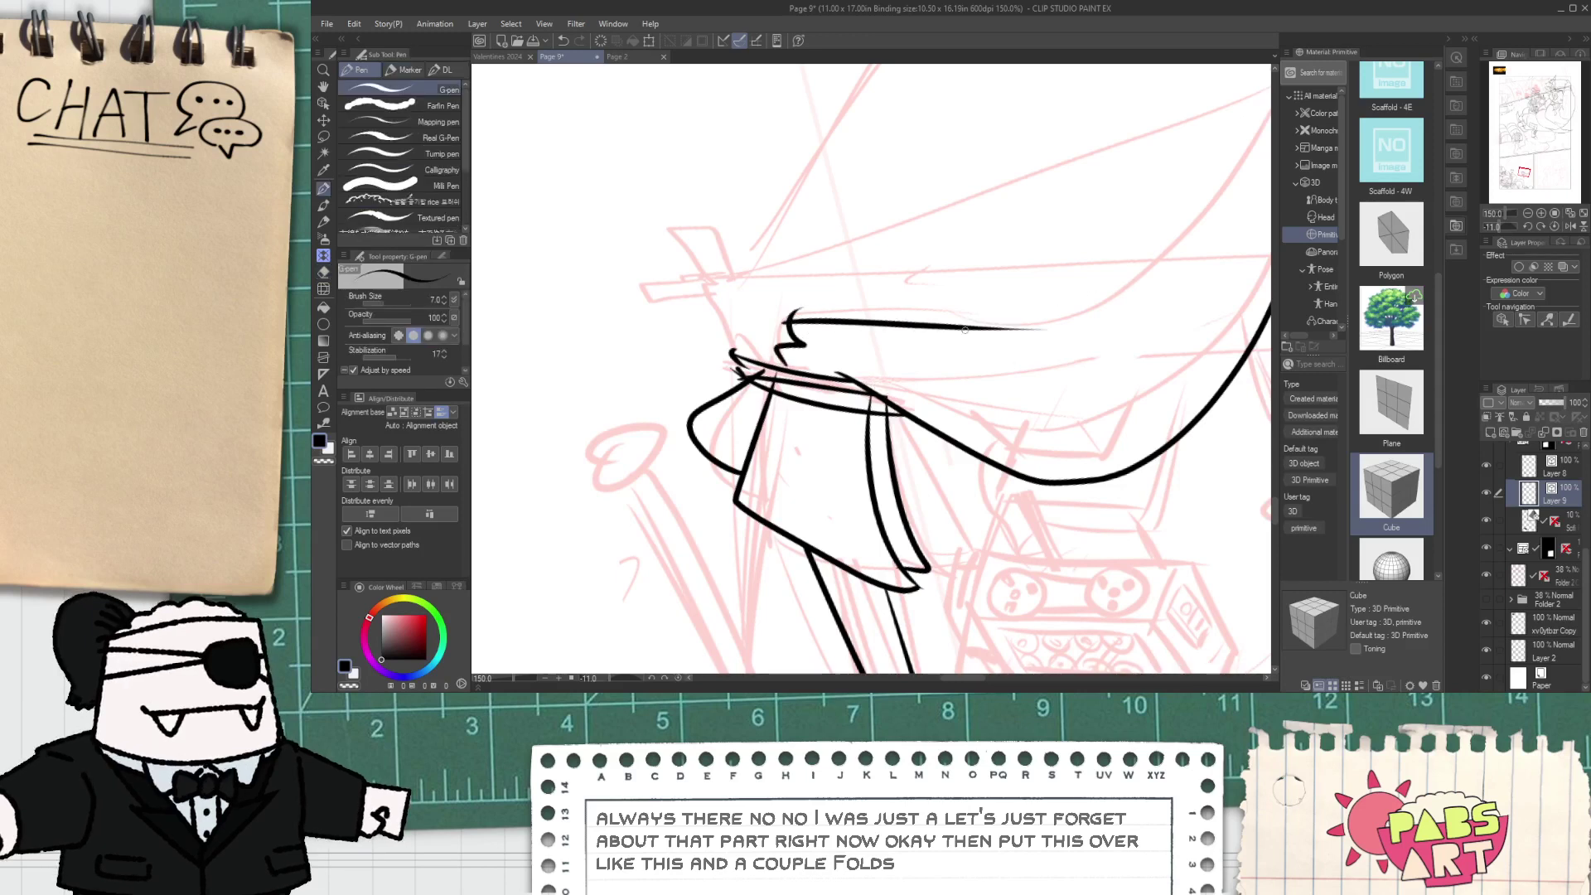
{"action": "left_click_drag", "start_coordinate": [802, 345], "coordinate": [911, 402]}
{"action": "mouse_move", "coordinate": [856, 343]}
{"action": "left_mouse_down"}
{"action": "mouse_move", "coordinate": [935, 394]}
{"action": "mouse_move", "coordinate": [990, 407]}
{"action": "left_mouse_up"}
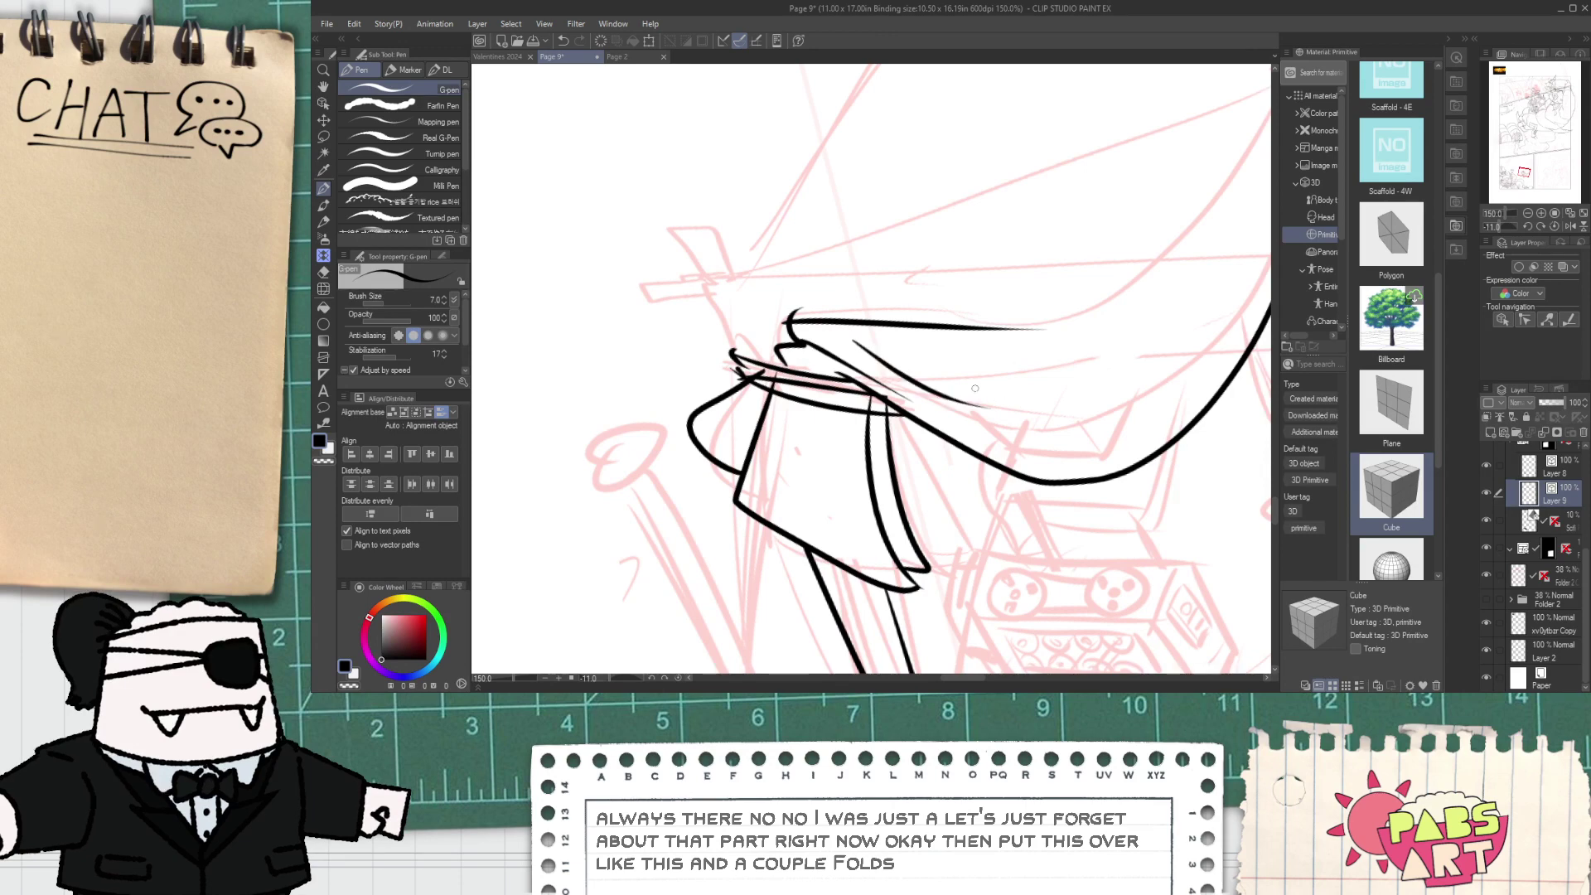
{"action": "key", "text": "ctrl+z"}
{"action": "mouse_move", "coordinate": [843, 342]}
{"action": "left_mouse_down"}
{"action": "mouse_move", "coordinate": [1037, 440]}
{"action": "mouse_move", "coordinate": [967, 435]}
{"action": "mouse_move", "coordinate": [1004, 455]}
{"action": "left_mouse_up"}
{"action": "key", "text": "ctrl+z"}
{"action": "key", "text": "e"}
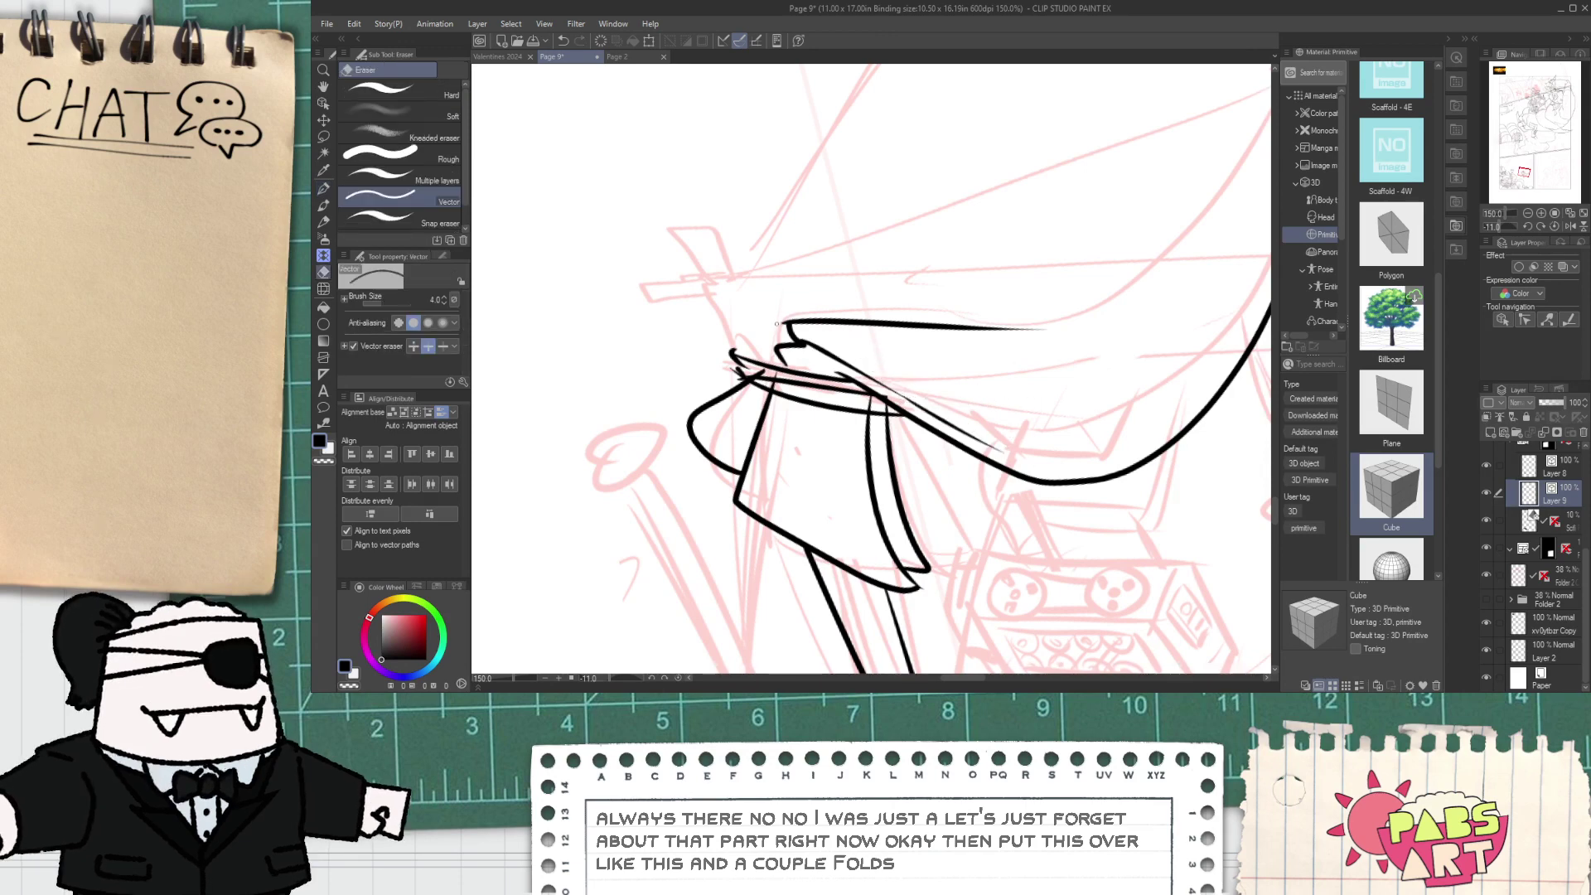
{"action": "scroll", "coordinate": [787, 317], "scroll_direction": "down", "scroll_amount": 2}
{"action": "key", "text": "p"}
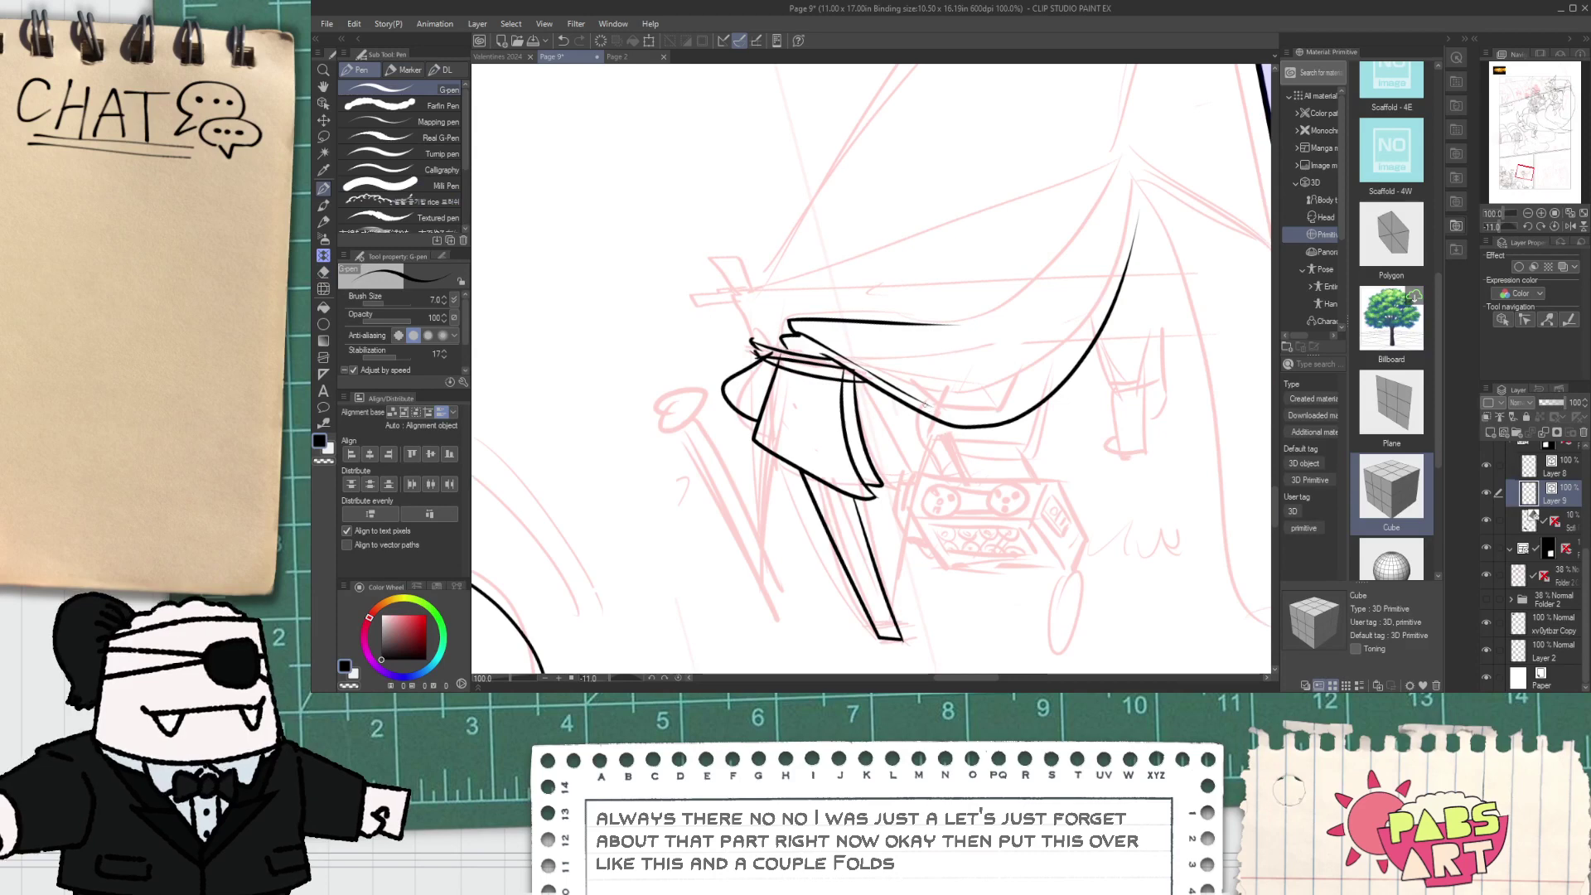
- Ink an inner fold curve from the bottom of the sagging cloth up toward the tent peak
{"action": "left_click_drag", "start_coordinate": [938, 405], "coordinate": [1151, 223]}
{"action": "key", "text": "ctrl+z"}
{"action": "left_click_drag", "start_coordinate": [936, 412], "coordinate": [1125, 221]}
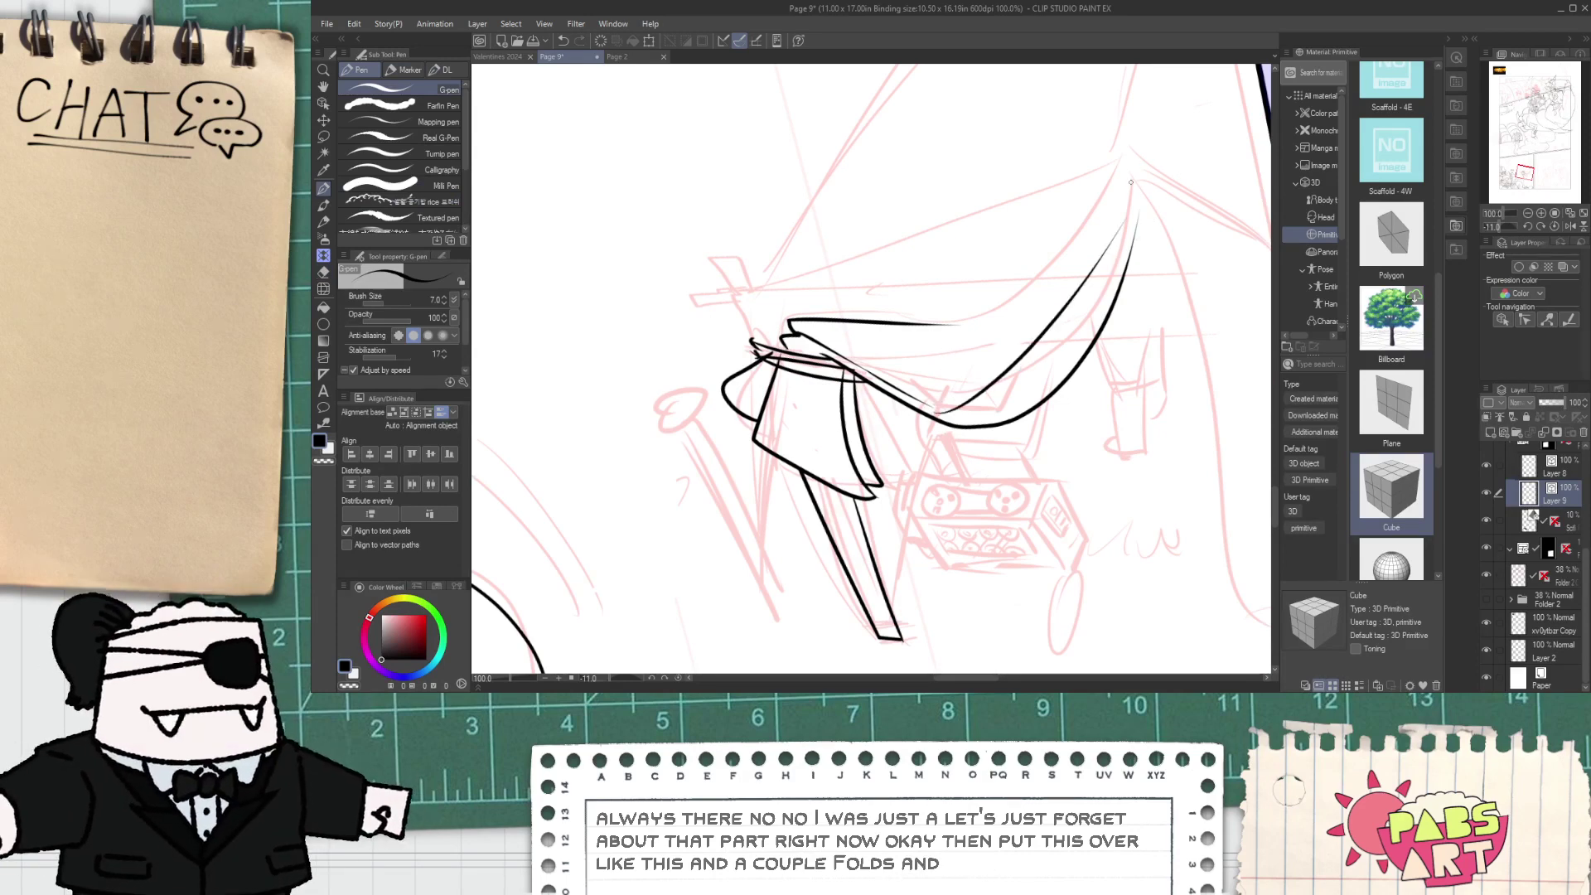
- Ink the upper fold curve of the sagging cloth up to the tent peak and close the fold lines into a point there
{"action": "left_click_drag", "start_coordinate": [916, 370], "coordinate": [1020, 279]}
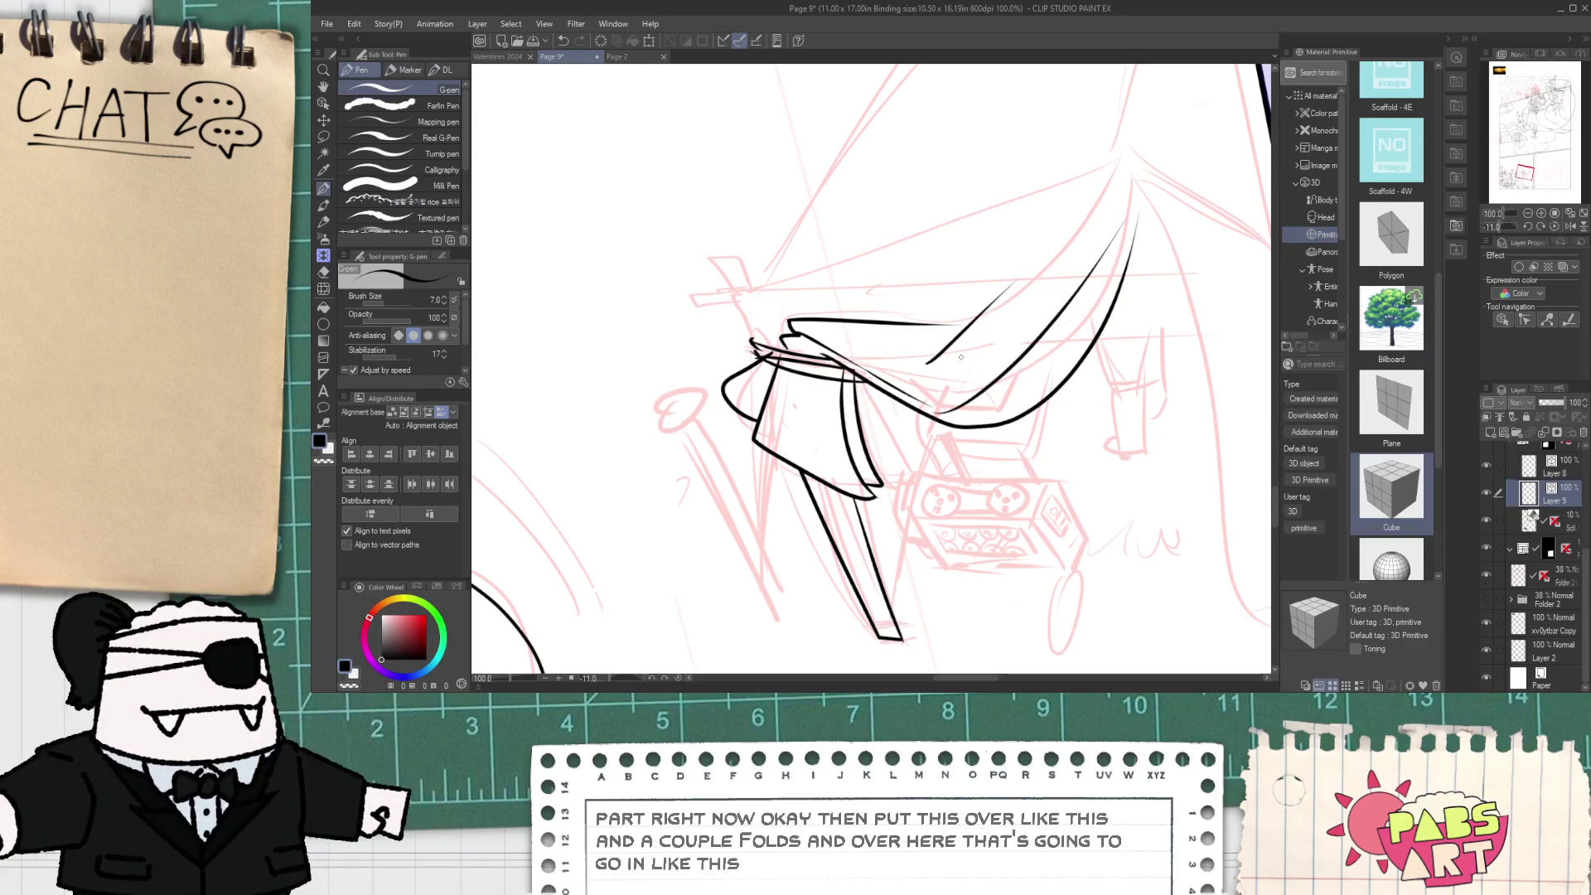
{"action": "key", "text": "ctrl+z"}
{"action": "left_click_drag", "start_coordinate": [908, 368], "coordinate": [1117, 197]}
{"action": "key", "text": "ctrl+z"}
{"action": "left_click_drag", "start_coordinate": [907, 379], "coordinate": [1115, 164]}
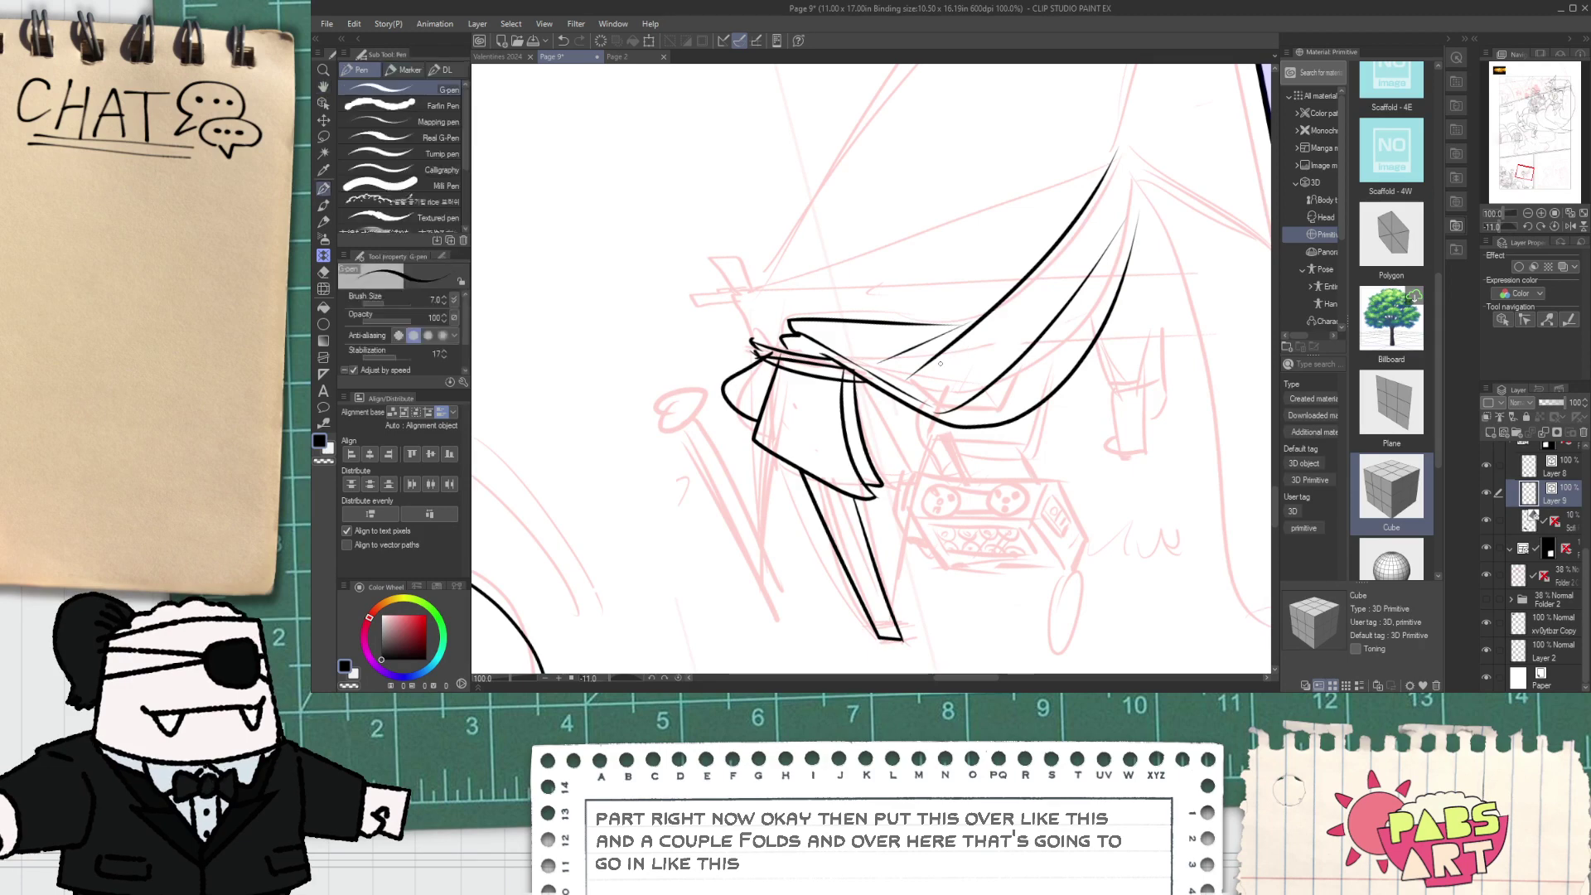
{"action": "key", "text": "ctrl+z"}
{"action": "left_click_drag", "start_coordinate": [917, 375], "coordinate": [1131, 162]}
{"action": "scroll", "coordinate": [1123, 209], "scroll_direction": "up", "scroll_amount": 1}
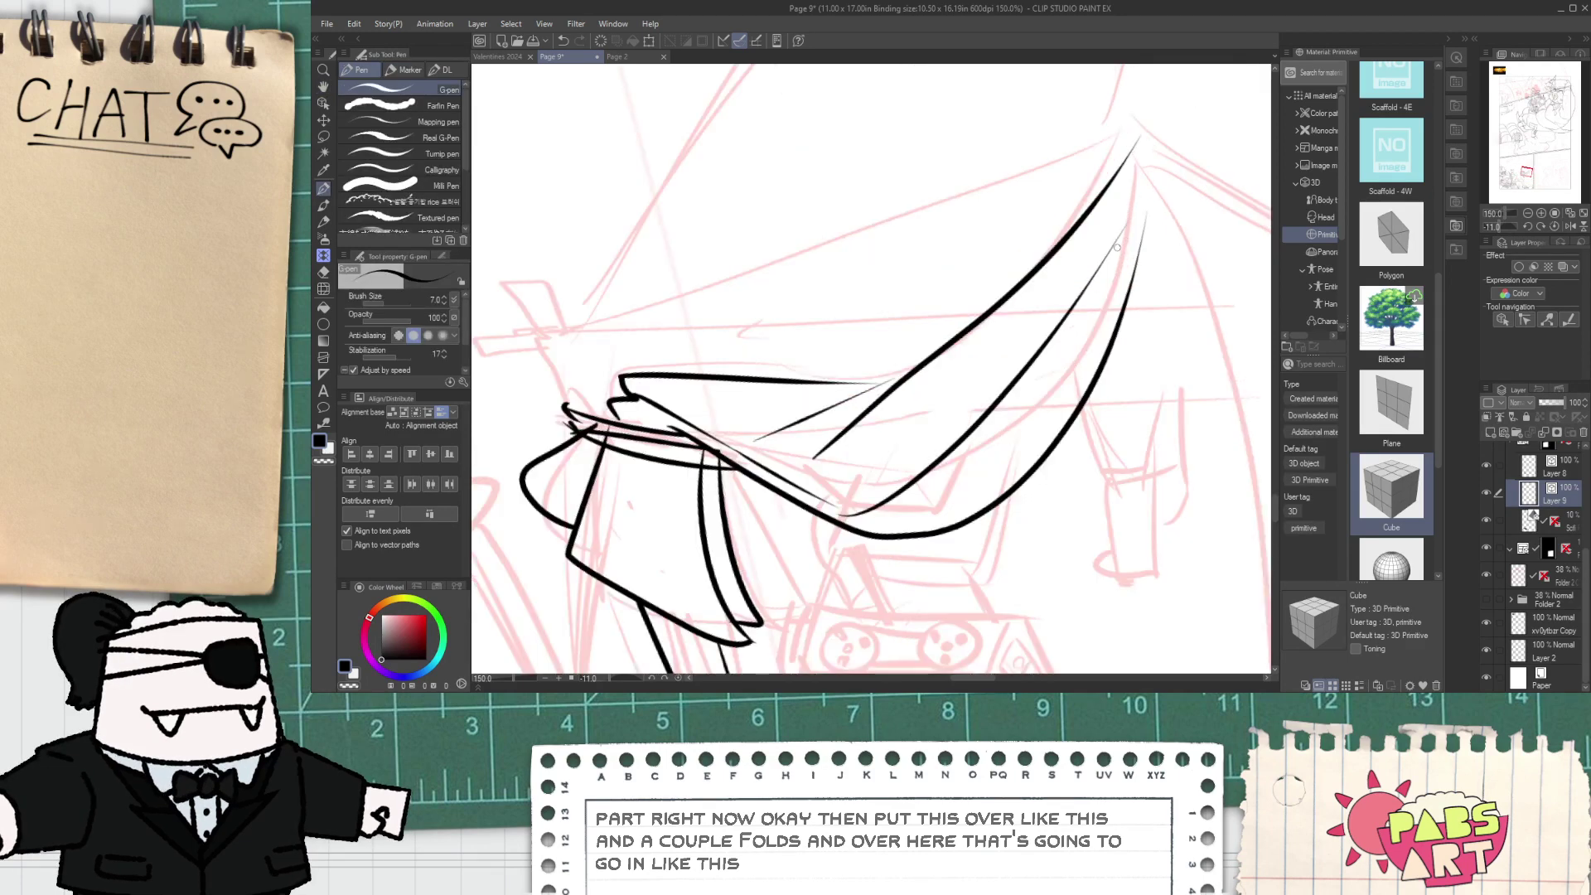
{"action": "key", "text": "ctrl+z"}
{"action": "mouse_move", "coordinate": [1121, 238]}
{"action": "left_mouse_down"}
{"action": "mouse_move", "coordinate": [1148, 205]}
{"action": "mouse_move", "coordinate": [1145, 163]}
{"action": "left_mouse_up"}
{"action": "scroll", "coordinate": [1118, 183], "scroll_direction": "down", "scroll_amount": 2}
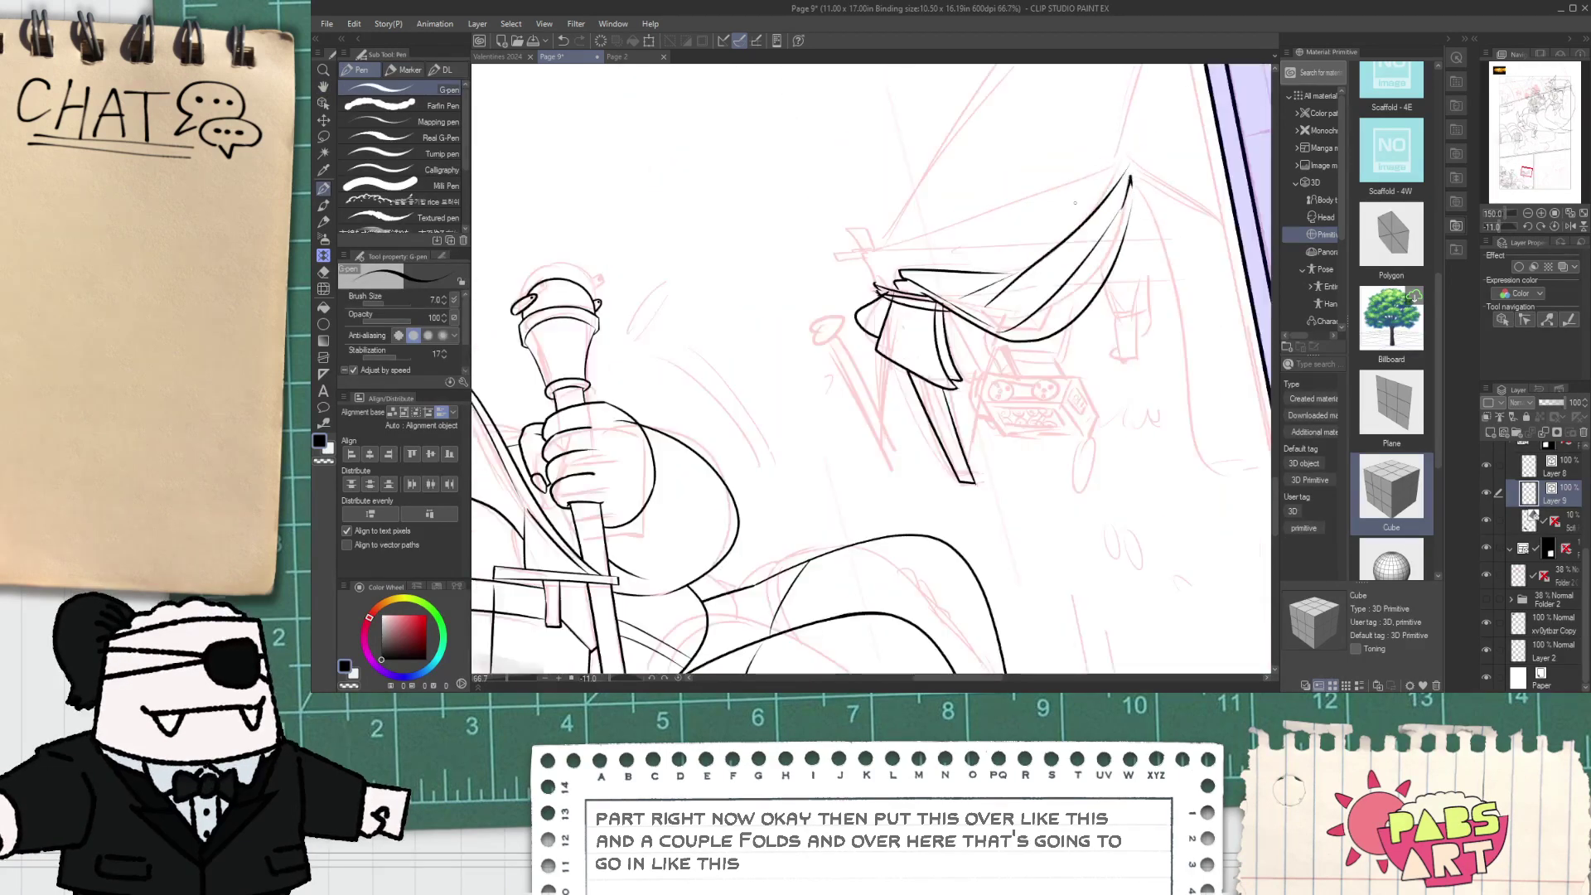
- Ink the short bent edge rising from the tied corner of the cloth toward the crossed posts
{"action": "key", "text": "space"}
{"action": "scroll", "coordinate": [882, 215], "scroll_direction": "up", "scroll_amount": 2}
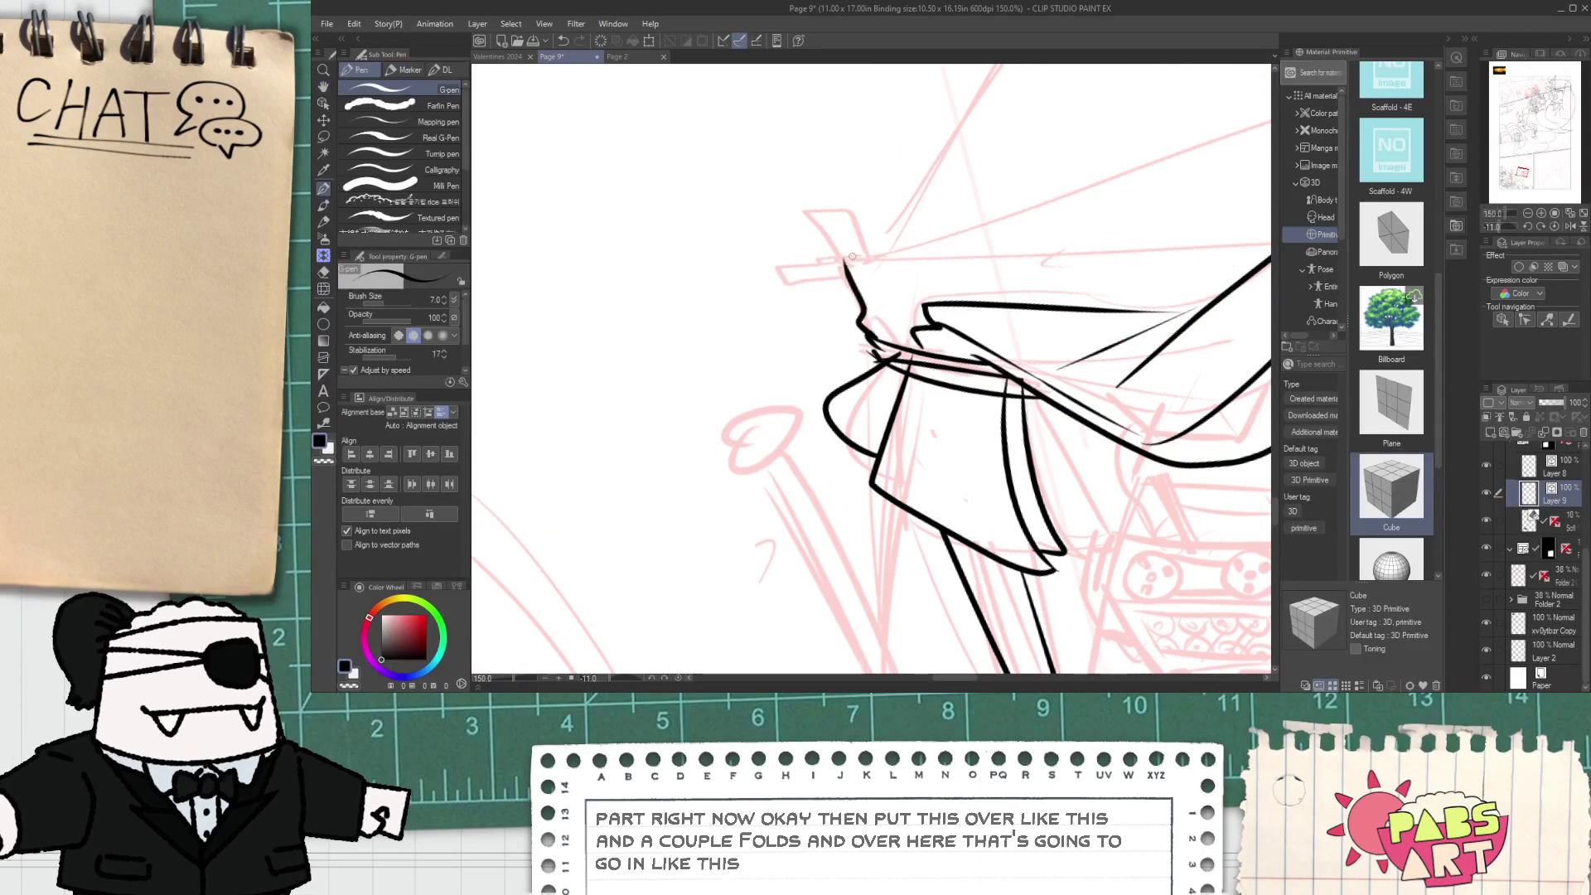
{"action": "scroll", "coordinate": [852, 256], "scroll_direction": "down", "scroll_amount": 2}
{"action": "key", "text": "space"}
{"action": "left_click_drag", "start_coordinate": [852, 256], "coordinate": [826, 374]}
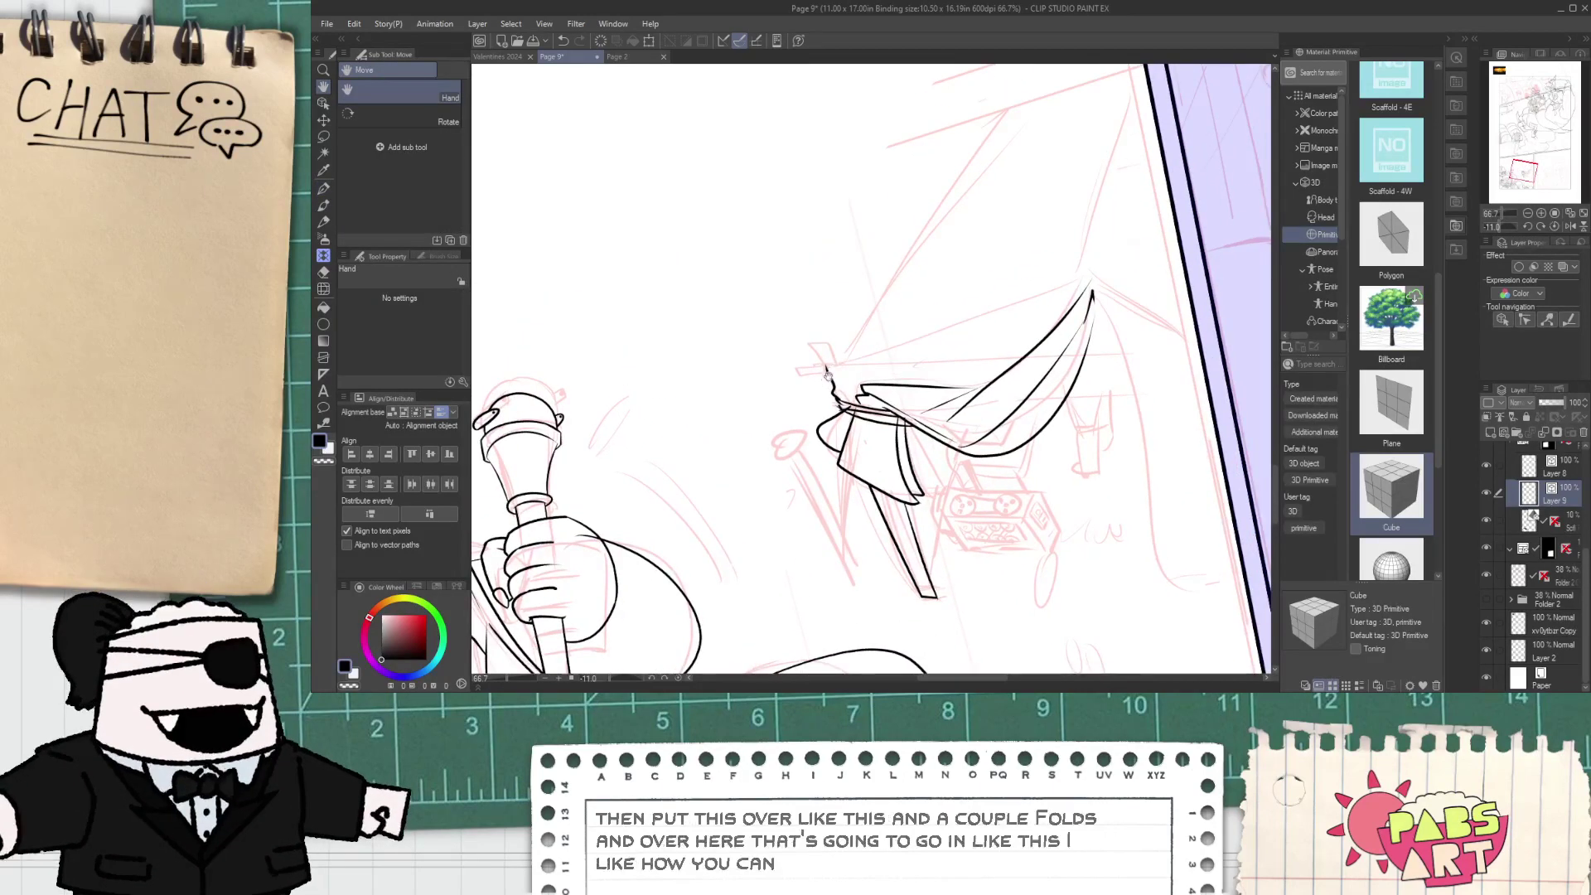
{"action": "scroll", "coordinate": [826, 375], "scroll_direction": "up", "scroll_amount": 2}
{"action": "scroll", "coordinate": [845, 343], "scroll_direction": "down", "scroll_amount": 2}
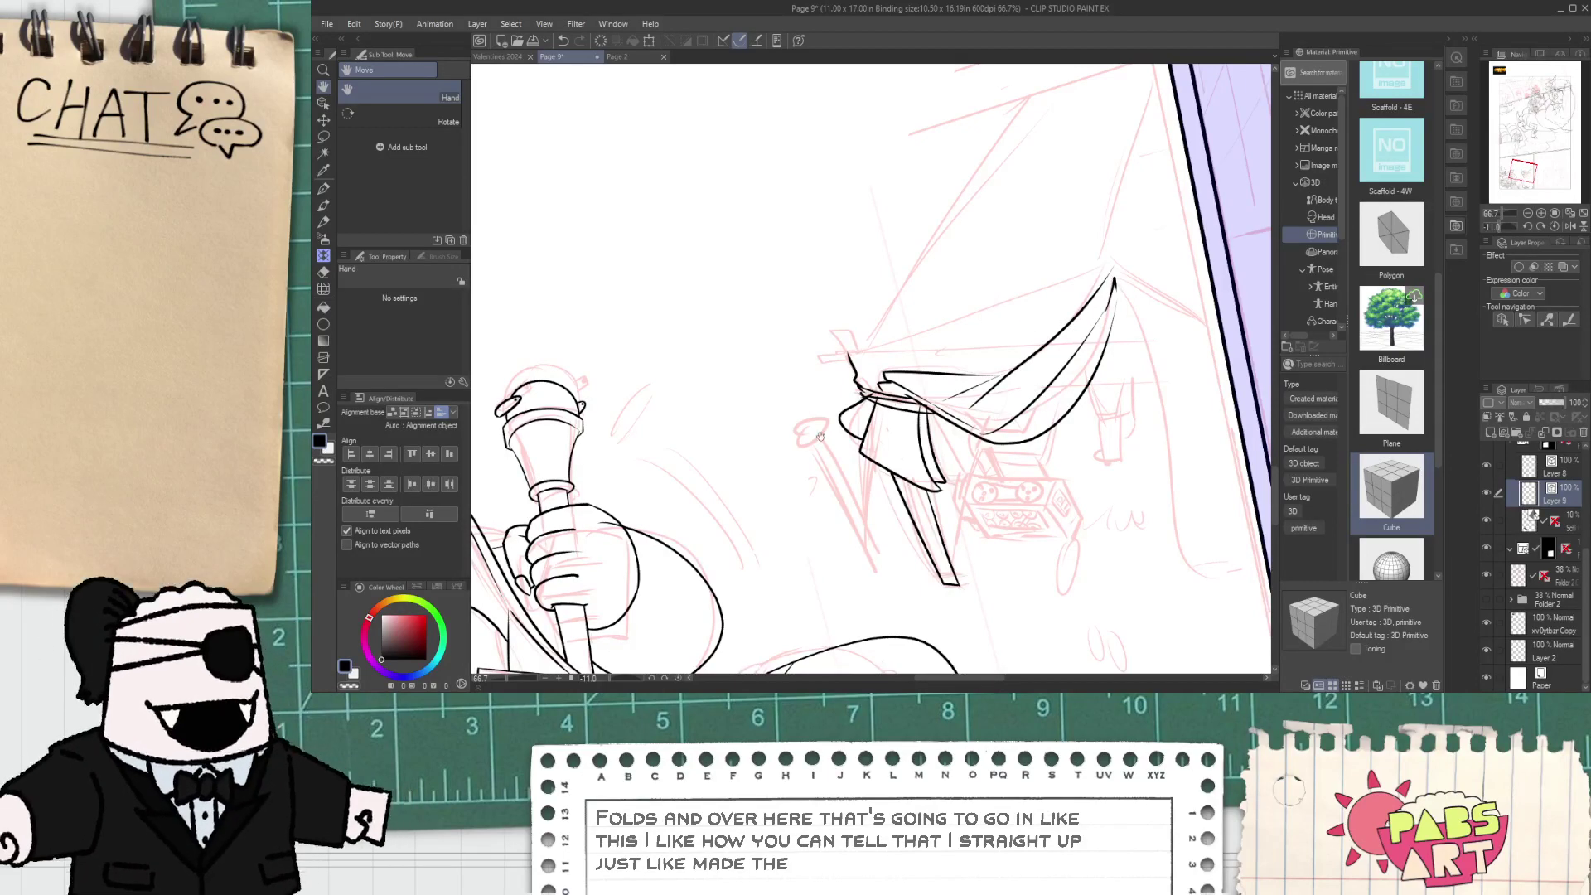
{"action": "scroll", "coordinate": [870, 352], "scroll_direction": "up", "scroll_amount": 5}
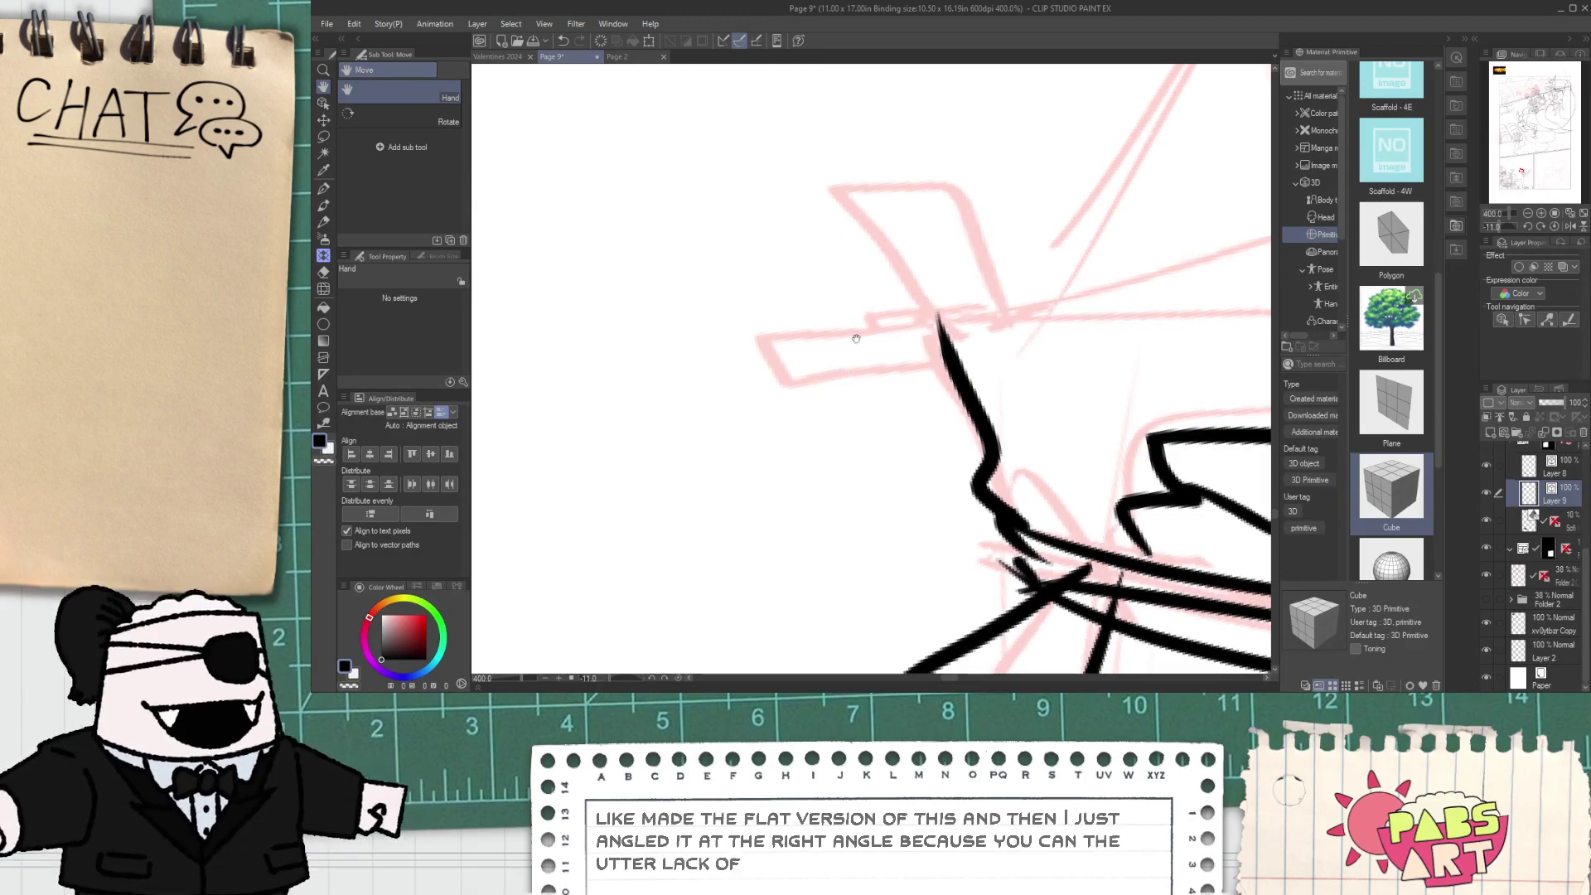
{"action": "scroll", "coordinate": [833, 348], "scroll_direction": "down", "scroll_amount": 2}
{"action": "key", "text": "p"}
{"action": "left_click_drag", "start_coordinate": [916, 371], "coordinate": [853, 373]}
{"action": "key", "text": "ctrl+z"}
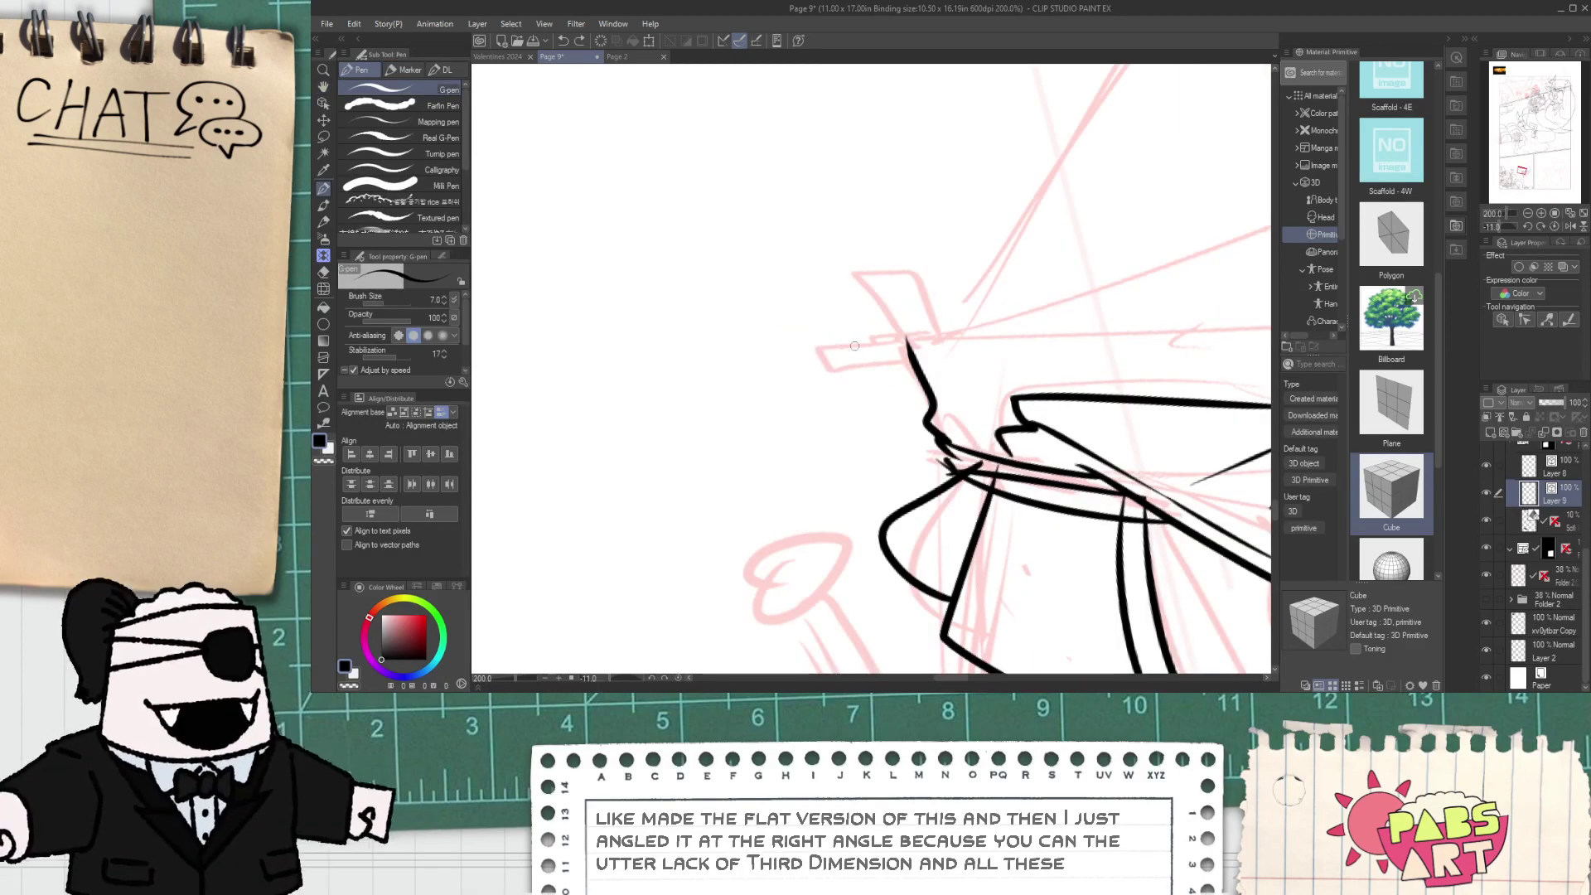
{"action": "left_click", "coordinate": [618, 56]}
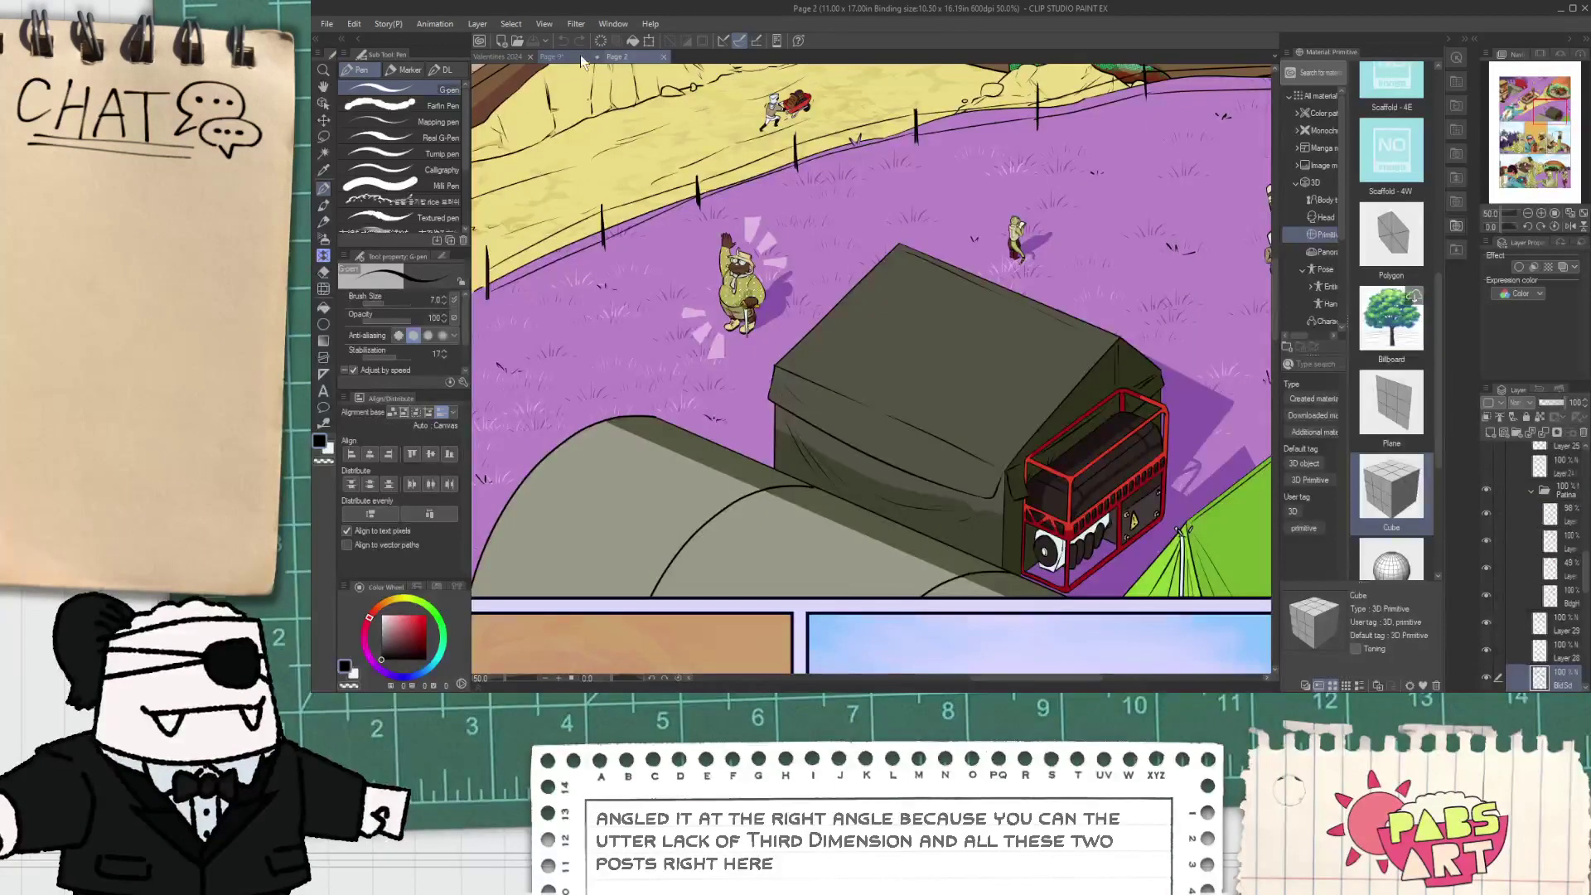
{"action": "left_click", "coordinate": [580, 55]}
- Ink the short horizontal post end as a small box beside the tied corner and trim the overshooting line ends
{"action": "mouse_move", "coordinate": [908, 380]}
{"action": "left_mouse_down"}
{"action": "mouse_move", "coordinate": [836, 345]}
{"action": "mouse_move", "coordinate": [914, 339]}
{"action": "mouse_move", "coordinate": [907, 372]}
{"action": "mouse_move", "coordinate": [808, 393]}
{"action": "left_mouse_up"}
{"action": "key", "text": "ctrl+z"}
{"action": "left_click_drag", "start_coordinate": [837, 341], "coordinate": [858, 402]}
{"action": "mouse_move", "coordinate": [826, 359]}
{"action": "left_mouse_down"}
{"action": "mouse_move", "coordinate": [973, 339]}
{"action": "mouse_move", "coordinate": [930, 376]}
{"action": "left_mouse_up"}
{"action": "key", "text": "e"}
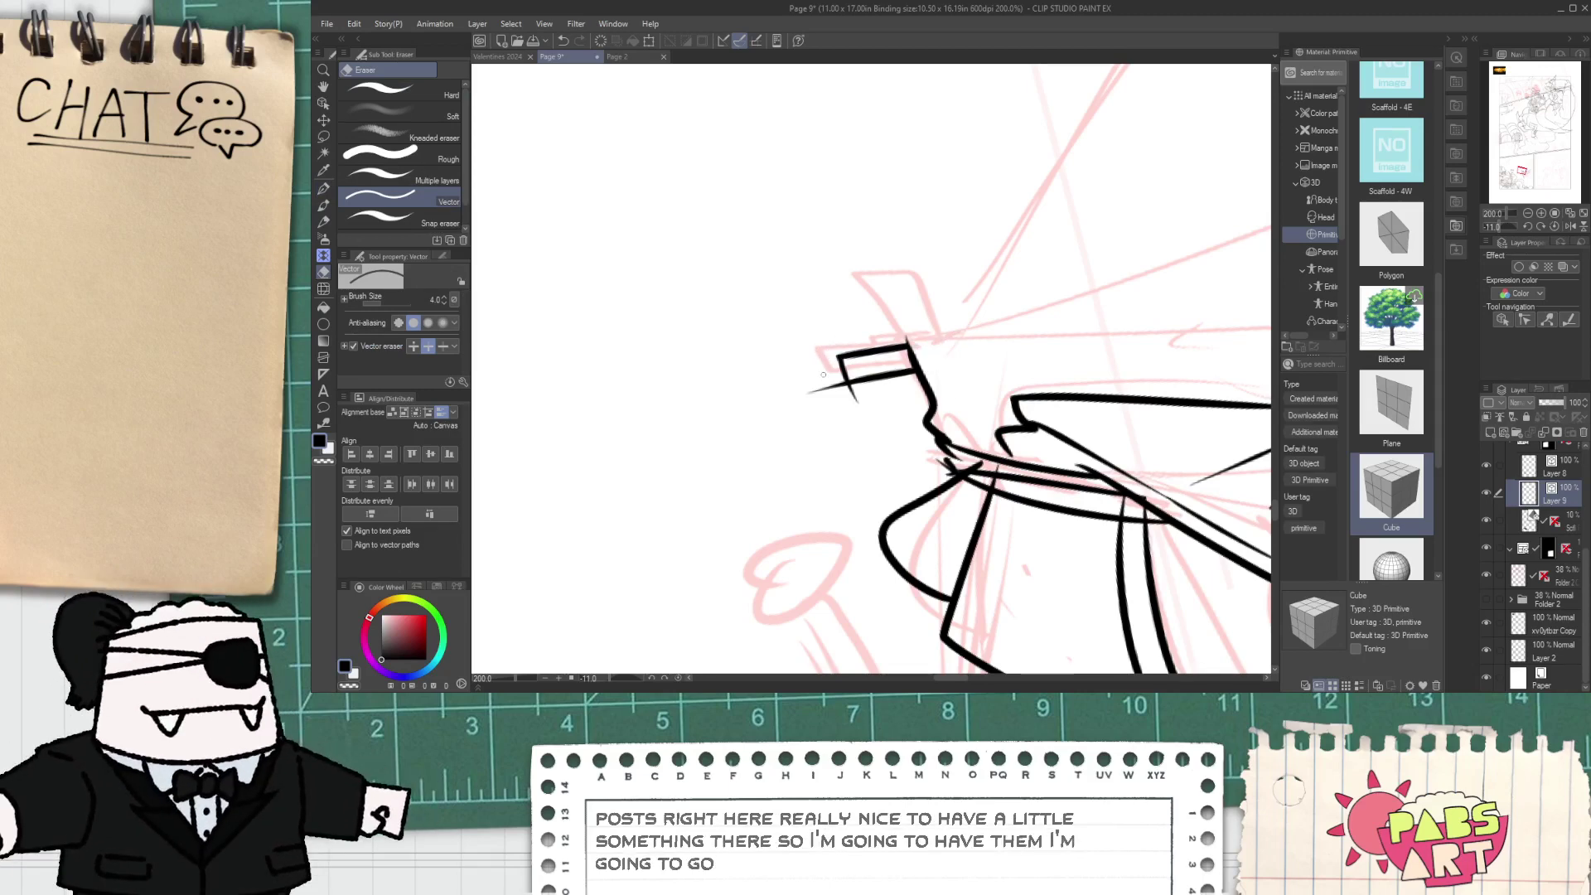
{"action": "left_click_drag", "start_coordinate": [812, 388], "coordinate": [837, 385]}
{"action": "left_click_drag", "start_coordinate": [853, 405], "coordinate": [880, 273]}
{"action": "key", "text": "p"}
{"action": "key", "text": "ctrl+z"}
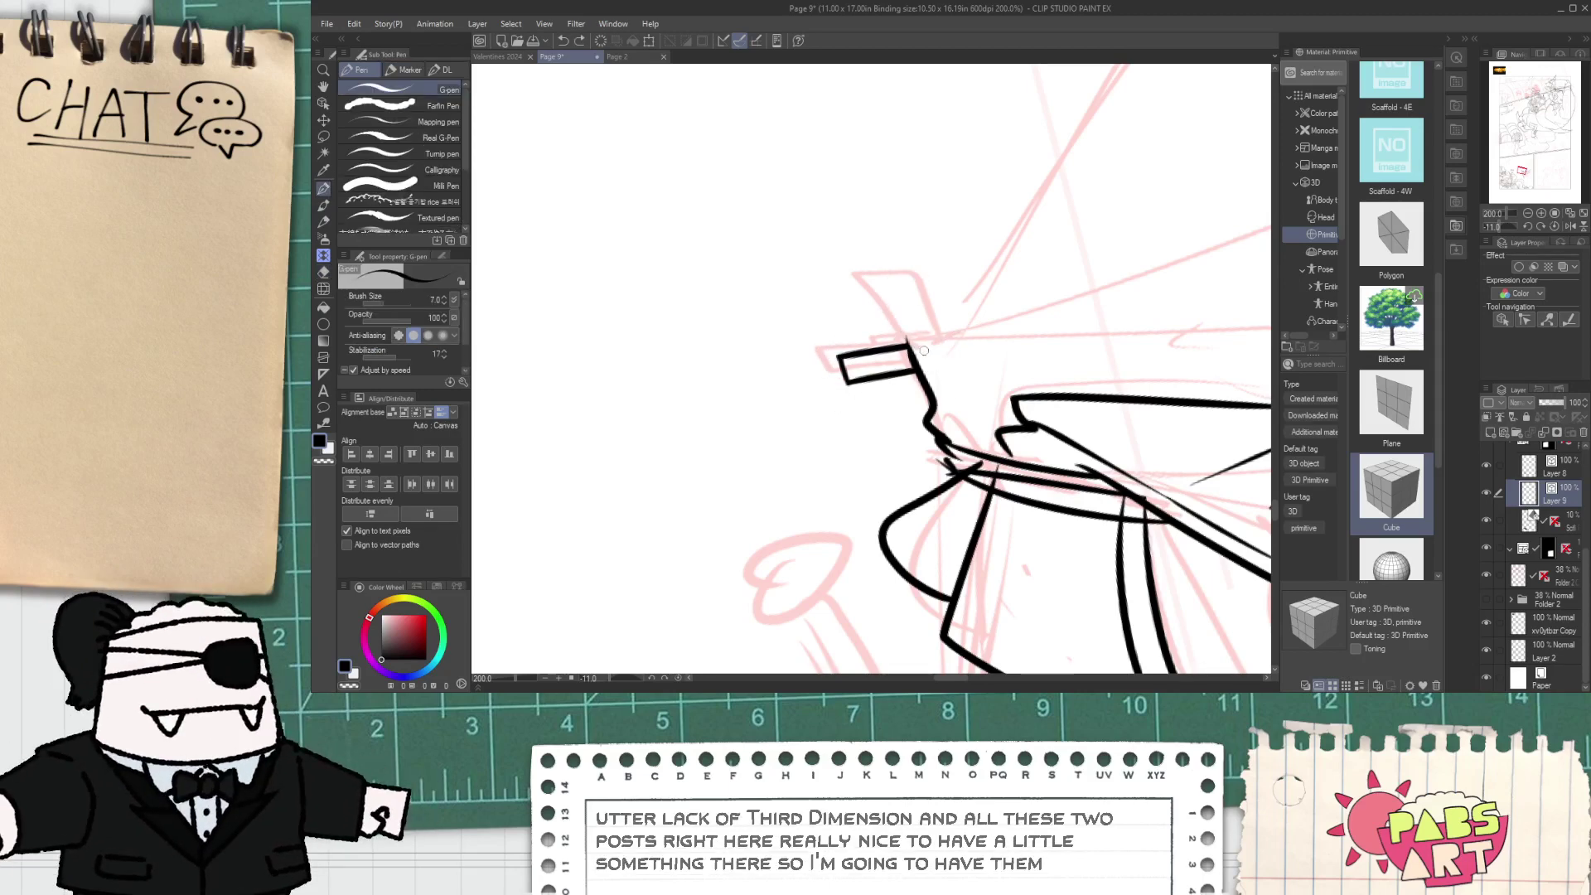
- Ink the upright post end above the crossbar with straight sides and a rounded cap
{"action": "mouse_move", "coordinate": [921, 344]}
{"action": "left_mouse_down"}
{"action": "mouse_move", "coordinate": [894, 264]}
{"action": "mouse_move", "coordinate": [933, 337]}
{"action": "mouse_move", "coordinate": [920, 266]}
{"action": "mouse_move", "coordinate": [948, 346]}
{"action": "left_mouse_up"}
{"action": "key", "text": "e"}
{"action": "mouse_move", "coordinate": [932, 271]}
{"action": "left_mouse_down"}
{"action": "mouse_move", "coordinate": [935, 313]}
{"action": "mouse_move", "coordinate": [941, 286]}
{"action": "left_mouse_up"}
{"action": "key", "text": "ctrl+z"}
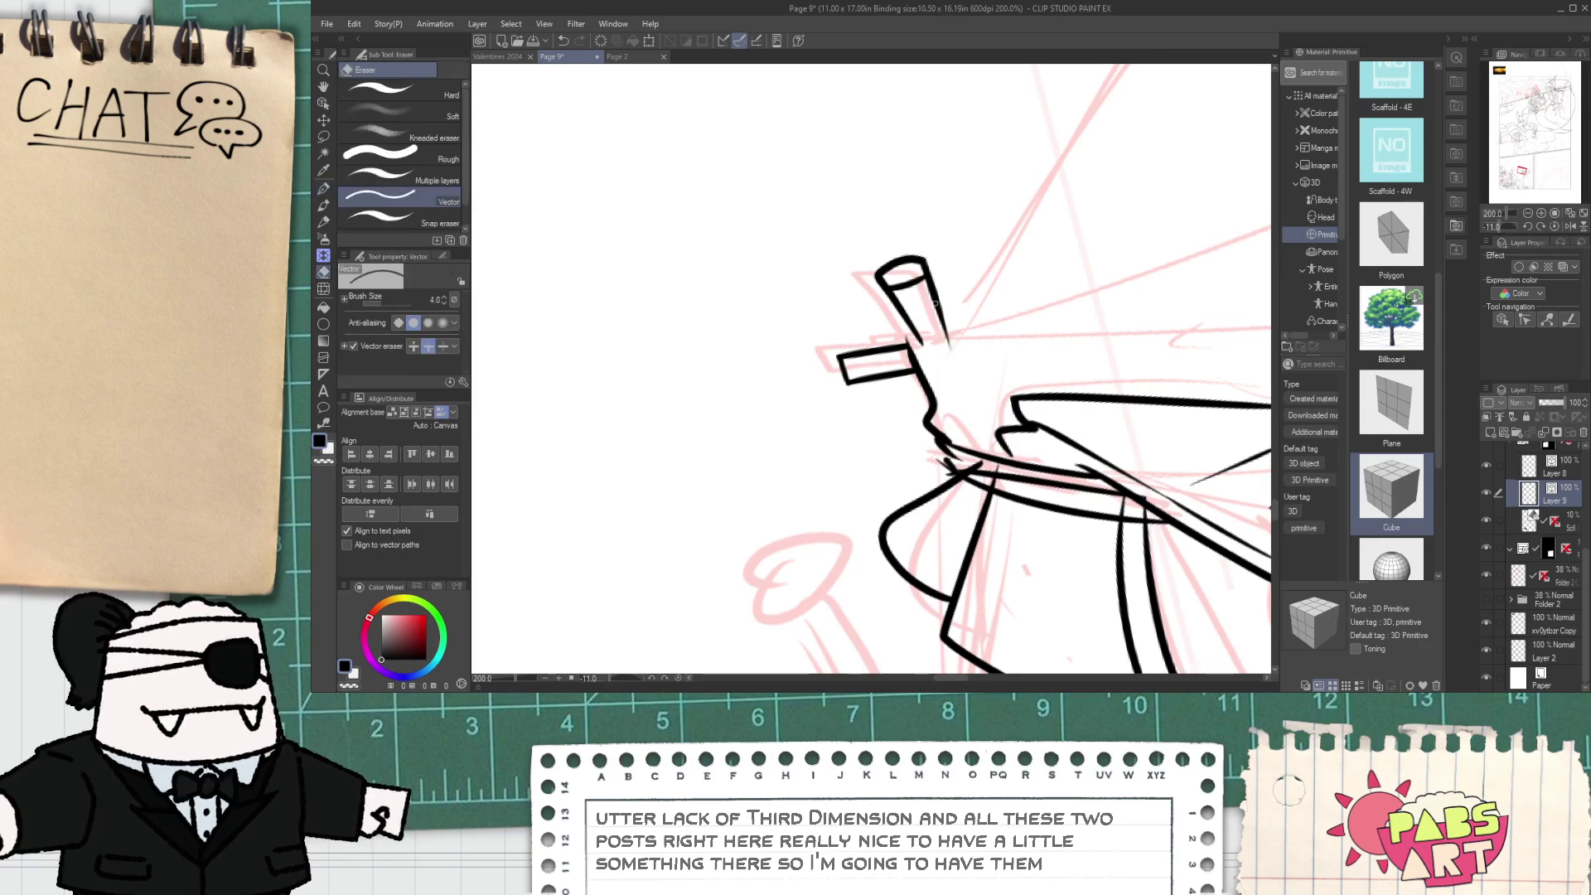
{"action": "key", "text": "p"}
{"action": "left_click_drag", "start_coordinate": [916, 345], "coordinate": [994, 330]}
- Ink the tent's long slanted roof edge from the crossed posts up past the roof corner
{"action": "scroll", "coordinate": [987, 323], "scroll_direction": "down", "scroll_amount": 4}
{"action": "left_click_drag", "start_coordinate": [1027, 267], "coordinate": [833, 406]}
{"action": "key", "text": "p"}
{"action": "left_click_drag", "start_coordinate": [762, 443], "coordinate": [891, 236]}
{"action": "key", "text": "ctrl+z"}
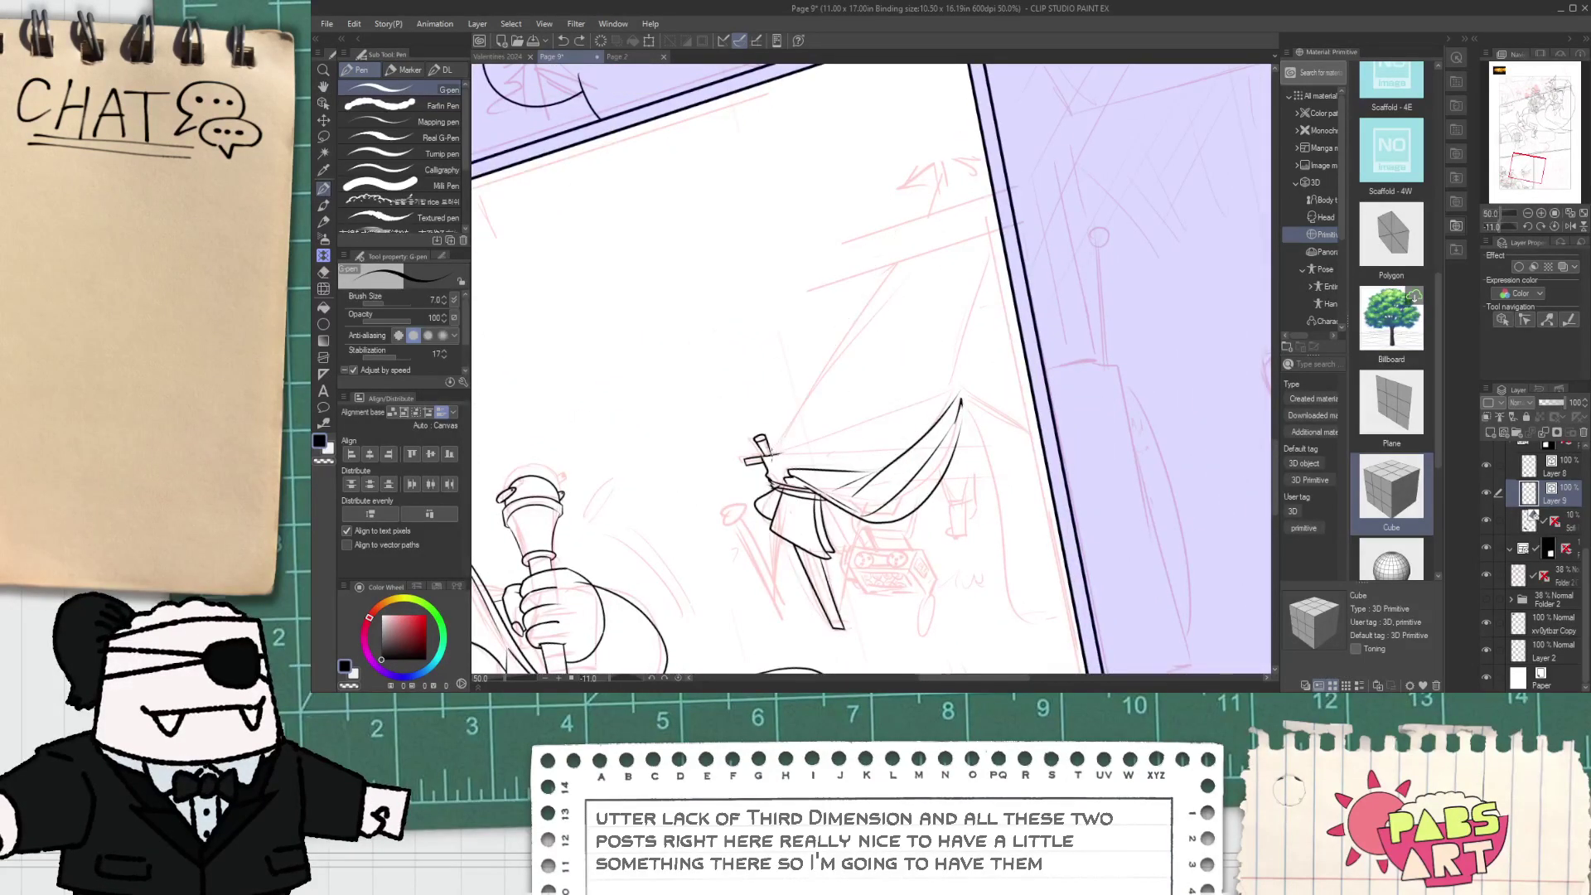
{"action": "left_click_drag", "start_coordinate": [858, 347], "coordinate": [920, 250]}
{"action": "key", "text": "ctrl+z"}
{"action": "left_click_drag", "start_coordinate": [763, 441], "coordinate": [910, 202]}
- Ink the roof's upper edge from the corner to the panel border and erase the overshoot at the corner
{"action": "mouse_move", "coordinate": [847, 280]}
{"action": "left_mouse_down"}
{"action": "mouse_move", "coordinate": [994, 198]}
{"action": "mouse_move", "coordinate": [918, 256]}
{"action": "mouse_move", "coordinate": [998, 216]}
{"action": "left_mouse_up"}
{"action": "key", "text": "ctrl+z"}
{"action": "key", "text": "e"}
{"action": "left_click_drag", "start_coordinate": [907, 238], "coordinate": [883, 253]}
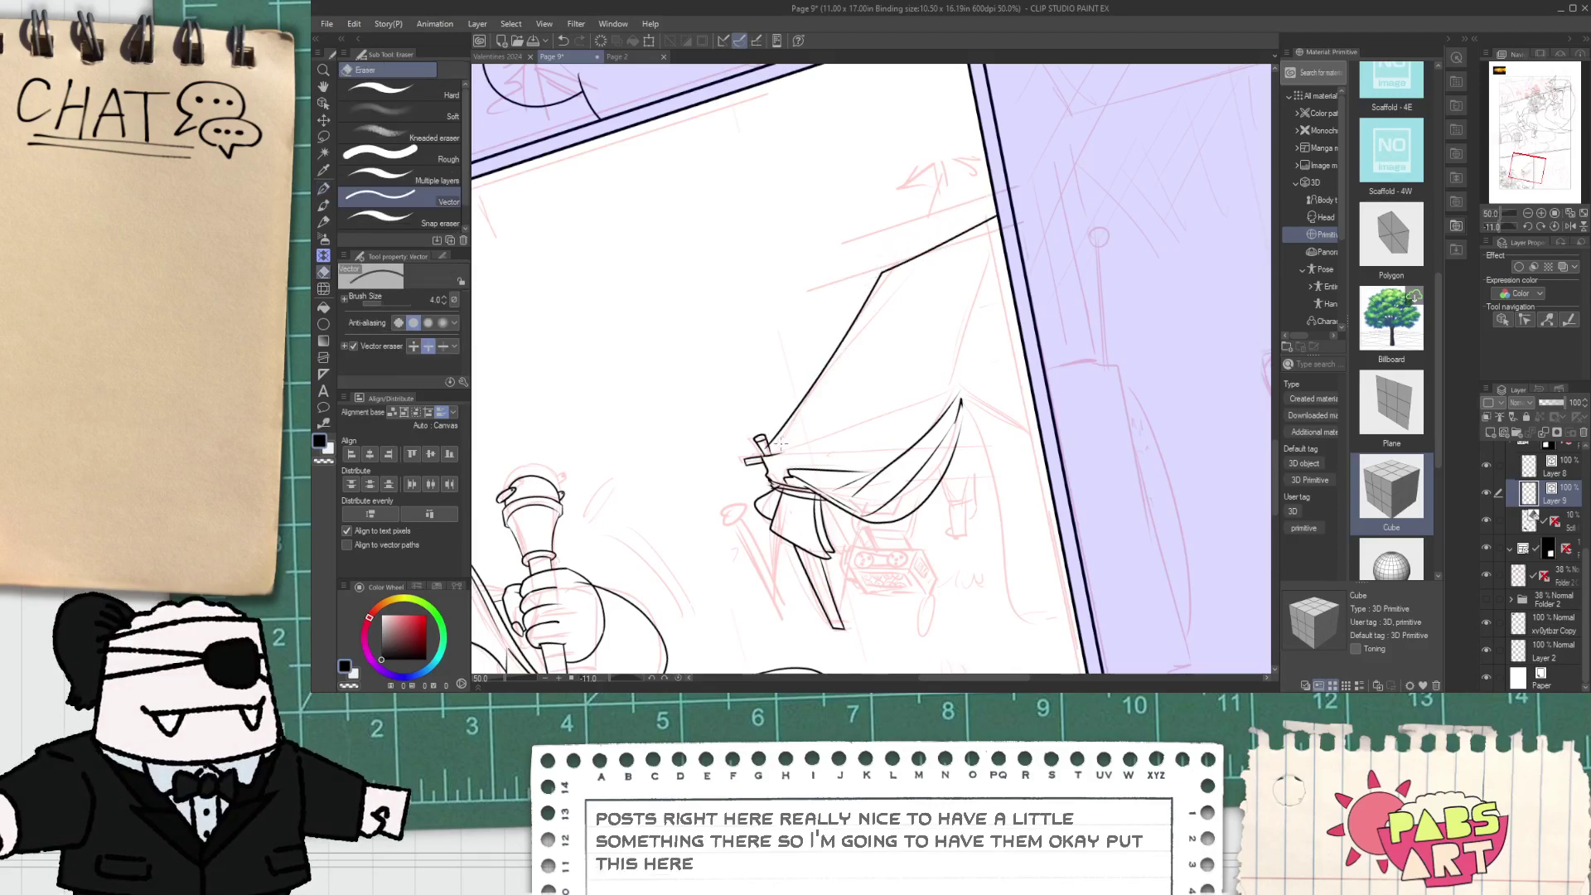
{"action": "scroll", "coordinate": [763, 451], "scroll_direction": "up", "scroll_amount": 3}
{"action": "scroll", "coordinate": [881, 396], "scroll_direction": "down", "scroll_amount": 2}
- Ink the tent opening's curved upper edge from the crossed posts to the peak and down to the panel border
{"action": "key", "text": "p"}
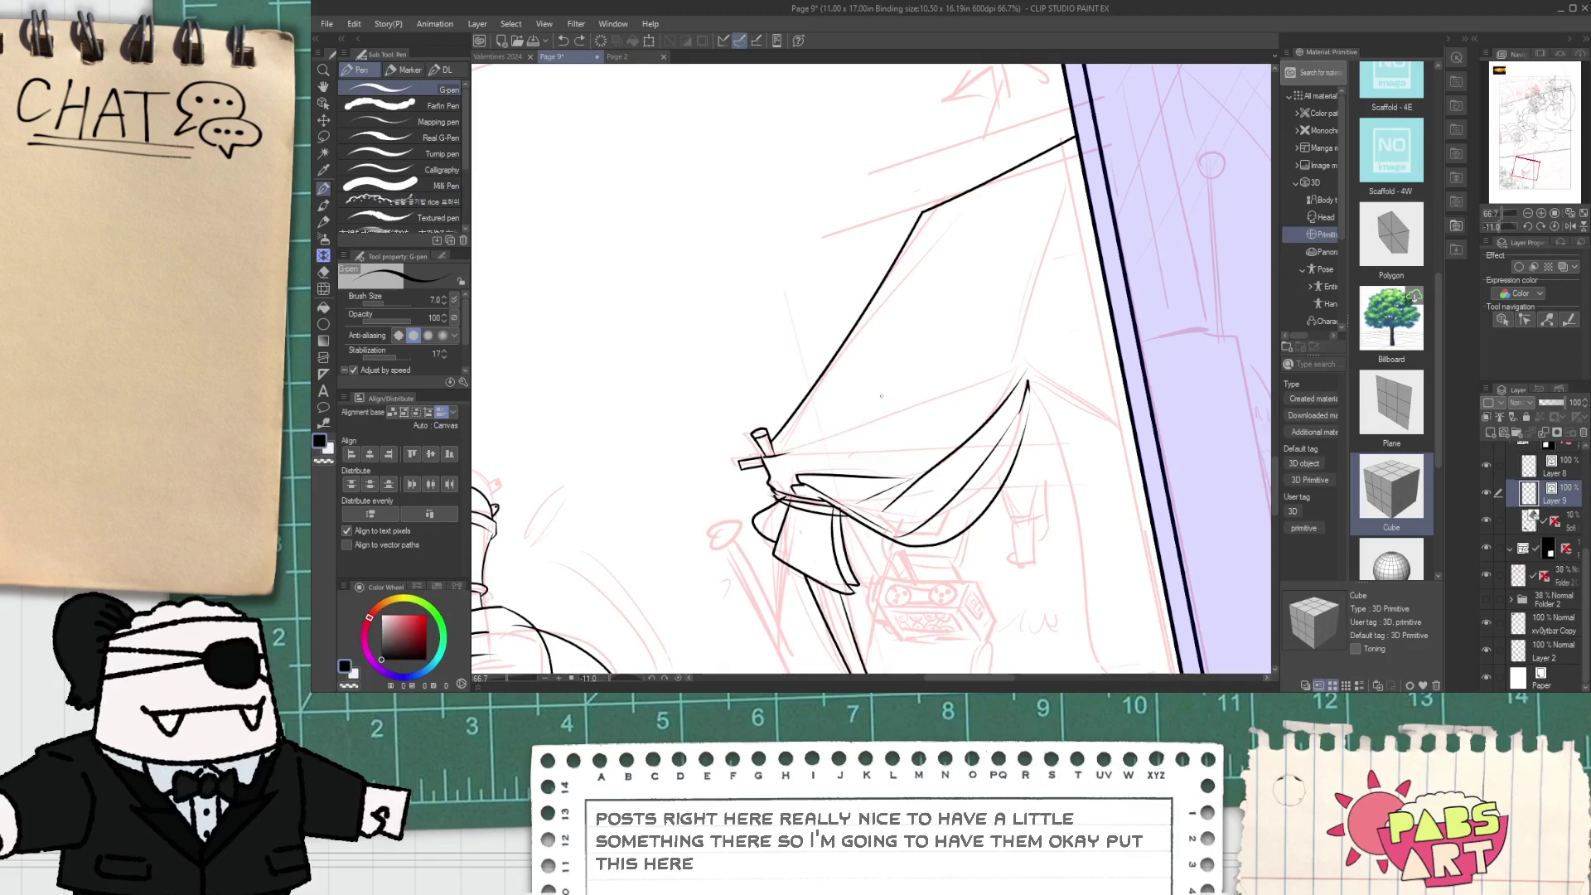
{"action": "left_click_drag", "start_coordinate": [796, 445], "coordinate": [1025, 328]}
{"action": "key", "text": "ctrl+z"}
{"action": "mouse_move", "coordinate": [779, 454]}
{"action": "left_mouse_down"}
{"action": "mouse_move", "coordinate": [1005, 369]}
{"action": "mouse_move", "coordinate": [1132, 415]}
{"action": "left_mouse_up"}
{"action": "key", "text": "ctrl+z"}
{"action": "left_click_drag", "start_coordinate": [1012, 370], "coordinate": [1136, 442]}
{"action": "key", "text": "space"}
{"action": "left_click_drag", "start_coordinate": [1033, 473], "coordinate": [952, 350]}
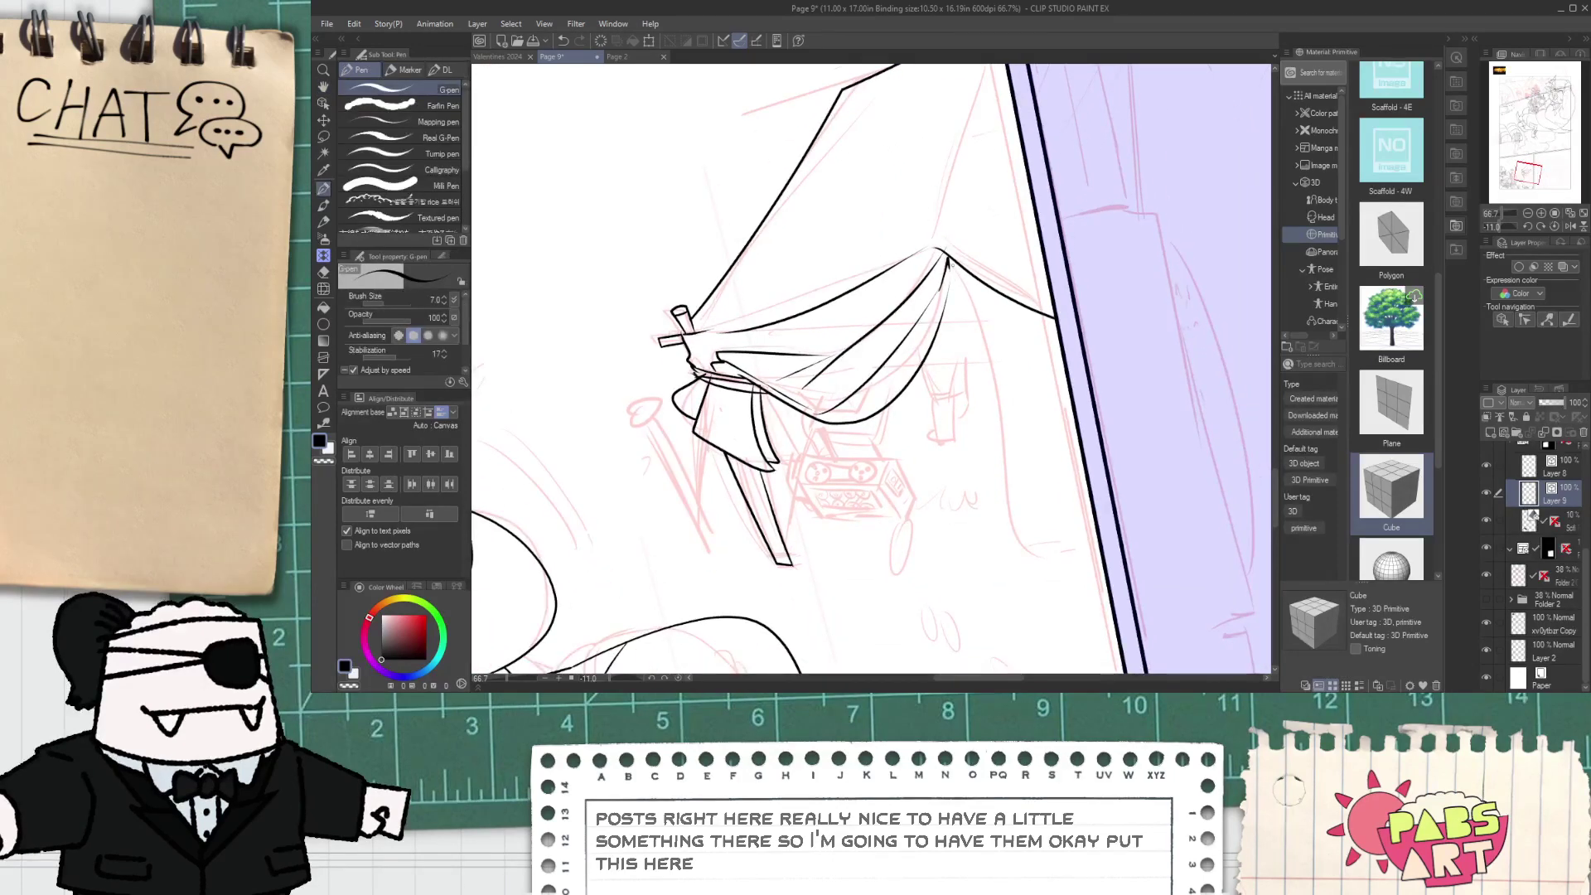
- Ink the far tent flap's curved inner edge from the peak to the ground and its bottom edge to the panel border
{"action": "left_click_drag", "start_coordinate": [950, 265], "coordinate": [1003, 522]}
{"action": "key", "text": "ctrl+z"}
{"action": "left_click_drag", "start_coordinate": [947, 263], "coordinate": [993, 587]}
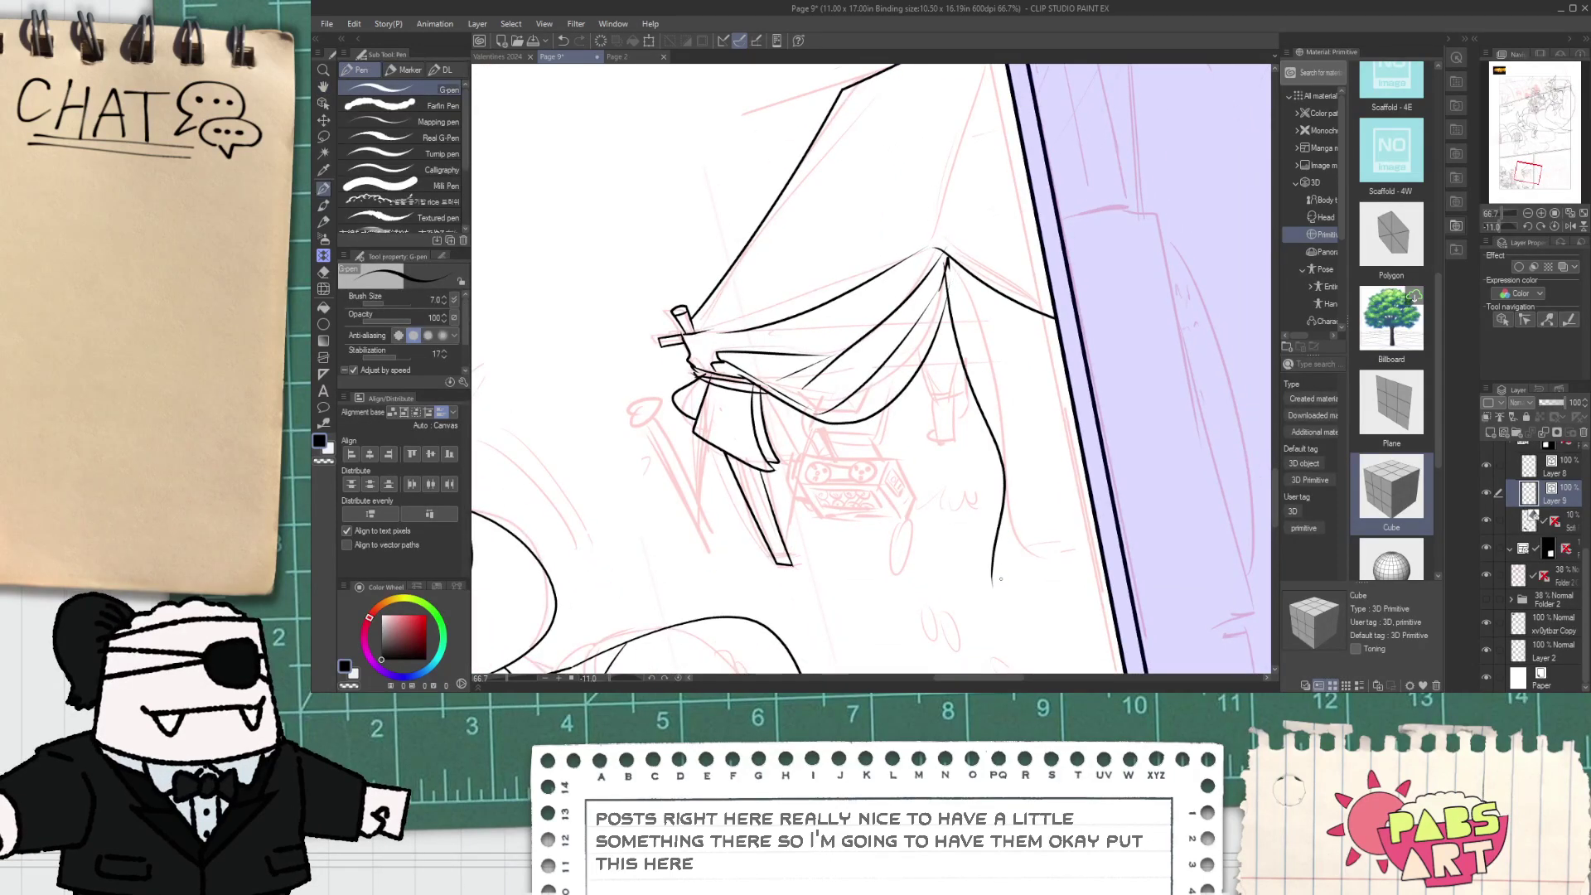
{"action": "key", "text": "ctrl+z"}
{"action": "left_click_drag", "start_coordinate": [959, 386], "coordinate": [1025, 550]}
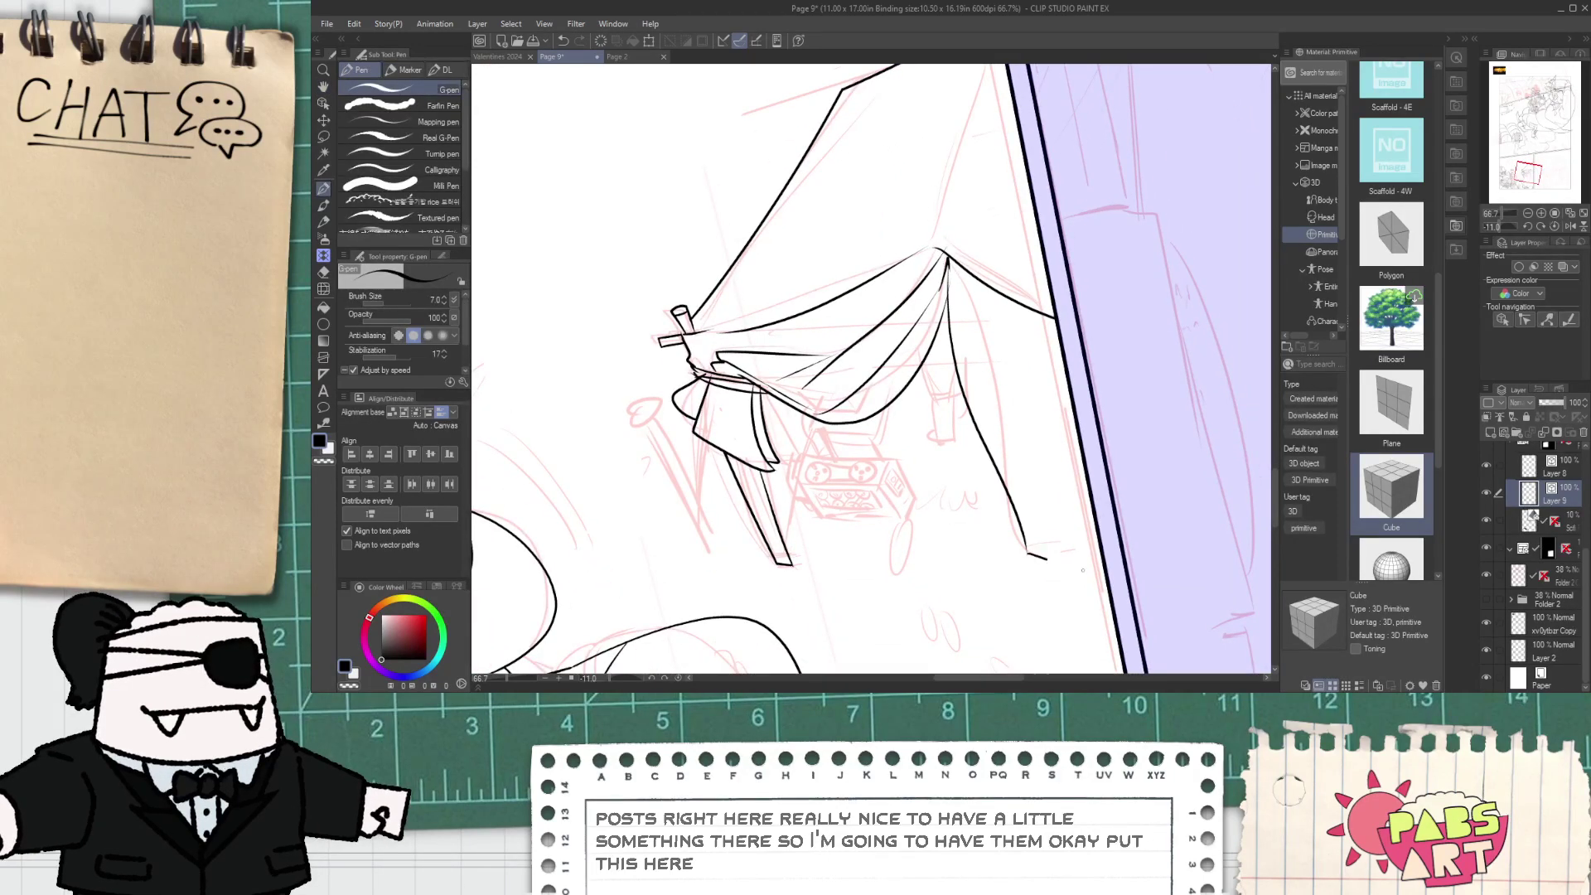
{"action": "scroll", "coordinate": [1022, 559], "scroll_direction": "up", "scroll_amount": 2}
- Add thin fold lines fanning down from the tent peak onto the far flap
{"action": "left_click_drag", "start_coordinate": [920, 117], "coordinate": [987, 266]}
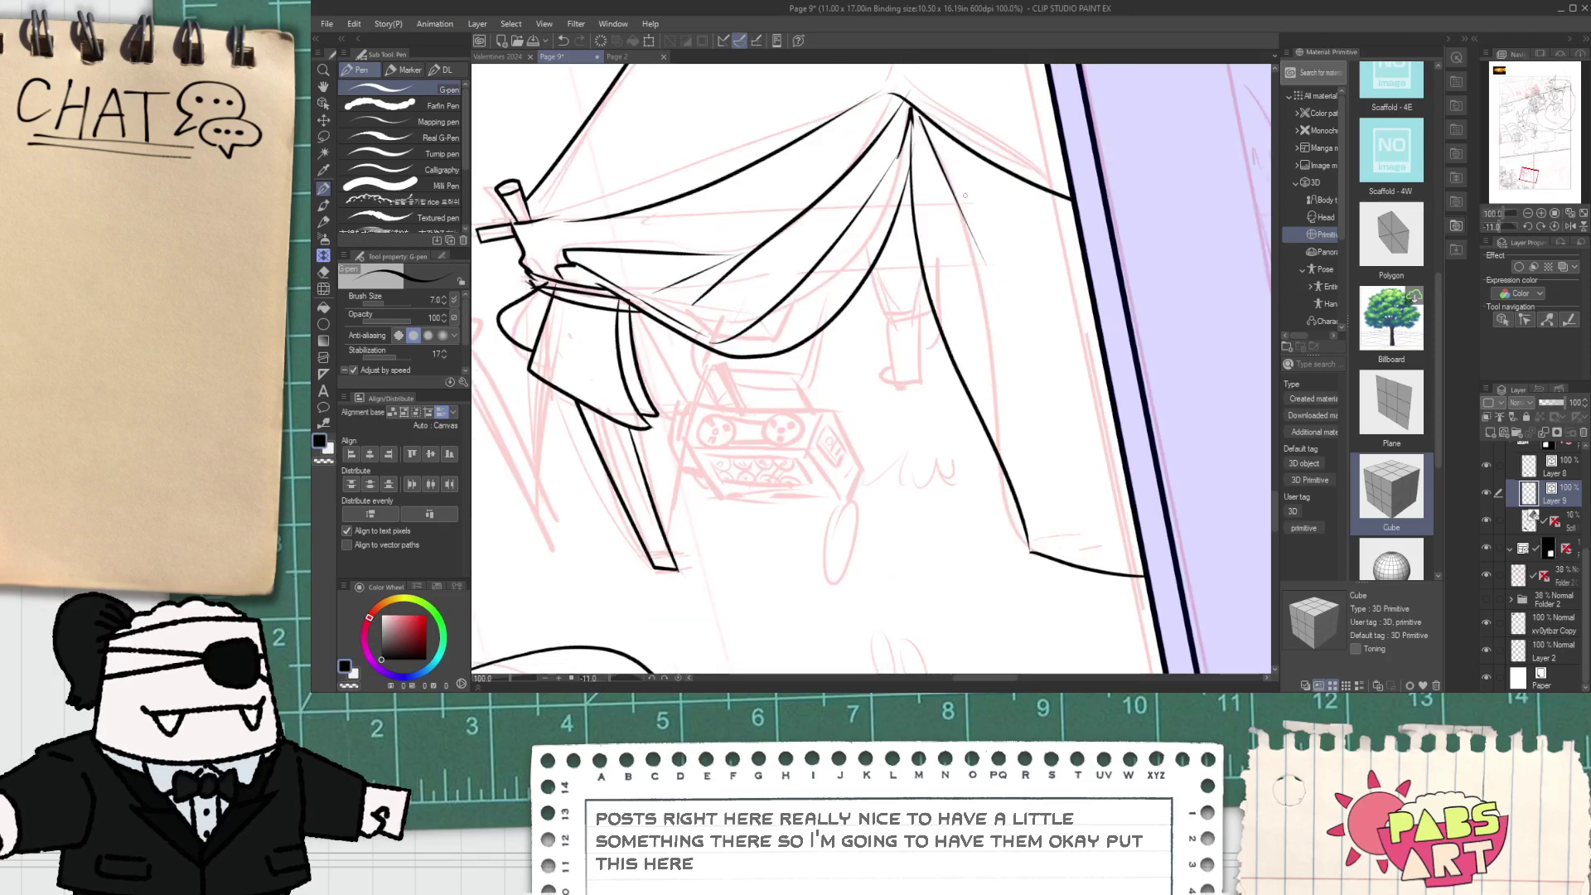
{"action": "left_click_drag", "start_coordinate": [953, 158], "coordinate": [1012, 256]}
{"action": "key", "text": "space"}
{"action": "left_click_drag", "start_coordinate": [915, 376], "coordinate": [954, 373]}
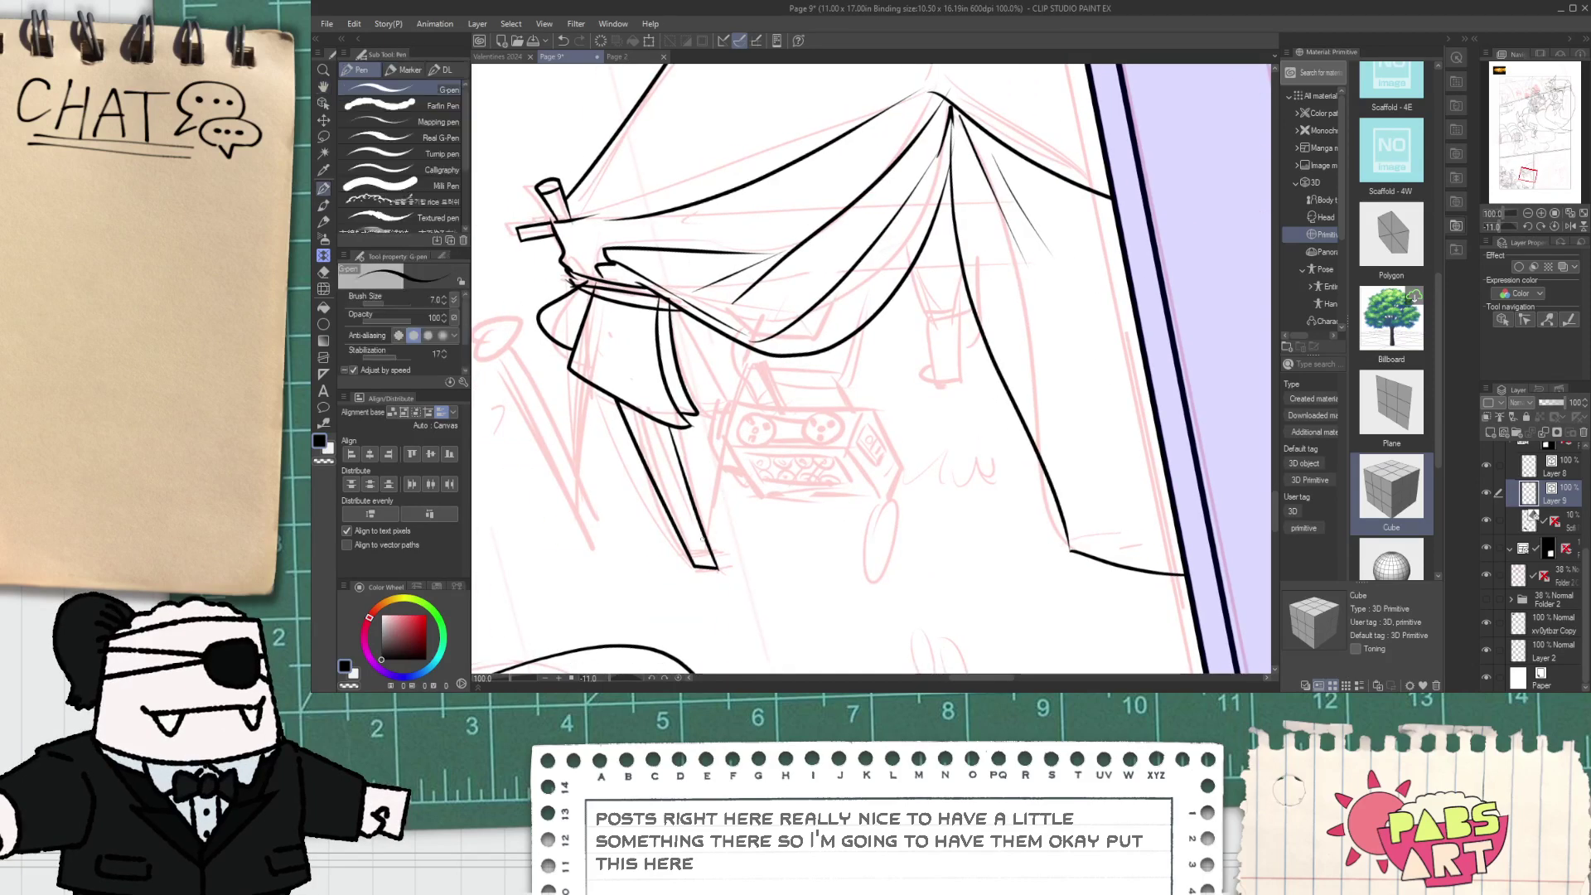
- Add thin hem lines along the lower ends of the tapered strip, the far flap and the draped cloth
{"action": "key", "text": "ctrl+z"}
{"action": "left_click_drag", "start_coordinate": [682, 544], "coordinate": [716, 550]}
{"action": "left_click_drag", "start_coordinate": [1072, 549], "coordinate": [1178, 532]}
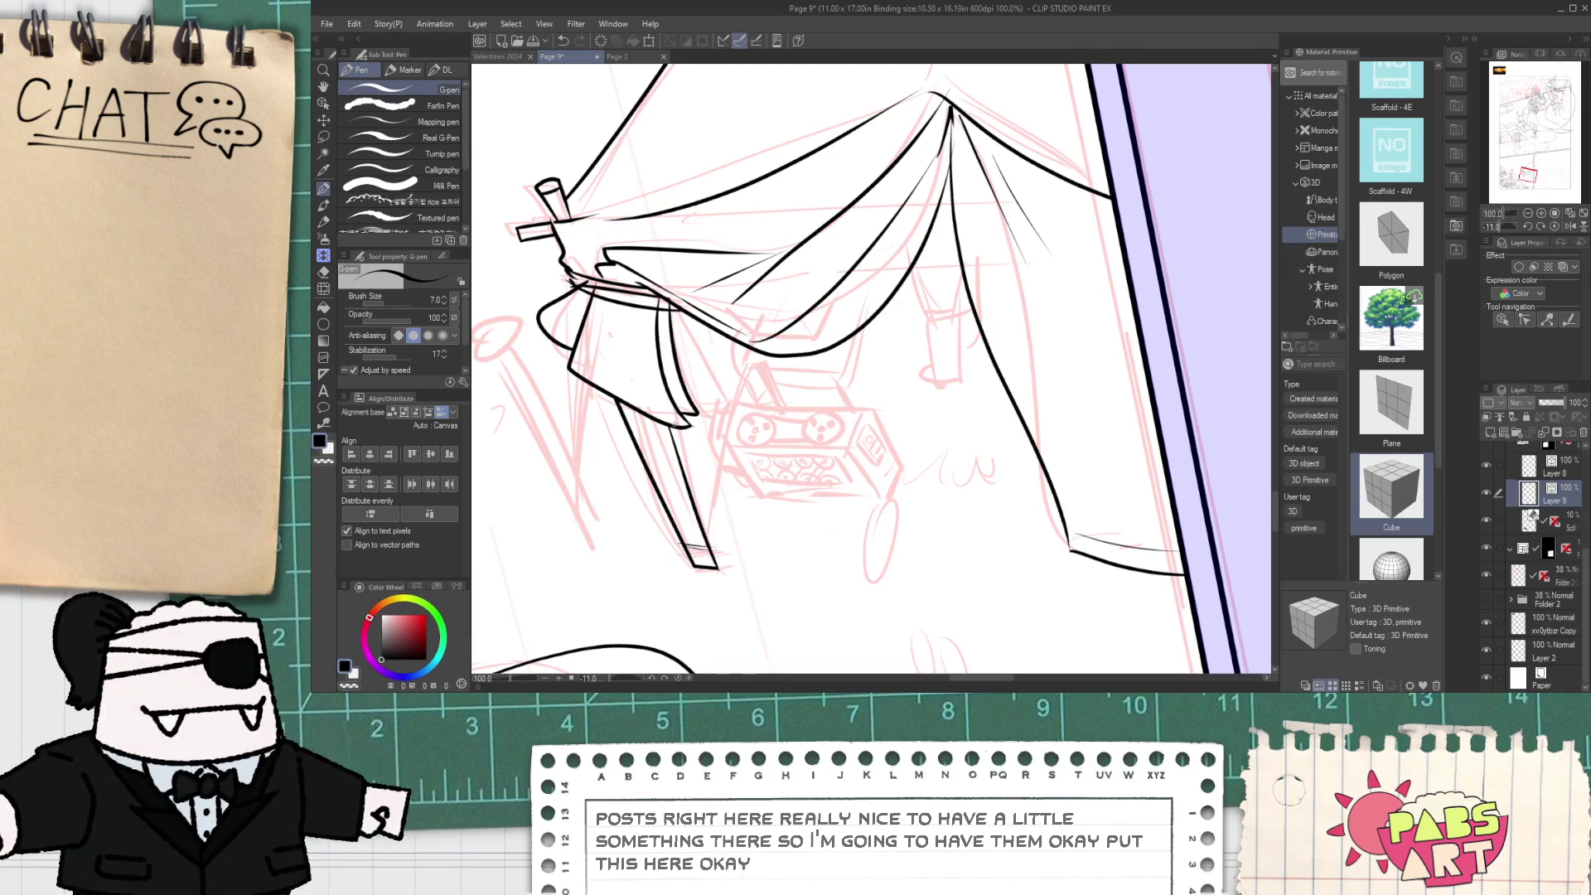
{"action": "scroll", "coordinate": [593, 318], "scroll_direction": "up", "scroll_amount": 1}
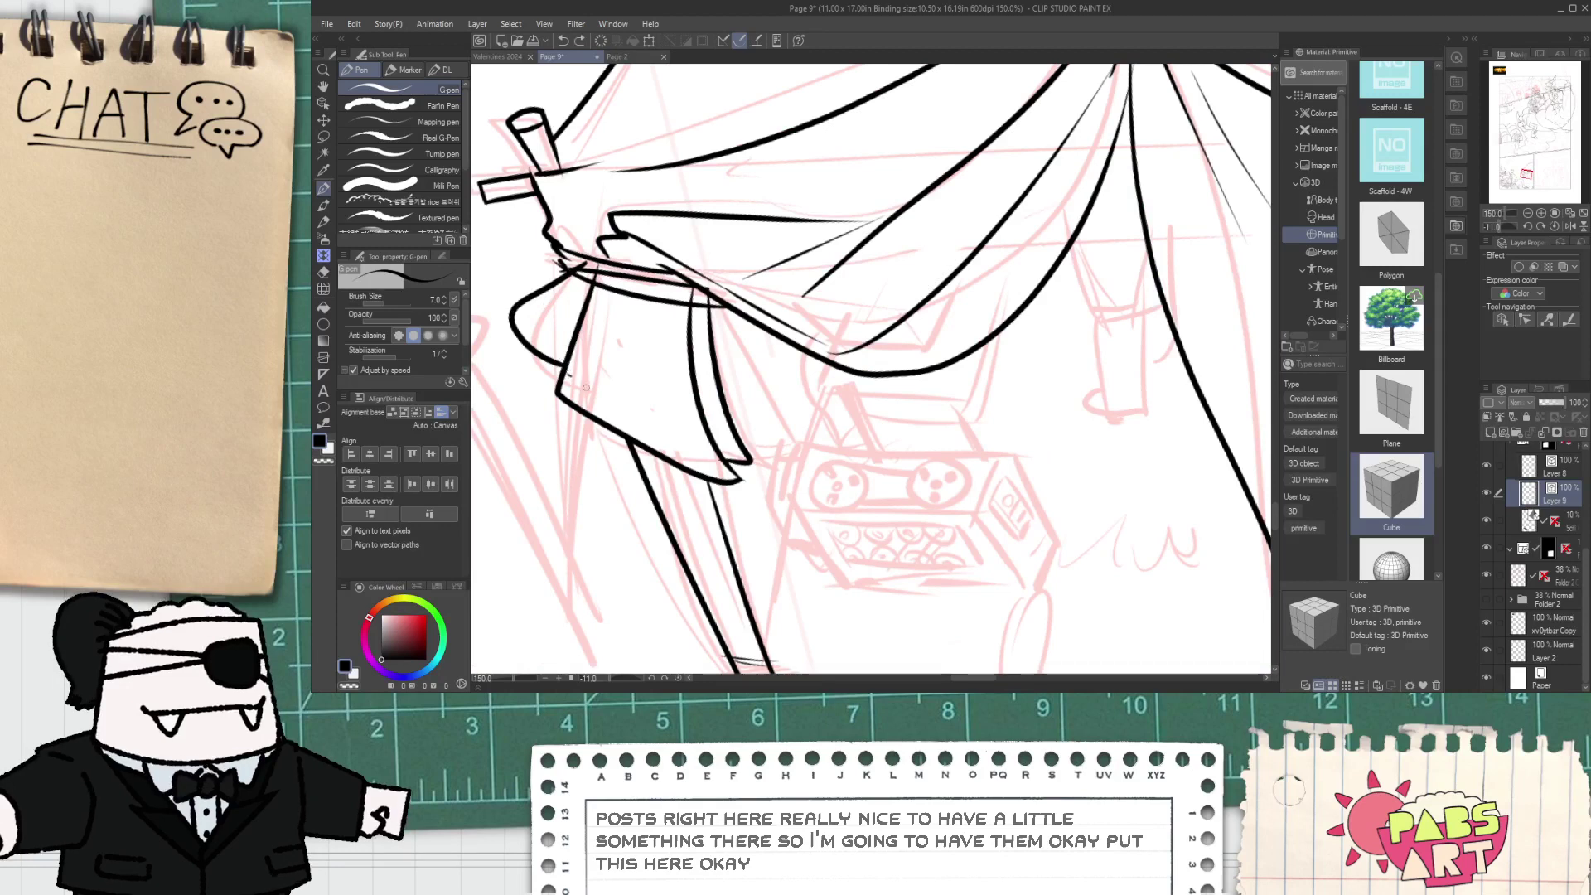
{"action": "mouse_move", "coordinate": [567, 374]}
{"action": "left_mouse_down"}
{"action": "mouse_move", "coordinate": [640, 392]}
{"action": "mouse_move", "coordinate": [623, 415]}
{"action": "mouse_move", "coordinate": [706, 445]}
{"action": "left_mouse_up"}
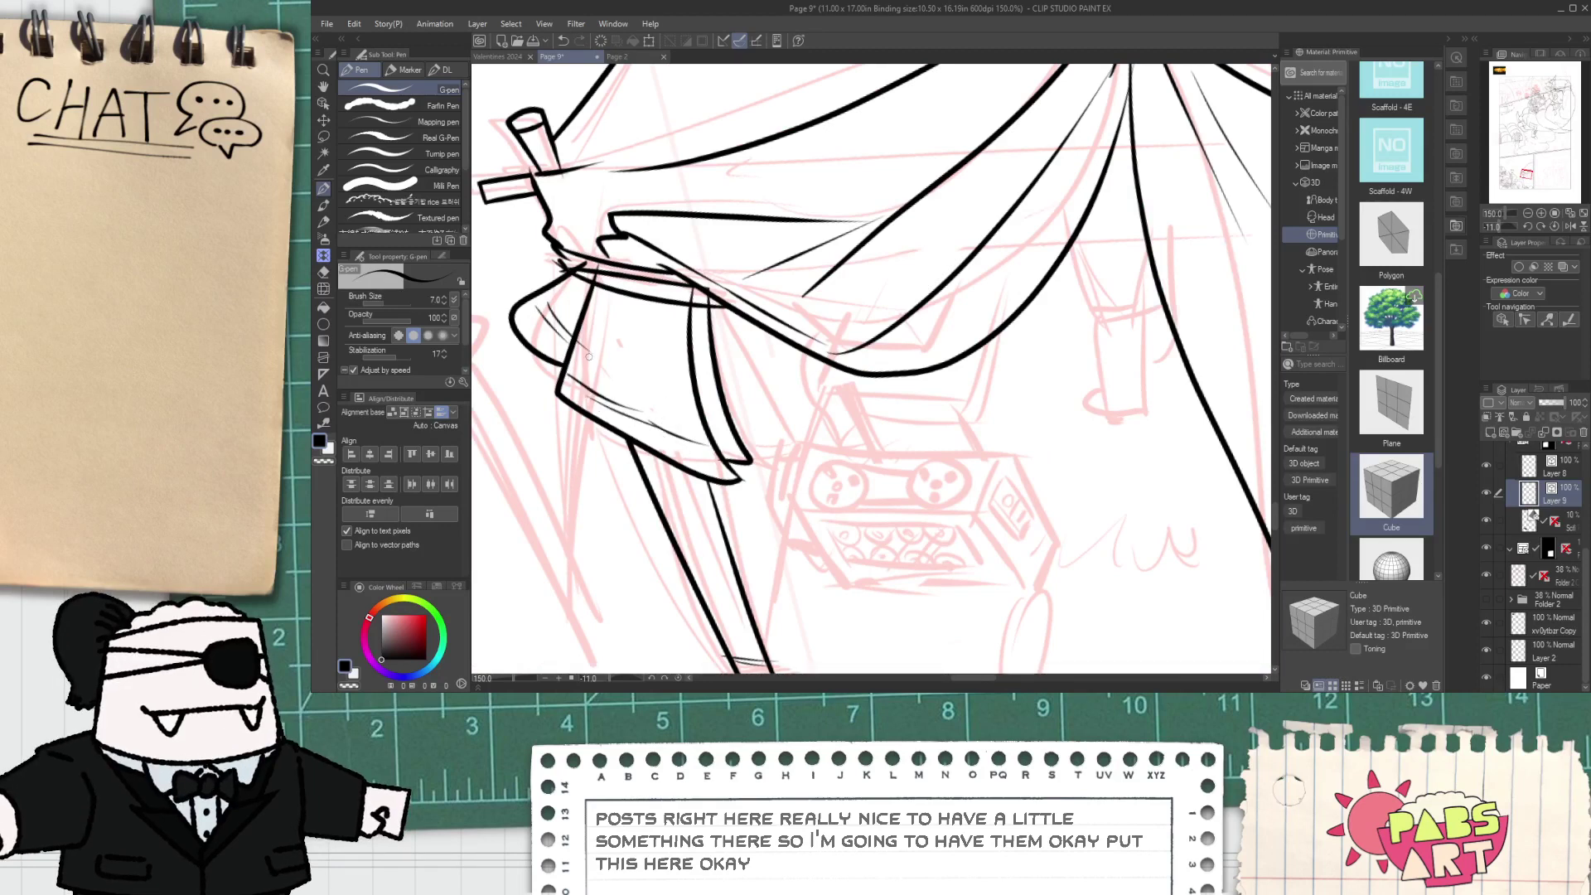
{"action": "scroll", "coordinate": [590, 356], "scroll_direction": "down", "scroll_amount": 1}
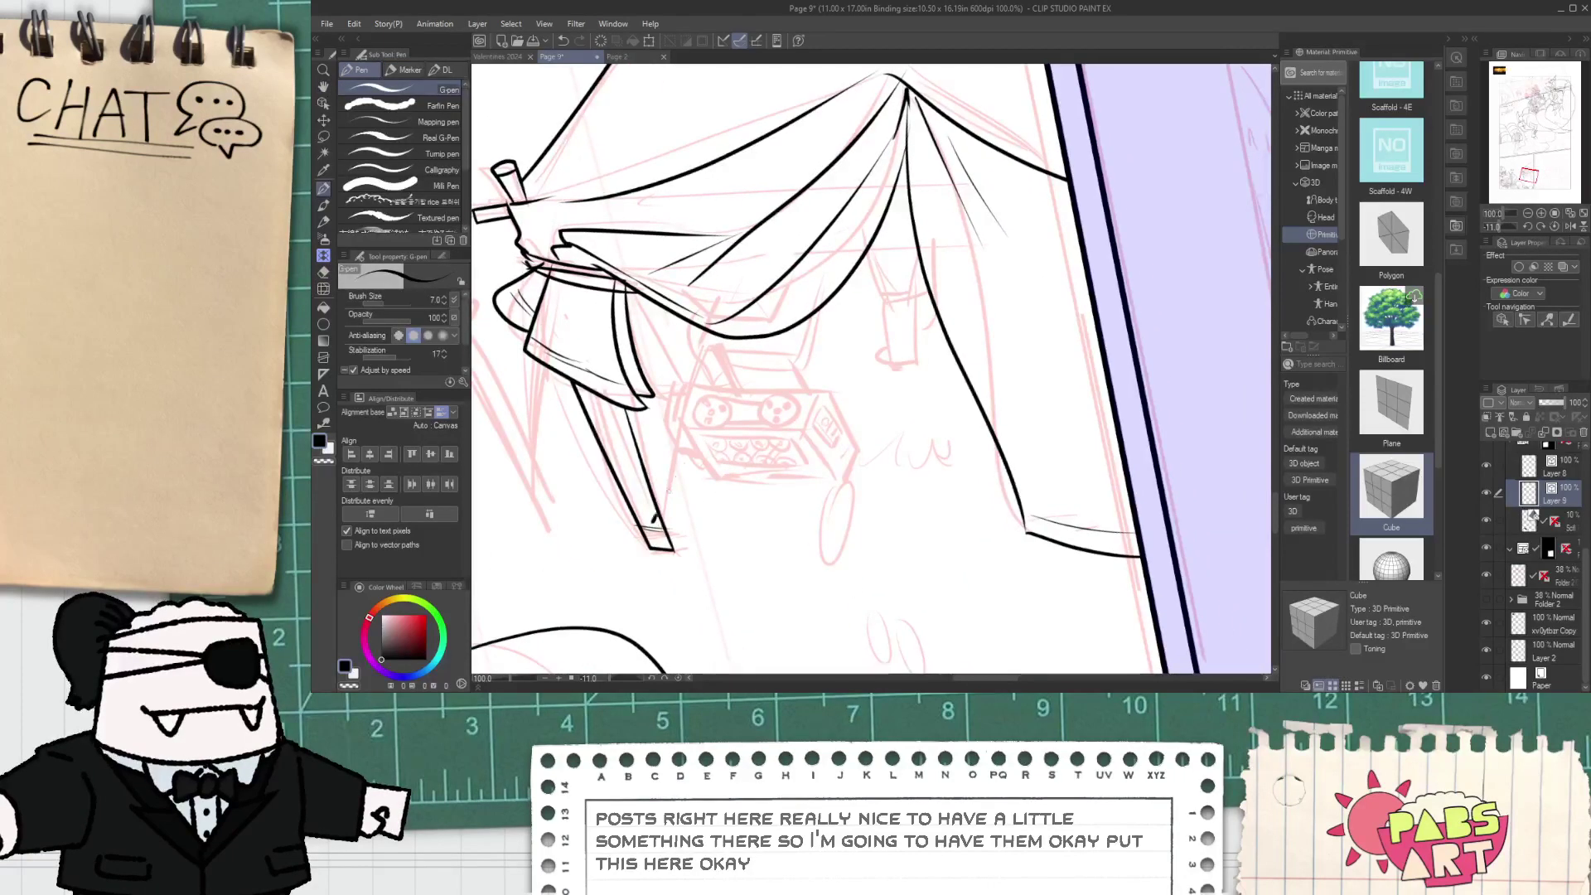
- Ink a slanted line rising from the foot of the tapered strip toward the sagging cloth
{"action": "left_click_drag", "start_coordinate": [662, 520], "coordinate": [706, 348]}
{"action": "key", "text": "e"}
{"action": "scroll", "coordinate": [685, 462], "scroll_direction": "up", "scroll_amount": 1}
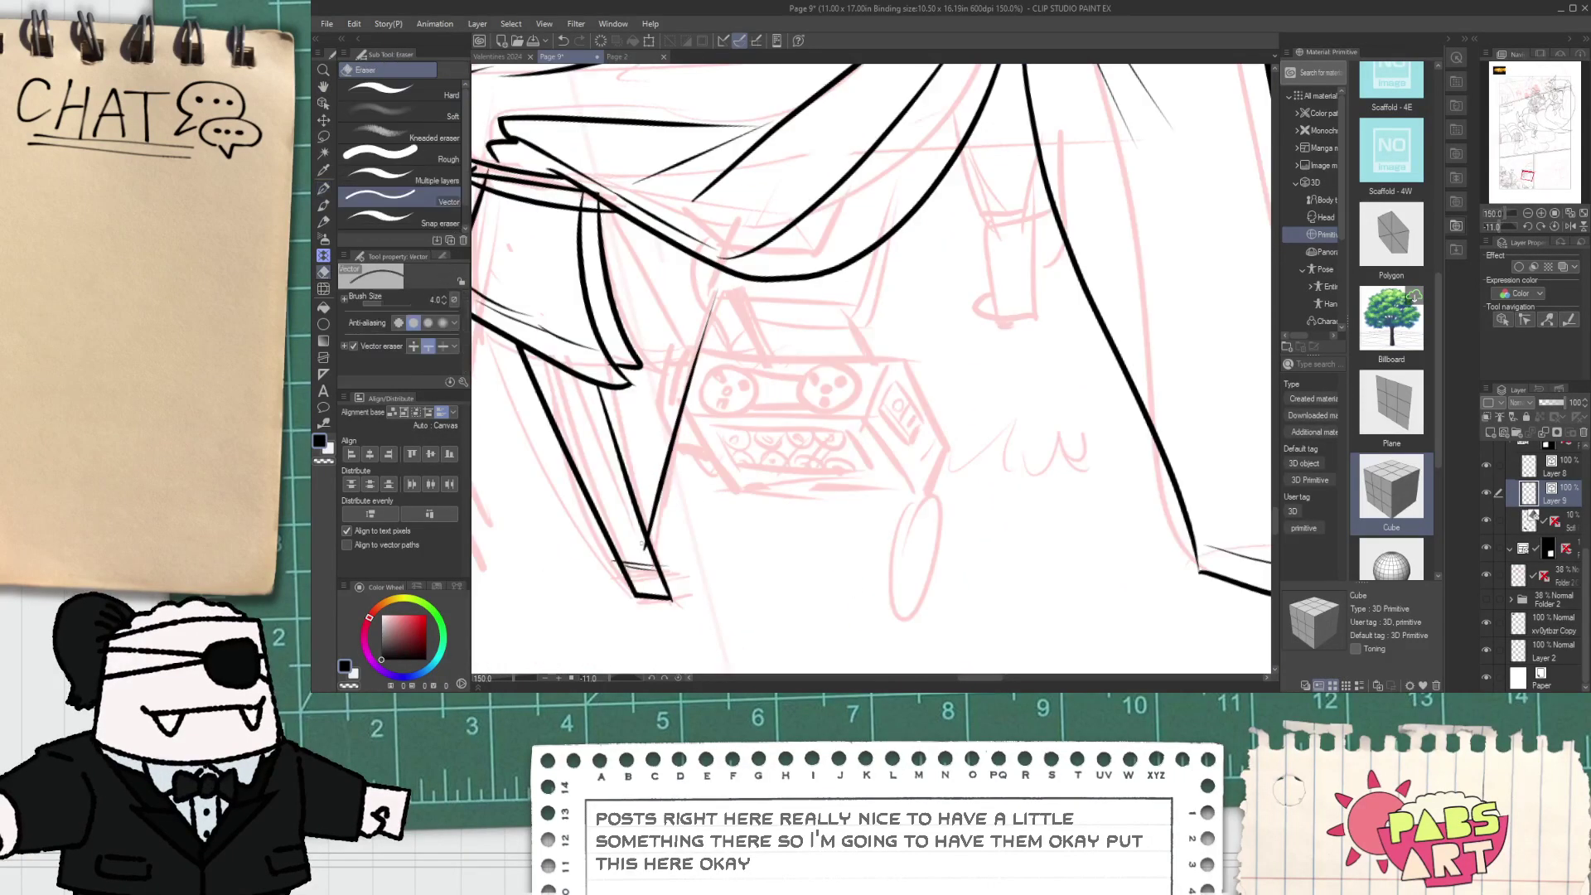
{"action": "scroll", "coordinate": [637, 560], "scroll_direction": "down", "scroll_amount": 4}
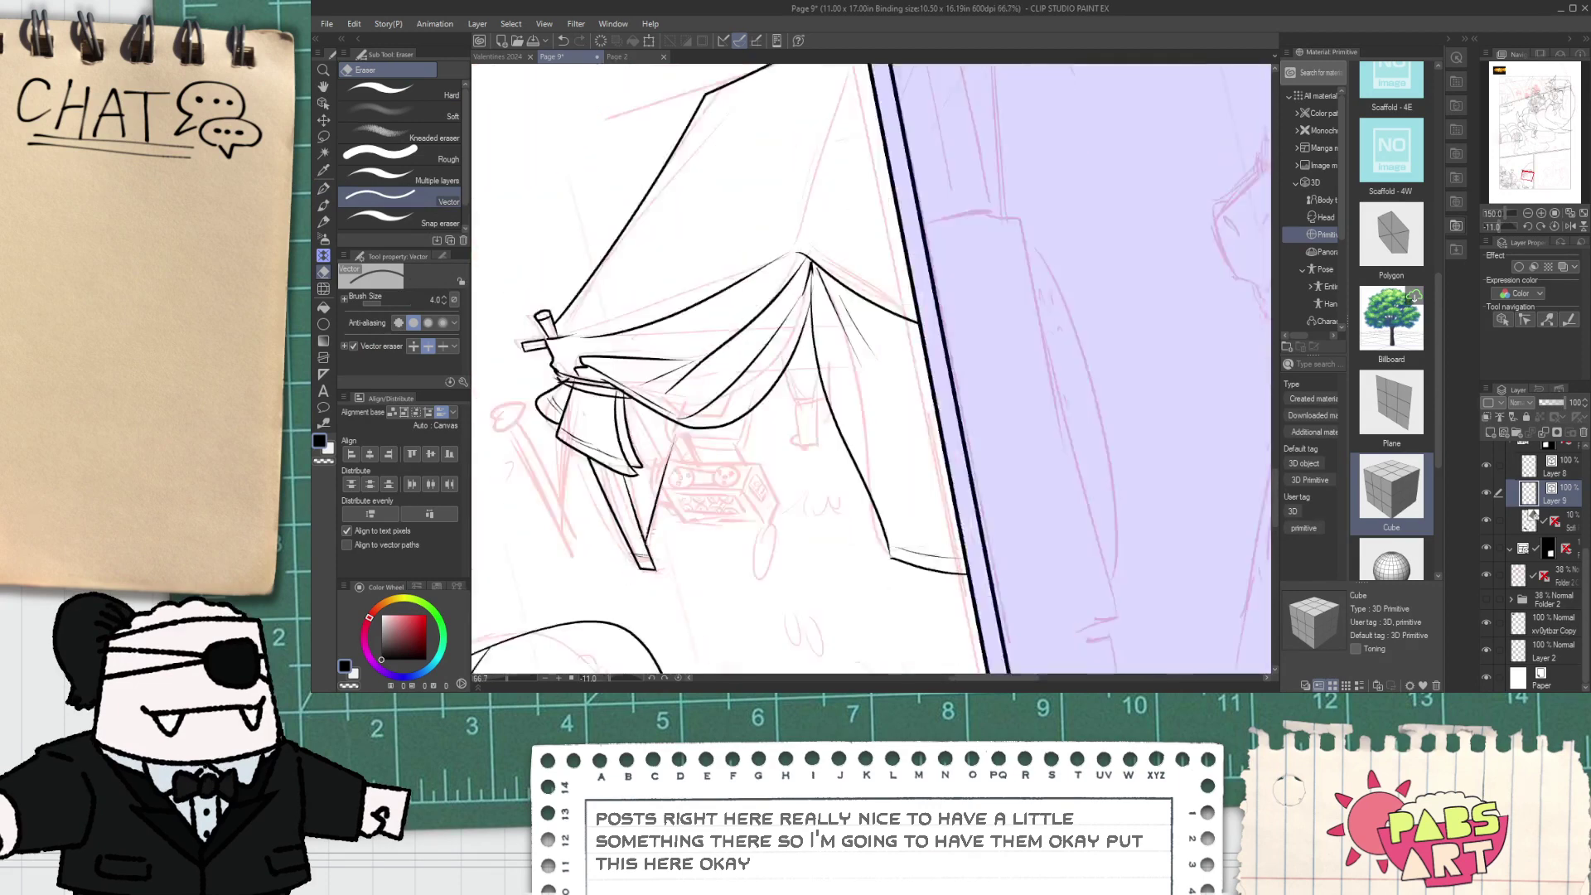
- Examine the tent and generator on Page 2 as reference for the background tent on Page 9
{"action": "key", "text": "h"}
{"action": "left_click_drag", "start_coordinate": [709, 268], "coordinate": [733, 345]}
{"action": "left_click", "coordinate": [617, 57]}
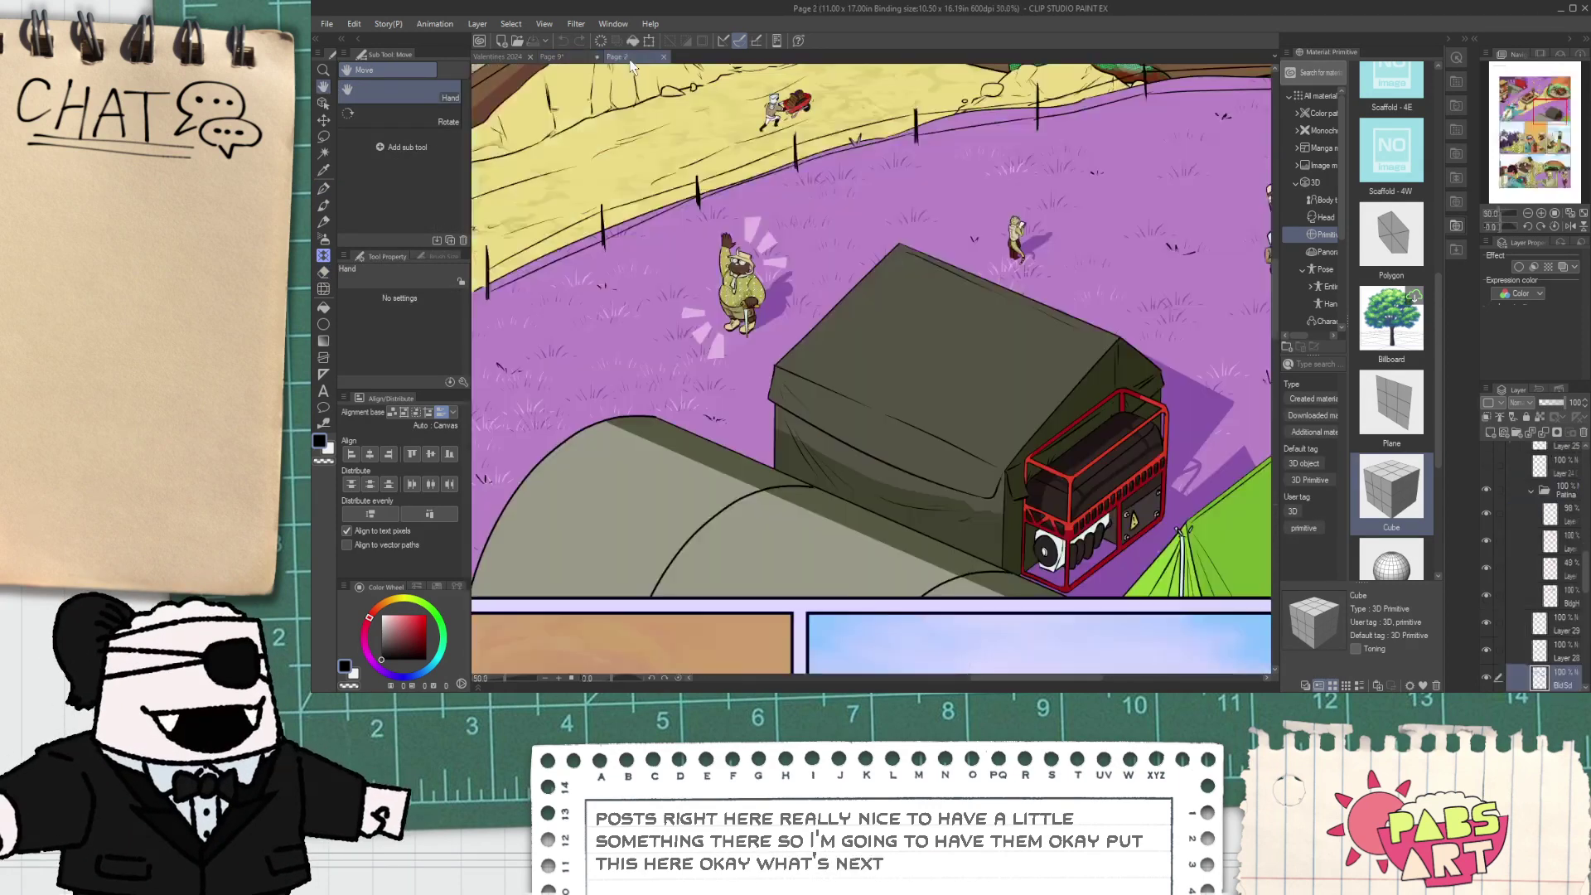
{"action": "left_click", "coordinate": [589, 58]}
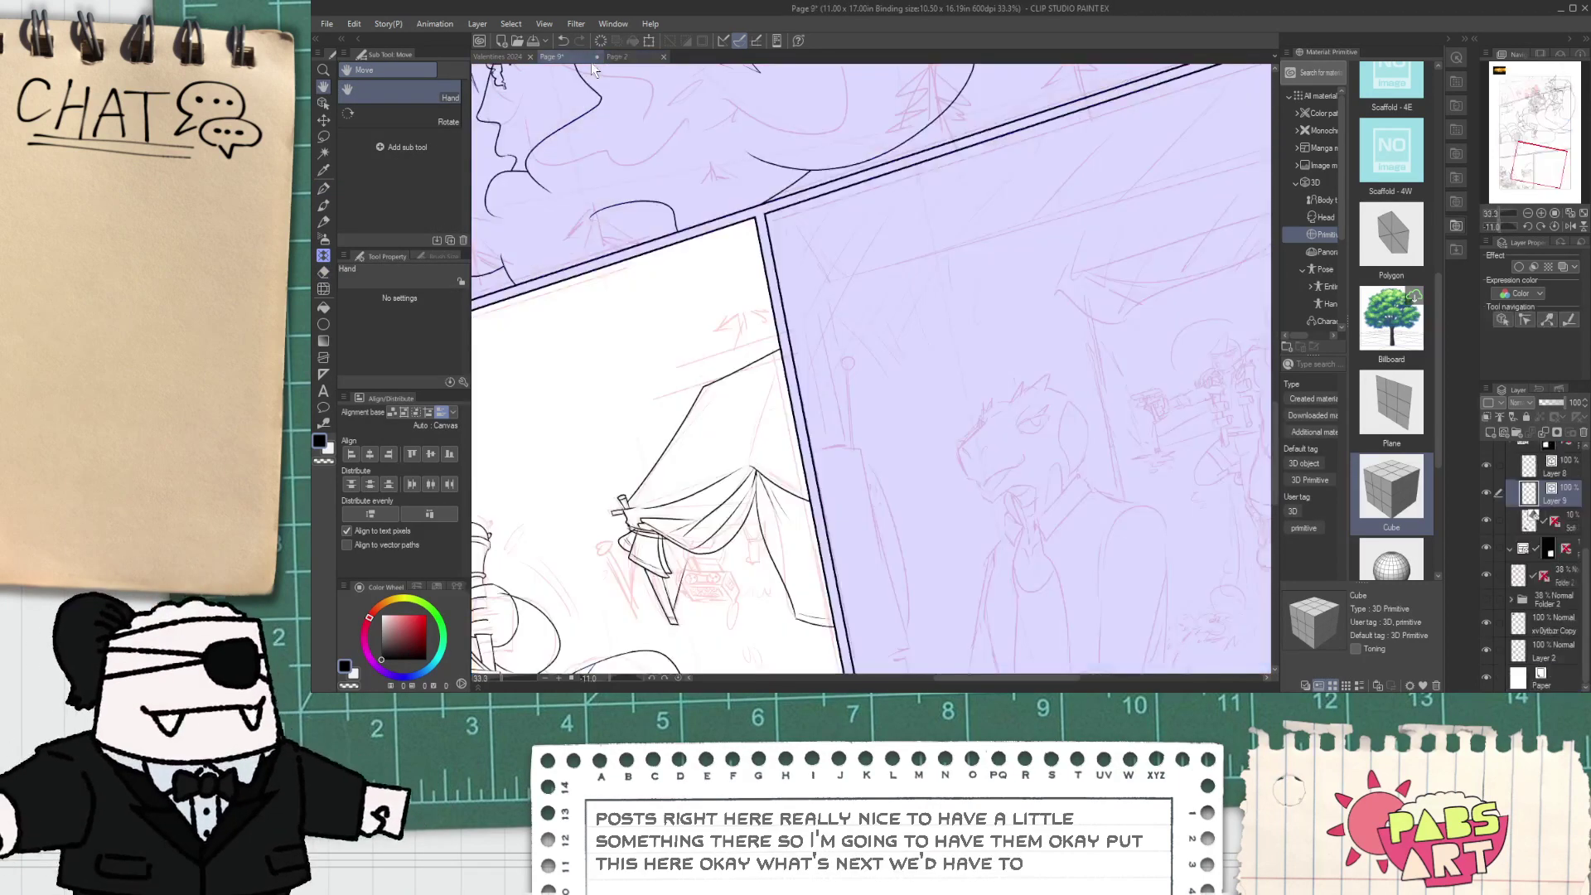
{"action": "left_click", "coordinate": [637, 57]}
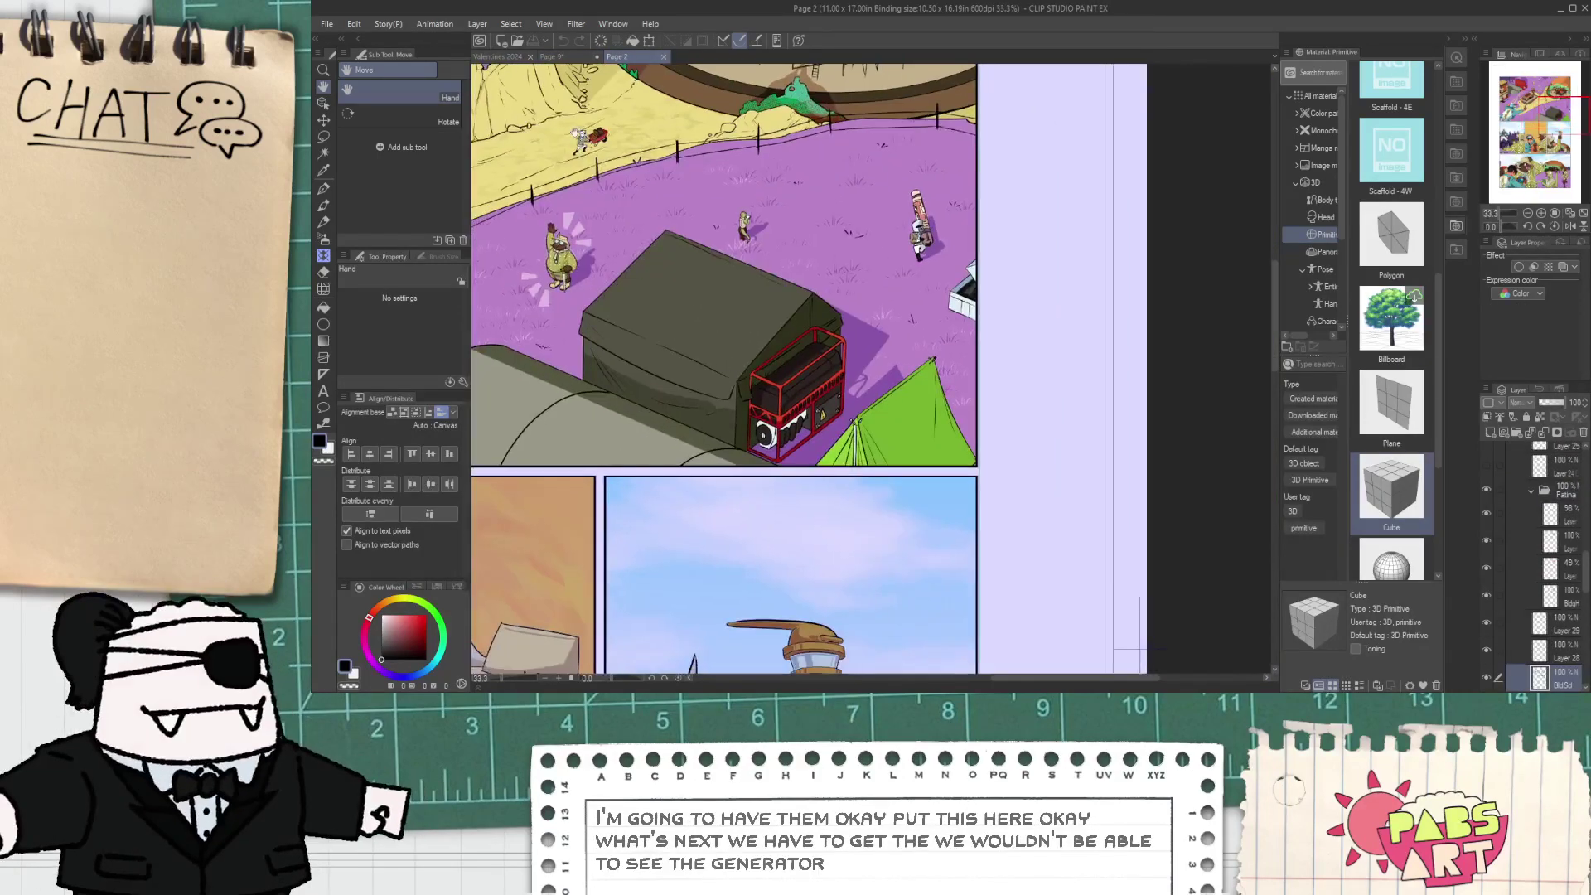
- Return to Page 9, ink the upright and top edge of a smaller tent behind the roofline, and erase the overshooting ends
{"action": "left_click", "coordinate": [553, 57]}
{"action": "scroll", "coordinate": [729, 354], "scroll_direction": "up", "scroll_amount": 2}
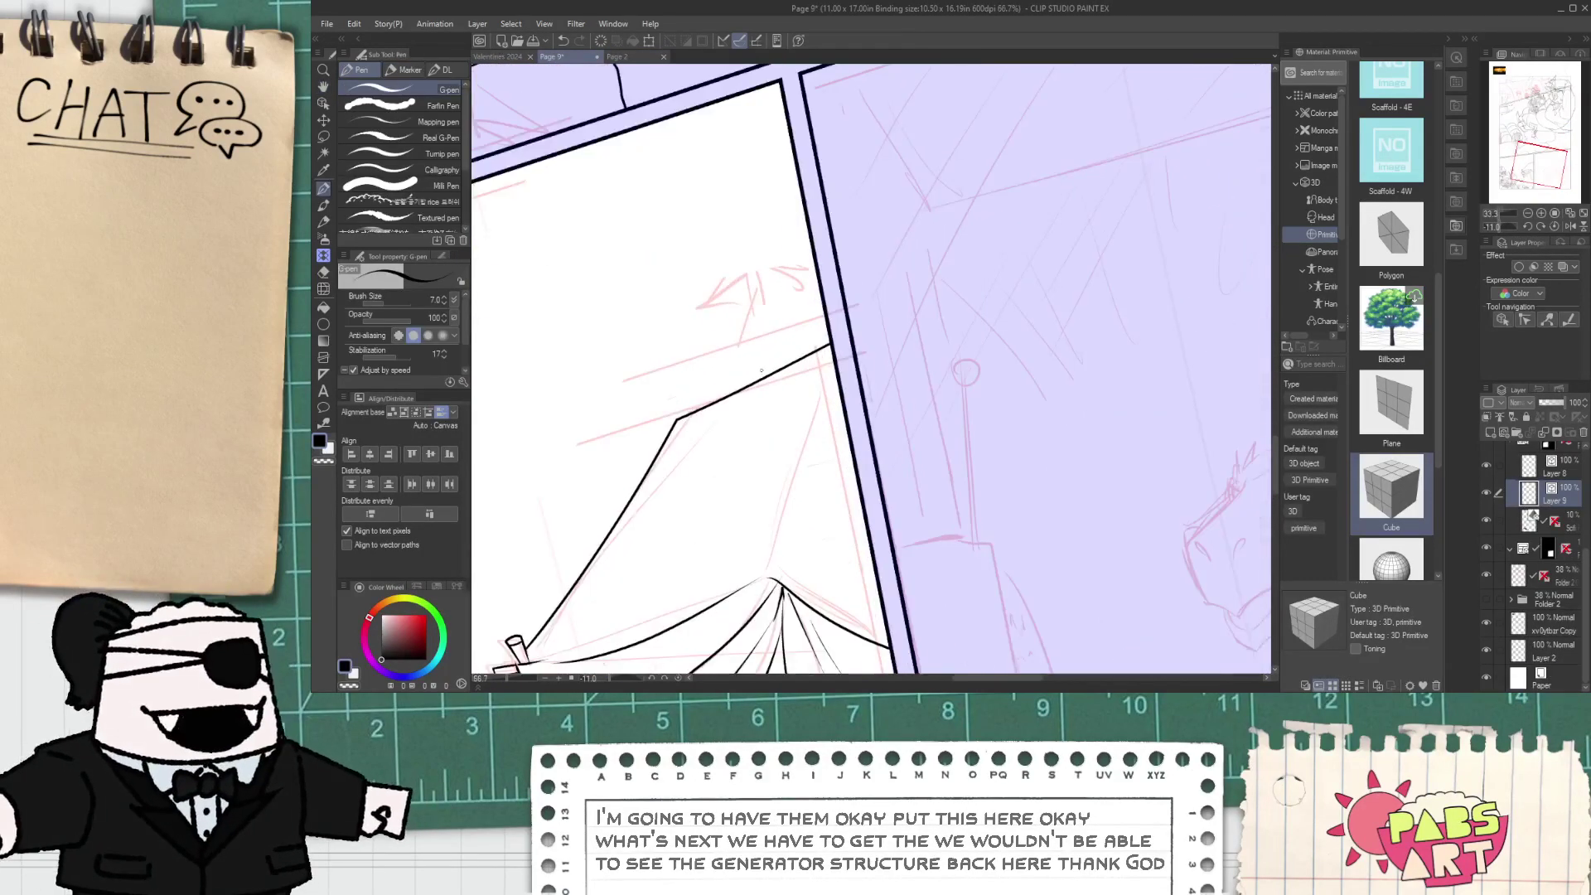
{"action": "left_click_drag", "start_coordinate": [755, 281], "coordinate": [723, 425]}
{"action": "key", "text": "ctrl+z"}
{"action": "left_click_drag", "start_coordinate": [758, 322], "coordinate": [746, 419]}
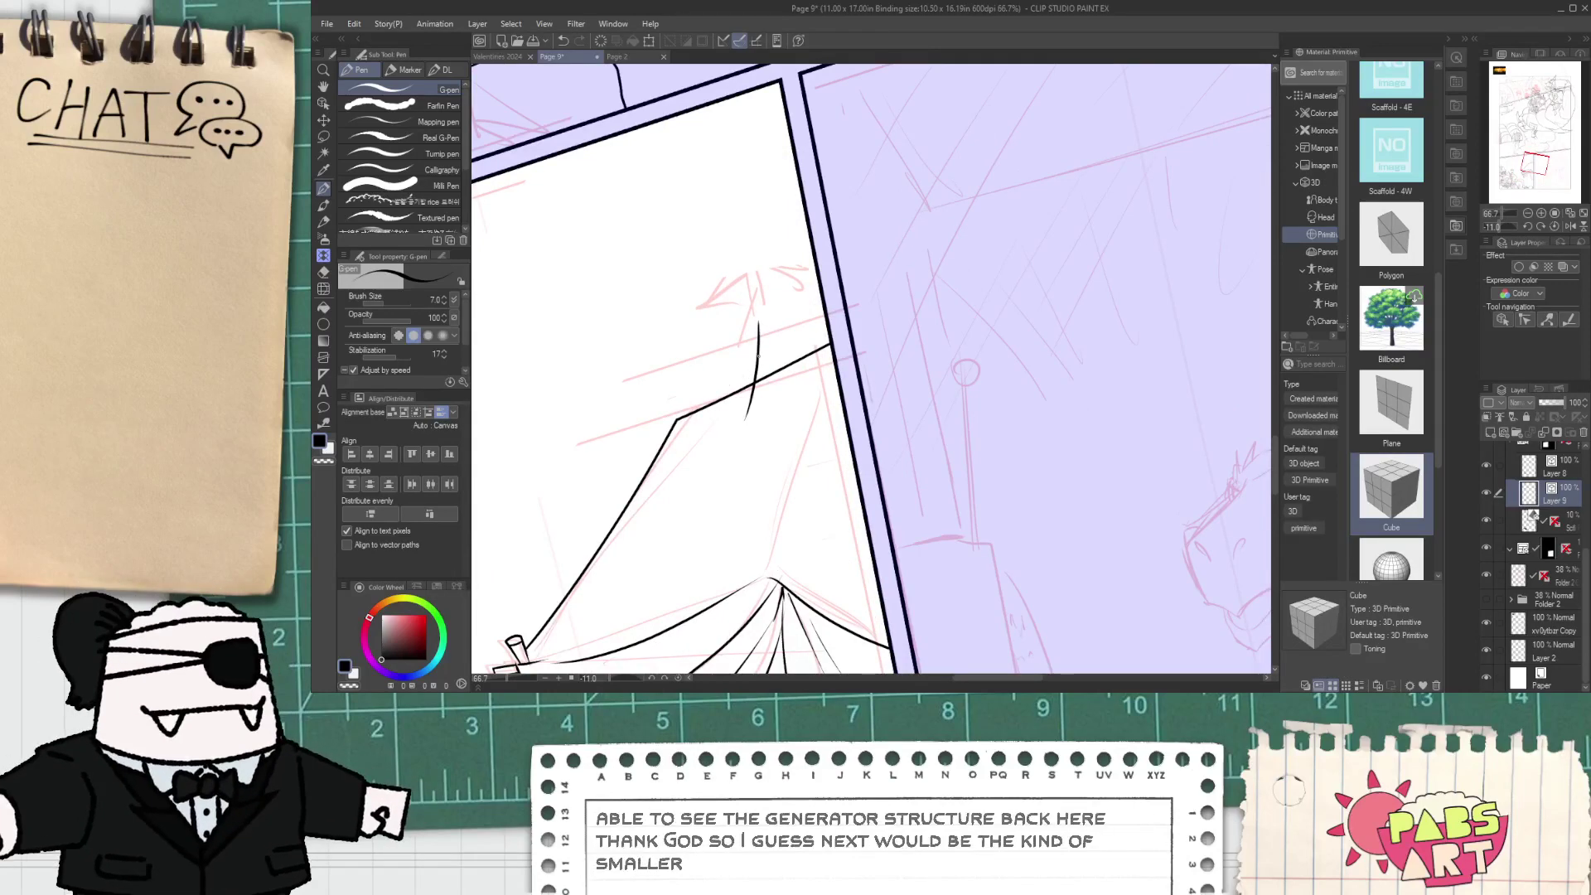
{"action": "scroll", "coordinate": [771, 356], "scroll_direction": "up", "scroll_amount": 1}
{"action": "key", "text": "e"}
{"action": "left_click_drag", "start_coordinate": [761, 322], "coordinate": [745, 328]}
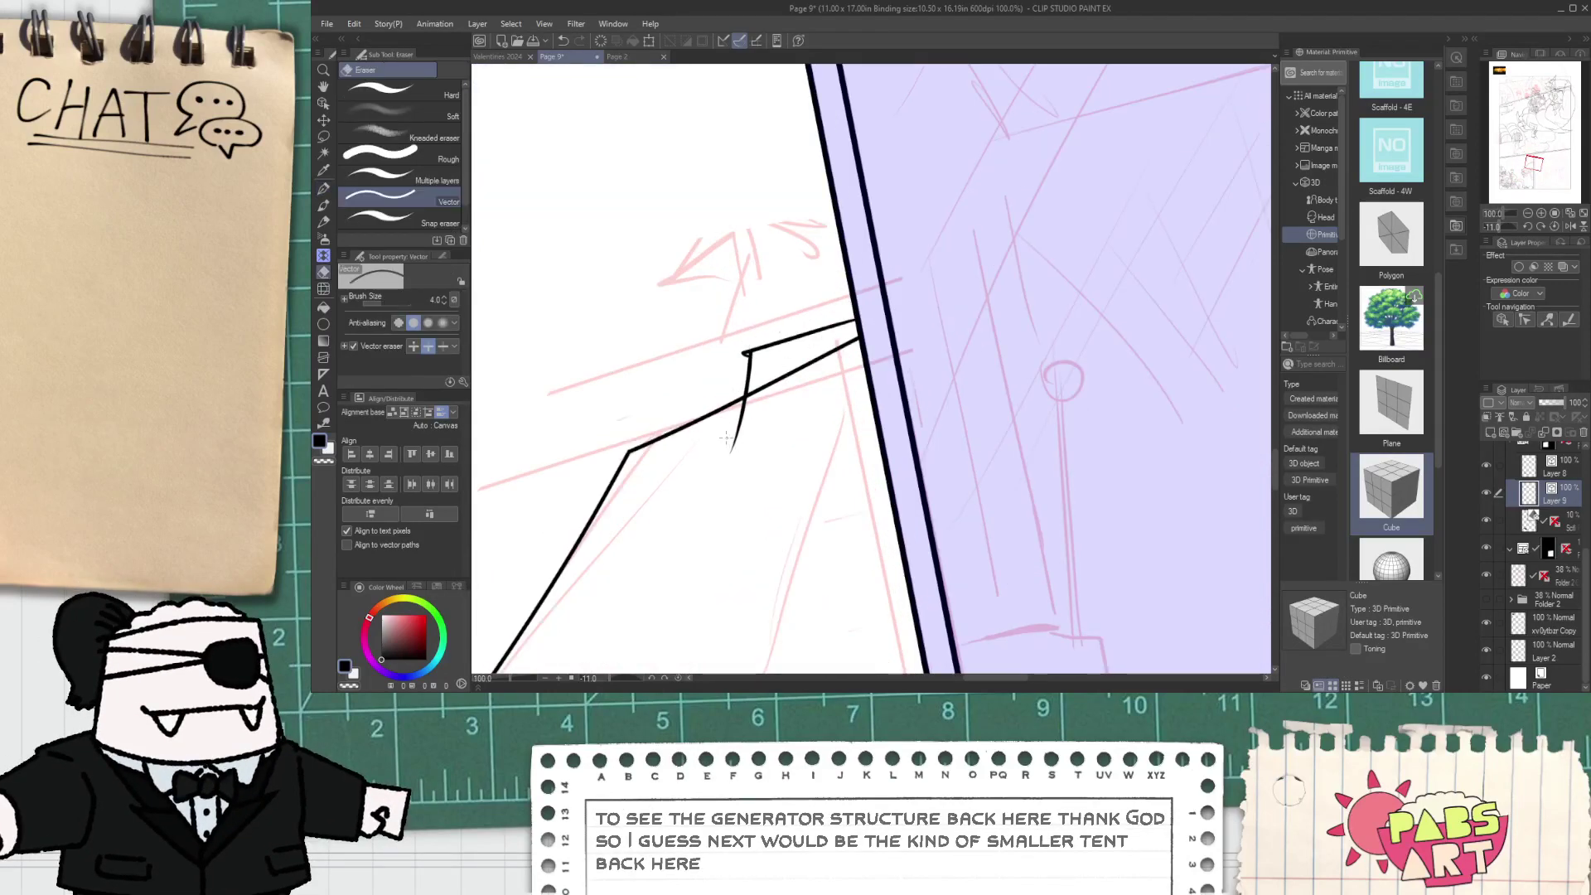
{"action": "left_click_drag", "start_coordinate": [747, 428], "coordinate": [733, 433]}
- Ink small protruding post ends at the smaller tent's corner and a thin inner line below its top edge
{"action": "scroll", "coordinate": [749, 353], "scroll_direction": "up", "scroll_amount": 2}
{"action": "key", "text": "p"}
{"action": "mouse_move", "coordinate": [756, 352]}
{"action": "left_mouse_down"}
{"action": "mouse_move", "coordinate": [740, 375]}
{"action": "mouse_move", "coordinate": [758, 363]}
{"action": "left_mouse_up"}
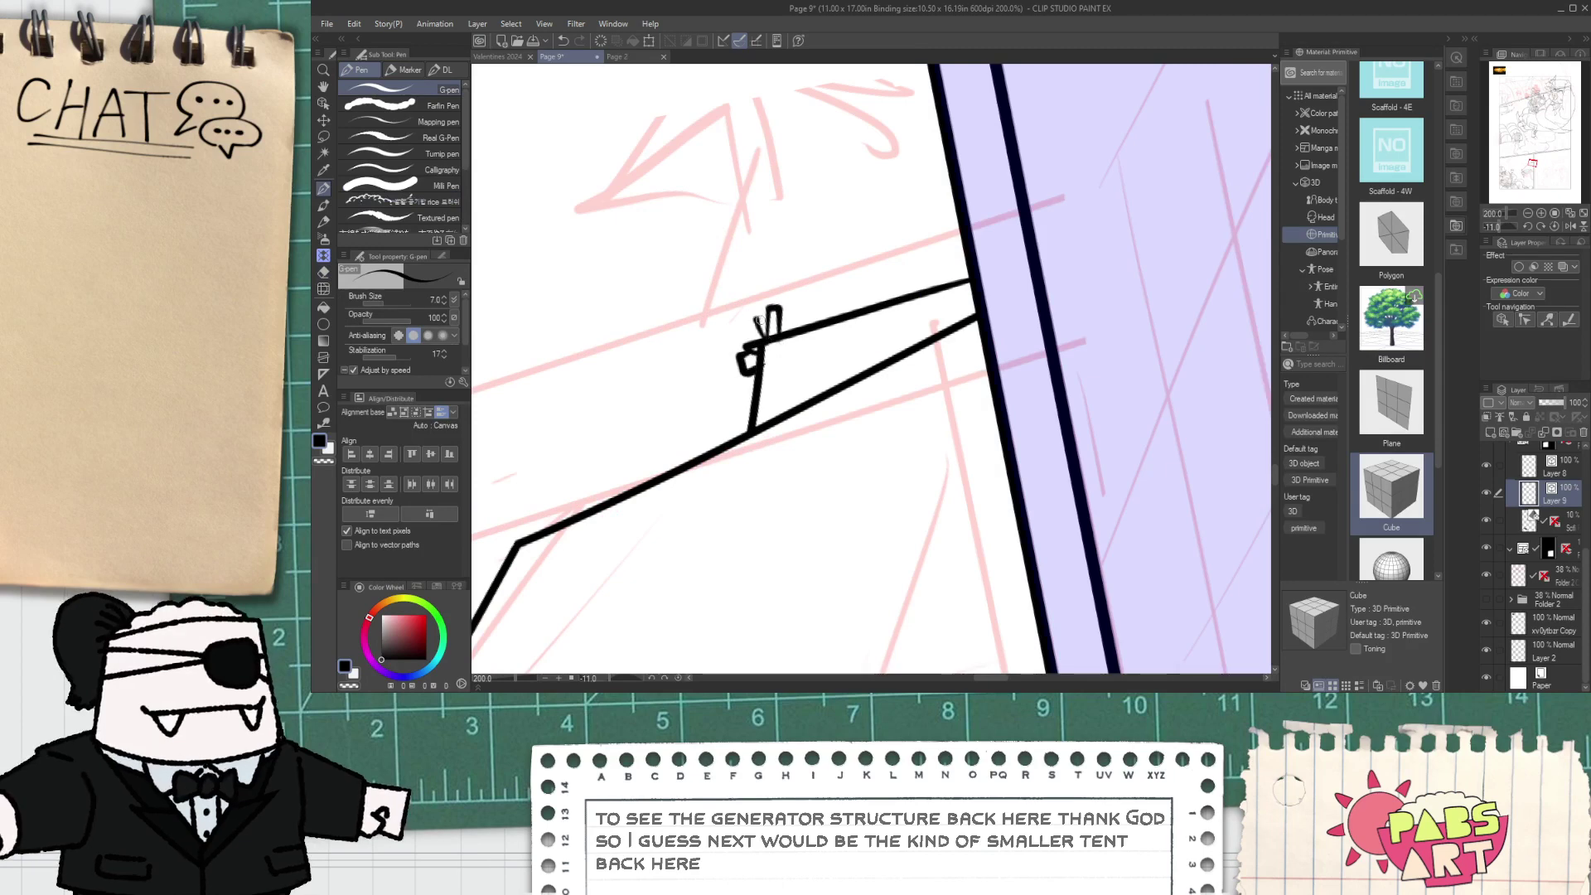
{"action": "scroll", "coordinate": [778, 342], "scroll_direction": "up", "scroll_amount": 1}
{"action": "scroll", "coordinate": [781, 340], "scroll_direction": "down", "scroll_amount": 2}
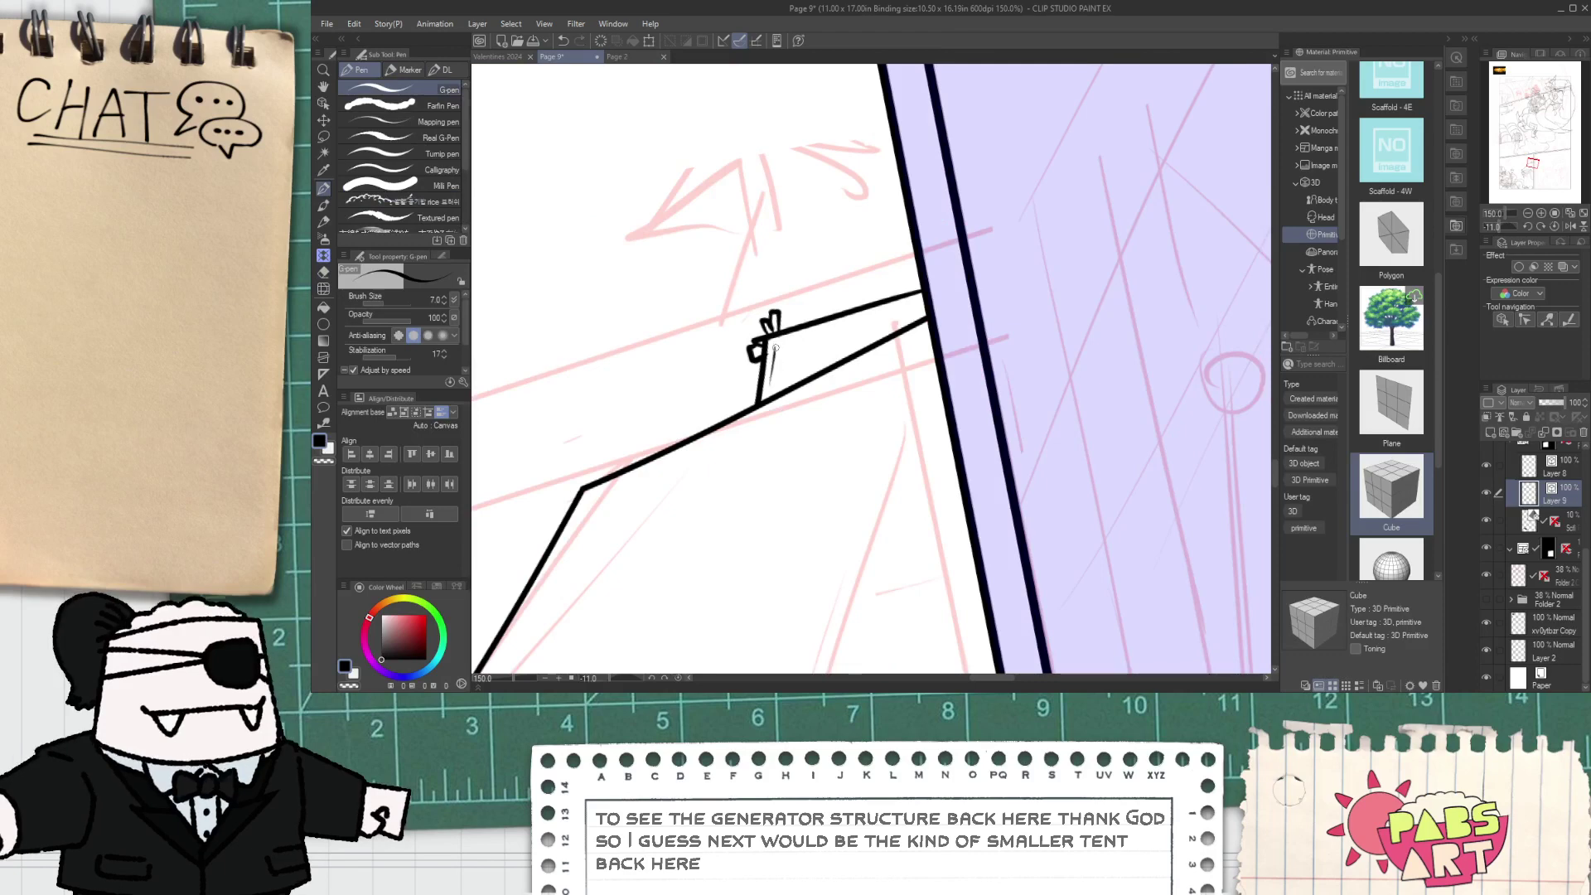
{"action": "left_click_drag", "start_coordinate": [790, 344], "coordinate": [905, 310]}
{"action": "scroll", "coordinate": [909, 313], "scroll_direction": "down", "scroll_amount": 4}
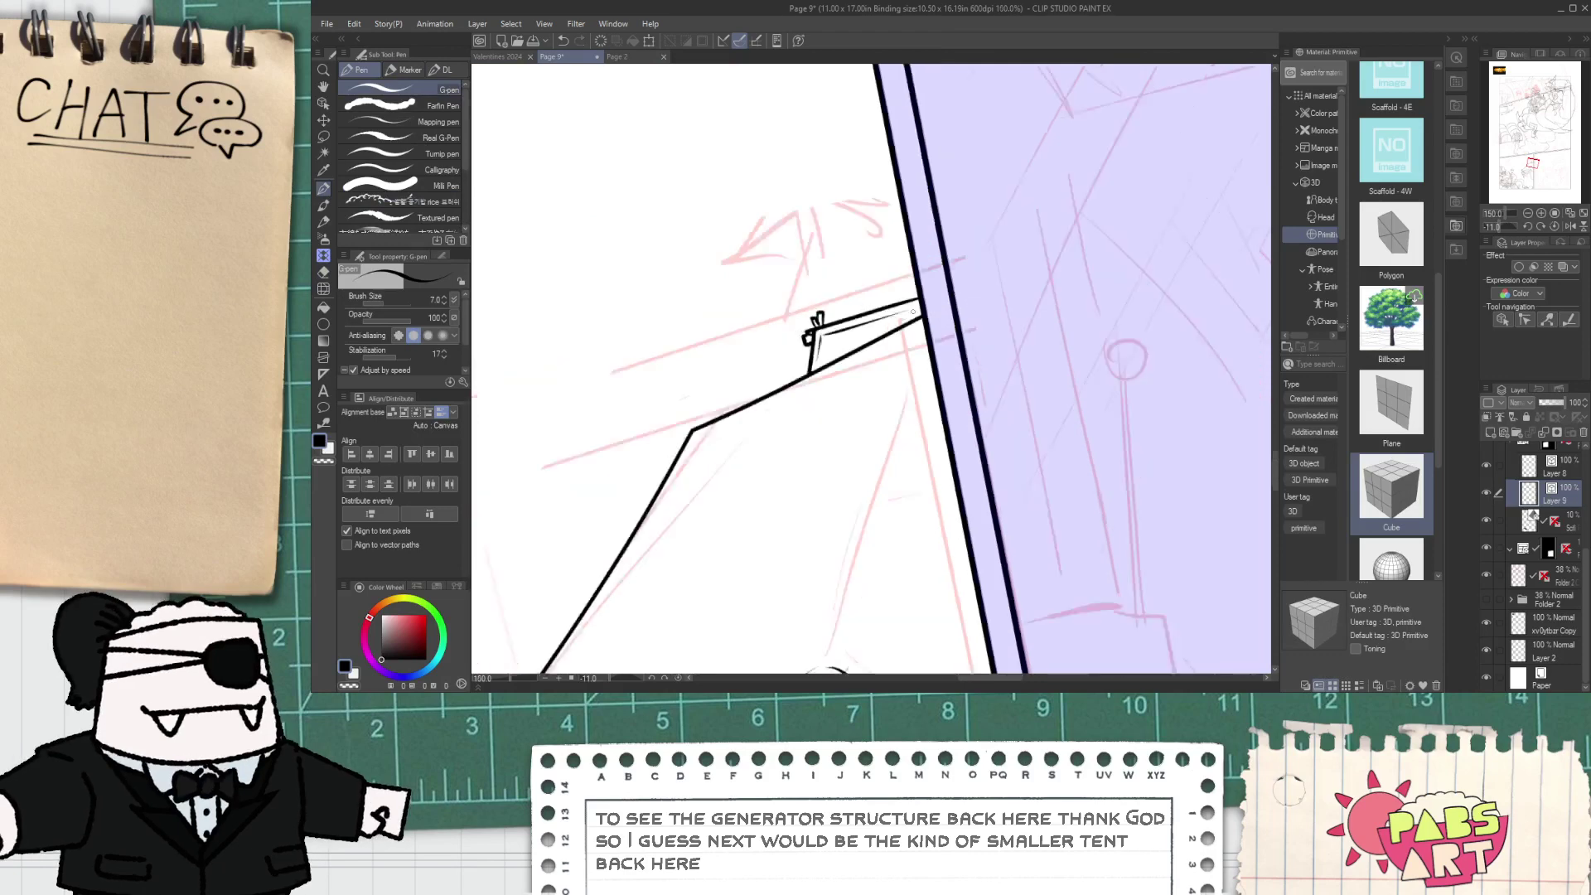
- Ink a slanted seam from the peak of the draped cloth up to the panel border below the roofline
{"action": "scroll", "coordinate": [842, 454], "scroll_direction": "up", "scroll_amount": 2}
{"action": "left_click_drag", "start_coordinate": [841, 452], "coordinate": [903, 253]}
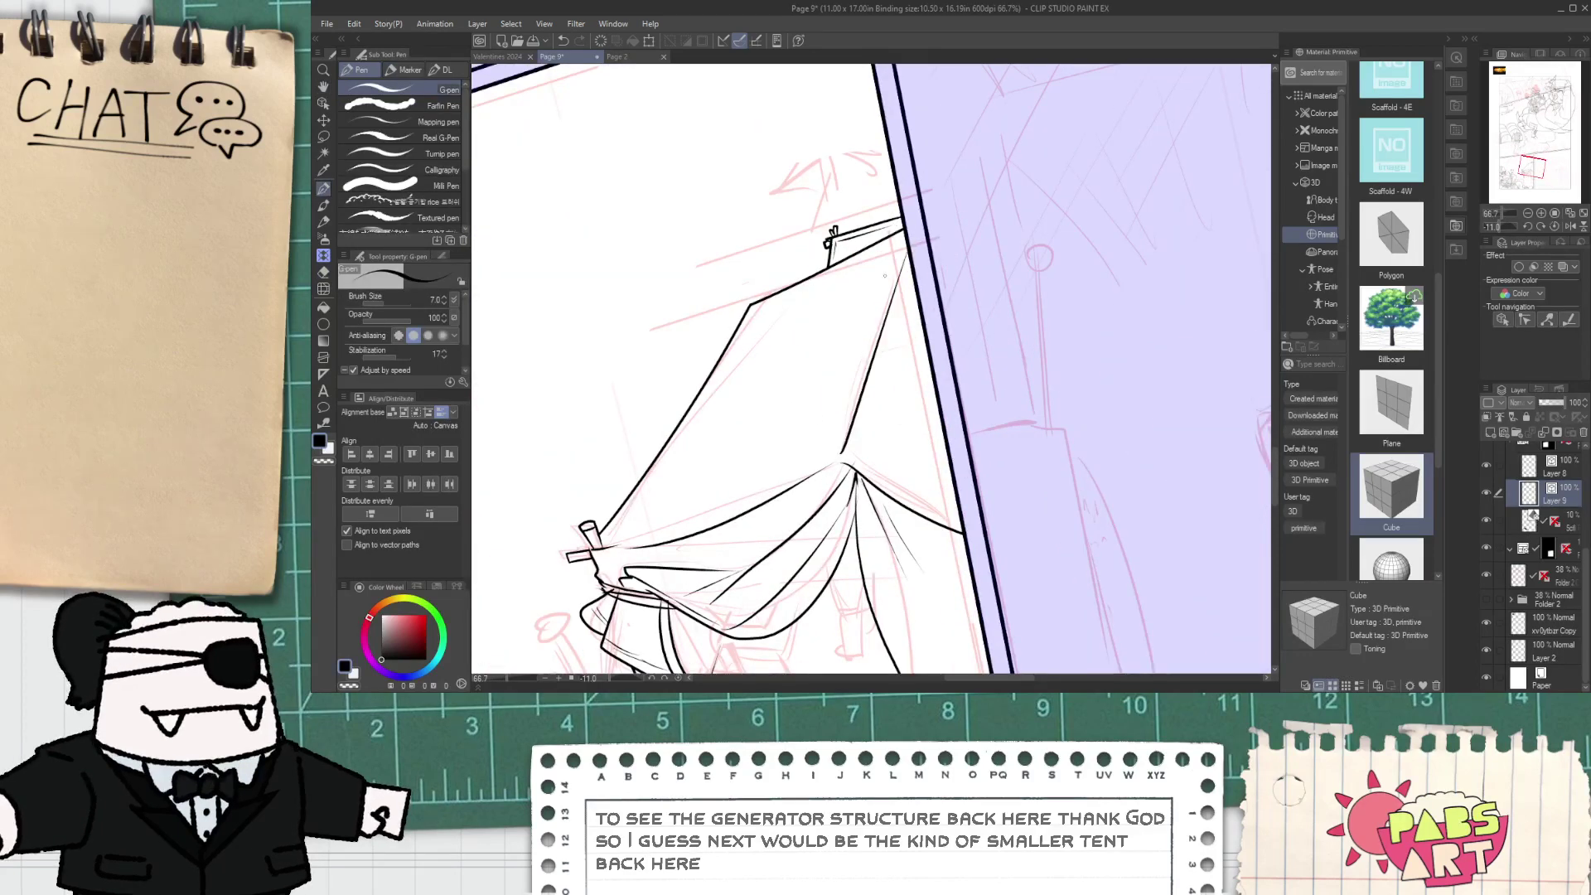
{"action": "scroll", "coordinate": [877, 477], "scroll_direction": "down", "scroll_amount": 1}
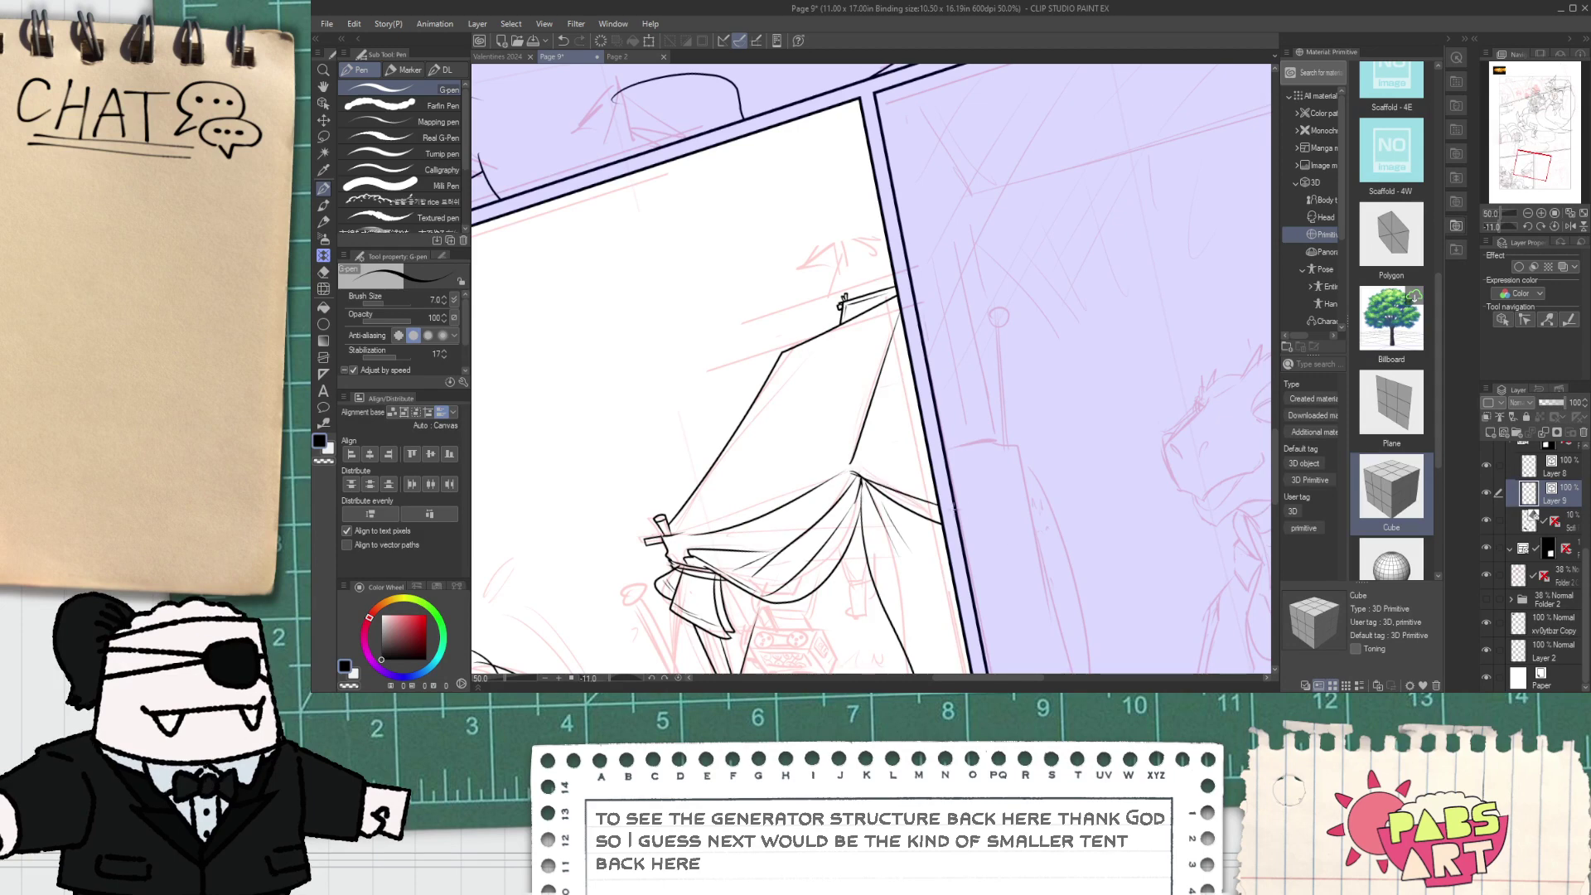
- Ink the slanted lower-left edge of the sketched computer box under the cloth, redoing strokes until it fits
{"action": "scroll", "coordinate": [932, 549], "scroll_direction": "down", "scroll_amount": 2}
{"action": "key", "text": "space"}
{"action": "left_click_drag", "start_coordinate": [843, 593], "coordinate": [758, 461]}
{"action": "scroll", "coordinate": [757, 462], "scroll_direction": "up", "scroll_amount": 3}
{"action": "scroll", "coordinate": [756, 462], "scroll_direction": "up", "scroll_amount": 3}
{"action": "key", "text": "p"}
{"action": "left_click_drag", "start_coordinate": [694, 415], "coordinate": [758, 559]}
{"action": "key", "text": "ctrl+z"}
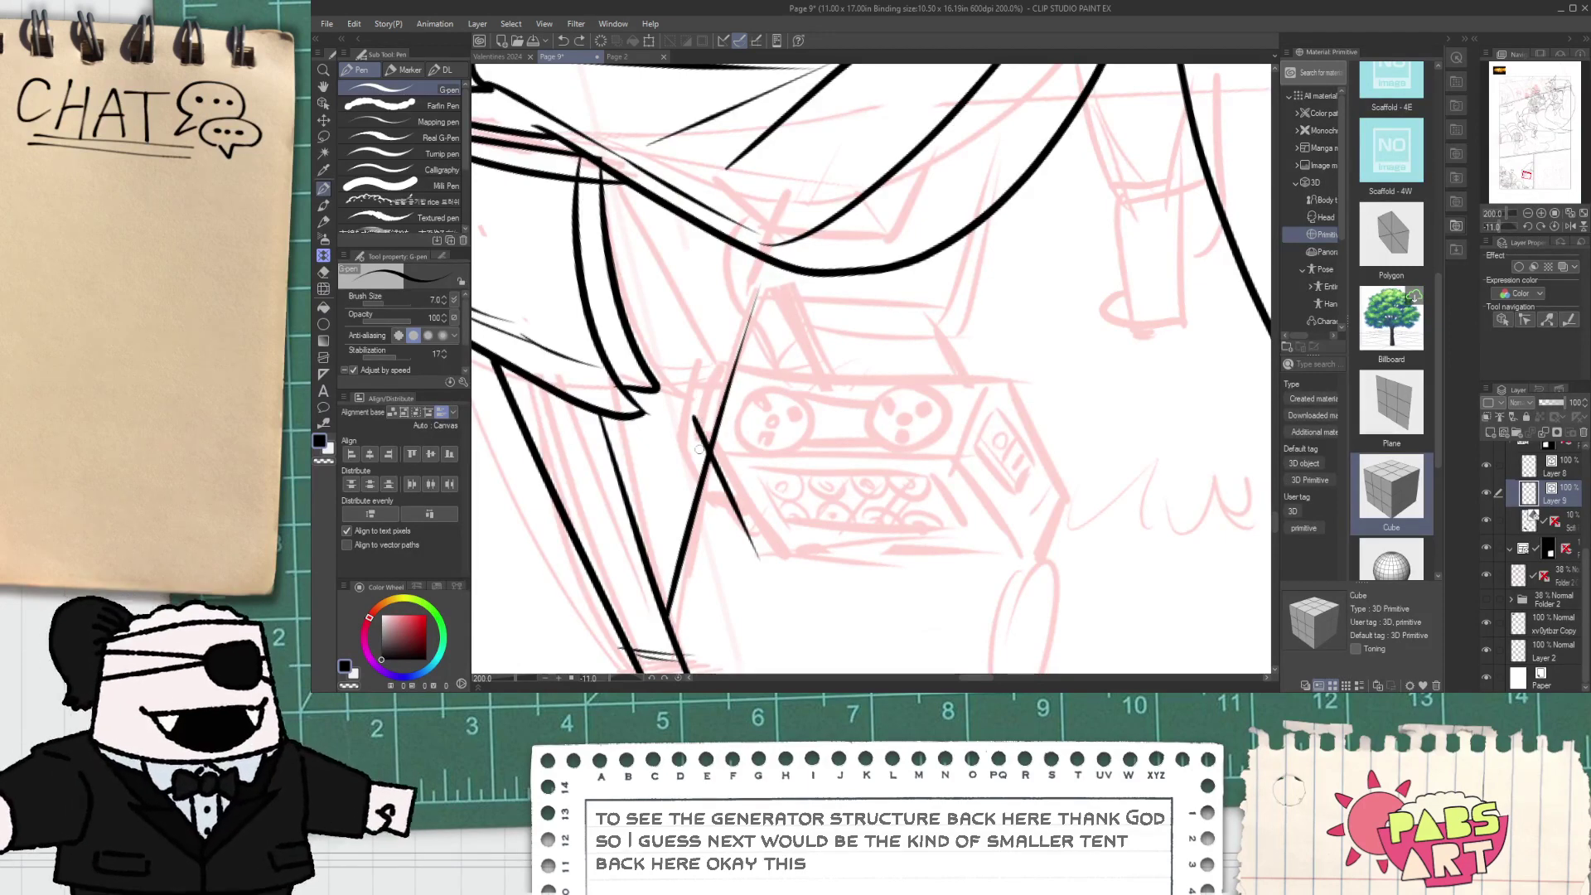
{"action": "left_click_drag", "start_coordinate": [703, 432], "coordinate": [738, 353]}
{"action": "key", "text": "ctrl+z"}
{"action": "key", "text": "ctrl+z"}
{"action": "mouse_move", "coordinate": [694, 427]}
{"action": "left_mouse_down"}
{"action": "mouse_move", "coordinate": [786, 550]}
{"action": "mouse_move", "coordinate": [788, 583]}
{"action": "left_mouse_up"}
{"action": "key", "text": "ctrl+z"}
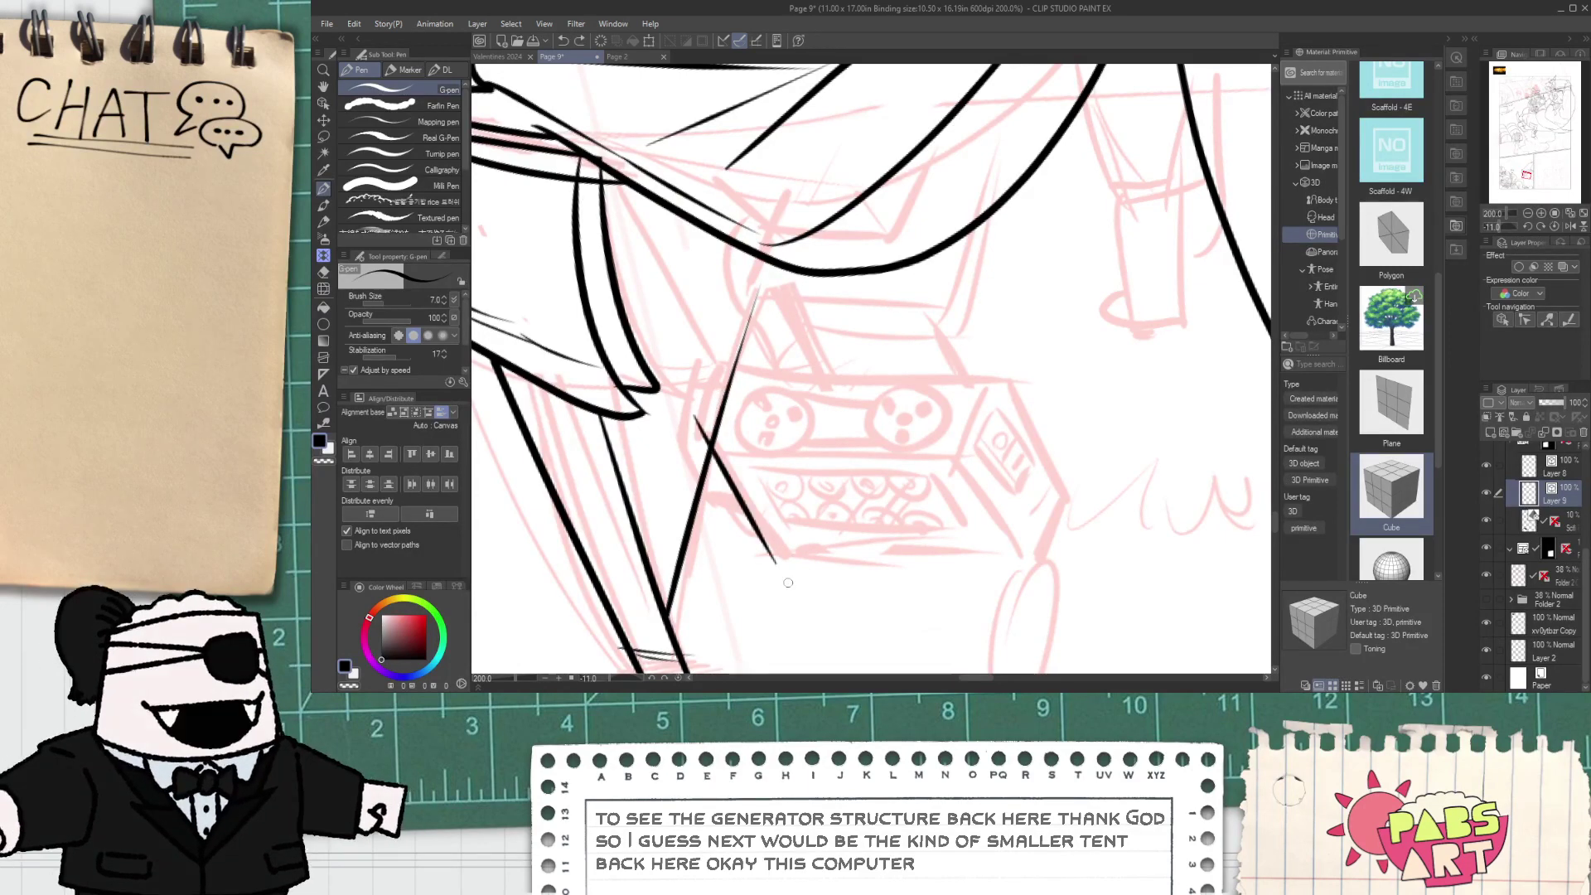
{"action": "left_click_drag", "start_coordinate": [697, 449], "coordinate": [733, 358]}
{"action": "key", "text": "ctrl+z"}
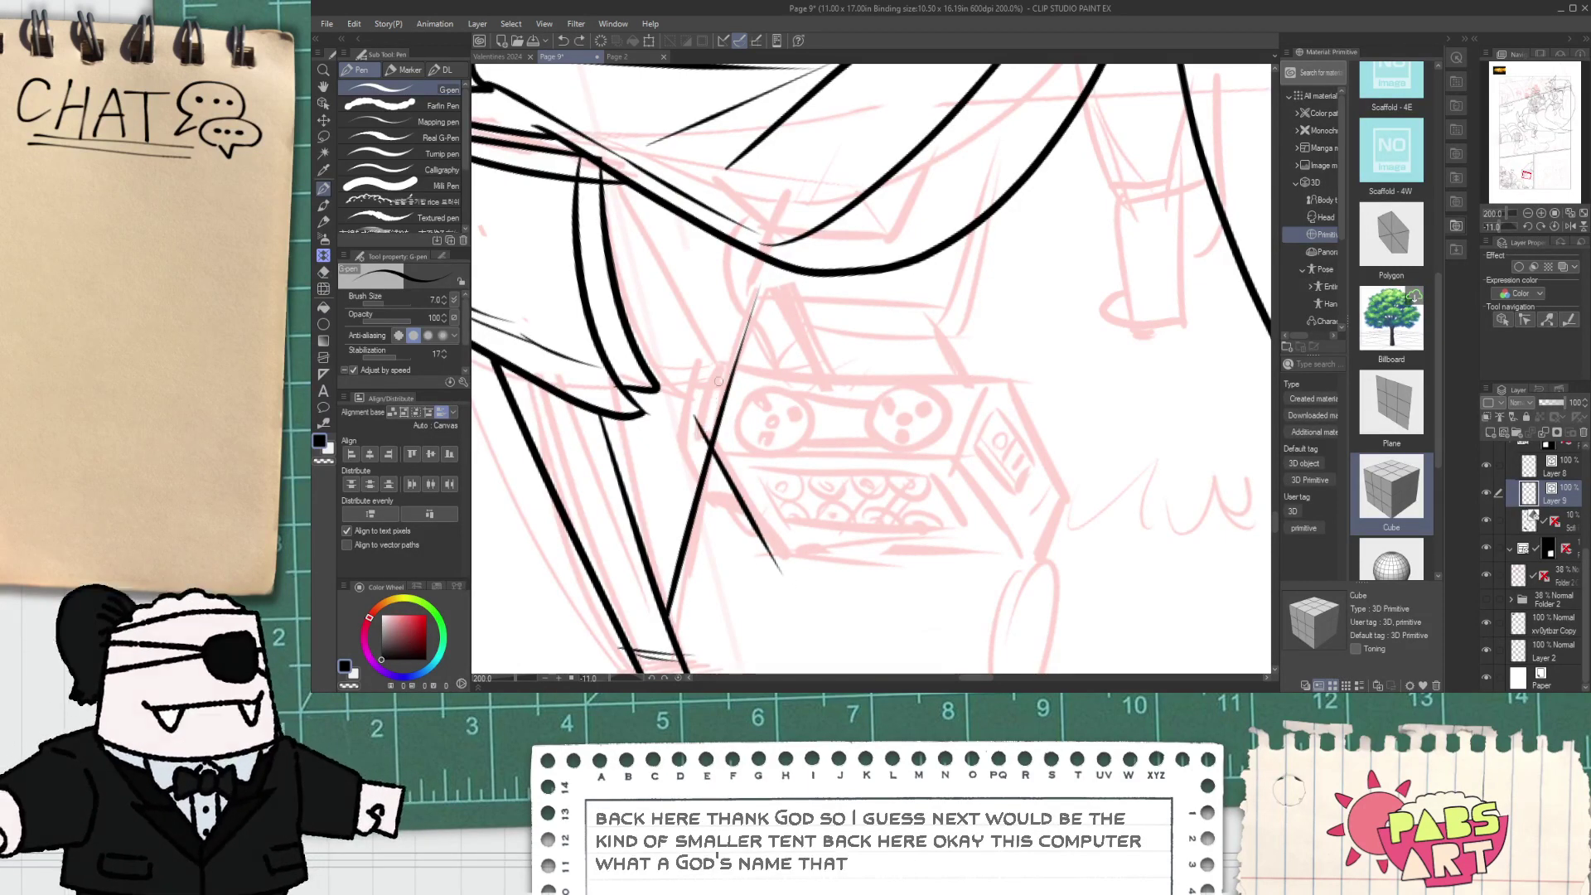
- Ink the computer box's left corner, long top edge and the two slanted edges of its far side
{"action": "mouse_move", "coordinate": [698, 449]}
{"action": "left_mouse_down"}
{"action": "mouse_move", "coordinate": [736, 346]}
{"action": "mouse_move", "coordinate": [1022, 362]}
{"action": "mouse_move", "coordinate": [1069, 530]}
{"action": "left_mouse_up"}
{"action": "scroll", "coordinate": [1006, 471], "scroll_direction": "up", "scroll_amount": 2}
{"action": "scroll", "coordinate": [1018, 479], "scroll_direction": "down", "scroll_amount": 1}
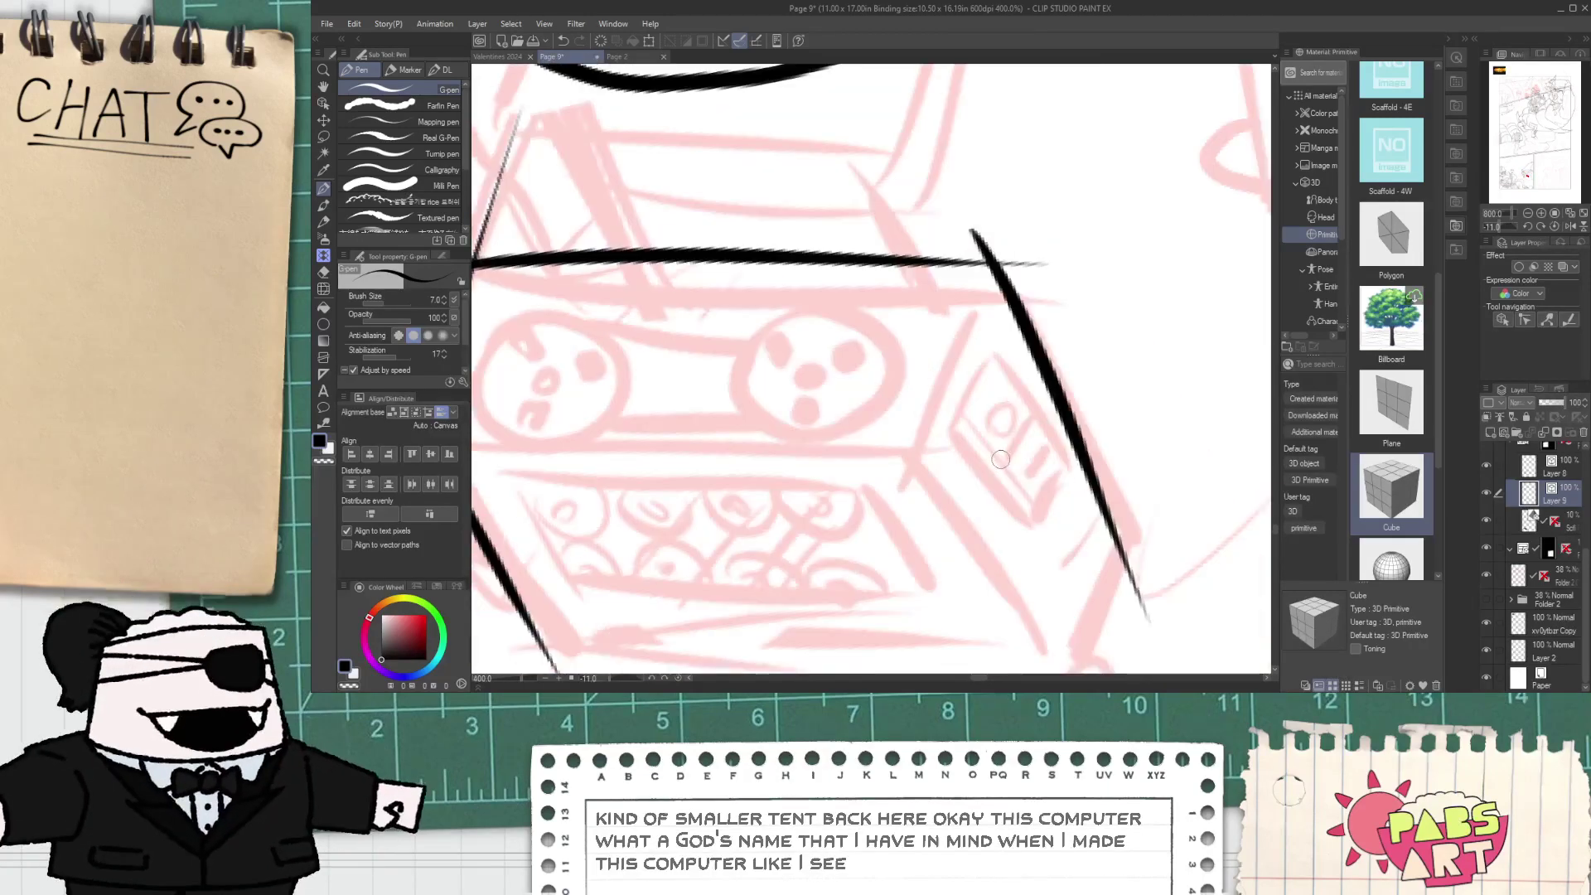
{"action": "left_click_drag", "start_coordinate": [1000, 464], "coordinate": [976, 307]}
{"action": "left_click_drag", "start_coordinate": [1104, 313], "coordinate": [1008, 583]}
{"action": "scroll", "coordinate": [1011, 530], "scroll_direction": "down", "scroll_amount": 1}
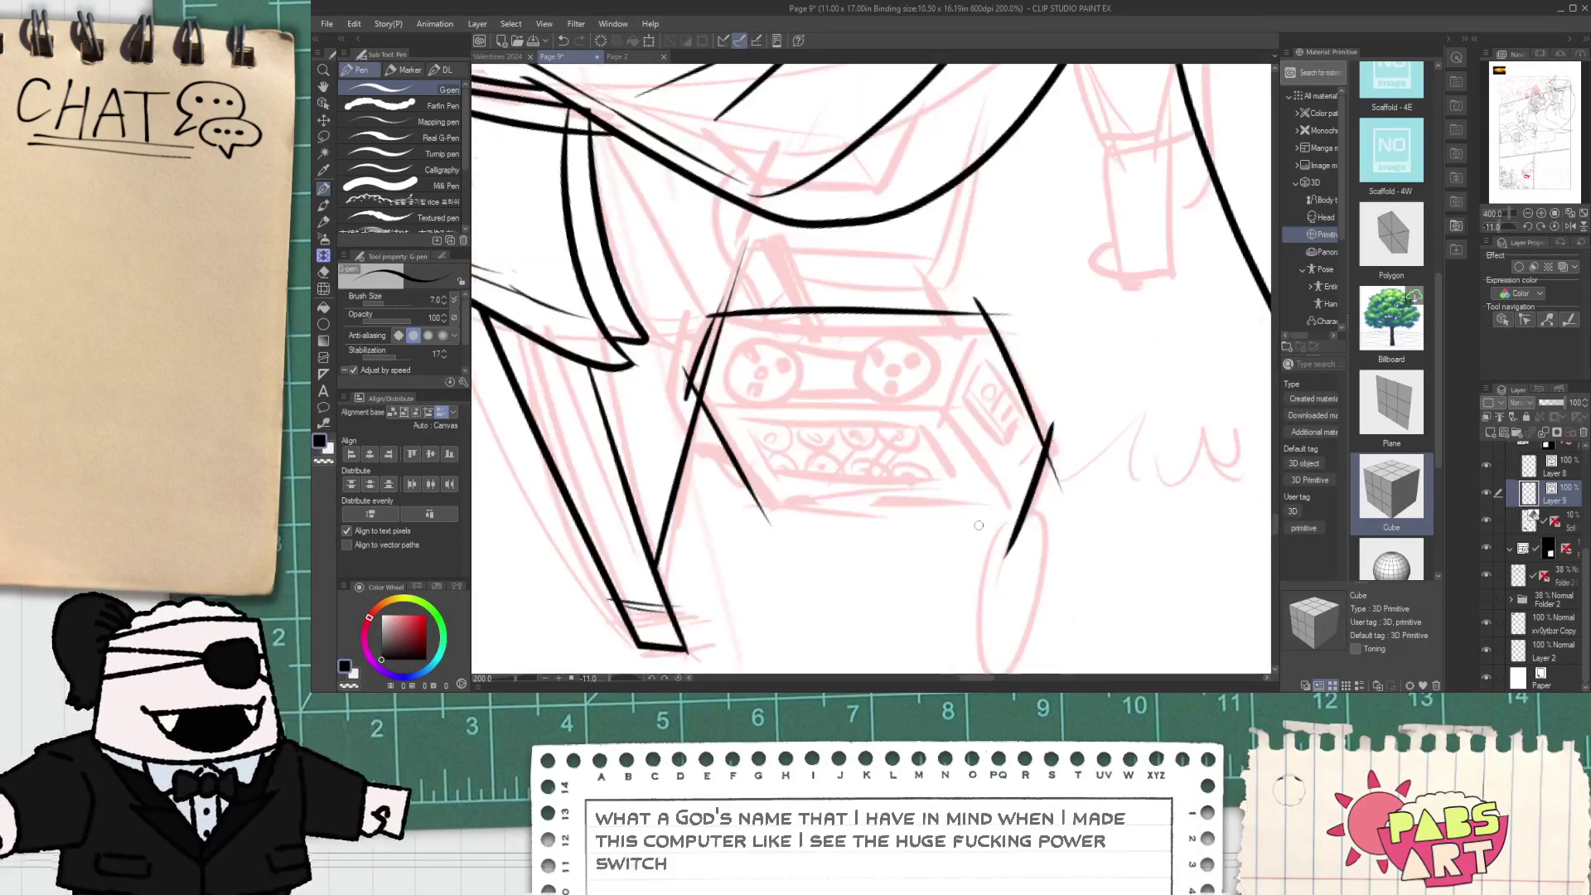
- Ink the bottom edge of the computer box as a nearly straight line, replacing the first attempts
{"action": "left_click_drag", "start_coordinate": [963, 527], "coordinate": [896, 401]}
{"action": "left_click_drag", "start_coordinate": [685, 374], "coordinate": [990, 416]}
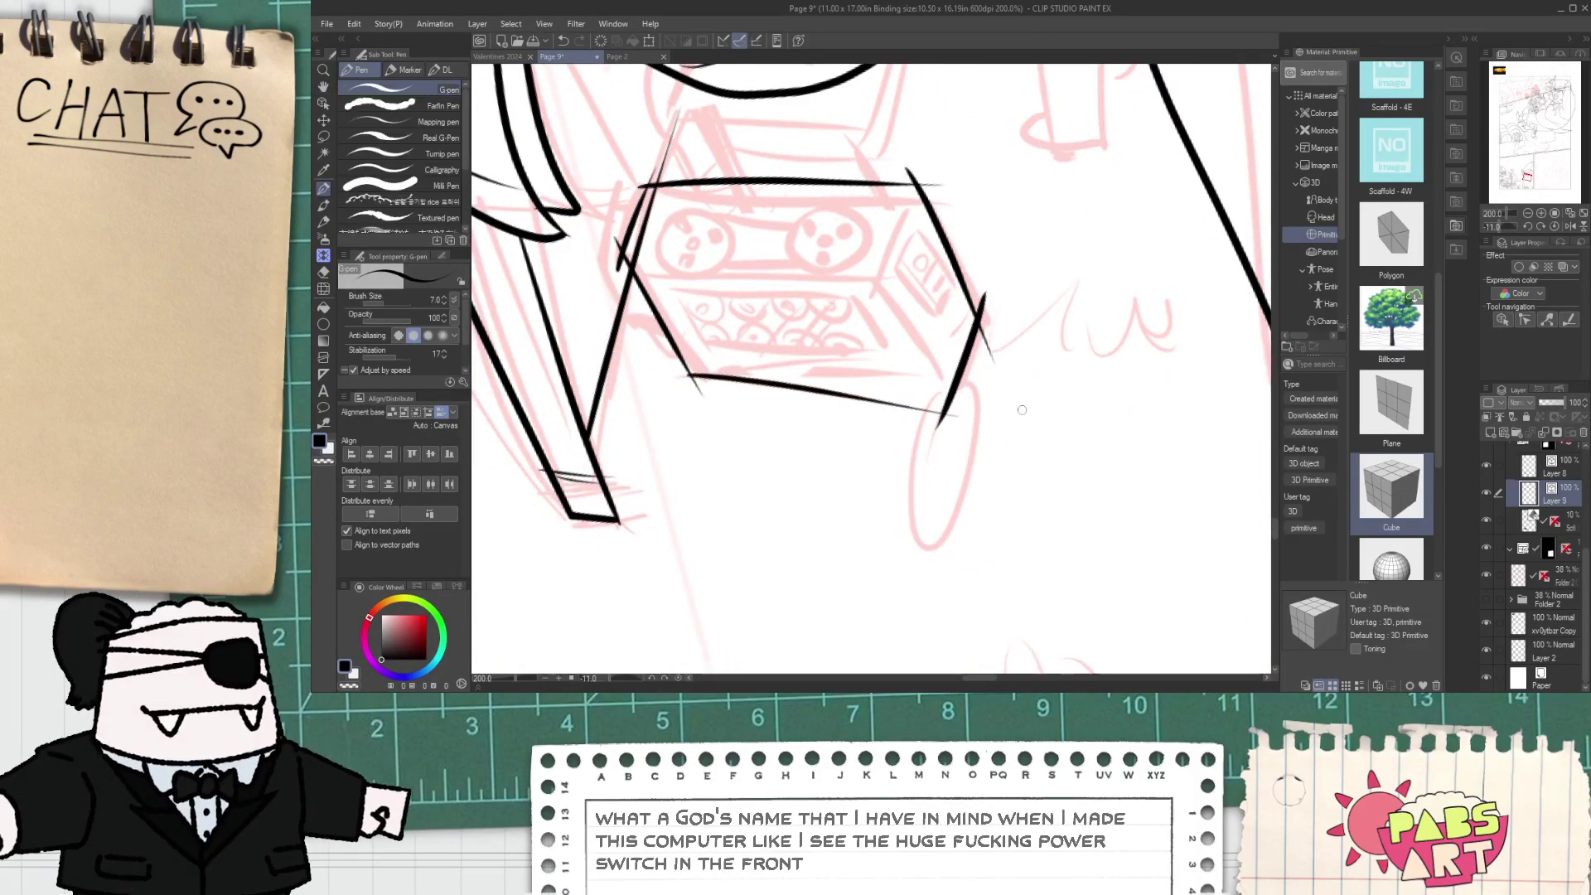
{"action": "key", "text": "ctrl+z"}
{"action": "left_click_drag", "start_coordinate": [670, 377], "coordinate": [997, 414]}
{"action": "key", "text": "ctrl+z"}
{"action": "left_click_drag", "start_coordinate": [671, 383], "coordinate": [1040, 404]}
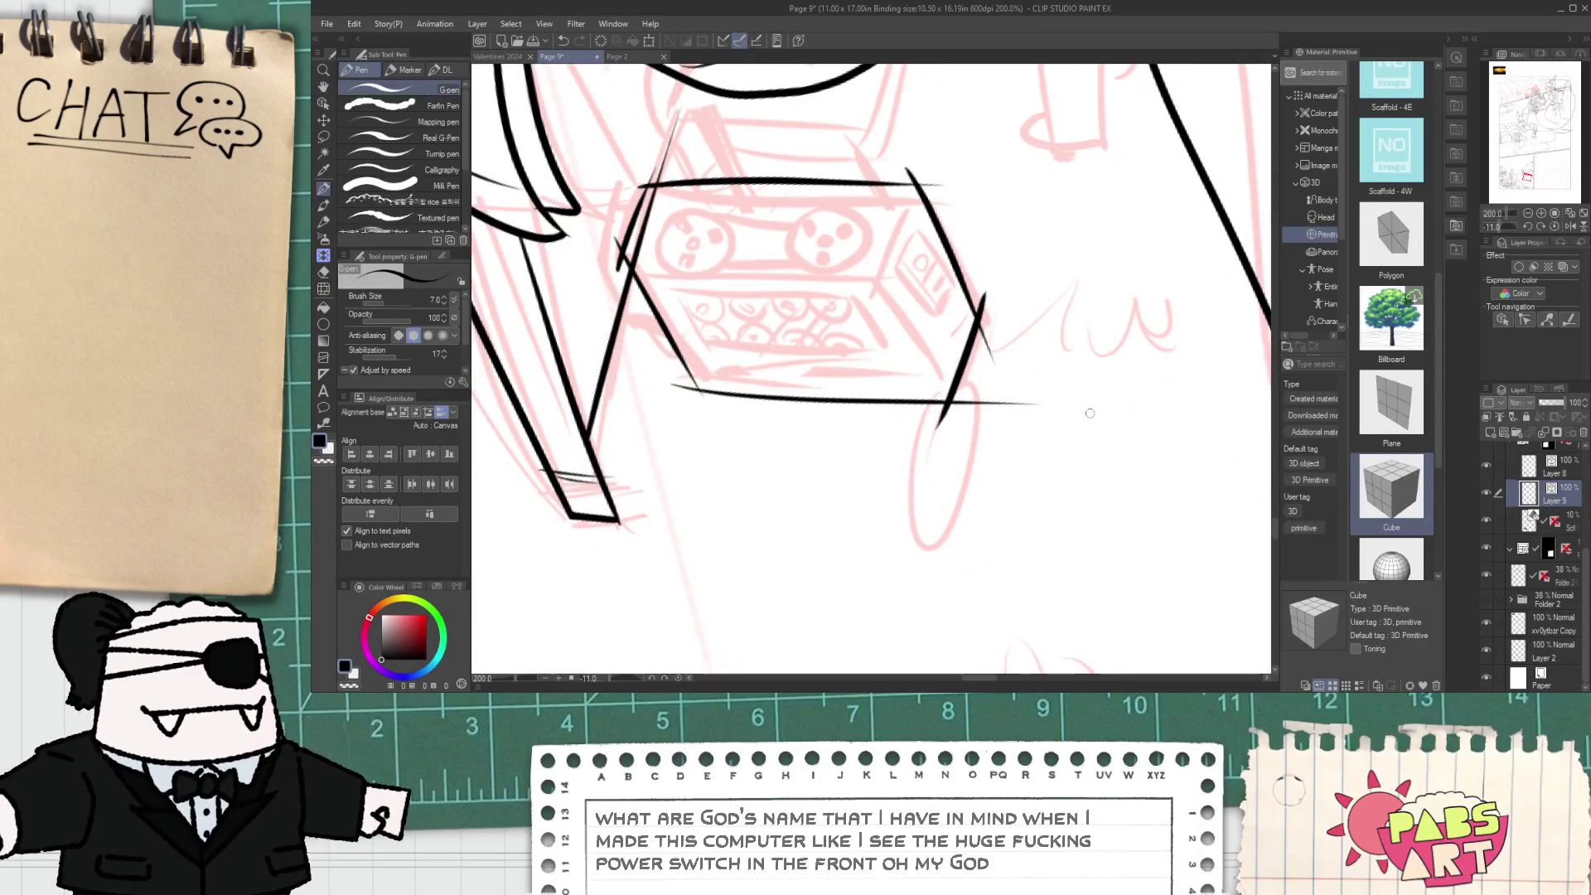
- Ink the edges separating the computer's front from its top and side faces, and trim the overshoots on the side
{"action": "left_click_drag", "start_coordinate": [617, 257], "coordinate": [955, 260]}
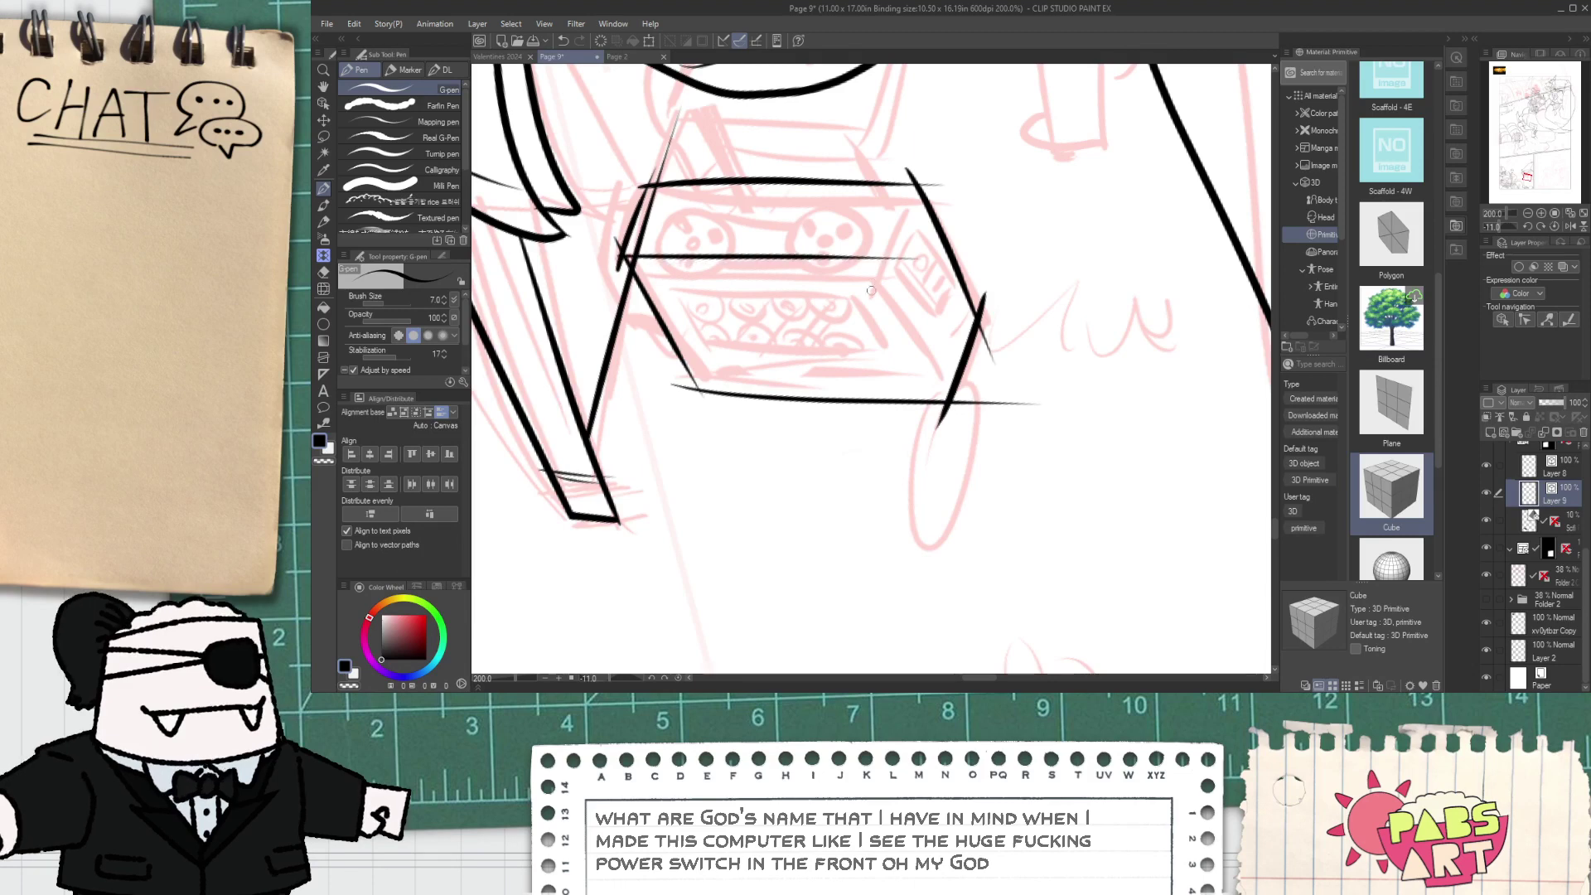
{"action": "left_click_drag", "start_coordinate": [856, 232], "coordinate": [971, 455]}
{"action": "key", "text": "ctrl+z"}
{"action": "left_click_drag", "start_coordinate": [878, 253], "coordinate": [985, 483]}
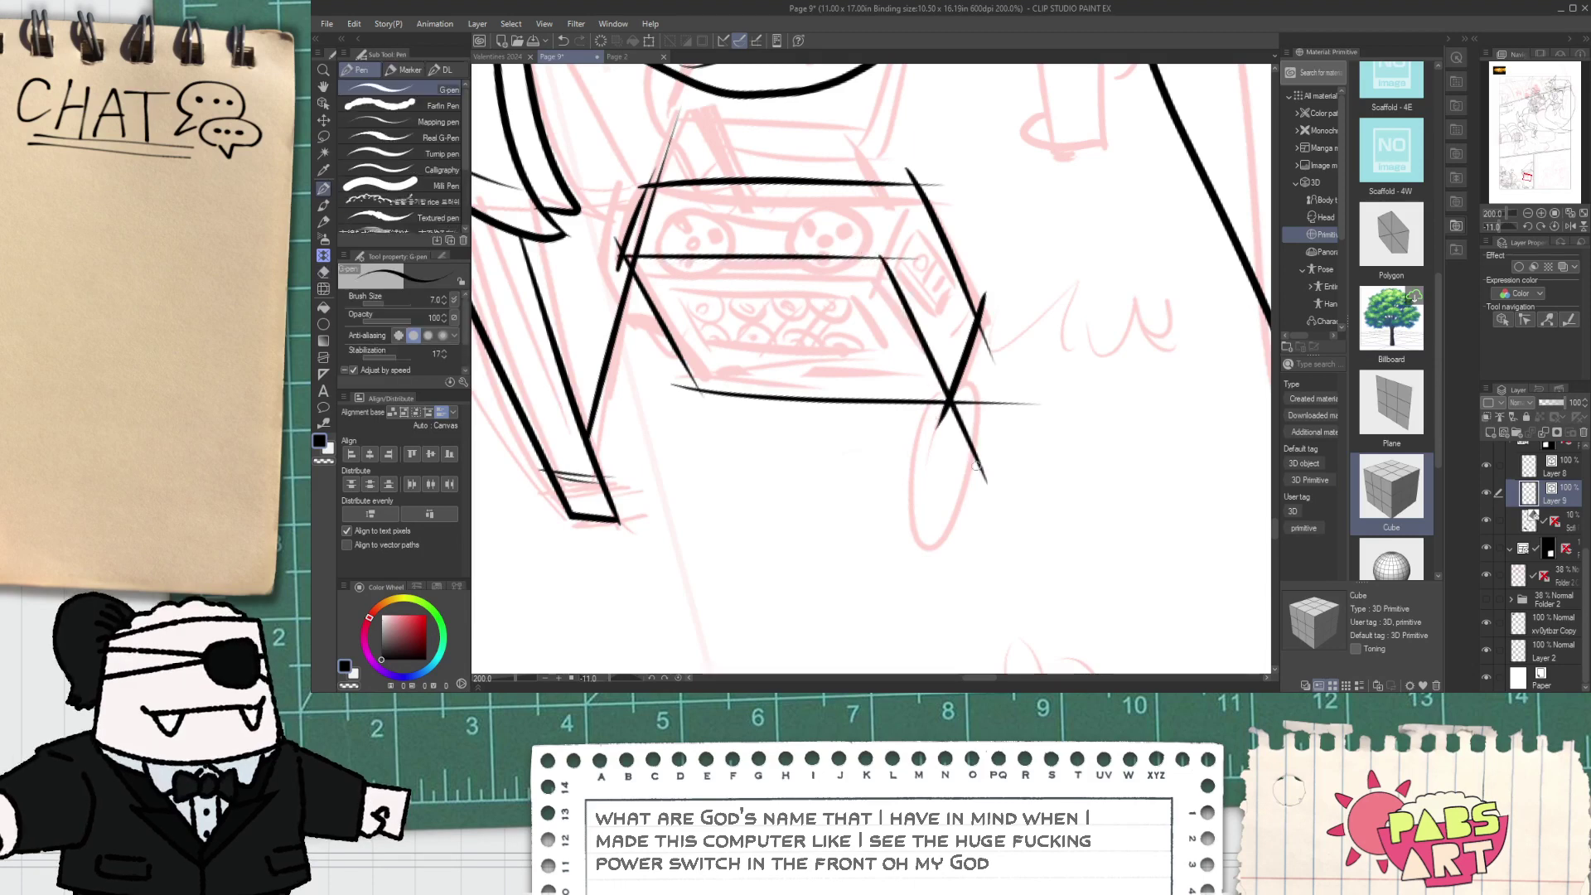
{"action": "key", "text": "e"}
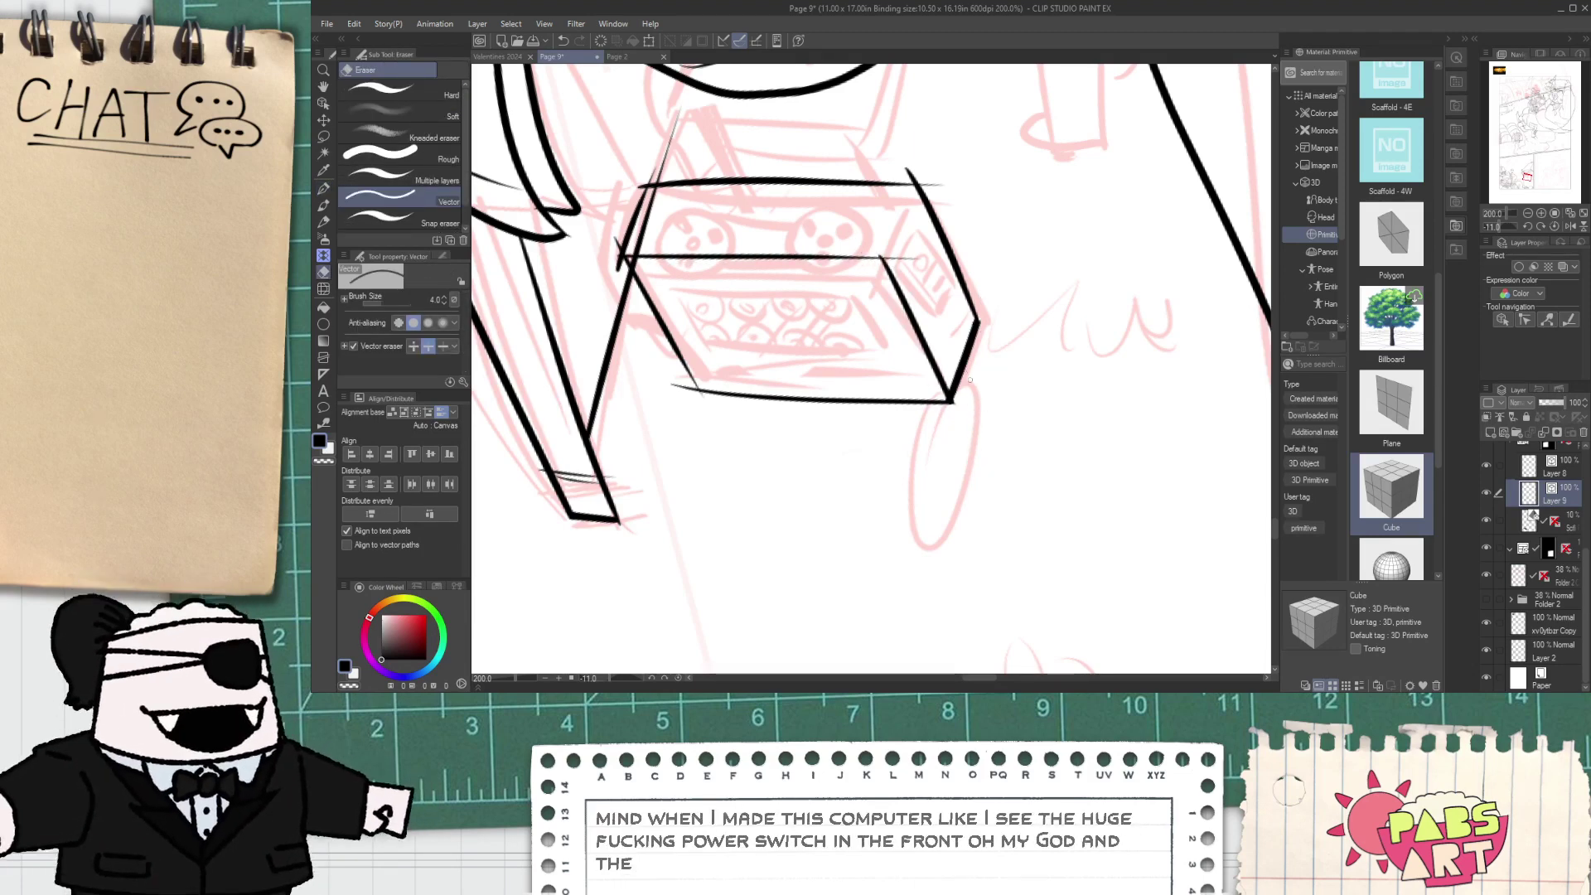
- Ink the short slanted edge joining the front's upper corner to the computer's far top corner and trim its ends
{"action": "scroll", "coordinate": [911, 249], "scroll_direction": "up", "scroll_amount": 2}
{"action": "key", "text": "space"}
{"action": "mouse_move", "coordinate": [862, 218]}
{"action": "left_mouse_down"}
{"action": "mouse_move", "coordinate": [856, 352]}
{"action": "mouse_move", "coordinate": [943, 178]}
{"action": "left_mouse_up"}
{"action": "key", "text": "p"}
{"action": "key", "text": "ctrl+z"}
{"action": "mouse_move", "coordinate": [848, 404]}
{"action": "left_mouse_down"}
{"action": "mouse_move", "coordinate": [940, 204]}
{"action": "mouse_move", "coordinate": [945, 225]}
{"action": "left_mouse_up"}
{"action": "key", "text": "e"}
{"action": "left_click_drag", "start_coordinate": [947, 239], "coordinate": [956, 307]}
{"action": "scroll", "coordinate": [892, 399], "scroll_direction": "down", "scroll_amount": 2}
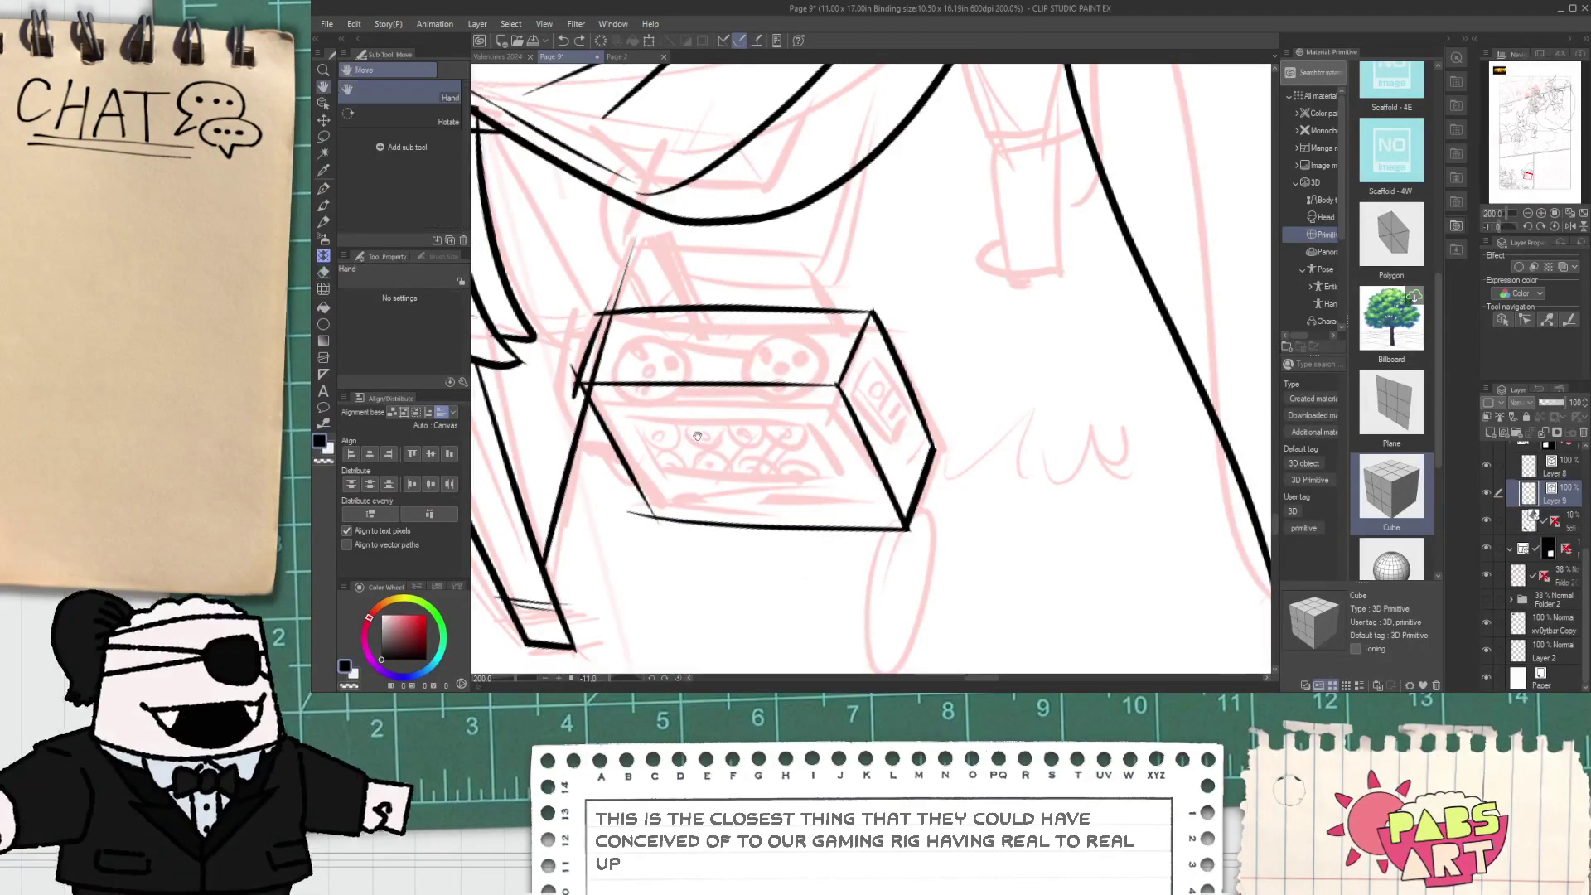
- Erase the overshooting line ends at the computer box's left and lower-left corners
{"action": "scroll", "coordinate": [664, 371], "scroll_direction": "up", "scroll_amount": 2}
{"action": "left_click_drag", "start_coordinate": [657, 433], "coordinate": [632, 458]}
{"action": "key", "text": "ctrl+z"}
{"action": "left_click_drag", "start_coordinate": [623, 366], "coordinate": [623, 442]}
{"action": "scroll", "coordinate": [623, 442], "scroll_direction": "down", "scroll_amount": 3}
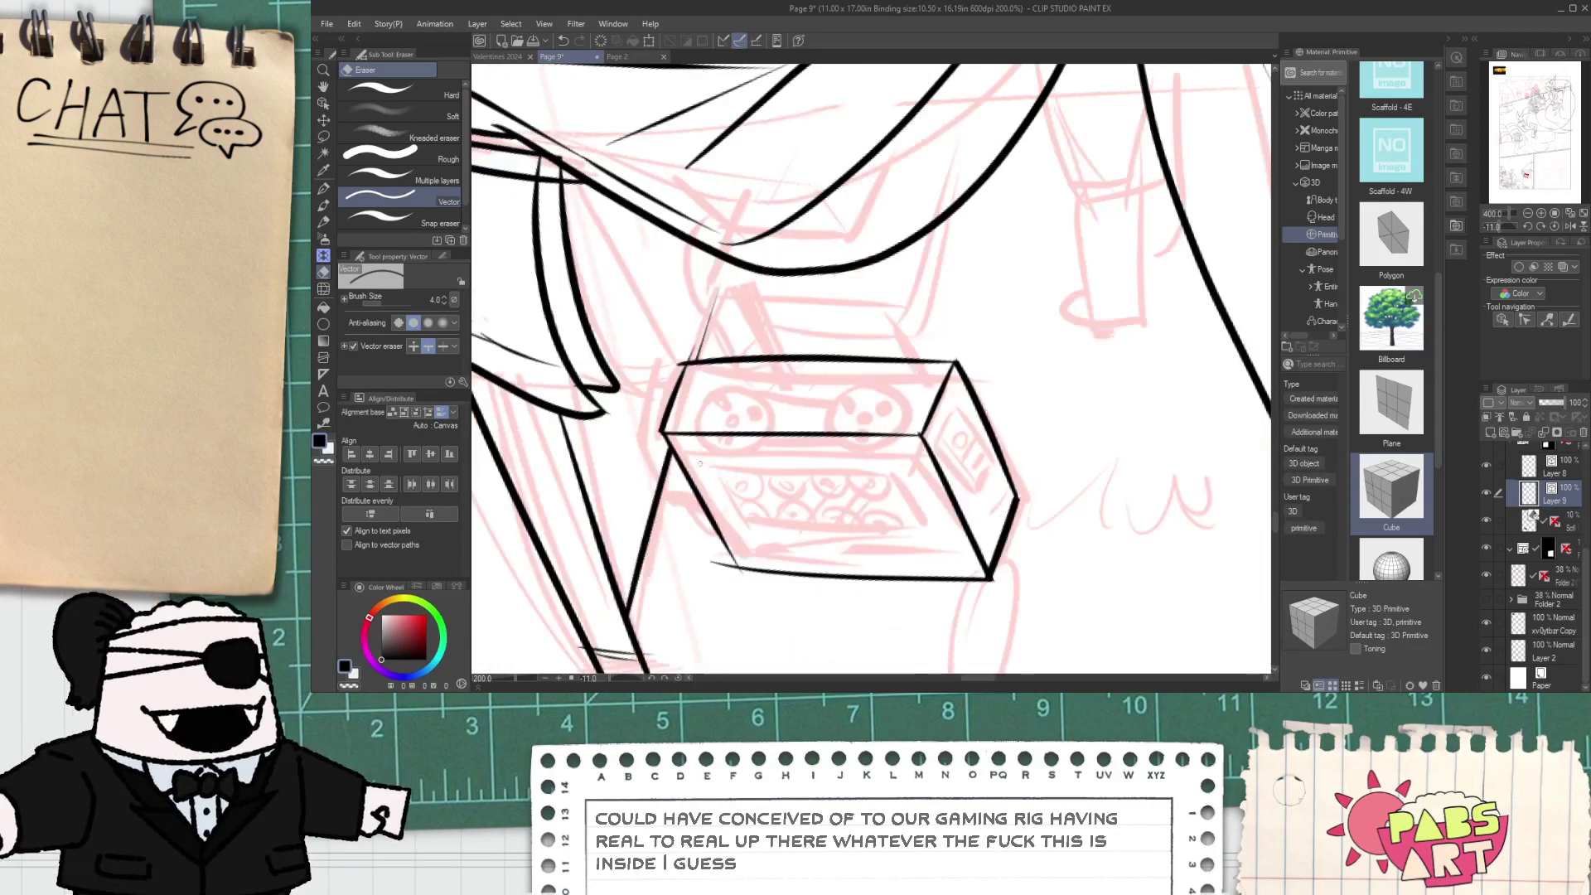
{"action": "scroll", "coordinate": [702, 534], "scroll_direction": "up", "scroll_amount": 1}
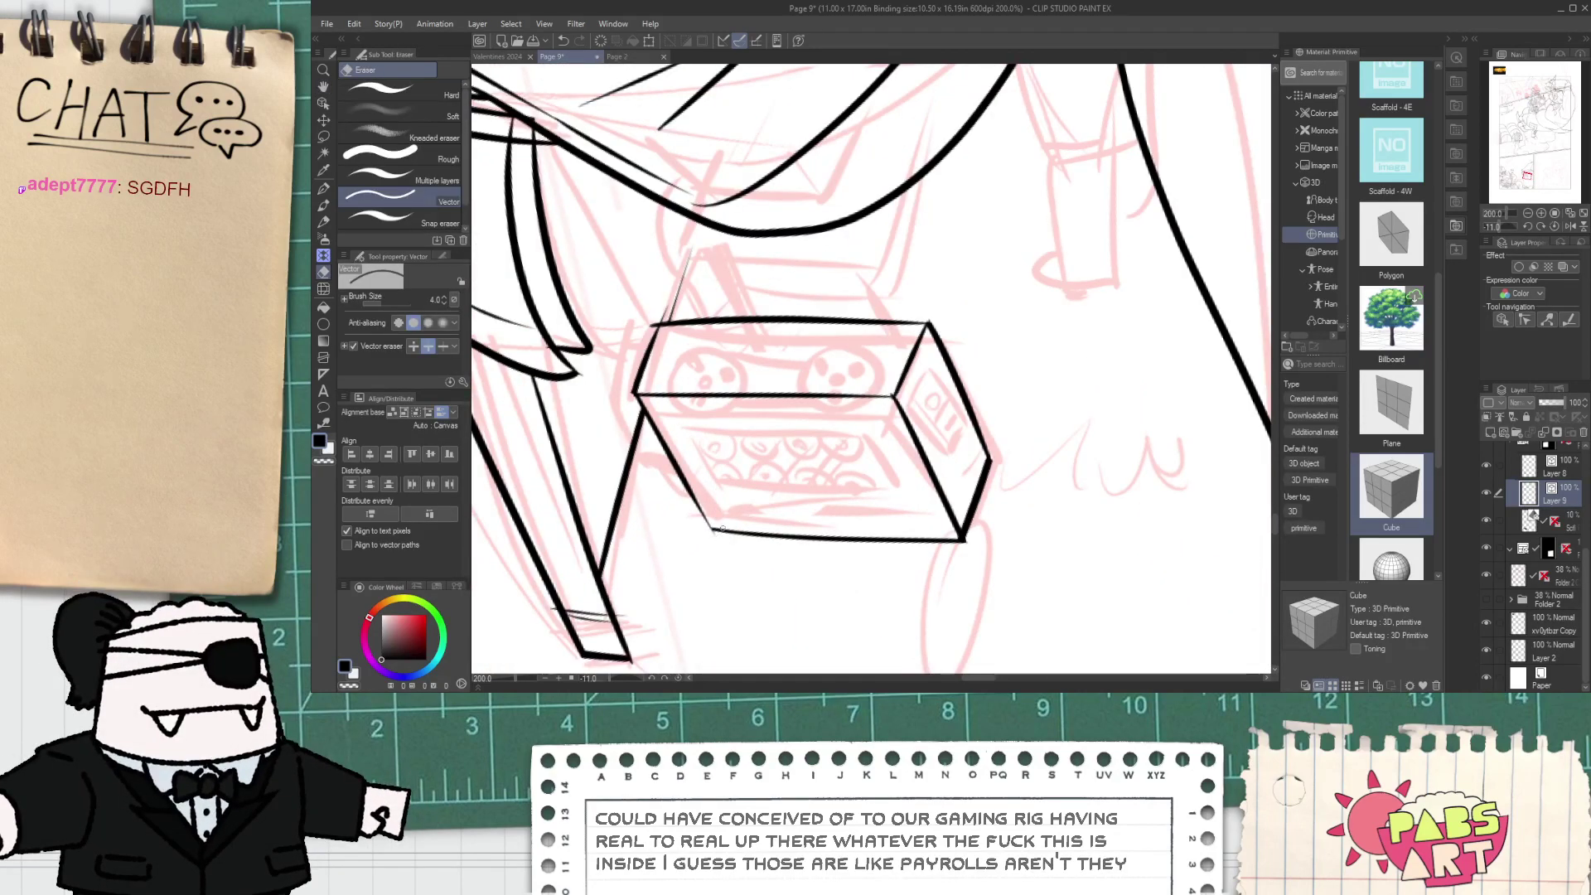
{"action": "scroll", "coordinate": [668, 431], "scroll_direction": "up", "scroll_amount": 2}
{"action": "scroll", "coordinate": [648, 365], "scroll_direction": "down", "scroll_amount": 4}
{"action": "left_click_drag", "start_coordinate": [644, 361], "coordinate": [716, 395]}
{"action": "scroll", "coordinate": [721, 394], "scroll_direction": "up", "scroll_amount": 1}
{"action": "scroll", "coordinate": [720, 396], "scroll_direction": "up", "scroll_amount": 1}
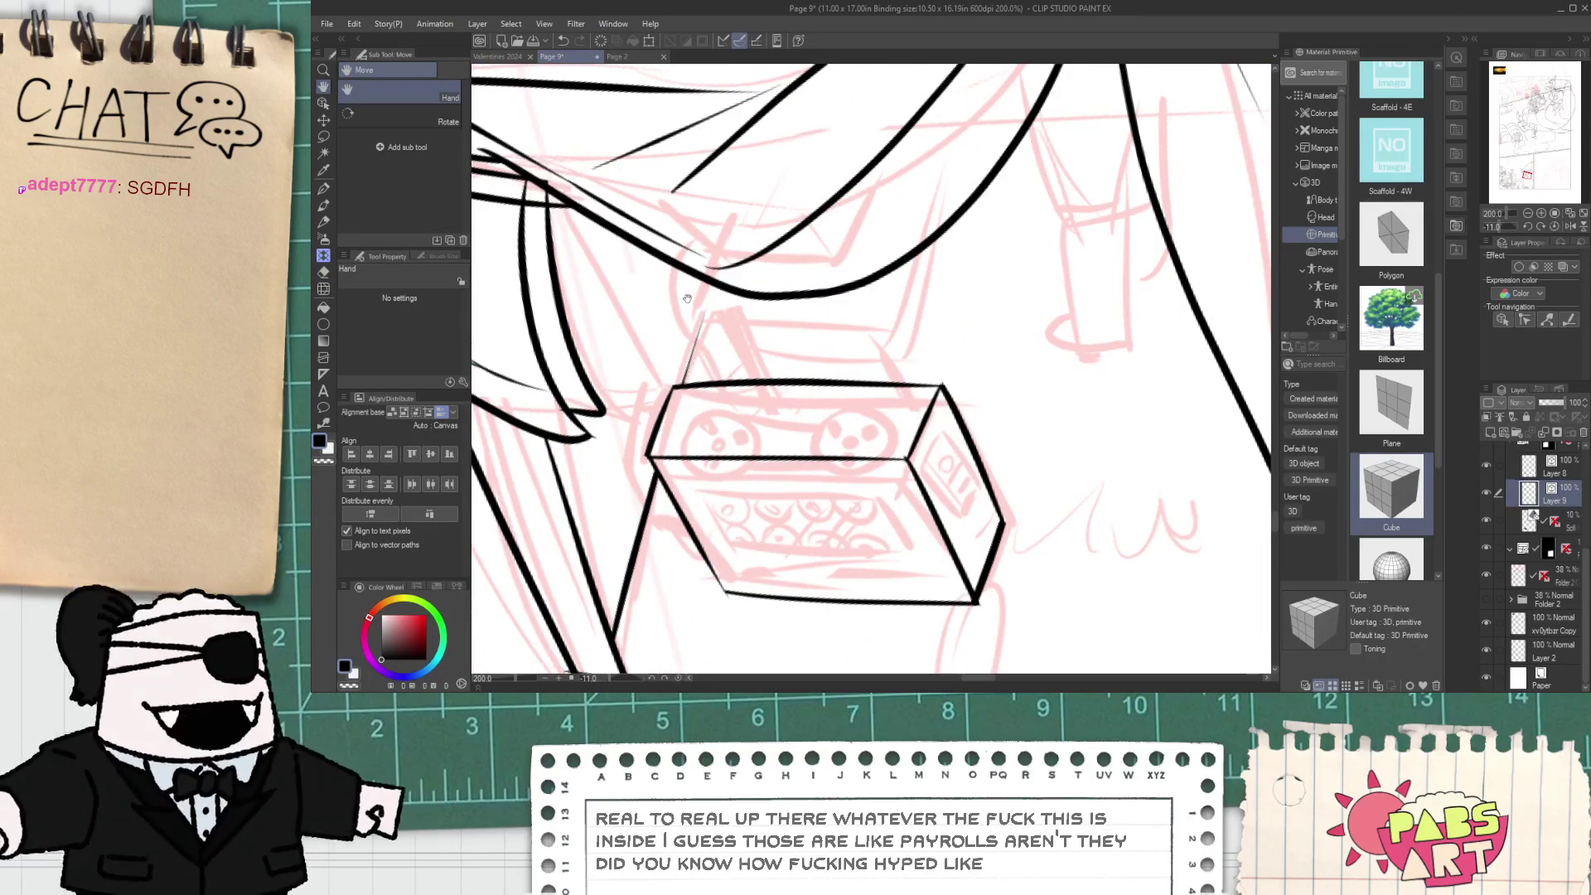
- Ink the left edge and doubled bottom edge of the monitor hanging between the cloth and the computer box
{"action": "key", "text": "p"}
{"action": "scroll", "coordinate": [689, 310], "scroll_direction": "down", "scroll_amount": 1}
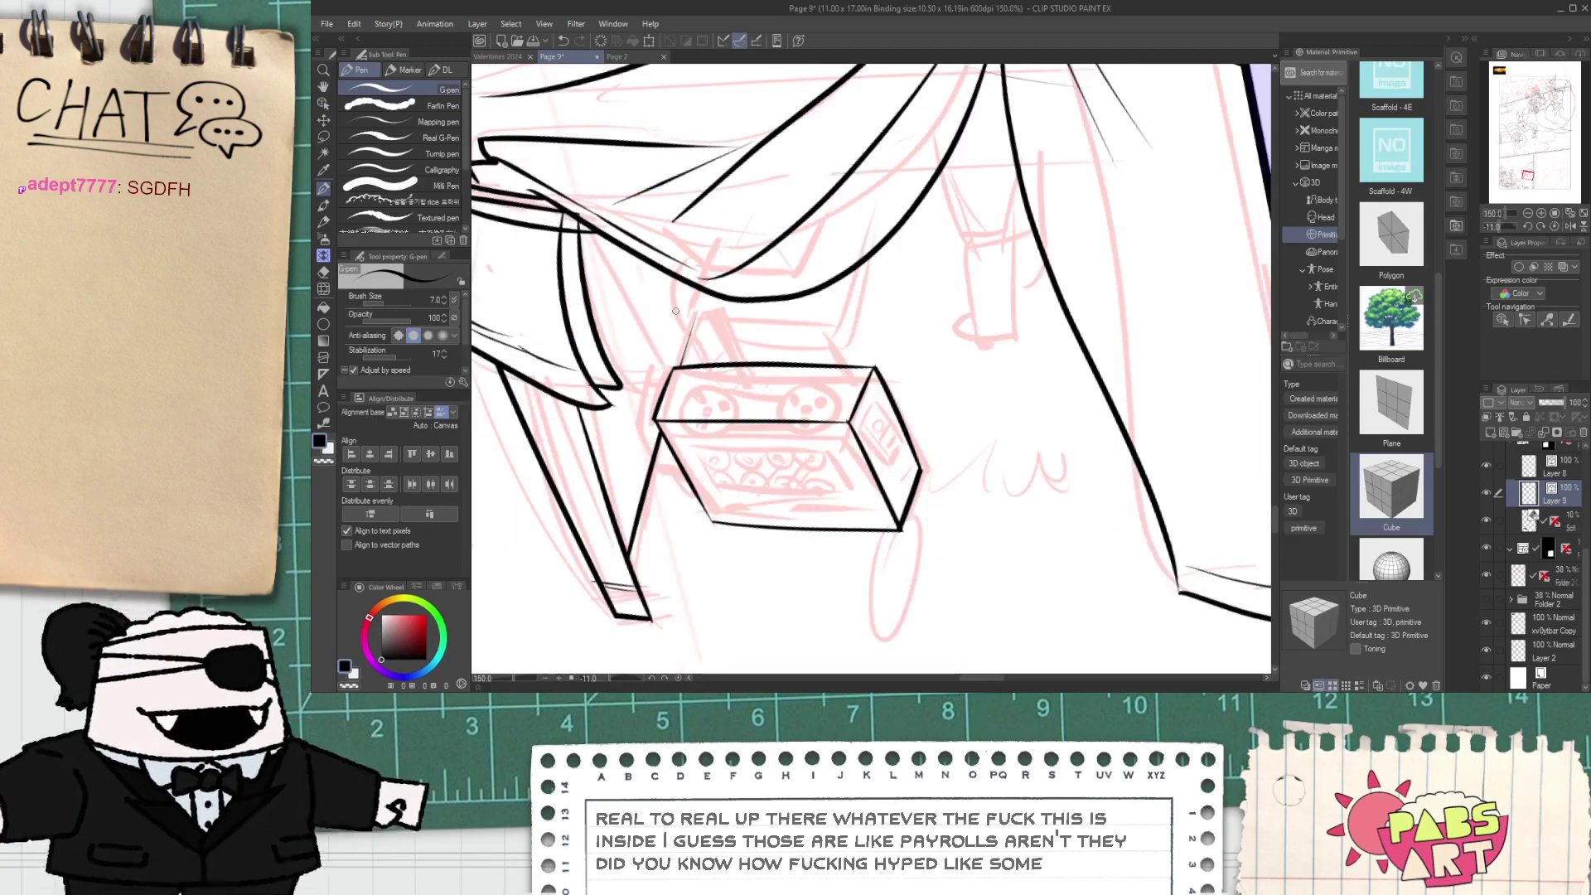
{"action": "key", "text": "space"}
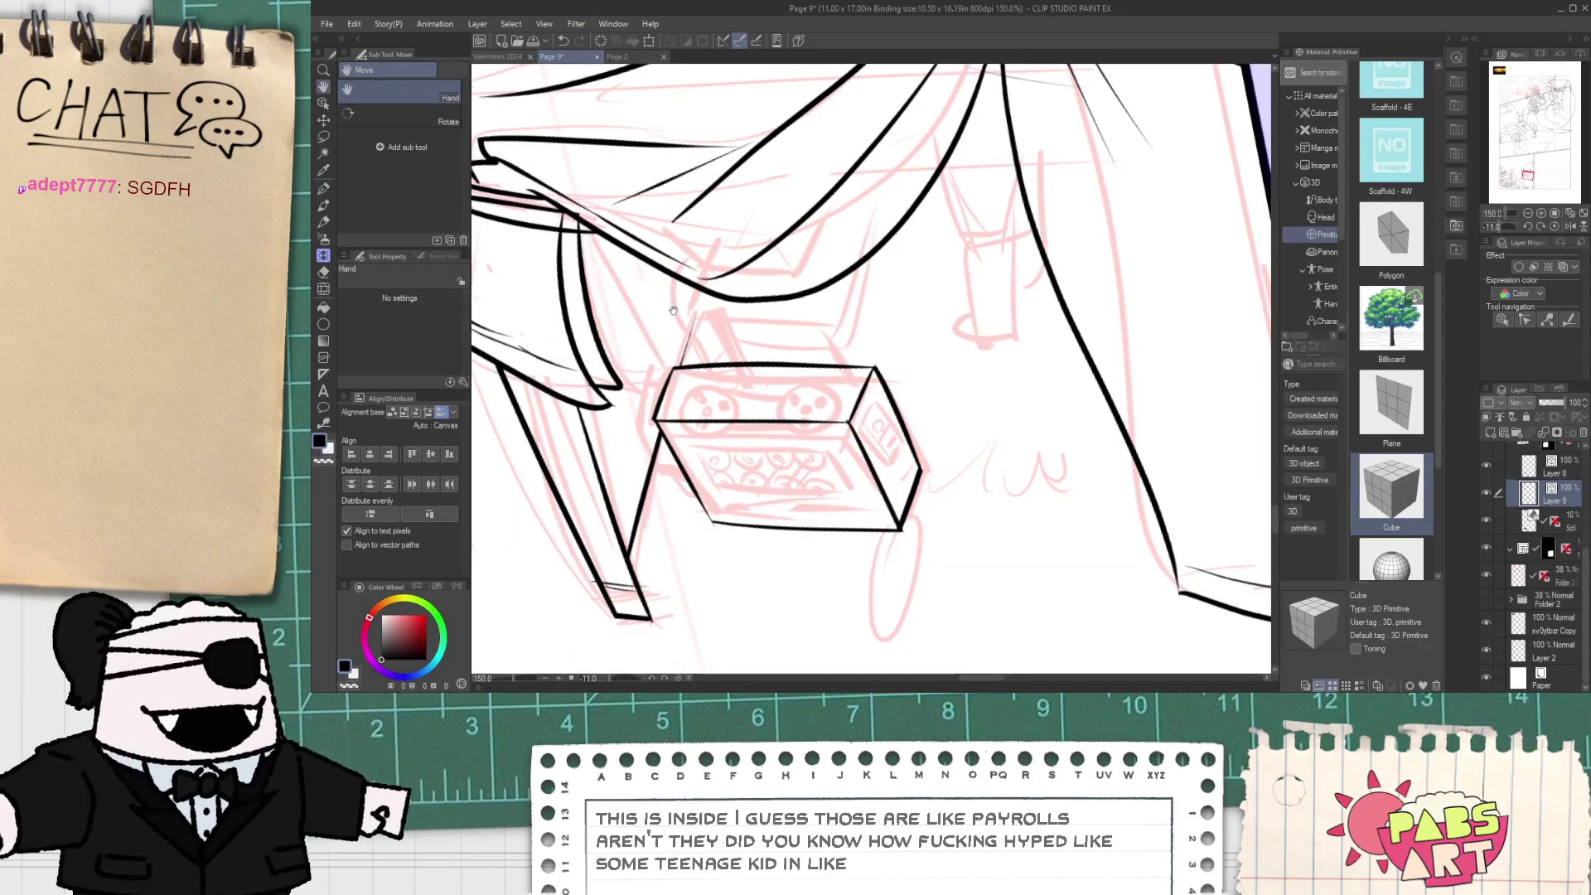
{"action": "scroll", "coordinate": [673, 311], "scroll_direction": "up", "scroll_amount": 1}
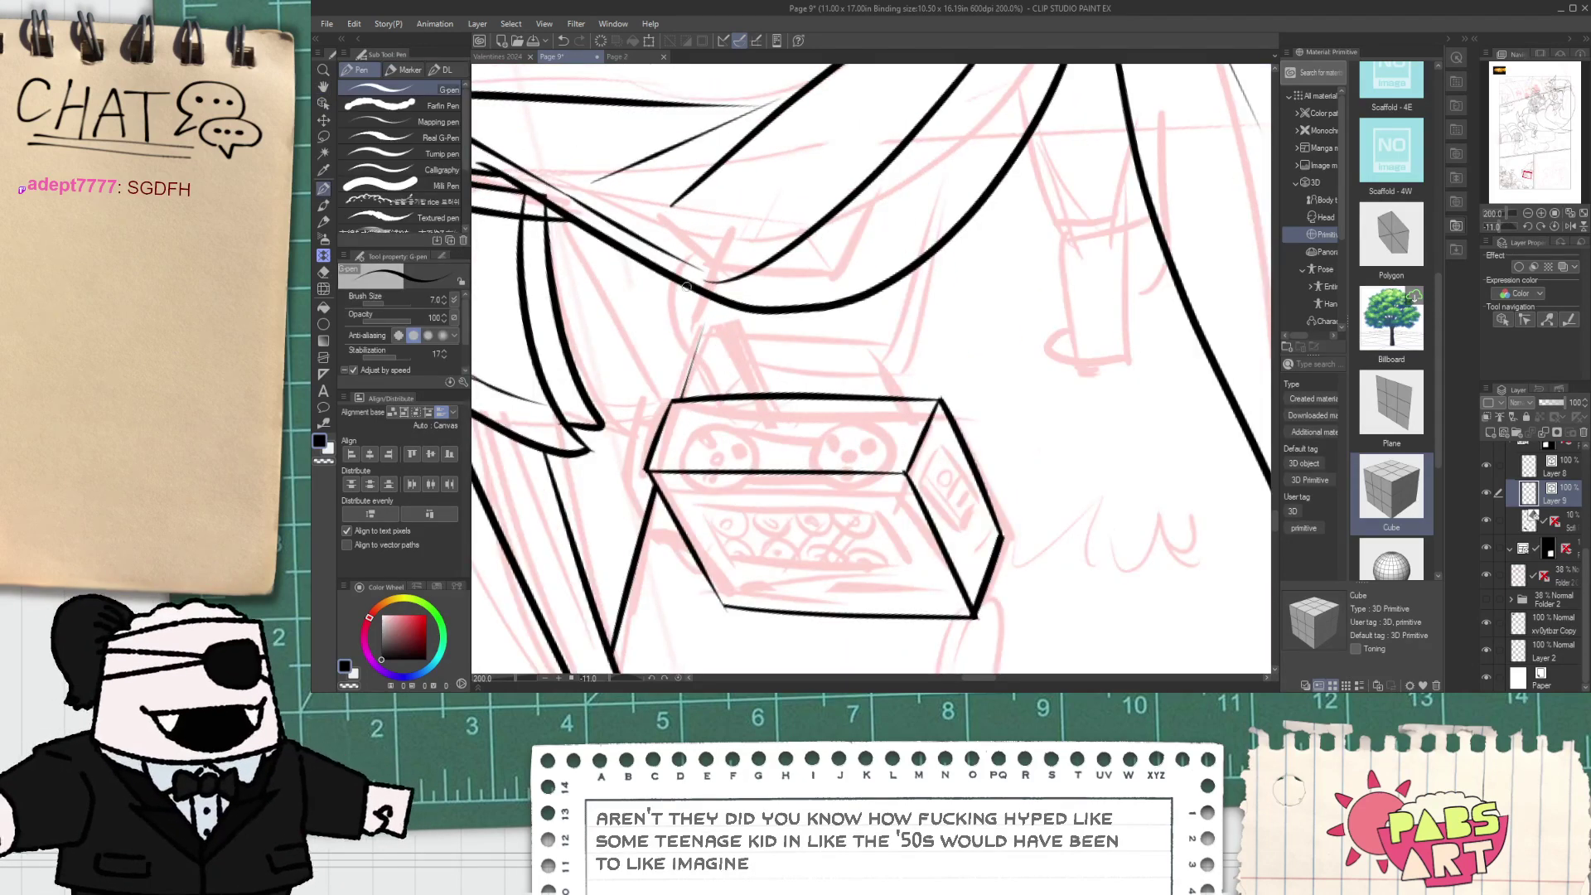
{"action": "mouse_move", "coordinate": [688, 284]}
{"action": "left_mouse_down"}
{"action": "mouse_move", "coordinate": [671, 347]}
{"action": "mouse_move", "coordinate": [942, 348]}
{"action": "left_mouse_up"}
{"action": "key", "text": "ctrl+z"}
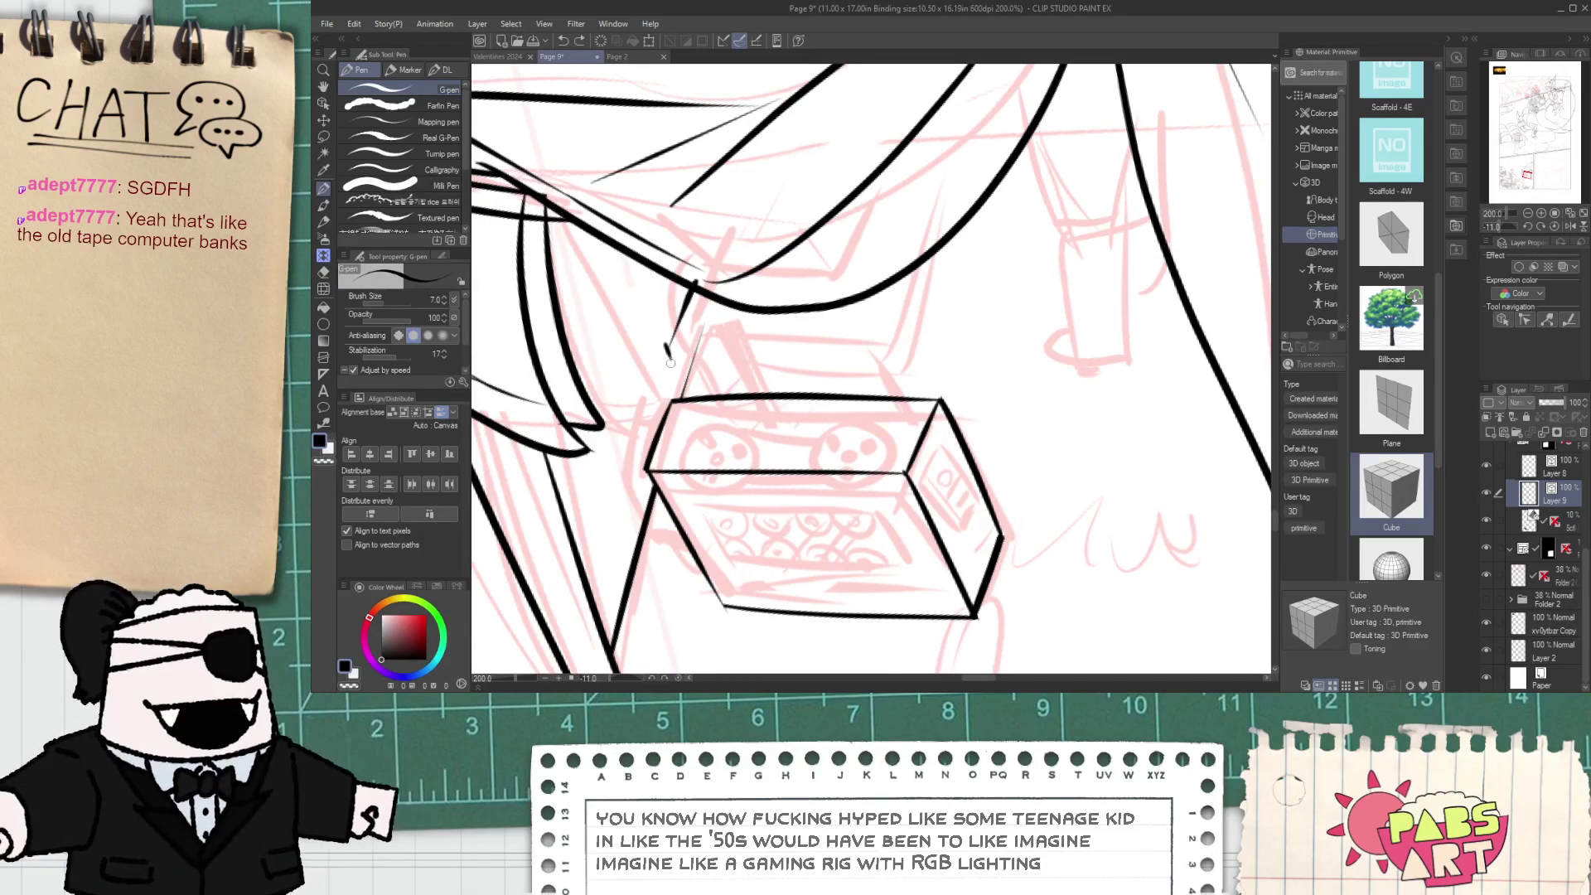
{"action": "mouse_move", "coordinate": [668, 357]}
{"action": "left_mouse_down"}
{"action": "mouse_move", "coordinate": [963, 336]}
{"action": "mouse_move", "coordinate": [880, 342]}
{"action": "mouse_move", "coordinate": [920, 342]}
{"action": "left_mouse_up"}
{"action": "key", "text": "ctrl+z"}
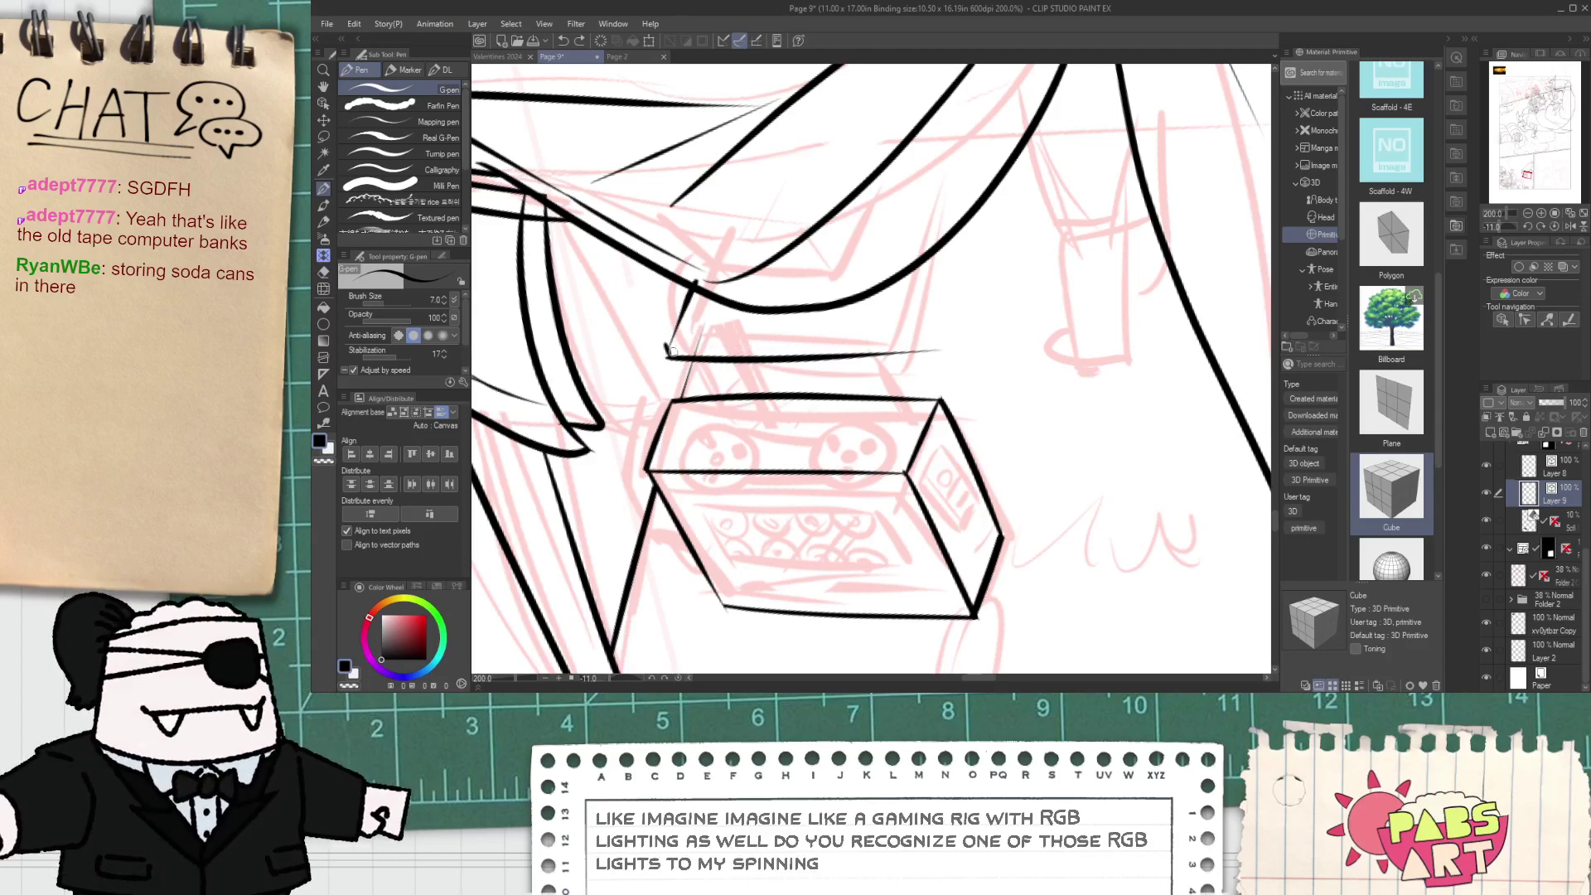
{"action": "left_click_drag", "start_coordinate": [667, 346], "coordinate": [922, 340]}
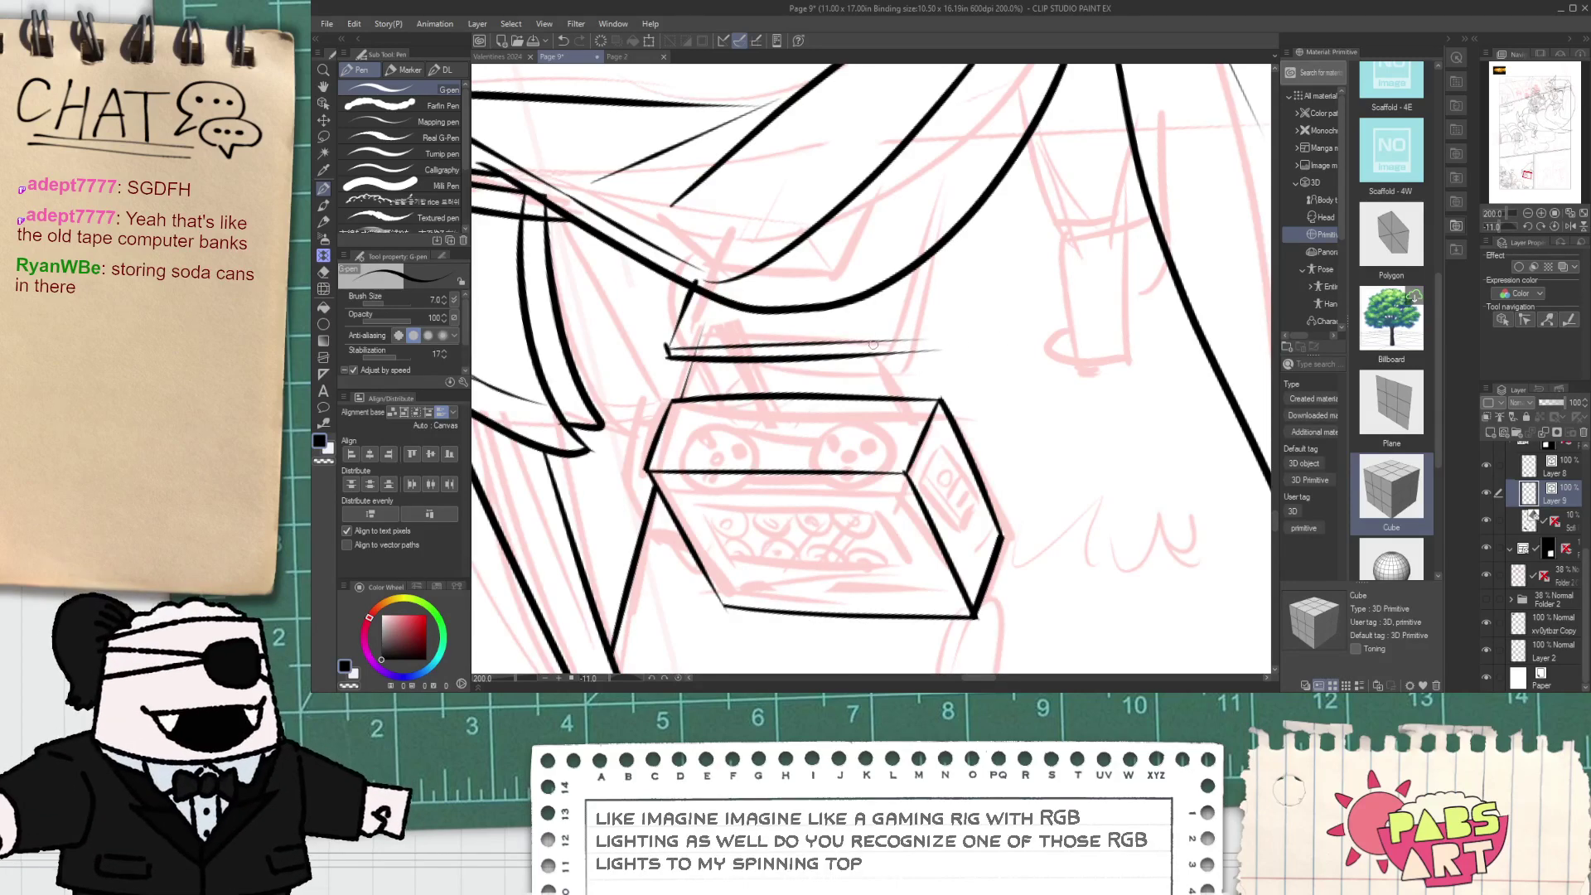
{"action": "key", "text": "ctrl+z"}
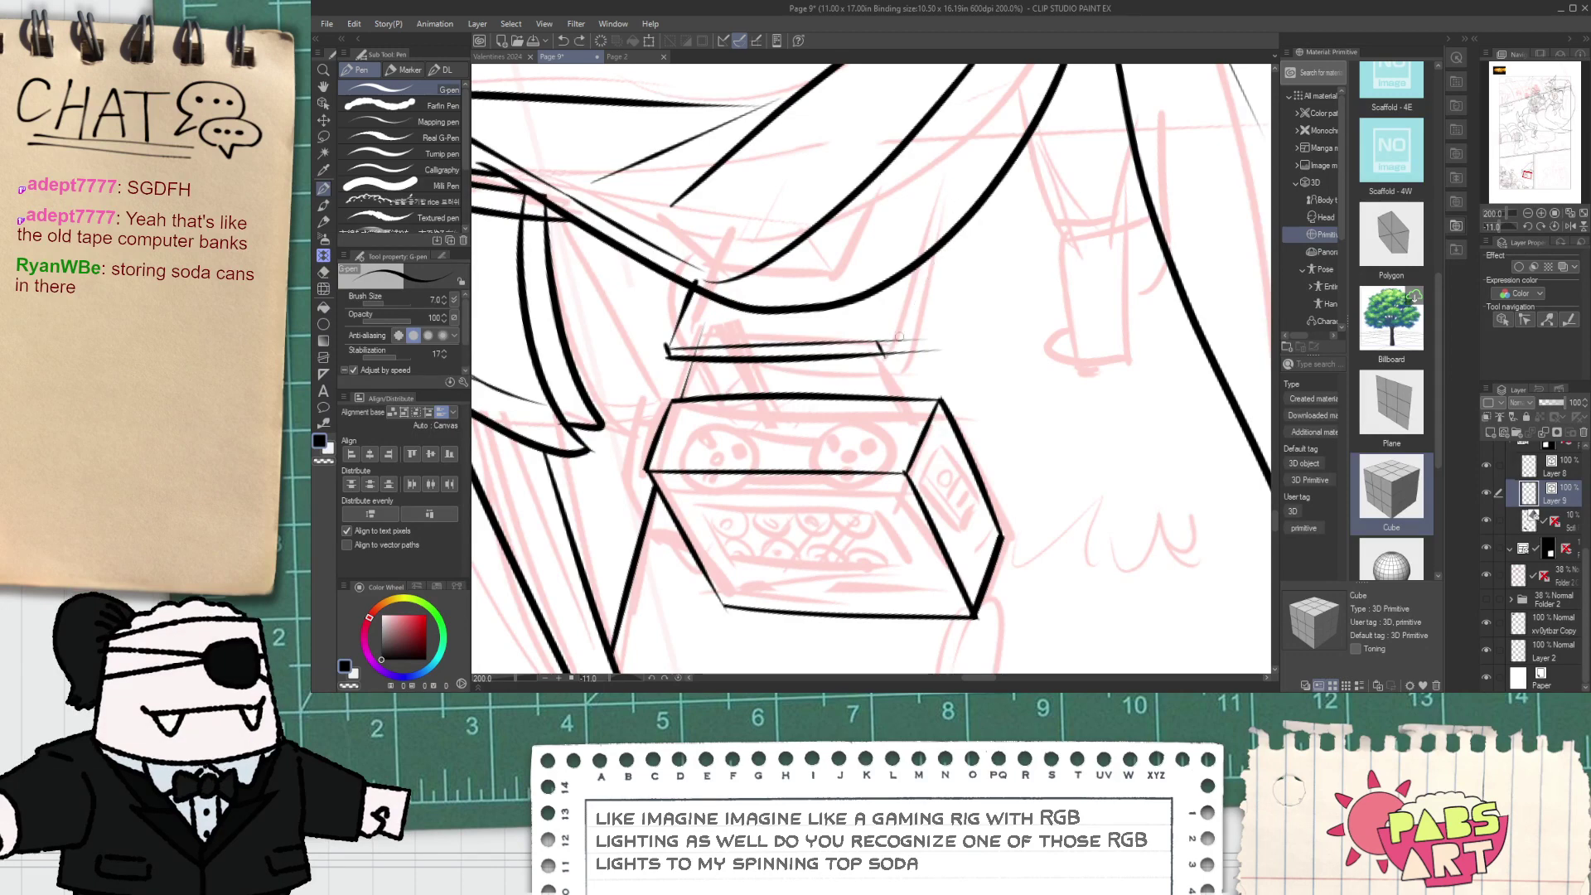
- Ink the monitor's doubled right edge up to the cloth and erase the overshooting ends around its lower-right corner
{"action": "mouse_move", "coordinate": [878, 363]}
{"action": "left_mouse_down"}
{"action": "mouse_move", "coordinate": [929, 206]}
{"action": "mouse_move", "coordinate": [953, 212]}
{"action": "left_mouse_up"}
{"action": "key", "text": "ctrl+z"}
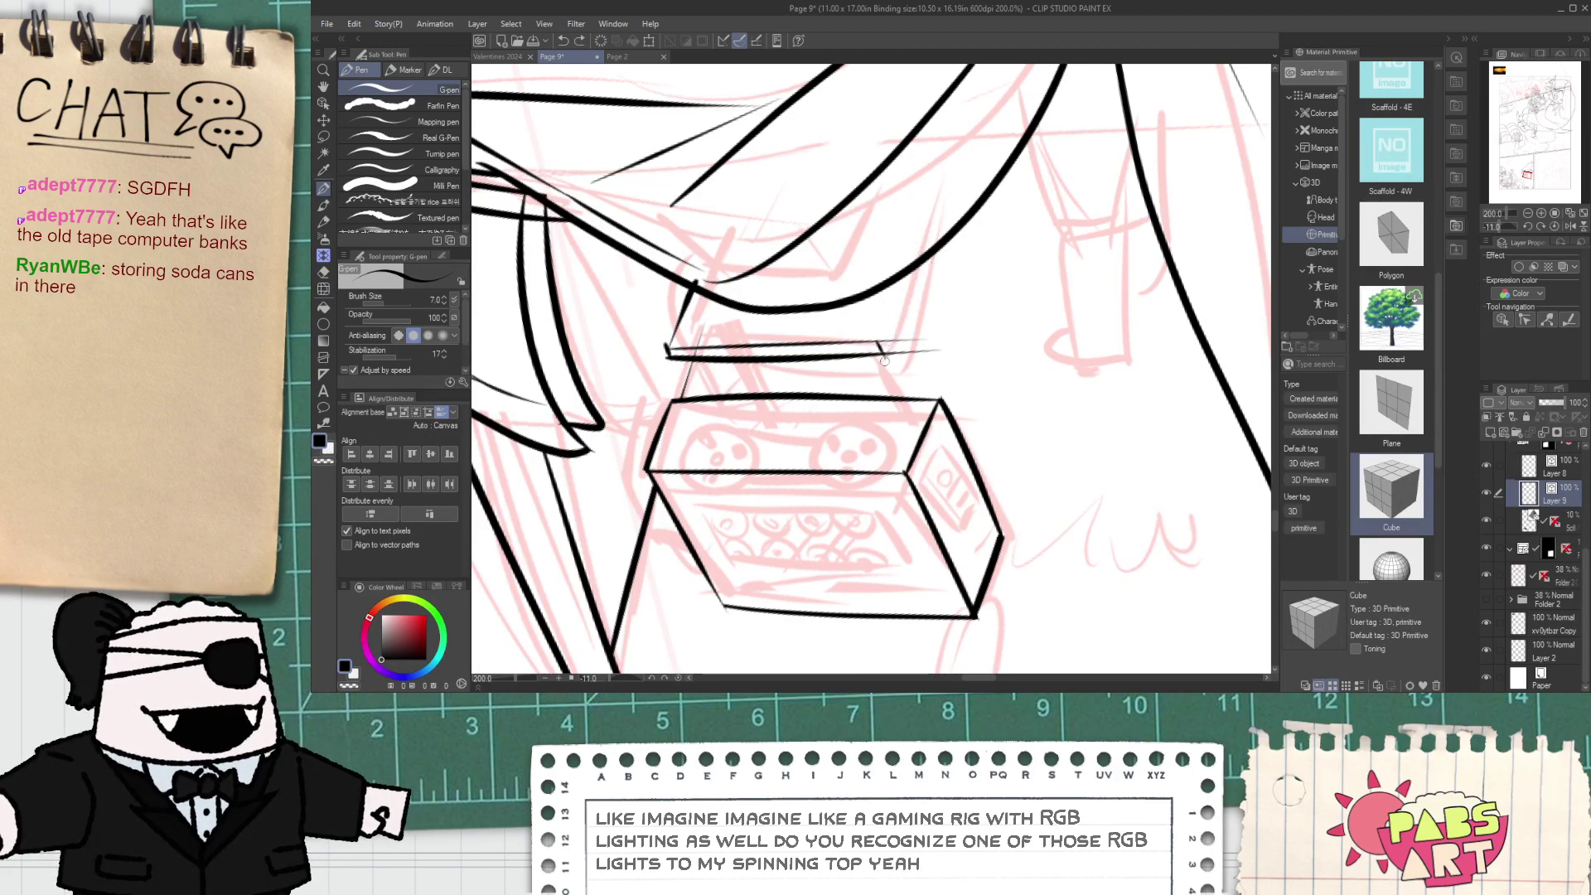
{"action": "key", "text": "e"}
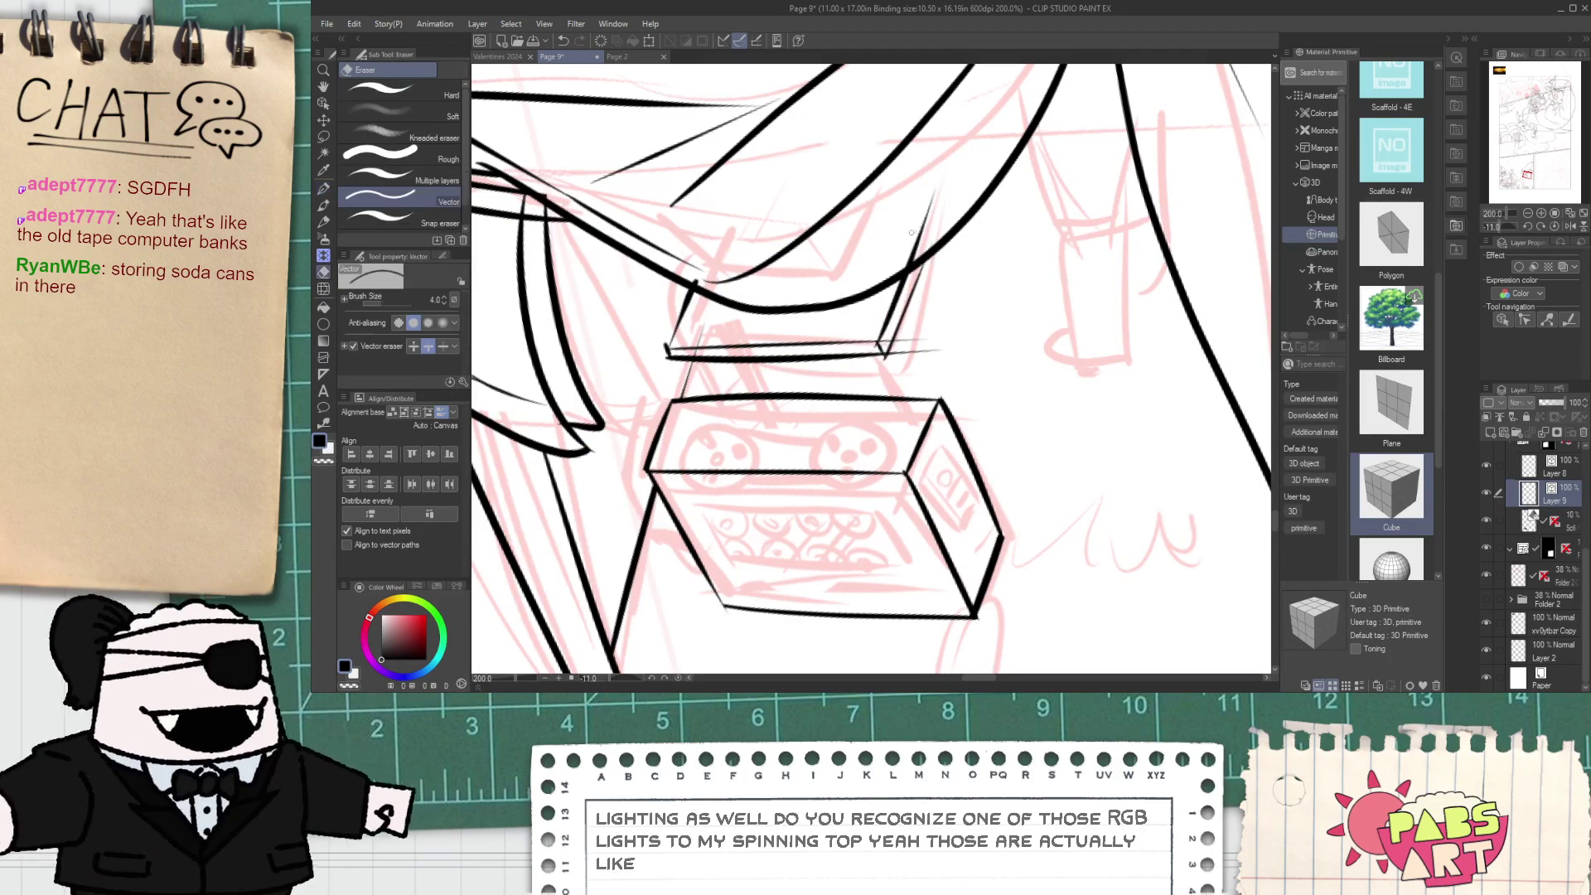
{"action": "scroll", "coordinate": [878, 340], "scroll_direction": "up", "scroll_amount": 3}
{"action": "scroll", "coordinate": [869, 317], "scroll_direction": "up", "scroll_amount": 3}
{"action": "left_click", "coordinate": [856, 401]}
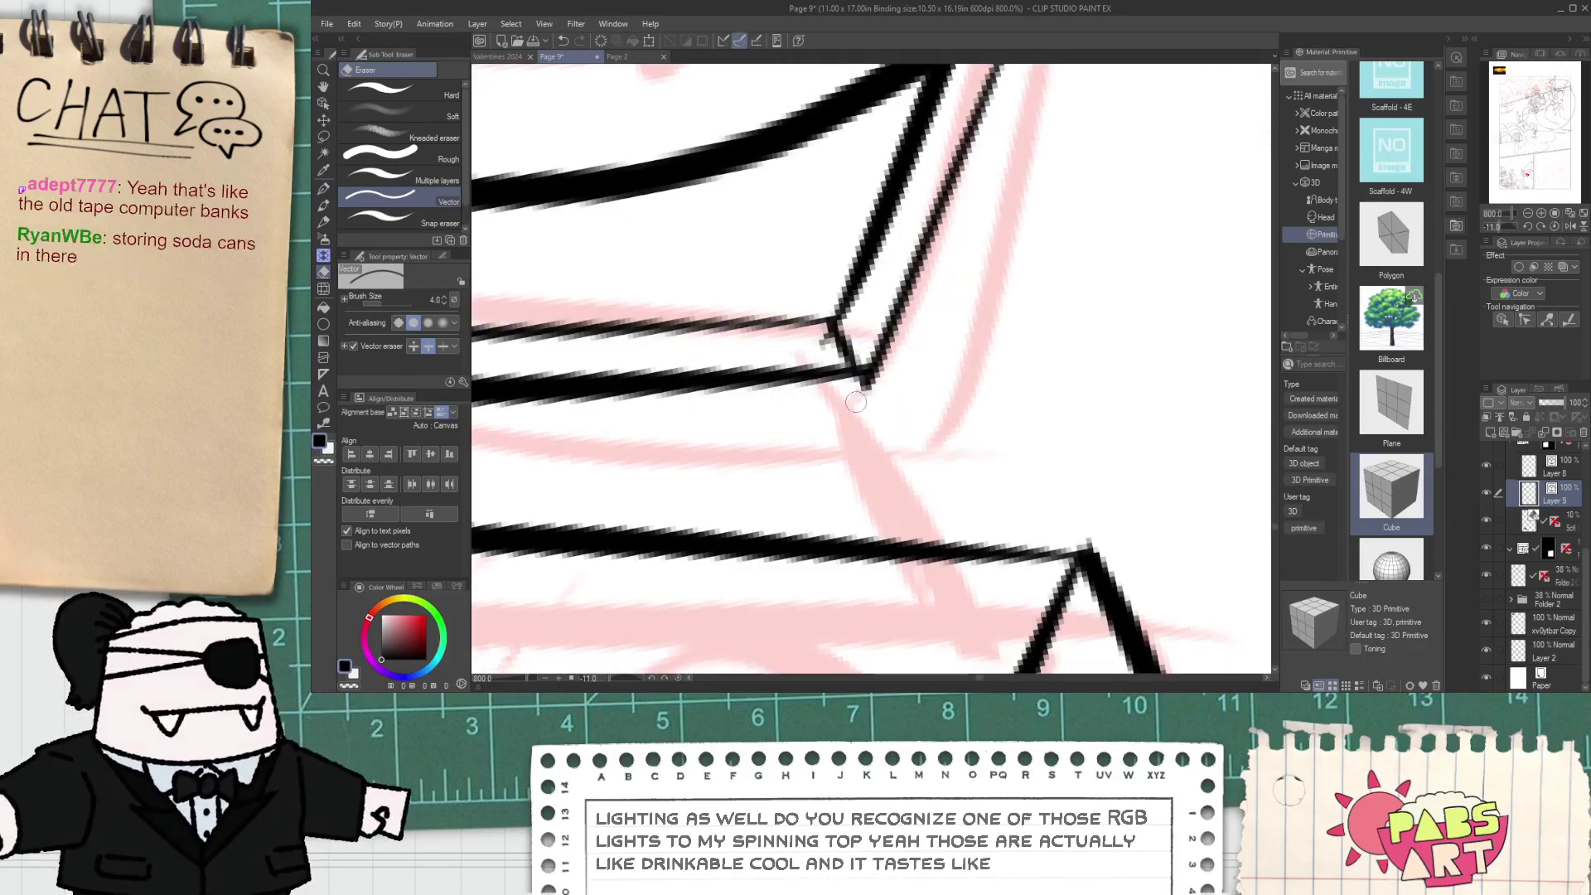
{"action": "scroll", "coordinate": [825, 349], "scroll_direction": "down", "scroll_amount": 5}
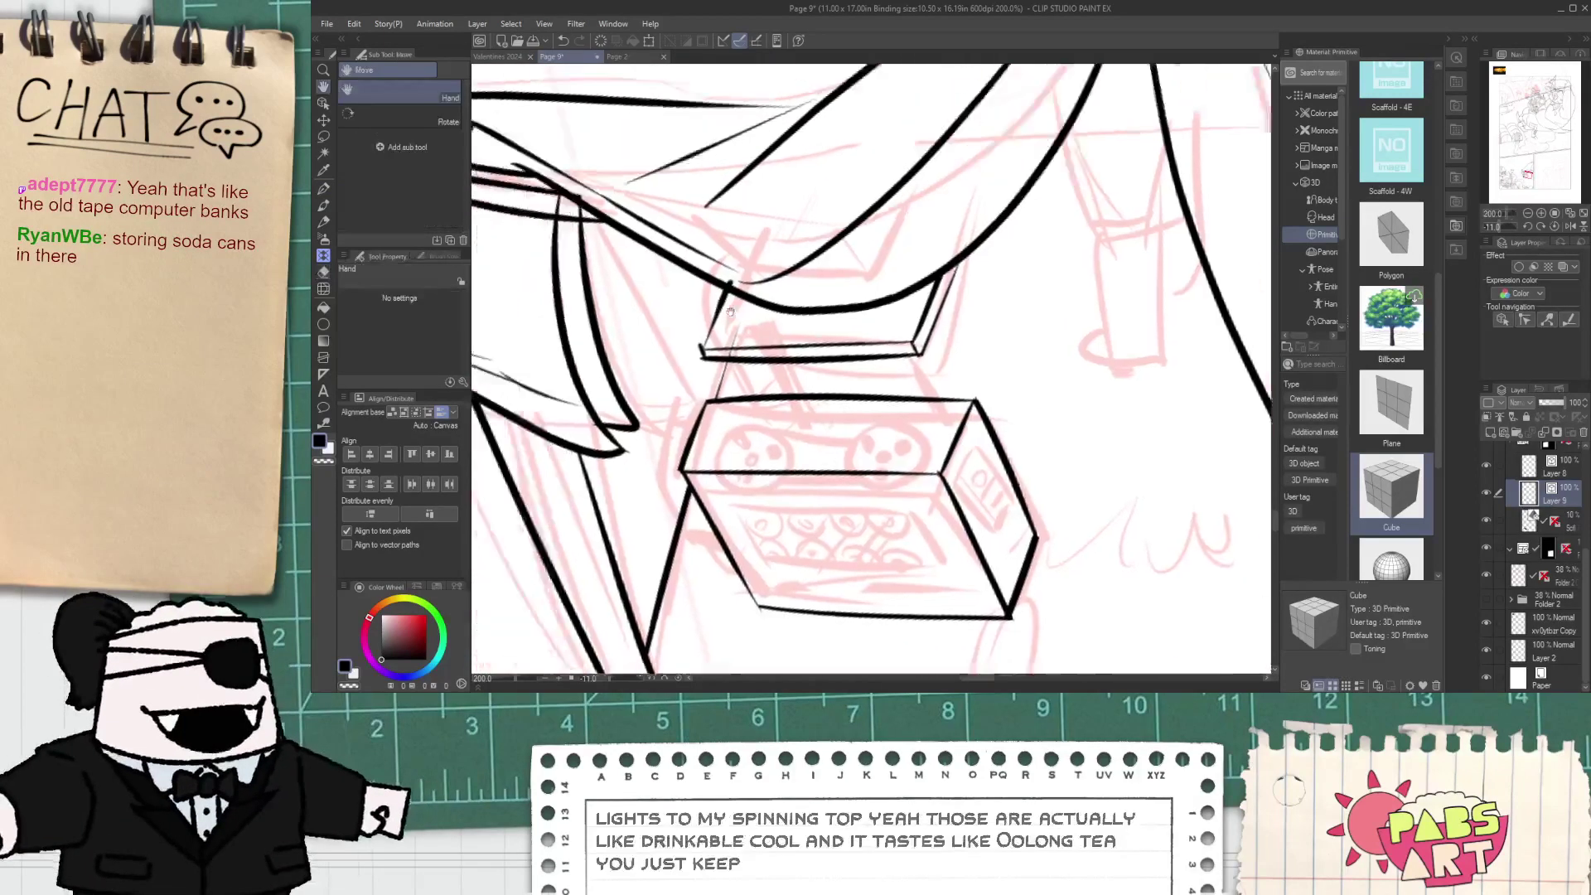
- Erase the stray ends at the monitor's lower-left corner and re-ink its left edge with a thicker line
{"action": "scroll", "coordinate": [745, 366], "scroll_direction": "up", "scroll_amount": 5}
{"action": "mouse_move", "coordinate": [748, 333]}
{"action": "left_mouse_down"}
{"action": "mouse_move", "coordinate": [750, 288]}
{"action": "mouse_move", "coordinate": [793, 218]}
{"action": "left_mouse_up"}
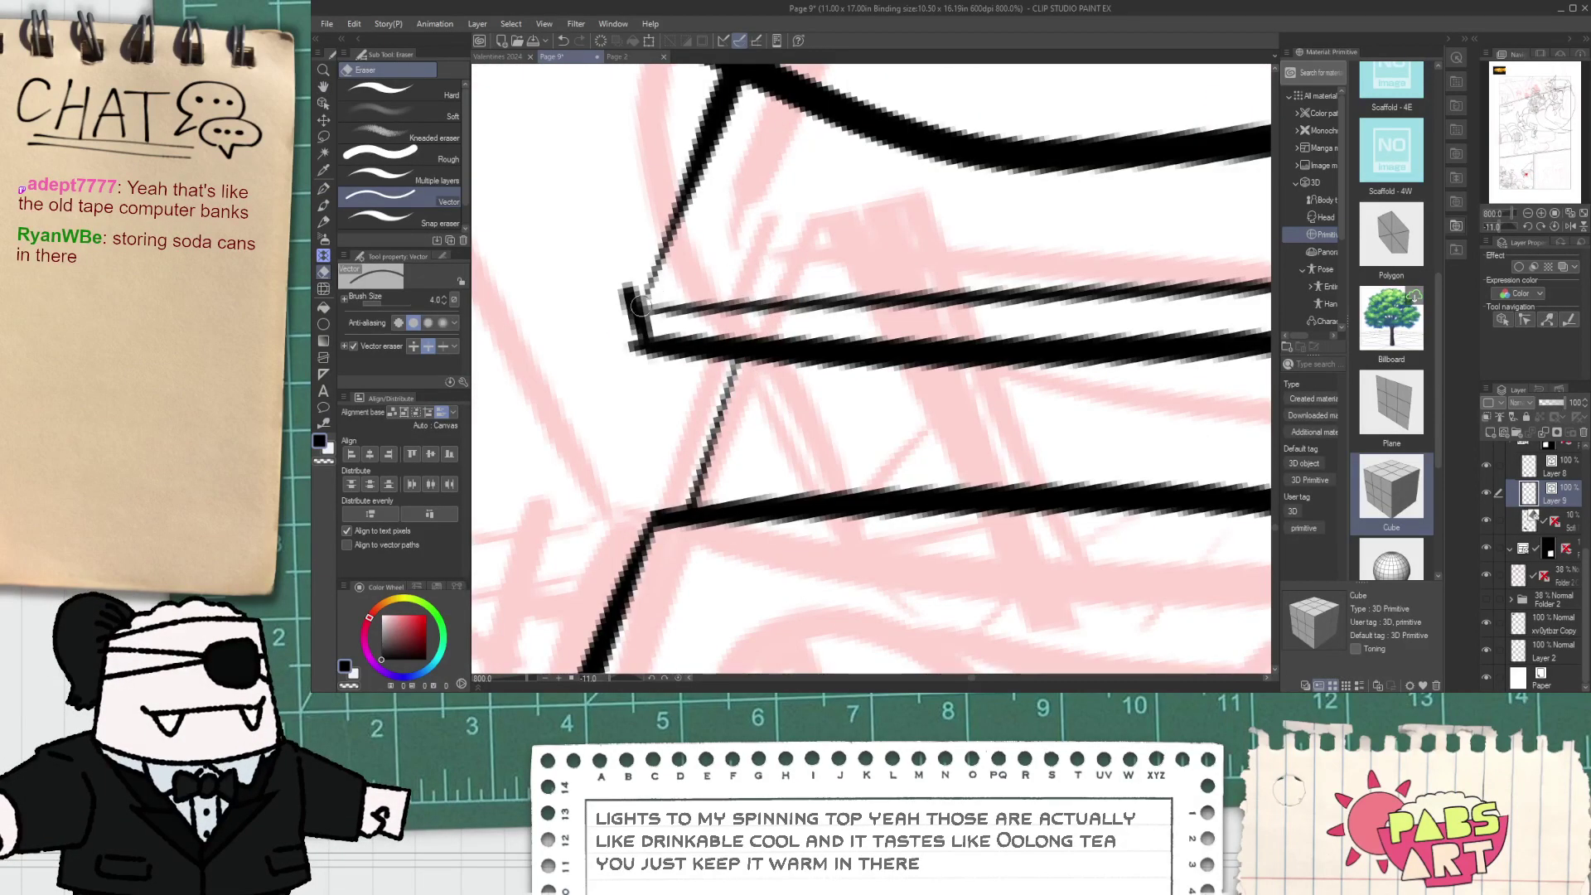
{"action": "left_click_drag", "start_coordinate": [637, 306], "coordinate": [632, 279]}
{"action": "key", "text": "p"}
{"action": "left_click_drag", "start_coordinate": [643, 354], "coordinate": [688, 195]}
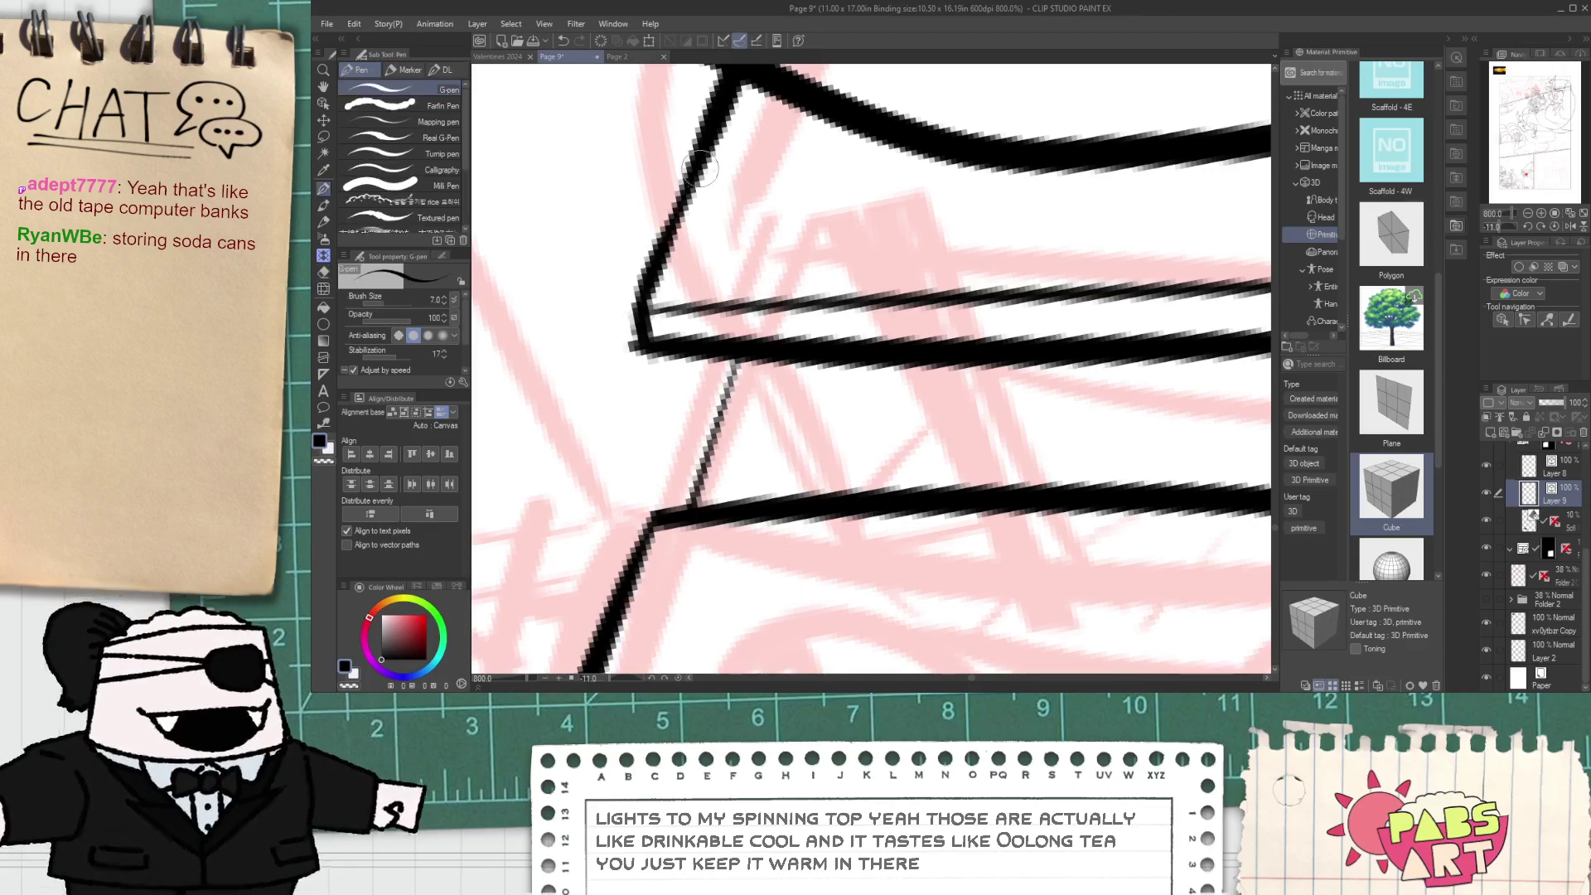
- Erase the stray line end poking above the cloth edge at the monitor's upper-left corner
{"action": "scroll", "coordinate": [697, 178], "scroll_direction": "down", "scroll_amount": 5}
{"action": "key", "text": "space"}
{"action": "left_click_drag", "start_coordinate": [727, 265], "coordinate": [710, 373]}
{"action": "scroll", "coordinate": [710, 375], "scroll_direction": "up", "scroll_amount": 2}
{"action": "key", "text": "e"}
{"action": "scroll", "coordinate": [710, 375], "scroll_direction": "up", "scroll_amount": 1}
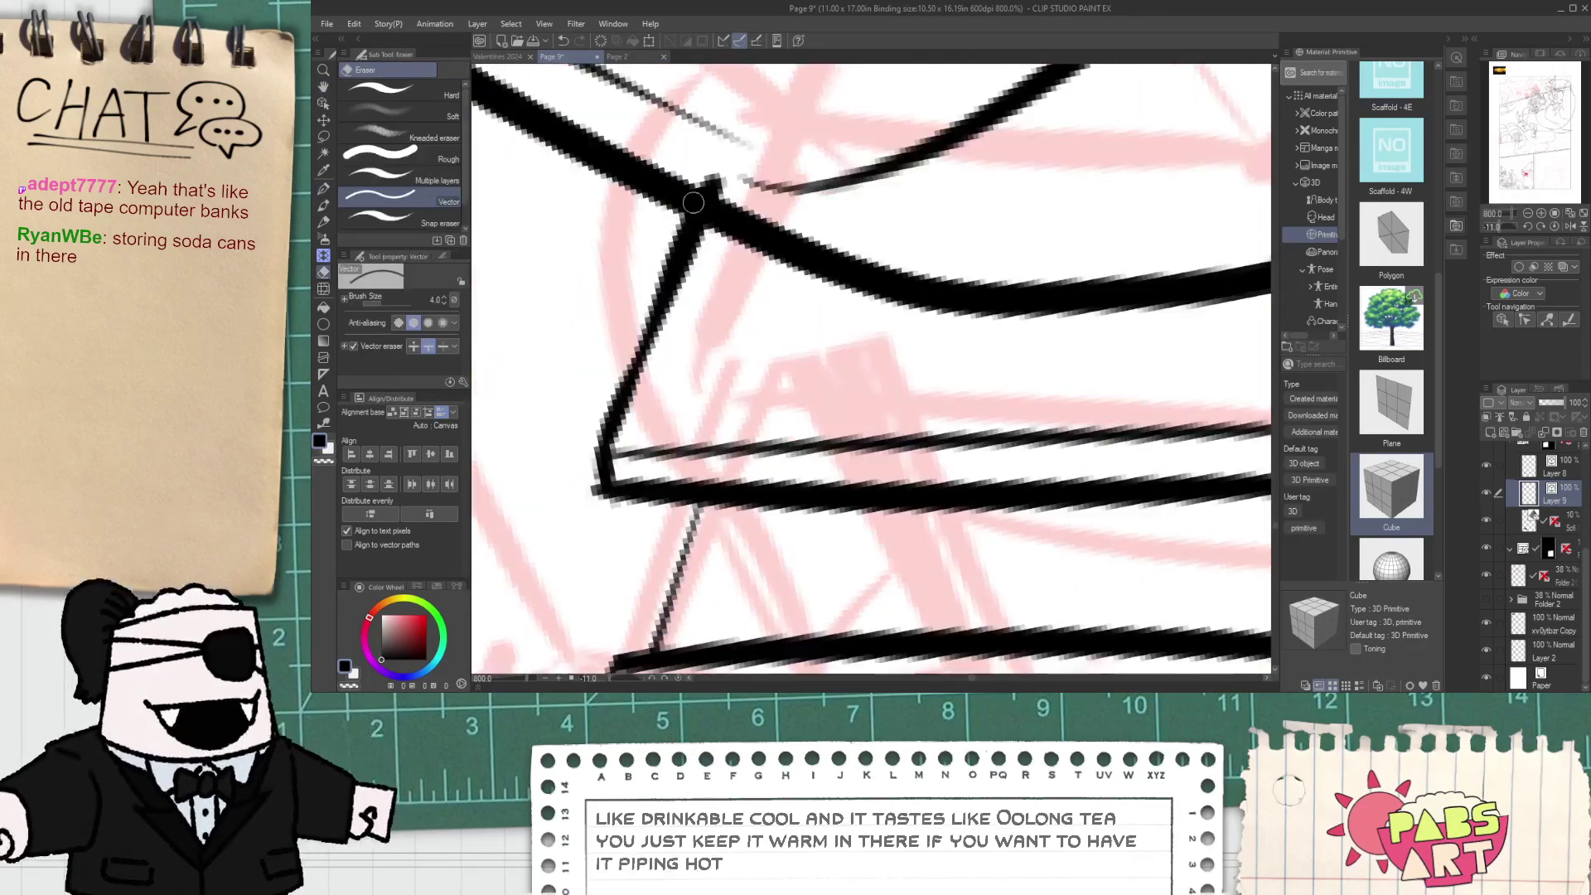
{"action": "scroll", "coordinate": [740, 250], "scroll_direction": "down", "scroll_amount": 3}
{"action": "key", "text": "space"}
{"action": "left_click_drag", "start_coordinate": [733, 302], "coordinate": [701, 354]}
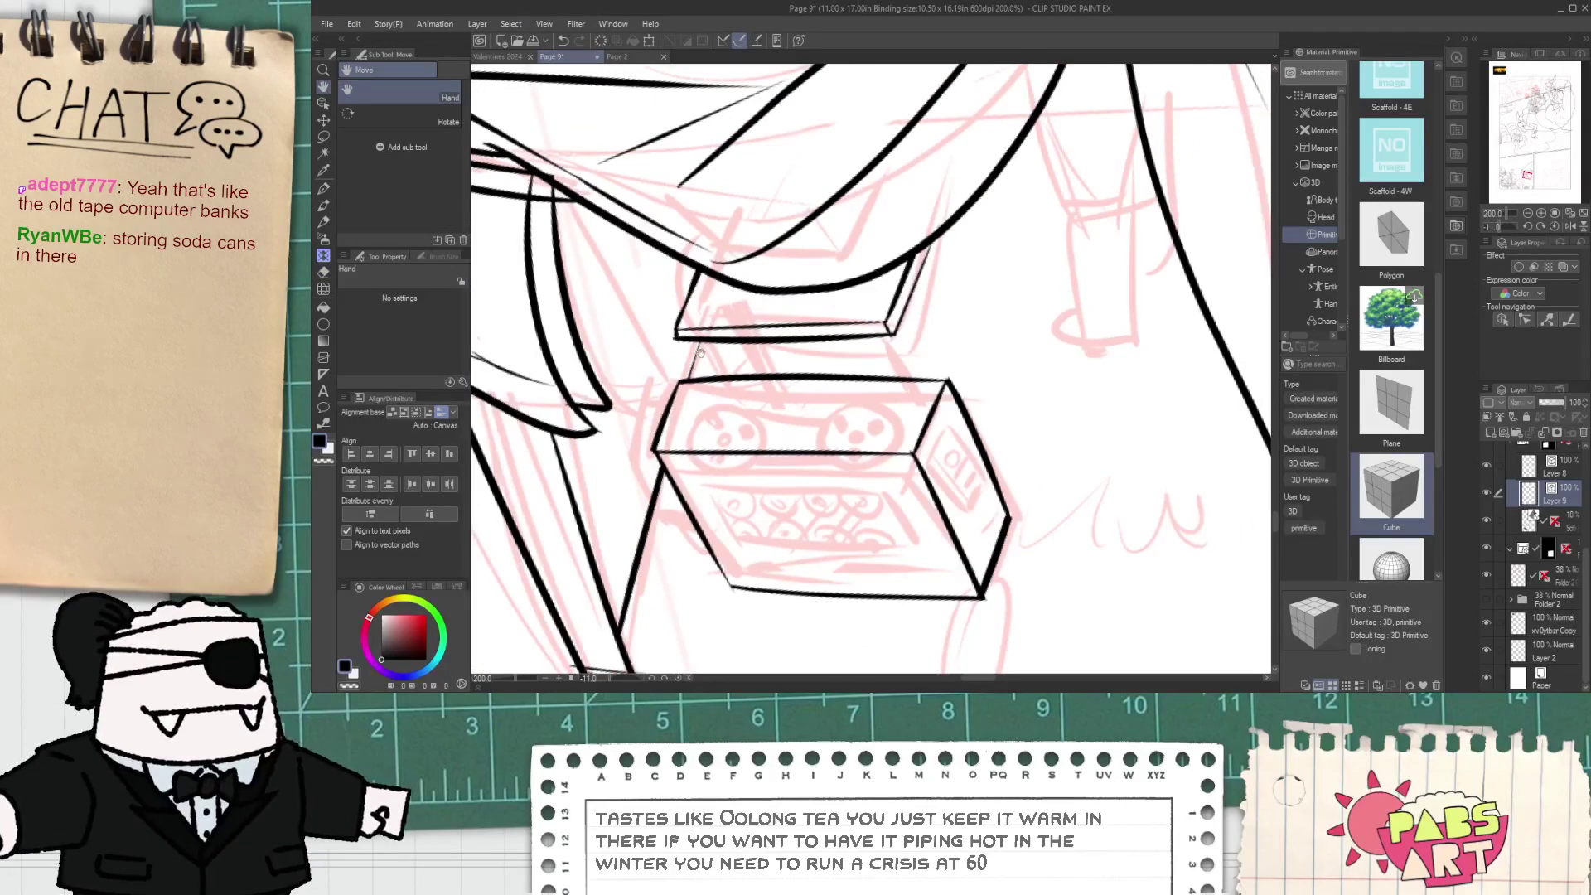
- Ink the two slanted edges of the left support strut between the monitor and the computer box and trim their overshooting ends
{"action": "scroll", "coordinate": [680, 372], "scroll_direction": "up", "scroll_amount": 2}
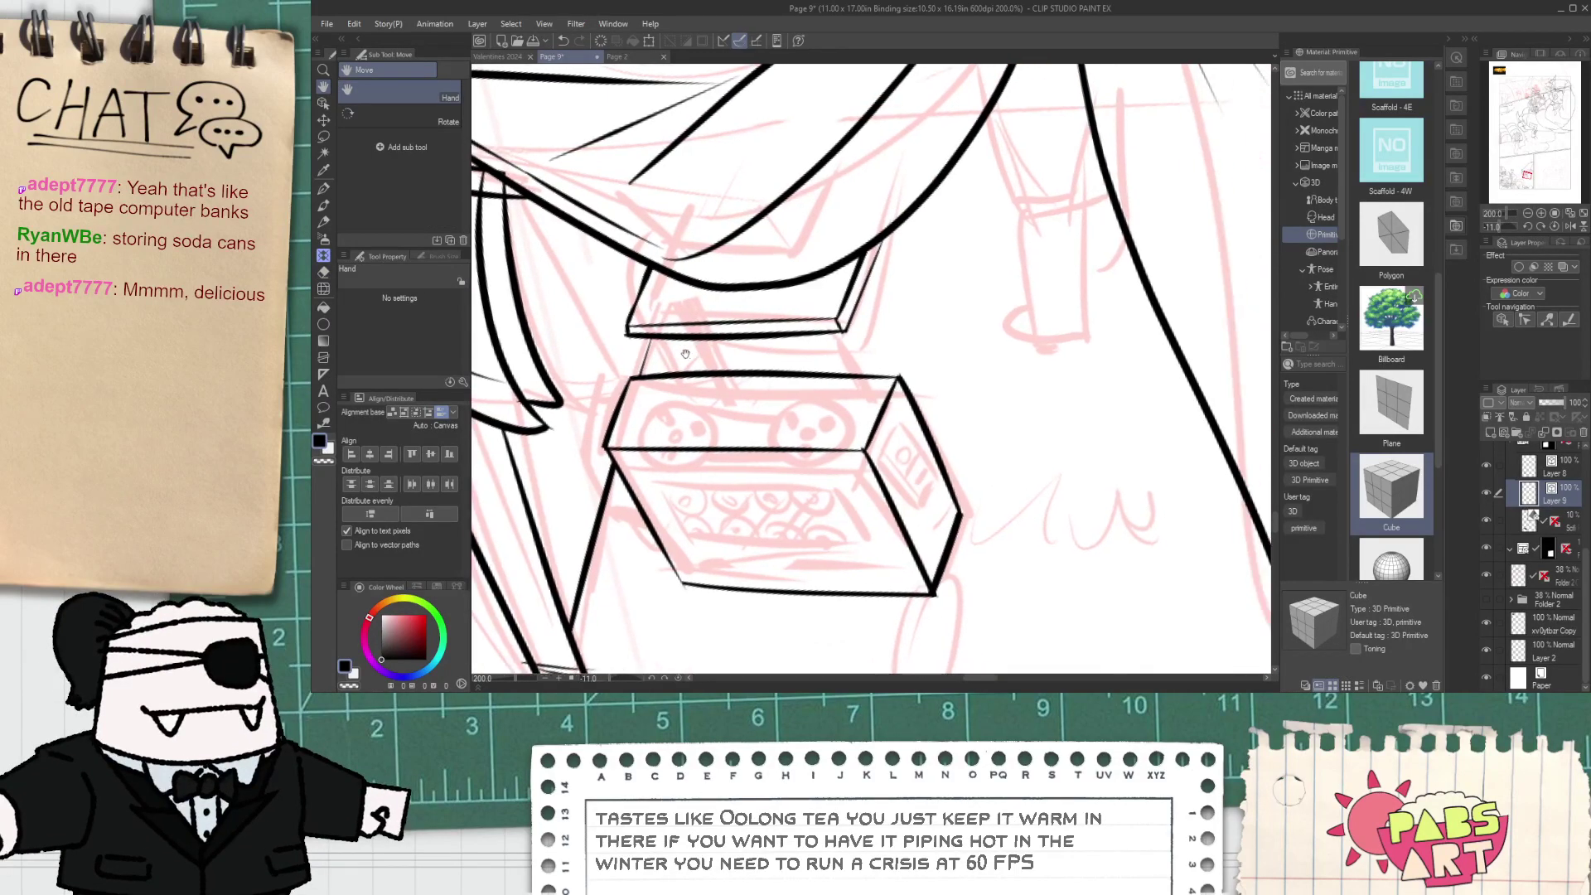
{"action": "key", "text": "p"}
{"action": "left_click_drag", "start_coordinate": [647, 323], "coordinate": [685, 419]}
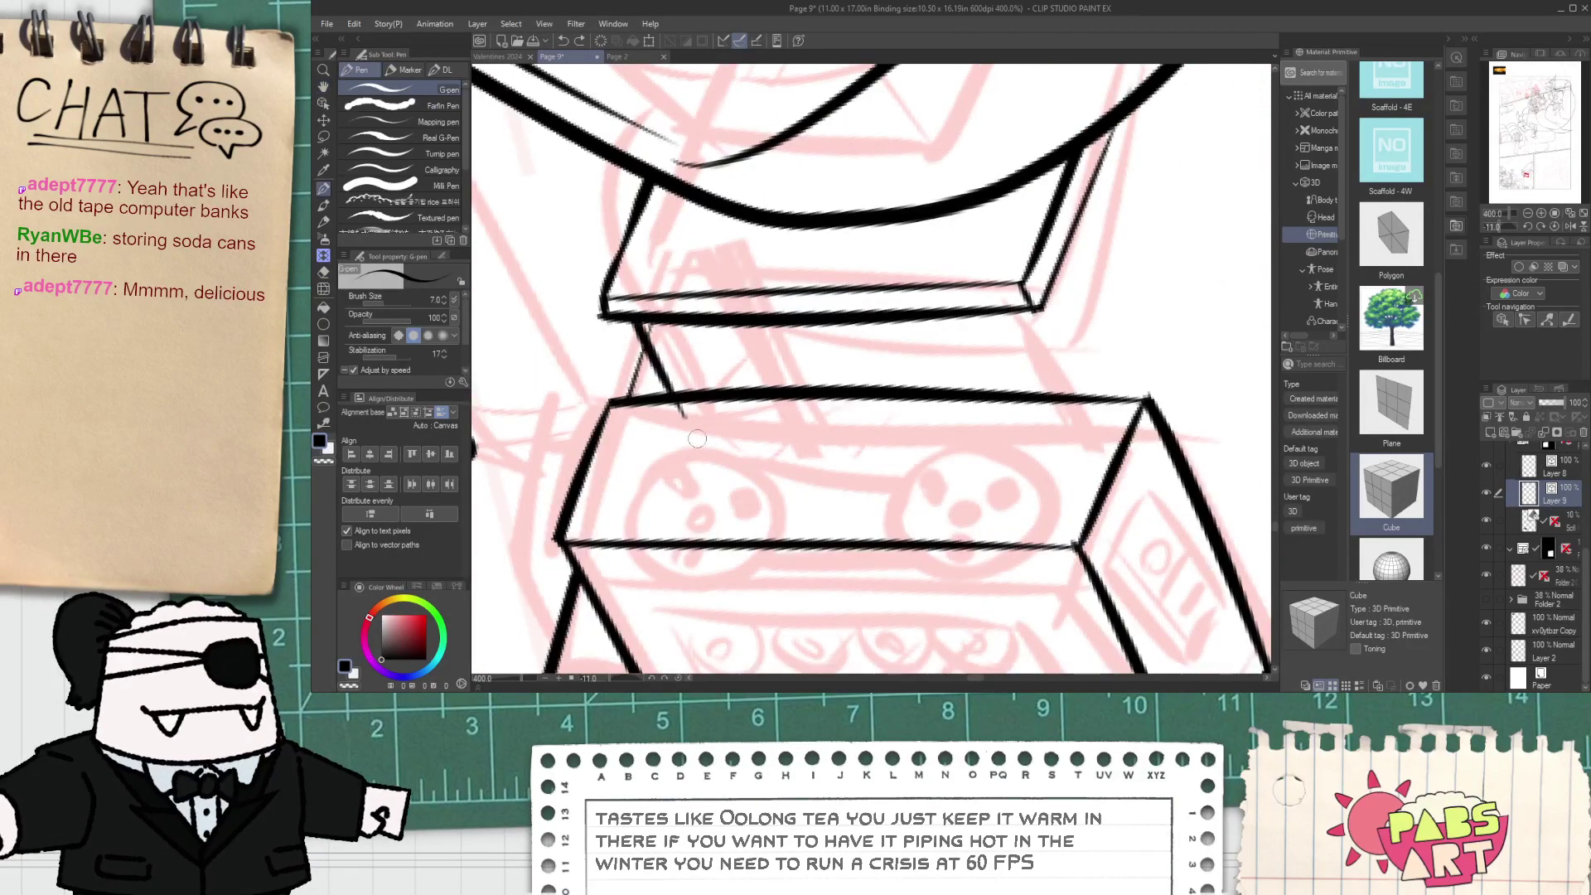
{"action": "left_click_drag", "start_coordinate": [664, 320], "coordinate": [721, 450]}
{"action": "key", "text": "e"}
{"action": "scroll", "coordinate": [672, 315], "scroll_direction": "up", "scroll_amount": 2}
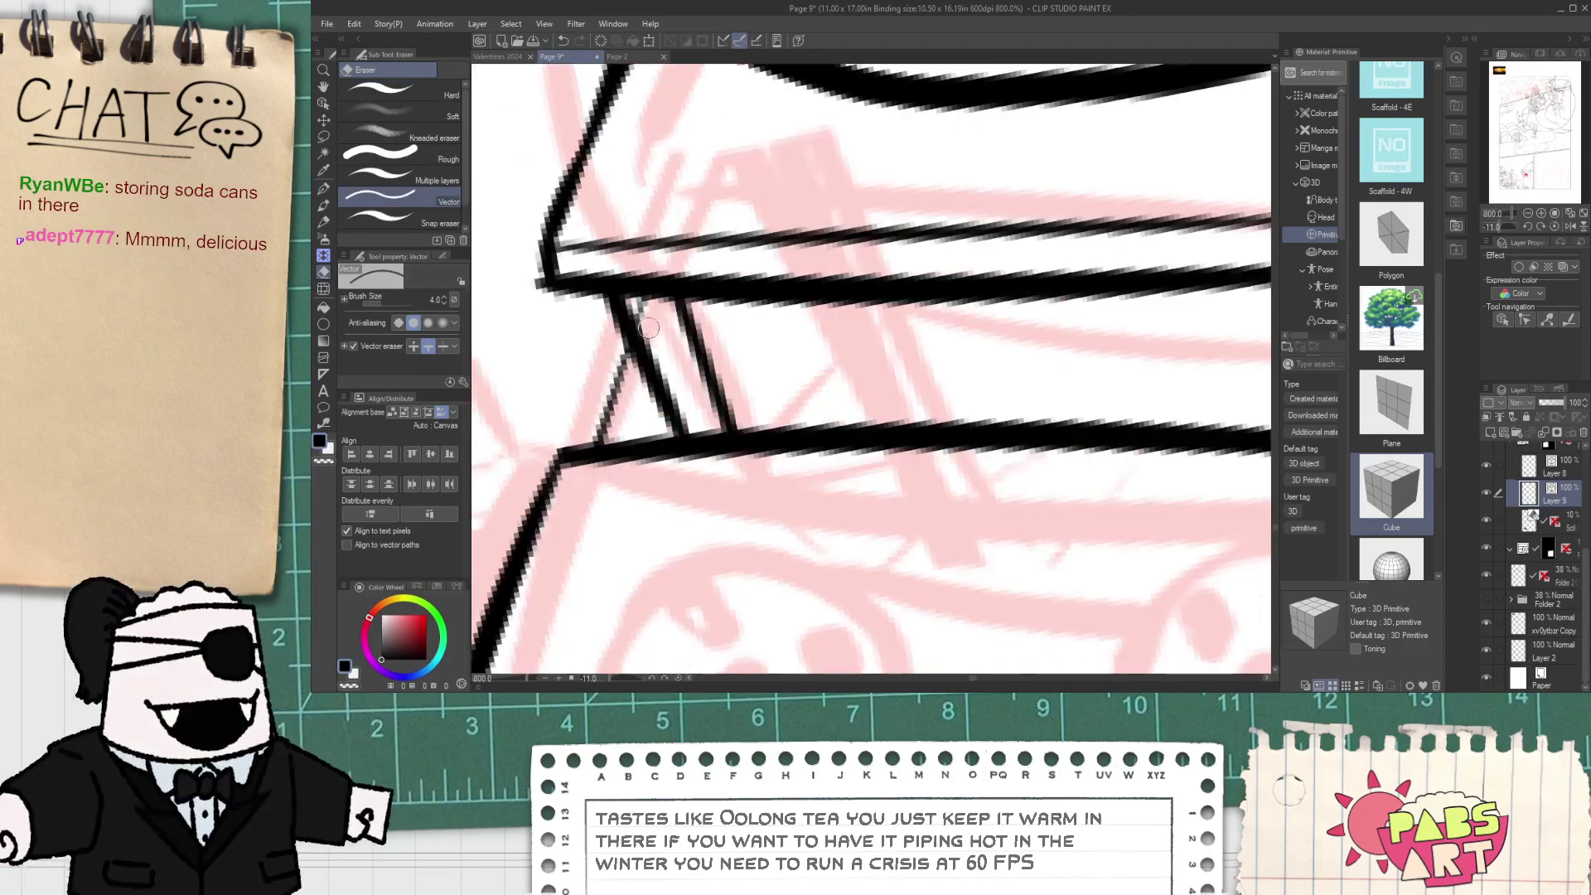
- Ink the two slanted edges of the right support strut between the monitor's lower-right corner and the computer box
{"action": "scroll", "coordinate": [705, 340], "scroll_direction": "down", "scroll_amount": 4}
{"action": "key", "text": "space"}
{"action": "mouse_move", "coordinate": [895, 344]}
{"action": "left_mouse_down"}
{"action": "mouse_move", "coordinate": [845, 365]}
{"action": "mouse_move", "coordinate": [822, 464]}
{"action": "left_mouse_up"}
{"action": "scroll", "coordinate": [841, 365], "scroll_direction": "up", "scroll_amount": 2}
{"action": "key", "text": "p"}
{"action": "key", "text": "ctrl+z"}
{"action": "mouse_move", "coordinate": [780, 340]}
{"action": "left_mouse_down"}
{"action": "mouse_move", "coordinate": [817, 445]}
{"action": "mouse_move", "coordinate": [852, 489]}
{"action": "mouse_move", "coordinate": [881, 485]}
{"action": "mouse_move", "coordinate": [831, 474]}
{"action": "mouse_move", "coordinate": [880, 466]}
{"action": "left_mouse_up"}
{"action": "key", "text": "ctrl+z"}
{"action": "key", "text": "e"}
{"action": "key", "text": "ctrl+z"}
{"action": "scroll", "coordinate": [818, 354], "scroll_direction": "up", "scroll_amount": 2}
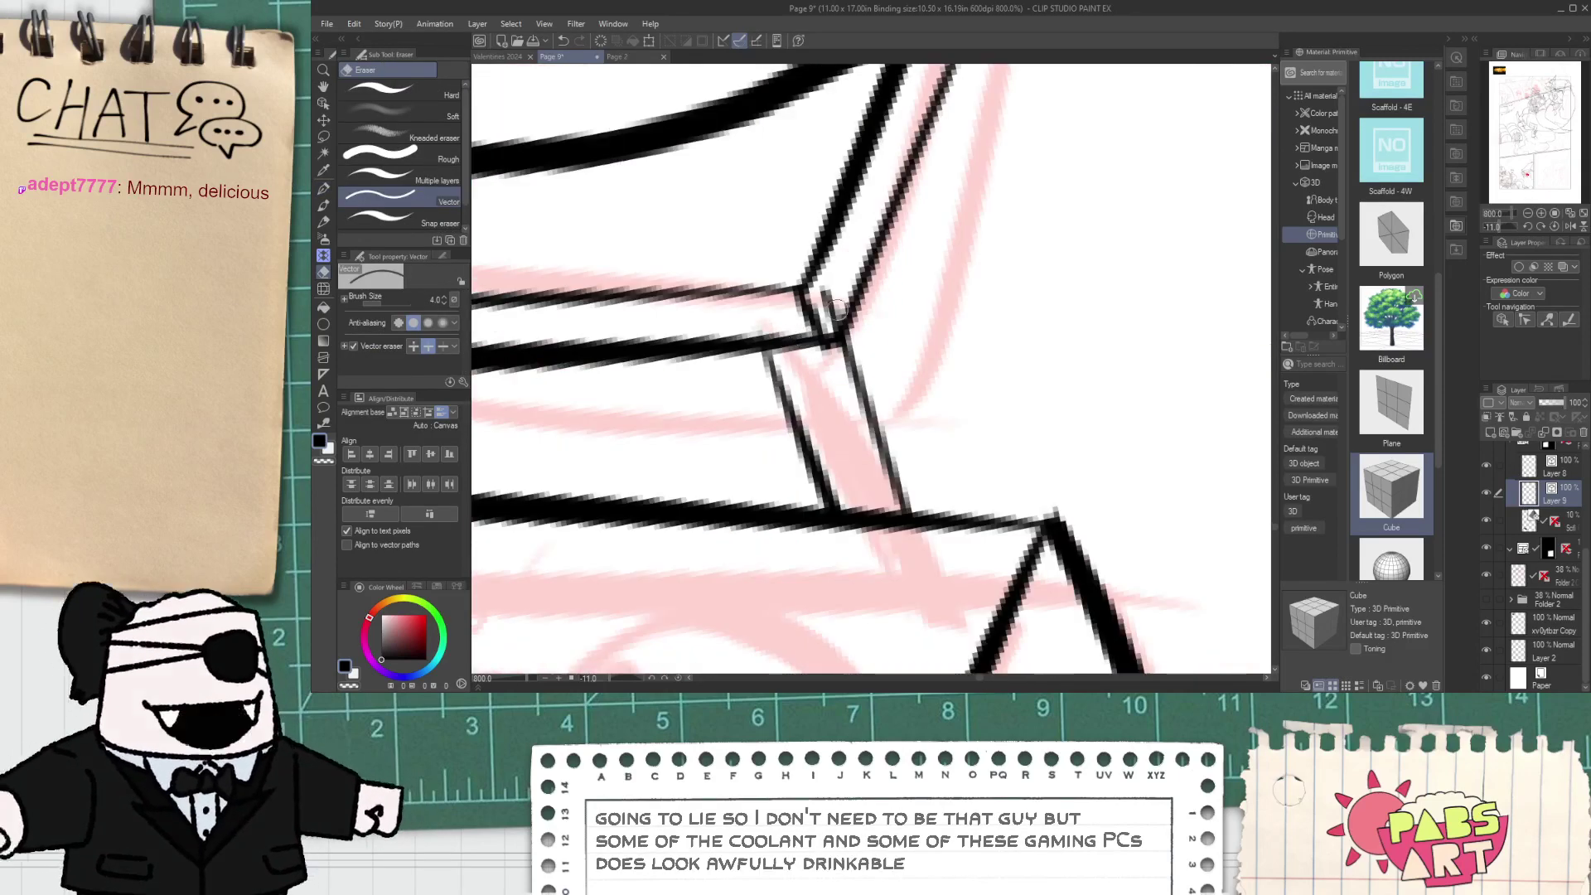
{"action": "left_click", "coordinate": [769, 342]}
{"action": "key", "text": "ctrl+z"}
{"action": "scroll", "coordinate": [766, 342], "scroll_direction": "down", "scroll_amount": 6}
{"action": "key", "text": "space"}
{"action": "left_click_drag", "start_coordinate": [797, 330], "coordinate": [810, 405]}
{"action": "scroll", "coordinate": [809, 404], "scroll_direction": "up", "scroll_amount": 1}
{"action": "scroll", "coordinate": [809, 403], "scroll_direction": "up", "scroll_amount": 1}
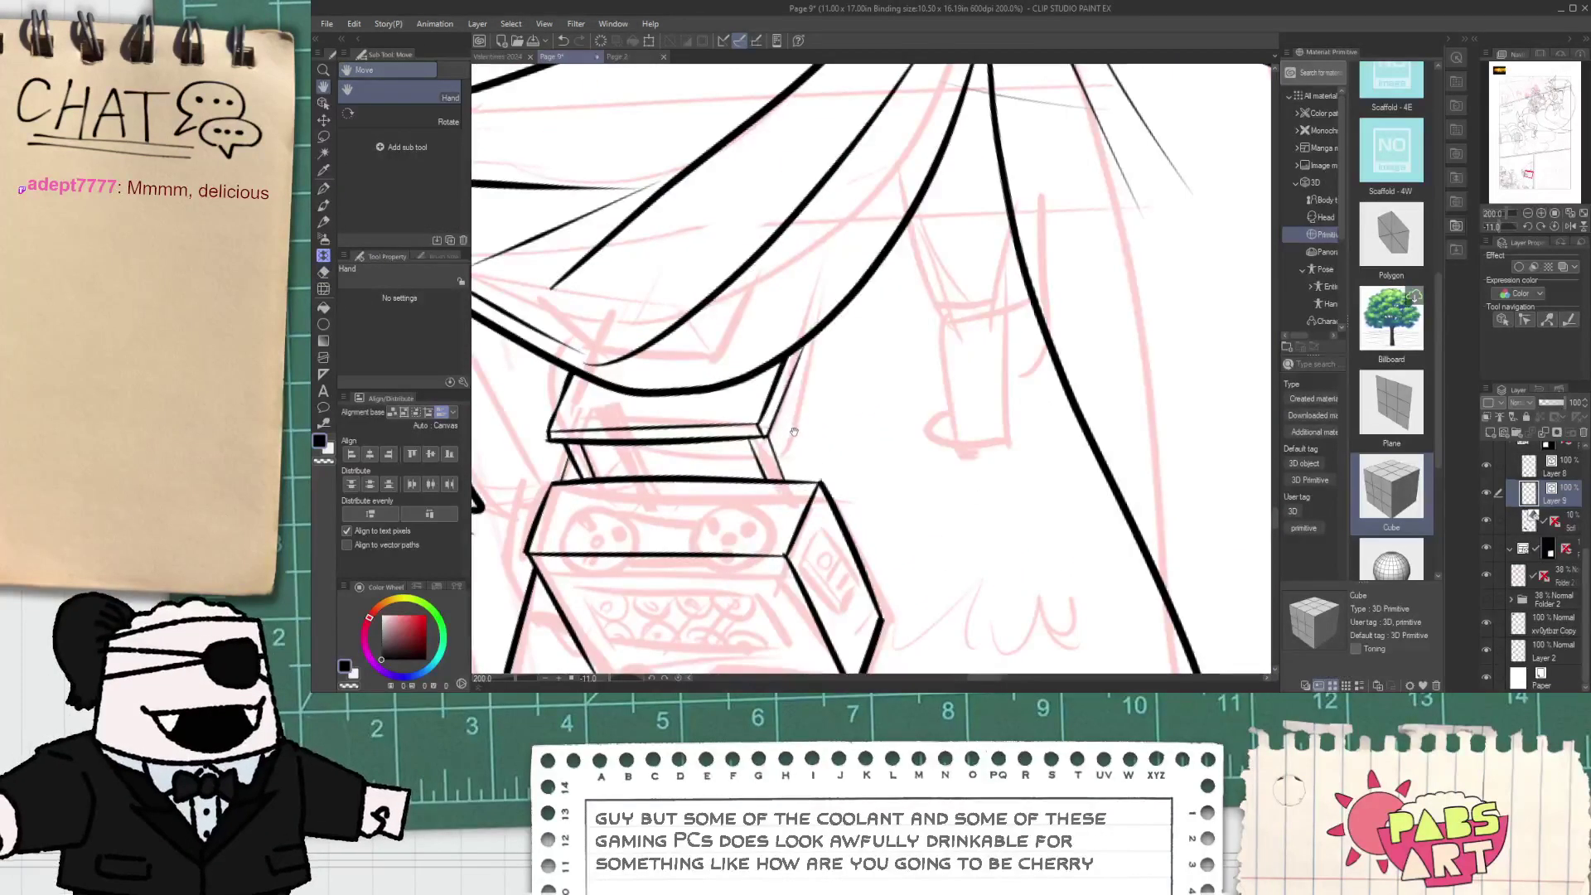
{"action": "scroll", "coordinate": [657, 403], "scroll_direction": "down", "scroll_amount": 1}
{"action": "left_click_drag", "start_coordinate": [658, 412], "coordinate": [726, 270]}
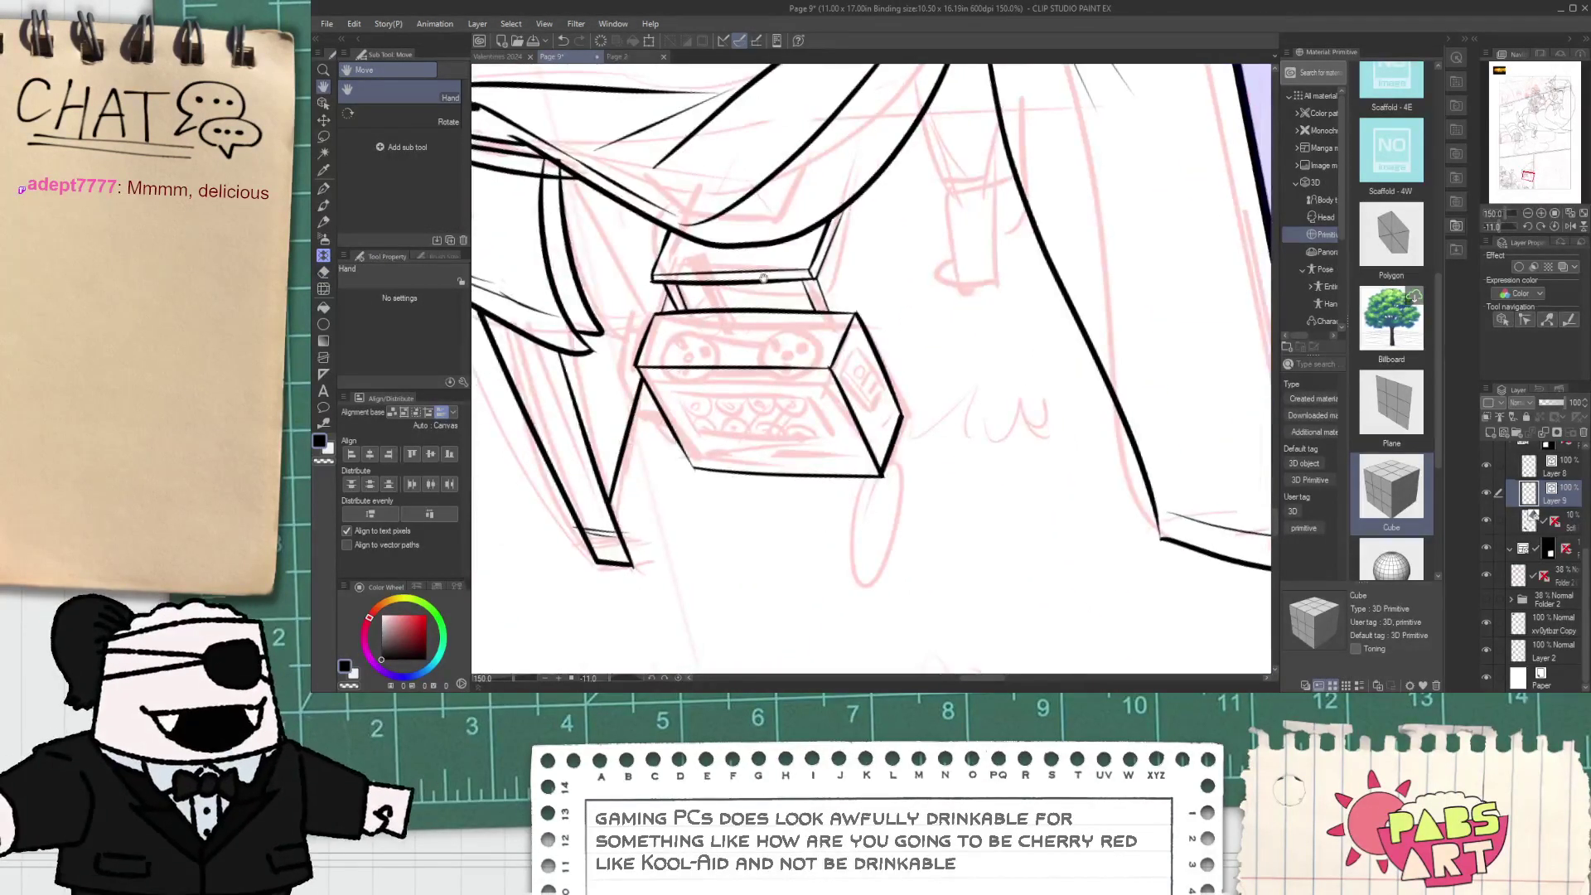
{"action": "scroll", "coordinate": [726, 275], "scroll_direction": "up", "scroll_amount": 1}
{"action": "scroll", "coordinate": [650, 290], "scroll_direction": "up", "scroll_amount": 2}
{"action": "scroll", "coordinate": [617, 368], "scroll_direction": "down", "scroll_amount": 2}
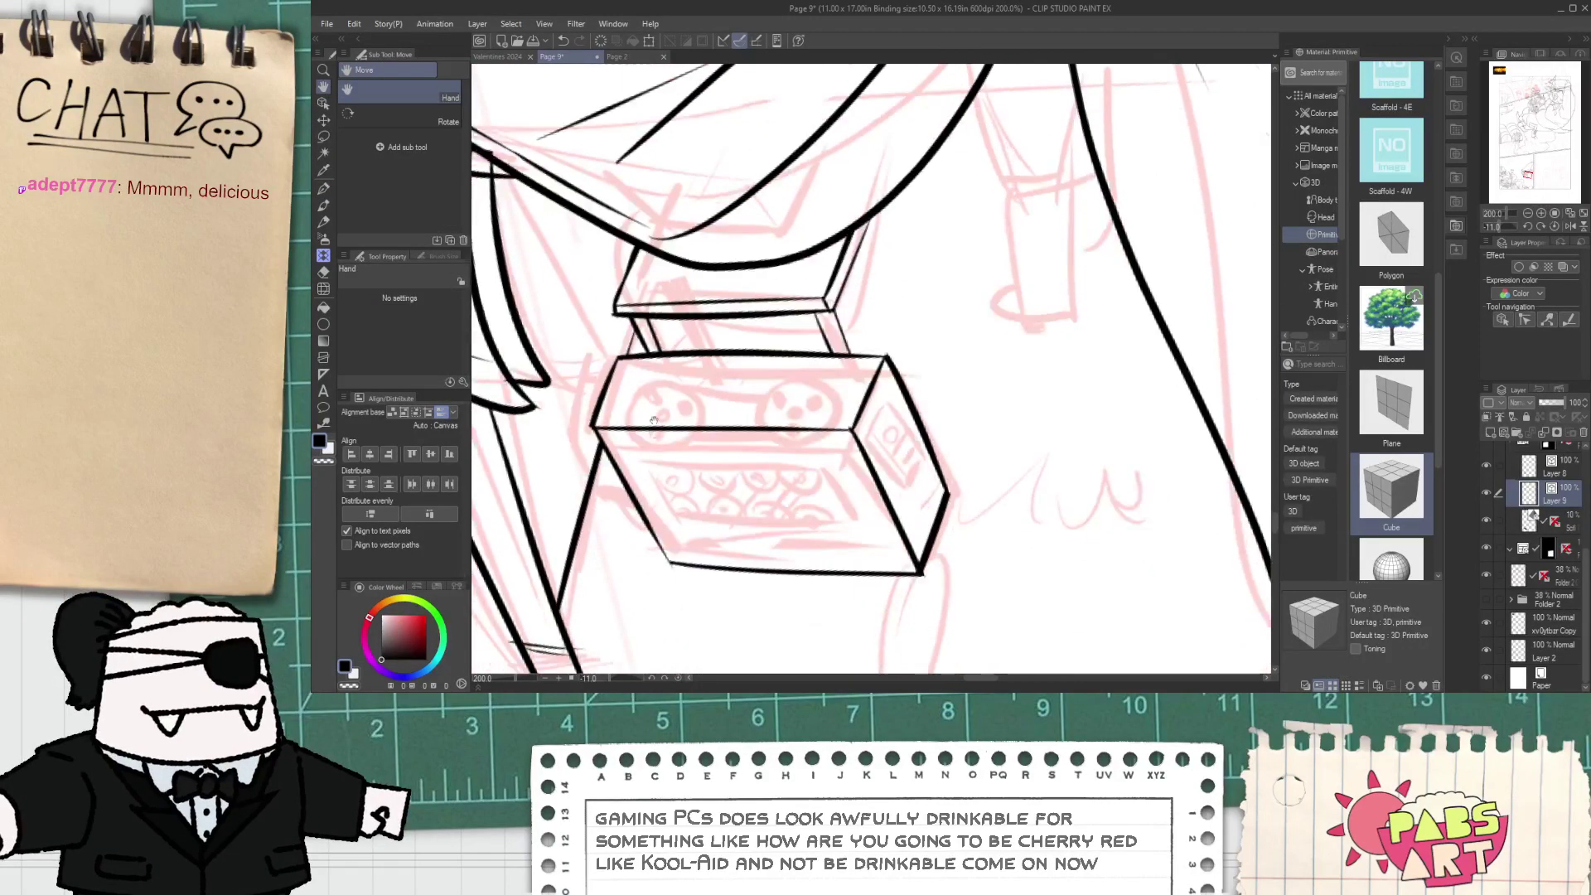
{"action": "scroll", "coordinate": [631, 358], "scroll_direction": "up", "scroll_amount": 4}
{"action": "left_click_drag", "start_coordinate": [798, 252], "coordinate": [796, 414]}
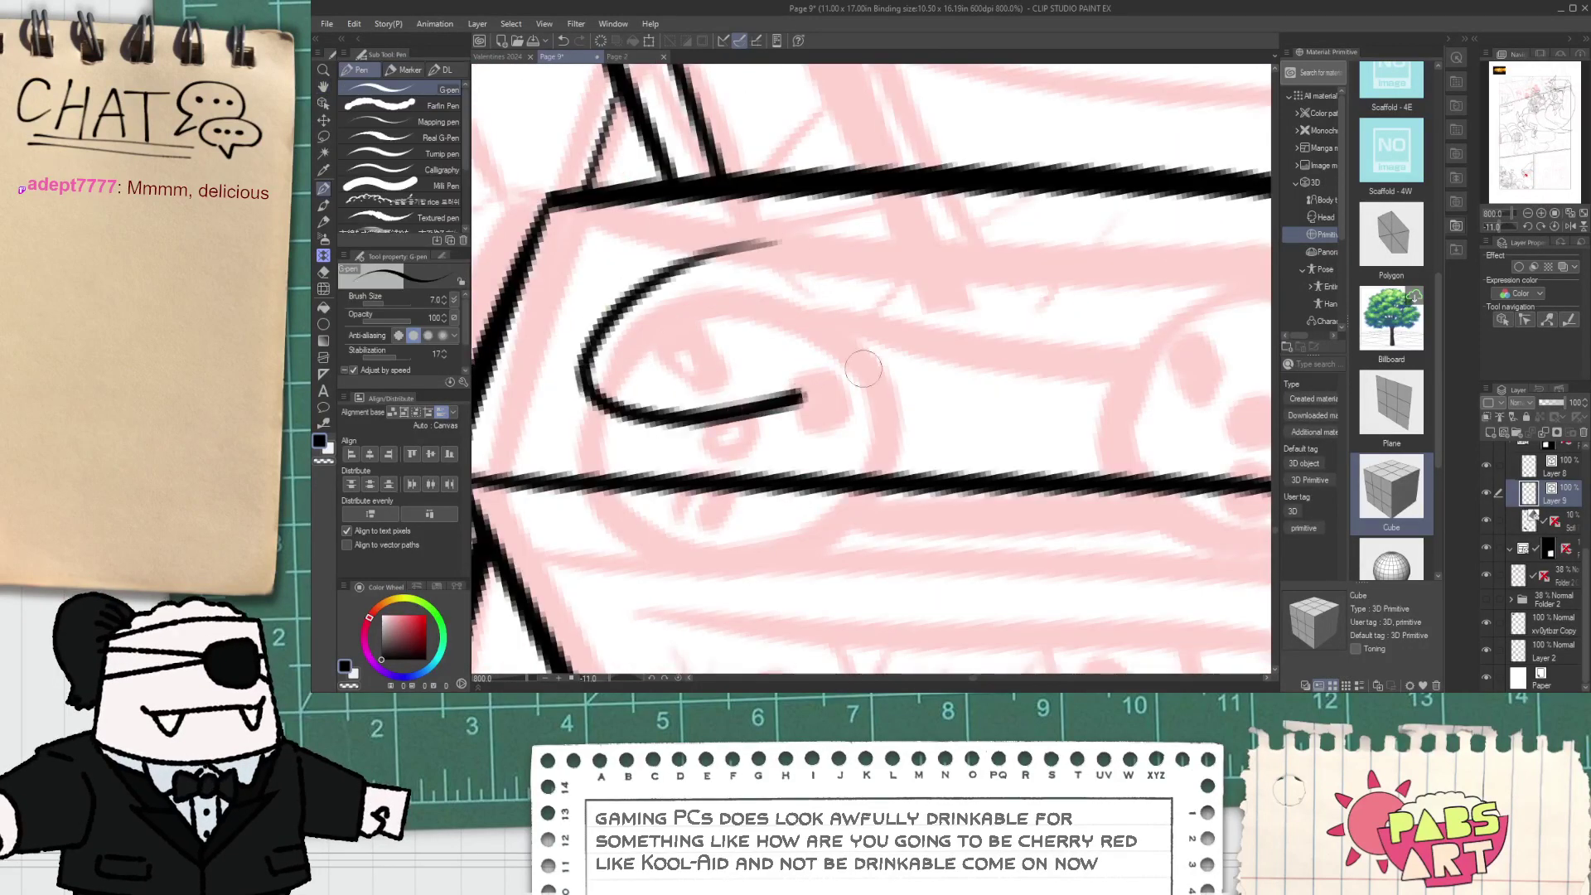
{"action": "key", "text": "ctrl+z"}
{"action": "left_click_drag", "start_coordinate": [779, 232], "coordinate": [957, 316]}
{"action": "key", "text": "ctrl+z"}
{"action": "mouse_move", "coordinate": [808, 214]}
{"action": "left_mouse_down"}
{"action": "mouse_move", "coordinate": [600, 397]}
{"action": "mouse_move", "coordinate": [800, 217]}
{"action": "mouse_move", "coordinate": [558, 344]}
{"action": "mouse_move", "coordinate": [721, 217]}
{"action": "left_mouse_up"}
{"action": "key", "text": "ctrl+z"}
{"action": "key", "text": "ctrl+z"}
{"action": "mouse_move", "coordinate": [891, 239]}
{"action": "left_mouse_down"}
{"action": "mouse_move", "coordinate": [663, 332]}
{"action": "mouse_move", "coordinate": [861, 234]}
{"action": "mouse_move", "coordinate": [991, 342]}
{"action": "mouse_move", "coordinate": [990, 248]}
{"action": "left_mouse_up"}
{"action": "key", "text": "ctrl+z"}
{"action": "key", "text": "ctrl+z"}
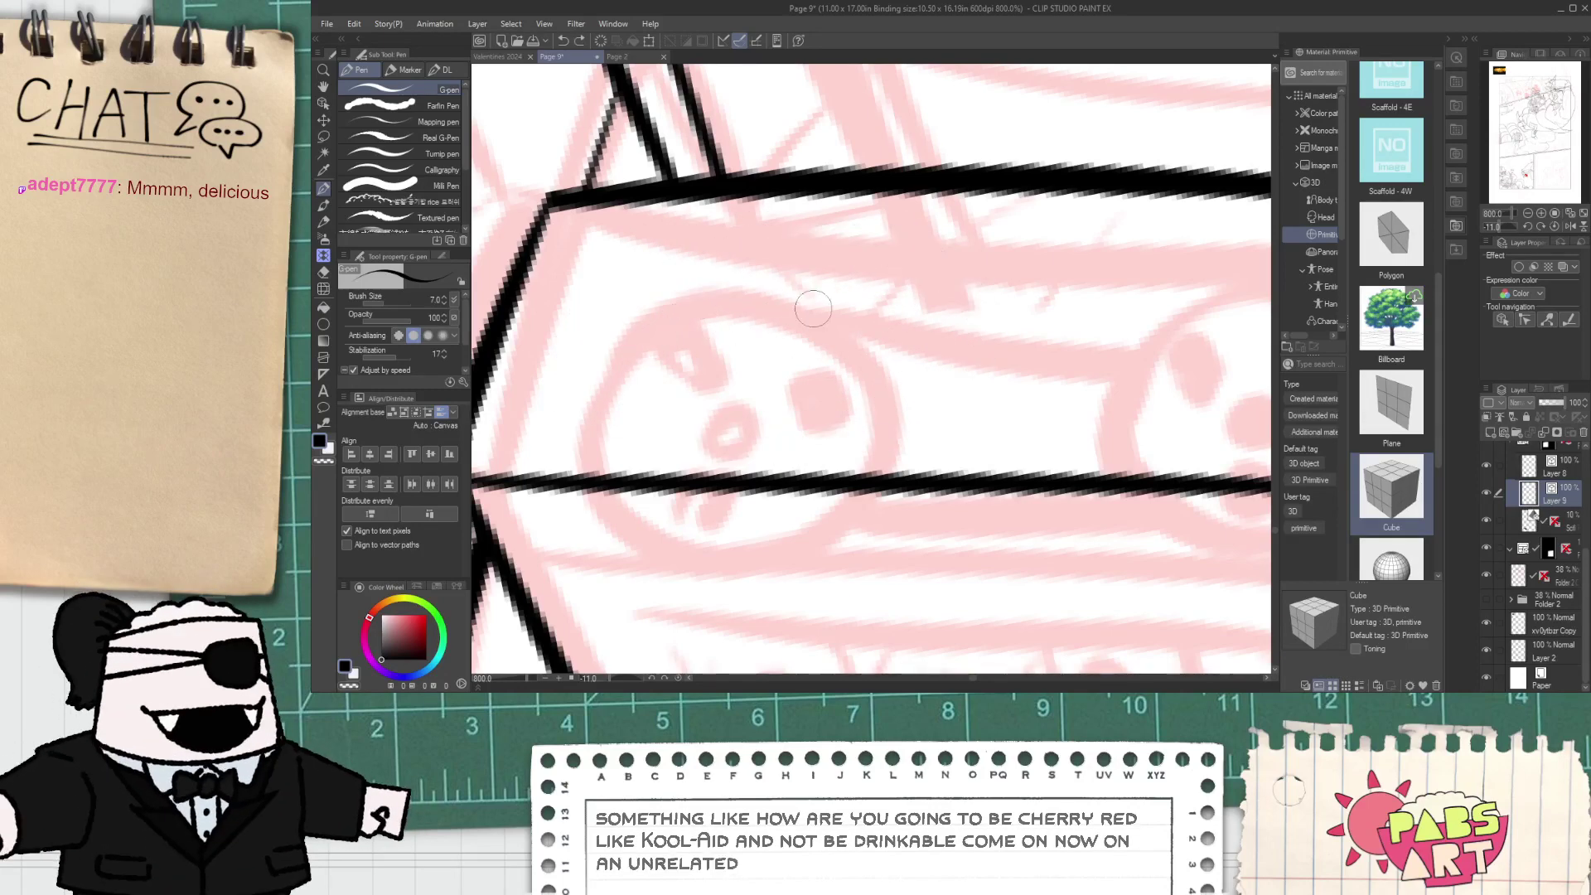
- Ink the left tape reel on the box's front as a thick ellipse with a centre dot and an upper-left cutout
{"action": "mouse_move", "coordinate": [891, 211]}
{"action": "left_mouse_down"}
{"action": "mouse_move", "coordinate": [693, 278]}
{"action": "mouse_move", "coordinate": [878, 211]}
{"action": "left_mouse_up"}
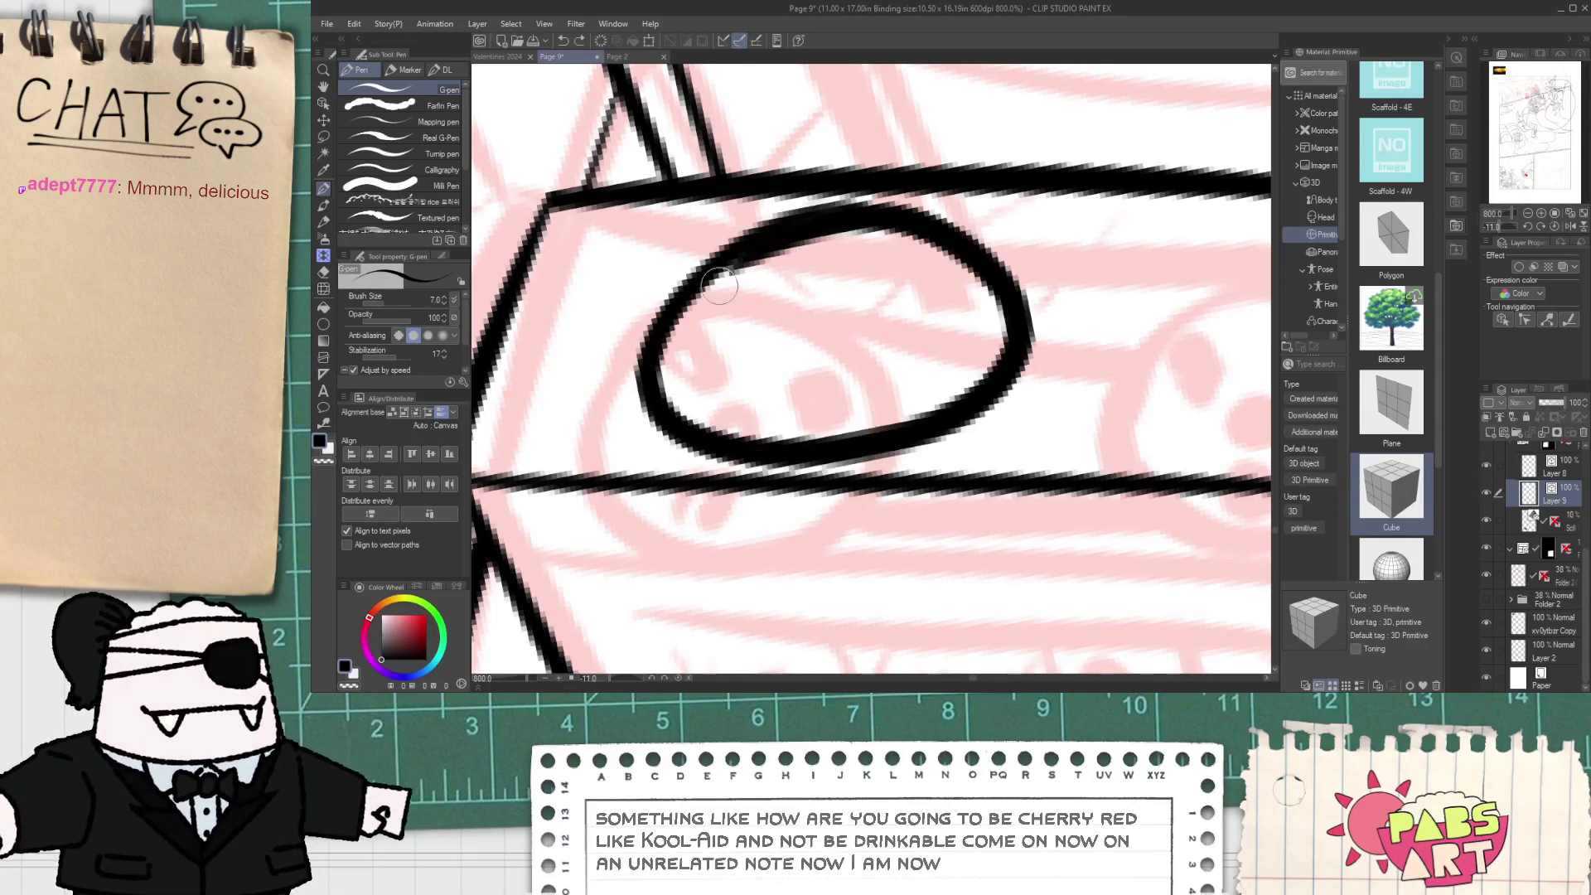
{"action": "left_click", "coordinate": [818, 333]}
{"action": "key", "text": "ctrl+z"}
{"action": "mouse_move", "coordinate": [837, 317]}
{"action": "left_mouse_down"}
{"action": "mouse_move", "coordinate": [835, 333]}
{"action": "mouse_move", "coordinate": [736, 274]}
{"action": "left_mouse_up"}
{"action": "key", "text": "ctrl+z"}
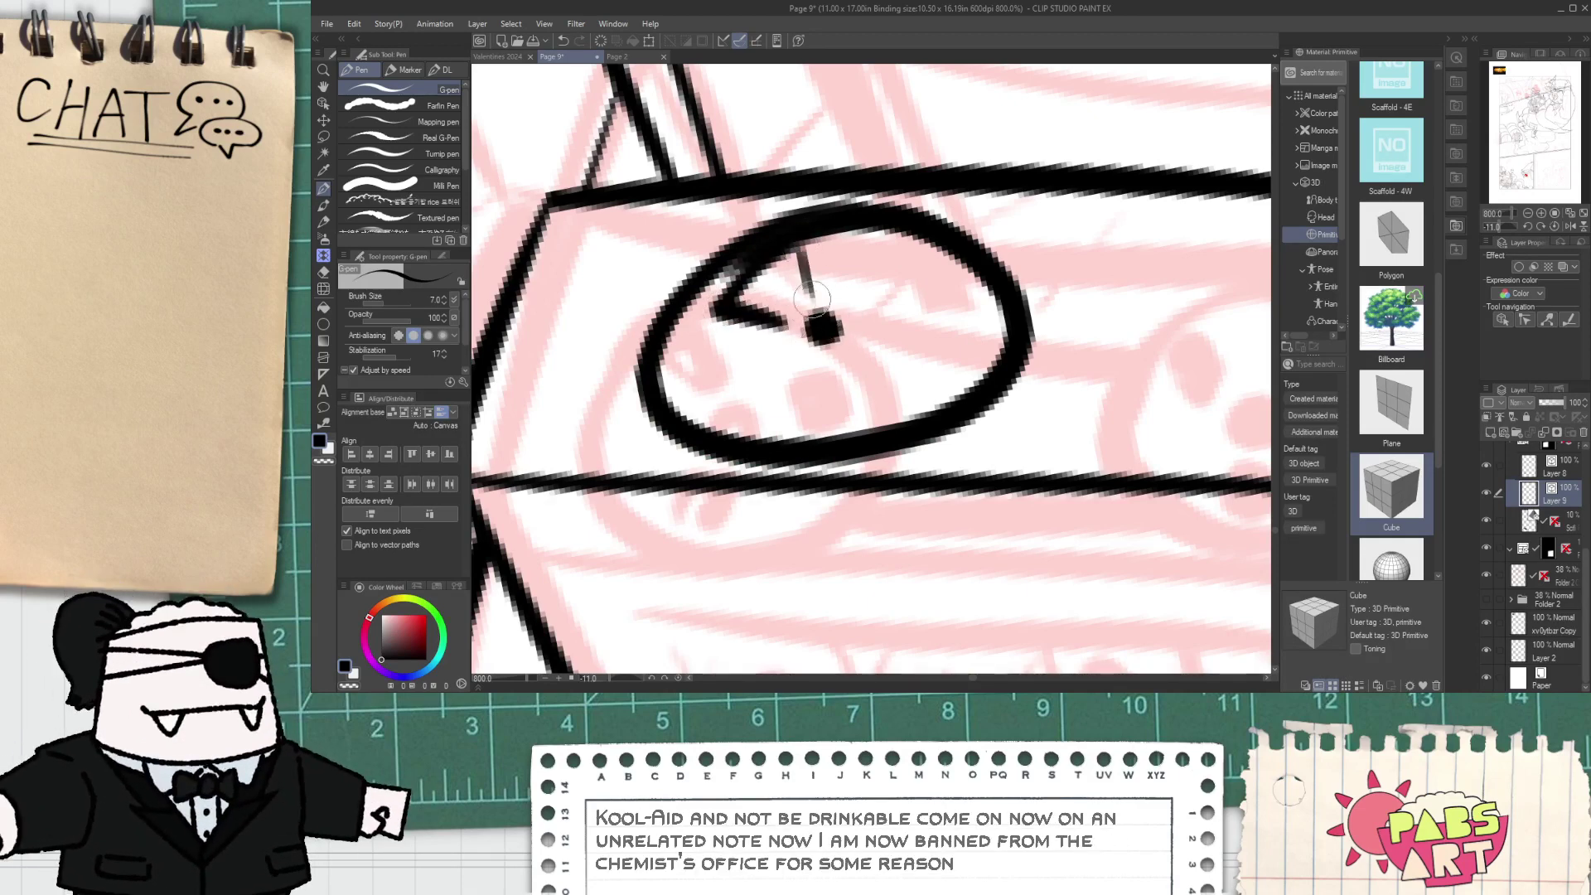
{"action": "key", "text": "ctrl+z"}
- Ink the right and bottom cutouts inside the left tape reel, around its centre dot
{"action": "mouse_move", "coordinate": [857, 292]}
{"action": "left_mouse_down"}
{"action": "mouse_move", "coordinate": [880, 342]}
{"action": "mouse_move", "coordinate": [958, 332]}
{"action": "left_mouse_up"}
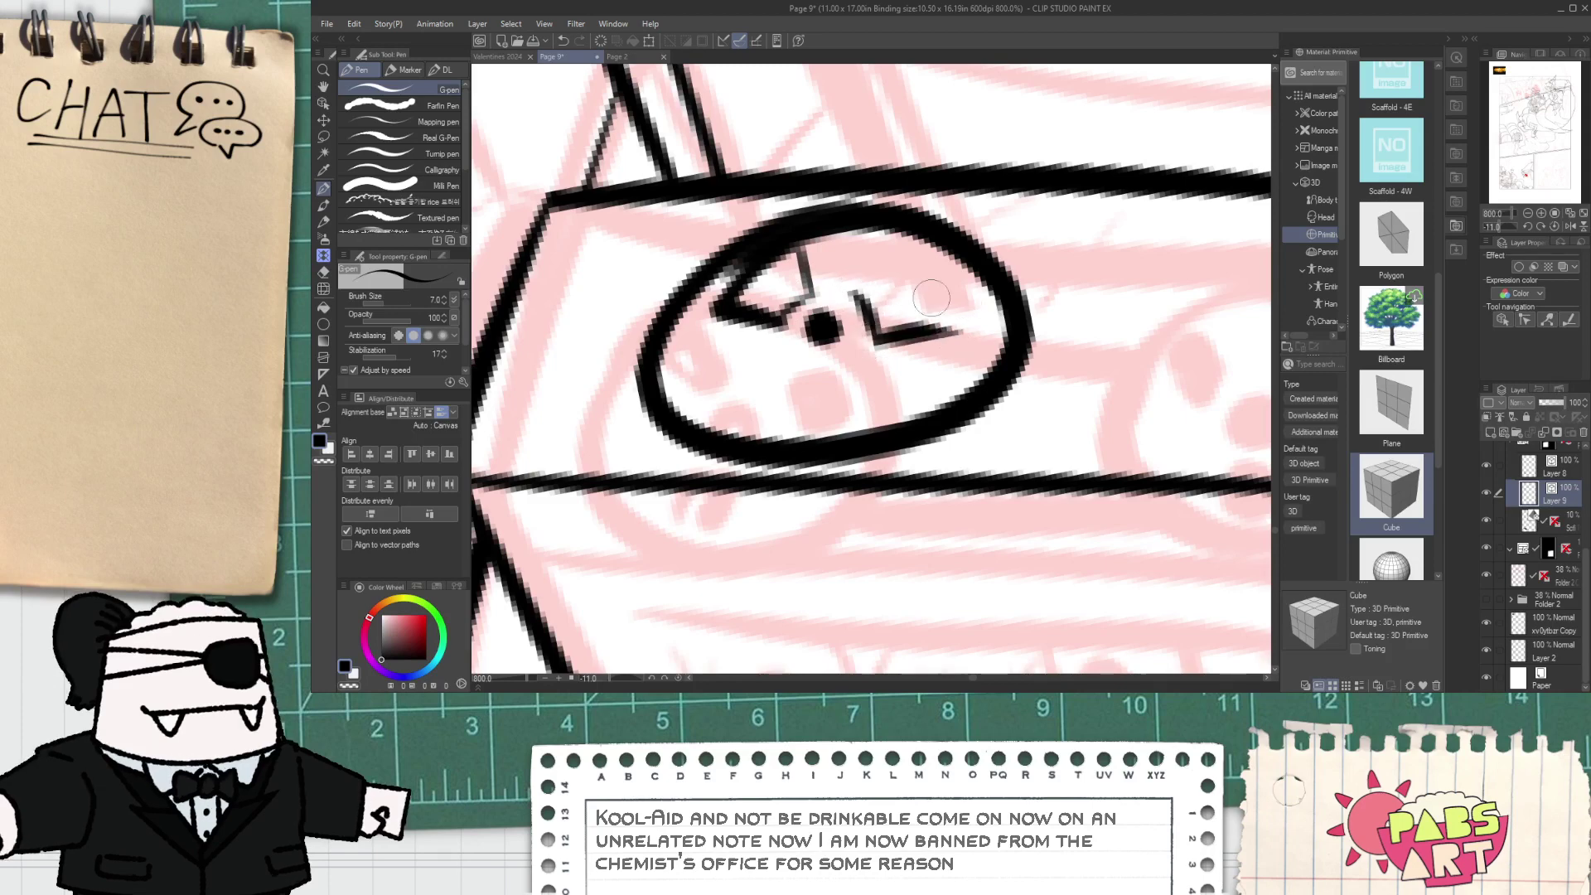
{"action": "left_click_drag", "start_coordinate": [920, 259], "coordinate": [953, 248]}
{"action": "key", "text": "ctrl+z"}
{"action": "mouse_move", "coordinate": [853, 293]}
{"action": "left_mouse_down"}
{"action": "mouse_move", "coordinate": [957, 246]}
{"action": "mouse_move", "coordinate": [940, 256]}
{"action": "mouse_move", "coordinate": [981, 340]}
{"action": "left_mouse_up"}
{"action": "mouse_move", "coordinate": [798, 366]}
{"action": "left_mouse_down"}
{"action": "mouse_move", "coordinate": [740, 422]}
{"action": "mouse_move", "coordinate": [789, 357]}
{"action": "mouse_move", "coordinate": [853, 353]}
{"action": "mouse_move", "coordinate": [837, 369]}
{"action": "mouse_move", "coordinate": [888, 415]}
{"action": "left_mouse_up"}
{"action": "key", "text": "ctrl+z"}
{"action": "key", "text": "ctrl+z"}
{"action": "left_click_drag", "start_coordinate": [720, 405], "coordinate": [779, 436]}
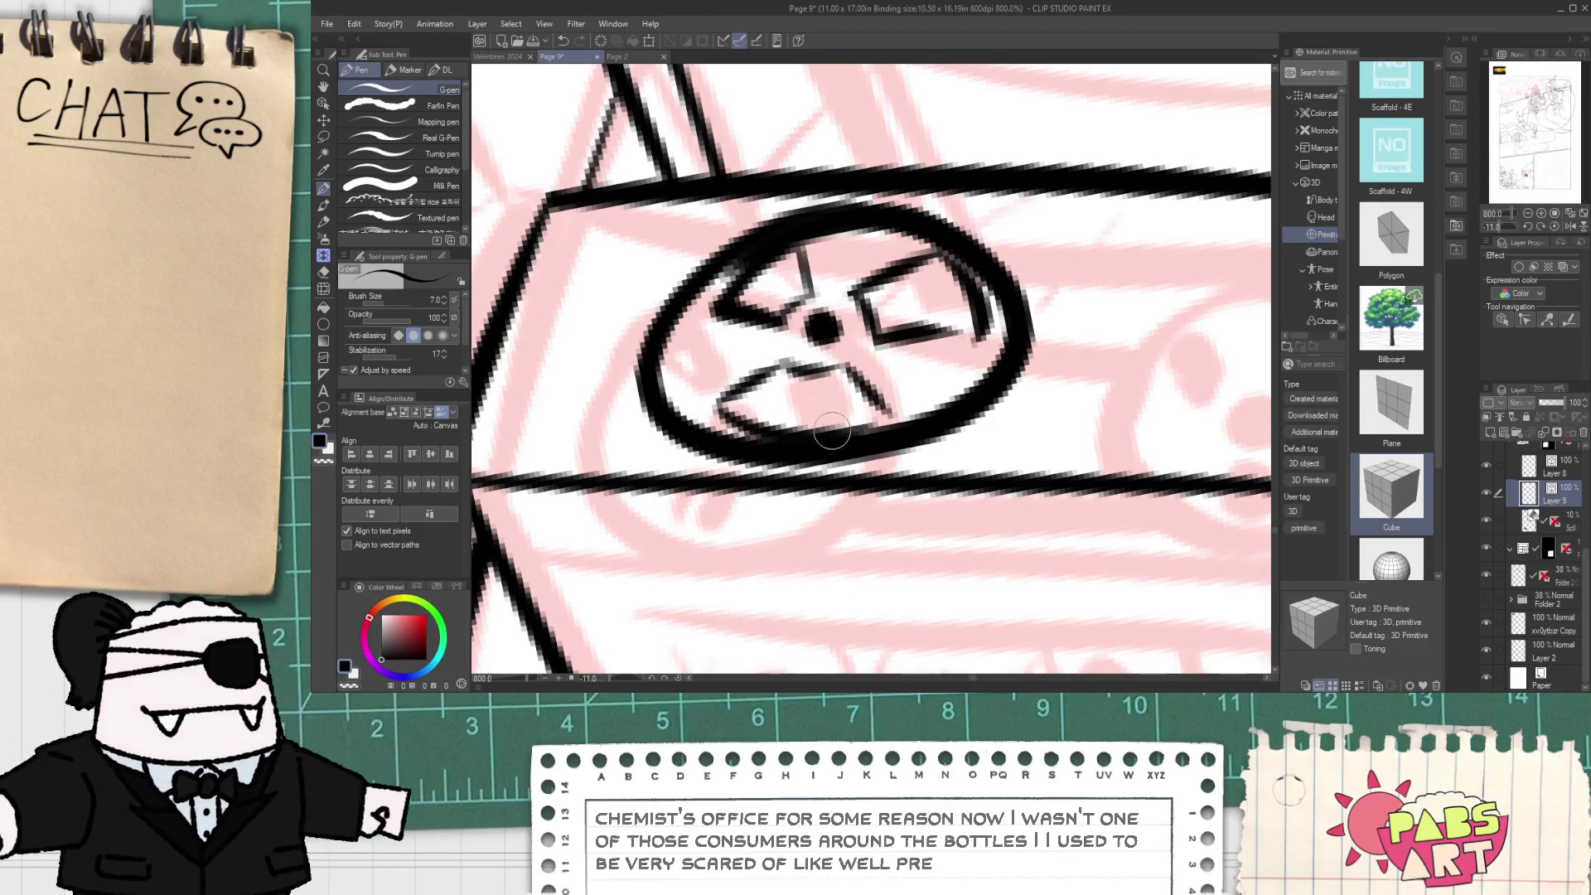
- Duplicate the left tape reel's strokes onto the right half of the box's front, and thin the outer outlines of both reels
{"action": "scroll", "coordinate": [847, 394], "scroll_direction": "down", "scroll_amount": 2}
{"action": "left_click_drag", "start_coordinate": [936, 410], "coordinate": [813, 411]}
{"action": "scroll", "coordinate": [864, 365], "scroll_direction": "up", "scroll_amount": 1}
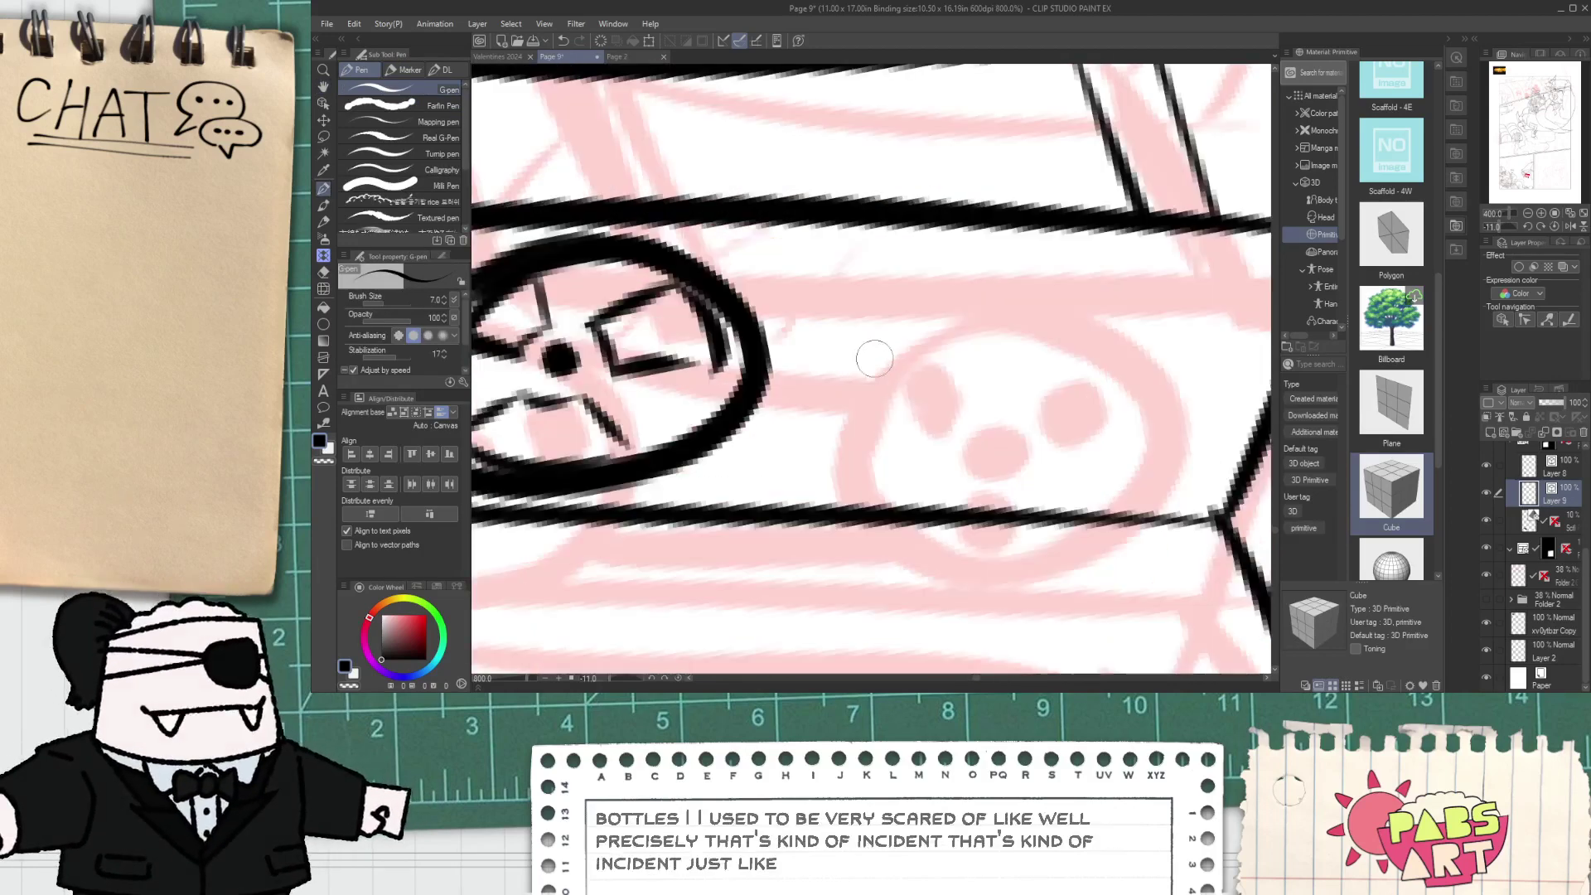
{"action": "scroll", "coordinate": [863, 365], "scroll_direction": "down", "scroll_amount": 1}
{"action": "mouse_move", "coordinate": [863, 365]}
{"action": "left_mouse_down"}
{"action": "mouse_move", "coordinate": [936, 367]}
{"action": "mouse_move", "coordinate": [737, 346]}
{"action": "mouse_move", "coordinate": [734, 331]}
{"action": "left_mouse_up"}
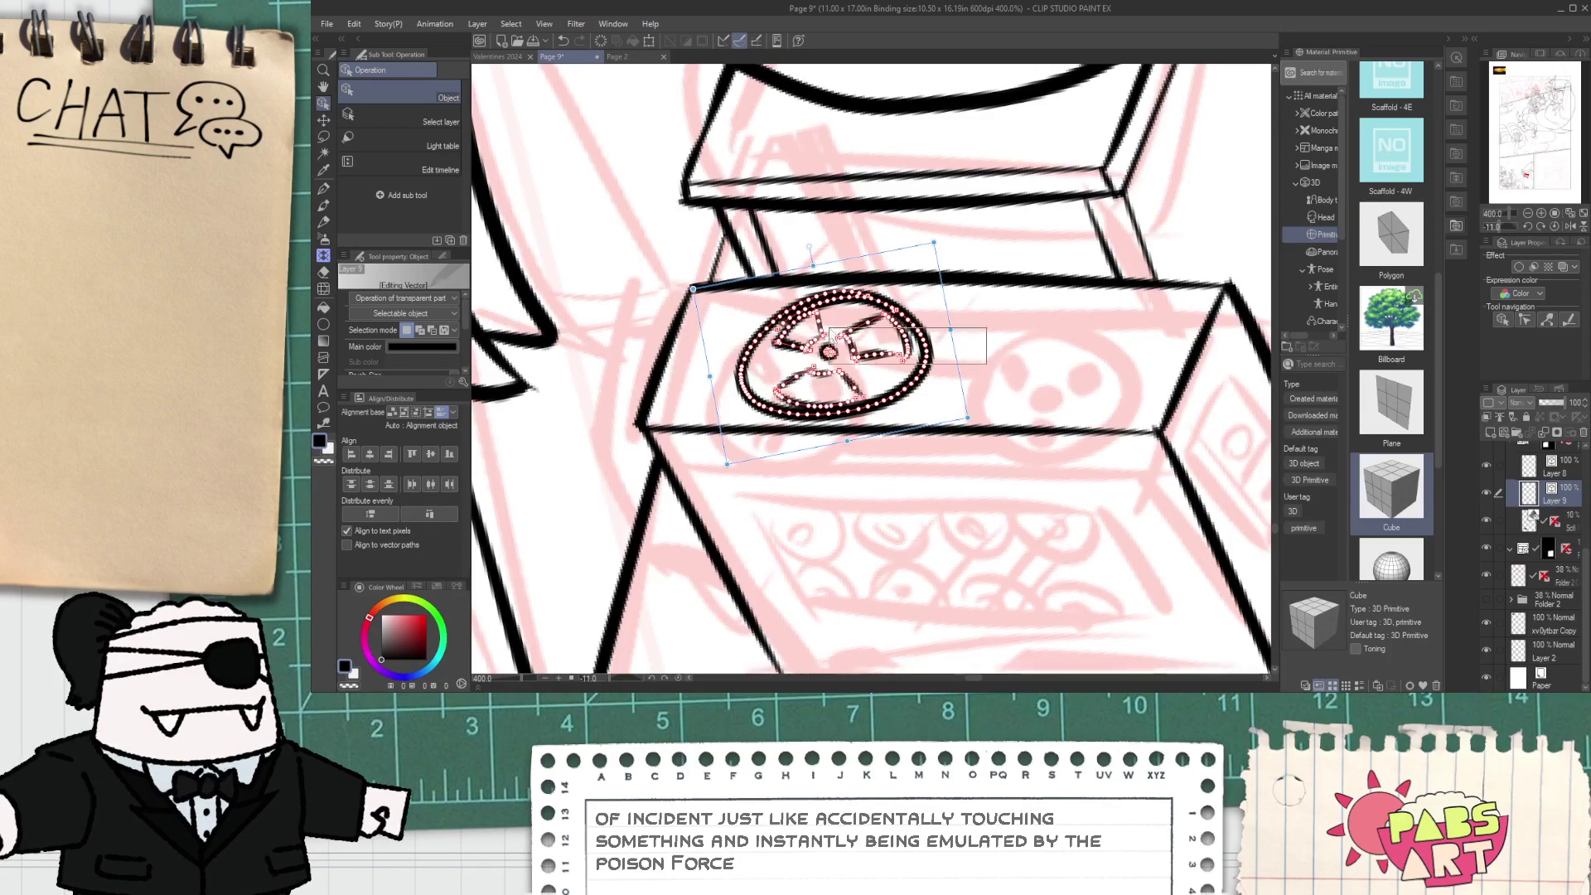
{"action": "left_click_drag", "start_coordinate": [830, 329], "coordinate": [792, 320]}
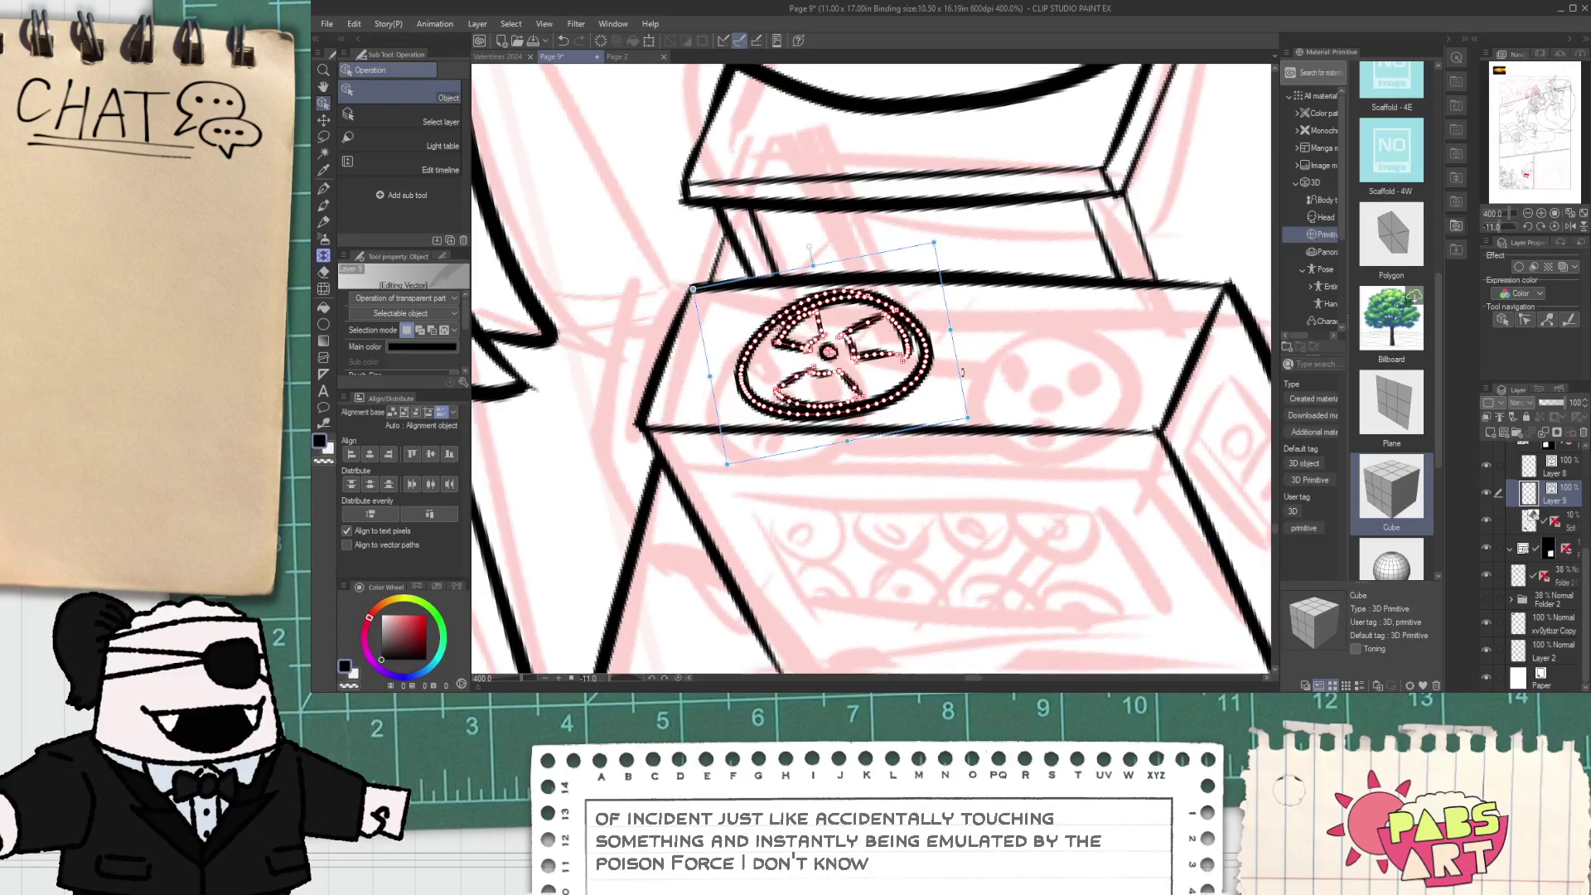
{"action": "key", "text": "ctrl+c"}
{"action": "key", "text": "ctrl+v"}
{"action": "left_click_drag", "start_coordinate": [961, 377], "coordinate": [1168, 378]}
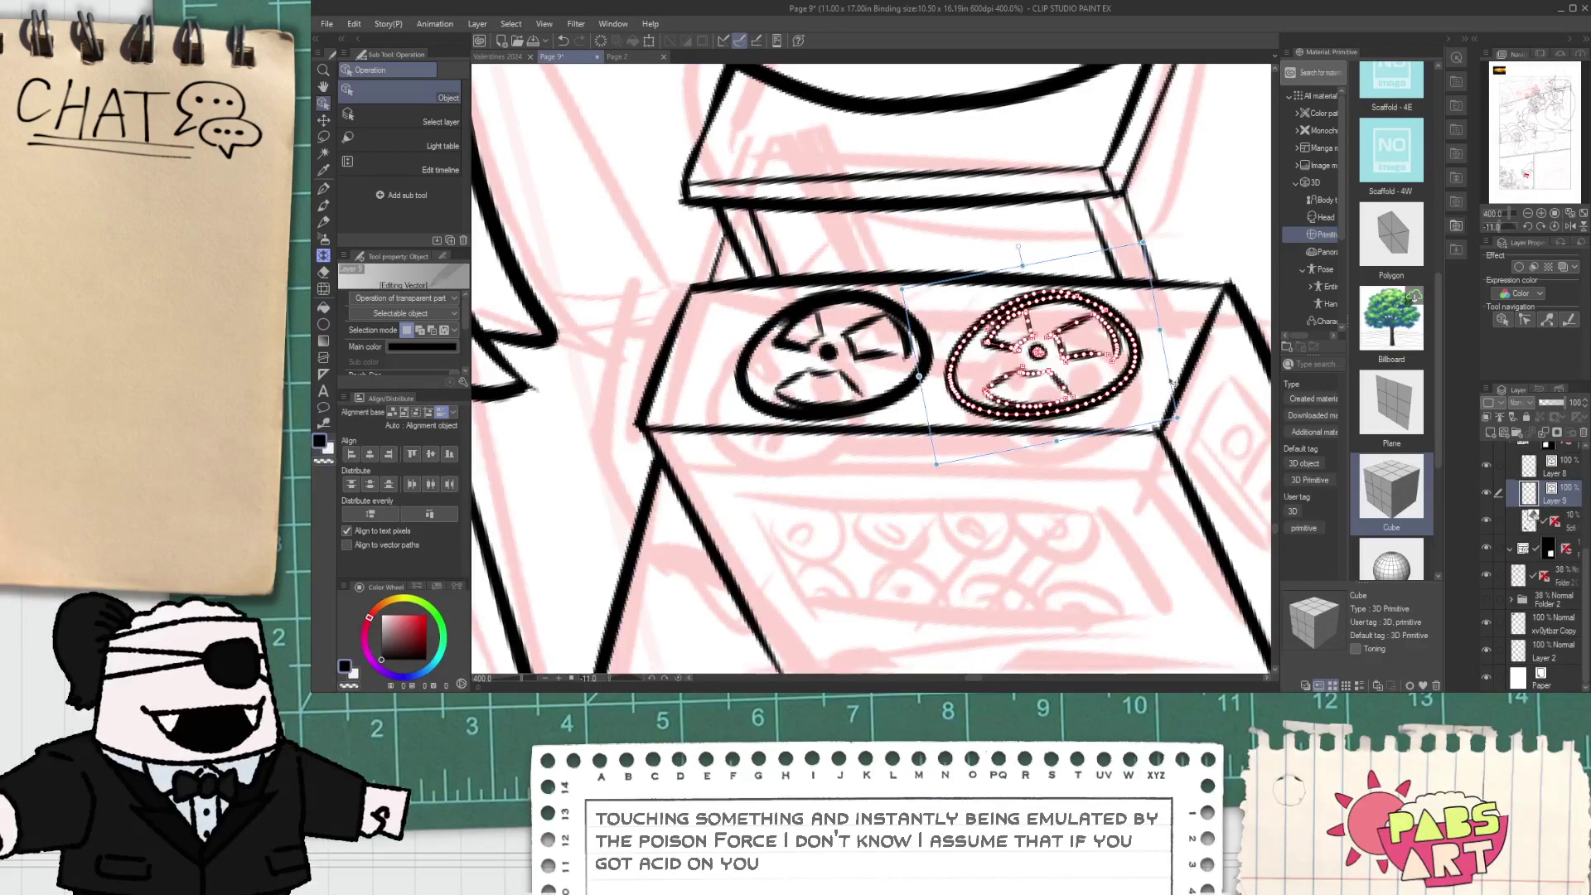
{"action": "left_click", "coordinate": [896, 382], "text": "shift"}
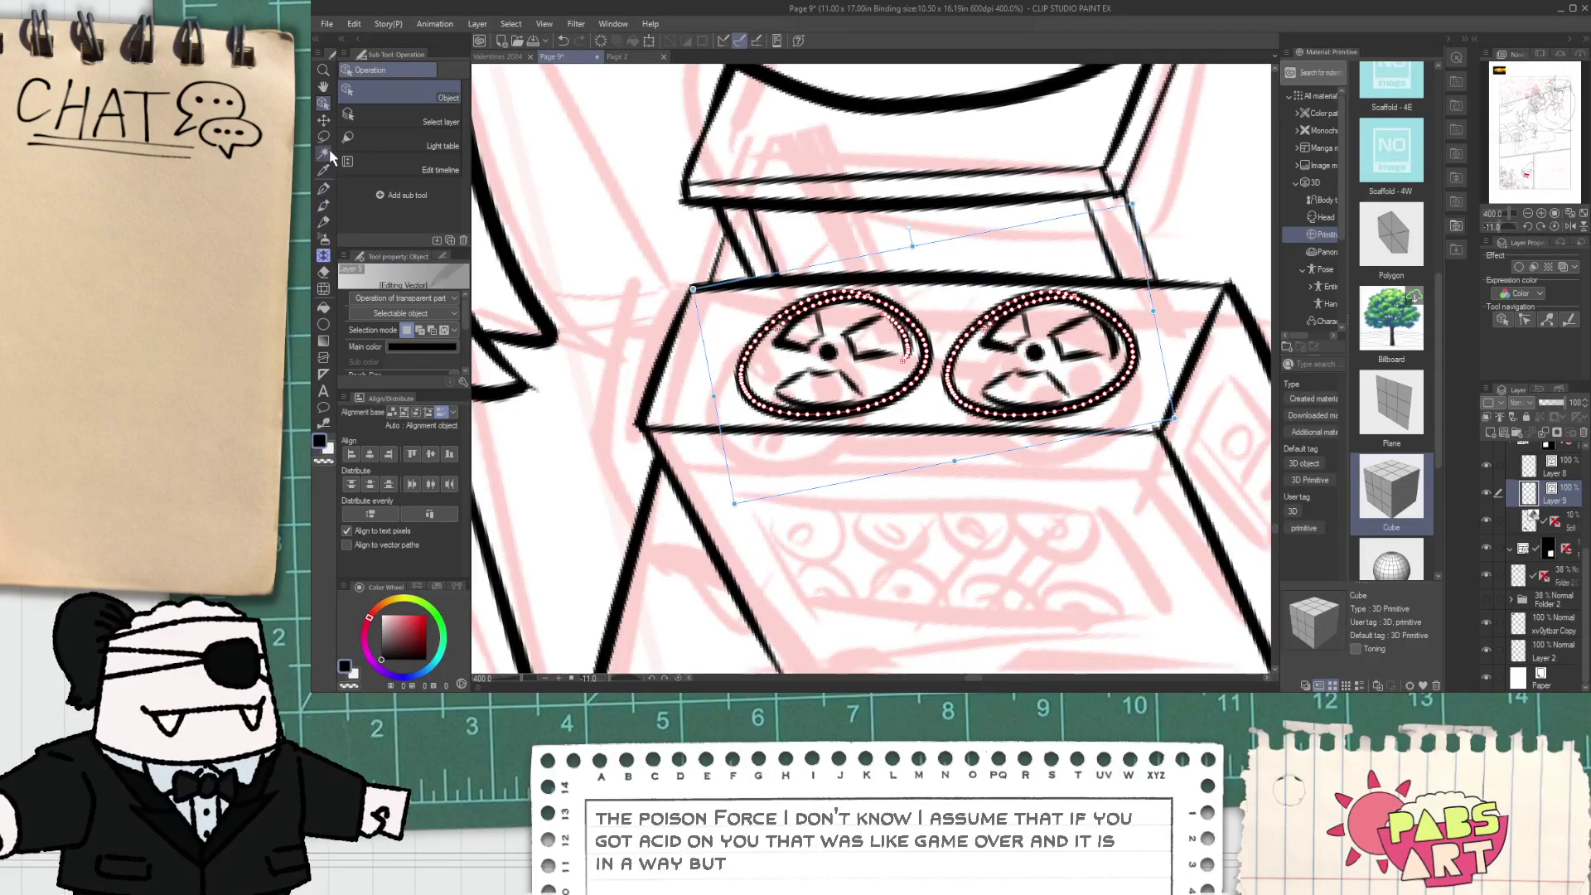
{"action": "scroll", "coordinate": [464, 327], "scroll_direction": "down", "scroll_amount": 2}
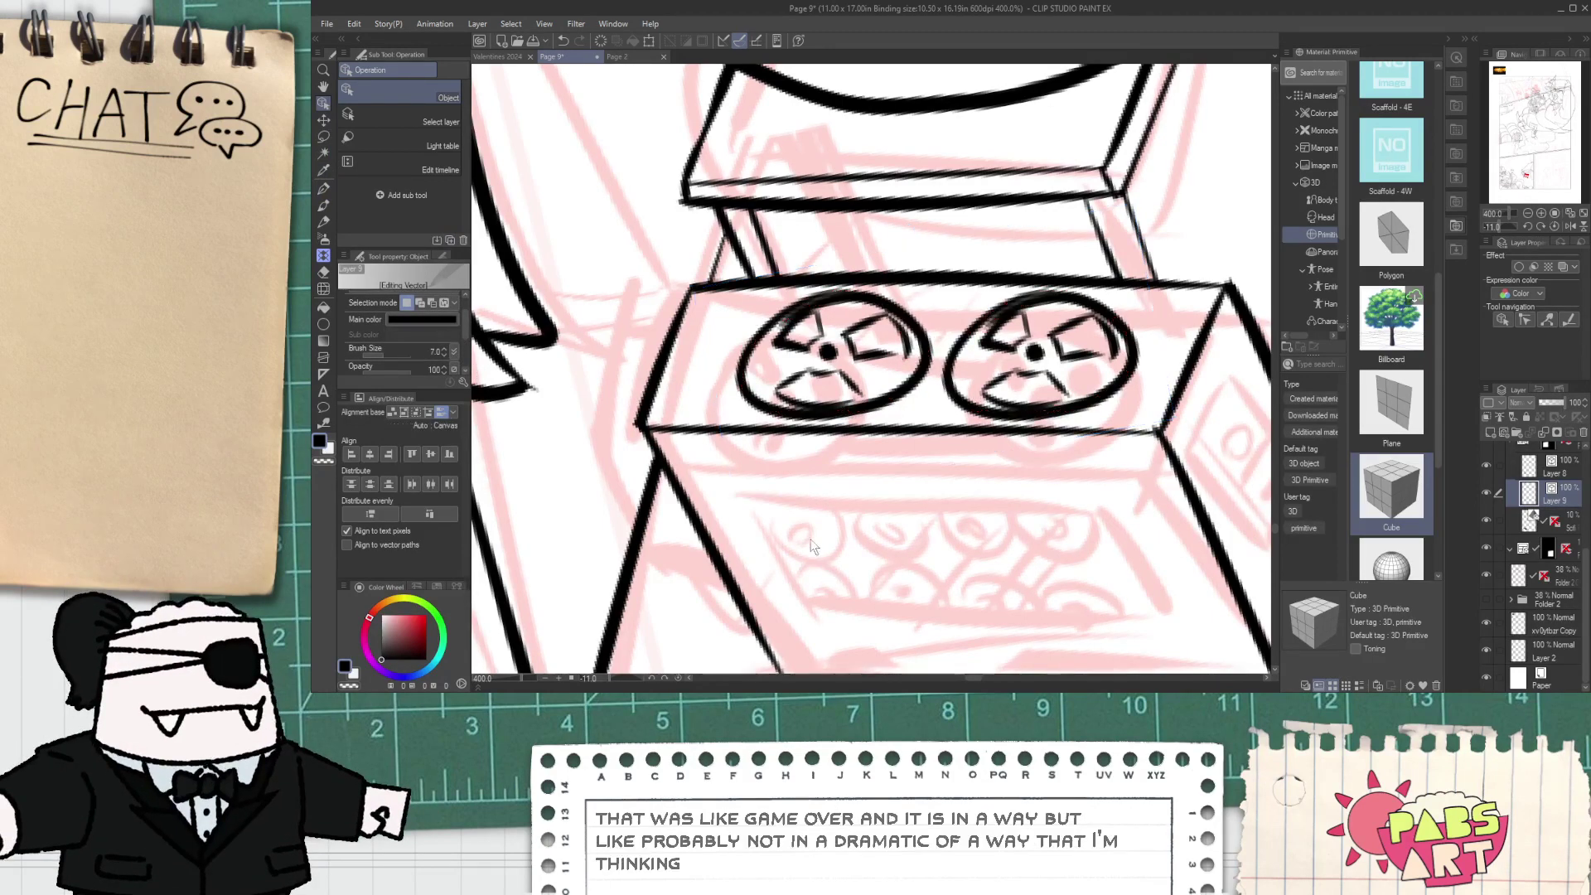
- Ink the lower-left and upper-left edges of the small panel on the computer box's side face
{"action": "scroll", "coordinate": [838, 524], "scroll_direction": "down", "scroll_amount": 5}
{"action": "key", "text": "space"}
{"action": "scroll", "coordinate": [839, 524], "scroll_direction": "up", "scroll_amount": 5}
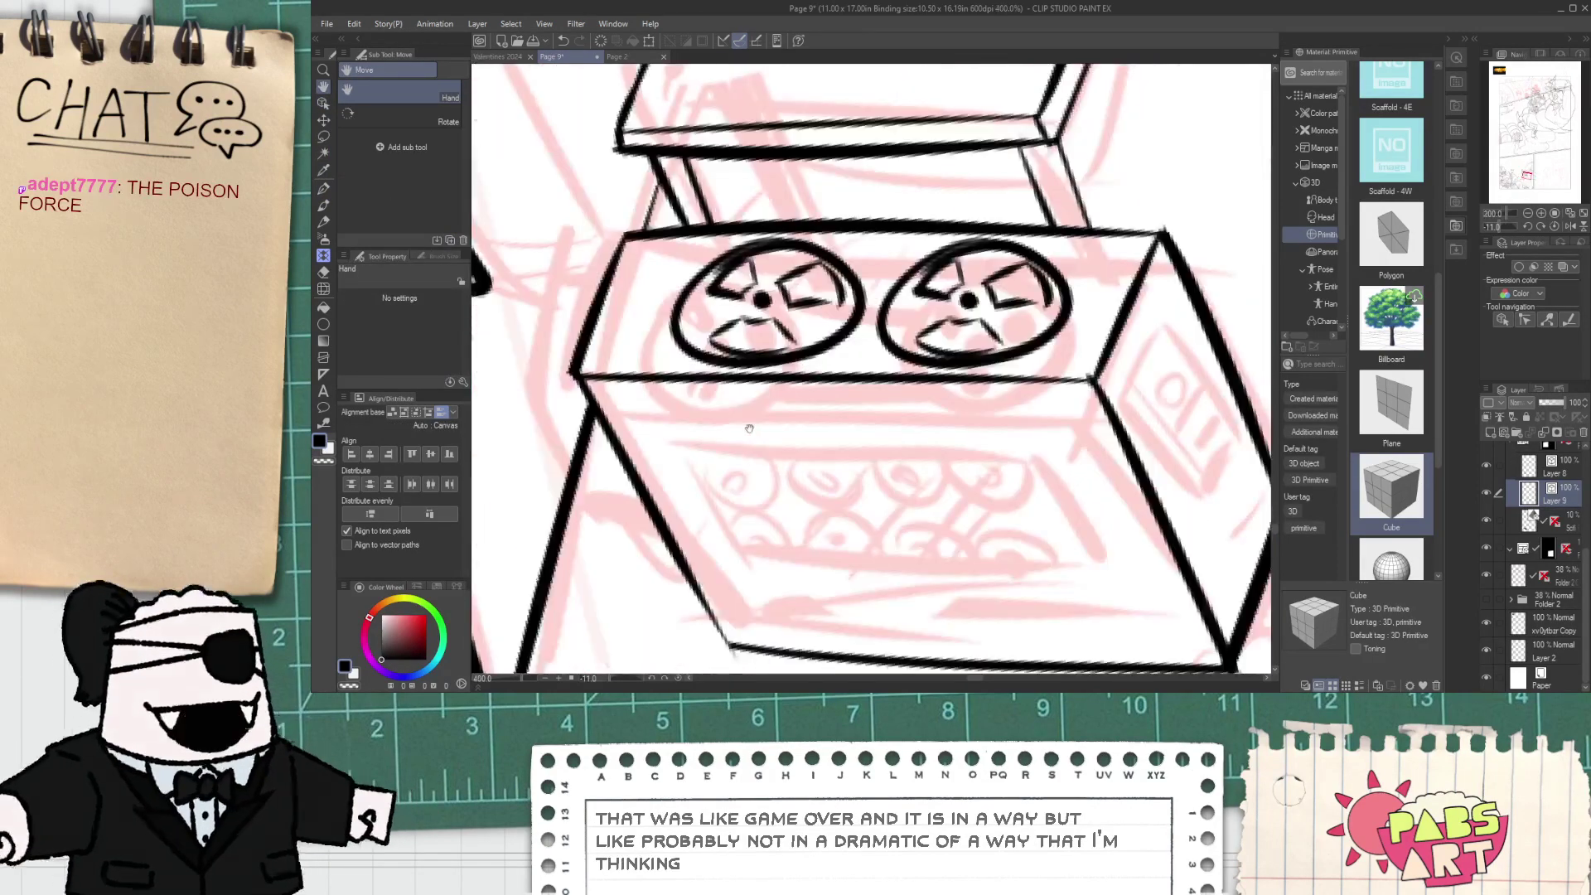
{"action": "left_click_drag", "start_coordinate": [1045, 435], "coordinate": [837, 395]}
{"action": "scroll", "coordinate": [921, 364], "scroll_direction": "up", "scroll_amount": 2}
{"action": "key", "text": "e"}
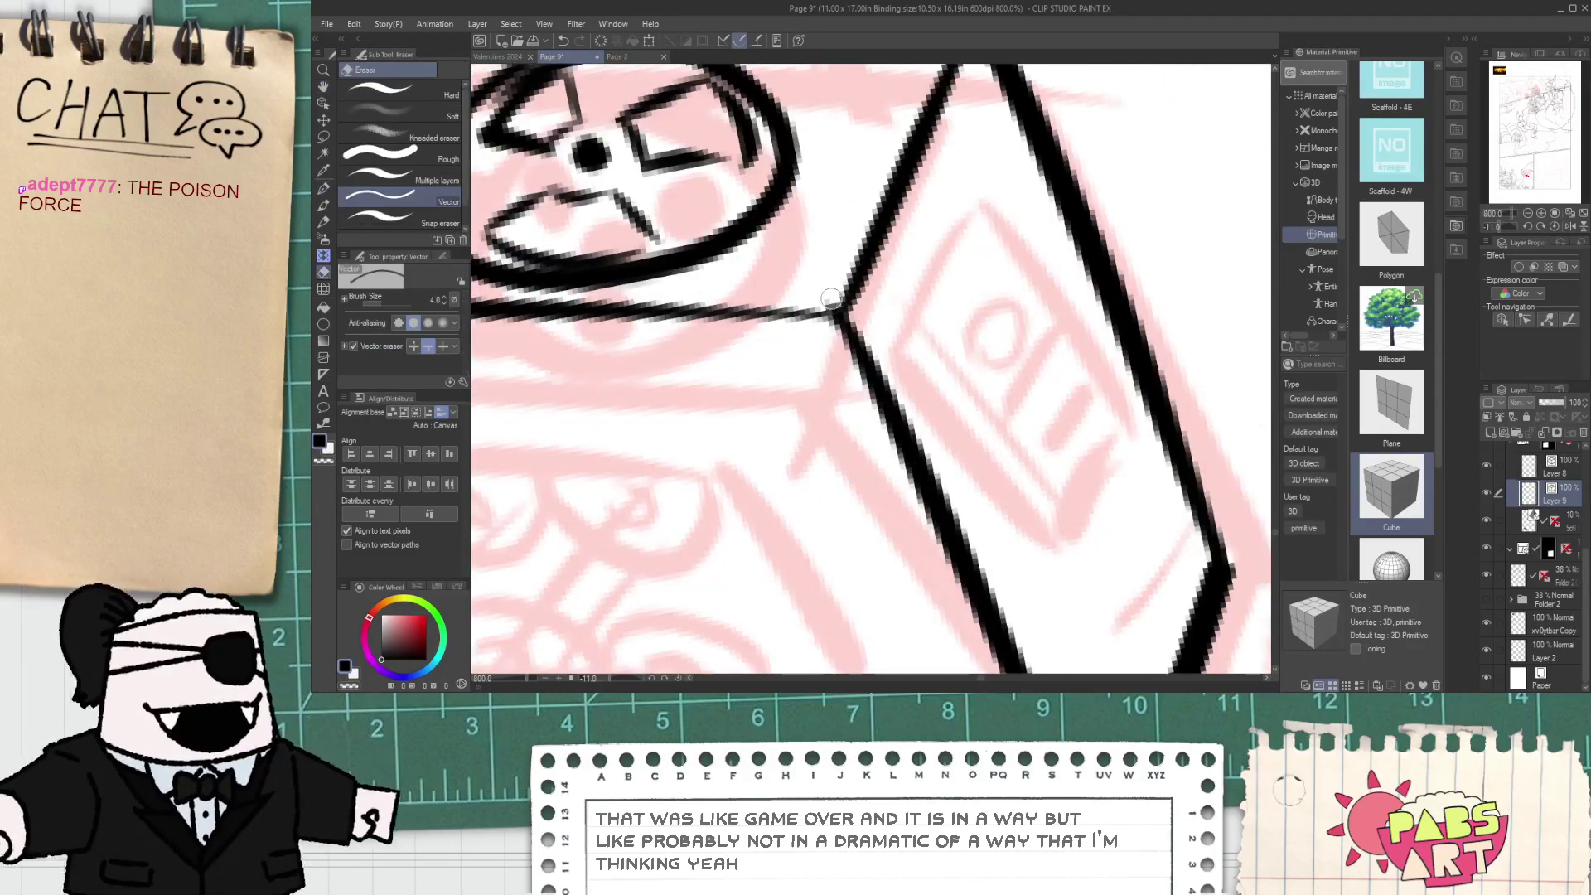
{"action": "key", "text": "p"}
{"action": "left_click_drag", "start_coordinate": [898, 325], "coordinate": [1005, 537]}
{"action": "key", "text": "ctrl+z"}
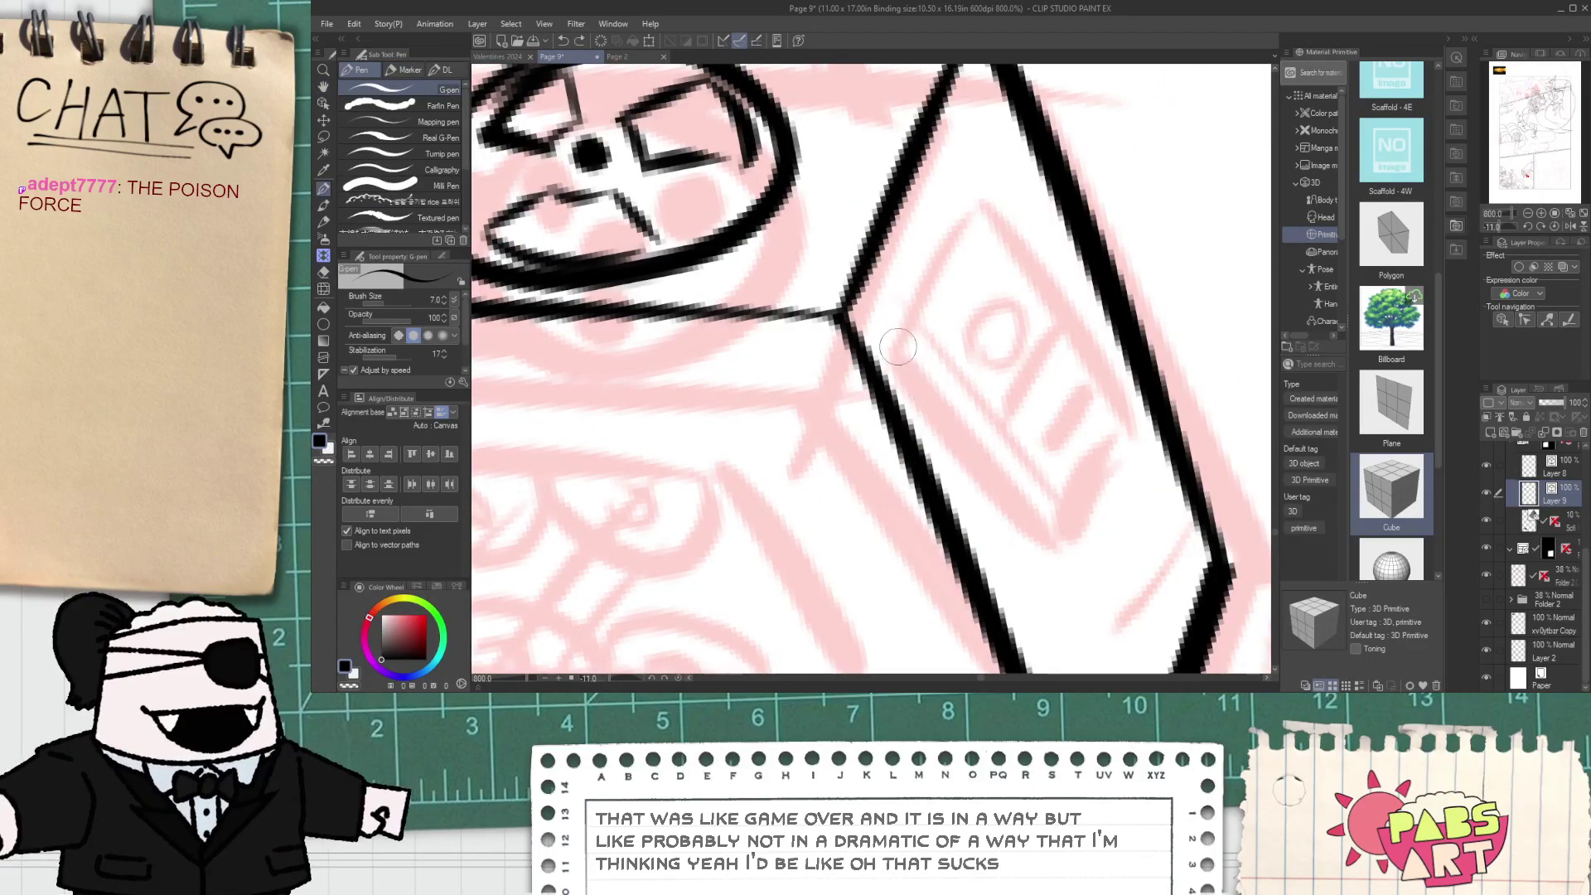
{"action": "left_click_drag", "start_coordinate": [900, 339], "coordinate": [1008, 533]}
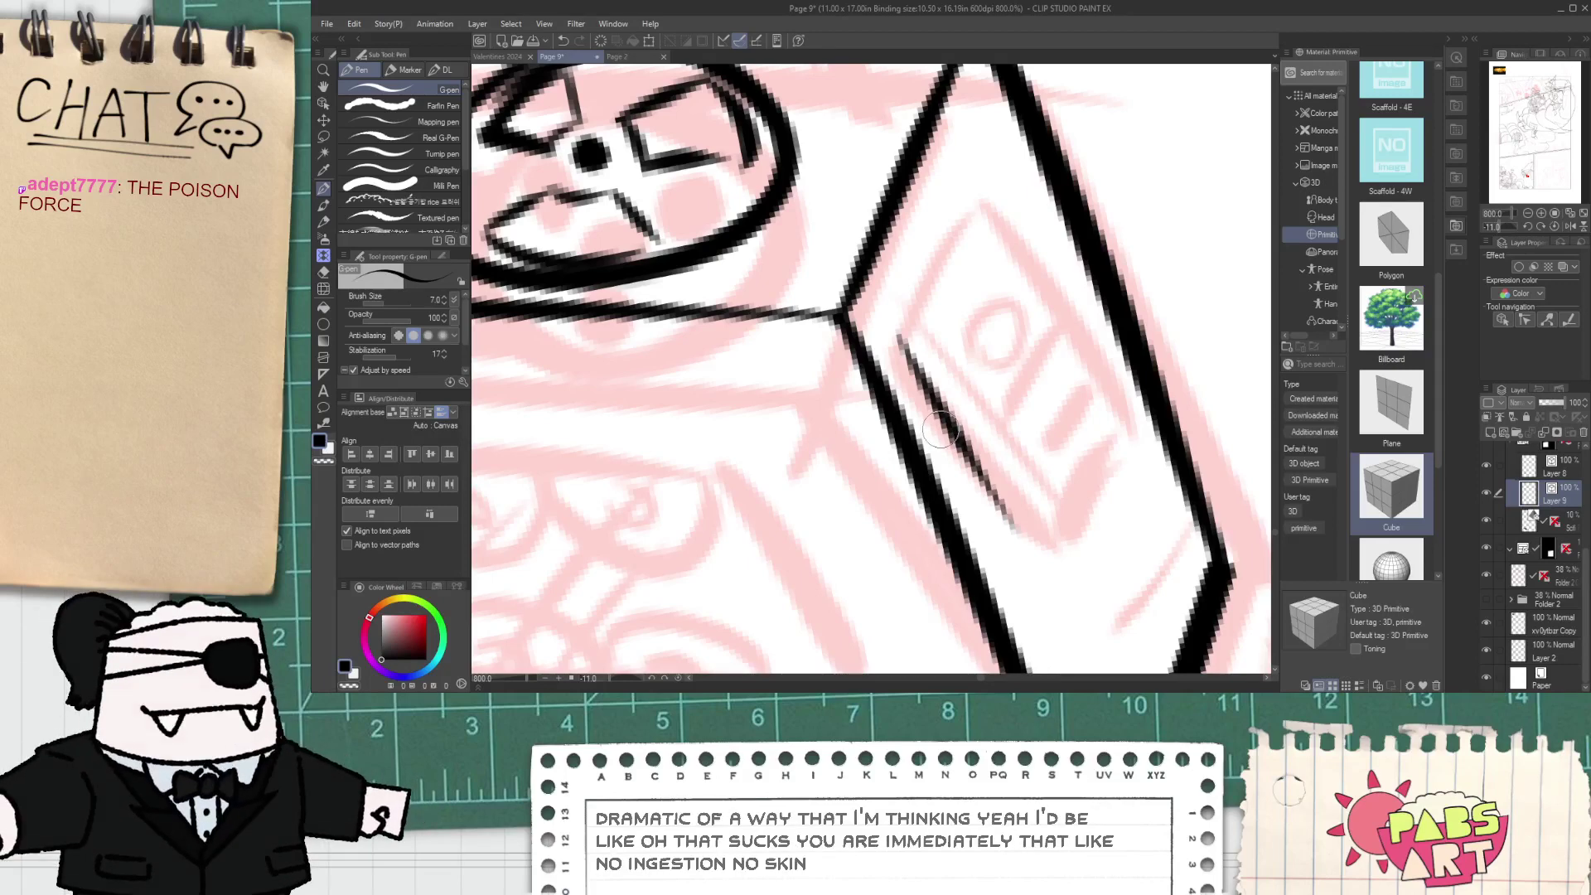
{"action": "mouse_move", "coordinate": [904, 334]}
{"action": "left_mouse_down"}
{"action": "mouse_move", "coordinate": [998, 164]}
{"action": "mouse_move", "coordinate": [1006, 202]}
{"action": "left_mouse_up"}
{"action": "key", "text": "ctrl+z"}
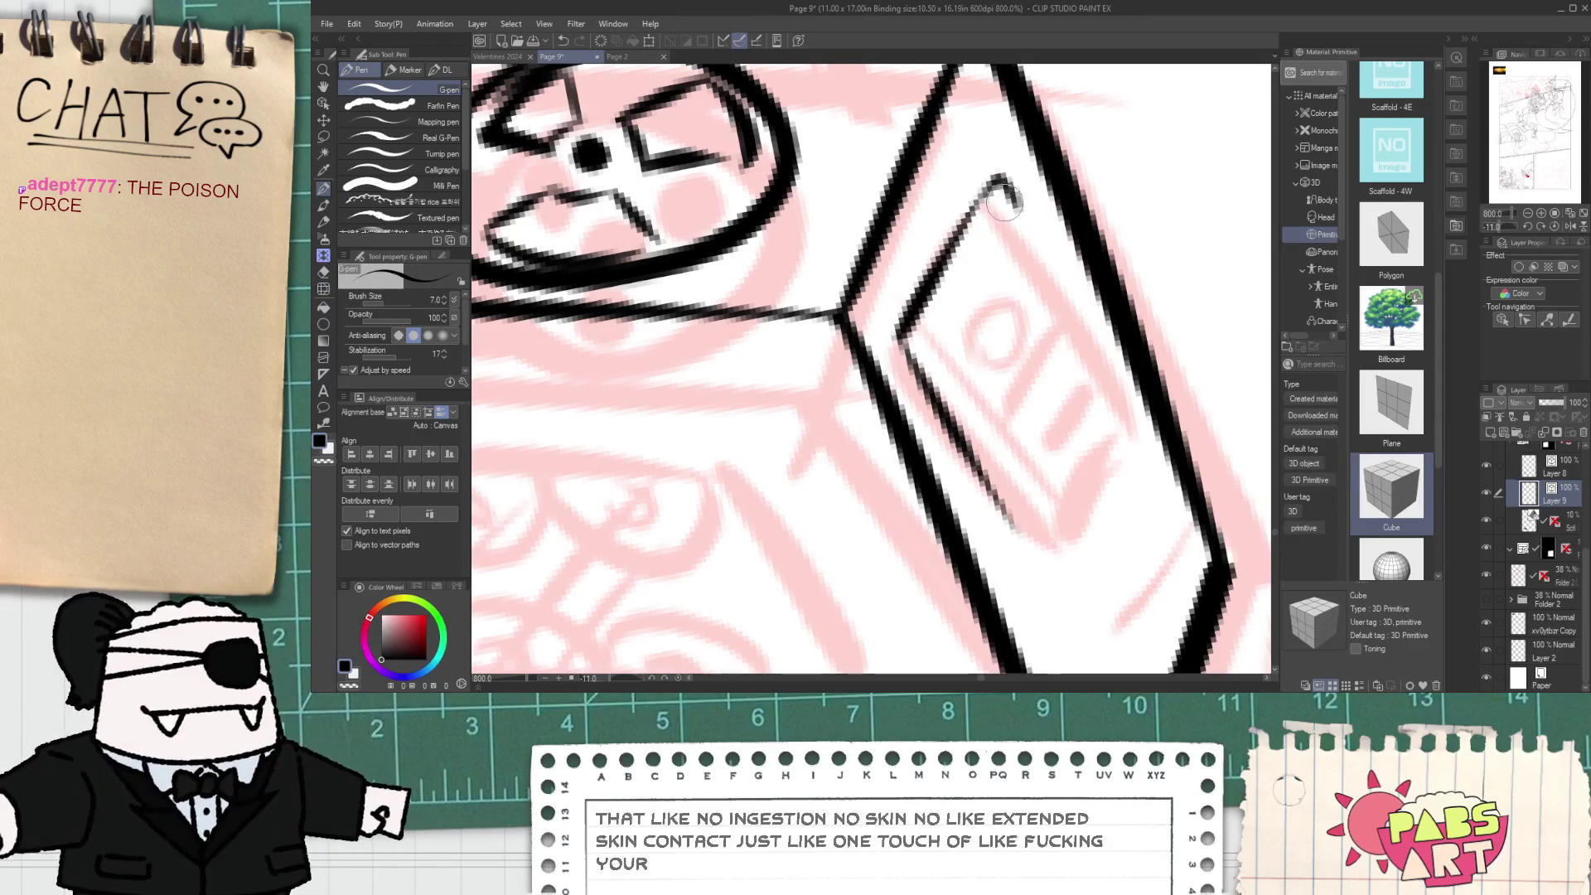
- Extend the side panel's lower-left edge to its bottom corner and ink parallel inner lines beside it
{"action": "mouse_move", "coordinate": [909, 350]}
{"action": "left_mouse_down"}
{"action": "mouse_move", "coordinate": [990, 495]}
{"action": "mouse_move", "coordinate": [1043, 539]}
{"action": "left_mouse_up"}
{"action": "key", "text": "ctrl+z"}
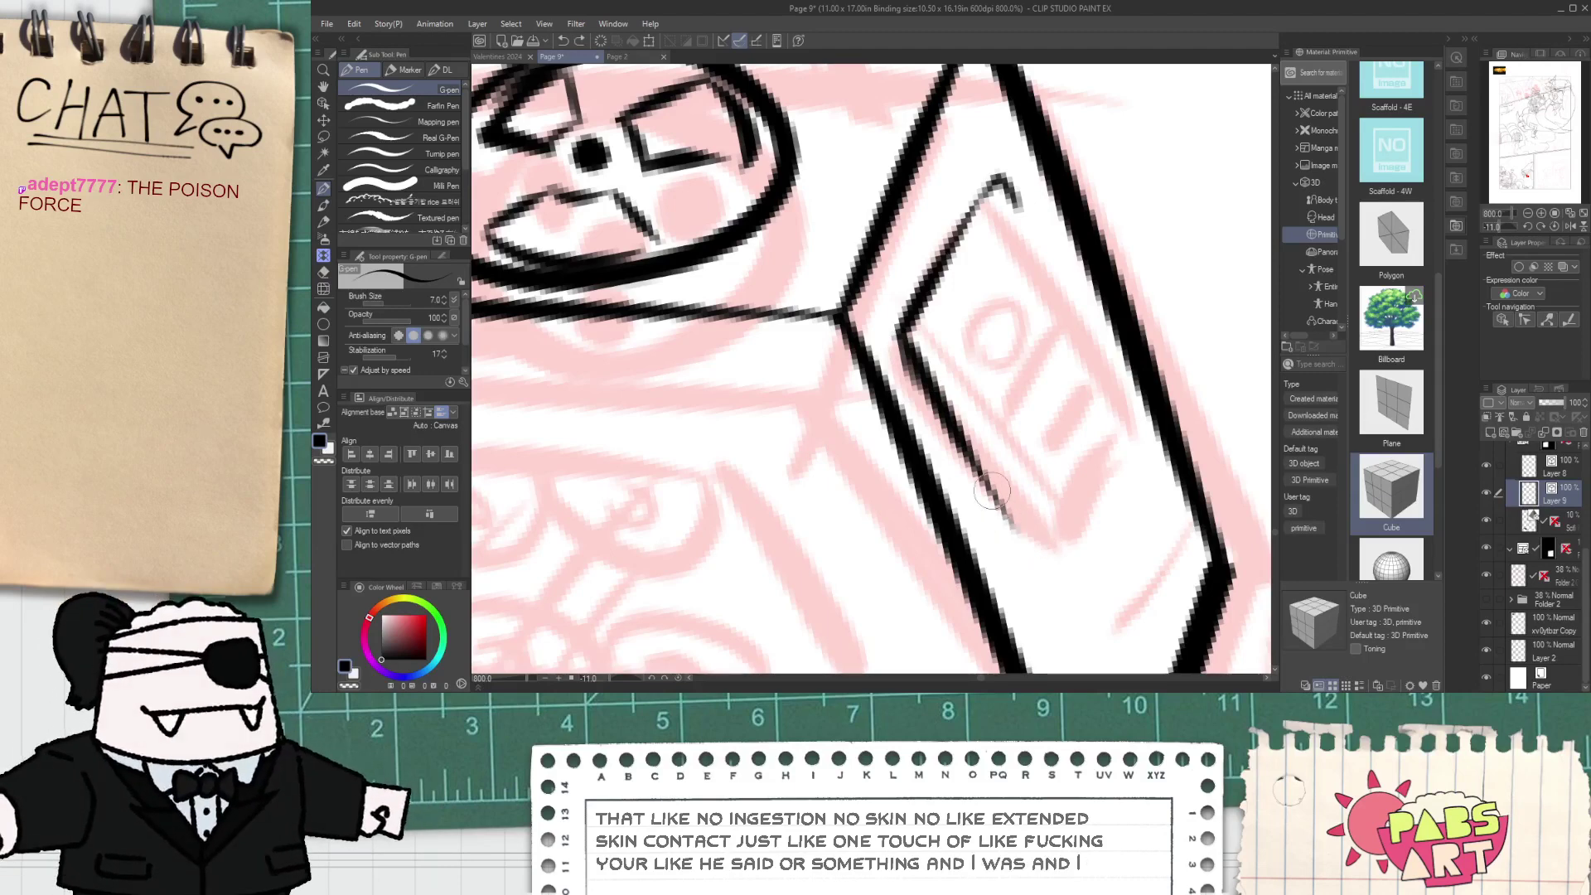
{"action": "mouse_move", "coordinate": [991, 489]}
{"action": "left_mouse_down"}
{"action": "mouse_move", "coordinate": [1014, 522]}
{"action": "mouse_move", "coordinate": [1057, 537]}
{"action": "left_mouse_up"}
{"action": "left_click_drag", "start_coordinate": [935, 335], "coordinate": [1045, 541]}
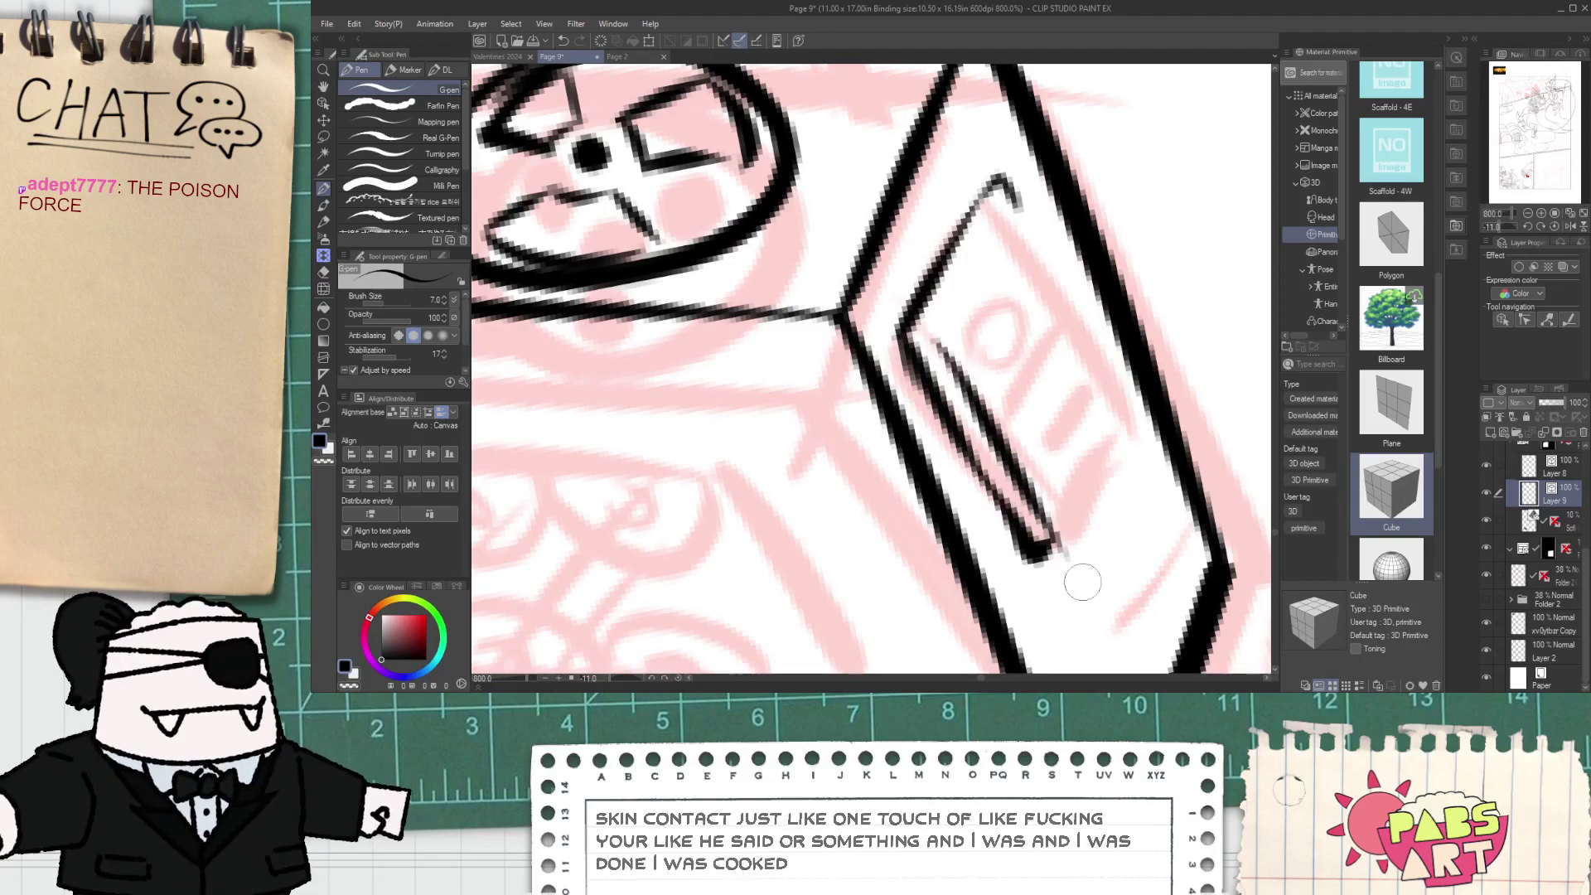
{"action": "key", "text": "ctrl+z"}
{"action": "left_click_drag", "start_coordinate": [933, 334], "coordinate": [1048, 533]}
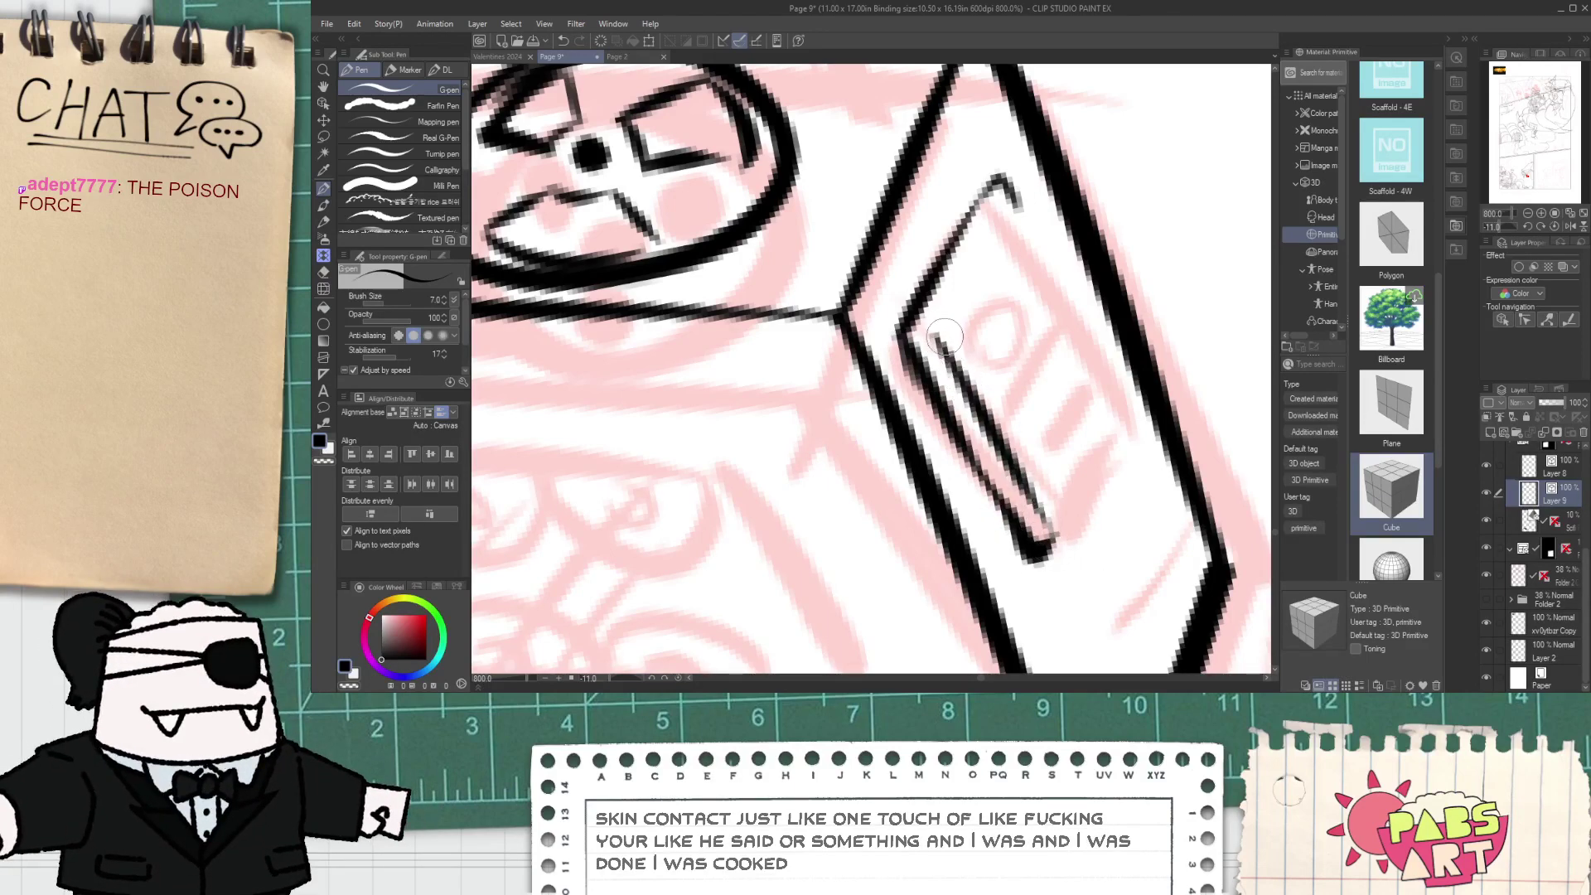
{"action": "left_click_drag", "start_coordinate": [949, 327], "coordinate": [1023, 452]}
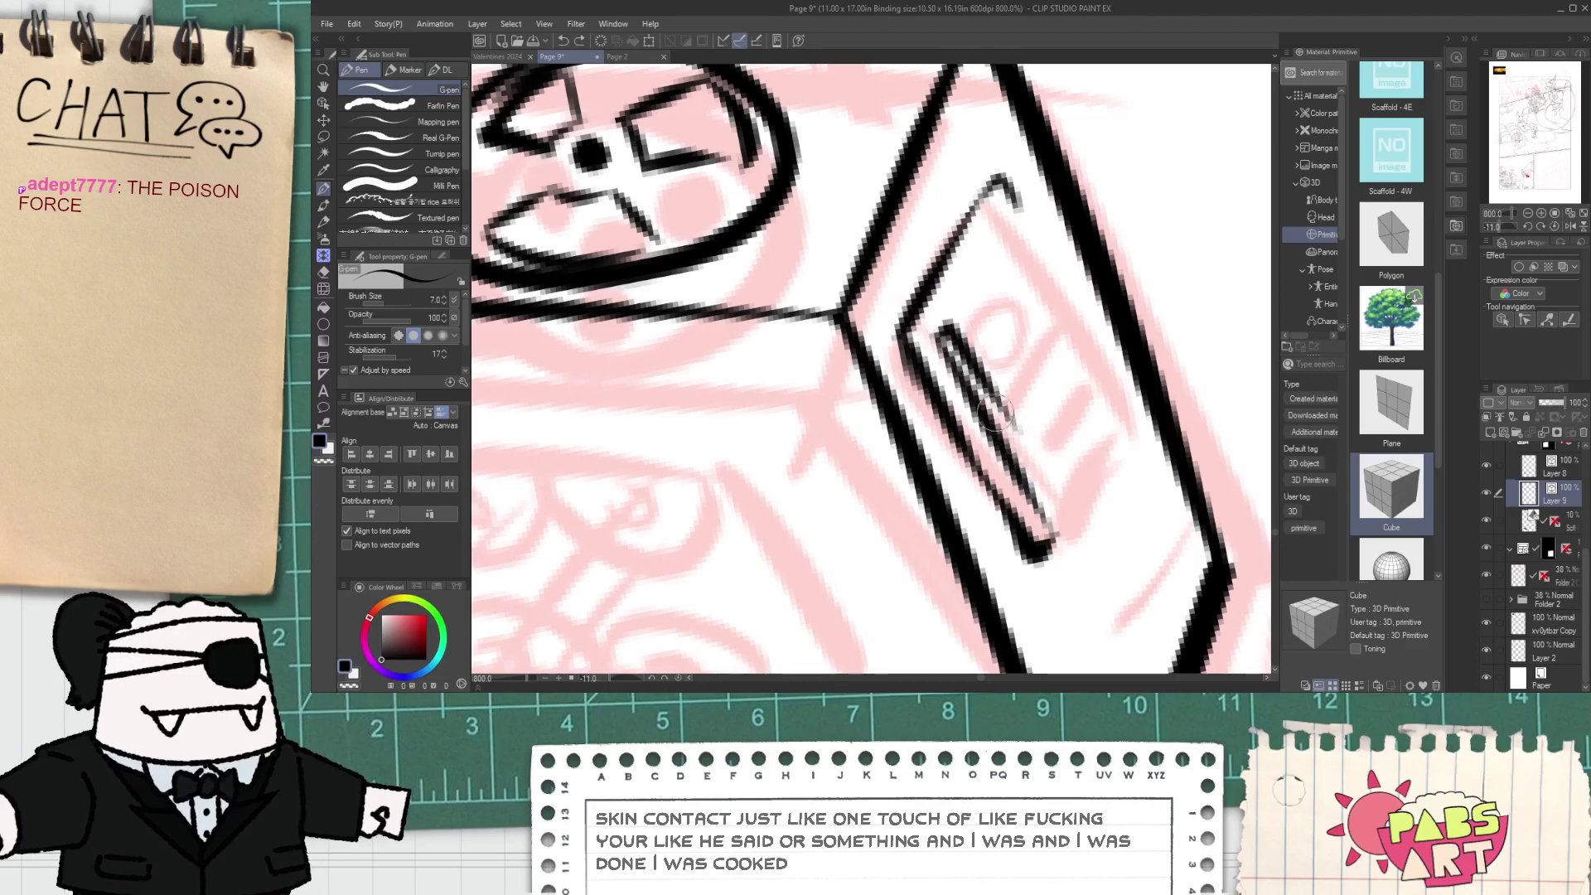
- Ink the side panel's short bottom edge and the angled detail lines branching from its inner edge
{"action": "left_click_drag", "start_coordinate": [982, 397], "coordinate": [1092, 473]}
{"action": "left_click_drag", "start_coordinate": [1043, 522], "coordinate": [1102, 458]}
{"action": "key", "text": "ctrl+z"}
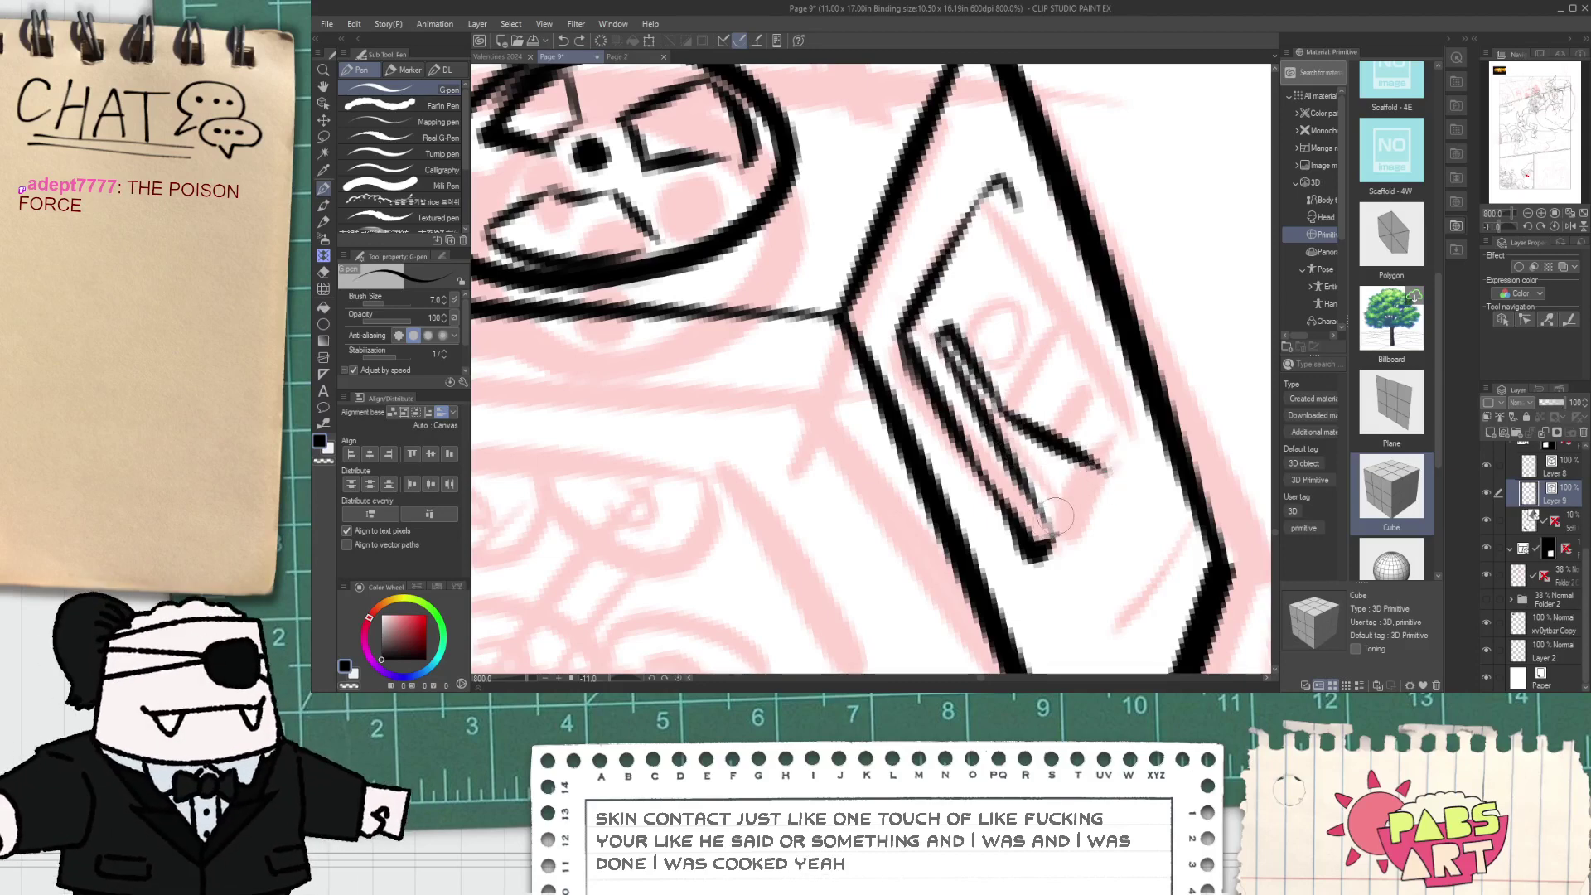
{"action": "left_click_drag", "start_coordinate": [1044, 526], "coordinate": [1102, 456]}
{"action": "left_click_drag", "start_coordinate": [1004, 406], "coordinate": [1054, 340]}
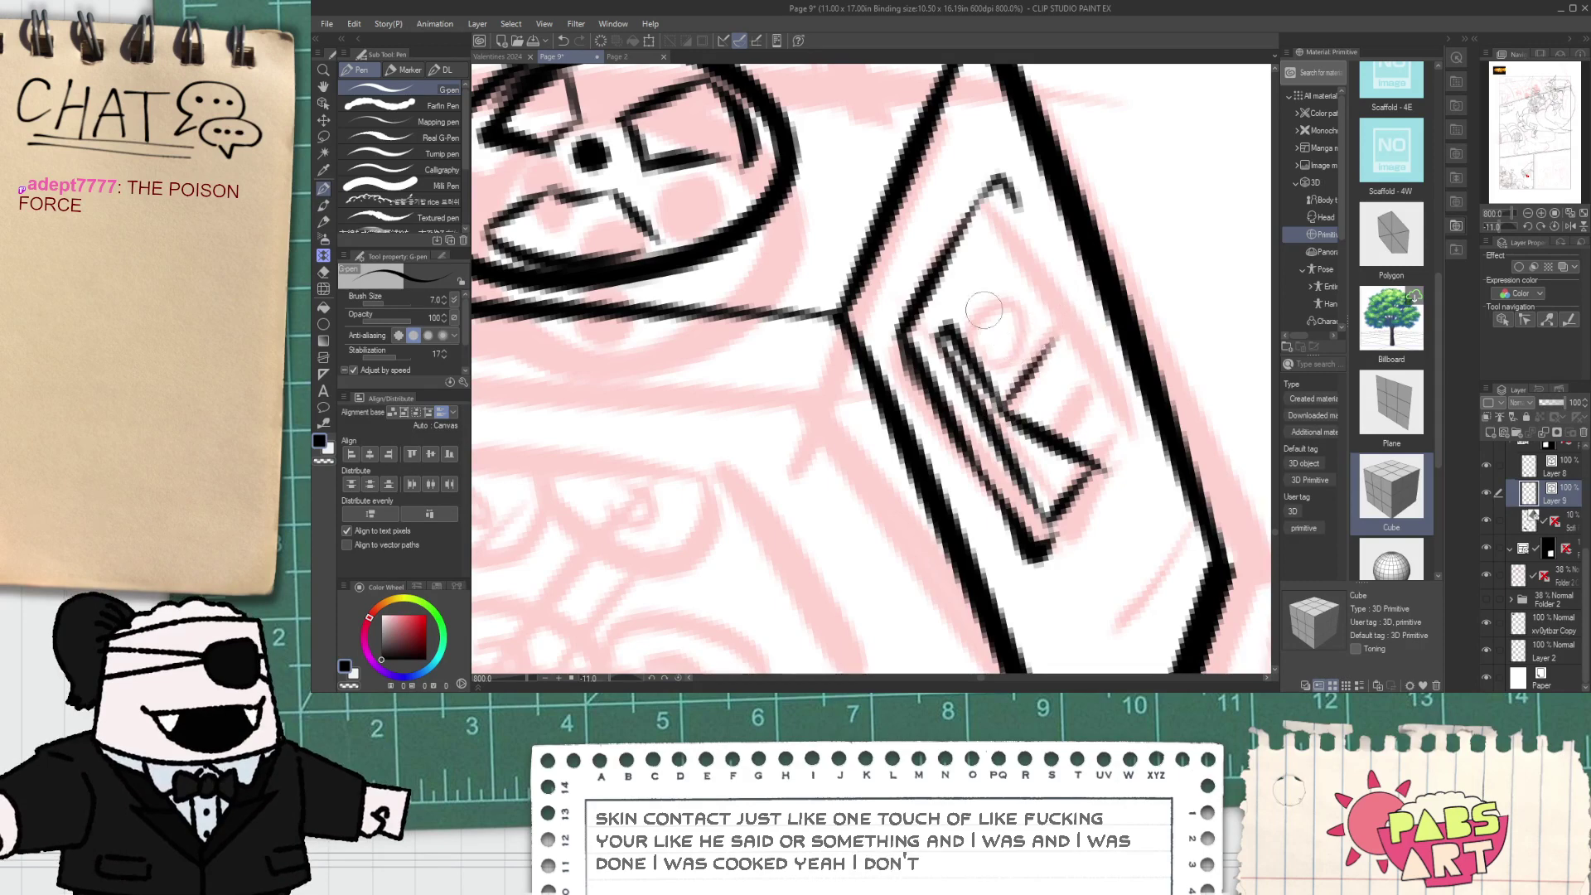
- Ink the inner plate's upper-left and right edges out past the box's side edge, and erase the box outline crossing the plate
{"action": "left_click_drag", "start_coordinate": [929, 340], "coordinate": [1019, 182]}
{"action": "key", "text": "ctrl+z"}
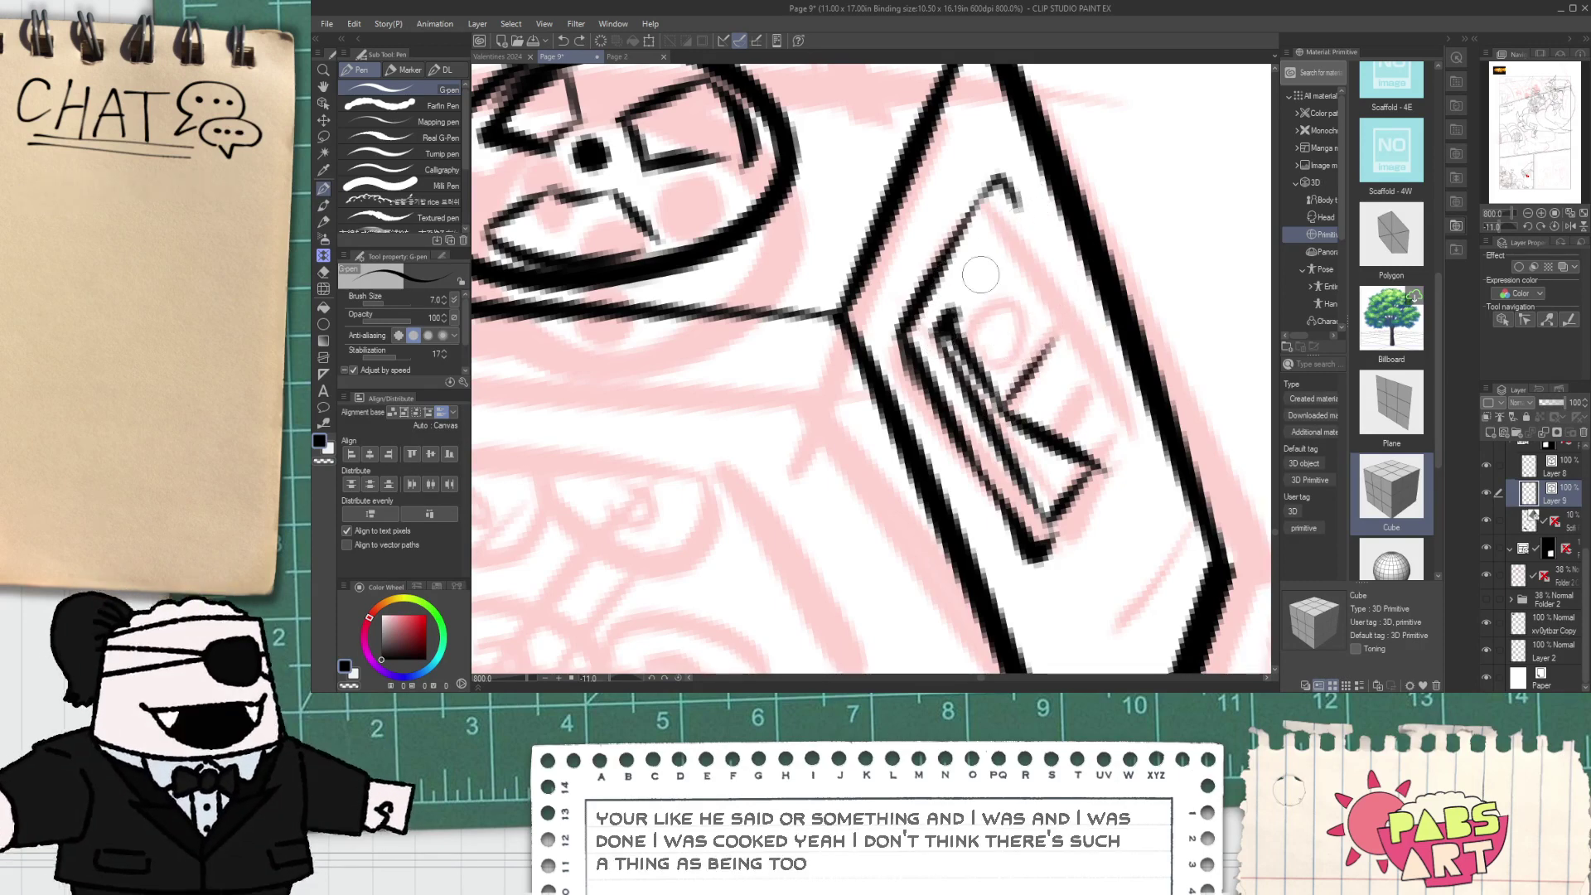
{"action": "mouse_move", "coordinate": [944, 324]}
{"action": "left_mouse_down"}
{"action": "mouse_move", "coordinate": [1014, 222]}
{"action": "mouse_move", "coordinate": [1096, 360]}
{"action": "mouse_move", "coordinate": [1160, 365]}
{"action": "left_mouse_up"}
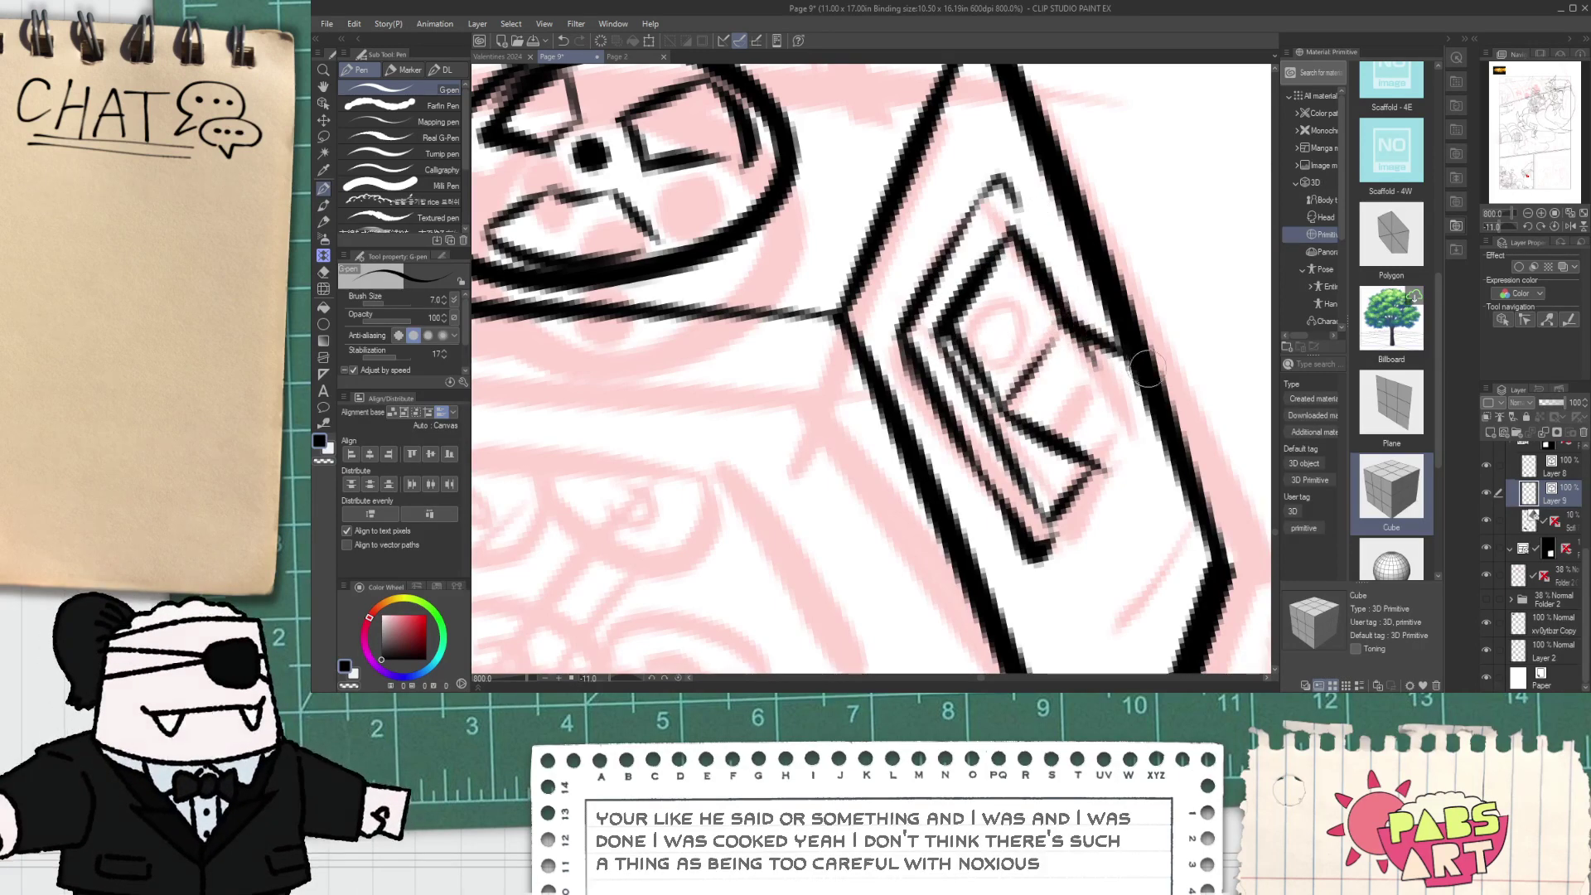
{"action": "key", "text": "ctrl+z"}
{"action": "mouse_move", "coordinate": [1059, 327]}
{"action": "left_mouse_down"}
{"action": "mouse_move", "coordinate": [1170, 367]}
{"action": "mouse_move", "coordinate": [1090, 470]}
{"action": "left_mouse_up"}
{"action": "key", "text": "e"}
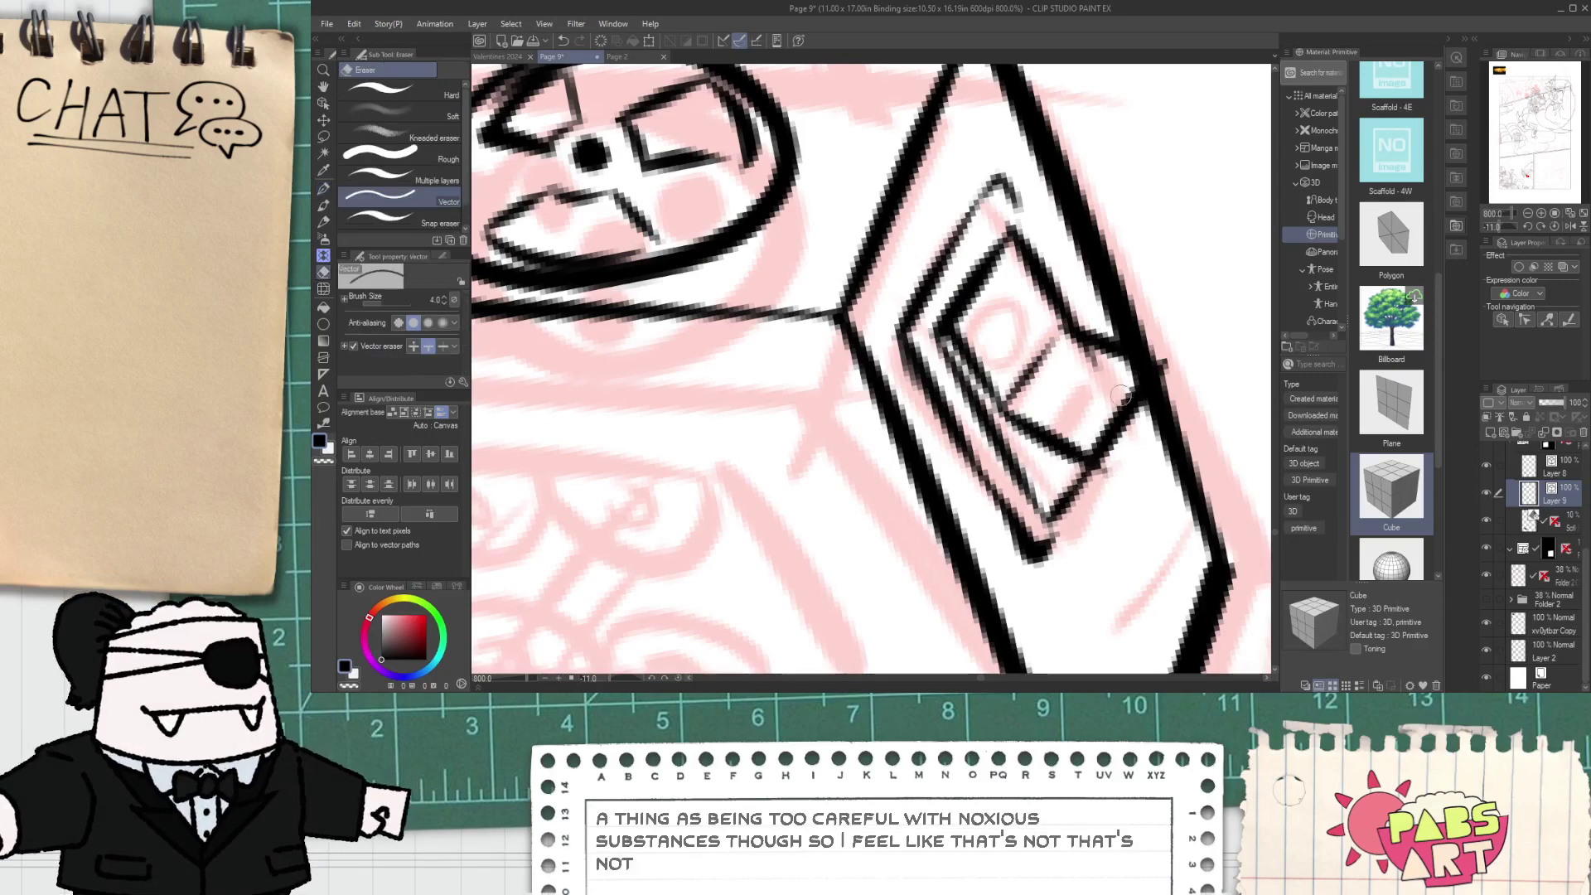
{"action": "left_click_drag", "start_coordinate": [1156, 361], "coordinate": [1107, 365]}
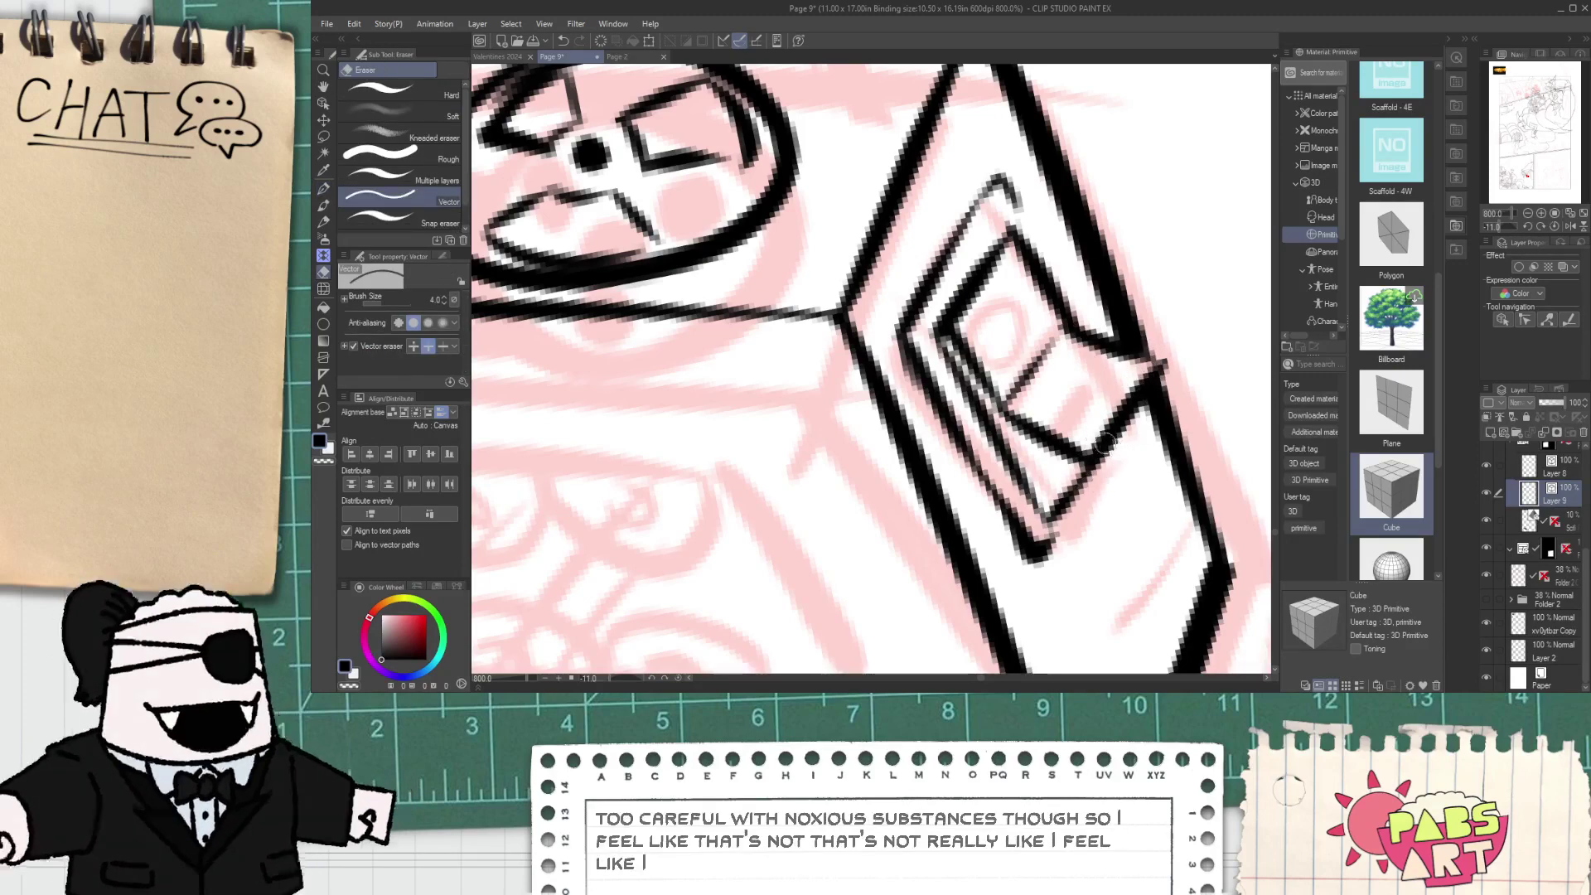
- Ink a short slanted dash and a small round knob on the side panel's inner plate
{"action": "key", "text": "p"}
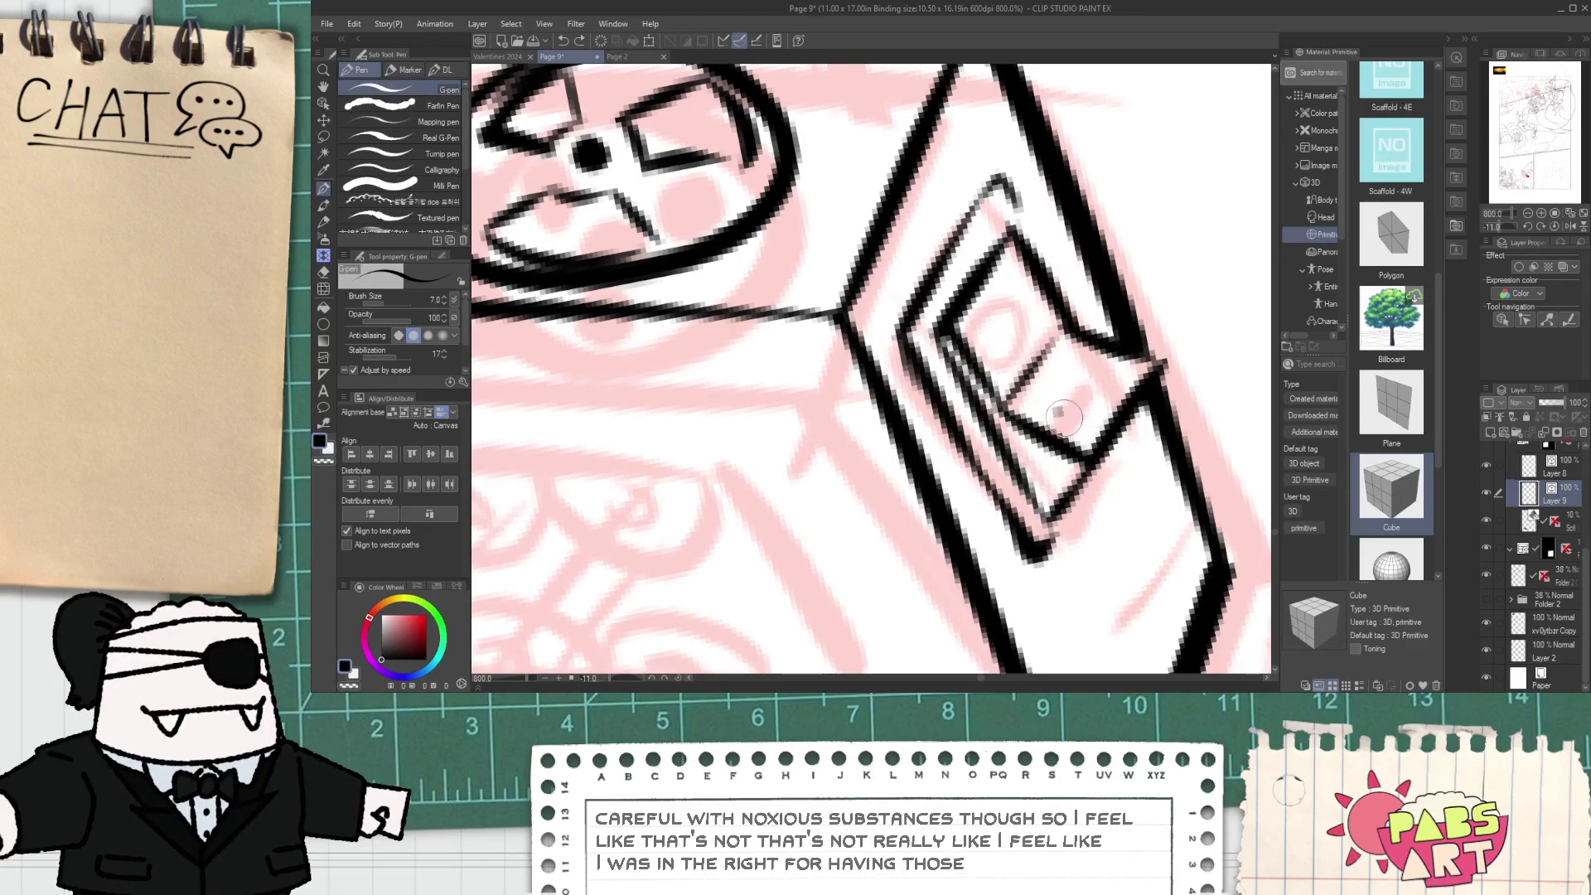
{"action": "left_click_drag", "start_coordinate": [1064, 418], "coordinate": [1109, 363]}
{"action": "key", "text": "ctrl+z"}
{"action": "mouse_move", "coordinate": [1062, 413]}
{"action": "left_mouse_down"}
{"action": "mouse_move", "coordinate": [1094, 377]}
{"action": "mouse_move", "coordinate": [1066, 410]}
{"action": "left_mouse_up"}
{"action": "left_click_drag", "start_coordinate": [1005, 304], "coordinate": [1008, 338]}
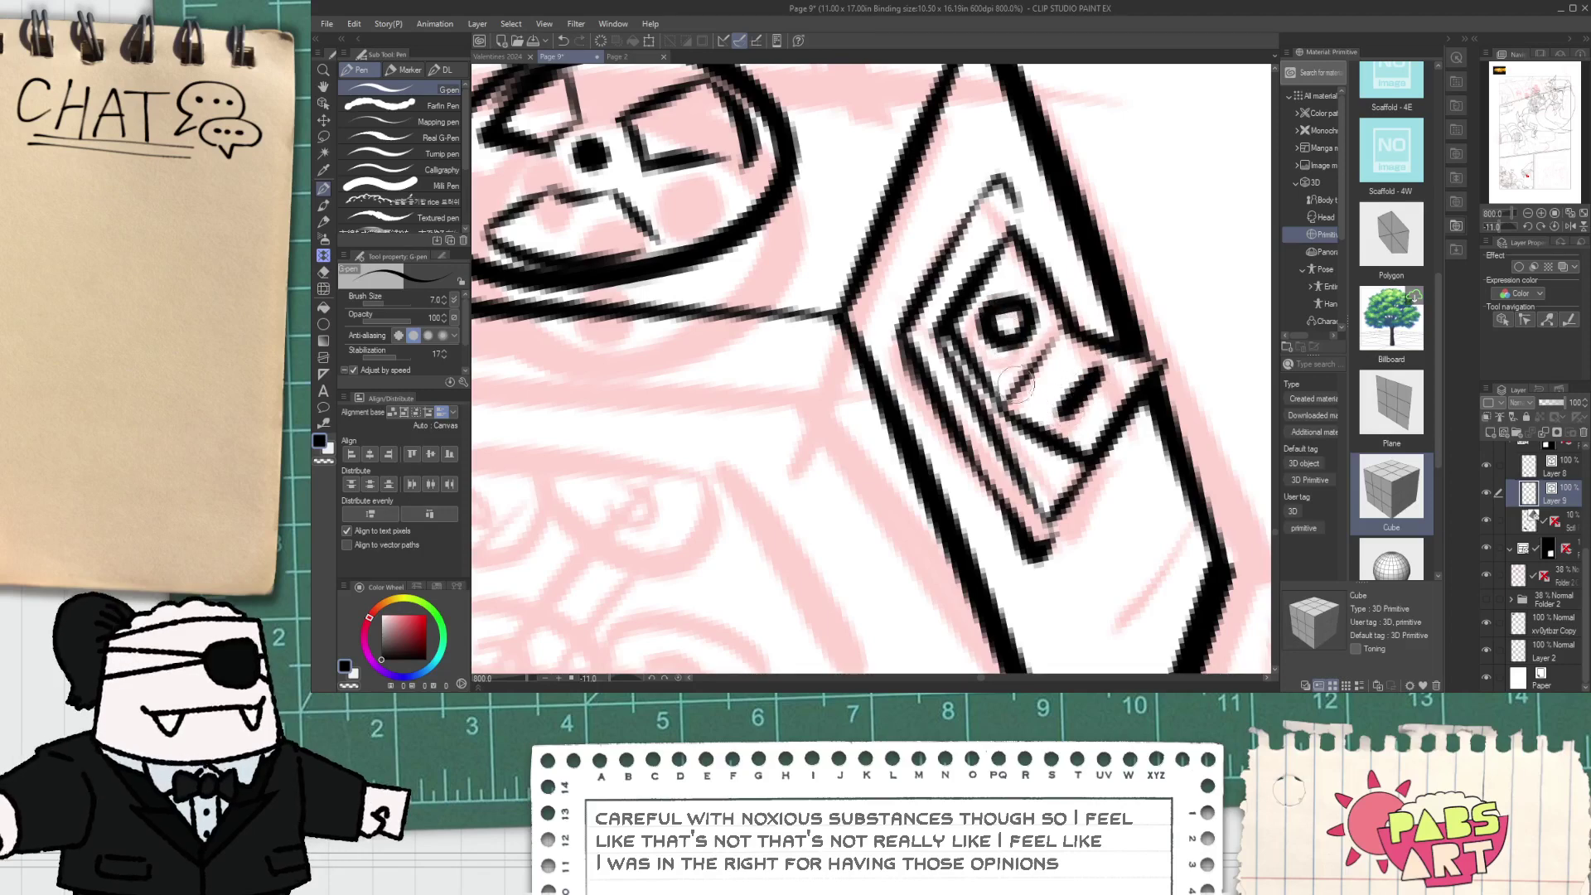
- Shift the box's bottom front edge line up slightly, and erase the line ends overshooting the lower corners
{"action": "scroll", "coordinate": [1024, 394], "scroll_direction": "down", "scroll_amount": 7}
{"action": "scroll", "coordinate": [1006, 414], "scroll_direction": "up", "scroll_amount": 1}
{"action": "left_click_drag", "start_coordinate": [1043, 436], "coordinate": [892, 393]}
{"action": "scroll", "coordinate": [1006, 414], "scroll_direction": "up", "scroll_amount": 3}
{"action": "scroll", "coordinate": [953, 406], "scroll_direction": "up", "scroll_amount": 1}
{"action": "scroll", "coordinate": [923, 416], "scroll_direction": "up", "scroll_amount": 1}
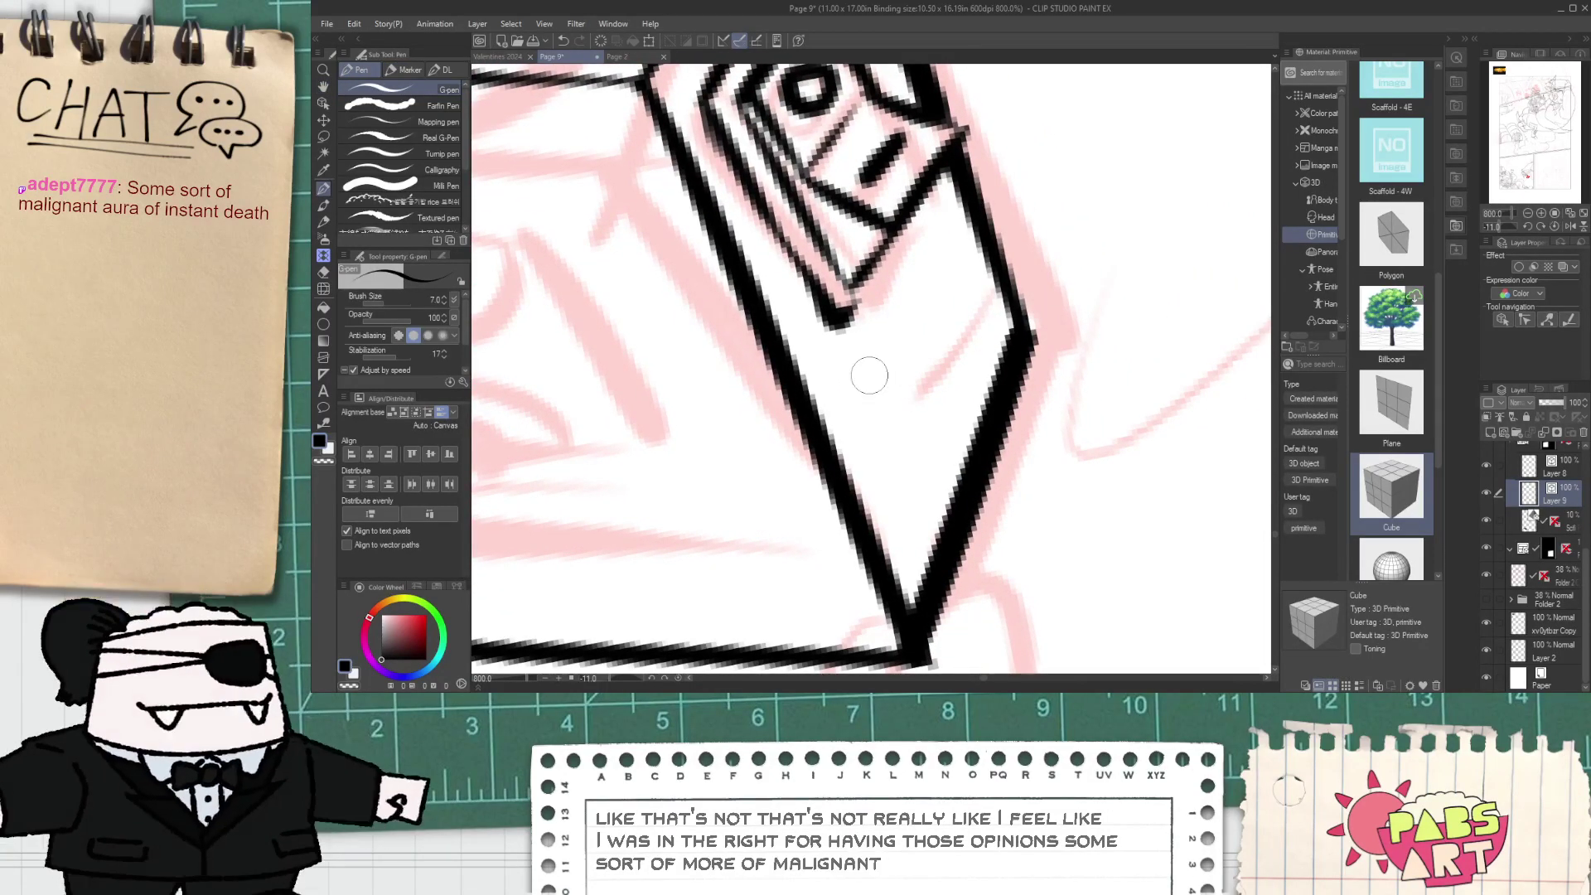
{"action": "left_click_drag", "start_coordinate": [903, 526], "coordinate": [895, 340]}
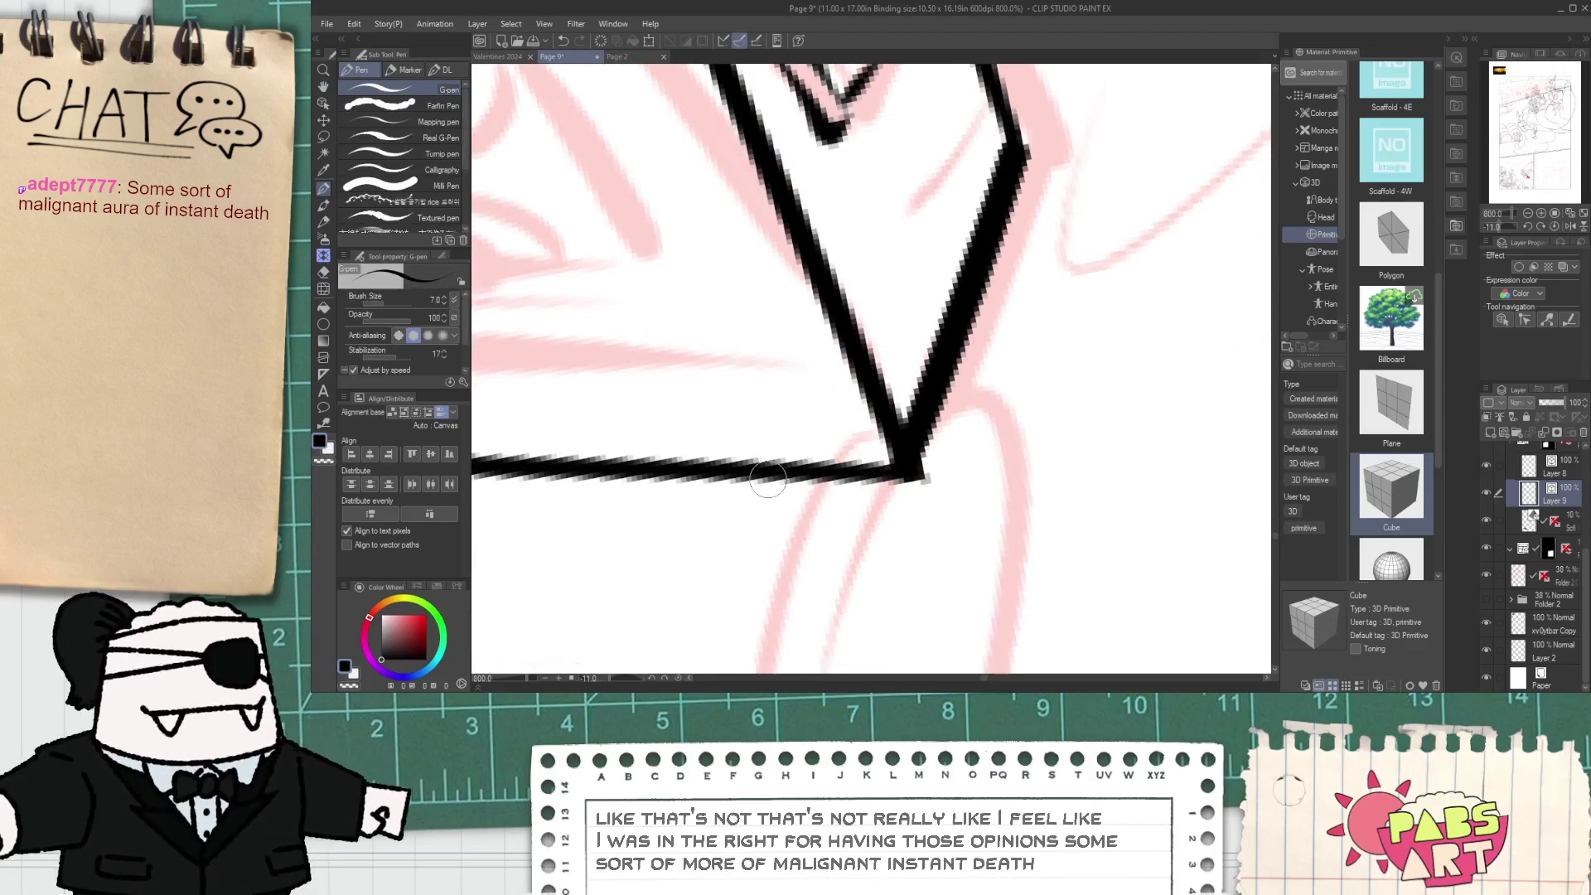
{"action": "scroll", "coordinate": [768, 481], "scroll_direction": "down", "scroll_amount": 3}
{"action": "scroll", "coordinate": [824, 522], "scroll_direction": "up", "scroll_amount": 2}
{"action": "key", "text": "o"}
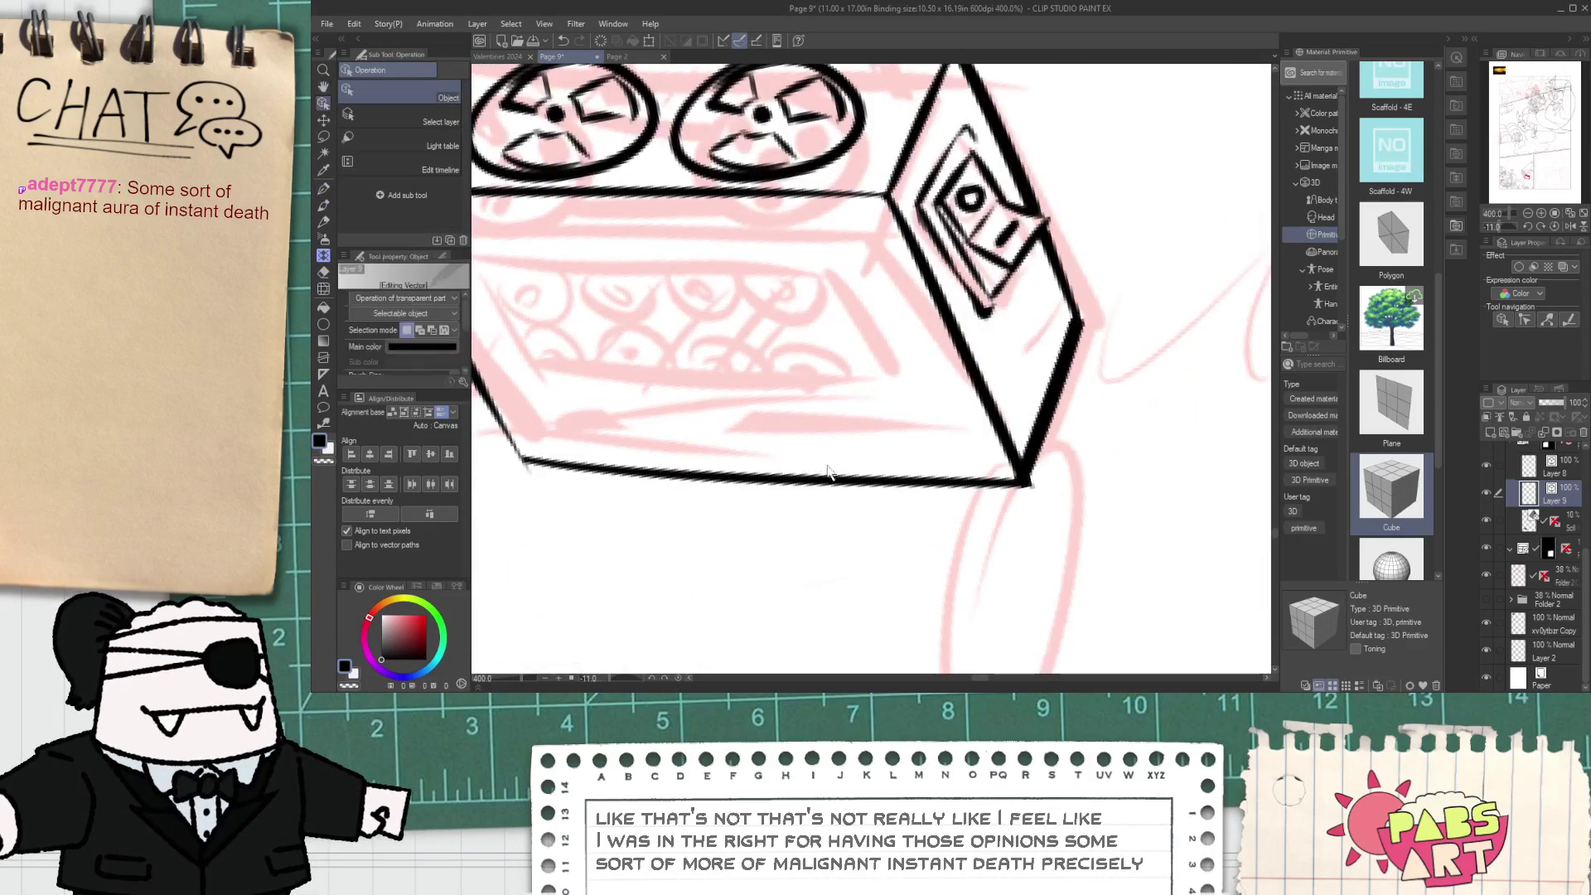
{"action": "left_click", "coordinate": [833, 478]}
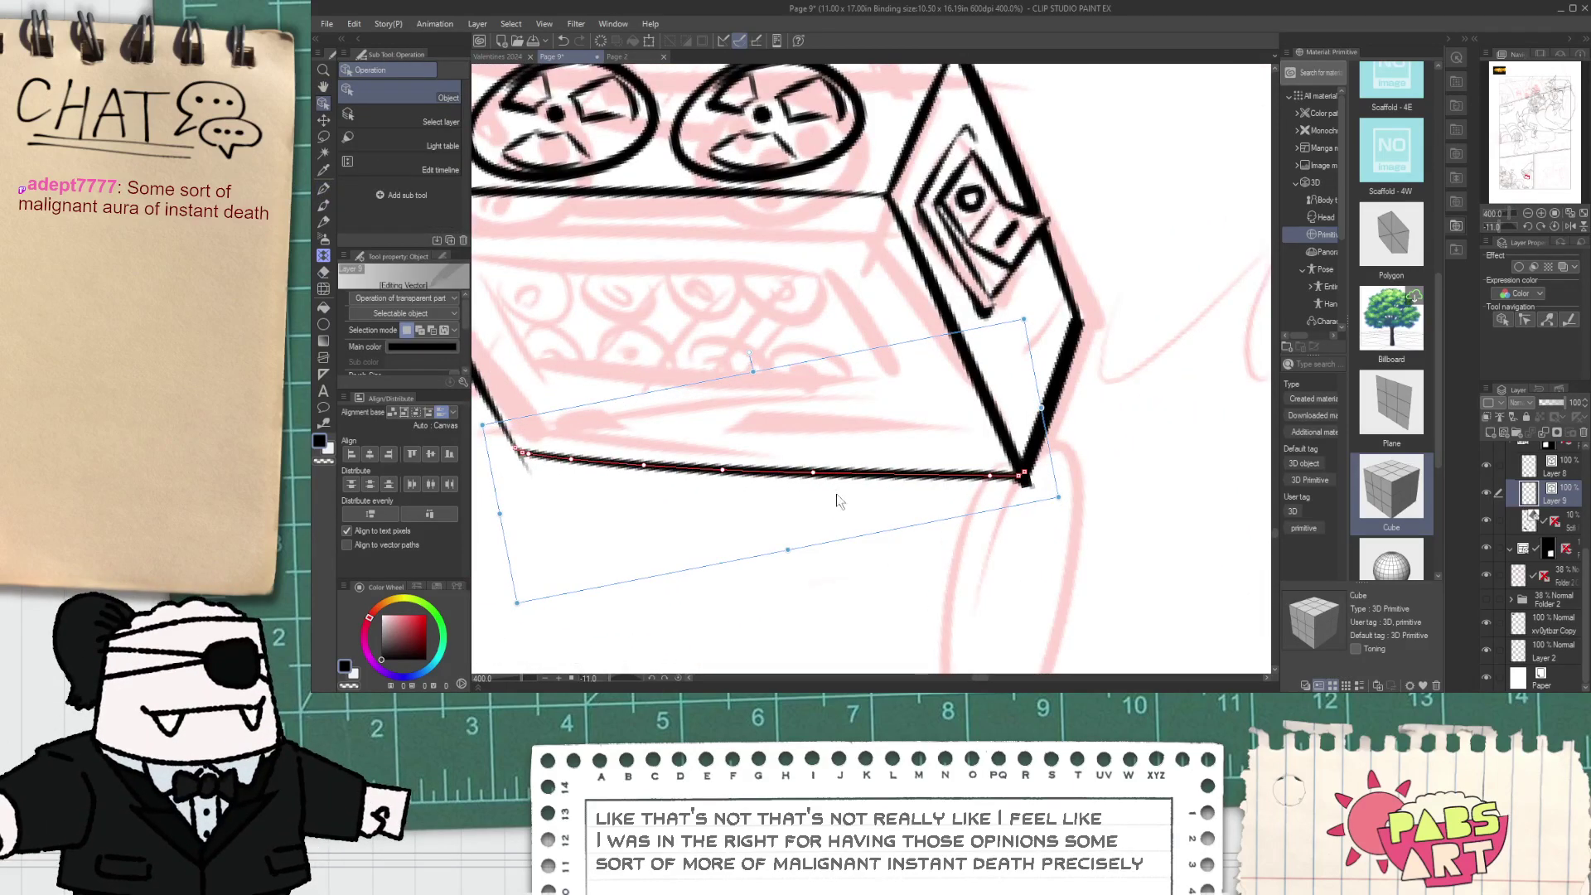
{"action": "key", "text": "e"}
{"action": "left_click_drag", "start_coordinate": [537, 467], "coordinate": [531, 462]}
{"action": "key", "text": "ctrl+z"}
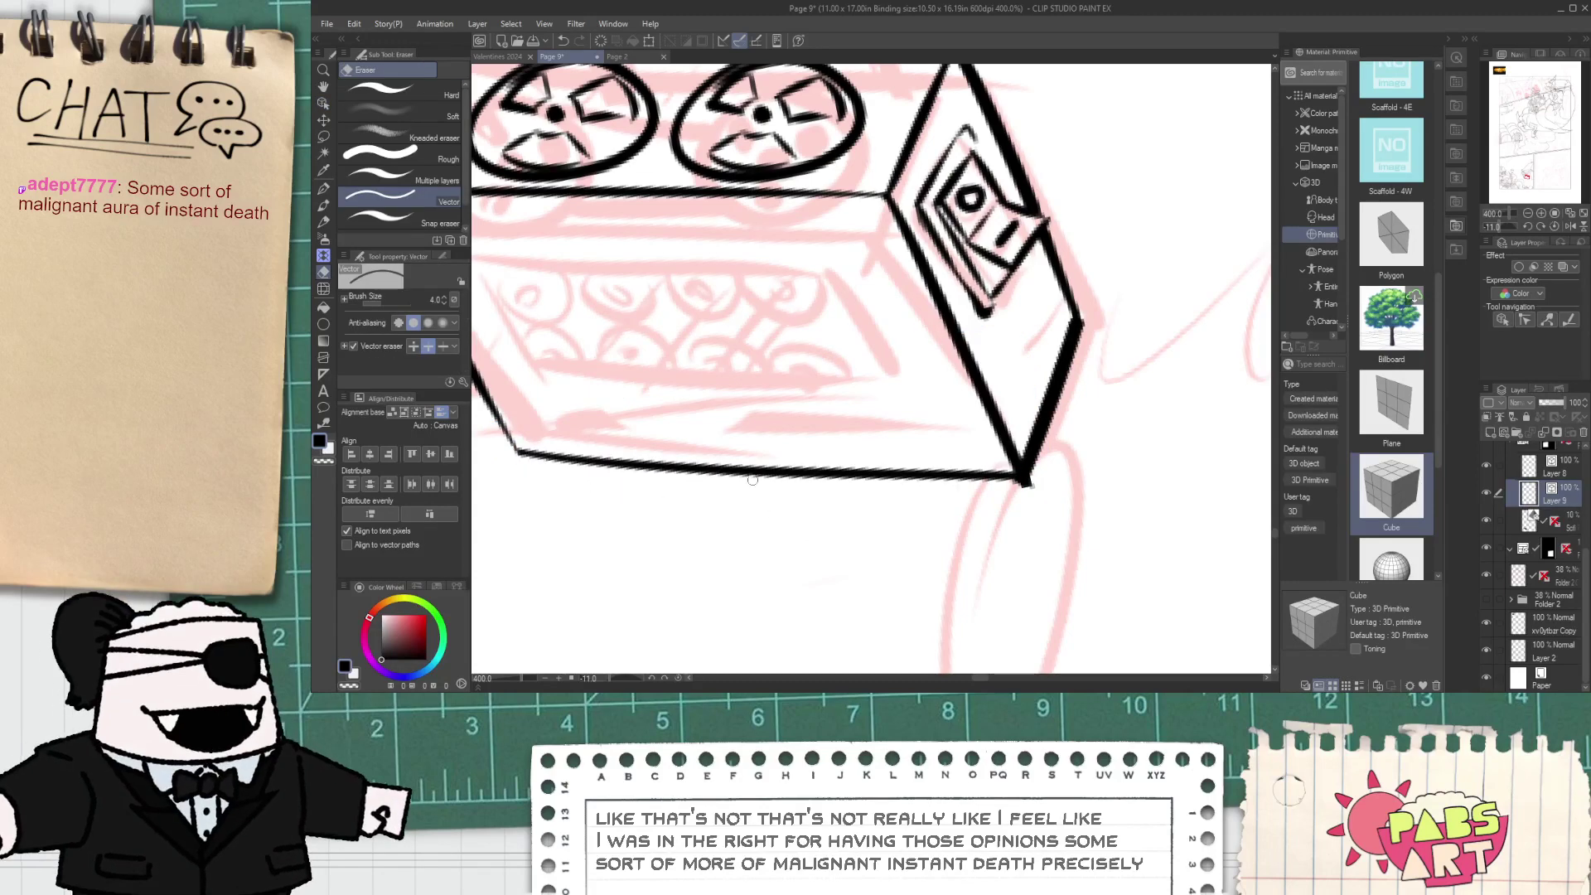
{"action": "left_click_drag", "start_coordinate": [1037, 483], "coordinate": [1018, 488]}
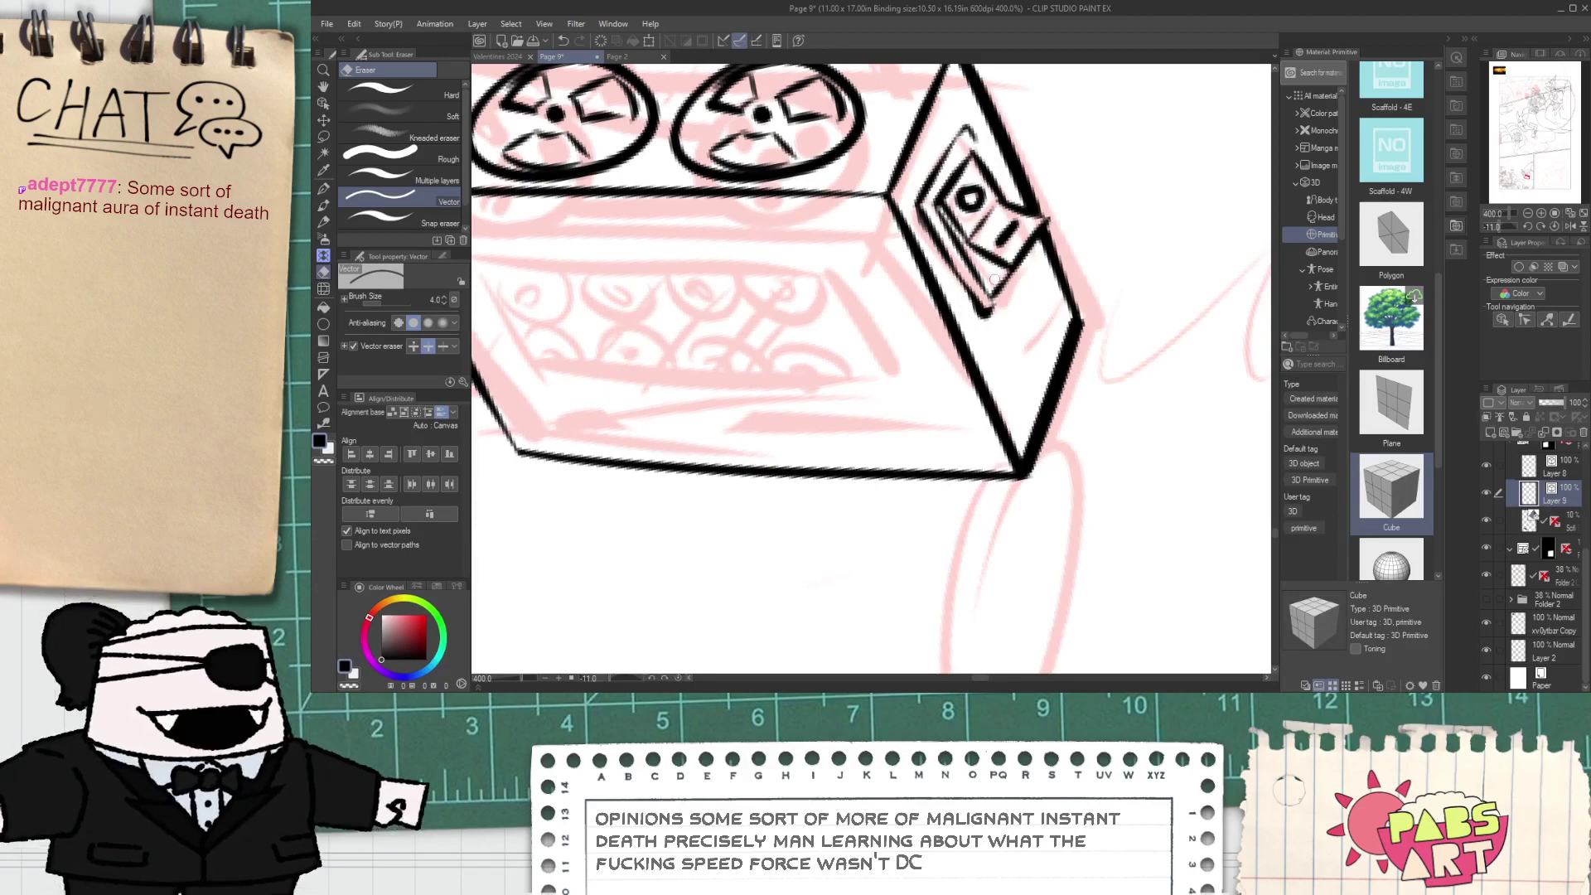
{"action": "key", "text": "p"}
{"action": "scroll", "coordinate": [993, 281], "scroll_direction": "up", "scroll_amount": 3}
{"action": "left_click_drag", "start_coordinate": [894, 385], "coordinate": [984, 223]}
{"action": "key", "text": "ctrl+z"}
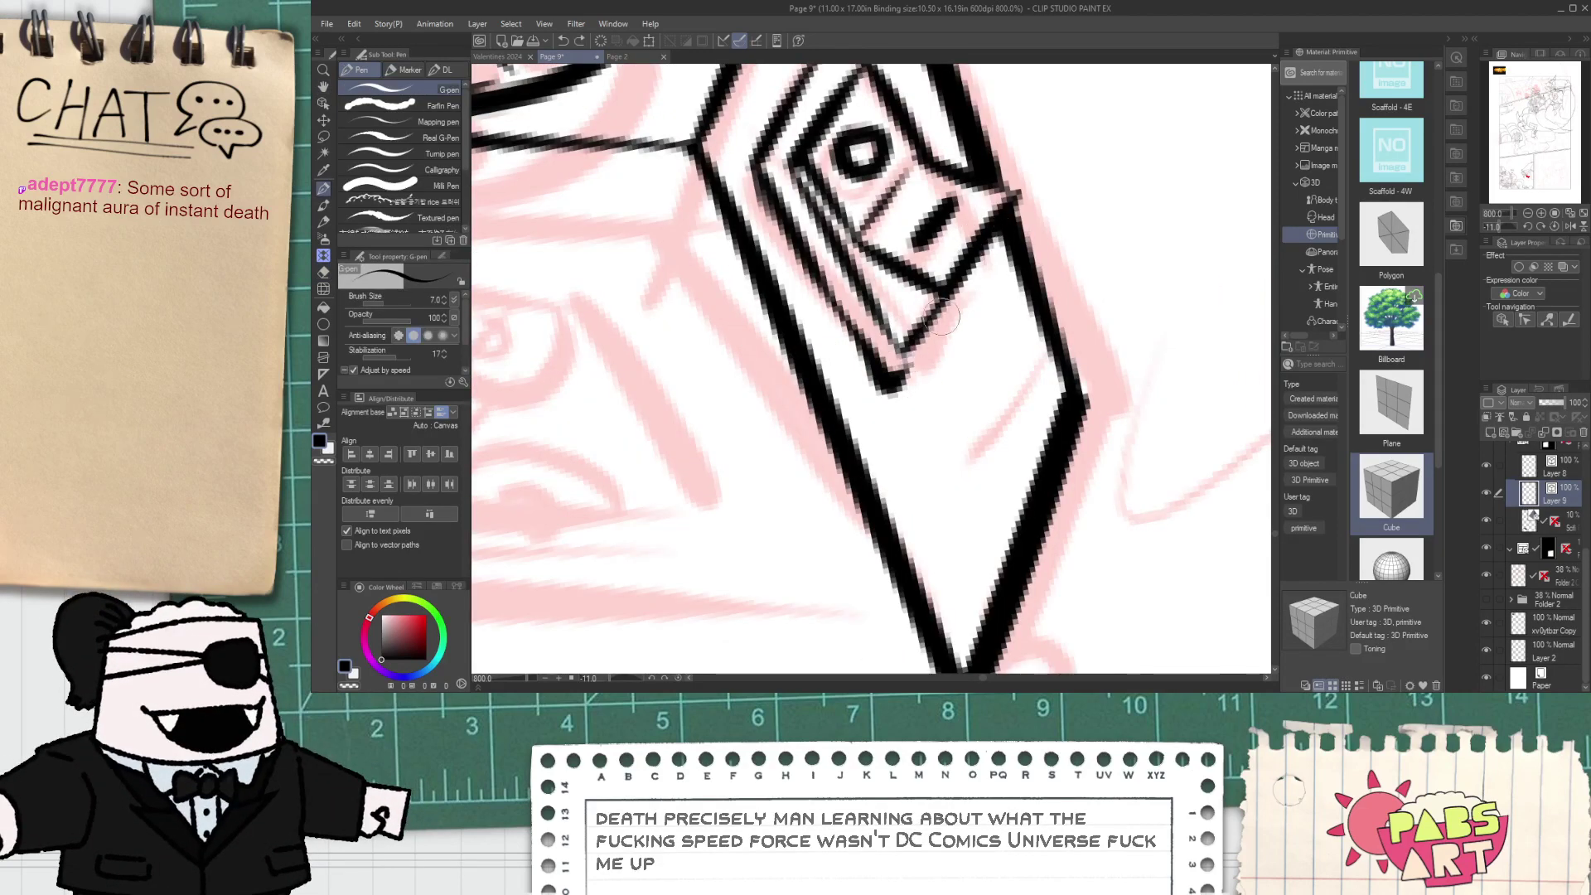
{"action": "left_click_drag", "start_coordinate": [896, 385], "coordinate": [973, 252]}
{"action": "key", "text": "ctrl+z"}
{"action": "left_click_drag", "start_coordinate": [894, 387], "coordinate": [986, 280]}
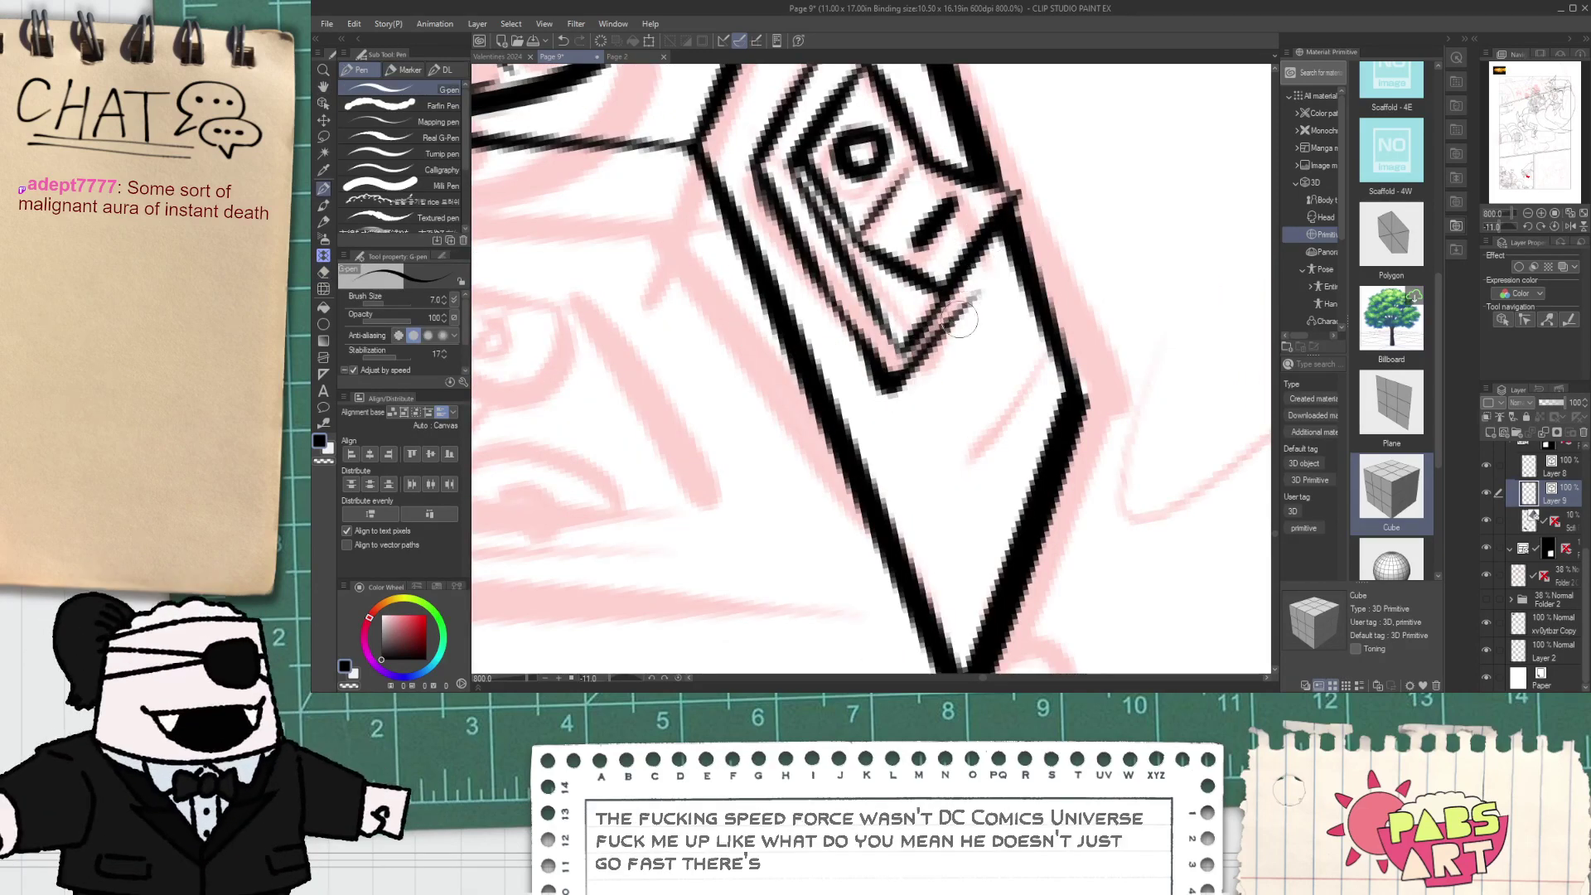
{"action": "key", "text": "ctrl+z"}
{"action": "left_click_drag", "start_coordinate": [895, 384], "coordinate": [978, 270]}
{"action": "key", "text": "ctrl+z"}
{"action": "left_click_drag", "start_coordinate": [893, 388], "coordinate": [981, 285]}
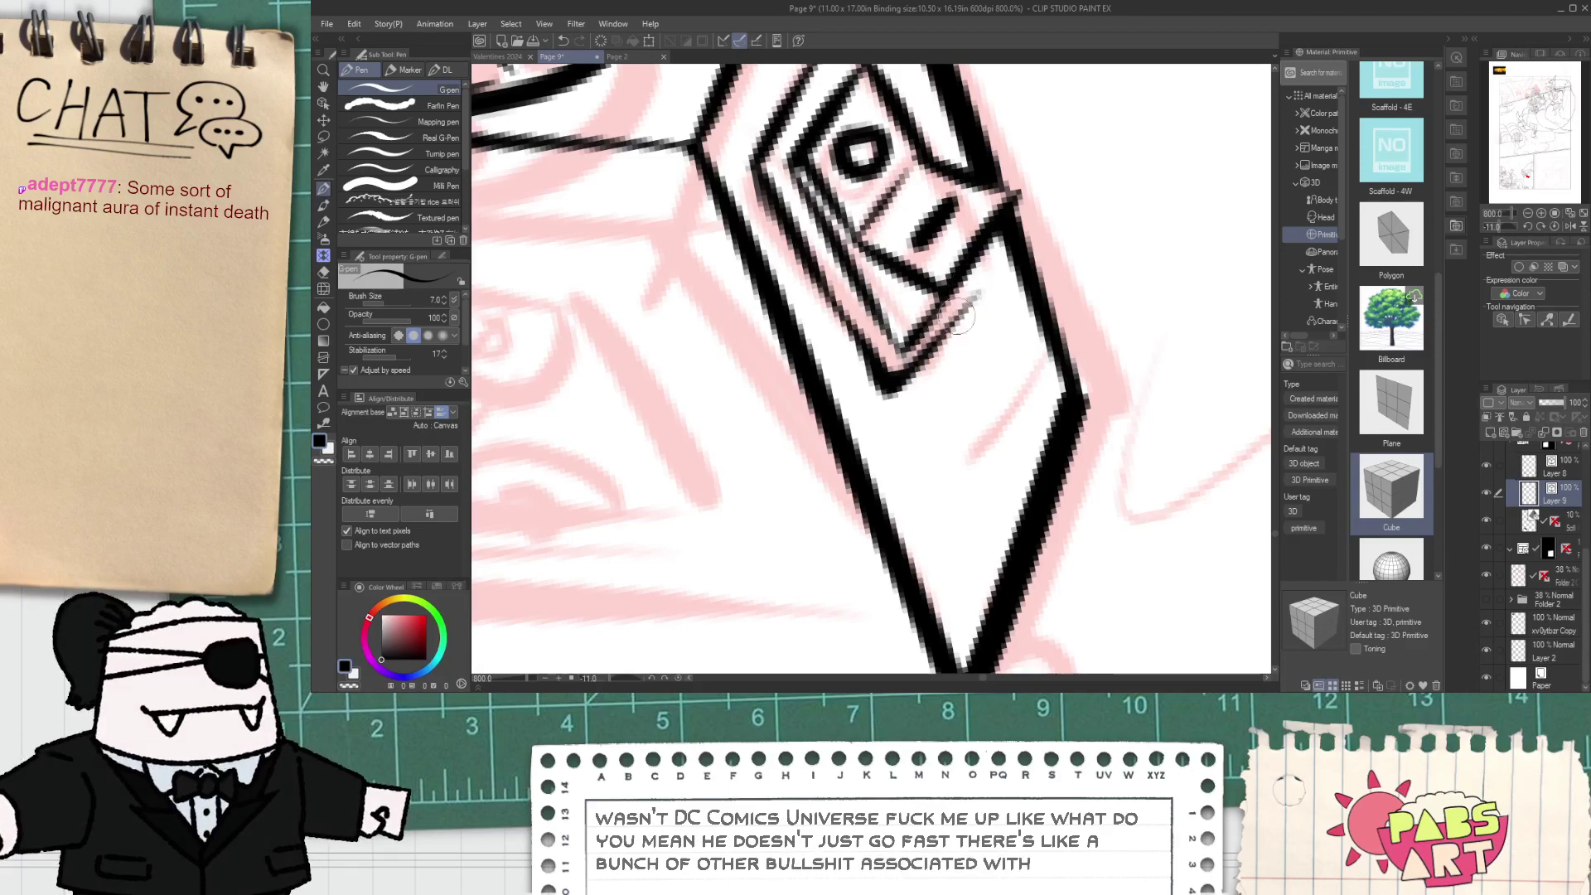
{"action": "key", "text": "ctrl+z"}
{"action": "left_click_drag", "start_coordinate": [895, 384], "coordinate": [986, 269]}
{"action": "key", "text": "ctrl+z"}
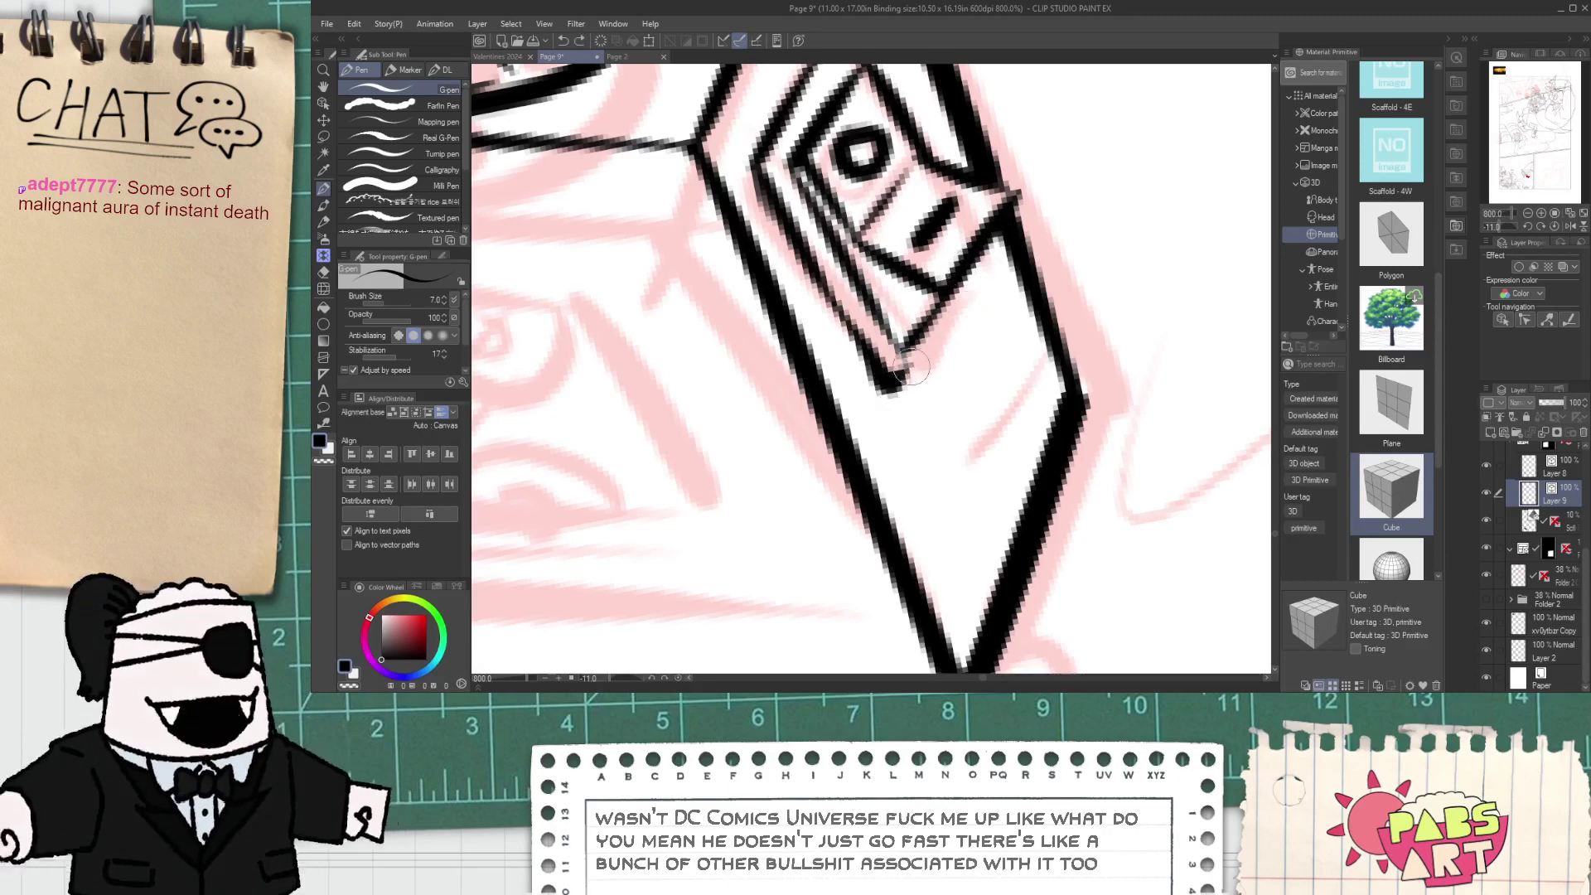
{"action": "left_click_drag", "start_coordinate": [911, 366], "coordinate": [992, 265]}
{"action": "key", "text": "ctrl+z"}
{"action": "left_click_drag", "start_coordinate": [896, 383], "coordinate": [949, 312]}
{"action": "key", "text": "ctrl+z"}
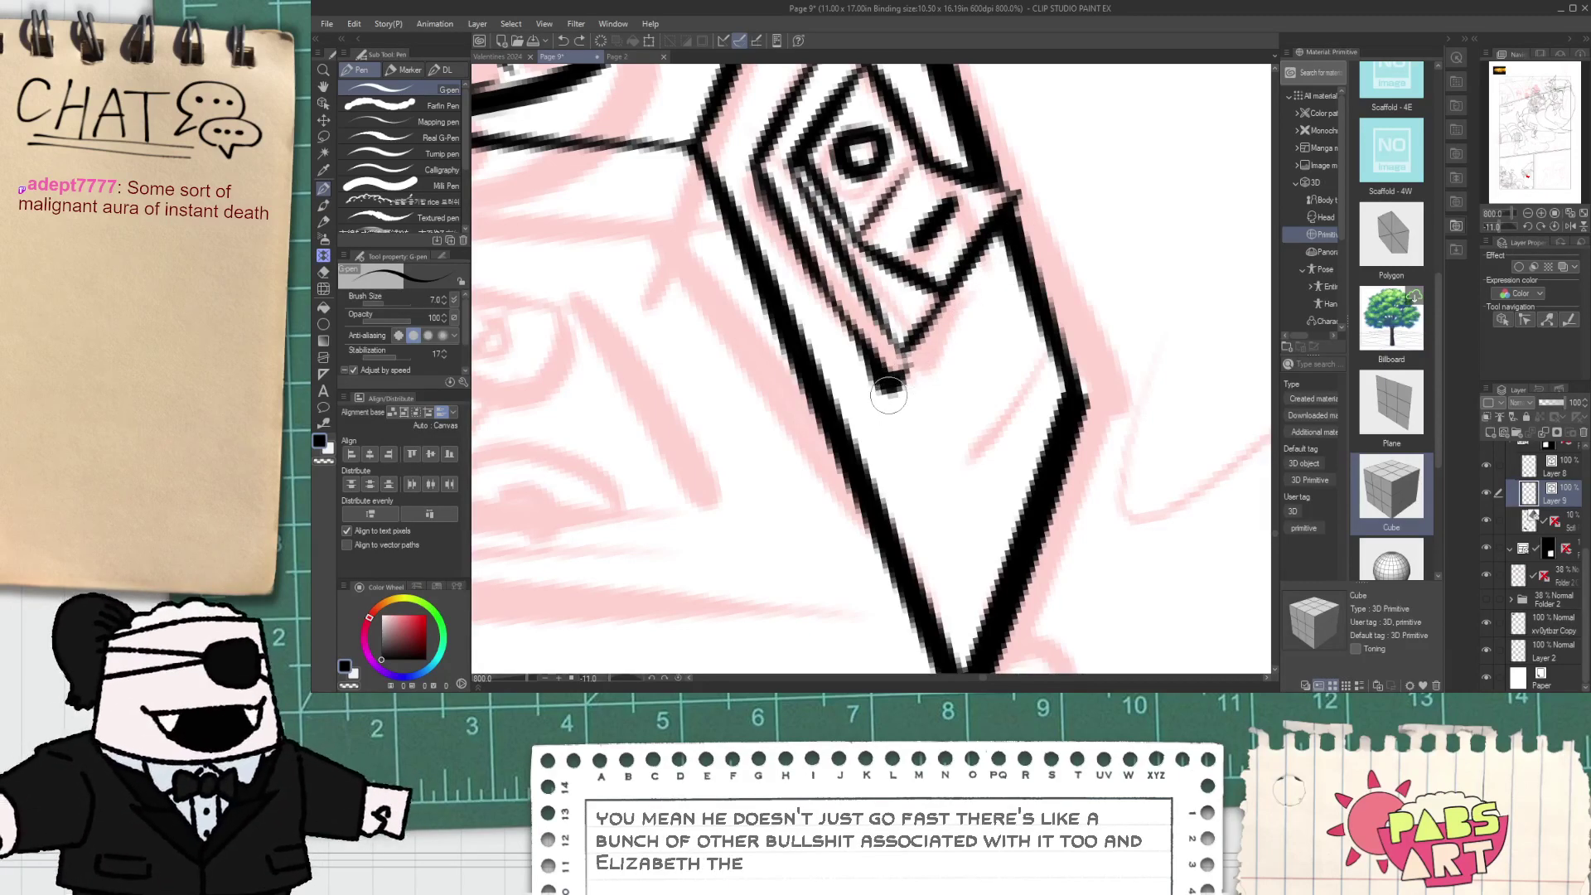
- Ink the side panel's outer lower-right edge parallel to its inner line, and a small slanted four-sided slot below the panel
{"action": "mouse_move", "coordinate": [888, 396]}
{"action": "left_mouse_down"}
{"action": "mouse_move", "coordinate": [978, 266]}
{"action": "mouse_move", "coordinate": [976, 313]}
{"action": "left_mouse_up"}
{"action": "key", "text": "e"}
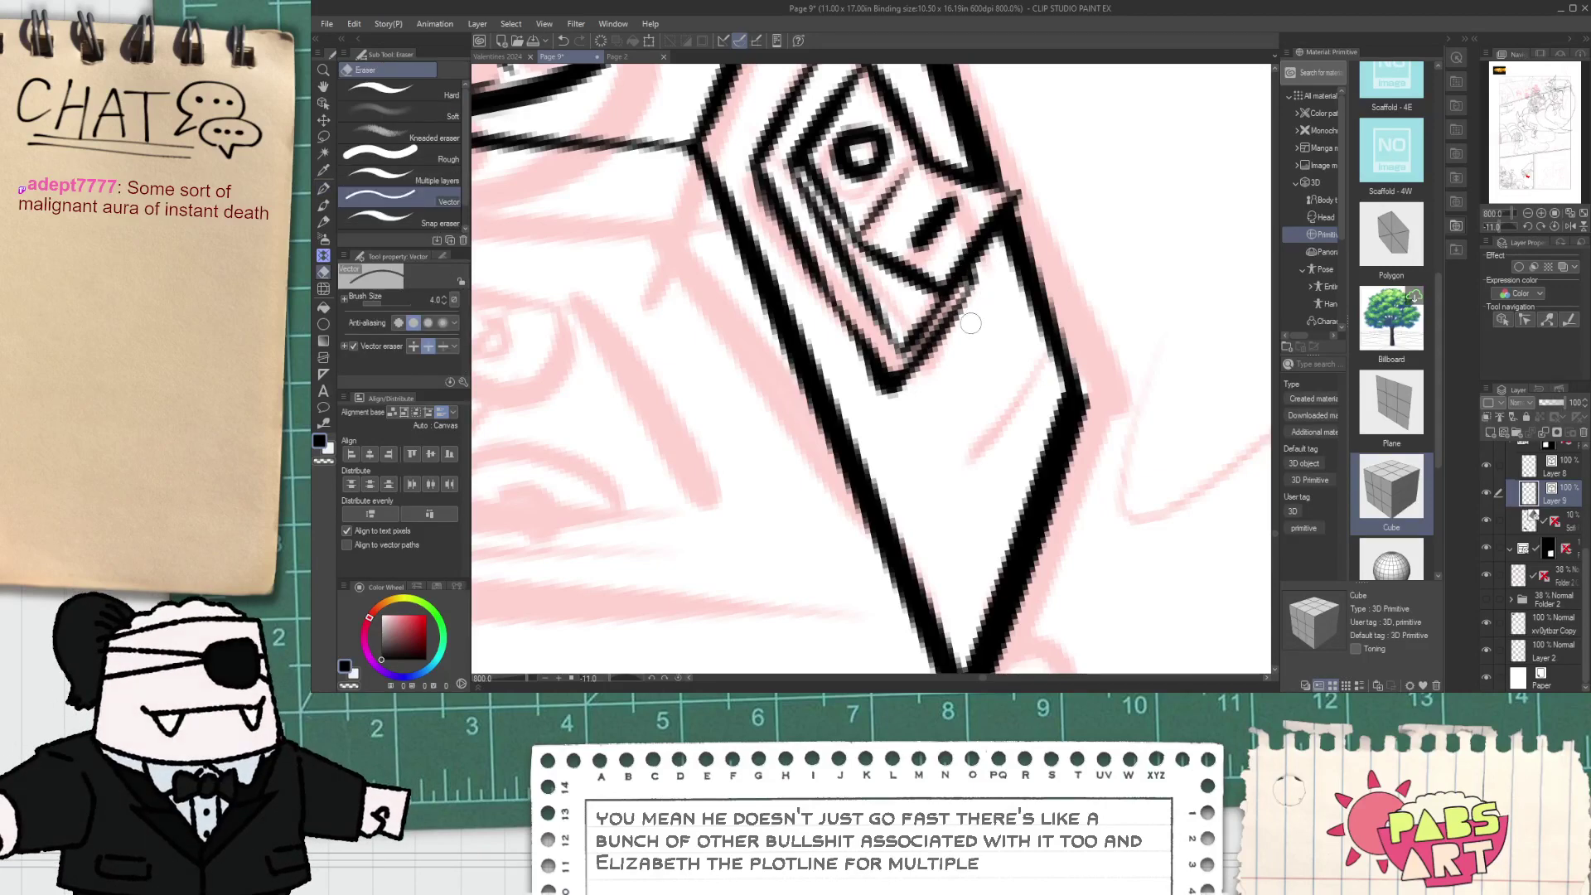
{"action": "scroll", "coordinate": [964, 333], "scroll_direction": "down", "scroll_amount": 2}
{"action": "key", "text": "space"}
{"action": "left_click_drag", "start_coordinate": [970, 375], "coordinate": [957, 419]}
{"action": "scroll", "coordinate": [964, 365], "scroll_direction": "up", "scroll_amount": 4}
{"action": "key", "text": "ctrl+z"}
{"action": "mouse_move", "coordinate": [918, 358]}
{"action": "left_mouse_down"}
{"action": "mouse_move", "coordinate": [980, 391]}
{"action": "mouse_move", "coordinate": [994, 376]}
{"action": "left_mouse_up"}
{"action": "left_click_drag", "start_coordinate": [997, 322], "coordinate": [1021, 386]}
{"action": "mouse_move", "coordinate": [984, 323]}
{"action": "left_mouse_down"}
{"action": "mouse_move", "coordinate": [967, 300]}
{"action": "mouse_move", "coordinate": [1046, 323]}
{"action": "left_mouse_up"}
{"action": "left_click_drag", "start_coordinate": [1016, 381], "coordinate": [1047, 324]}
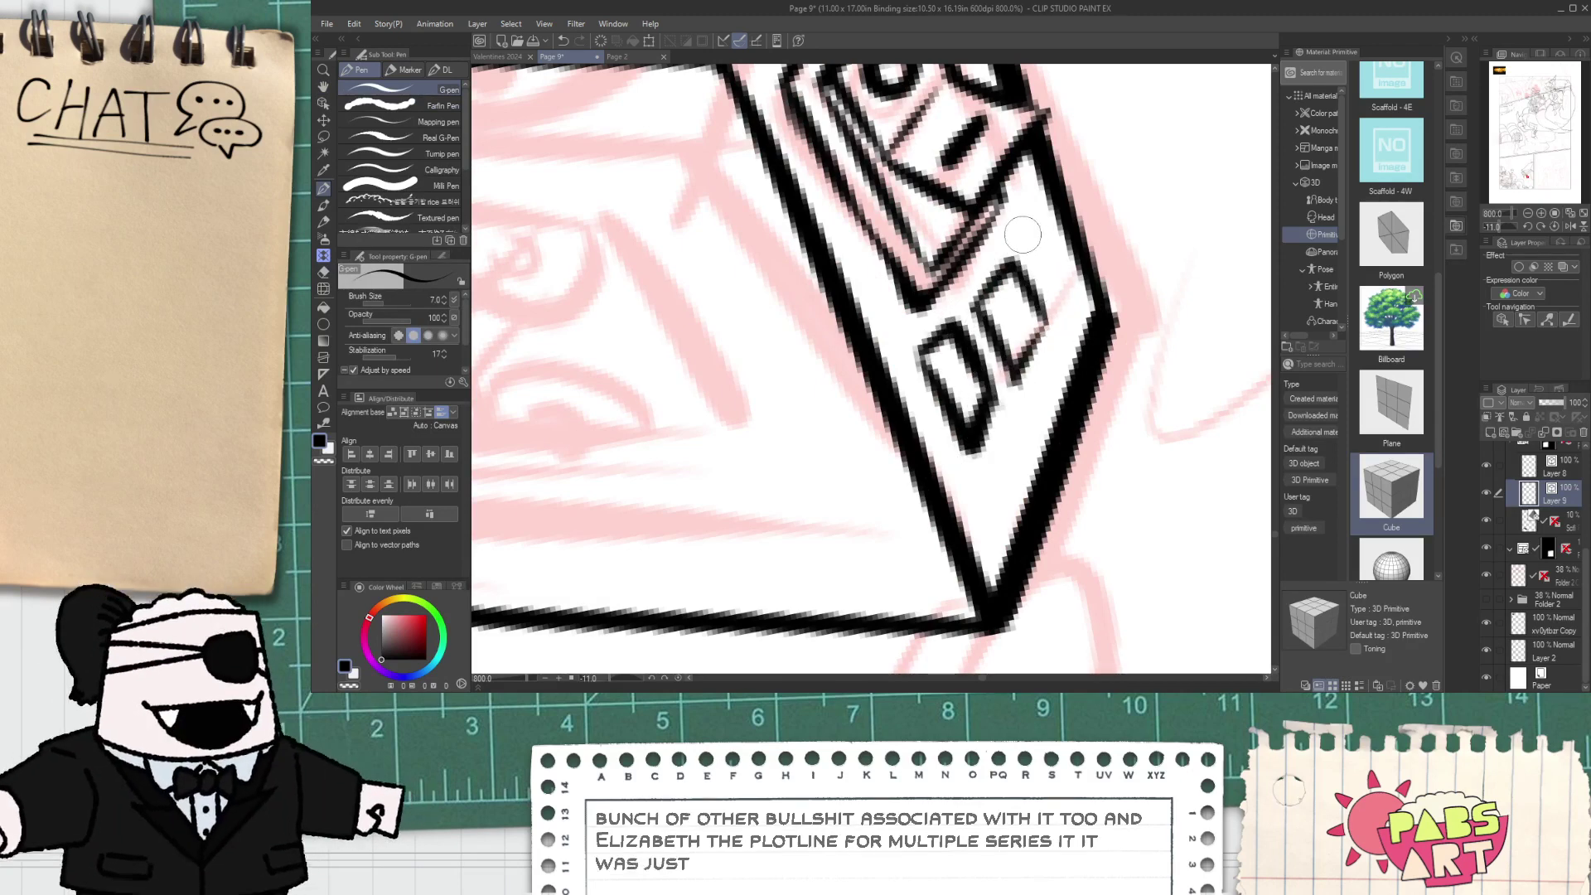
{"action": "left_click_drag", "start_coordinate": [1026, 237], "coordinate": [1065, 292]}
{"action": "key", "text": "ctrl+z"}
{"action": "key", "text": "ctrl+z"}
{"action": "key", "text": "ctrl+z"}
{"action": "key", "text": "ctrl+z"}
{"action": "key", "text": "ctrl+z"}
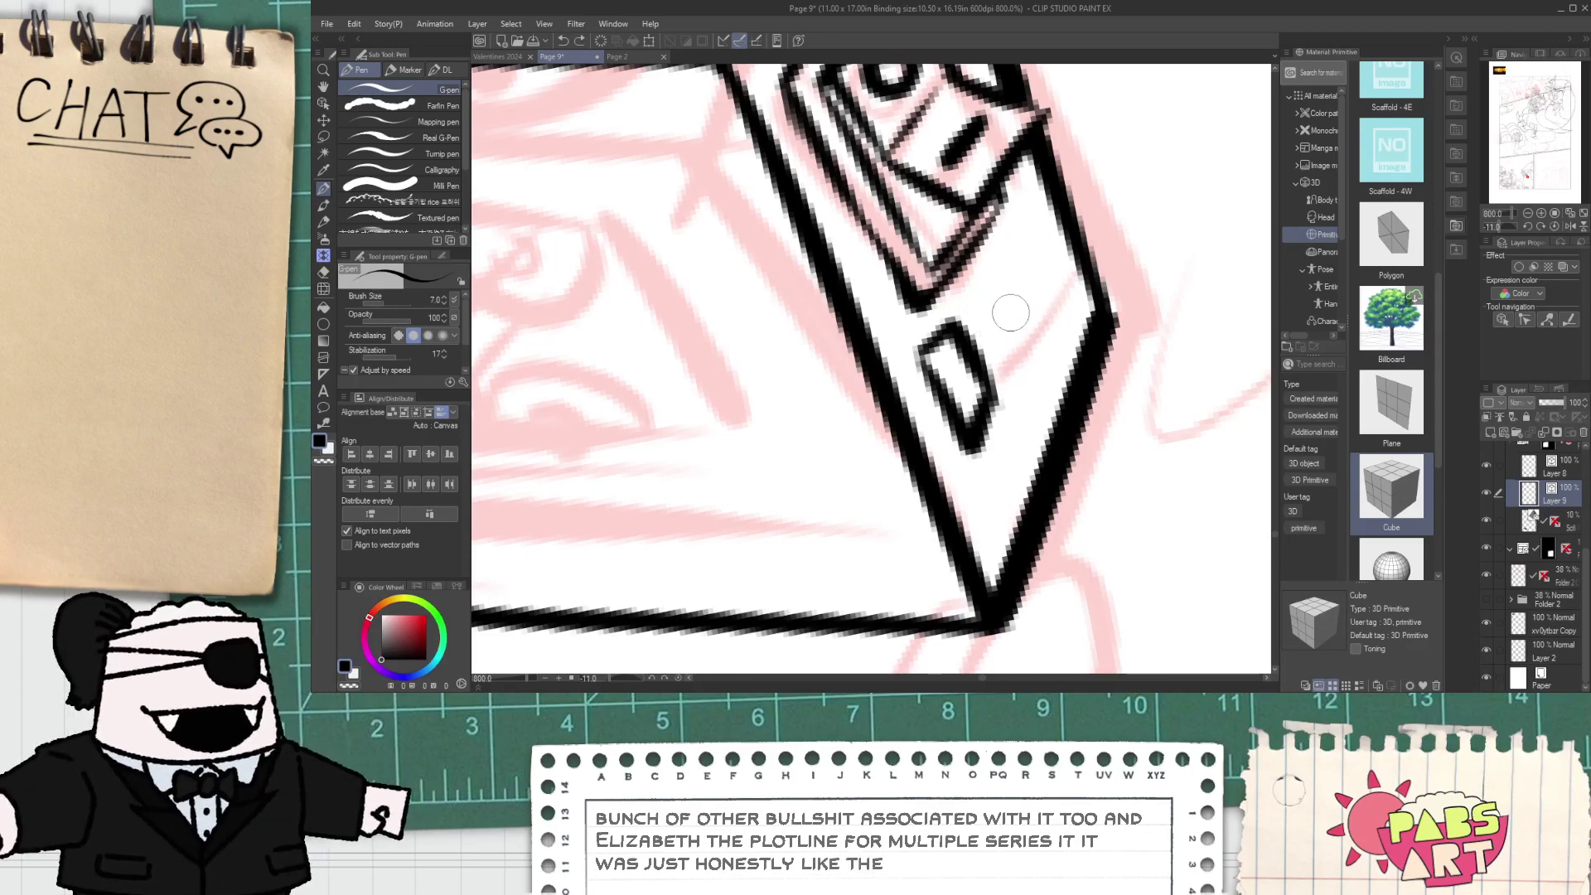
- Duplicate the slot's strokes twice and place the copies in a rising row toward the box's outer edge
{"action": "key", "text": "o"}
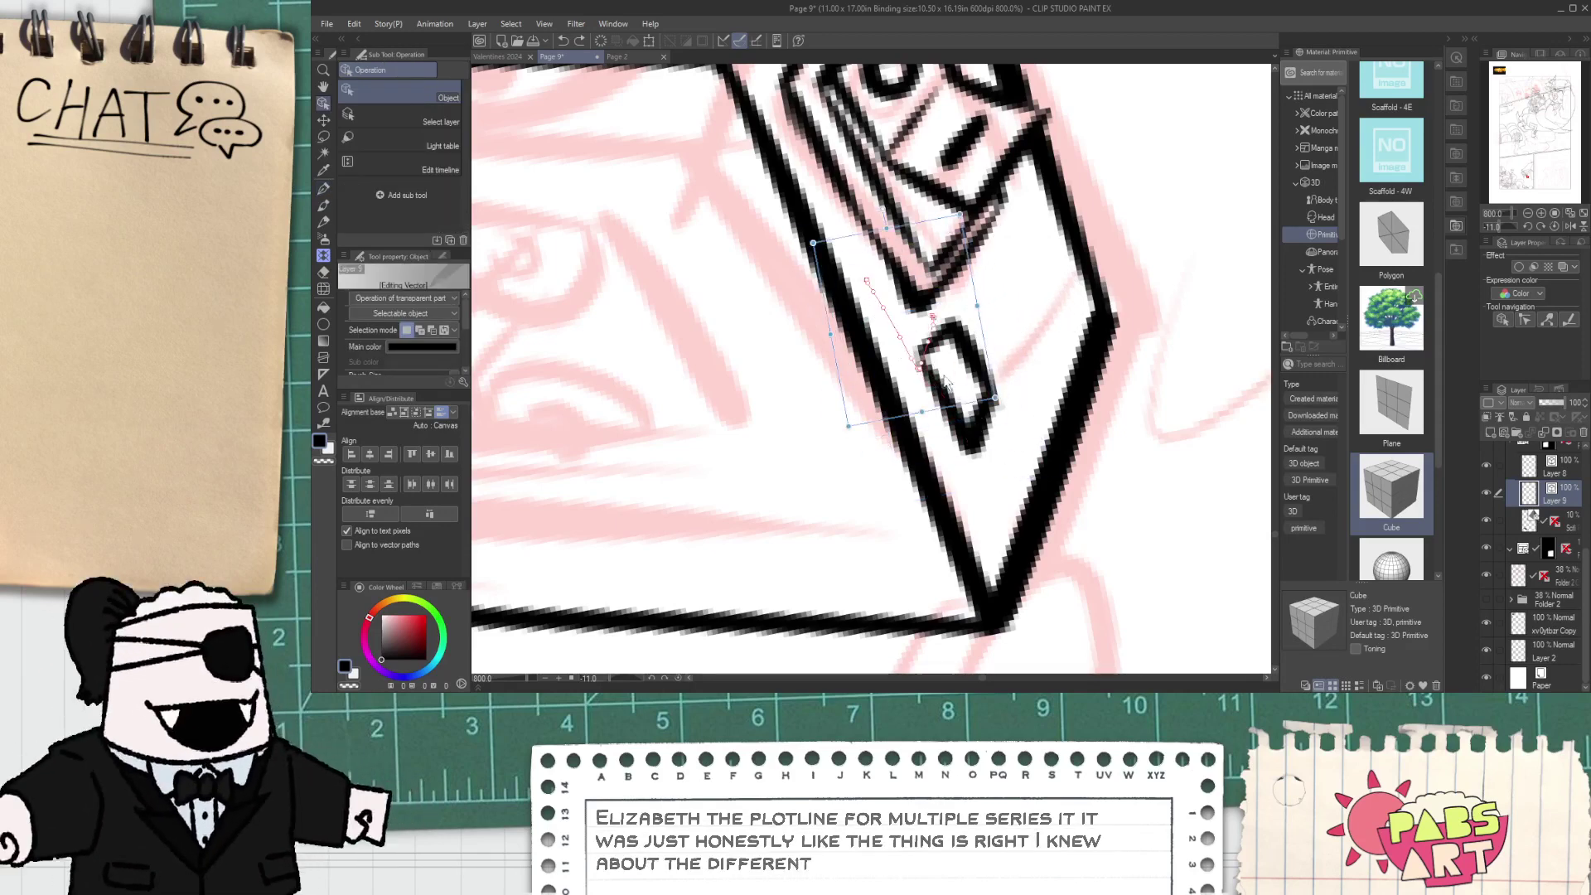
{"action": "left_click", "coordinate": [972, 386]}
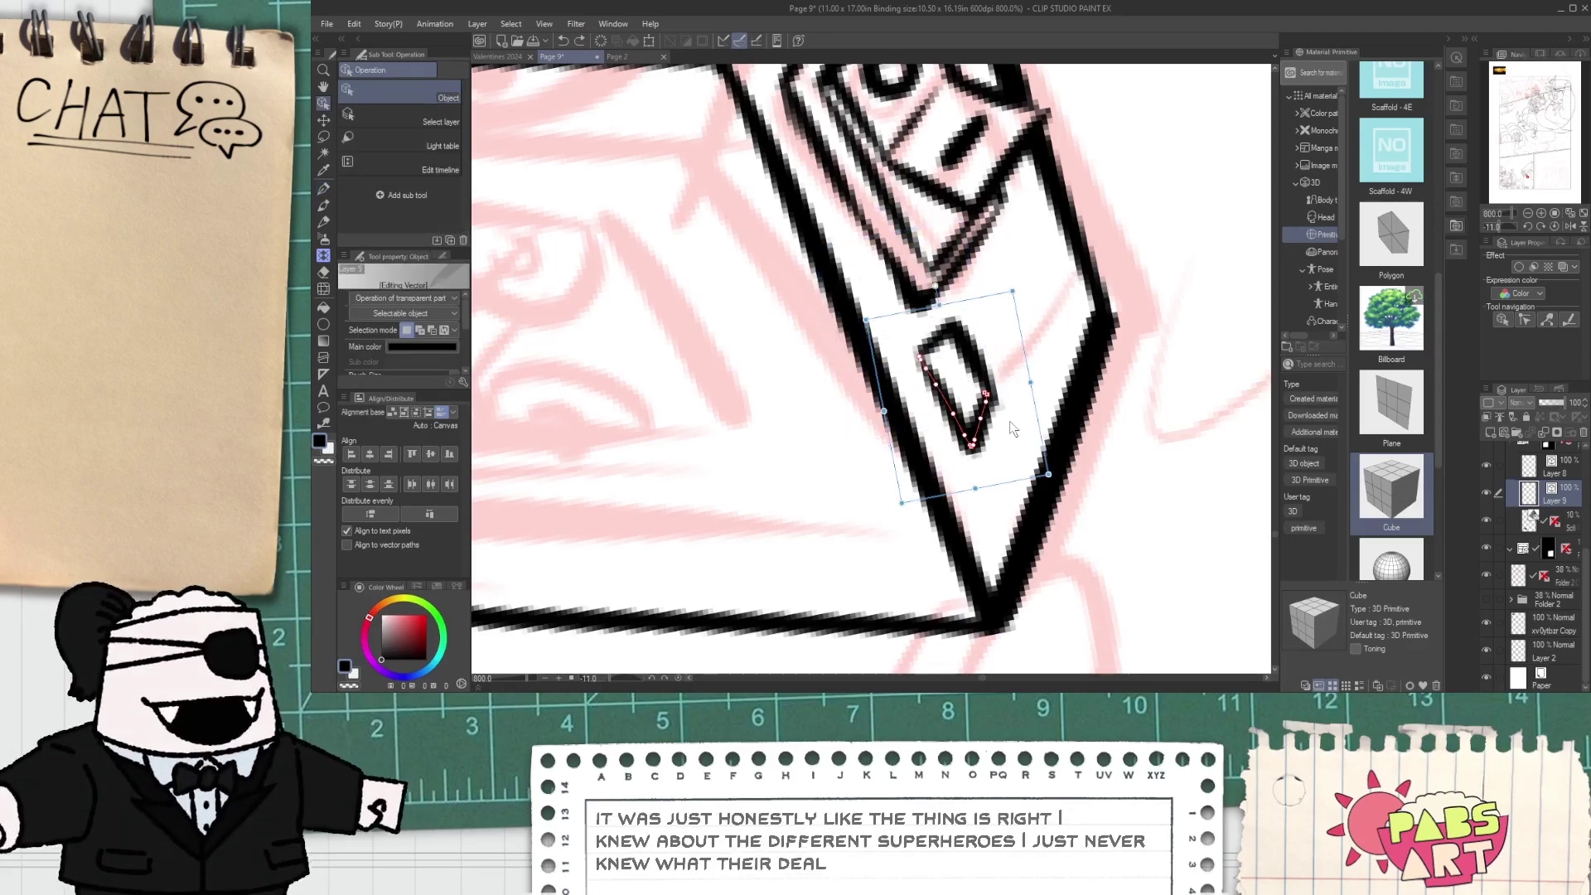
{"action": "key", "text": "ctrl+c"}
{"action": "key", "text": "ctrl+v"}
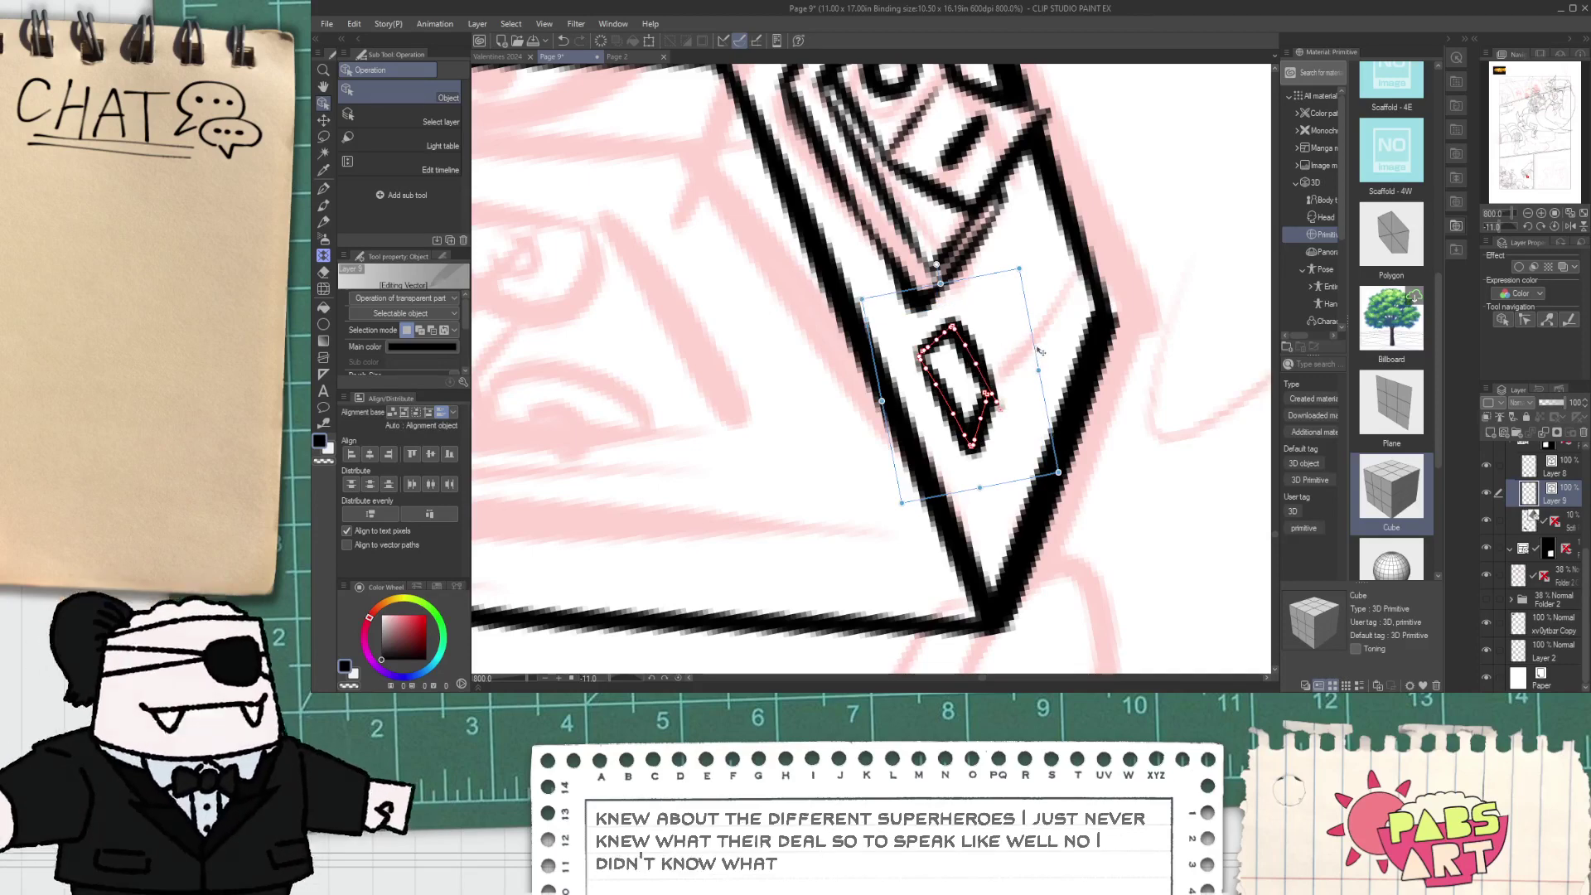
{"action": "left_click_drag", "start_coordinate": [1039, 356], "coordinate": [1108, 274]}
{"action": "key", "text": "ctrl+c"}
{"action": "key", "text": "ctrl+v"}
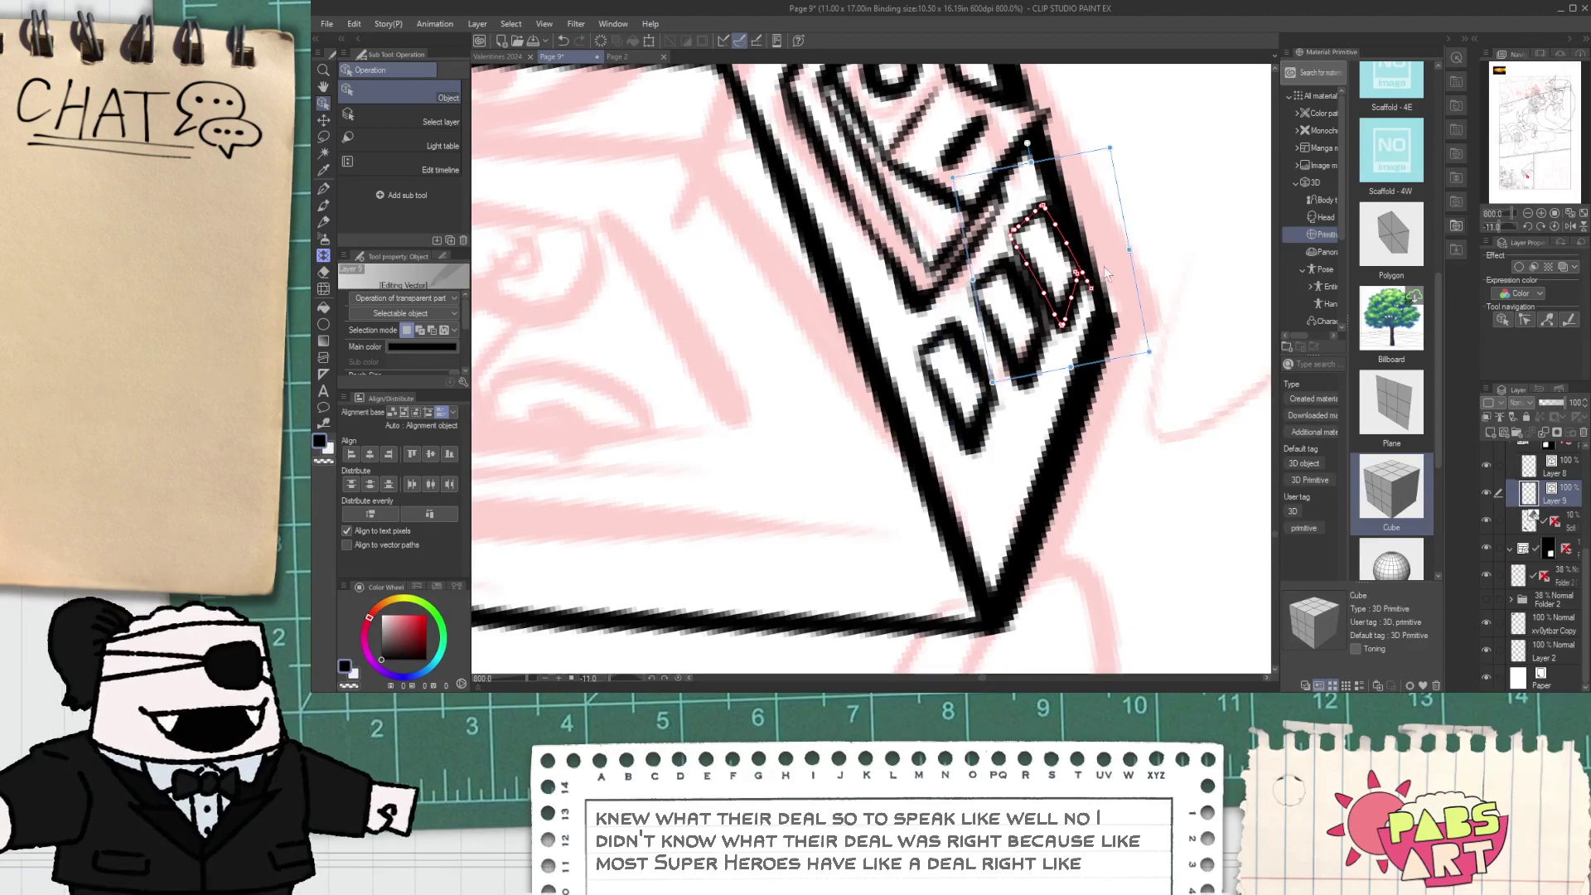
- Transform the middle slot copy to a narrower shape and reposition it between the other two slots
{"action": "left_click", "coordinate": [1027, 306]}
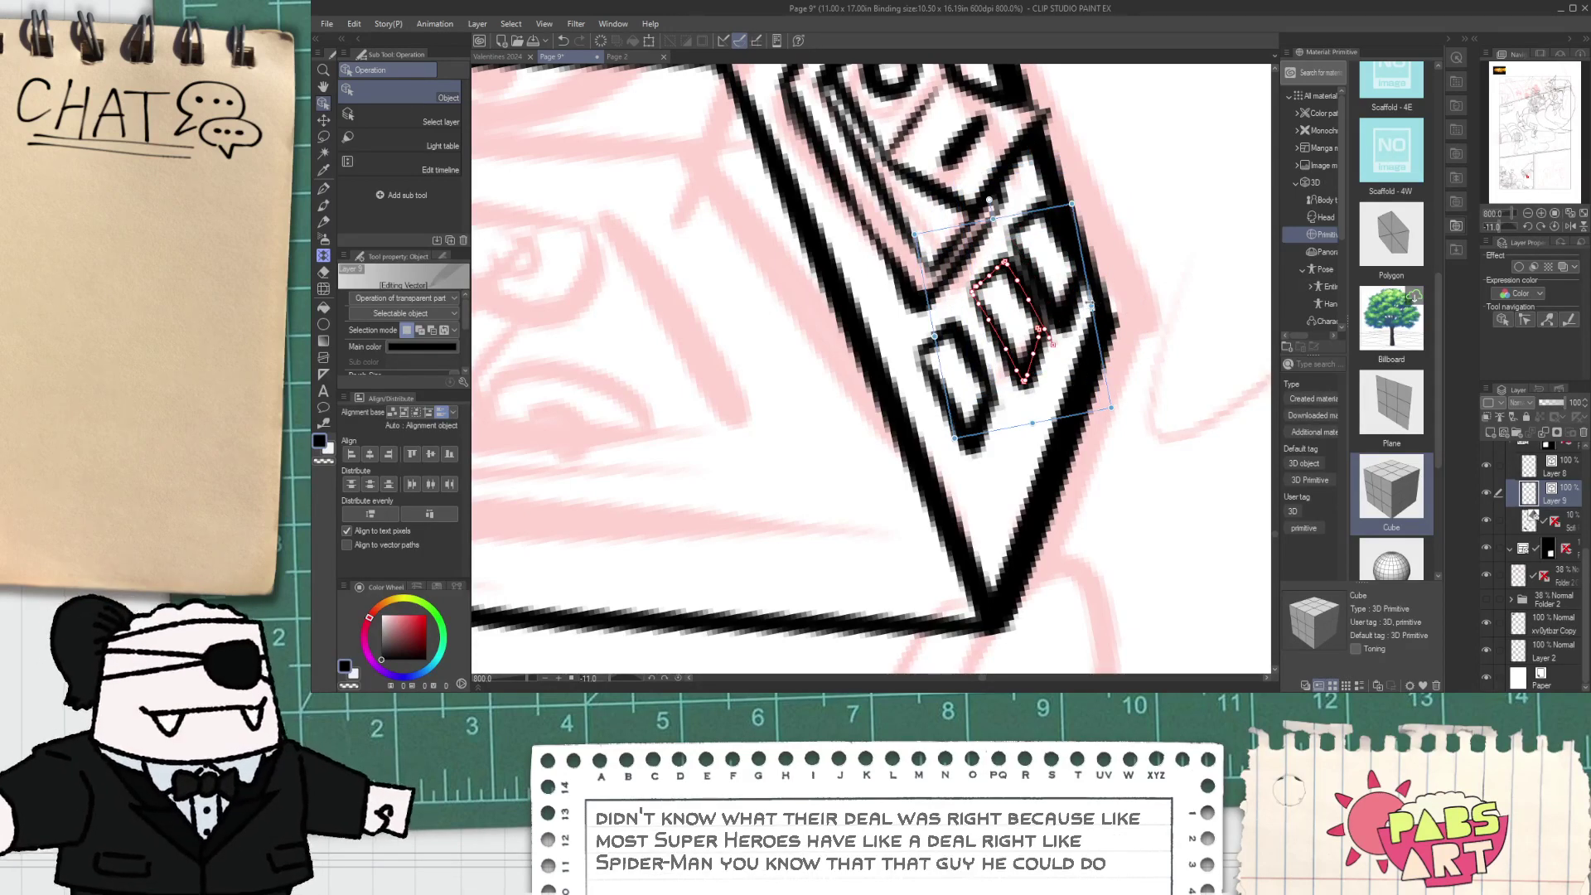
{"action": "left_click_drag", "start_coordinate": [1093, 288], "coordinate": [1243, 274]}
{"action": "left_click_drag", "start_coordinate": [1193, 240], "coordinate": [1190, 349]}
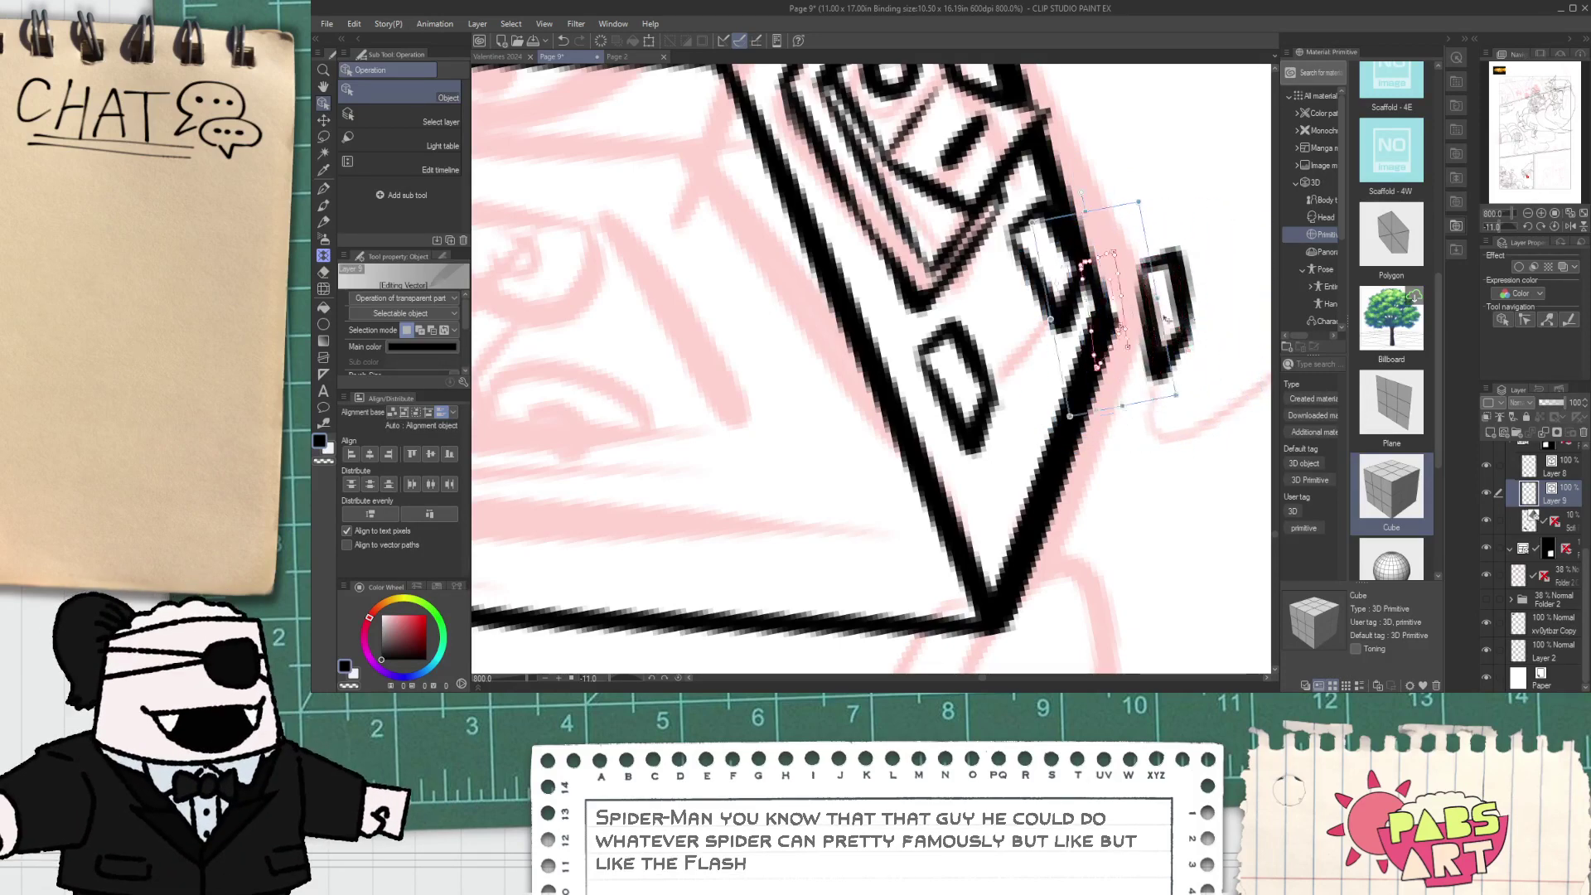
{"action": "mouse_move", "coordinate": [1244, 300]}
{"action": "left_mouse_down"}
{"action": "mouse_move", "coordinate": [1099, 335]}
{"action": "mouse_move", "coordinate": [1090, 299]}
{"action": "mouse_move", "coordinate": [1061, 322]}
{"action": "mouse_move", "coordinate": [1098, 228]}
{"action": "left_mouse_up"}
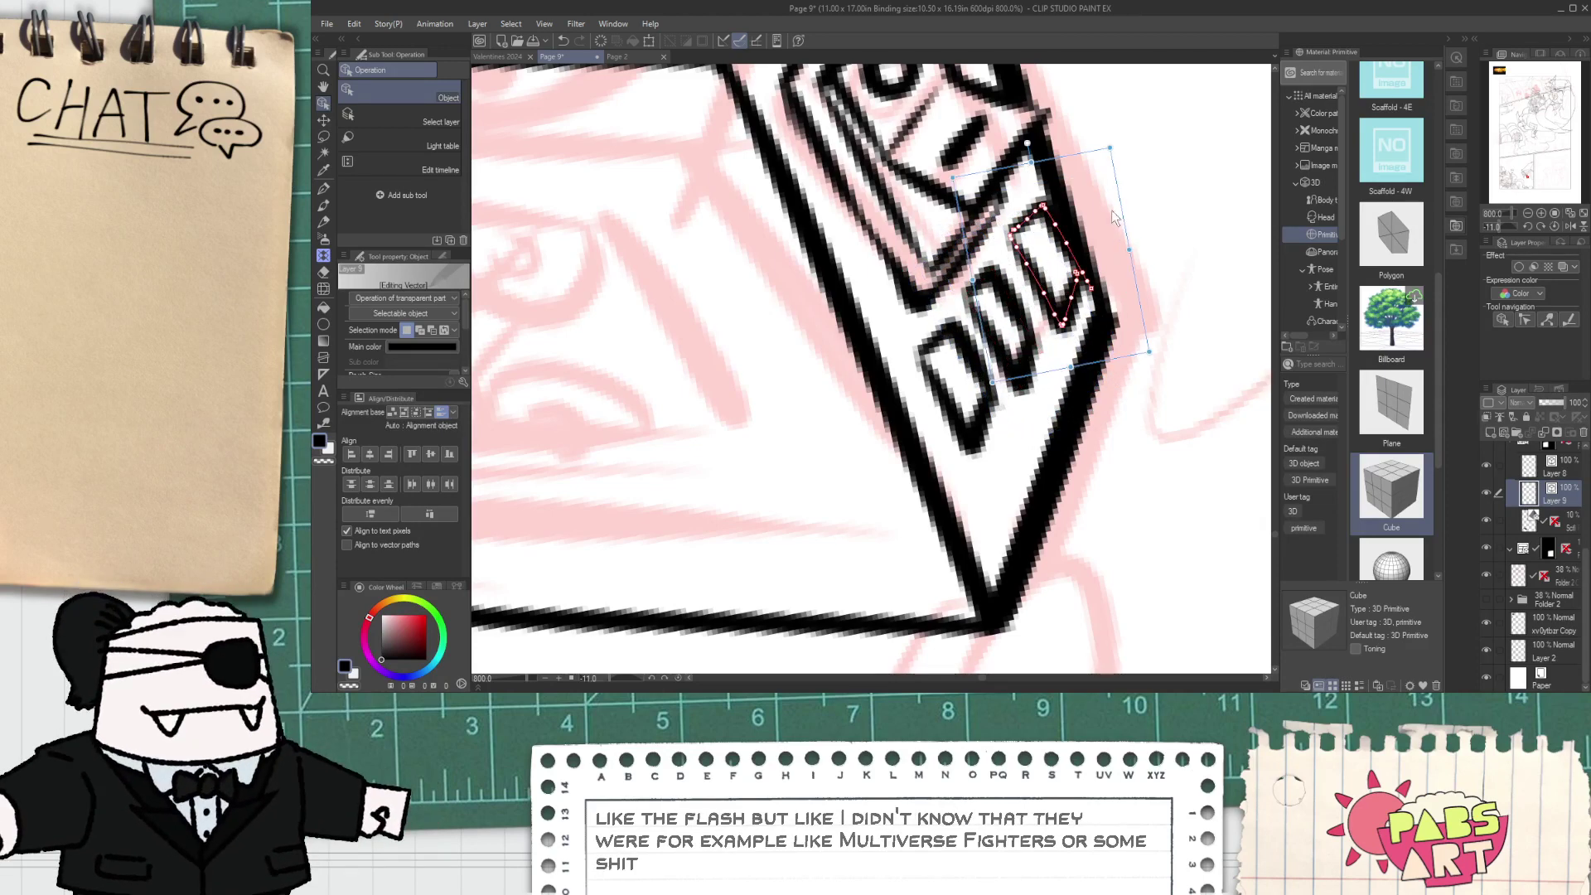
{"action": "left_click", "coordinate": [1112, 212]}
- Rotate and reshape the third slot copy, and move it inside the box's outer edge, close to the middle slot
{"action": "left_click", "coordinate": [1033, 233]}
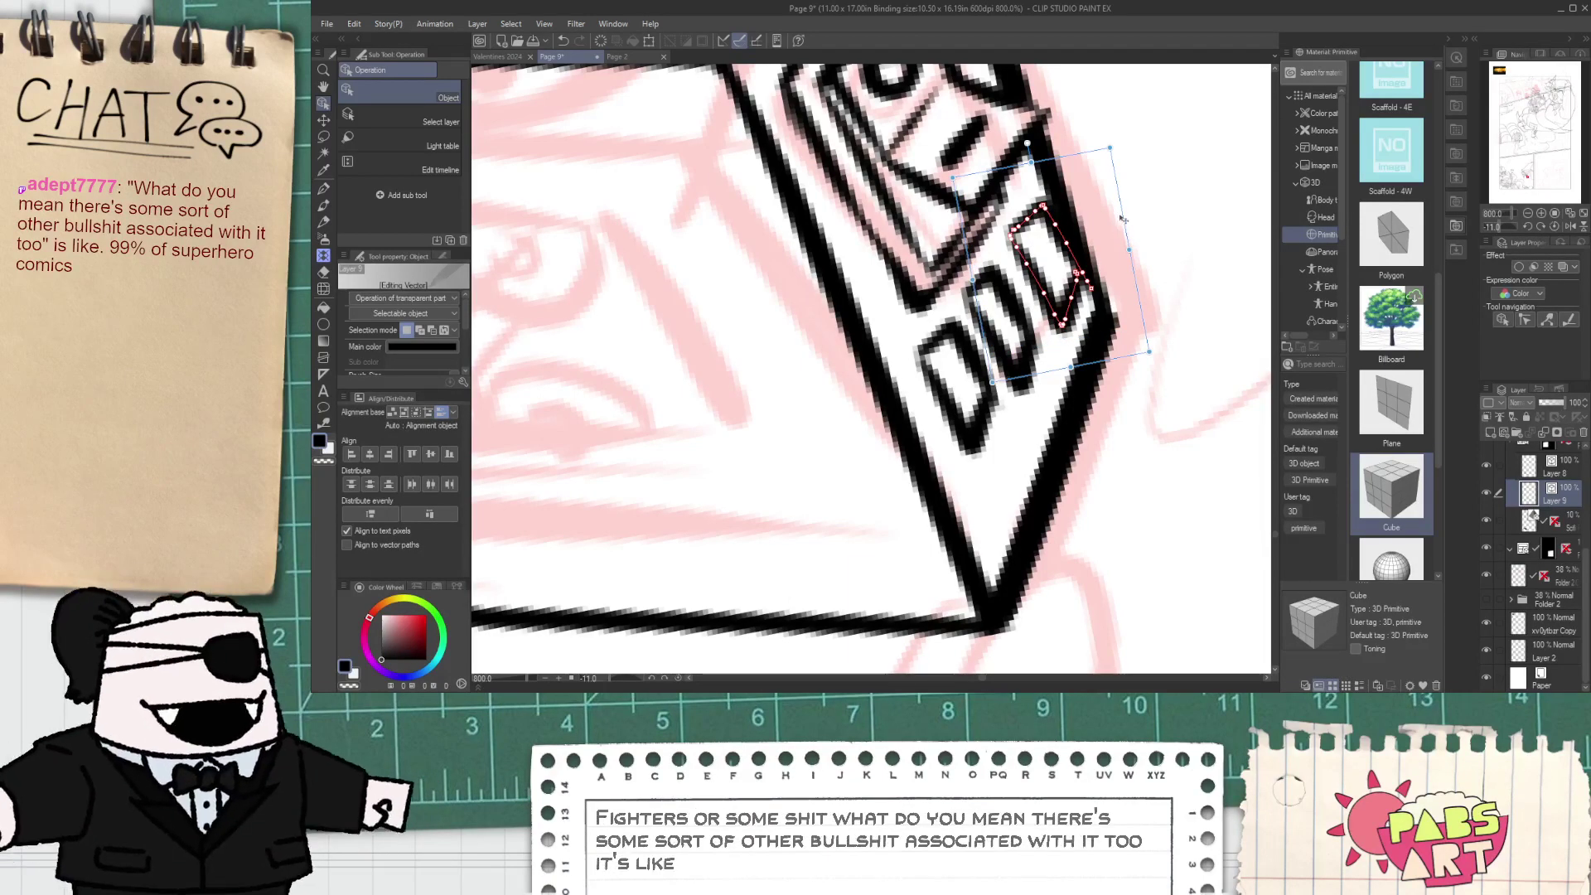
{"action": "left_click_drag", "start_coordinate": [1033, 299], "coordinate": [1137, 263]}
{"action": "left_click_drag", "start_coordinate": [1233, 169], "coordinate": [1250, 202]}
{"action": "left_click", "coordinate": [1235, 304]}
{"action": "left_click_drag", "start_coordinate": [1235, 304], "coordinate": [1141, 189]}
{"action": "left_click_drag", "start_coordinate": [1227, 237], "coordinate": [1105, 235]}
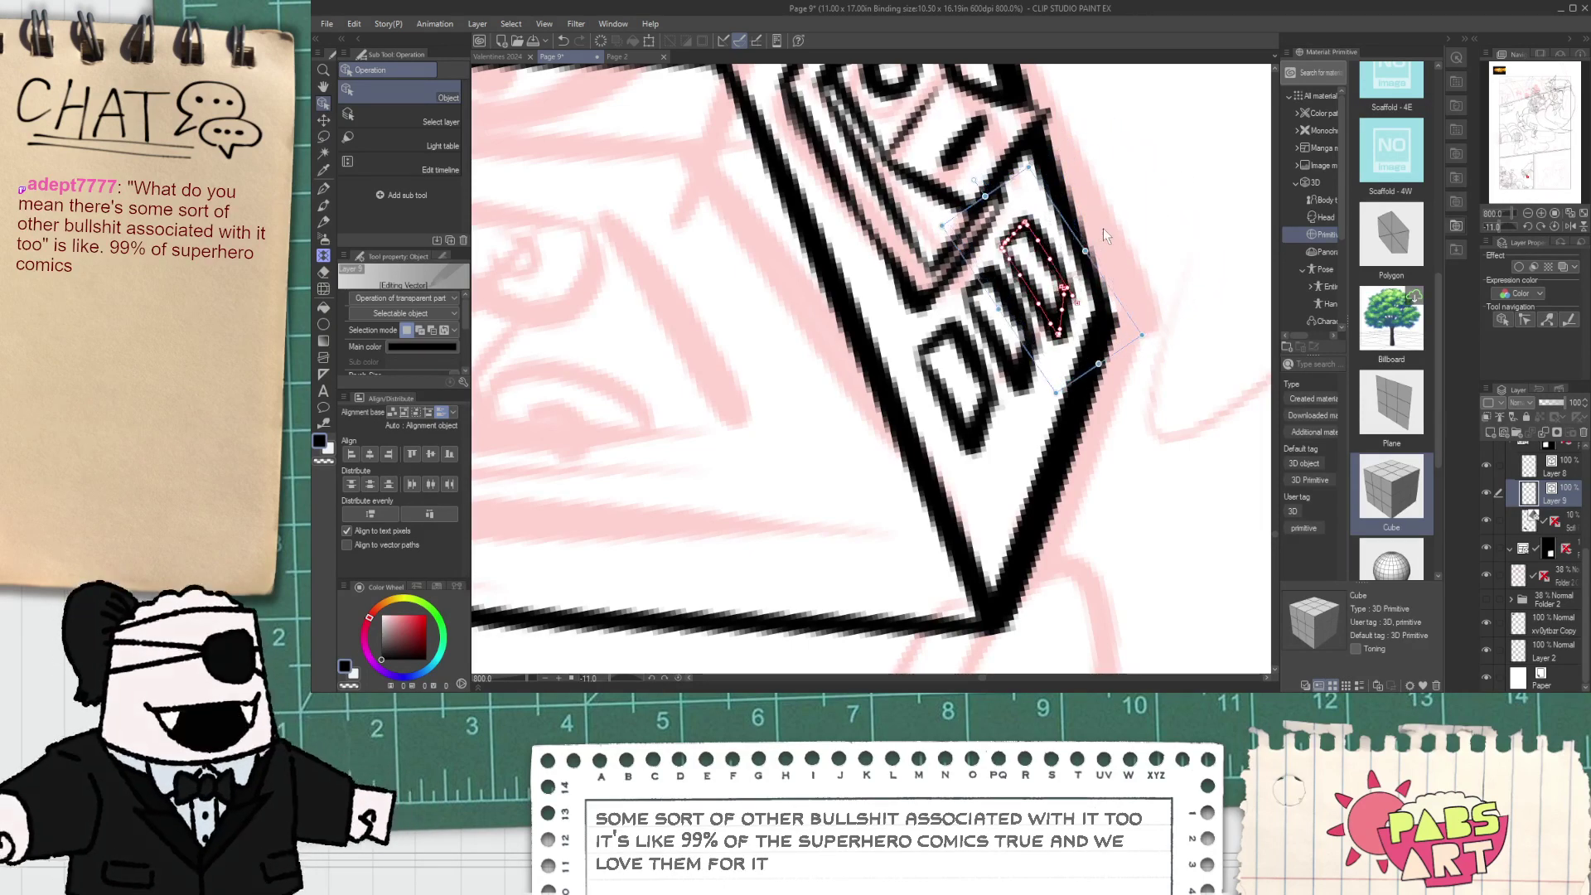
{"action": "left_click", "coordinate": [1143, 217]}
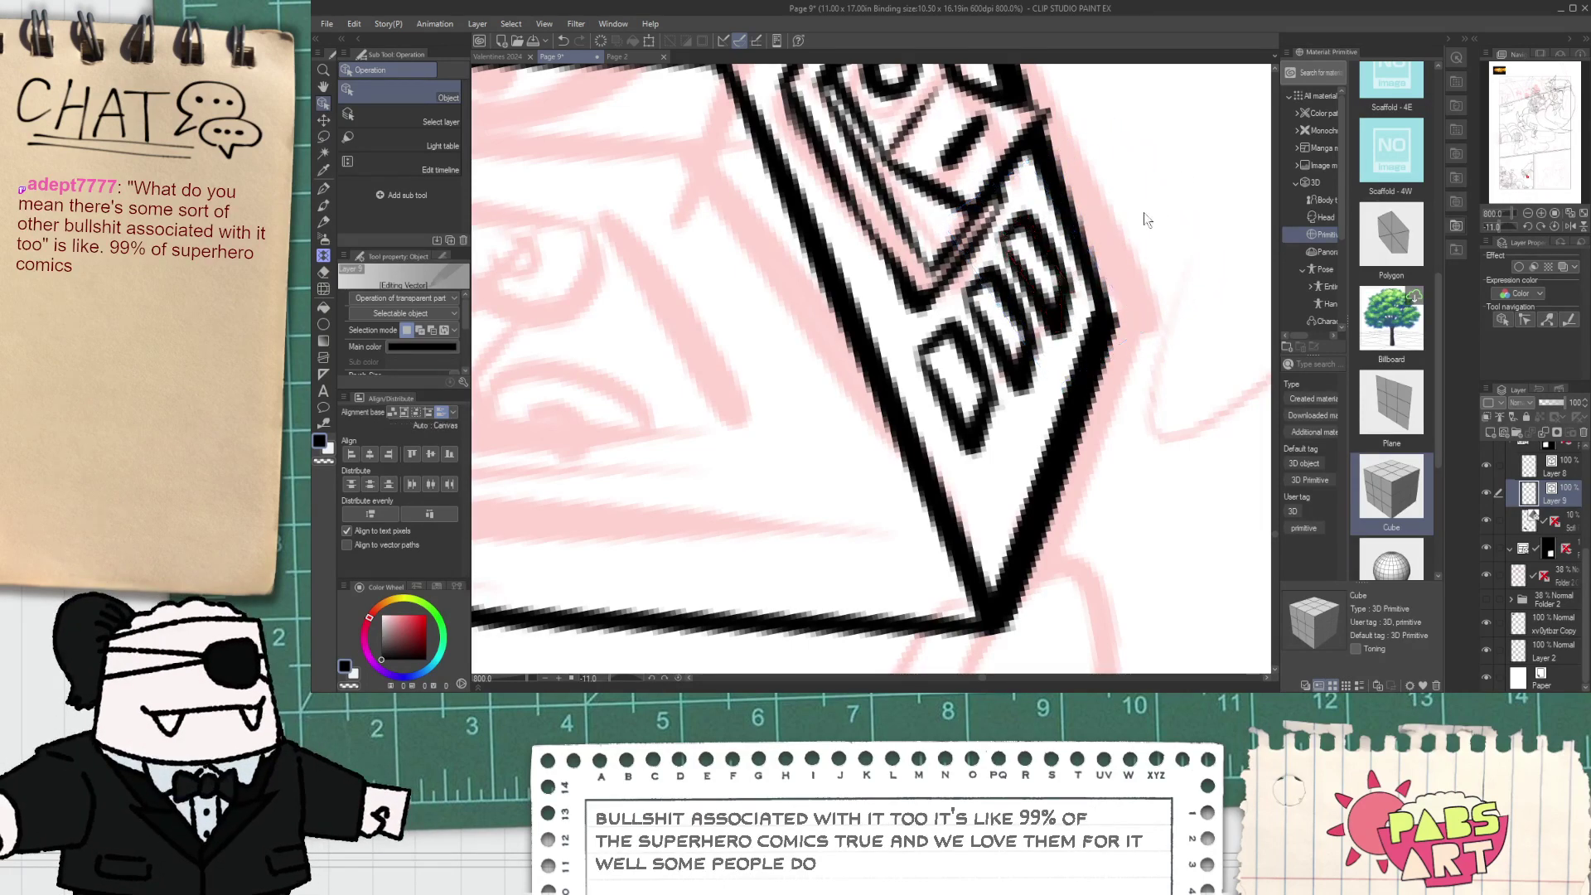
{"action": "scroll", "coordinate": [1120, 229], "scroll_direction": "down", "scroll_amount": 7}
{"action": "key", "text": "space"}
{"action": "left_click_drag", "start_coordinate": [920, 180], "coordinate": [917, 340]}
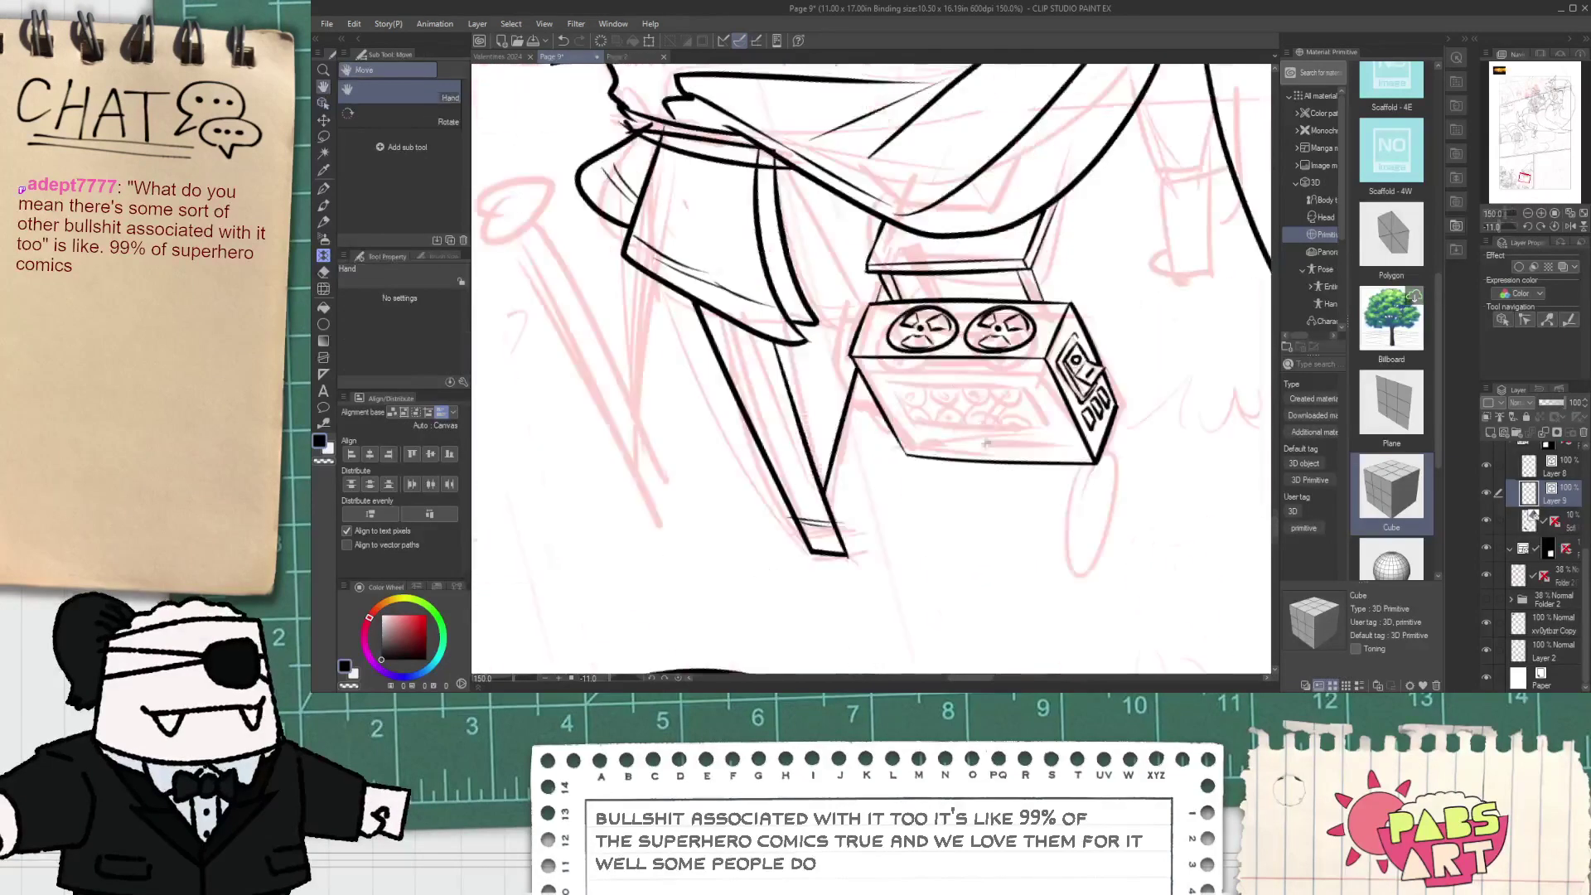
{"action": "scroll", "coordinate": [917, 342], "scroll_direction": "up", "scroll_amount": 3}
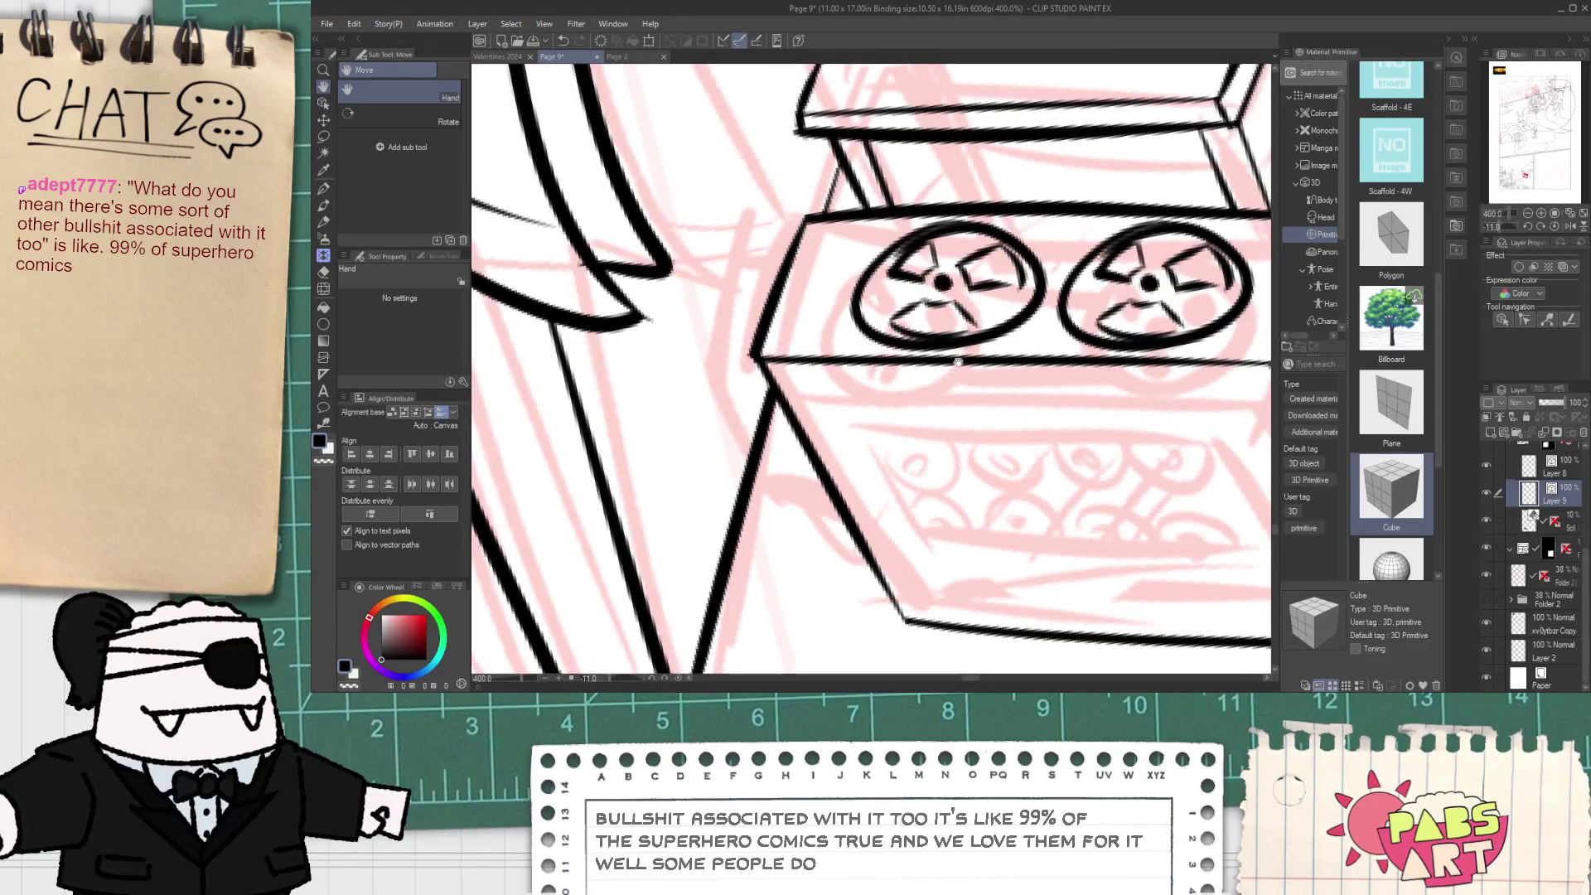
{"action": "left_click_drag", "start_coordinate": [982, 535], "coordinate": [870, 522]}
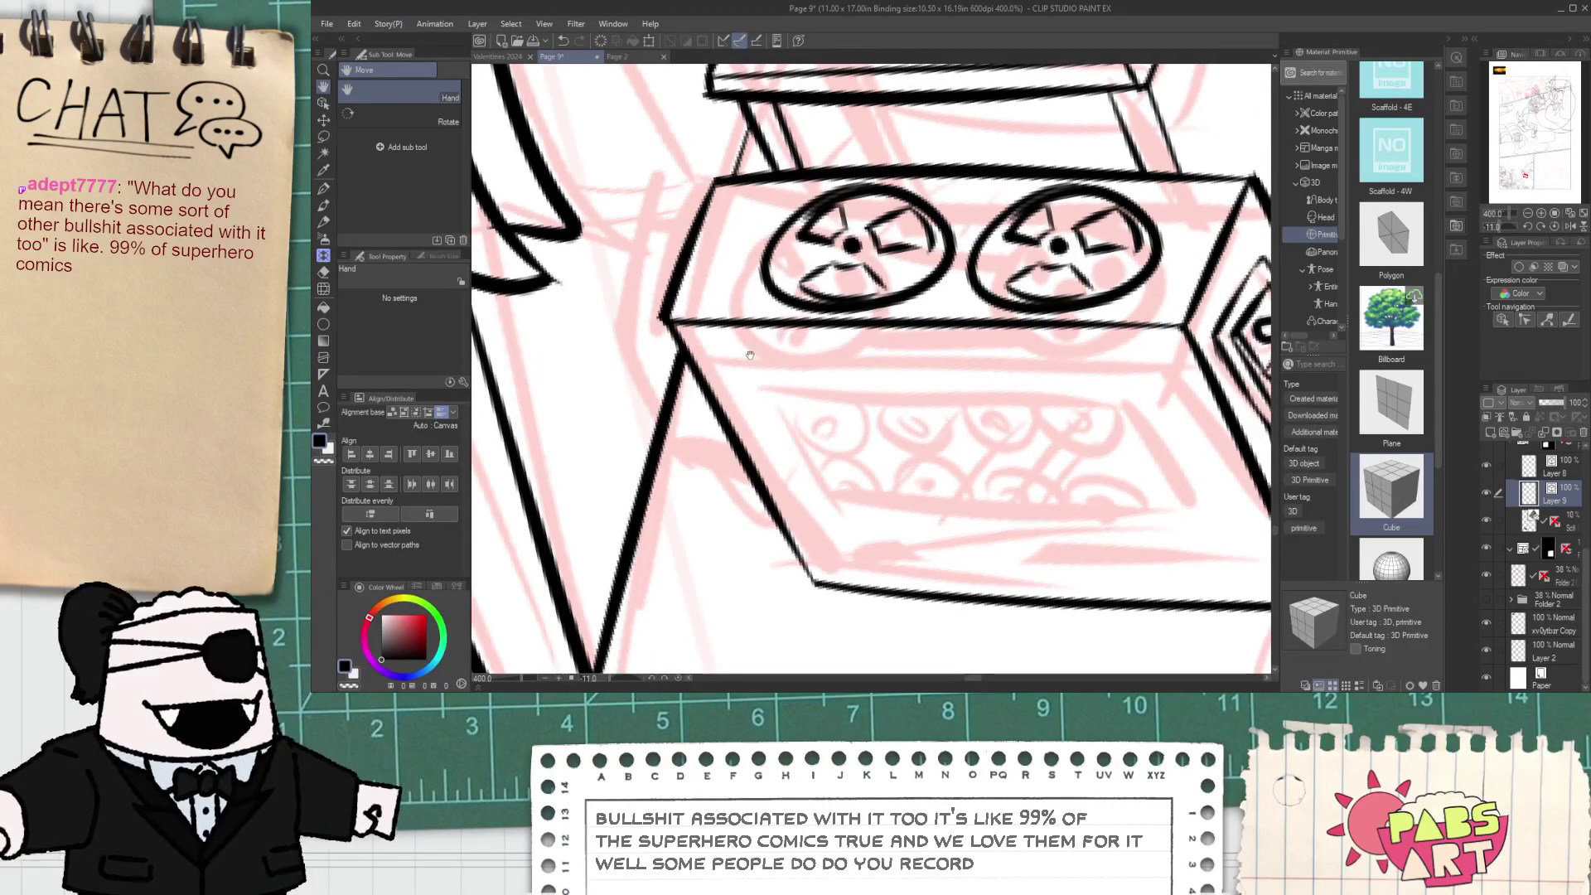
{"action": "key", "text": "p"}
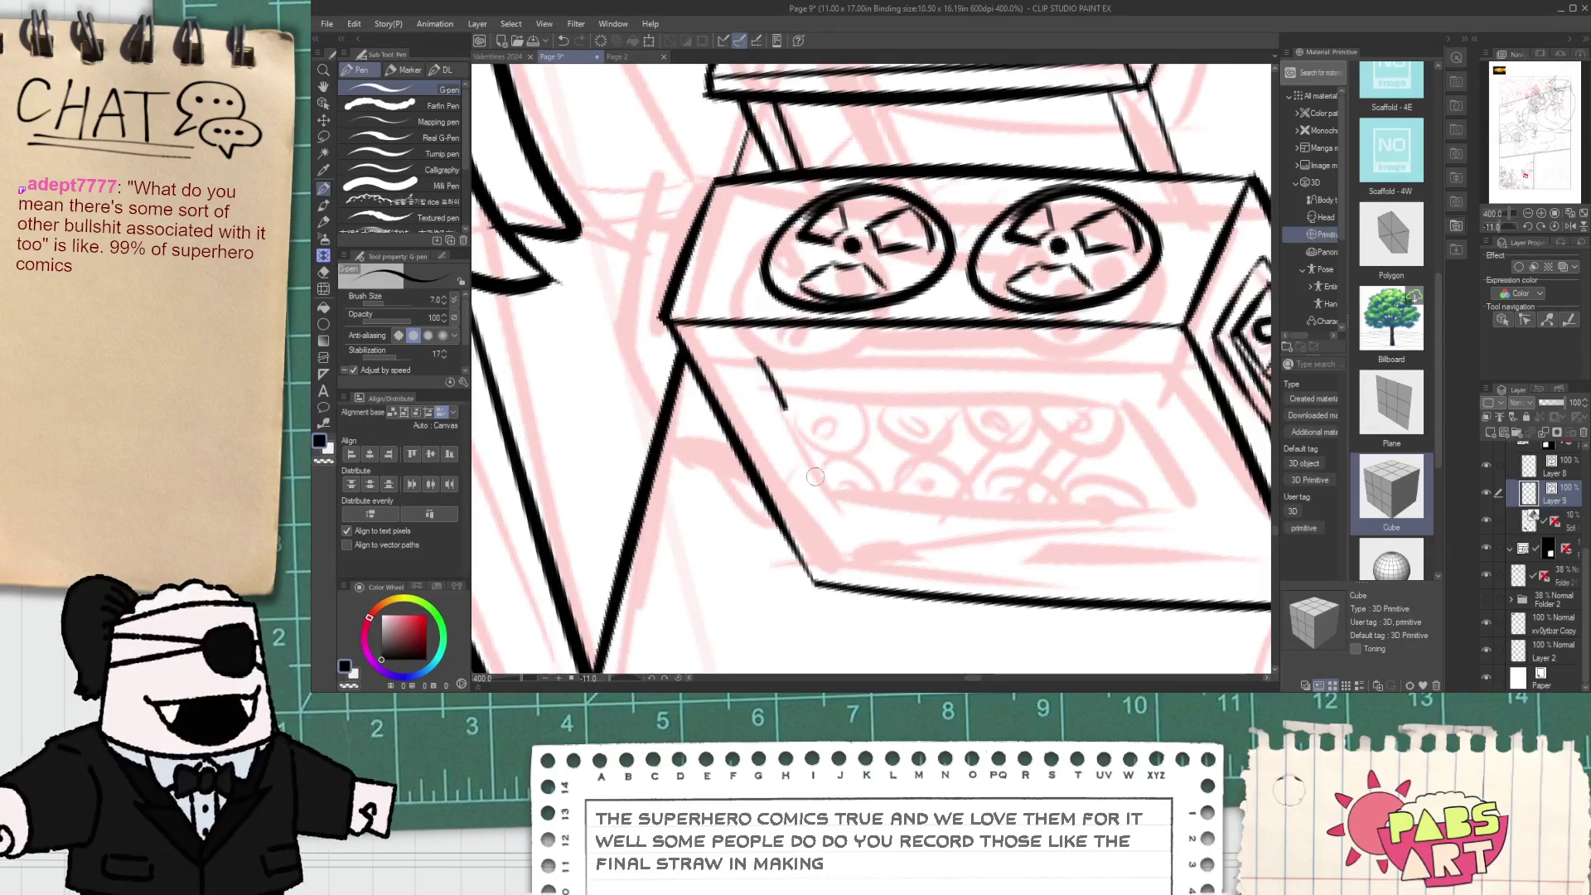
{"action": "left_click_drag", "start_coordinate": [746, 373], "coordinate": [1056, 373]}
{"action": "key", "text": "ctrl+z"}
{"action": "key", "text": "ctrl+z"}
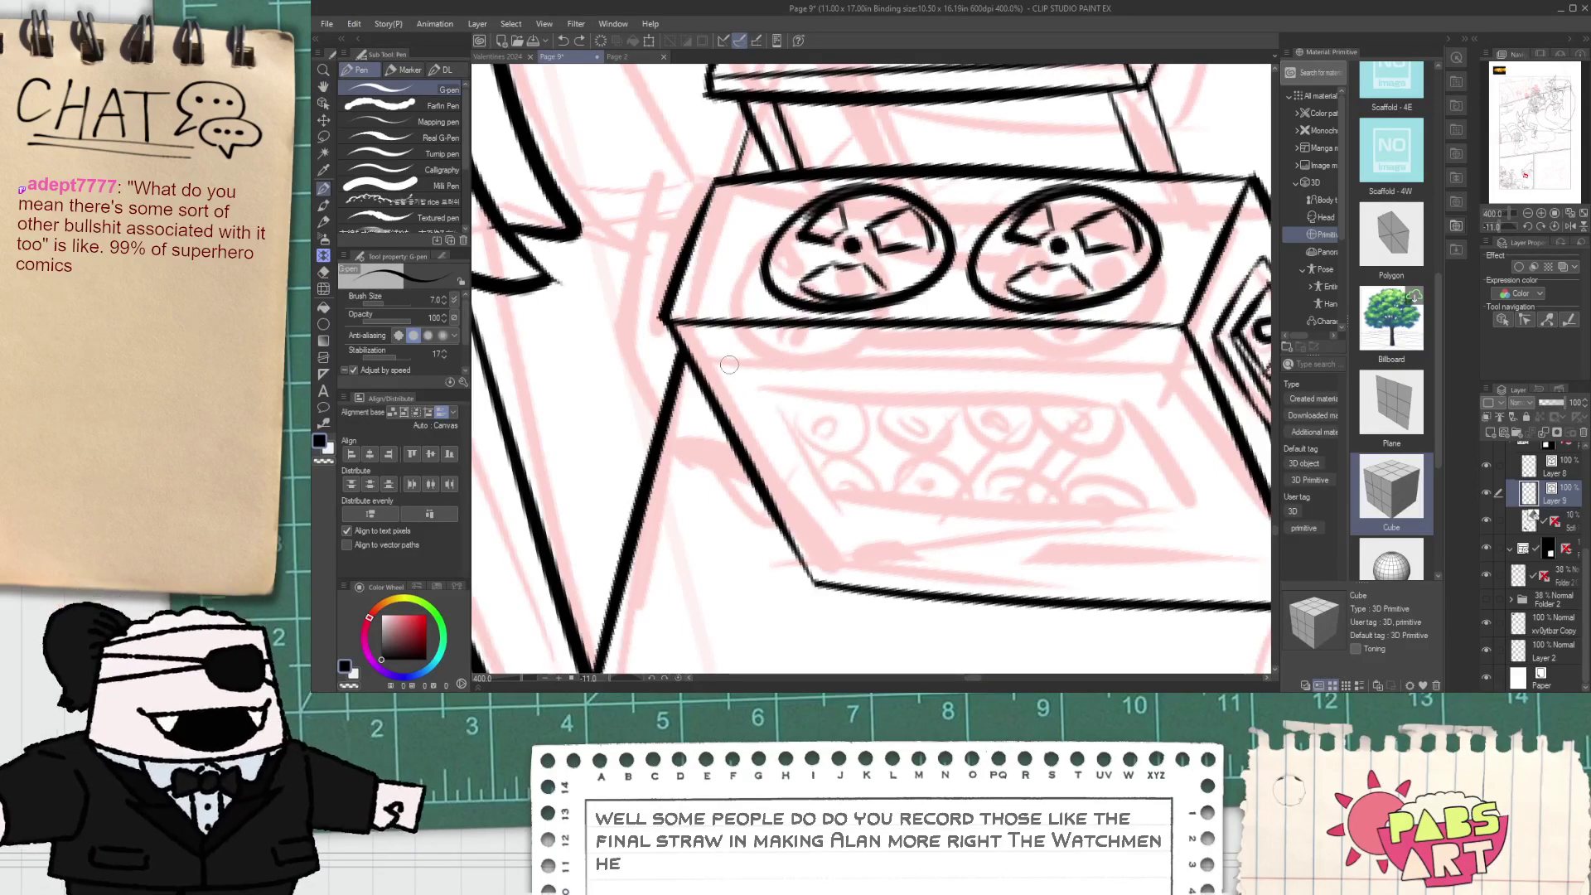
{"action": "mouse_move", "coordinate": [731, 359]}
{"action": "left_mouse_down"}
{"action": "mouse_move", "coordinate": [835, 519]}
{"action": "mouse_move", "coordinate": [795, 439]}
{"action": "mouse_move", "coordinate": [755, 406]}
{"action": "left_mouse_up"}
{"action": "key", "text": "ctrl+z"}
{"action": "key", "text": "ctrl+z"}
{"action": "left_click_drag", "start_coordinate": [740, 342], "coordinate": [844, 532]}
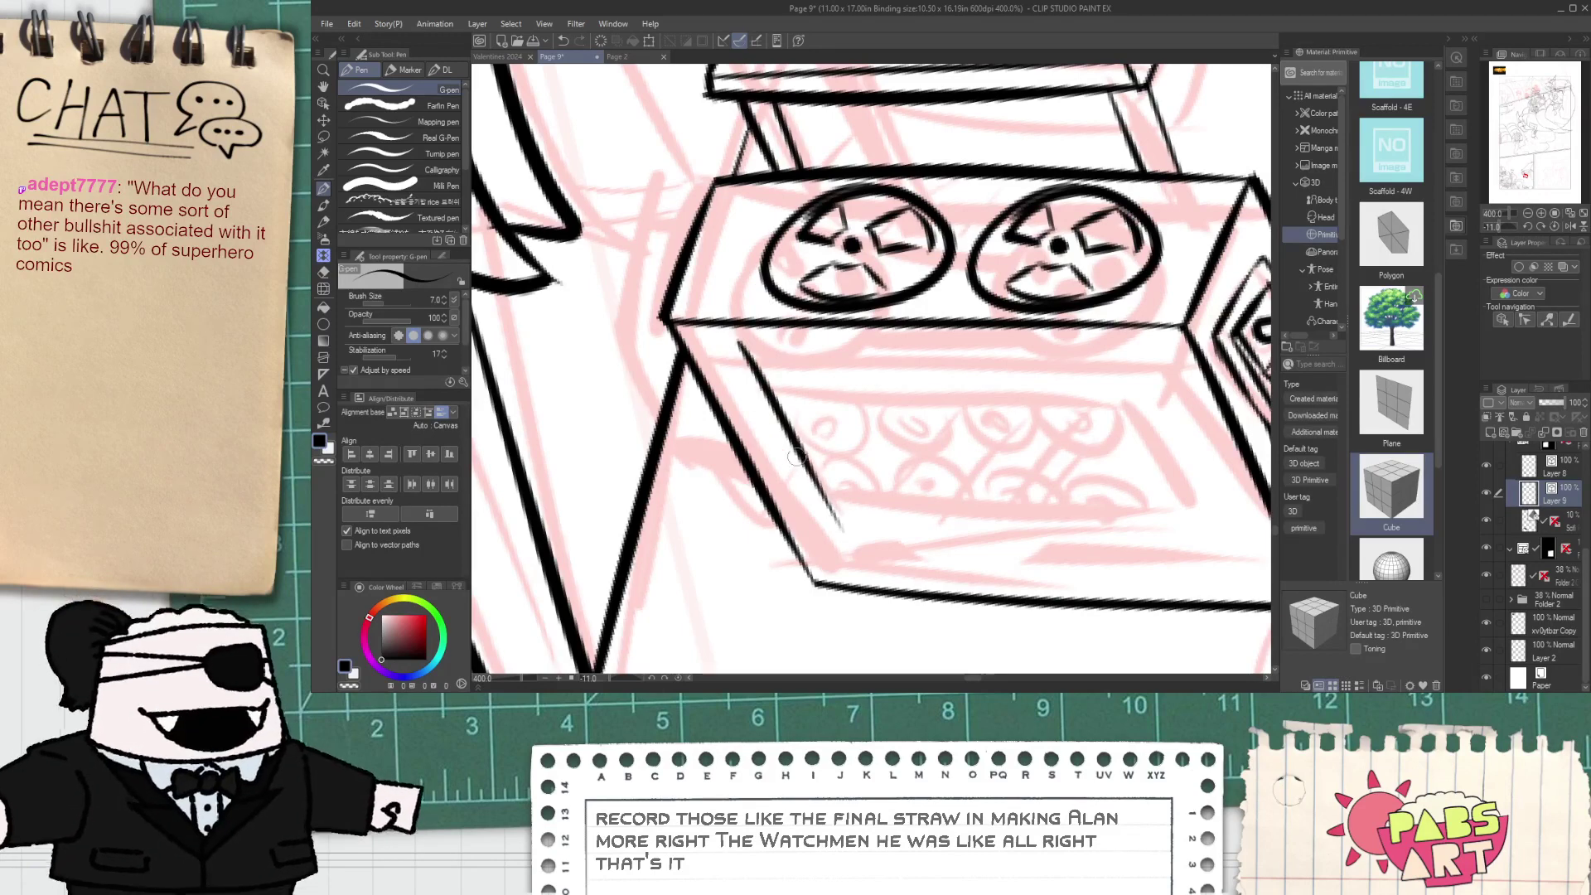
{"action": "key", "text": "ctrl+z"}
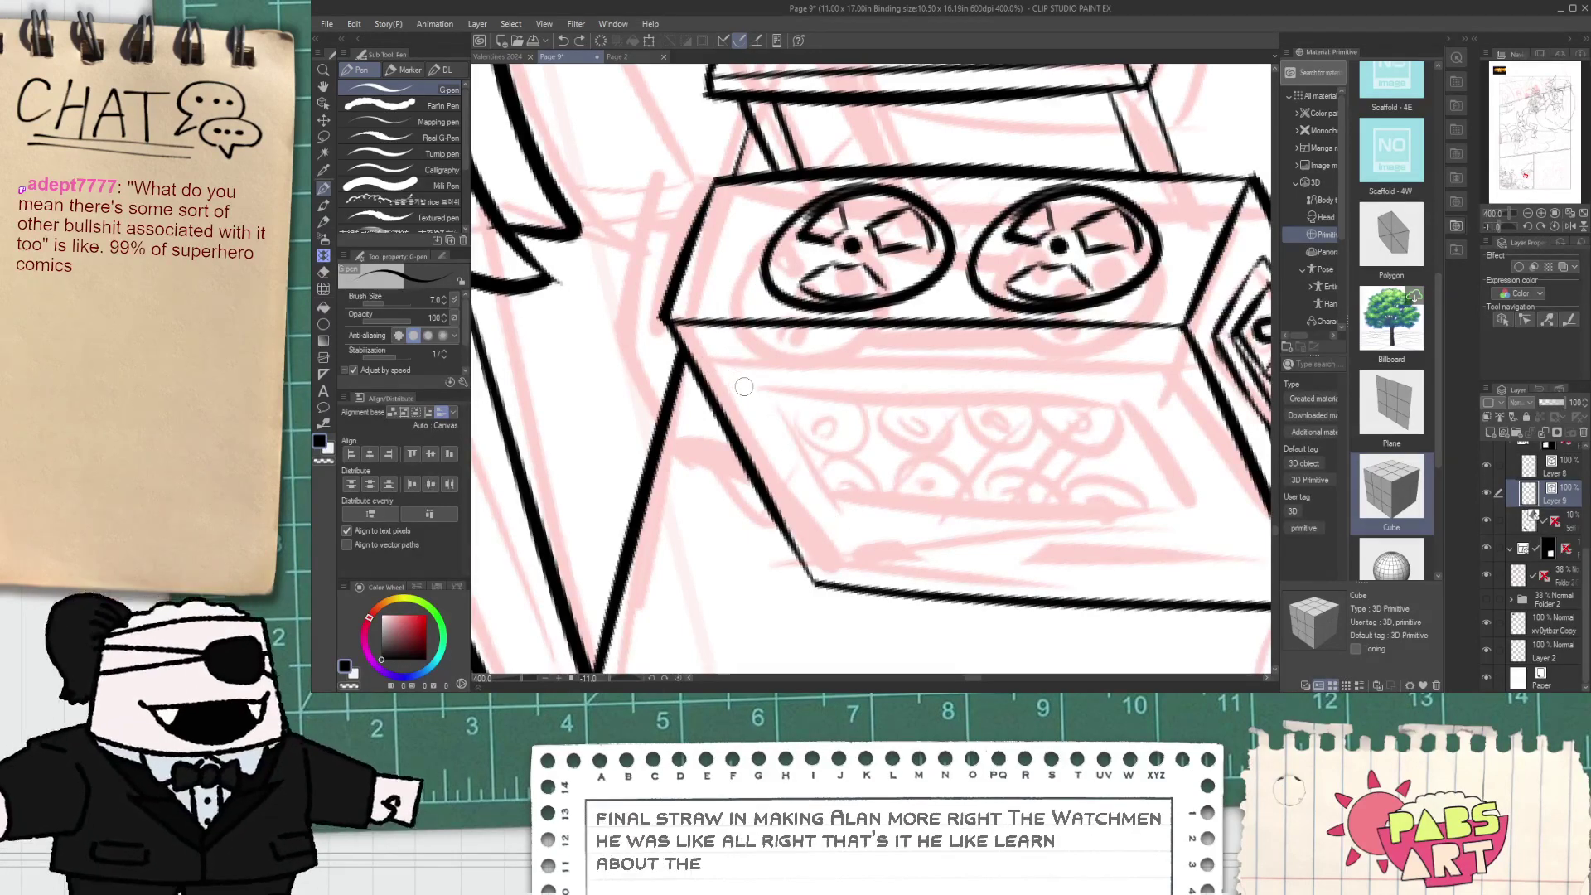
- Duplicate the four outline strokes of the box's front face, shrink the copy and place it inside the face as an inset window
{"action": "key", "text": "h"}
{"action": "left_click_drag", "start_coordinate": [998, 480], "coordinate": [873, 412]}
{"action": "key", "text": "o"}
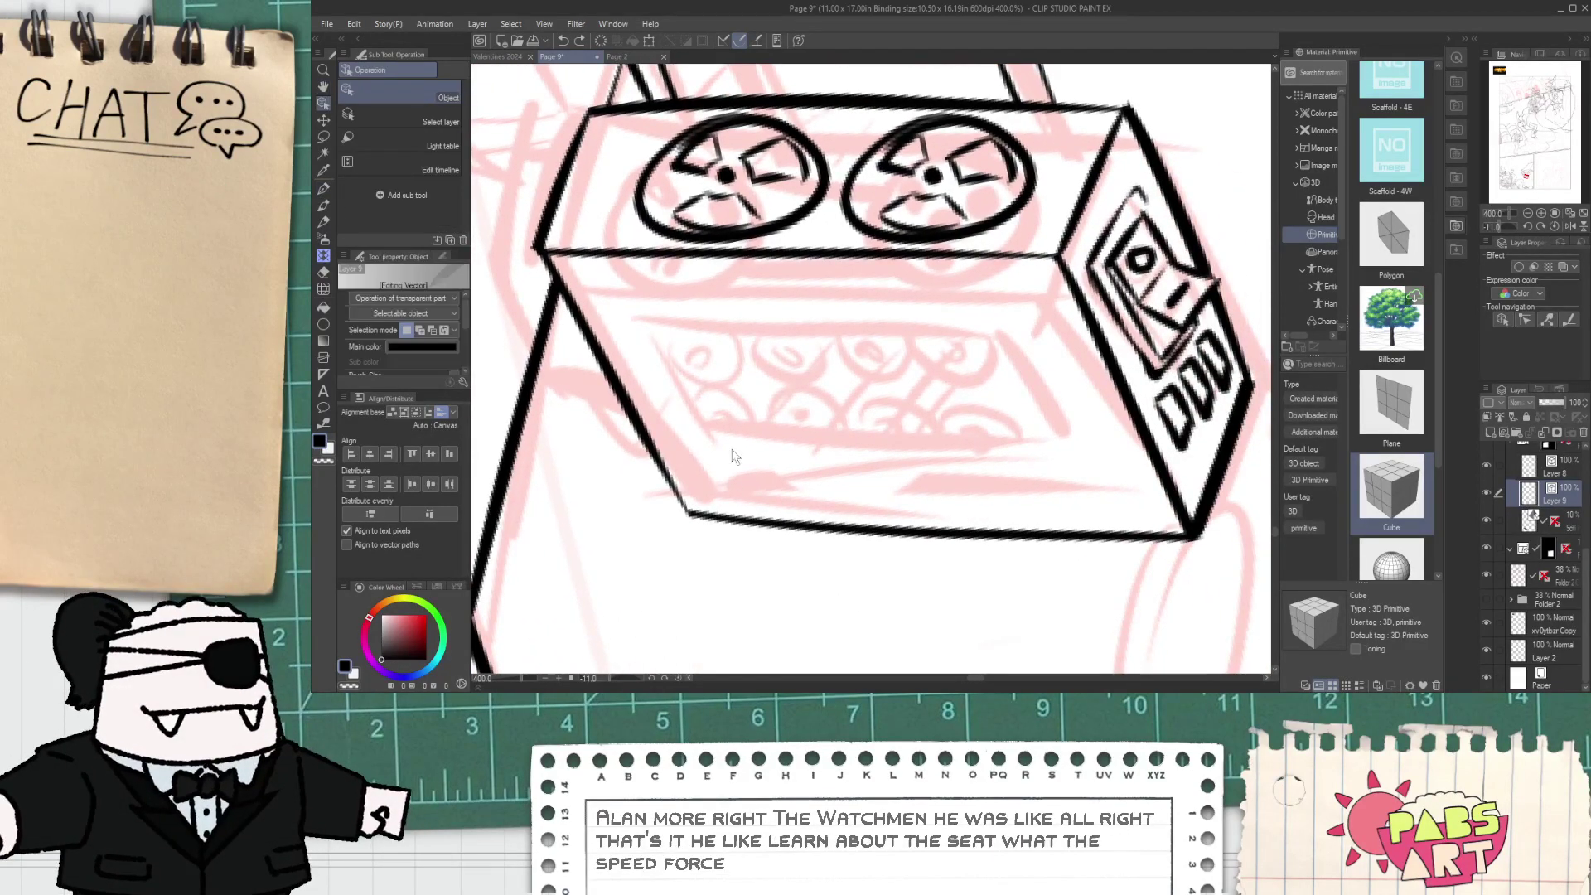
{"action": "left_click", "coordinate": [699, 511]}
{"action": "left_click", "coordinate": [862, 255], "text": "shift"}
{"action": "left_click", "coordinate": [1124, 405], "text": "shift"}
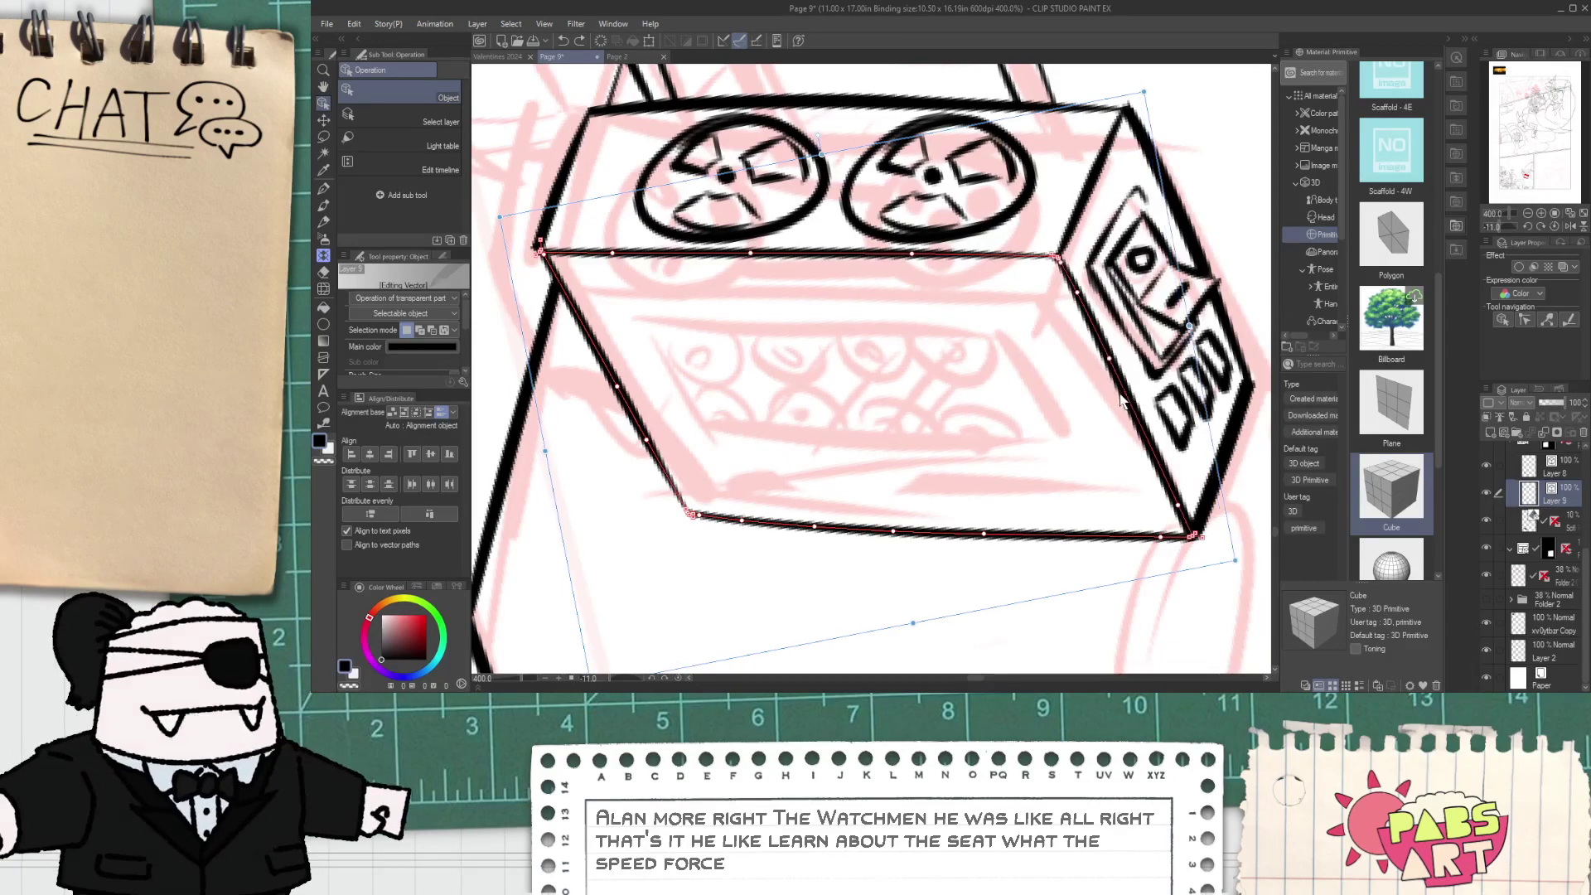
{"action": "left_click", "coordinate": [1124, 404], "text": "shift"}
{"action": "left_click", "coordinate": [1121, 407], "text": "shift"}
{"action": "key", "text": "ctrl+c"}
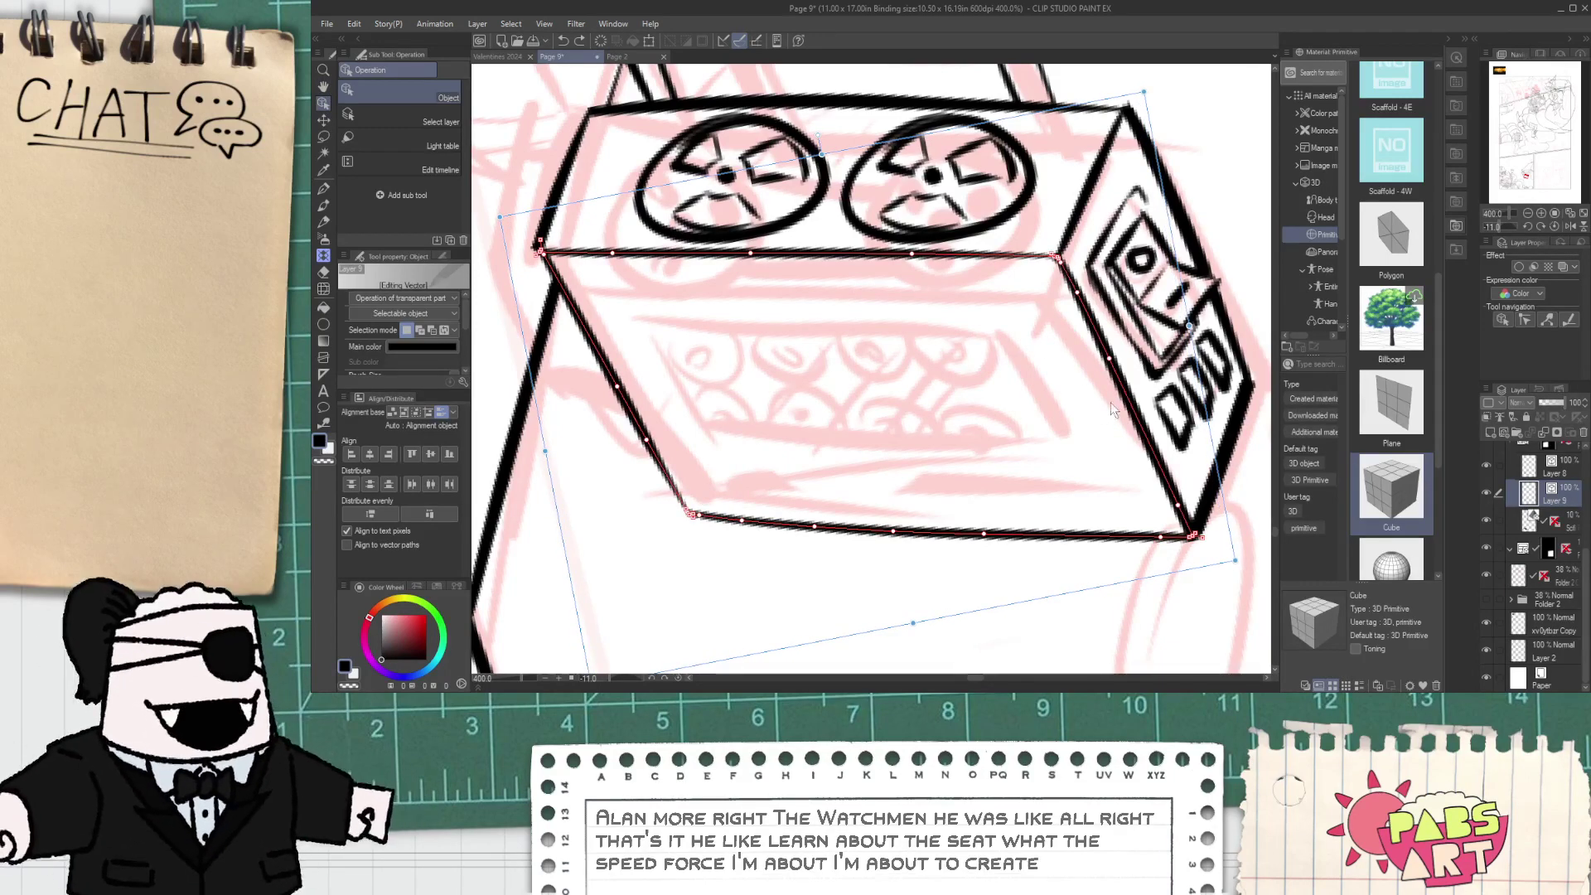
{"action": "key", "text": "ctrl+v"}
{"action": "left_click_drag", "start_coordinate": [1234, 561], "coordinate": [972, 434]}
{"action": "left_click_drag", "start_coordinate": [960, 362], "coordinate": [1059, 423]}
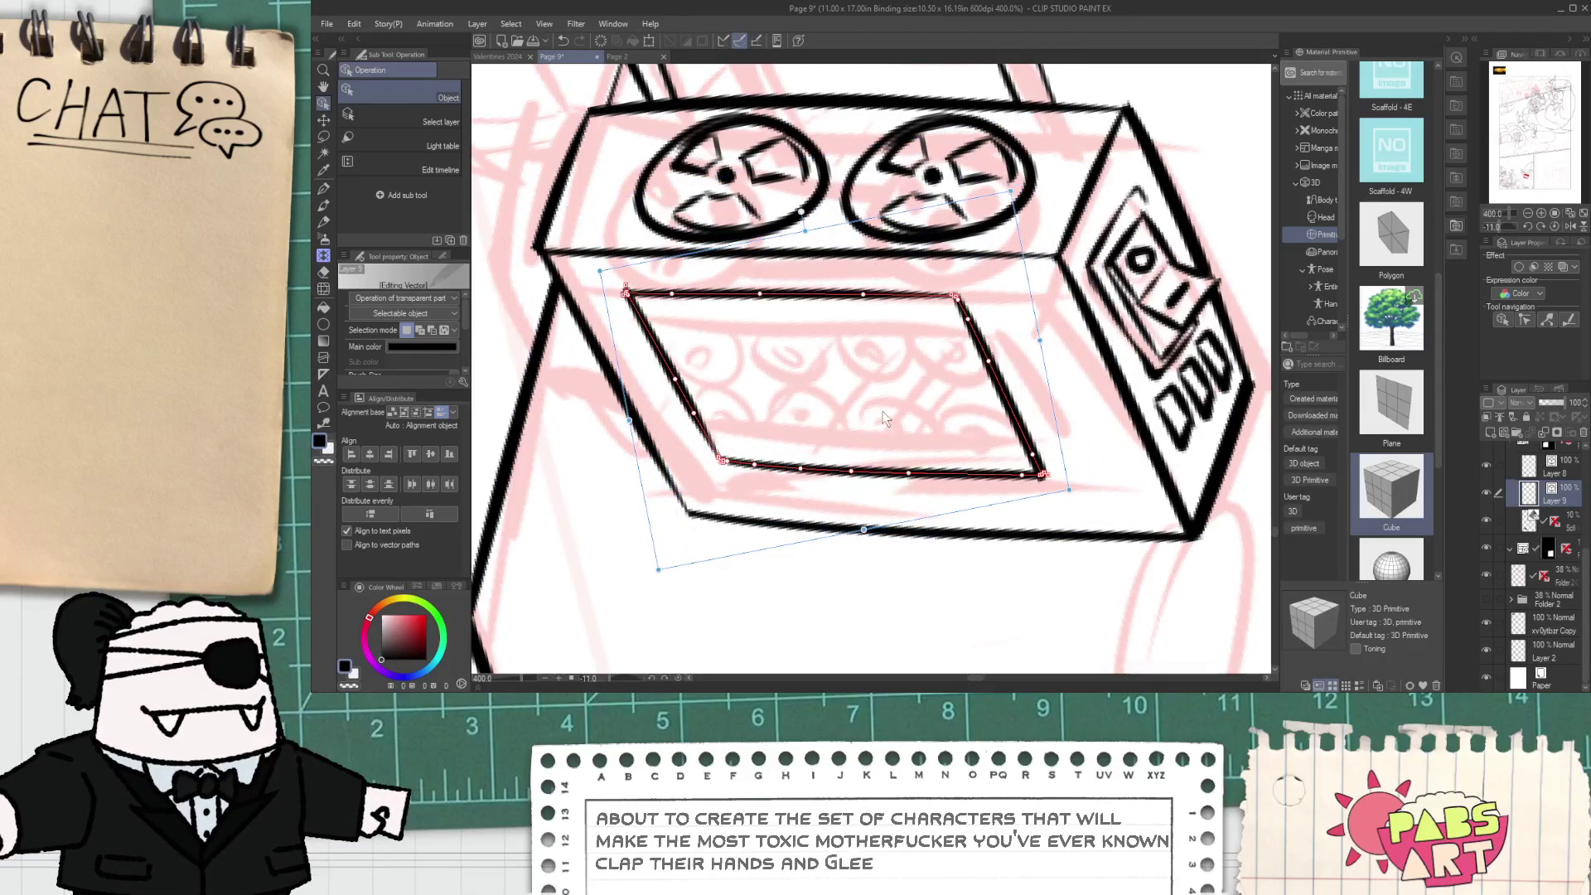
- Move the inset window's bottom edge up and its top edge down to make the window shallower
{"action": "left_click_drag", "start_coordinate": [891, 482], "coordinate": [866, 425]}
{"action": "key", "text": "ctrl+z"}
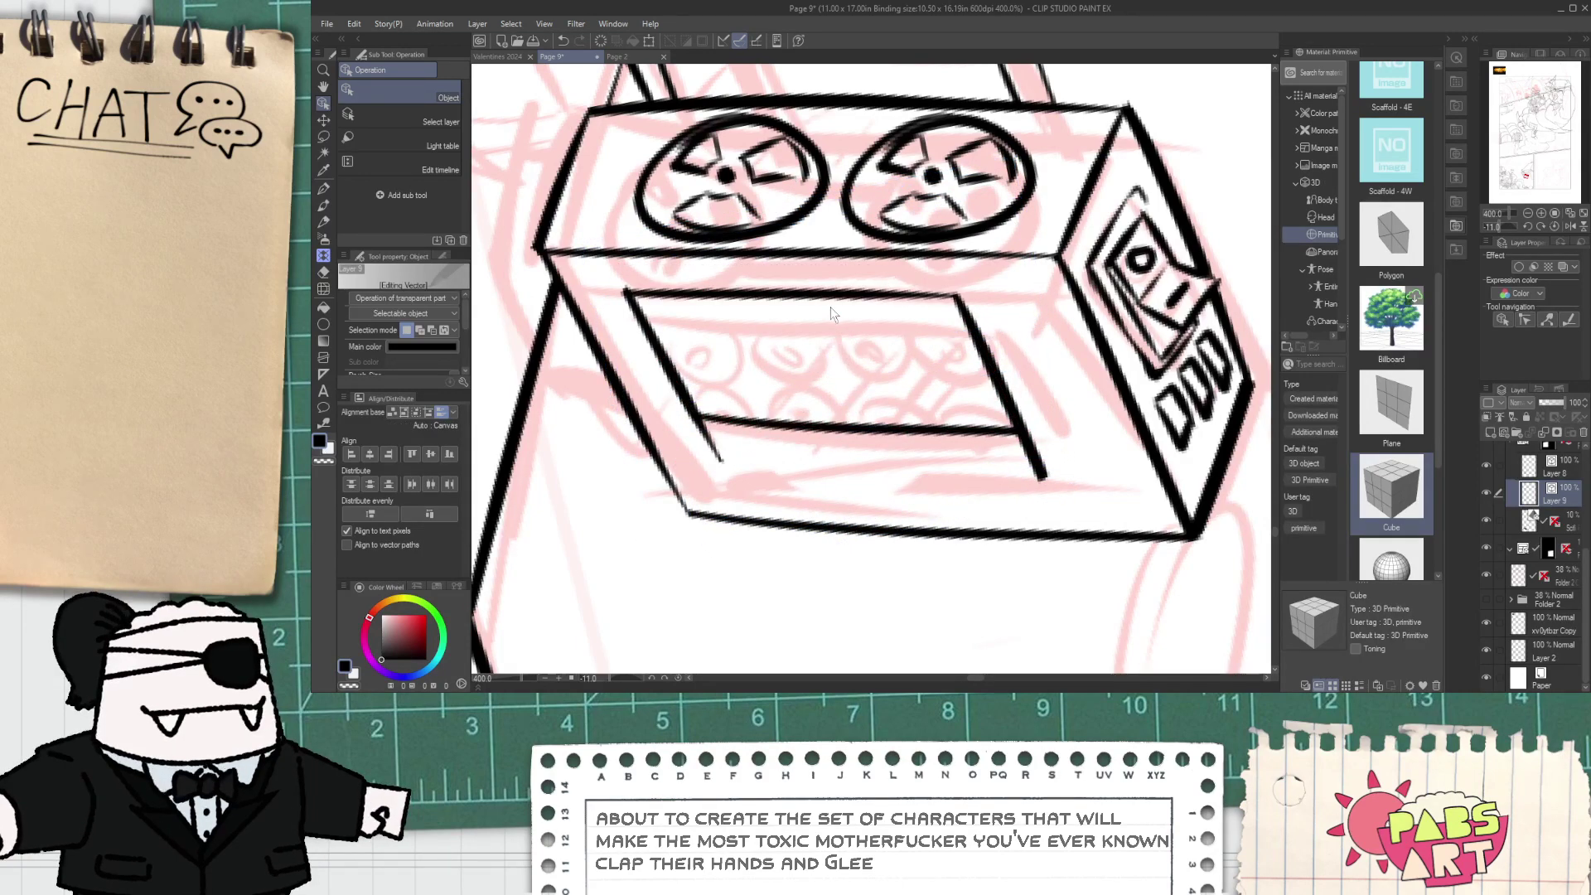
{"action": "left_click_drag", "start_coordinate": [833, 308], "coordinate": [836, 319]}
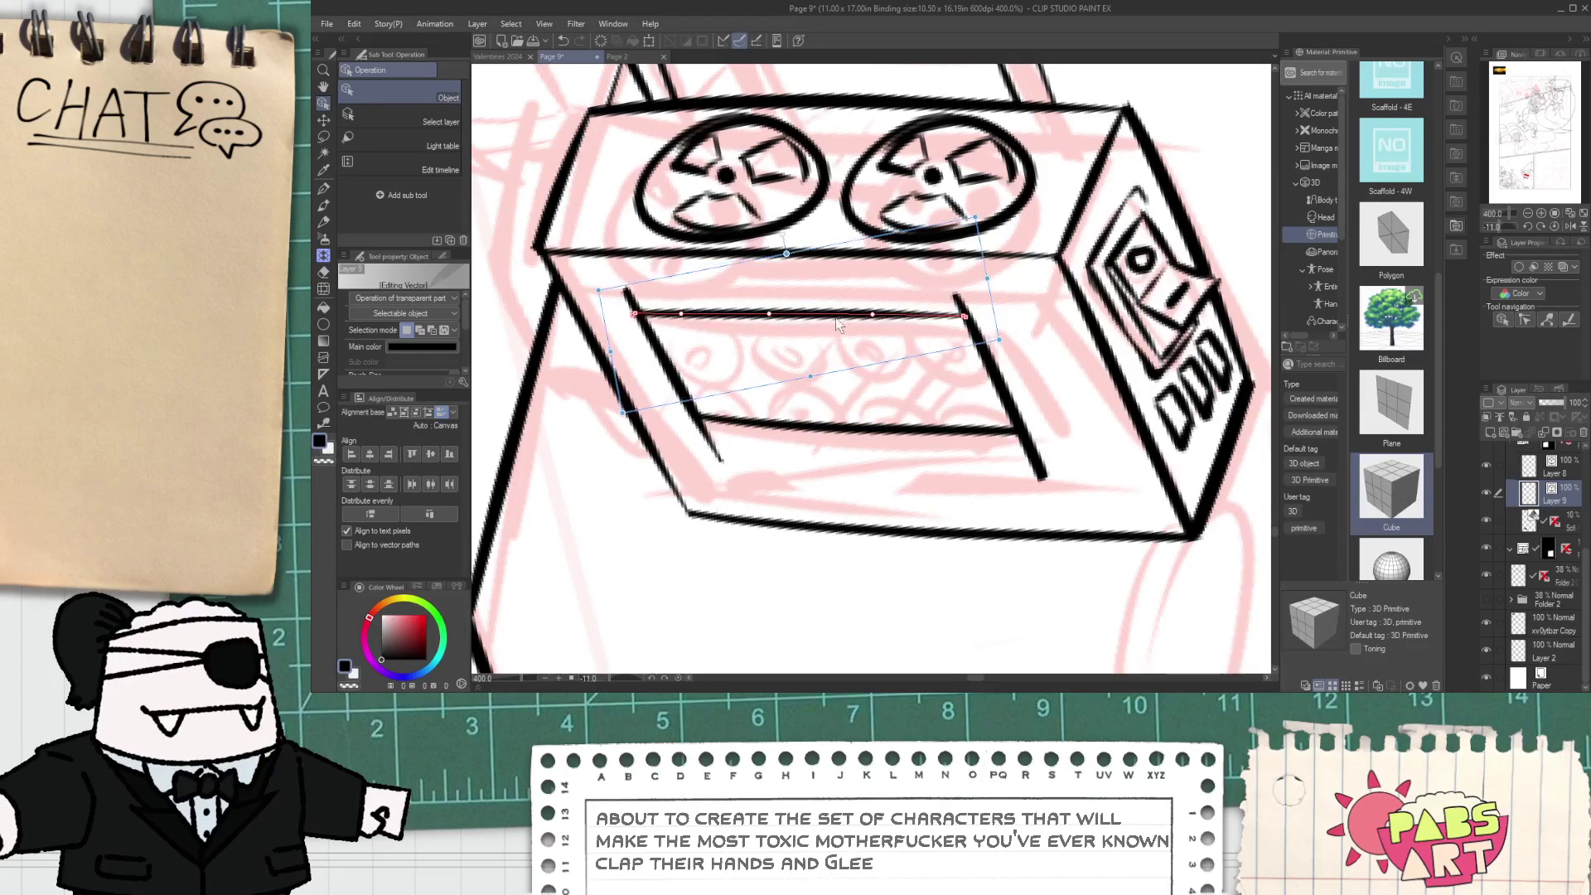
- Trim the side-edge ends that overshoot the inset window's corners with the vector eraser
{"action": "left_click", "coordinate": [890, 529]}
{"action": "left_click", "coordinate": [867, 485]}
{"action": "key", "text": "e"}
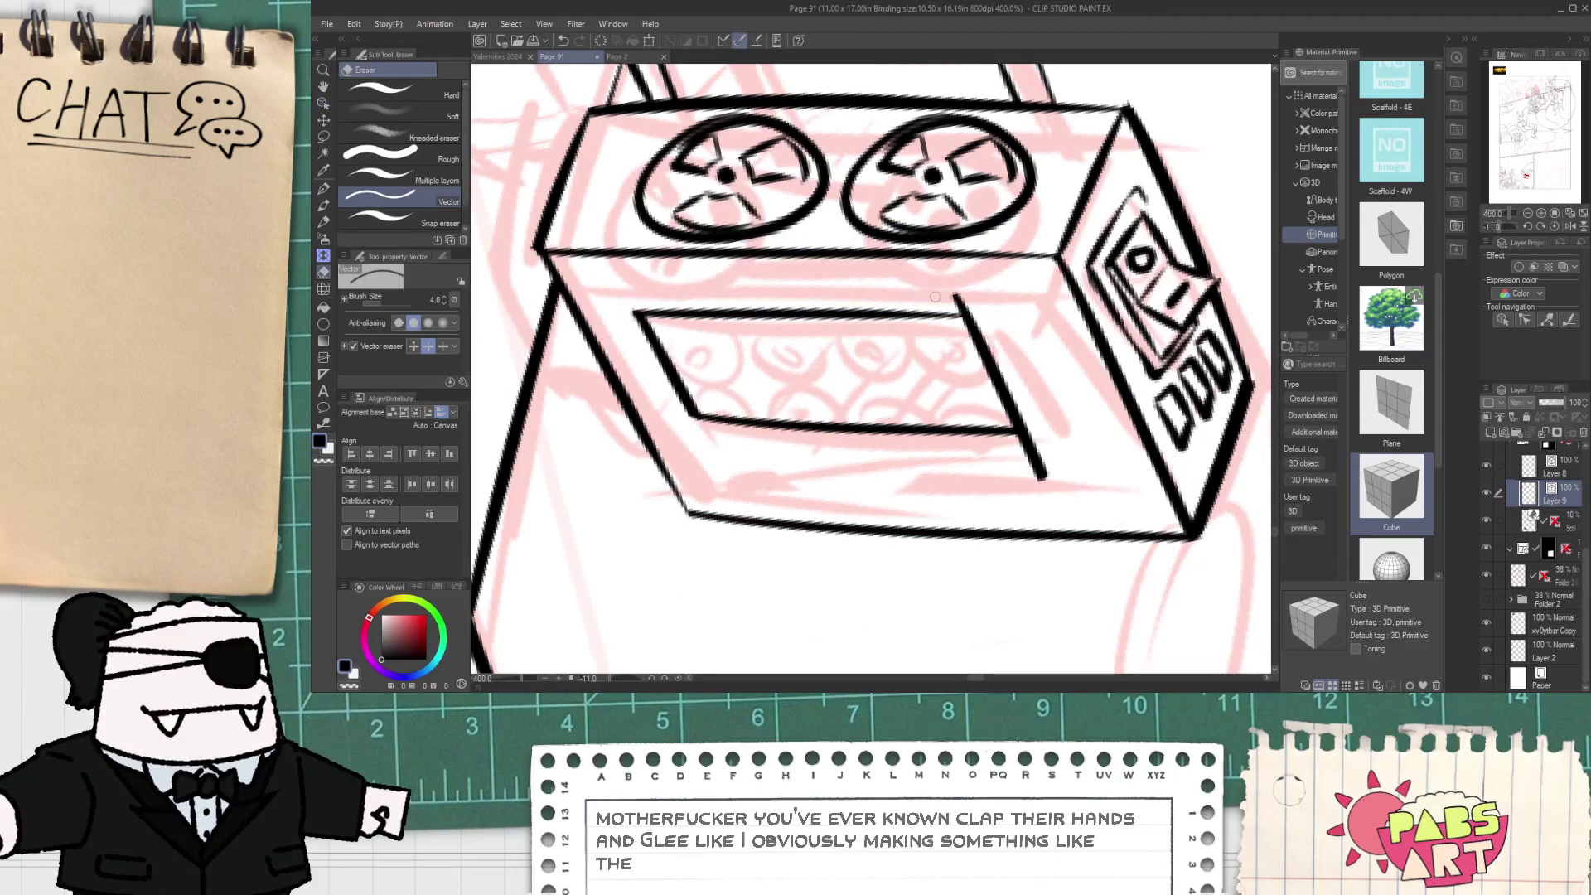
{"action": "left_click", "coordinate": [961, 302]}
{"action": "left_click", "coordinate": [1034, 458]}
- Ink the curved left and lower outline of the first upper circle at the inset window's left end with the G-pen
{"action": "key", "text": "p"}
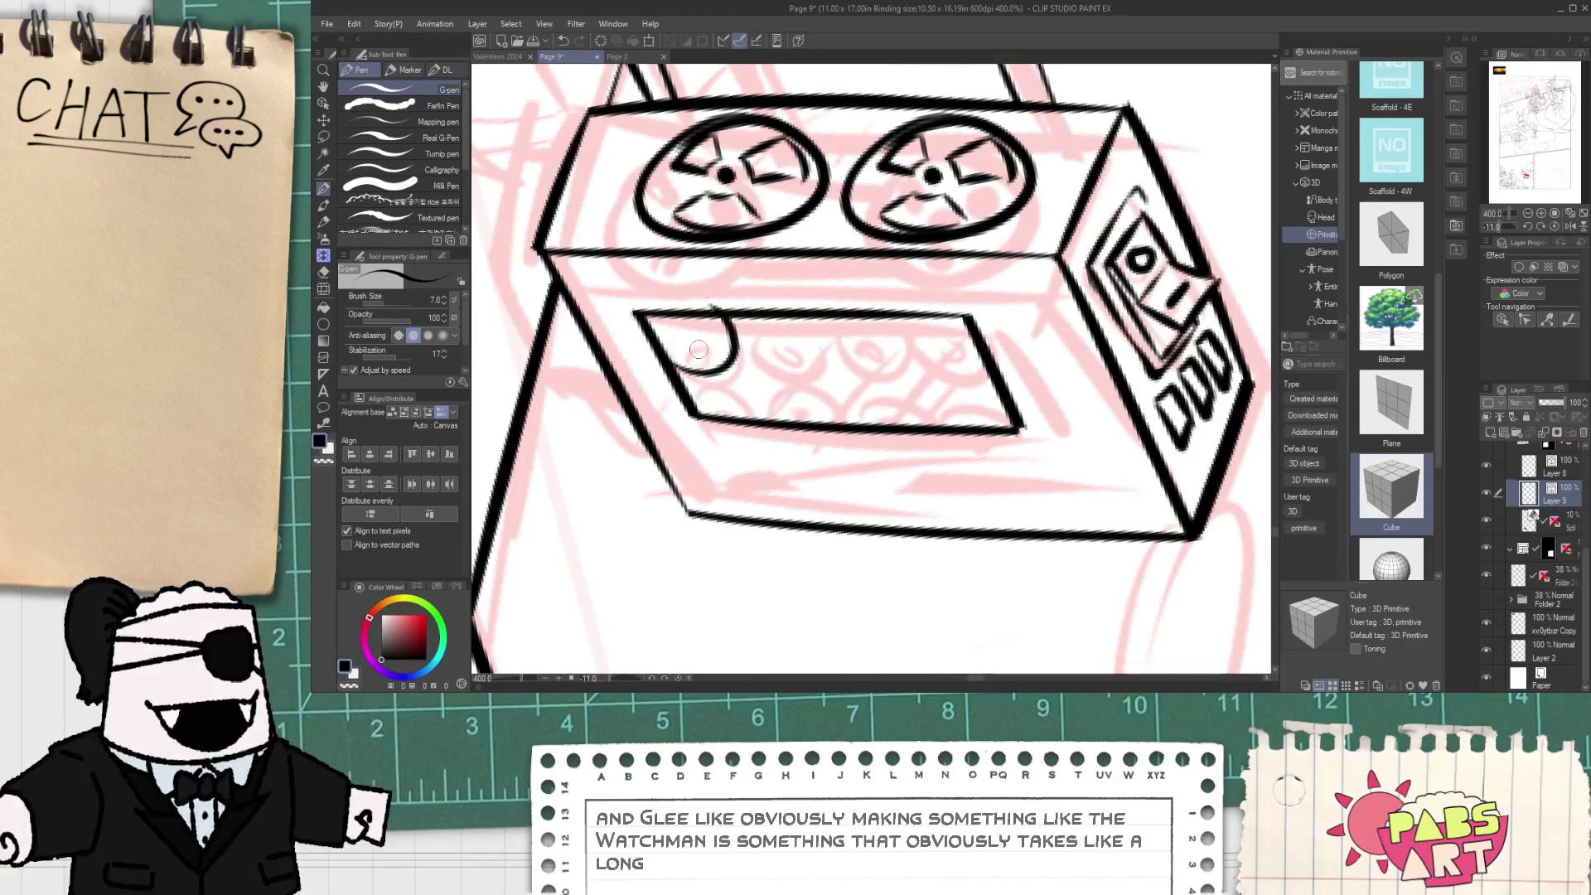
{"action": "scroll", "coordinate": [690, 376], "scroll_direction": "up", "scroll_amount": 3}
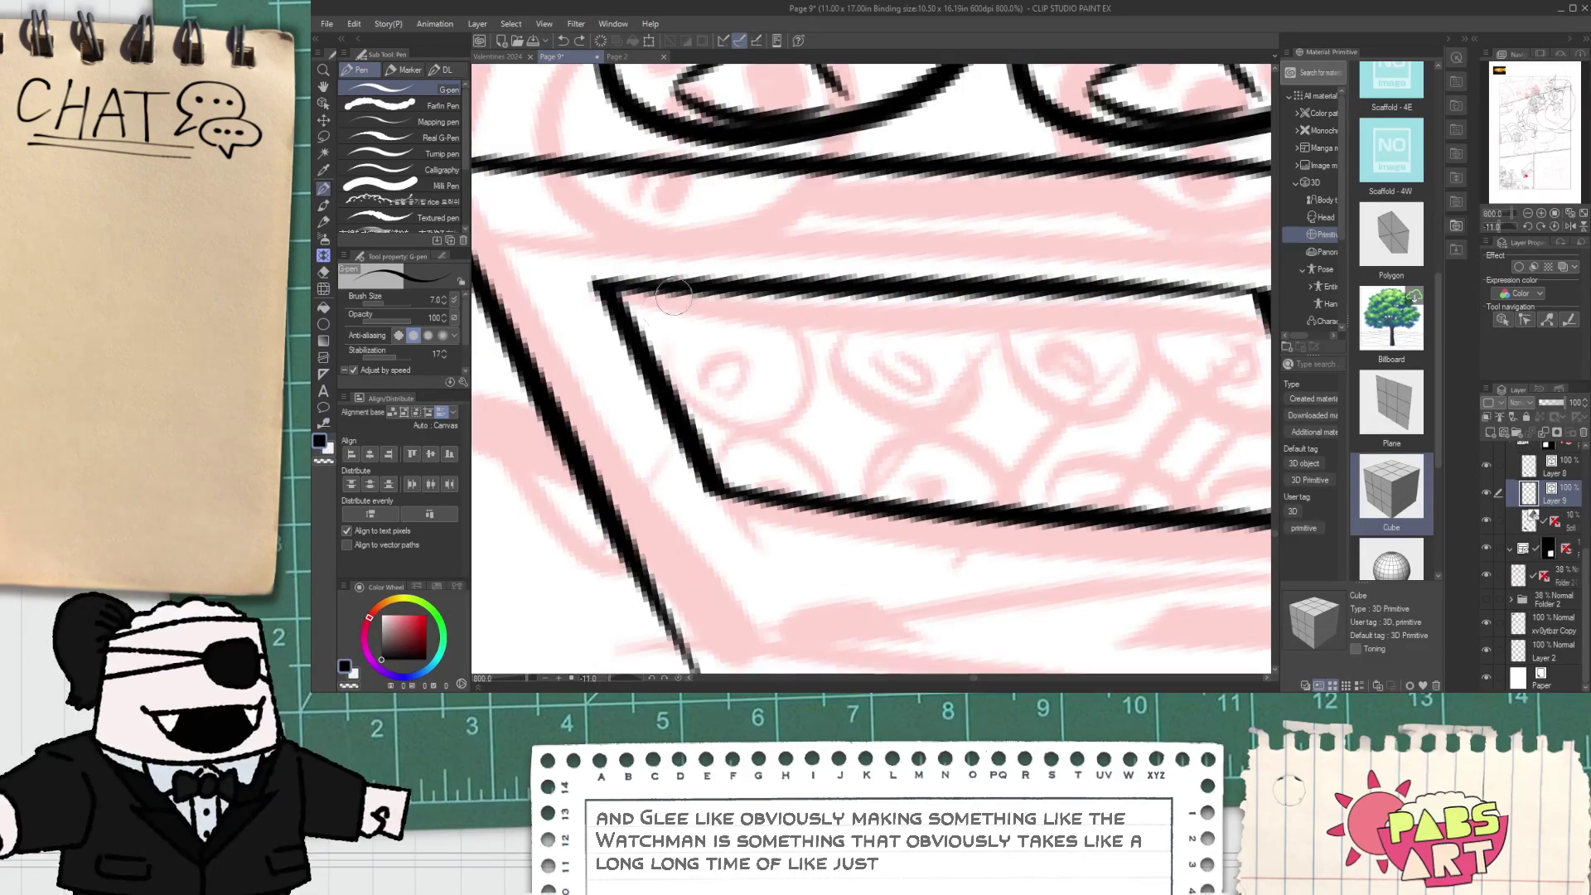
{"action": "left_click_drag", "start_coordinate": [666, 295], "coordinate": [822, 320]}
{"action": "key", "text": "ctrl+z"}
{"action": "mouse_move", "coordinate": [666, 295]}
{"action": "left_mouse_down"}
{"action": "mouse_move", "coordinate": [683, 401]}
{"action": "mouse_move", "coordinate": [785, 431]}
{"action": "mouse_move", "coordinate": [833, 408]}
{"action": "left_mouse_up"}
{"action": "key", "text": "ctrl+z"}
{"action": "left_click_drag", "start_coordinate": [750, 436], "coordinate": [829, 409]}
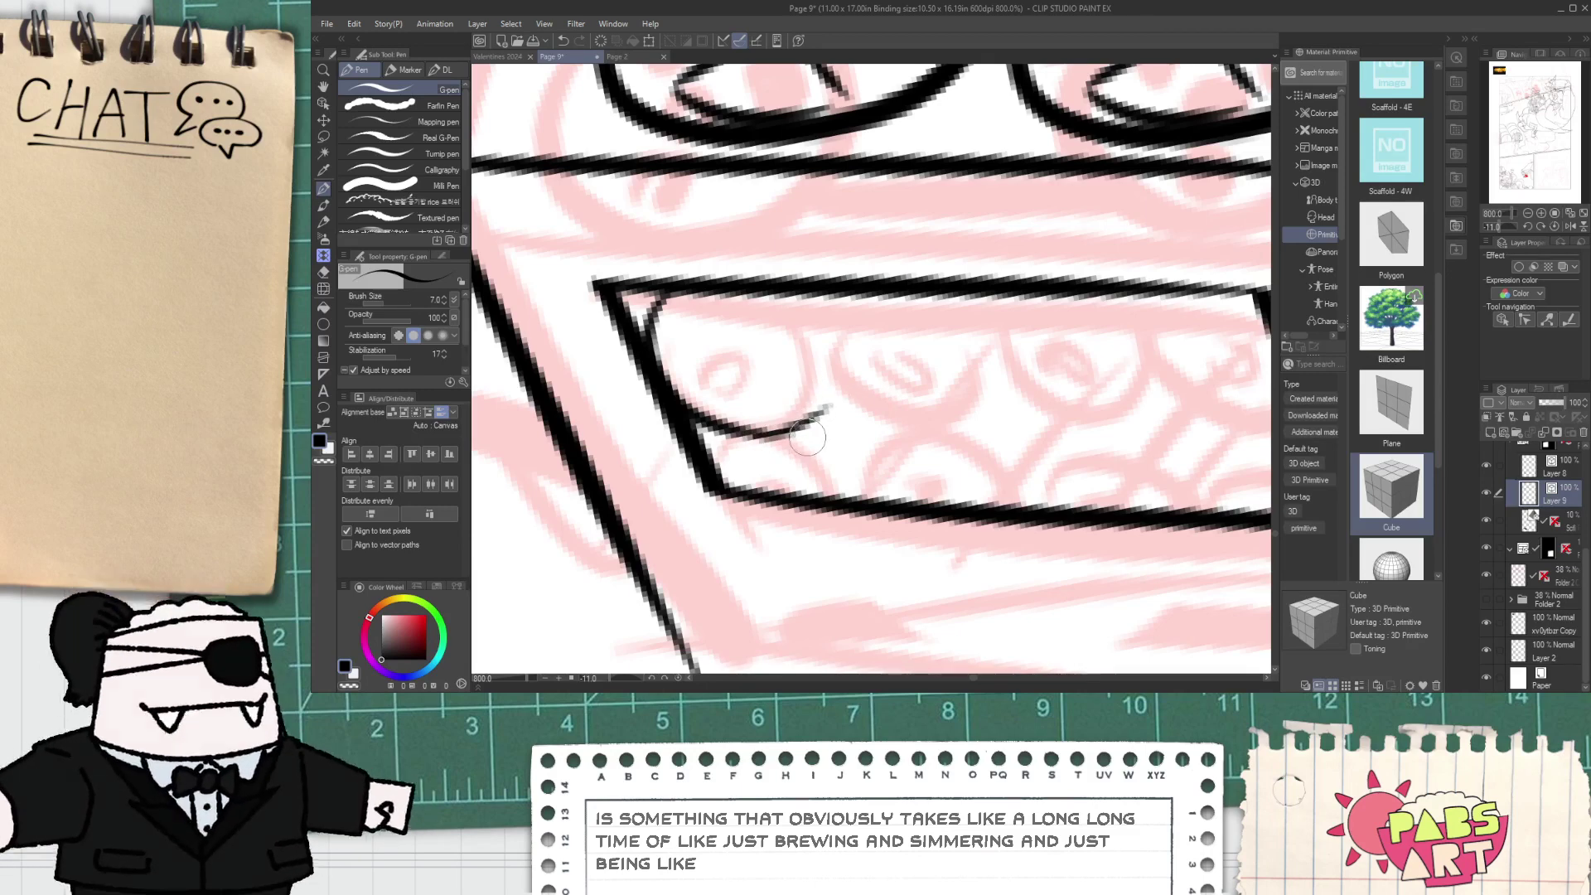
- Ink a short arc below the first circle, in the inset window's lower-left corner
{"action": "mouse_move", "coordinate": [721, 476]}
{"action": "left_mouse_down"}
{"action": "mouse_move", "coordinate": [852, 473]}
{"action": "mouse_move", "coordinate": [785, 464]}
{"action": "mouse_move", "coordinate": [840, 406]}
{"action": "left_mouse_up"}
{"action": "key", "text": "ctrl+z"}
{"action": "key", "text": "ctrl+z"}
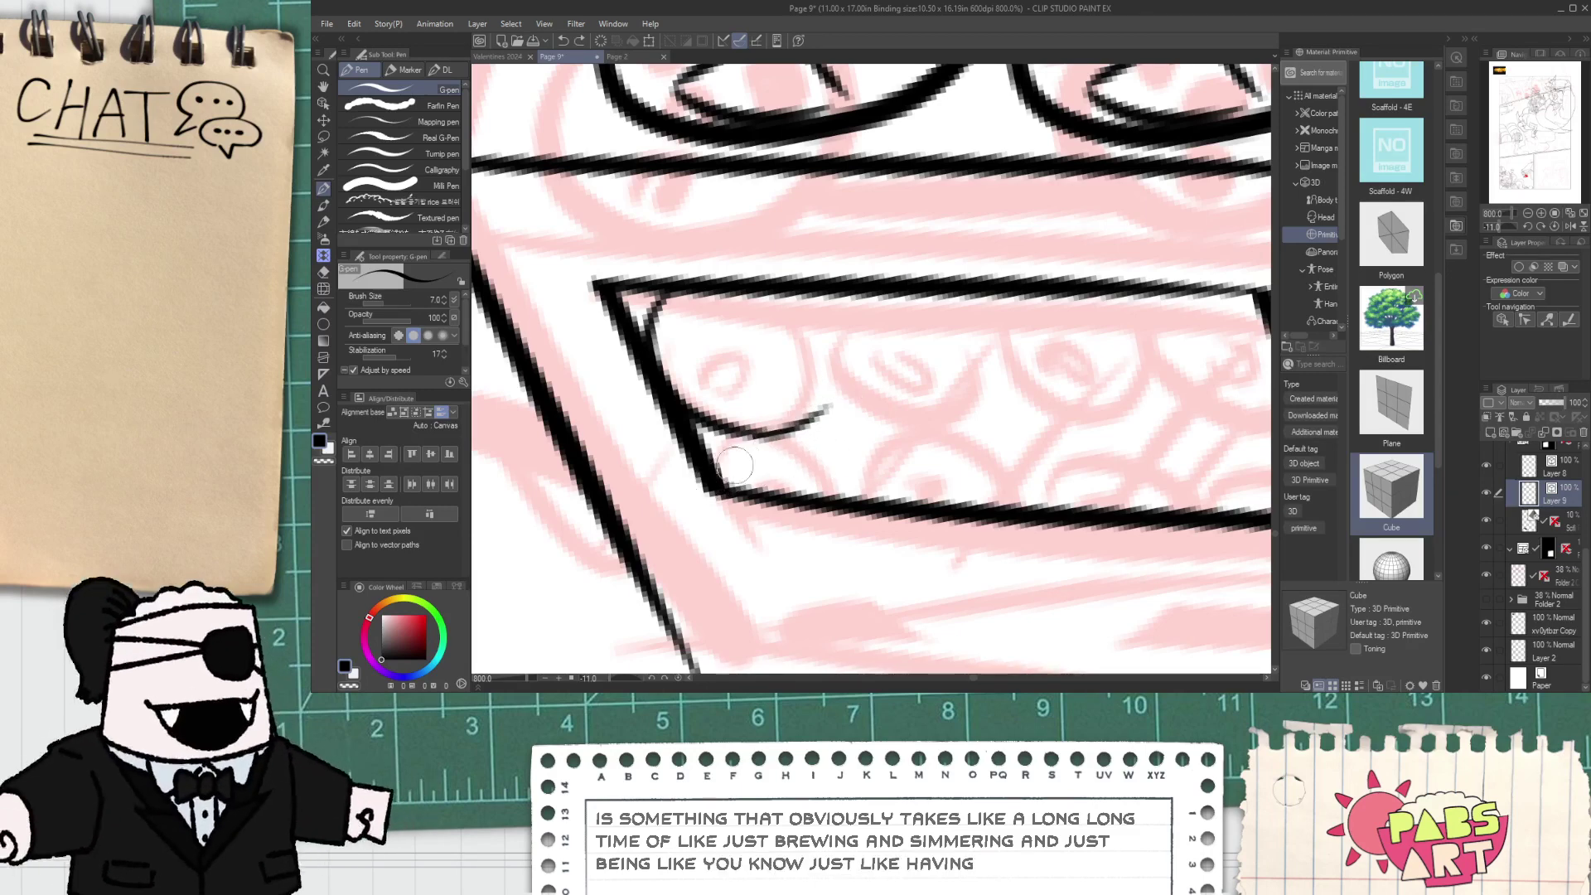
{"action": "mouse_move", "coordinate": [713, 466]}
{"action": "left_mouse_down"}
{"action": "mouse_move", "coordinate": [758, 434]}
{"action": "mouse_move", "coordinate": [719, 481]}
{"action": "left_mouse_up"}
{"action": "key", "text": "ctrl+z"}
- Ink the left and lower curves of the remaining three upper-row circles across the inset window
{"action": "key", "text": "space"}
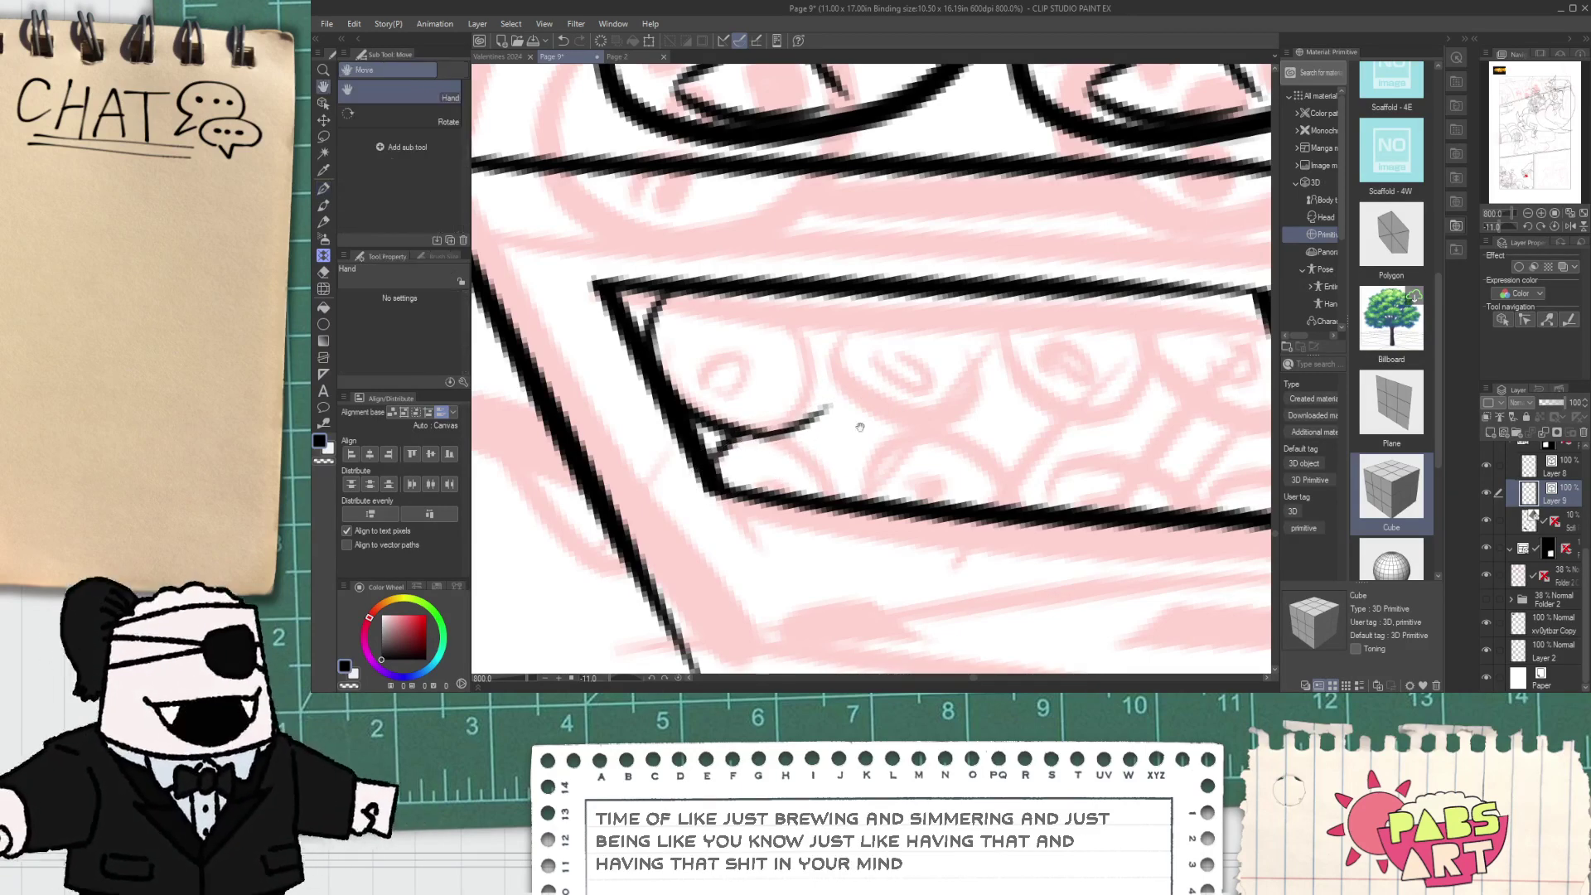
{"action": "left_click_drag", "start_coordinate": [860, 427], "coordinate": [781, 427]}
{"action": "left_click_drag", "start_coordinate": [800, 286], "coordinate": [878, 489]}
{"action": "key", "text": "ctrl+z"}
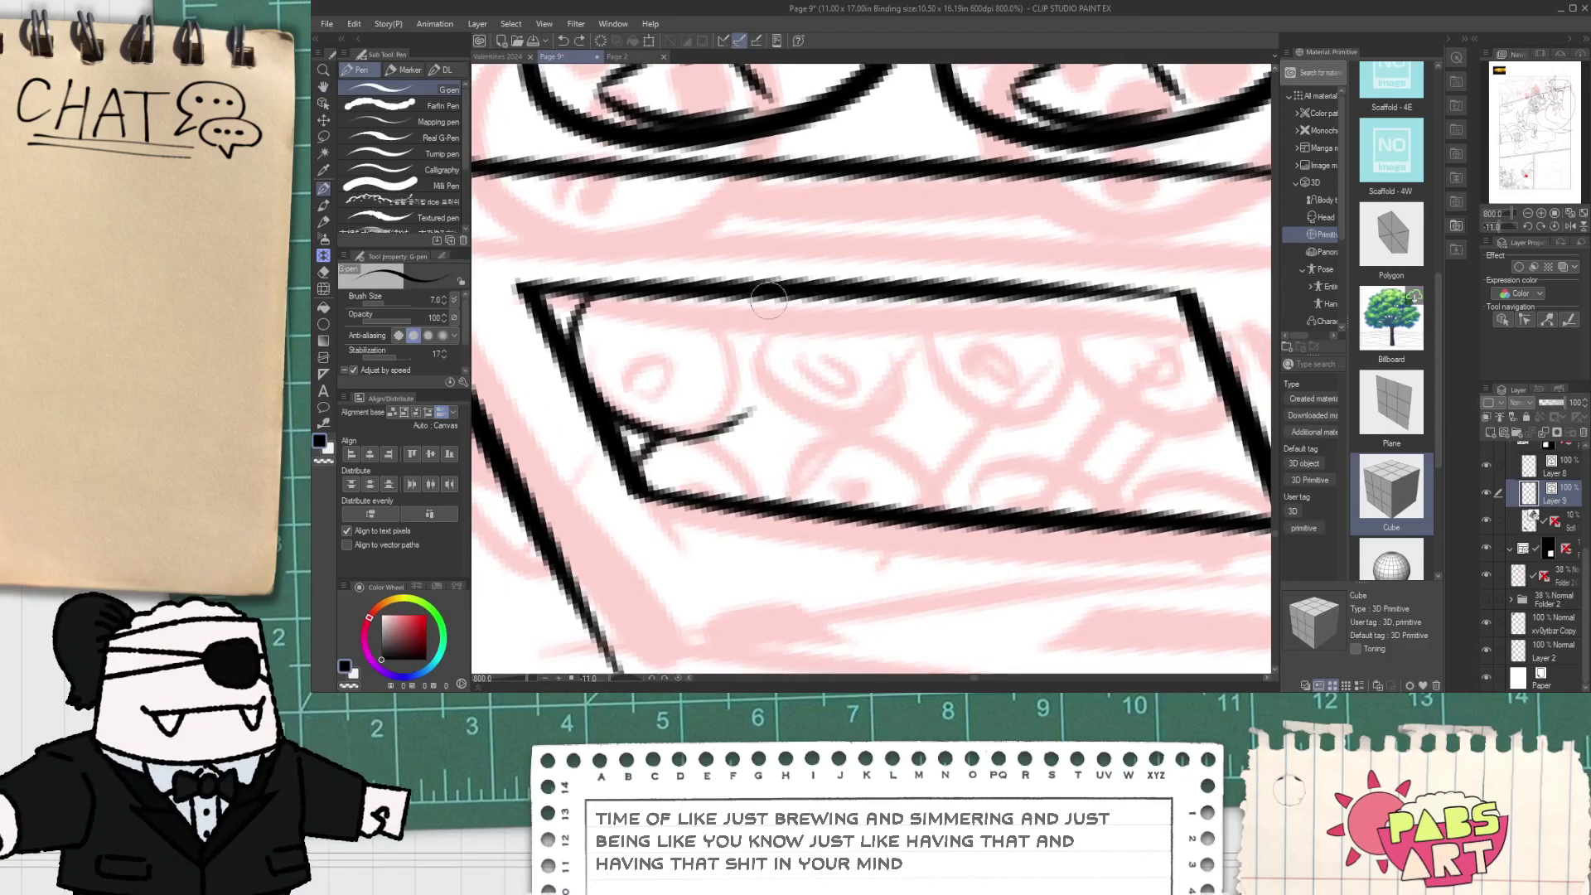
{"action": "mouse_move", "coordinate": [769, 300]}
{"action": "left_mouse_down"}
{"action": "mouse_move", "coordinate": [907, 390]}
{"action": "mouse_move", "coordinate": [730, 352]}
{"action": "mouse_move", "coordinate": [903, 393]}
{"action": "left_mouse_up"}
{"action": "key", "text": "ctrl+z"}
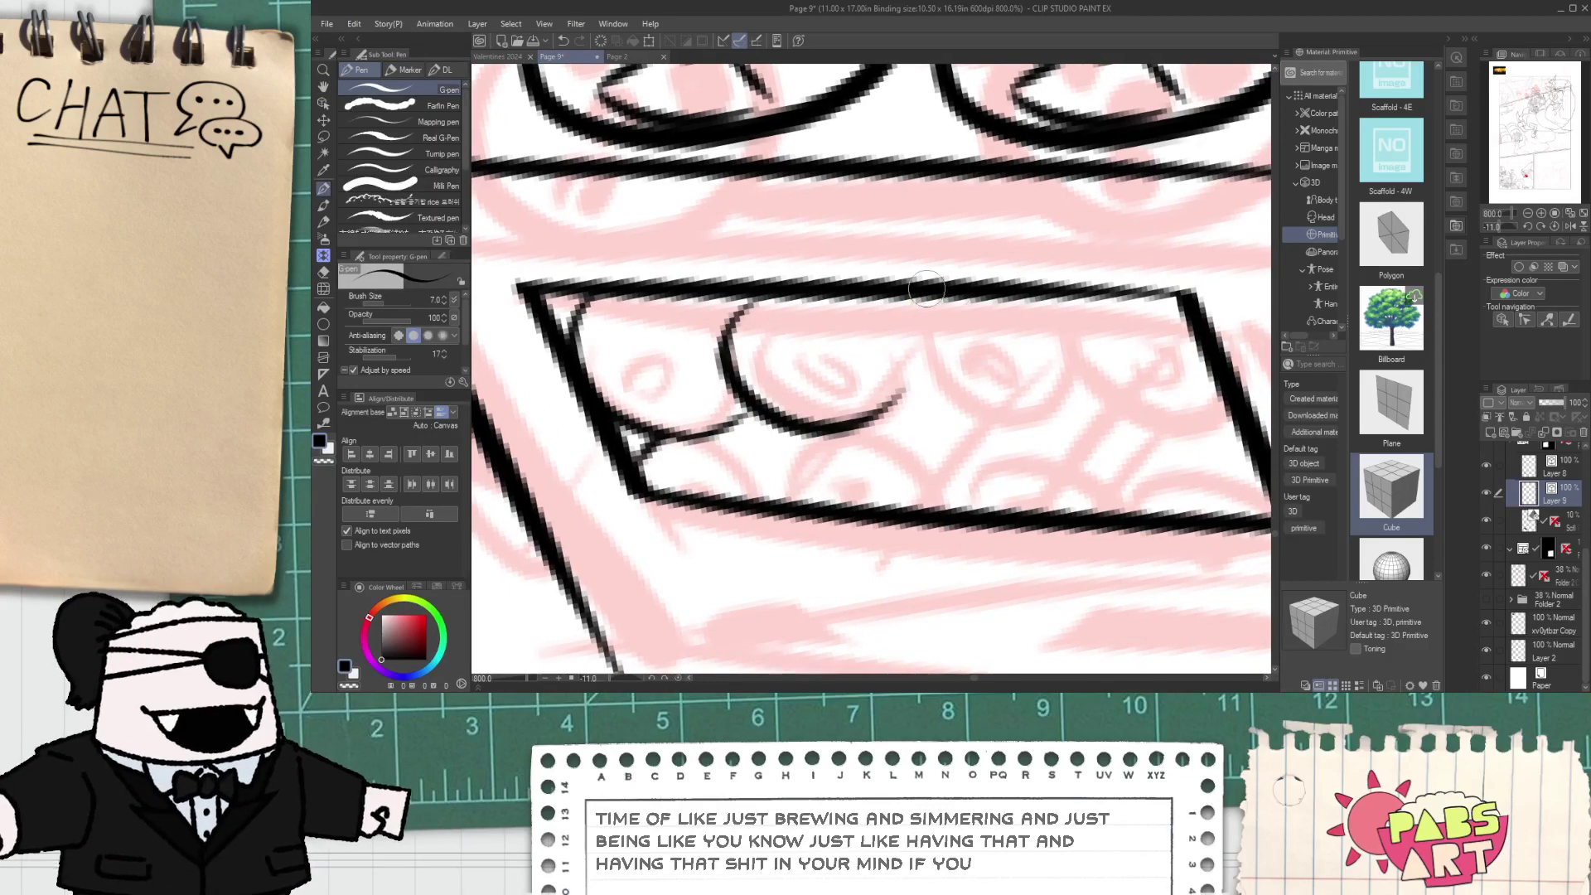
{"action": "left_click_drag", "start_coordinate": [912, 300], "coordinate": [1077, 390]}
{"action": "mouse_move", "coordinate": [1092, 300]}
{"action": "left_mouse_down"}
{"action": "mouse_move", "coordinate": [1177, 418]}
{"action": "mouse_move", "coordinate": [1243, 444]}
{"action": "mouse_move", "coordinate": [1218, 430]}
{"action": "left_mouse_up"}
{"action": "key", "text": "ctrl+z"}
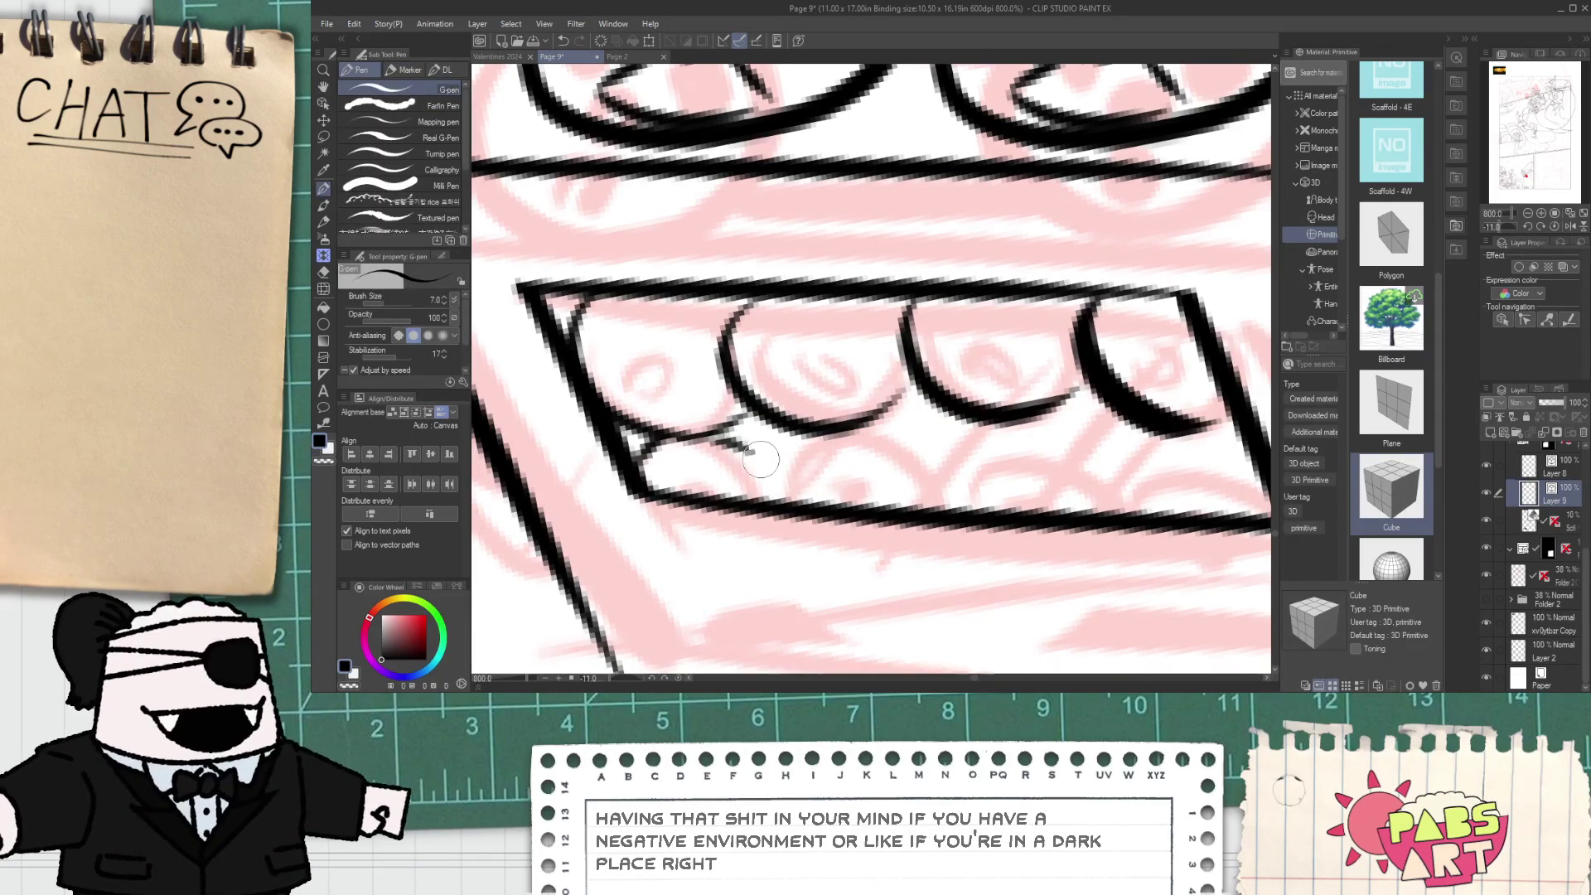
- Ink the lower row of partial circles as arches along the inset window's bottom edge
{"action": "key", "text": "ctrl+z"}
{"action": "left_click_drag", "start_coordinate": [705, 443], "coordinate": [777, 503]}
{"action": "key", "text": "ctrl+z"}
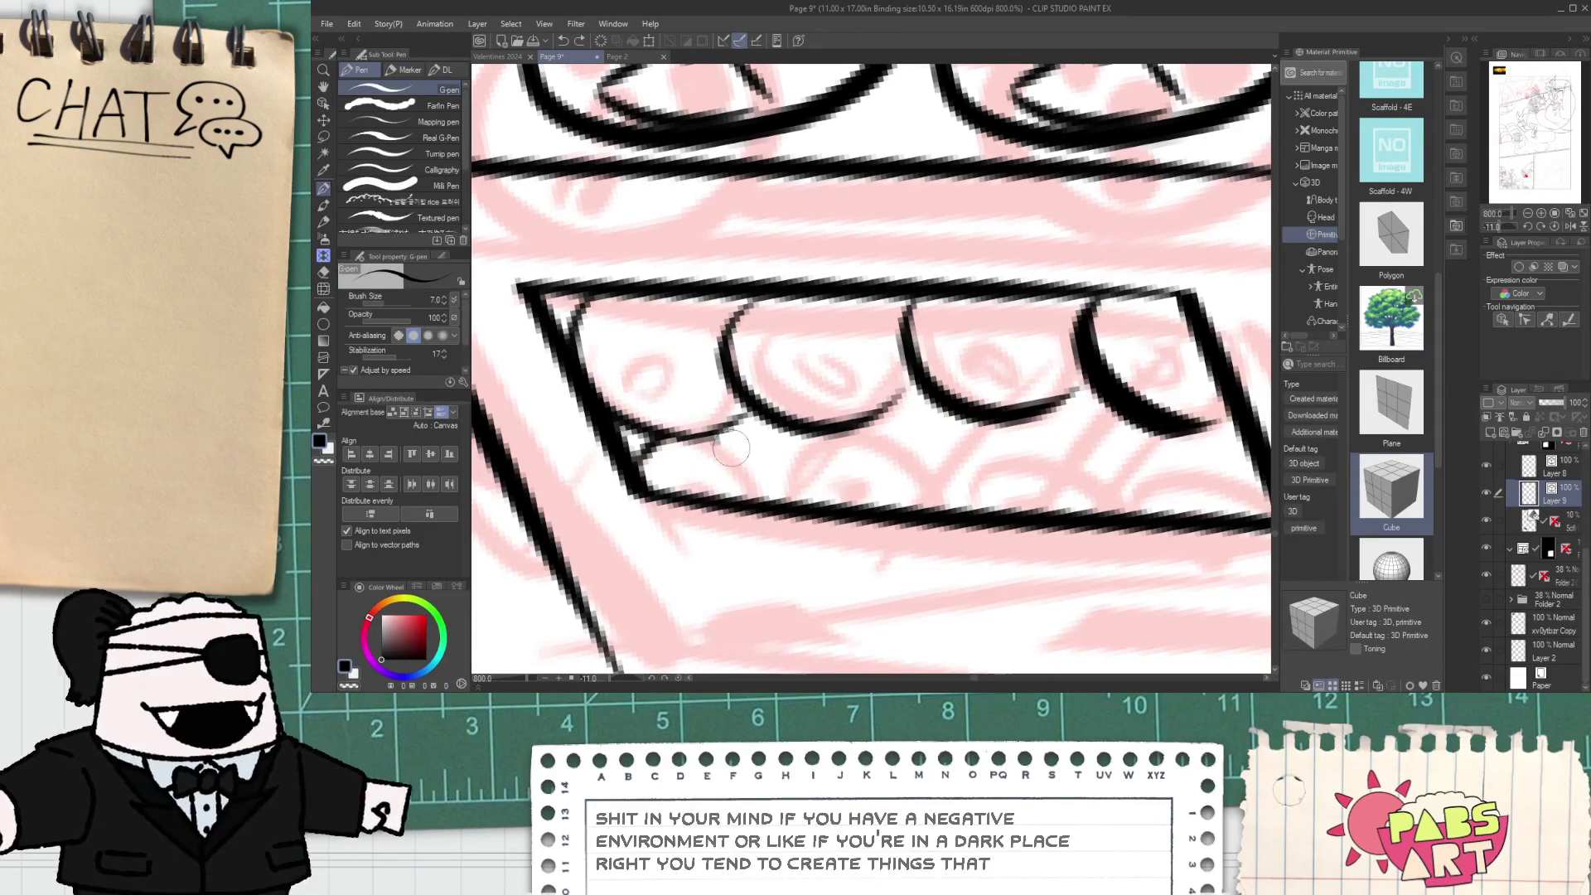
{"action": "mouse_move", "coordinate": [719, 440]}
{"action": "left_mouse_down"}
{"action": "mouse_move", "coordinate": [752, 464]}
{"action": "mouse_move", "coordinate": [897, 455]}
{"action": "mouse_move", "coordinate": [947, 489]}
{"action": "left_mouse_up"}
{"action": "key", "text": "ctrl+z"}
{"action": "mouse_move", "coordinate": [755, 492]}
{"action": "left_mouse_down"}
{"action": "mouse_move", "coordinate": [777, 454]}
{"action": "mouse_move", "coordinate": [861, 460]}
{"action": "mouse_move", "coordinate": [919, 508]}
{"action": "mouse_move", "coordinate": [893, 494]}
{"action": "mouse_move", "coordinate": [997, 481]}
{"action": "left_mouse_up"}
{"action": "key", "text": "space"}
{"action": "key", "text": "ctrl+z"}
{"action": "left_click_drag", "start_coordinate": [839, 494], "coordinate": [947, 475]}
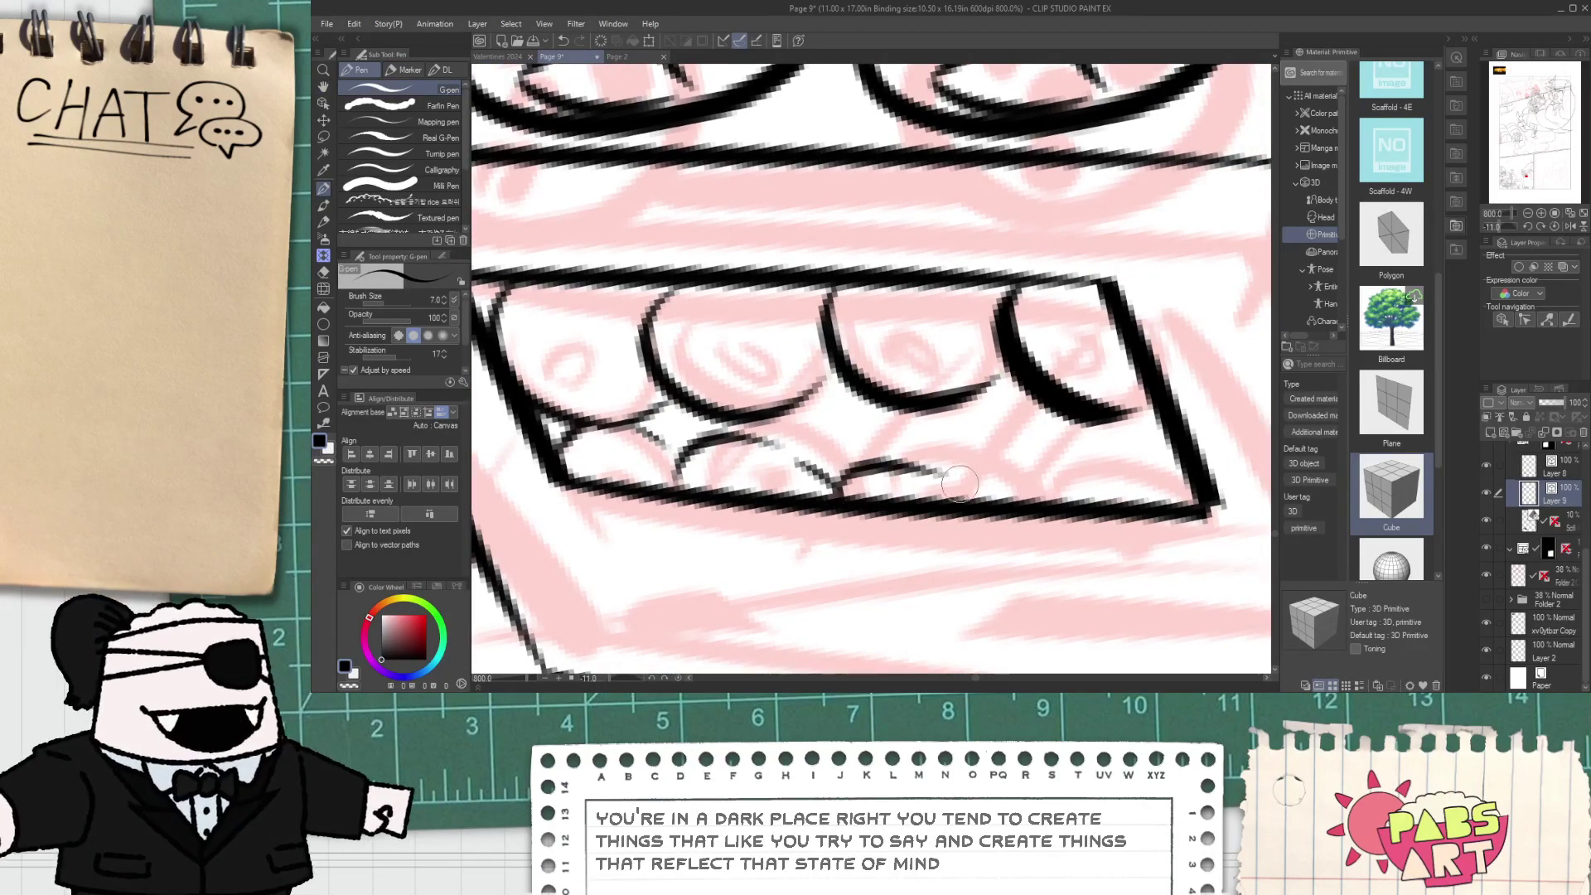
{"action": "mouse_move", "coordinate": [842, 477]}
{"action": "left_mouse_down"}
{"action": "mouse_move", "coordinate": [895, 421]}
{"action": "mouse_move", "coordinate": [851, 476]}
{"action": "mouse_move", "coordinate": [1013, 487]}
{"action": "left_mouse_up"}
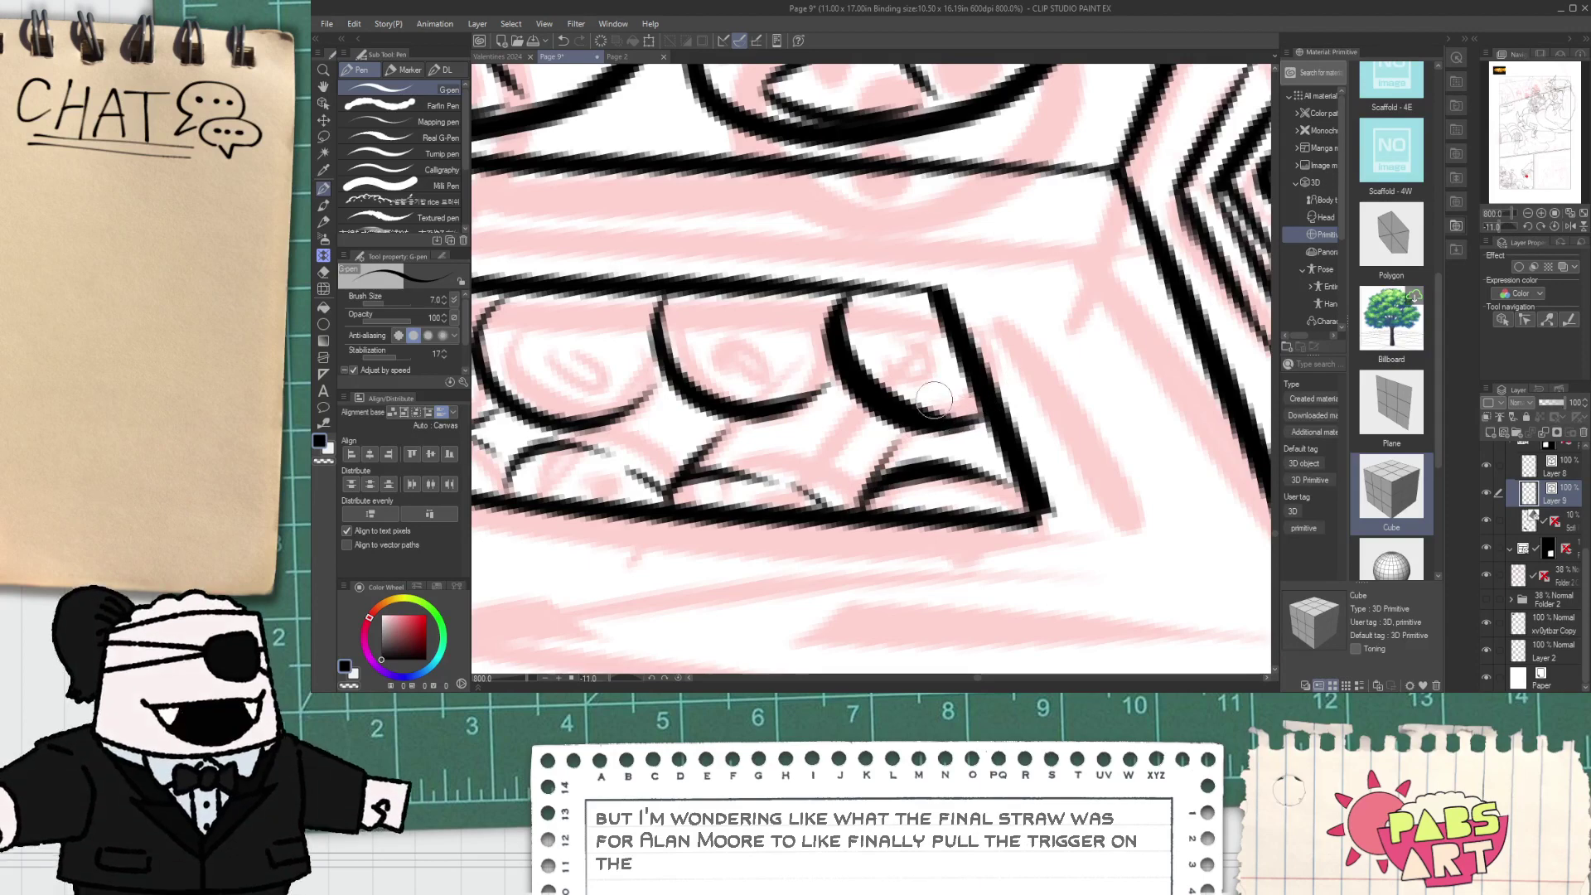
- Ink short curves closing the upper-right sides of the upper-row circles in the inset window
{"action": "key", "text": "space"}
{"action": "left_click_drag", "start_coordinate": [474, 368], "coordinate": [663, 392]}
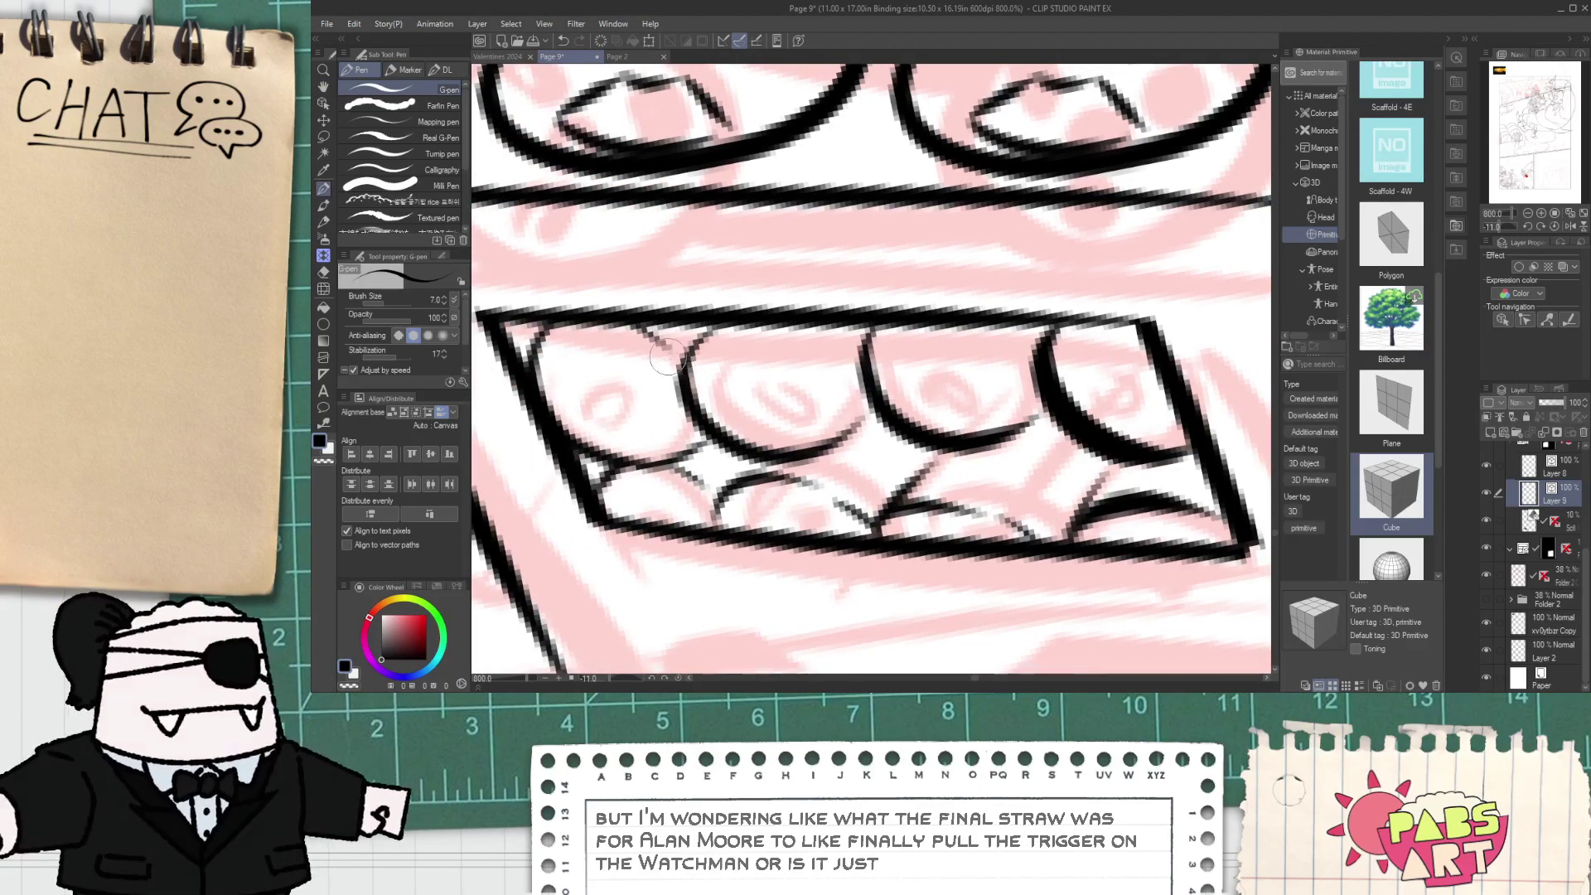
{"action": "left_click_drag", "start_coordinate": [695, 346], "coordinate": [874, 424]}
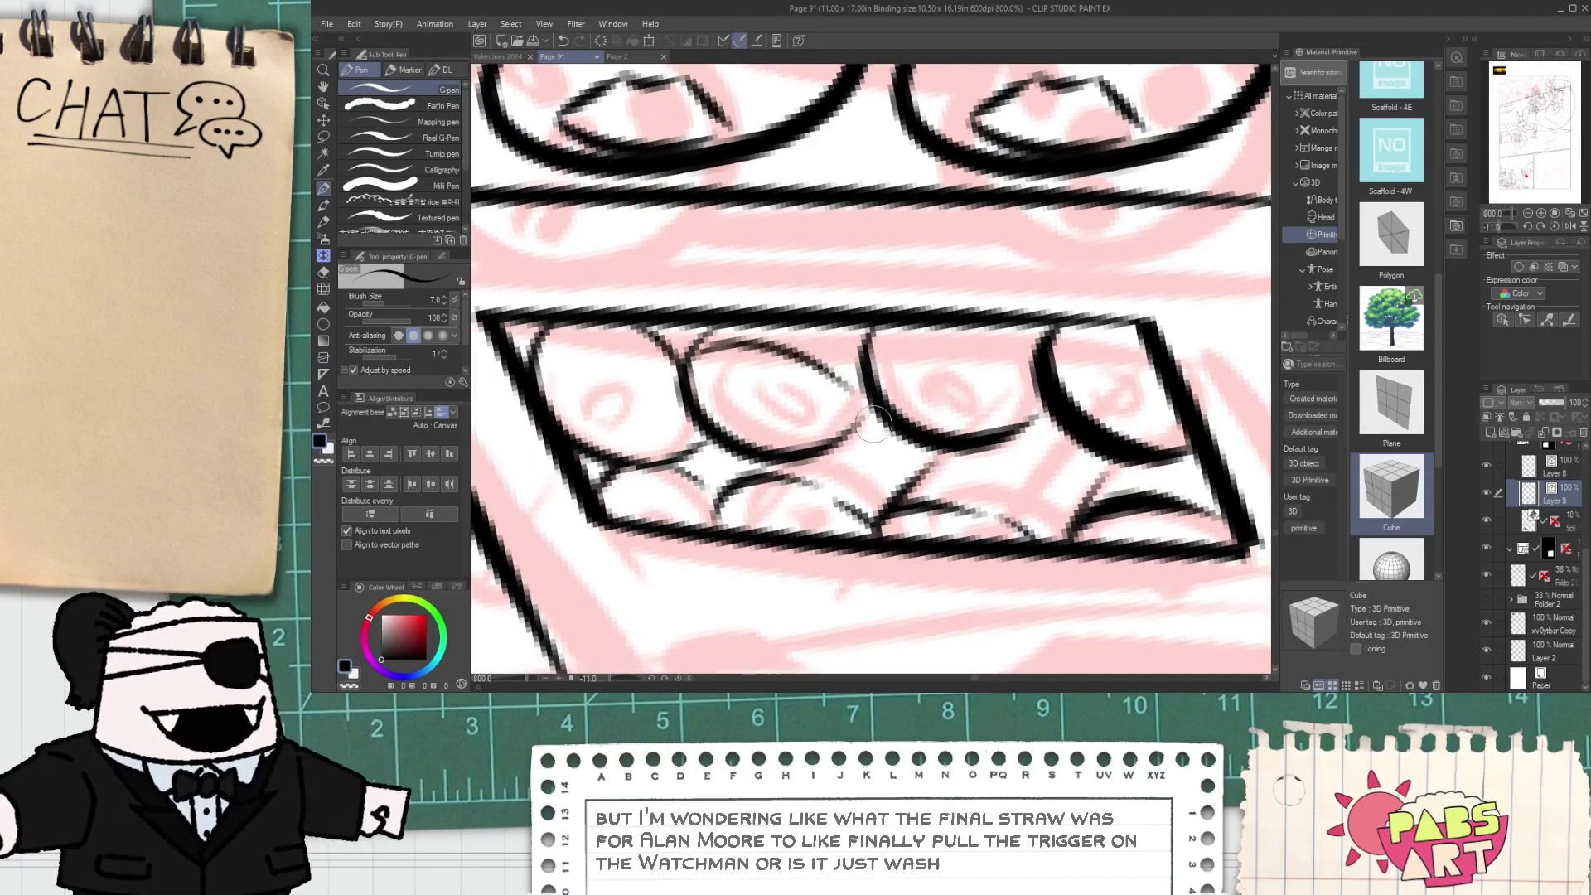
{"action": "key", "text": "ctrl+z"}
{"action": "mouse_move", "coordinate": [781, 325]}
{"action": "left_mouse_down"}
{"action": "mouse_move", "coordinate": [858, 424]}
{"action": "mouse_move", "coordinate": [852, 409]}
{"action": "left_mouse_up"}
{"action": "key", "text": "ctrl+z"}
{"action": "key", "text": "ctrl+z"}
{"action": "mouse_move", "coordinate": [988, 326]}
{"action": "left_mouse_down"}
{"action": "mouse_move", "coordinate": [1032, 435]}
{"action": "mouse_move", "coordinate": [1046, 401]}
{"action": "left_mouse_up"}
{"action": "key", "text": "ctrl+z"}
- Ink a small ring in the centre of each of the four upper-row circles
{"action": "left_click_drag", "start_coordinate": [590, 381], "coordinate": [621, 413]}
{"action": "key", "text": "ctrl+z"}
{"action": "left_click_drag", "start_coordinate": [768, 372], "coordinate": [766, 425]}
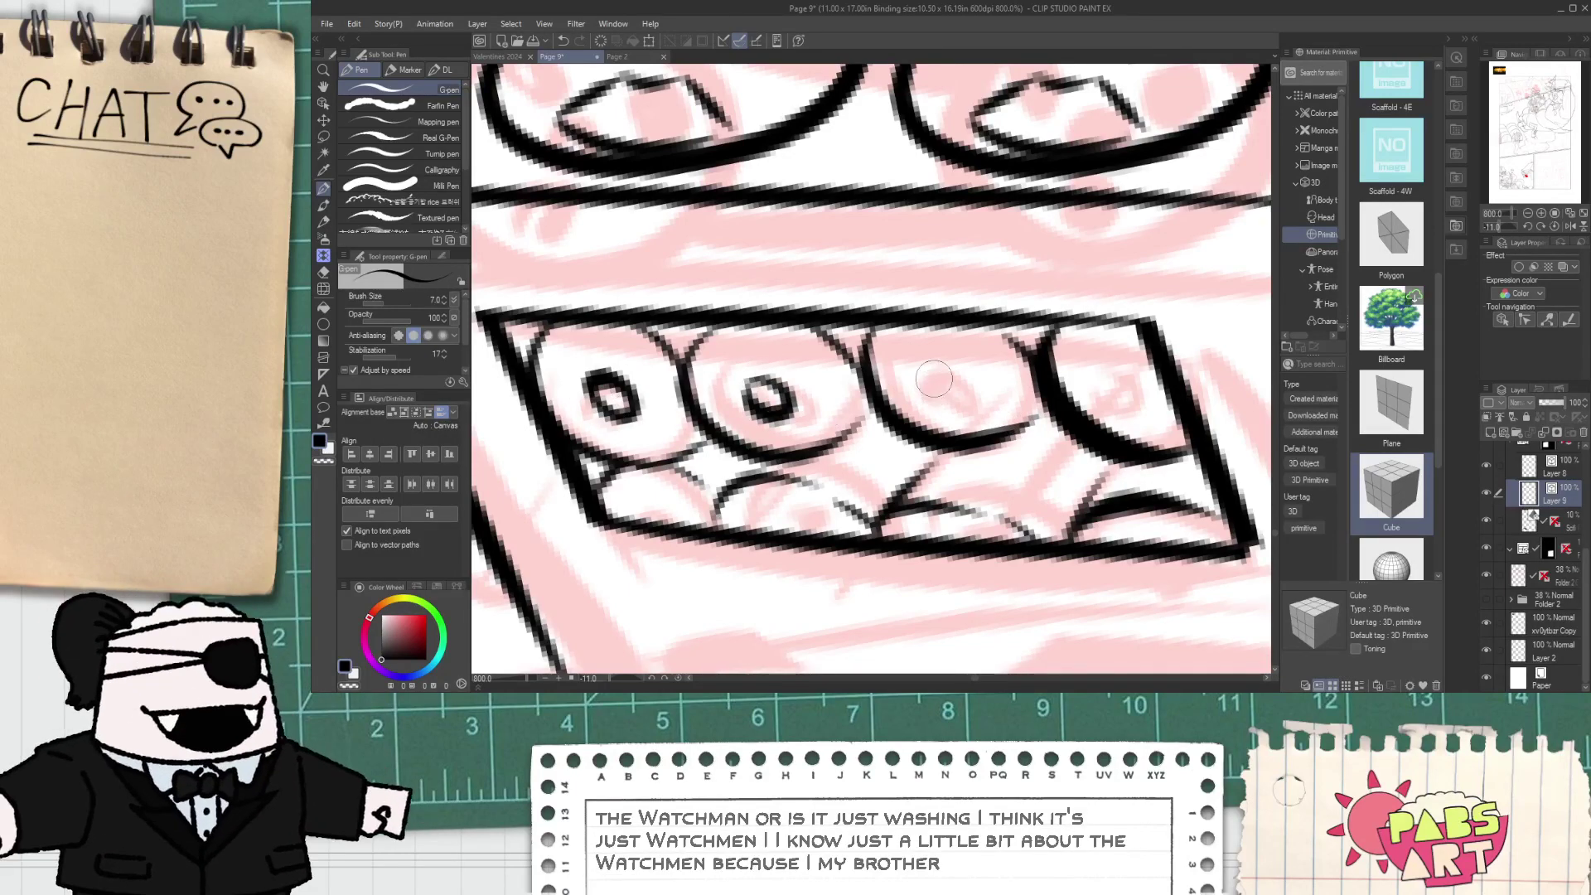
{"action": "left_click_drag", "start_coordinate": [1122, 373], "coordinate": [1130, 394]}
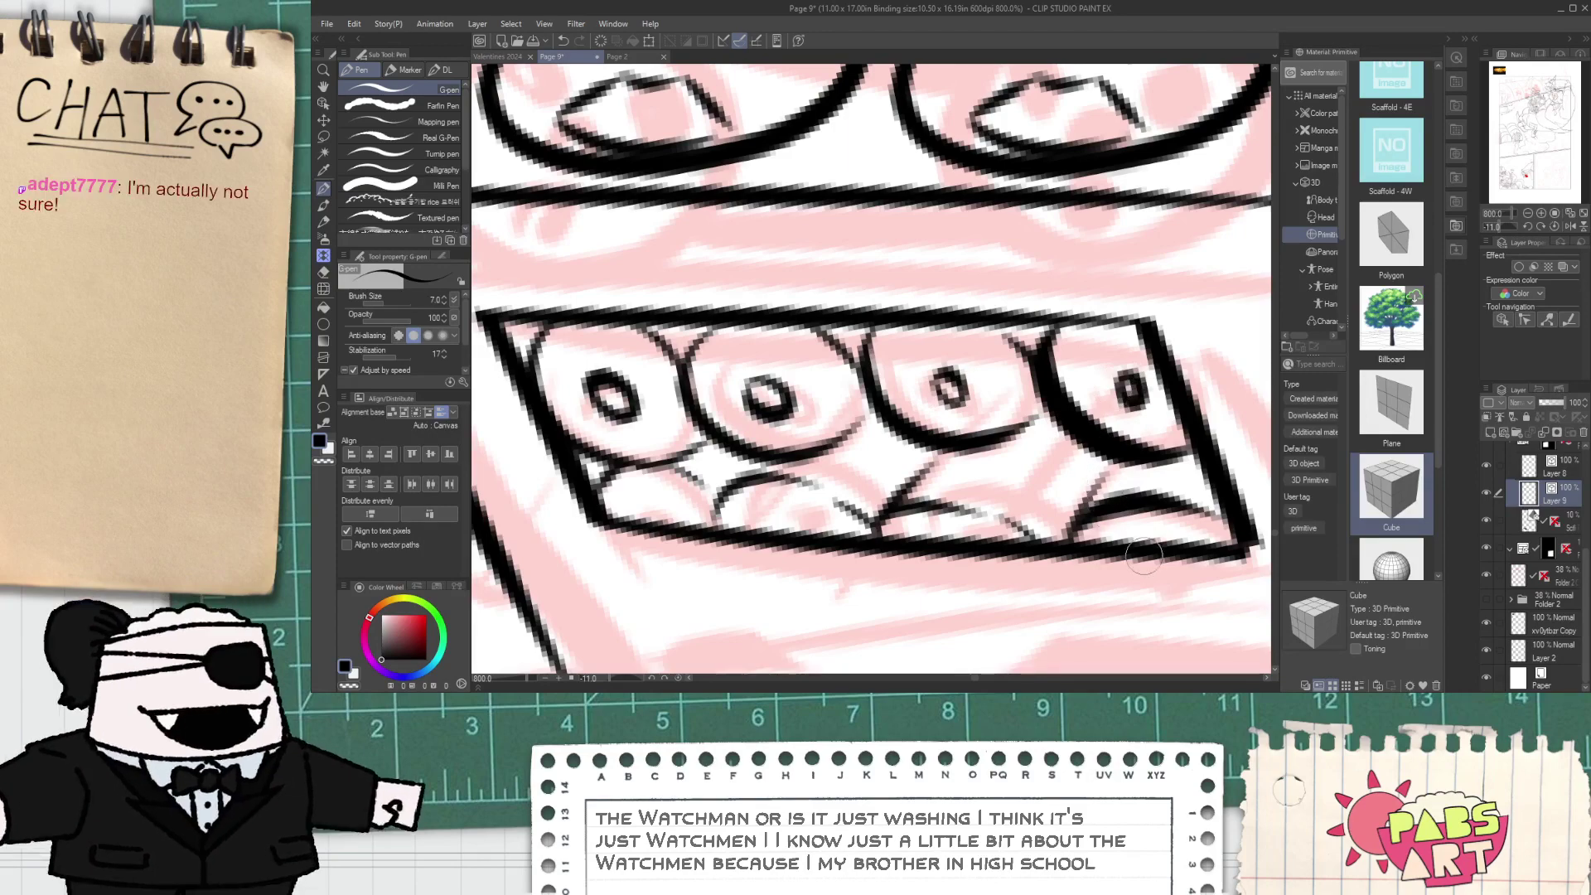
- Select the outer outlines of both tape reels and reduce their brush size for a thinner line
{"action": "scroll", "coordinate": [1070, 515], "scroll_direction": "down", "scroll_amount": 5}
{"action": "scroll", "coordinate": [1063, 518], "scroll_direction": "down", "scroll_amount": 1}
{"action": "key", "text": "space"}
{"action": "left_click_drag", "start_coordinate": [1082, 489], "coordinate": [921, 441]}
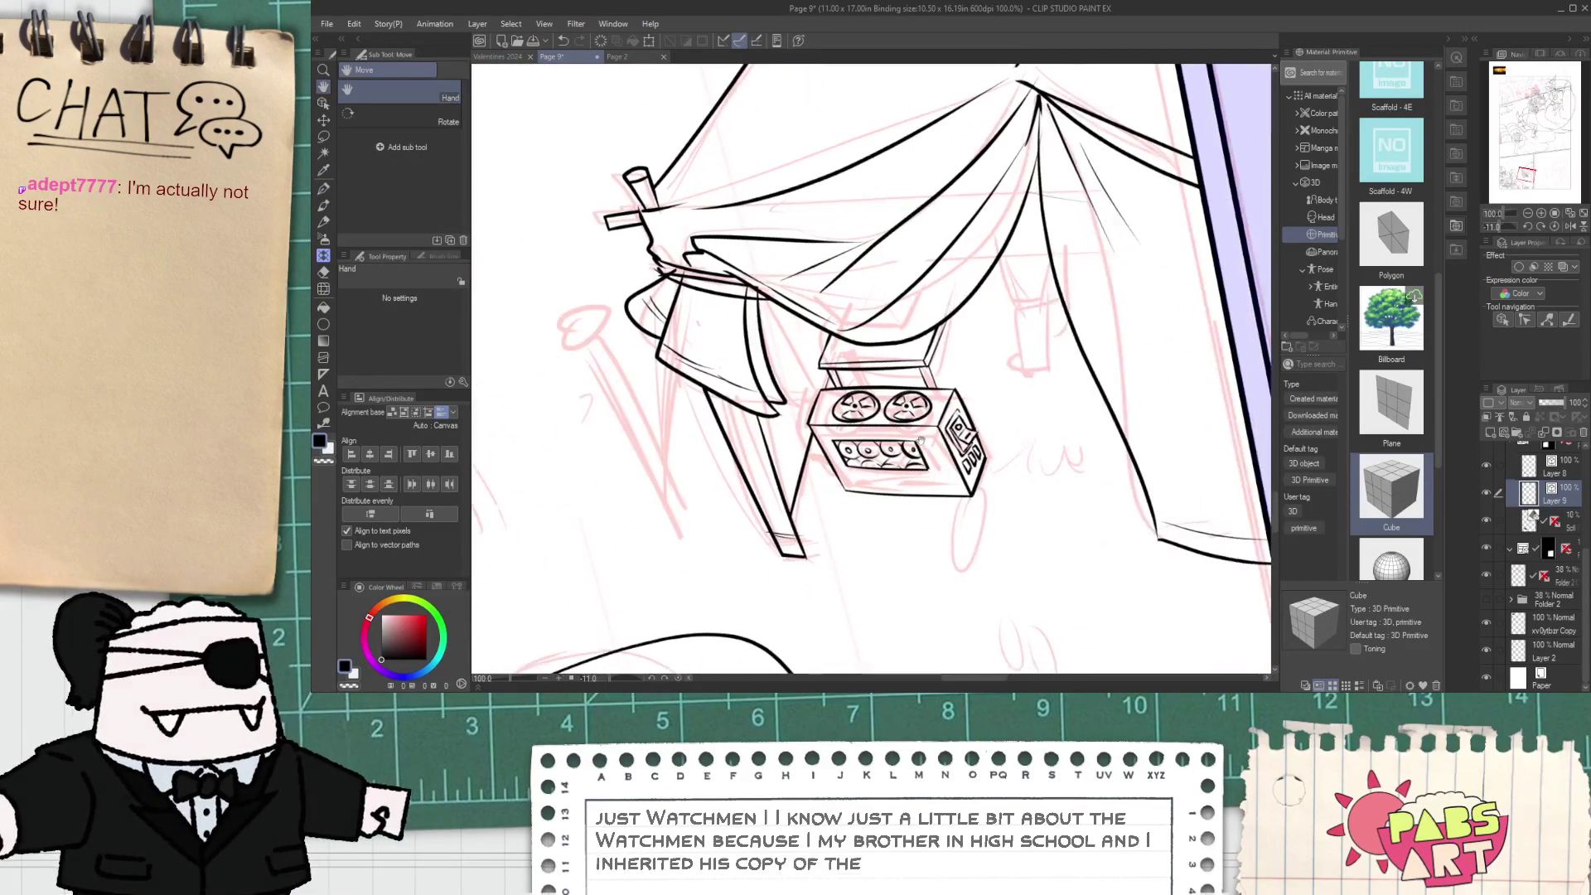
{"action": "scroll", "coordinate": [905, 383], "scroll_direction": "up", "scroll_amount": 3}
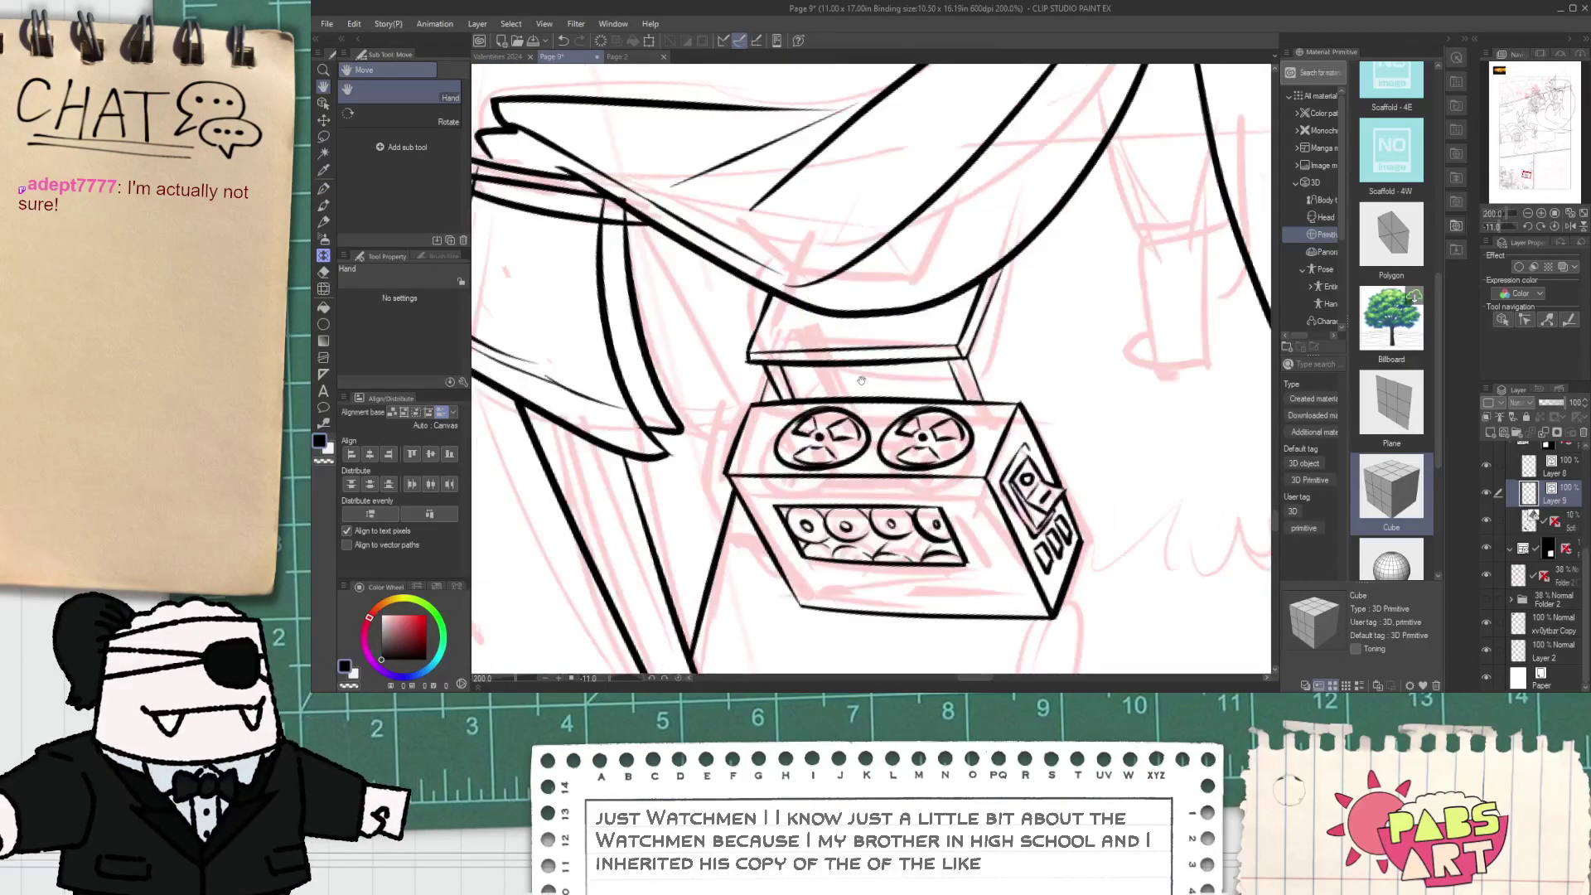
{"action": "scroll", "coordinate": [828, 439], "scroll_direction": "up", "scroll_amount": 3}
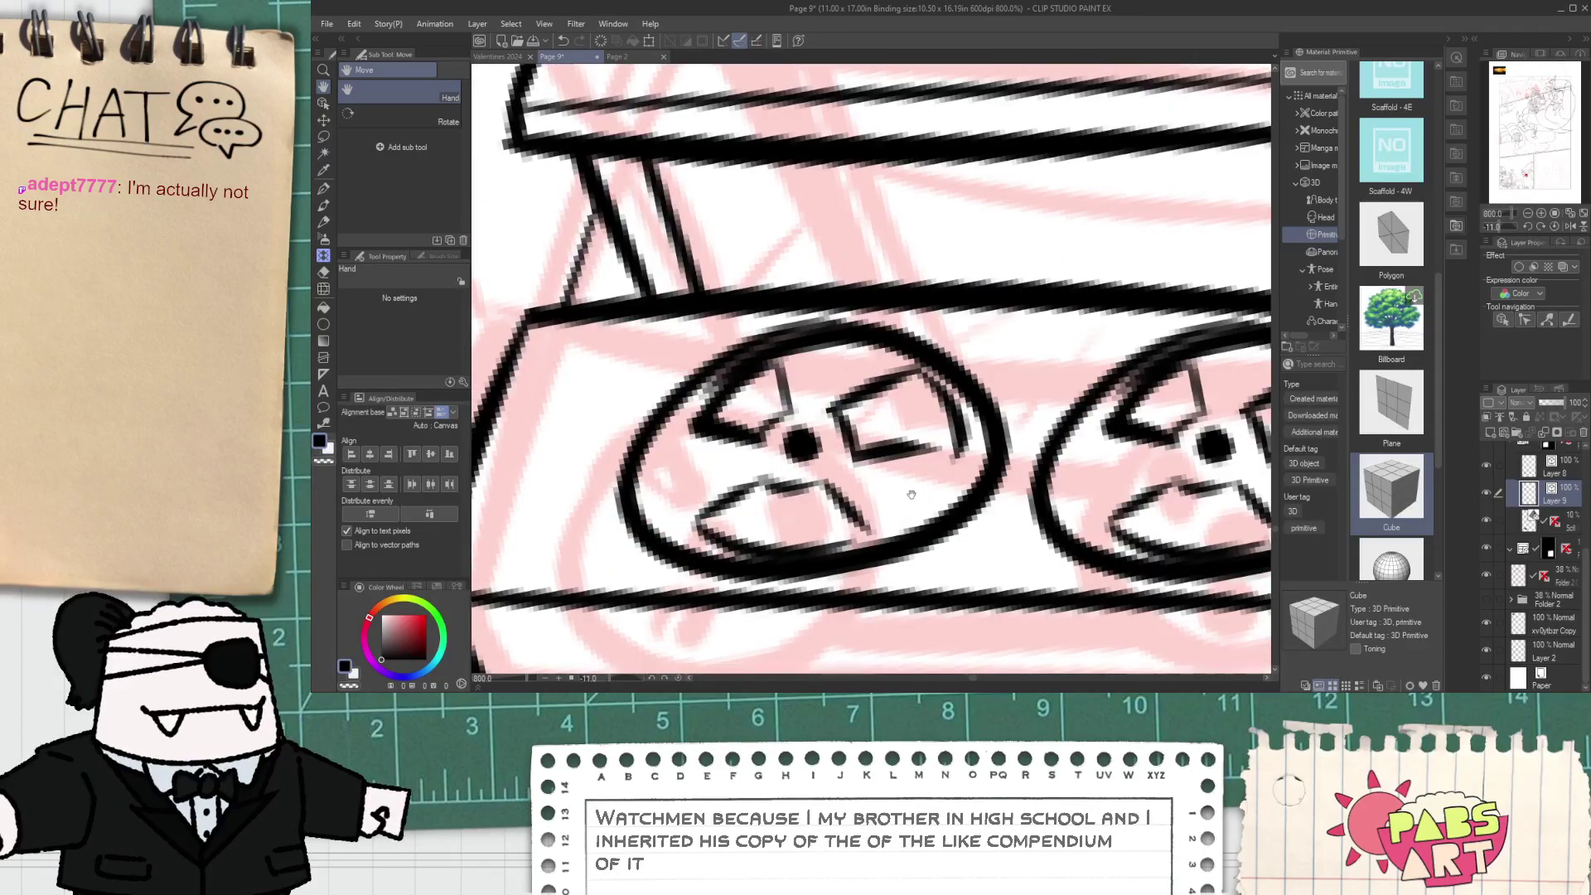
{"action": "scroll", "coordinate": [910, 495], "scroll_direction": "down", "scroll_amount": 2}
{"action": "left_click", "coordinate": [936, 506]}
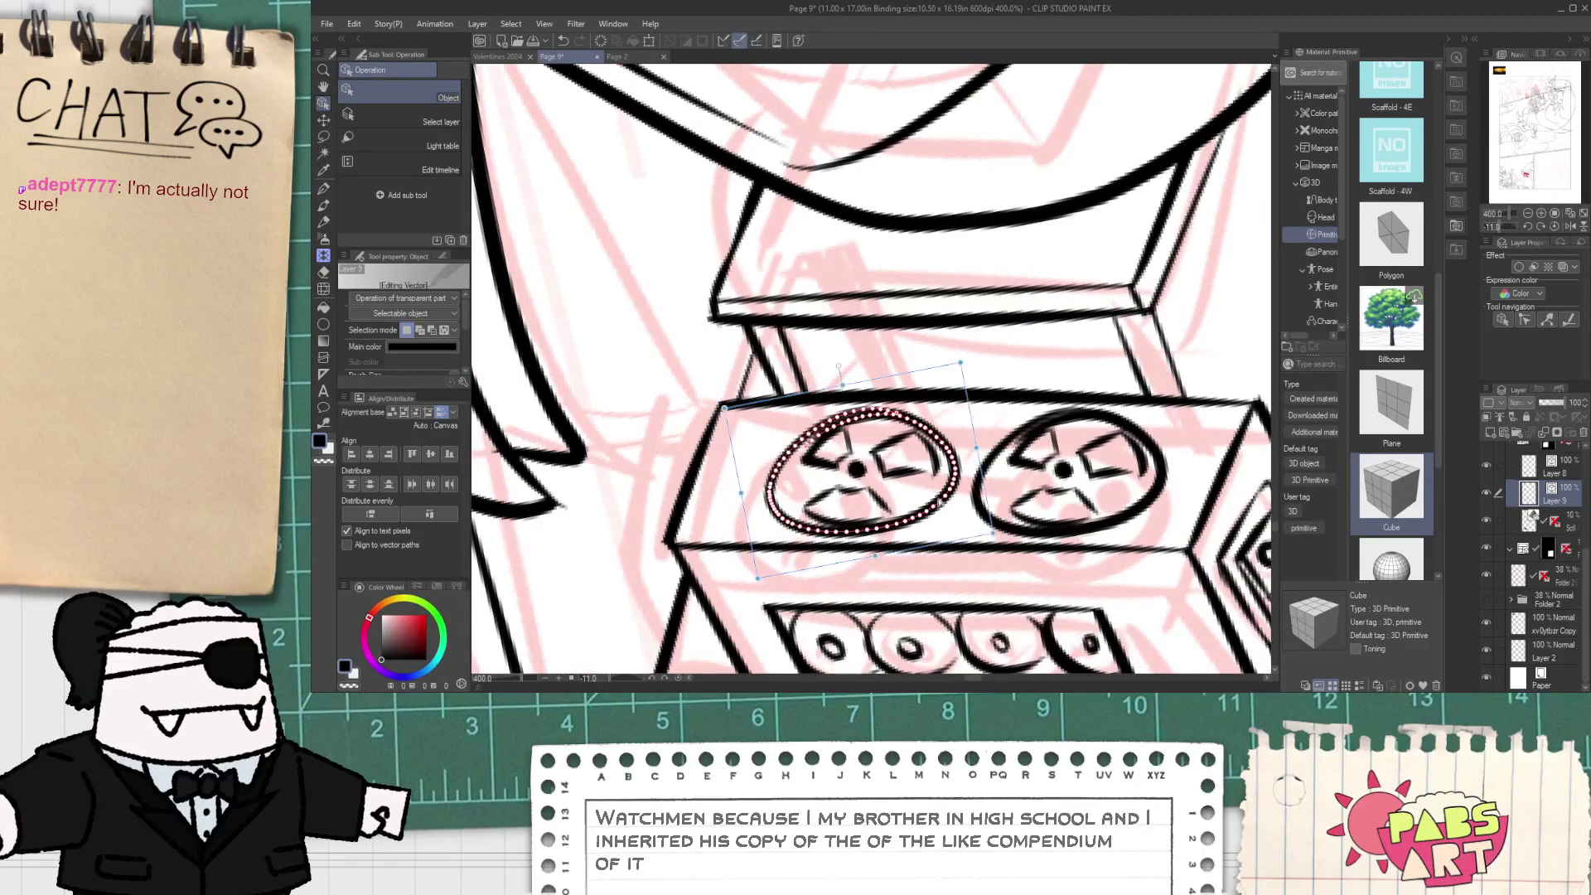
{"action": "left_click", "coordinate": [974, 498], "text": "shift"}
{"action": "scroll", "coordinate": [466, 348], "scroll_direction": "down", "scroll_amount": 2}
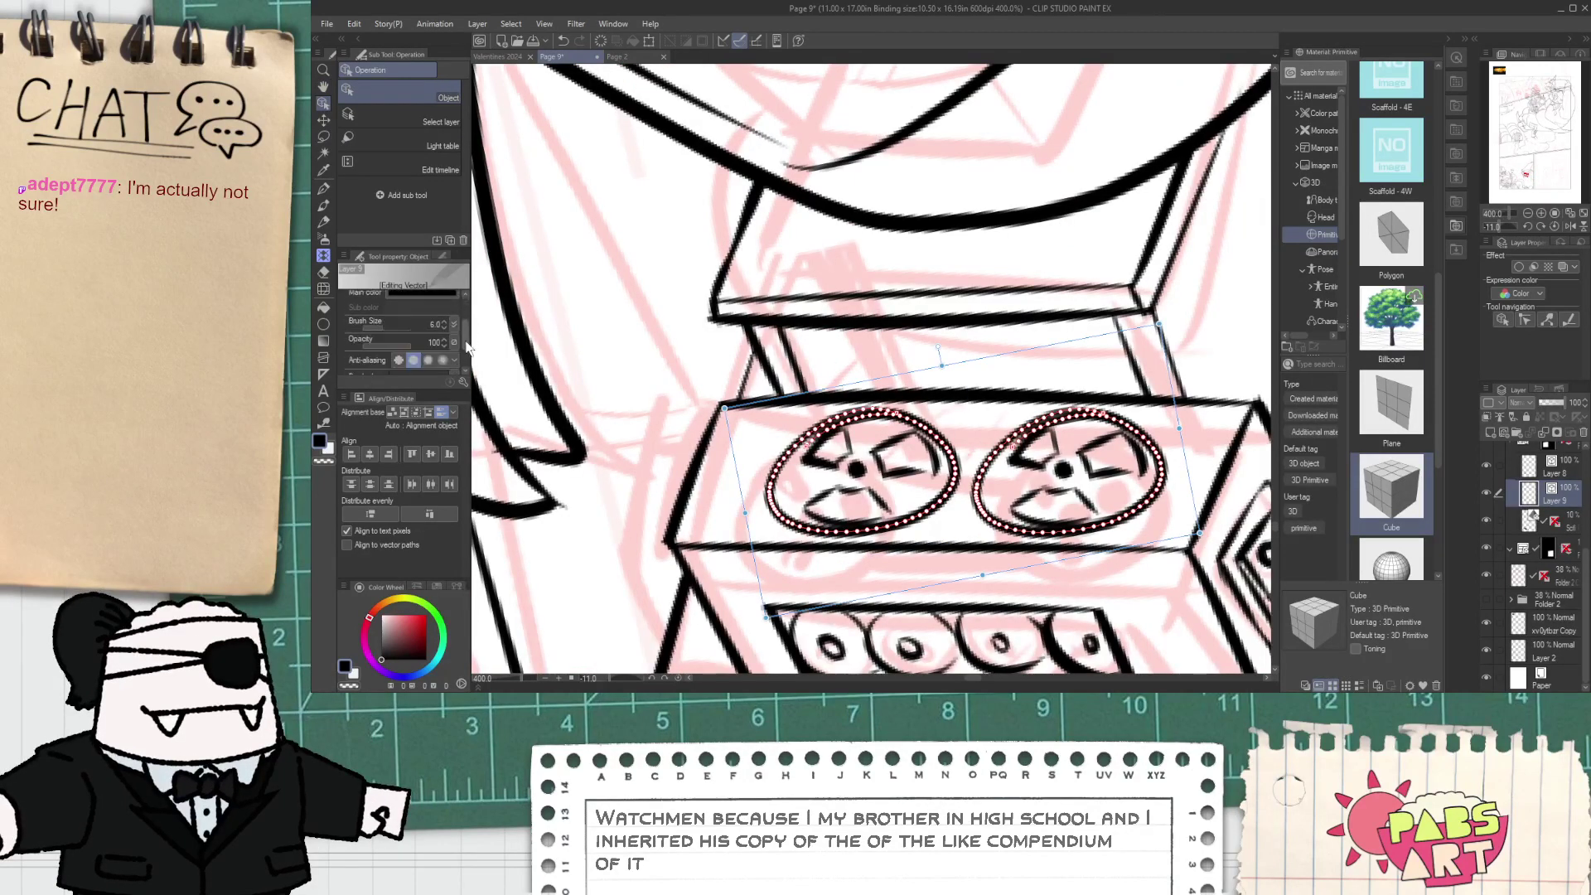
{"action": "left_click", "coordinate": [444, 329]}
{"action": "key", "text": "p"}
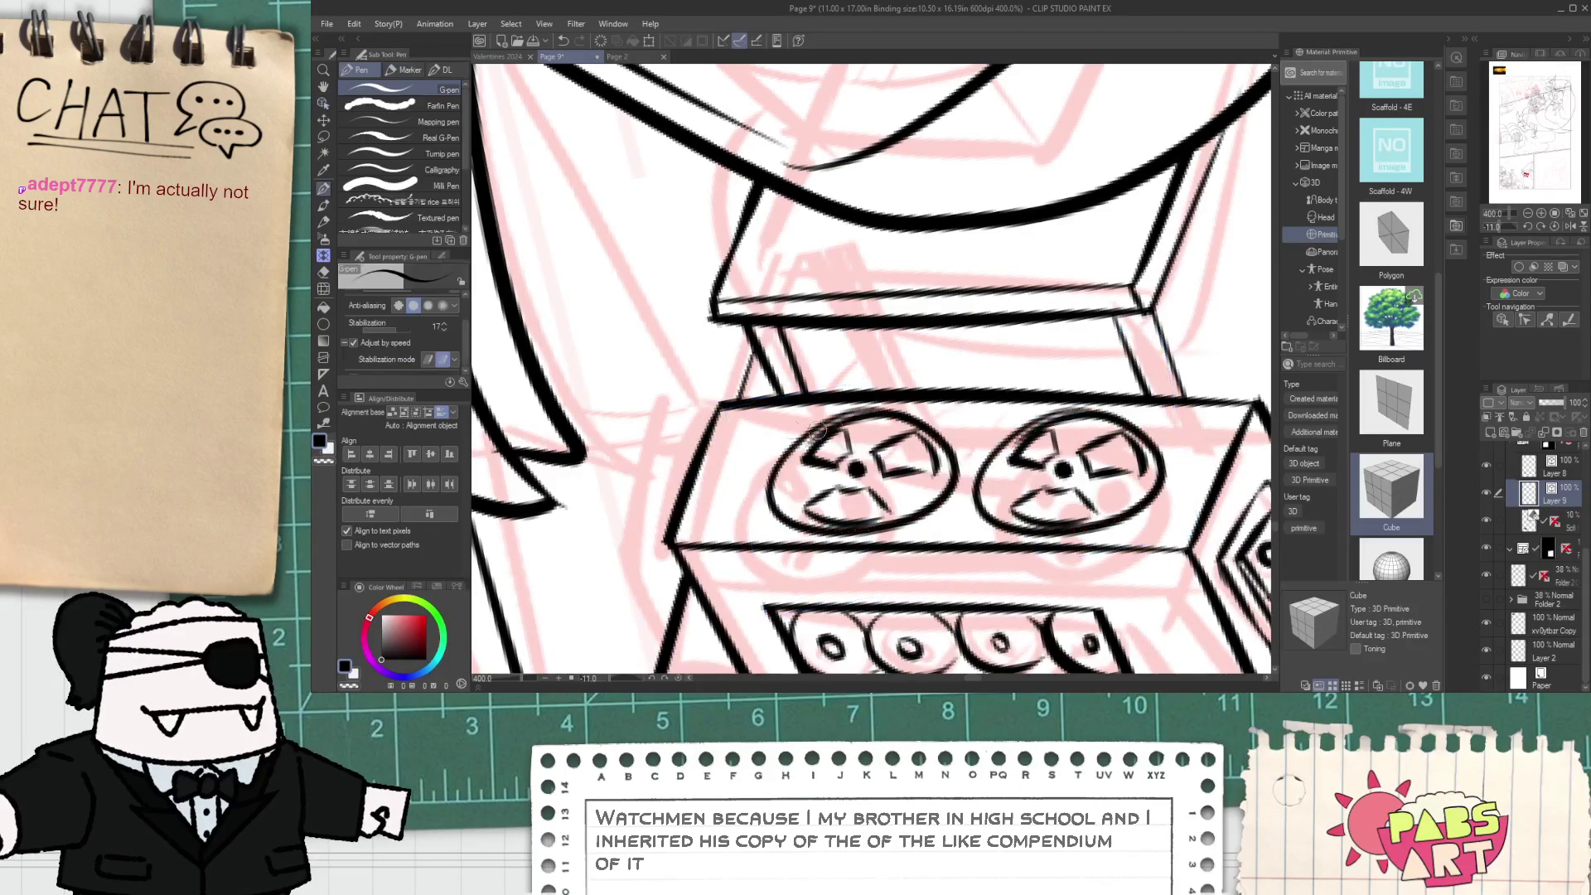
- Re-ink the upper-left rim of the tape reels' outlines and erase the overlapping line ends
{"action": "scroll", "coordinate": [1045, 396], "scroll_direction": "up", "scroll_amount": 7}
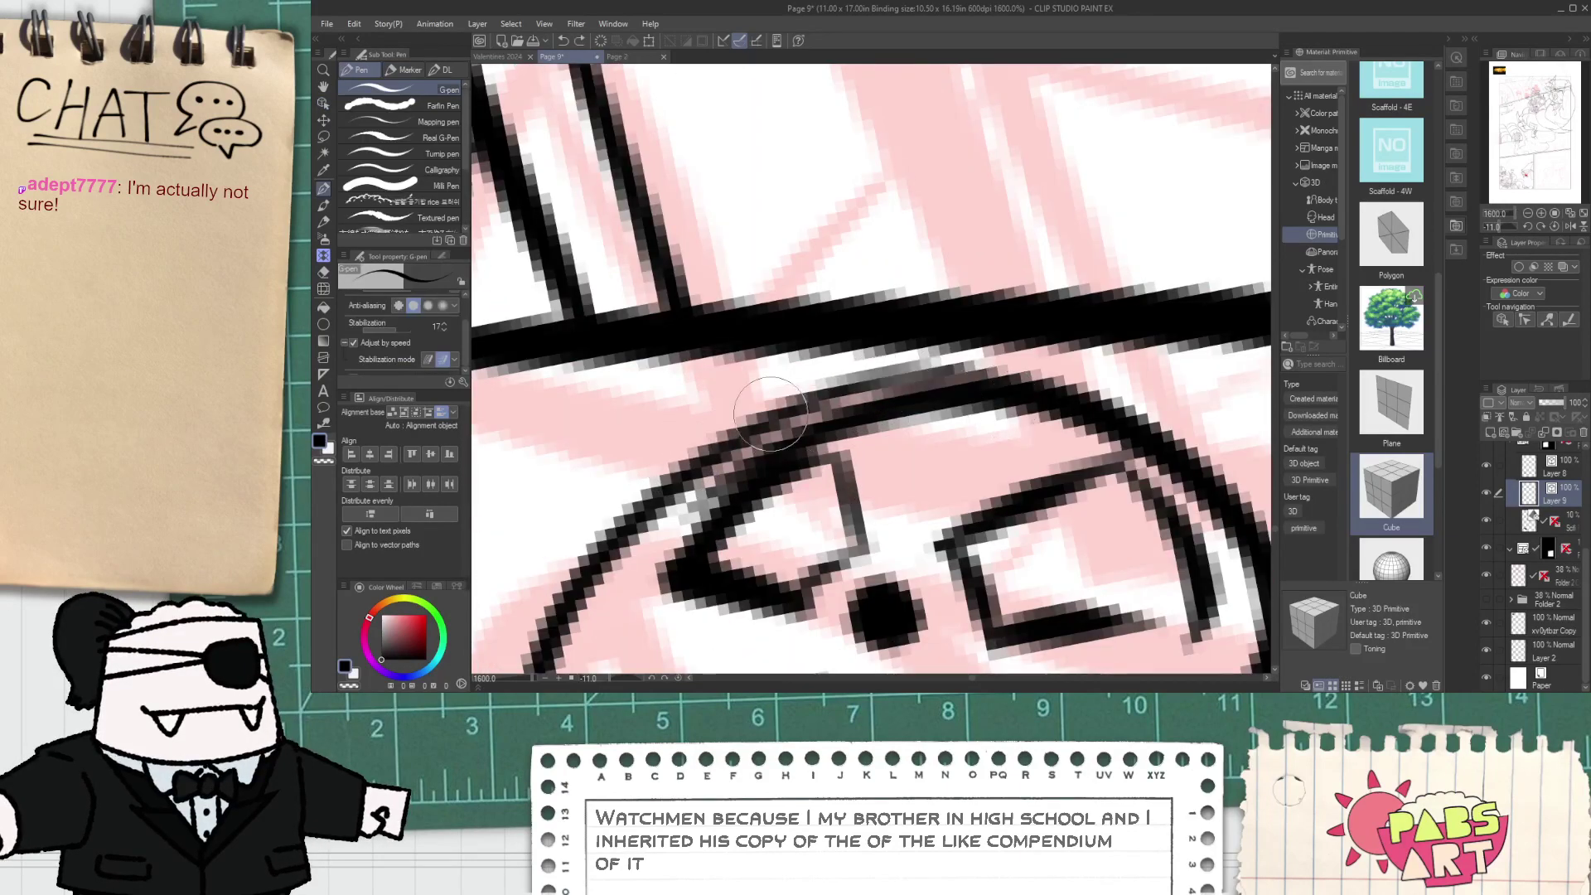
{"action": "key", "text": "e"}
{"action": "scroll", "coordinate": [868, 428], "scroll_direction": "down", "scroll_amount": 2}
{"action": "scroll", "coordinate": [868, 428], "scroll_direction": "down", "scroll_amount": 1}
{"action": "key", "text": "space"}
{"action": "mouse_move", "coordinate": [1079, 414]}
{"action": "left_mouse_down"}
{"action": "mouse_move", "coordinate": [945, 400]}
{"action": "mouse_move", "coordinate": [870, 369]}
{"action": "left_mouse_up"}
{"action": "scroll", "coordinate": [870, 369], "scroll_direction": "up", "scroll_amount": 2}
{"action": "key", "text": "p"}
{"action": "mouse_move", "coordinate": [691, 476]}
{"action": "left_mouse_down"}
{"action": "mouse_move", "coordinate": [783, 387]}
{"action": "mouse_move", "coordinate": [979, 407]}
{"action": "left_mouse_up"}
{"action": "key", "text": "ctrl+z"}
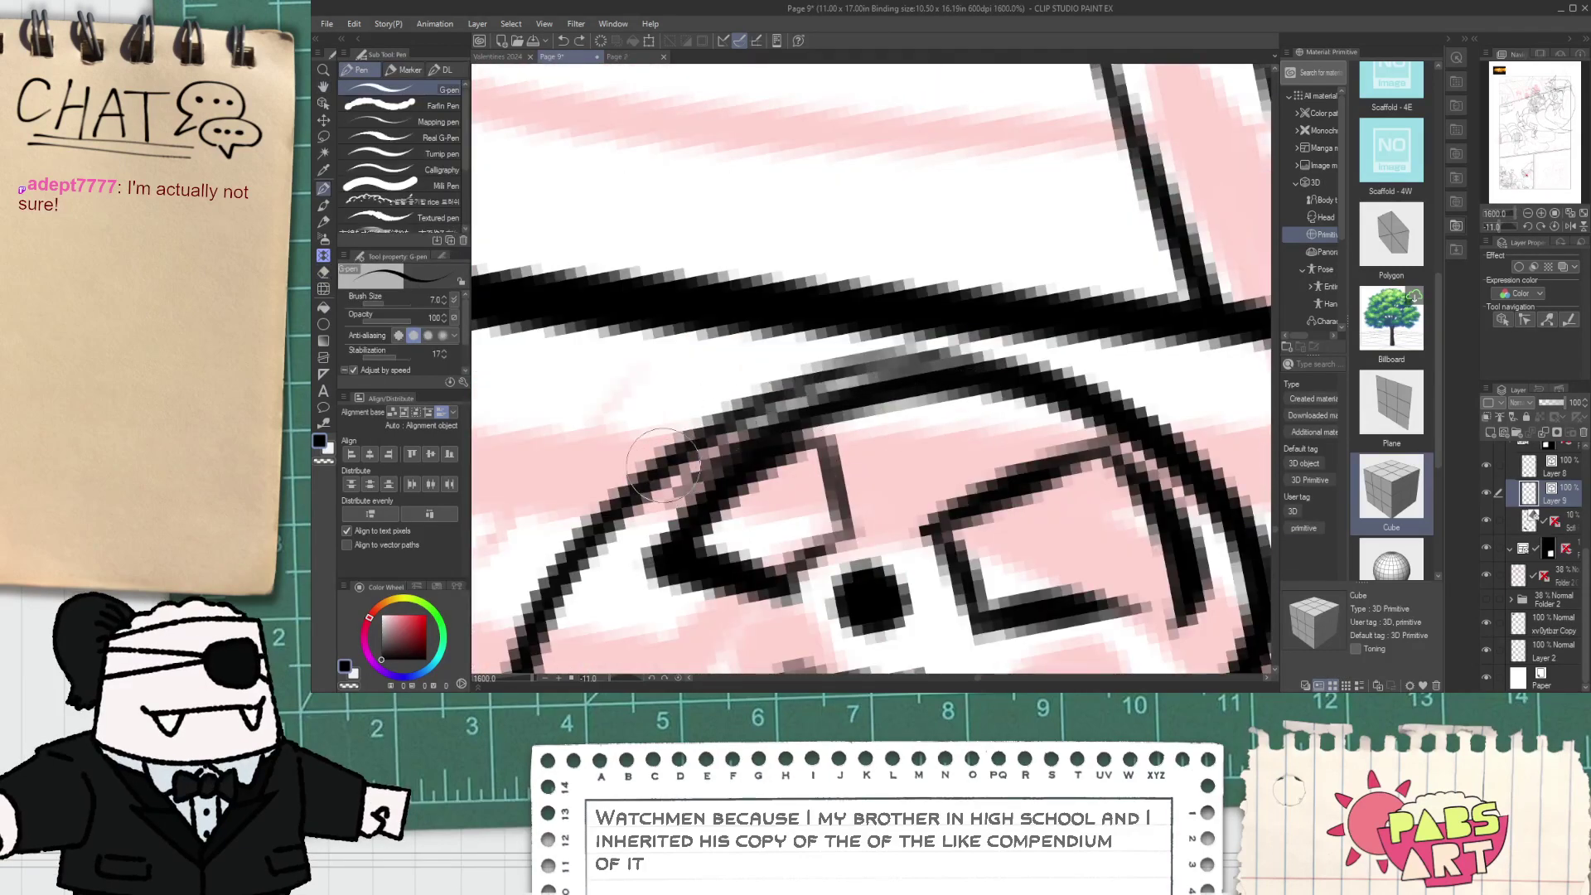
{"action": "mouse_move", "coordinate": [665, 466]}
{"action": "left_mouse_down"}
{"action": "mouse_move", "coordinate": [721, 418]}
{"action": "mouse_move", "coordinate": [1008, 393]}
{"action": "left_mouse_up"}
{"action": "key", "text": "e"}
{"action": "mouse_move", "coordinate": [857, 423]}
{"action": "left_mouse_down"}
{"action": "mouse_move", "coordinate": [844, 420]}
{"action": "mouse_move", "coordinate": [866, 448]}
{"action": "left_mouse_up"}
{"action": "scroll", "coordinate": [841, 422], "scroll_direction": "down", "scroll_amount": 7}
{"action": "key", "text": "space"}
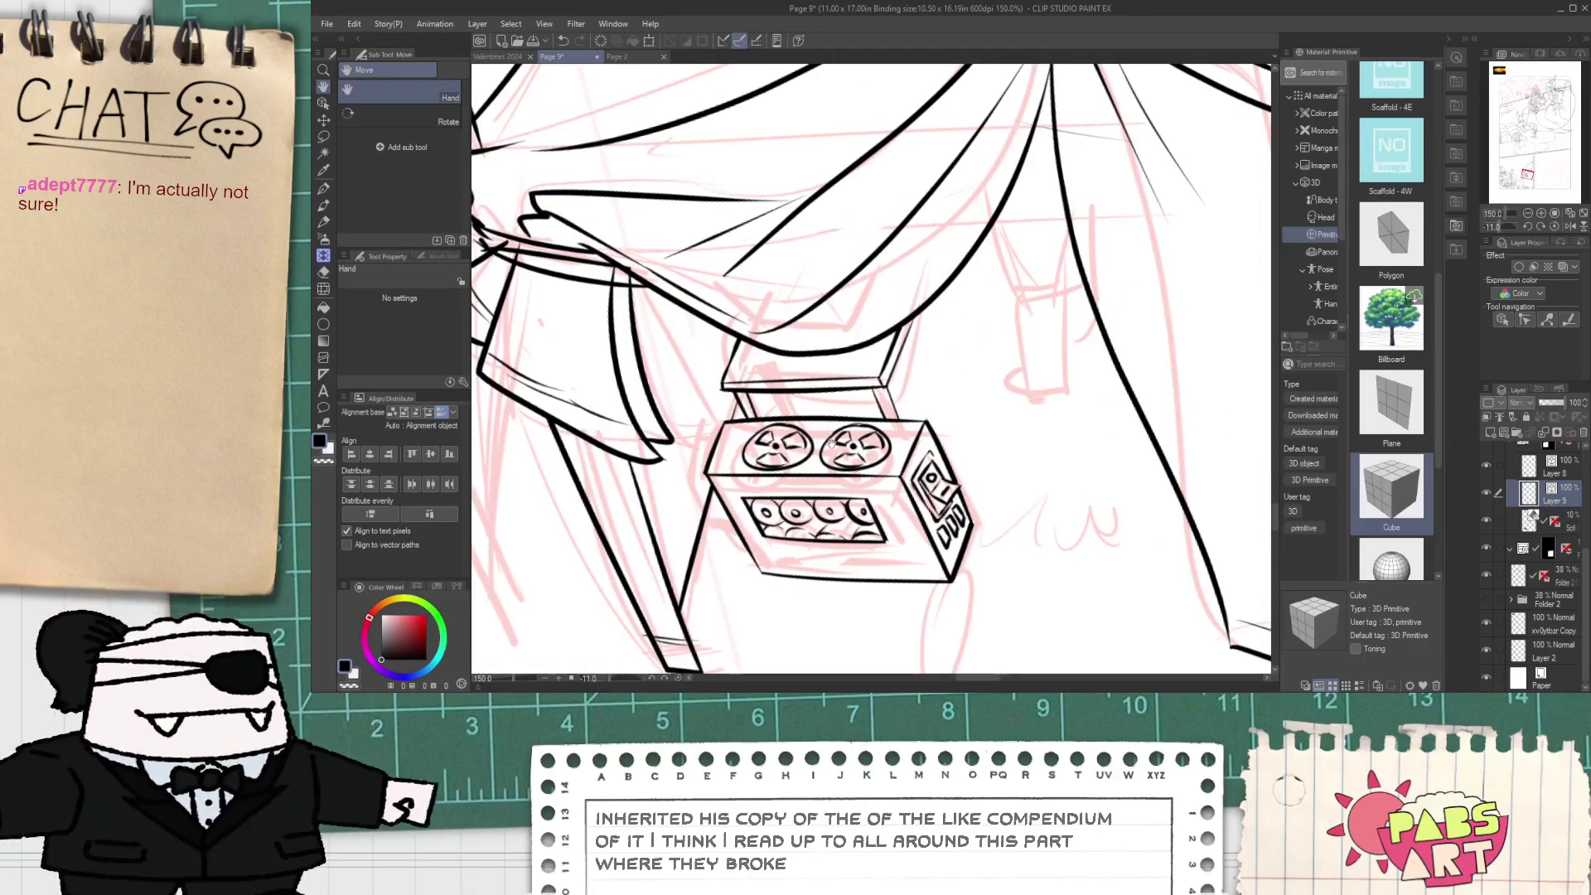
- Select the inset window with its circles and enlarge it toward the lower-right corner of the computer's front face
{"action": "scroll", "coordinate": [826, 459], "scroll_direction": "up", "scroll_amount": 5}
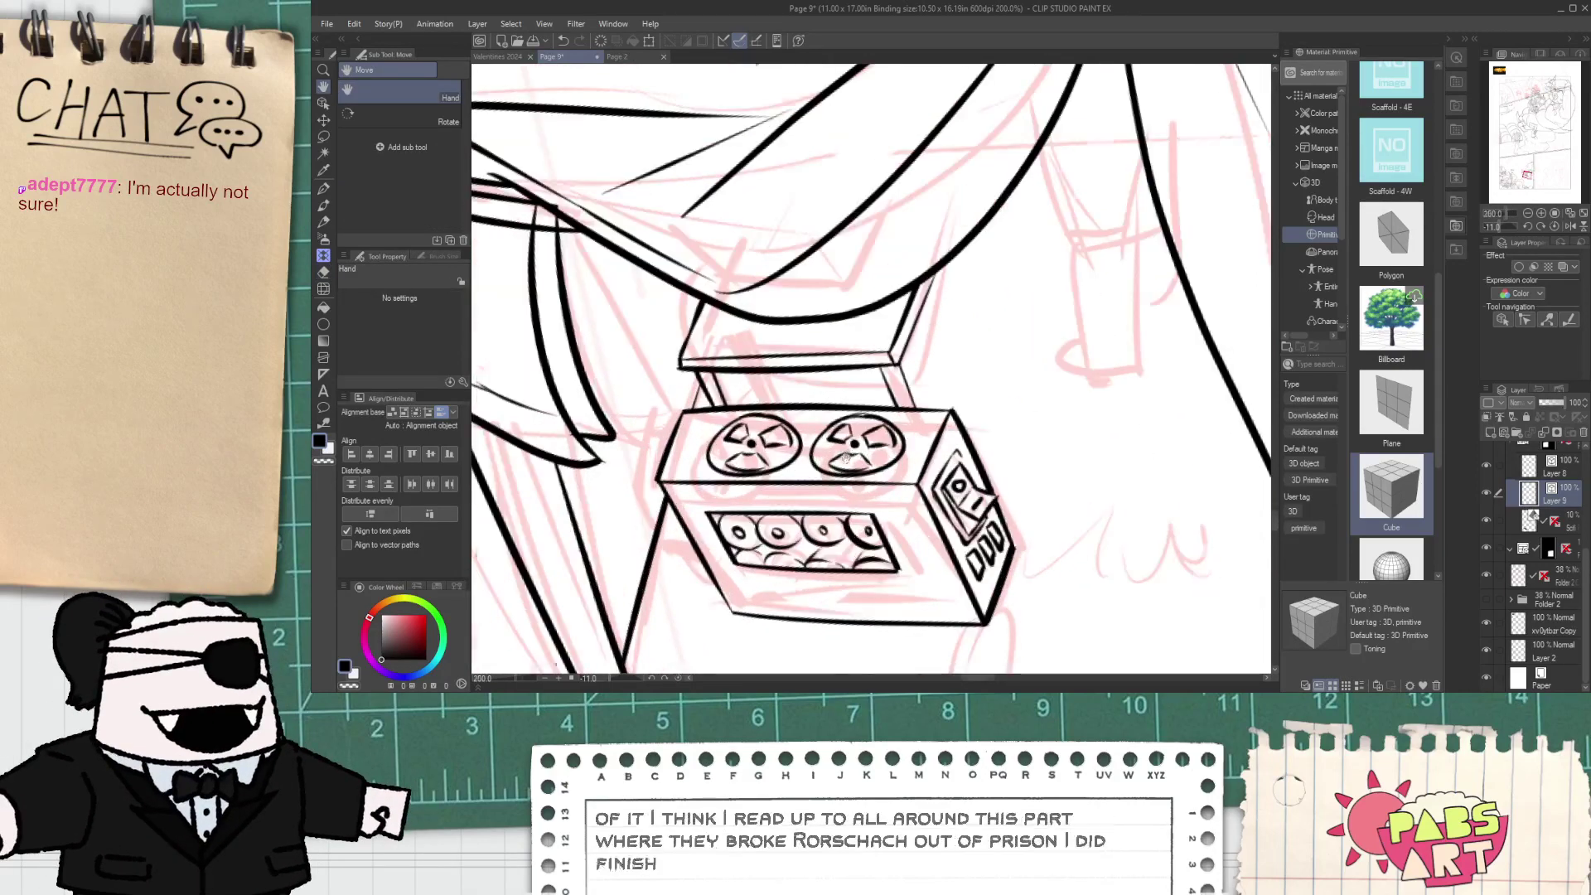
{"action": "scroll", "coordinate": [846, 444], "scroll_direction": "down", "scroll_amount": 4}
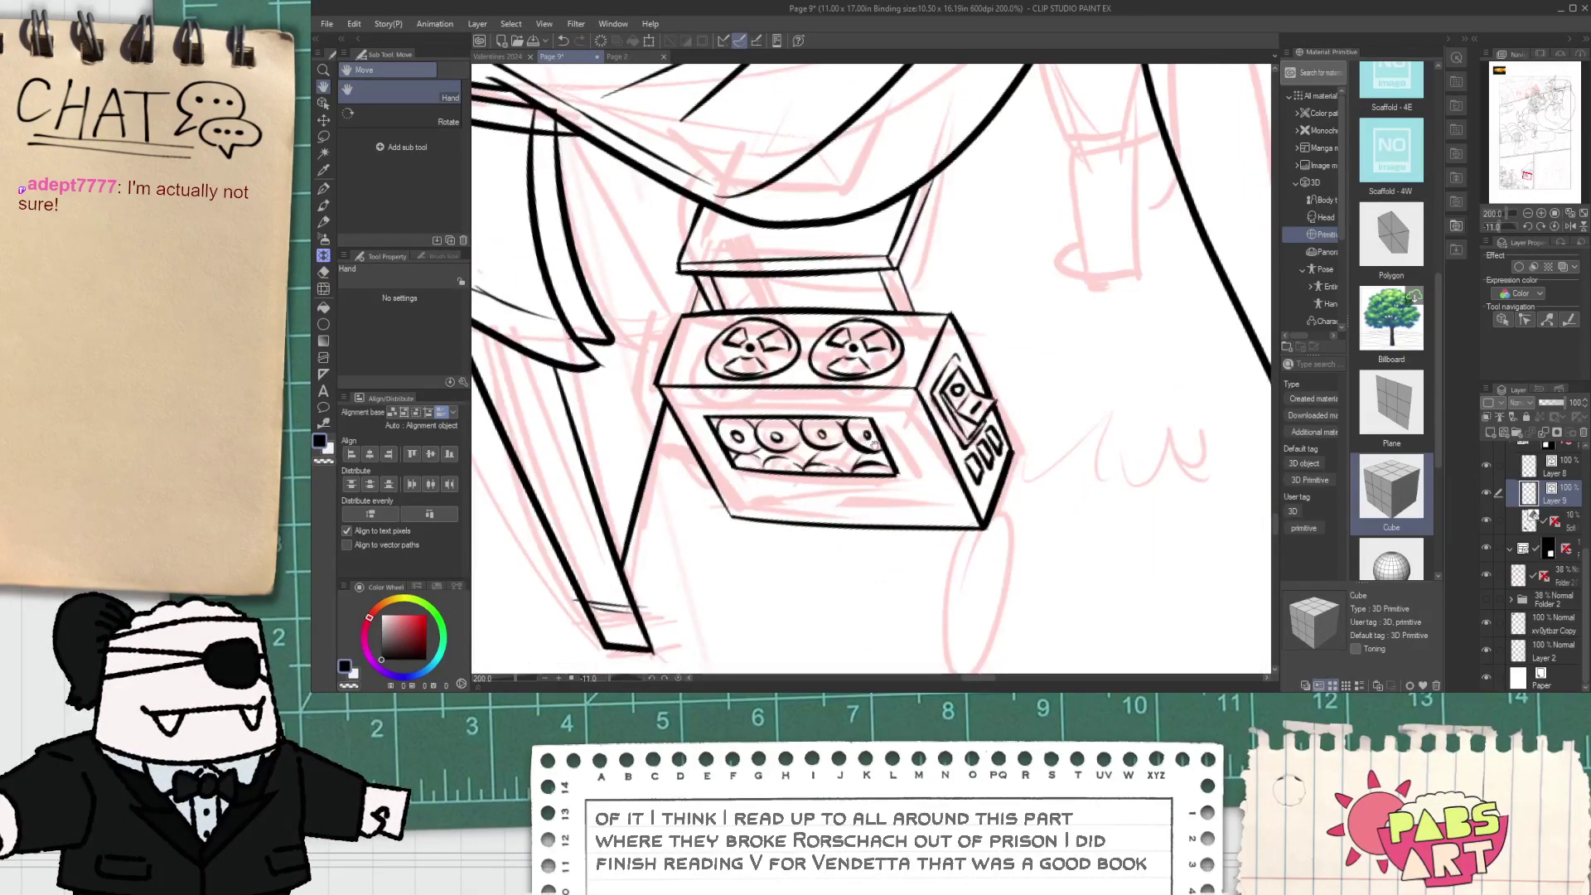
{"action": "key", "text": "o"}
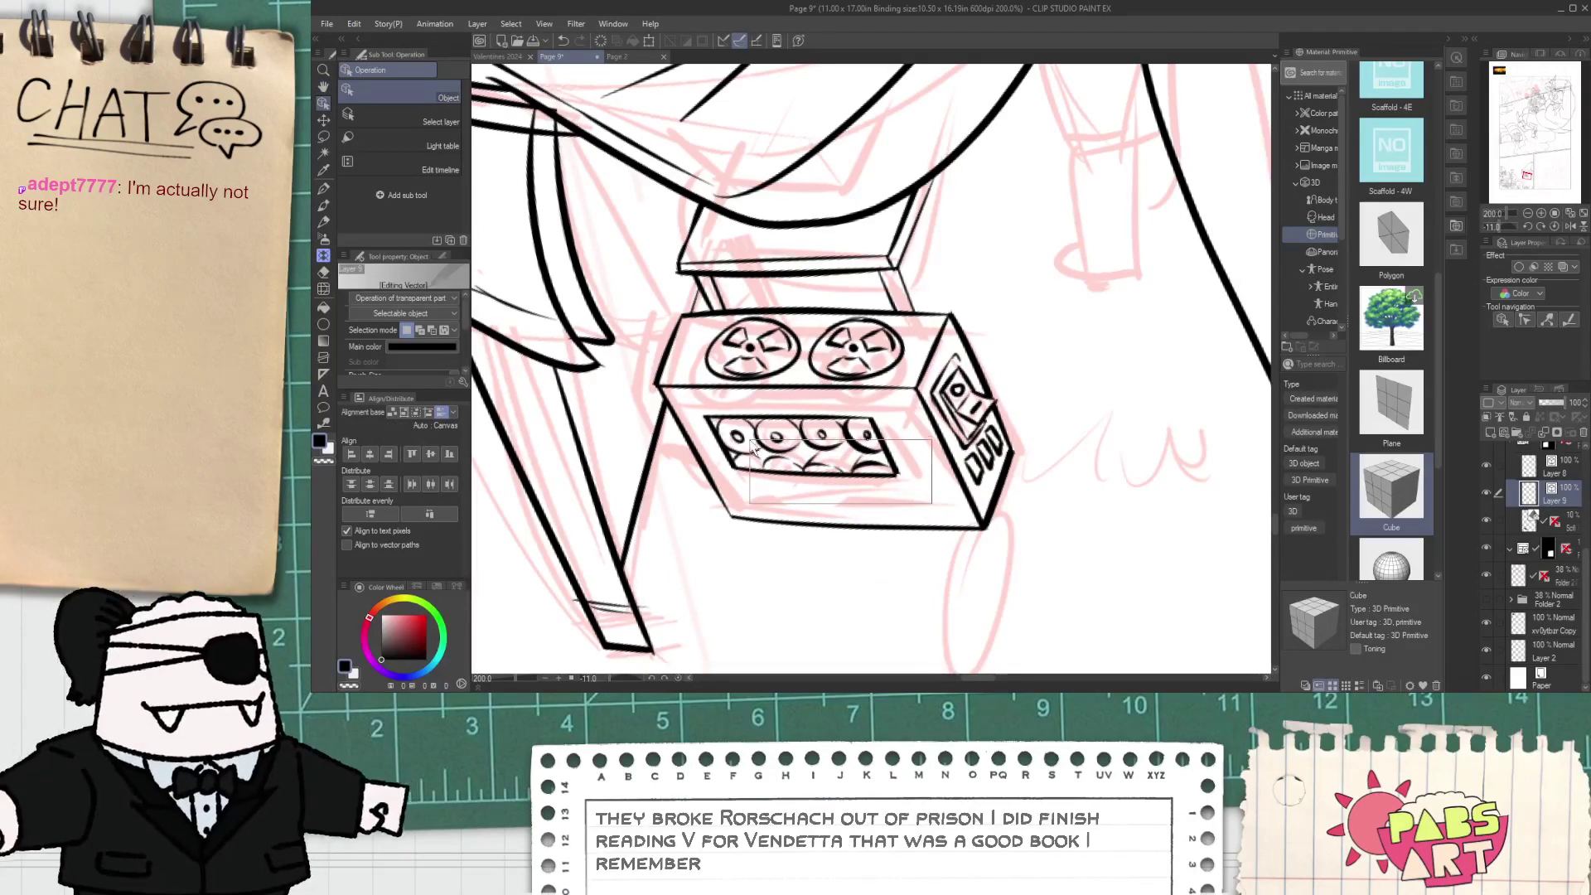
{"action": "left_click", "coordinate": [800, 443]}
{"action": "left_click_drag", "start_coordinate": [902, 493], "coordinate": [737, 421]}
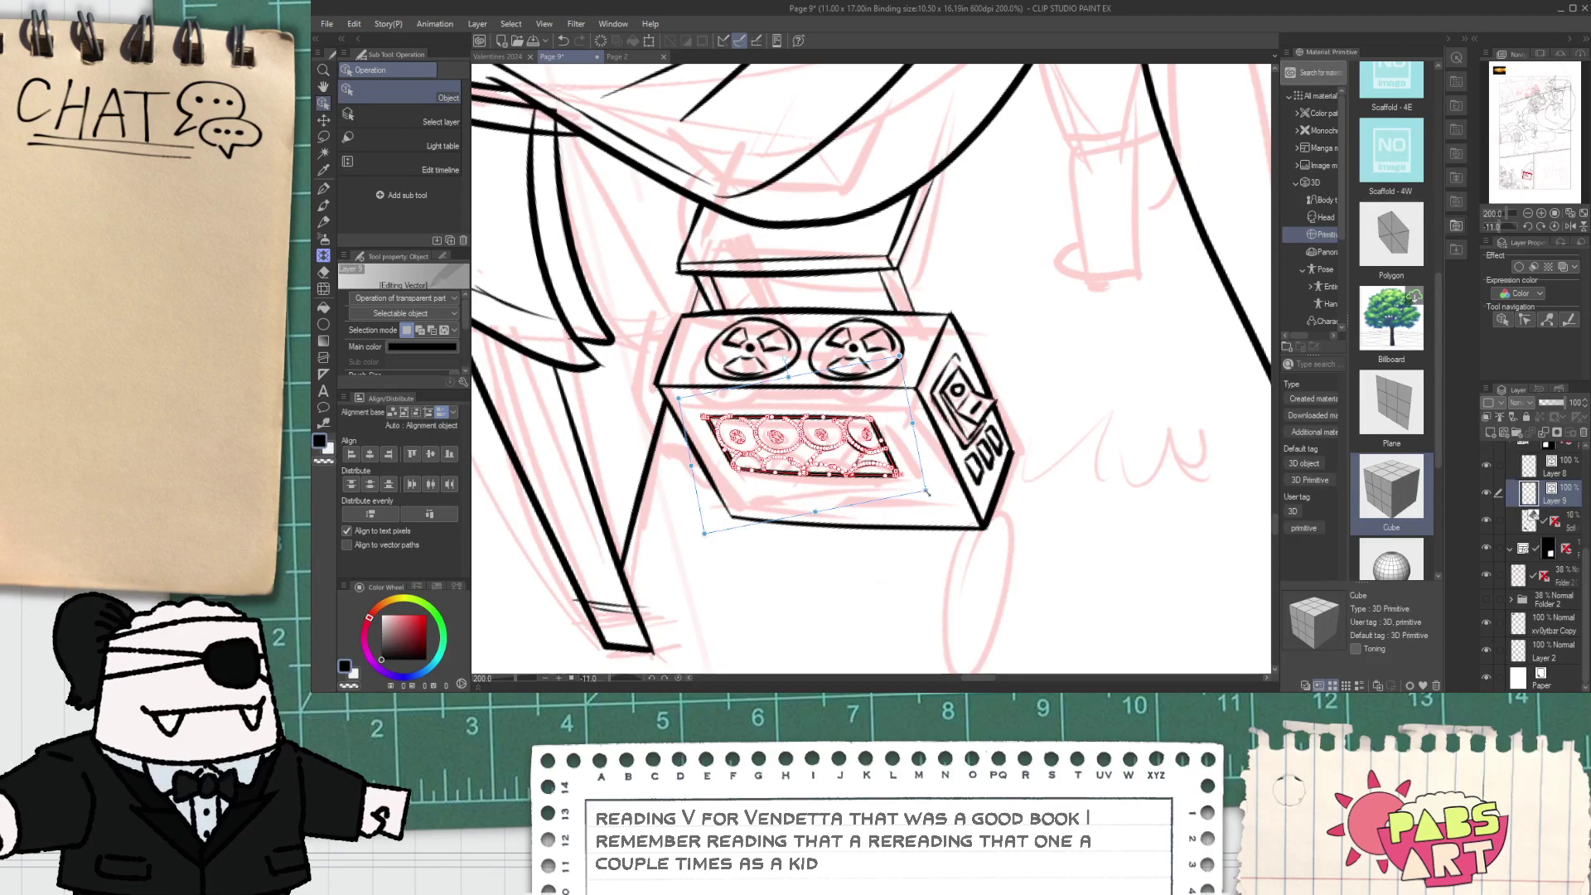
{"action": "left_click_drag", "start_coordinate": [928, 491], "coordinate": [965, 518]}
{"action": "left_click", "coordinate": [1043, 565]}
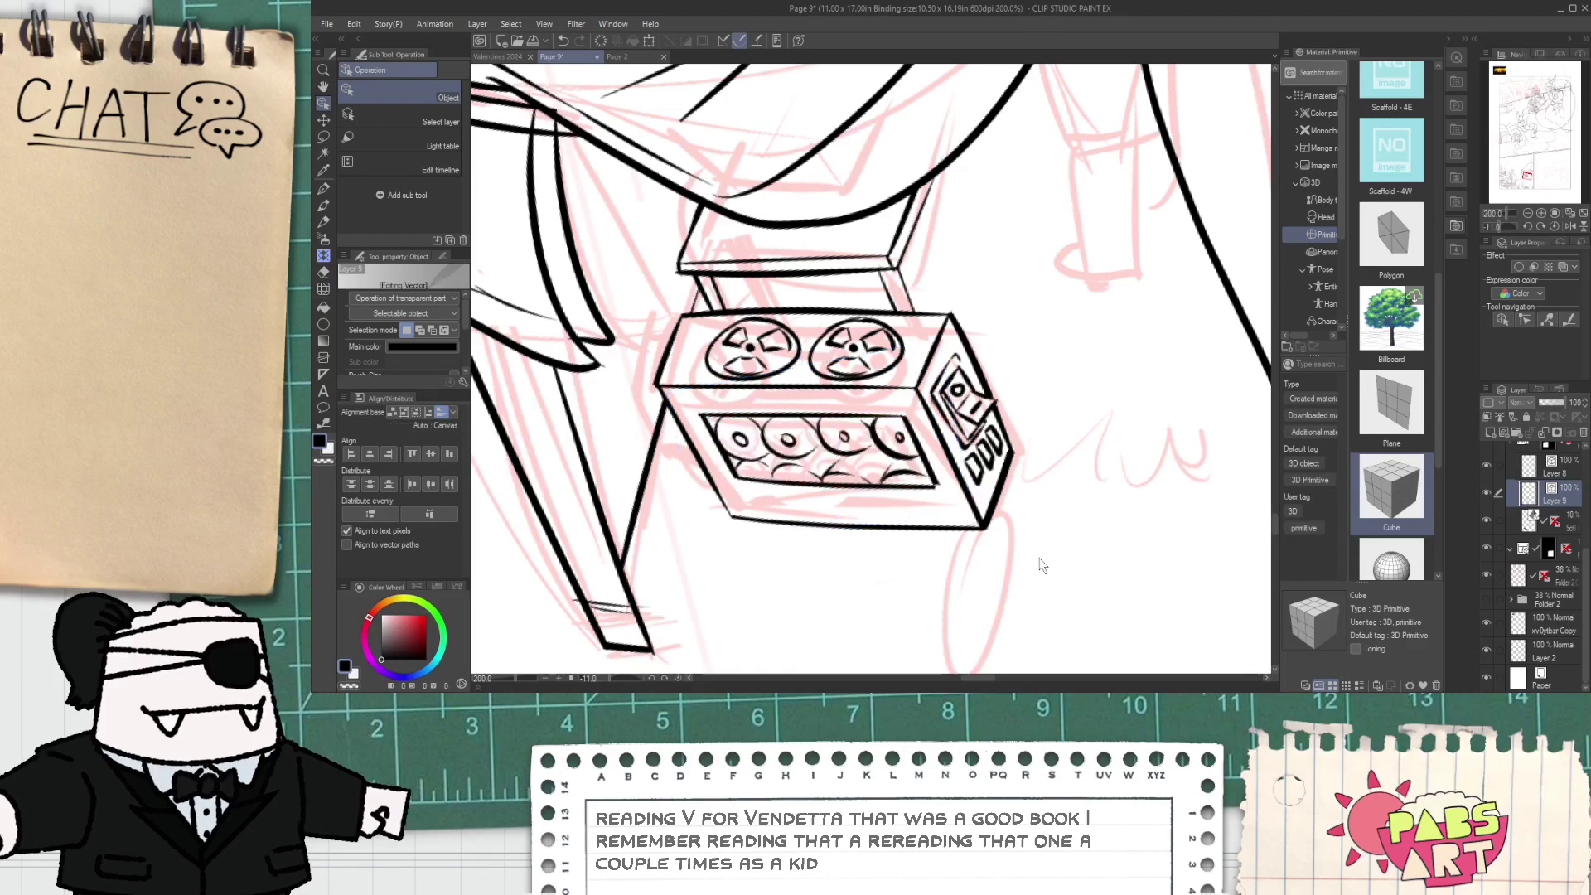
- Extend the dividing strokes of the two rightmost lower arches up to the upper-row circles and erase the stray ends
{"action": "scroll", "coordinate": [933, 496], "scroll_direction": "up", "scroll_amount": 5}
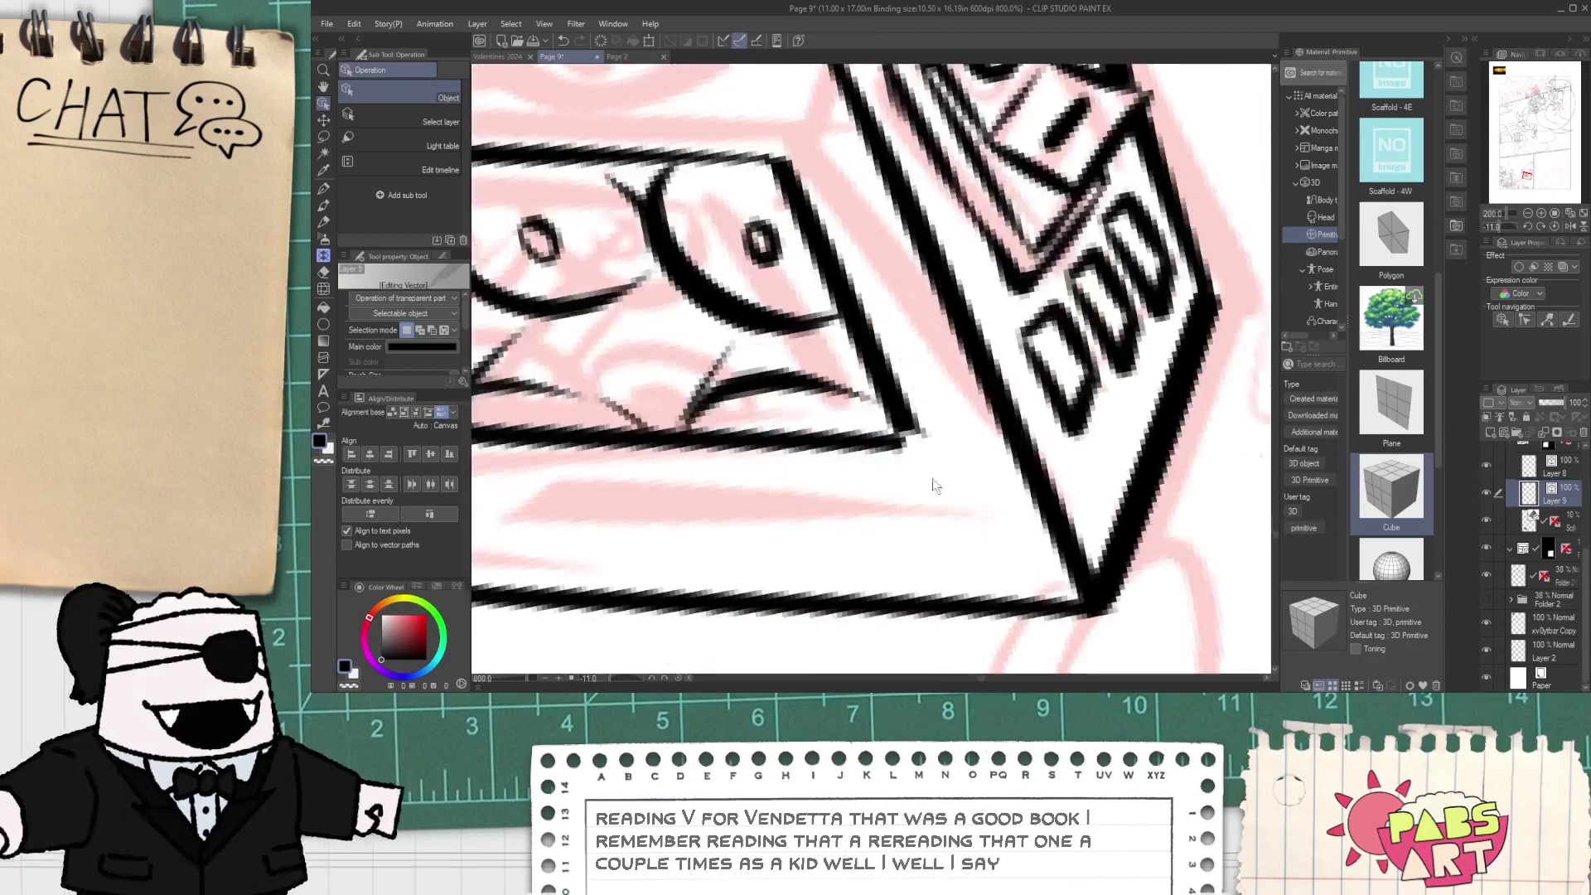
{"action": "key", "text": "p"}
{"action": "key", "text": "e"}
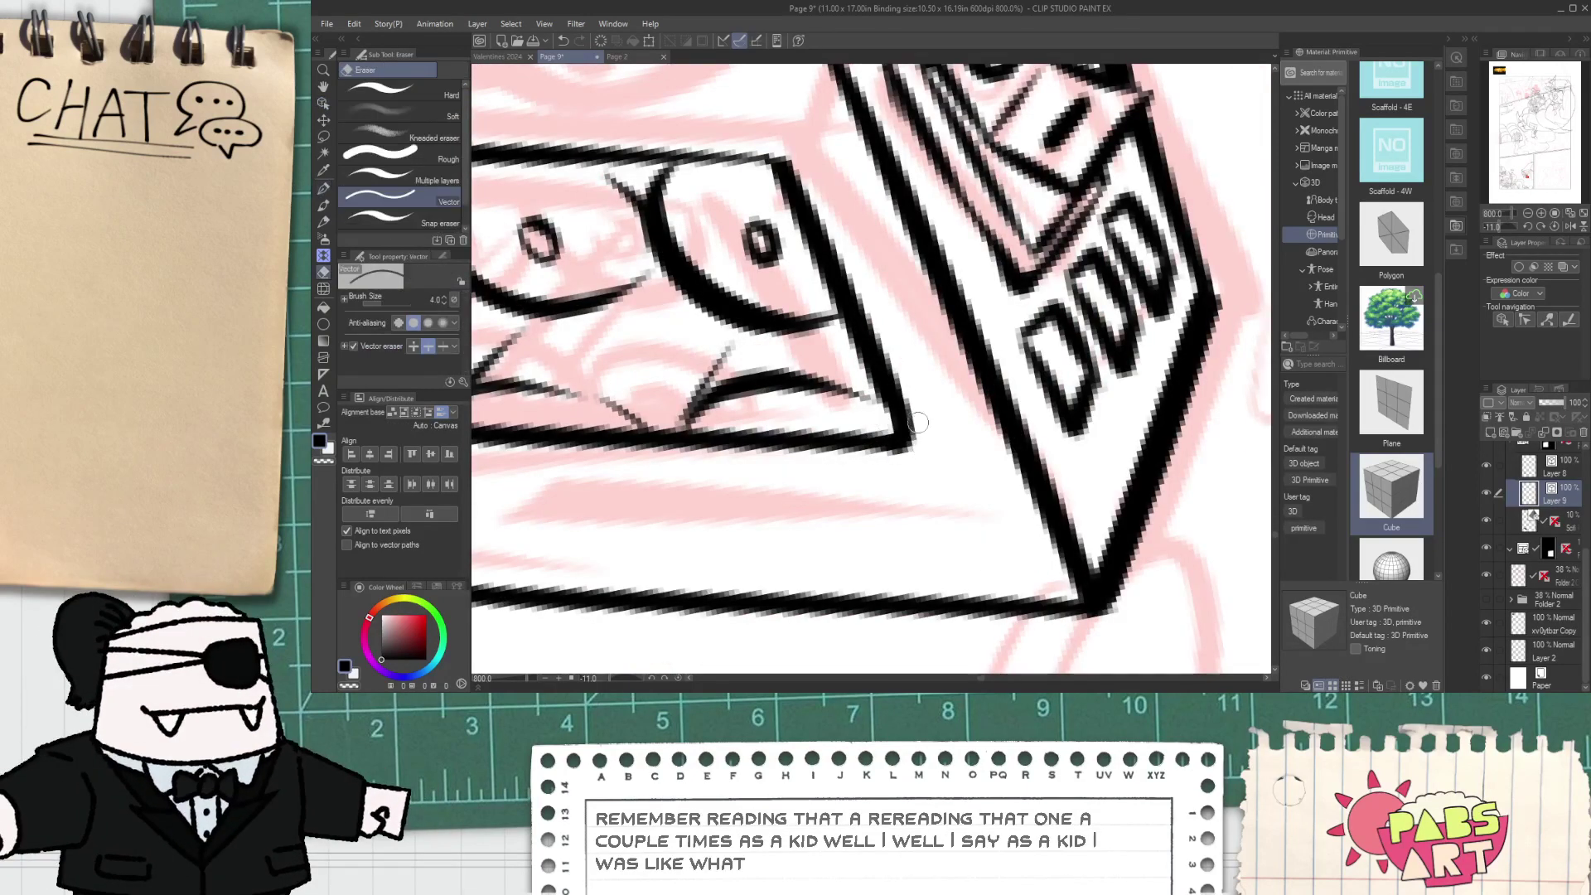
{"action": "scroll", "coordinate": [917, 447], "scroll_direction": "down", "scroll_amount": 5}
{"action": "scroll", "coordinate": [822, 452], "scroll_direction": "up", "scroll_amount": 5}
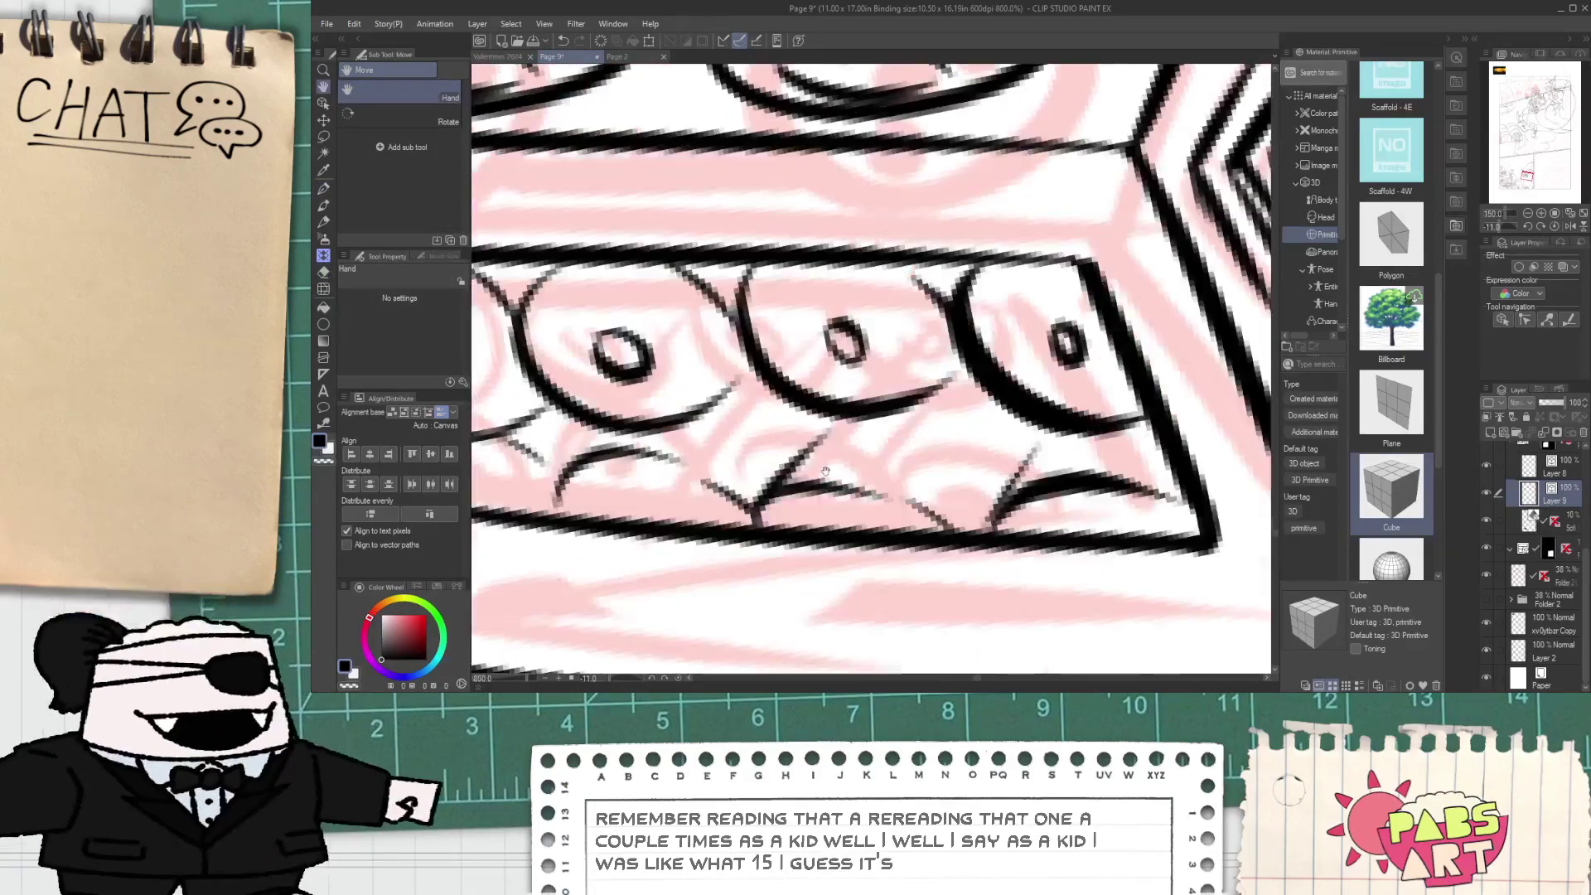
{"action": "key", "text": "p"}
{"action": "left_click_drag", "start_coordinate": [822, 453], "coordinate": [756, 522]}
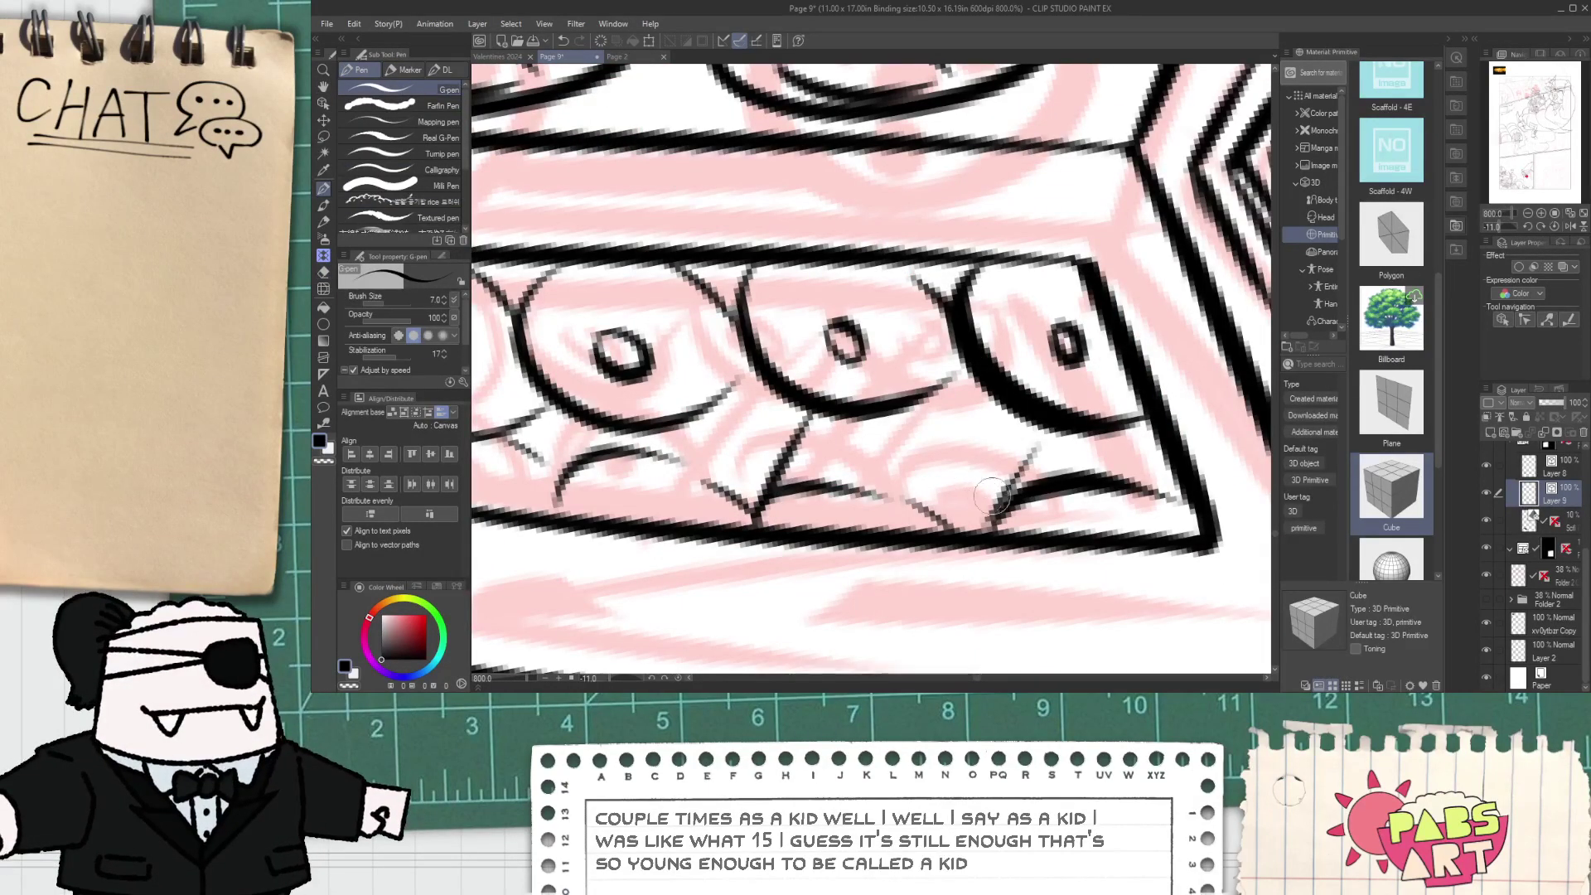
{"action": "key", "text": "e"}
{"action": "left_click_drag", "start_coordinate": [1006, 468], "coordinate": [1023, 479]}
{"action": "key", "text": "p"}
{"action": "mouse_move", "coordinate": [994, 531]}
{"action": "left_mouse_down"}
{"action": "mouse_move", "coordinate": [1025, 421]}
{"action": "mouse_move", "coordinate": [993, 528]}
{"action": "left_mouse_up"}
{"action": "key", "text": "ctrl+z"}
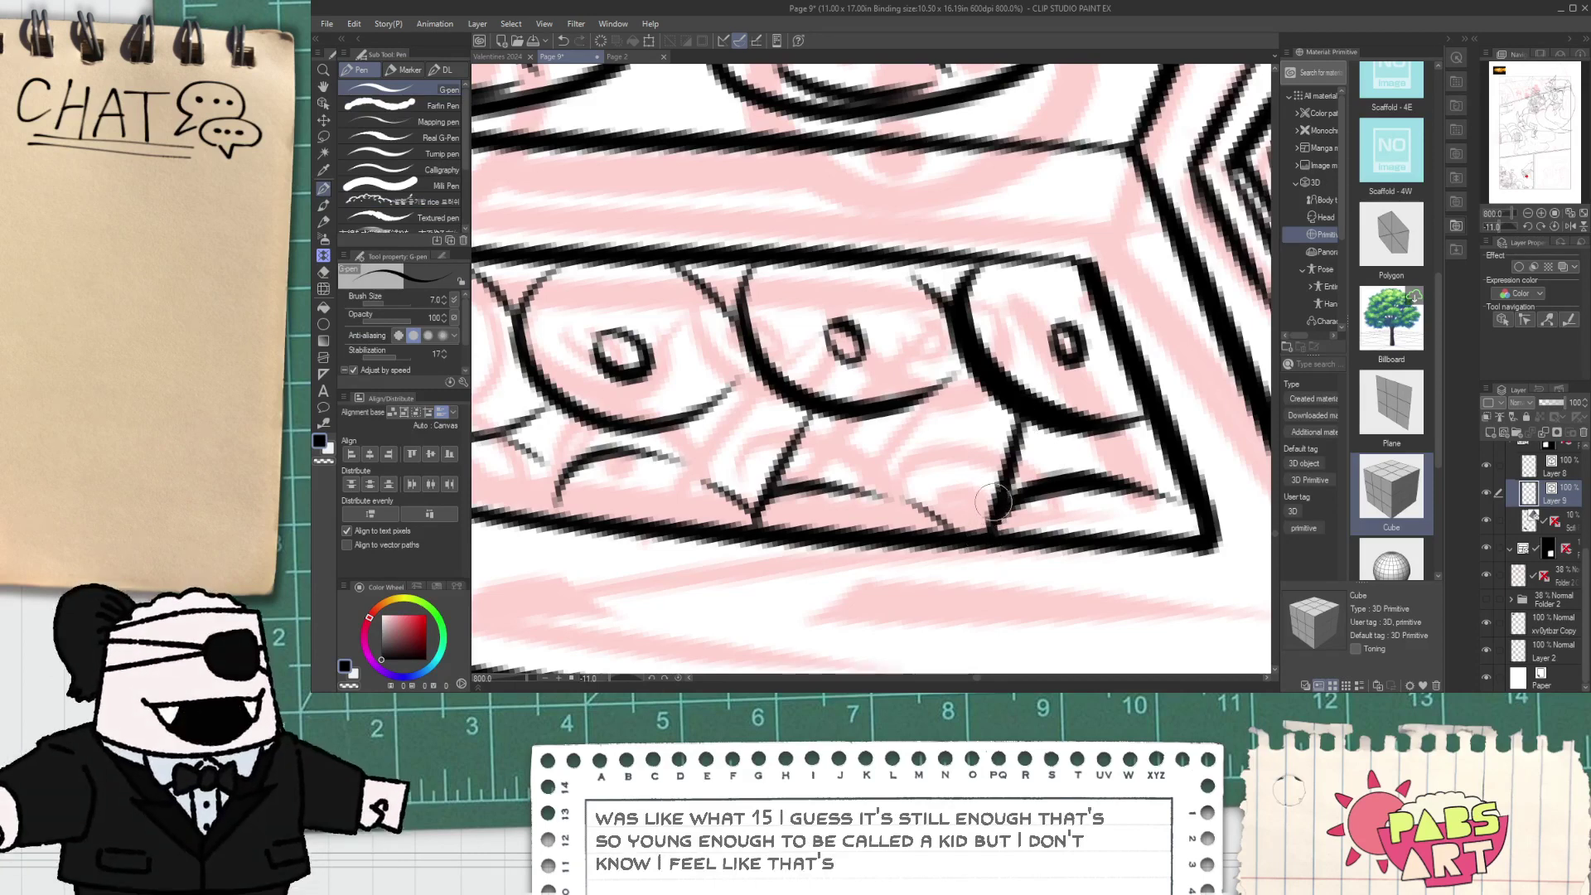
- Connect the second lower arch to its upper circle, and ink the leftmost lower circle's right curve and small centre ring
{"action": "key", "text": "space"}
{"action": "left_click_drag", "start_coordinate": [853, 470], "coordinate": [1004, 470]}
{"action": "mouse_move", "coordinate": [706, 496]}
{"action": "left_mouse_down"}
{"action": "mouse_move", "coordinate": [737, 434]}
{"action": "mouse_move", "coordinate": [700, 507]}
{"action": "mouse_move", "coordinate": [746, 424]}
{"action": "mouse_move", "coordinate": [663, 548]}
{"action": "left_mouse_up"}
{"action": "key", "text": "ctrl+z"}
{"action": "key", "text": "ctrl+z"}
{"action": "key", "text": "ctrl+z"}
{"action": "scroll", "coordinate": [618, 469], "scroll_direction": "down", "scroll_amount": 4}
{"action": "key", "text": "space"}
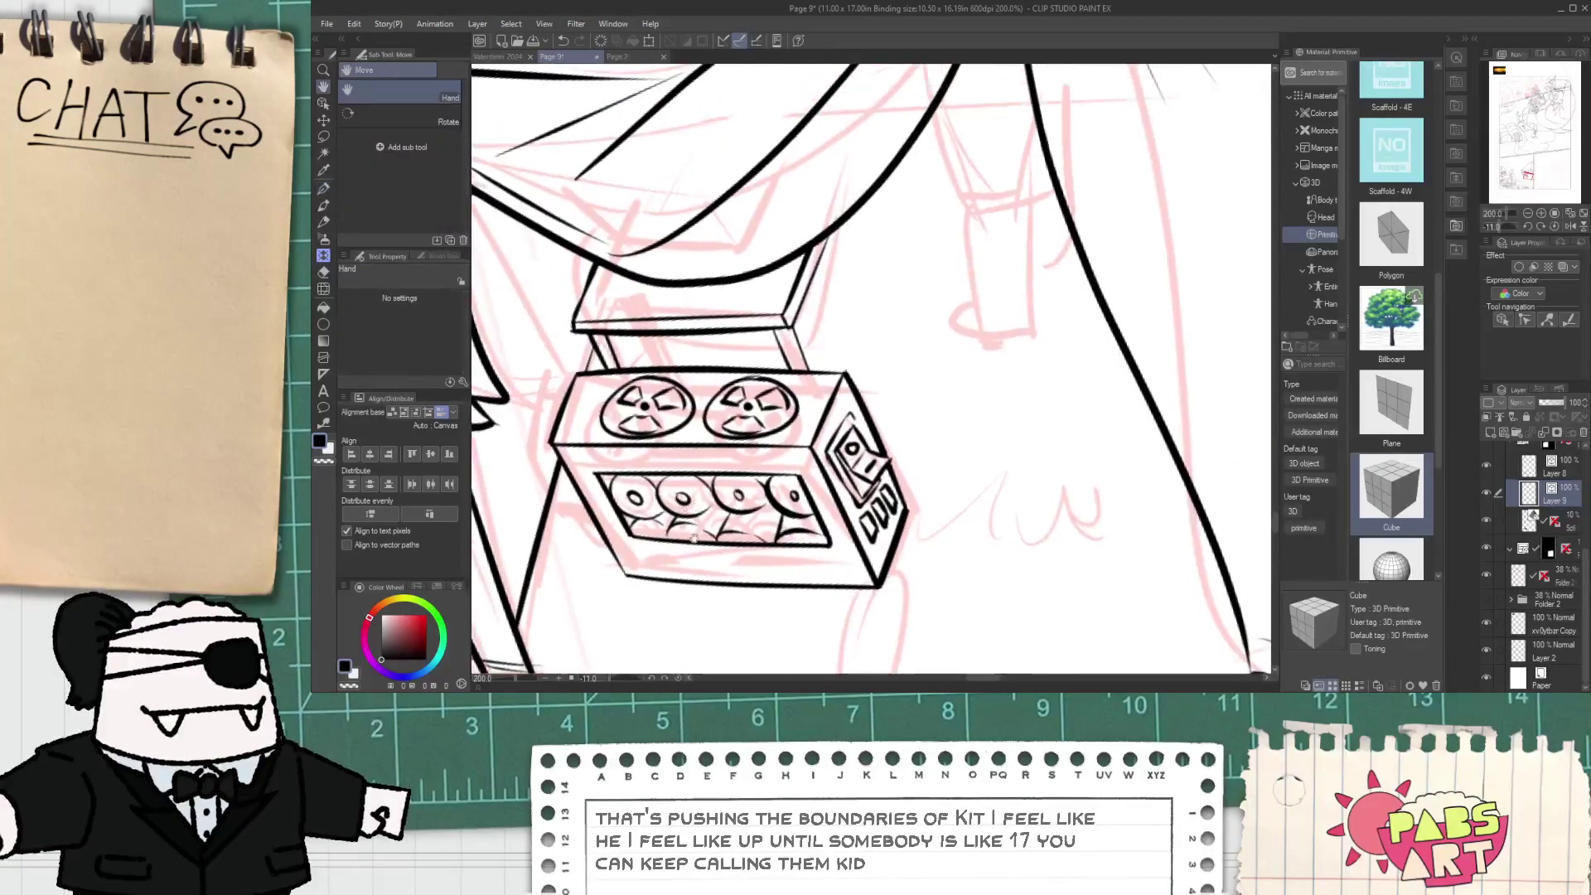
{"action": "scroll", "coordinate": [663, 548], "scroll_direction": "up", "scroll_amount": 4}
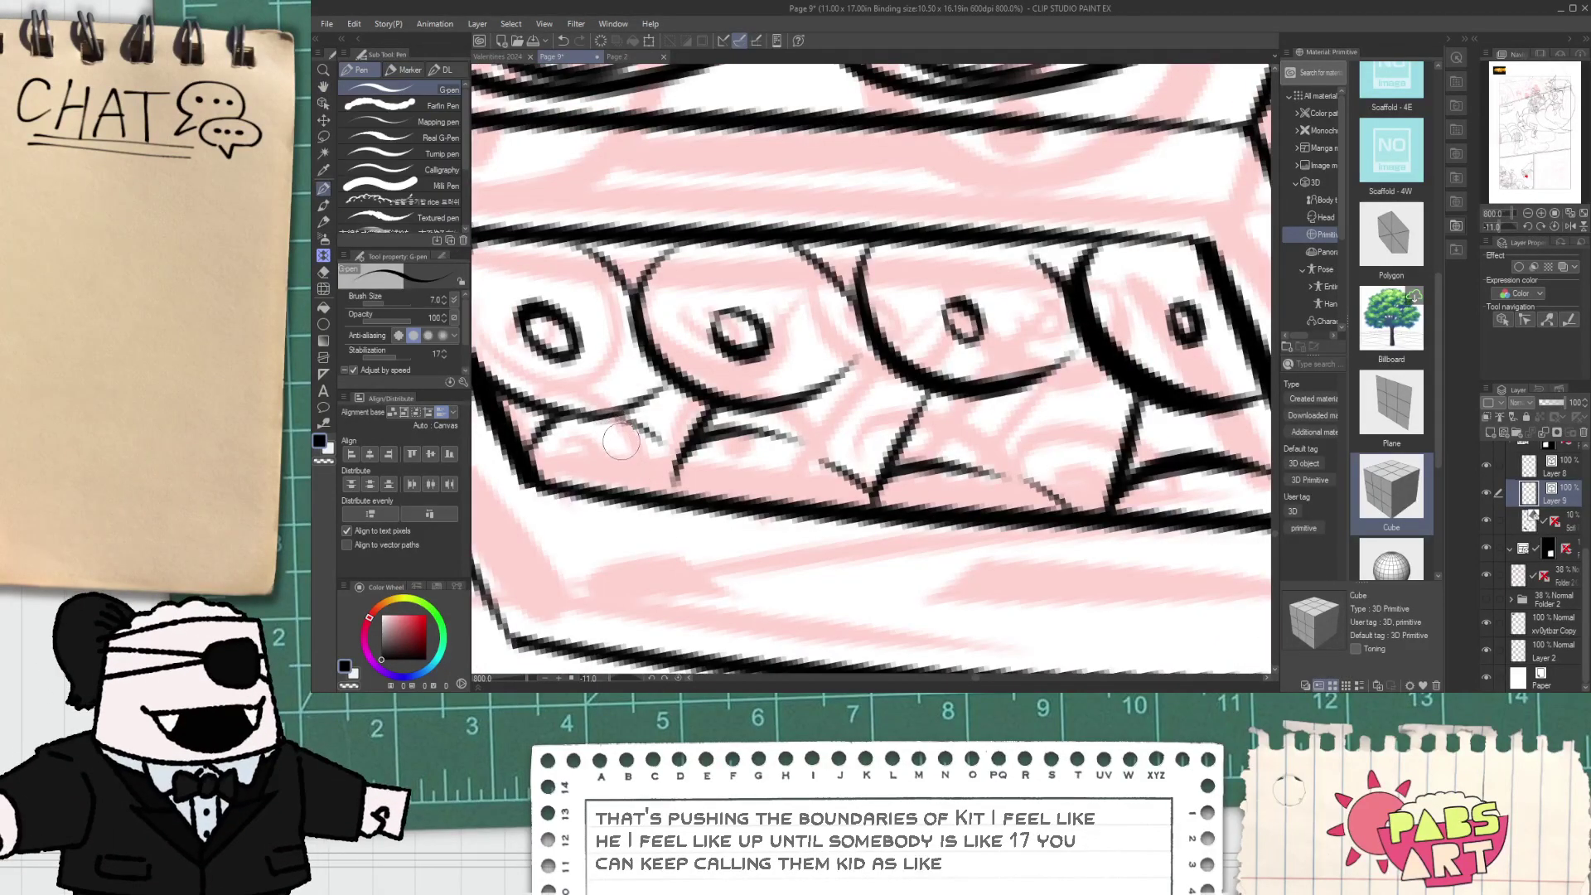
{"action": "key", "text": "ctrl+z"}
{"action": "left_click_drag", "start_coordinate": [595, 427], "coordinate": [669, 500]}
{"action": "key", "text": "ctrl+z"}
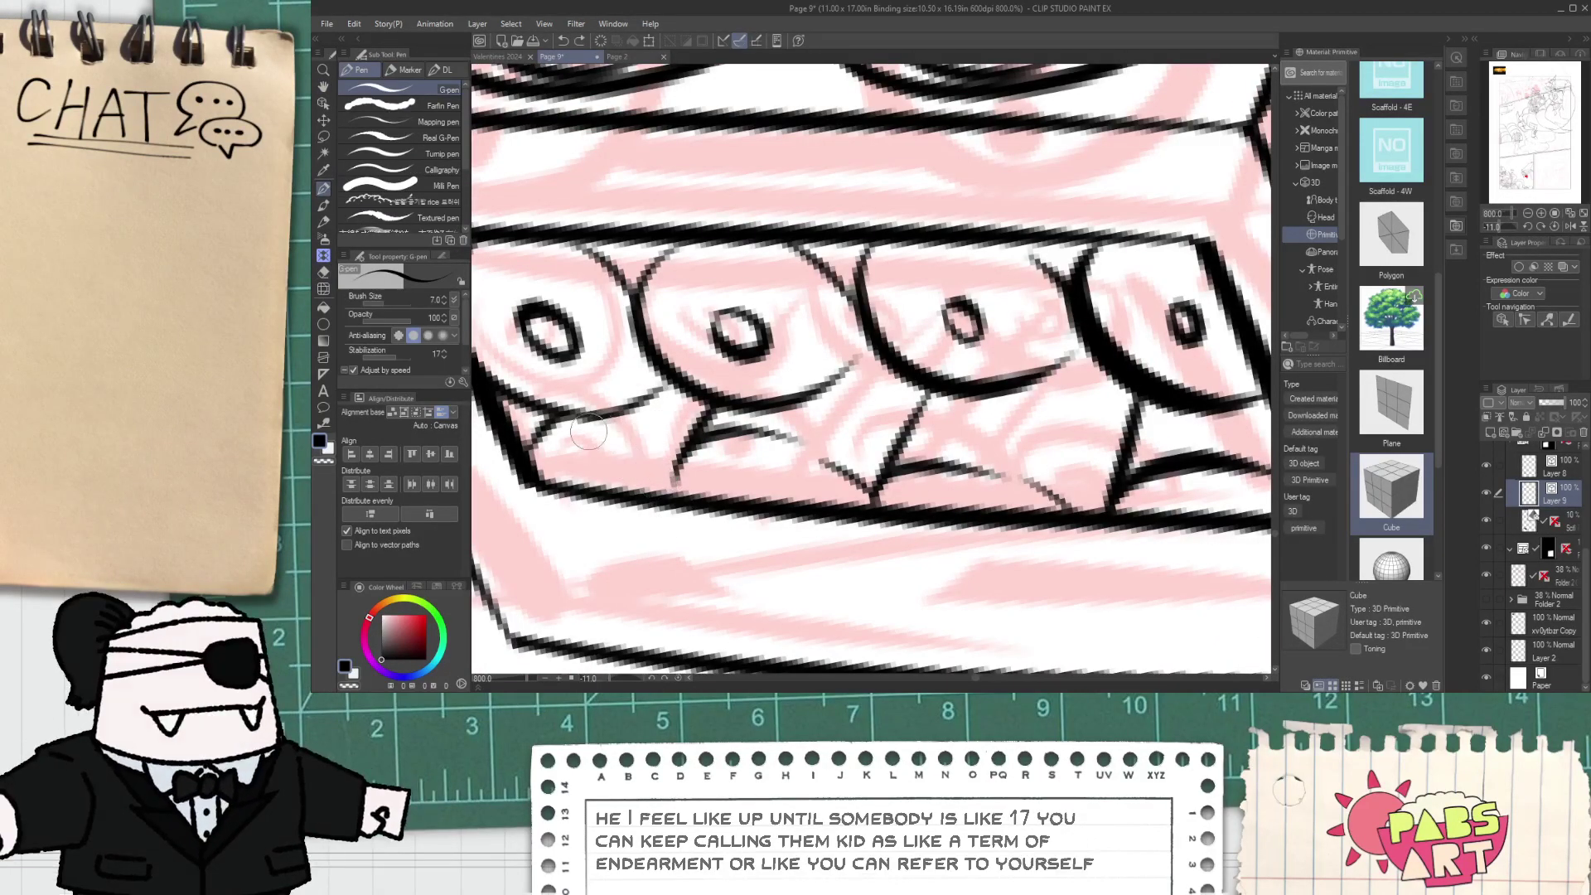
{"action": "left_click_drag", "start_coordinate": [590, 428], "coordinate": [665, 496]}
{"action": "left_click_drag", "start_coordinate": [562, 478], "coordinate": [626, 499]}
{"action": "key", "text": "ctrl+z"}
{"action": "scroll", "coordinate": [904, 509], "scroll_direction": "down", "scroll_amount": 7}
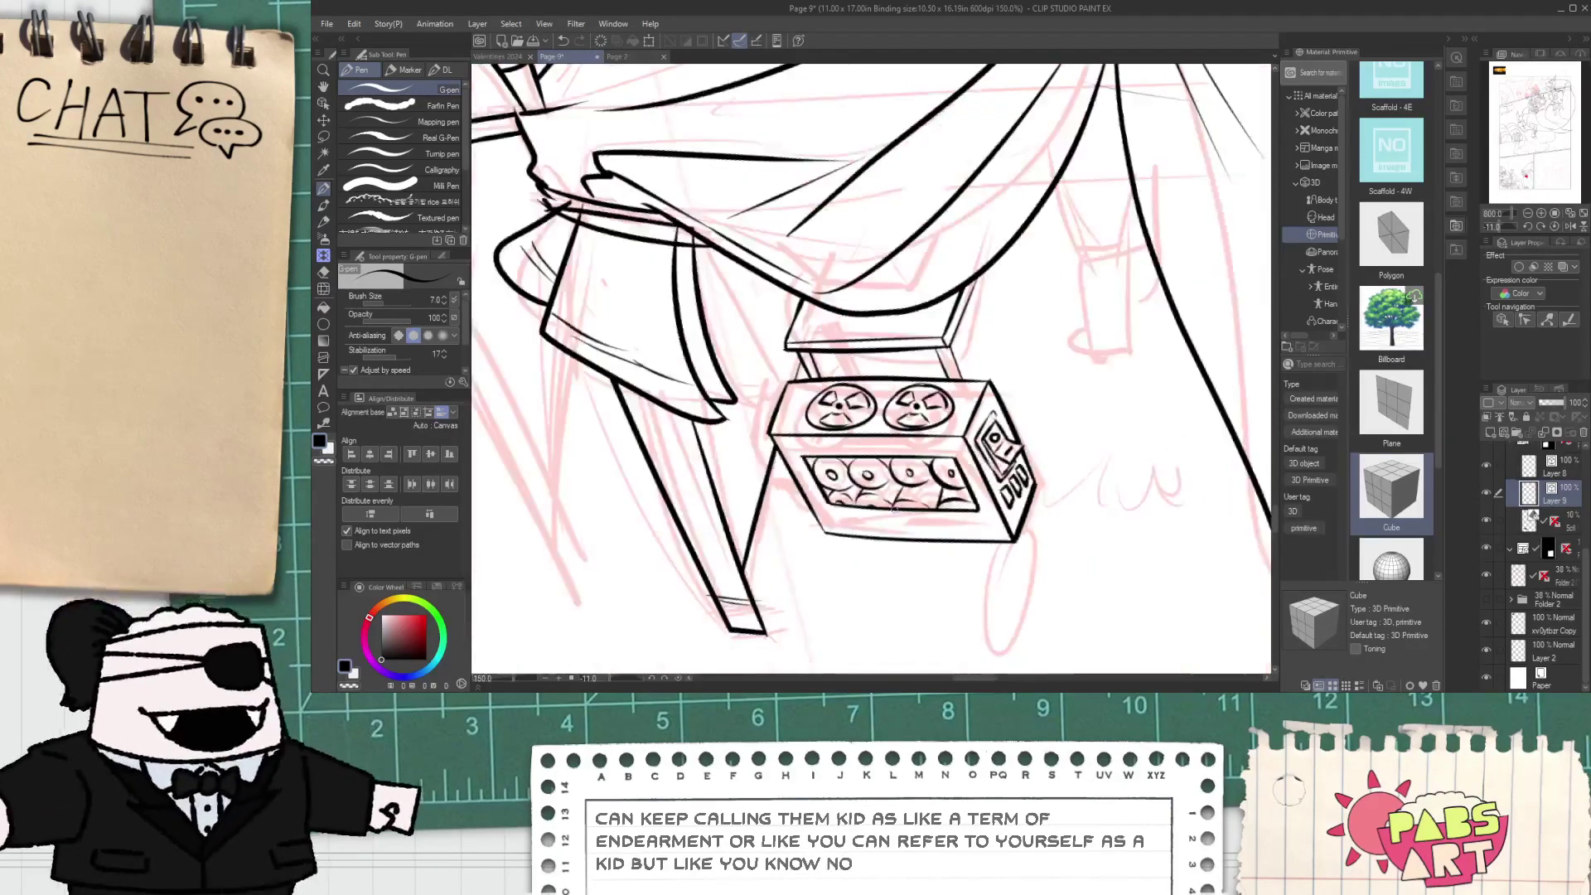
- Examine the inked reels and the inset window of circles on the computer, close up and from afar
{"action": "key", "text": "space"}
{"action": "left_click_drag", "start_coordinate": [902, 512], "coordinate": [859, 547]}
{"action": "scroll", "coordinate": [861, 522], "scroll_direction": "up", "scroll_amount": 4}
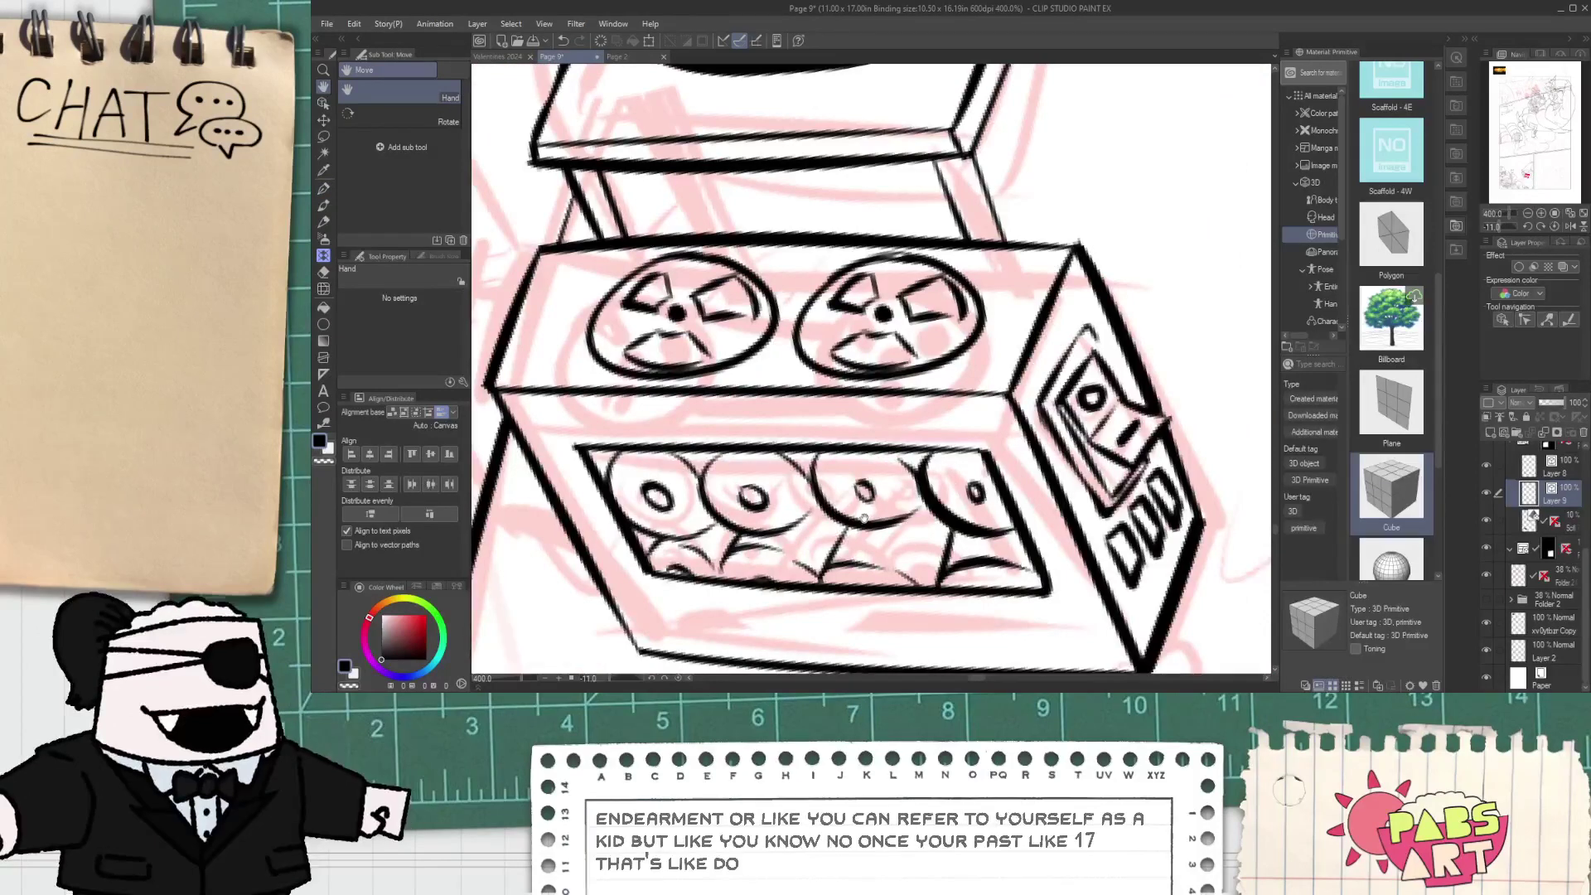
{"action": "scroll", "coordinate": [864, 520], "scroll_direction": "down", "scroll_amount": 3}
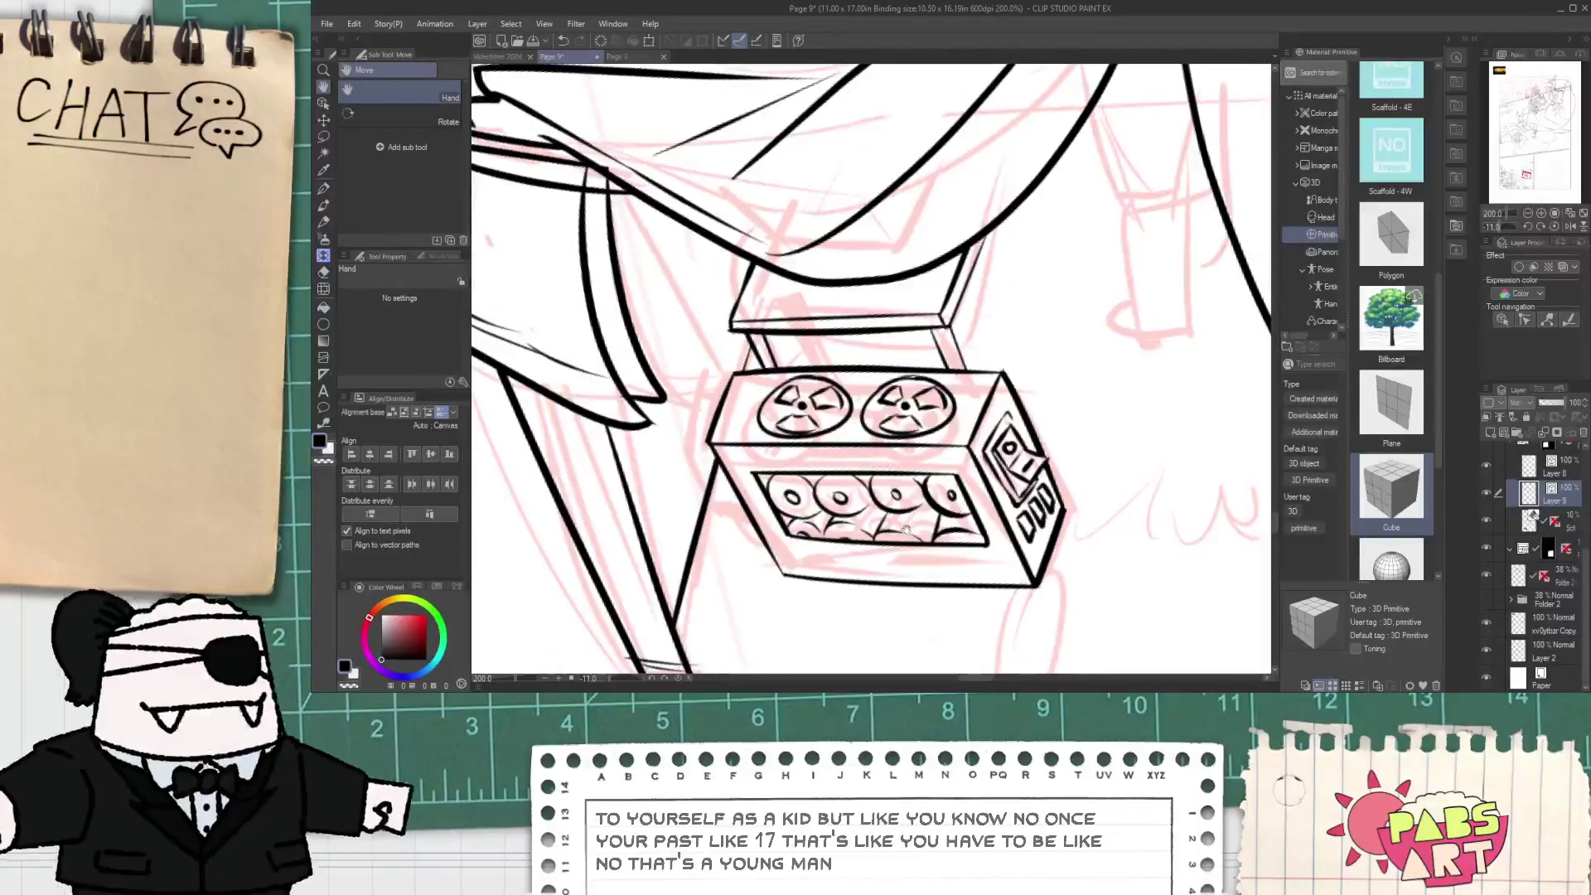
{"action": "left_click_drag", "start_coordinate": [906, 531], "coordinate": [897, 557]}
{"action": "scroll", "coordinate": [912, 521], "scroll_direction": "up", "scroll_amount": 3}
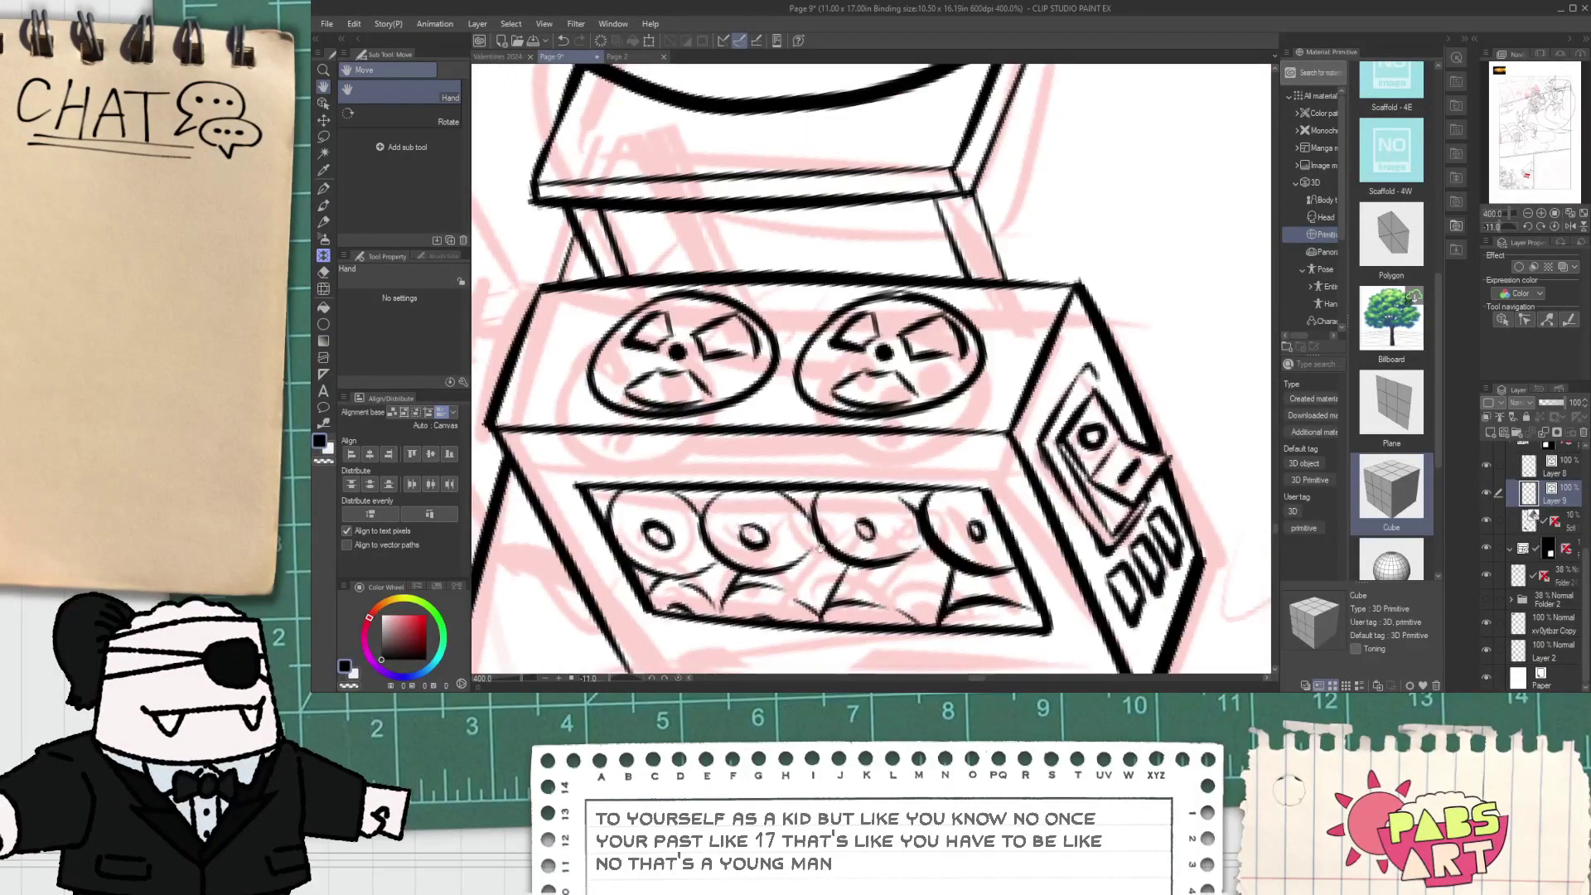
{"action": "key", "text": "p"}
{"action": "scroll", "coordinate": [830, 503], "scroll_direction": "up", "scroll_amount": 3}
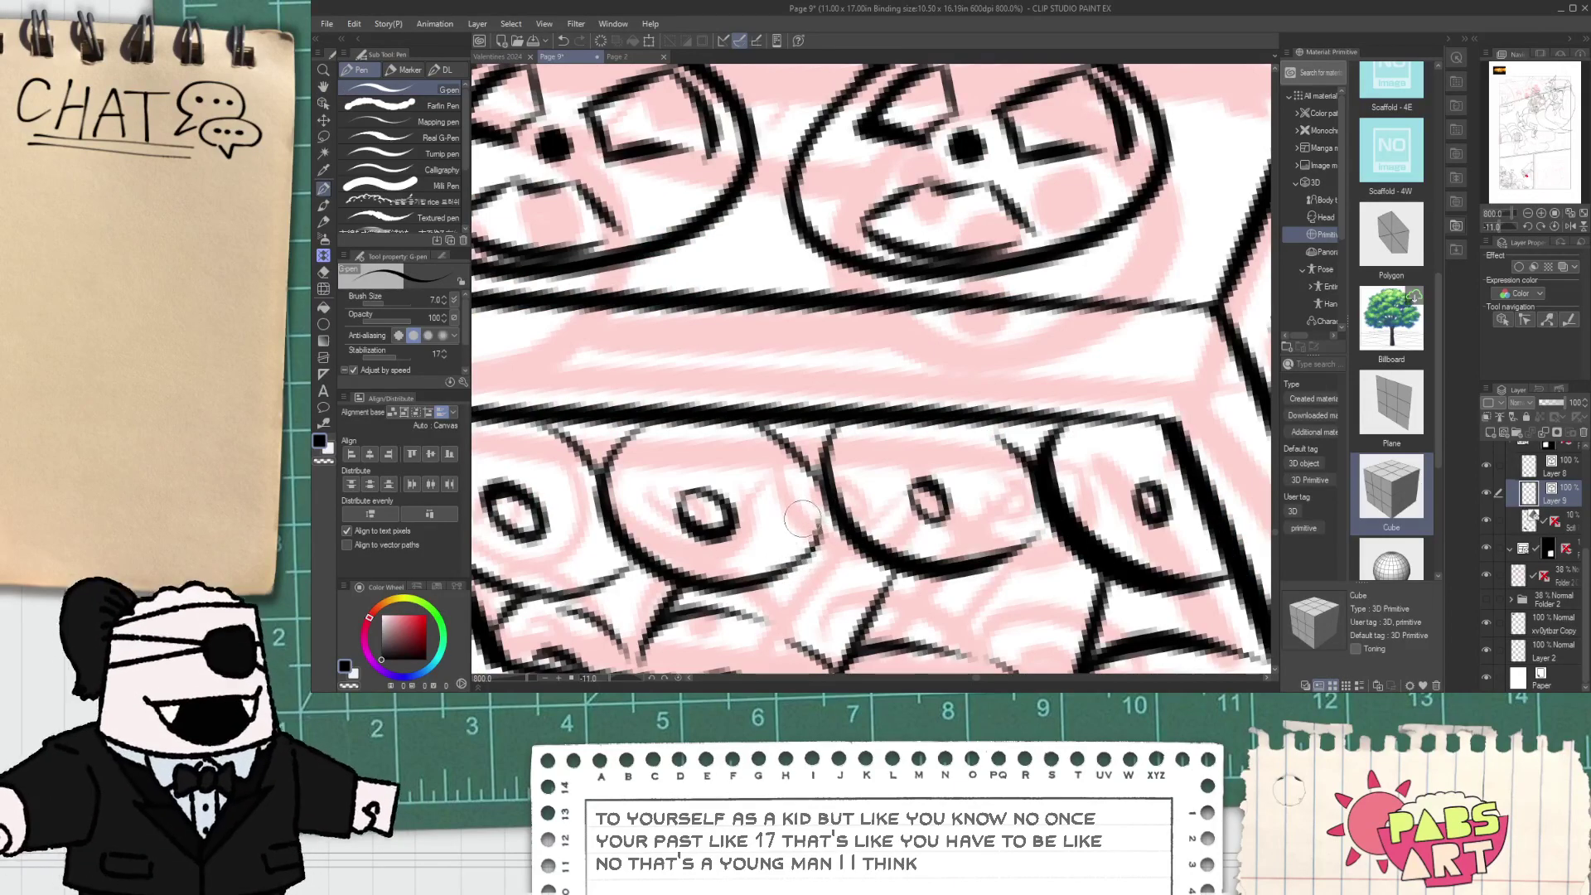
{"action": "scroll", "coordinate": [811, 531], "scroll_direction": "down", "scroll_amount": 6}
{"action": "key", "text": "h"}
{"action": "left_click_drag", "start_coordinate": [826, 534], "coordinate": [866, 537]}
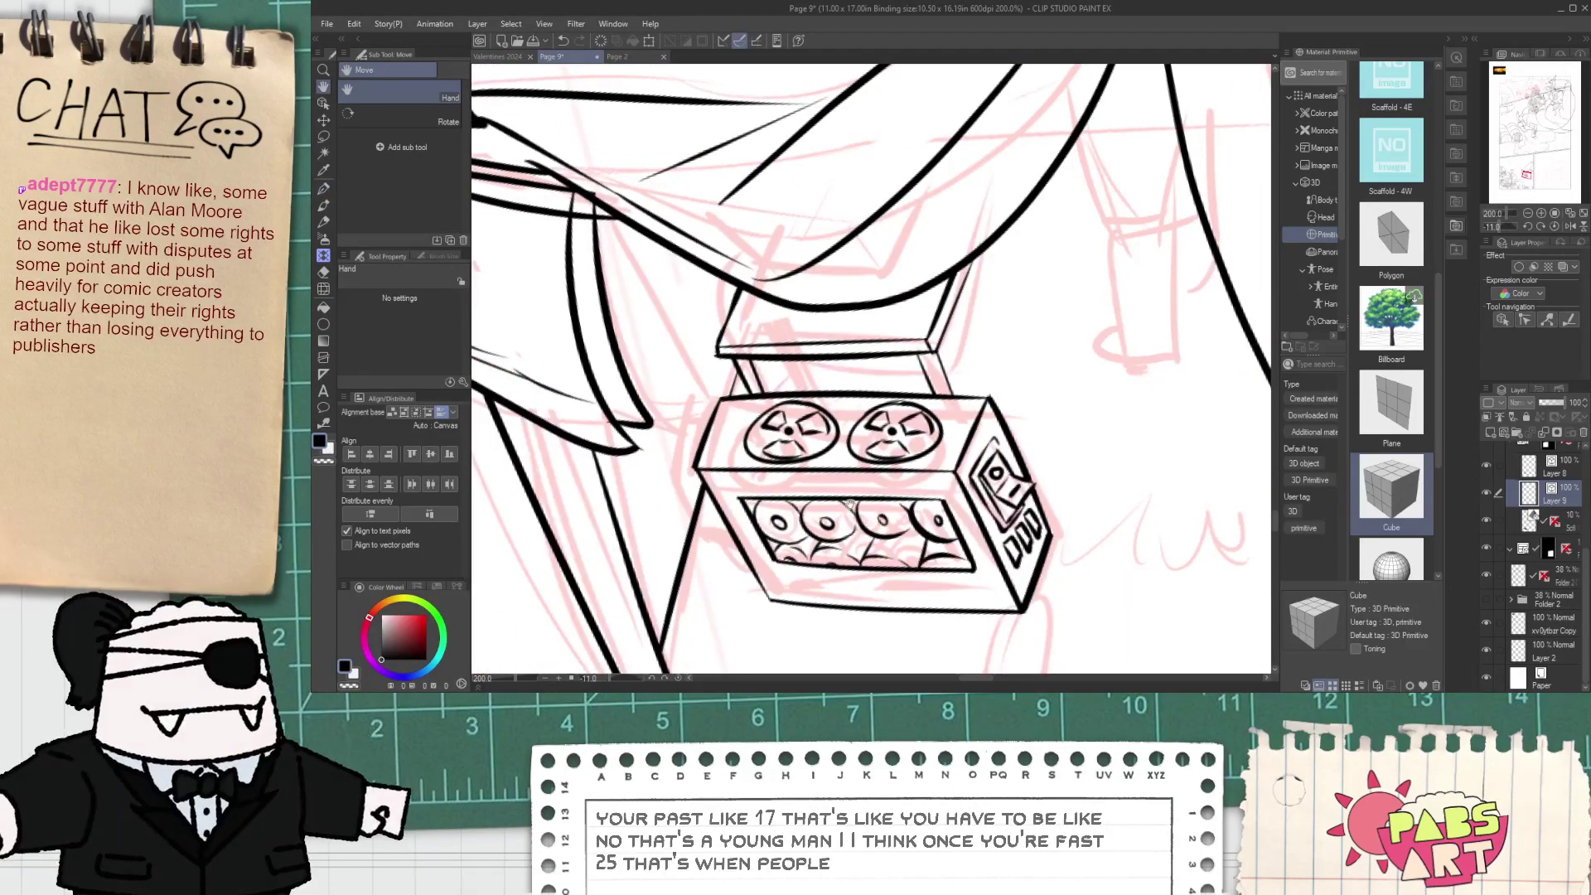
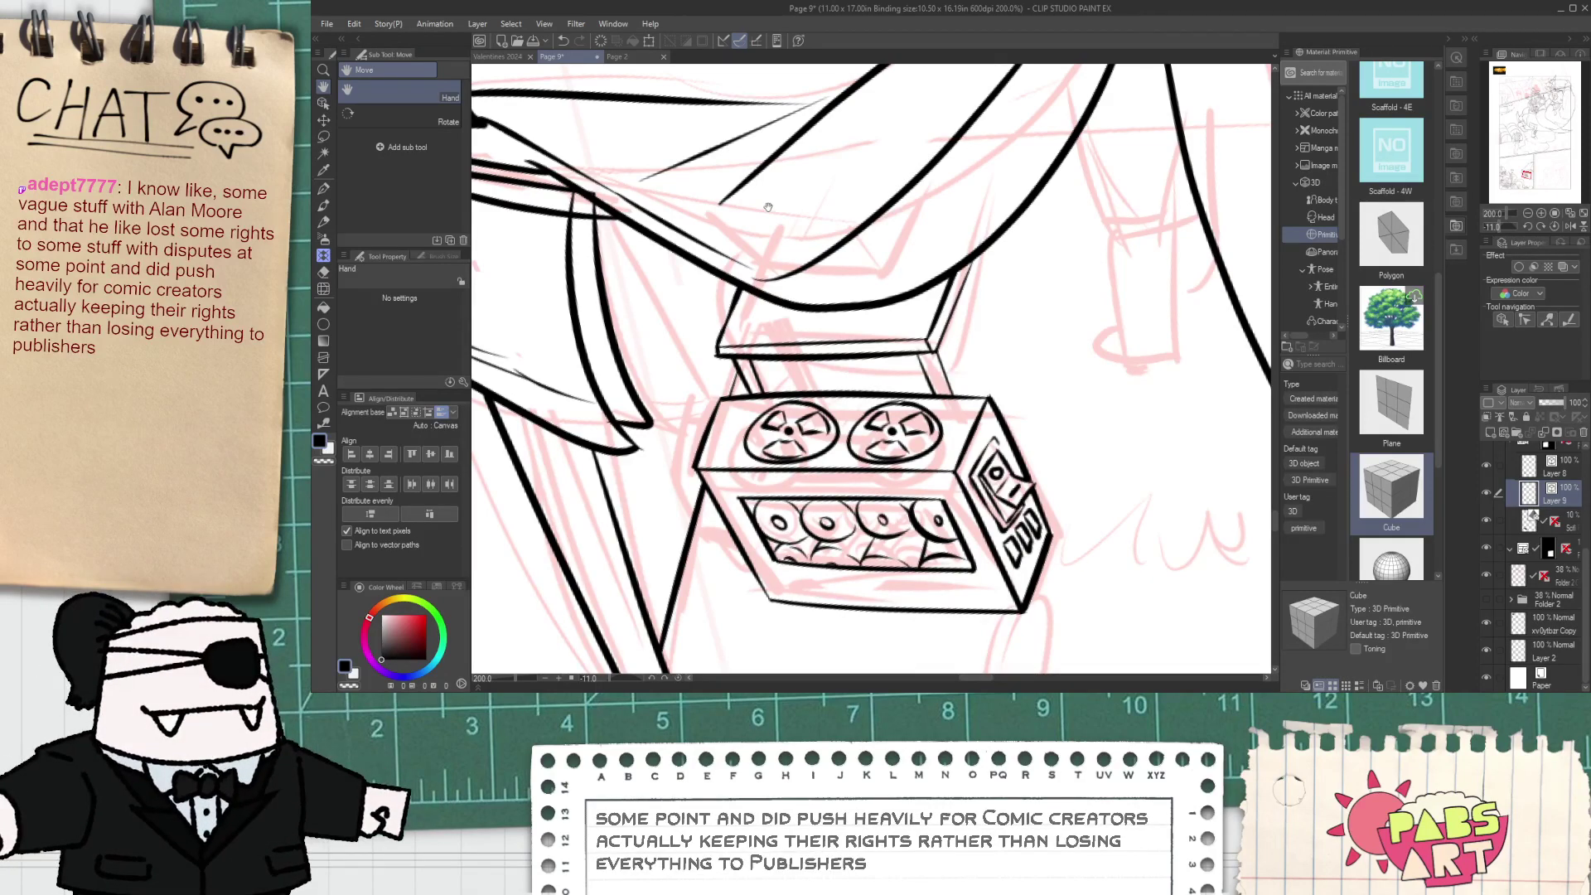
- Ink a small narrow tab protruding below the large curved edge to the right of the computer, and trim its stray line ends
{"action": "left_click_drag", "start_coordinate": [724, 177], "coordinate": [767, 132]}
{"action": "scroll", "coordinate": [649, 371], "scroll_direction": "up", "scroll_amount": 1}
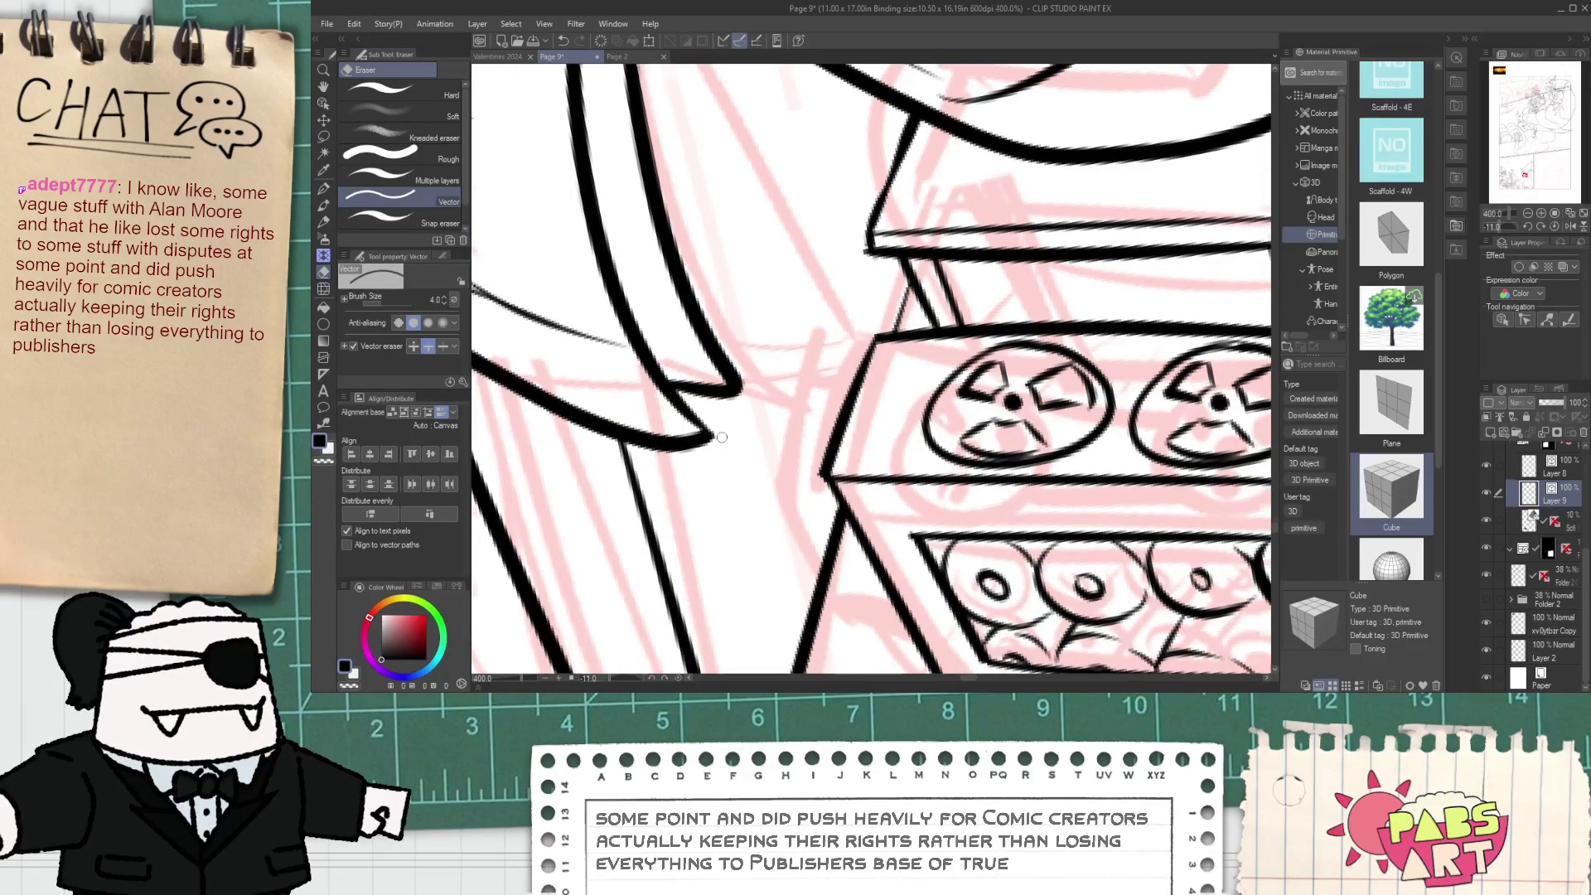
{"action": "scroll", "coordinate": [721, 437], "scroll_direction": "down", "scroll_amount": 5}
{"action": "left_click_drag", "start_coordinate": [880, 362], "coordinate": [853, 397]}
{"action": "scroll", "coordinate": [854, 397], "scroll_direction": "up", "scroll_amount": 2}
{"action": "key", "text": "p"}
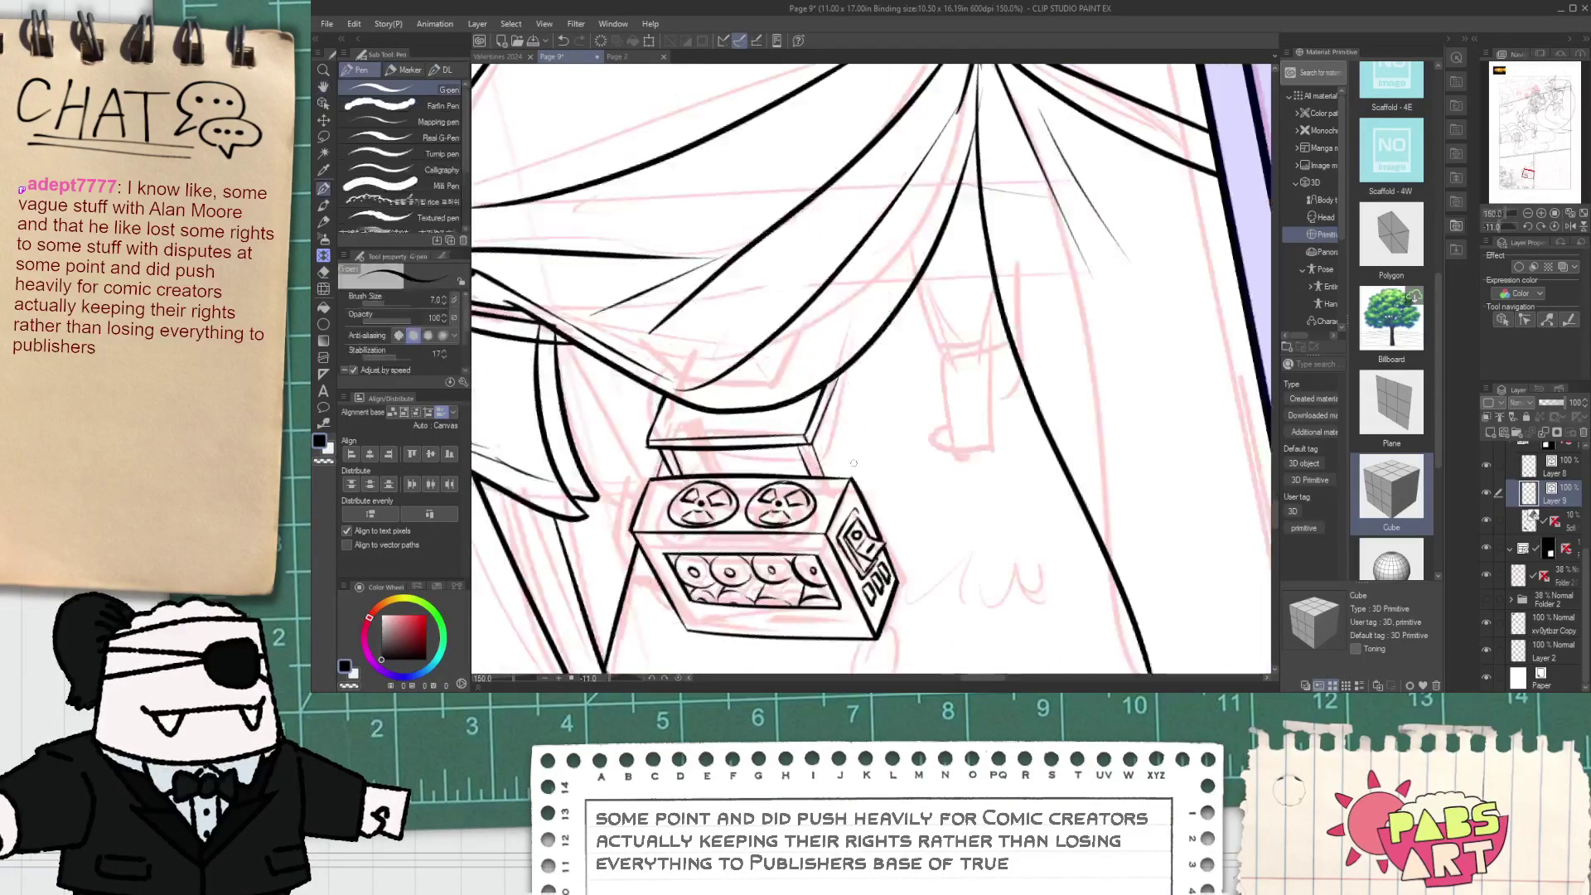
{"action": "scroll", "coordinate": [890, 358], "scroll_direction": "up", "scroll_amount": 3}
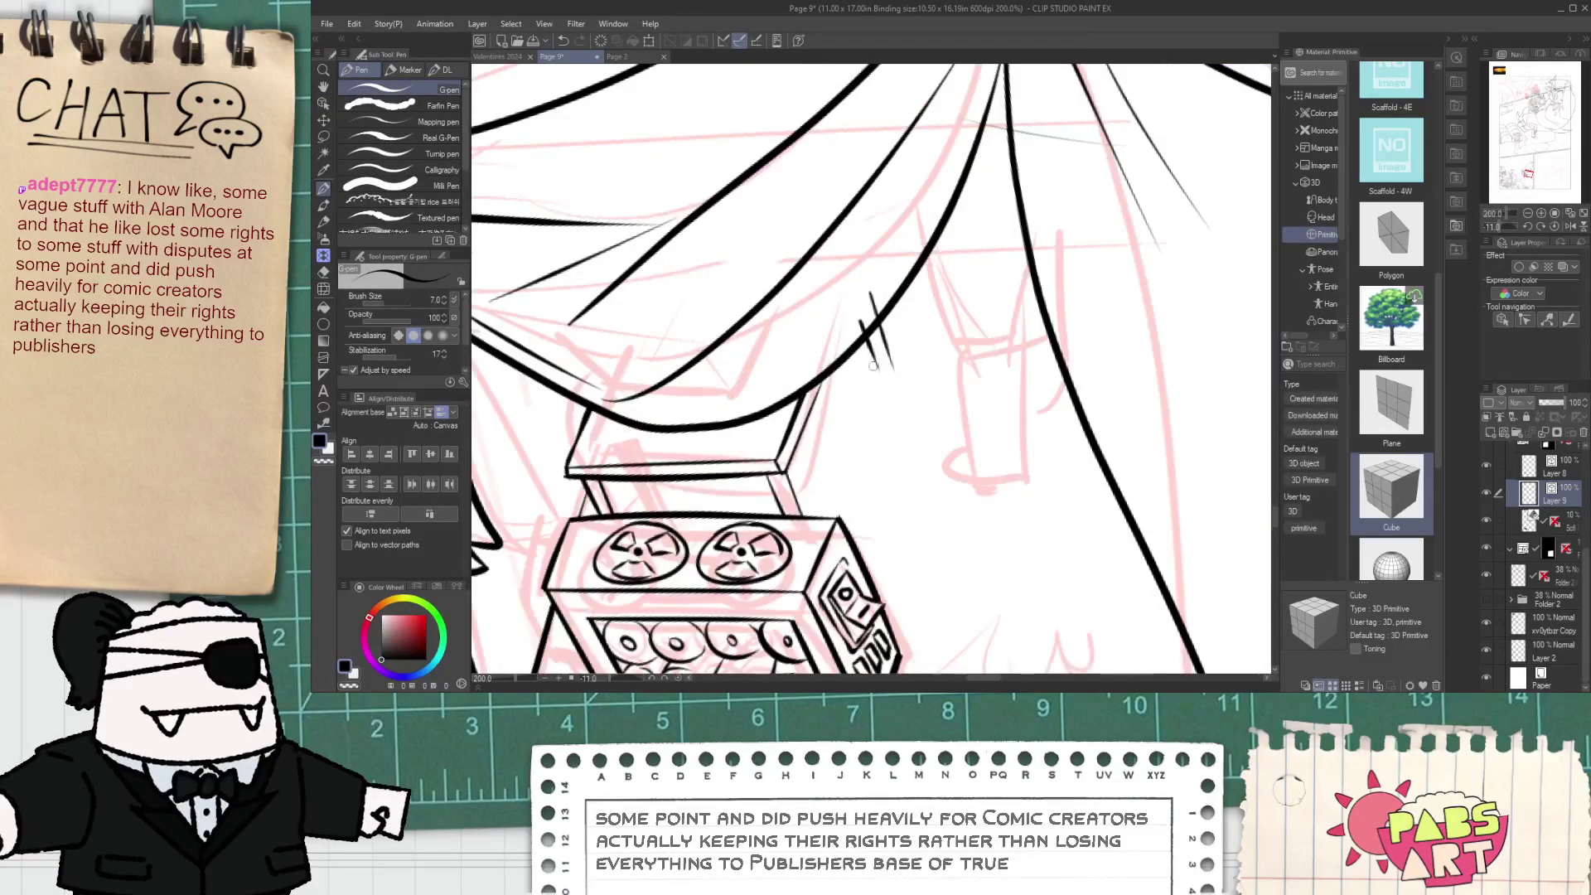
{"action": "key", "text": "ctrl+z"}
{"action": "left_click_drag", "start_coordinate": [859, 270], "coordinate": [893, 375]}
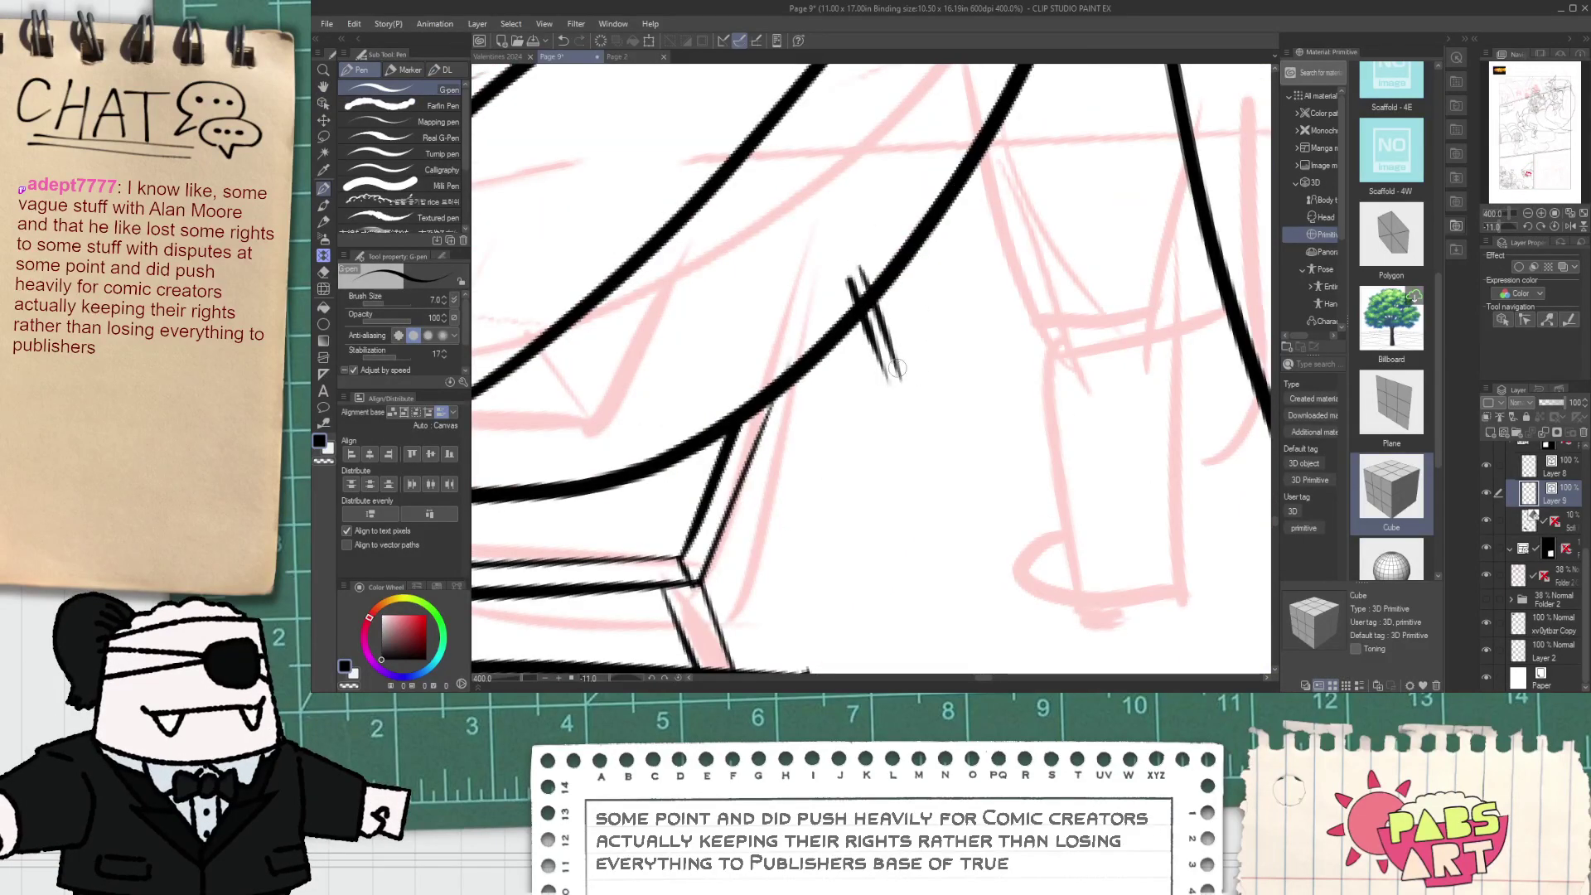
{"action": "key", "text": "e"}
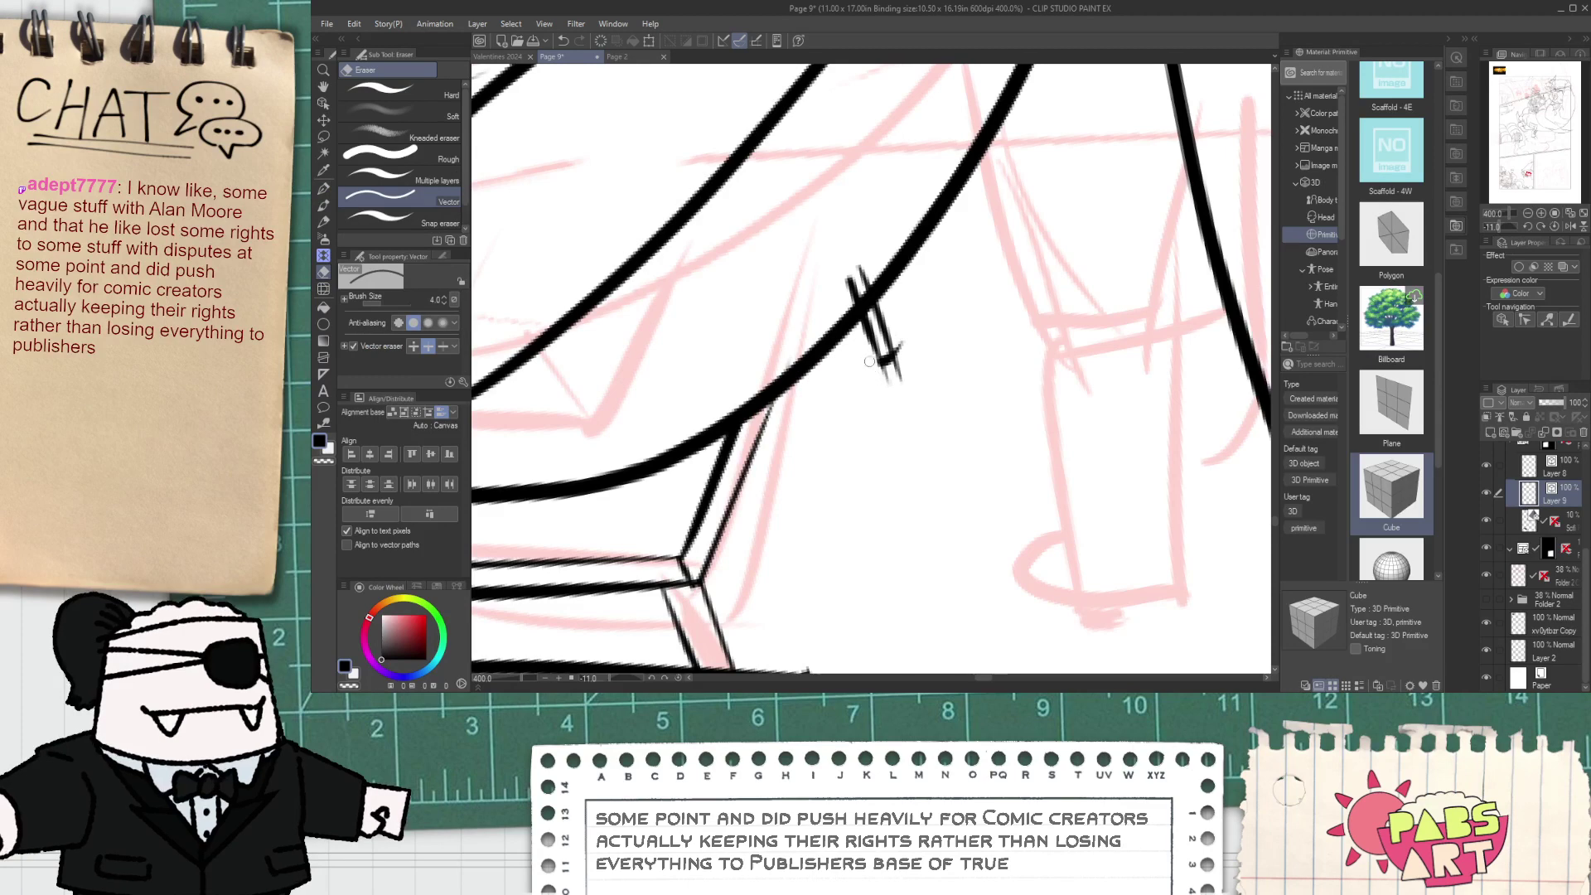
{"action": "scroll", "coordinate": [866, 266], "scroll_direction": "down", "scroll_amount": 4}
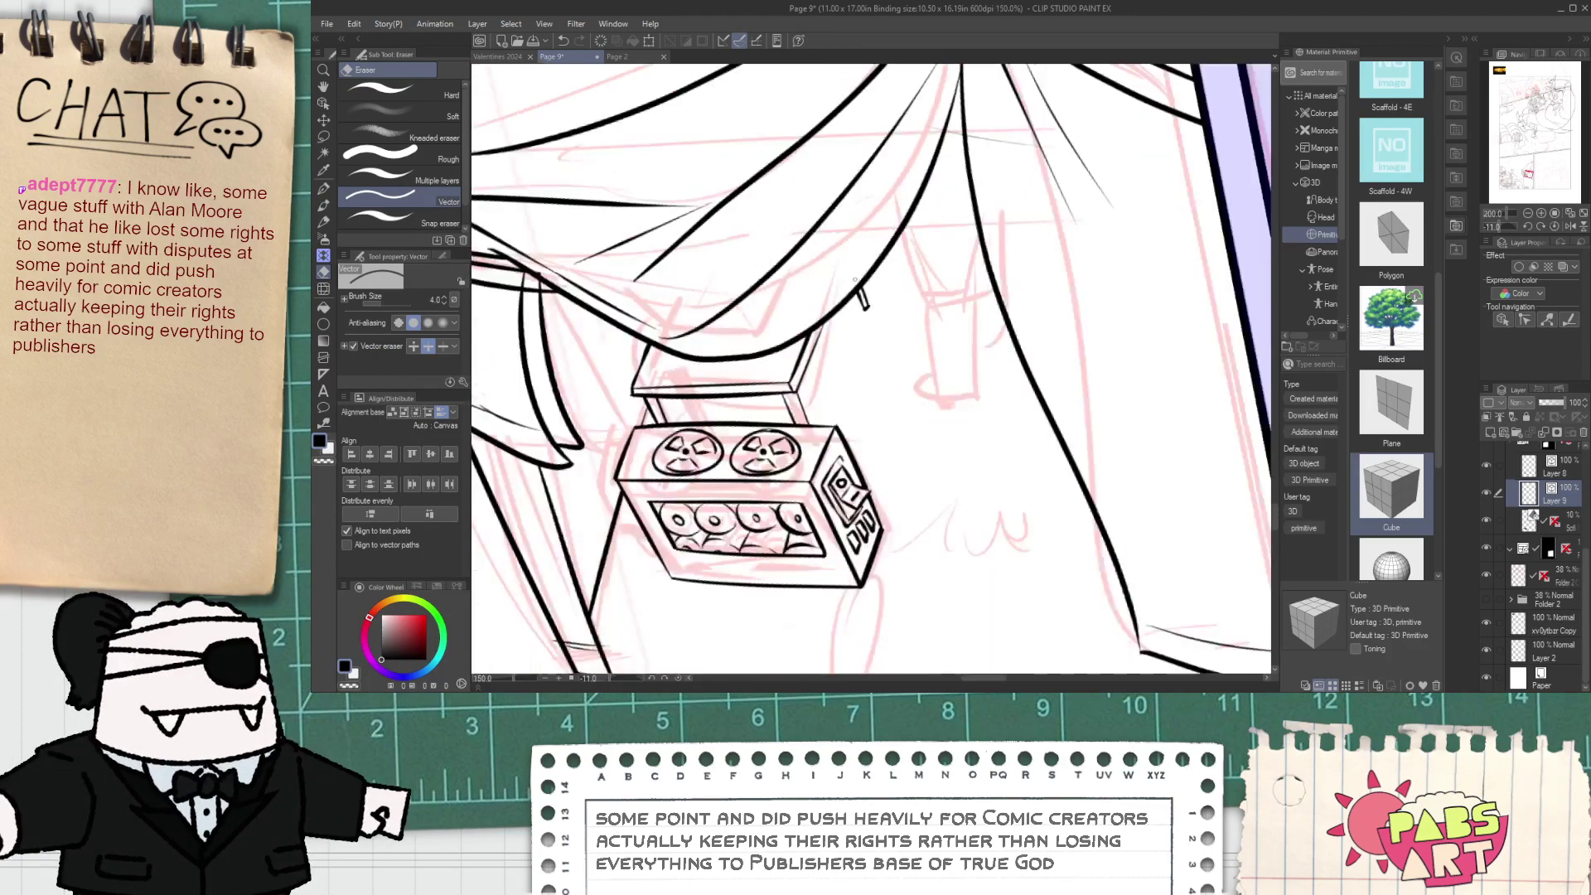
{"action": "left_click_drag", "start_coordinate": [865, 269], "coordinate": [839, 315]}
- Ink the underside of the shoe sole with a raised notch before the heel over the sketched foot
{"action": "scroll", "coordinate": [839, 320], "scroll_direction": "up", "scroll_amount": 1}
{"action": "key", "text": "p"}
{"action": "scroll", "coordinate": [874, 422], "scroll_direction": "up", "scroll_amount": 3}
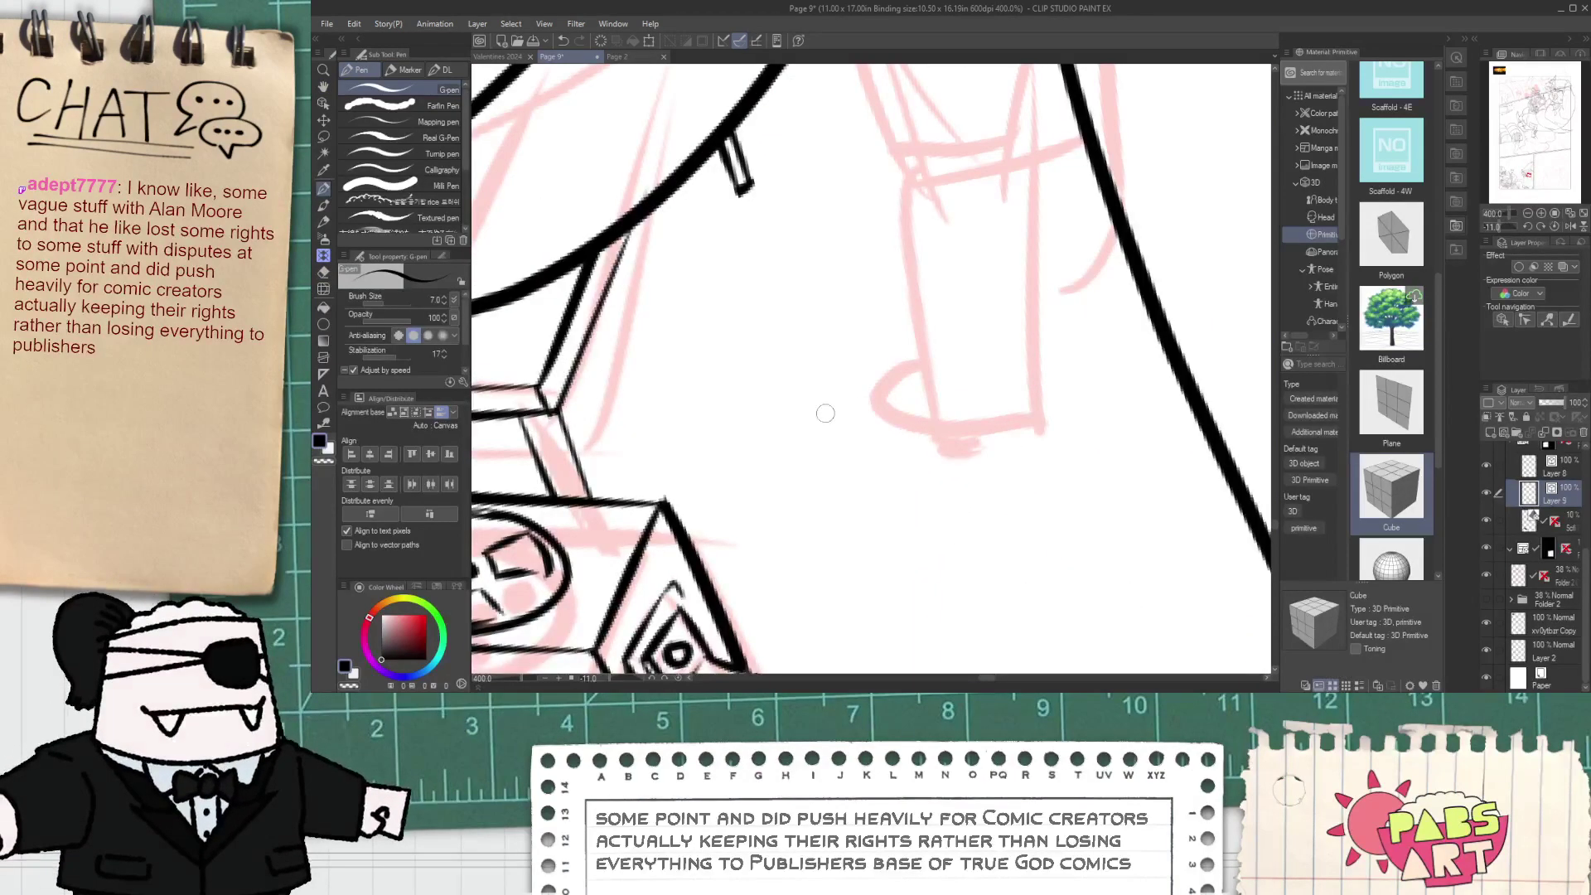
{"action": "left_click_drag", "start_coordinate": [834, 423], "coordinate": [1040, 421]}
{"action": "key", "text": "ctrl+z"}
{"action": "left_click_drag", "start_coordinate": [844, 416], "coordinate": [981, 418]}
{"action": "key", "text": "ctrl+z"}
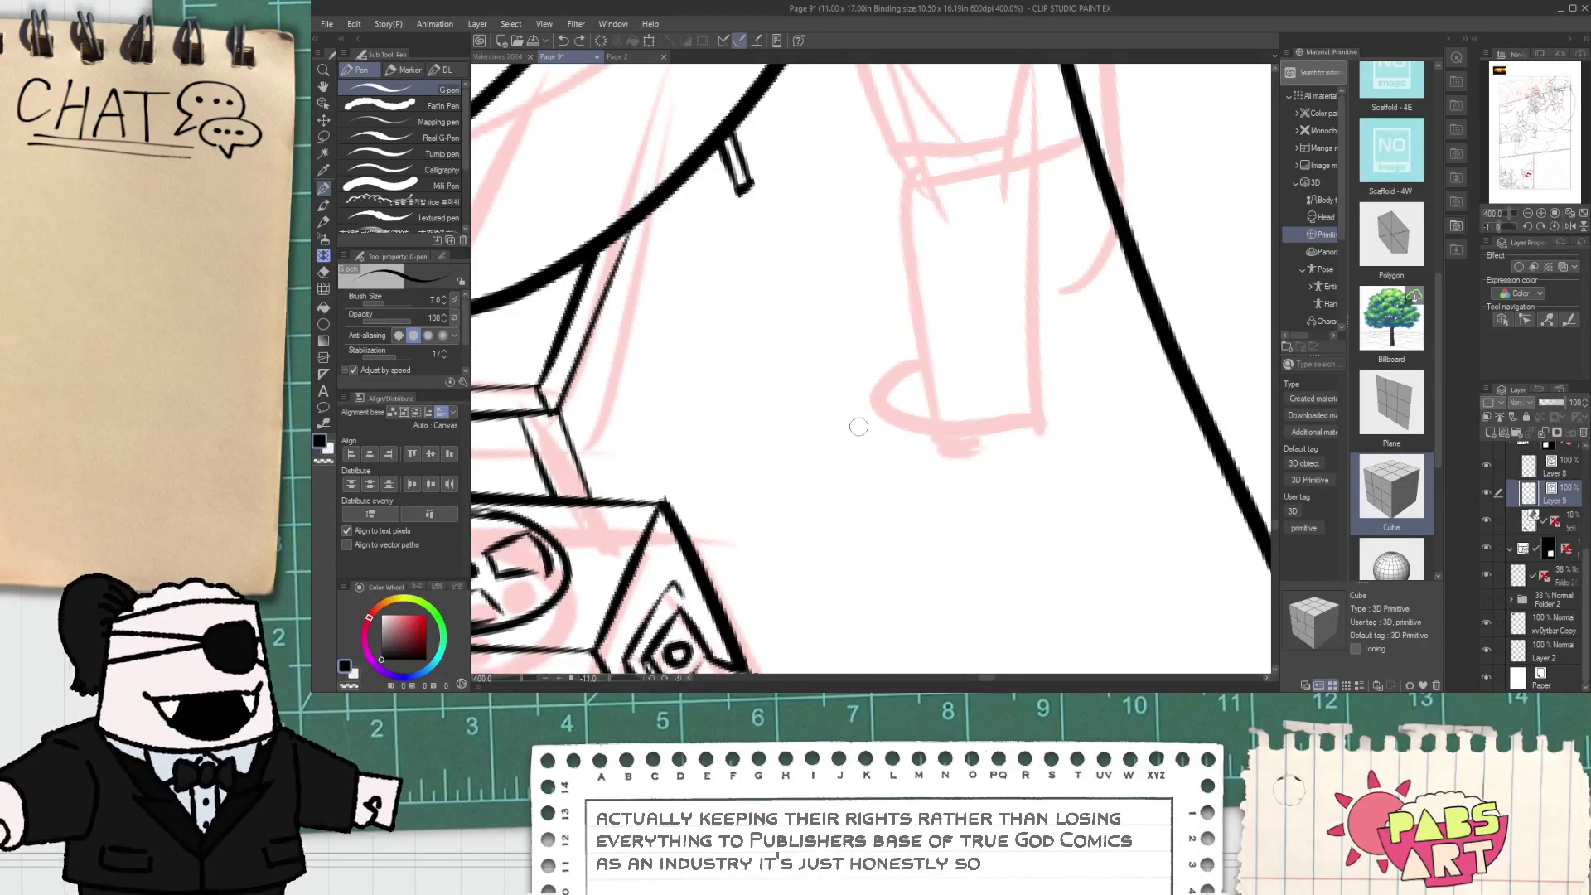
{"action": "key", "text": "ctrl+z"}
{"action": "left_click_drag", "start_coordinate": [851, 421], "coordinate": [978, 426]}
{"action": "key", "text": "ctrl+z"}
{"action": "mouse_move", "coordinate": [832, 413]}
{"action": "left_mouse_down"}
{"action": "mouse_move", "coordinate": [962, 433]}
{"action": "mouse_move", "coordinate": [852, 432]}
{"action": "mouse_move", "coordinate": [966, 436]}
{"action": "mouse_move", "coordinate": [945, 426]}
{"action": "mouse_move", "coordinate": [1127, 401]}
{"action": "left_mouse_up"}
{"action": "key", "text": "ctrl+z"}
{"action": "key", "text": "ctrl+z"}
{"action": "key", "text": "e"}
{"action": "scroll", "coordinate": [962, 420], "scroll_direction": "up", "scroll_amount": 1}
{"action": "key", "text": "p"}
{"action": "key", "text": "e"}
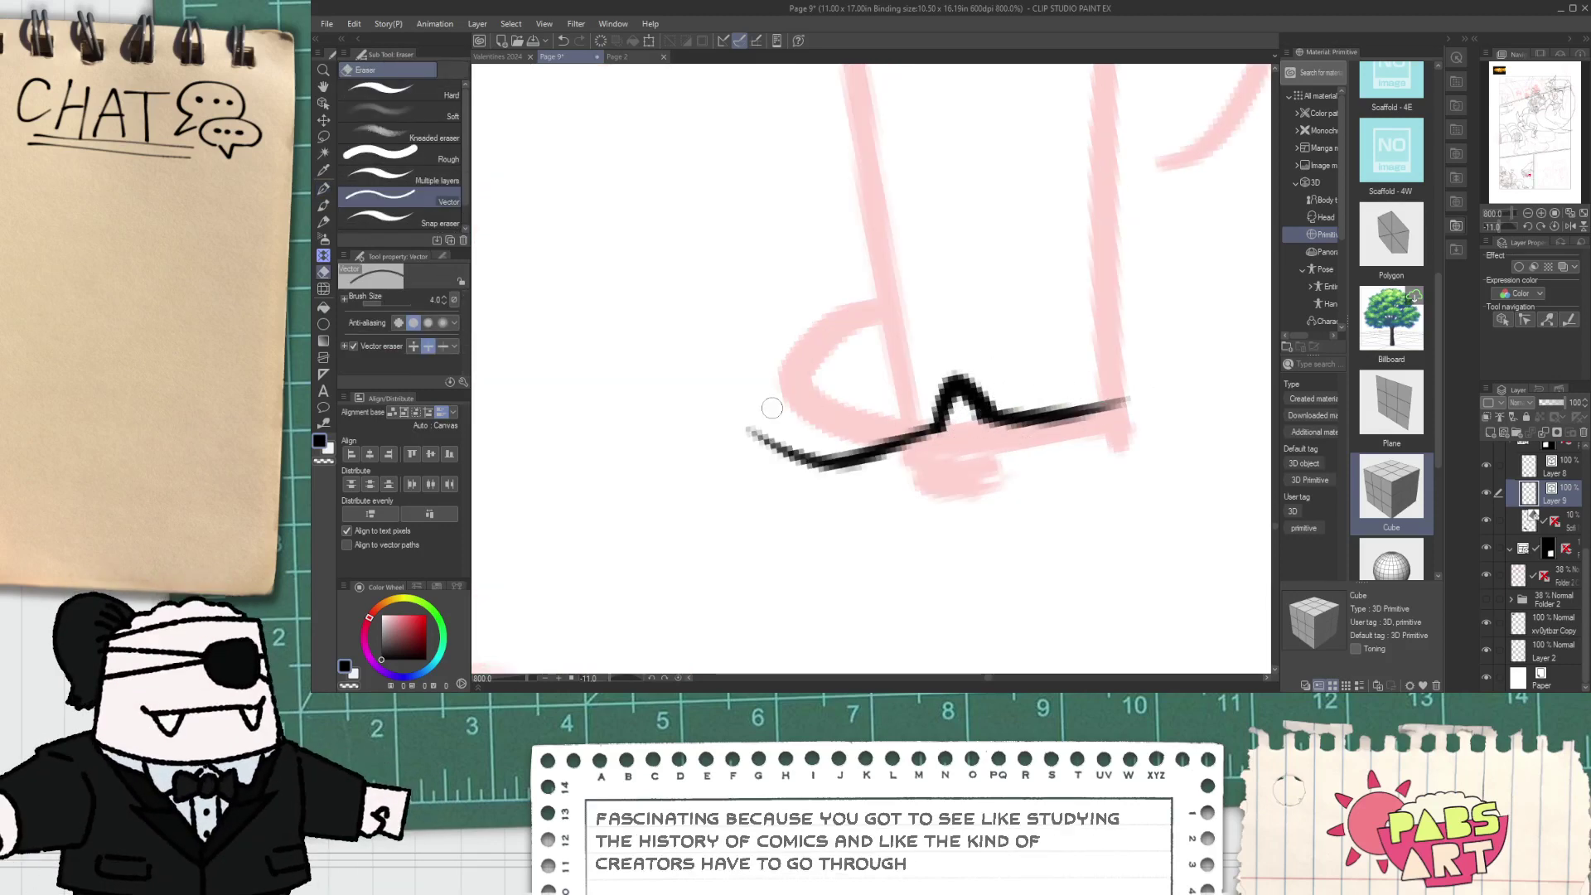
- Ink the toe end, upper edge and rounded heel of the shoe sole to close its outline
{"action": "key", "text": "p"}
{"action": "mouse_move", "coordinate": [753, 434]}
{"action": "left_mouse_down"}
{"action": "mouse_move", "coordinate": [740, 406]}
{"action": "mouse_move", "coordinate": [888, 399]}
{"action": "left_mouse_up"}
{"action": "key", "text": "ctrl+z"}
{"action": "mouse_move", "coordinate": [762, 411]}
{"action": "left_mouse_down"}
{"action": "mouse_move", "coordinate": [819, 433]}
{"action": "mouse_move", "coordinate": [900, 433]}
{"action": "left_mouse_up"}
{"action": "key", "text": "ctrl+z"}
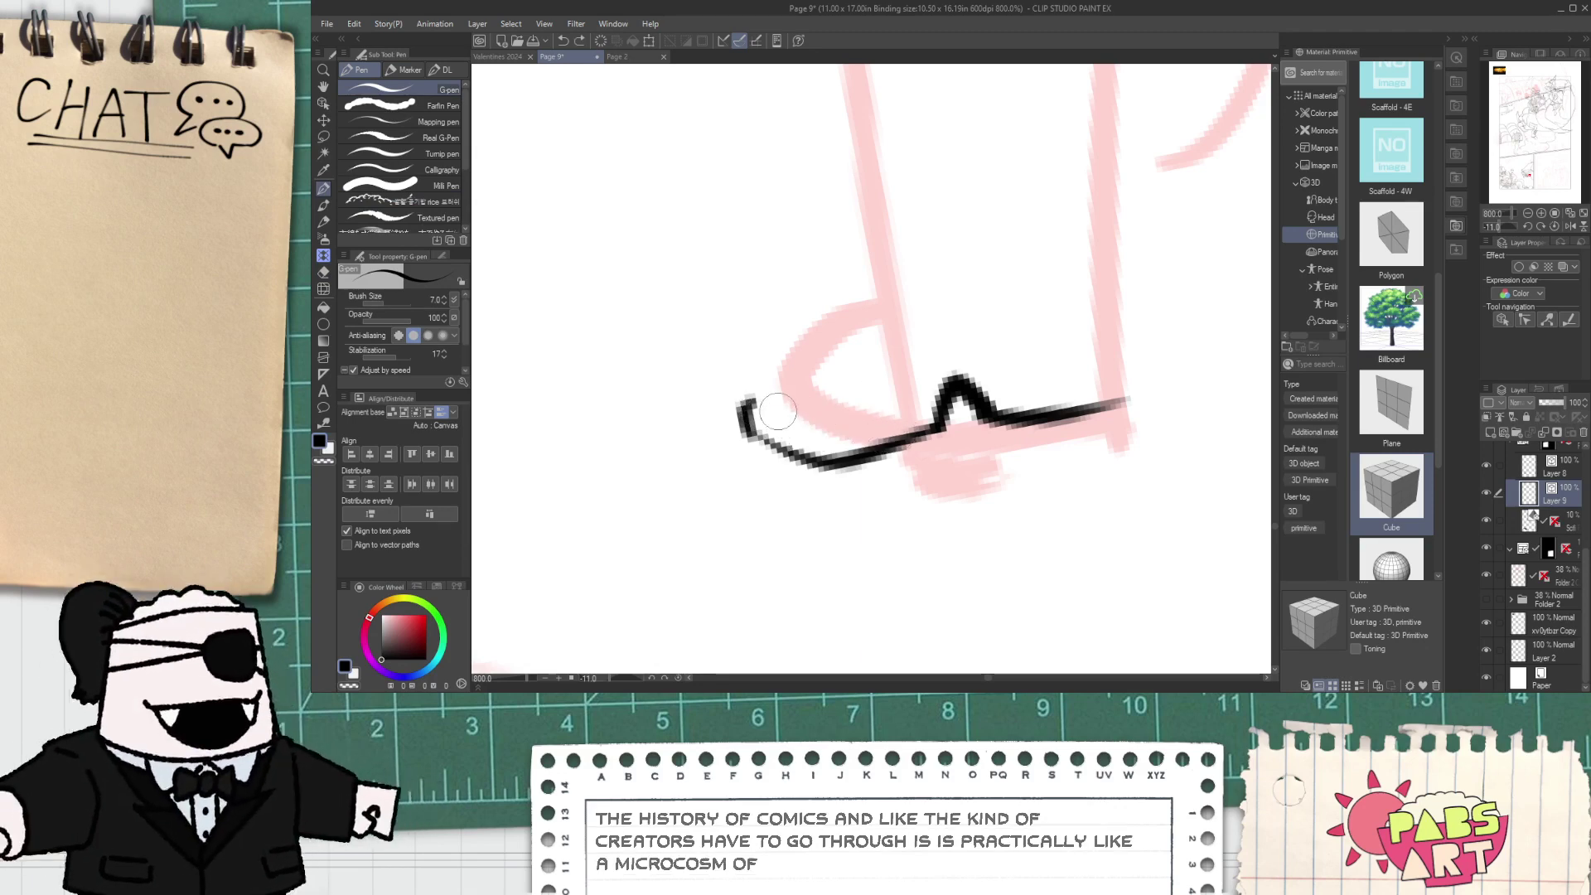
{"action": "mouse_move", "coordinate": [744, 402]}
{"action": "left_mouse_down"}
{"action": "mouse_move", "coordinate": [905, 421]}
{"action": "mouse_move", "coordinate": [953, 373]}
{"action": "left_mouse_up"}
{"action": "key", "text": "ctrl+z"}
{"action": "mouse_move", "coordinate": [779, 420]}
{"action": "left_mouse_down"}
{"action": "mouse_move", "coordinate": [912, 425]}
{"action": "mouse_move", "coordinate": [930, 394]}
{"action": "mouse_move", "coordinate": [1111, 318]}
{"action": "mouse_move", "coordinate": [1070, 407]}
{"action": "mouse_move", "coordinate": [1102, 322]}
{"action": "mouse_move", "coordinate": [1109, 388]}
{"action": "mouse_move", "coordinate": [1130, 378]}
{"action": "left_mouse_up"}
{"action": "key", "text": "ctrl+z"}
{"action": "key", "text": "e"}
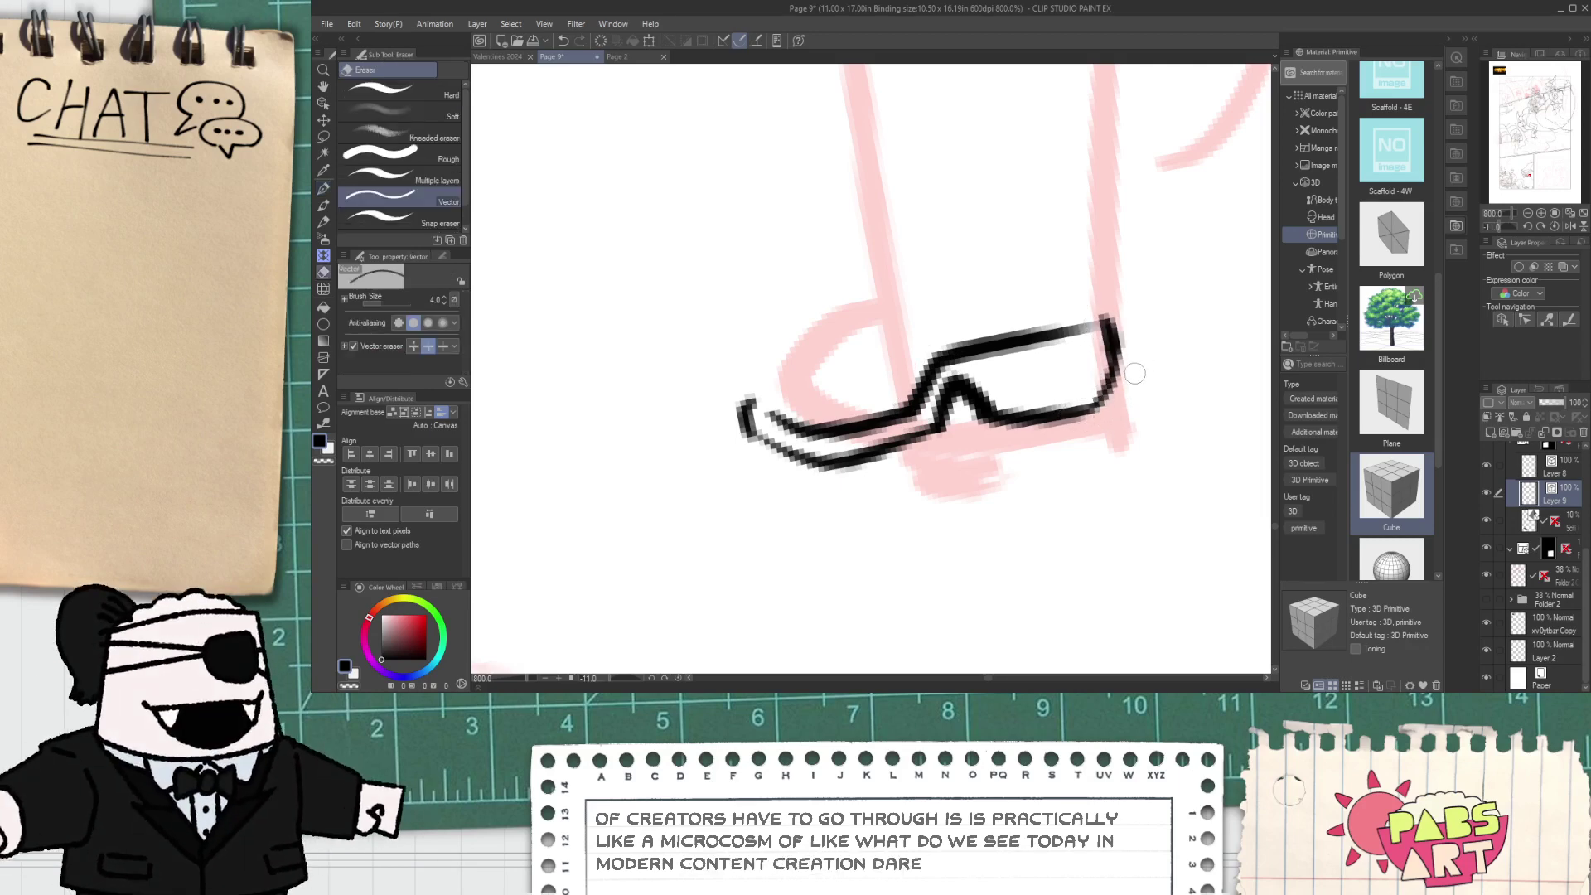
- Ink the top of the shoe and the front contour of the leg rising from it
{"action": "key", "text": "p"}
{"action": "mouse_move", "coordinate": [774, 416]}
{"action": "left_mouse_down"}
{"action": "mouse_move", "coordinate": [765, 374]}
{"action": "mouse_move", "coordinate": [948, 387]}
{"action": "mouse_move", "coordinate": [883, 388]}
{"action": "mouse_move", "coordinate": [853, 212]}
{"action": "mouse_move", "coordinate": [871, 244]}
{"action": "mouse_move", "coordinate": [842, 143]}
{"action": "left_mouse_up"}
{"action": "scroll", "coordinate": [870, 269], "scroll_direction": "down", "scroll_amount": 2}
{"action": "key", "text": "space"}
{"action": "key", "text": "p"}
{"action": "key", "text": "ctrl+z"}
{"action": "left_click_drag", "start_coordinate": [874, 259], "coordinate": [814, 66]}
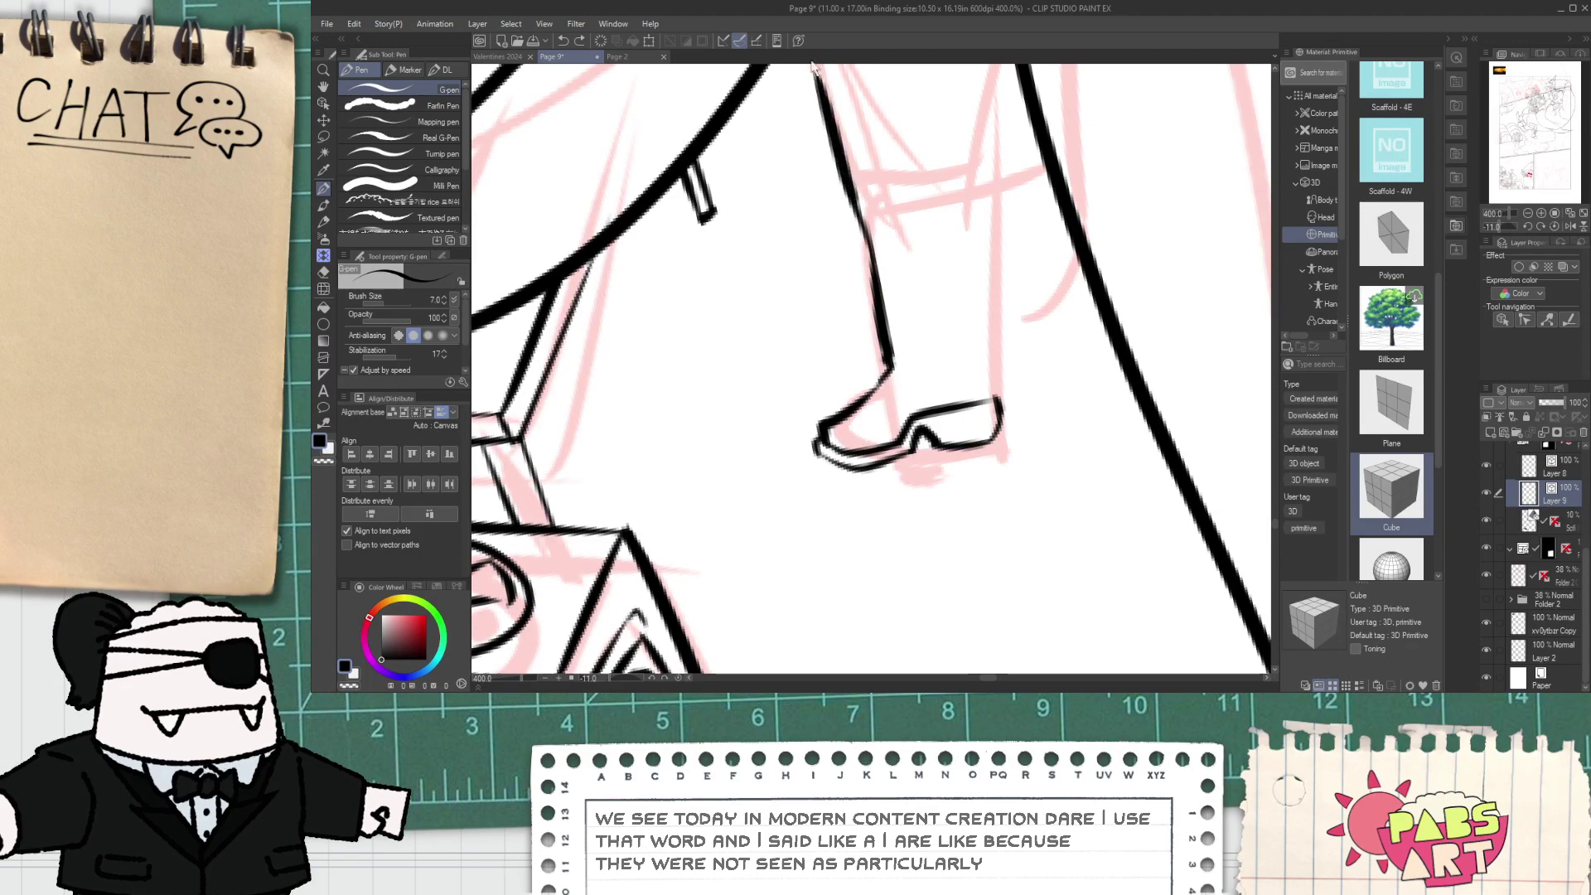
{"action": "mouse_move", "coordinate": [828, 133]}
{"action": "left_mouse_down"}
{"action": "mouse_move", "coordinate": [814, 300]}
{"action": "mouse_move", "coordinate": [984, 374]}
{"action": "left_mouse_up"}
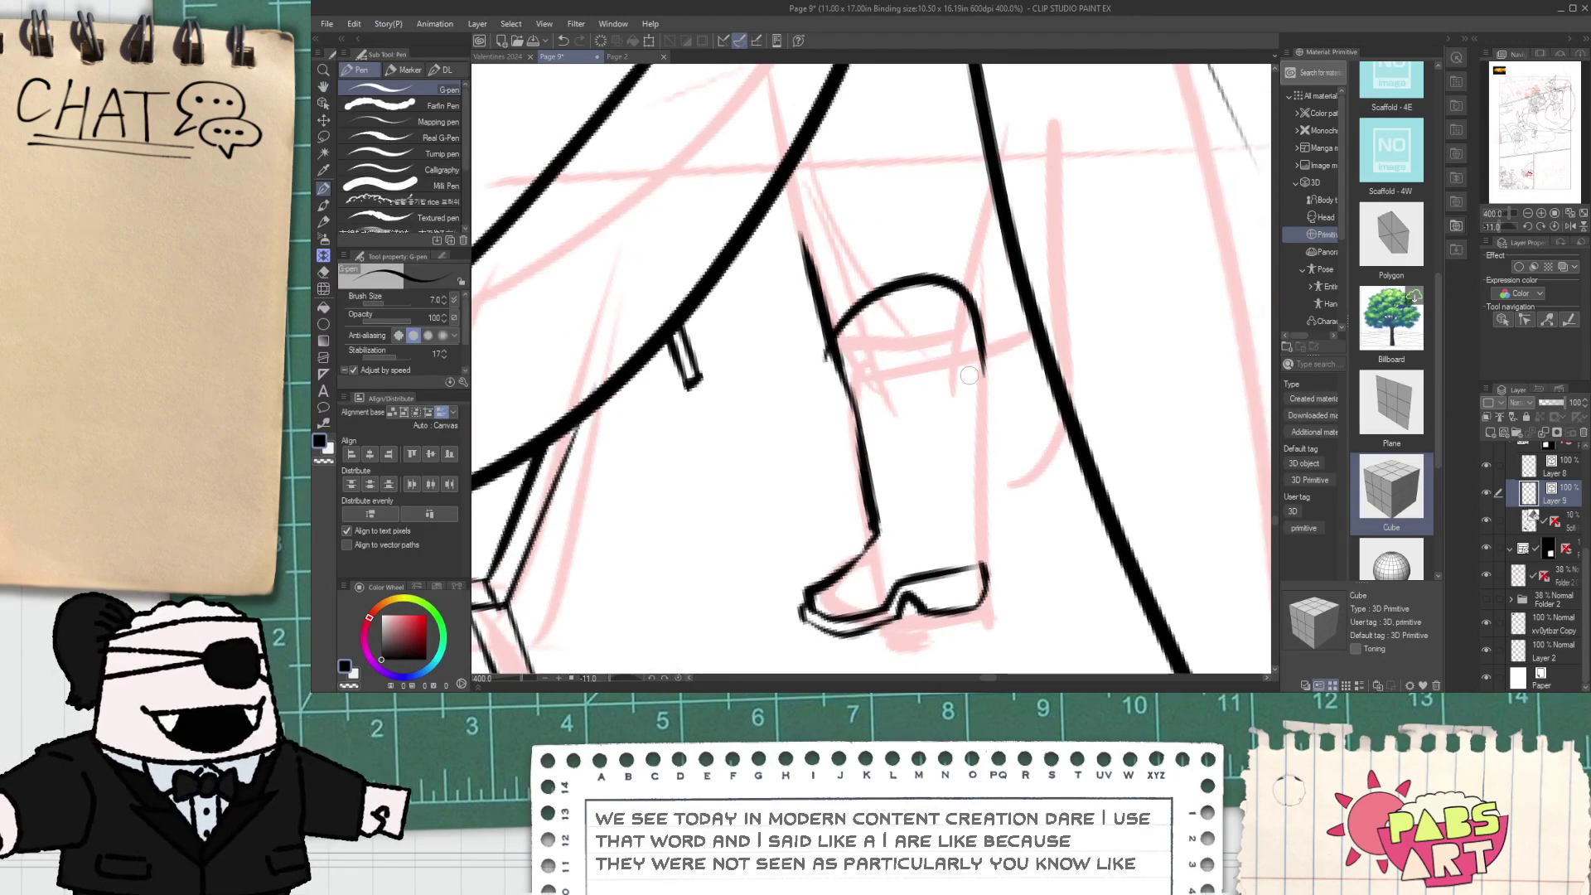
{"action": "key", "text": "ctrl+z"}
{"action": "key", "text": "space"}
{"action": "left_click_drag", "start_coordinate": [772, 490], "coordinate": [775, 543]}
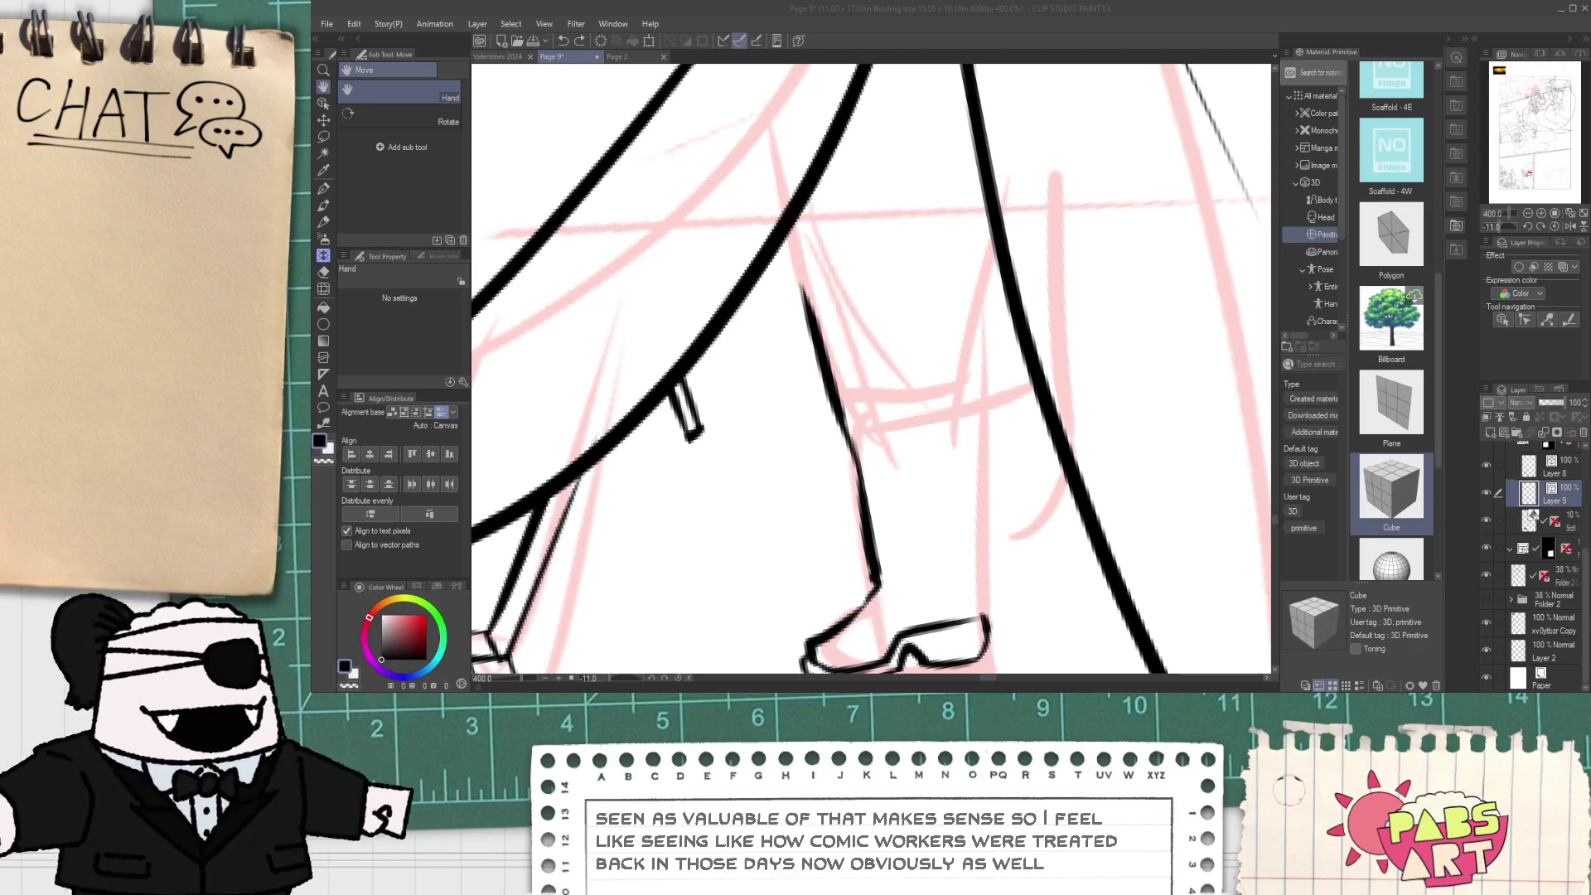
- Open the Gora Sheet reference to examine the characters' trousers and boots, and return to Page 9
{"action": "left_click", "coordinate": [755, 24]}
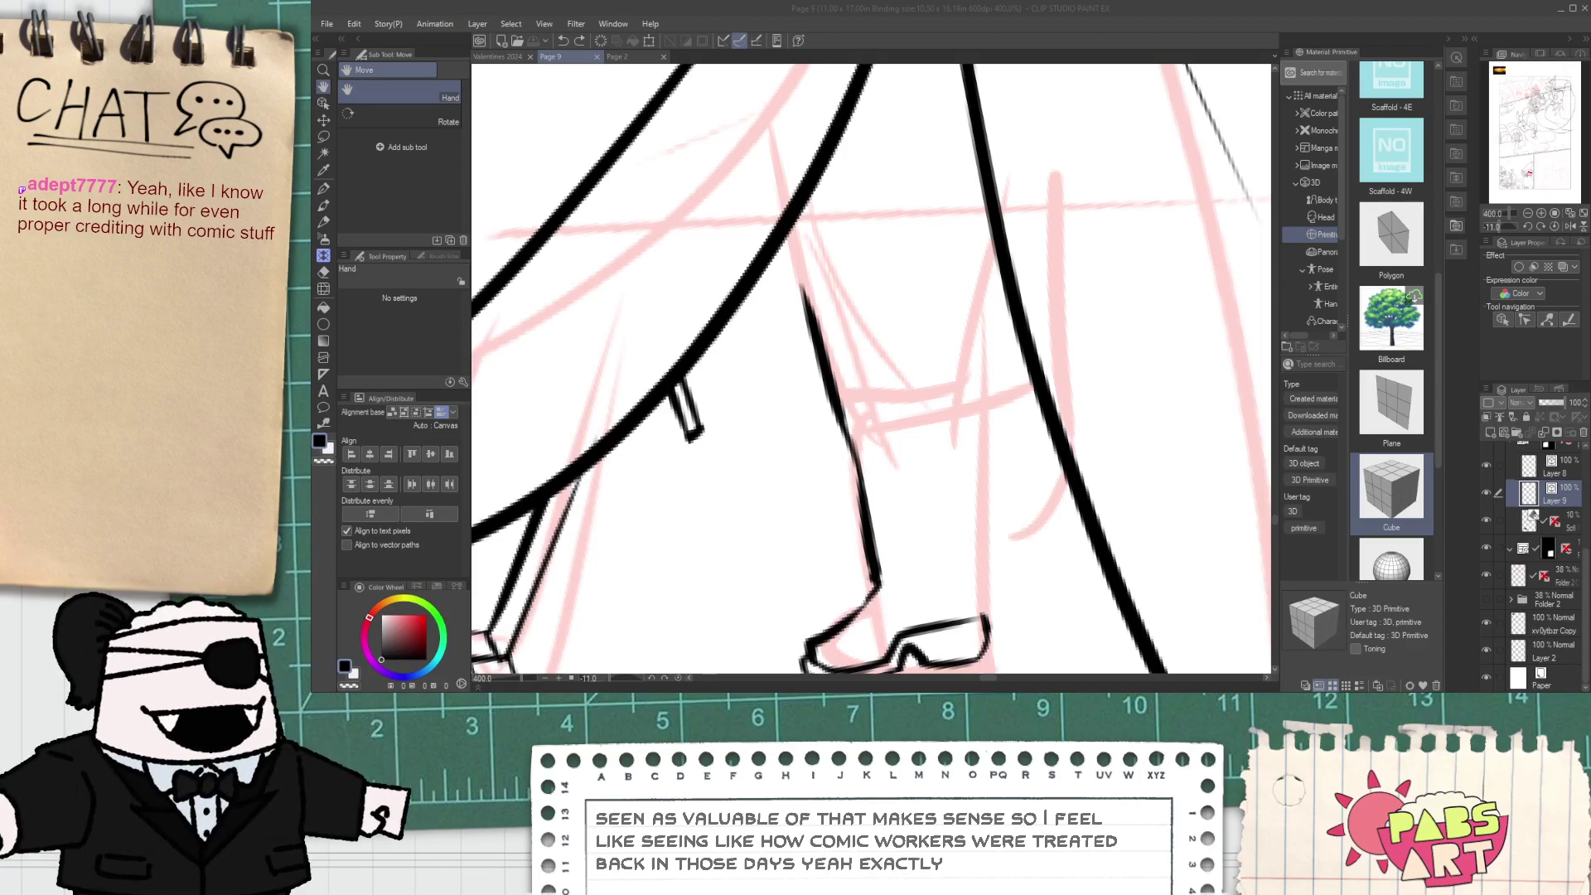
{"action": "double_click", "coordinate": [321, 362]}
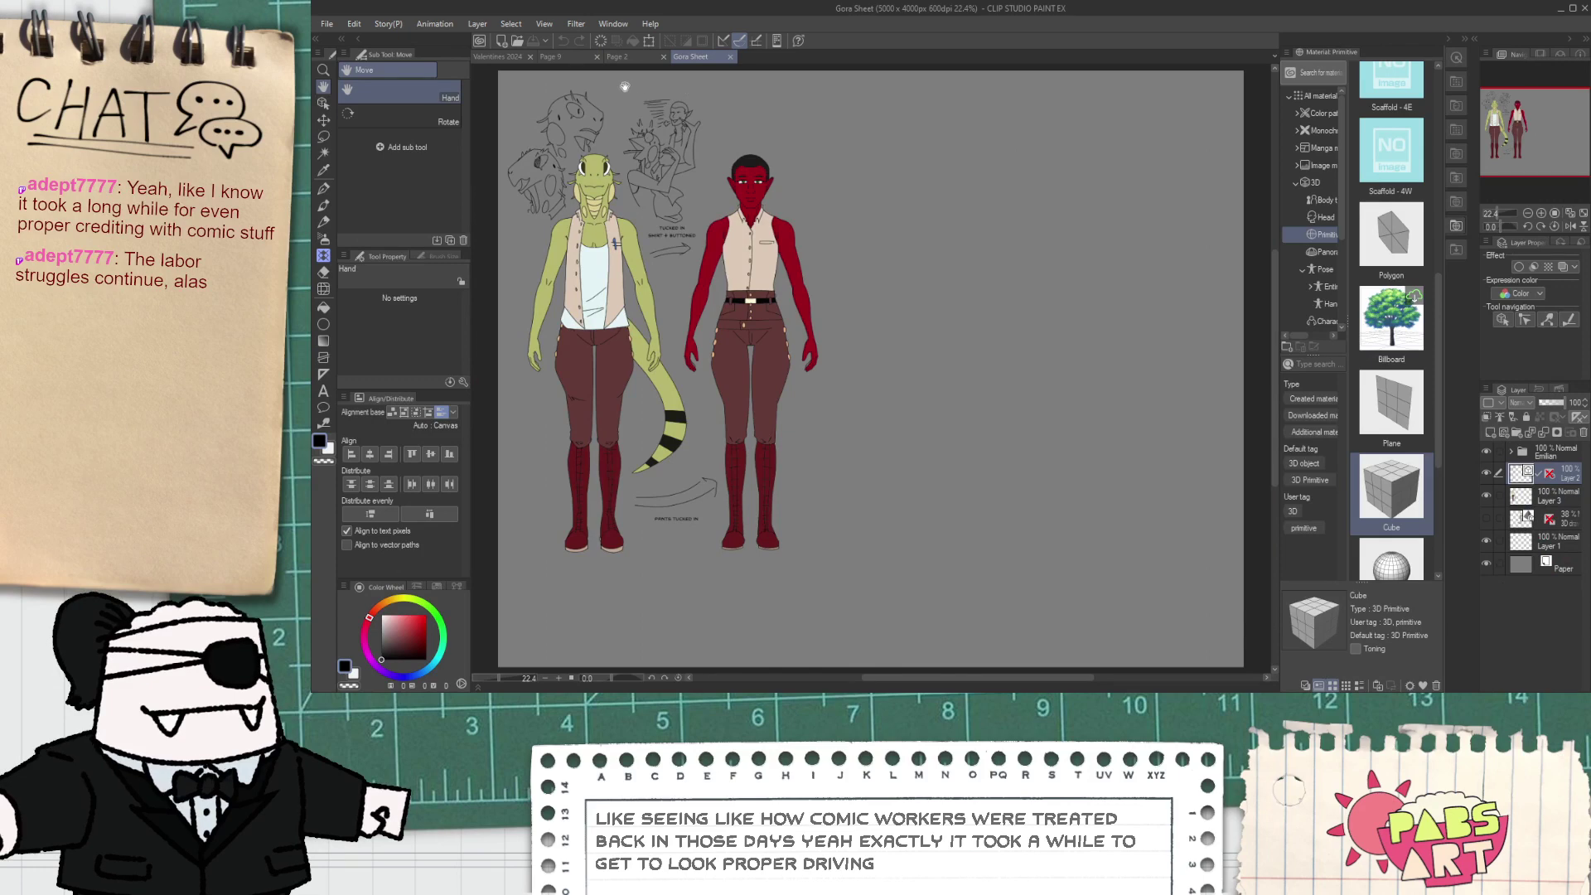
{"action": "left_click", "coordinate": [577, 55]}
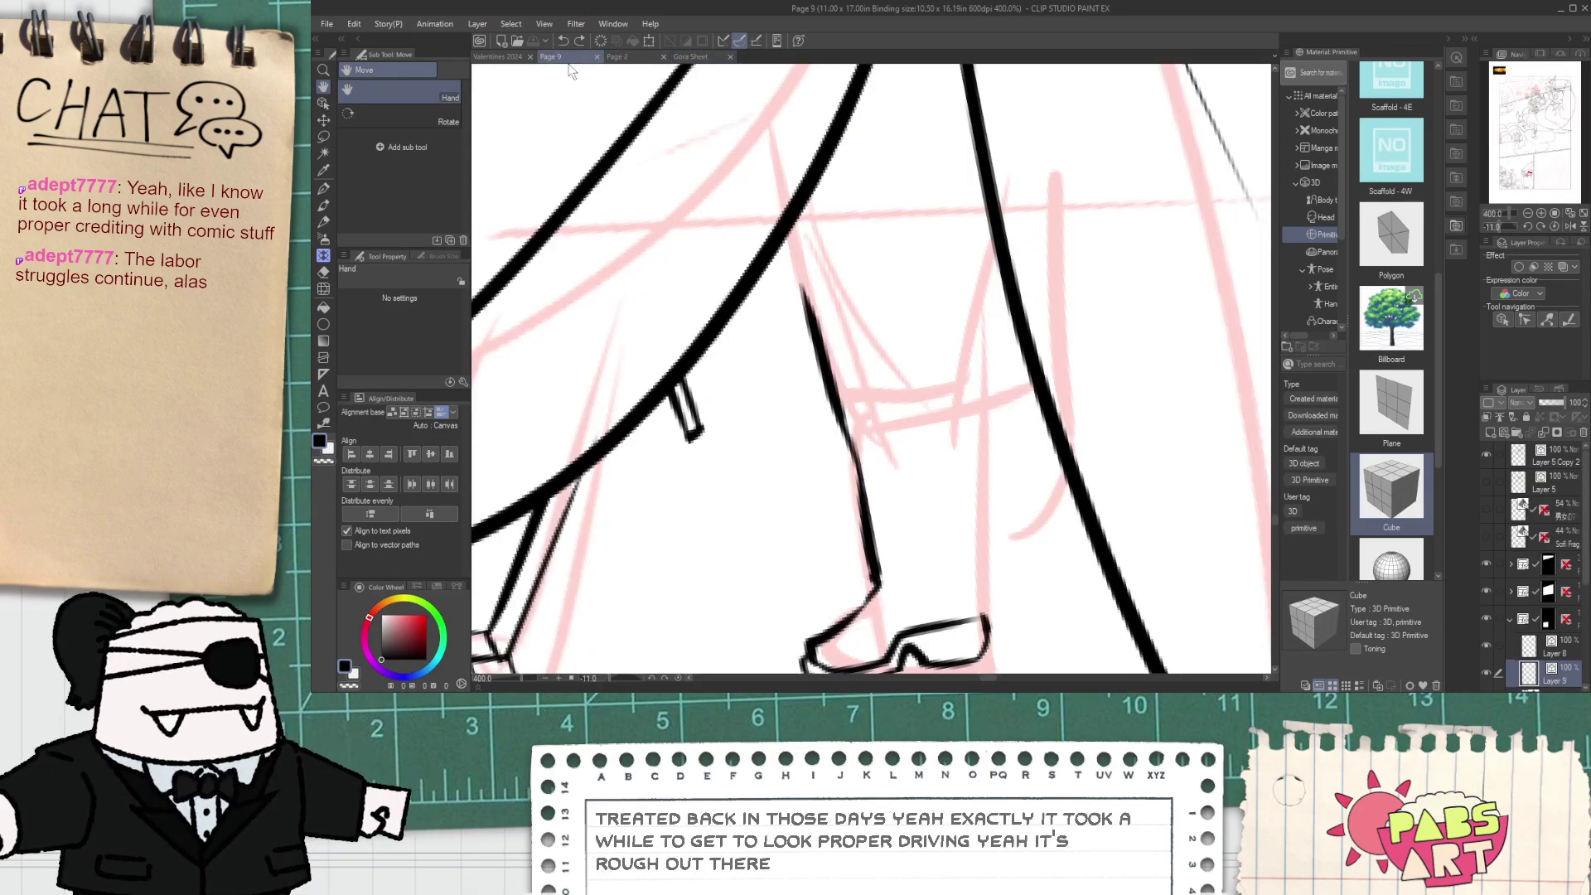
- Ink a slightly slanted boot-top line across the leg and try out the back contour of the calf
{"action": "key", "text": "p"}
{"action": "left_click_drag", "start_coordinate": [802, 377], "coordinate": [970, 309]}
{"action": "key", "text": "ctrl+z"}
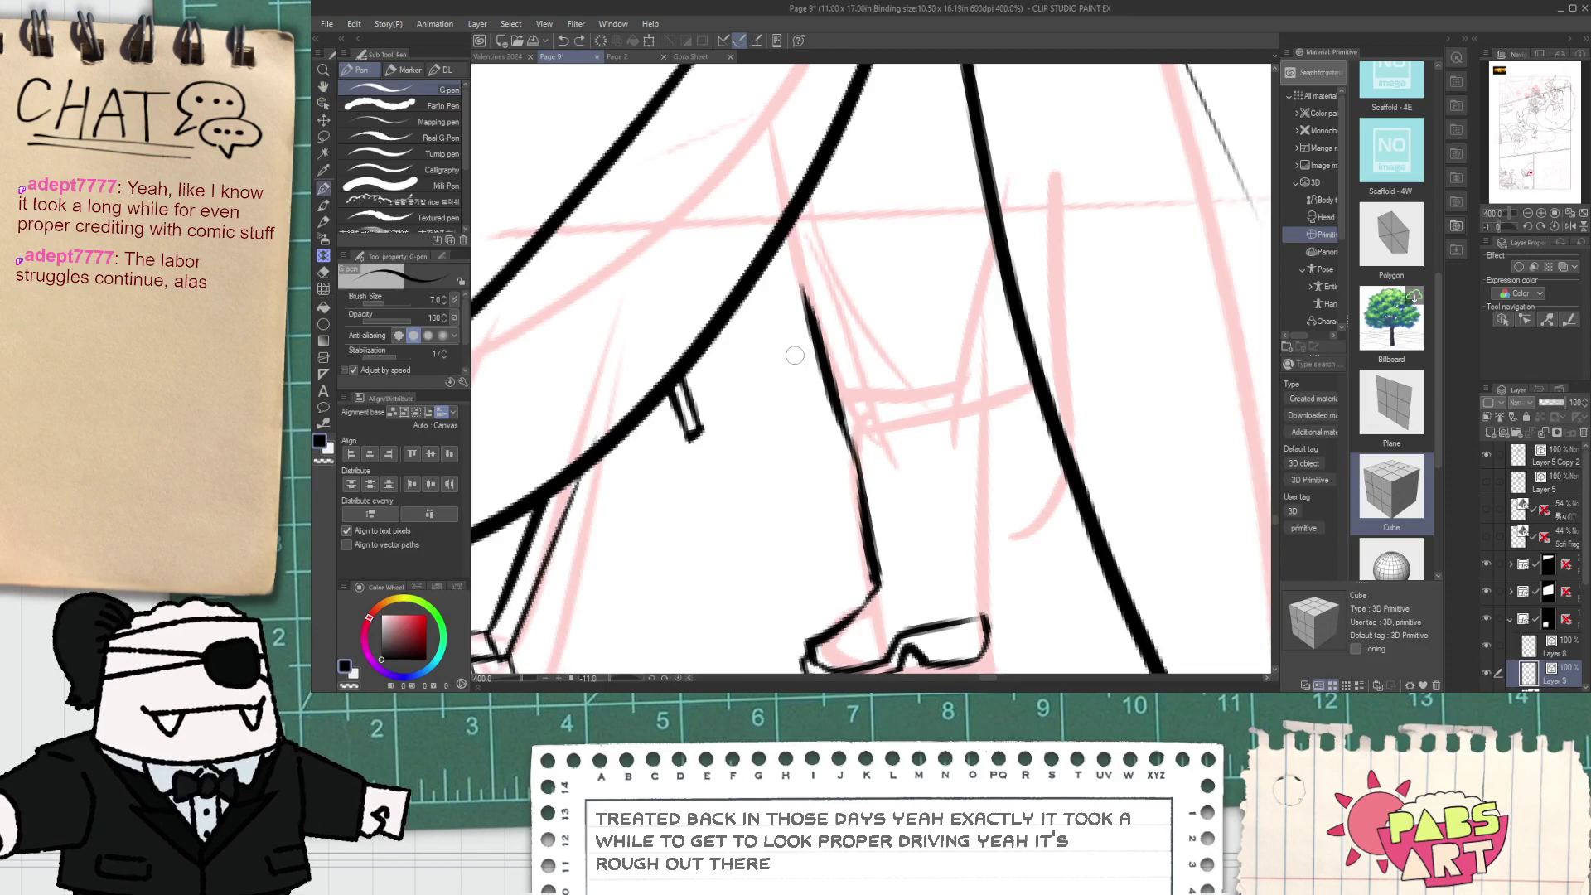
{"action": "mouse_move", "coordinate": [794, 357]}
{"action": "left_mouse_down"}
{"action": "mouse_move", "coordinate": [970, 325]}
{"action": "mouse_move", "coordinate": [928, 514]}
{"action": "left_mouse_up"}
{"action": "key", "text": "ctrl+z"}
{"action": "mouse_move", "coordinate": [945, 328]}
{"action": "left_mouse_down"}
{"action": "mouse_move", "coordinate": [938, 468]}
{"action": "mouse_move", "coordinate": [962, 634]}
{"action": "mouse_move", "coordinate": [897, 395]}
{"action": "left_mouse_up"}
{"action": "key", "text": "ctrl+z"}
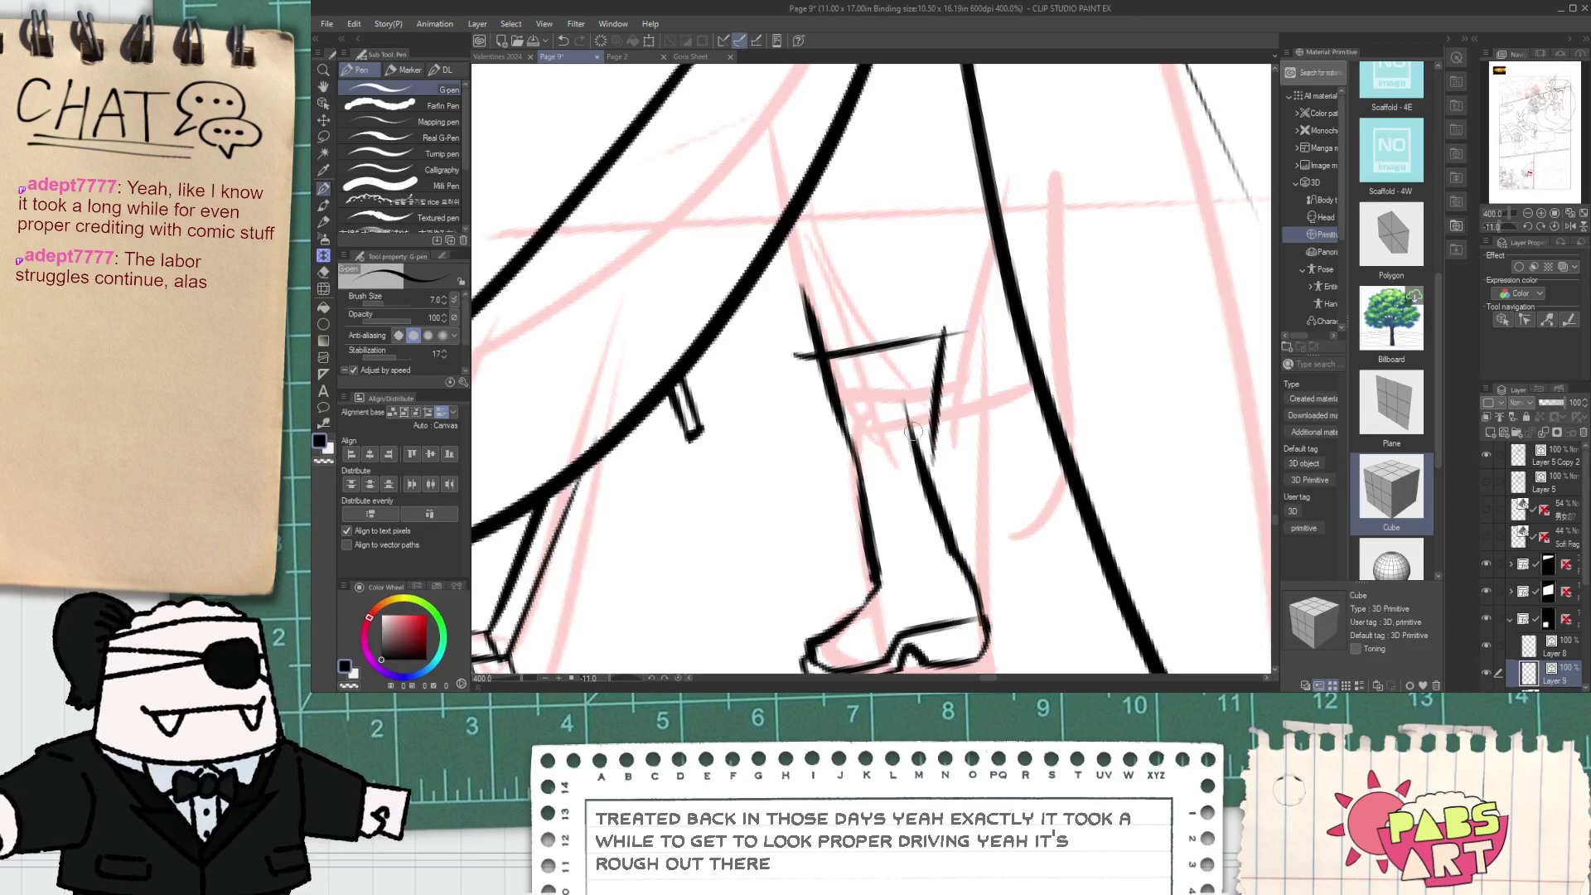
{"action": "key", "text": "ctrl+z"}
- Check the boots on the Gora Sheet, and ink the calf's back contour on Page 9 from the boot-top line to a trimmed heel
{"action": "left_click", "coordinate": [693, 57]}
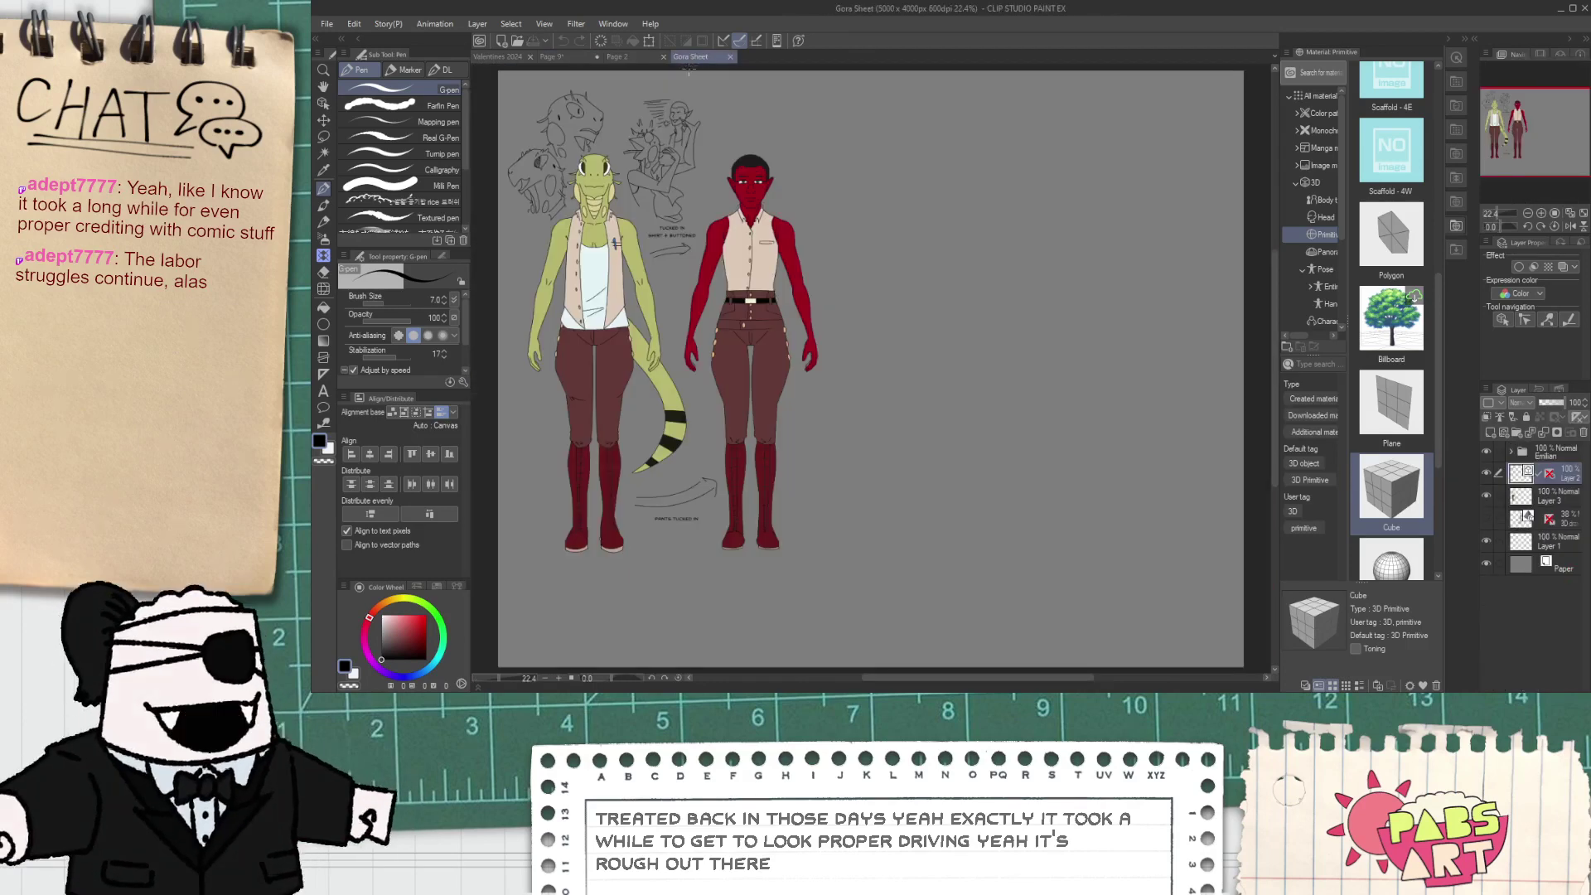
{"action": "left_click", "coordinate": [575, 58]}
{"action": "key", "text": "ctrl+z"}
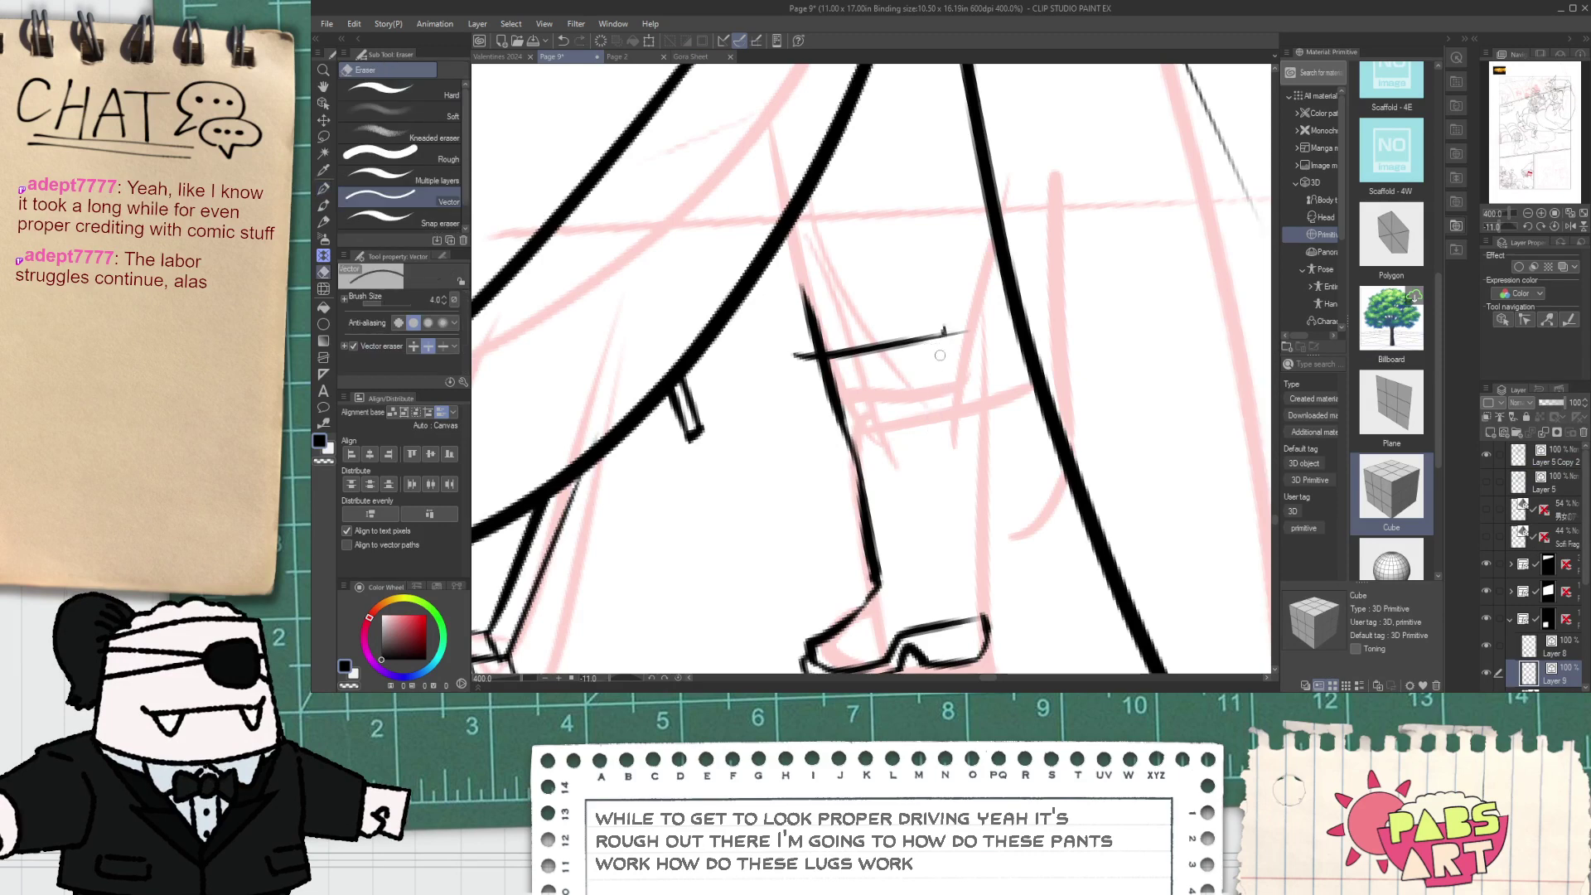
{"action": "left_click_drag", "start_coordinate": [944, 336], "coordinate": [934, 507]}
{"action": "key", "text": "ctrl+z"}
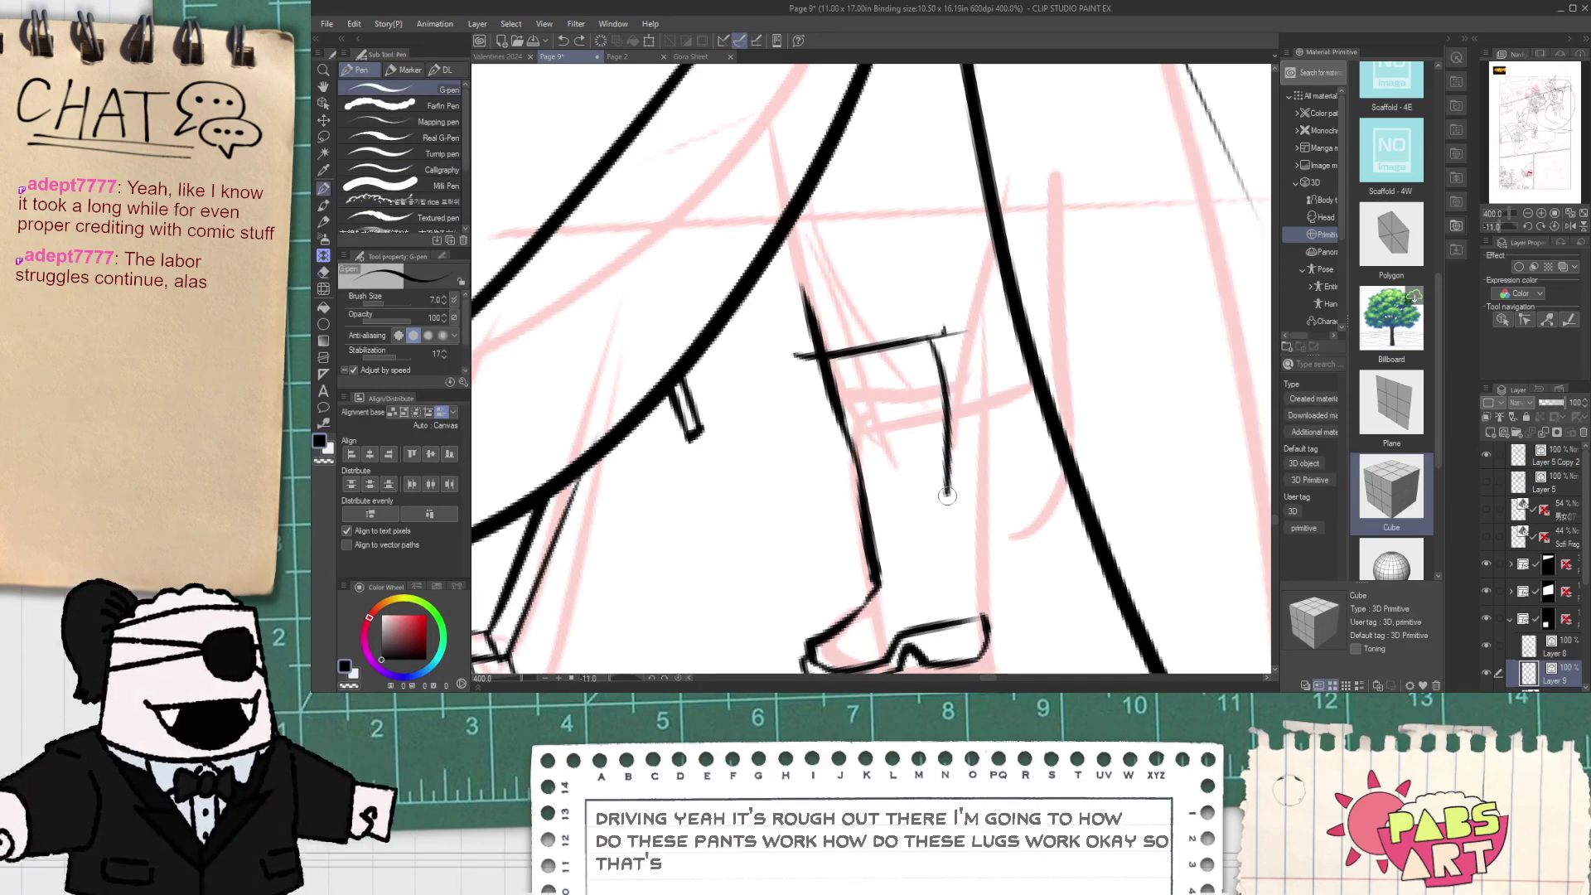
{"action": "left_click_drag", "start_coordinate": [934, 341], "coordinate": [954, 630]}
{"action": "key", "text": "e"}
{"action": "left_click", "coordinate": [957, 648]}
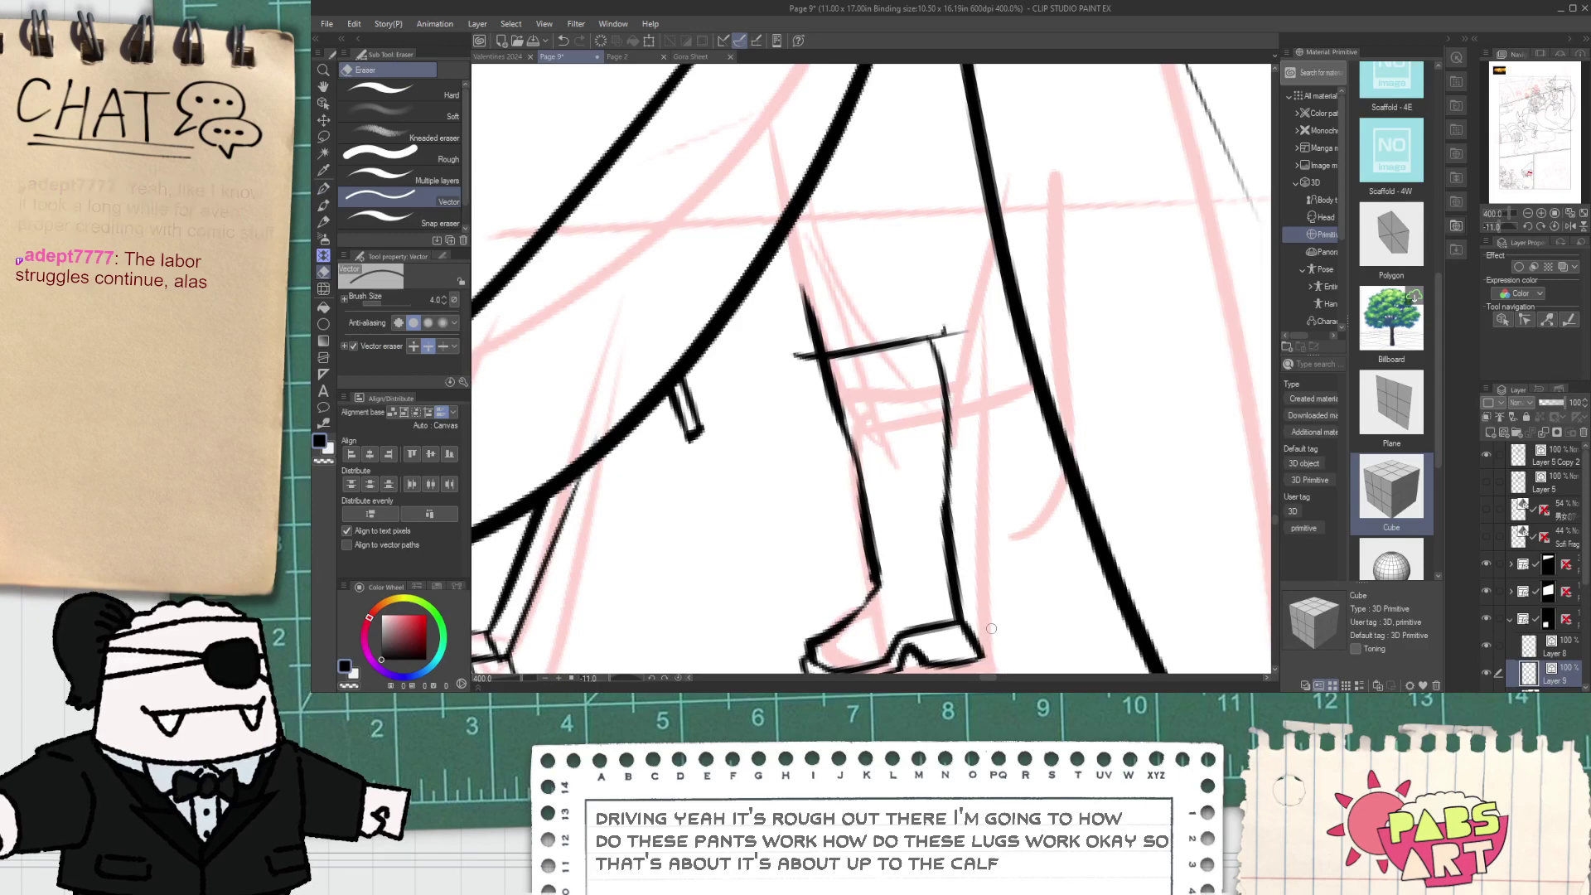
- Extend the back and front contours of the leg upward above the boot-top line toward the drape
{"action": "key", "text": "p"}
{"action": "left_click_drag", "start_coordinate": [939, 336], "coordinate": [921, 152]}
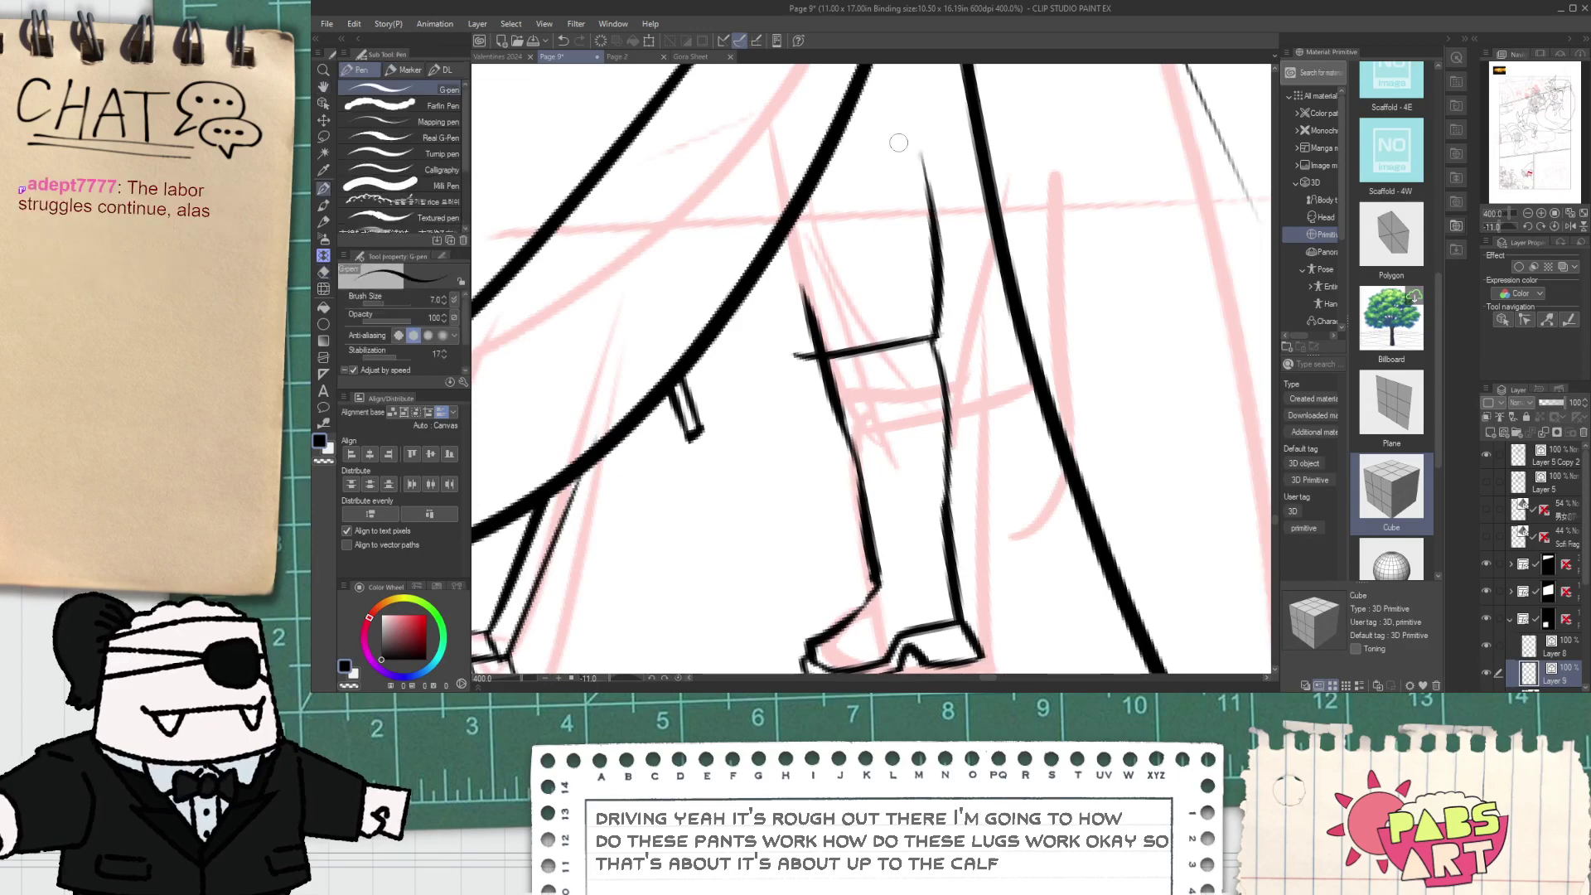
{"action": "key", "text": "space"}
{"action": "left_click_drag", "start_coordinate": [854, 235], "coordinate": [895, 337]}
{"action": "left_click_drag", "start_coordinate": [853, 402], "coordinate": [815, 288]}
{"action": "key", "text": "e"}
{"action": "scroll", "coordinate": [824, 311], "scroll_direction": "down", "scroll_amount": 5}
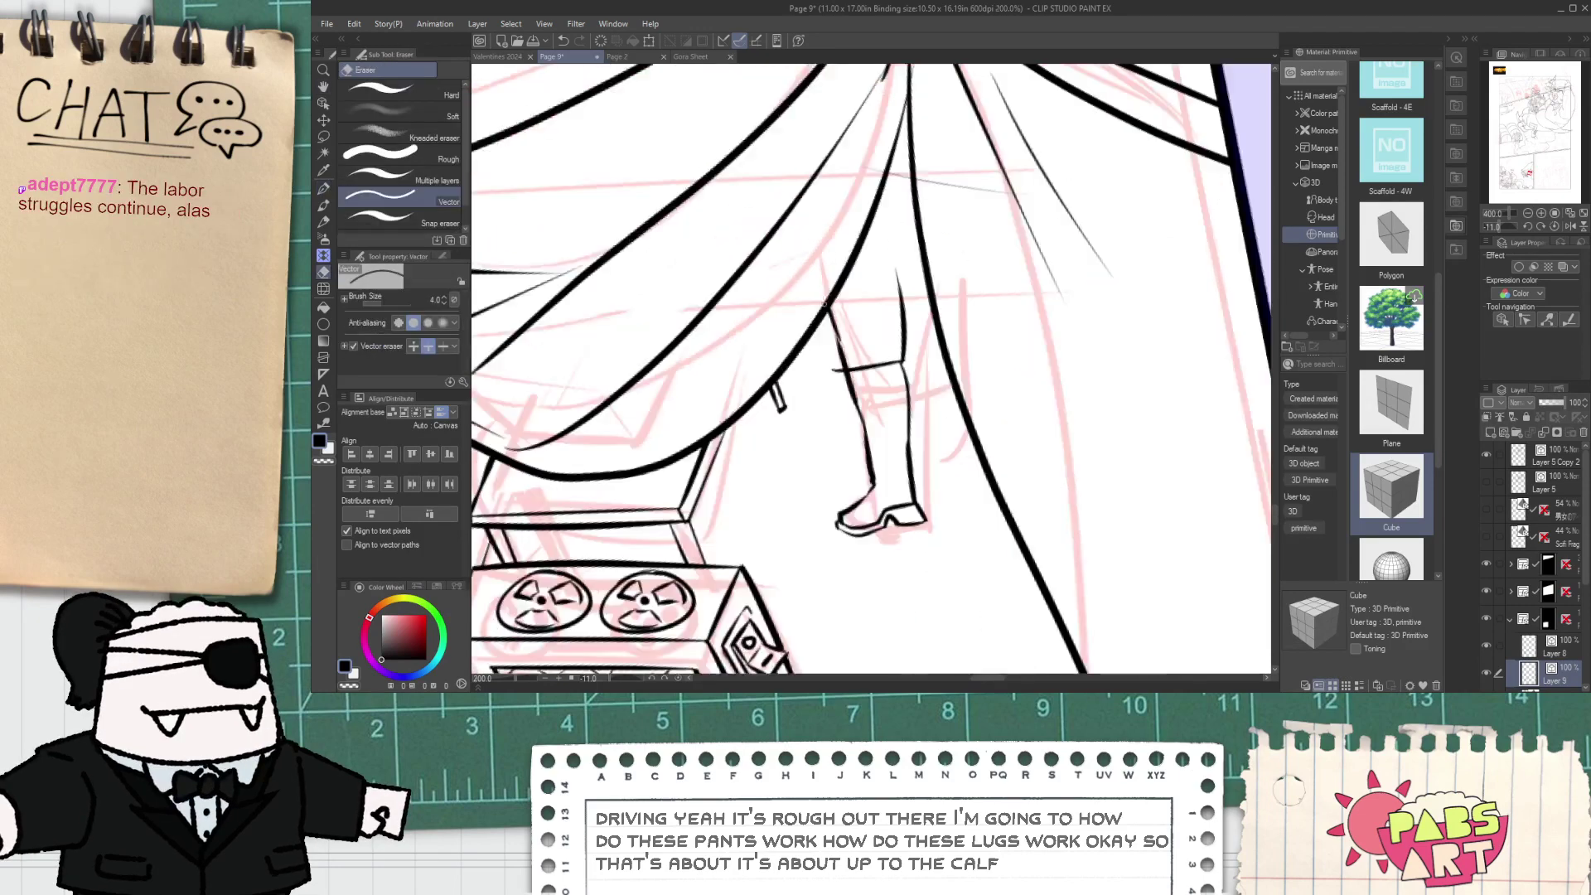
{"action": "scroll", "coordinate": [833, 365], "scroll_direction": "up", "scroll_amount": 4}
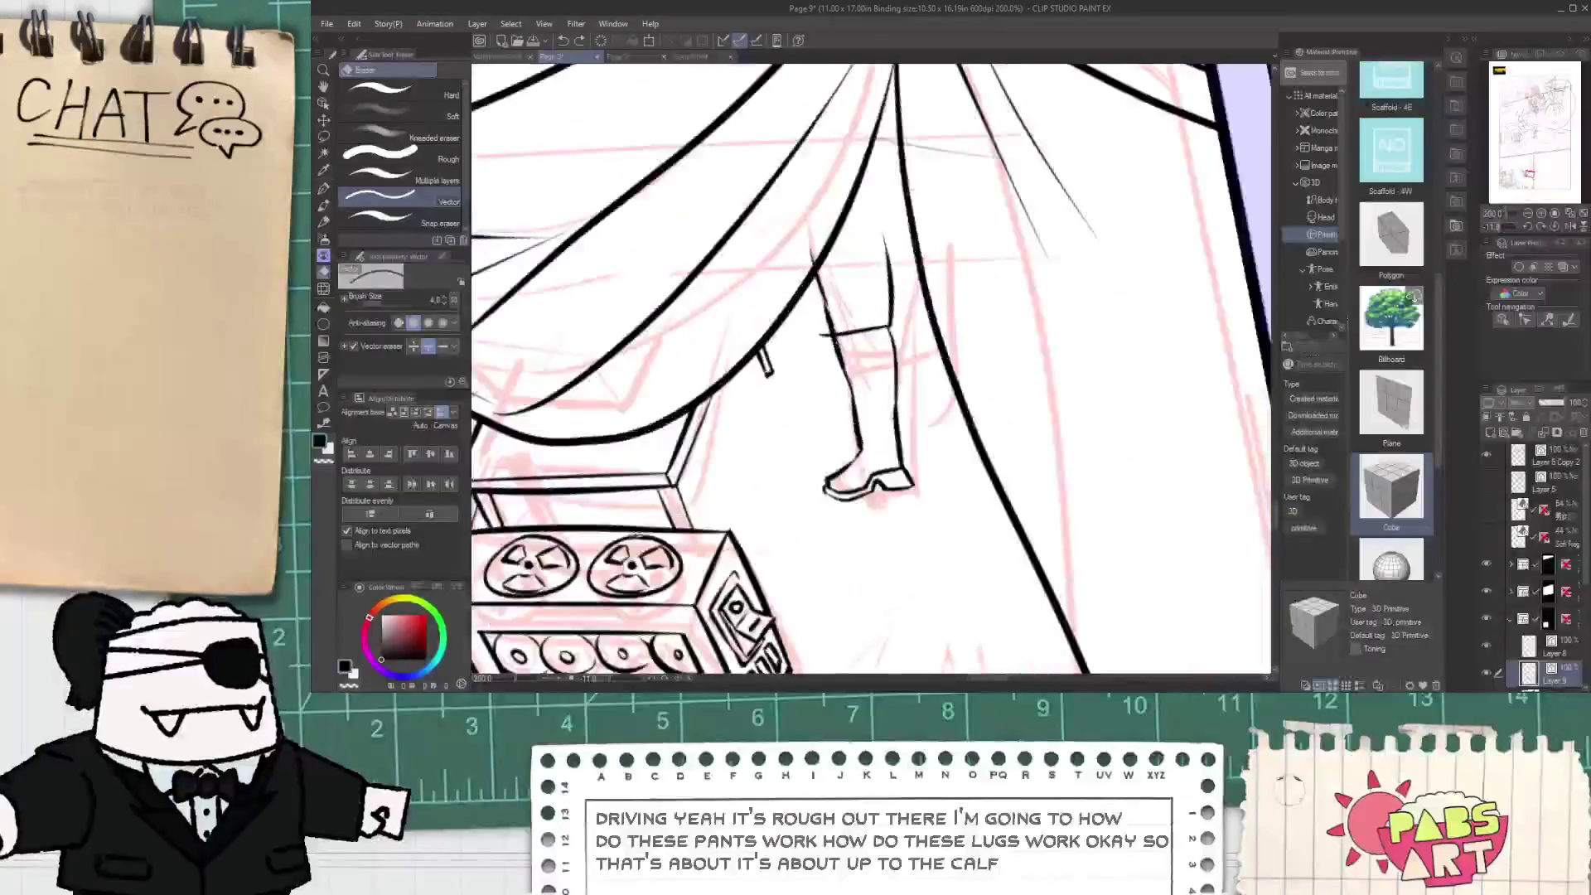
- Move the boot-top line down the leg to mid-calf height as a vector object
{"action": "key", "text": "o"}
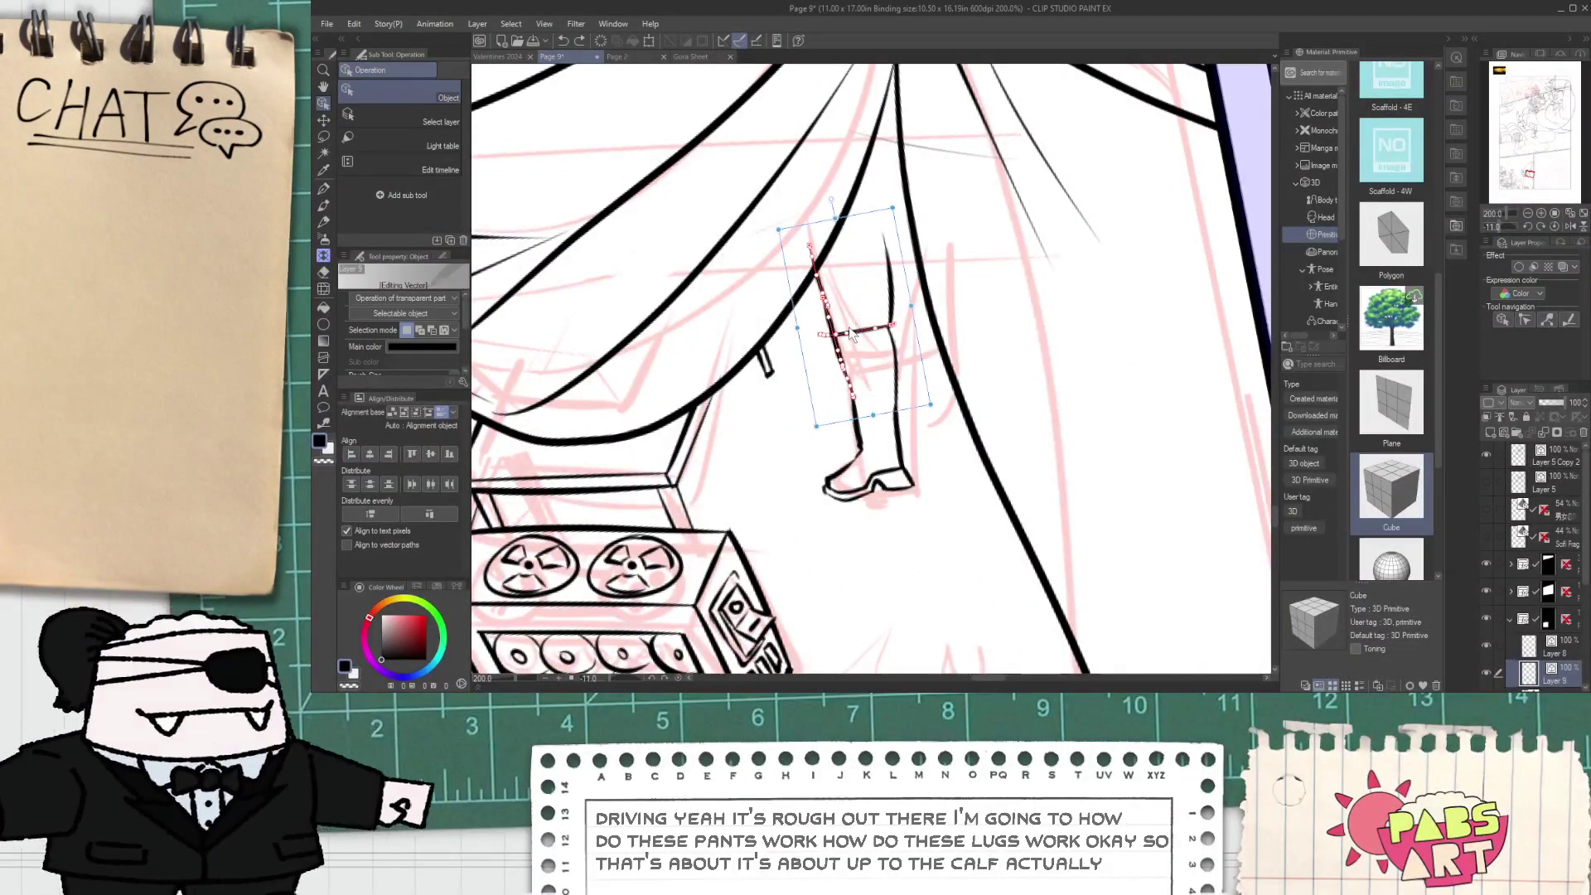
{"action": "mouse_move", "coordinate": [856, 330]}
{"action": "left_mouse_down"}
{"action": "mouse_move", "coordinate": [870, 384]}
{"action": "mouse_move", "coordinate": [906, 203]}
{"action": "left_mouse_up"}
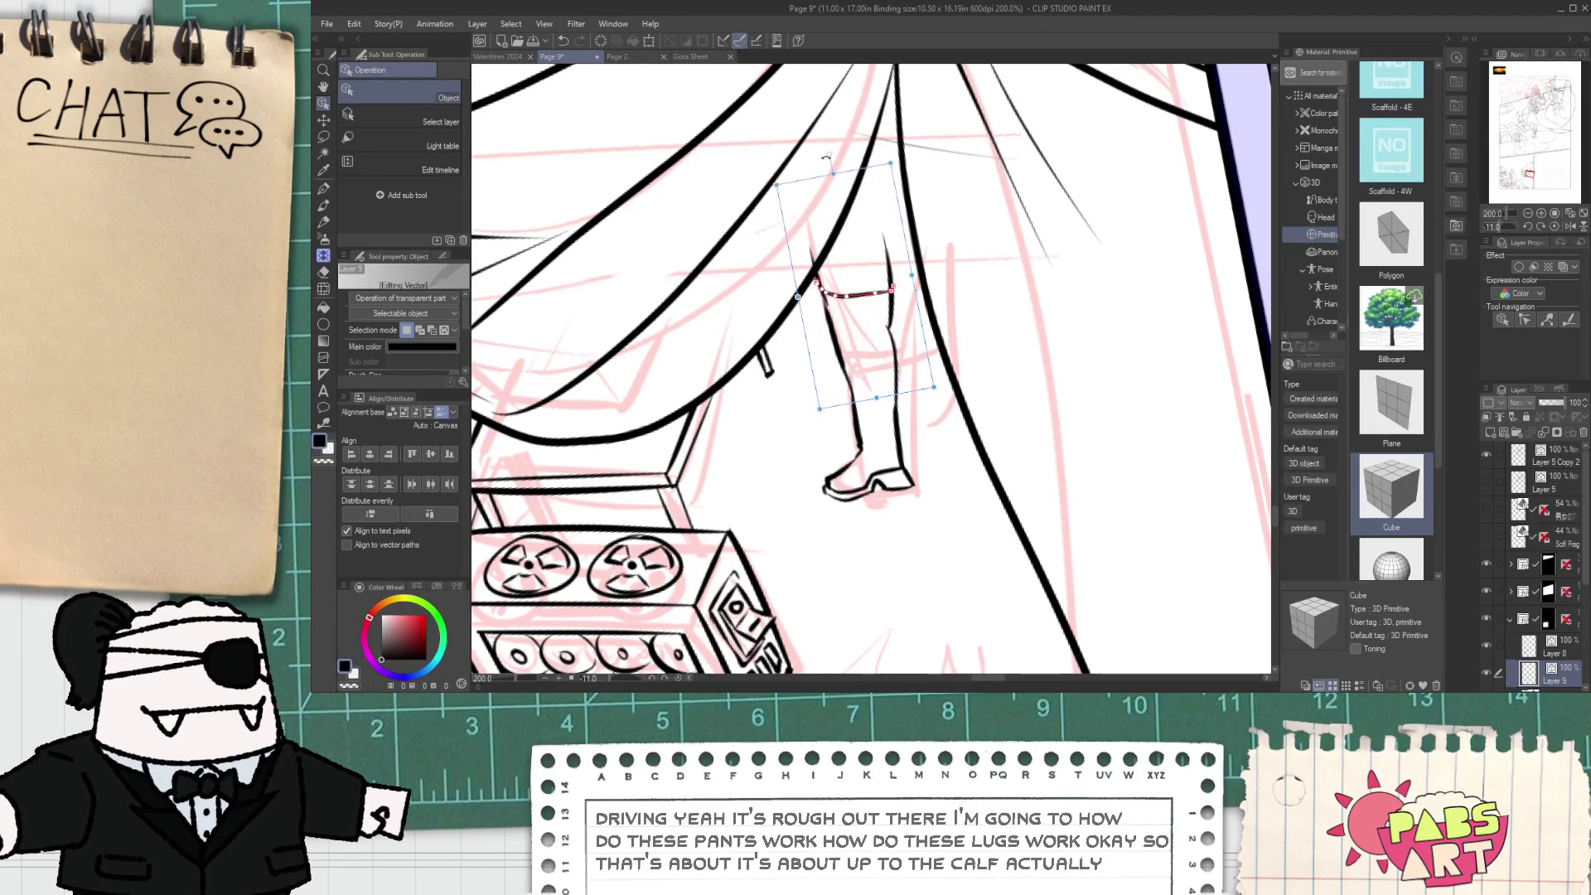
{"action": "mouse_move", "coordinate": [862, 294]}
{"action": "left_mouse_down"}
{"action": "mouse_move", "coordinate": [878, 410]}
{"action": "mouse_move", "coordinate": [915, 367]}
{"action": "left_mouse_up"}
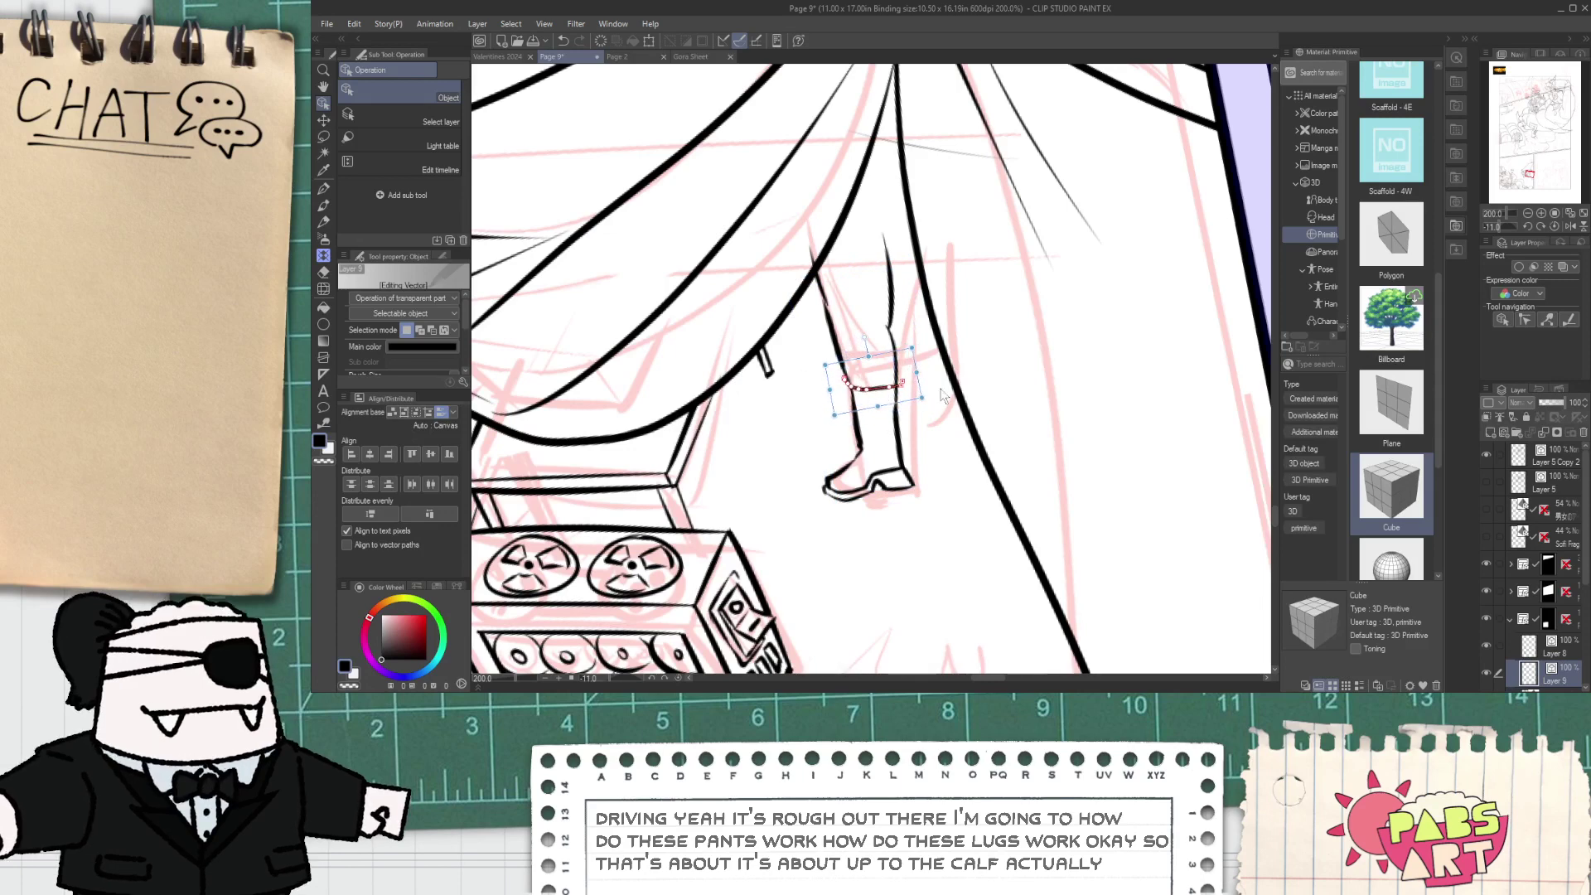
{"action": "key", "text": "p"}
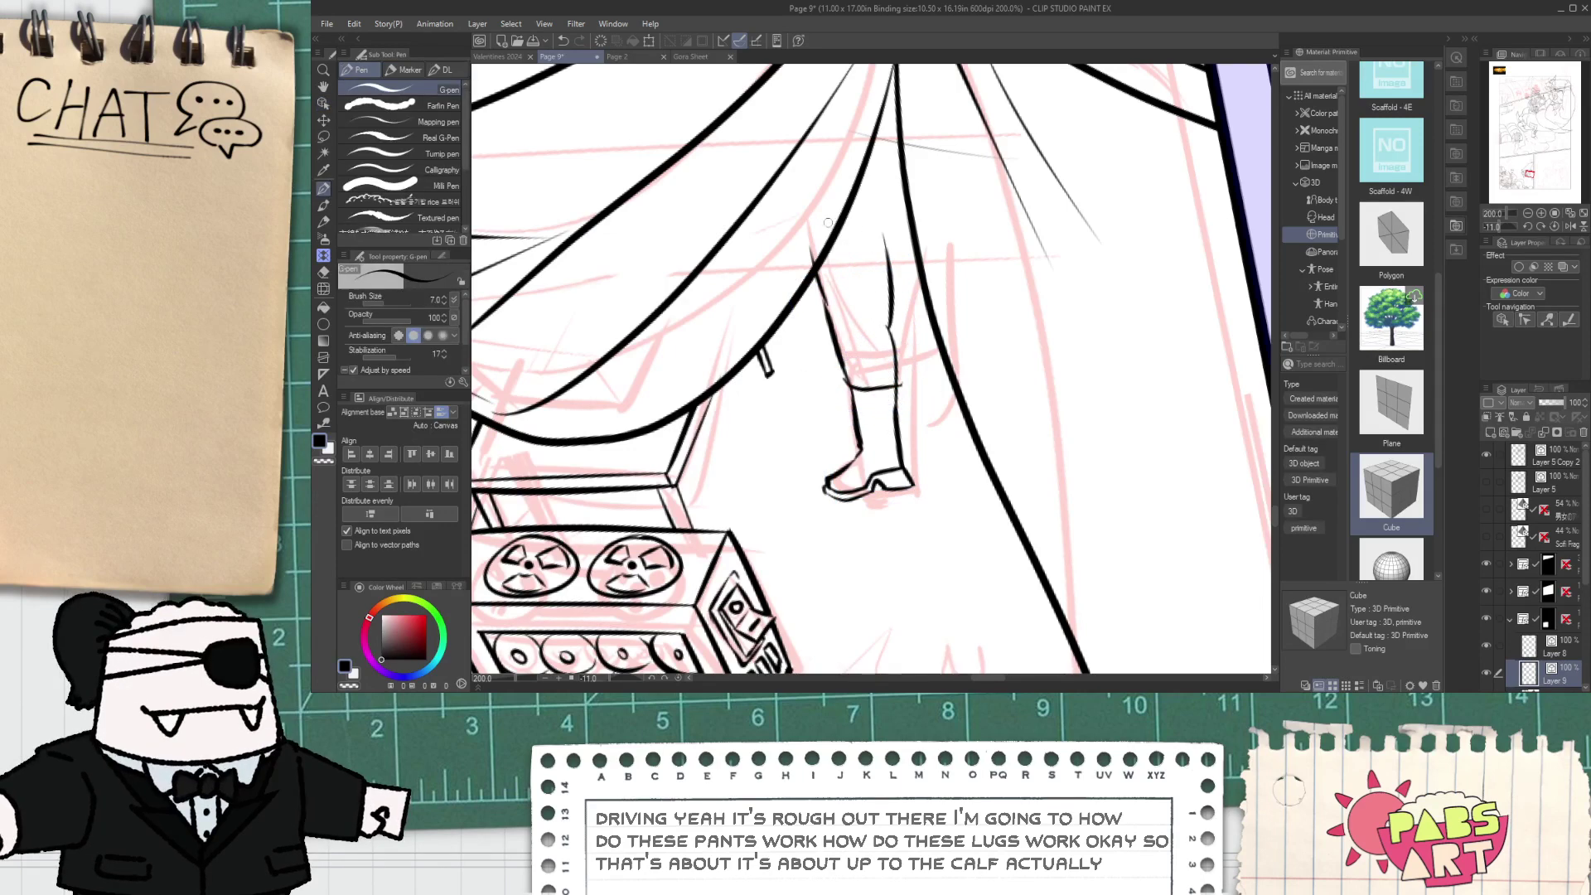
- Ink a short curve between the drape edges above the leg, join the thigh's back contour to the drape with a diagonal, and trim overlaps
{"action": "key", "text": "ctrl+z"}
{"action": "key", "text": "e"}
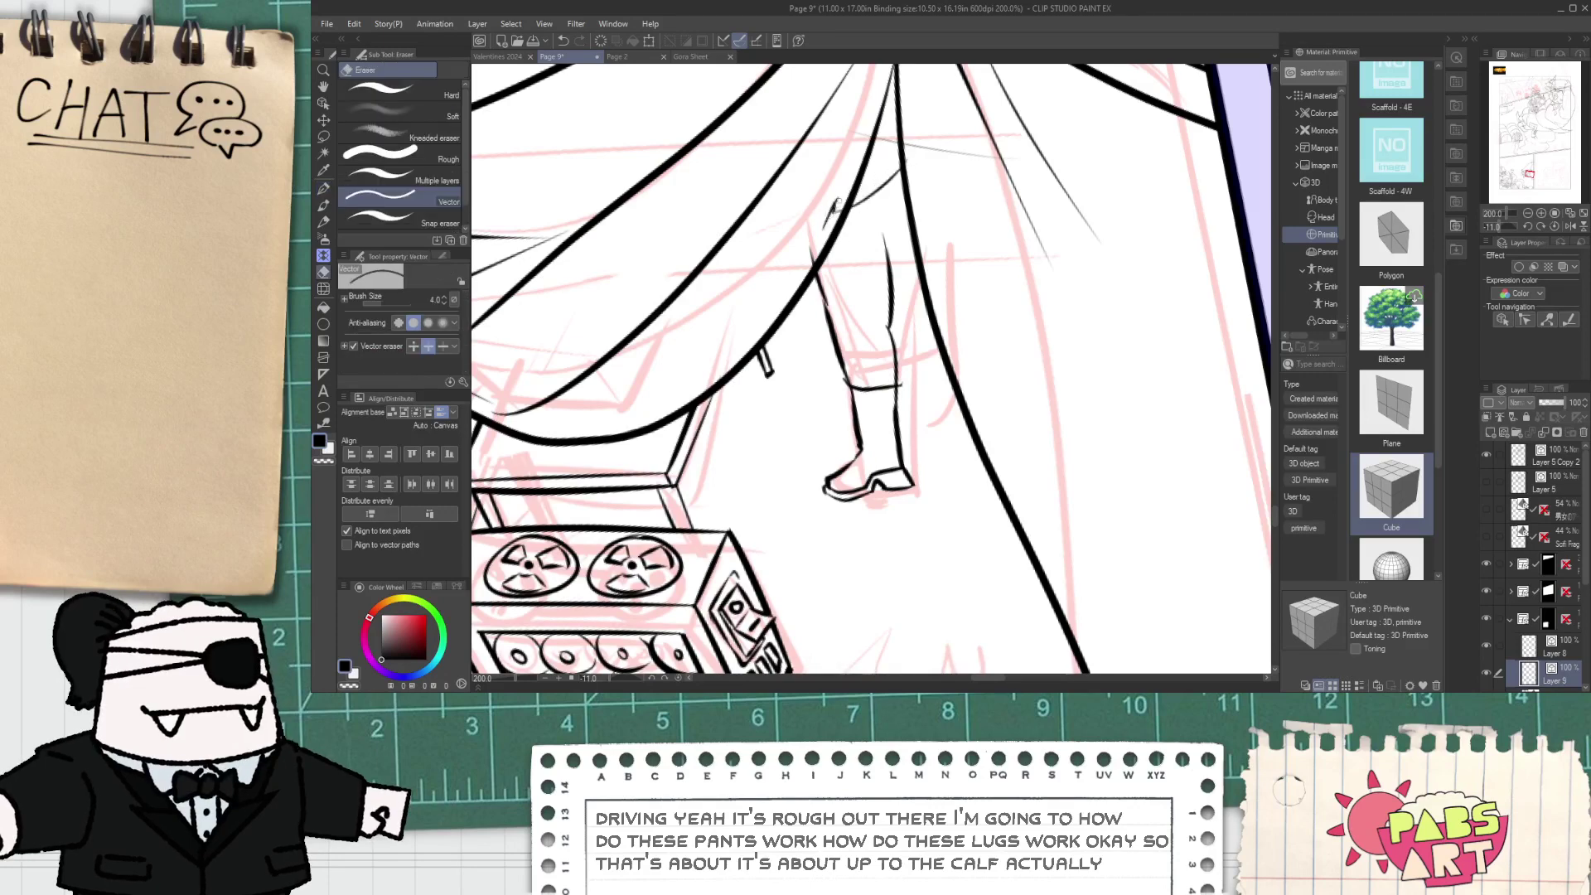
{"action": "scroll", "coordinate": [891, 198], "scroll_direction": "up", "scroll_amount": 2}
{"action": "key", "text": "p"}
{"action": "mouse_move", "coordinate": [878, 292]}
{"action": "left_mouse_down"}
{"action": "mouse_move", "coordinate": [928, 239]}
{"action": "mouse_move", "coordinate": [864, 264]}
{"action": "left_mouse_up"}
{"action": "key", "text": "e"}
{"action": "scroll", "coordinate": [905, 265], "scroll_direction": "up", "scroll_amount": 2}
{"action": "scroll", "coordinate": [866, 342], "scroll_direction": "down", "scroll_amount": 4}
{"action": "key", "text": "p"}
{"action": "scroll", "coordinate": [885, 458], "scroll_direction": "up", "scroll_amount": 2}
{"action": "key", "text": "e"}
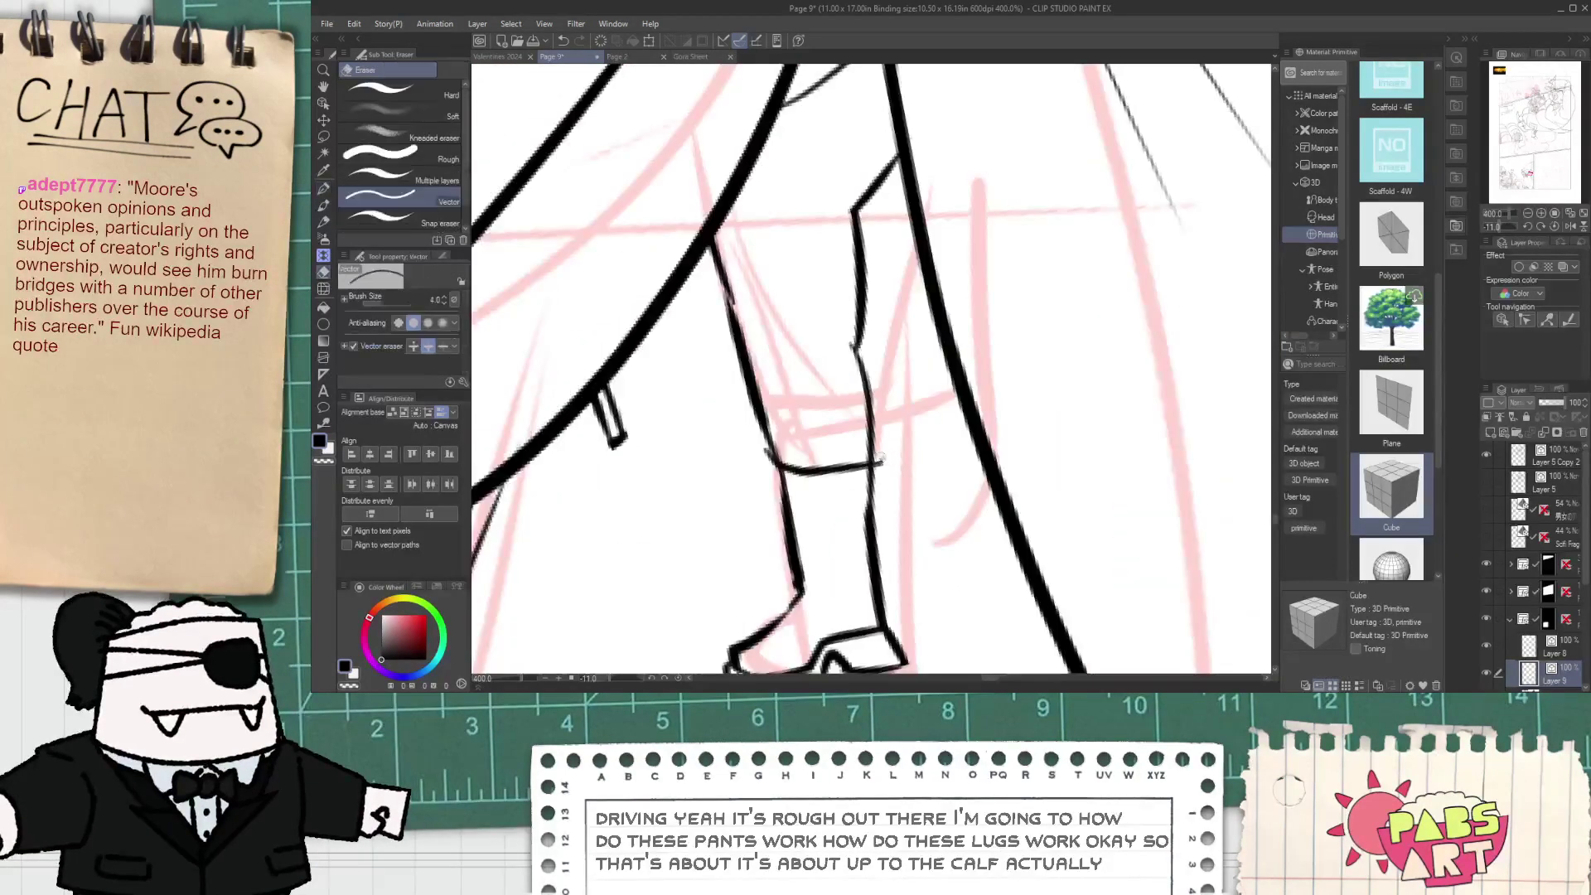
- Duplicate the inked leg and boot lines and offset the copy slightly up and toward the heel side as a second leg
{"action": "key", "text": "space"}
{"action": "left_click_drag", "start_coordinate": [857, 541], "coordinate": [890, 308]}
{"action": "key", "text": "o"}
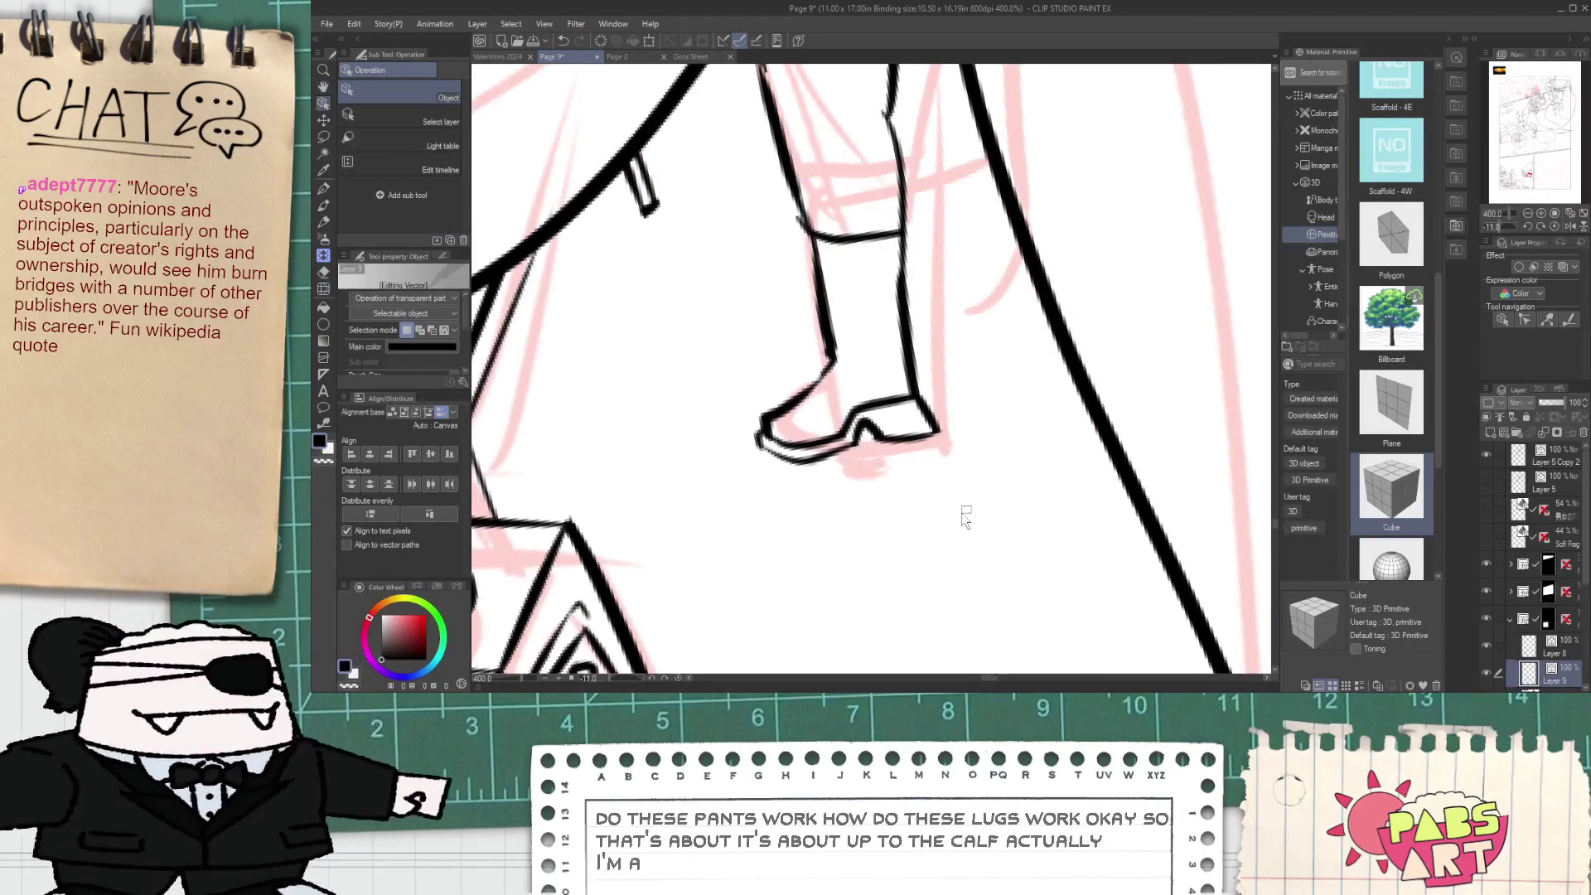
{"action": "left_click_drag", "start_coordinate": [971, 505], "coordinate": [837, 187]}
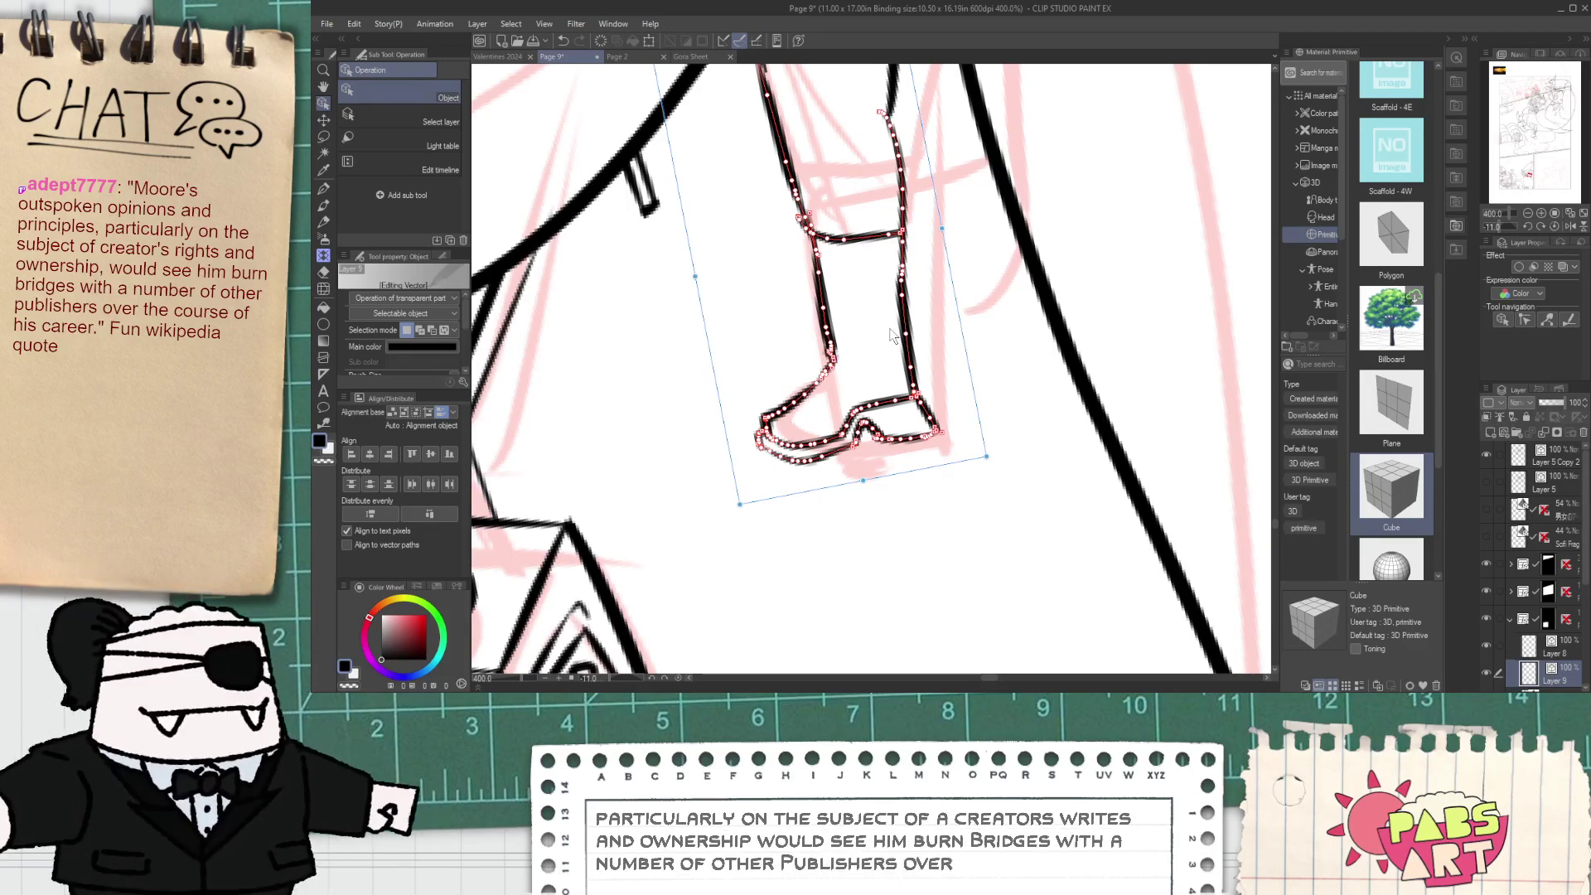
{"action": "left_click", "coordinate": [953, 355]}
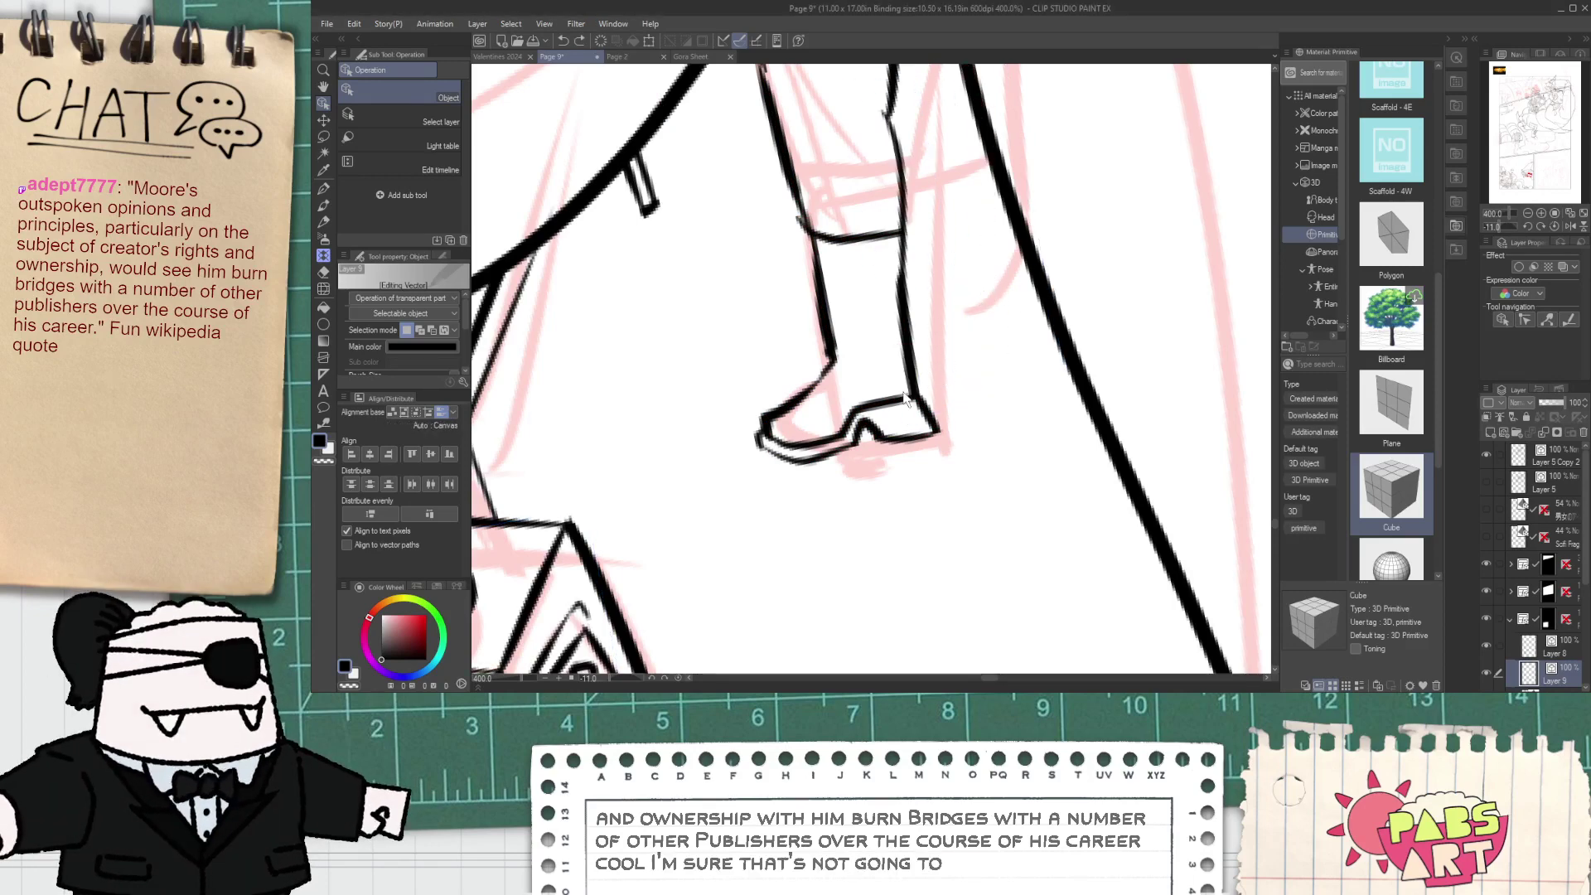
{"action": "left_click_drag", "start_coordinate": [965, 487], "coordinate": [728, 147]}
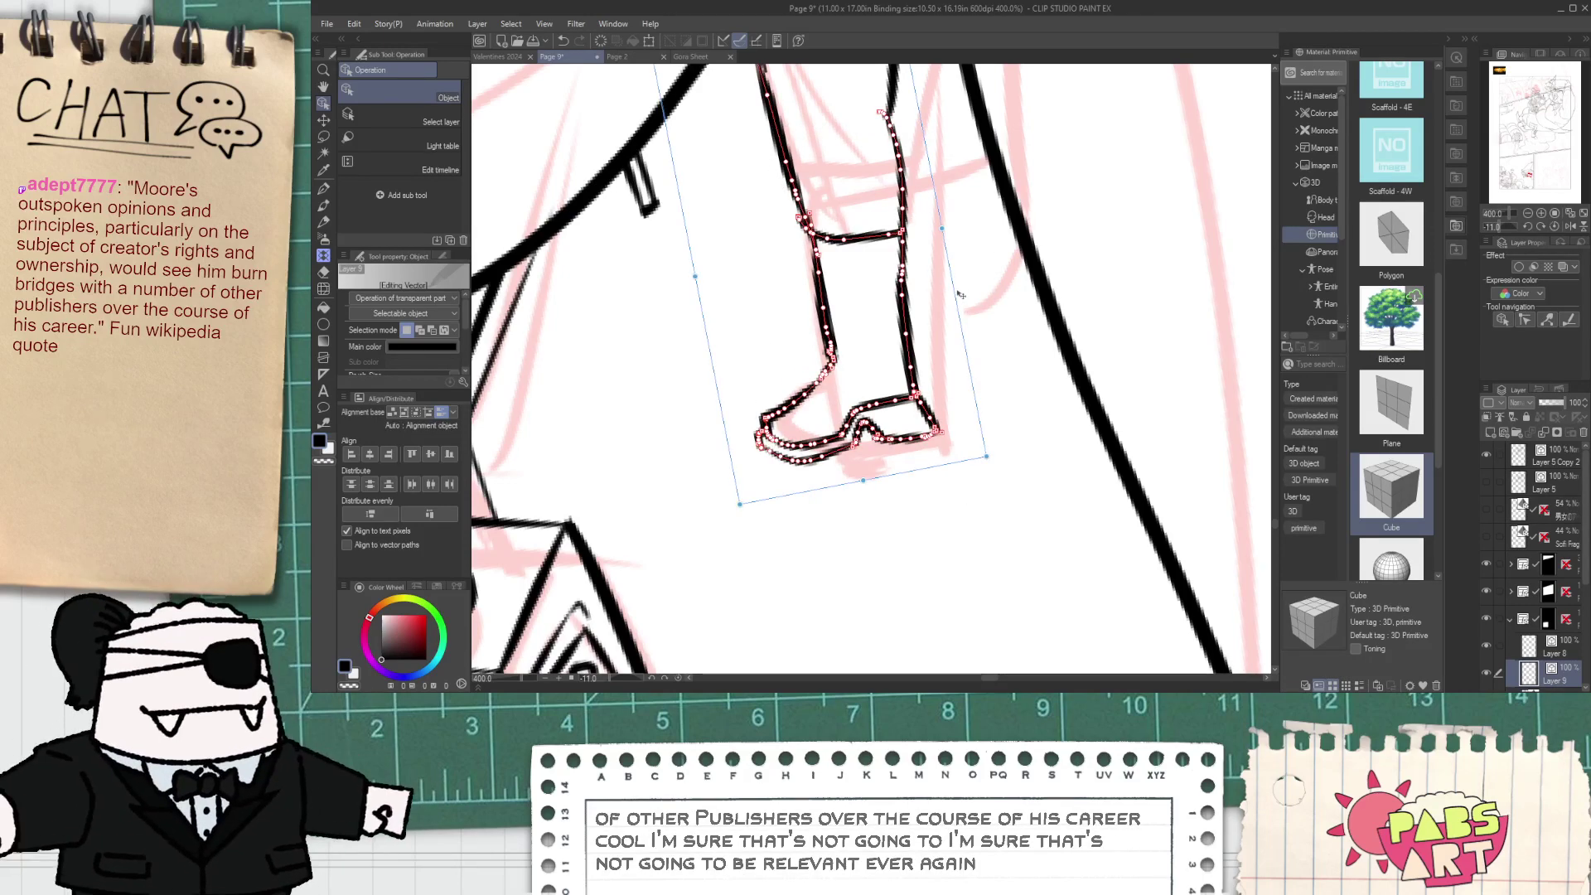
{"action": "left_click_drag", "start_coordinate": [959, 289], "coordinate": [986, 242]}
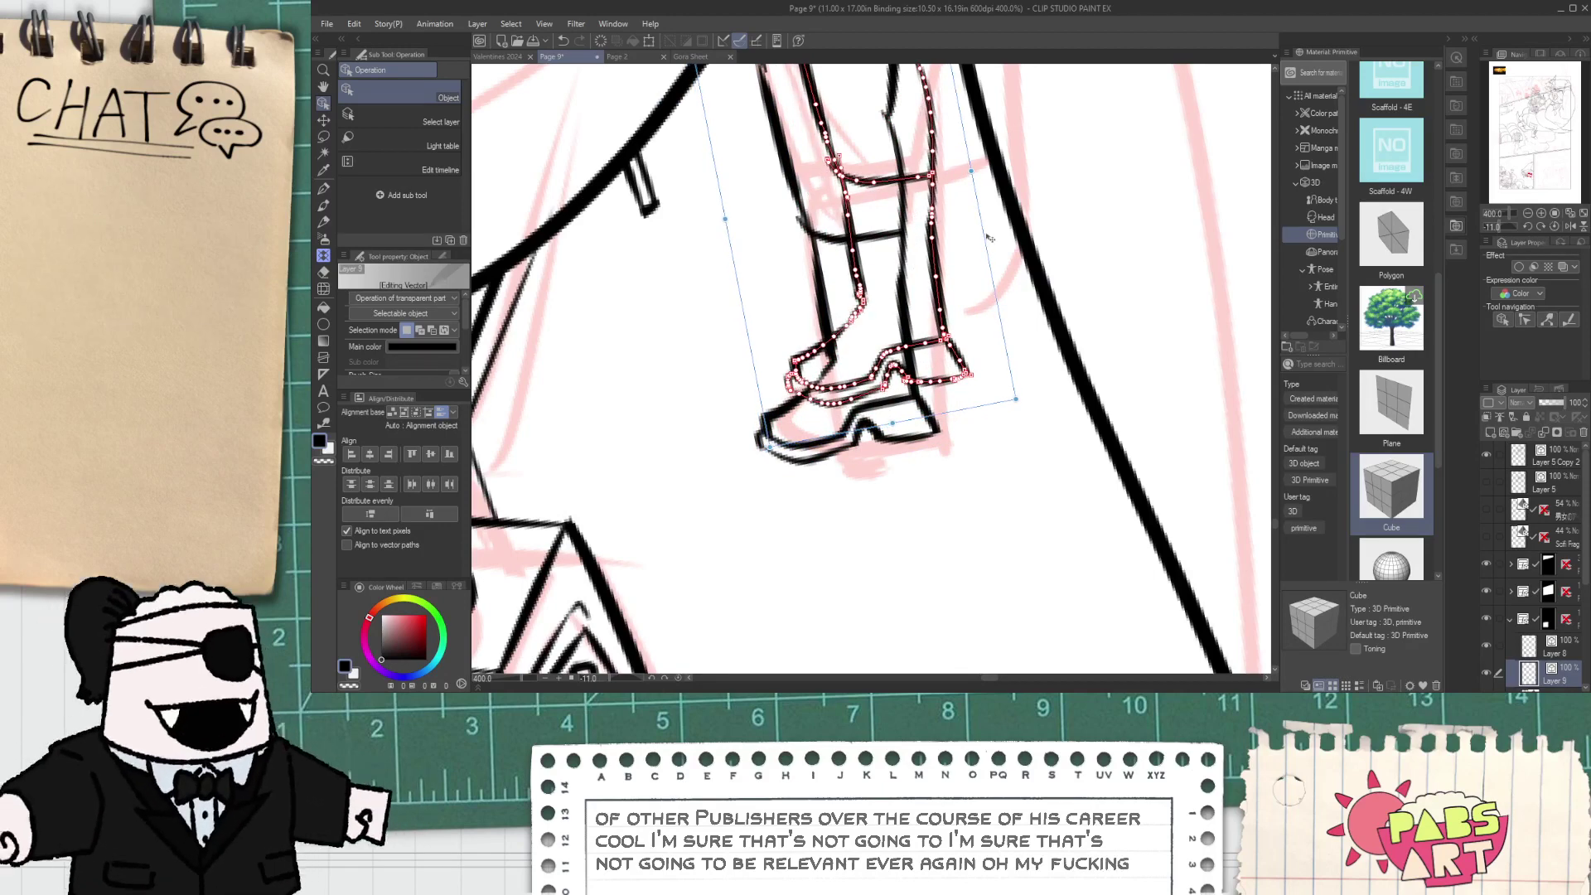
- Erase the duplicated leg's lines where they overlap the front leg and boot, so the second leg sits behind
{"action": "key", "text": "e"}
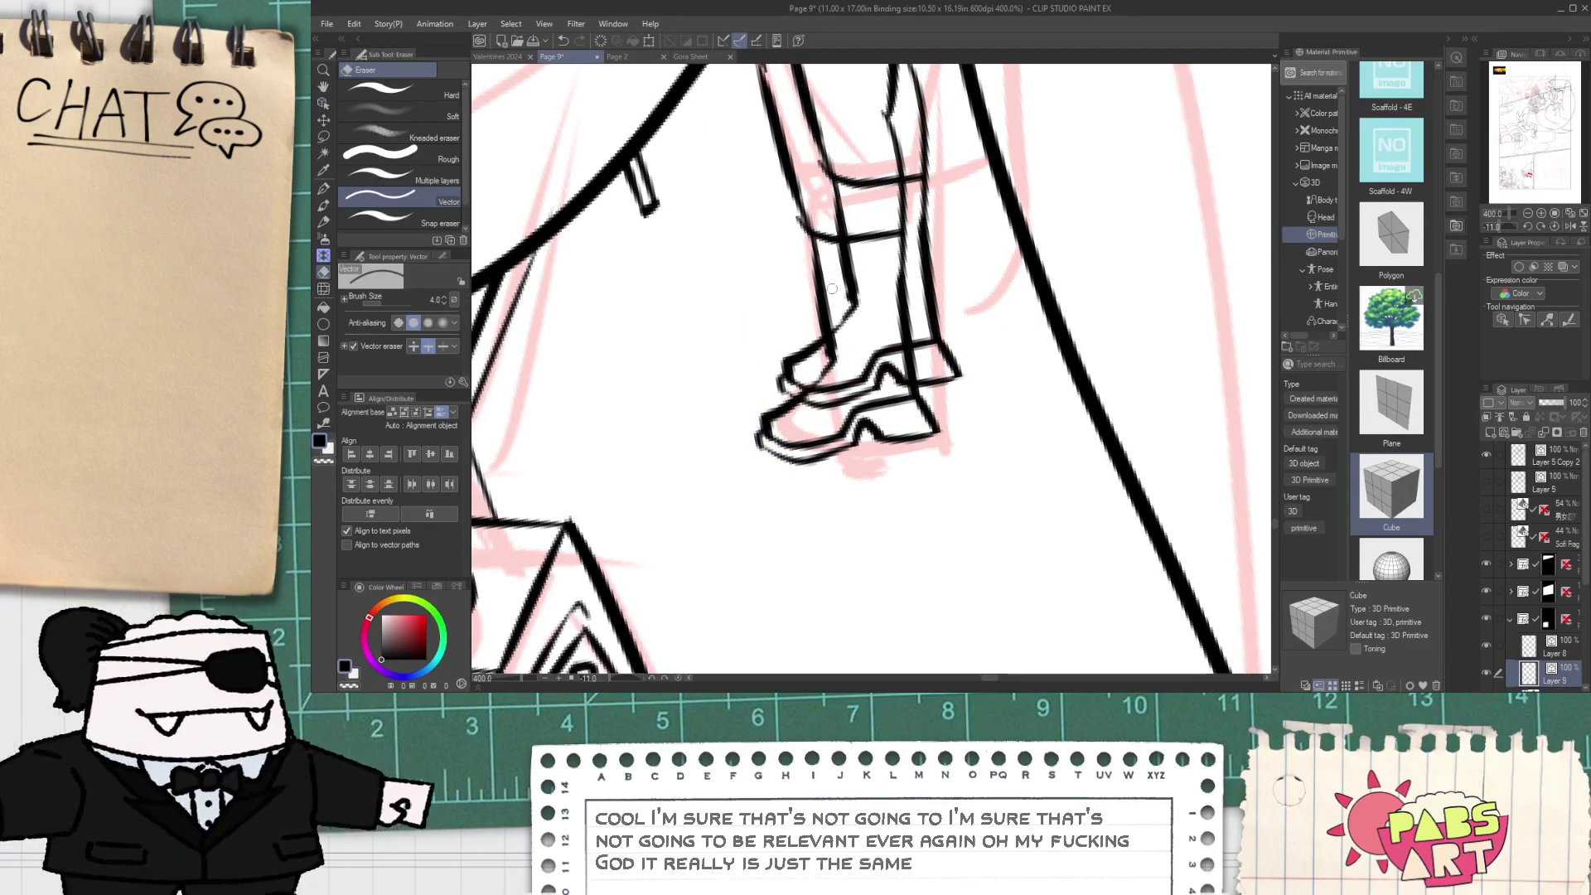
{"action": "key", "text": "space"}
{"action": "left_click_drag", "start_coordinate": [859, 185], "coordinate": [859, 260]}
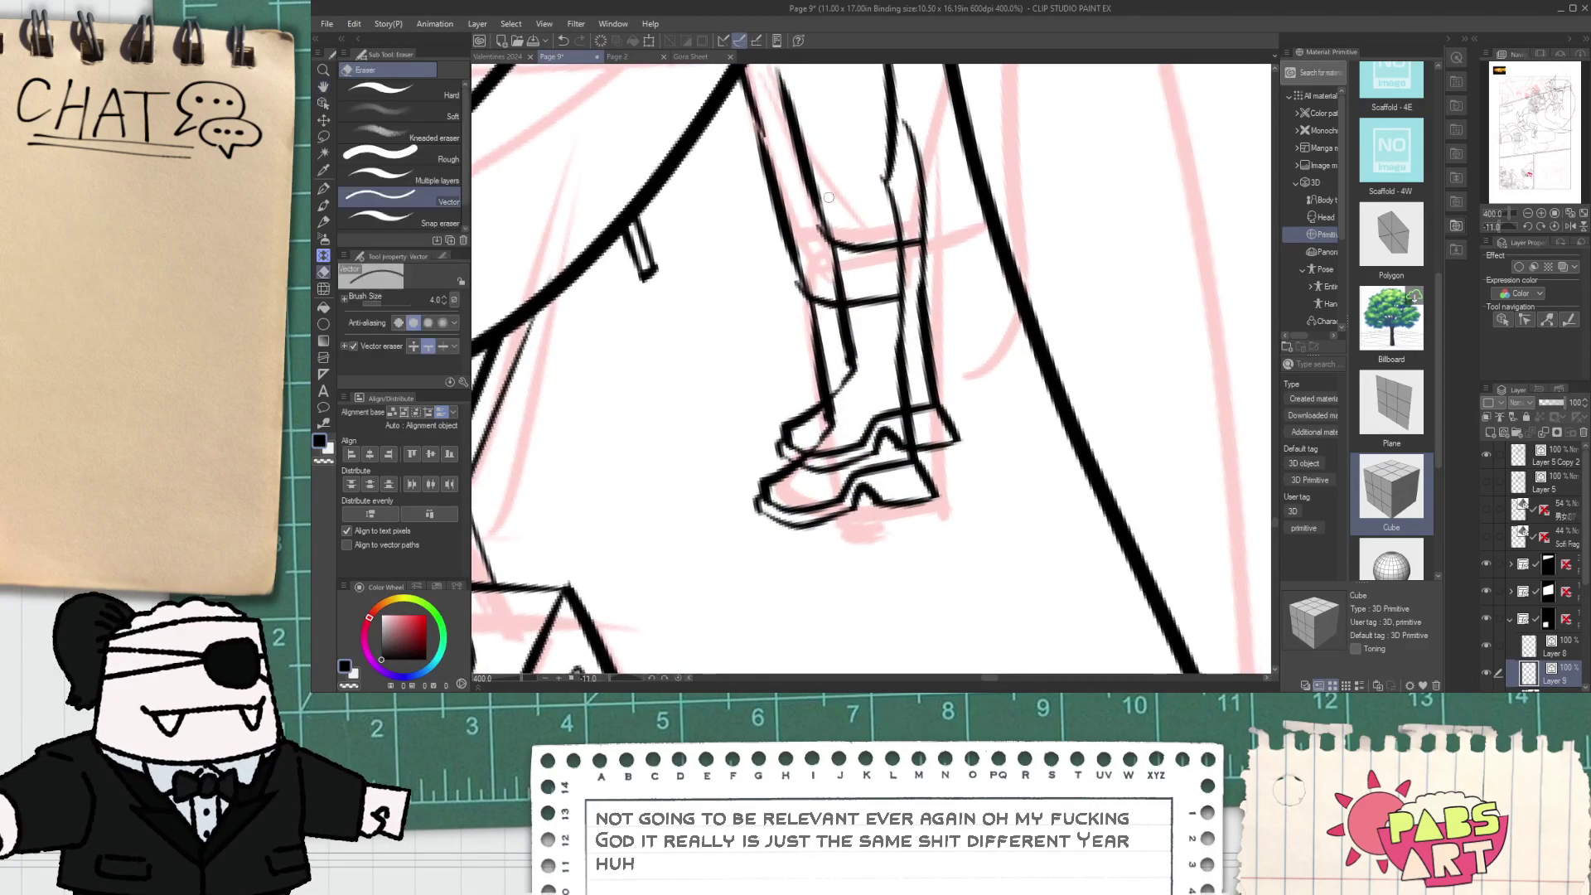
{"action": "left_click_drag", "start_coordinate": [839, 384], "coordinate": [853, 372]}
{"action": "mouse_move", "coordinate": [867, 427]}
{"action": "left_mouse_down"}
{"action": "mouse_move", "coordinate": [820, 467]}
{"action": "mouse_move", "coordinate": [891, 420]}
{"action": "mouse_move", "coordinate": [893, 444]}
{"action": "mouse_move", "coordinate": [875, 443]}
{"action": "mouse_move", "coordinate": [850, 363]}
{"action": "left_mouse_up"}
{"action": "key", "text": "space"}
{"action": "left_click_drag", "start_coordinate": [856, 348], "coordinate": [848, 467]}
{"action": "left_click_drag", "start_coordinate": [837, 410], "coordinate": [830, 356]}
{"action": "left_click_drag", "start_coordinate": [818, 340], "coordinate": [825, 377]}
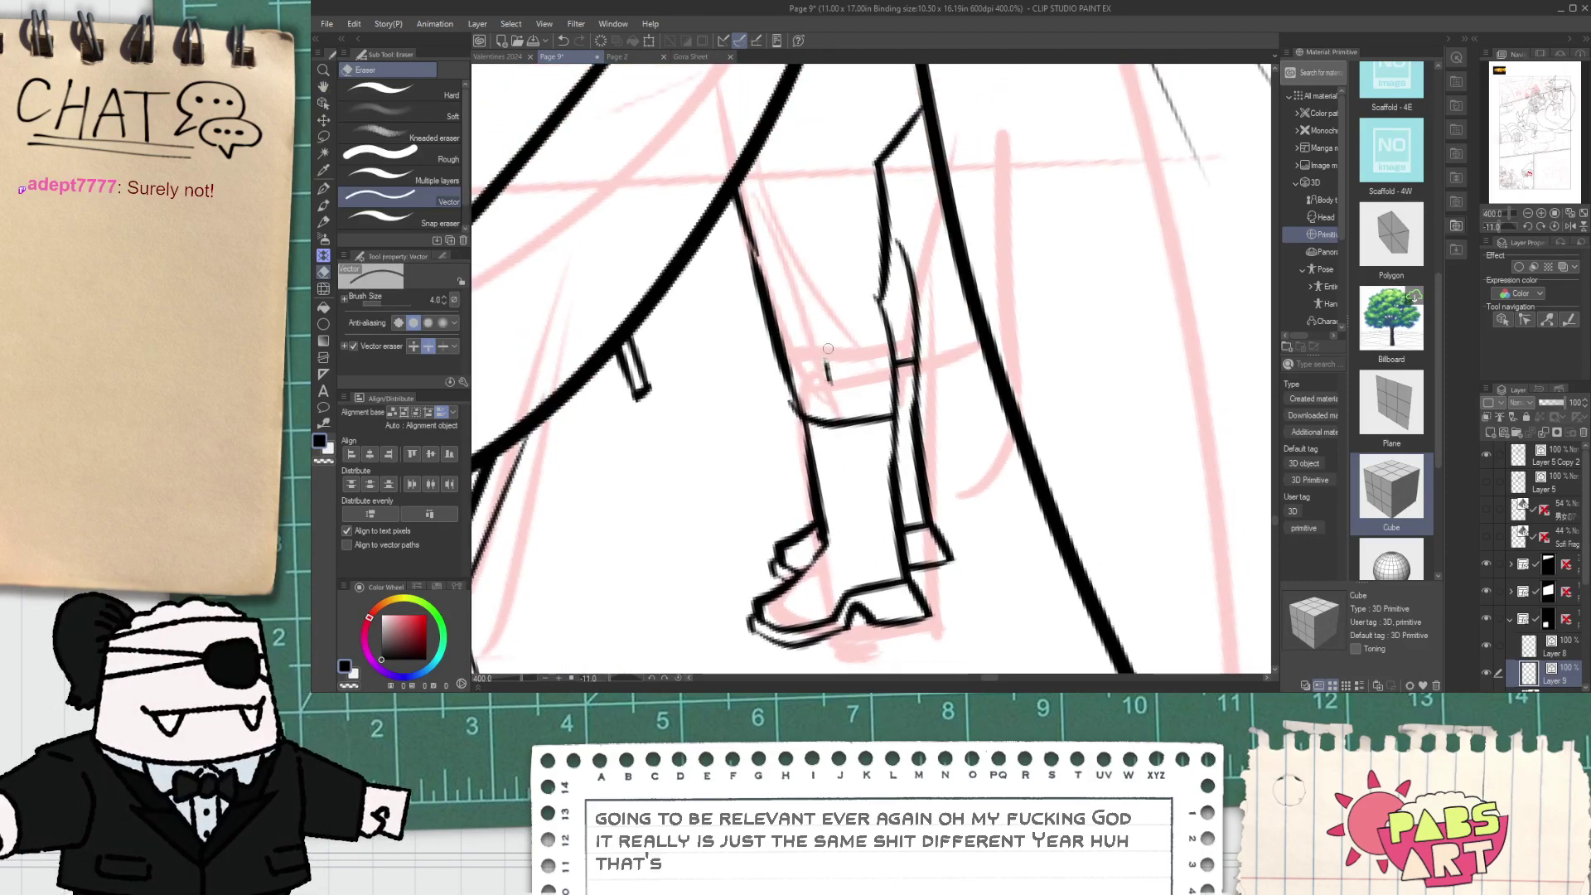
- Ink the second leg's thigh contour upward from its calf toward the drape edge, redoing unsatisfactory strokes
{"action": "key", "text": "p"}
{"action": "scroll", "coordinate": [862, 440], "scroll_direction": "up", "scroll_amount": 4}
{"action": "left_click_drag", "start_coordinate": [881, 421], "coordinate": [895, 279]}
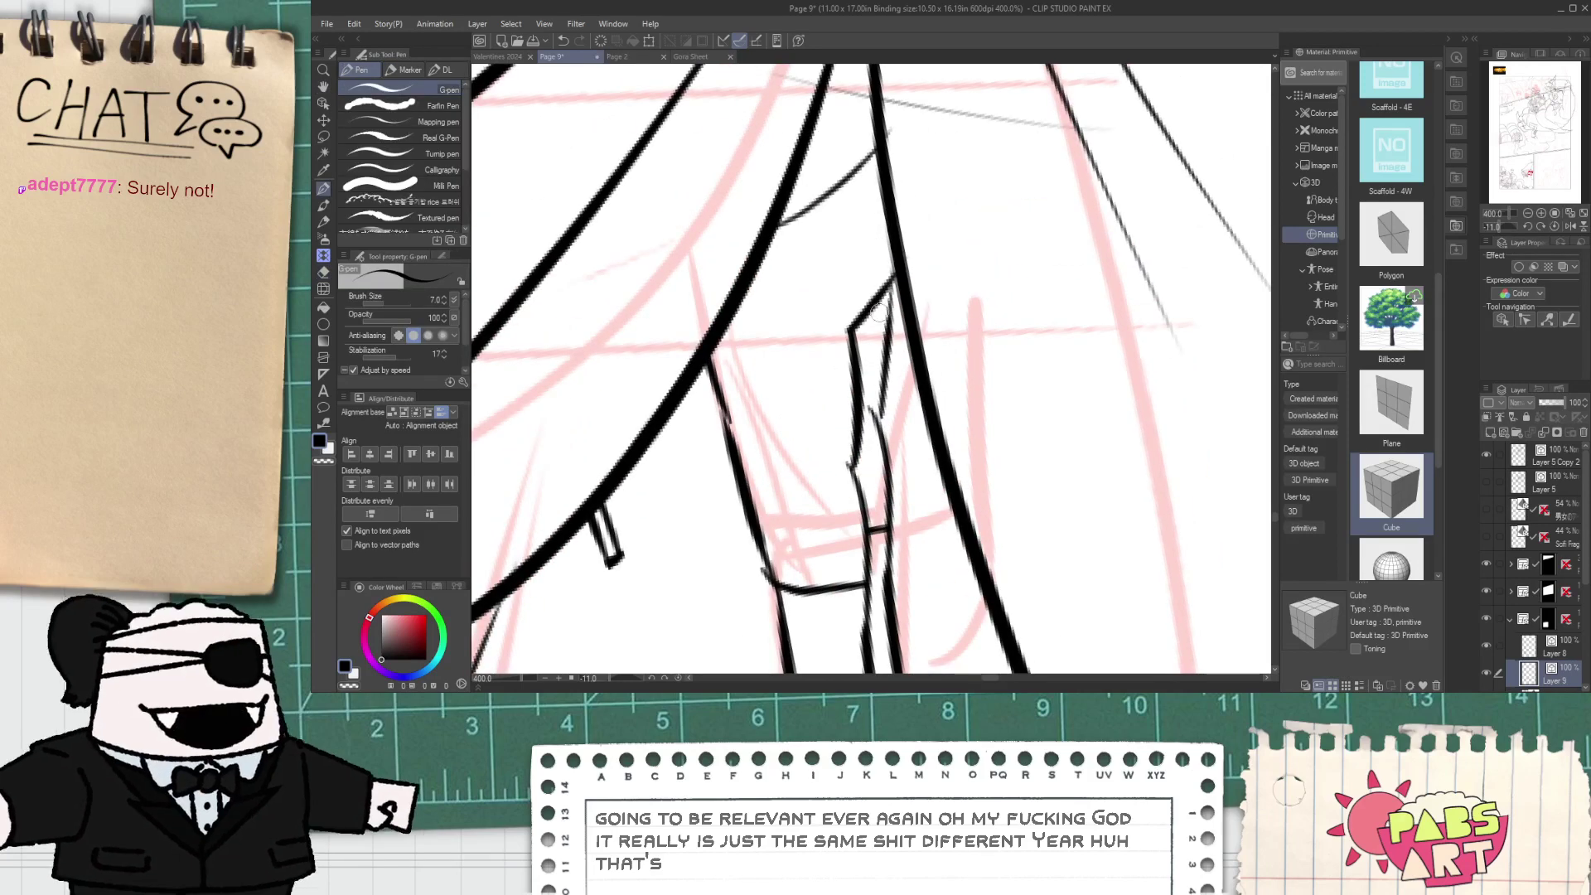
{"action": "key", "text": "ctrl+z"}
{"action": "left_click_drag", "start_coordinate": [877, 452], "coordinate": [897, 278]}
{"action": "key", "text": "ctrl+z"}
{"action": "mouse_move", "coordinate": [878, 452]}
{"action": "left_mouse_down"}
{"action": "mouse_move", "coordinate": [885, 290]}
{"action": "mouse_move", "coordinate": [880, 304]}
{"action": "mouse_move", "coordinate": [853, 147]}
{"action": "mouse_move", "coordinate": [885, 321]}
{"action": "left_mouse_up"}
{"action": "key", "text": "e"}
{"action": "key", "text": "p"}
{"action": "key", "text": "ctrl+z"}
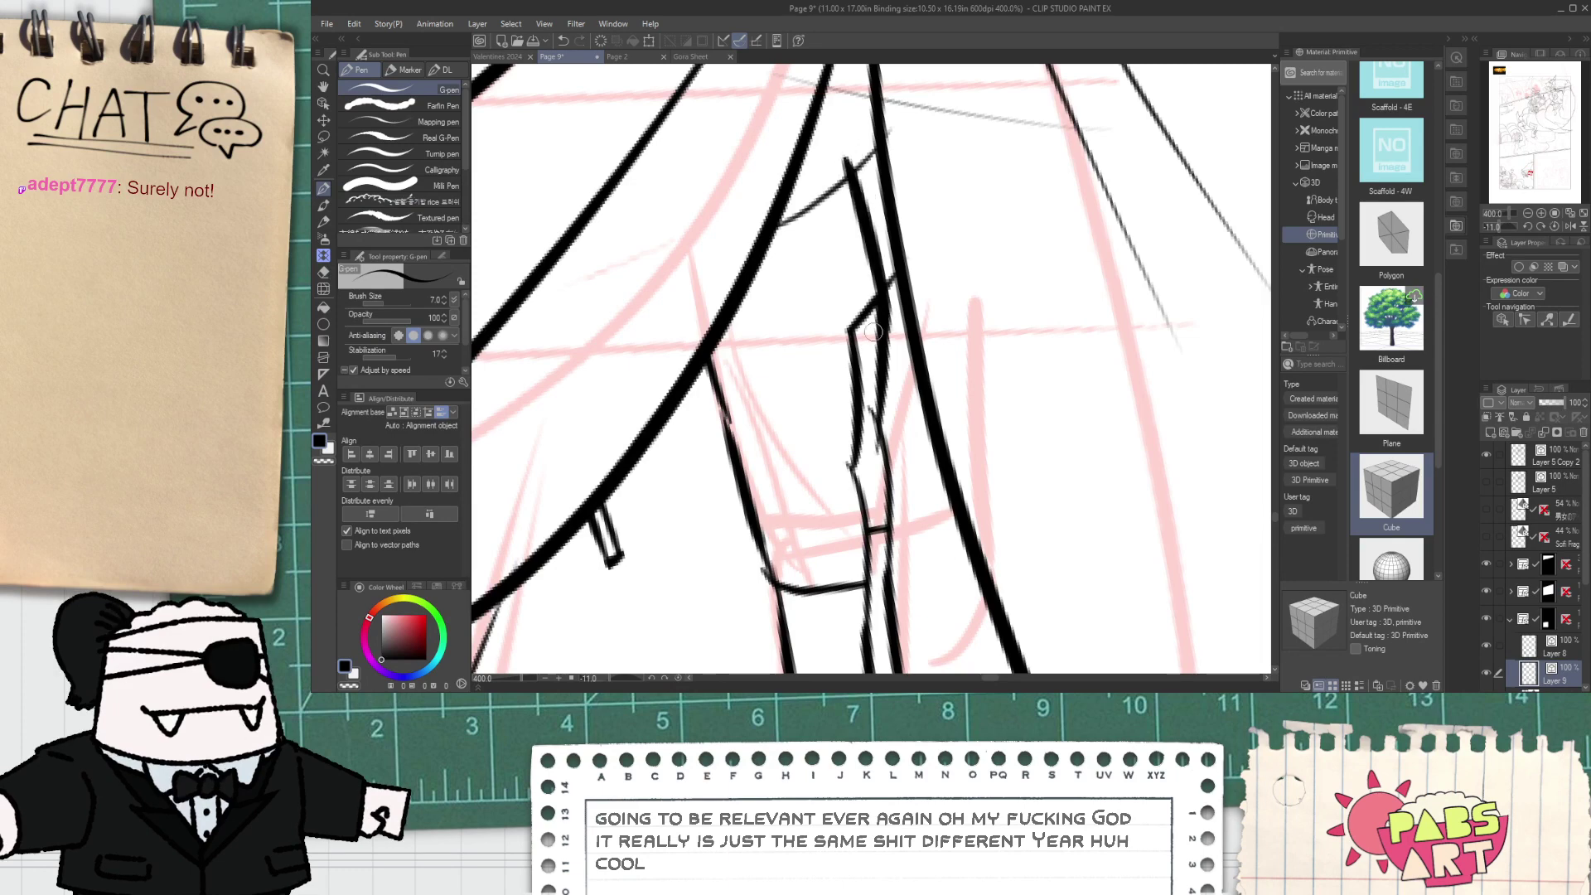
{"action": "key", "text": "e"}
{"action": "left_click", "coordinate": [835, 168]}
{"action": "key", "text": "p"}
{"action": "left_click_drag", "start_coordinate": [820, 234], "coordinate": [915, 380]}
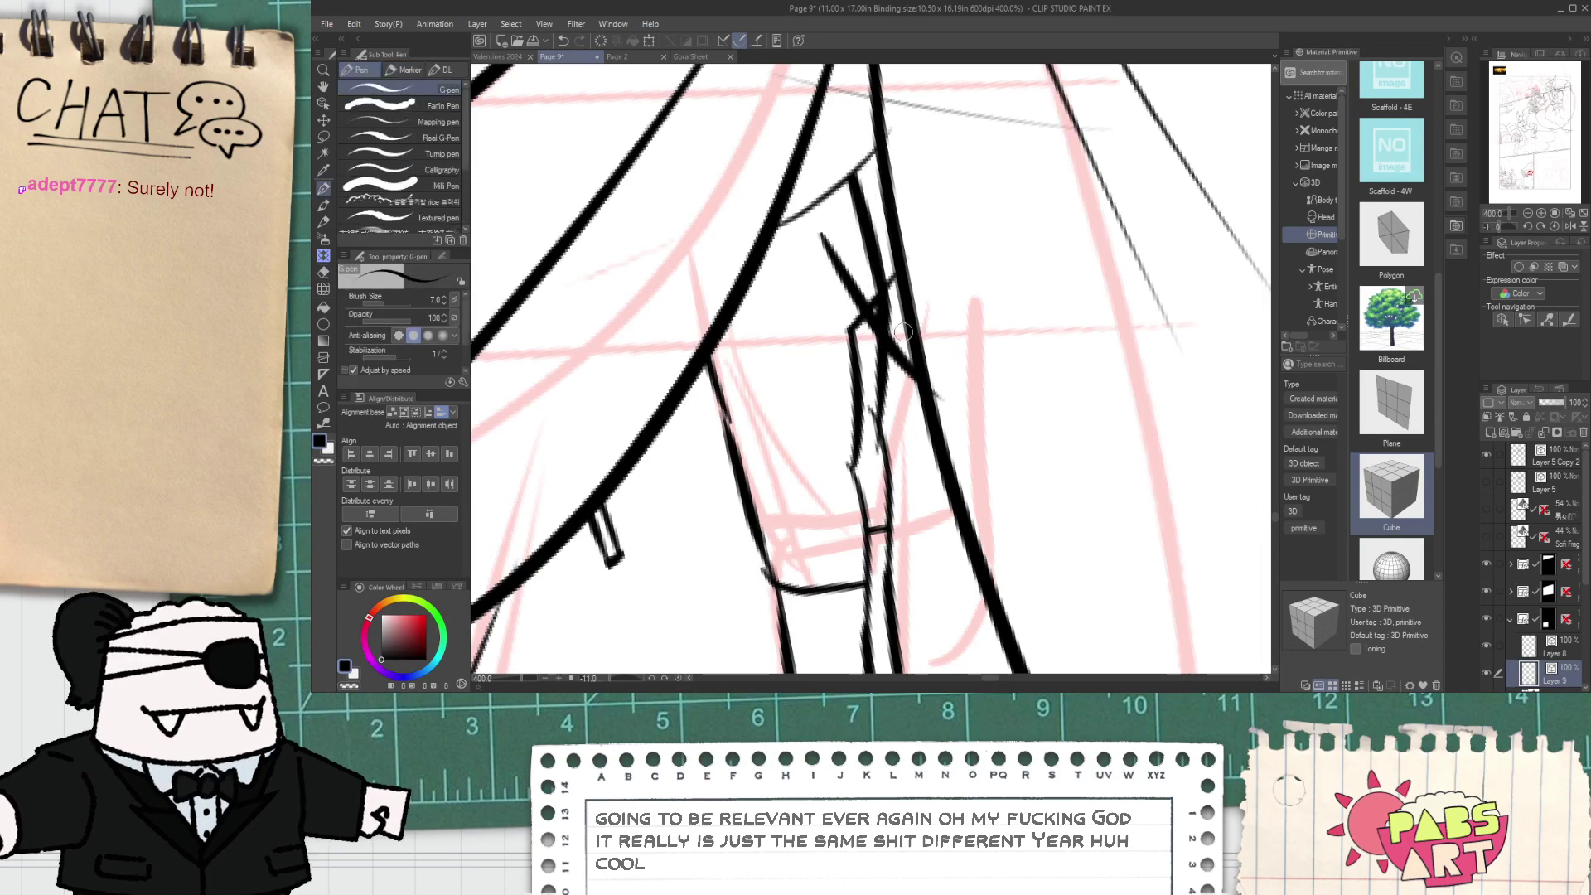
{"action": "mouse_move", "coordinate": [823, 242]}
{"action": "left_mouse_down"}
{"action": "mouse_move", "coordinate": [841, 164]}
{"action": "mouse_move", "coordinate": [893, 220]}
{"action": "mouse_move", "coordinate": [826, 149]}
{"action": "left_mouse_up"}
{"action": "key", "text": "ctrl+z"}
{"action": "key", "text": "ctrl+z"}
{"action": "key", "text": "ctrl+z"}
{"action": "key", "text": "ctrl+z"}
- Ink a rounded, elongated body outline above the legs within the drape opening, and erase crossing lines inside and beyond the drape edge
{"action": "mouse_move", "coordinate": [991, 411]}
{"action": "left_mouse_down"}
{"action": "mouse_move", "coordinate": [835, 275]}
{"action": "mouse_move", "coordinate": [824, 150]}
{"action": "mouse_move", "coordinate": [951, 242]}
{"action": "left_mouse_up"}
{"action": "key", "text": "e"}
{"action": "left_click_drag", "start_coordinate": [927, 182], "coordinate": [909, 210]}
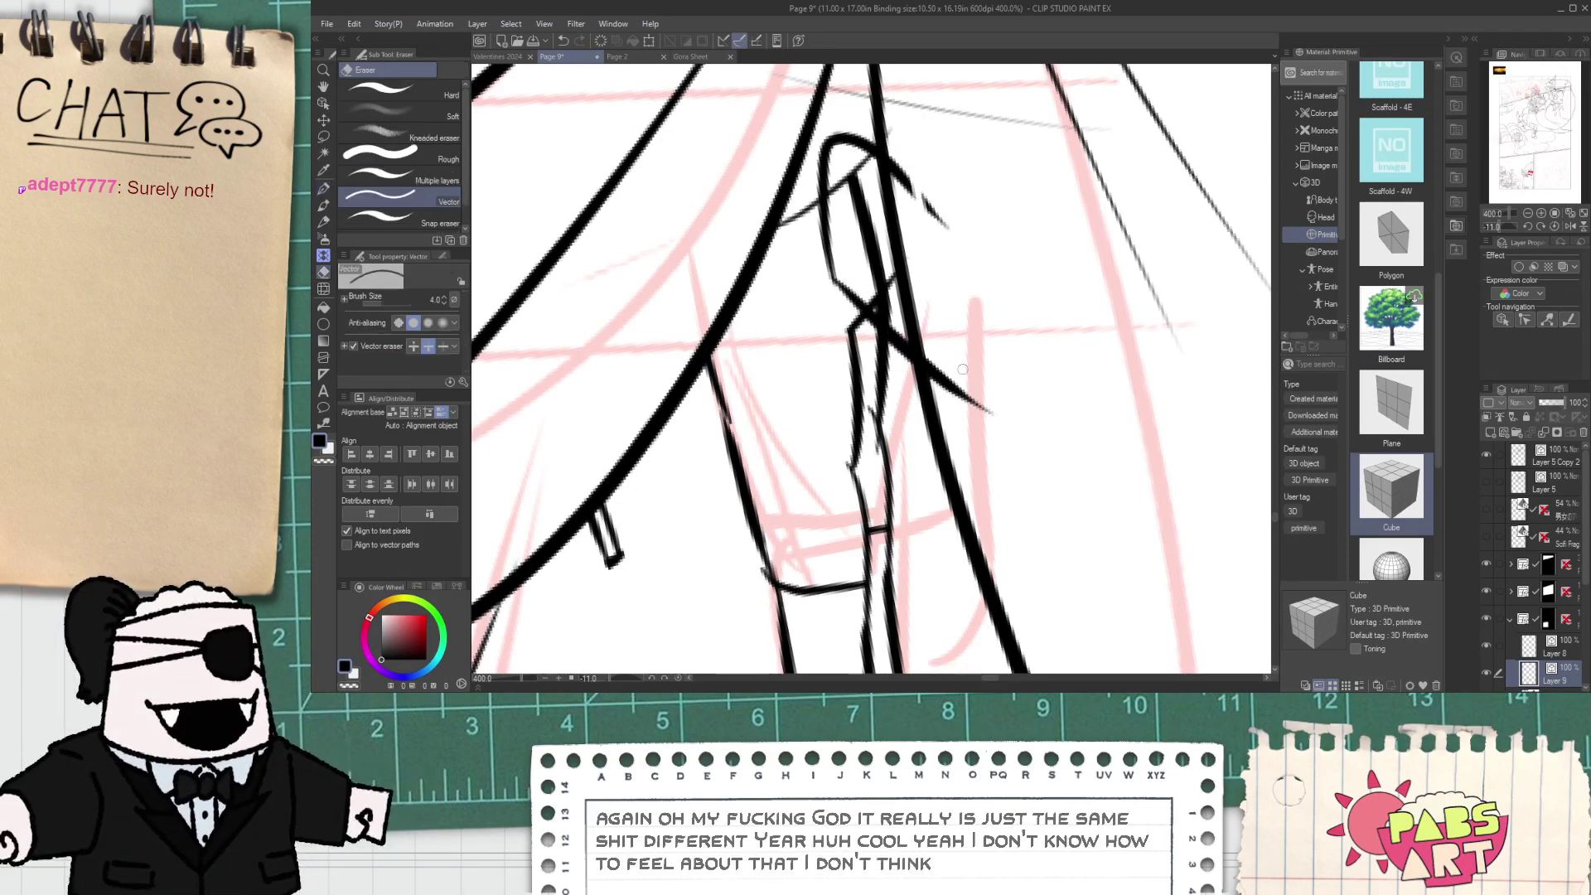
{"action": "left_click_drag", "start_coordinate": [963, 373], "coordinate": [946, 400]}
{"action": "mouse_move", "coordinate": [882, 259]}
{"action": "left_mouse_down"}
{"action": "mouse_move", "coordinate": [863, 266]}
{"action": "mouse_move", "coordinate": [880, 318]}
{"action": "left_mouse_up"}
{"action": "left_click_drag", "start_coordinate": [884, 295], "coordinate": [872, 303]}
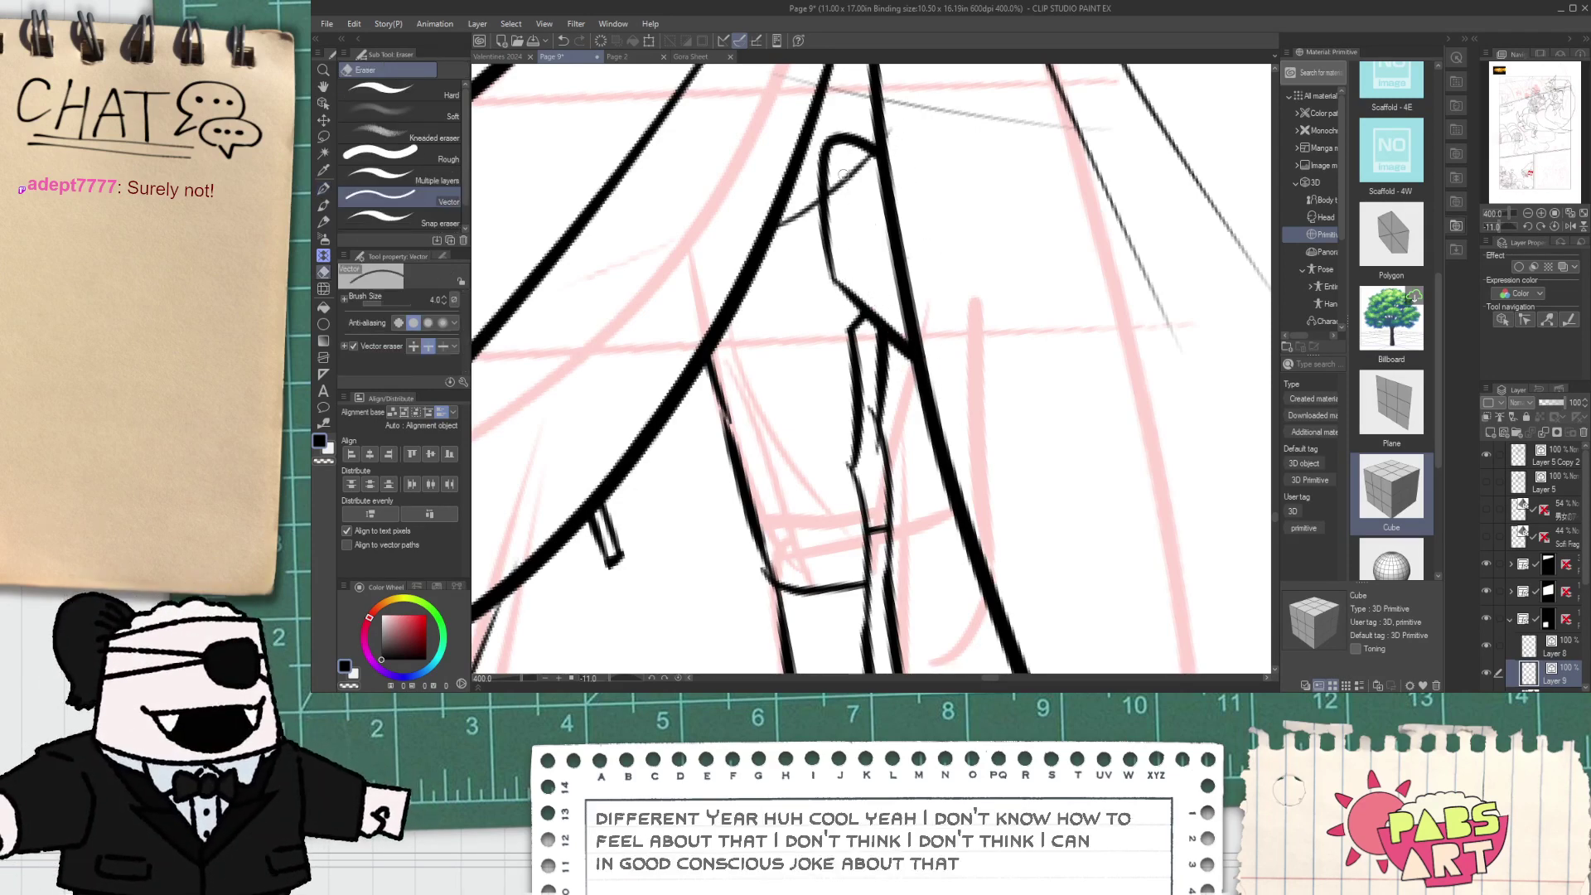
{"action": "left_click_drag", "start_coordinate": [868, 160], "coordinate": [849, 188]}
{"action": "left_click_drag", "start_coordinate": [897, 125], "coordinate": [887, 140]}
- Ink a short diagonal line across the narrow drape opening above the rounded body outline
{"action": "key", "text": "space"}
{"action": "mouse_move", "coordinate": [861, 247]}
{"action": "left_mouse_down"}
{"action": "mouse_move", "coordinate": [914, 460]}
{"action": "mouse_move", "coordinate": [855, 303]}
{"action": "mouse_move", "coordinate": [824, 419]}
{"action": "left_mouse_up"}
{"action": "scroll", "coordinate": [823, 411], "scroll_direction": "up", "scroll_amount": 1}
{"action": "key", "text": "p"}
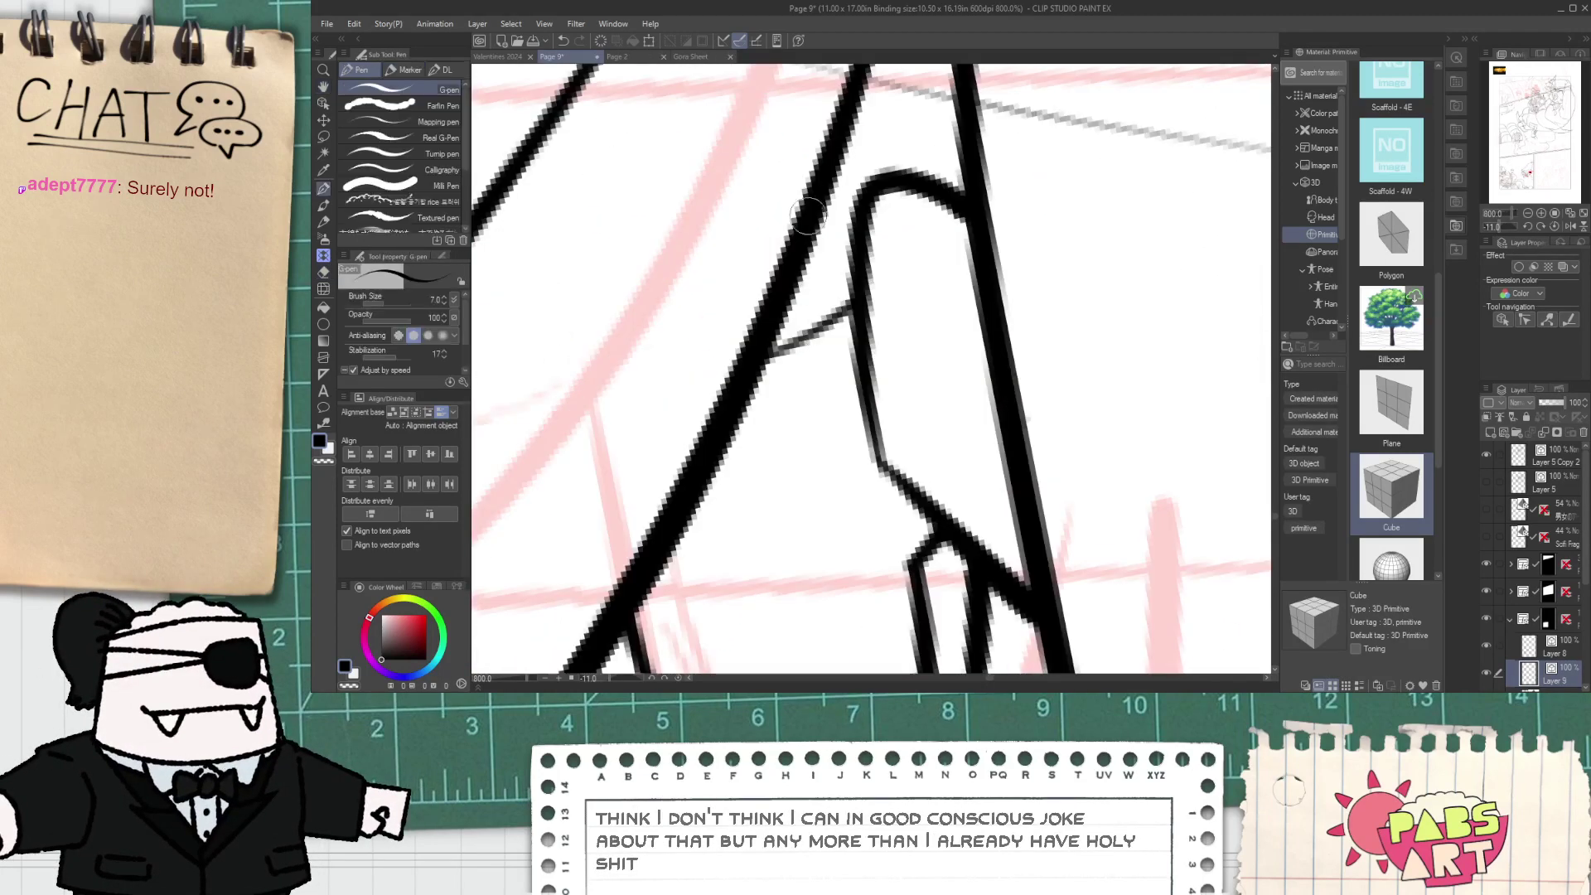
{"action": "left_click_drag", "start_coordinate": [813, 189], "coordinate": [992, 96]}
{"action": "scroll", "coordinate": [928, 188], "scroll_direction": "down", "scroll_amount": 7}
{"action": "key", "text": "space"}
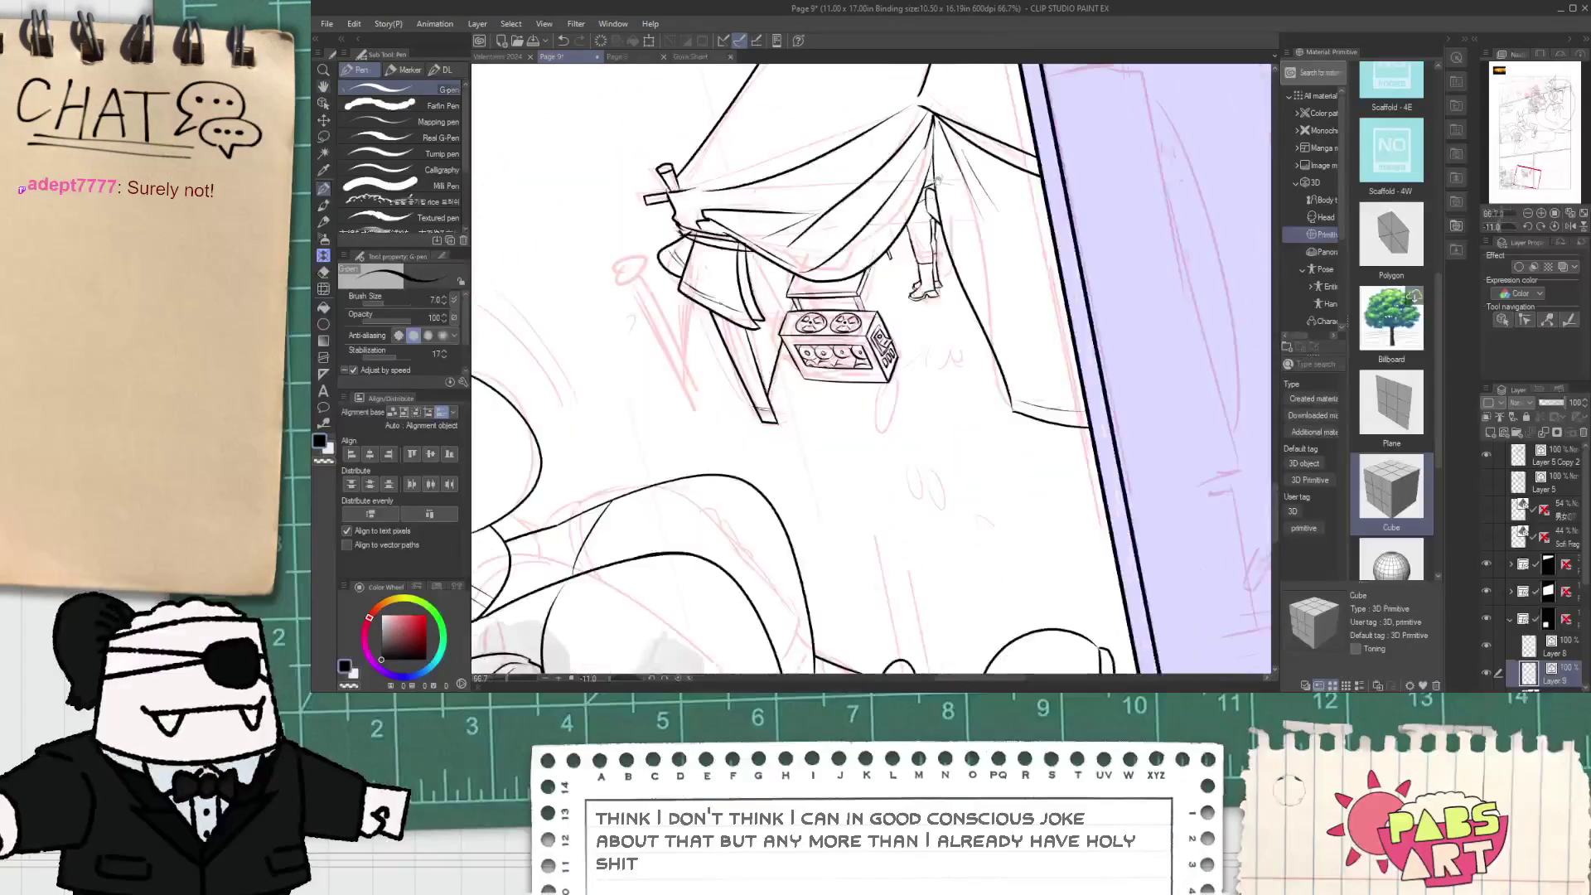
- Ink a short line joining the drape edge to the top of the rounded body outline, and erase its overshoot beyond the drape
{"action": "left_click_drag", "start_coordinate": [928, 188], "coordinate": [907, 312]}
{"action": "key", "text": "p"}
{"action": "scroll", "coordinate": [901, 311], "scroll_direction": "up", "scroll_amount": 4}
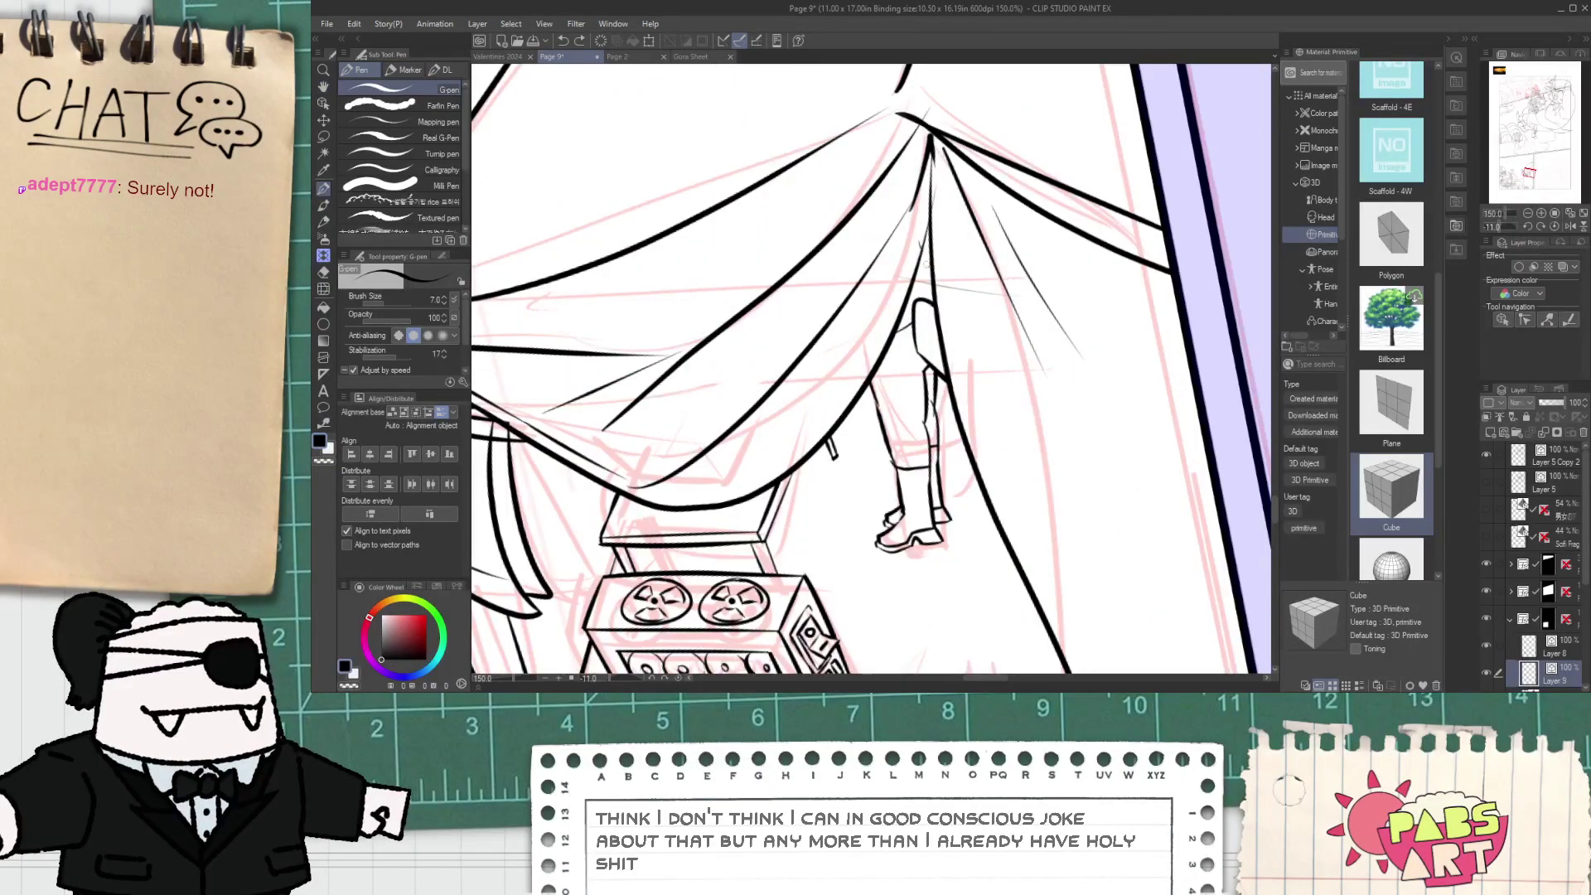
{"action": "key", "text": "e"}
{"action": "scroll", "coordinate": [929, 320], "scroll_direction": "up", "scroll_amount": 1}
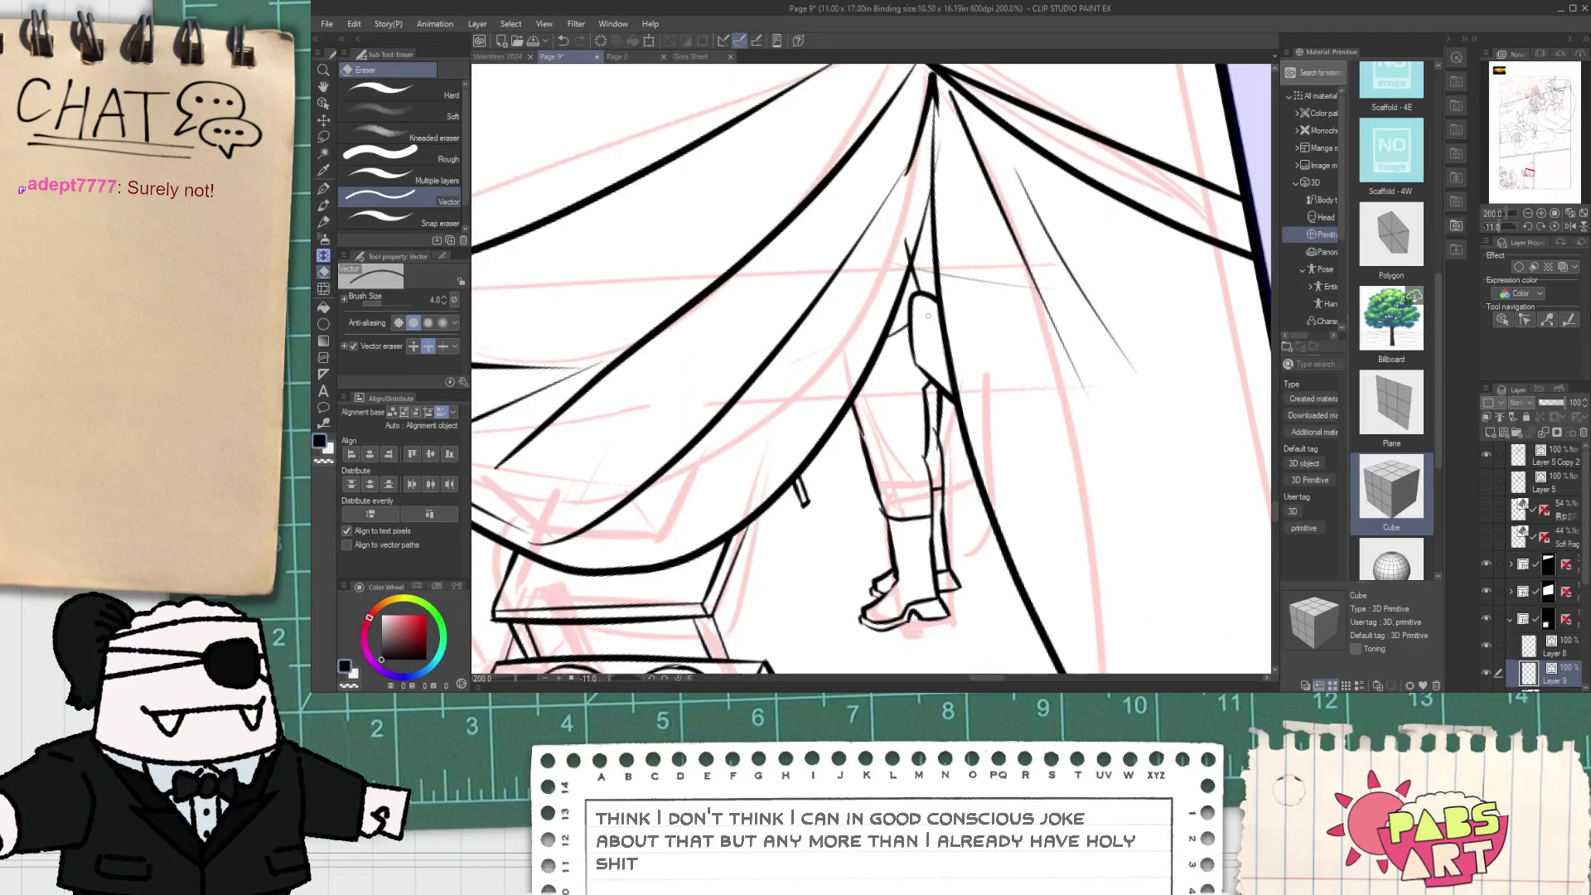
{"action": "left_click_drag", "start_coordinate": [901, 251], "coordinate": [910, 251]}
- Select the toe outlines of both boots and try a brush size of 8 on them
{"action": "scroll", "coordinate": [903, 251], "scroll_direction": "down", "scroll_amount": 3}
{"action": "key", "text": "space"}
{"action": "left_click_drag", "start_coordinate": [891, 367], "coordinate": [880, 374]}
{"action": "scroll", "coordinate": [880, 375], "scroll_direction": "up", "scroll_amount": 3}
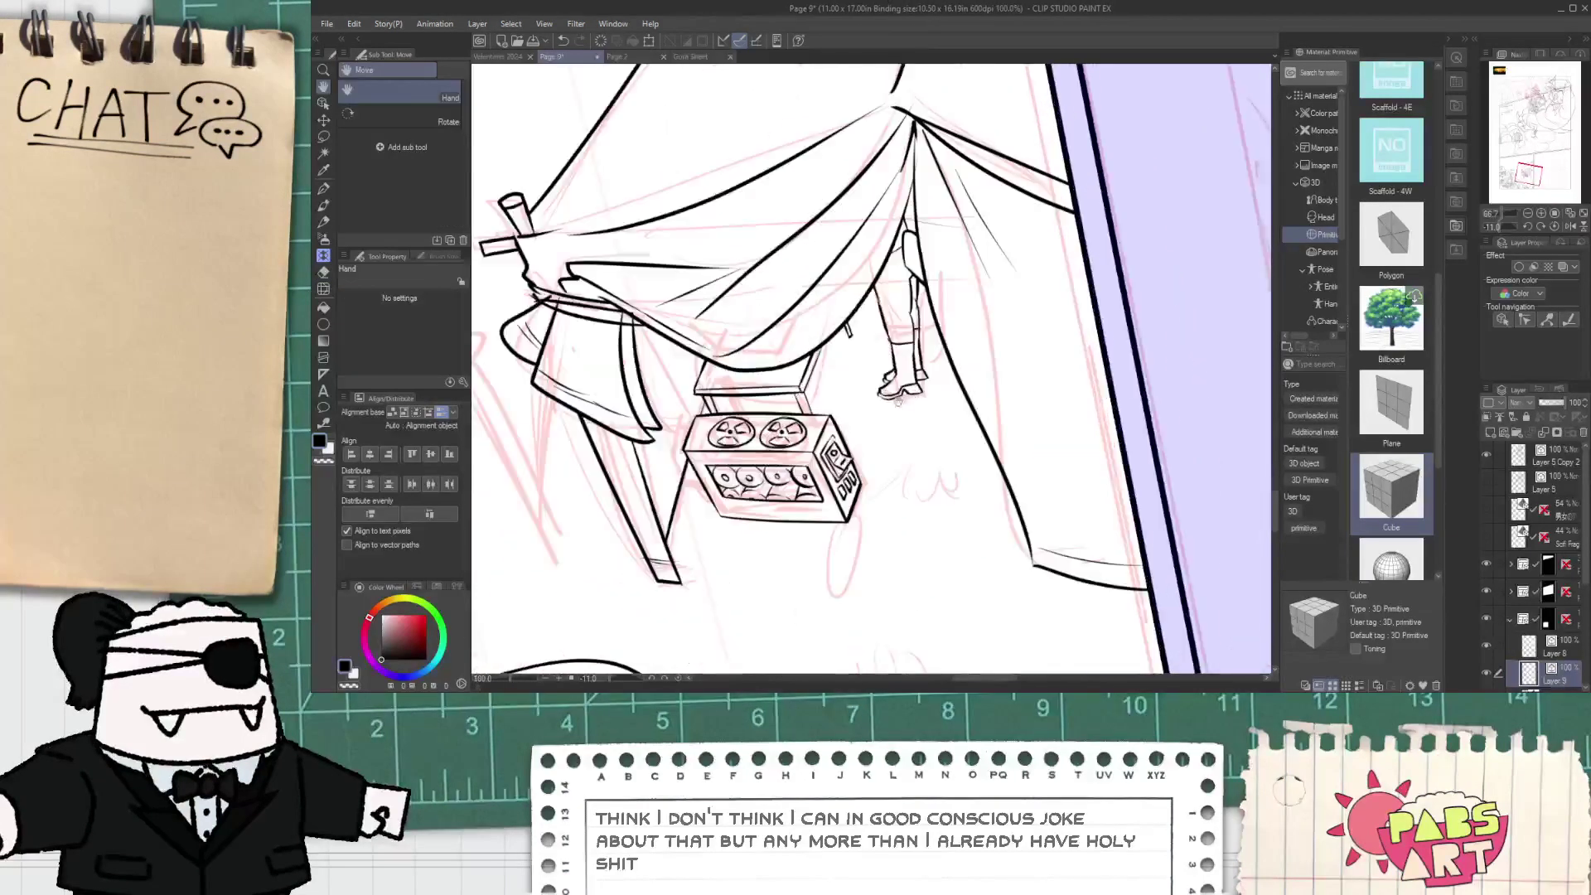
{"action": "scroll", "coordinate": [882, 373], "scroll_direction": "up", "scroll_amount": 6}
{"action": "left_click_drag", "start_coordinate": [891, 398], "coordinate": [879, 401]}
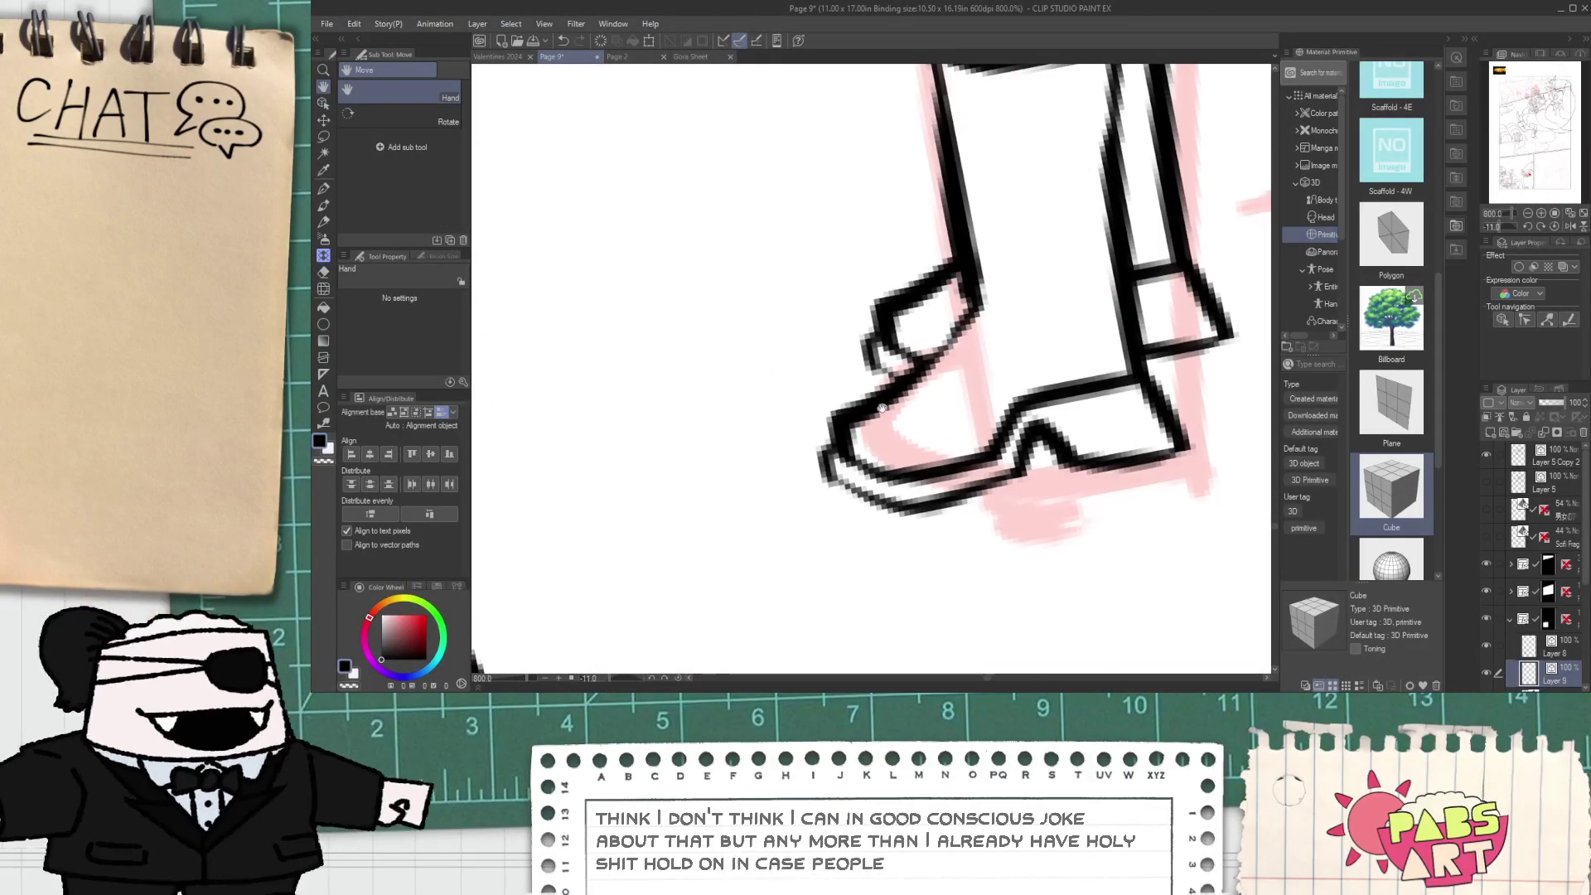
{"action": "left_click", "coordinate": [864, 411], "text": "ctrl"}
{"action": "left_click", "coordinate": [890, 320], "text": "ctrl"}
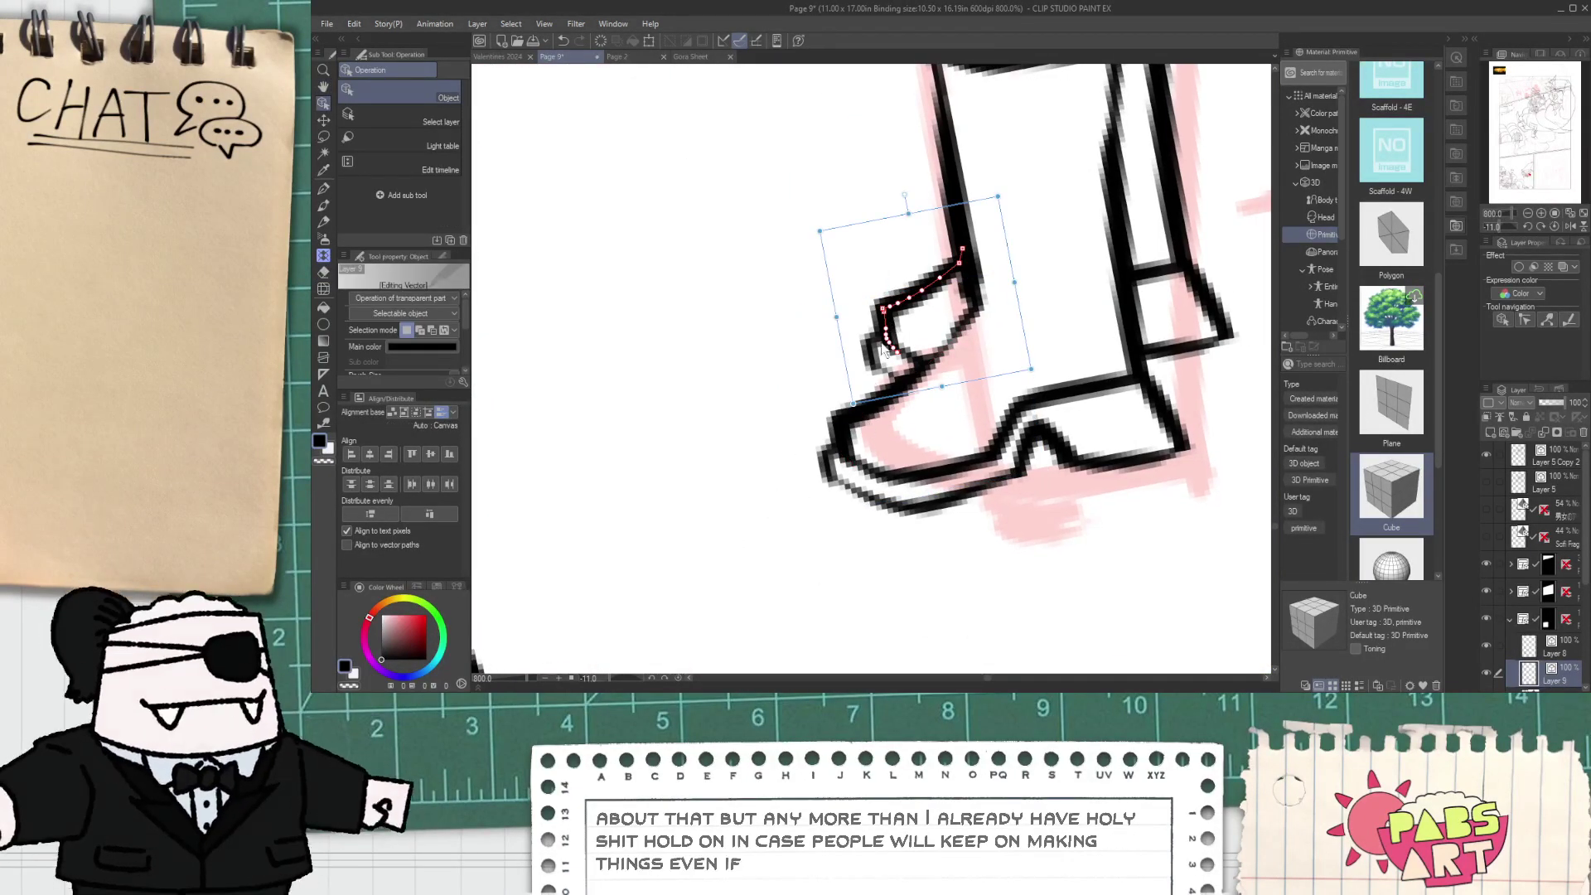
{"action": "left_click", "coordinate": [858, 438], "text": "shift"}
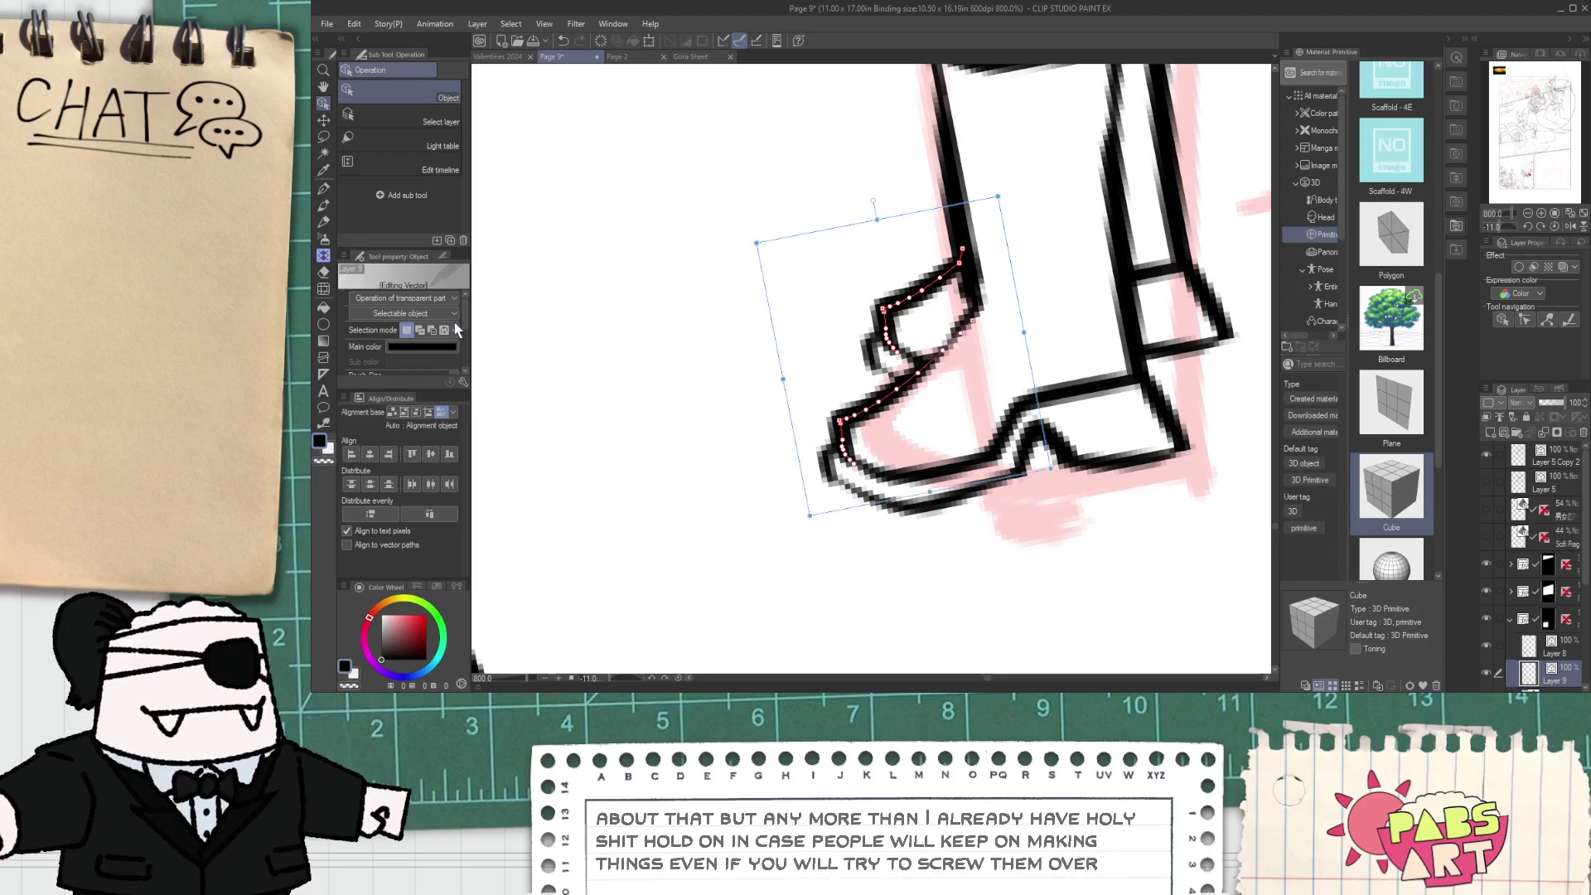
{"action": "scroll", "coordinate": [457, 330], "scroll_direction": "down", "scroll_amount": 3}
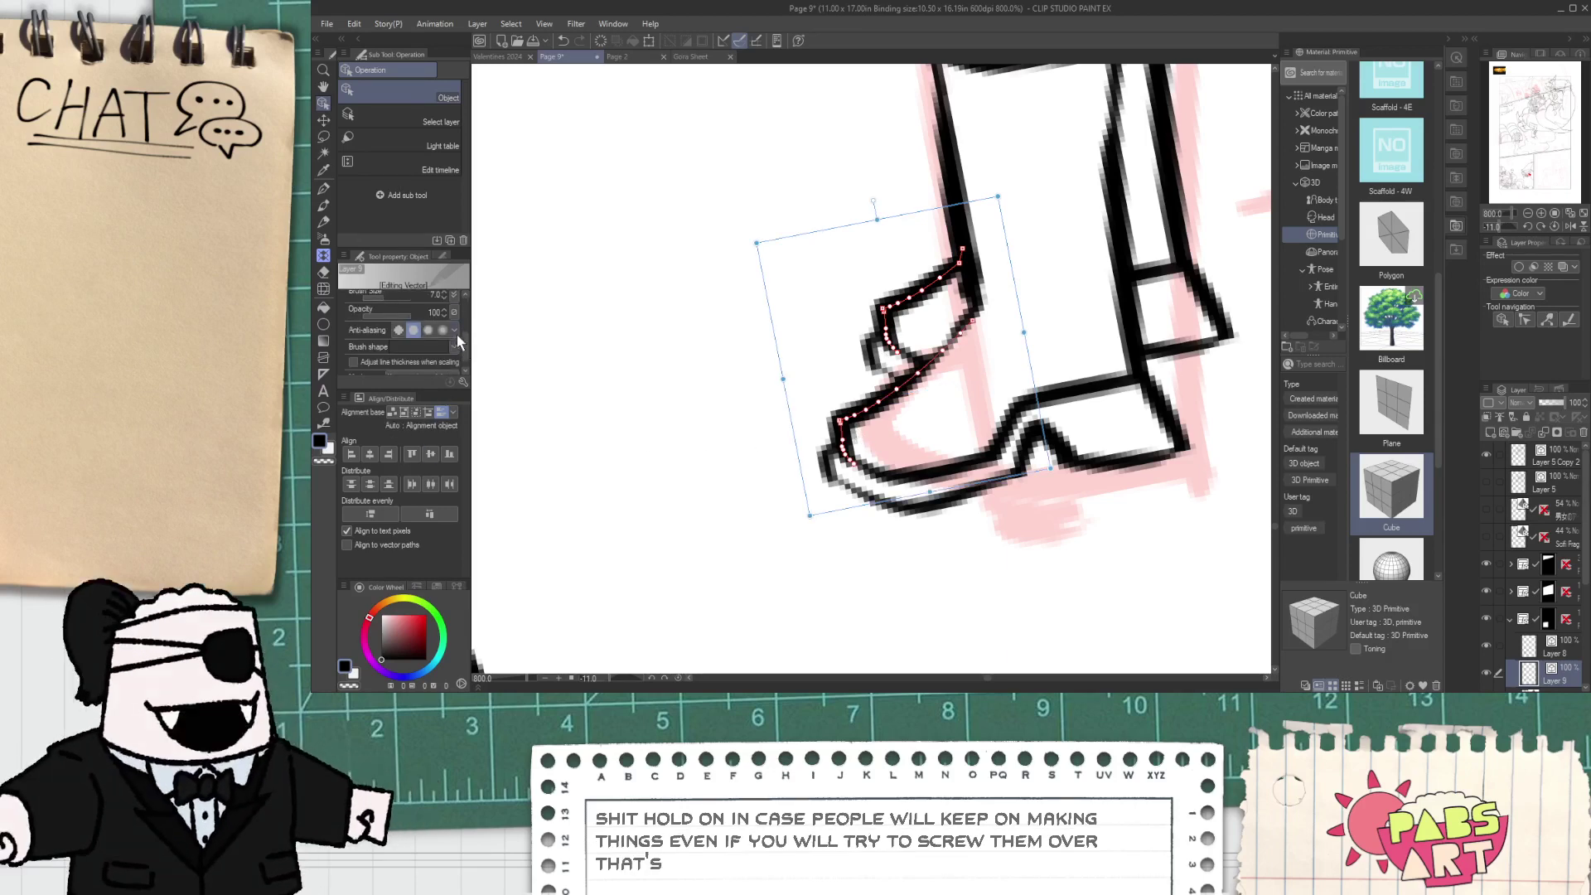
{"action": "scroll", "coordinate": [457, 332], "scroll_direction": "up", "scroll_amount": 3}
{"action": "left_click", "coordinate": [448, 323]}
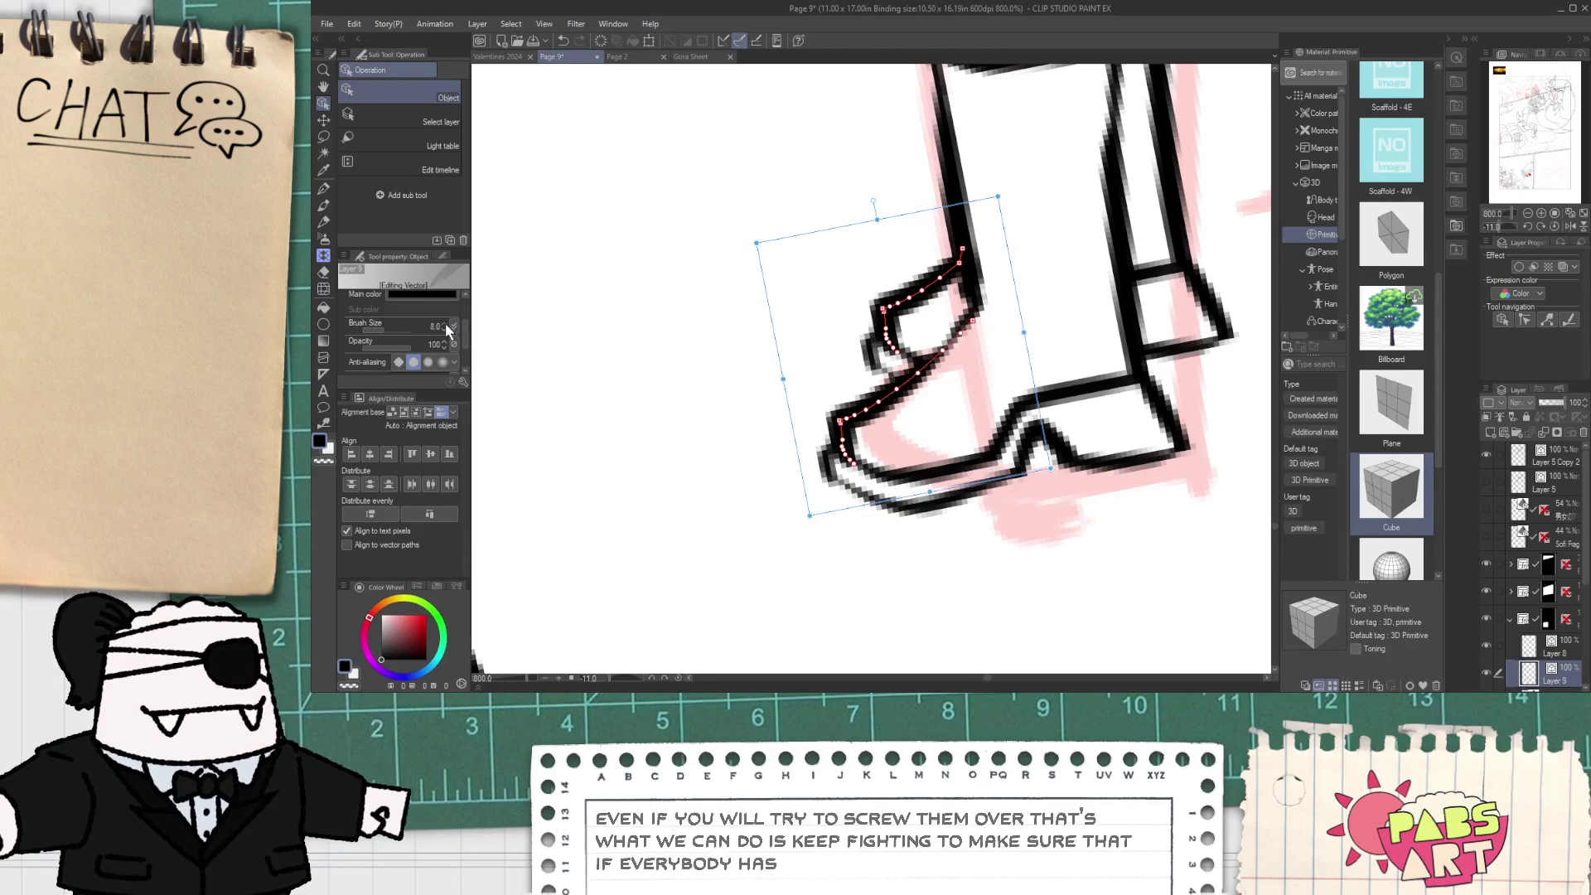
{"action": "left_click", "coordinate": [445, 329]}
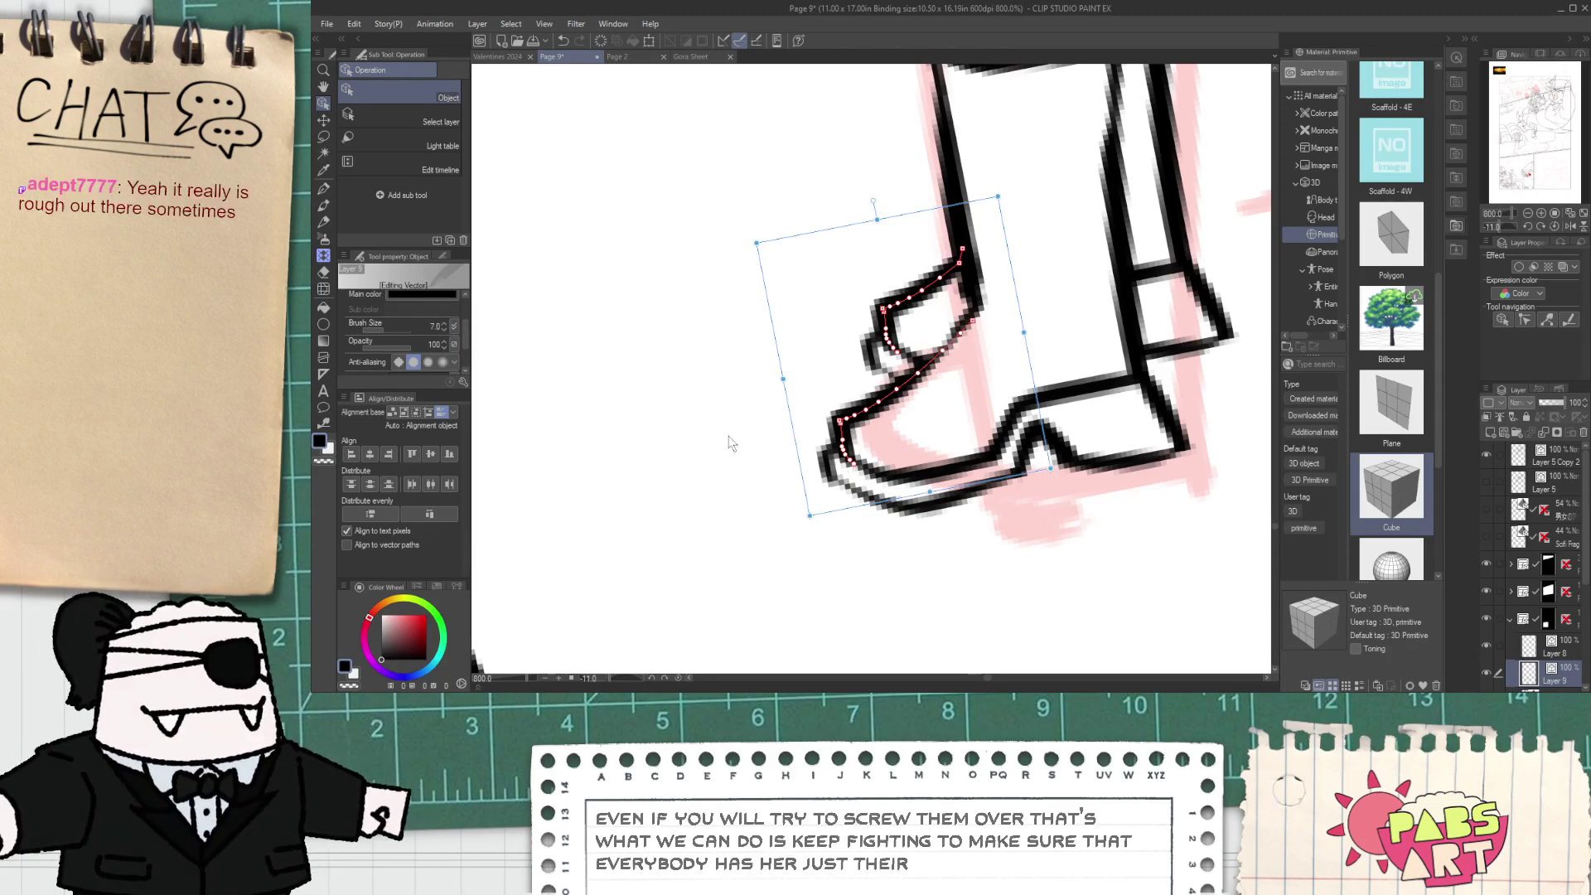
- Thicken the underside of the front boot with an ink stroke running from the sole's arch into the heel
{"action": "scroll", "coordinate": [729, 440], "scroll_direction": "down", "scroll_amount": 7}
{"action": "key", "text": "space"}
{"action": "scroll", "coordinate": [728, 422], "scroll_direction": "up", "scroll_amount": 2}
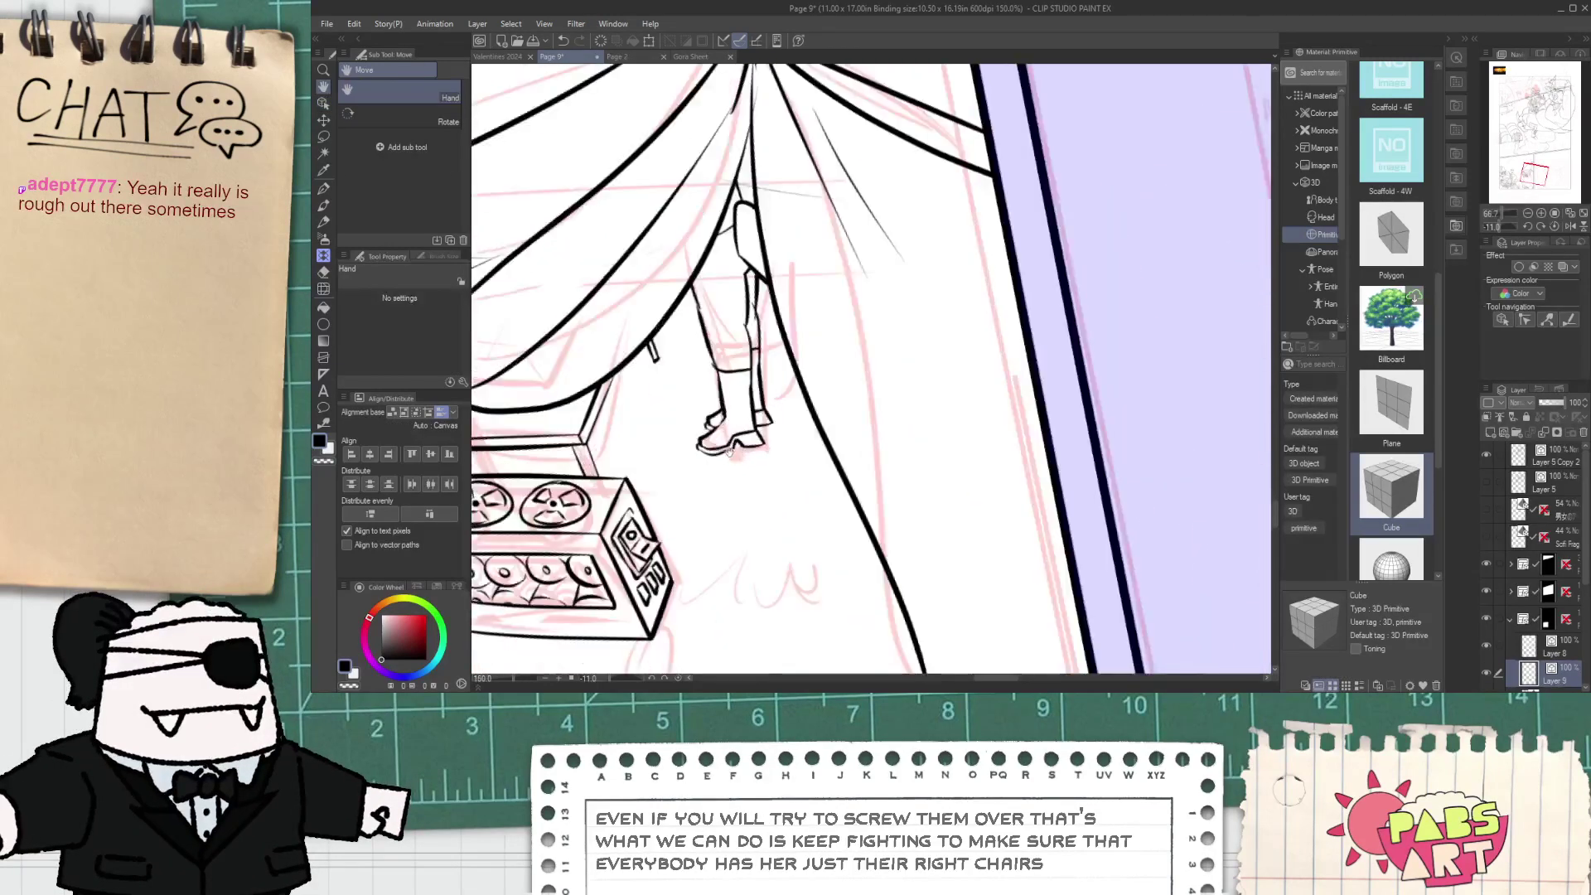
{"action": "scroll", "coordinate": [736, 446], "scroll_direction": "up", "scroll_amount": 7}
{"action": "mouse_move", "coordinate": [751, 393]}
{"action": "left_mouse_down"}
{"action": "mouse_move", "coordinate": [812, 462]}
{"action": "mouse_move", "coordinate": [915, 450]}
{"action": "left_mouse_up"}
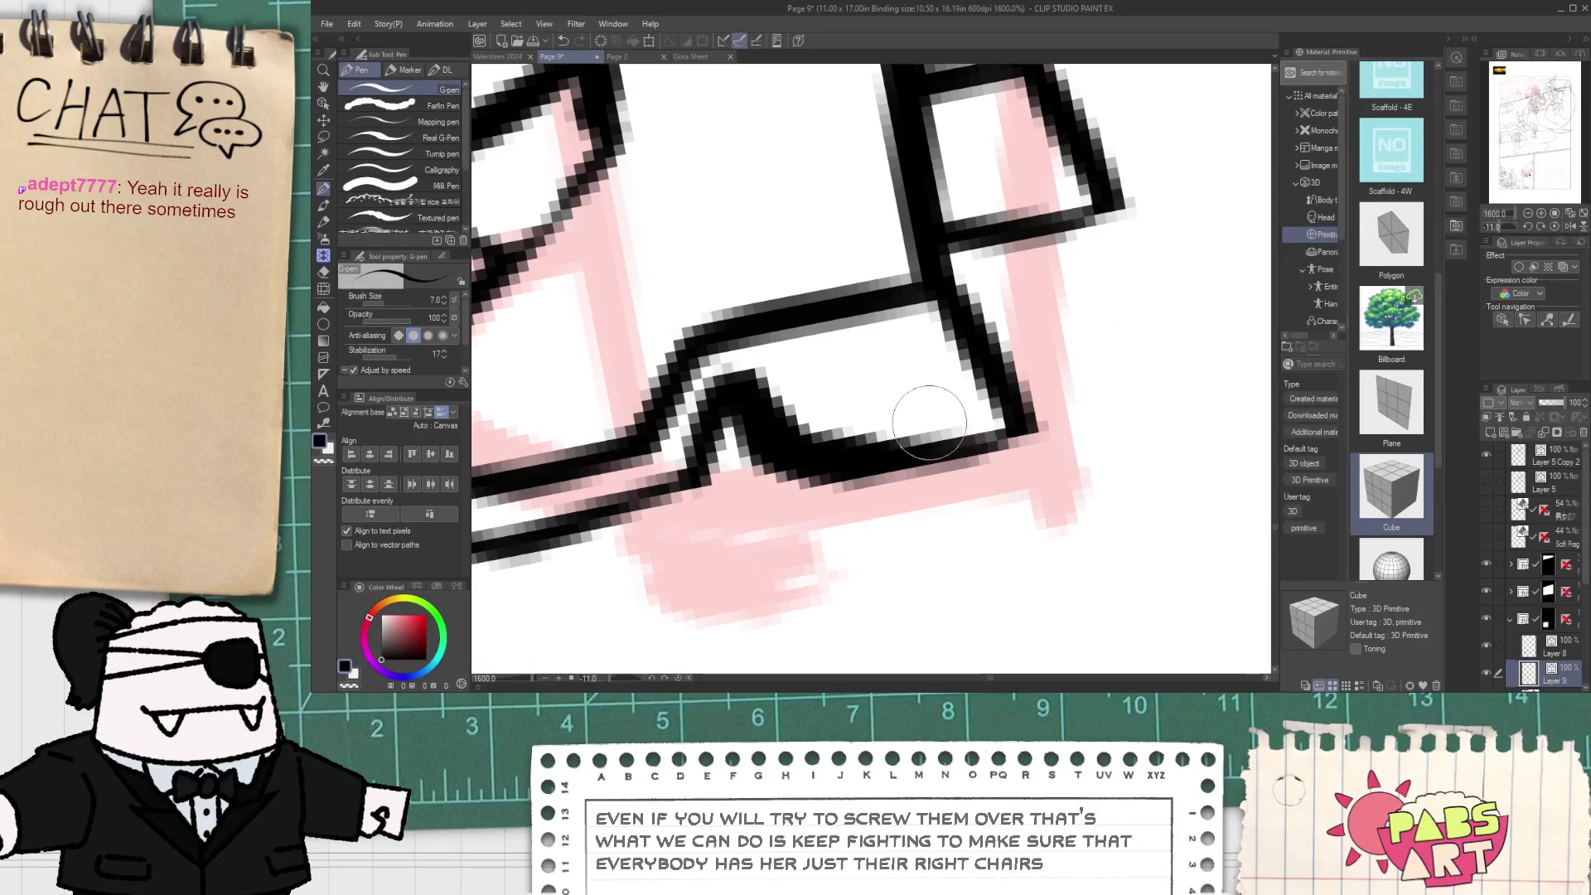
{"action": "scroll", "coordinate": [929, 423], "scroll_direction": "down", "scroll_amount": 8}
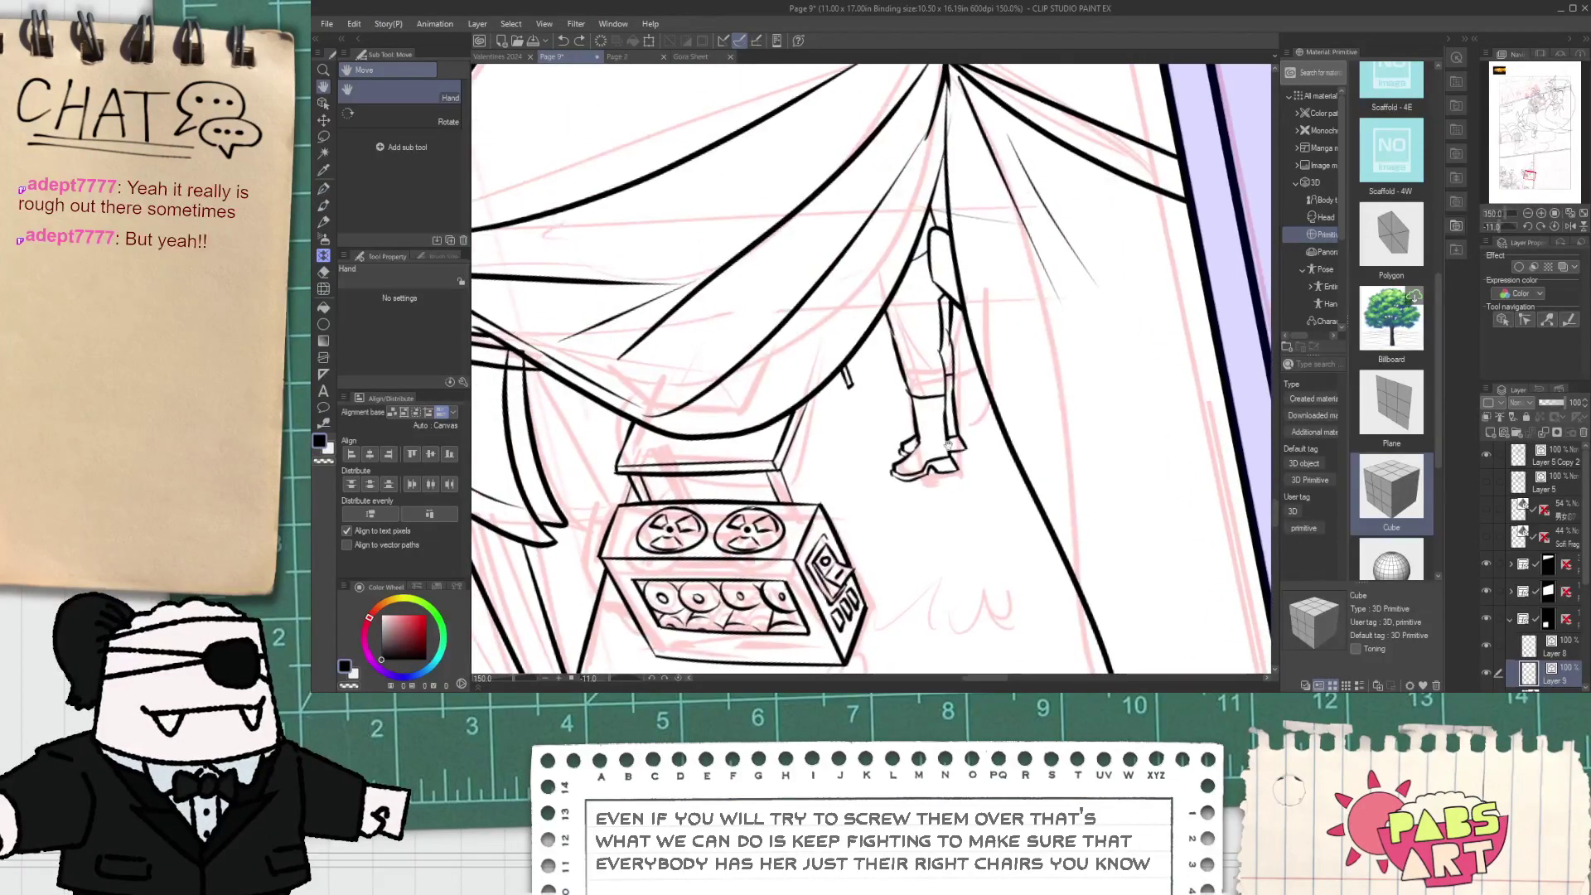
- Delete the short duplicate vector stroke at the top of the front leg's thigh contour, just beneath the drape edge
{"action": "scroll", "coordinate": [912, 391], "scroll_direction": "up", "scroll_amount": 4}
{"action": "key", "text": "e"}
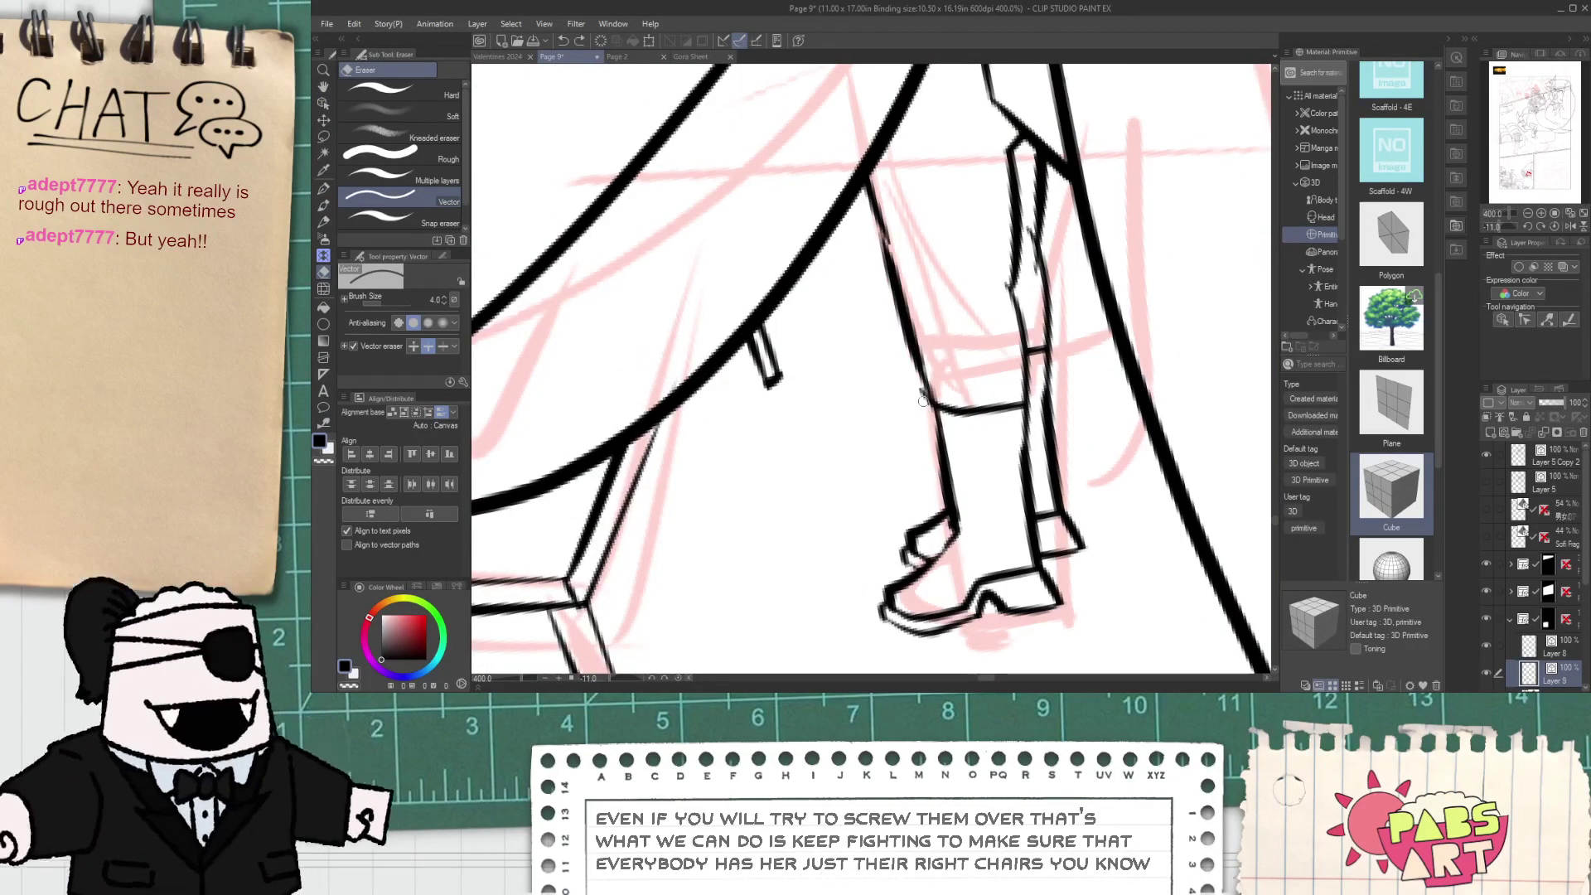
{"action": "scroll", "coordinate": [932, 385], "scroll_direction": "up", "scroll_amount": 2}
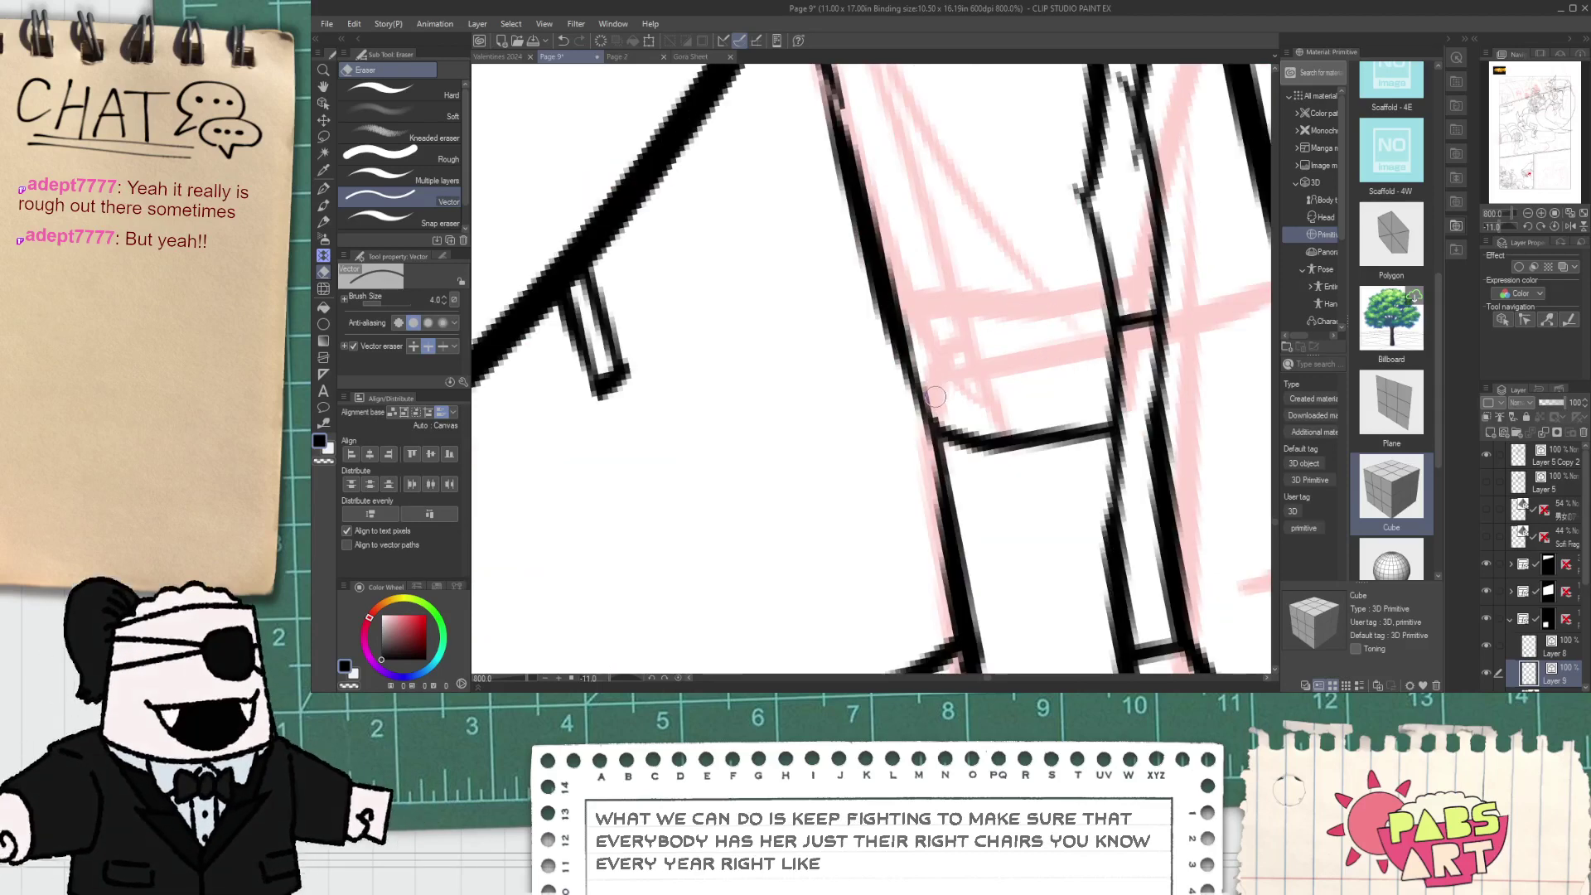
{"action": "scroll", "coordinate": [935, 397], "scroll_direction": "down", "scroll_amount": 6}
{"action": "key", "text": "p"}
{"action": "scroll", "coordinate": [922, 357], "scroll_direction": "up", "scroll_amount": 4}
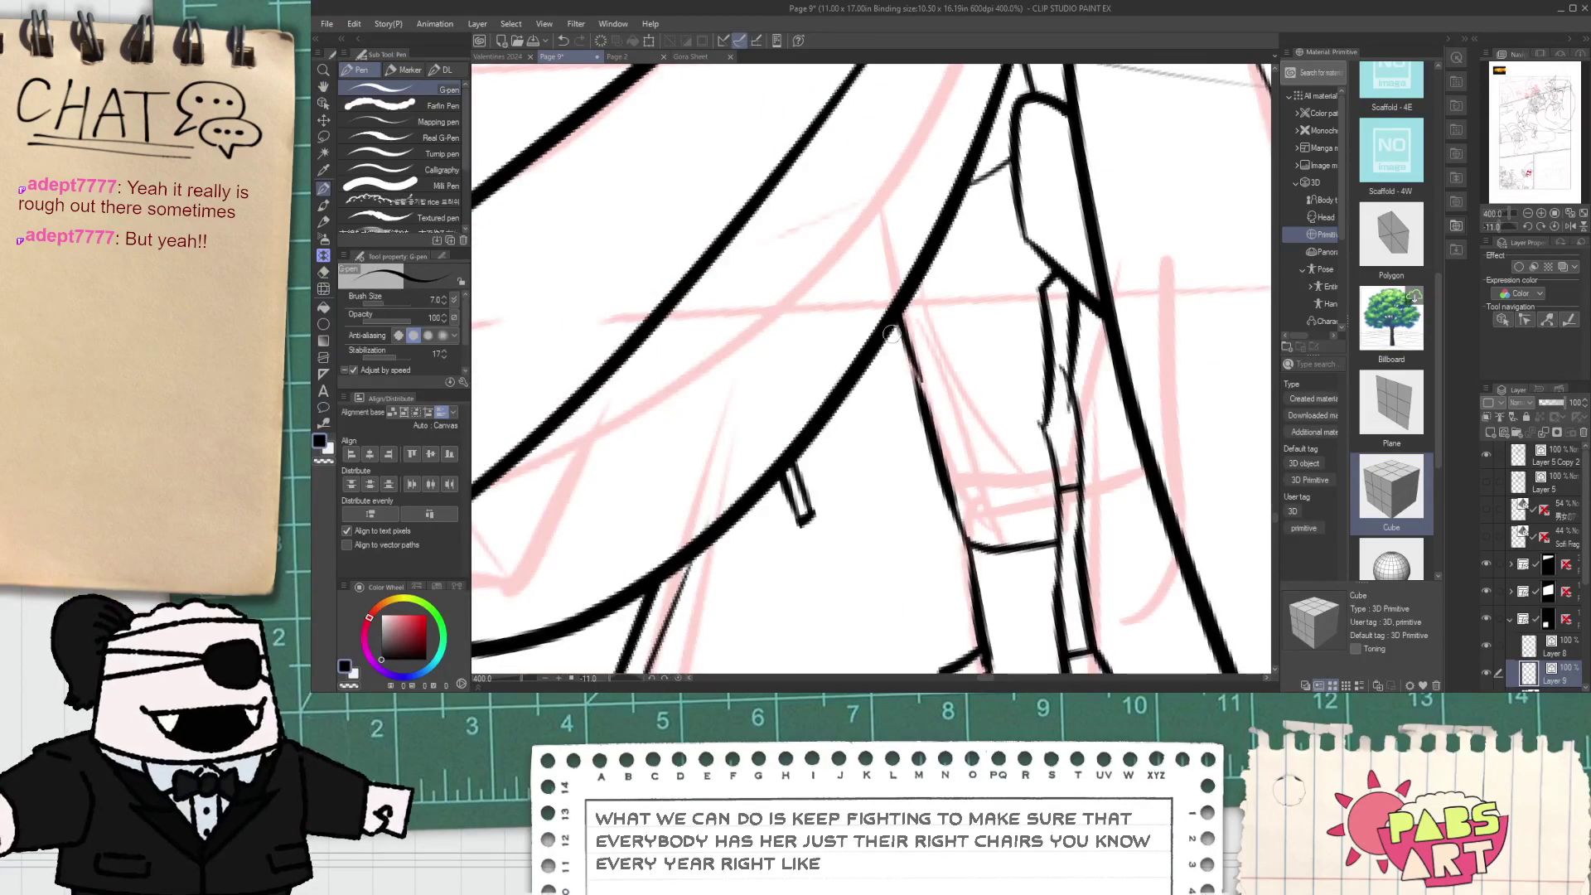
{"action": "key", "text": "o"}
{"action": "left_click", "coordinate": [903, 363]}
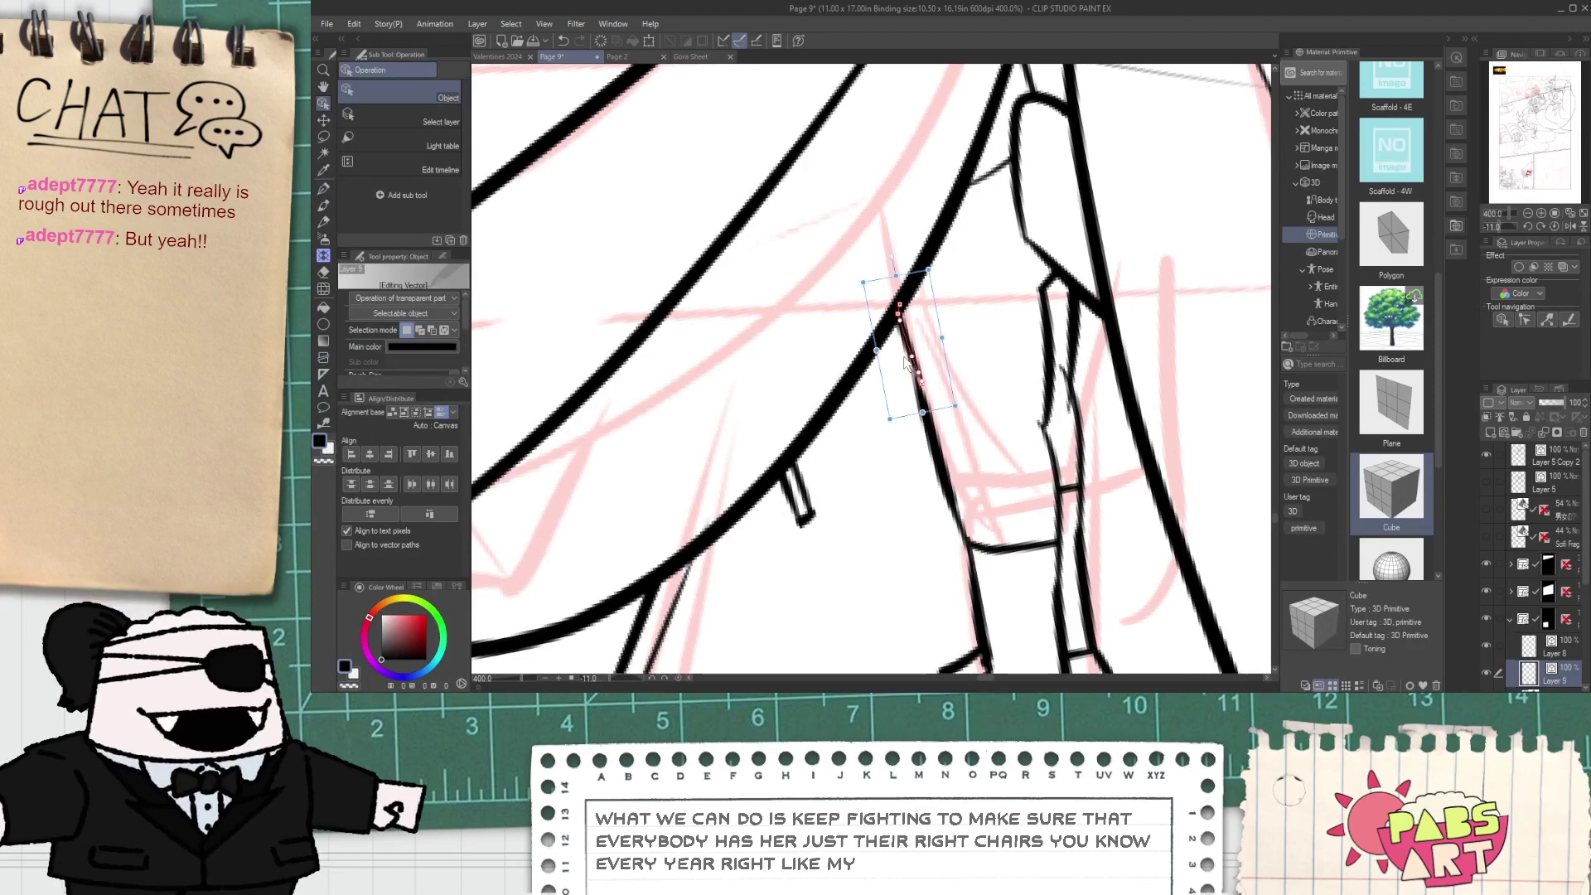
{"action": "key", "text": "Delete"}
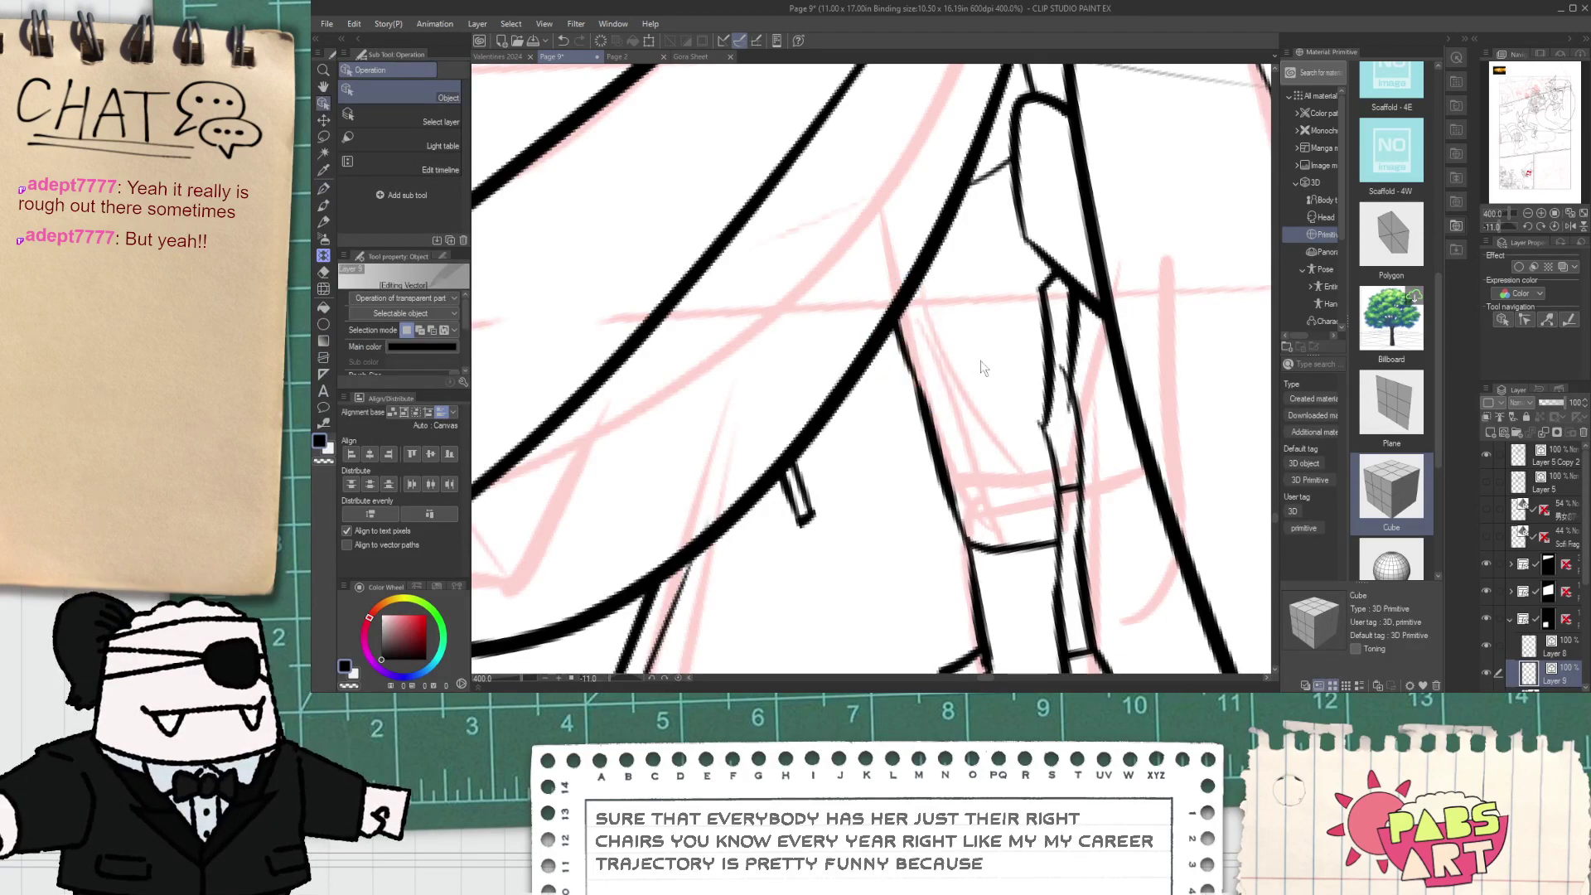
- Ink small forked strokes on the inner edge of the narrow limb hanging below the rounded body outline
{"action": "key", "text": "space"}
{"action": "key", "text": "e"}
{"action": "mouse_move", "coordinate": [1050, 406]}
{"action": "left_mouse_down"}
{"action": "mouse_move", "coordinate": [921, 386]}
{"action": "mouse_move", "coordinate": [935, 401]}
{"action": "left_mouse_up"}
{"action": "scroll", "coordinate": [922, 385], "scroll_direction": "up", "scroll_amount": 2}
{"action": "scroll", "coordinate": [916, 405], "scroll_direction": "down", "scroll_amount": 5}
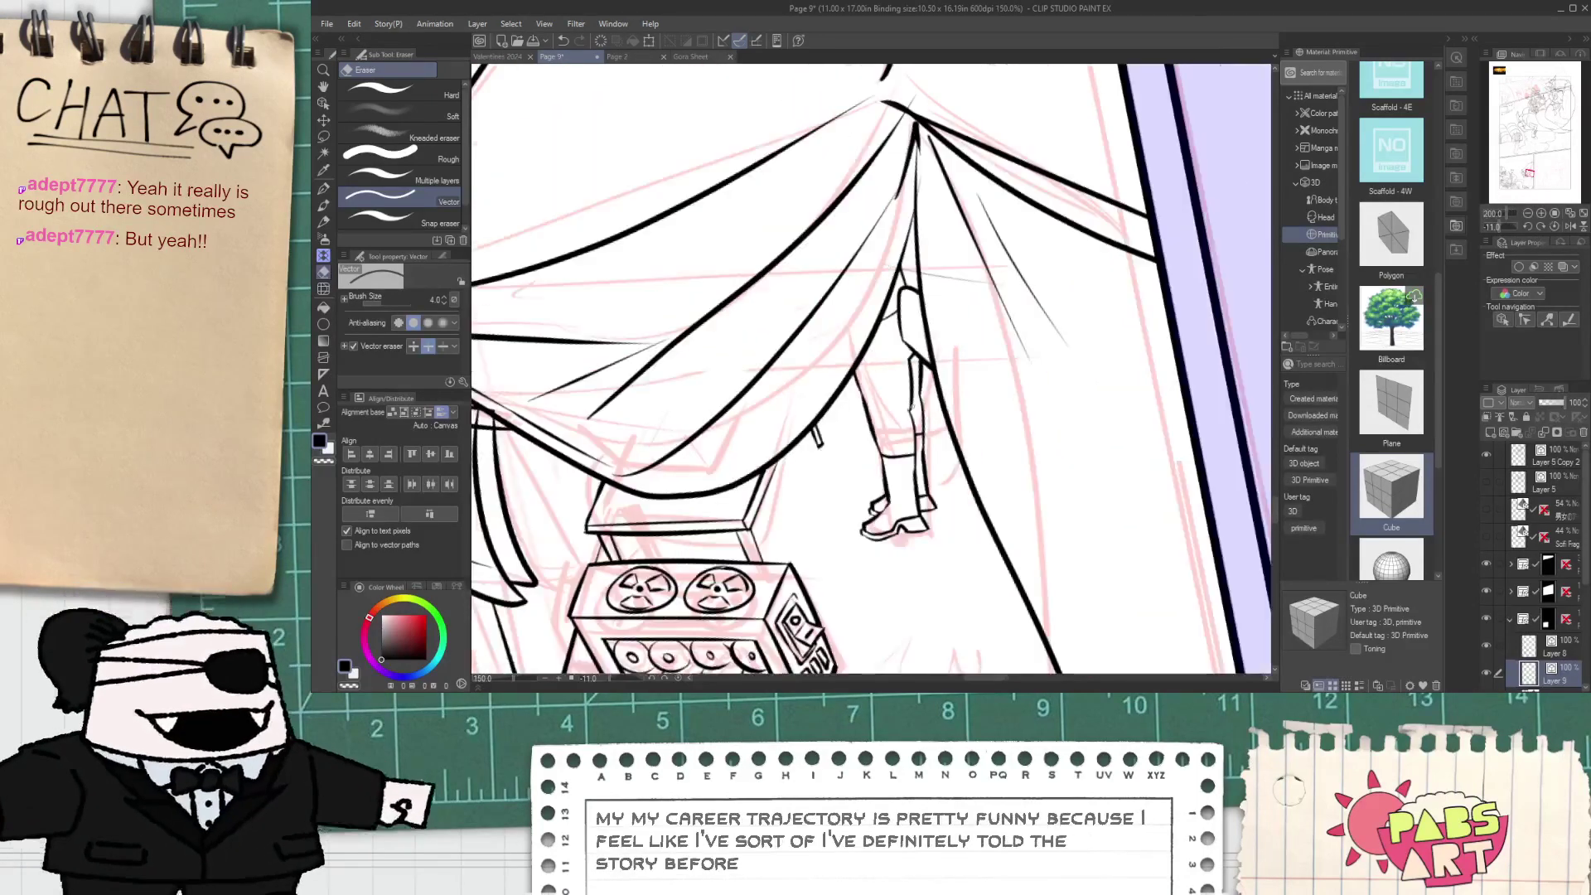
{"action": "key", "text": "p"}
{"action": "scroll", "coordinate": [908, 409], "scroll_direction": "up", "scroll_amount": 5}
{"action": "mouse_move", "coordinate": [909, 424]}
{"action": "left_mouse_down"}
{"action": "mouse_move", "coordinate": [943, 190]}
{"action": "mouse_move", "coordinate": [928, 332]}
{"action": "left_mouse_up"}
{"action": "key", "text": "e"}
{"action": "scroll", "coordinate": [933, 377], "scroll_direction": "down", "scroll_amount": 2}
{"action": "key", "text": "p"}
{"action": "left_click_drag", "start_coordinate": [921, 403], "coordinate": [906, 427]}
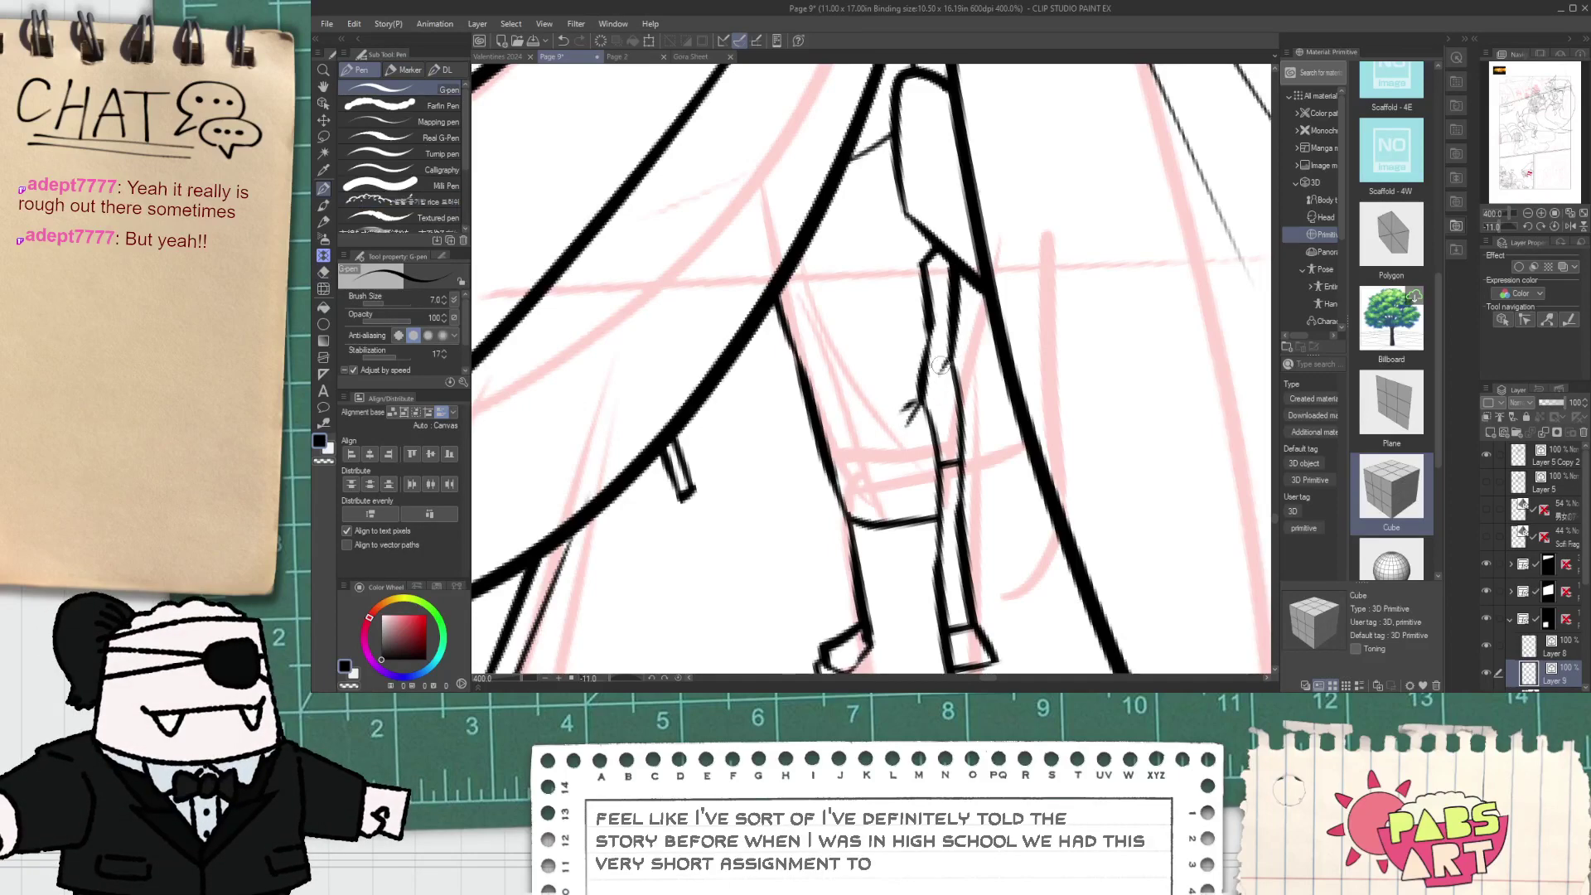
- Replace the diagonal line across the drape opening with a shorter stroke beside the top of the rounded body outline, undoing an unsatisfactory attempt
{"action": "scroll", "coordinate": [937, 360], "scroll_direction": "down", "scroll_amount": 4}
{"action": "mouse_move", "coordinate": [911, 341]}
{"action": "left_mouse_down"}
{"action": "mouse_move", "coordinate": [913, 376]}
{"action": "mouse_move", "coordinate": [918, 352]}
{"action": "left_mouse_up"}
{"action": "scroll", "coordinate": [908, 305], "scroll_direction": "up", "scroll_amount": 3}
{"action": "key", "text": "e"}
{"action": "key", "text": "p"}
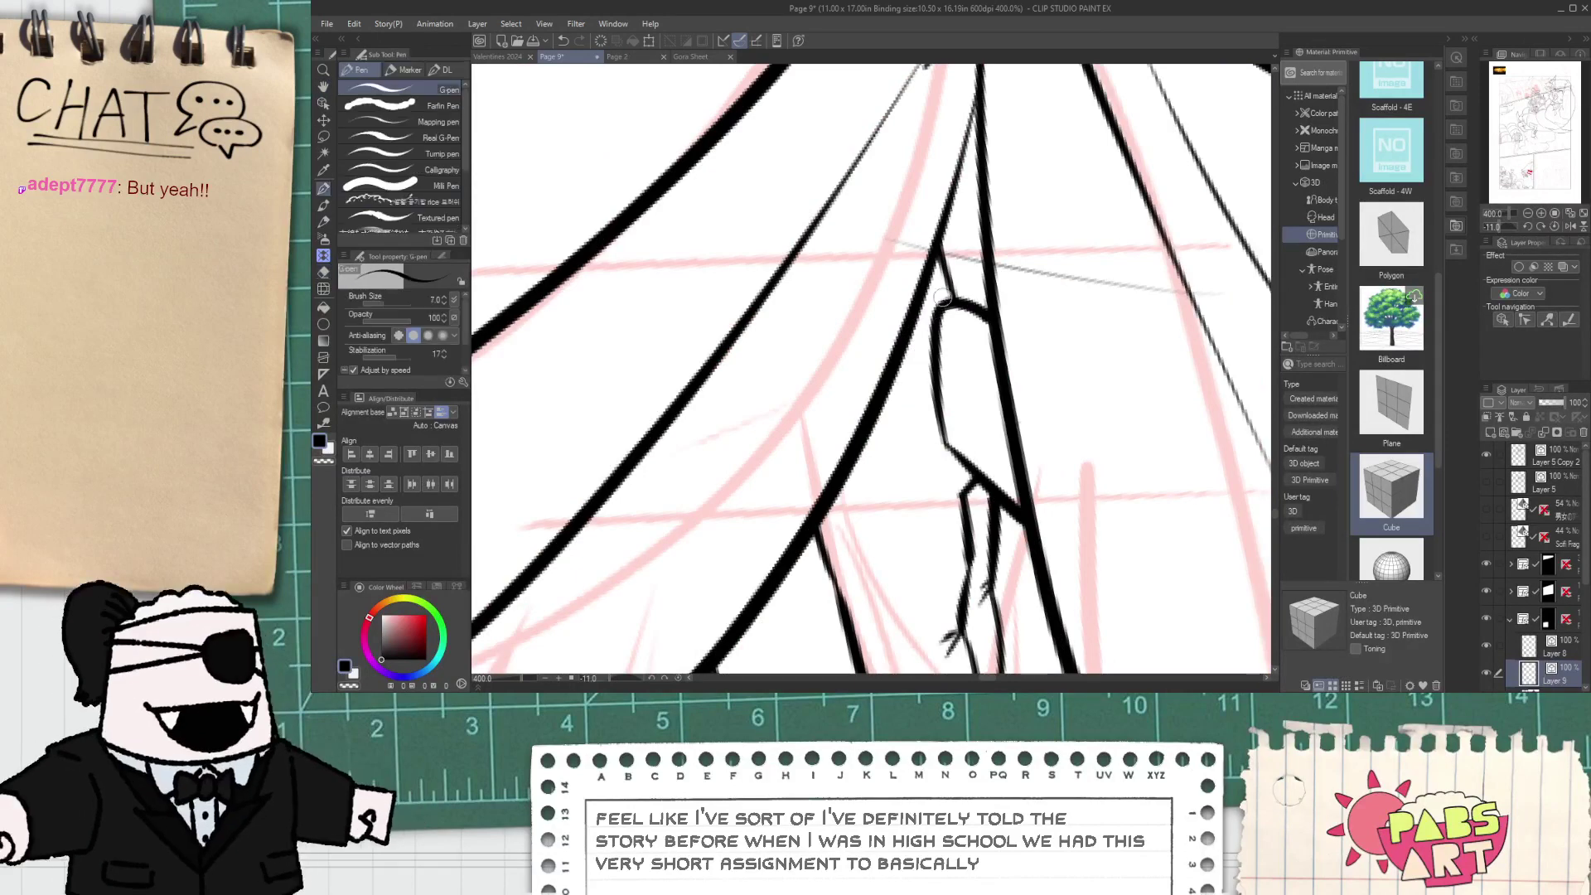
{"action": "mouse_move", "coordinate": [951, 292]}
{"action": "left_mouse_down"}
{"action": "mouse_move", "coordinate": [887, 334]}
{"action": "mouse_move", "coordinate": [942, 386]}
{"action": "left_mouse_up"}
{"action": "key", "text": "ctrl+z"}
{"action": "key", "text": "h"}
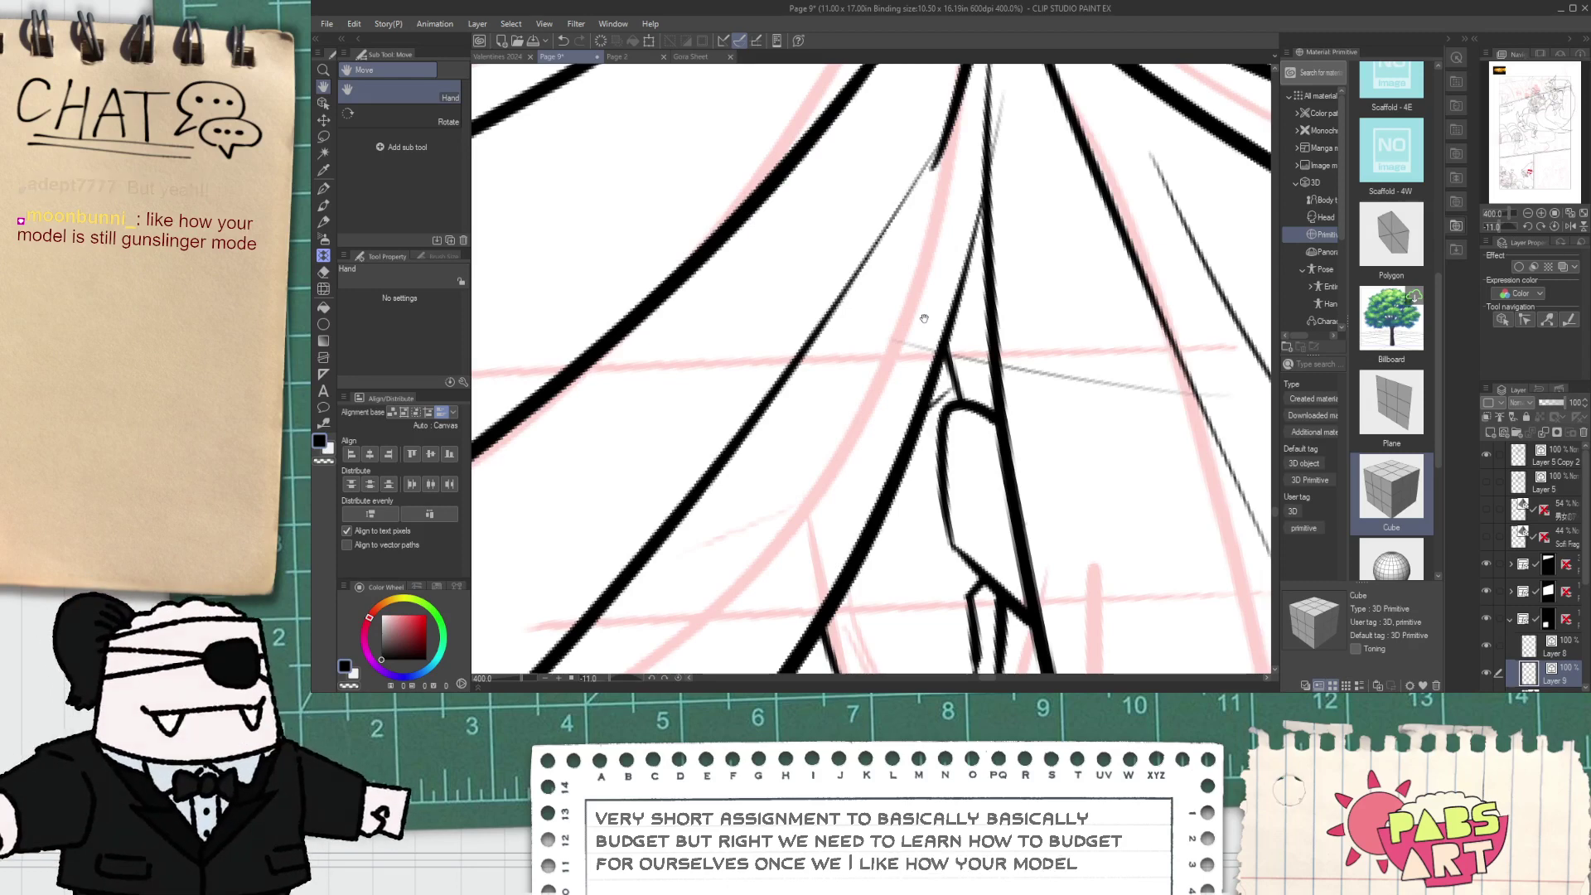
{"action": "scroll", "coordinate": [924, 318], "scroll_direction": "down", "scroll_amount": 3}
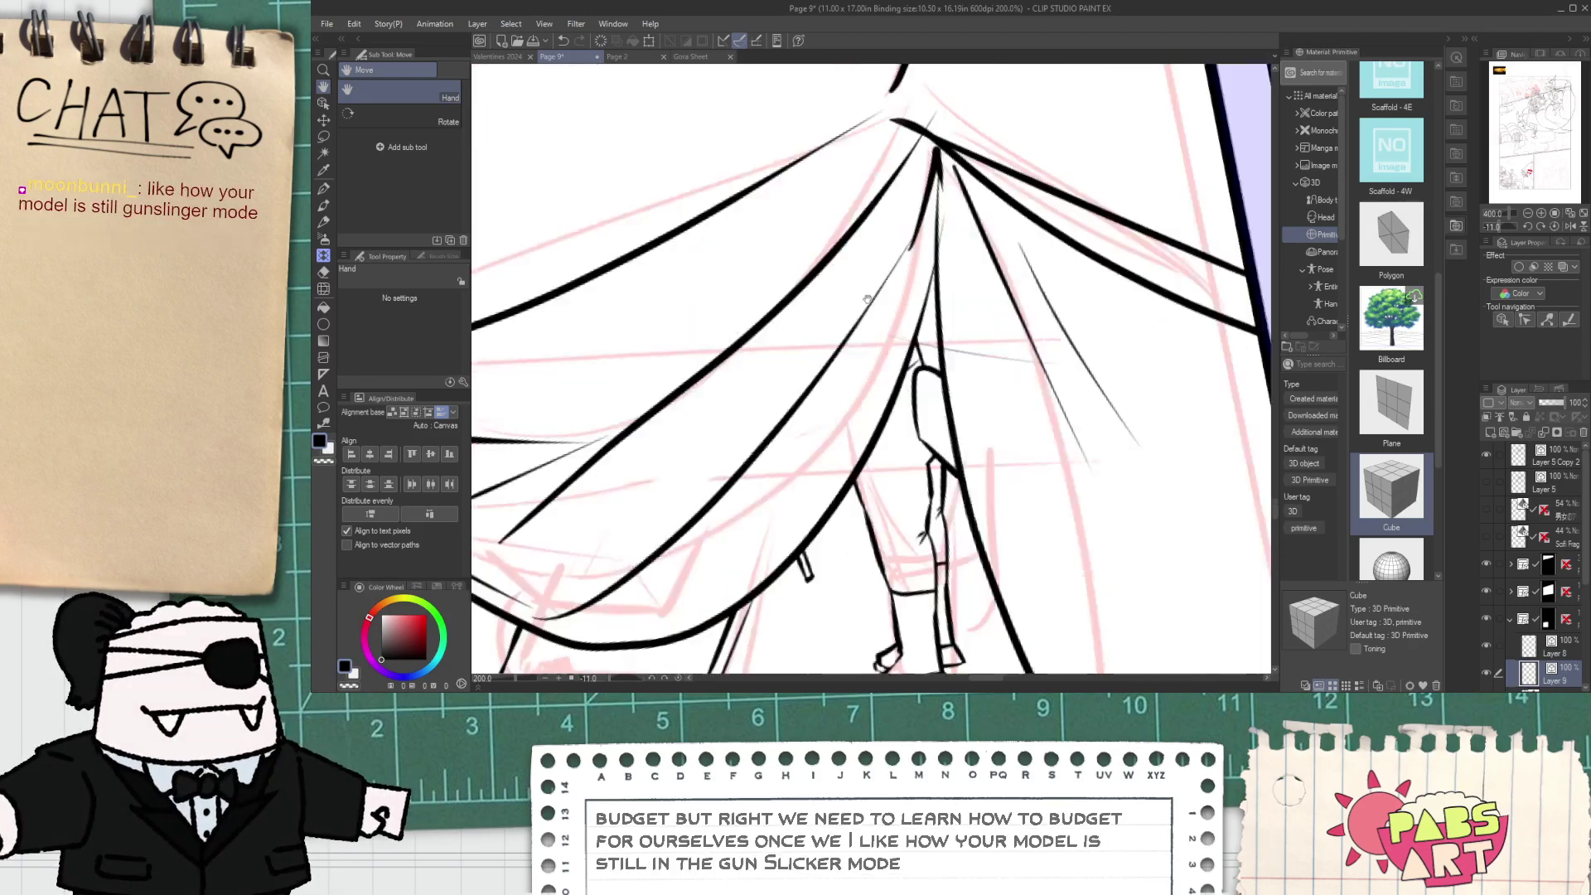
{"action": "left_click_drag", "start_coordinate": [924, 318], "coordinate": [902, 276]}
{"action": "scroll", "coordinate": [899, 290], "scroll_direction": "up", "scroll_amount": 5}
{"action": "key", "text": "e"}
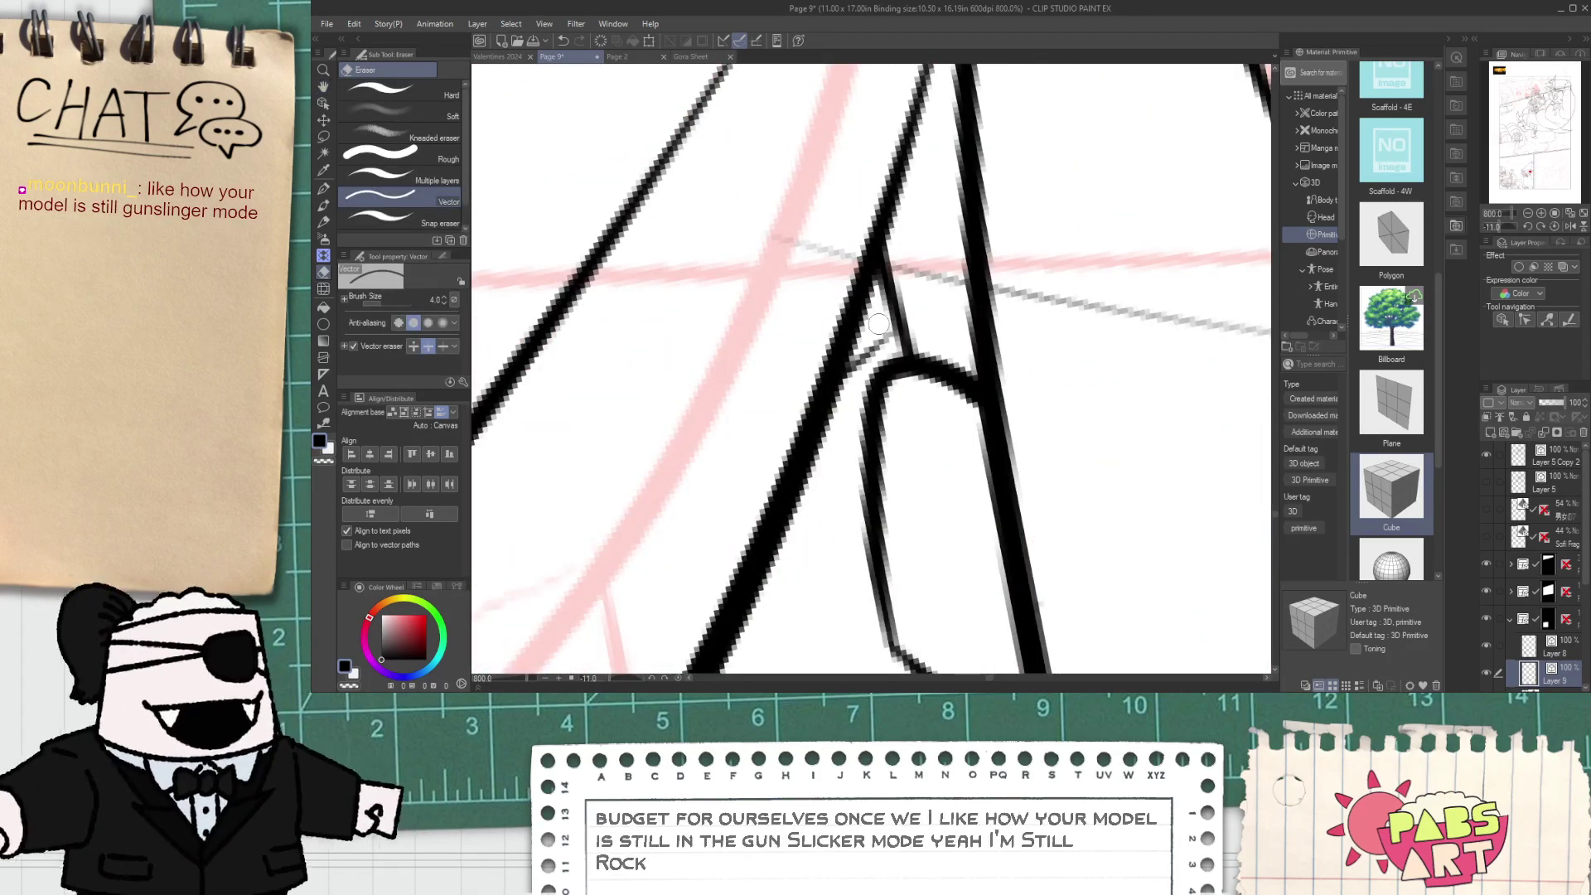
- Delete the stray stroke at the top of the leg beneath the tent flap and adjust the neighbouring short vector line
{"action": "scroll", "coordinate": [887, 307], "scroll_direction": "down", "scroll_amount": 4}
{"action": "key", "text": "h"}
{"action": "key", "text": "o"}
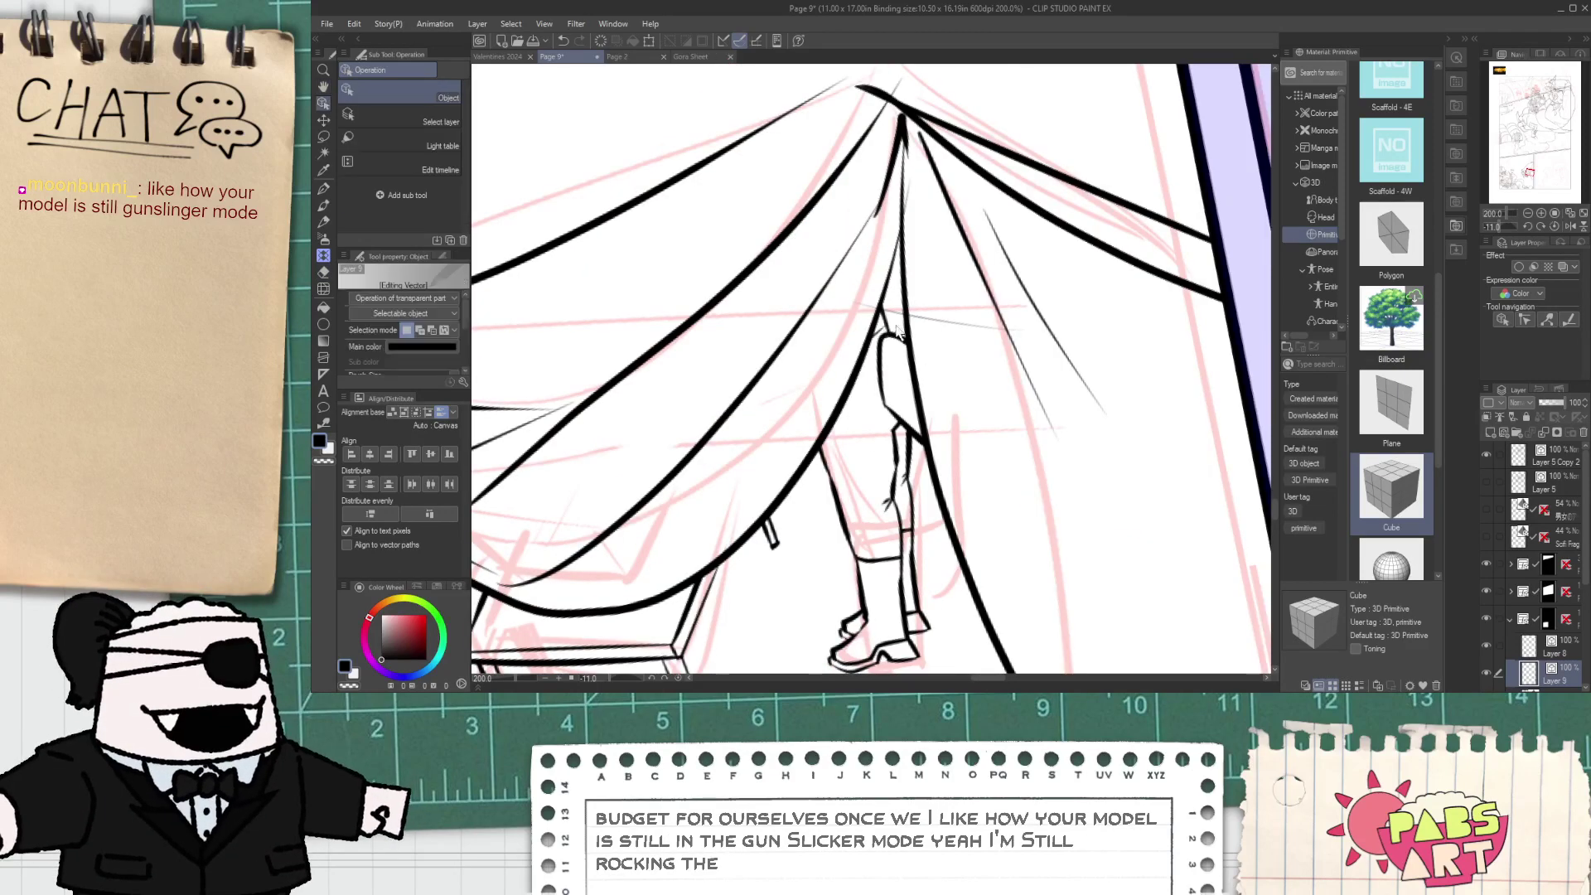
{"action": "left_click", "coordinate": [884, 331]}
{"action": "key", "text": "Delete"}
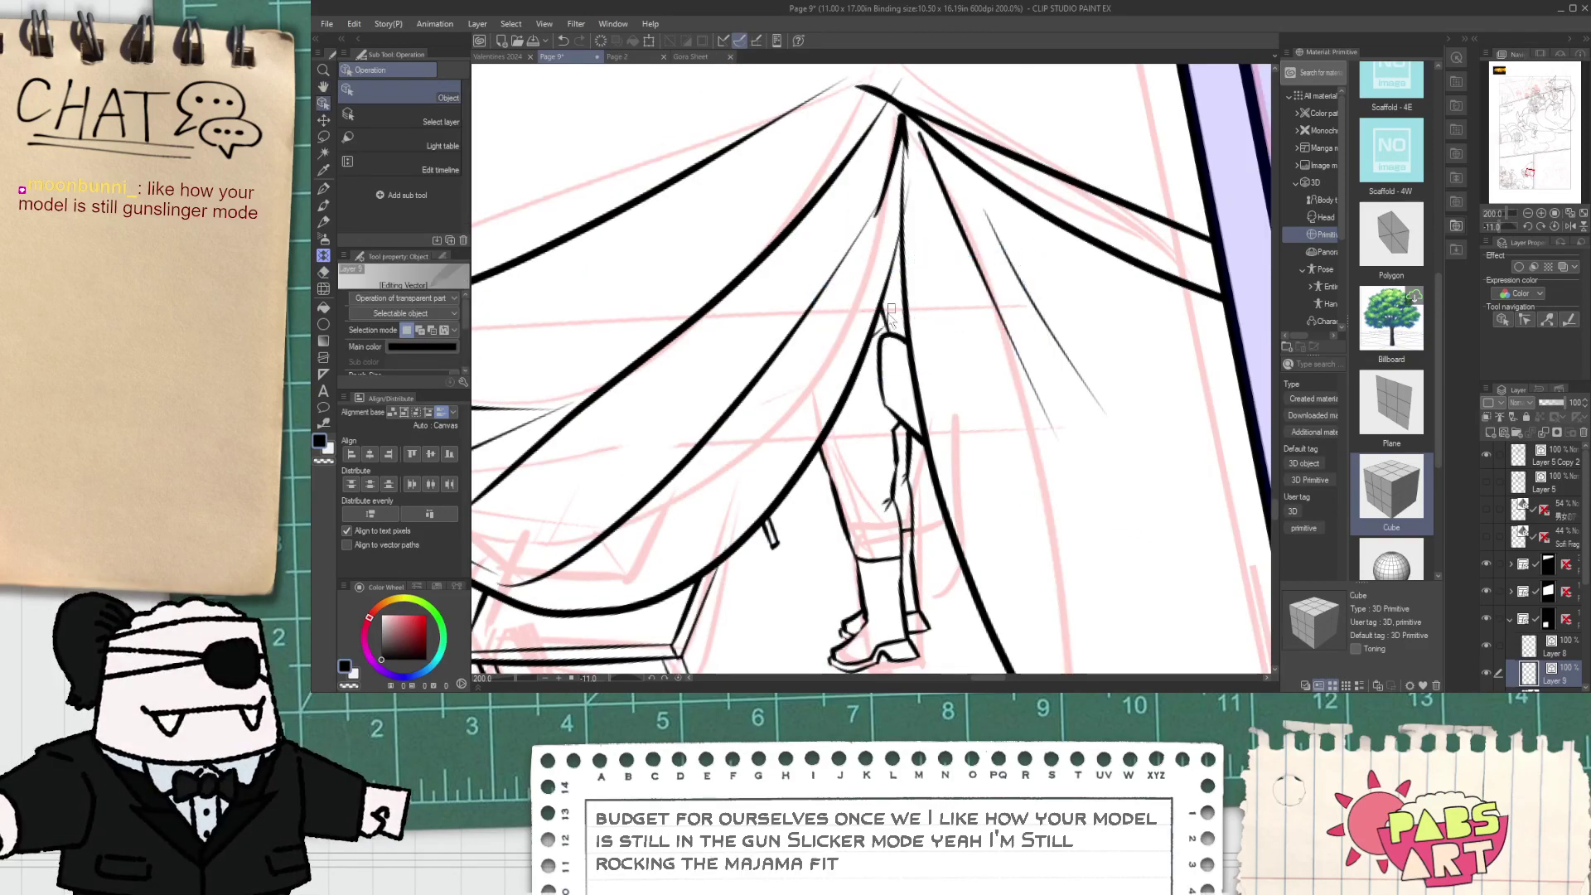
{"action": "left_click", "coordinate": [884, 331]}
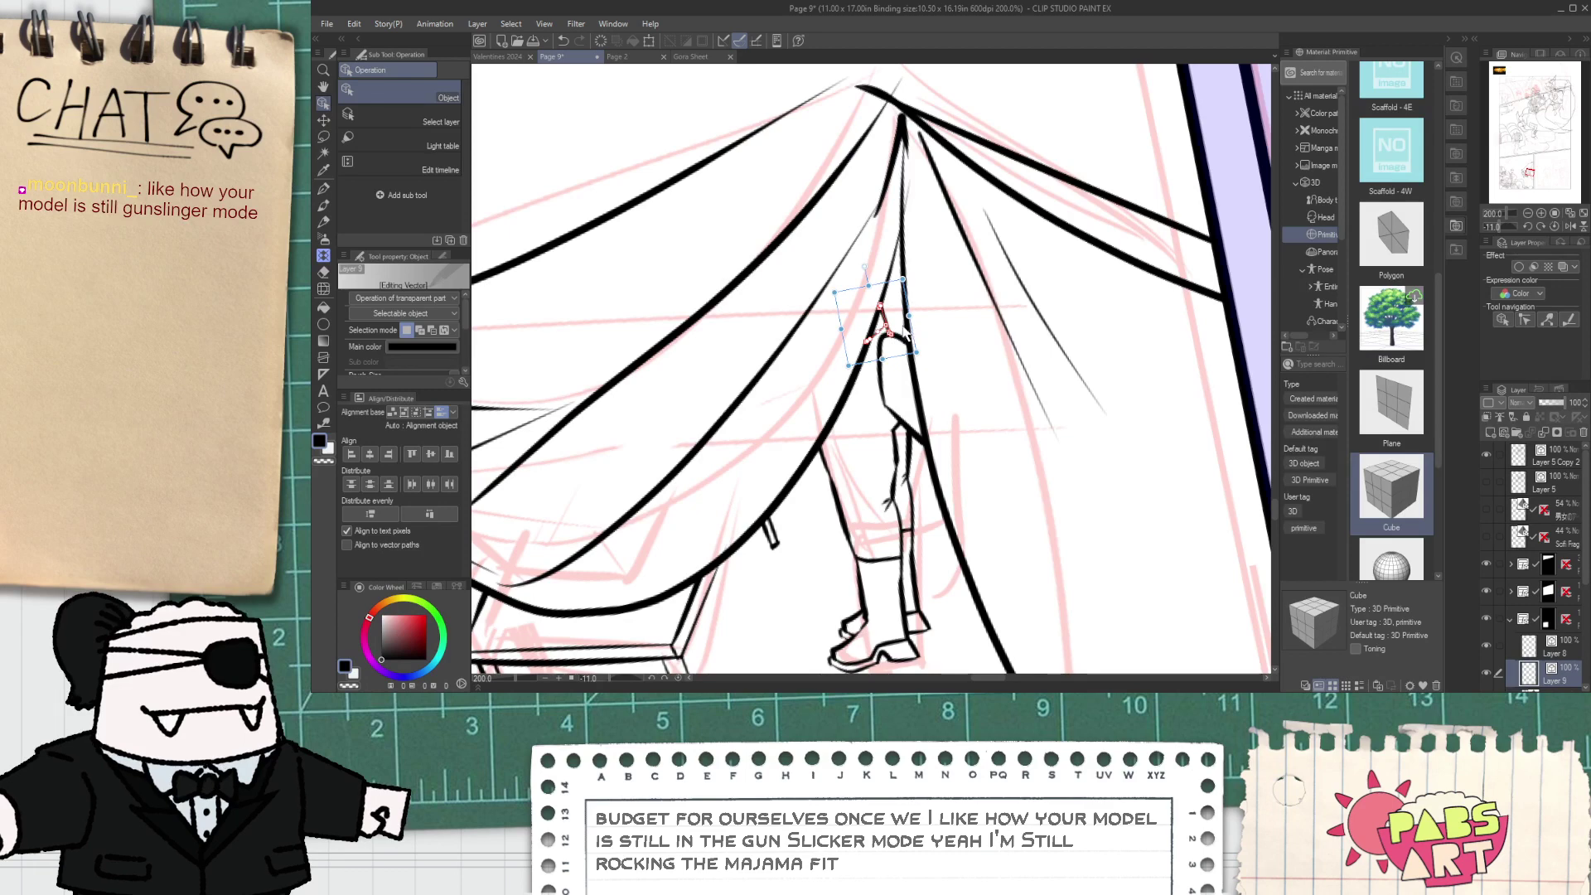
{"action": "left_click_drag", "start_coordinate": [910, 318], "coordinate": [916, 324]}
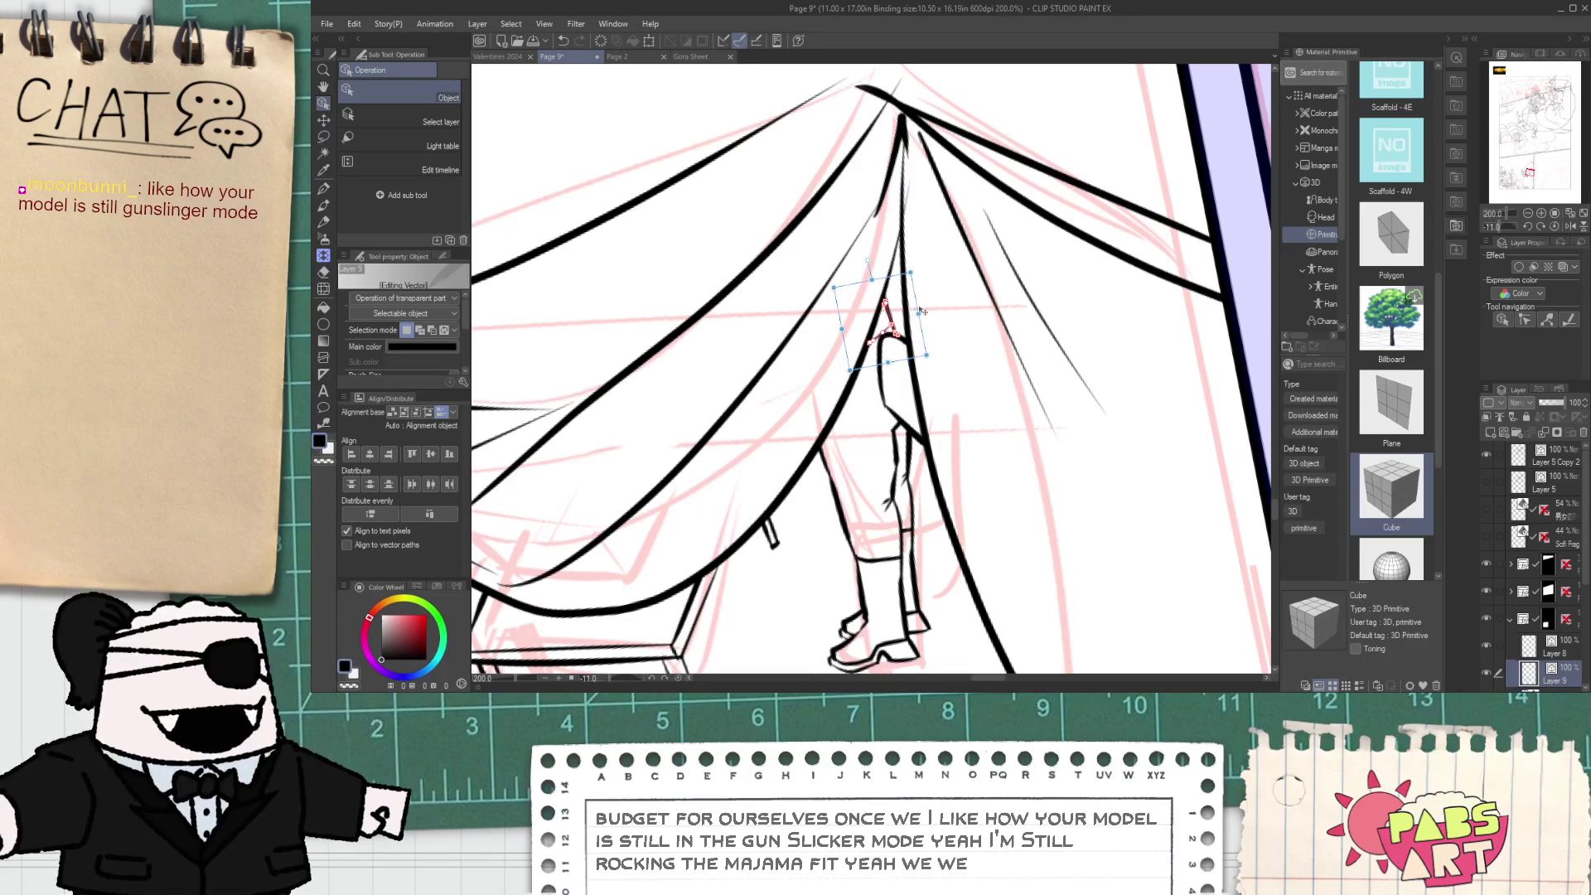
{"action": "left_click", "coordinate": [893, 353]}
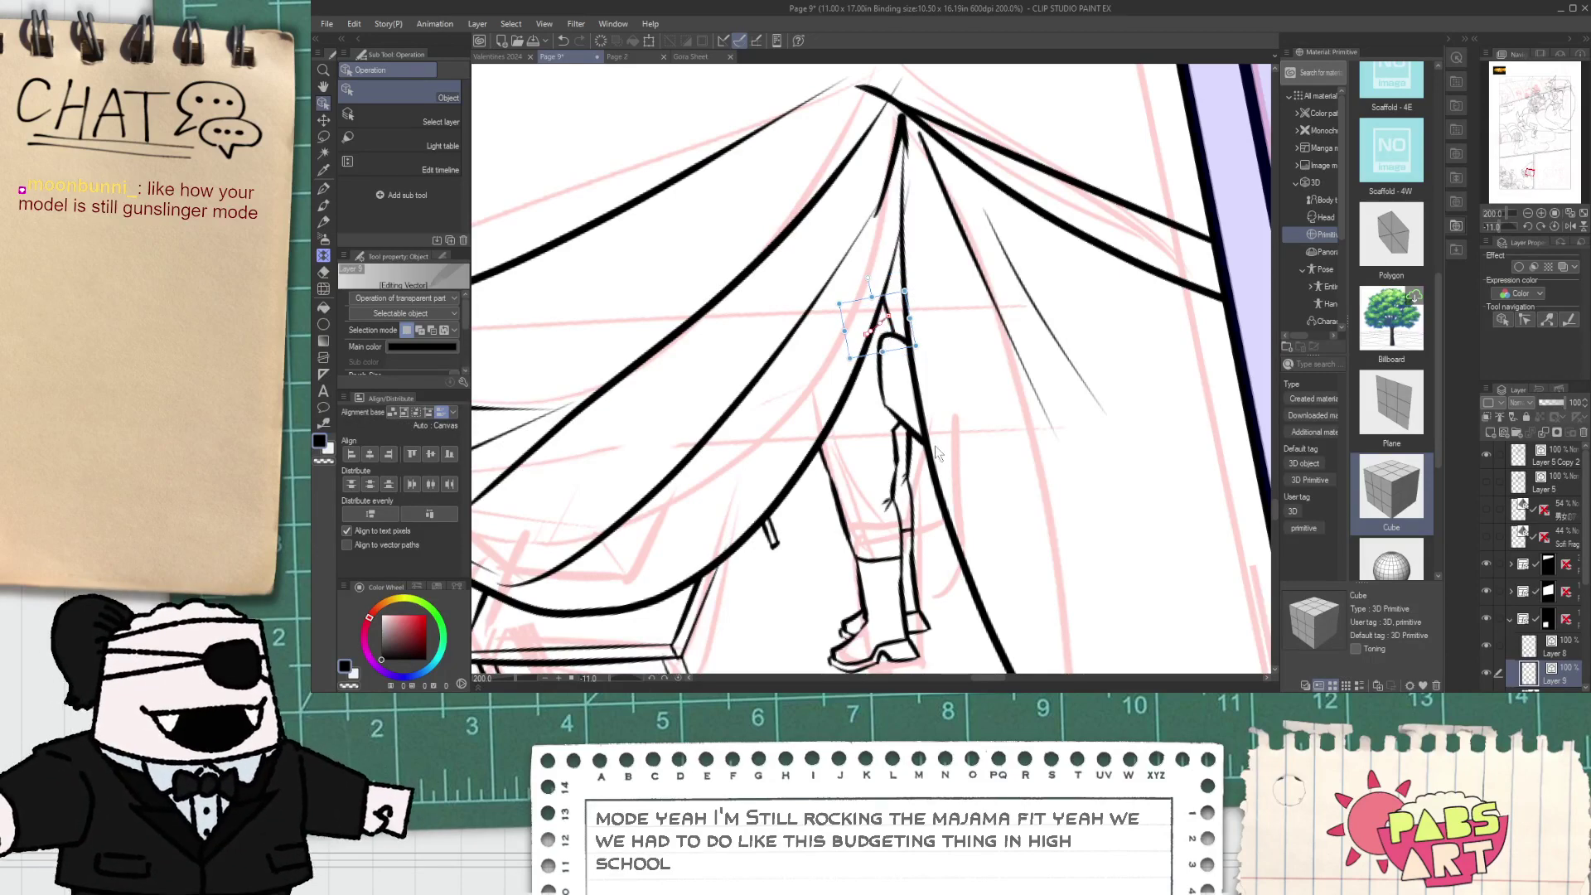
- Redraw the back edge of the front boot's heel with the G-pen and erase the old line
{"action": "scroll", "coordinate": [959, 399], "scroll_direction": "down", "scroll_amount": 1}
{"action": "left_click_drag", "start_coordinate": [958, 400], "coordinate": [942, 360]}
{"action": "scroll", "coordinate": [920, 356], "scroll_direction": "down", "scroll_amount": 1}
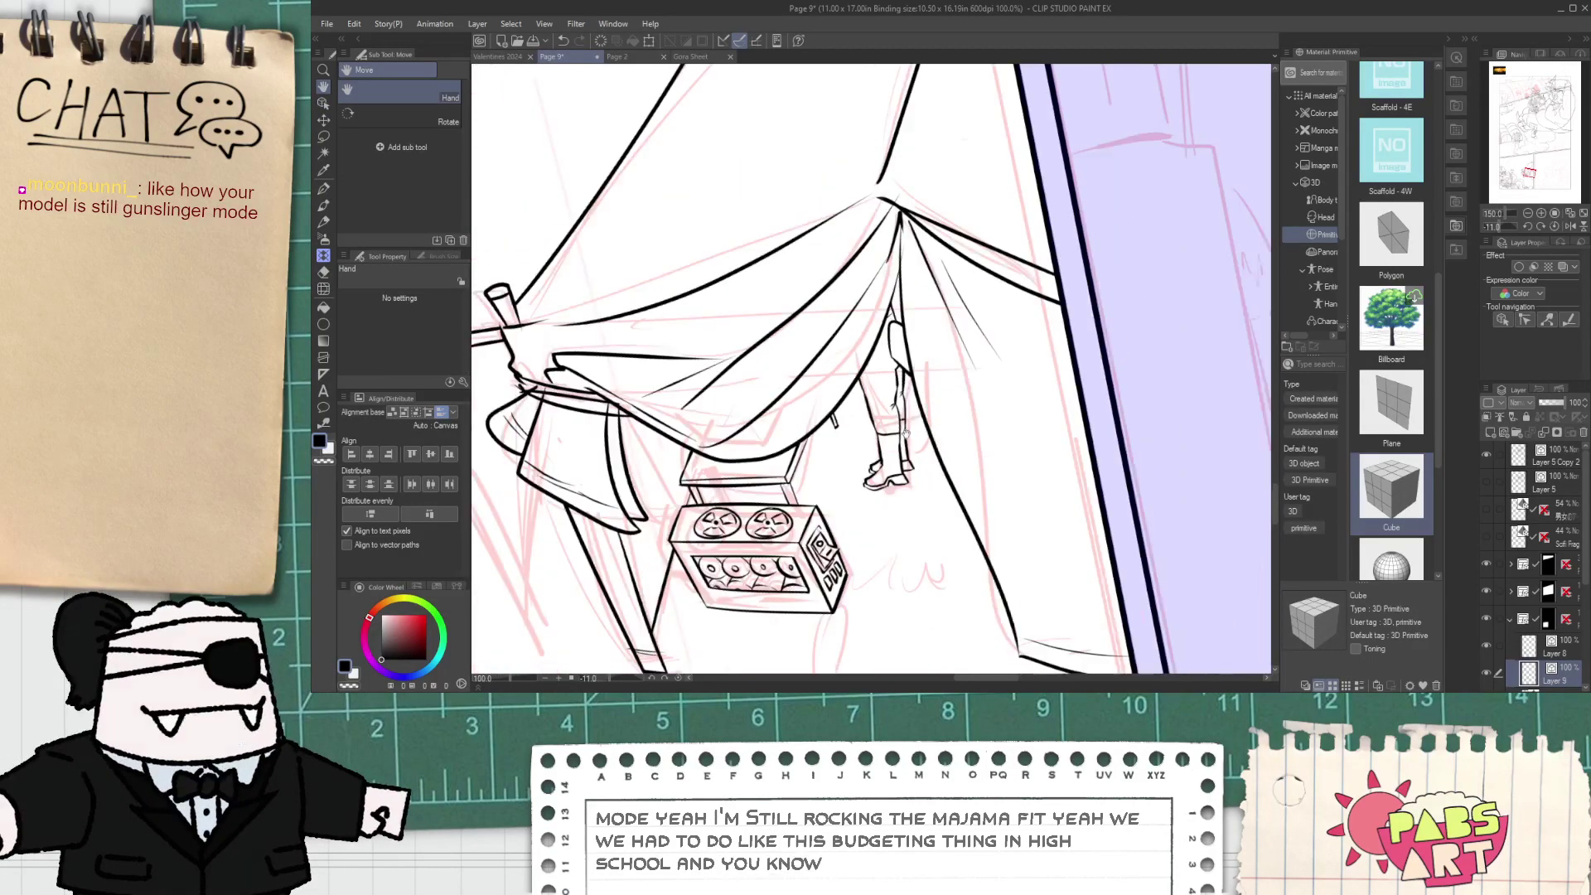
{"action": "left_click_drag", "start_coordinate": [887, 510], "coordinate": [883, 458]}
{"action": "scroll", "coordinate": [882, 459], "scroll_direction": "up", "scroll_amount": 10}
{"action": "key", "text": "p"}
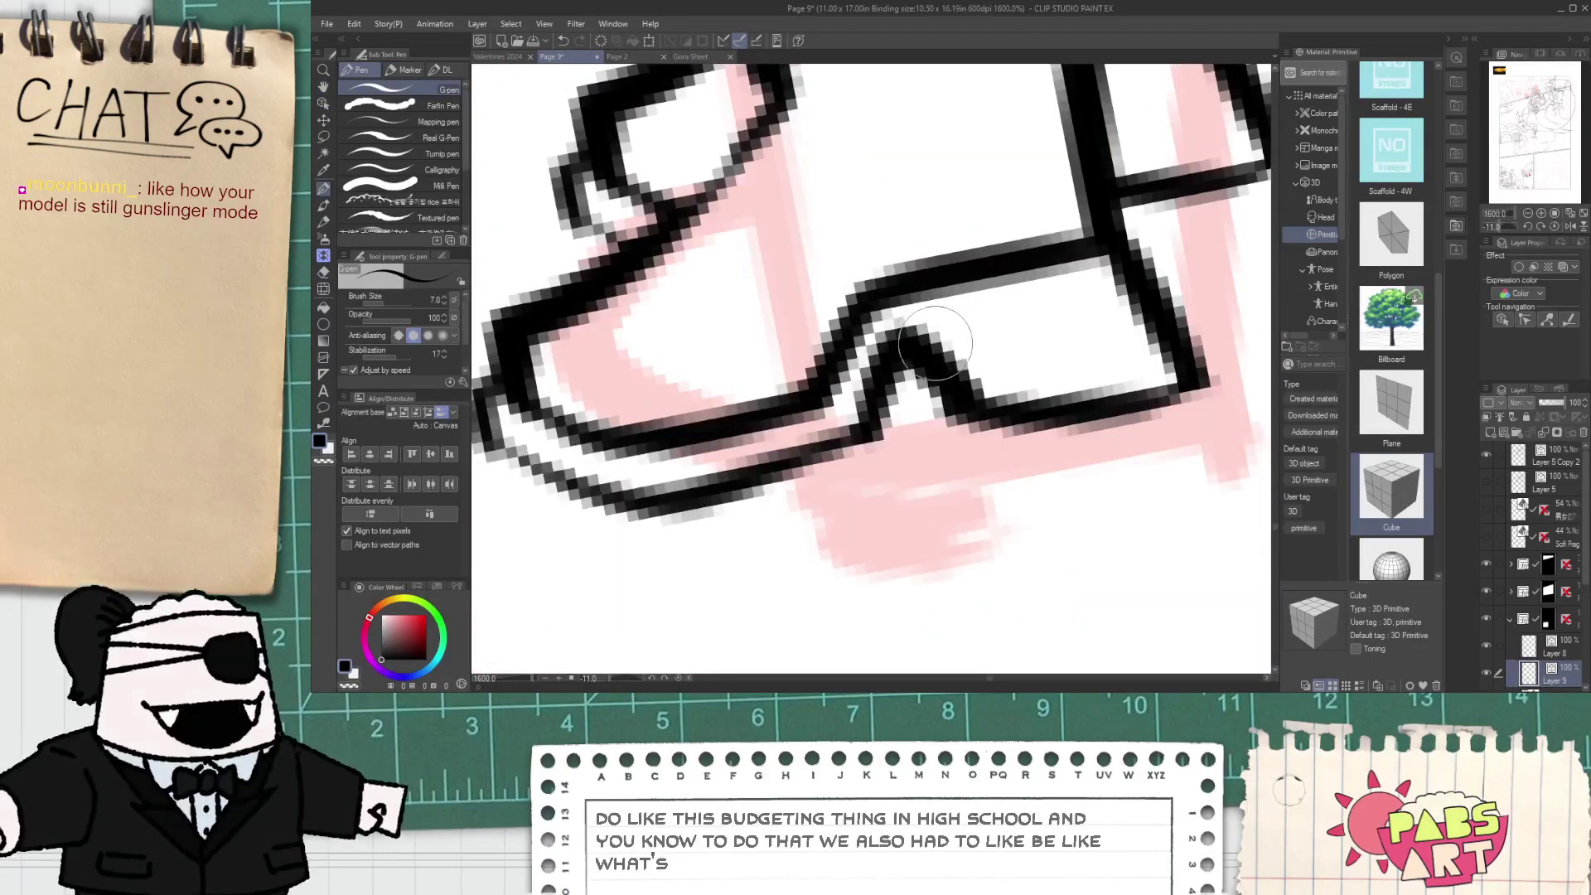
{"action": "key", "text": "ctrl+z"}
{"action": "mouse_move", "coordinate": [1110, 232]}
{"action": "left_mouse_down"}
{"action": "mouse_move", "coordinate": [1077, 452]}
{"action": "mouse_move", "coordinate": [1152, 435]}
{"action": "mouse_move", "coordinate": [1194, 384]}
{"action": "left_mouse_up"}
{"action": "key", "text": "e"}
{"action": "left_click_drag", "start_coordinate": [1186, 286], "coordinate": [976, 506]}
{"action": "key", "text": "p"}
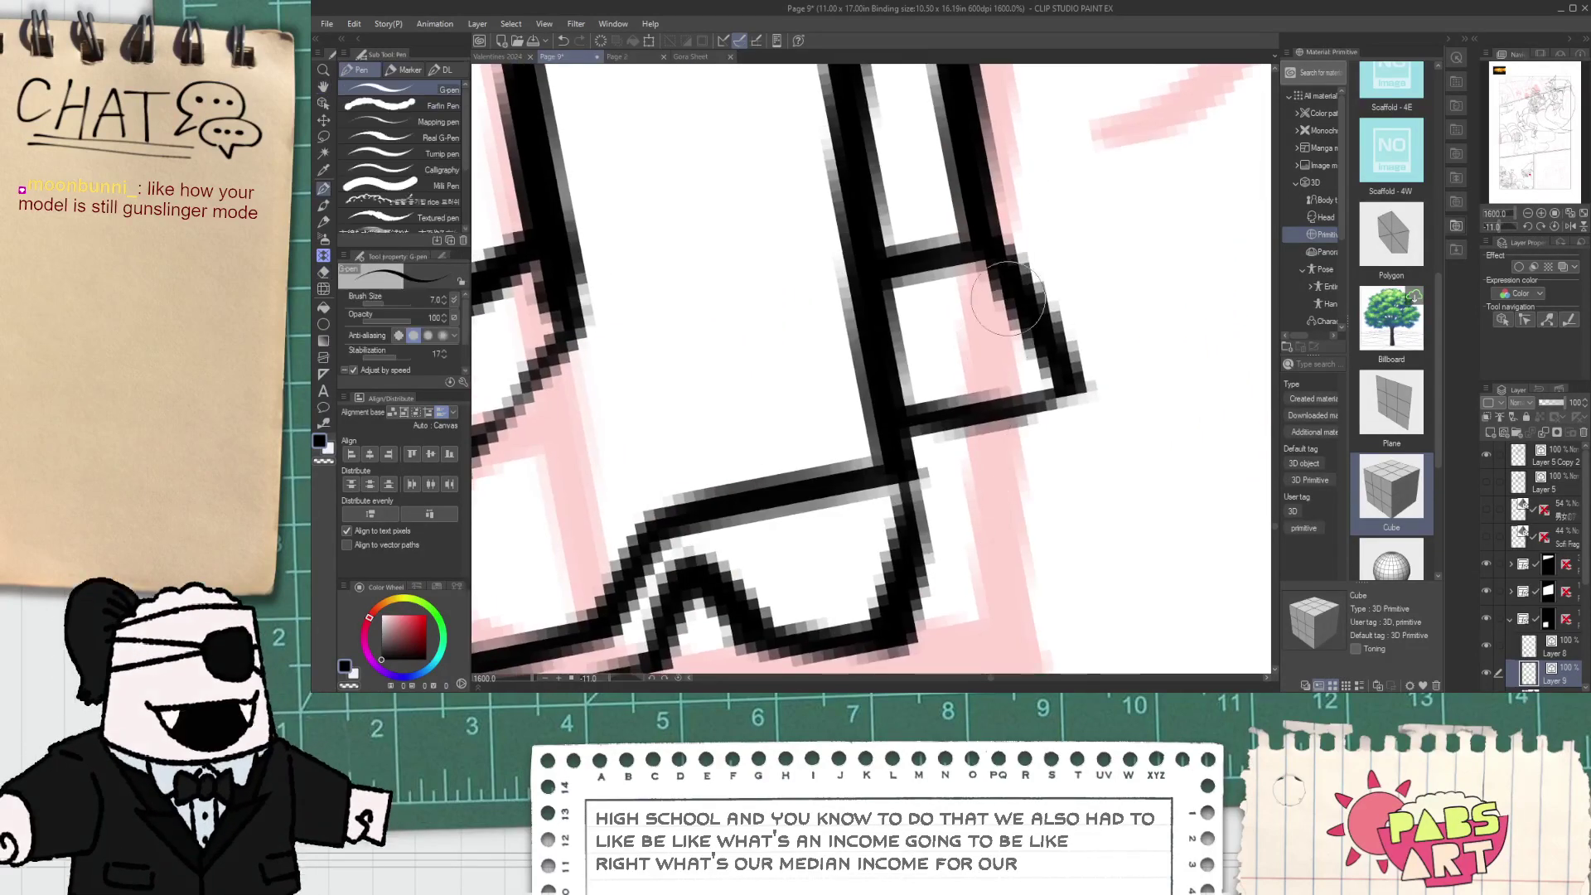
- Ink a straighter back edge on the rear boot and erase the flared outline it replaces
{"action": "mouse_move", "coordinate": [999, 224]}
{"action": "left_mouse_down"}
{"action": "mouse_move", "coordinate": [989, 436]}
{"action": "mouse_move", "coordinate": [992, 413]}
{"action": "mouse_move", "coordinate": [1005, 449]}
{"action": "mouse_move", "coordinate": [1054, 266]}
{"action": "left_mouse_up"}
{"action": "key", "text": "e"}
{"action": "left_click_drag", "start_coordinate": [1054, 365], "coordinate": [1062, 469]}
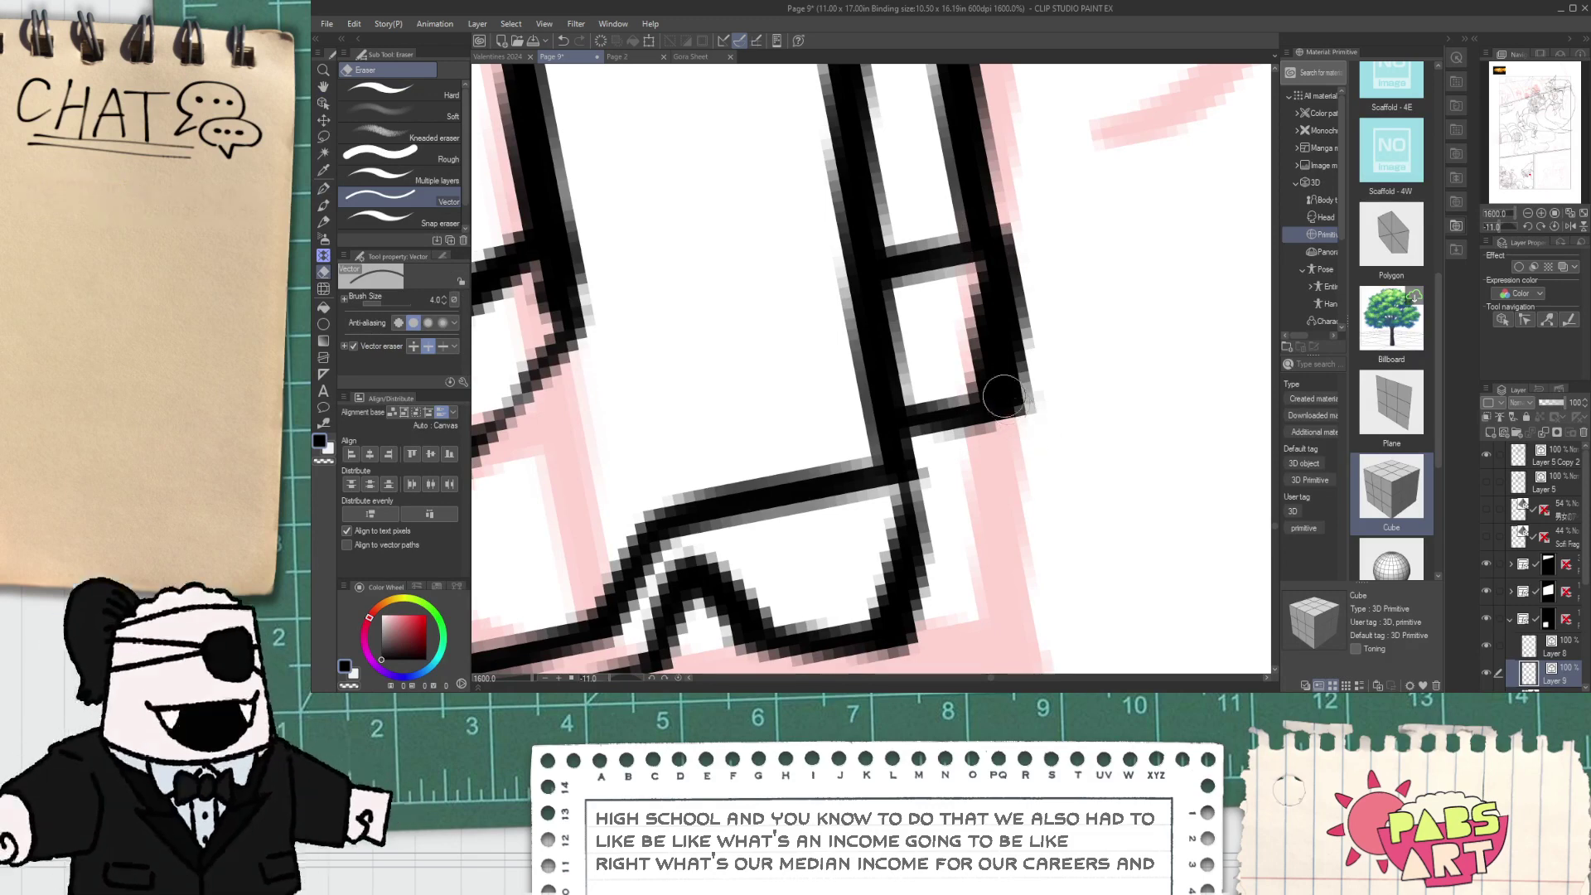
- Square off the arch between the front boot's sole and heel, erasing the rounded line above it
{"action": "scroll", "coordinate": [993, 373], "scroll_direction": "down", "scroll_amount": 4}
{"action": "scroll", "coordinate": [968, 391], "scroll_direction": "up", "scroll_amount": 5}
{"action": "key", "text": "p"}
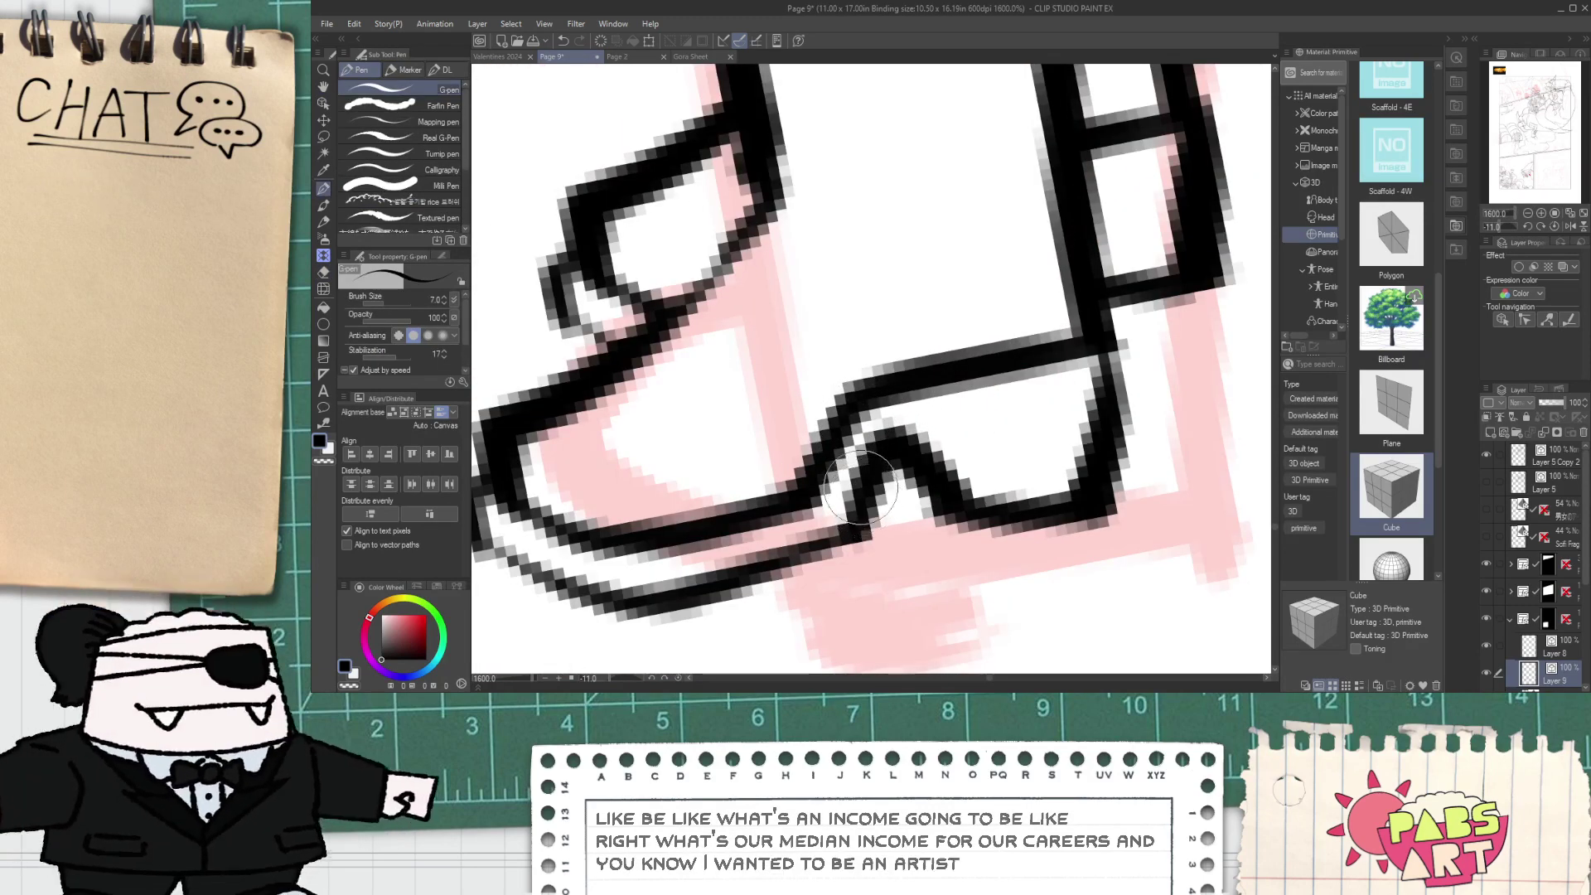
{"action": "left_click_drag", "start_coordinate": [862, 488], "coordinate": [1088, 458]}
{"action": "key", "text": "ctrl+z"}
{"action": "left_click_drag", "start_coordinate": [872, 480], "coordinate": [1028, 453]}
{"action": "key", "text": "e"}
{"action": "mouse_move", "coordinate": [929, 439]}
{"action": "left_mouse_down"}
{"action": "mouse_move", "coordinate": [870, 444]}
{"action": "mouse_move", "coordinate": [1013, 461]}
{"action": "left_mouse_up"}
{"action": "key", "text": "p"}
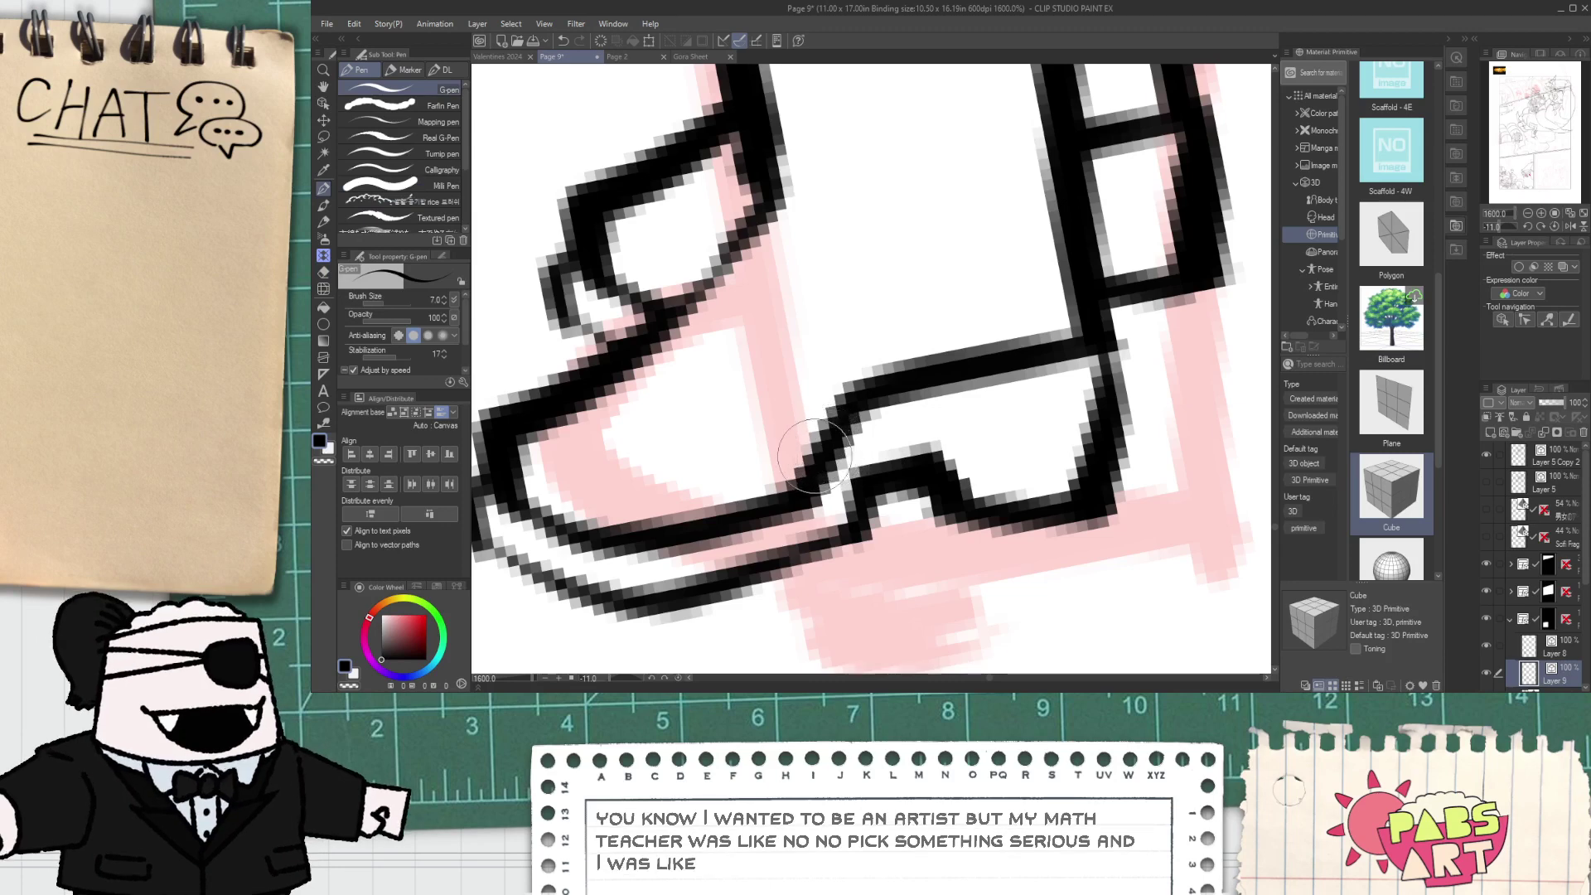
{"action": "left_click_drag", "start_coordinate": [833, 426], "coordinate": [1150, 350]}
{"action": "key", "text": "ctrl+z"}
{"action": "mouse_move", "coordinate": [816, 437]}
{"action": "left_mouse_down"}
{"action": "mouse_move", "coordinate": [1150, 350]}
{"action": "mouse_move", "coordinate": [1112, 501]}
{"action": "left_mouse_up"}
{"action": "key", "text": "ctrl+z"}
- Redraw the cross line above the rear boot's heel slightly lower and erase the previous one
{"action": "key", "text": "h"}
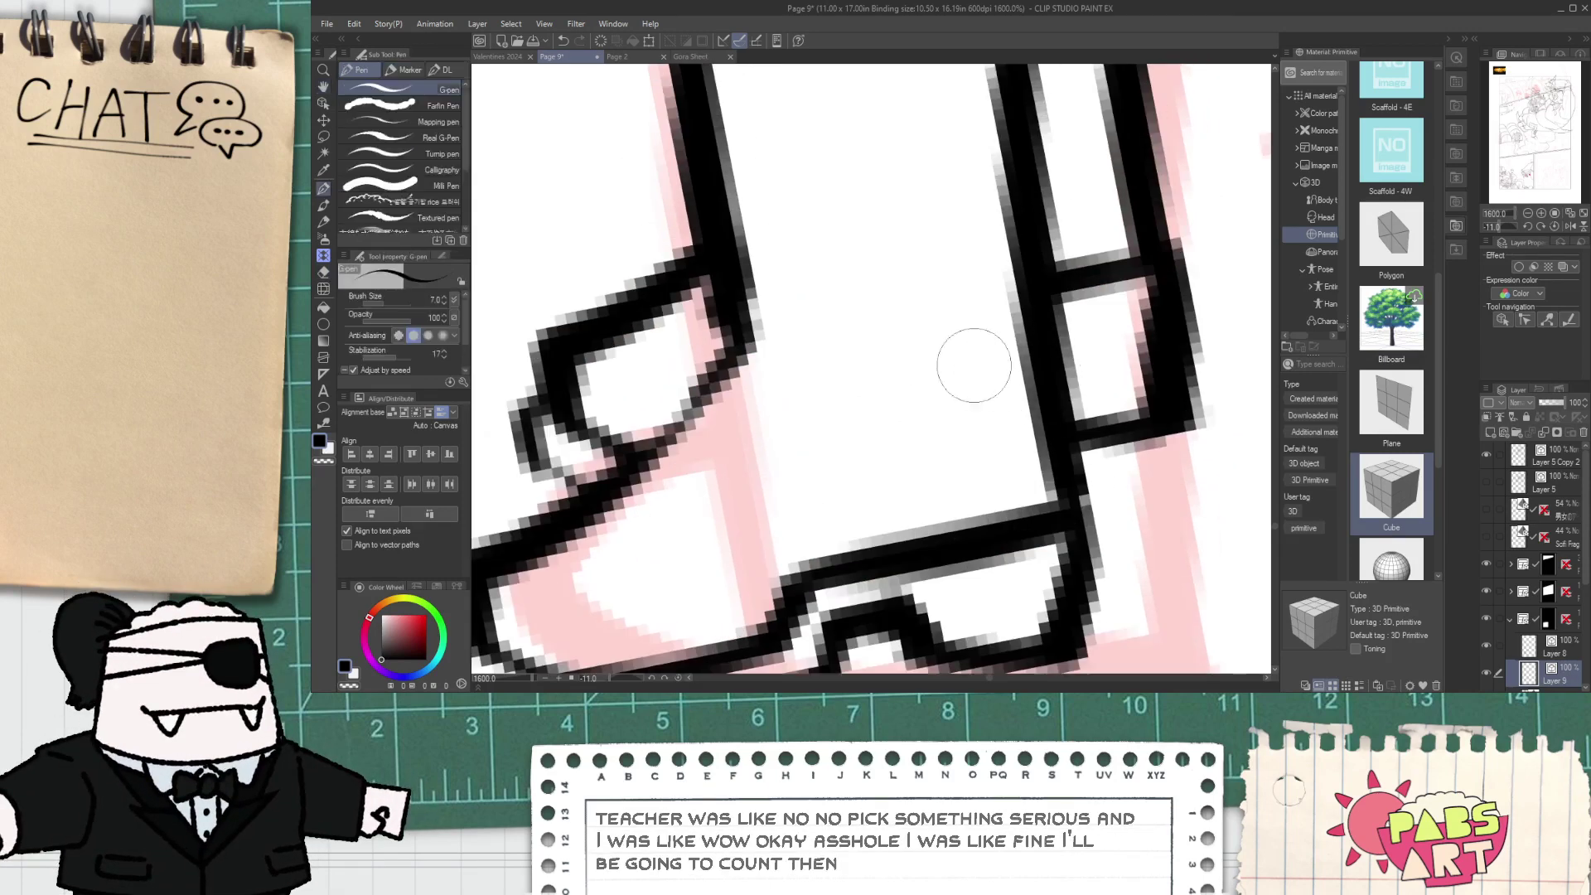
{"action": "left_click_drag", "start_coordinate": [979, 365], "coordinate": [1220, 290]}
{"action": "key", "text": "e"}
{"action": "left_click_drag", "start_coordinate": [1110, 259], "coordinate": [1095, 287]}
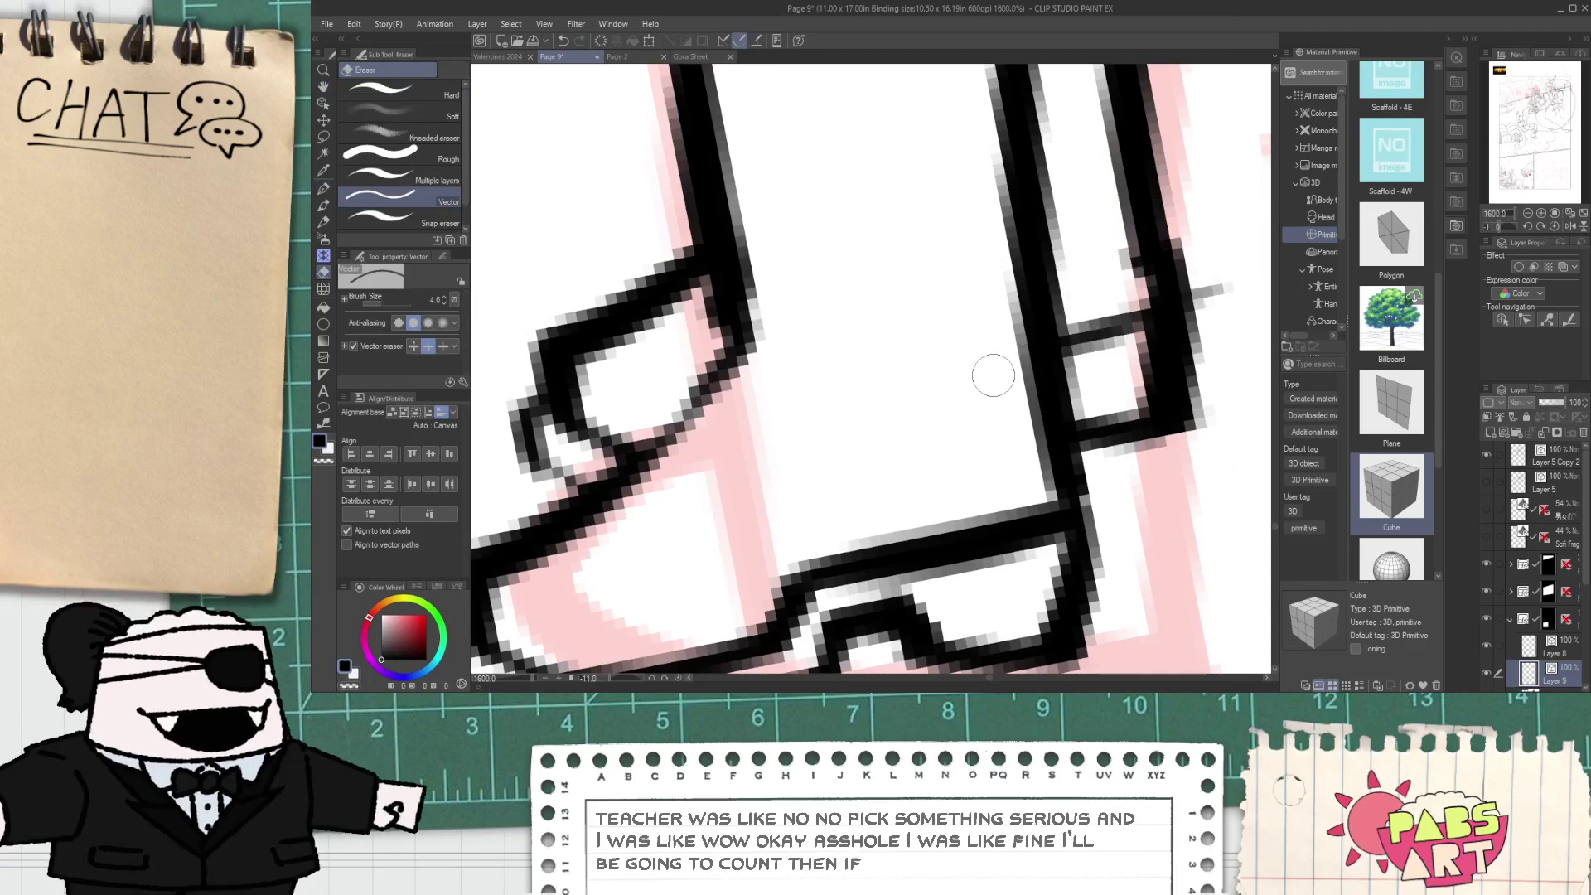
- Ink an angular side panel outline against the box with the two fans and erase the overshooting line ends
{"action": "scroll", "coordinate": [1193, 274], "scroll_direction": "down", "scroll_amount": 6}
{"action": "scroll", "coordinate": [1134, 330], "scroll_direction": "down", "scroll_amount": 3}
{"action": "key", "text": "h"}
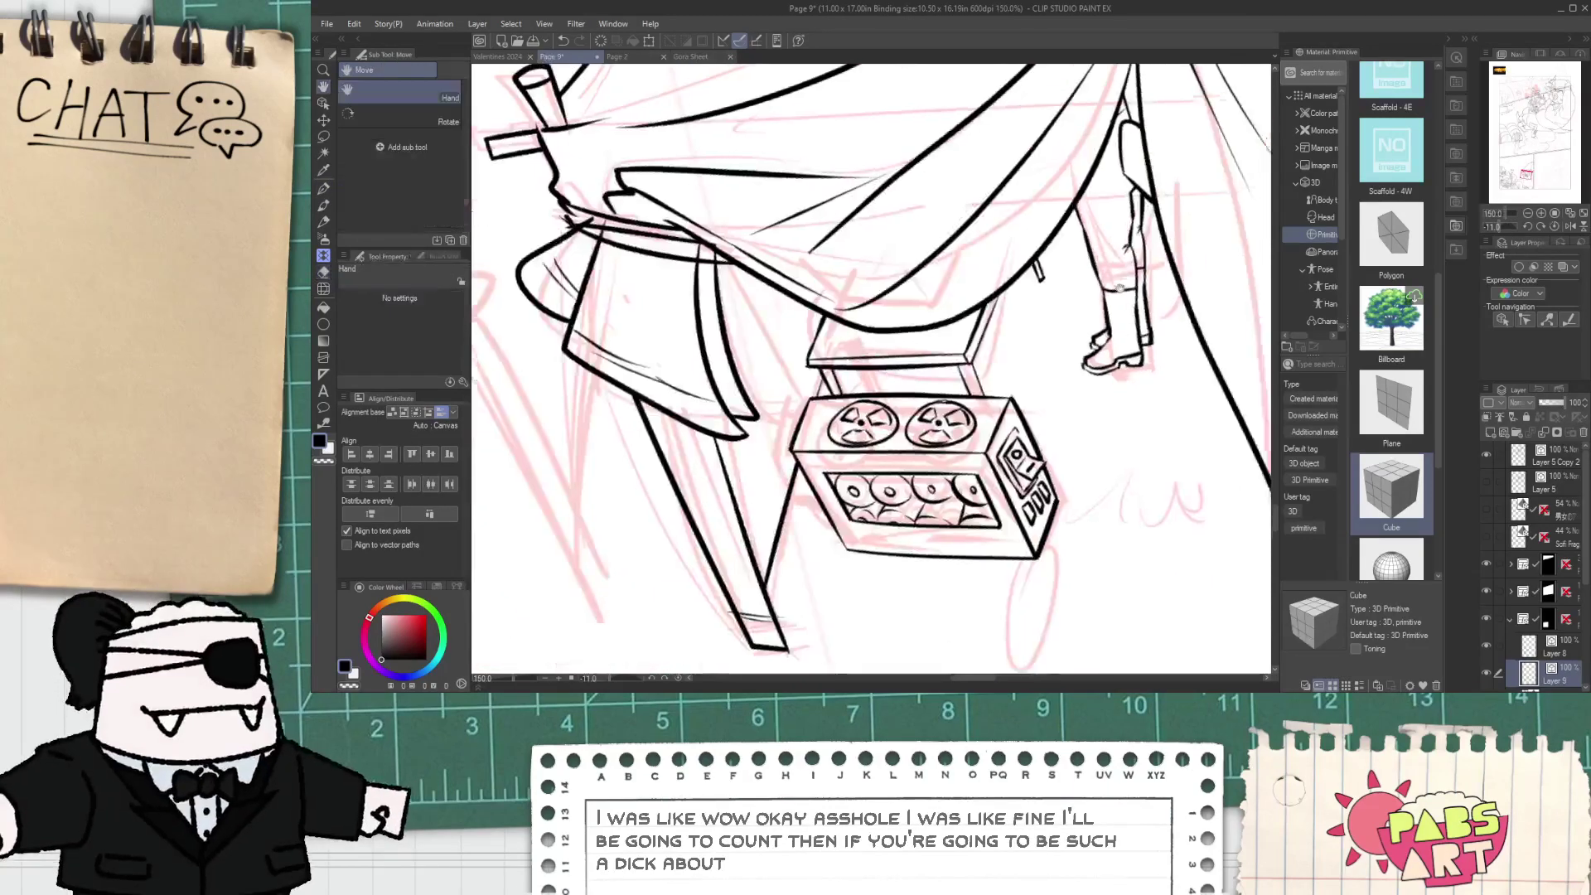
{"action": "left_click_drag", "start_coordinate": [1038, 462], "coordinate": [1022, 412]}
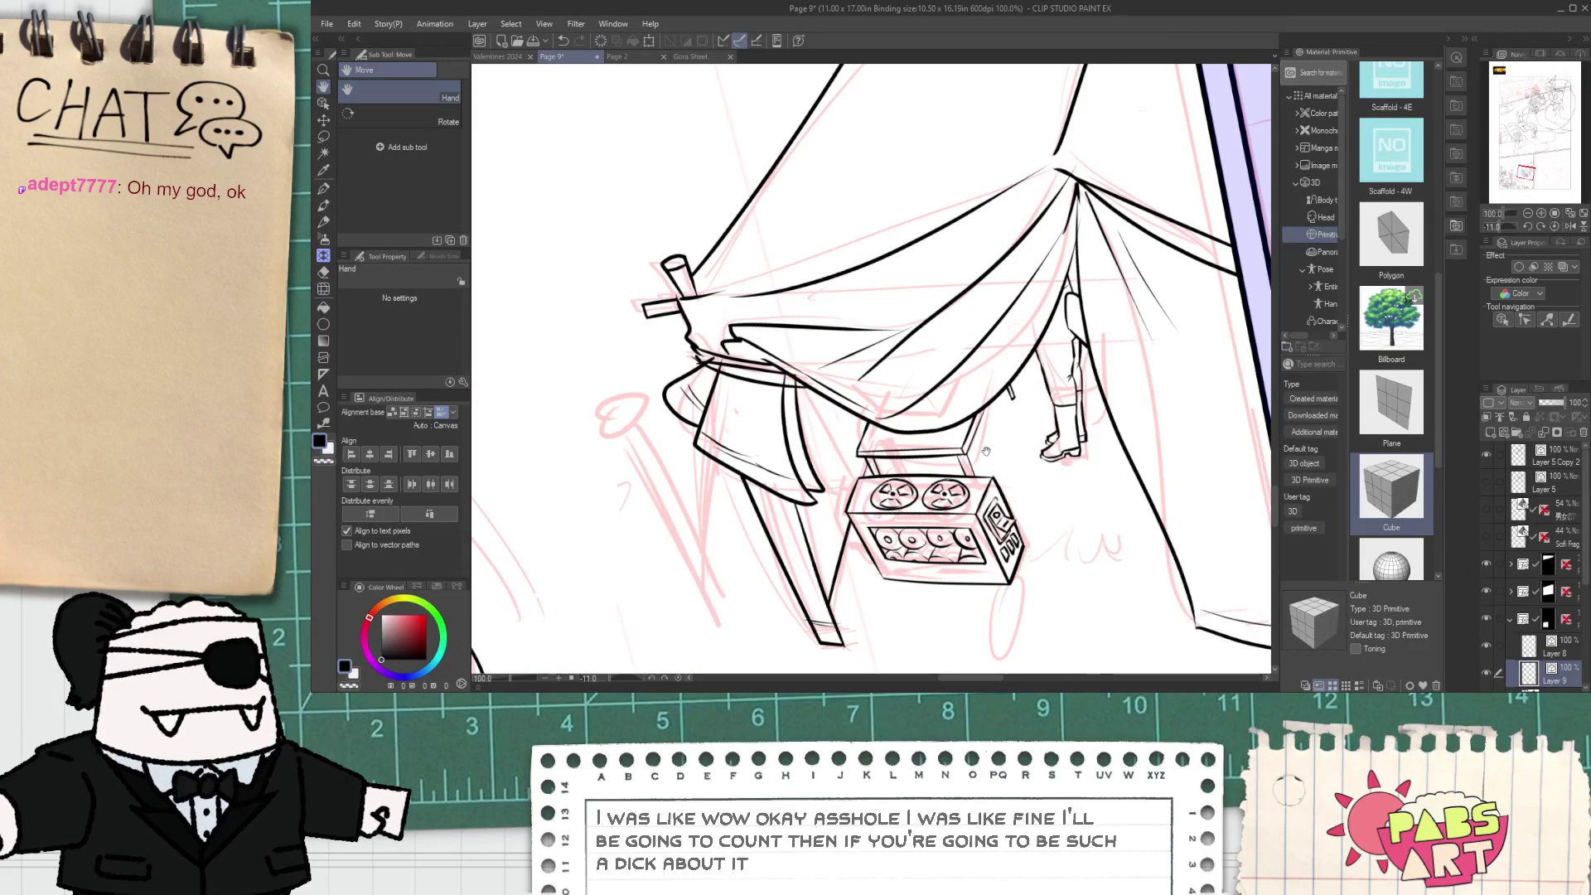
{"action": "scroll", "coordinate": [869, 546], "scroll_direction": "up", "scroll_amount": 4}
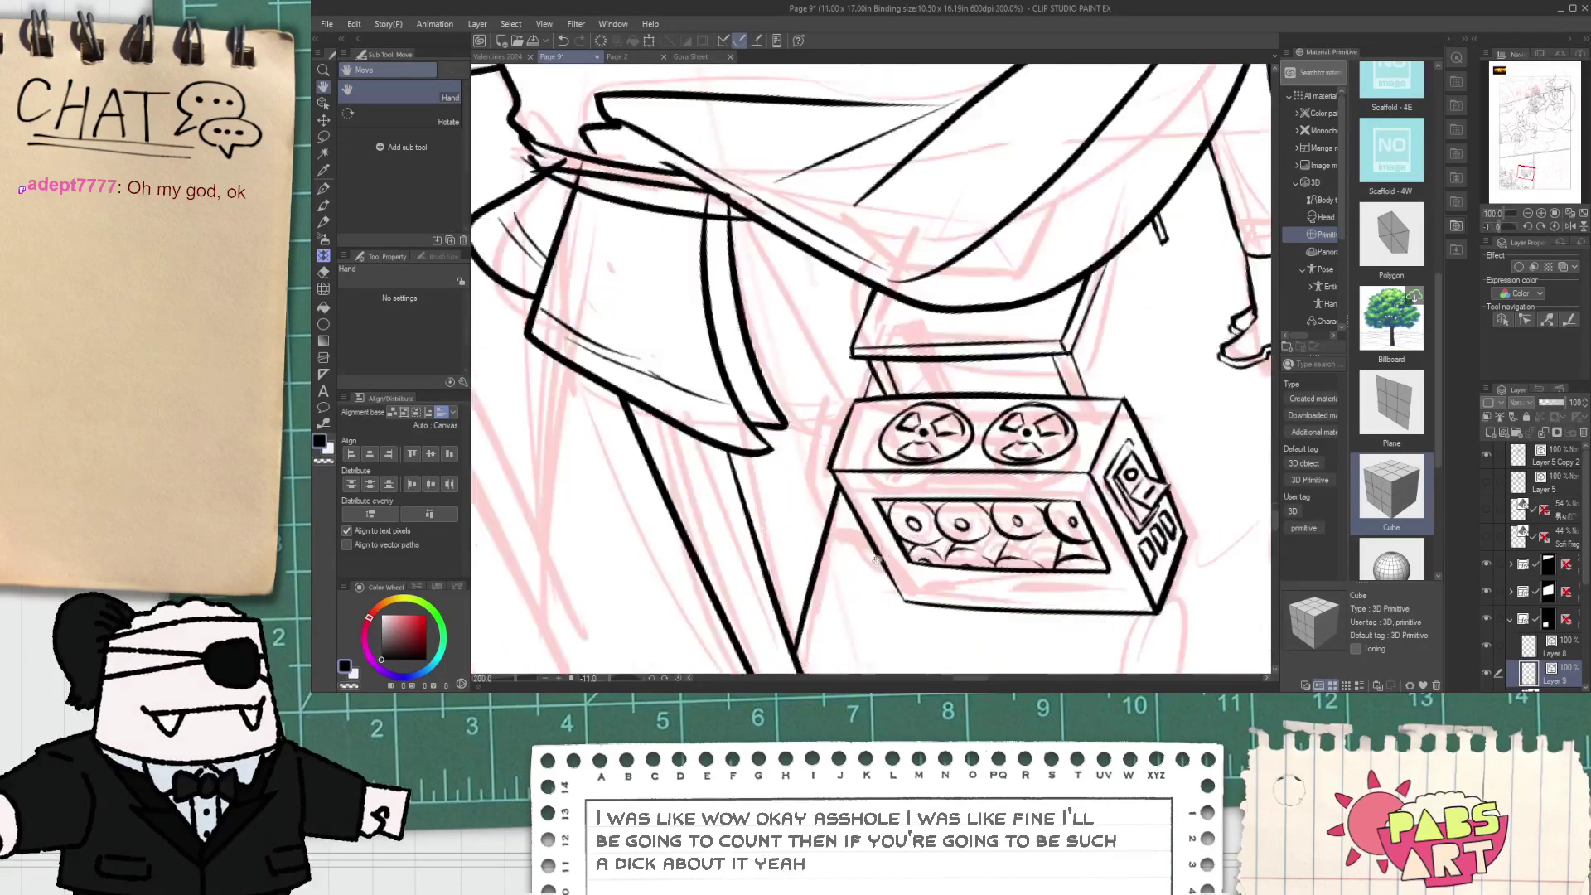
{"action": "key", "text": "p"}
{"action": "key", "text": "ctrl+z"}
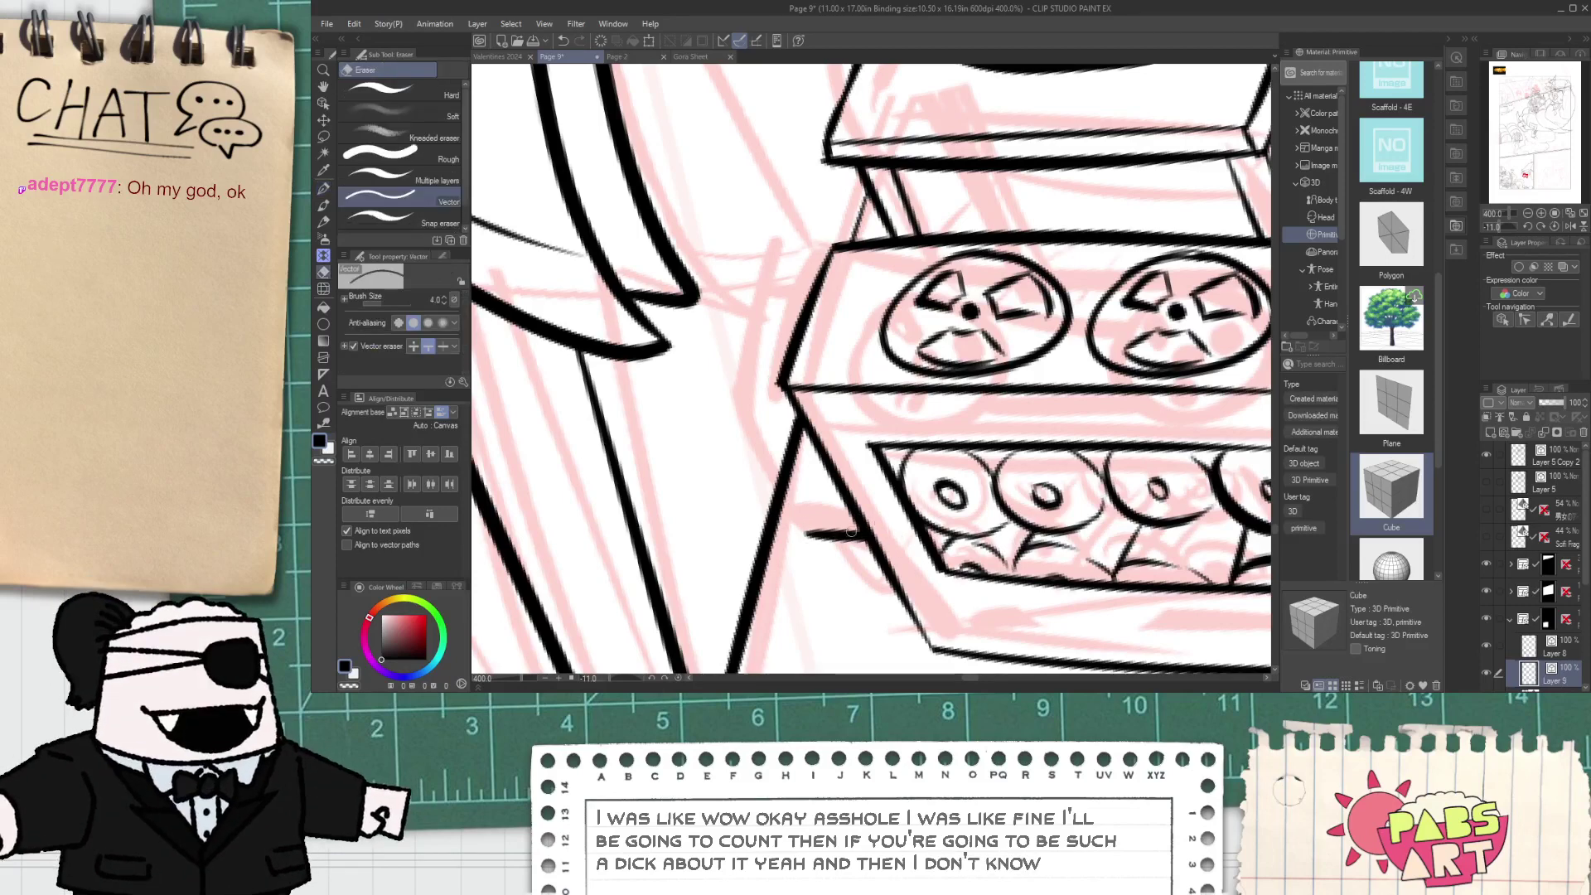
{"action": "mouse_move", "coordinate": [827, 548]}
{"action": "left_mouse_down"}
{"action": "mouse_move", "coordinate": [710, 334]}
{"action": "mouse_move", "coordinate": [741, 424]}
{"action": "mouse_move", "coordinate": [802, 255]}
{"action": "left_mouse_up"}
{"action": "key", "text": "ctrl+z"}
{"action": "left_click_drag", "start_coordinate": [720, 427], "coordinate": [786, 281]}
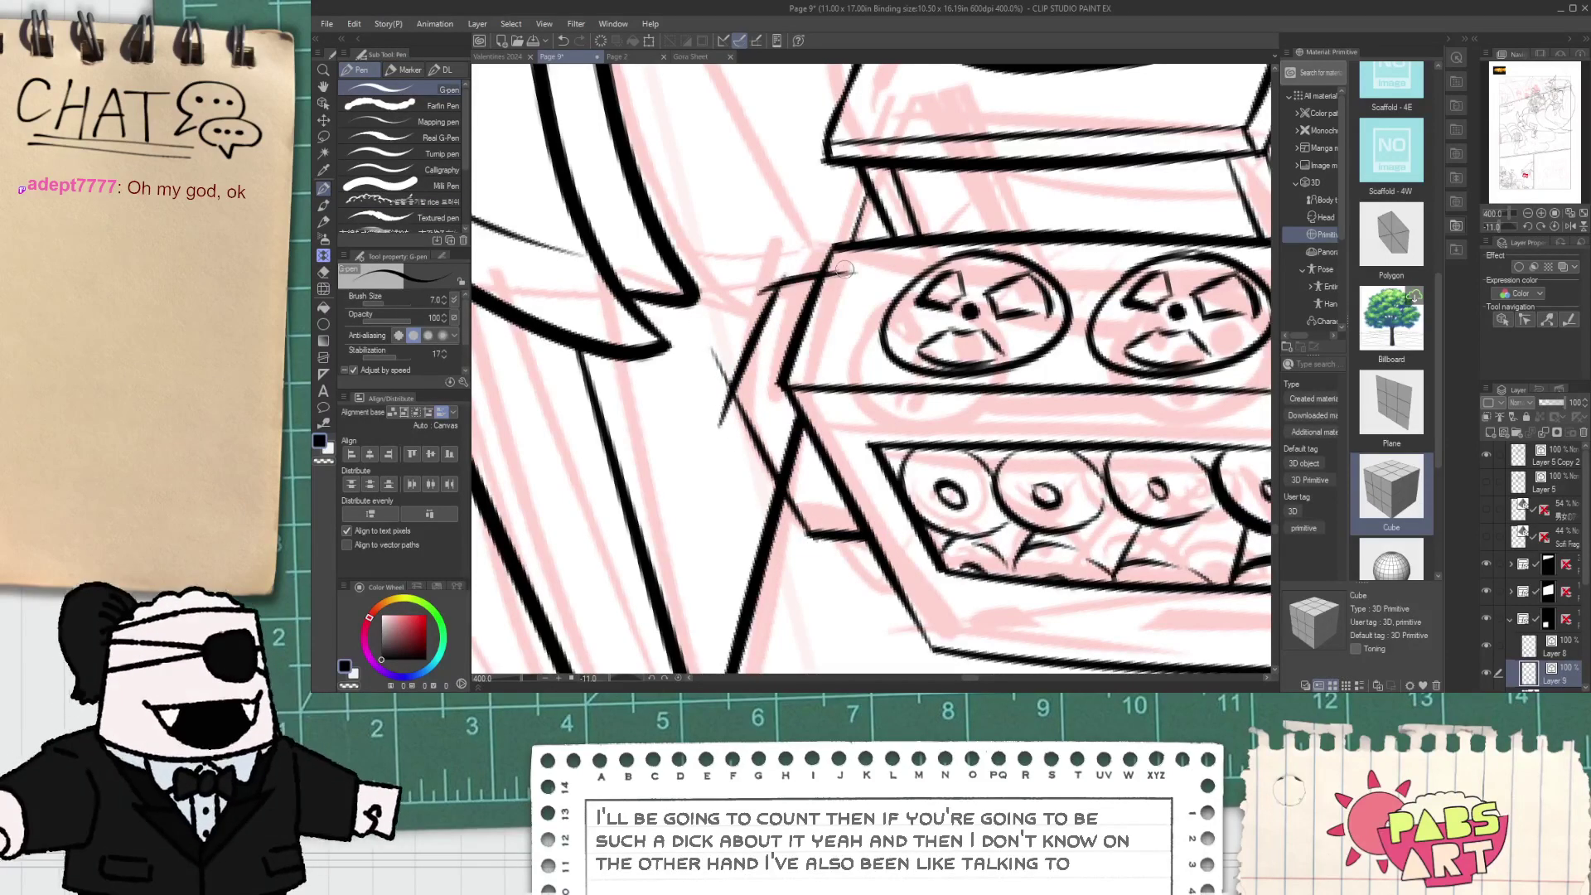
{"action": "key", "text": "e"}
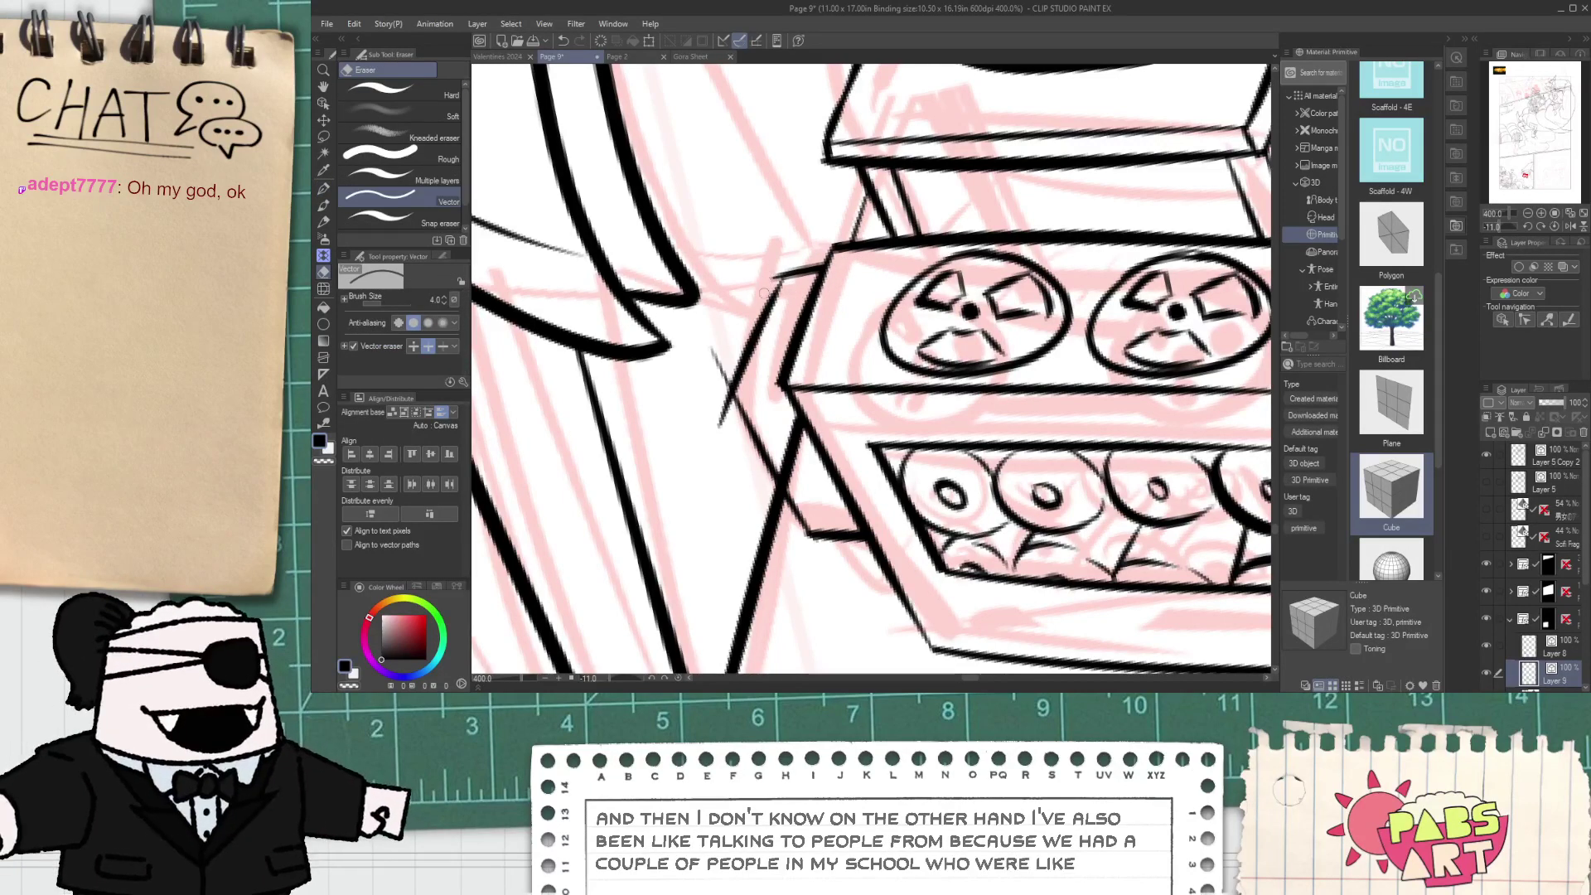
{"action": "left_click_drag", "start_coordinate": [767, 448], "coordinate": [818, 499]}
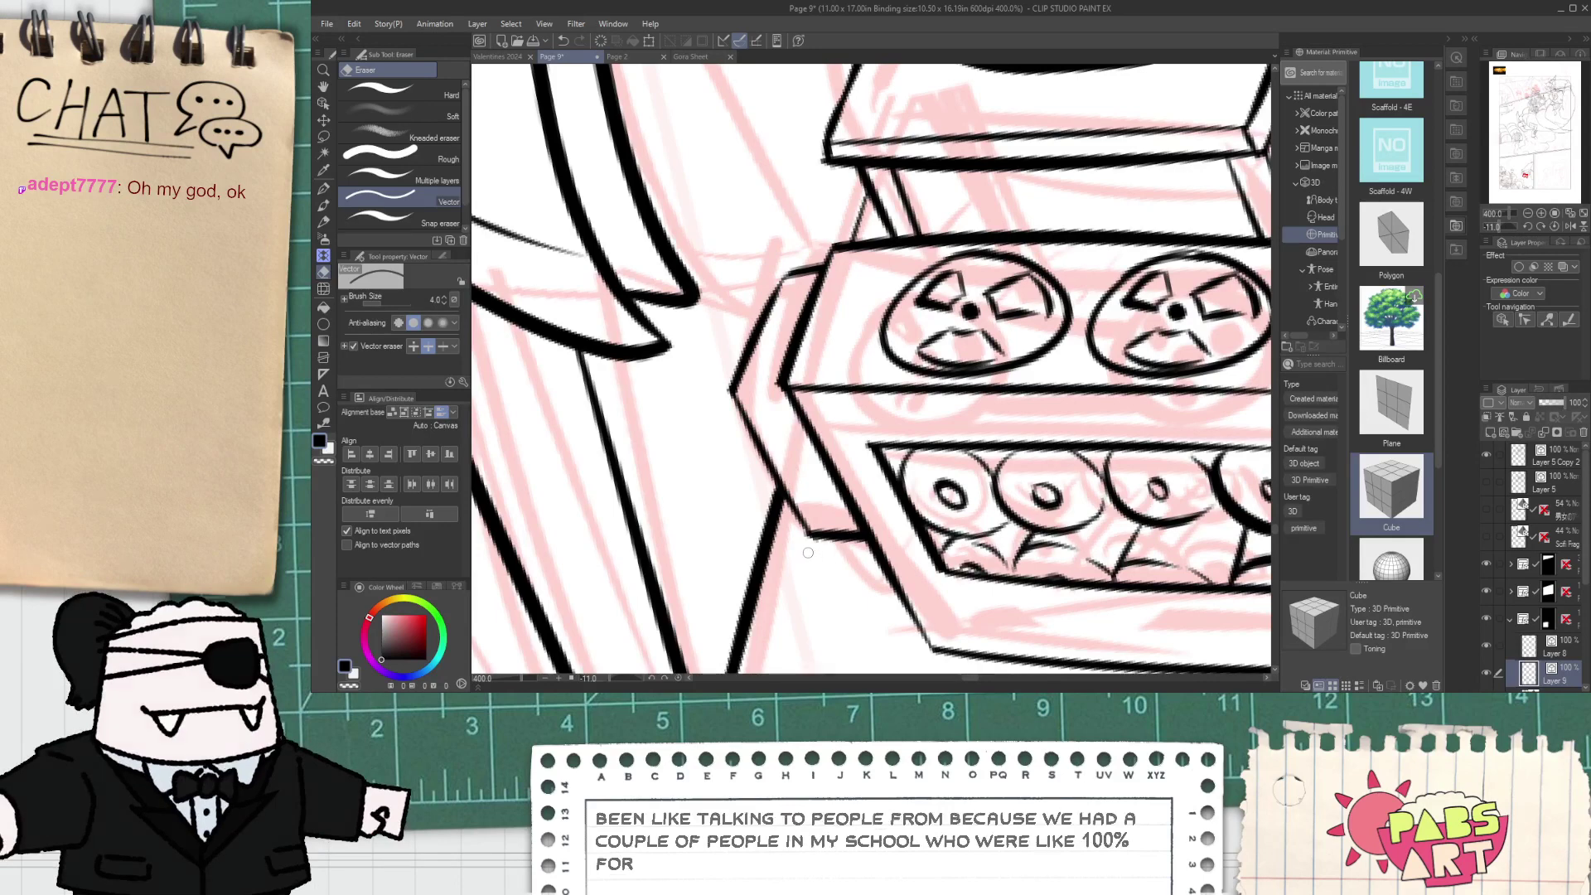
- Ink a short dividing edge across the side panel from its outer corner to the box, redoing the stroke until it fits
{"action": "scroll", "coordinate": [746, 405], "scroll_direction": "up", "scroll_amount": 1}
{"action": "key", "text": "p"}
{"action": "left_click_drag", "start_coordinate": [721, 373], "coordinate": [866, 382]}
{"action": "key", "text": "ctrl+z"}
{"action": "mouse_move", "coordinate": [722, 379]}
{"action": "left_mouse_down"}
{"action": "mouse_move", "coordinate": [827, 372]}
{"action": "mouse_move", "coordinate": [844, 474]}
{"action": "mouse_move", "coordinate": [898, 486]}
{"action": "left_mouse_up"}
{"action": "scroll", "coordinate": [814, 369], "scroll_direction": "down", "scroll_amount": 1}
{"action": "scroll", "coordinate": [791, 480], "scroll_direction": "up", "scroll_amount": 1}
{"action": "key", "text": "ctrl+z"}
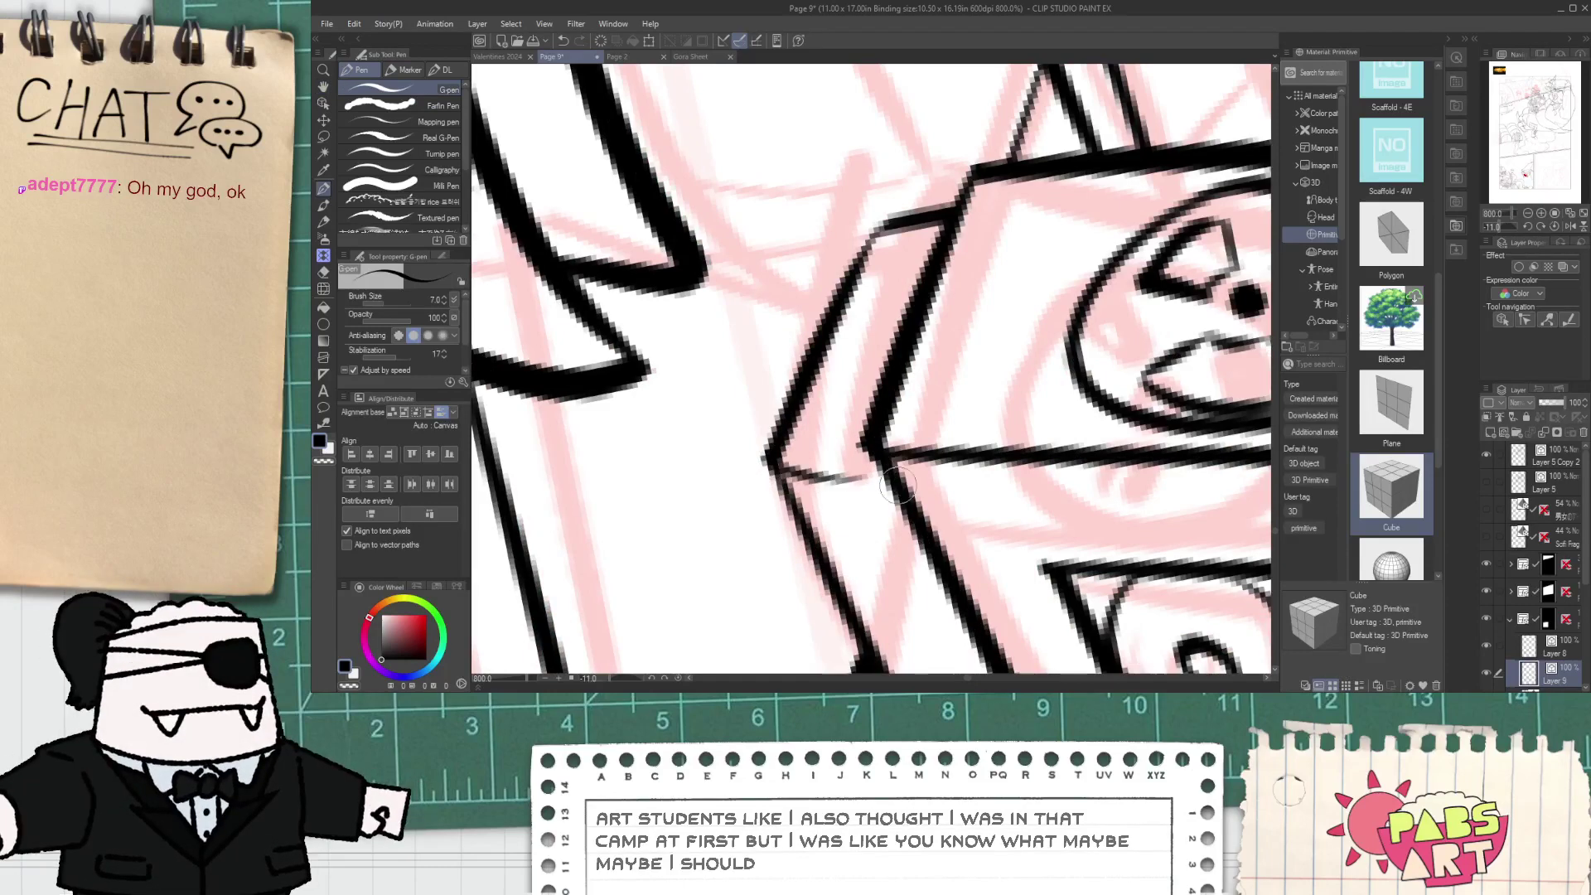
{"action": "key", "text": "ctrl+z"}
{"action": "left_click_drag", "start_coordinate": [776, 465], "coordinate": [891, 489]}
{"action": "key", "text": "ctrl+z"}
{"action": "mouse_move", "coordinate": [778, 470]}
{"action": "left_mouse_down"}
{"action": "mouse_move", "coordinate": [905, 482]}
{"action": "mouse_move", "coordinate": [865, 503]}
{"action": "mouse_move", "coordinate": [862, 540]}
{"action": "mouse_move", "coordinate": [893, 580]}
{"action": "mouse_move", "coordinate": [970, 585]}
{"action": "left_mouse_up"}
- Redraw the small curved shape beneath the side panel and erase the part overlapping the panel
{"action": "scroll", "coordinate": [874, 501], "scroll_direction": "down", "scroll_amount": 2}
{"action": "scroll", "coordinate": [866, 518], "scroll_direction": "up", "scroll_amount": 2}
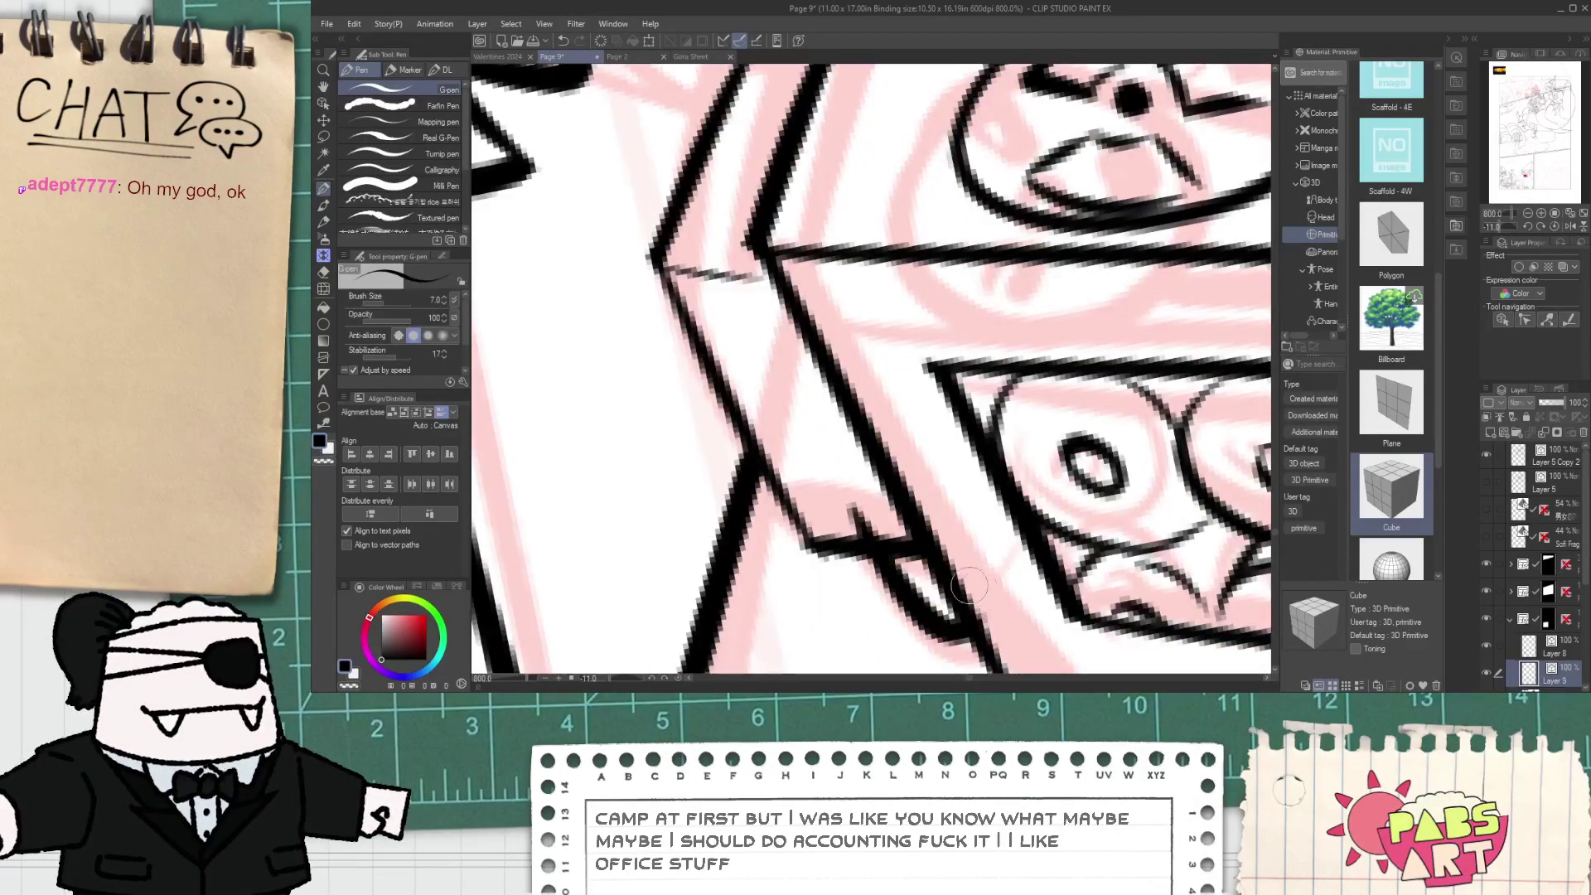
{"action": "key", "text": "ctrl+z"}
{"action": "left_click_drag", "start_coordinate": [832, 503], "coordinate": [973, 643]}
{"action": "key", "text": "e"}
{"action": "left_click_drag", "start_coordinate": [849, 516], "coordinate": [824, 506]}
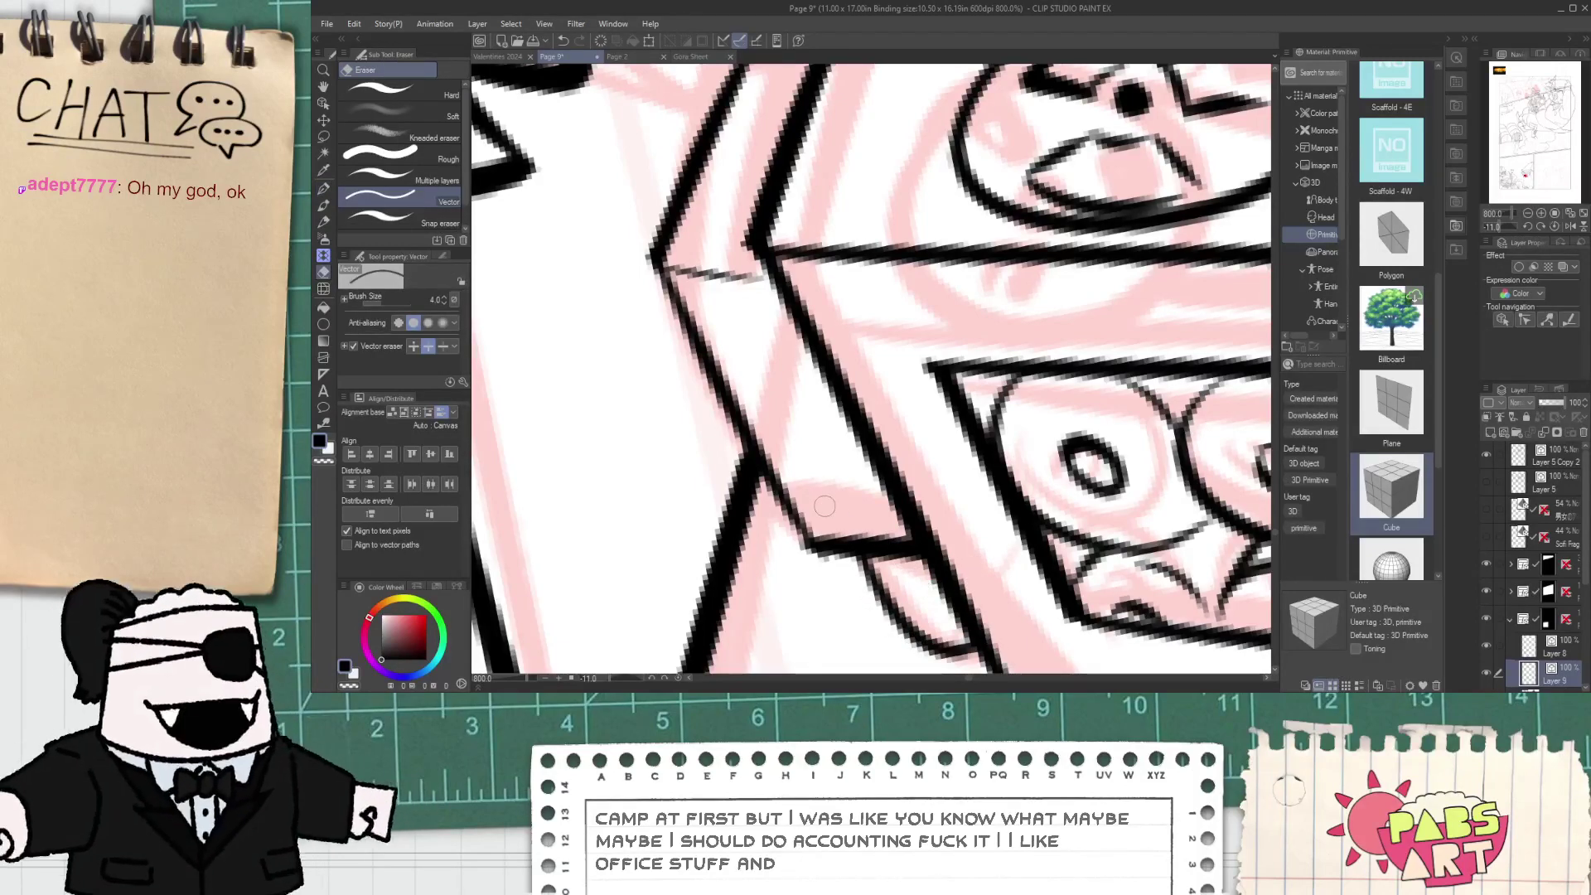
- Ink a long curved line from the tent flap down to the box's top corner and erase the crossing line ends
{"action": "scroll", "coordinate": [845, 502], "scroll_direction": "down", "scroll_amount": 1}
{"action": "mouse_move", "coordinate": [845, 277]}
{"action": "left_mouse_down"}
{"action": "mouse_move", "coordinate": [830, 493]}
{"action": "mouse_move", "coordinate": [858, 187]}
{"action": "left_mouse_up"}
{"action": "key", "text": "p"}
{"action": "key", "text": "ctrl+z"}
{"action": "mouse_move", "coordinate": [868, 470]}
{"action": "left_mouse_down"}
{"action": "mouse_move", "coordinate": [800, 256]}
{"action": "mouse_move", "coordinate": [862, 162]}
{"action": "left_mouse_up"}
{"action": "key", "text": "e"}
{"action": "scroll", "coordinate": [886, 420], "scroll_direction": "up", "scroll_amount": 2}
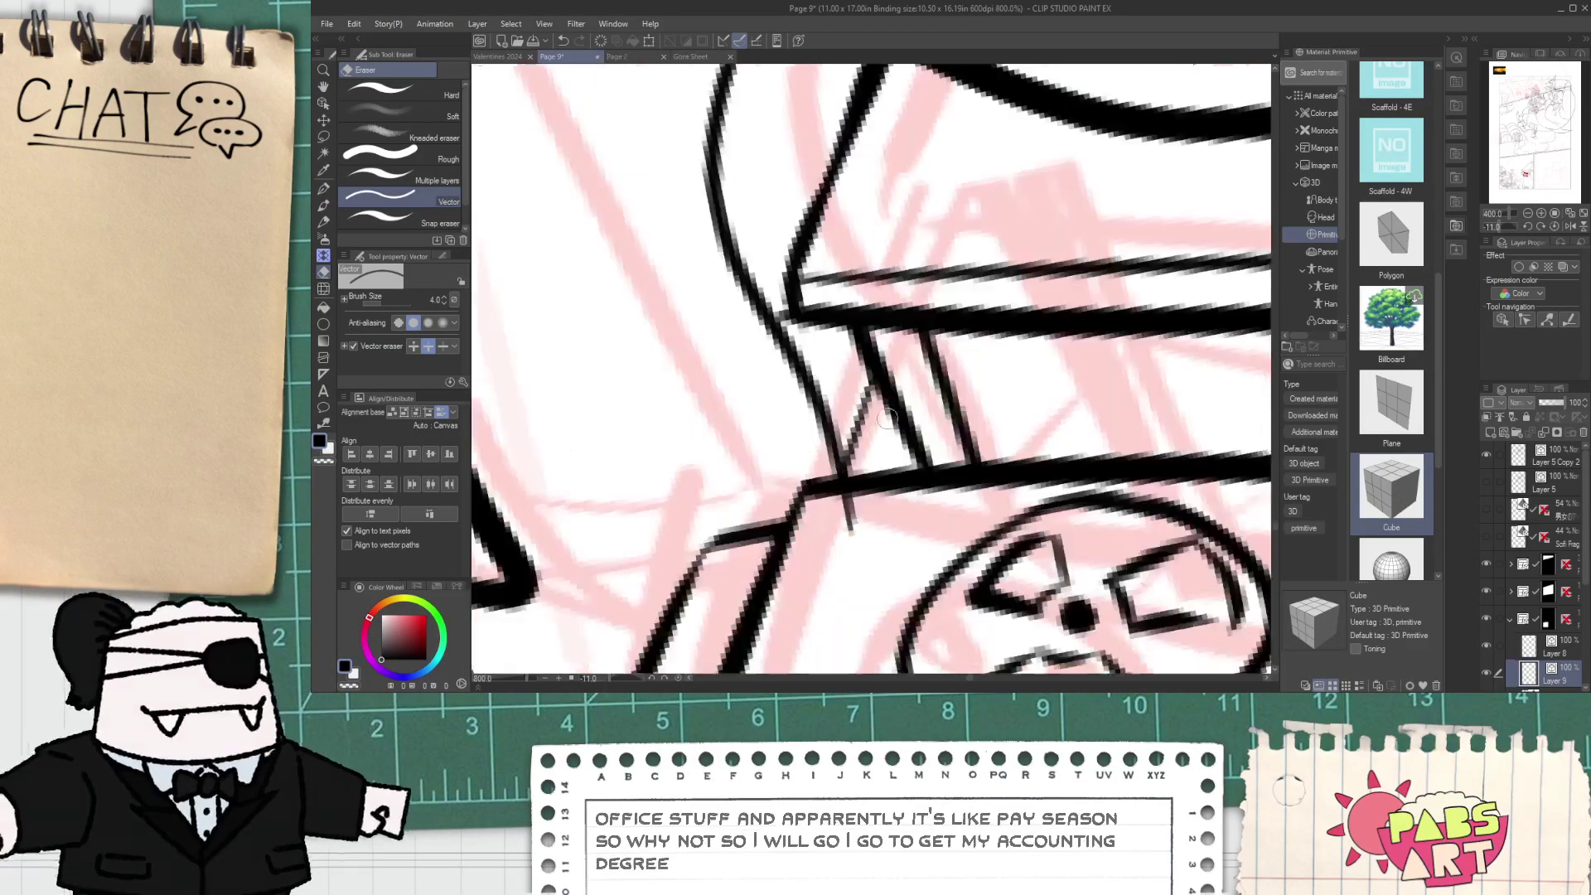
{"action": "left_click_drag", "start_coordinate": [862, 453], "coordinate": [847, 441]}
{"action": "left_click_drag", "start_coordinate": [788, 325], "coordinate": [781, 311]}
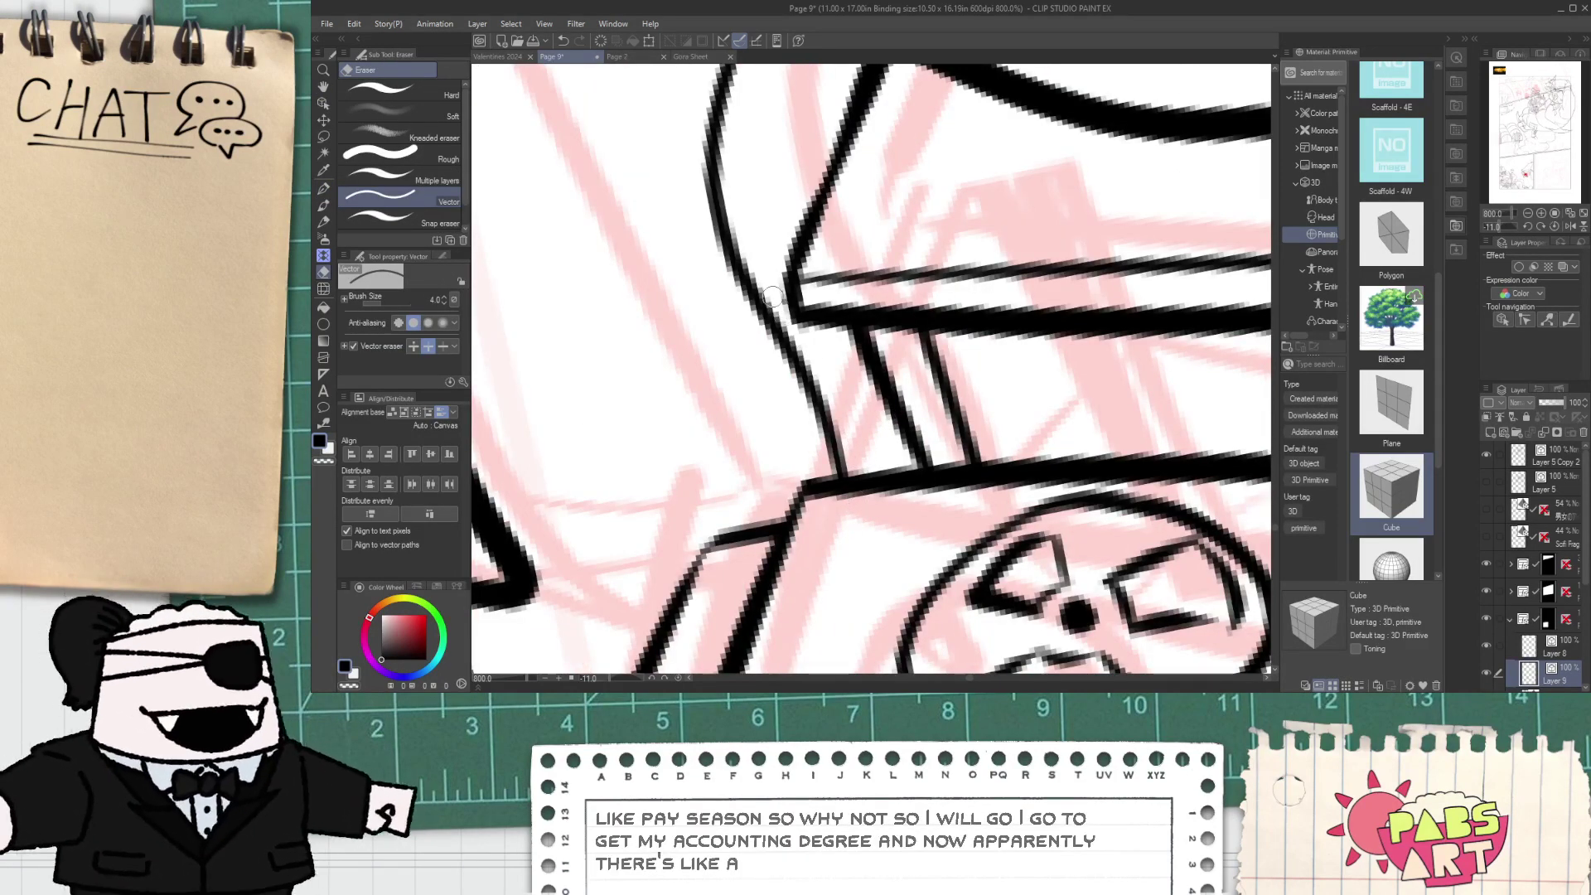
- Ink an additional support line between the raised tray and the top of the box
{"action": "key", "text": "p"}
{"action": "mouse_move", "coordinate": [952, 294]}
{"action": "left_mouse_down"}
{"action": "mouse_move", "coordinate": [1005, 435]}
{"action": "mouse_move", "coordinate": [1001, 518]}
{"action": "left_mouse_up"}
{"action": "key", "text": "e"}
- Ink an inner curve beside the tray's upper corner and reinforce the outer curve where it meets the tent flap
{"action": "scroll", "coordinate": [961, 348], "scroll_direction": "down", "scroll_amount": 6}
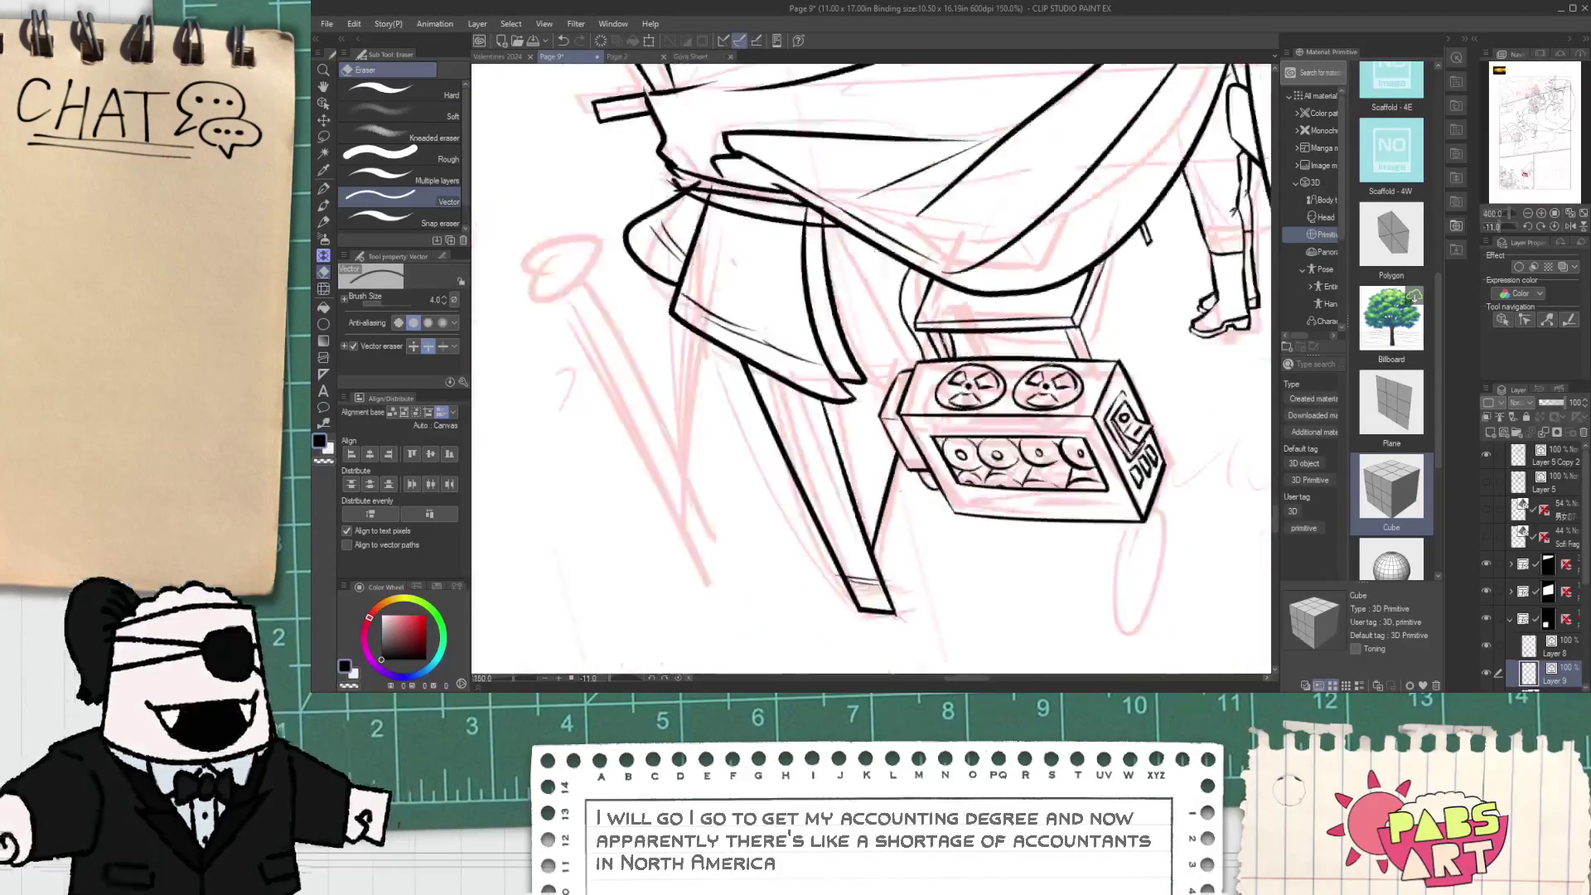
{"action": "scroll", "coordinate": [925, 445], "scroll_direction": "up", "scroll_amount": 6}
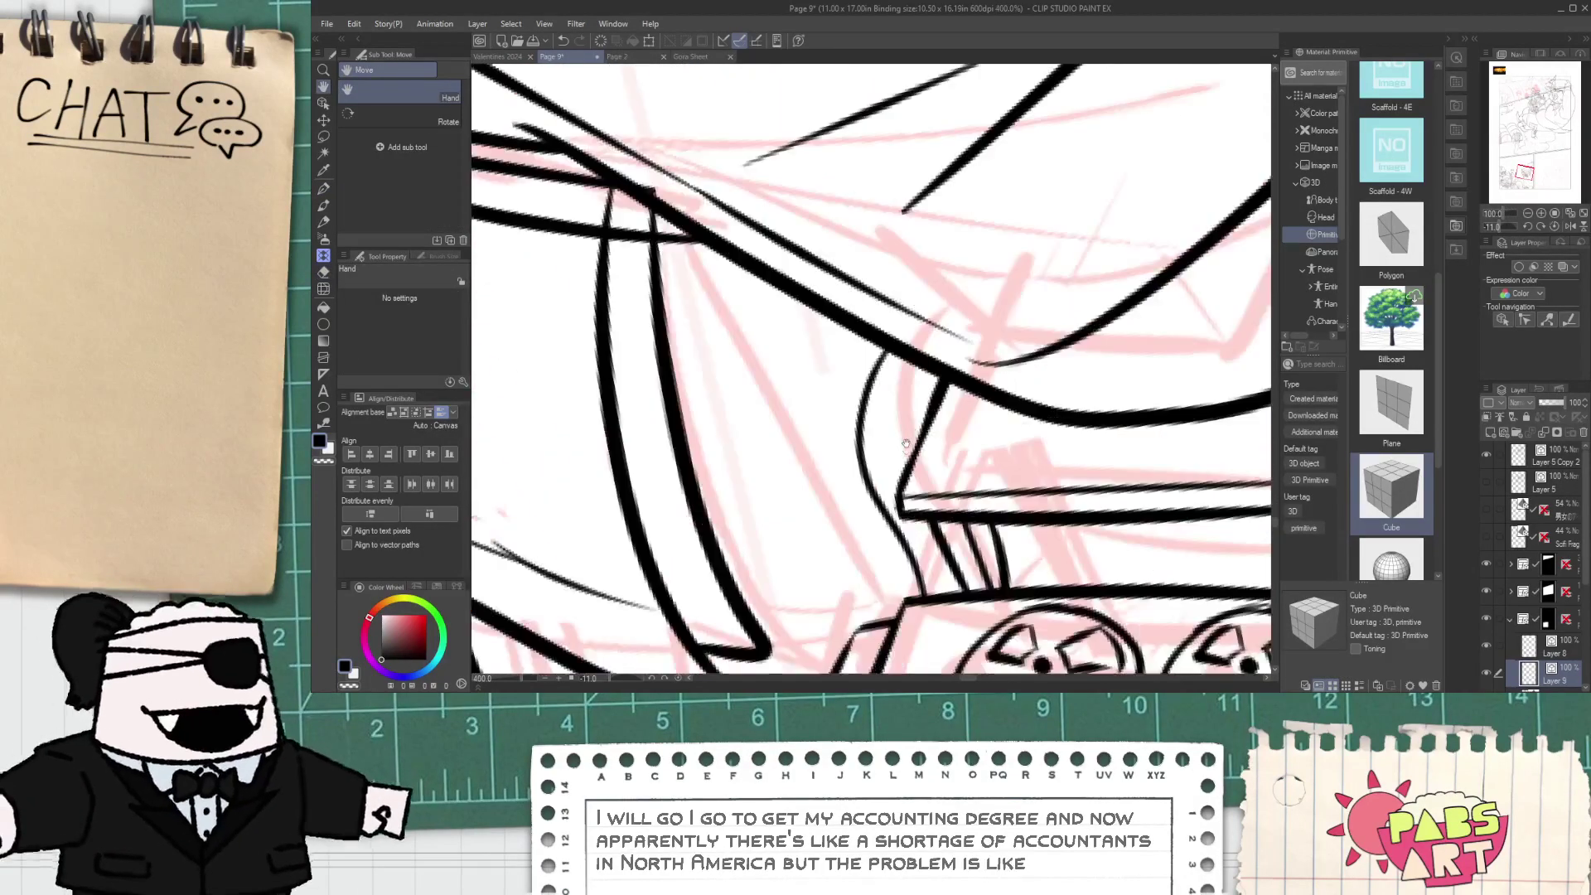
{"action": "key", "text": "p"}
{"action": "key", "text": "ctrl+z"}
{"action": "left_click_drag", "start_coordinate": [866, 493], "coordinate": [978, 323]}
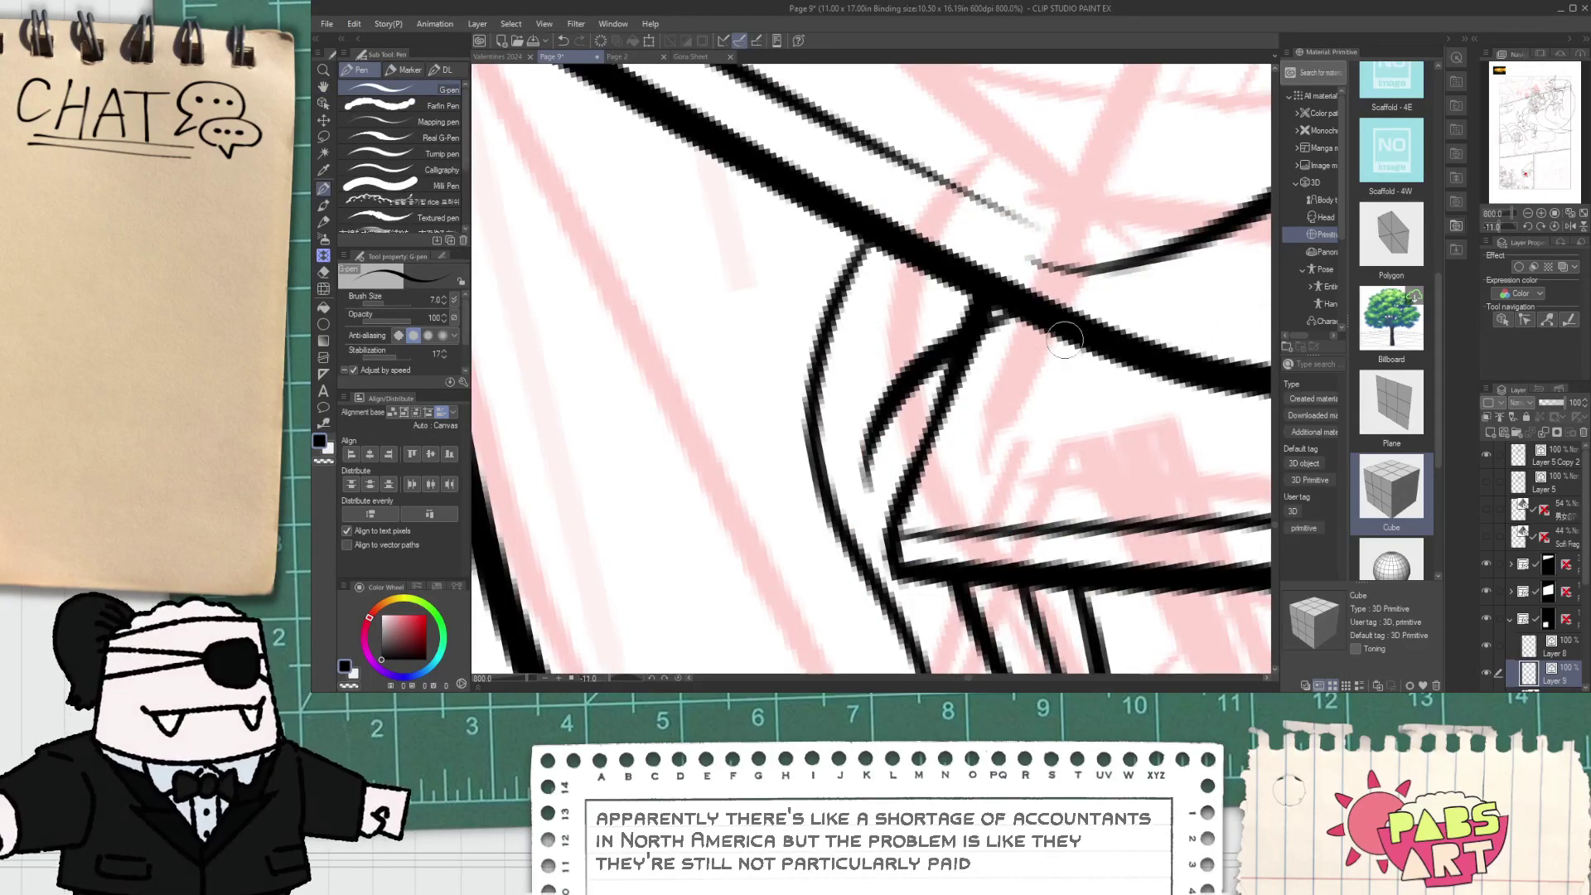
{"action": "key", "text": "e"}
{"action": "key", "text": "ctrl+z"}
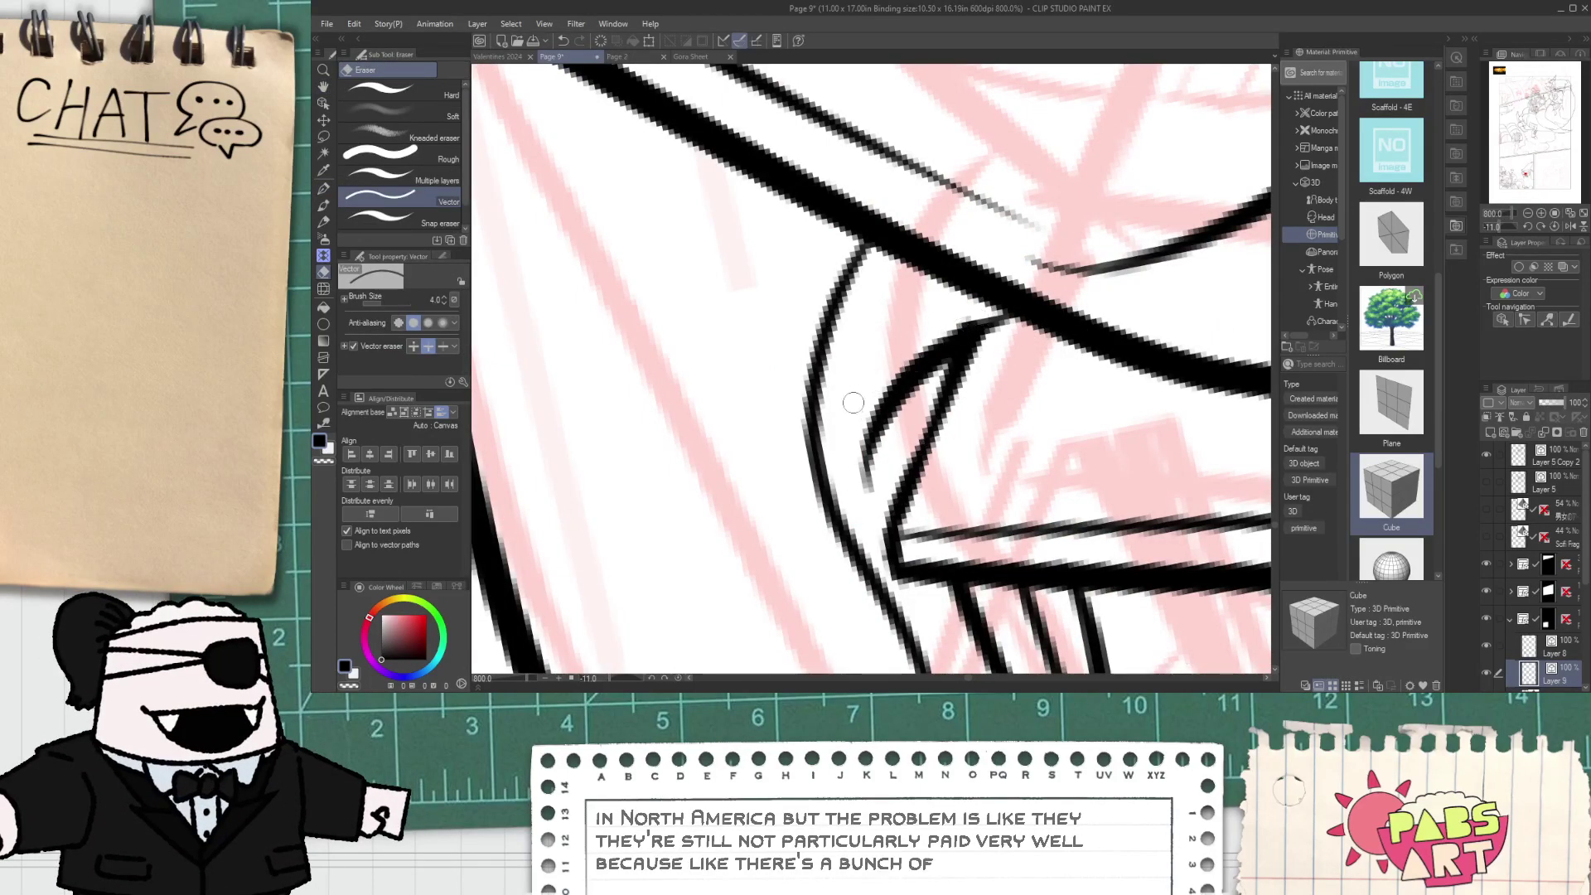
{"action": "key", "text": "p"}
{"action": "mouse_move", "coordinate": [817, 415]}
{"action": "left_mouse_down"}
{"action": "mouse_move", "coordinate": [868, 274]}
{"action": "mouse_move", "coordinate": [903, 256]}
{"action": "left_mouse_up"}
{"action": "scroll", "coordinate": [937, 309], "scroll_direction": "down", "scroll_amount": 6}
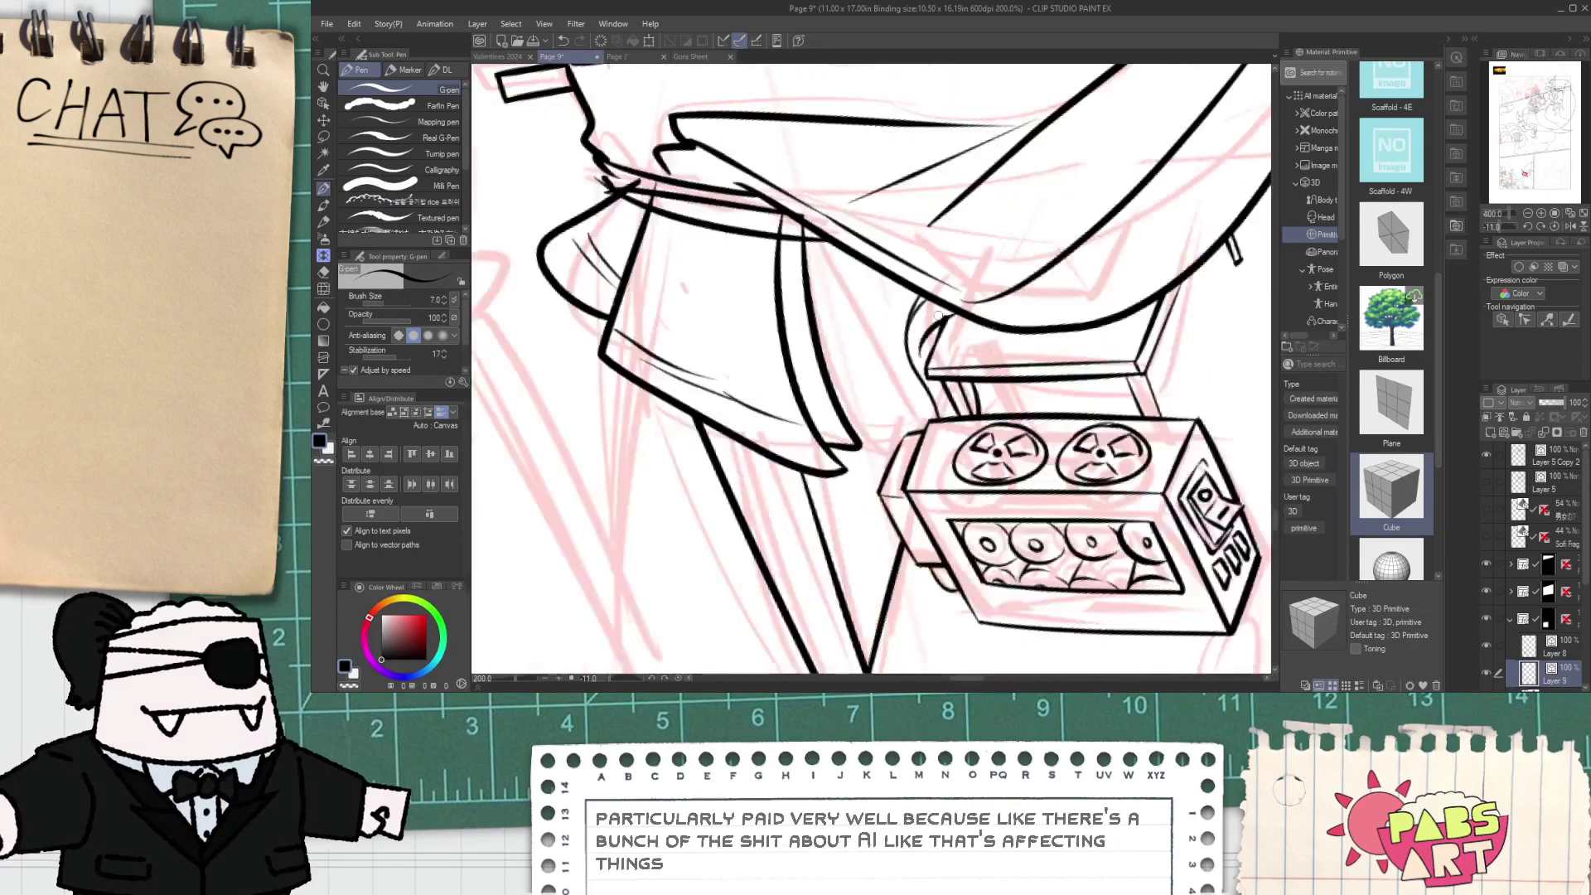
{"action": "scroll", "coordinate": [896, 301], "scroll_direction": "up", "scroll_amount": 5}
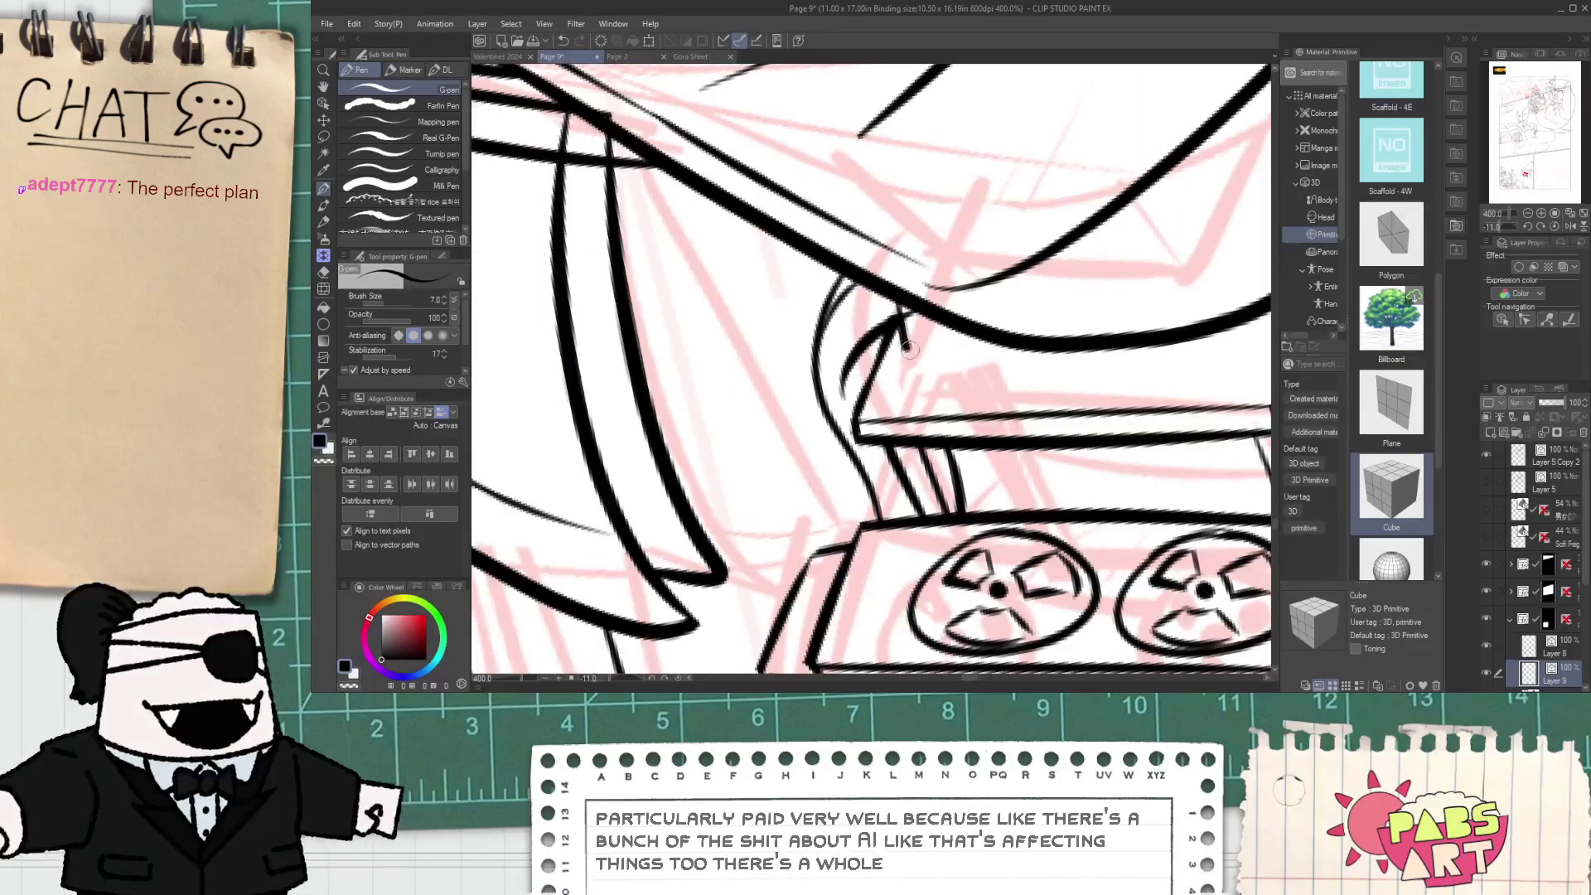
{"action": "key", "text": "ctrl+z"}
{"action": "mouse_move", "coordinate": [901, 303]}
{"action": "left_mouse_down"}
{"action": "mouse_move", "coordinate": [921, 352]}
{"action": "mouse_move", "coordinate": [1083, 354]}
{"action": "left_mouse_up"}
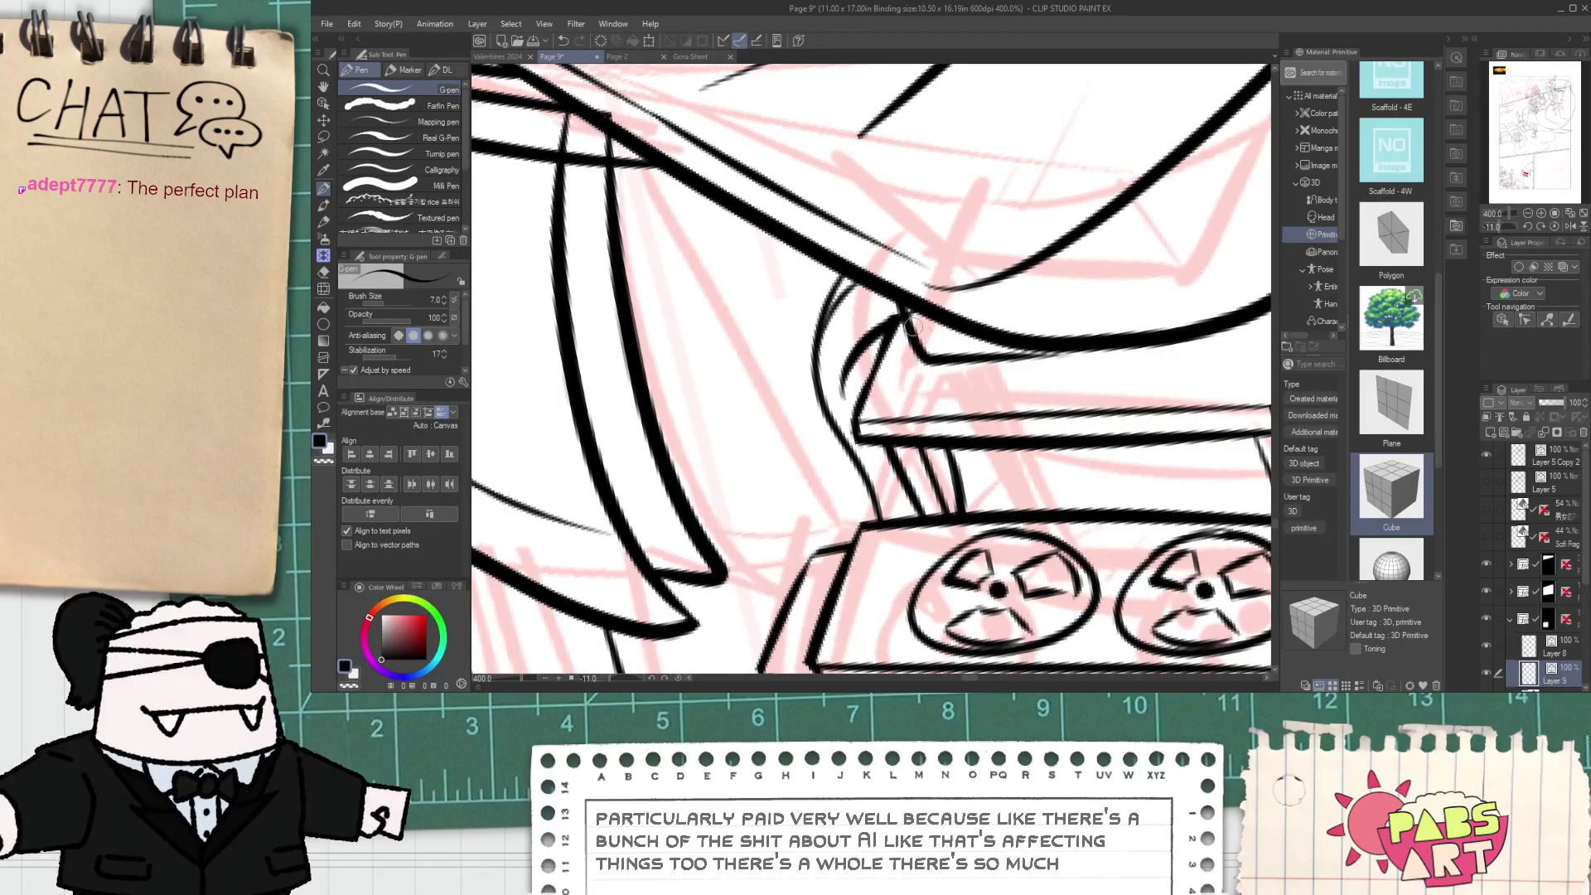
{"action": "key", "text": "ctrl+z"}
{"action": "mouse_move", "coordinate": [900, 302]}
{"action": "left_mouse_down"}
{"action": "mouse_move", "coordinate": [938, 349]}
{"action": "mouse_move", "coordinate": [1069, 353]}
{"action": "left_mouse_up"}
{"action": "key", "text": "ctrl+z"}
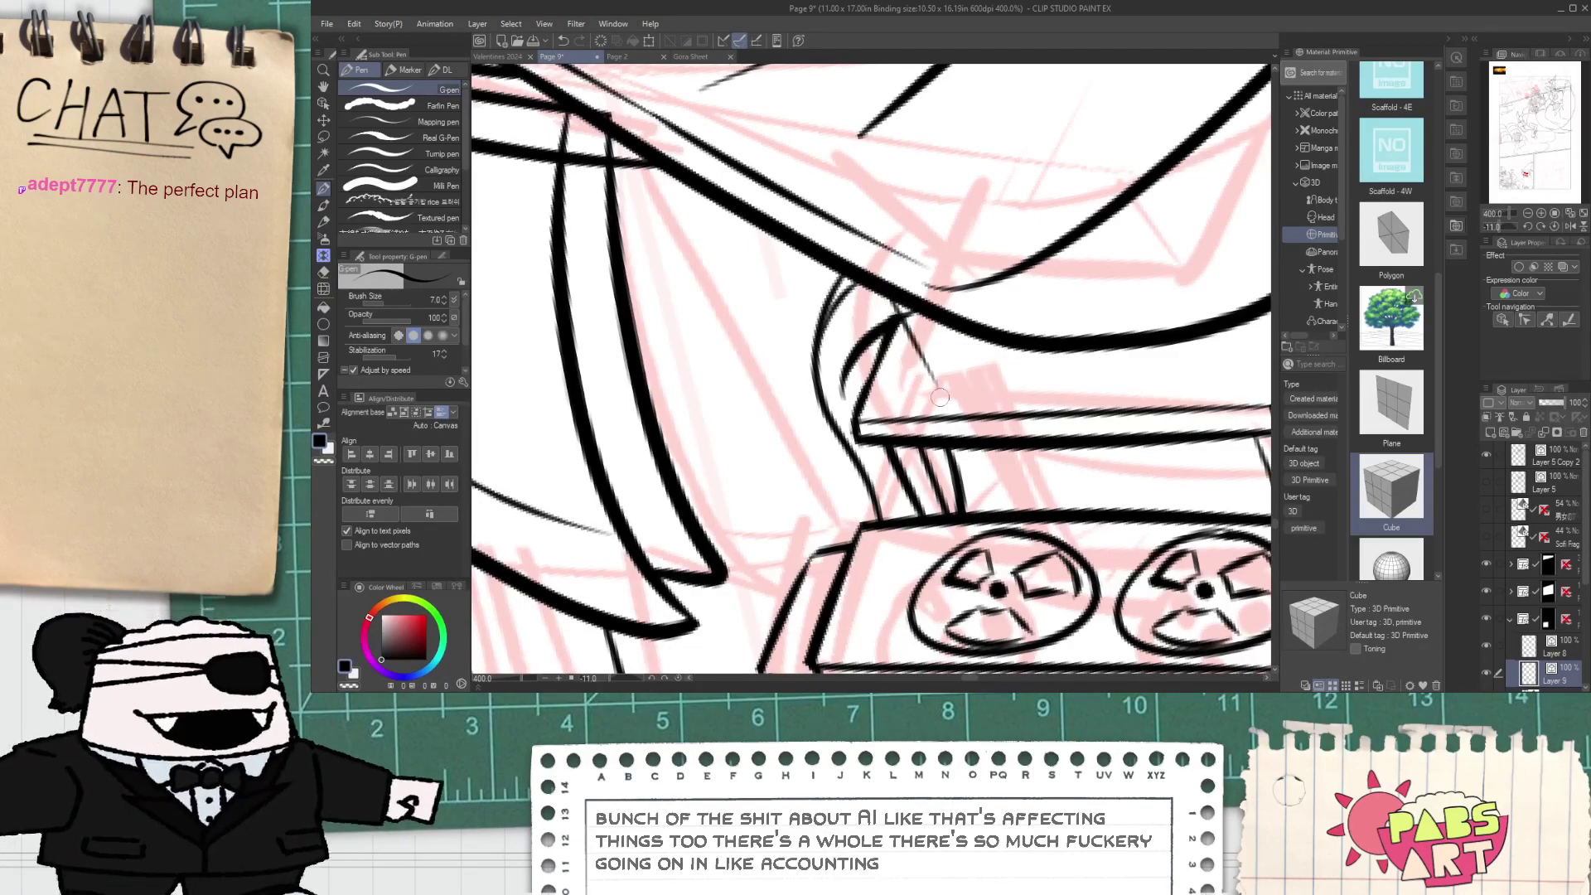
{"action": "left_click_drag", "start_coordinate": [909, 349], "coordinate": [1094, 367]}
{"action": "key", "text": "ctrl+z"}
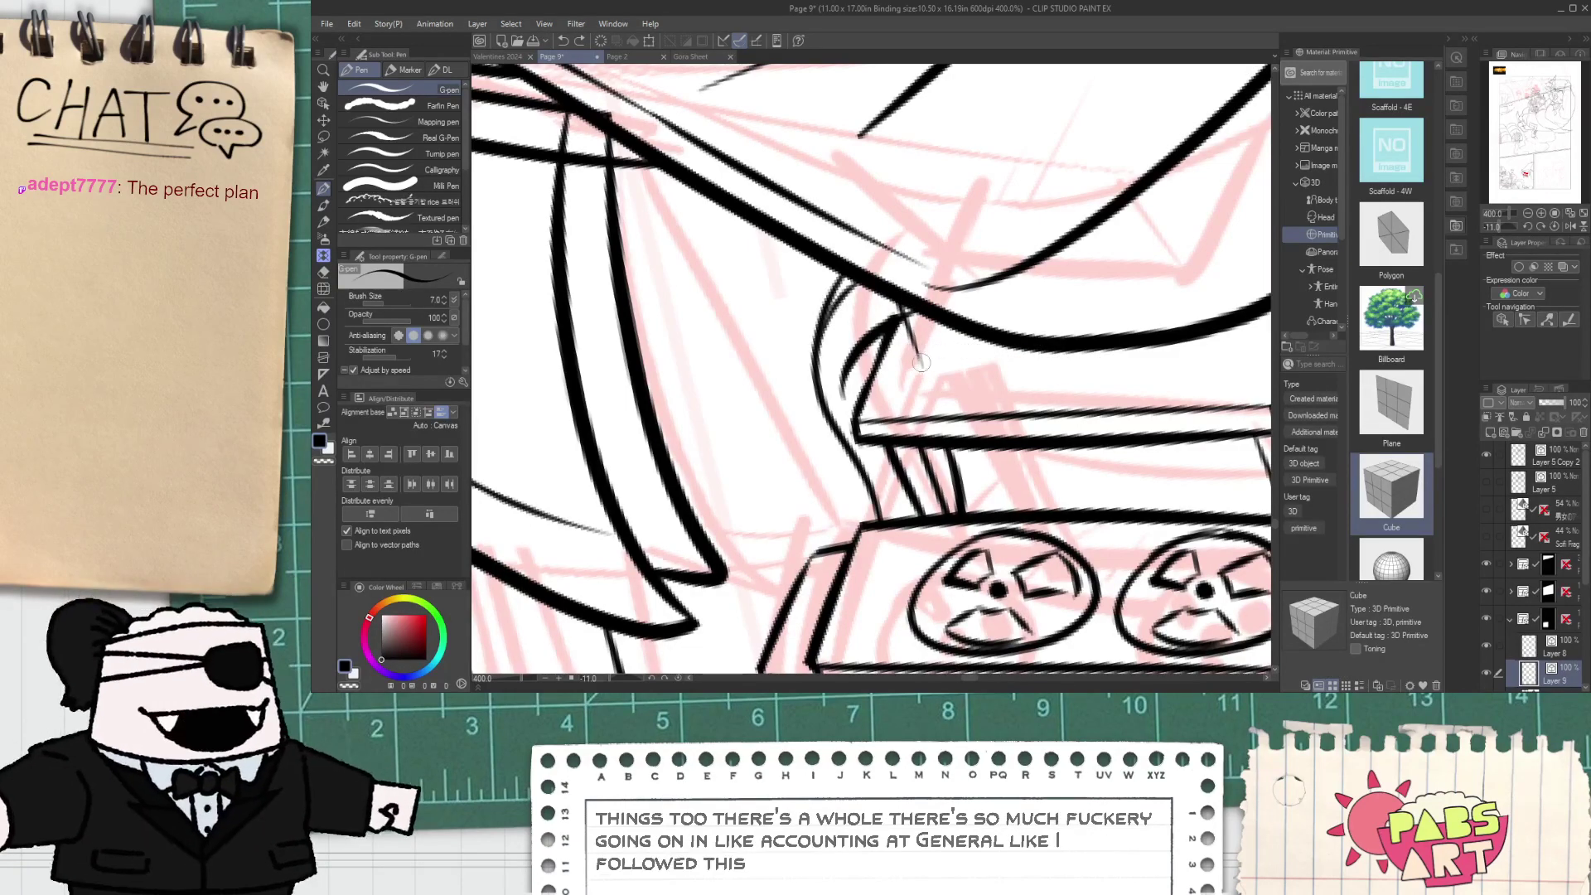
- Ink a thin, shallow panel hanging beneath the tent's curved hem above the raised tray and erase its overshooting line ends
{"action": "left_click_drag", "start_coordinate": [940, 361], "coordinate": [1167, 365]}
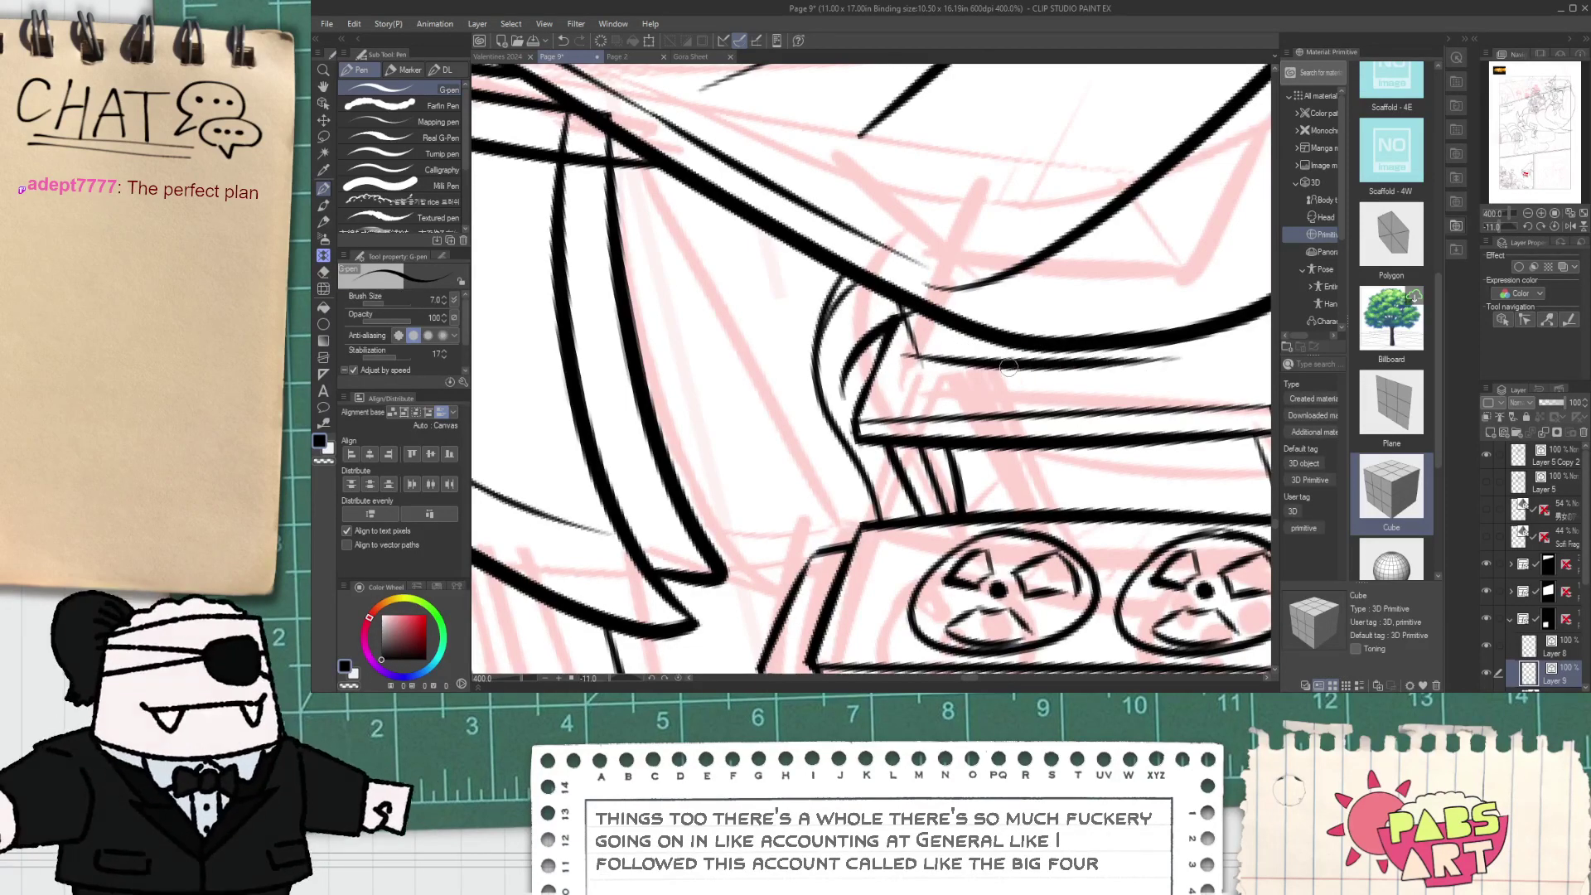
{"action": "key", "text": "ctrl+z"}
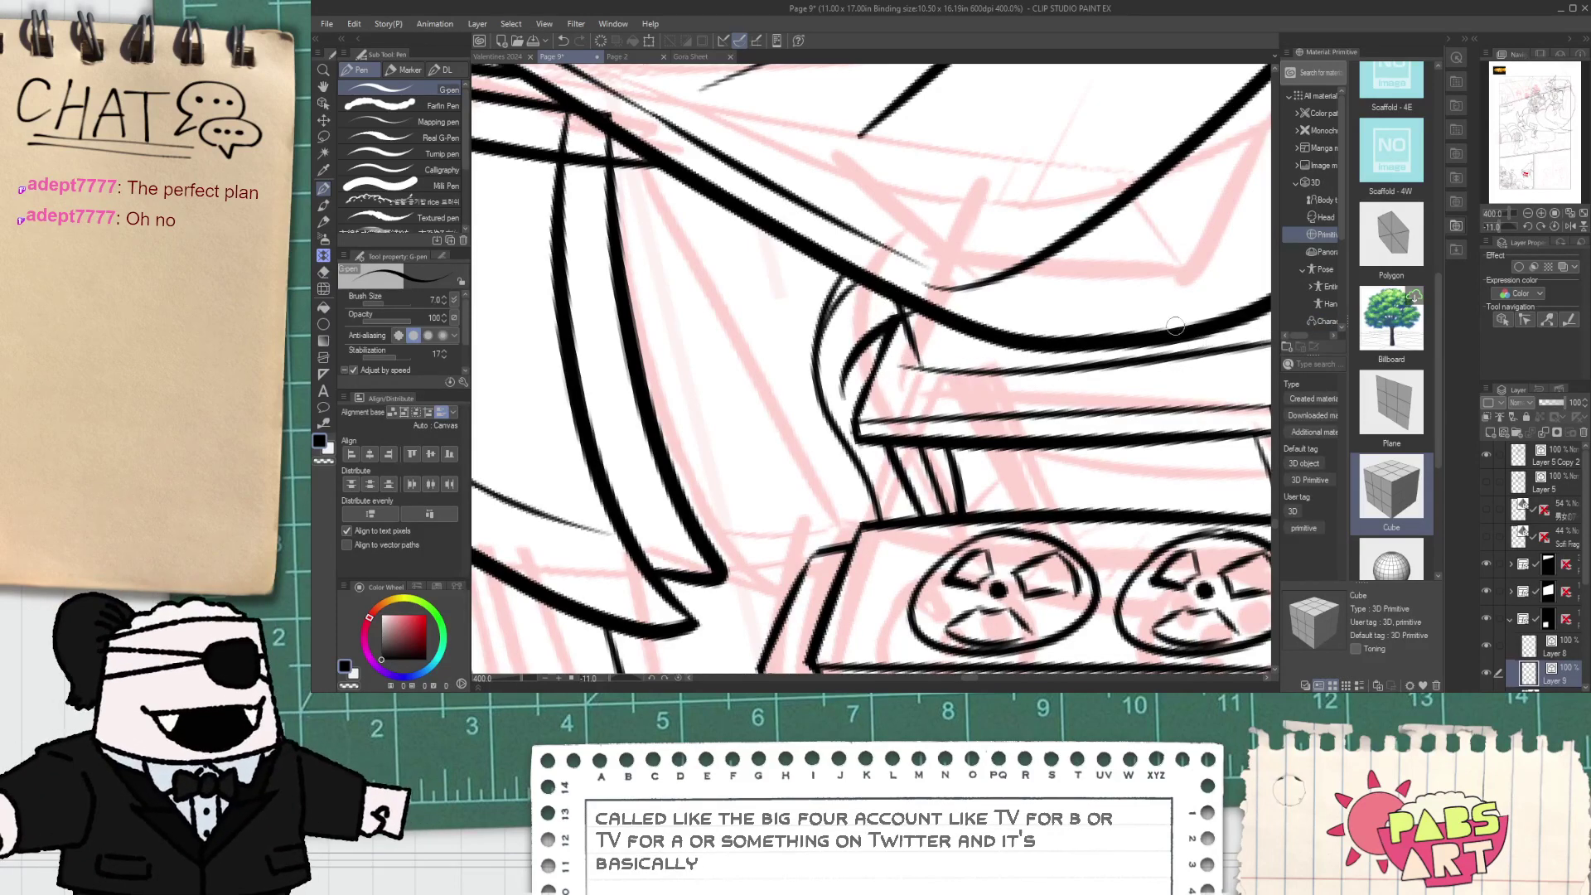
{"action": "key", "text": "ctrl+z"}
{"action": "left_click_drag", "start_coordinate": [1234, 276], "coordinate": [1154, 372]}
{"action": "key", "text": "e"}
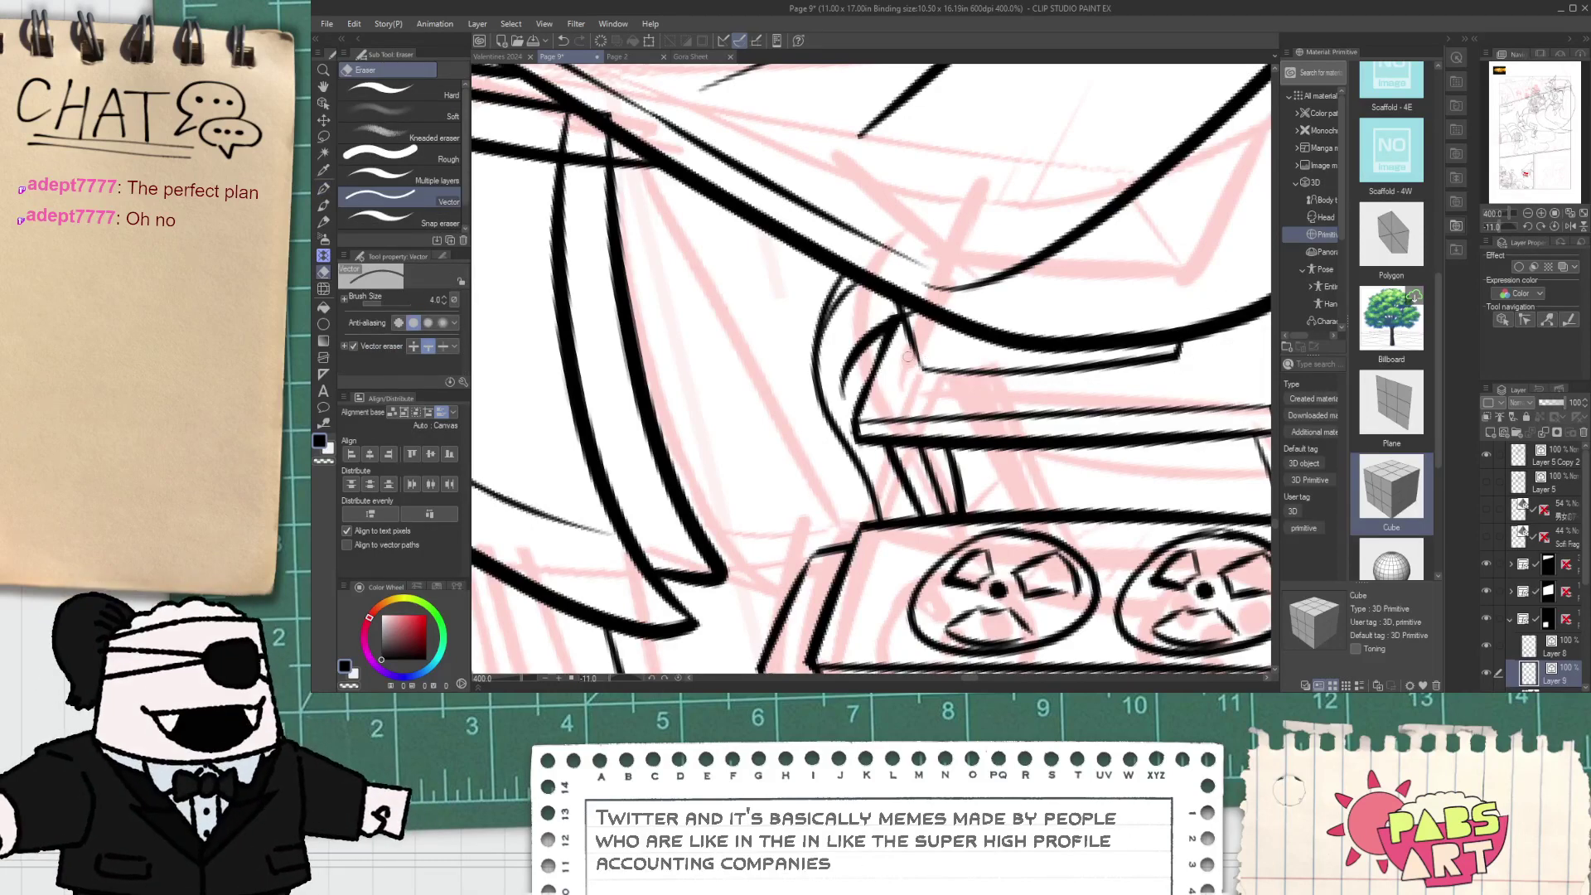
- Ink a thin inner line between the supports joining the raised tray to the top of the box
{"action": "scroll", "coordinate": [924, 342], "scroll_direction": "down", "scroll_amount": 2}
{"action": "key", "text": "space"}
{"action": "mouse_move", "coordinate": [924, 431]}
{"action": "left_mouse_down"}
{"action": "mouse_move", "coordinate": [951, 349]}
{"action": "mouse_move", "coordinate": [956, 391]}
{"action": "left_mouse_up"}
{"action": "scroll", "coordinate": [953, 352], "scroll_direction": "down", "scroll_amount": 1}
{"action": "scroll", "coordinate": [956, 391], "scroll_direction": "up", "scroll_amount": 5}
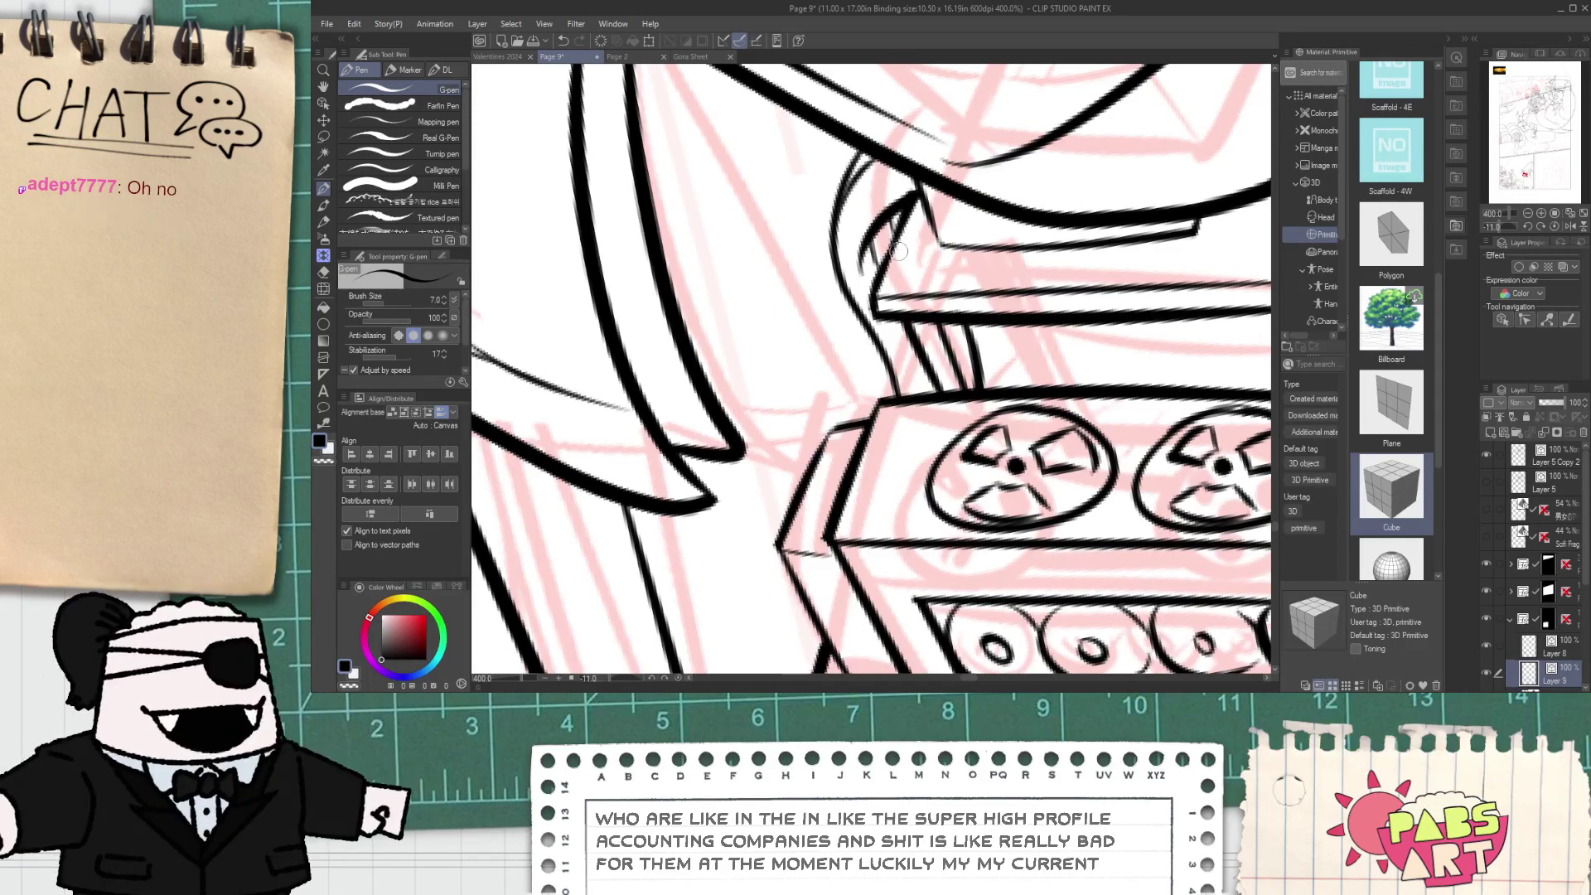
{"action": "scroll", "coordinate": [886, 233], "scroll_direction": "down", "scroll_amount": 5}
{"action": "scroll", "coordinate": [896, 294], "scroll_direction": "up", "scroll_amount": 2}
{"action": "scroll", "coordinate": [895, 294], "scroll_direction": "up", "scroll_amount": 4}
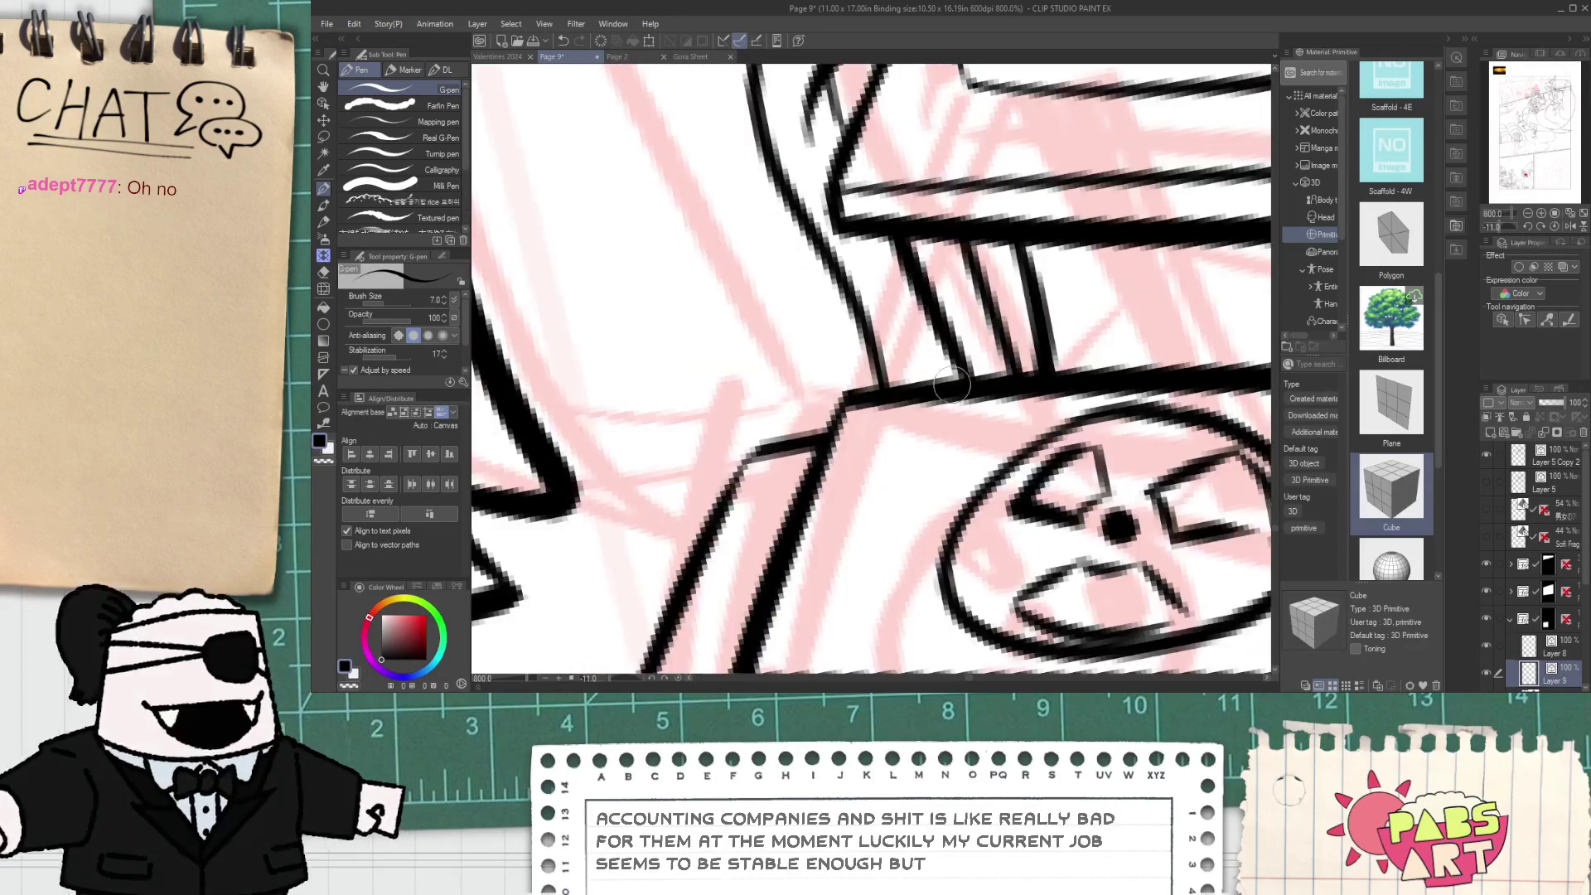
{"action": "left_click_drag", "start_coordinate": [945, 369], "coordinate": [952, 381]}
{"action": "key", "text": "ctrl+z"}
{"action": "left_click_drag", "start_coordinate": [987, 254], "coordinate": [1030, 349]}
{"action": "scroll", "coordinate": [1030, 352], "scroll_direction": "down", "scroll_amount": 5}
{"action": "key", "text": "space"}
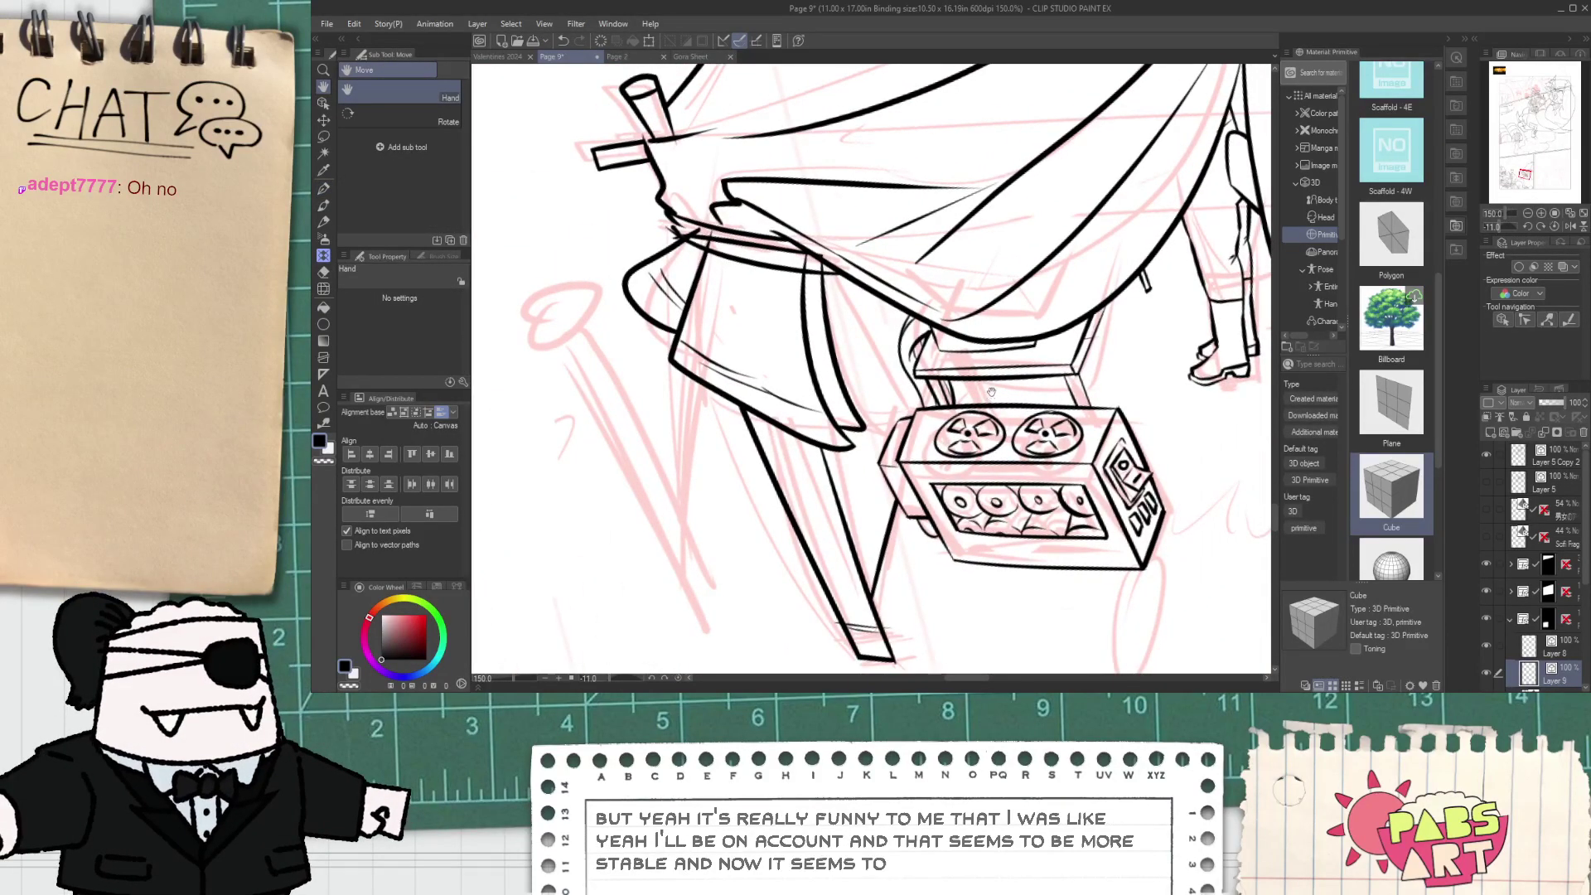
{"action": "scroll", "coordinate": [992, 392], "scroll_direction": "down", "scroll_amount": 1}
{"action": "left_click_drag", "start_coordinate": [1054, 356], "coordinate": [1028, 361]}
{"action": "scroll", "coordinate": [1036, 347], "scroll_direction": "up", "scroll_amount": 4}
{"action": "key", "text": "e"}
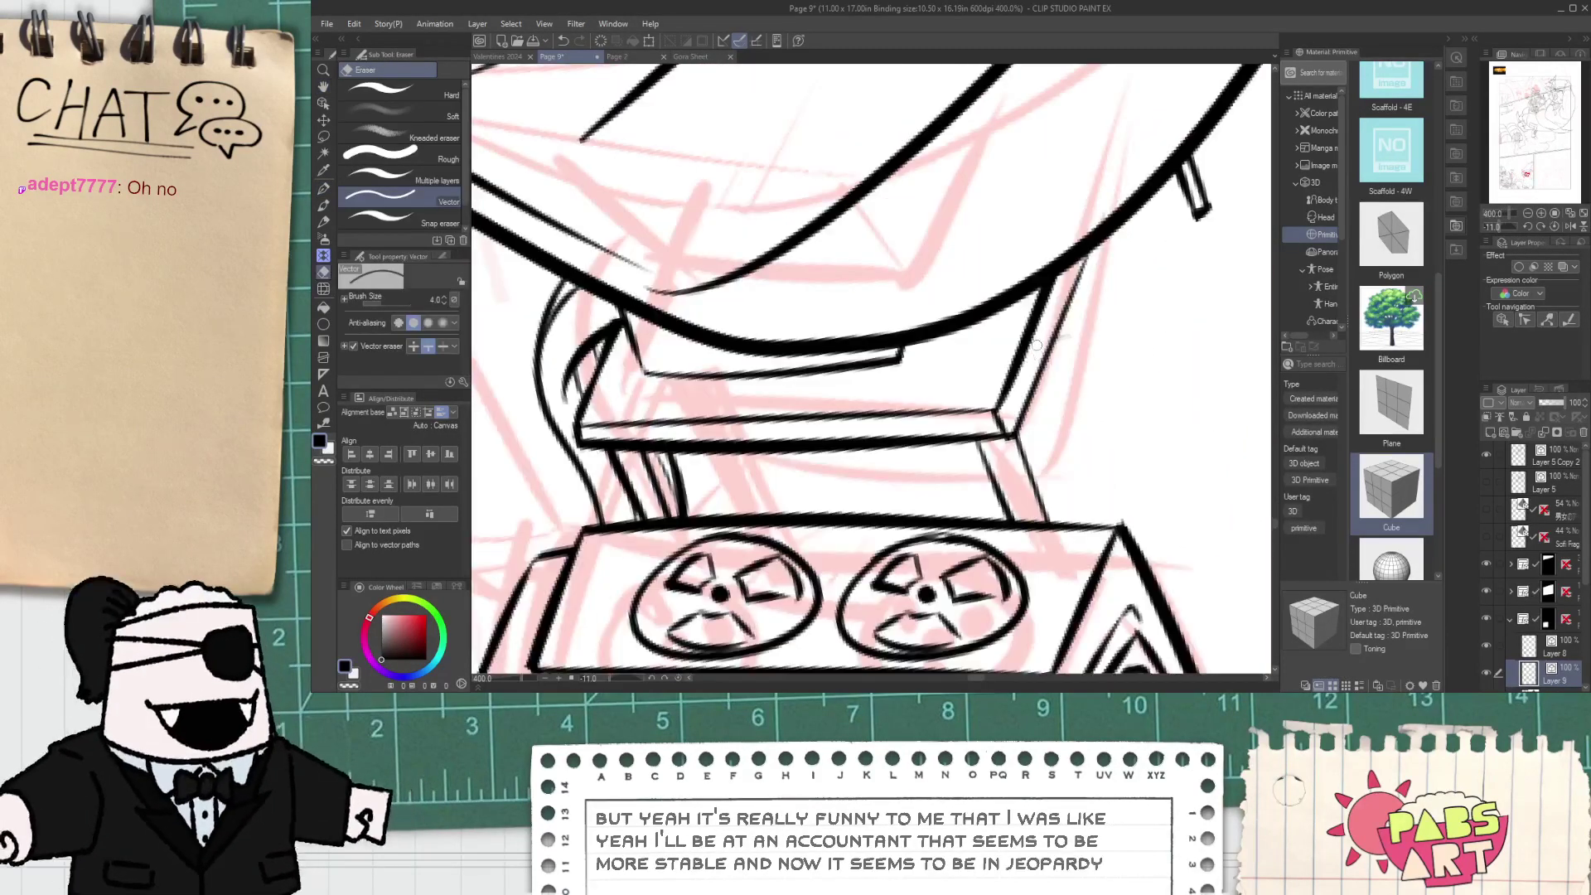
{"action": "key", "text": "o"}
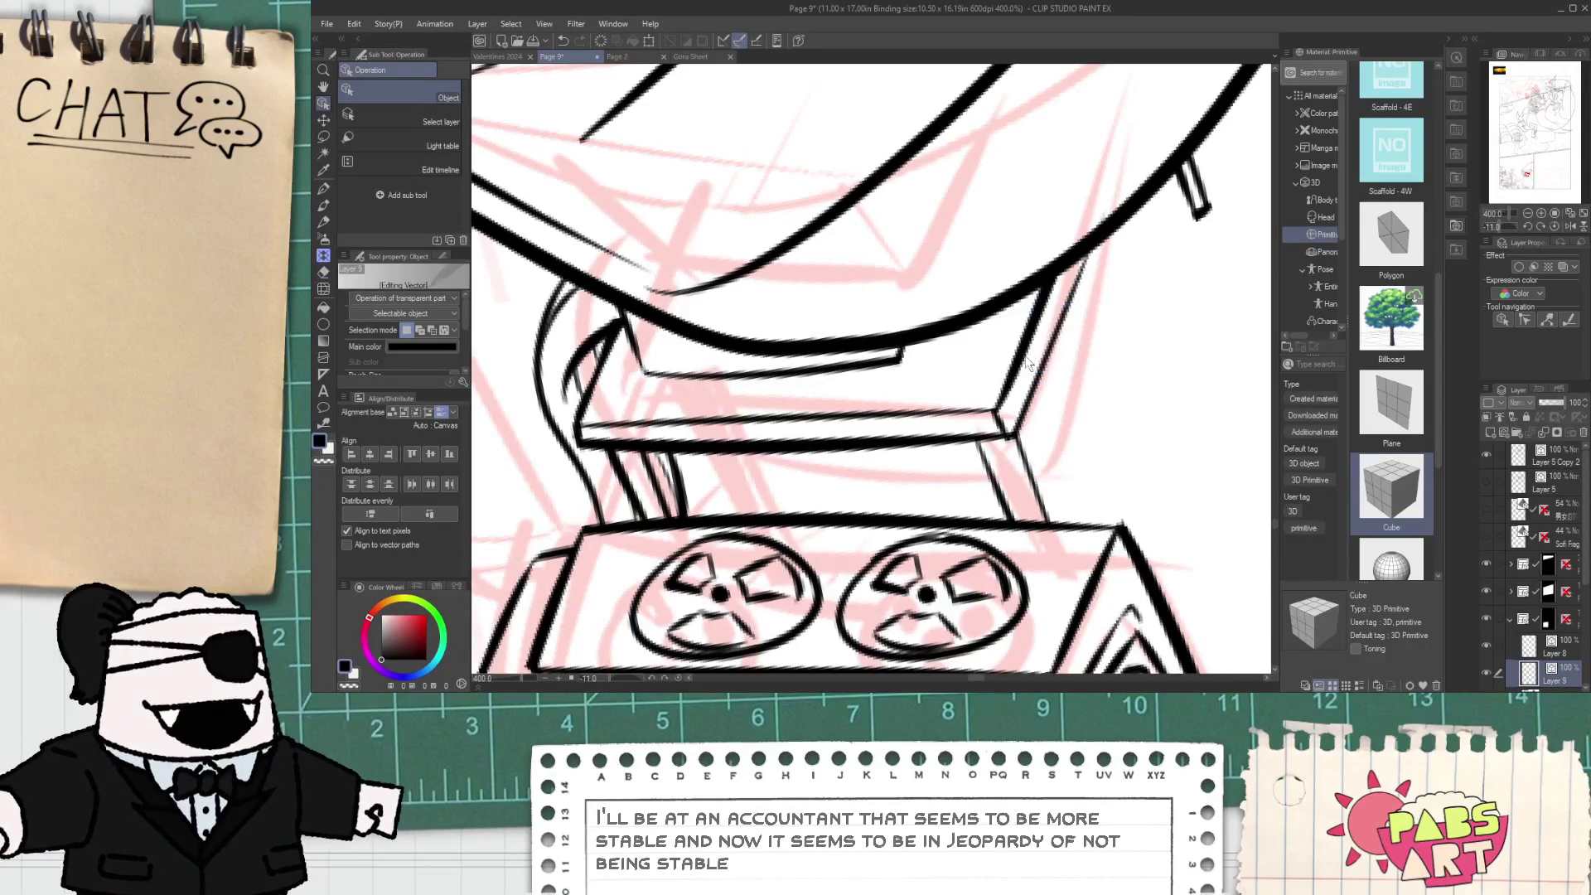
- Ink a small tab just below the tent's gathering point, where the draped flap lines meet
{"action": "scroll", "coordinate": [997, 225], "scroll_direction": "down", "scroll_amount": 4}
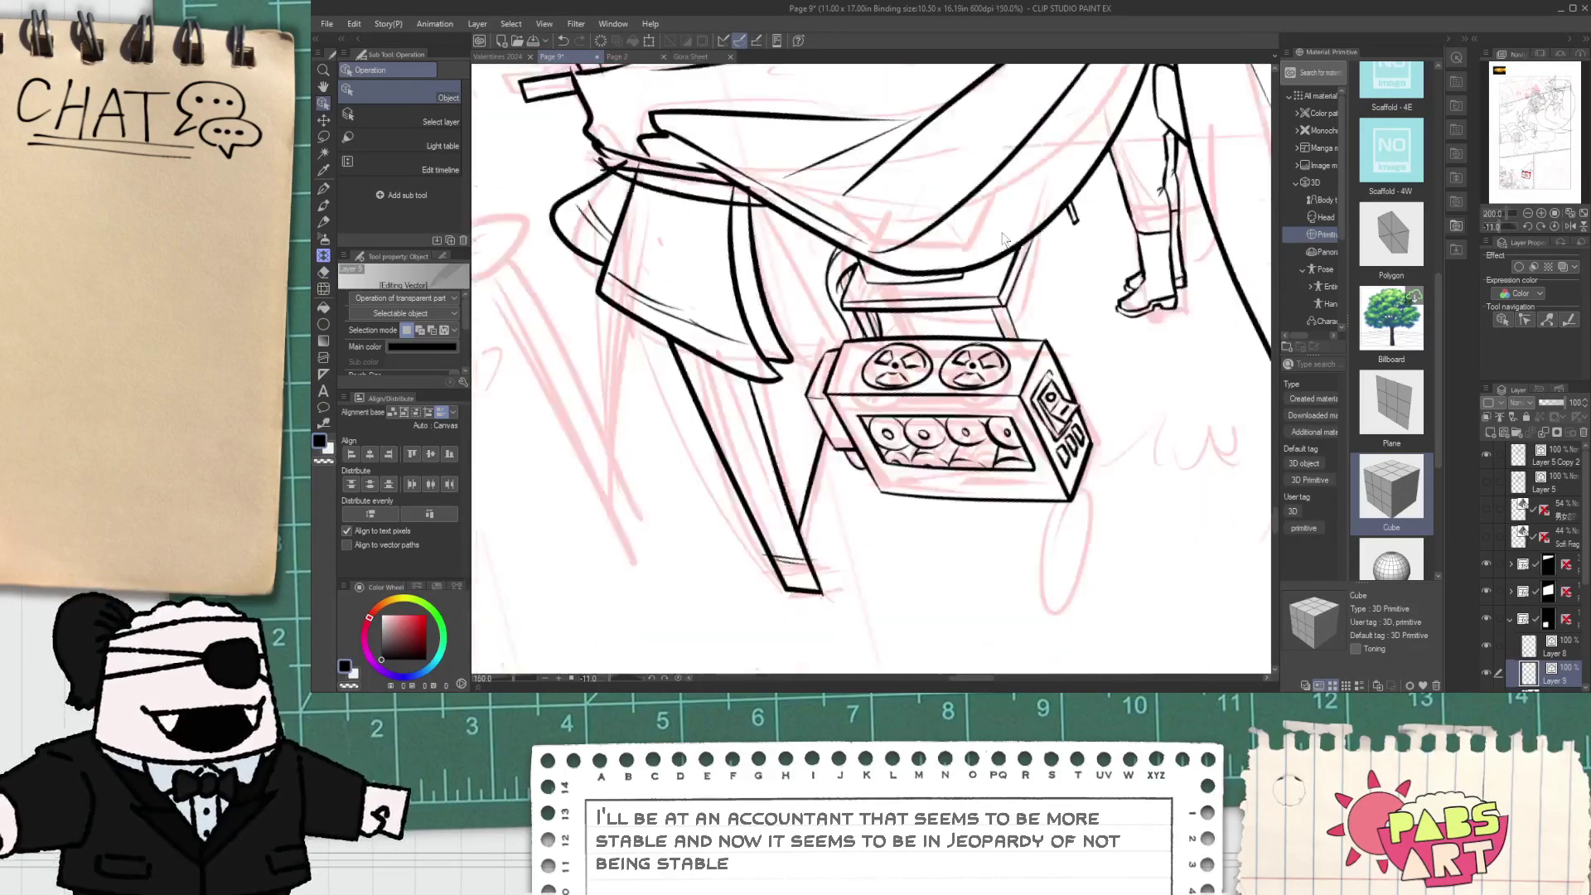
{"action": "key", "text": "h"}
{"action": "mouse_move", "coordinate": [1061, 342]}
{"action": "left_mouse_down"}
{"action": "mouse_move", "coordinate": [972, 422]}
{"action": "mouse_move", "coordinate": [1008, 421]}
{"action": "mouse_move", "coordinate": [988, 505]}
{"action": "mouse_move", "coordinate": [1007, 417]}
{"action": "mouse_move", "coordinate": [969, 345]}
{"action": "mouse_move", "coordinate": [1055, 530]}
{"action": "left_mouse_up"}
{"action": "scroll", "coordinate": [969, 392], "scroll_direction": "up", "scroll_amount": 1}
{"action": "scroll", "coordinate": [957, 391], "scroll_direction": "down", "scroll_amount": 1}
{"action": "scroll", "coordinate": [988, 505], "scroll_direction": "down", "scroll_amount": 1}
{"action": "left_click_drag", "start_coordinate": [1000, 310], "coordinate": [1077, 522]}
{"action": "scroll", "coordinate": [1110, 451], "scroll_direction": "up", "scroll_amount": 2}
{"action": "key", "text": "p"}
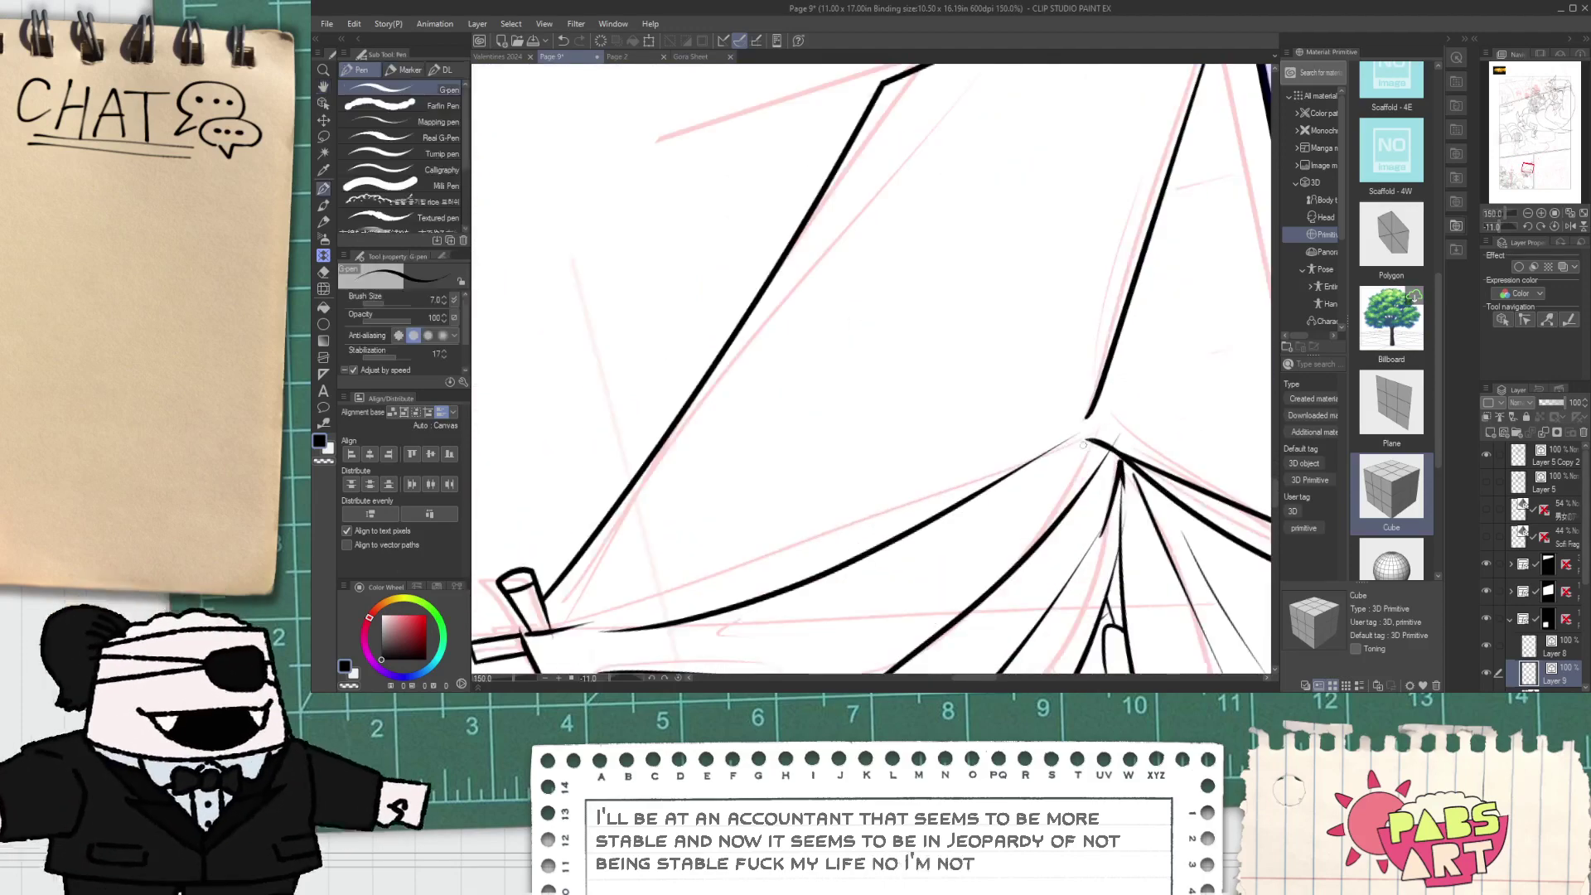
{"action": "scroll", "coordinate": [1083, 445], "scroll_direction": "up", "scroll_amount": 1}
{"action": "left_click_drag", "start_coordinate": [1075, 442], "coordinate": [1068, 460]}
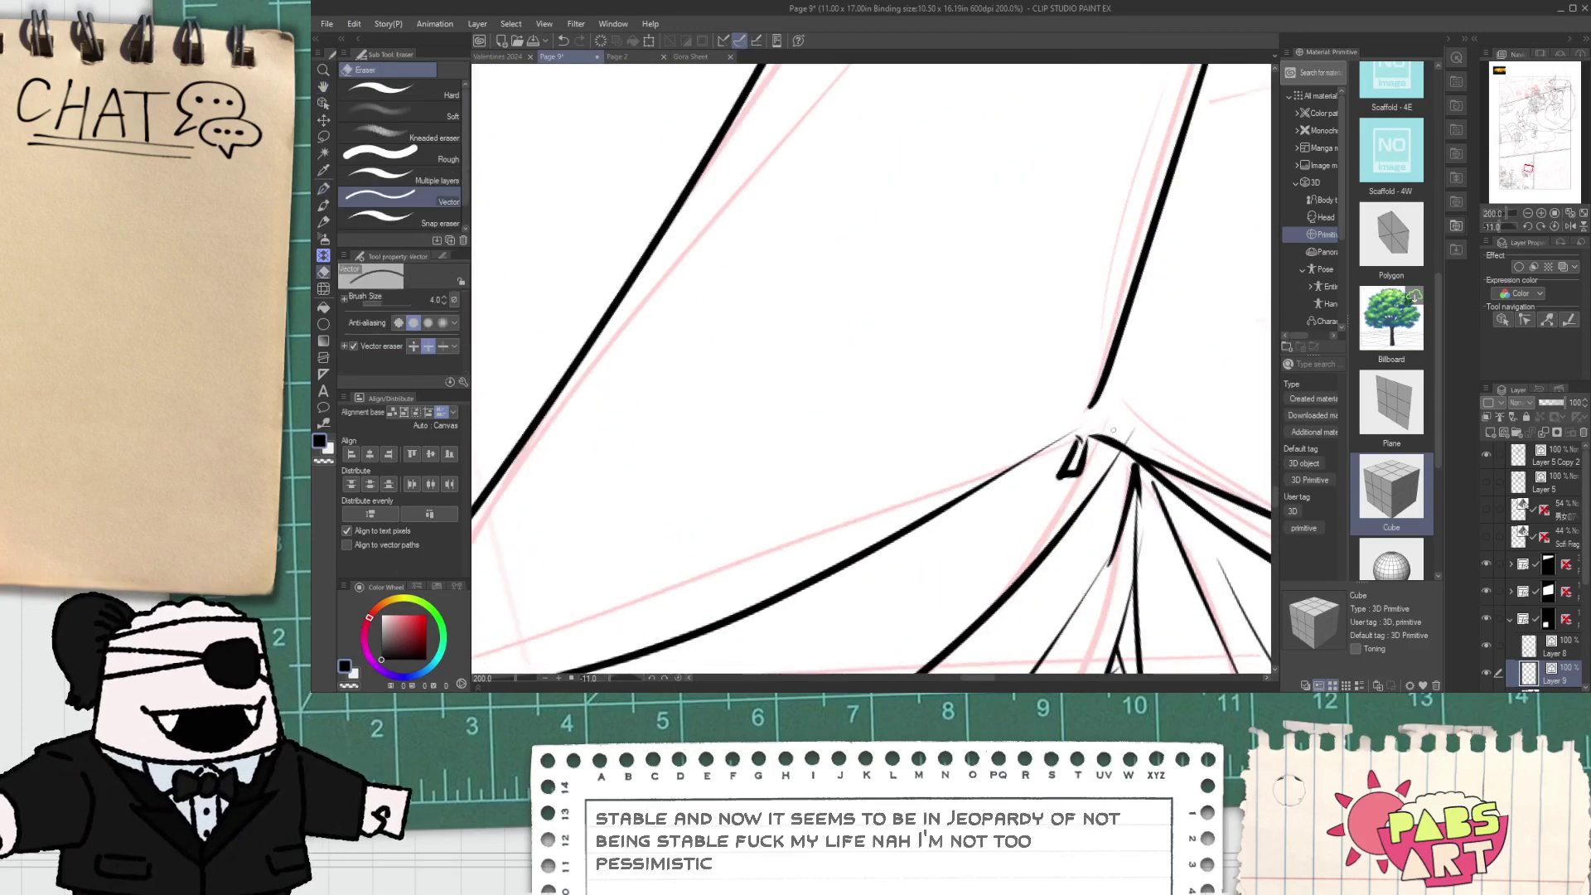
- Examine the panel's line art, from the tent to the hatted character's face and staff
{"action": "scroll", "coordinate": [1082, 442], "scroll_direction": "down", "scroll_amount": 5}
{"action": "key", "text": "h"}
{"action": "scroll", "coordinate": [1212, 580], "scroll_direction": "up", "scroll_amount": 2}
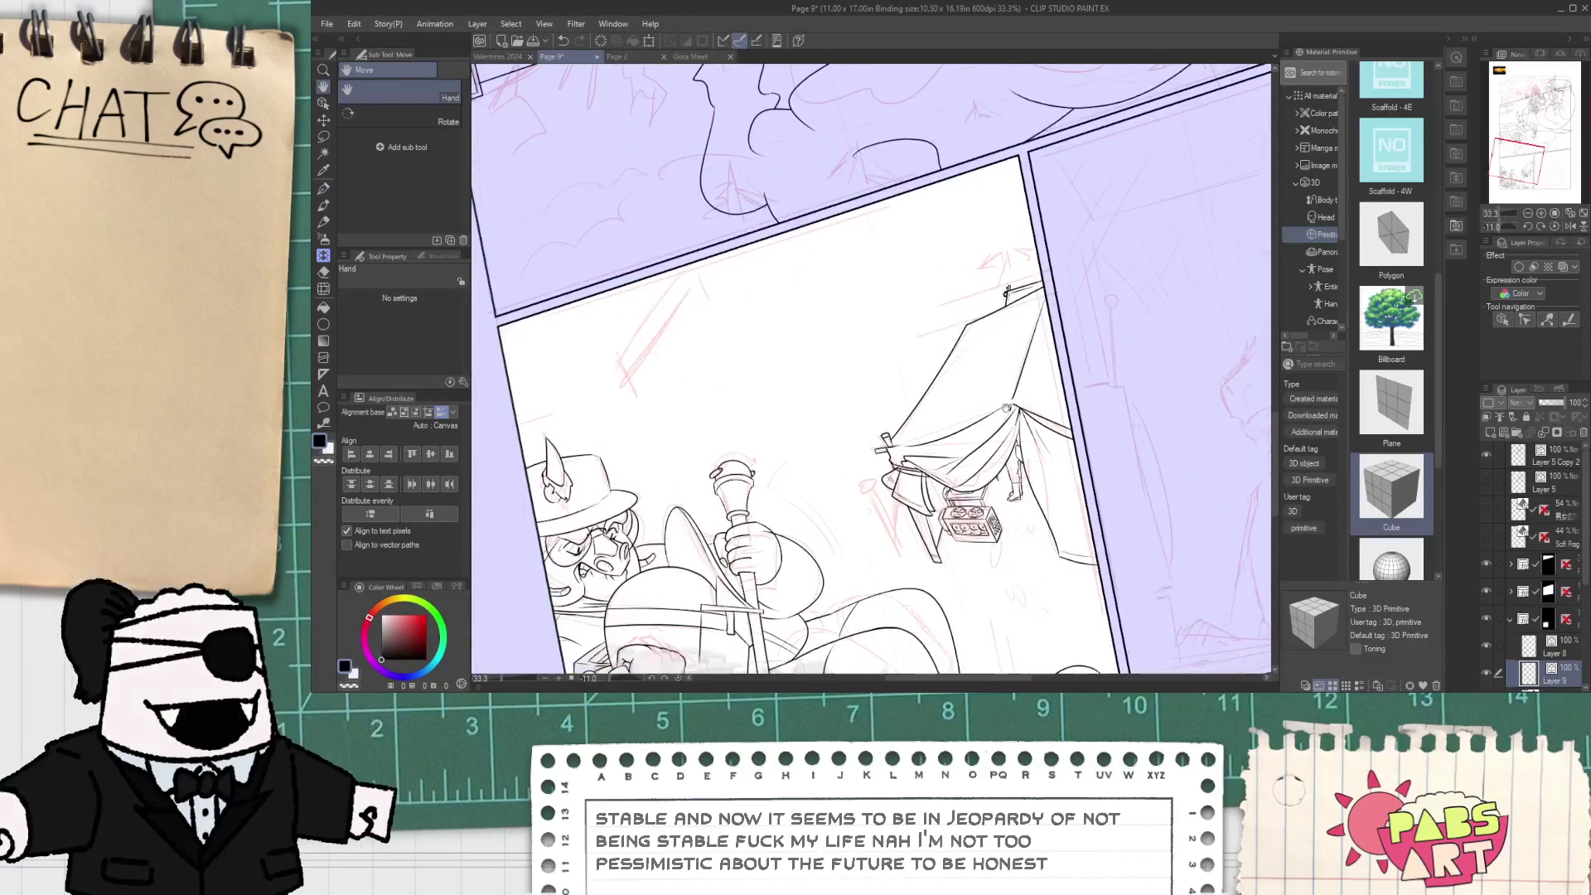
{"action": "left_click_drag", "start_coordinate": [959, 243], "coordinate": [1046, 462]}
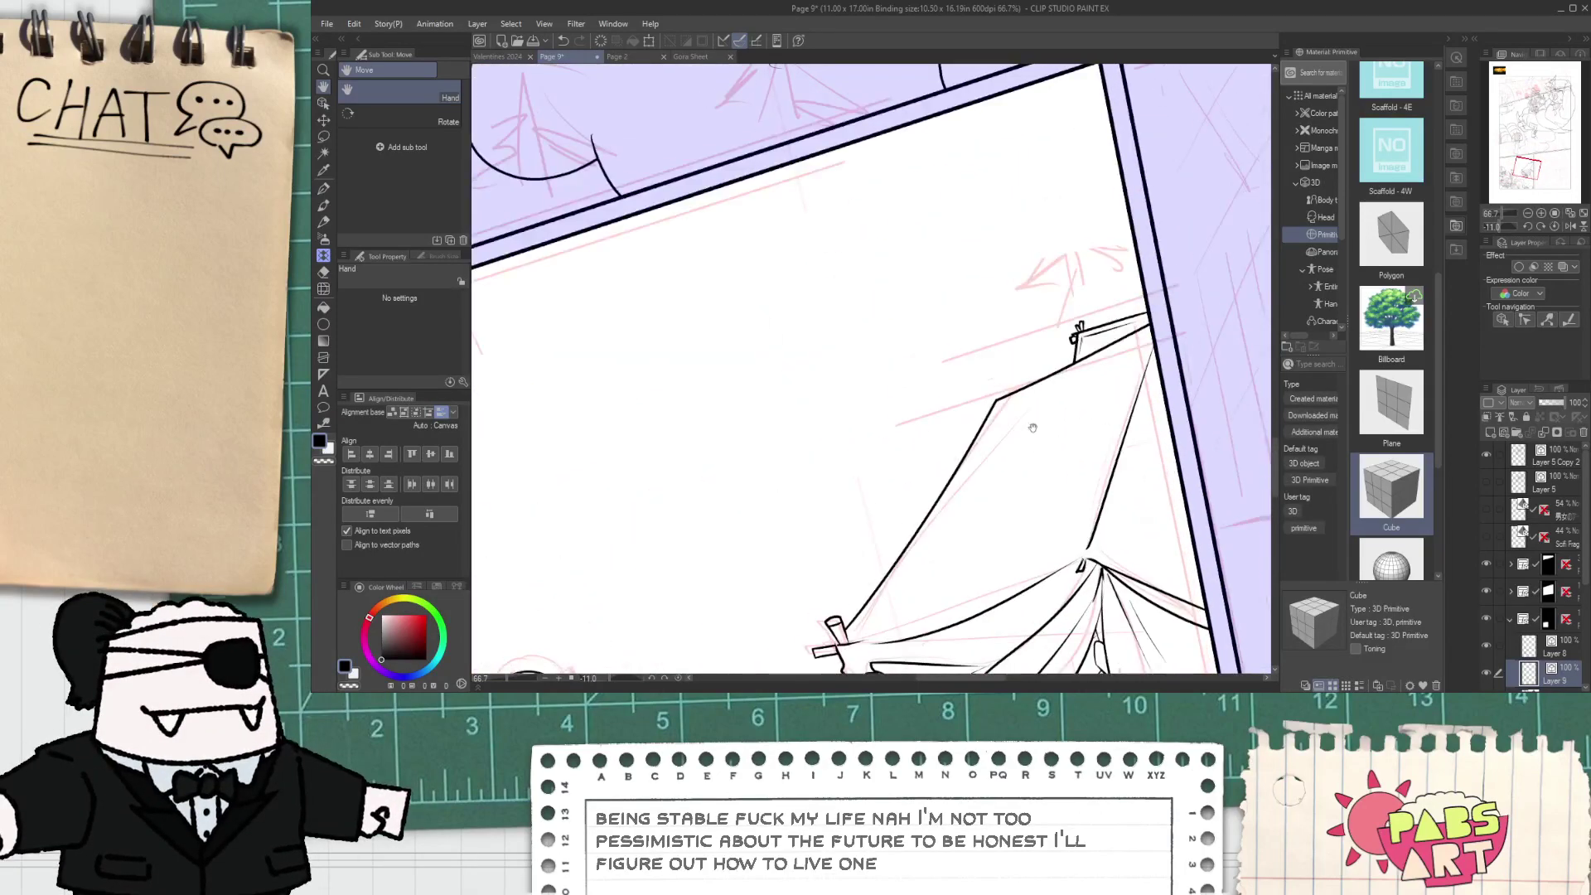
{"action": "scroll", "coordinate": [1157, 331], "scroll_direction": "up", "scroll_amount": 2}
{"action": "scroll", "coordinate": [1158, 332], "scroll_direction": "down", "scroll_amount": 3}
{"action": "scroll", "coordinate": [1158, 331], "scroll_direction": "down", "scroll_amount": 1}
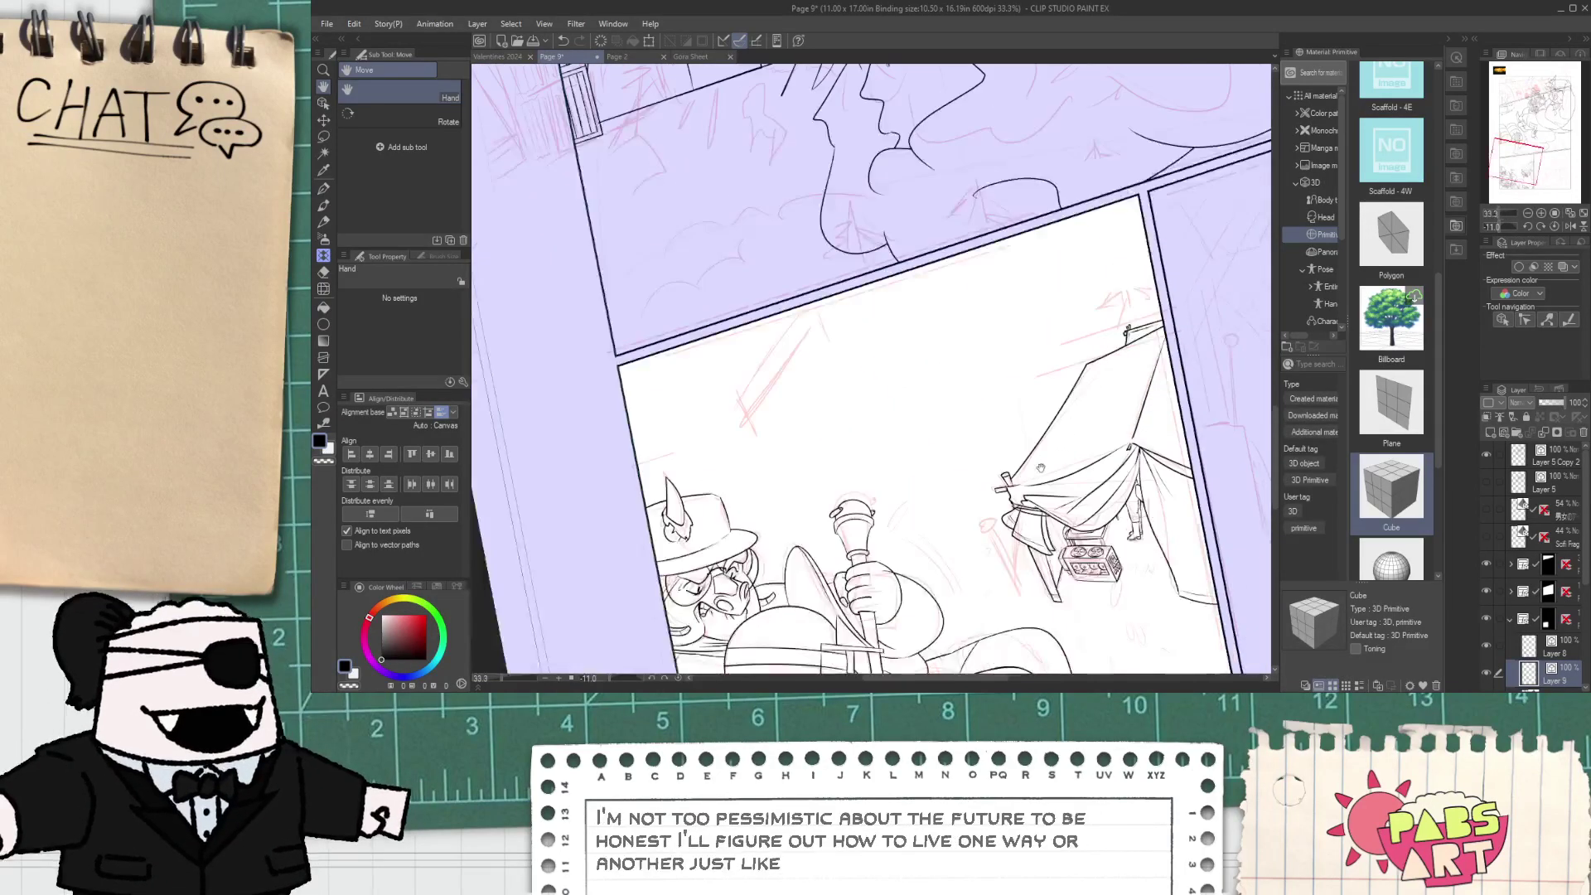
{"action": "scroll", "coordinate": [738, 566], "scroll_direction": "up", "scroll_amount": 5}
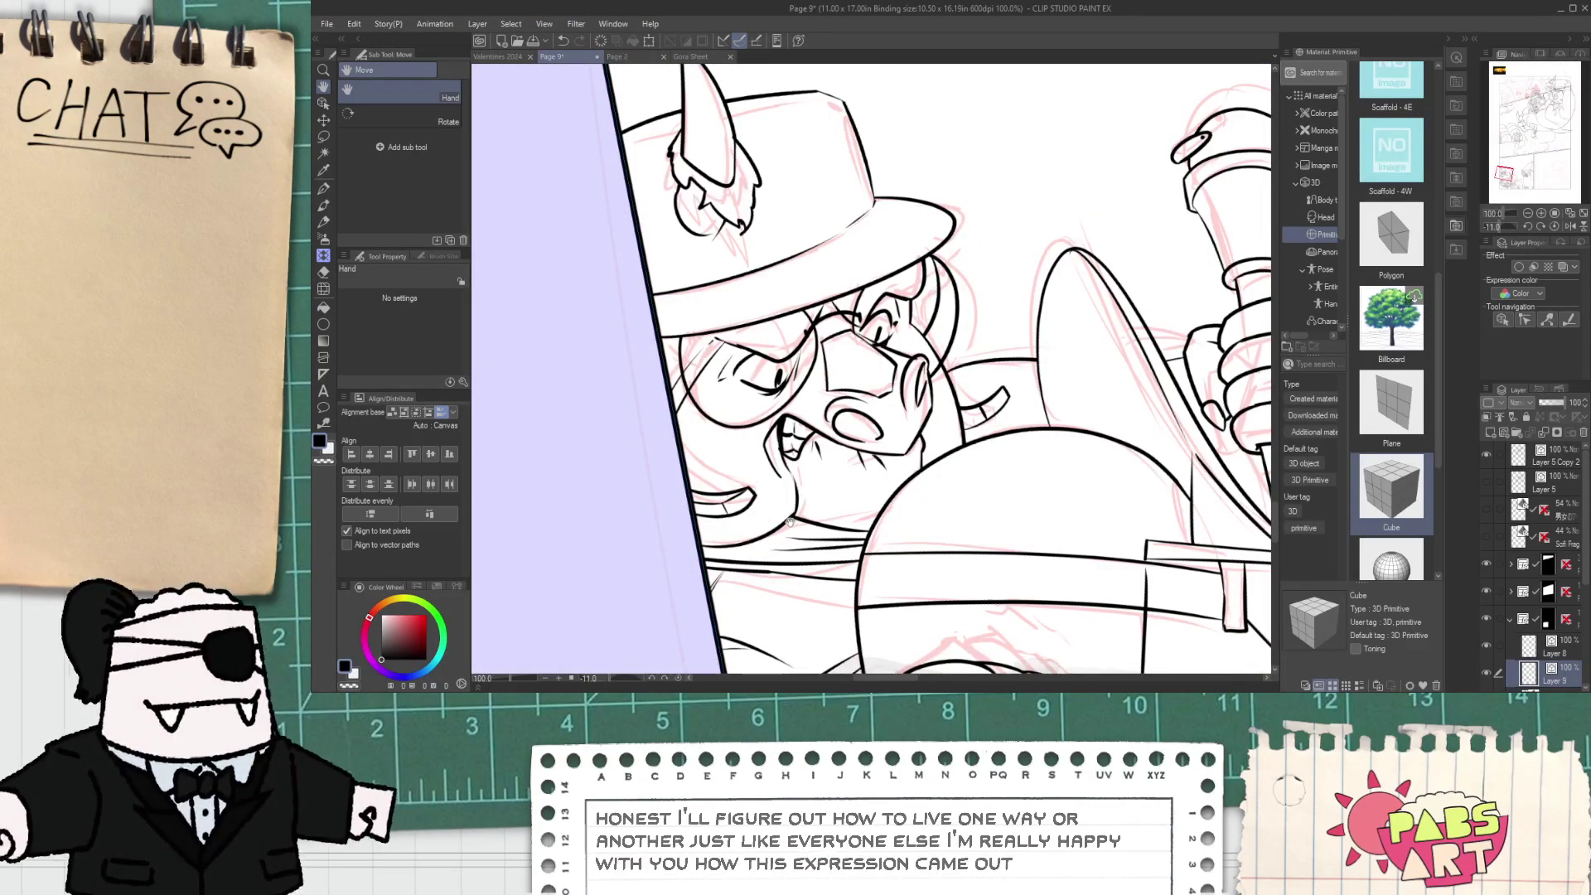
{"action": "scroll", "coordinate": [684, 277], "scroll_direction": "down", "scroll_amount": 2}
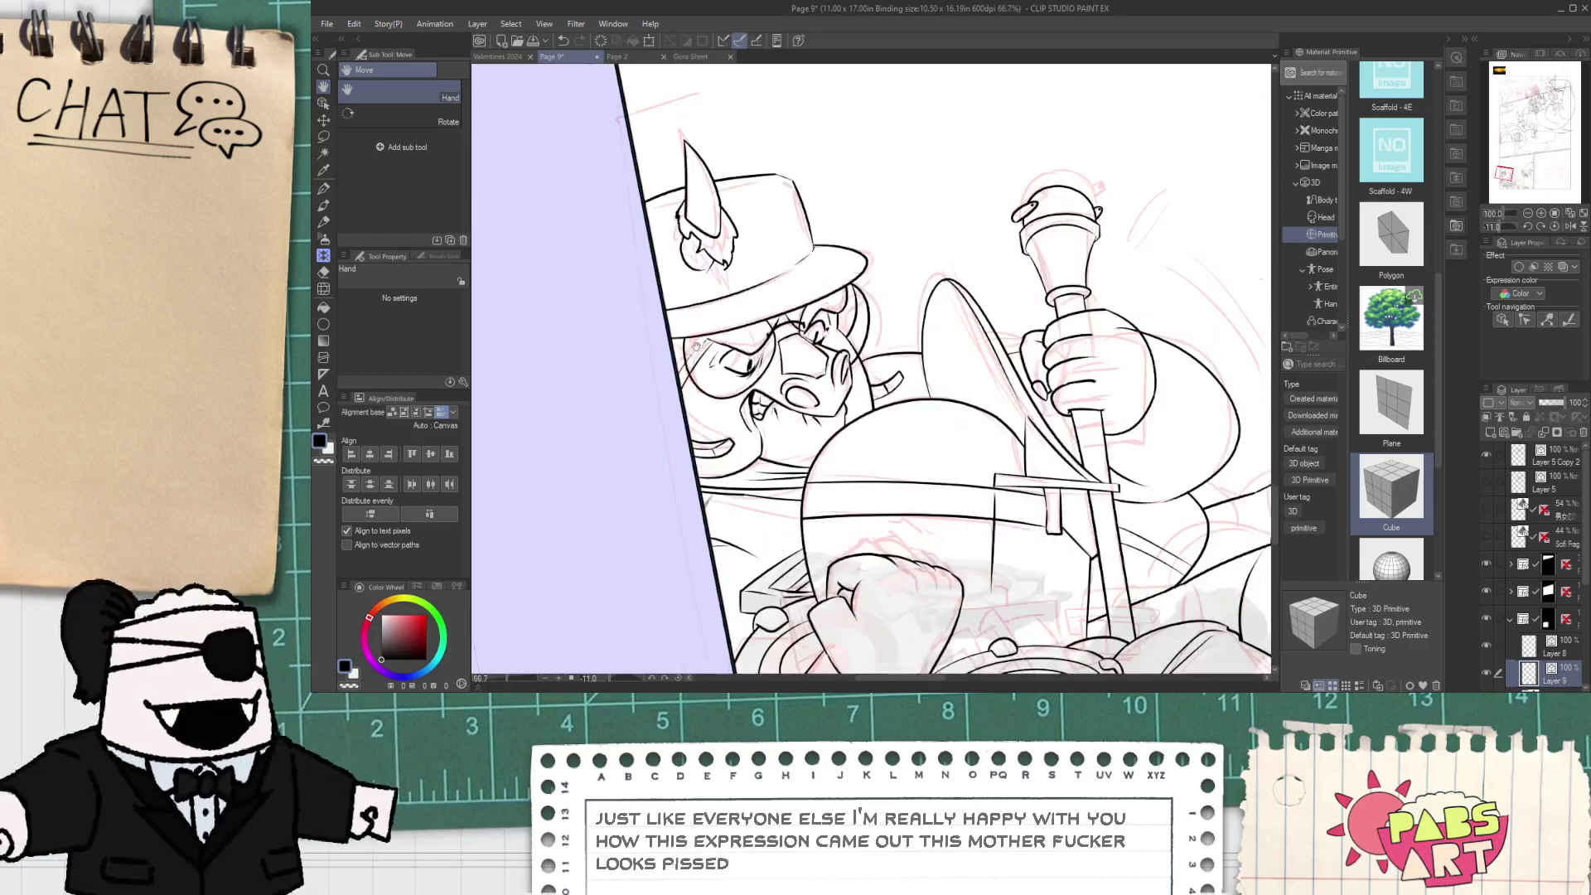
{"action": "scroll", "coordinate": [804, 360], "scroll_direction": "down", "scroll_amount": 1}
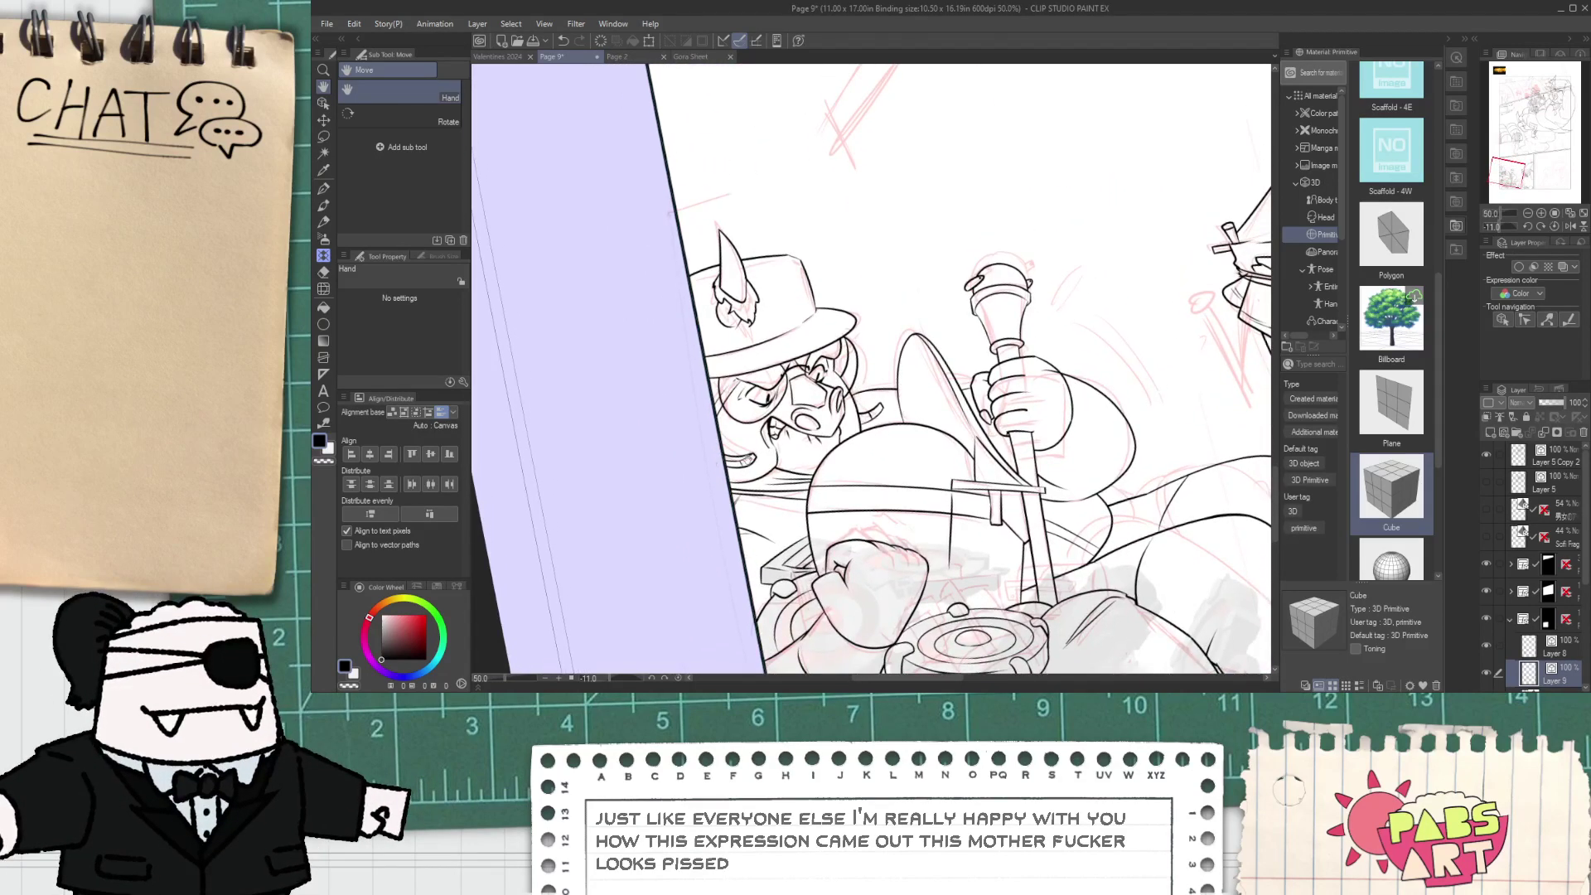
{"action": "left_click_drag", "start_coordinate": [716, 382], "coordinate": [748, 450]}
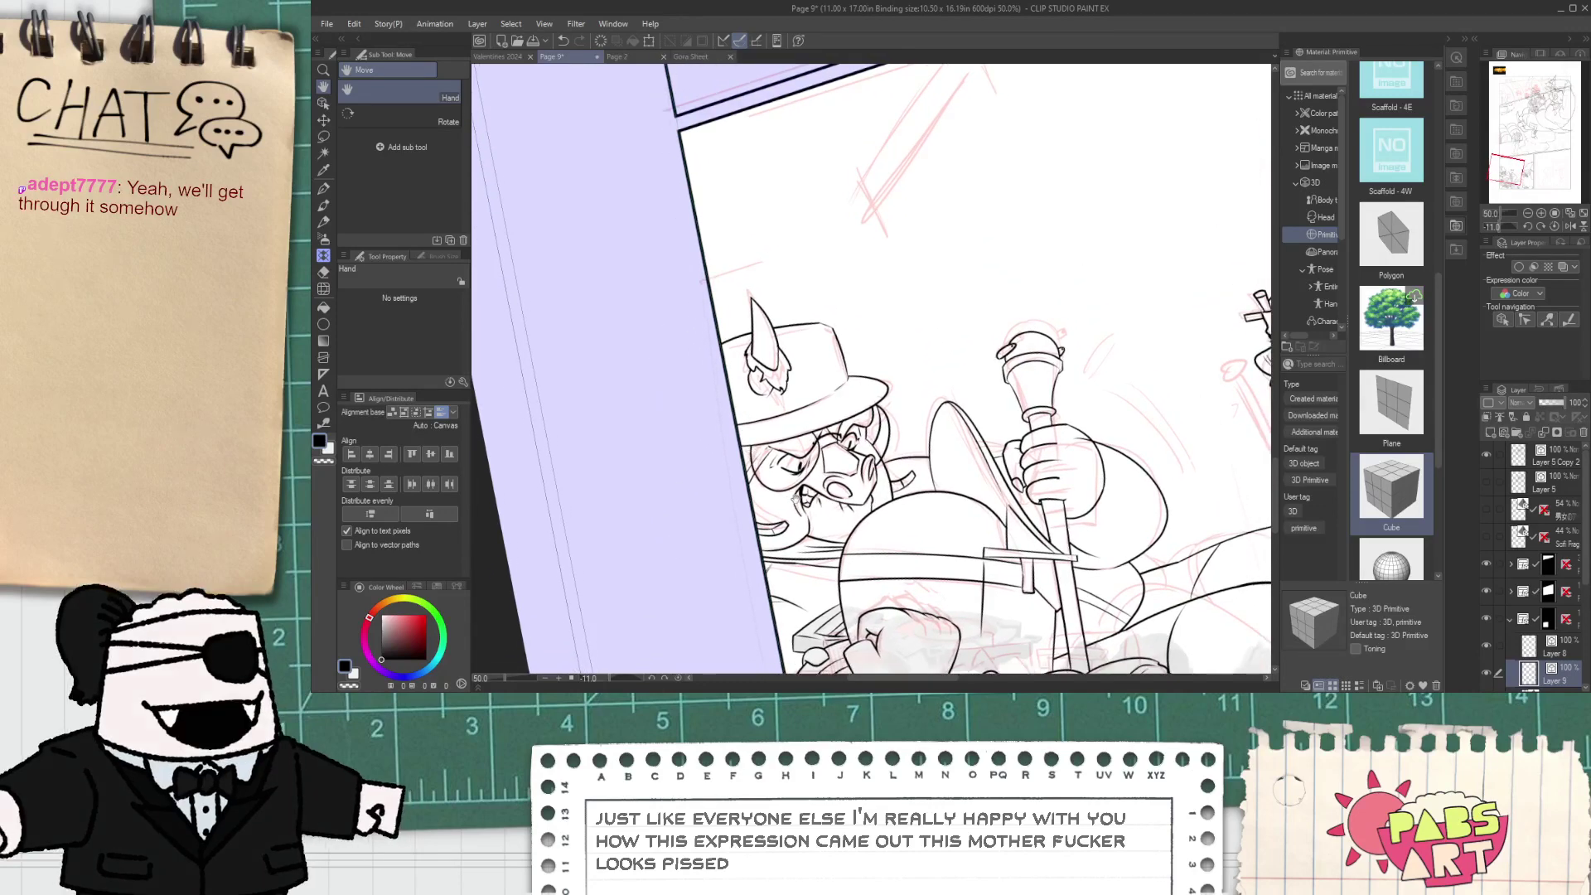
{"action": "left_click_drag", "start_coordinate": [753, 284], "coordinate": [743, 266]}
- Compare with the coloured camp scene on Page 2, examining its tents and surroundings, and return to Page 9
{"action": "left_click", "coordinate": [634, 60]}
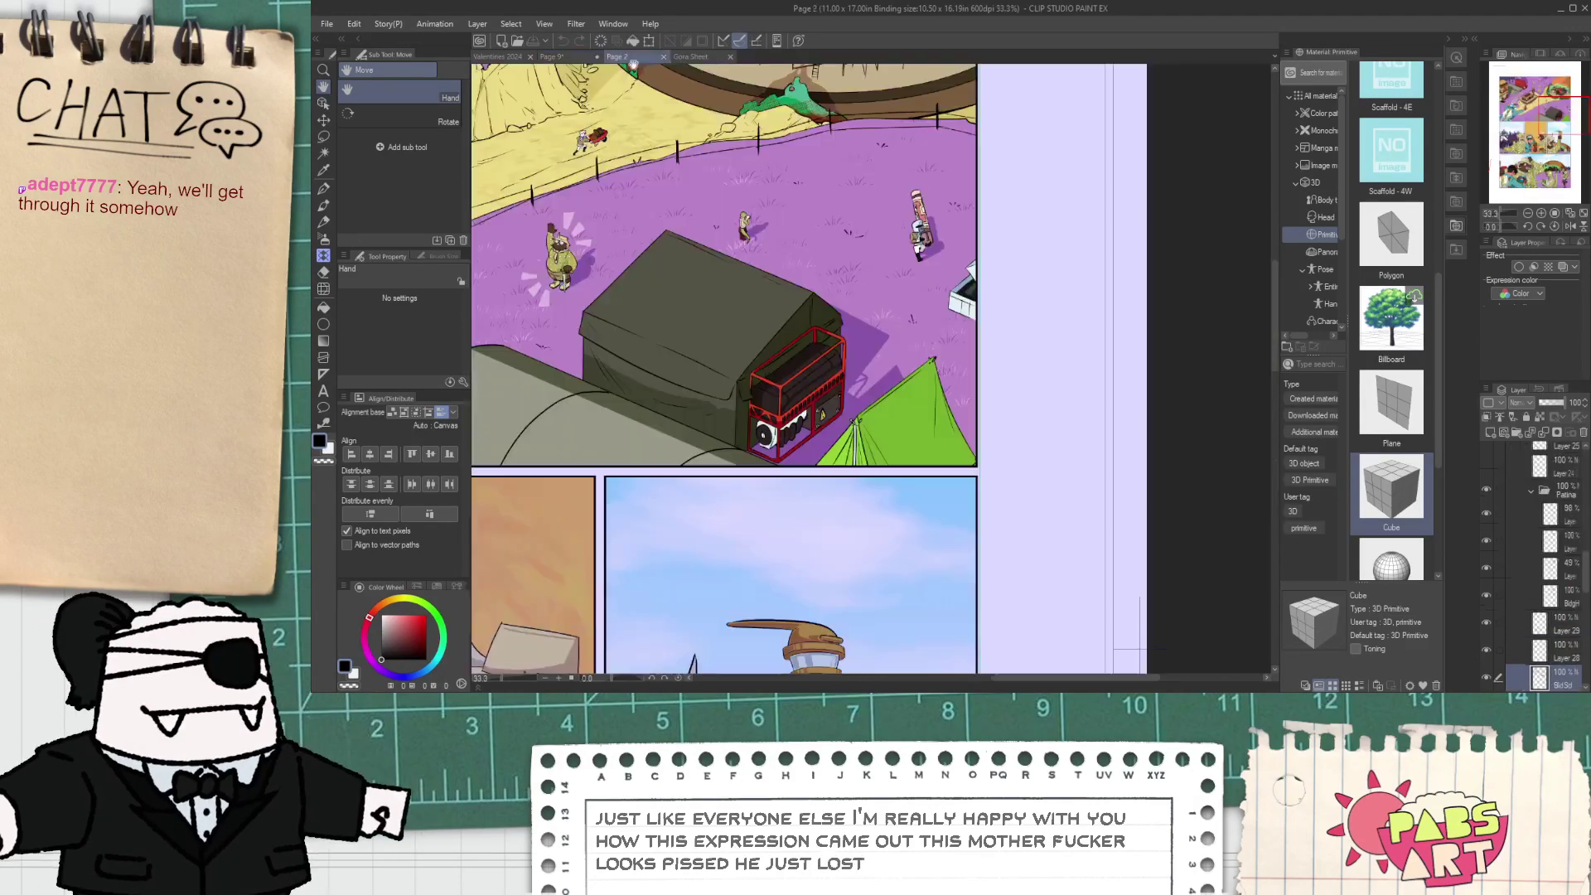
{"action": "left_click", "coordinate": [576, 58]}
{"action": "key", "text": "p"}
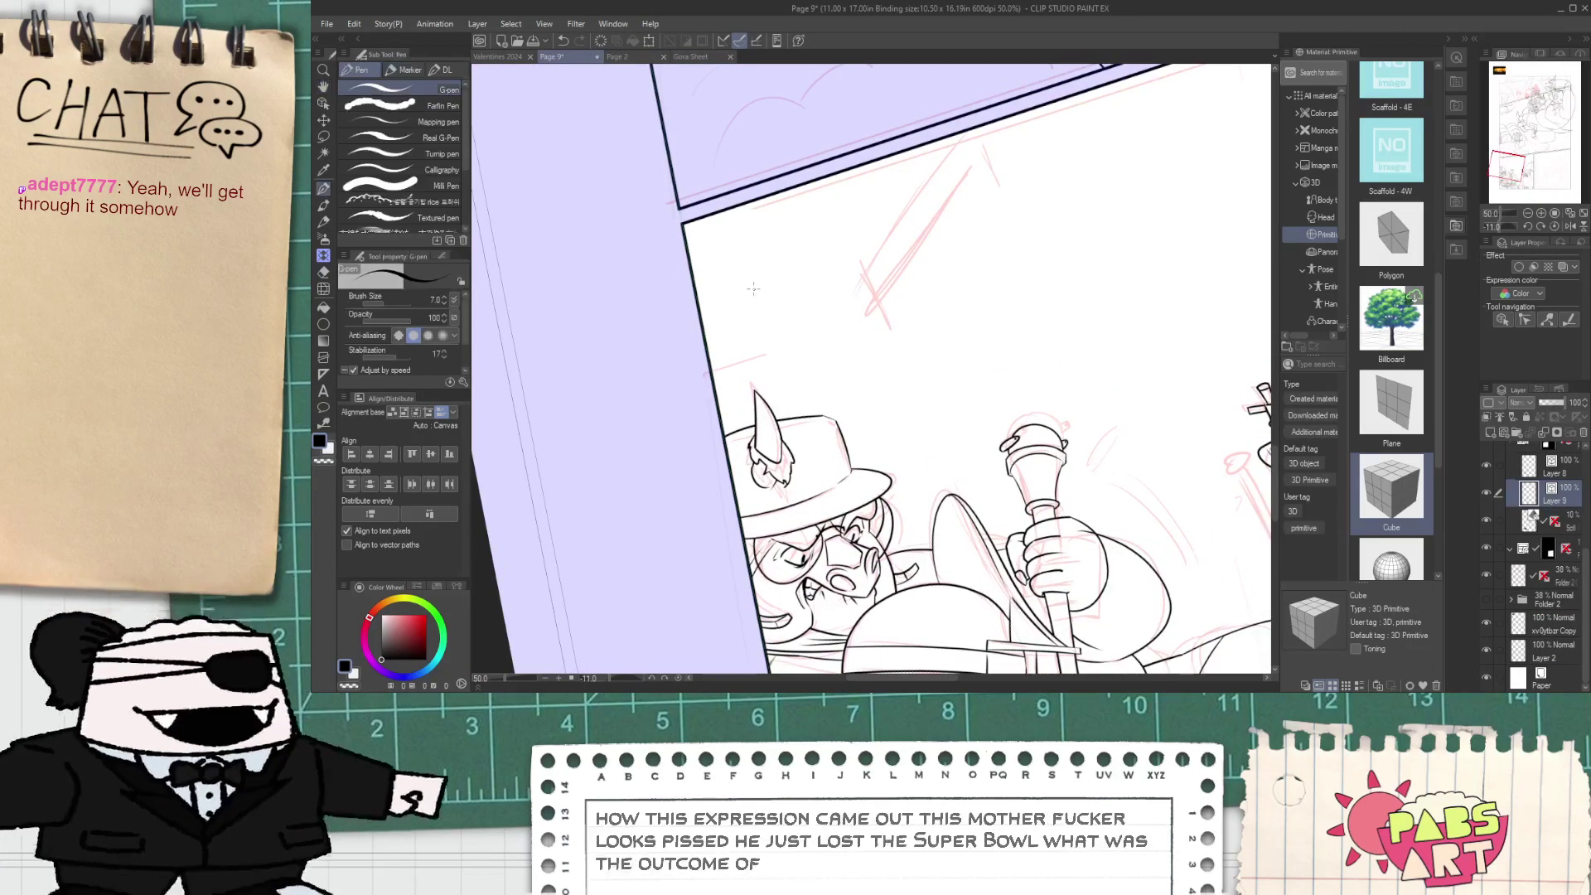
{"action": "scroll", "coordinate": [774, 295], "scroll_direction": "down", "scroll_amount": 1}
{"action": "left_click", "coordinate": [627, 59]}
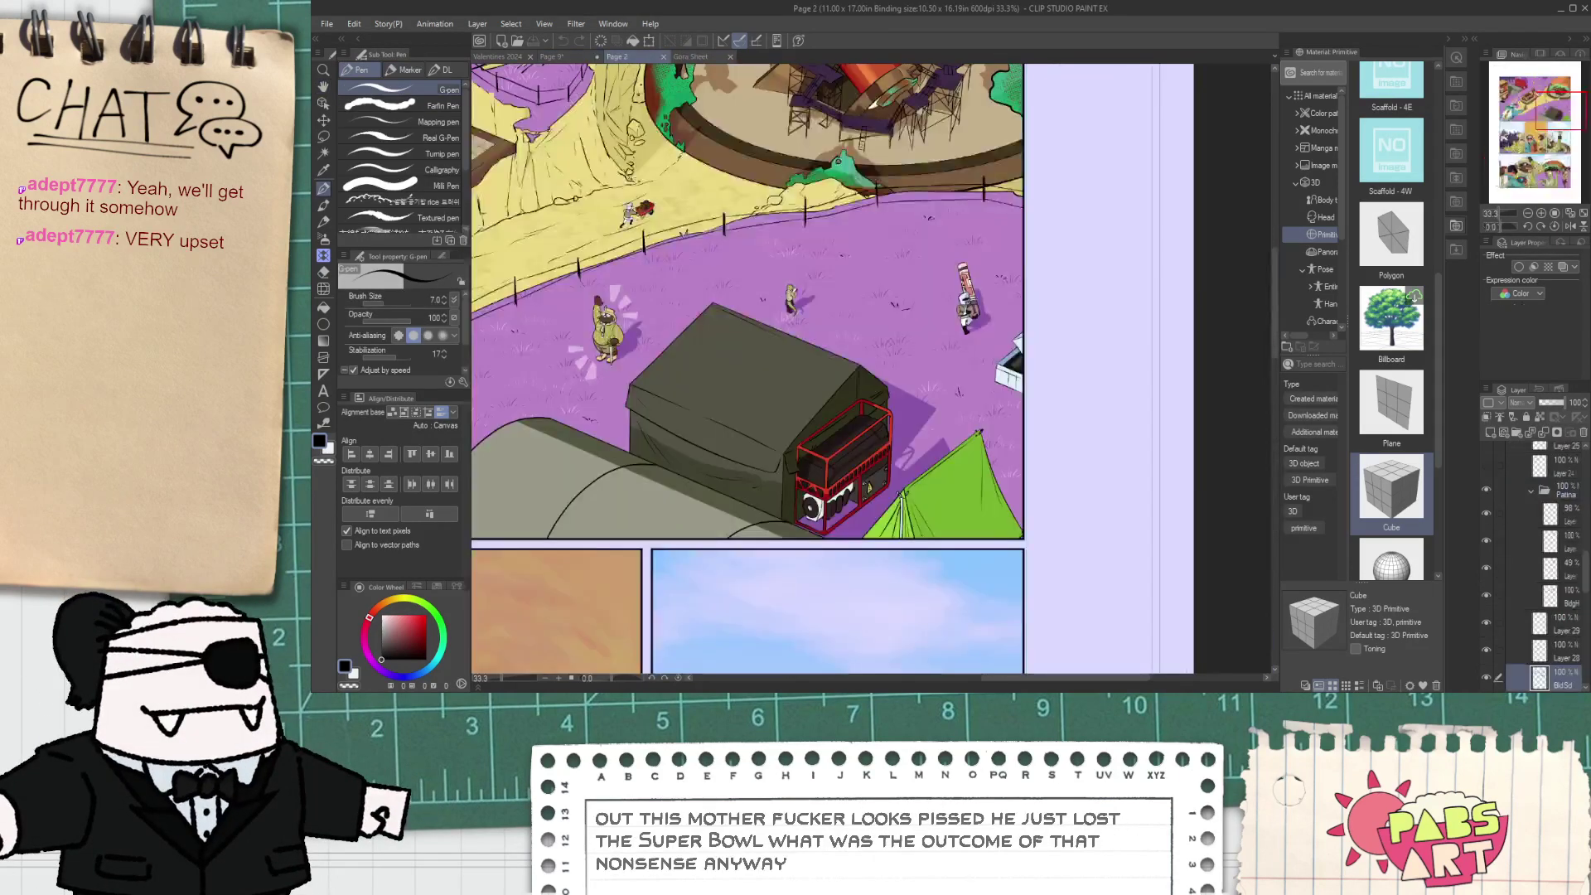
{"action": "key", "text": "h"}
{"action": "left_click_drag", "start_coordinate": [674, 179], "coordinate": [761, 252]}
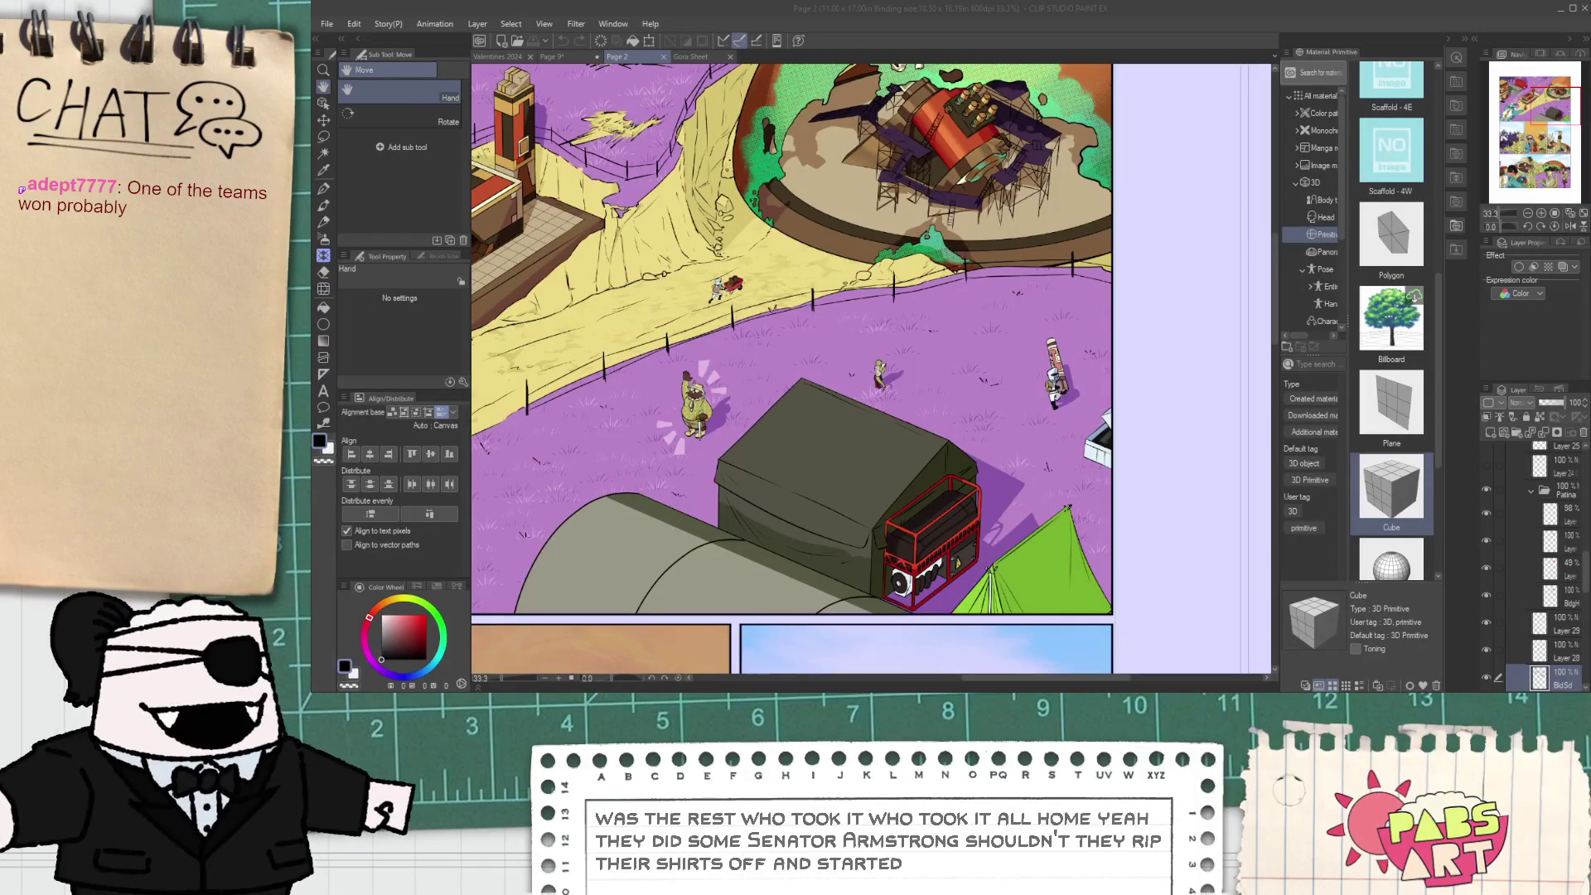
{"action": "left_click", "coordinate": [871, 48]}
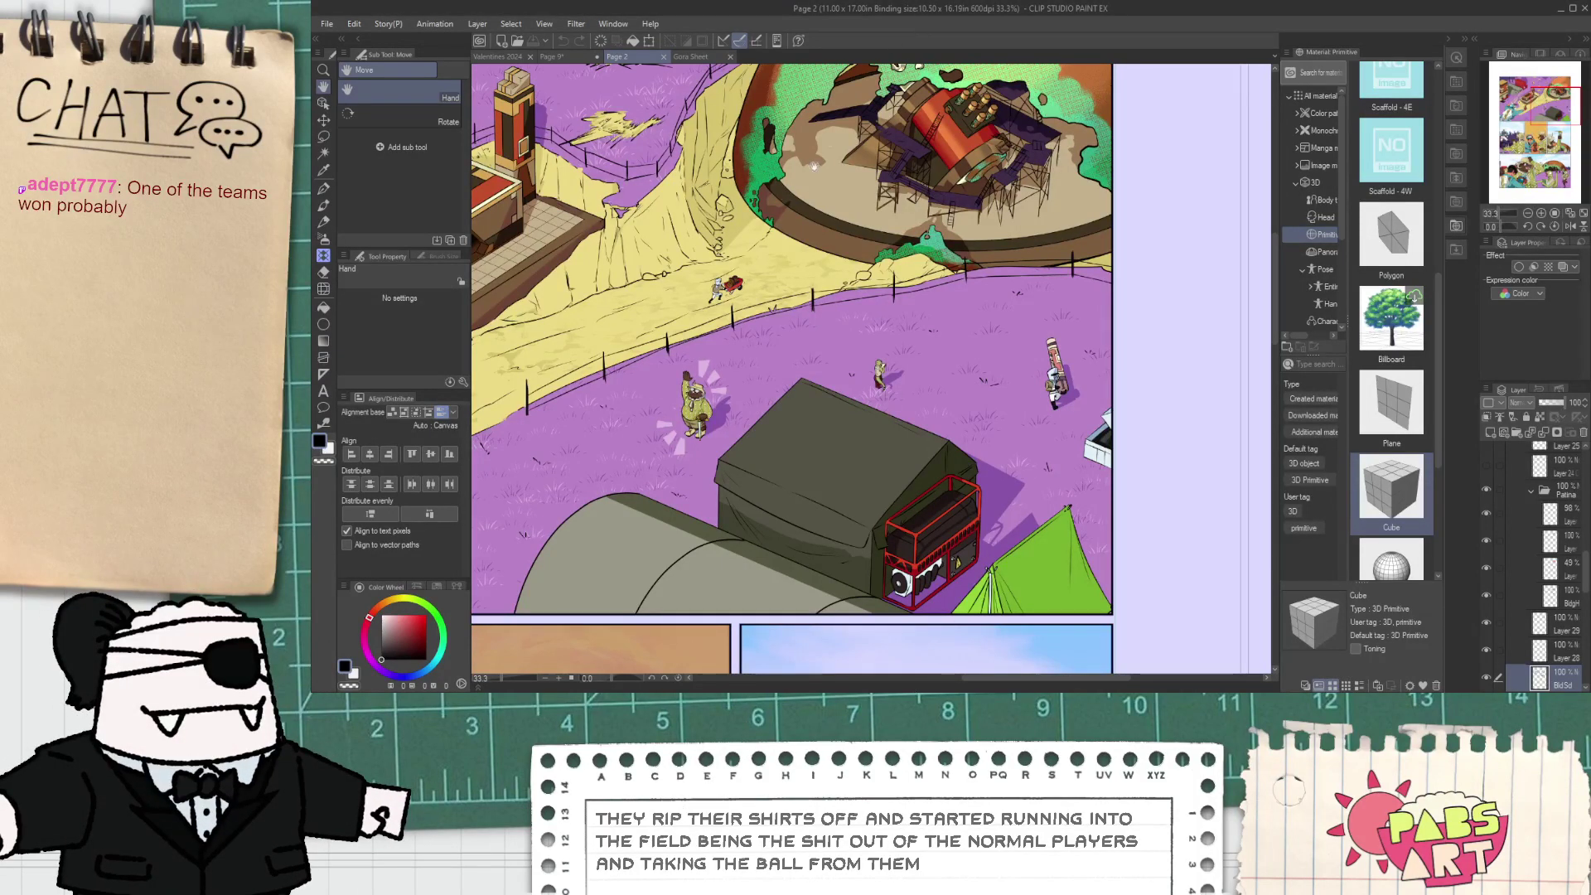
{"action": "left_click", "coordinate": [555, 58]}
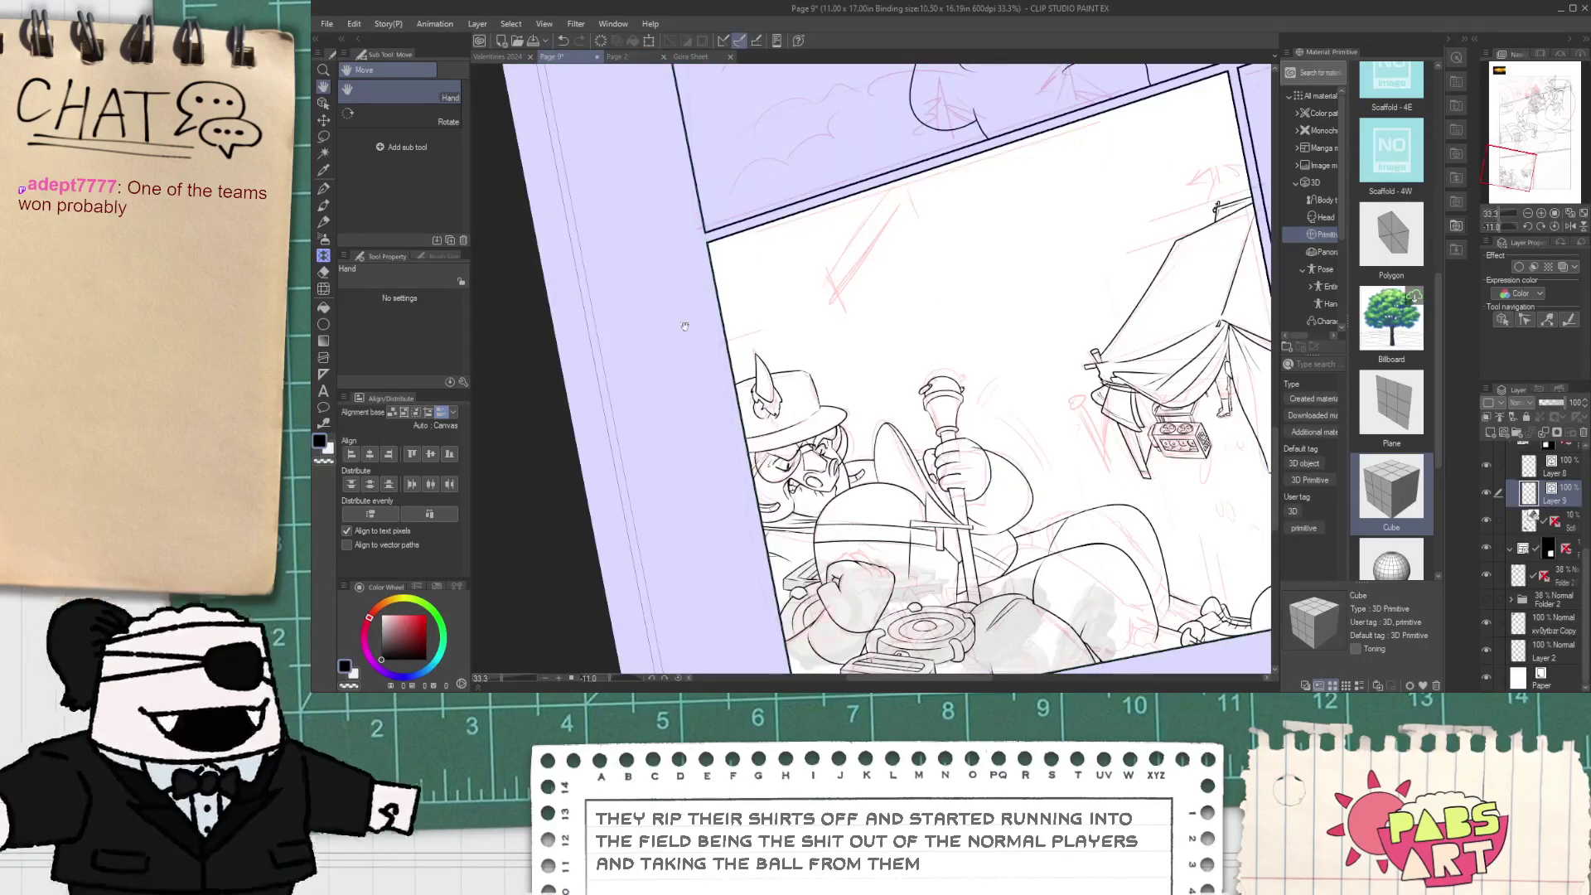
- Extend the vertical line below the character's belt with a short diagonal and a second vertical down to the round disc, erasing overshooting ends
{"action": "scroll", "coordinate": [685, 325], "scroll_direction": "down", "scroll_amount": 1}
{"action": "left_click_drag", "start_coordinate": [844, 535], "coordinate": [607, 470]}
{"action": "scroll", "coordinate": [606, 470], "scroll_direction": "up", "scroll_amount": 1}
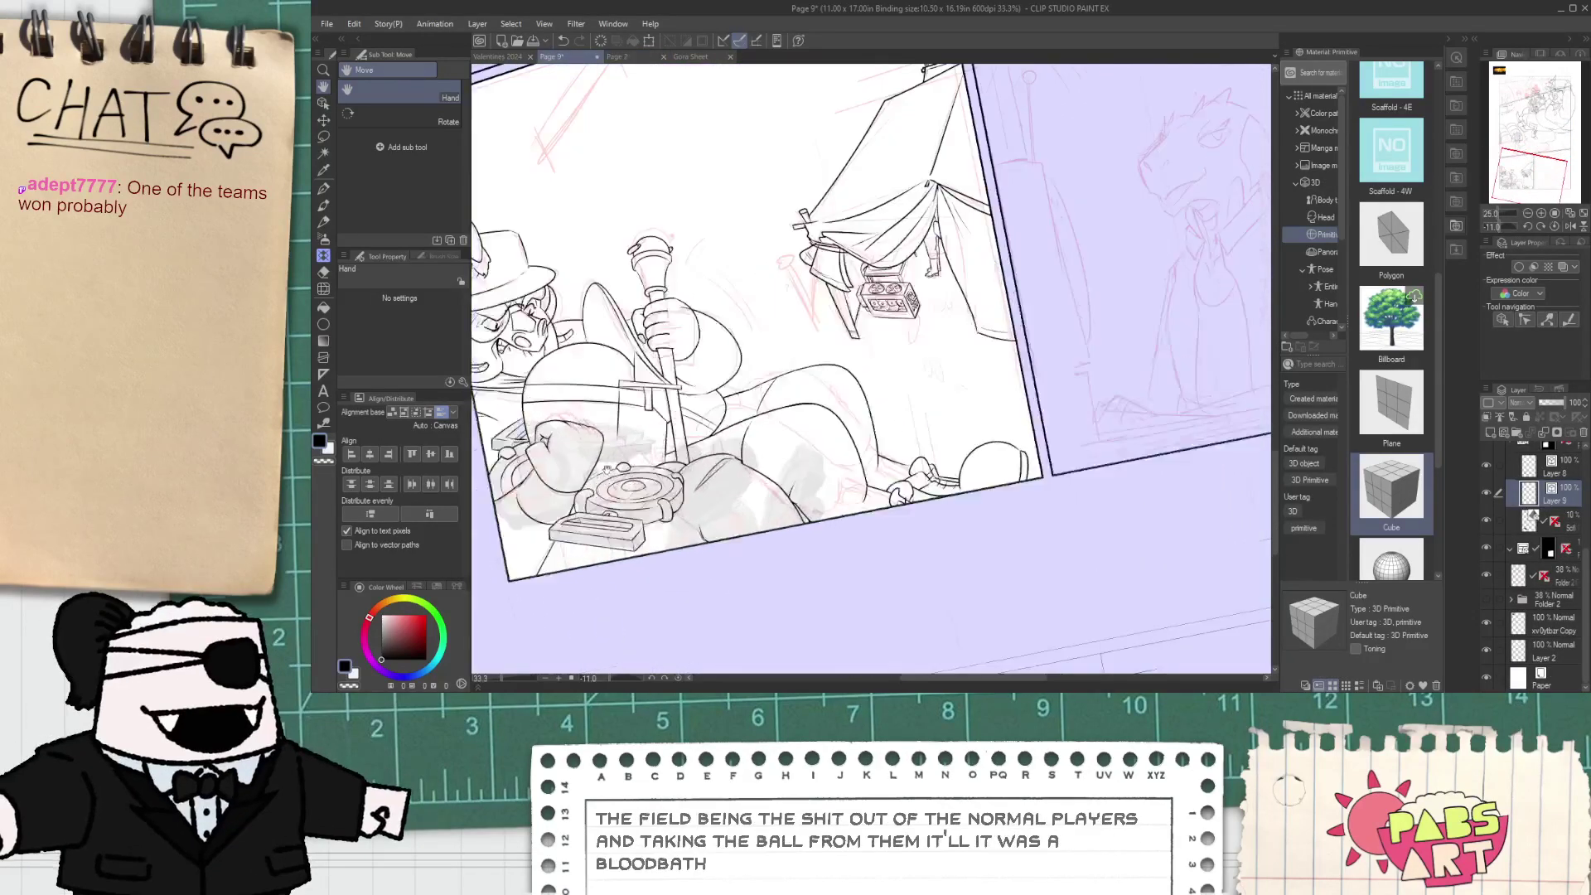
{"action": "key", "text": "p"}
{"action": "scroll", "coordinate": [611, 464], "scroll_direction": "up", "scroll_amount": 5}
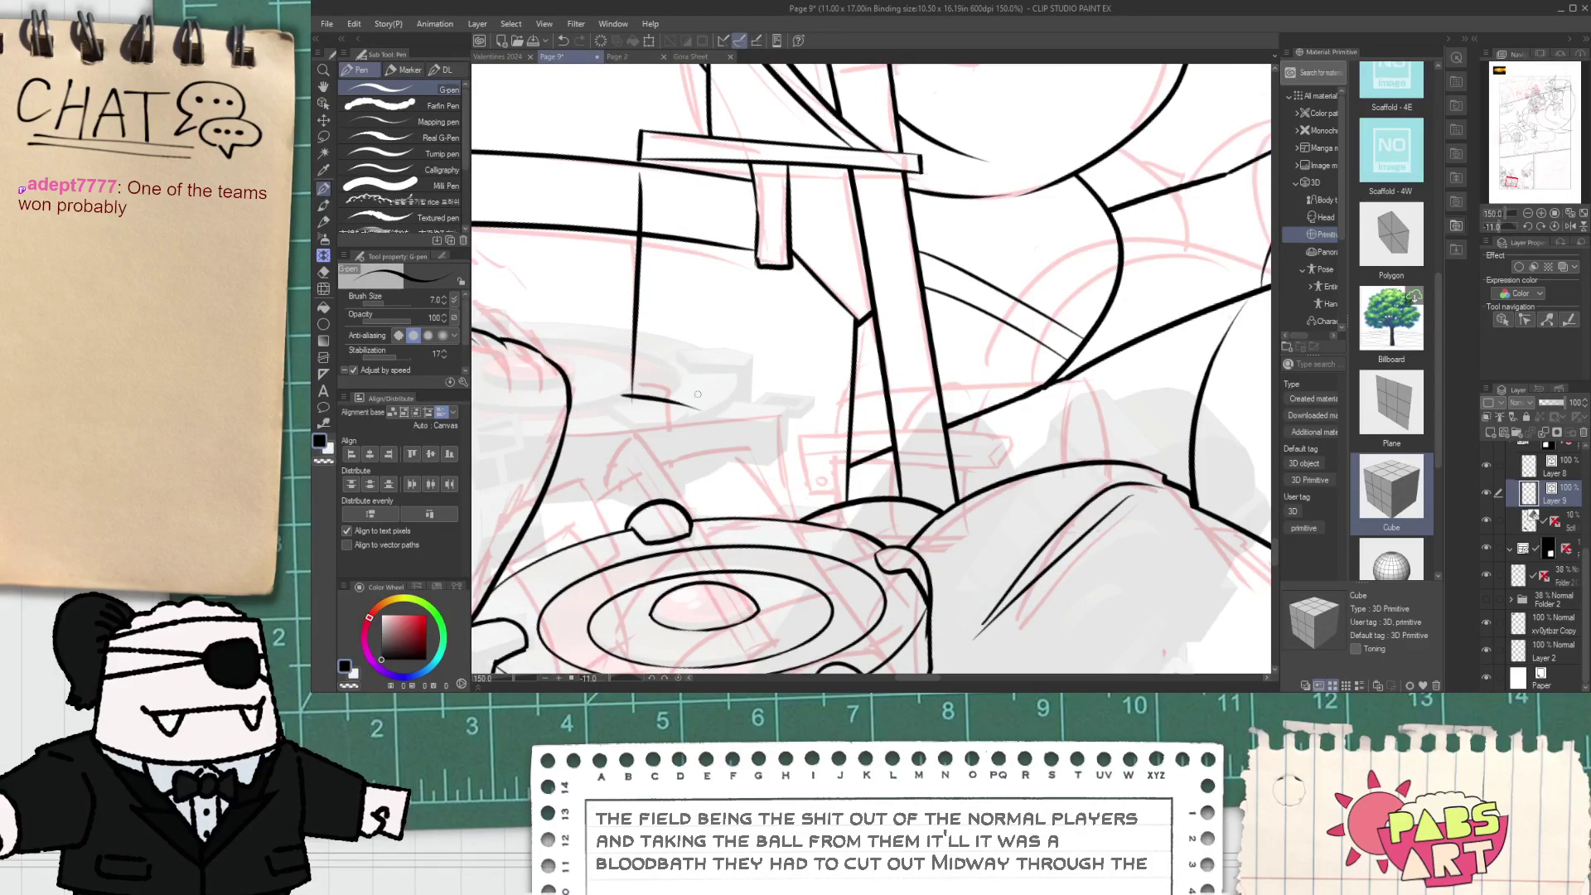
{"action": "key", "text": "ctrl+z"}
{"action": "left_click_drag", "start_coordinate": [663, 377], "coordinate": [665, 502]}
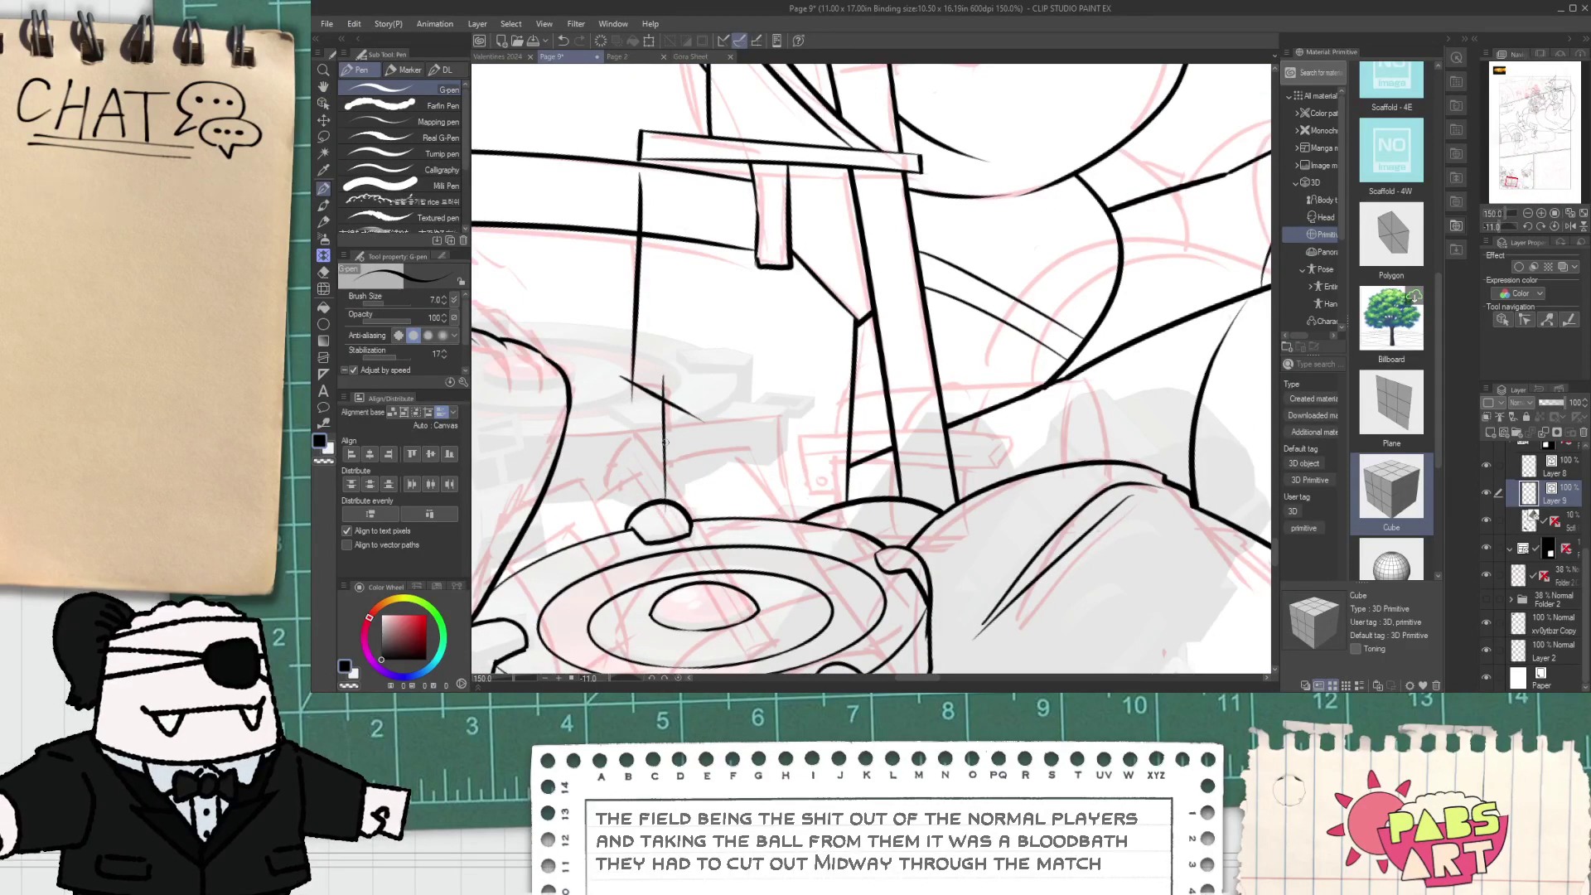
{"action": "left_click_drag", "start_coordinate": [692, 388], "coordinate": [698, 543]}
{"action": "key", "text": "ctrl+z"}
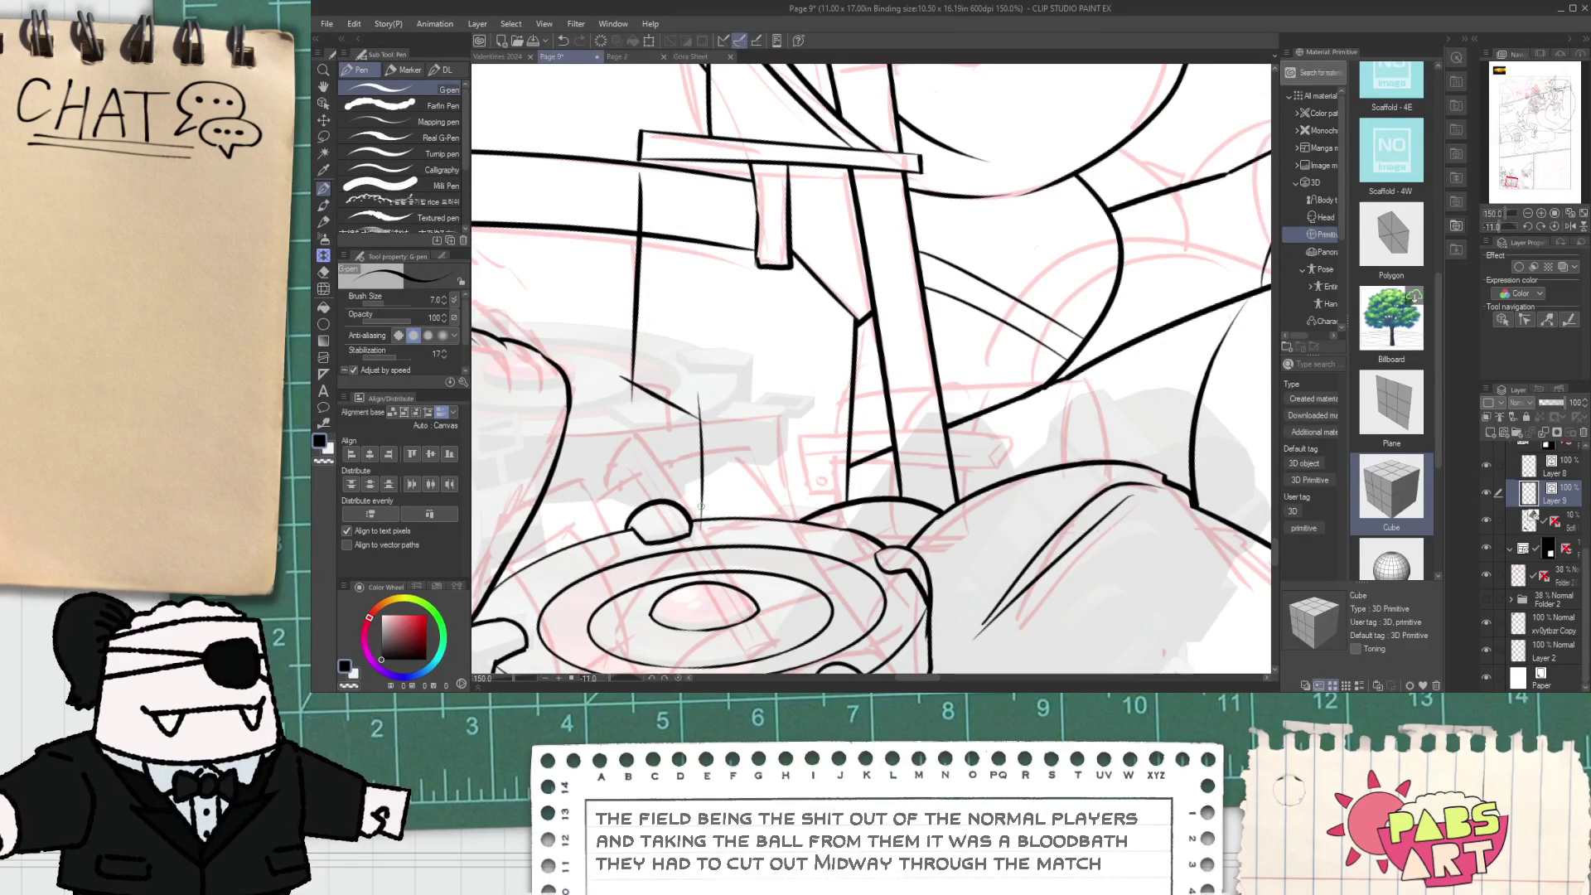
{"action": "key", "text": "e"}
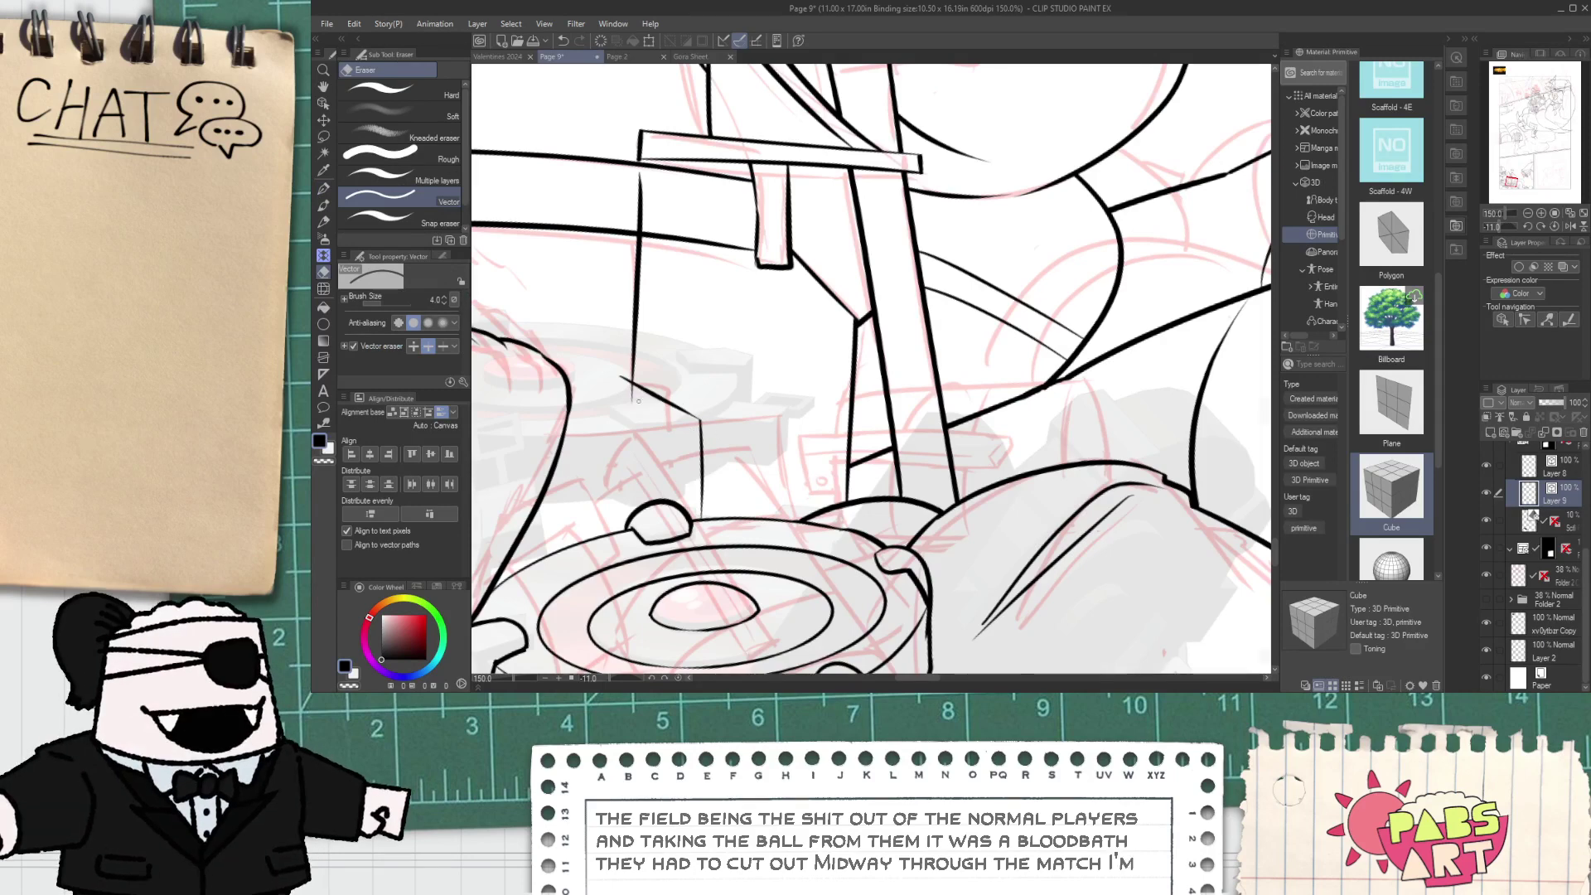
{"action": "scroll", "coordinate": [638, 401], "scroll_direction": "up", "scroll_amount": 1}
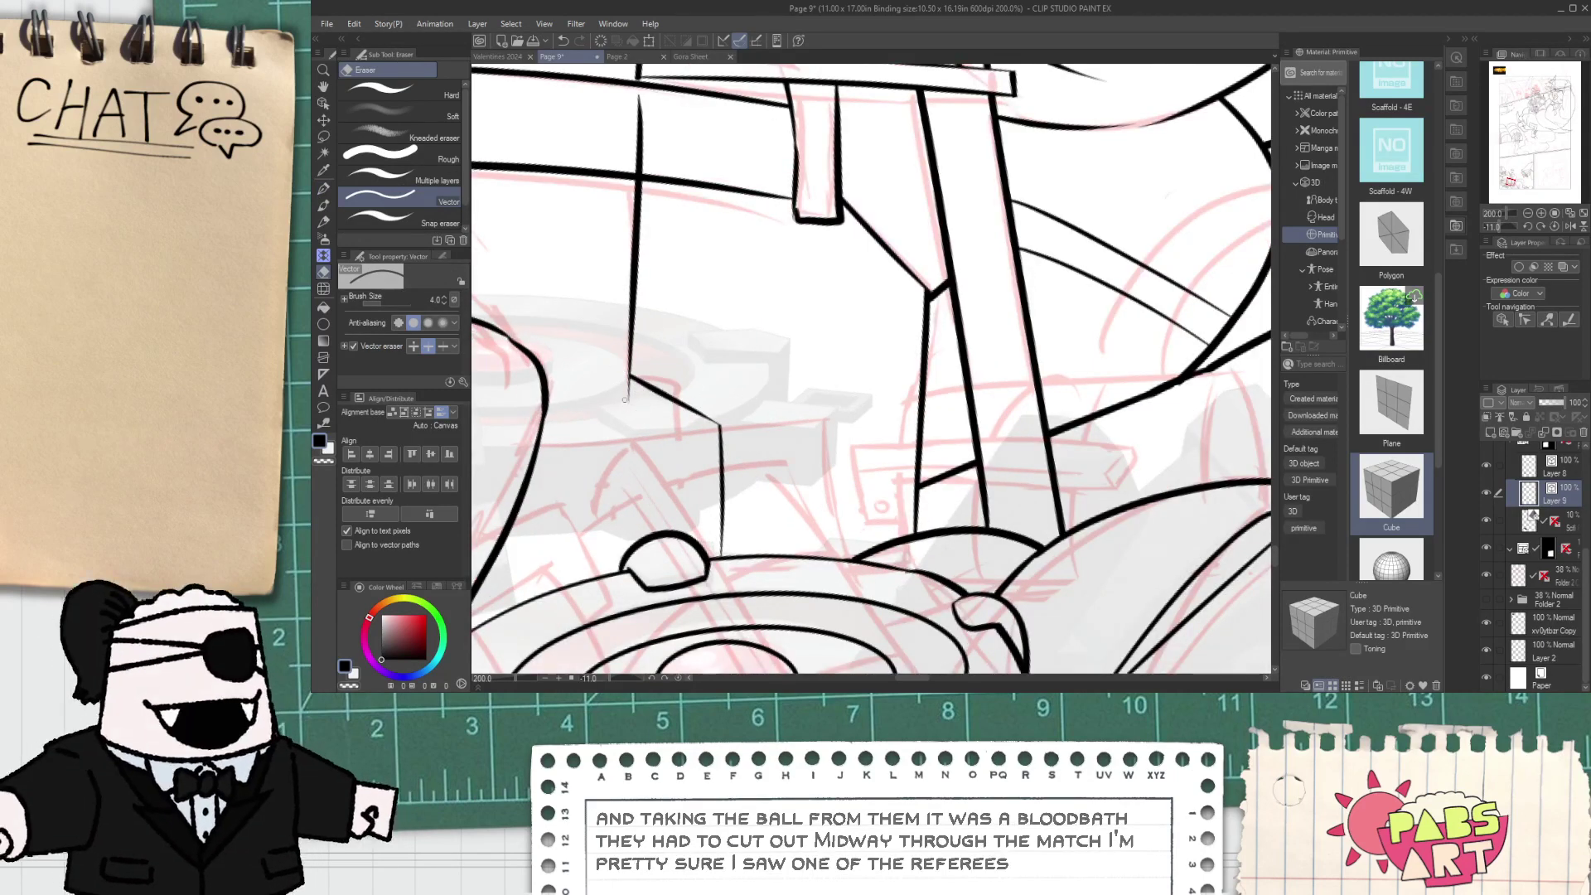
{"action": "scroll", "coordinate": [624, 400], "scroll_direction": "down", "scroll_amount": 1}
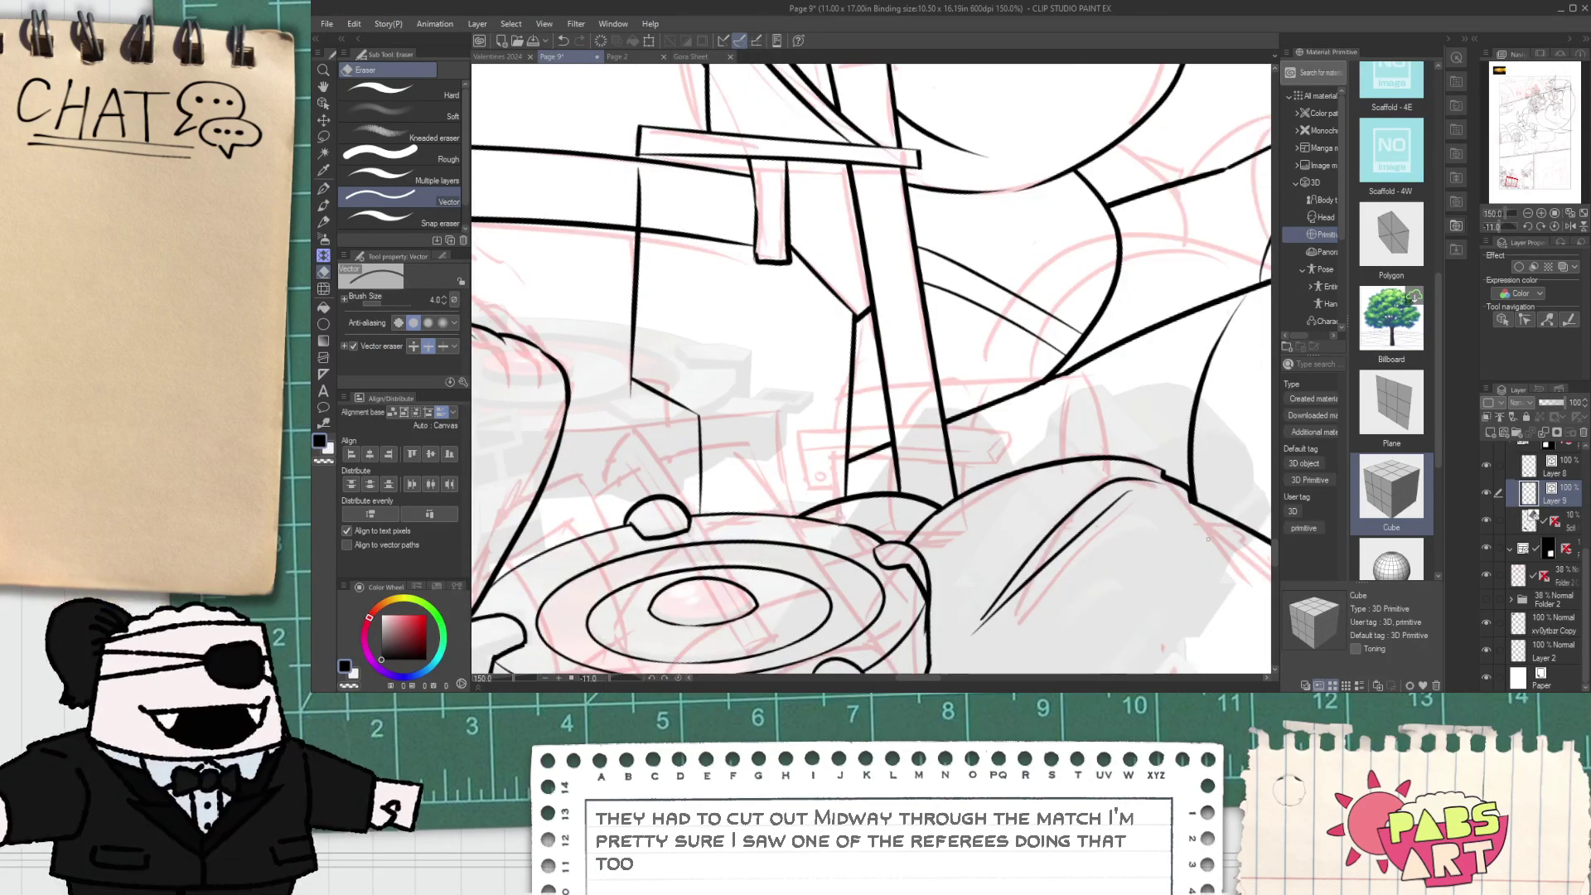
- Delete the short diagonal and the lower vertical line leading to the disc below the character's belt
{"action": "scroll", "coordinate": [920, 479], "scroll_direction": "down", "scroll_amount": 3}
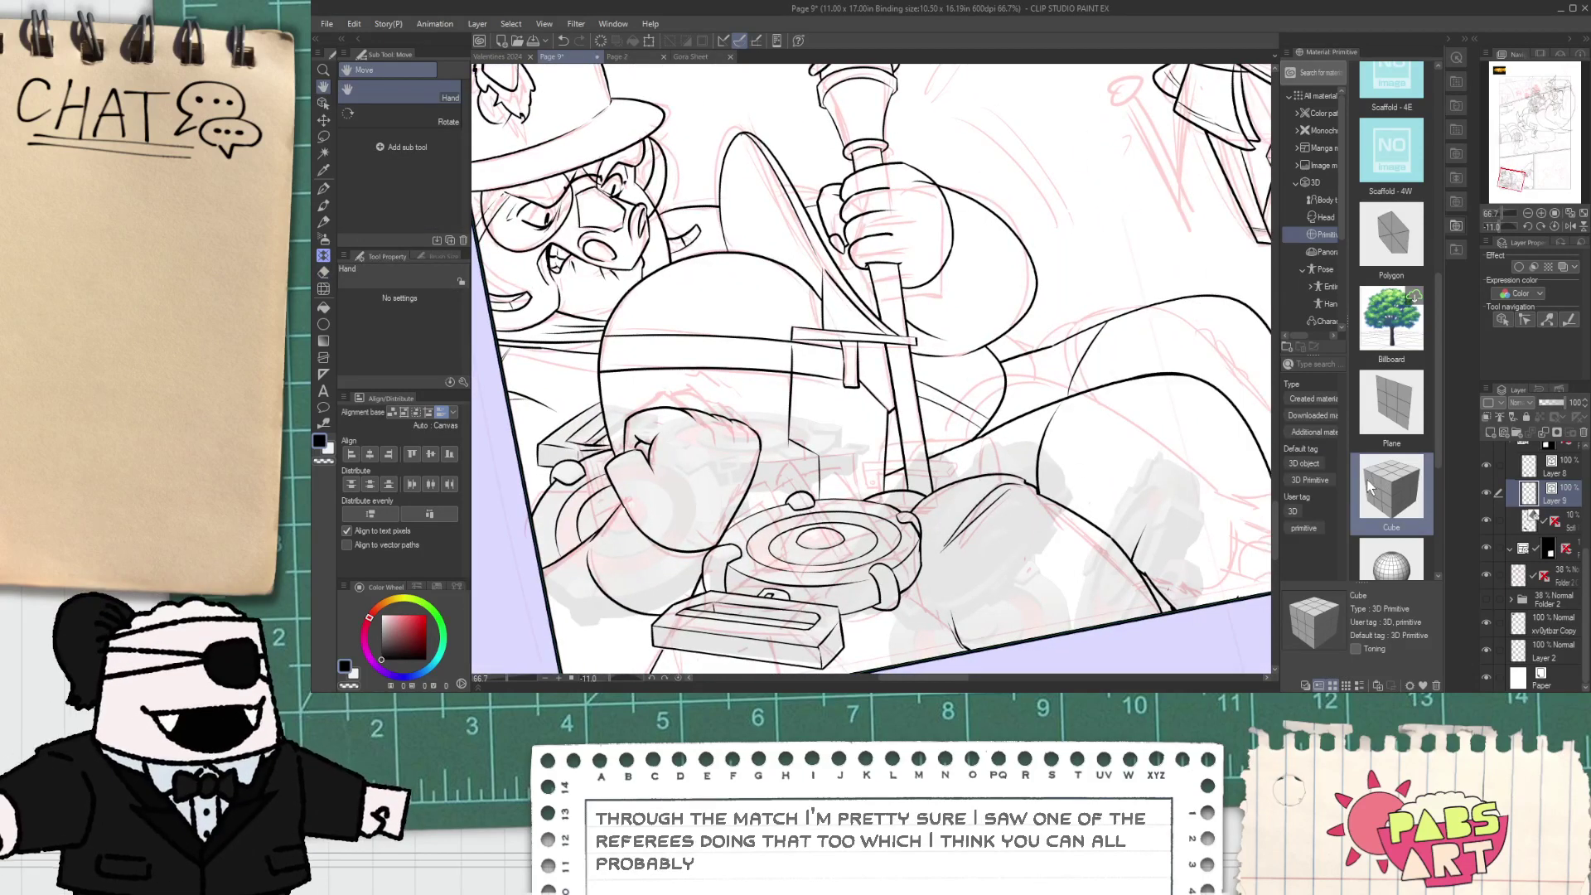
{"action": "scroll", "coordinate": [836, 413], "scroll_direction": "up", "scroll_amount": 1}
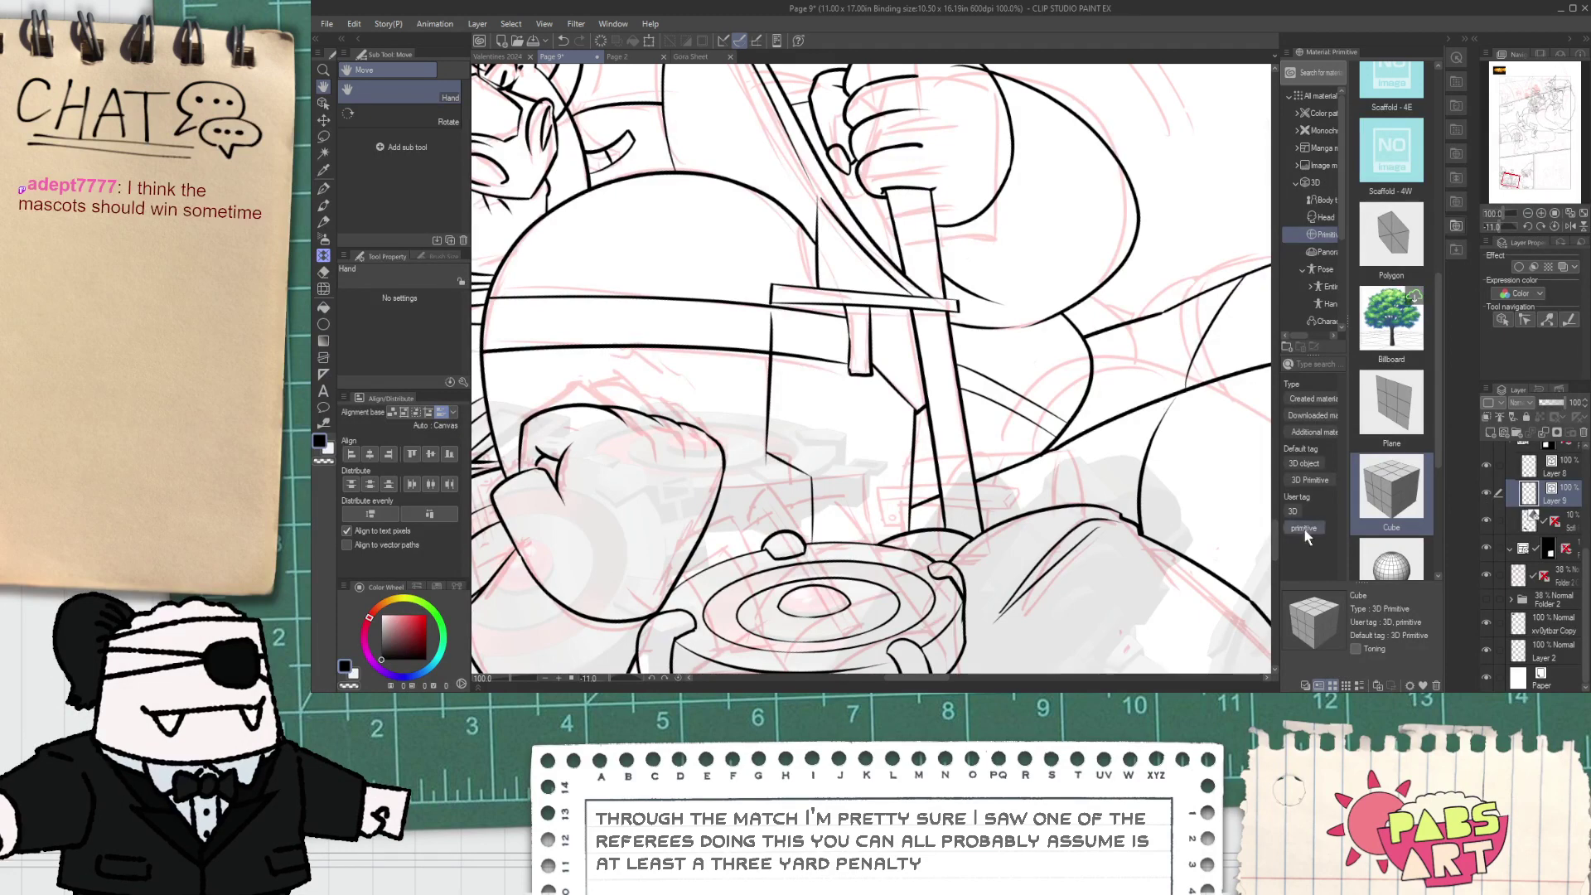
{"action": "key", "text": "o"}
{"action": "left_click_drag", "start_coordinate": [688, 496], "coordinate": [718, 511]}
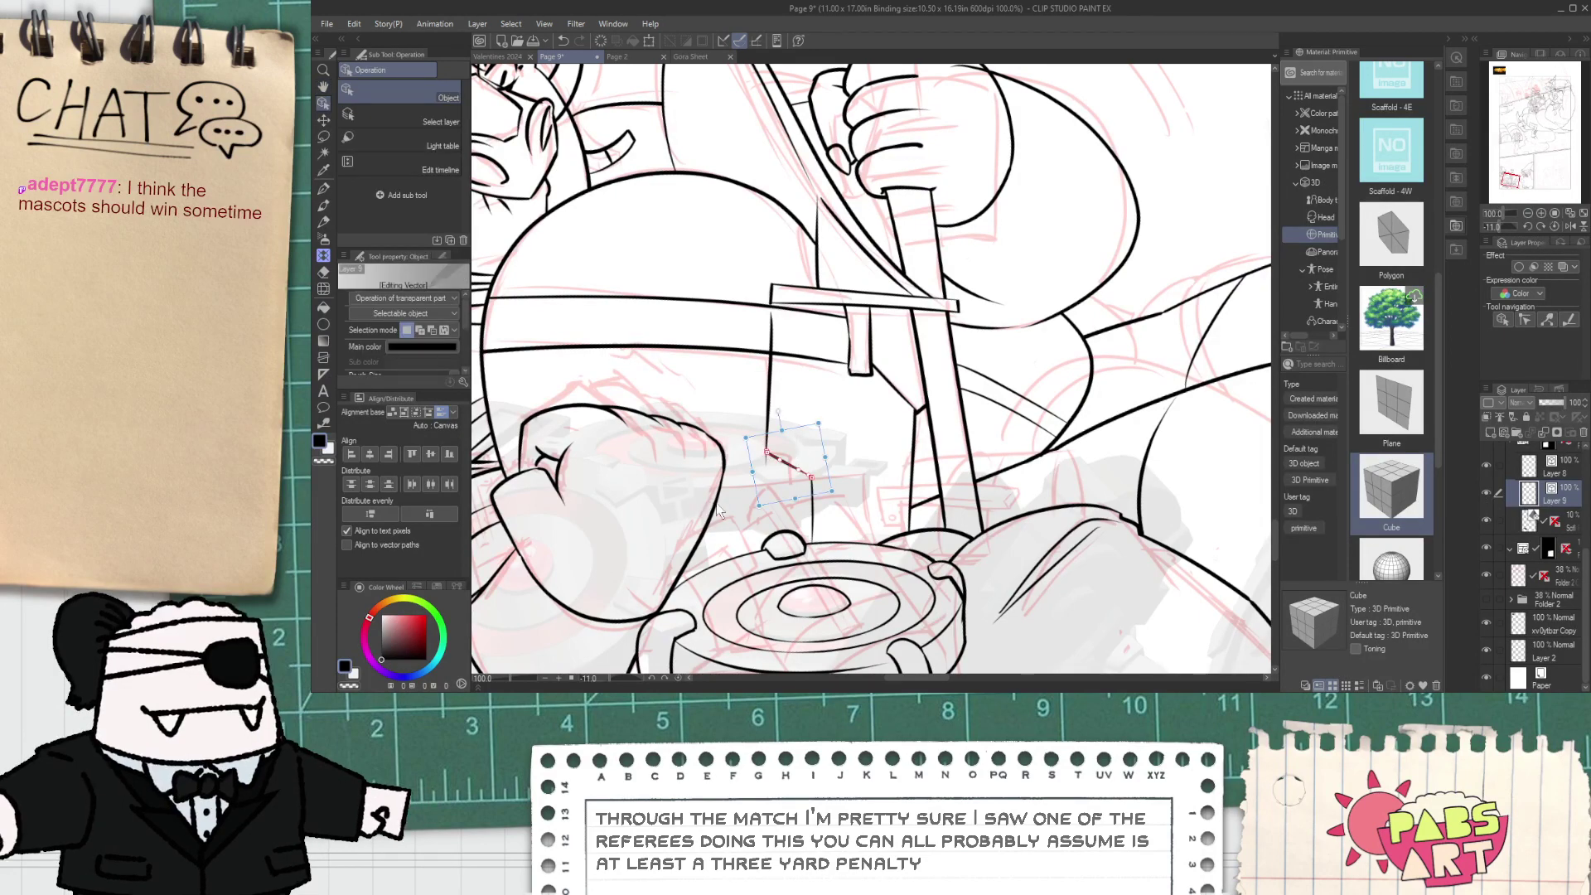
{"action": "key", "text": "Delete"}
{"action": "left_click_drag", "start_coordinate": [860, 423], "coordinate": [785, 495]}
{"action": "key", "text": "Delete"}
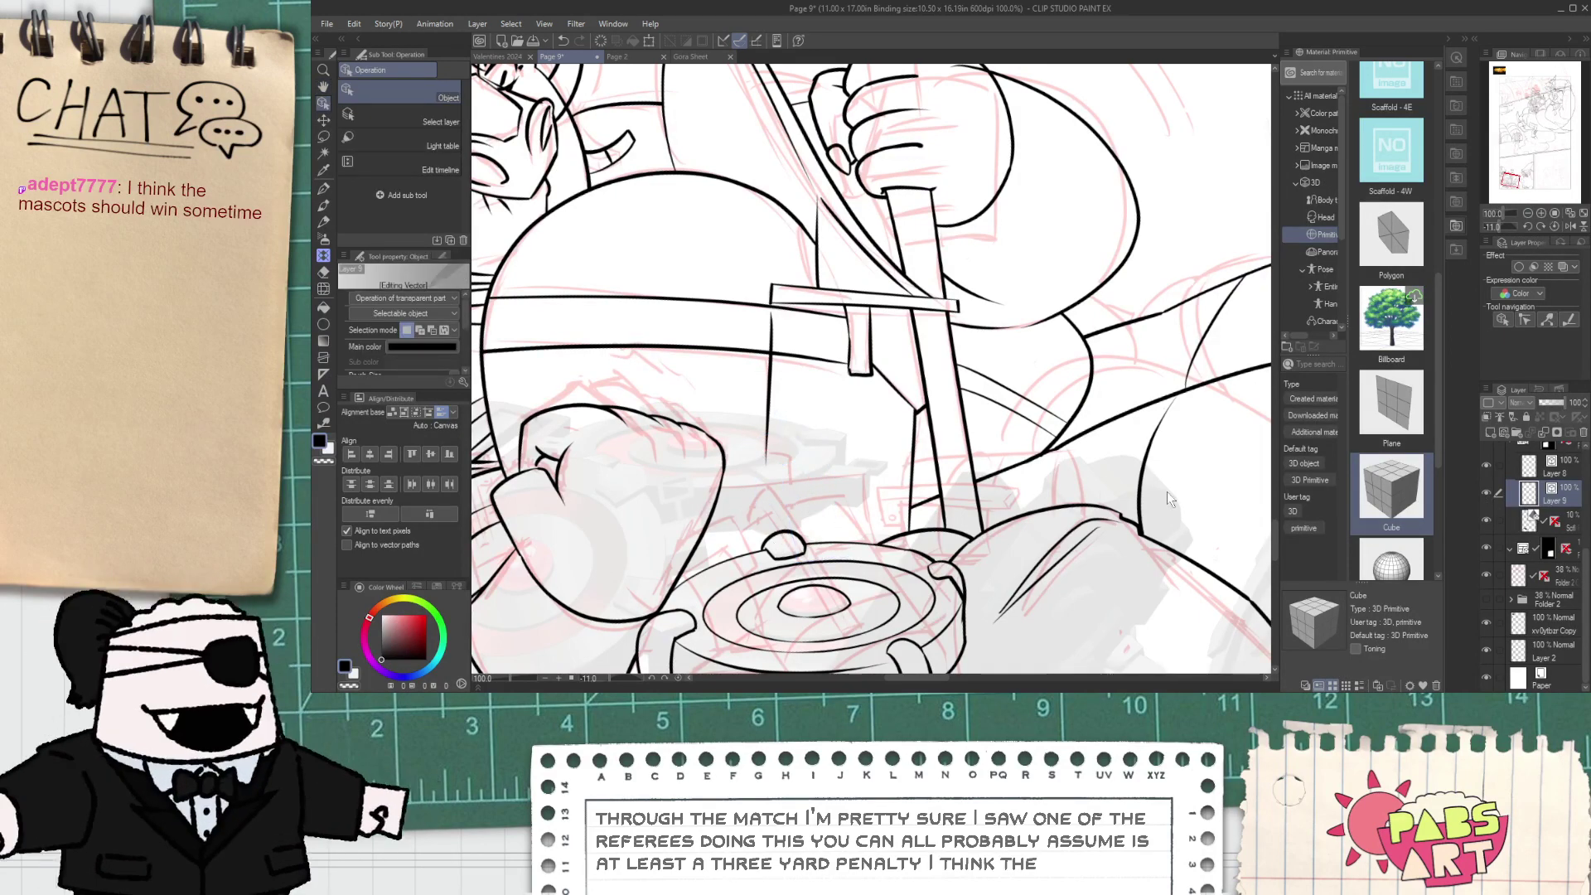
- Redraw the short diagonal and second vertical below the belt on the layer above, and erase their overshooting ends
{"action": "left_click", "coordinate": [1523, 473]}
{"action": "key", "text": "space"}
{"action": "left_click_drag", "start_coordinate": [882, 489], "coordinate": [840, 454]}
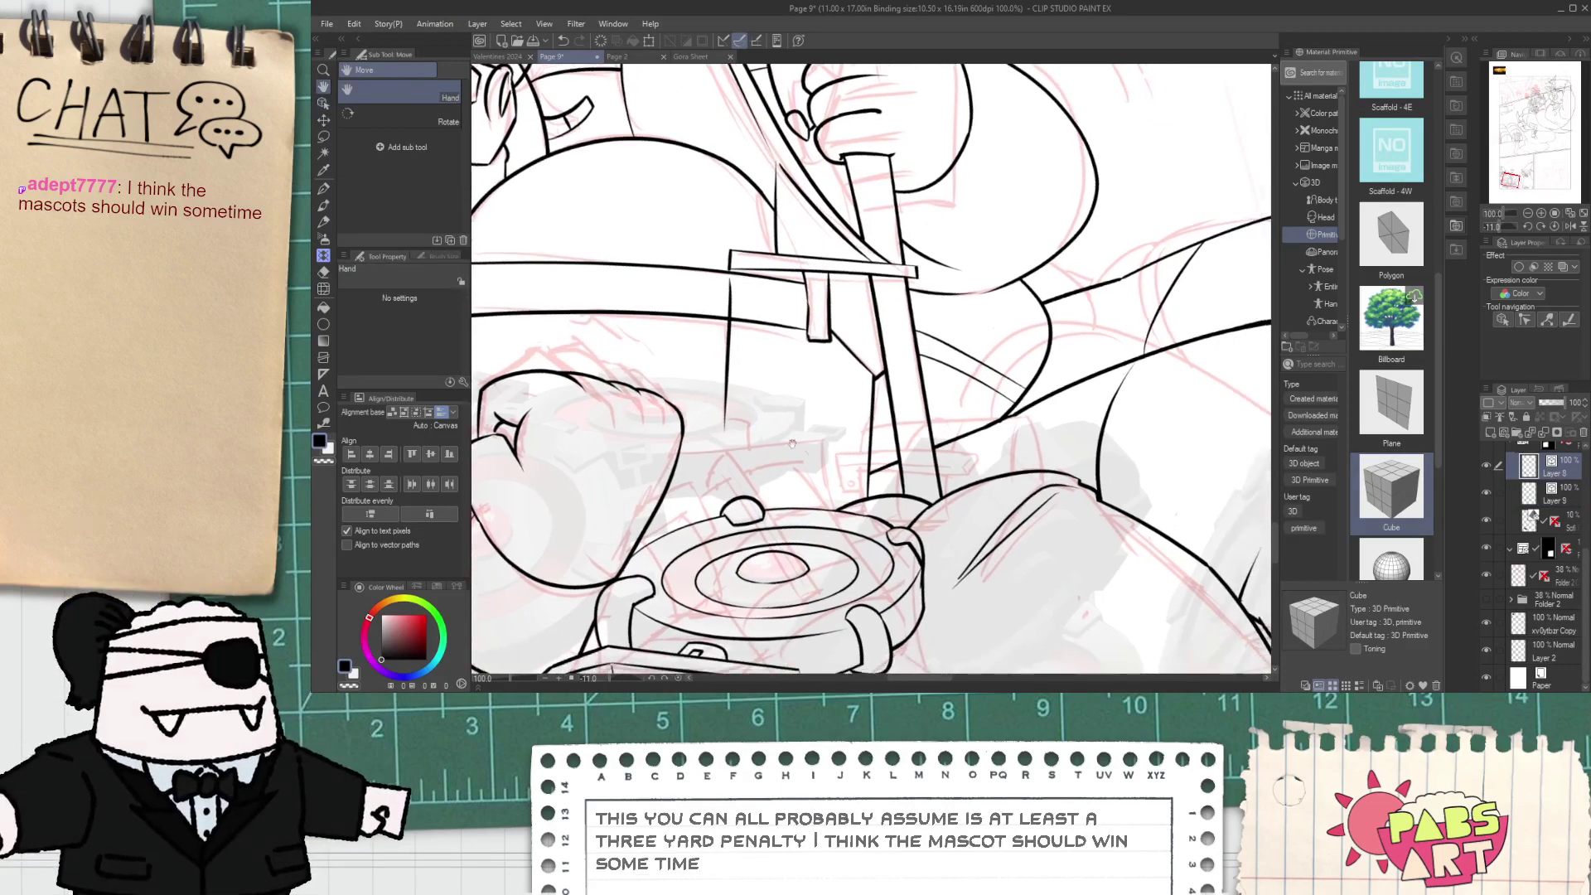
{"action": "key", "text": "p"}
{"action": "left_click_drag", "start_coordinate": [705, 394], "coordinate": [812, 448]}
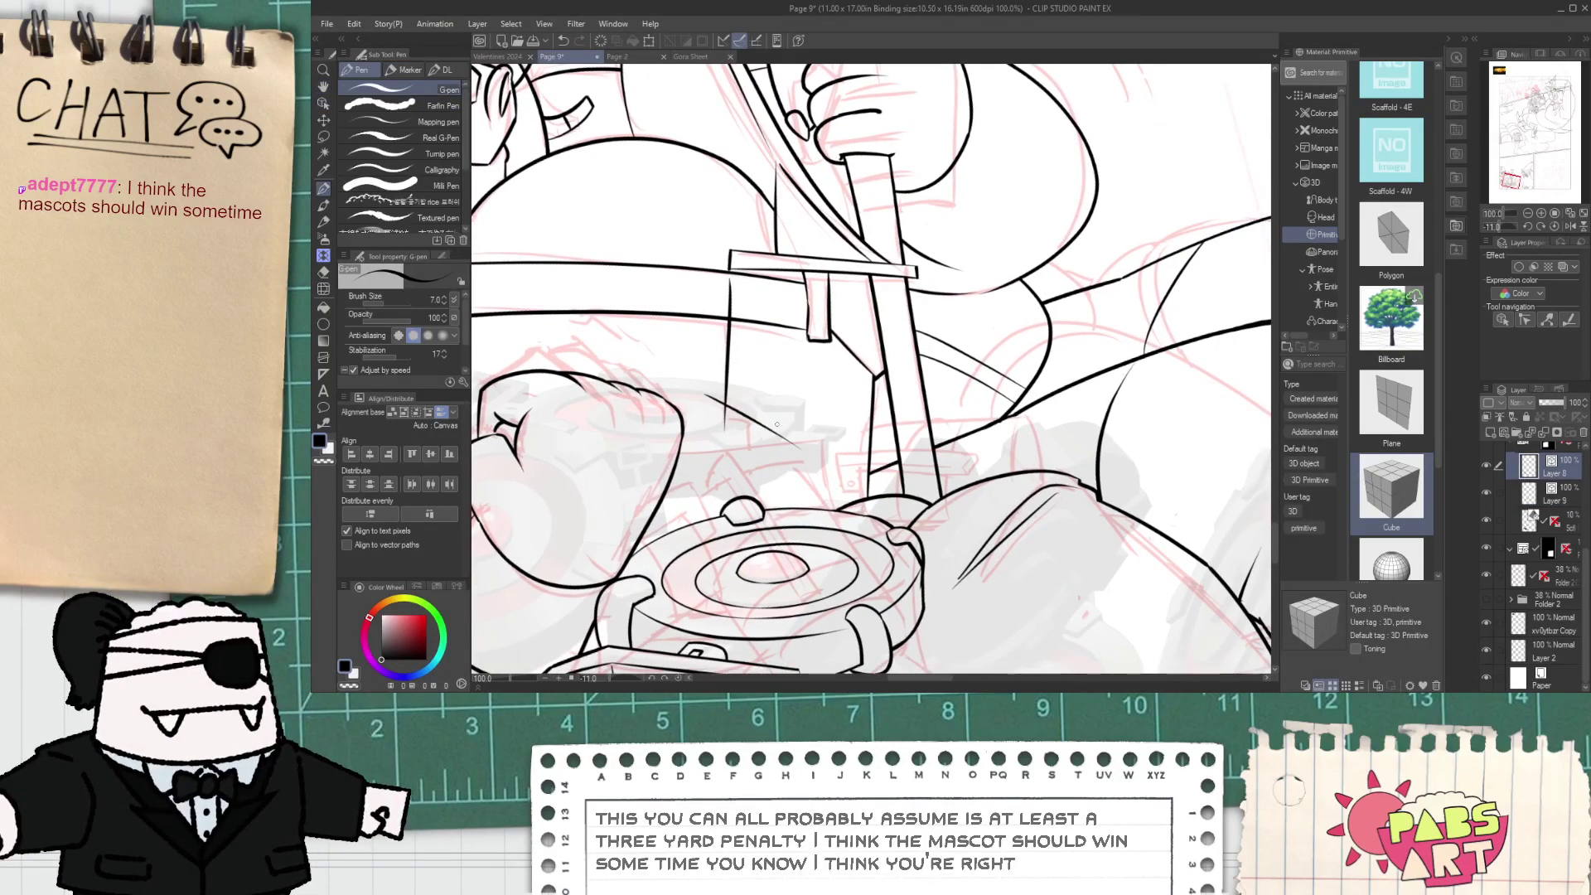
{"action": "key", "text": "e"}
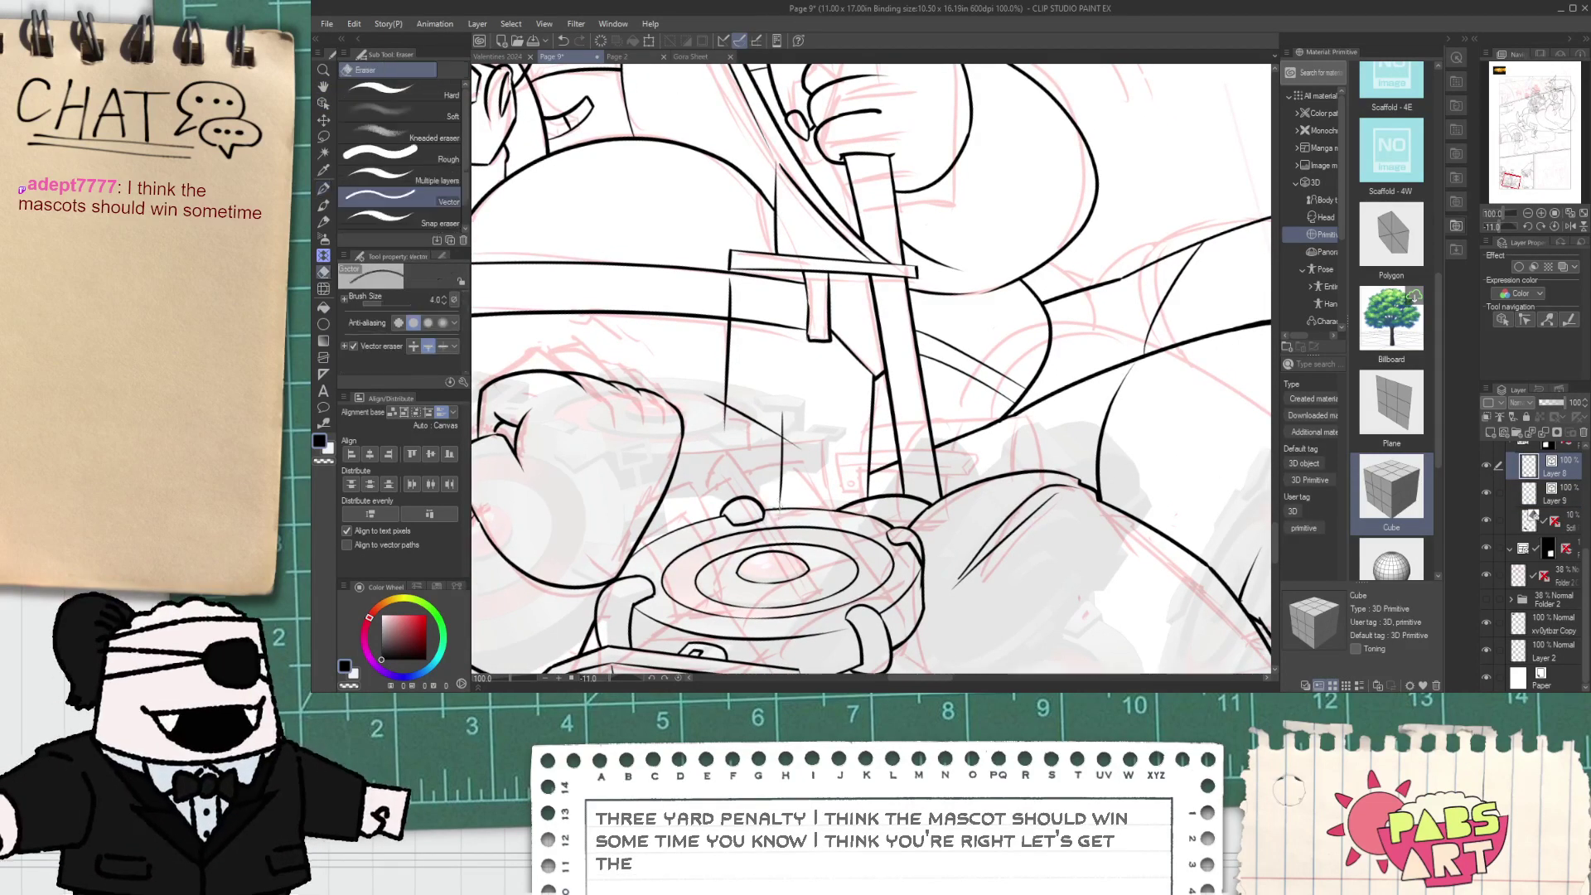
{"action": "scroll", "coordinate": [775, 485], "scroll_direction": "up", "scroll_amount": 2}
{"action": "left_click_drag", "start_coordinate": [770, 378], "coordinate": [794, 412]}
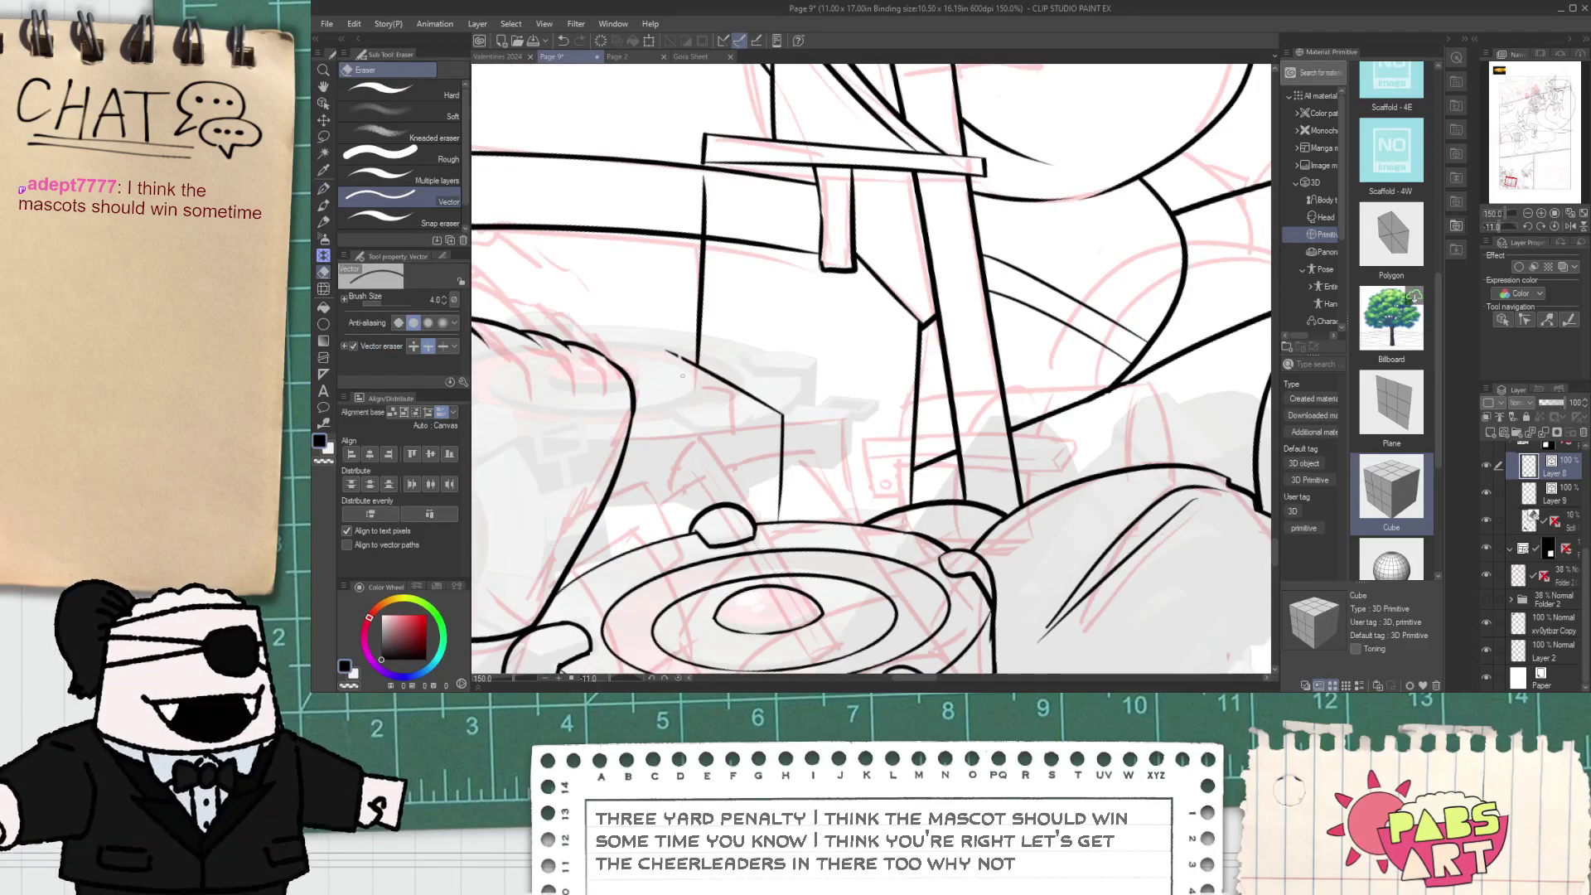
{"action": "left_click_drag", "start_coordinate": [683, 376], "coordinate": [686, 383]}
- Erase the part of the vertical line crossing the belt and touch up the adjacent end of the crossbar
{"action": "scroll", "coordinate": [713, 396], "scroll_direction": "down", "scroll_amount": 2}
{"action": "scroll", "coordinate": [703, 302], "scroll_direction": "up", "scroll_amount": 3}
{"action": "left_click_drag", "start_coordinate": [698, 309], "coordinate": [707, 274]}
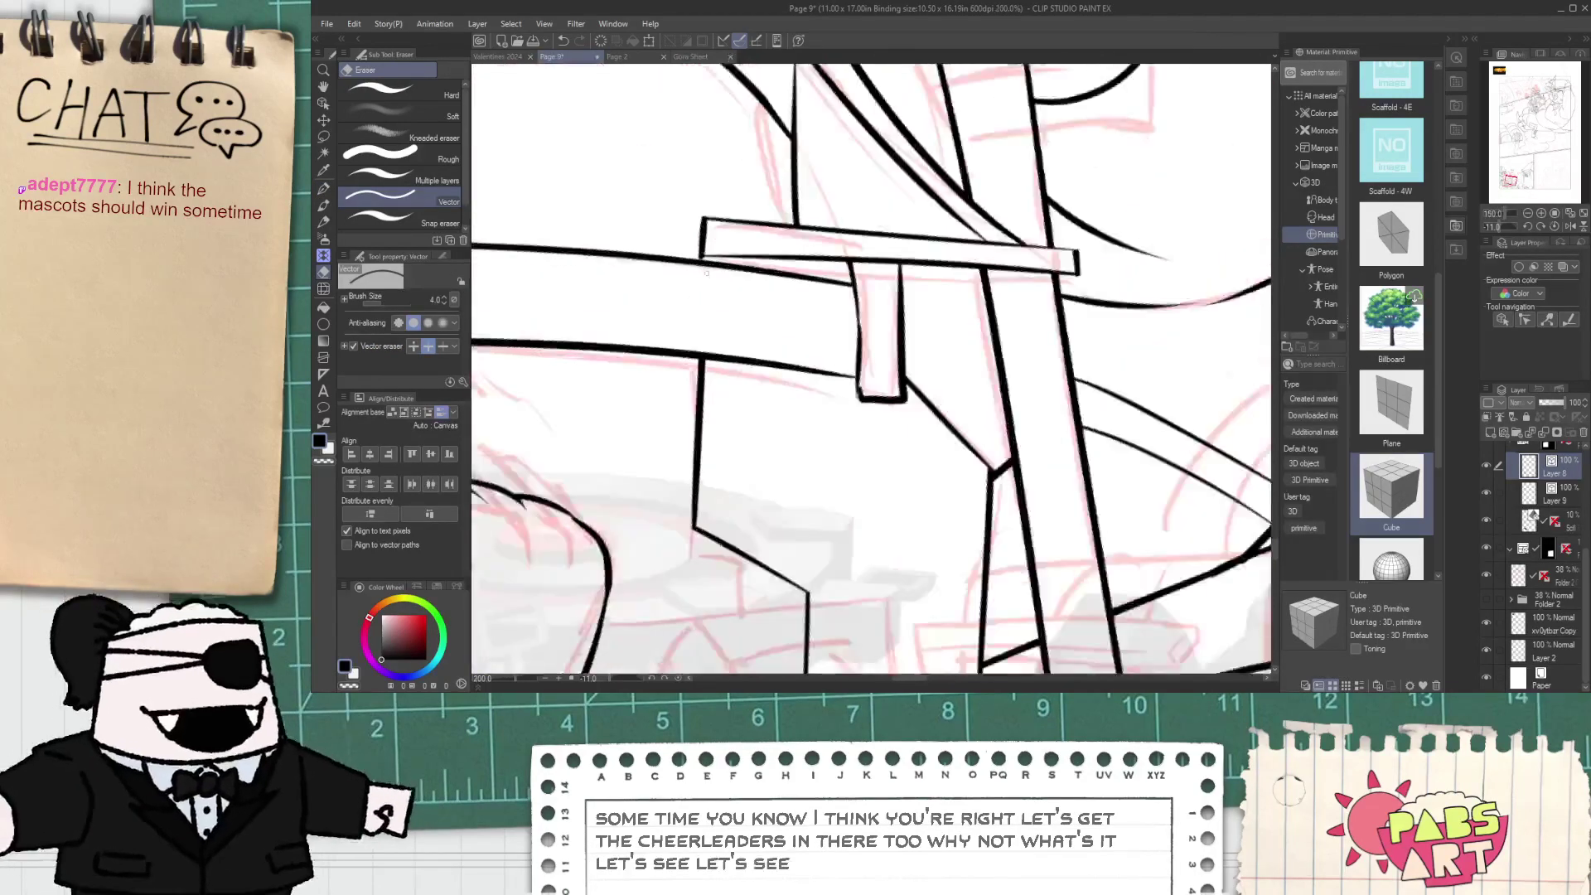
{"action": "scroll", "coordinate": [706, 271], "scroll_direction": "up", "scroll_amount": 2}
{"action": "key", "text": "p"}
{"action": "mouse_move", "coordinate": [715, 220]}
{"action": "left_mouse_down"}
{"action": "mouse_move", "coordinate": [710, 331]}
{"action": "mouse_move", "coordinate": [716, 290]}
{"action": "left_mouse_up"}
{"action": "key", "text": "e"}
{"action": "left_click_drag", "start_coordinate": [711, 232], "coordinate": [723, 229]}
{"action": "scroll", "coordinate": [720, 304], "scroll_direction": "down", "scroll_amount": 7}
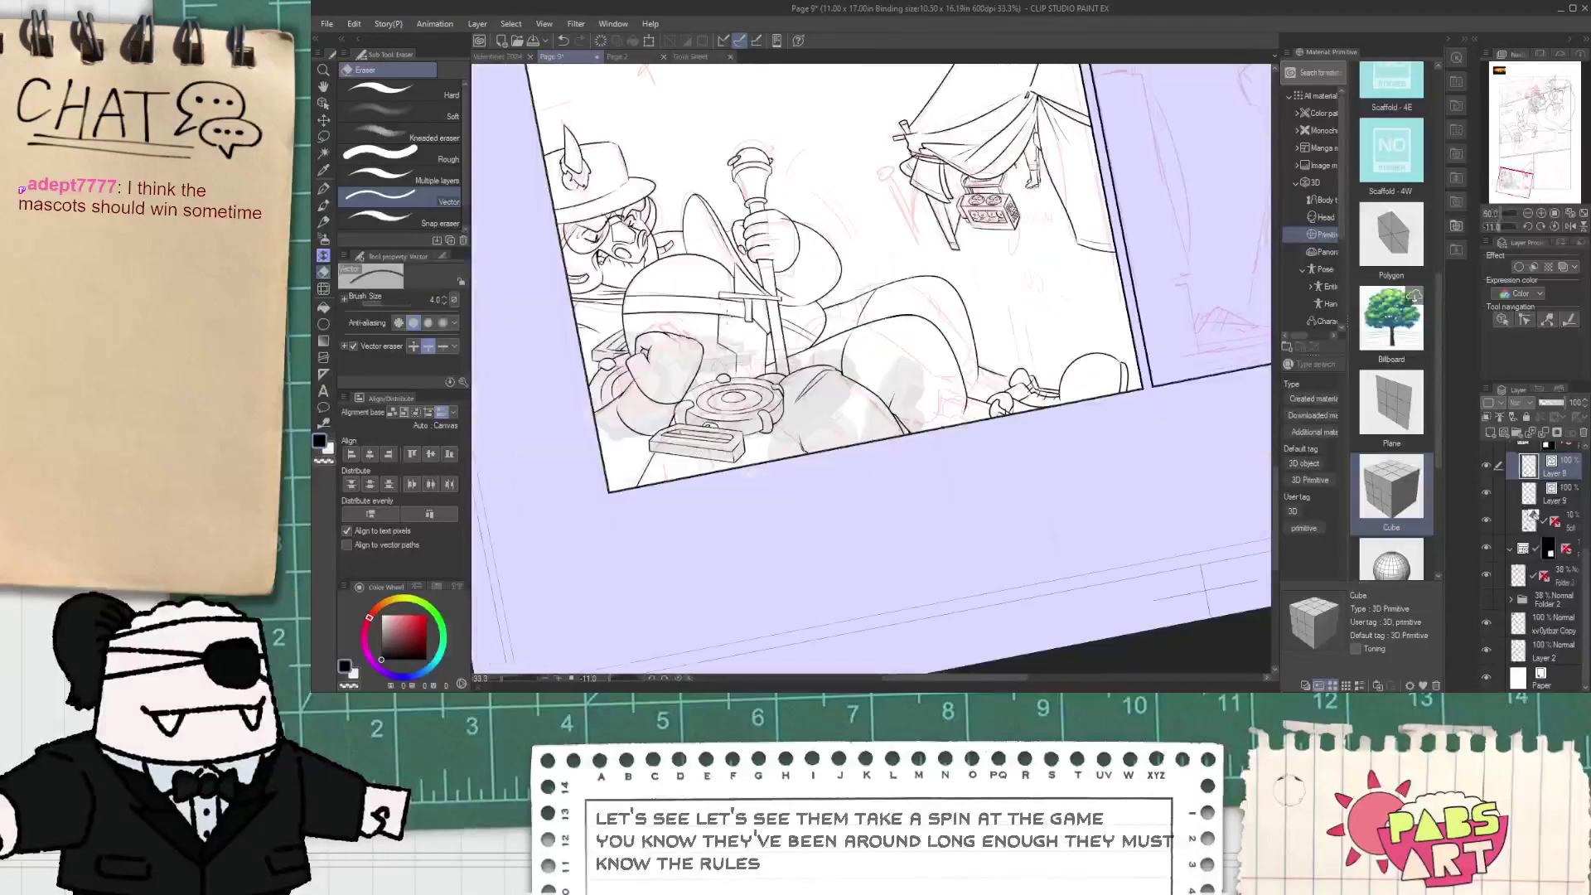
- Examine the tent's line art, from its roof edge to the peg at its outer corner
{"action": "key", "text": "space"}
{"action": "left_click_drag", "start_coordinate": [743, 343], "coordinate": [711, 468]}
{"action": "left_click_drag", "start_coordinate": [845, 353], "coordinate": [794, 453]}
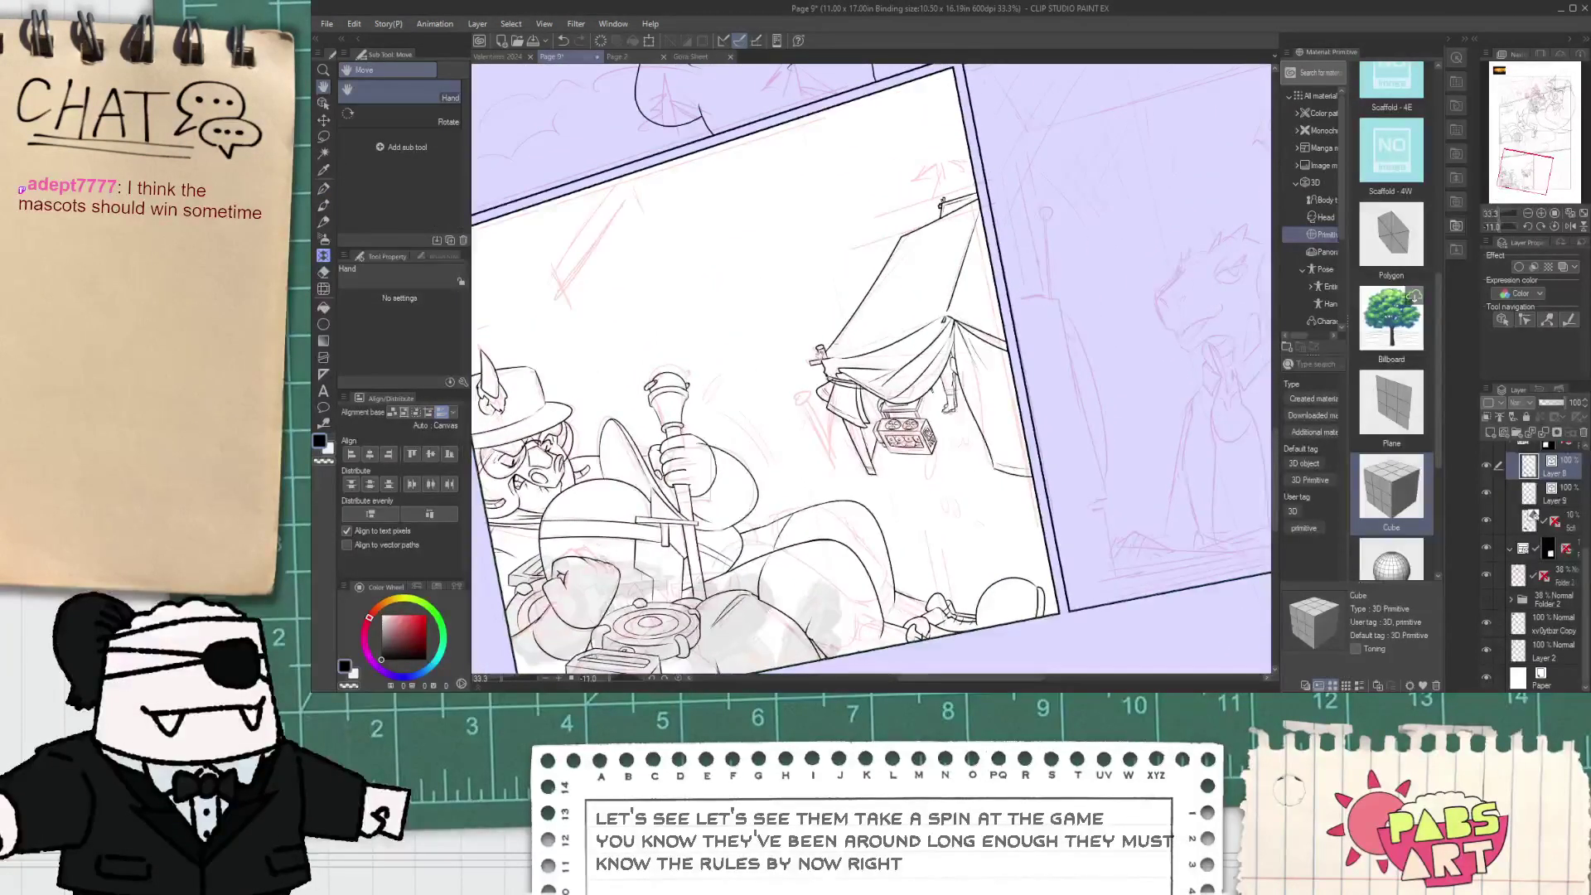
{"action": "key", "text": "p"}
{"action": "scroll", "coordinate": [829, 364], "scroll_direction": "up", "scroll_amount": 2}
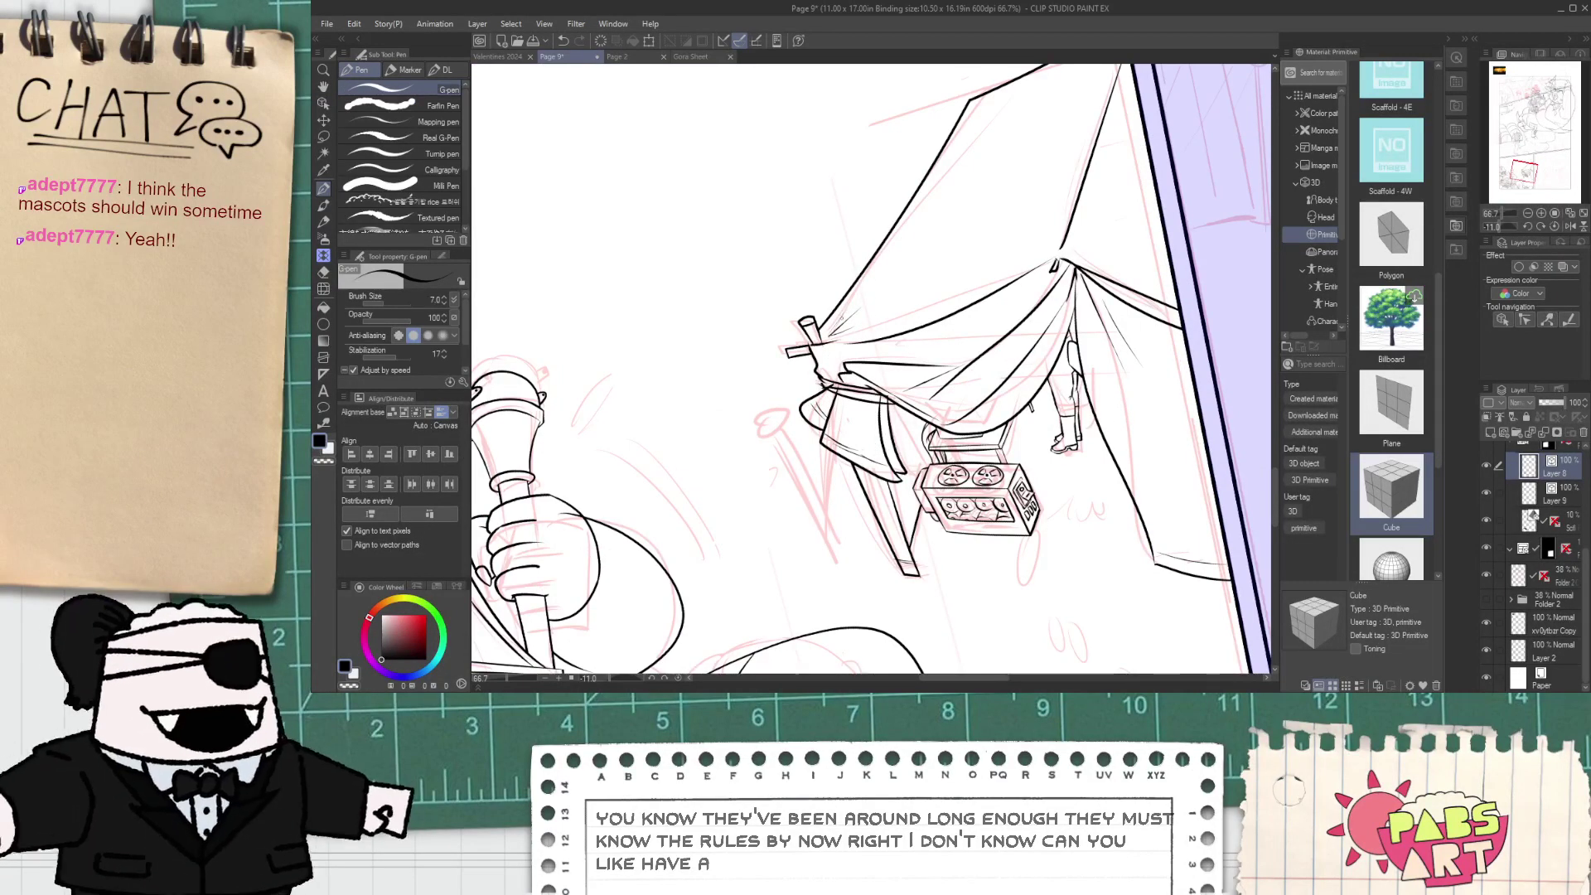
{"action": "key", "text": "space"}
{"action": "scroll", "coordinate": [912, 225], "scroll_direction": "up", "scroll_amount": 1}
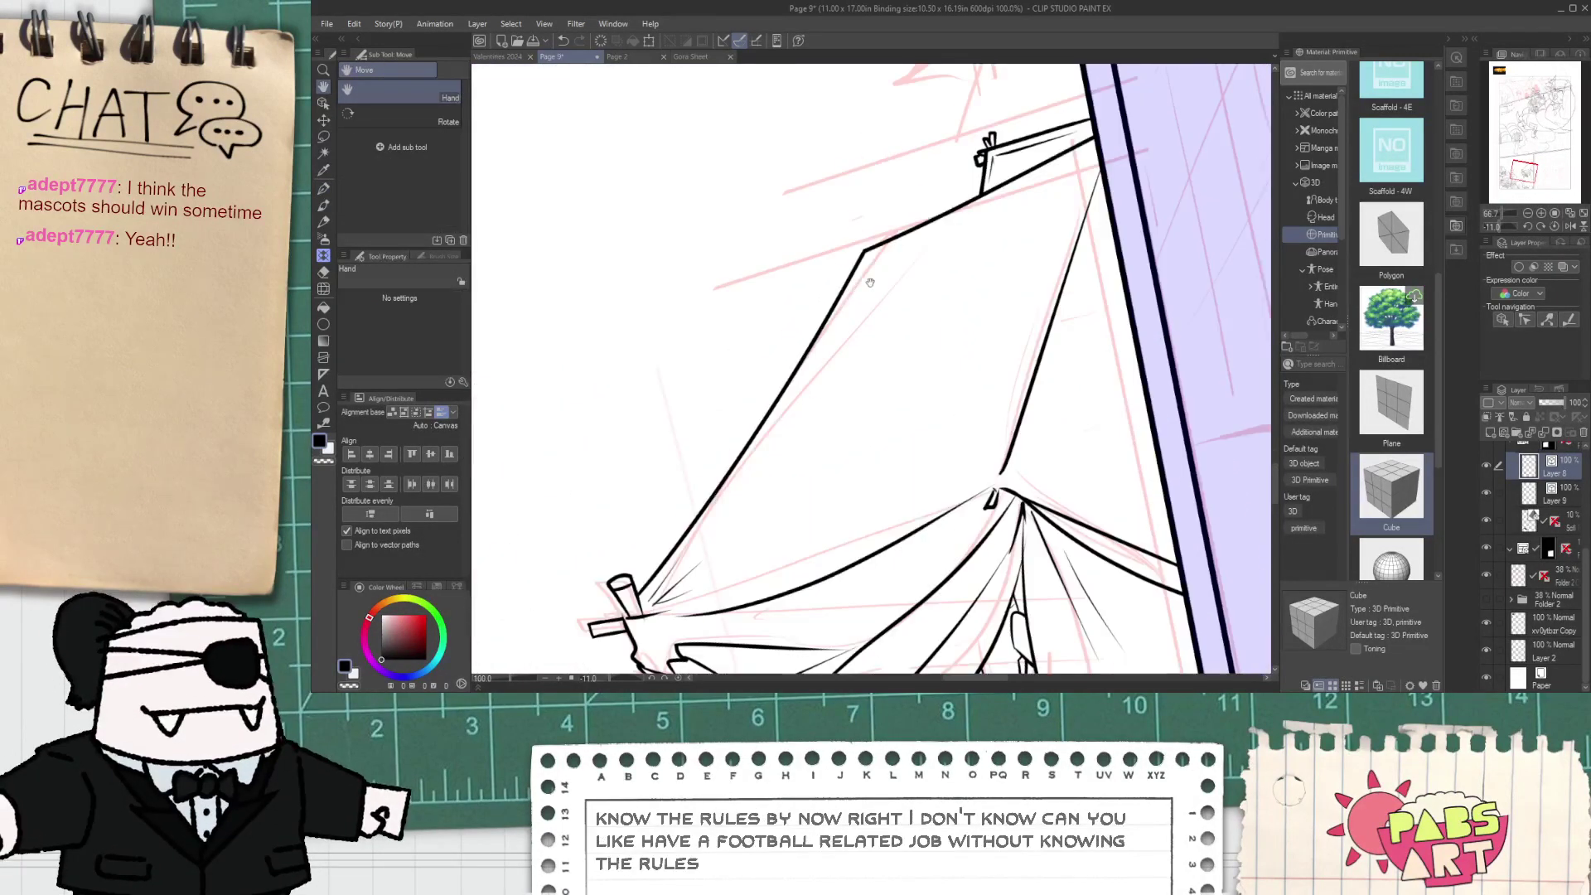
{"action": "scroll", "coordinate": [867, 257], "scroll_direction": "down", "scroll_amount": 1}
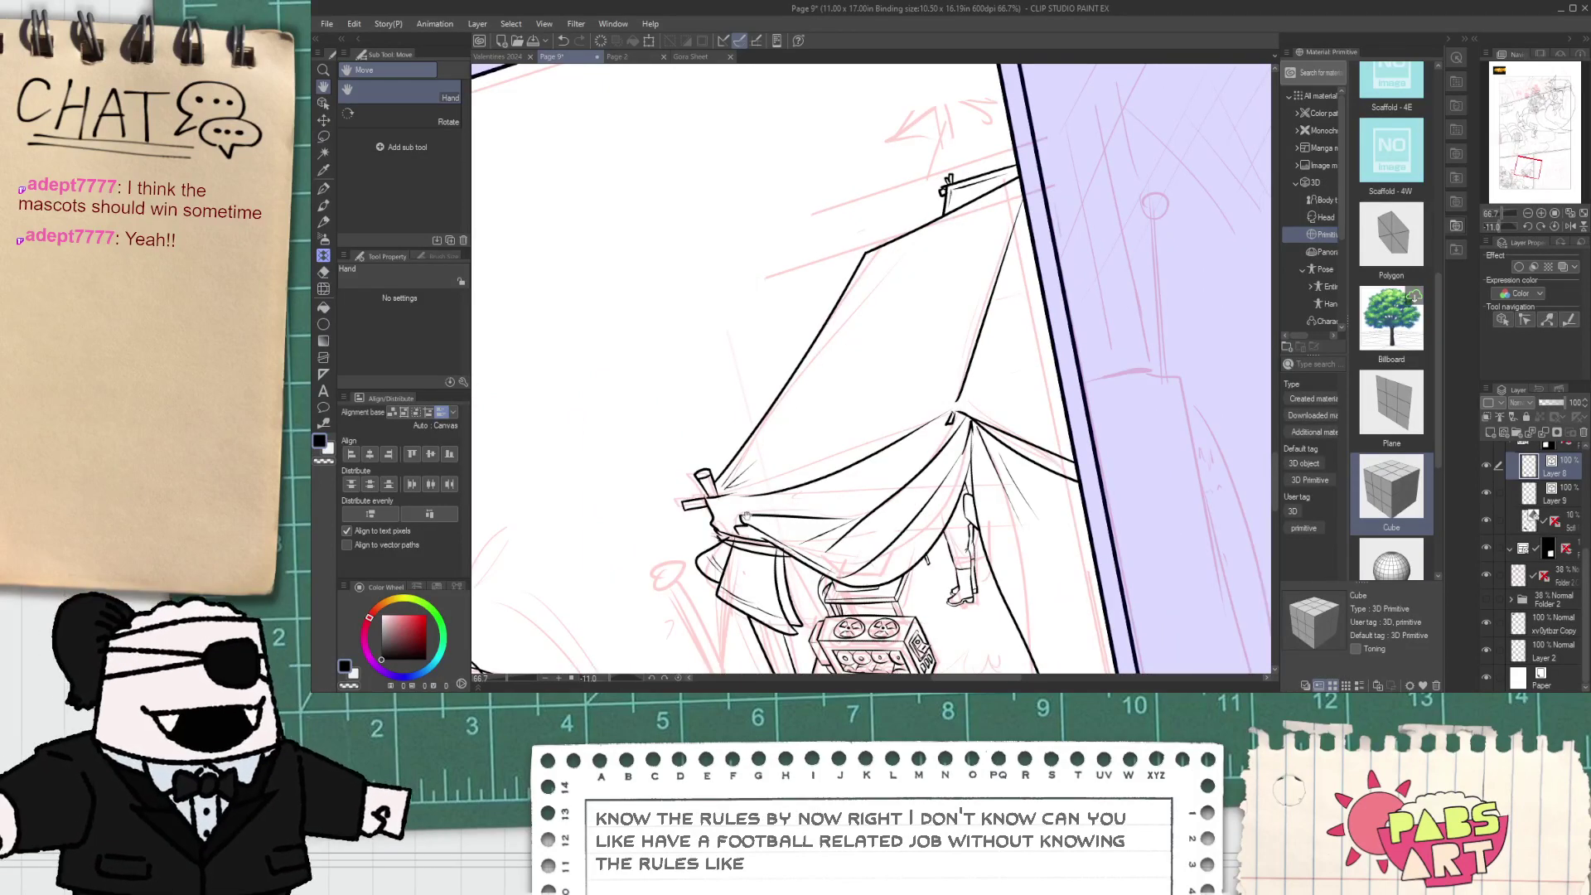
{"action": "scroll", "coordinate": [745, 517], "scroll_direction": "up", "scroll_amount": 5}
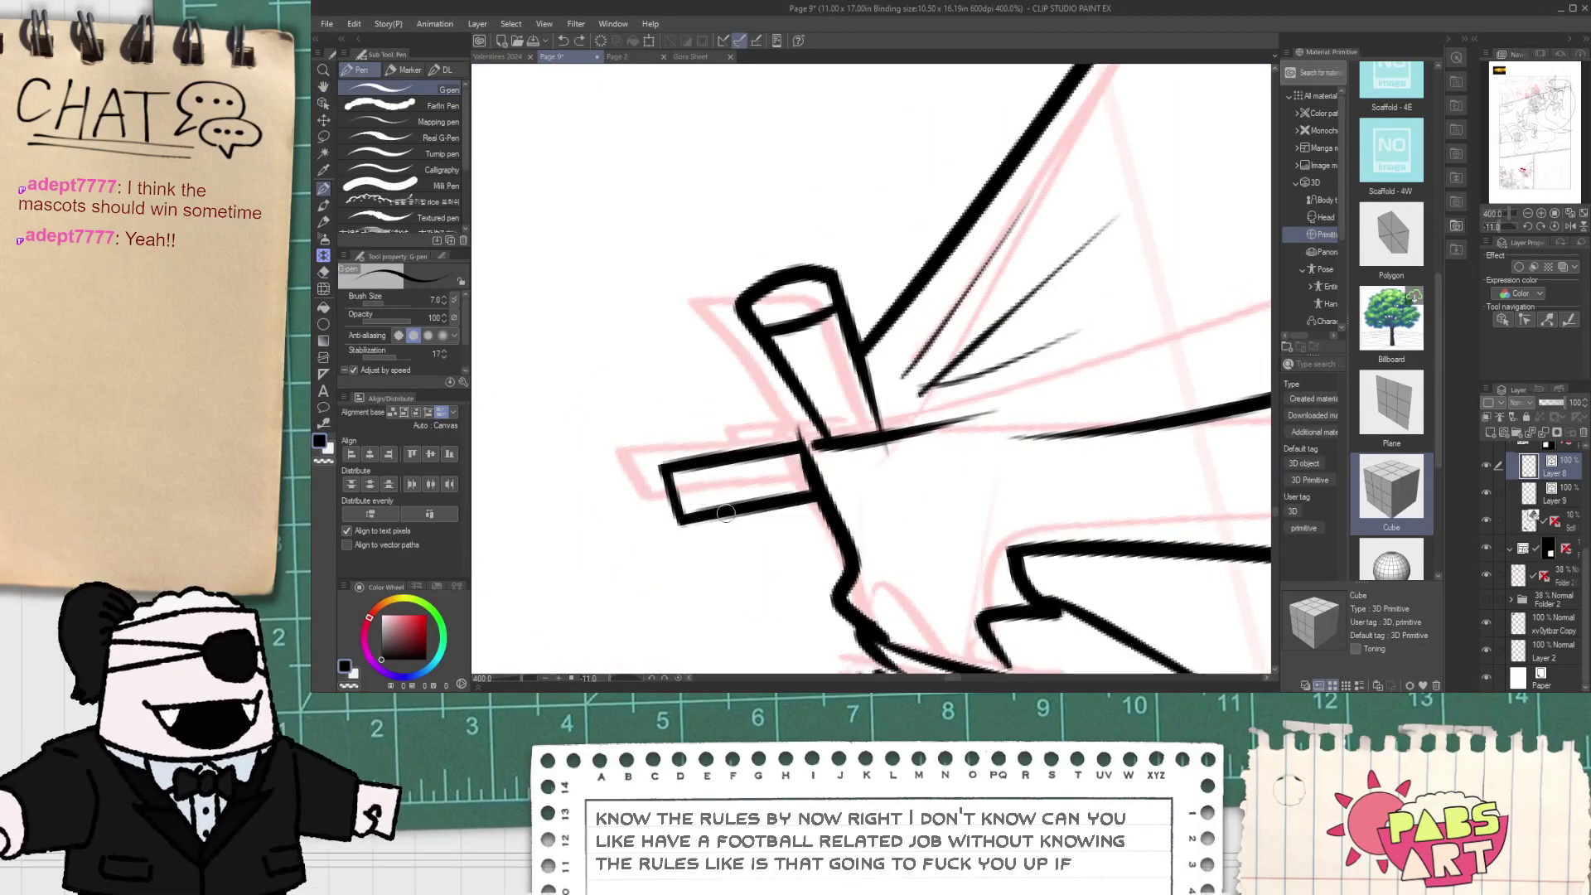
{"action": "left_click_drag", "start_coordinate": [698, 470], "coordinate": [702, 509]}
{"action": "key", "text": "e"}
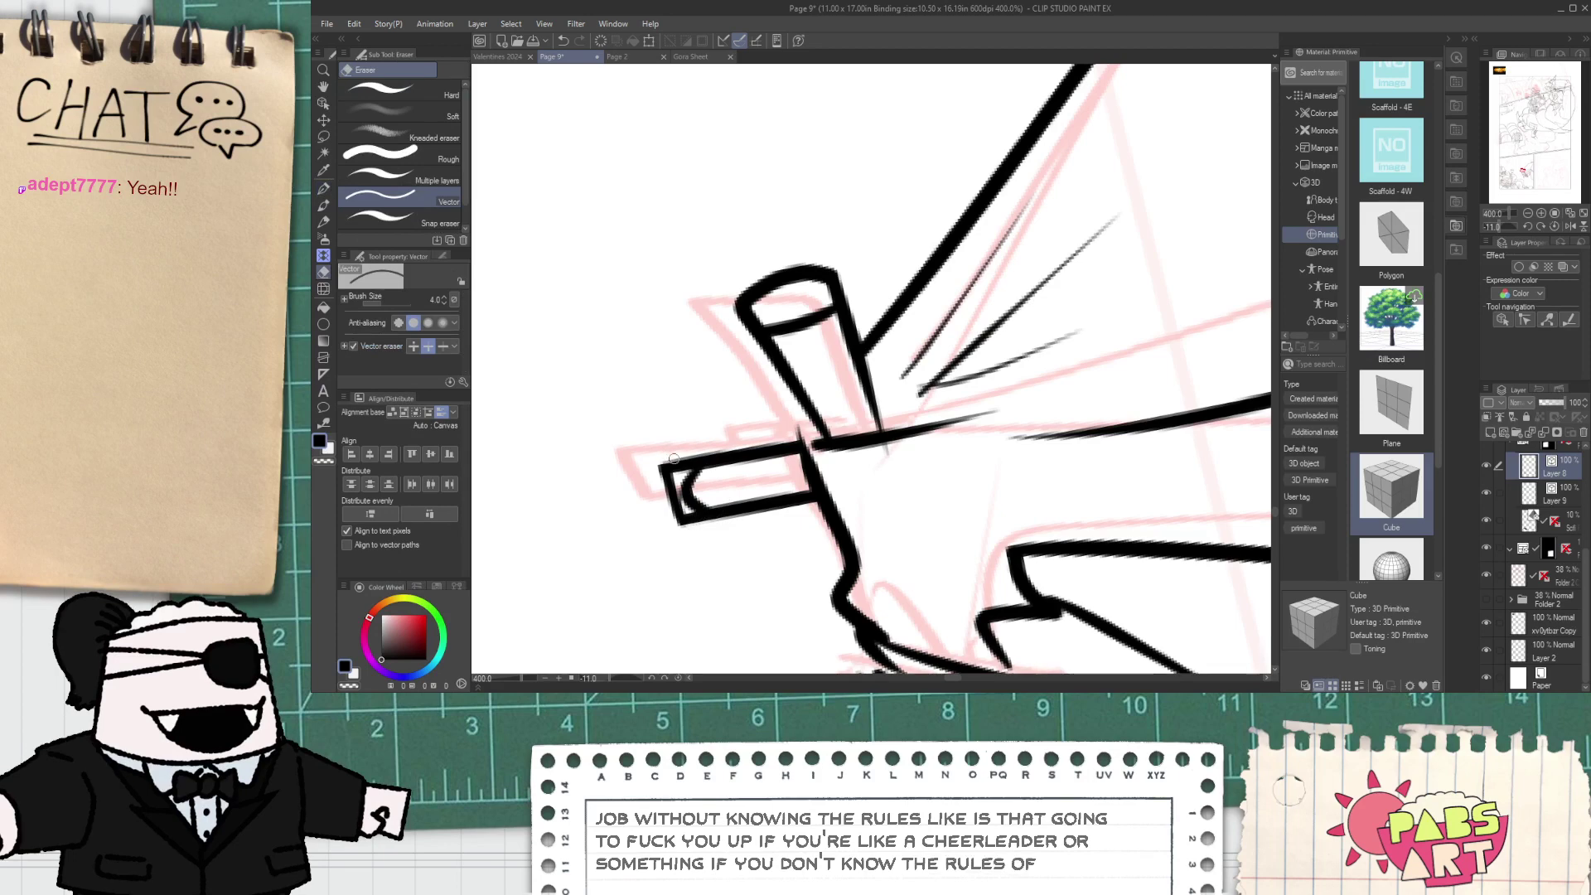
{"action": "left_click", "coordinate": [696, 489]}
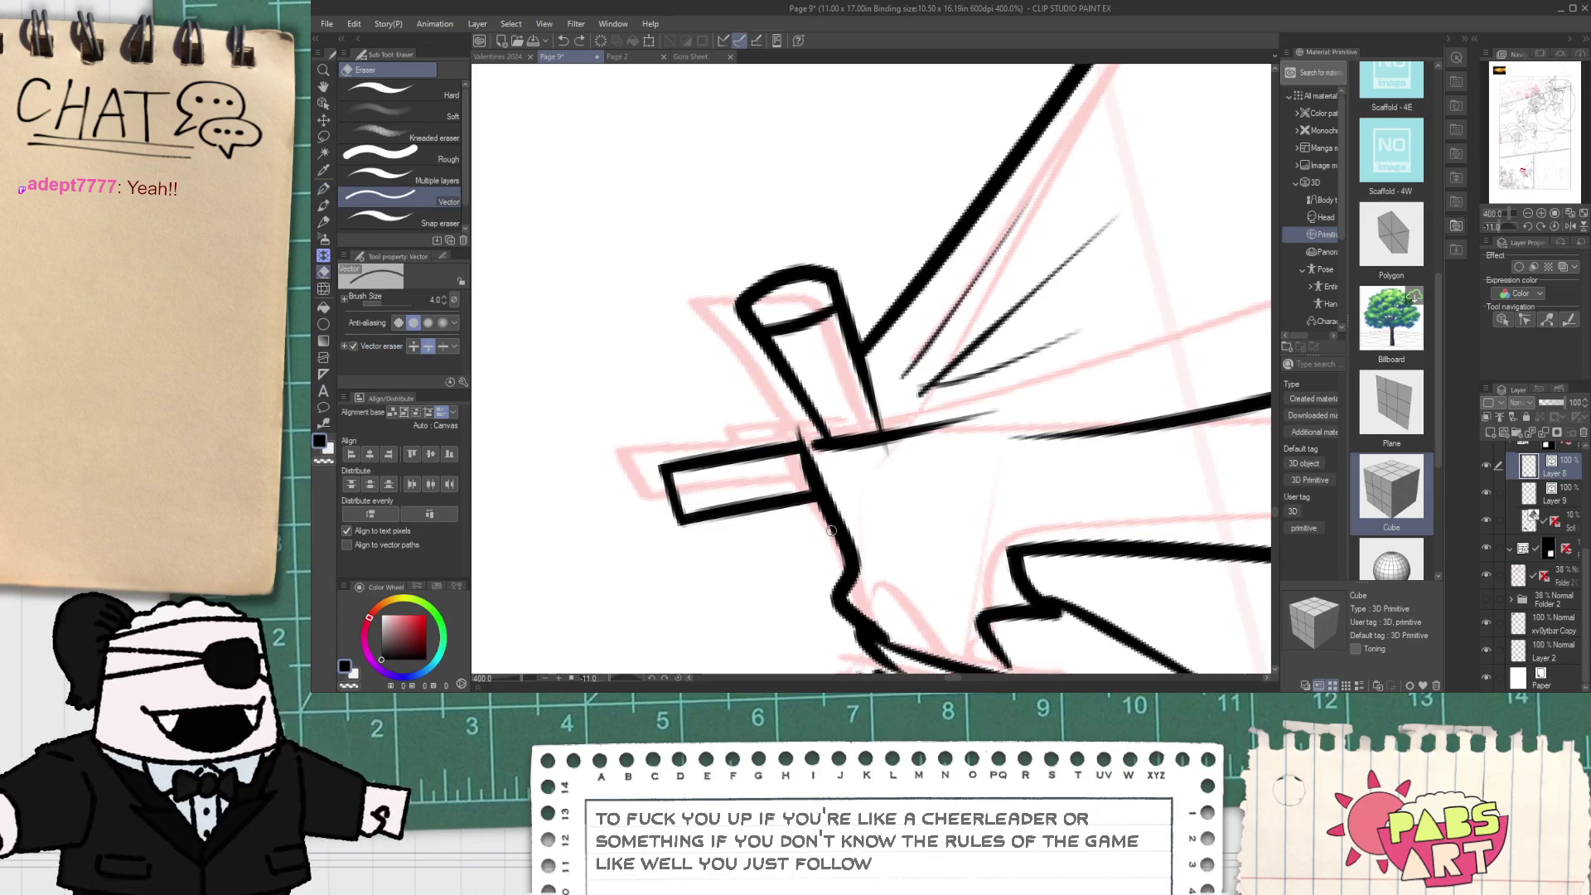
- Check what the current line-art layer holds and delete the thin crease strokes beside the tent's corner peg
{"action": "scroll", "coordinate": [832, 523], "scroll_direction": "down", "scroll_amount": 7}
{"action": "key", "text": "space"}
{"action": "left_click_drag", "start_coordinate": [830, 530], "coordinate": [863, 310]}
{"action": "scroll", "coordinate": [864, 414], "scroll_direction": "down", "scroll_amount": 1}
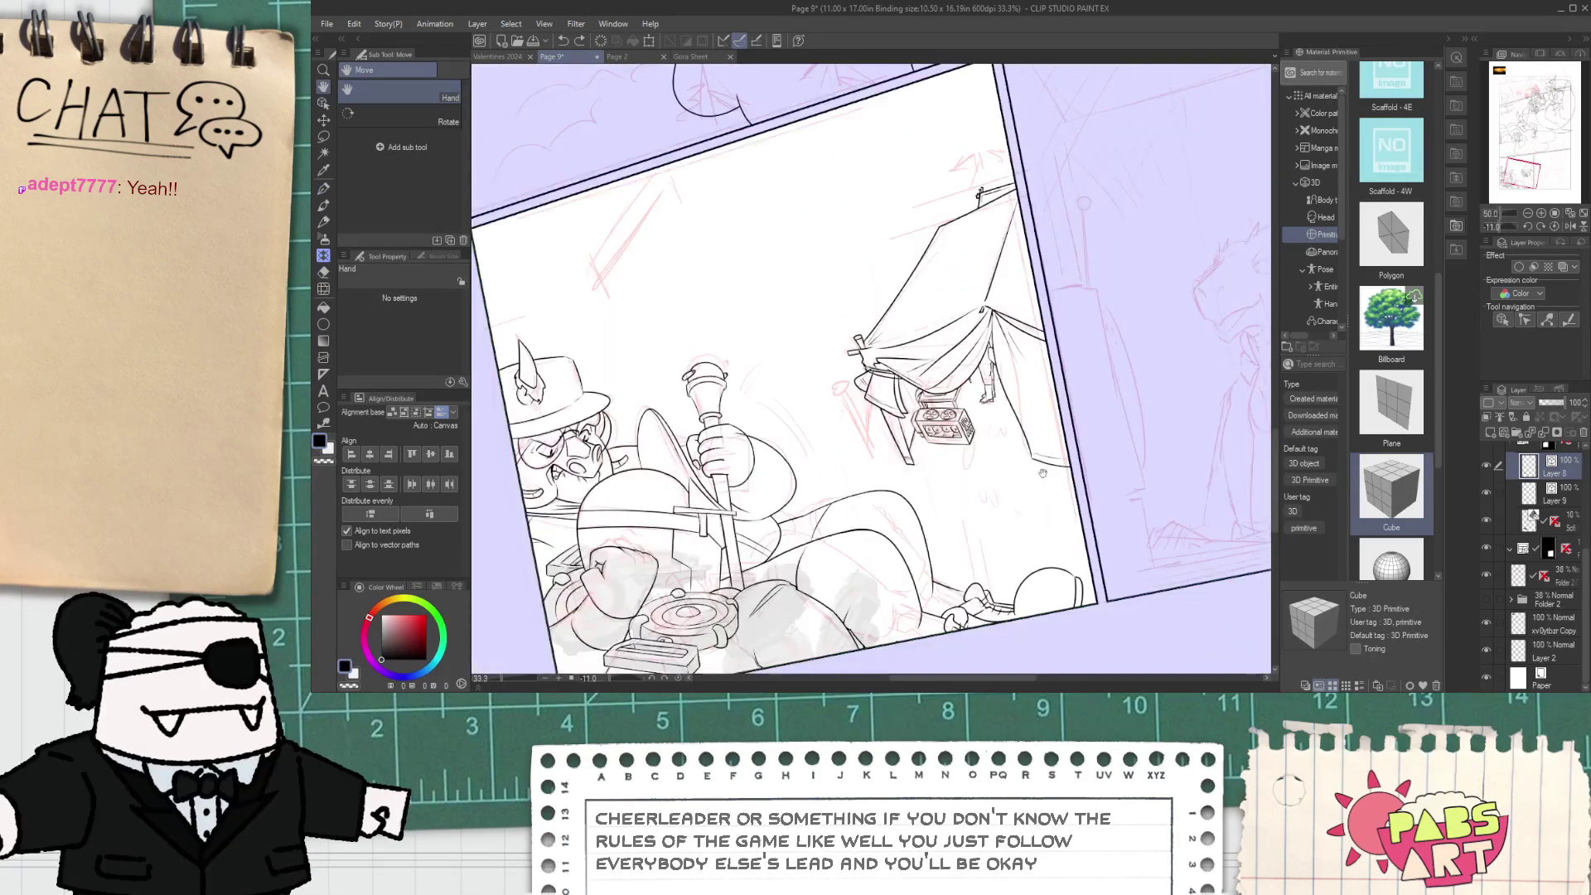
{"action": "left_click", "coordinate": [1489, 467]}
{"action": "left_click", "coordinate": [1486, 466]}
{"action": "scroll", "coordinate": [978, 375], "scroll_direction": "up", "scroll_amount": 3}
{"action": "key", "text": "o"}
{"action": "left_click", "coordinate": [978, 355]}
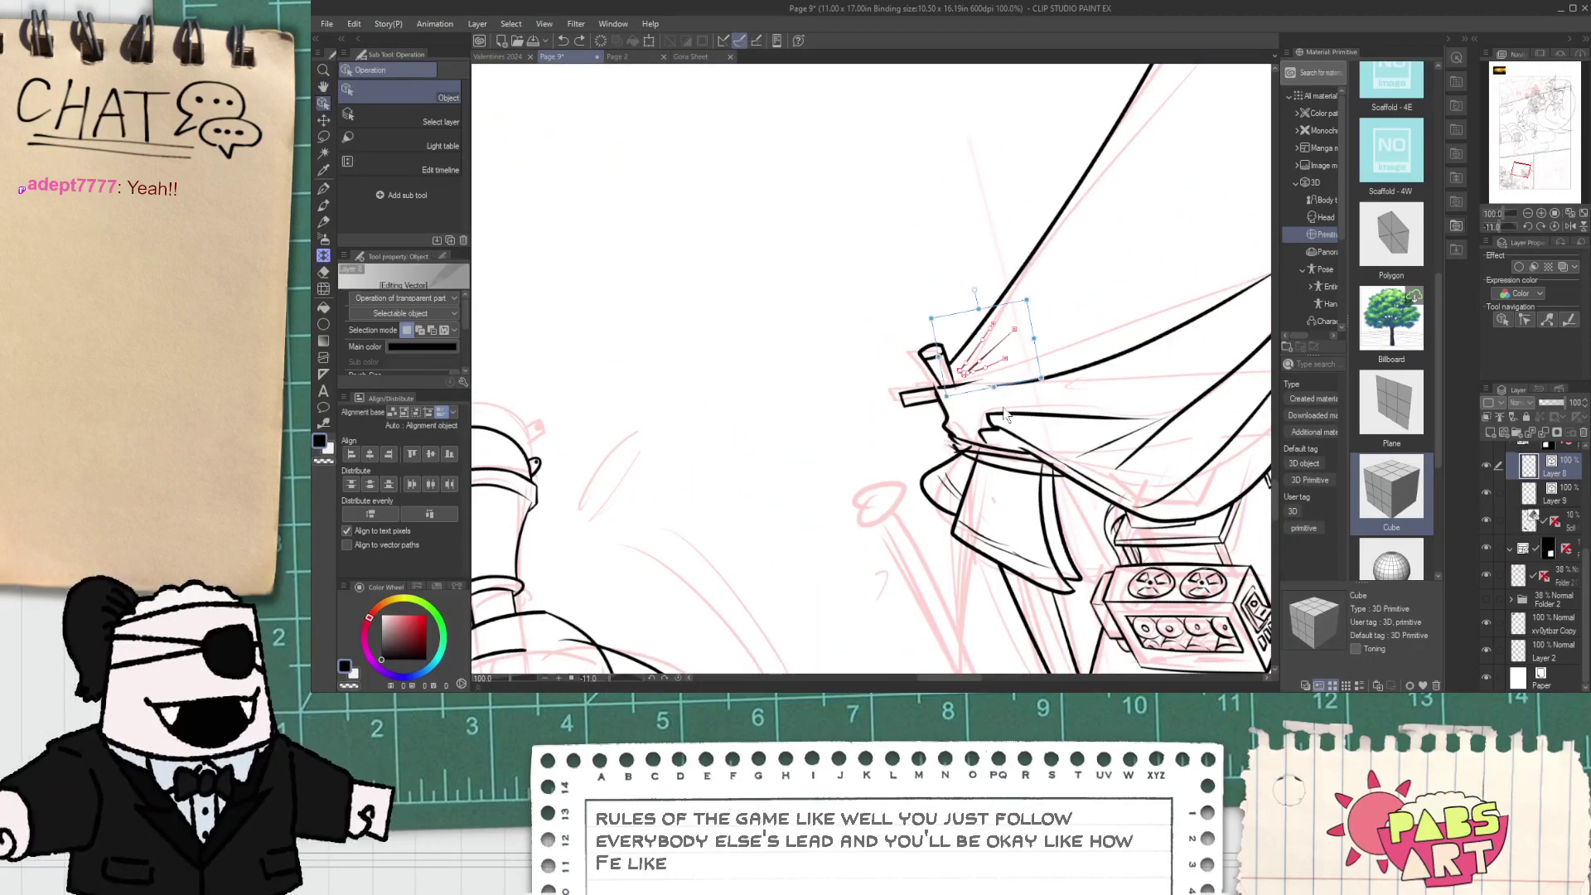
{"action": "key", "text": "Delete"}
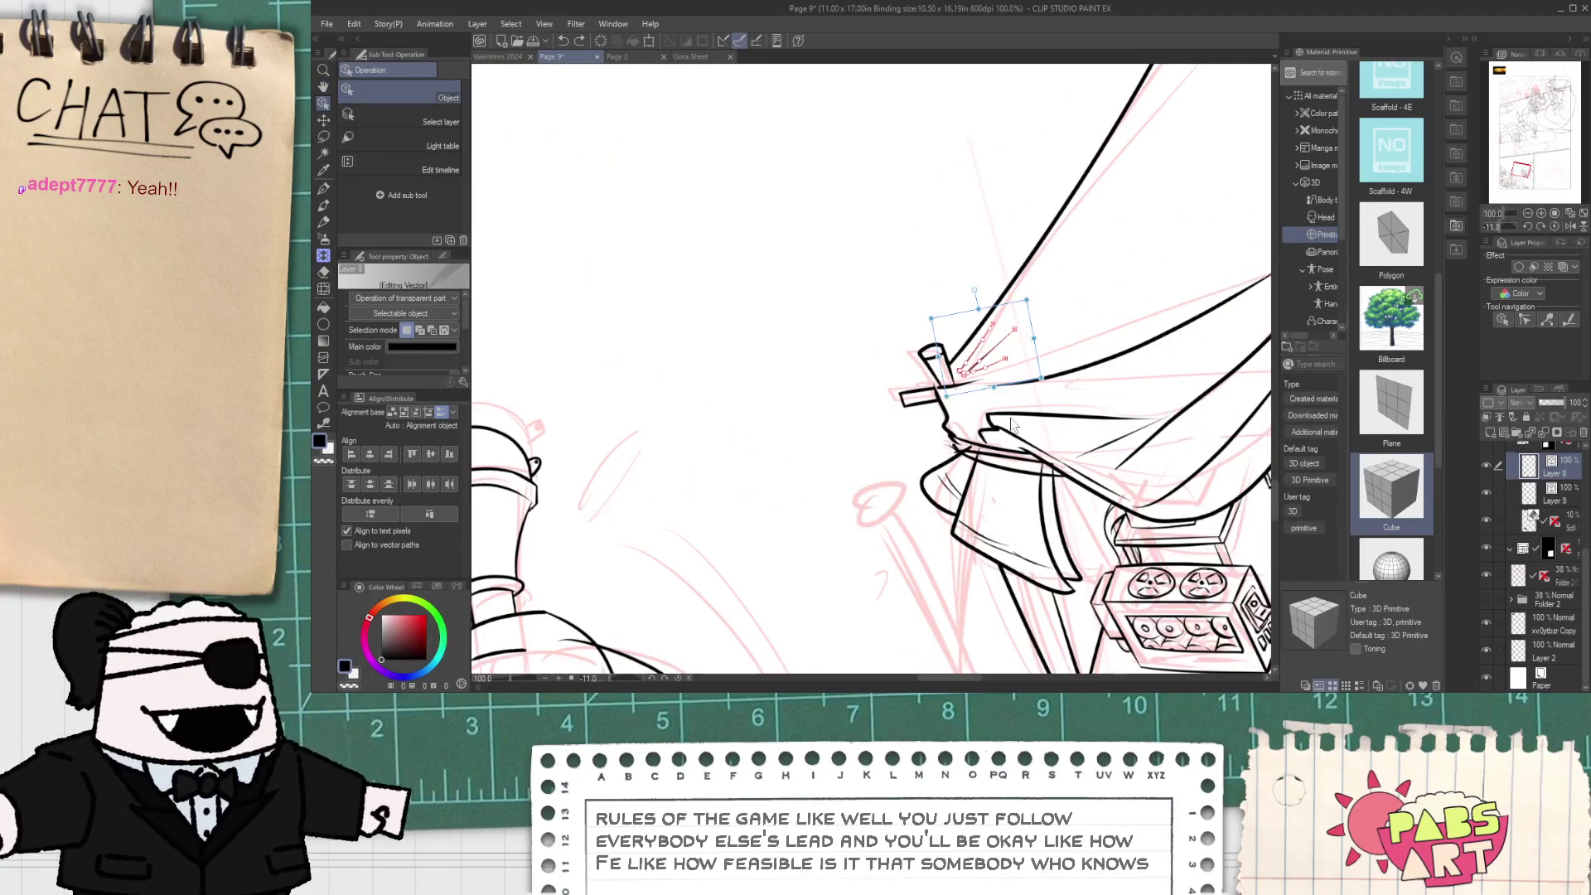
- Delete the short line at the base of the upright peg from the line-art layer below
{"action": "left_click", "coordinate": [1548, 495]}
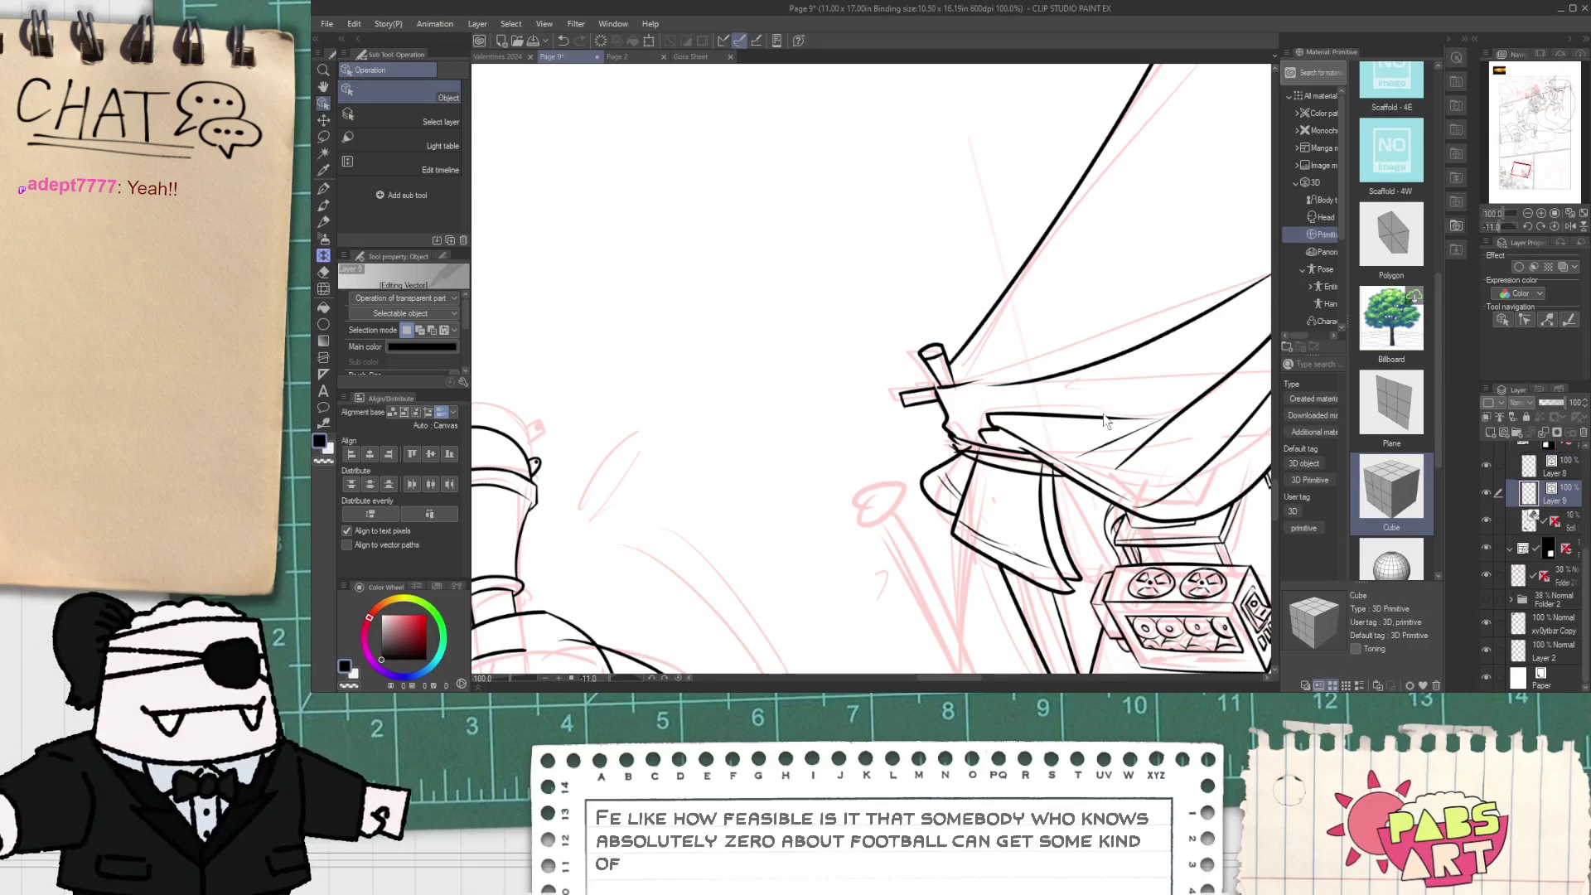
{"action": "key", "text": "p"}
{"action": "scroll", "coordinate": [995, 365], "scroll_direction": "up", "scroll_amount": 3}
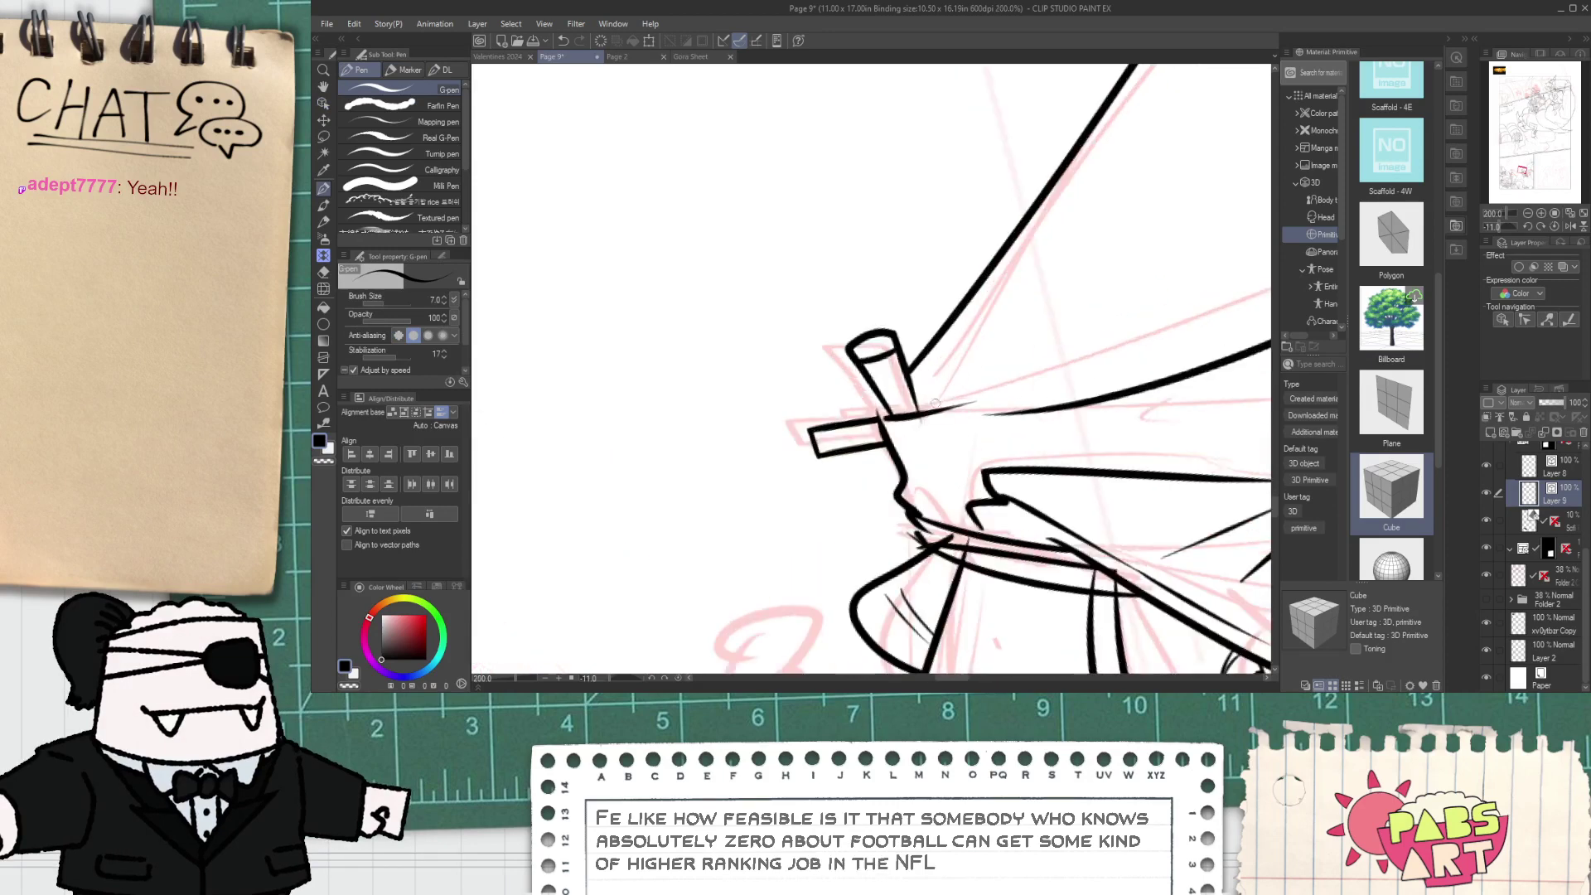
{"action": "key", "text": "o"}
{"action": "left_click", "coordinate": [910, 417]}
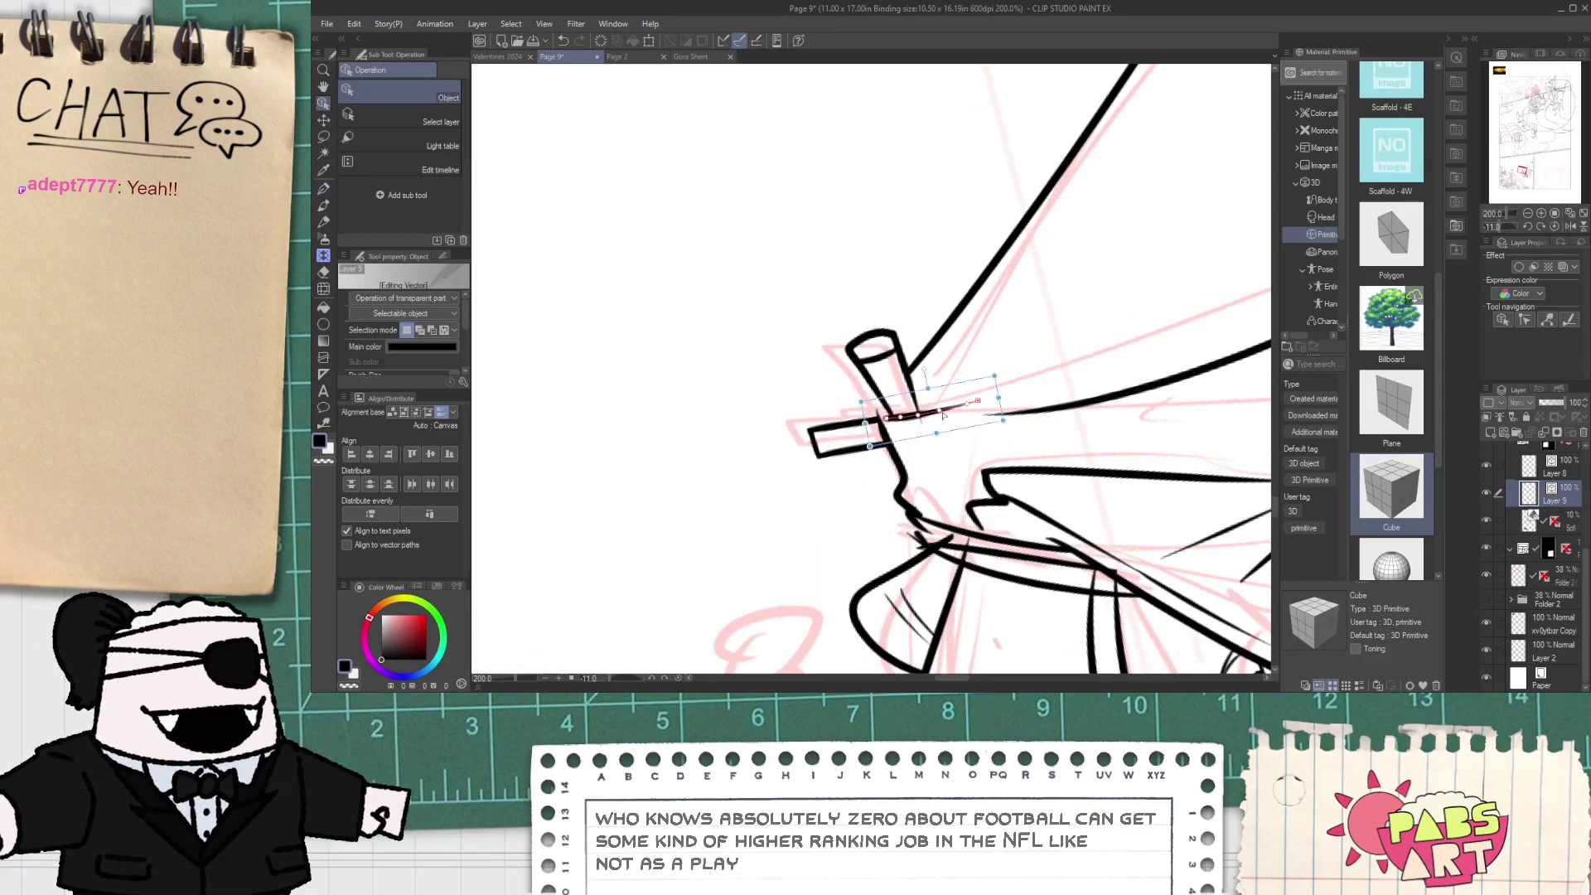
{"action": "key", "text": "Delete"}
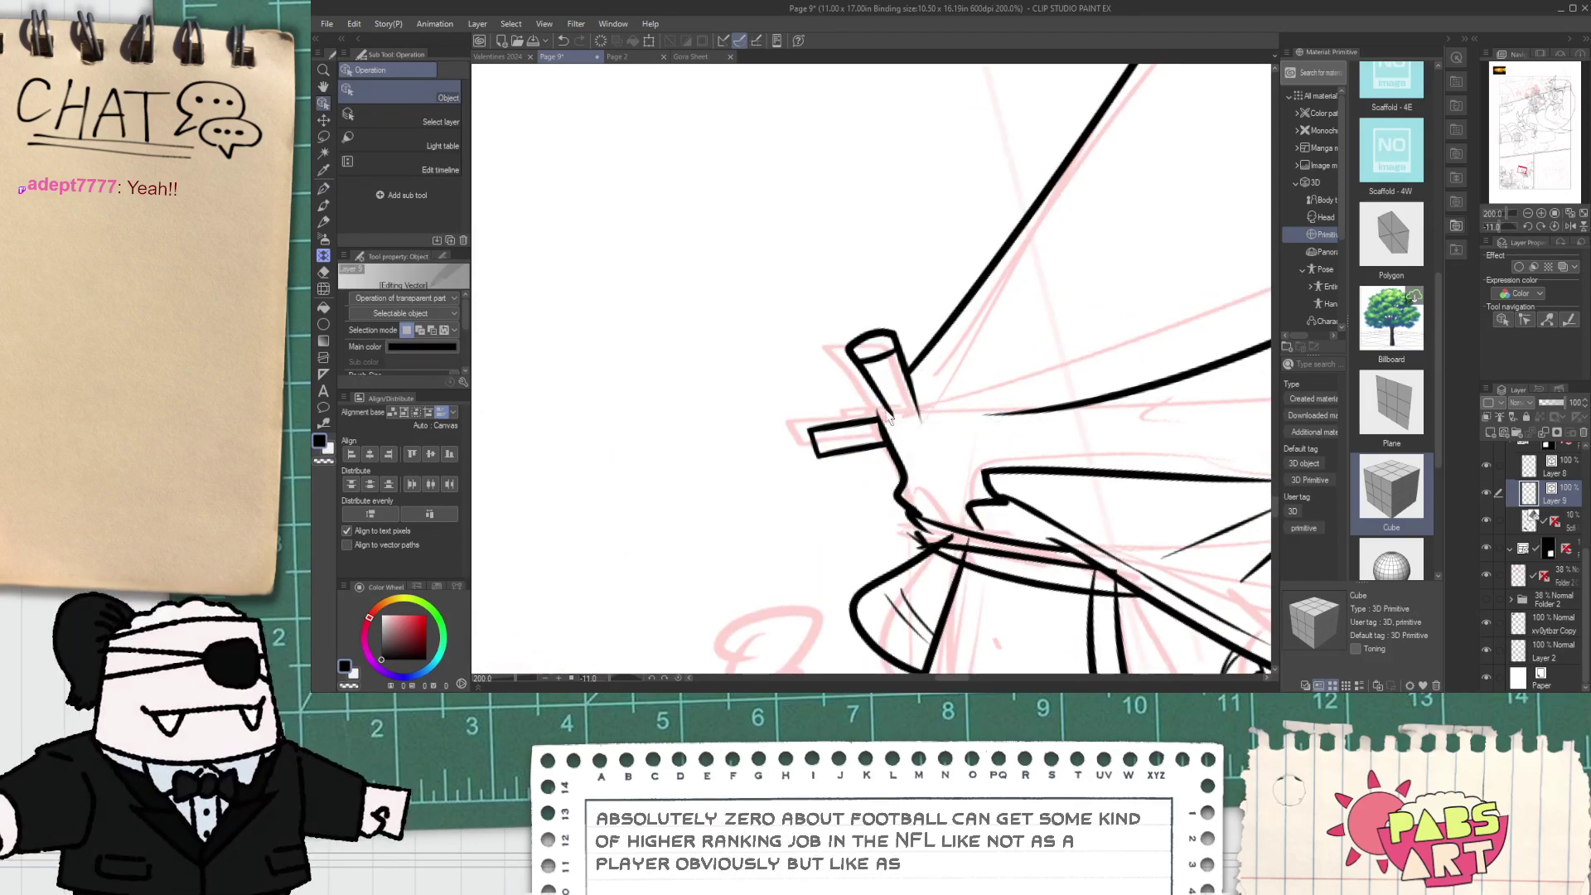
- Close the upright peg's base with a curved line and ink short tapered creases fanning out beside it
{"action": "key", "text": "p"}
{"action": "scroll", "coordinate": [889, 421], "scroll_direction": "up", "scroll_amount": 3}
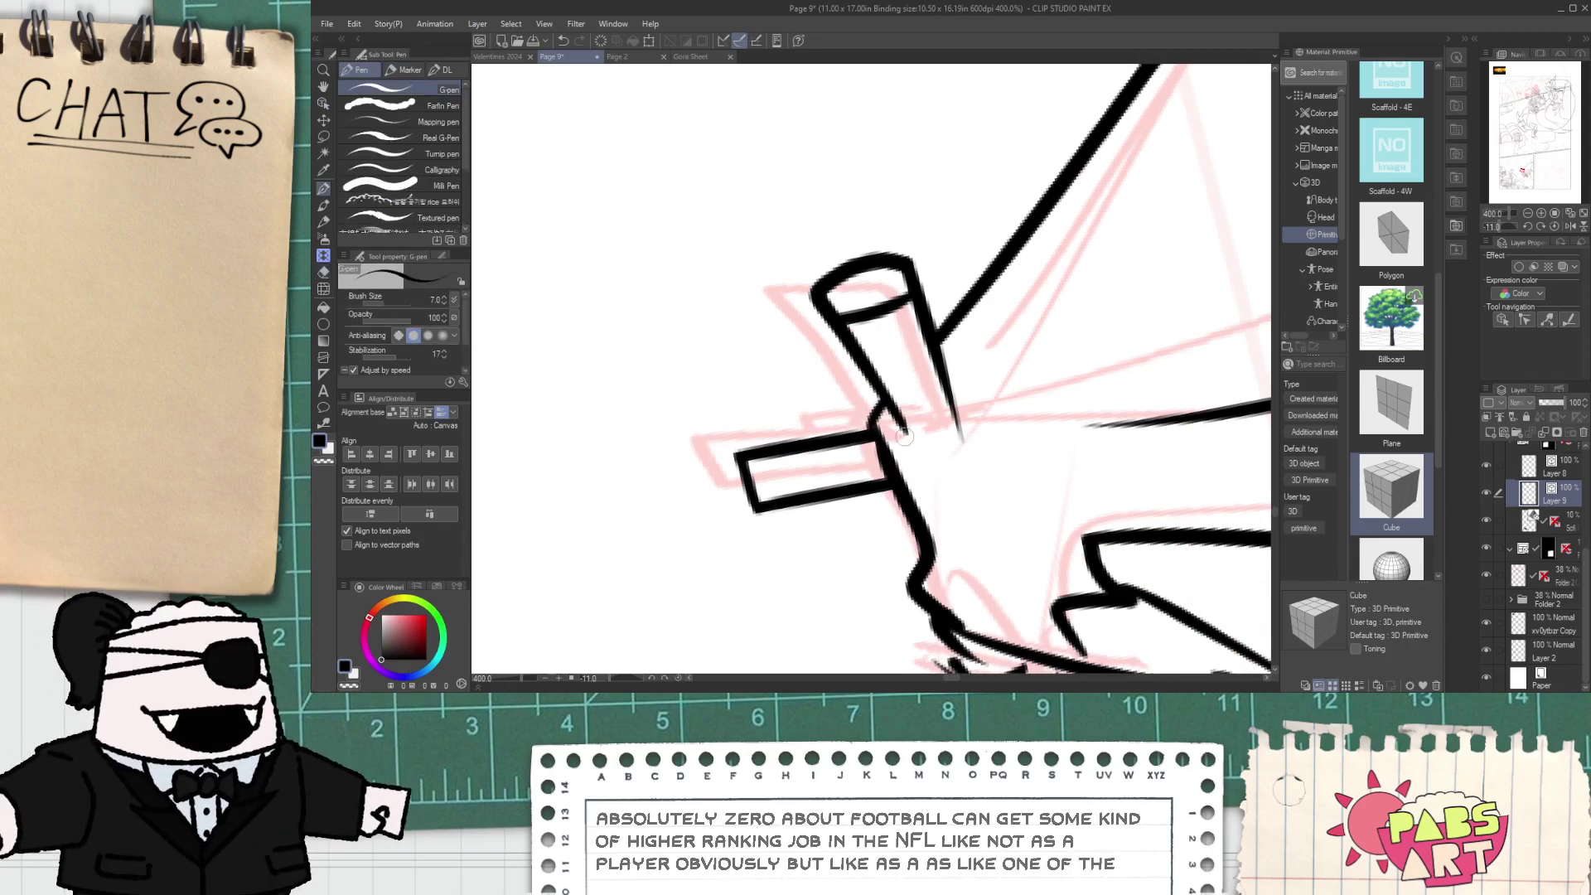
{"action": "mouse_move", "coordinate": [888, 406]}
{"action": "left_mouse_down"}
{"action": "mouse_move", "coordinate": [947, 379]}
{"action": "mouse_move", "coordinate": [938, 423]}
{"action": "mouse_move", "coordinate": [882, 439]}
{"action": "mouse_move", "coordinate": [1064, 438]}
{"action": "mouse_move", "coordinate": [892, 431]}
{"action": "mouse_move", "coordinate": [1005, 443]}
{"action": "mouse_move", "coordinate": [987, 434]}
{"action": "mouse_move", "coordinate": [1076, 304]}
{"action": "left_mouse_up"}
{"action": "key", "text": "e"}
{"action": "key", "text": "p"}
{"action": "key", "text": "ctrl+z"}
{"action": "left_click_drag", "start_coordinate": [943, 410], "coordinate": [1131, 315]}
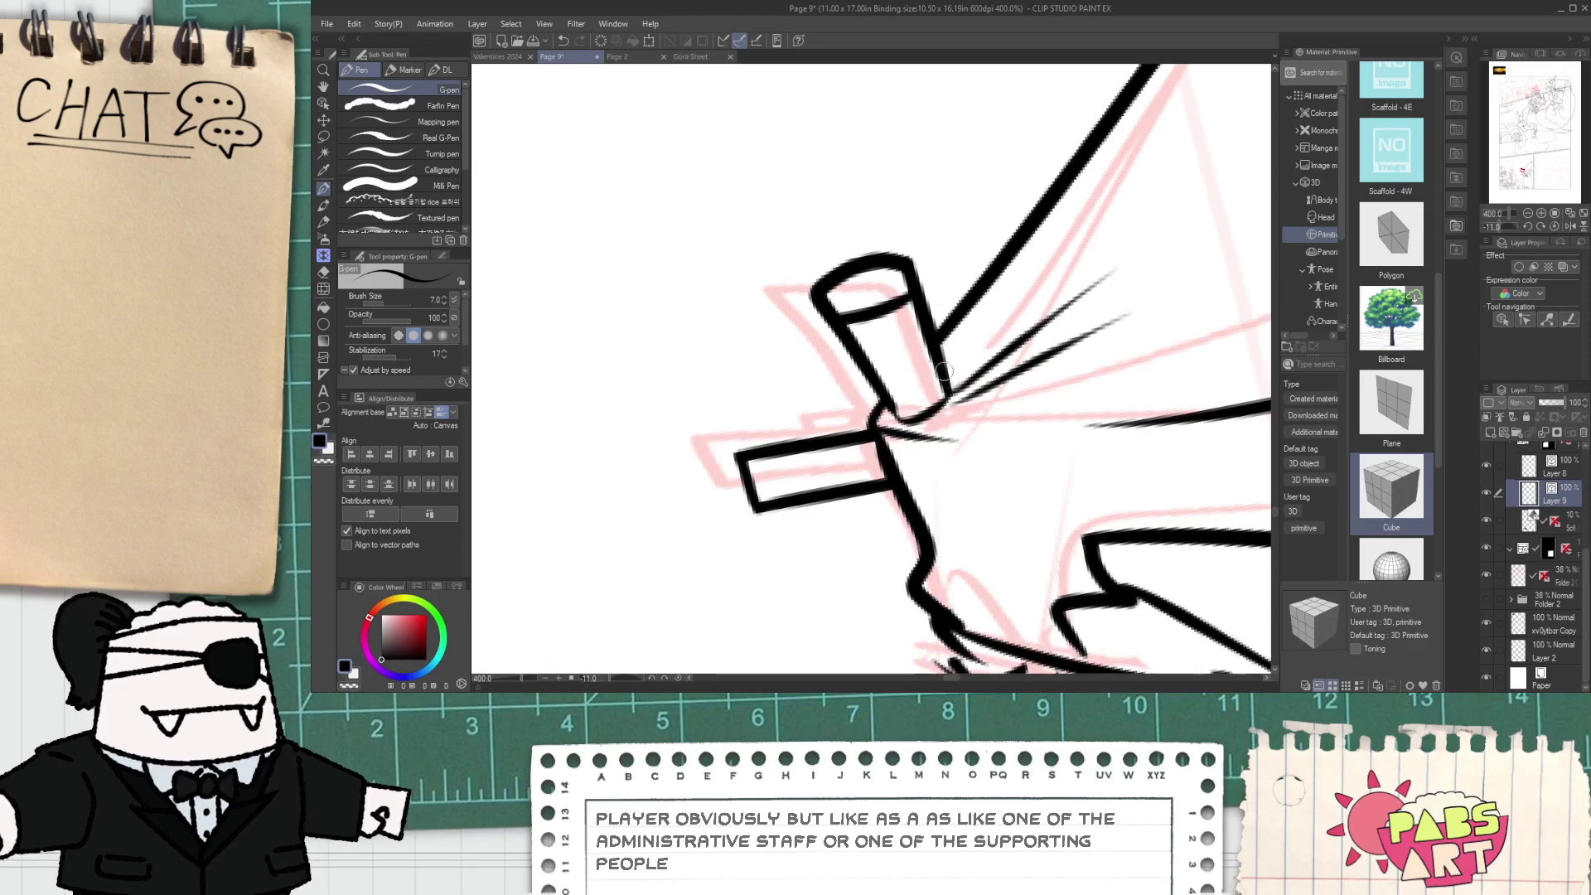
{"action": "left_click_drag", "start_coordinate": [943, 379], "coordinate": [1034, 298]}
{"action": "scroll", "coordinate": [1036, 298], "scroll_direction": "down", "scroll_amount": 4}
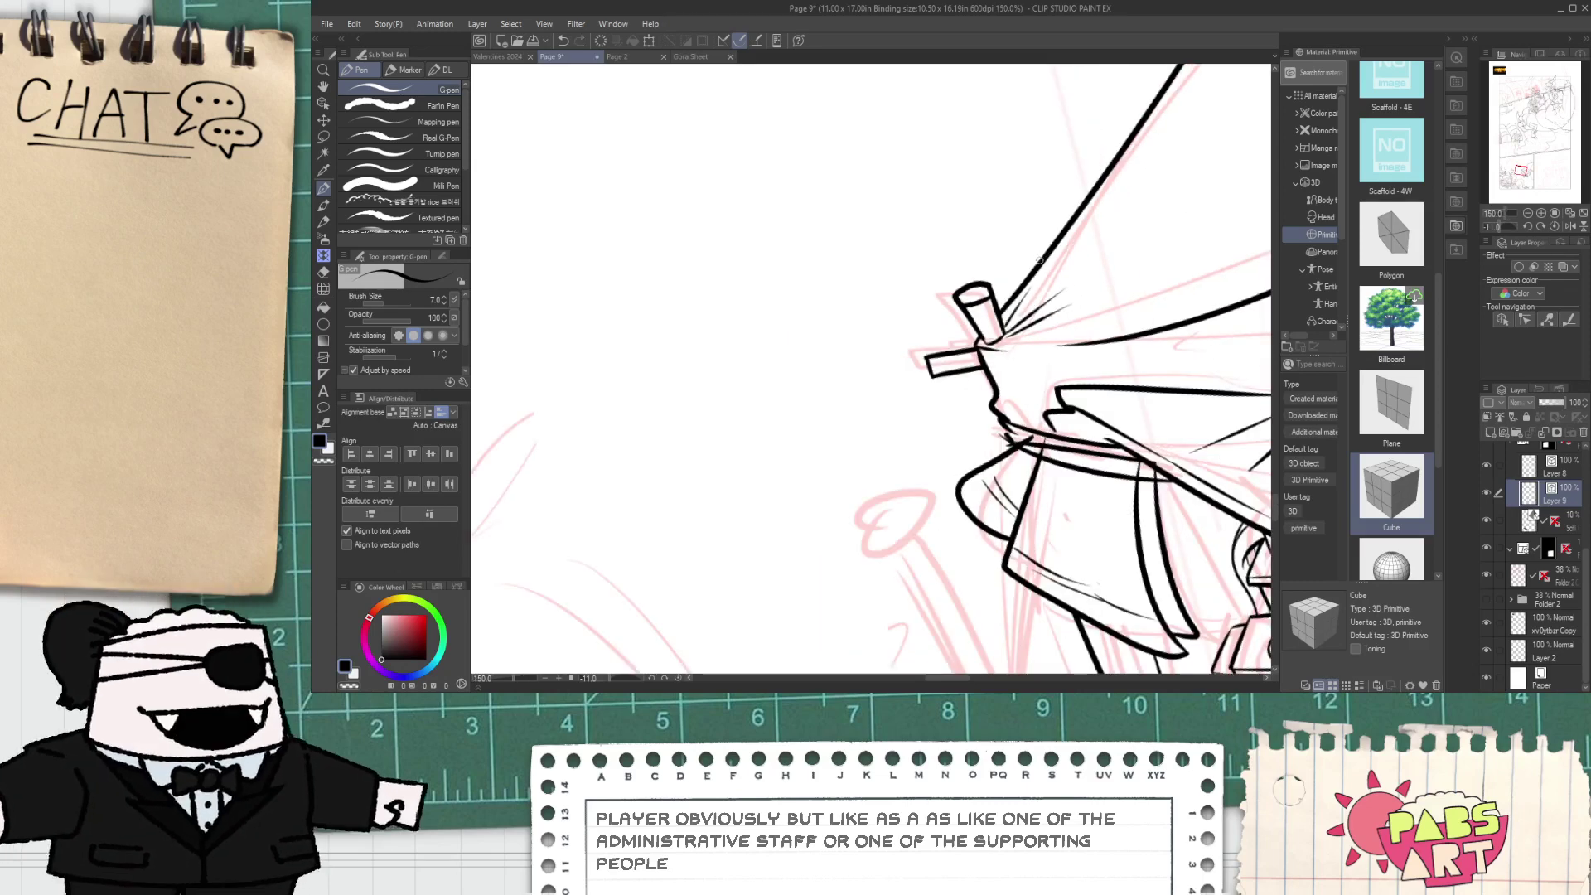
{"action": "scroll", "coordinate": [1039, 260], "scroll_direction": "down", "scroll_amount": 2}
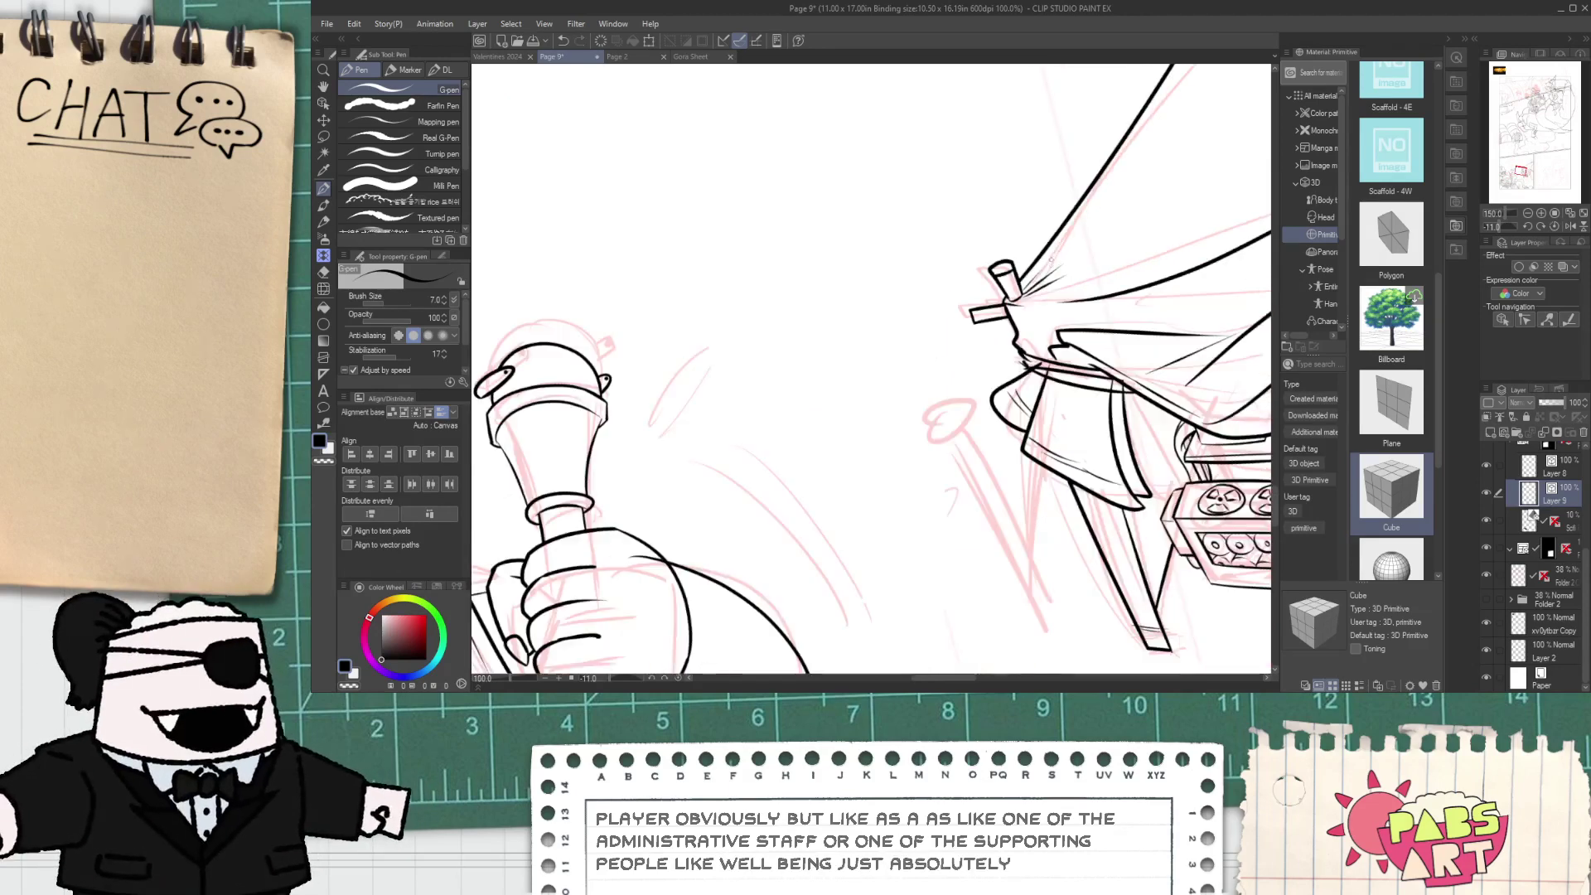
{"action": "left_click_drag", "start_coordinate": [1125, 167], "coordinate": [969, 240]}
{"action": "scroll", "coordinate": [862, 460], "scroll_direction": "up", "scroll_amount": 4}
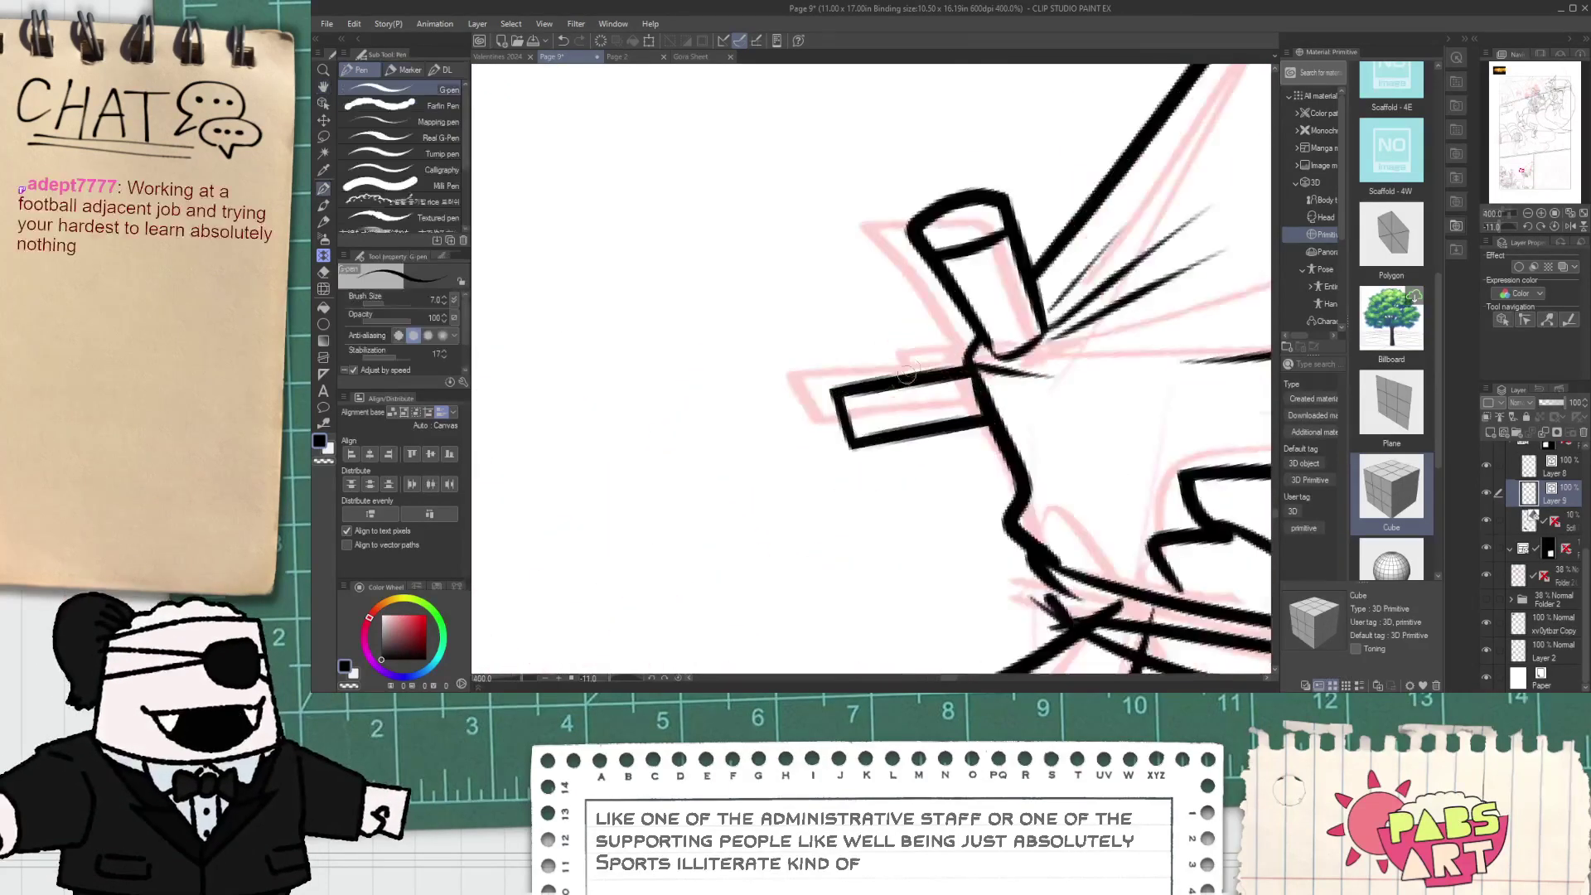
{"action": "scroll", "coordinate": [907, 374], "scroll_direction": "up", "scroll_amount": 1}
{"action": "left_click_drag", "start_coordinate": [894, 371], "coordinate": [905, 470]}
{"action": "key", "text": "ctrl+z"}
{"action": "left_click_drag", "start_coordinate": [886, 344], "coordinate": [880, 507]}
{"action": "key", "text": "e"}
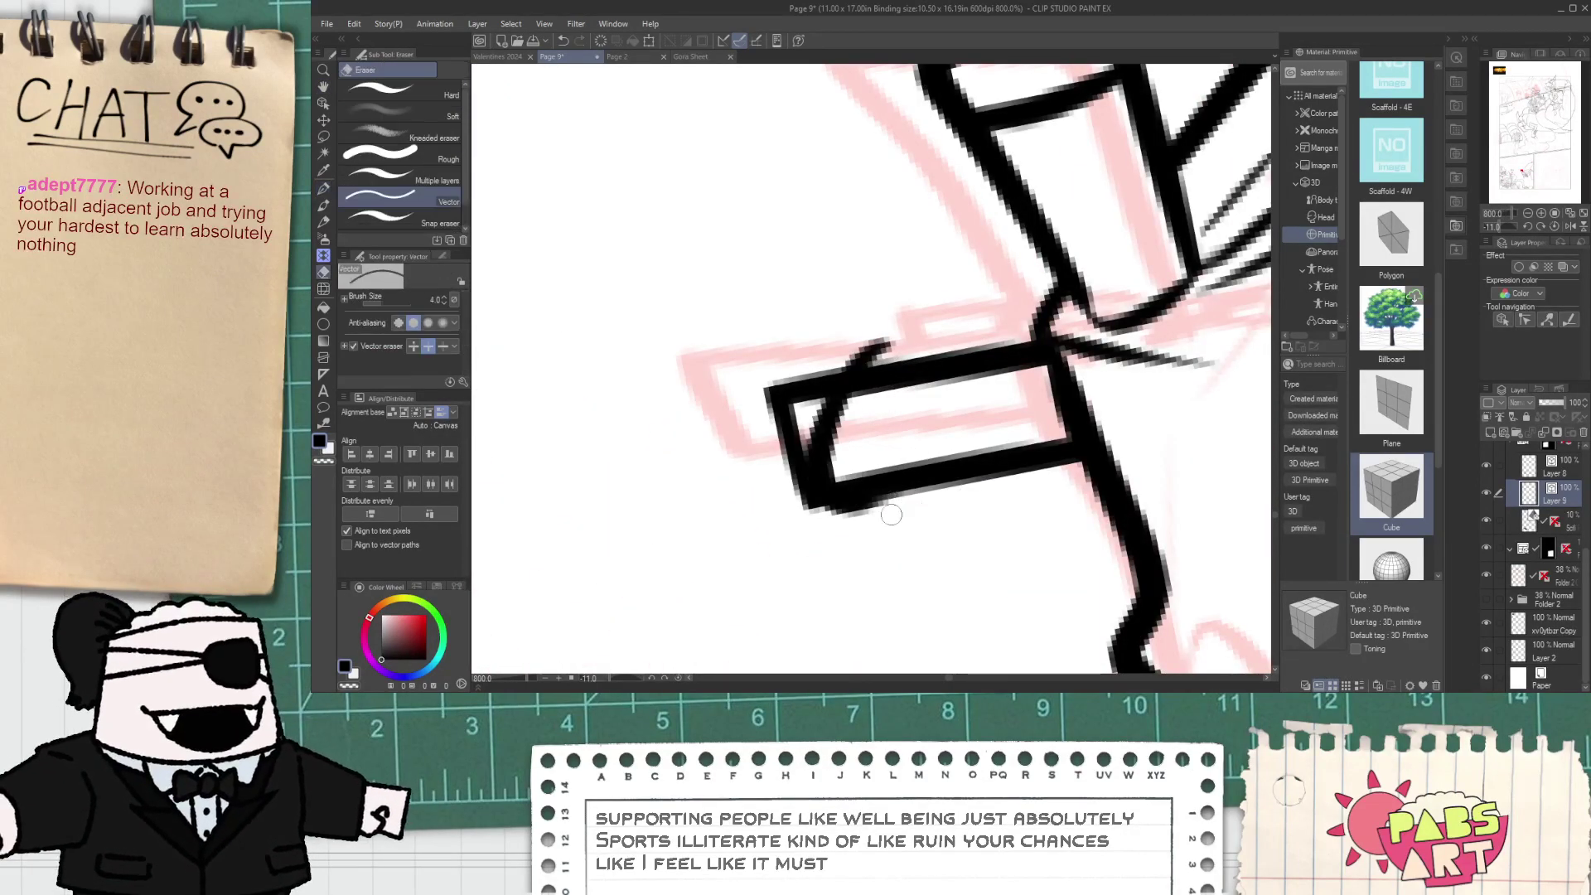
{"action": "key", "text": "ctrl+z"}
- Ink a rounded tip on the horizontal peg at the tent's corner and erase its square end and overshoots
{"action": "key", "text": "p"}
{"action": "mouse_move", "coordinate": [882, 371]}
{"action": "left_mouse_down"}
{"action": "mouse_move", "coordinate": [826, 448]}
{"action": "mouse_move", "coordinate": [942, 482]}
{"action": "mouse_move", "coordinate": [818, 504]}
{"action": "mouse_move", "coordinate": [799, 381]}
{"action": "left_mouse_up"}
{"action": "key", "text": "e"}
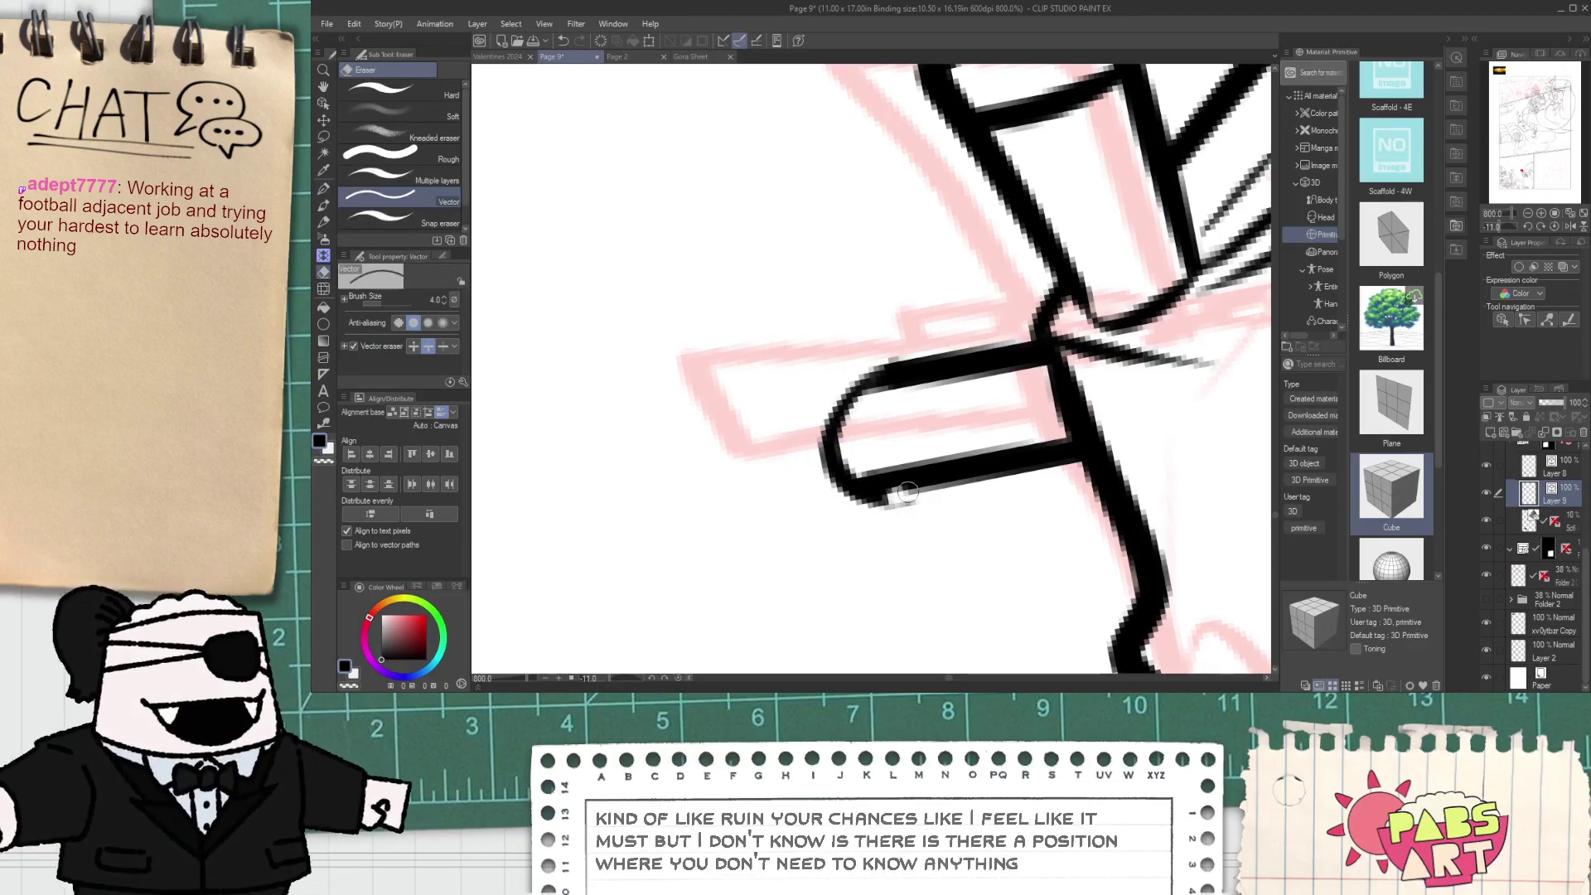
{"action": "left_click_drag", "start_coordinate": [907, 492], "coordinate": [920, 493]}
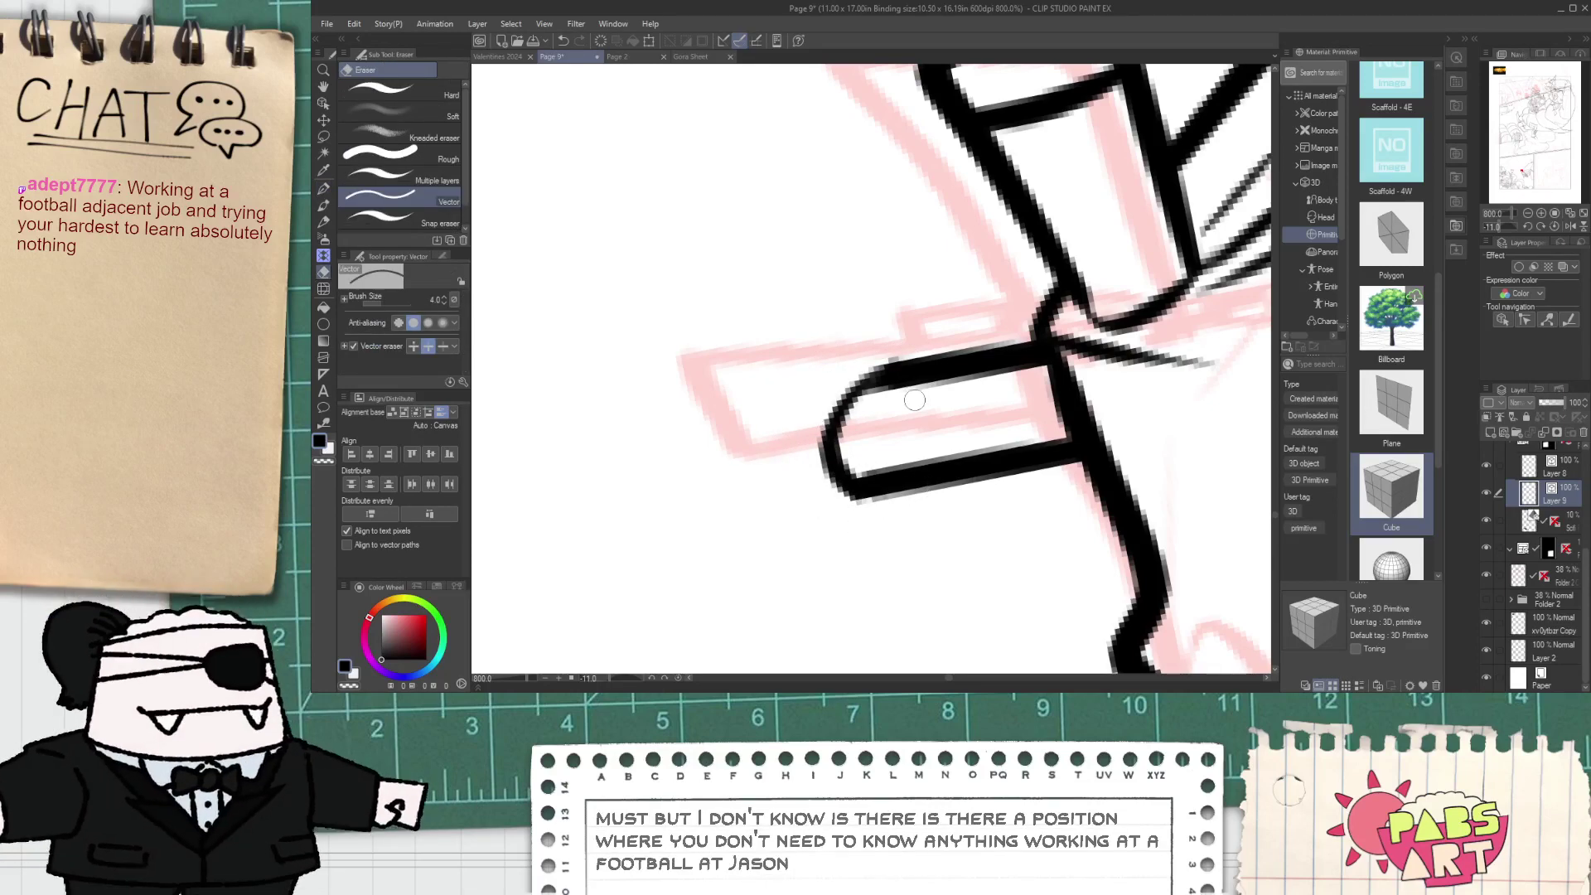
{"action": "left_click_drag", "start_coordinate": [899, 344], "coordinate": [893, 358]}
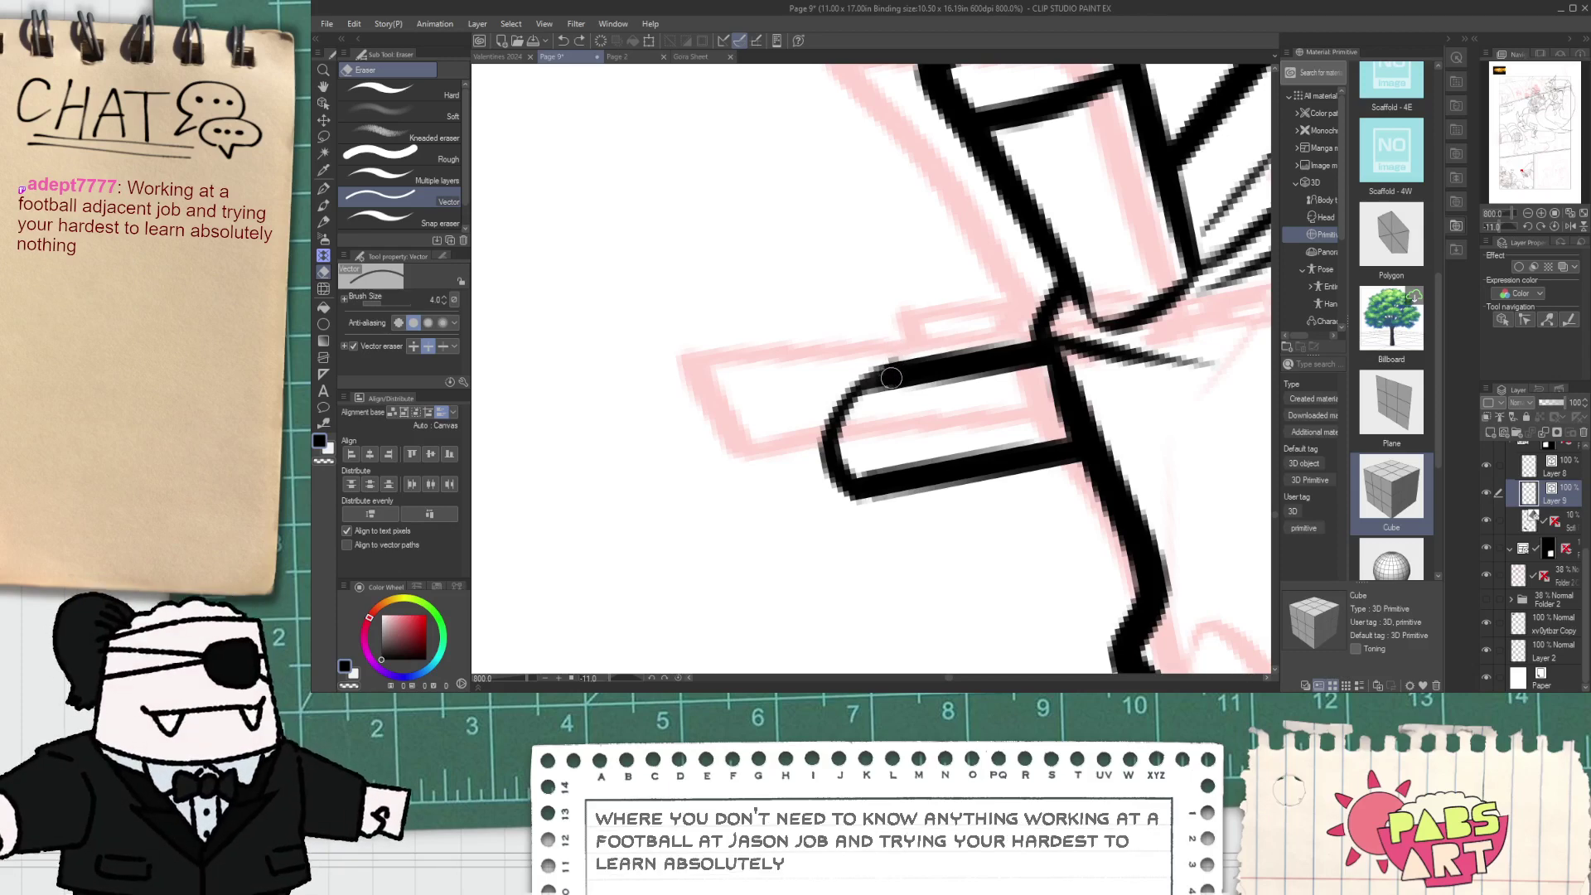
{"action": "scroll", "coordinate": [892, 364], "scroll_direction": "down", "scroll_amount": 10}
{"action": "scroll", "coordinate": [893, 390], "scroll_direction": "down", "scroll_amount": 2}
{"action": "left_click_drag", "start_coordinate": [948, 348], "coordinate": [935, 398]}
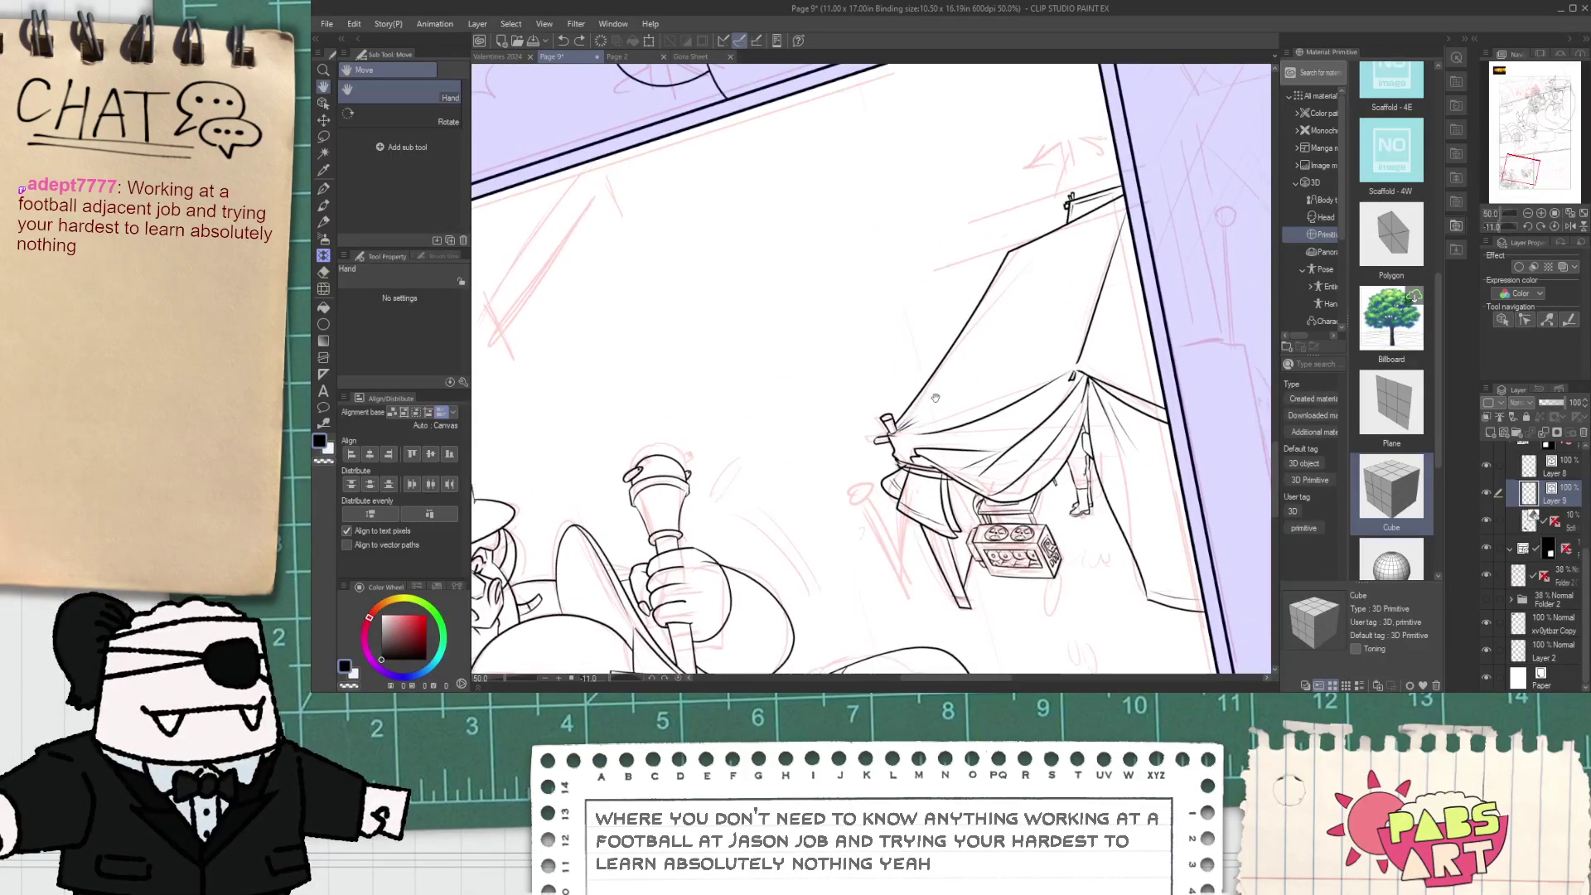
{"action": "scroll", "coordinate": [879, 427], "scroll_direction": "up", "scroll_amount": 3}
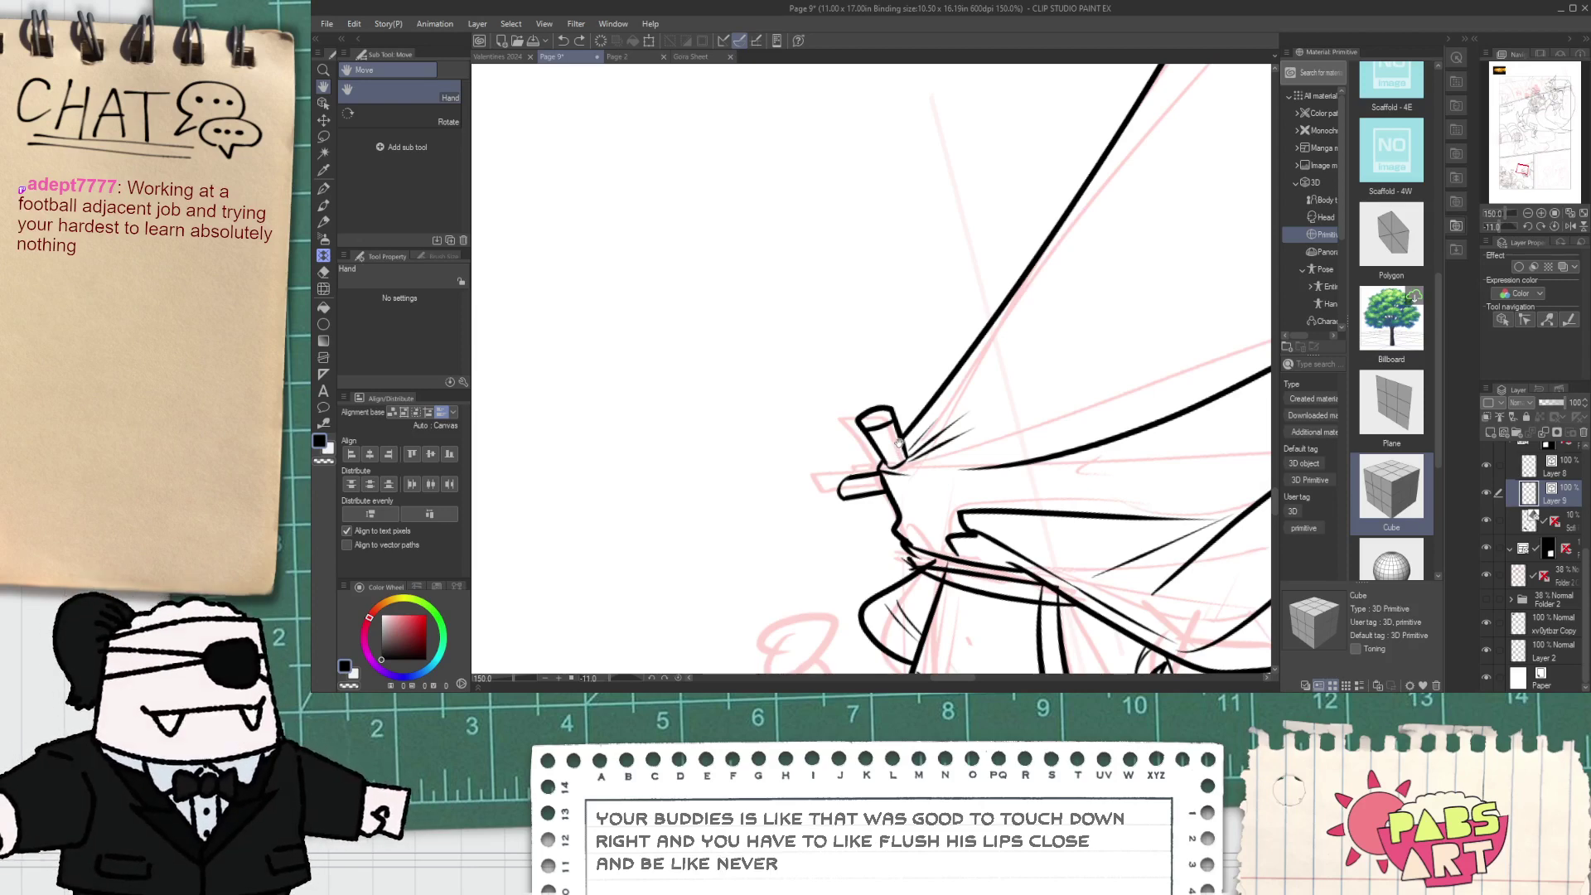
- Ink a diagonal line with short crossing strokes across the upper-left corner of the tent panel
{"action": "scroll", "coordinate": [911, 365], "scroll_direction": "down", "scroll_amount": 5}
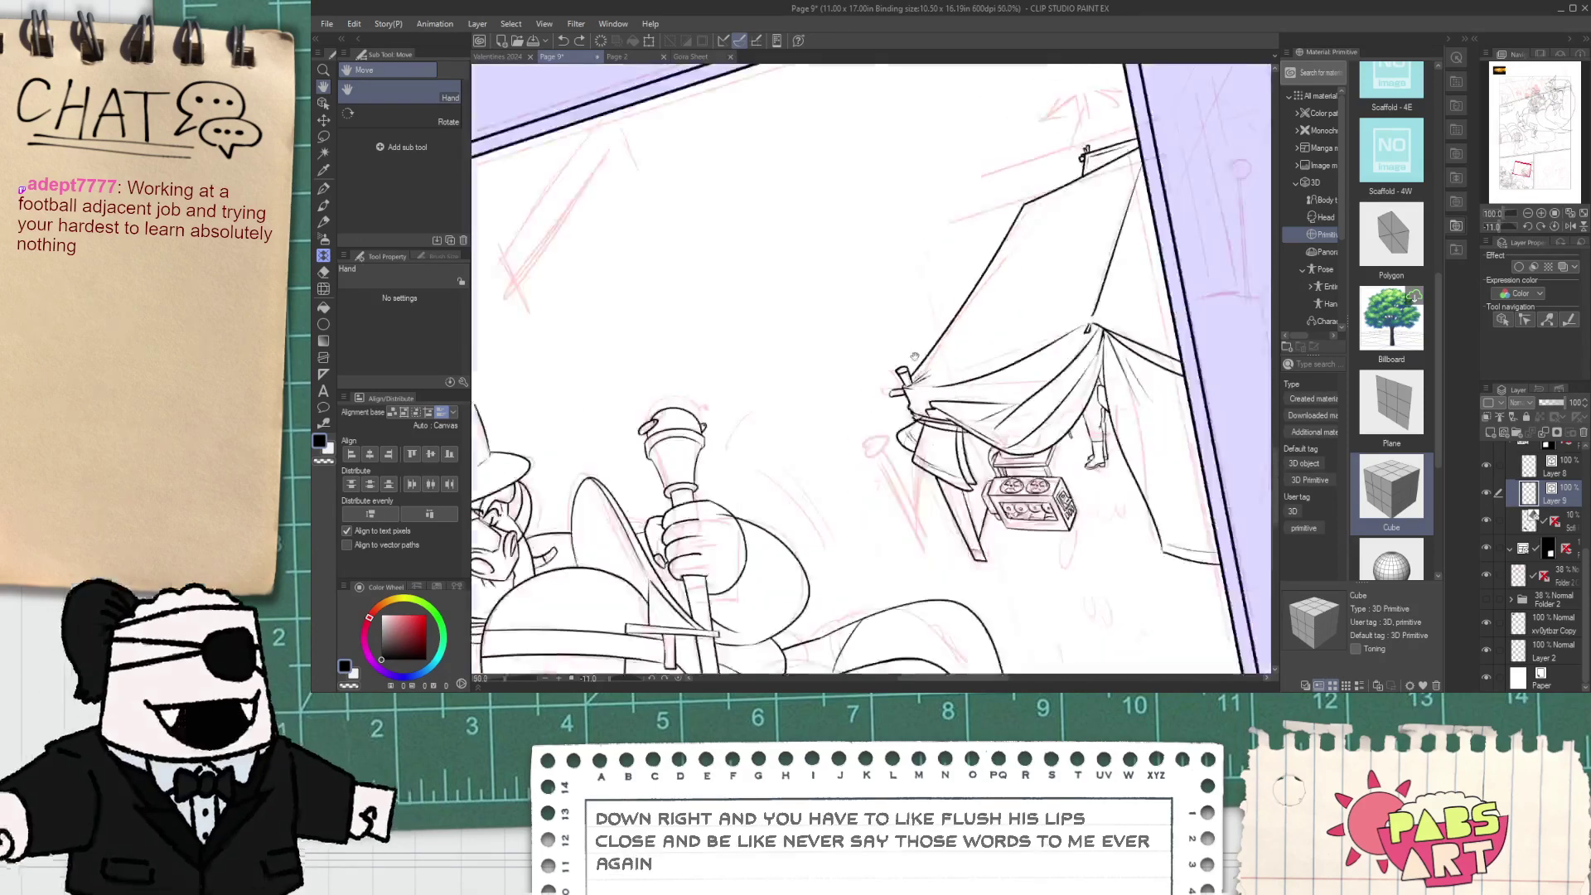
{"action": "left_click_drag", "start_coordinate": [948, 343], "coordinate": [946, 384]}
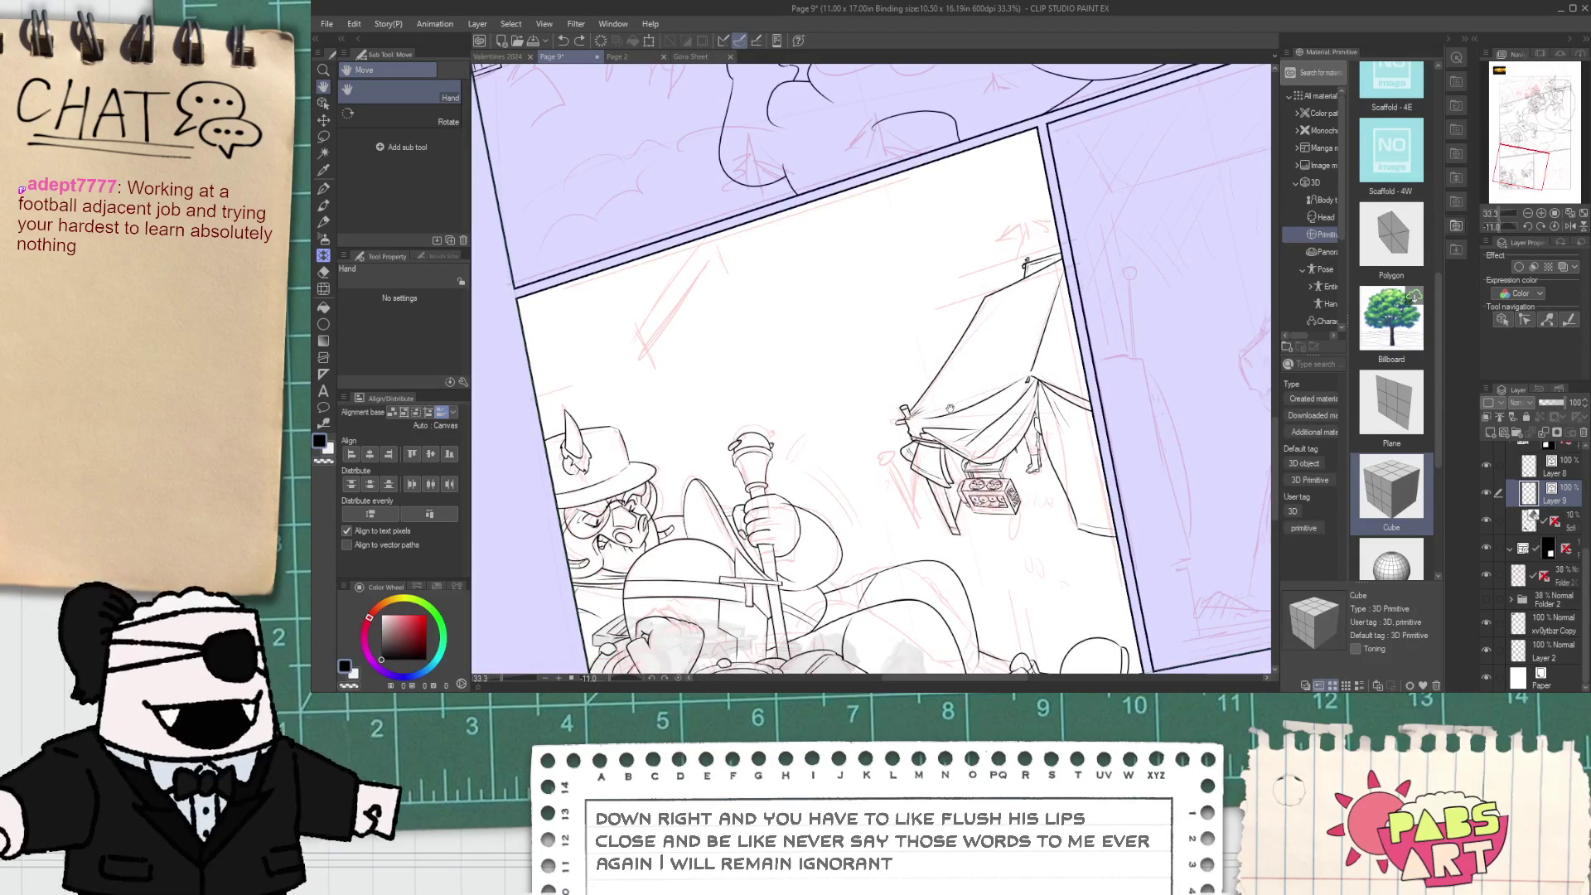
{"action": "left_click_drag", "start_coordinate": [950, 463], "coordinate": [909, 324]}
{"action": "left_click_drag", "start_coordinate": [607, 66], "coordinate": [746, 238]}
{"action": "scroll", "coordinate": [654, 335], "scroll_direction": "up", "scroll_amount": 1}
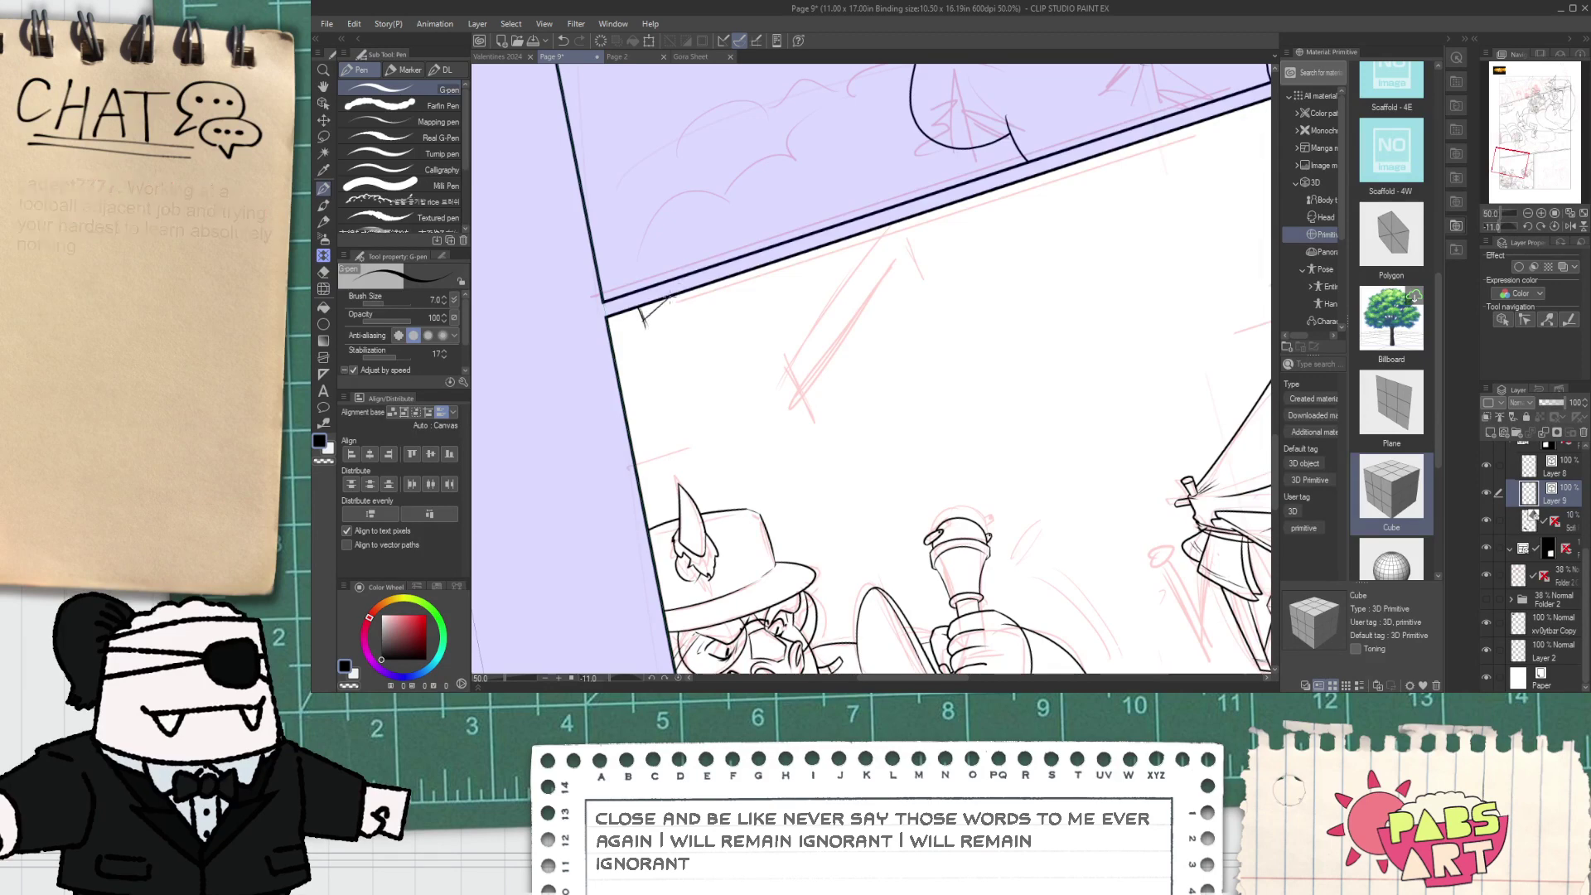
{"action": "scroll", "coordinate": [642, 317], "scroll_direction": "up", "scroll_amount": 1}
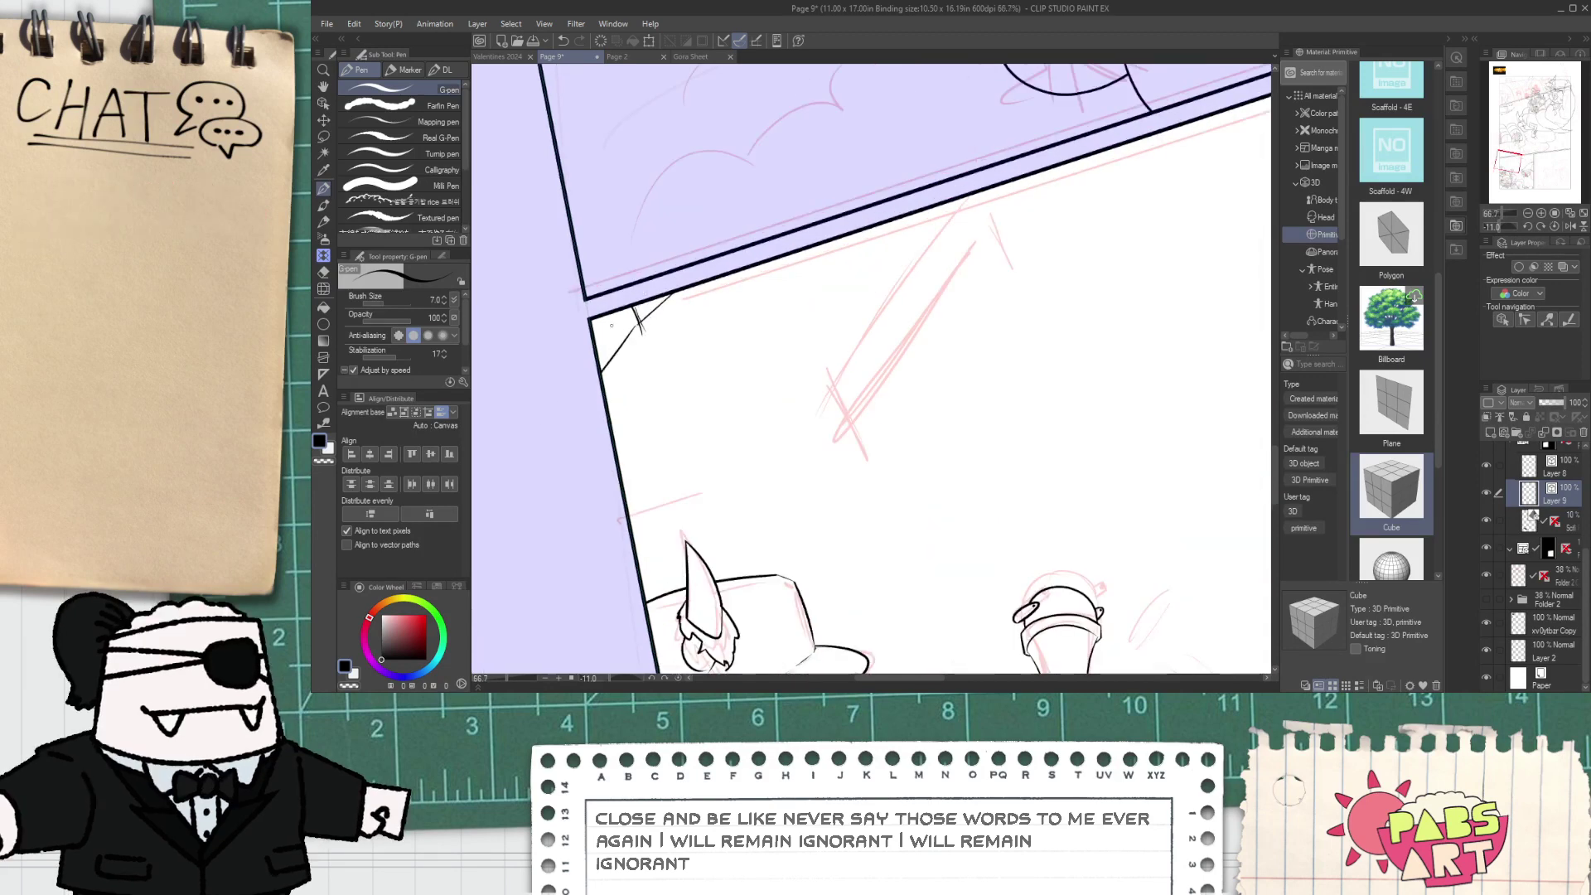
{"action": "scroll", "coordinate": [643, 323], "scroll_direction": "down", "scroll_amount": 5}
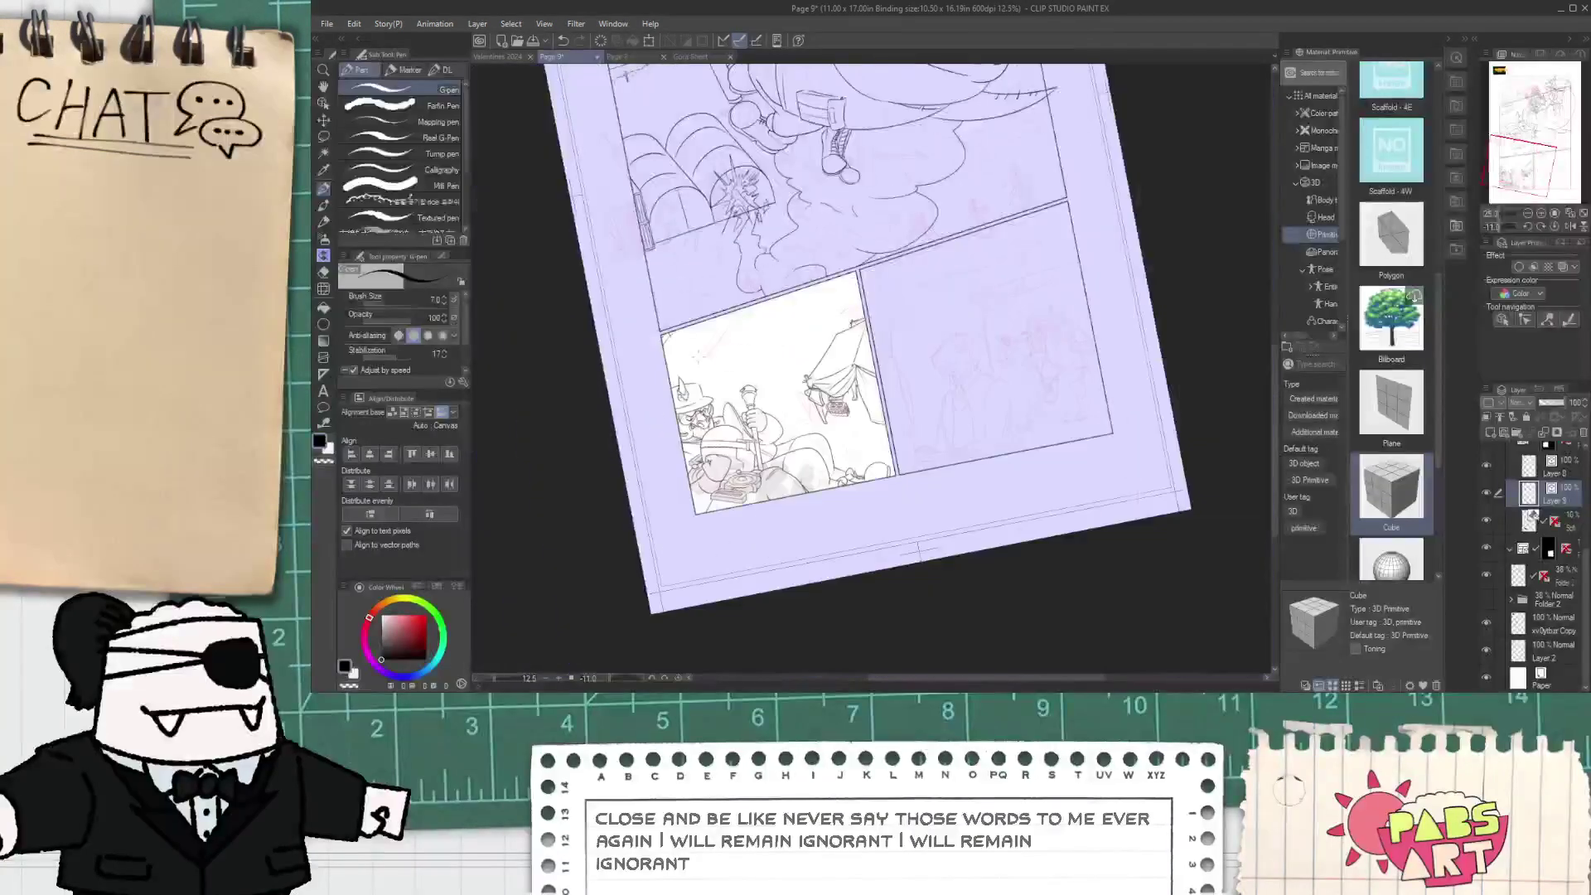
{"action": "scroll", "coordinate": [680, 380], "scroll_direction": "up", "scroll_amount": 3}
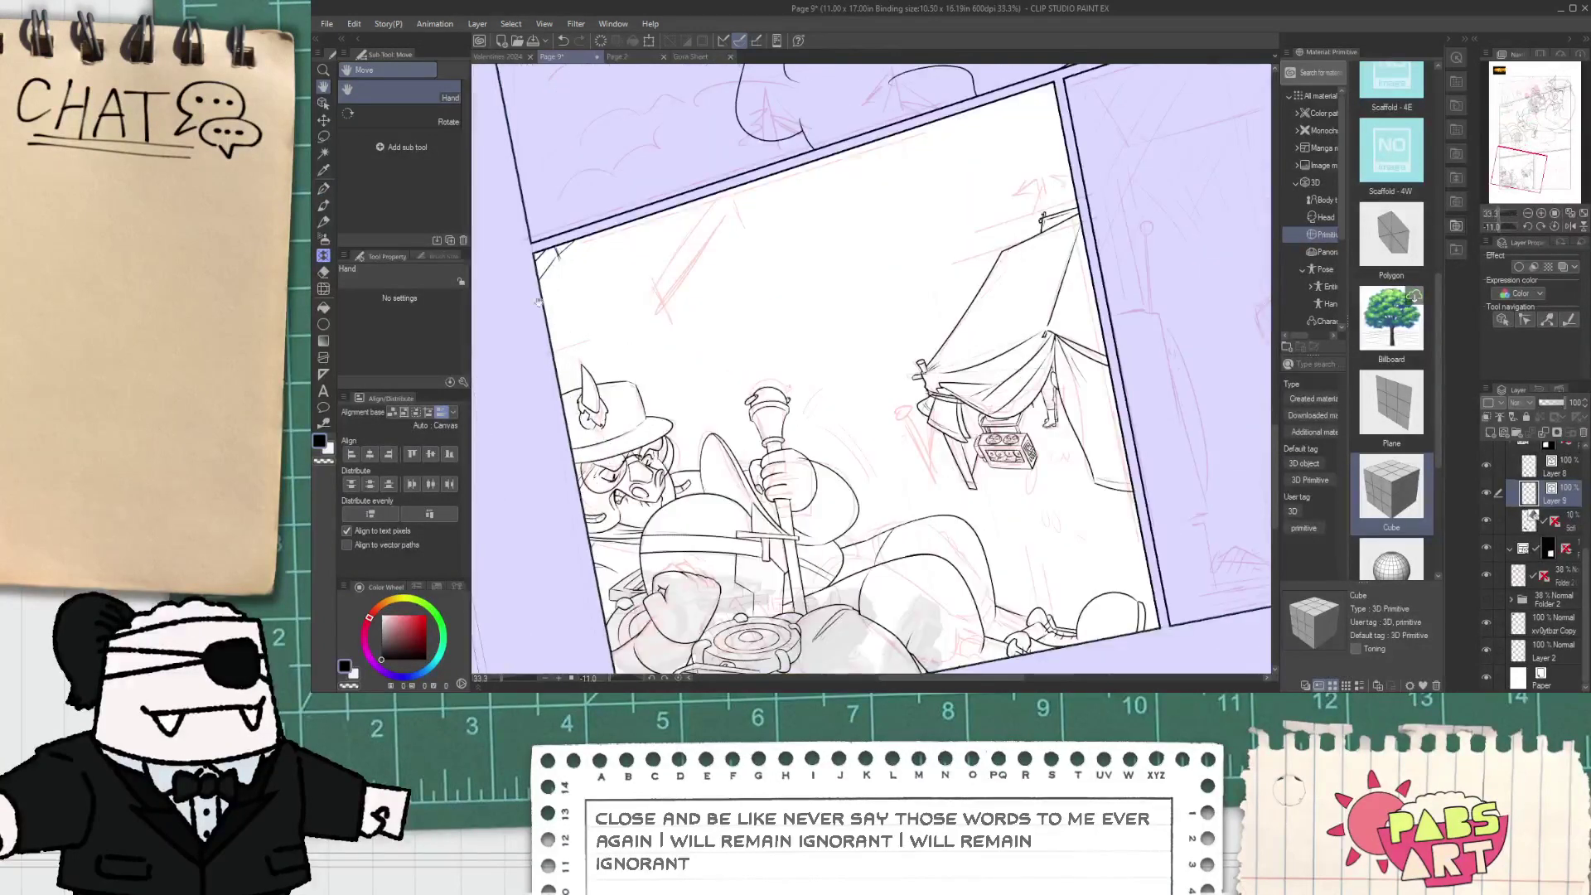
- Delete the long diagonal stroke cutting across the tent panel's upper-left corner from the line-art layer
{"action": "key", "text": "o"}
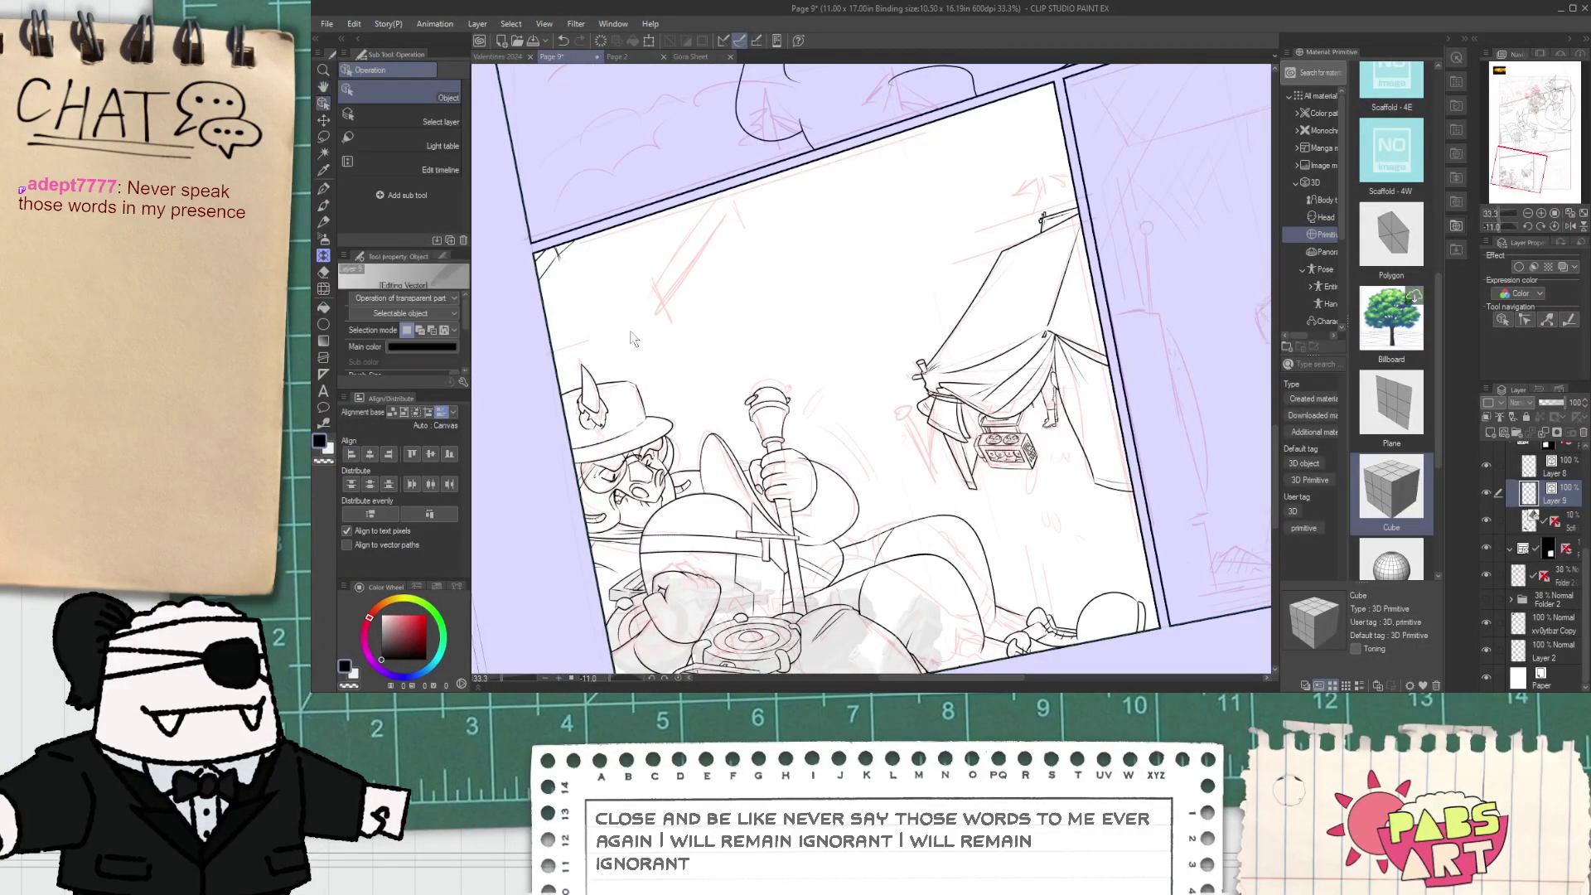
{"action": "mouse_move", "coordinate": [604, 307]}
{"action": "left_mouse_down"}
{"action": "mouse_move", "coordinate": [529, 242]}
{"action": "mouse_move", "coordinate": [620, 253]}
{"action": "left_mouse_up"}
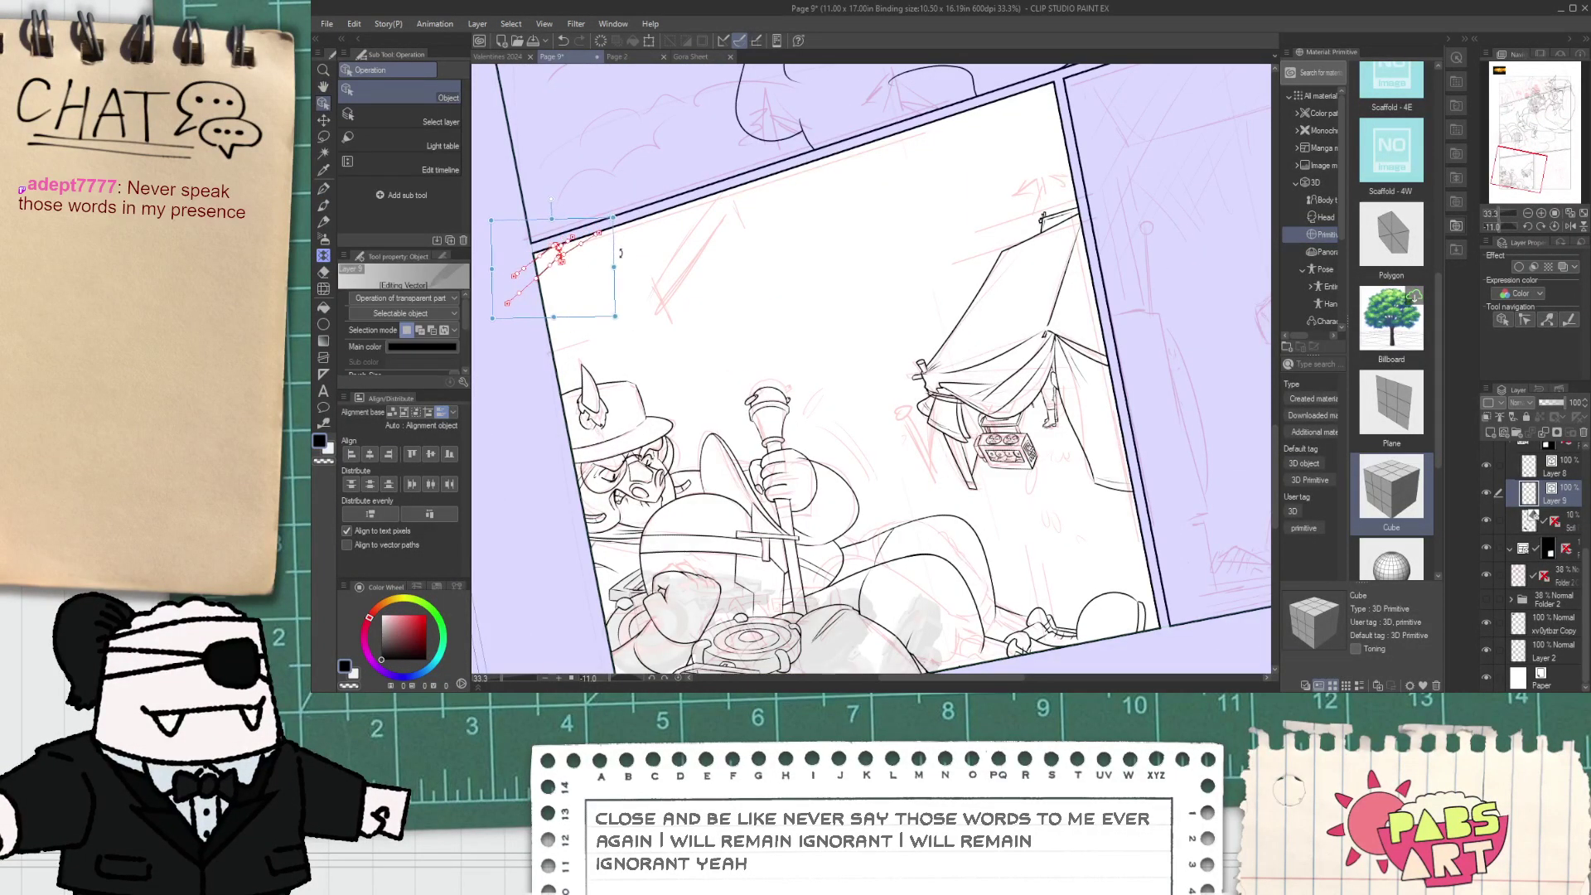
{"action": "key", "text": "Delete"}
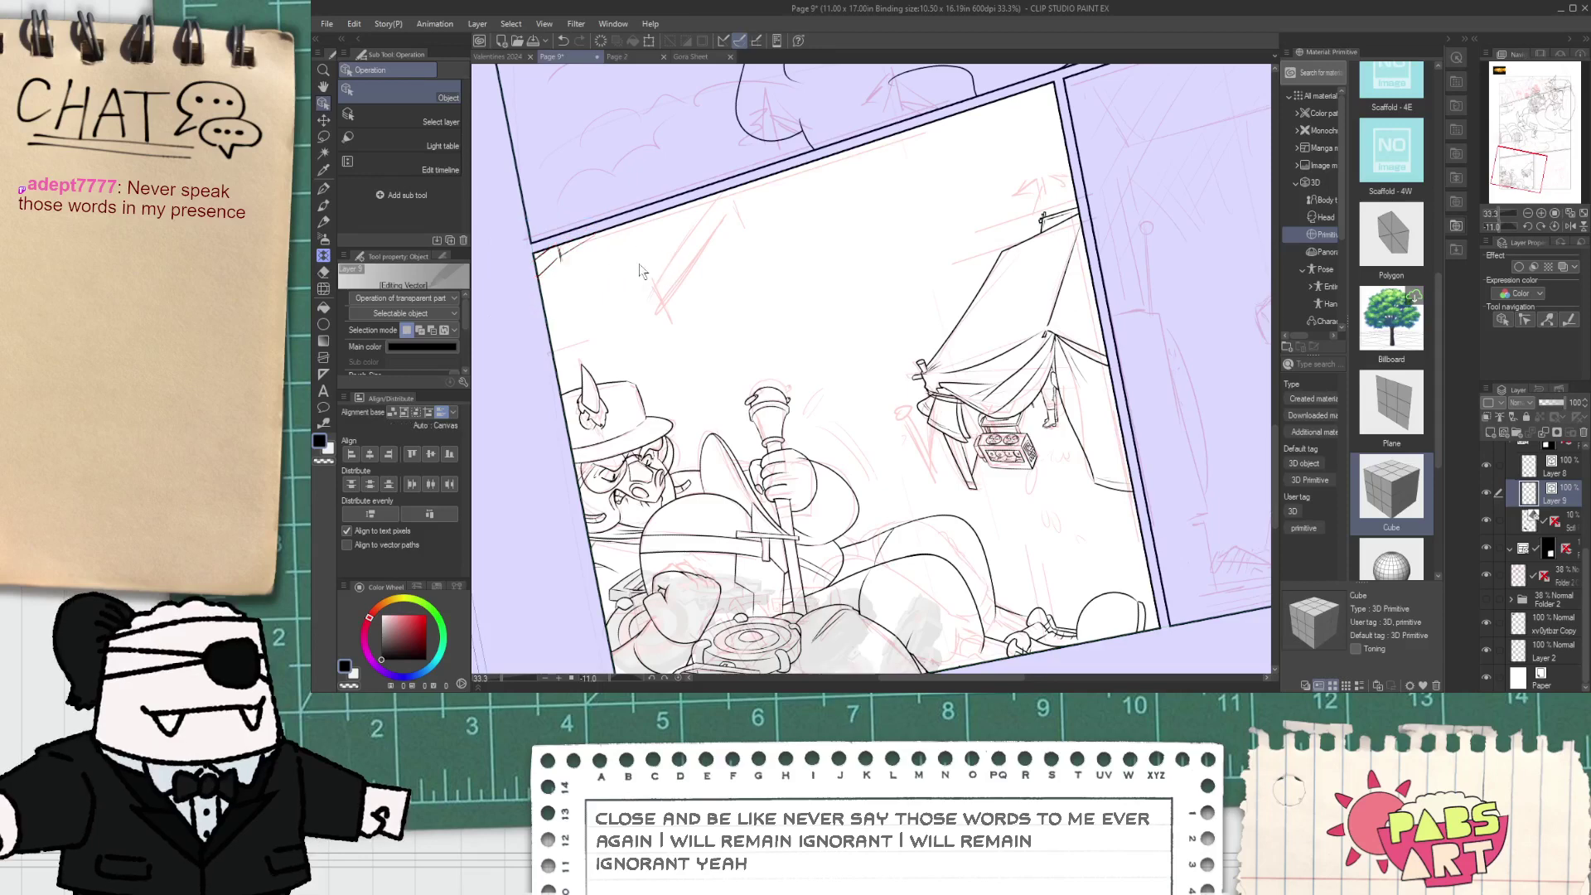
- Check the thin stroke beside the short peg in the panel's corner and erase the peg's overshooting lower ends
{"action": "scroll", "coordinate": [555, 236], "scroll_direction": "up", "scroll_amount": 6}
{"action": "key", "text": "p"}
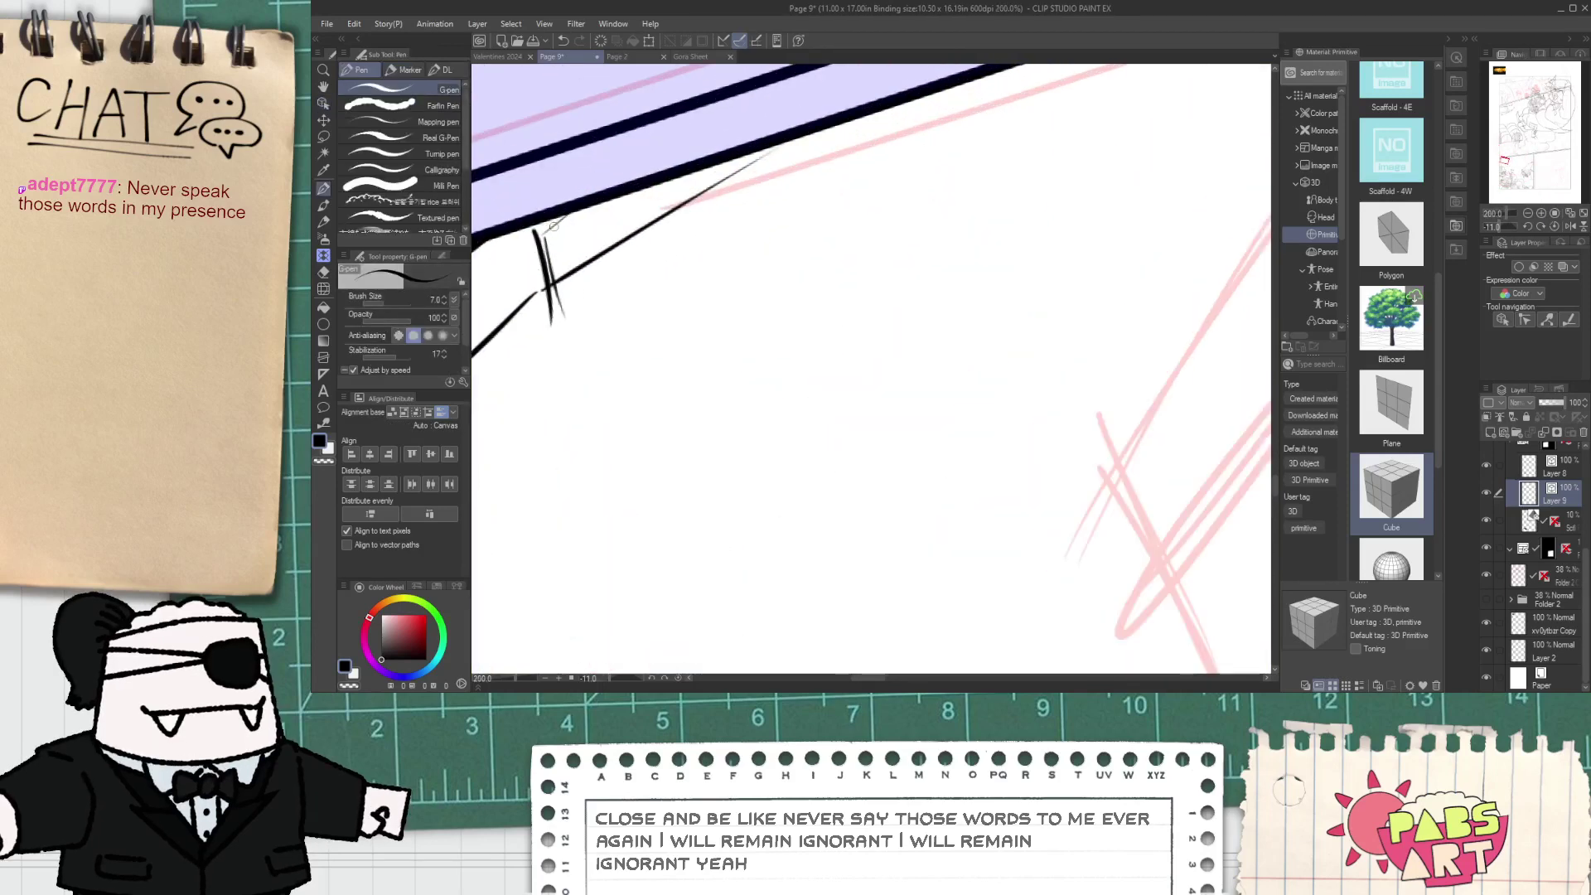
{"action": "key", "text": "o"}
{"action": "left_click", "coordinate": [565, 230]}
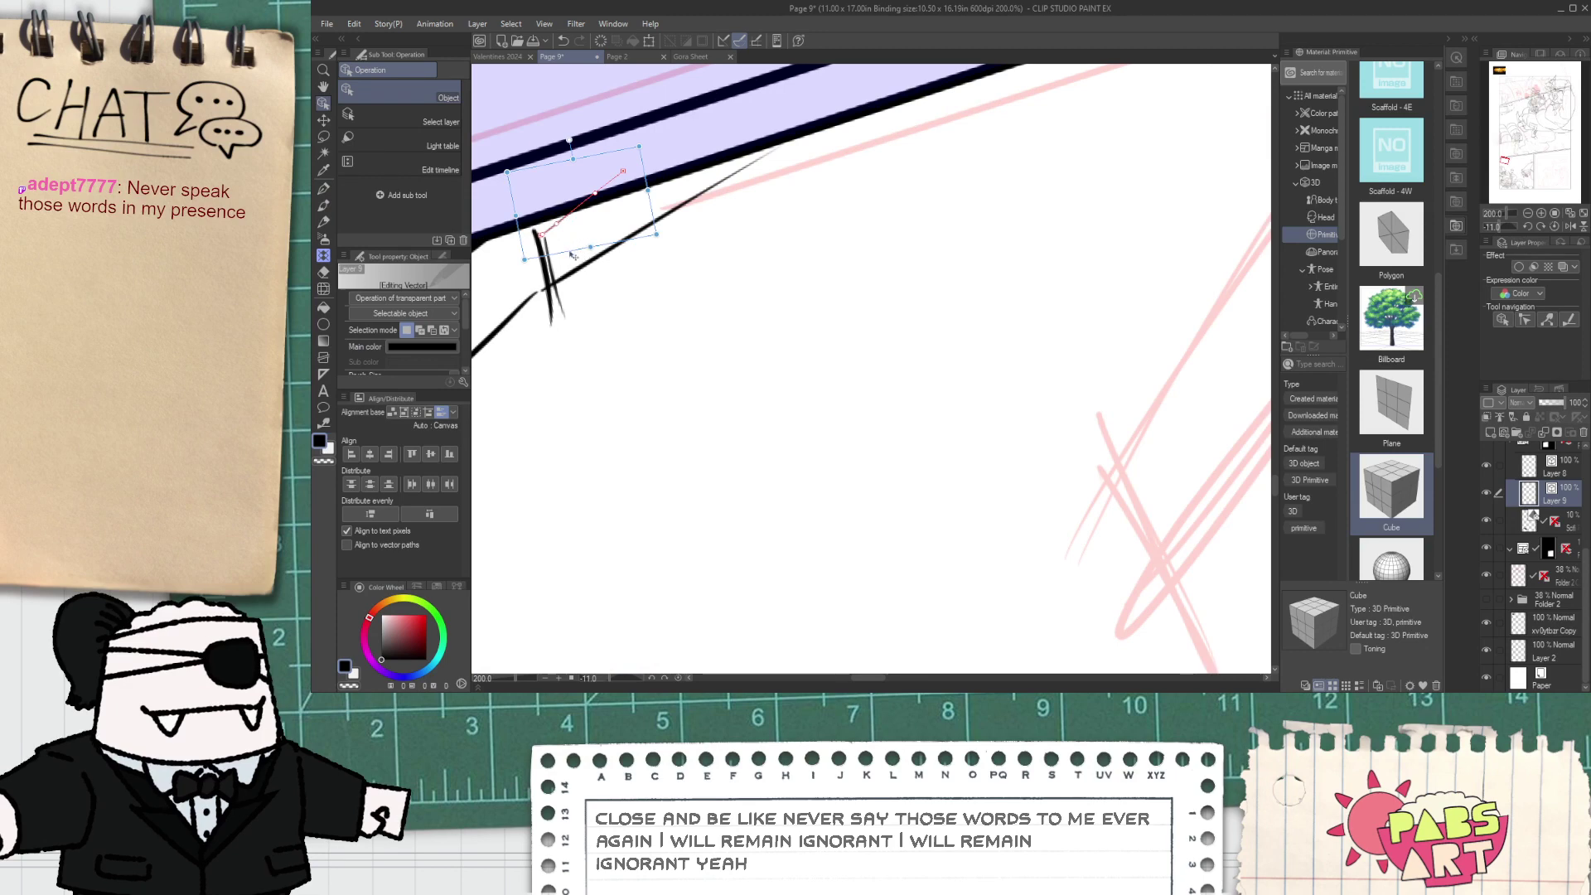
{"action": "key", "text": "p"}
{"action": "scroll", "coordinate": [582, 314], "scroll_direction": "up", "scroll_amount": 2}
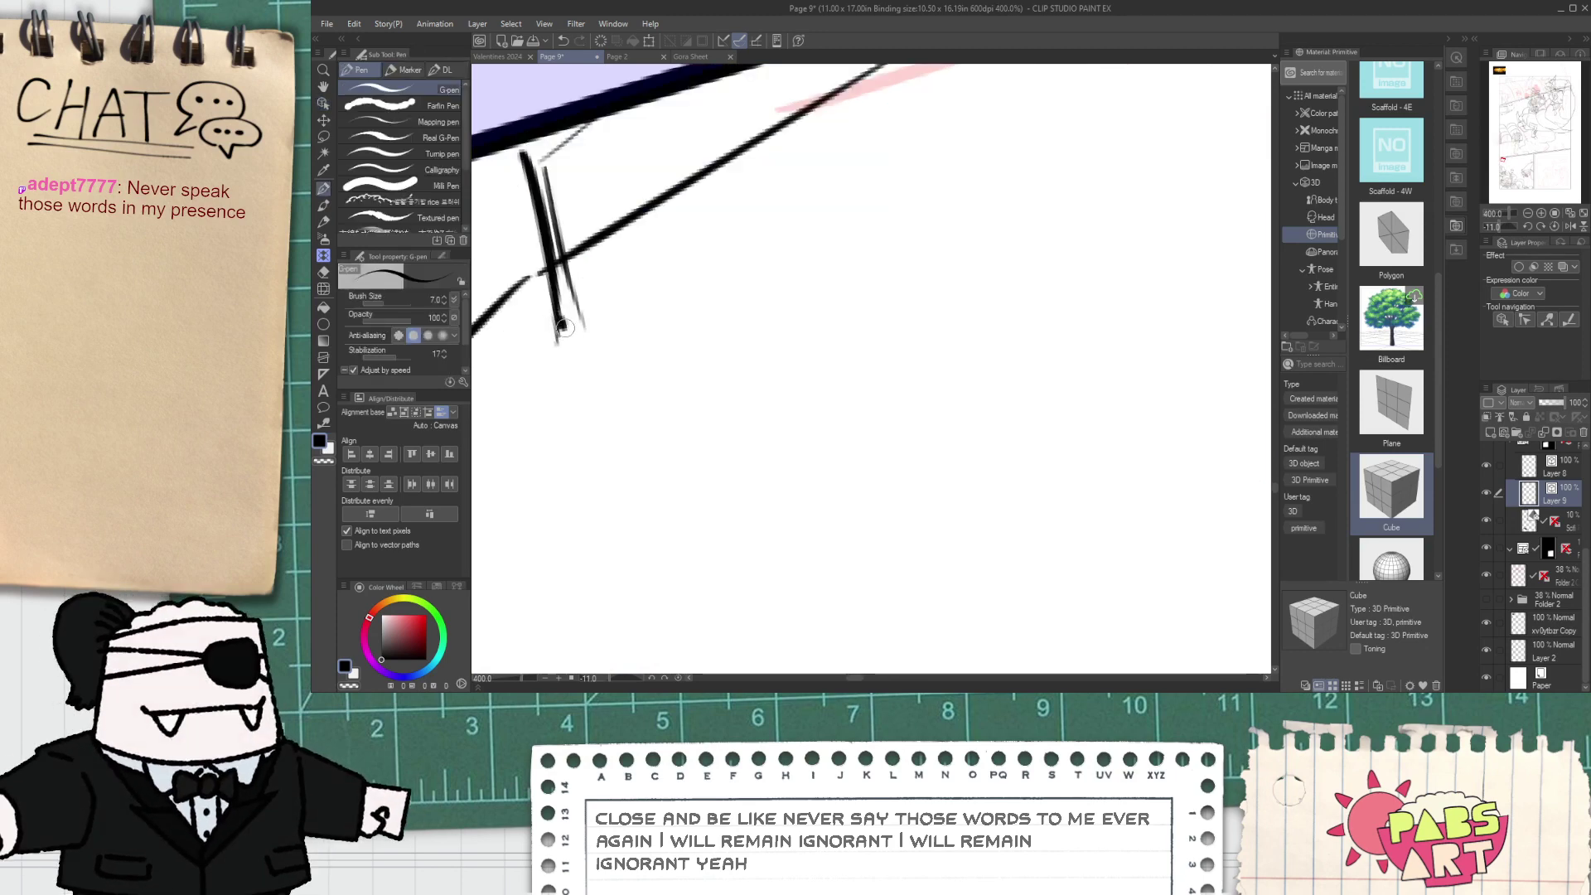
{"action": "key", "text": "e"}
{"action": "left_click_drag", "start_coordinate": [575, 336], "coordinate": [591, 326]}
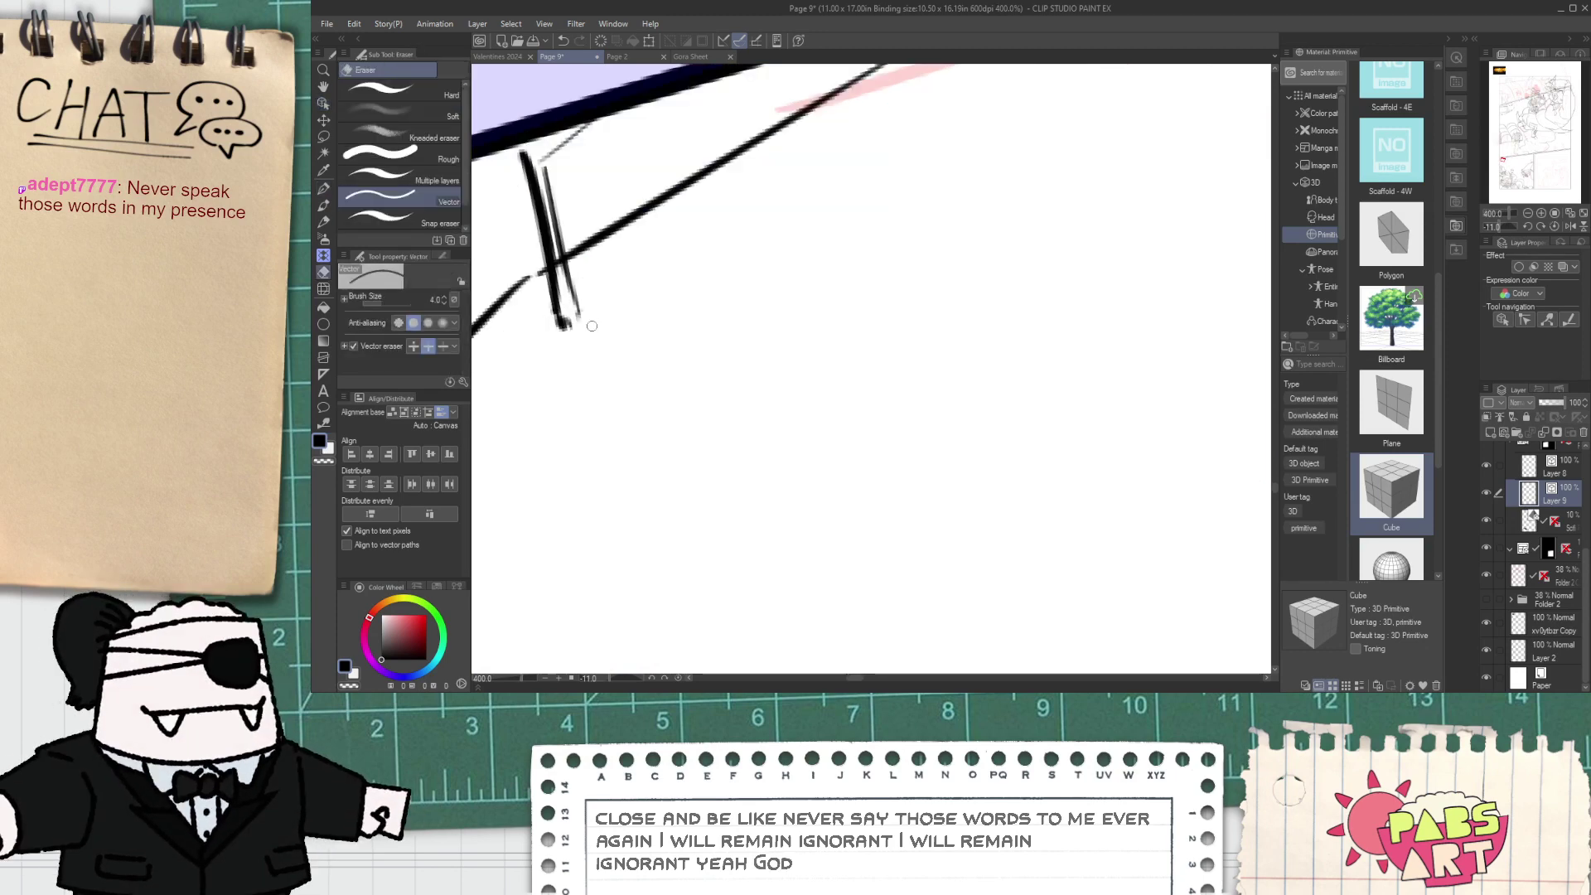
- Review the inked tent panel as a whole and compare it with the panel above
{"action": "scroll", "coordinate": [559, 280], "scroll_direction": "down", "scroll_amount": 8}
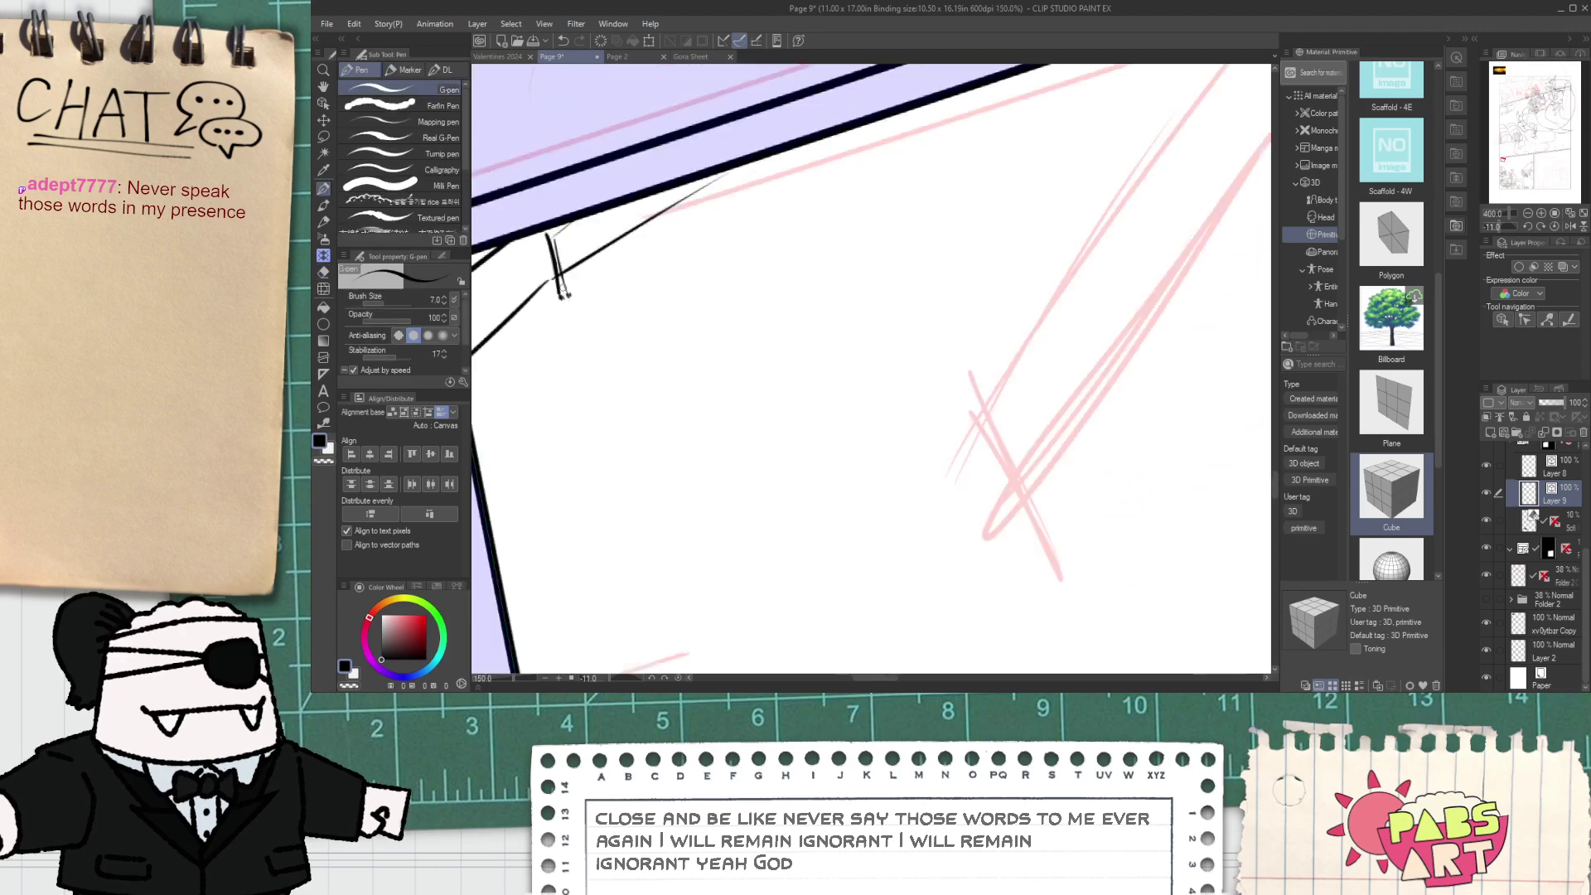
{"action": "left_click_drag", "start_coordinate": [649, 261], "coordinate": [617, 211]}
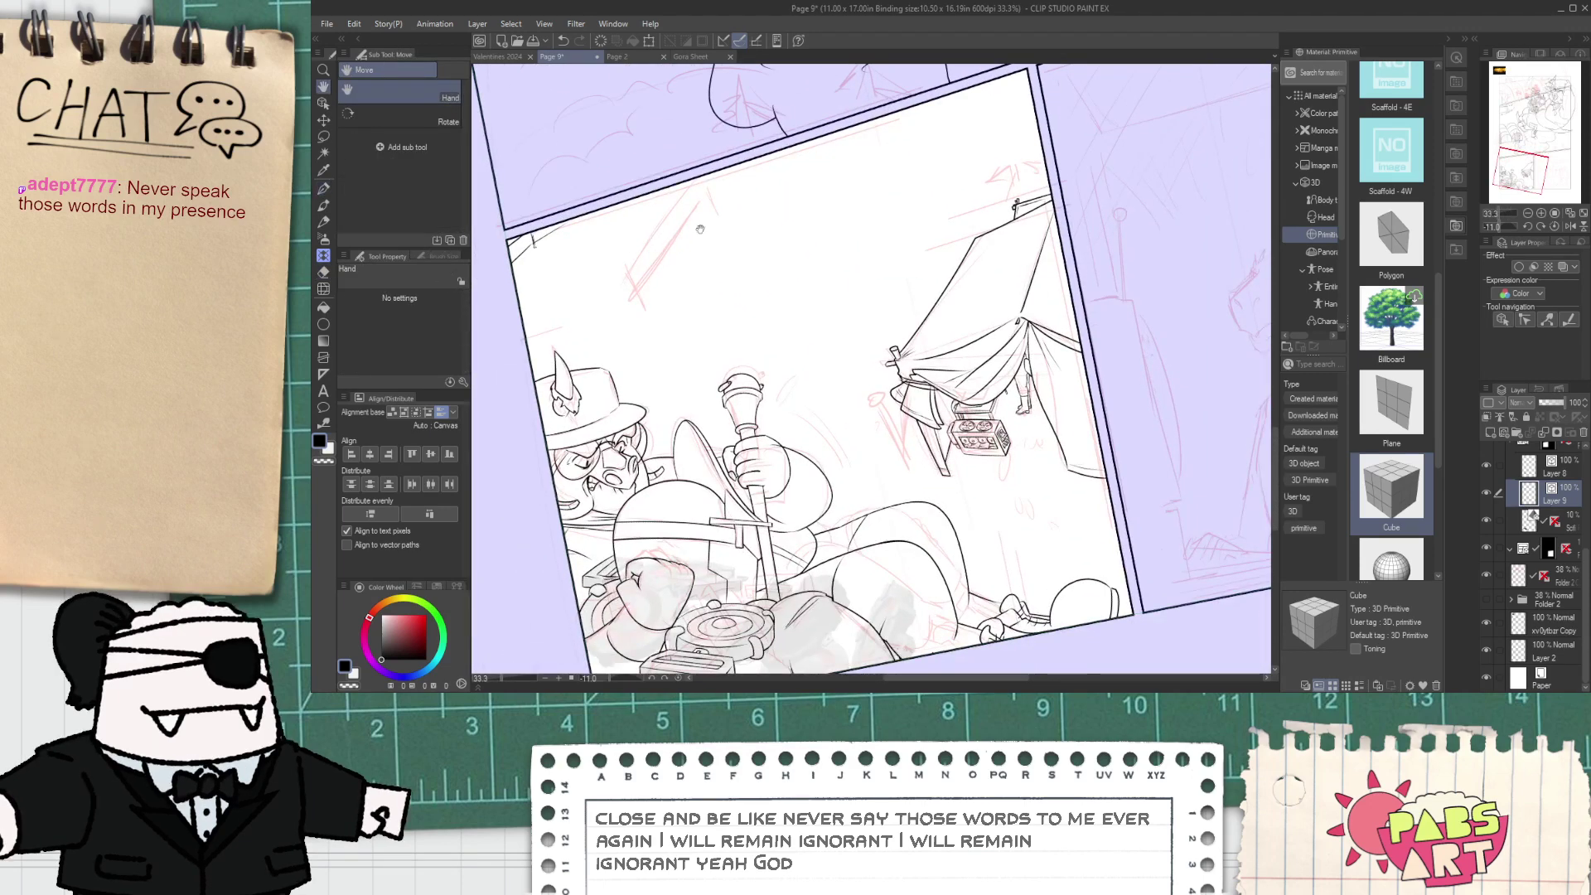
{"action": "left_click_drag", "start_coordinate": [937, 271], "coordinate": [835, 373]}
{"action": "scroll", "coordinate": [741, 352], "scroll_direction": "down", "scroll_amount": 1}
{"action": "left_click_drag", "start_coordinate": [735, 324], "coordinate": [767, 563]}
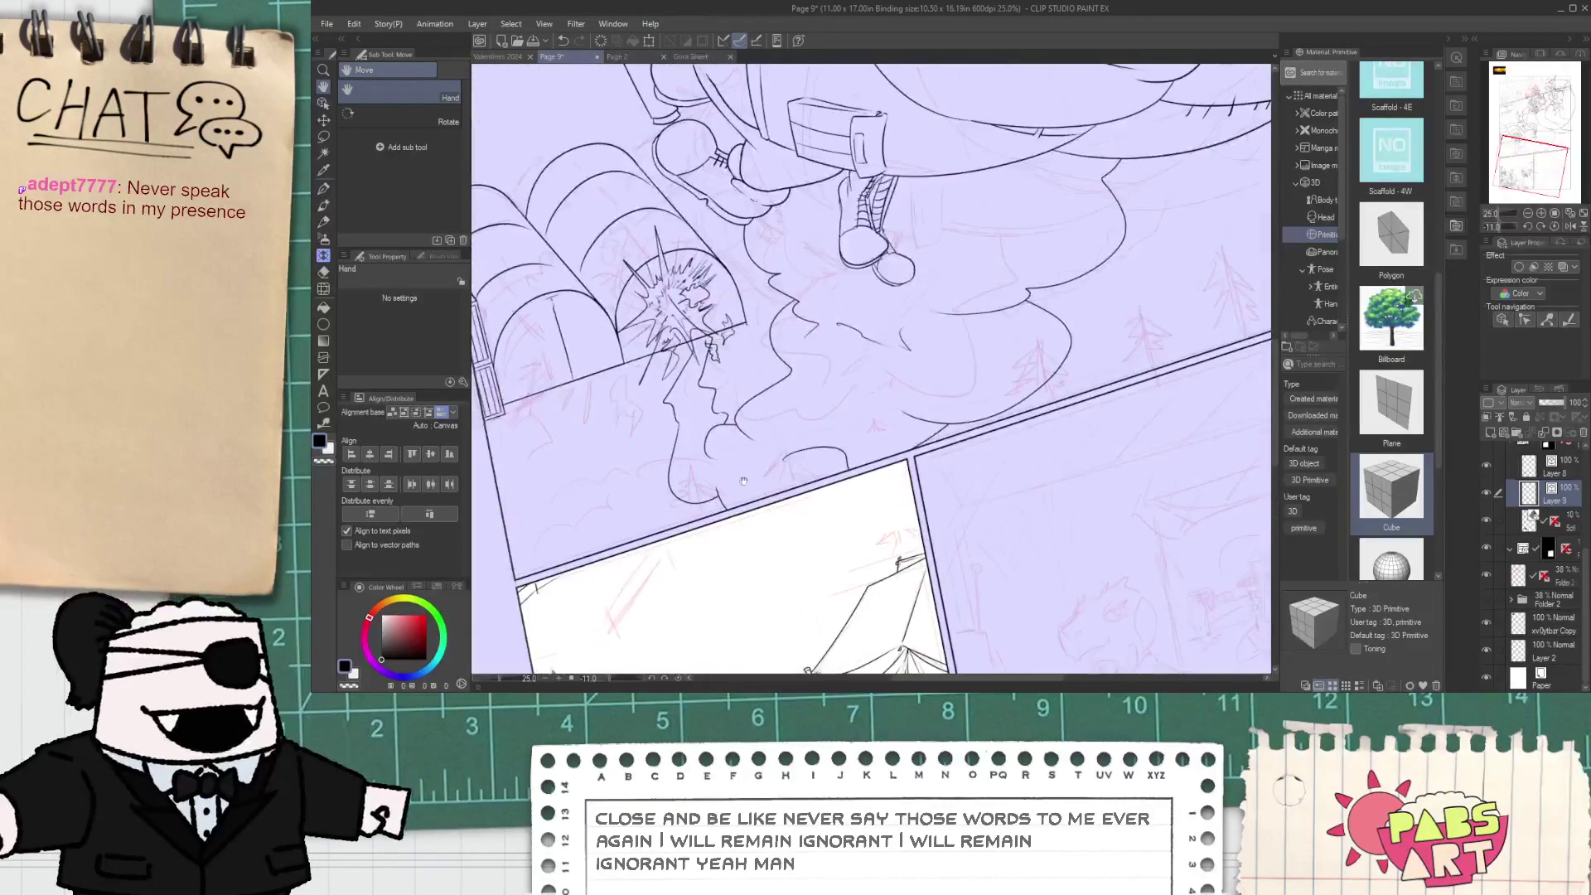
{"action": "left_click_drag", "start_coordinate": [738, 407], "coordinate": [758, 542]}
{"action": "mouse_move", "coordinate": [685, 461]}
{"action": "left_mouse_down"}
{"action": "mouse_move", "coordinate": [721, 305]}
{"action": "mouse_move", "coordinate": [709, 469]}
{"action": "mouse_move", "coordinate": [707, 319]}
{"action": "left_mouse_up"}
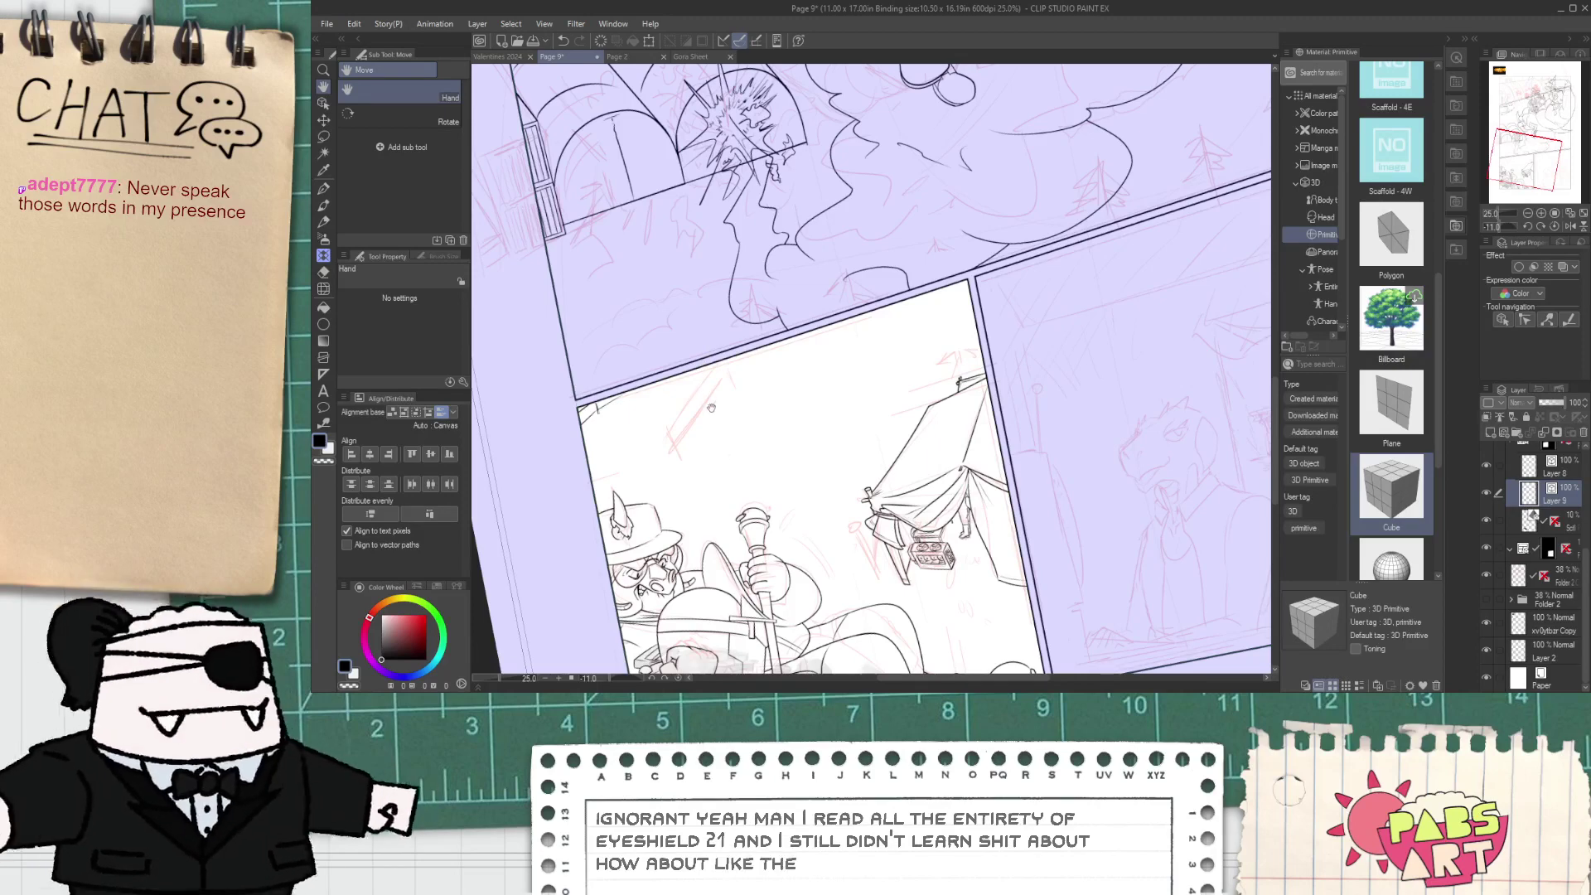
{"action": "left_click_drag", "start_coordinate": [737, 494], "coordinate": [766, 248]}
{"action": "scroll", "coordinate": [774, 285], "scroll_direction": "up", "scroll_amount": 4}
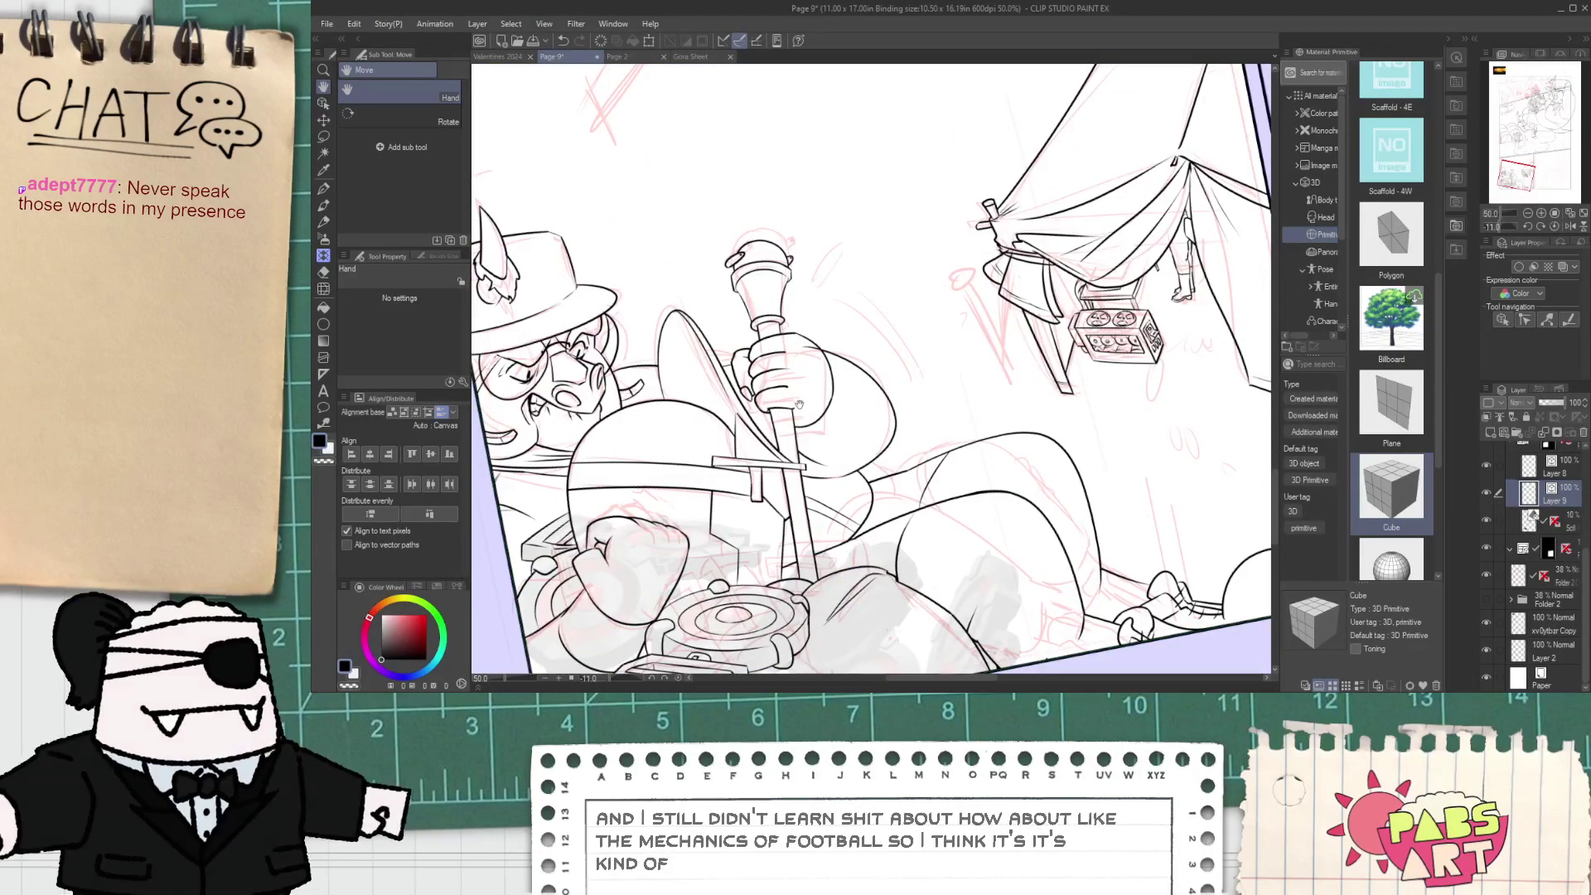
{"action": "scroll", "coordinate": [800, 403], "scroll_direction": "down", "scroll_amount": 1}
{"action": "scroll", "coordinate": [809, 406], "scroll_direction": "up", "scroll_amount": 1}
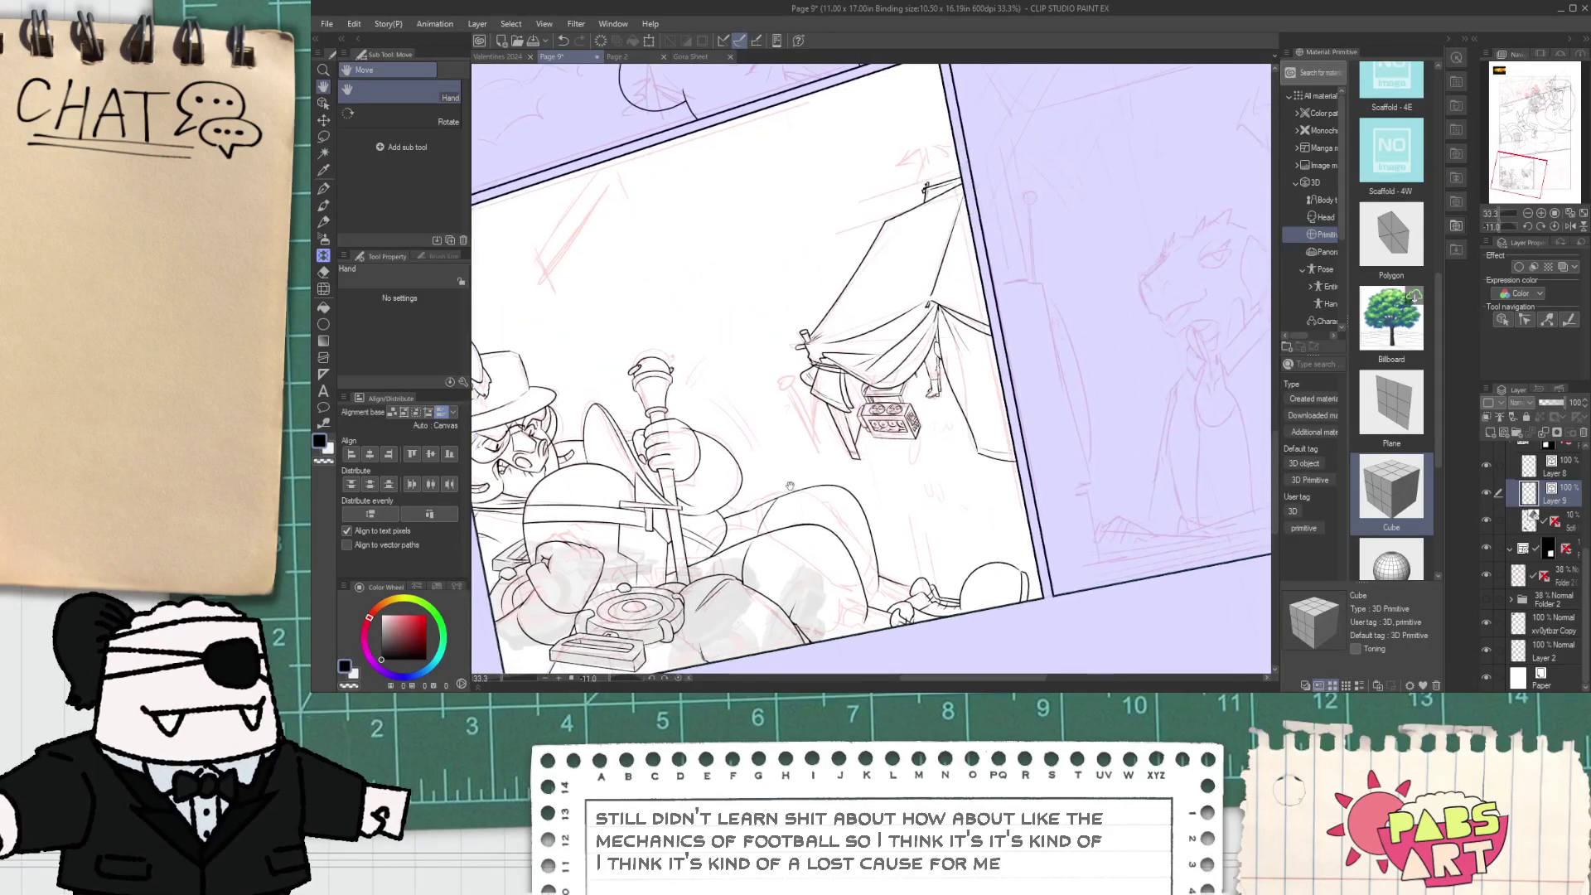
- Ink a trail of narrow teardrop-shaped footprints on the ground leading away below the fan-topped box
{"action": "scroll", "coordinate": [920, 514], "scroll_direction": "up", "scroll_amount": 1}
{"action": "key", "text": "p"}
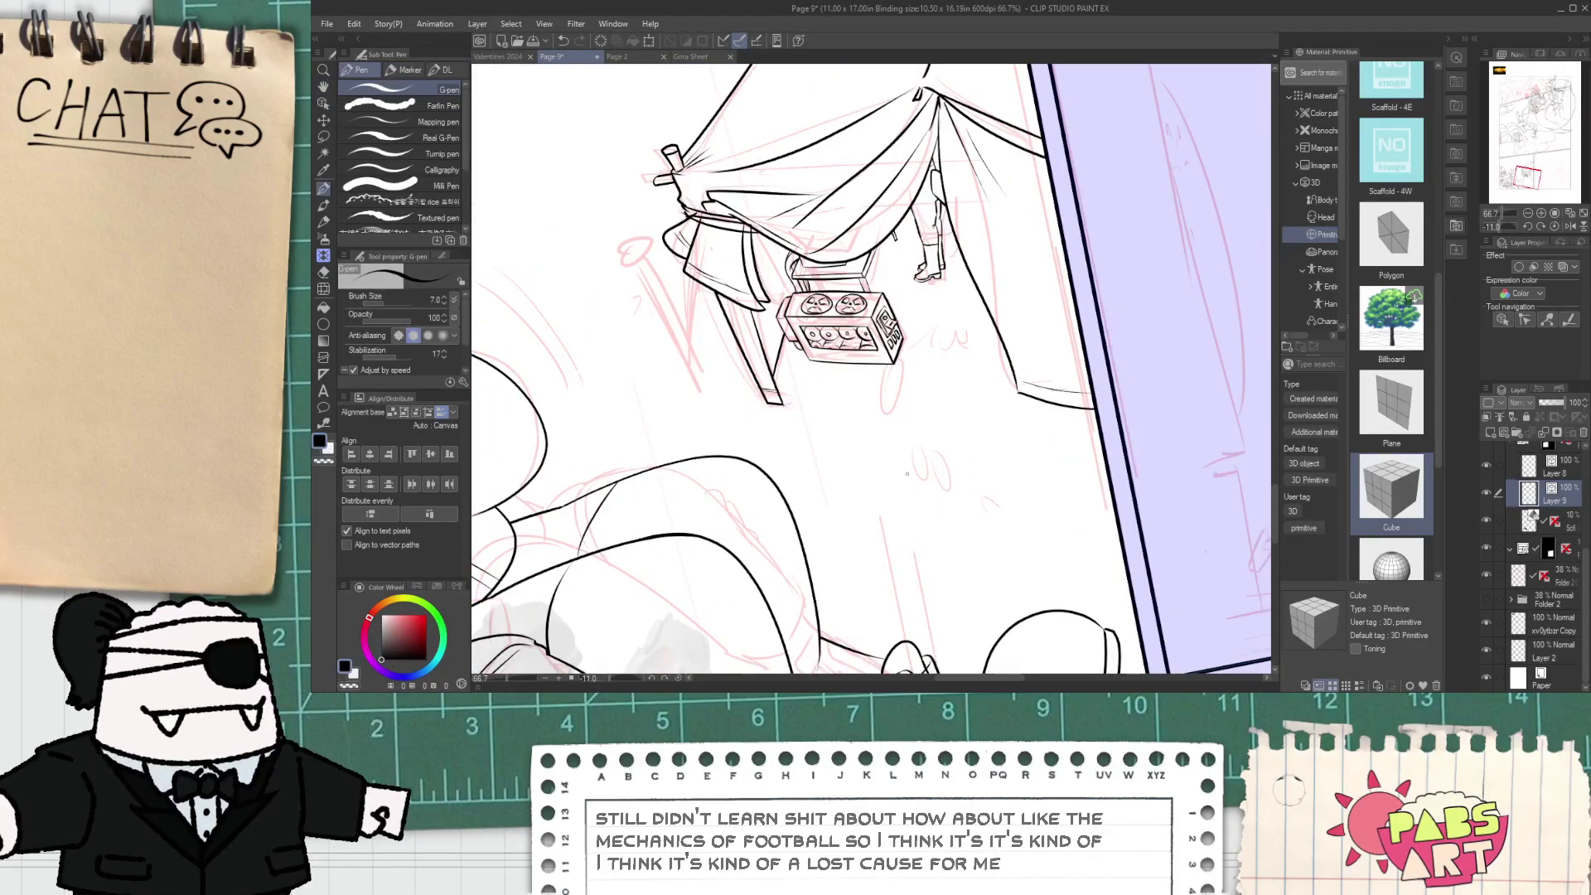
{"action": "scroll", "coordinate": [906, 474], "scroll_direction": "up", "scroll_amount": 2}
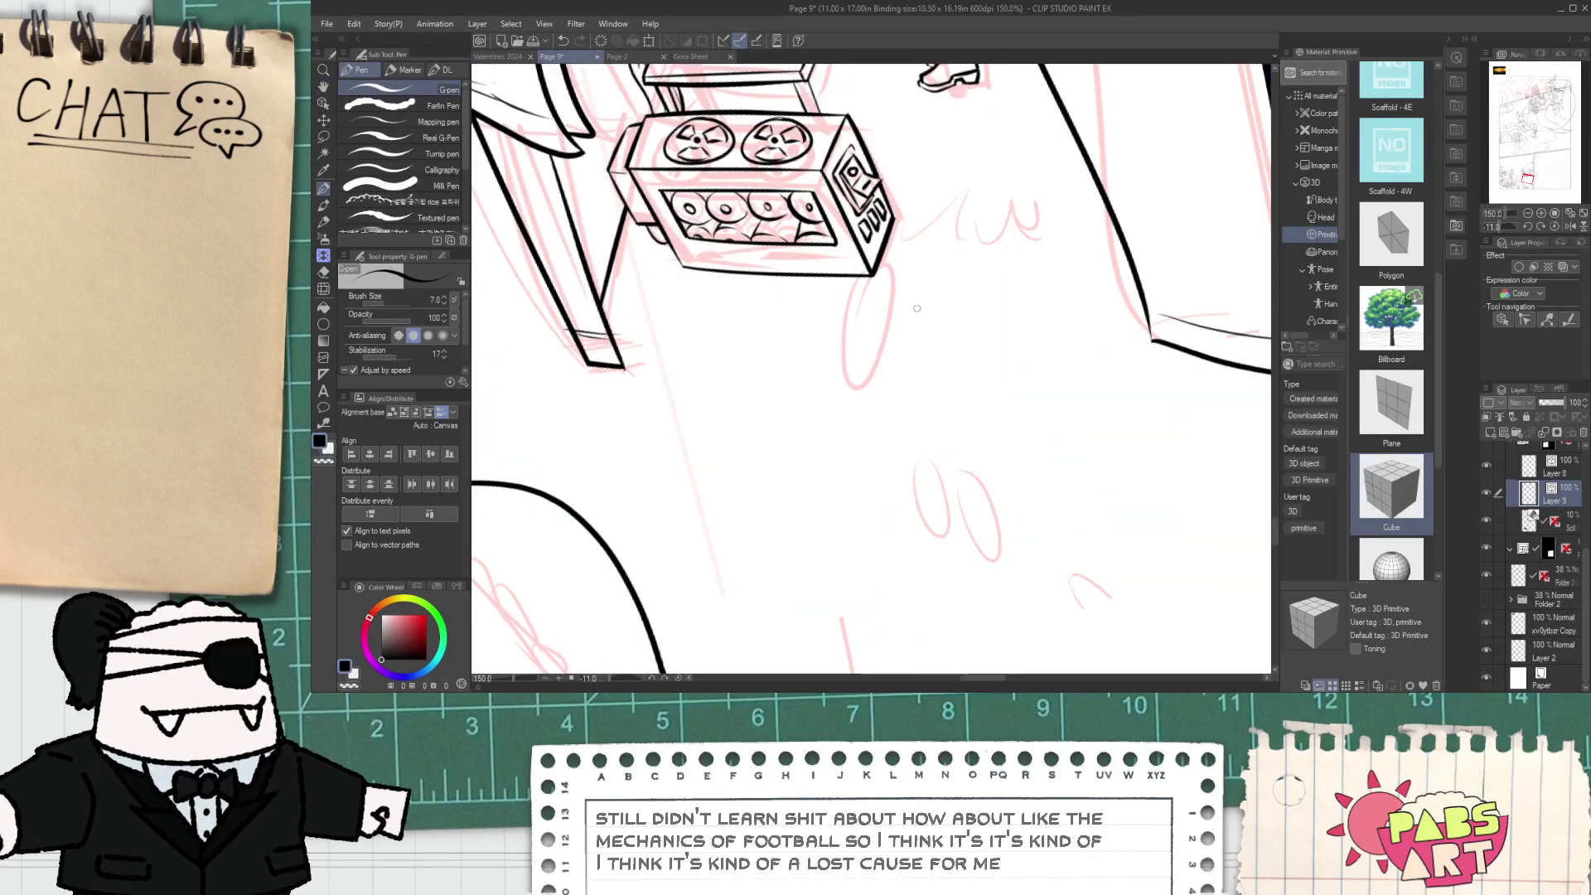
{"action": "left_click_drag", "start_coordinate": [940, 271], "coordinate": [912, 319]}
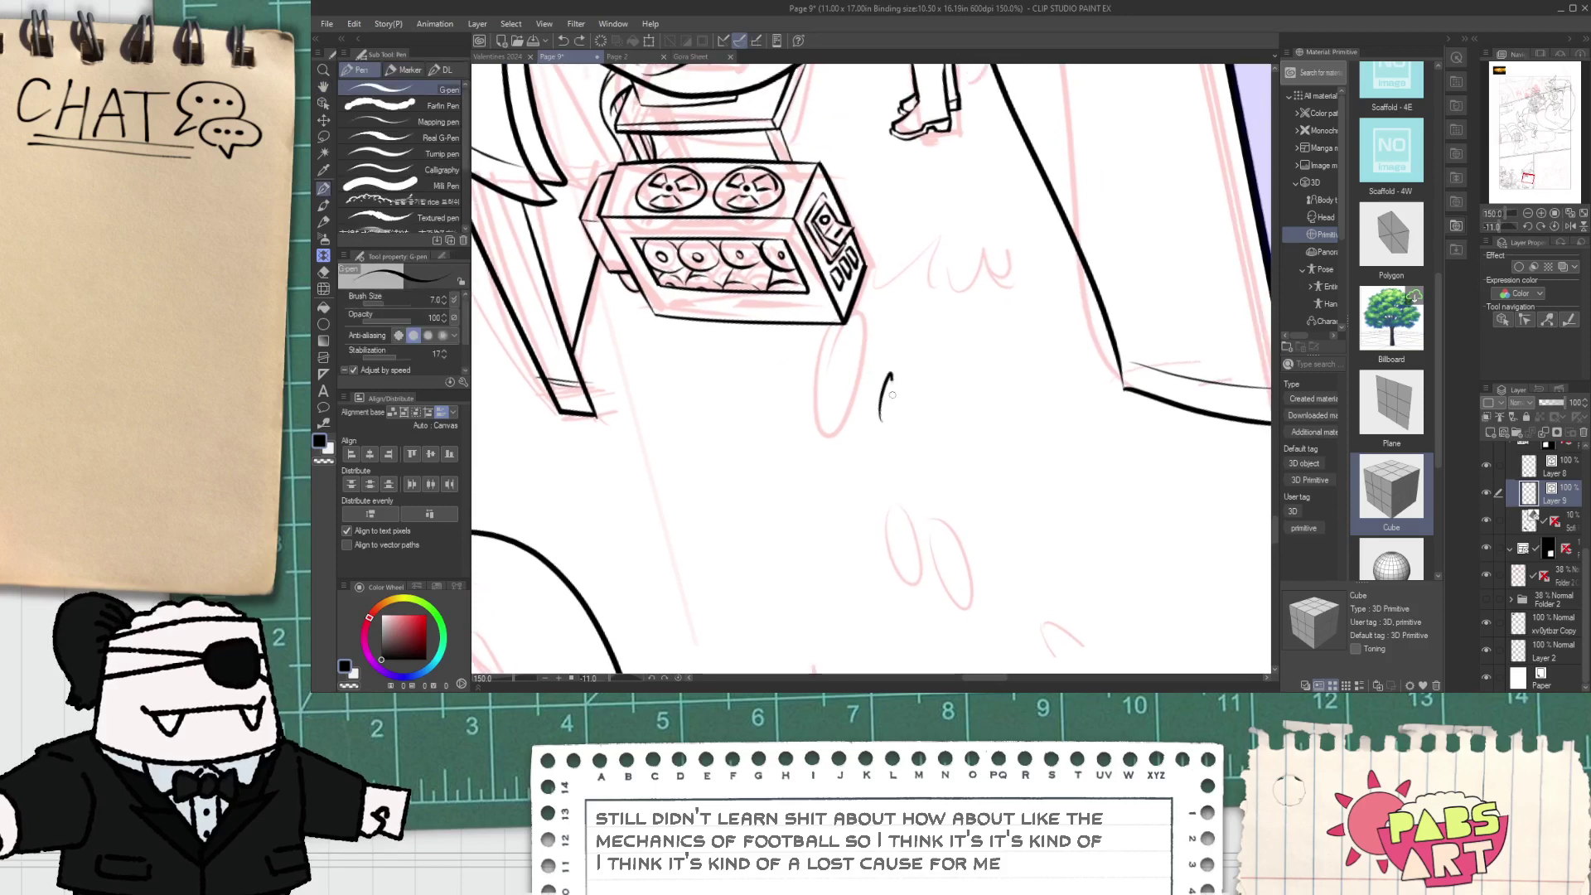
{"action": "left_click_drag", "start_coordinate": [953, 613], "coordinate": [801, 533]}
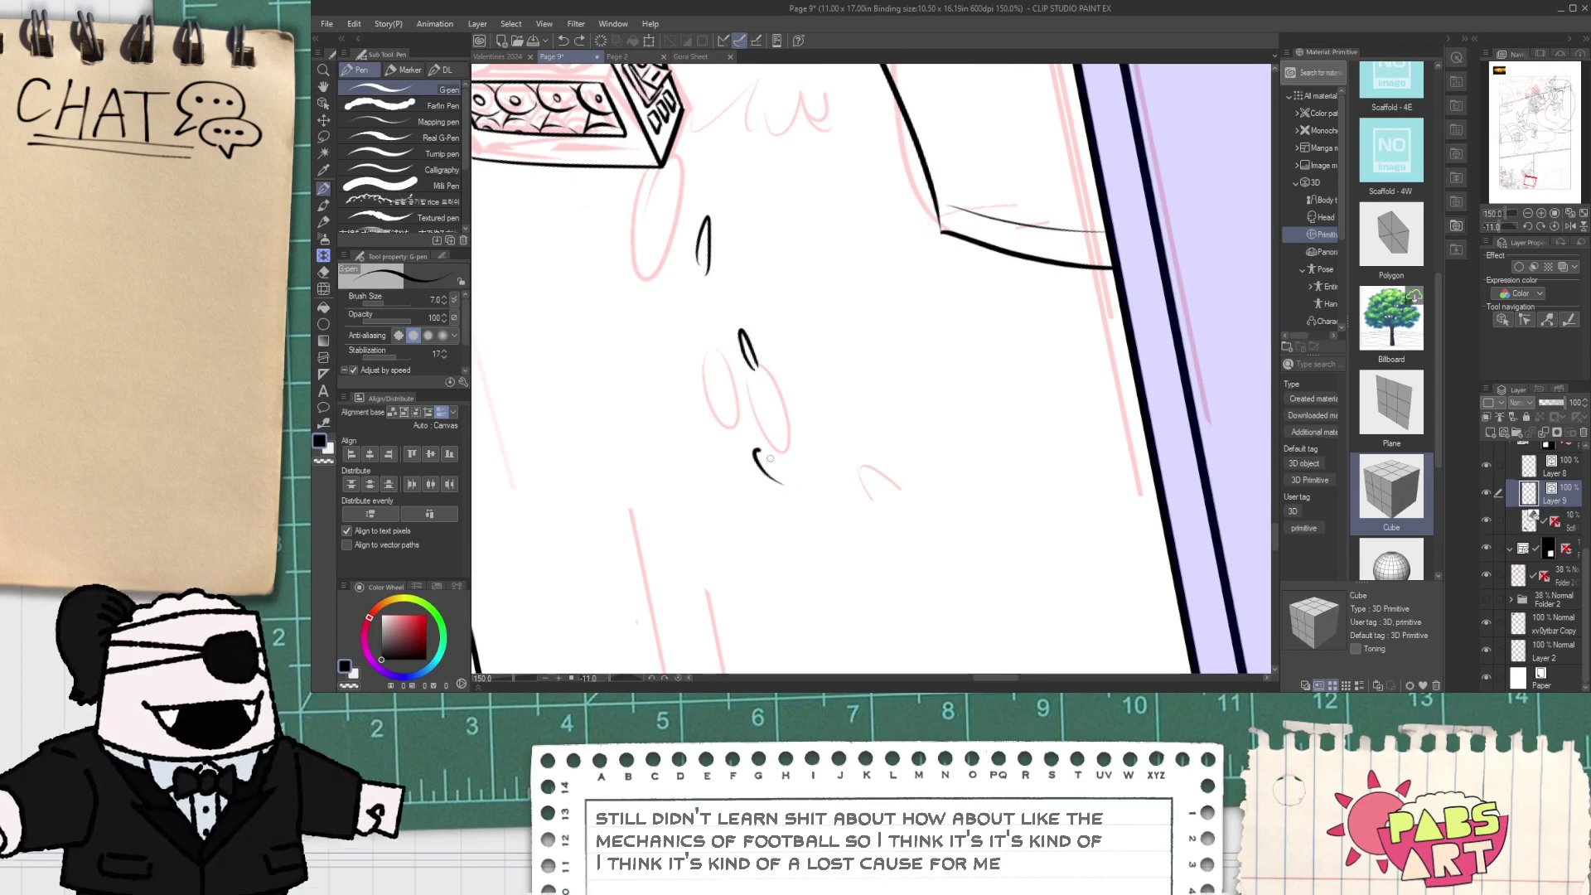
{"action": "mouse_move", "coordinate": [770, 459]}
{"action": "left_mouse_down"}
{"action": "mouse_move", "coordinate": [784, 484]}
{"action": "mouse_move", "coordinate": [904, 493]}
{"action": "mouse_move", "coordinate": [740, 441]}
{"action": "left_mouse_up"}
{"action": "key", "text": "ctrl+z"}
{"action": "key", "text": "e"}
{"action": "scroll", "coordinate": [699, 401], "scroll_direction": "up", "scroll_amount": 1}
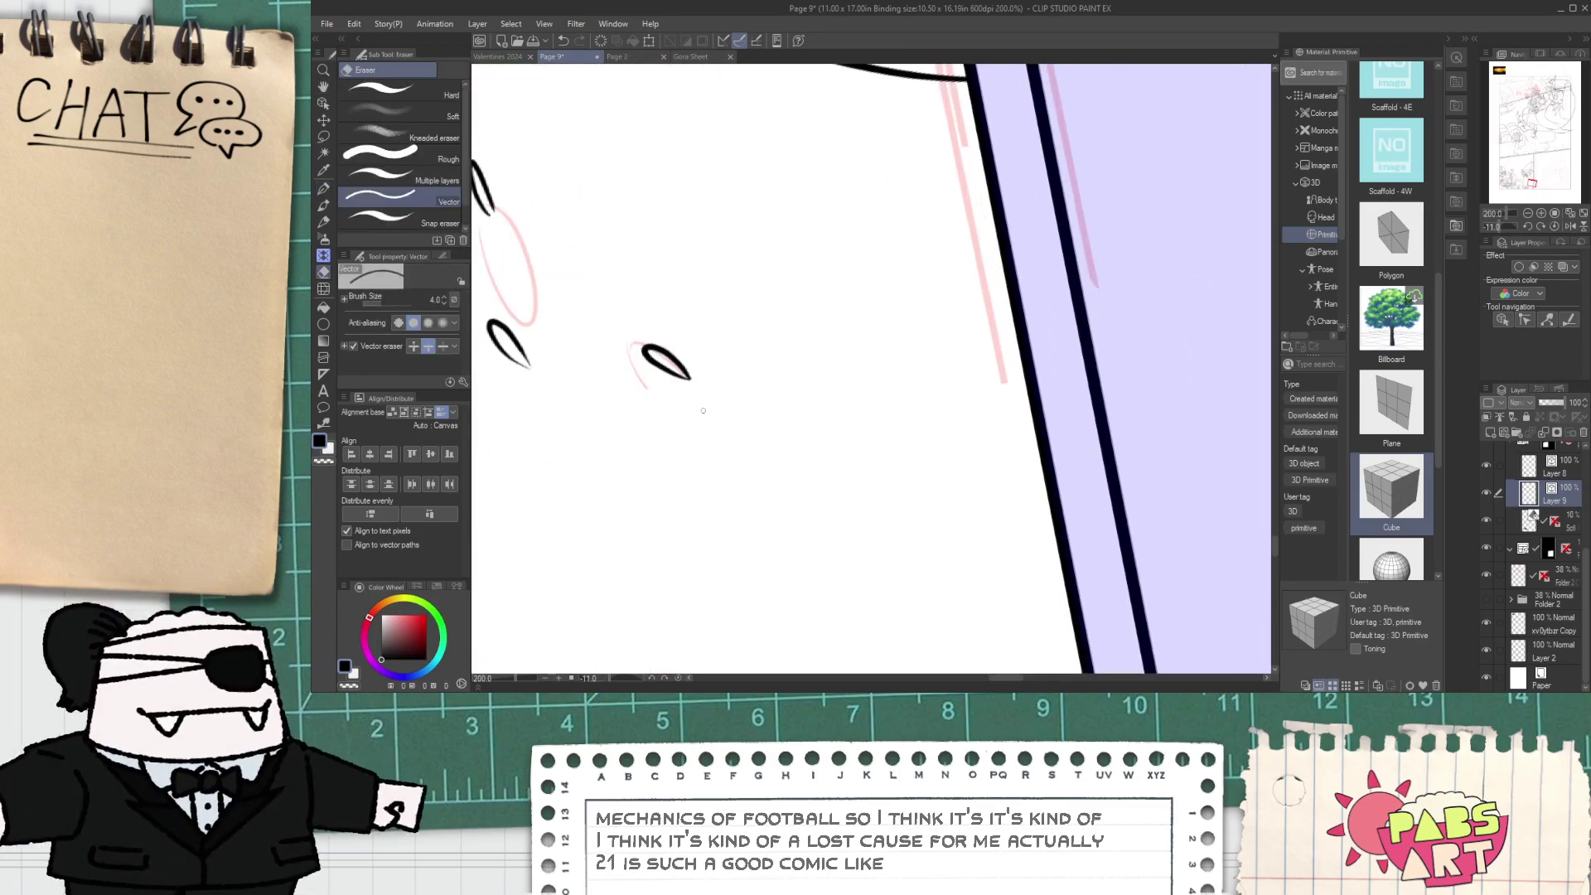
- Continue the footprint trail with two flatter ovals toward the panel's right border, redoing unsatisfactory strokes
{"action": "key", "text": "p"}
{"action": "key", "text": "ctrl+z"}
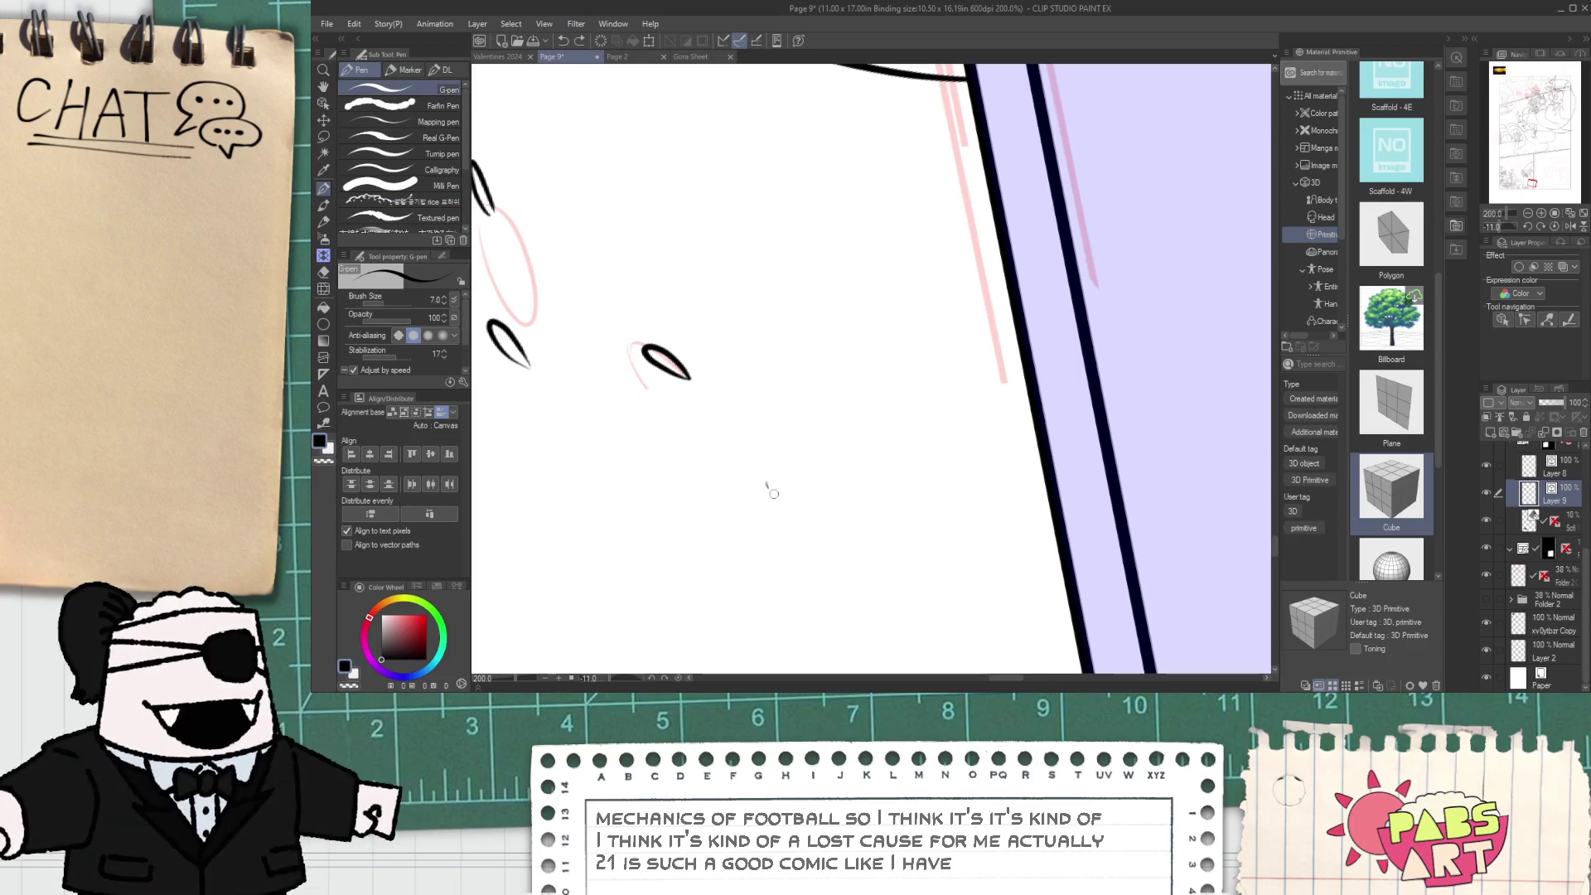
{"action": "key", "text": "ctrl+z"}
{"action": "left_click_drag", "start_coordinate": [774, 461], "coordinate": [777, 469]}
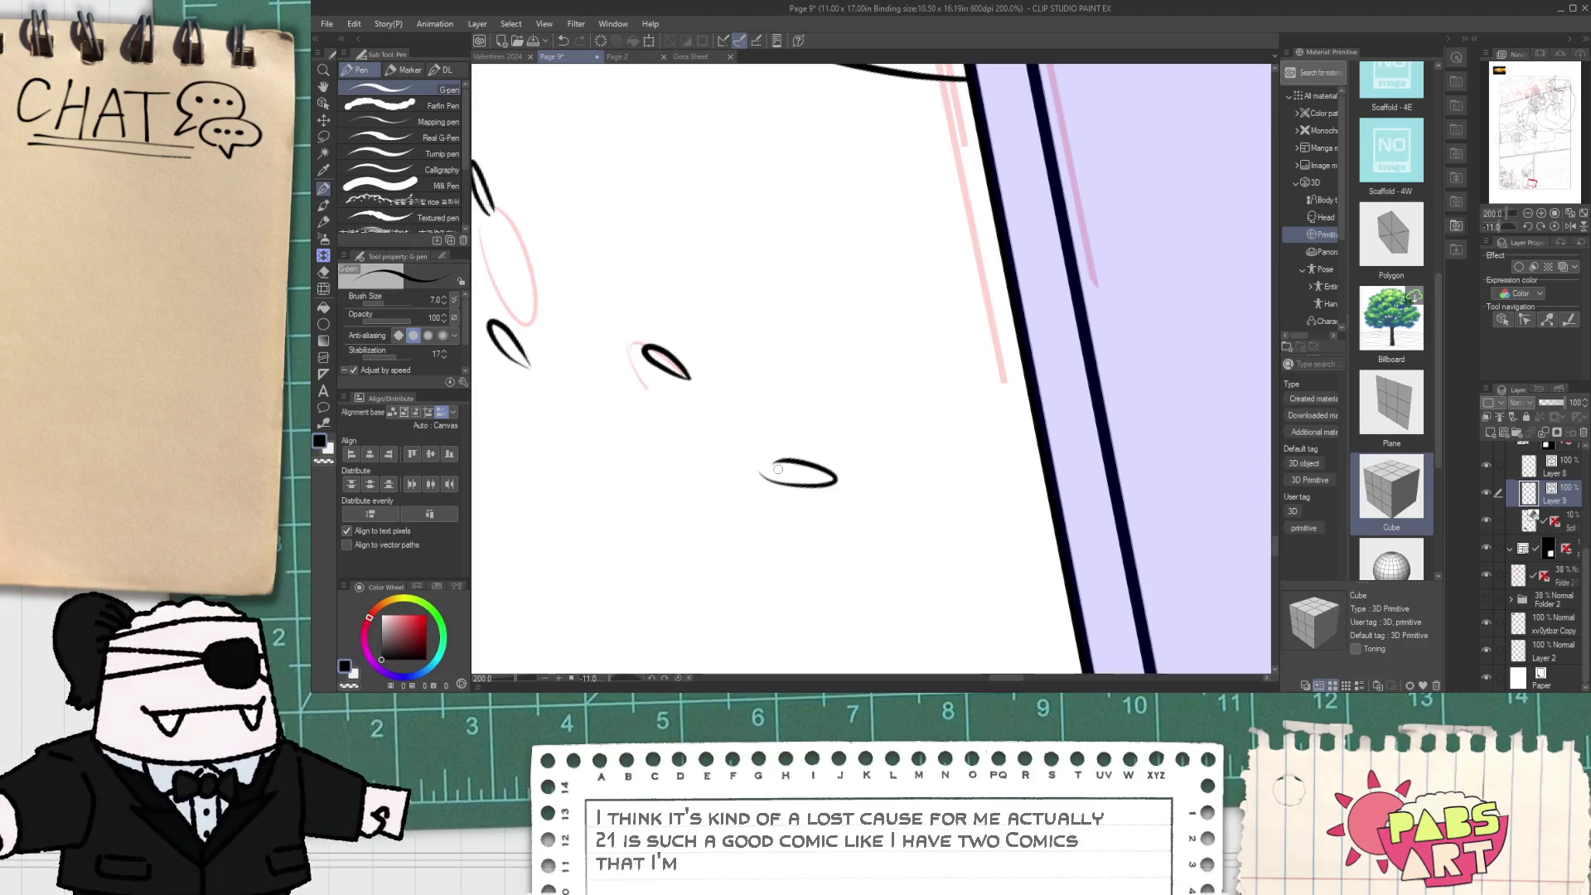
{"action": "key", "text": "ctrl+z"}
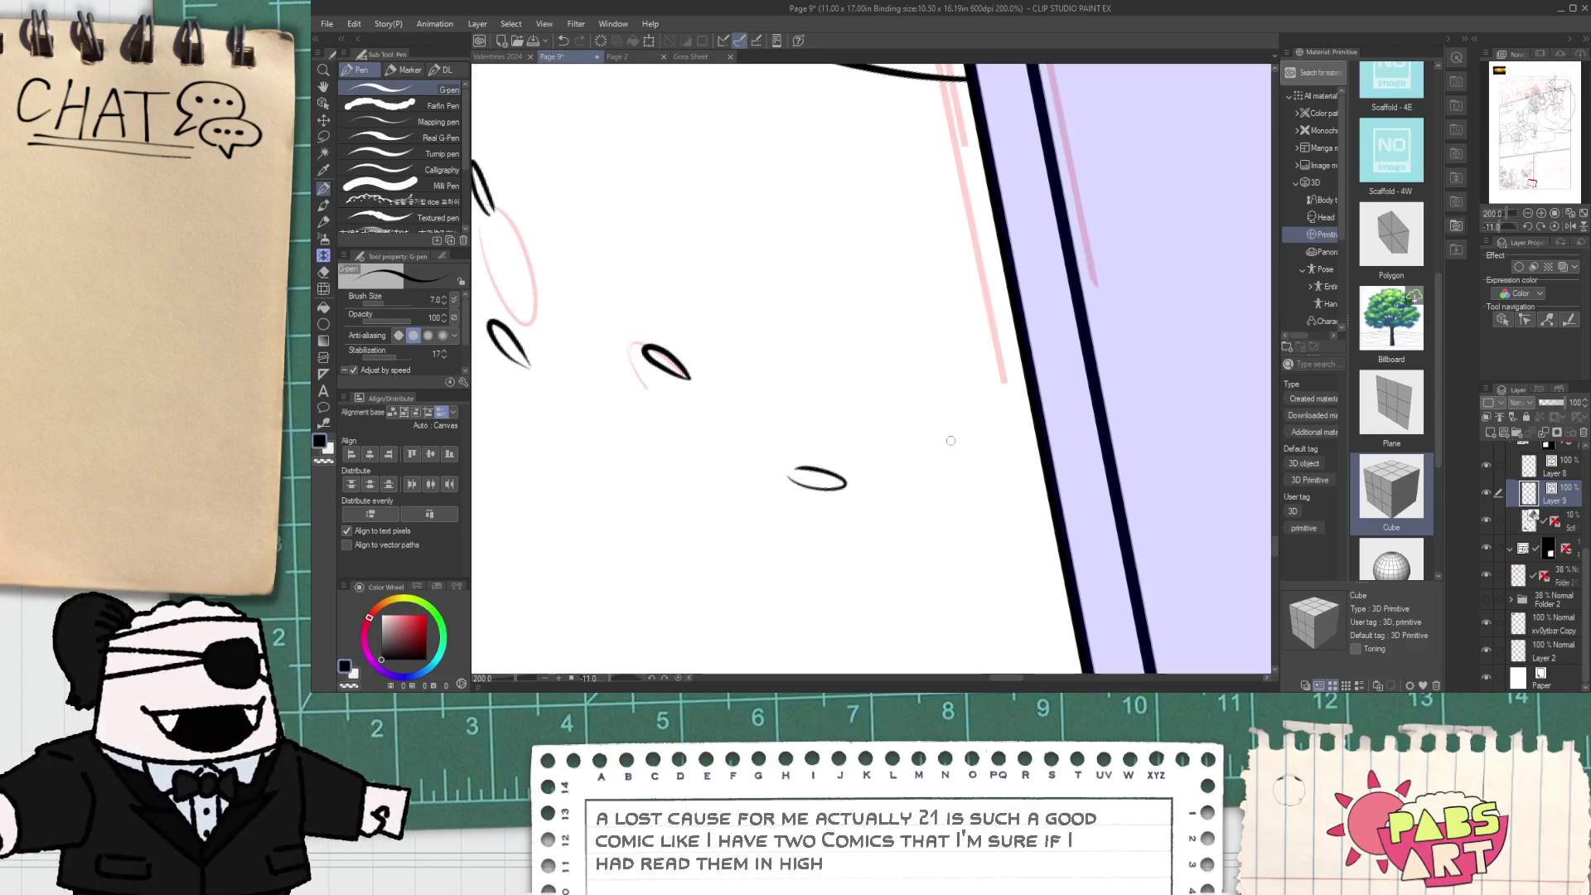
{"action": "left_click_drag", "start_coordinate": [953, 449], "coordinate": [943, 445]}
{"action": "key", "text": "ctrl+z"}
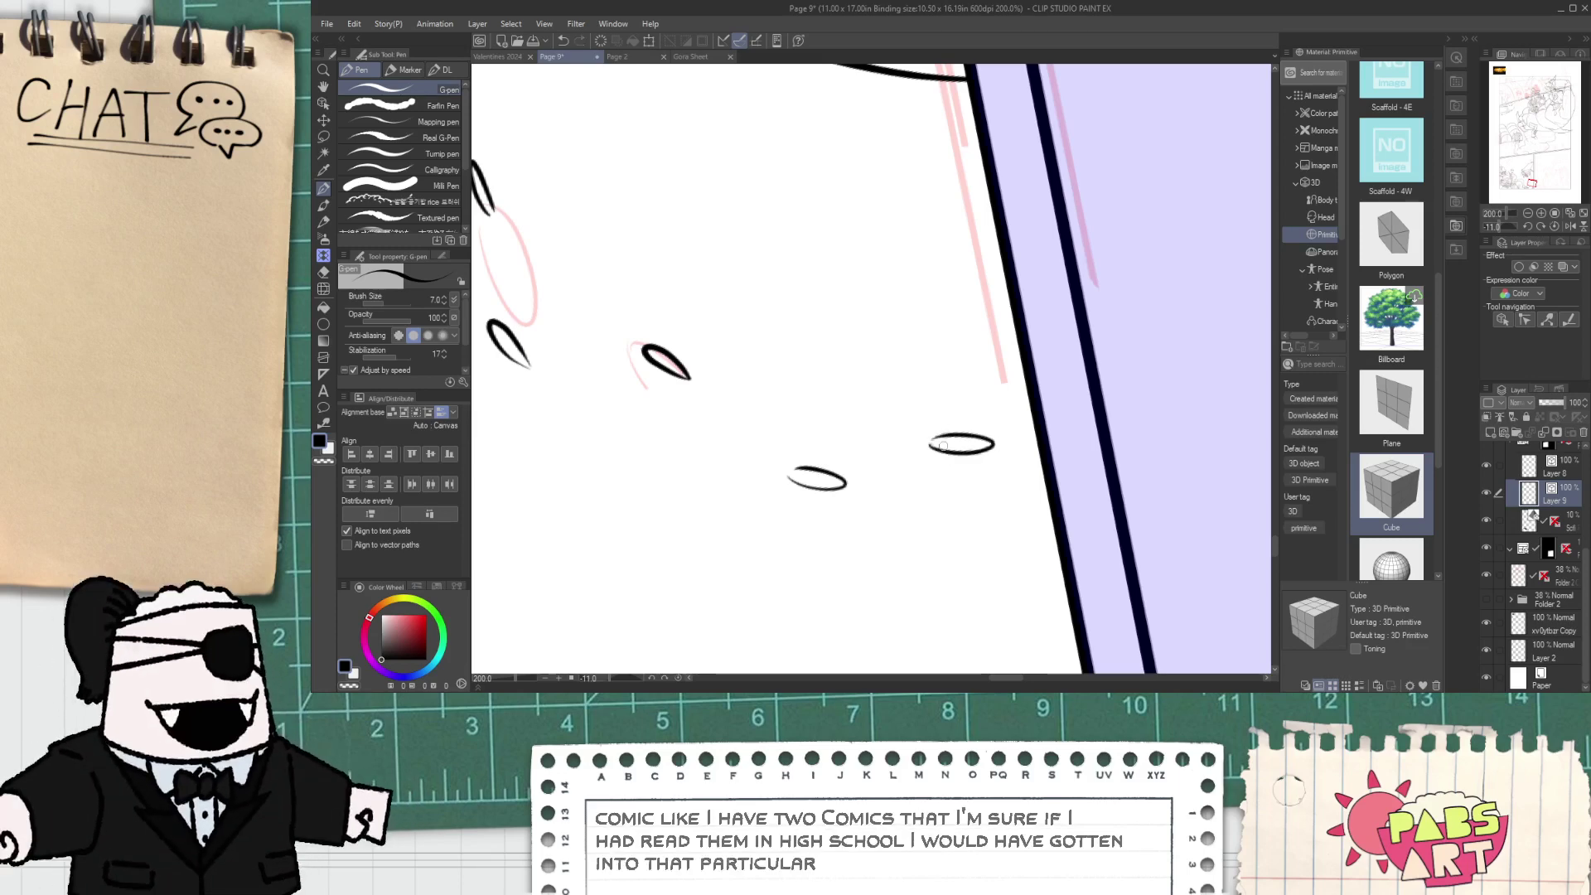
- Ink a small oval footprint between the standing leg and the start of the trail, beside the fan-topped box
{"action": "scroll", "coordinate": [1058, 539], "scroll_direction": "down", "scroll_amount": 6}
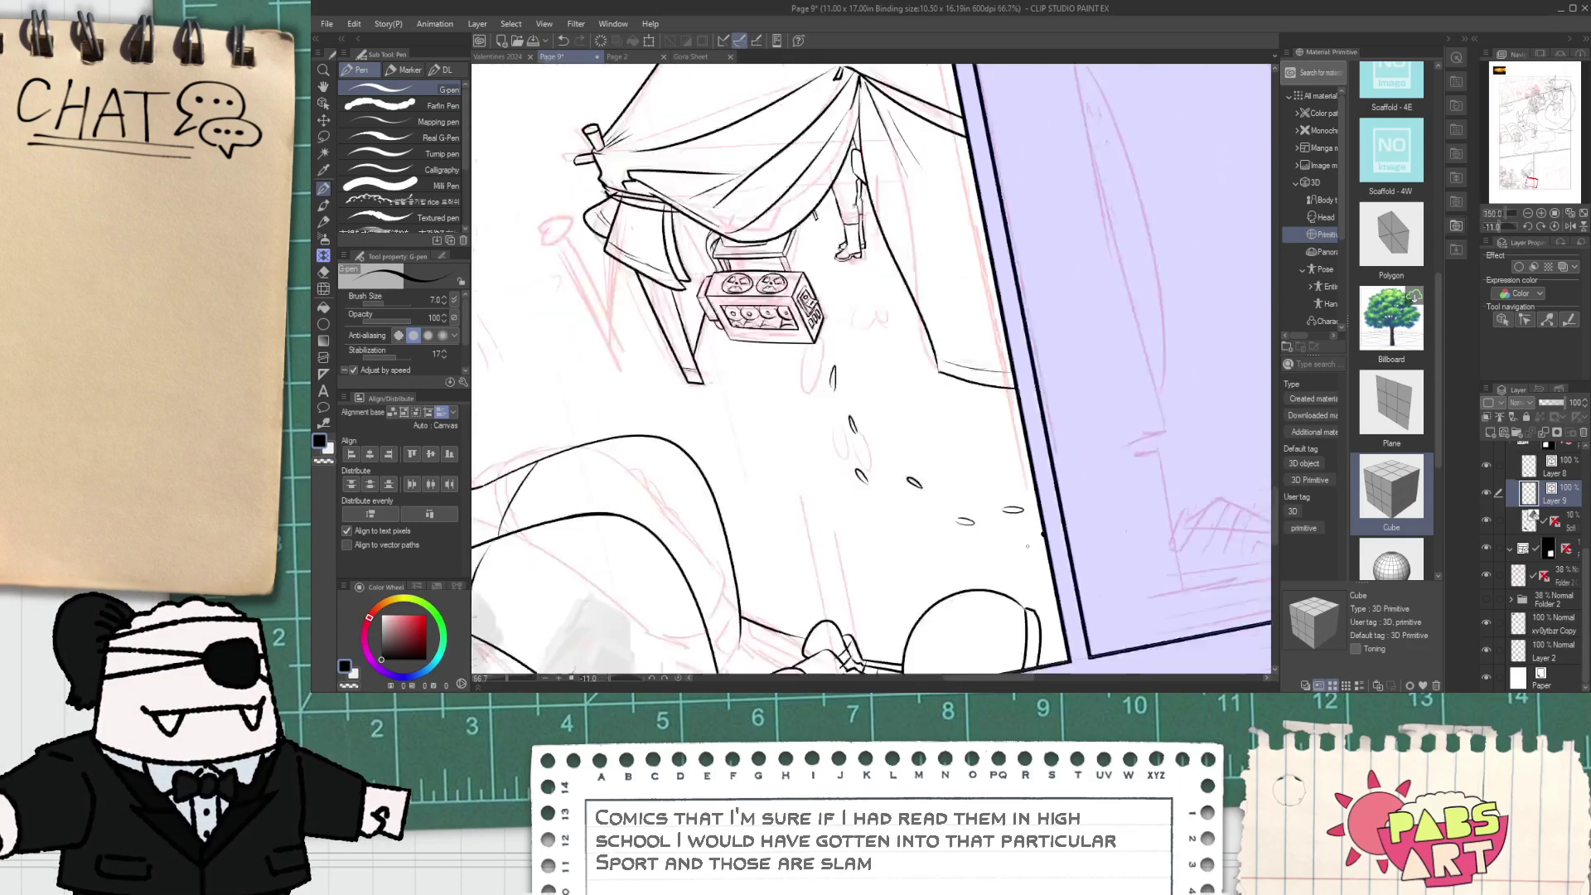
{"action": "scroll", "coordinate": [937, 431], "scroll_direction": "up", "scroll_amount": 4}
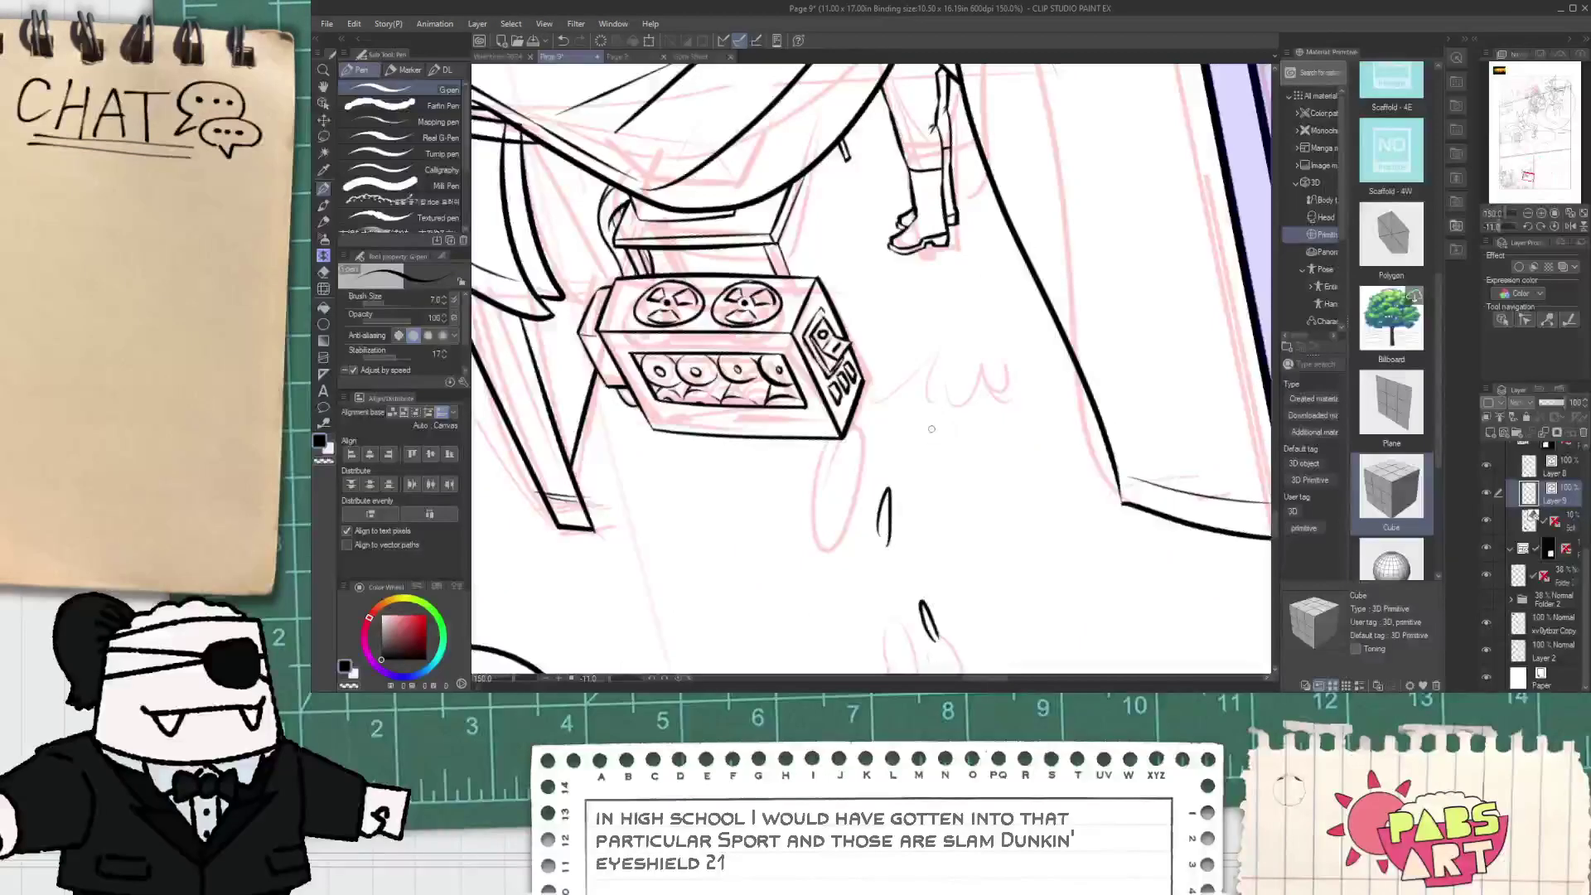
{"action": "left_click_drag", "start_coordinate": [937, 421], "coordinate": [929, 418]}
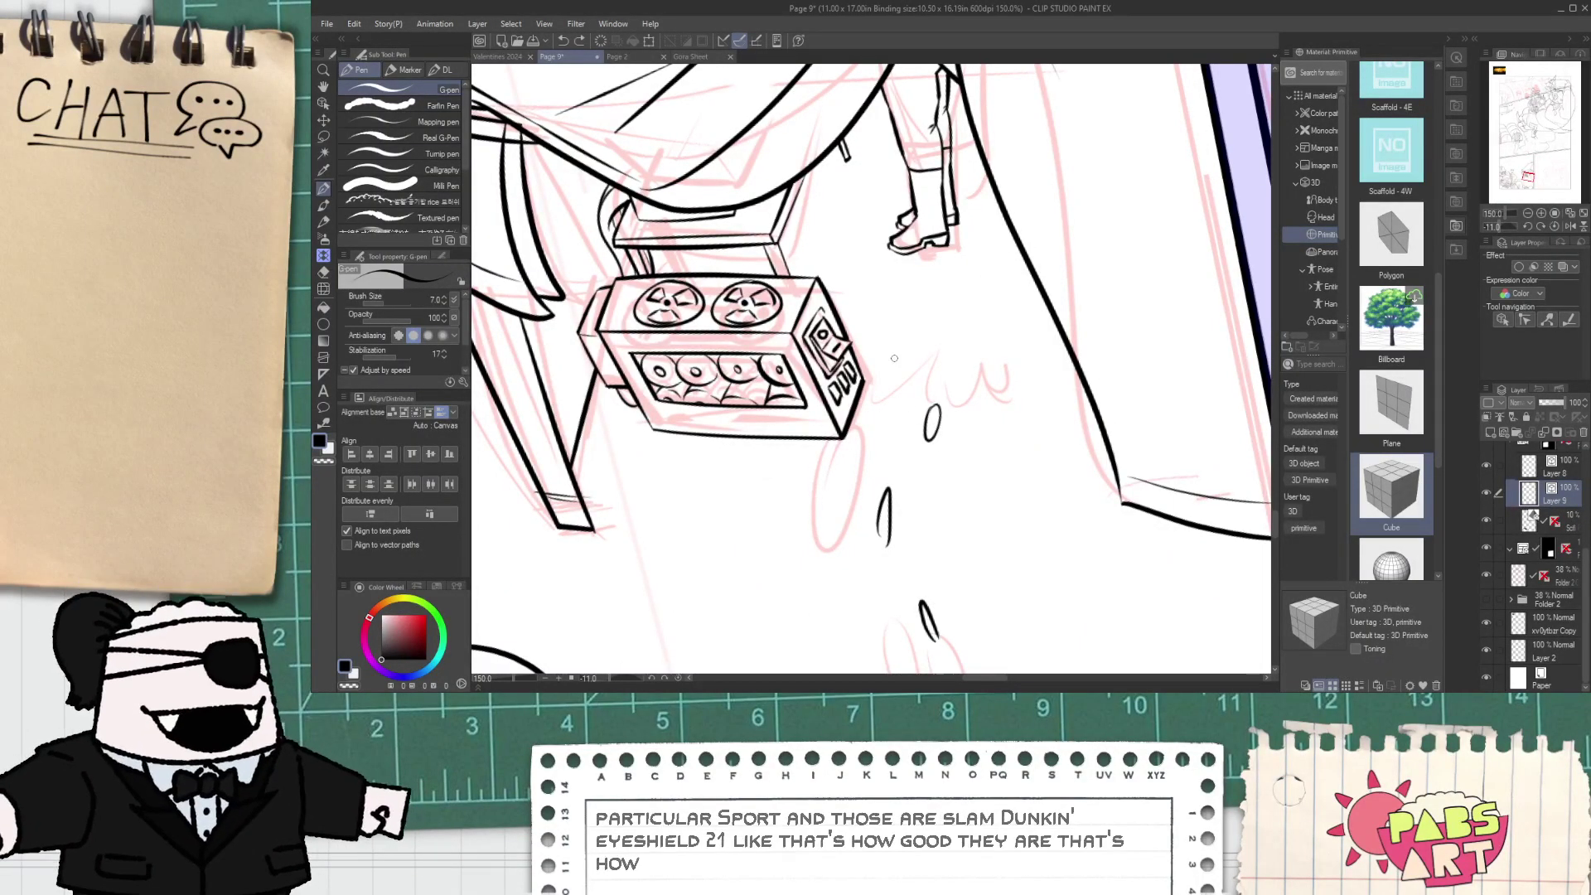
{"action": "scroll", "coordinate": [905, 333], "scroll_direction": "down", "scroll_amount": 5}
{"action": "scroll", "coordinate": [936, 452], "scroll_direction": "down", "scroll_amount": 3}
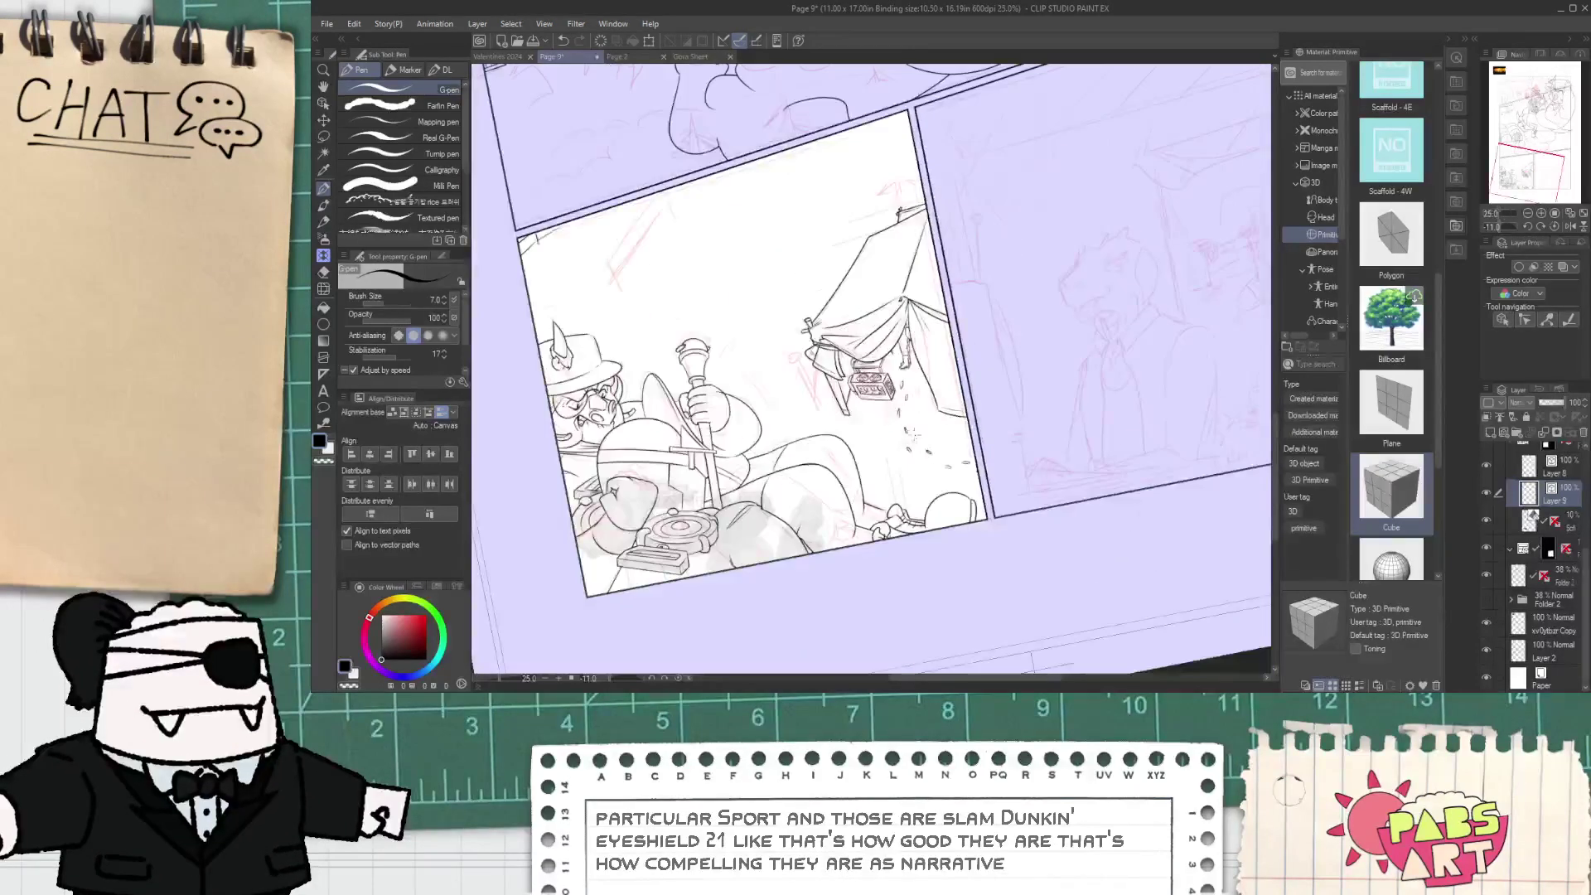
- Select the frame folder of the neighbouring panel, which holds the sketch of the long-snouted character
{"action": "left_click_drag", "start_coordinate": [937, 451], "coordinate": [949, 489]}
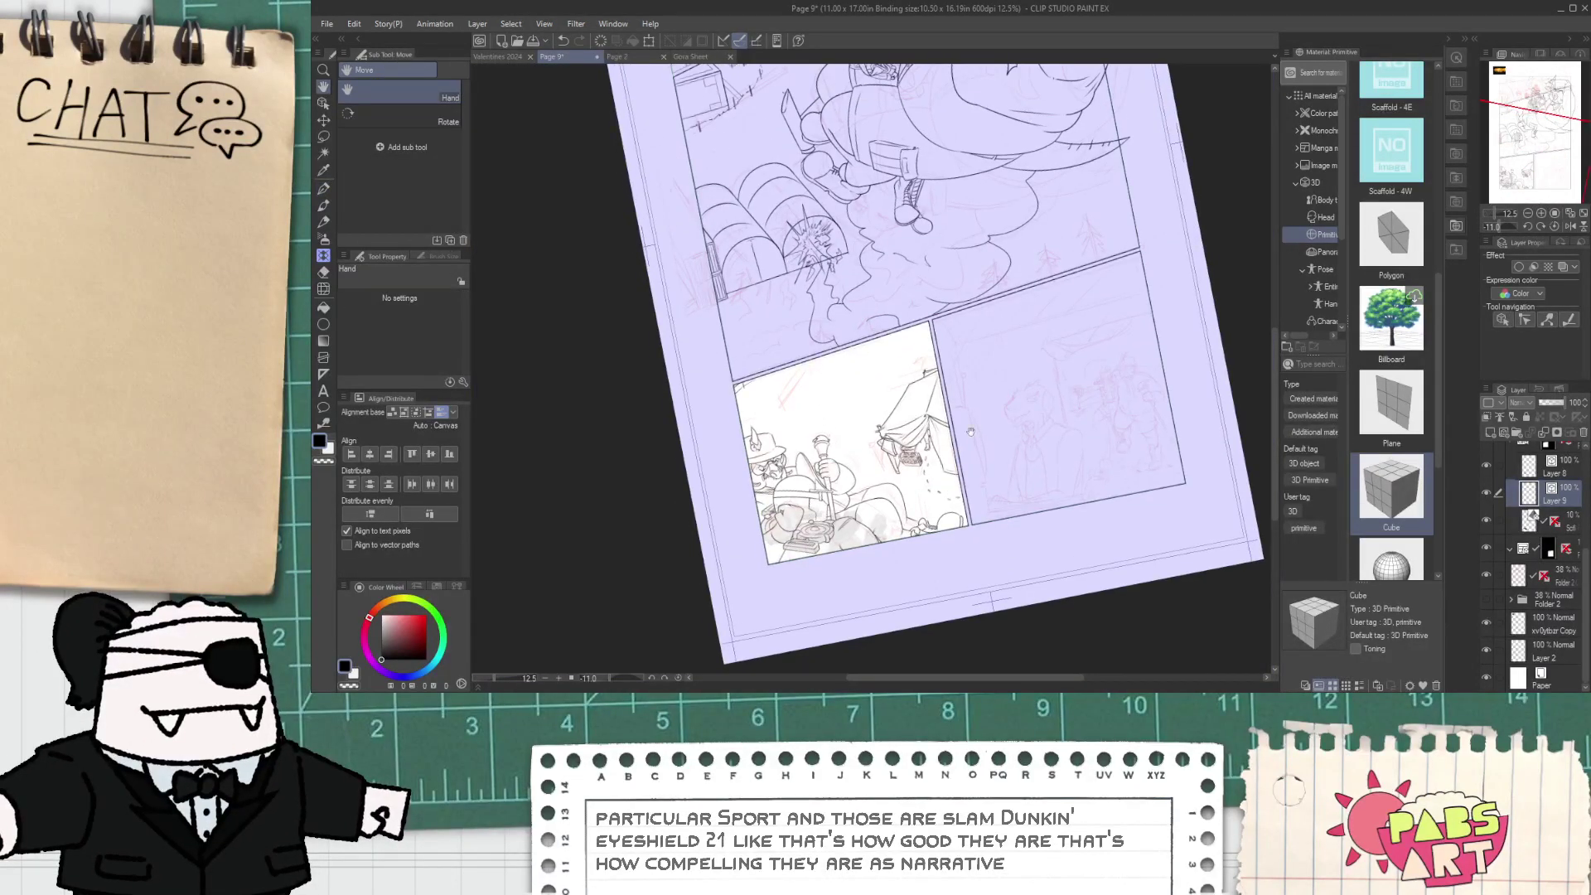
{"action": "left_click_drag", "start_coordinate": [970, 431], "coordinate": [864, 376]}
{"action": "scroll", "coordinate": [832, 391], "scroll_direction": "up", "scroll_amount": 3}
{"action": "scroll", "coordinate": [834, 390], "scroll_direction": "down", "scroll_amount": 1}
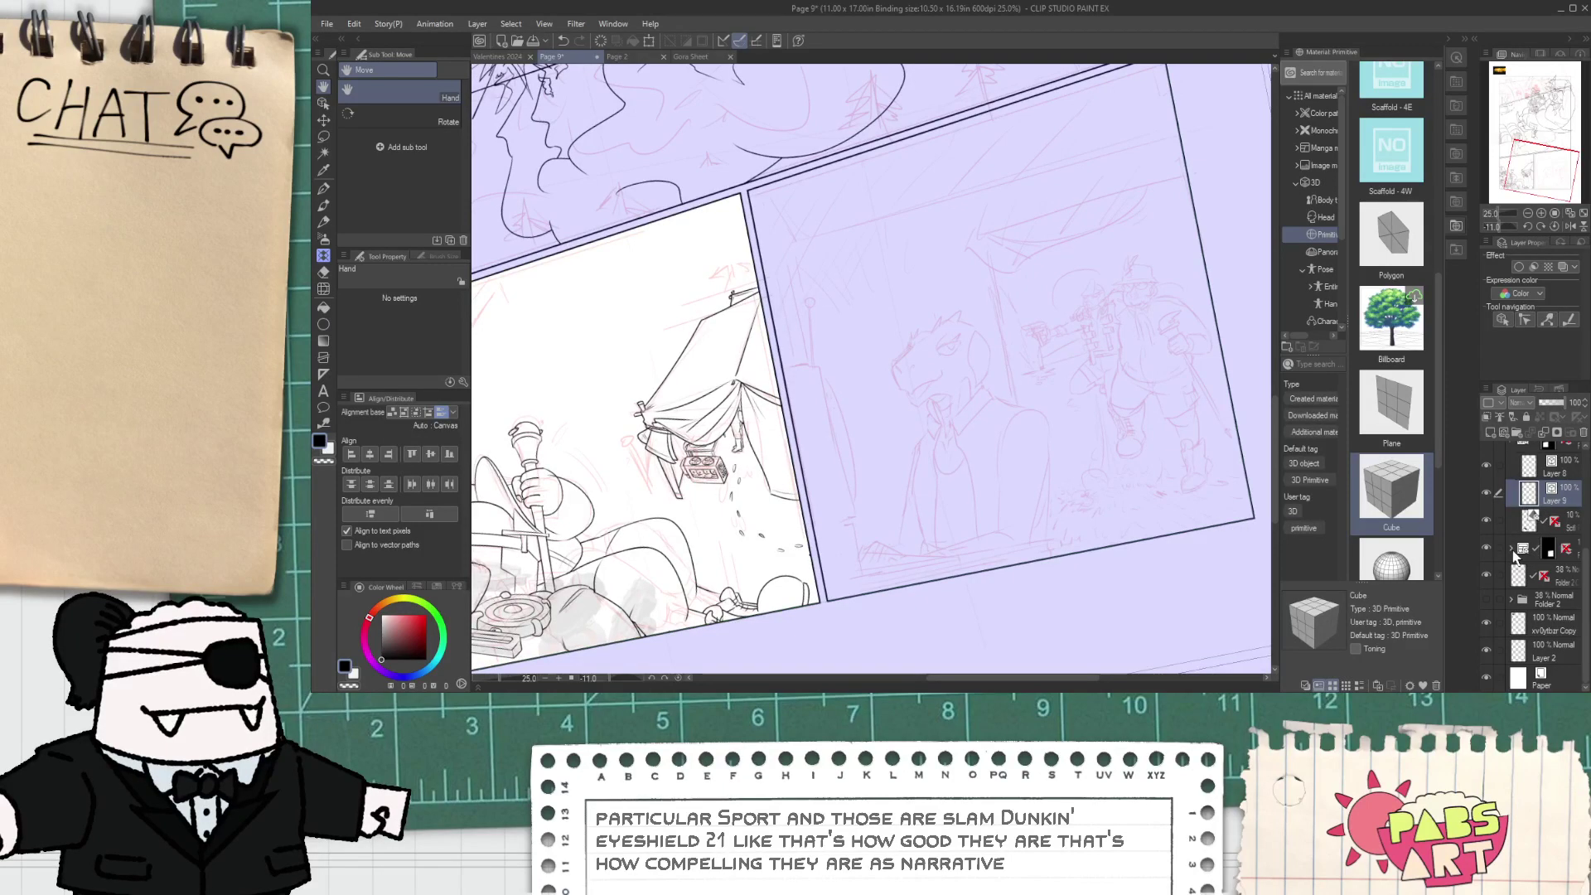
{"action": "left_click", "coordinate": [1567, 550]}
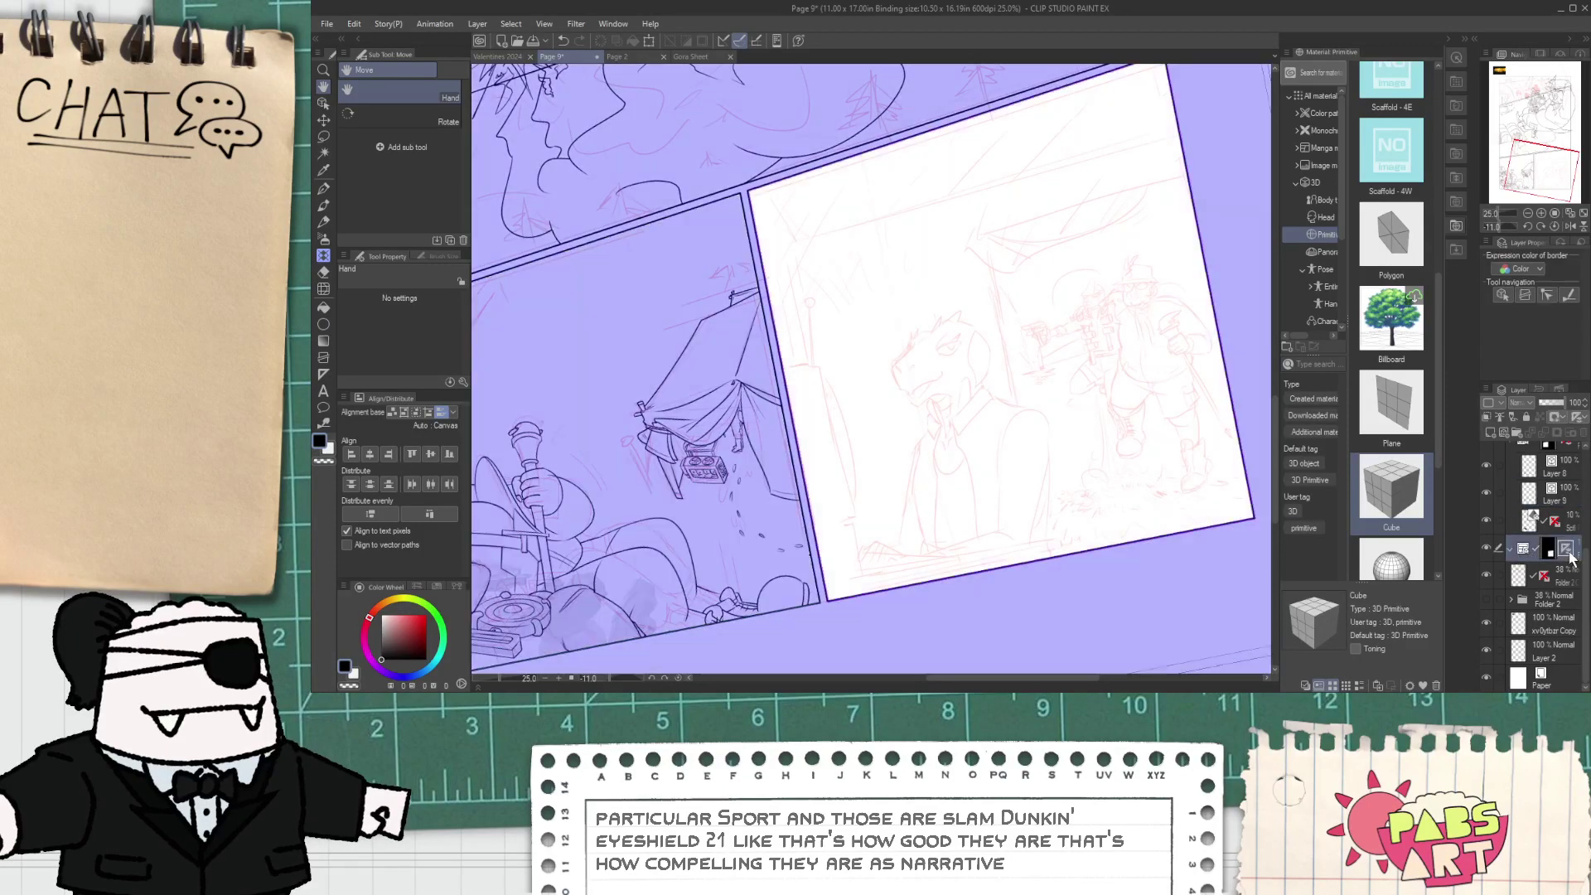
- Add a new layer inside the last panel's frame folder, turn off the folder's ruler display, and make the new layer active for inking
{"action": "left_click", "coordinate": [1504, 434]}
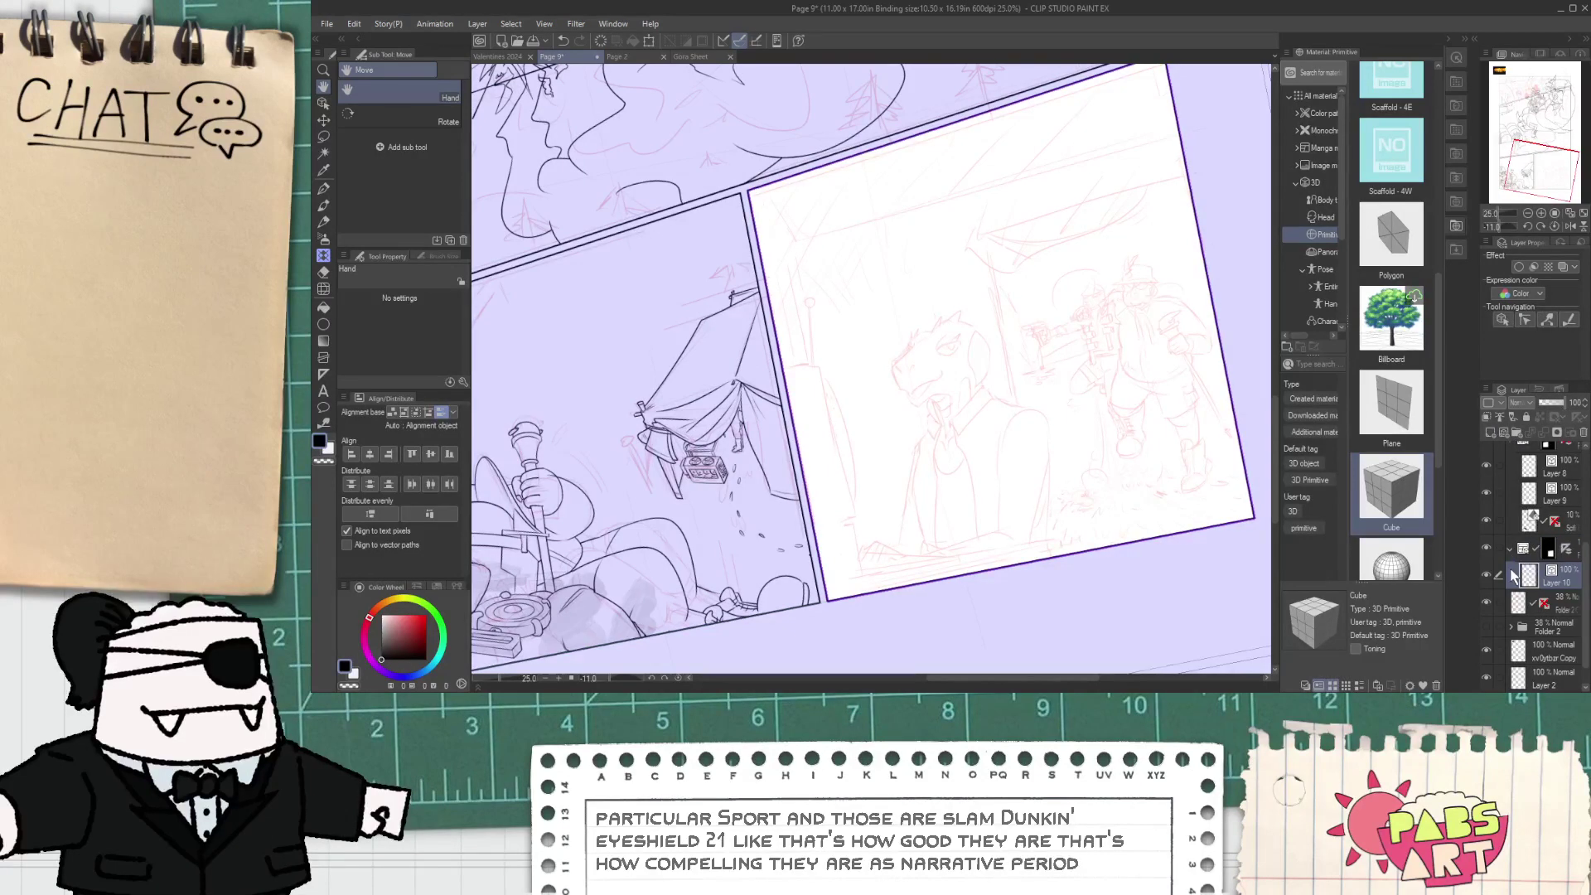
{"action": "left_click", "coordinate": [1567, 550]}
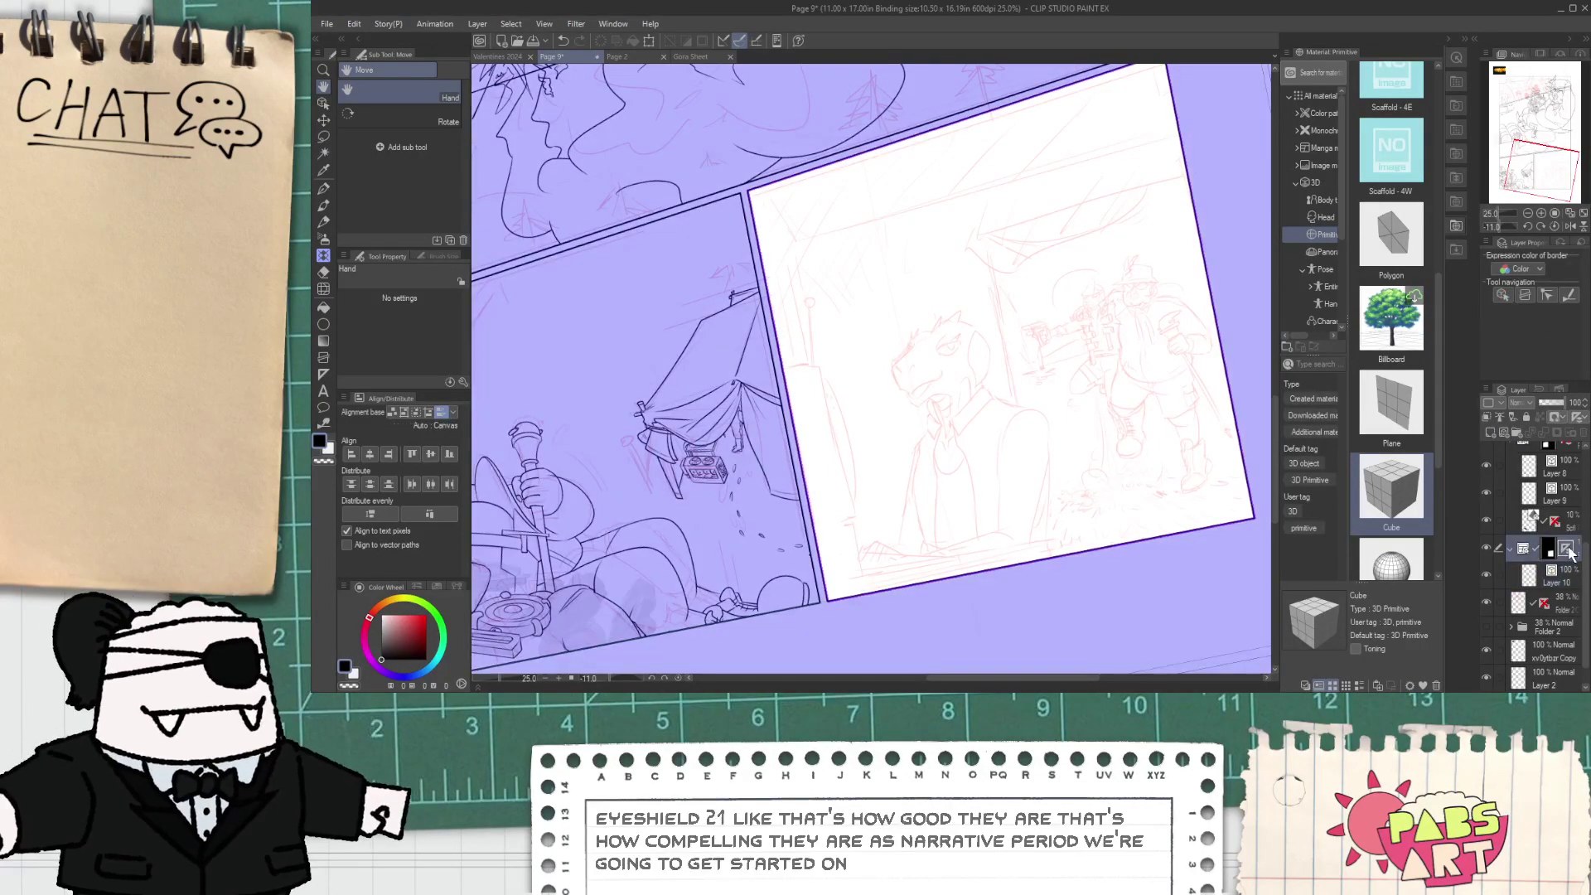
{"action": "left_click", "coordinate": [1566, 548], "text": "shift"}
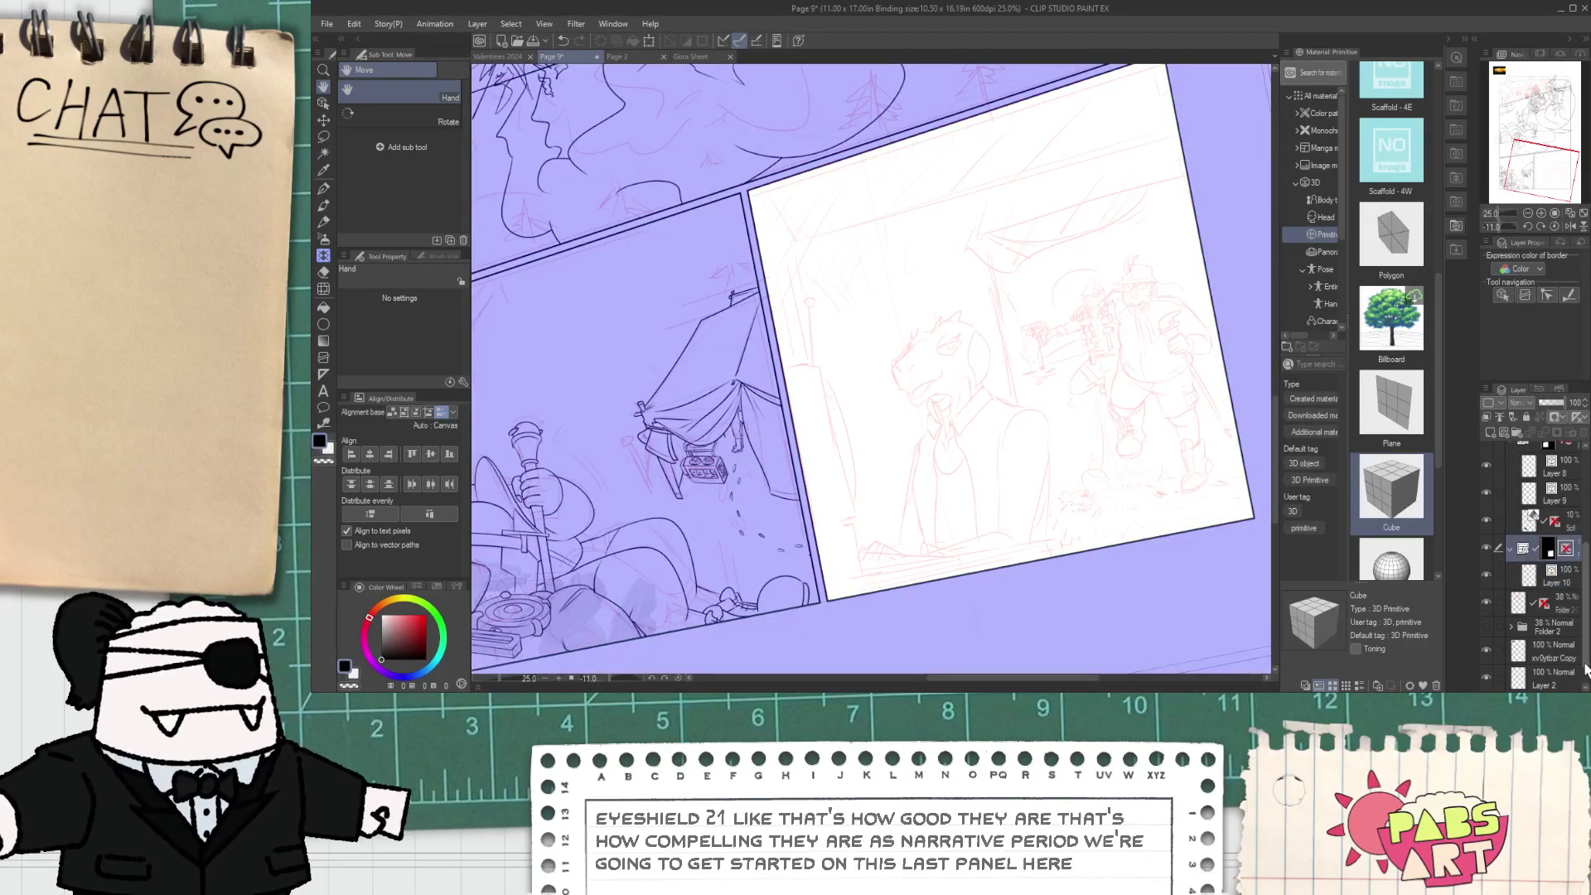
{"action": "left_click", "coordinate": [1558, 580]}
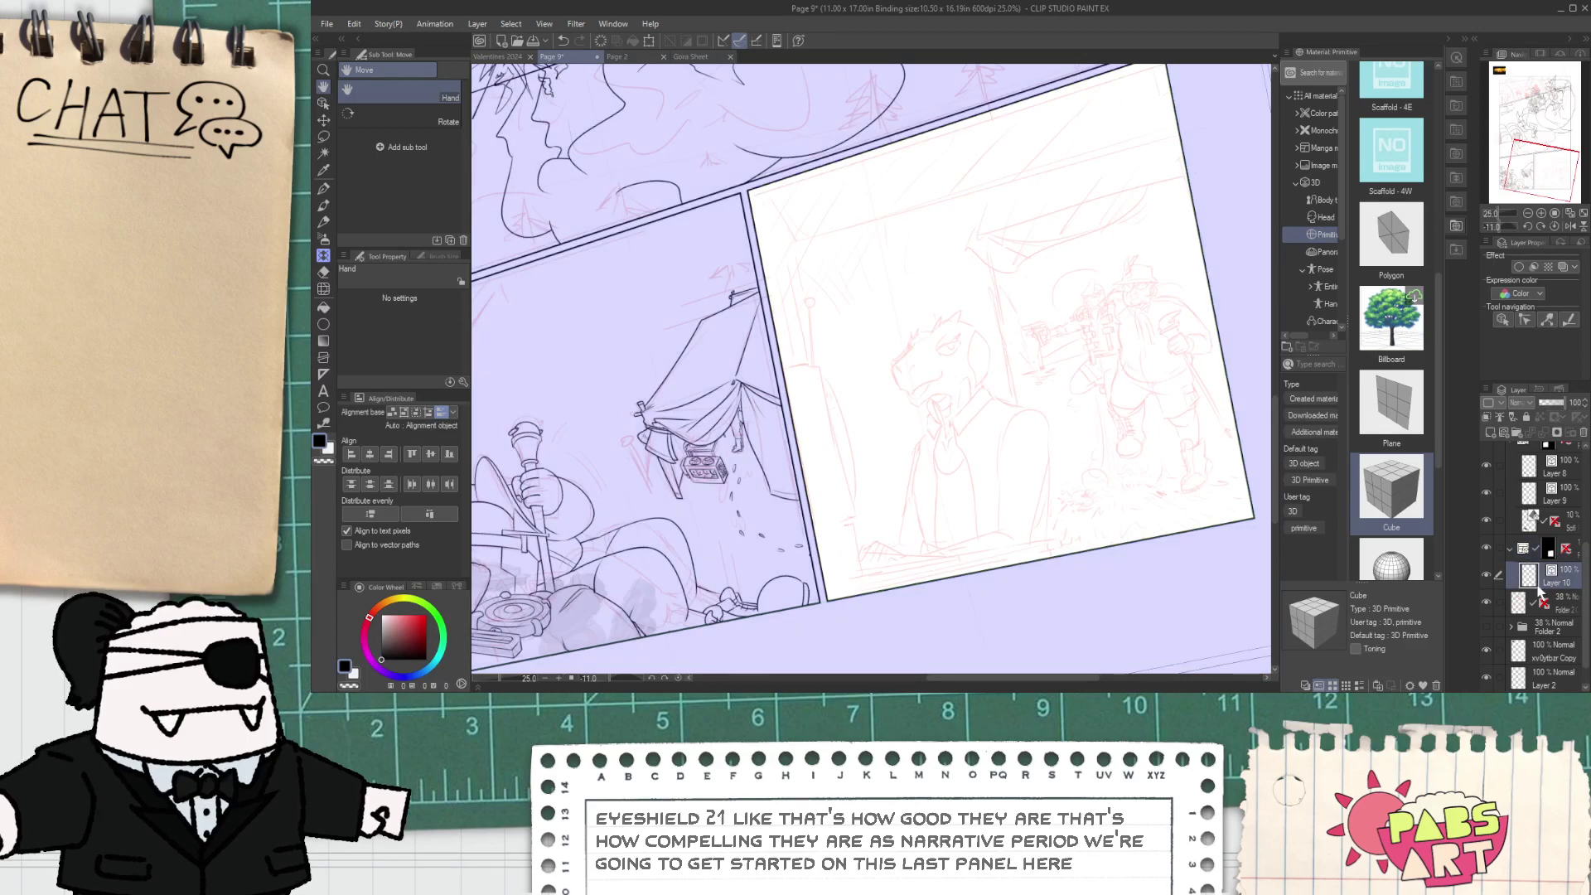
{"action": "left_click_drag", "start_coordinate": [980, 562], "coordinate": [832, 594]}
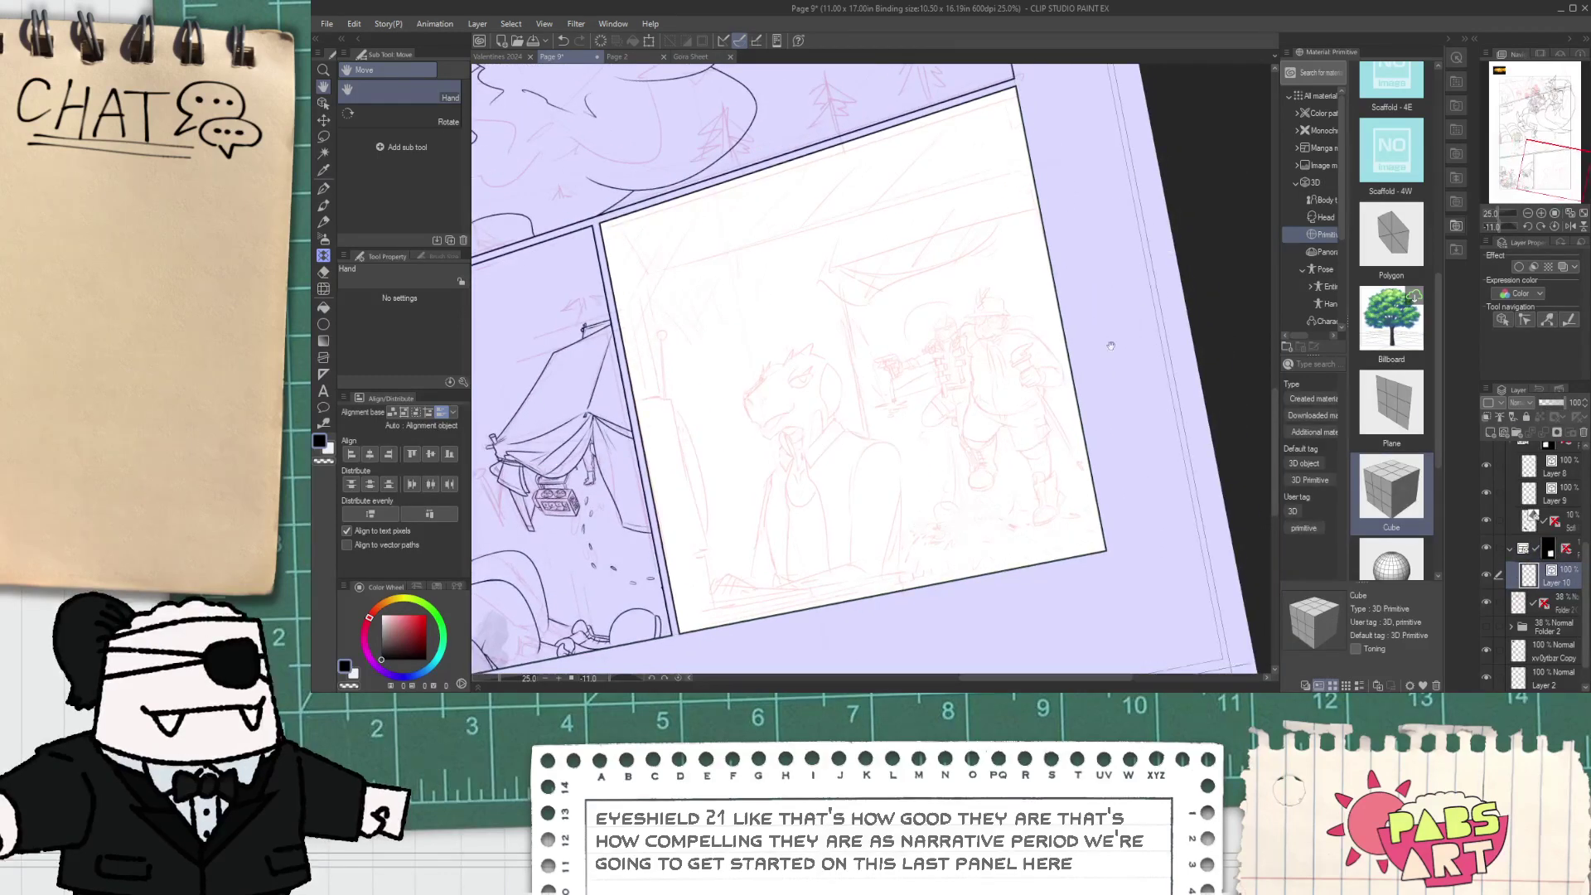
{"action": "left_click", "coordinate": [1449, 38]}
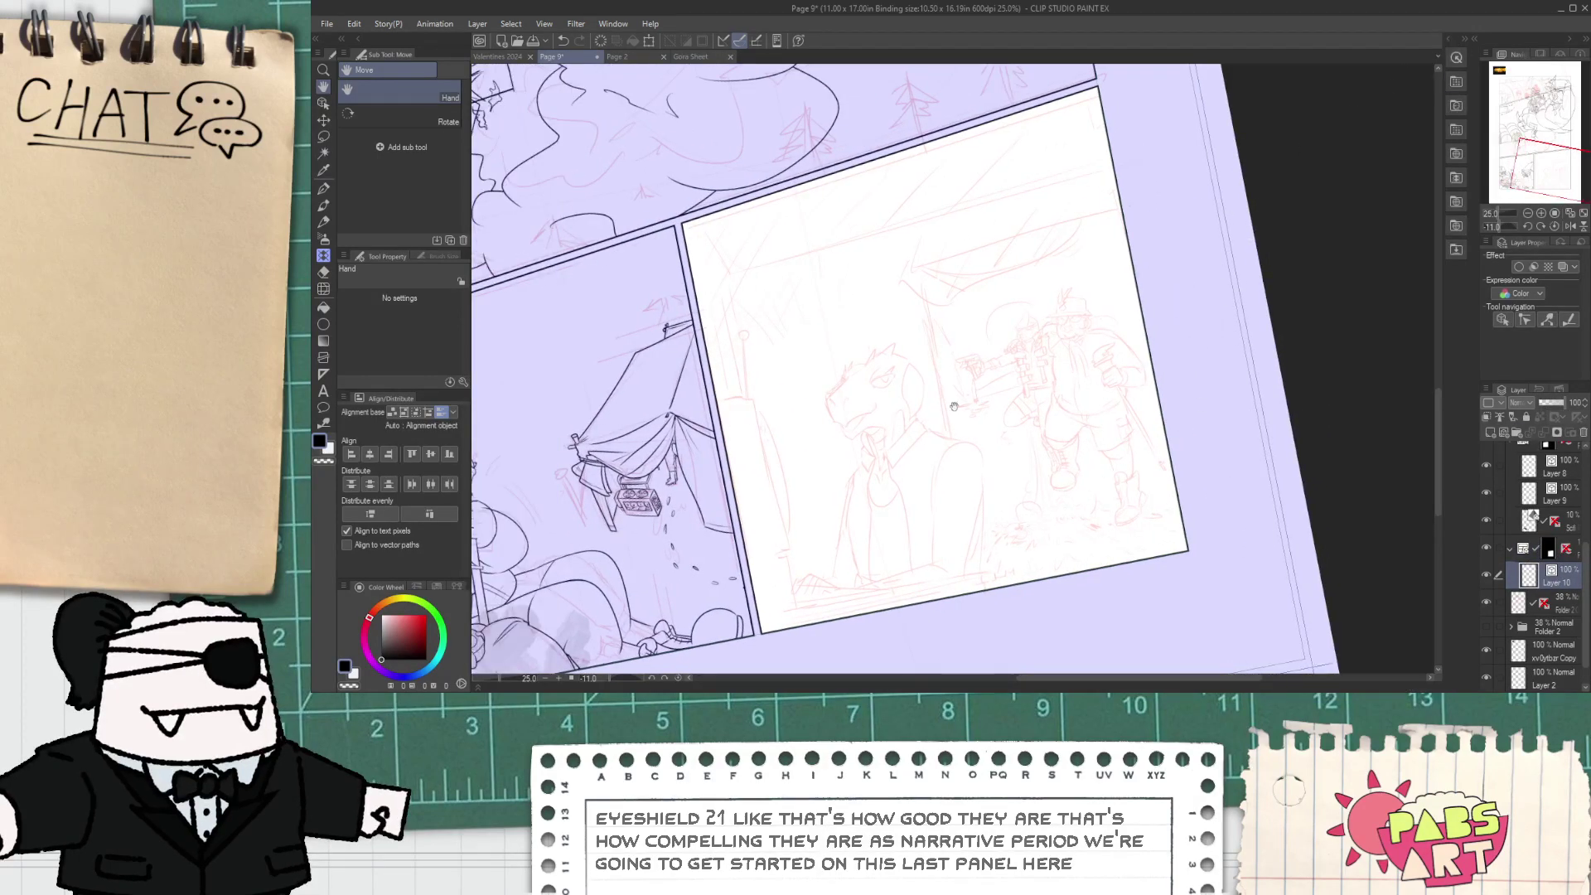
- Ink the front of the character's snout and the upper lip line with the G-pen, redoing the upturned mouth corner
{"action": "scroll", "coordinate": [784, 374], "scroll_direction": "up", "scroll_amount": 5}
{"action": "key", "text": "p"}
{"action": "mouse_move", "coordinate": [718, 312]}
{"action": "left_mouse_down"}
{"action": "mouse_move", "coordinate": [787, 440]}
{"action": "mouse_move", "coordinate": [835, 457]}
{"action": "mouse_move", "coordinate": [1026, 390]}
{"action": "left_mouse_up"}
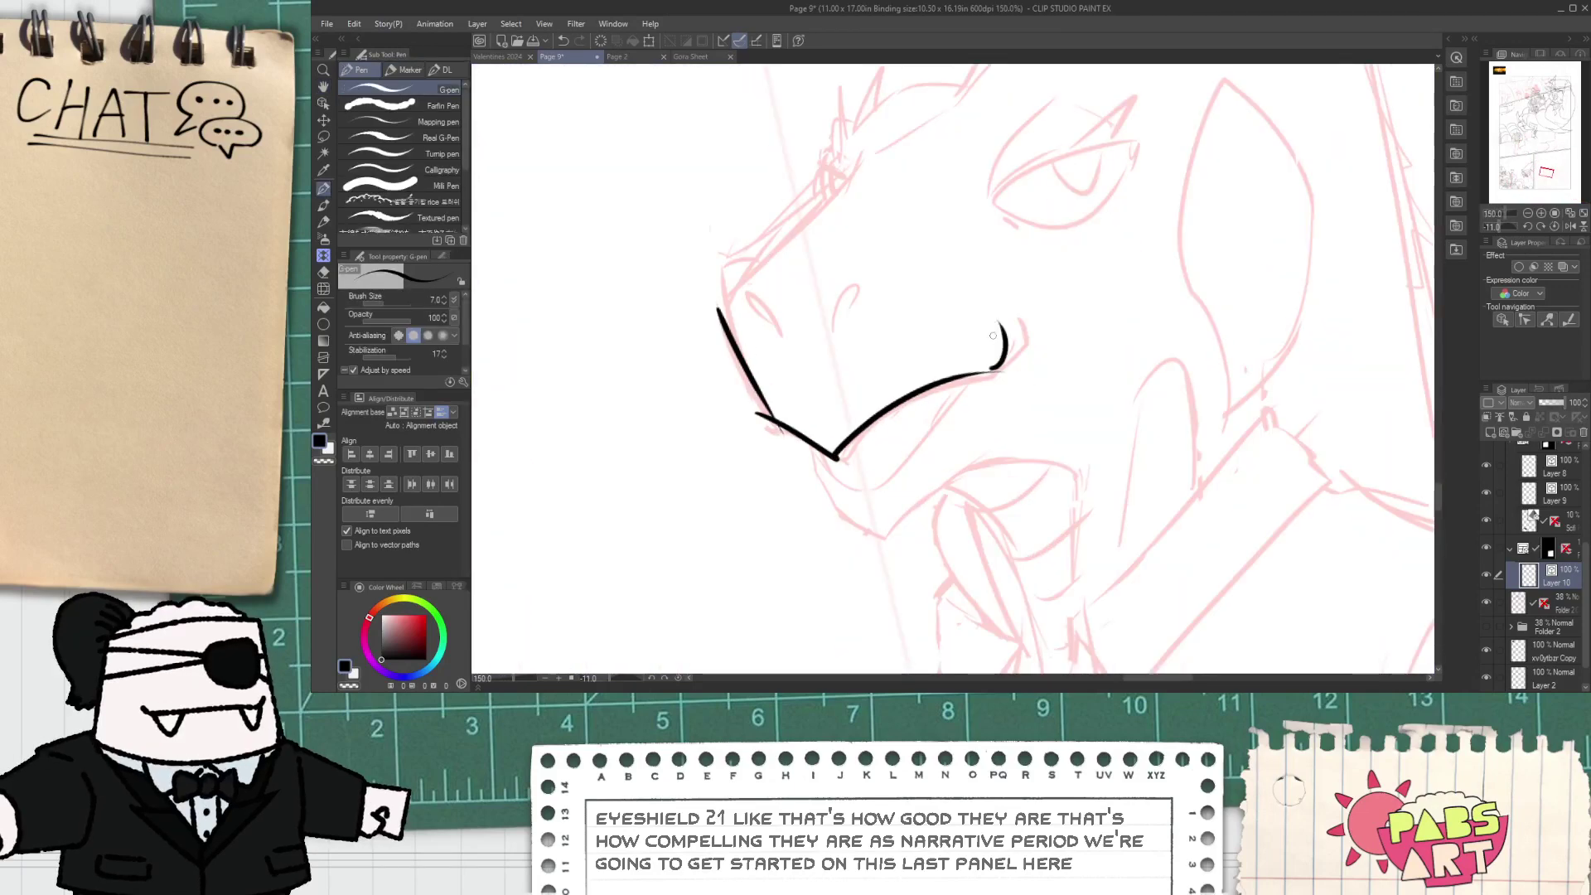
{"action": "scroll", "coordinate": [1001, 369], "scroll_direction": "up", "scroll_amount": 1}
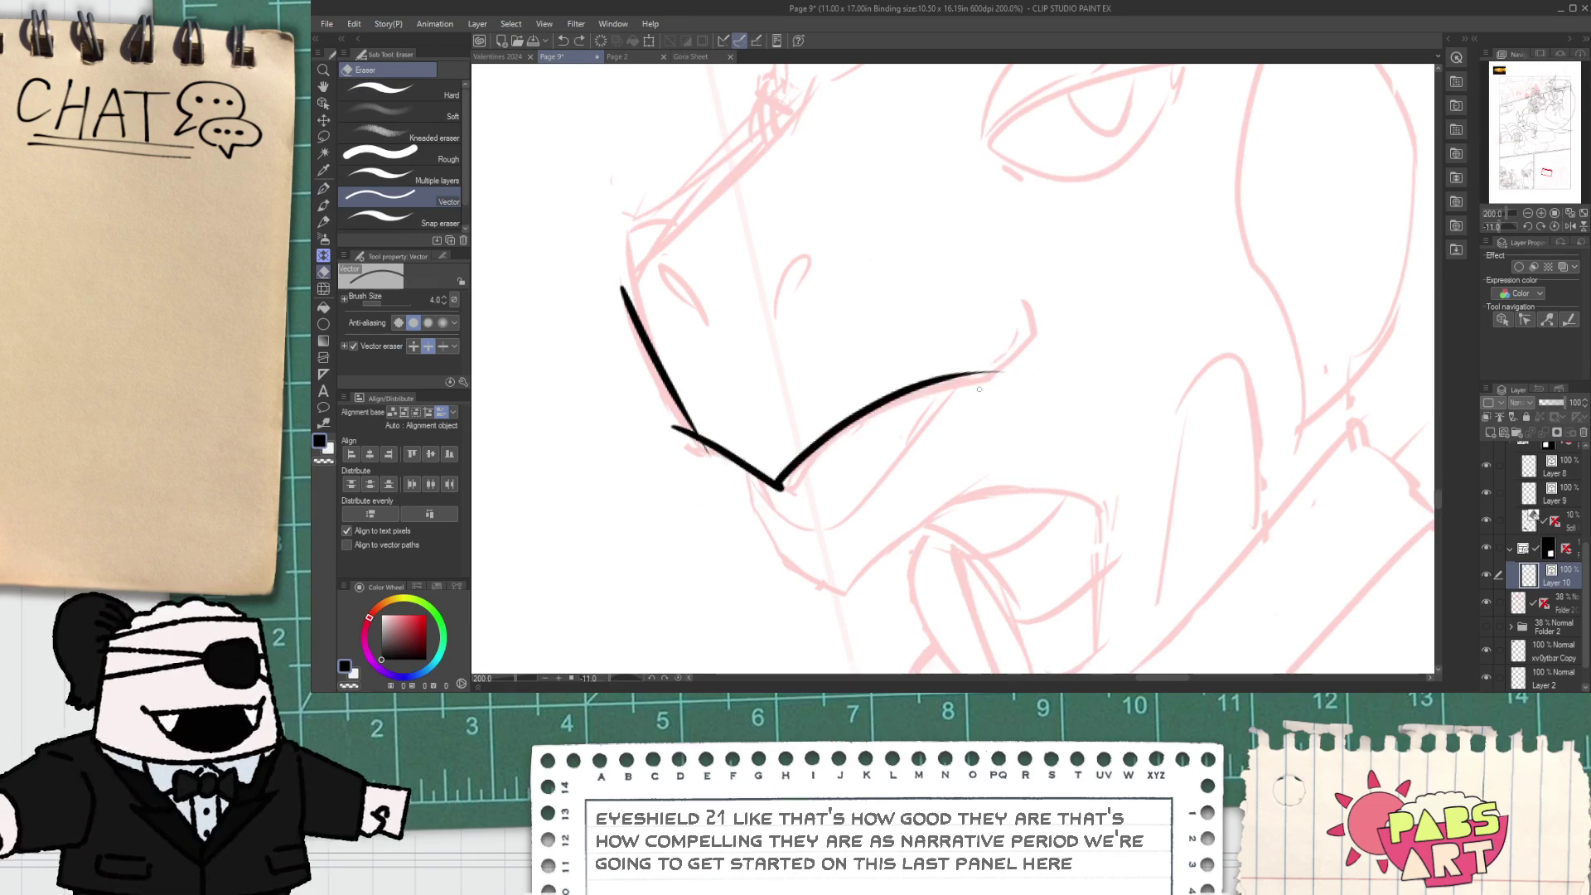
{"action": "key", "text": "ctrl+z"}
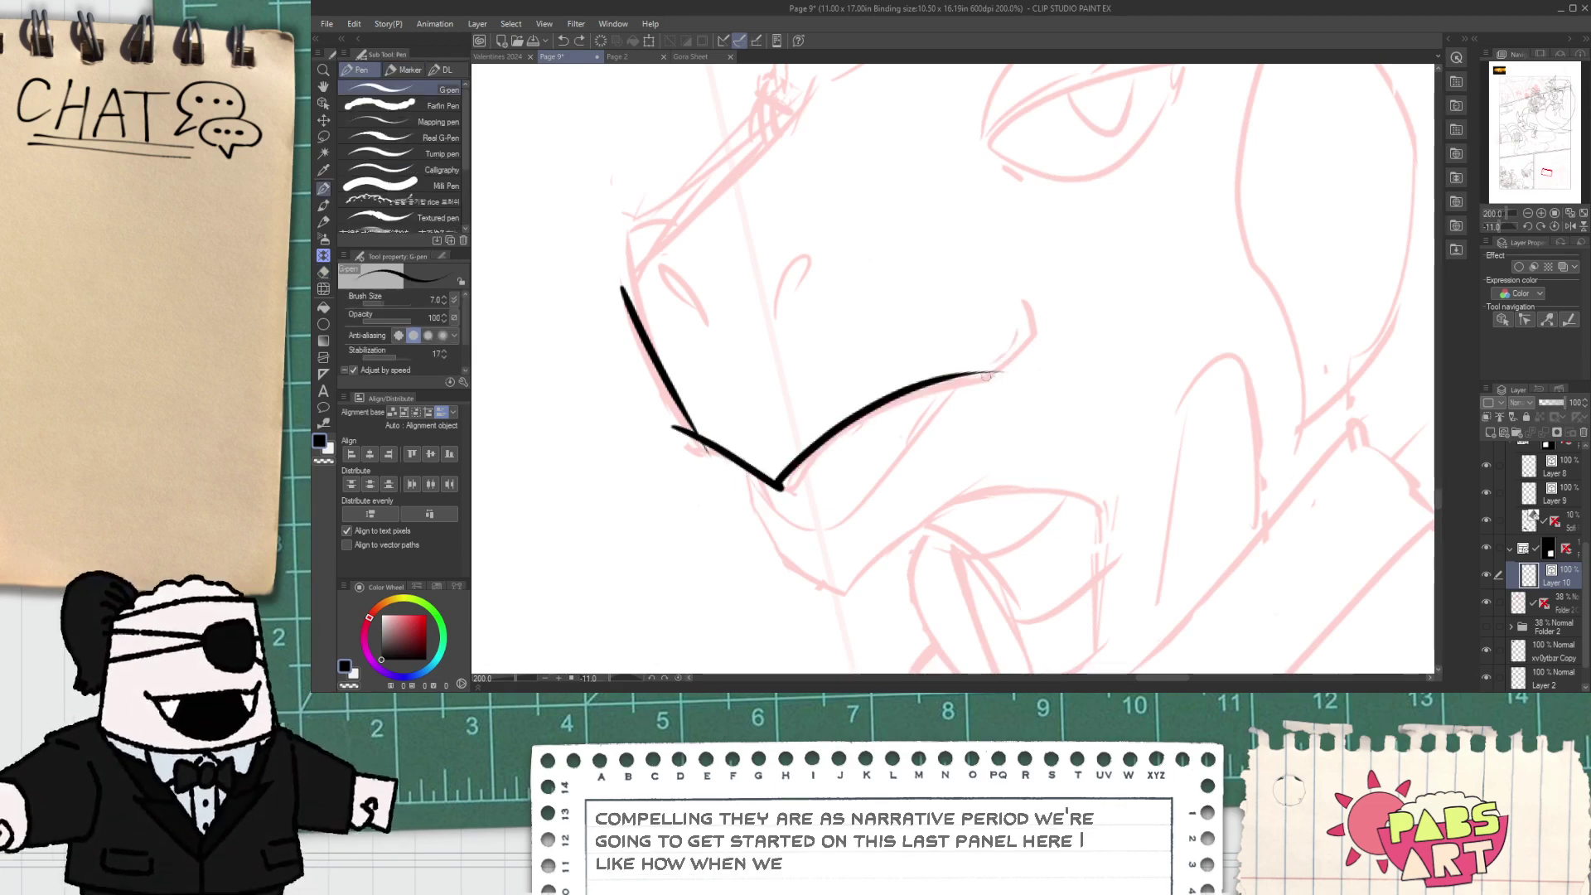
{"action": "key", "text": "e"}
{"action": "scroll", "coordinate": [992, 256], "scroll_direction": "up", "scroll_amount": 2}
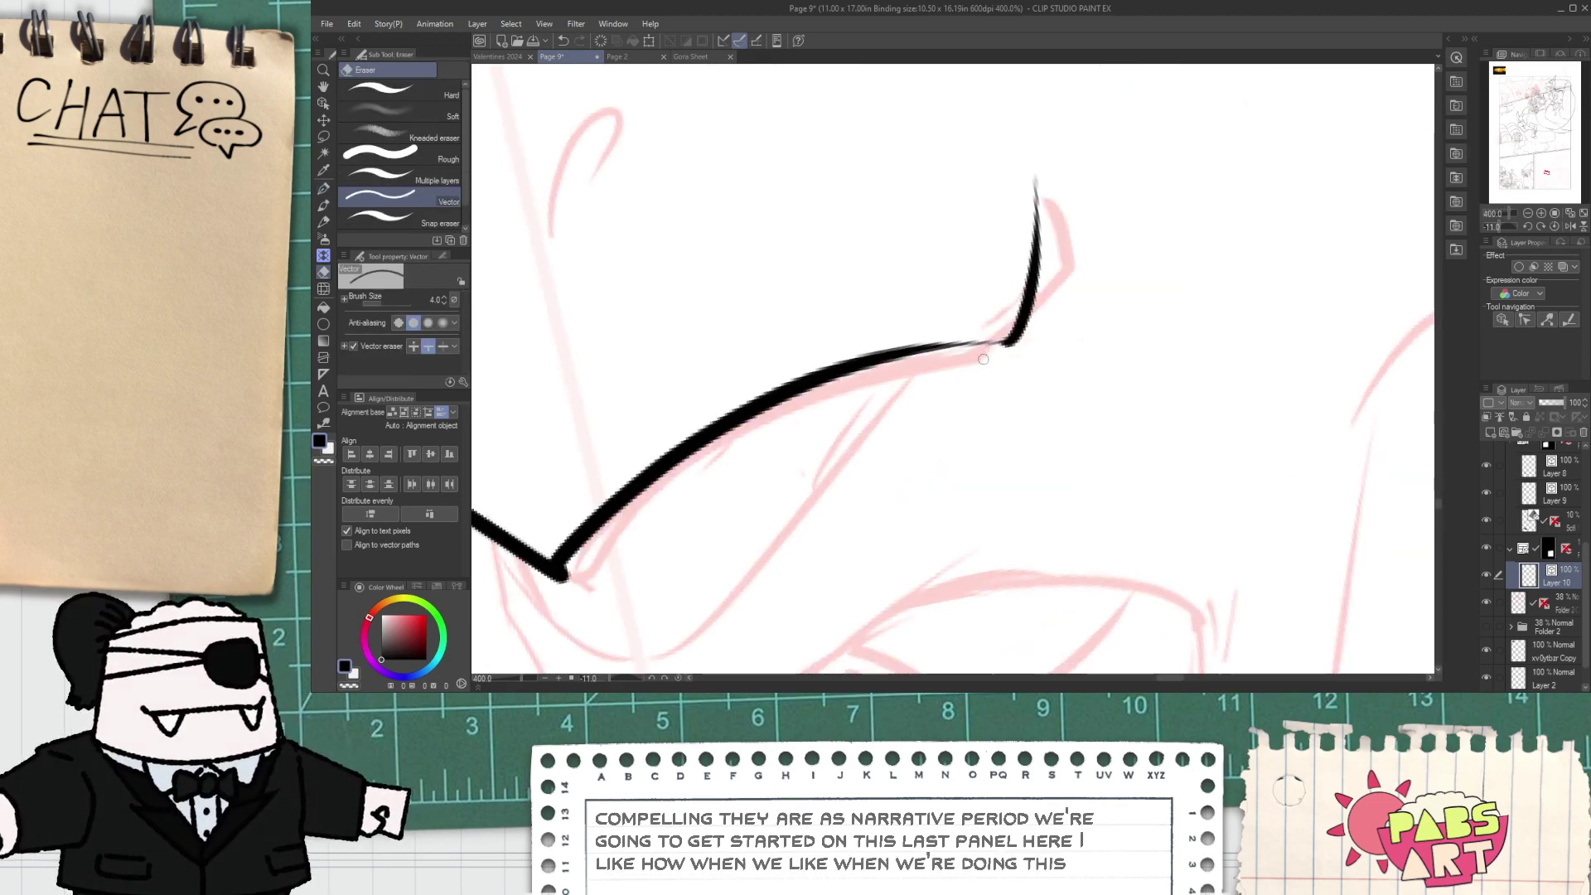
- Check the wide-eyed lizard characters in the bottom panel of Page 2 for reference, and return to Page 9
{"action": "scroll", "coordinate": [803, 261], "scroll_direction": "down", "scroll_amount": 3}
{"action": "left_click", "coordinate": [621, 57]}
{"action": "scroll", "coordinate": [572, 83], "scroll_direction": "down", "scroll_amount": 2}
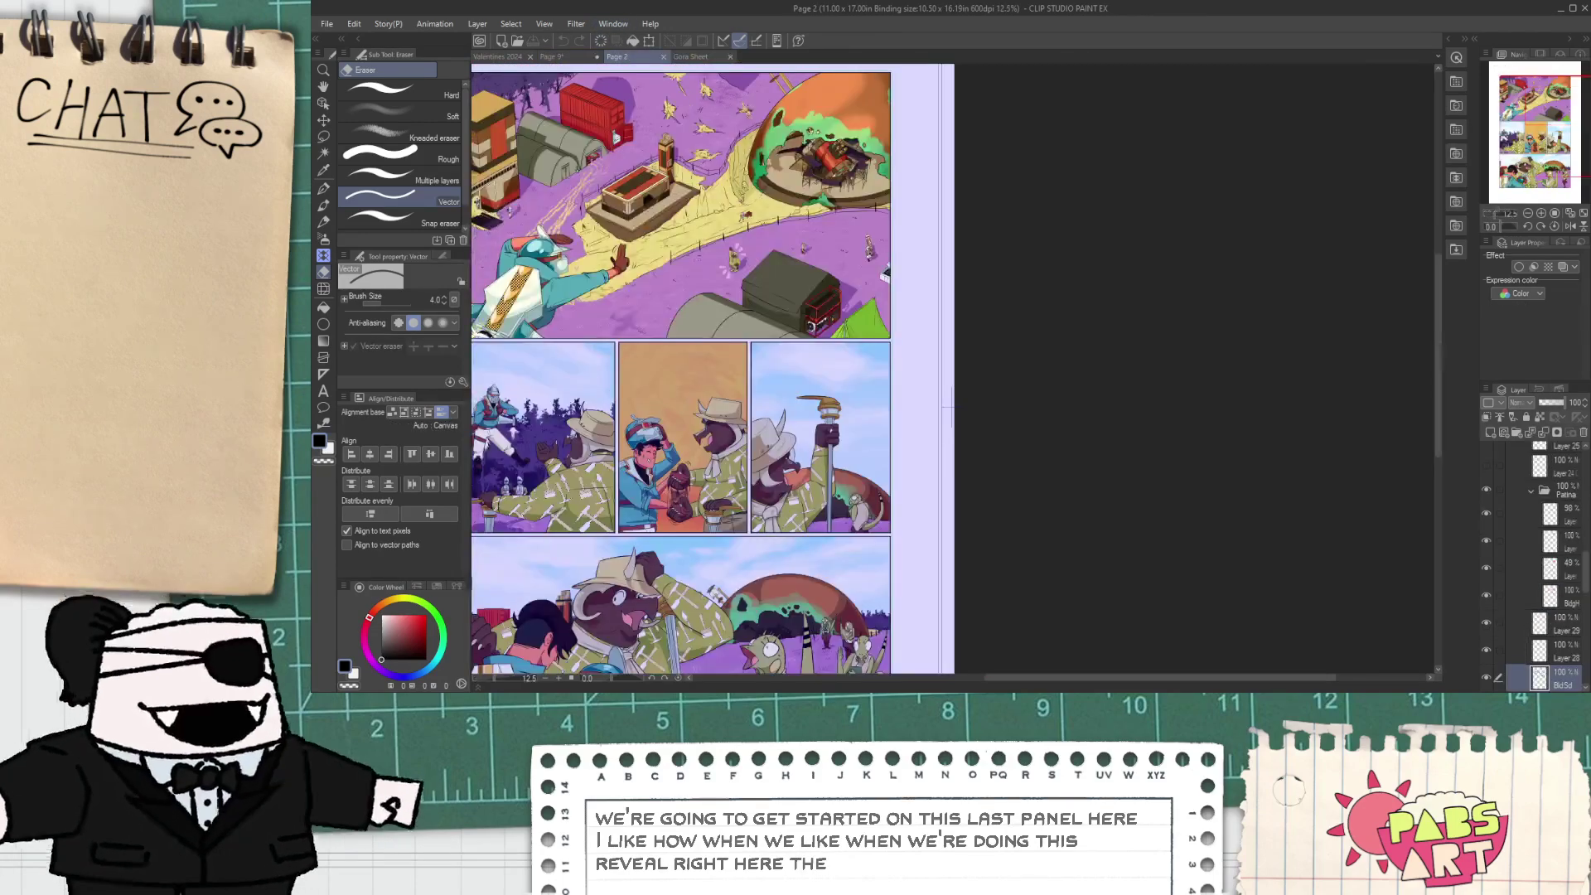
{"action": "left_click_drag", "start_coordinate": [734, 615], "coordinate": [794, 382]}
{"action": "scroll", "coordinate": [796, 386], "scroll_direction": "up", "scroll_amount": 2}
{"action": "scroll", "coordinate": [867, 350], "scroll_direction": "up", "scroll_amount": 2}
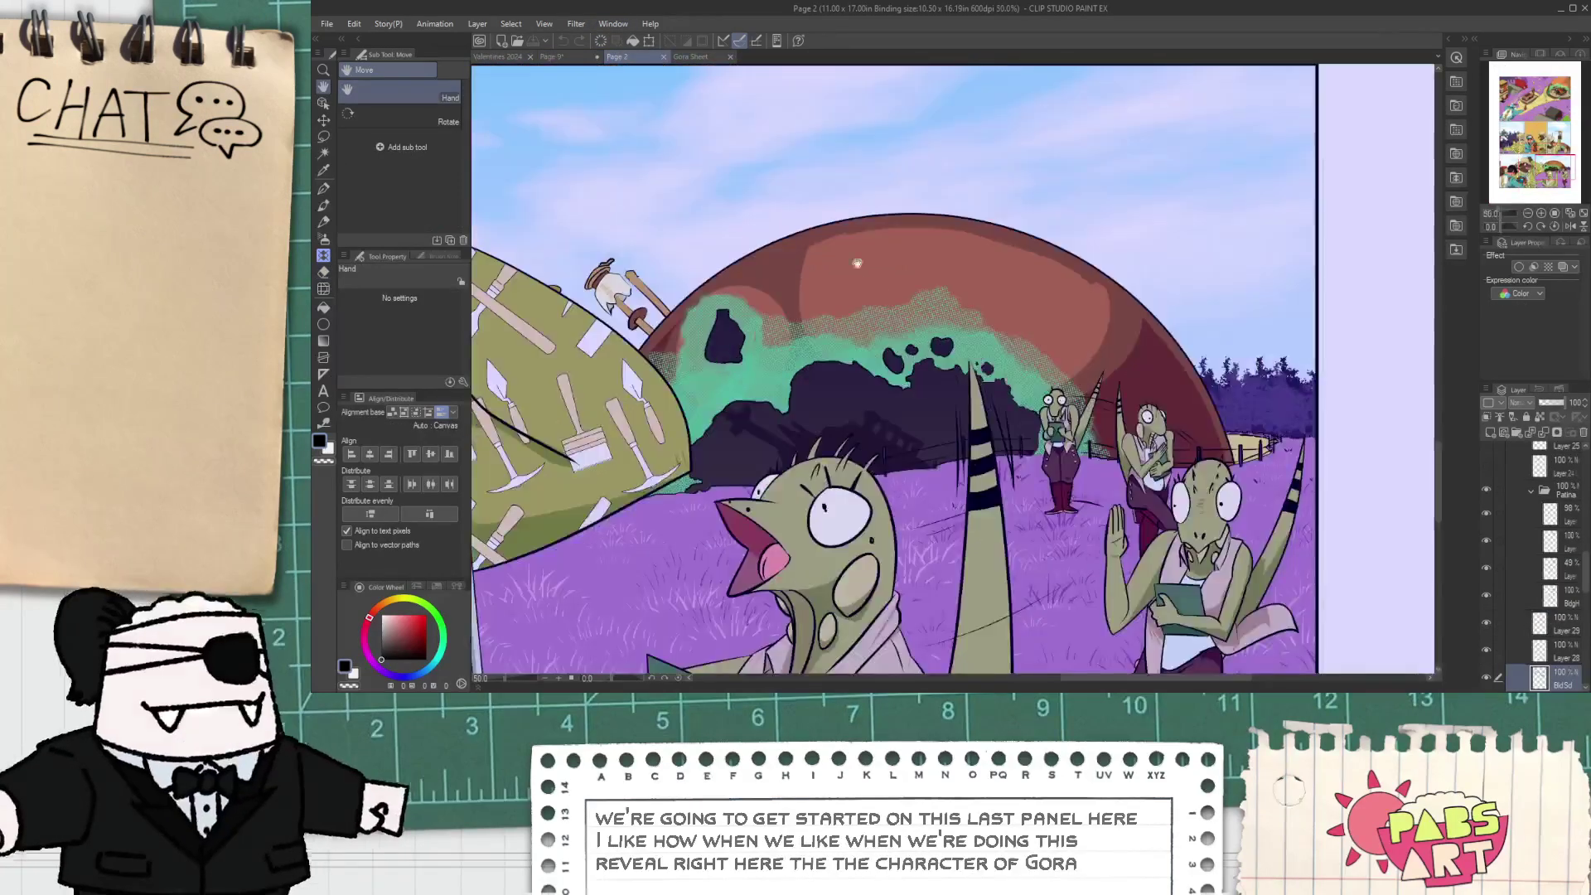
{"action": "scroll", "coordinate": [857, 232], "scroll_direction": "down", "scroll_amount": 1}
{"action": "left_click_drag", "start_coordinate": [863, 112], "coordinate": [734, 152]}
{"action": "left_click", "coordinate": [558, 58]}
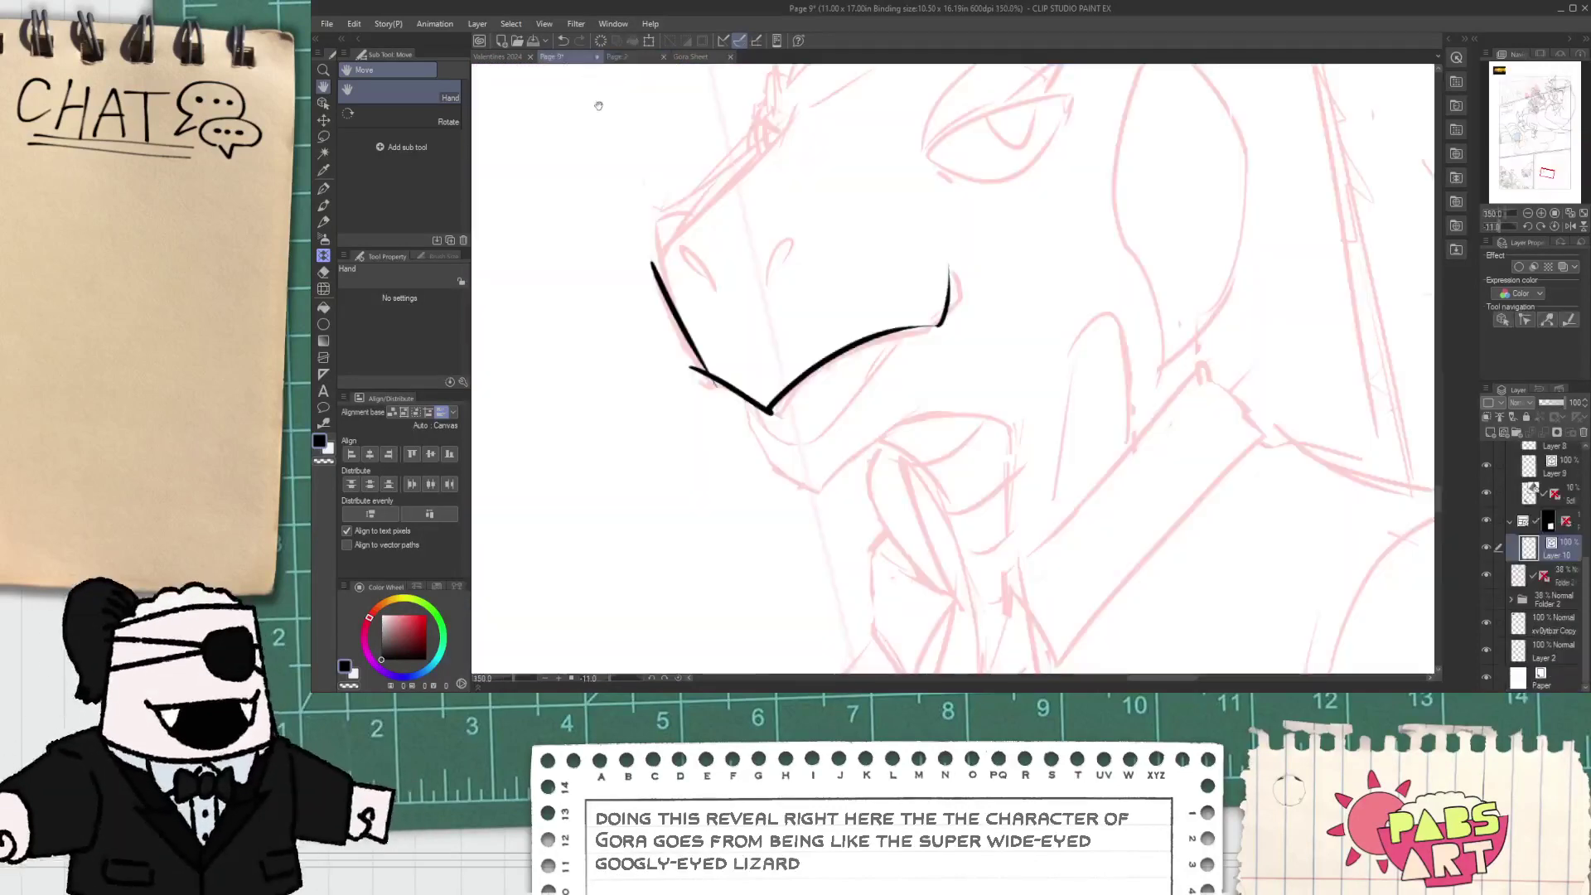
- Ink the straight bridge of the snout from the nose tip up toward the forehead, redoing the unsatisfactory stroke
{"action": "scroll", "coordinate": [685, 198], "scroll_direction": "down", "scroll_amount": 1}
{"action": "left_click_drag", "start_coordinate": [787, 258], "coordinate": [748, 362]}
{"action": "scroll", "coordinate": [740, 354], "scroll_direction": "up", "scroll_amount": 1}
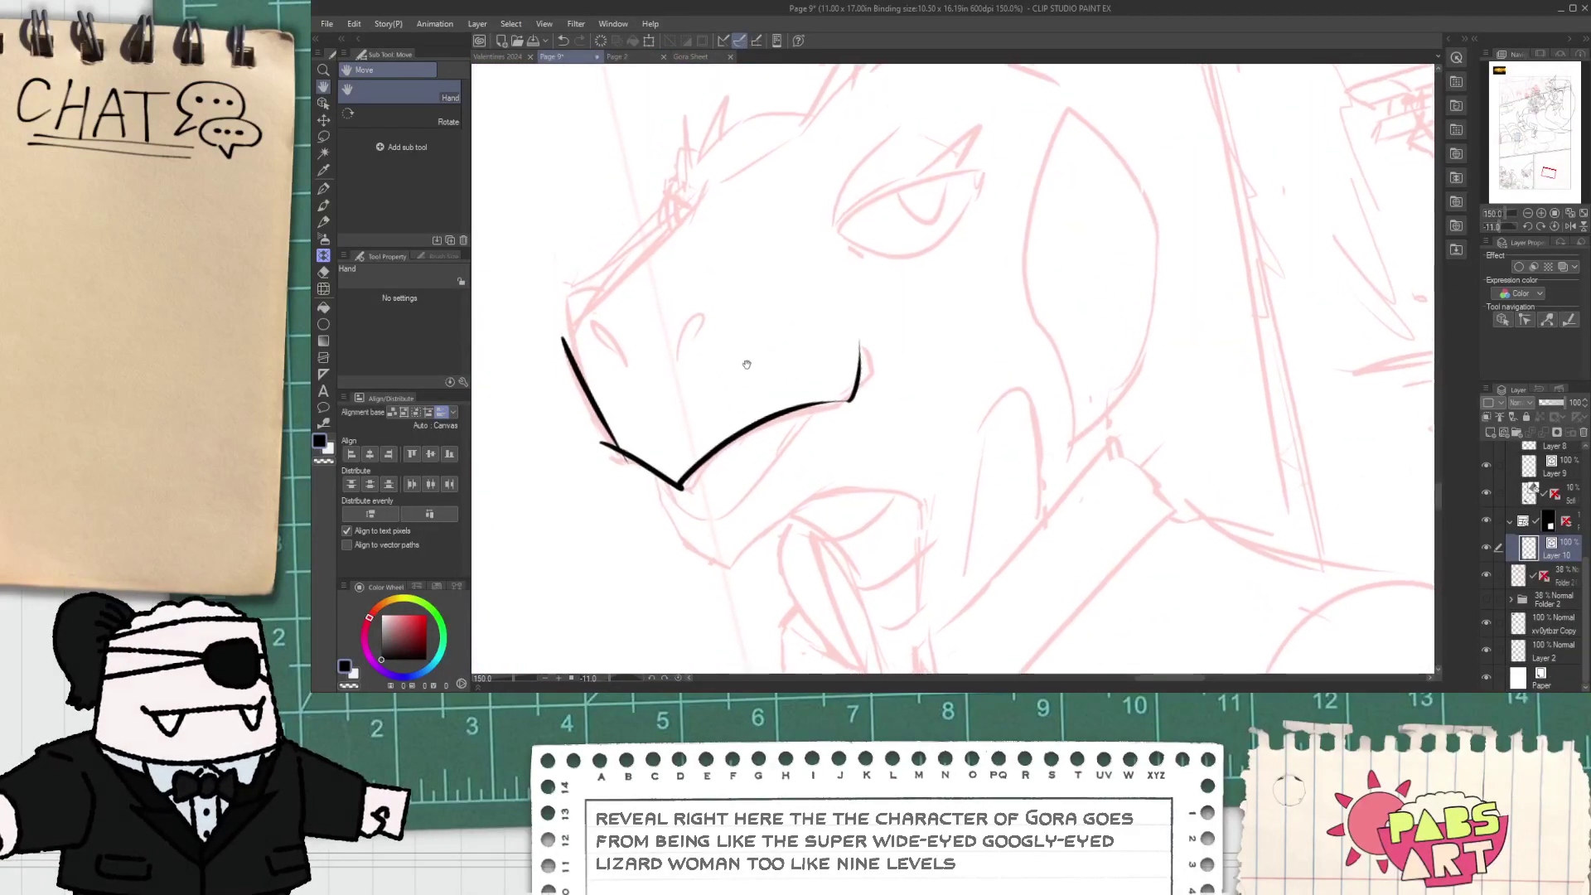
{"action": "key", "text": "e"}
{"action": "key", "text": "p"}
{"action": "left_click_drag", "start_coordinate": [637, 401], "coordinate": [655, 503]}
{"action": "left_click_drag", "start_coordinate": [592, 424], "coordinate": [697, 315]}
{"action": "key", "text": "ctrl+z"}
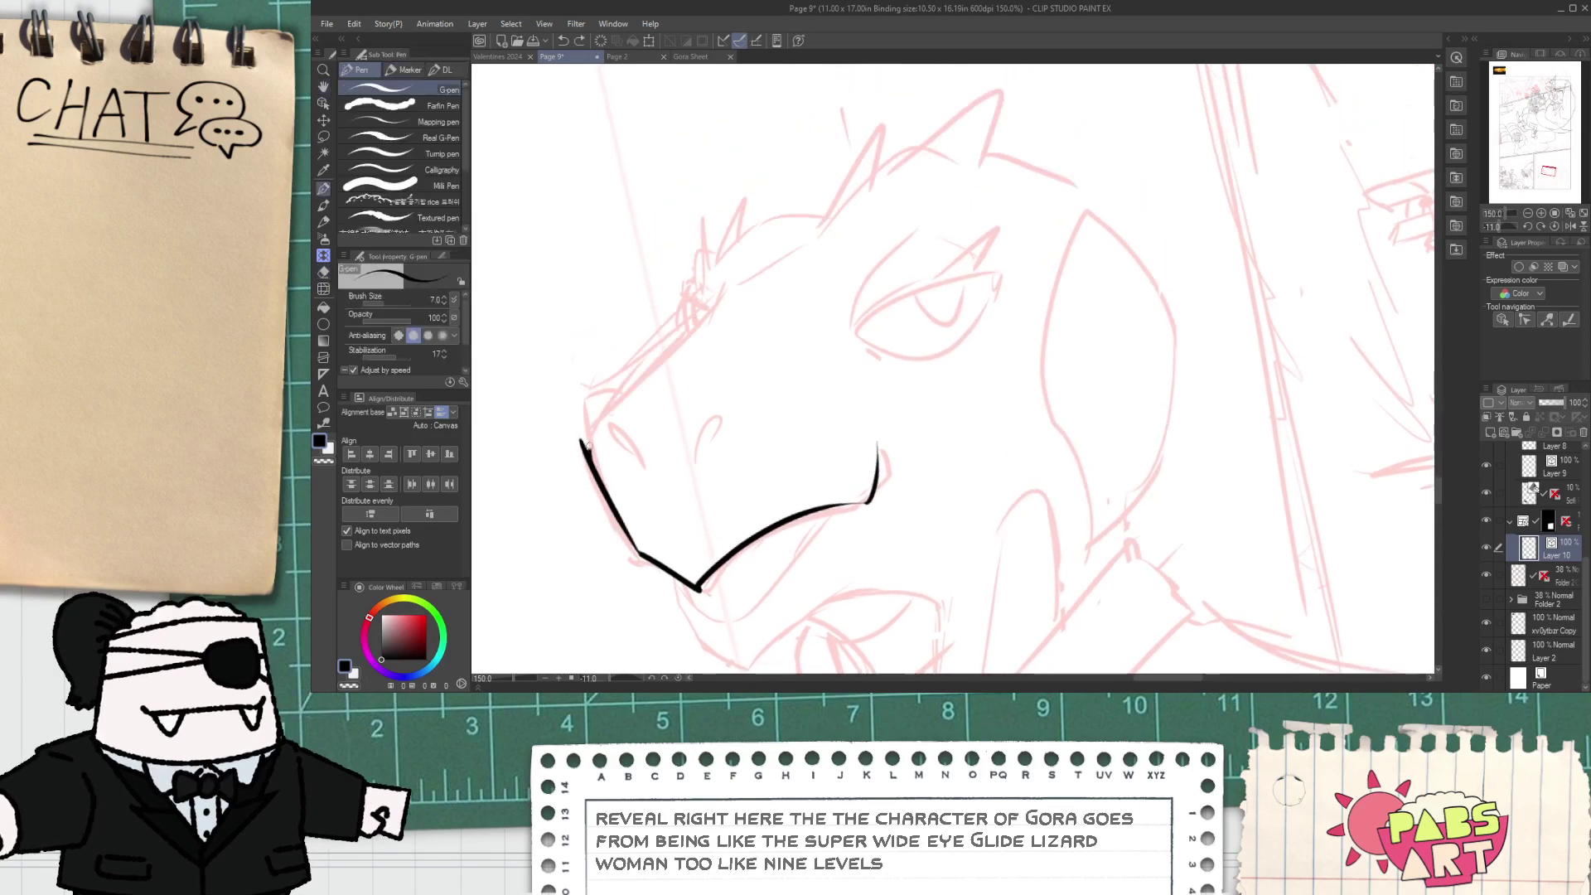
{"action": "left_click_drag", "start_coordinate": [588, 445], "coordinate": [748, 283]}
{"action": "key", "text": "e"}
{"action": "scroll", "coordinate": [592, 435], "scroll_direction": "up", "scroll_amount": 1}
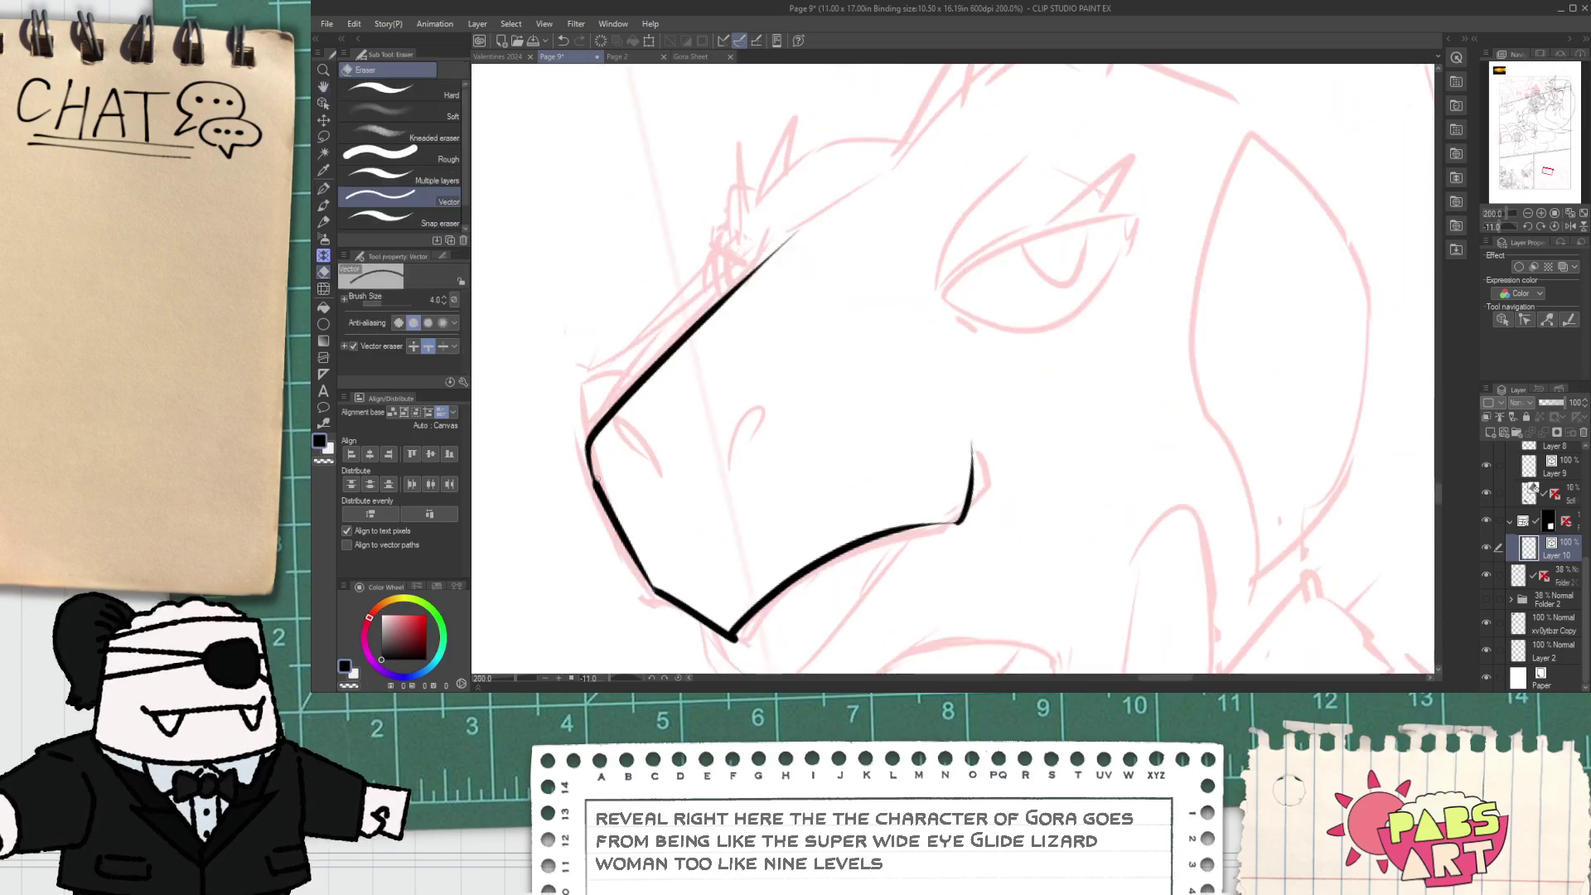
{"action": "scroll", "coordinate": [597, 478], "scroll_direction": "down", "scroll_amount": 1}
- Ink the curved inner lip line from below the snout tip up to the upper lip, redoing it until it flows cleanly
{"action": "left_click_drag", "start_coordinate": [650, 480], "coordinate": [639, 341]}
{"action": "key", "text": "p"}
{"action": "scroll", "coordinate": [683, 475], "scroll_direction": "up", "scroll_amount": 2}
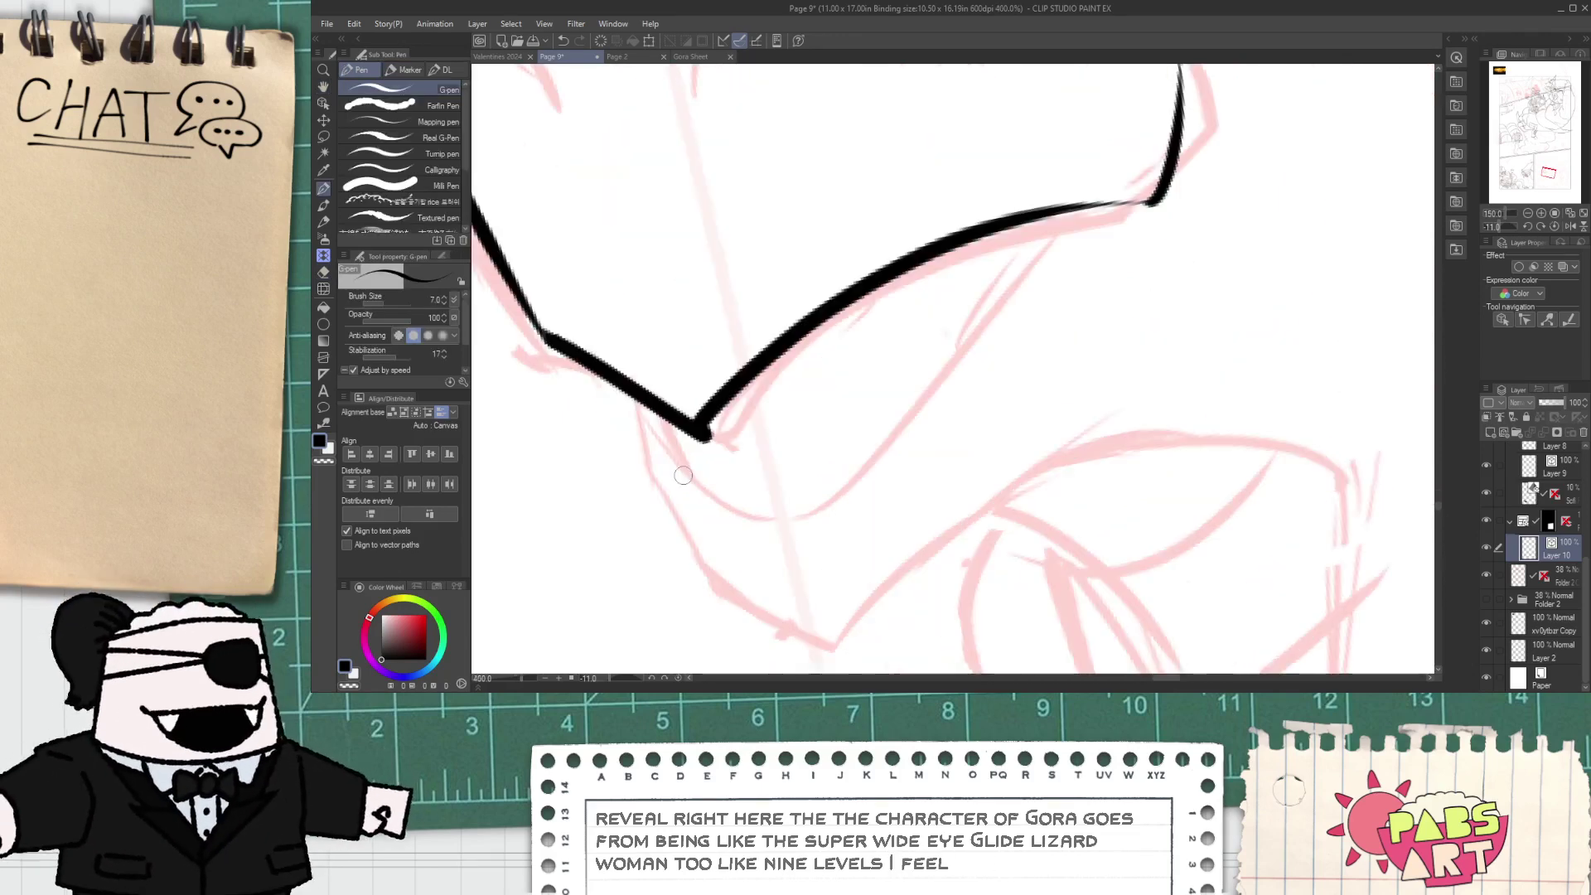
{"action": "left_click_drag", "start_coordinate": [676, 446], "coordinate": [1012, 250]}
{"action": "key", "text": "ctrl+z"}
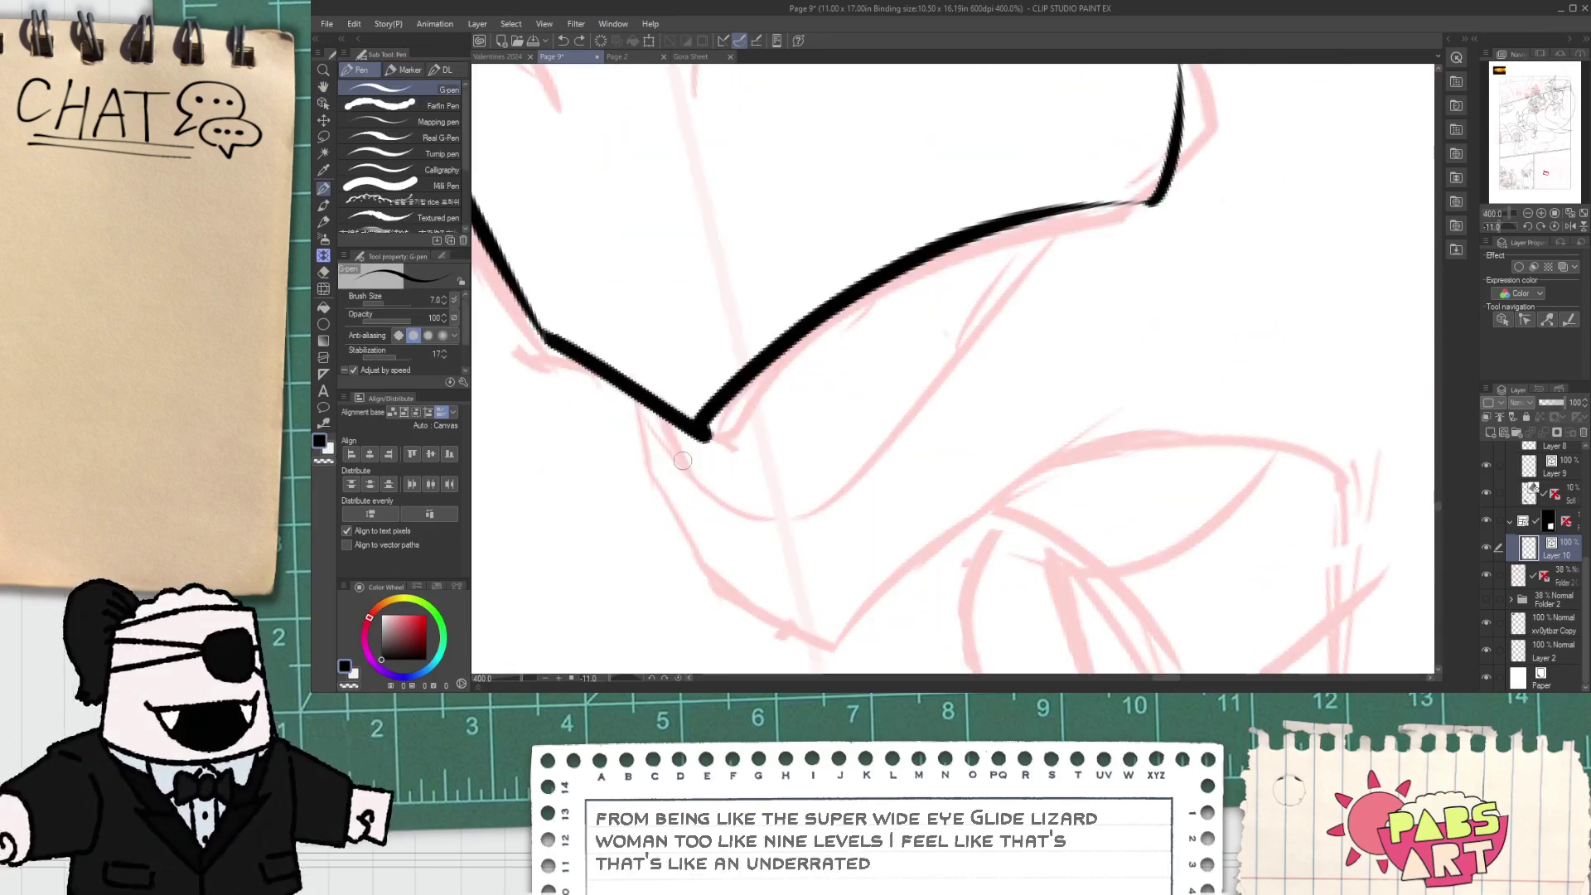
{"action": "mouse_move", "coordinate": [720, 489]}
{"action": "left_mouse_down"}
{"action": "mouse_move", "coordinate": [994, 237]}
{"action": "mouse_move", "coordinate": [702, 491]}
{"action": "mouse_move", "coordinate": [997, 237]}
{"action": "left_mouse_up"}
{"action": "key", "text": "ctrl+z"}
{"action": "key", "text": "e"}
{"action": "key", "text": "p"}
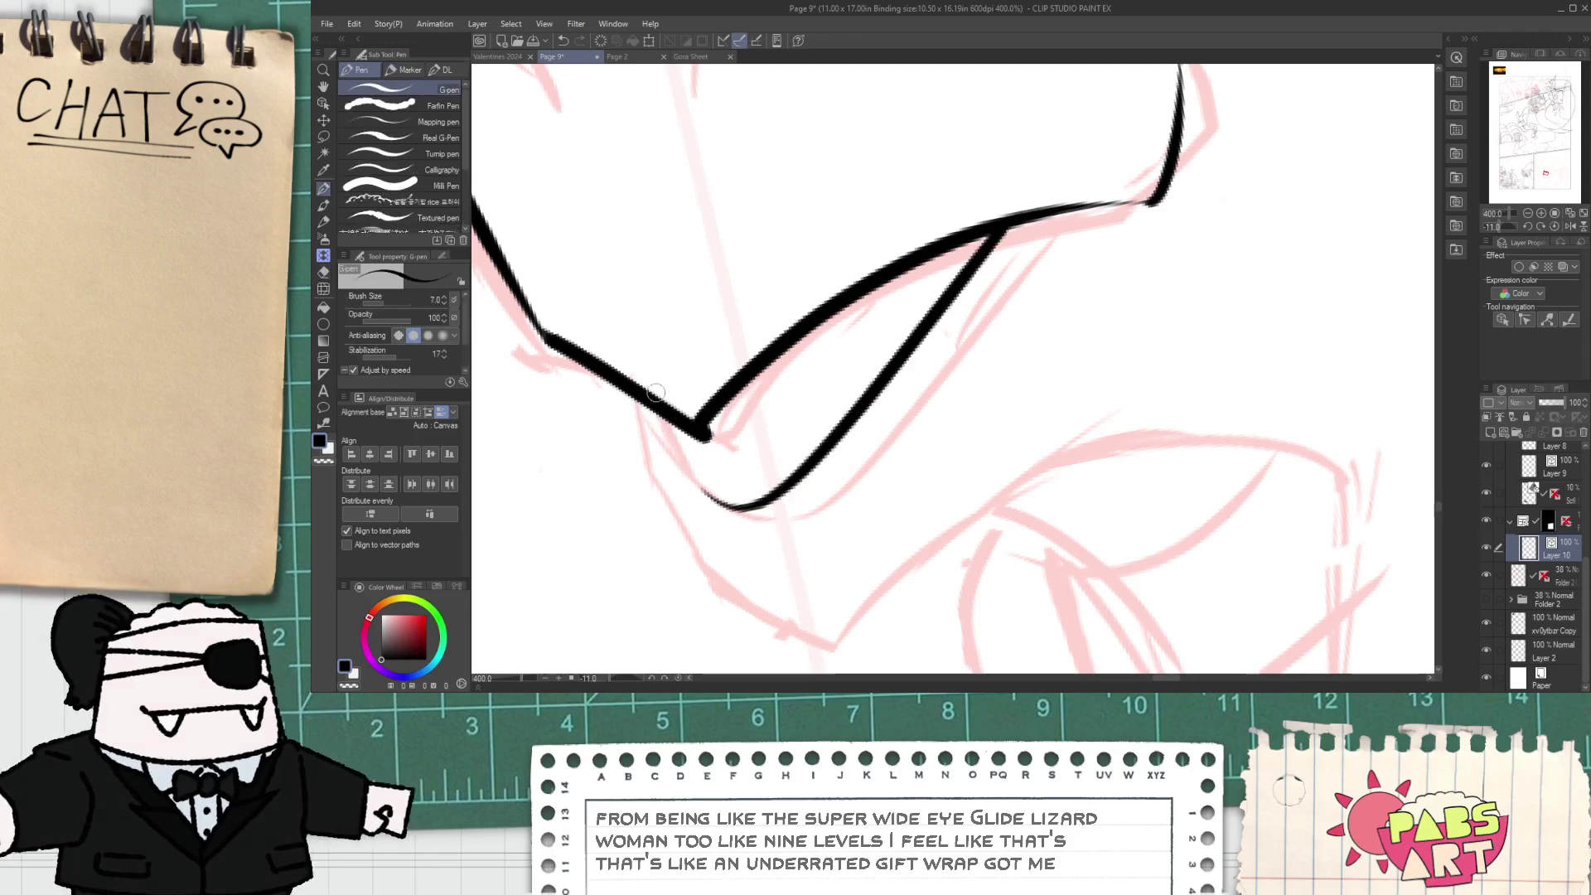
- Ink the lower jaw from the chin back toward the throat, and erase the overshooting line ends
{"action": "left_click_drag", "start_coordinate": [654, 393], "coordinate": [650, 491]}
{"action": "key", "text": "ctrl+z"}
{"action": "mouse_move", "coordinate": [669, 391]}
{"action": "left_mouse_down"}
{"action": "mouse_move", "coordinate": [665, 496]}
{"action": "mouse_move", "coordinate": [654, 483]}
{"action": "mouse_move", "coordinate": [829, 668]}
{"action": "left_mouse_up"}
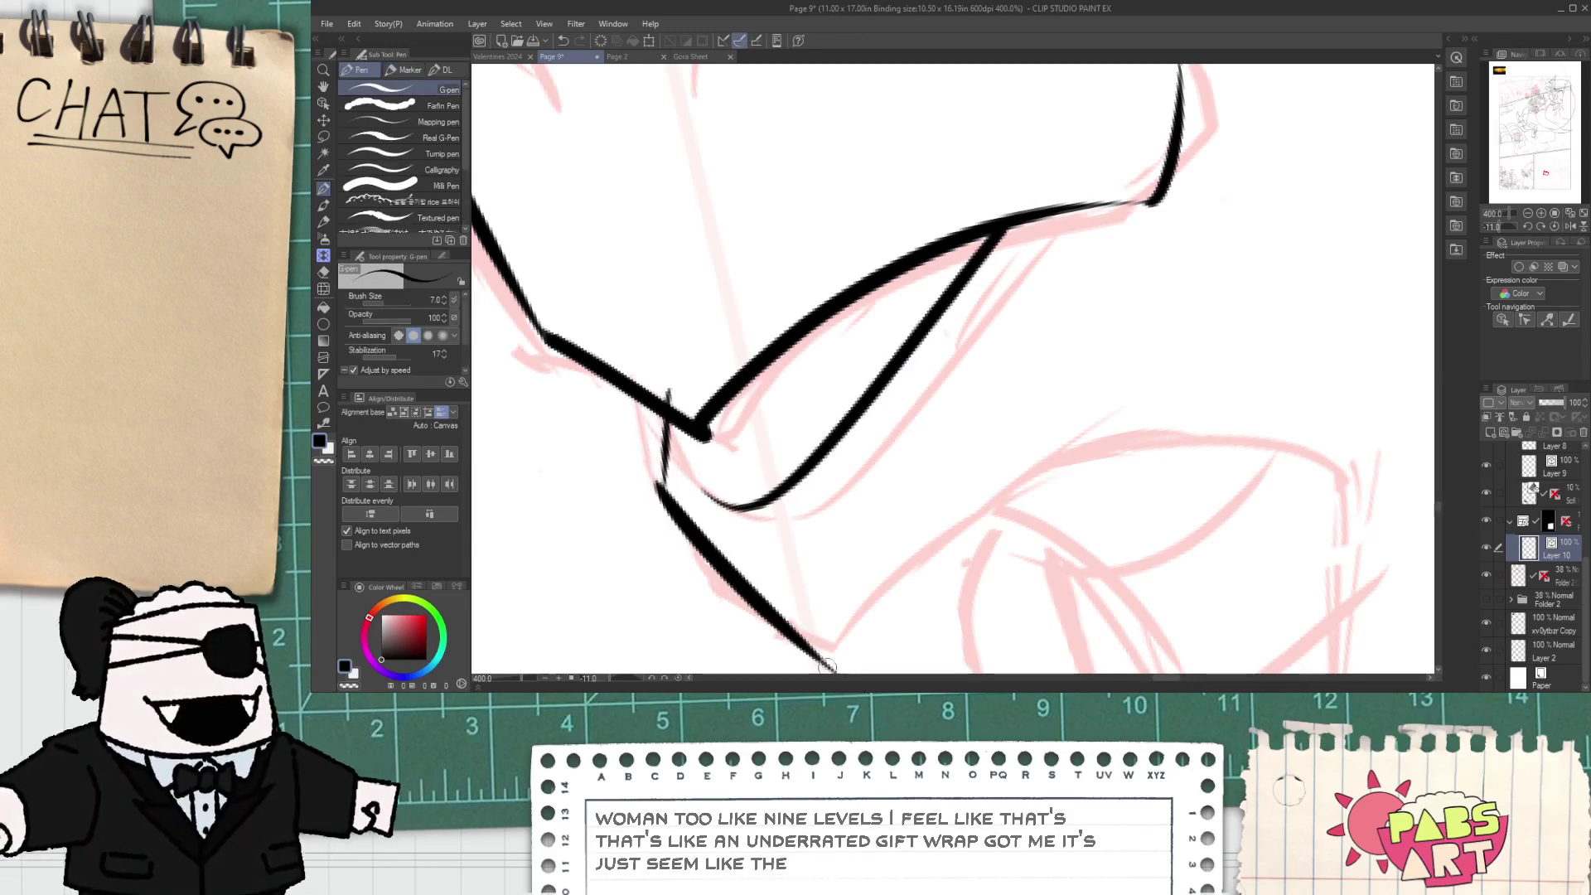
{"action": "mouse_move", "coordinate": [800, 601]}
{"action": "left_mouse_down"}
{"action": "mouse_move", "coordinate": [564, 481]}
{"action": "mouse_move", "coordinate": [610, 524]}
{"action": "mouse_move", "coordinate": [1153, 238]}
{"action": "left_mouse_up"}
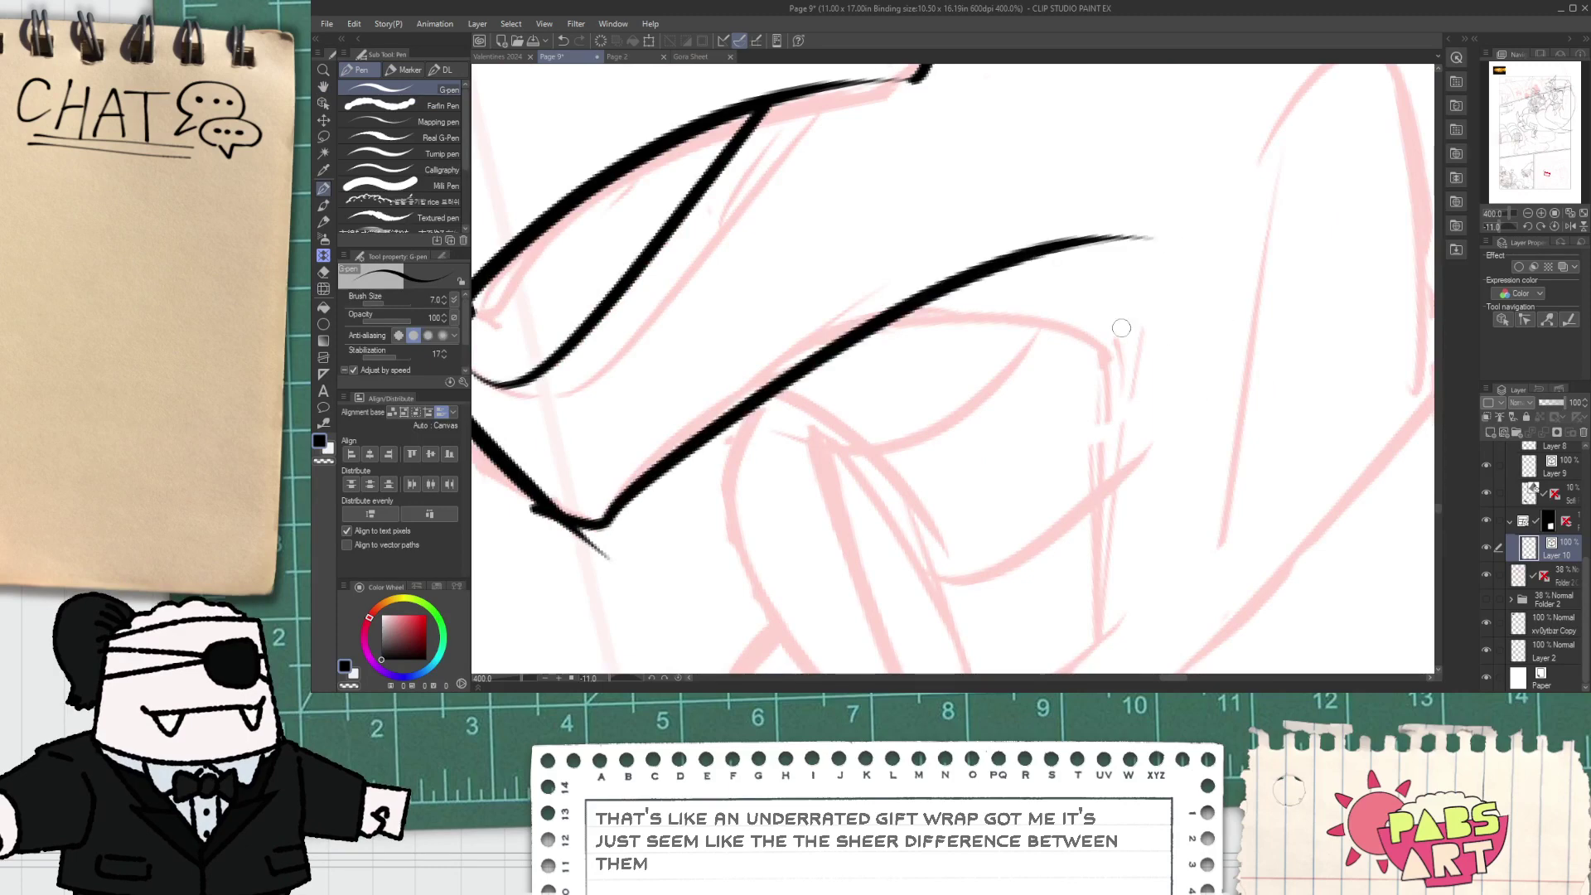
{"action": "key", "text": "e"}
{"action": "left_click_drag", "start_coordinate": [605, 555], "coordinate": [571, 551]}
{"action": "scroll", "coordinate": [547, 524], "scroll_direction": "down", "scroll_amount": 2}
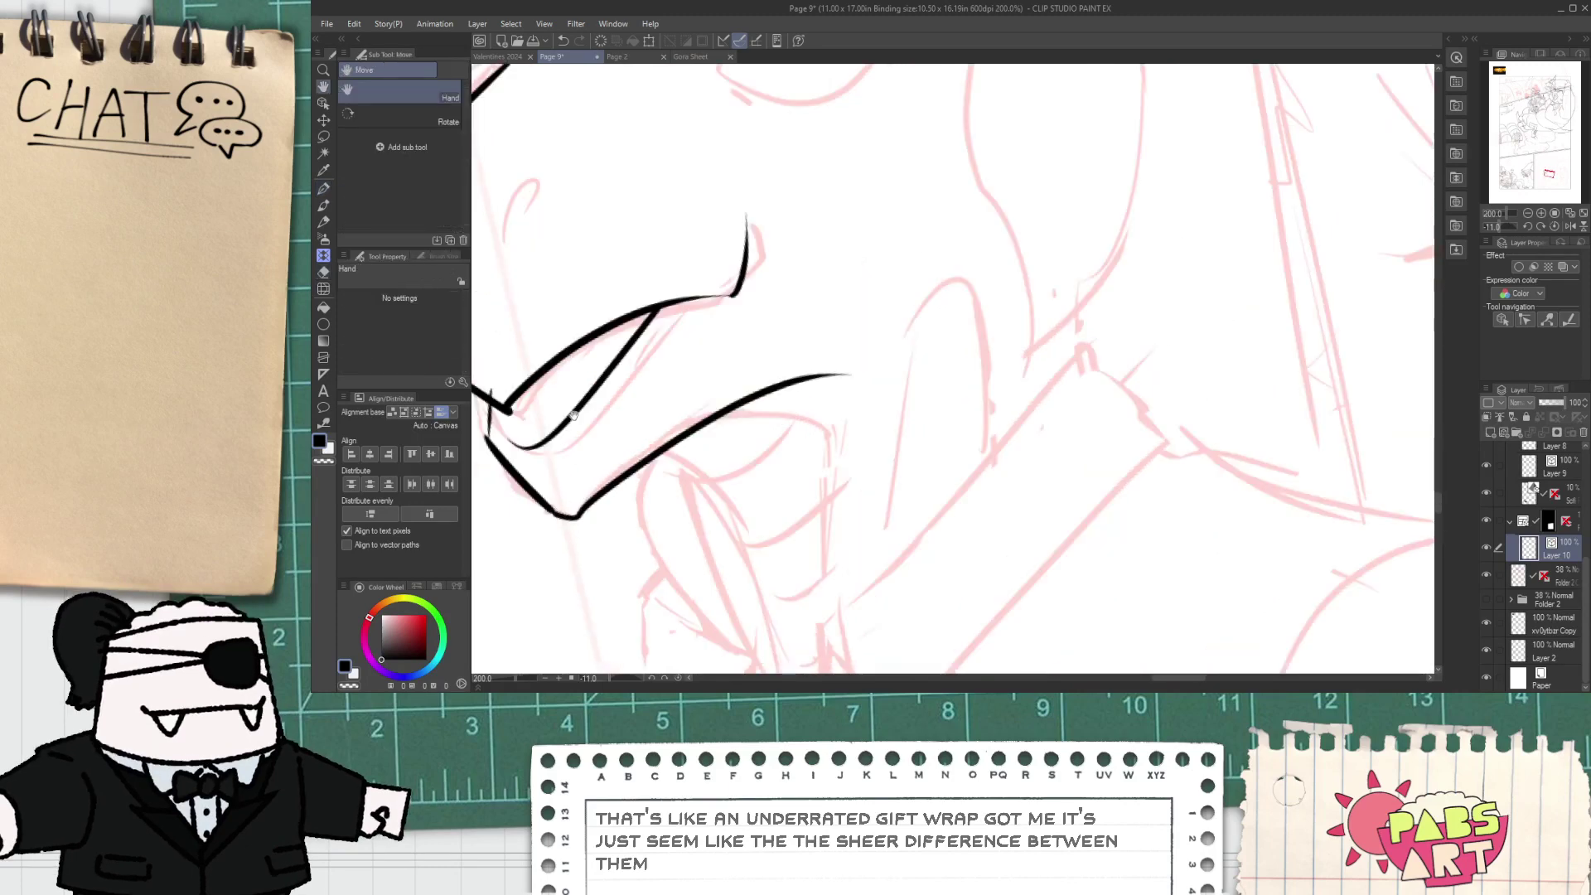
{"action": "left_click_drag", "start_coordinate": [530, 476], "coordinate": [619, 530]}
{"action": "scroll", "coordinate": [571, 454], "scroll_direction": "up", "scroll_amount": 2}
{"action": "left_click_drag", "start_coordinate": [572, 449], "coordinate": [592, 442]}
- Redraw the short front edge of the chin so it joins the lower jaw to the upper lip
{"action": "key", "text": "p"}
{"action": "left_click_drag", "start_coordinate": [577, 542], "coordinate": [587, 430]}
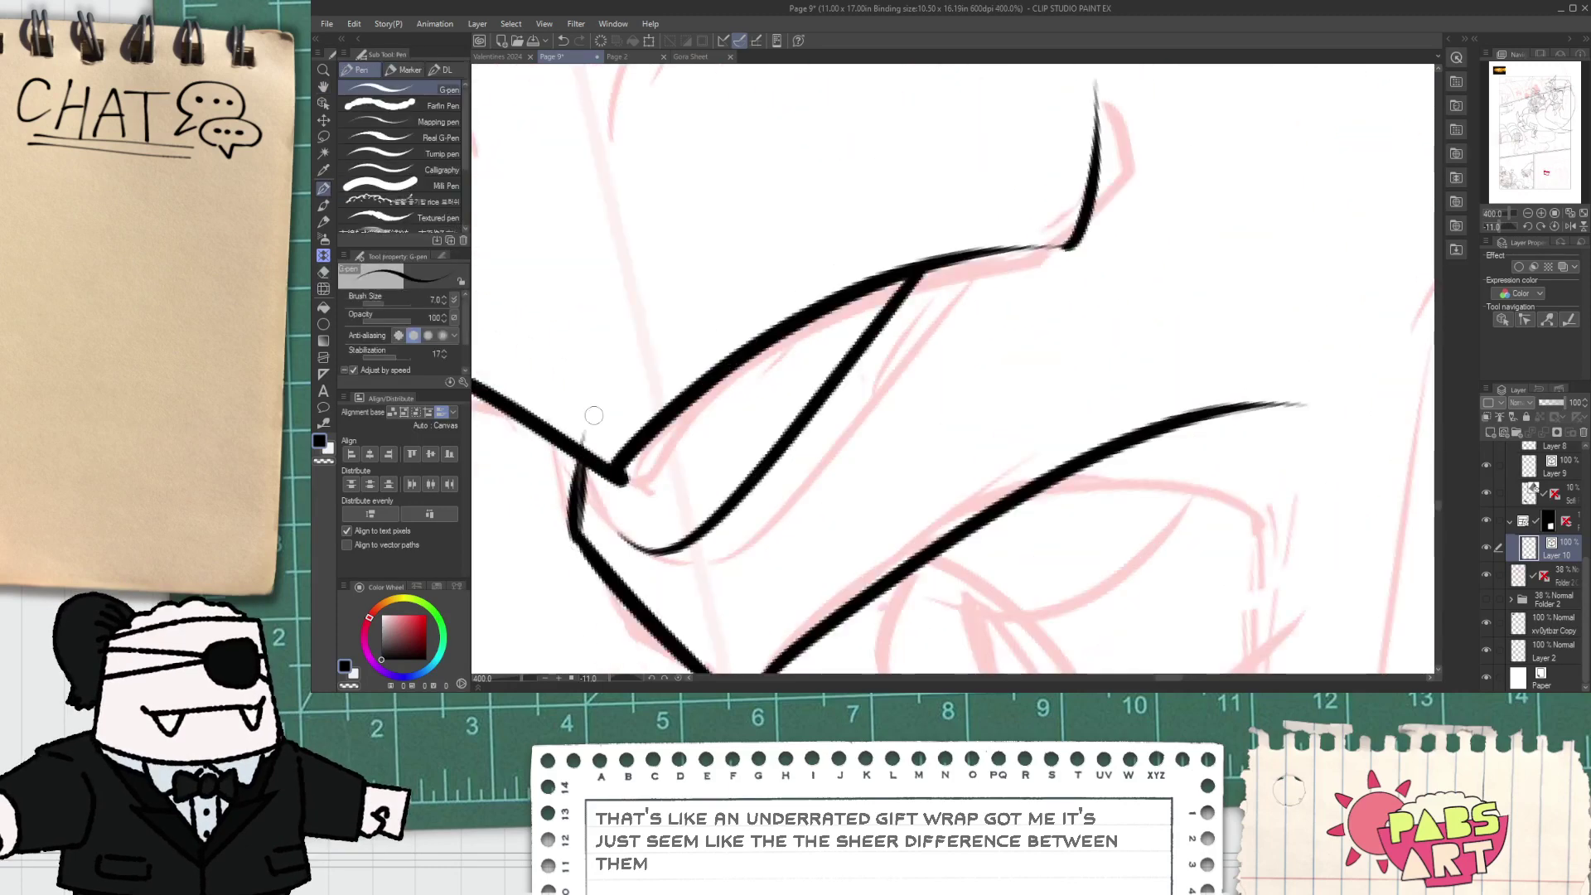
{"action": "key", "text": "ctrl+z"}
{"action": "left_click_drag", "start_coordinate": [578, 542], "coordinate": [595, 436]}
{"action": "key", "text": "e"}
{"action": "scroll", "coordinate": [594, 436], "scroll_direction": "down", "scroll_amount": 4}
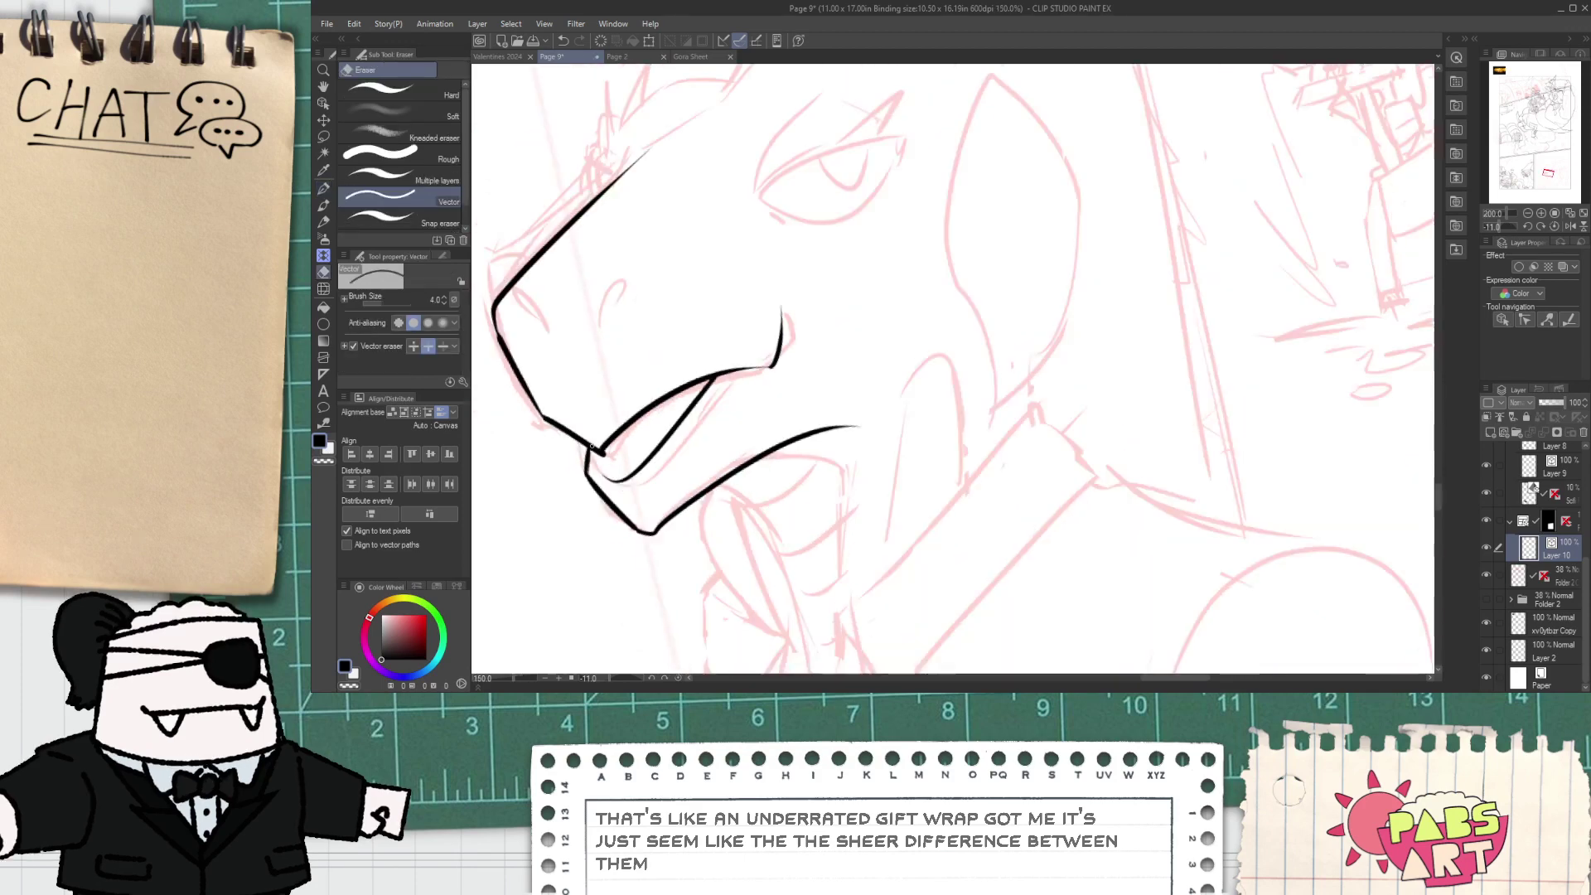
- Ink the small stepped bumps rising from the bridge of the snout toward the brow
{"action": "mouse_move", "coordinate": [634, 260]}
{"action": "left_mouse_down"}
{"action": "mouse_move", "coordinate": [652, 349]}
{"action": "mouse_move", "coordinate": [626, 272]}
{"action": "mouse_move", "coordinate": [644, 222]}
{"action": "mouse_move", "coordinate": [661, 242]}
{"action": "mouse_move", "coordinate": [652, 286]}
{"action": "mouse_move", "coordinate": [727, 224]}
{"action": "left_mouse_up"}
{"action": "scroll", "coordinate": [615, 365], "scroll_direction": "up", "scroll_amount": 1}
{"action": "key", "text": "p"}
{"action": "scroll", "coordinate": [614, 364], "scroll_direction": "up", "scroll_amount": 1}
{"action": "scroll", "coordinate": [615, 364], "scroll_direction": "up", "scroll_amount": 3}
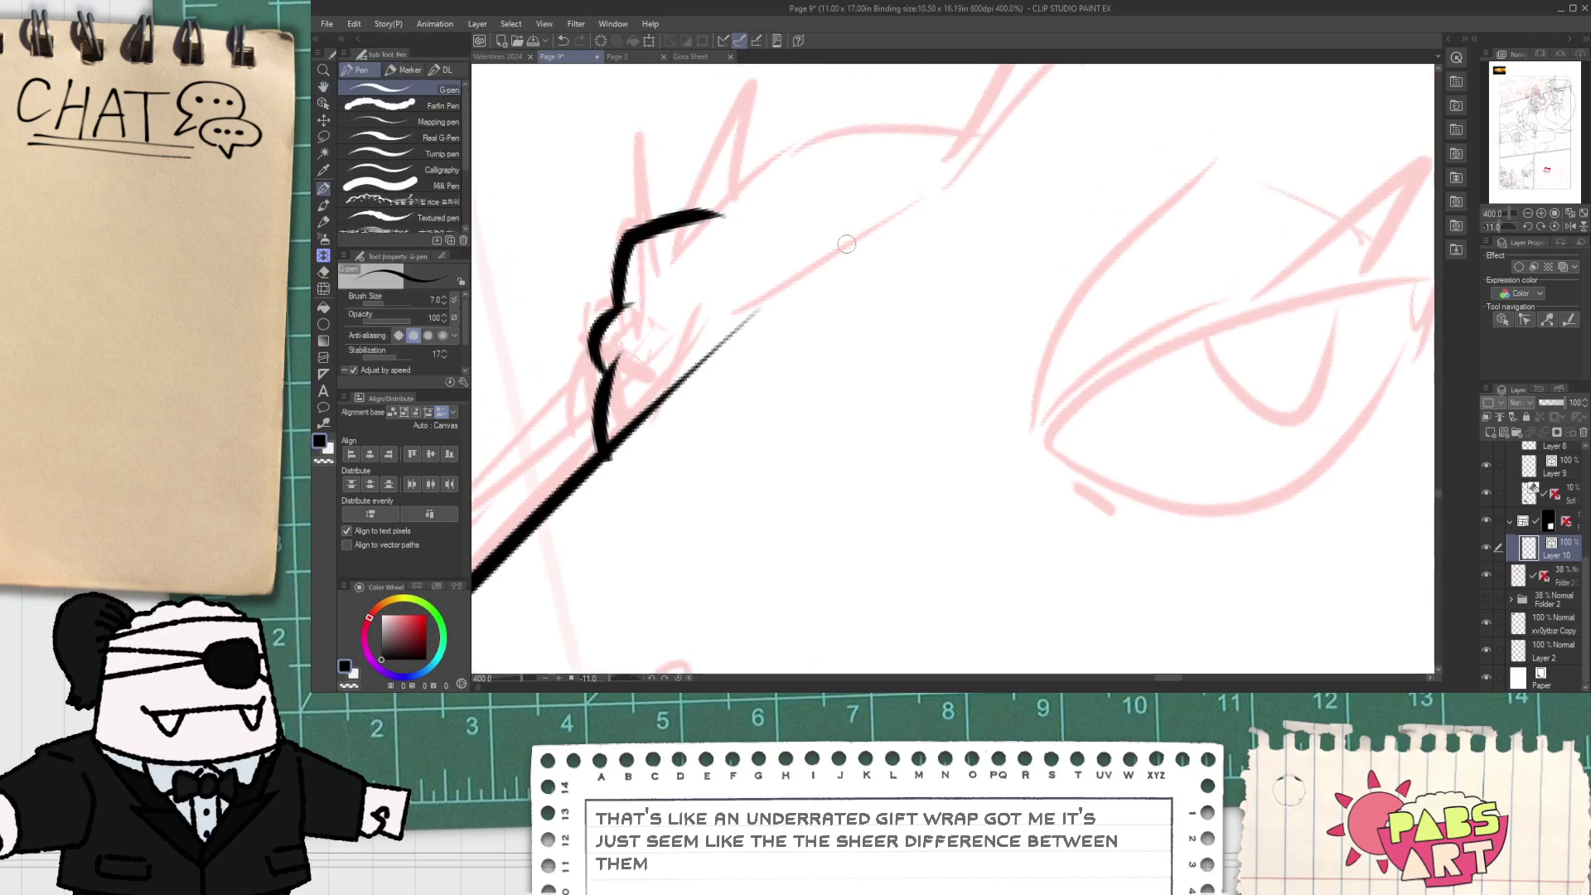
- Ink the half-closed eye with its arched upper crease, heavy lid, lower outline, pupil and outer lash
{"action": "mouse_move", "coordinate": [992, 288]}
{"action": "left_mouse_down"}
{"action": "mouse_move", "coordinate": [735, 217]}
{"action": "mouse_move", "coordinate": [1146, 151]}
{"action": "left_mouse_up"}
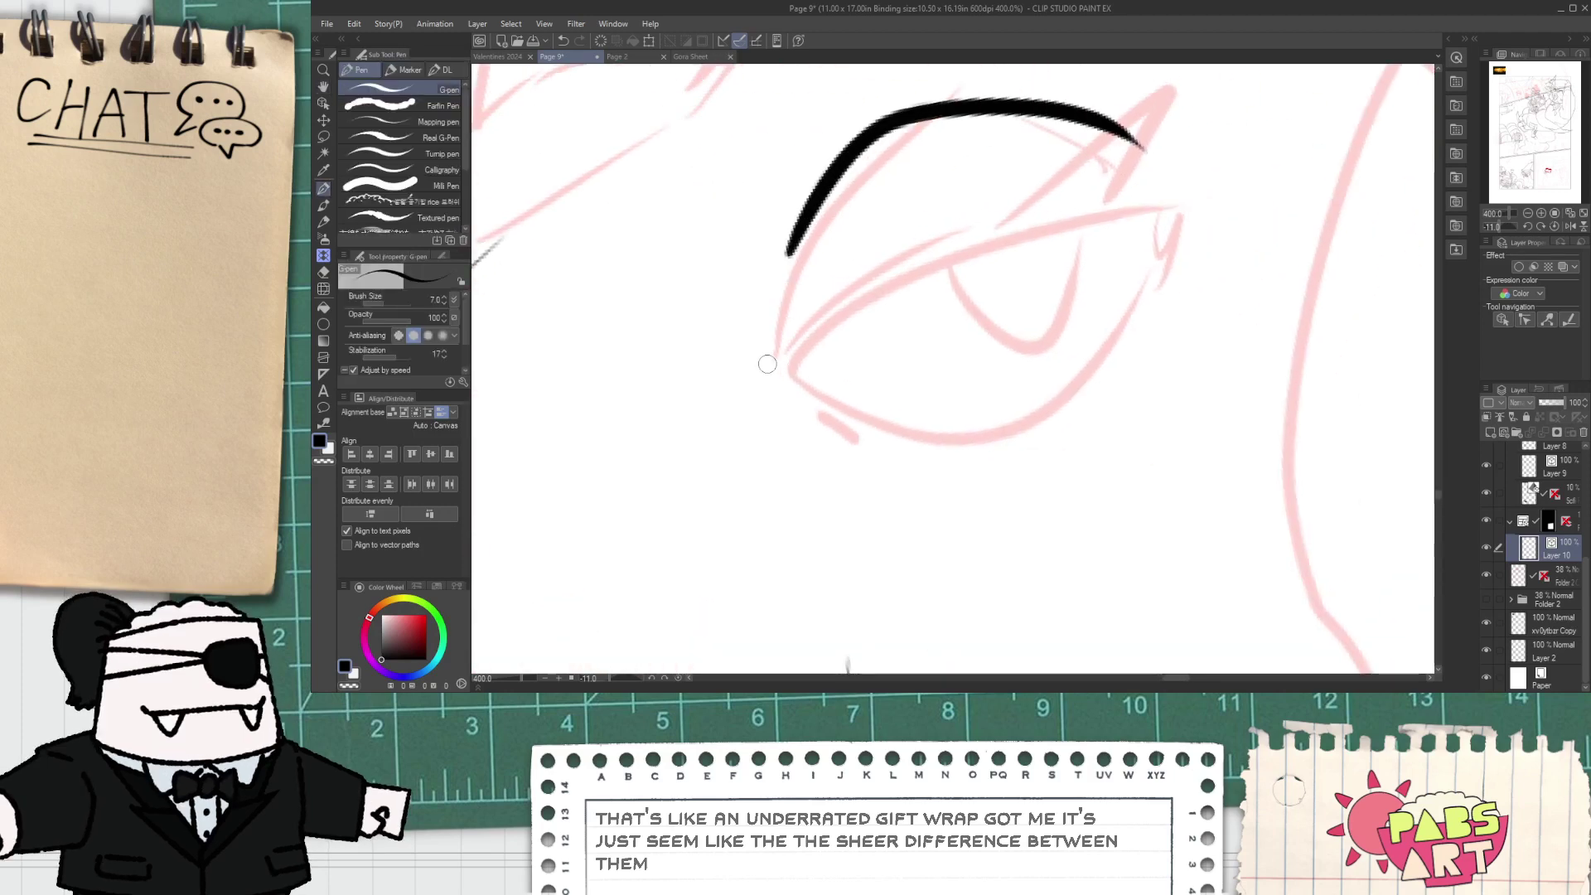
{"action": "mouse_move", "coordinate": [768, 365]}
{"action": "left_mouse_down"}
{"action": "mouse_move", "coordinate": [799, 392]}
{"action": "mouse_move", "coordinate": [1160, 192]}
{"action": "left_mouse_up"}
{"action": "mouse_move", "coordinate": [808, 382]}
{"action": "left_mouse_down"}
{"action": "mouse_move", "coordinate": [1023, 424]}
{"action": "mouse_move", "coordinate": [1120, 197]}
{"action": "left_mouse_up"}
{"action": "mouse_move", "coordinate": [1028, 222]}
{"action": "left_mouse_down"}
{"action": "mouse_move", "coordinate": [1061, 272]}
{"action": "mouse_move", "coordinate": [1058, 221]}
{"action": "mouse_move", "coordinate": [1176, 178]}
{"action": "left_mouse_up"}
{"action": "key", "text": "ctrl+z"}
{"action": "key", "text": "e"}
{"action": "scroll", "coordinate": [1059, 188], "scroll_direction": "down", "scroll_amount": 1}
{"action": "key", "text": "p"}
{"action": "scroll", "coordinate": [1078, 170], "scroll_direction": "up", "scroll_amount": 2}
{"action": "scroll", "coordinate": [898, 215], "scroll_direction": "down", "scroll_amount": 3}
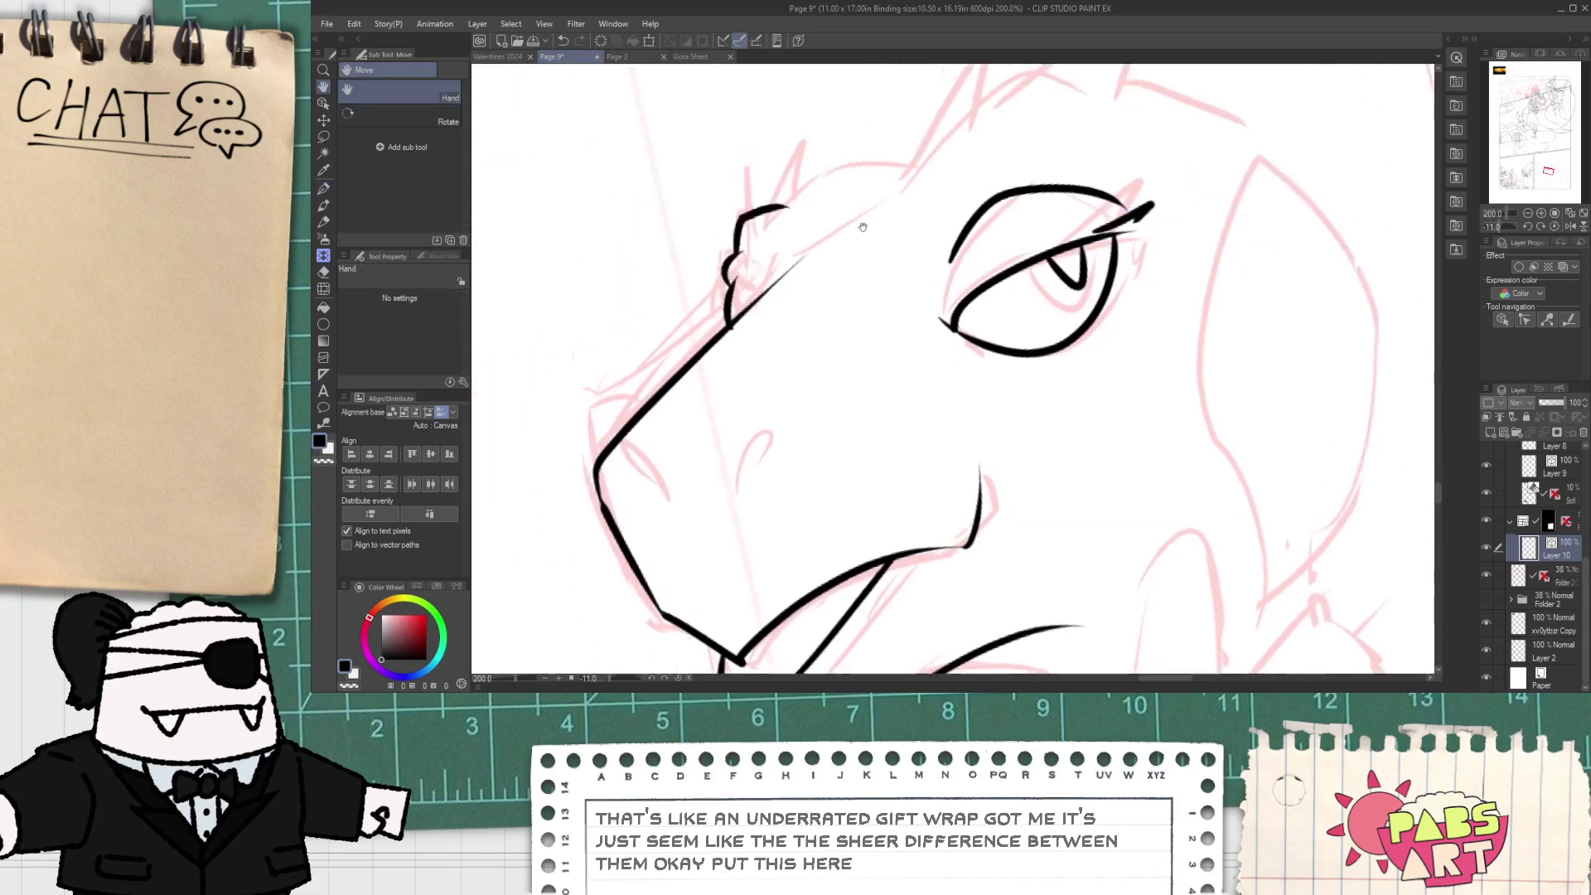
- Refine the bumps on the snout's bridge by adding short spiky strokes and erasing the overshooting ends
{"action": "scroll", "coordinate": [815, 377], "scroll_direction": "up", "scroll_amount": 5}
{"action": "left_click_drag", "start_coordinate": [802, 375], "coordinate": [839, 460]}
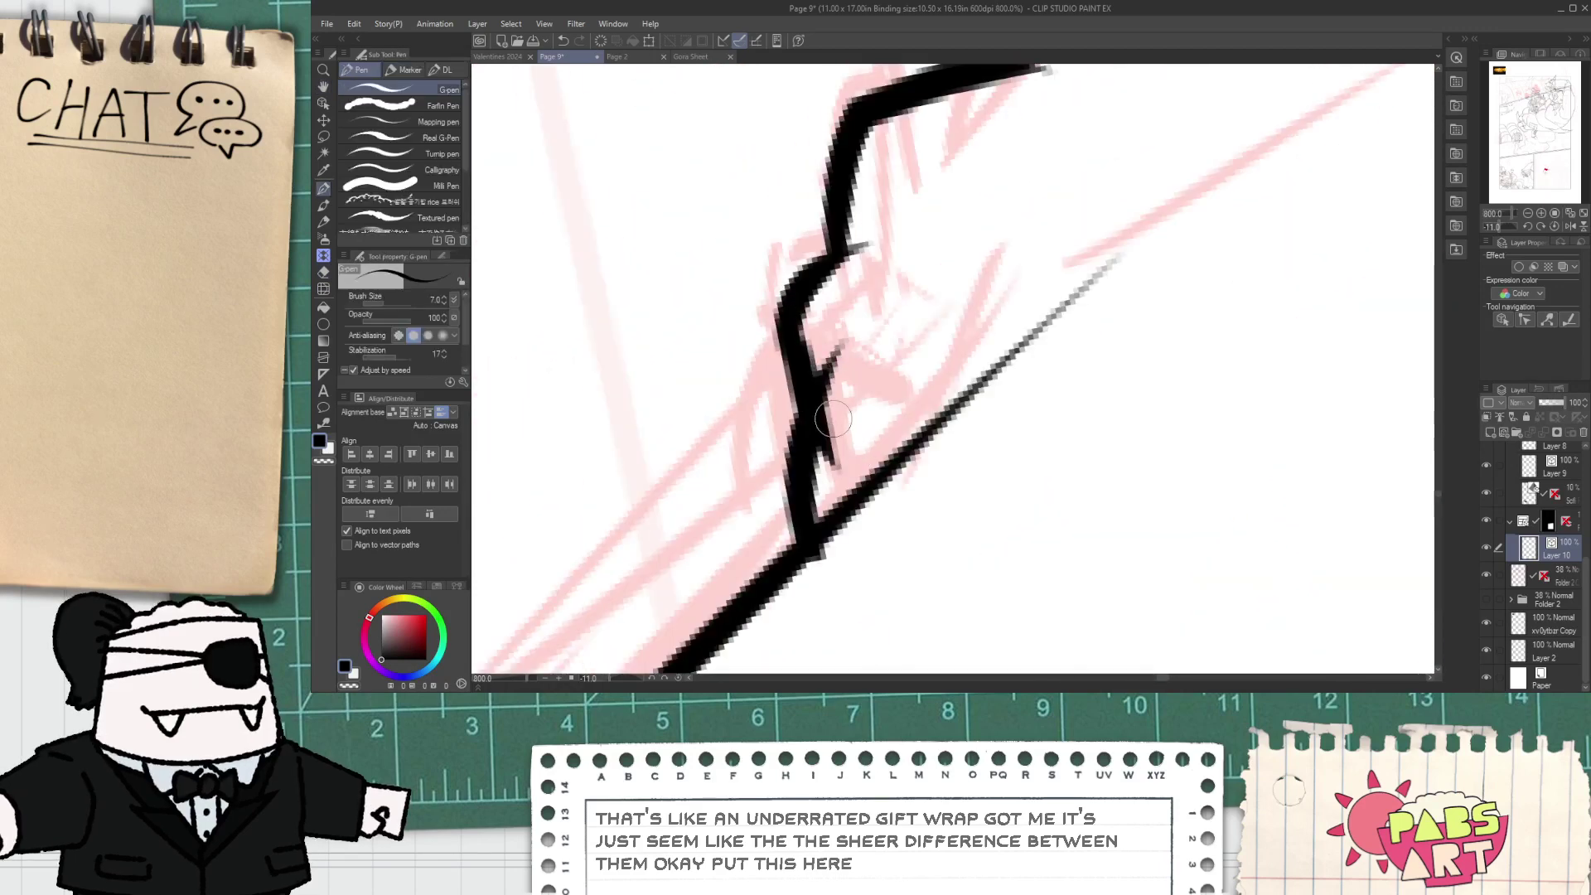
{"action": "key", "text": "e"}
{"action": "left_click_drag", "start_coordinate": [845, 362], "coordinate": [821, 347]}
{"action": "left_click_drag", "start_coordinate": [853, 263], "coordinate": [872, 234]}
{"action": "scroll", "coordinate": [828, 346], "scroll_direction": "down", "scroll_amount": 1}
{"action": "key", "text": "p"}
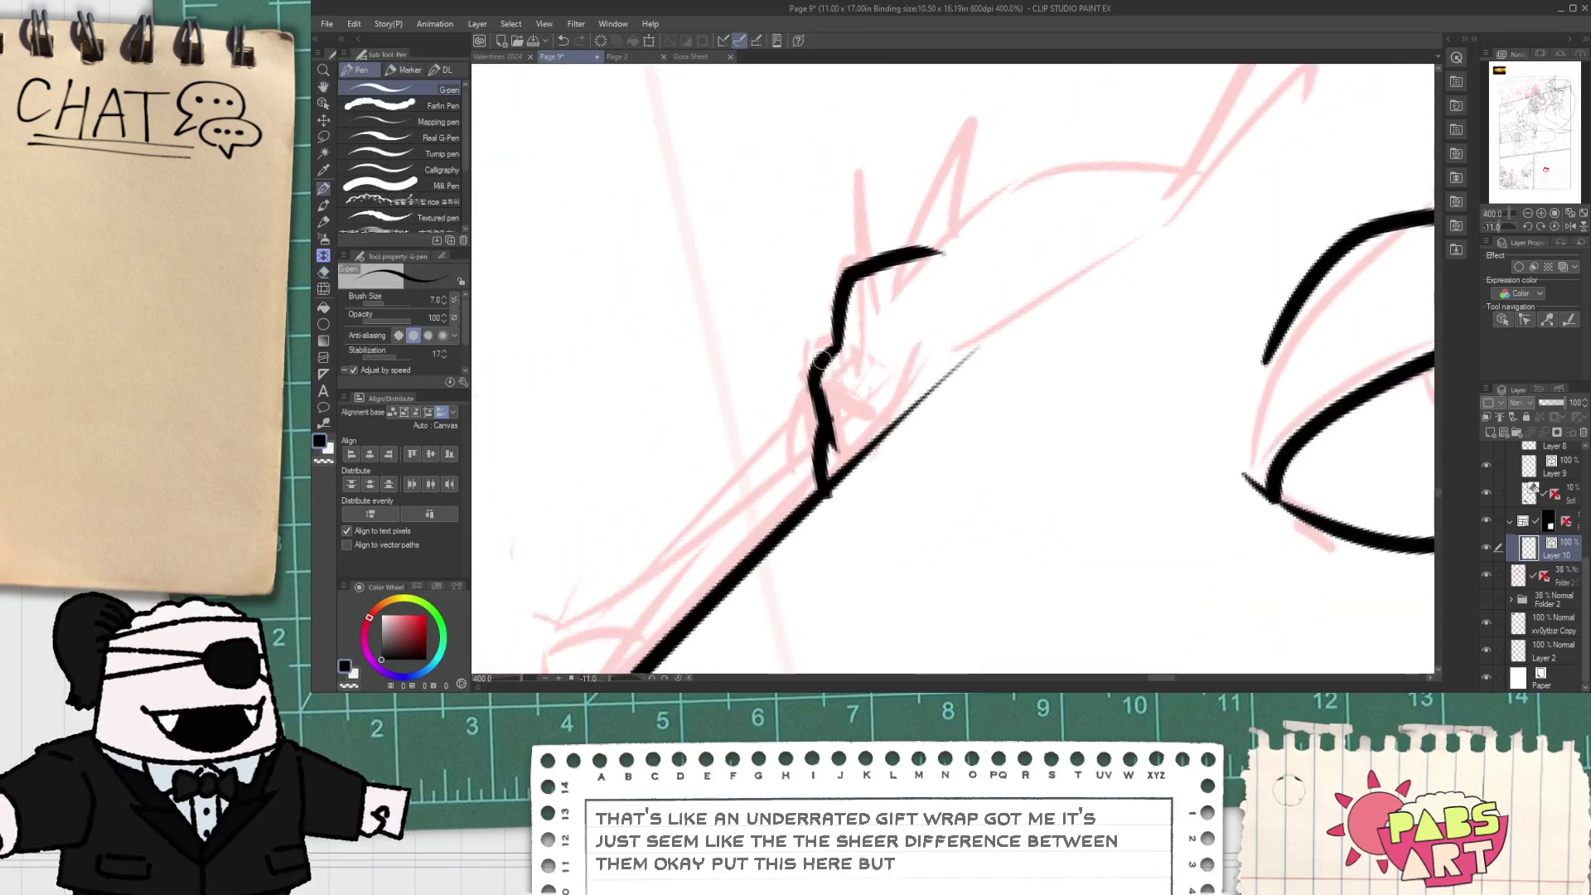
{"action": "left_click_drag", "start_coordinate": [793, 347], "coordinate": [824, 409]}
{"action": "scroll", "coordinate": [823, 409], "scroll_direction": "down", "scroll_amount": 1}
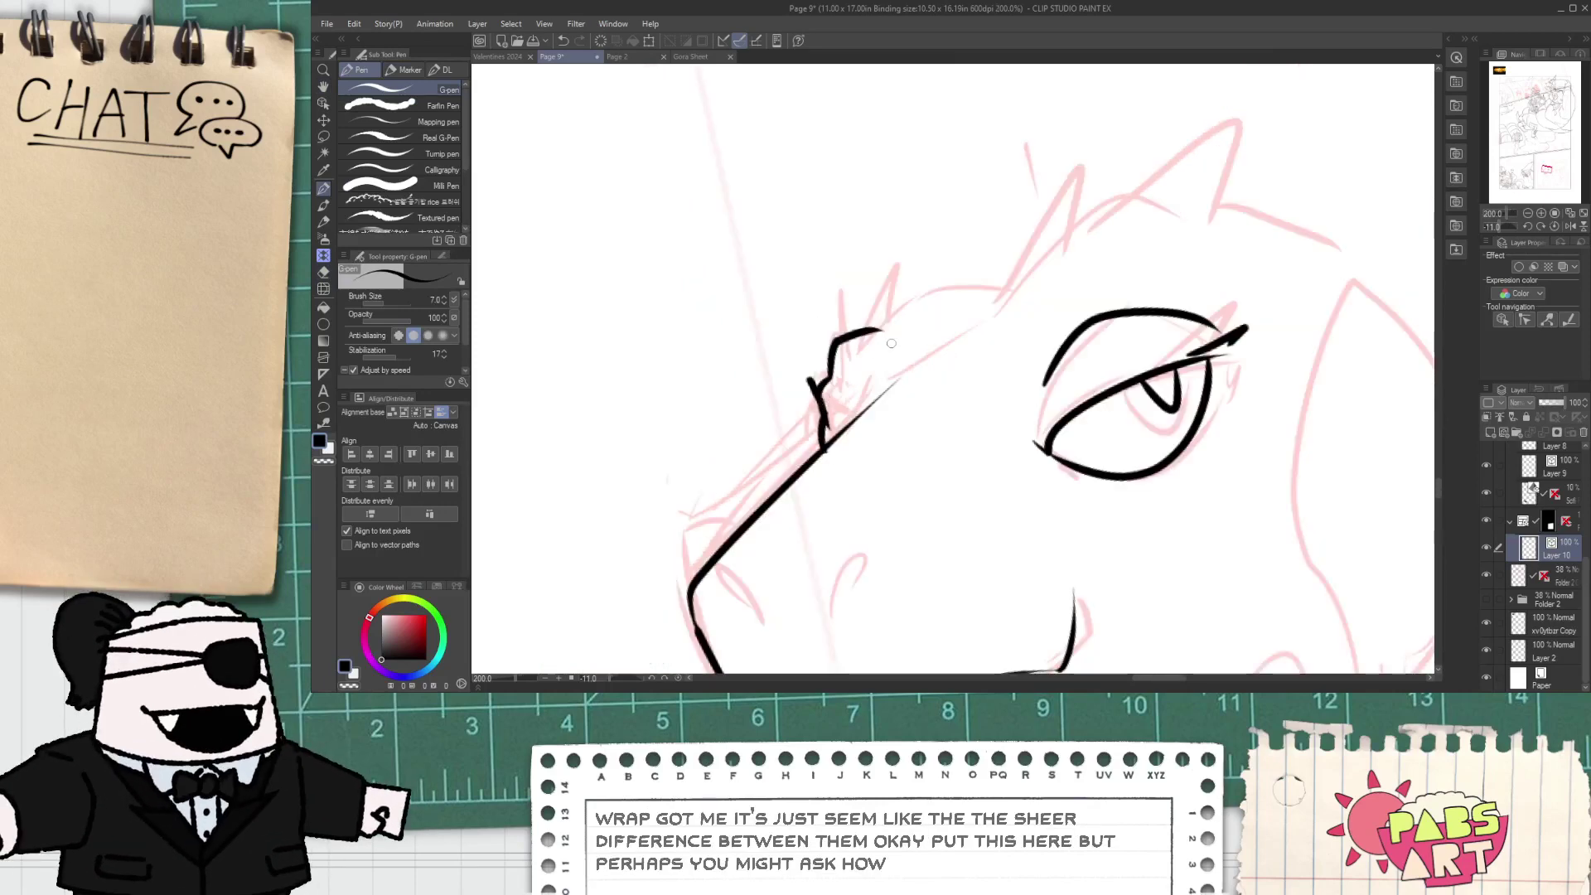
- Extend the snout's bridge line toward the forehead above the eye, redoing the first stroke
{"action": "key", "text": "space"}
{"action": "left_click_drag", "start_coordinate": [939, 320], "coordinate": [871, 298]}
{"action": "scroll", "coordinate": [823, 296], "scroll_direction": "up", "scroll_amount": 1}
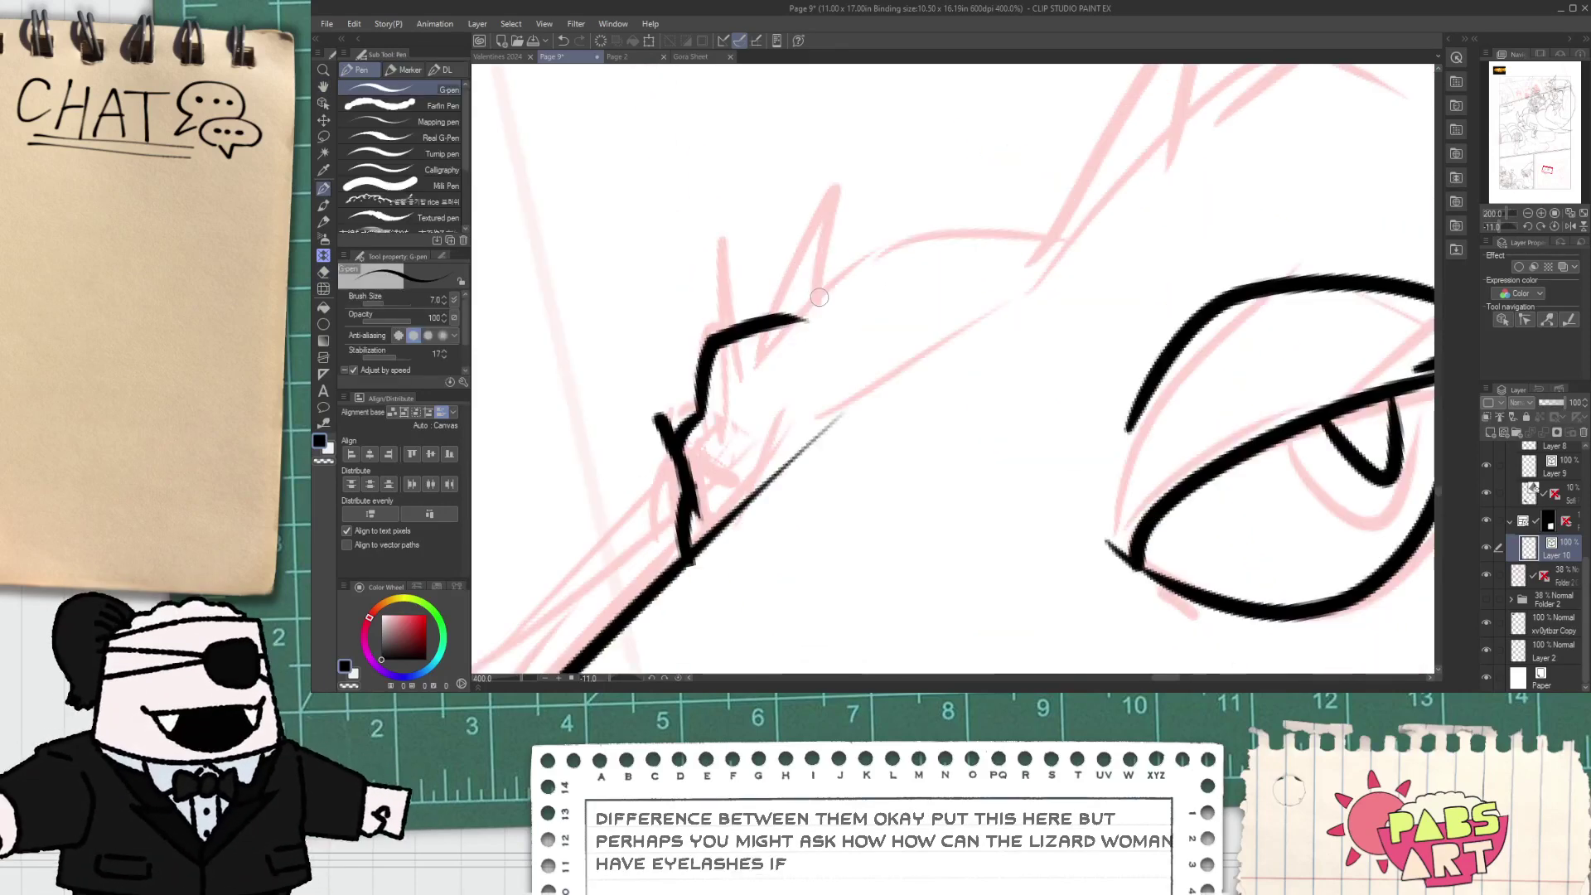
{"action": "scroll", "coordinate": [827, 300], "scroll_direction": "down", "scroll_amount": 1}
{"action": "scroll", "coordinate": [816, 375], "scroll_direction": "up", "scroll_amount": 1}
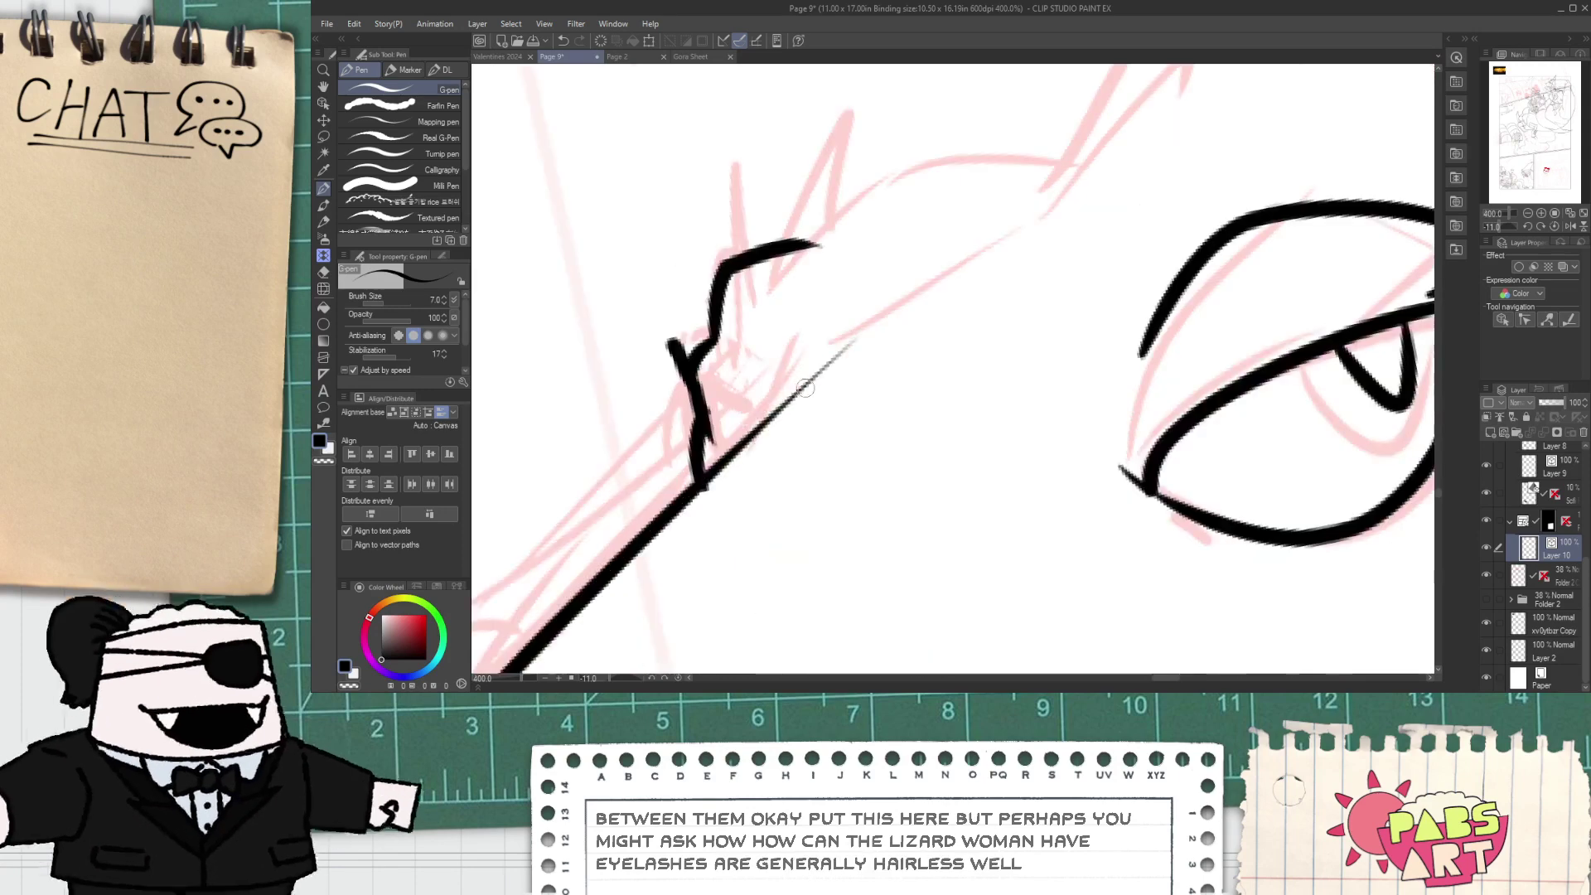
{"action": "left_click_drag", "start_coordinate": [794, 399], "coordinate": [942, 306]}
{"action": "key", "text": "ctrl+z"}
{"action": "left_click_drag", "start_coordinate": [771, 404], "coordinate": [955, 292]}
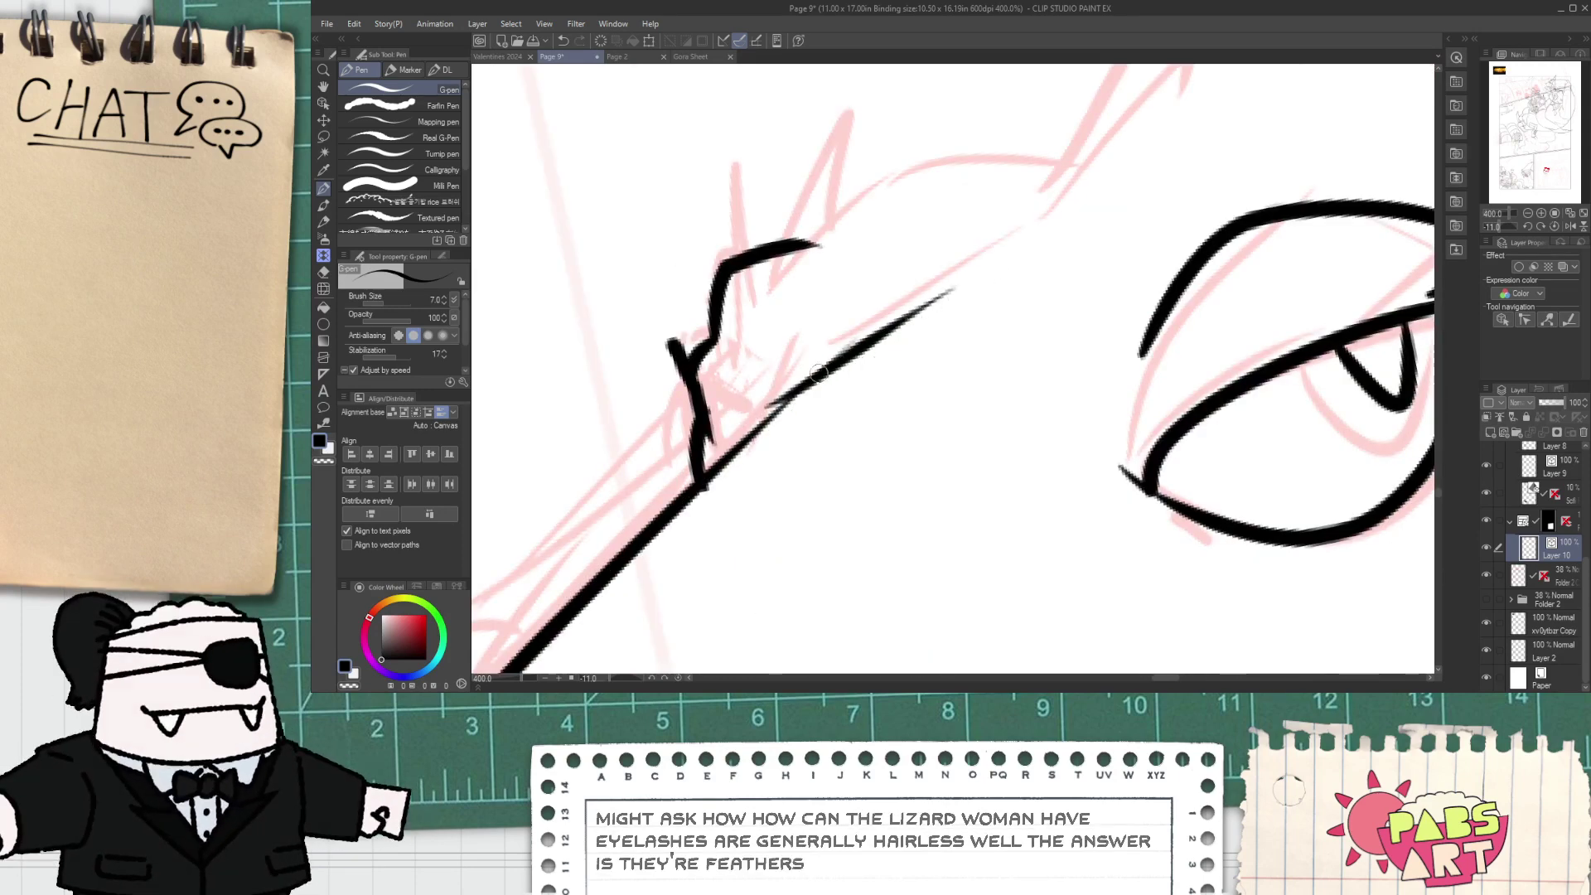
- Ink pointed feather spikes above the snout bumps, the brow and the crown, redrawing the strokes that miss the sketch
{"action": "scroll", "coordinate": [794, 375], "scroll_direction": "down", "scroll_amount": 1}
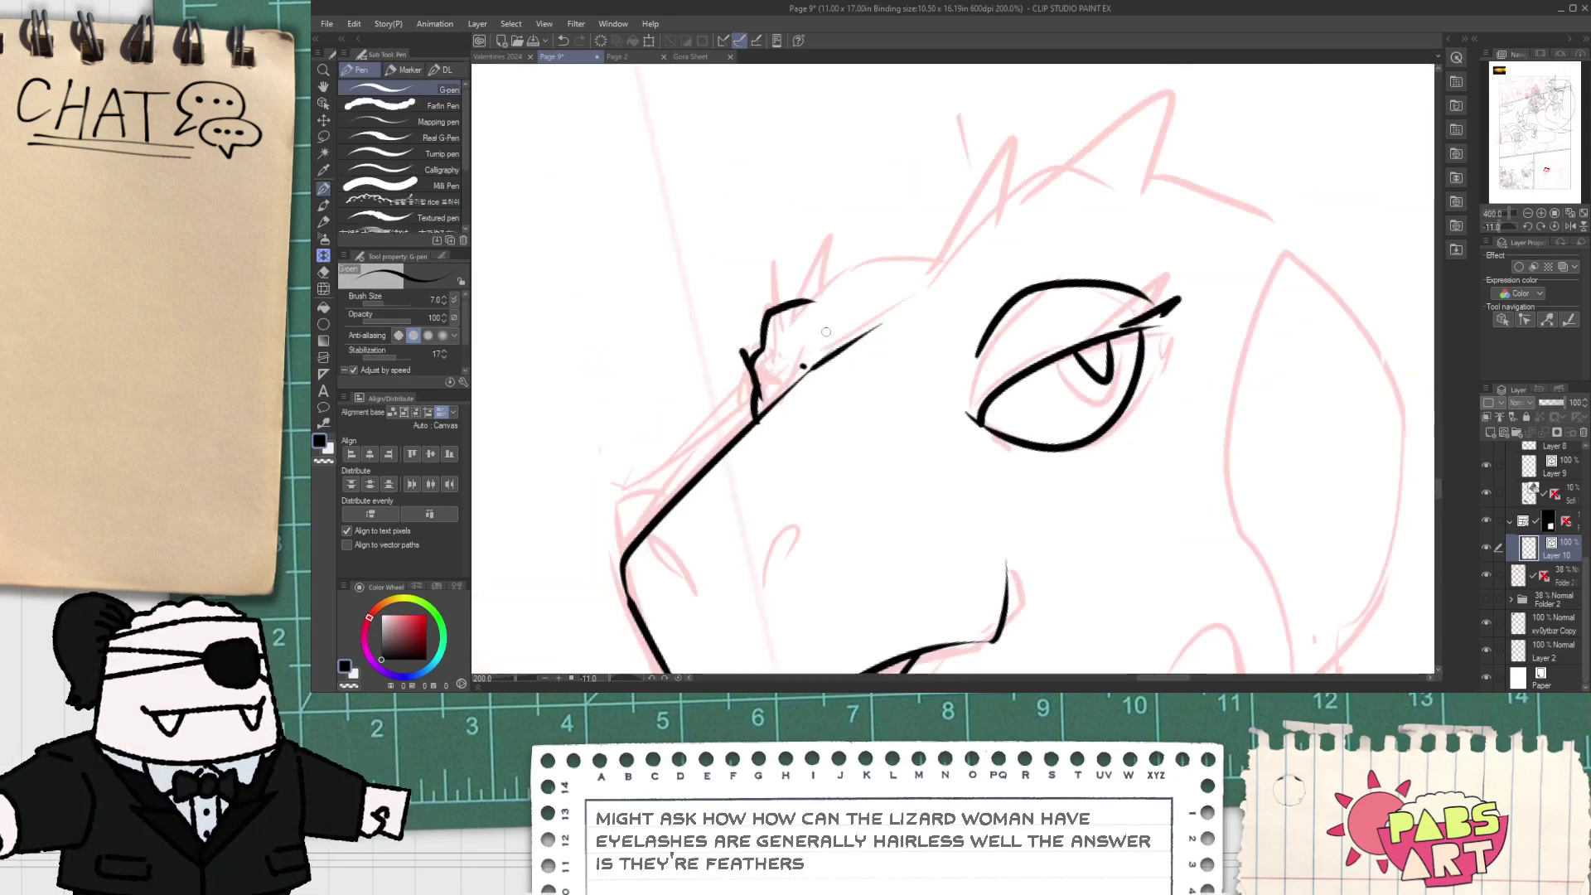
{"action": "scroll", "coordinate": [745, 372], "scroll_direction": "up", "scroll_amount": 1}
{"action": "mouse_move", "coordinate": [733, 447]}
{"action": "left_mouse_down"}
{"action": "mouse_move", "coordinate": [768, 236]}
{"action": "mouse_move", "coordinate": [758, 406]}
{"action": "mouse_move", "coordinate": [938, 155]}
{"action": "left_mouse_up"}
{"action": "key", "text": "ctrl+z"}
{"action": "mouse_move", "coordinate": [809, 353]}
{"action": "left_mouse_down"}
{"action": "mouse_move", "coordinate": [842, 232]}
{"action": "mouse_move", "coordinate": [817, 370]}
{"action": "mouse_move", "coordinate": [1050, 260]}
{"action": "mouse_move", "coordinate": [862, 432]}
{"action": "mouse_move", "coordinate": [906, 385]}
{"action": "mouse_move", "coordinate": [869, 469]}
{"action": "left_mouse_up"}
{"action": "key", "text": "space"}
{"action": "scroll", "coordinate": [857, 473], "scroll_direction": "down", "scroll_amount": 1}
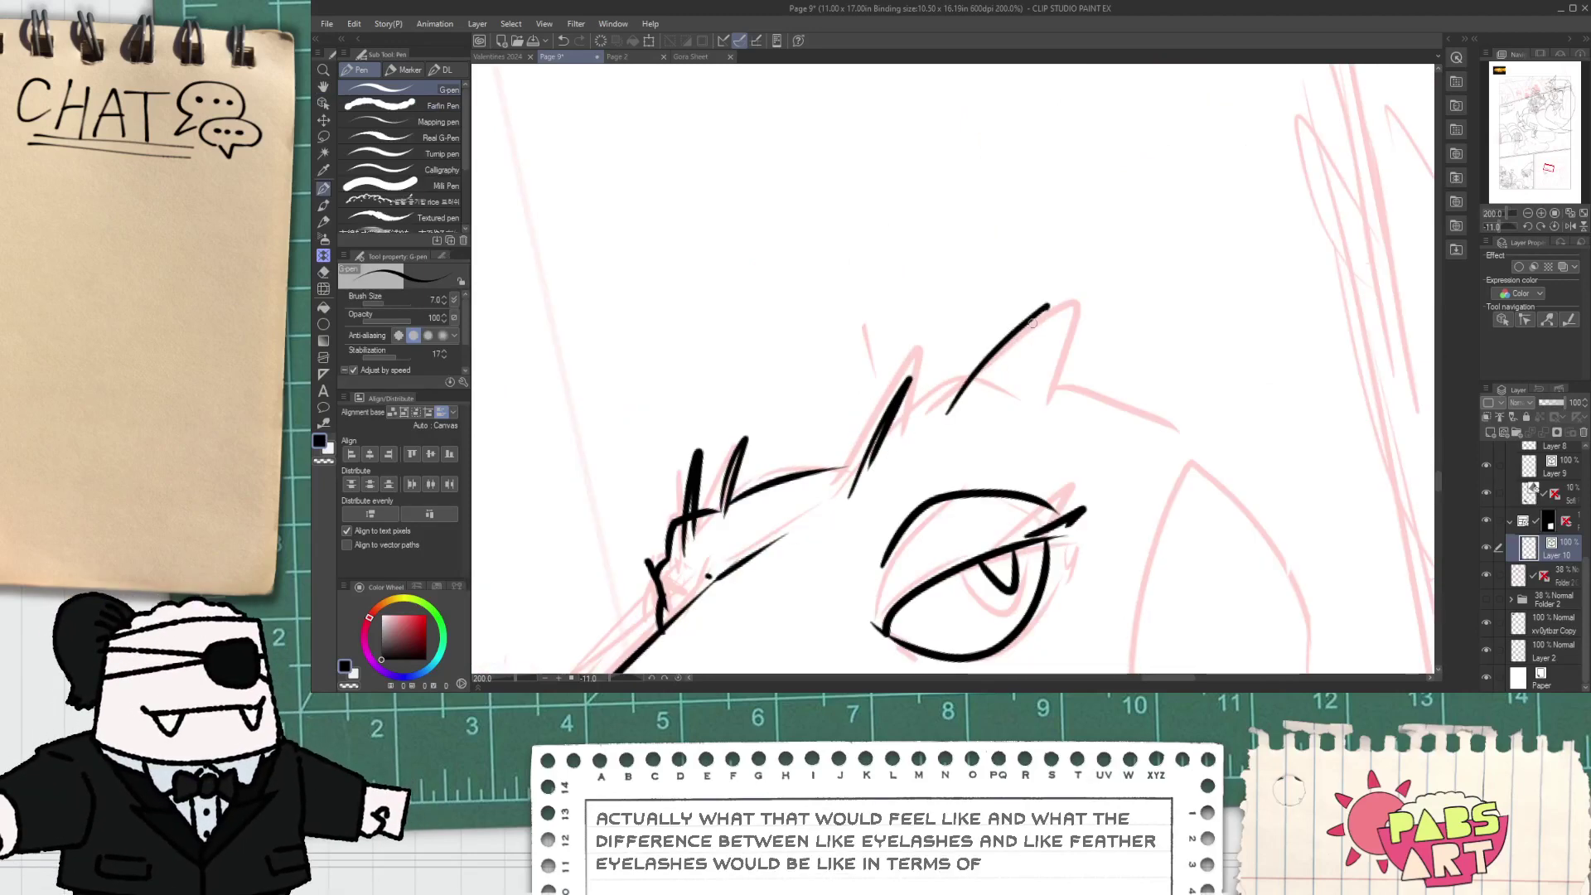
{"action": "scroll", "coordinate": [985, 382], "scroll_direction": "down", "scroll_amount": 1}
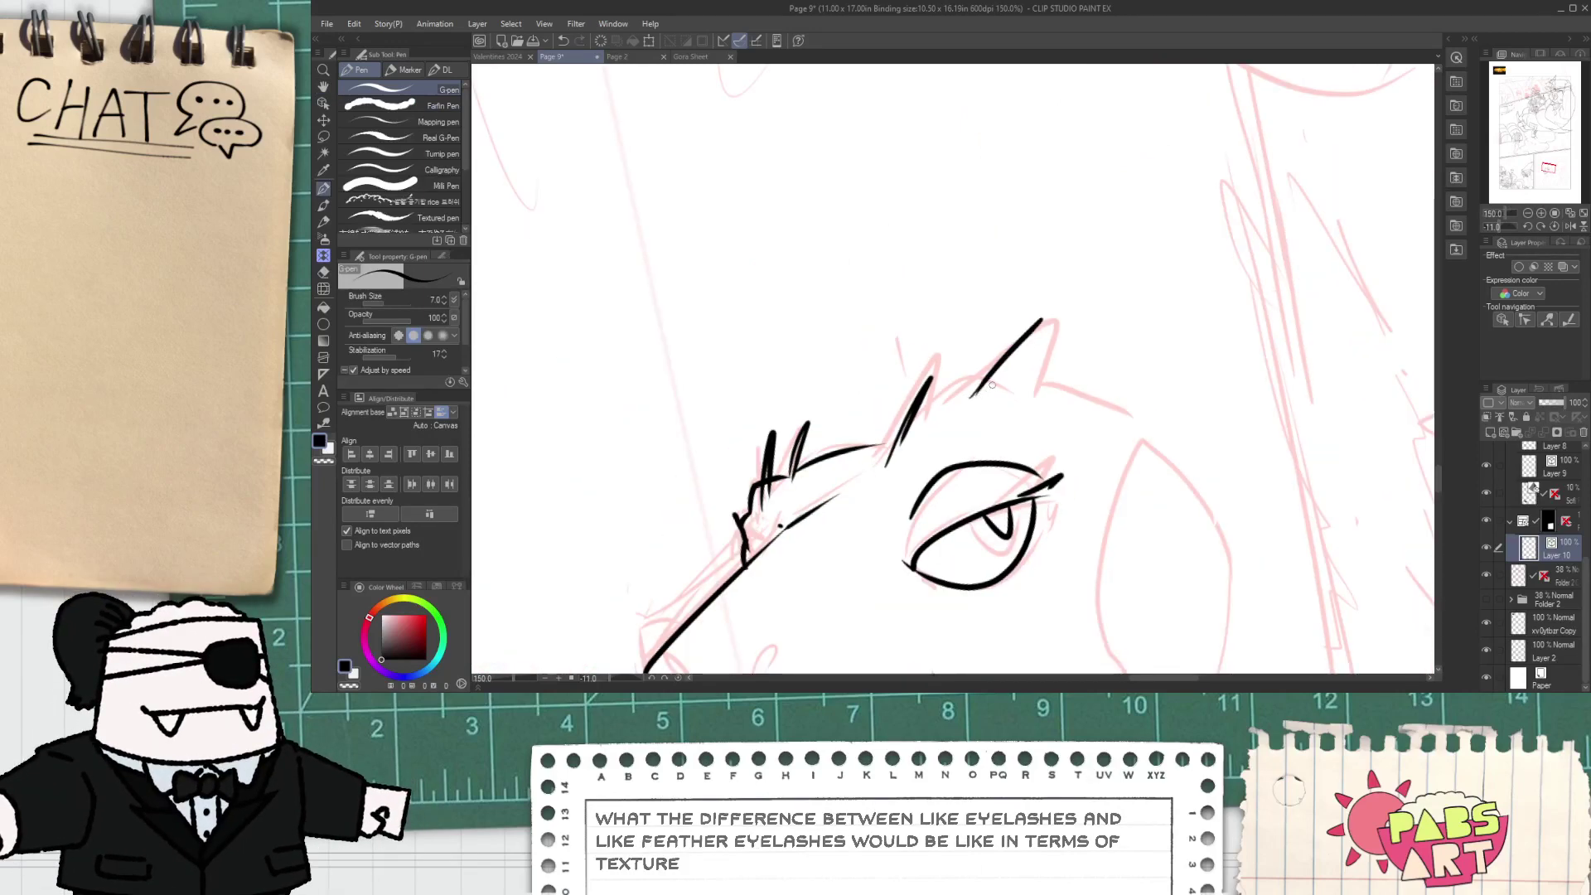
{"action": "key", "text": "ctrl+z"}
{"action": "left_click_drag", "start_coordinate": [965, 406], "coordinate": [1026, 347]}
- Close the front of the lower lip, ink a curved tooth line inside the mouth and erase its overshoot above the lip
{"action": "scroll", "coordinate": [996, 400], "scroll_direction": "down", "scroll_amount": 1}
{"action": "left_click_drag", "start_coordinate": [991, 414], "coordinate": [941, 257]}
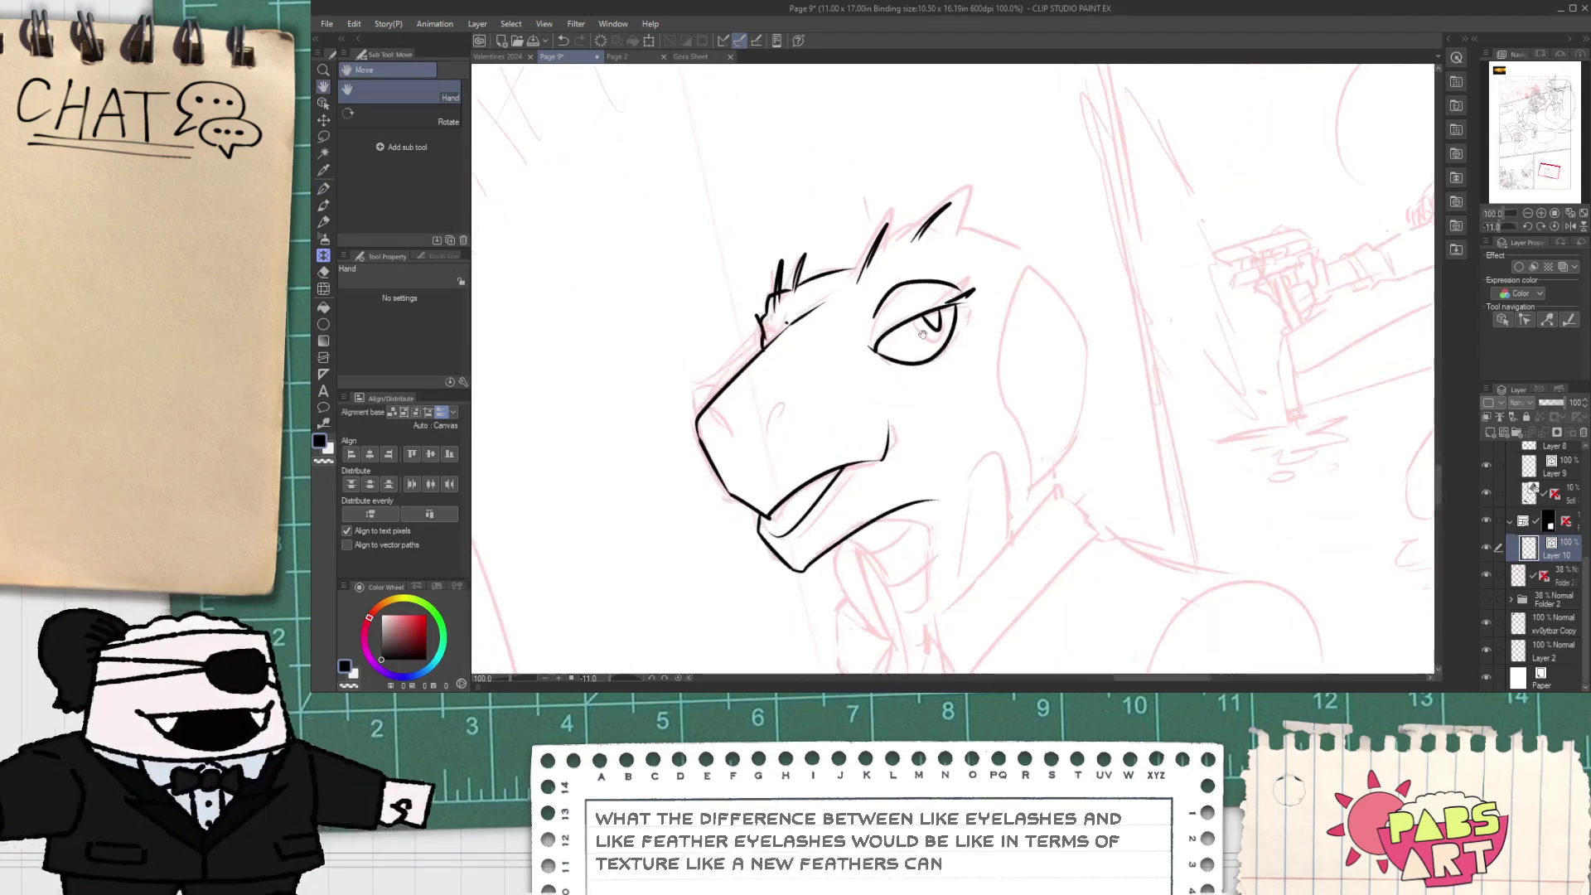
{"action": "scroll", "coordinate": [771, 534], "scroll_direction": "up", "scroll_amount": 4}
{"action": "scroll", "coordinate": [735, 554], "scroll_direction": "up", "scroll_amount": 2}
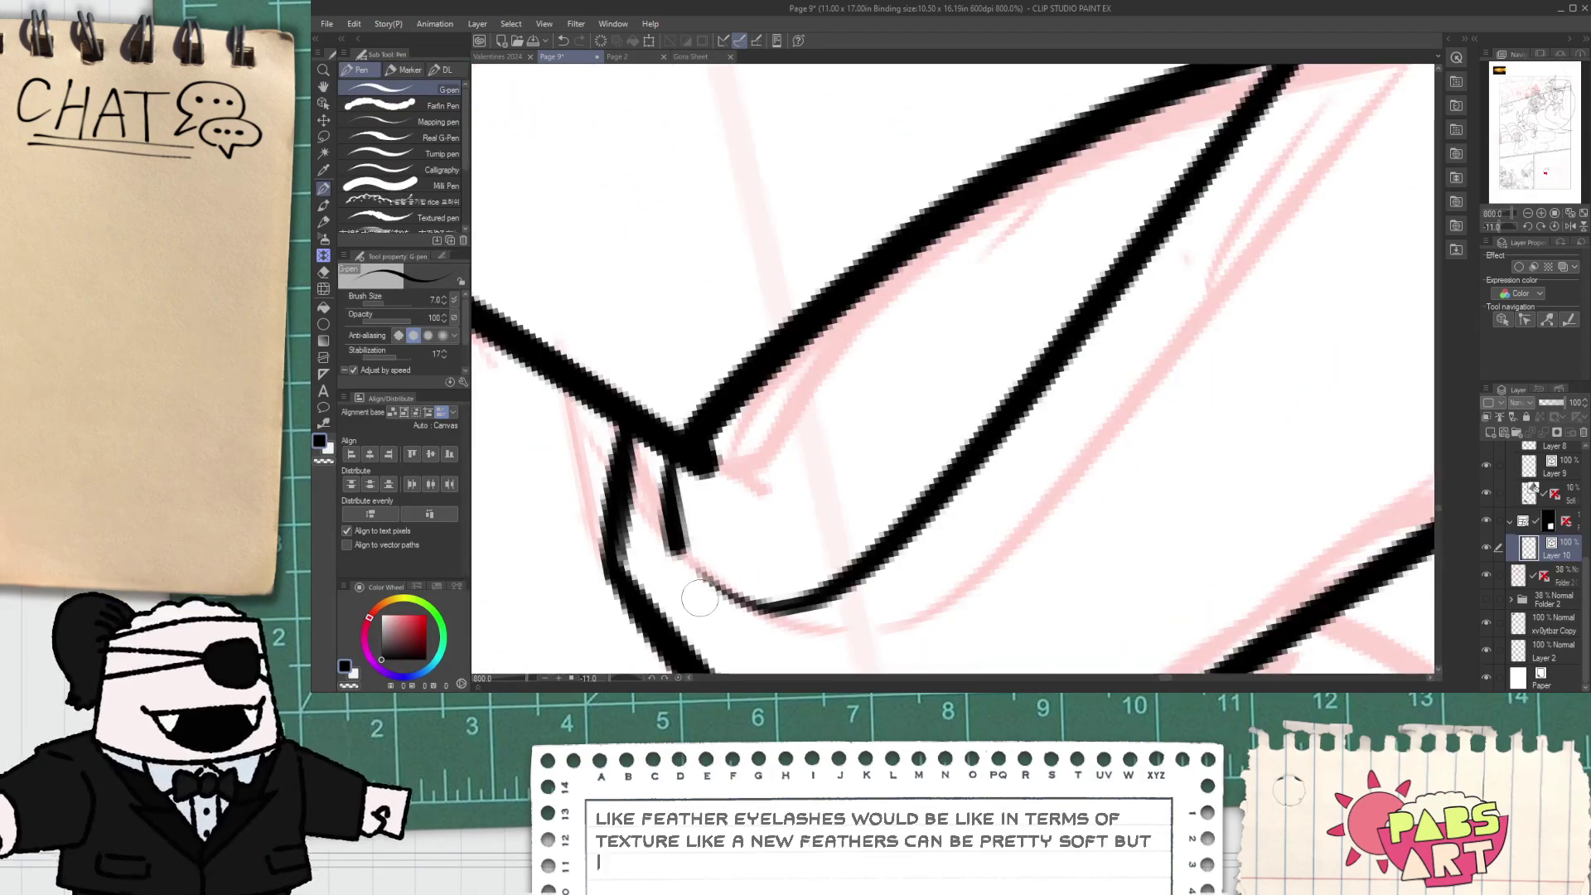
{"action": "key", "text": "e"}
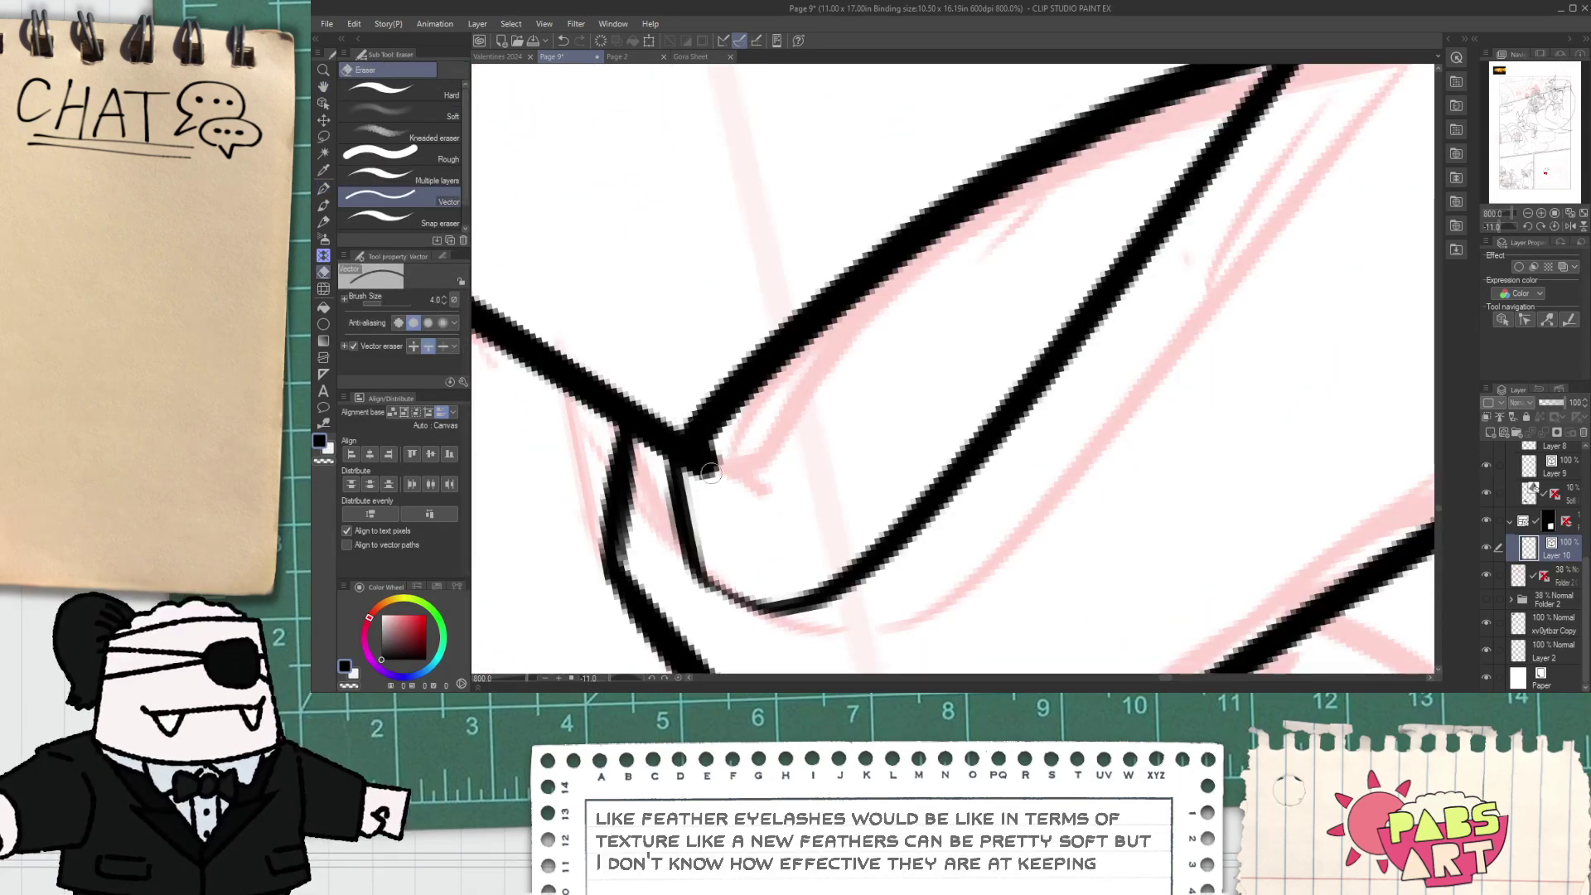
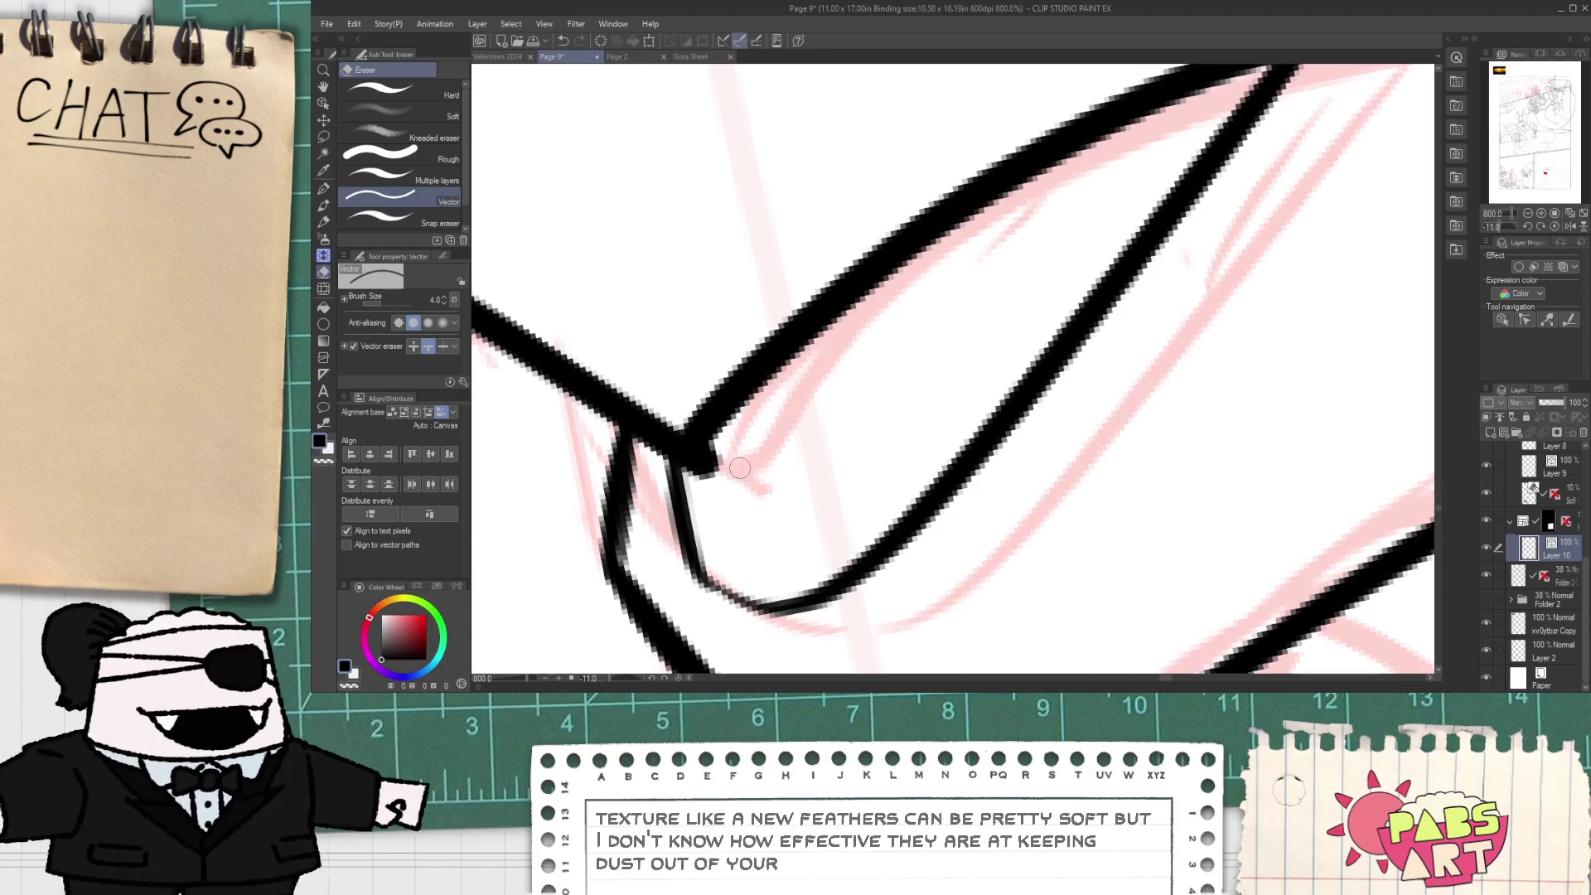
{"action": "key", "text": "p"}
{"action": "left_click_drag", "start_coordinate": [856, 179], "coordinate": [906, 531]}
{"action": "key", "text": "e"}
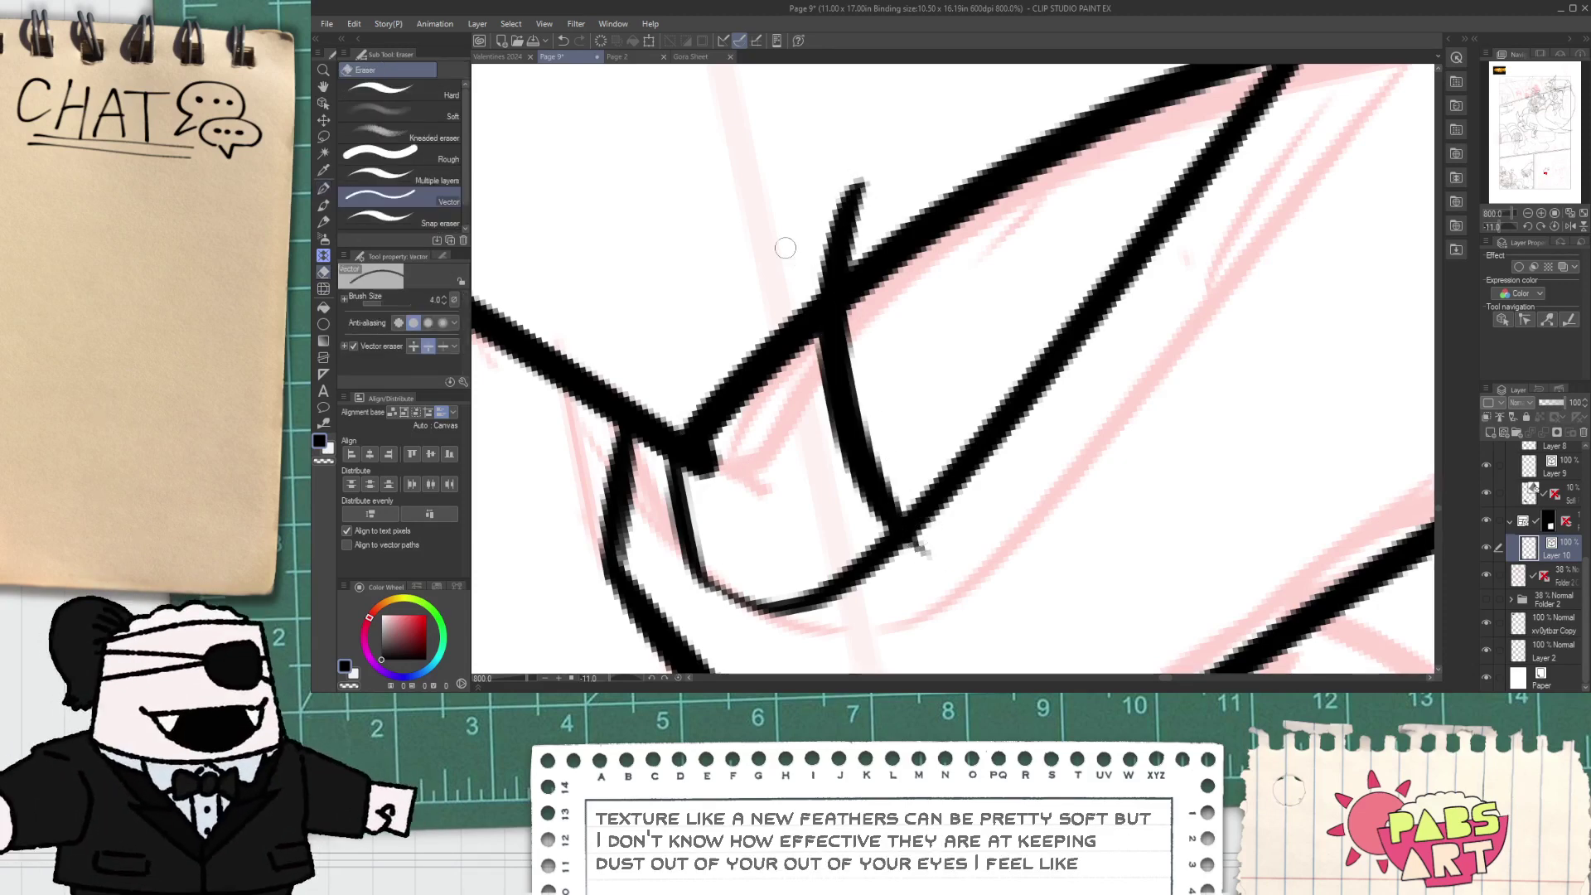
{"action": "left_click_drag", "start_coordinate": [849, 191], "coordinate": [833, 282]}
- Ink the front curve hanging beneath the chin and the tall narrow loop behind the jaw
{"action": "scroll", "coordinate": [970, 449], "scroll_direction": "down", "scroll_amount": 7}
{"action": "key", "text": "space"}
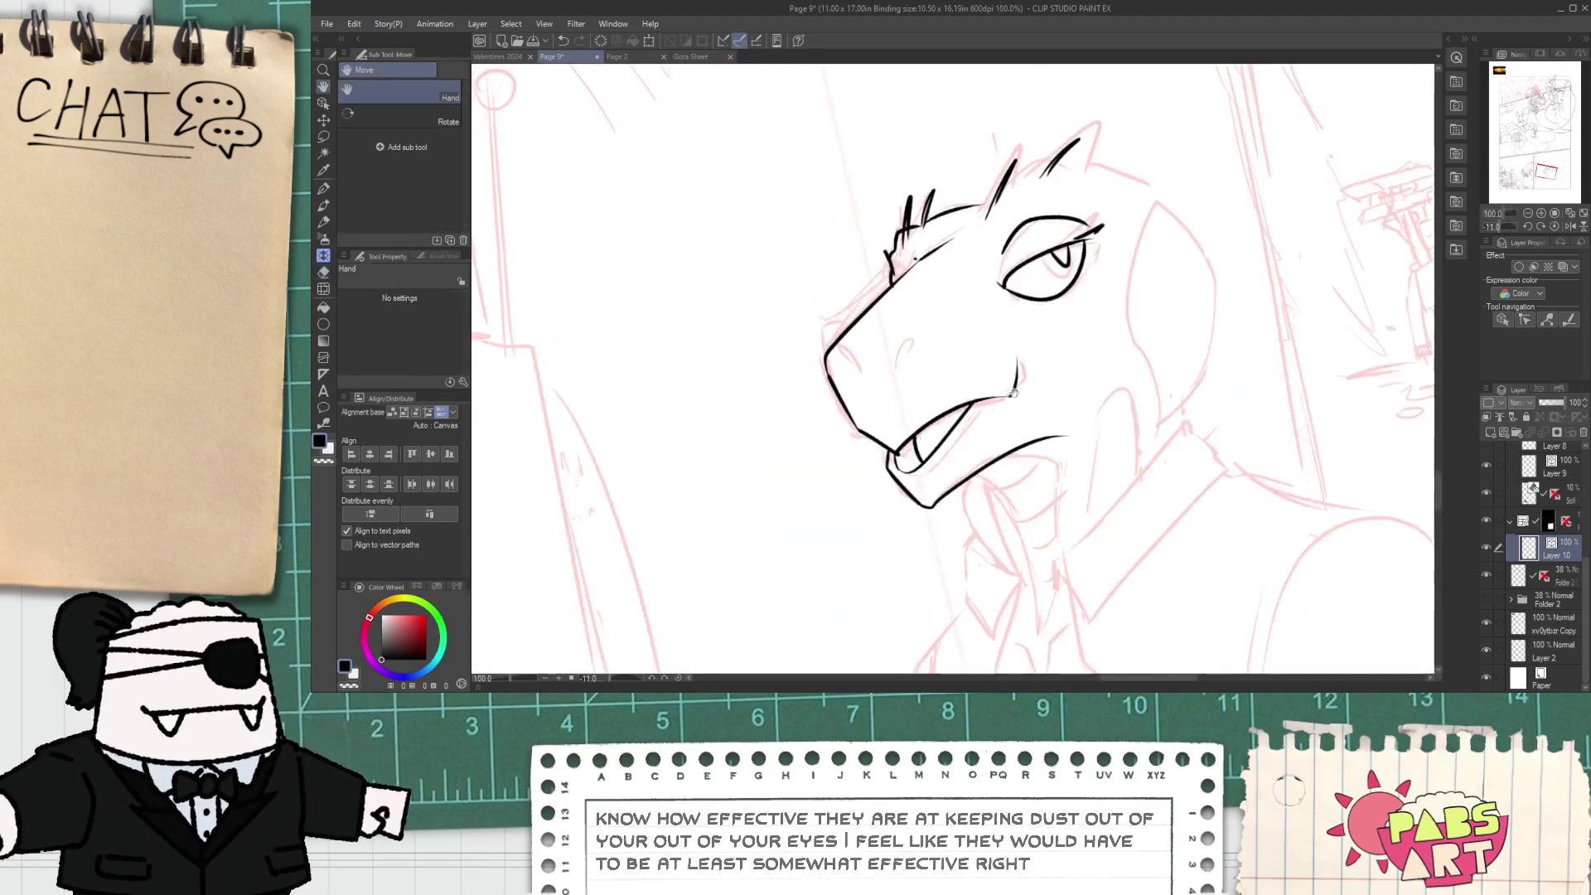
{"action": "left_click_drag", "start_coordinate": [1053, 398], "coordinate": [851, 426]}
{"action": "left_click_drag", "start_coordinate": [870, 511], "coordinate": [822, 333]}
{"action": "key", "text": "p"}
{"action": "scroll", "coordinate": [720, 302], "scroll_direction": "up", "scroll_amount": 2}
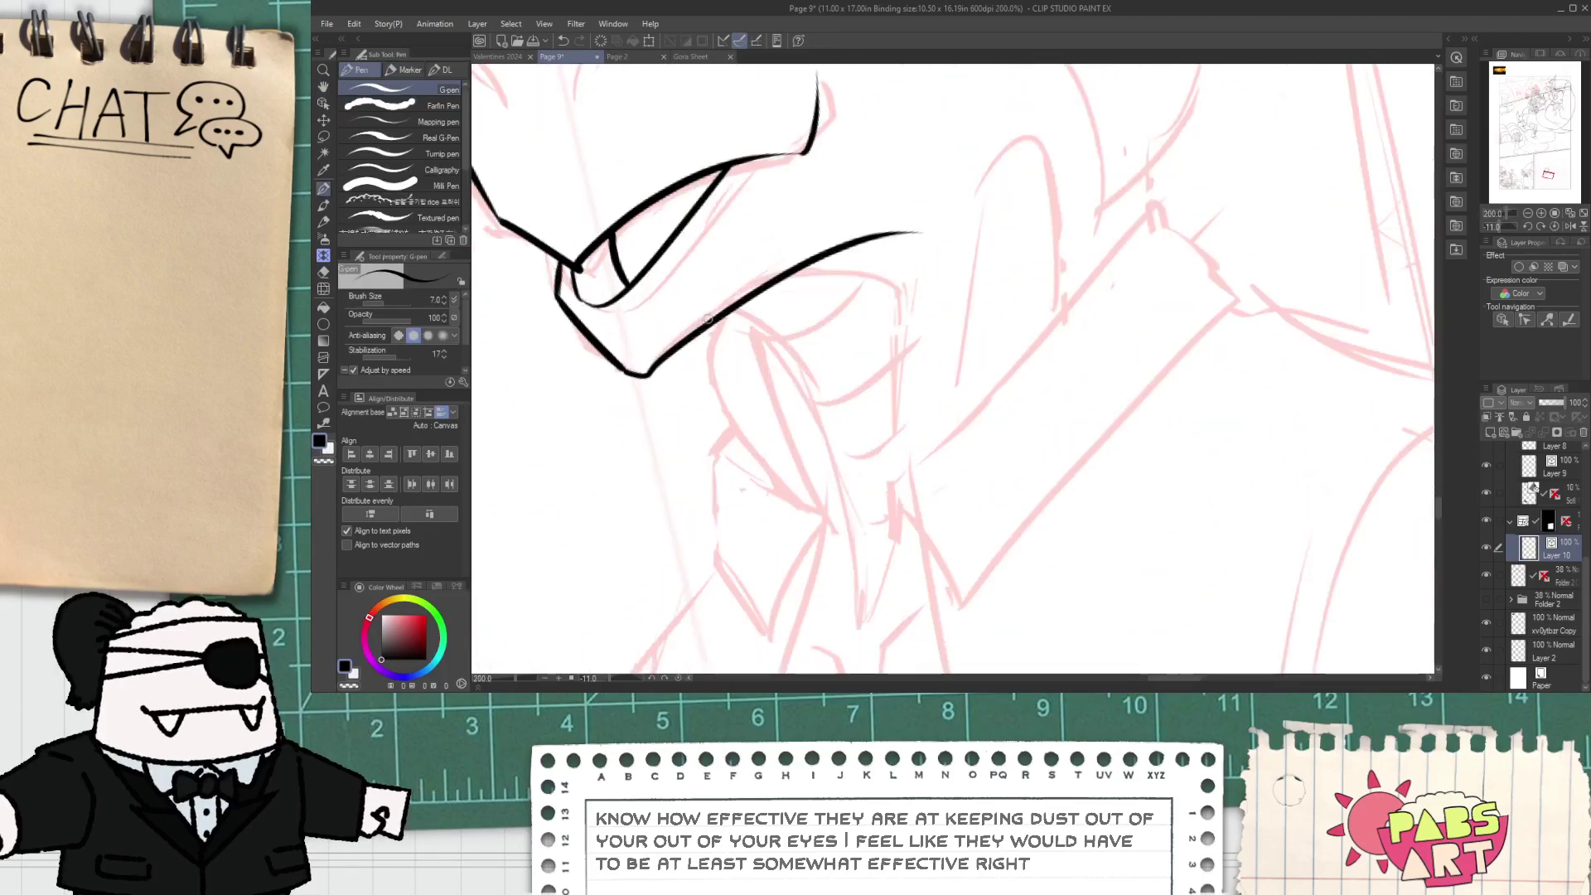
{"action": "left_click_drag", "start_coordinate": [719, 303], "coordinate": [837, 507]}
{"action": "key", "text": "ctrl+z"}
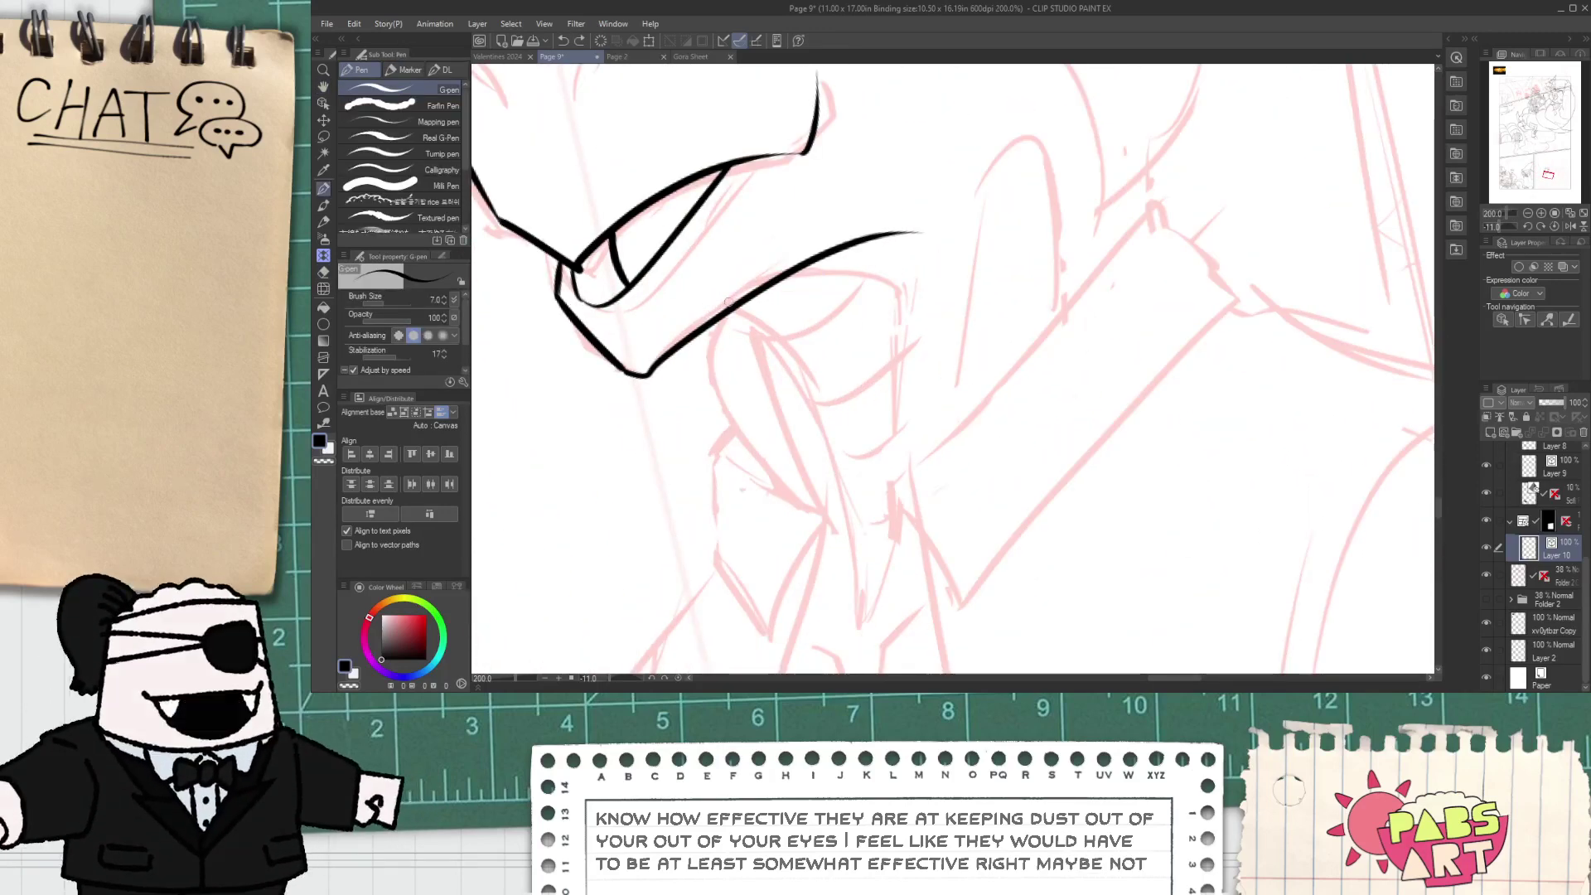
{"action": "left_click_drag", "start_coordinate": [717, 302], "coordinate": [845, 509]}
{"action": "mouse_move", "coordinate": [943, 474]}
{"action": "left_mouse_down"}
{"action": "mouse_move", "coordinate": [963, 228]}
{"action": "mouse_move", "coordinate": [1034, 480]}
{"action": "left_mouse_up"}
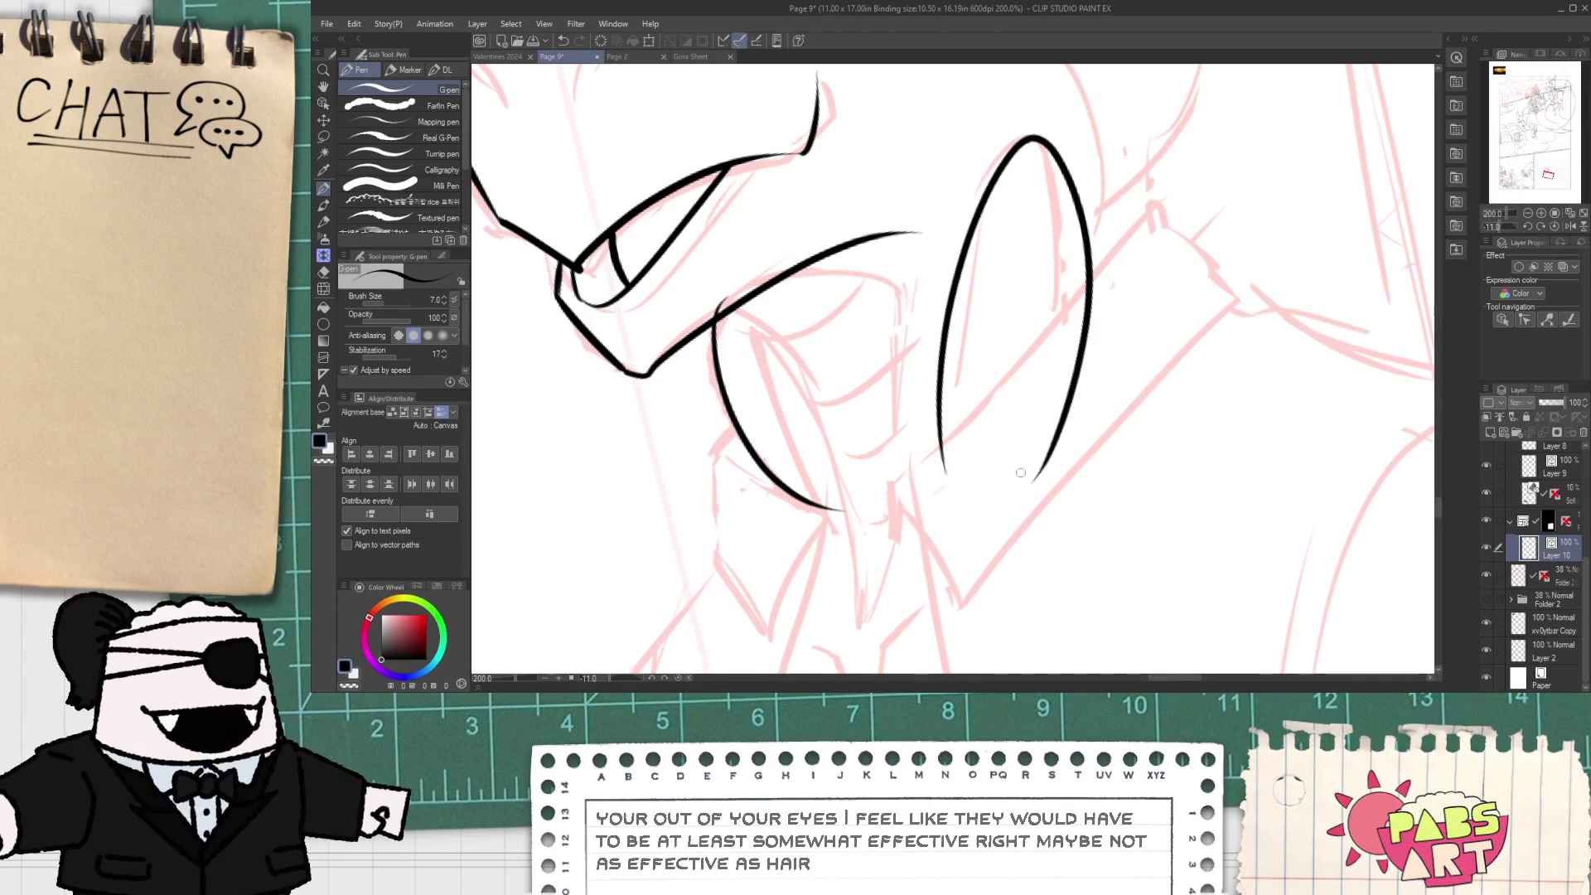
{"action": "key", "text": "e"}
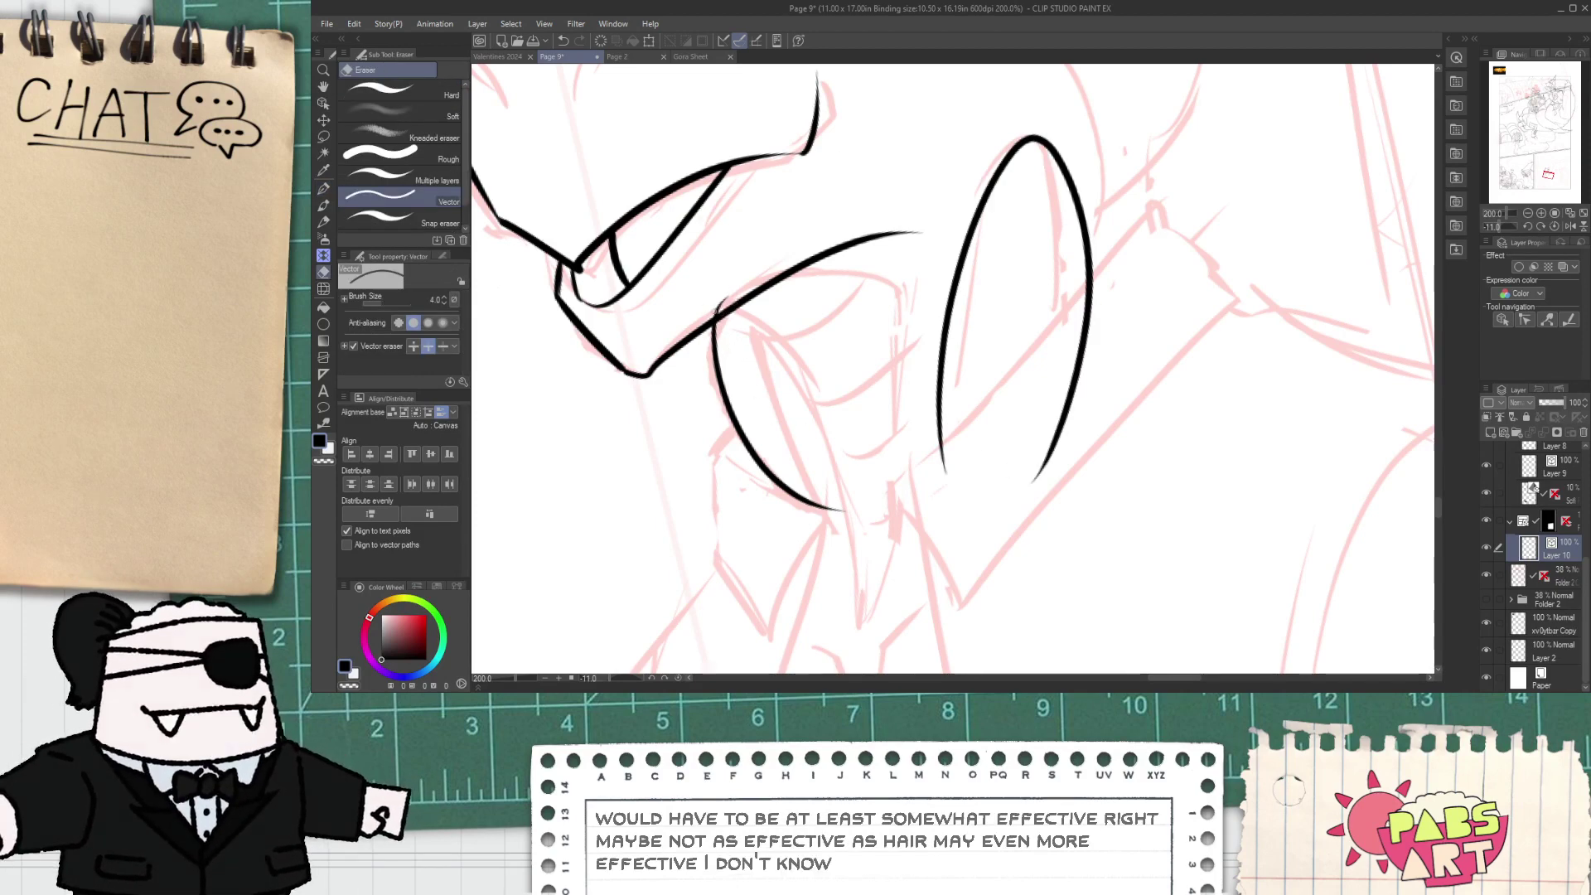
- Ink the inner curve of the leaf-like shape under the chin, redoing it until it fits, and erase the overshoot at the jaw
{"action": "key", "text": "p"}
{"action": "mouse_move", "coordinate": [718, 310]}
{"action": "left_mouse_down"}
{"action": "mouse_move", "coordinate": [729, 302]}
{"action": "mouse_move", "coordinate": [813, 388]}
{"action": "mouse_move", "coordinate": [869, 586]}
{"action": "left_mouse_up"}
{"action": "key", "text": "ctrl+z"}
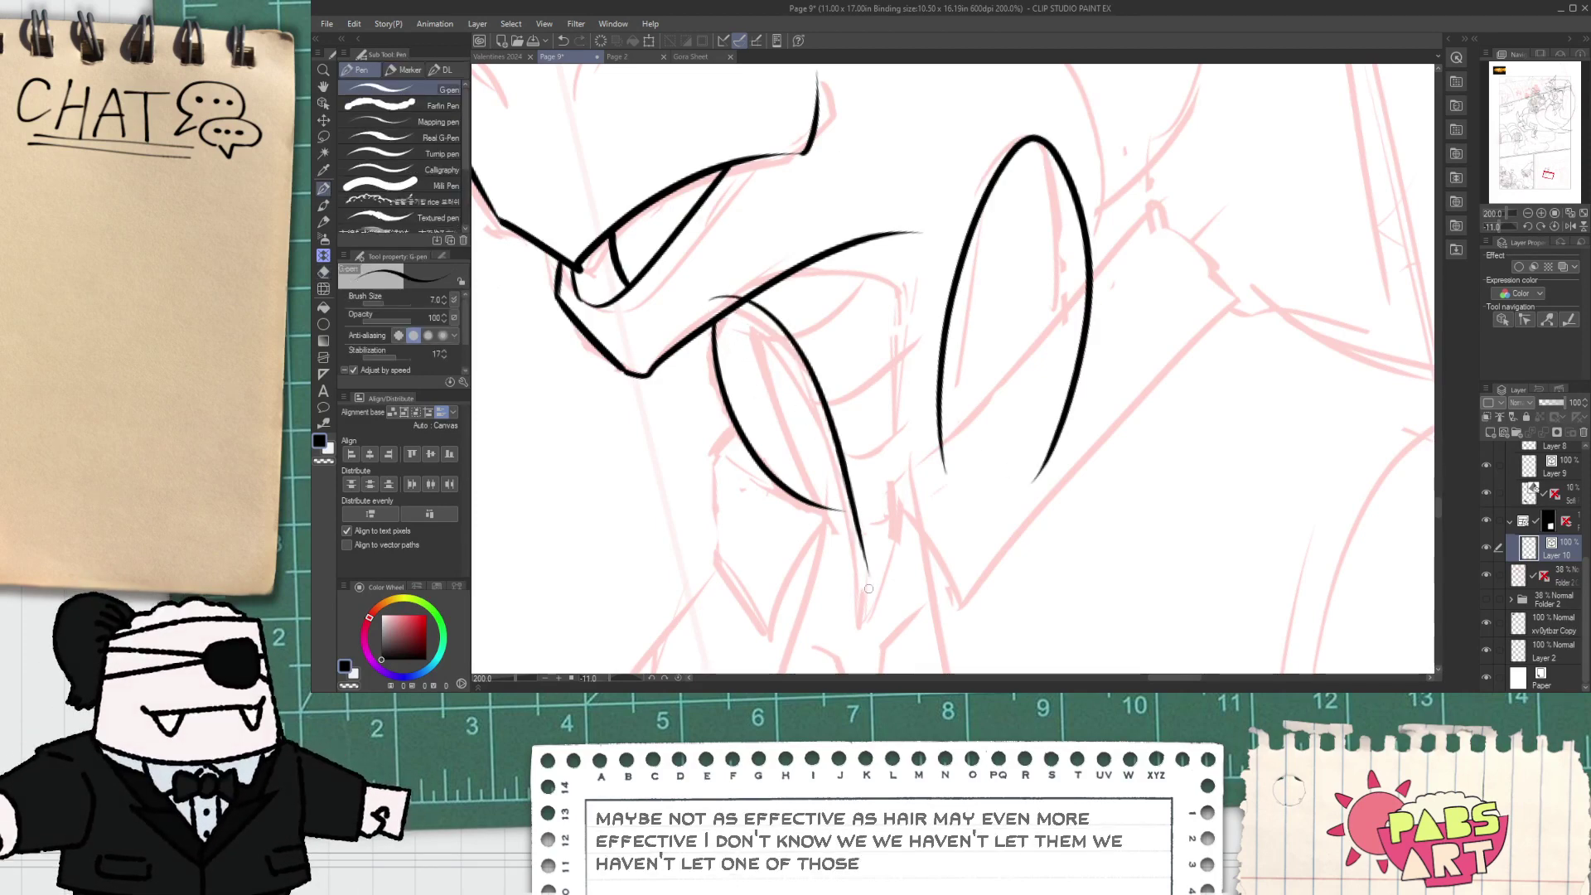
{"action": "key", "text": "ctrl+z"}
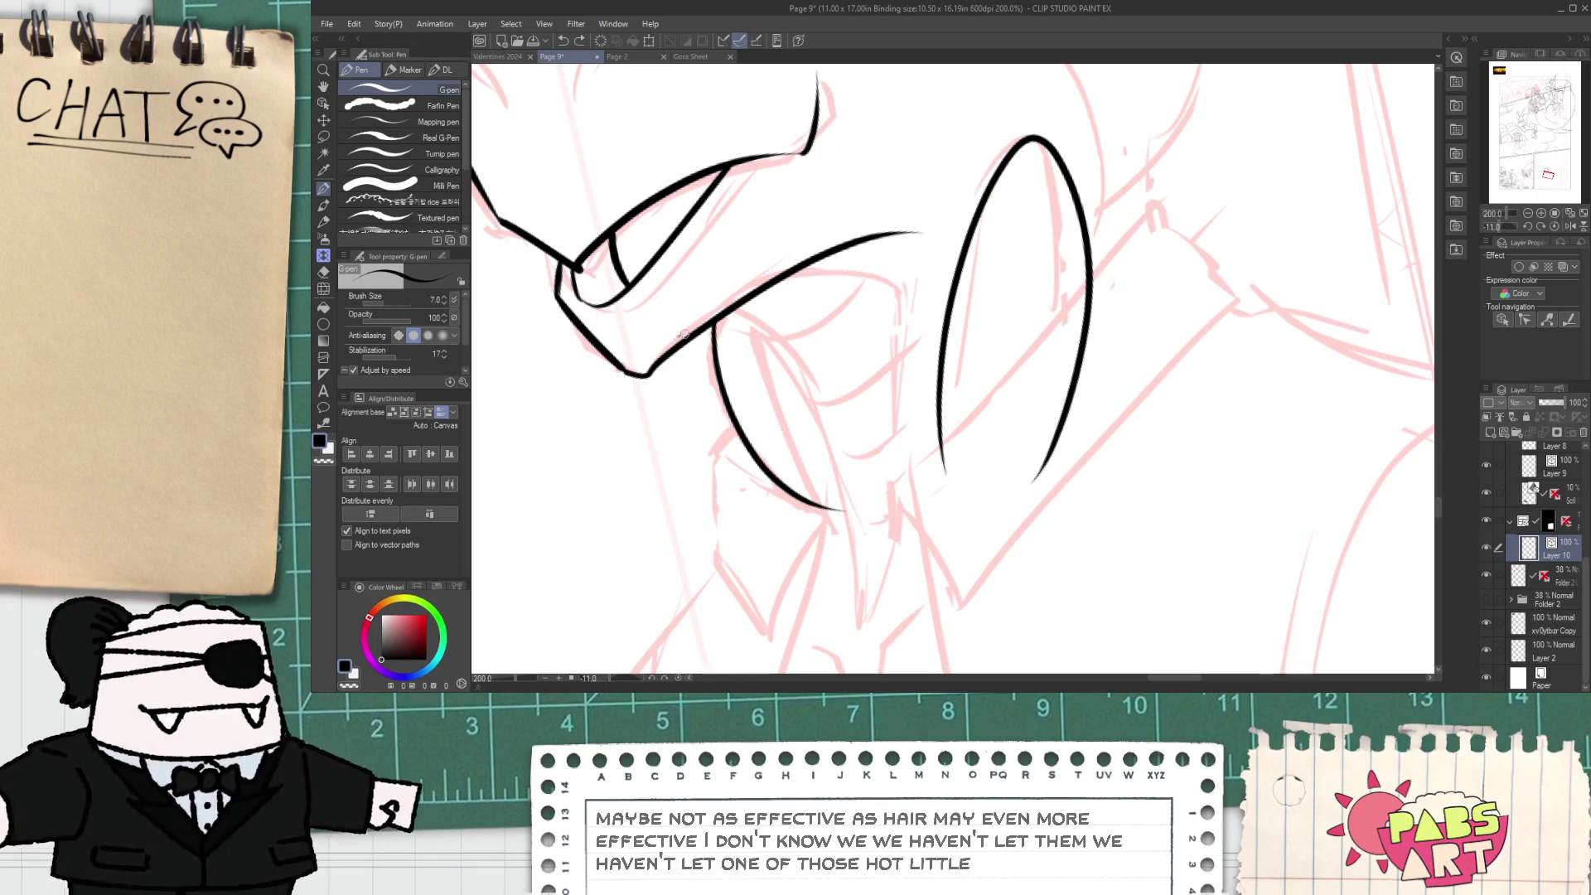
{"action": "key", "text": "ctrl+z"}
{"action": "mouse_move", "coordinate": [679, 334]}
{"action": "left_mouse_down"}
{"action": "mouse_move", "coordinate": [764, 341]}
{"action": "mouse_move", "coordinate": [810, 466]}
{"action": "mouse_move", "coordinate": [706, 332]}
{"action": "mouse_move", "coordinate": [874, 663]}
{"action": "left_mouse_up"}
{"action": "key", "text": "ctrl+z"}
{"action": "key", "text": "ctrl+z"}
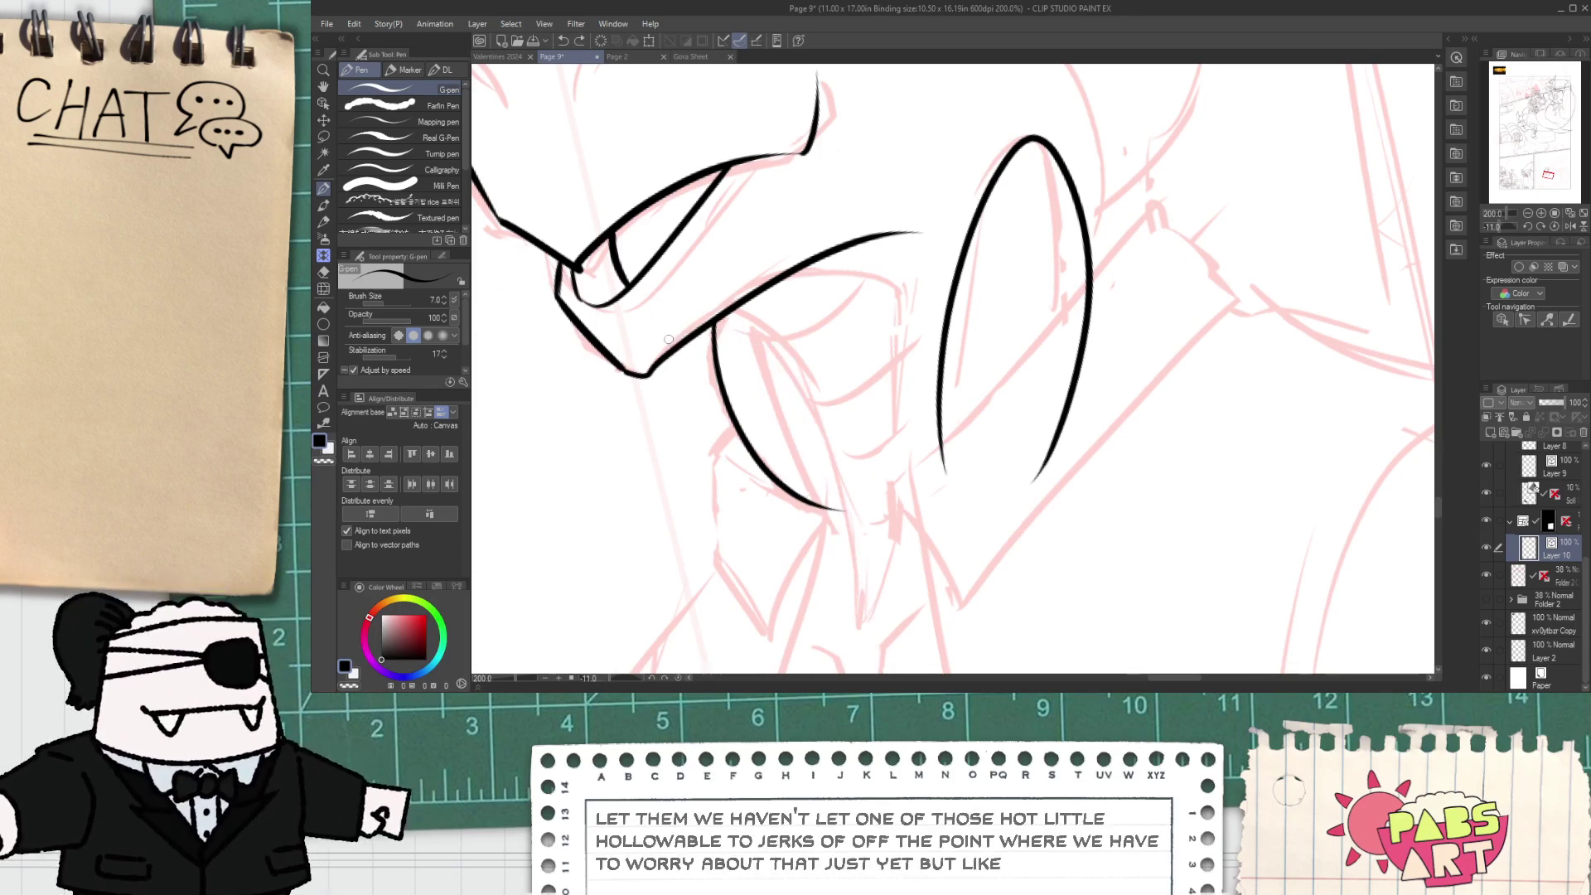
{"action": "left_click_drag", "start_coordinate": [668, 340], "coordinate": [843, 605]}
{"action": "key", "text": "e"}
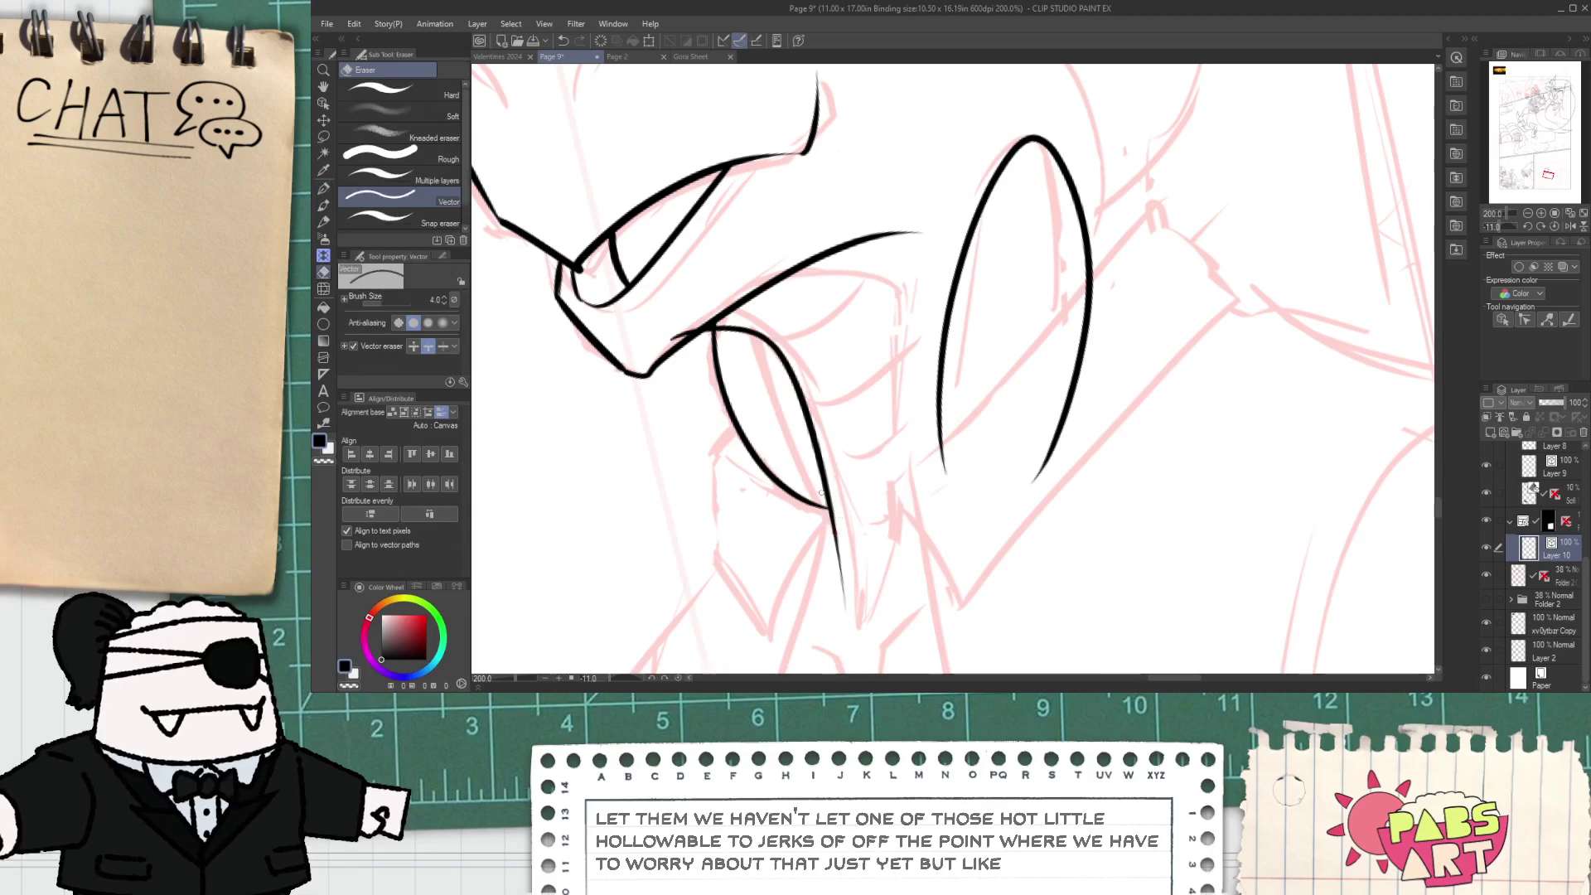
{"action": "scroll", "coordinate": [729, 373], "scroll_direction": "up", "scroll_amount": 2}
{"action": "scroll", "coordinate": [693, 287], "scroll_direction": "up", "scroll_amount": 2}
{"action": "left_click", "coordinate": [715, 284]}
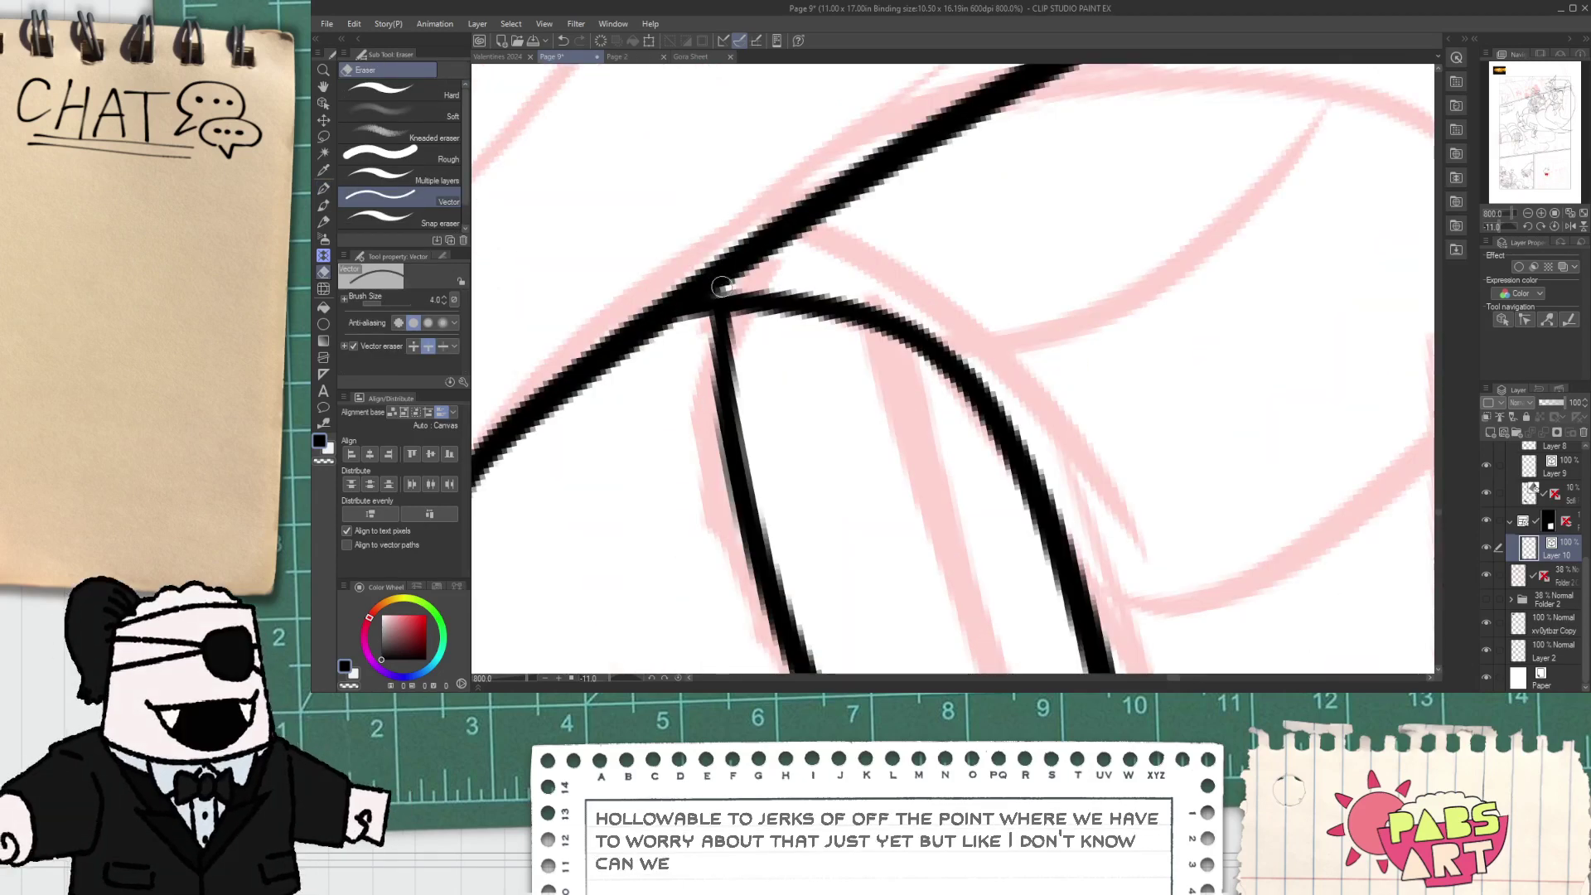
- Ink the bent throat line running down from the jaw and erase its overshoot above the jawline
{"action": "scroll", "coordinate": [740, 288], "scroll_direction": "down", "scroll_amount": 4}
{"action": "key", "text": "space"}
{"action": "left_click_drag", "start_coordinate": [846, 272], "coordinate": [746, 343]}
{"action": "key", "text": "p"}
{"action": "left_click_drag", "start_coordinate": [730, 277], "coordinate": [808, 617]}
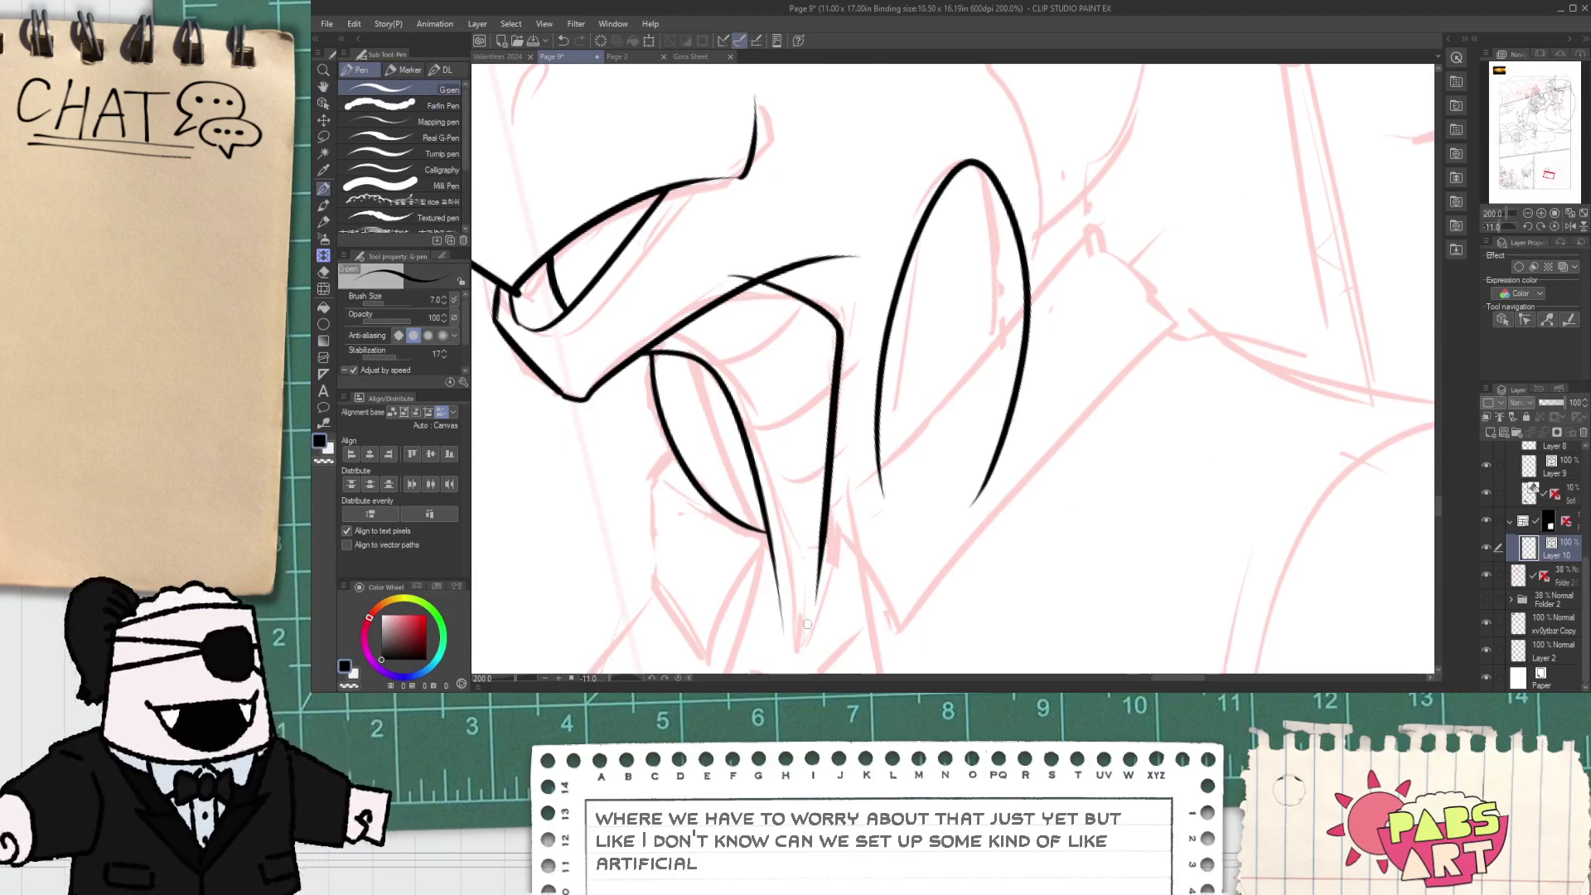
{"action": "key", "text": "e"}
{"action": "left_click", "coordinate": [731, 275]}
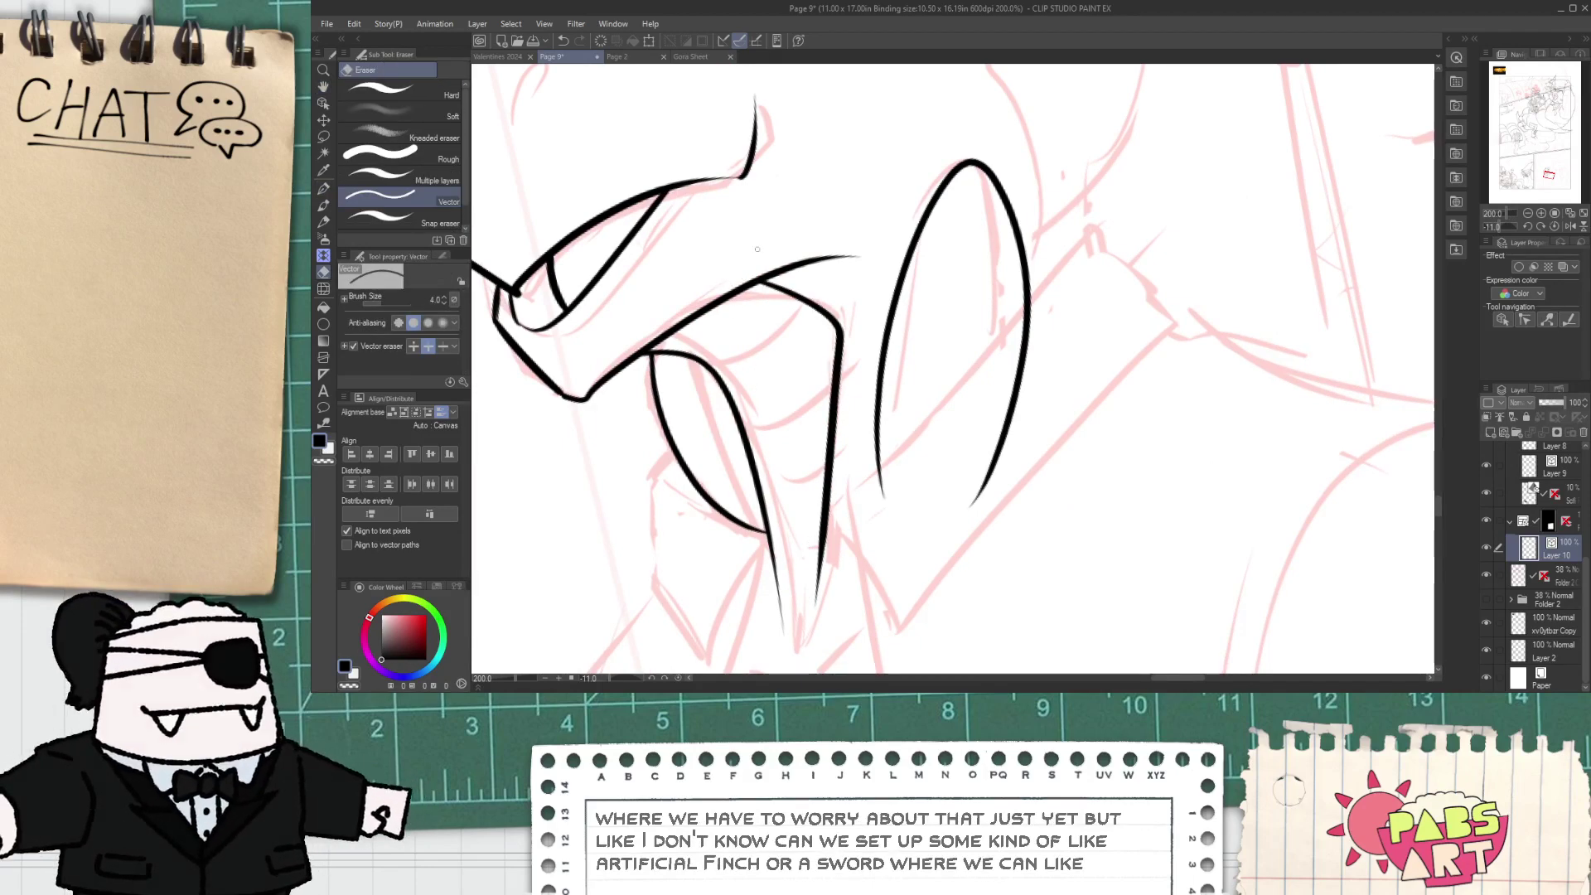
- Ink a short stroke rising behind the jaw and the arched skull line over the eye, erasing the segment inside the crown spike
{"action": "scroll", "coordinate": [736, 273], "scroll_direction": "down", "scroll_amount": 1}
{"action": "key", "text": "space"}
{"action": "left_click_drag", "start_coordinate": [838, 200], "coordinate": [792, 483]}
{"action": "key", "text": "p"}
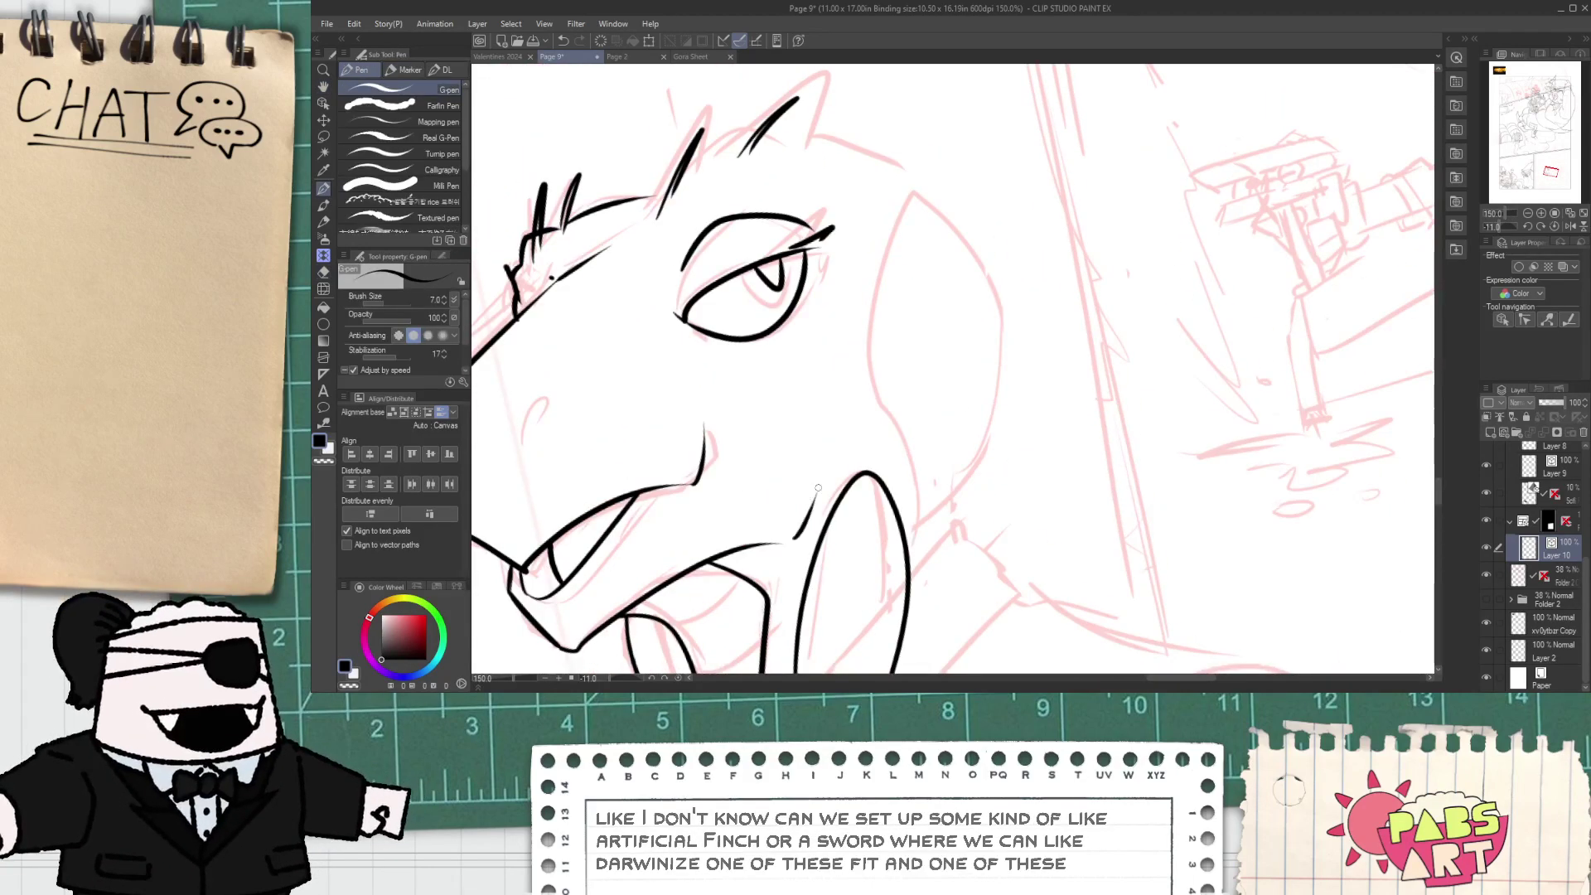
{"action": "mouse_move", "coordinate": [684, 188]}
{"action": "left_mouse_down"}
{"action": "mouse_move", "coordinate": [648, 356]}
{"action": "mouse_move", "coordinate": [890, 476]}
{"action": "left_mouse_up"}
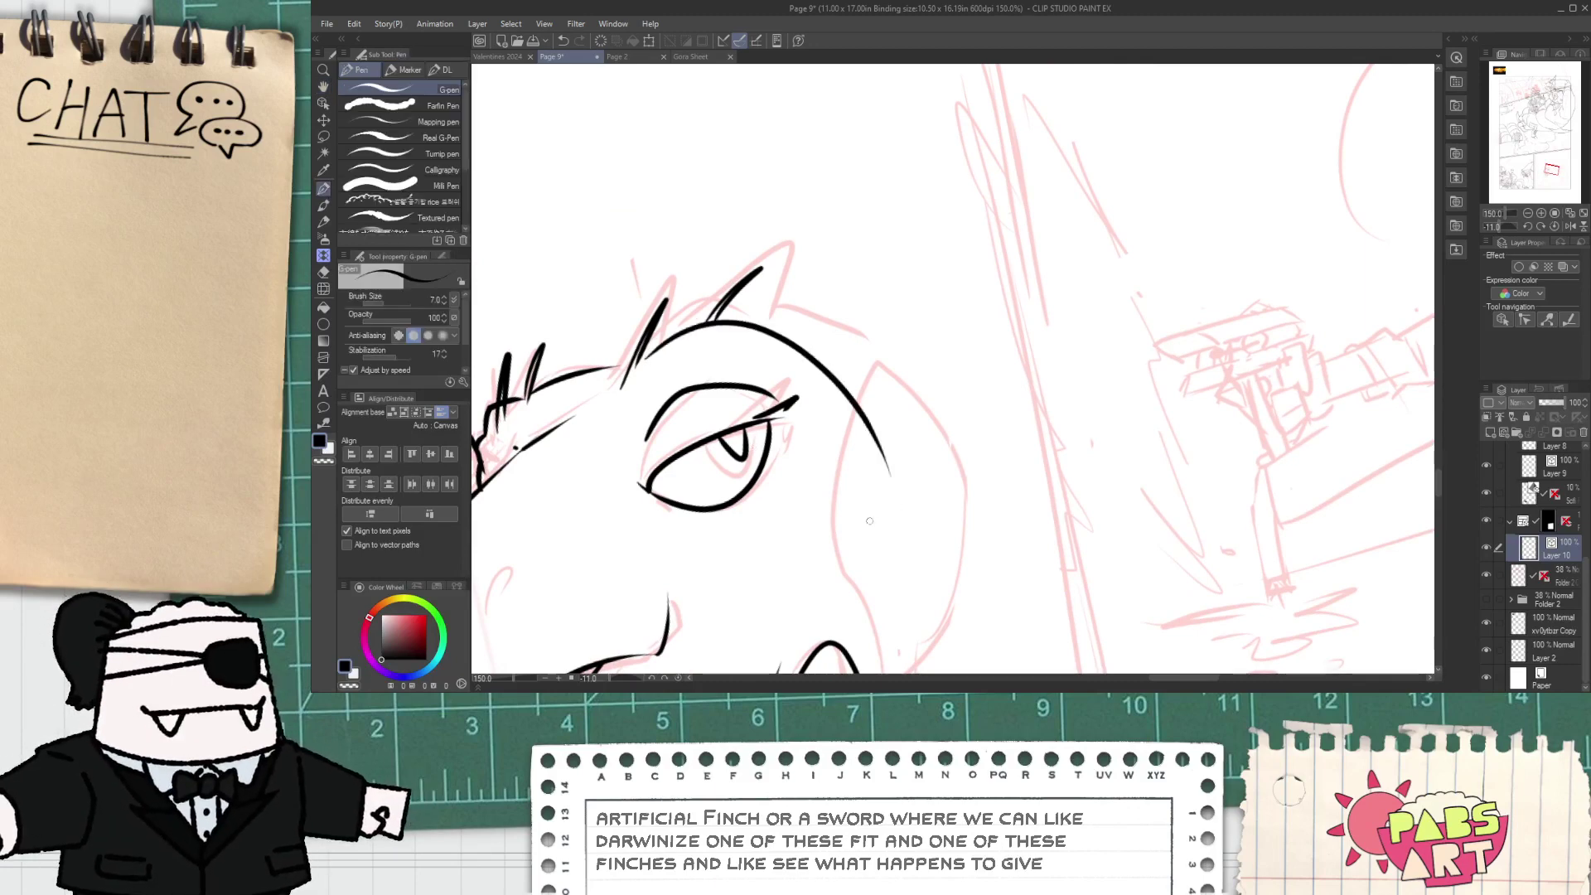
{"action": "scroll", "coordinate": [687, 397], "scroll_direction": "up", "scroll_amount": 3}
{"action": "key", "text": "e"}
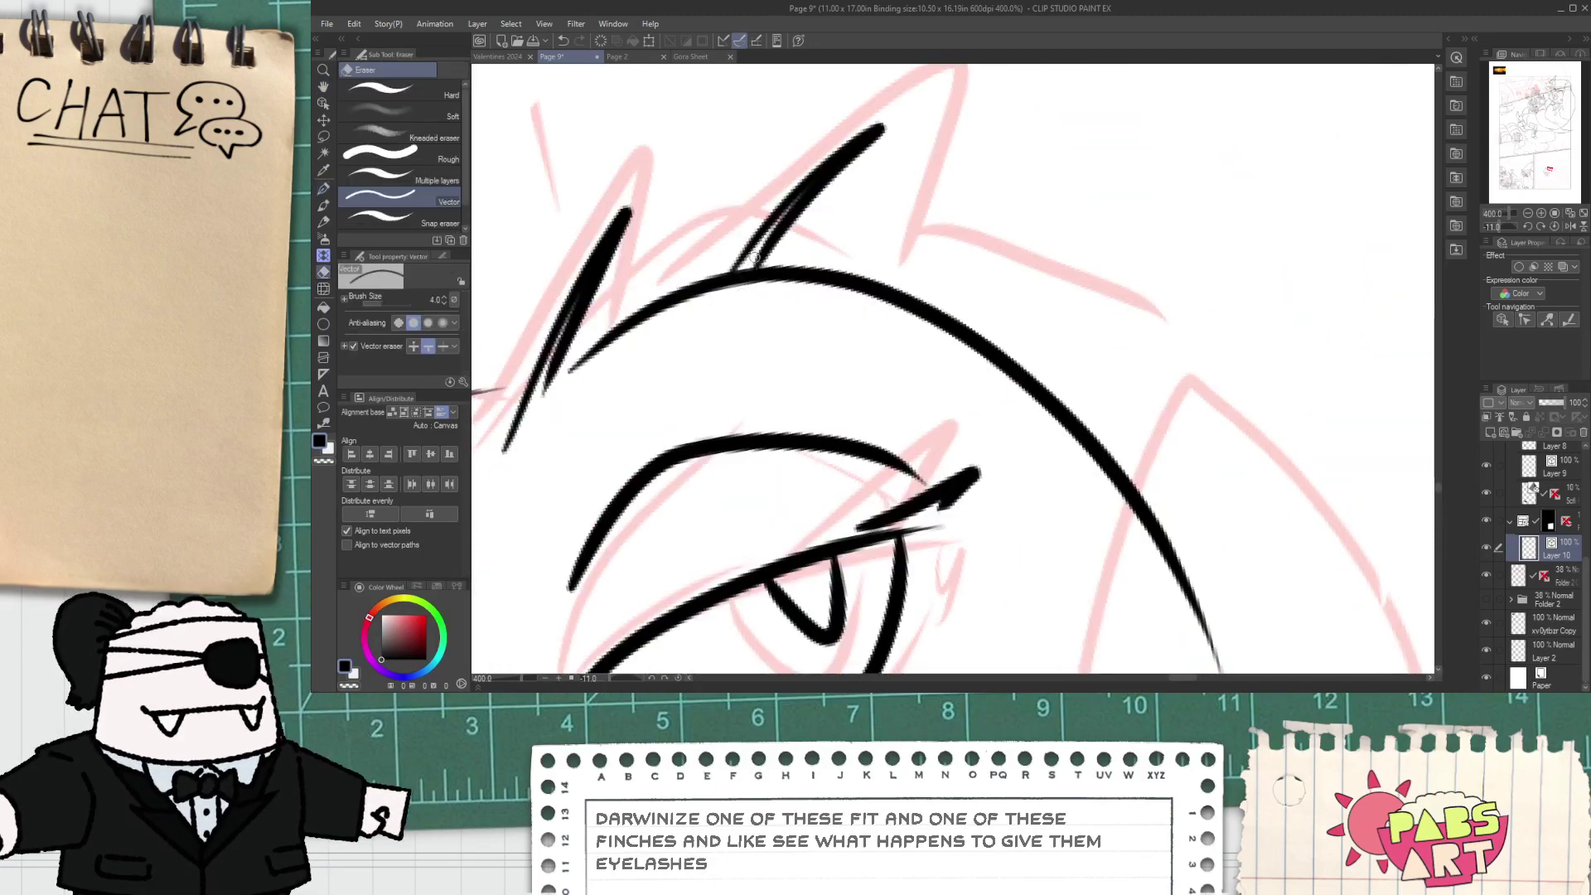
{"action": "scroll", "coordinate": [734, 310], "scroll_direction": "down", "scroll_amount": 3}
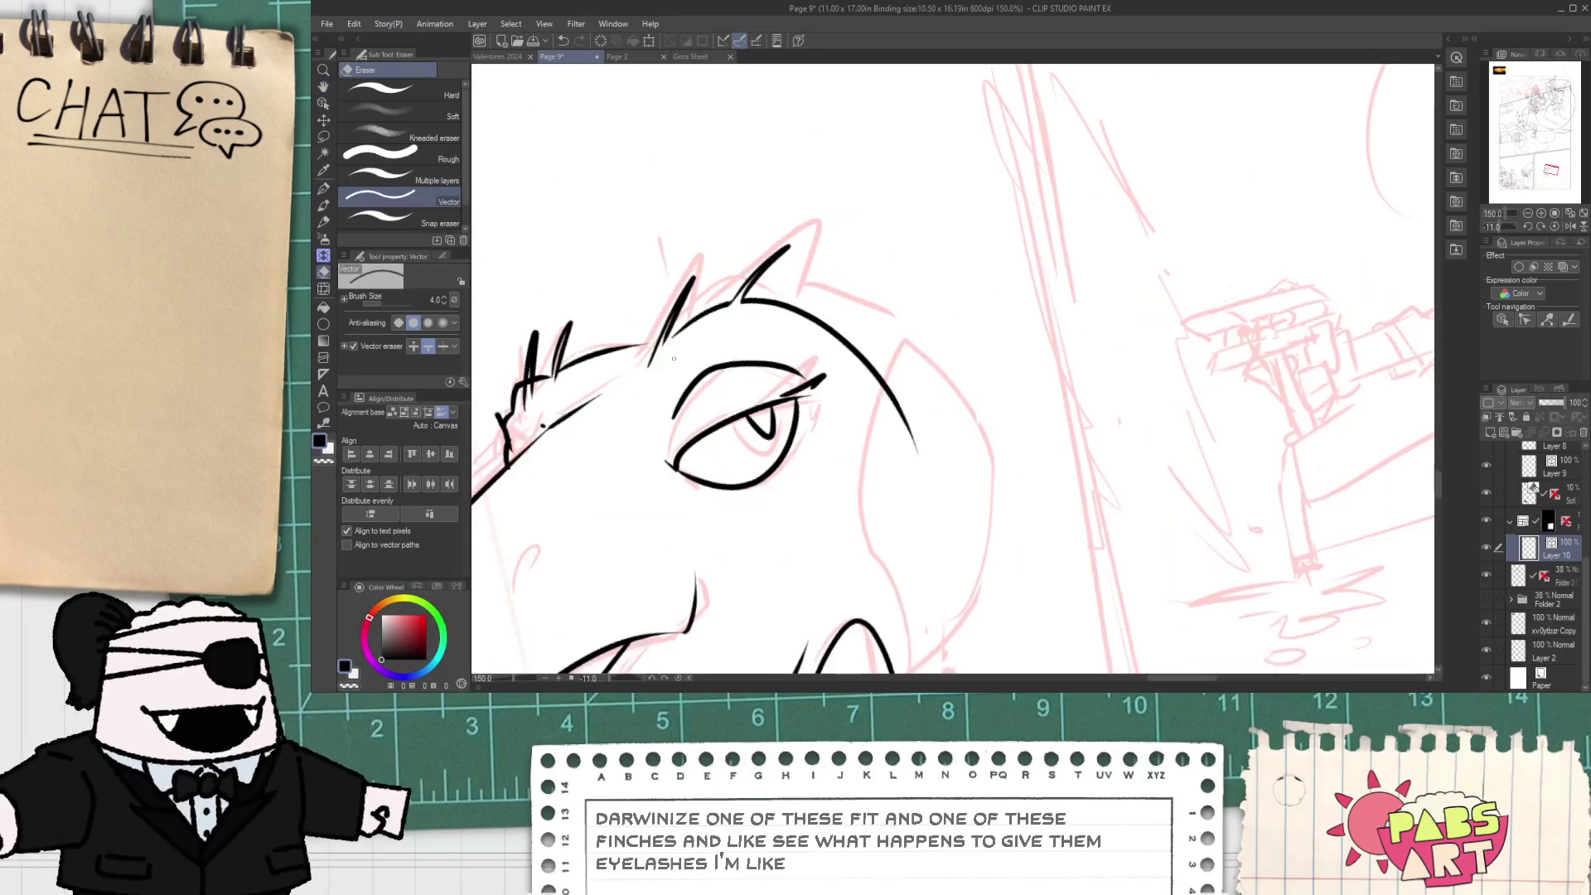
- Join the front end of the skull arc to the base of the brow spike, redoing the short connecting stroke
{"action": "scroll", "coordinate": [668, 336], "scroll_direction": "up", "scroll_amount": 5}
{"action": "key", "text": "p"}
{"action": "left_click_drag", "start_coordinate": [567, 385], "coordinate": [582, 375]}
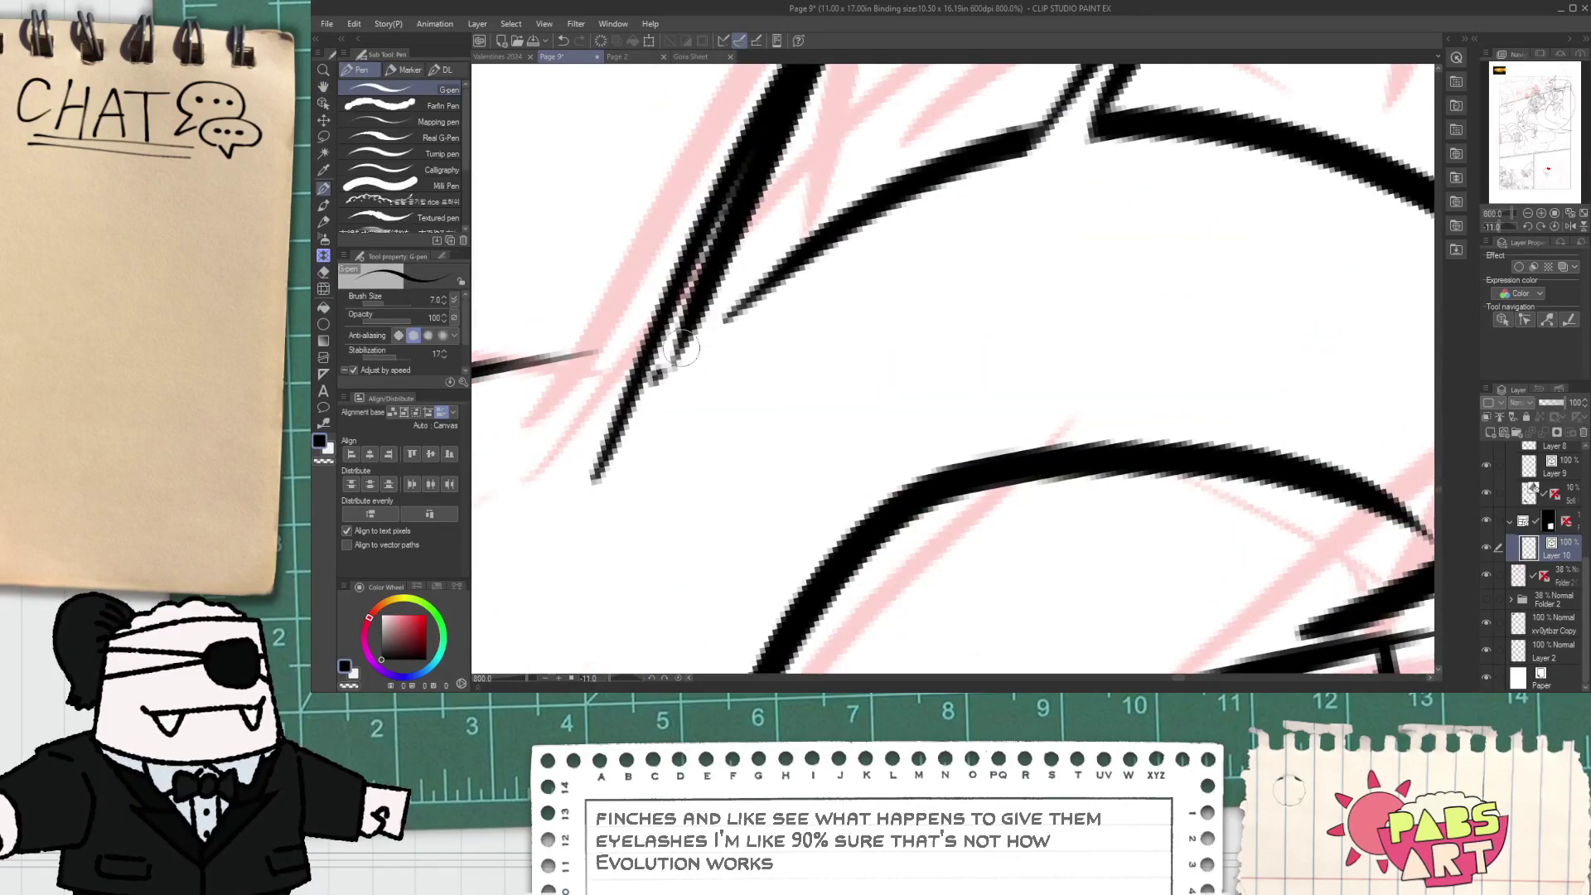
{"action": "key", "text": "ctrl+z"}
{"action": "left_click_drag", "start_coordinate": [677, 362], "coordinate": [978, 130]}
{"action": "key", "text": "ctrl+z"}
{"action": "left_click_drag", "start_coordinate": [675, 371], "coordinate": [795, 263]}
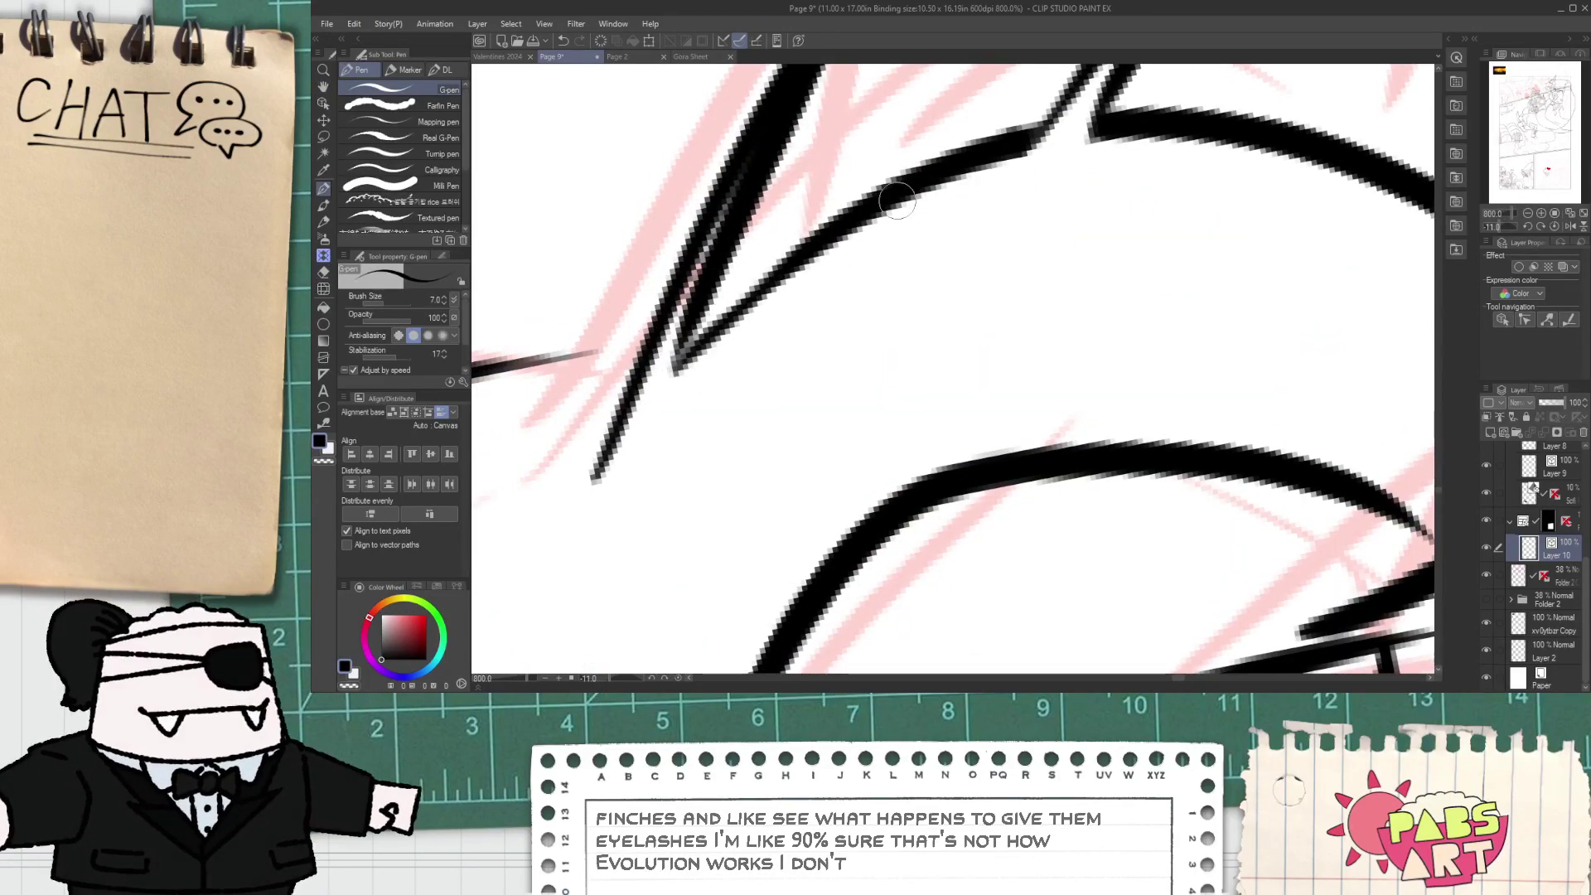
{"action": "key", "text": "ctrl+z"}
{"action": "left_click_drag", "start_coordinate": [672, 367], "coordinate": [777, 266]}
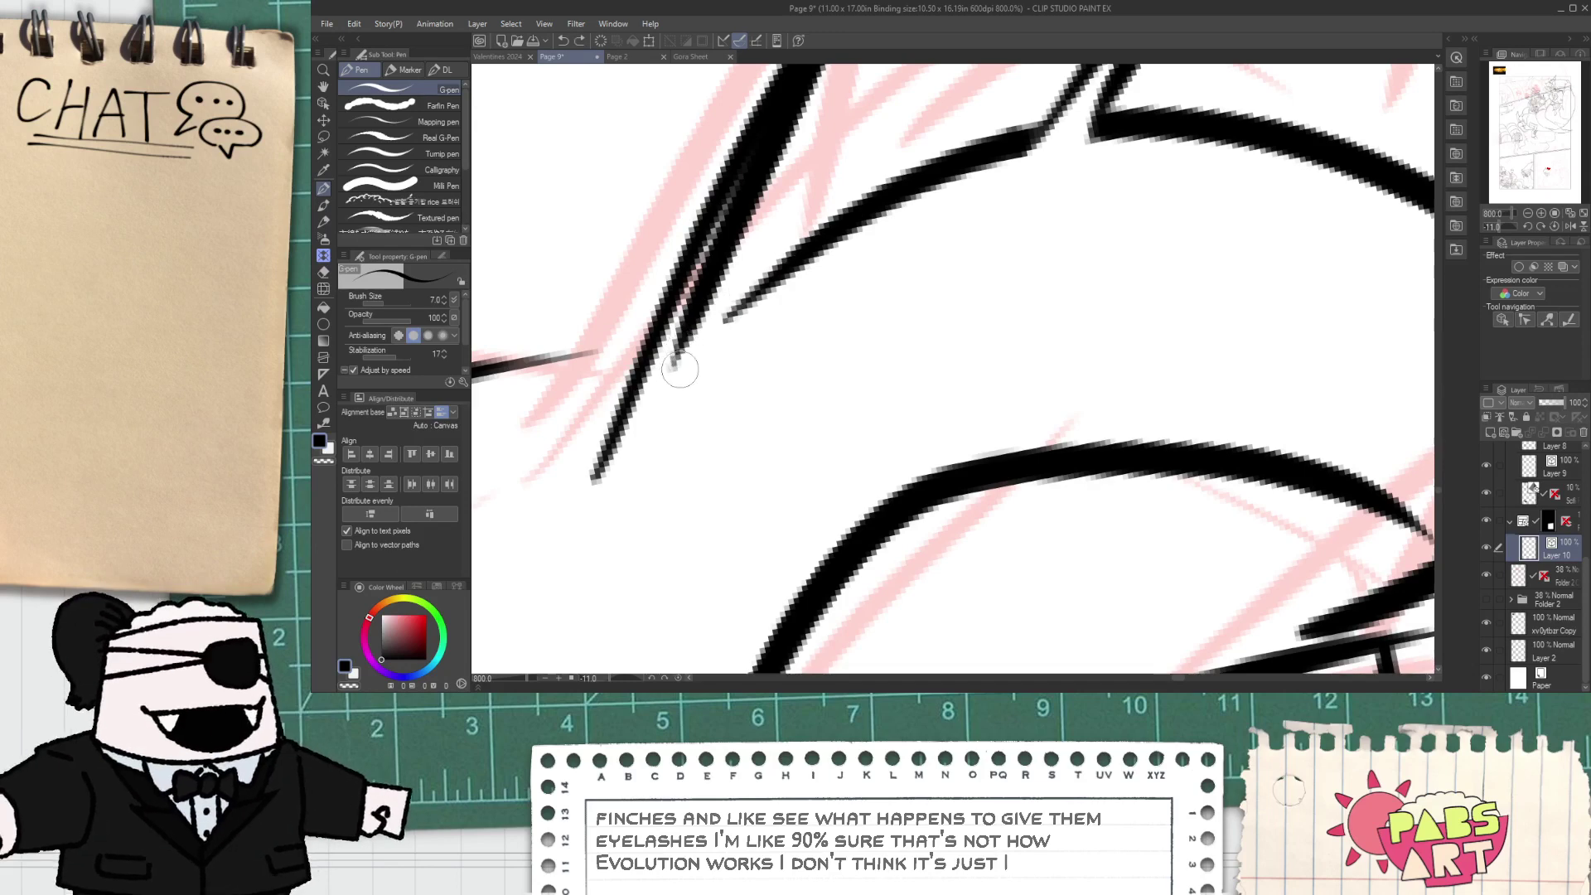
- Close the gap at the base of the second spike above the snout with short connecting strokes
{"action": "scroll", "coordinate": [729, 323], "scroll_direction": "down", "scroll_amount": 8}
{"action": "key", "text": "space"}
{"action": "scroll", "coordinate": [755, 330], "scroll_direction": "up", "scroll_amount": 6}
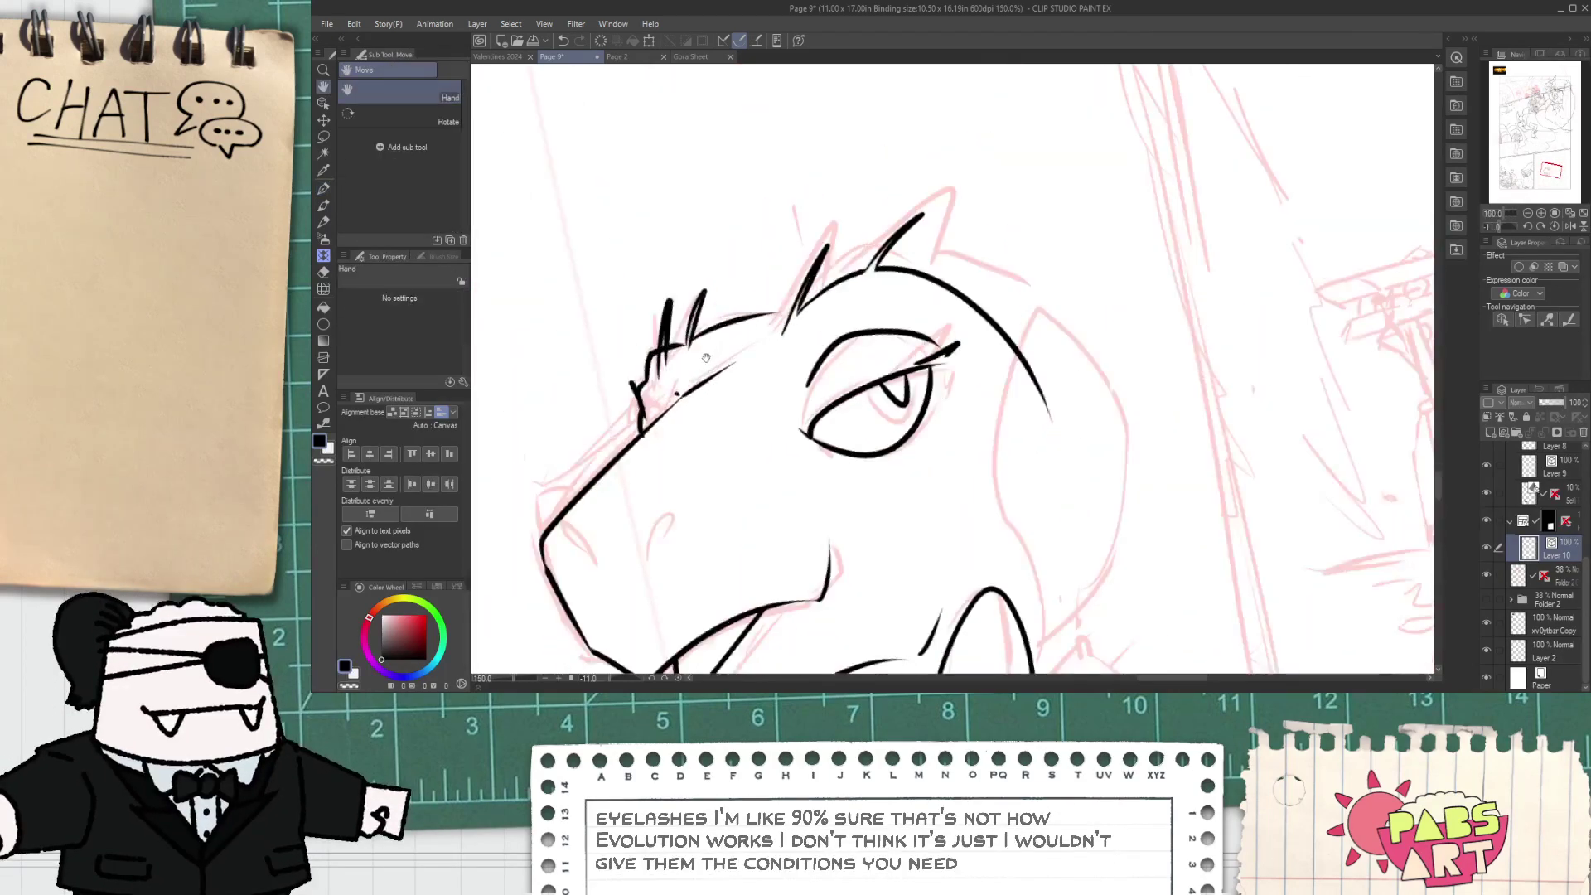
{"action": "key", "text": "e"}
{"action": "key", "text": "p"}
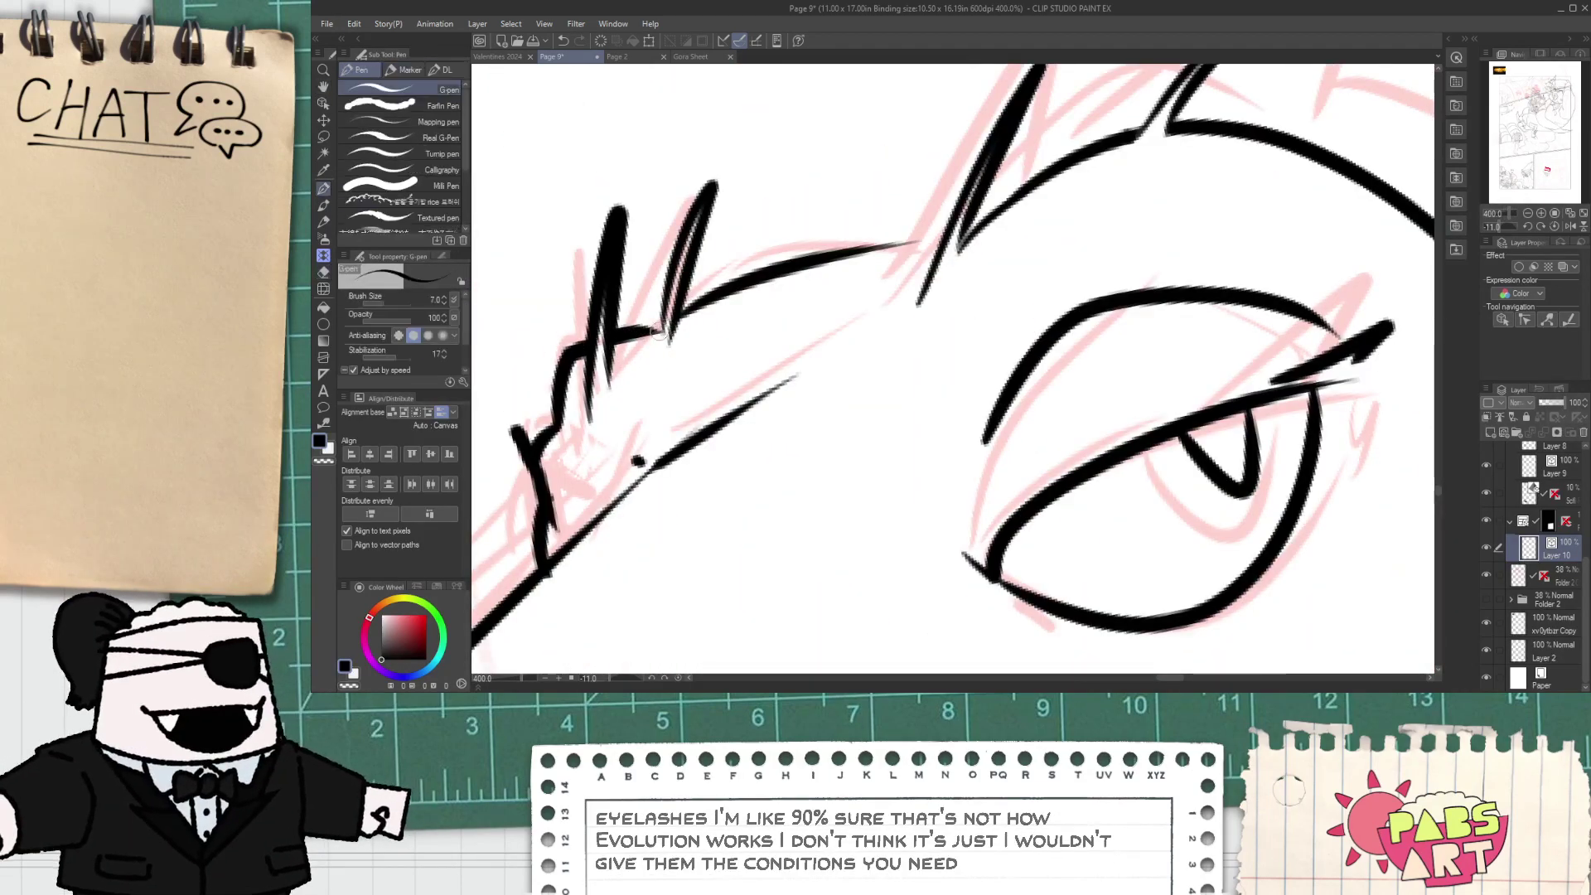
{"action": "scroll", "coordinate": [651, 330], "scroll_direction": "up", "scroll_amount": 3}
{"action": "mouse_move", "coordinate": [653, 327]}
{"action": "left_mouse_down"}
{"action": "mouse_move", "coordinate": [685, 267]}
{"action": "mouse_move", "coordinate": [674, 246]}
{"action": "mouse_move", "coordinate": [673, 273]}
{"action": "left_mouse_up"}
{"action": "left_click_drag", "start_coordinate": [634, 327], "coordinate": [675, 321]}
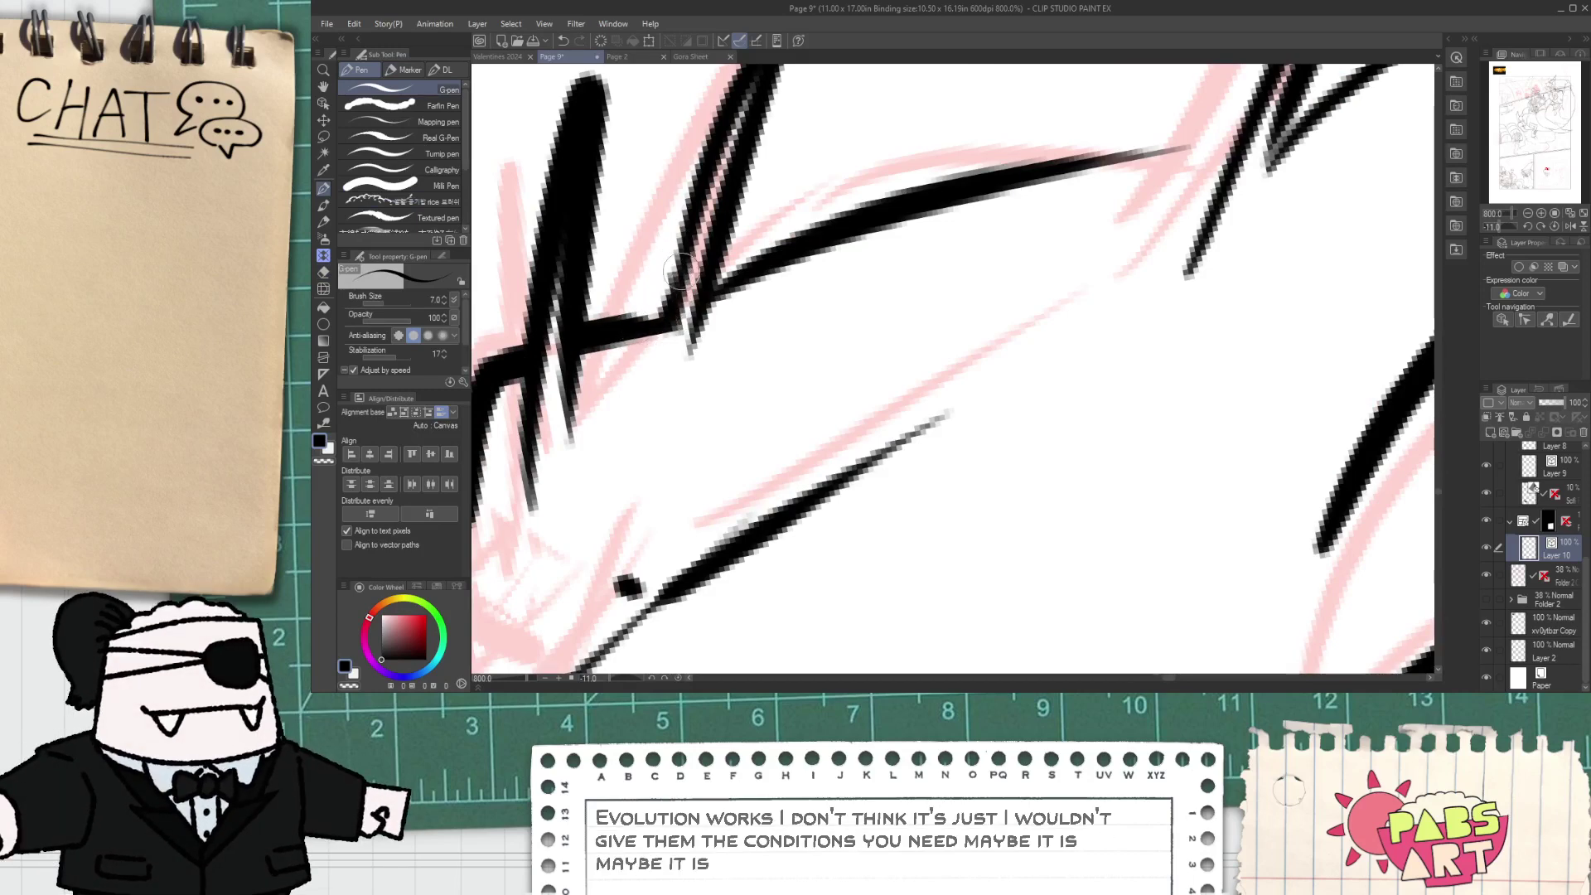
{"action": "scroll", "coordinate": [681, 258], "scroll_direction": "down", "scroll_amount": 5}
{"action": "key", "text": "e"}
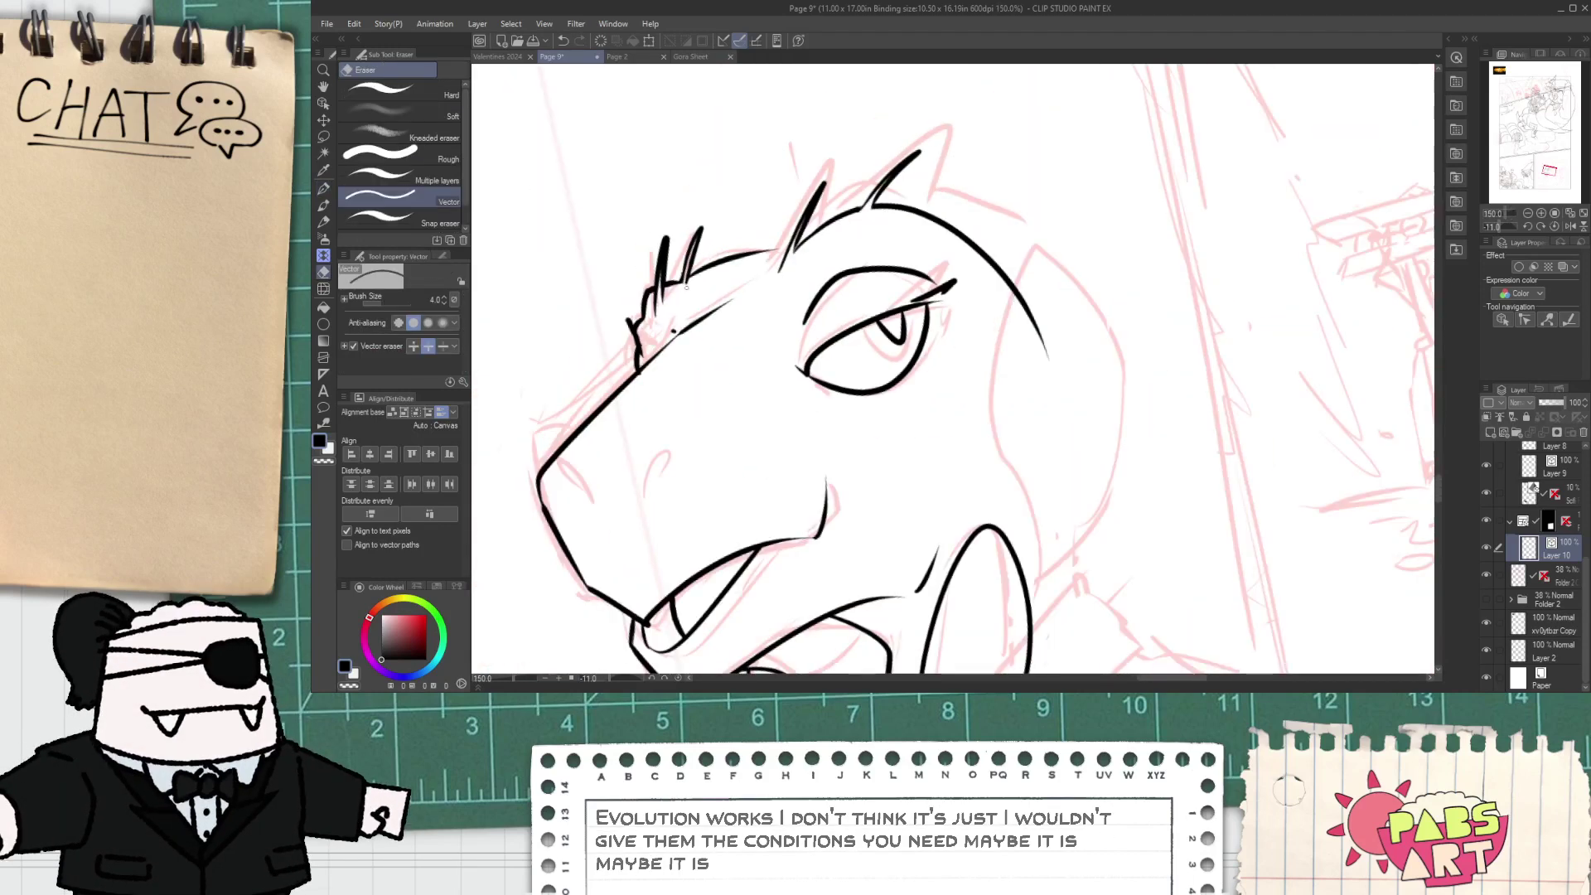
- Ink a curved line bridging the brow and skull lines across the base of the crown spike, erasing the overlapping segments
{"action": "scroll", "coordinate": [690, 289], "scroll_direction": "down", "scroll_amount": 1}
{"action": "key", "text": "space"}
{"action": "left_click_drag", "start_coordinate": [800, 274], "coordinate": [708, 308]}
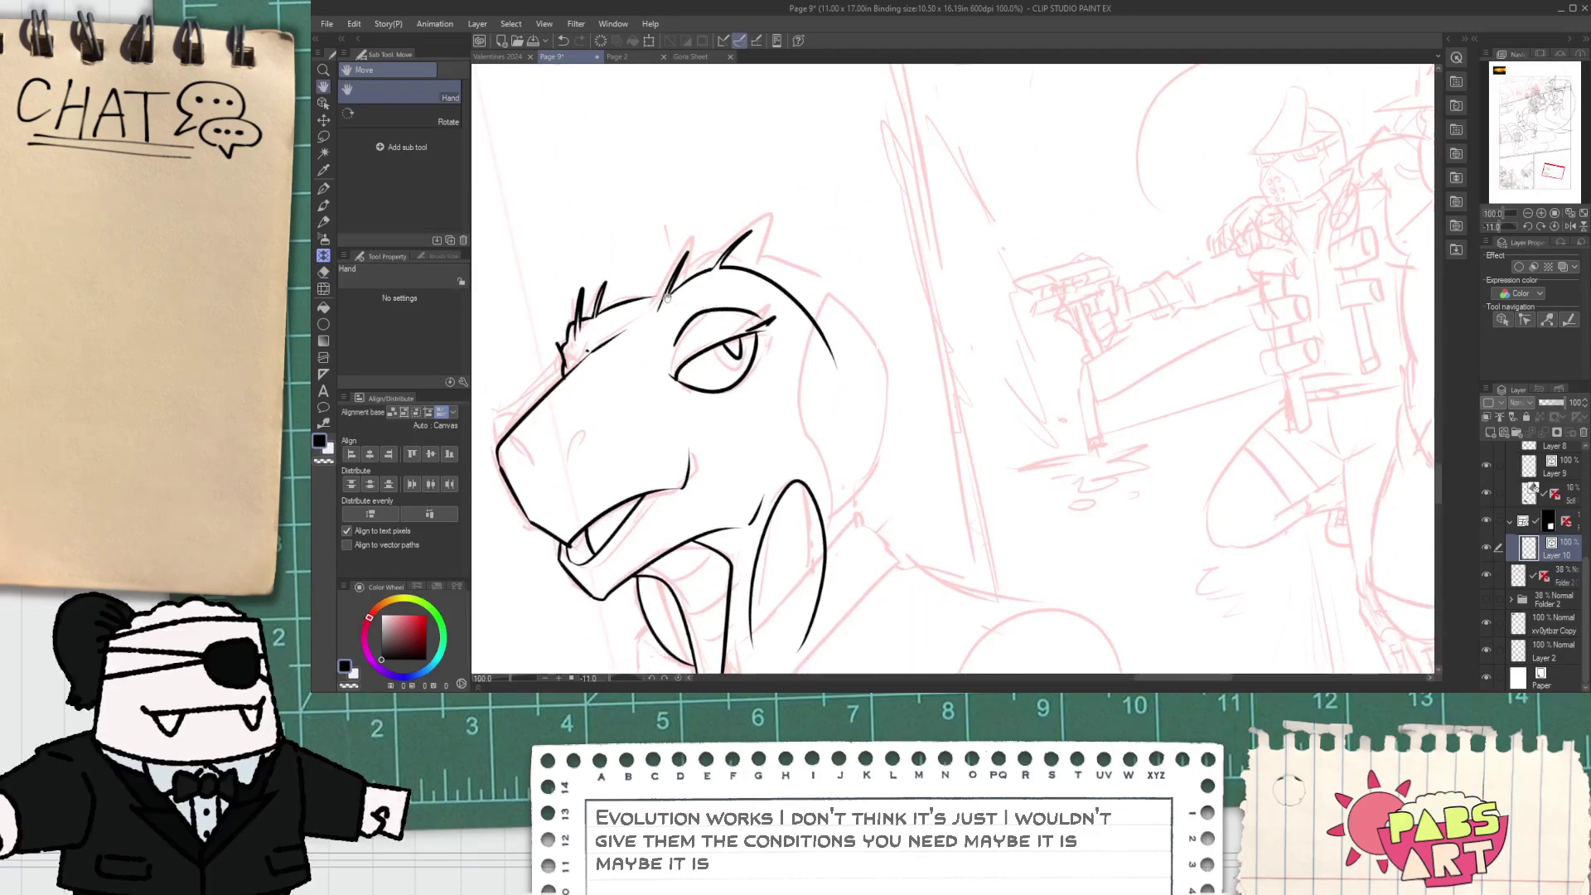
{"action": "scroll", "coordinate": [653, 298], "scroll_direction": "up", "scroll_amount": 4}
{"action": "key", "text": "p"}
{"action": "left_click_drag", "start_coordinate": [554, 401], "coordinate": [899, 184]}
{"action": "key", "text": "ctrl+z"}
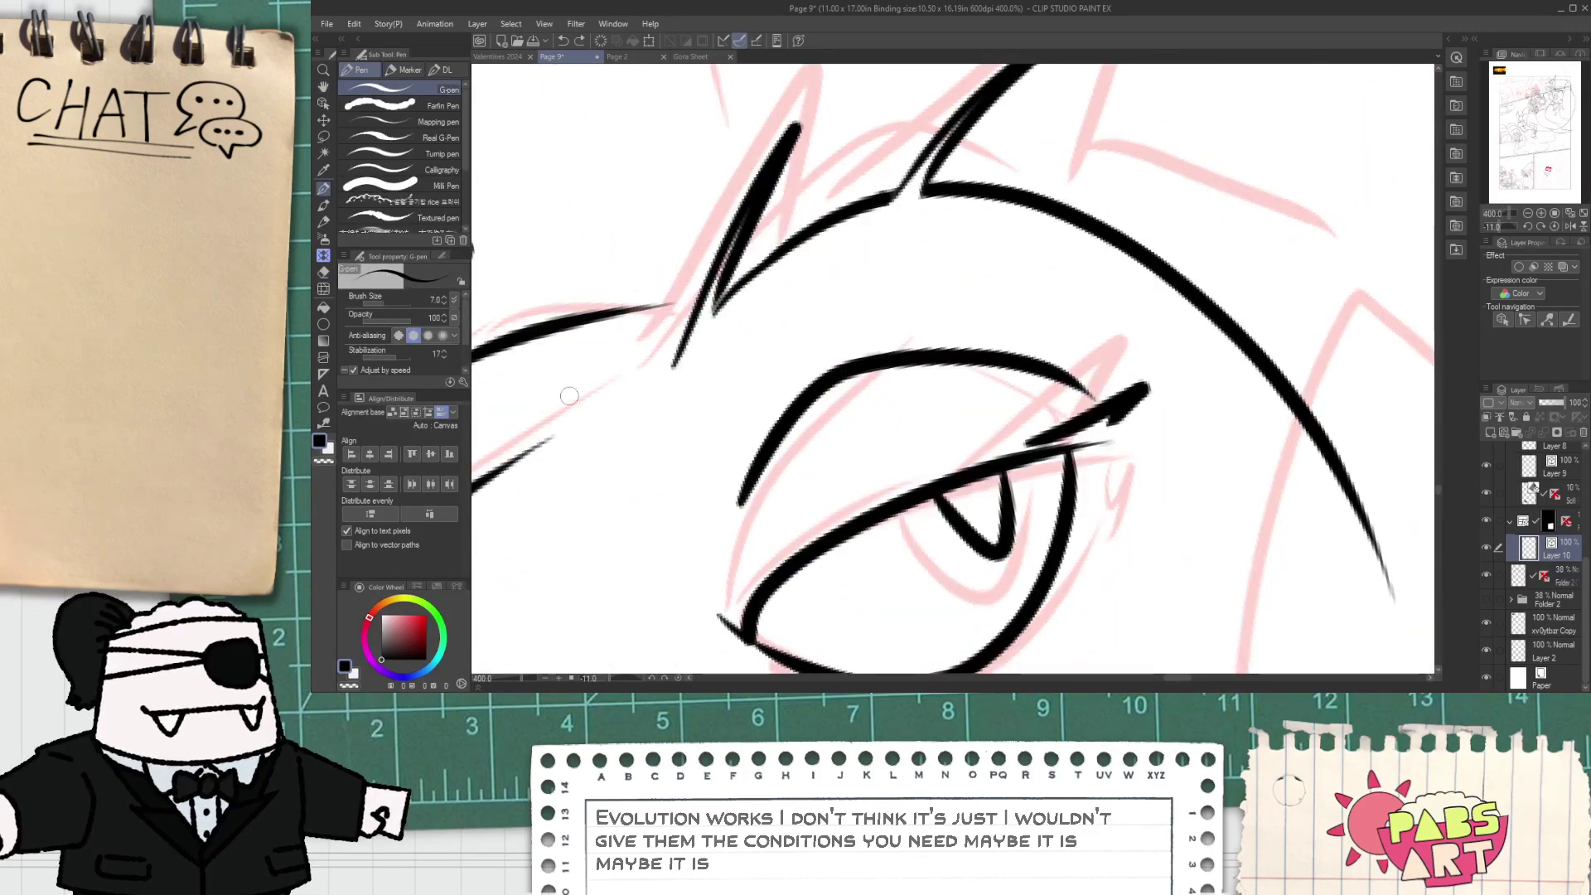
{"action": "mouse_move", "coordinate": [562, 400]}
{"action": "left_mouse_down"}
{"action": "mouse_move", "coordinate": [657, 295]}
{"action": "mouse_move", "coordinate": [957, 225]}
{"action": "left_mouse_up"}
{"action": "key", "text": "e"}
{"action": "left_click", "coordinate": [860, 228]}
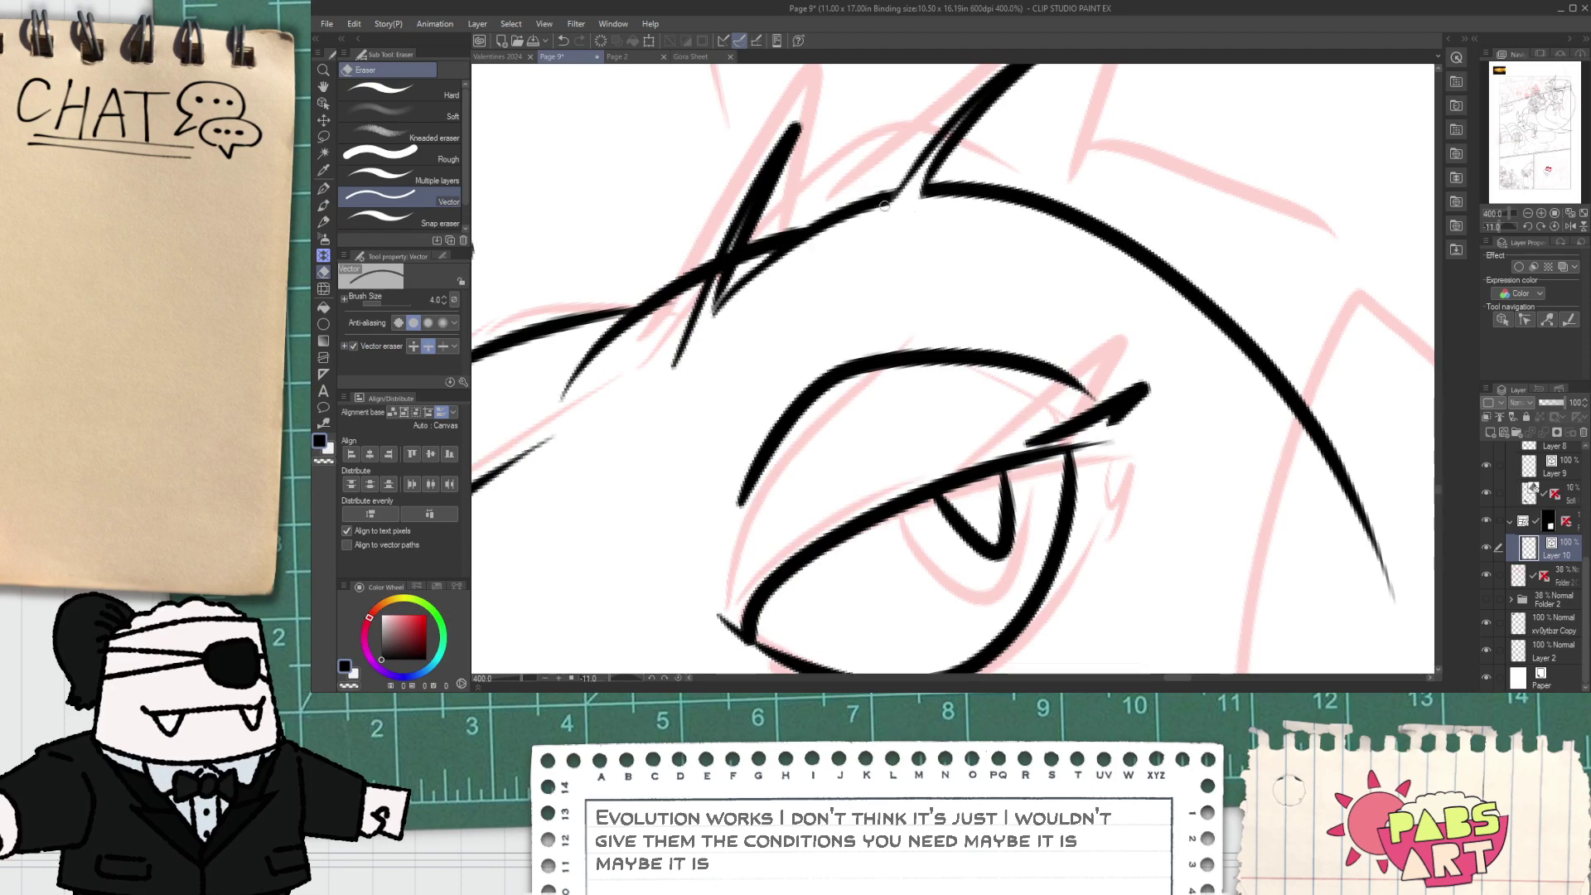
{"action": "scroll", "coordinate": [678, 296], "scroll_direction": "up", "scroll_amount": 2}
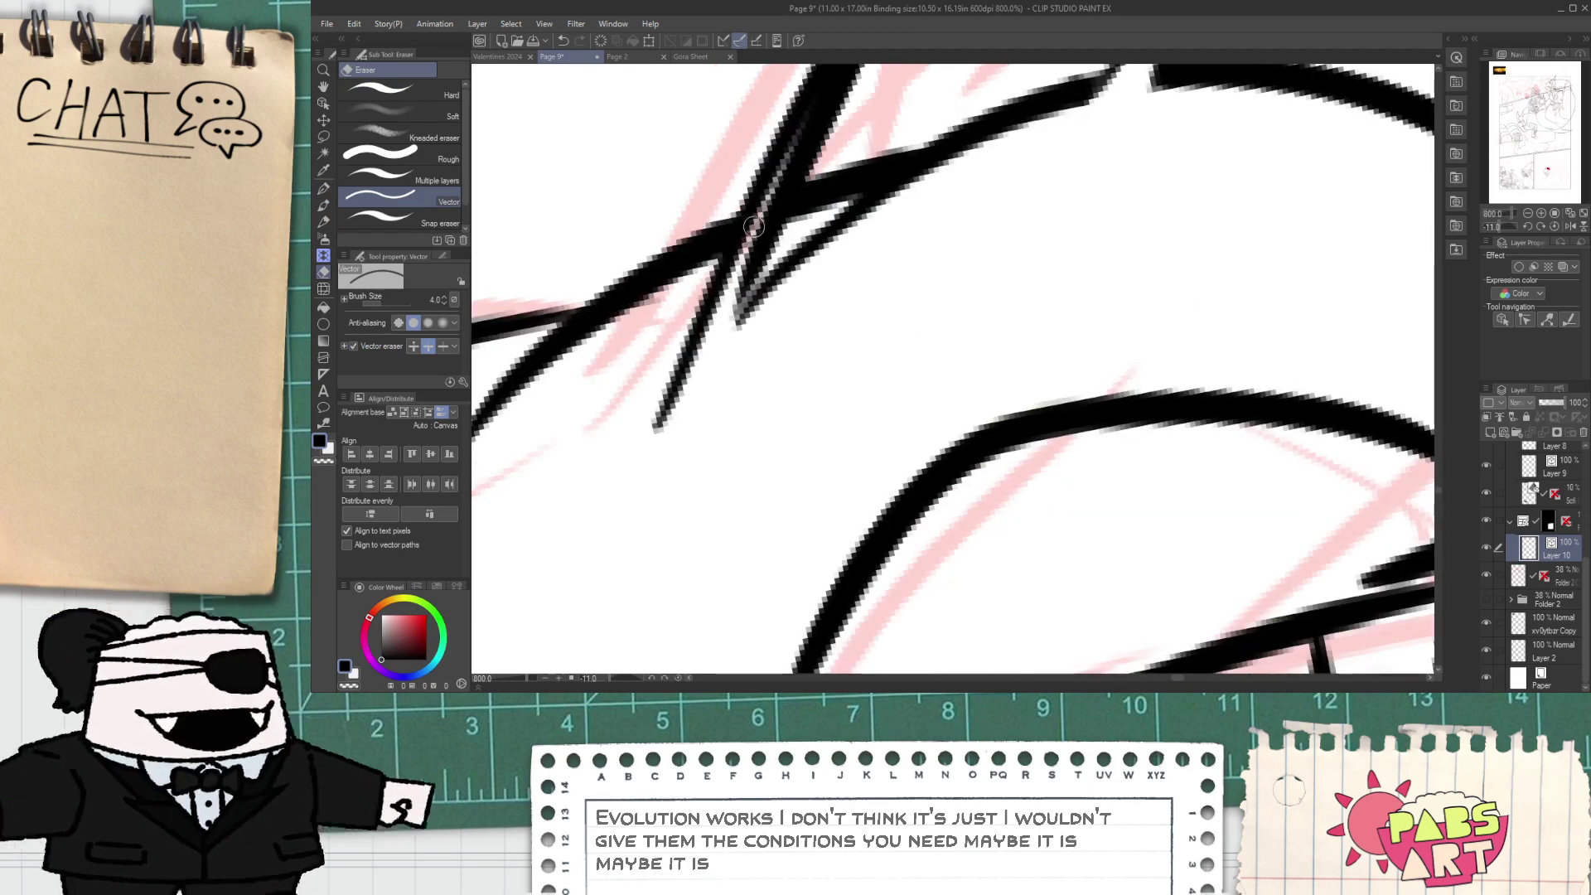
{"action": "scroll", "coordinate": [741, 236], "scroll_direction": "down", "scroll_amount": 4}
- Ink the frill behind the eye with a wavy inner edge and a rounded outer edge curving down to the neck
{"action": "key", "text": "space"}
{"action": "mouse_move", "coordinate": [836, 386]}
{"action": "left_mouse_down"}
{"action": "mouse_move", "coordinate": [822, 405]}
{"action": "mouse_move", "coordinate": [770, 315]}
{"action": "mouse_move", "coordinate": [779, 257]}
{"action": "left_mouse_up"}
{"action": "scroll", "coordinate": [941, 197], "scroll_direction": "down", "scroll_amount": 2}
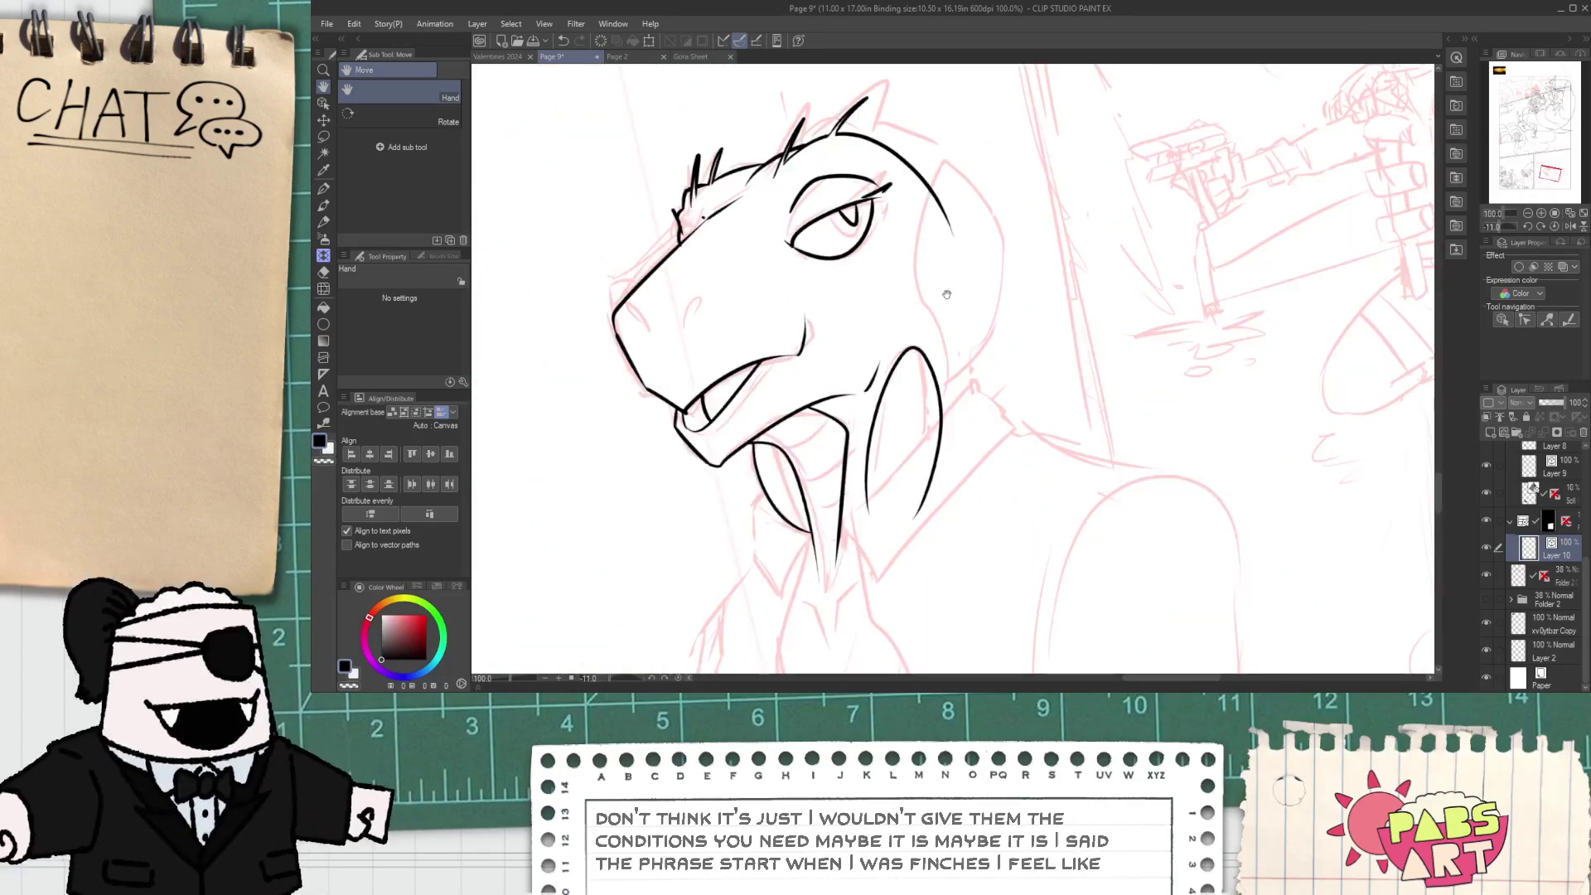
{"action": "left_click_drag", "start_coordinate": [957, 364], "coordinate": [947, 396]}
{"action": "key", "text": "p"}
{"action": "scroll", "coordinate": [947, 397], "scroll_direction": "up", "scroll_amount": 1}
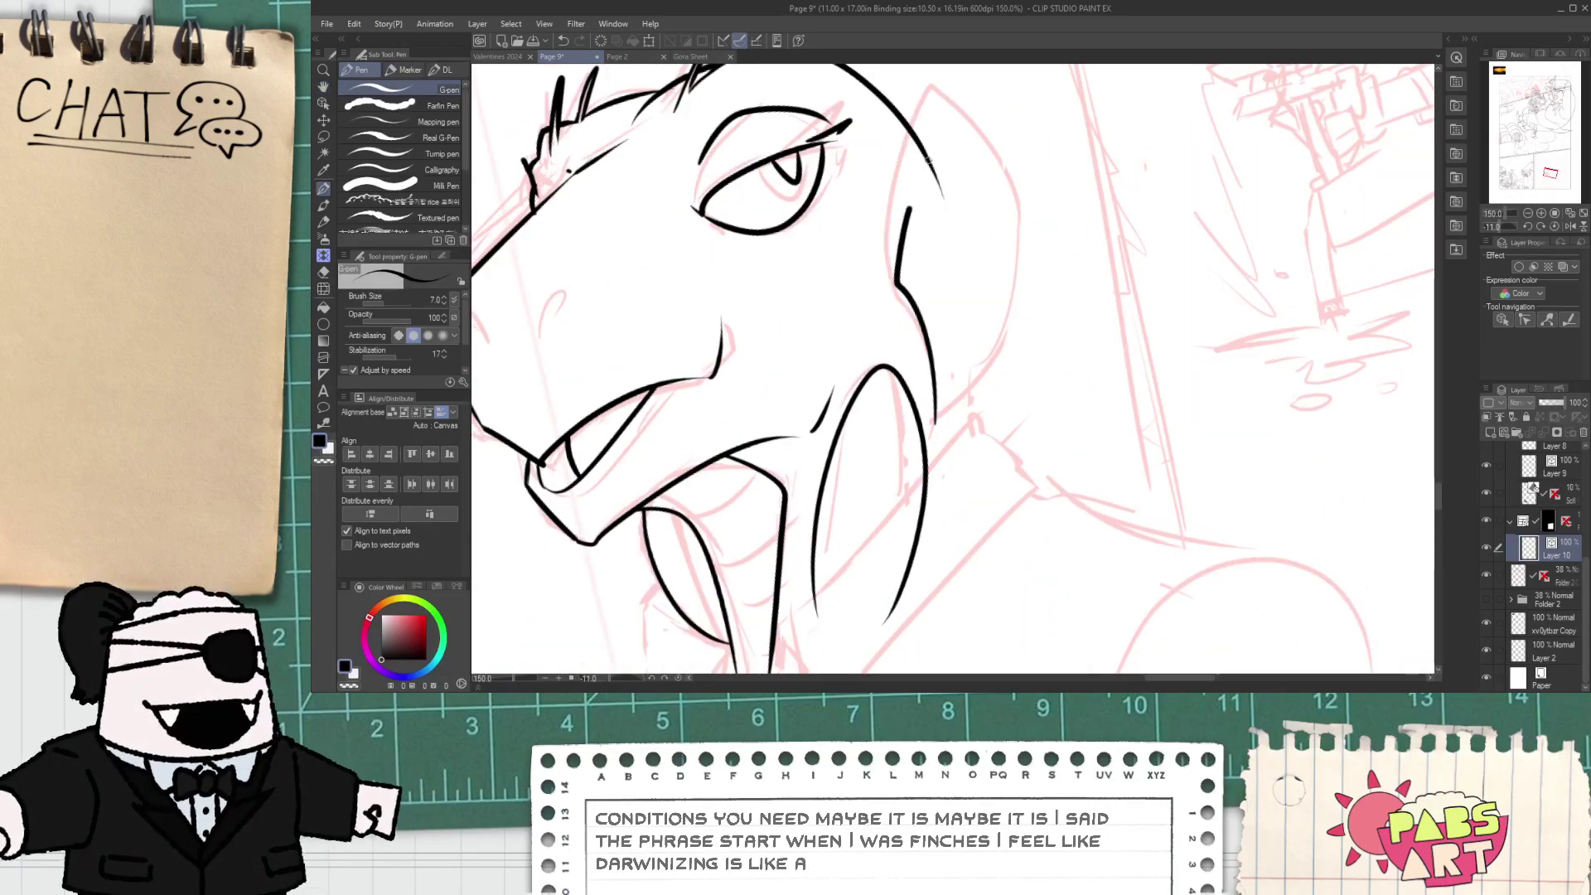
{"action": "left_click_drag", "start_coordinate": [912, 135], "coordinate": [891, 301]}
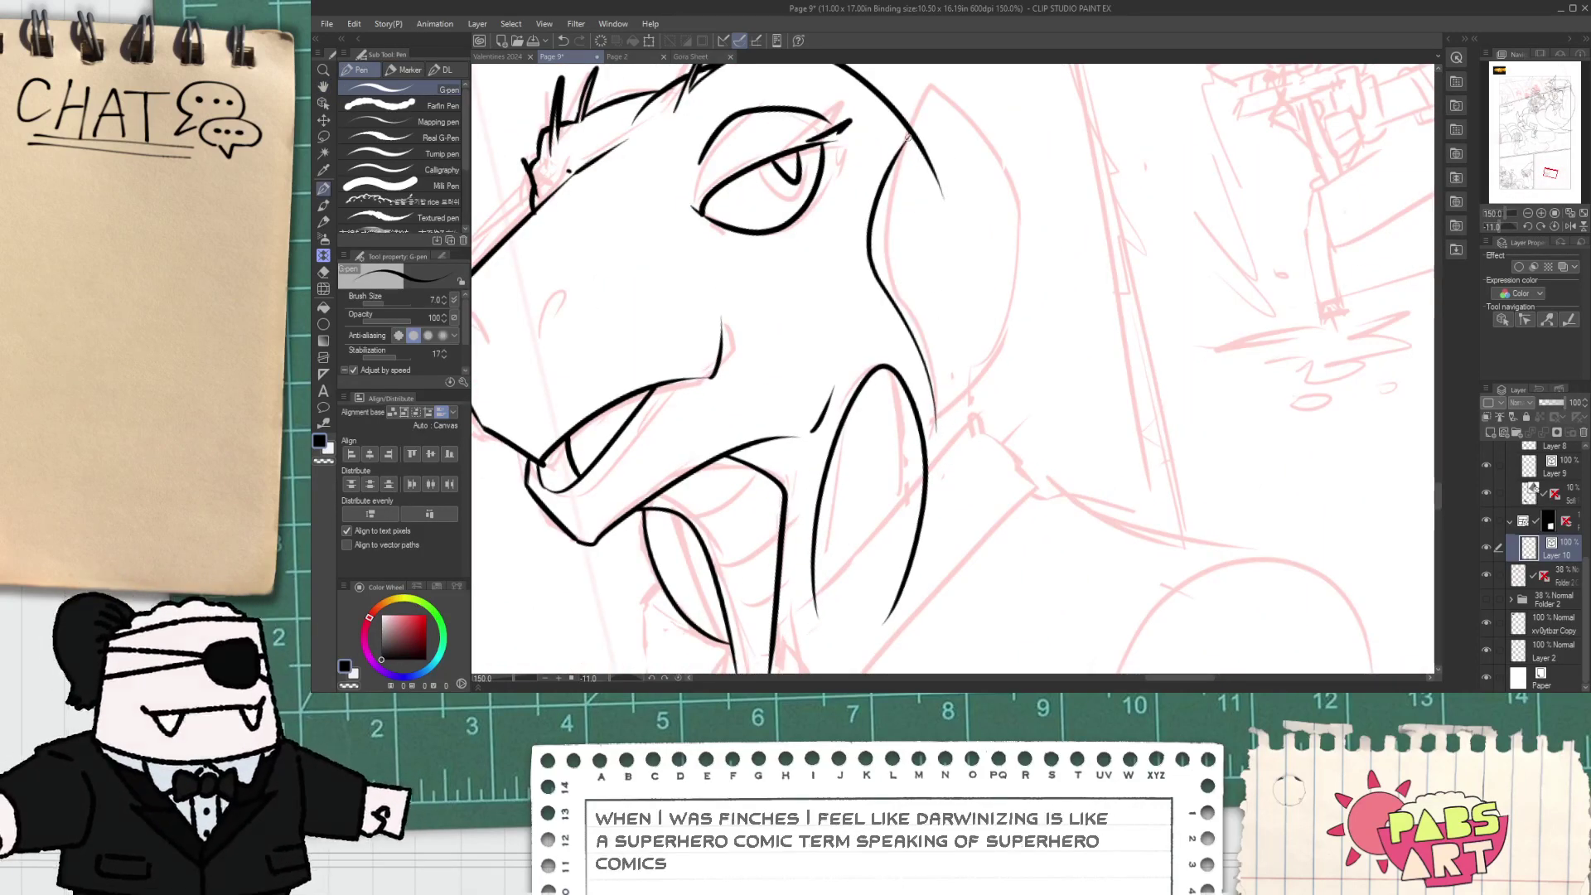
{"action": "mouse_move", "coordinate": [910, 131]}
{"action": "left_mouse_down"}
{"action": "mouse_move", "coordinate": [975, 426]}
{"action": "mouse_move", "coordinate": [934, 472]}
{"action": "left_mouse_up"}
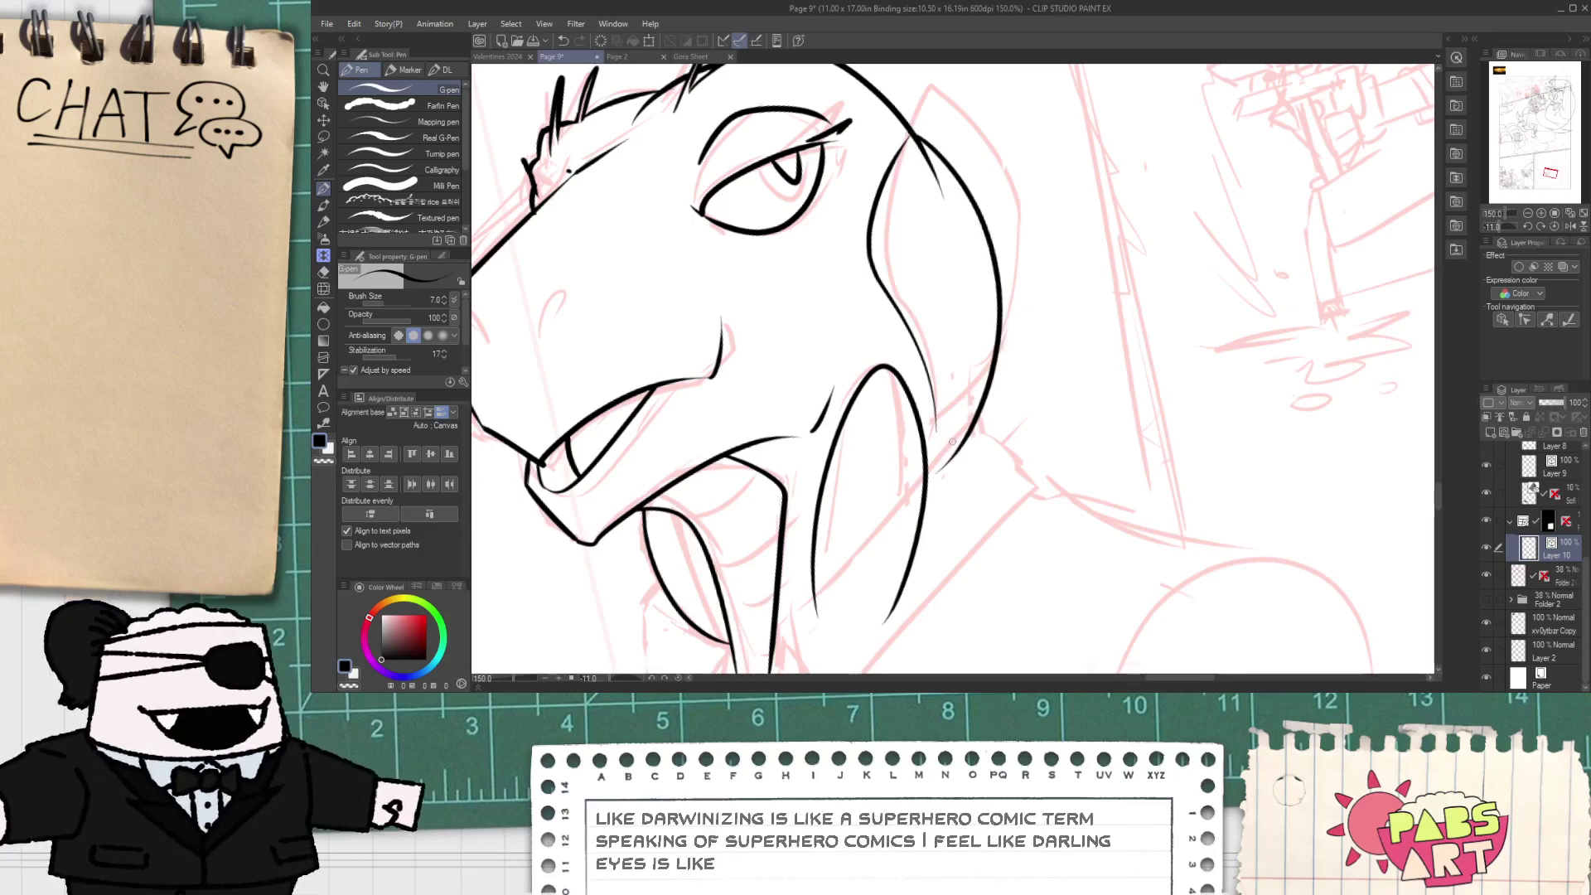
- Reshape the frill's outer curve so its lower end meets the inner edge, and erase the skull line's overshoot
{"action": "key", "text": "o"}
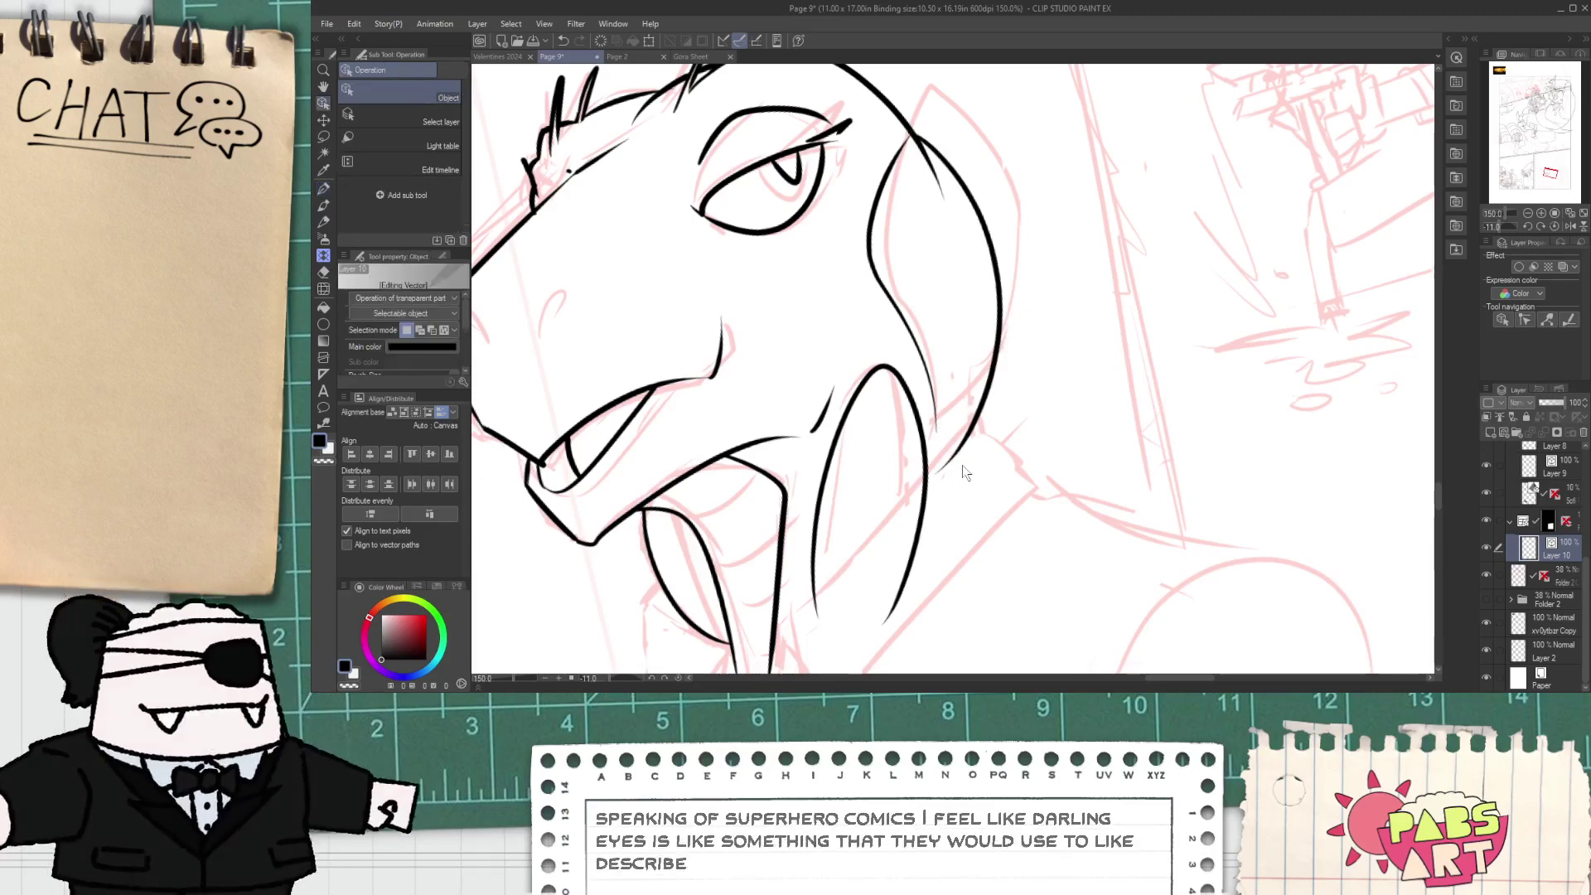
{"action": "left_click", "coordinate": [959, 461]}
{"action": "left_click_drag", "start_coordinate": [986, 484], "coordinate": [988, 445]}
{"action": "key", "text": "e"}
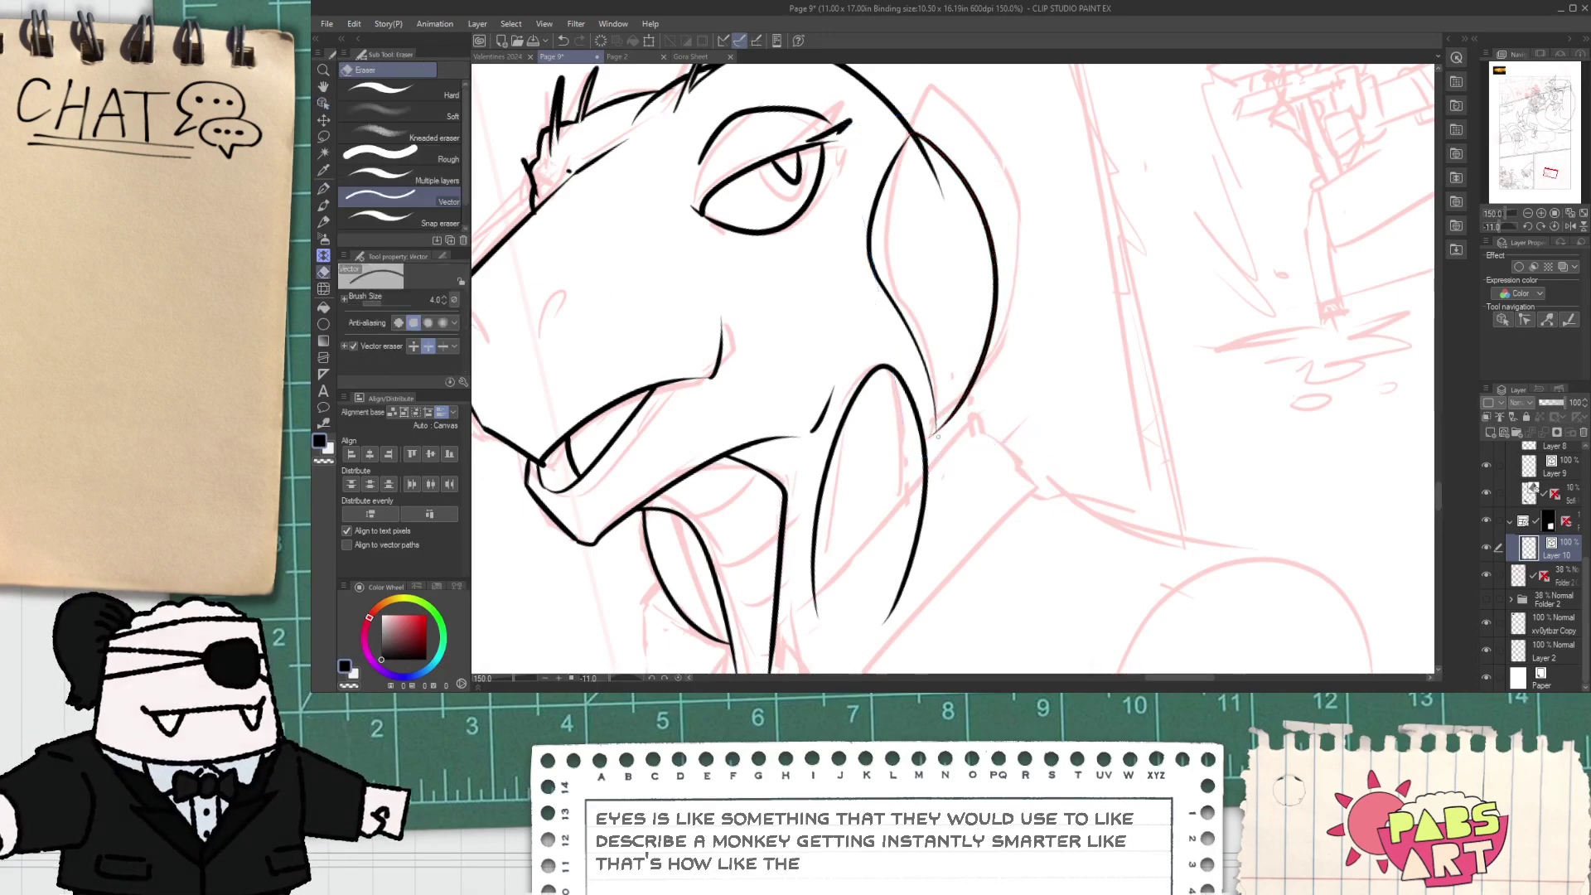
{"action": "scroll", "coordinate": [937, 472], "scroll_direction": "up", "scroll_amount": 4}
{"action": "scroll", "coordinate": [958, 452], "scroll_direction": "down", "scroll_amount": 4}
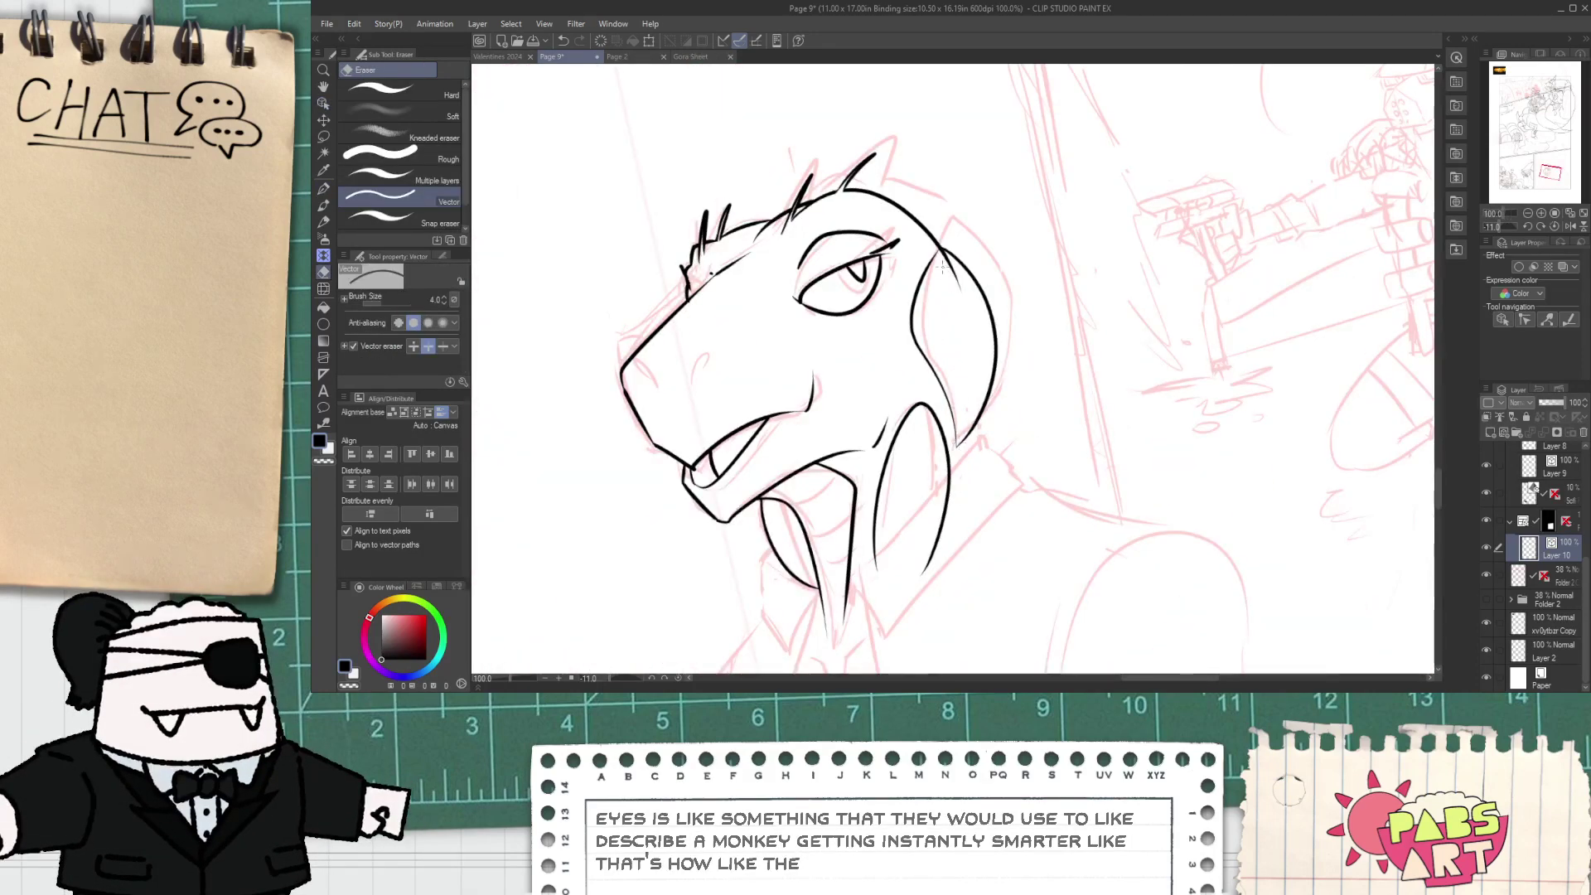
{"action": "scroll", "coordinate": [956, 295], "scroll_direction": "up", "scroll_amount": 1}
{"action": "scroll", "coordinate": [956, 295], "scroll_direction": "down", "scroll_amount": 1}
- Ink the short back-of-neck line below the frill and the notched rear edge of the collar
{"action": "key", "text": "space"}
{"action": "left_click_drag", "start_coordinate": [955, 438], "coordinate": [943, 343]}
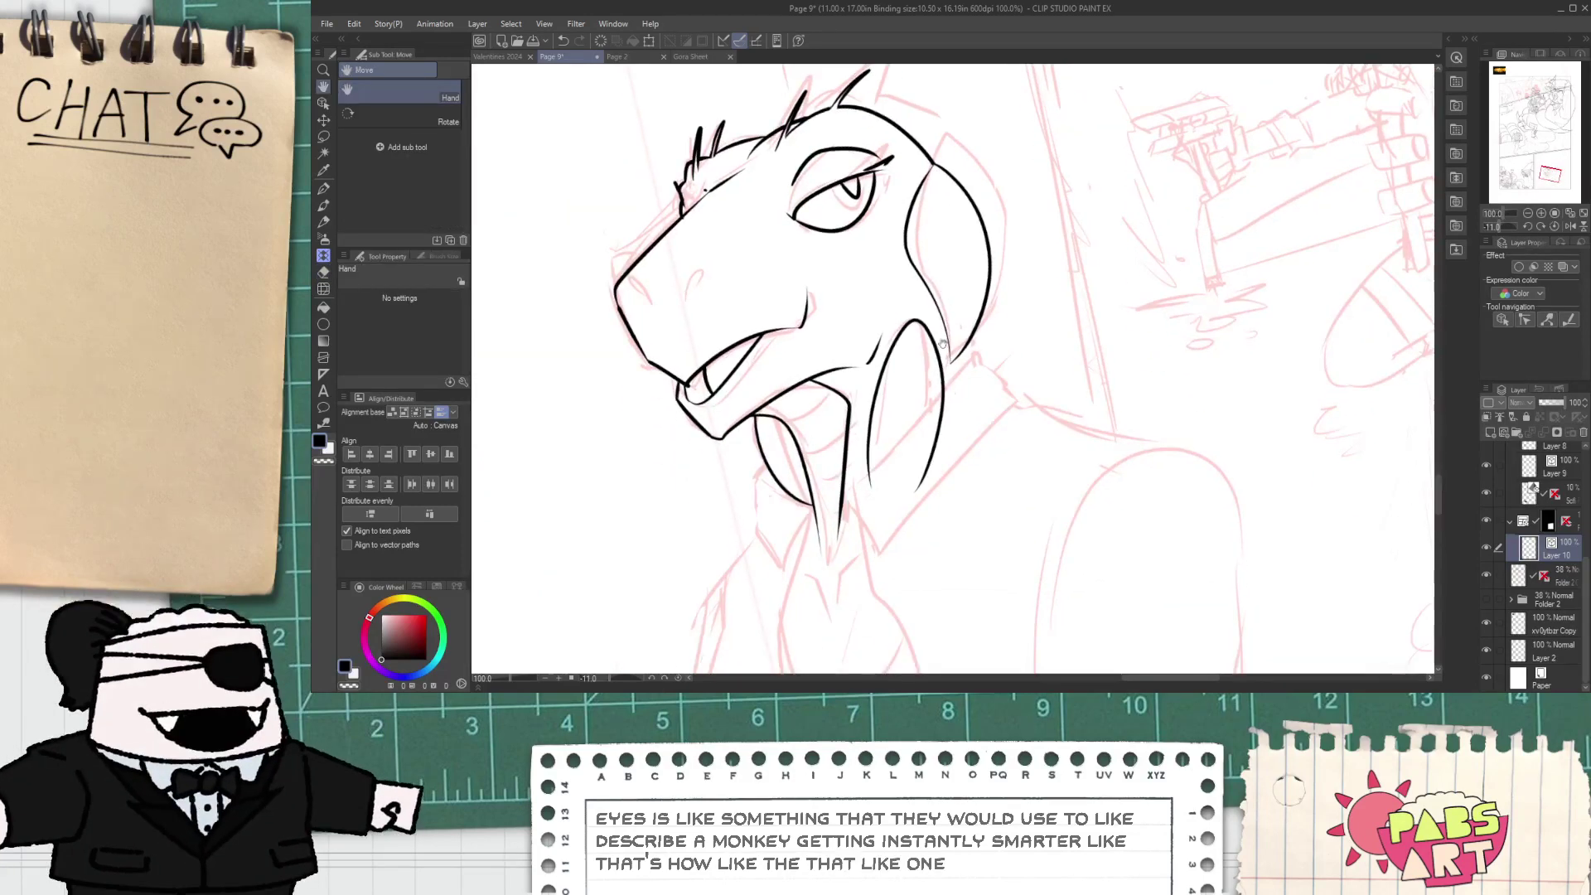
{"action": "left_click_drag", "start_coordinate": [900, 433], "coordinate": [948, 273]}
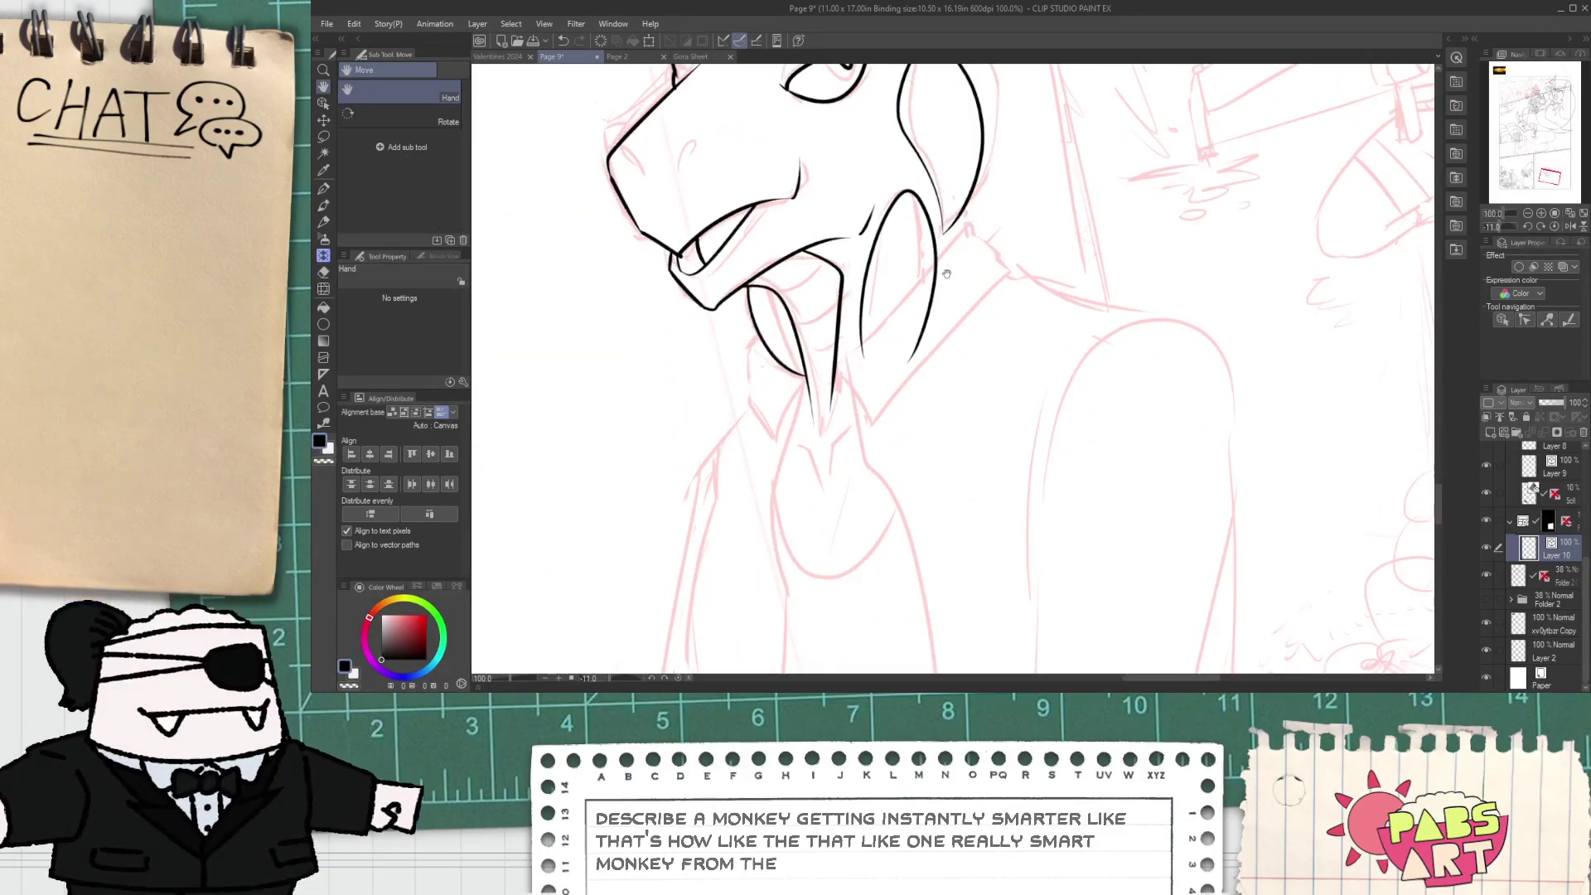
{"action": "key", "text": "p"}
{"action": "scroll", "coordinate": [967, 144], "scroll_direction": "up", "scroll_amount": 2}
{"action": "left_click_drag", "start_coordinate": [966, 191], "coordinate": [975, 308]}
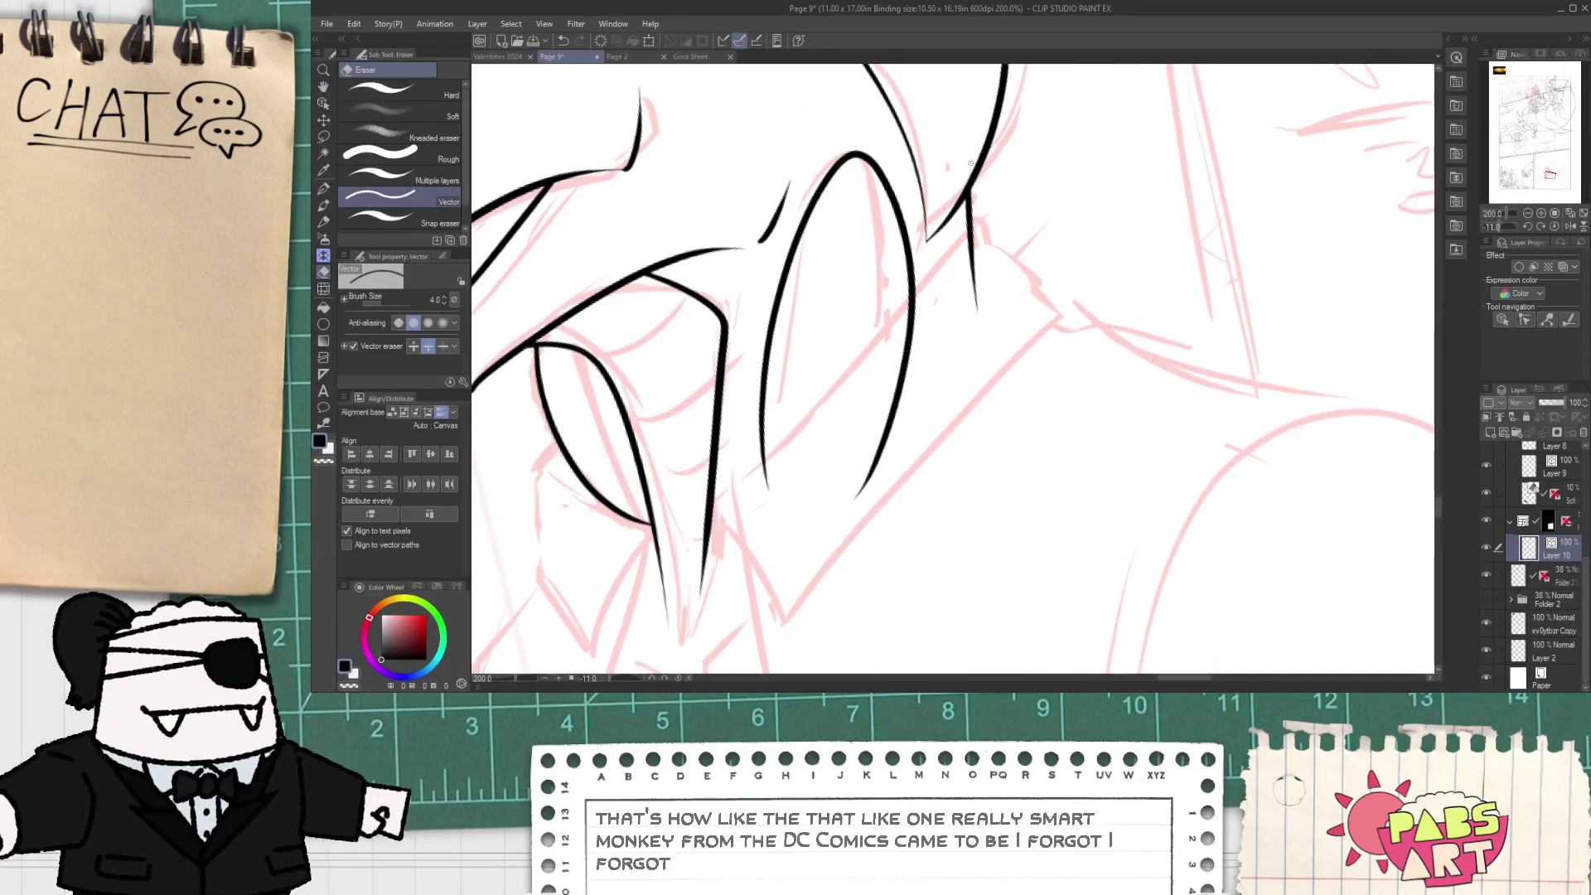
{"action": "scroll", "coordinate": [977, 236], "scroll_direction": "down", "scroll_amount": 1}
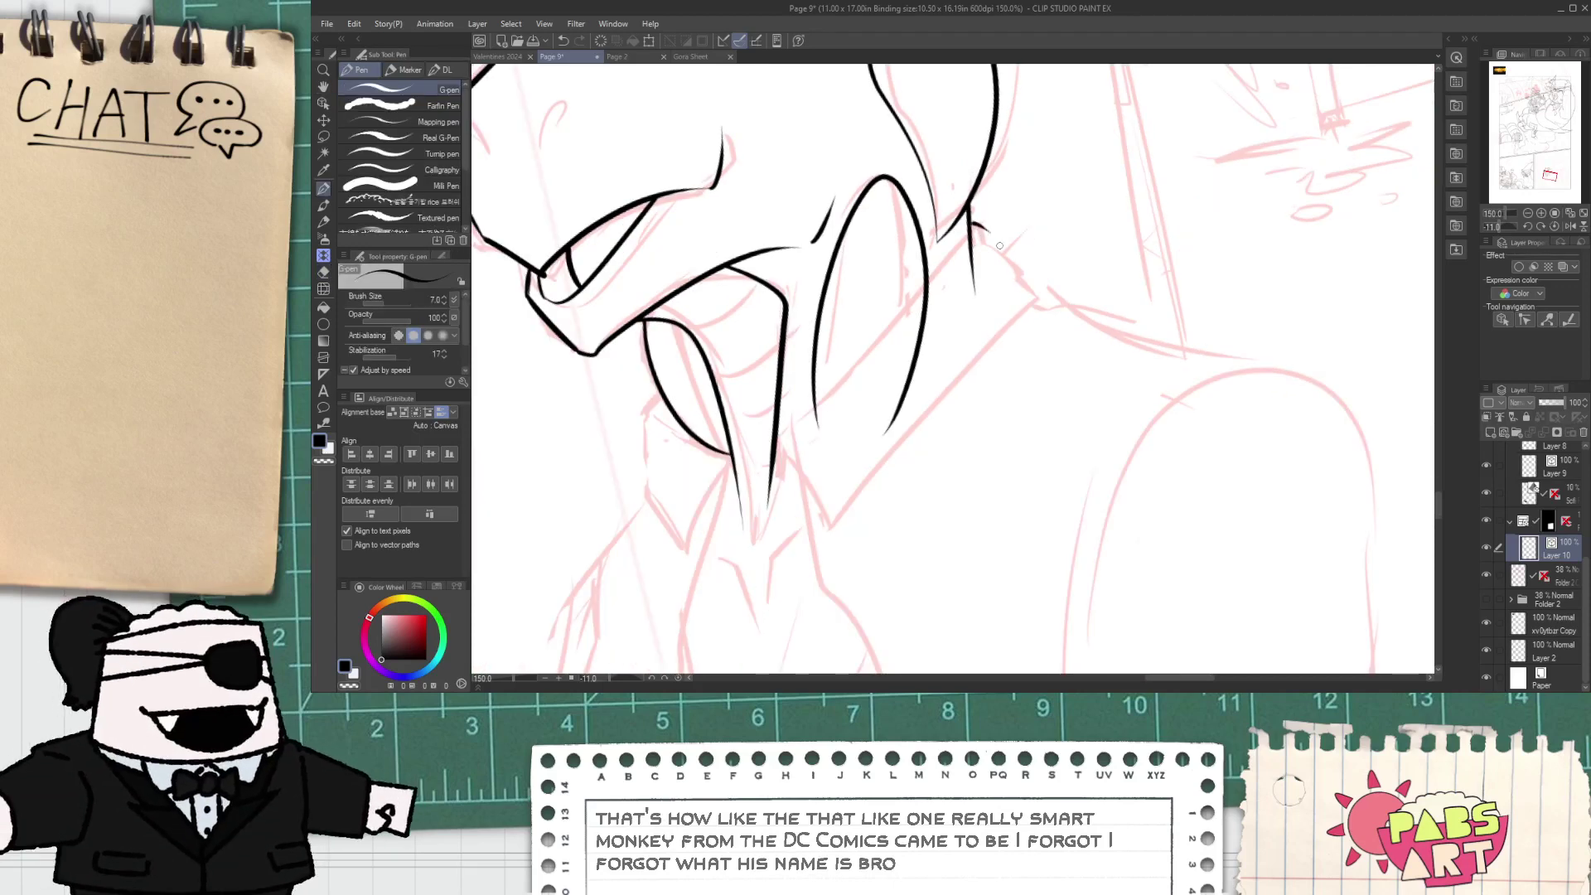
{"action": "scroll", "coordinate": [966, 216], "scroll_direction": "up", "scroll_amount": 1}
{"action": "mouse_move", "coordinate": [967, 209]}
{"action": "left_mouse_down"}
{"action": "mouse_move", "coordinate": [1008, 263]}
{"action": "mouse_move", "coordinate": [1021, 257]}
{"action": "mouse_move", "coordinate": [1051, 337]}
{"action": "left_mouse_up"}
{"action": "key", "text": "ctrl+z"}
{"action": "key", "text": "ctrl+z"}
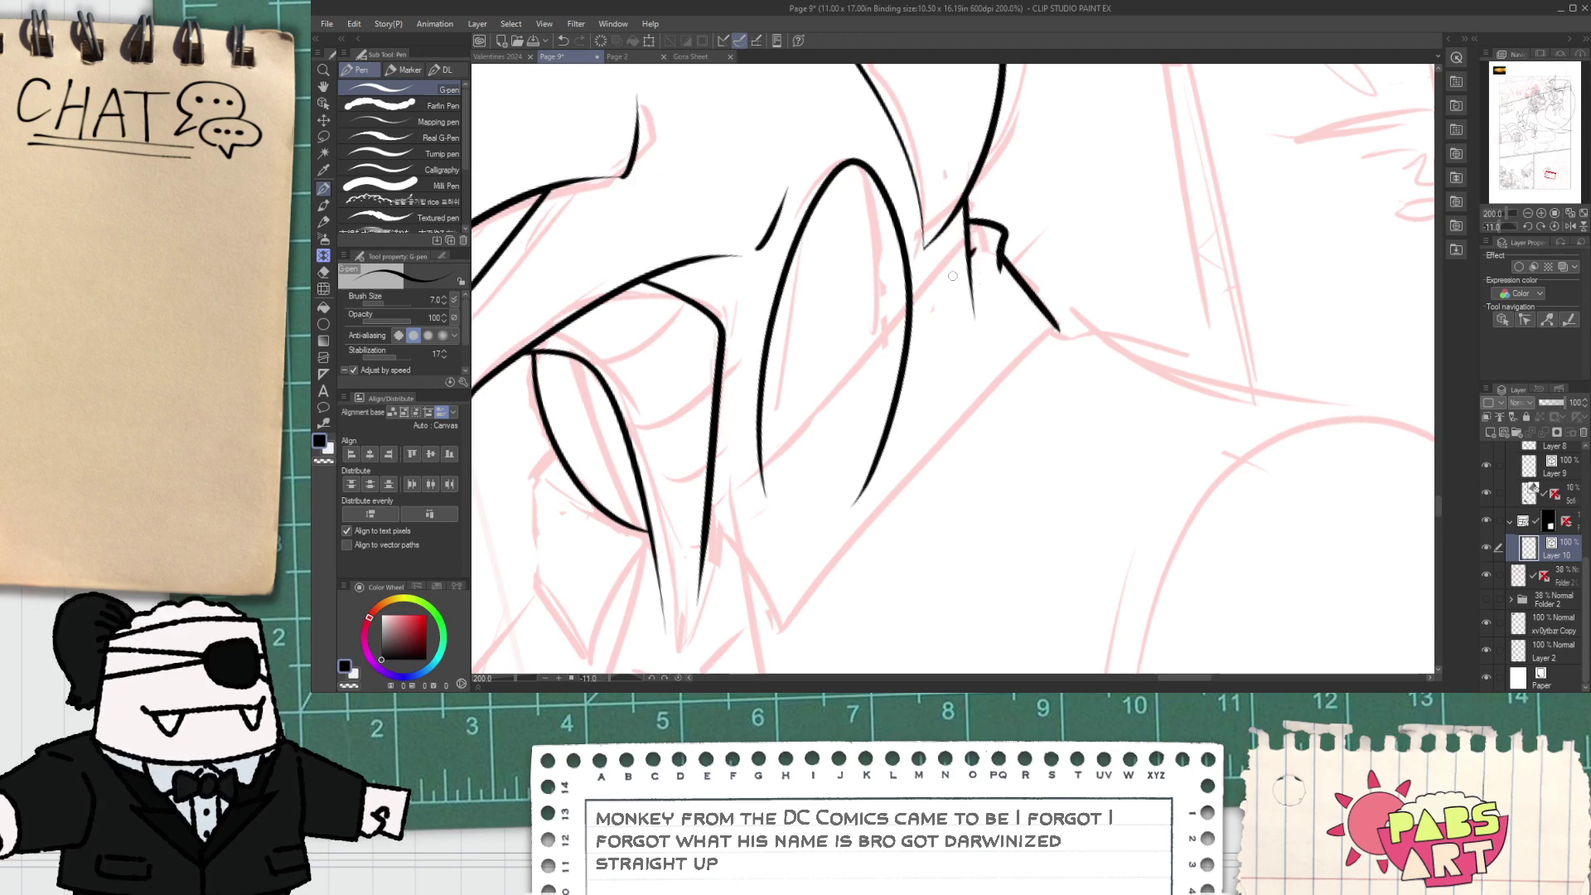
- Ink the collar's inner edge from the nape to its notched front at the throat, erasing the neck shape's overshoot below it
{"action": "left_click_drag", "start_coordinate": [964, 257], "coordinate": [711, 512]}
{"action": "key", "text": "ctrl+z"}
{"action": "key", "text": "ctrl+z"}
{"action": "left_click_drag", "start_coordinate": [735, 578], "coordinate": [721, 527]}
{"action": "key", "text": "ctrl+z"}
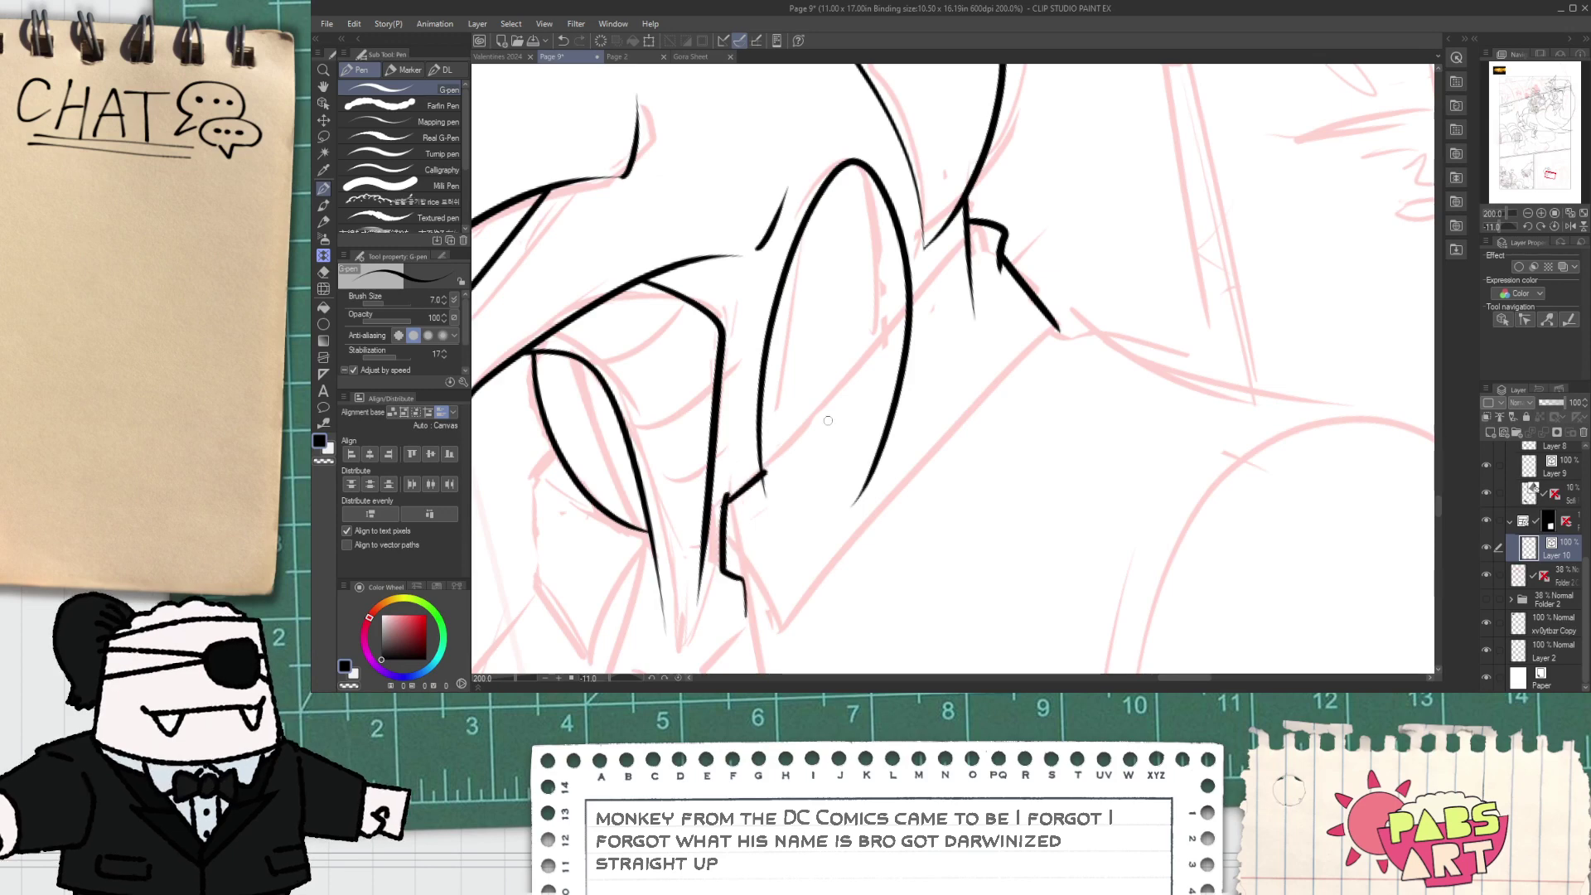
{"action": "key", "text": "ctrl+z"}
{"action": "mouse_move", "coordinate": [827, 420]}
{"action": "left_mouse_down"}
{"action": "mouse_move", "coordinate": [983, 266]}
{"action": "mouse_move", "coordinate": [714, 504]}
{"action": "mouse_move", "coordinate": [757, 493]}
{"action": "left_mouse_up"}
{"action": "key", "text": "e"}
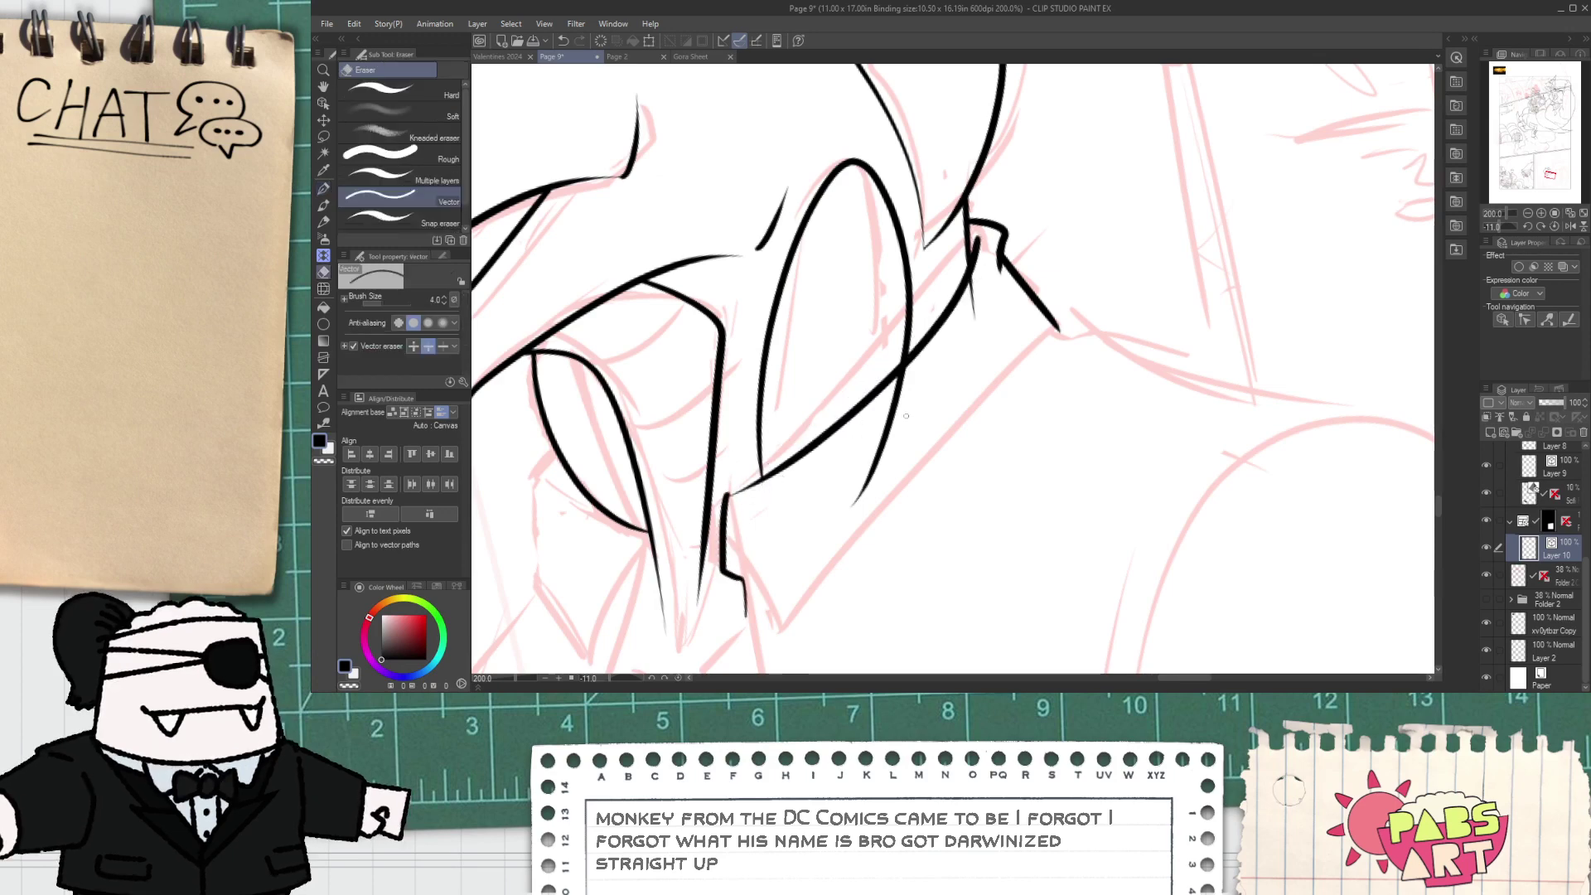
{"action": "left_click_drag", "start_coordinate": [891, 464], "coordinate": [868, 471]}
- Ink the near collar flap's two outer edges meeting in a point and trim the overshoot at the tip
{"action": "mouse_move", "coordinate": [776, 546]}
{"action": "left_mouse_down"}
{"action": "mouse_move", "coordinate": [818, 380]}
{"action": "mouse_move", "coordinate": [842, 525]}
{"action": "mouse_move", "coordinate": [1066, 193]}
{"action": "mouse_move", "coordinate": [1127, 145]}
{"action": "left_mouse_up"}
{"action": "key", "text": "p"}
{"action": "key", "text": "e"}
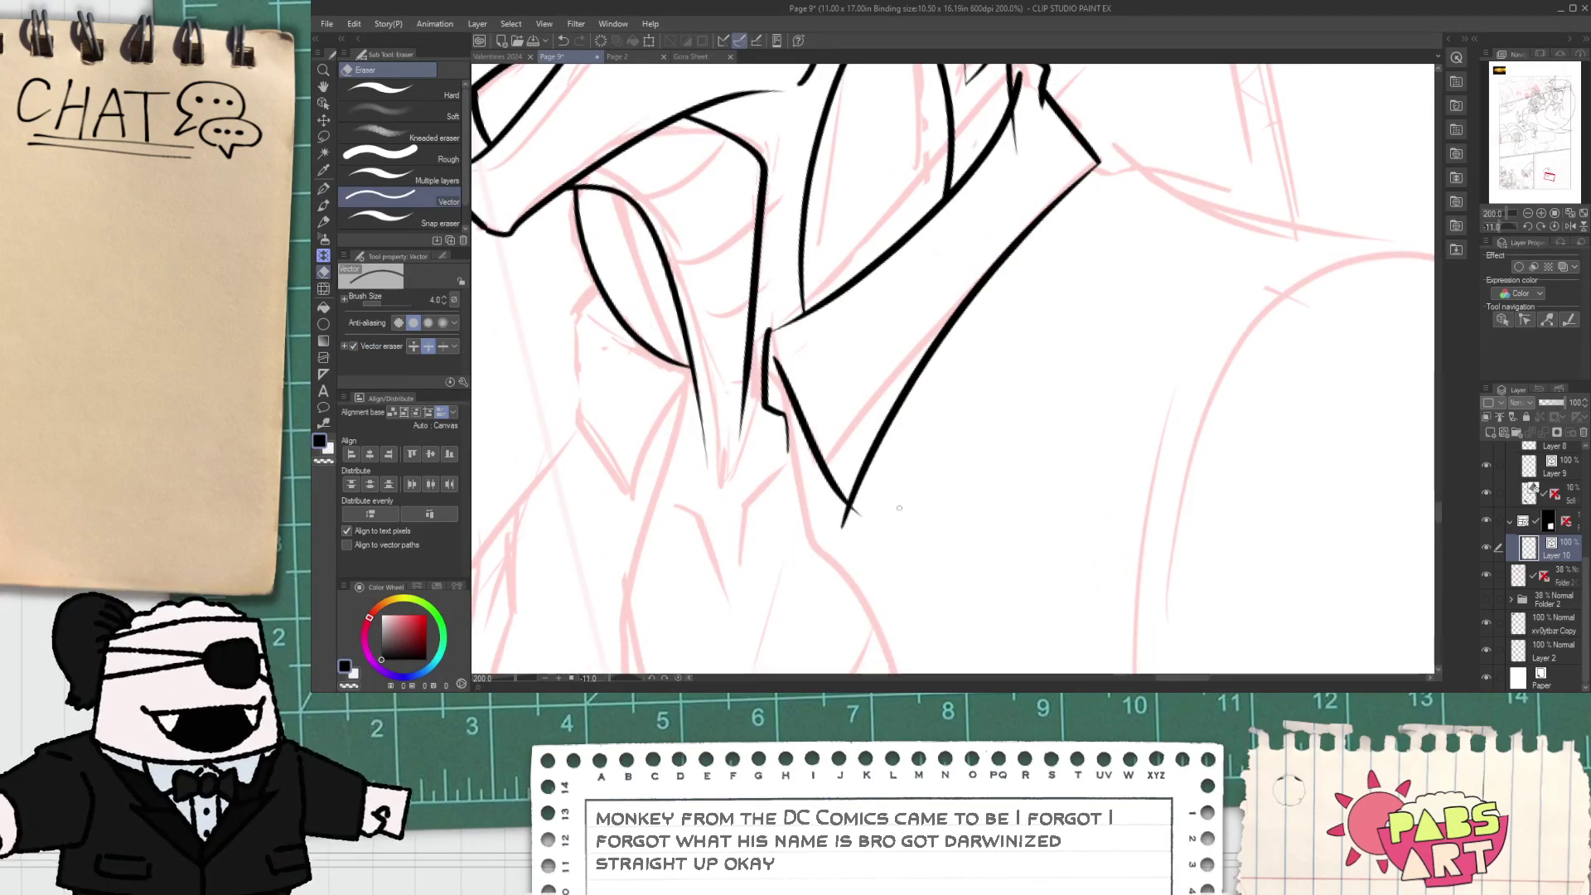
{"action": "left_click_drag", "start_coordinate": [844, 524], "coordinate": [860, 516]}
- Ink the far collar flap below the jaw with its bent outer edge, notch and pointed tip, redoing strokes that miss
{"action": "key", "text": "p"}
{"action": "left_click_drag", "start_coordinate": [624, 379], "coordinate": [698, 405]}
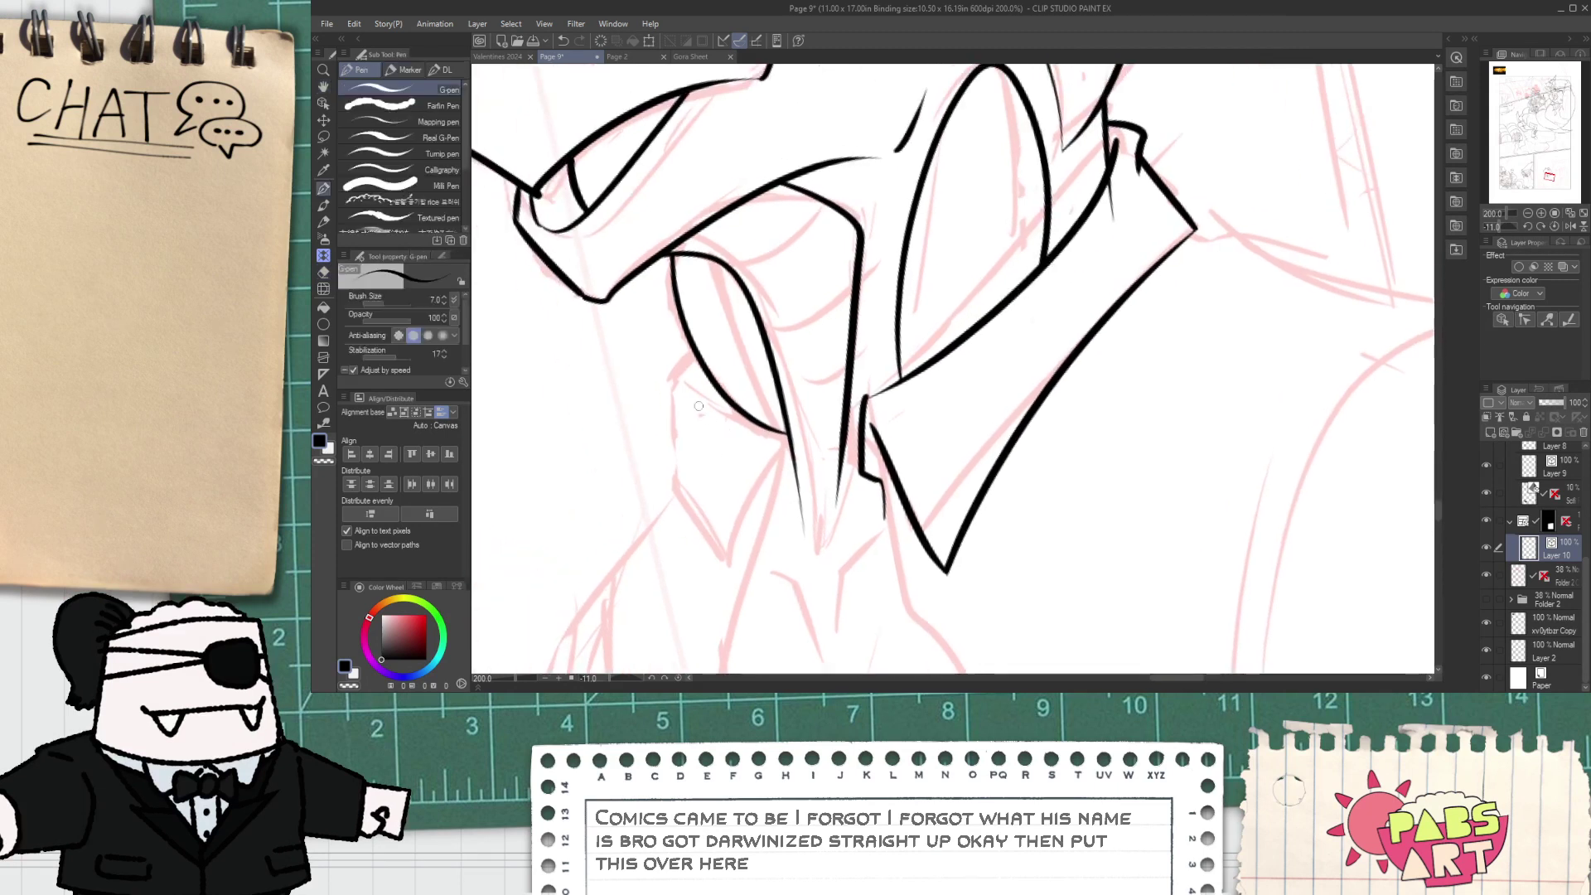
{"action": "left_click_drag", "start_coordinate": [706, 350], "coordinate": [686, 547]}
{"action": "key", "text": "ctrl+z"}
{"action": "left_click_drag", "start_coordinate": [707, 348], "coordinate": [676, 557]}
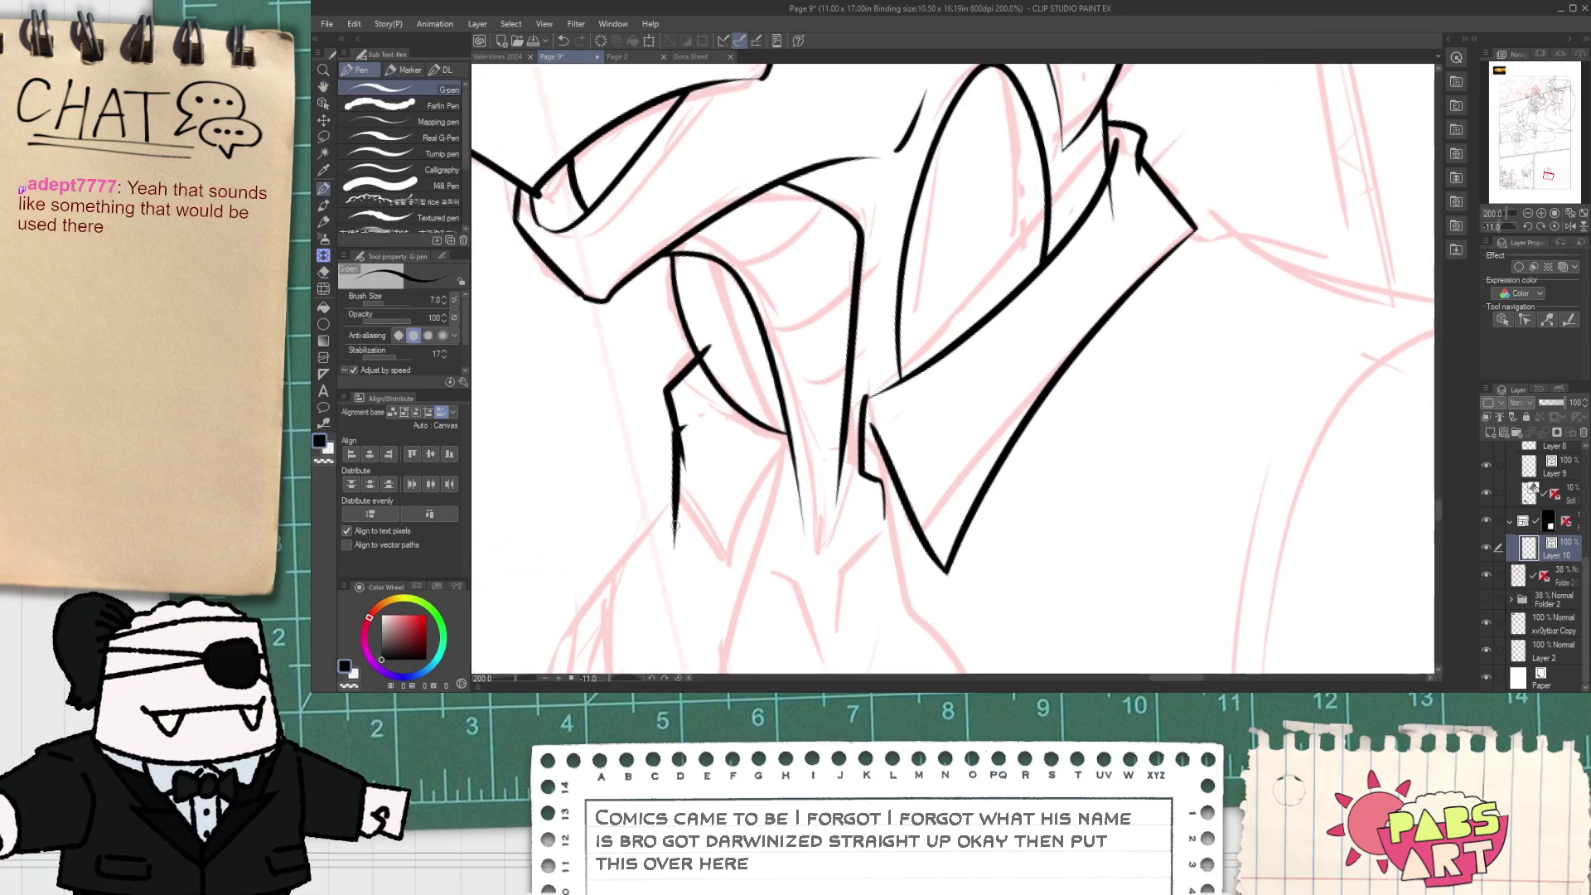
{"action": "key", "text": "ctrl+z"}
{"action": "mouse_move", "coordinate": [685, 426]}
{"action": "left_mouse_down"}
{"action": "mouse_move", "coordinate": [679, 504]}
{"action": "mouse_move", "coordinate": [719, 568]}
{"action": "mouse_move", "coordinate": [758, 418]}
{"action": "mouse_move", "coordinate": [734, 391]}
{"action": "mouse_move", "coordinate": [730, 547]}
{"action": "mouse_move", "coordinate": [761, 431]}
{"action": "left_mouse_up"}
{"action": "key", "text": "ctrl+z"}
{"action": "key", "text": "ctrl+z"}
{"action": "left_click_drag", "start_coordinate": [706, 574], "coordinate": [747, 450]}
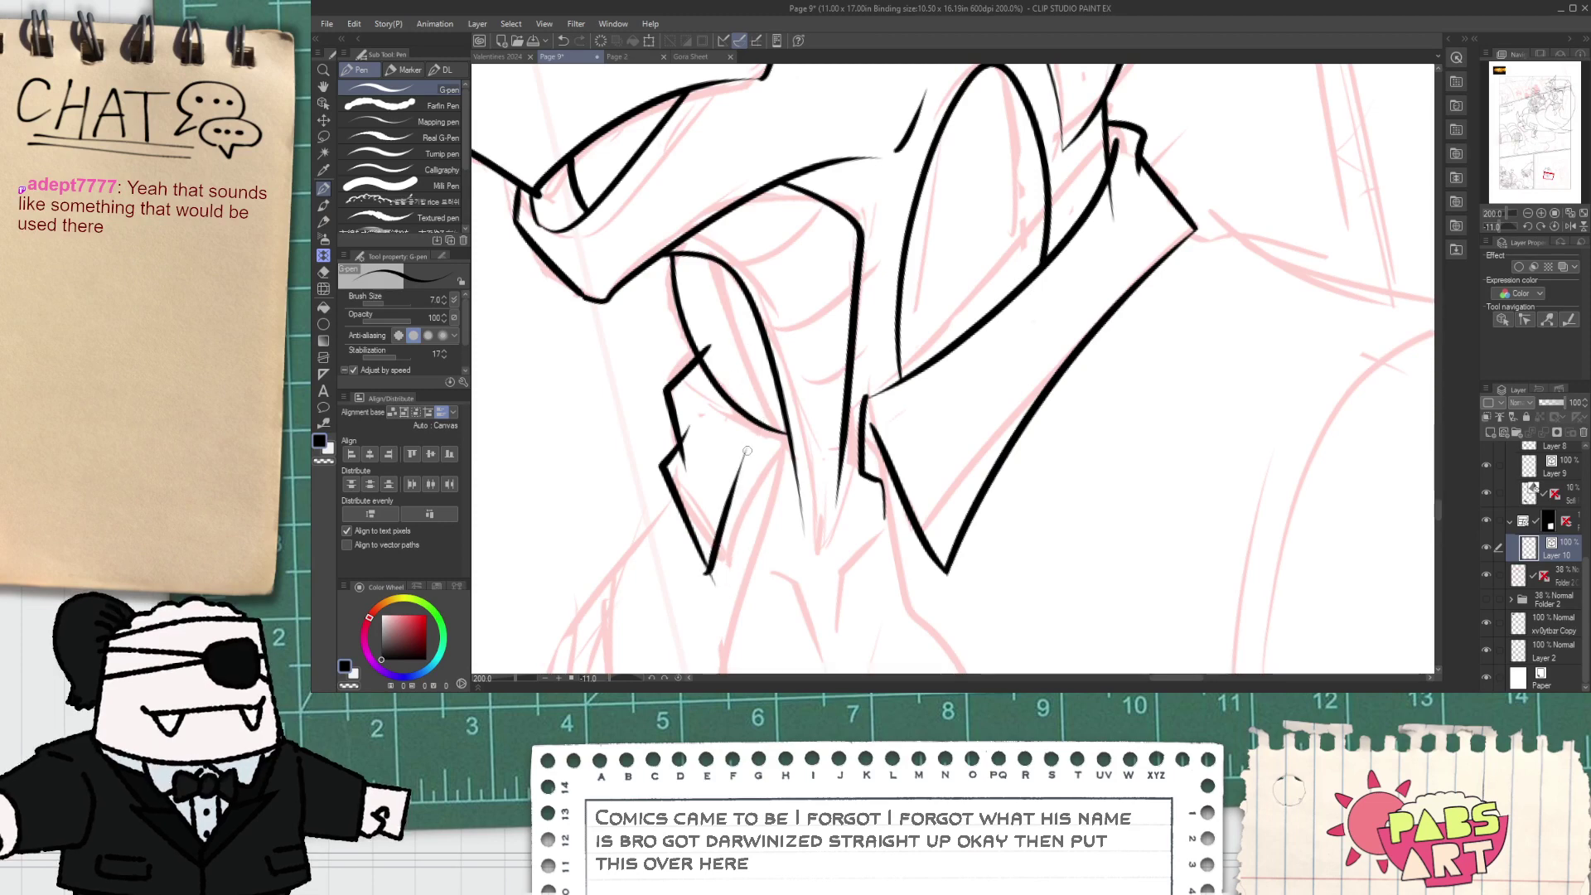
- Erase the far collar's stray stroke ends inside the throat shape and at its notch
{"action": "key", "text": "e"}
{"action": "left_click_drag", "start_coordinate": [702, 342], "coordinate": [712, 355]}
{"action": "scroll", "coordinate": [700, 401], "scroll_direction": "up", "scroll_amount": 1}
{"action": "left_click_drag", "start_coordinate": [661, 461], "coordinate": [678, 474]}
{"action": "scroll", "coordinate": [685, 534], "scroll_direction": "down", "scroll_amount": 1}
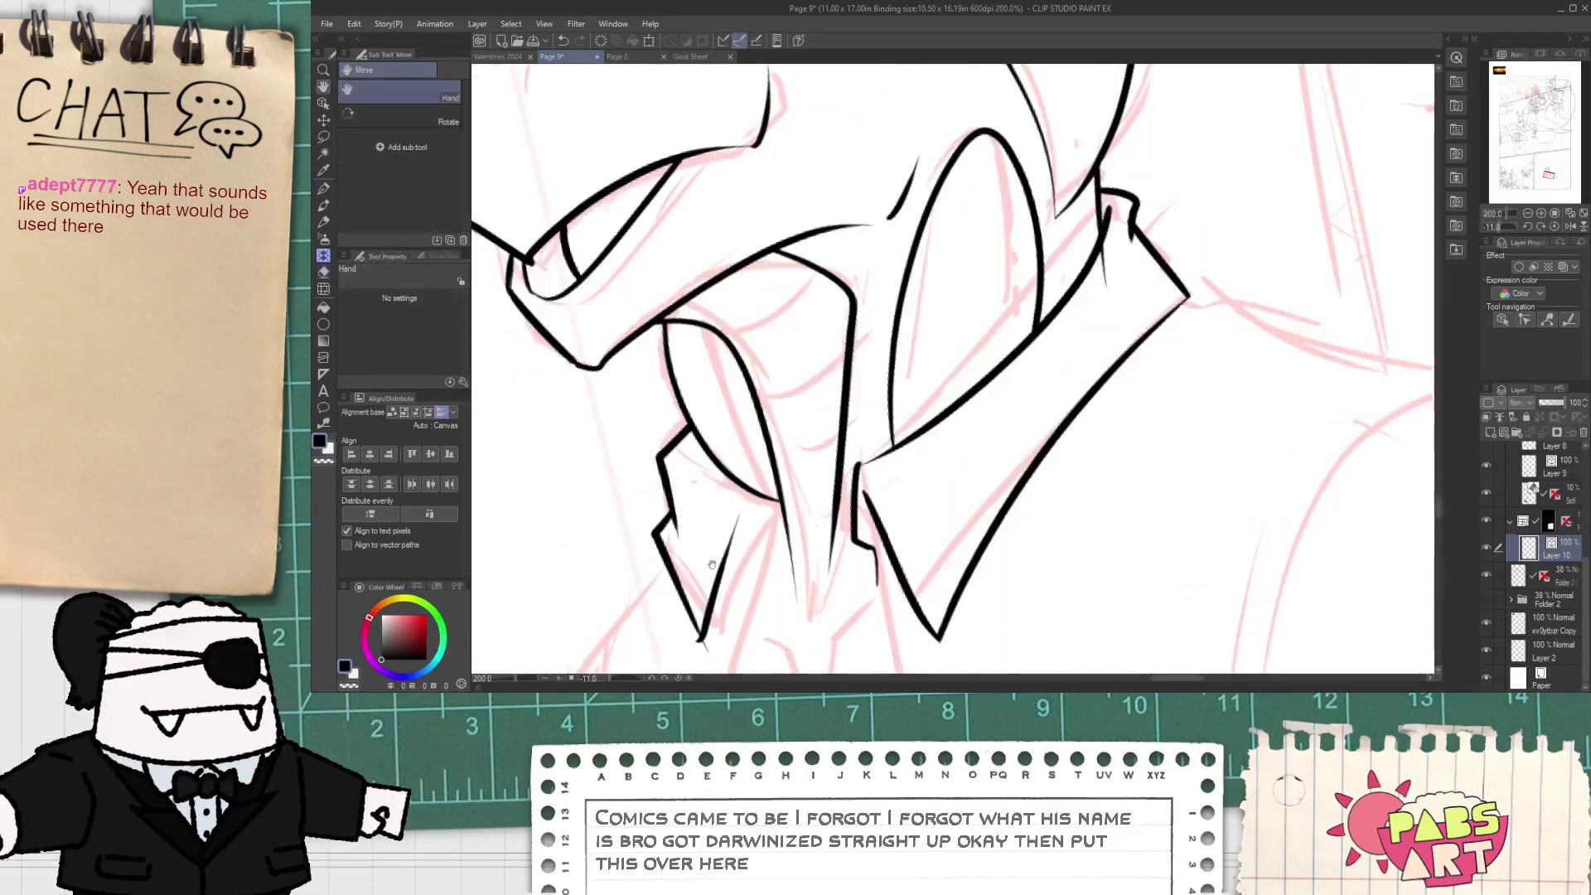
- Ink the folded inner edge of the far collar flap with short strokes connecting it to the throat
{"action": "left_click_drag", "start_coordinate": [694, 614], "coordinate": [705, 429]}
{"action": "scroll", "coordinate": [704, 431], "scroll_direction": "up", "scroll_amount": 1}
{"action": "key", "text": "p"}
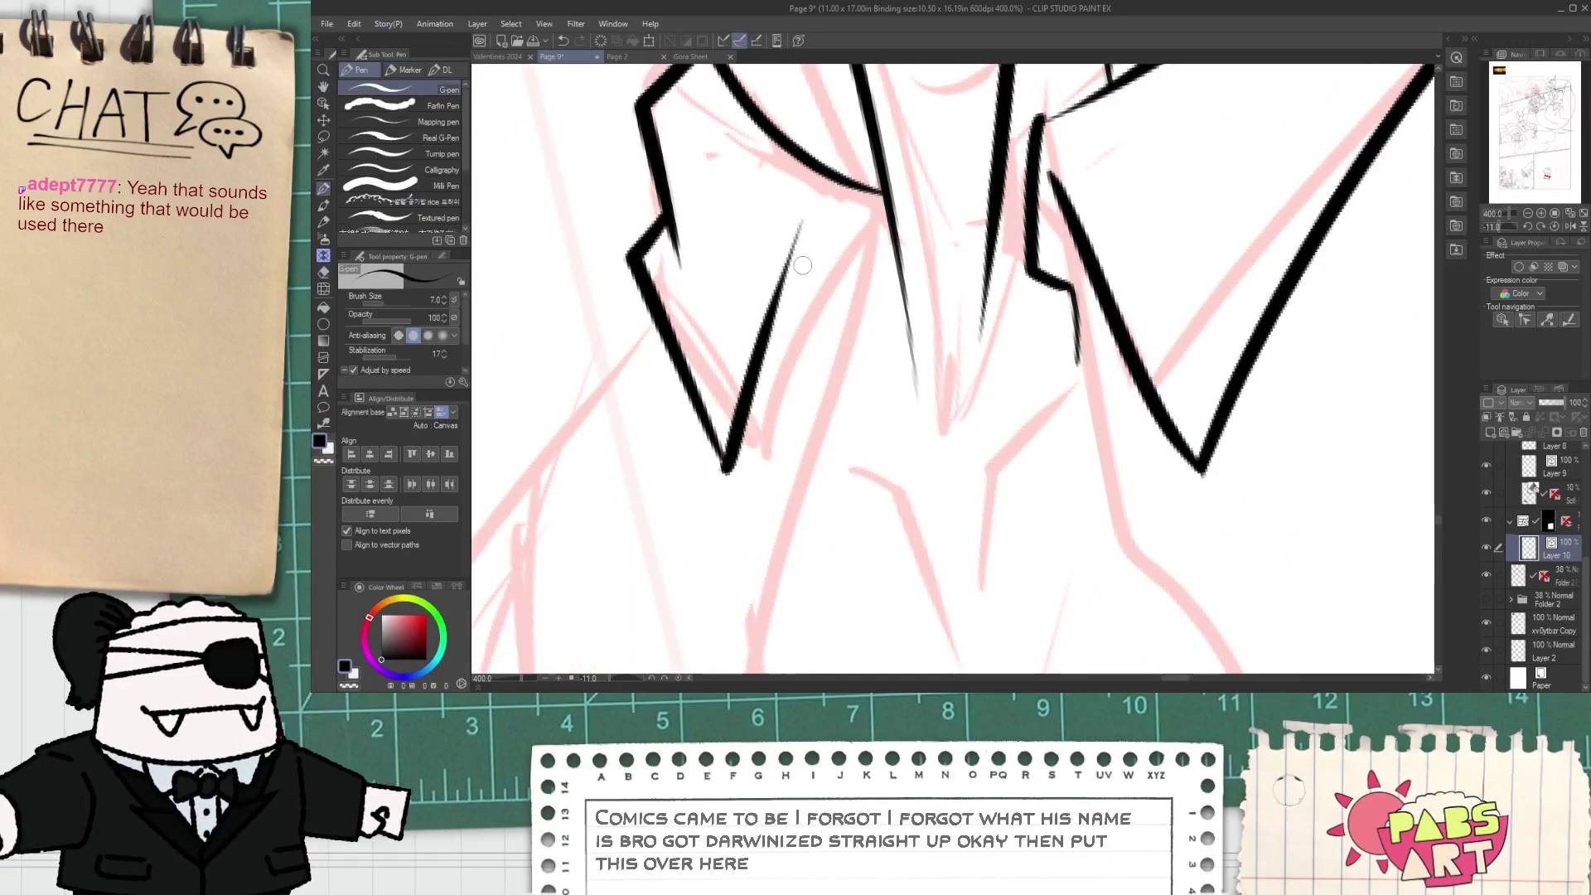
{"action": "scroll", "coordinate": [801, 232], "scroll_direction": "down", "scroll_amount": 2}
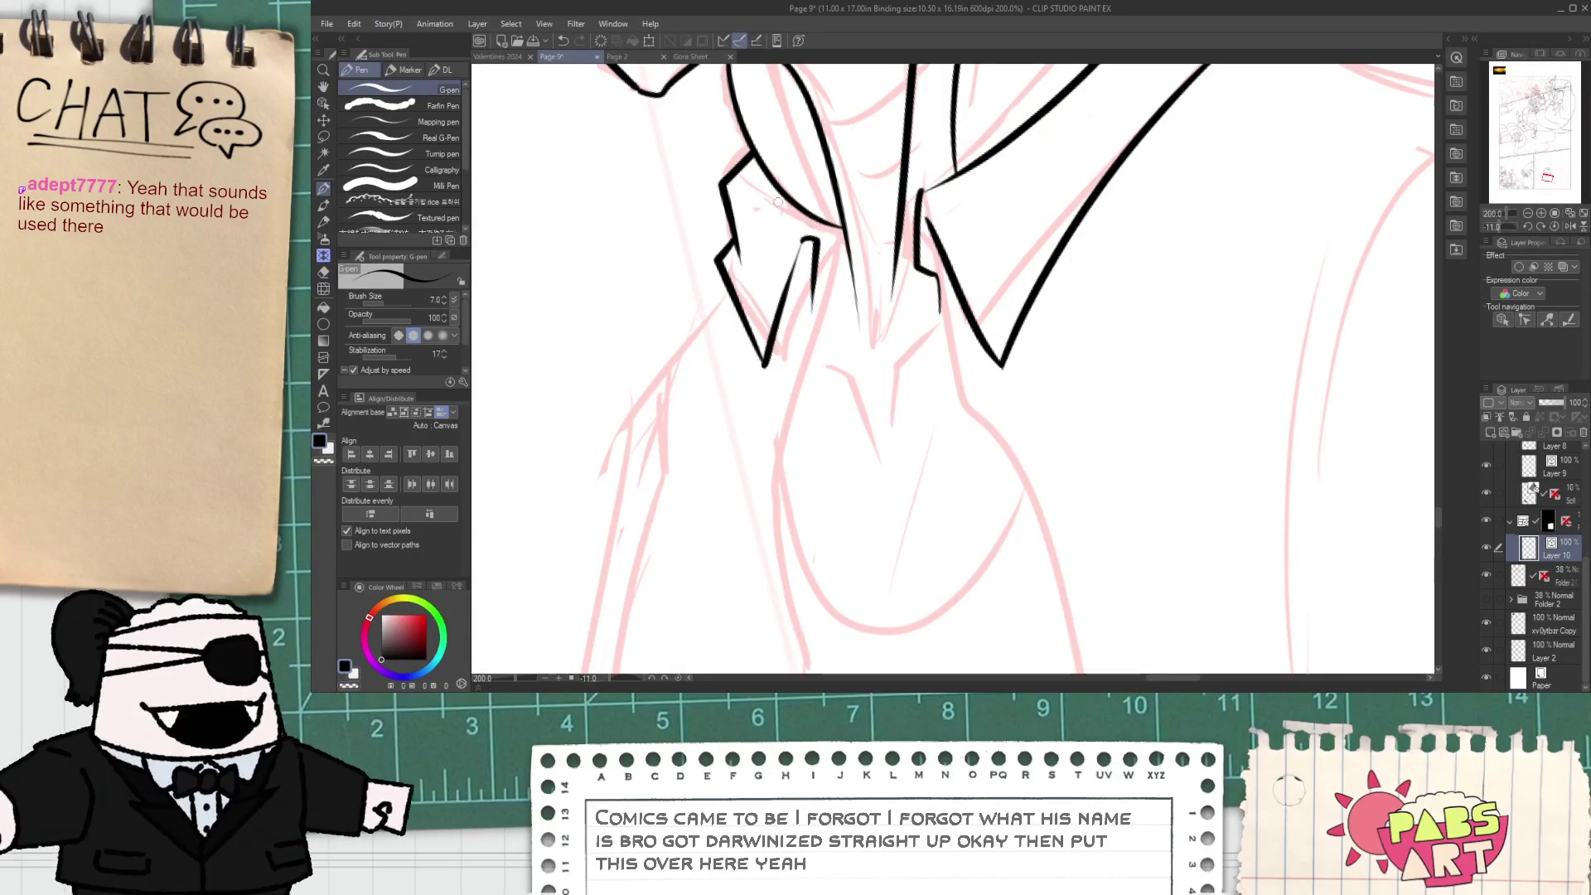
{"action": "left_click_drag", "start_coordinate": [779, 201], "coordinate": [829, 229]}
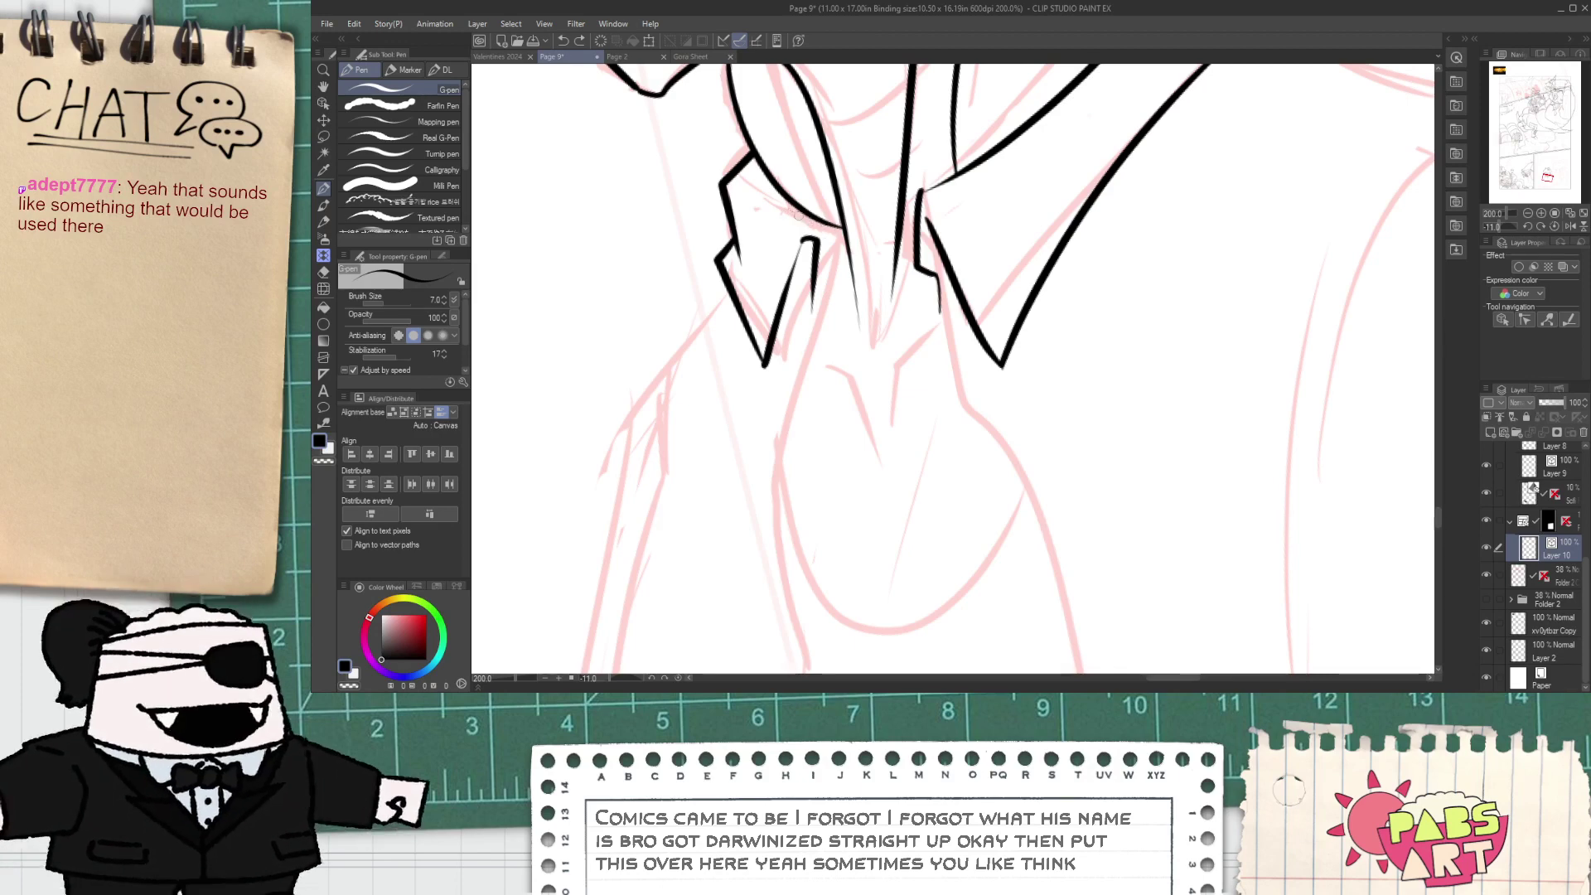
{"action": "left_click_drag", "start_coordinate": [819, 214], "coordinate": [831, 317]}
{"action": "key", "text": "e"}
{"action": "scroll", "coordinate": [813, 222], "scroll_direction": "up", "scroll_amount": 2}
{"action": "scroll", "coordinate": [831, 233], "scroll_direction": "down", "scroll_amount": 3}
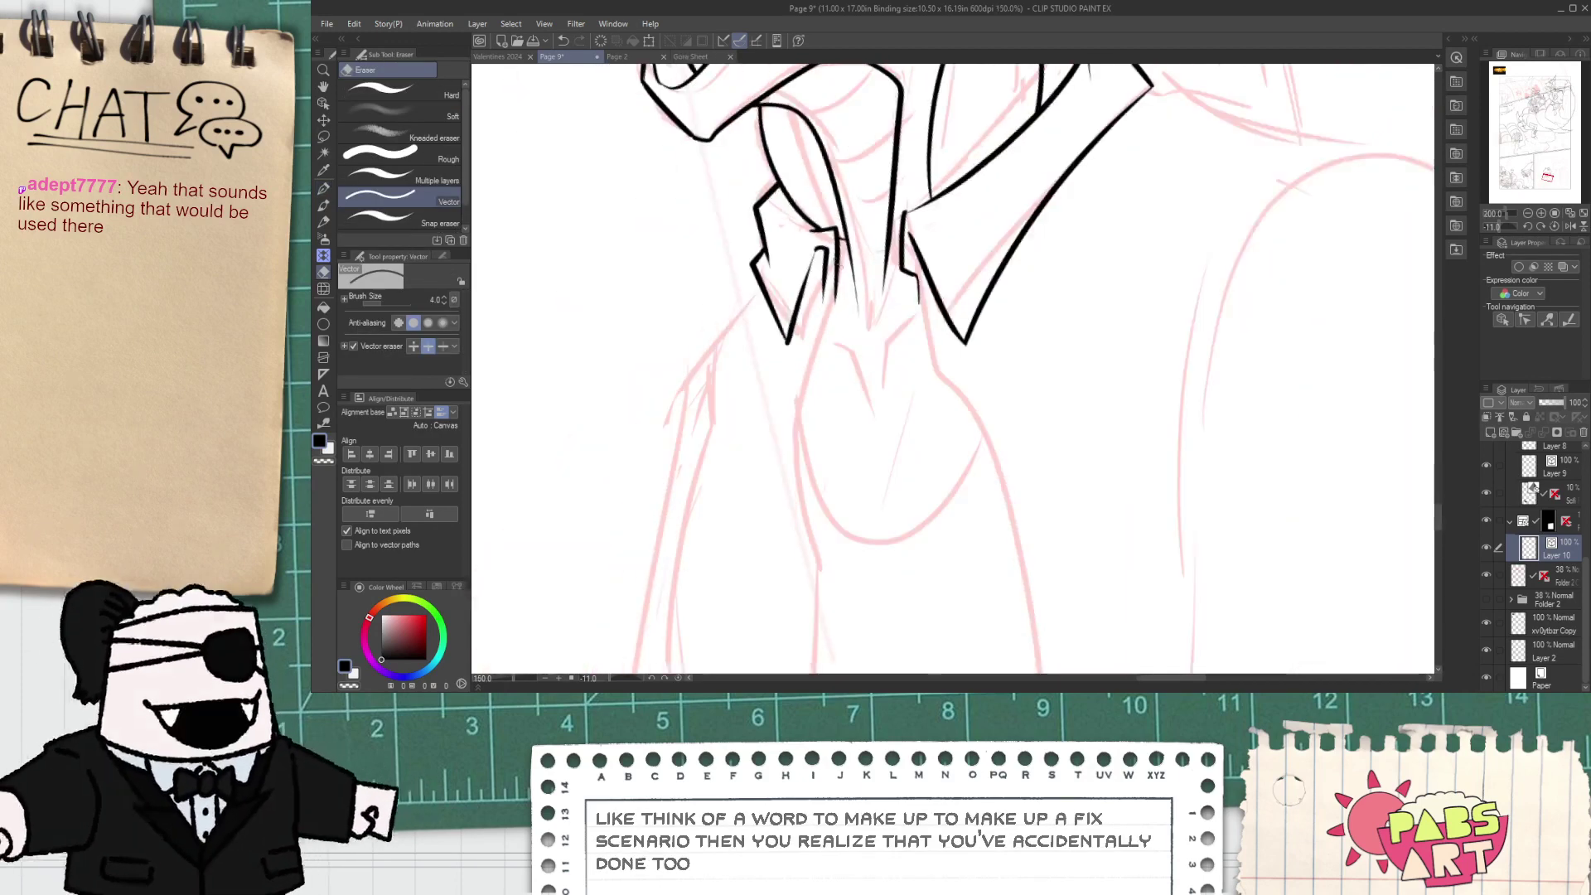
- Ink the slanting garment line running down the chest from the near collar's front notch, redoing it once
{"action": "key", "text": "p"}
{"action": "left_click_drag", "start_coordinate": [872, 248], "coordinate": [905, 407]}
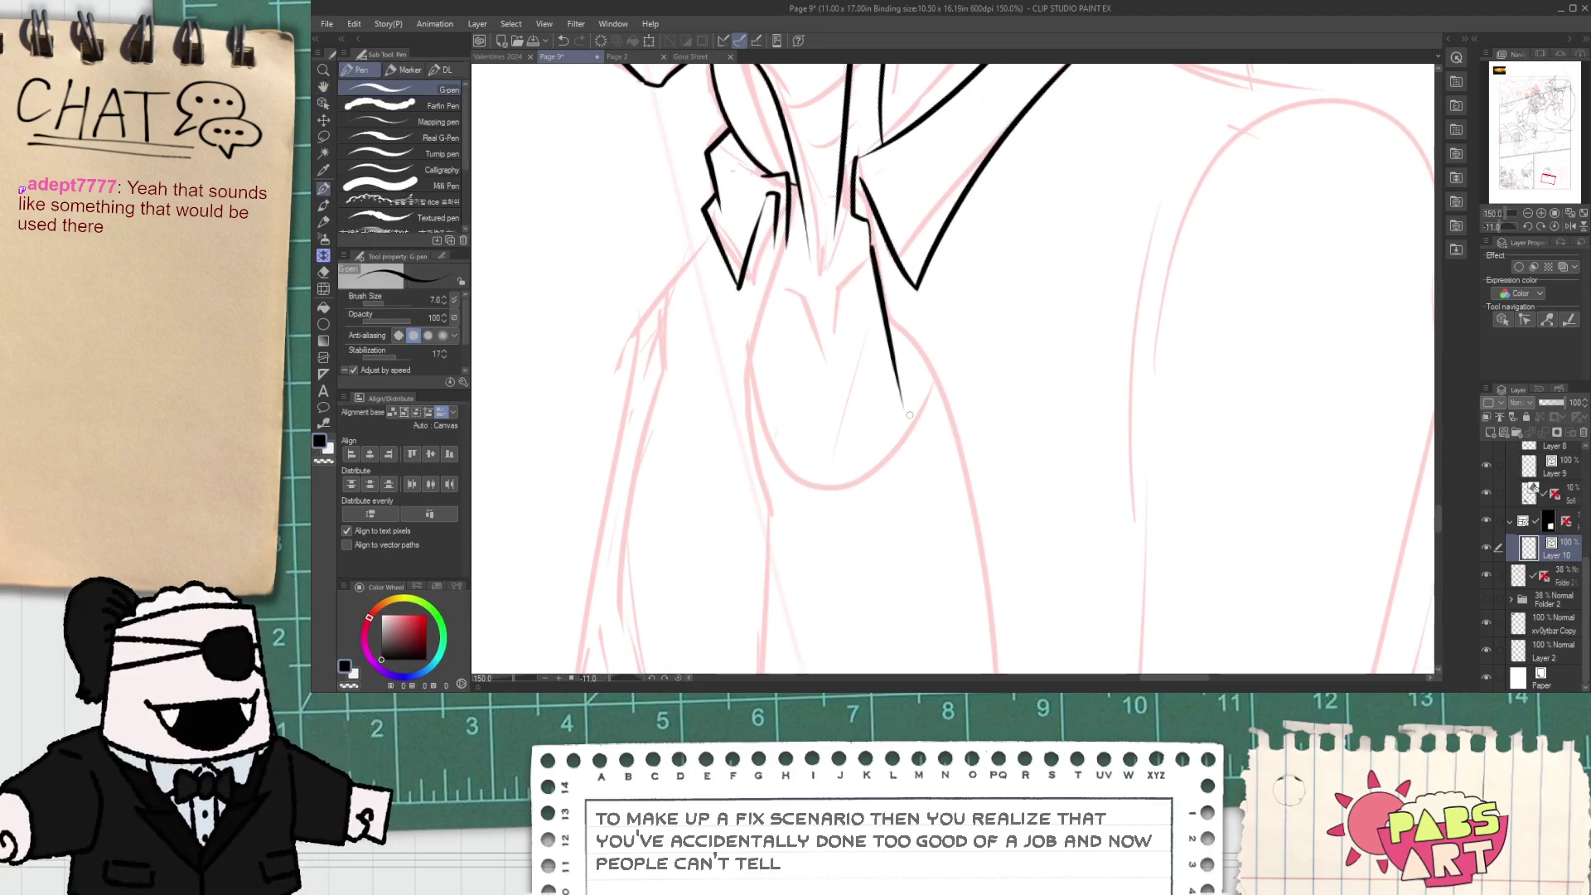
{"action": "key", "text": "ctrl+z"}
{"action": "mouse_move", "coordinate": [871, 245]}
{"action": "left_mouse_down"}
{"action": "mouse_move", "coordinate": [902, 404]}
{"action": "mouse_move", "coordinate": [866, 331]}
{"action": "mouse_move", "coordinate": [919, 219]}
{"action": "left_mouse_up"}
- Ink the far side of the torso and the short shoulder line joining it to the far collar, trimming the corner overshoot
{"action": "scroll", "coordinate": [853, 368], "scroll_direction": "down", "scroll_amount": 2}
{"action": "key", "text": "space"}
{"action": "scroll", "coordinate": [895, 172], "scroll_direction": "up", "scroll_amount": 4}
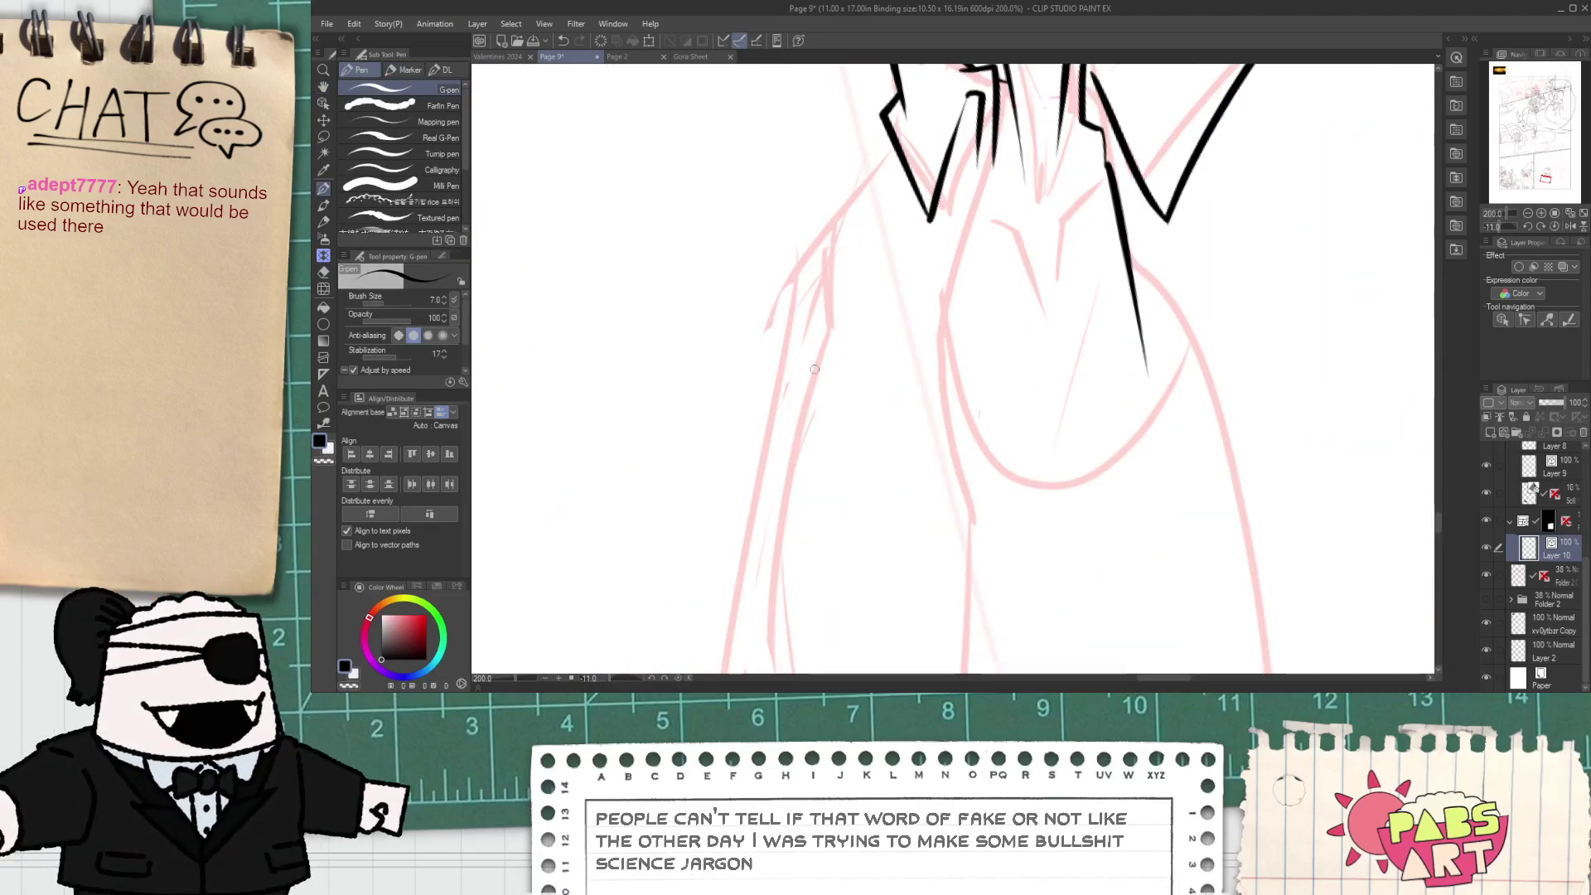
{"action": "mouse_move", "coordinate": [816, 389]}
{"action": "left_mouse_down"}
{"action": "mouse_move", "coordinate": [837, 207]}
{"action": "mouse_move", "coordinate": [844, 484]}
{"action": "left_mouse_up"}
{"action": "key", "text": "ctrl+z"}
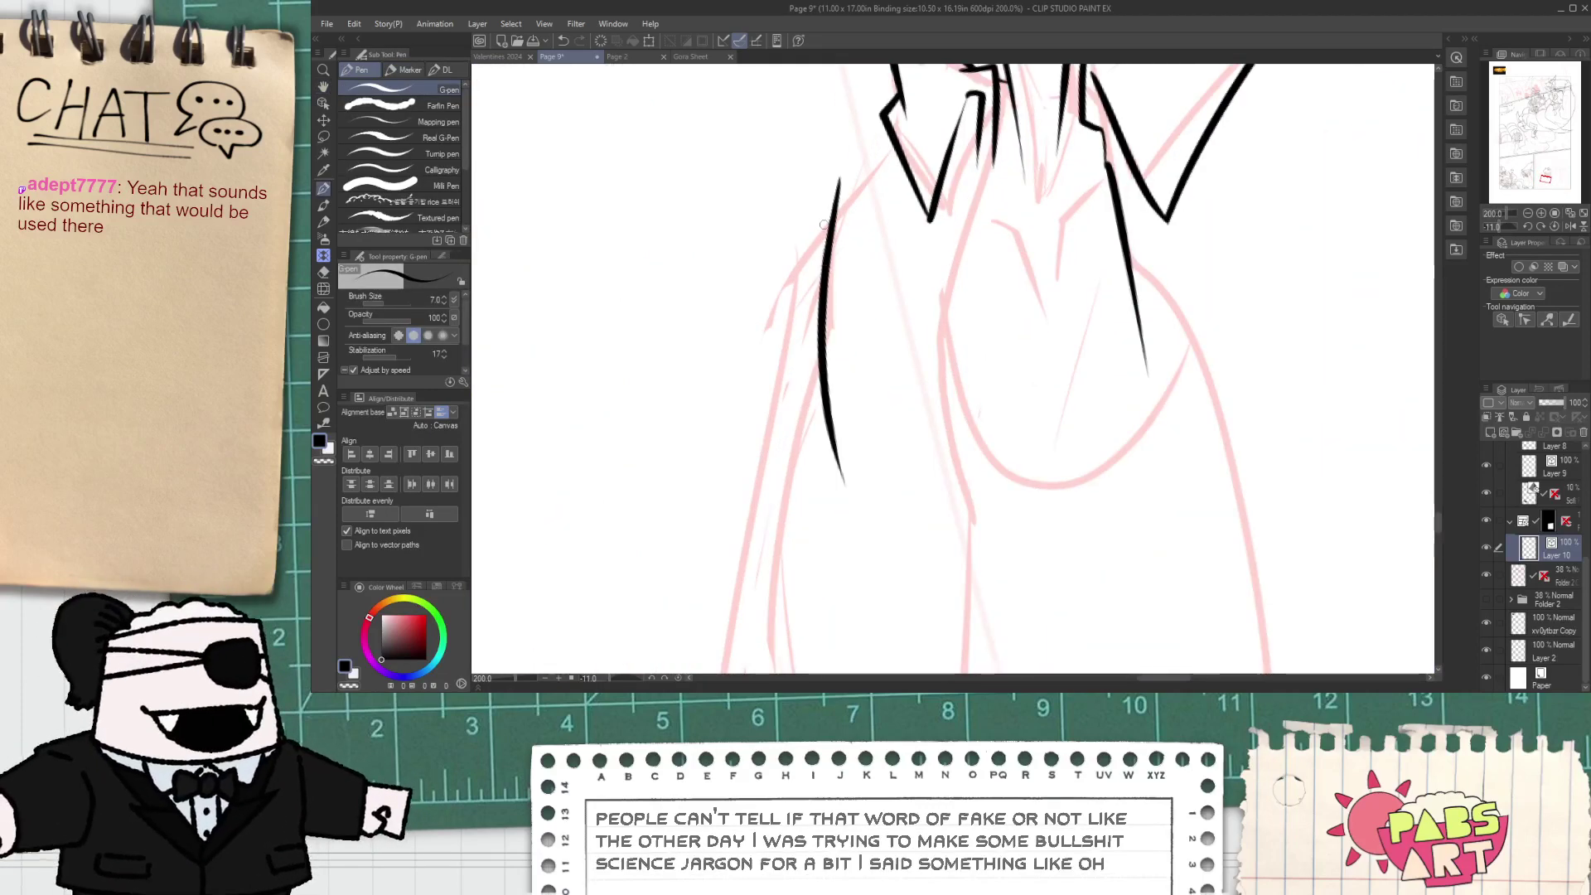
{"action": "left_click_drag", "start_coordinate": [832, 206], "coordinate": [899, 151]}
{"action": "key", "text": "e"}
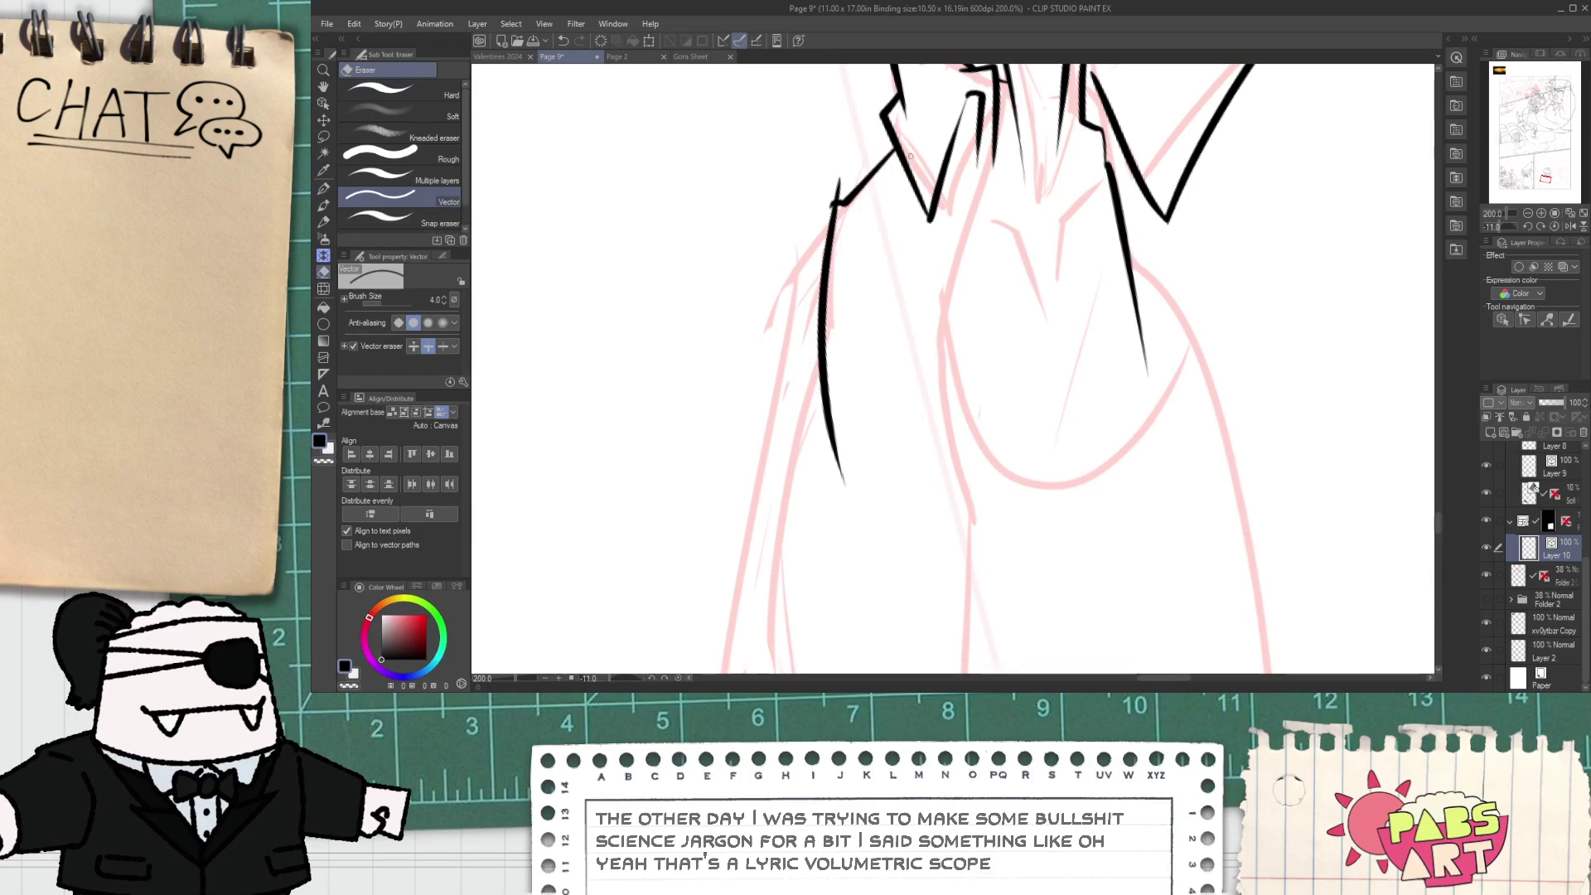
{"action": "key", "text": "p"}
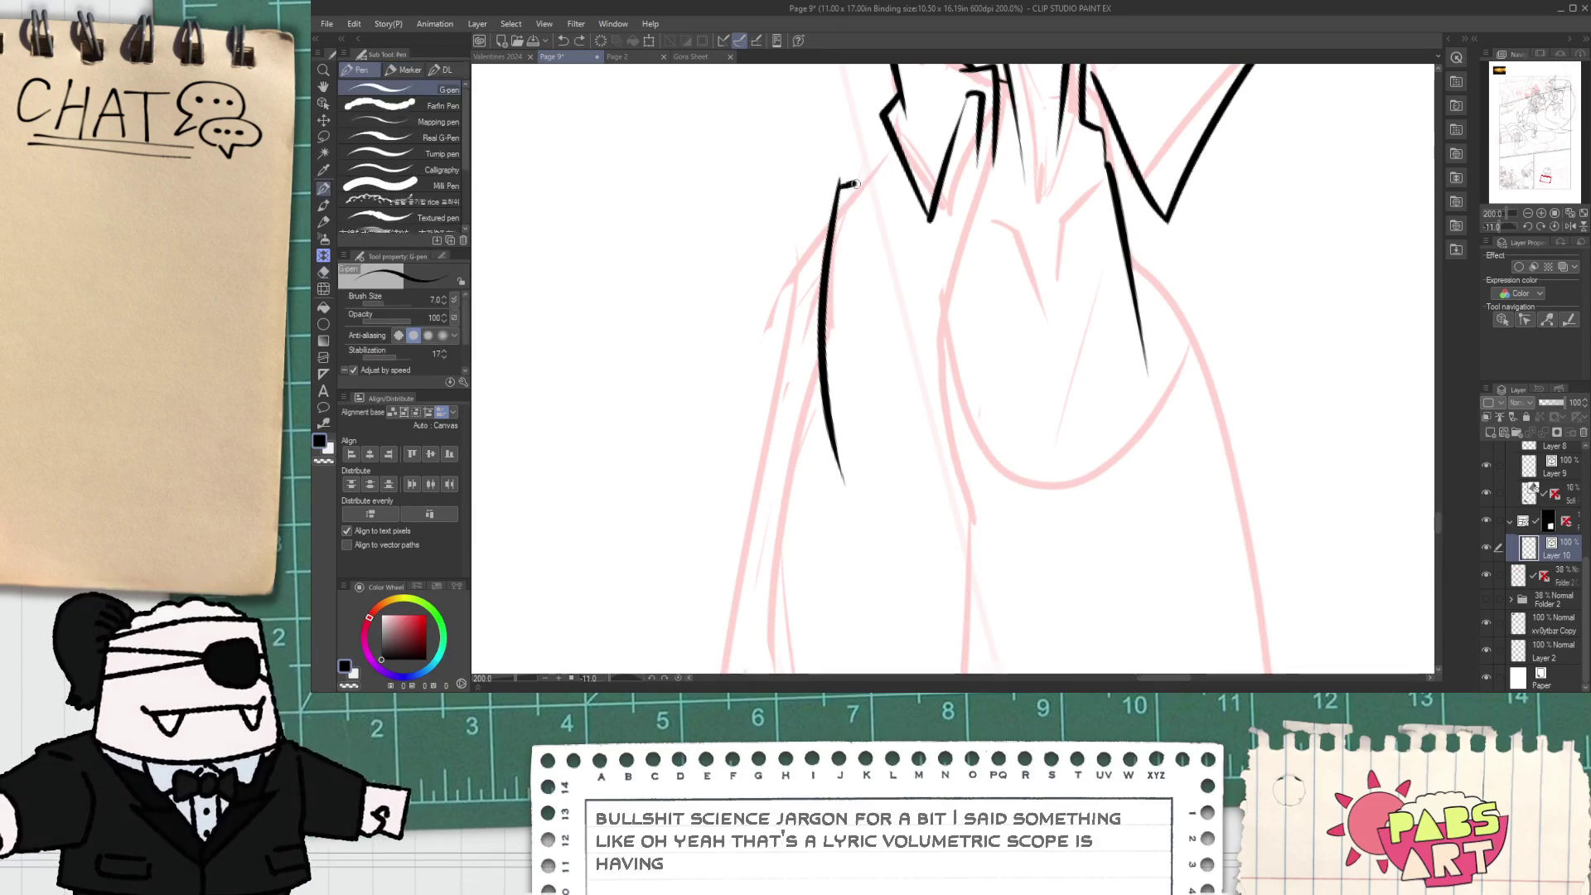
{"action": "mouse_move", "coordinate": [835, 198]}
{"action": "left_mouse_down"}
{"action": "mouse_move", "coordinate": [893, 145]}
{"action": "mouse_move", "coordinate": [830, 189]}
{"action": "left_mouse_up"}
{"action": "key", "text": "e"}
{"action": "scroll", "coordinate": [837, 203], "scroll_direction": "up", "scroll_amount": 2}
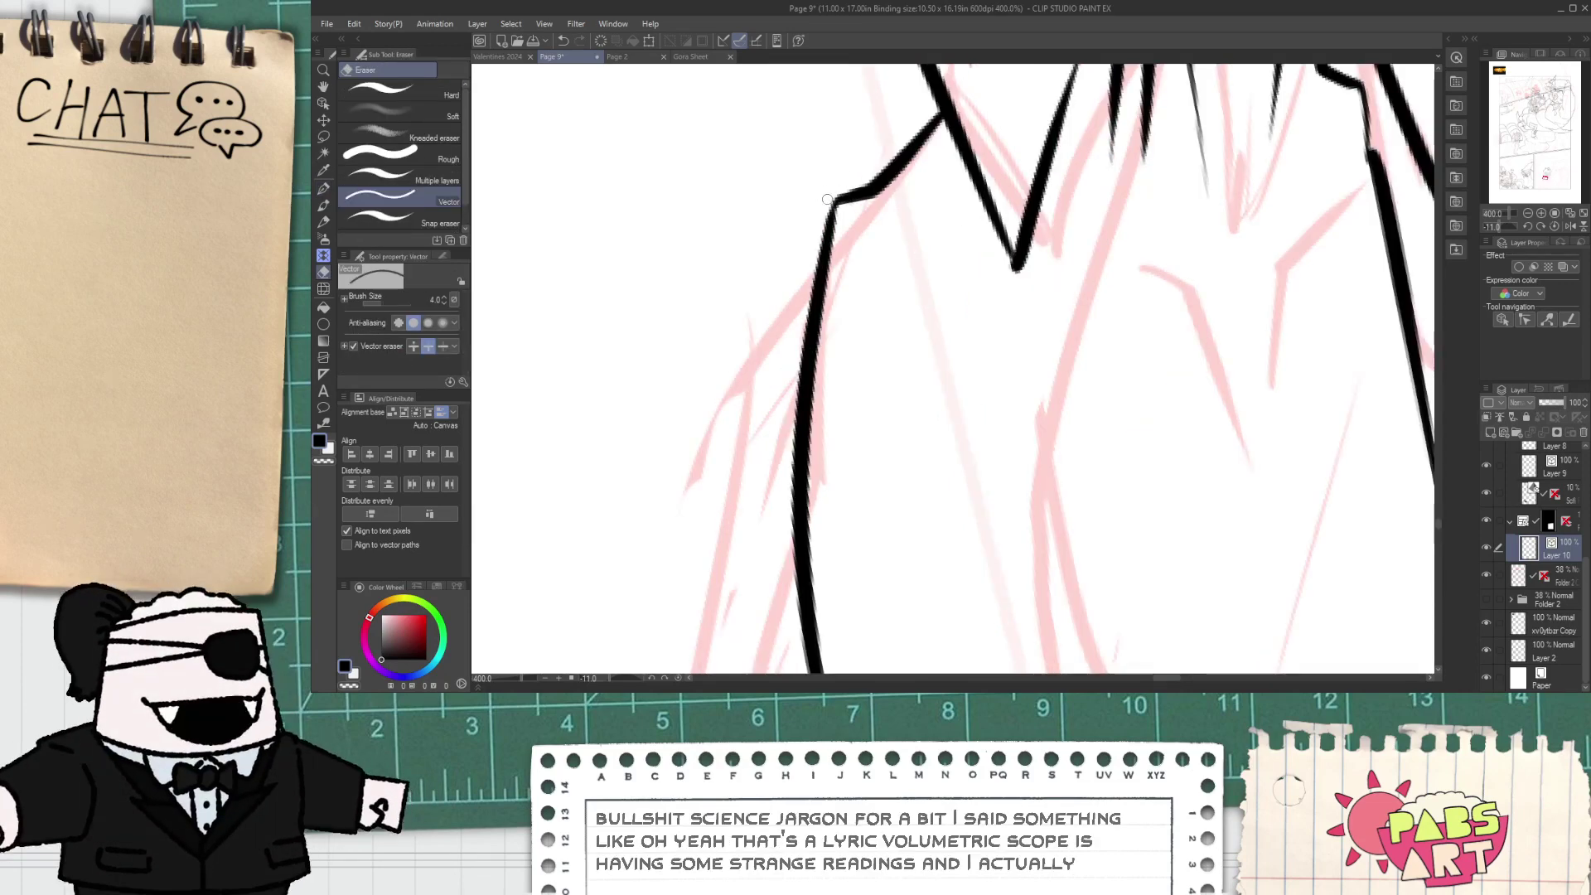
- Ink the far front edge of the open coat from the far collar down past the chest, bending it at the waist
{"action": "scroll", "coordinate": [840, 191], "scroll_direction": "down", "scroll_amount": 3}
{"action": "key", "text": "space"}
{"action": "left_click_drag", "start_coordinate": [940, 196], "coordinate": [902, 296]}
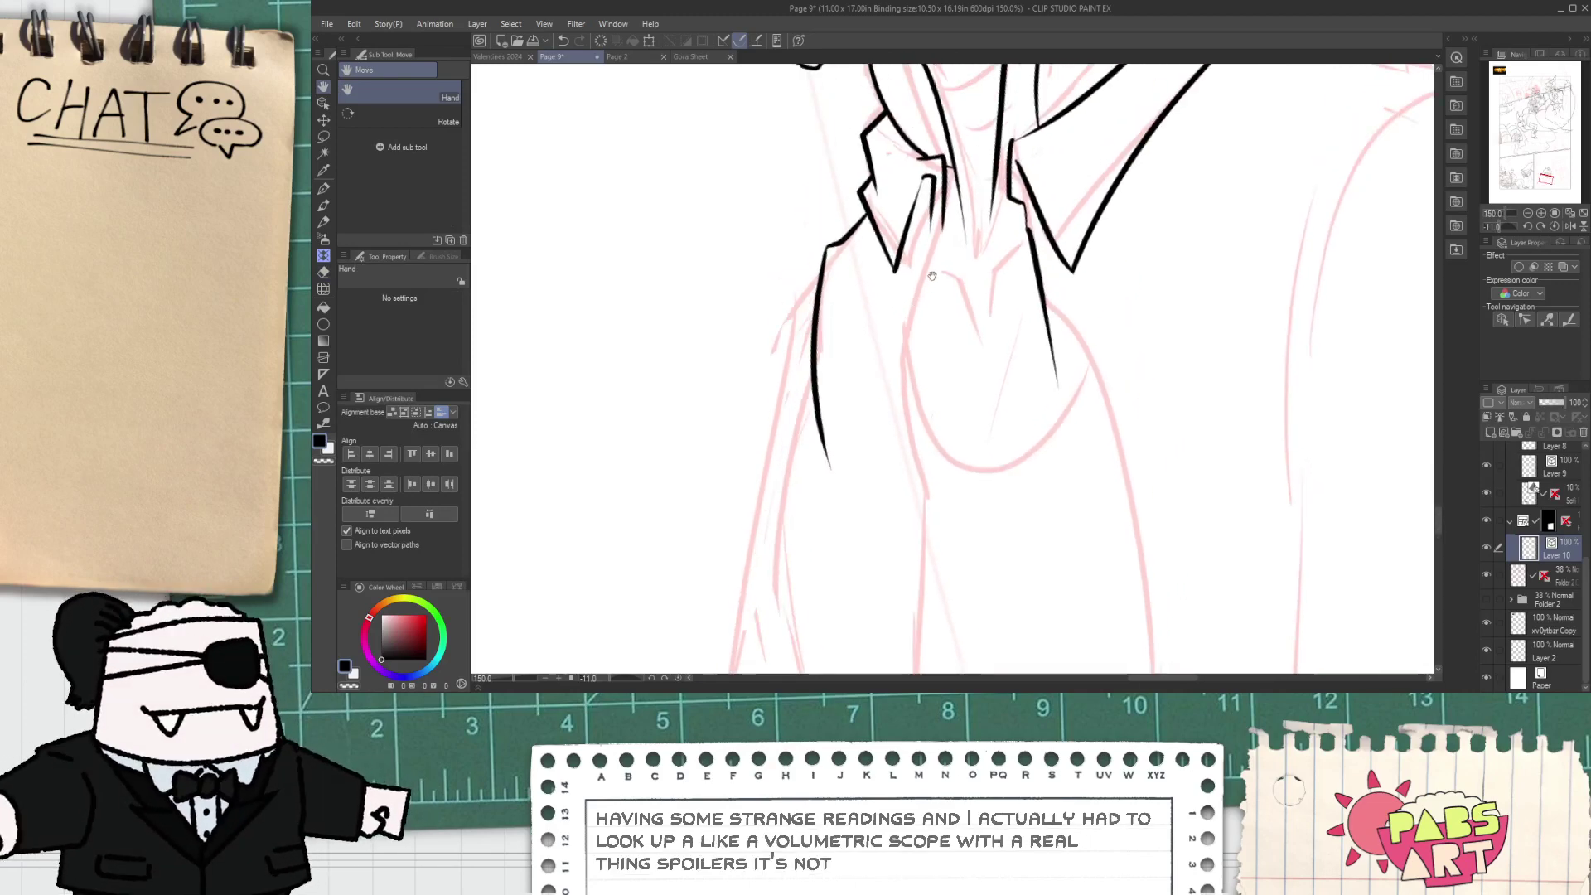
{"action": "key", "text": "p"}
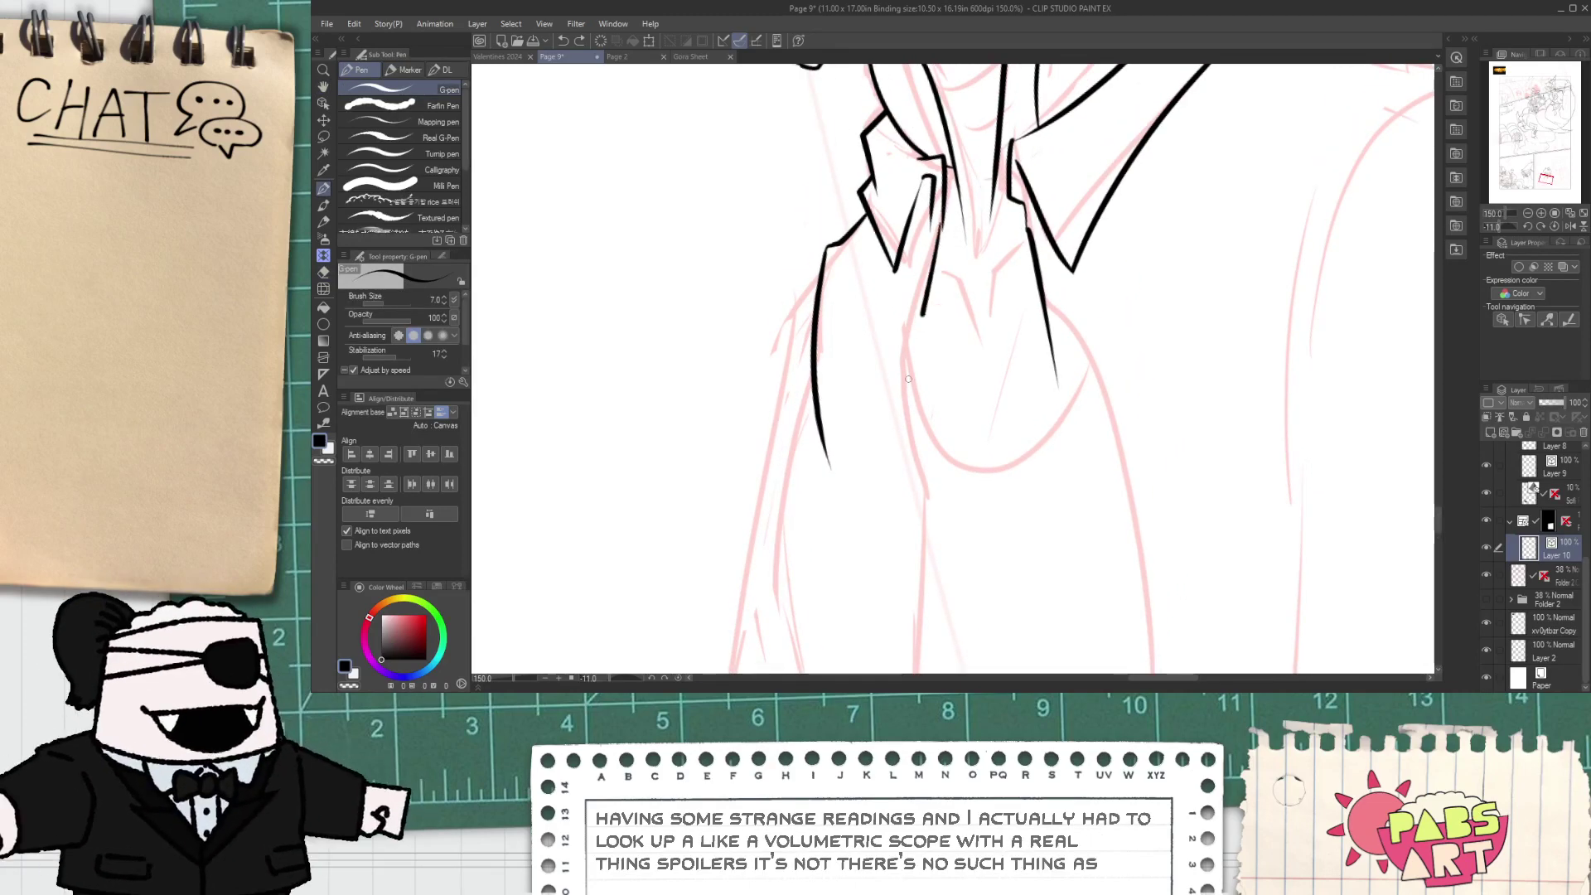
{"action": "mouse_move", "coordinate": [909, 379]}
{"action": "left_mouse_down"}
{"action": "mouse_move", "coordinate": [914, 628]}
{"action": "mouse_move", "coordinate": [874, 594]}
{"action": "mouse_move", "coordinate": [832, 461]}
{"action": "left_mouse_up"}
{"action": "scroll", "coordinate": [900, 613], "scroll_direction": "down", "scroll_amount": 1}
{"action": "key", "text": "space"}
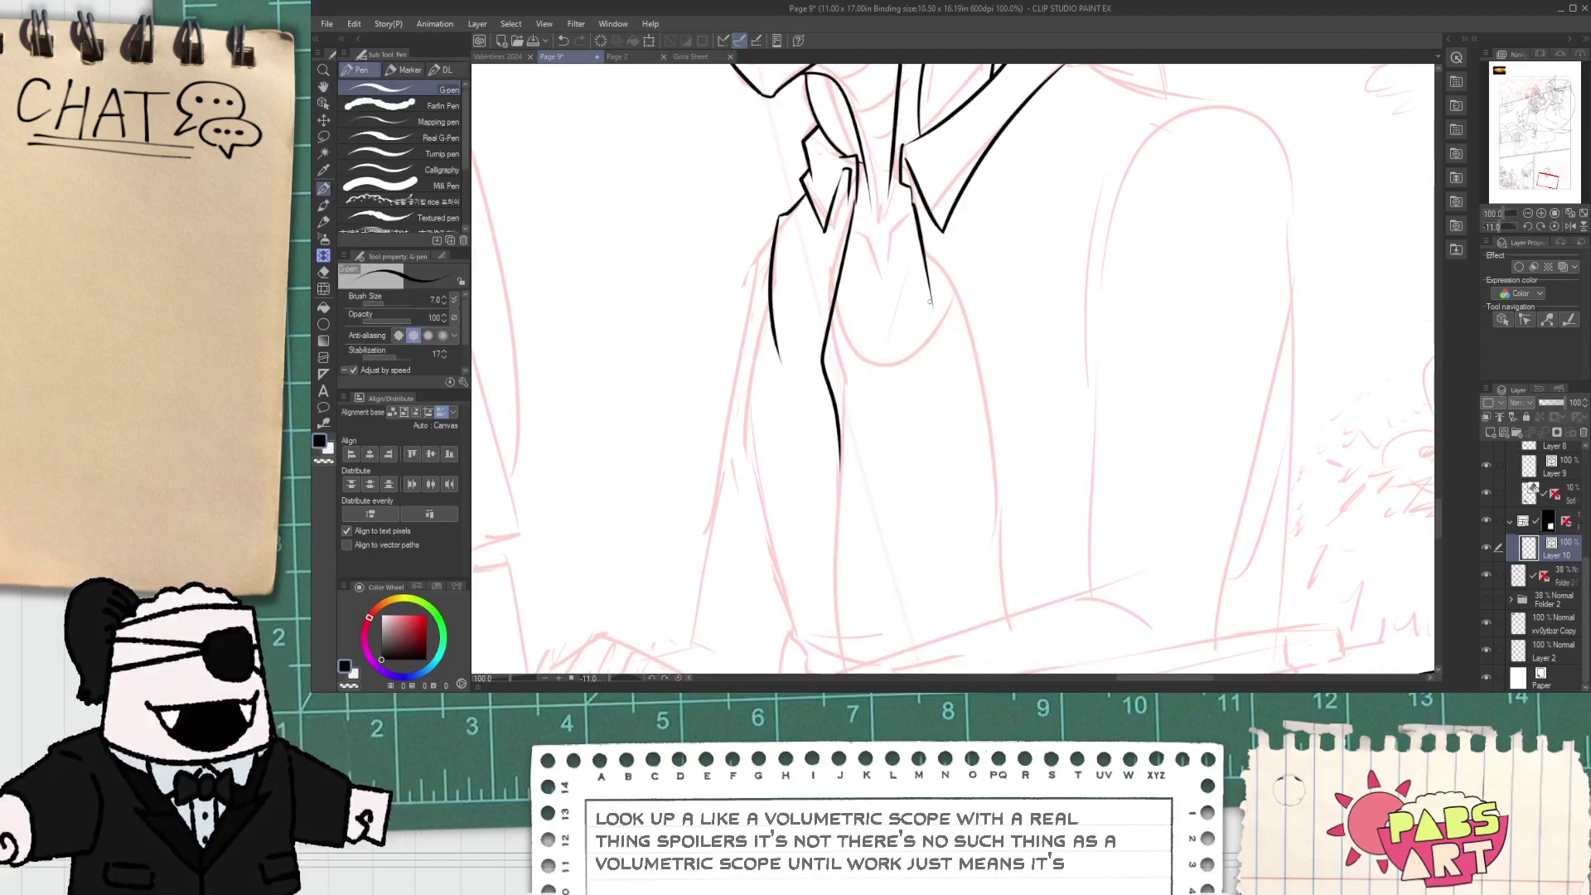
- Ink the near front edge of the open coat, bulging out below the chest line and running down to the desk
{"action": "left_click_drag", "start_coordinate": [929, 301], "coordinate": [977, 549]}
{"action": "key", "text": "space"}
{"action": "left_click_drag", "start_coordinate": [1024, 206], "coordinate": [891, 455]}
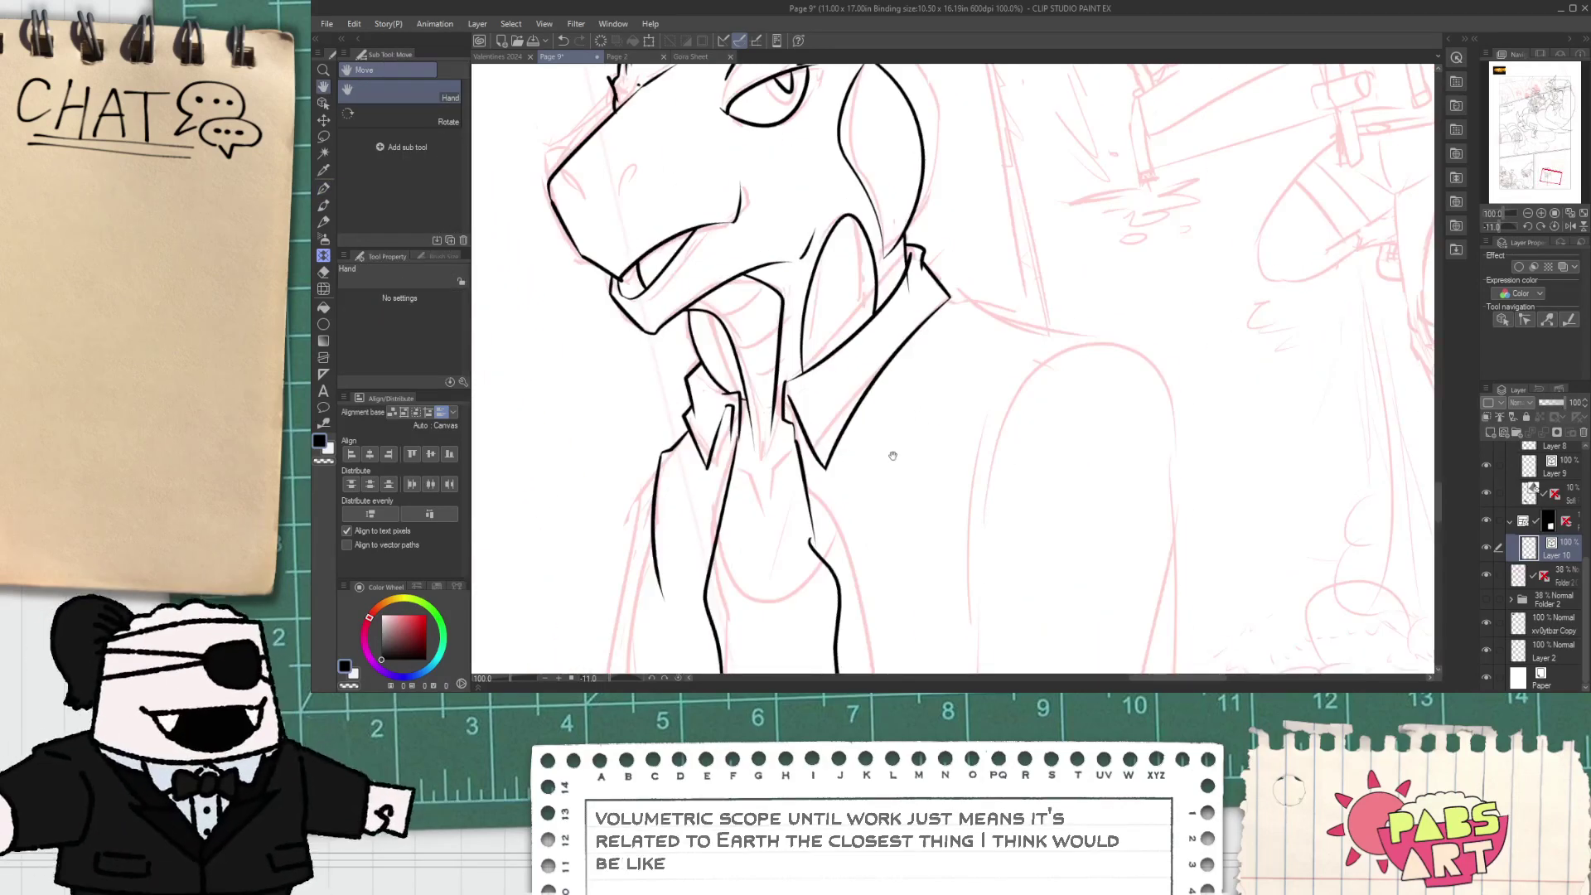
{"action": "left_click_drag", "start_coordinate": [853, 535], "coordinate": [895, 231]}
- Adjust the coat's near front edge as a vector line and trim its joint with the chest line above
{"action": "key", "text": "o"}
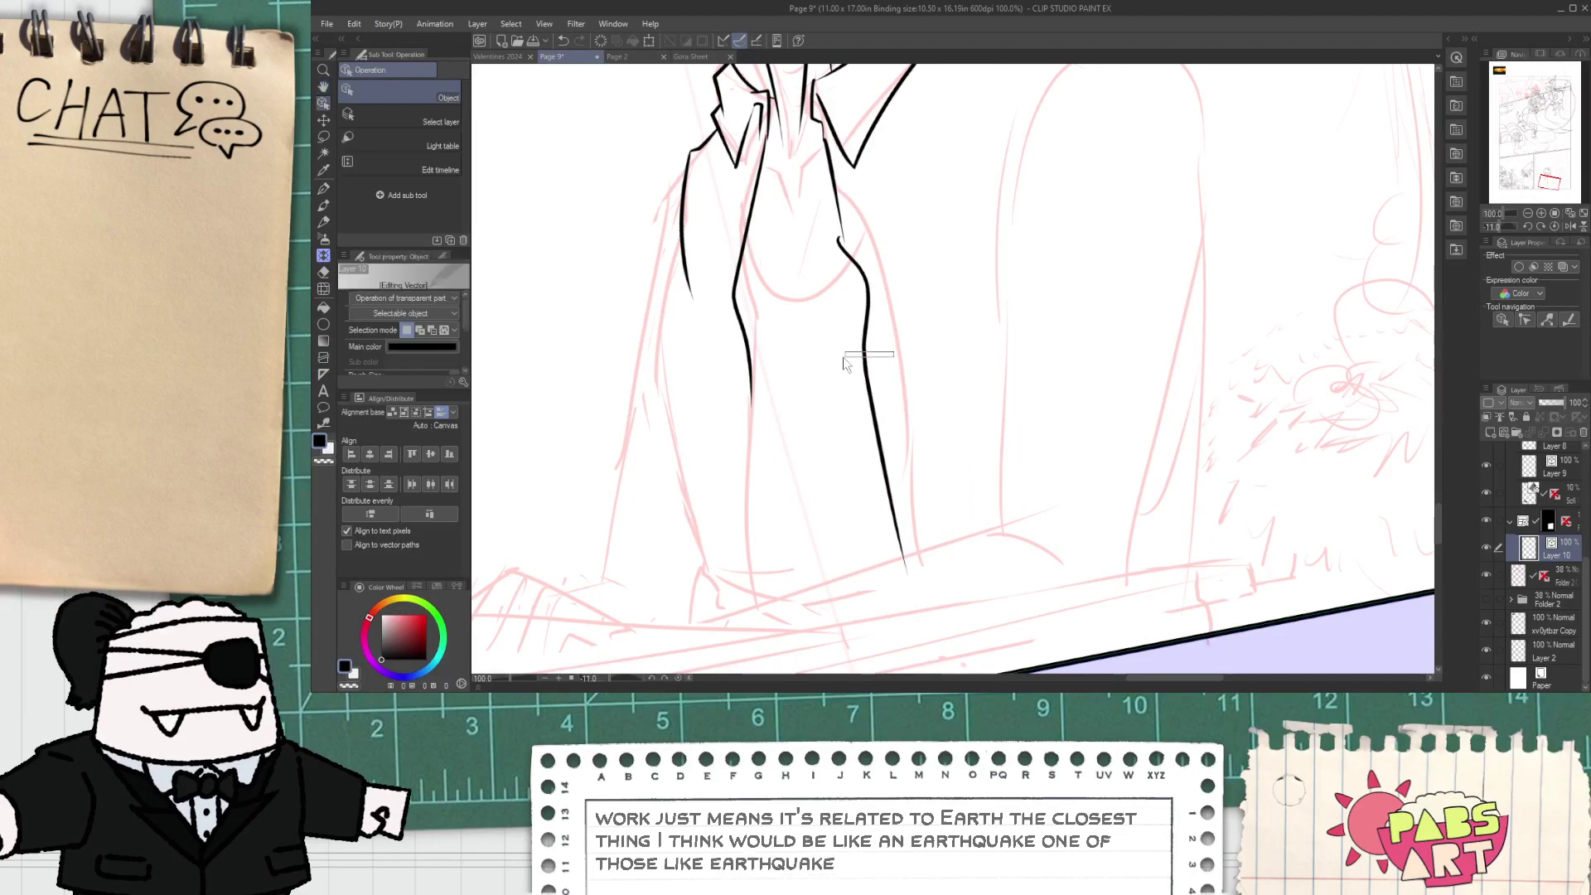
{"action": "left_click", "coordinate": [866, 357]}
{"action": "mouse_move", "coordinate": [908, 398]}
{"action": "left_mouse_down"}
{"action": "mouse_move", "coordinate": [893, 399]}
{"action": "mouse_move", "coordinate": [893, 368]}
{"action": "left_mouse_up"}
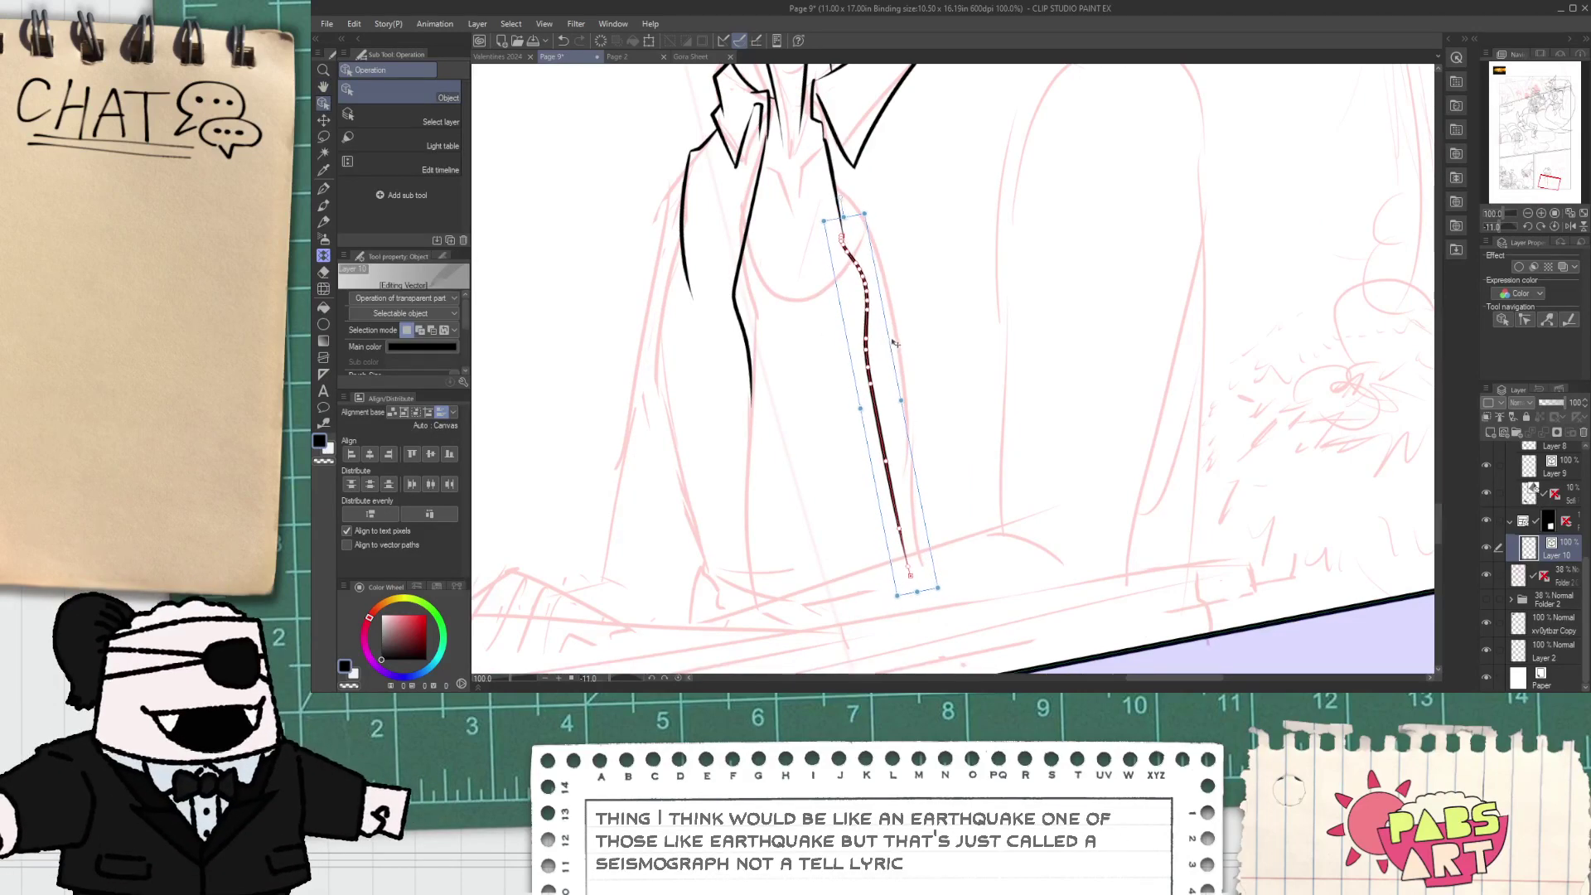
{"action": "key", "text": "e"}
{"action": "scroll", "coordinate": [840, 203], "scroll_direction": "up", "scroll_amount": 5}
{"action": "left_click", "coordinate": [841, 207]}
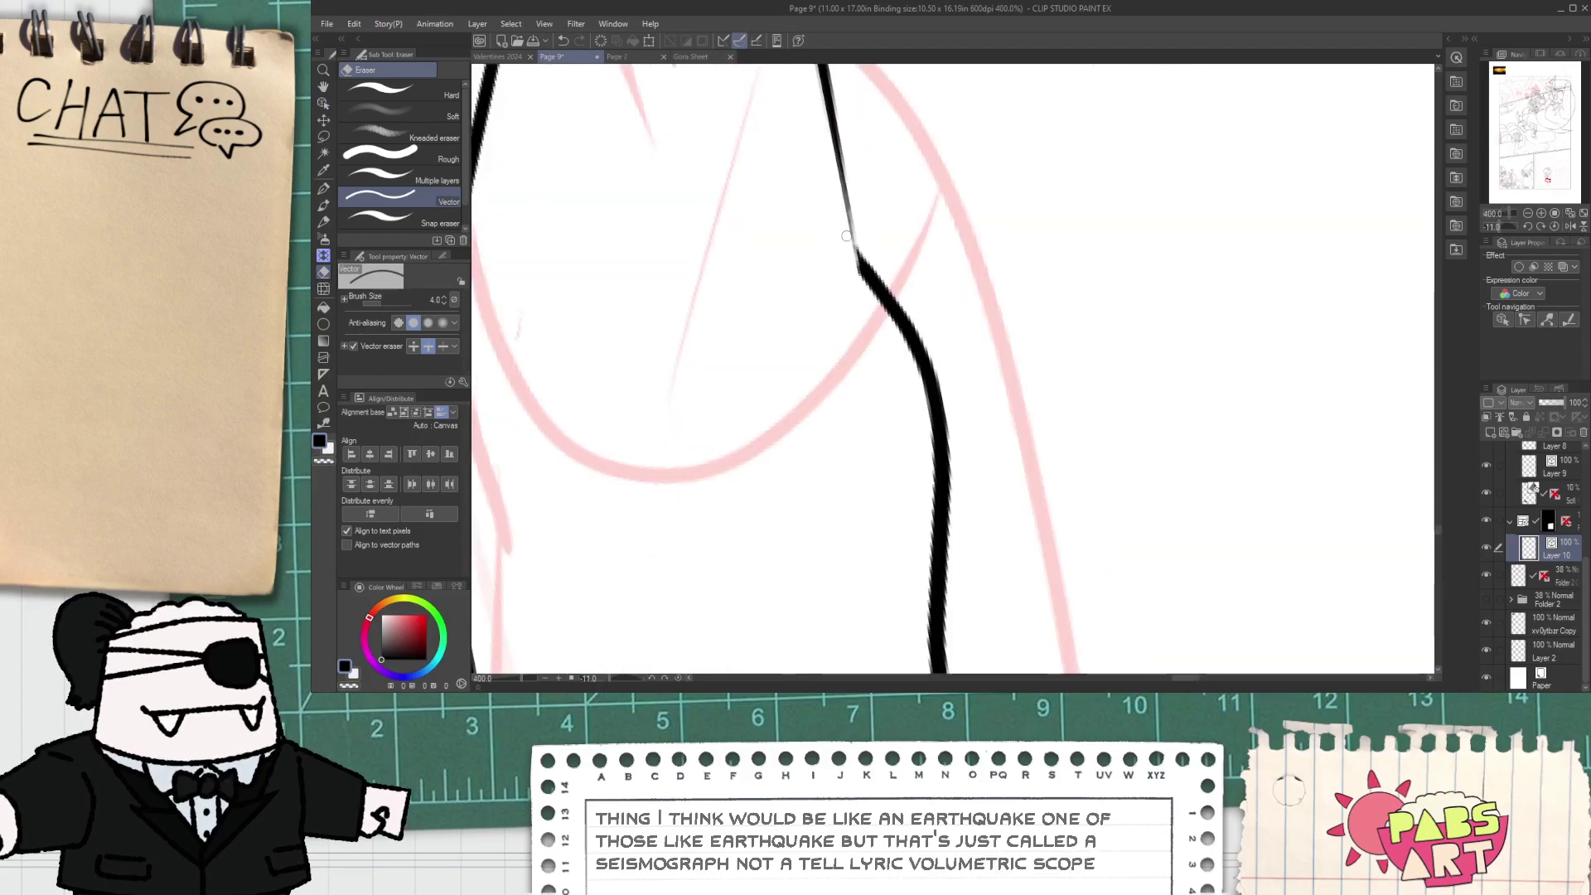
{"action": "scroll", "coordinate": [841, 207], "scroll_direction": "down", "scroll_amount": 5}
- Extend the coat's far front edge straight down to the desk
{"action": "key", "text": "p"}
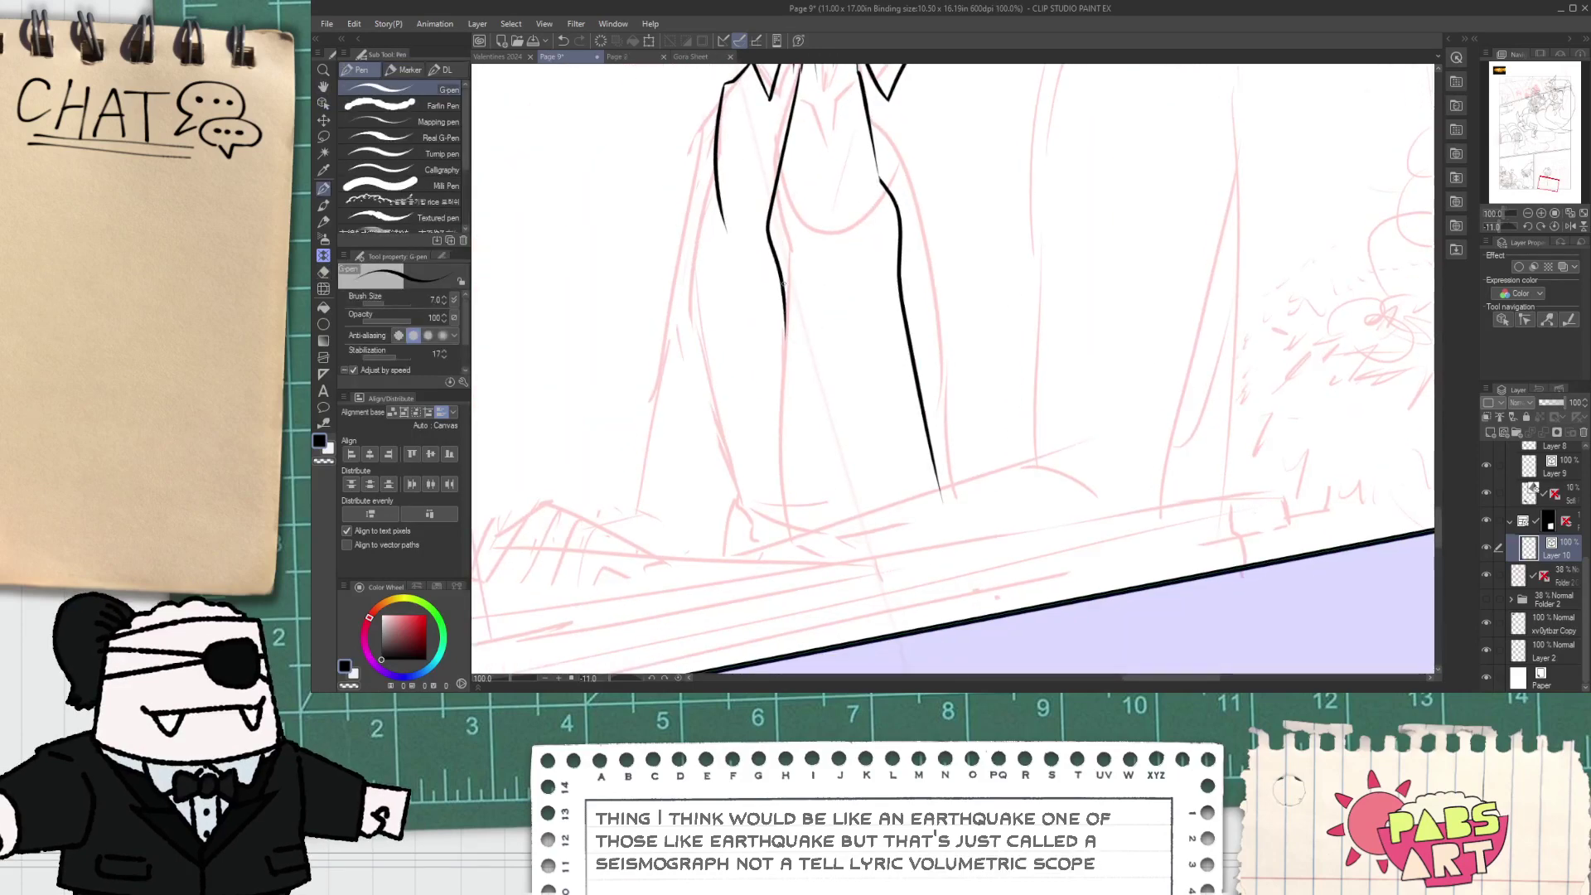
{"action": "left_click_drag", "start_coordinate": [783, 284], "coordinate": [787, 605]}
{"action": "key", "text": "e"}
- Ink the desk's long edge across the panel's bottom, redoing the stroke, and finish it with a short end line at the panel border
{"action": "scroll", "coordinate": [777, 463], "scroll_direction": "down", "scroll_amount": 2}
{"action": "key", "text": "space"}
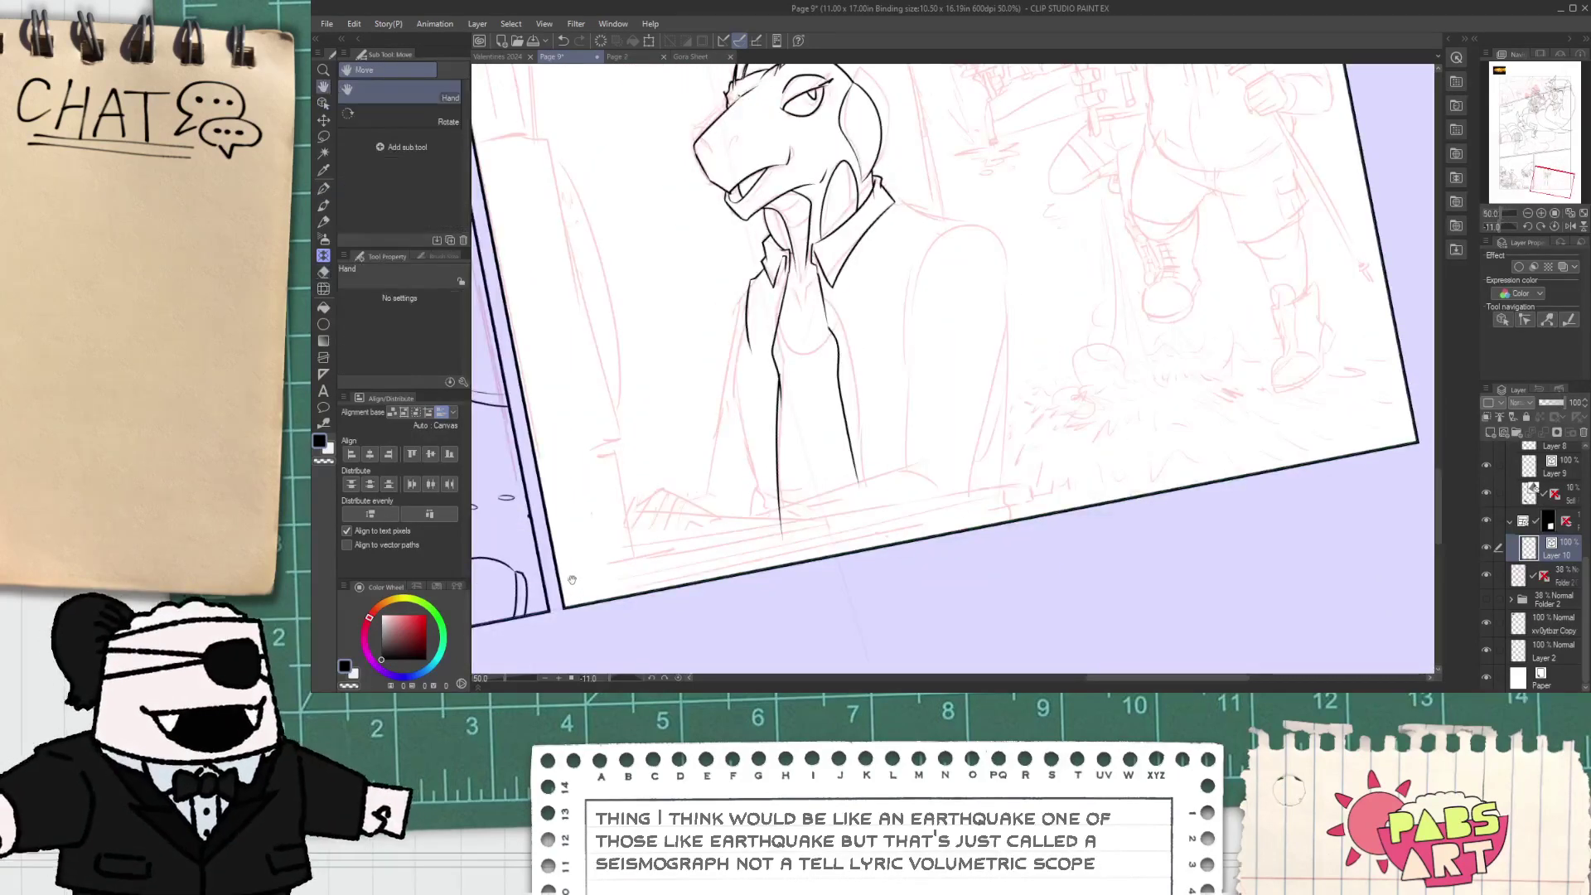
{"action": "key", "text": "p"}
{"action": "left_click_drag", "start_coordinate": [557, 571], "coordinate": [1055, 476]}
{"action": "key", "text": "ctrl+z"}
{"action": "left_click_drag", "start_coordinate": [556, 561], "coordinate": [1316, 440]}
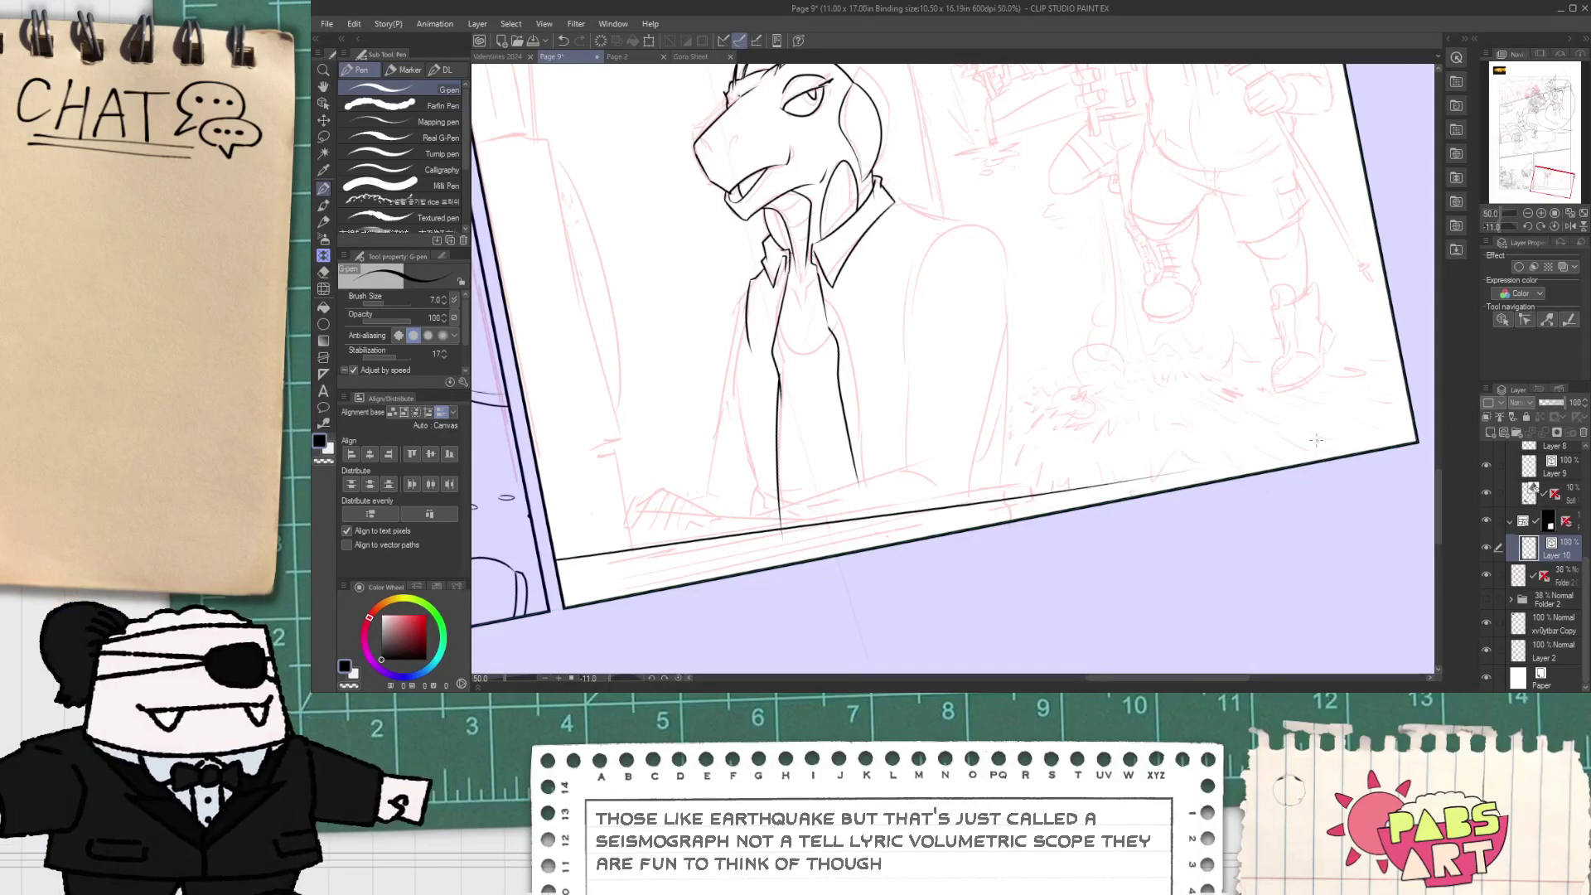
{"action": "key", "text": "ctrl+z"}
{"action": "left_click_drag", "start_coordinate": [557, 568], "coordinate": [1304, 439]}
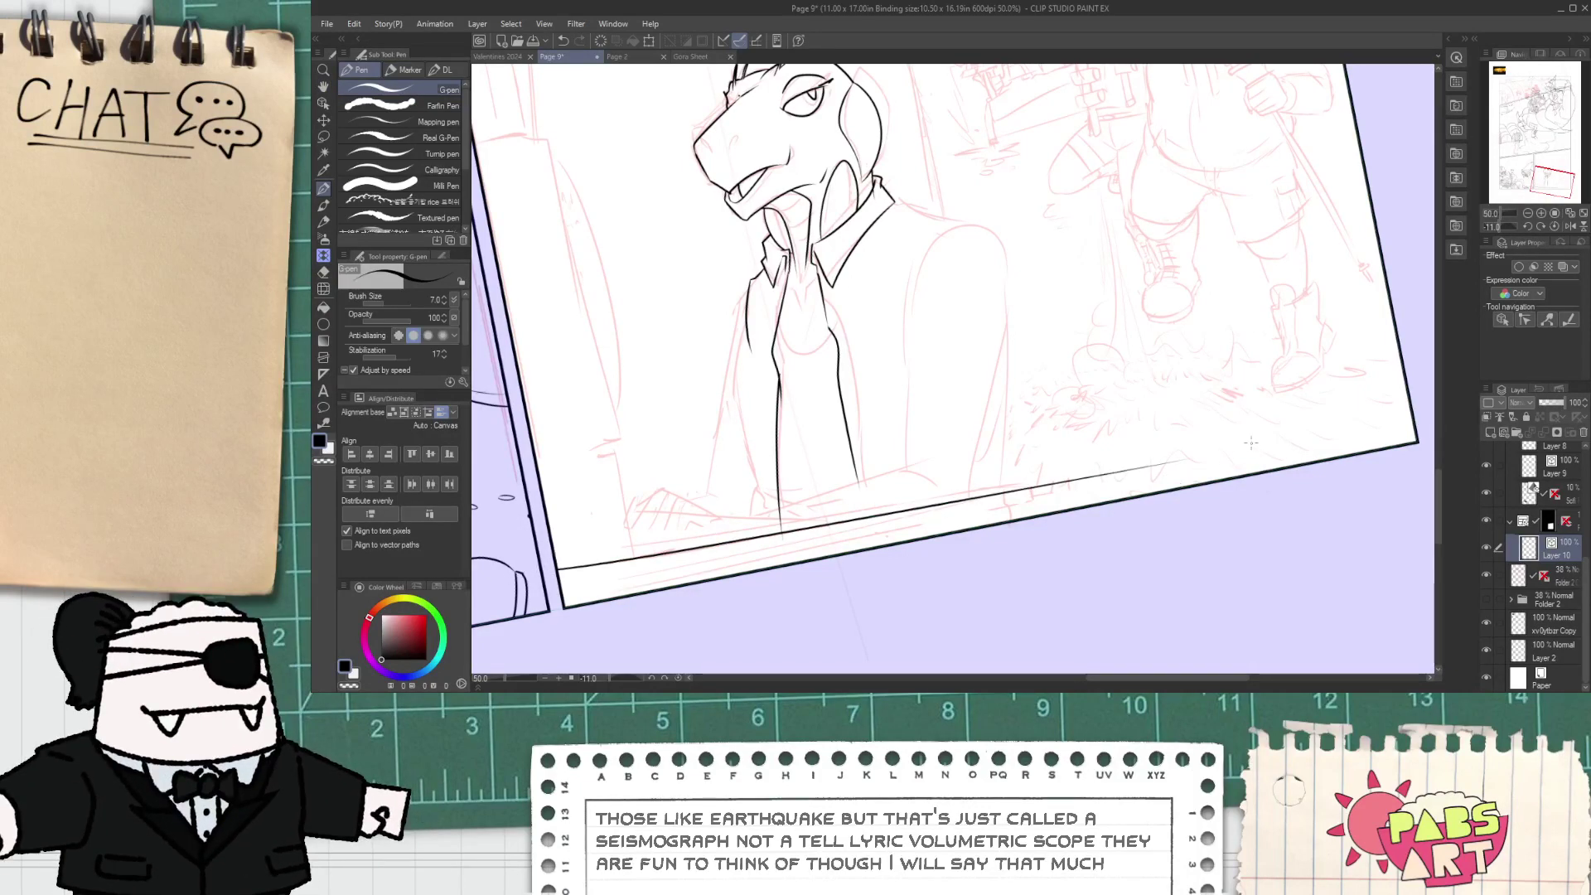
{"action": "key", "text": "ctrl+z"}
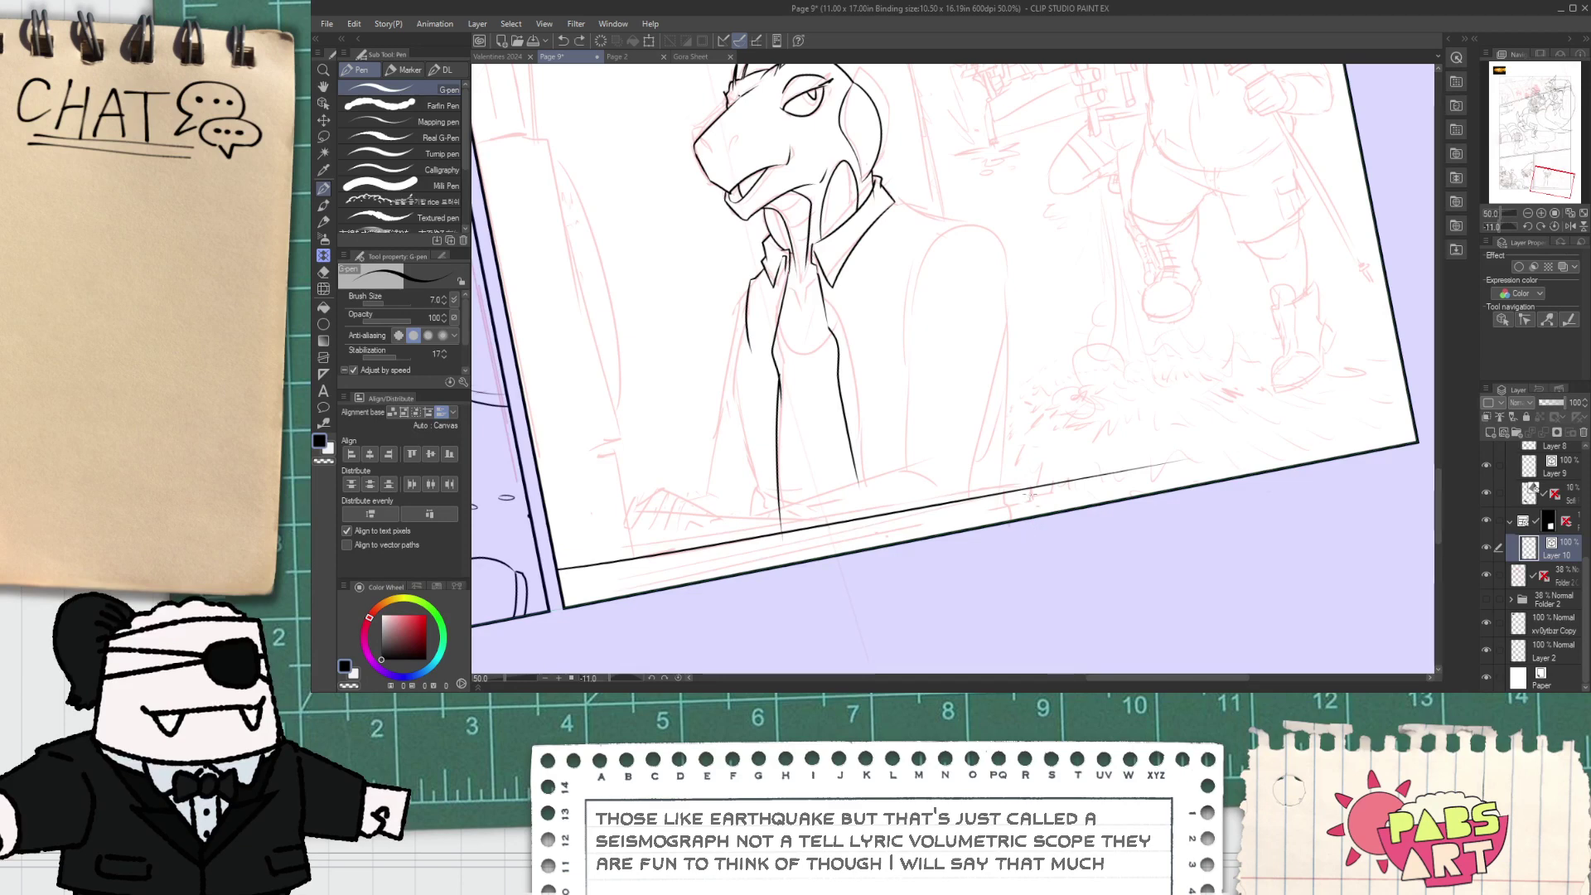
{"action": "key", "text": "e"}
{"action": "left_click_drag", "start_coordinate": [1026, 476], "coordinate": [1048, 473]}
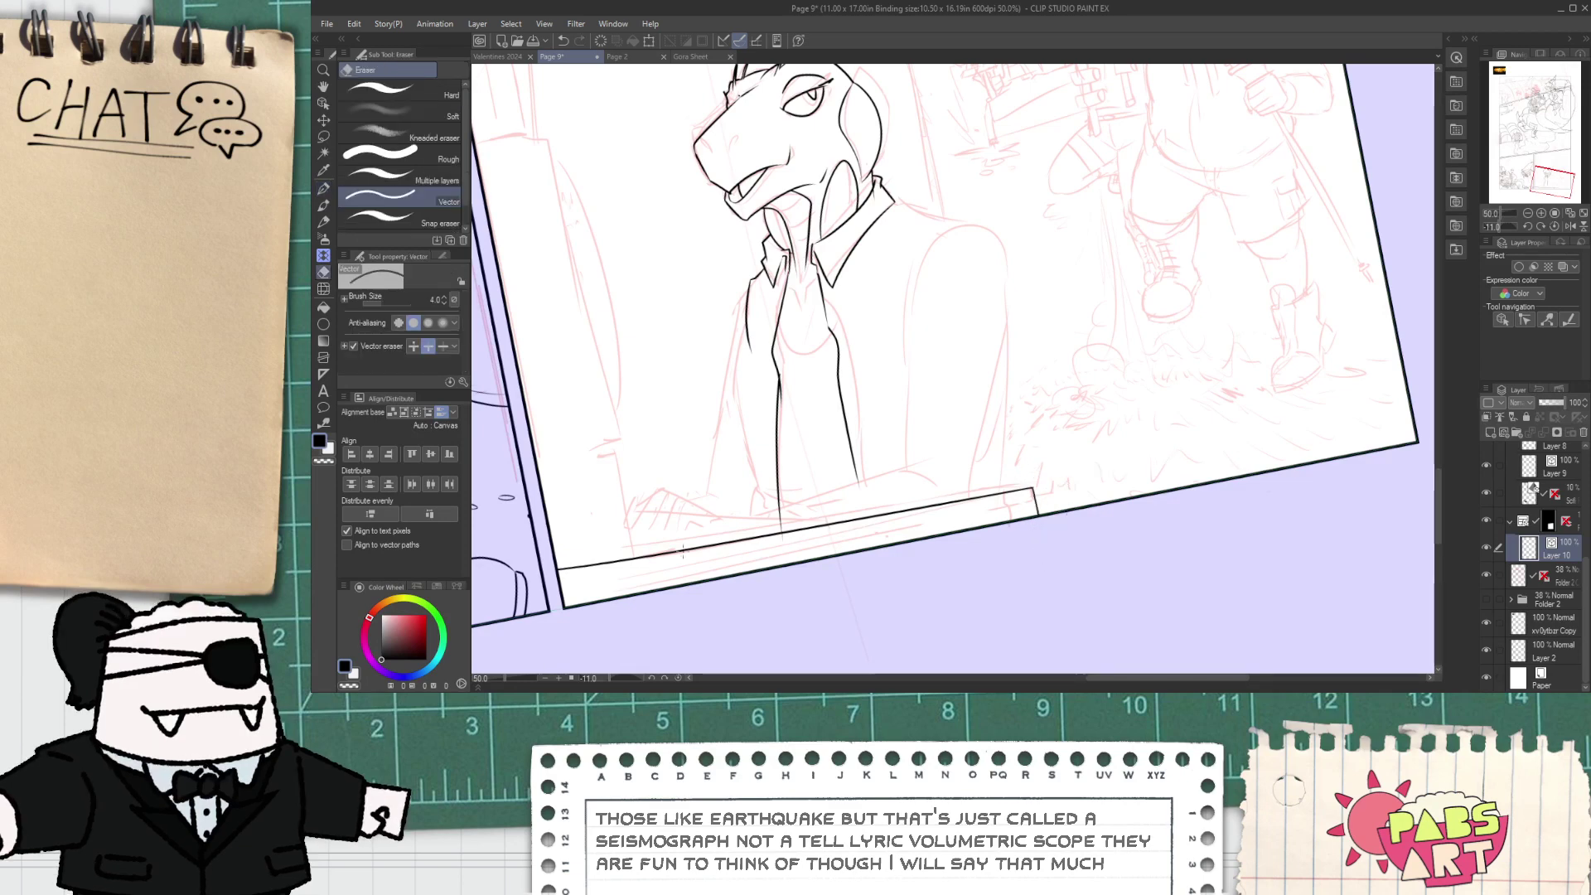
- Ink the computer's top, bottom and long side edges beside the panel border, redoing the side stroke until it fits
{"action": "key", "text": "space"}
{"action": "left_click_drag", "start_coordinate": [688, 551], "coordinate": [737, 605]}
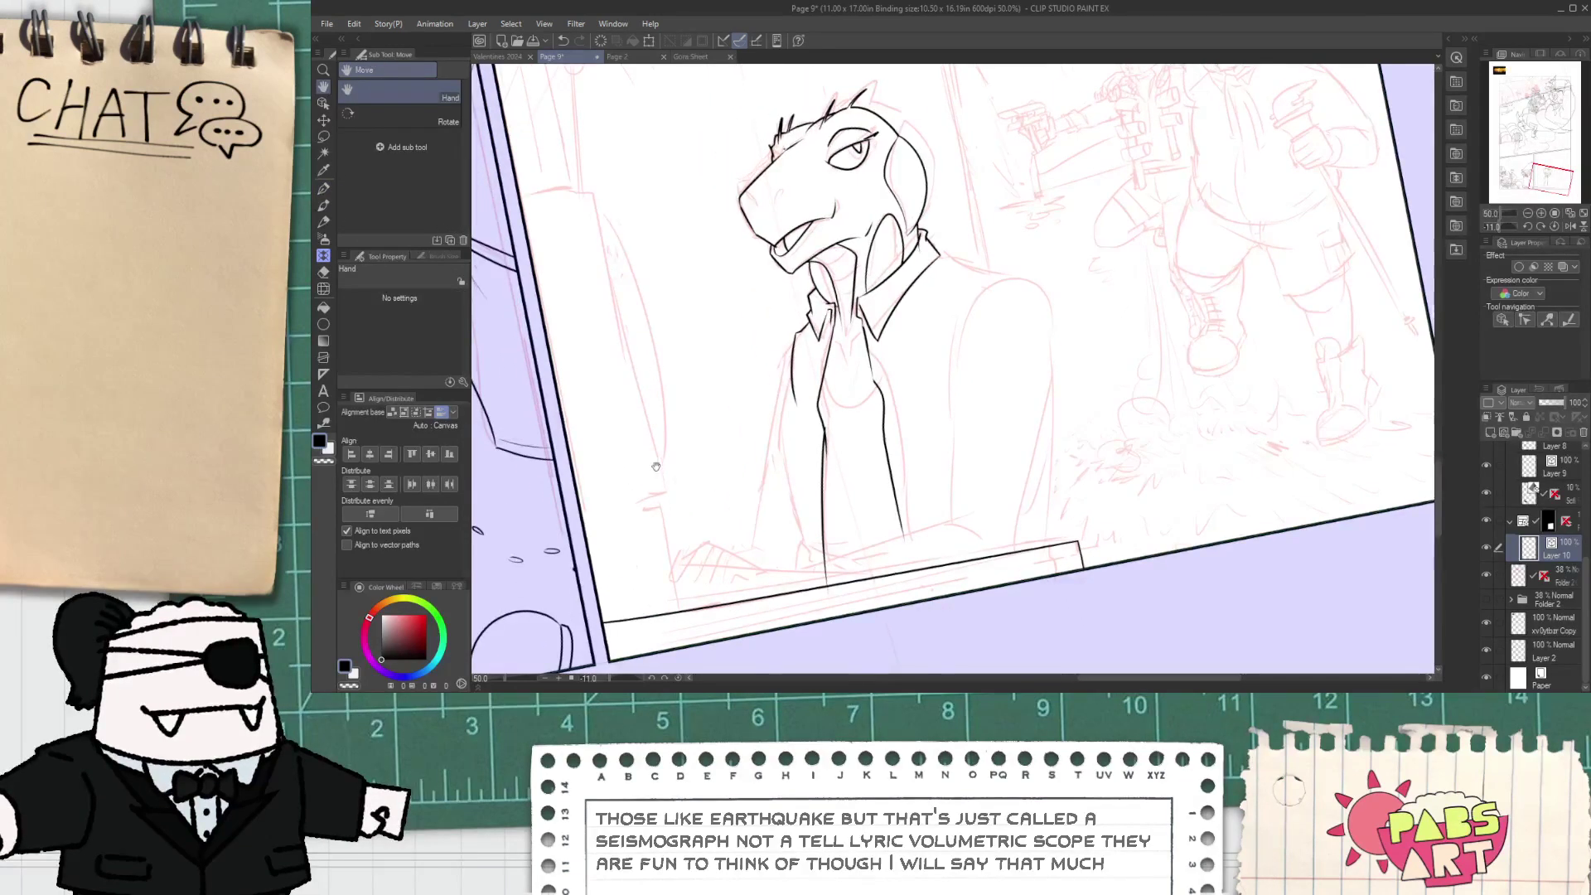
{"action": "left_click_drag", "start_coordinate": [656, 466], "coordinate": [788, 520]}
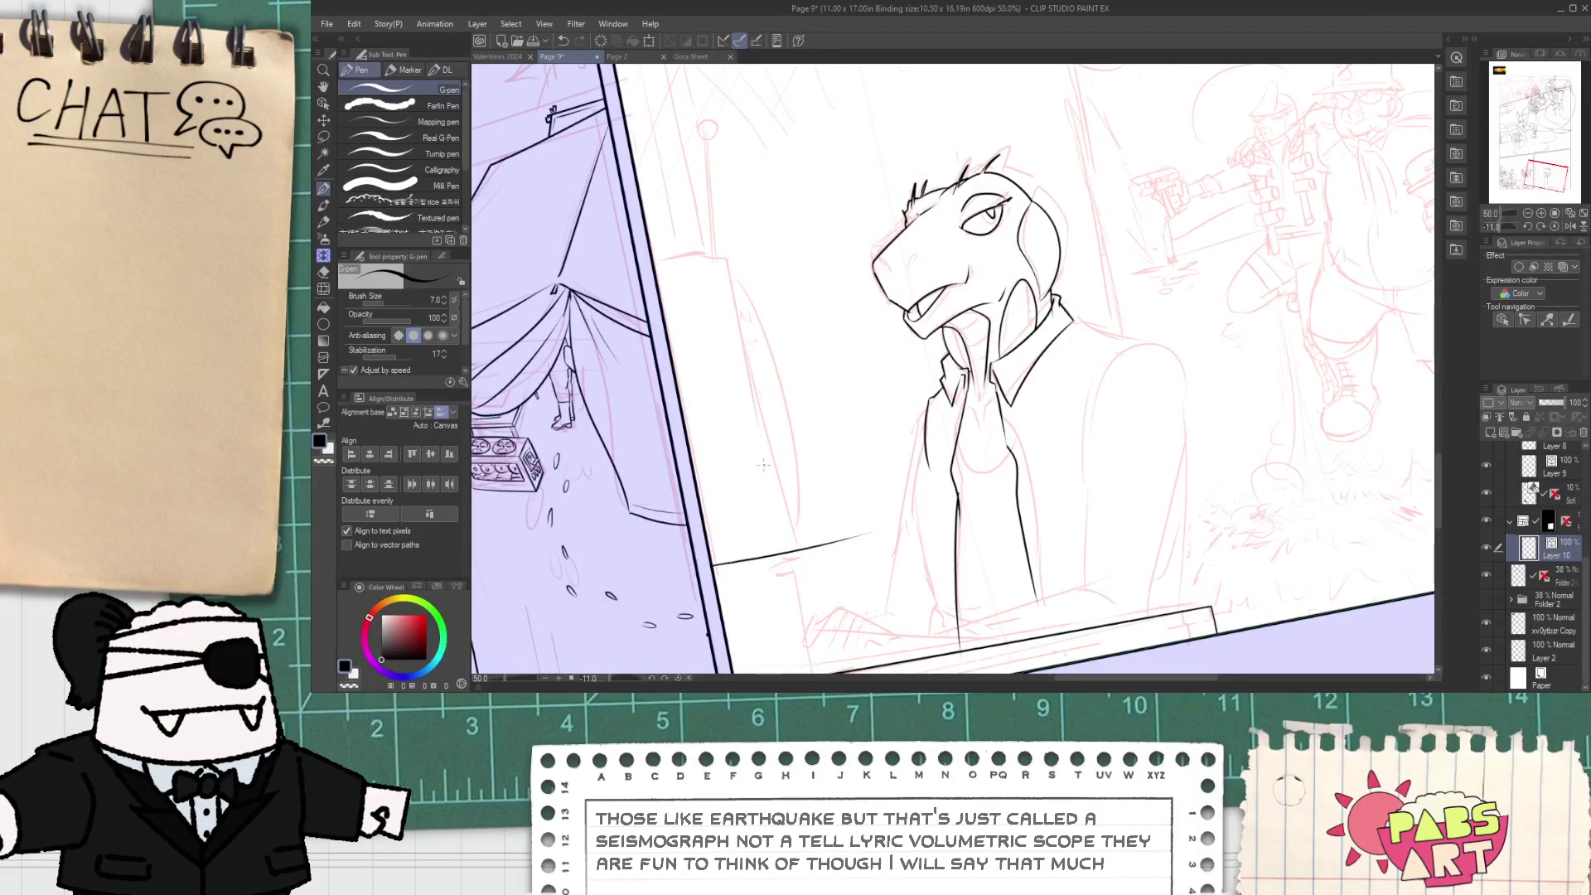
{"action": "left_click_drag", "start_coordinate": [730, 241], "coordinate": [800, 588]}
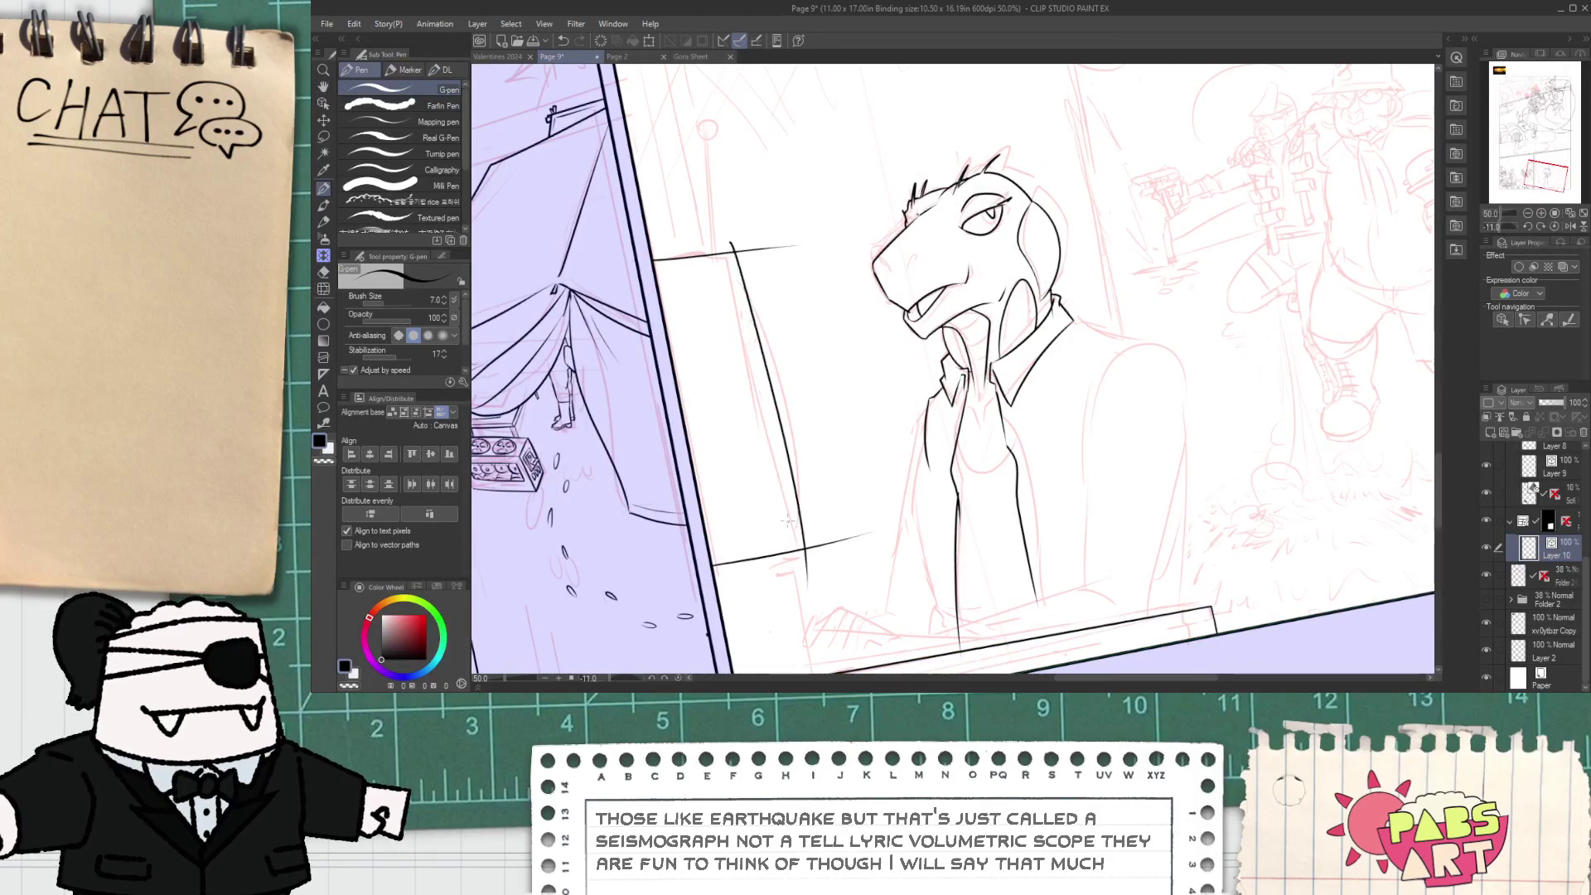
{"action": "key", "text": "ctrl+z"}
{"action": "left_click_drag", "start_coordinate": [718, 222], "coordinate": [795, 590]}
{"action": "key", "text": "ctrl+z"}
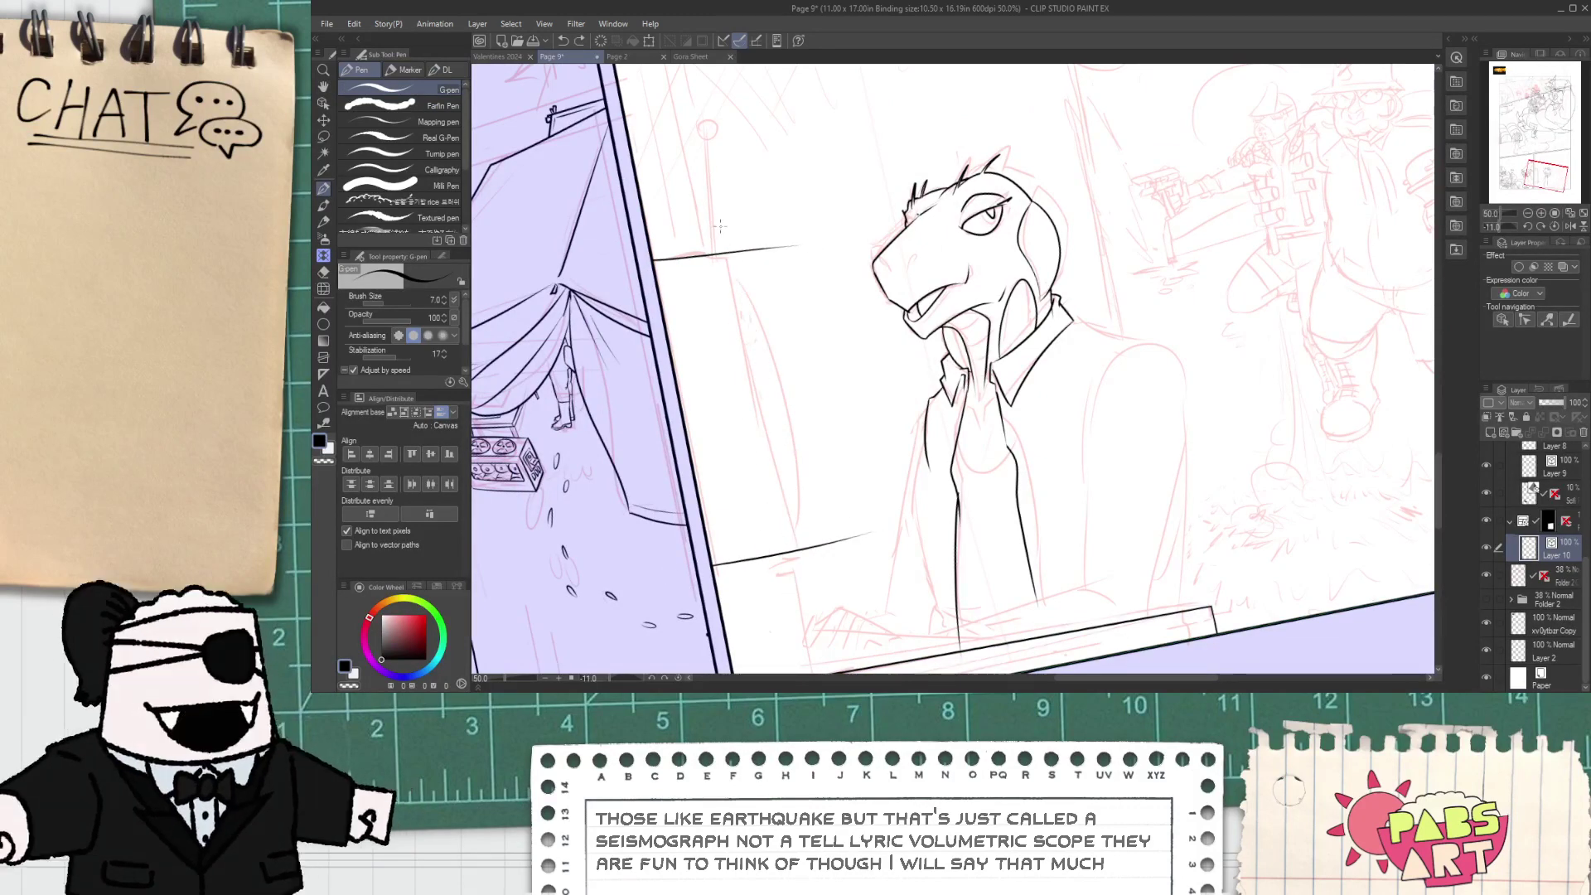
{"action": "left_click_drag", "start_coordinate": [728, 252], "coordinate": [816, 656]}
{"action": "key", "text": "ctrl+z"}
{"action": "mouse_move", "coordinate": [721, 247]}
{"action": "left_mouse_down"}
{"action": "mouse_move", "coordinate": [746, 273]}
{"action": "mouse_move", "coordinate": [777, 551]}
{"action": "left_mouse_up"}
- Clean up the computer's outline by rounding its upper corner and trimming the overshooting line ends
{"action": "scroll", "coordinate": [791, 602], "scroll_direction": "up", "scroll_amount": 5}
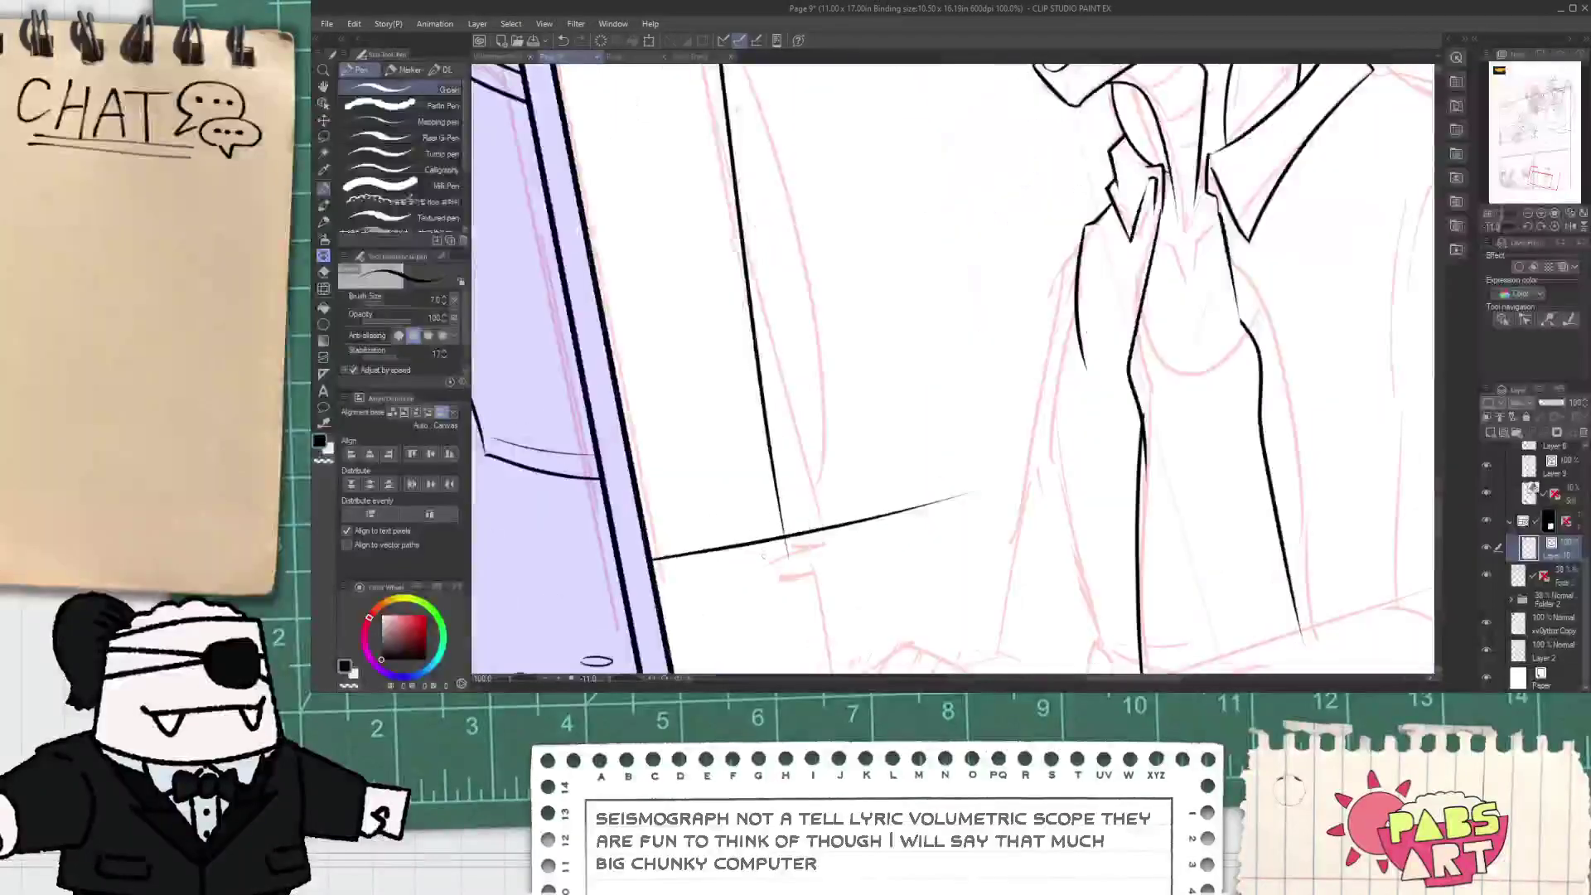
{"action": "key", "text": "e"}
{"action": "mouse_move", "coordinate": [783, 546]}
{"action": "left_mouse_down"}
{"action": "mouse_move", "coordinate": [796, 468]}
{"action": "mouse_move", "coordinate": [777, 421]}
{"action": "mouse_move", "coordinate": [791, 479]}
{"action": "left_mouse_up"}
{"action": "key", "text": "ctrl+z"}
{"action": "scroll", "coordinate": [797, 488], "scroll_direction": "down", "scroll_amount": 1}
{"action": "key", "text": "space"}
{"action": "left_click_drag", "start_coordinate": [733, 249], "coordinate": [812, 630]}
{"action": "scroll", "coordinate": [769, 341], "scroll_direction": "up", "scroll_amount": 1}
{"action": "scroll", "coordinate": [800, 321], "scroll_direction": "down", "scroll_amount": 3}
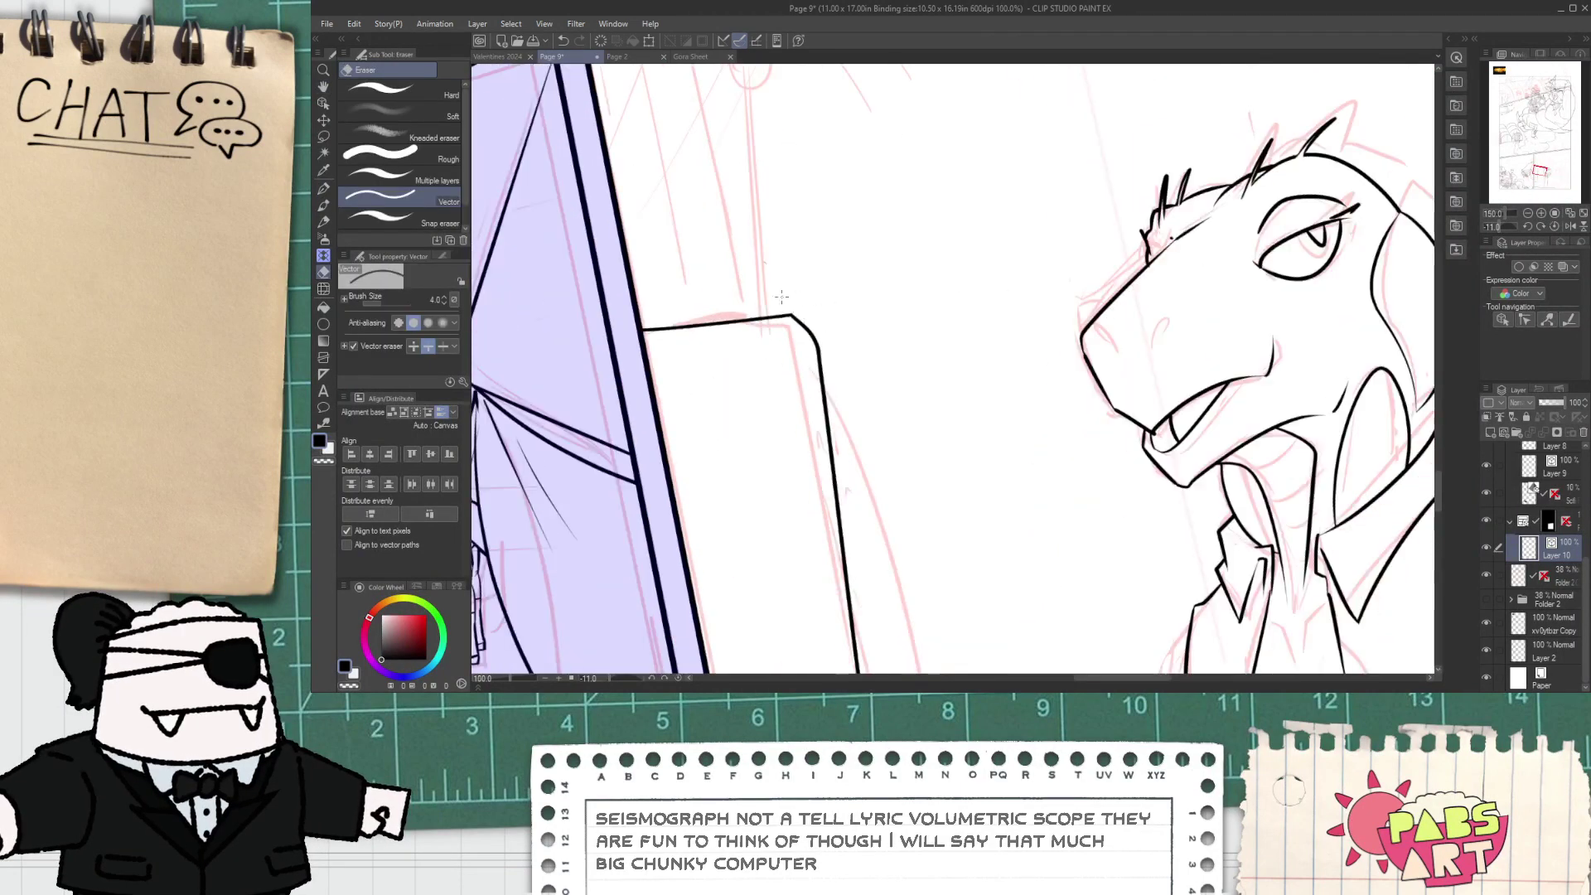
- Ink the antenna's two narrow rod lines rising from the computer's top and a rough circle for its round tip
{"action": "key", "text": "p"}
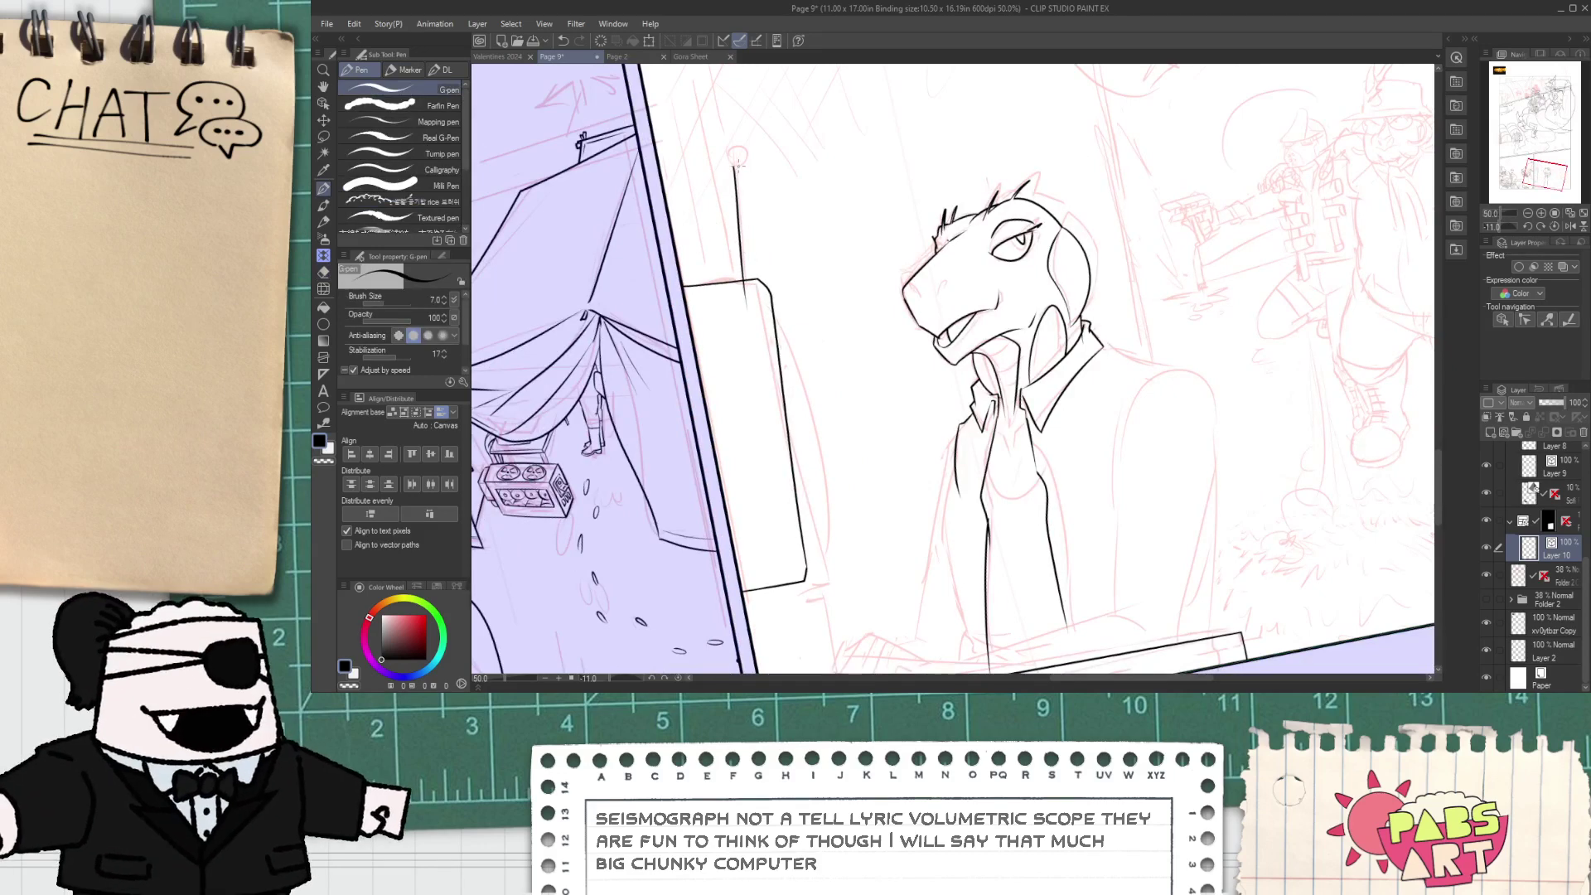
{"action": "key", "text": "space"}
{"action": "scroll", "coordinate": [737, 166], "scroll_direction": "up", "scroll_amount": 2}
{"action": "left_click_drag", "start_coordinate": [744, 240], "coordinate": [756, 331]}
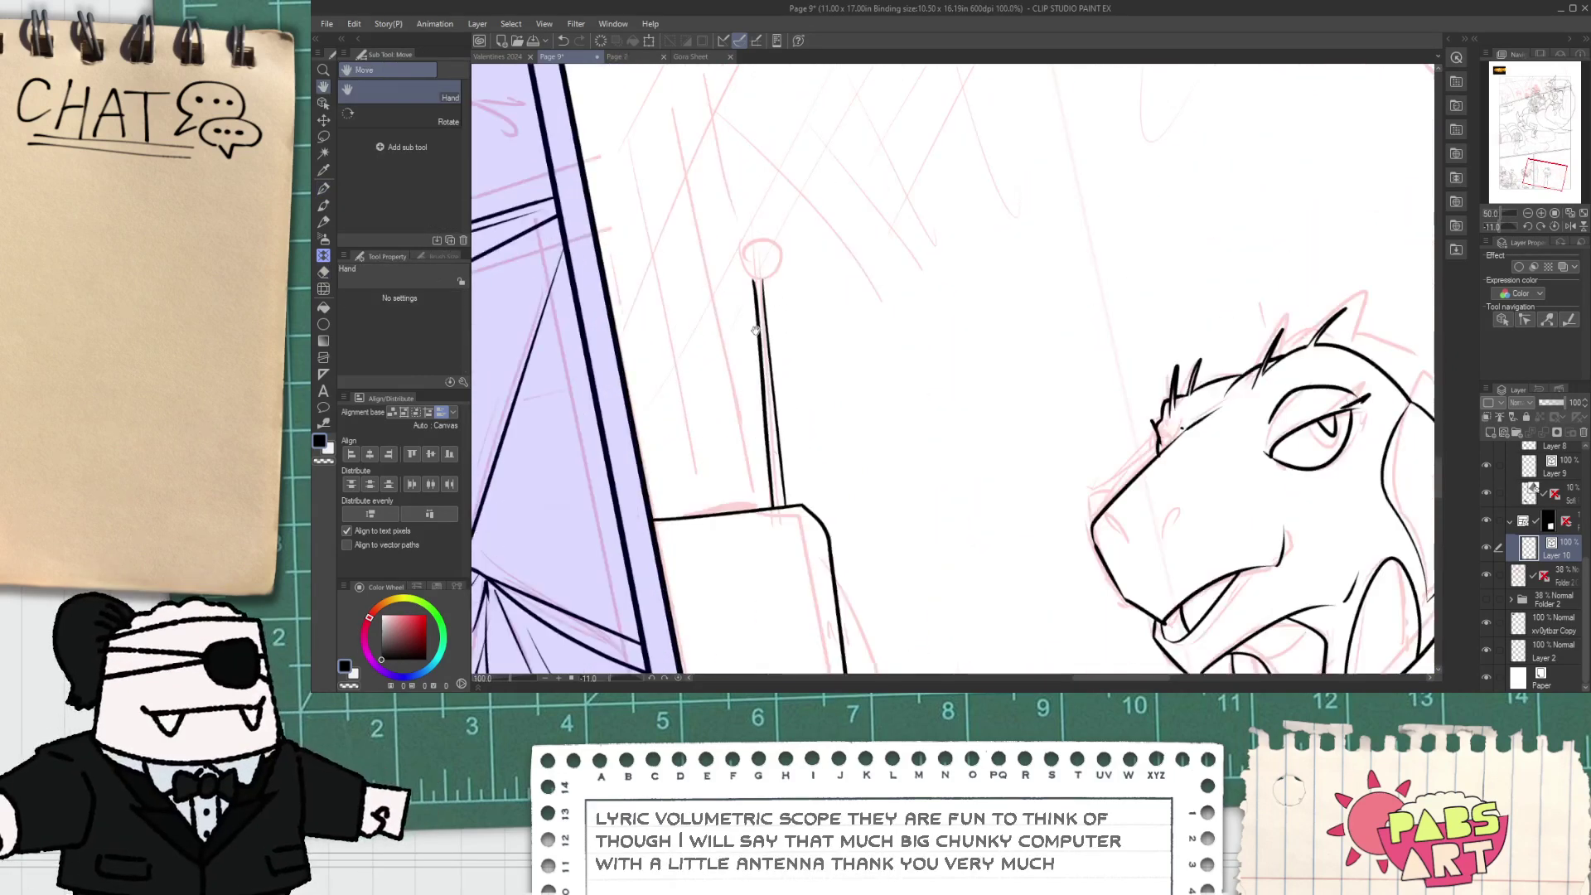
{"action": "key", "text": "ctrl+z"}
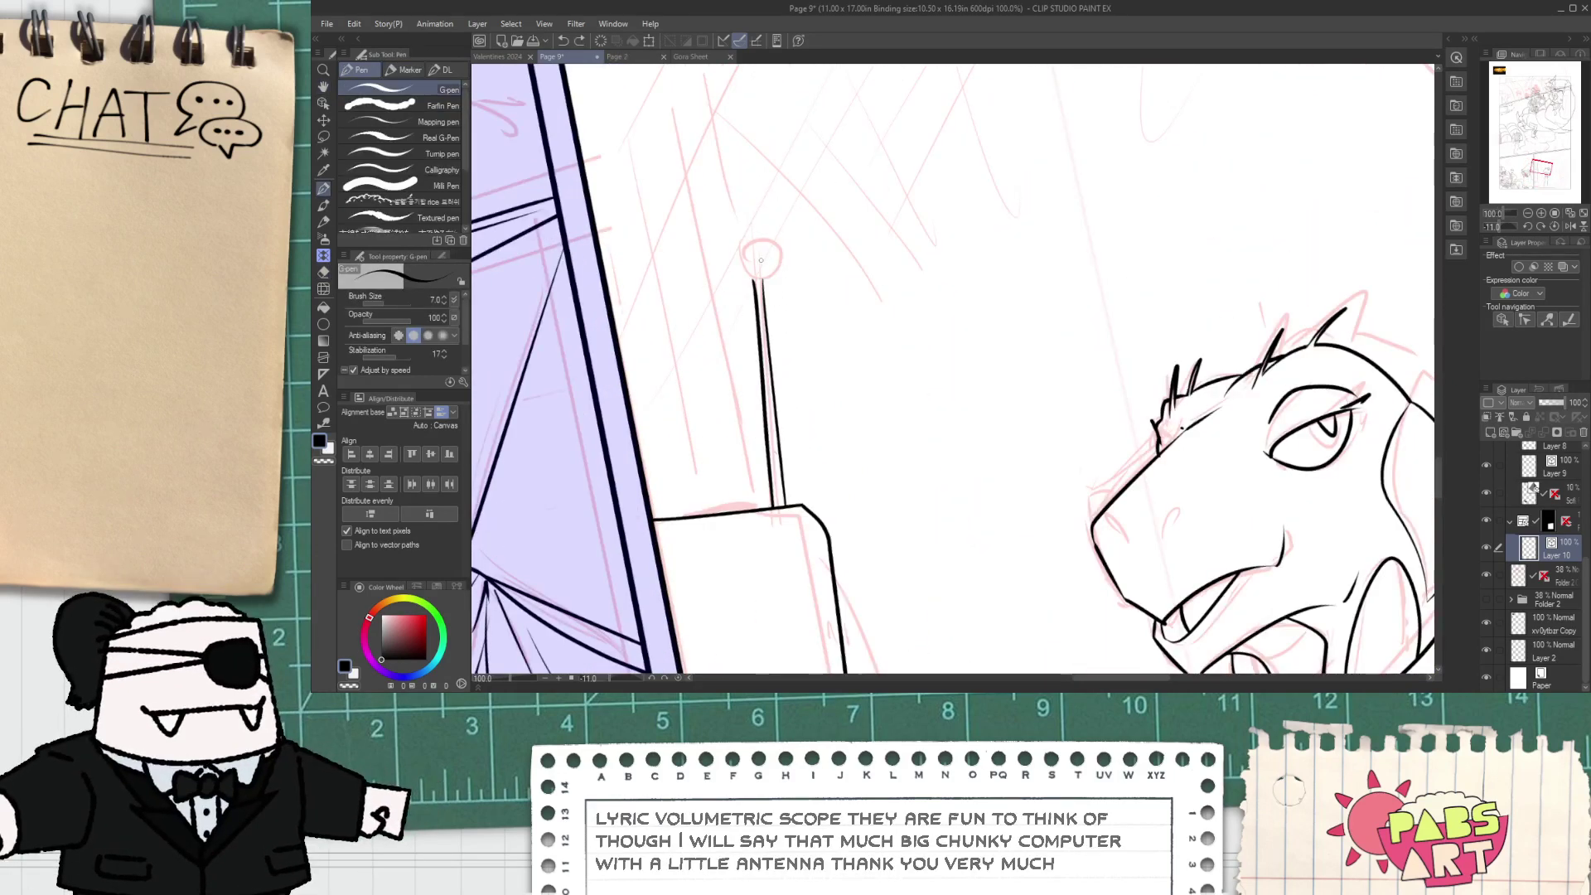
{"action": "scroll", "coordinate": [760, 276], "scroll_direction": "up", "scroll_amount": 6}
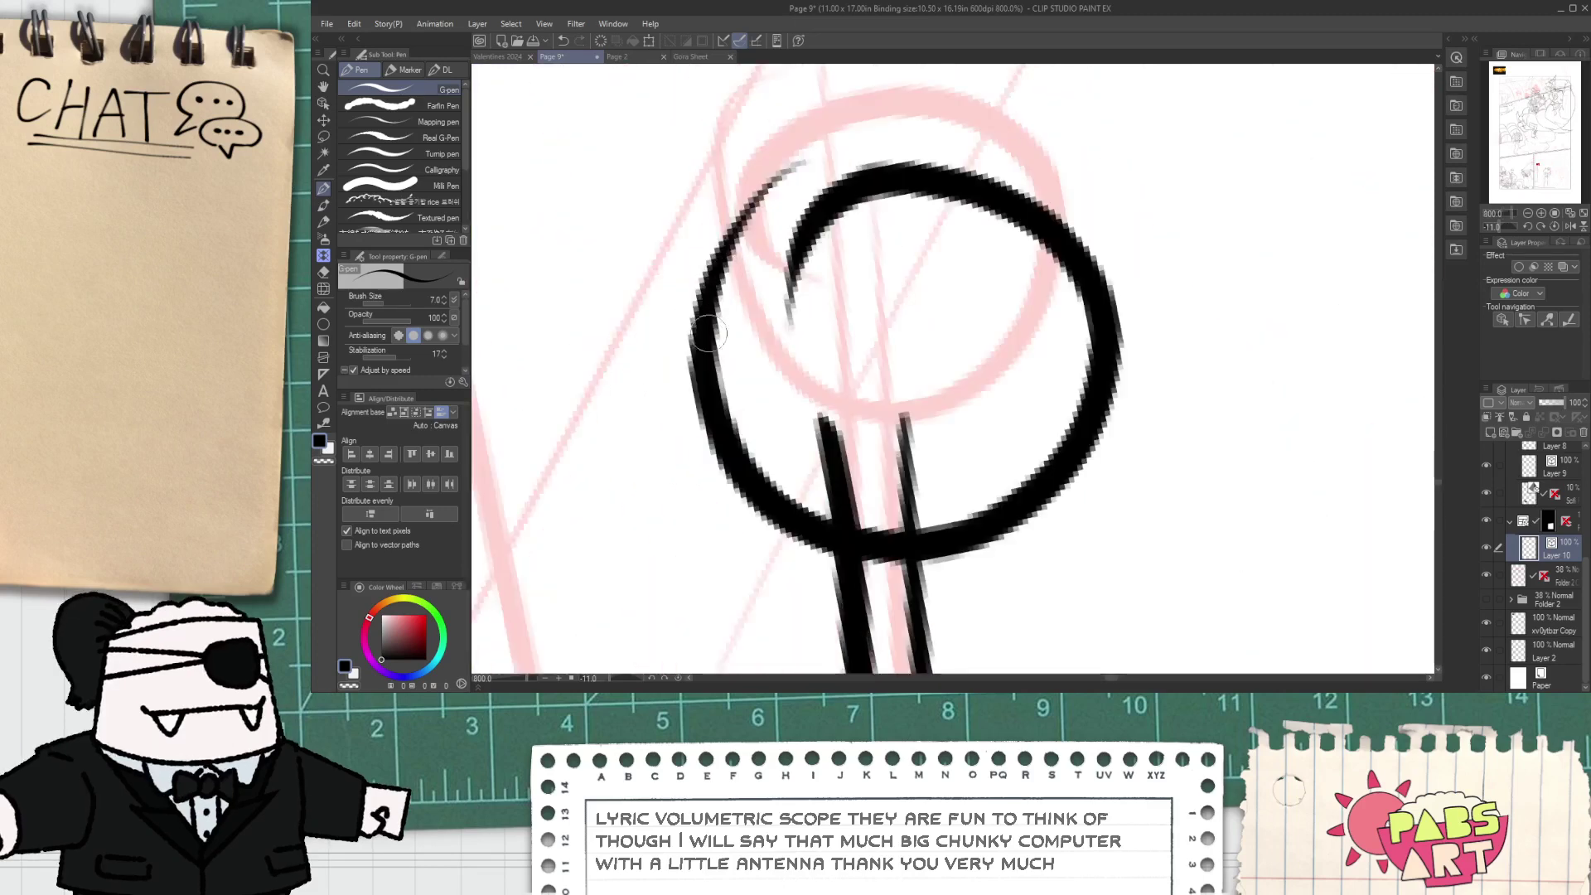
{"action": "left_click_drag", "start_coordinate": [704, 339], "coordinate": [1036, 325]}
{"action": "key", "text": "ctrl+z"}
{"action": "left_click_drag", "start_coordinate": [719, 404], "coordinate": [1169, 265]}
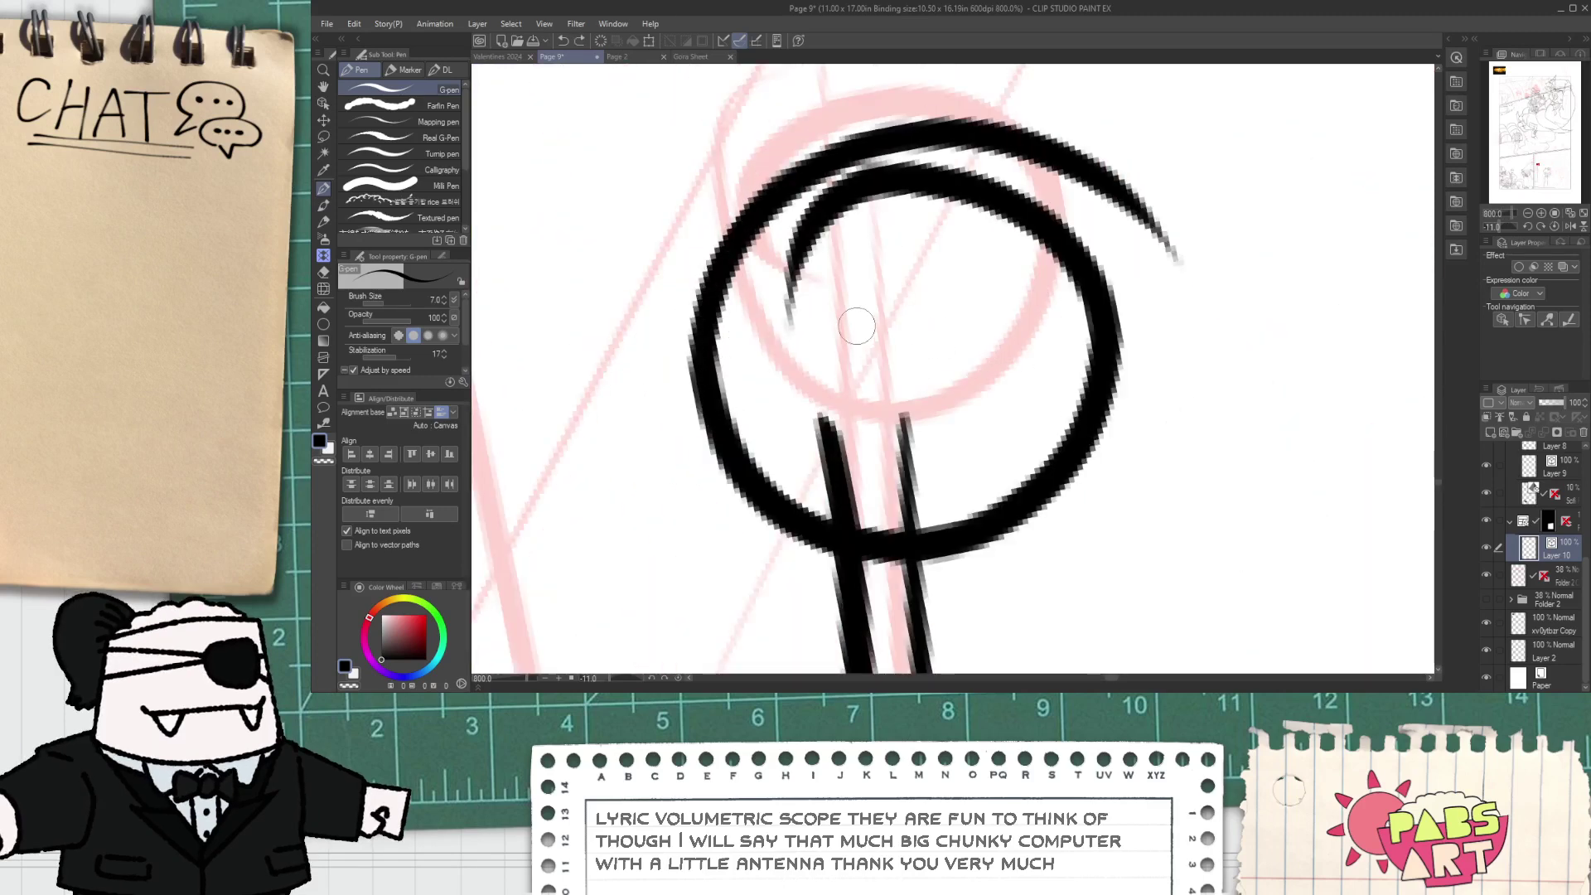
{"action": "key", "text": "ctrl+z"}
{"action": "left_click_drag", "start_coordinate": [696, 308], "coordinate": [1052, 484]}
{"action": "key", "text": "ctrl+z"}
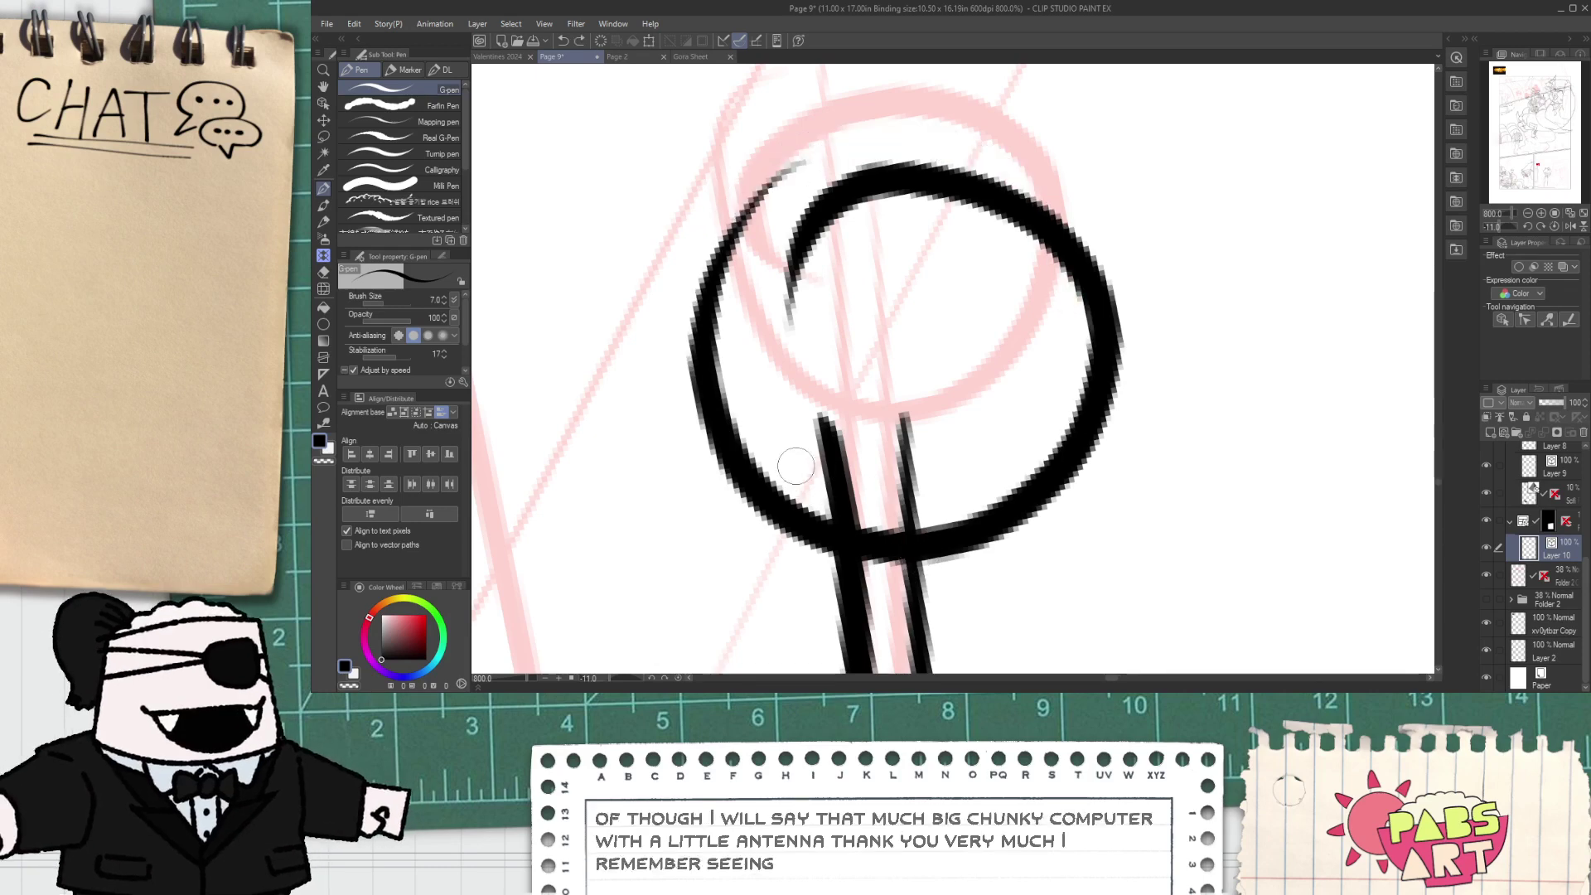
{"action": "left_click_drag", "start_coordinate": [705, 348], "coordinate": [951, 466]}
{"action": "key", "text": "ctrl+z"}
{"action": "mouse_move", "coordinate": [721, 373]}
{"action": "left_mouse_down"}
{"action": "mouse_move", "coordinate": [903, 195]}
{"action": "mouse_move", "coordinate": [1034, 315]}
{"action": "left_mouse_up"}
{"action": "key", "text": "ctrl+z"}
{"action": "left_click_drag", "start_coordinate": [712, 390], "coordinate": [1052, 249]}
{"action": "key", "text": "ctrl+z"}
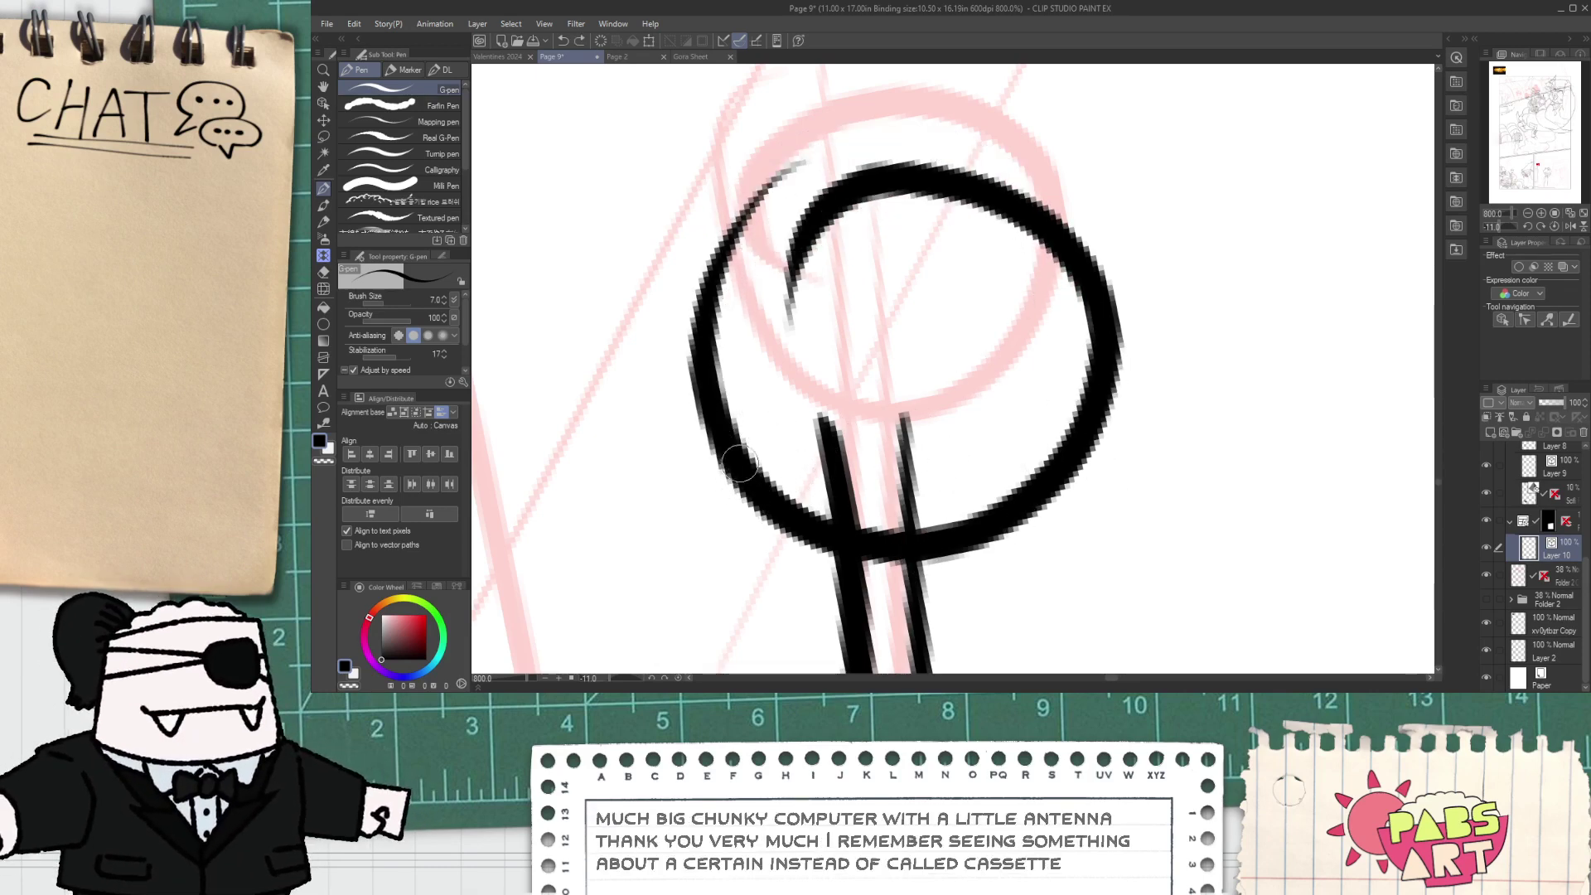
{"action": "mouse_move", "coordinate": [721, 332]}
{"action": "left_mouse_down"}
{"action": "mouse_move", "coordinate": [812, 203]}
{"action": "mouse_move", "coordinate": [1044, 306]}
{"action": "left_mouse_up"}
{"action": "key", "text": "ctrl+z"}
- Close the upper gap of the antenna's circle with curved strokes and erase the stray stroke ends around it
{"action": "left_click_drag", "start_coordinate": [703, 408], "coordinate": [1041, 217]}
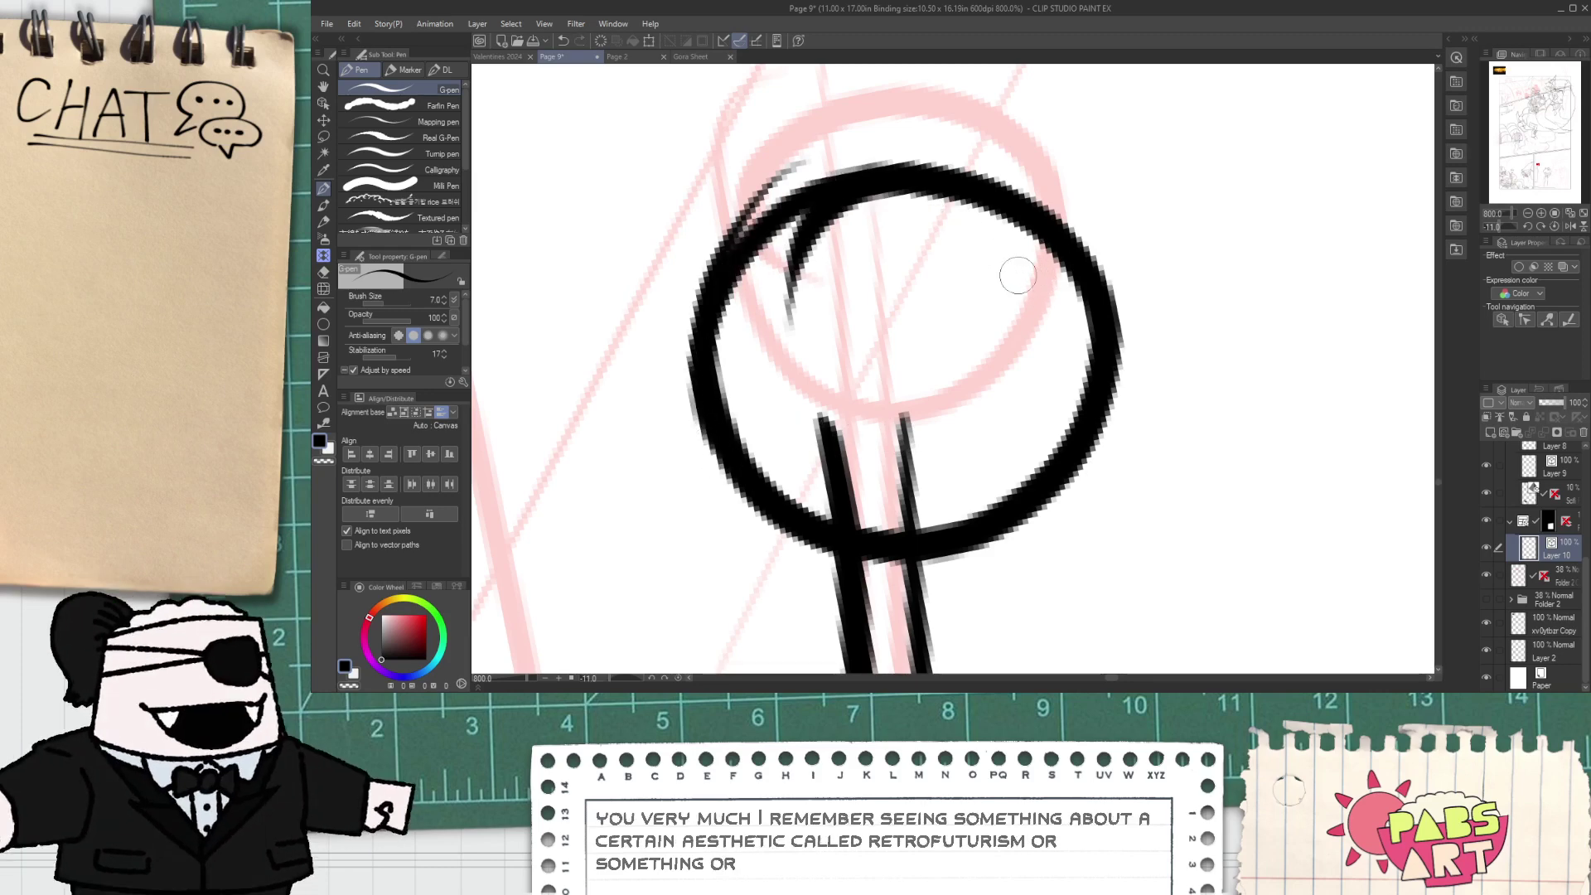
{"action": "key", "text": "e"}
{"action": "left_click_drag", "start_coordinate": [792, 270], "coordinate": [804, 260]}
{"action": "key", "text": "ctrl+z"}
{"action": "key", "text": "p"}
{"action": "mouse_move", "coordinate": [862, 184]}
{"action": "left_mouse_down"}
{"action": "mouse_move", "coordinate": [936, 181]}
{"action": "mouse_move", "coordinate": [984, 225]}
{"action": "left_mouse_up"}
{"action": "key", "text": "e"}
{"action": "left_click_drag", "start_coordinate": [787, 263], "coordinate": [813, 274]}
{"action": "left_click_drag", "start_coordinate": [772, 184], "coordinate": [739, 227]}
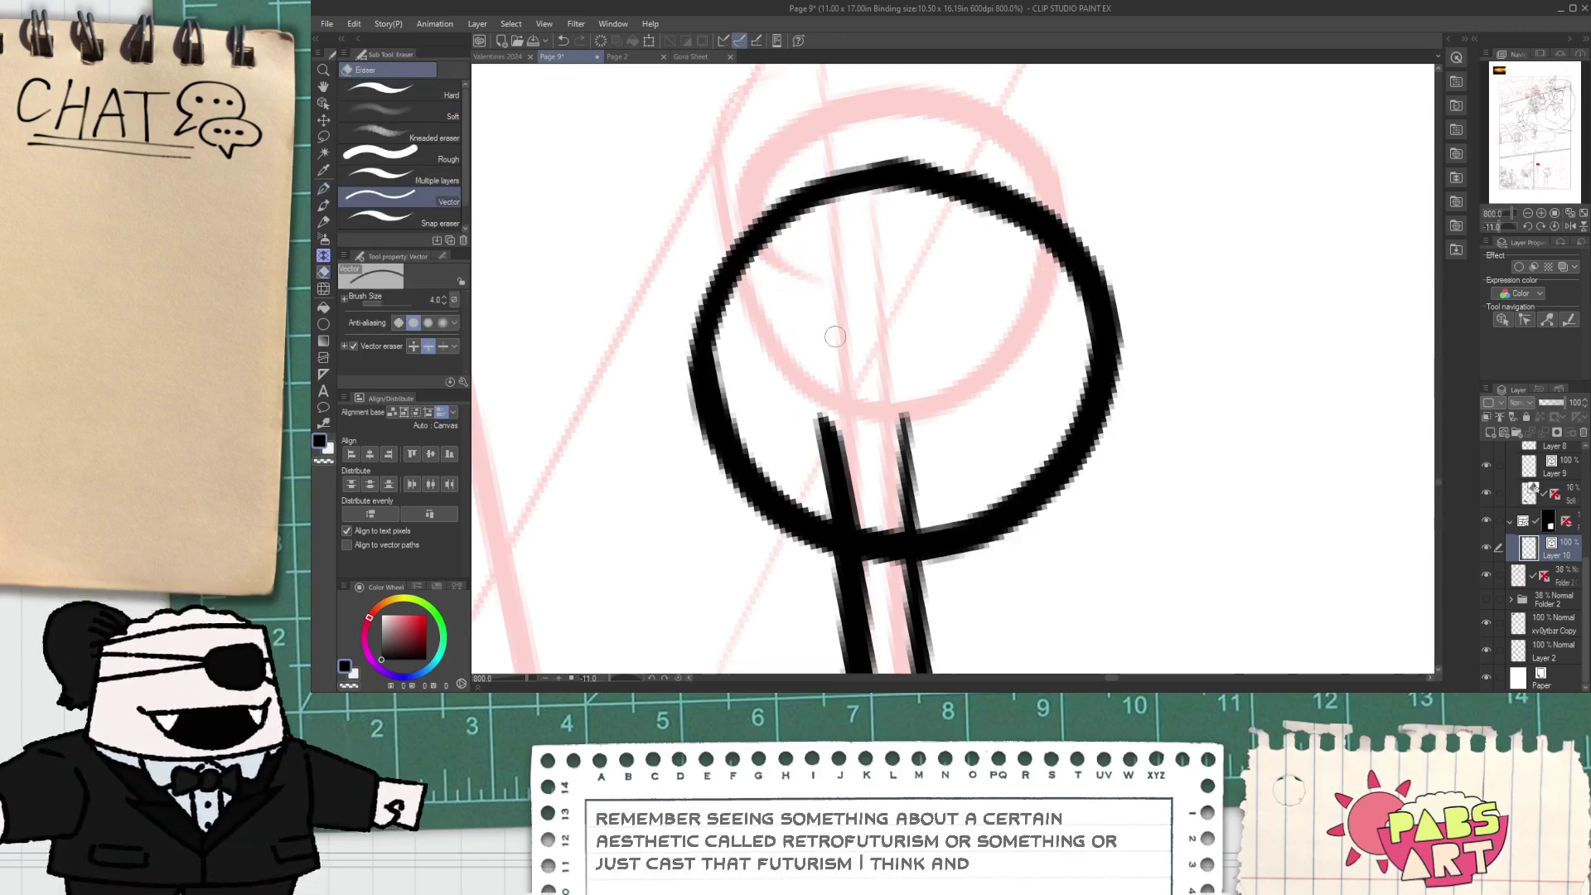
- Shift the circle up onto the end of the antenna rod and erase the rod ends inside it
{"action": "scroll", "coordinate": [827, 343], "scroll_direction": "down", "scroll_amount": 2}
{"action": "left_click_drag", "start_coordinate": [828, 399], "coordinate": [875, 479]}
{"action": "key", "text": "ctrl+z"}
{"action": "key", "text": "o"}
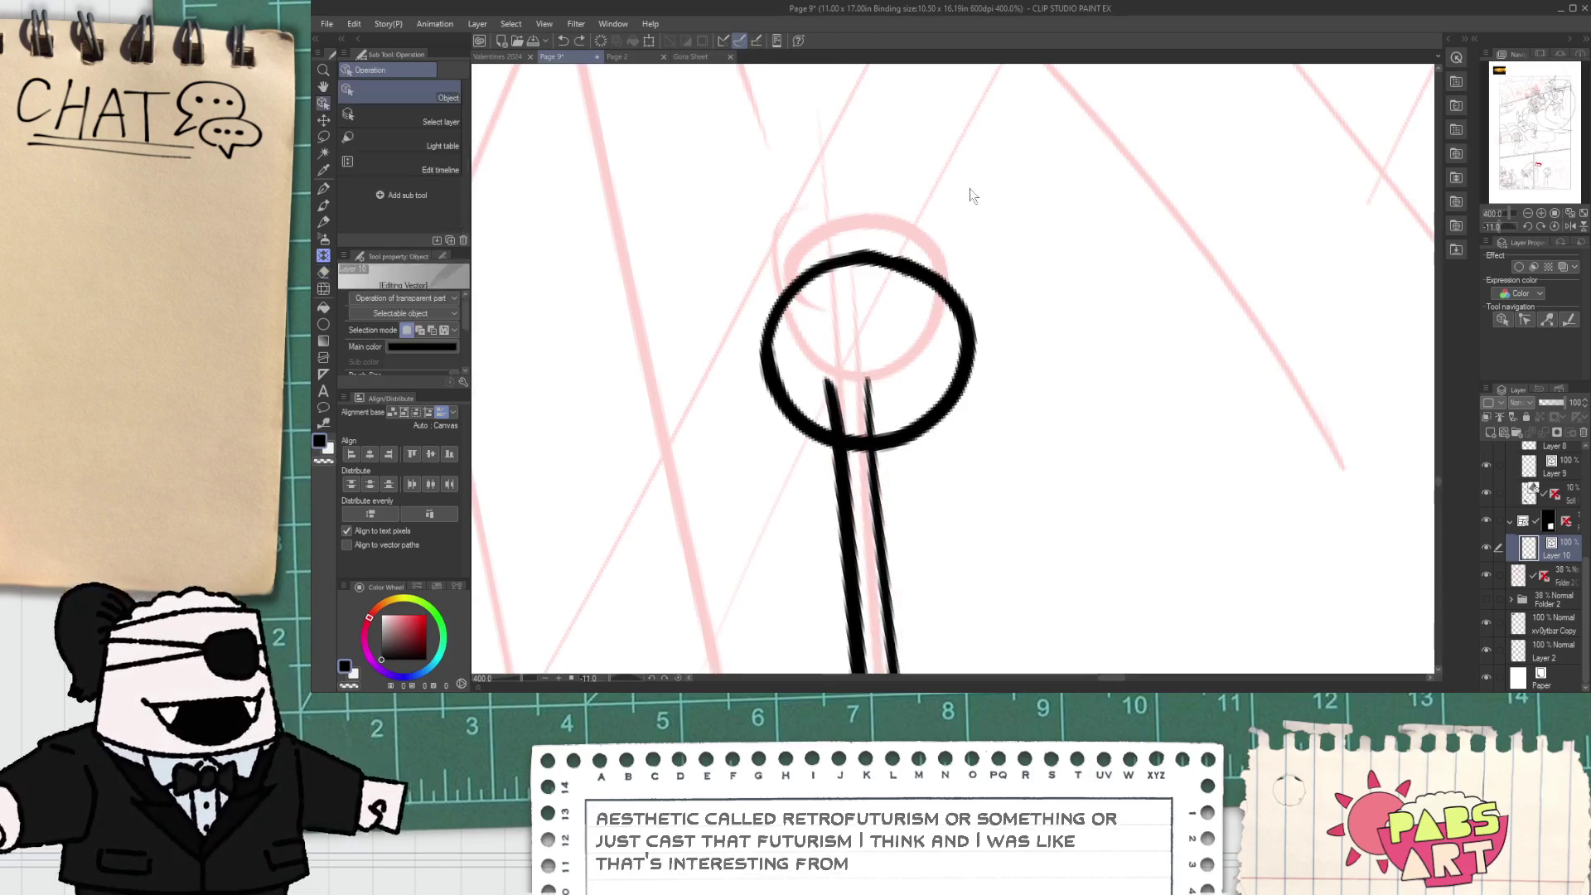
{"action": "left_click", "coordinate": [945, 285]}
{"action": "mouse_move", "coordinate": [984, 262]}
{"action": "left_mouse_down"}
{"action": "mouse_move", "coordinate": [968, 246]}
{"action": "mouse_move", "coordinate": [994, 332]}
{"action": "mouse_move", "coordinate": [978, 385]}
{"action": "left_mouse_up"}
{"action": "left_click_drag", "start_coordinate": [863, 475], "coordinate": [772, 454]}
{"action": "key", "text": "e"}
{"action": "mouse_move", "coordinate": [873, 384]}
{"action": "left_mouse_down"}
{"action": "mouse_move", "coordinate": [822, 393]}
{"action": "mouse_move", "coordinate": [839, 408]}
{"action": "left_mouse_up"}
{"action": "scroll", "coordinate": [832, 407], "scroll_direction": "down", "scroll_amount": 10}
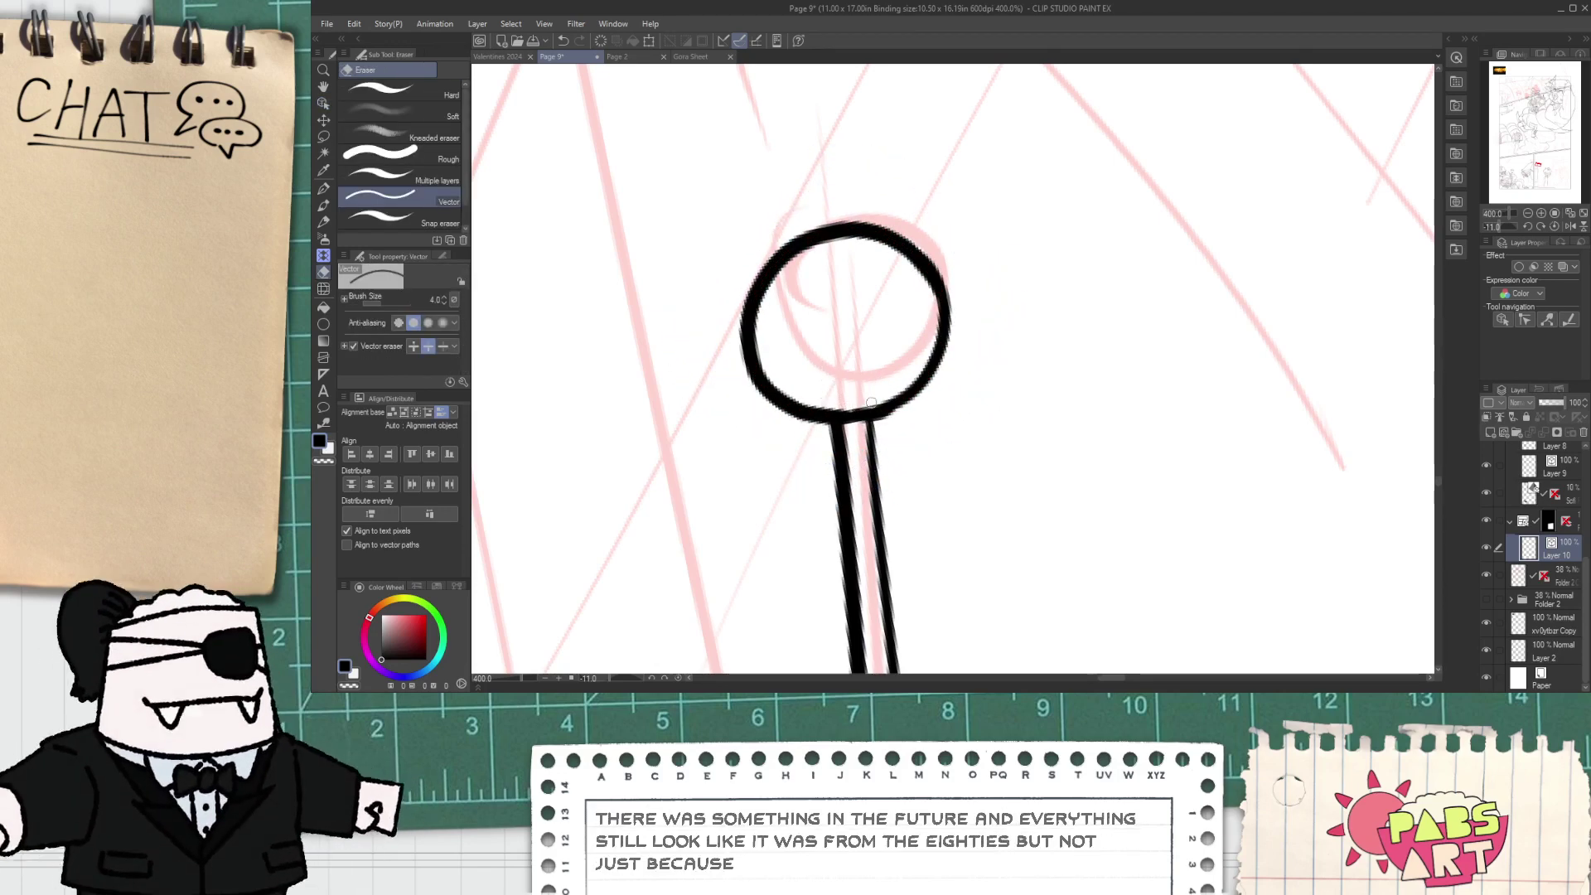
- Ink the curved screen bulging out from the computer's side edge, redoing the stroke until it fits
{"action": "scroll", "coordinate": [862, 404], "scroll_direction": "up", "scroll_amount": 2}
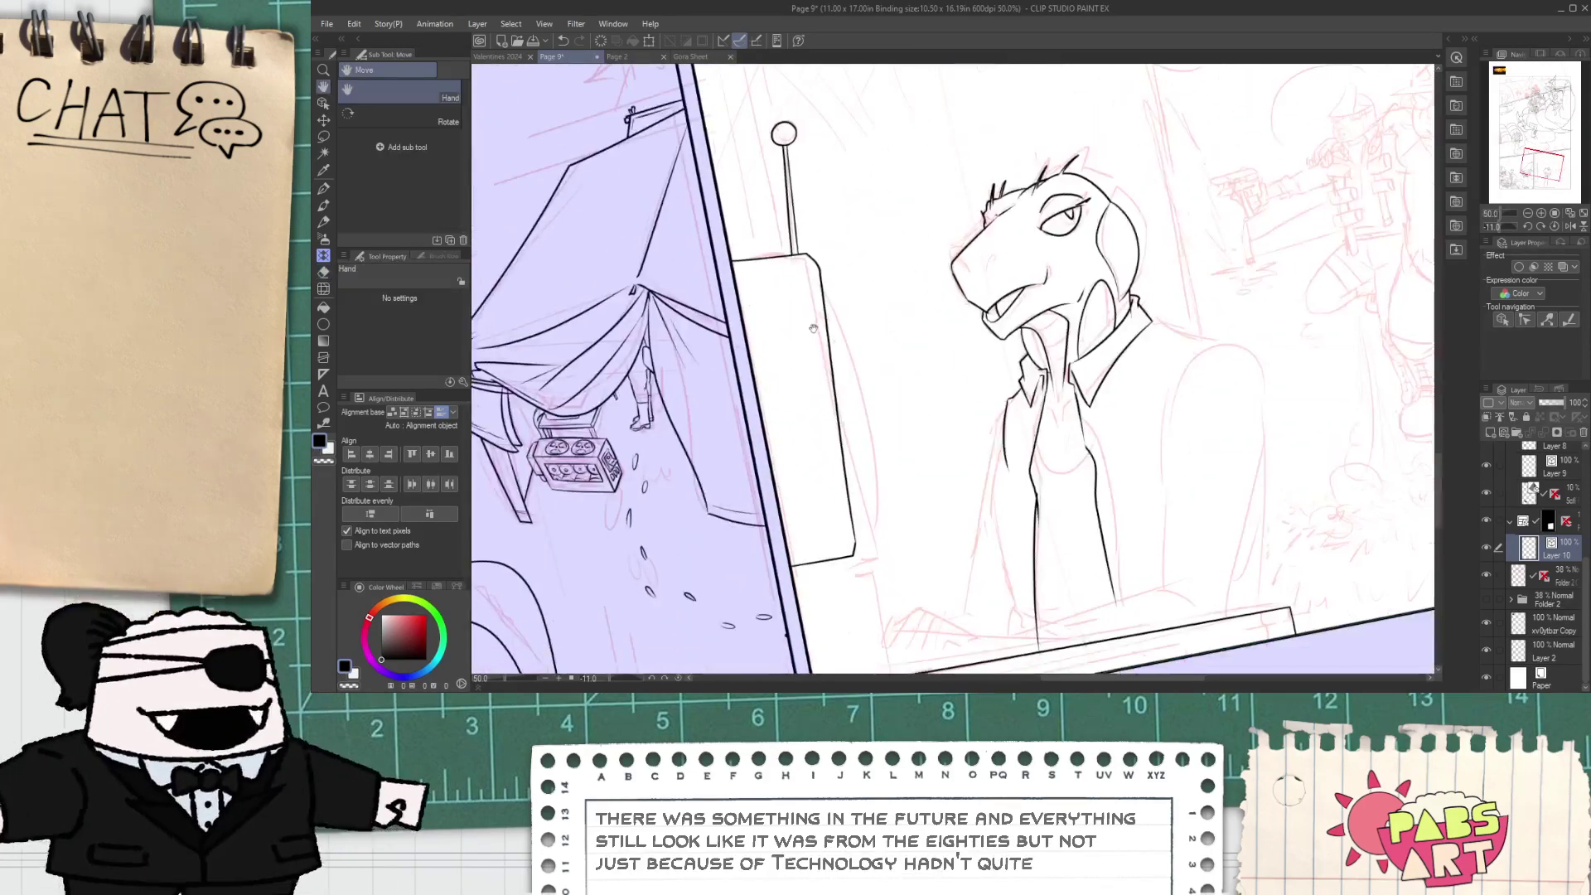
{"action": "key", "text": "p"}
{"action": "key", "text": "ctrl+z"}
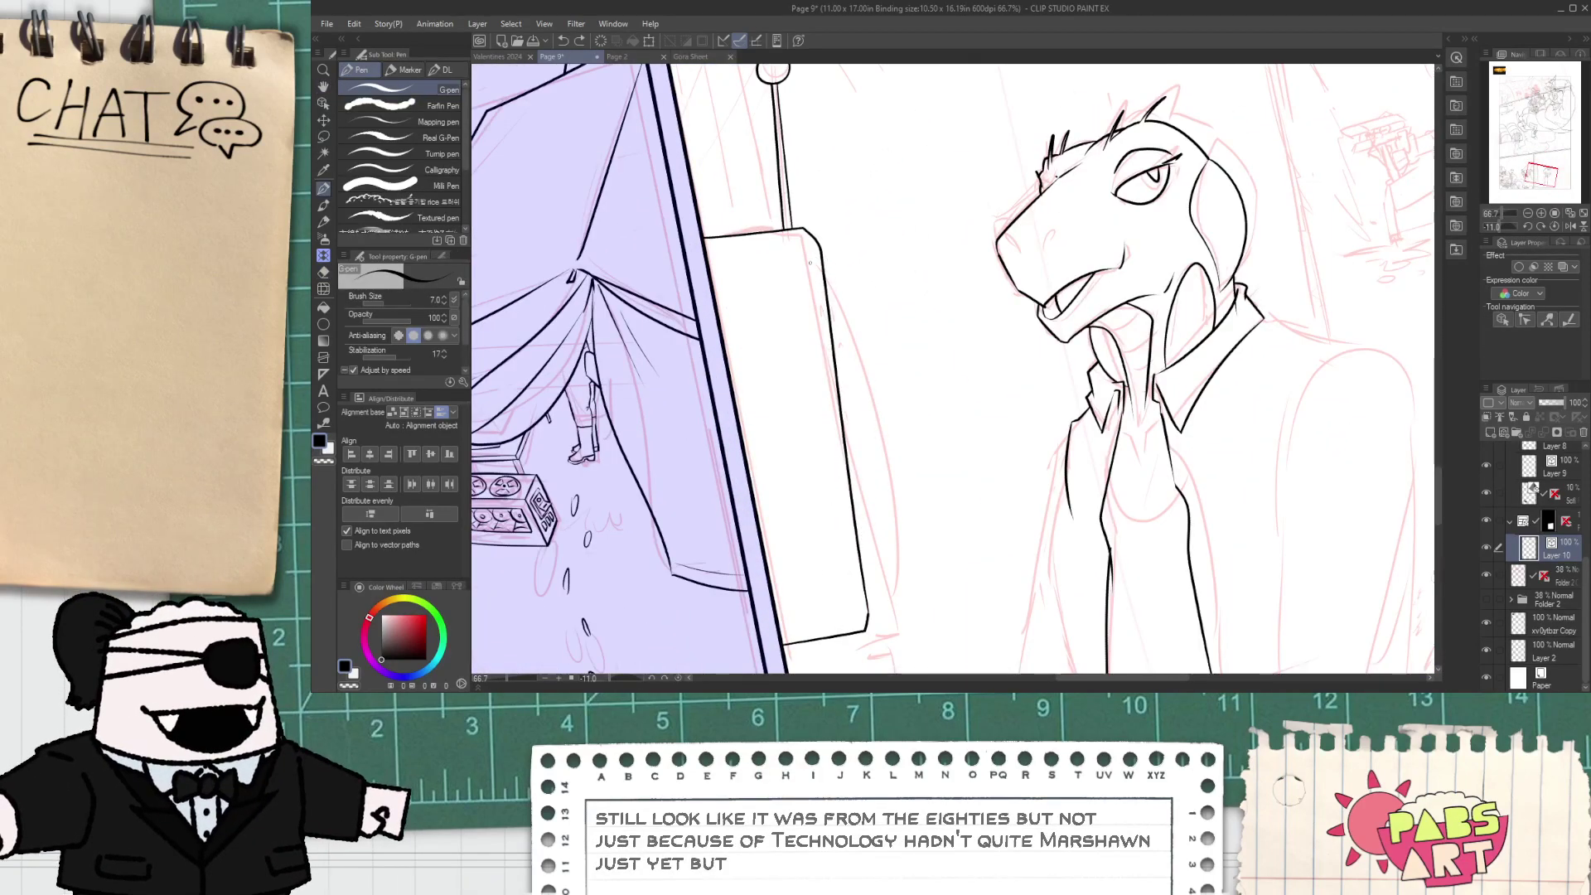
{"action": "left_click_drag", "start_coordinate": [820, 266], "coordinate": [845, 627]}
{"action": "key", "text": "ctrl+z"}
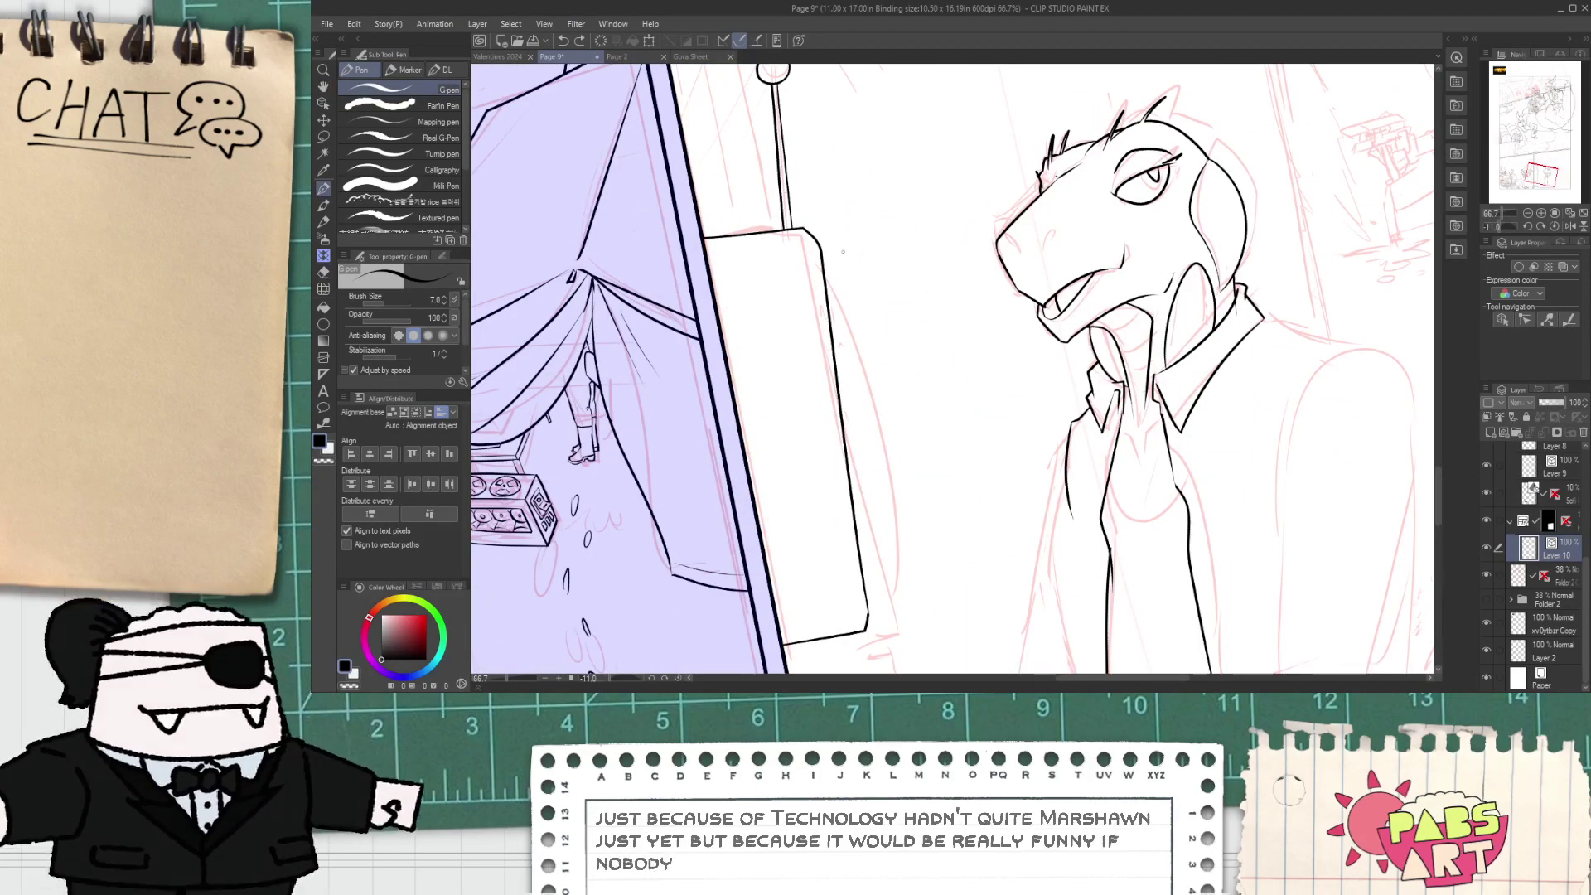
{"action": "left_click_drag", "start_coordinate": [832, 273], "coordinate": [846, 612]}
- Erase the overlapping ends of the curved screen line where it meets the computer's side edge
{"action": "key", "text": "e"}
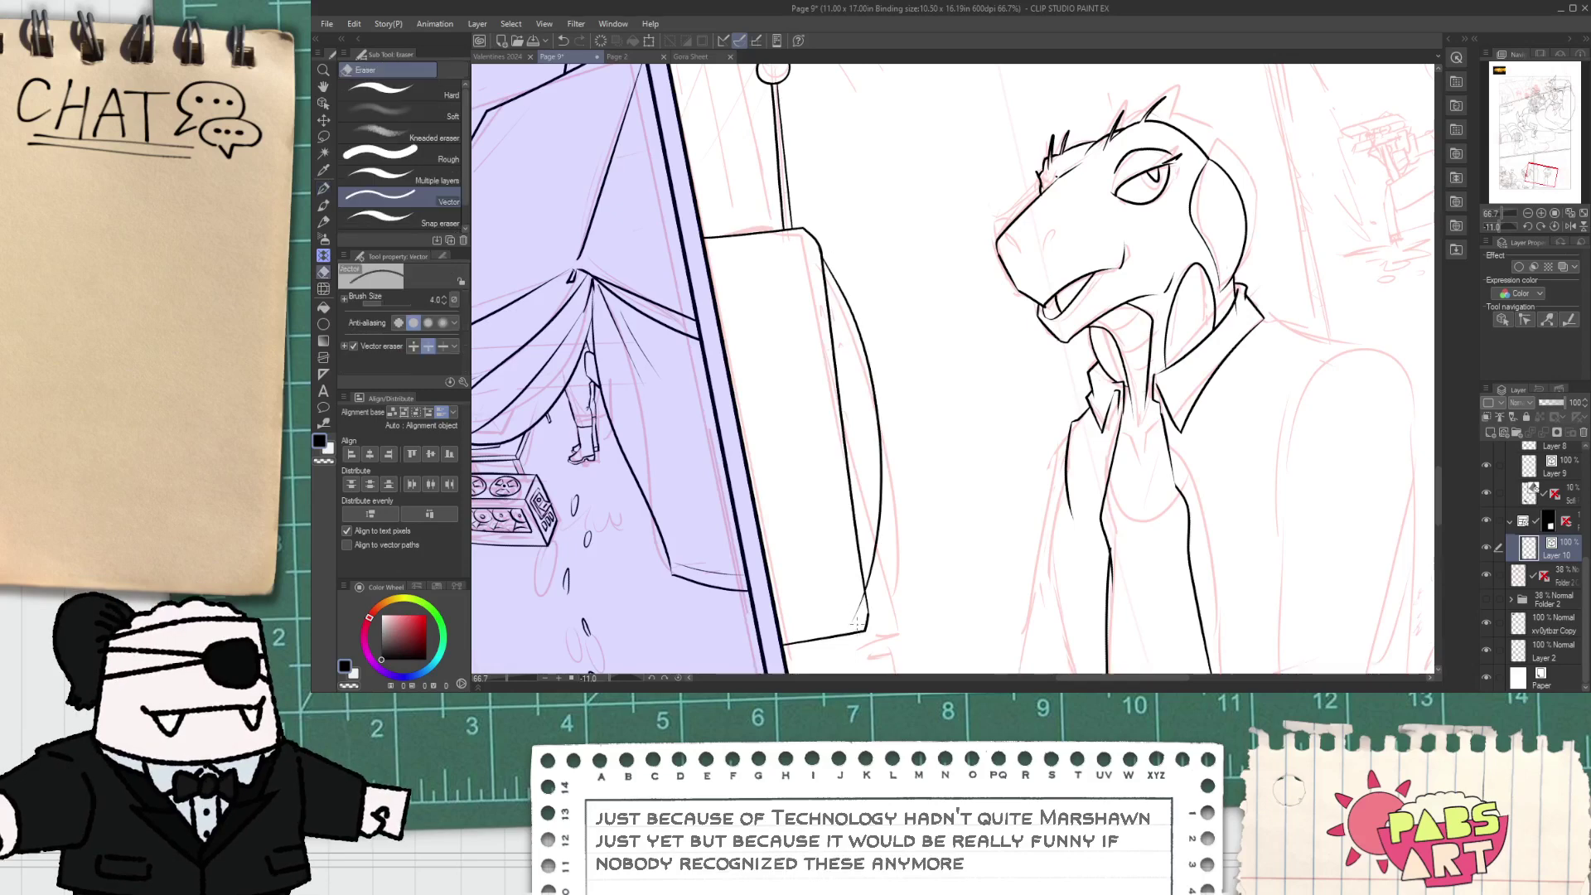
{"action": "scroll", "coordinate": [820, 315], "scroll_direction": "up", "scroll_amount": 3}
{"action": "scroll", "coordinate": [819, 214], "scroll_direction": "up", "scroll_amount": 1}
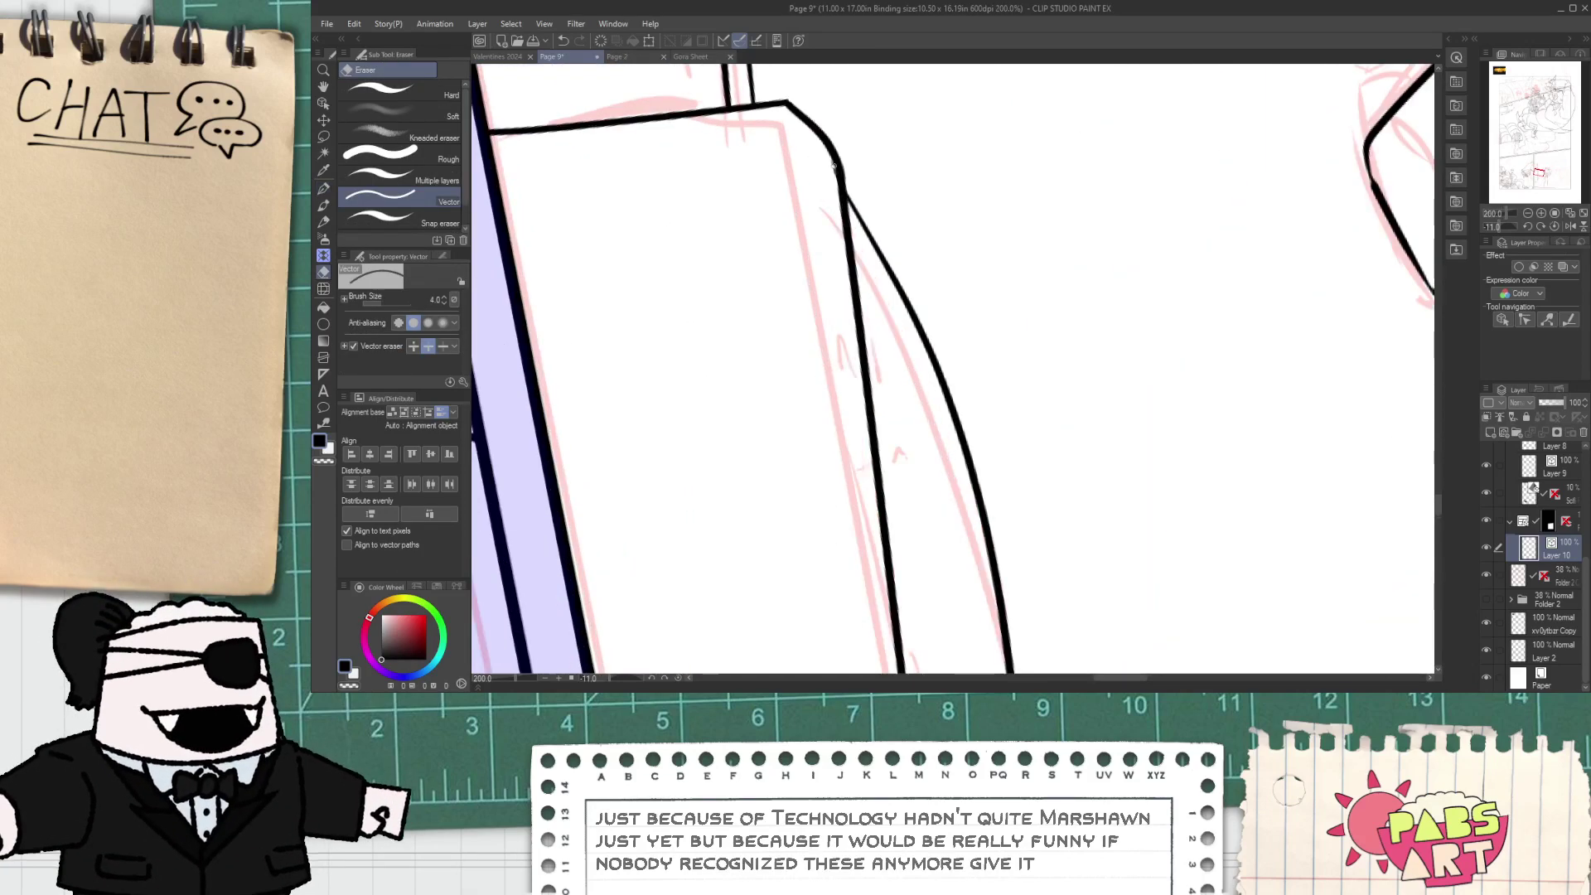
{"action": "scroll", "coordinate": [831, 177], "scroll_direction": "down", "scroll_amount": 4}
- Ink the top edge of the computer's base just beneath the monitor, parallel to its lower edge, redoing the stroke once
{"action": "key", "text": "space"}
{"action": "left_click_drag", "start_coordinate": [820, 489], "coordinate": [791, 361]}
{"action": "scroll", "coordinate": [787, 361], "scroll_direction": "up", "scroll_amount": 2}
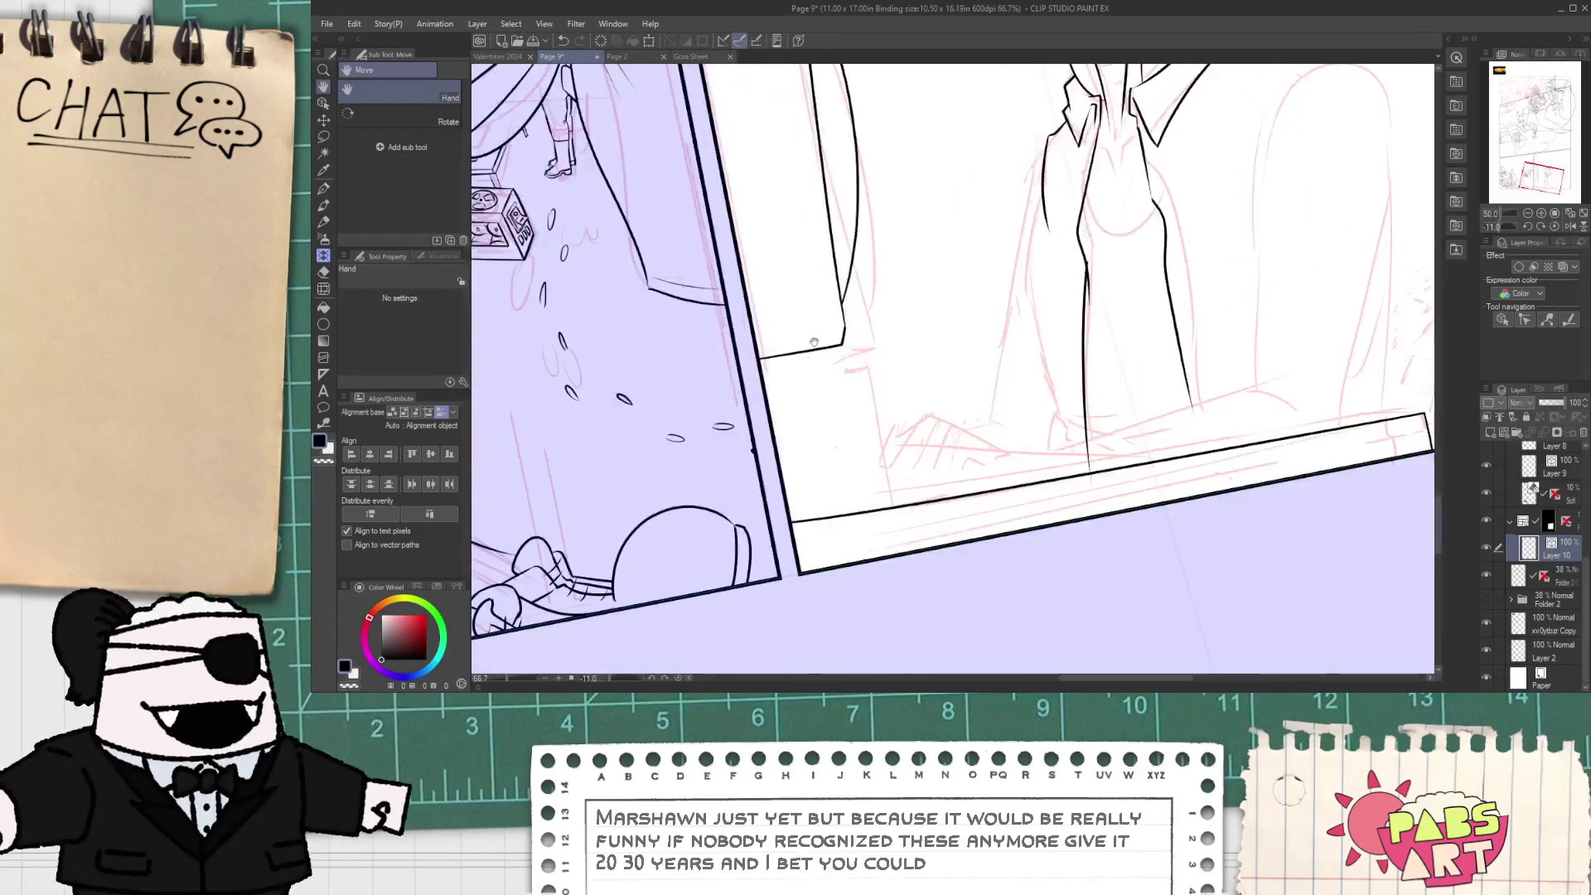
{"action": "key", "text": "p"}
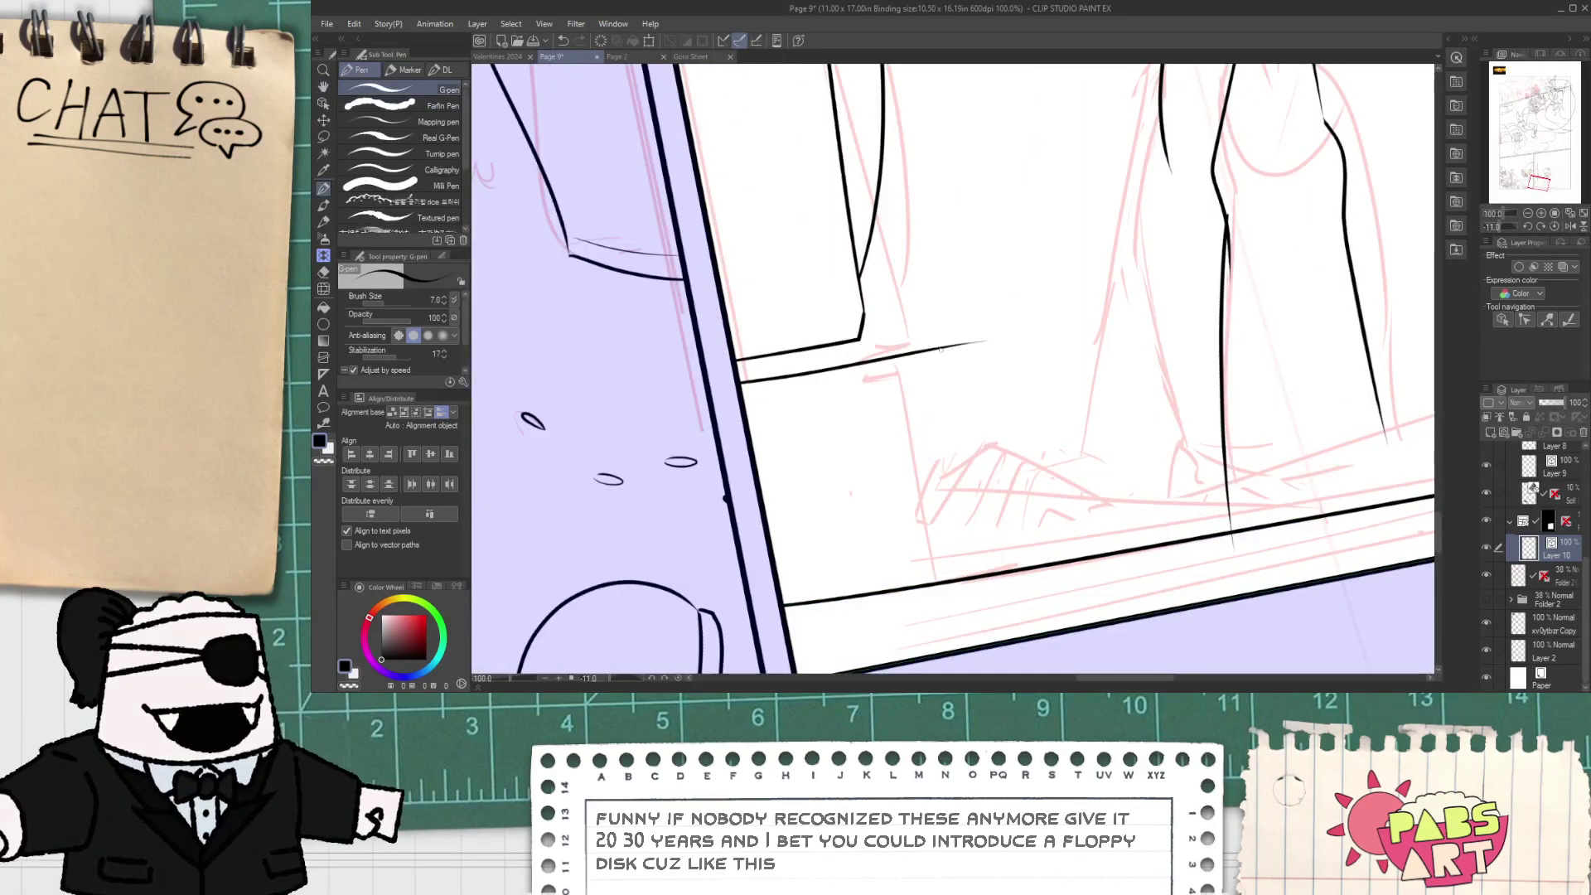
{"action": "left_click_drag", "start_coordinate": [741, 393], "coordinate": [960, 371]}
{"action": "key", "text": "ctrl+z"}
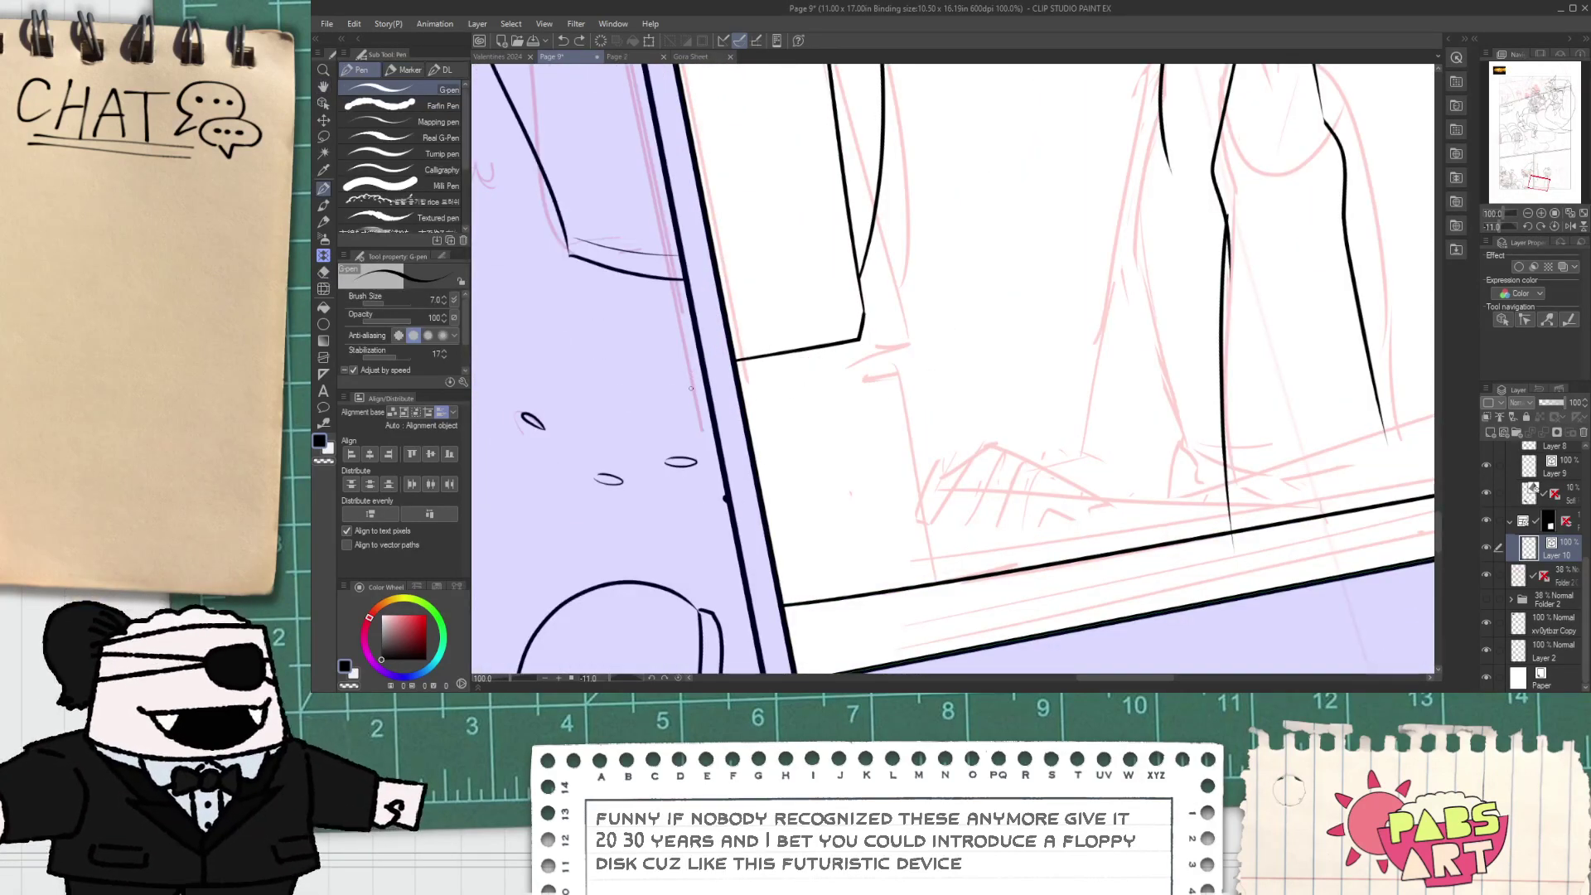
{"action": "left_click_drag", "start_coordinate": [740, 383], "coordinate": [962, 339]}
- Ink a short connector line between monitor and base, erase its overshoot, and ink a slanted corner on the base
{"action": "scroll", "coordinate": [866, 337], "scroll_direction": "up", "scroll_amount": 1}
{"action": "left_click_drag", "start_coordinate": [829, 320], "coordinate": [838, 374]}
{"action": "key", "text": "e"}
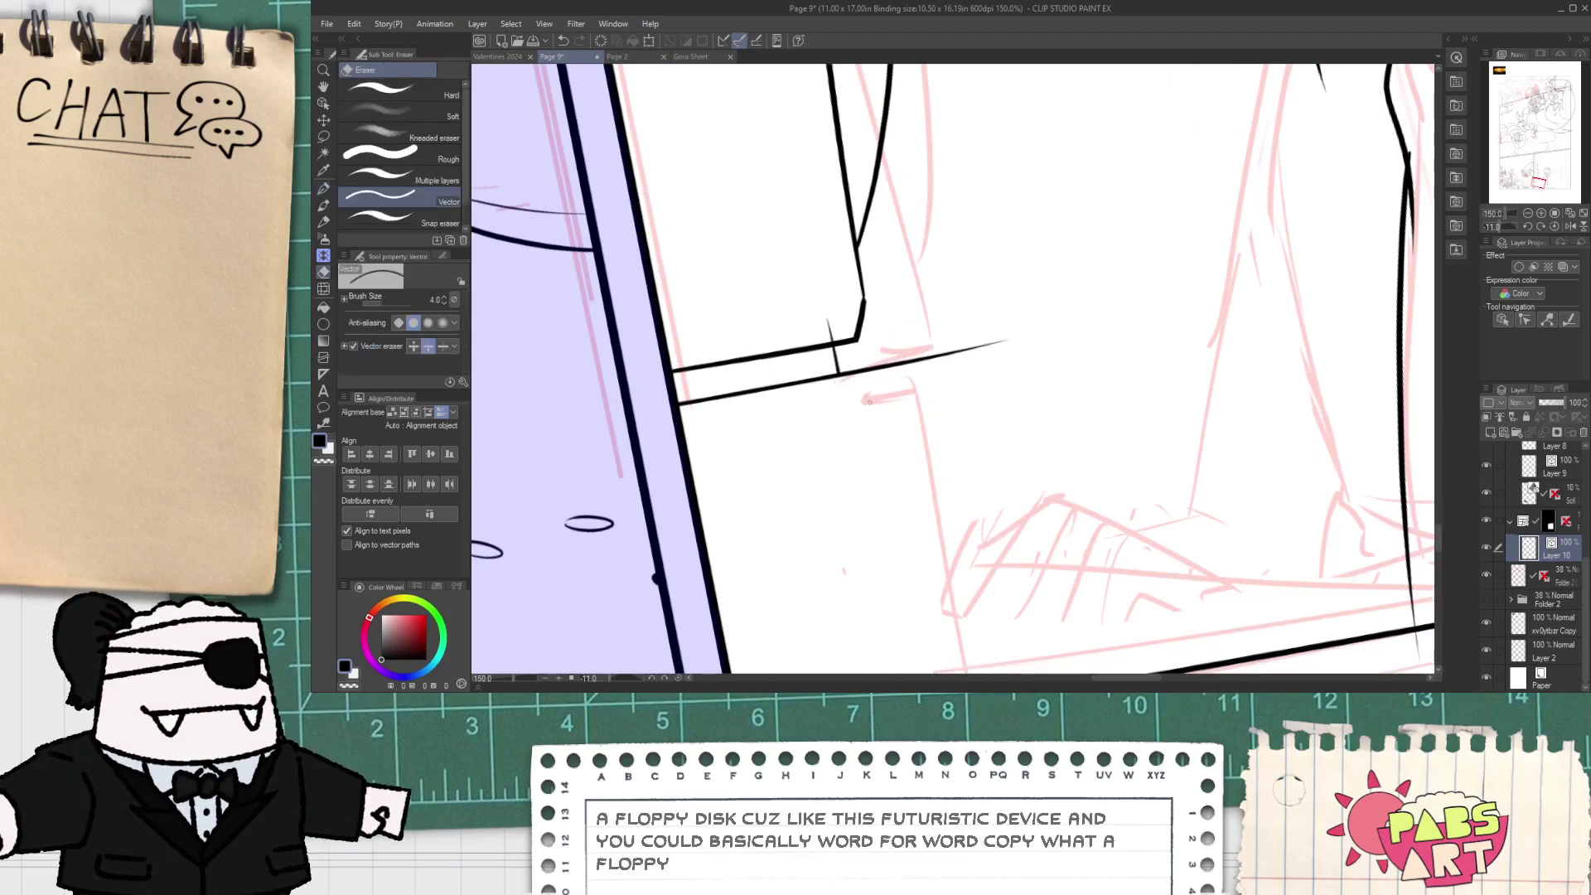
{"action": "mouse_move", "coordinate": [858, 371]}
{"action": "left_mouse_down"}
{"action": "mouse_move", "coordinate": [900, 407]}
{"action": "mouse_move", "coordinate": [853, 387]}
{"action": "left_mouse_up"}
{"action": "key", "text": "ctrl+minus"}
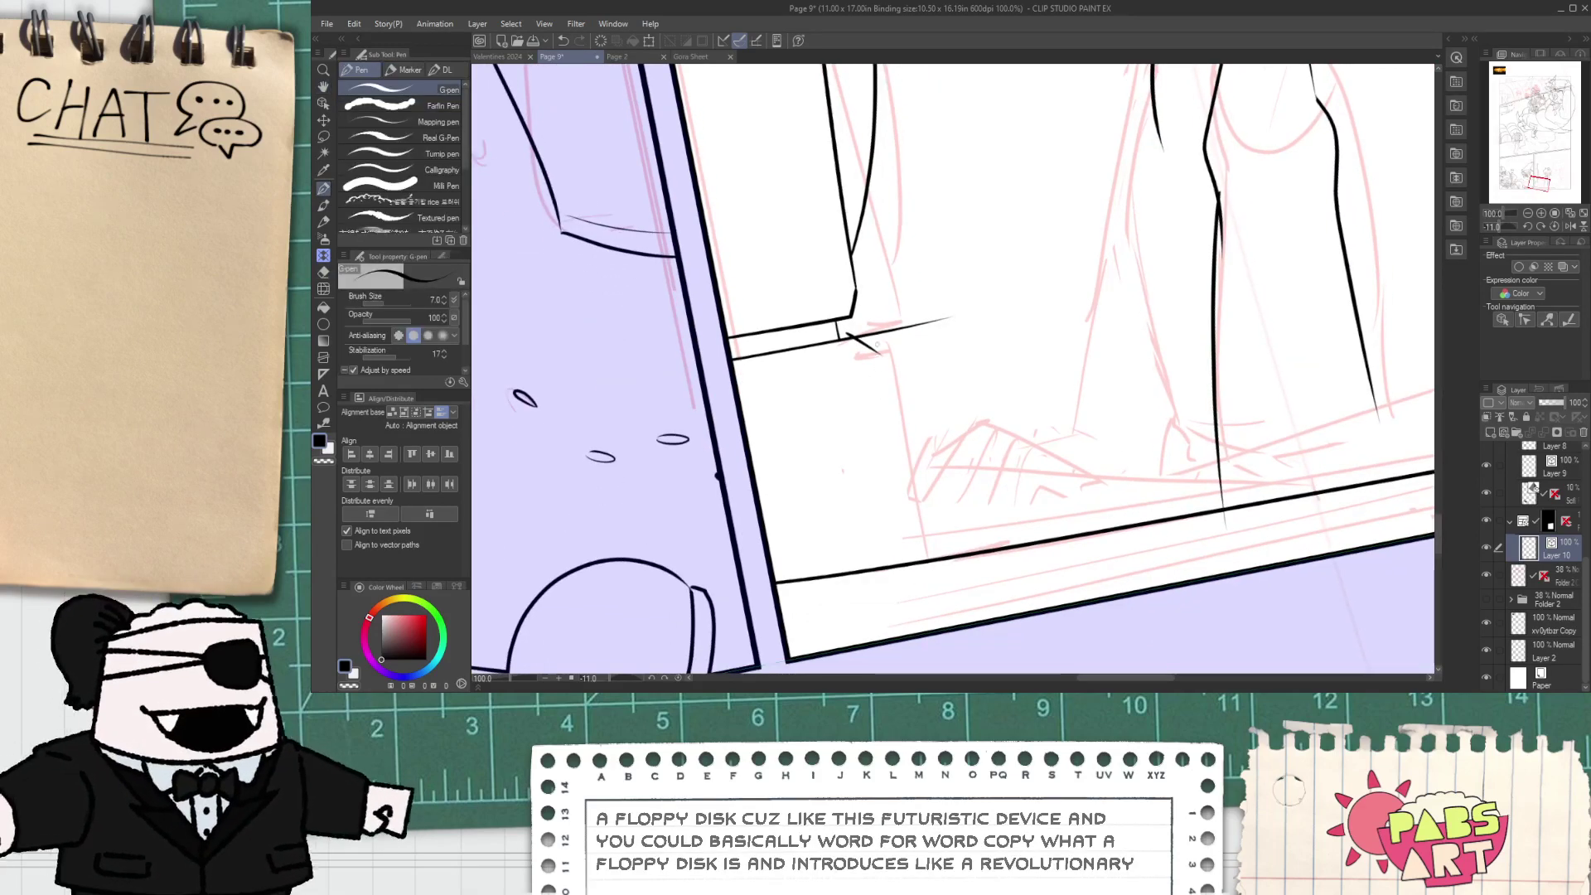
- Ink the base's side edge from the slanted corner down to the desk and erase the stray line past the corner
{"action": "left_click_drag", "start_coordinate": [878, 335], "coordinate": [914, 555]}
{"action": "key", "text": "ctrl+z"}
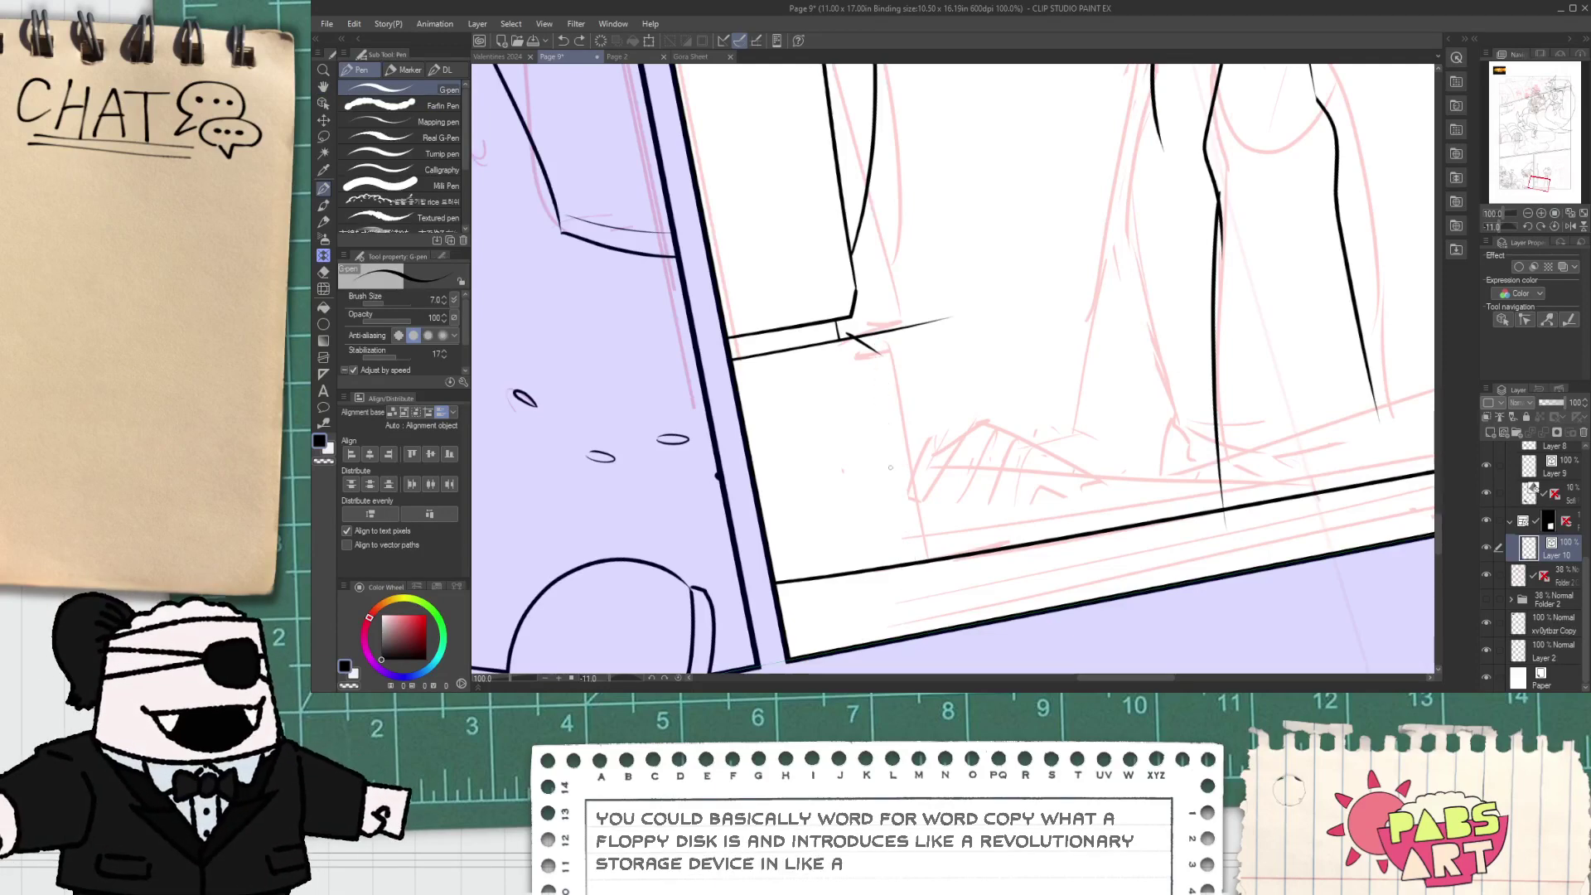
{"action": "left_click_drag", "start_coordinate": [875, 350], "coordinate": [912, 563]}
{"action": "key", "text": "e"}
{"action": "scroll", "coordinate": [888, 365], "scroll_direction": "up", "scroll_amount": 2}
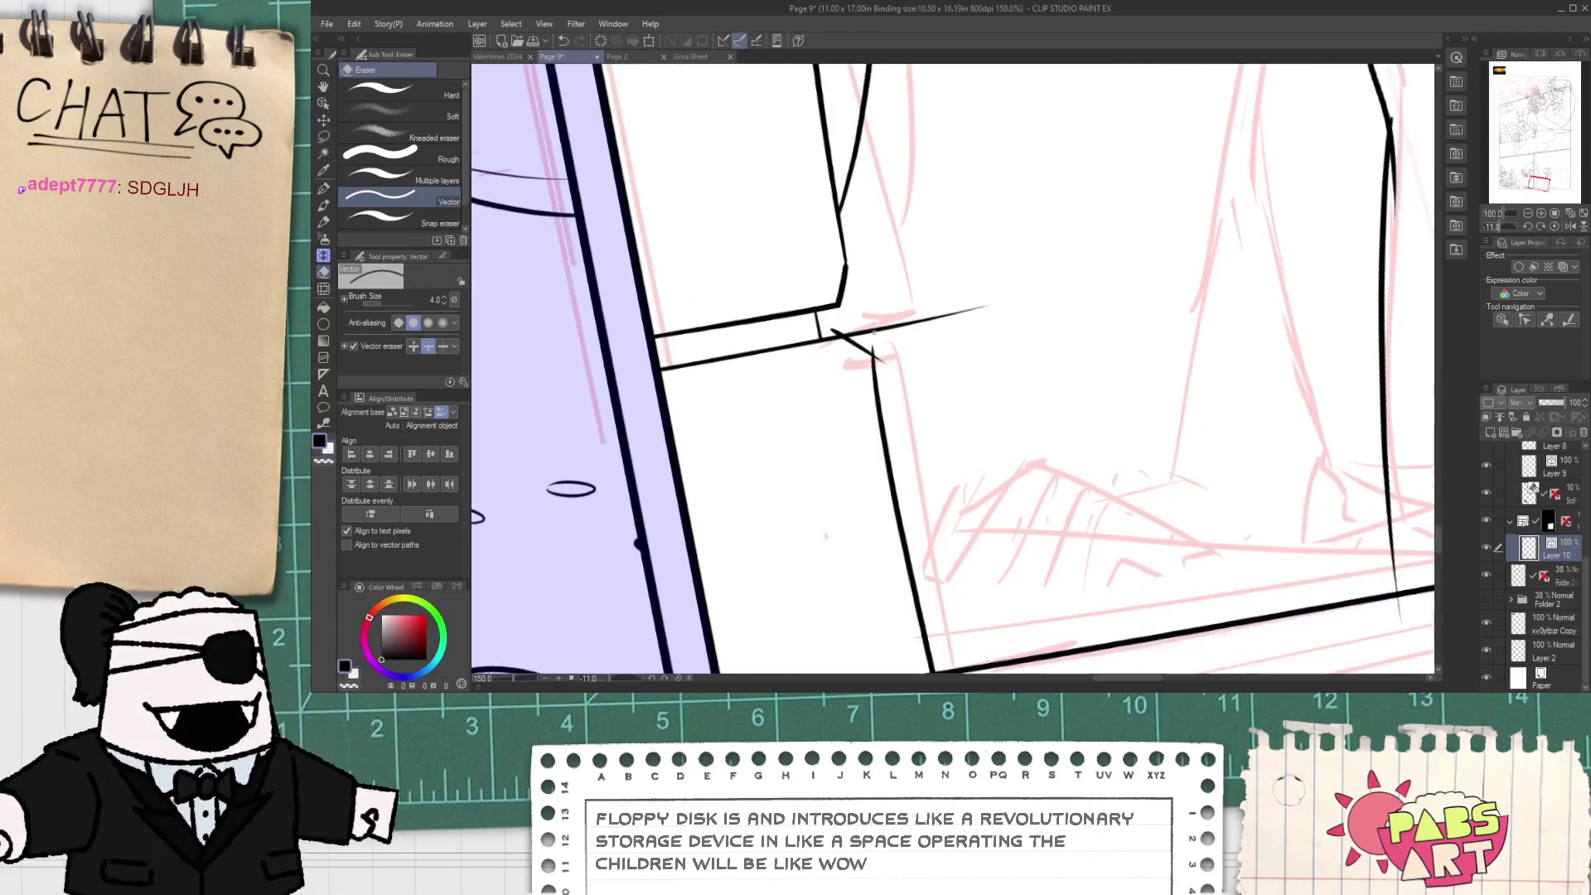
{"action": "left_click_drag", "start_coordinate": [899, 390], "coordinate": [886, 372]}
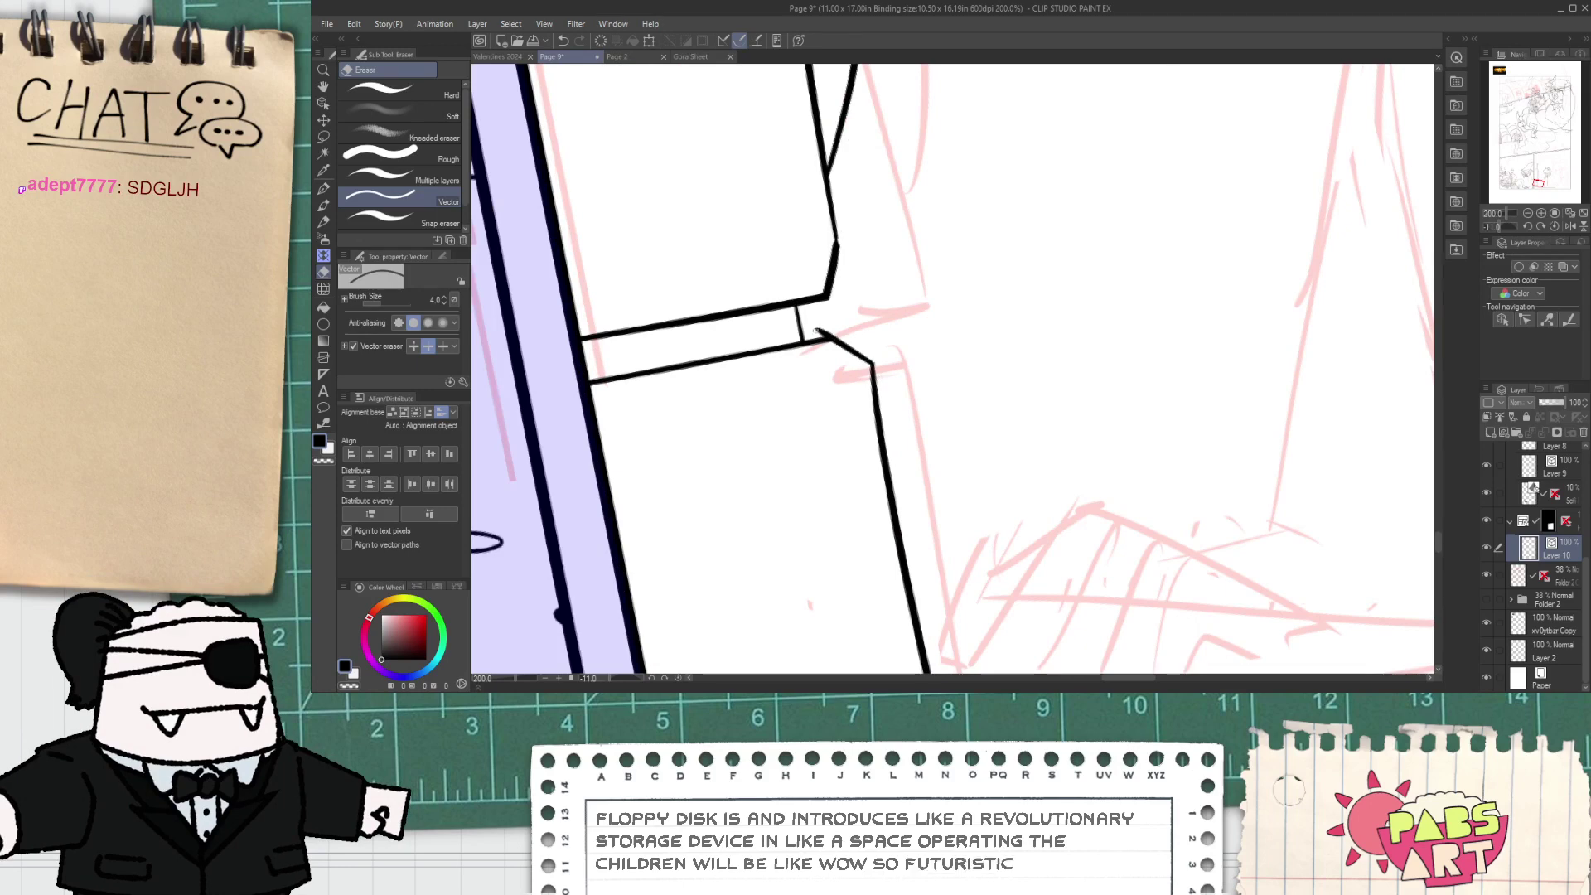
{"action": "scroll", "coordinate": [826, 323], "scroll_direction": "down", "scroll_amount": 4}
- Ink the keyboard's long straight edge from the computer's base across the coat to the desk, redoing the stroke until it fits
{"action": "key", "text": "p"}
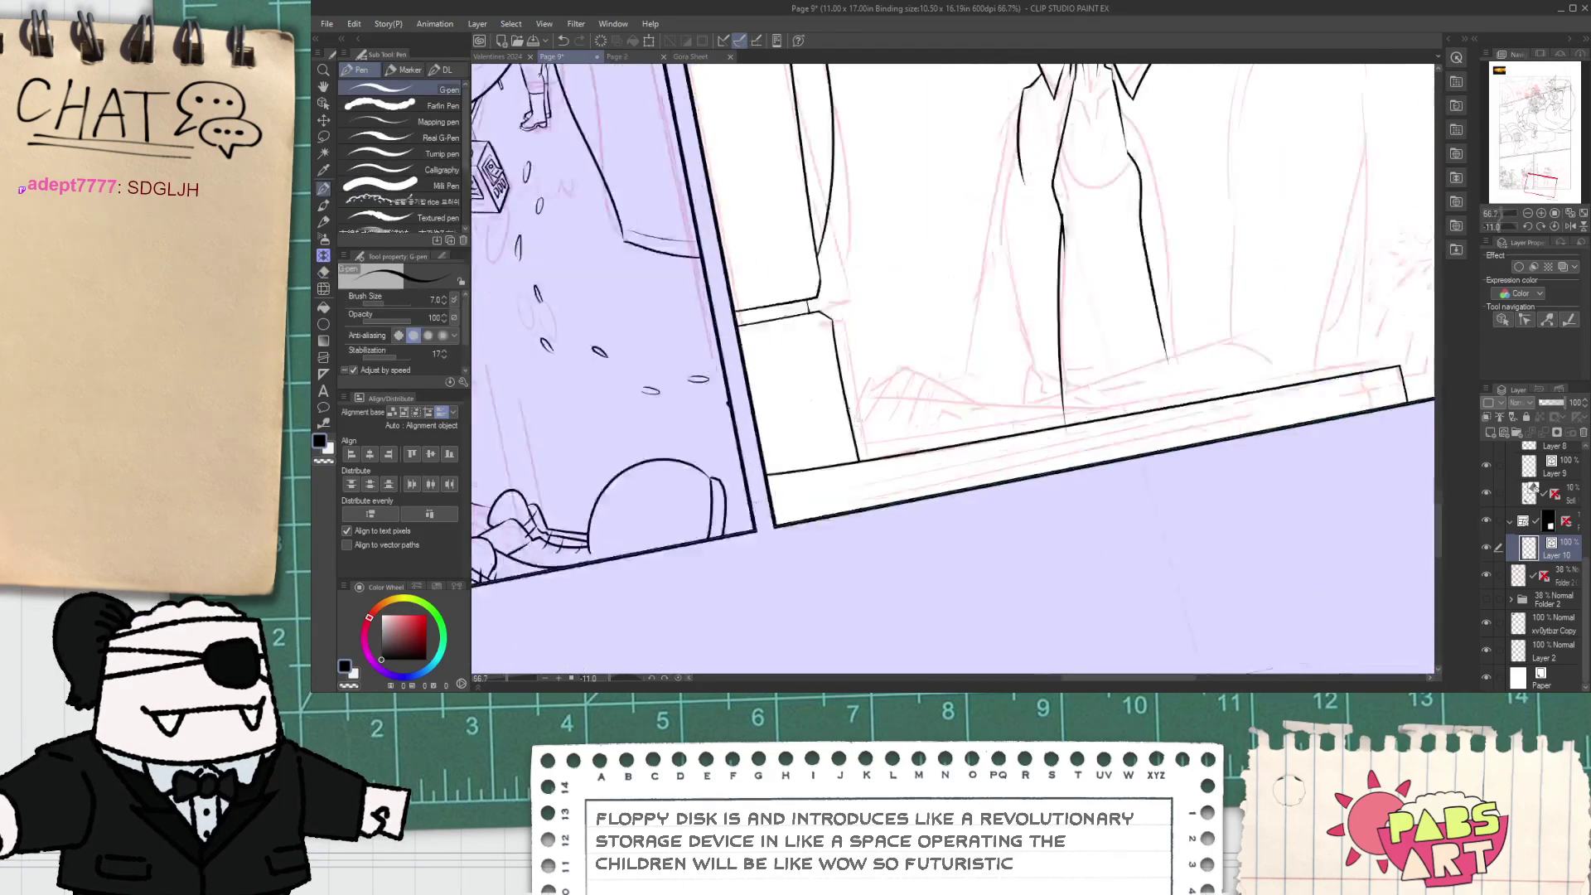
{"action": "key", "text": "ctrl+z"}
{"action": "left_click_drag", "start_coordinate": [835, 403], "coordinate": [1245, 386]}
{"action": "key", "text": "ctrl+z"}
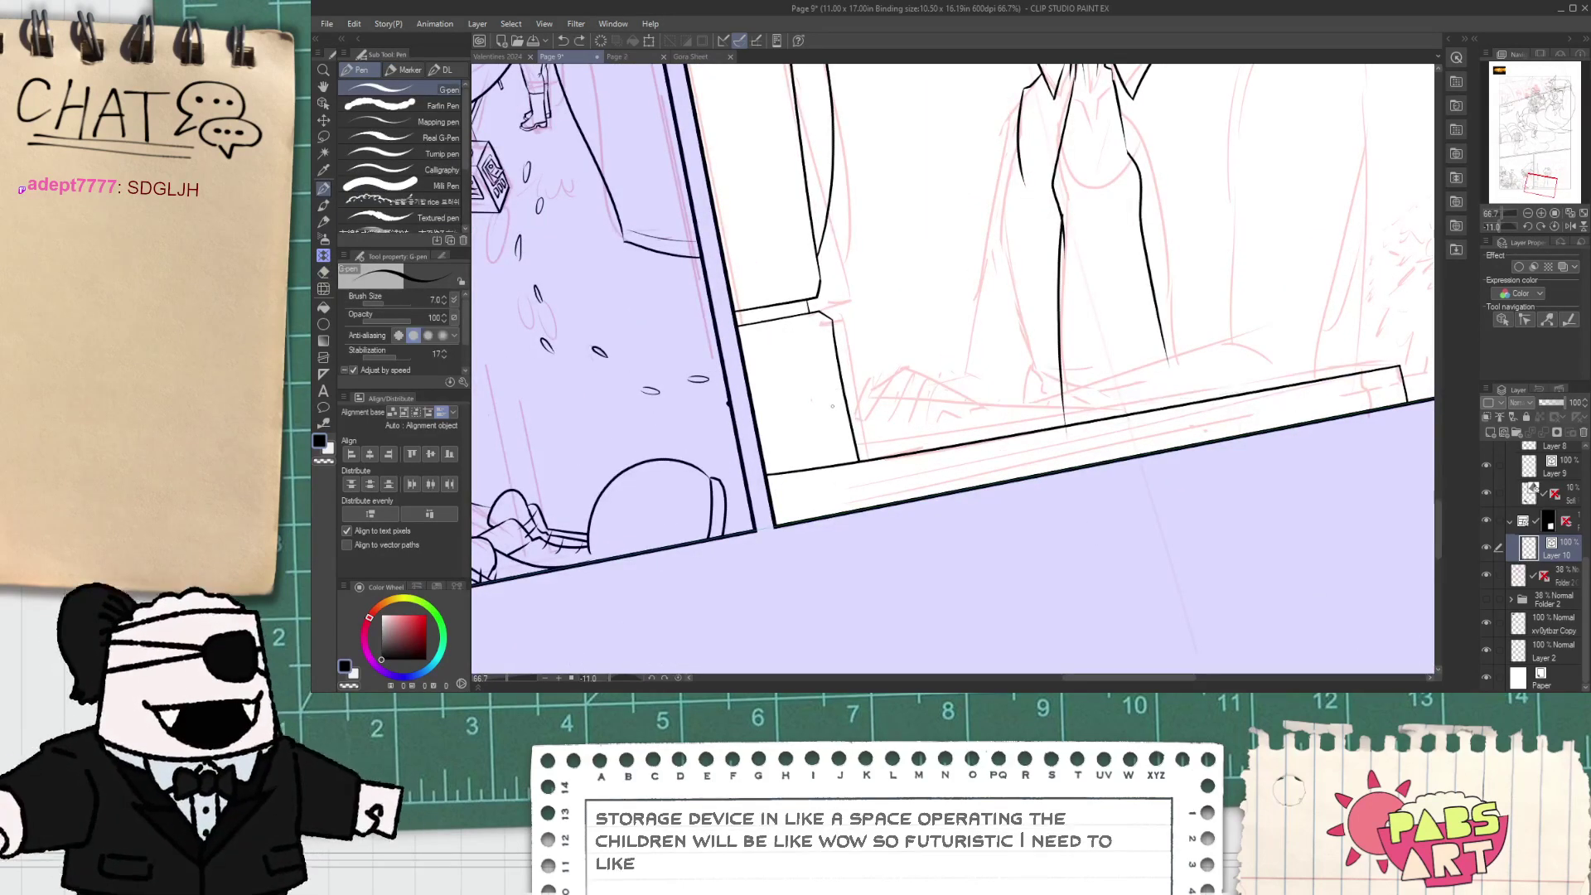
{"action": "mouse_move", "coordinate": [831, 405]}
{"action": "left_mouse_down"}
{"action": "mouse_move", "coordinate": [1156, 401]}
{"action": "mouse_move", "coordinate": [1243, 403]}
{"action": "left_mouse_up"}
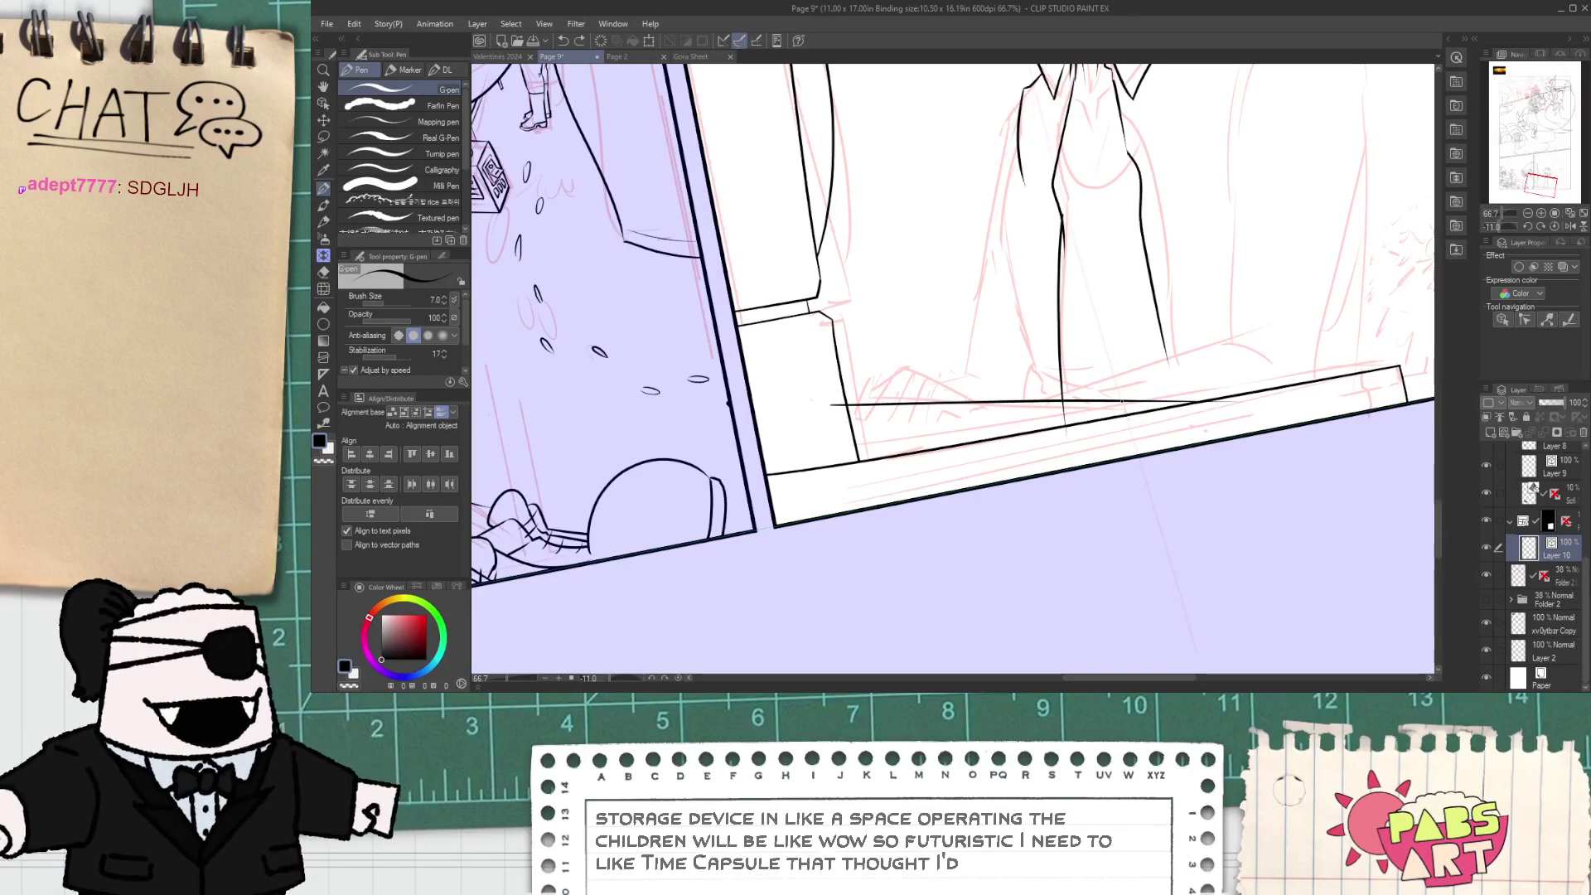
- Close the keyboard's far end with a short line and erase the overshooting ends and the coat line beneath it
{"action": "key", "text": "e"}
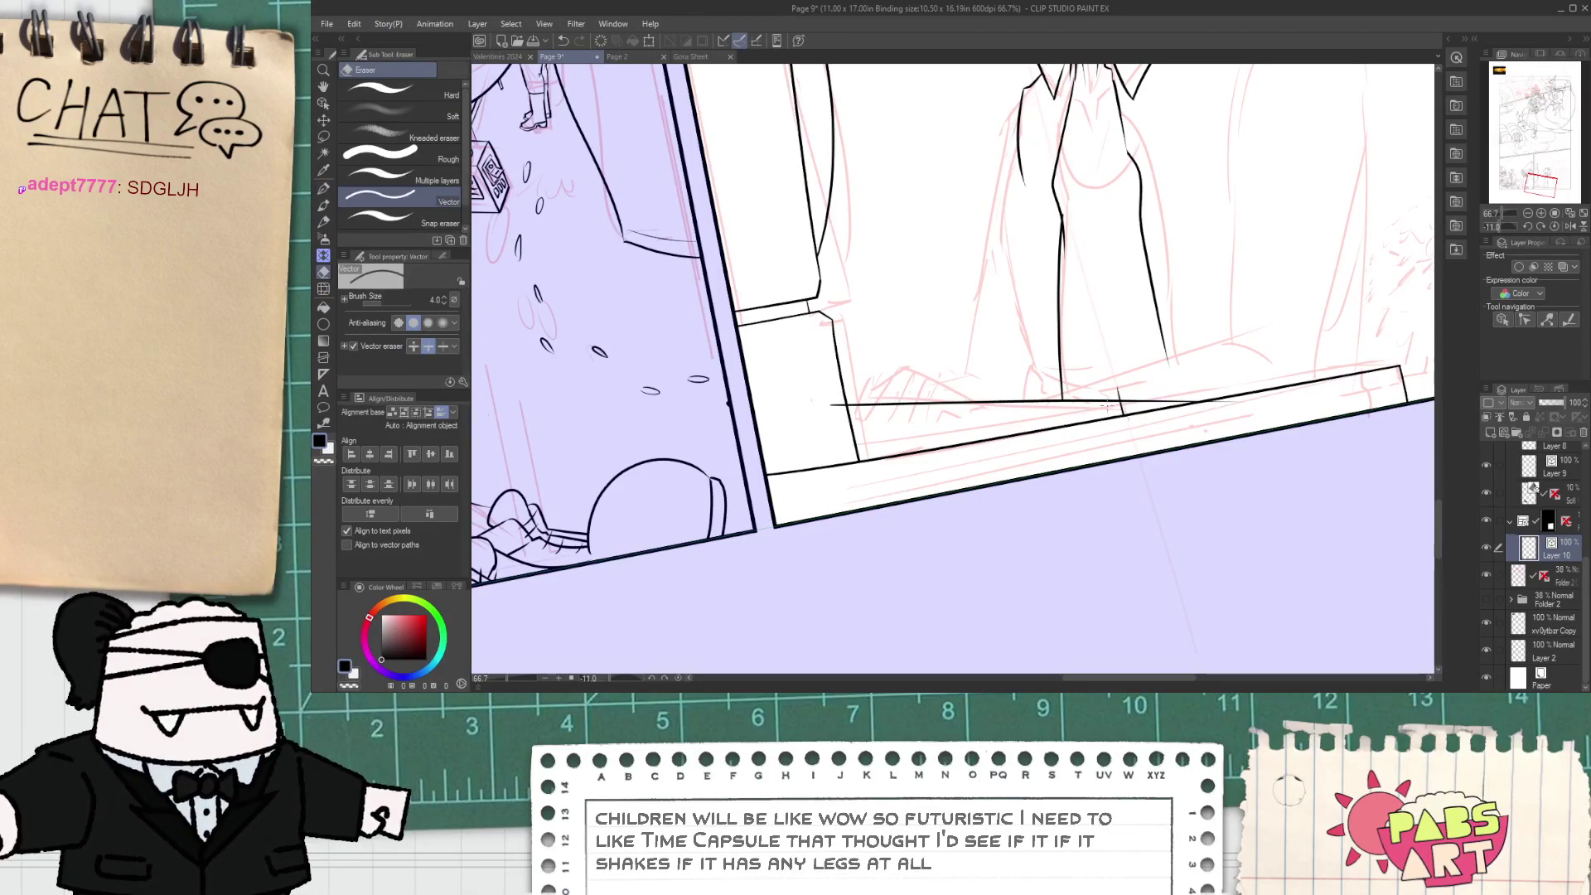
{"action": "left_click_drag", "start_coordinate": [1132, 405], "coordinate": [1129, 450]}
{"action": "scroll", "coordinate": [829, 436], "scroll_direction": "up", "scroll_amount": 1}
{"action": "left_click_drag", "start_coordinate": [839, 448], "coordinate": [845, 468]}
{"action": "scroll", "coordinate": [857, 469], "scroll_direction": "down", "scroll_amount": 2}
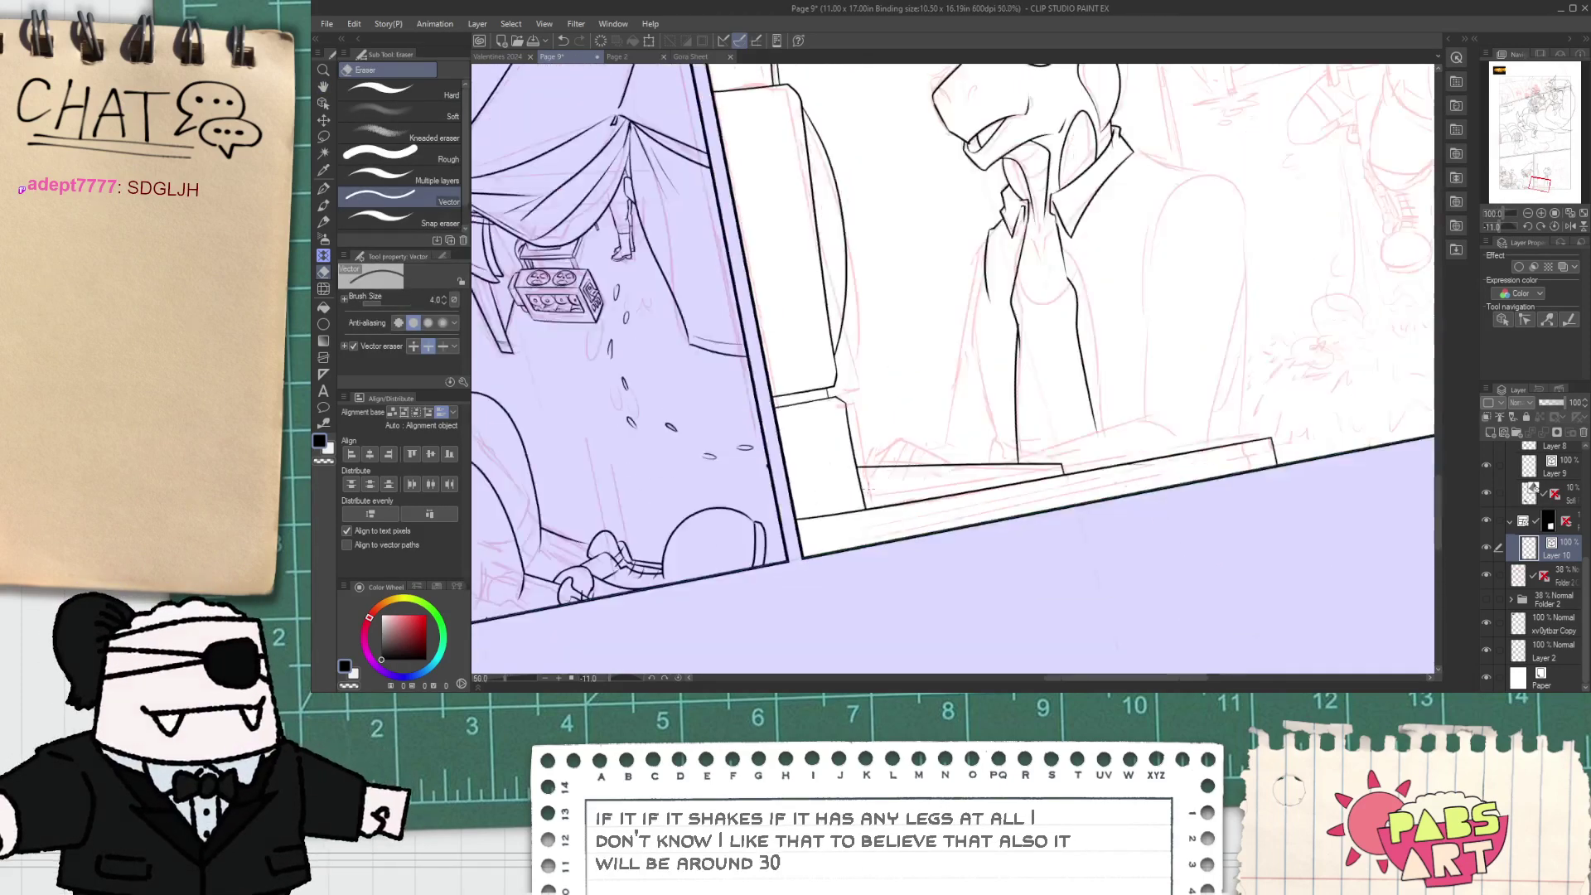
- Ink the shoulder line running outward from the collar's outer corner and clean up where it joins the collar
{"action": "key", "text": "p"}
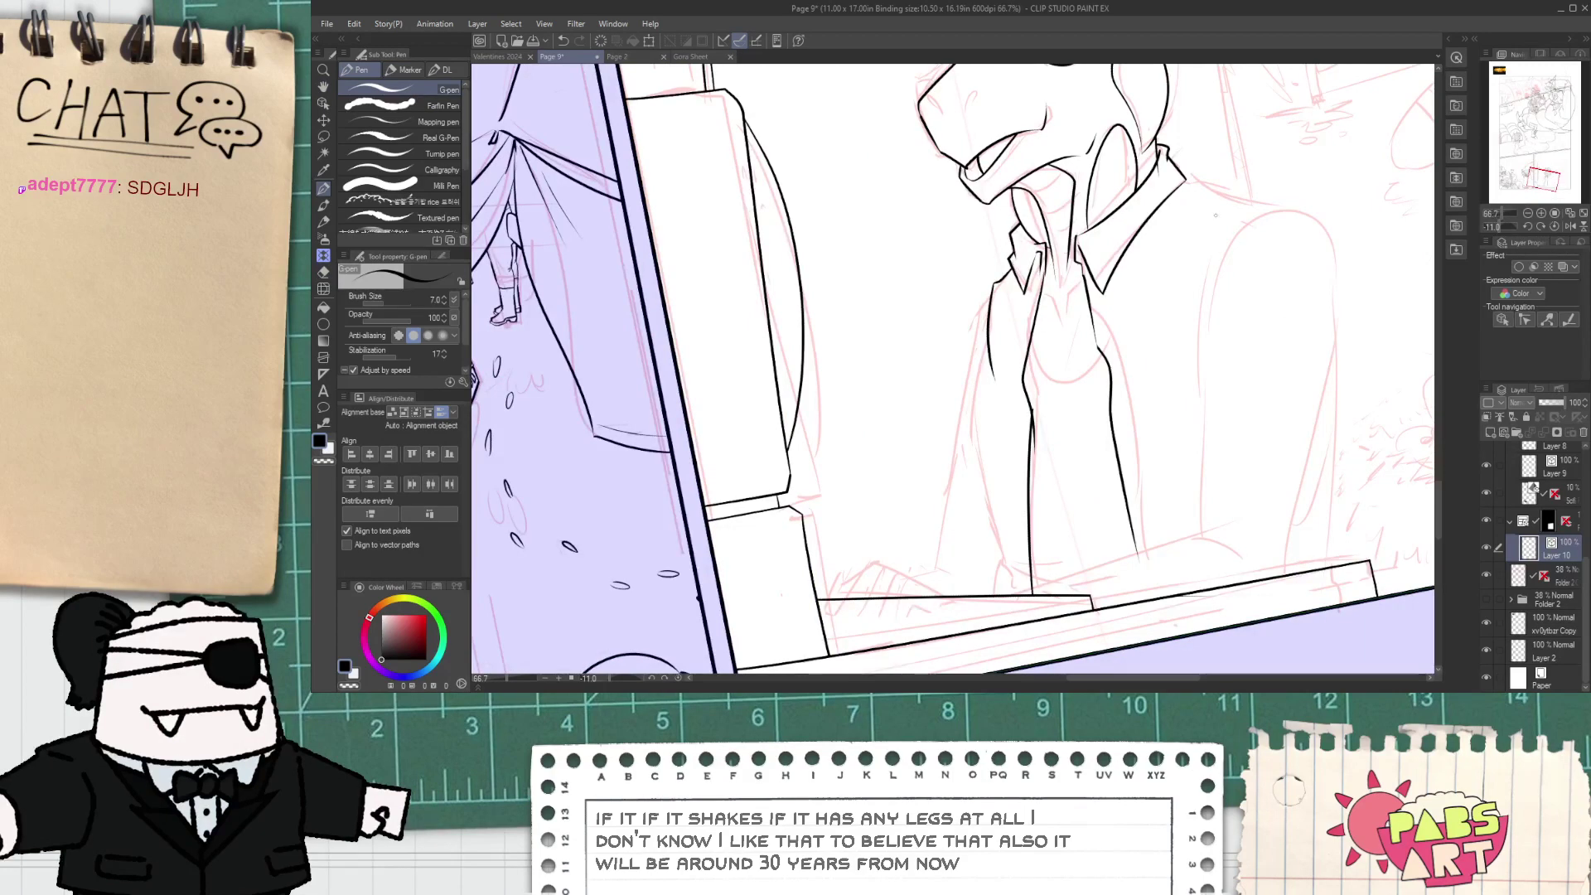
{"action": "scroll", "coordinate": [1202, 190], "scroll_direction": "up", "scroll_amount": 3}
{"action": "key", "text": "e"}
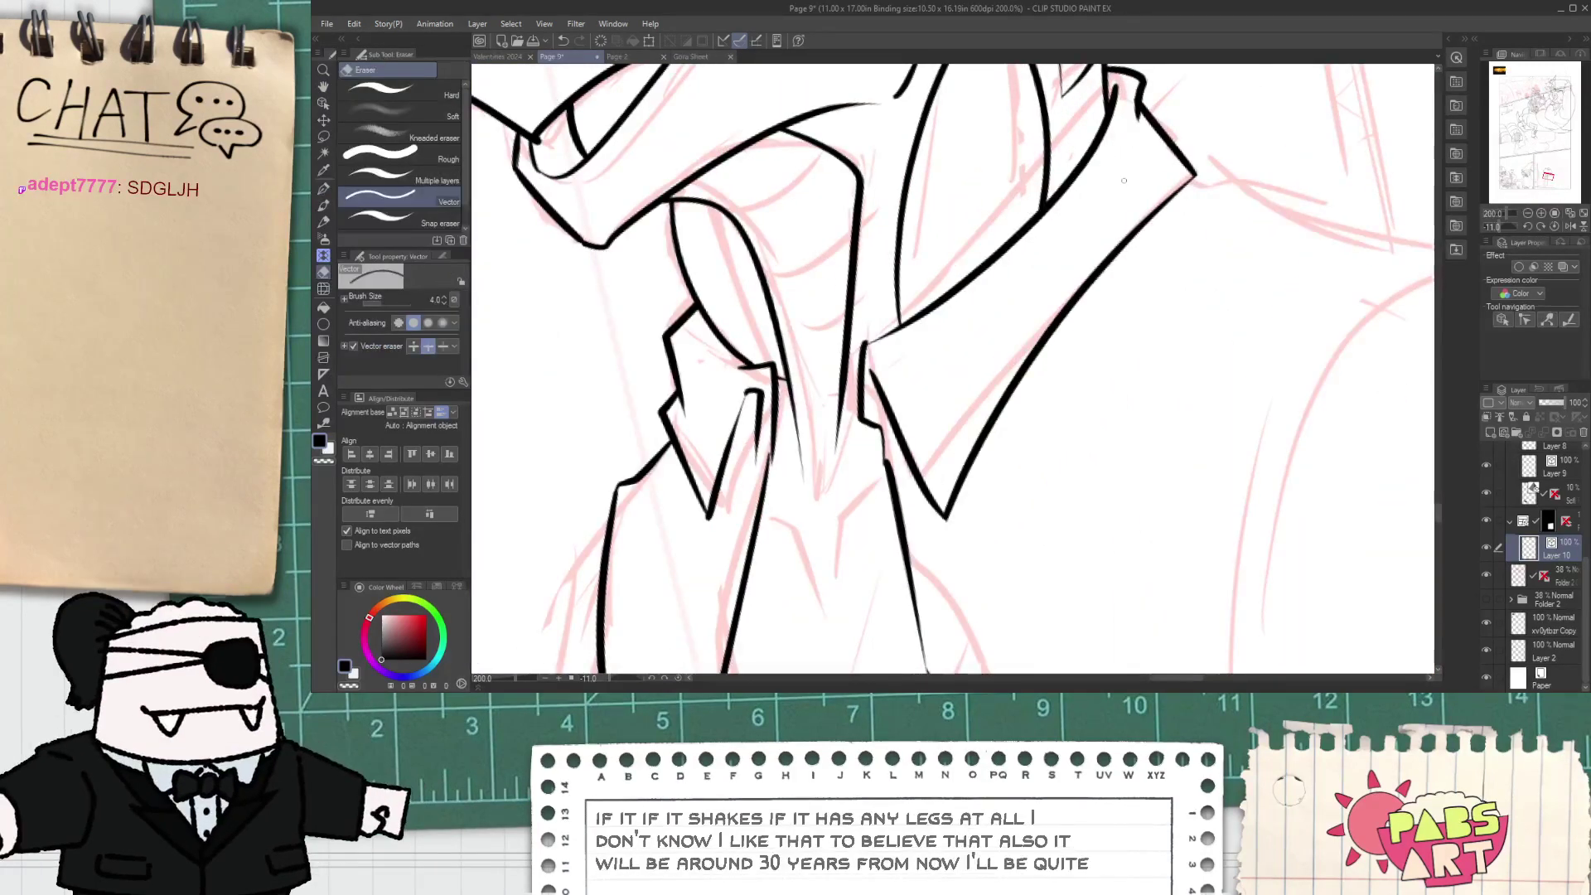
{"action": "mouse_move", "coordinate": [1127, 191]}
{"action": "left_mouse_down"}
{"action": "mouse_move", "coordinate": [1094, 272]}
{"action": "mouse_move", "coordinate": [1292, 280]}
{"action": "left_mouse_up"}
{"action": "key", "text": "p"}
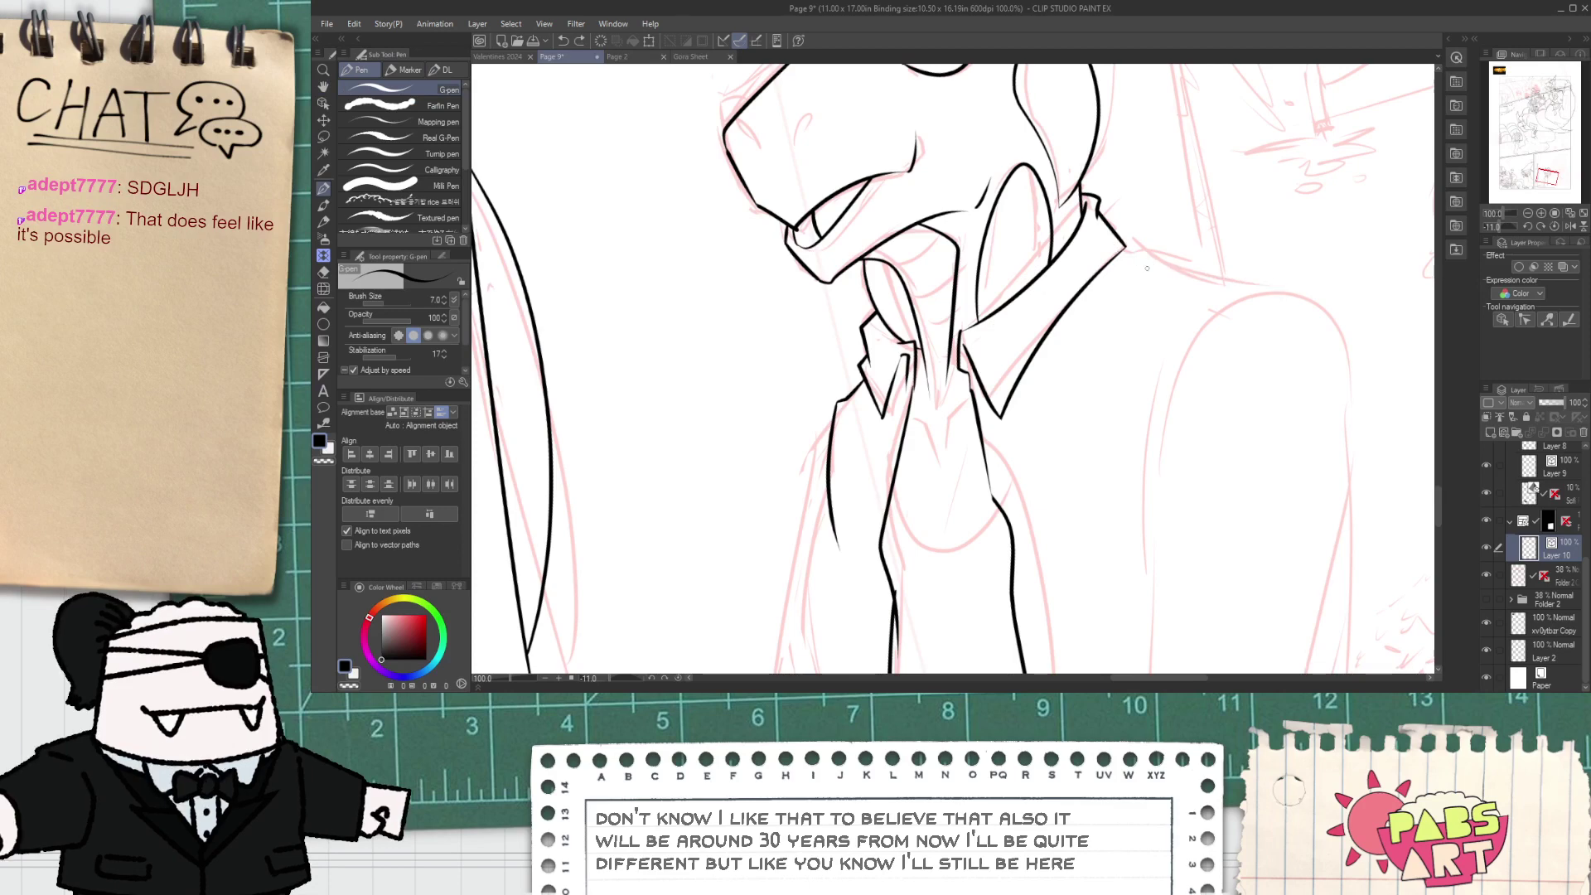
{"action": "scroll", "coordinate": [1124, 249], "scroll_direction": "up", "scroll_amount": 2}
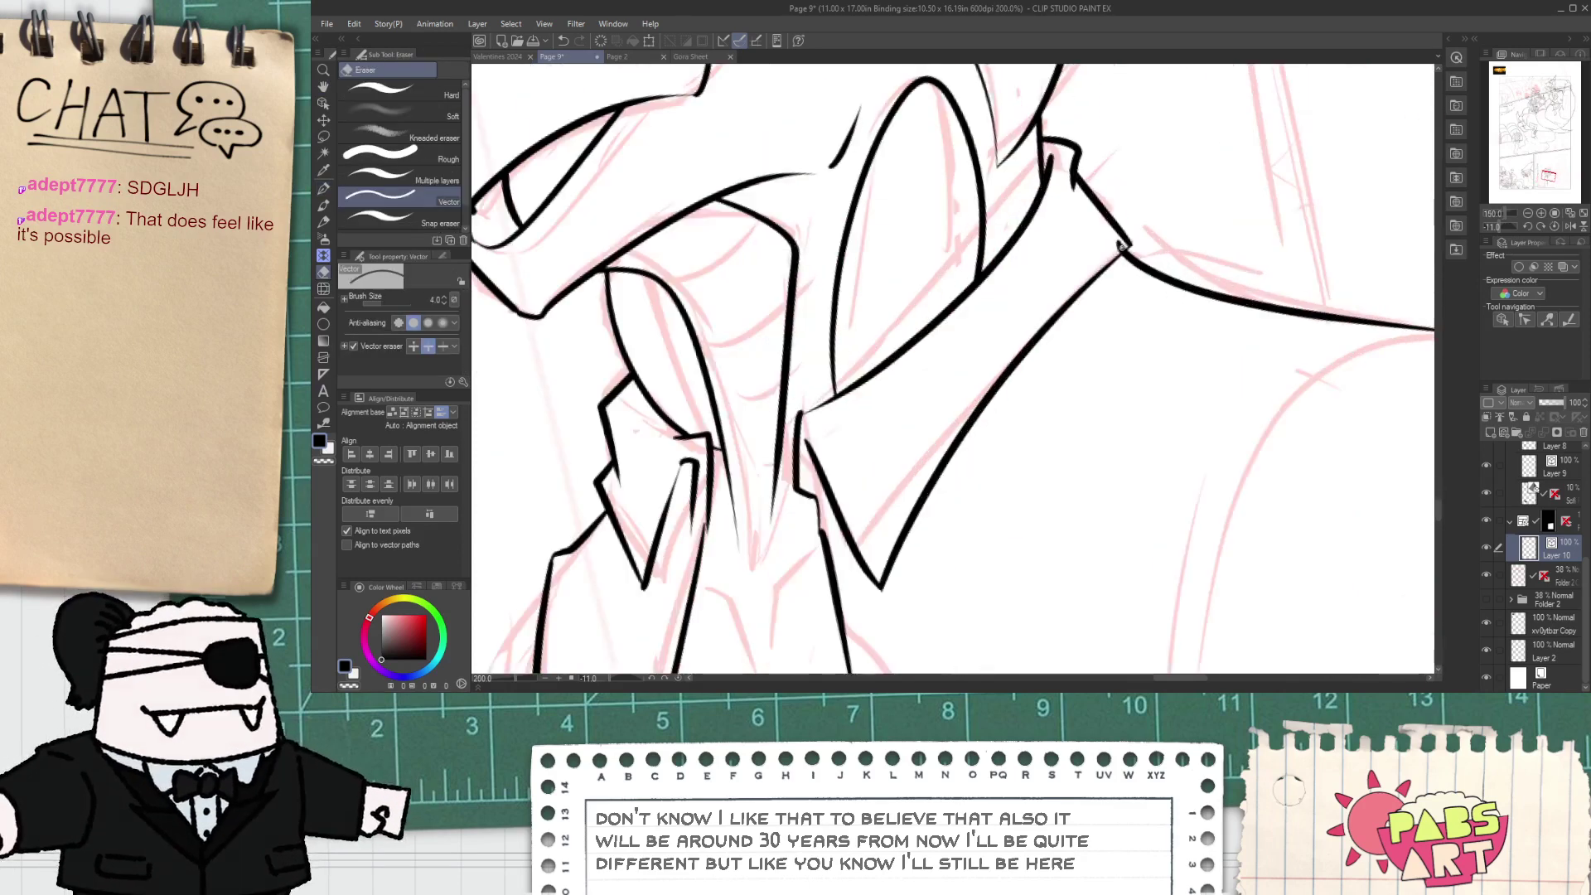
- Ink the long curved coat line on the computer side from the upper chest toward the keyboard, redoing it until it fits
{"action": "scroll", "coordinate": [1118, 280], "scroll_direction": "down", "scroll_amount": 3}
{"action": "key", "text": "space"}
{"action": "left_click_drag", "start_coordinate": [1080, 432], "coordinate": [1038, 215]}
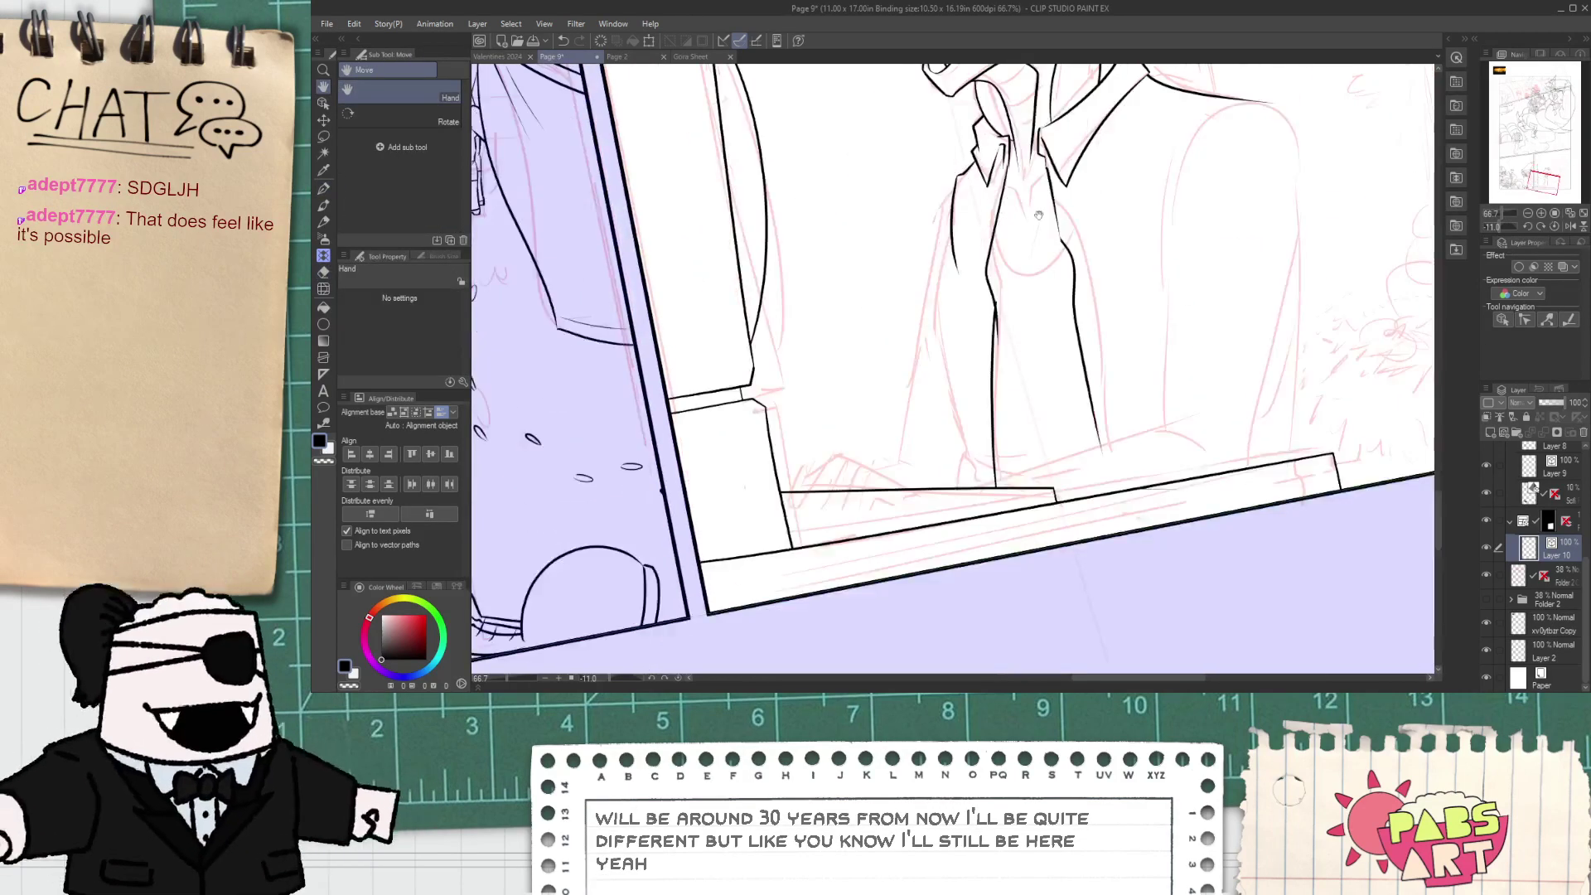
{"action": "scroll", "coordinate": [949, 256], "scroll_direction": "up", "scroll_amount": 2}
{"action": "key", "text": "p"}
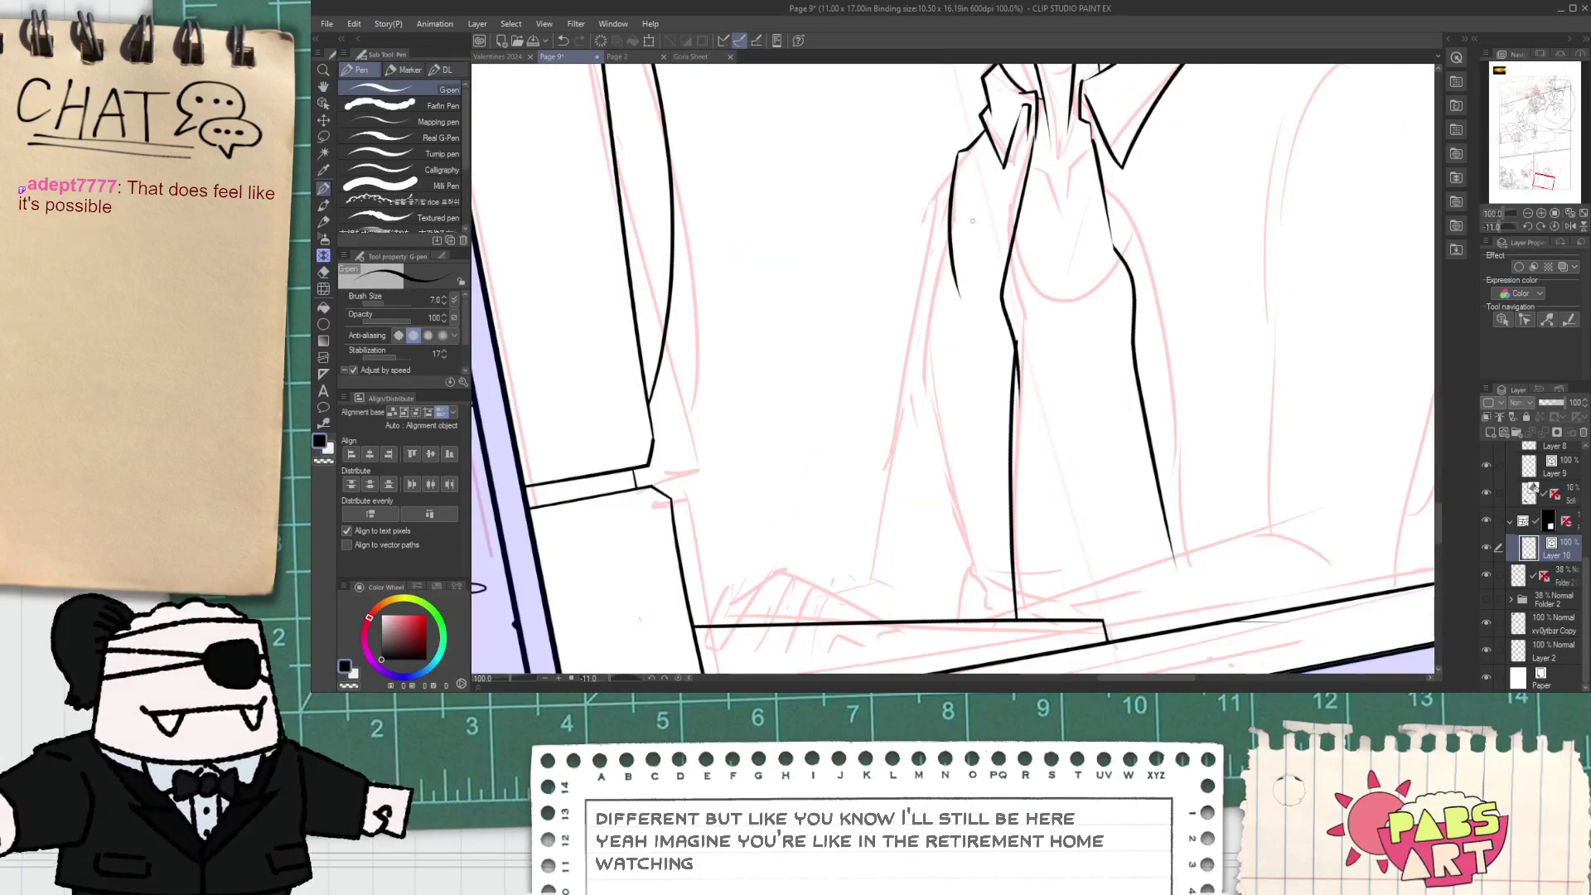
{"action": "left_click_drag", "start_coordinate": [922, 351], "coordinate": [921, 477]}
{"action": "key", "text": "ctrl+z"}
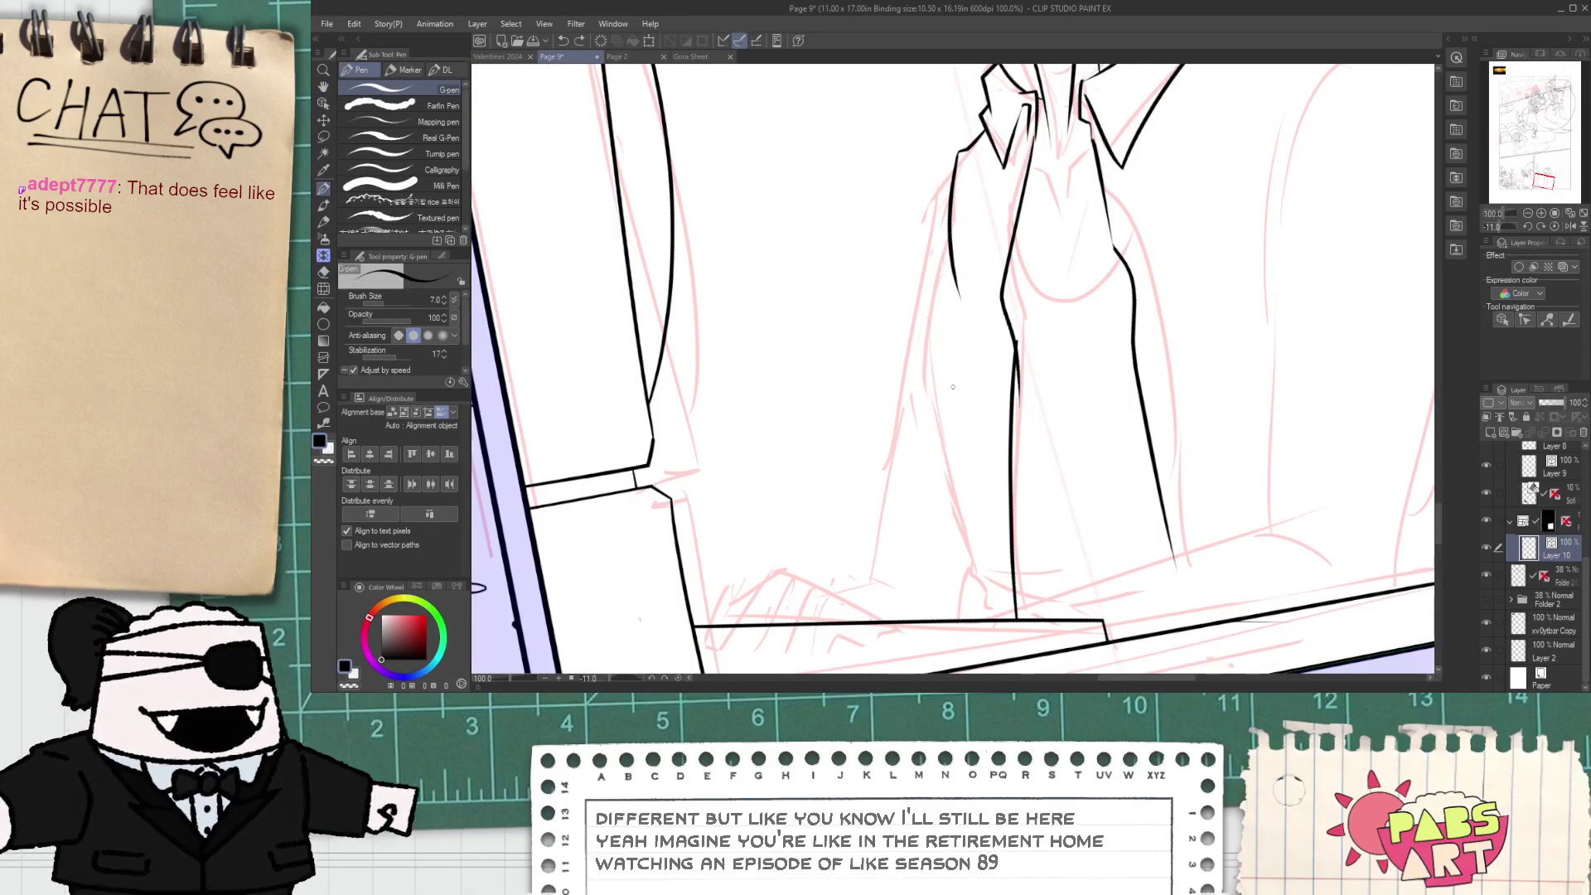
{"action": "mouse_move", "coordinate": [963, 208]}
{"action": "left_mouse_down"}
{"action": "mouse_move", "coordinate": [944, 282]}
{"action": "mouse_move", "coordinate": [948, 511]}
{"action": "left_mouse_up"}
{"action": "key", "text": "ctrl+z"}
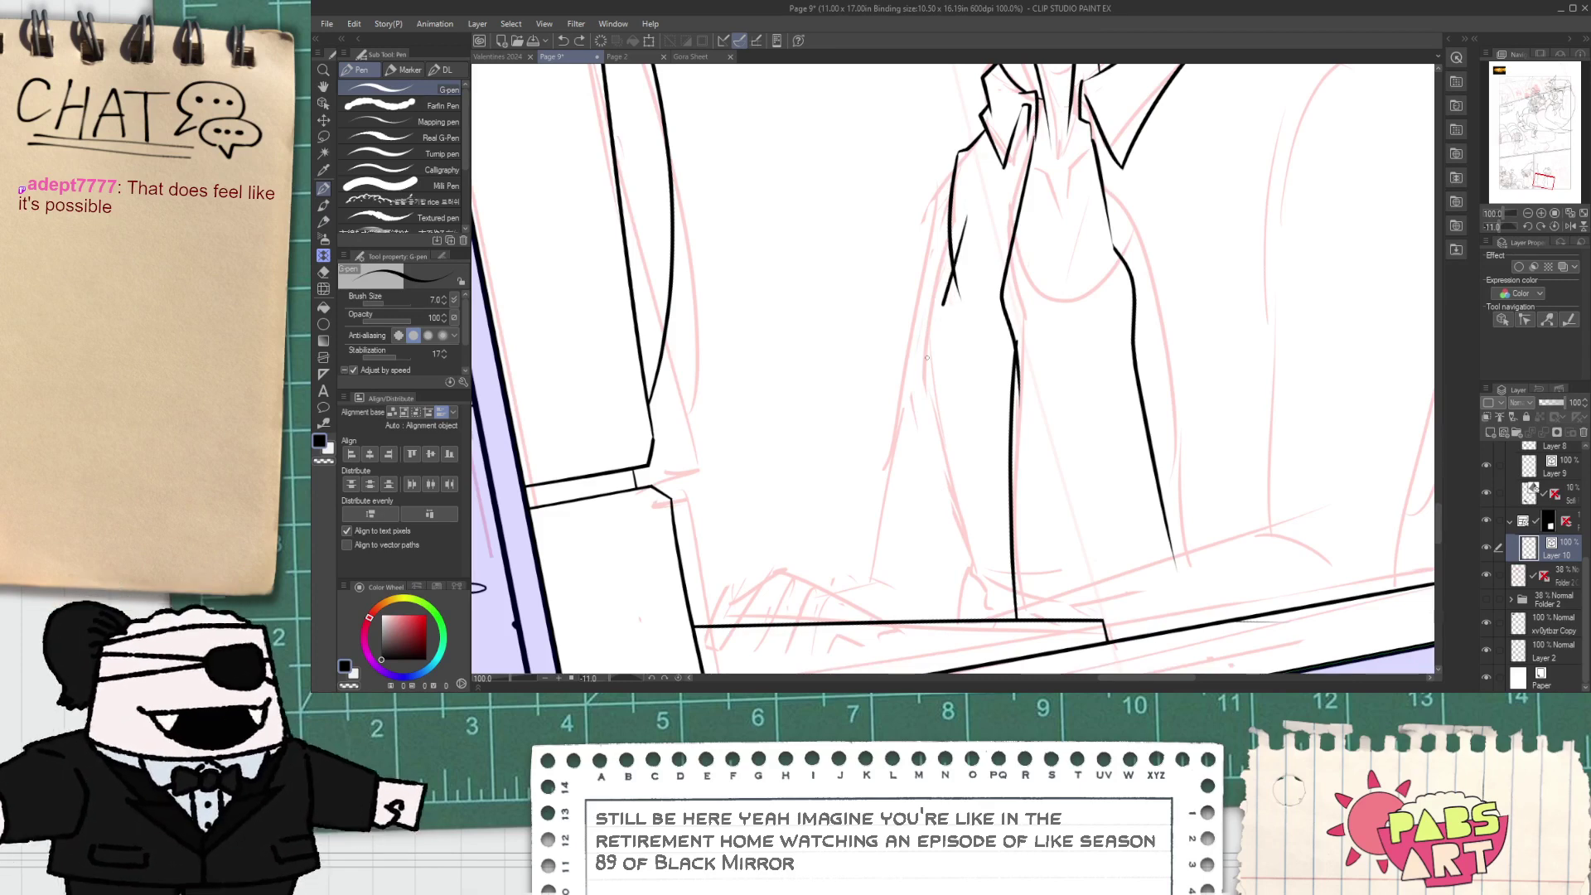
{"action": "left_click_drag", "start_coordinate": [927, 358], "coordinate": [956, 579]}
{"action": "key", "text": "ctrl+z"}
{"action": "left_click_drag", "start_coordinate": [963, 230], "coordinate": [958, 495]}
{"action": "key", "text": "ctrl+z"}
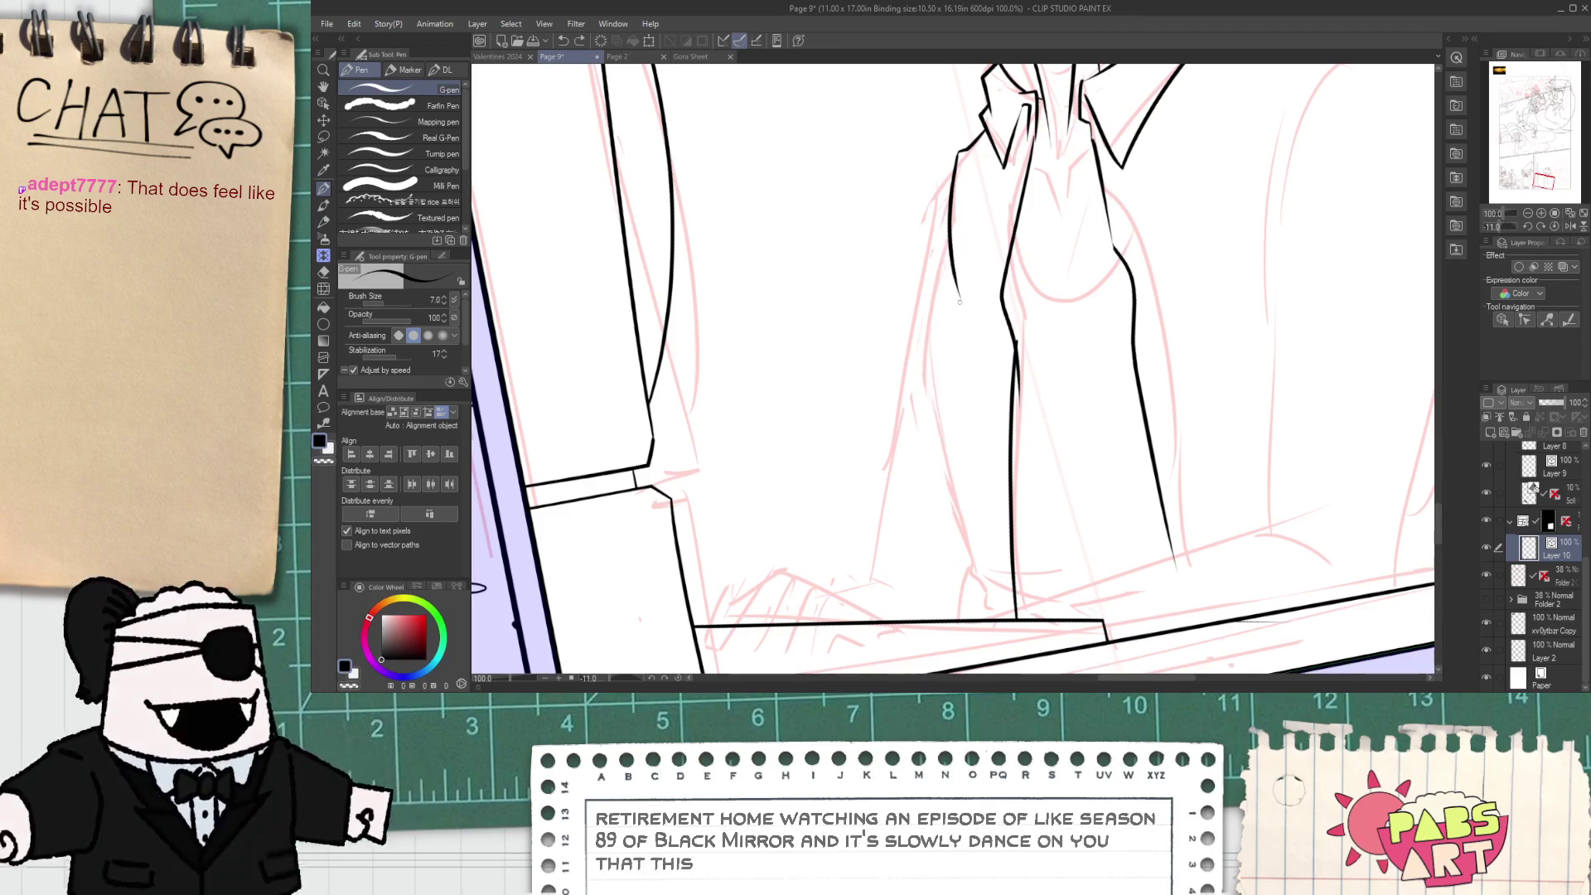
{"action": "mouse_move", "coordinate": [967, 219]}
{"action": "left_mouse_down"}
{"action": "mouse_move", "coordinate": [940, 368]}
{"action": "mouse_move", "coordinate": [995, 568]}
{"action": "left_mouse_up"}
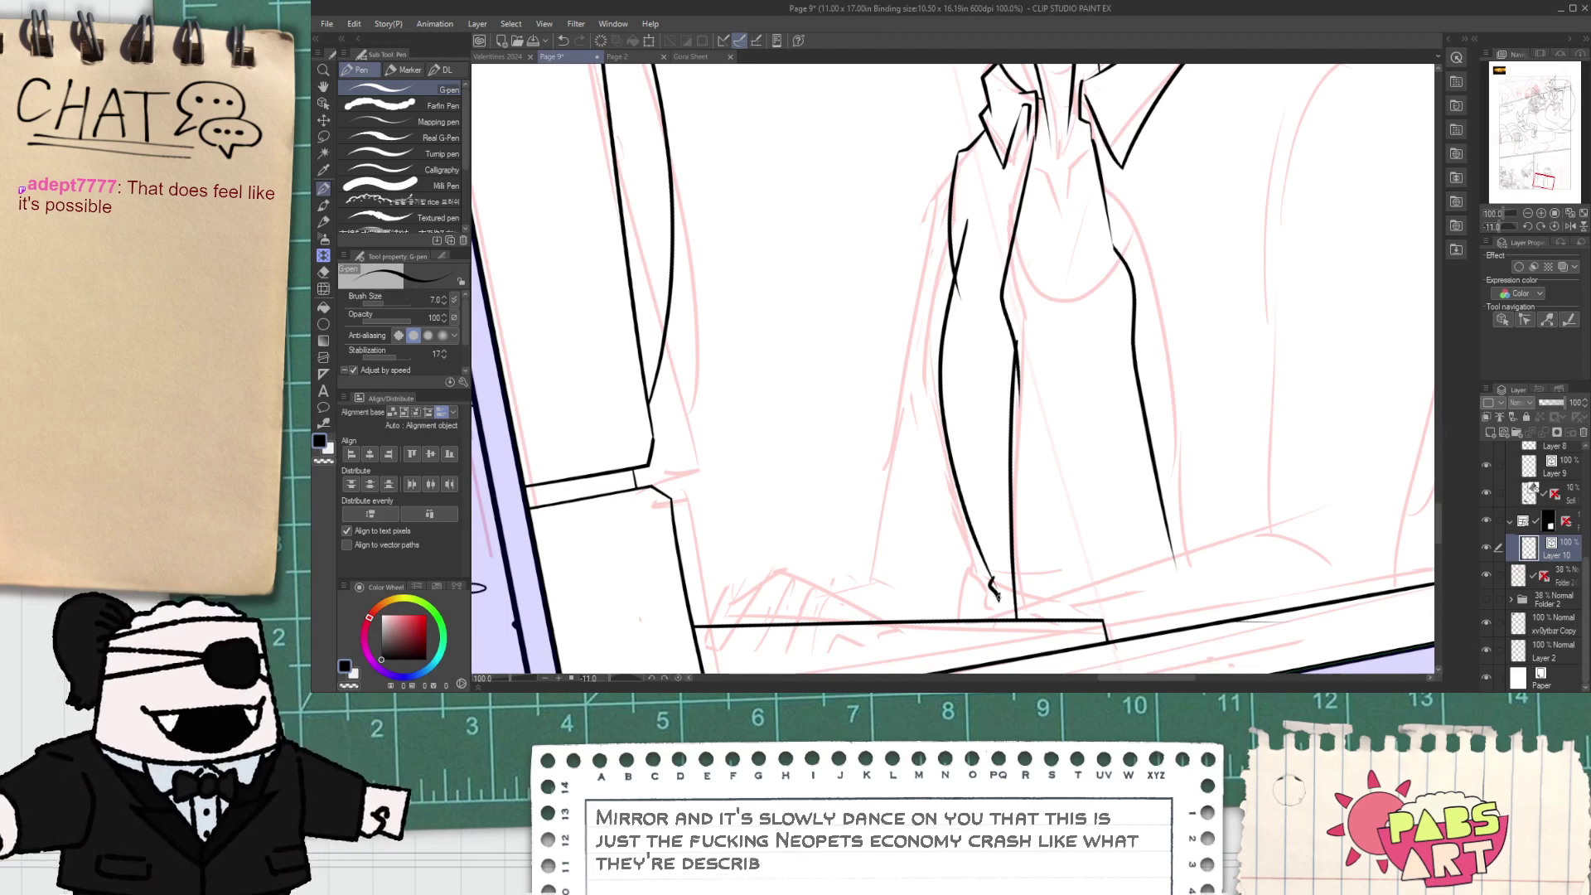
- Finish the curved coat line's lower end with a small wavy stroke down to the keyboard edge and tidy it
{"action": "key", "text": "e"}
{"action": "scroll", "coordinate": [994, 593], "scroll_direction": "up", "scroll_amount": 2}
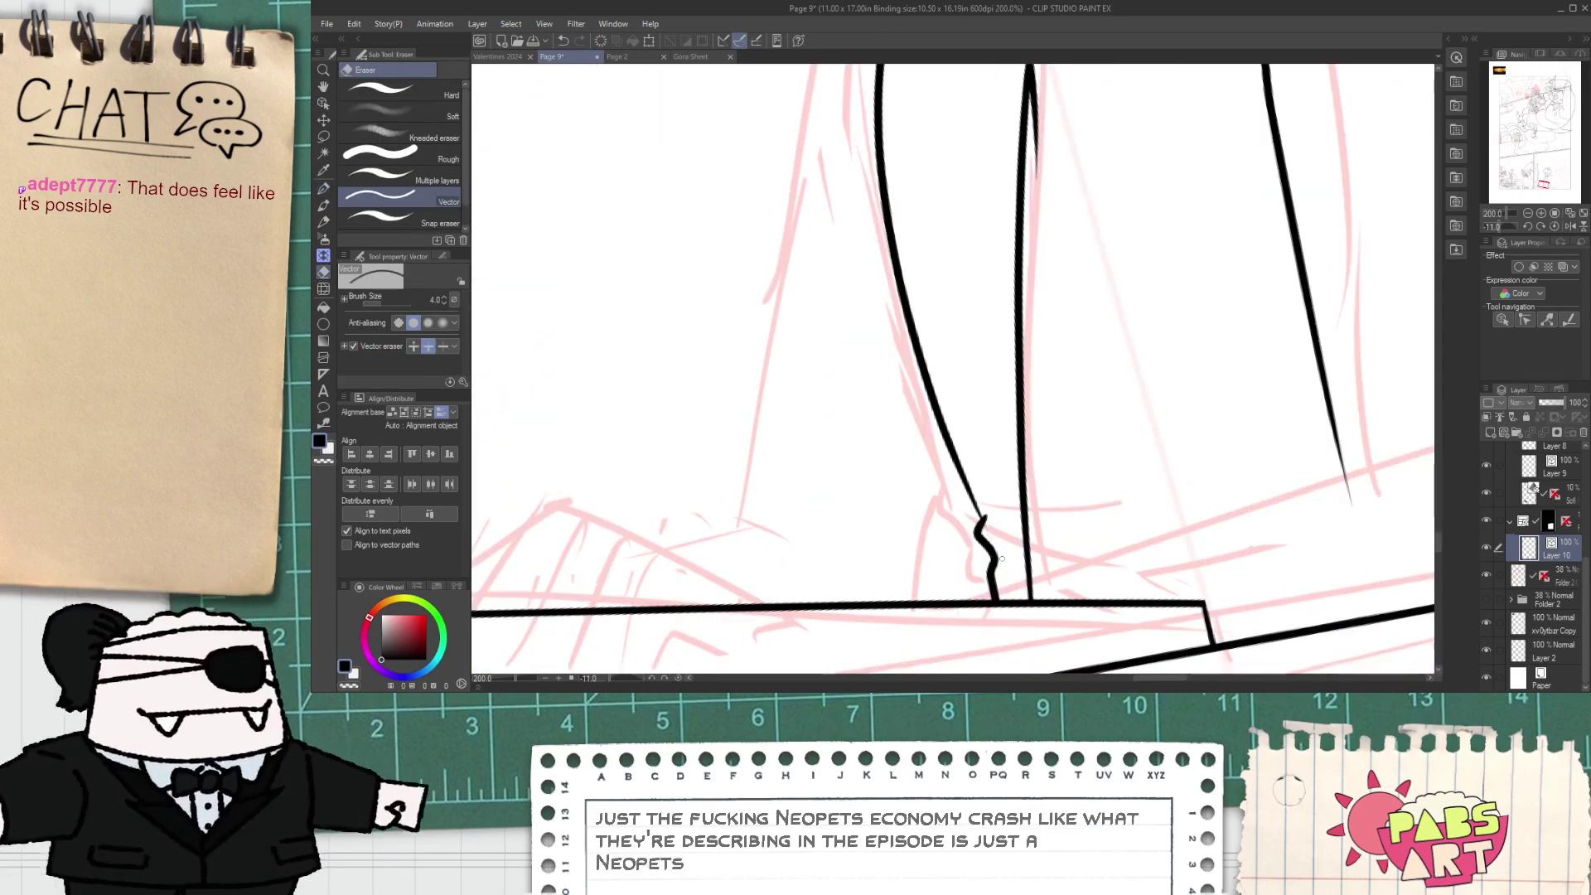
{"action": "scroll", "coordinate": [981, 490], "scroll_direction": "down", "scroll_amount": 4}
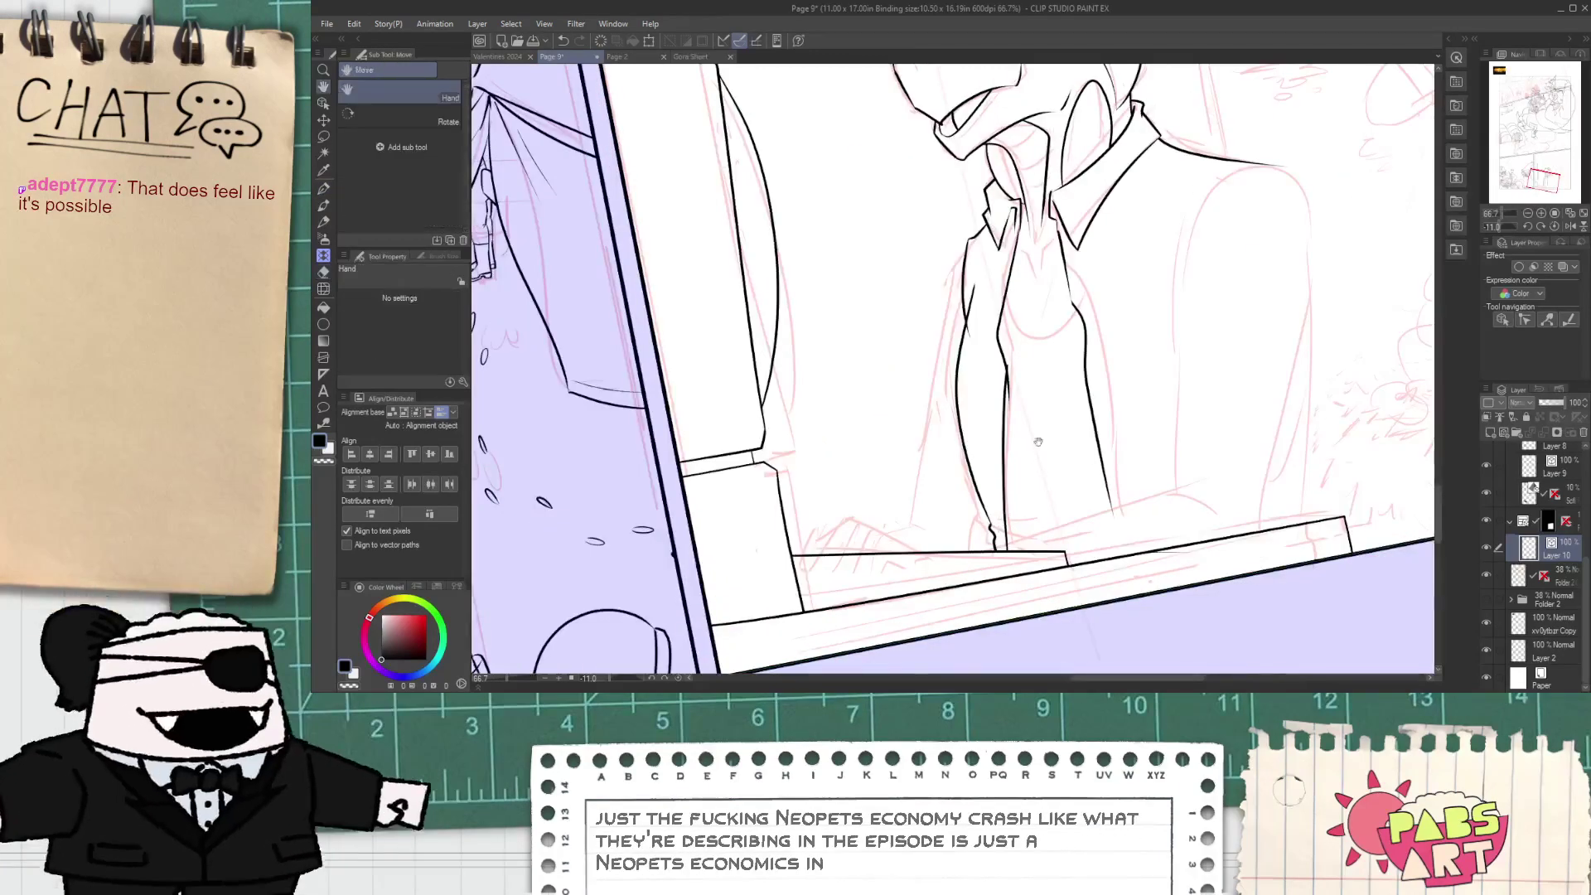
- Try to reinforce the crease where the curved coat line crosses the upper coat edge with an extra stroke
{"action": "left_click_drag", "start_coordinate": [987, 305], "coordinate": [981, 367]}
{"action": "scroll", "coordinate": [980, 367], "scroll_direction": "up", "scroll_amount": 3}
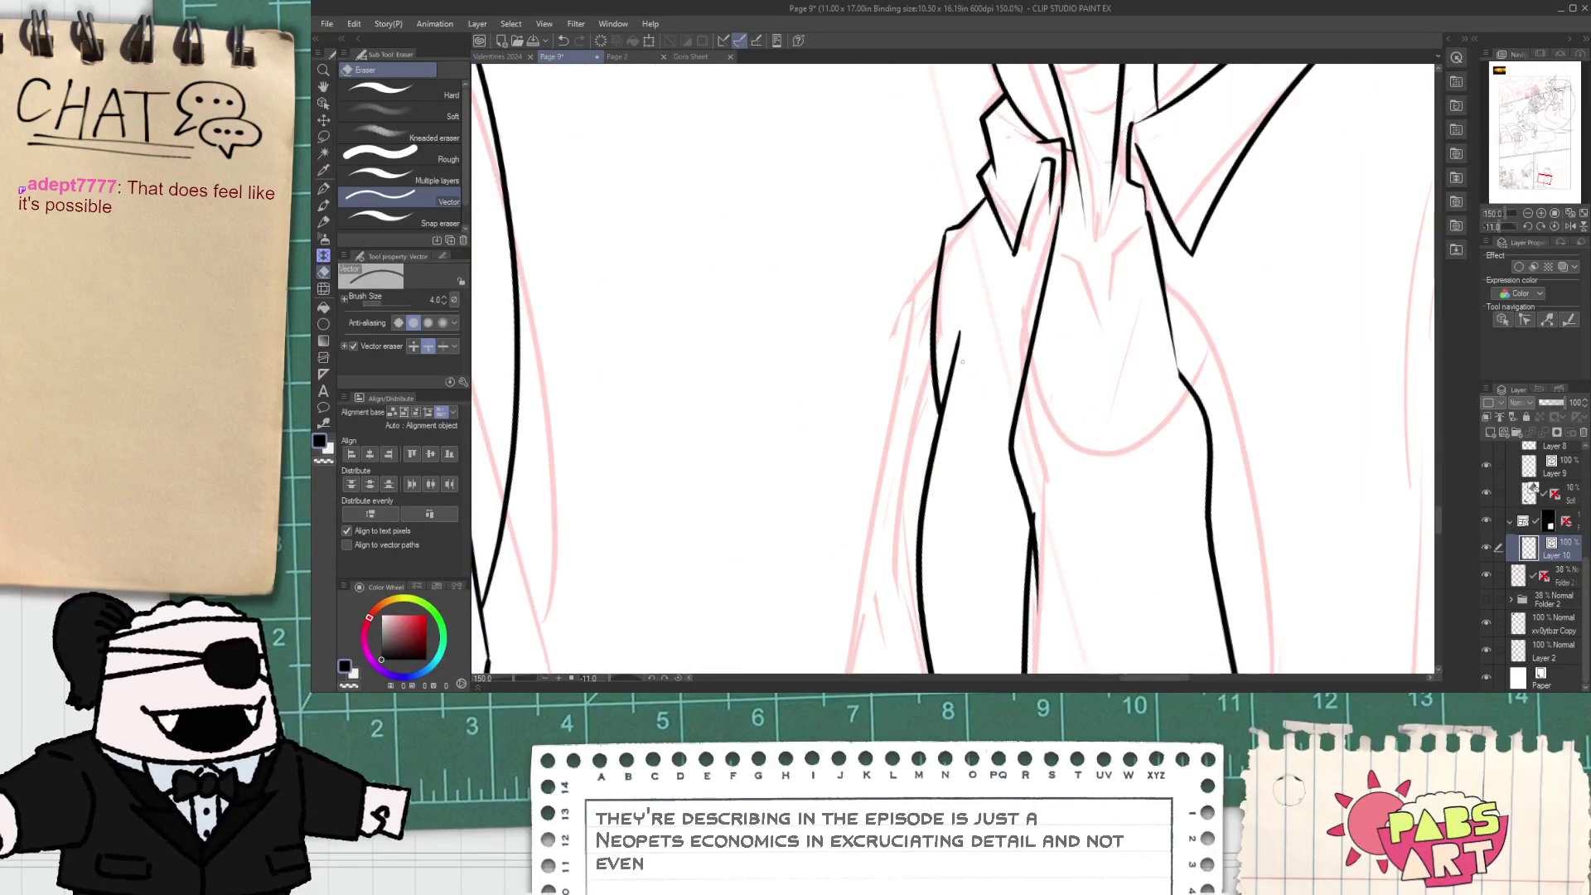
{"action": "key", "text": "p"}
{"action": "key", "text": "ctrl+z"}
{"action": "left_click_drag", "start_coordinate": [944, 399], "coordinate": [960, 306]}
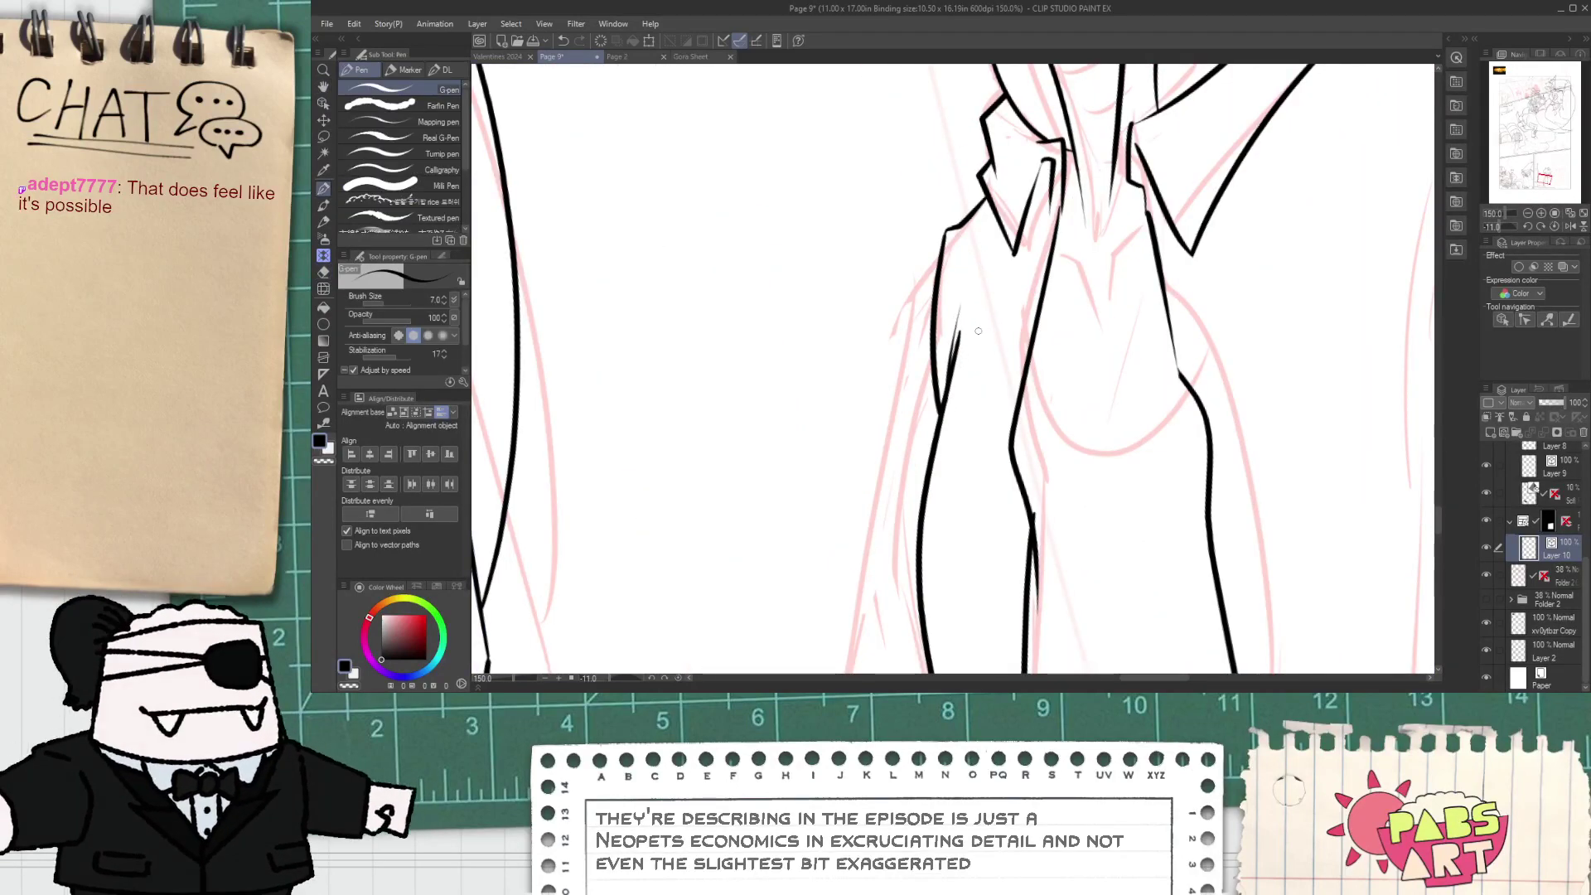
{"action": "key", "text": "ctrl+z"}
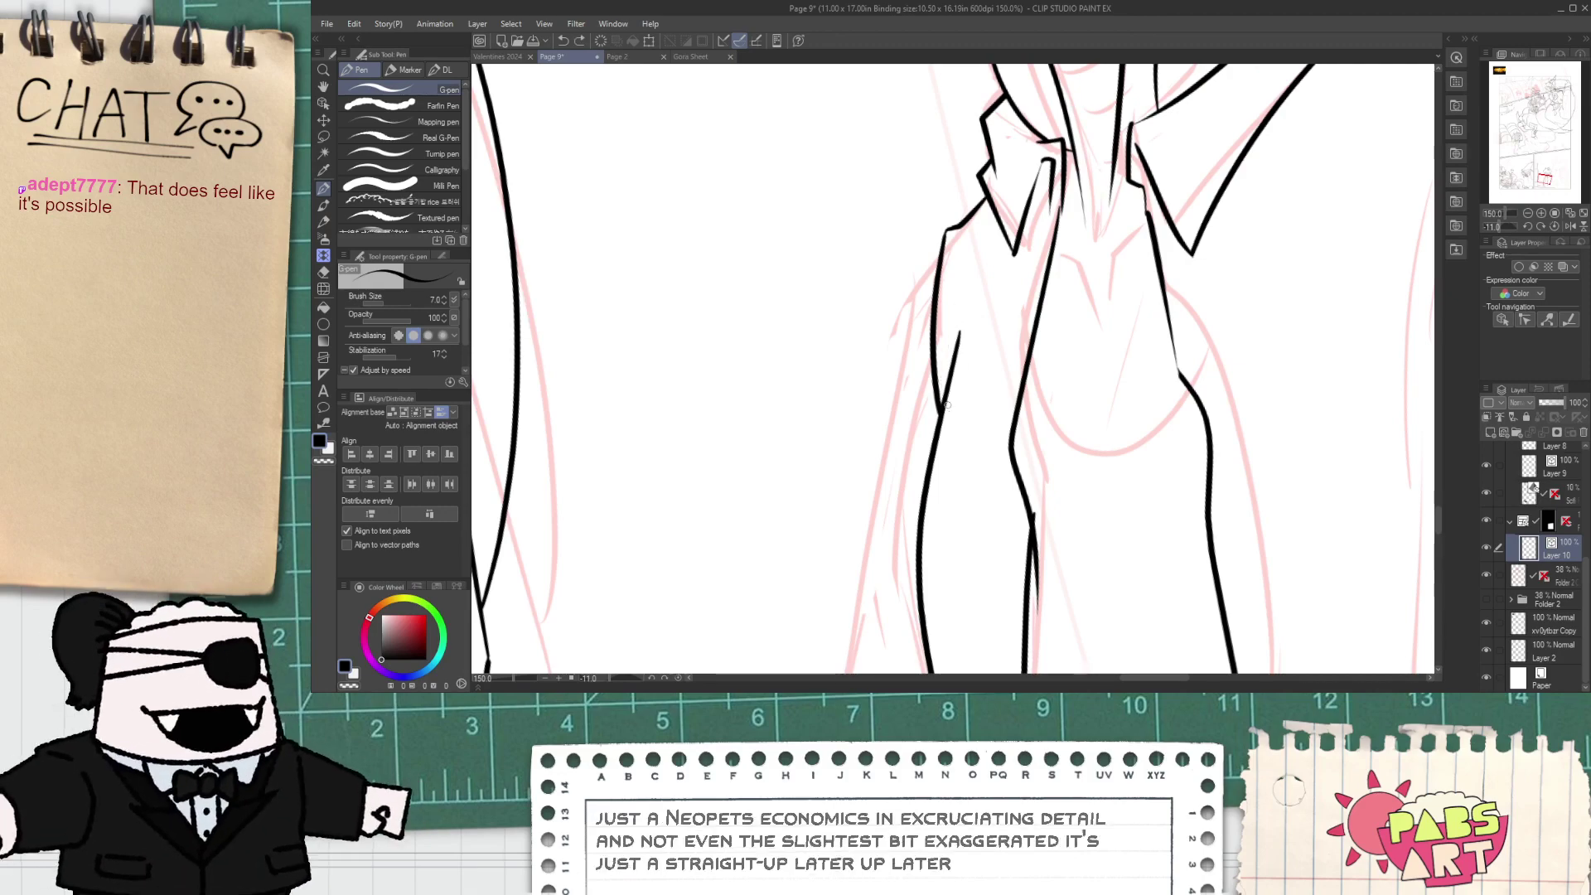
- Ink the curved shirt neckline across the chest between the two coat edges and trim its overshoot at the computer-side edge
{"action": "scroll", "coordinate": [944, 310], "scroll_direction": "down", "scroll_amount": 3}
{"action": "scroll", "coordinate": [949, 292], "scroll_direction": "up", "scroll_amount": 3}
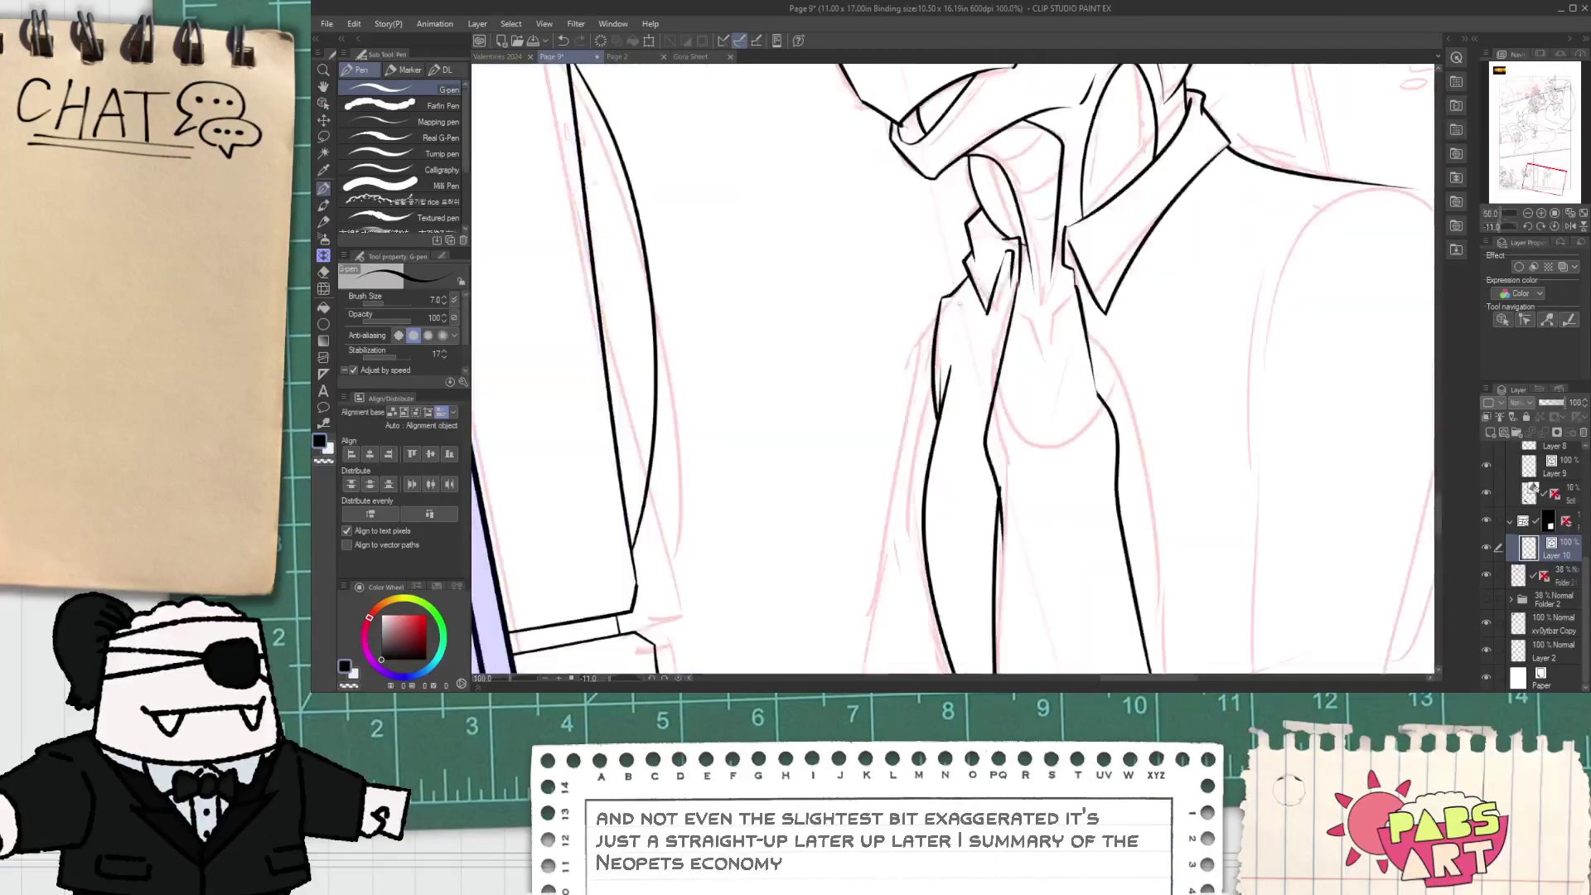
{"action": "scroll", "coordinate": [947, 381], "scroll_direction": "down", "scroll_amount": 4}
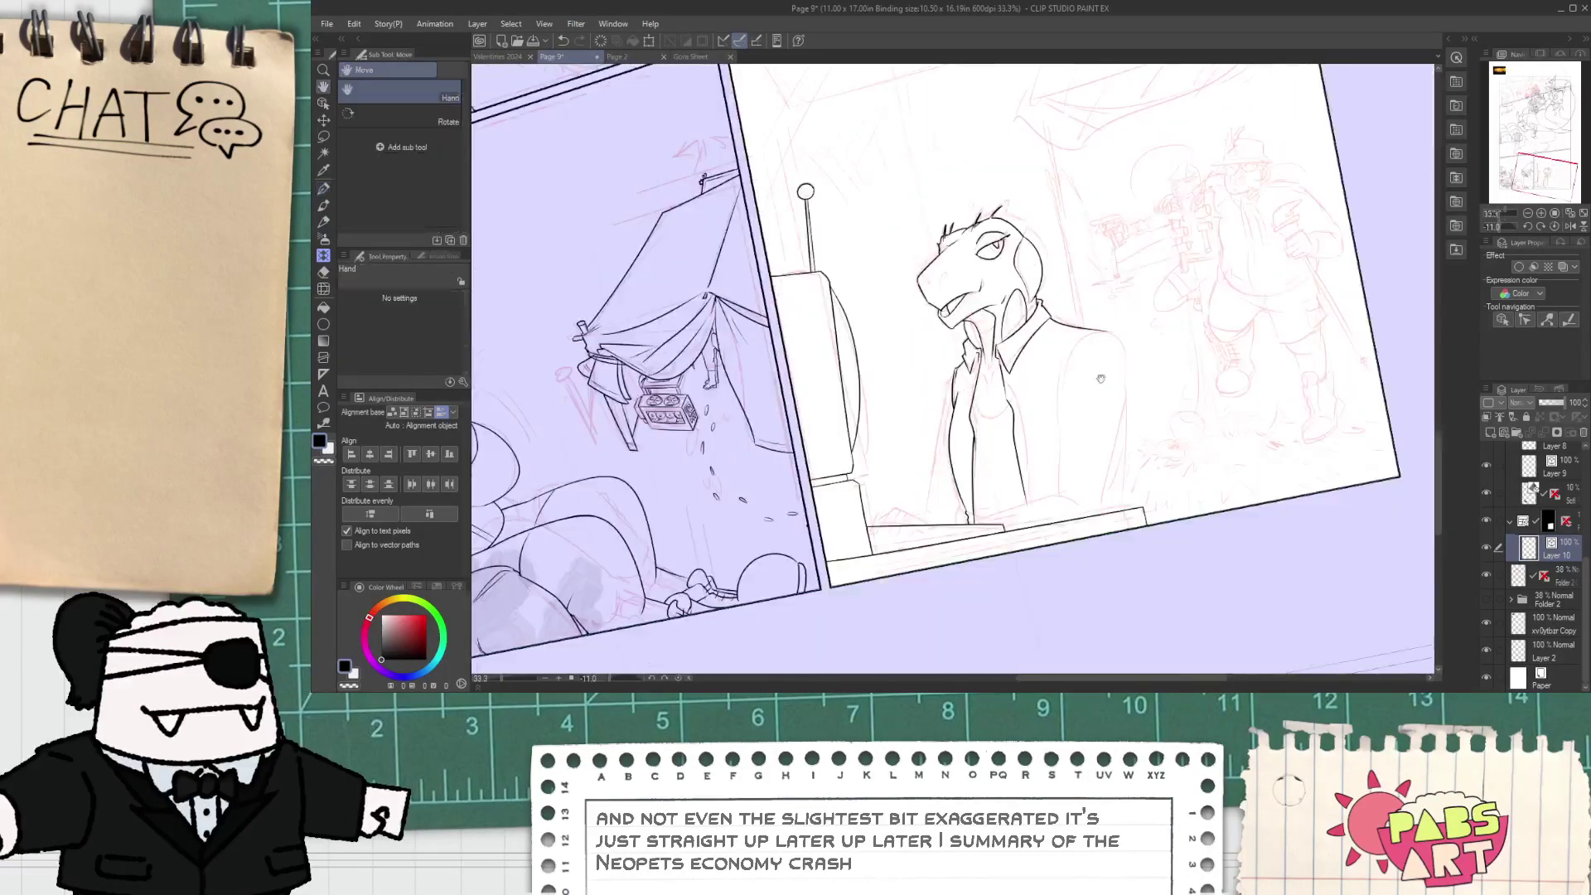
{"action": "left_click_drag", "start_coordinate": [1101, 377], "coordinate": [991, 362]}
{"action": "scroll", "coordinate": [991, 362], "scroll_direction": "up", "scroll_amount": 2}
{"action": "scroll", "coordinate": [859, 361], "scroll_direction": "up", "scroll_amount": 4}
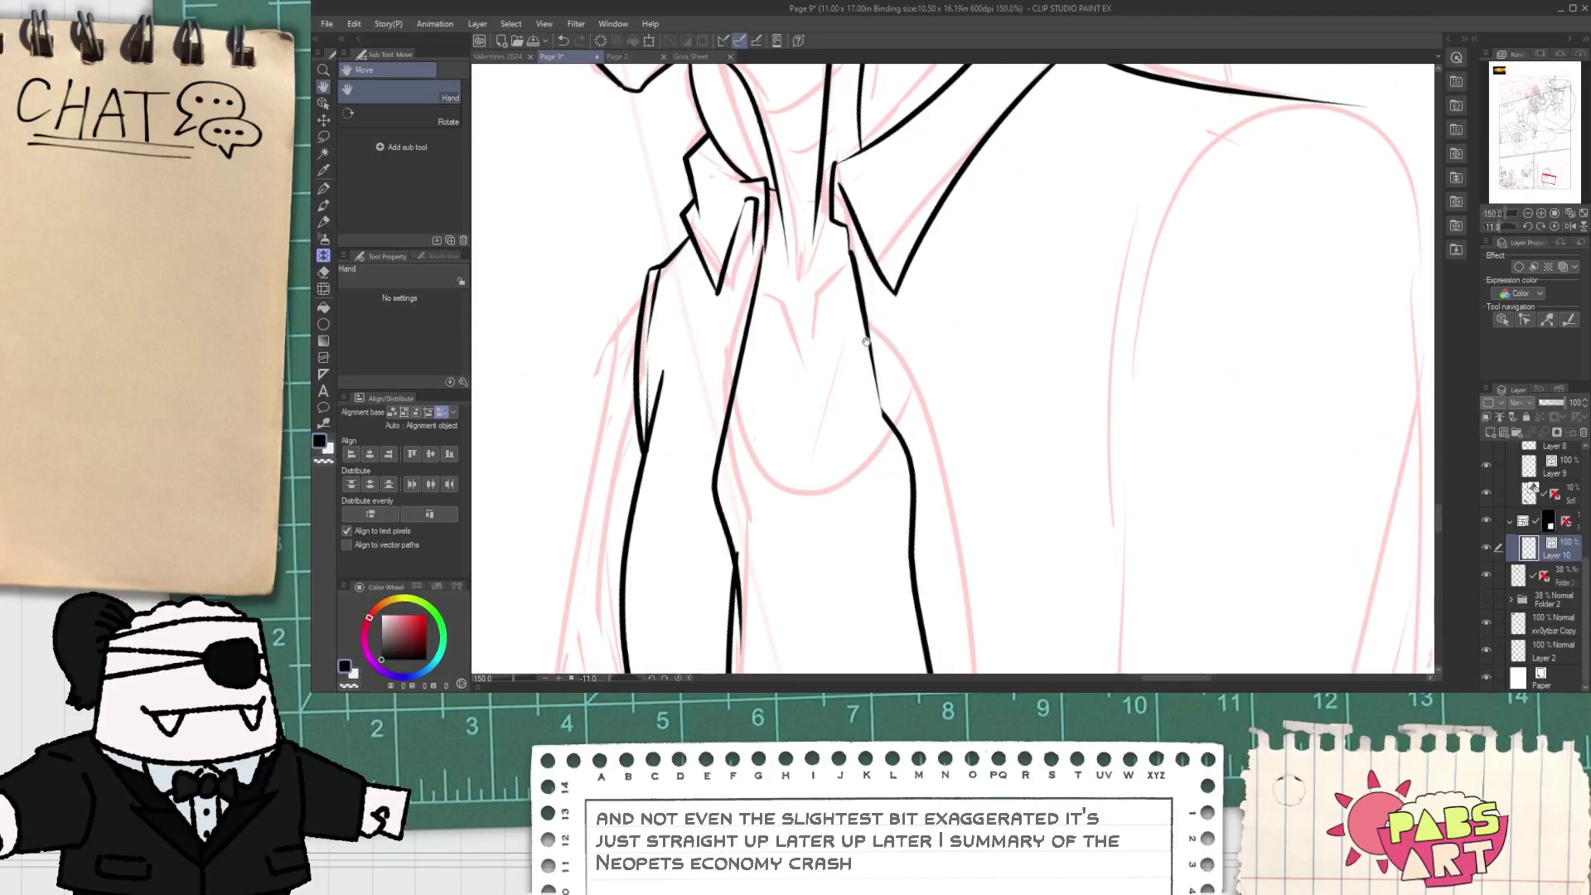
{"action": "key", "text": "p"}
{"action": "mouse_move", "coordinate": [740, 398]}
{"action": "left_mouse_down"}
{"action": "mouse_move", "coordinate": [744, 460]}
{"action": "mouse_move", "coordinate": [911, 443]}
{"action": "left_mouse_up"}
{"action": "key", "text": "ctrl+z"}
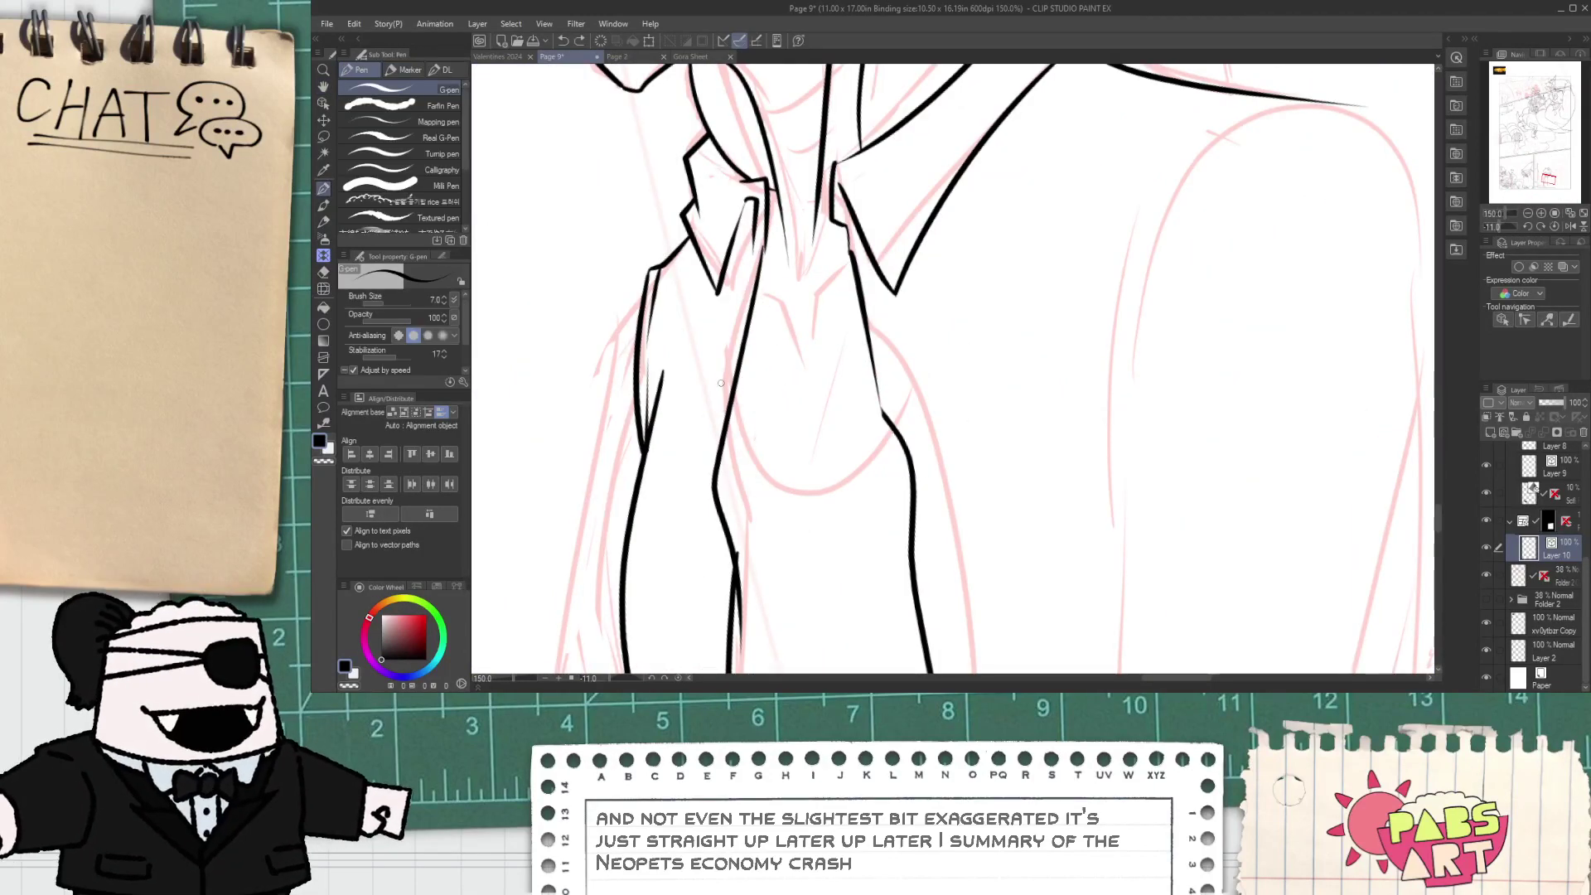
{"action": "left_click_drag", "start_coordinate": [725, 389], "coordinate": [935, 348]}
{"action": "key", "text": "e"}
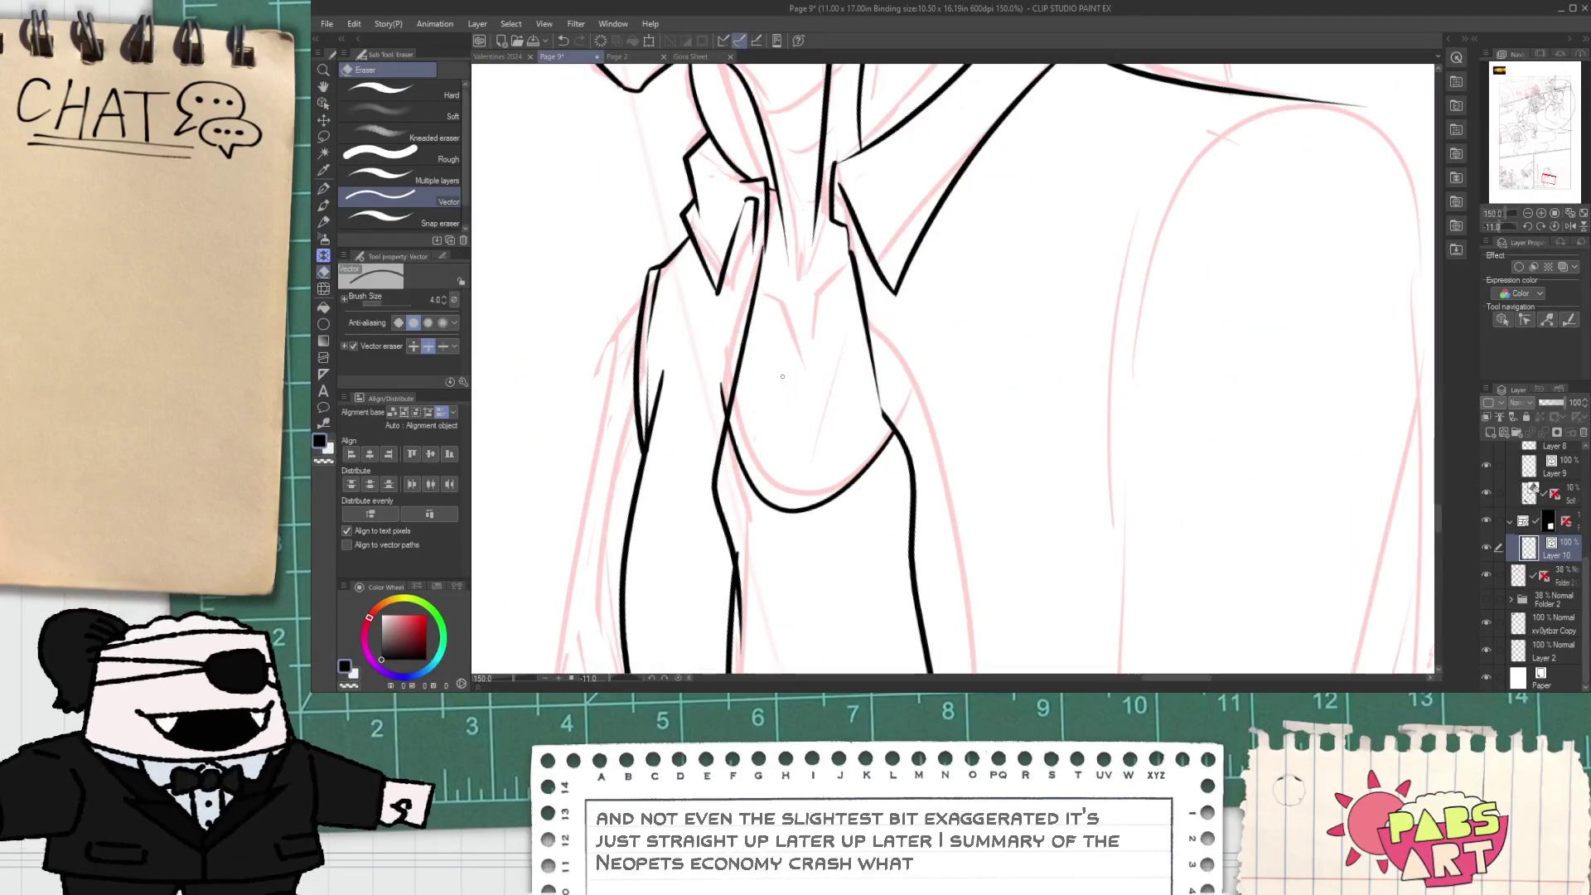
{"action": "left_click_drag", "start_coordinate": [728, 393], "coordinate": [716, 397]}
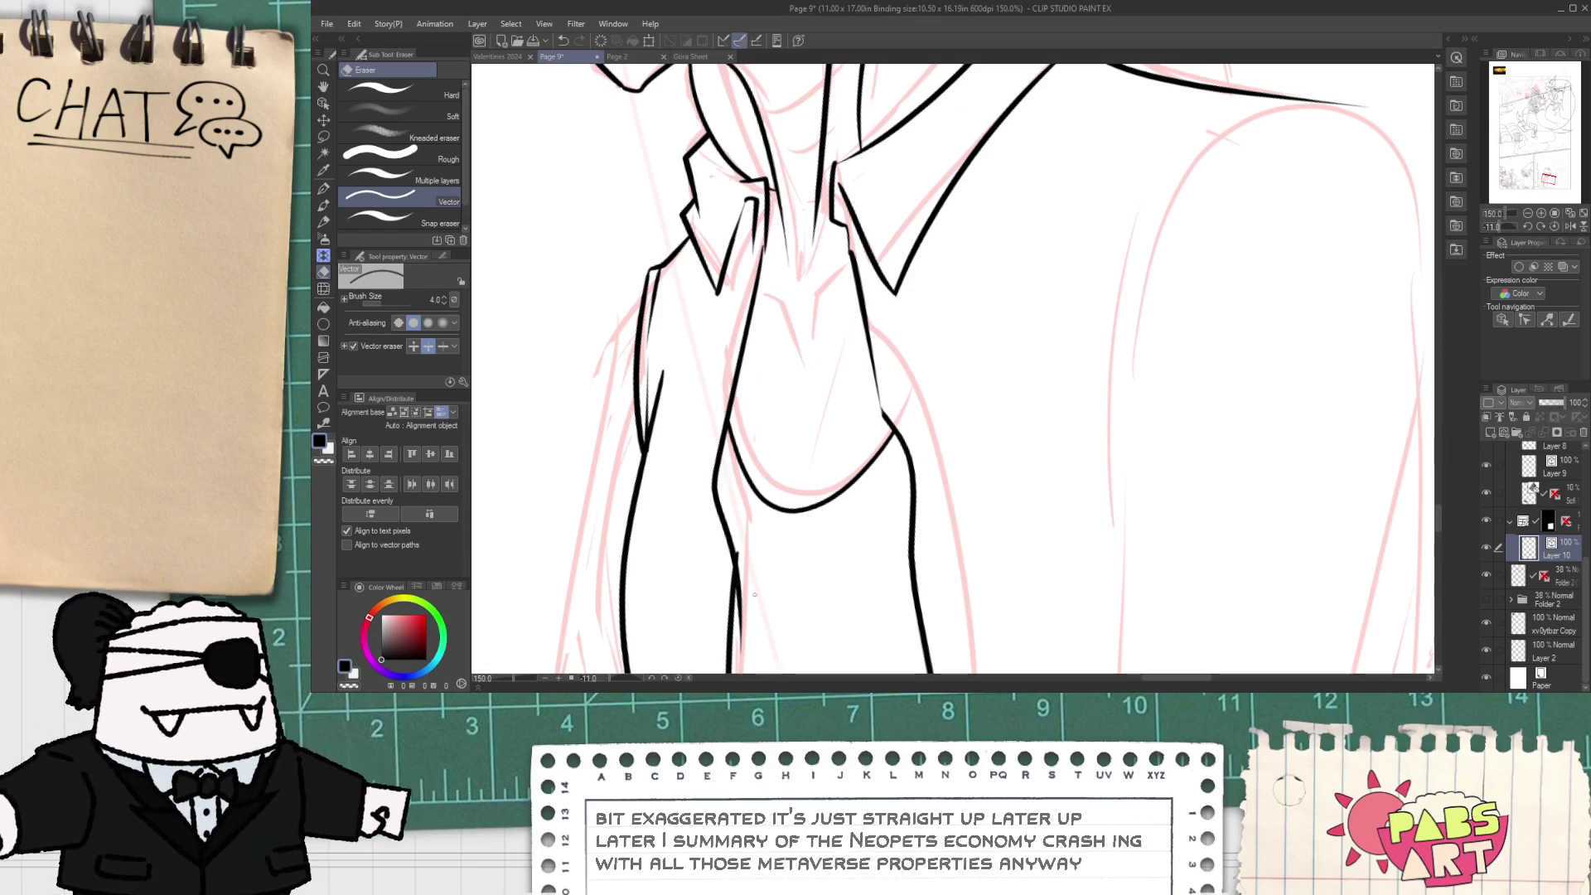
- Ink two short vertical chest lines rising from the neckline and the angular collarbone marks above them, trimming the overshooting ends
{"action": "key", "text": "p"}
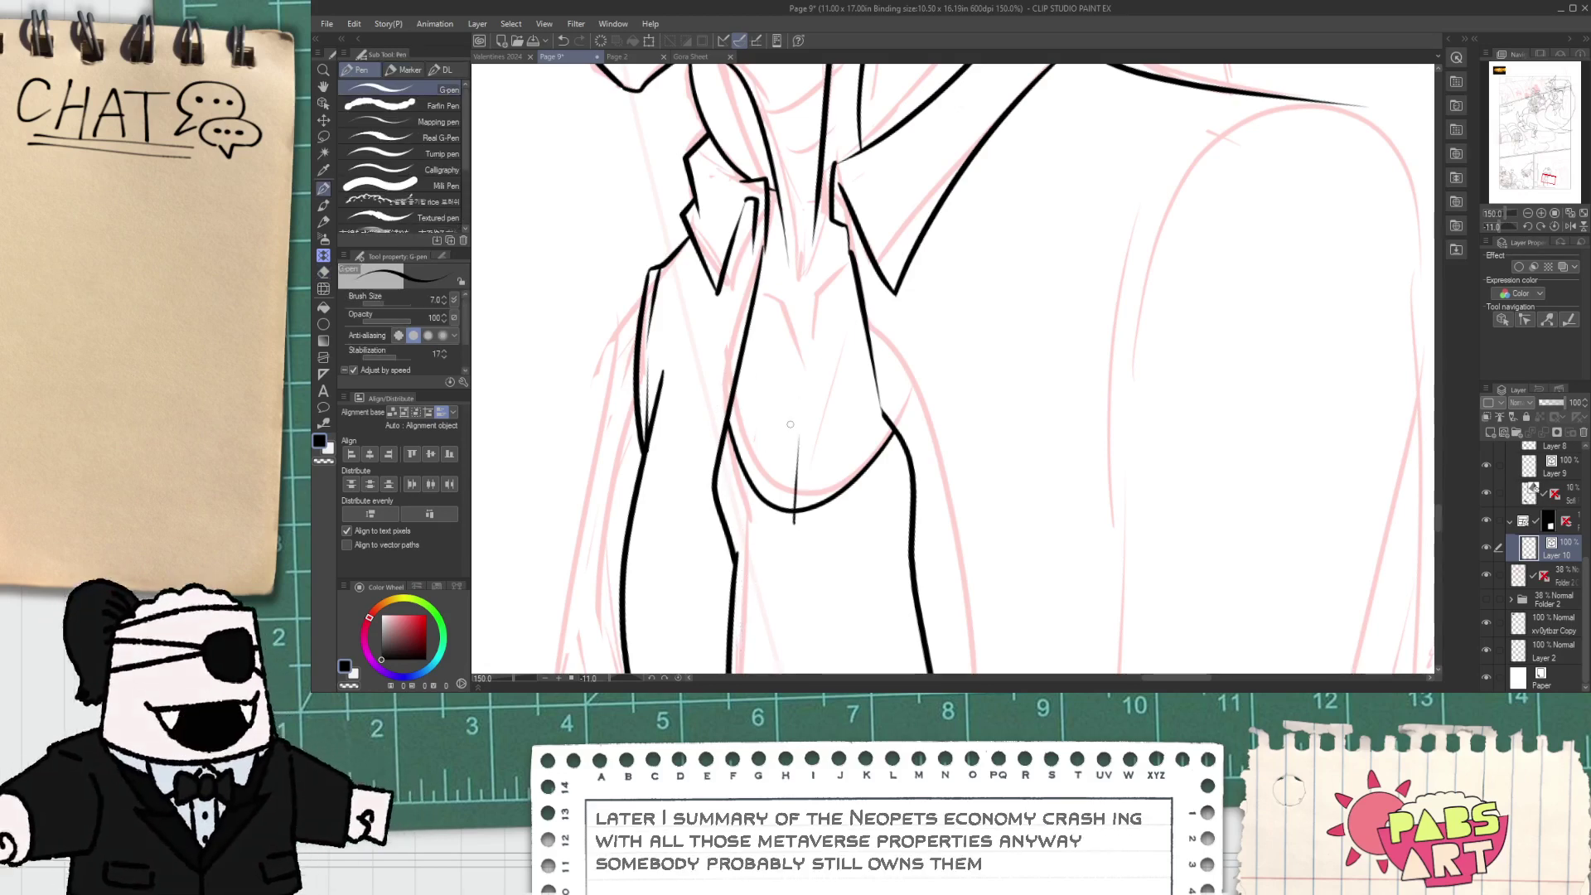
{"action": "key", "text": "ctrl+z"}
{"action": "mouse_move", "coordinate": [790, 399]}
{"action": "left_mouse_down"}
{"action": "mouse_move", "coordinate": [764, 598]}
{"action": "mouse_move", "coordinate": [810, 592]}
{"action": "left_mouse_up"}
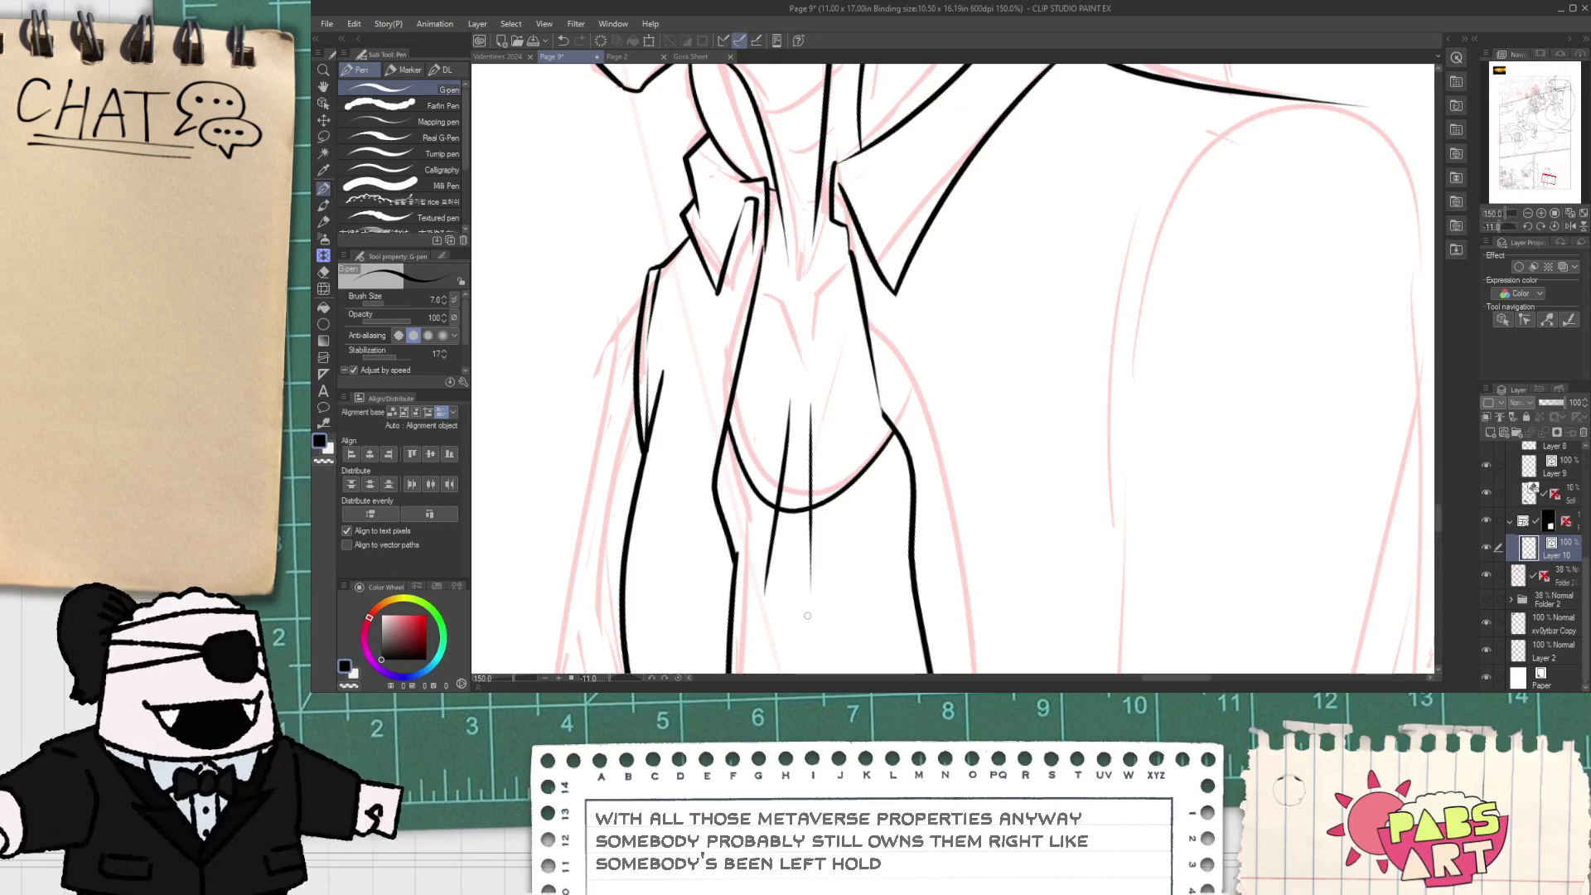
{"action": "scroll", "coordinate": [755, 315], "scroll_direction": "up", "scroll_amount": 1}
{"action": "mouse_move", "coordinate": [792, 315]}
{"action": "left_mouse_down"}
{"action": "mouse_move", "coordinate": [738, 300]}
{"action": "mouse_move", "coordinate": [792, 311]}
{"action": "mouse_move", "coordinate": [794, 346]}
{"action": "mouse_move", "coordinate": [882, 257]}
{"action": "left_mouse_up"}
{"action": "key", "text": "e"}
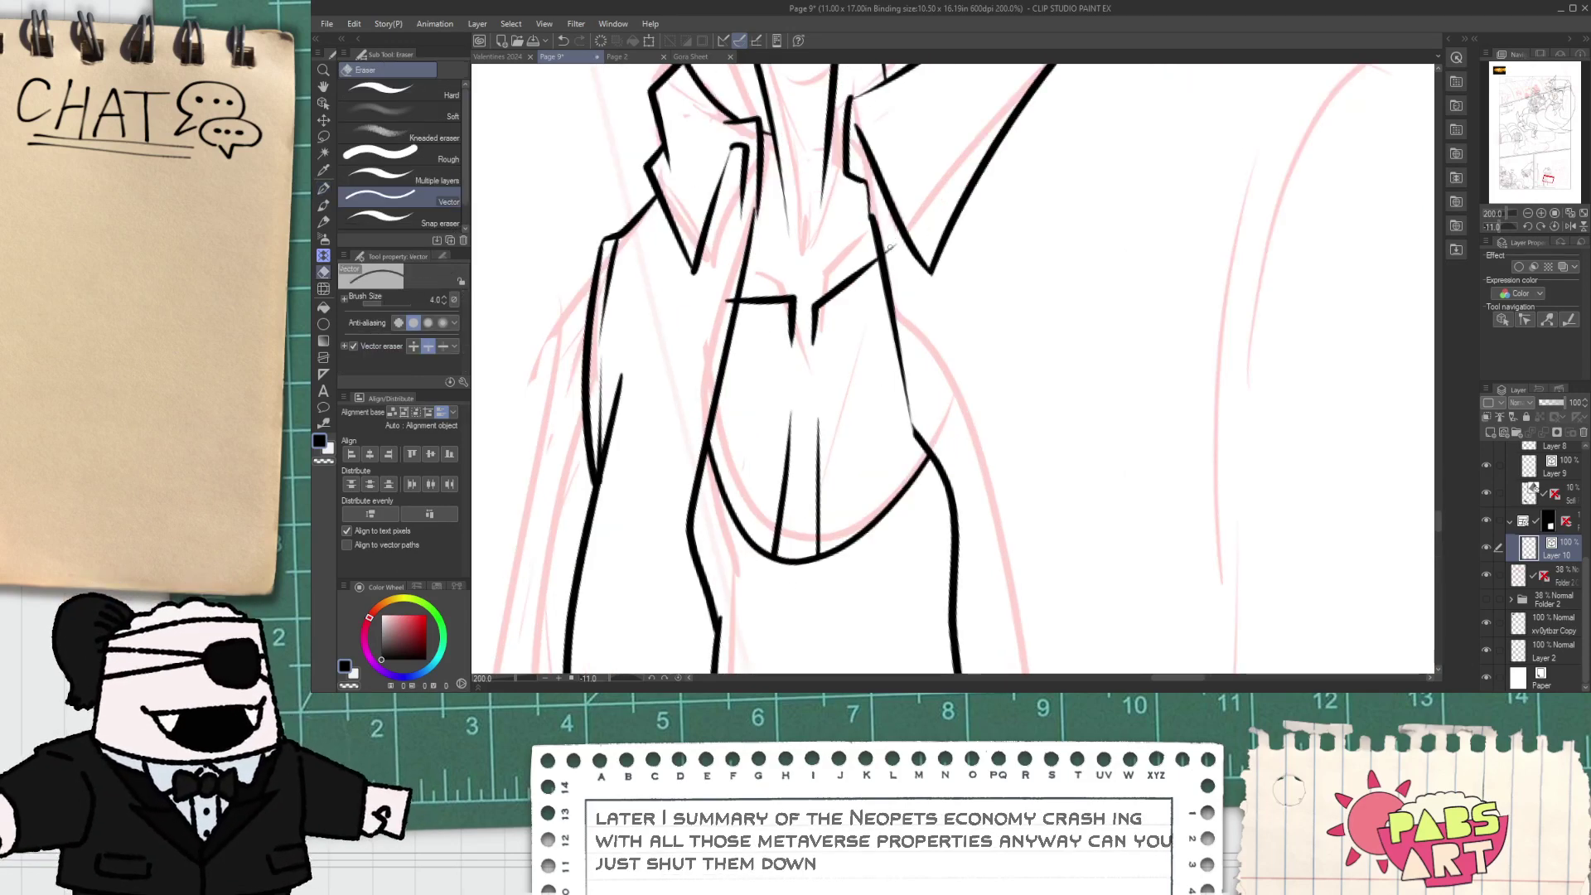
{"action": "scroll", "coordinate": [771, 299], "scroll_direction": "down", "scroll_amount": 3}
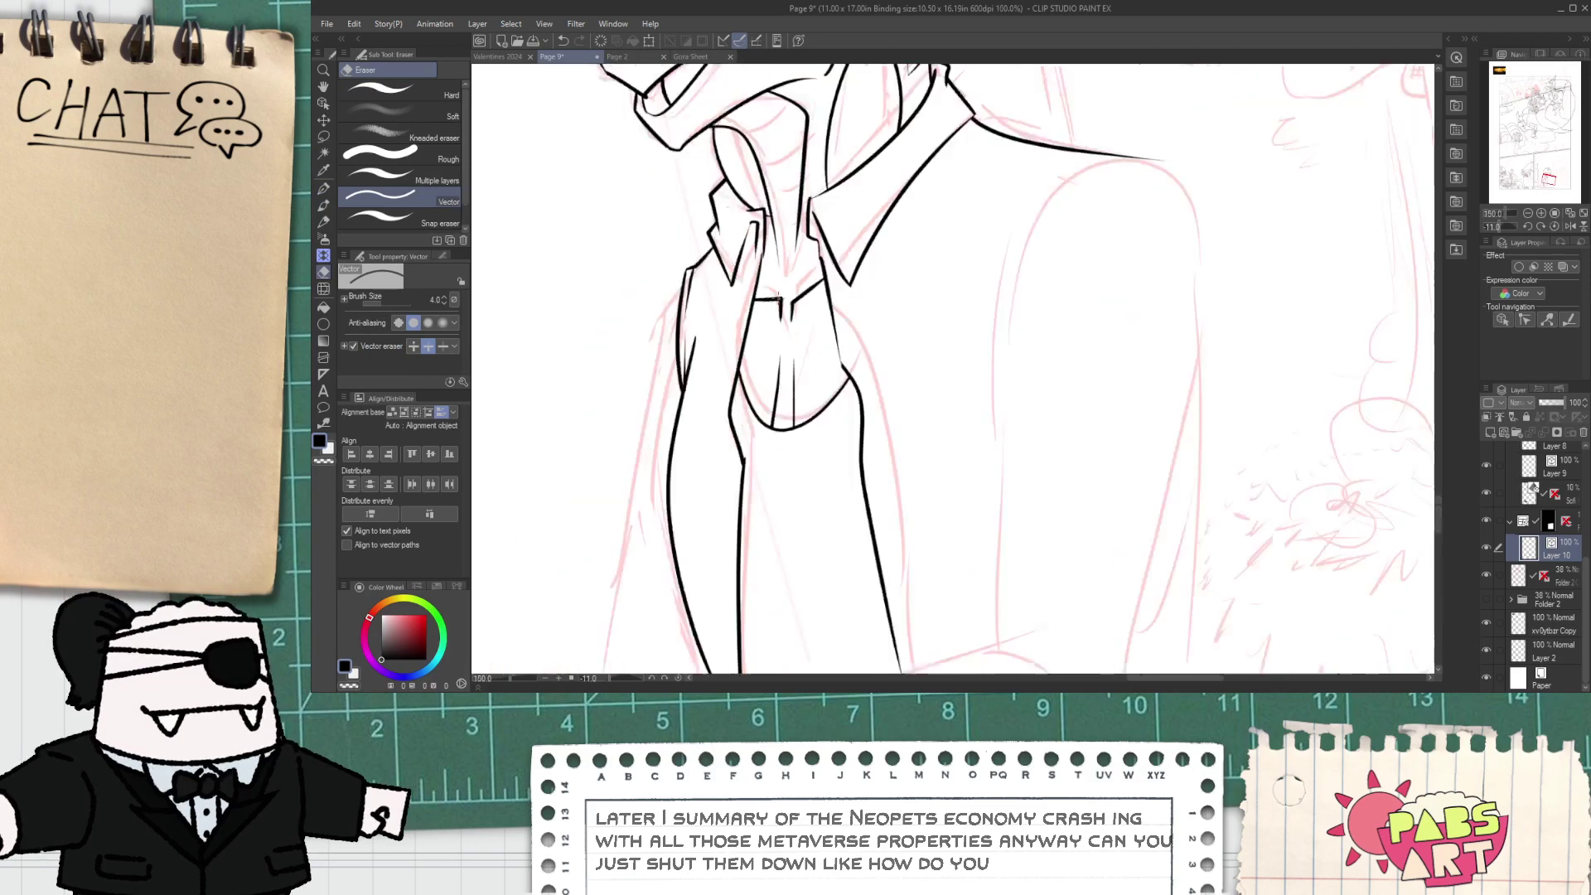
- Ink a long line just above the keyboard edge from the computer to the coat and close its coat-side end with a short stroke
{"action": "key", "text": "space"}
{"action": "mouse_move", "coordinate": [948, 290]}
{"action": "left_mouse_down"}
{"action": "mouse_move", "coordinate": [937, 168]}
{"action": "mouse_move", "coordinate": [927, 249]}
{"action": "left_mouse_up"}
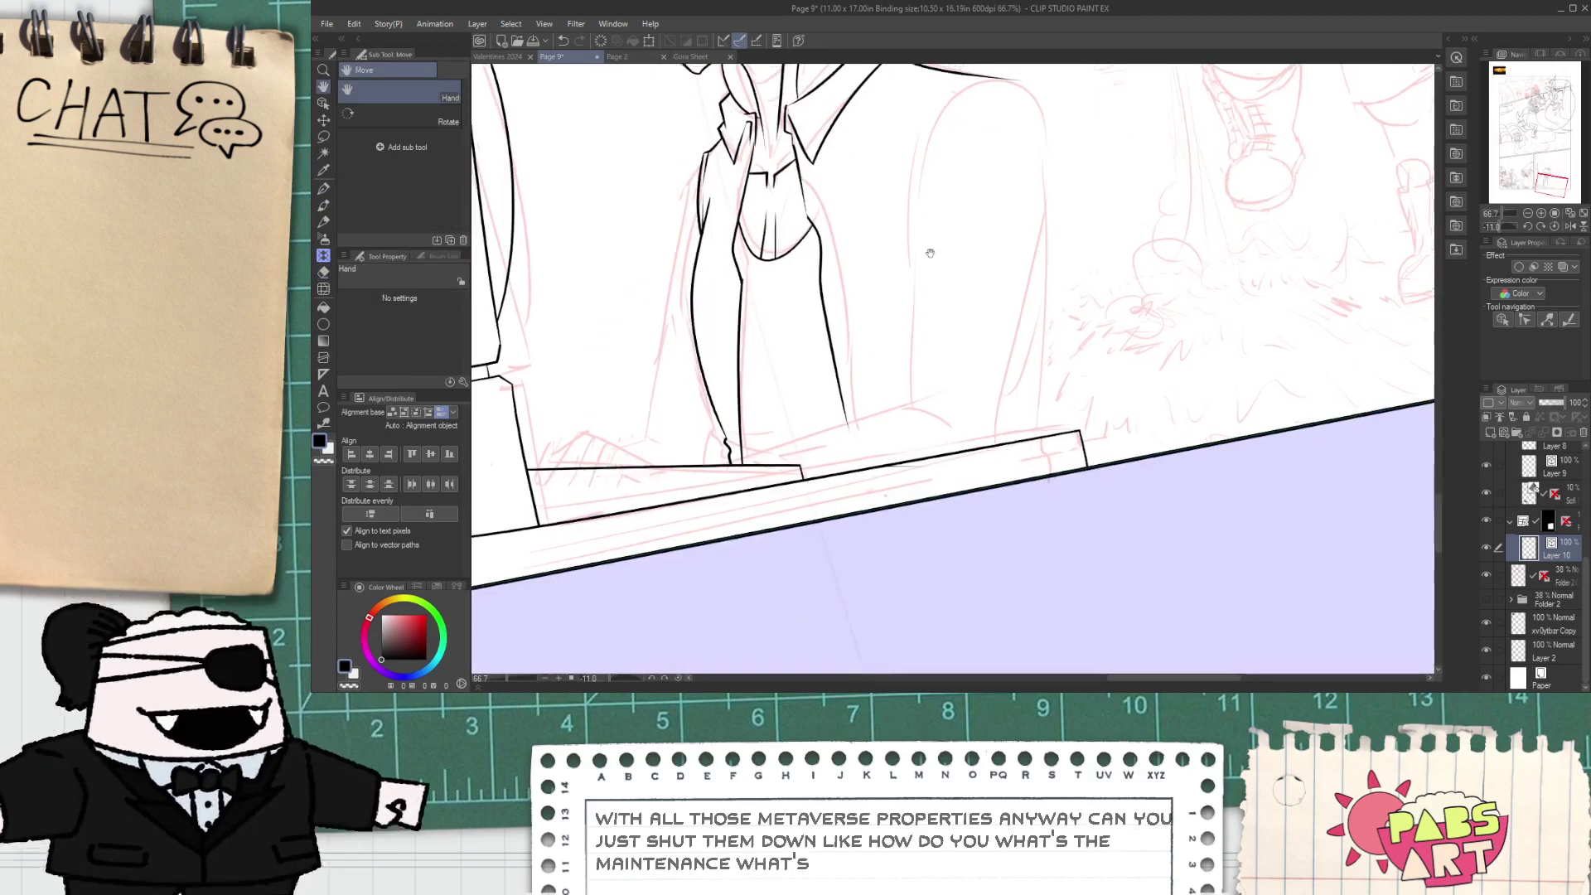
{"action": "scroll", "coordinate": [671, 521], "scroll_direction": "up", "scroll_amount": 4}
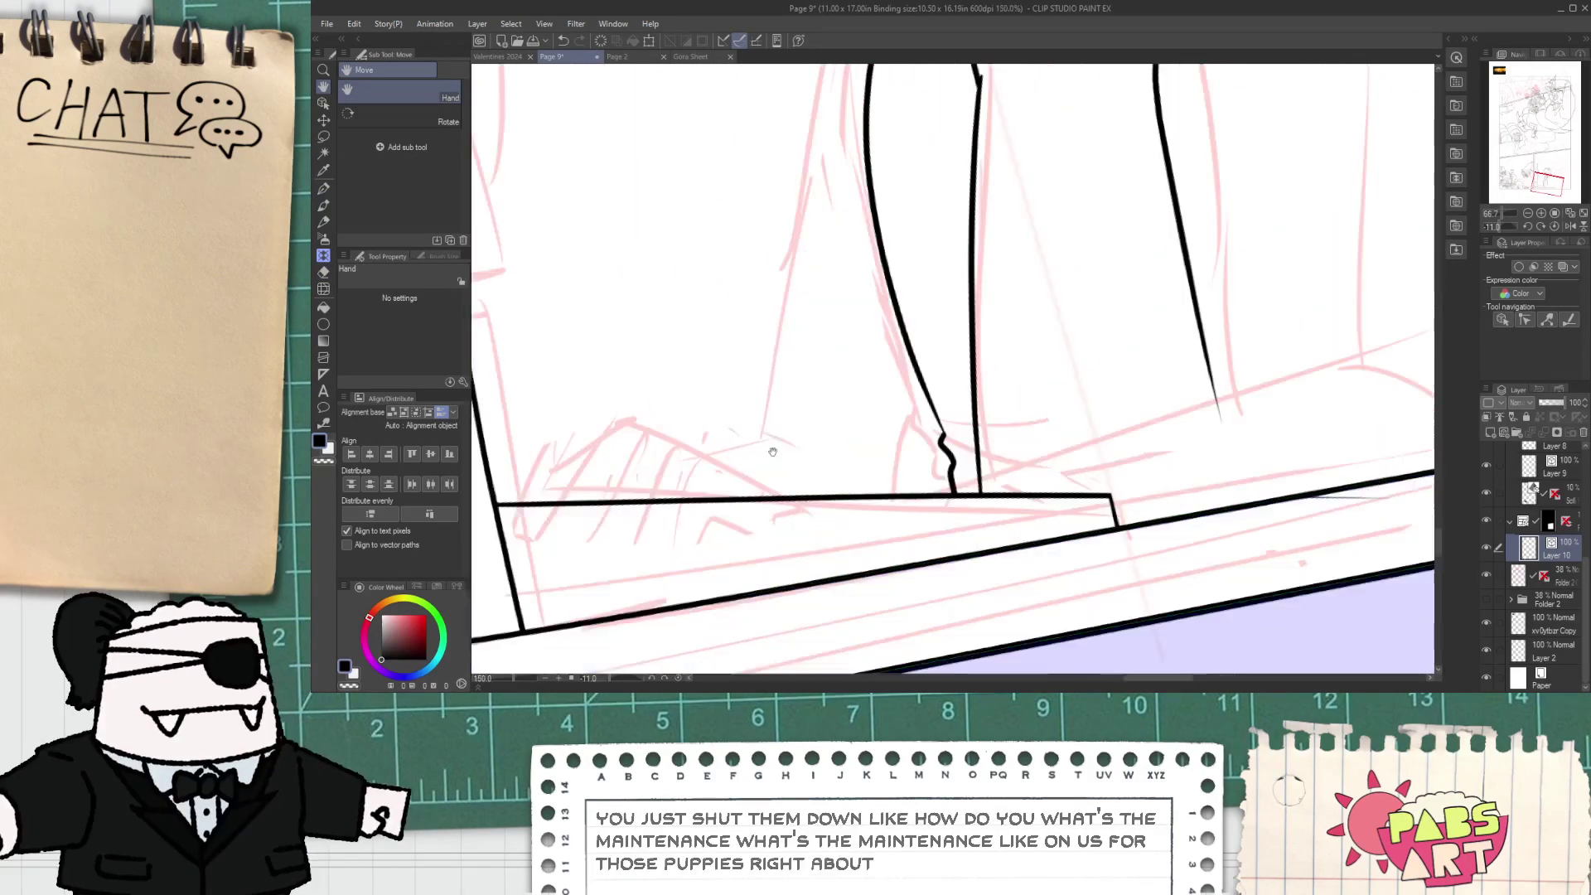
{"action": "key", "text": "p"}
{"action": "left_click_drag", "start_coordinate": [572, 428], "coordinate": [655, 355]}
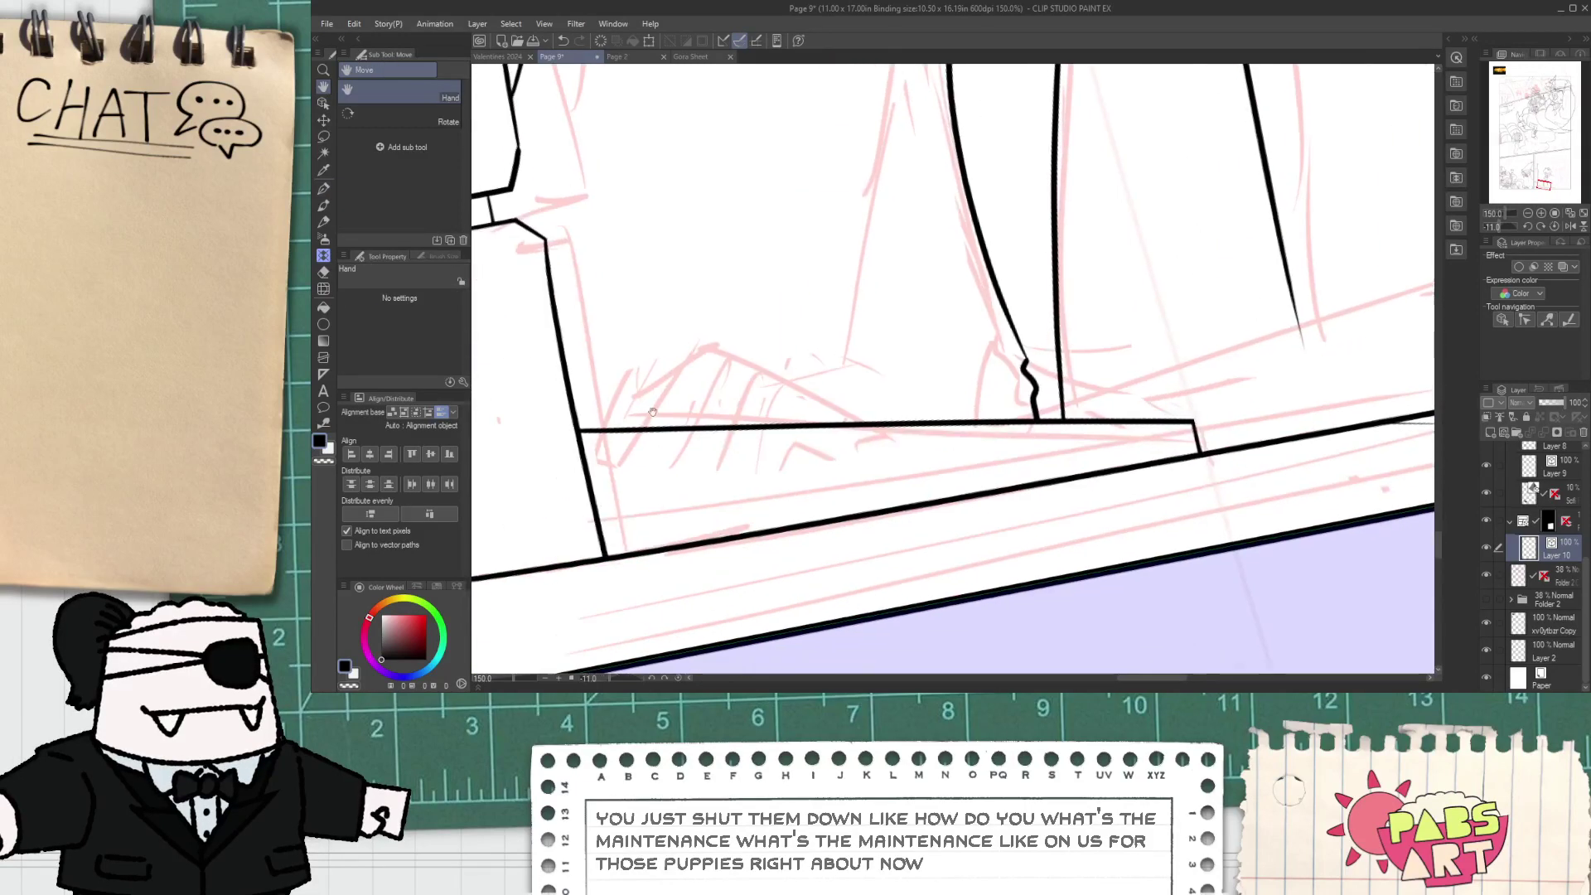
{"action": "left_click_drag", "start_coordinate": [551, 394], "coordinate": [1020, 388]}
{"action": "scroll", "coordinate": [1027, 394], "scroll_direction": "up", "scroll_amount": 1}
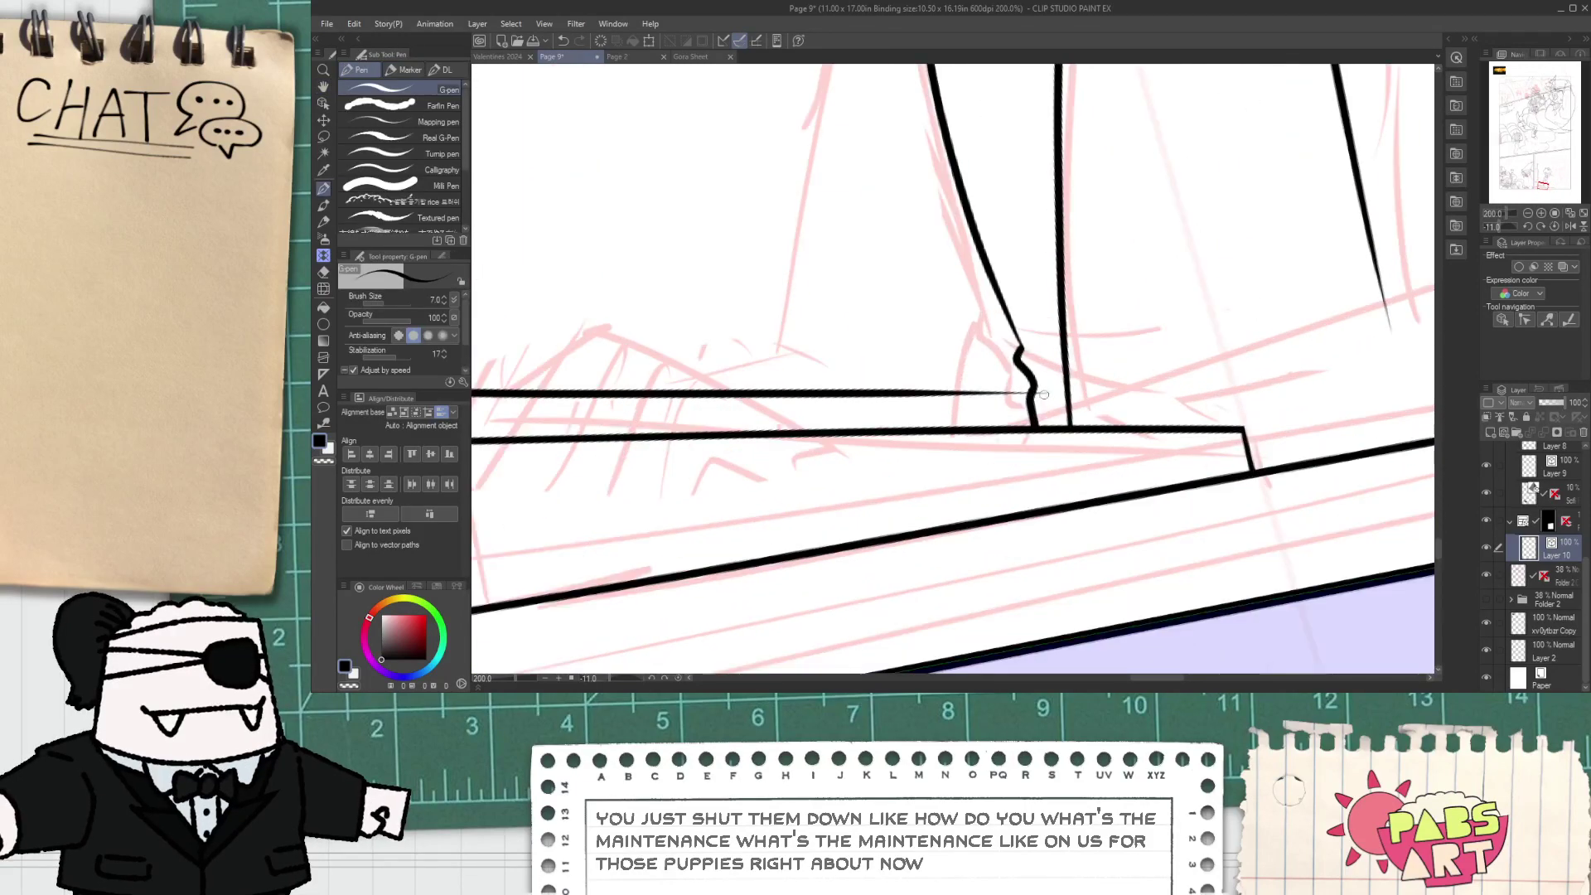
{"action": "key", "text": "e"}
{"action": "left_click", "coordinate": [1052, 444]}
{"action": "left_click", "coordinate": [1033, 411]}
- Divide the strip above the keyboard edge into keys with four short slanted strokes and trim all overshooting ends
{"action": "key", "text": "p"}
{"action": "key", "text": "e"}
{"action": "left_click", "coordinate": [925, 450]}
{"action": "key", "text": "p"}
{"action": "left_click_drag", "start_coordinate": [752, 409], "coordinate": [861, 416]}
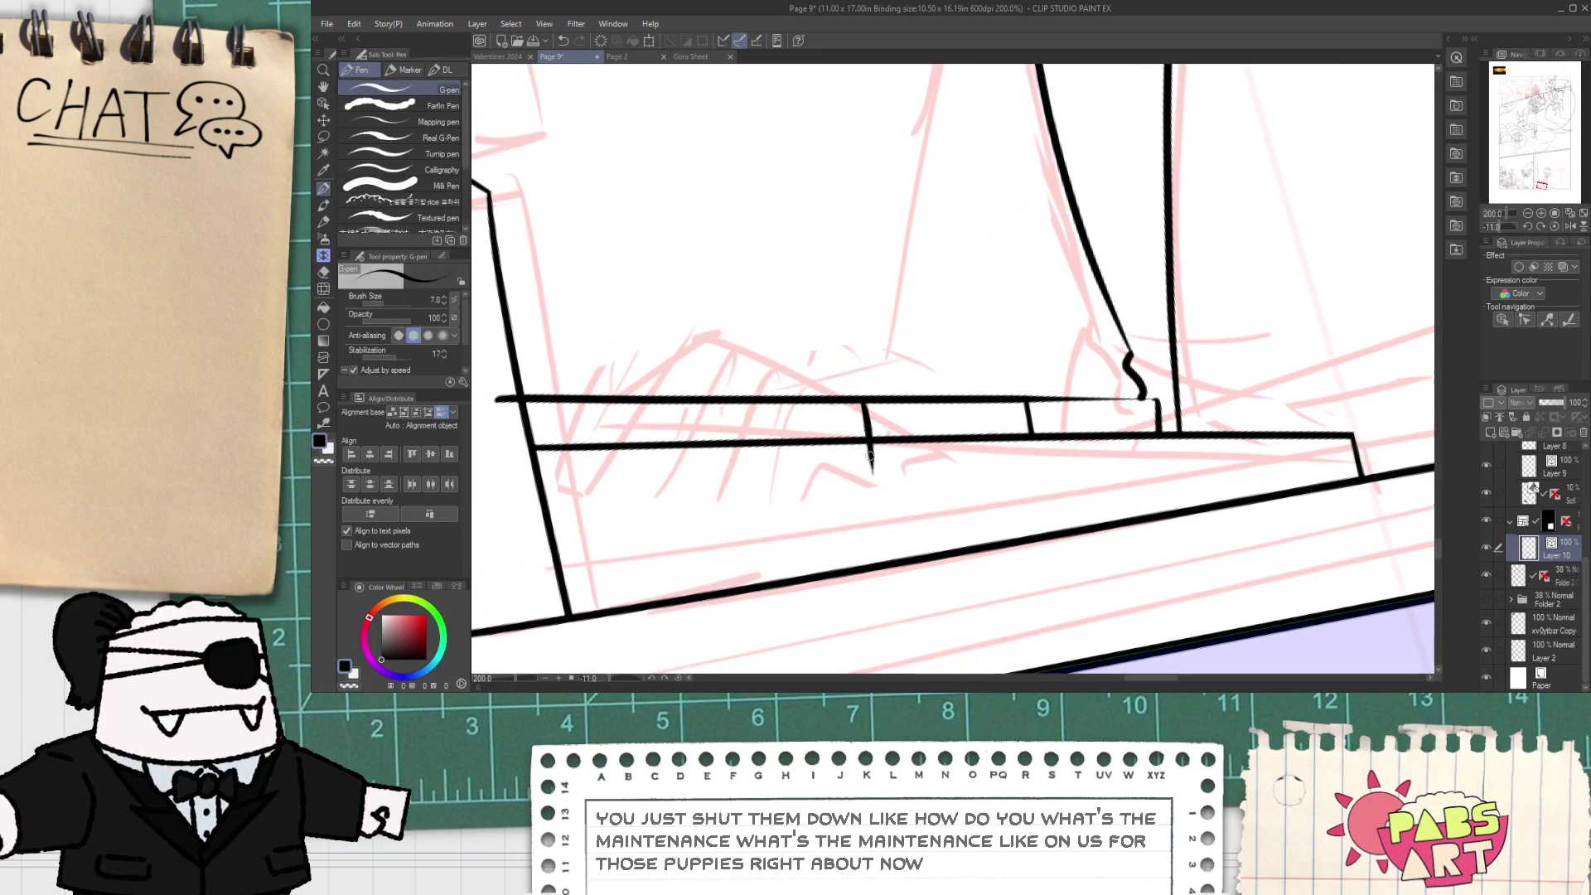
{"action": "key", "text": "e"}
{"action": "left_click_drag", "start_coordinate": [871, 471], "coordinate": [867, 441]}
{"action": "key", "text": "p"}
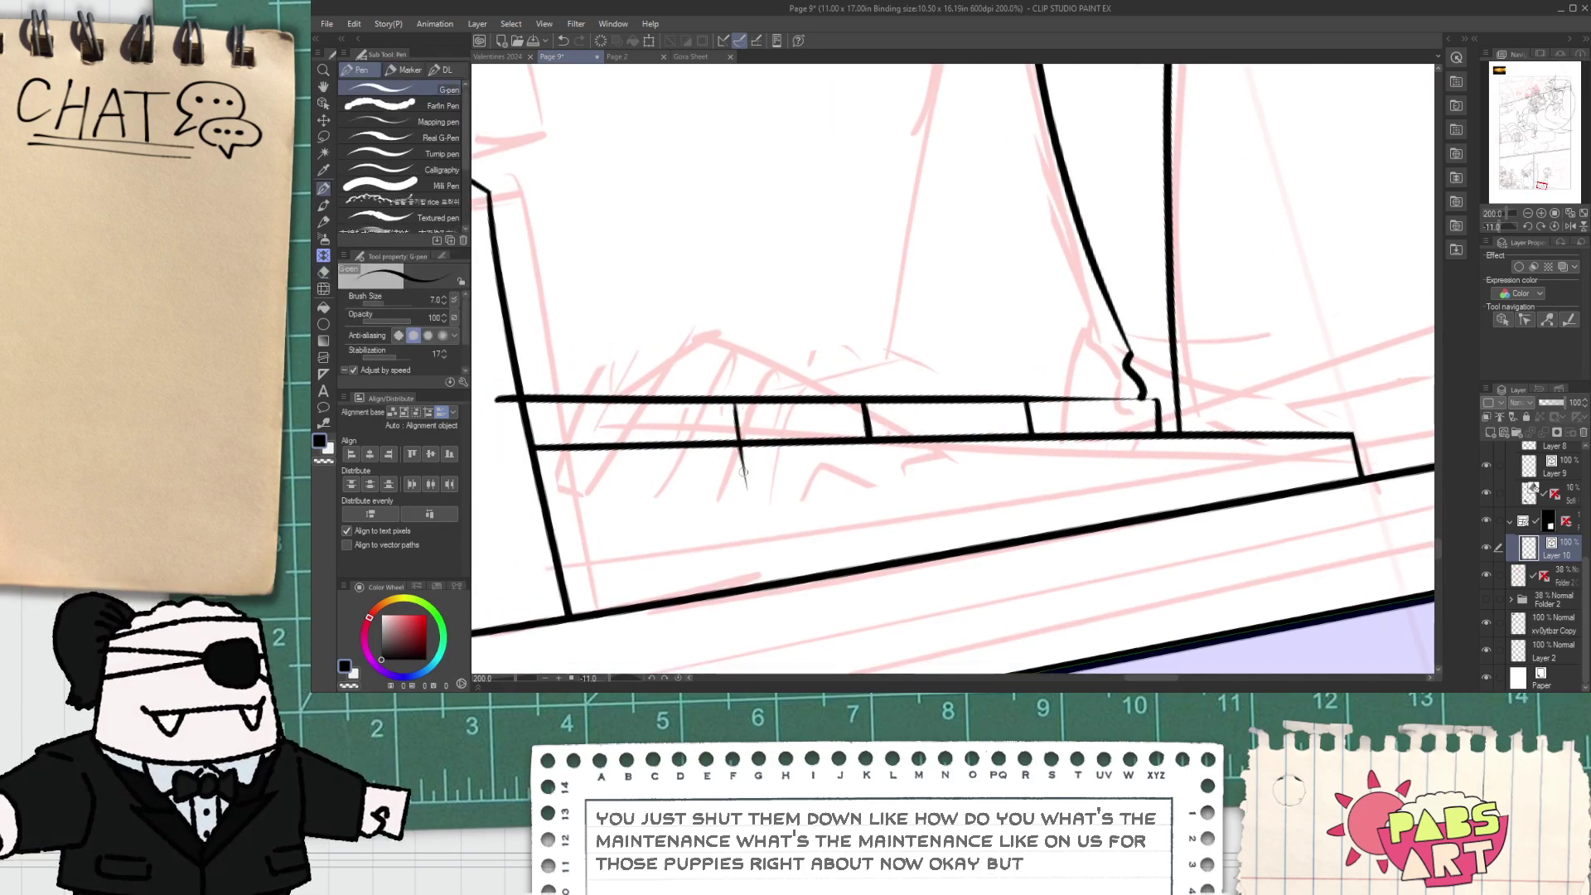
{"action": "key", "text": "e"}
{"action": "left_click_drag", "start_coordinate": [745, 487], "coordinate": [740, 449]}
{"action": "key", "text": "p"}
{"action": "left_click_drag", "start_coordinate": [599, 401], "coordinate": [606, 445]}
{"action": "key", "text": "e"}
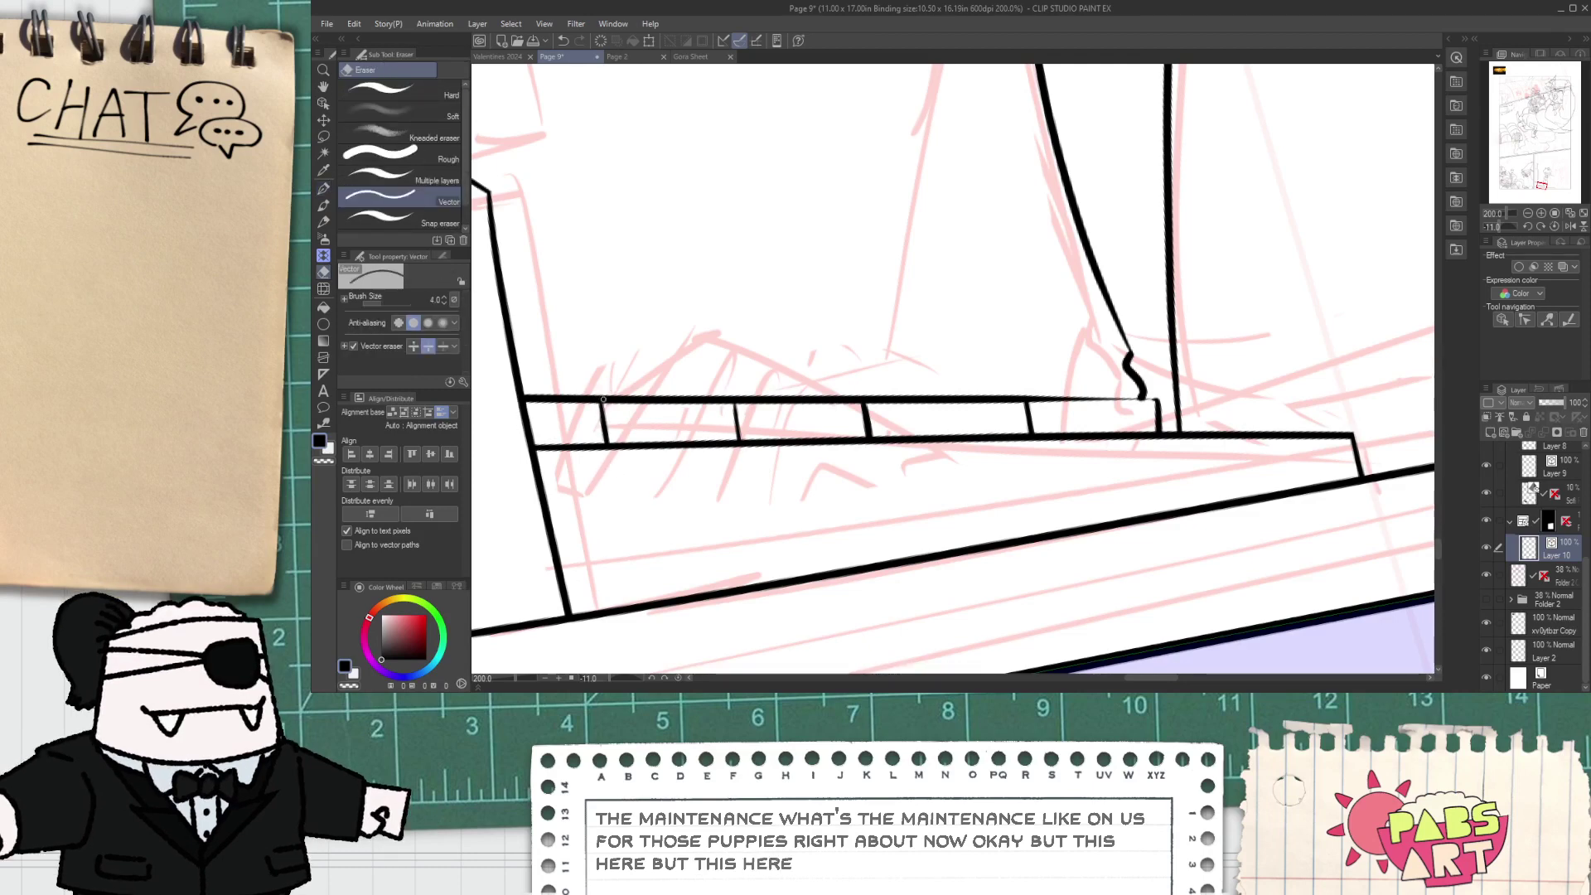
- Ink a small angled corner at the key divider nearest the computer and erase the leftover top edge there
{"action": "scroll", "coordinate": [603, 400], "scroll_direction": "up", "scroll_amount": 3}
{"action": "key", "text": "p"}
{"action": "key", "text": "e"}
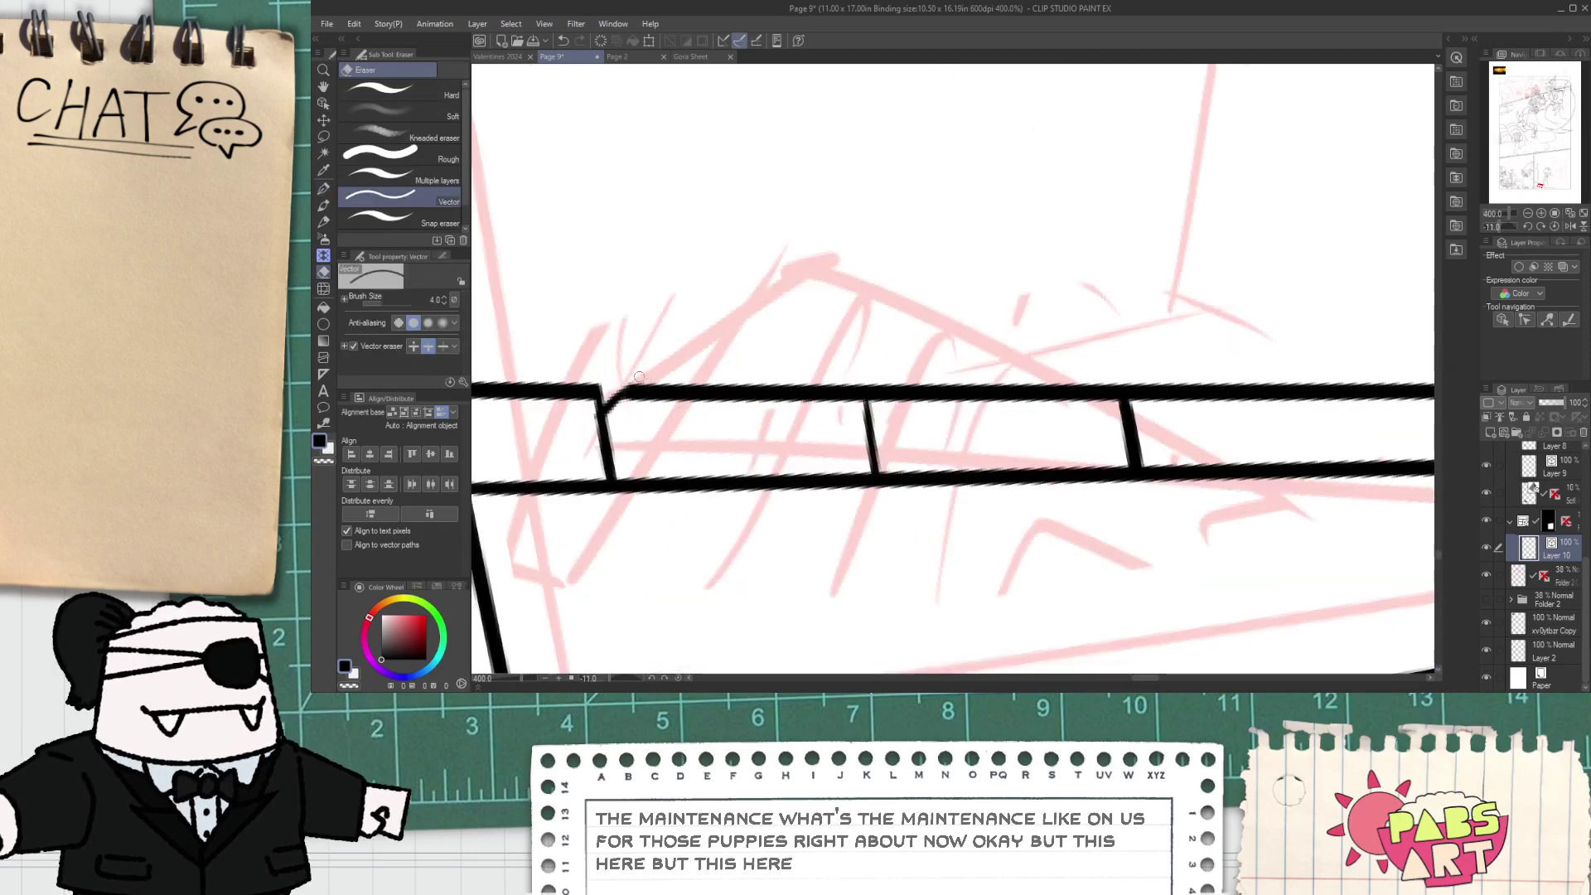
- Cut a matching angled corner at the second key divider from the computer, redoing the strokes until it fits
{"action": "key", "text": "p"}
{"action": "key", "text": "e"}
{"action": "mouse_move", "coordinate": [886, 388]}
{"action": "left_mouse_down"}
{"action": "mouse_move", "coordinate": [863, 420]}
{"action": "mouse_move", "coordinate": [876, 380]}
{"action": "mouse_move", "coordinate": [931, 414]}
{"action": "left_mouse_up"}
{"action": "key", "text": "ctrl+z"}
{"action": "key", "text": "ctrl+z"}
{"action": "key", "text": "ctrl+z"}
{"action": "key", "text": "p"}
{"action": "key", "text": "e"}
{"action": "key", "text": "ctrl+z"}
{"action": "key", "text": "ctrl+z"}
{"action": "key", "text": "p"}
{"action": "key", "text": "e"}
- Cut an angled corner at the third key divider from the computer, redoing the trim of the top edge
{"action": "scroll", "coordinate": [888, 385], "scroll_direction": "down", "scroll_amount": 6}
{"action": "scroll", "coordinate": [931, 413], "scroll_direction": "up", "scroll_amount": 6}
{"action": "key", "text": "p"}
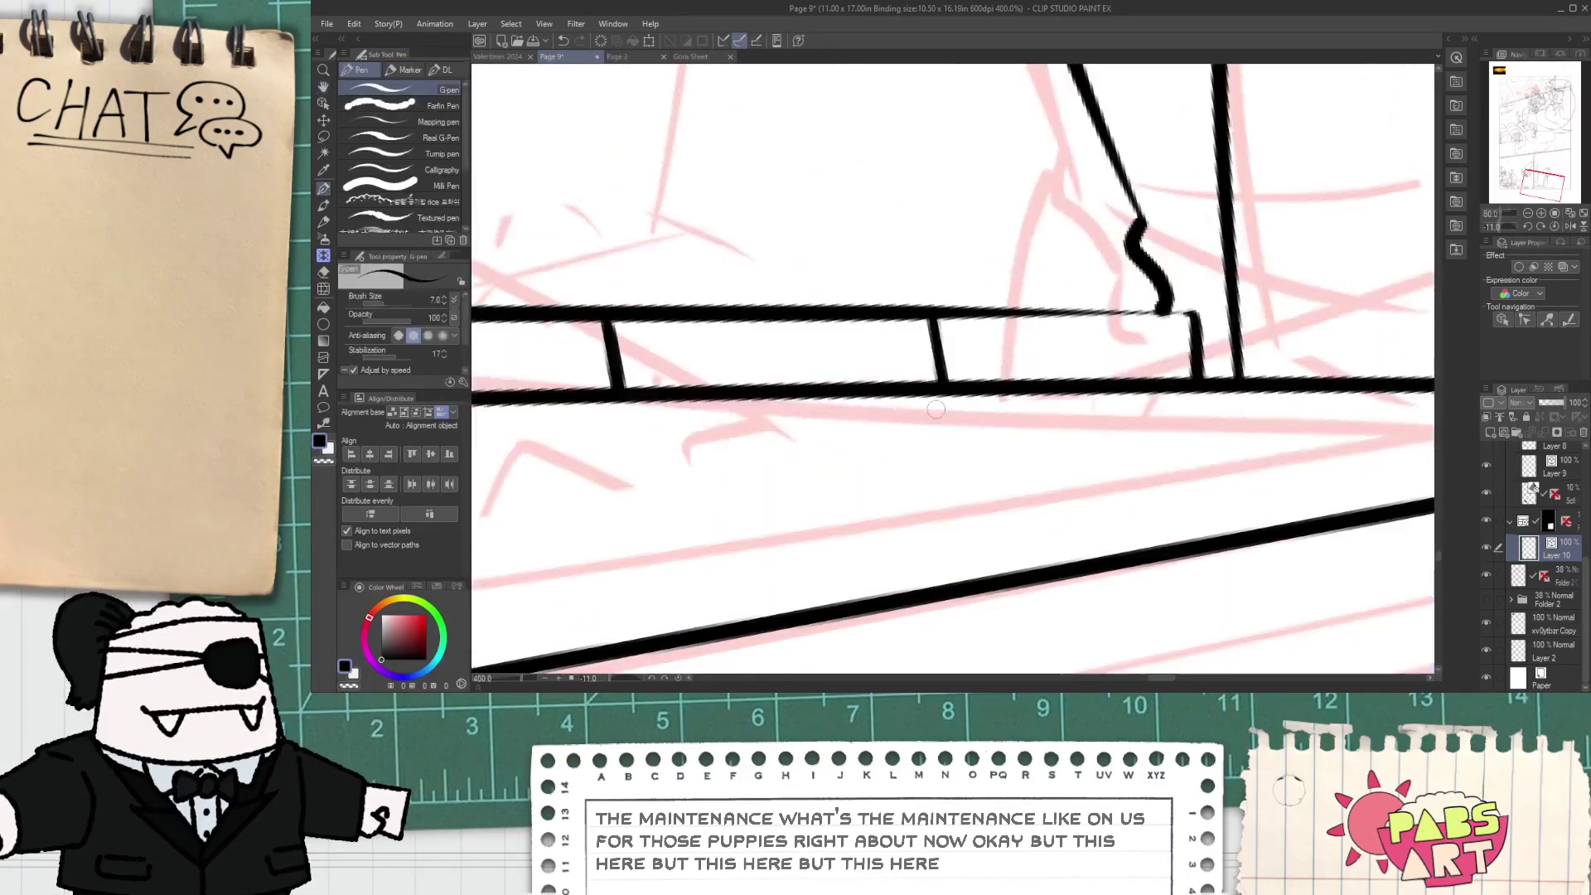
{"action": "scroll", "coordinate": [609, 318], "scroll_direction": "up", "scroll_amount": 2}
{"action": "key", "text": "e"}
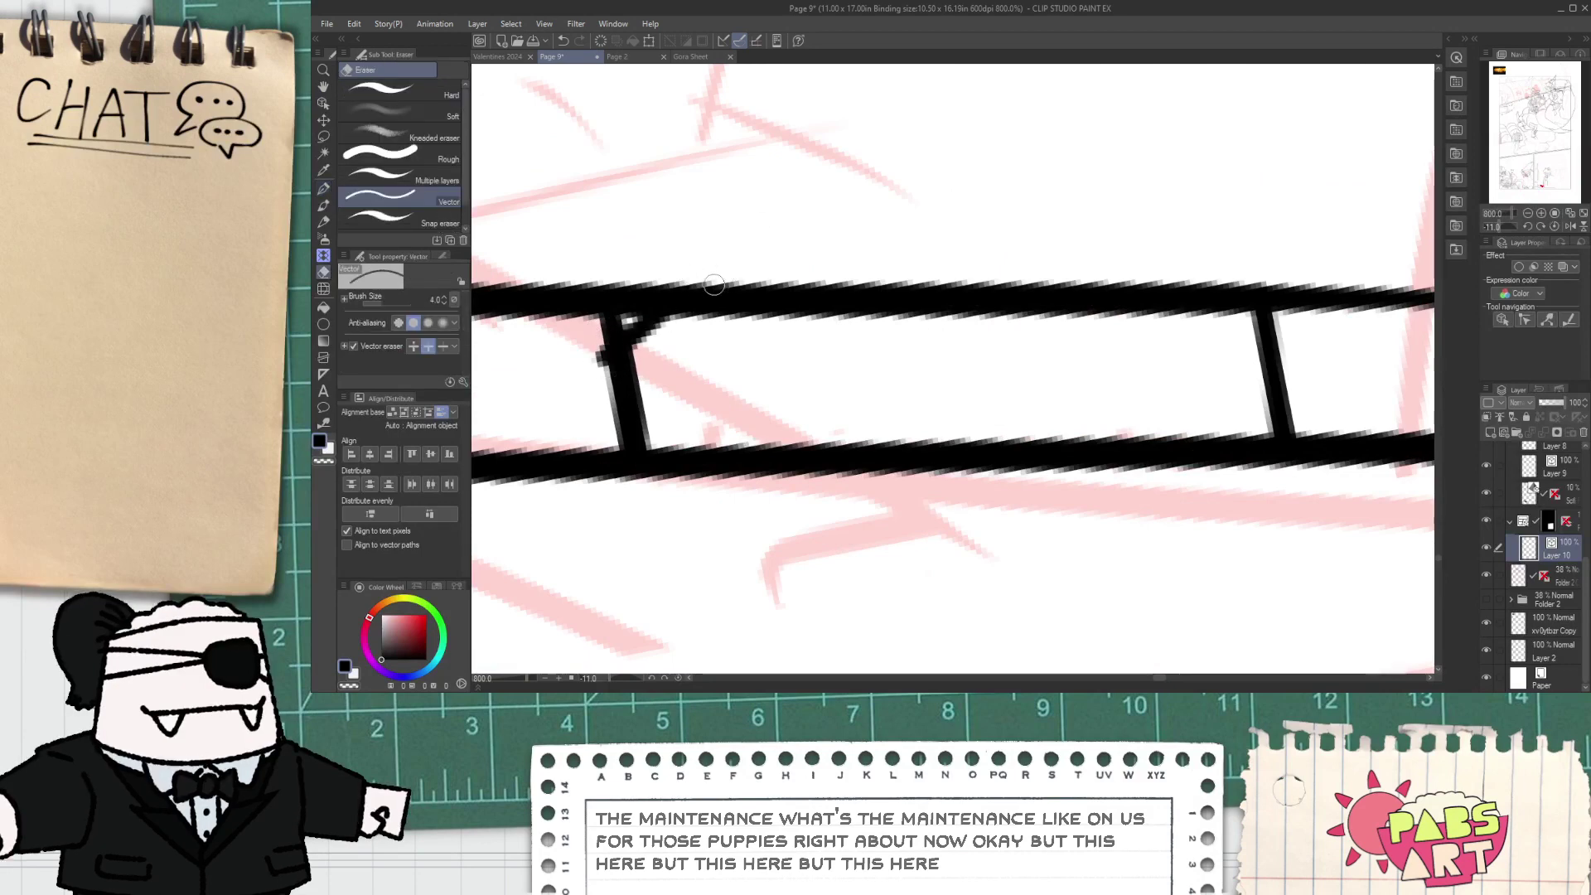
{"action": "key", "text": "ctrl+z"}
{"action": "mouse_move", "coordinate": [641, 312]}
{"action": "left_mouse_down"}
{"action": "mouse_move", "coordinate": [667, 265]}
{"action": "mouse_move", "coordinate": [621, 345]}
{"action": "mouse_move", "coordinate": [644, 291]}
{"action": "left_mouse_up"}
{"action": "key", "text": "ctrl+z"}
{"action": "key", "text": "p"}
{"action": "key", "text": "e"}
{"action": "scroll", "coordinate": [617, 358], "scroll_direction": "down", "scroll_amount": 2}
- Ink an angled corner at the key divider nearest the coat and erase the excess line ends around it
{"action": "key", "text": "space"}
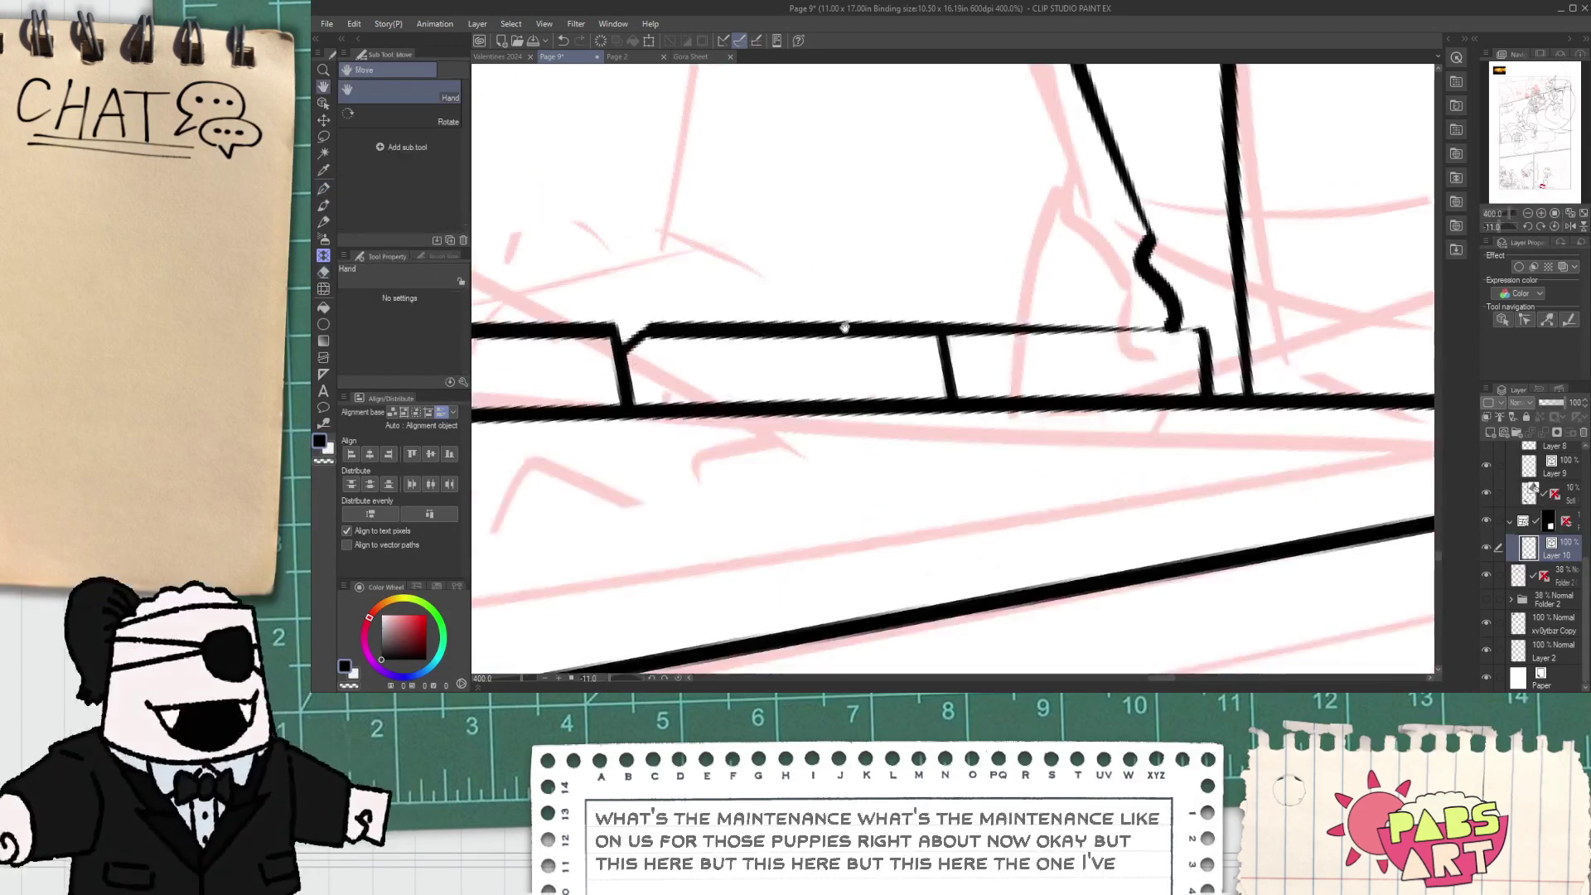
{"action": "left_click_drag", "start_coordinate": [845, 326], "coordinate": [763, 333]}
{"action": "key", "text": "p"}
{"action": "scroll", "coordinate": [883, 366], "scroll_direction": "up", "scroll_amount": 4}
{"action": "left_click_drag", "start_coordinate": [753, 405], "coordinate": [897, 286]}
{"action": "key", "text": "ctrl+z"}
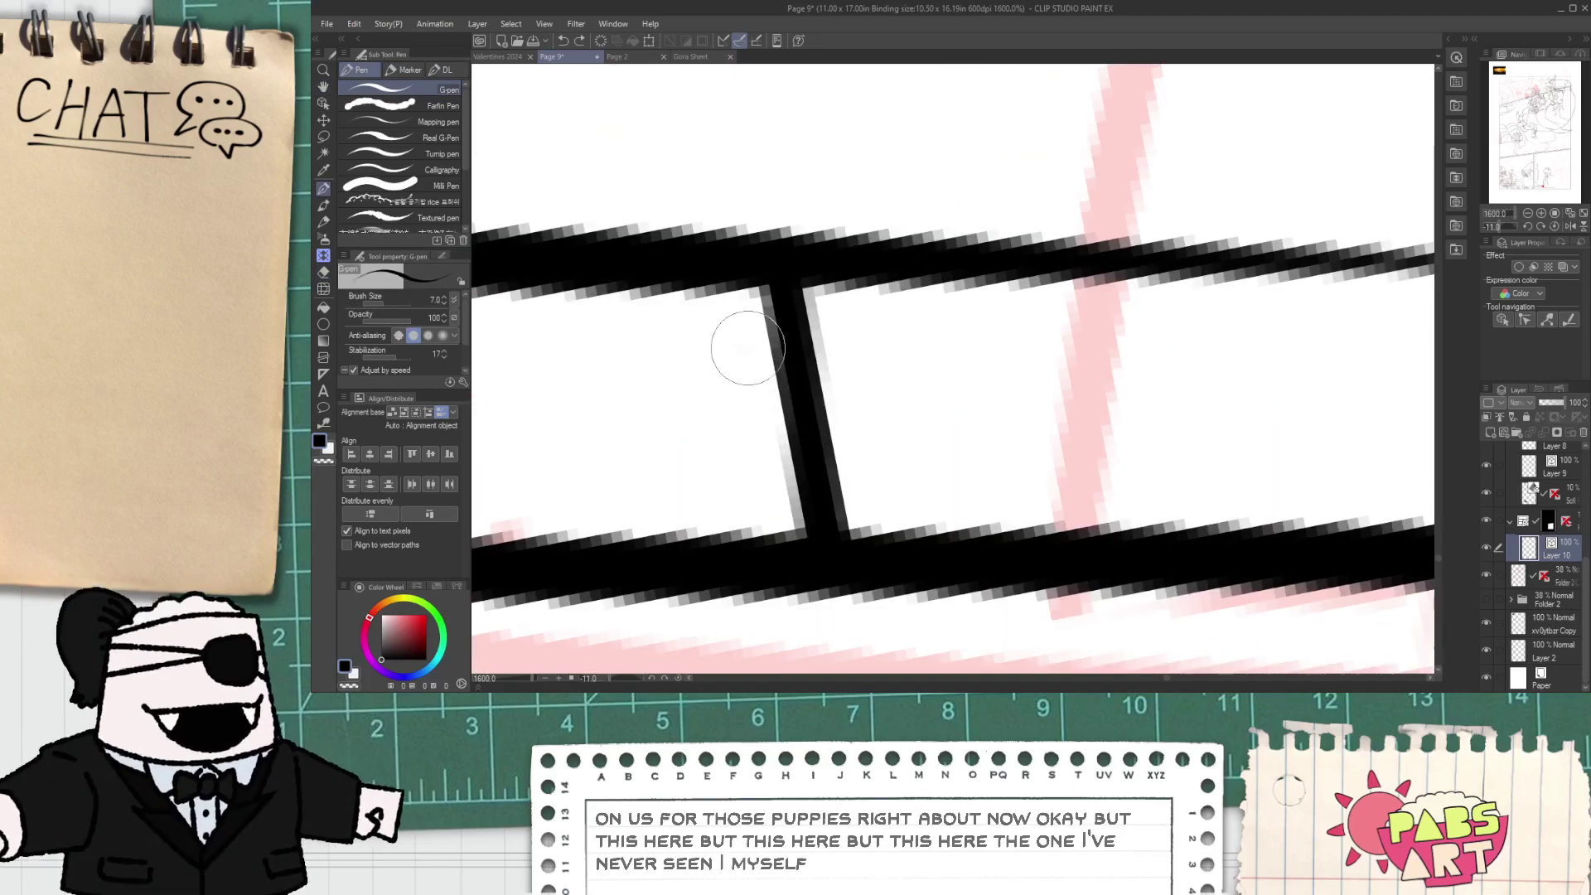
{"action": "left_click_drag", "start_coordinate": [751, 347], "coordinate": [943, 225]}
{"action": "key", "text": "e"}
{"action": "left_click_drag", "start_coordinate": [845, 246], "coordinate": [825, 265]}
{"action": "left_click_drag", "start_coordinate": [783, 334], "coordinate": [752, 348]}
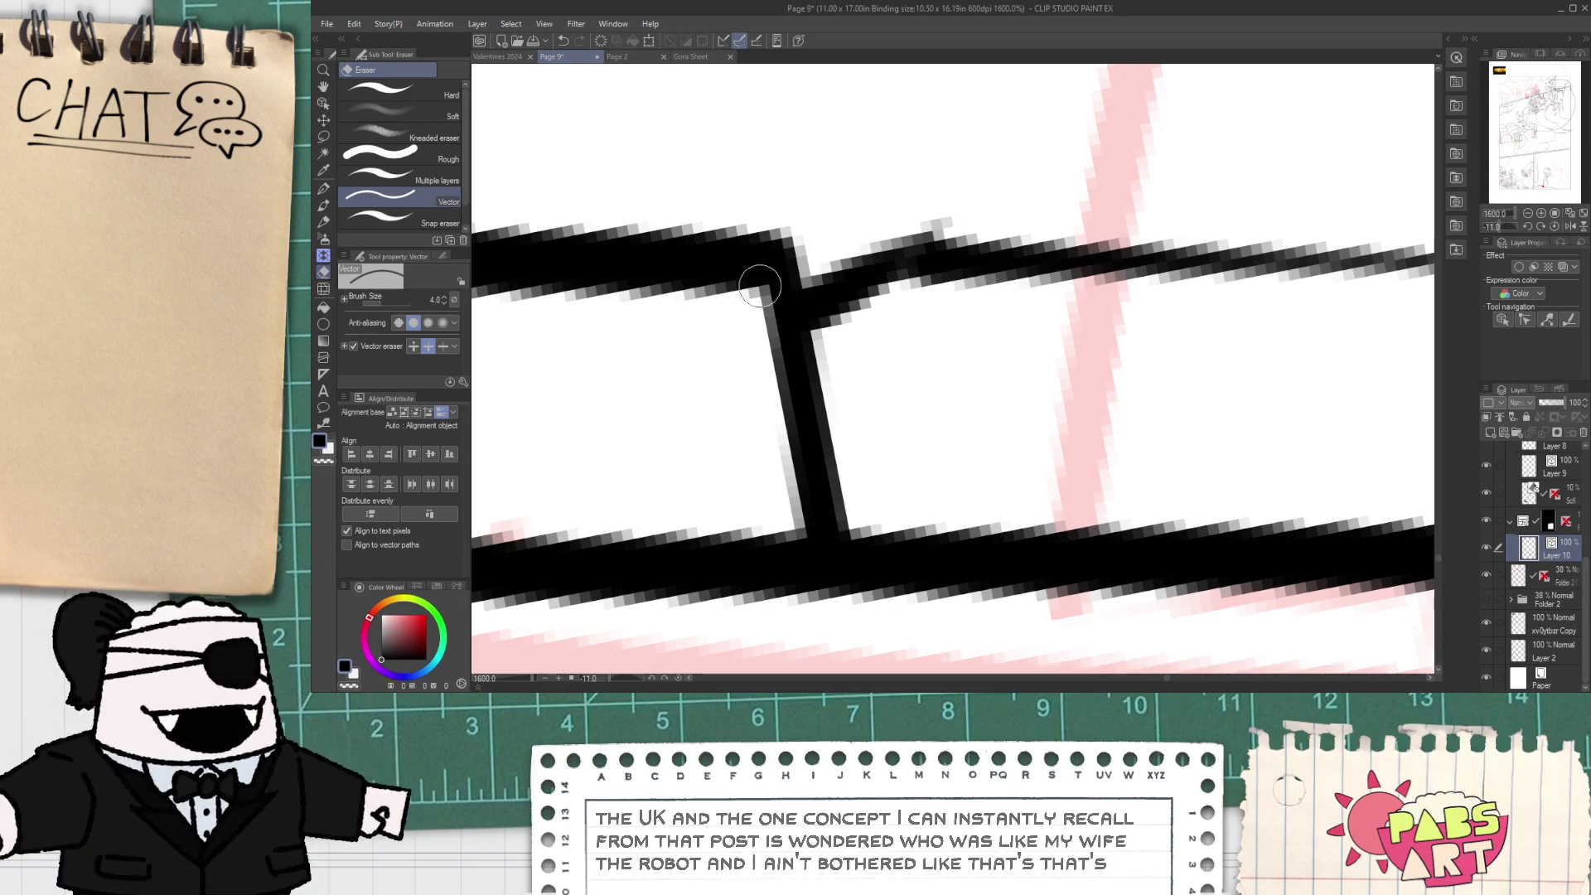
- Ink short inner side lines beneath the angled corners of the two keys closest to the coat
{"action": "scroll", "coordinate": [771, 331], "scroll_direction": "down", "scroll_amount": 6}
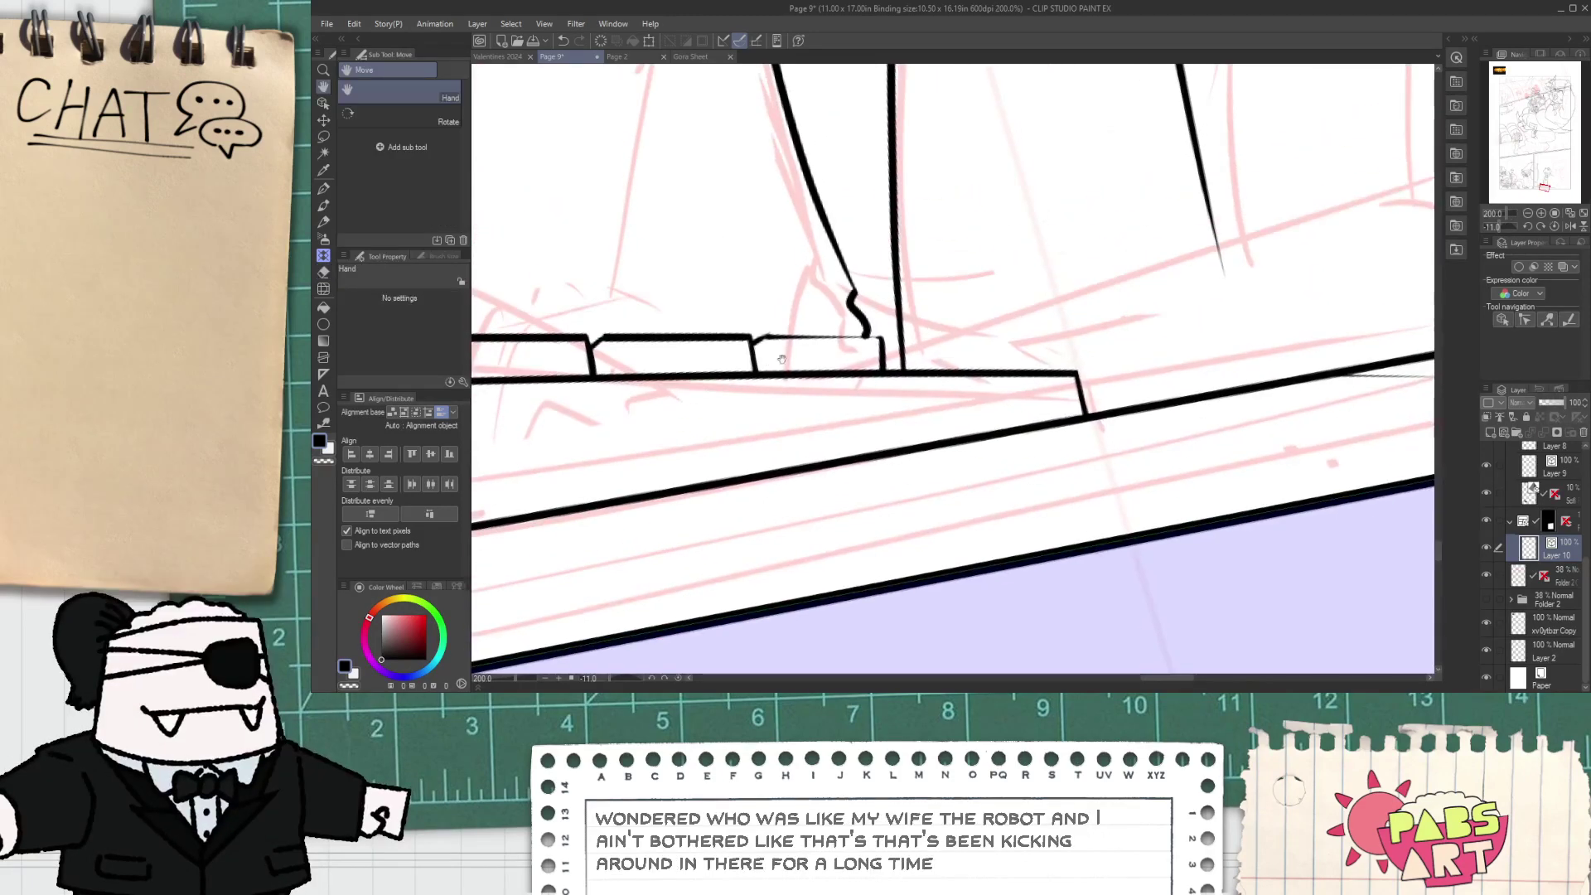
{"action": "scroll", "coordinate": [781, 359], "scroll_direction": "up", "scroll_amount": 4}
{"action": "key", "text": "p"}
{"action": "left_click_drag", "start_coordinate": [694, 273], "coordinate": [714, 410]}
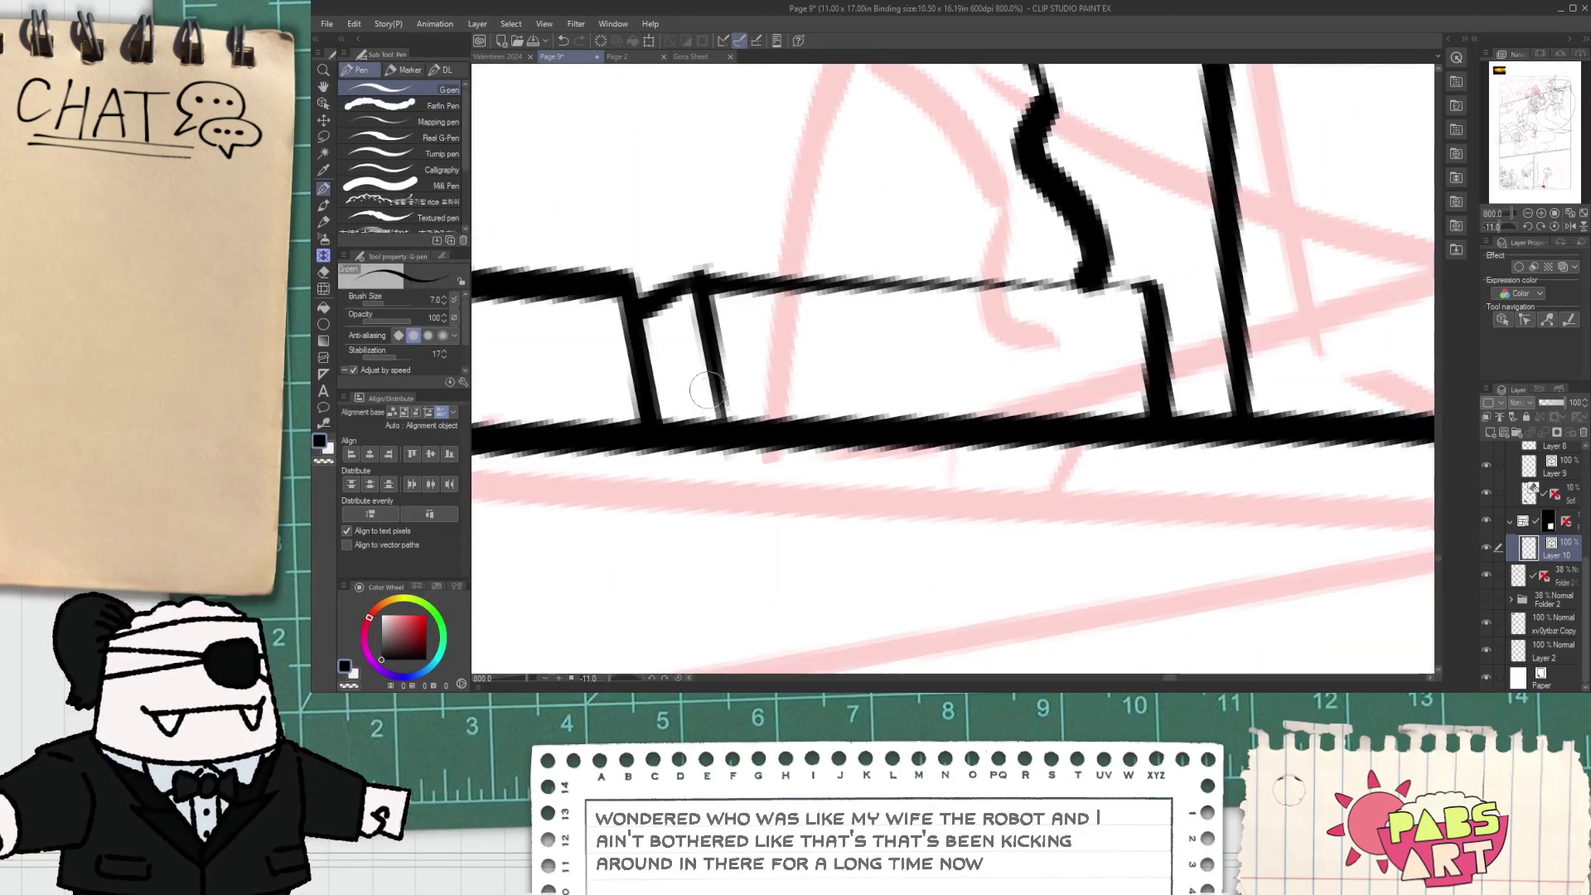
{"action": "scroll", "coordinate": [707, 390], "scroll_direction": "down", "scroll_amount": 2}
{"action": "left_click_drag", "start_coordinate": [649, 294], "coordinate": [659, 354]}
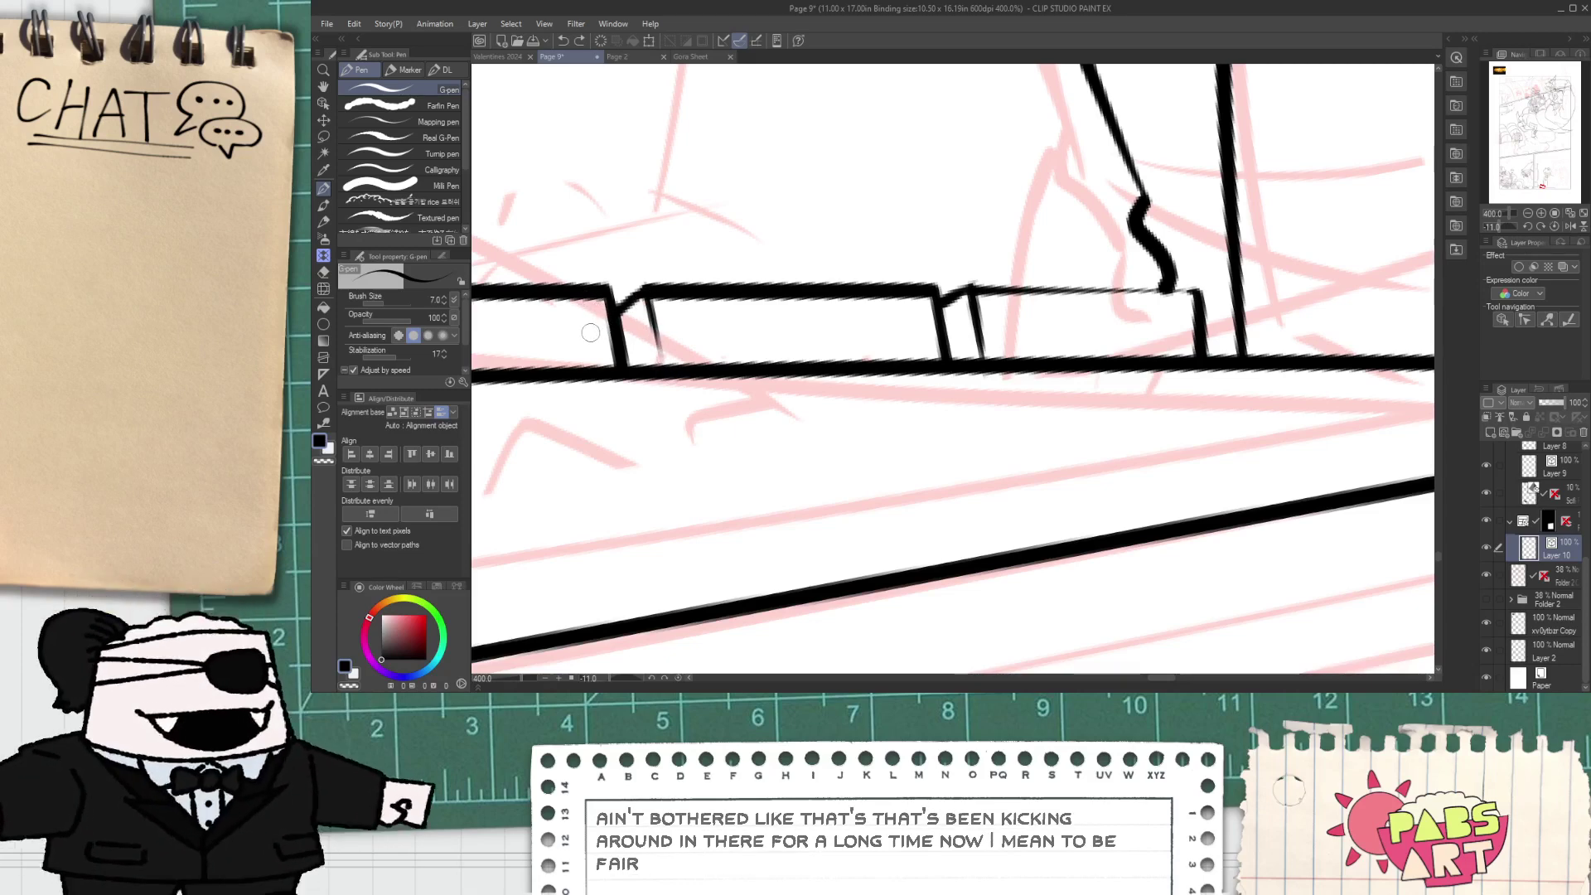
{"action": "scroll", "coordinate": [590, 332], "scroll_direction": "down", "scroll_amount": 2}
{"action": "scroll", "coordinate": [669, 289], "scroll_direction": "up", "scroll_amount": 4}
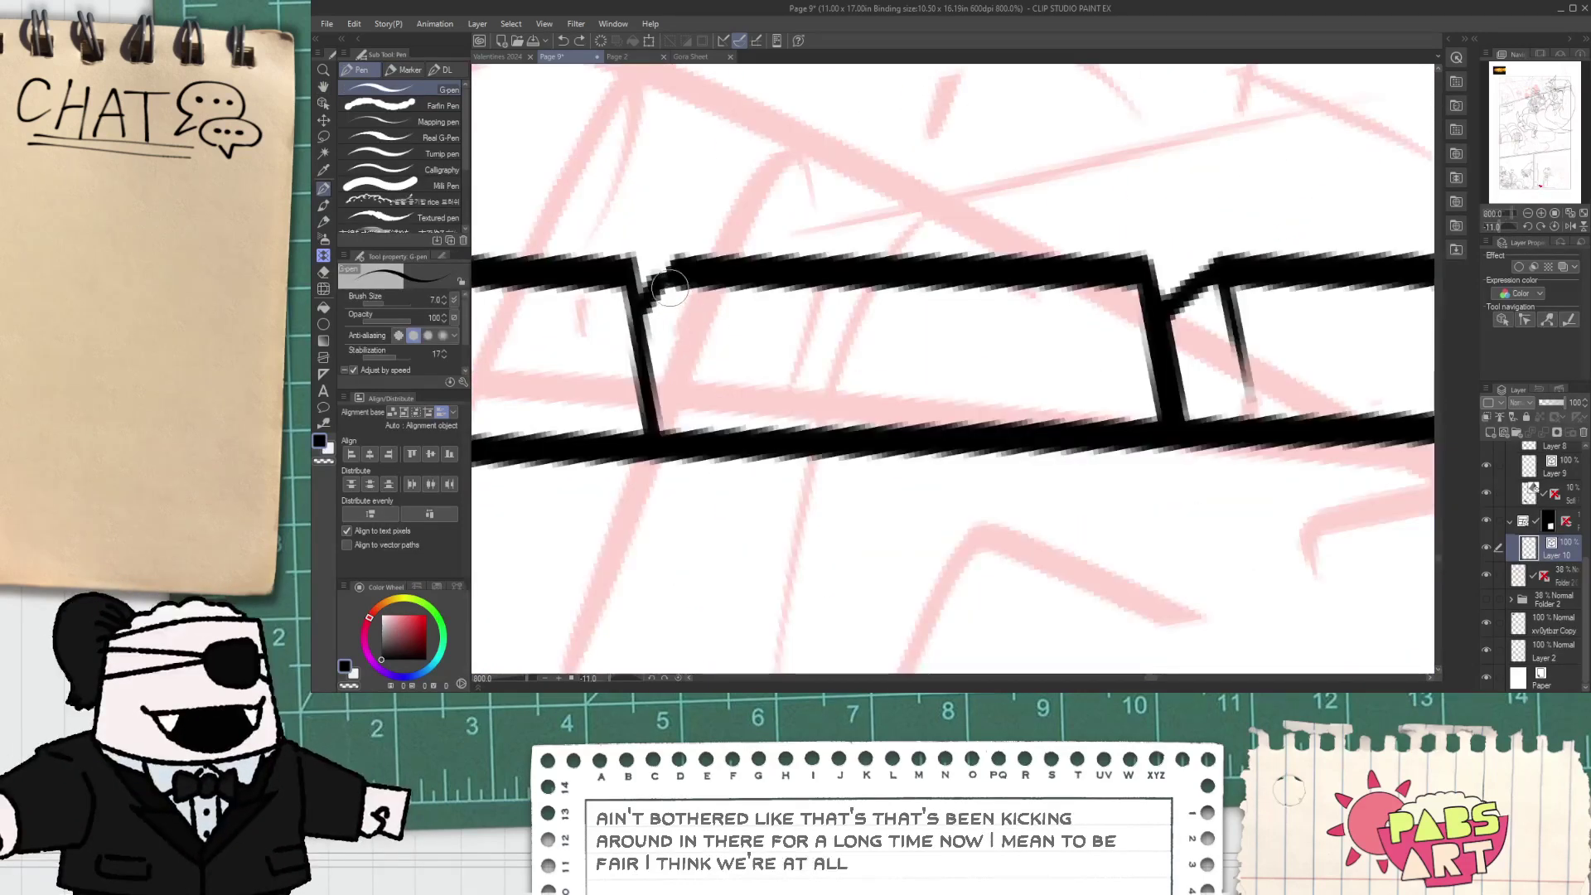
{"action": "left_click_drag", "start_coordinate": [669, 289], "coordinate": [701, 418]}
{"action": "key", "text": "ctrl+z"}
{"action": "left_click_drag", "start_coordinate": [667, 280], "coordinate": [691, 413]}
{"action": "scroll", "coordinate": [683, 401], "scroll_direction": "down", "scroll_amount": 2}
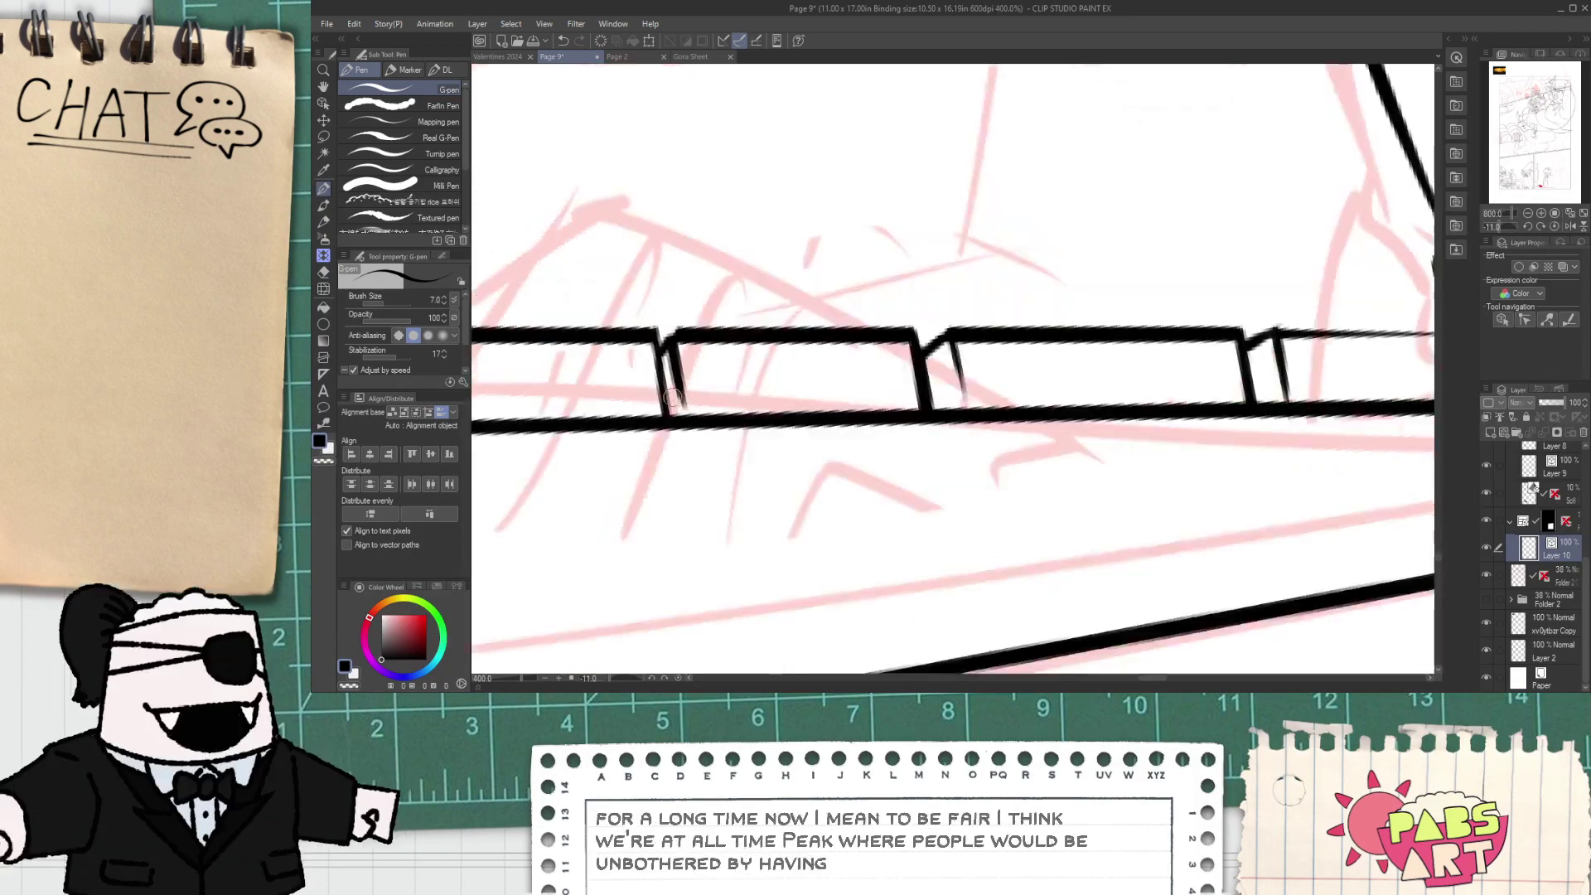
{"action": "left_click_drag", "start_coordinate": [606, 370], "coordinate": [757, 373], "text": "space"}
{"action": "key", "text": "ctrl+z"}
{"action": "key", "text": "ctrl+z"}
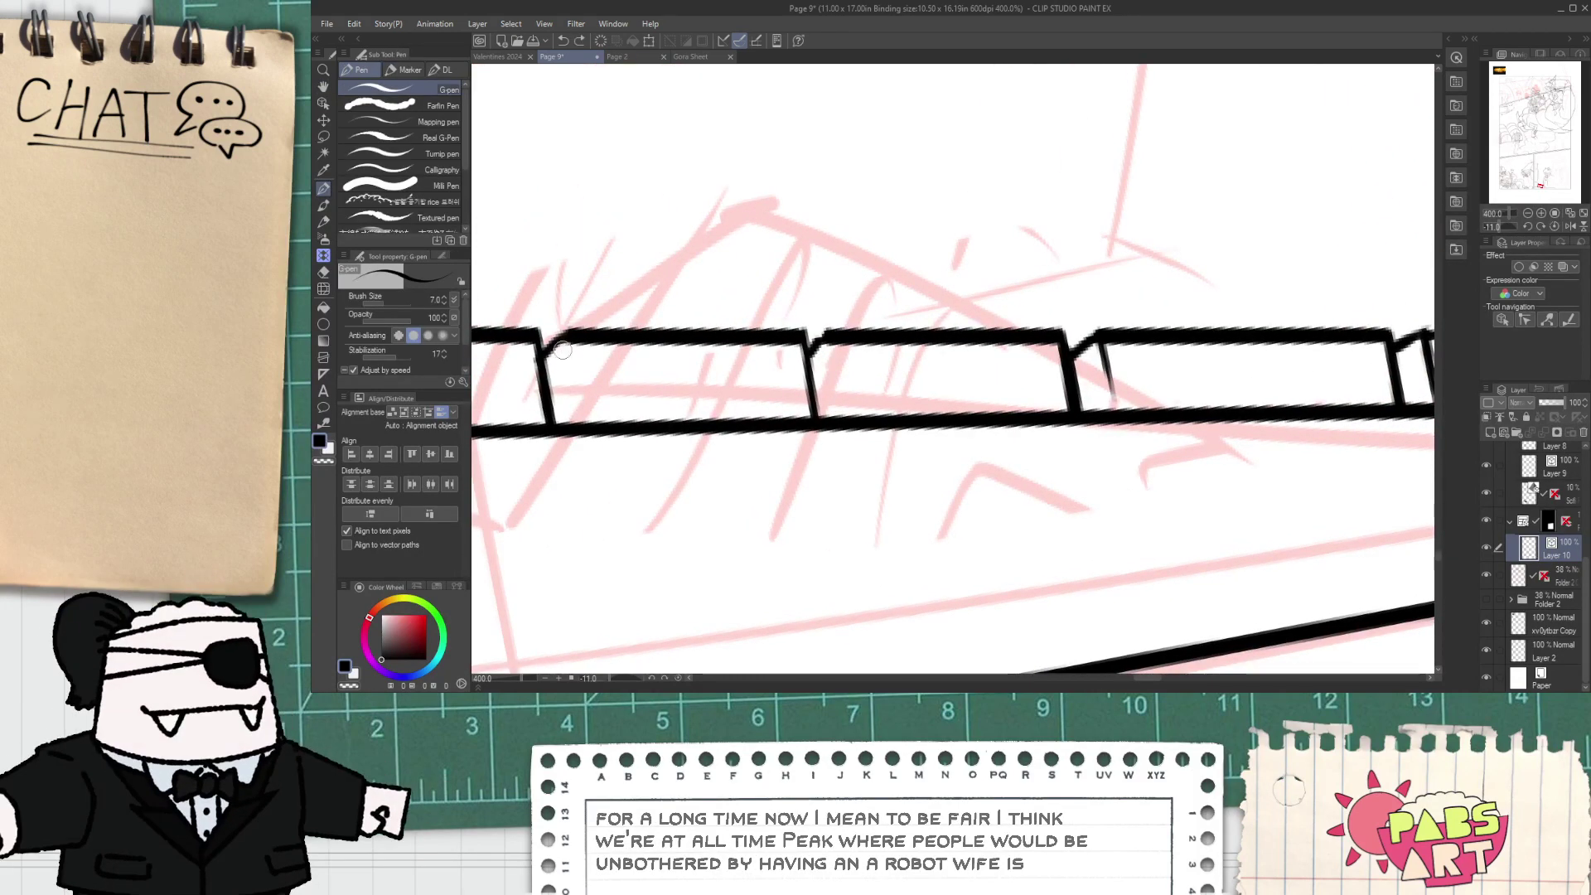
- Ink short inner side lines beneath the angled corners at the first two dividers from the computer, redoing the second one
{"action": "left_click_drag", "start_coordinate": [562, 351], "coordinate": [572, 417]}
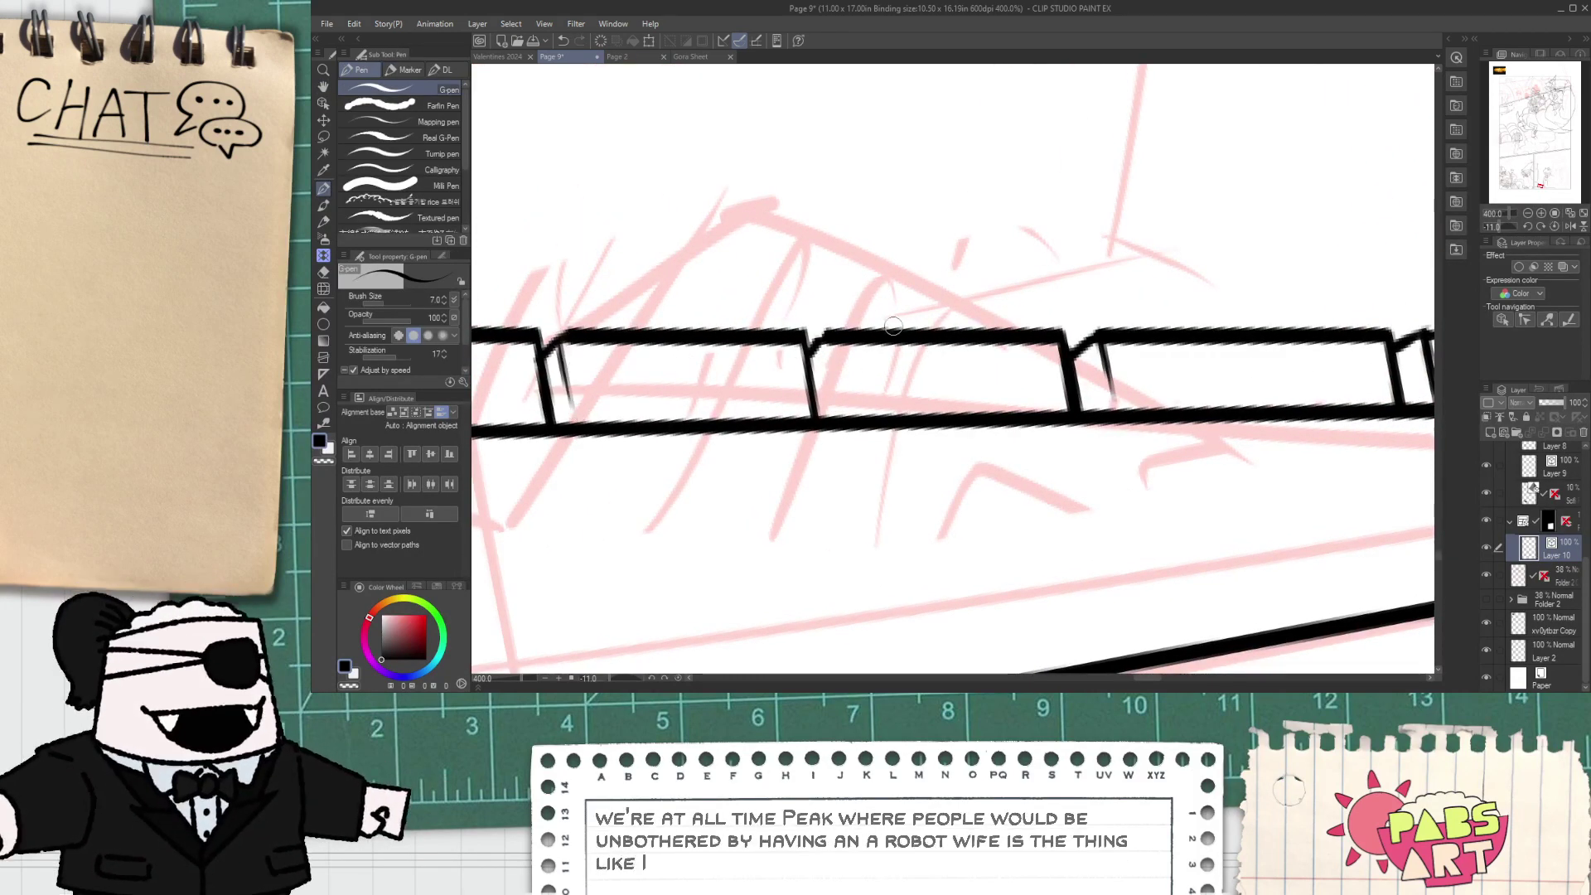
{"action": "scroll", "coordinate": [894, 326], "scroll_direction": "up", "scroll_amount": 2}
{"action": "left_click_drag", "start_coordinate": [755, 351], "coordinate": [775, 440]}
{"action": "key", "text": "ctrl+z"}
{"action": "left_click_drag", "start_coordinate": [753, 353], "coordinate": [780, 474]}
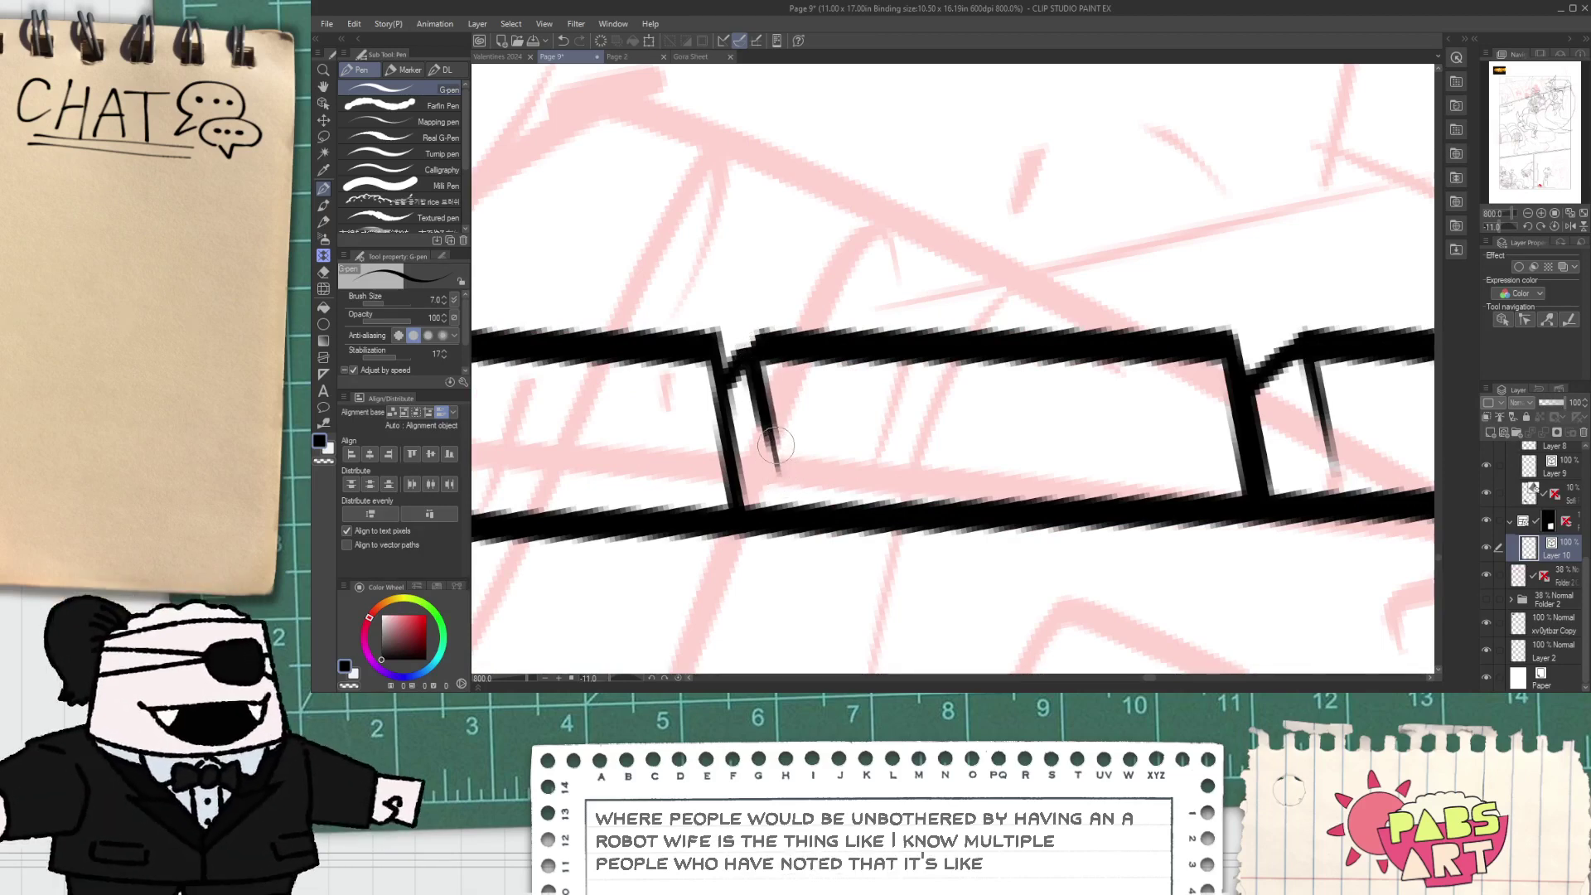
- Shorten the inner side line of the key nearest the coat by editing its vector stroke so it ends above the keyboard edge
{"action": "scroll", "coordinate": [721, 431], "scroll_direction": "down", "scroll_amount": 4}
{"action": "left_click_drag", "start_coordinate": [575, 416], "coordinate": [772, 399], "text": "space"}
{"action": "scroll", "coordinate": [726, 403], "scroll_direction": "down", "scroll_amount": 2}
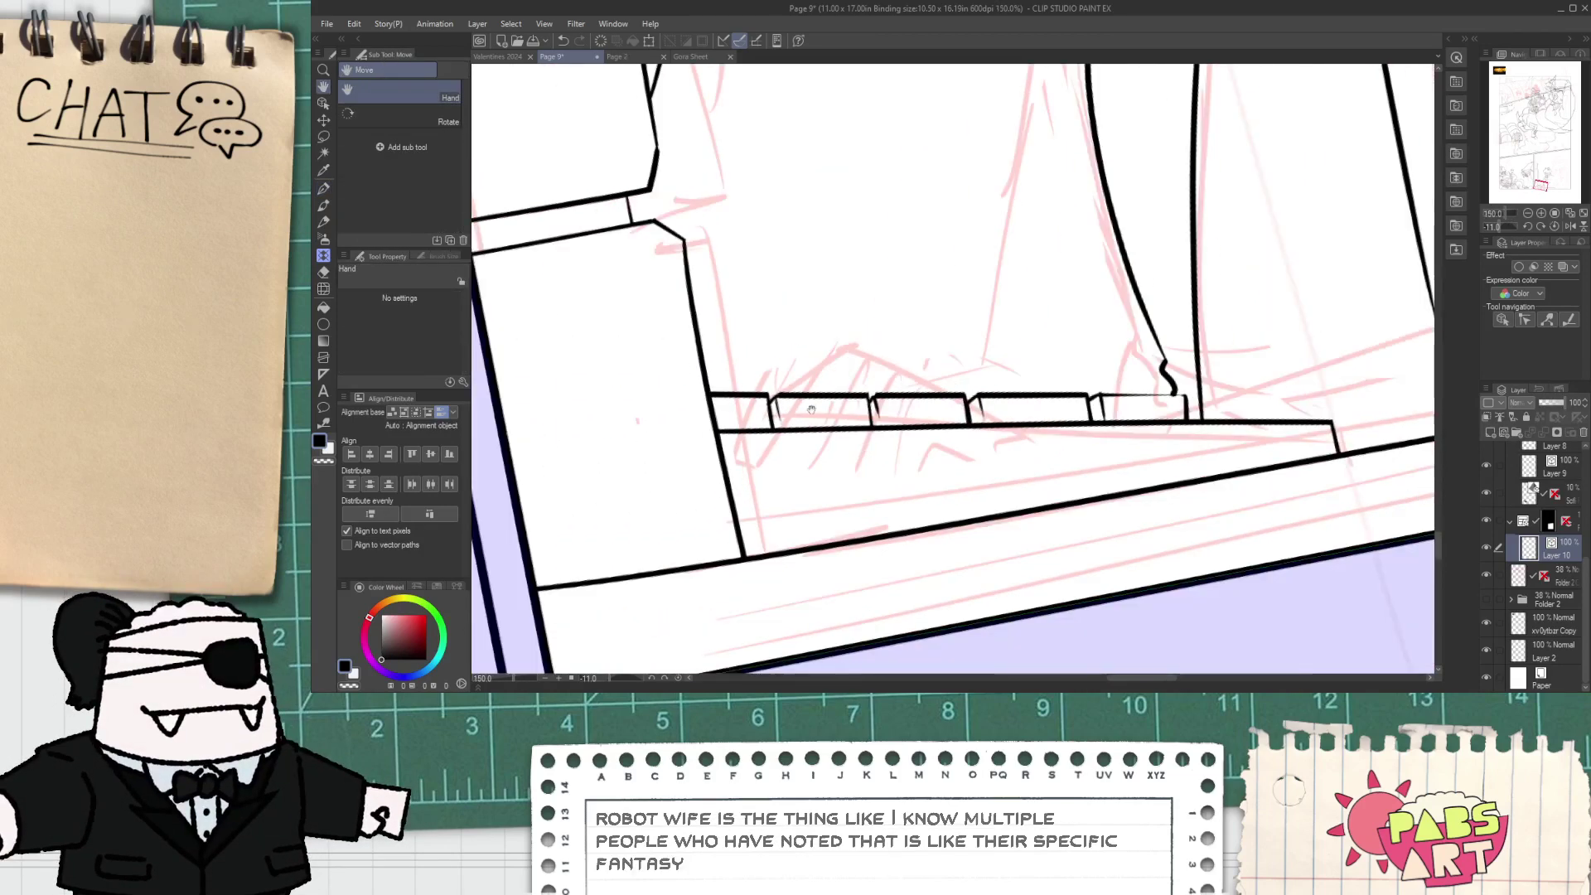
{"action": "scroll", "coordinate": [828, 428], "scroll_direction": "up", "scroll_amount": 5}
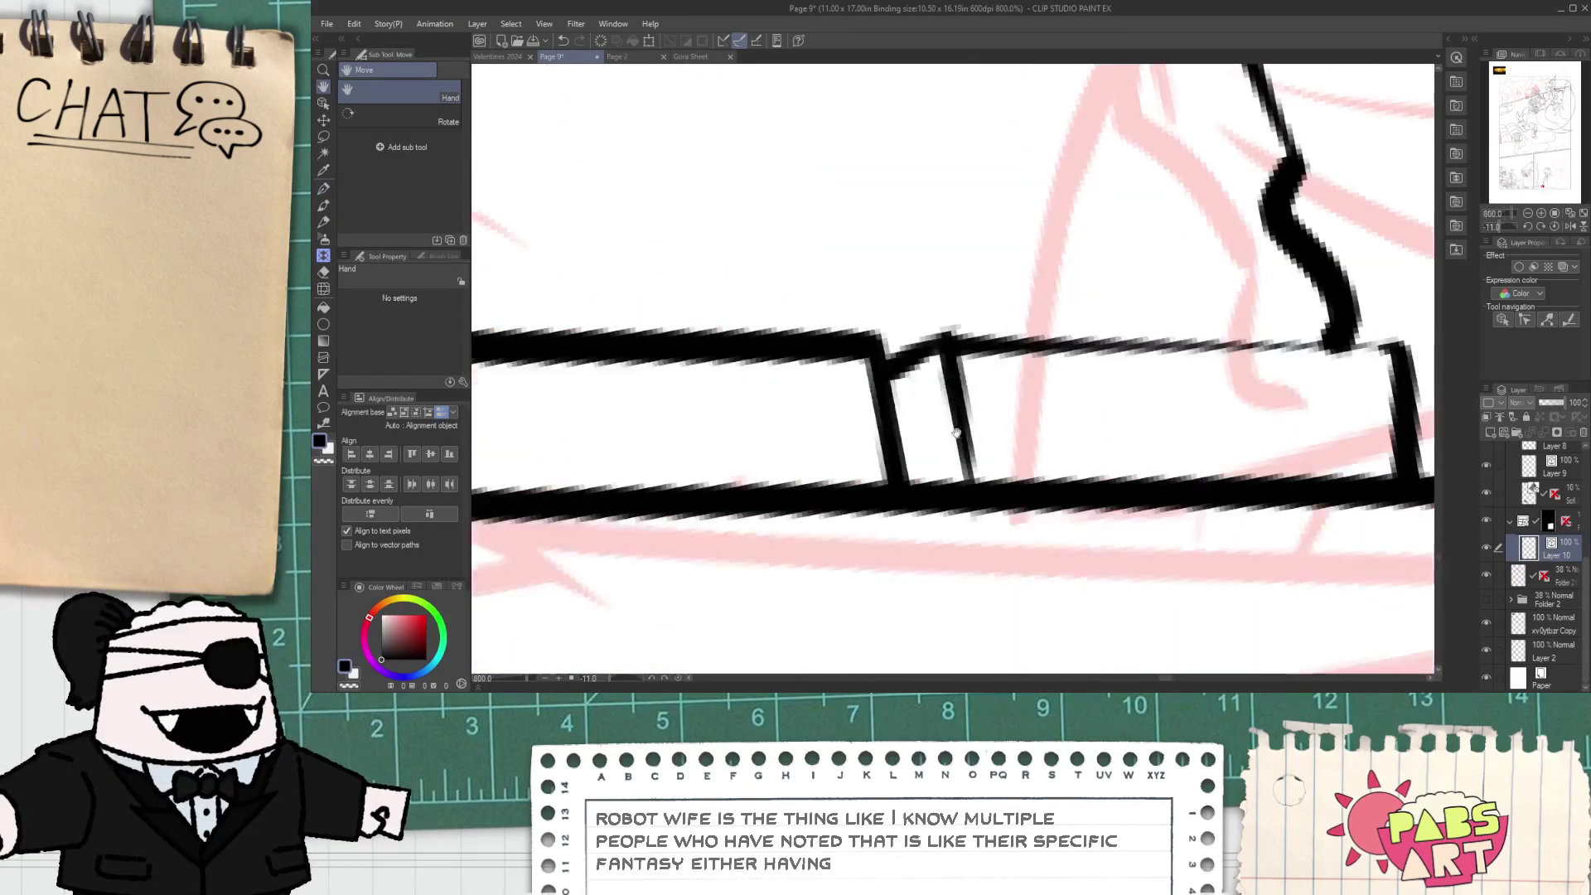
{"action": "key", "text": "o"}
{"action": "left_click", "coordinate": [985, 529]}
{"action": "left_click_drag", "start_coordinate": [994, 574], "coordinate": [962, 471]}
{"action": "left_click_drag", "start_coordinate": [1009, 417], "coordinate": [1017, 428]}
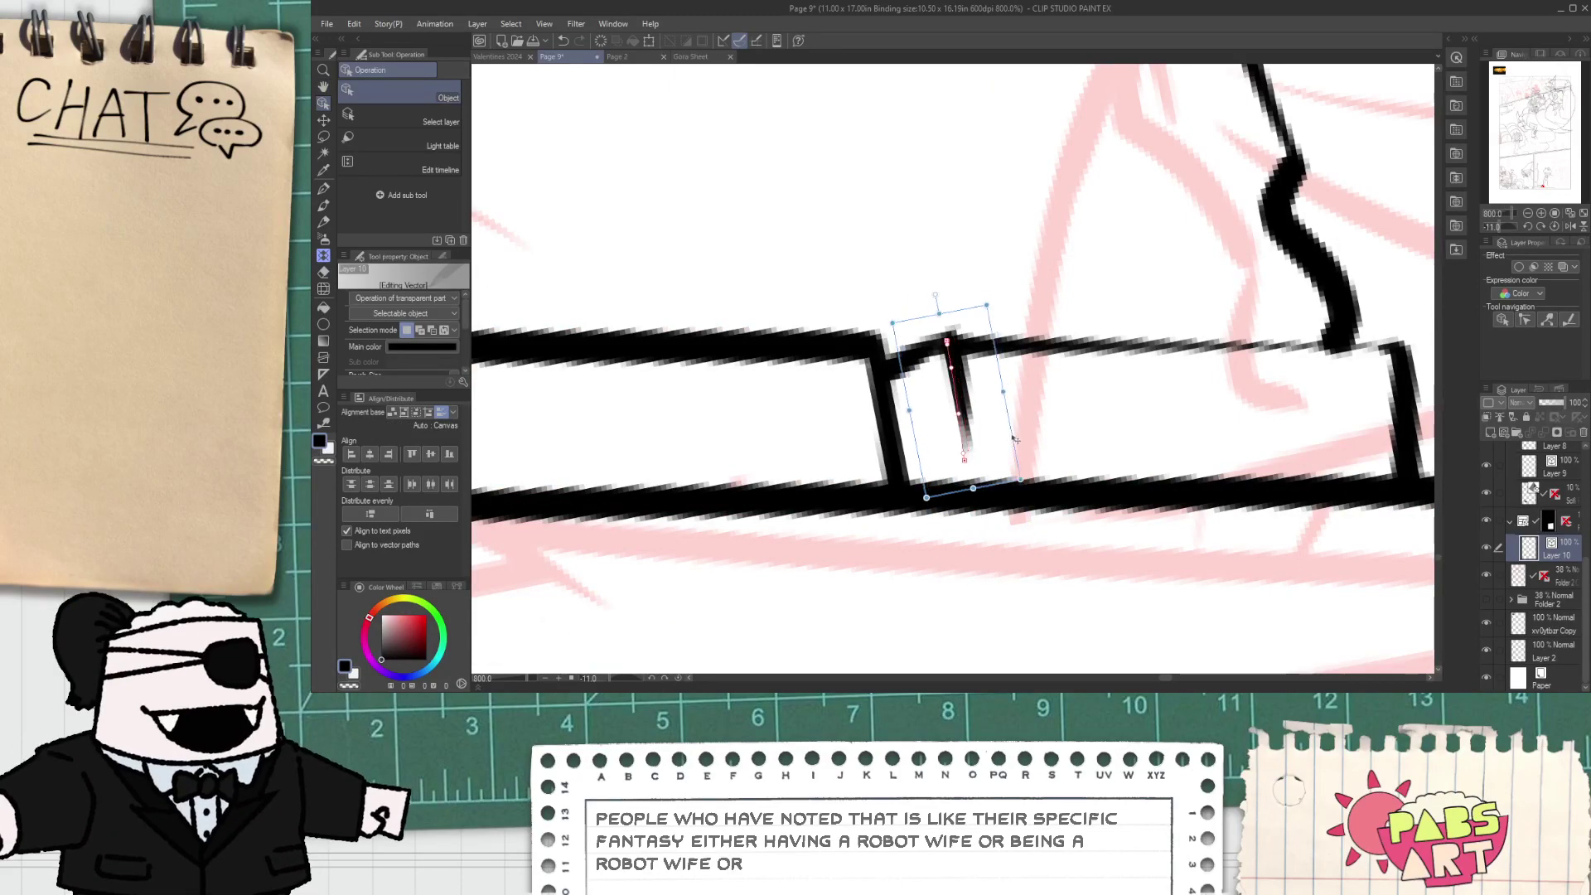
{"action": "left_click", "coordinate": [1044, 407]}
{"action": "scroll", "coordinate": [1044, 407], "scroll_direction": "down", "scroll_amount": 2}
{"action": "scroll", "coordinate": [1034, 404], "scroll_direction": "down", "scroll_amount": 3}
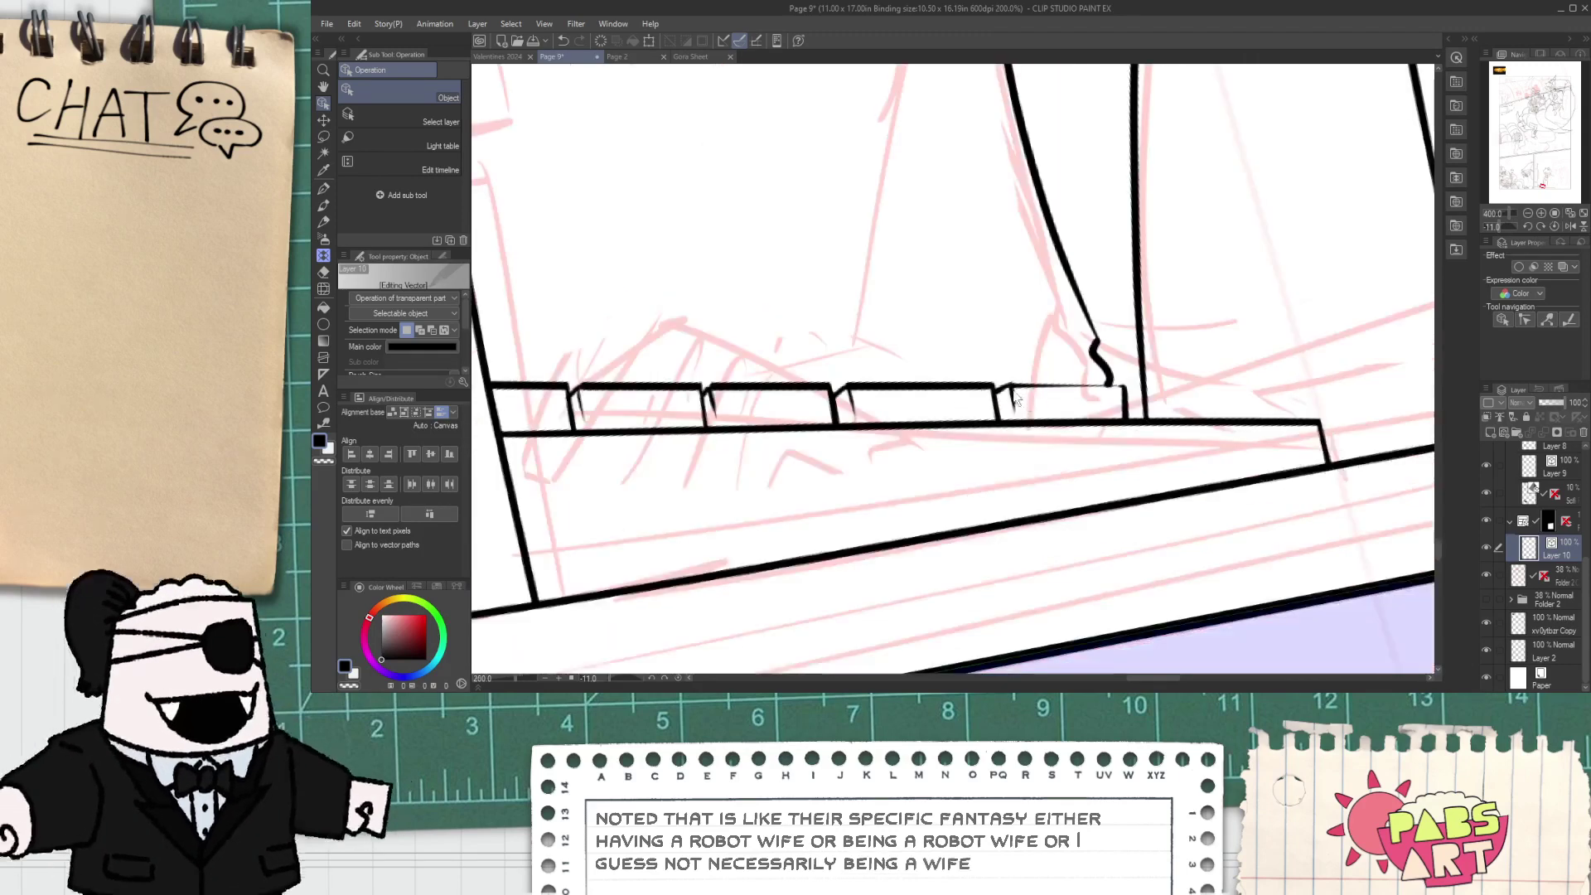
- Adjust the control points of the angled corner stroke at the second key divider from the computer
{"action": "key", "text": "space"}
{"action": "scroll", "coordinate": [777, 378], "scroll_direction": "up", "scroll_amount": 5}
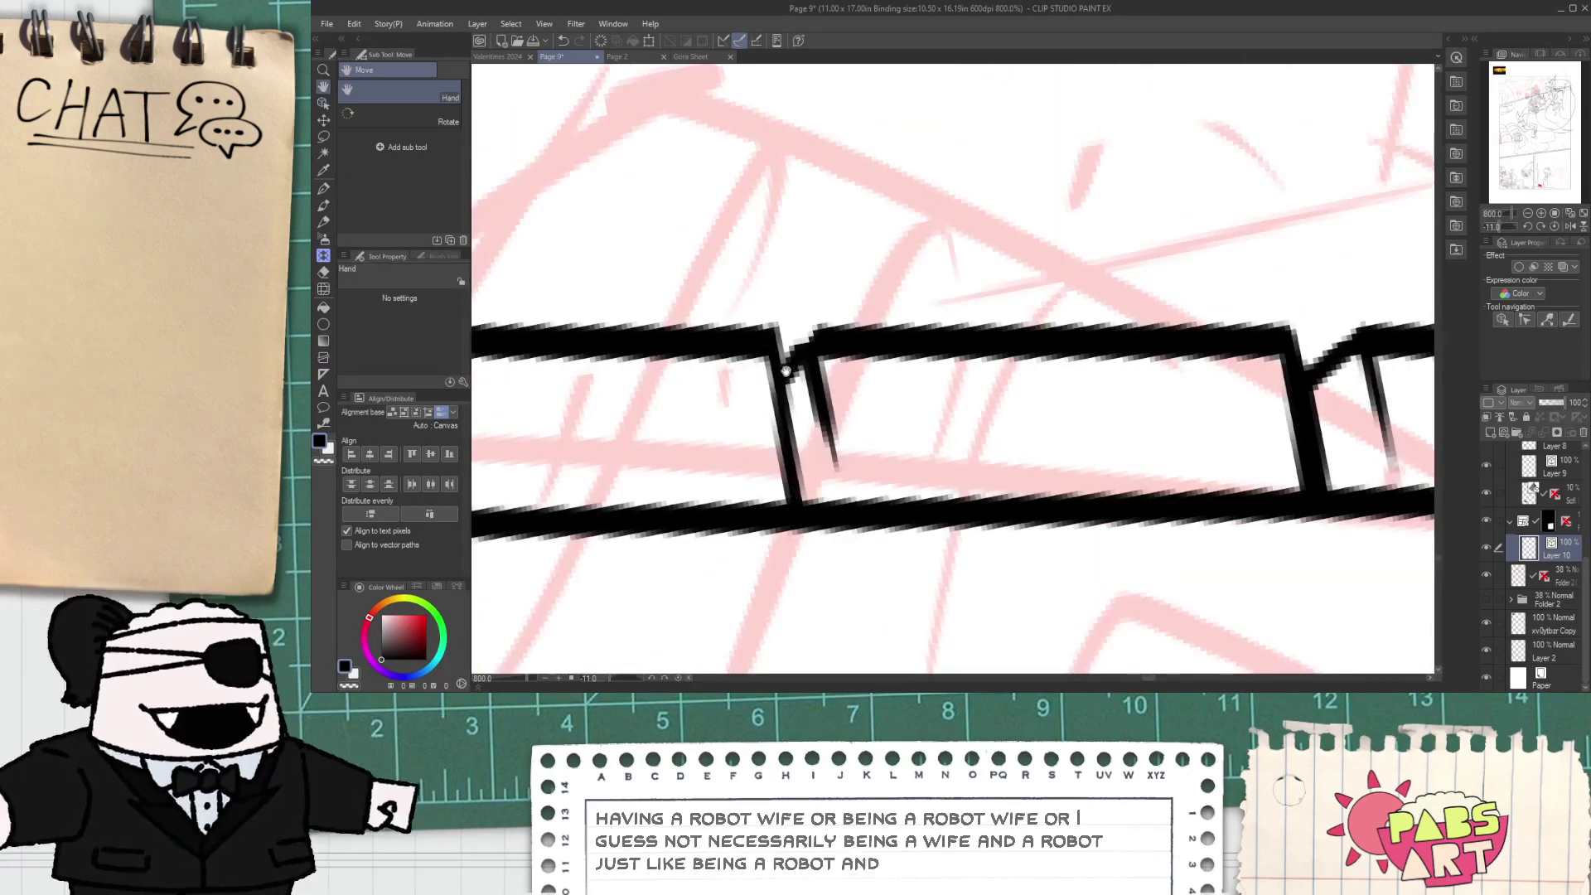
{"action": "left_click", "coordinate": [794, 380]}
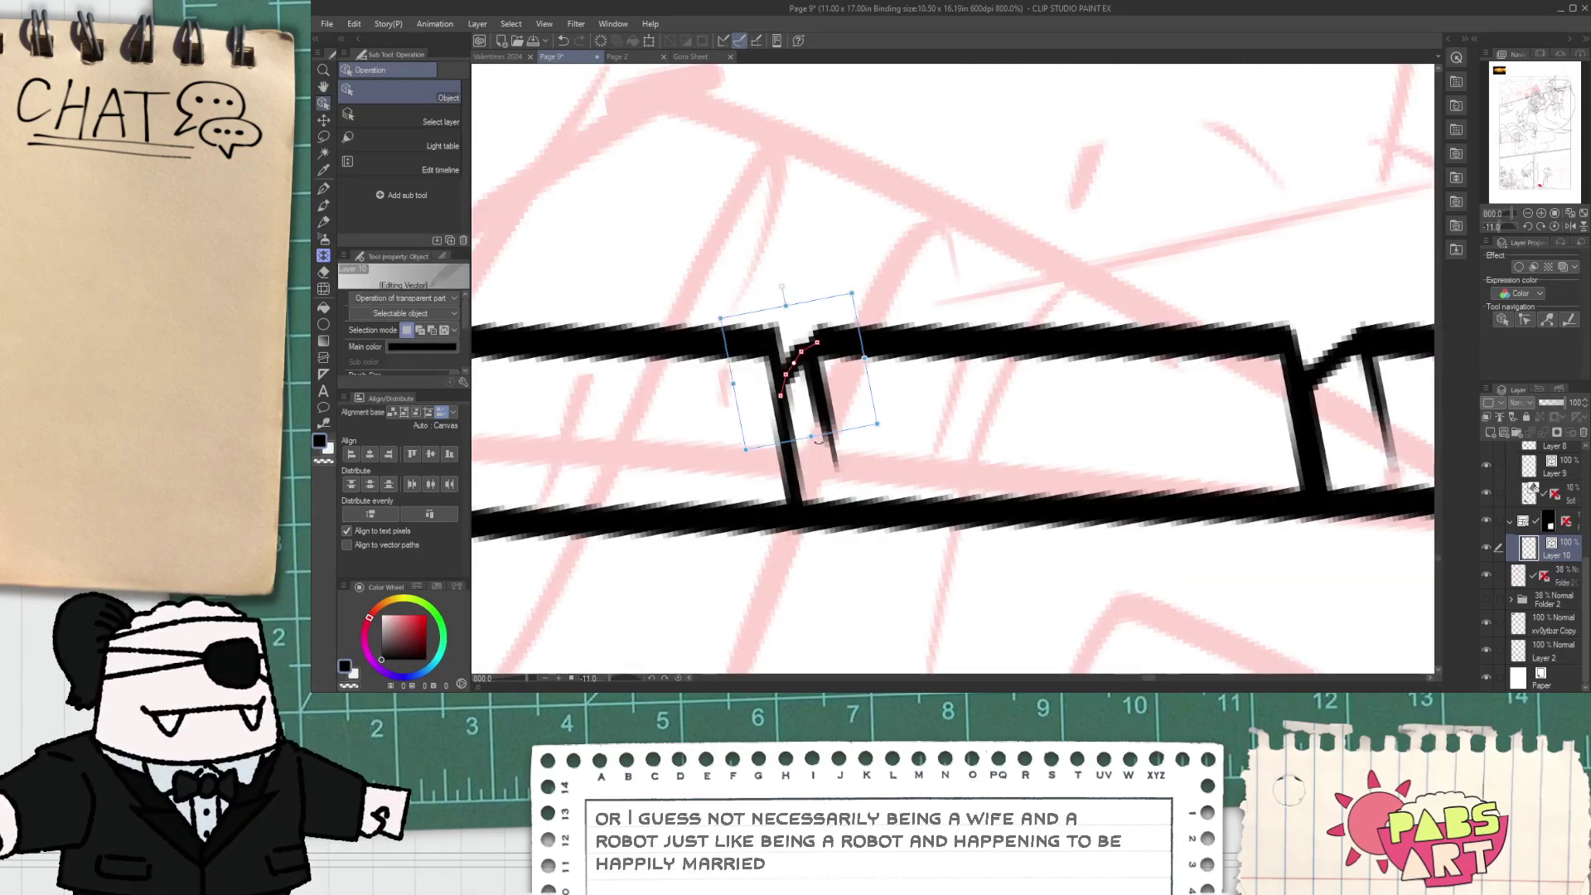
{"action": "left_click_drag", "start_coordinate": [781, 396], "coordinate": [780, 378]}
{"action": "mouse_move", "coordinate": [794, 363]}
{"action": "left_mouse_down"}
{"action": "mouse_move", "coordinate": [789, 348]}
{"action": "mouse_move", "coordinate": [817, 408]}
{"action": "left_mouse_up"}
{"action": "left_click", "coordinate": [943, 417]}
{"action": "scroll", "coordinate": [922, 415], "scroll_direction": "down", "scroll_amount": 2}
{"action": "scroll", "coordinate": [902, 422], "scroll_direction": "down", "scroll_amount": 5}
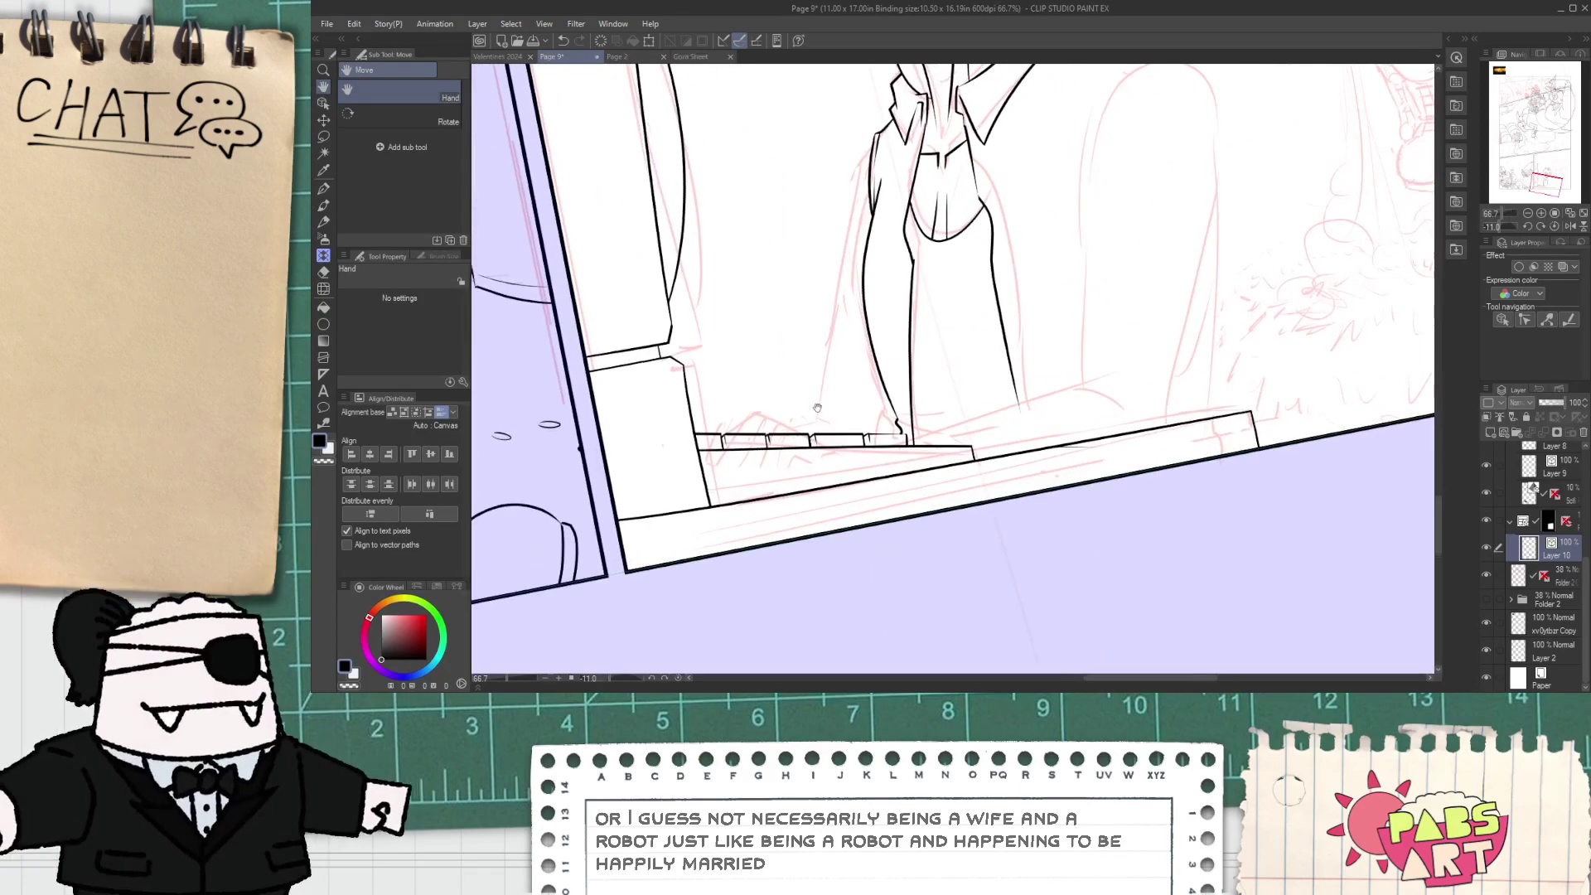
- Extend the inner side lines beneath the keys' angled corners down to the keyboard edge, starting with the key nearest the coat
{"action": "scroll", "coordinate": [829, 421], "scroll_direction": "up", "scroll_amount": 1}
{"action": "key", "text": "p"}
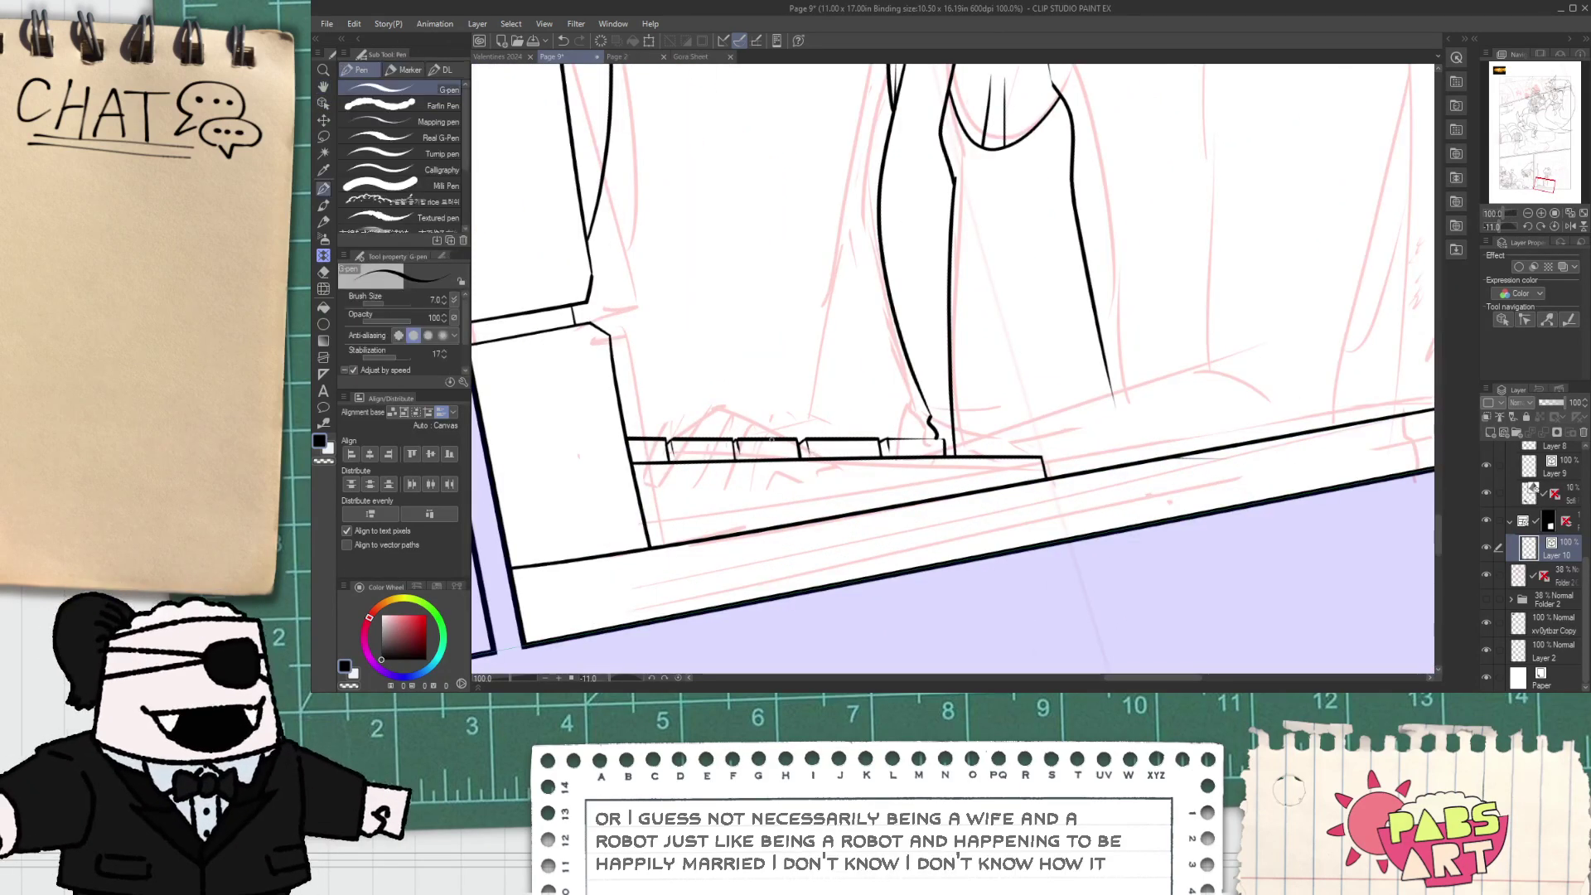
{"action": "scroll", "coordinate": [745, 429], "scroll_direction": "up", "scroll_amount": 1}
{"action": "scroll", "coordinate": [746, 452], "scroll_direction": "up", "scroll_amount": 3}
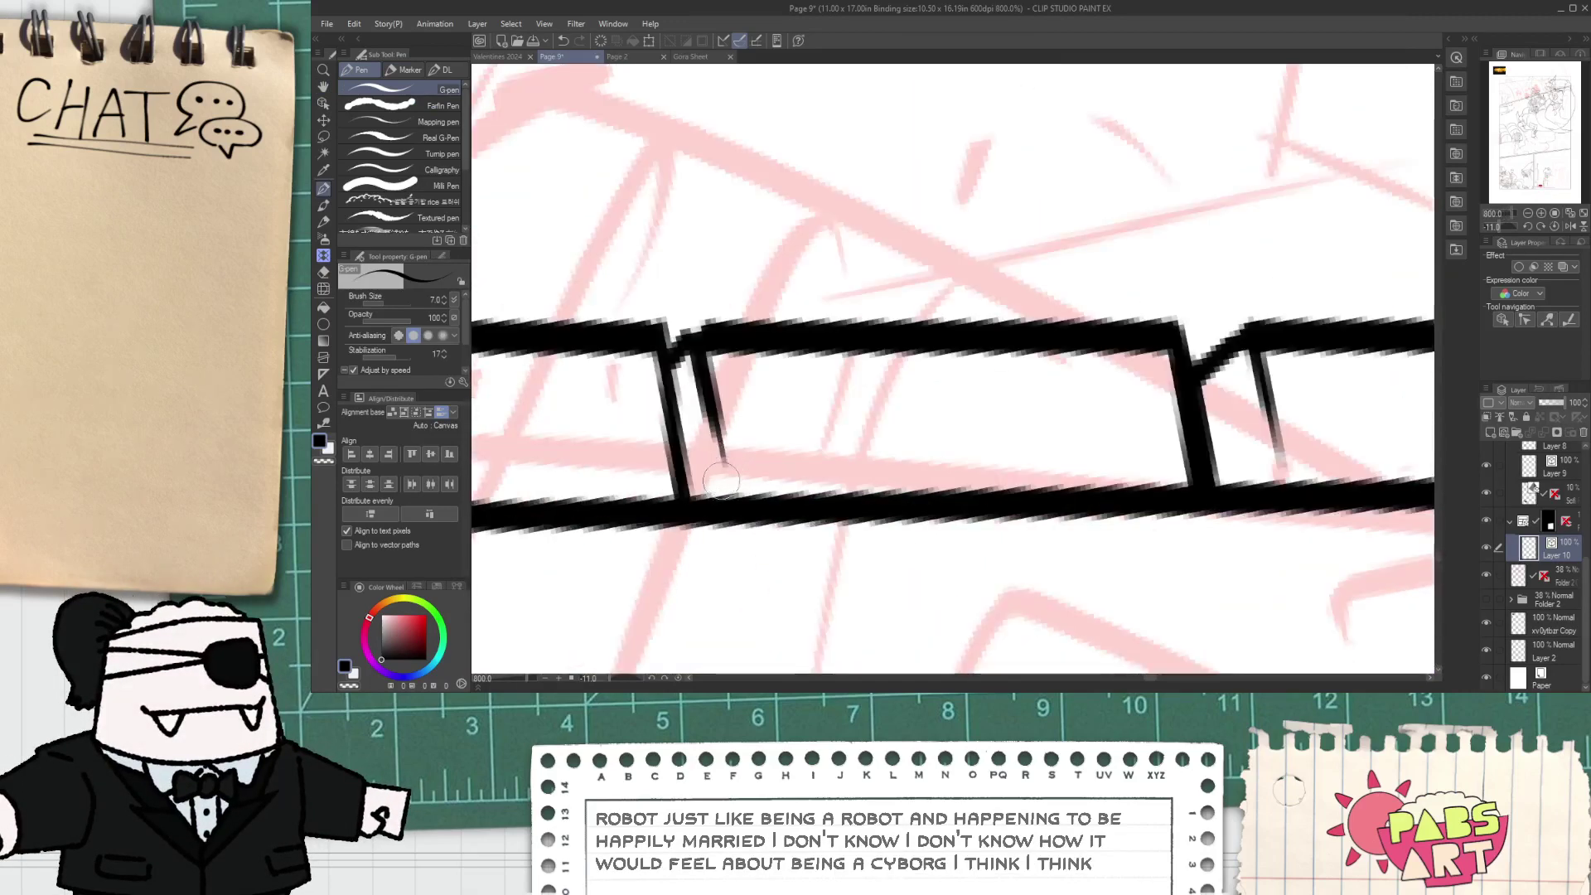
{"action": "scroll", "coordinate": [738, 495], "scroll_direction": "down", "scroll_amount": 2}
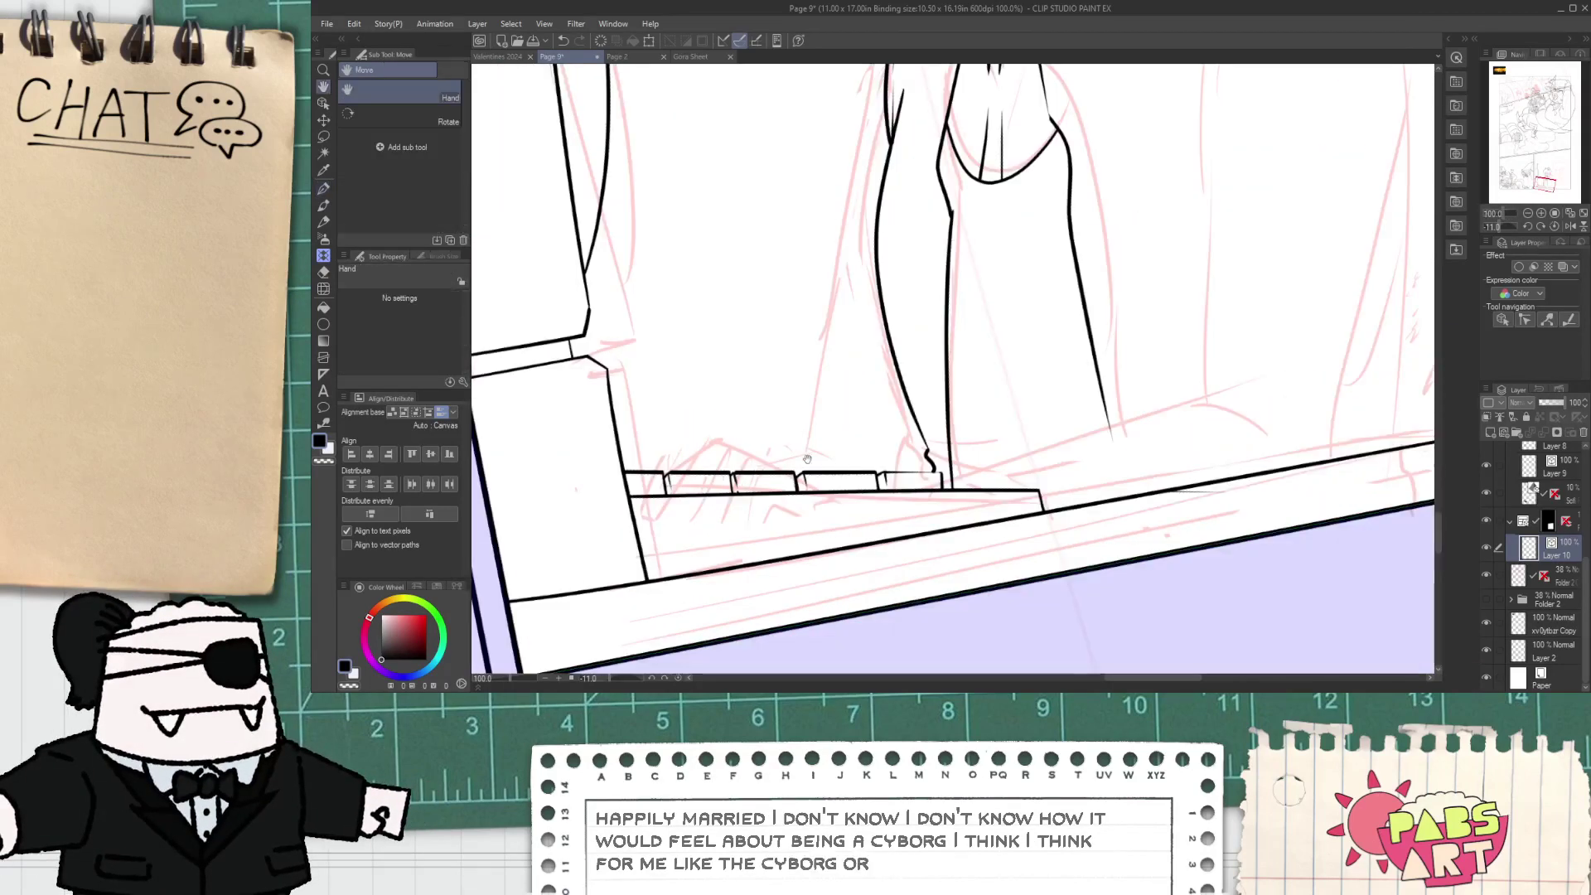
{"action": "scroll", "coordinate": [796, 458], "scroll_direction": "up", "scroll_amount": 4}
{"action": "left_click_drag", "start_coordinate": [786, 454], "coordinate": [791, 480]}
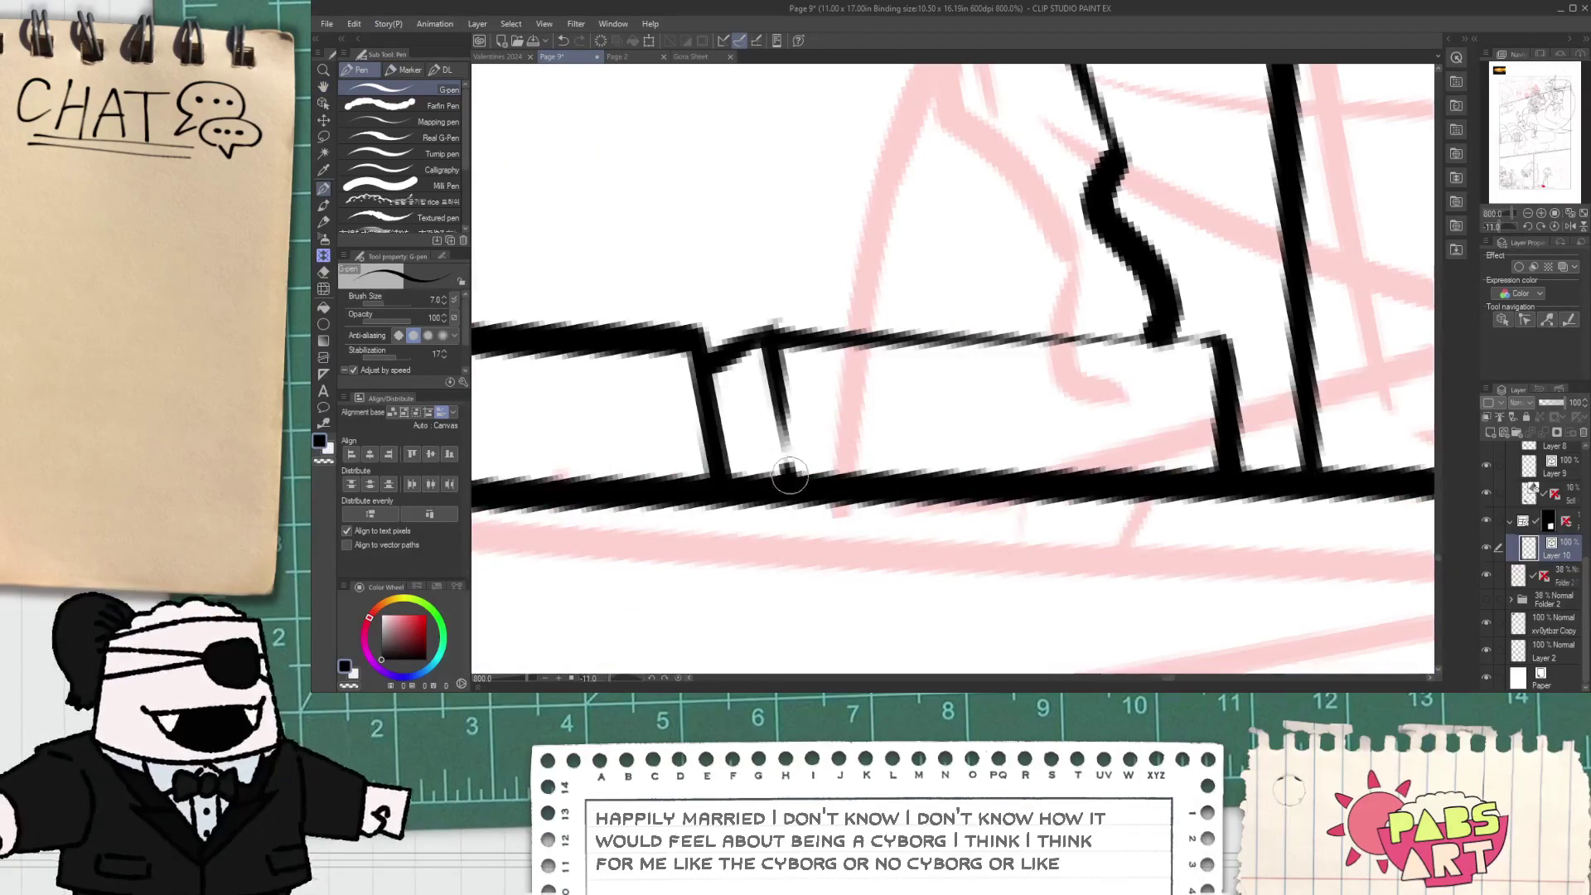
{"action": "scroll", "coordinate": [782, 463], "scroll_direction": "down", "scroll_amount": 2}
{"action": "key", "text": "space"}
{"action": "left_click_drag", "start_coordinate": [672, 423], "coordinate": [961, 374]}
{"action": "scroll", "coordinate": [725, 432], "scroll_direction": "up", "scroll_amount": 2}
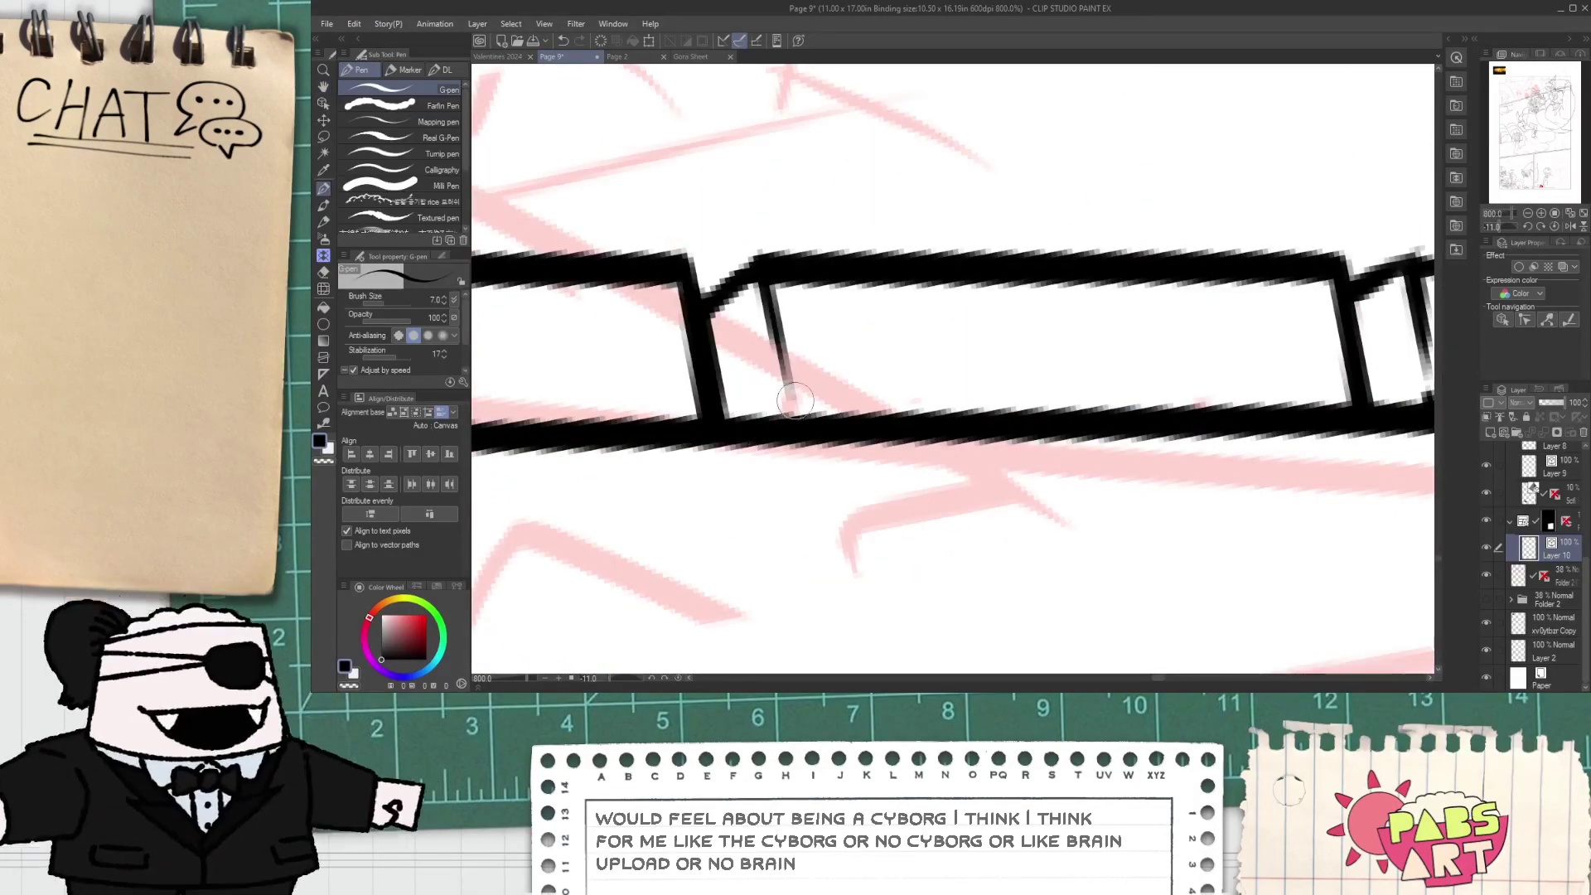
{"action": "left_click_drag", "start_coordinate": [793, 399], "coordinate": [797, 434]}
{"action": "key", "text": "ctrl+z"}
{"action": "scroll", "coordinate": [787, 431], "scroll_direction": "down", "scroll_amount": 5}
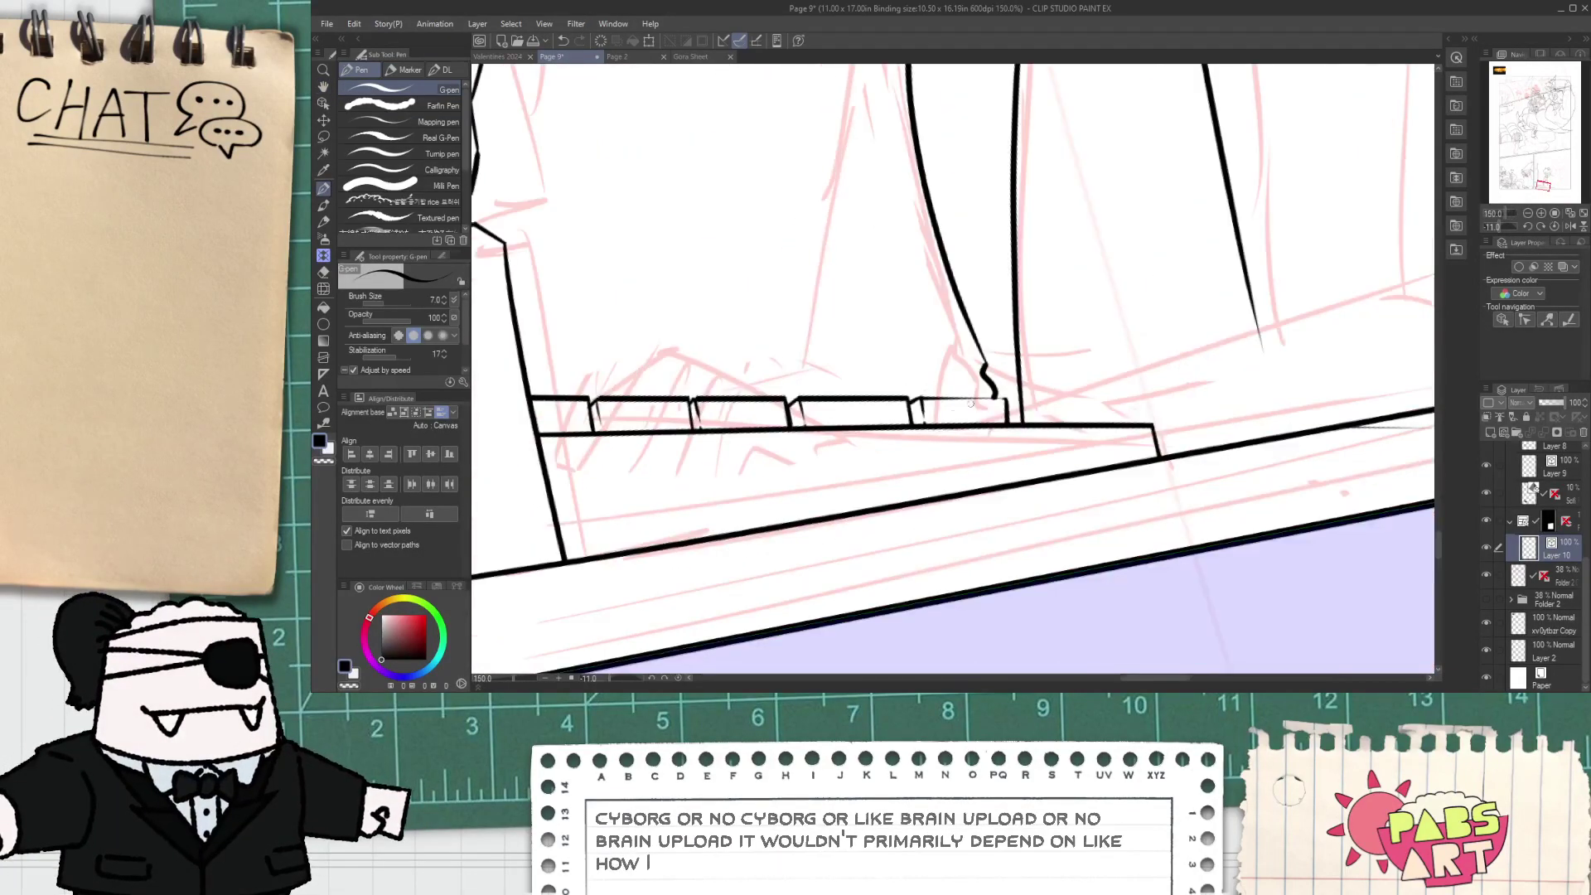
{"action": "key", "text": "h"}
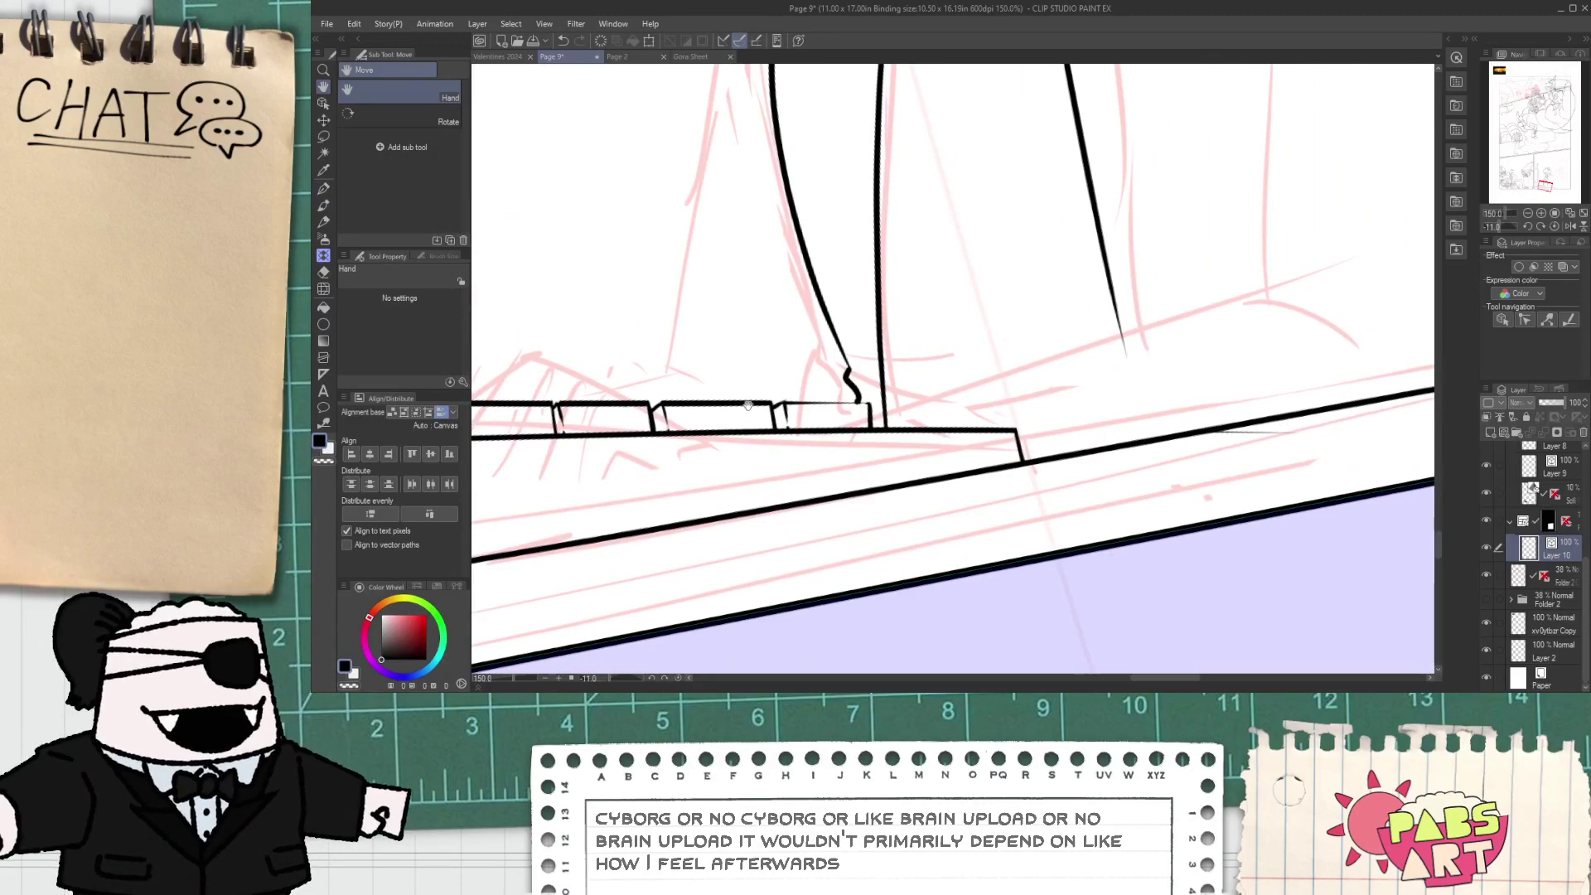
{"action": "key", "text": "p"}
{"action": "key", "text": "h"}
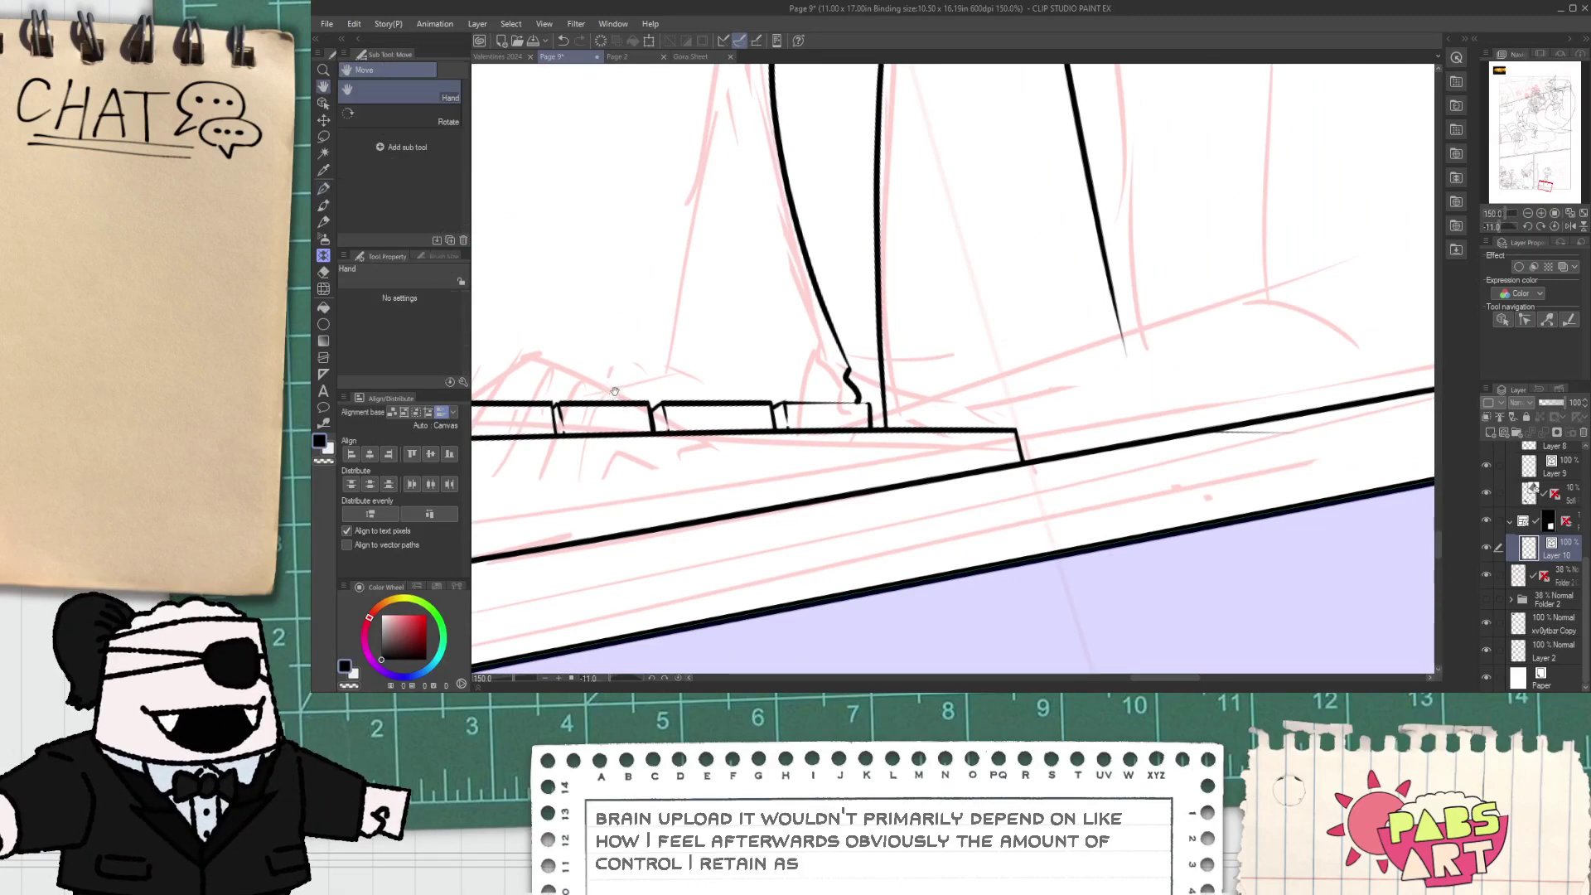
{"action": "key", "text": "p"}
{"action": "key", "text": "h"}
- Re-ink the angled corner at the second key divider from the computer and erase the stroke ends sticking out around it
{"action": "left_click_drag", "start_coordinate": [581, 388], "coordinate": [713, 357]}
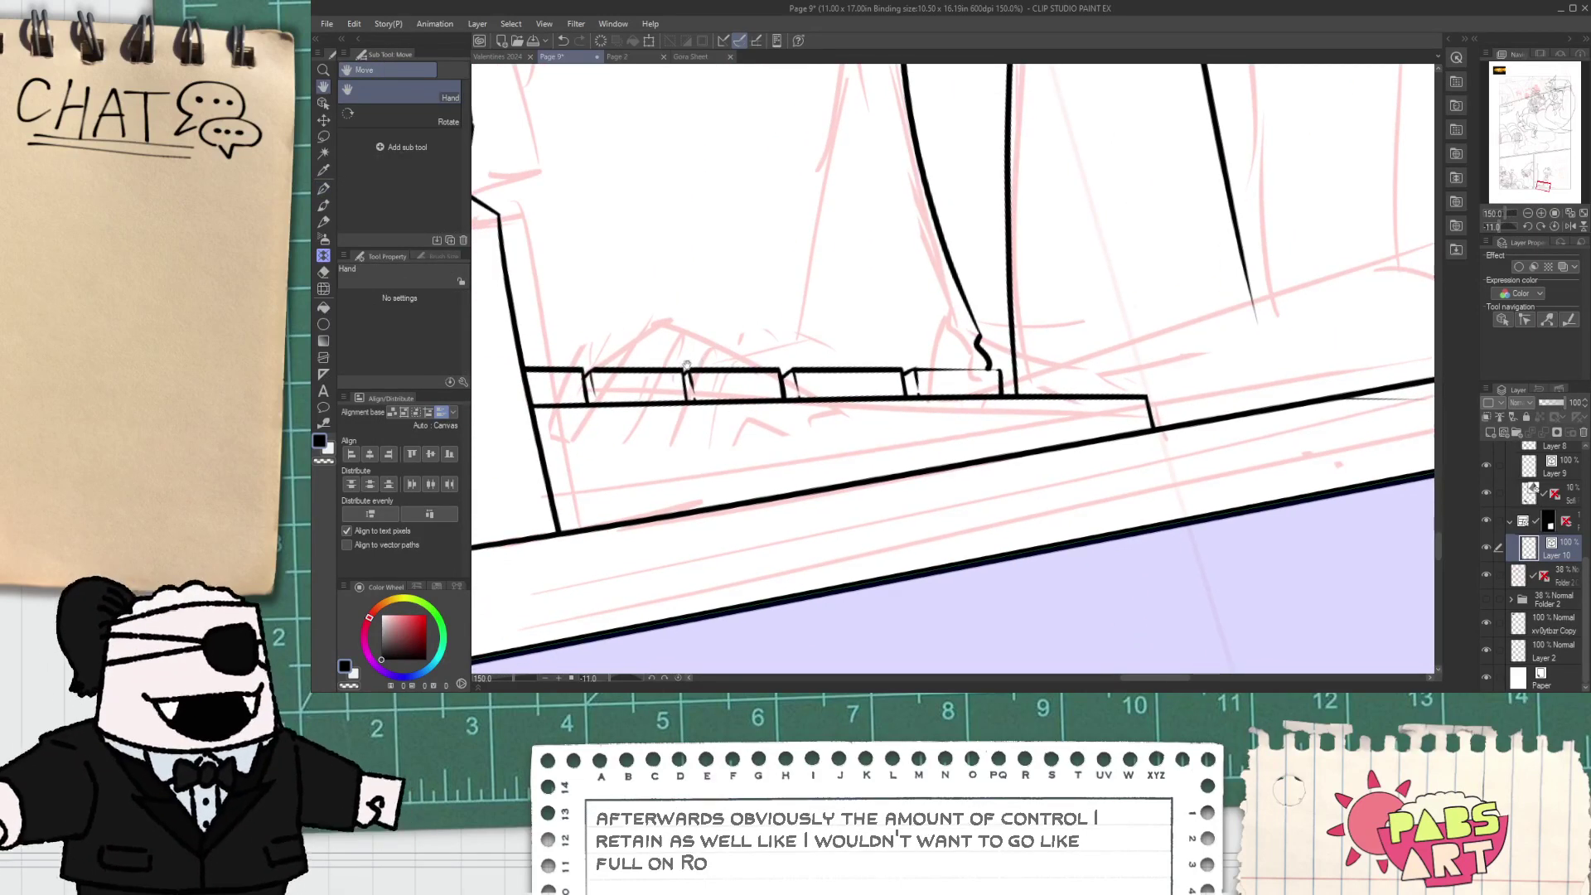
{"action": "scroll", "coordinate": [682, 378], "scroll_direction": "up", "scroll_amount": 5}
{"action": "left_click_drag", "start_coordinate": [665, 393], "coordinate": [774, 286]}
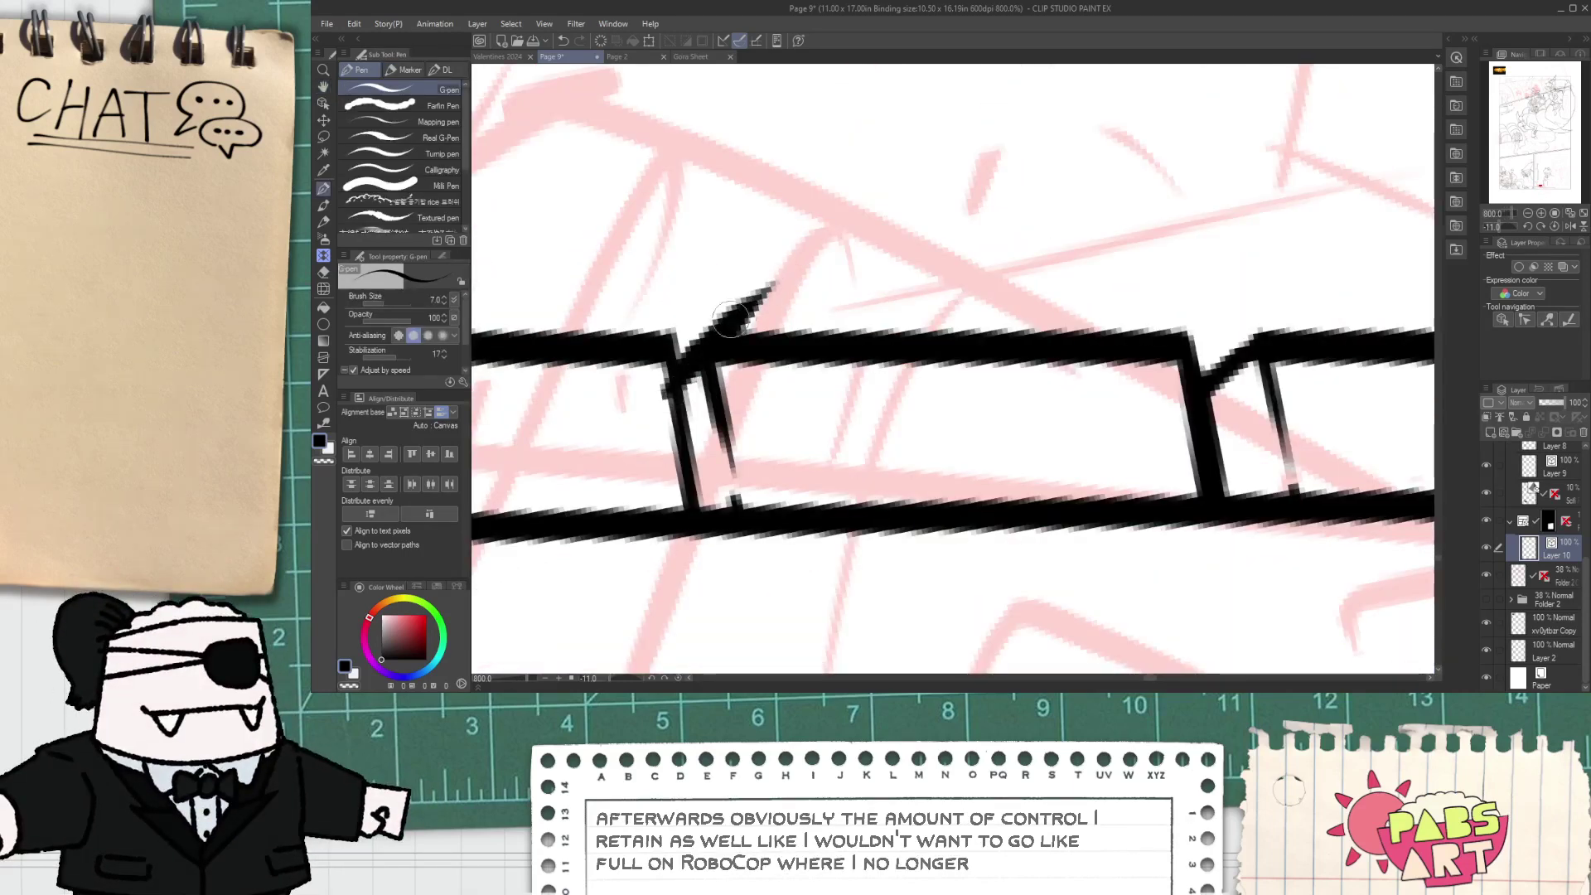
{"action": "key", "text": "e"}
{"action": "left_click", "coordinate": [692, 347]}
{"action": "key", "text": "p"}
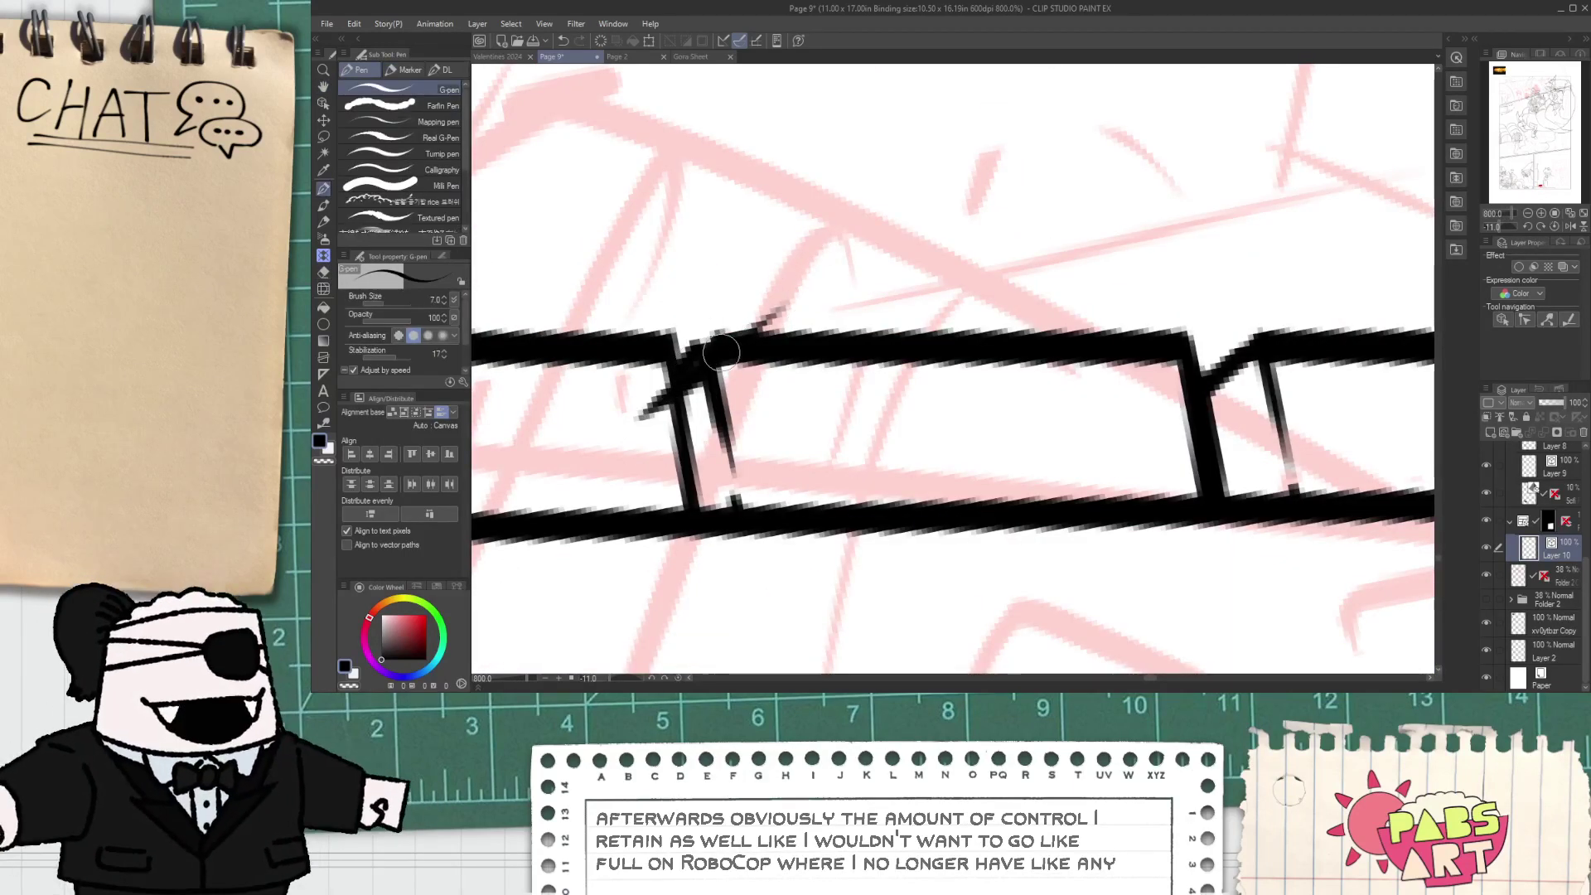
{"action": "left_click_drag", "start_coordinate": [642, 410], "coordinate": [758, 322]}
{"action": "key", "text": "e"}
{"action": "key", "text": "ctrl+z"}
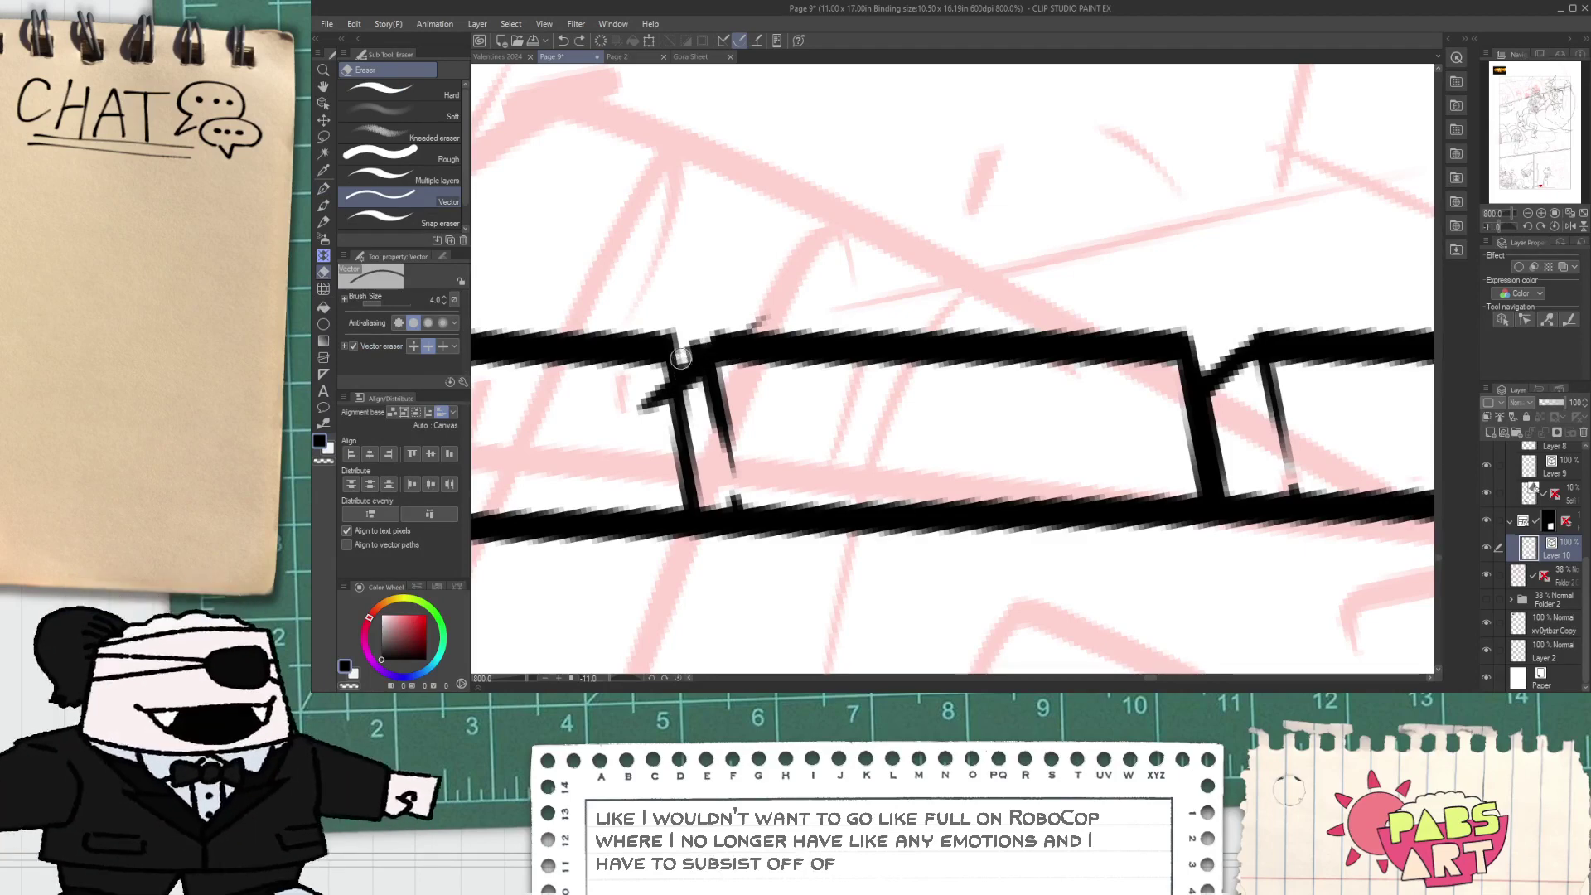
{"action": "left_click_drag", "start_coordinate": [692, 347], "coordinate": [765, 324]}
{"action": "mouse_move", "coordinate": [647, 393]}
{"action": "left_mouse_down"}
{"action": "mouse_move", "coordinate": [654, 431]}
{"action": "mouse_move", "coordinate": [732, 428]}
{"action": "left_mouse_up"}
{"action": "scroll", "coordinate": [655, 431], "scroll_direction": "down", "scroll_amount": 7}
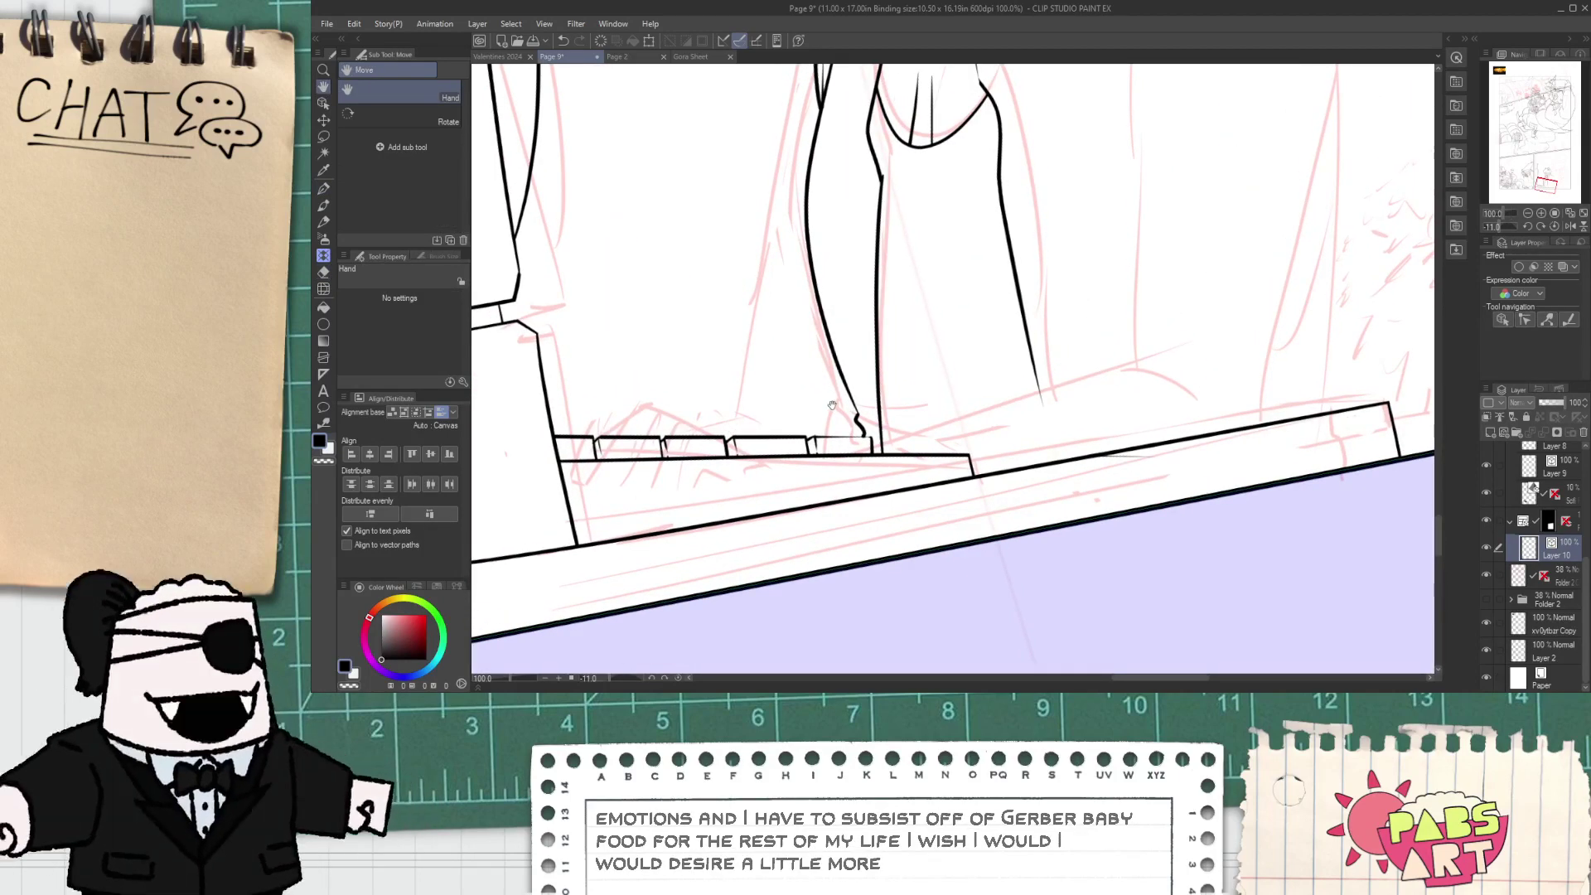
- Ink the bent outline of the outermost finger and the curved finger beside it above the second key divider, redoing the first stroke
{"action": "scroll", "coordinate": [833, 388], "scroll_direction": "up", "scroll_amount": 2}
{"action": "key", "text": "p"}
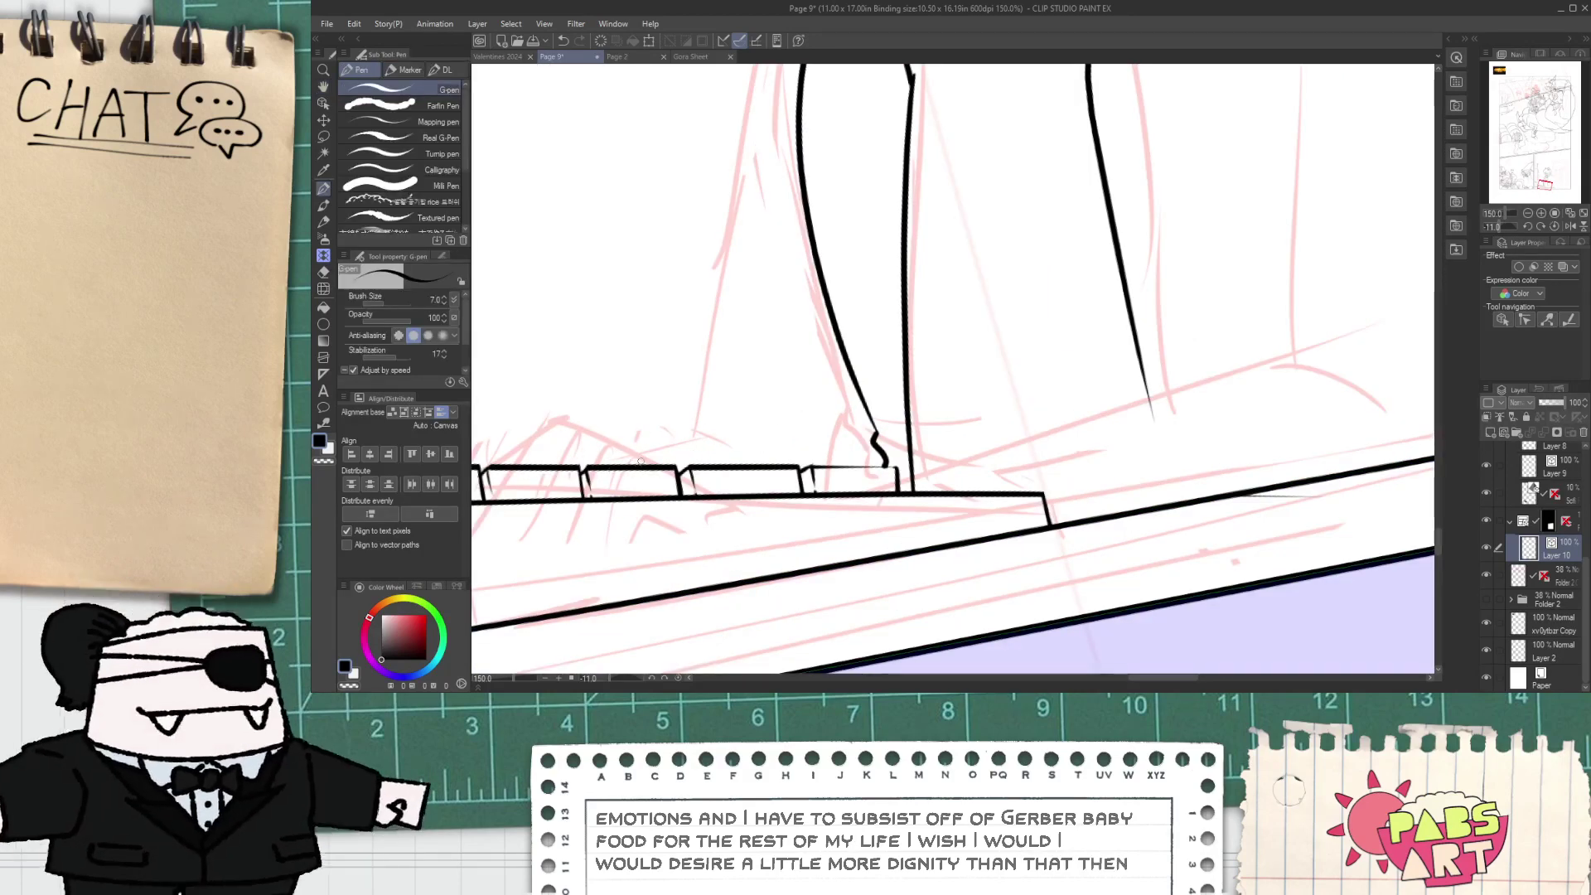
{"action": "mouse_move", "coordinate": [542, 468]}
{"action": "left_mouse_down"}
{"action": "mouse_move", "coordinate": [644, 374]}
{"action": "mouse_move", "coordinate": [721, 375]}
{"action": "left_mouse_up"}
{"action": "key", "text": "ctrl+z"}
{"action": "scroll", "coordinate": [548, 489], "scroll_direction": "up", "scroll_amount": 1}
{"action": "left_click_drag", "start_coordinate": [545, 460], "coordinate": [696, 348]}
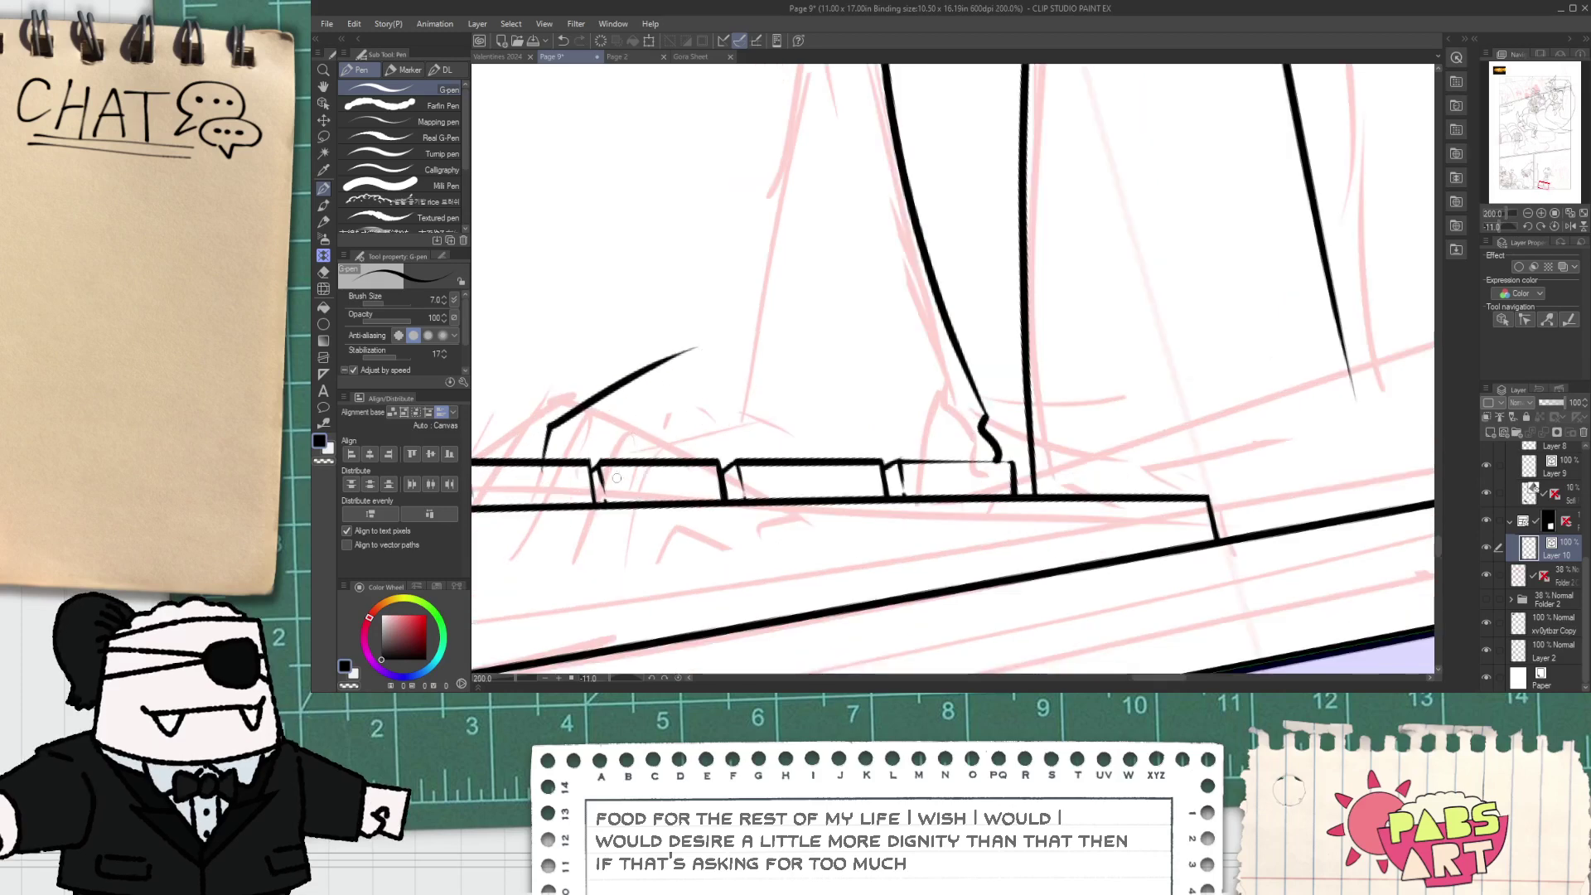
{"action": "left_click_drag", "start_coordinate": [601, 457], "coordinate": [660, 368]}
{"action": "scroll", "coordinate": [646, 460], "scroll_direction": "up", "scroll_amount": 2}
- Ink another bent finger and a short finger tucked behind the curved one, erasing the overlaps and ends crossing the keys
{"action": "mouse_move", "coordinate": [659, 479]}
{"action": "left_mouse_down"}
{"action": "mouse_move", "coordinate": [656, 370]}
{"action": "mouse_move", "coordinate": [745, 318]}
{"action": "left_mouse_up"}
{"action": "key", "text": "e"}
{"action": "left_click_drag", "start_coordinate": [617, 286], "coordinate": [597, 308]}
{"action": "key", "text": "p"}
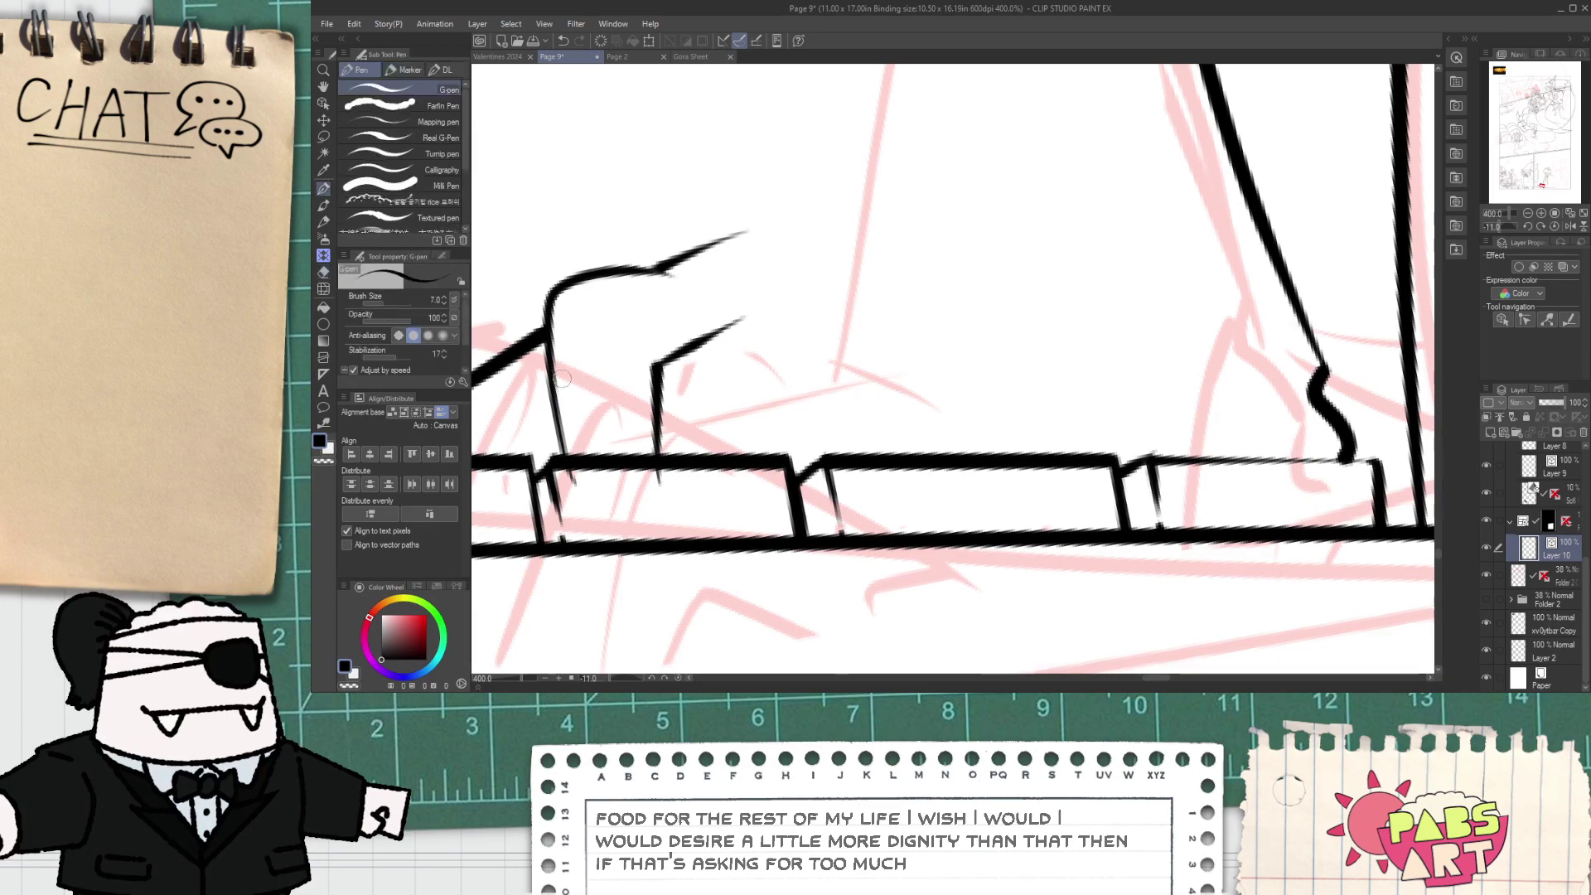
{"action": "mouse_move", "coordinate": [508, 467]}
{"action": "left_mouse_down"}
{"action": "mouse_move", "coordinate": [608, 413]}
{"action": "mouse_move", "coordinate": [696, 322]}
{"action": "mouse_move", "coordinate": [670, 351]}
{"action": "left_mouse_up"}
{"action": "key", "text": "e"}
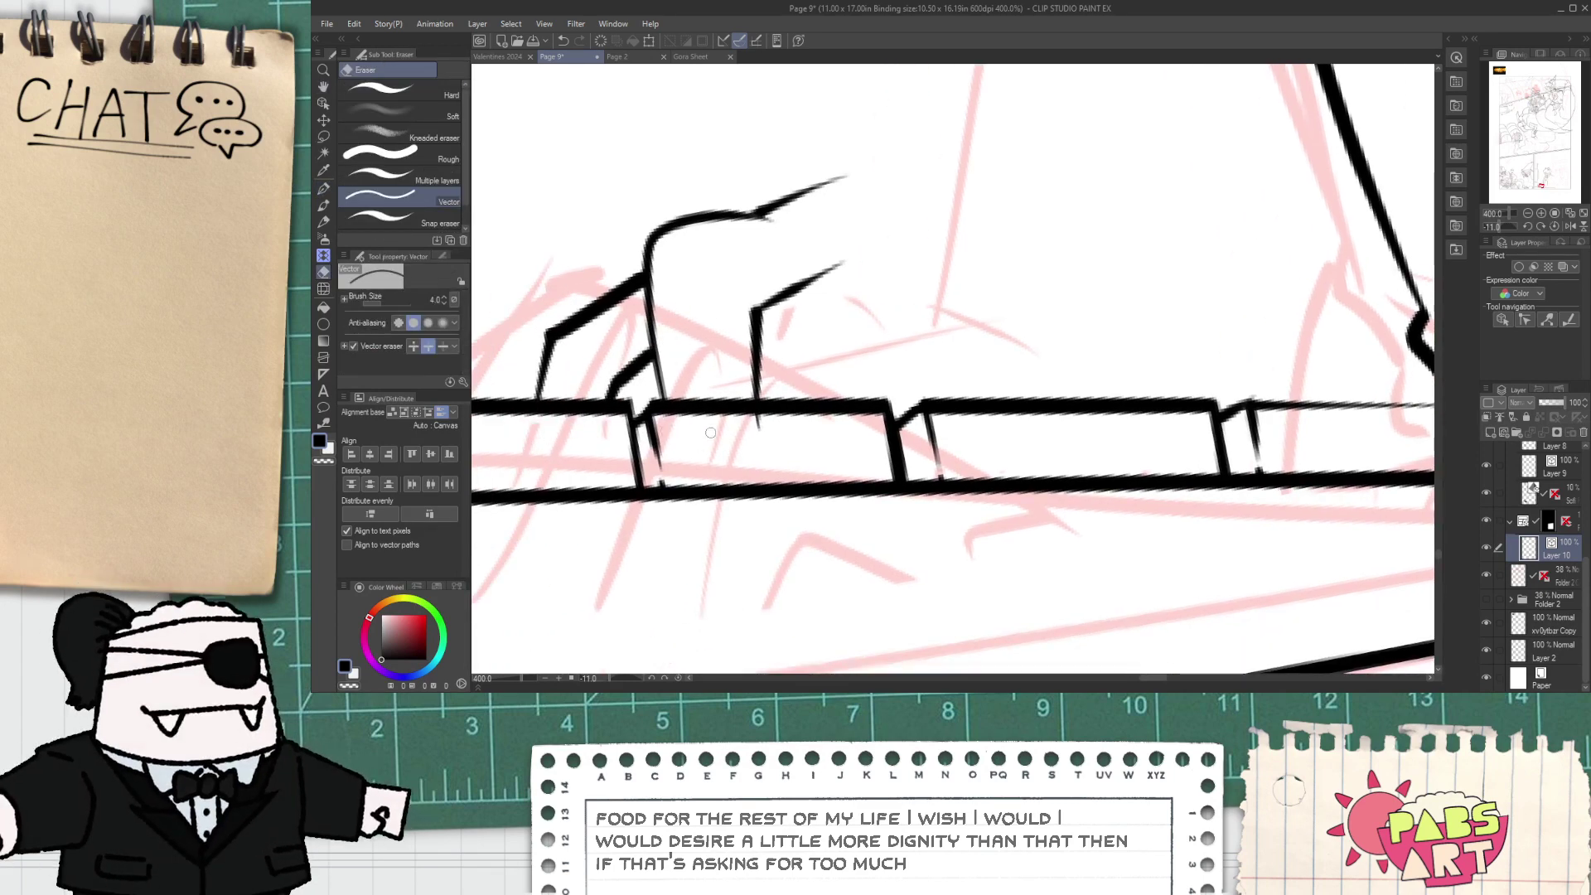
{"action": "key", "text": "space"}
{"action": "left_click_drag", "start_coordinate": [740, 430], "coordinate": [770, 423]}
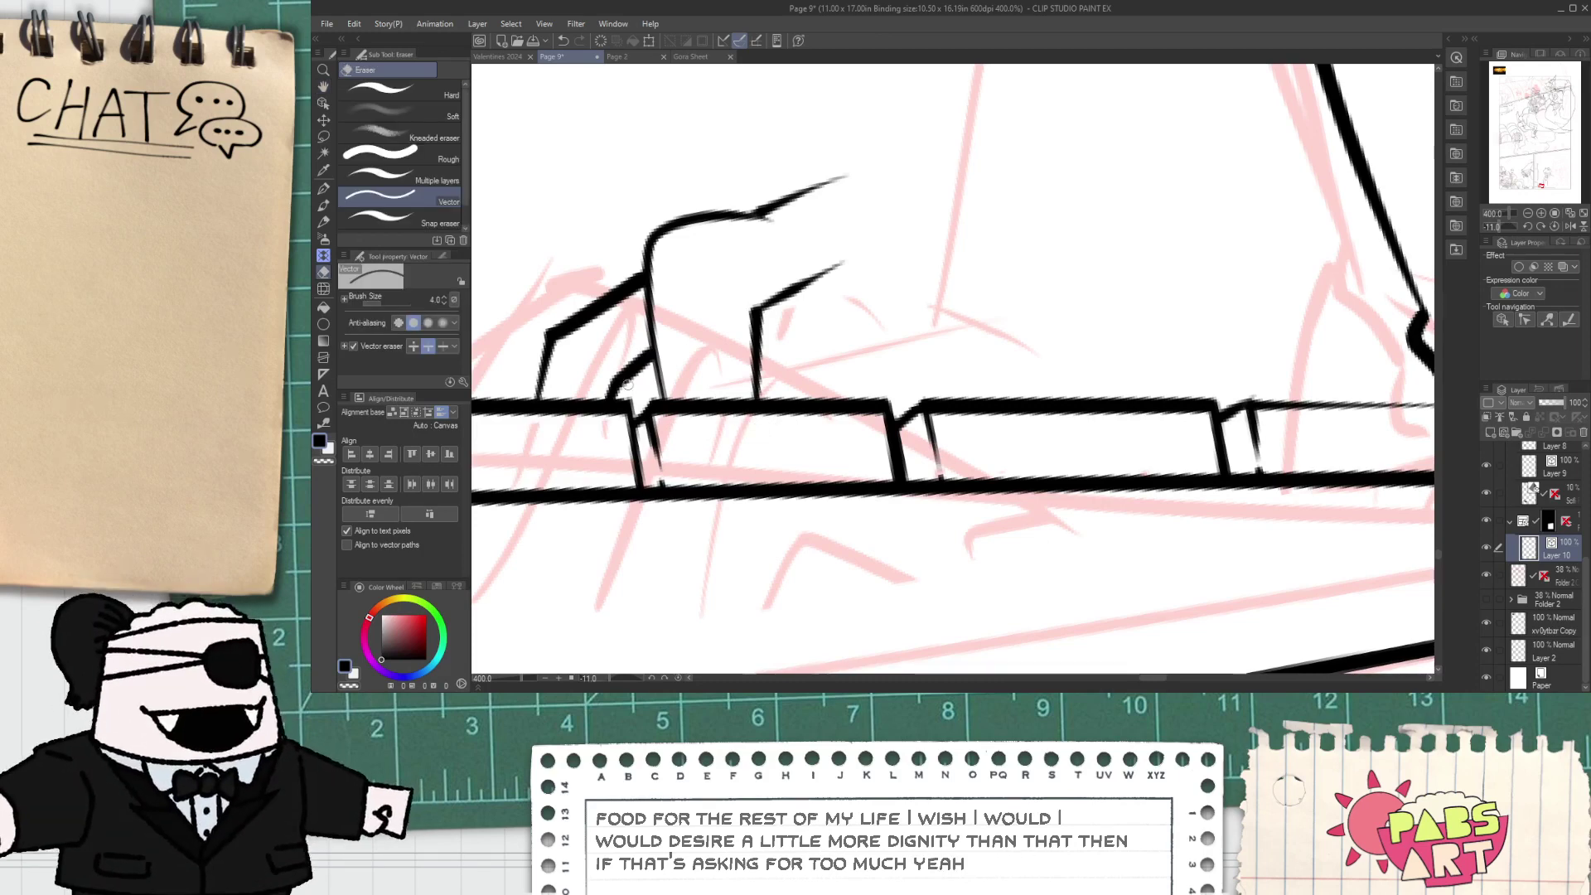
- Ink a second curved stroke on the short tucked finger and erase its excess ends
{"action": "key", "text": "p"}
{"action": "left_click_drag", "start_coordinate": [649, 341], "coordinate": [603, 450]}
{"action": "key", "text": "e"}
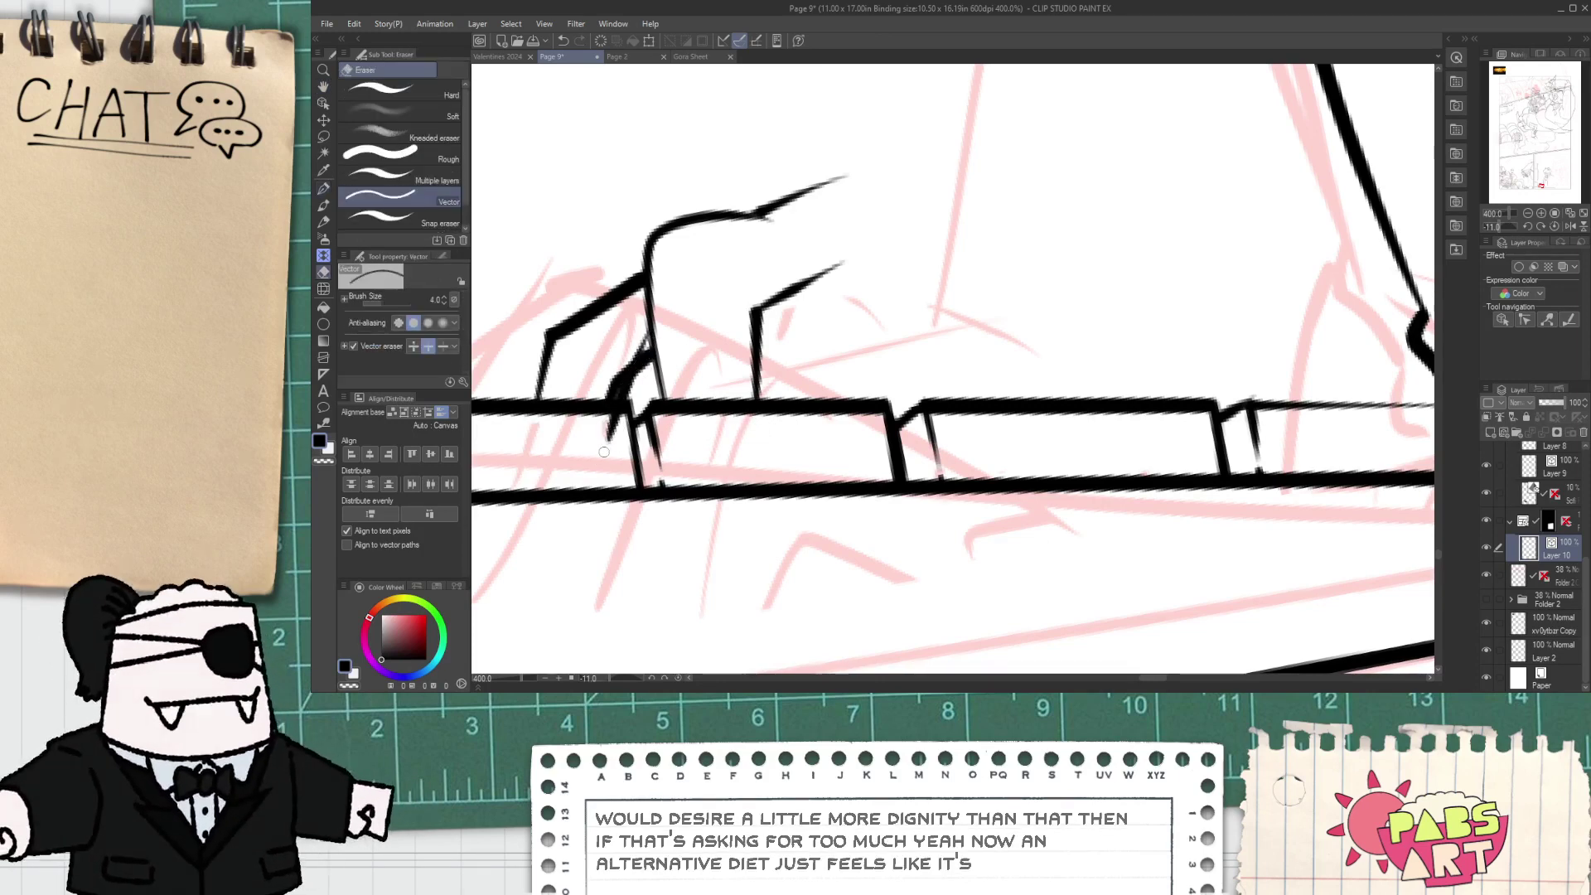
{"action": "left_click", "coordinate": [610, 414]}
{"action": "left_click", "coordinate": [640, 352]}
- Ink a tall near-vertical side line through the slanted top of the bent finger, redoing the stroke once
{"action": "key", "text": "space"}
{"action": "key", "text": "p"}
{"action": "mouse_move", "coordinate": [768, 326]}
{"action": "left_mouse_down"}
{"action": "mouse_move", "coordinate": [646, 369]}
{"action": "mouse_move", "coordinate": [672, 522]}
{"action": "left_mouse_up"}
{"action": "key", "text": "ctrl+z"}
{"action": "left_click_drag", "start_coordinate": [675, 284], "coordinate": [684, 489]}
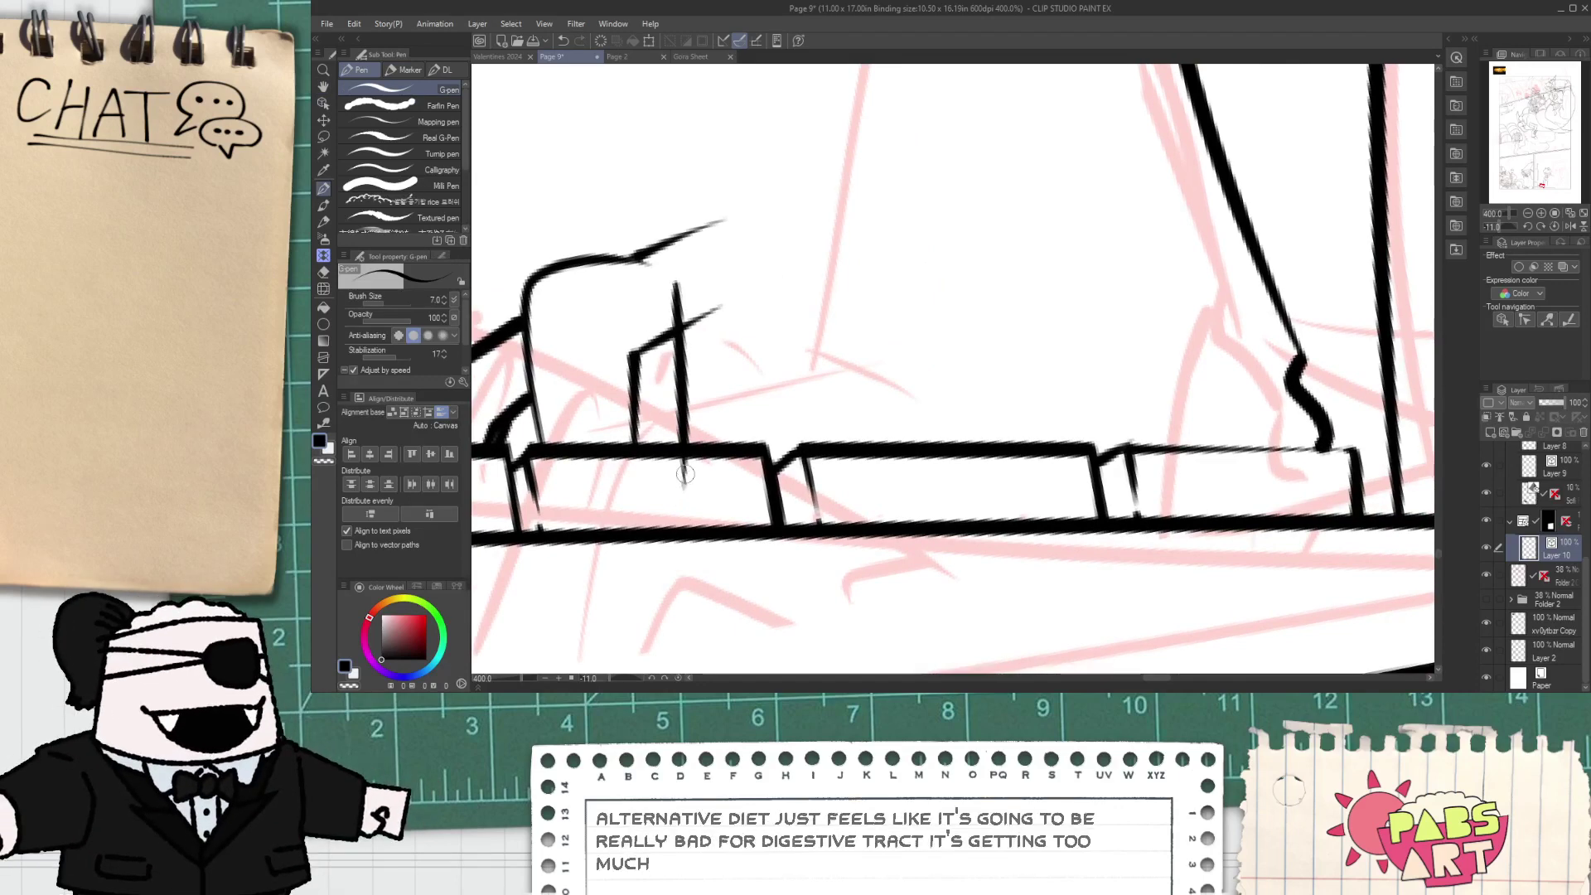
- Ink a slanted knuckle line from the tall finger line, redoing it, and erase the overshoots at the knuckle and key edge
{"action": "left_click_drag", "start_coordinate": [669, 307], "coordinate": [808, 241]}
{"action": "key", "text": "ctrl+z"}
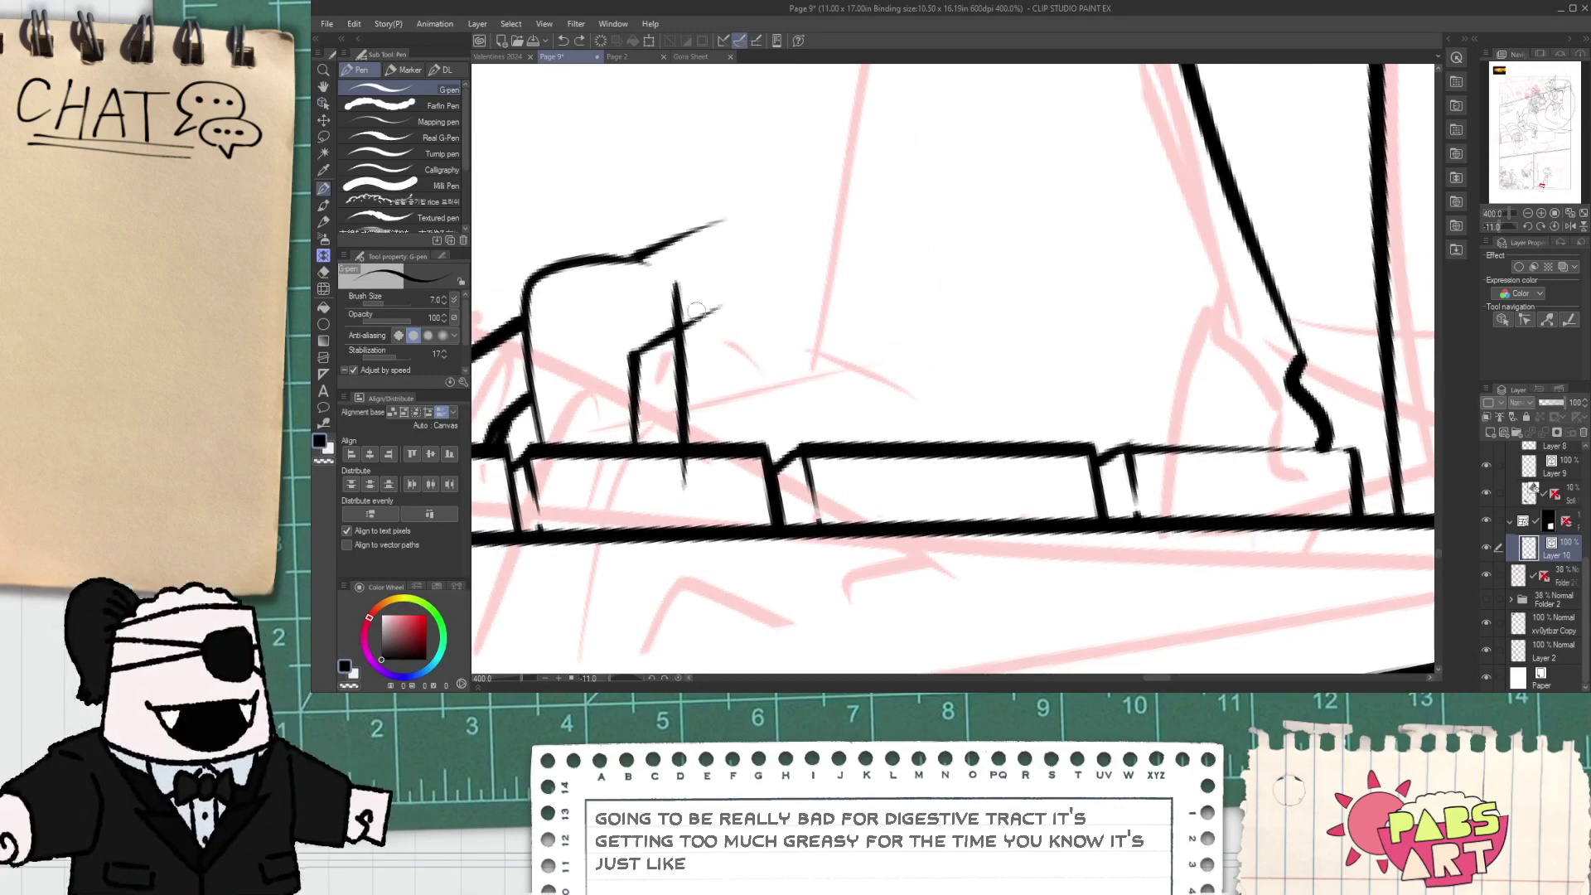
{"action": "left_click_drag", "start_coordinate": [667, 313], "coordinate": [769, 238]}
{"action": "key", "text": "ctrl+z"}
{"action": "mouse_move", "coordinate": [658, 308]}
{"action": "left_mouse_down"}
{"action": "mouse_move", "coordinate": [741, 244]}
{"action": "mouse_move", "coordinate": [702, 326]}
{"action": "left_mouse_up"}
{"action": "key", "text": "e"}
{"action": "left_click", "coordinate": [667, 297]}
{"action": "left_click_drag", "start_coordinate": [693, 472], "coordinate": [676, 477]}
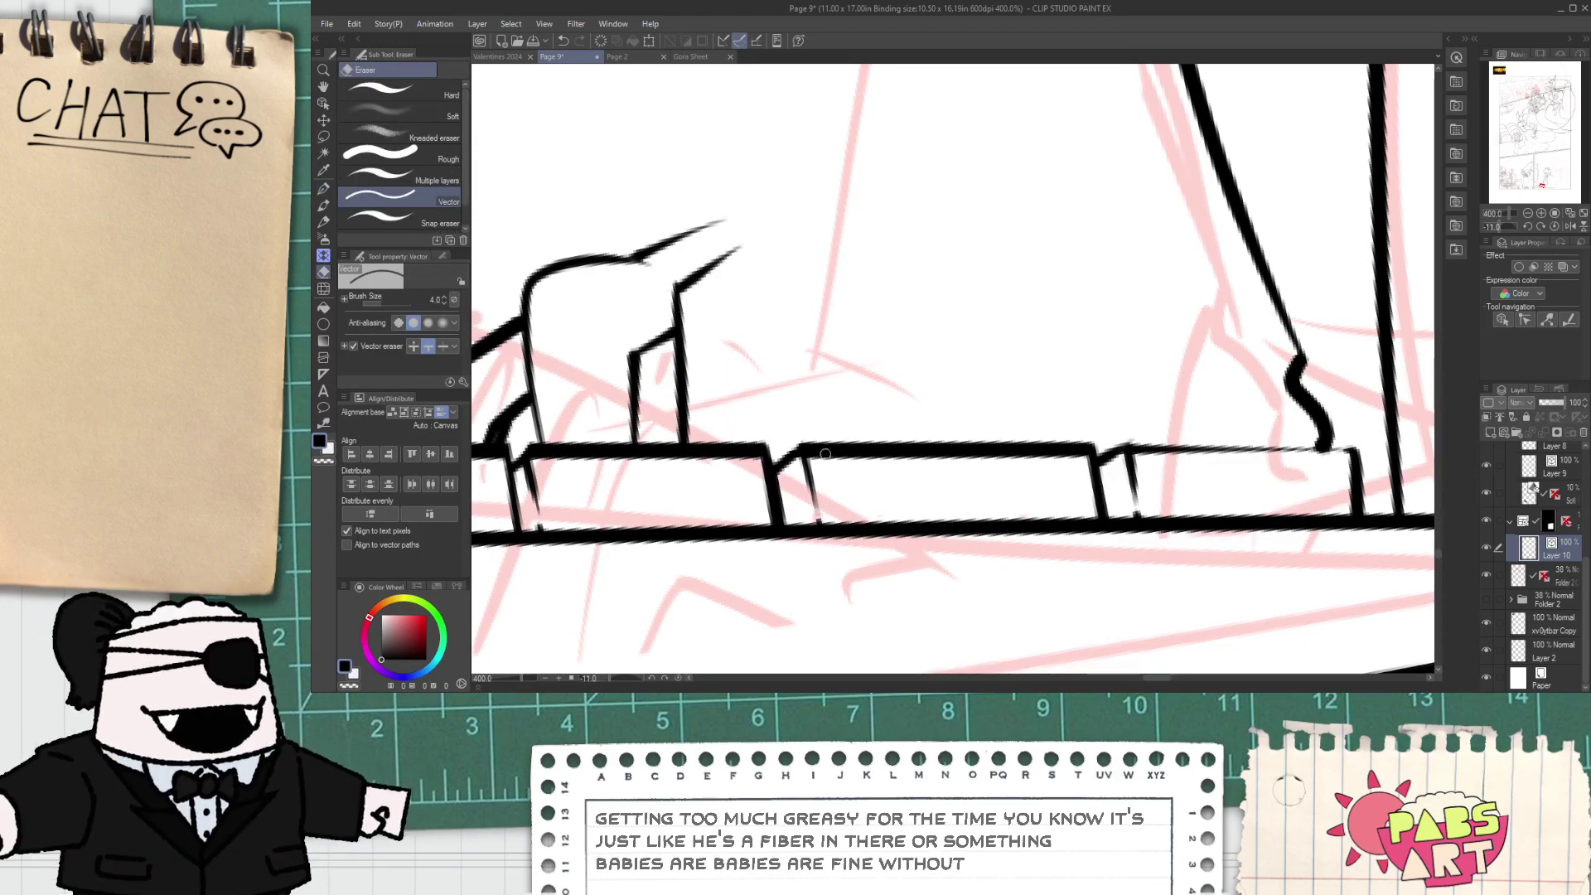
- Ink a thin vertical finger line above the third key divider with a steep slanted knuckle stroke, trimming the excess at their joint
{"action": "key", "text": "p"}
{"action": "mouse_move", "coordinate": [831, 472]}
{"action": "left_mouse_down"}
{"action": "mouse_move", "coordinate": [832, 325]}
{"action": "mouse_move", "coordinate": [792, 454]}
{"action": "left_mouse_up"}
{"action": "key", "text": "ctrl+z"}
{"action": "left_click_drag", "start_coordinate": [769, 365], "coordinate": [884, 314]}
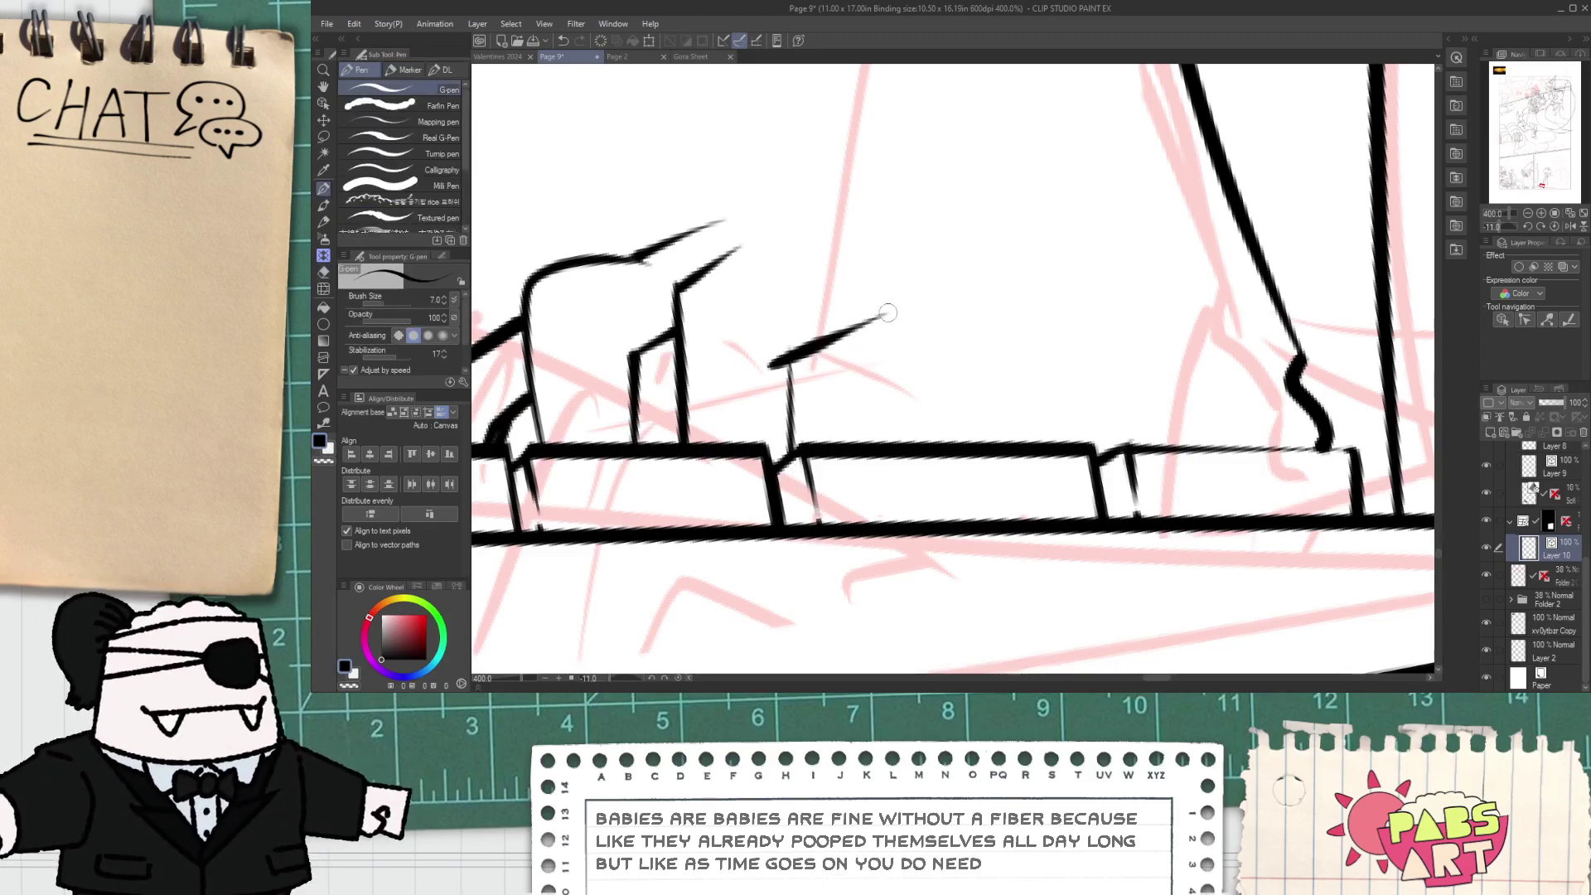
{"action": "key", "text": "ctrl+z"}
{"action": "left_click_drag", "start_coordinate": [772, 371], "coordinate": [852, 274]}
{"action": "key", "text": "e"}
{"action": "left_click", "coordinate": [786, 349]}
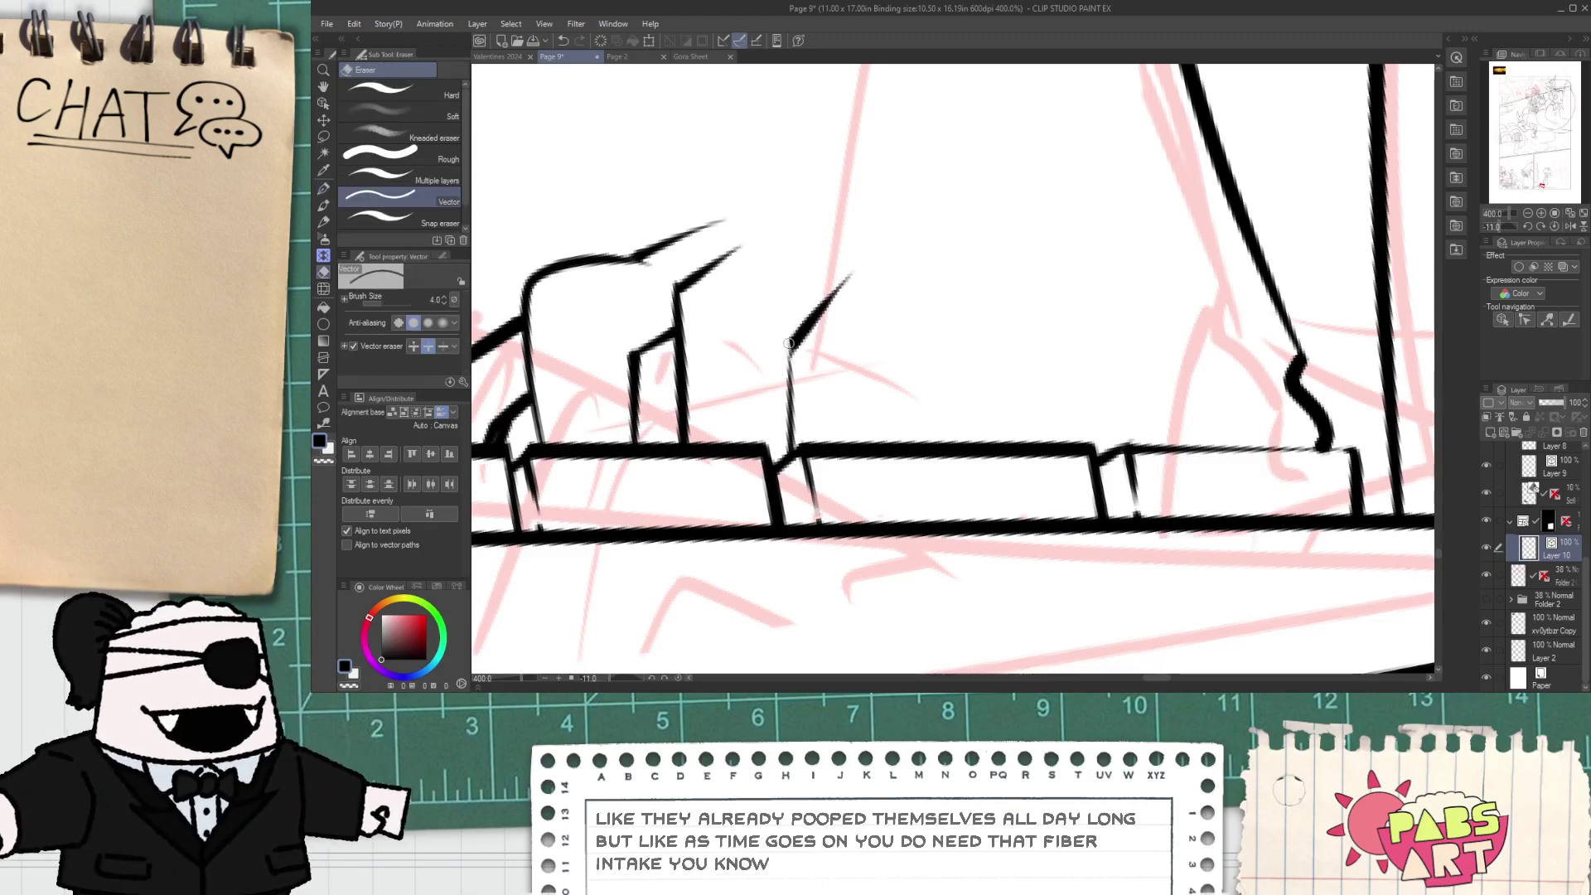
- Replace the hand's short top line with a long arched stroke and ink the back of the hand sloping down toward the coat
{"action": "key", "text": "p"}
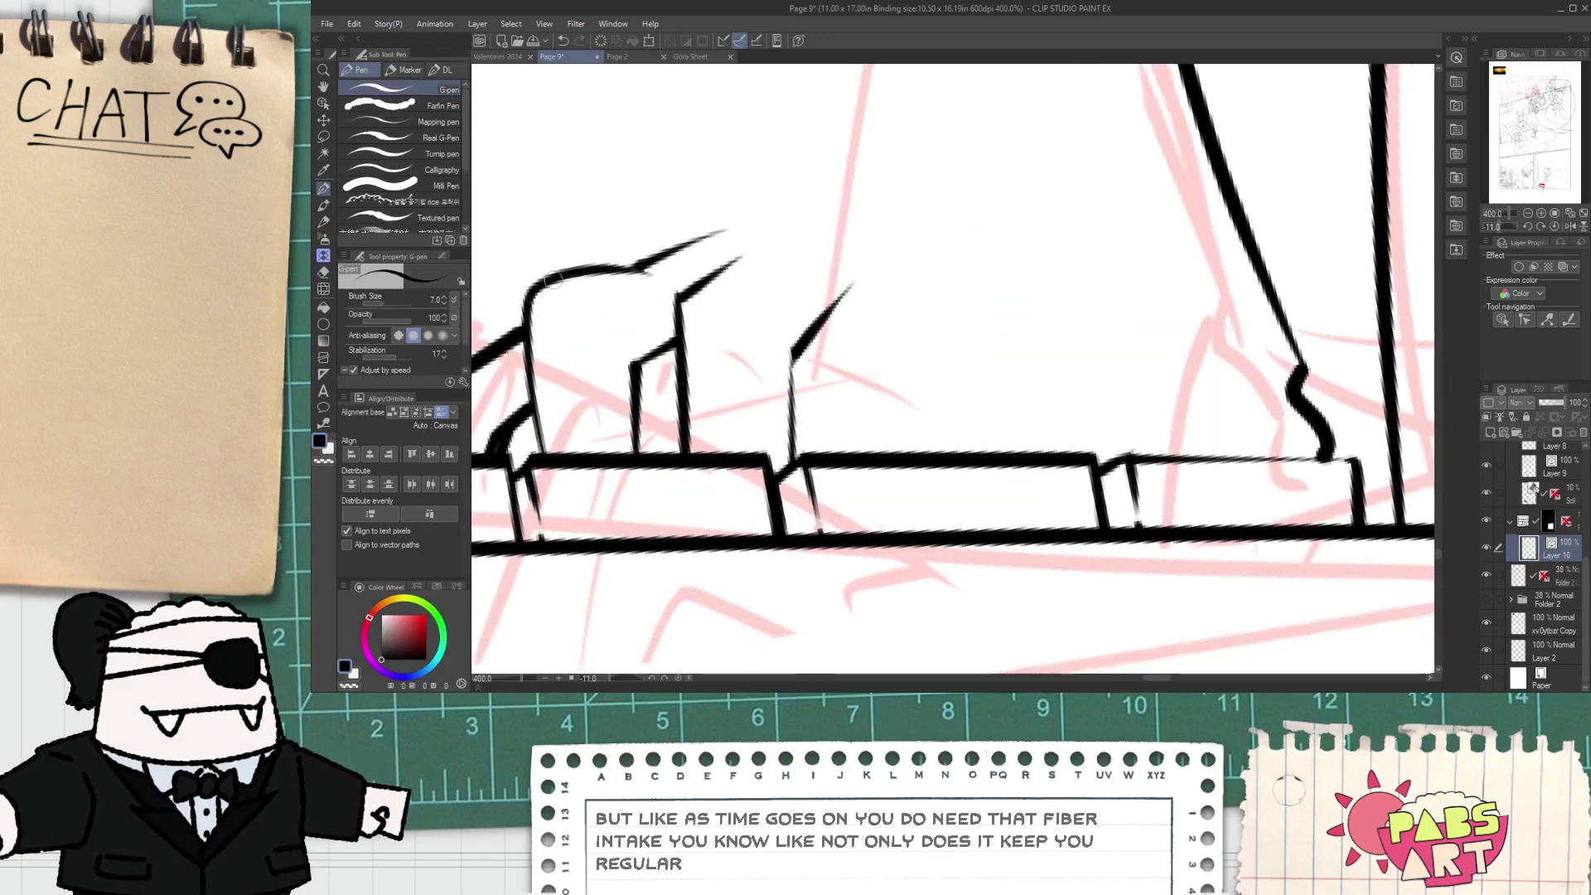
{"action": "left_click_drag", "start_coordinate": [540, 287], "coordinate": [801, 196]}
{"action": "key", "text": "e"}
{"action": "mouse_move", "coordinate": [667, 238]}
{"action": "left_mouse_down"}
{"action": "mouse_move", "coordinate": [606, 300]}
{"action": "mouse_move", "coordinate": [634, 273]}
{"action": "left_mouse_up"}
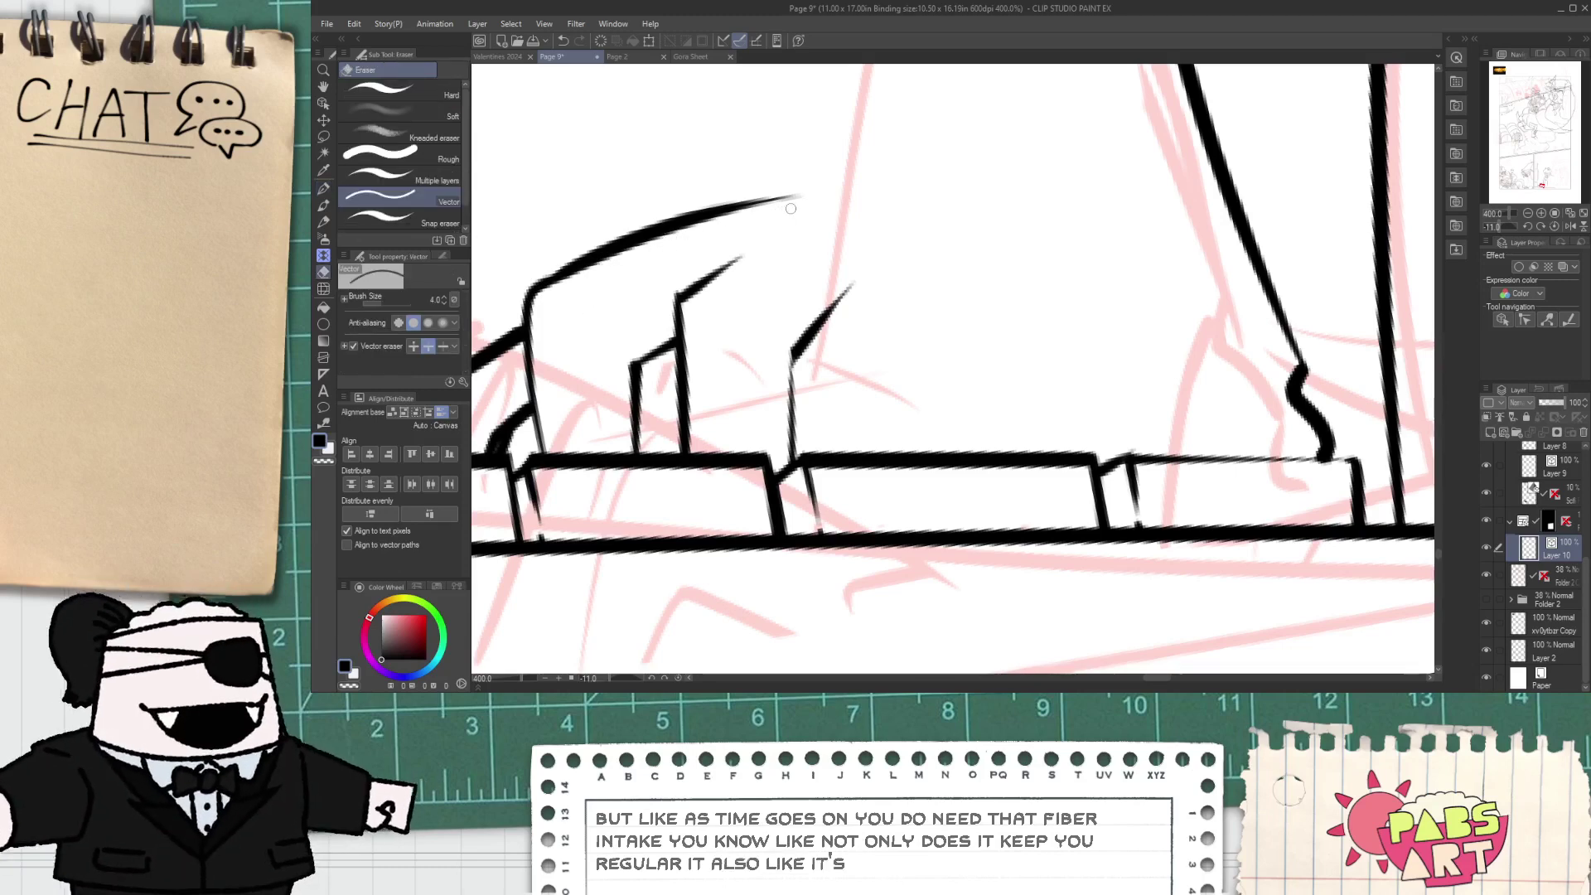
{"action": "key", "text": "p"}
{"action": "left_click_drag", "start_coordinate": [787, 199], "coordinate": [1019, 364]}
{"action": "scroll", "coordinate": [812, 353], "scroll_direction": "down", "scroll_amount": 2}
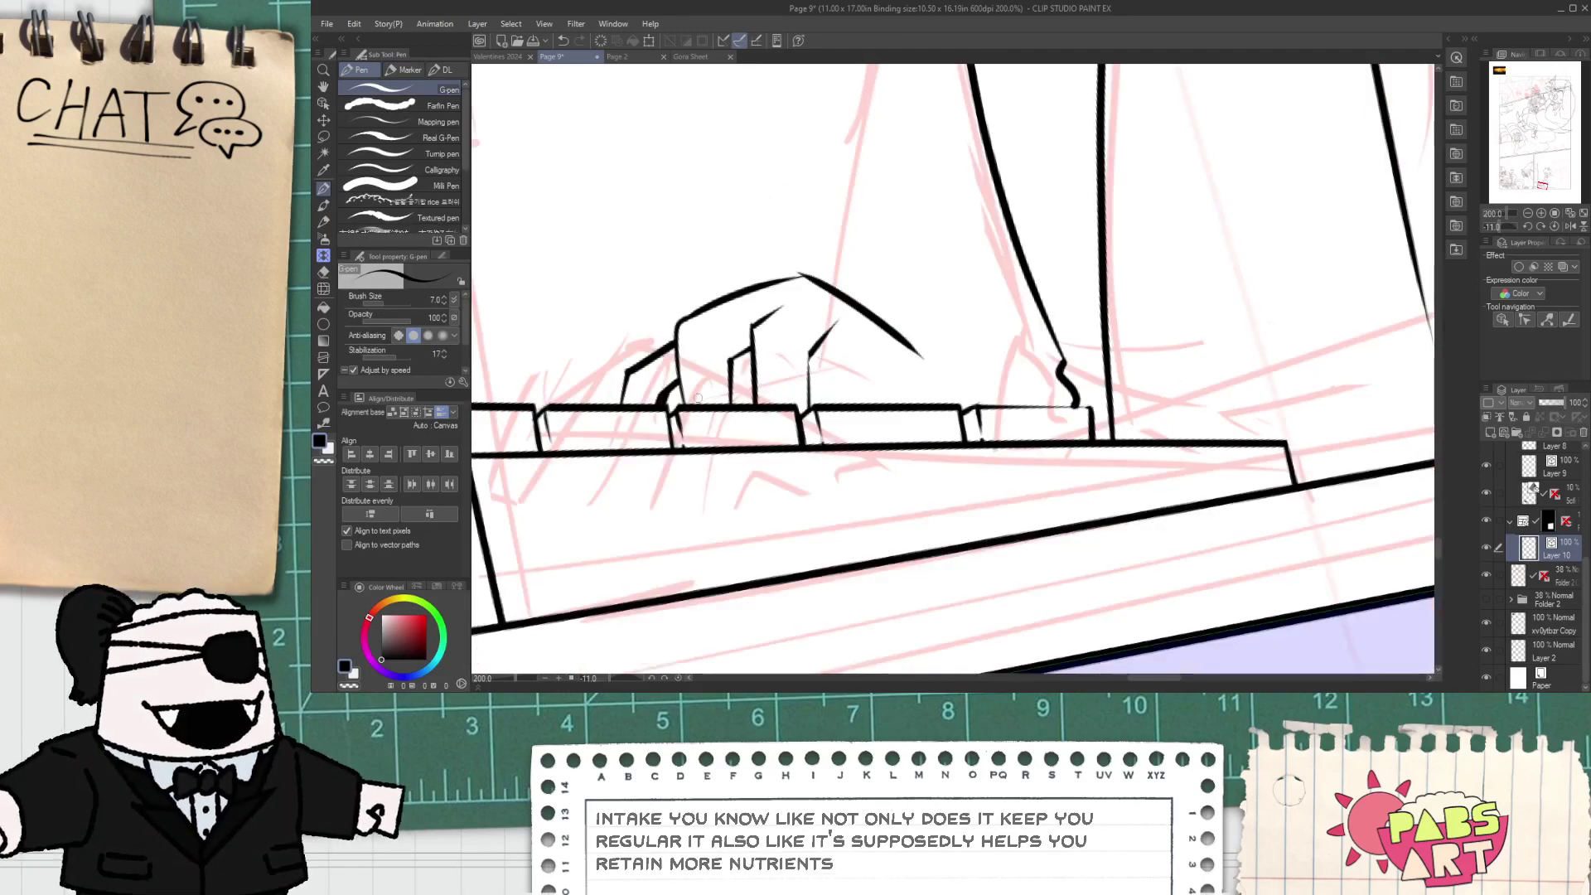
- Round off the peak of the hand's back with a short bridging stroke and erase the overshooting line ends
{"action": "scroll", "coordinate": [850, 357], "scroll_direction": "up", "scroll_amount": 2}
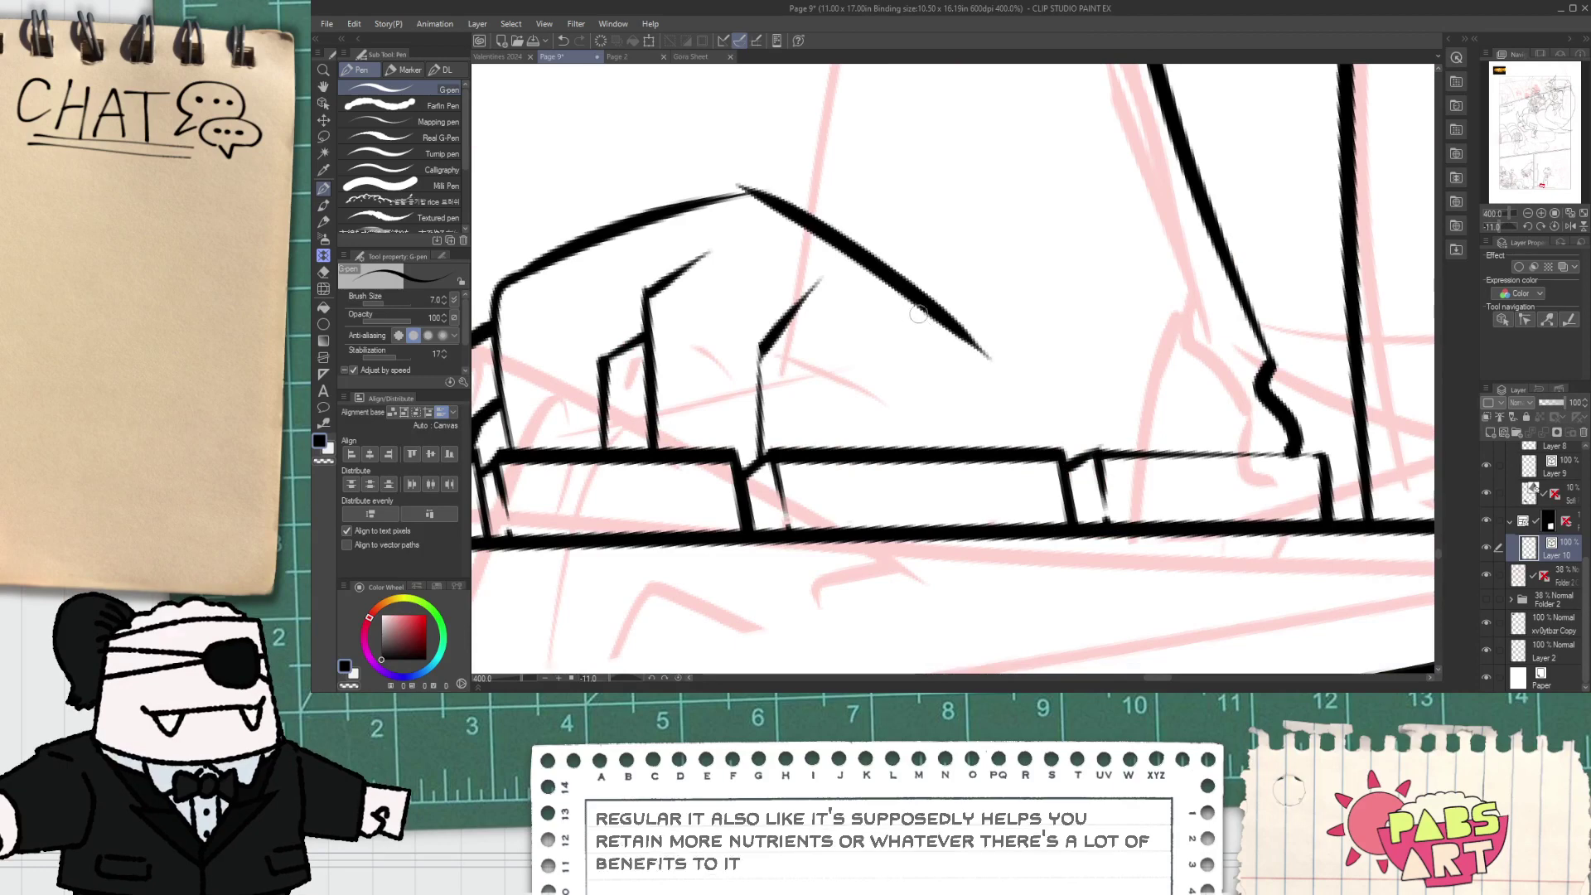
{"action": "mouse_move", "coordinate": [1006, 466]}
{"action": "left_mouse_down"}
{"action": "mouse_move", "coordinate": [1001, 424]}
{"action": "mouse_move", "coordinate": [1012, 466]}
{"action": "left_mouse_up"}
{"action": "key", "text": "e"}
{"action": "key", "text": "p"}
{"action": "scroll", "coordinate": [958, 336], "scroll_direction": "down", "scroll_amount": 2}
{"action": "scroll", "coordinate": [829, 260], "scroll_direction": "up", "scroll_amount": 4}
{"action": "left_click_drag", "start_coordinate": [775, 291], "coordinate": [1082, 289]}
{"action": "key", "text": "e"}
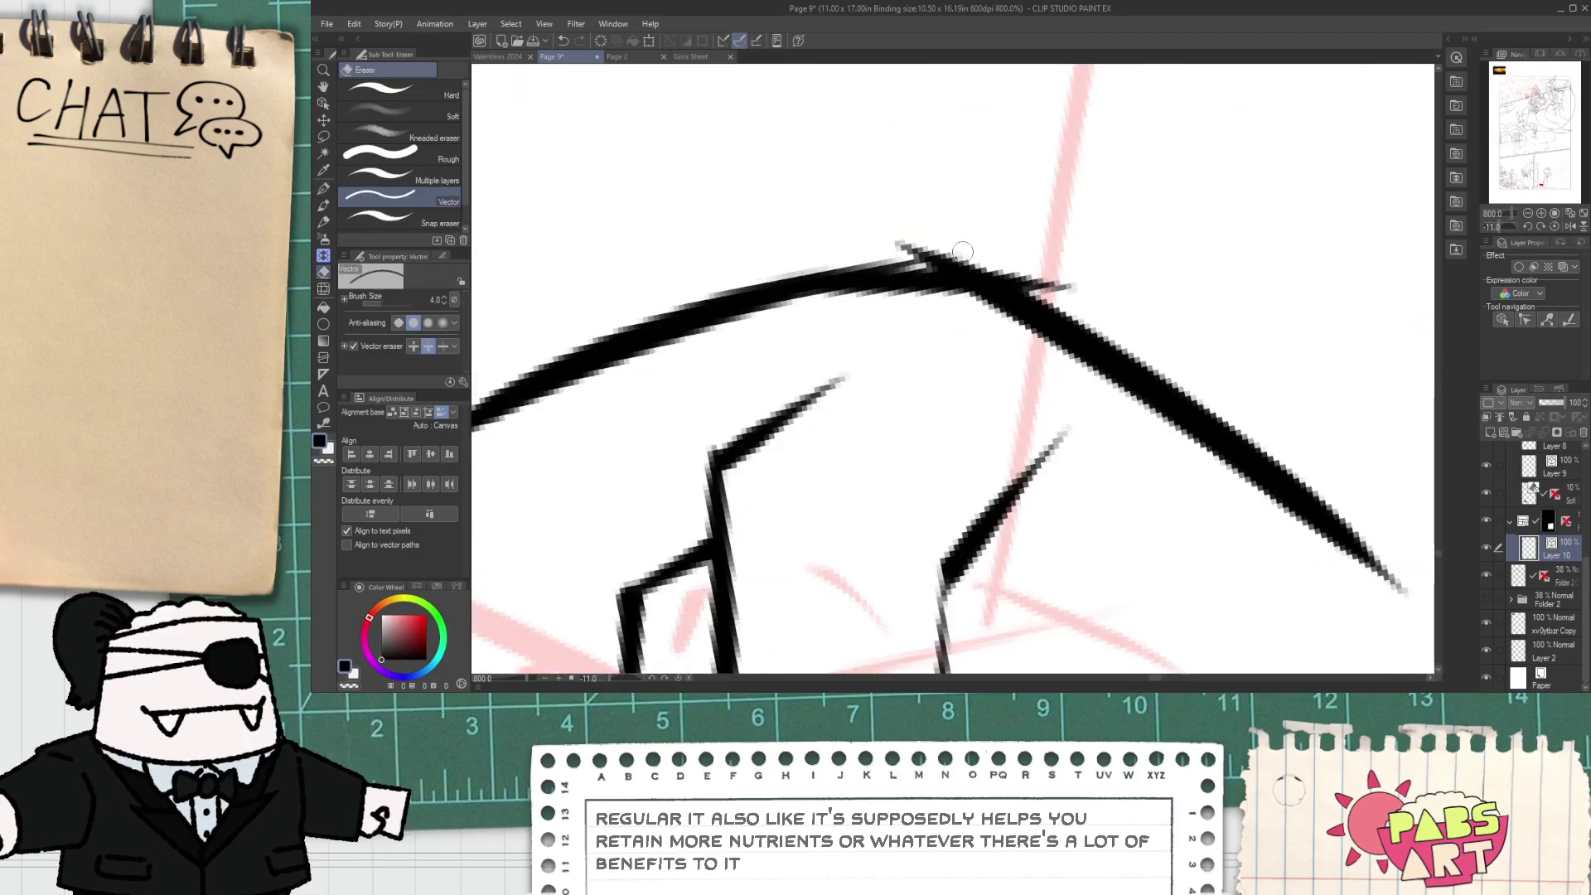
{"action": "left_click_drag", "start_coordinate": [962, 256], "coordinate": [895, 250]}
{"action": "left_click_drag", "start_coordinate": [881, 265], "coordinate": [925, 268]}
{"action": "left_click_drag", "start_coordinate": [1064, 272], "coordinate": [1089, 315]}
{"action": "scroll", "coordinate": [1061, 298], "scroll_direction": "down", "scroll_amount": 5}
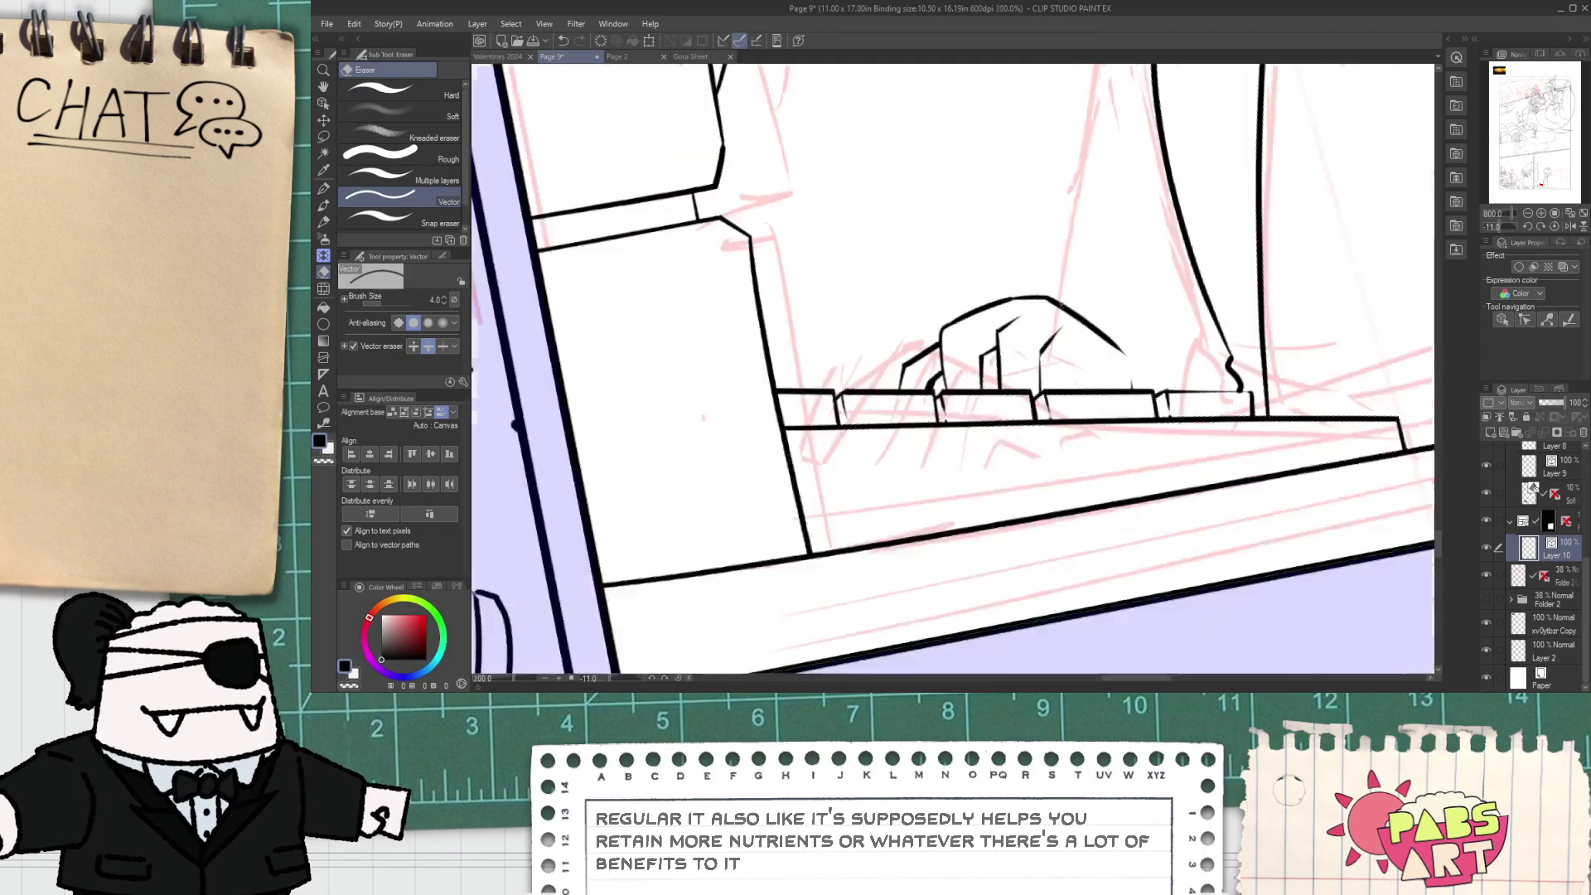
- Ink the upper contour of the forearm from the wrist on the keyboard across to the elbow, replacing the first stroke
{"action": "key", "text": "space"}
{"action": "mouse_move", "coordinate": [1175, 357]}
{"action": "left_mouse_down"}
{"action": "mouse_move", "coordinate": [768, 346]}
{"action": "mouse_move", "coordinate": [1065, 388]}
{"action": "left_mouse_up"}
{"action": "key", "text": "p"}
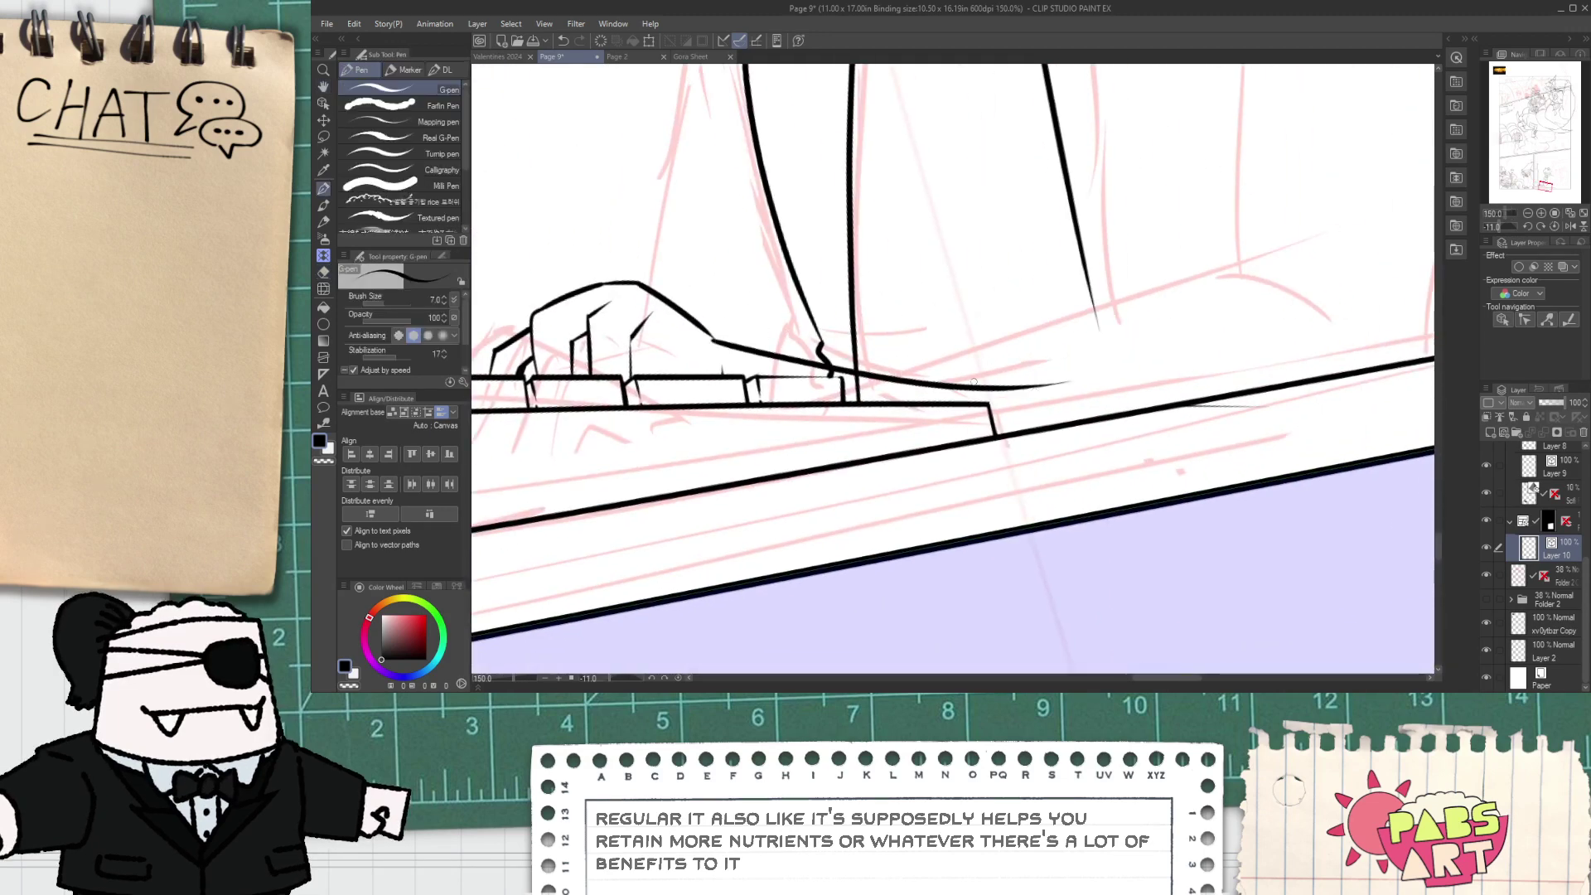
{"action": "key", "text": "ctrl+z"}
{"action": "left_click_drag", "start_coordinate": [713, 335], "coordinate": [1209, 278]}
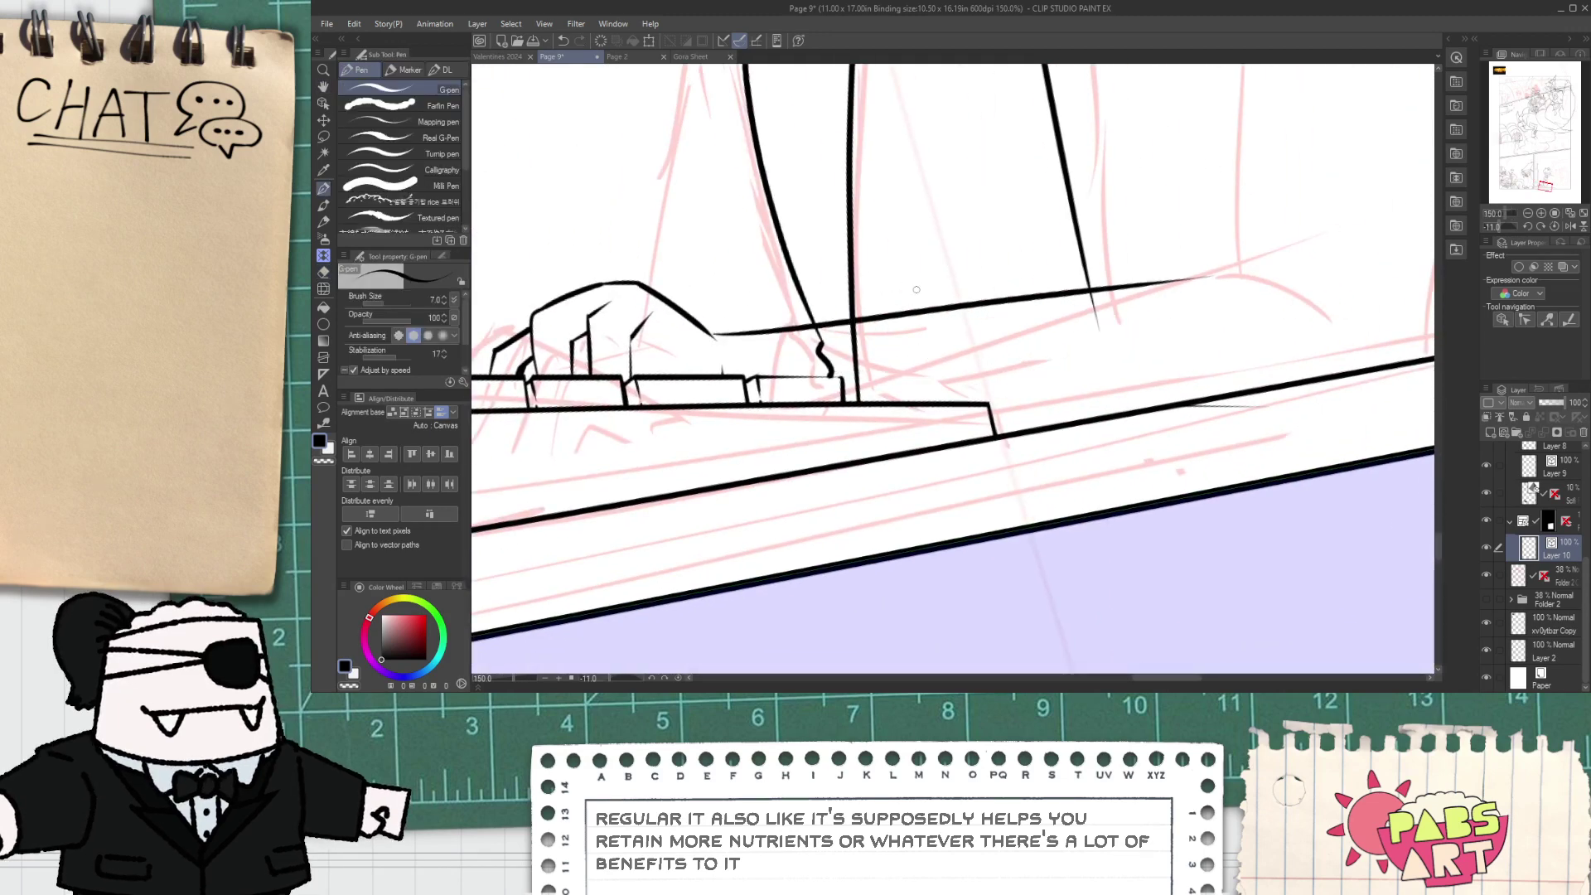
- Ink a short downward curve at the elbow end of the forearm line and trim the overlapping line ends there
{"action": "left_click_drag", "start_coordinate": [1110, 286], "coordinate": [1201, 313]}
{"action": "left_click_drag", "start_coordinate": [1109, 286], "coordinate": [1189, 302]}
{"action": "key", "text": "e"}
{"action": "scroll", "coordinate": [1134, 286], "scroll_direction": "up", "scroll_amount": 1}
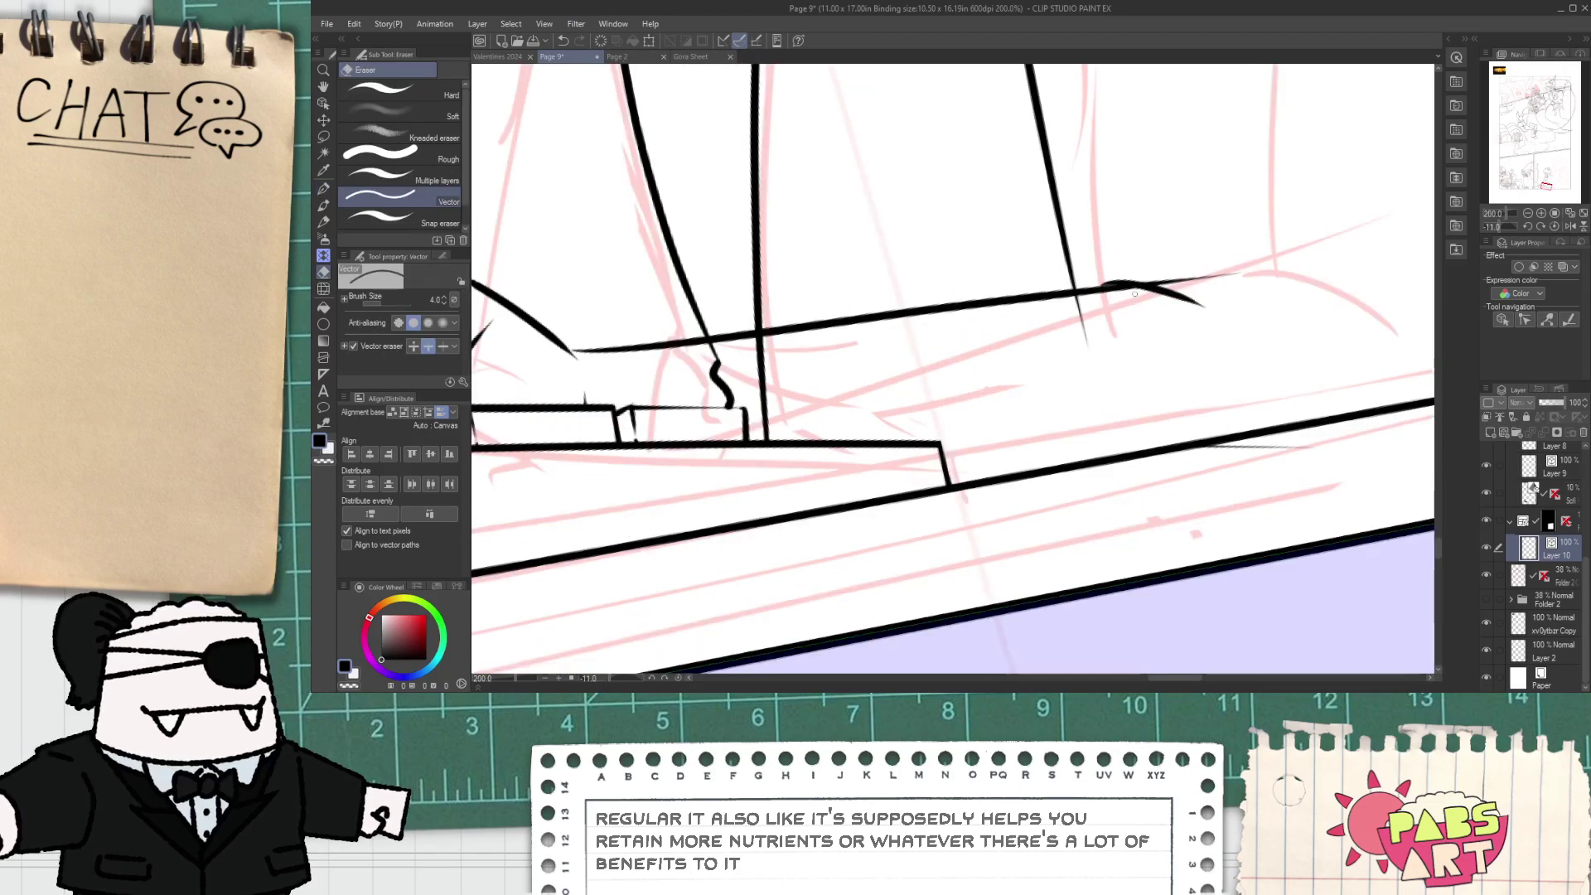
{"action": "key", "text": "o"}
{"action": "left_click", "coordinate": [1171, 304]}
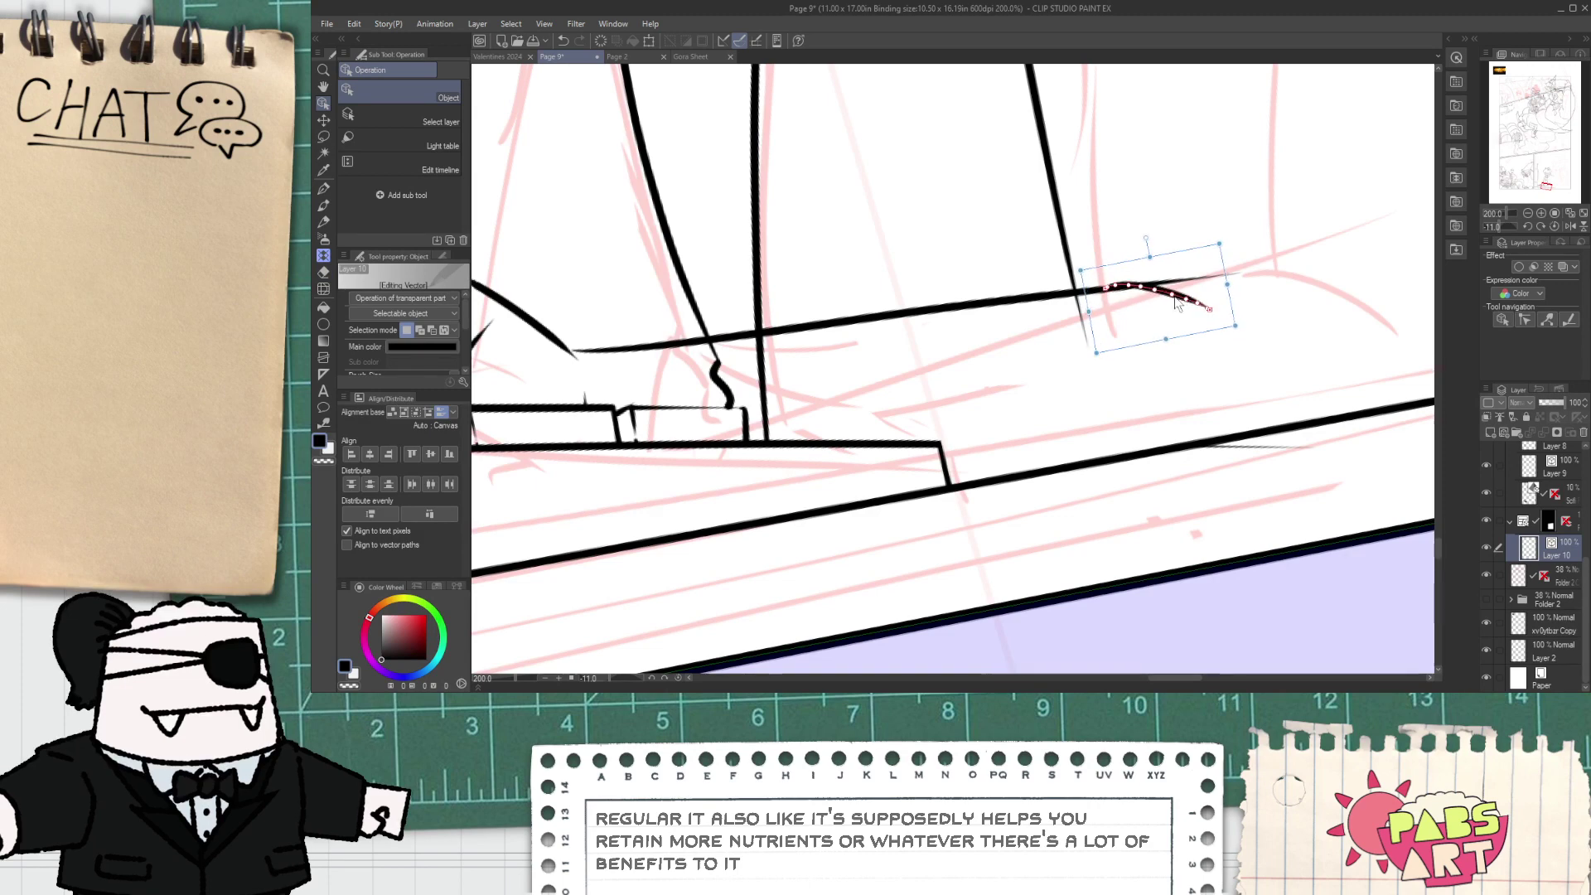
{"action": "key", "text": "e"}
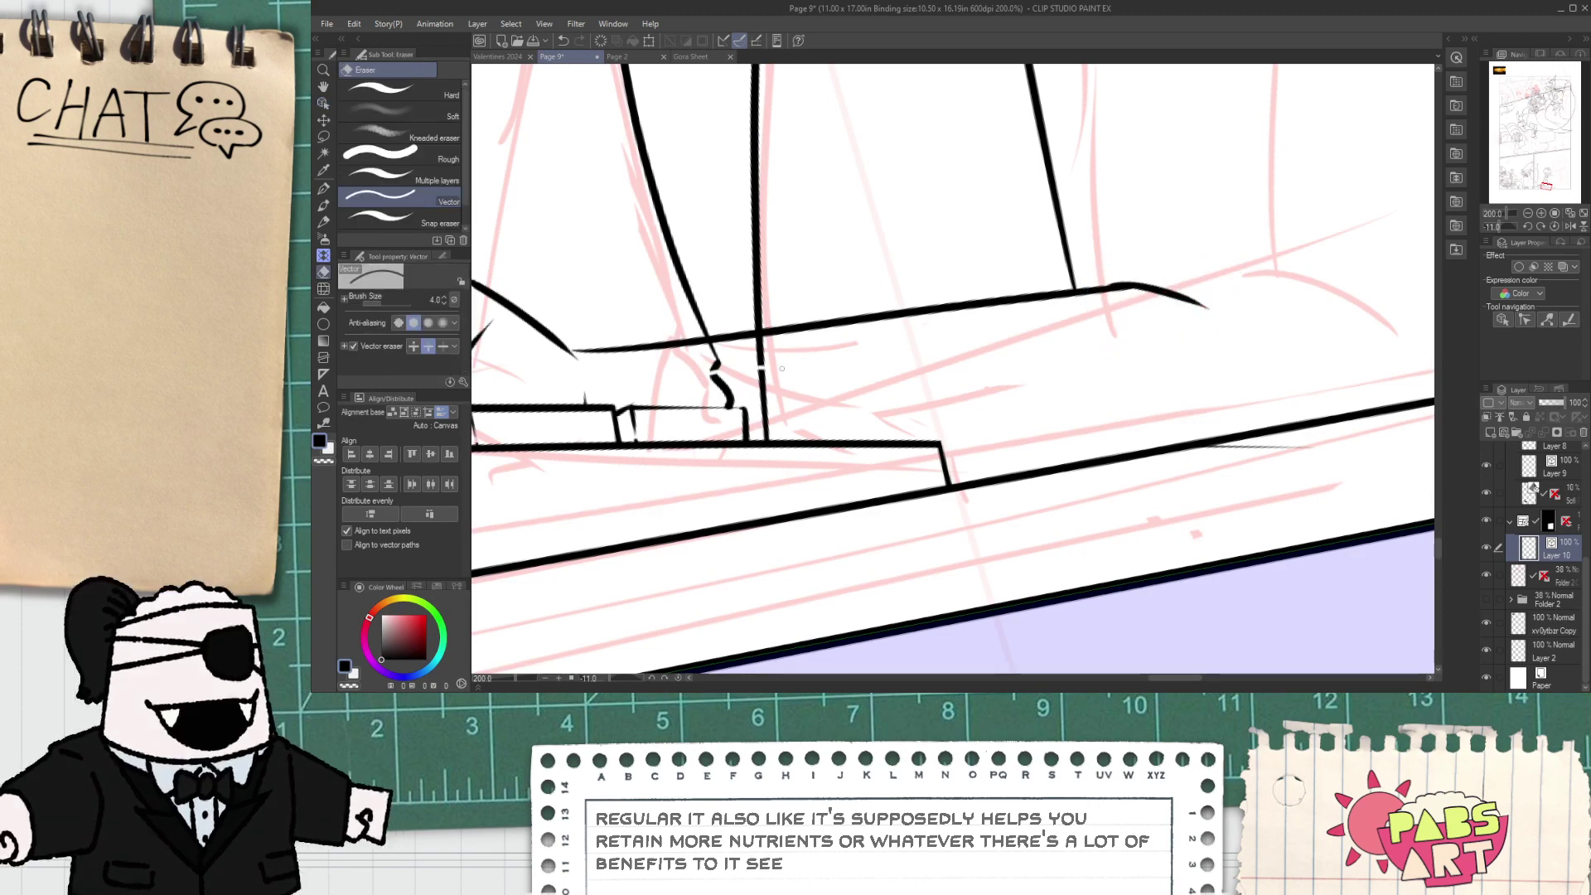
- Erase the torso lines crossing below the forearm and delete the stray wavy stroke above the keys
{"action": "left_click_drag", "start_coordinate": [782, 368], "coordinate": [731, 358]}
{"action": "key", "text": "ctrl+z"}
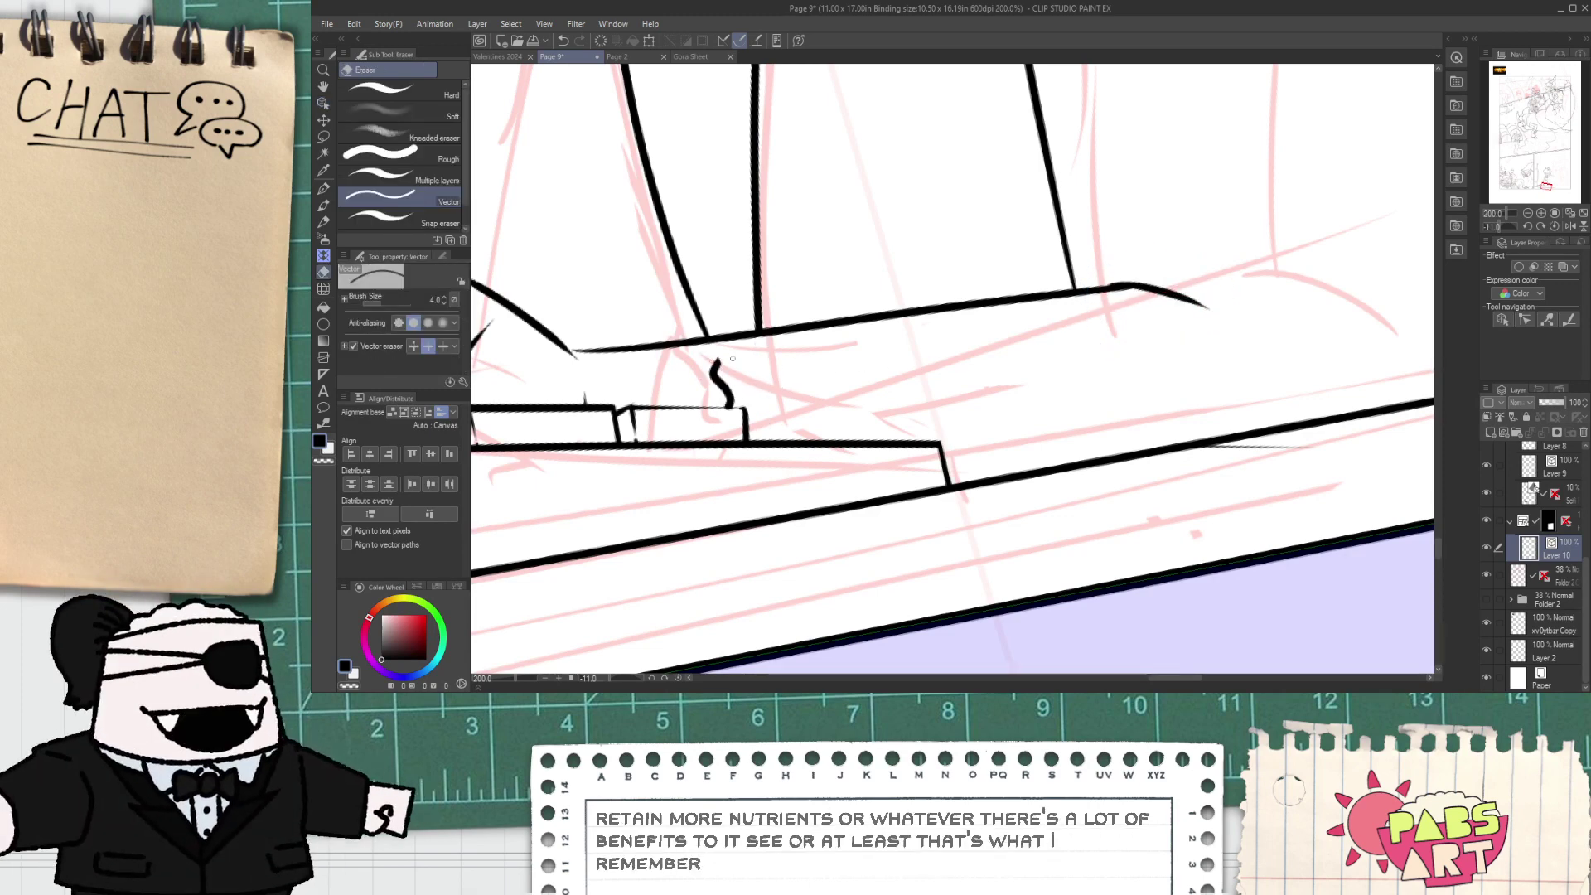
{"action": "key", "text": "o"}
{"action": "left_click", "coordinate": [721, 383]}
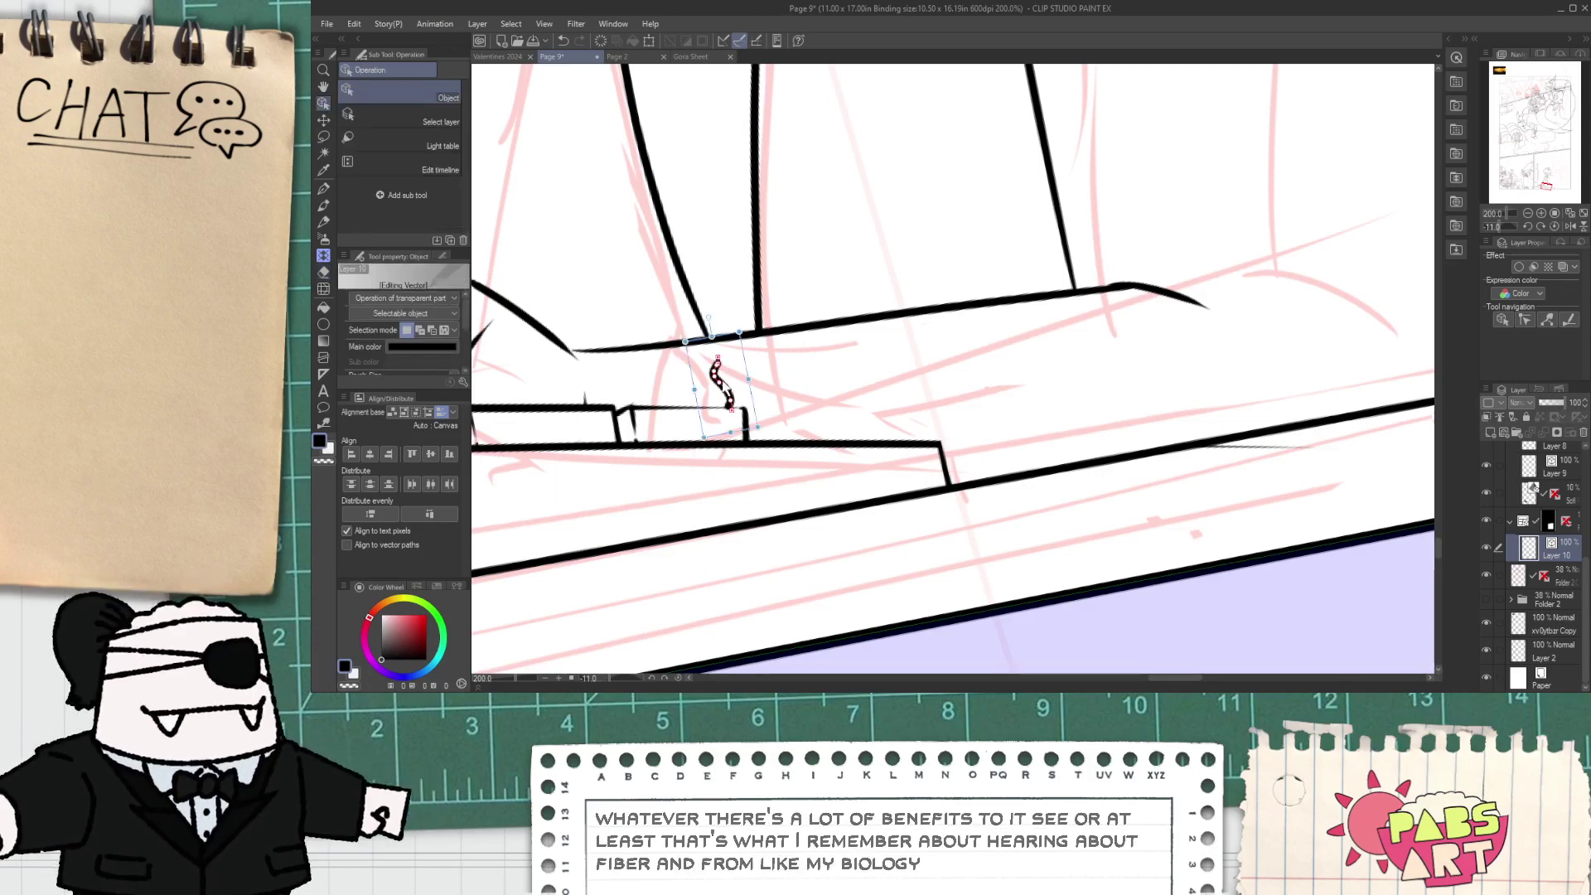
{"action": "key", "text": "Delete"}
{"action": "left_click", "coordinate": [729, 402]}
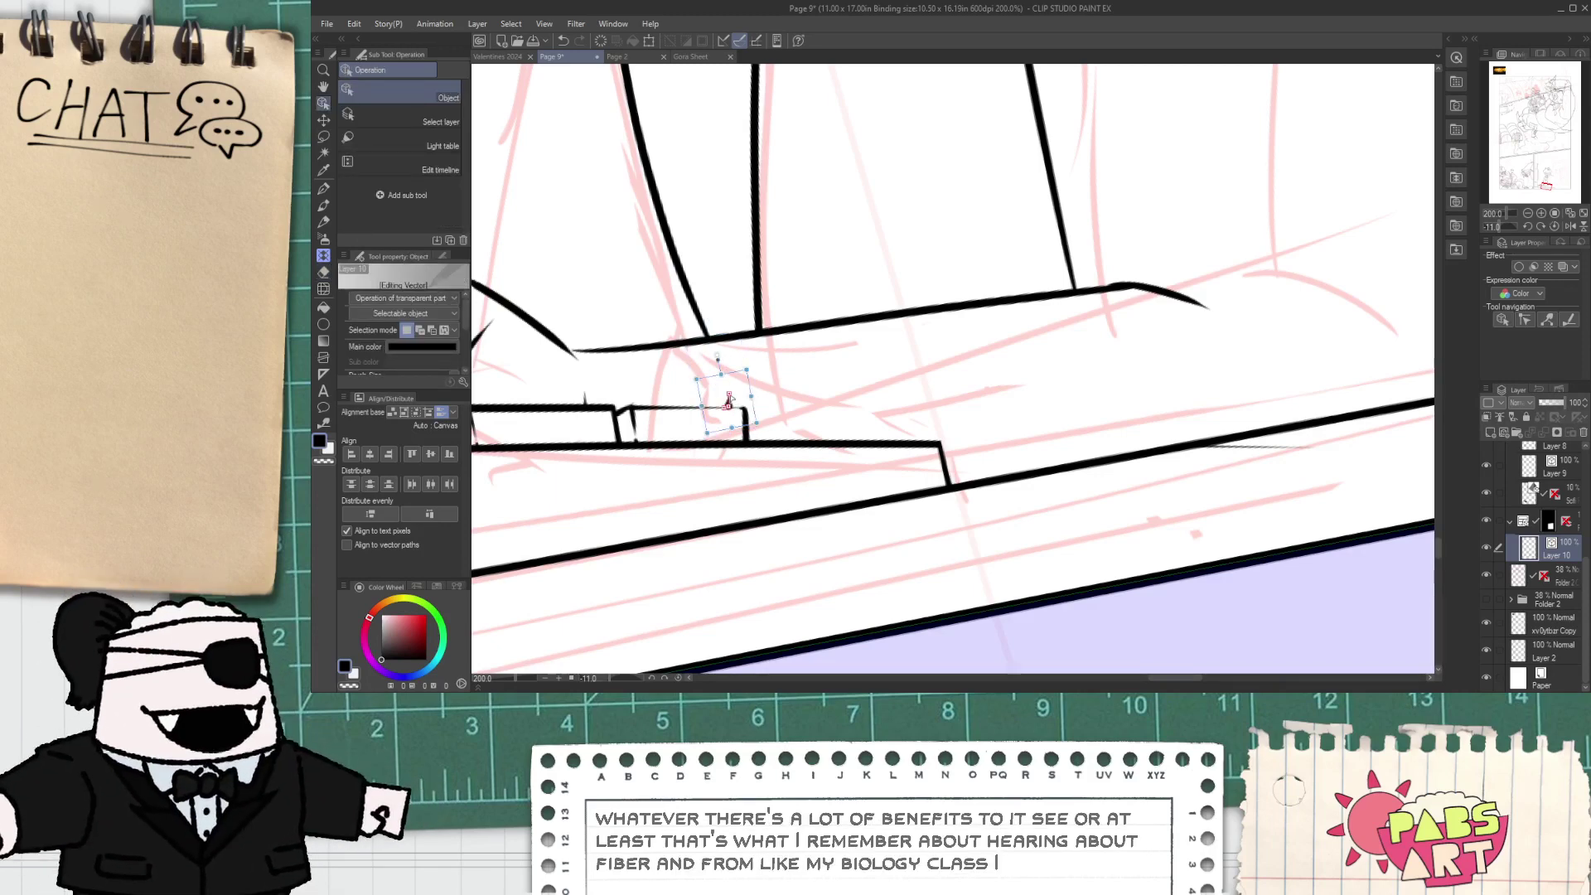
{"action": "key", "text": "Delete"}
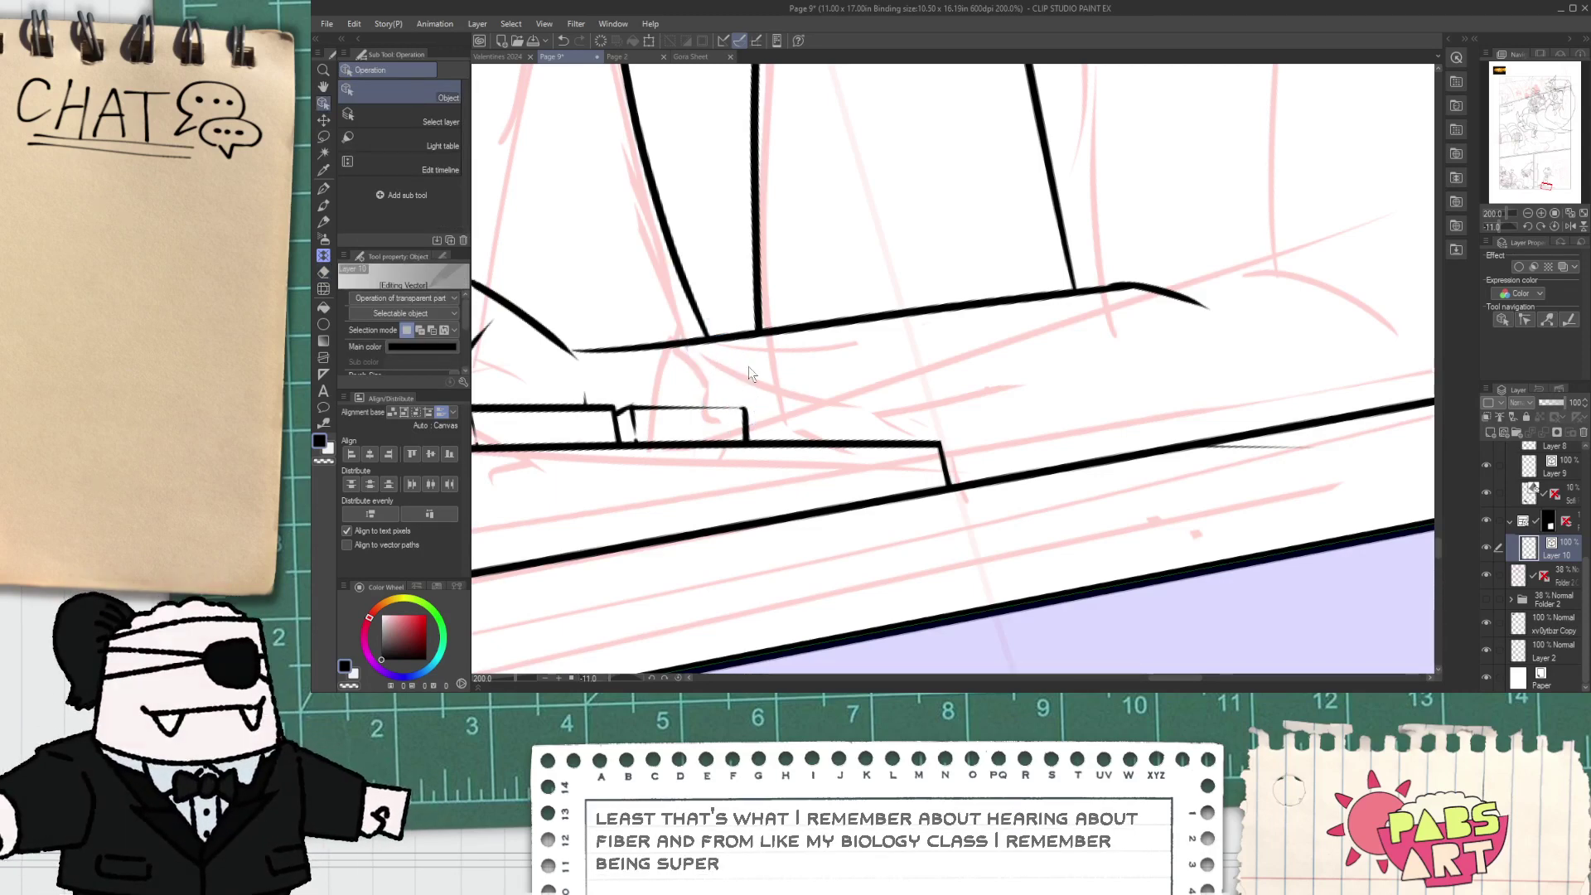
- Ink the outer contour of the near upper arm from the shoulder down to the desk, redoing the stroke until it fits
{"action": "scroll", "coordinate": [831, 422], "scroll_direction": "down", "scroll_amount": 2}
{"action": "key", "text": "space"}
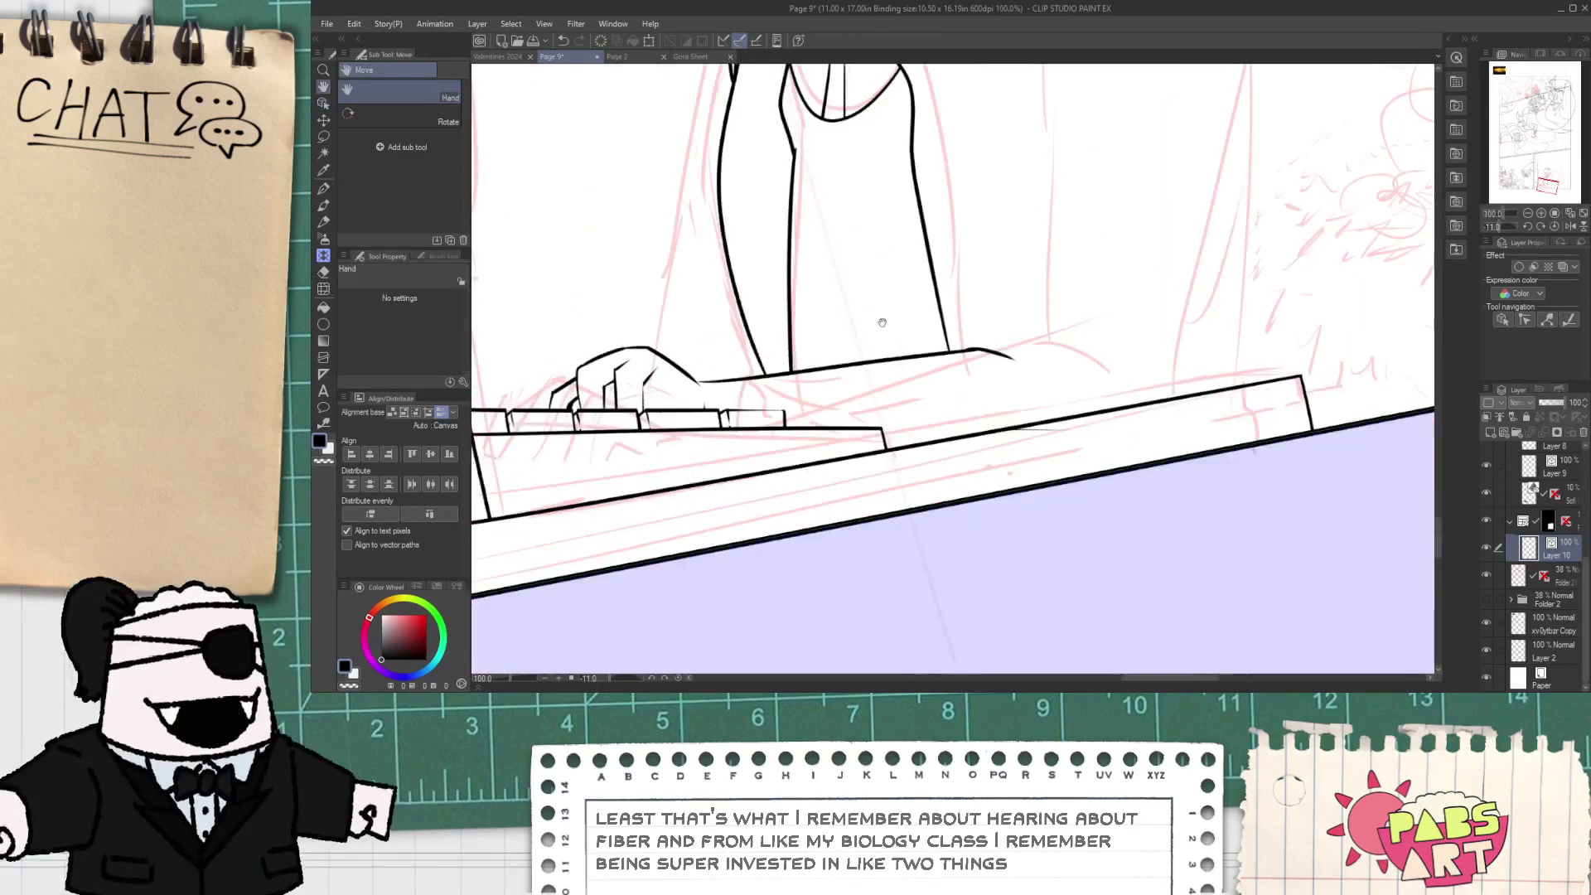
{"action": "left_click_drag", "start_coordinate": [881, 322], "coordinate": [721, 463]}
{"action": "key", "text": "p"}
{"action": "scroll", "coordinate": [820, 479], "scroll_direction": "down", "scroll_amount": 2}
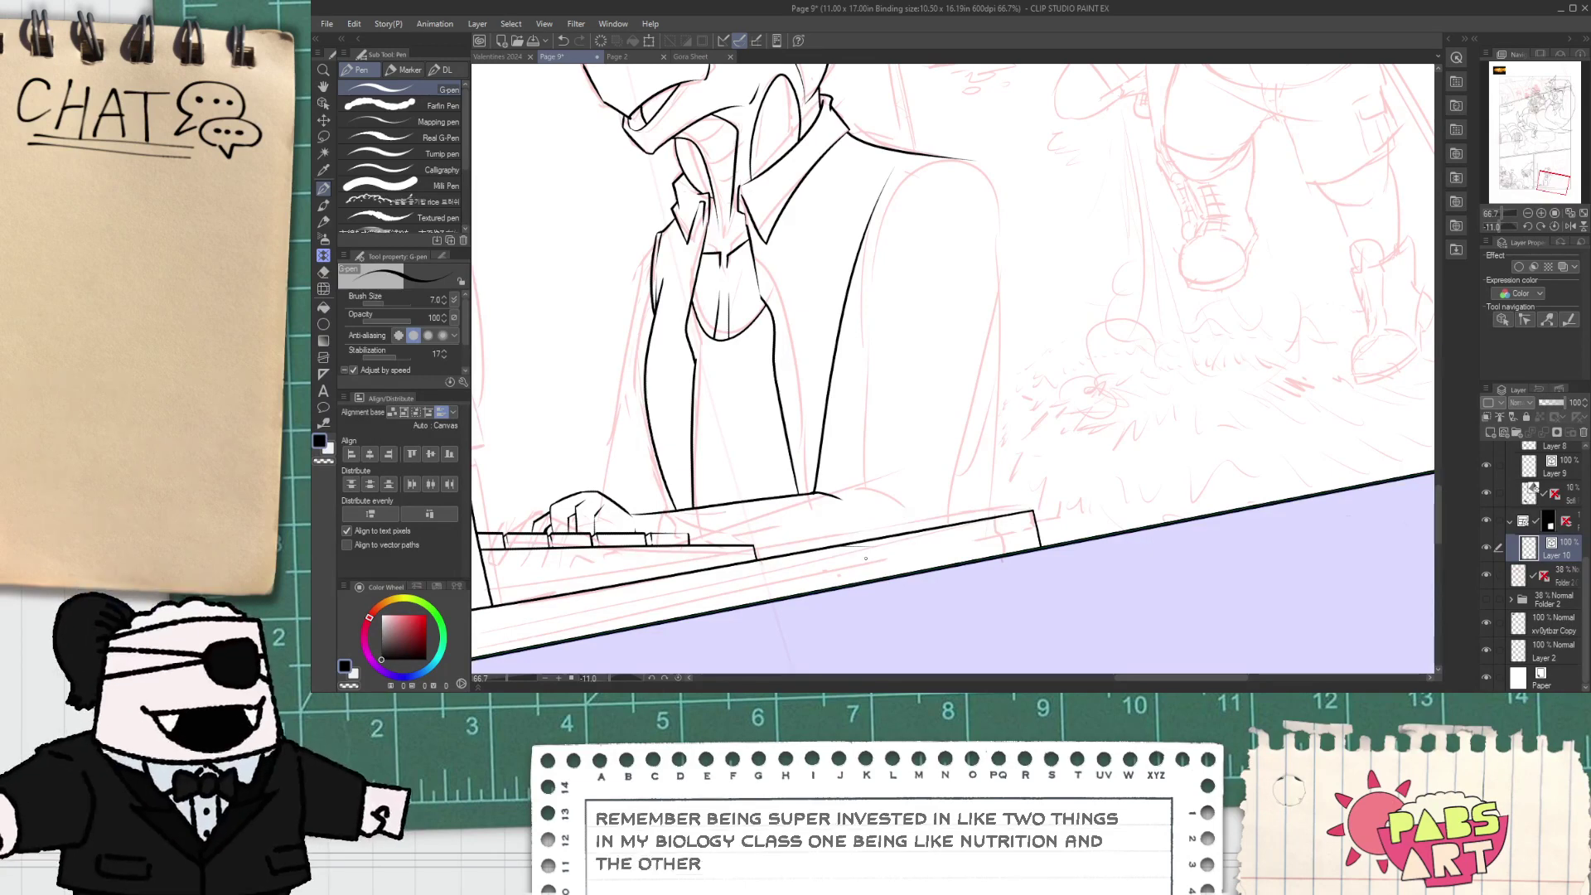
{"action": "mouse_move", "coordinate": [982, 249]}
{"action": "left_mouse_down"}
{"action": "mouse_move", "coordinate": [884, 532]}
{"action": "mouse_move", "coordinate": [942, 199]}
{"action": "left_mouse_up"}
{"action": "key", "text": "ctrl+z"}
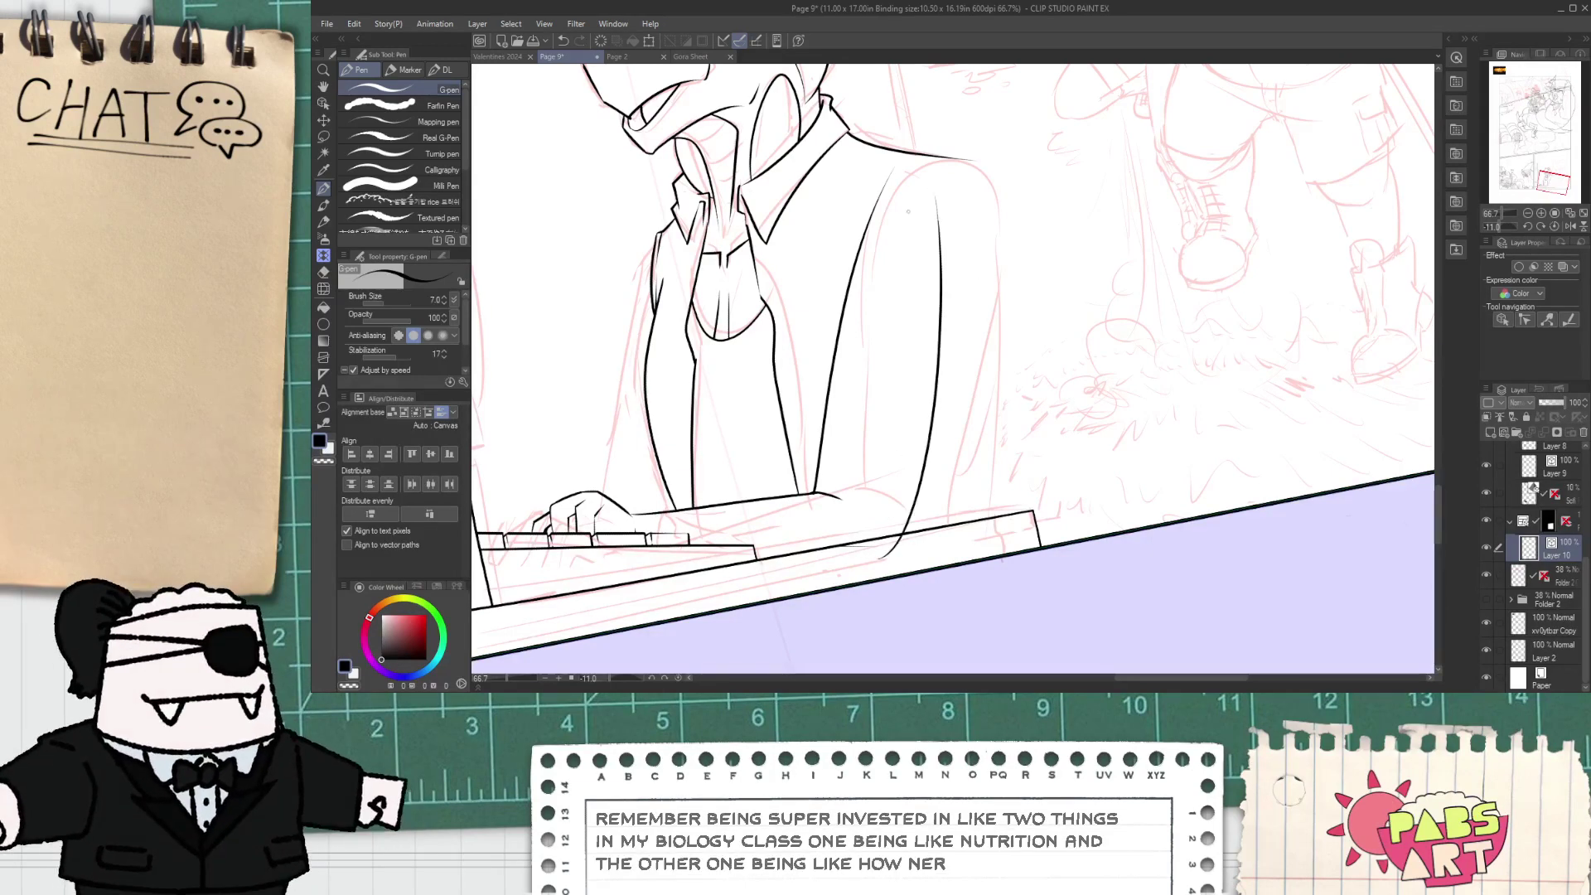
{"action": "key", "text": "ctrl+z"}
{"action": "left_click_drag", "start_coordinate": [922, 481], "coordinate": [954, 150]}
- Ink the rounded shoulder curve joining the front and outer arm lines, and erase the excess lines behind it
{"action": "scroll", "coordinate": [898, 205], "scroll_direction": "up", "scroll_amount": 2}
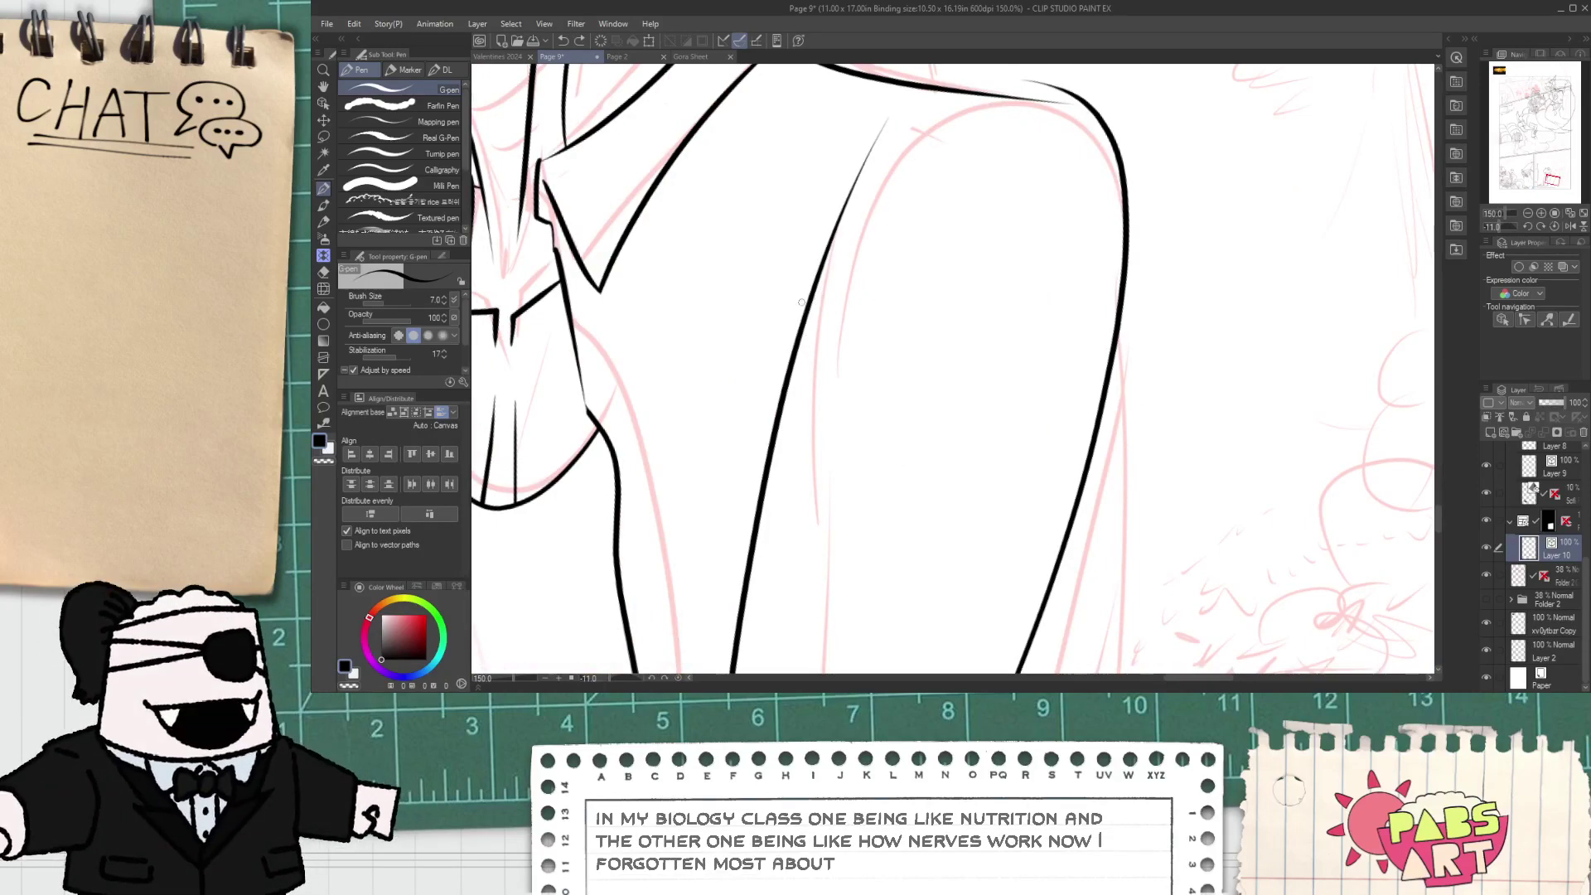
{"action": "left_click_drag", "start_coordinate": [802, 302], "coordinate": [1080, 94]}
{"action": "key", "text": "ctrl+z"}
{"action": "mouse_move", "coordinate": [804, 282]}
{"action": "left_mouse_down"}
{"action": "mouse_move", "coordinate": [1035, 131]}
{"action": "mouse_move", "coordinate": [1128, 339]}
{"action": "left_mouse_up"}
{"action": "key", "text": "e"}
{"action": "left_click", "coordinate": [1041, 80]}
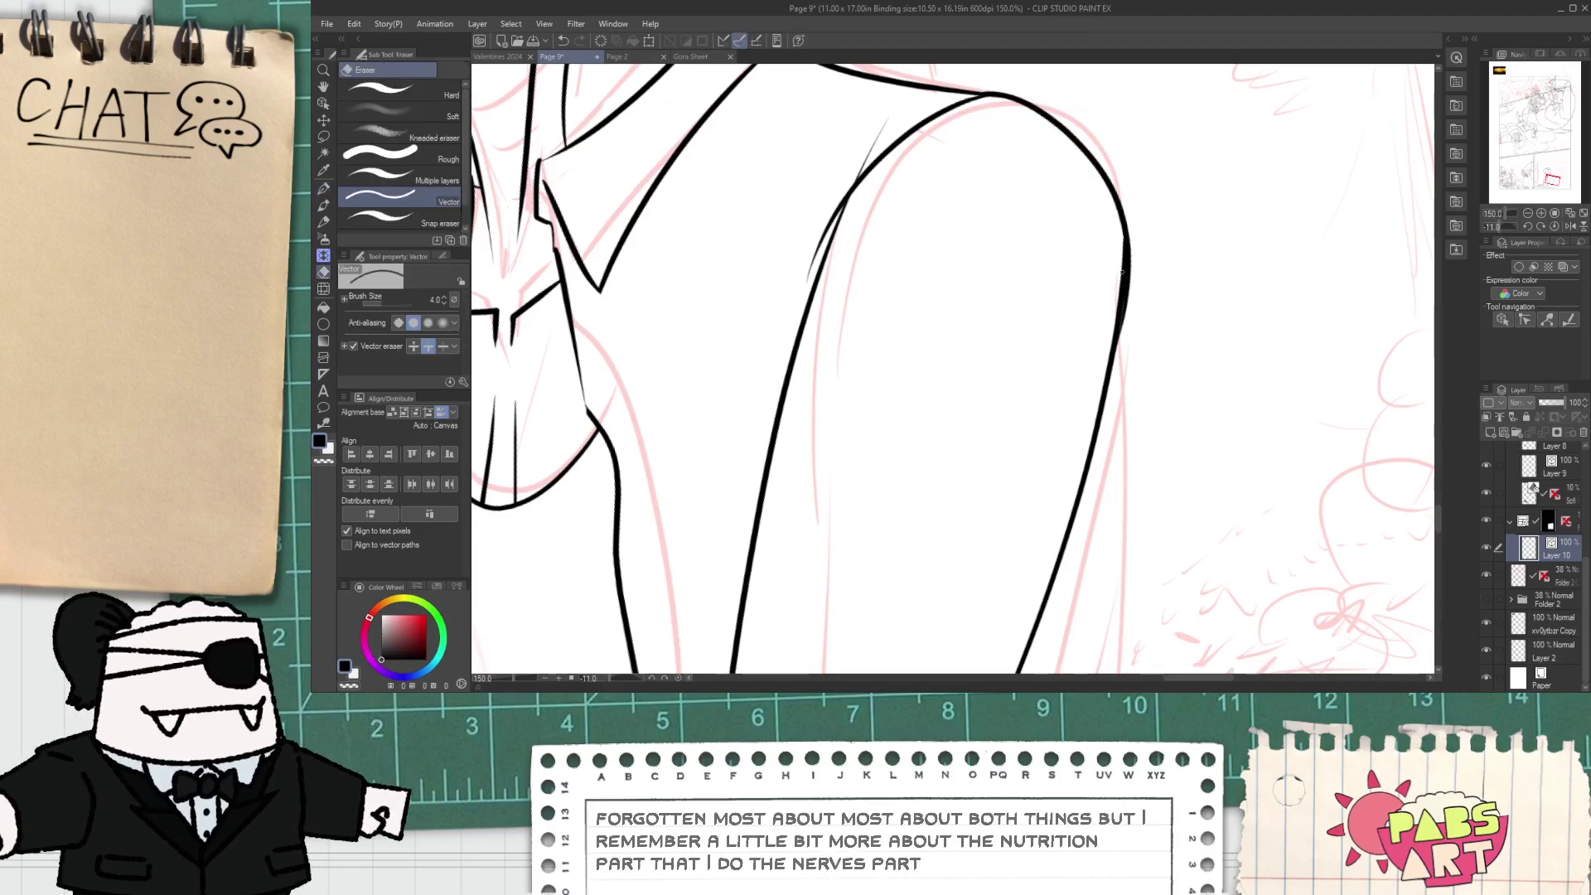
{"action": "left_click", "coordinate": [1121, 286]}
{"action": "key", "text": "ctrl+z"}
{"action": "scroll", "coordinate": [1143, 384], "scroll_direction": "up", "scroll_amount": 3}
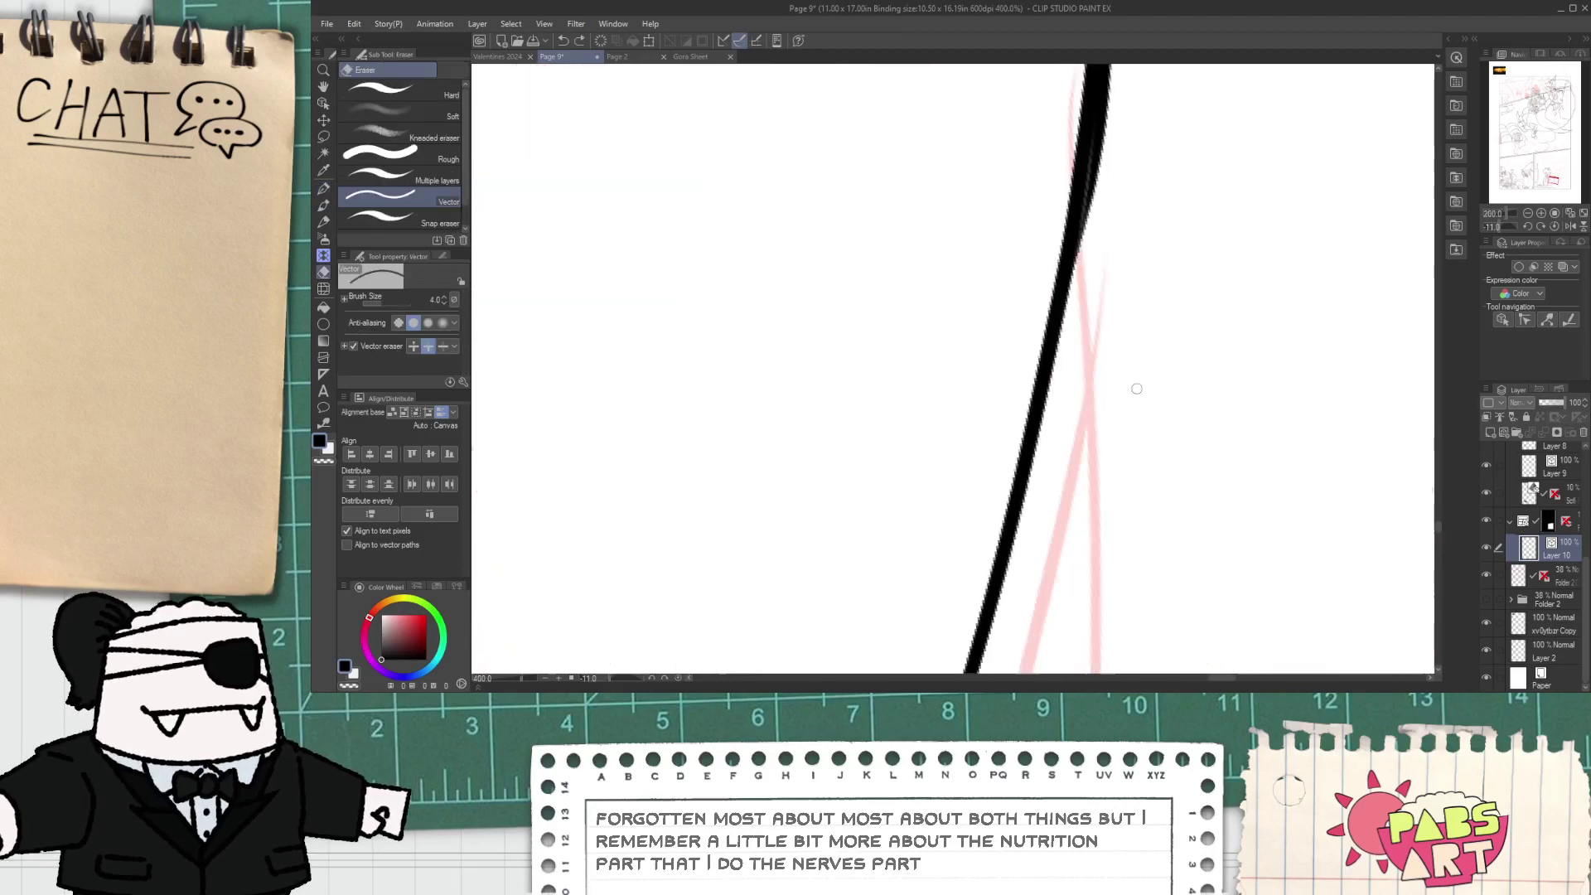
{"action": "key", "text": "p"}
{"action": "left_click_drag", "start_coordinate": [1080, 213], "coordinate": [1010, 356]}
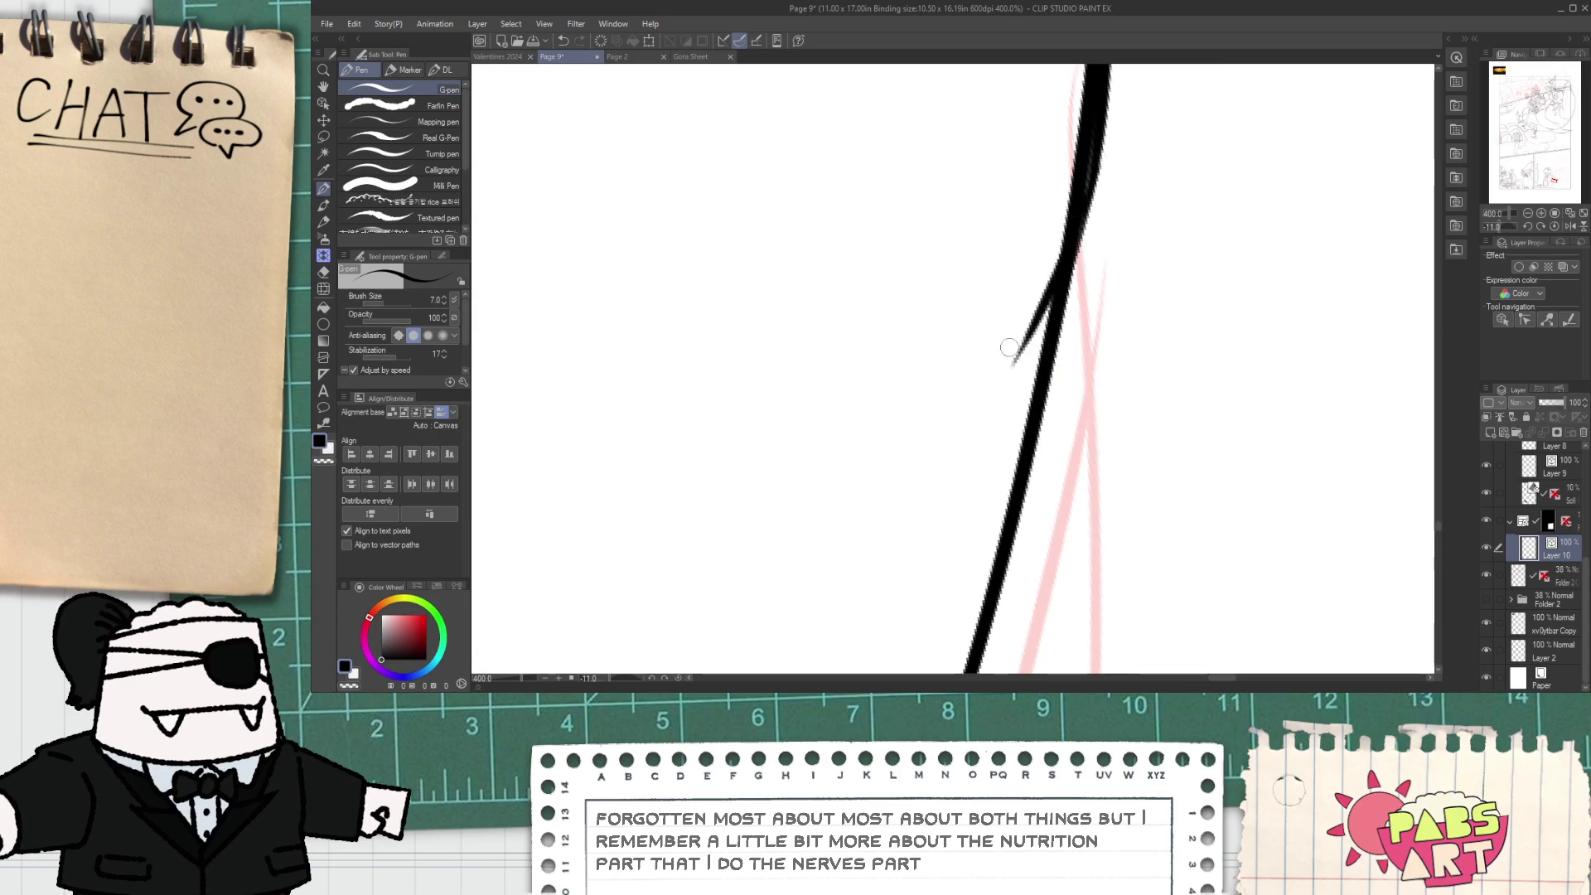
{"action": "key", "text": "e"}
{"action": "left_click", "coordinate": [1075, 175]}
{"action": "scroll", "coordinate": [1056, 216], "scroll_direction": "down", "scroll_amount": 3}
{"action": "key", "text": "ctrl+z"}
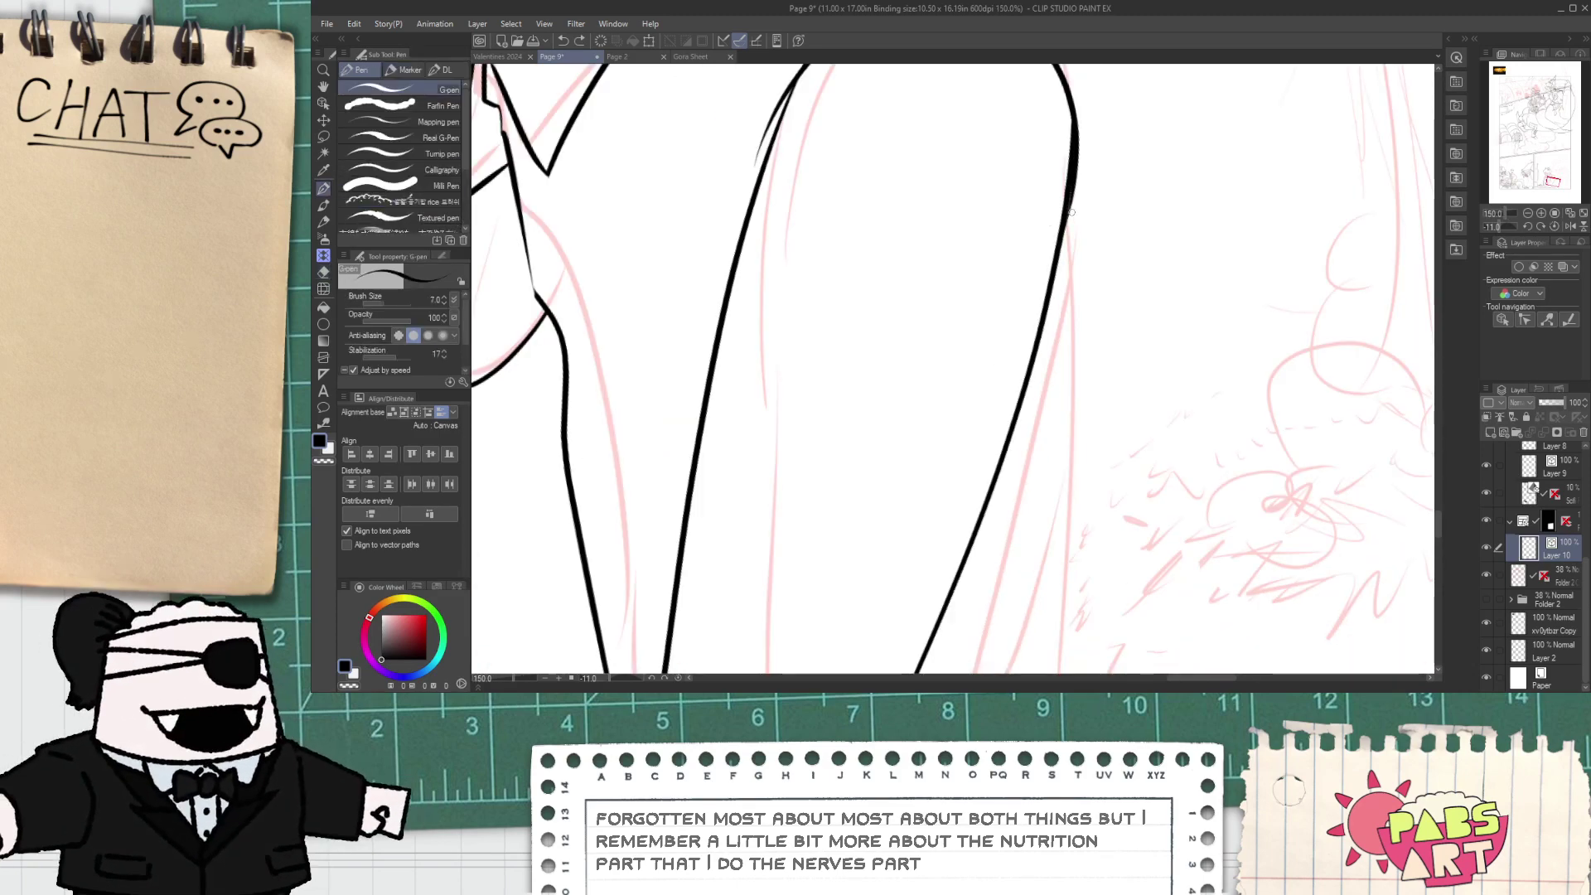
- Ink a short crease branching inward from the outer arm contour and erase the doubled line above it
{"action": "key", "text": "p"}
{"action": "left_click_drag", "start_coordinate": [1054, 268], "coordinate": [1009, 353]}
{"action": "key", "text": "e"}
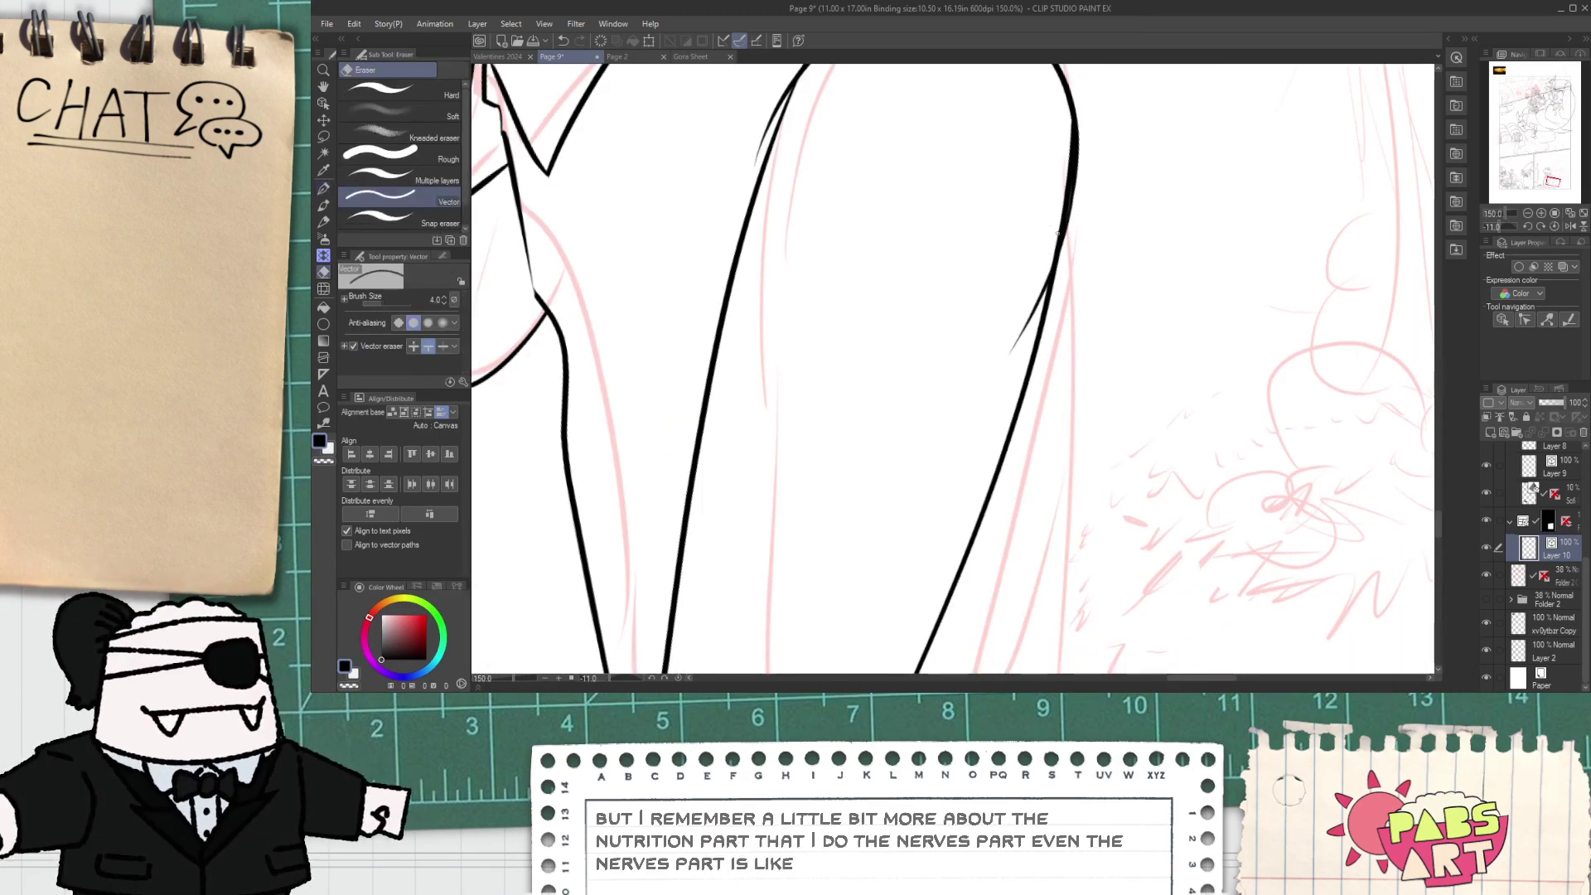
{"action": "left_click", "coordinate": [1069, 182]}
- Clean up the line ends at the front of the shoulder and ink a short sleeve crease off the inner arm contour
{"action": "key", "text": "space"}
{"action": "left_click_drag", "start_coordinate": [934, 173], "coordinate": [963, 248]}
{"action": "left_click", "coordinate": [829, 137]}
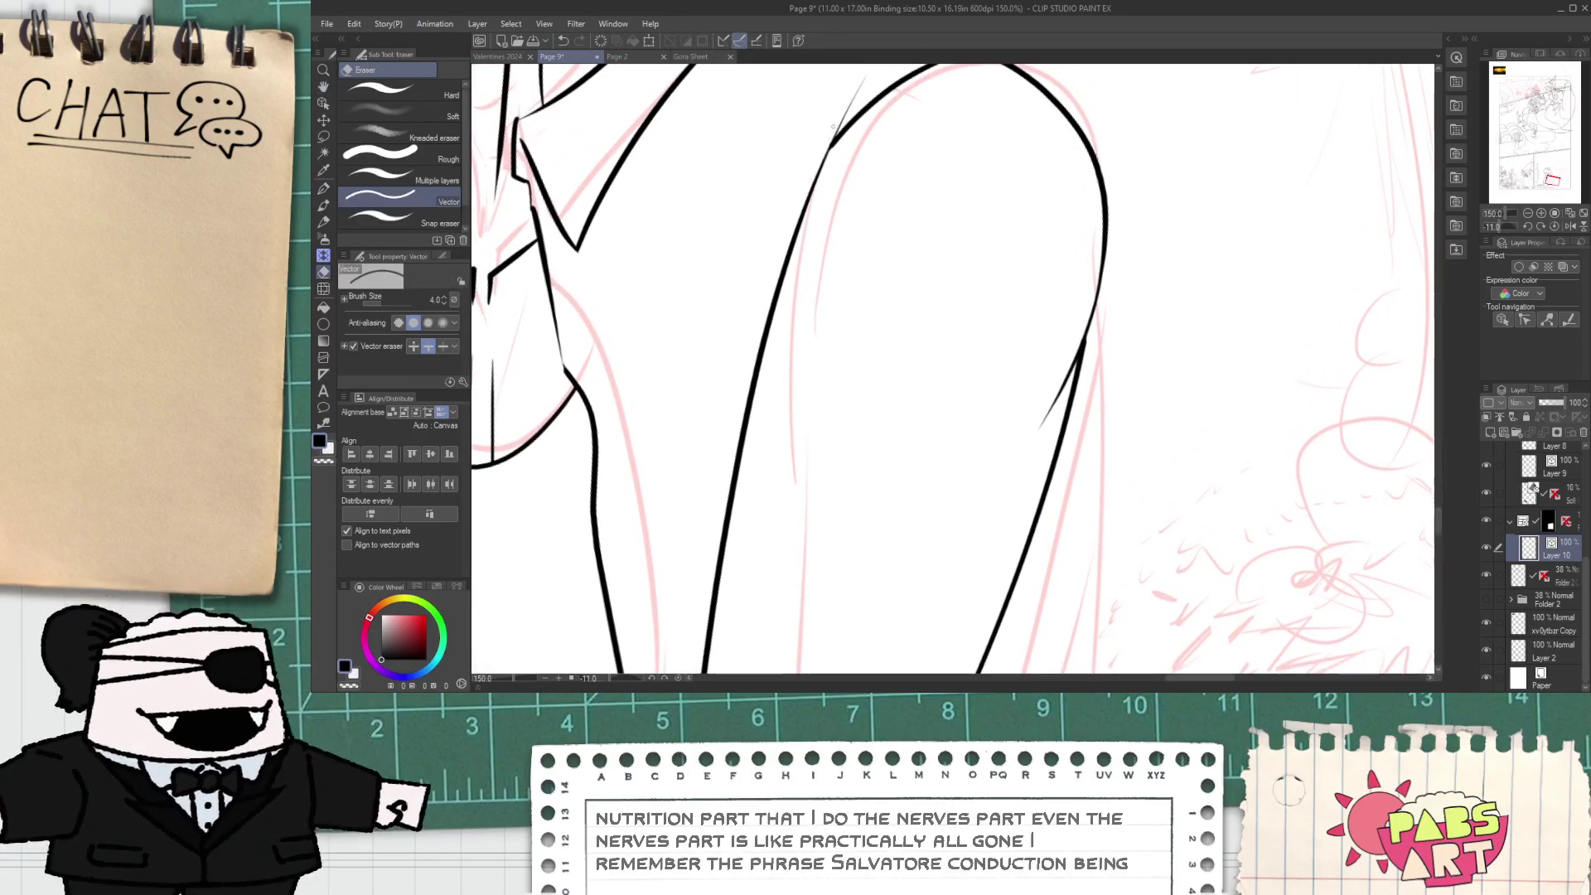
{"action": "key", "text": "p"}
{"action": "left_click_drag", "start_coordinate": [754, 362], "coordinate": [827, 252]}
{"action": "key", "text": "e"}
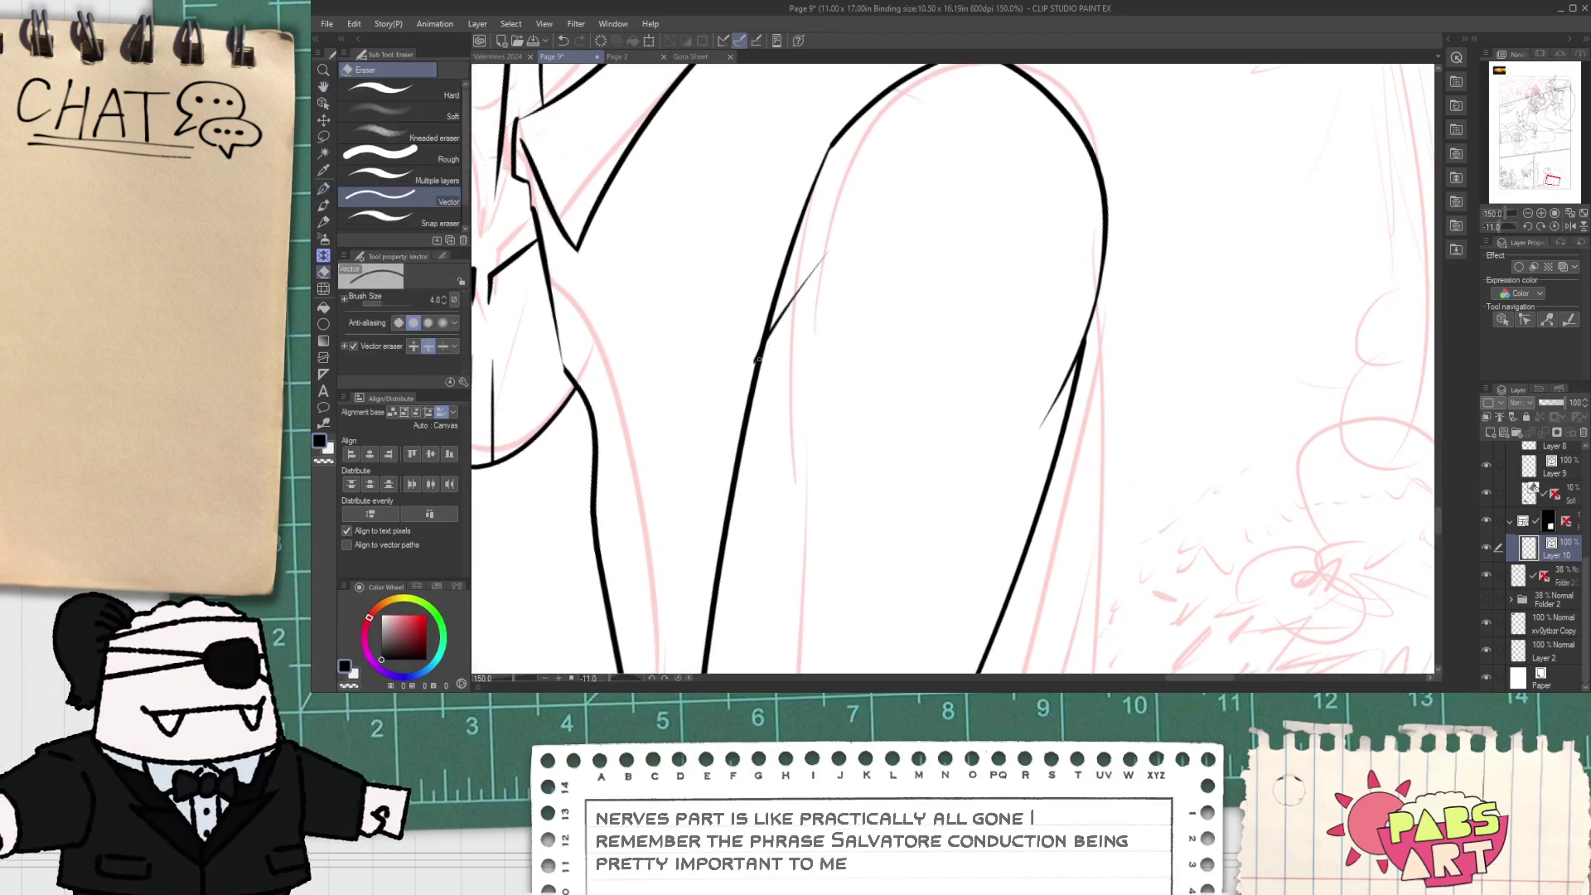
- Ink an extra bent finger outline extending from the back of the hand down to the keyboard keys
{"action": "scroll", "coordinate": [752, 363], "scroll_direction": "down", "scroll_amount": 3}
{"action": "scroll", "coordinate": [756, 356], "scroll_direction": "up", "scroll_amount": 1}
{"action": "key", "text": "p"}
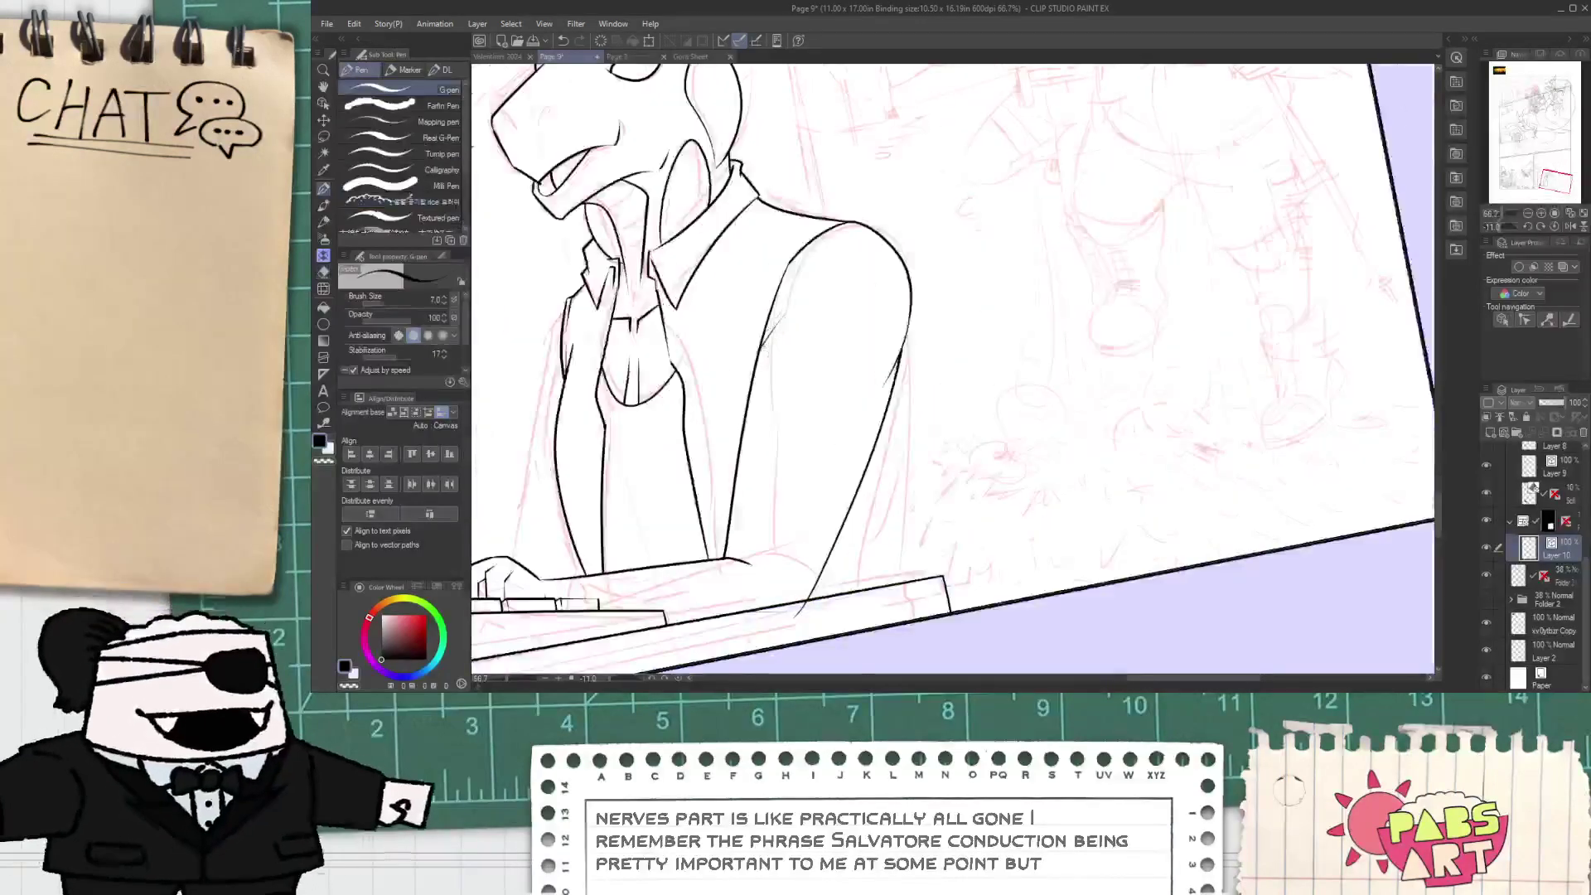
{"action": "scroll", "coordinate": [758, 352], "scroll_direction": "up", "scroll_amount": 1}
{"action": "left_click_drag", "start_coordinate": [709, 635], "coordinate": [748, 436]}
{"action": "scroll", "coordinate": [735, 476], "scroll_direction": "down", "scroll_amount": 1}
{"action": "left_click_drag", "start_coordinate": [485, 410], "coordinate": [778, 353]}
{"action": "scroll", "coordinate": [800, 412], "scroll_direction": "up", "scroll_amount": 2}
{"action": "scroll", "coordinate": [630, 393], "scroll_direction": "up", "scroll_amount": 2}
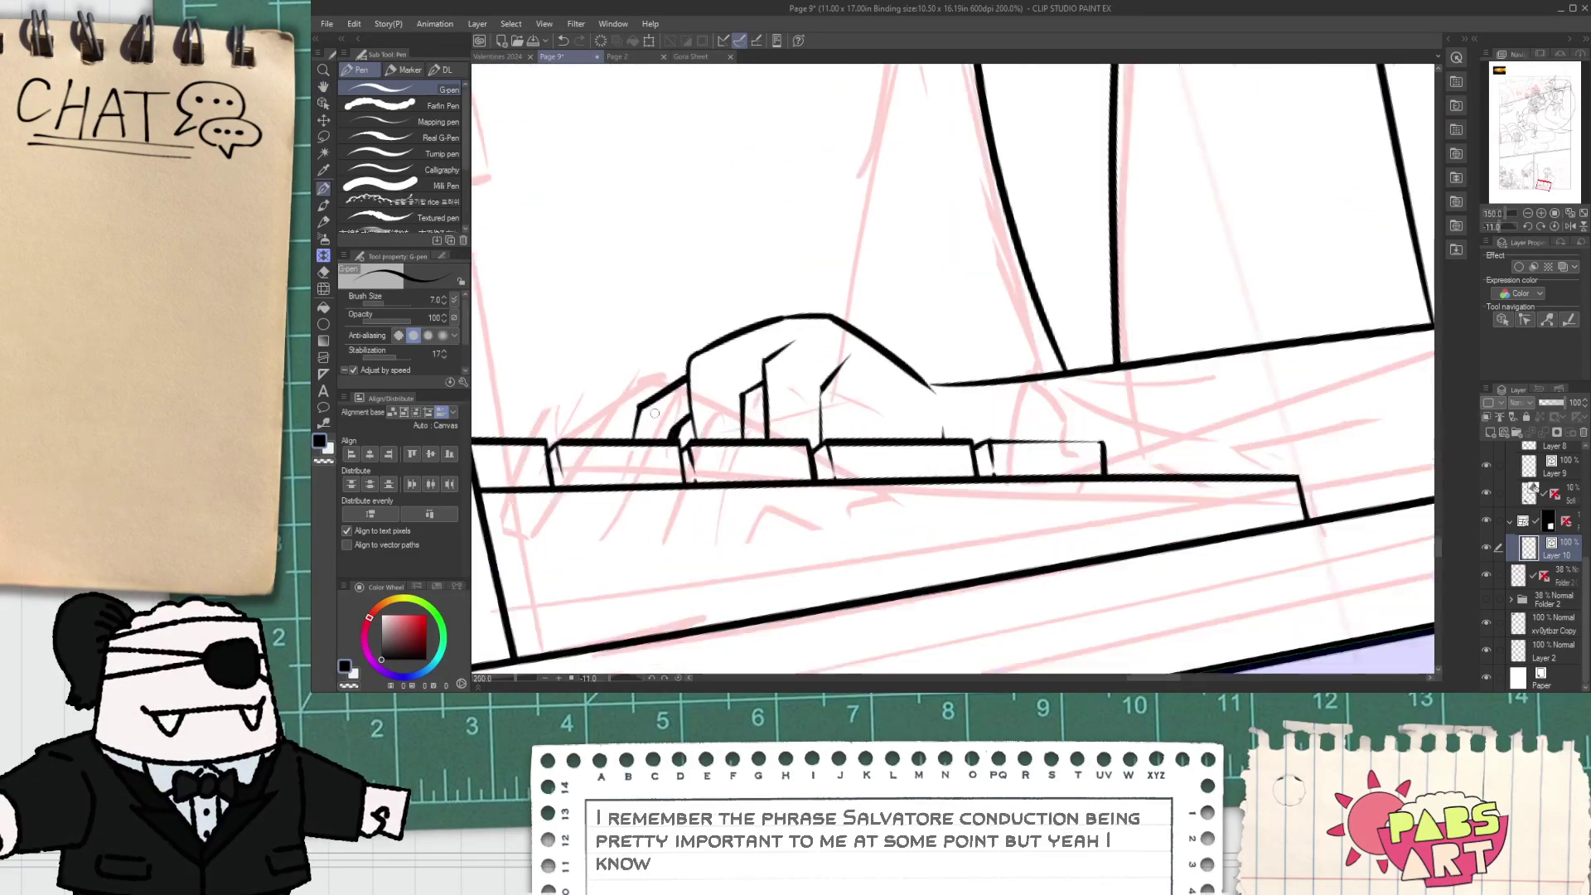
{"action": "mouse_move", "coordinate": [720, 340]}
{"action": "left_mouse_down"}
{"action": "mouse_move", "coordinate": [642, 353]}
{"action": "mouse_move", "coordinate": [623, 433]}
{"action": "left_mouse_up"}
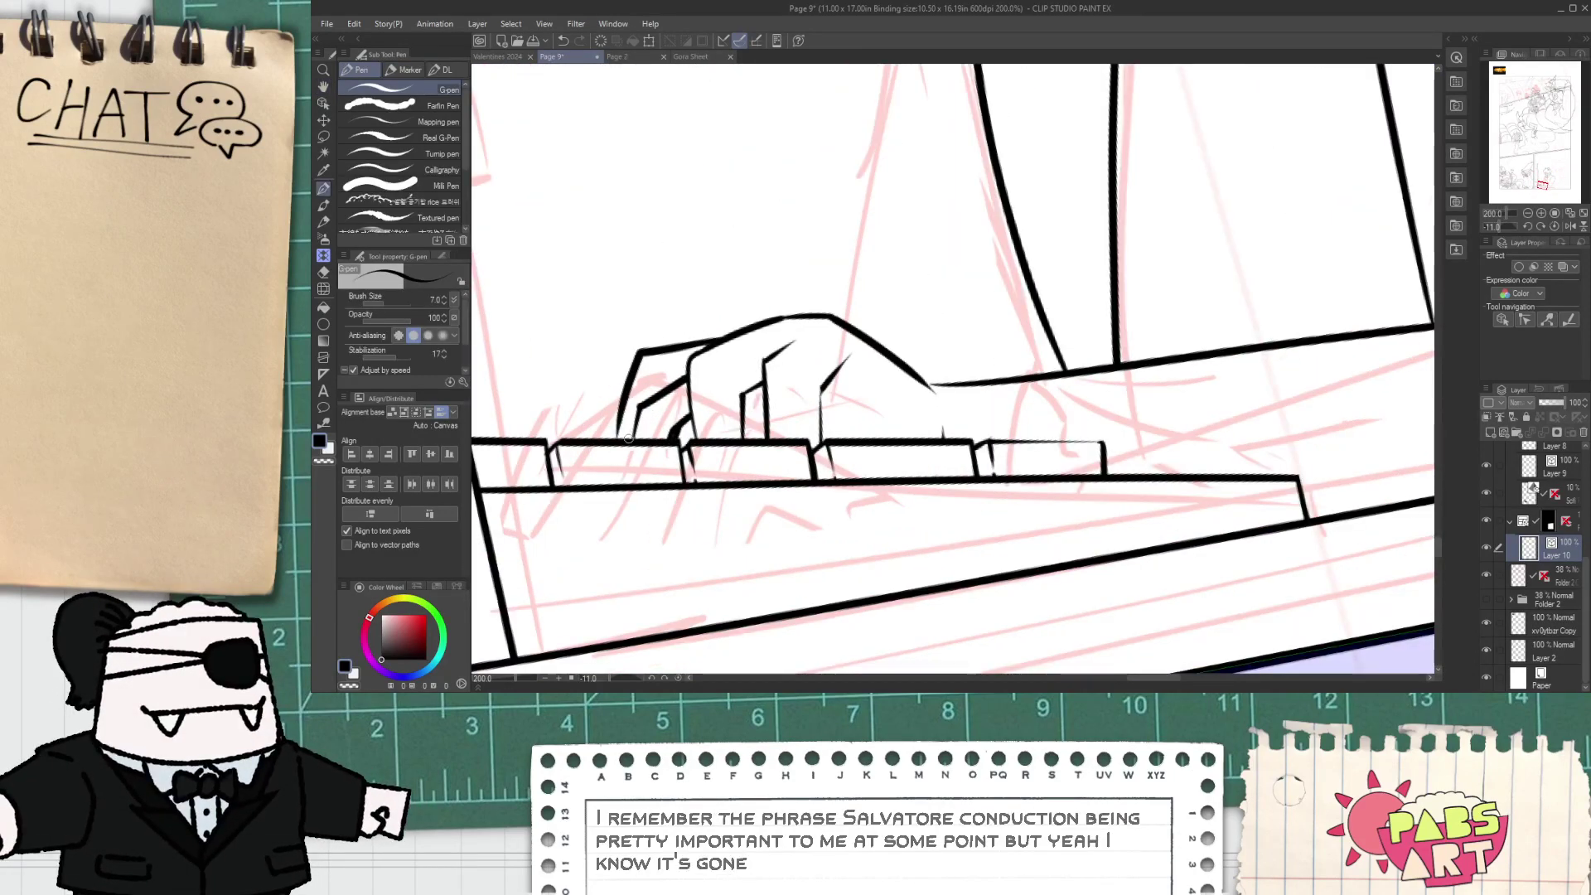
{"action": "key", "text": "ctrl+z"}
{"action": "mouse_move", "coordinate": [721, 340]}
{"action": "left_mouse_down"}
{"action": "mouse_move", "coordinate": [631, 385]}
{"action": "mouse_move", "coordinate": [615, 443]}
{"action": "left_mouse_up"}
- Lower the outermost finger's outline to fit the hand, and erase its ends overlapping the hand and the keys
{"action": "key", "text": "e"}
{"action": "scroll", "coordinate": [673, 435], "scroll_direction": "up", "scroll_amount": 2}
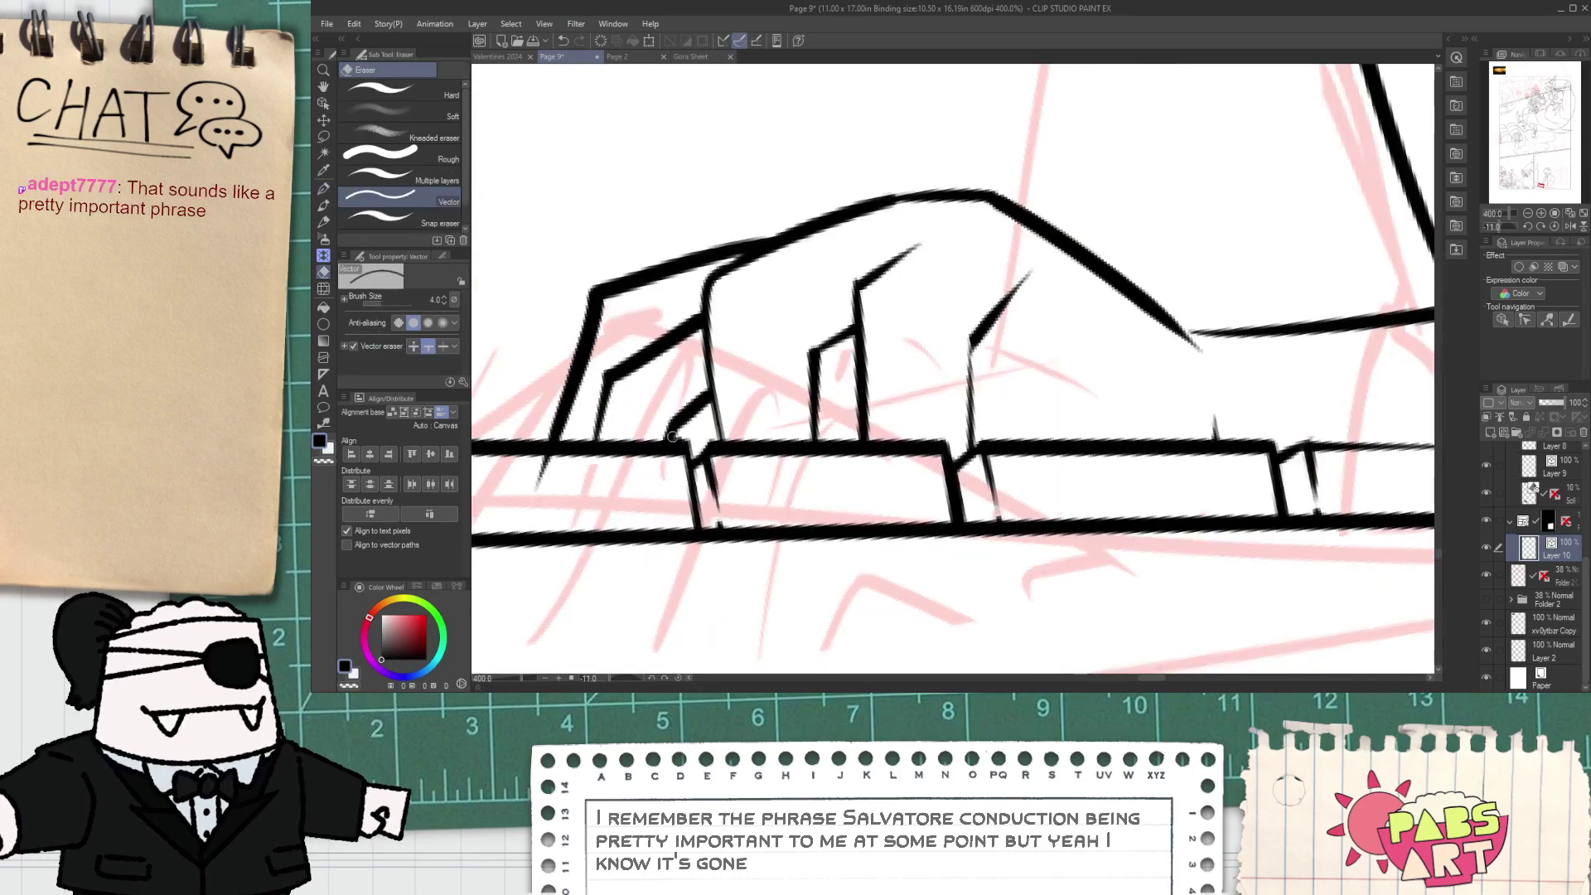
{"action": "key", "text": "o"}
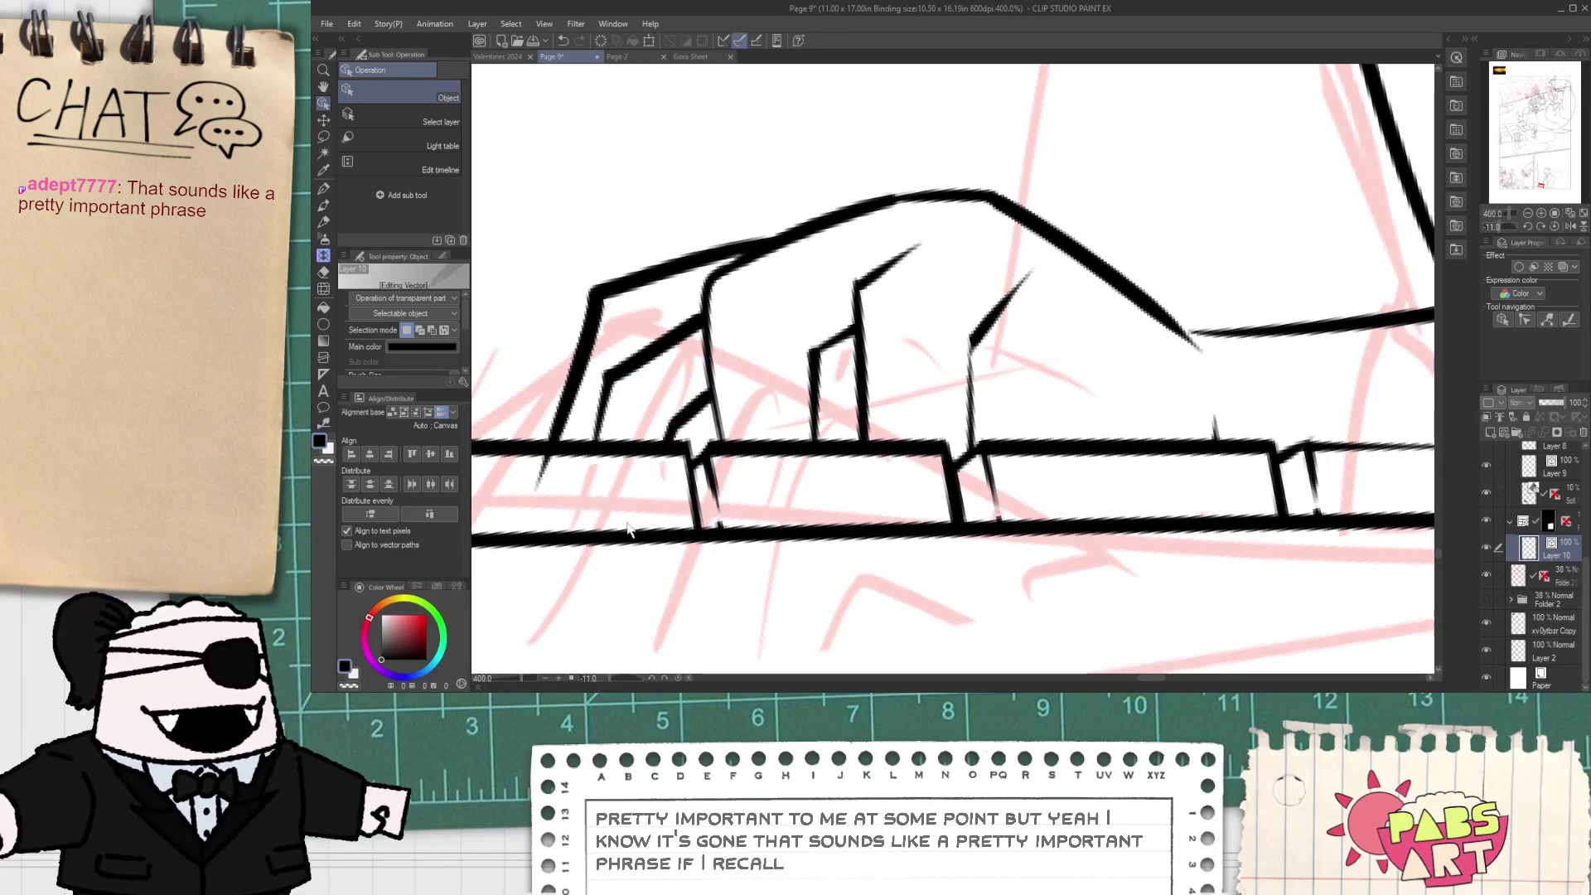
{"action": "left_click_drag", "start_coordinate": [585, 331], "coordinate": [569, 365]}
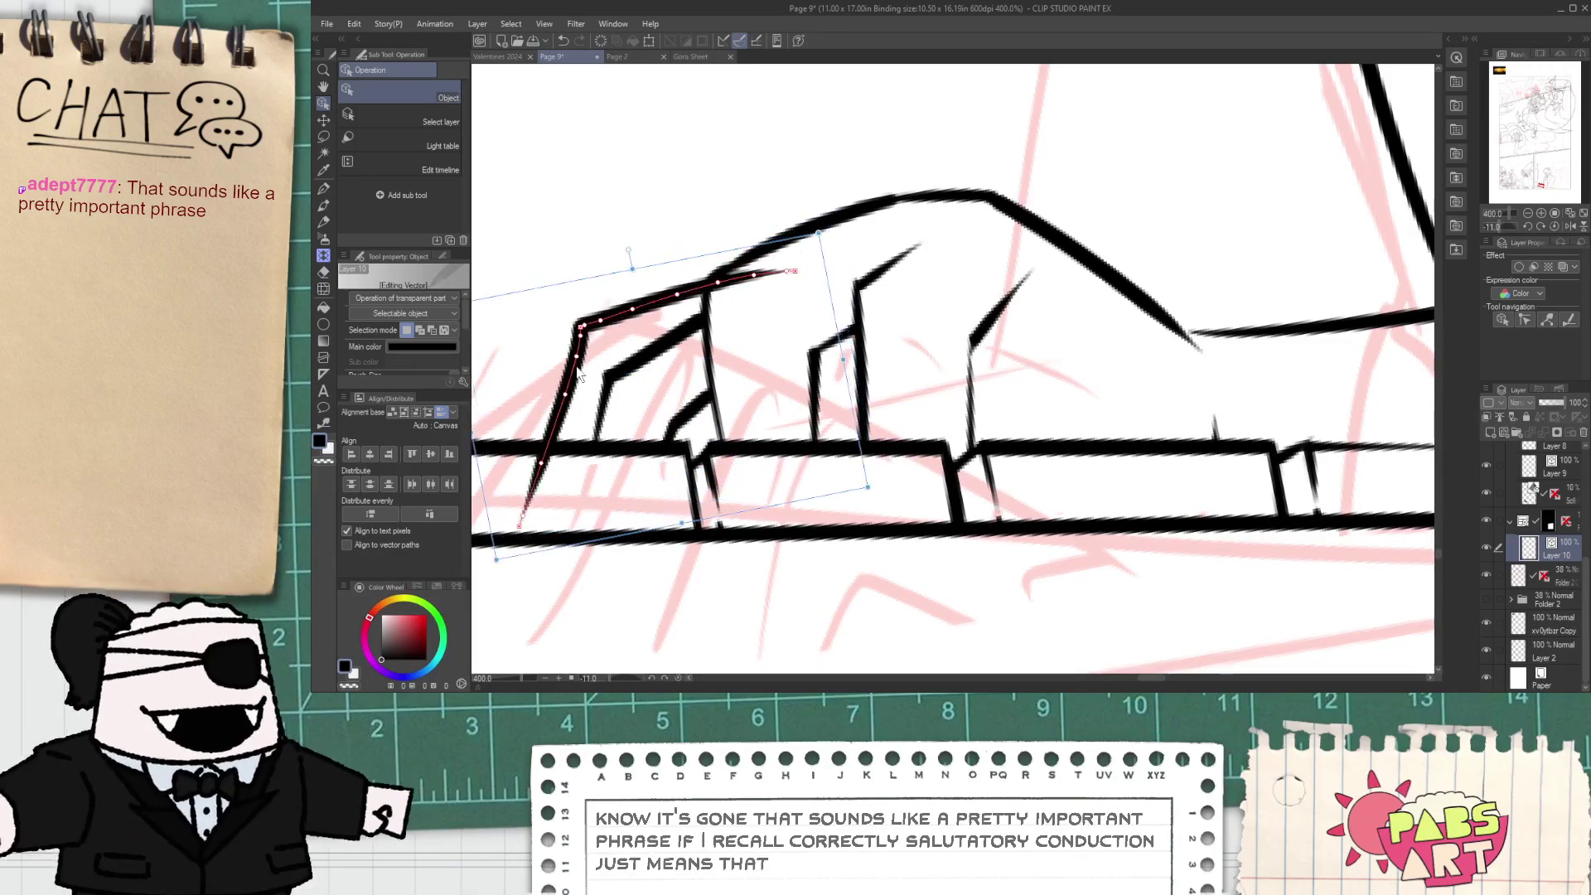
{"action": "key", "text": "e"}
{"action": "left_click", "coordinate": [756, 284]}
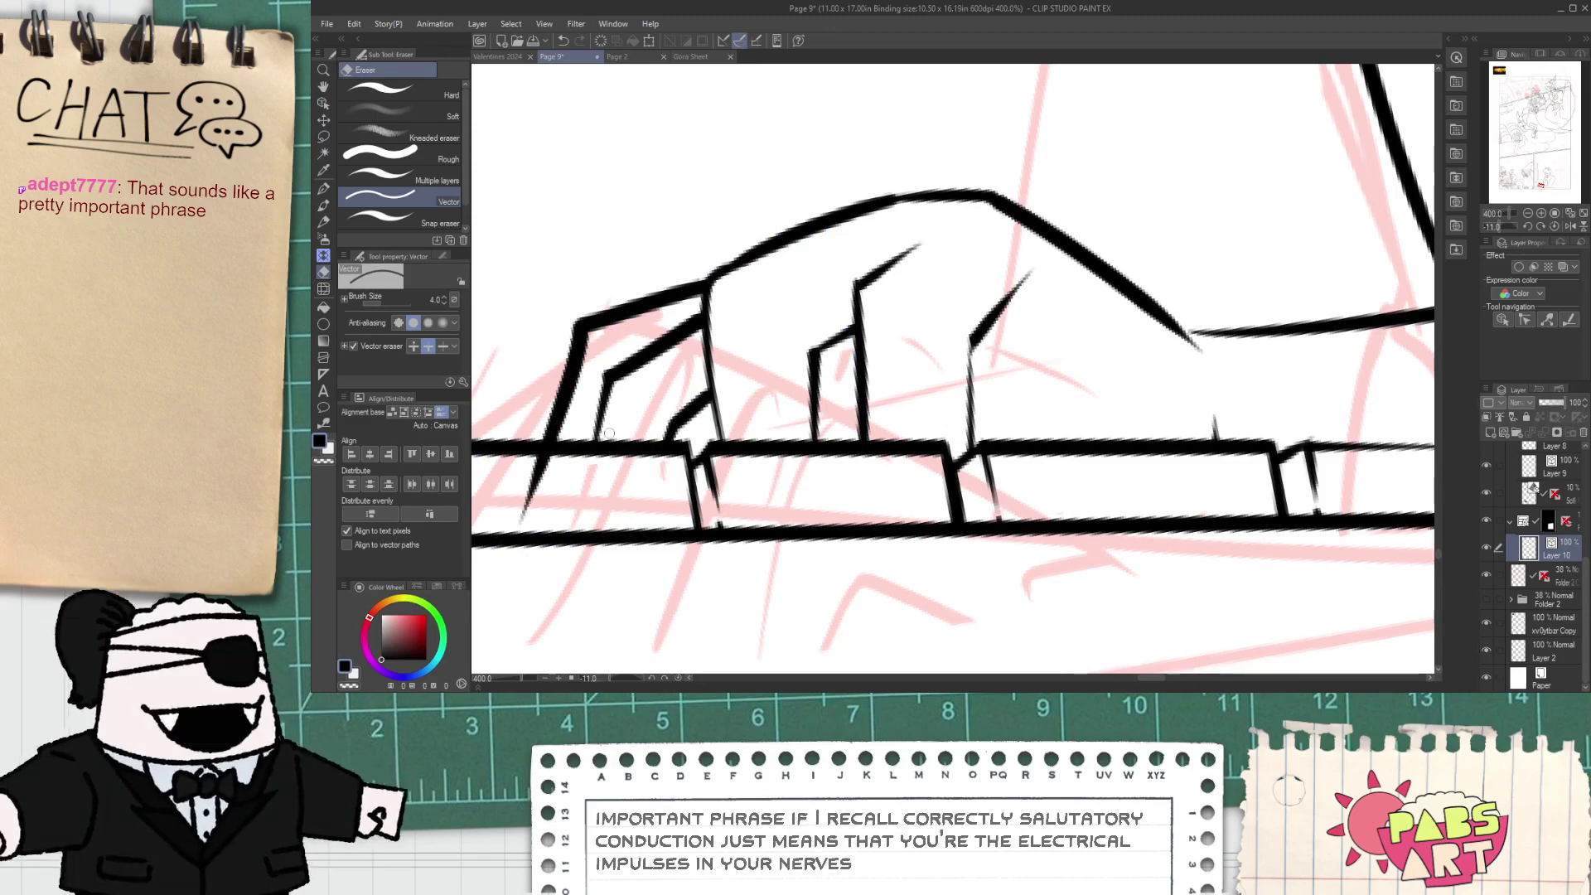
{"action": "scroll", "coordinate": [558, 479], "scroll_direction": "down", "scroll_amount": 6}
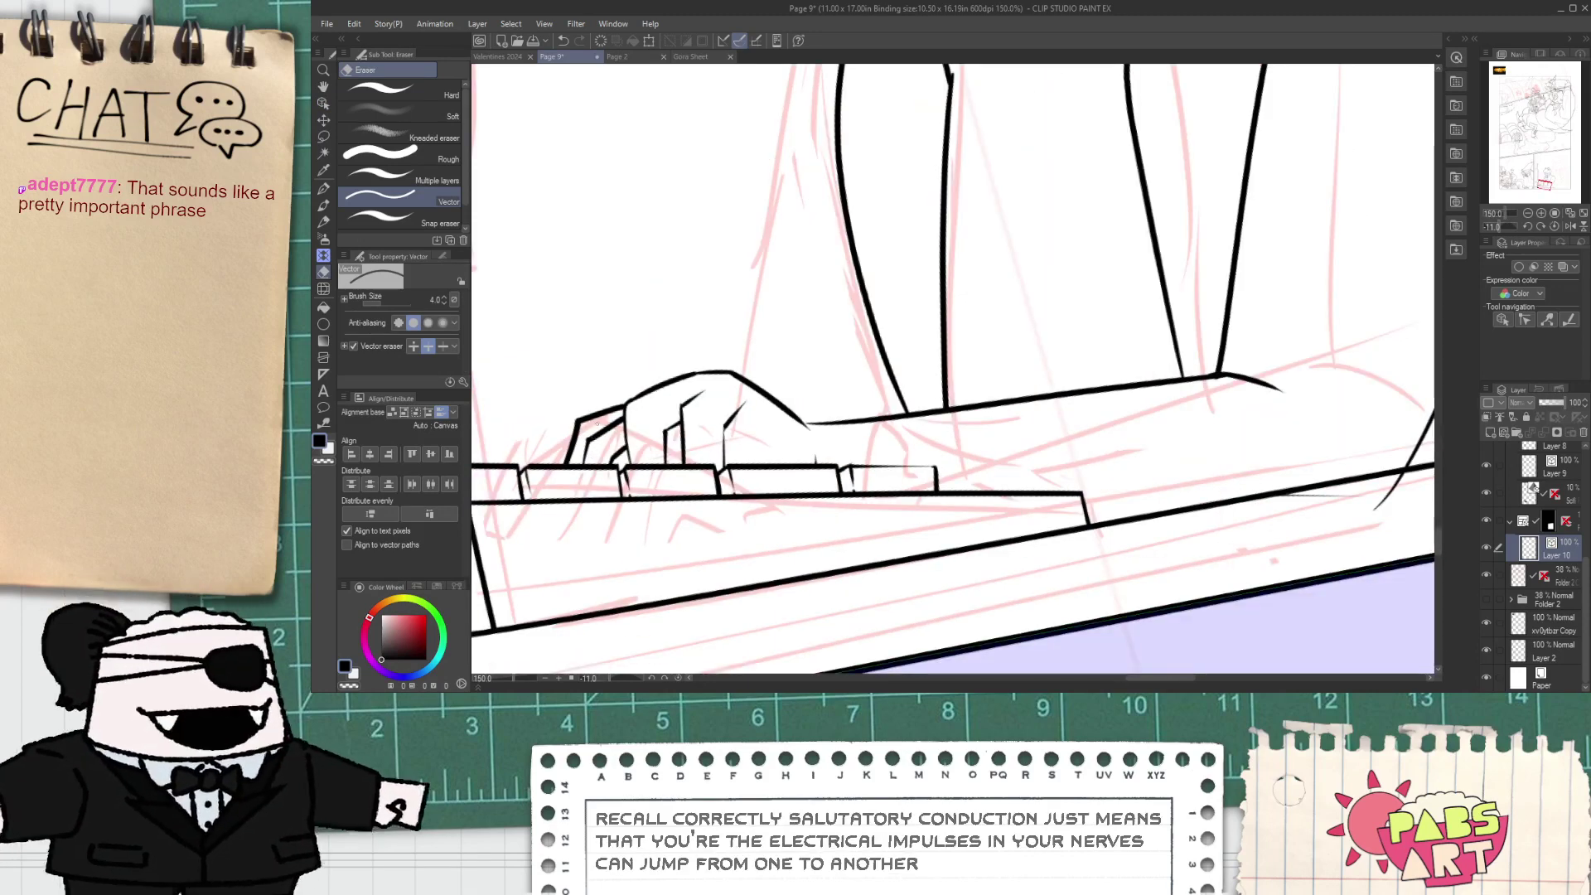
{"action": "key", "text": "h"}
{"action": "scroll", "coordinate": [613, 417], "scroll_direction": "up", "scroll_amount": 6}
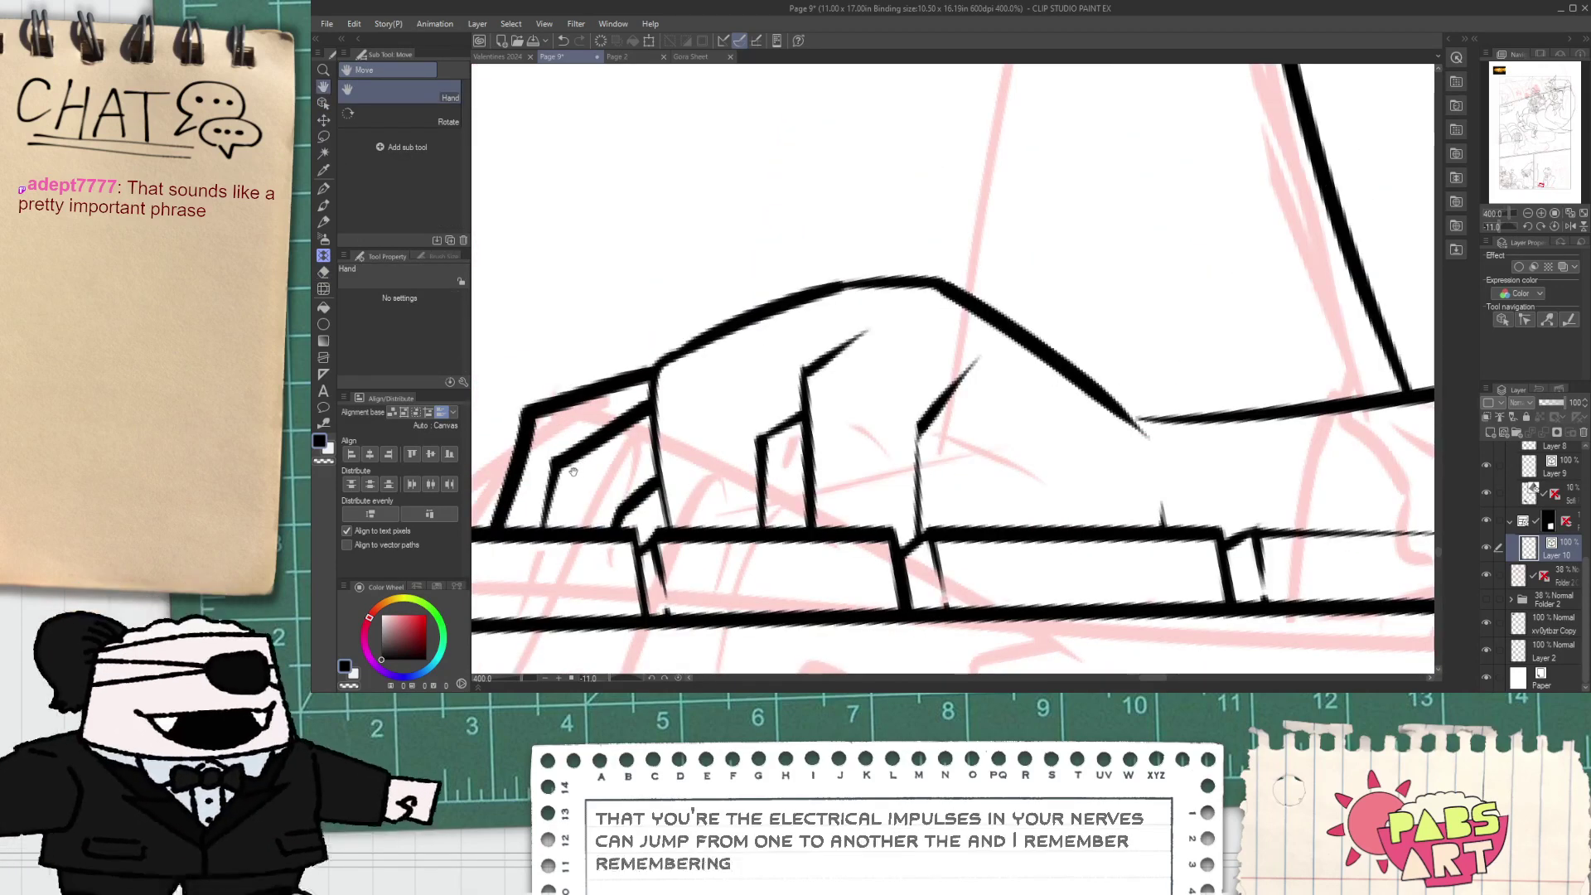
- Reposition the inner bent finger stroke higher so it joins the top contour of the hand
{"action": "key", "text": "o"}
{"action": "left_click", "coordinate": [557, 461]}
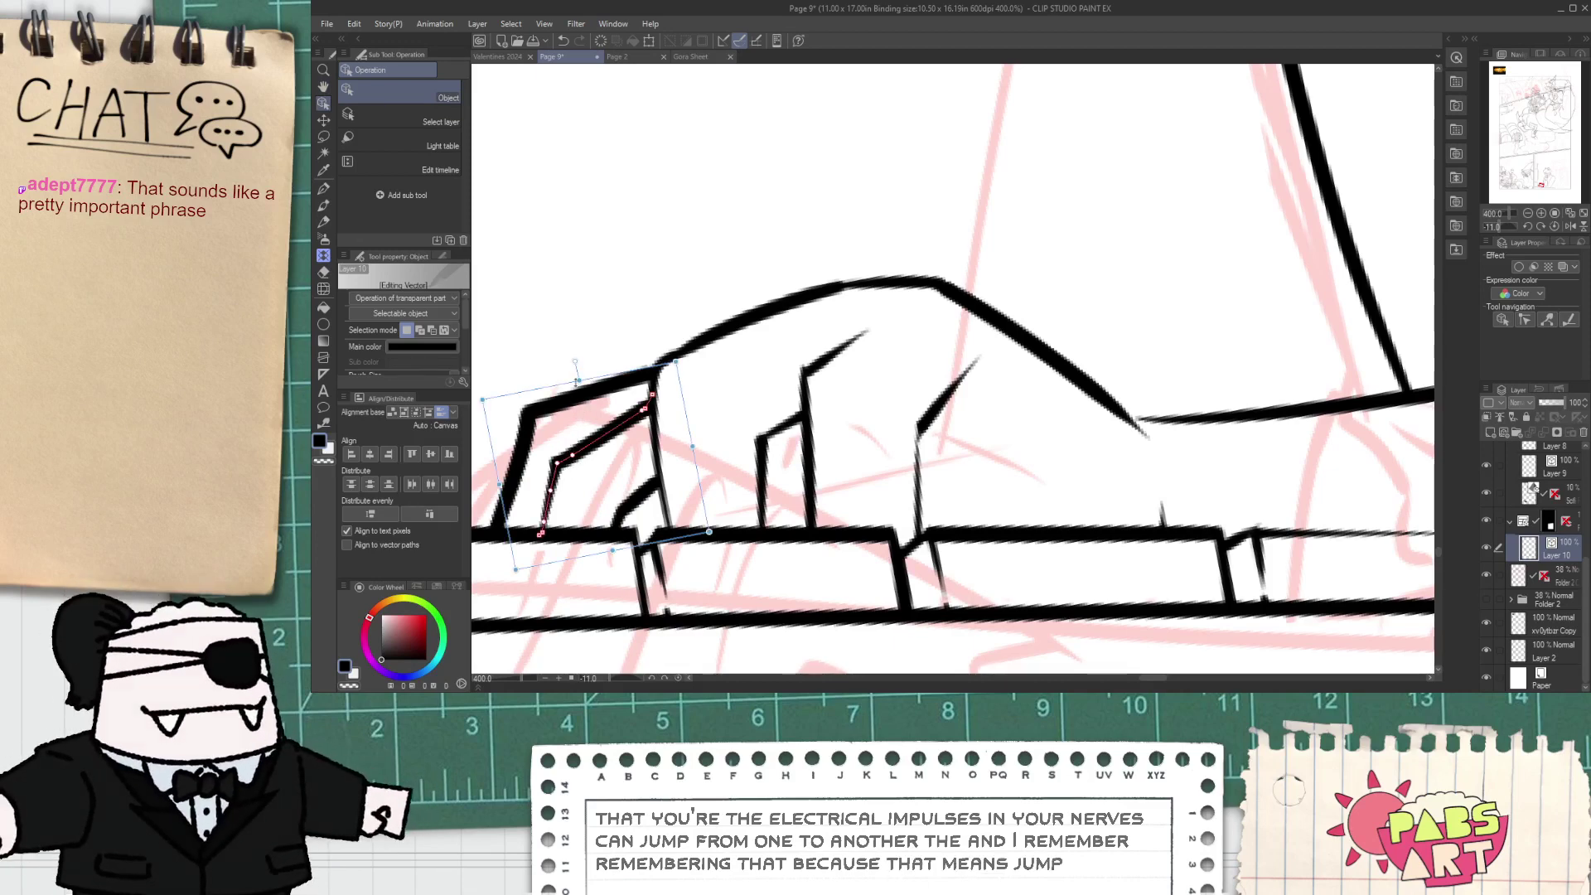
{"action": "mouse_move", "coordinate": [563, 377]}
{"action": "left_mouse_down"}
{"action": "mouse_move", "coordinate": [597, 287]}
{"action": "mouse_move", "coordinate": [791, 311]}
{"action": "left_mouse_up"}
{"action": "left_click_drag", "start_coordinate": [681, 309], "coordinate": [755, 325]}
{"action": "left_click_drag", "start_coordinate": [677, 308], "coordinate": [724, 334]}
{"action": "key", "text": "e"}
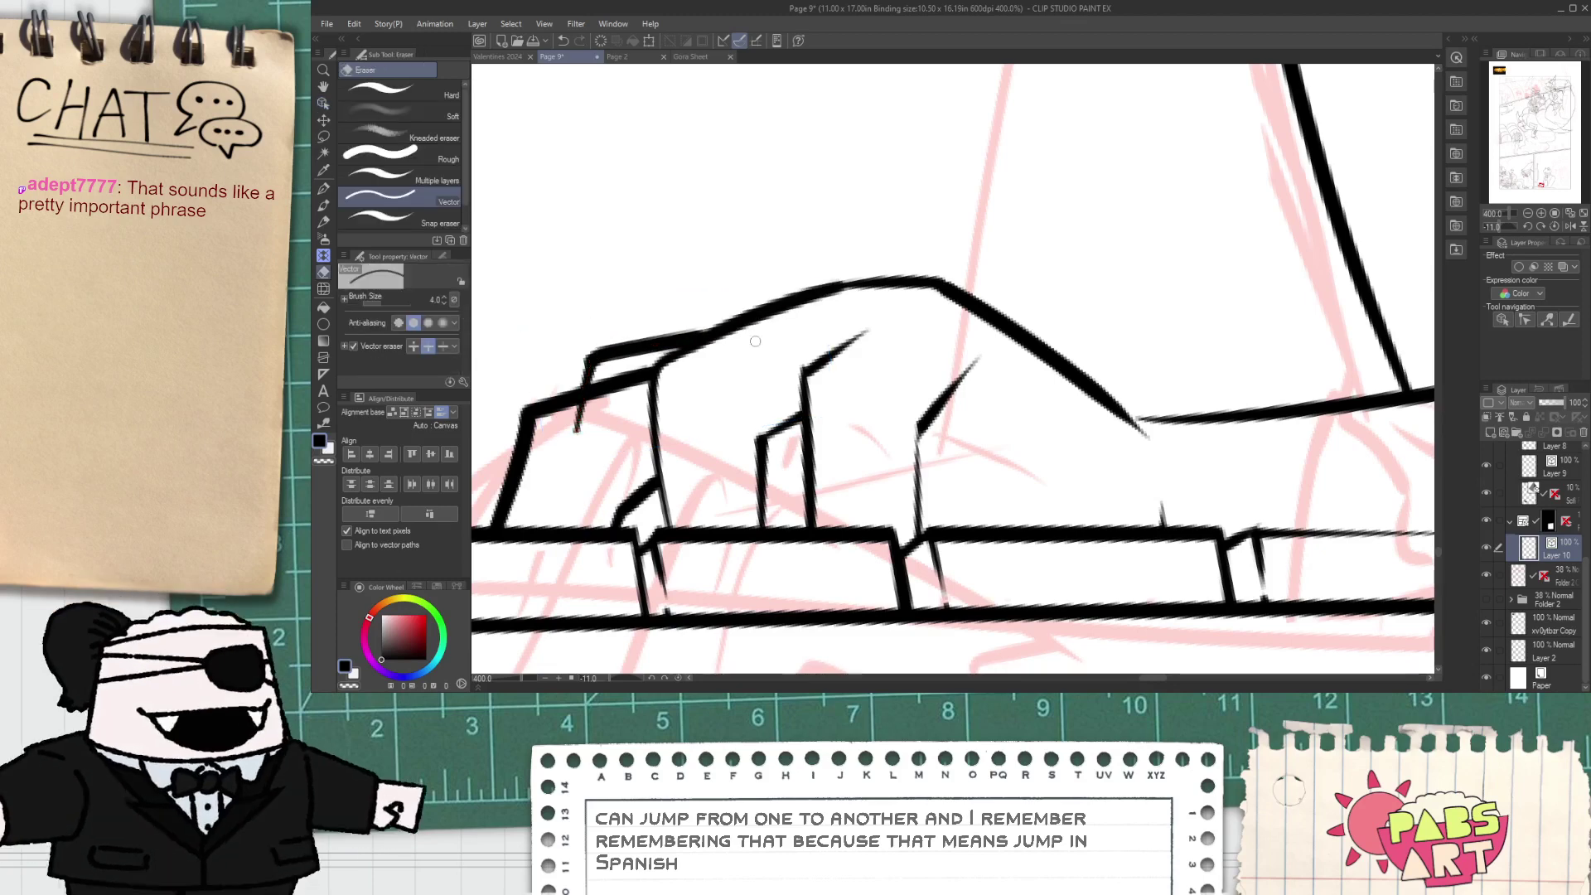
- Extend the repositioned finger's outline down to the keyboard key with the pen
{"action": "key", "text": "p"}
{"action": "key", "text": "ctrl+z"}
{"action": "left_click_drag", "start_coordinate": [588, 385], "coordinate": [557, 565]}
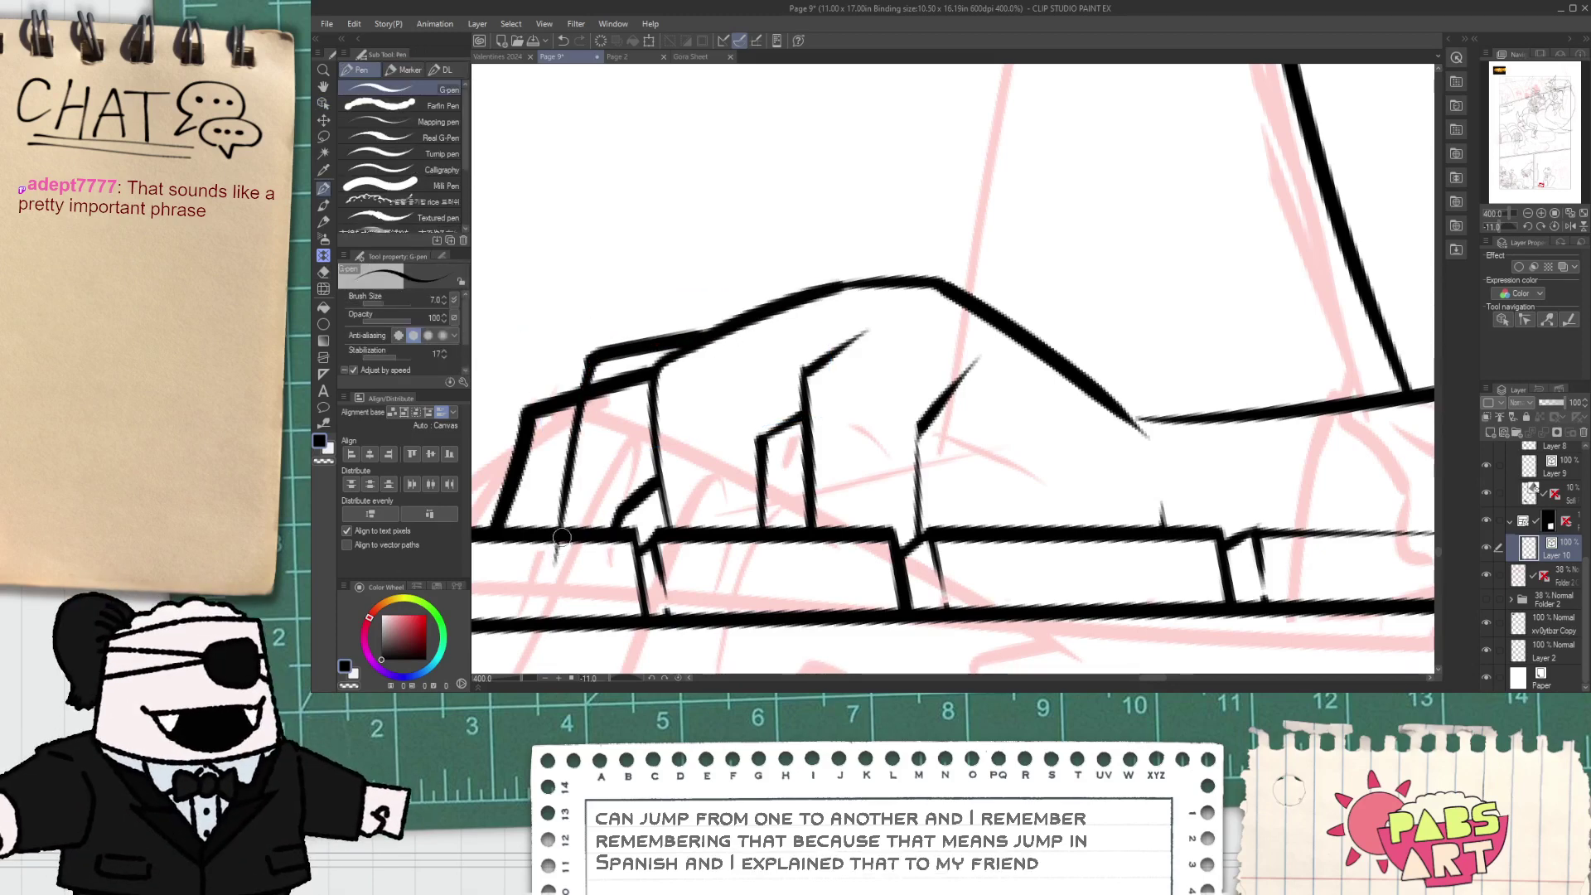
- Erase the short finger stroke just above the key gap and try a replacement stroke
{"action": "key", "text": "e"}
{"action": "left_click_drag", "start_coordinate": [608, 517], "coordinate": [633, 507]}
{"action": "key", "text": "p"}
{"action": "left_click_drag", "start_coordinate": [658, 502], "coordinate": [629, 531]}
{"action": "key", "text": "ctrl+z"}
- Erase the outline crossing the repositioned finger and its tail over the key, and redraw the short finger stroke
{"action": "key", "text": "e"}
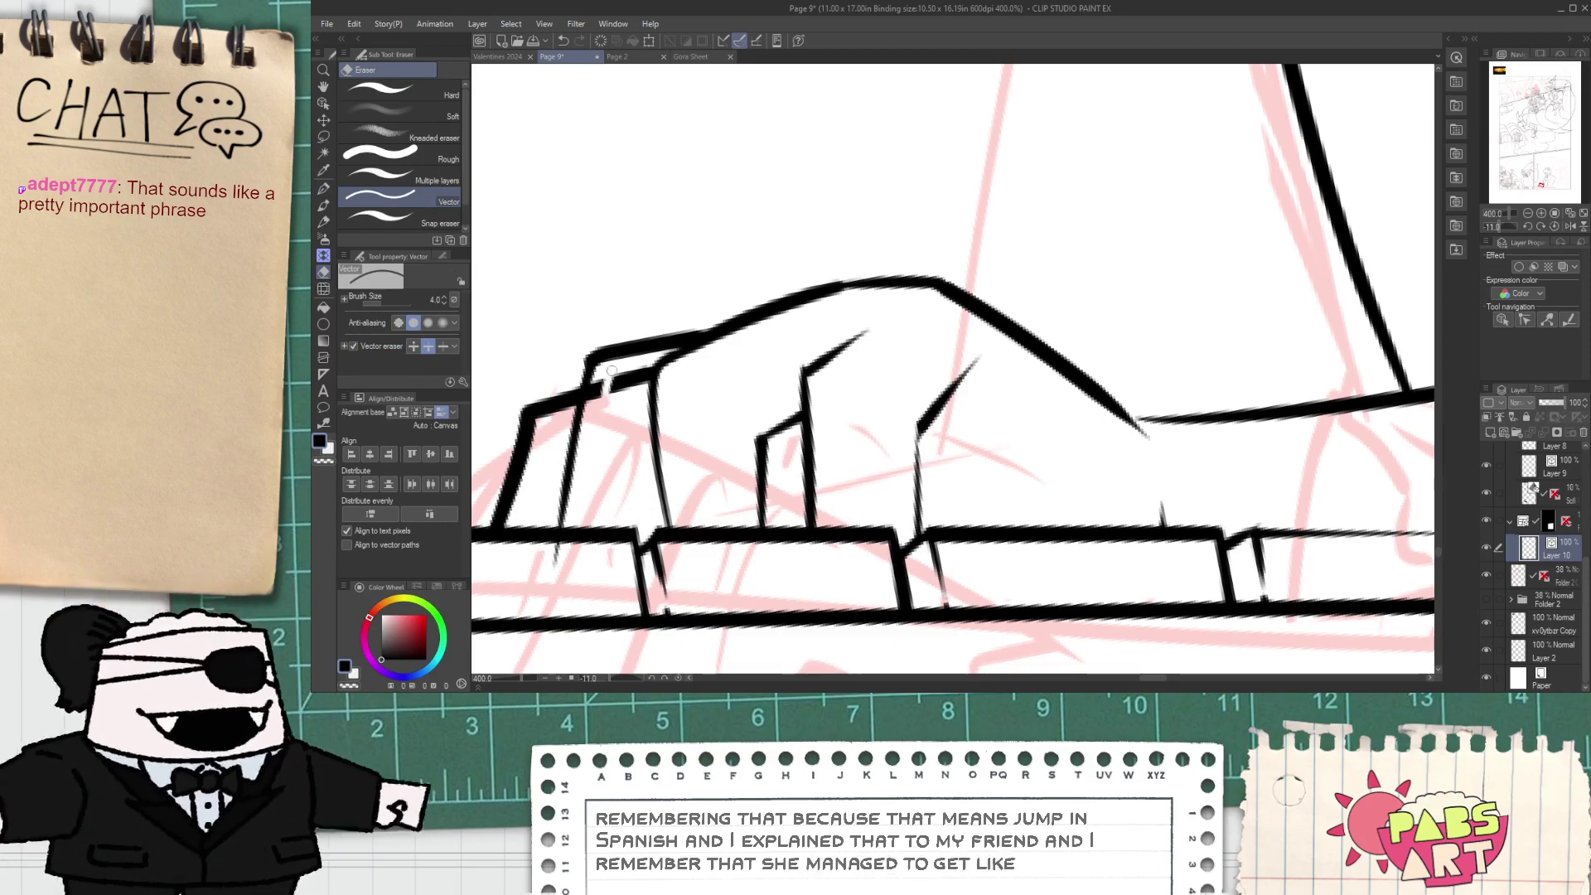
{"action": "left_click_drag", "start_coordinate": [614, 370], "coordinate": [610, 389]}
{"action": "left_click_drag", "start_coordinate": [568, 565], "coordinate": [548, 553]}
{"action": "key", "text": "p"}
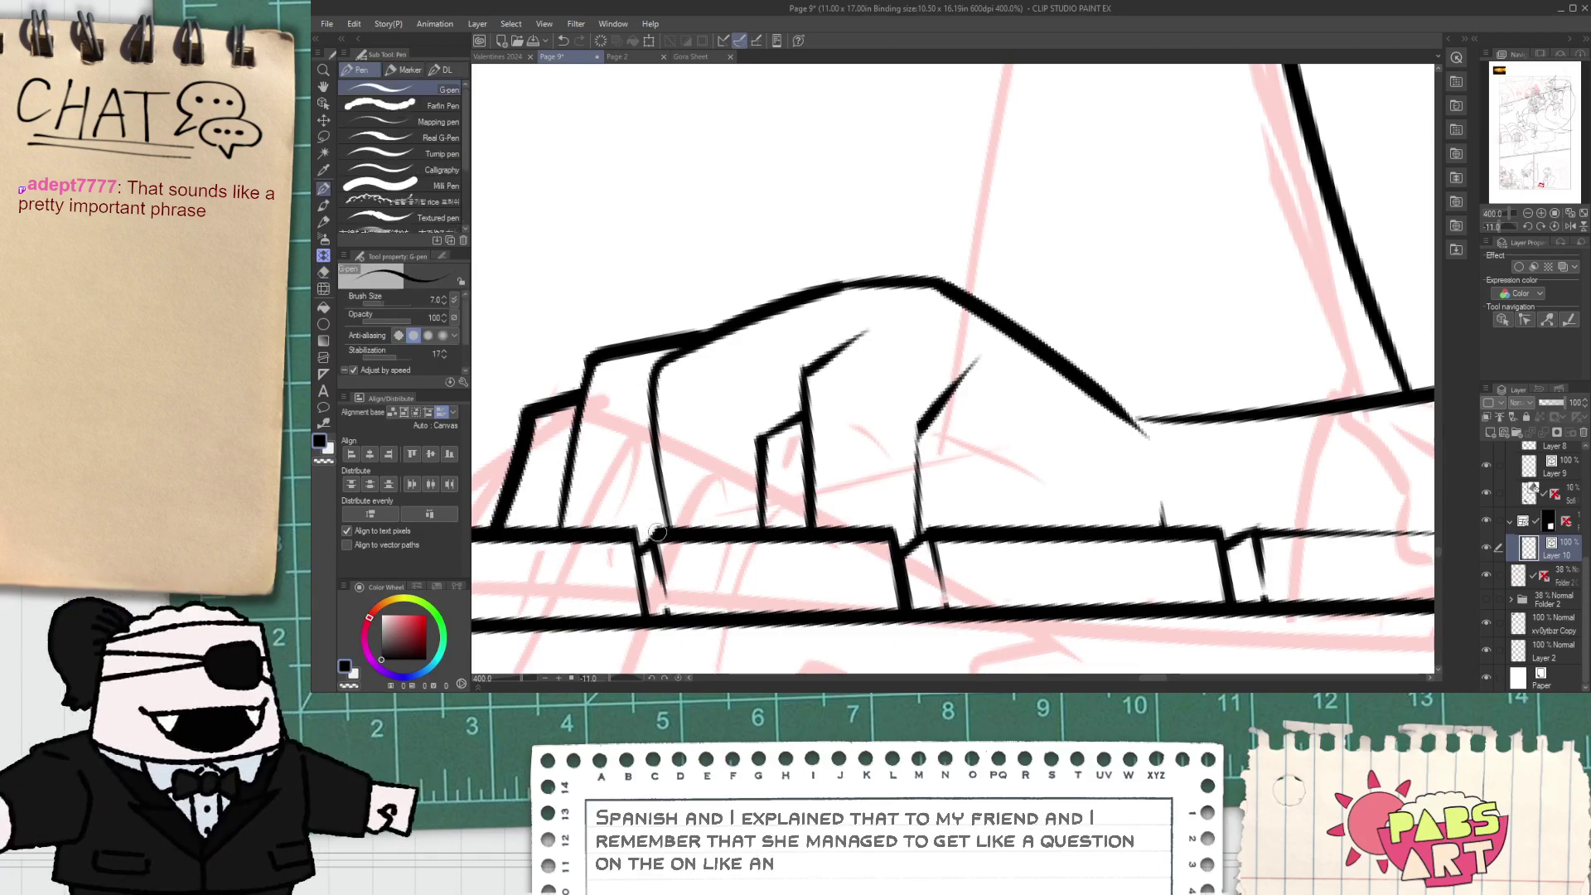
{"action": "key", "text": "e"}
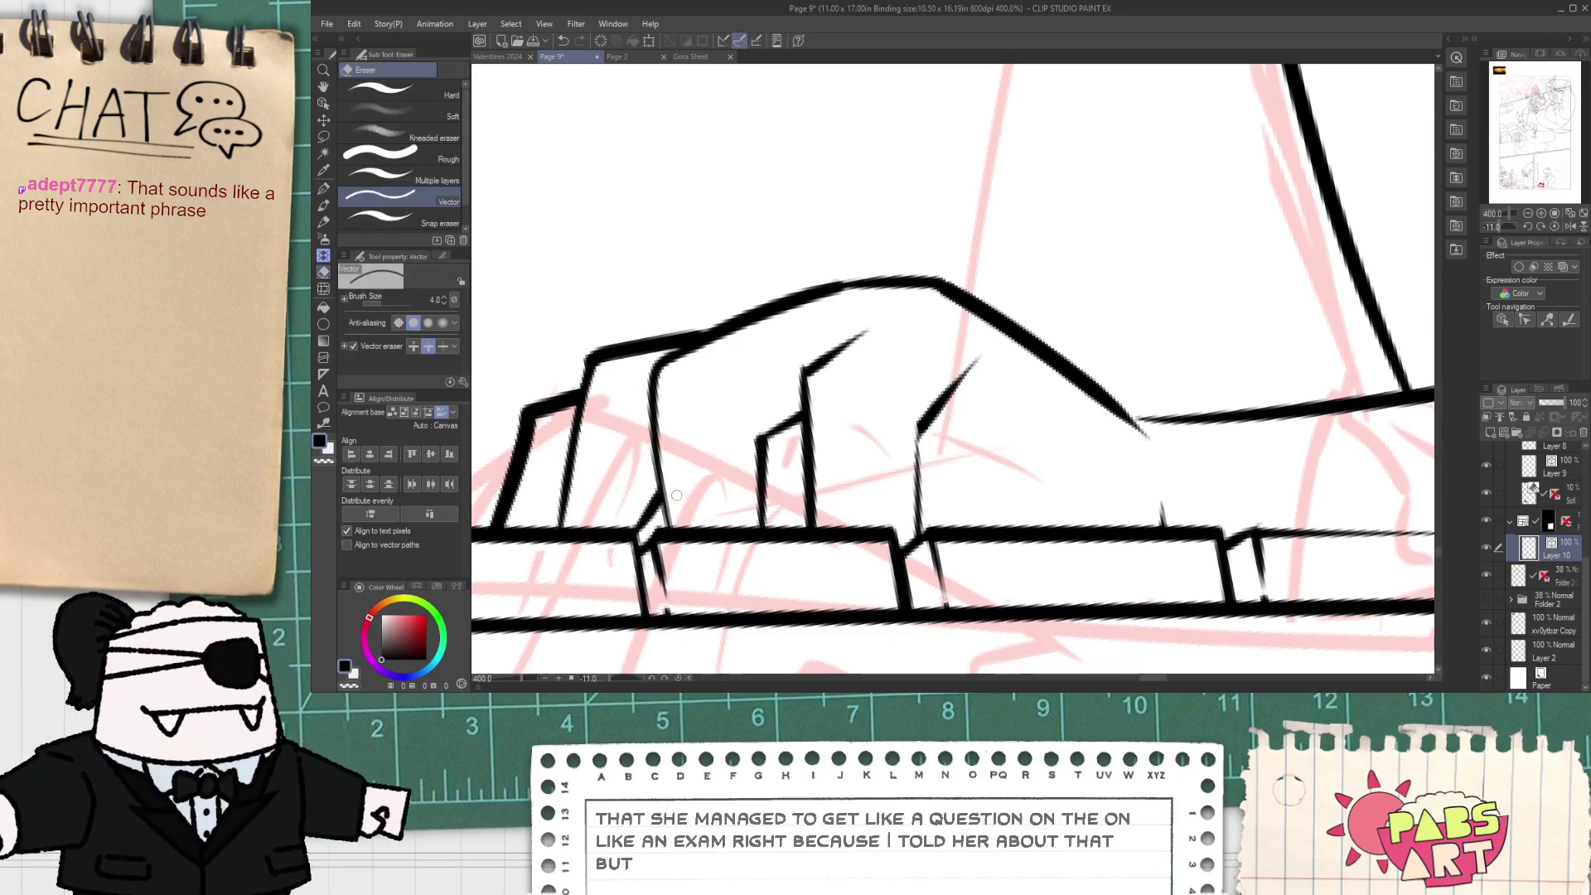
- Ink the bent outline of another finger beyond the existing ones, adding its inner edge down to the keyboard key
{"action": "scroll", "coordinate": [658, 486], "scroll_direction": "down", "scroll_amount": 2}
{"action": "scroll", "coordinate": [659, 485], "scroll_direction": "down", "scroll_amount": 3}
{"action": "key", "text": "h"}
{"action": "left_click_drag", "start_coordinate": [704, 523], "coordinate": [749, 577]}
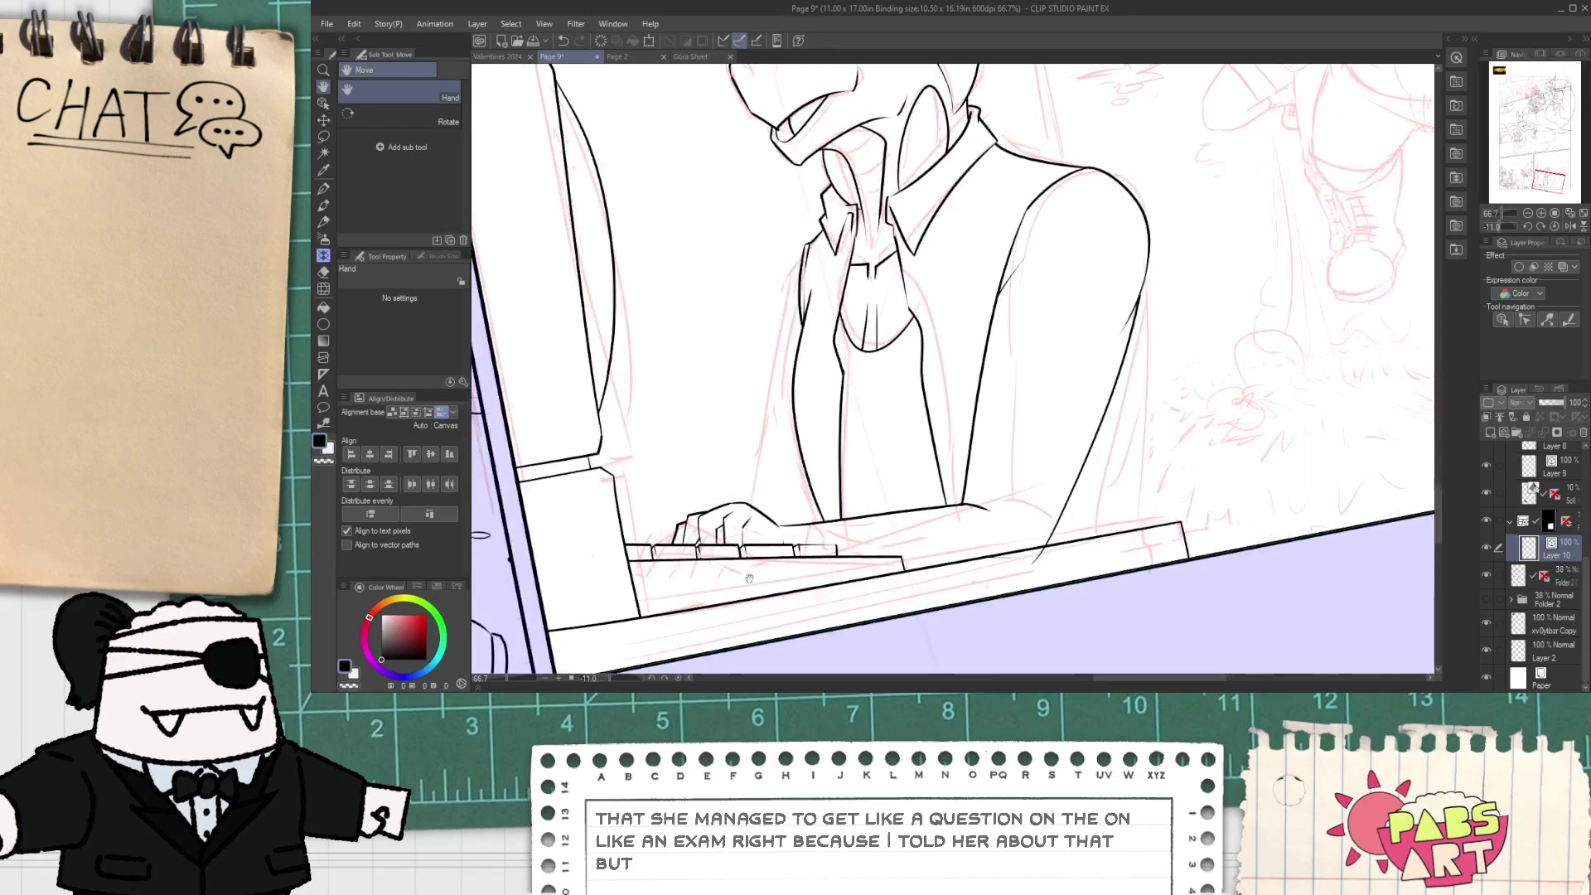
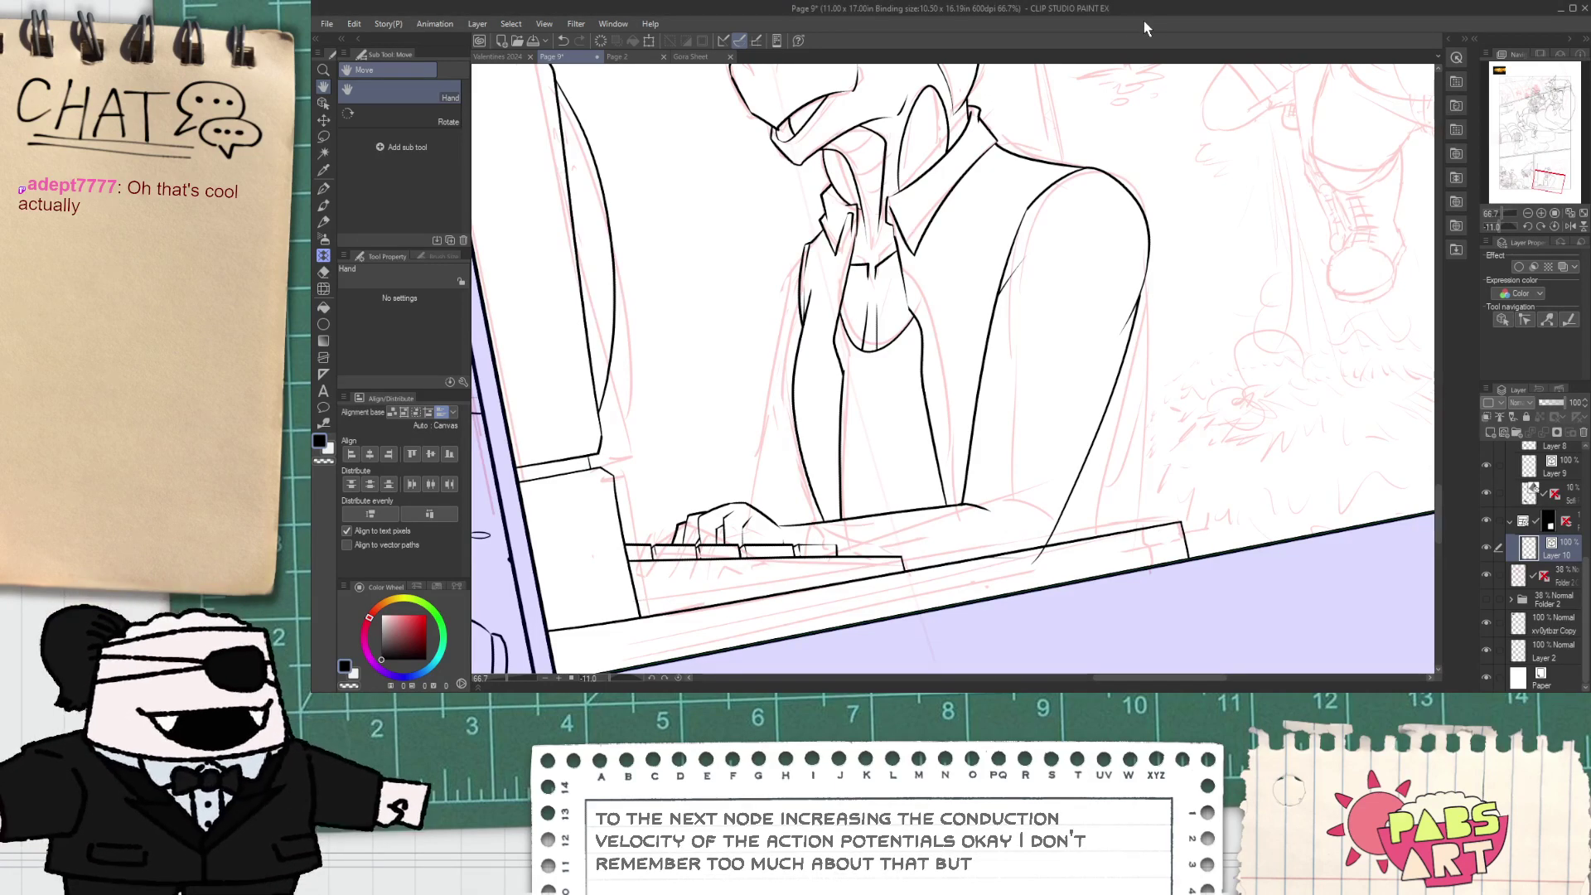
{"action": "key", "text": "p"}
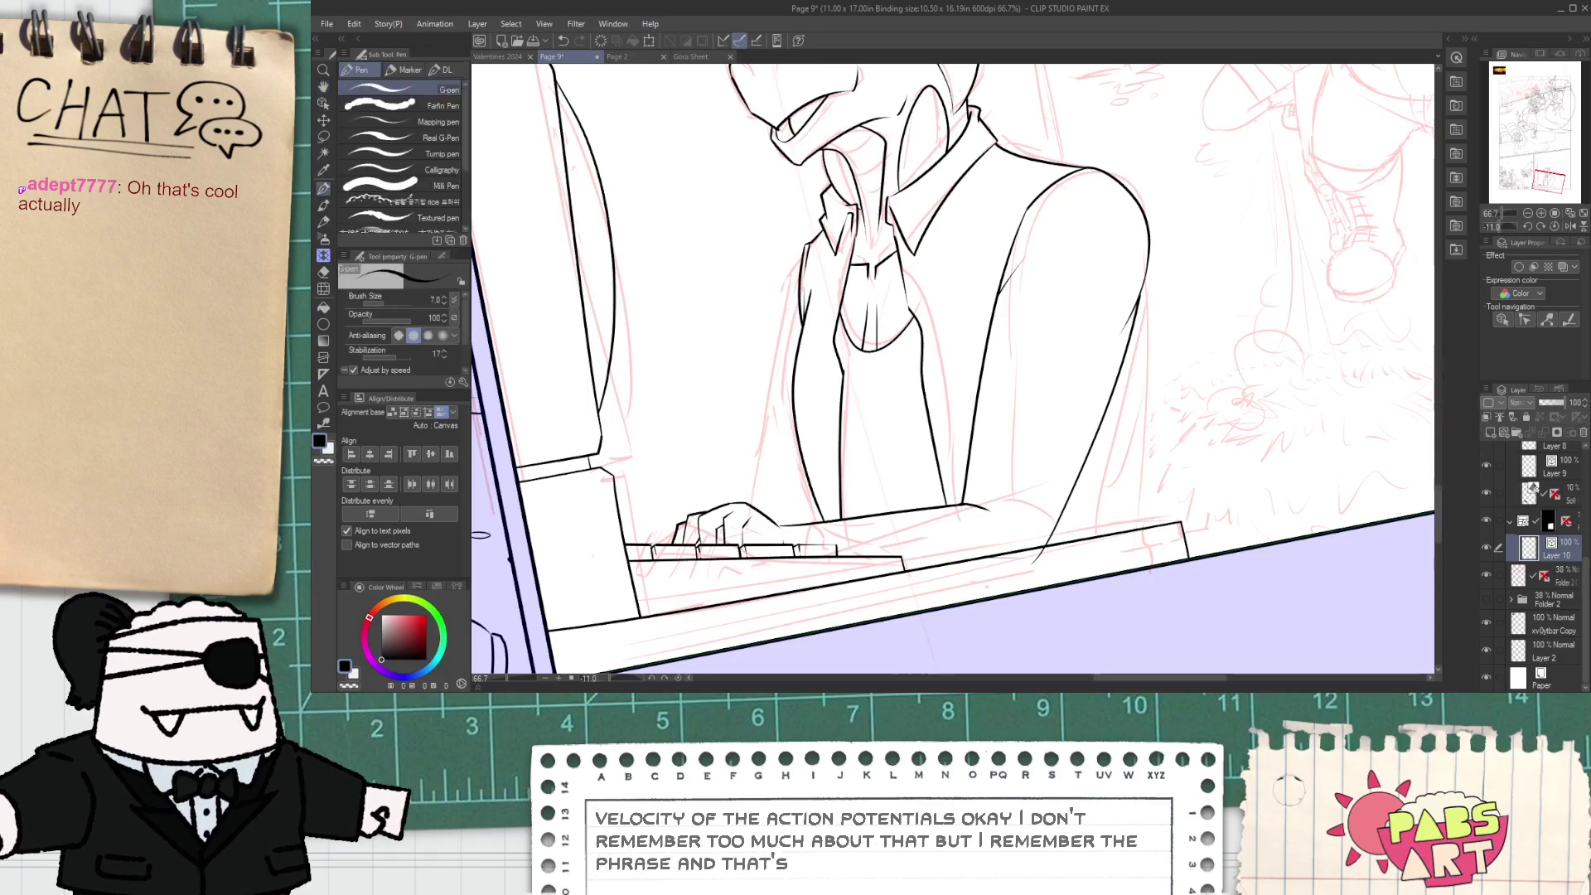
{"action": "scroll", "coordinate": [701, 507], "scroll_direction": "up", "scroll_amount": 5}
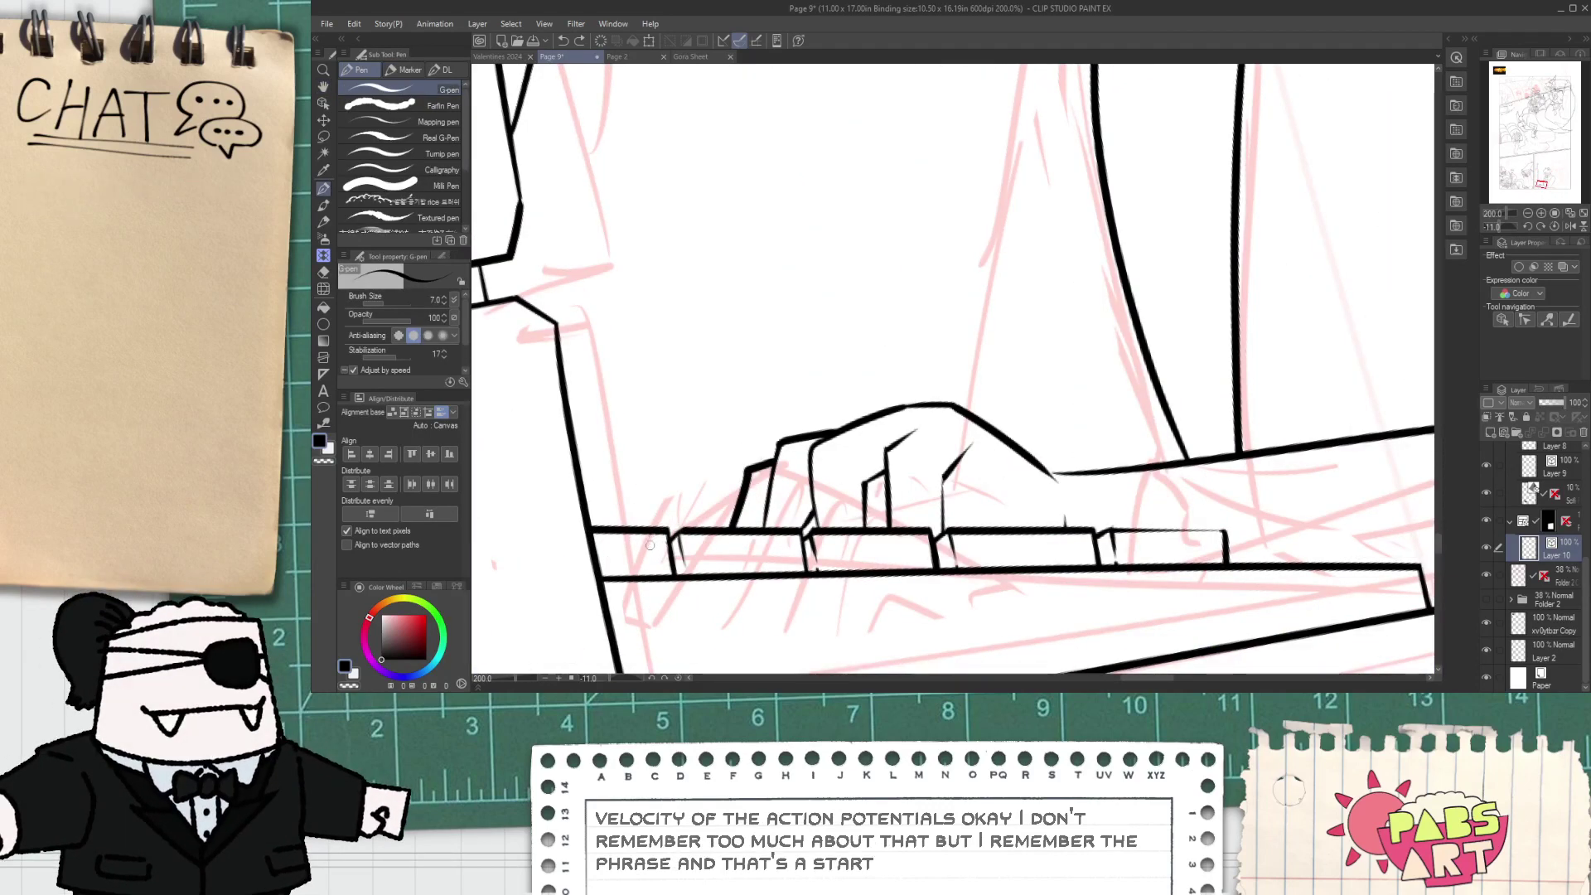
{"action": "scroll", "coordinate": [698, 532], "scroll_direction": "up", "scroll_amount": 4}
{"action": "left_click_drag", "start_coordinate": [676, 564], "coordinate": [763, 321]}
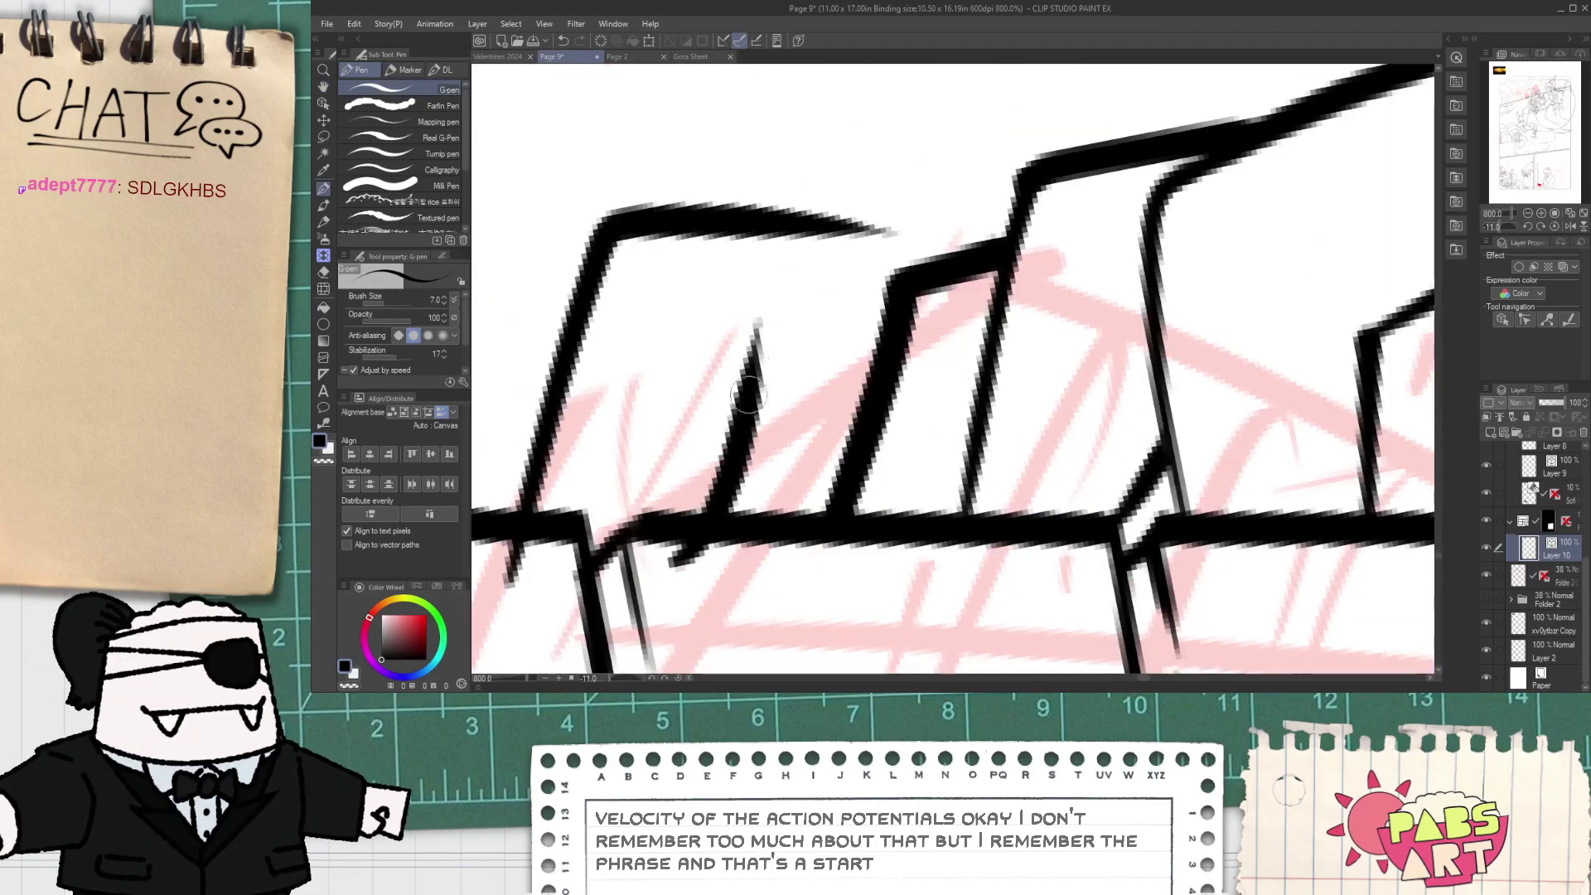
{"action": "key", "text": "ctrl+z"}
{"action": "mouse_move", "coordinate": [679, 560]}
{"action": "left_mouse_down"}
{"action": "mouse_move", "coordinate": [721, 485]}
{"action": "mouse_move", "coordinate": [690, 339]}
{"action": "left_mouse_up"}
- Join the new finger's inner edge to the neighbouring finger with a short slanted stroke and erase the overshooting line ends
{"action": "left_click_drag", "start_coordinate": [702, 407], "coordinate": [956, 321]}
{"action": "key", "text": "e"}
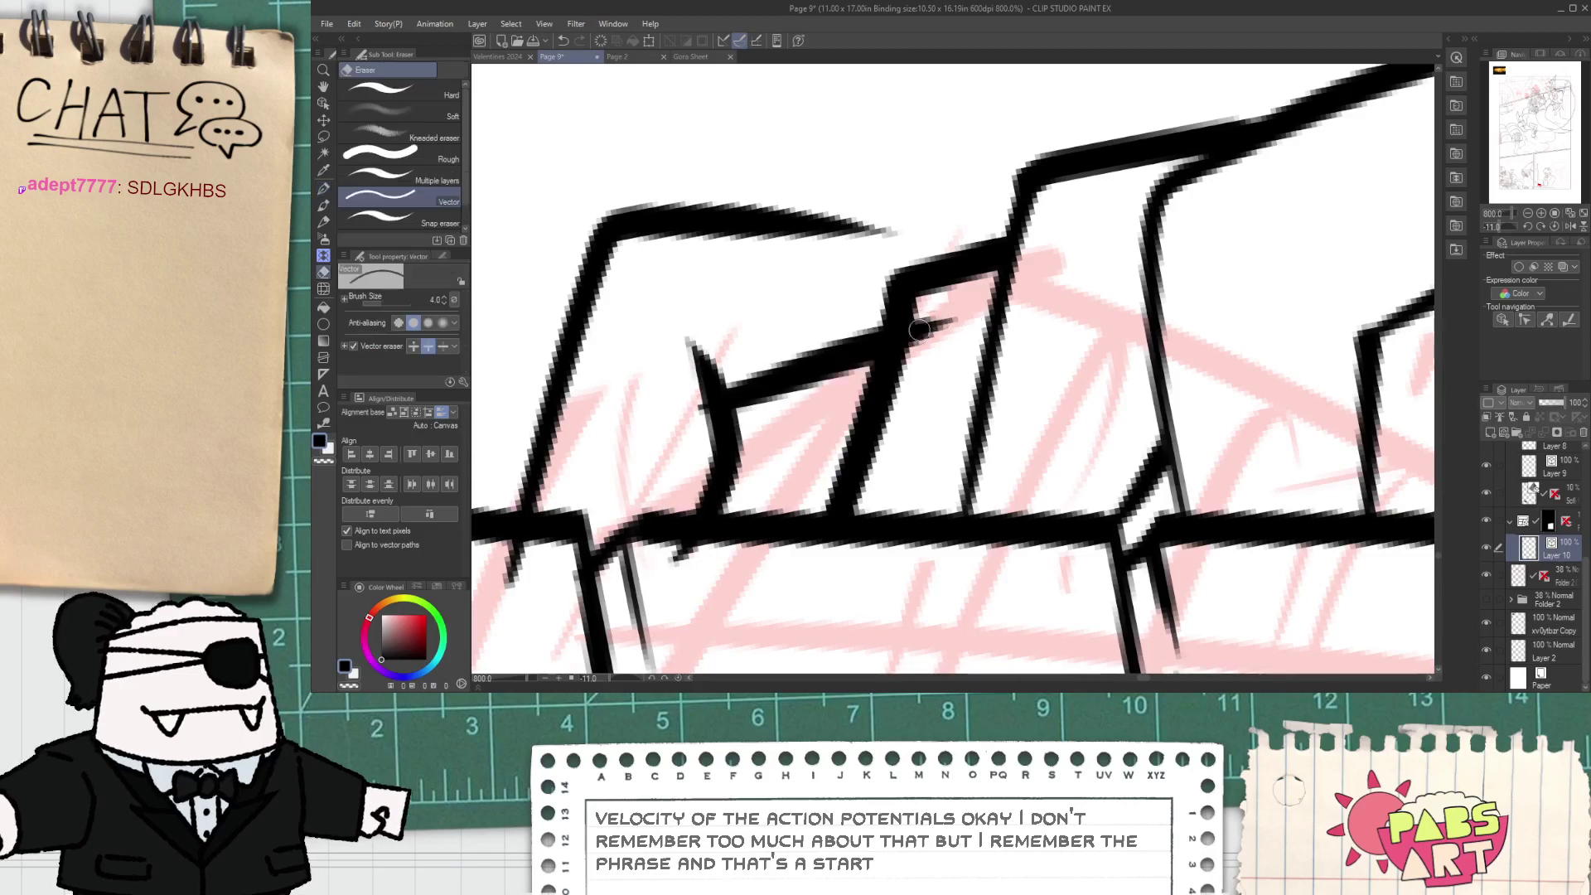
{"action": "key", "text": "ctrl+z"}
{"action": "key", "text": "p"}
{"action": "key", "text": "e"}
{"action": "mouse_move", "coordinate": [680, 435]}
{"action": "left_mouse_down"}
{"action": "mouse_move", "coordinate": [959, 370]}
{"action": "mouse_move", "coordinate": [914, 383]}
{"action": "left_mouse_up"}
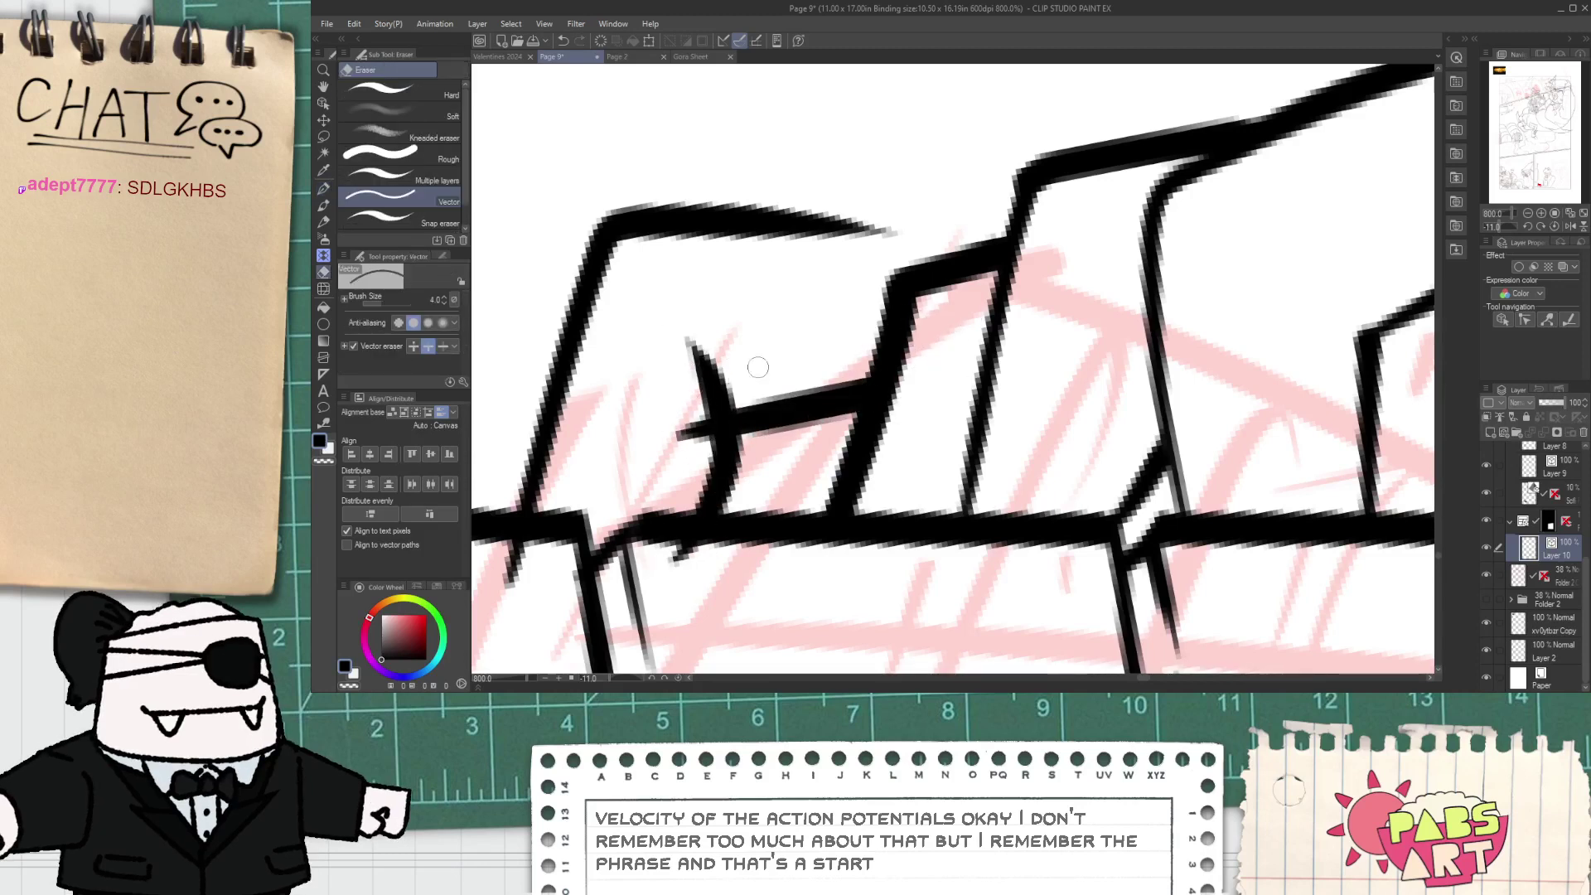
{"action": "left_click", "coordinate": [691, 434]}
{"action": "left_click", "coordinate": [510, 565]}
{"action": "left_click", "coordinate": [681, 554]}
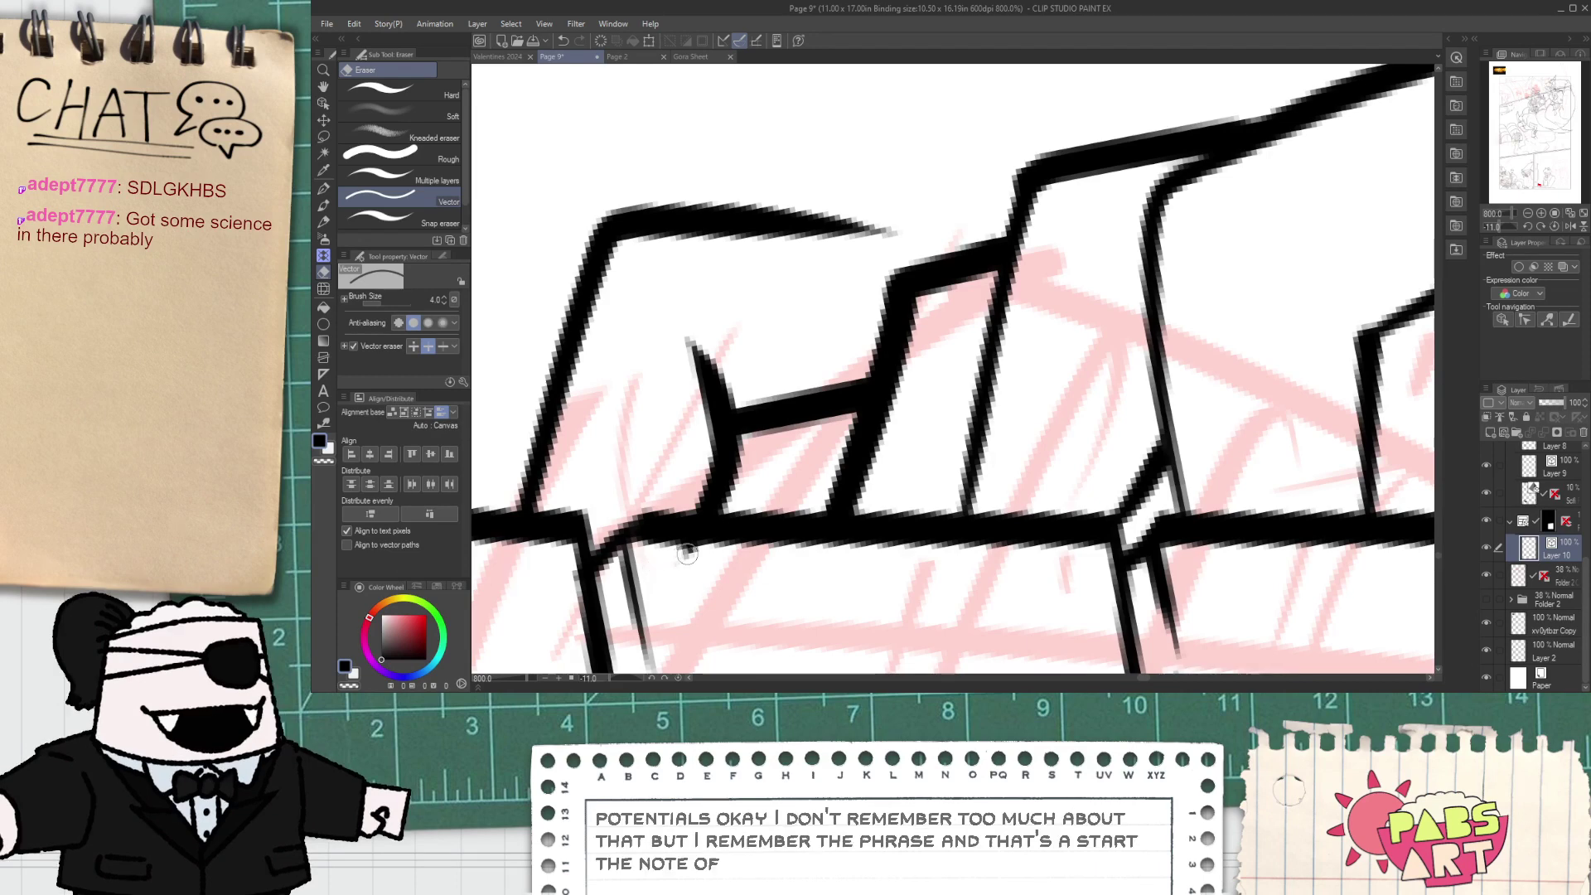
- Ink two progressively smaller curved fingers over the first key, beside the newly drawn finger, trimming their line ends
{"action": "scroll", "coordinate": [687, 554], "scroll_direction": "down", "scroll_amount": 3}
{"action": "scroll", "coordinate": [682, 530], "scroll_direction": "up", "scroll_amount": 1}
{"action": "key", "text": "p"}
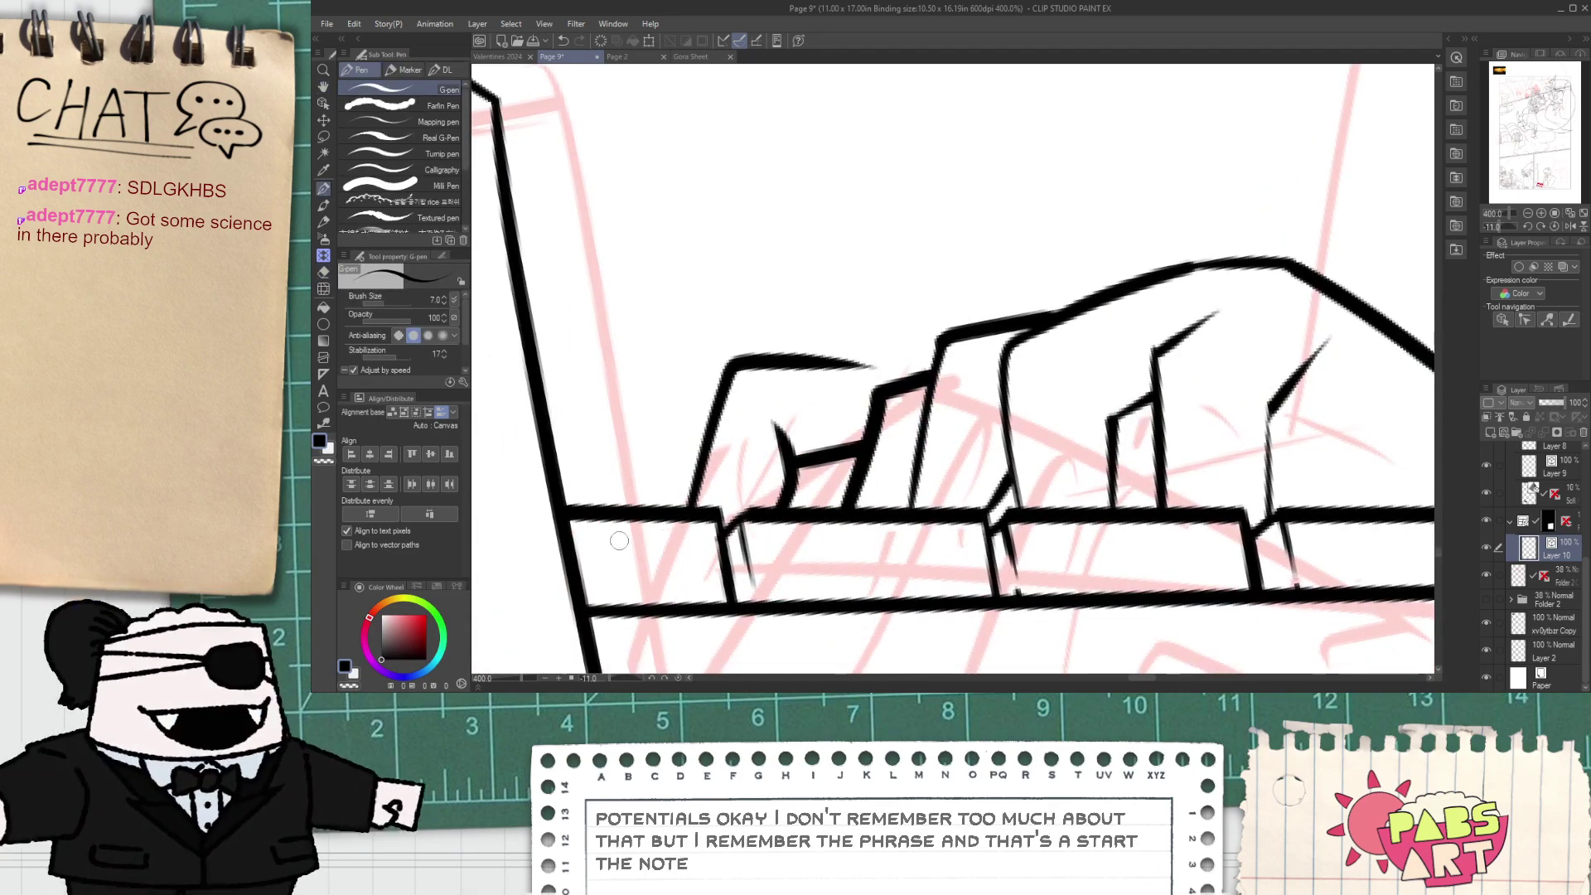
{"action": "left_click_drag", "start_coordinate": [617, 548], "coordinate": [718, 400]}
{"action": "key", "text": "e"}
{"action": "key", "text": "p"}
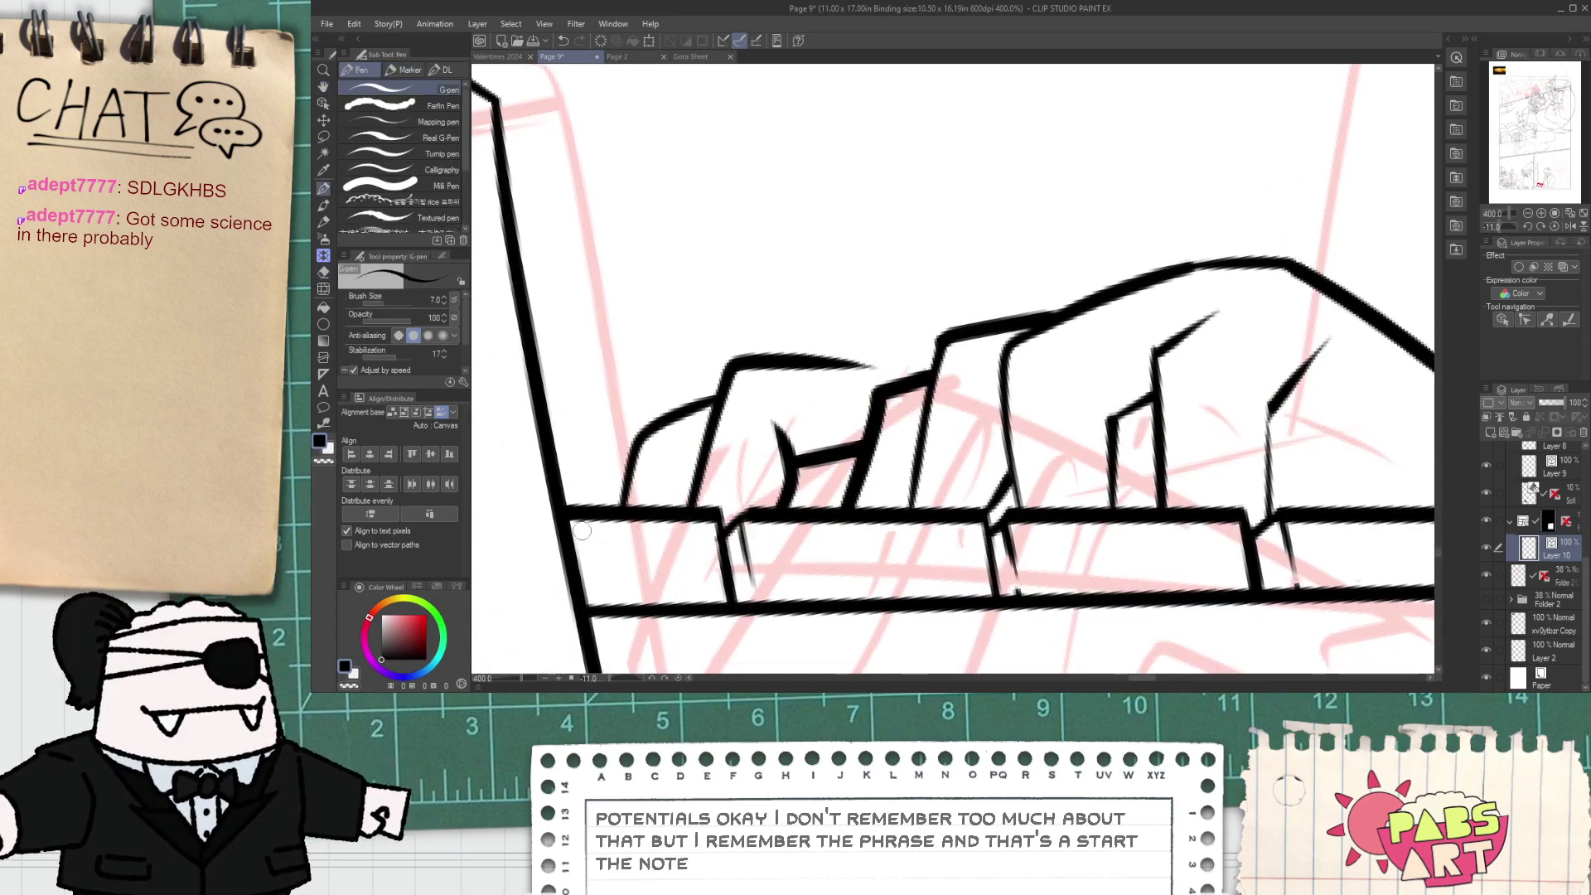
{"action": "left_click_drag", "start_coordinate": [582, 527], "coordinate": [628, 472]}
{"action": "key", "text": "e"}
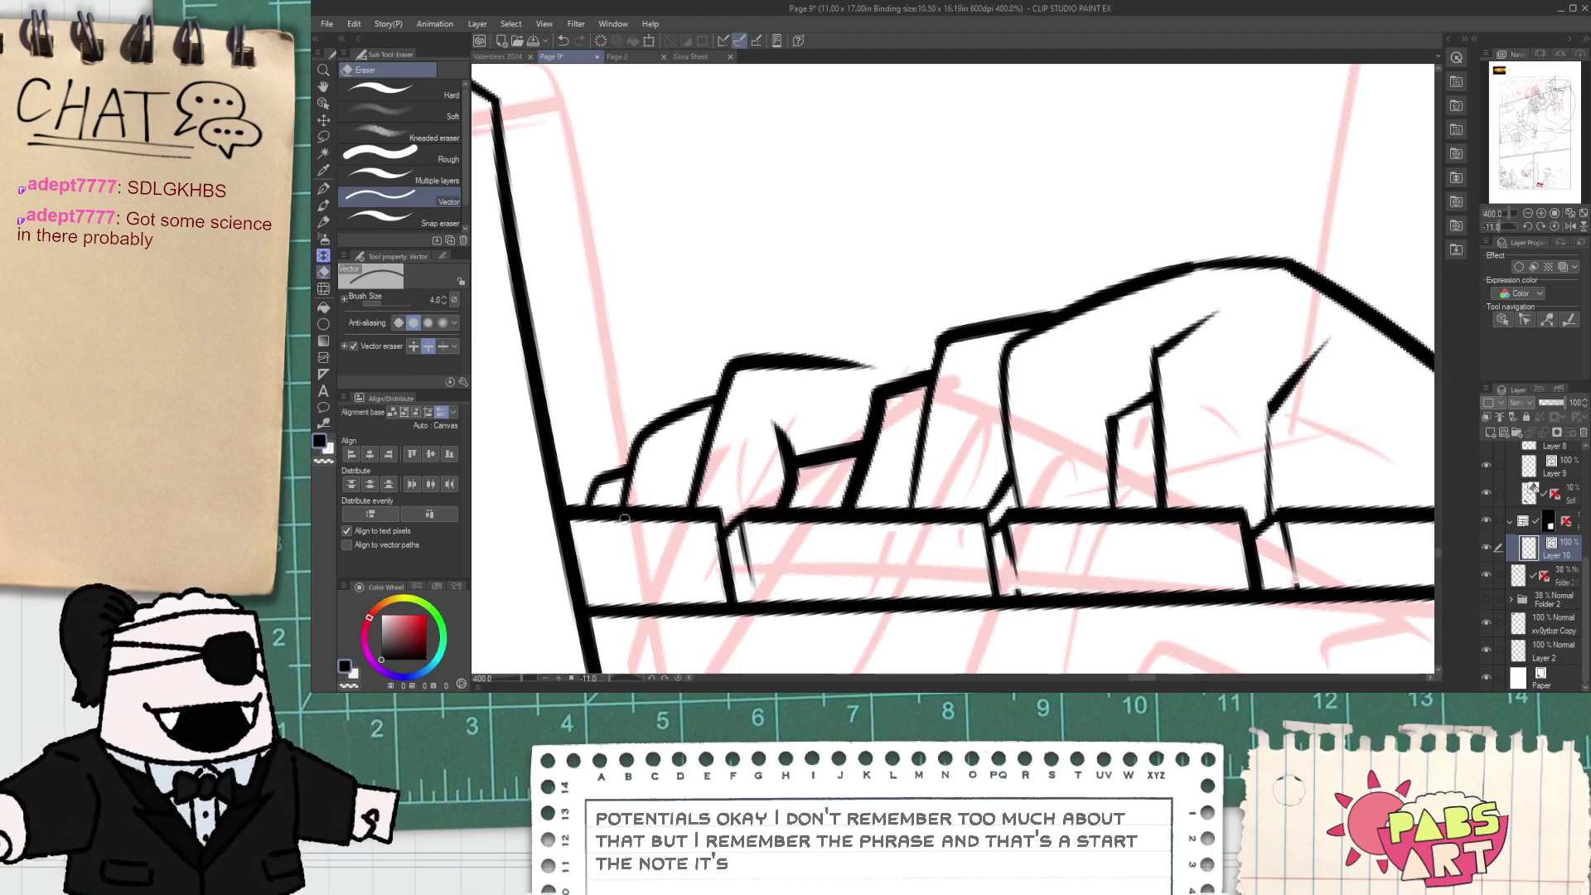
- Ink a long extended digit reaching up toward the monitor from behind the bent fingers and clean up its overshooting ends
{"action": "key", "text": "p"}
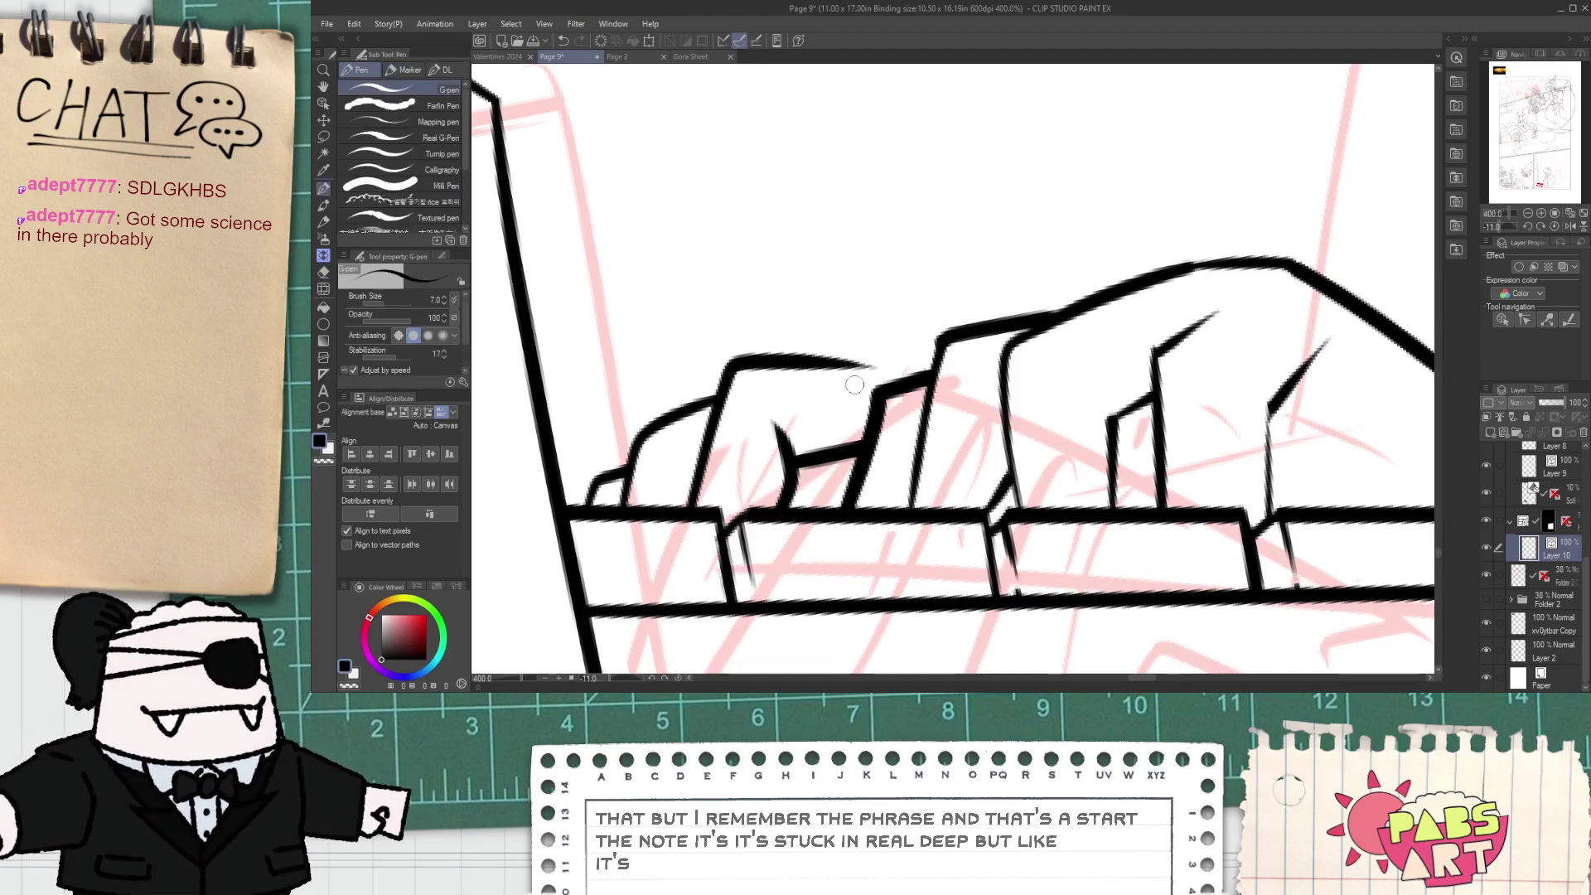
{"action": "mouse_move", "coordinate": [868, 395]}
{"action": "left_mouse_down"}
{"action": "mouse_move", "coordinate": [715, 290]}
{"action": "mouse_move", "coordinate": [674, 201]}
{"action": "left_mouse_up"}
{"action": "key", "text": "ctrl+z"}
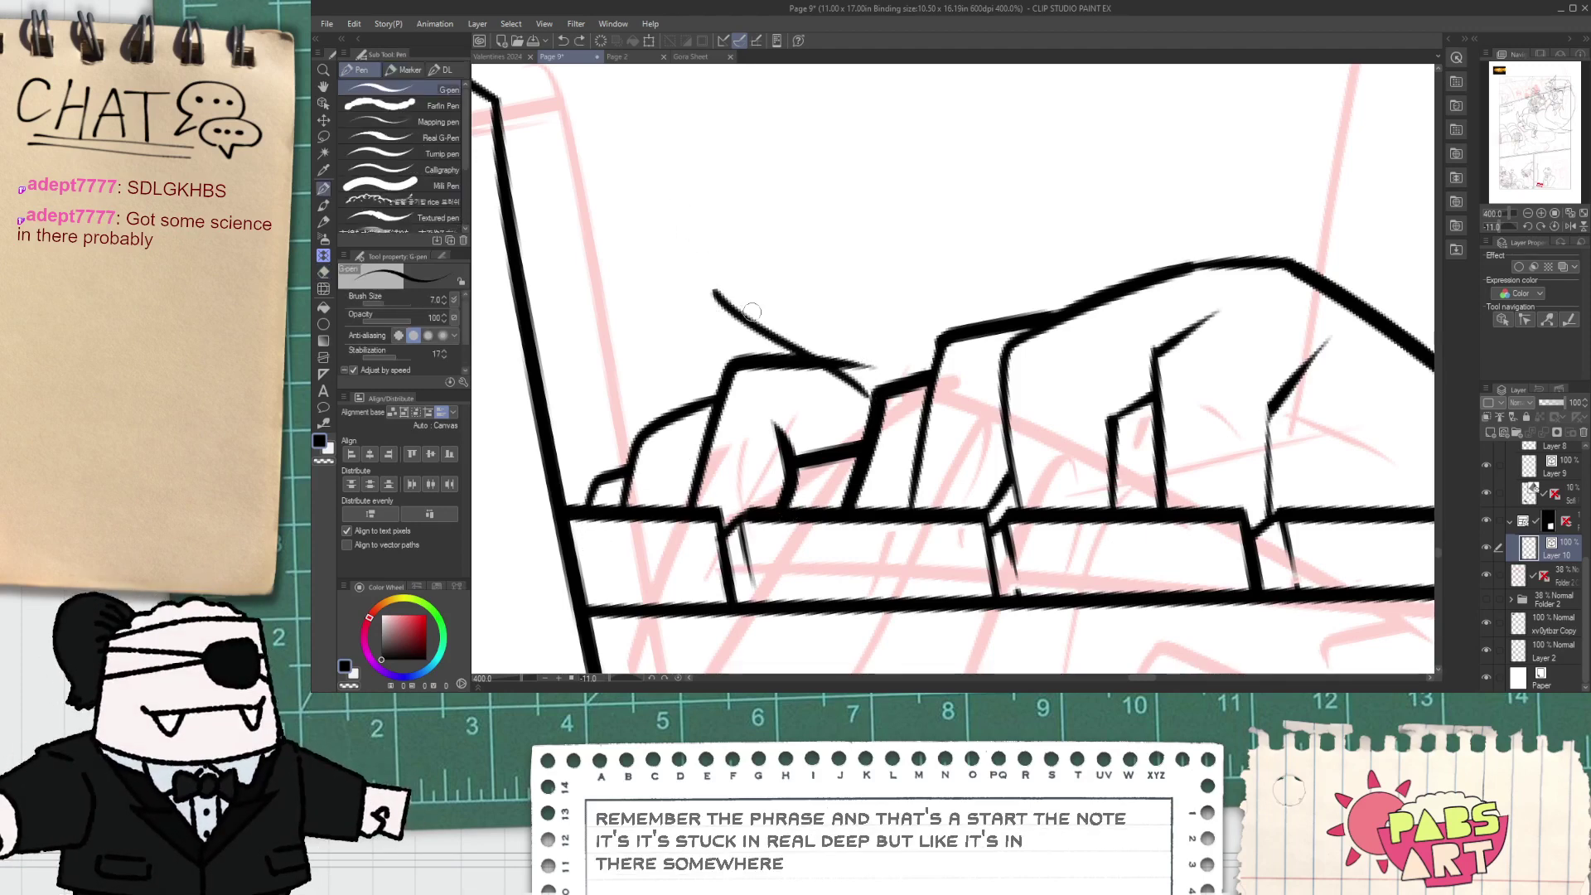
{"action": "mouse_move", "coordinate": [713, 295]}
{"action": "left_mouse_down"}
{"action": "mouse_move", "coordinate": [696, 178]}
{"action": "mouse_move", "coordinate": [953, 329]}
{"action": "left_mouse_up"}
{"action": "key", "text": "e"}
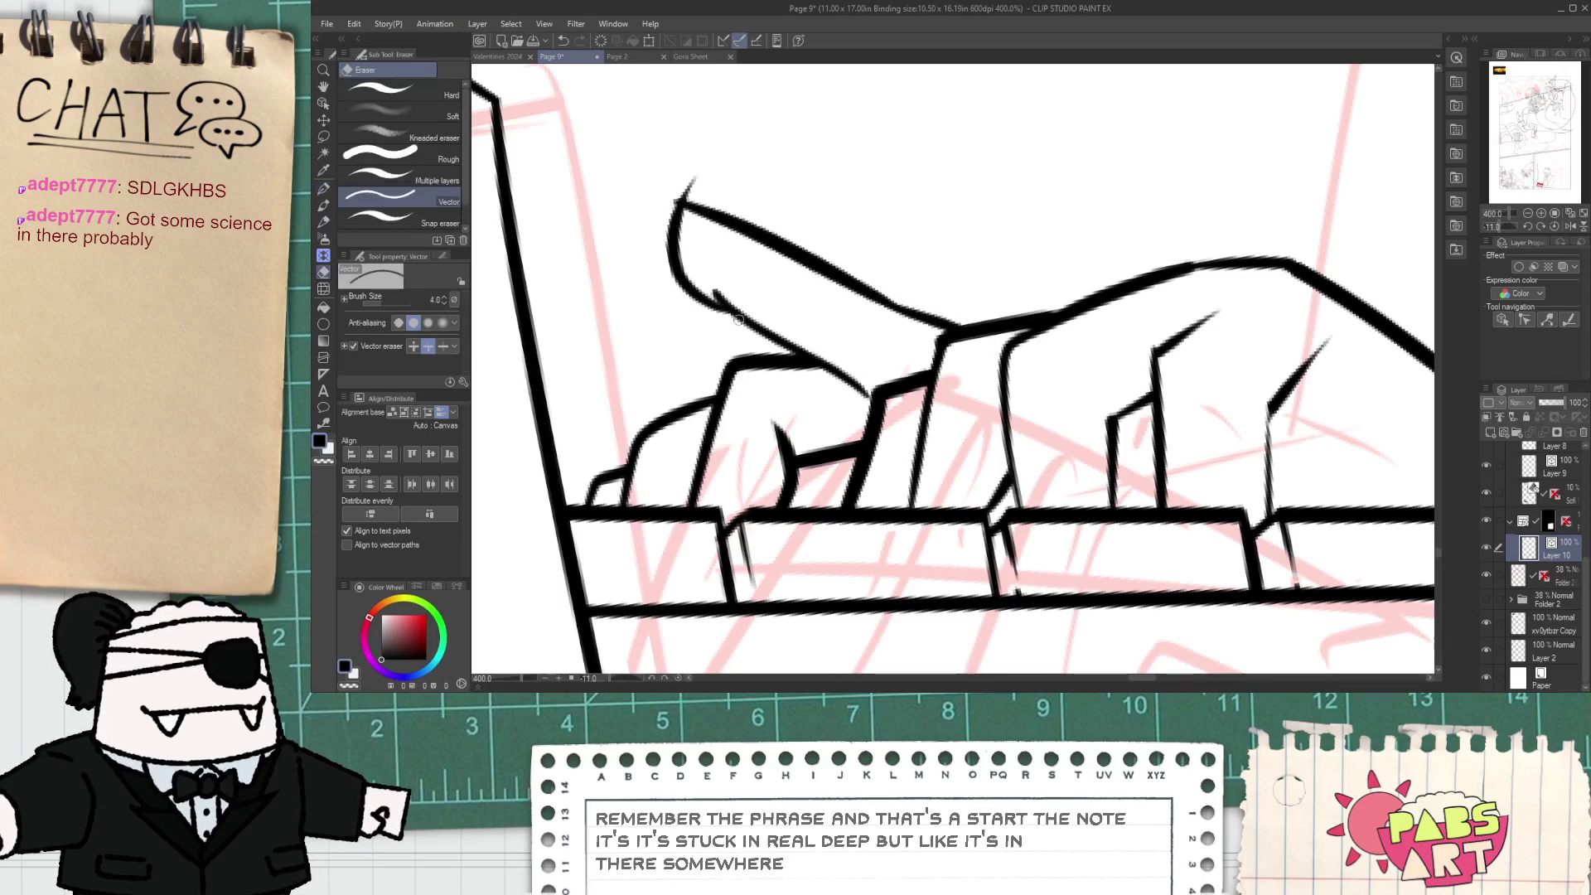
{"action": "left_click_drag", "start_coordinate": [730, 315], "coordinate": [729, 291]}
{"action": "key", "text": "ctrl+z"}
{"action": "key", "text": "ctrl+z"}
{"action": "key", "text": "ctrl+y"}
{"action": "key", "text": "ctrl+z"}
{"action": "scroll", "coordinate": [713, 192], "scroll_direction": "down", "scroll_amount": 2}
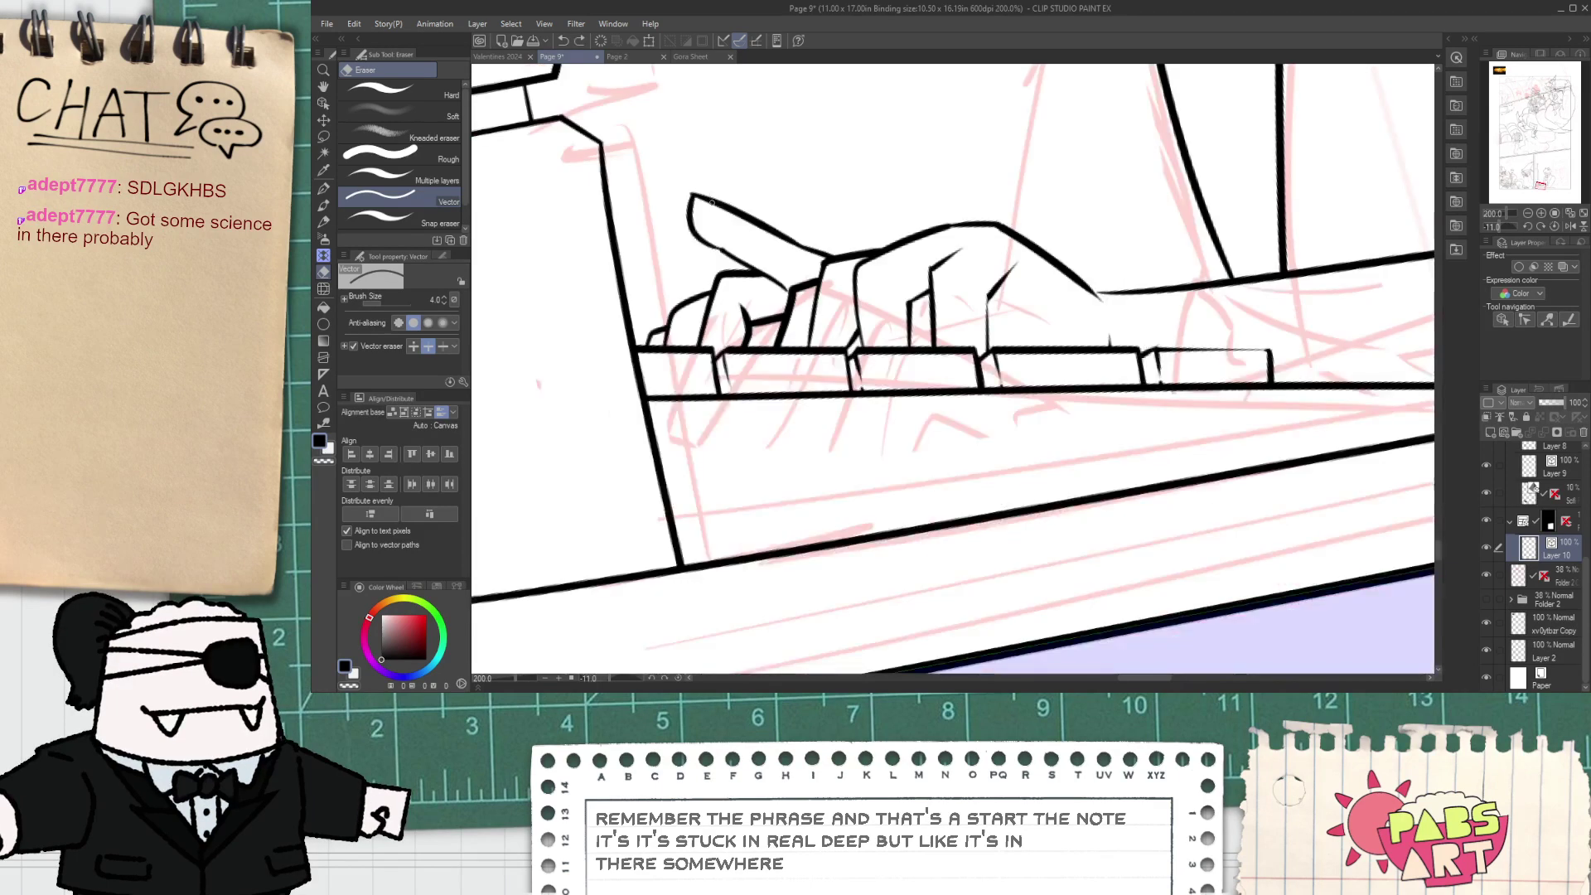
- Ink a rounded upright digit rising behind the top contour of the hand and erase the part overlapping the hand
{"action": "key", "text": "space"}
{"action": "left_click_drag", "start_coordinate": [848, 203], "coordinate": [778, 298]}
{"action": "scroll", "coordinate": [845, 328], "scroll_direction": "down", "scroll_amount": 5}
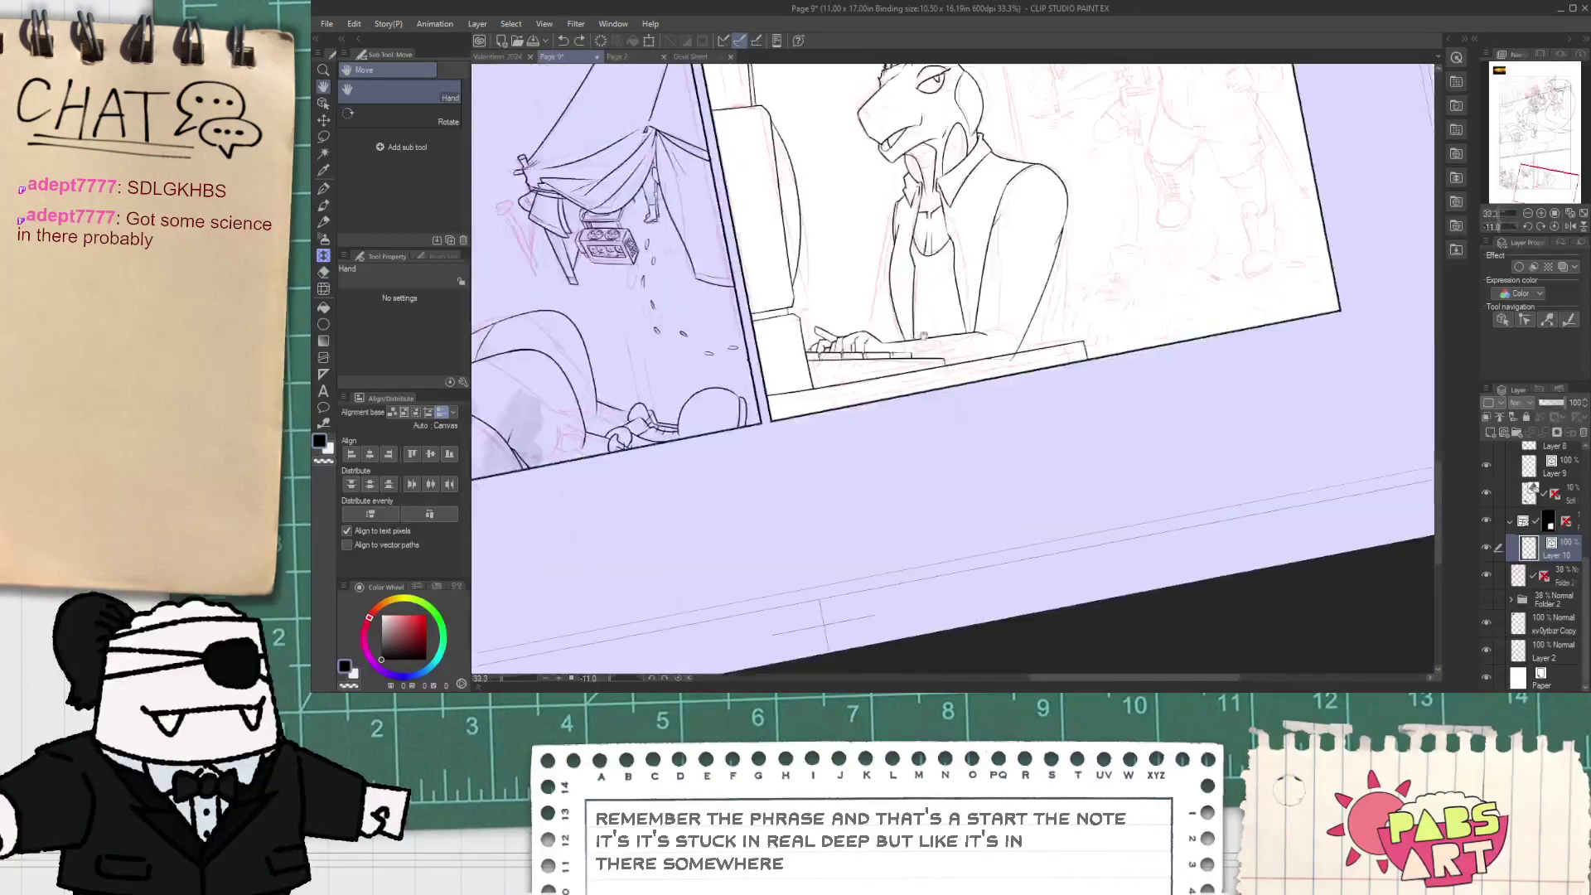
{"action": "scroll", "coordinate": [920, 339], "scroll_direction": "up", "scroll_amount": 8}
{"action": "key", "text": "p"}
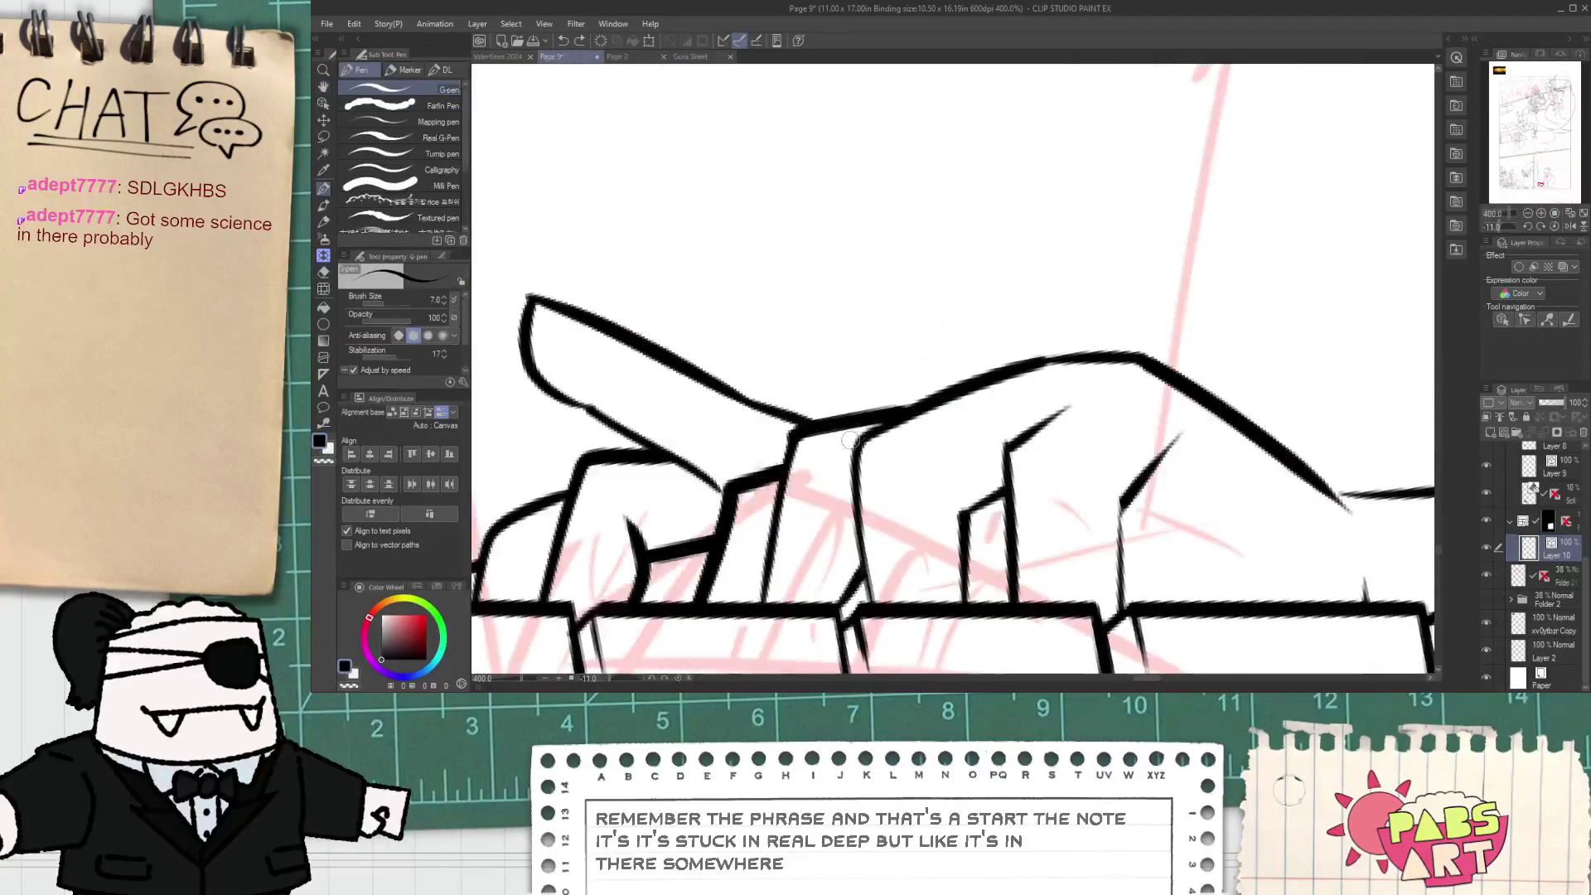
{"action": "mouse_move", "coordinate": [852, 439]}
{"action": "left_mouse_down"}
{"action": "mouse_move", "coordinate": [931, 253]}
{"action": "mouse_move", "coordinate": [1001, 492]}
{"action": "left_mouse_up"}
{"action": "key", "text": "e"}
{"action": "left_click_drag", "start_coordinate": [982, 410], "coordinate": [1030, 379]}
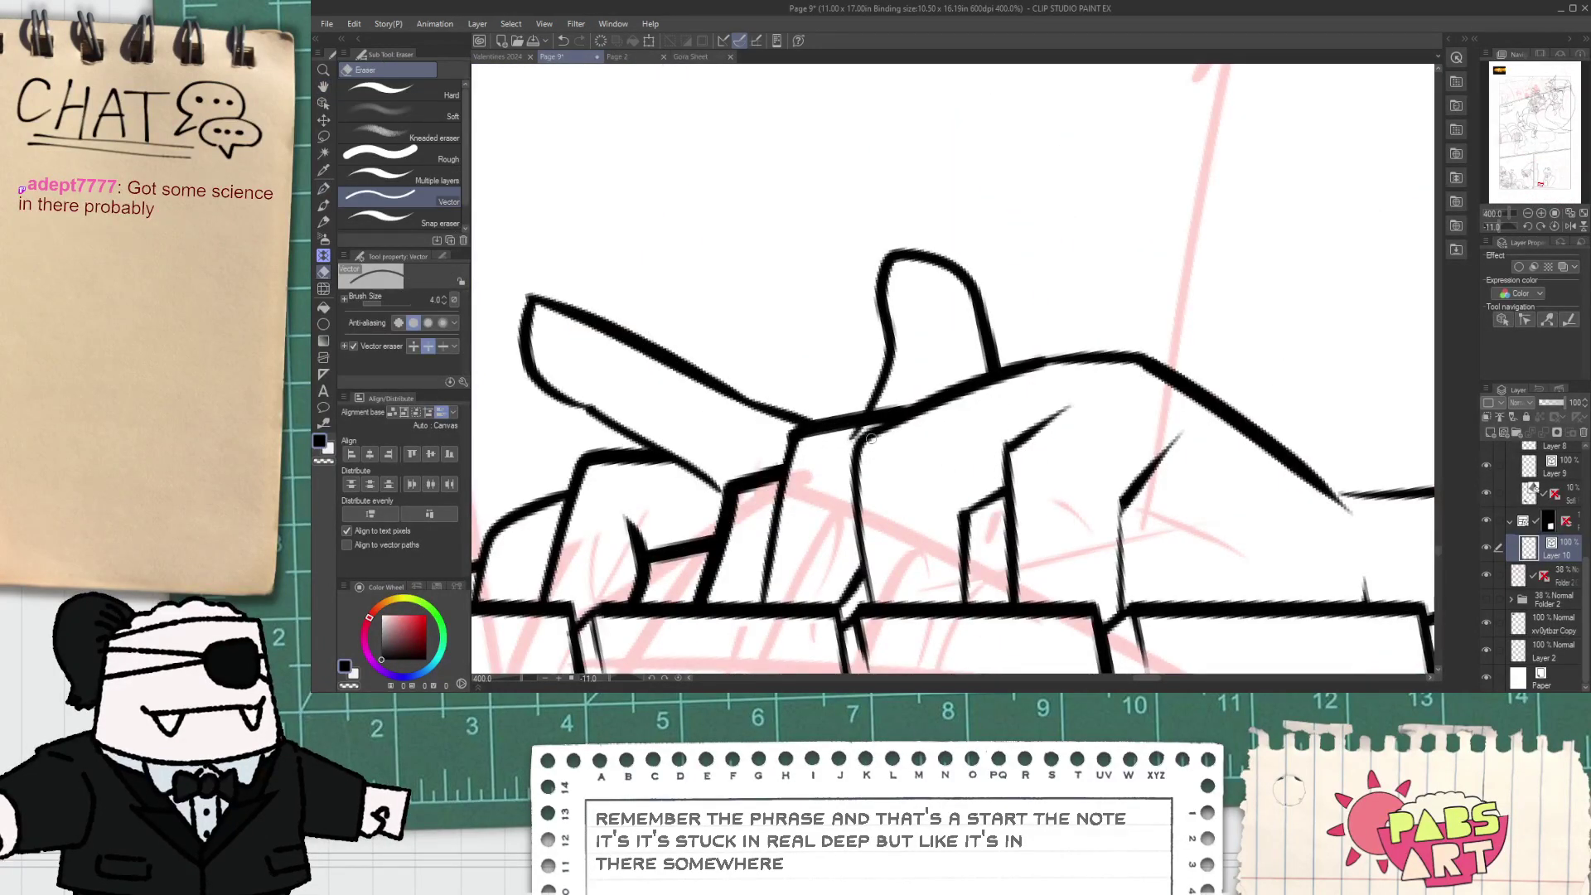
- Switch to Page 2 and examine how the green lizard character's hands are drawn in the bottom panel
{"action": "left_click", "coordinate": [628, 58]}
{"action": "scroll", "coordinate": [647, 124], "scroll_direction": "down", "scroll_amount": 2}
{"action": "key", "text": "space"}
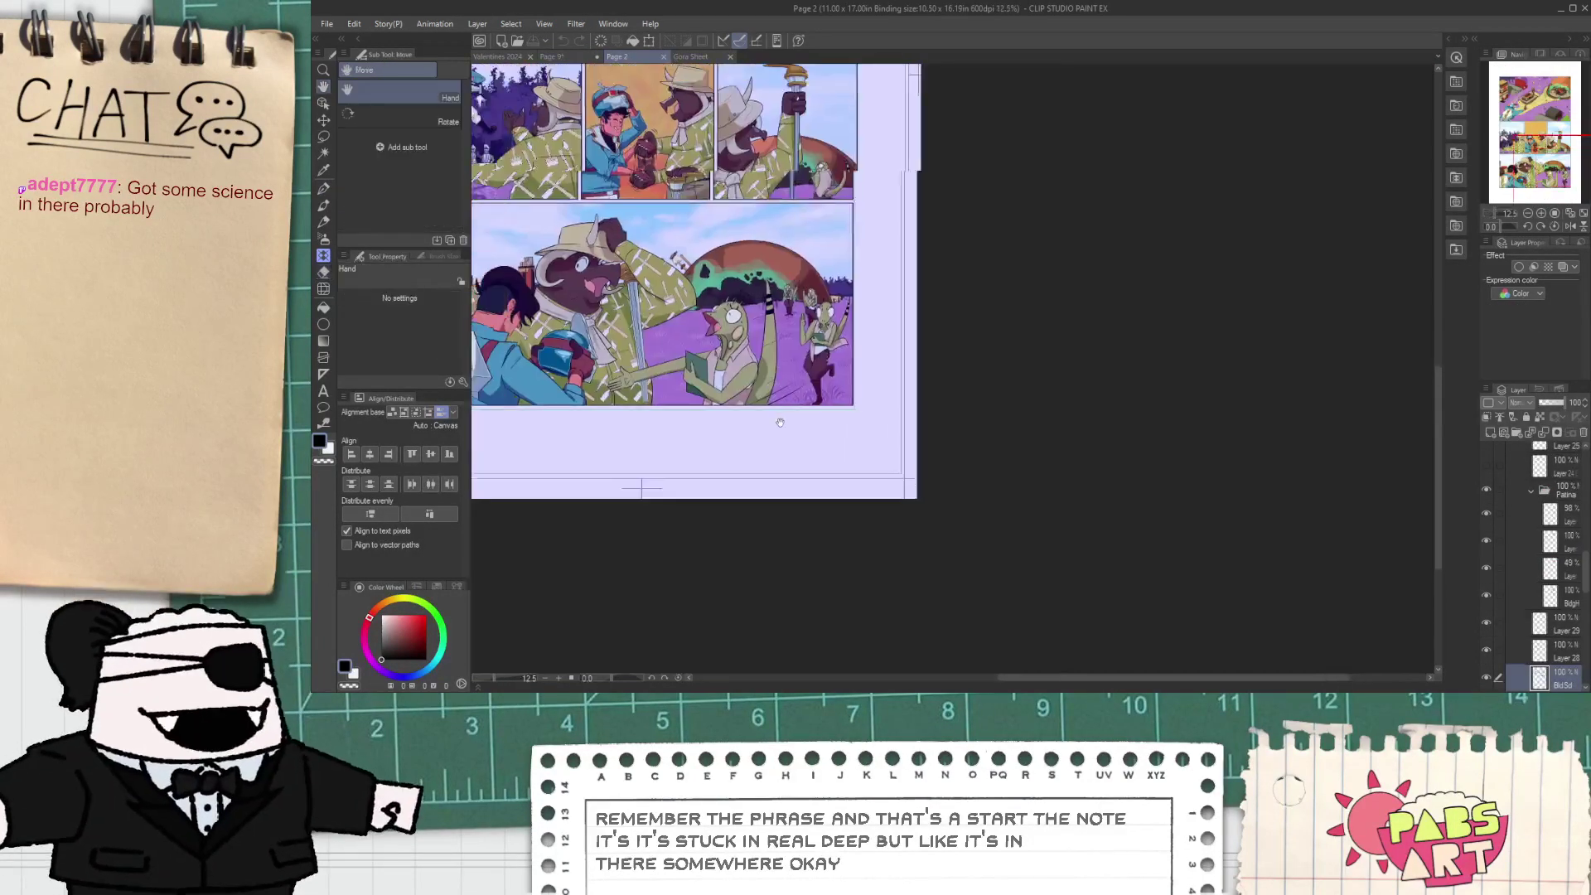
{"action": "left_click_drag", "start_coordinate": [759, 365], "coordinate": [1003, 468]}
{"action": "scroll", "coordinate": [995, 452], "scroll_direction": "up", "scroll_amount": 4}
{"action": "scroll", "coordinate": [580, 340], "scroll_direction": "up", "scroll_amount": 1}
{"action": "left_click_drag", "start_coordinate": [580, 340], "coordinate": [756, 359]}
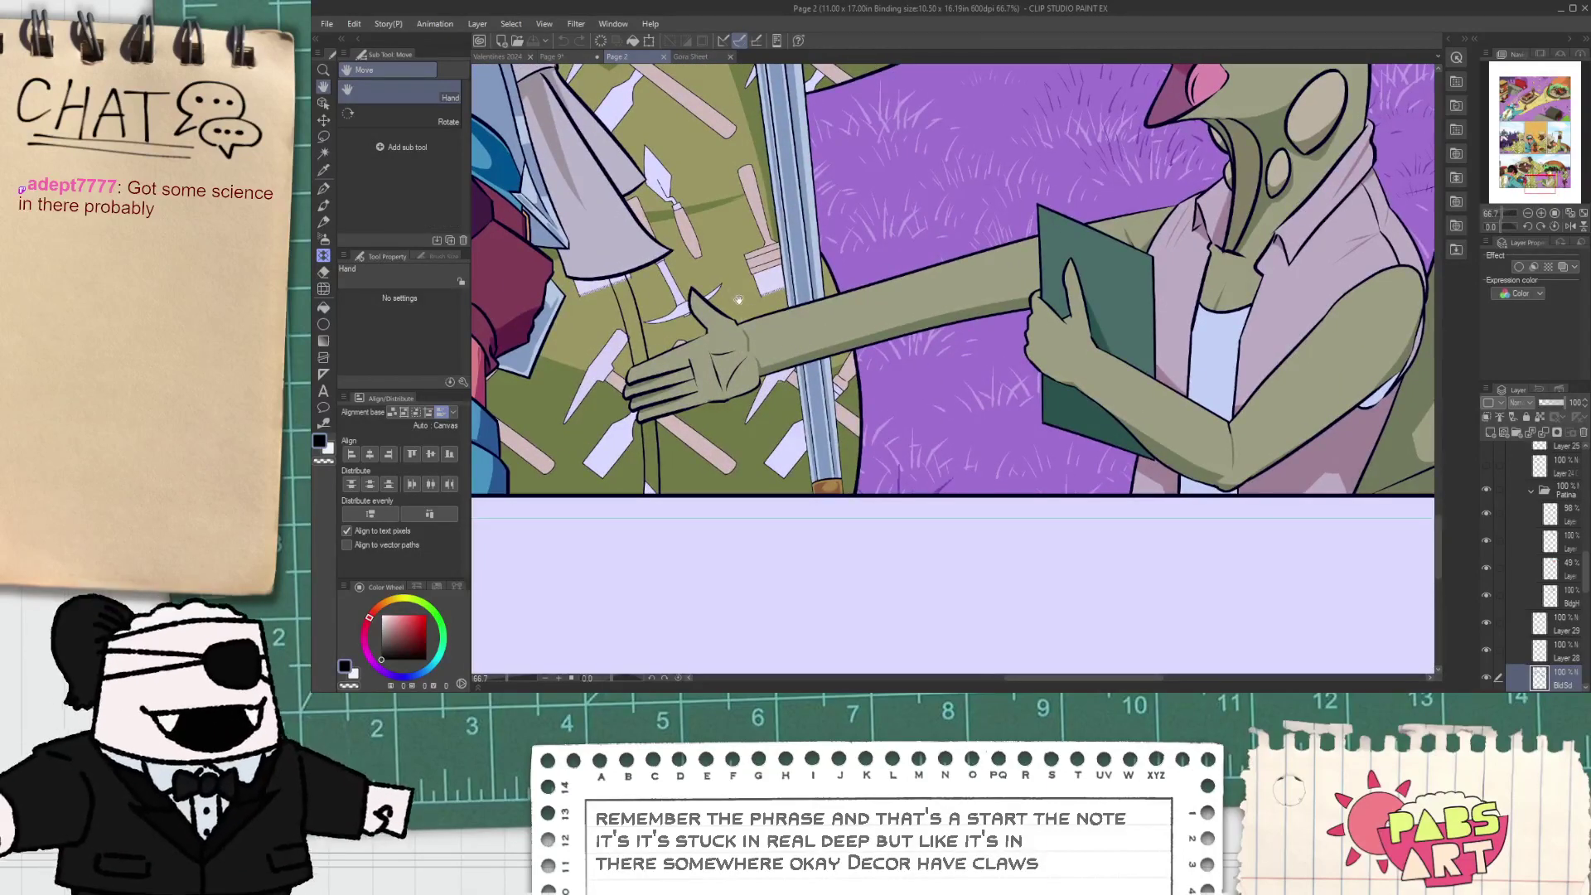
{"action": "scroll", "coordinate": [702, 243], "scroll_direction": "down", "scroll_amount": 2}
{"action": "left_click_drag", "start_coordinate": [701, 242], "coordinate": [677, 390]}
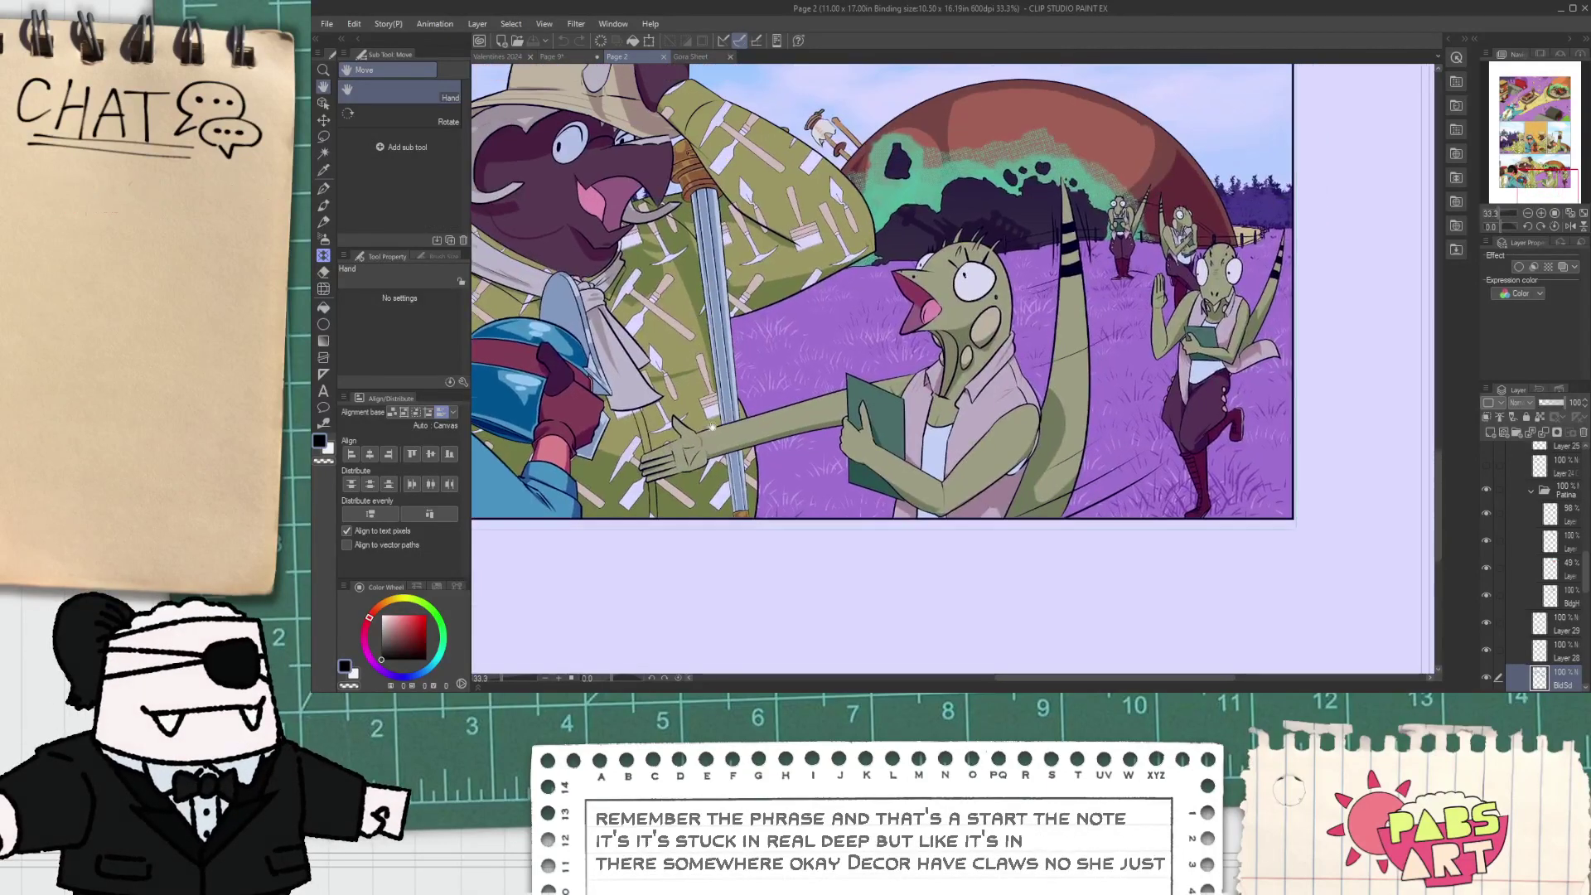
- Return to Page 9 and redraw the extended digit's pointed end as a longer rounded tip, erasing the old tip
{"action": "left_click", "coordinate": [574, 59]}
{"action": "scroll", "coordinate": [623, 178], "scroll_direction": "down", "scroll_amount": 2}
{"action": "mouse_move", "coordinate": [618, 229]}
{"action": "left_mouse_down"}
{"action": "mouse_move", "coordinate": [646, 335]}
{"action": "mouse_move", "coordinate": [738, 383]}
{"action": "mouse_move", "coordinate": [682, 403]}
{"action": "mouse_move", "coordinate": [623, 314]}
{"action": "left_mouse_up"}
{"action": "scroll", "coordinate": [647, 335], "scroll_direction": "down", "scroll_amount": 2}
{"action": "scroll", "coordinate": [729, 387], "scroll_direction": "up", "scroll_amount": 5}
{"action": "key", "text": "p"}
{"action": "key", "text": "ctrl+z"}
{"action": "mouse_move", "coordinate": [727, 403]}
{"action": "left_mouse_down"}
{"action": "mouse_move", "coordinate": [618, 333]}
{"action": "mouse_move", "coordinate": [759, 362]}
{"action": "left_mouse_up"}
{"action": "key", "text": "ctrl+z"}
{"action": "mouse_move", "coordinate": [771, 432]}
{"action": "left_mouse_down"}
{"action": "mouse_move", "coordinate": [634, 351]}
{"action": "mouse_move", "coordinate": [784, 361]}
{"action": "mouse_move", "coordinate": [639, 404]}
{"action": "mouse_move", "coordinate": [642, 350]}
{"action": "mouse_move", "coordinate": [812, 373]}
{"action": "left_mouse_up"}
{"action": "key", "text": "ctrl+z"}
{"action": "key", "text": "e"}
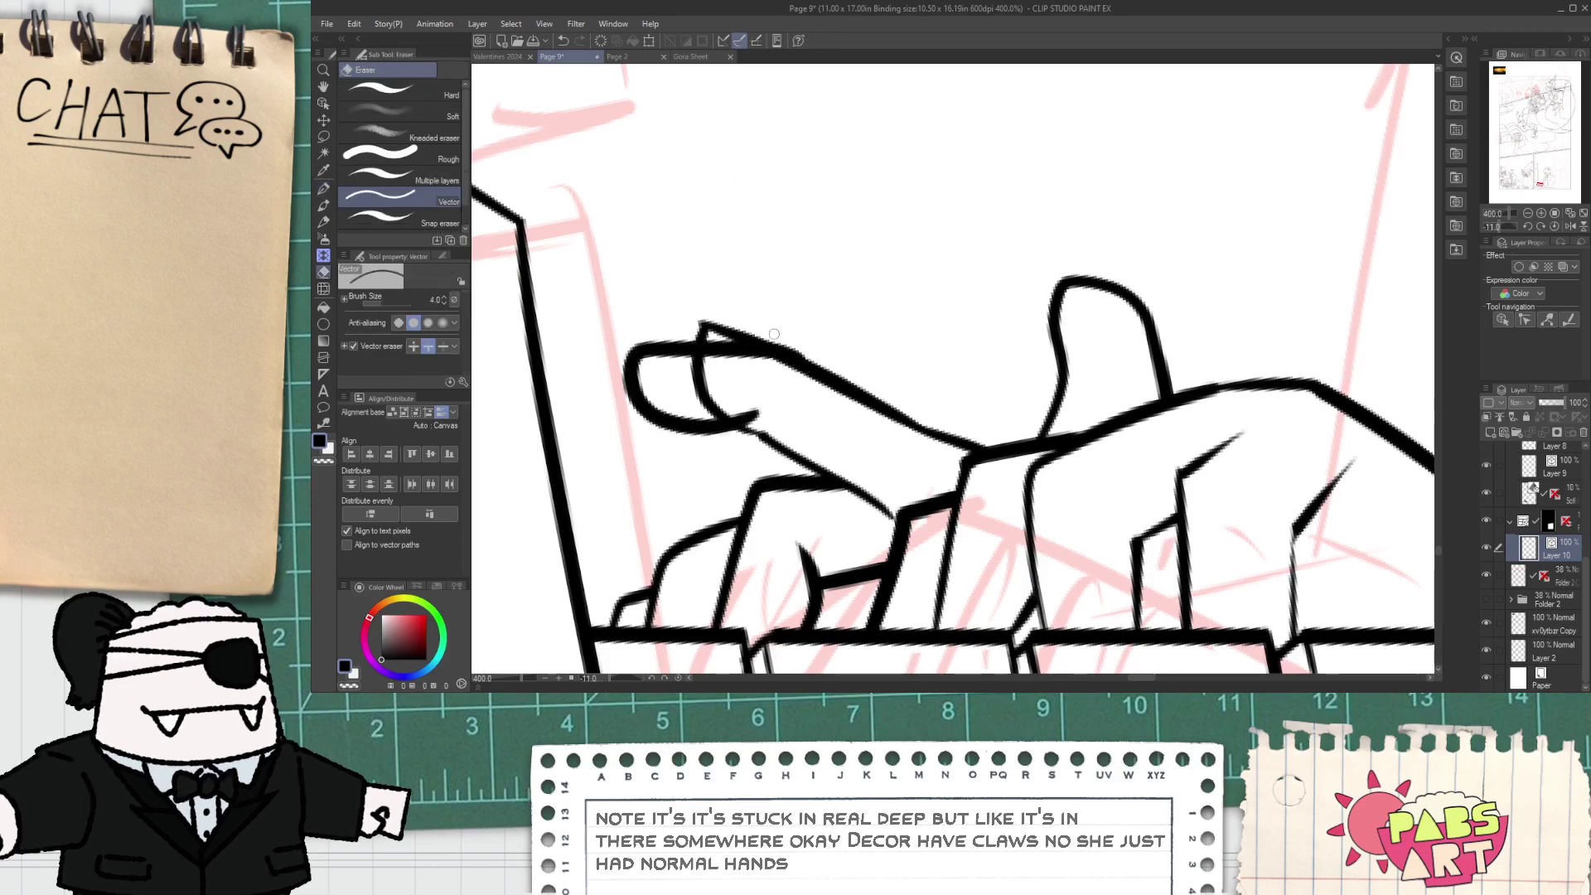
{"action": "left_click_drag", "start_coordinate": [711, 393], "coordinate": [699, 401]}
- Examine the size of the typing hand against the character's head and body
{"action": "scroll", "coordinate": [786, 405], "scroll_direction": "down", "scroll_amount": 7}
{"action": "key", "text": "space"}
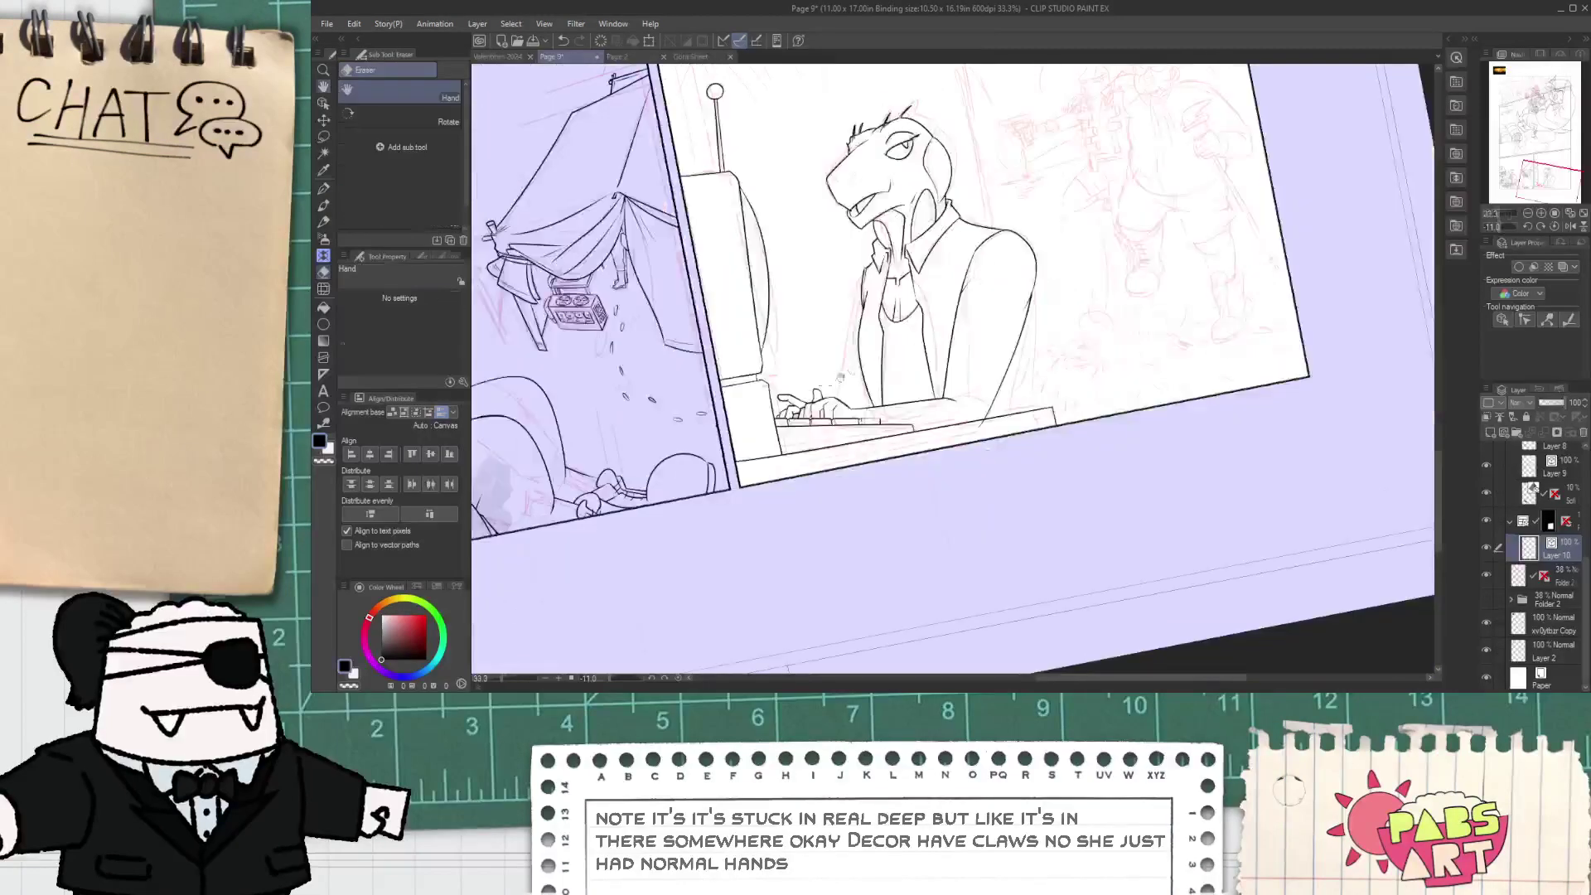
{"action": "left_click_drag", "start_coordinate": [881, 411], "coordinate": [874, 514]}
{"action": "scroll", "coordinate": [870, 509], "scroll_direction": "up", "scroll_amount": 2}
{"action": "scroll", "coordinate": [845, 473], "scroll_direction": "down", "scroll_amount": 1}
{"action": "key", "text": "space"}
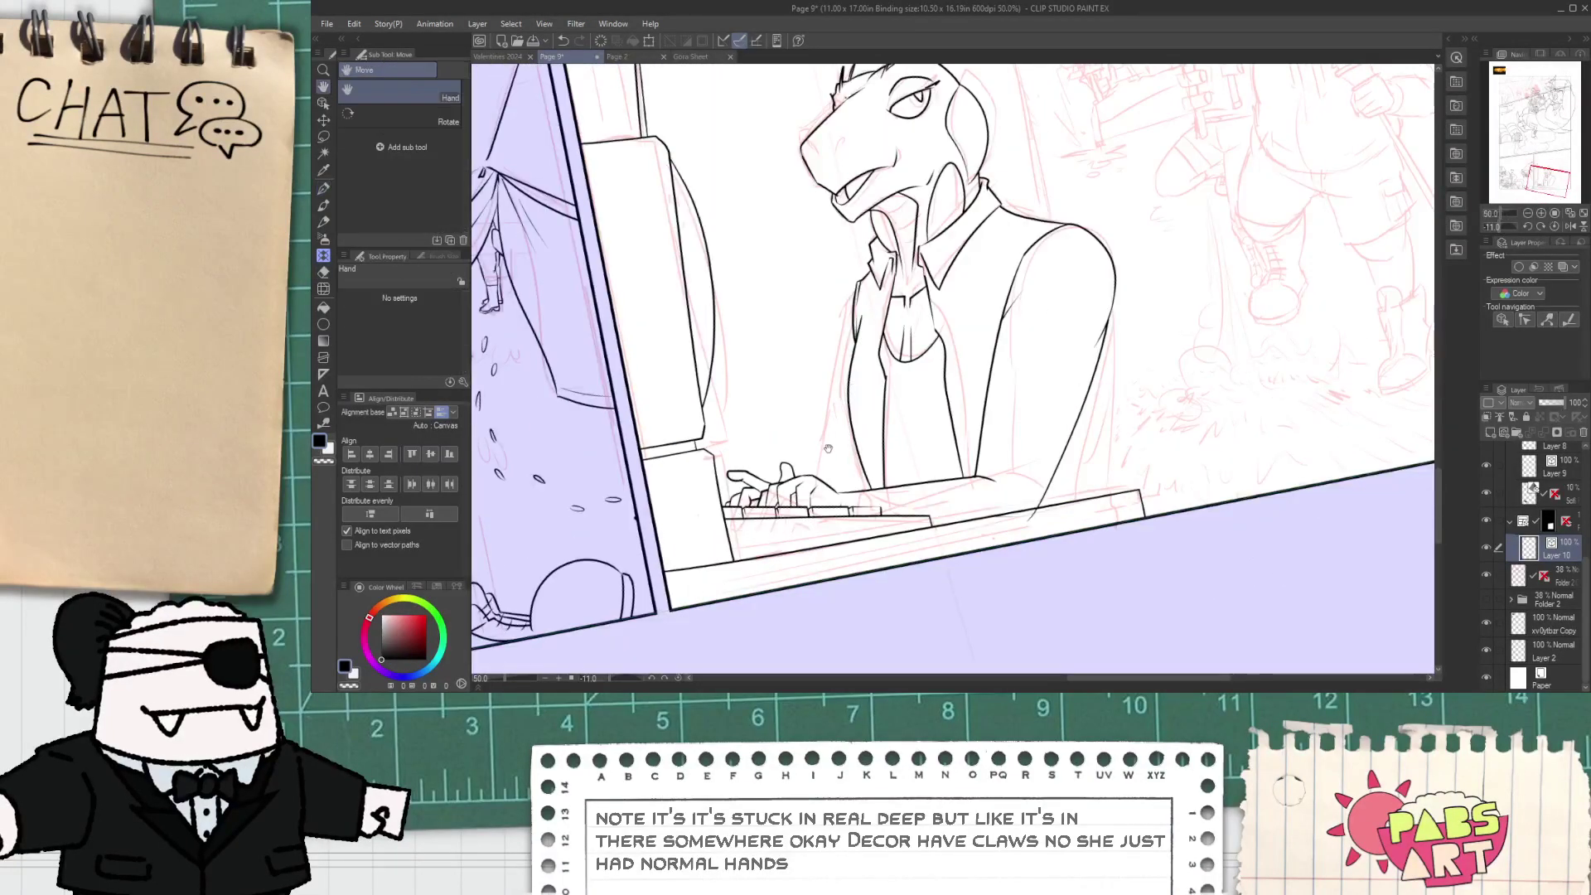
{"action": "left_click_drag", "start_coordinate": [830, 460], "coordinate": [833, 474]}
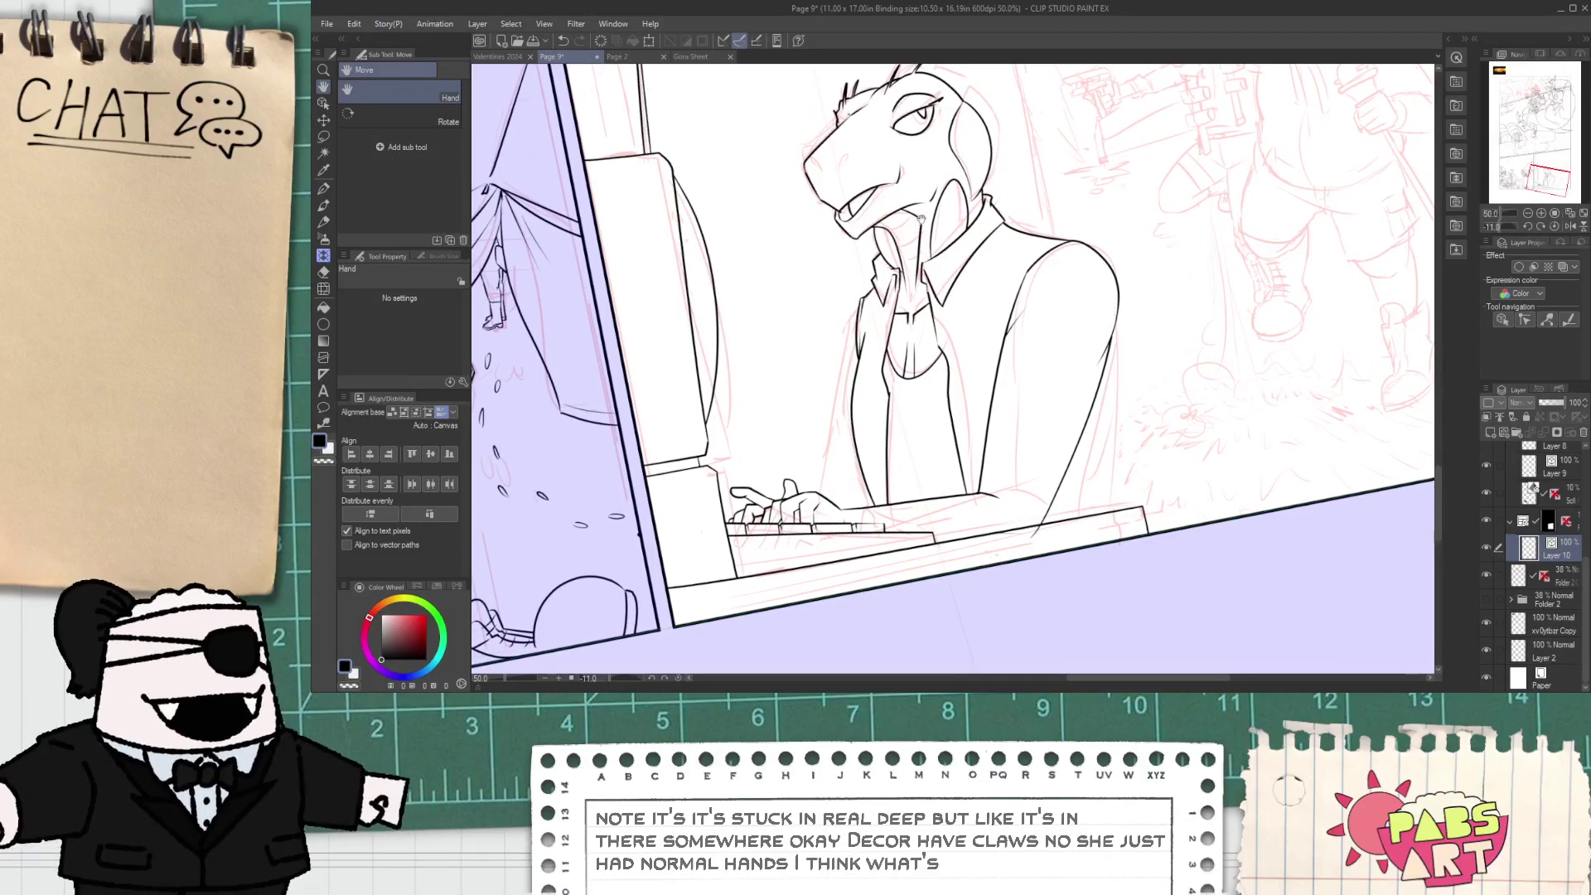
{"action": "left_click_drag", "start_coordinate": [944, 193], "coordinate": [936, 350]}
{"action": "left_click_drag", "start_coordinate": [775, 643], "coordinate": [788, 379]}
{"action": "scroll", "coordinate": [779, 404], "scroll_direction": "up", "scroll_amount": 2}
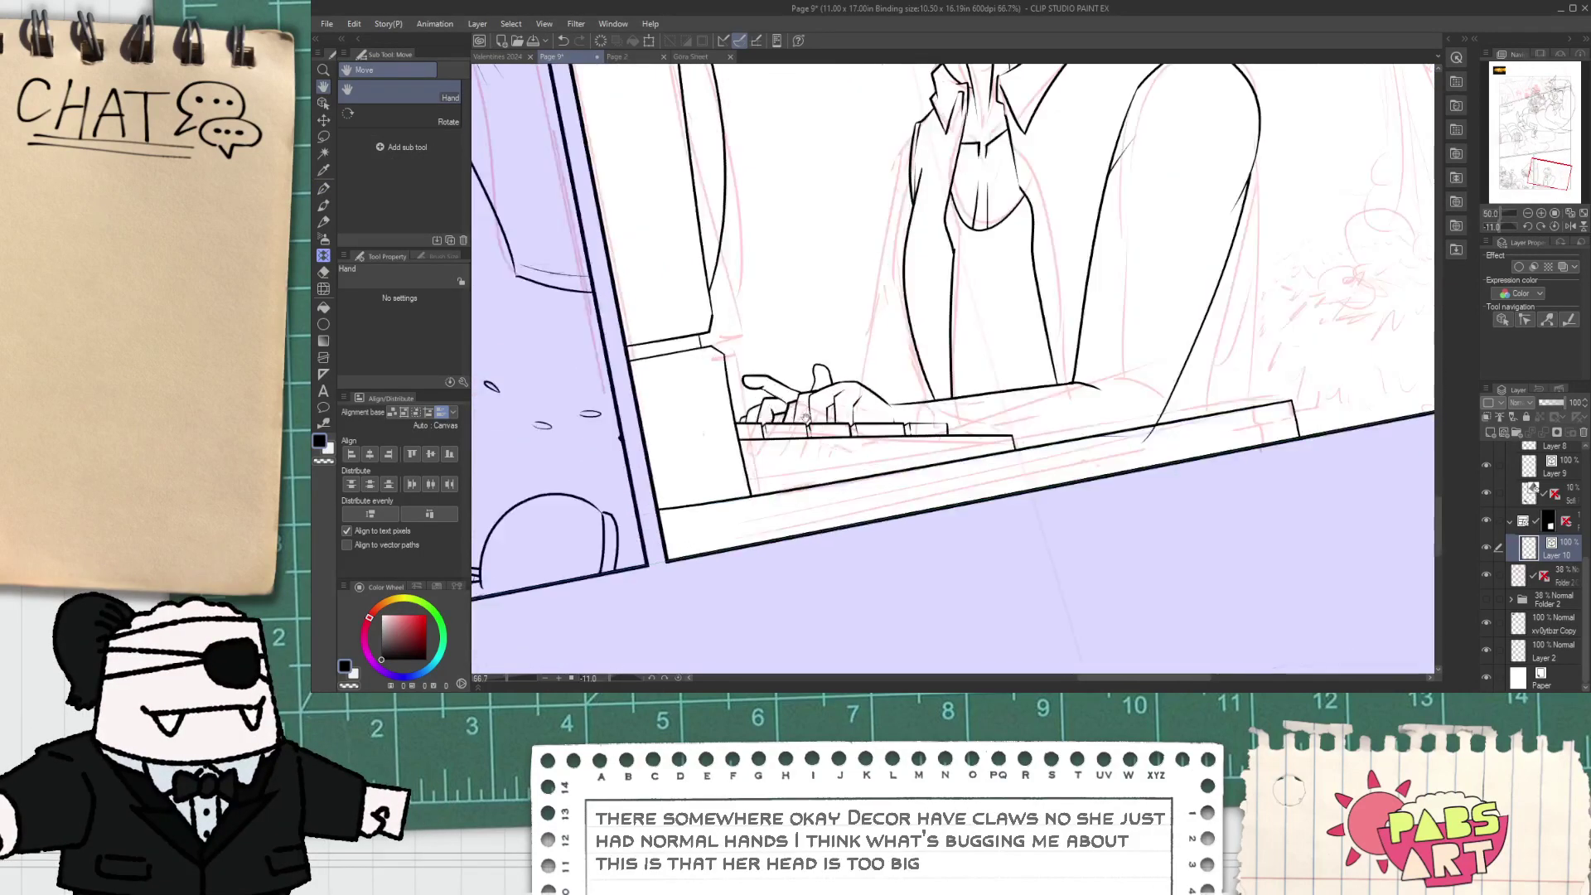
- Select the hand's vector strokes with the Object tool and scale the hand up above the keyboard
{"action": "key", "text": "o"}
{"action": "left_click_drag", "start_coordinate": [715, 296], "coordinate": [903, 425]}
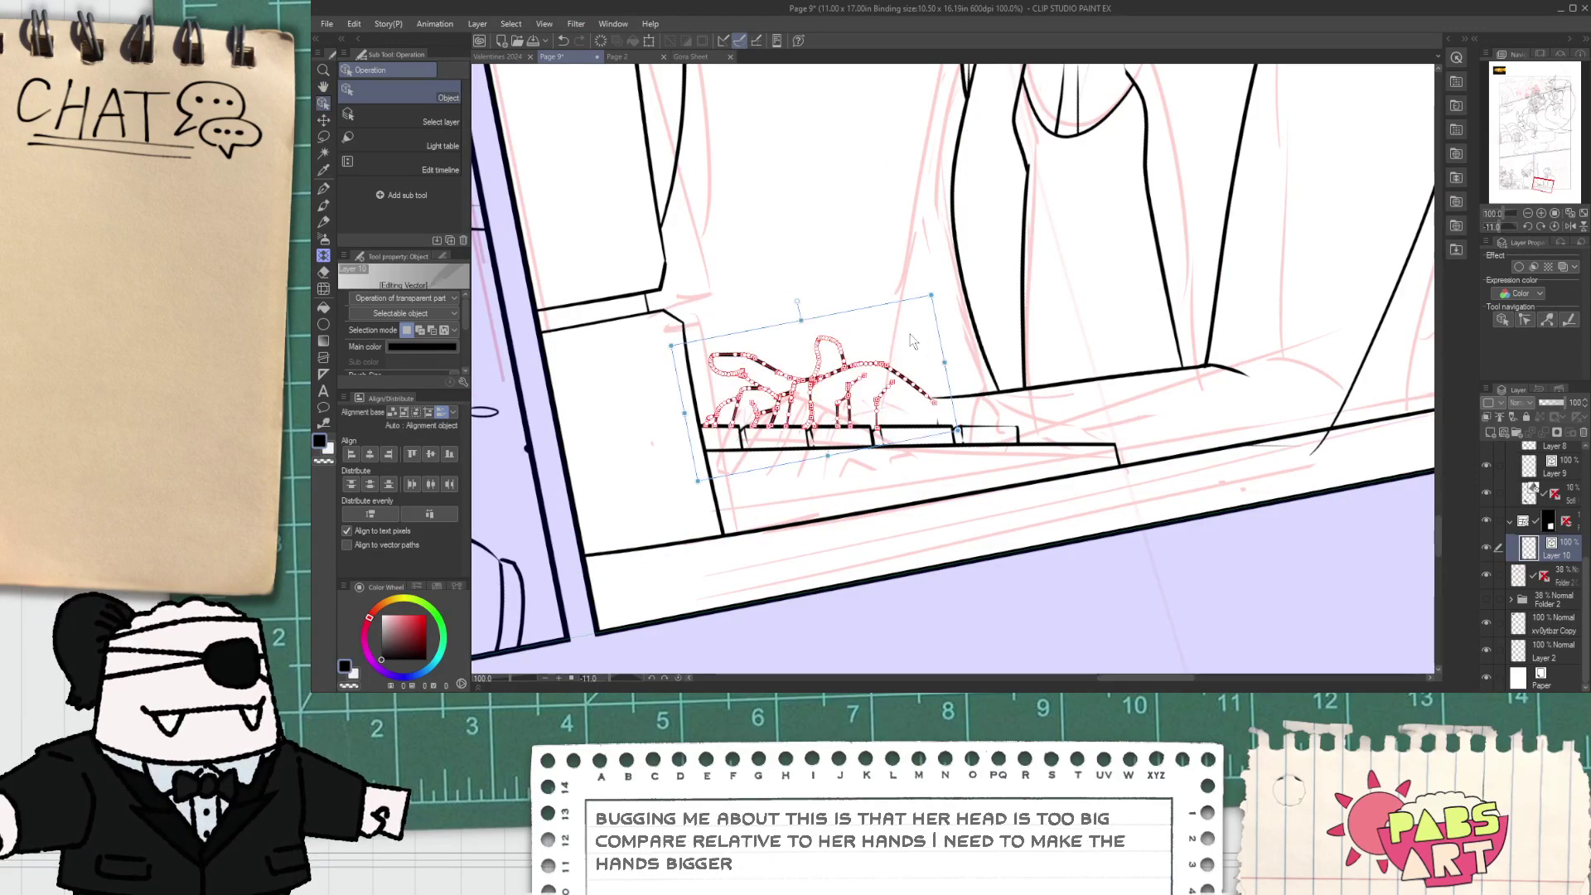
{"action": "left_click", "coordinate": [939, 422], "text": "shift"}
{"action": "left_click_drag", "start_coordinate": [937, 308], "coordinate": [1002, 300]}
{"action": "left_click", "coordinate": [936, 329]}
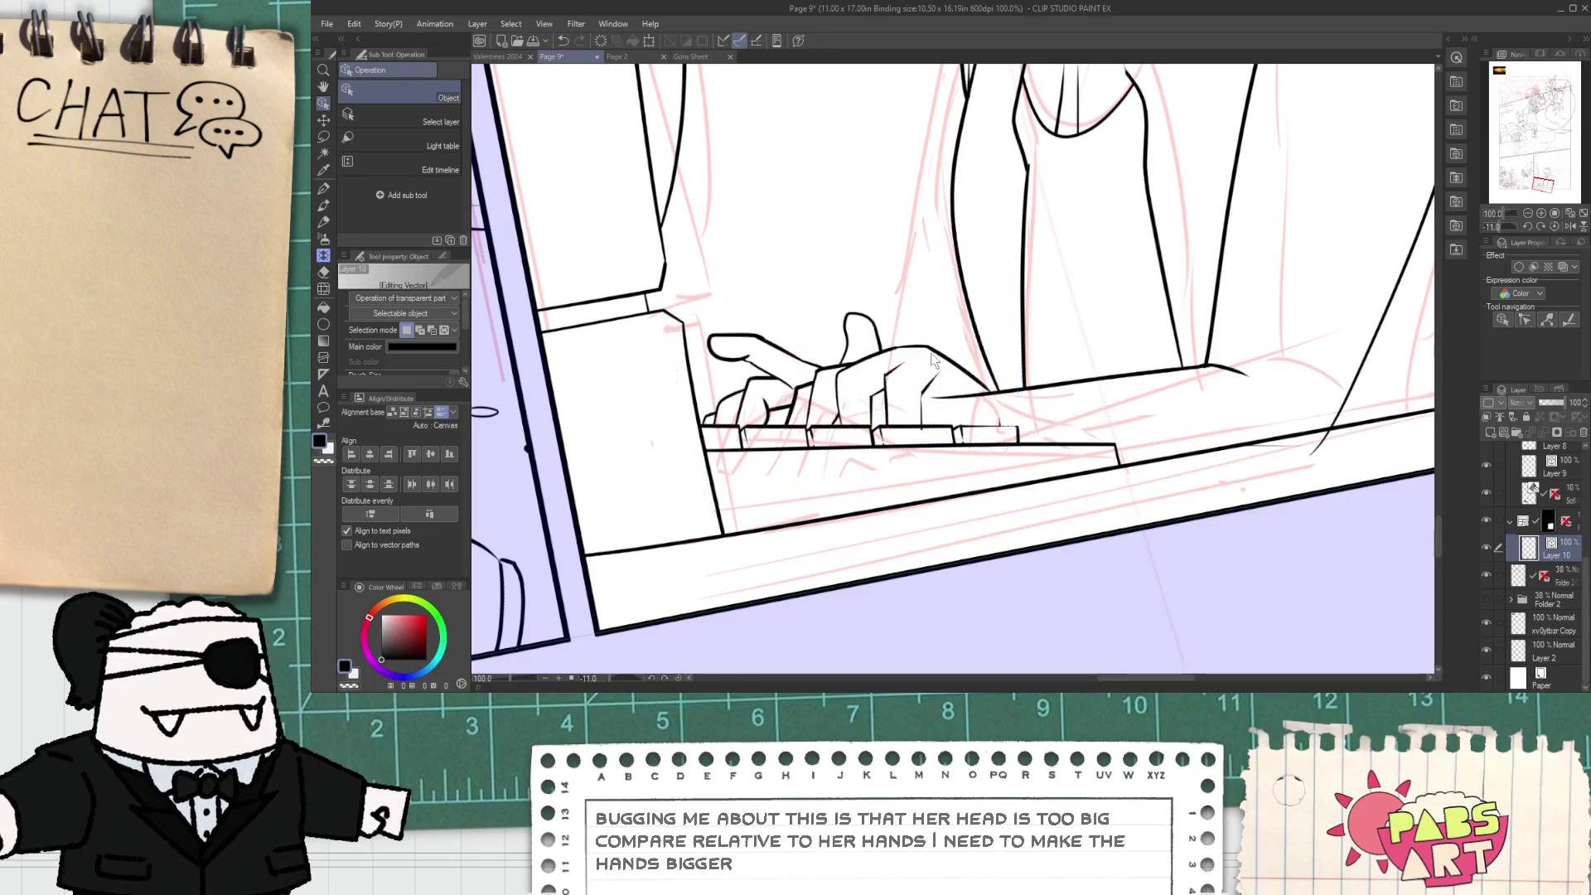
- Remove the forearm line crossing into the enlarged hand and the finger stroke's tail over the key
{"action": "scroll", "coordinate": [1000, 431], "scroll_direction": "up", "scroll_amount": 2}
{"action": "key", "text": "Delete"}
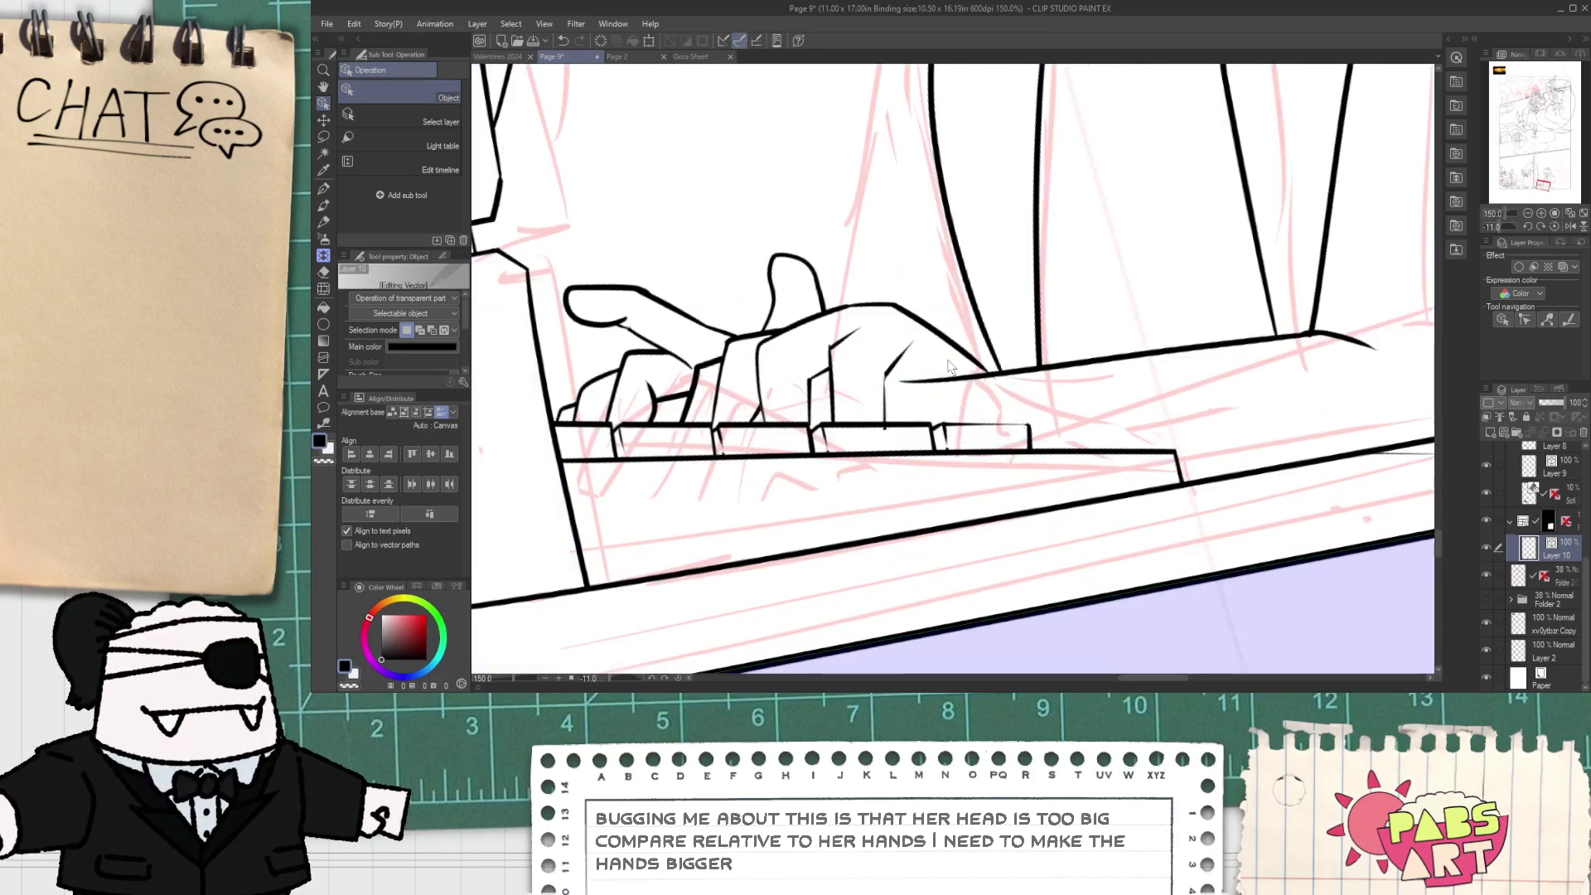
{"action": "scroll", "coordinate": [957, 384], "scroll_direction": "up", "scroll_amount": 4}
{"action": "key", "text": "e"}
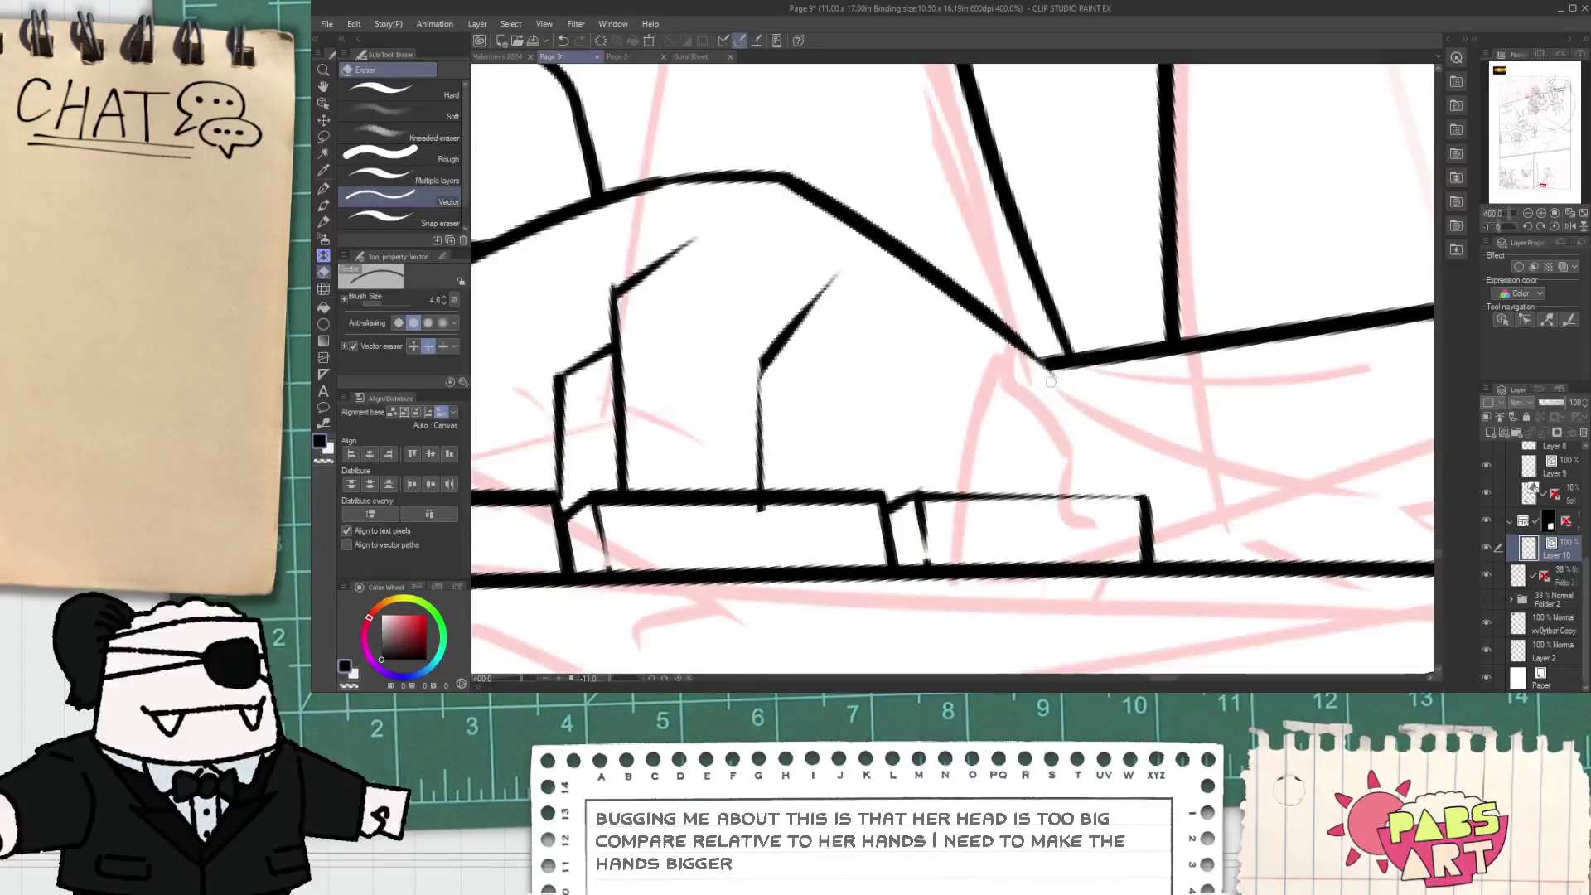
{"action": "scroll", "coordinate": [1053, 386], "scroll_direction": "down", "scroll_amount": 3}
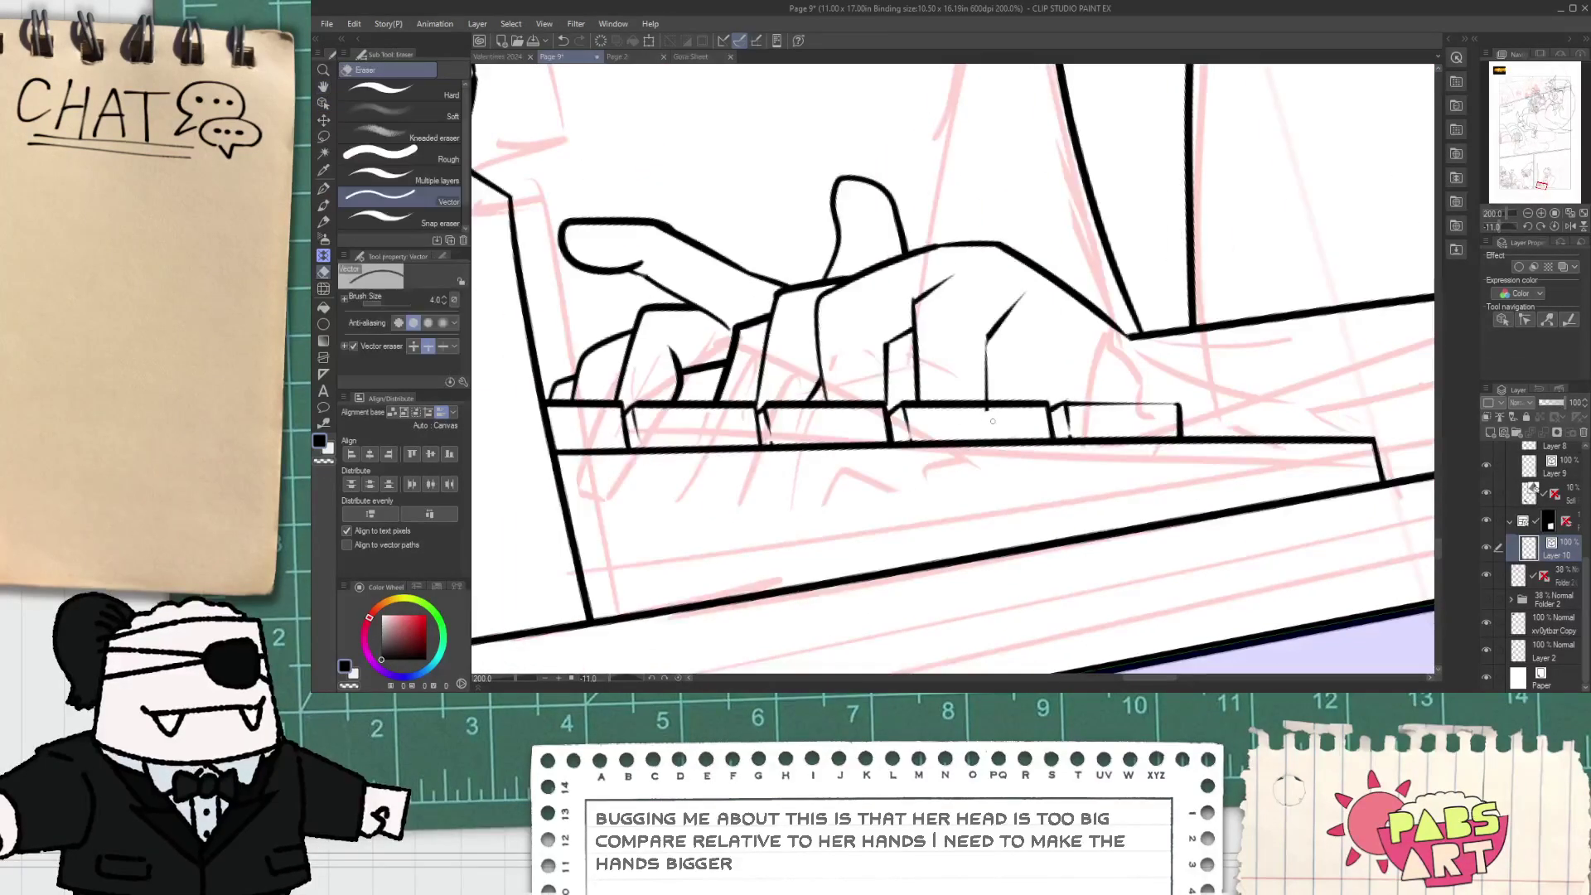
{"action": "scroll", "coordinate": [790, 413], "scroll_direction": "up", "scroll_amount": 2}
{"action": "scroll", "coordinate": [796, 415], "scroll_direction": "down", "scroll_amount": 3}
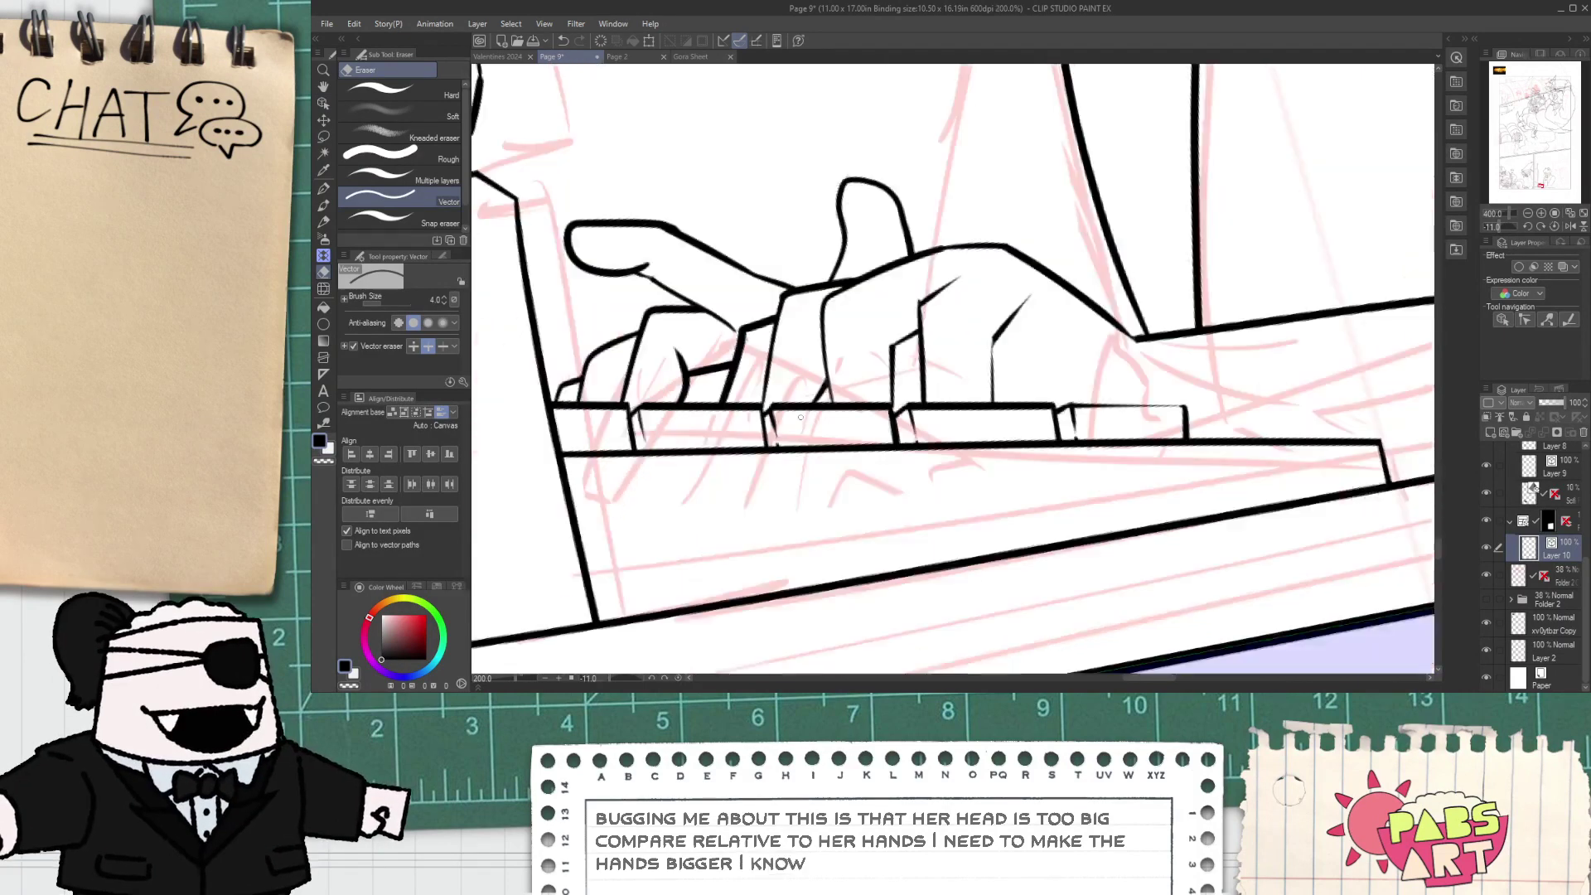
- Redraw the knuckle crease of the finger nearest the wrist as a nearly horizontal line
{"action": "key", "text": "p"}
{"action": "scroll", "coordinate": [952, 362], "scroll_direction": "up", "scroll_amount": 1}
{"action": "mouse_move", "coordinate": [942, 364]}
{"action": "left_mouse_down"}
{"action": "mouse_move", "coordinate": [988, 358]}
{"action": "mouse_move", "coordinate": [961, 362]}
{"action": "left_mouse_up"}
{"action": "key", "text": "e"}
{"action": "key", "text": "p"}
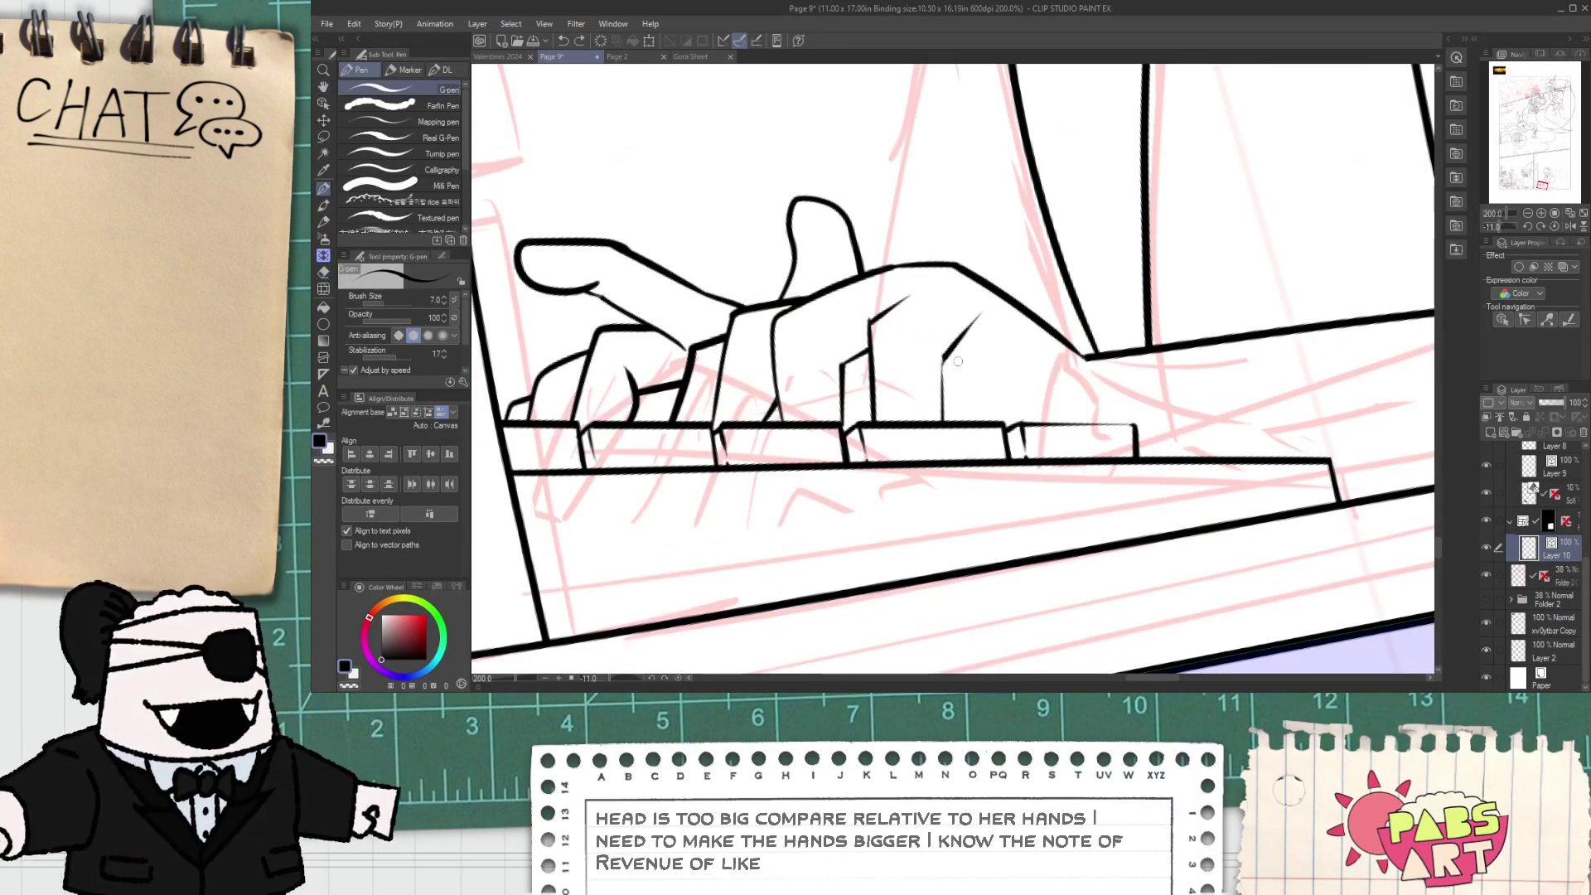
{"action": "key", "text": "e"}
{"action": "key", "text": "p"}
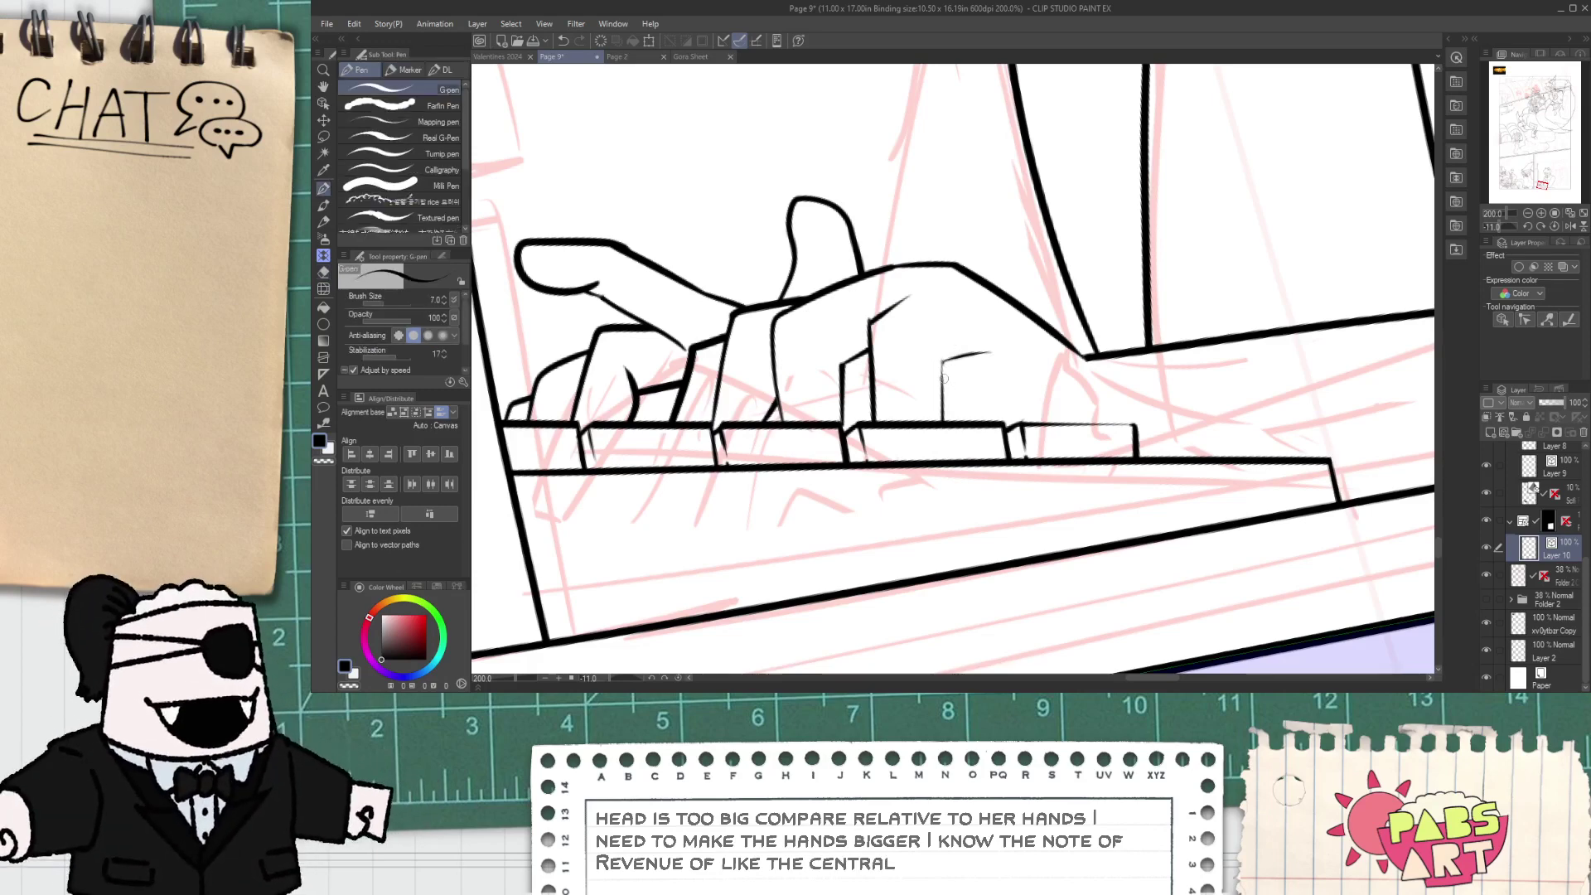
- Trim the thick fingertip stroke where the finger nearest the wrist meets the key, leaving a short slanted end
{"action": "key", "text": "e"}
{"action": "scroll", "coordinate": [939, 408], "scroll_direction": "up", "scroll_amount": 4}
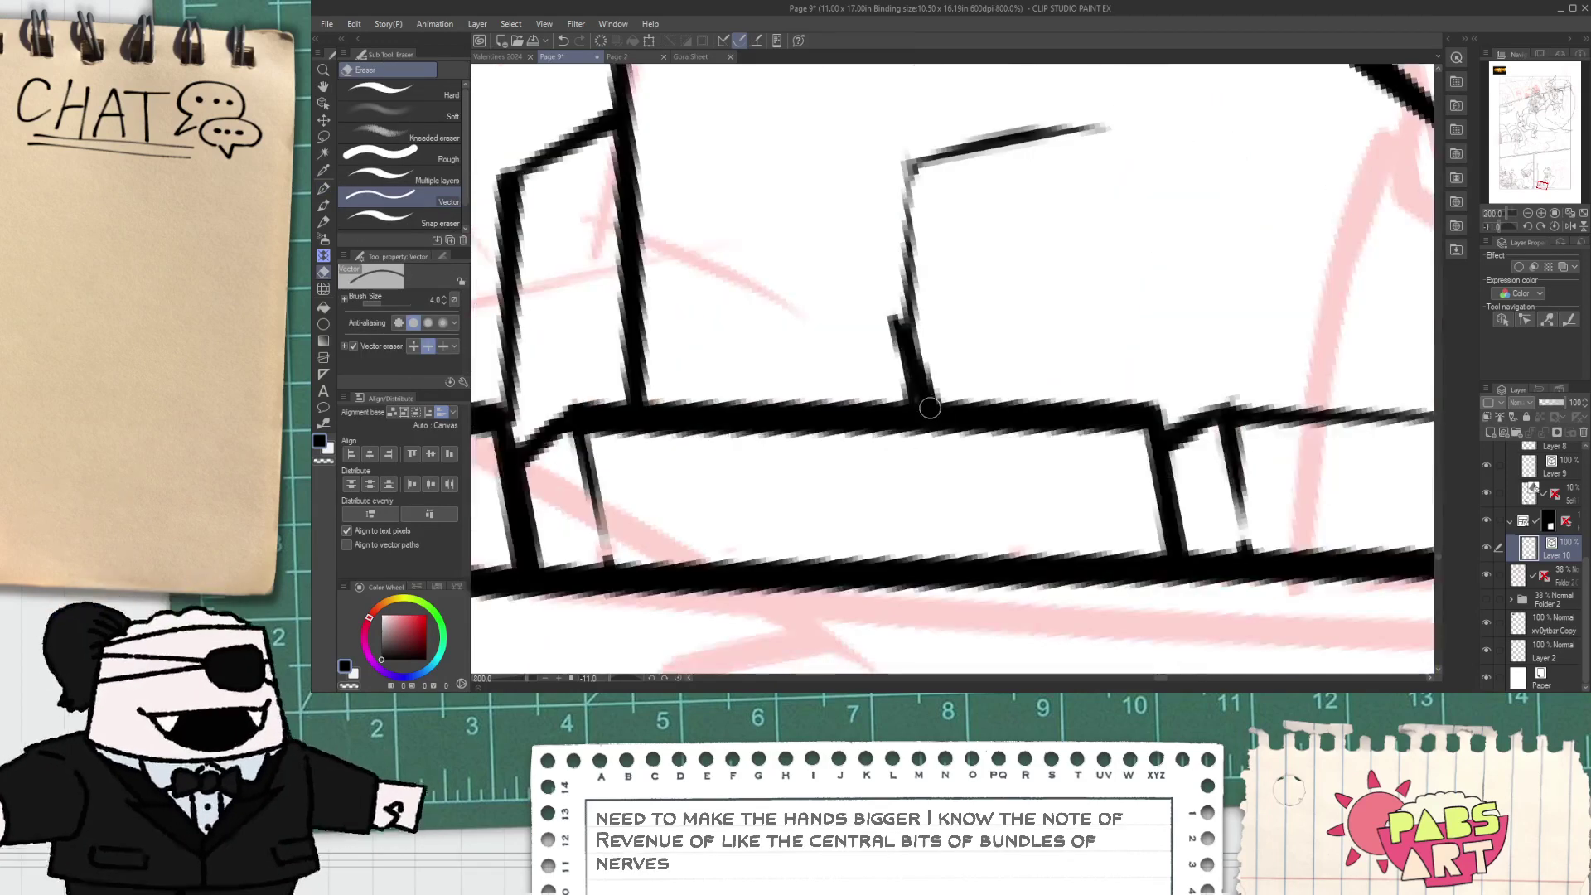
{"action": "scroll", "coordinate": [867, 330], "scroll_direction": "down", "scroll_amount": 5}
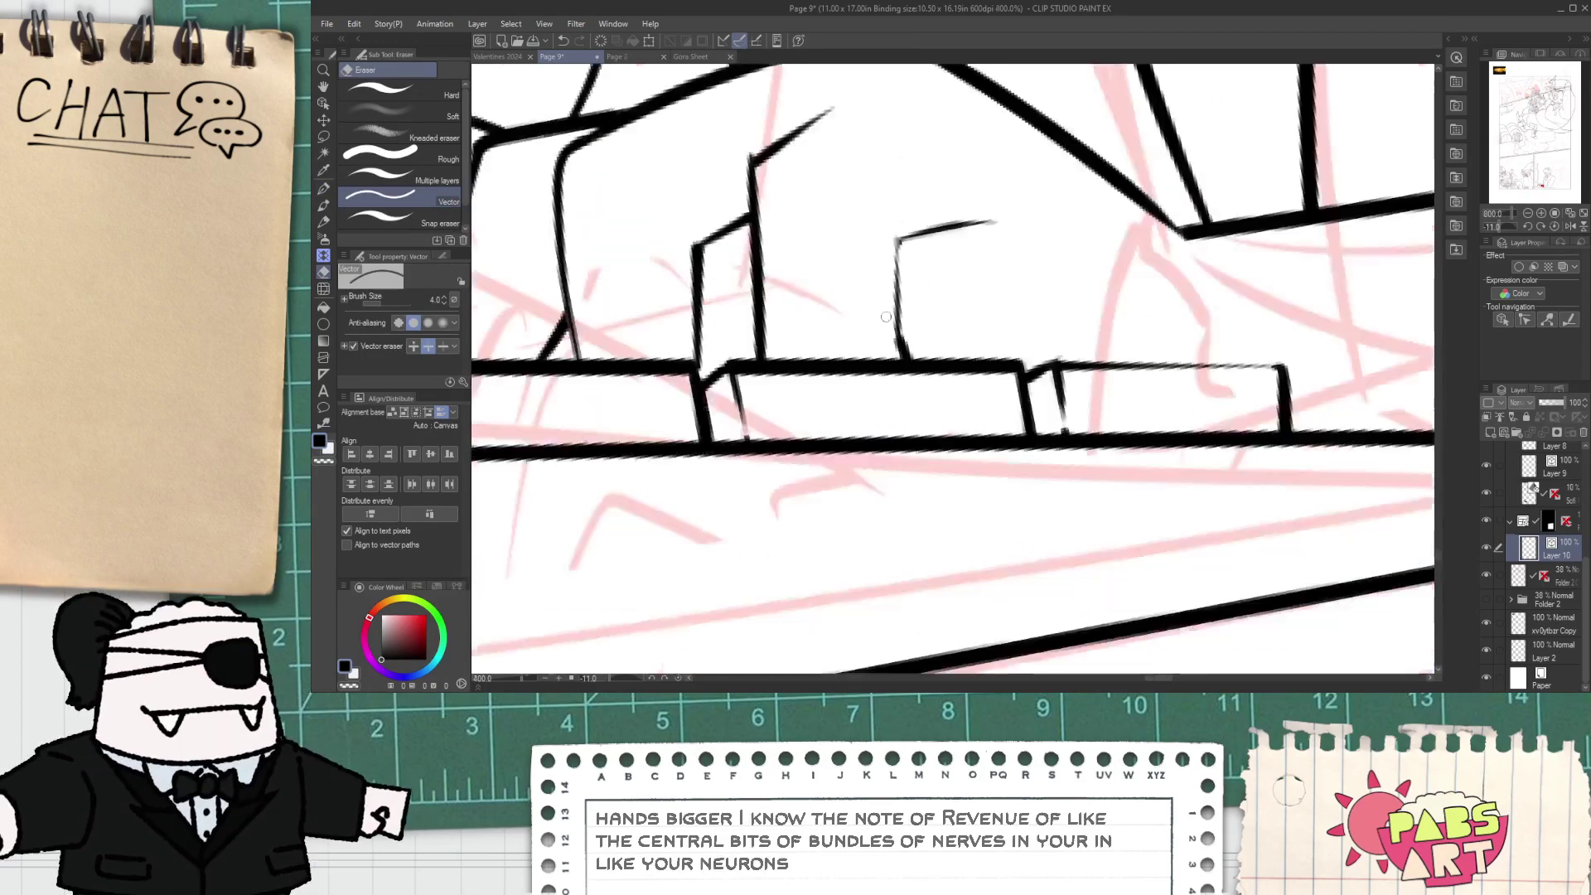
{"action": "key", "text": "p"}
{"action": "scroll", "coordinate": [868, 331], "scroll_direction": "up", "scroll_amount": 3}
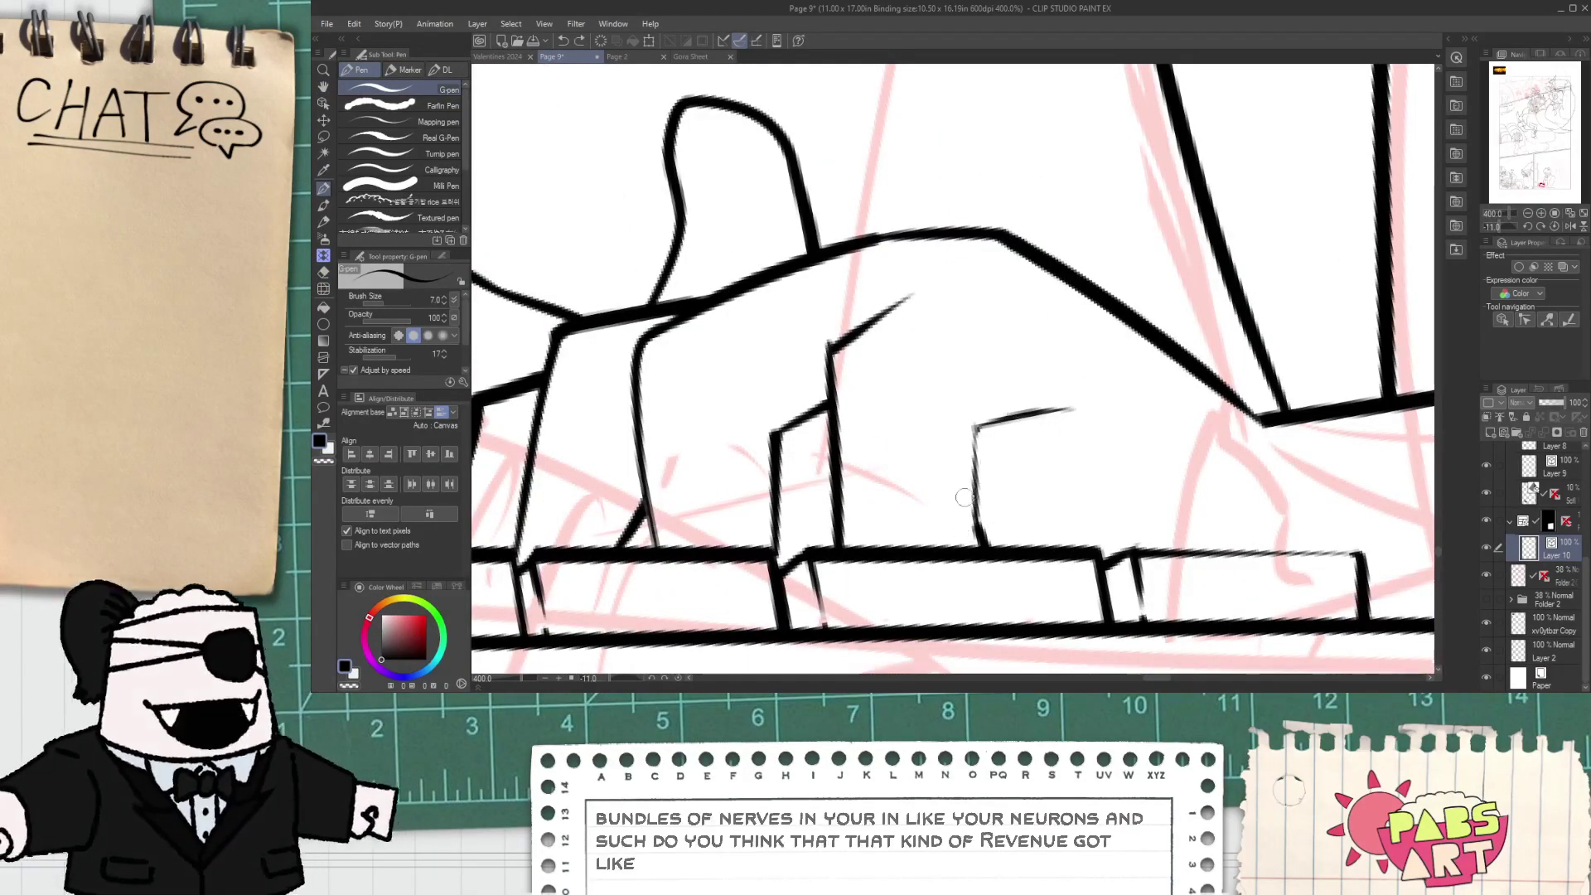
- Replace that finger's flat knuckle crease with a steep diagonal and reinforce the finger's side down to the key
{"action": "left_click_drag", "start_coordinate": [1019, 383], "coordinate": [980, 444]}
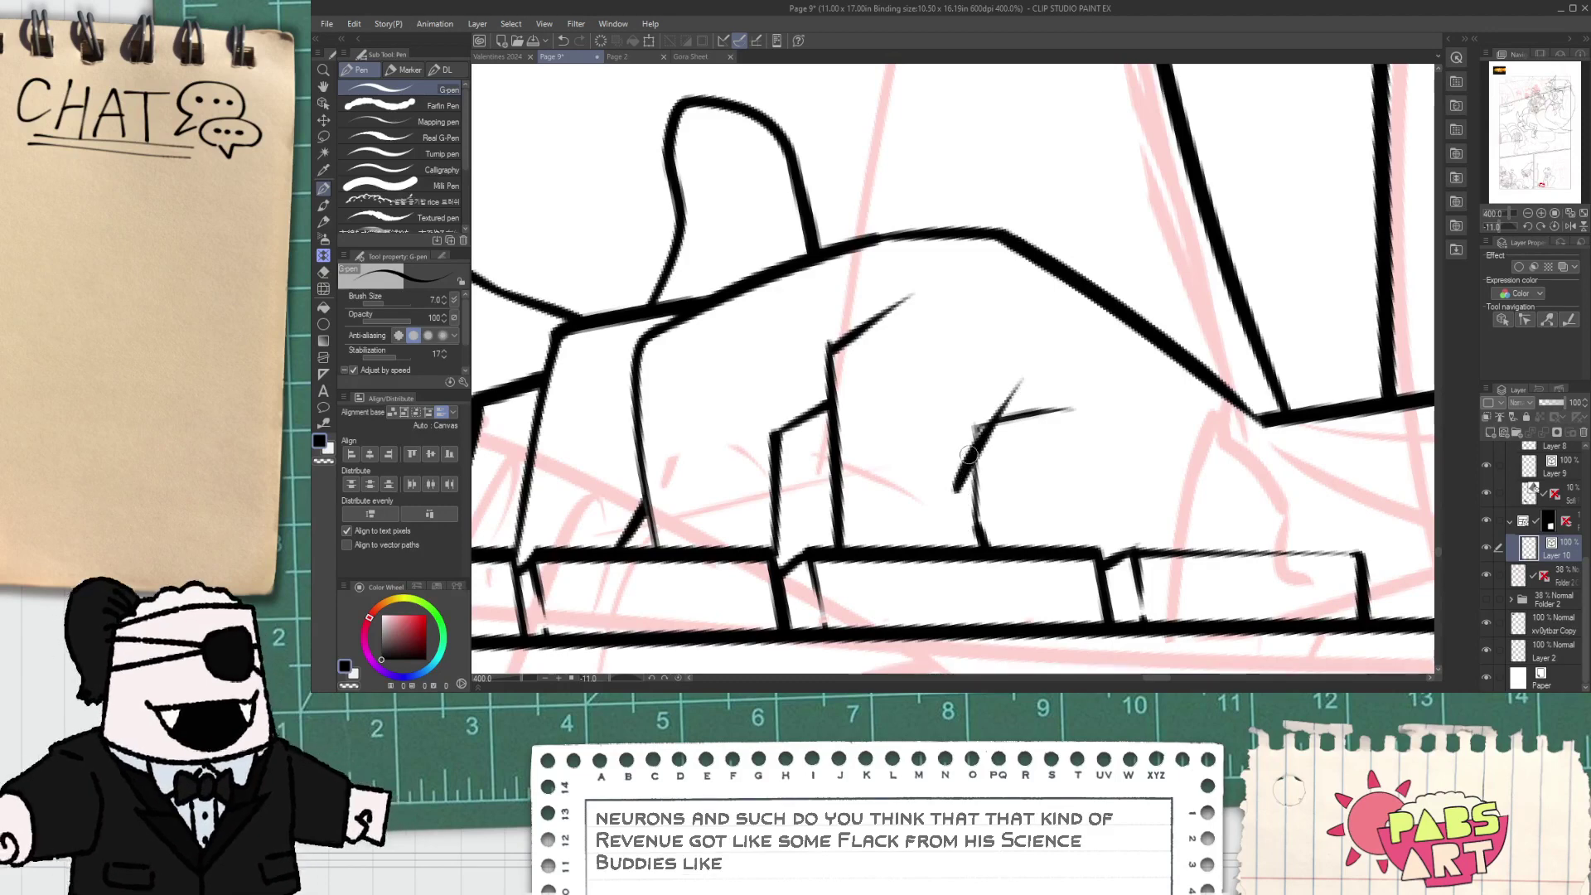
{"action": "key", "text": "e"}
{"action": "key", "text": "p"}
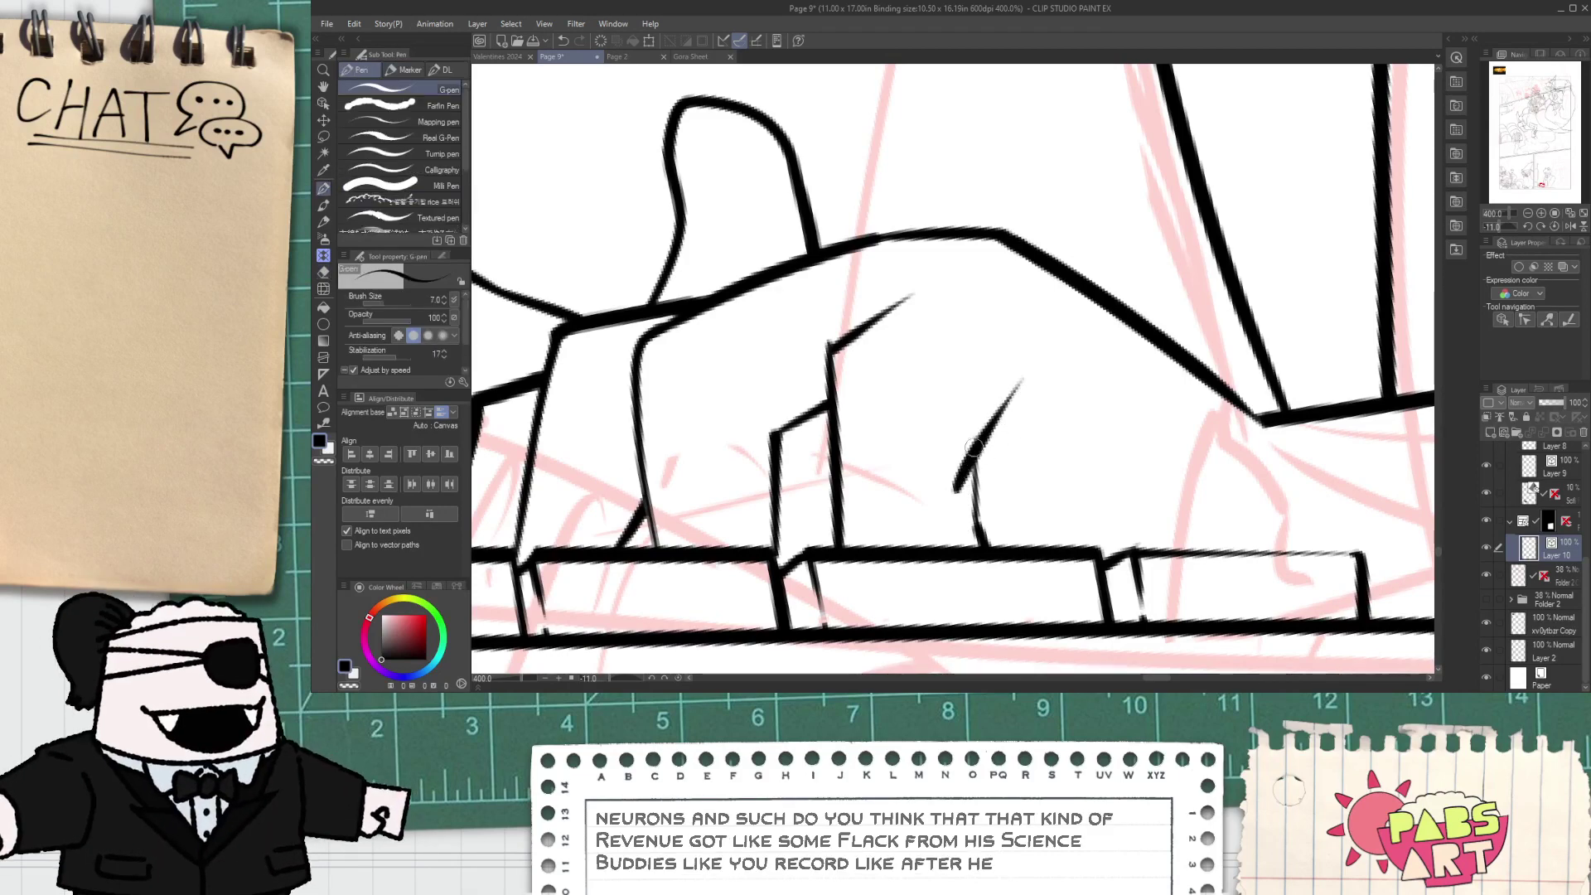
{"action": "key", "text": "ctrl+z"}
{"action": "mouse_move", "coordinate": [983, 533]}
{"action": "left_mouse_down"}
{"action": "mouse_move", "coordinate": [970, 460]}
{"action": "mouse_move", "coordinate": [956, 512]}
{"action": "mouse_move", "coordinate": [975, 450]}
{"action": "left_mouse_up"}
{"action": "key", "text": "e"}
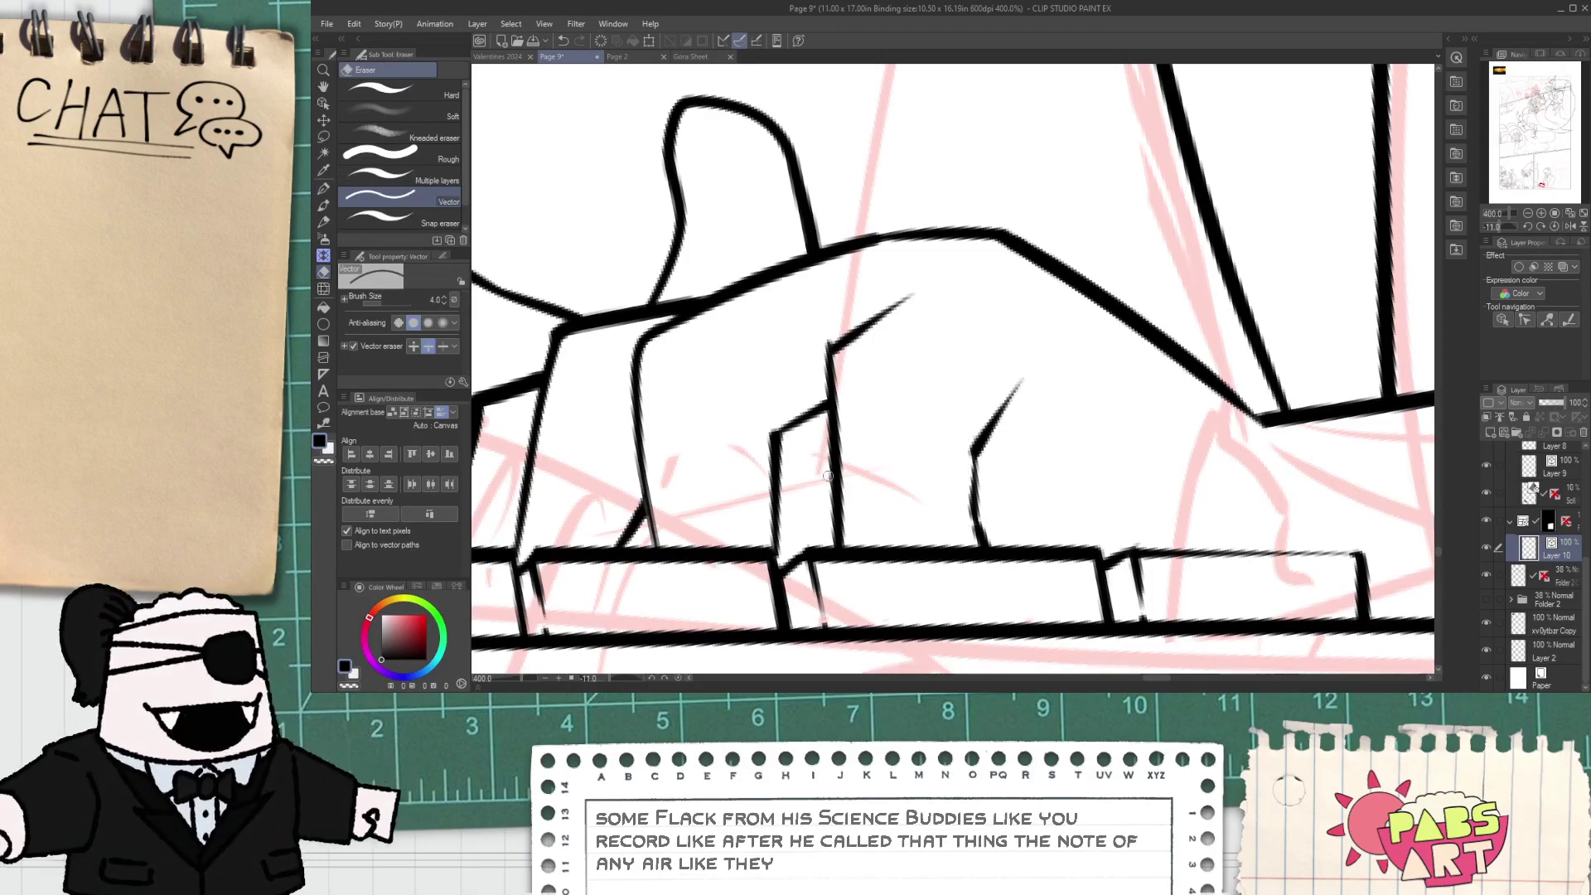
- Redraw the lower side of the adjacent finger with a slanted fingertip resting on the key
{"action": "key", "text": "p"}
{"action": "mouse_move", "coordinate": [825, 518]}
{"action": "left_mouse_down"}
{"action": "mouse_move", "coordinate": [836, 366]}
{"action": "mouse_move", "coordinate": [851, 506]}
{"action": "left_mouse_up"}
{"action": "key", "text": "e"}
{"action": "key", "text": "p"}
- Redraw the adjacent finger's upper side with a slanted bend into its knuckle crease and erase the old straight segment
{"action": "left_click_drag", "start_coordinate": [831, 414], "coordinate": [887, 320]}
{"action": "key", "text": "ctrl+z"}
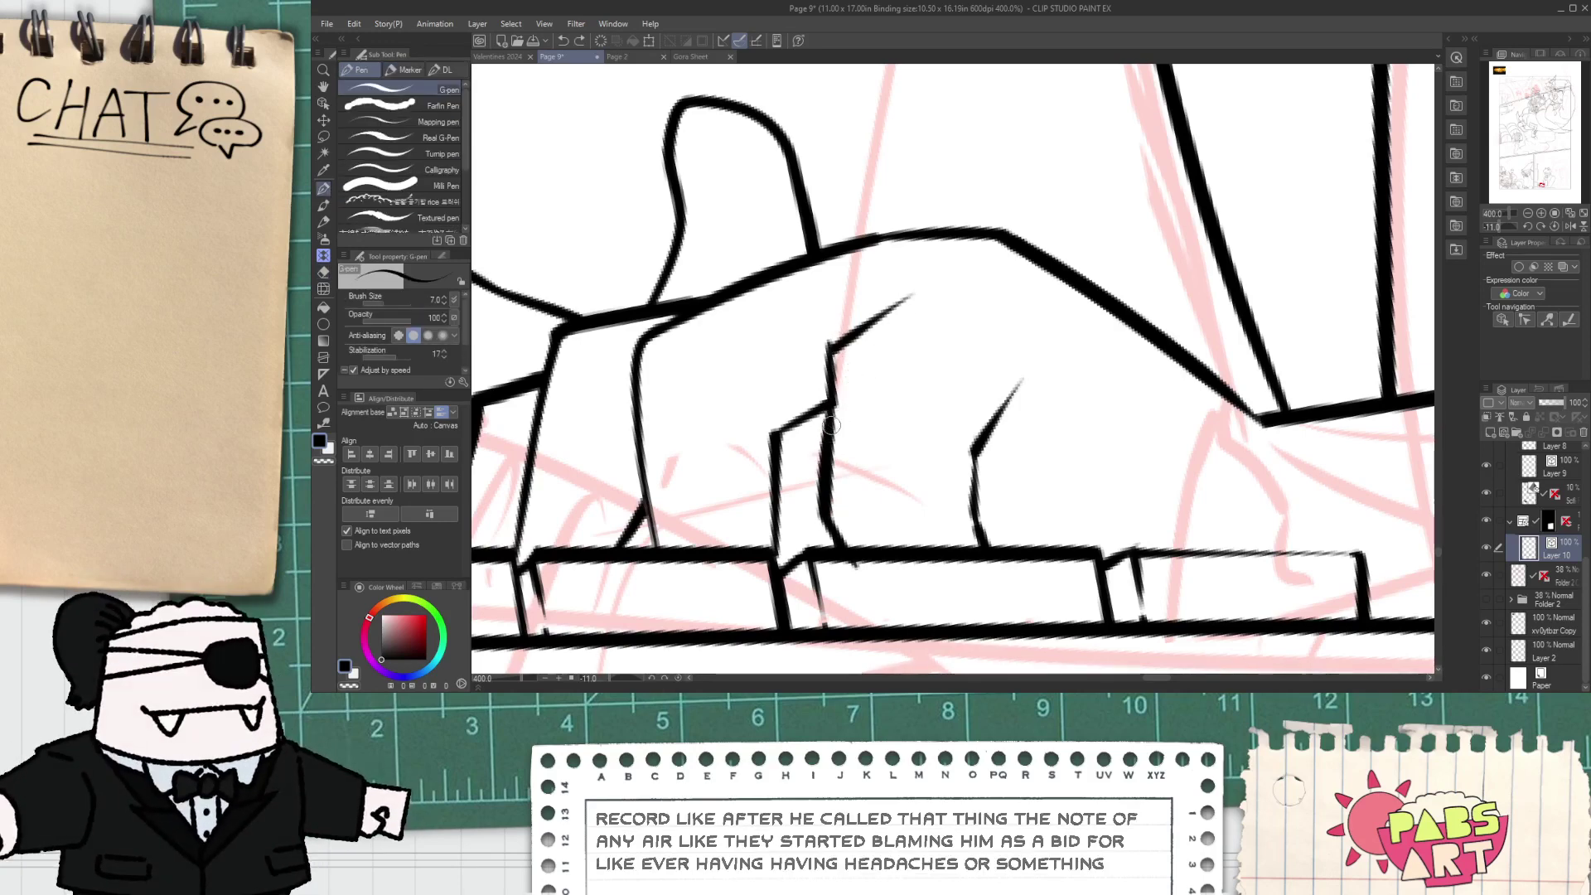
{"action": "left_click_drag", "start_coordinate": [832, 459], "coordinate": [847, 352]}
{"action": "key", "text": "ctrl+z"}
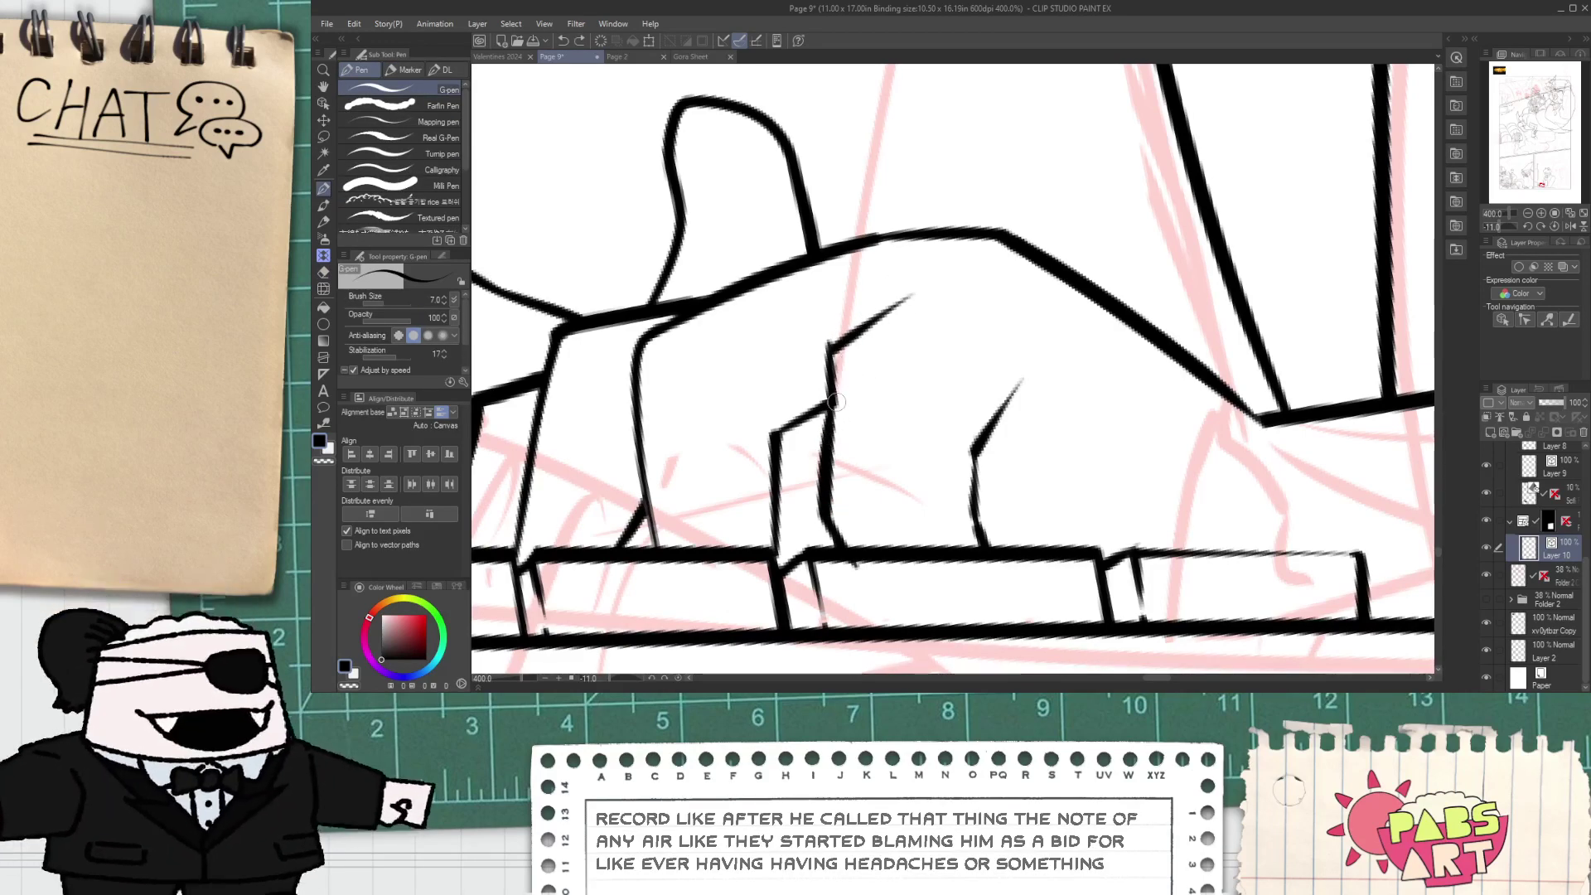
{"action": "key", "text": "ctrl+z"}
{"action": "mouse_move", "coordinate": [834, 429]}
{"action": "left_mouse_down"}
{"action": "mouse_move", "coordinate": [869, 314]}
{"action": "mouse_move", "coordinate": [826, 381]}
{"action": "mouse_move", "coordinate": [826, 360]}
{"action": "mouse_move", "coordinate": [866, 311]}
{"action": "mouse_move", "coordinate": [823, 418]}
{"action": "left_mouse_up"}
{"action": "key", "text": "e"}
{"action": "left_click", "coordinate": [829, 357]}
- Redraw the knuckle crease nearest the wrist at a shallower diagonal and erase the older crease
{"action": "key", "text": "p"}
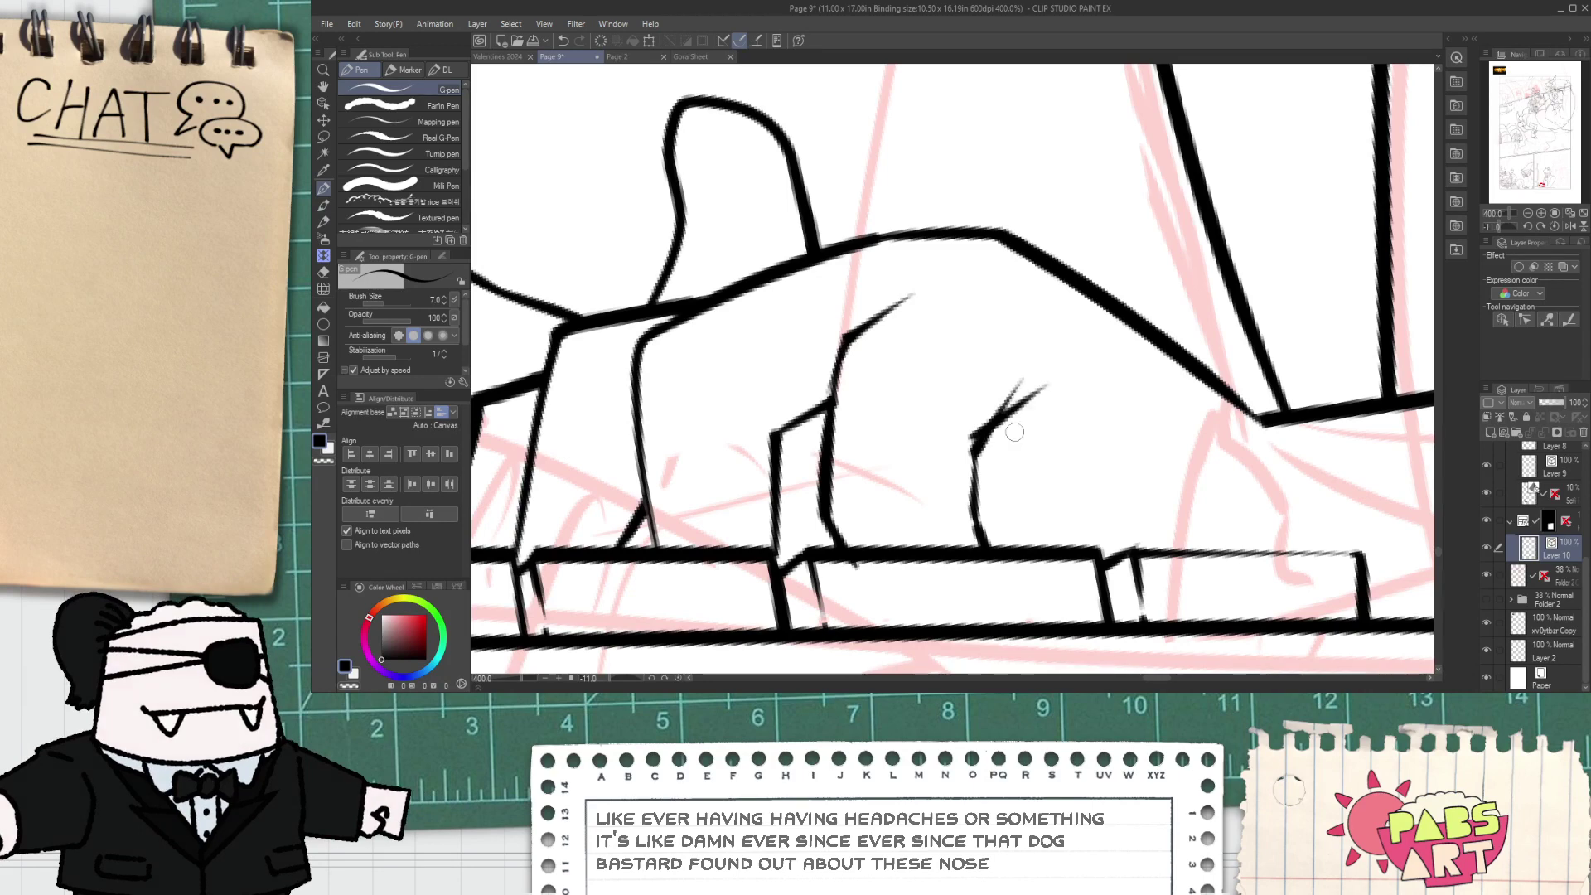
{"action": "key", "text": "ctrl+z"}
{"action": "key", "text": "e"}
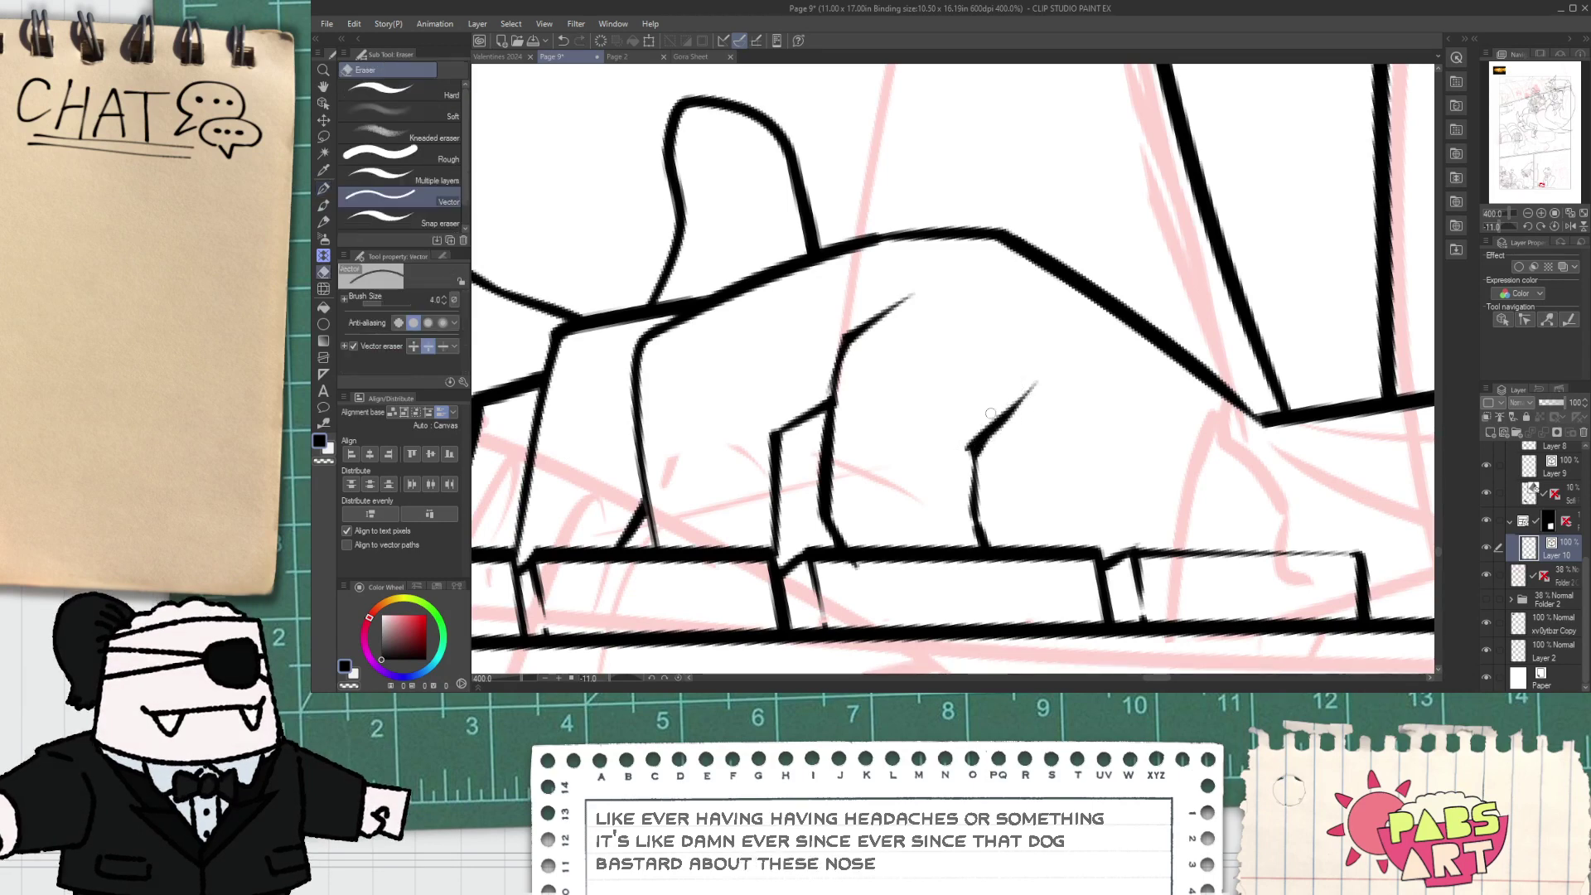
- Ink the upper part of the far sleeve's outer edge from the raised forearm downward along the sketch
{"action": "scroll", "coordinate": [971, 444], "scroll_direction": "down", "scroll_amount": 6}
{"action": "key", "text": "space"}
{"action": "left_click_drag", "start_coordinate": [969, 394], "coordinate": [866, 494]}
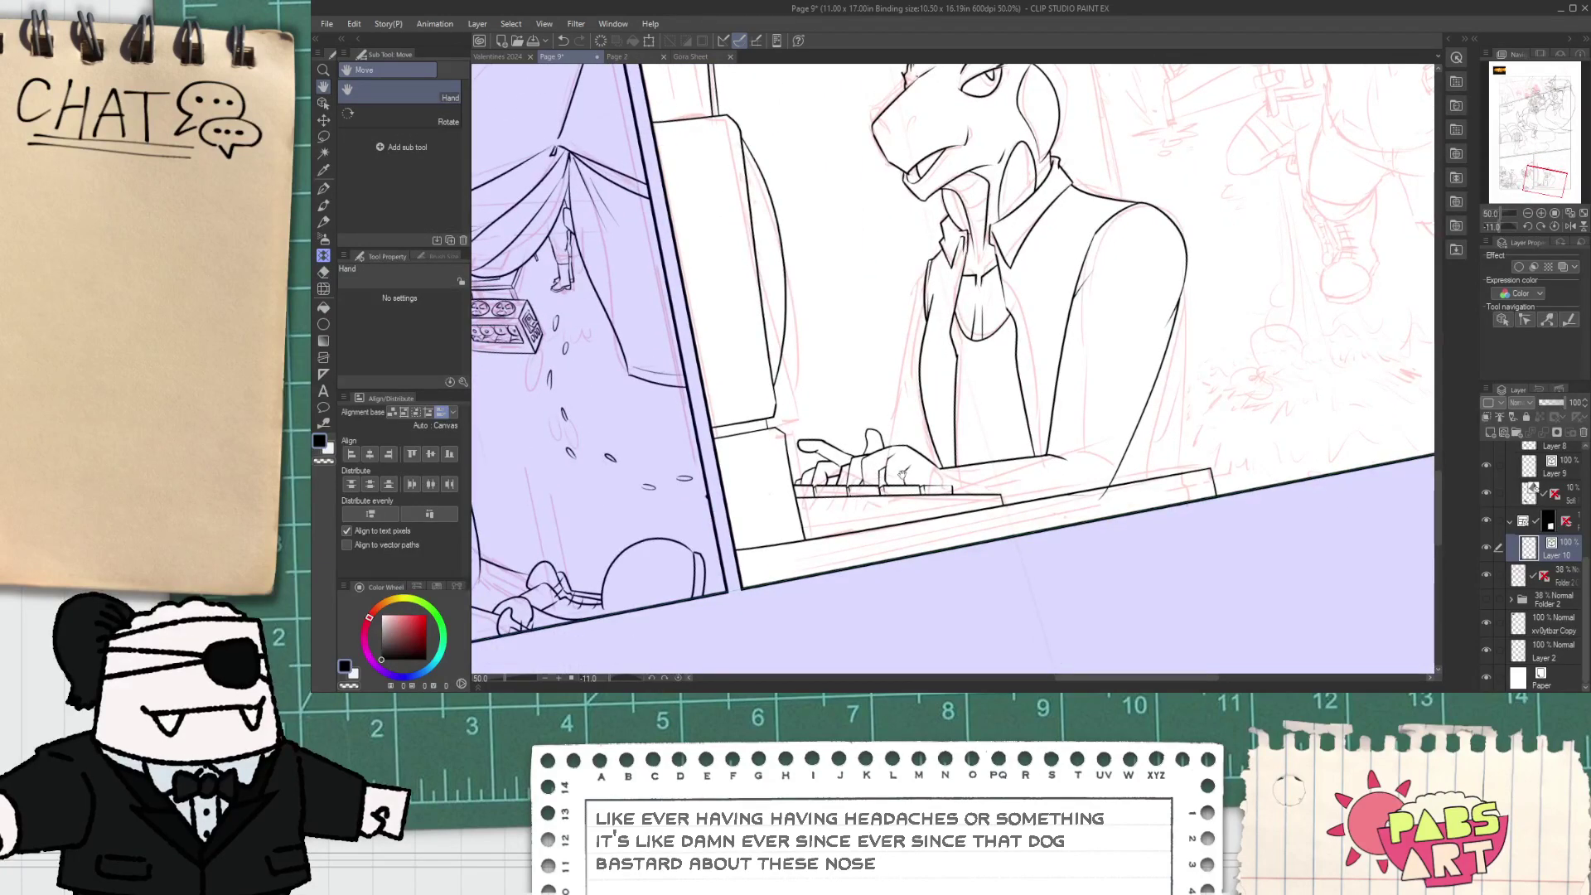
{"action": "scroll", "coordinate": [904, 473], "scroll_direction": "up", "scroll_amount": 4}
{"action": "key", "text": "p"}
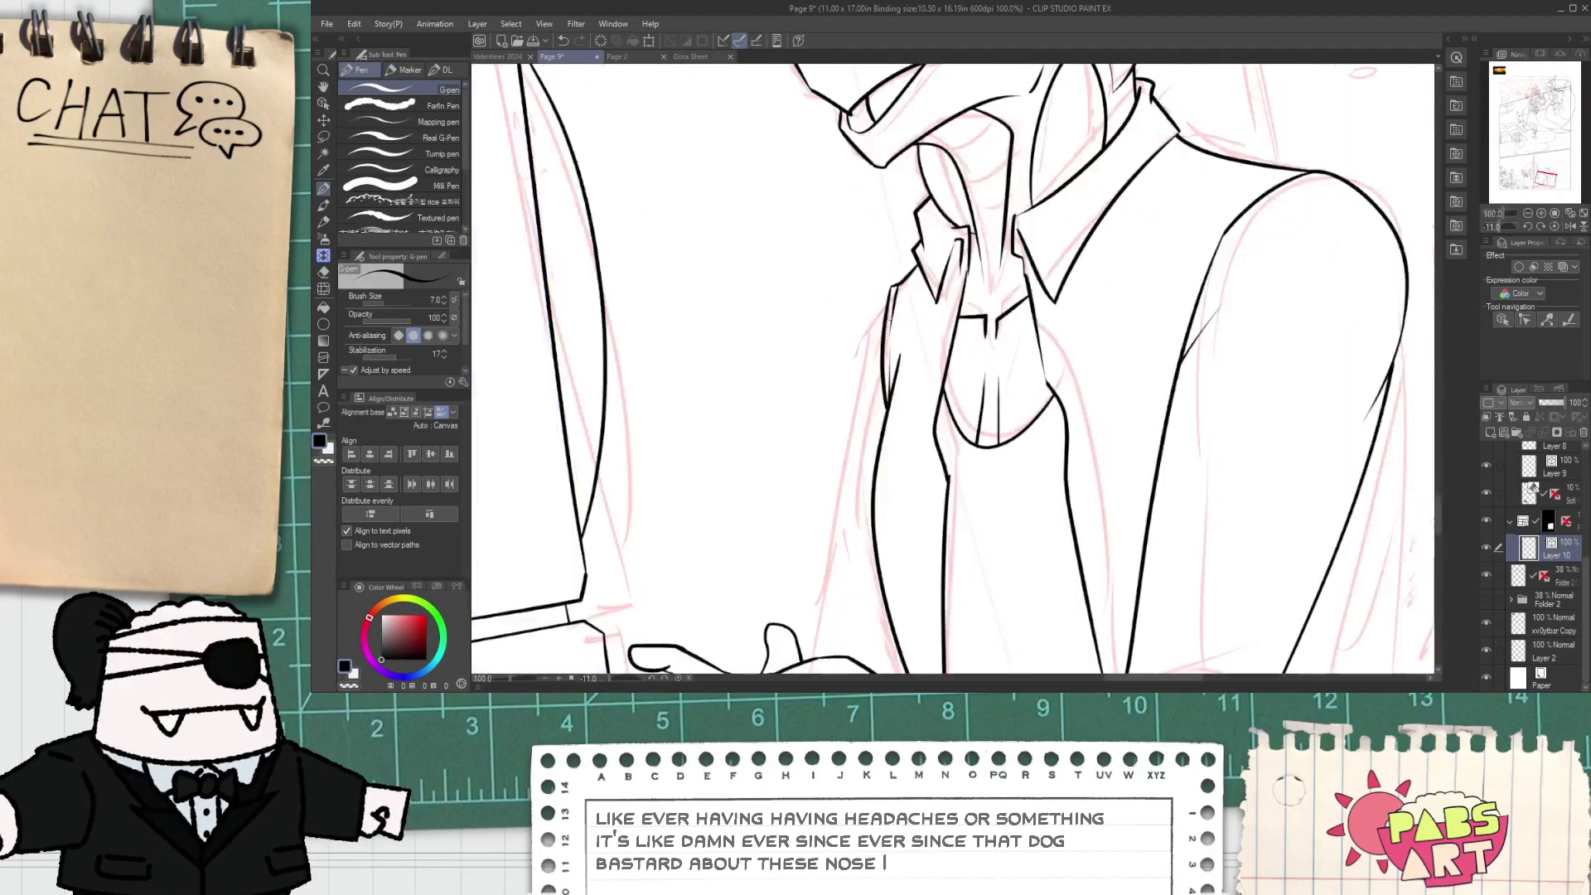
{"action": "left_click_drag", "start_coordinate": [884, 307], "coordinate": [816, 643]}
{"action": "key", "text": "ctrl+z"}
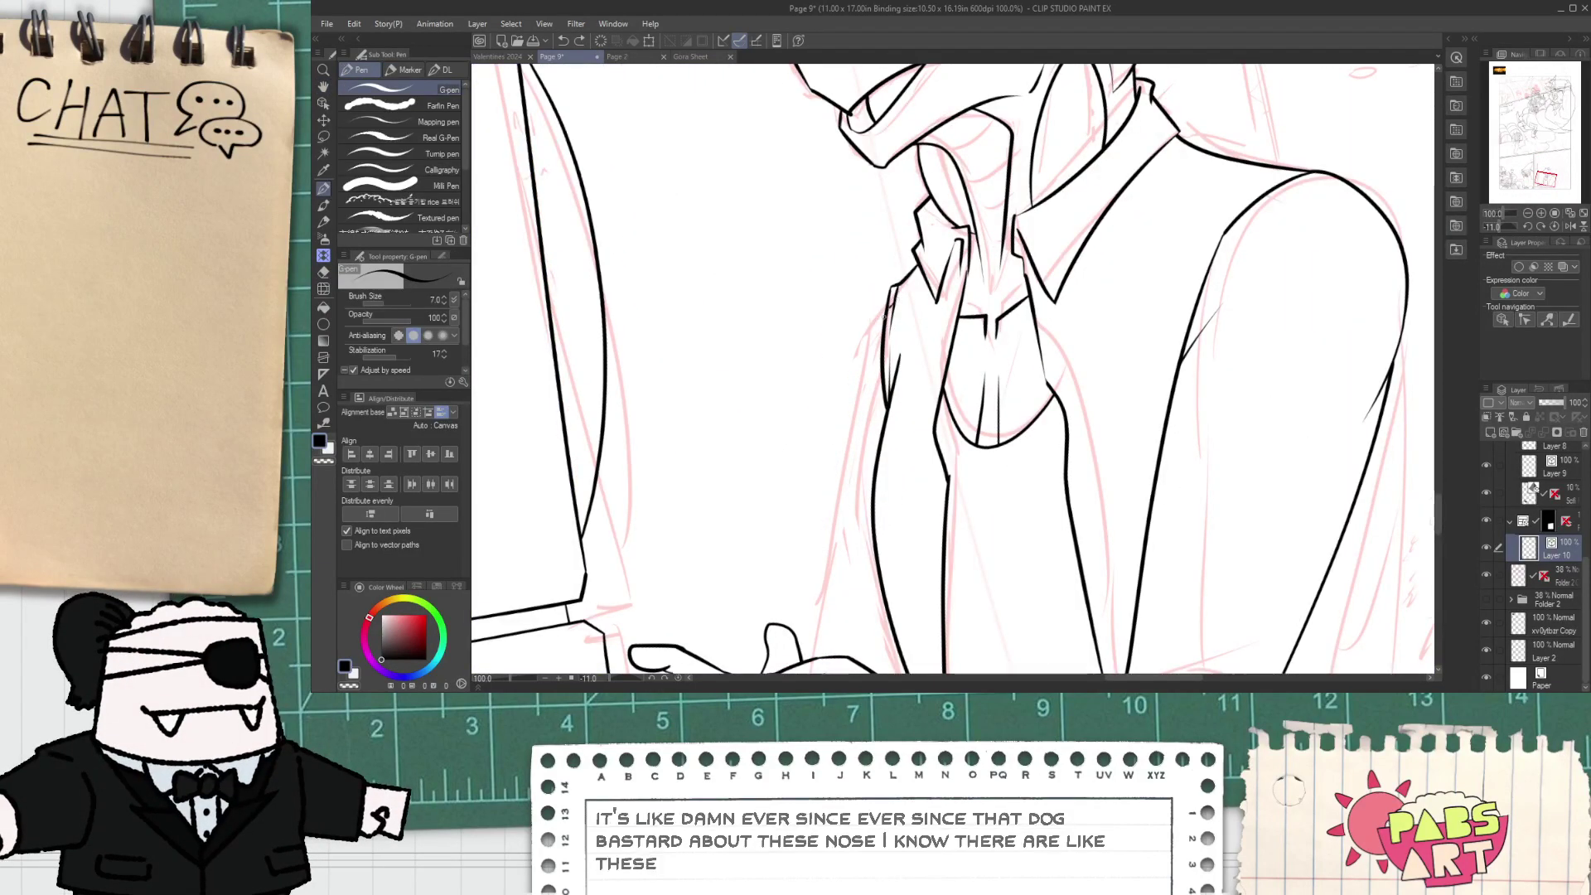
{"action": "left_click_drag", "start_coordinate": [888, 307], "coordinate": [835, 563]}
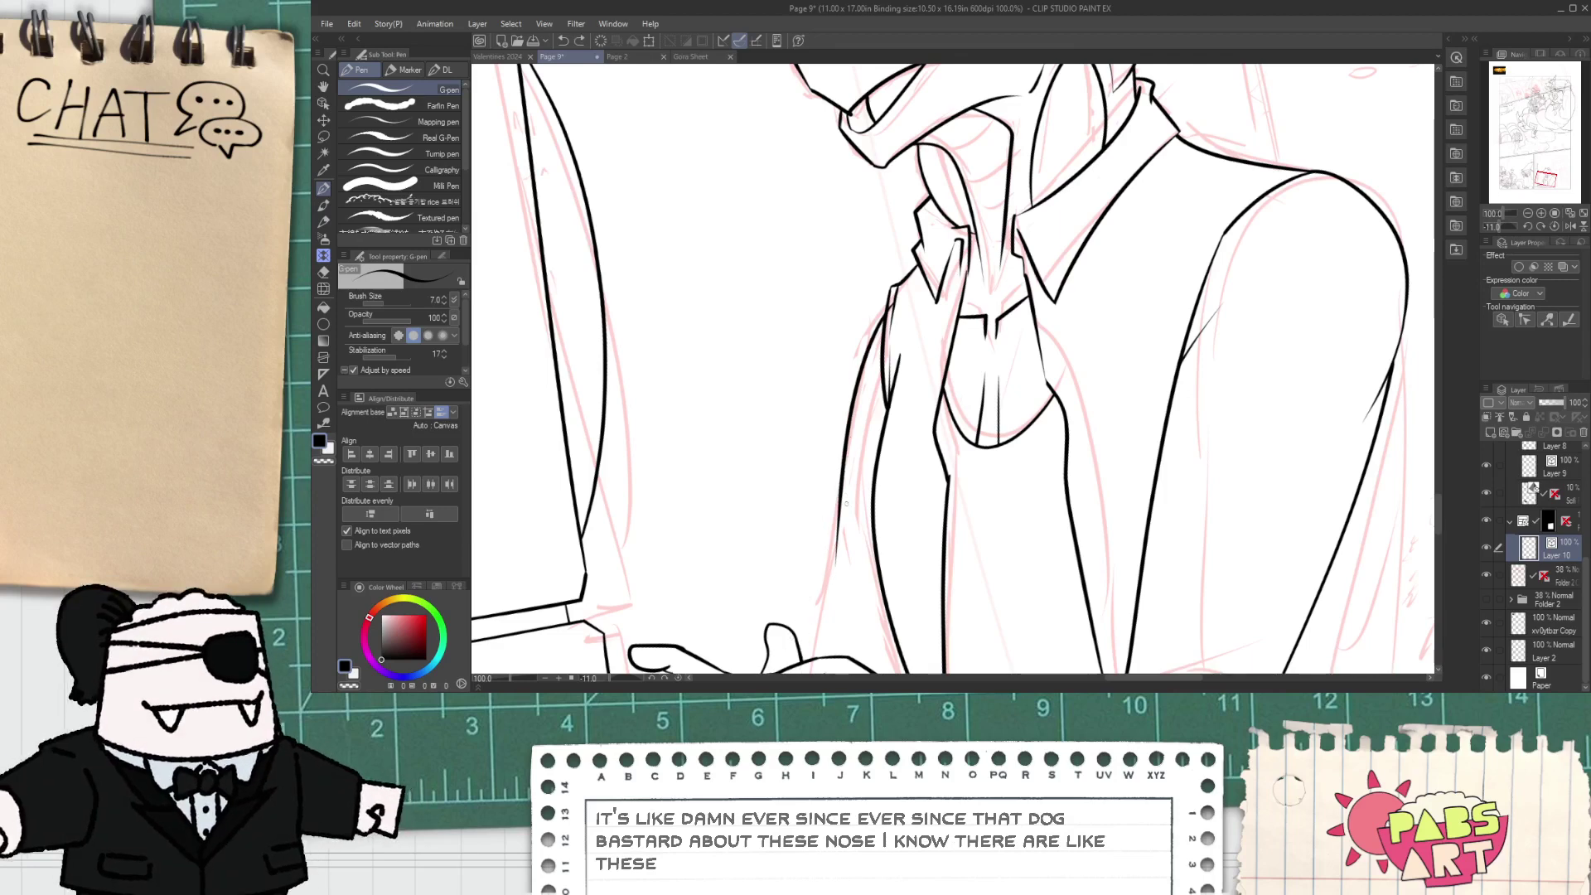
{"action": "mouse_move", "coordinate": [846, 503]}
{"action": "left_mouse_down"}
{"action": "mouse_move", "coordinate": [840, 387]}
{"action": "mouse_move", "coordinate": [780, 627]}
{"action": "left_mouse_up"}
{"action": "key", "text": "ctrl+z"}
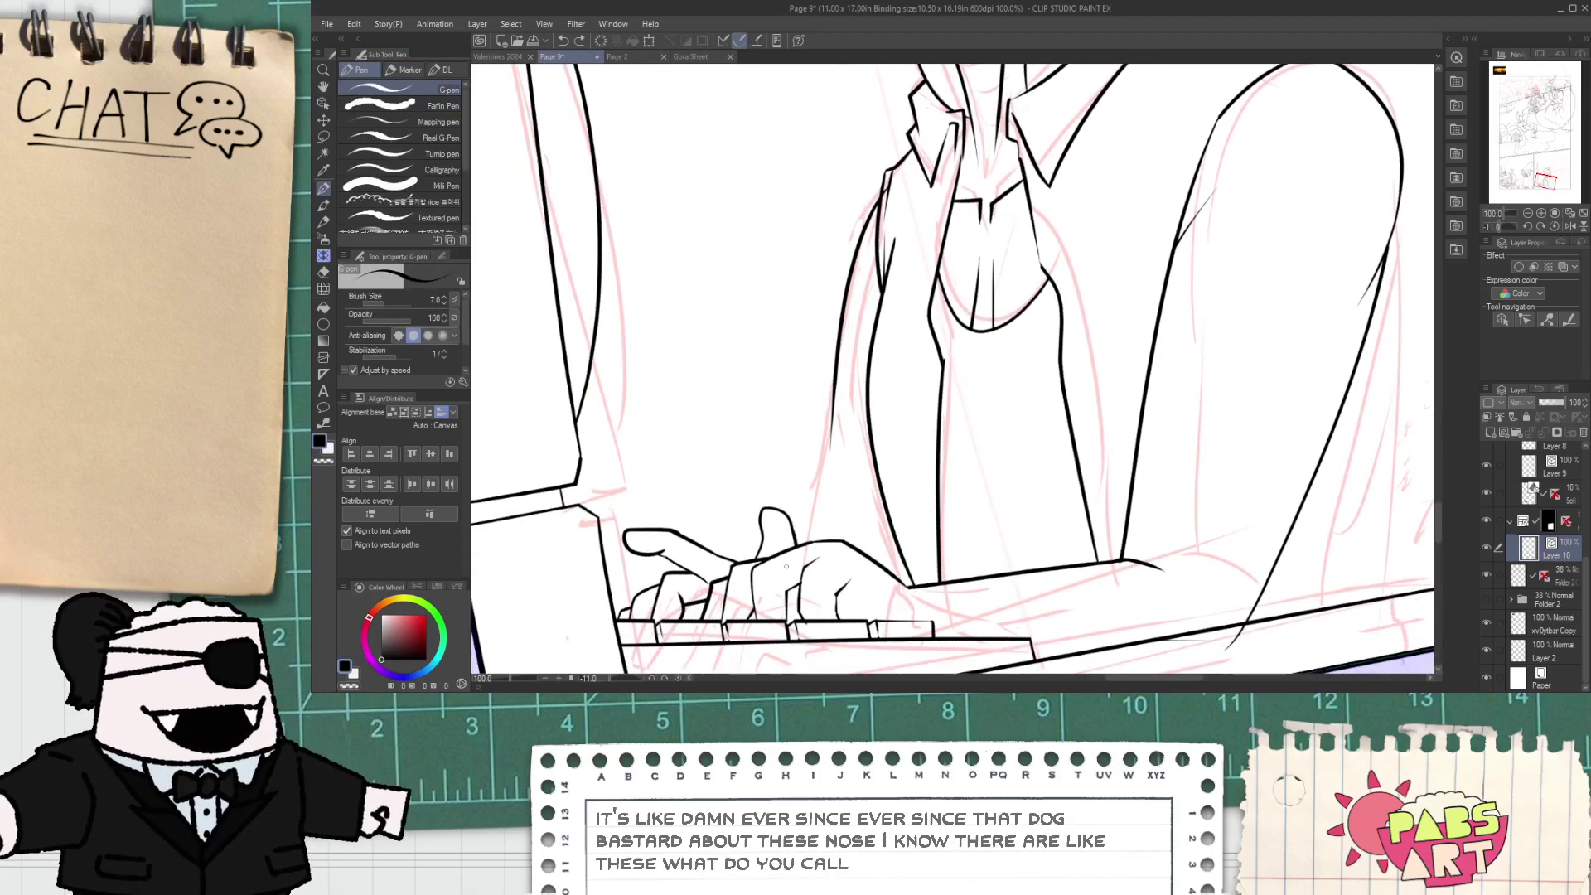
{"action": "left_click_drag", "start_coordinate": [825, 425], "coordinate": [863, 325]}
{"action": "key", "text": "ctrl+z"}
- Draw a curved underside across the typing hand's upright digit for a tip bending toward the screen
{"action": "scroll", "coordinate": [781, 537], "scroll_direction": "up", "scroll_amount": 5}
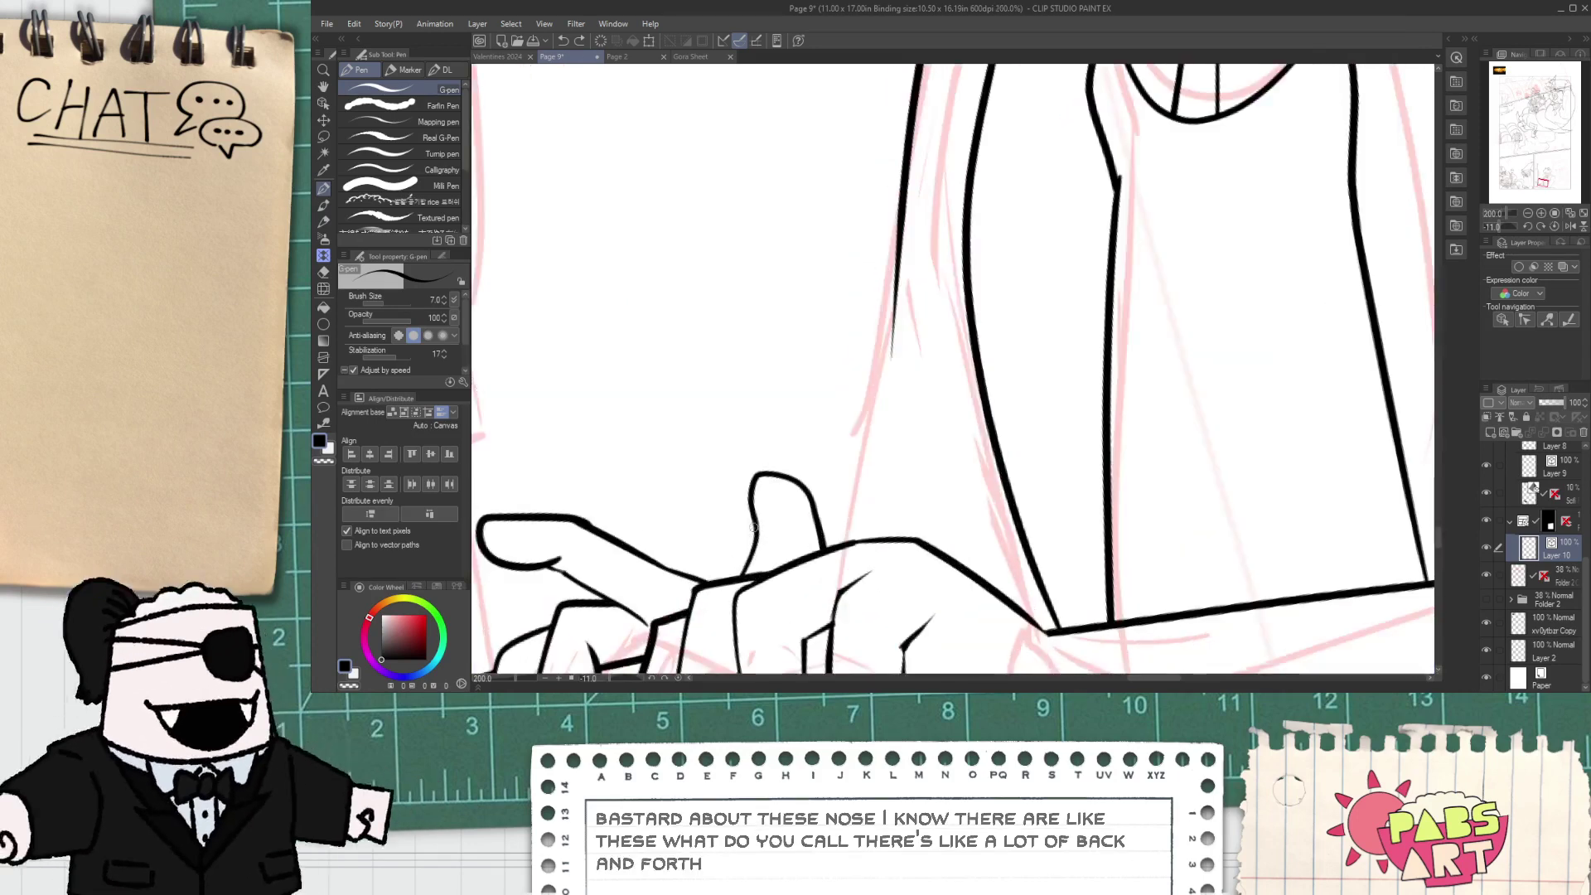
{"action": "mouse_move", "coordinate": [764, 554]}
{"action": "left_mouse_down"}
{"action": "mouse_move", "coordinate": [708, 475]}
{"action": "mouse_move", "coordinate": [787, 433]}
{"action": "left_mouse_up"}
{"action": "key", "text": "ctrl+z"}
{"action": "left_click_drag", "start_coordinate": [819, 537], "coordinate": [706, 439]}
{"action": "left_click_drag", "start_coordinate": [660, 511], "coordinate": [748, 440]}
{"action": "key", "text": "ctrl+z"}
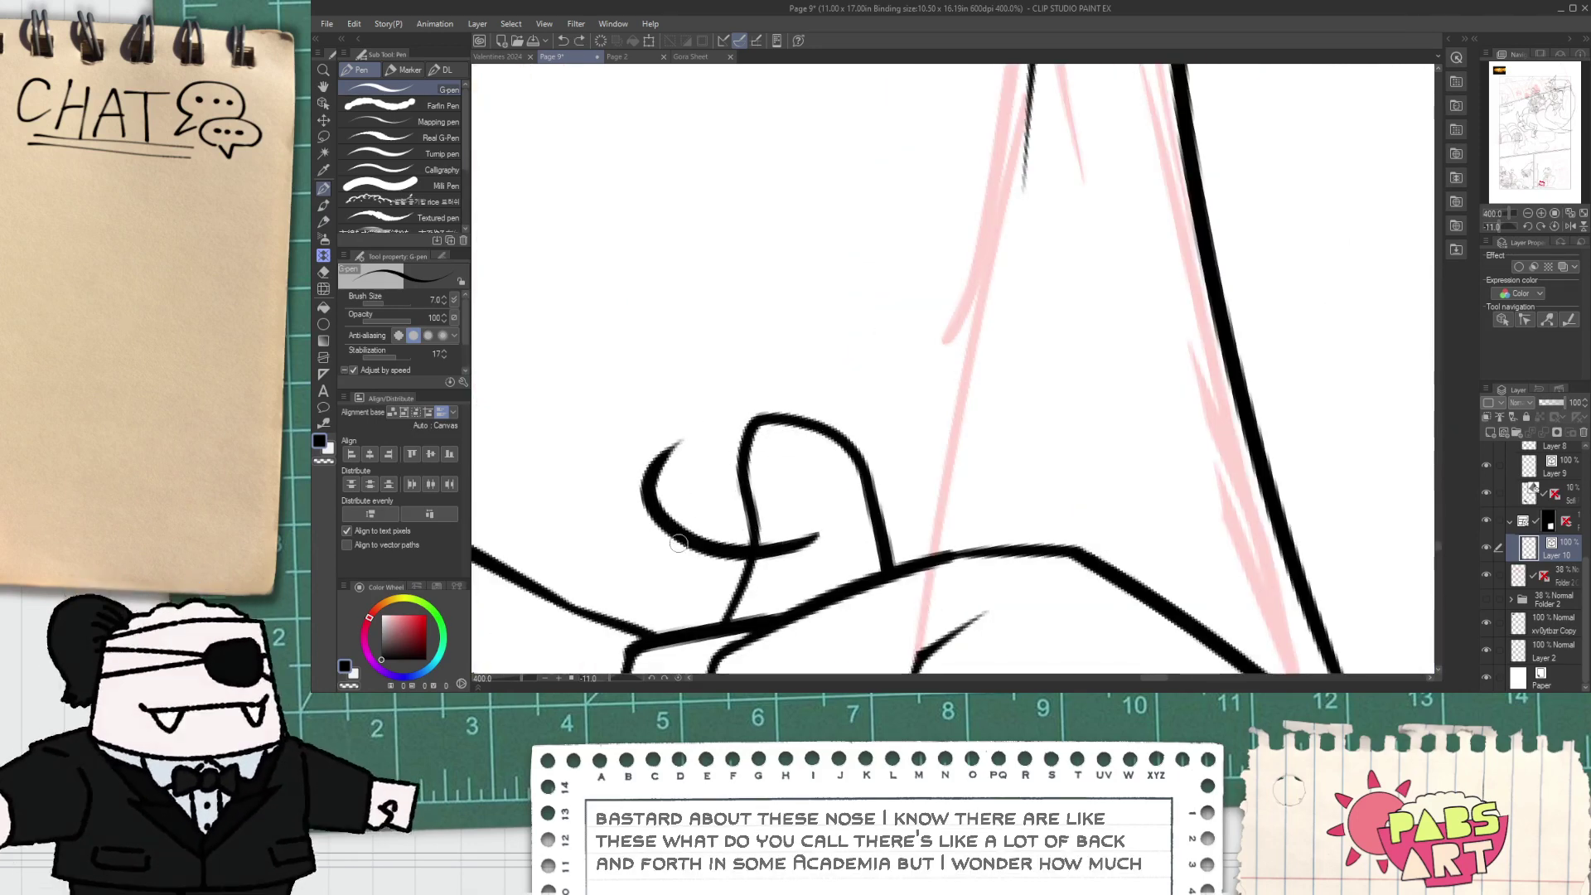
- Draw the bent tip's upper edge and erase the digit's old side line and the overshooting stroke ends
{"action": "left_click_drag", "start_coordinate": [653, 513], "coordinate": [843, 386]}
{"action": "key", "text": "ctrl+z"}
{"action": "left_click_drag", "start_coordinate": [669, 542], "coordinate": [779, 426]}
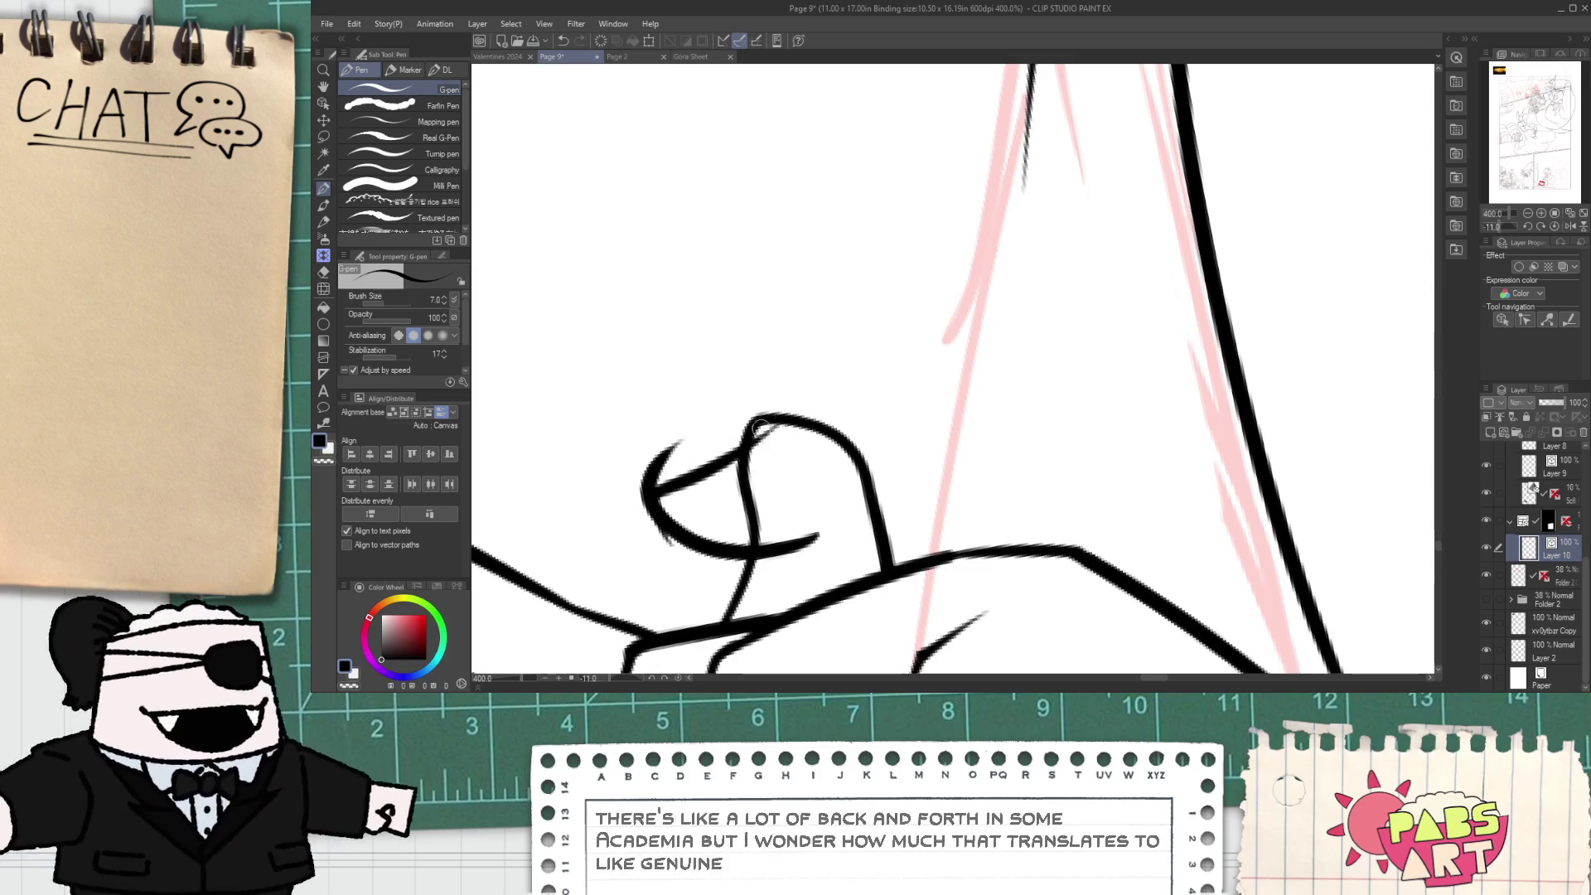
{"action": "key", "text": "e"}
{"action": "left_click_drag", "start_coordinate": [641, 464], "coordinate": [768, 461]}
{"action": "scroll", "coordinate": [761, 439], "scroll_direction": "up", "scroll_amount": 2}
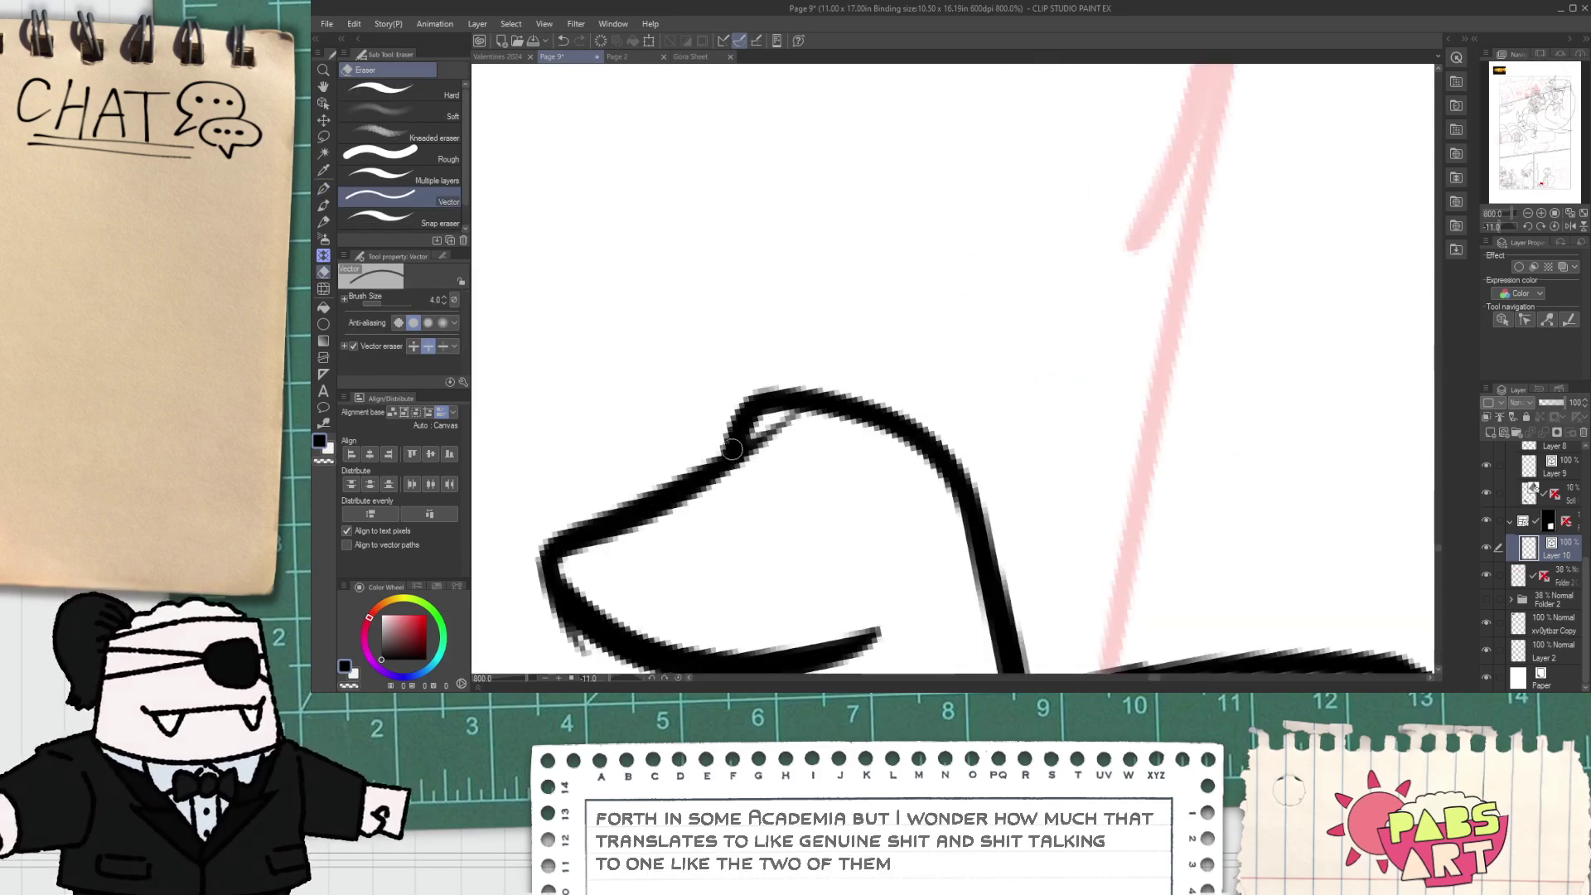
- Smooth the join between the bent tip's upper edge and the digit's rounded back, and erase the stray end at the tip
{"action": "key", "text": "p"}
{"action": "key", "text": "e"}
{"action": "key", "text": "p"}
{"action": "mouse_move", "coordinate": [731, 402]}
{"action": "left_mouse_down"}
{"action": "mouse_move", "coordinate": [783, 413]}
{"action": "mouse_move", "coordinate": [687, 490]}
{"action": "mouse_move", "coordinate": [939, 439]}
{"action": "left_mouse_up"}
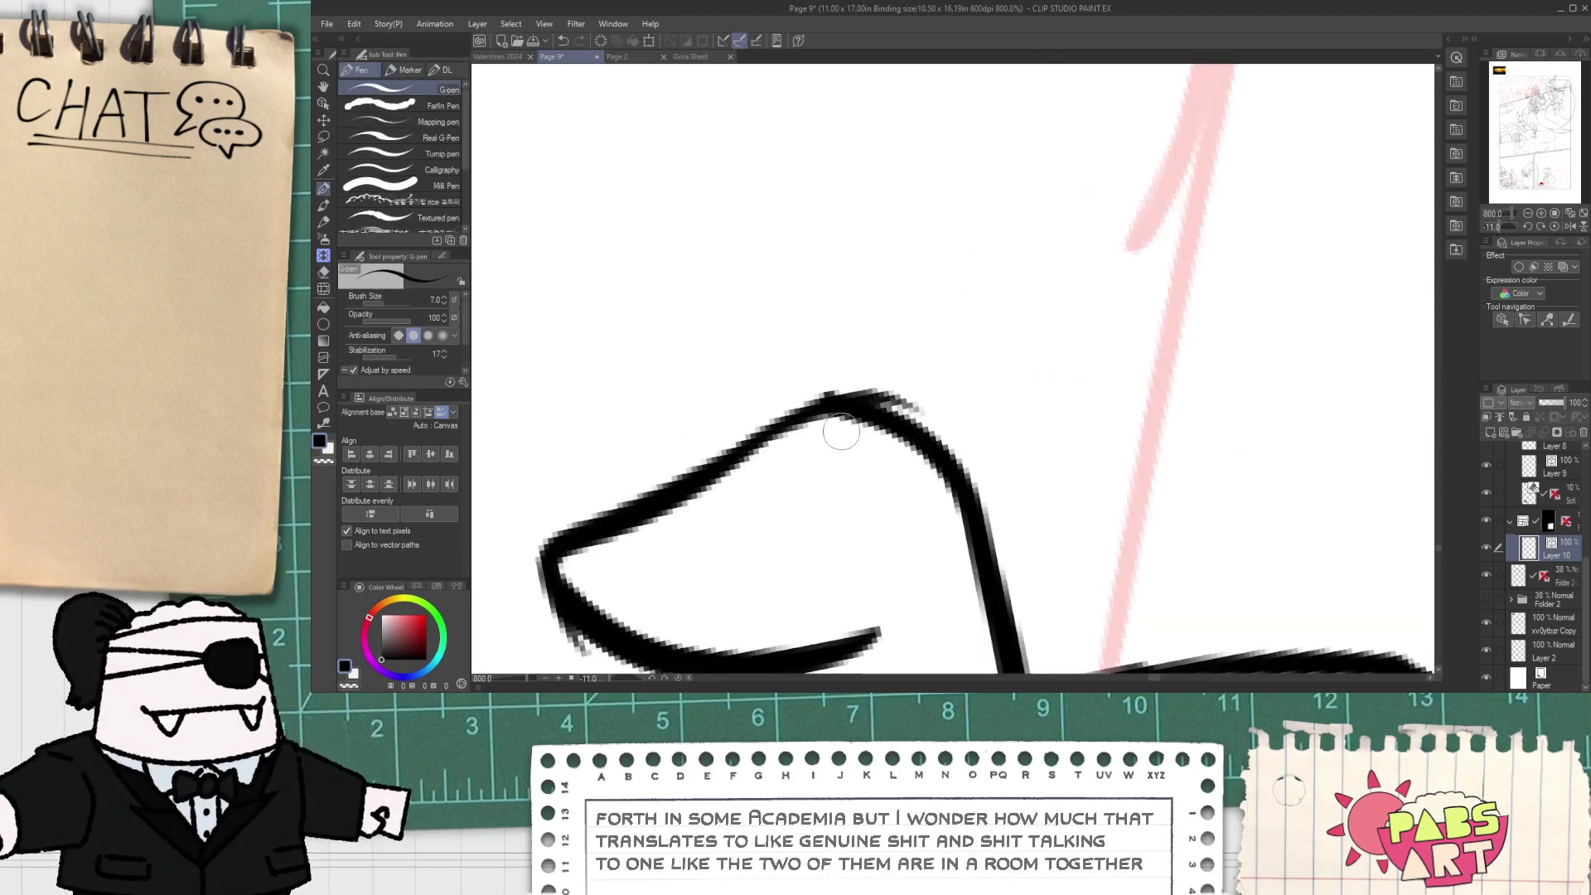
{"action": "key", "text": "ctrl+z"}
{"action": "mouse_move", "coordinate": [777, 428]}
{"action": "left_mouse_down"}
{"action": "mouse_move", "coordinate": [876, 401]}
{"action": "mouse_move", "coordinate": [734, 453]}
{"action": "left_mouse_up"}
{"action": "key", "text": "ctrl+z"}
{"action": "key", "text": "e"}
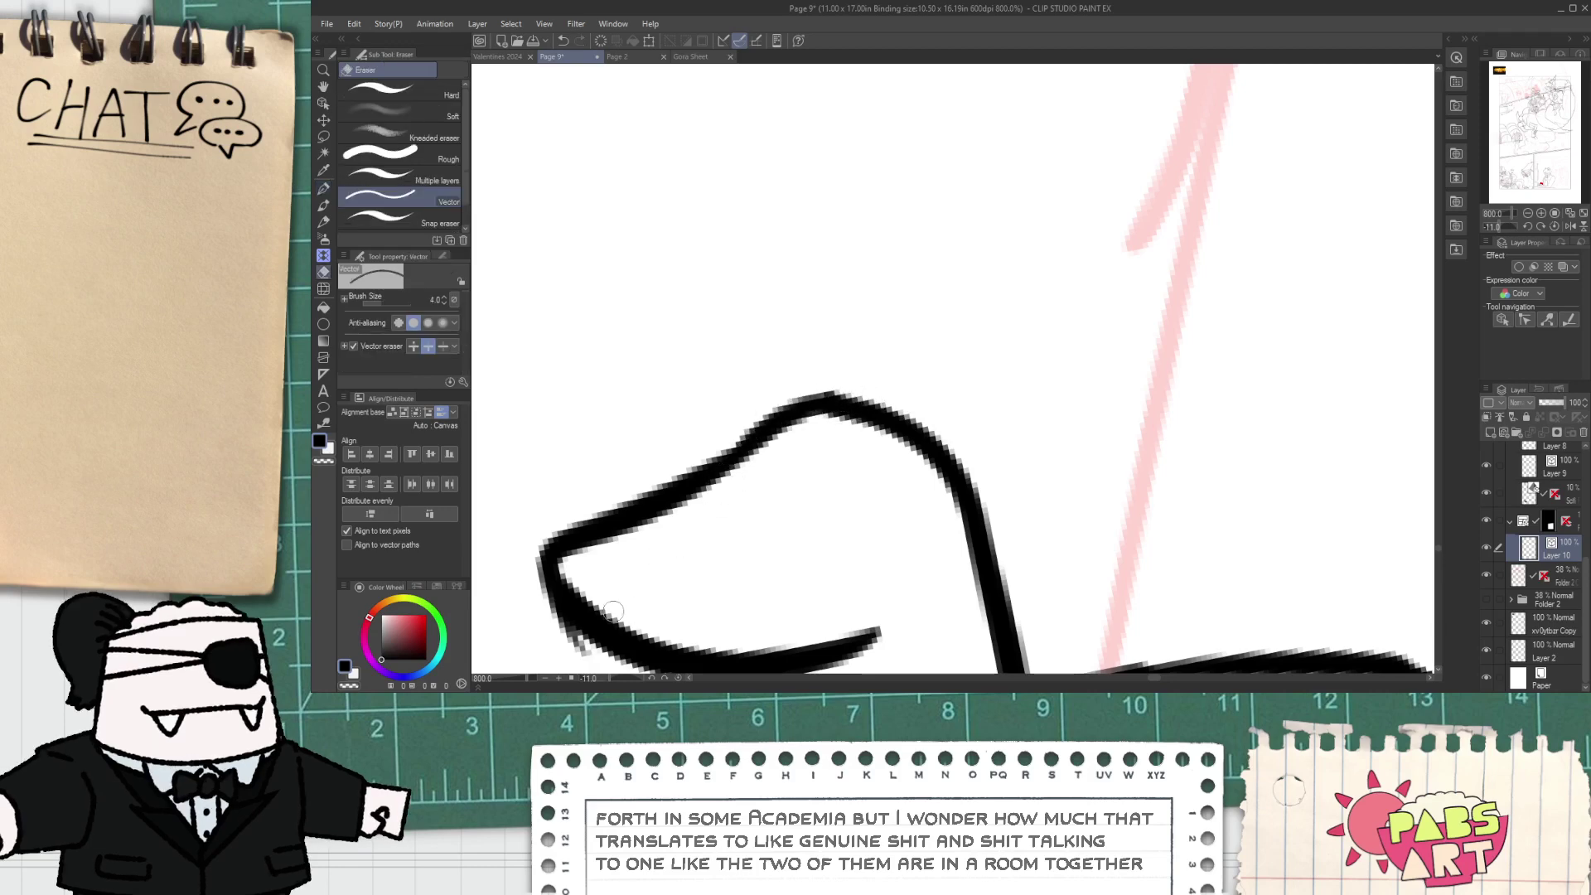
{"action": "left_click_drag", "start_coordinate": [581, 642], "coordinate": [604, 631]}
- Select the underside curve of the bent digit with the Object tool and make it narrower and deeper
{"action": "key", "text": "space"}
{"action": "left_click_drag", "start_coordinate": [664, 576], "coordinate": [688, 465]}
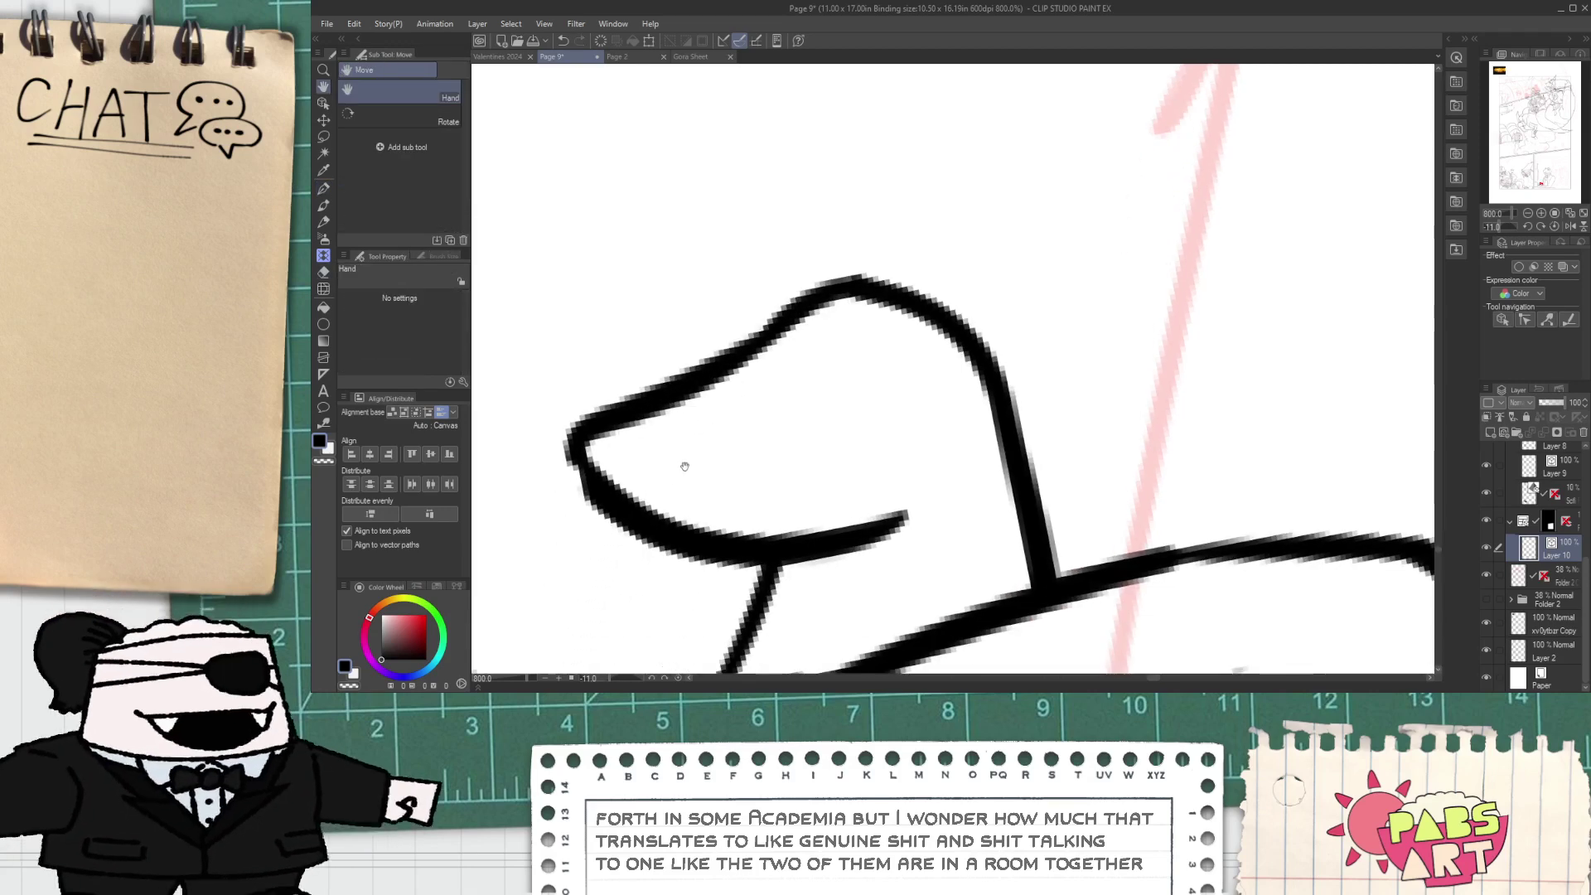
{"action": "scroll", "coordinate": [688, 465], "scroll_direction": "down", "scroll_amount": 2}
{"action": "scroll", "coordinate": [699, 473], "scroll_direction": "up", "scroll_amount": 2}
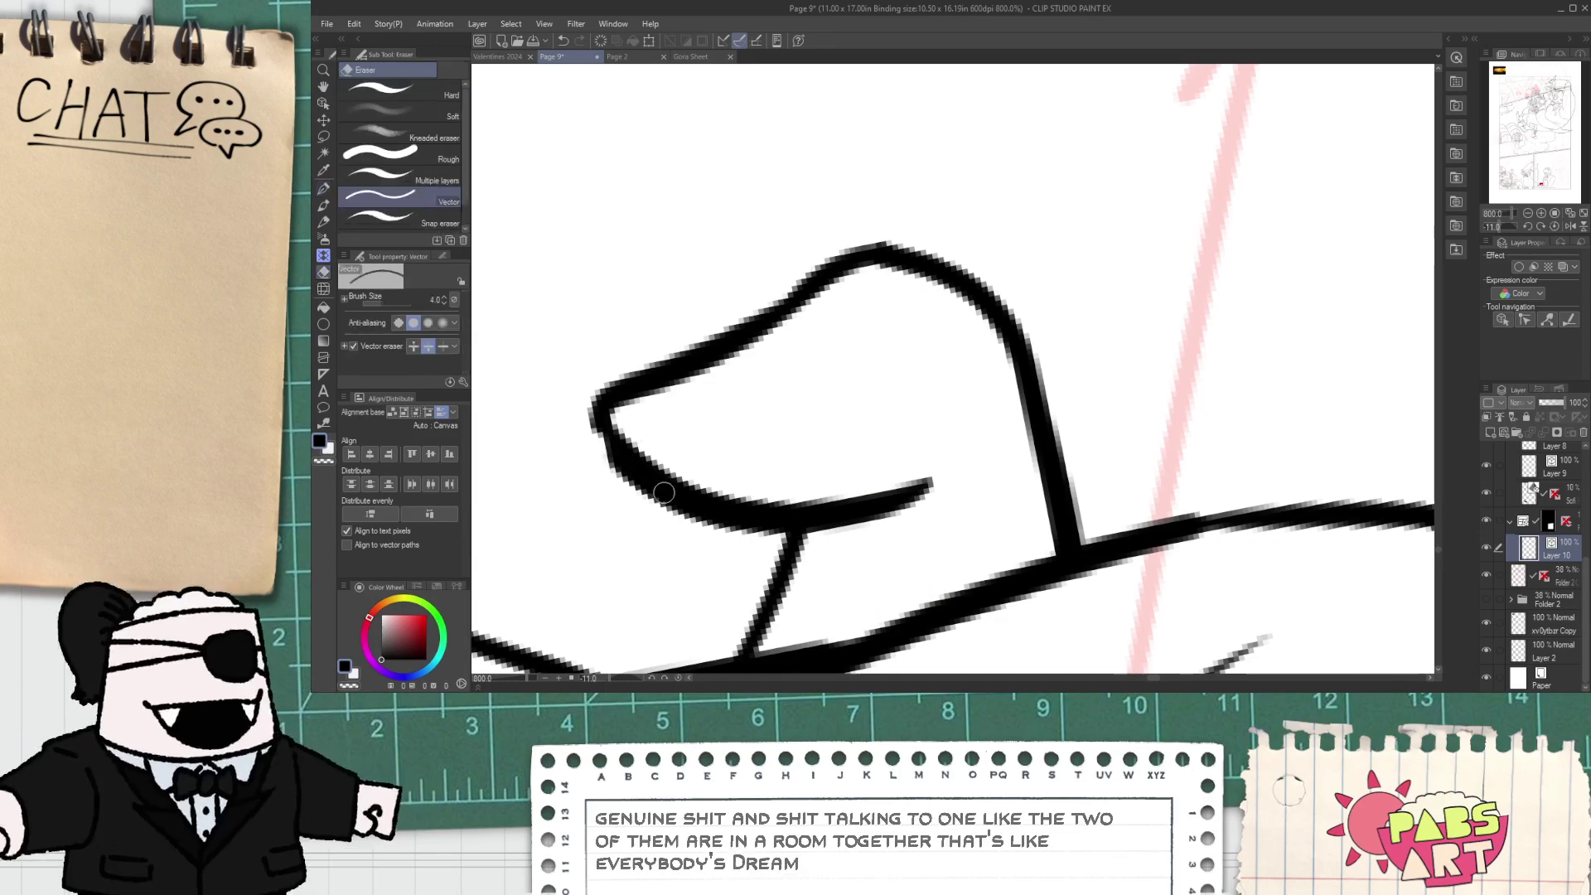
{"action": "key", "text": "o"}
{"action": "left_click", "coordinate": [688, 525]}
{"action": "left_click_drag", "start_coordinate": [783, 590], "coordinate": [785, 618]}
{"action": "left_click_drag", "start_coordinate": [964, 433], "coordinate": [862, 435]}
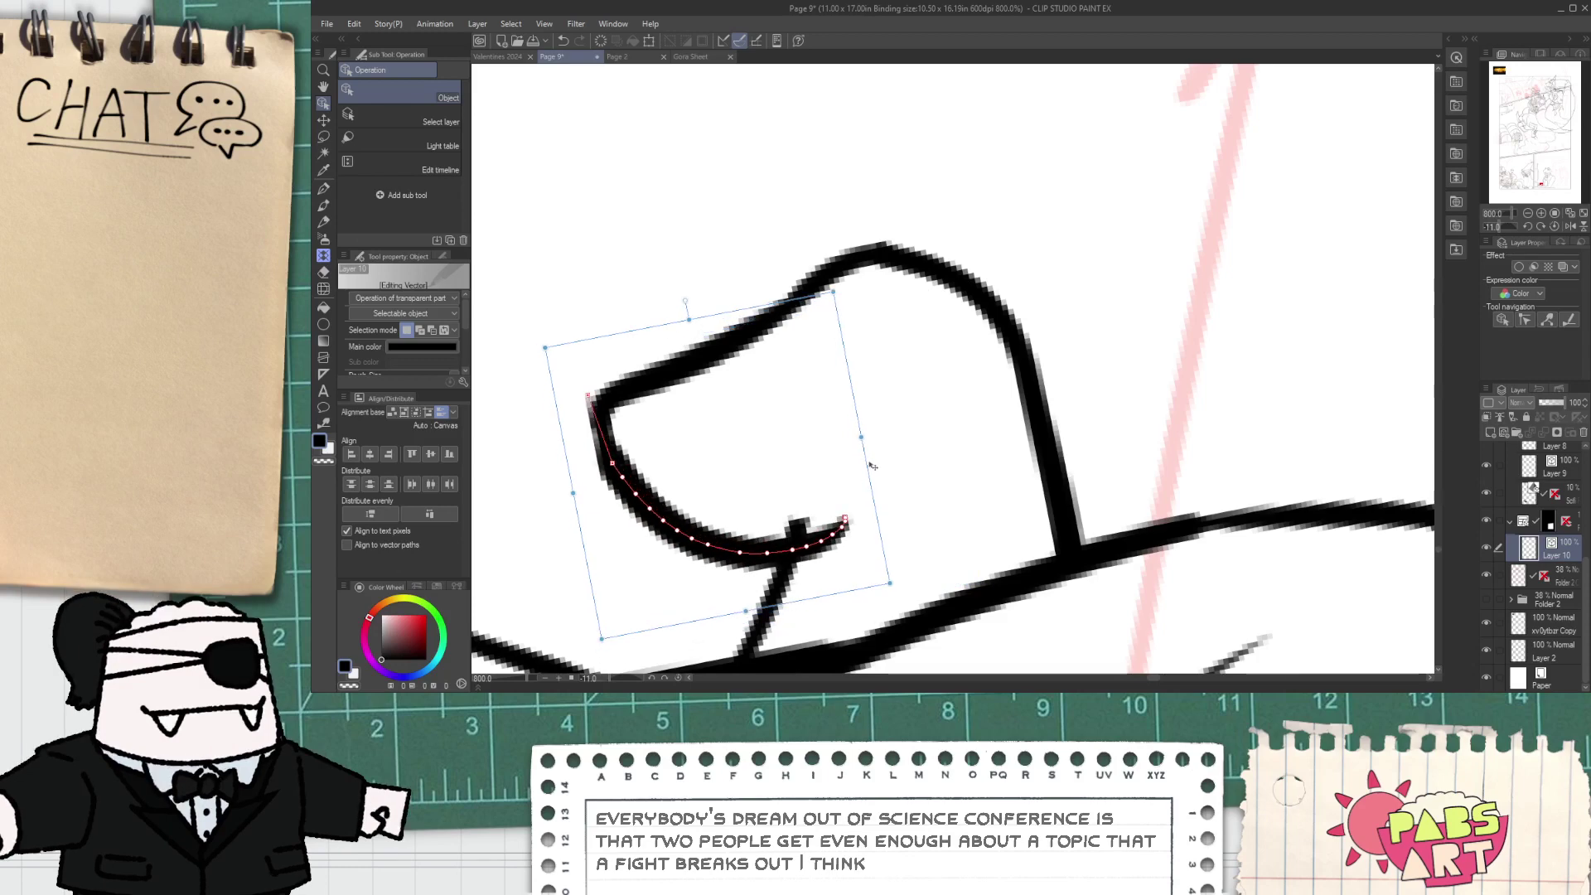
- Extend the underside curve into an upward crease inside the digit and erase the overlapping line ends
{"action": "key", "text": "e"}
{"action": "key", "text": "p"}
{"action": "left_click_drag", "start_coordinate": [783, 552], "coordinate": [940, 396]}
{"action": "key", "text": "ctrl+z"}
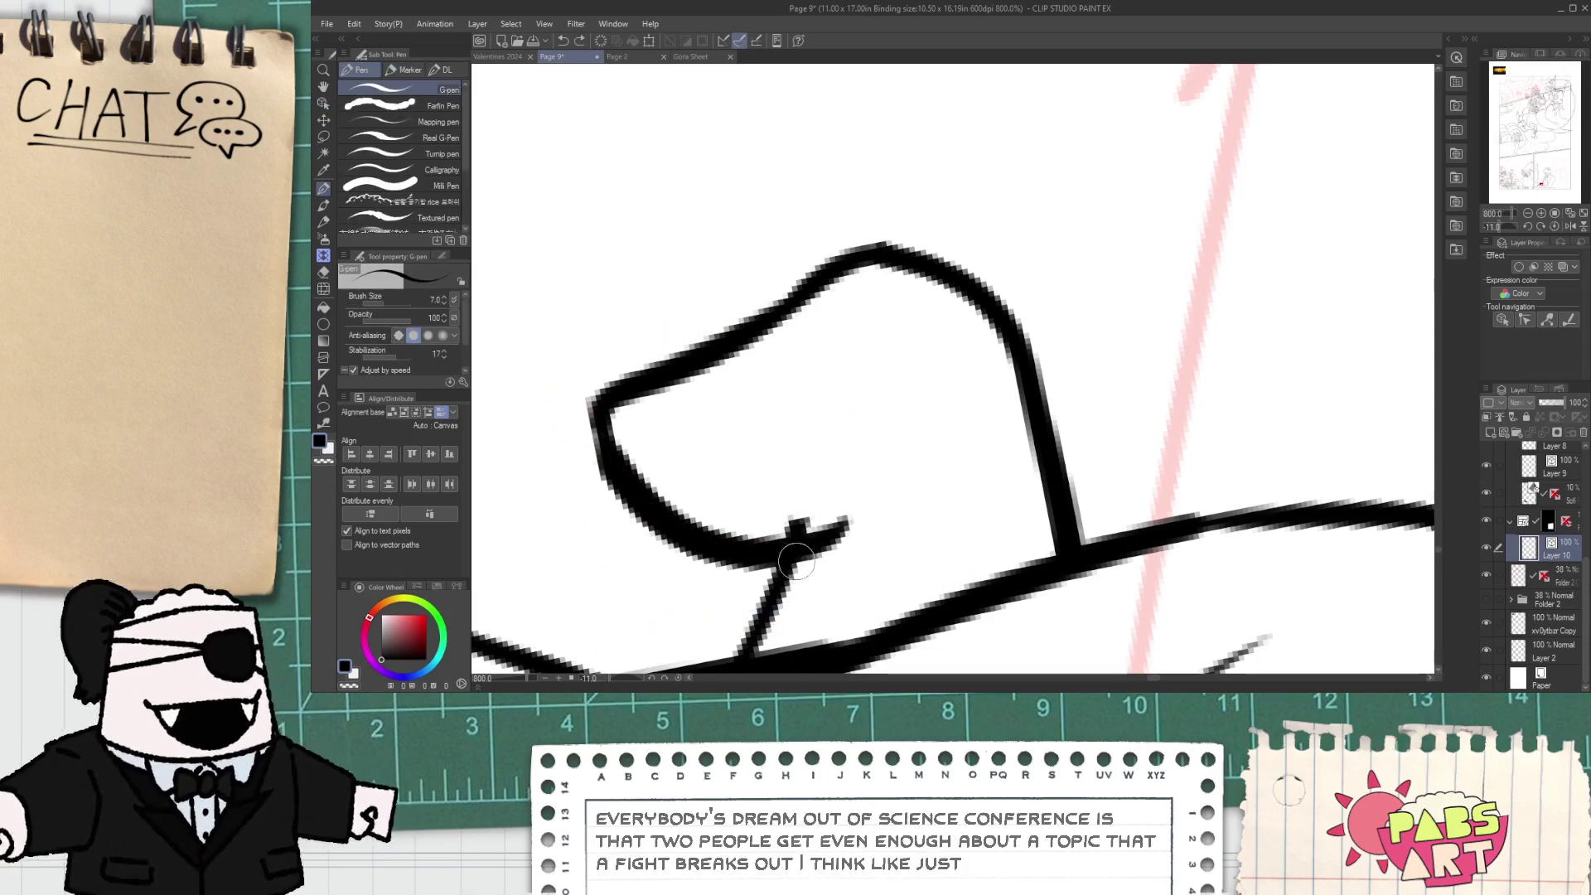
{"action": "left_click_drag", "start_coordinate": [801, 552], "coordinate": [891, 432]}
{"action": "key", "text": "e"}
{"action": "scroll", "coordinate": [811, 506], "scroll_direction": "down", "scroll_amount": 9}
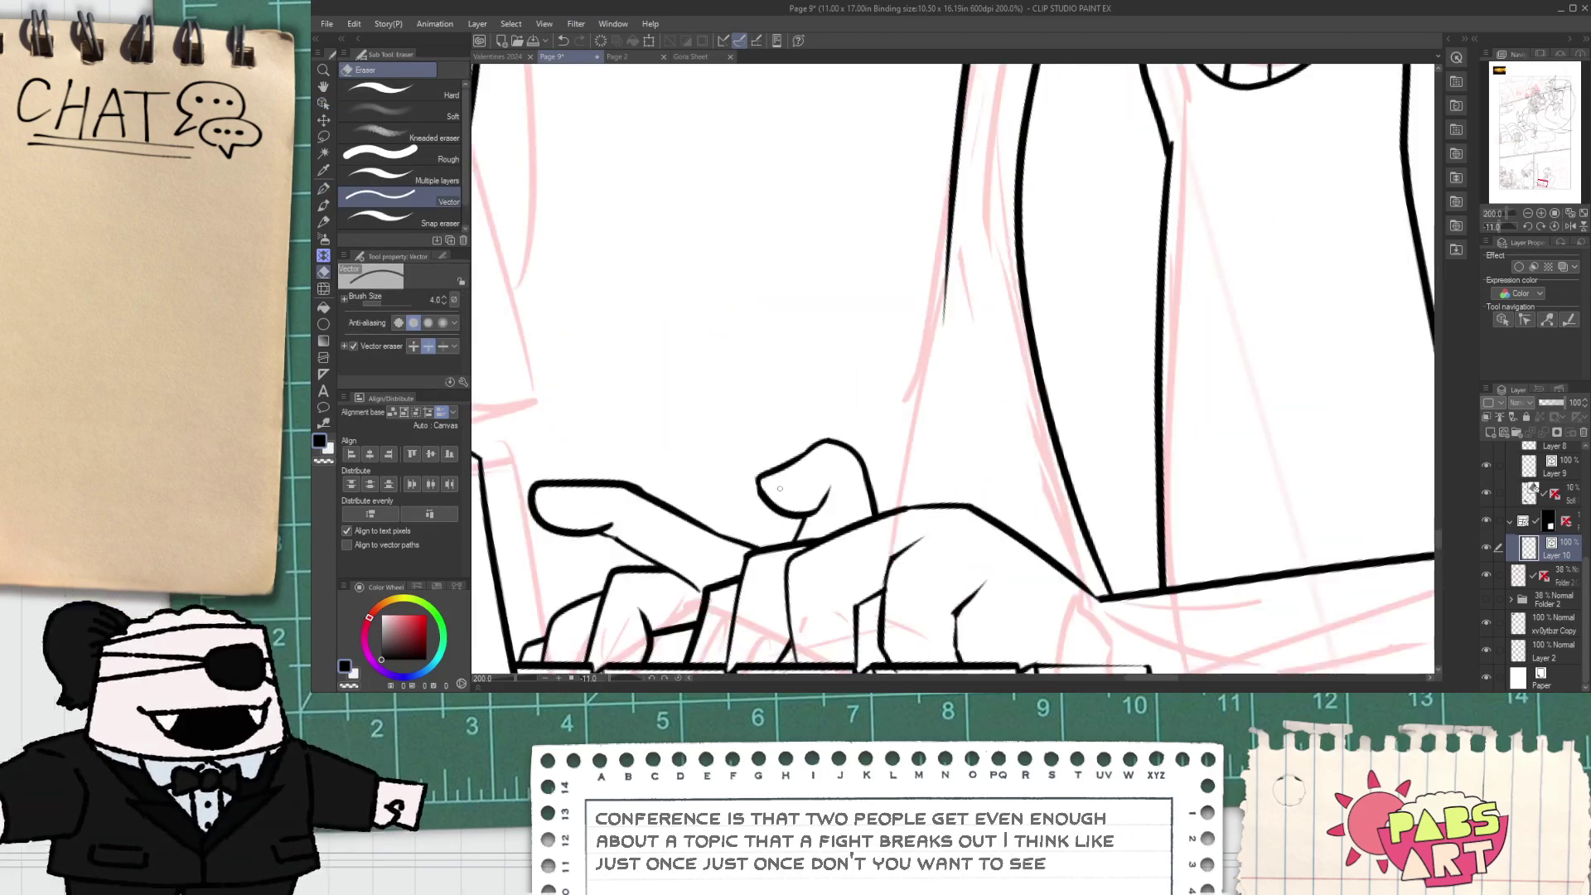
- Ink the far sleeve's lower edge down to the raised digit and erase the upper sleeve line's leftover tail
{"action": "key", "text": "space"}
{"action": "left_click_drag", "start_coordinate": [825, 504], "coordinate": [811, 469]}
{"action": "scroll", "coordinate": [811, 469], "scroll_direction": "up", "scroll_amount": 2}
{"action": "scroll", "coordinate": [811, 469], "scroll_direction": "up", "scroll_amount": 2}
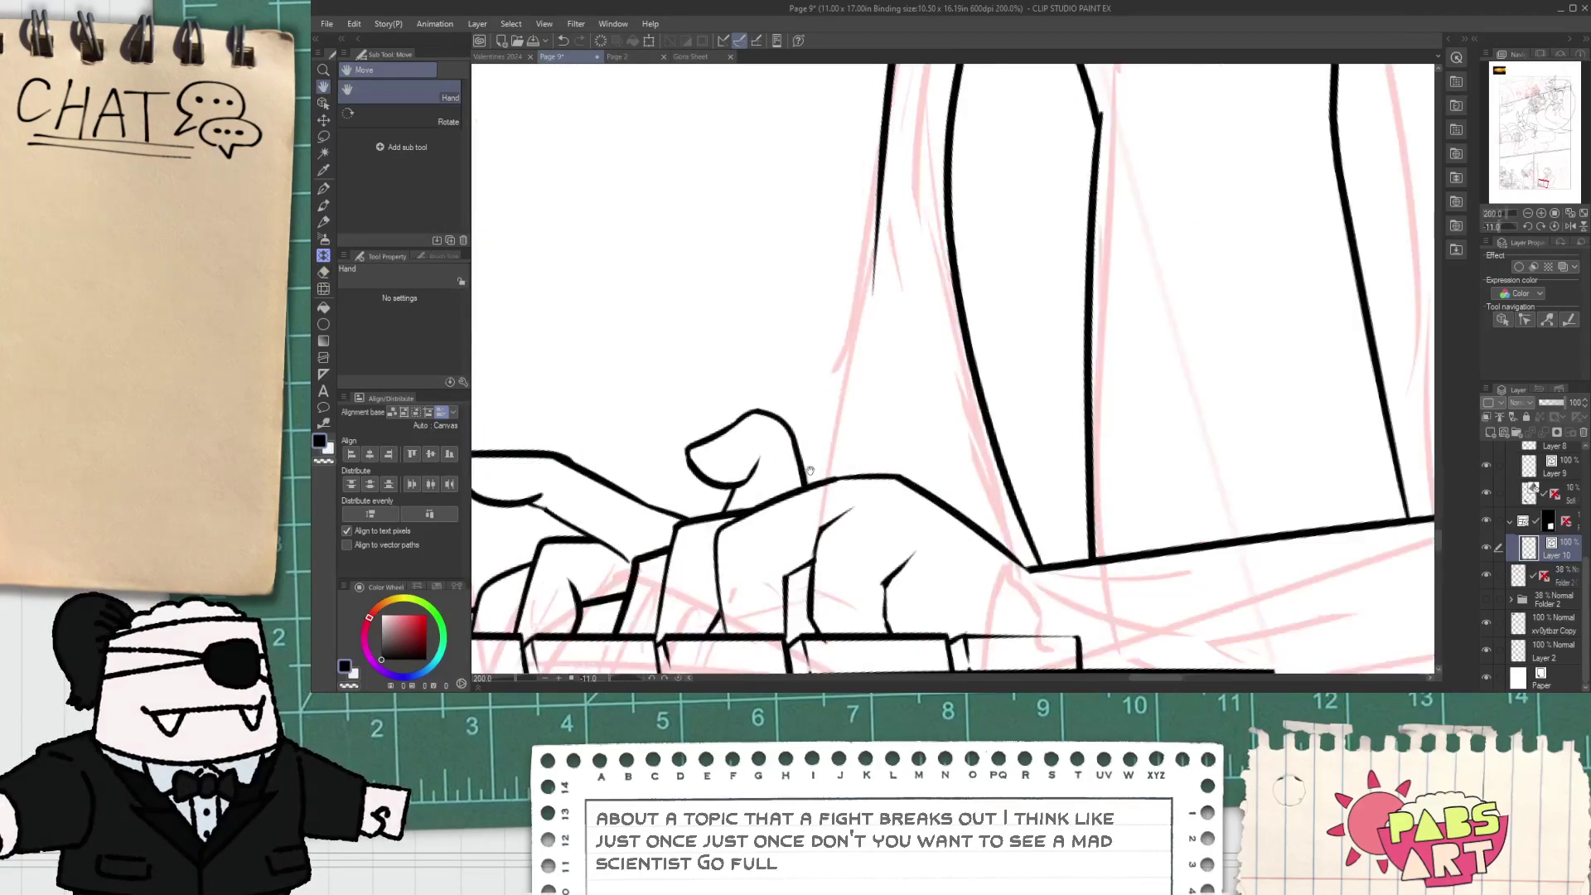
{"action": "scroll", "coordinate": [811, 469], "scroll_direction": "down", "scroll_amount": 1}
{"action": "mouse_move", "coordinate": [925, 203]}
{"action": "left_mouse_down"}
{"action": "mouse_move", "coordinate": [877, 306]}
{"action": "mouse_move", "coordinate": [870, 291]}
{"action": "left_mouse_up"}
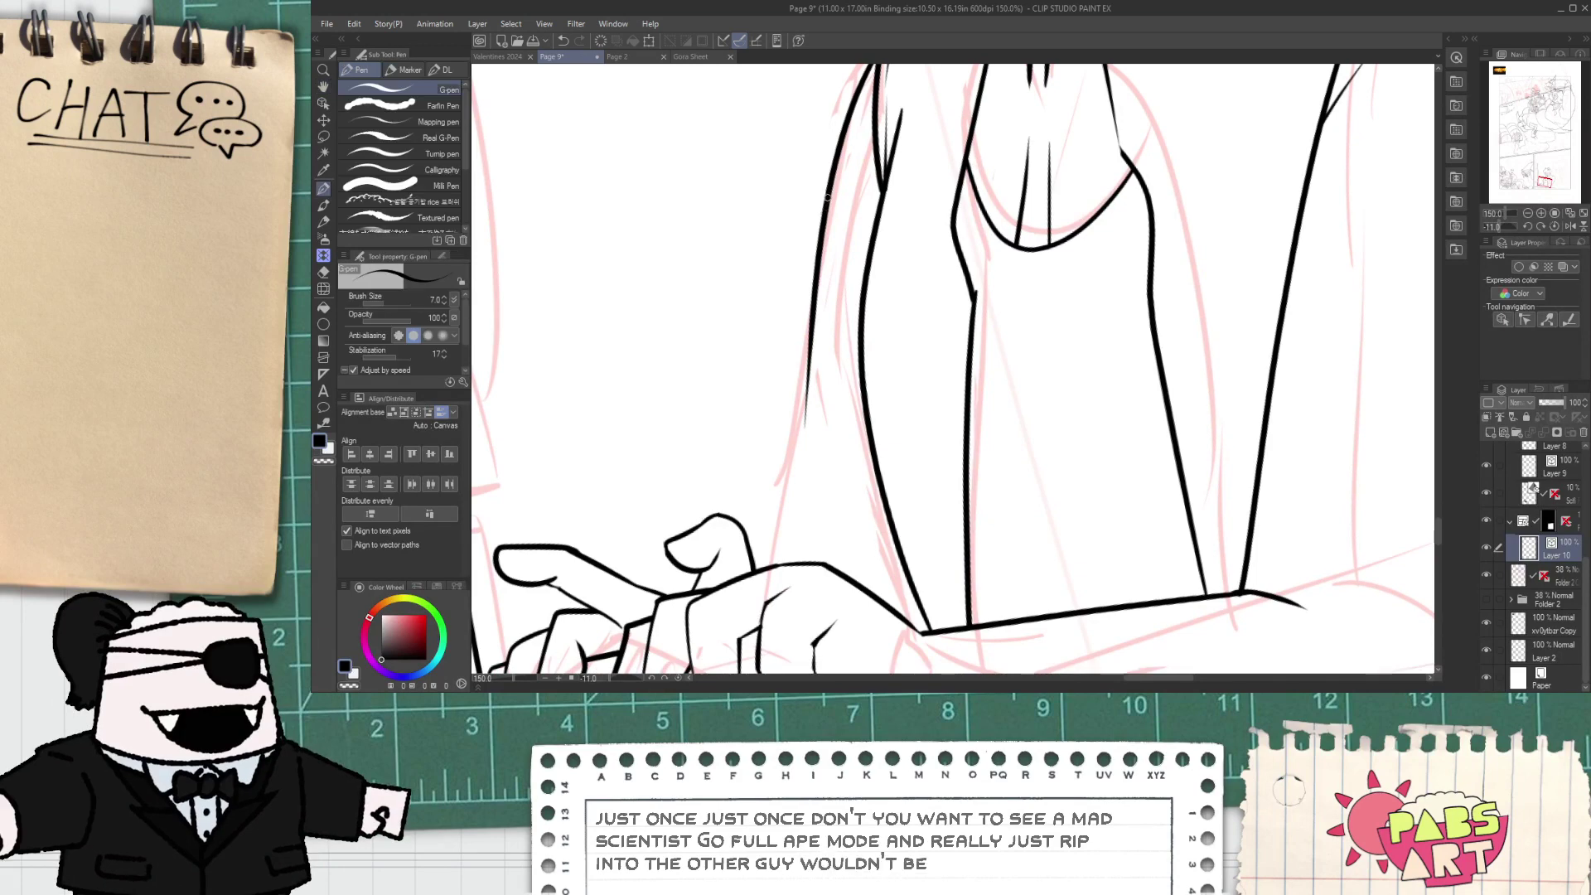
{"action": "mouse_move", "coordinate": [844, 174]}
{"action": "left_mouse_down"}
{"action": "mouse_move", "coordinate": [729, 517]}
{"action": "mouse_move", "coordinate": [847, 221]}
{"action": "left_mouse_up"}
{"action": "key", "text": "ctrl+z"}
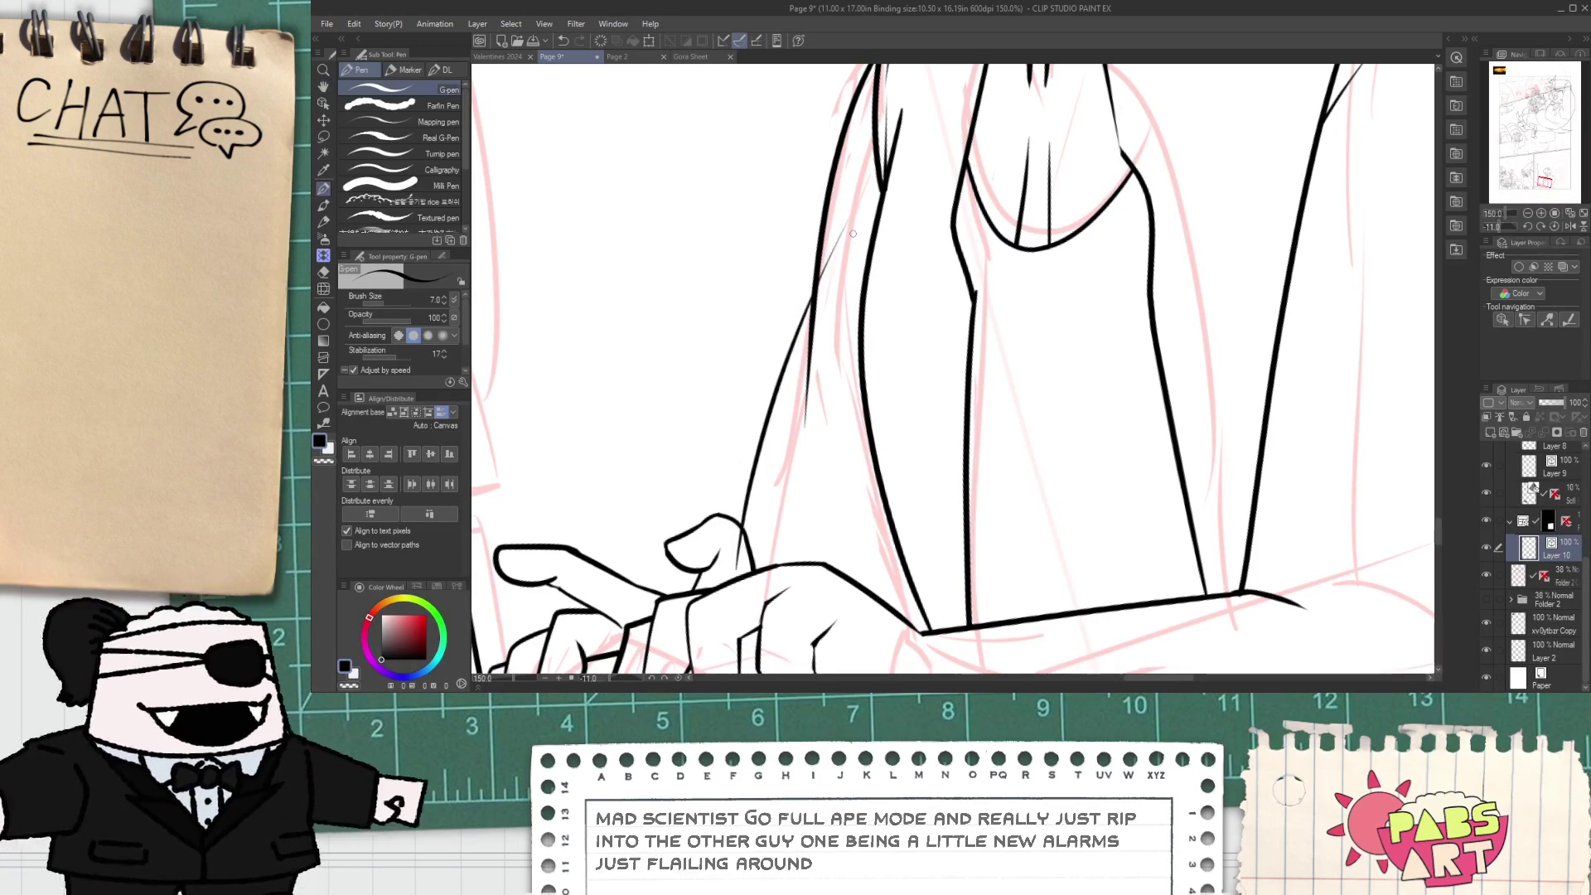
{"action": "key", "text": "e"}
{"action": "left_click_drag", "start_coordinate": [801, 355], "coordinate": [822, 367]}
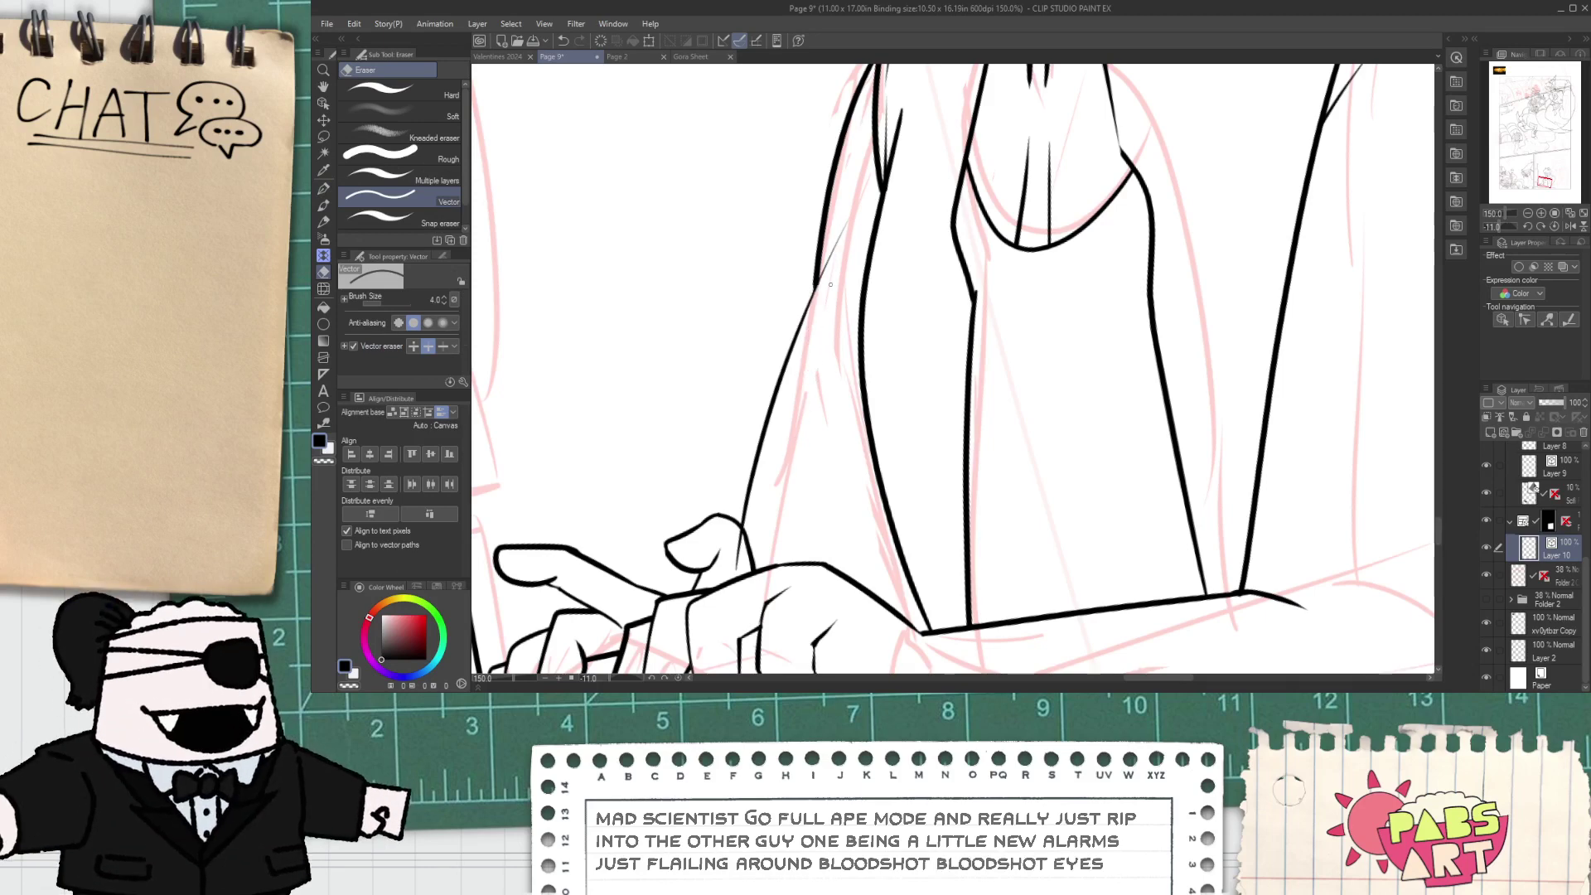
- Stretch the lower sleeve stroke upward with the Object tool to blend into the upper edge, and trim its overlapping ends
{"action": "key", "text": "o"}
{"action": "left_click", "coordinate": [779, 412]}
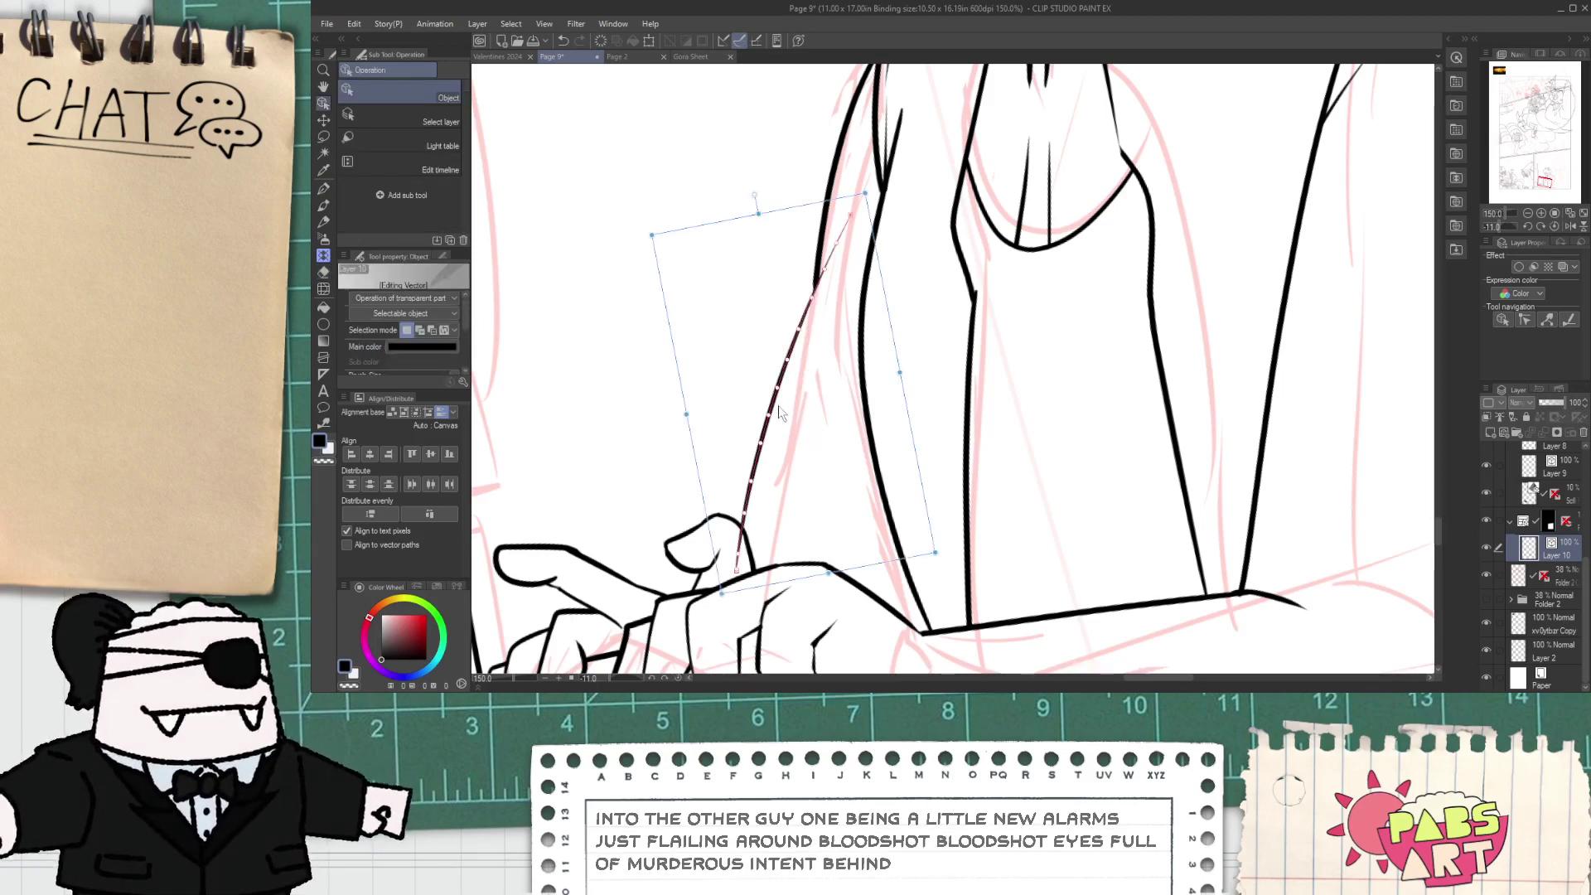
{"action": "left_click_drag", "start_coordinate": [863, 194], "coordinate": [873, 125]}
{"action": "key", "text": "e"}
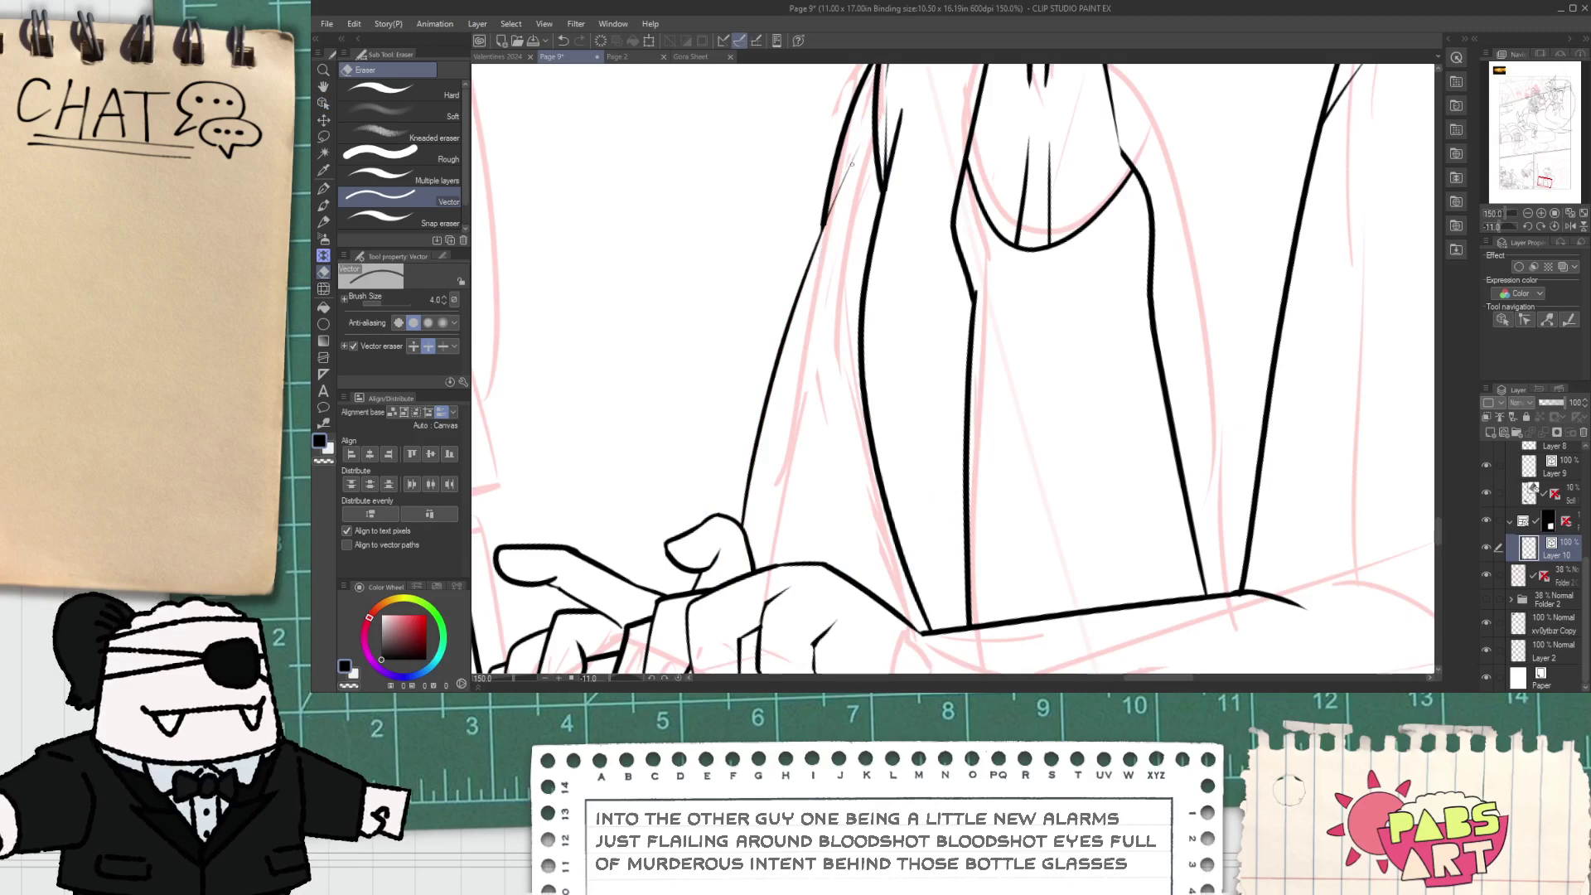
{"action": "key", "text": "p"}
{"action": "scroll", "coordinate": [870, 397], "scroll_direction": "down", "scroll_amount": 3}
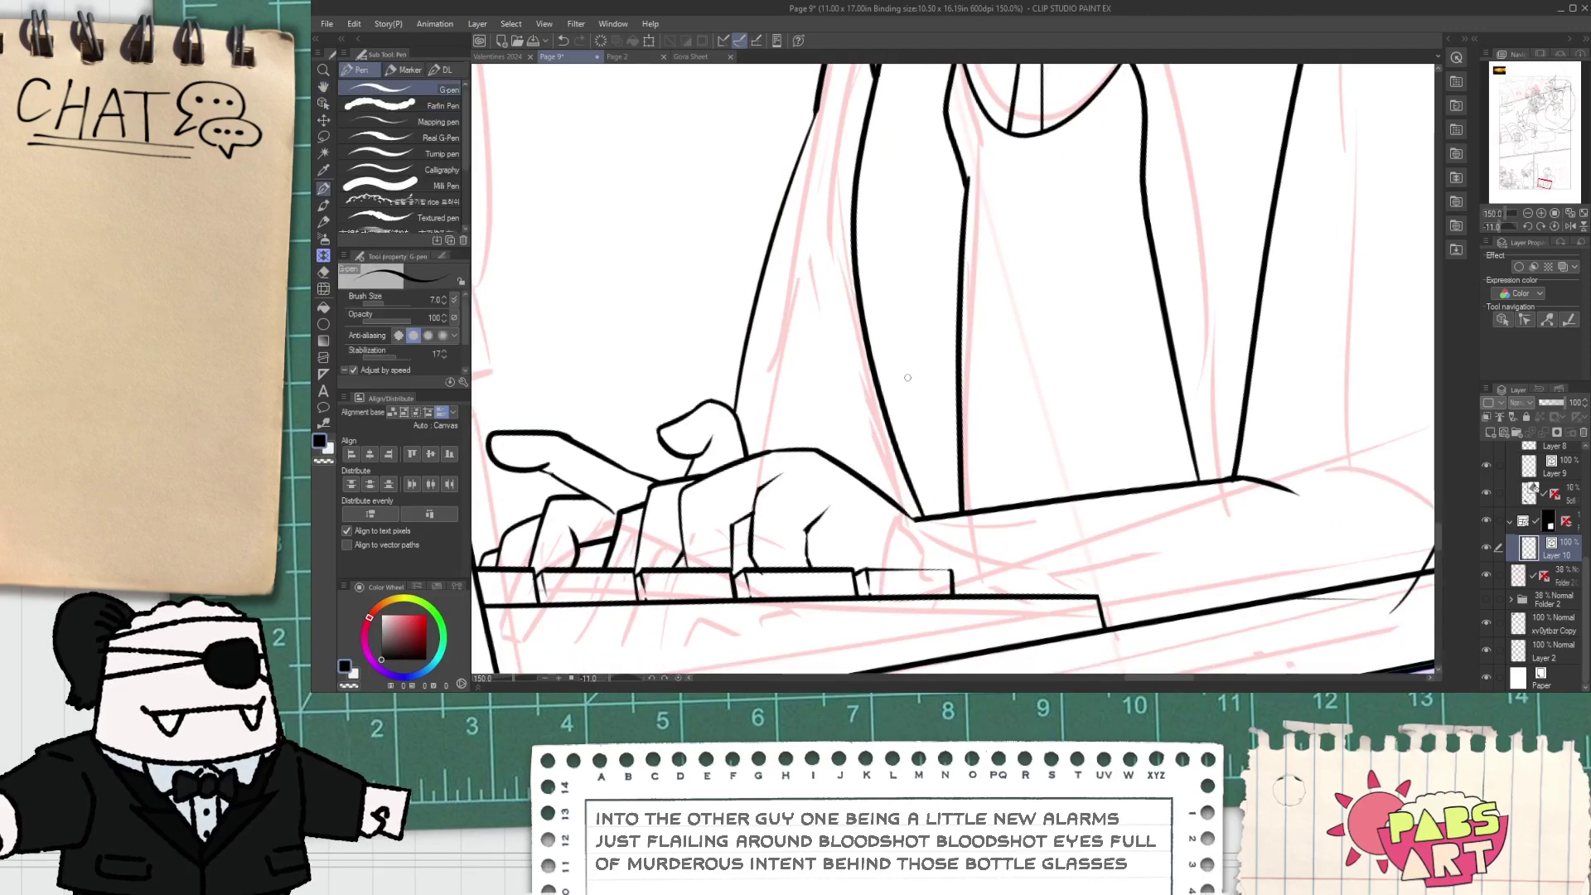
- Ink a short far-side line between the open jacket's lower edge and the typing hand's wrist, trimming it where it crosses other lines
{"action": "key", "text": "e"}
{"action": "key", "text": "ctrl+z"}
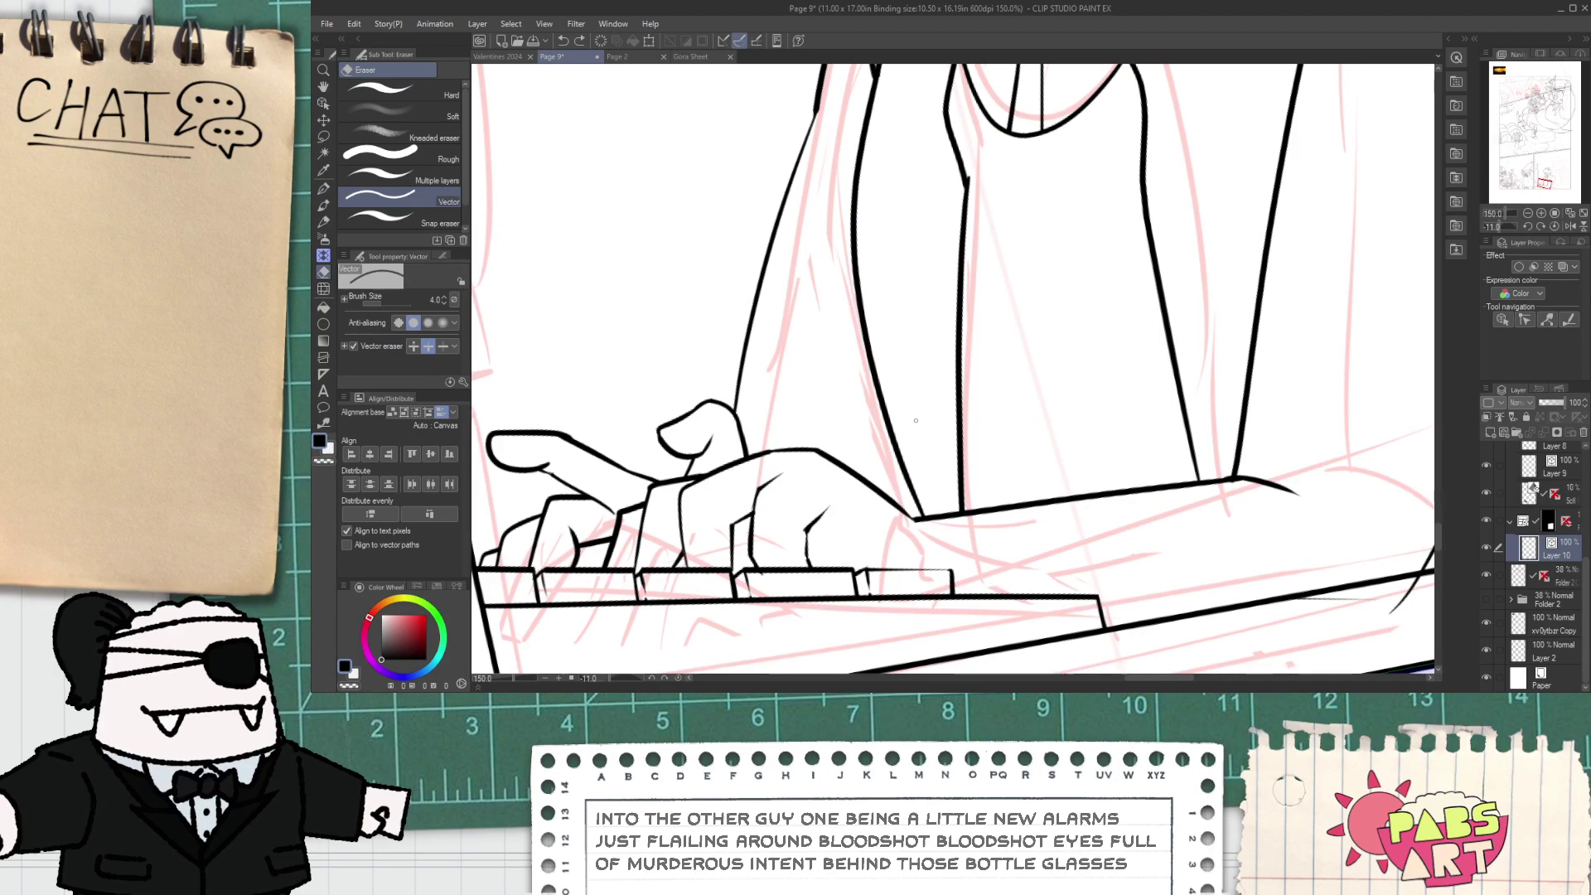
{"action": "key", "text": "p"}
{"action": "mouse_move", "coordinate": [915, 425]}
{"action": "left_mouse_down"}
{"action": "mouse_move", "coordinate": [869, 548]}
{"action": "mouse_move", "coordinate": [883, 534]}
{"action": "left_mouse_up"}
{"action": "key", "text": "e"}
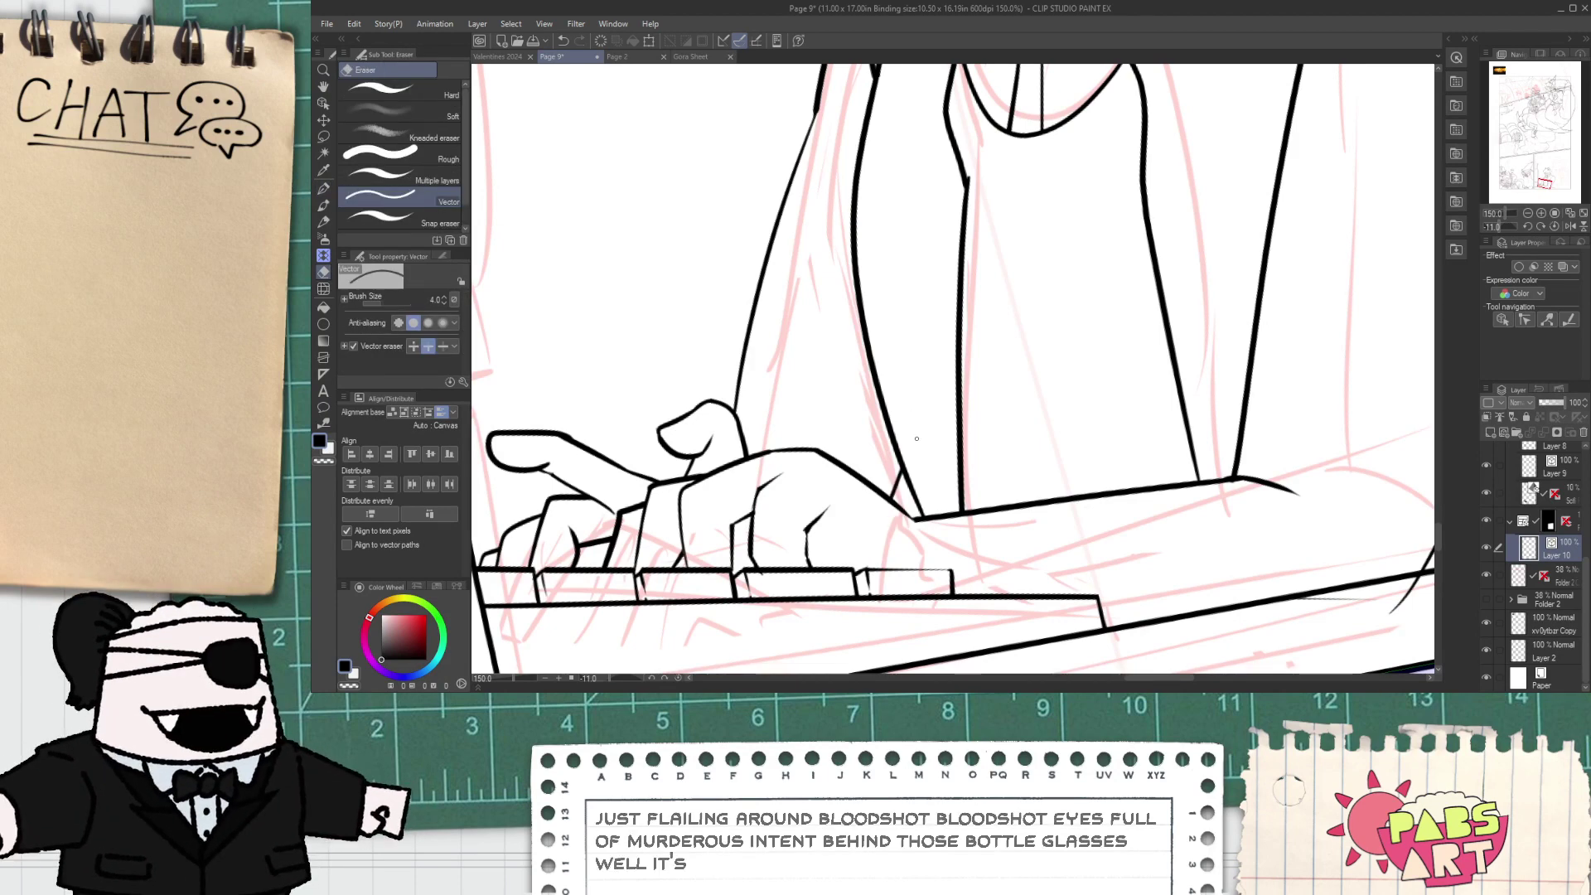
{"action": "scroll", "coordinate": [910, 415], "scroll_direction": "up", "scroll_amount": 4}
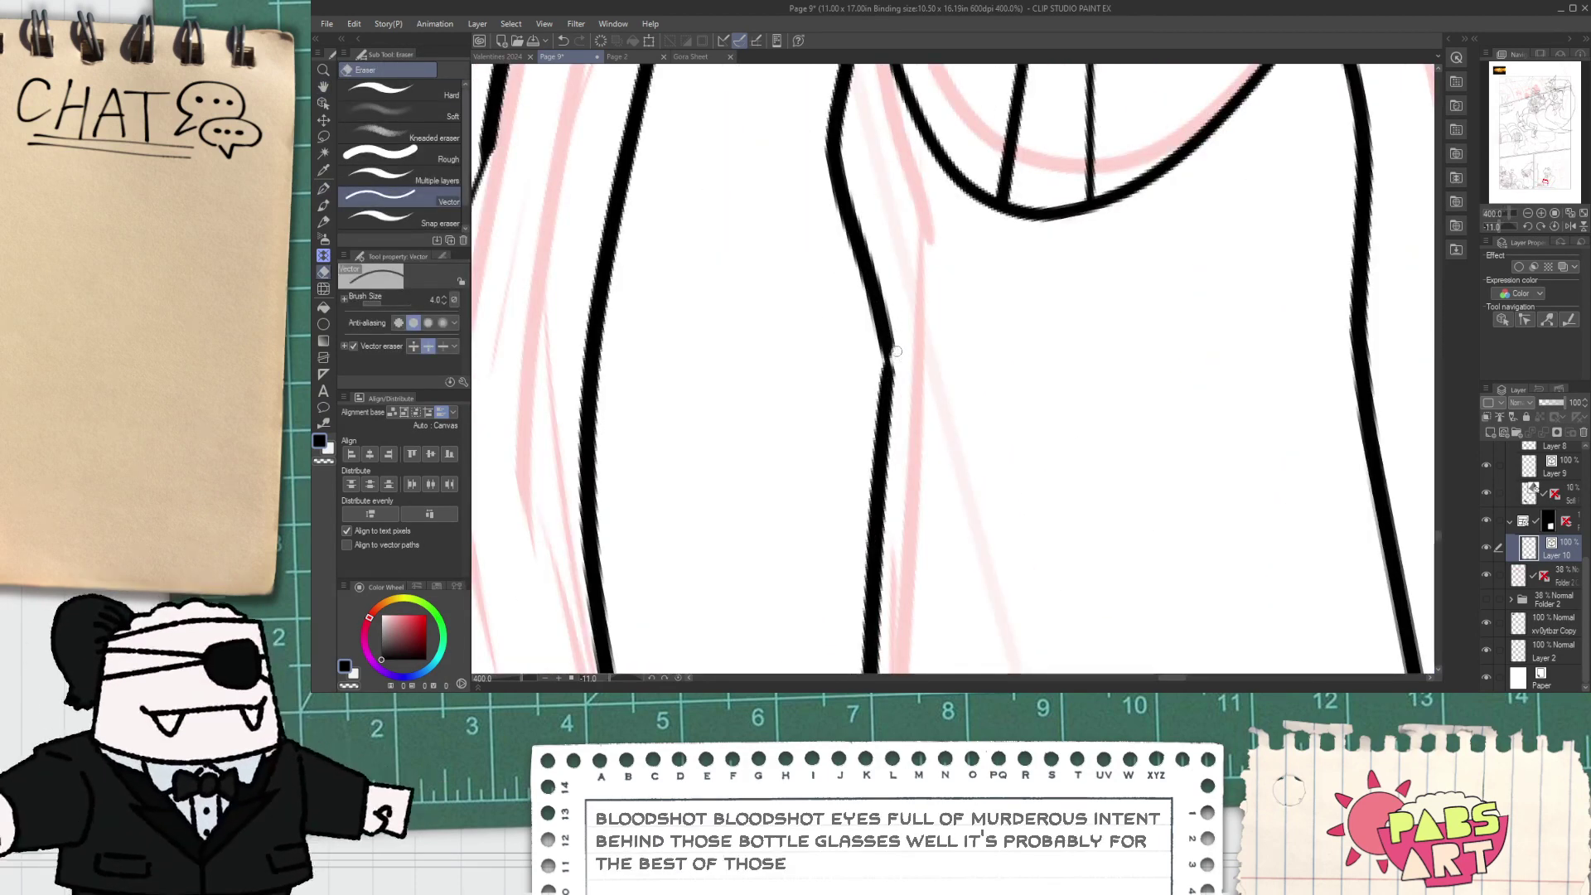
{"action": "key", "text": "p"}
{"action": "scroll", "coordinate": [894, 353], "scroll_direction": "down", "scroll_amount": 7}
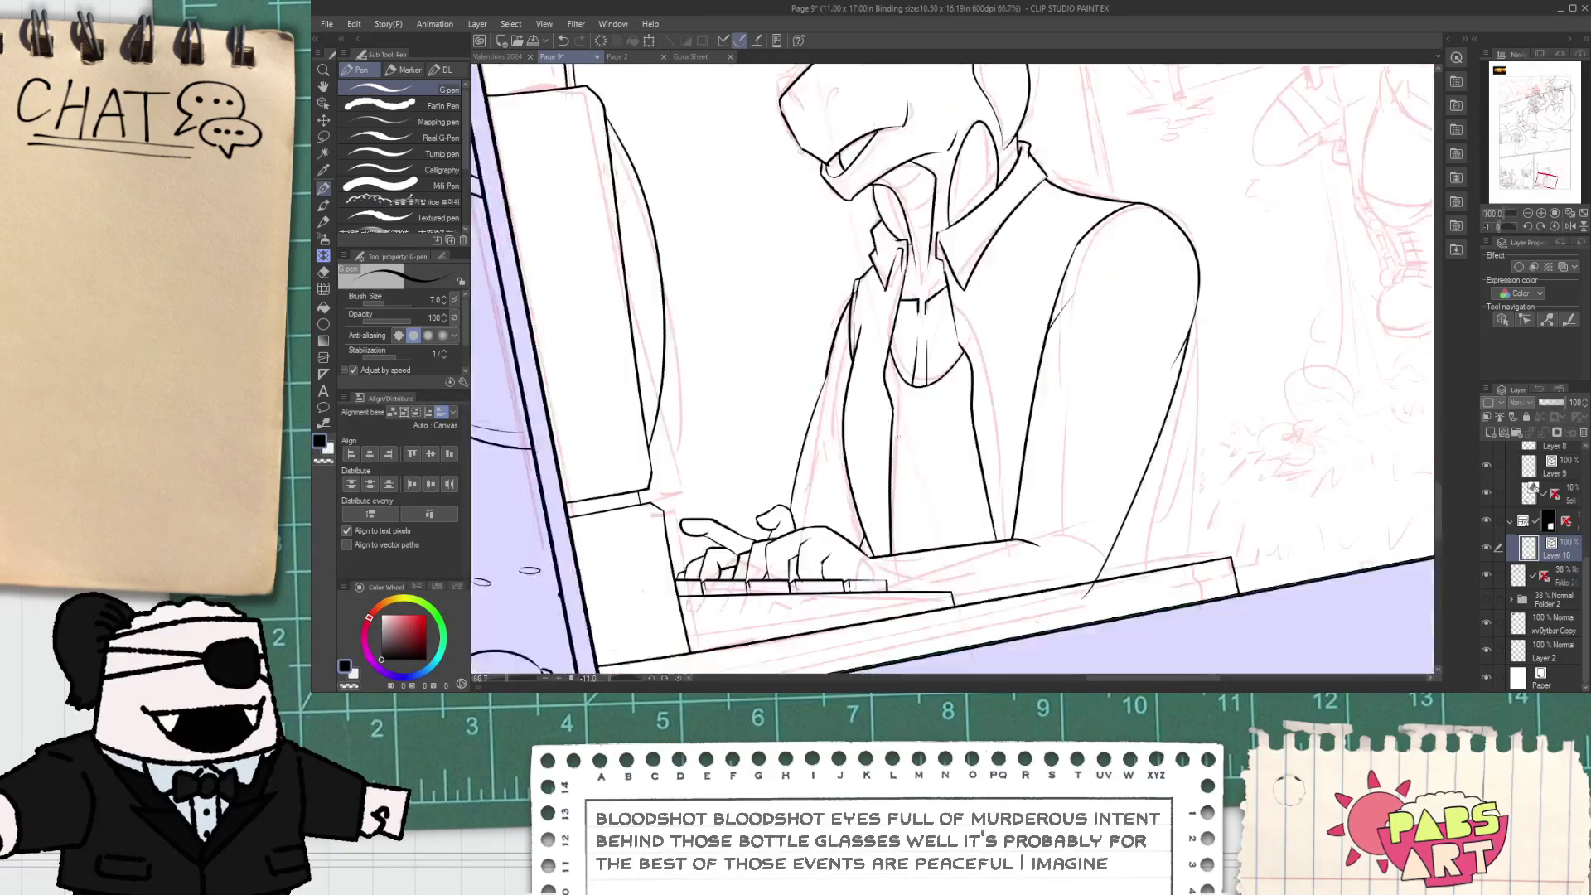
- Erase the tail of the near sleeve's back line where it runs past the desk edge
{"action": "key", "text": "space"}
{"action": "left_click_drag", "start_coordinate": [1058, 400], "coordinate": [878, 380]}
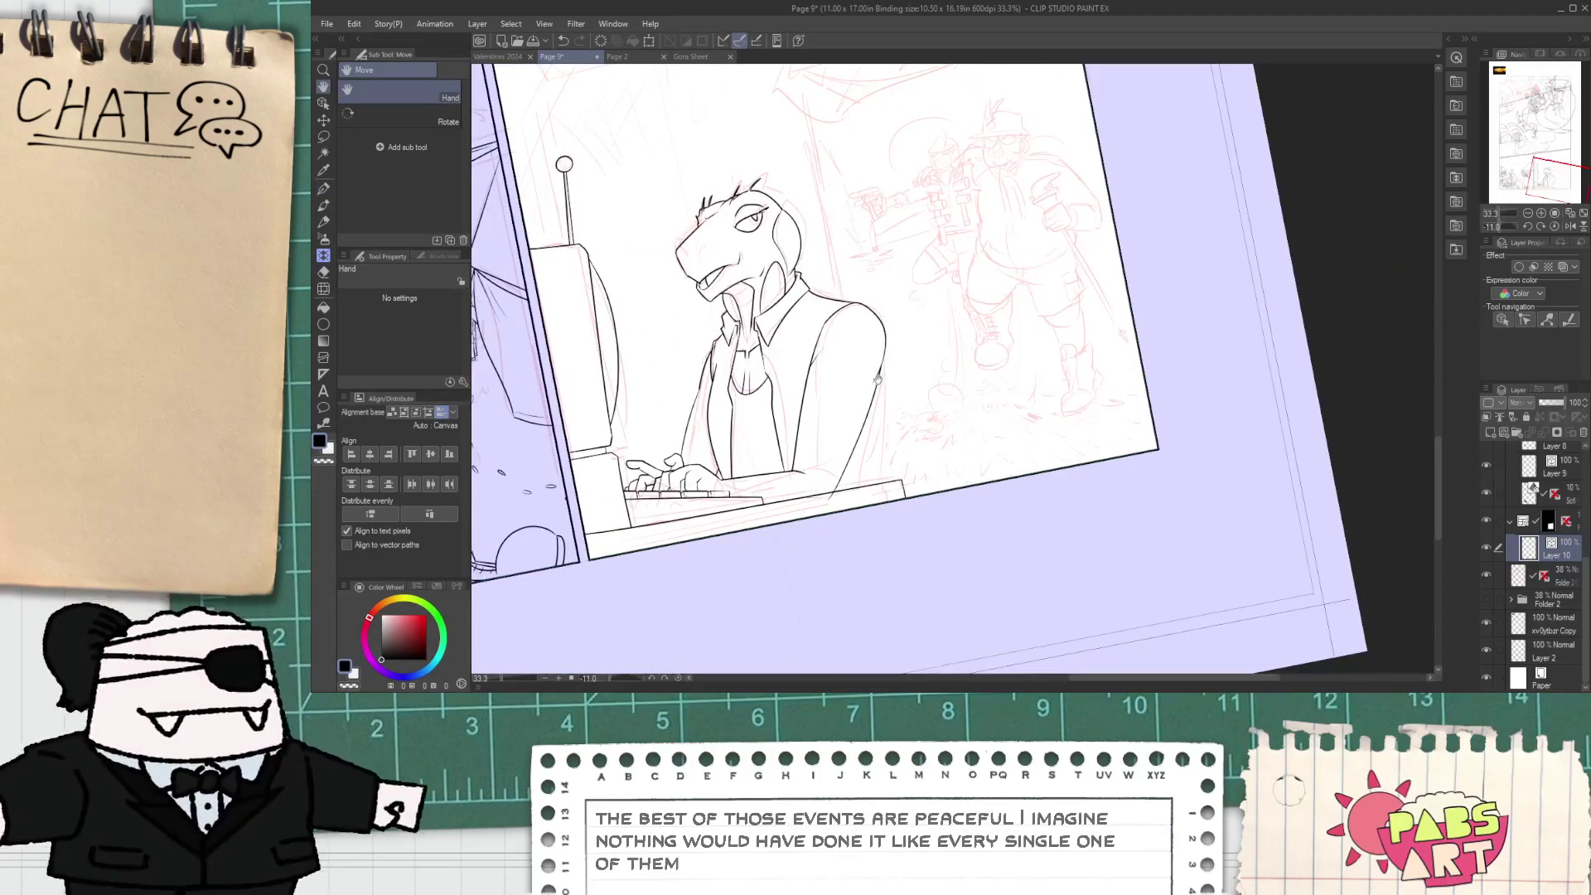
{"action": "key", "text": "e"}
{"action": "scroll", "coordinate": [834, 488], "scroll_direction": "up", "scroll_amount": 3}
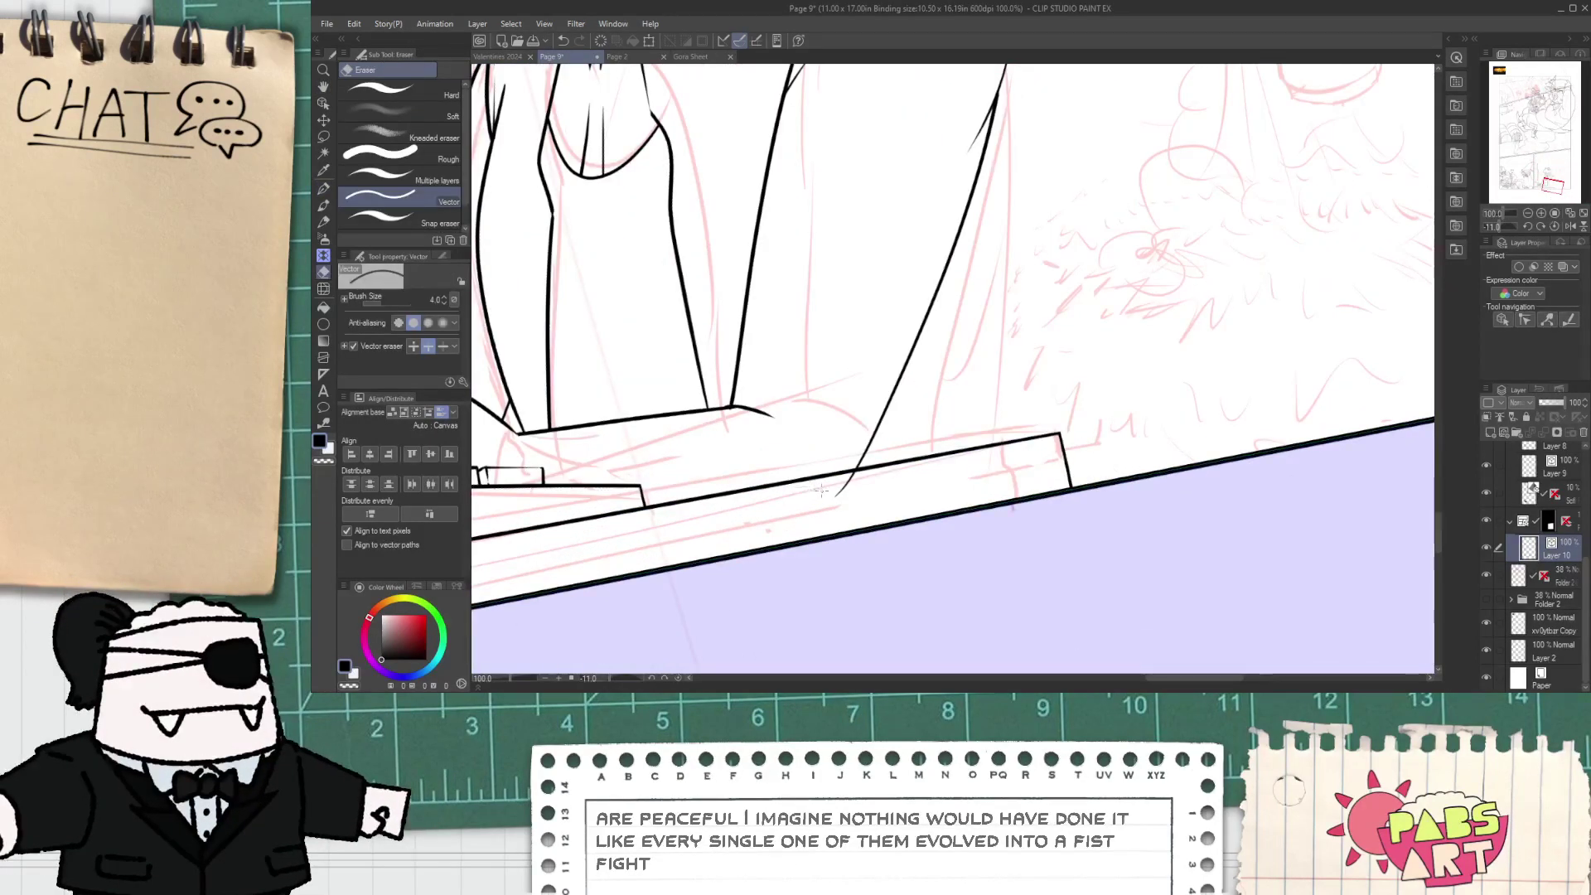
{"action": "scroll", "coordinate": [877, 483], "scroll_direction": "down", "scroll_amount": 2}
{"action": "key", "text": "h"}
{"action": "left_click_drag", "start_coordinate": [945, 331], "coordinate": [952, 418]}
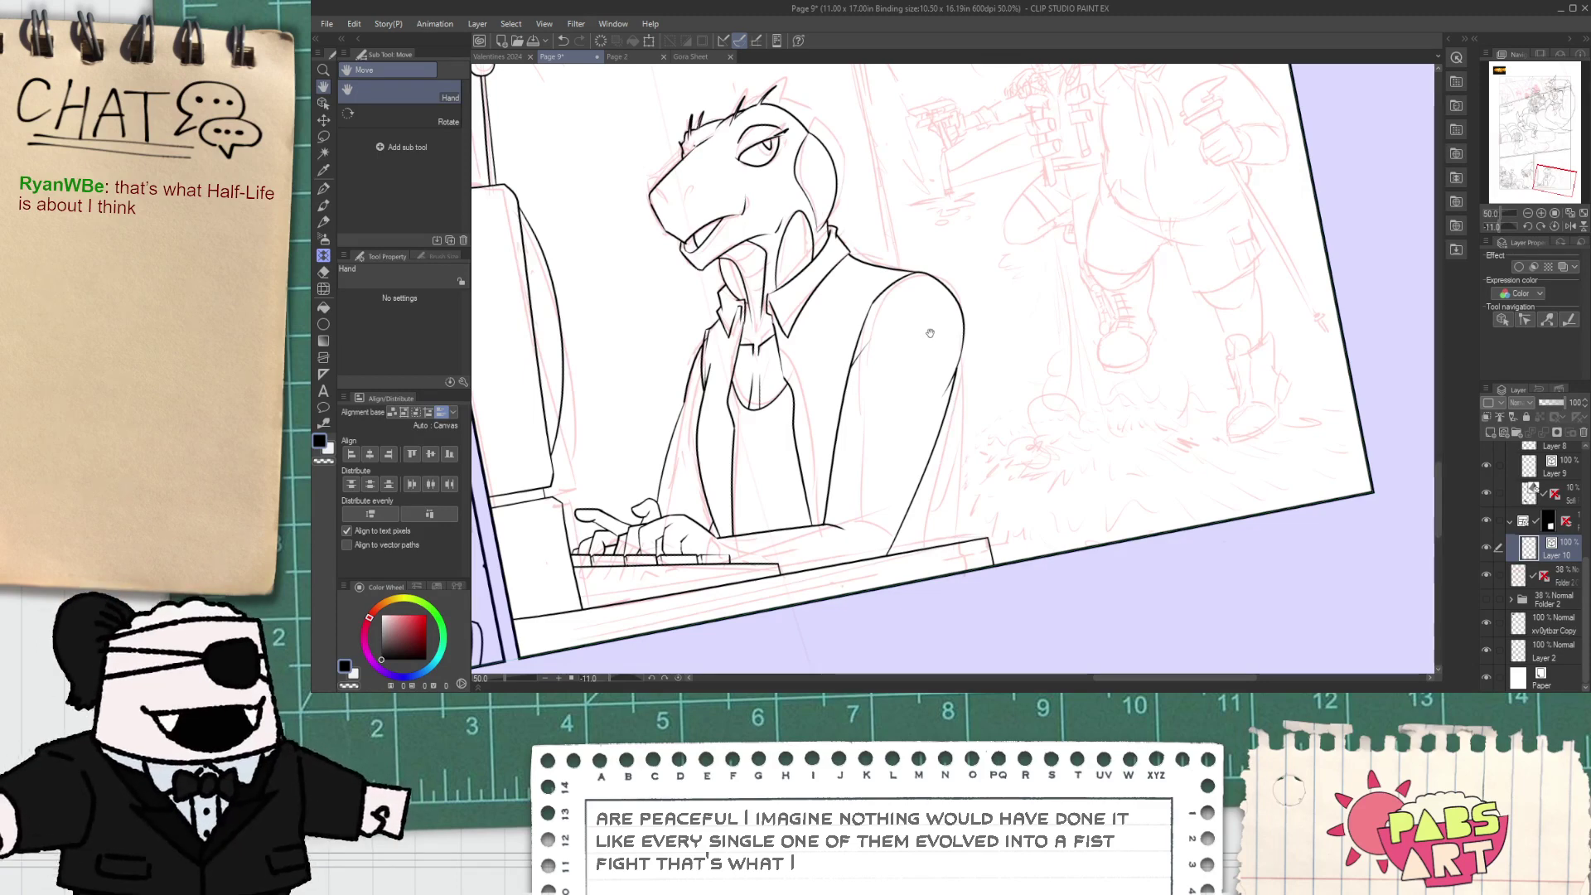
- Ink the jacket's back edge from the near shoulder straight down to the desk and trim the overlap at the desktop
{"action": "key", "text": "p"}
{"action": "scroll", "coordinate": [958, 329], "scroll_direction": "up", "scroll_amount": 2}
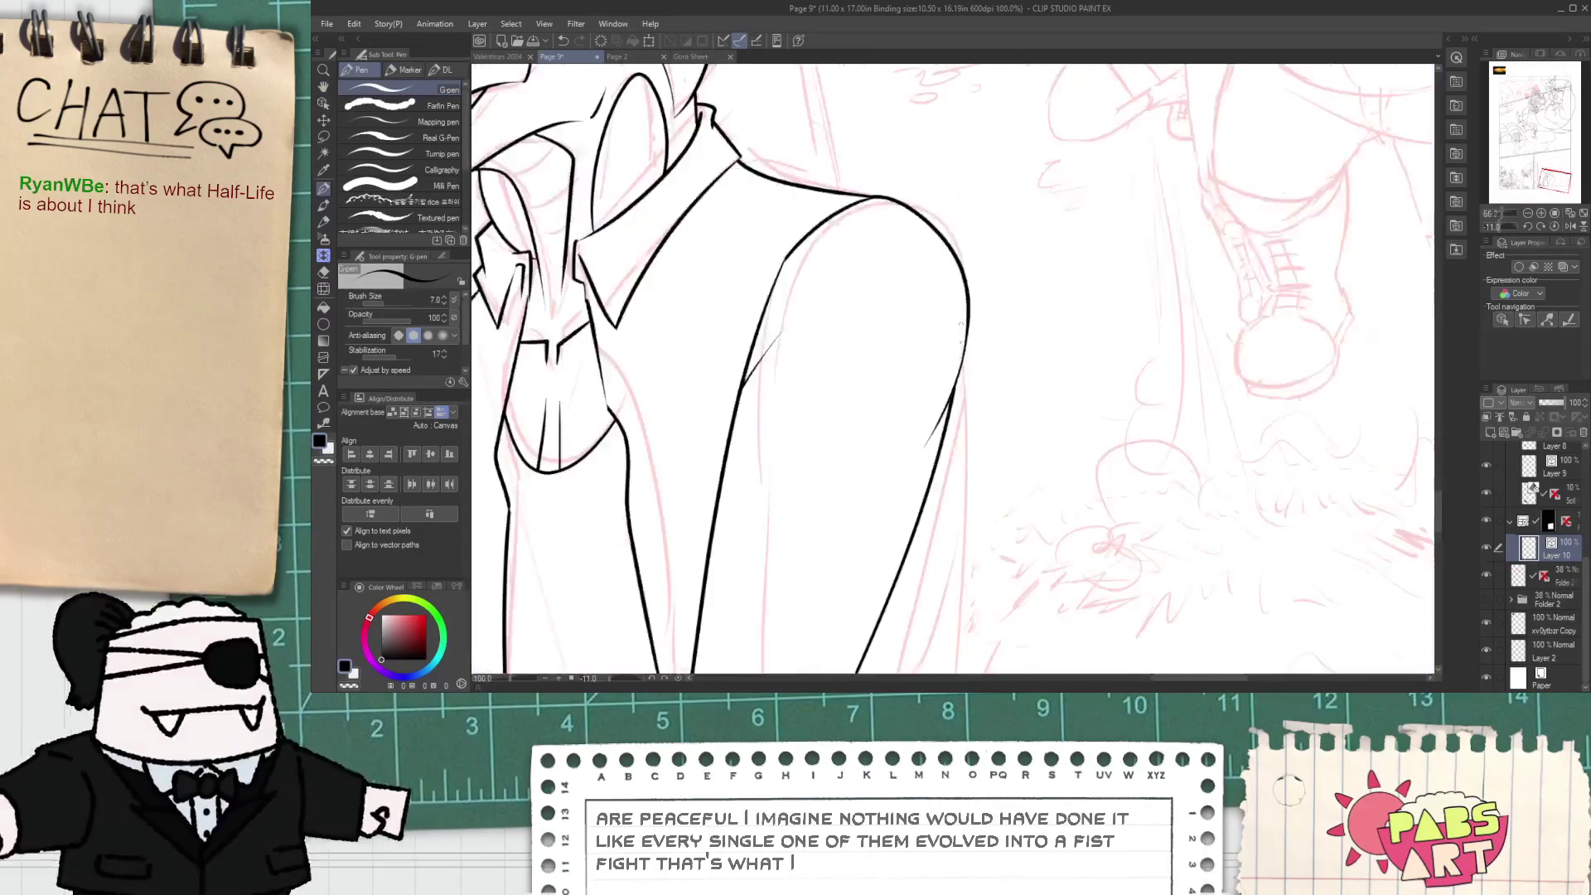
{"action": "scroll", "coordinate": [953, 307], "scroll_direction": "down", "scroll_amount": 1}
{"action": "left_click_drag", "start_coordinate": [959, 301], "coordinate": [958, 586]}
{"action": "key", "text": "ctrl+z"}
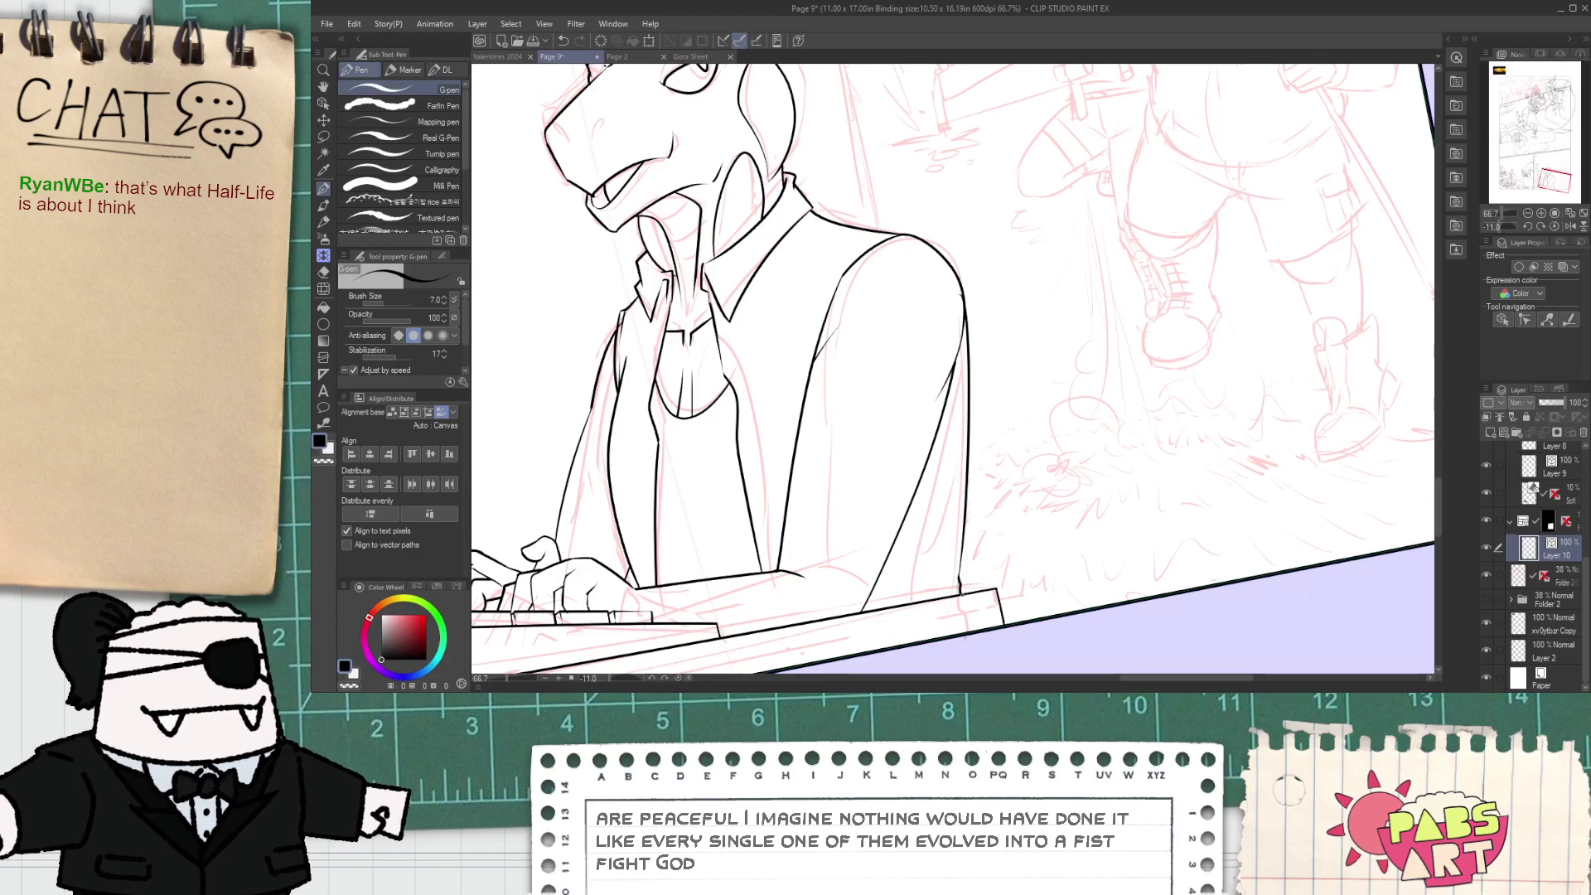
{"action": "key", "text": "e"}
{"action": "scroll", "coordinate": [958, 584], "scroll_direction": "up", "scroll_amount": 4}
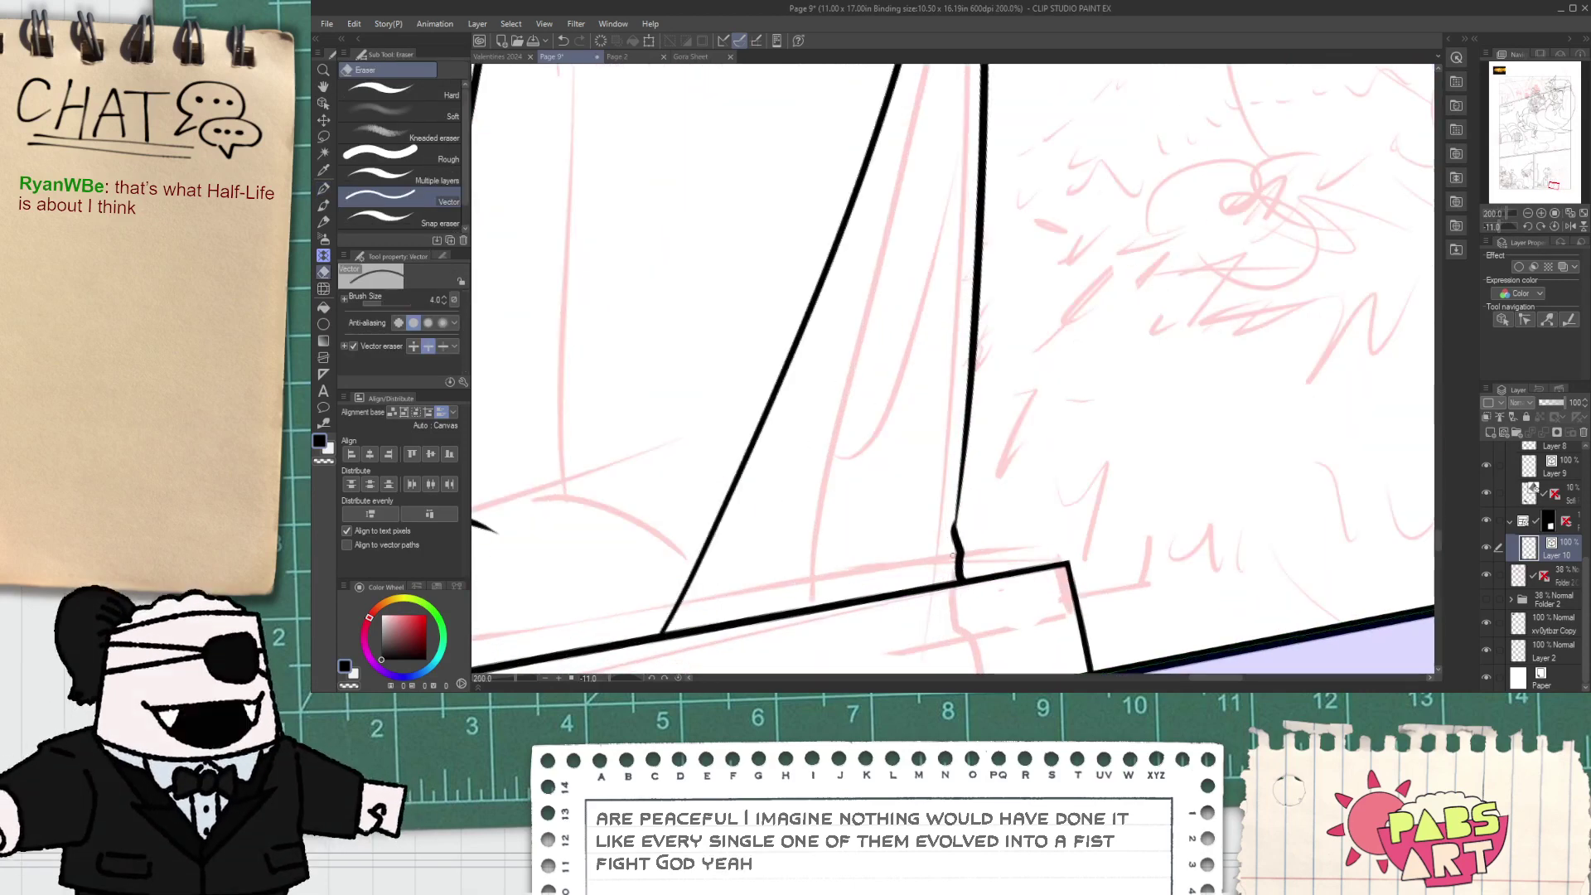
{"action": "scroll", "coordinate": [952, 562], "scroll_direction": "down", "scroll_amount": 4}
- Ink thin fold lines along the bottom of the jacket's back, just above the desk edge
{"action": "key", "text": "p"}
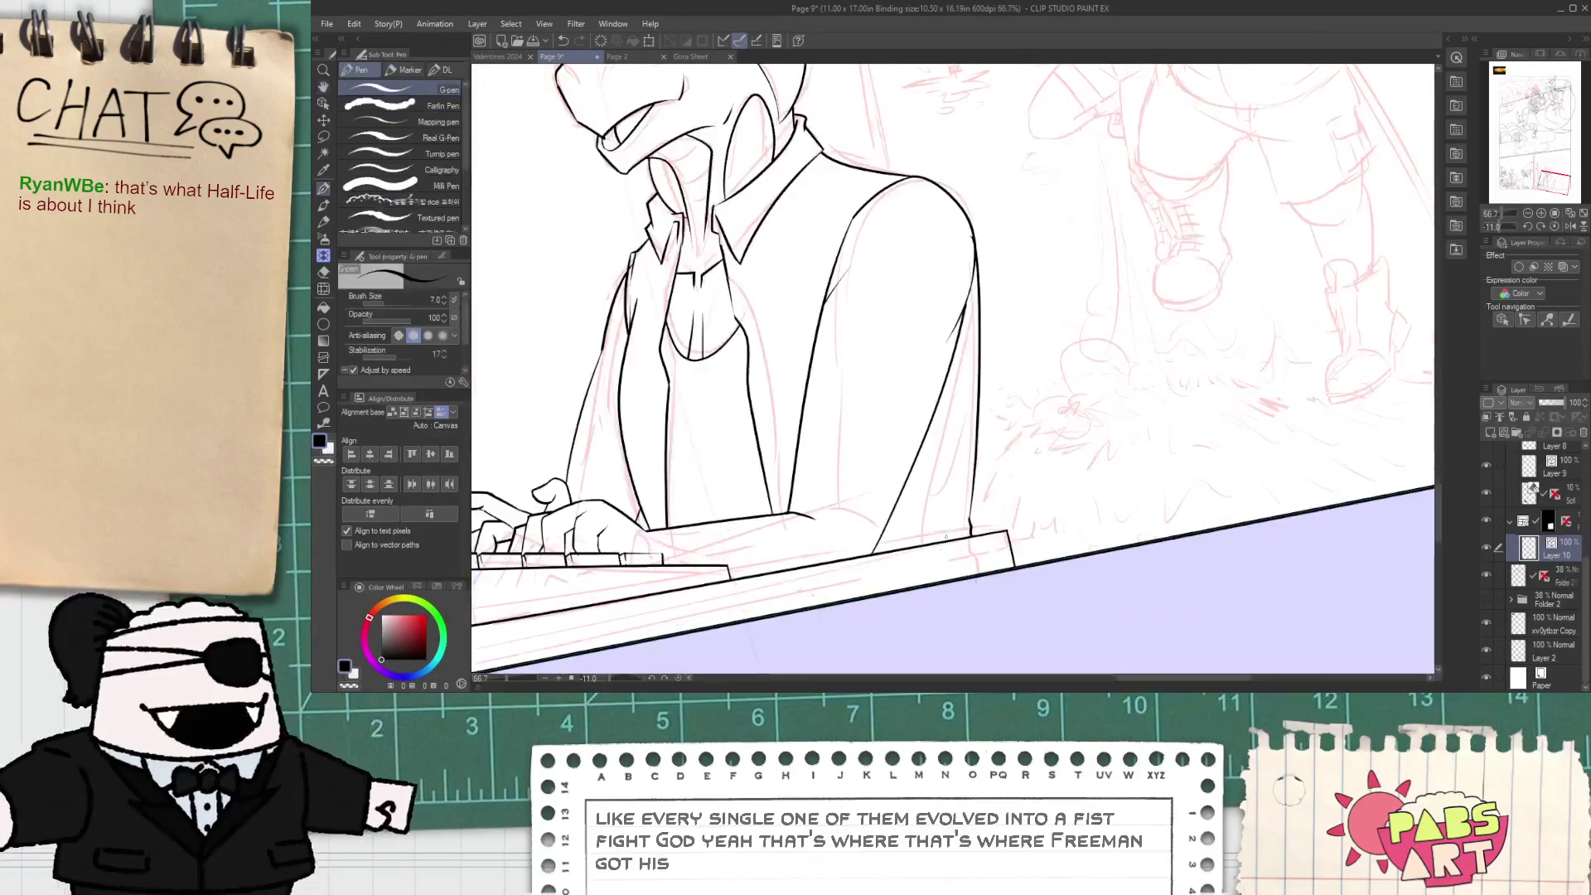
{"action": "scroll", "coordinate": [946, 536], "scroll_direction": "up", "scroll_amount": 2}
{"action": "key", "text": "ctrl+z"}
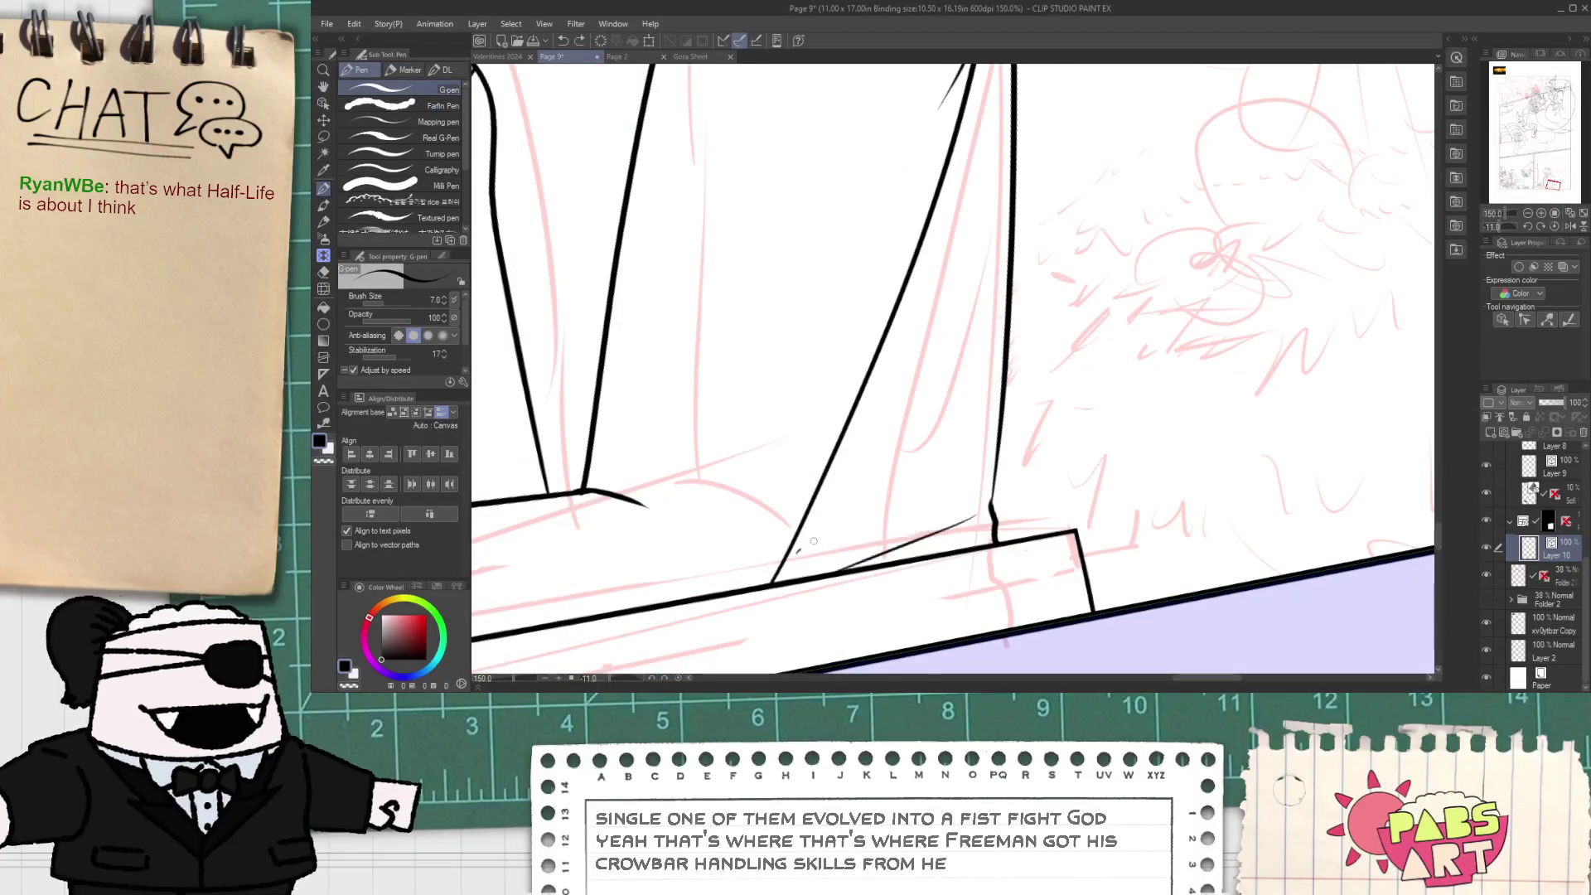
{"action": "key", "text": "ctrl+z"}
{"action": "mouse_move", "coordinate": [800, 549]}
{"action": "left_mouse_down"}
{"action": "mouse_move", "coordinate": [959, 500]}
{"action": "mouse_move", "coordinate": [927, 517]}
{"action": "mouse_move", "coordinate": [981, 566]}
{"action": "left_mouse_up"}
{"action": "scroll", "coordinate": [980, 515], "scroll_direction": "down", "scroll_amount": 3}
{"action": "key", "text": "space"}
{"action": "scroll", "coordinate": [880, 498], "scroll_direction": "up", "scroll_amount": 2}
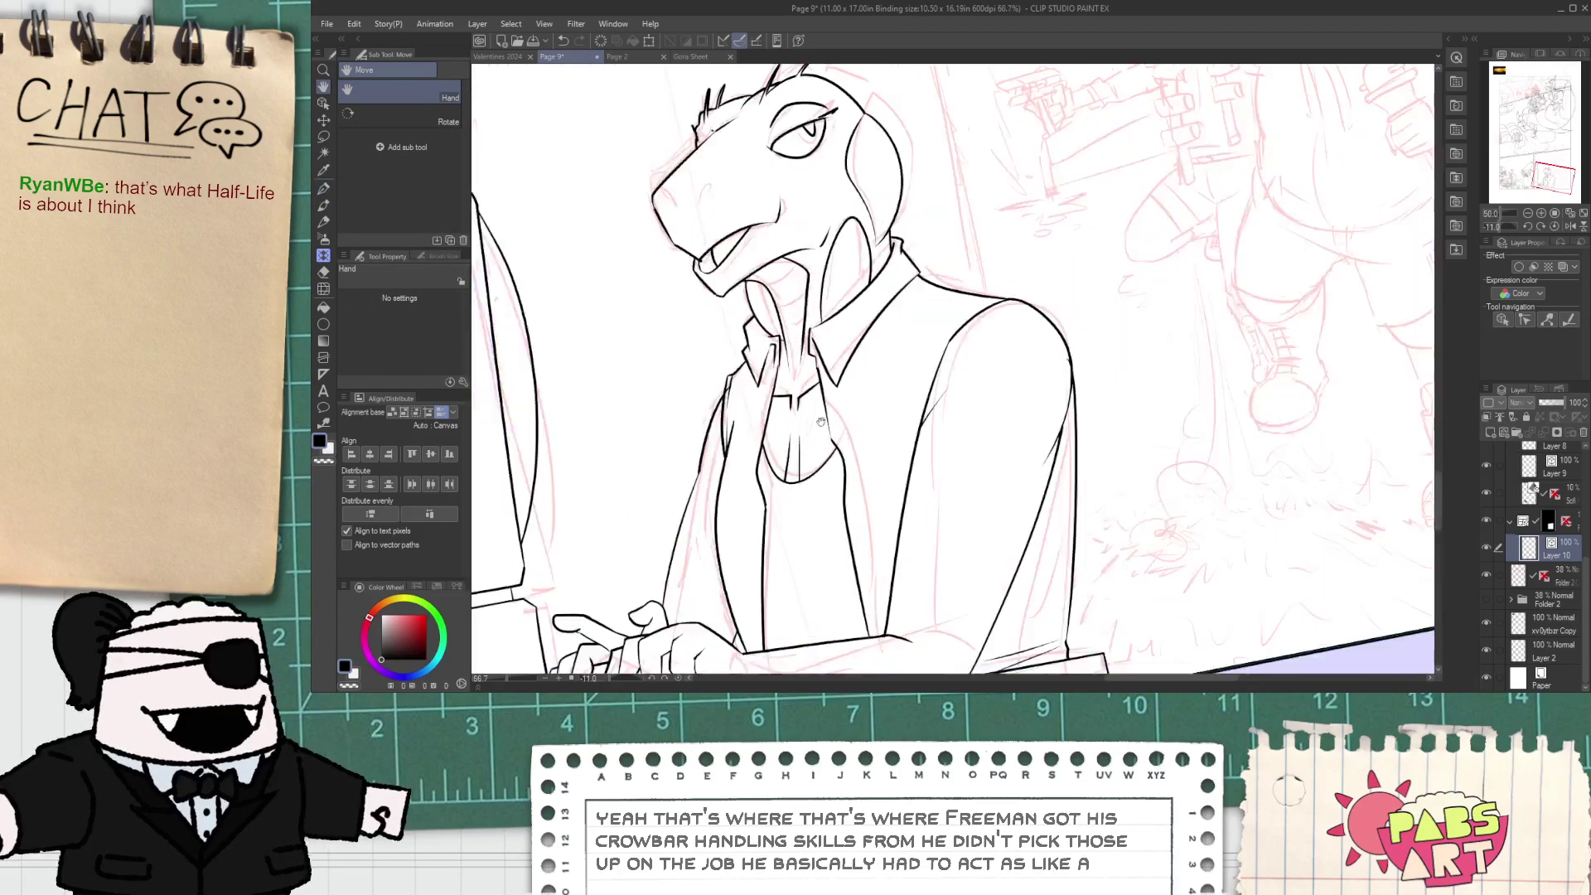
- Try to ink a lapel line from the shirt neckline up toward the near side of the collar
{"action": "key", "text": "p"}
{"action": "scroll", "coordinate": [1001, 167], "scroll_direction": "up", "scroll_amount": 1}
{"action": "left_click_drag", "start_coordinate": [833, 451], "coordinate": [953, 247]}
{"action": "key", "text": "ctrl+z"}
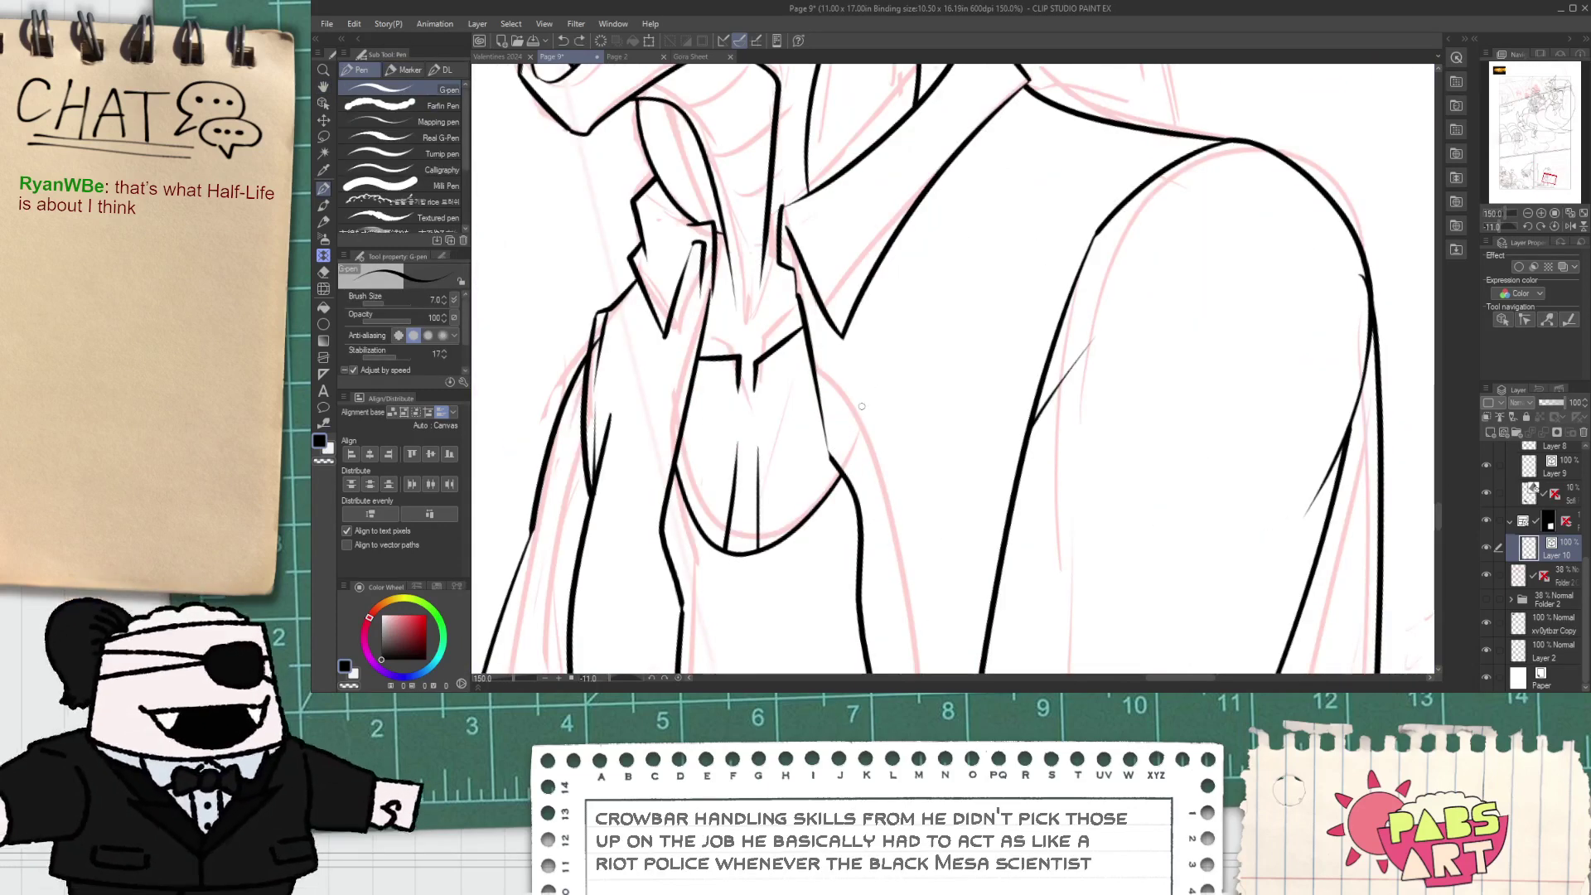
{"action": "left_click_drag", "start_coordinate": [833, 443], "coordinate": [939, 223]}
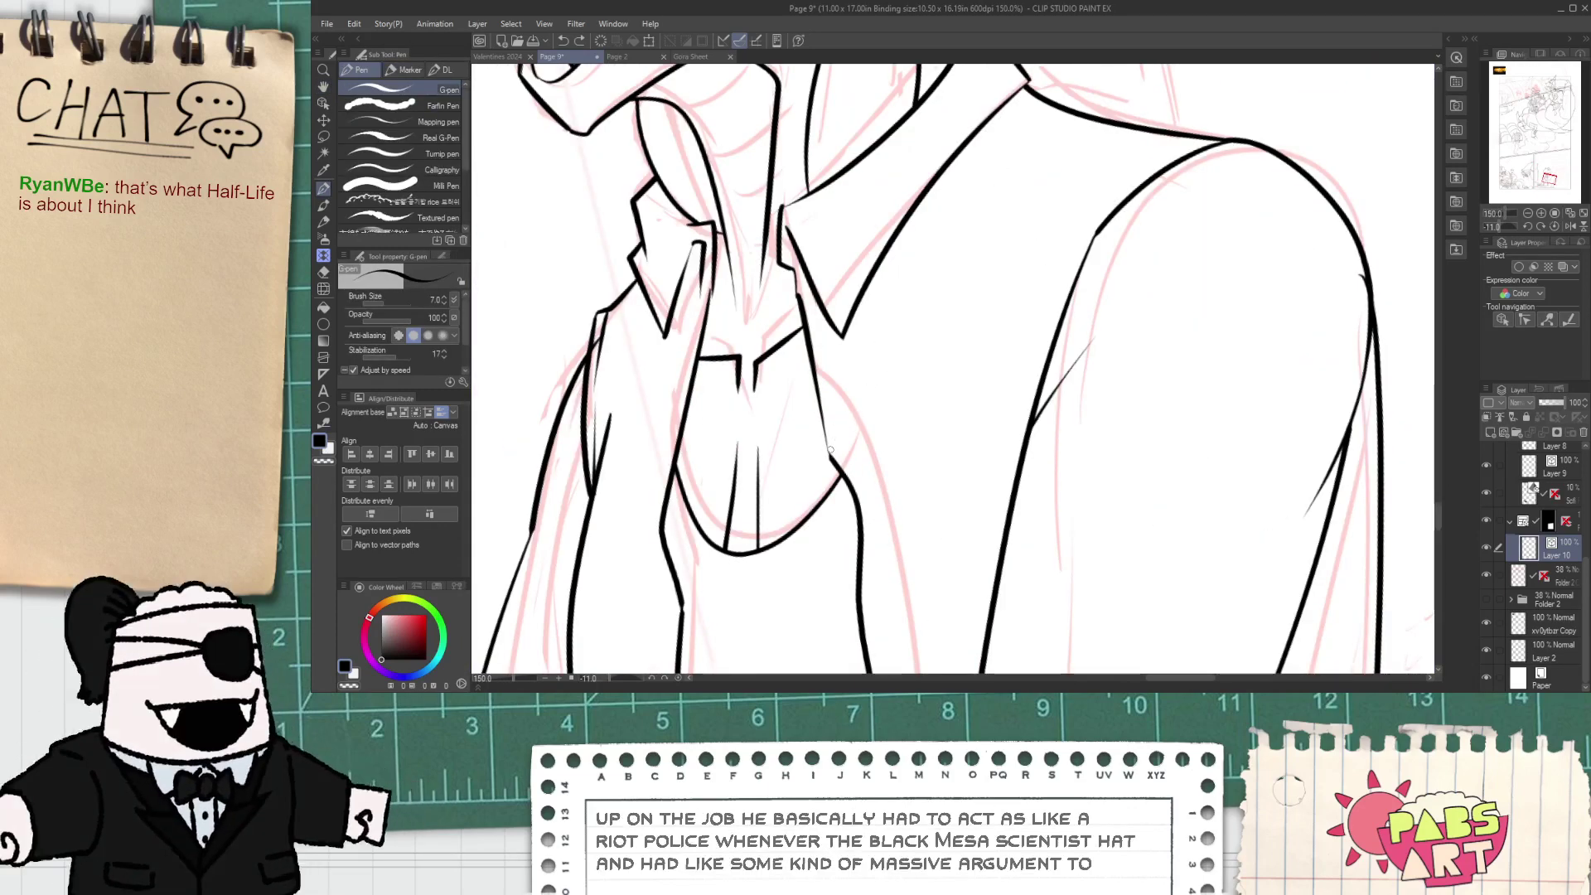
{"action": "scroll", "coordinate": [828, 442], "scroll_direction": "up", "scroll_amount": 3}
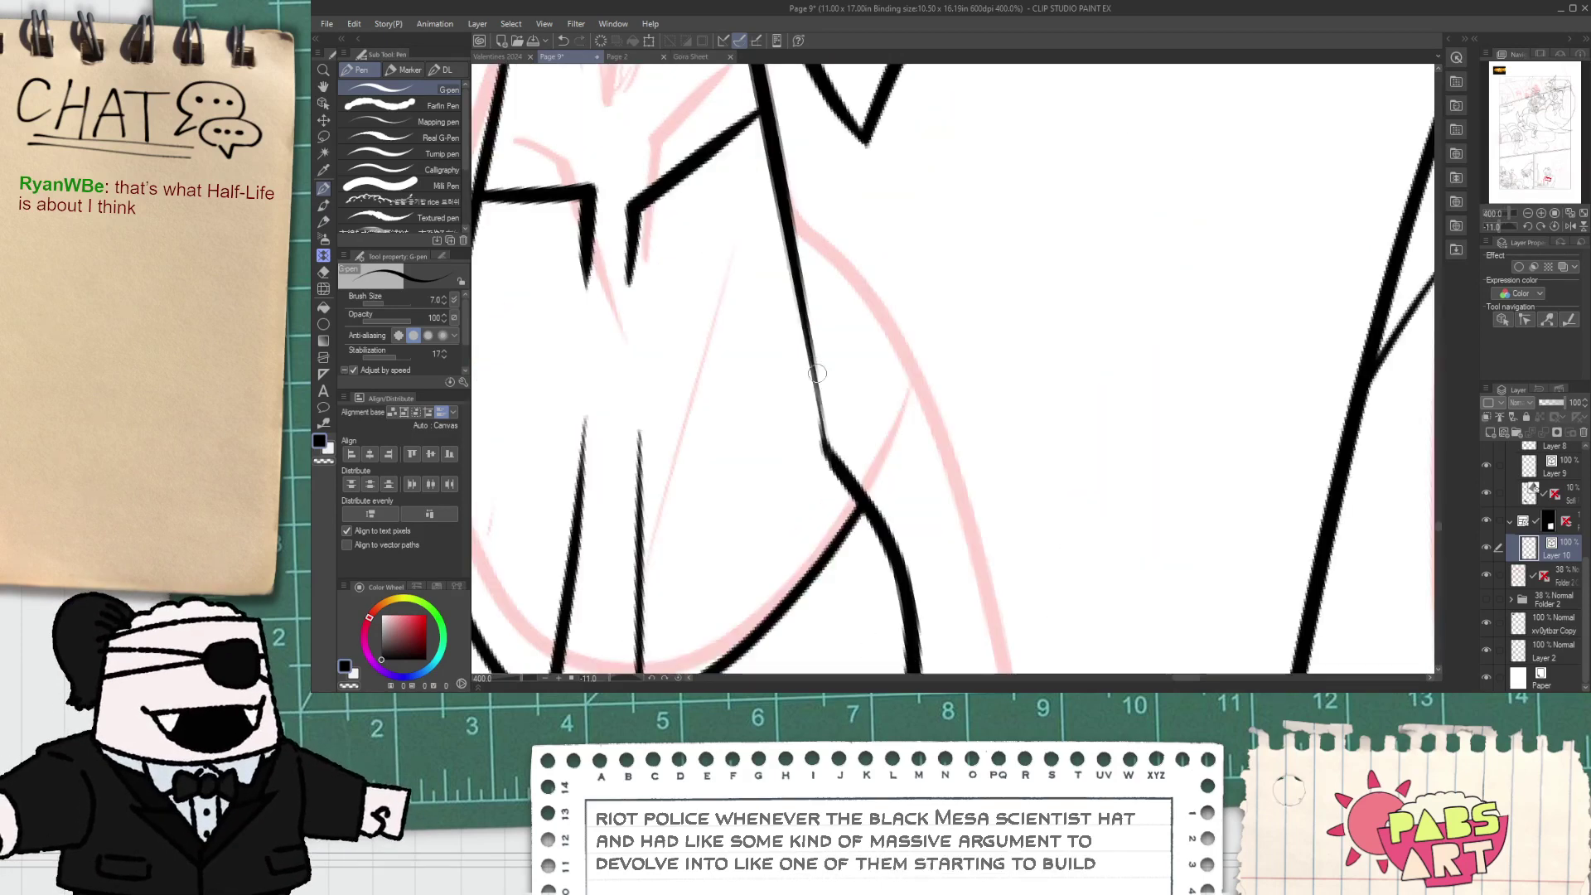
{"action": "scroll", "coordinate": [835, 471], "scroll_direction": "down", "scroll_amount": 6}
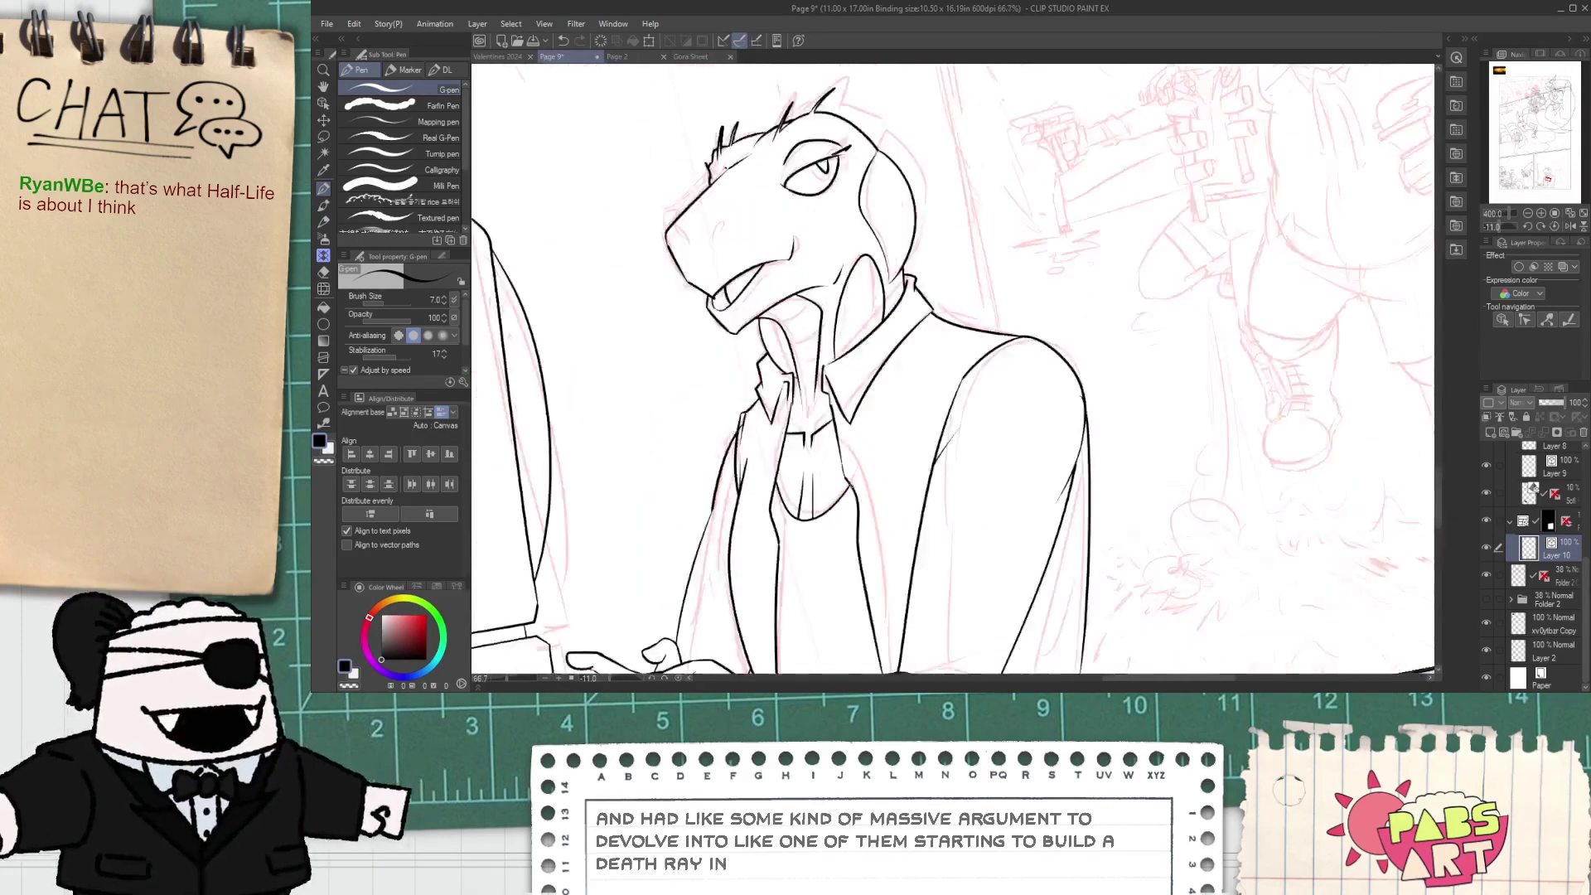
{"action": "scroll", "coordinate": [877, 471], "scroll_direction": "up", "scroll_amount": 3}
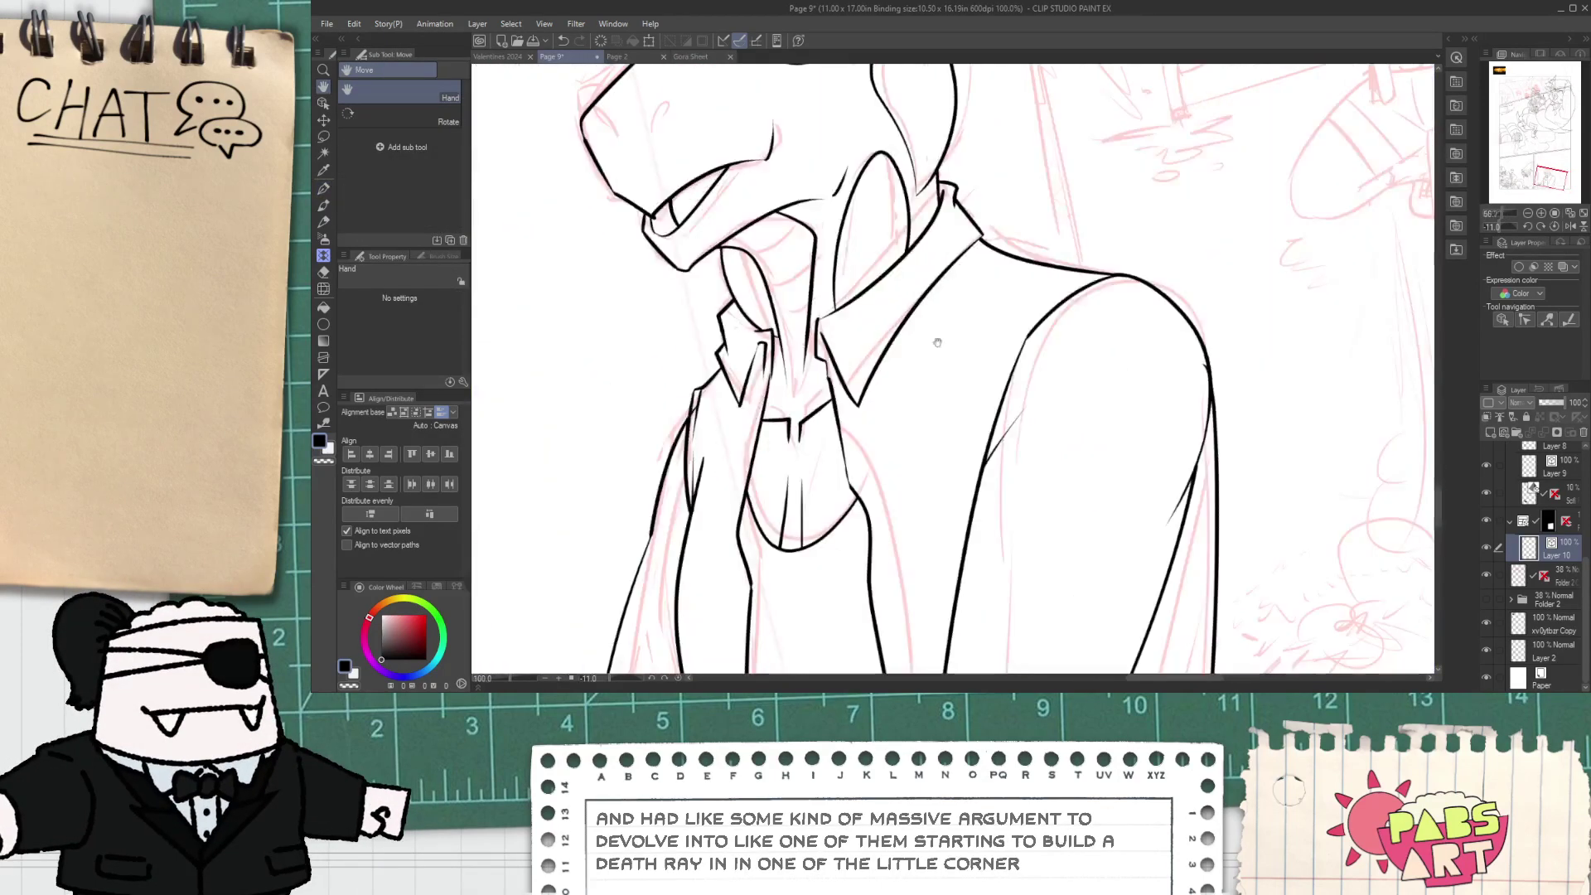
- Tidy the line ends around the open collar and ink a short crease at the near sleeve's armhole
{"action": "key", "text": "e"}
{"action": "scroll", "coordinate": [688, 412], "scroll_direction": "up", "scroll_amount": 1}
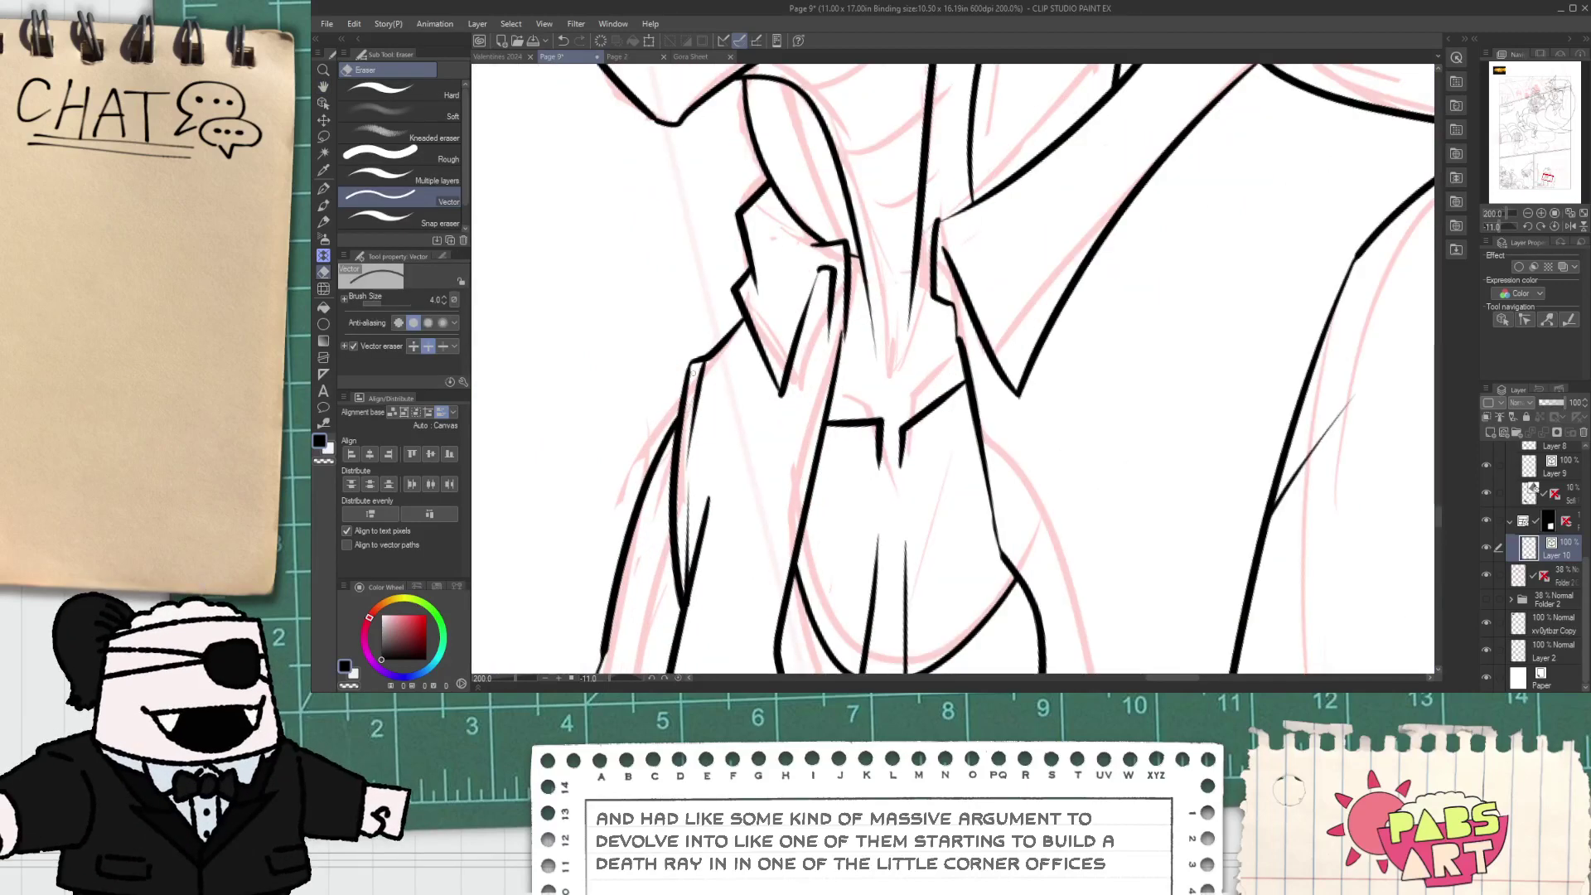
{"action": "scroll", "coordinate": [704, 412], "scroll_direction": "down", "scroll_amount": 2}
{"action": "key", "text": "p"}
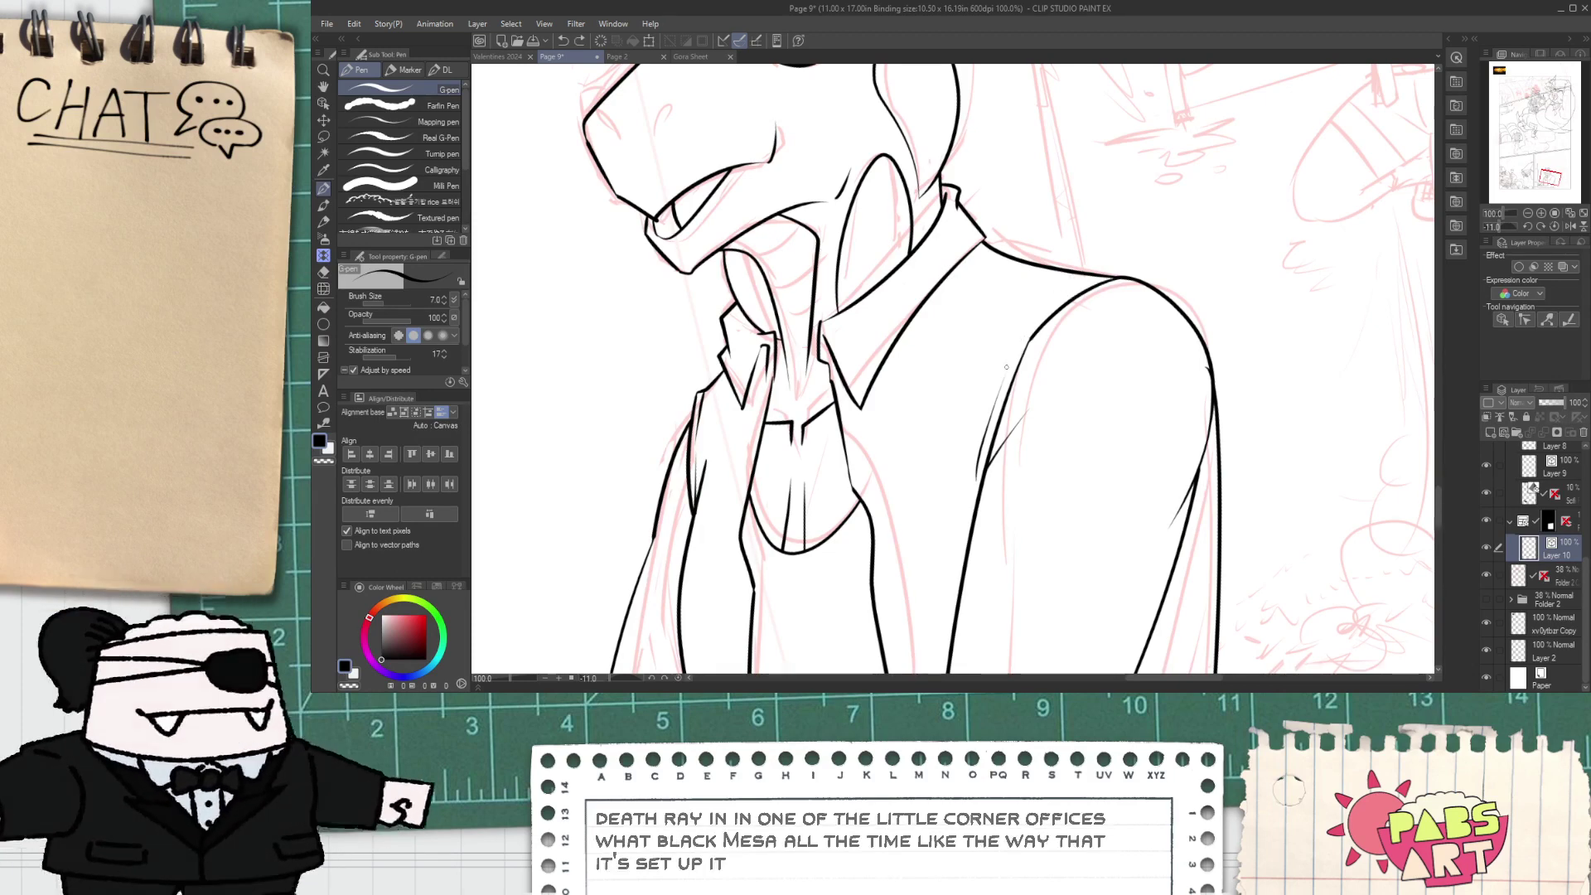
{"action": "mouse_move", "coordinate": [1006, 367]}
{"action": "left_mouse_down"}
{"action": "mouse_move", "coordinate": [1067, 293]}
{"action": "mouse_move", "coordinate": [1051, 362]}
{"action": "left_mouse_up"}
{"action": "scroll", "coordinate": [1071, 291], "scroll_direction": "down", "scroll_amount": 3}
{"action": "left_click_drag", "start_coordinate": [983, 429], "coordinate": [977, 381]}
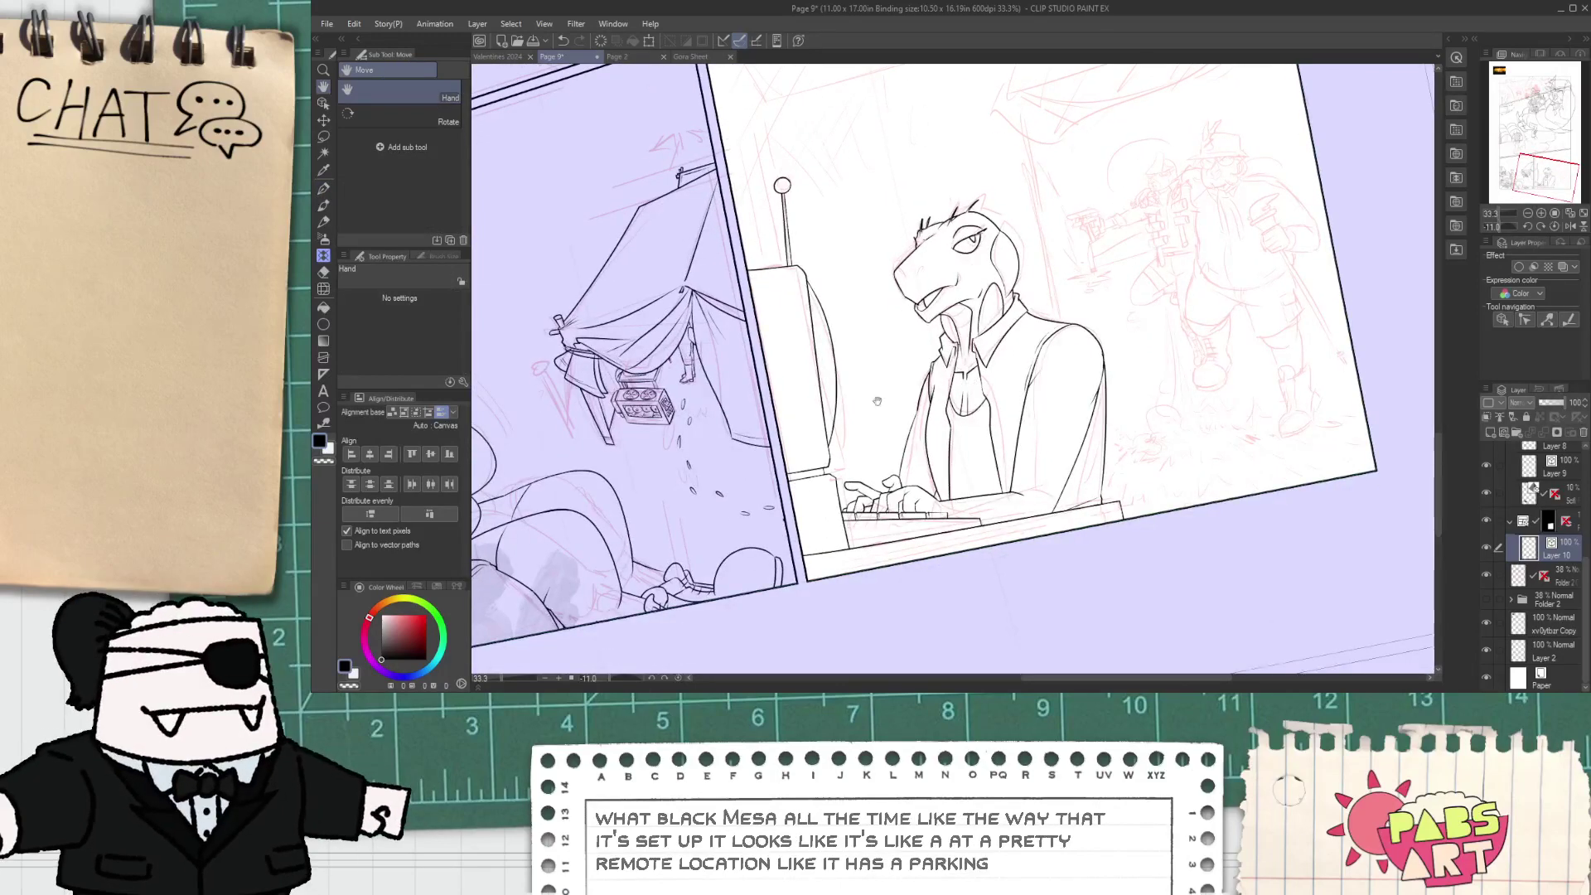
- Select the monitor's curved screen edge with the Object tool and narrow it so the bulge is flatter
{"action": "key", "text": "o"}
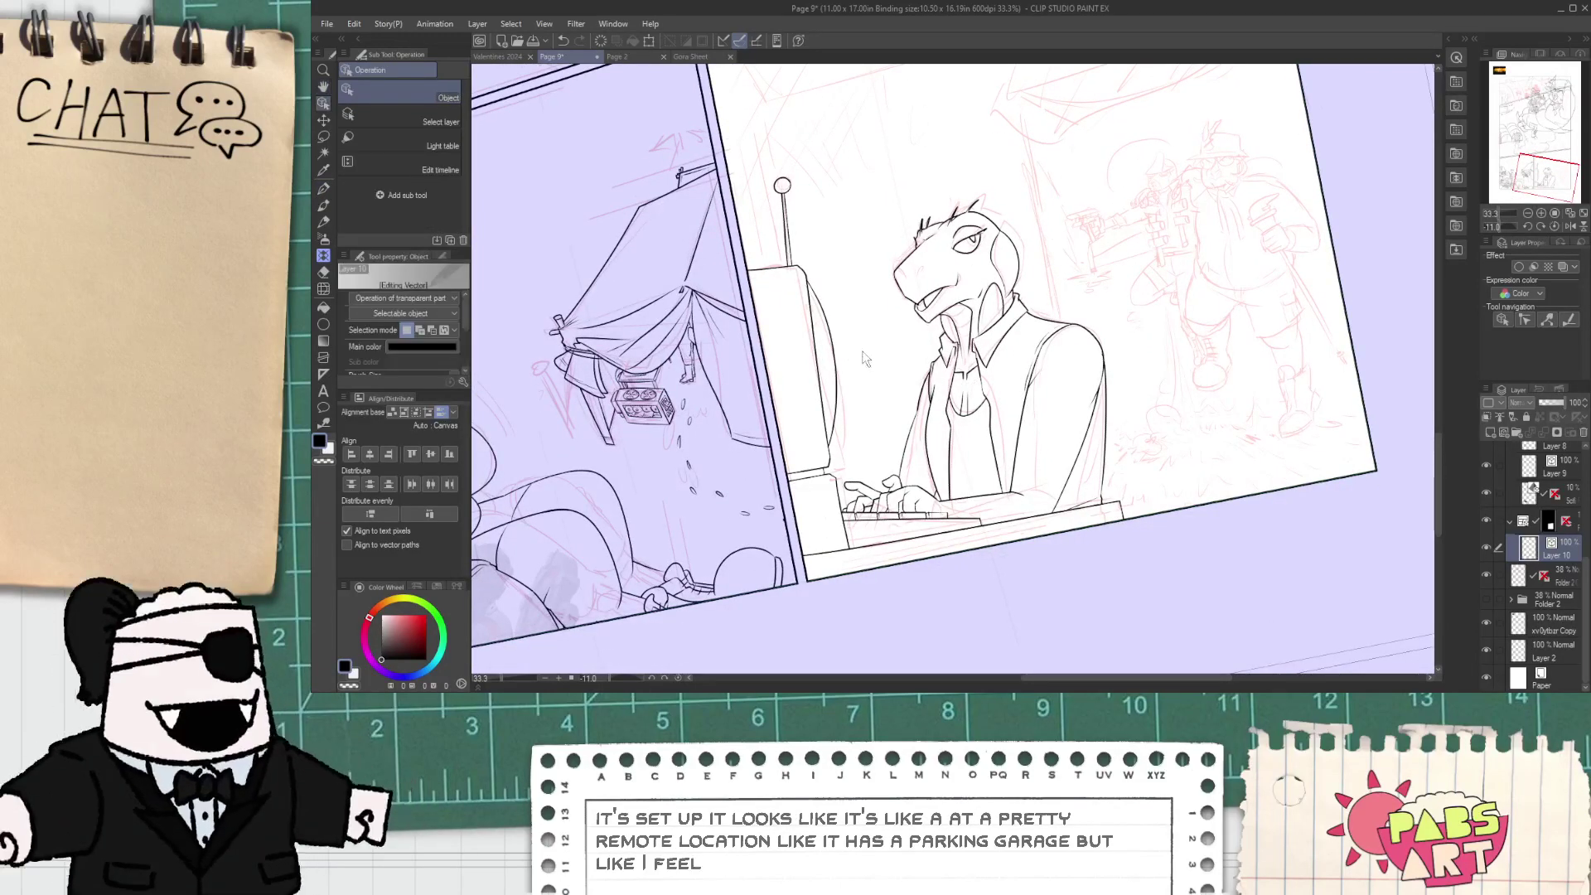
{"action": "left_click", "coordinate": [839, 354]}
{"action": "left_click_drag", "start_coordinate": [823, 379], "coordinate": [831, 379]}
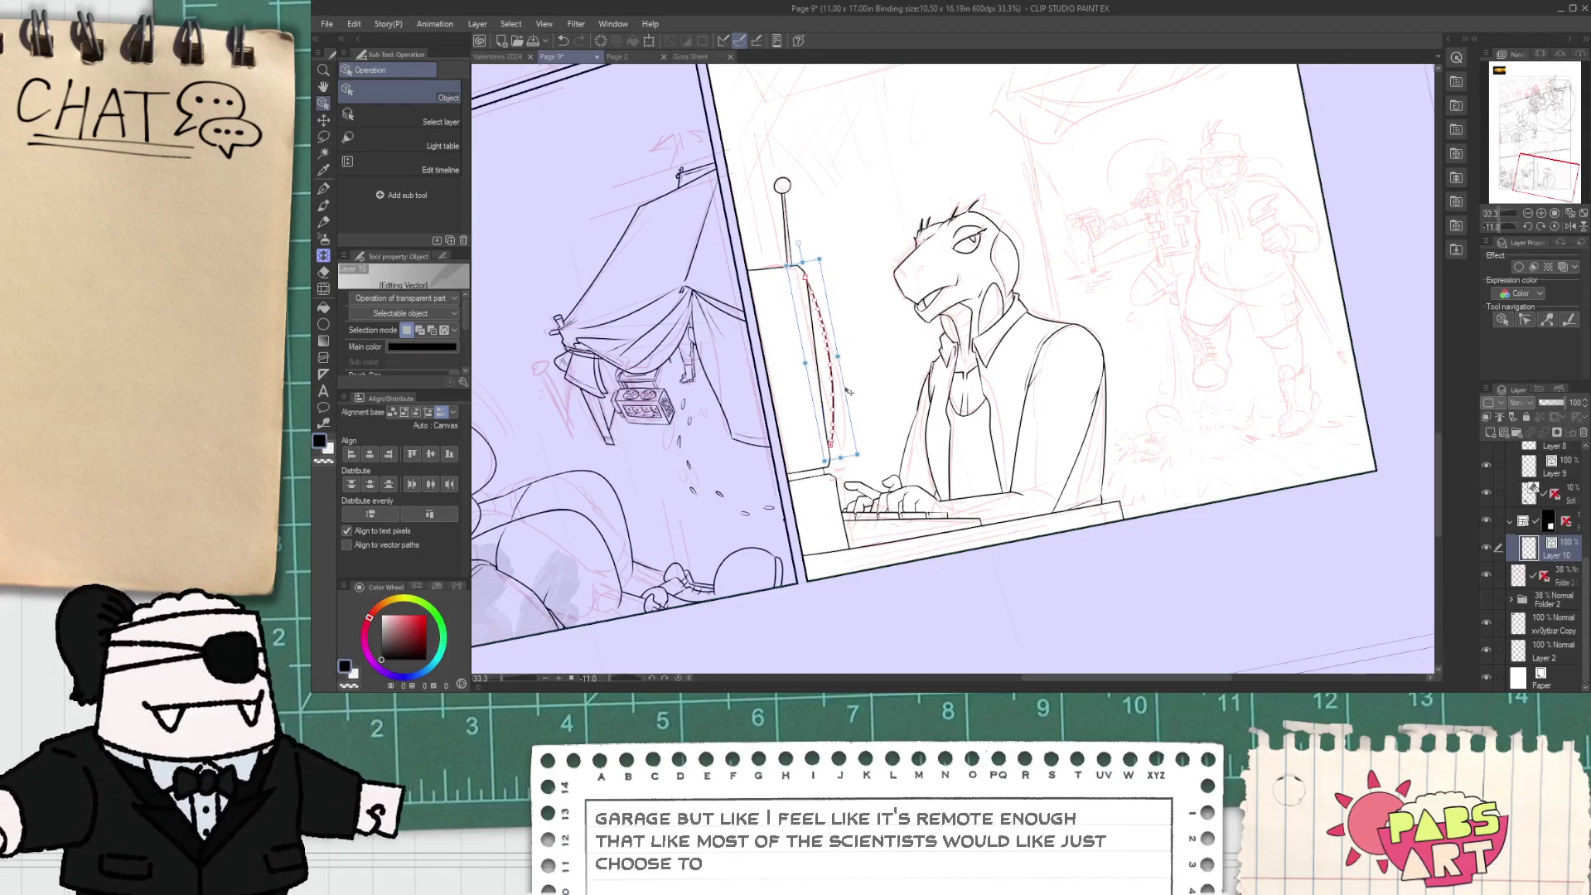
{"action": "left_click", "coordinate": [882, 380]}
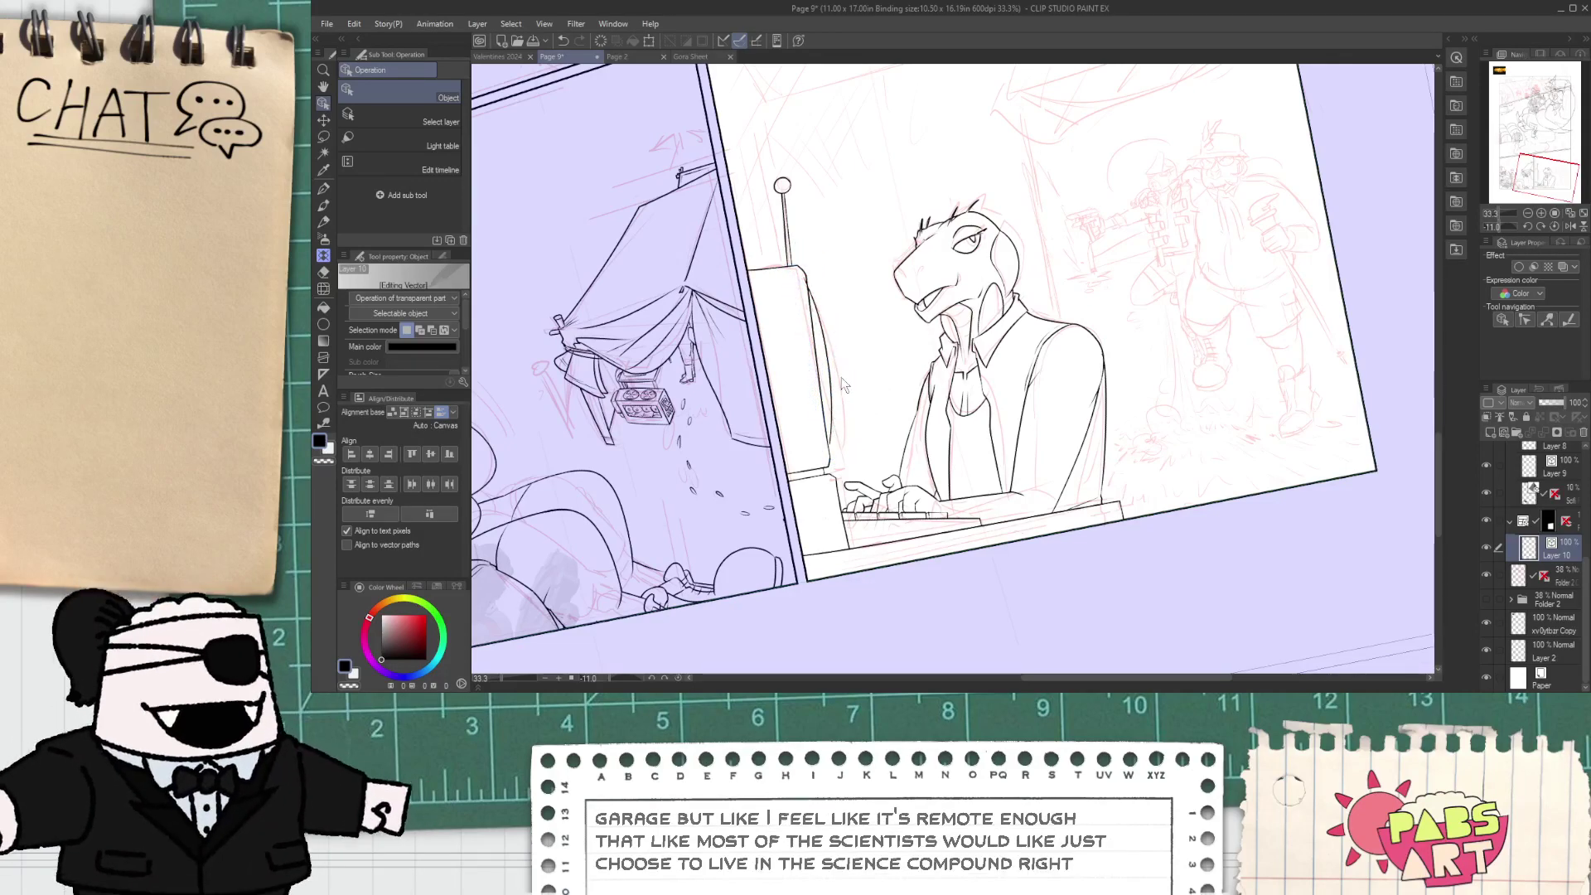
{"action": "left_click", "coordinate": [840, 381]}
{"action": "scroll", "coordinate": [832, 380], "scroll_direction": "up", "scroll_amount": 1}
{"action": "left_click_drag", "start_coordinate": [858, 373], "coordinate": [851, 385]}
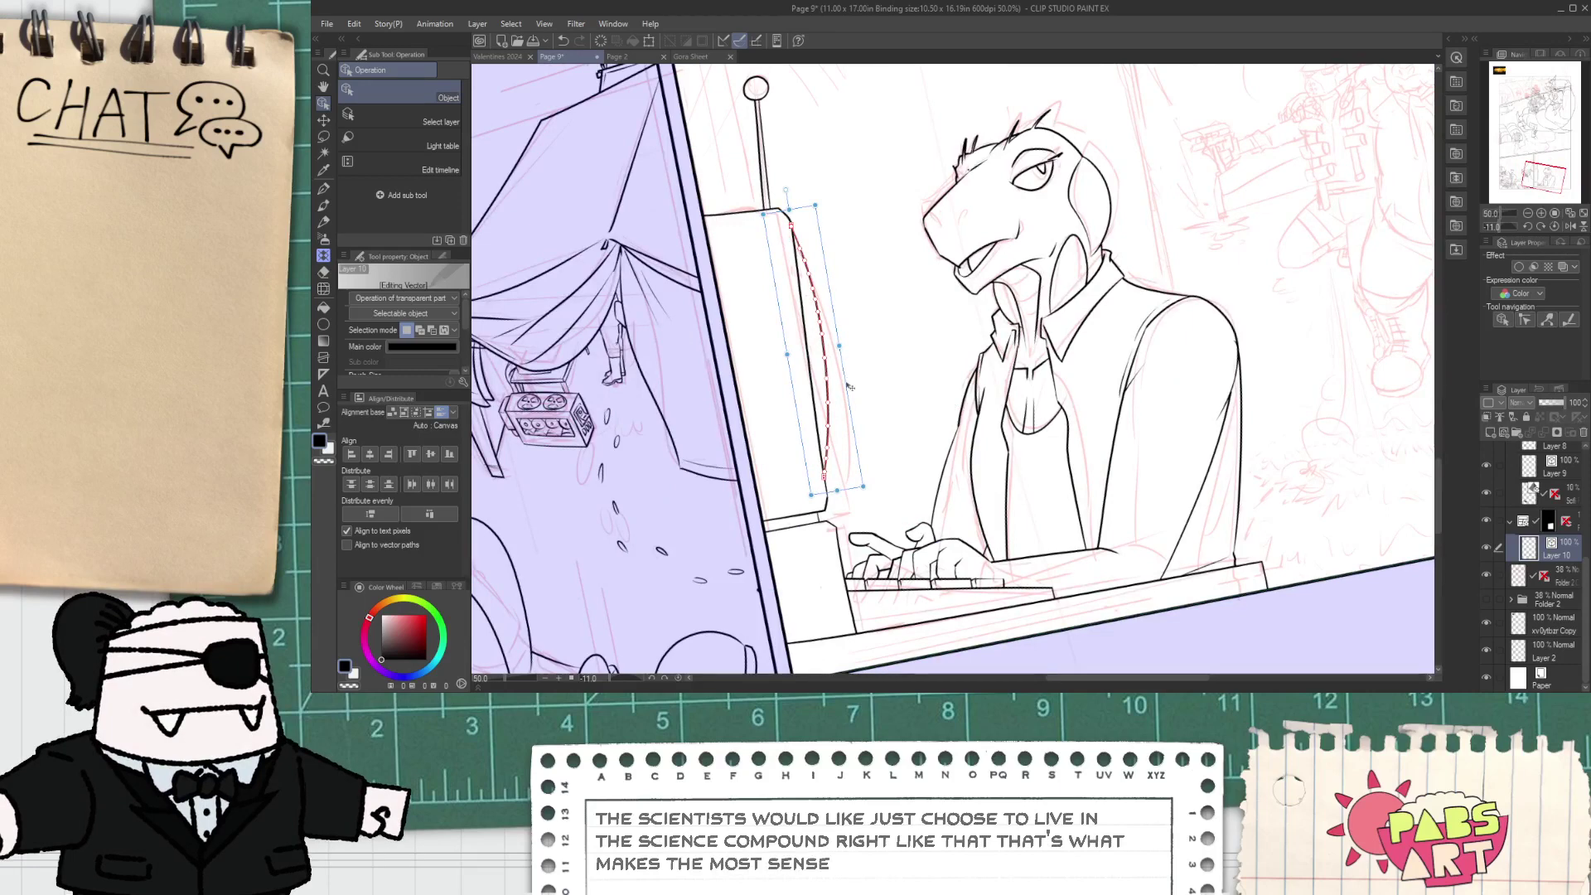
- Erase the overlapping ends where the curved screen edge meets the monitor casing
{"action": "key", "text": "e"}
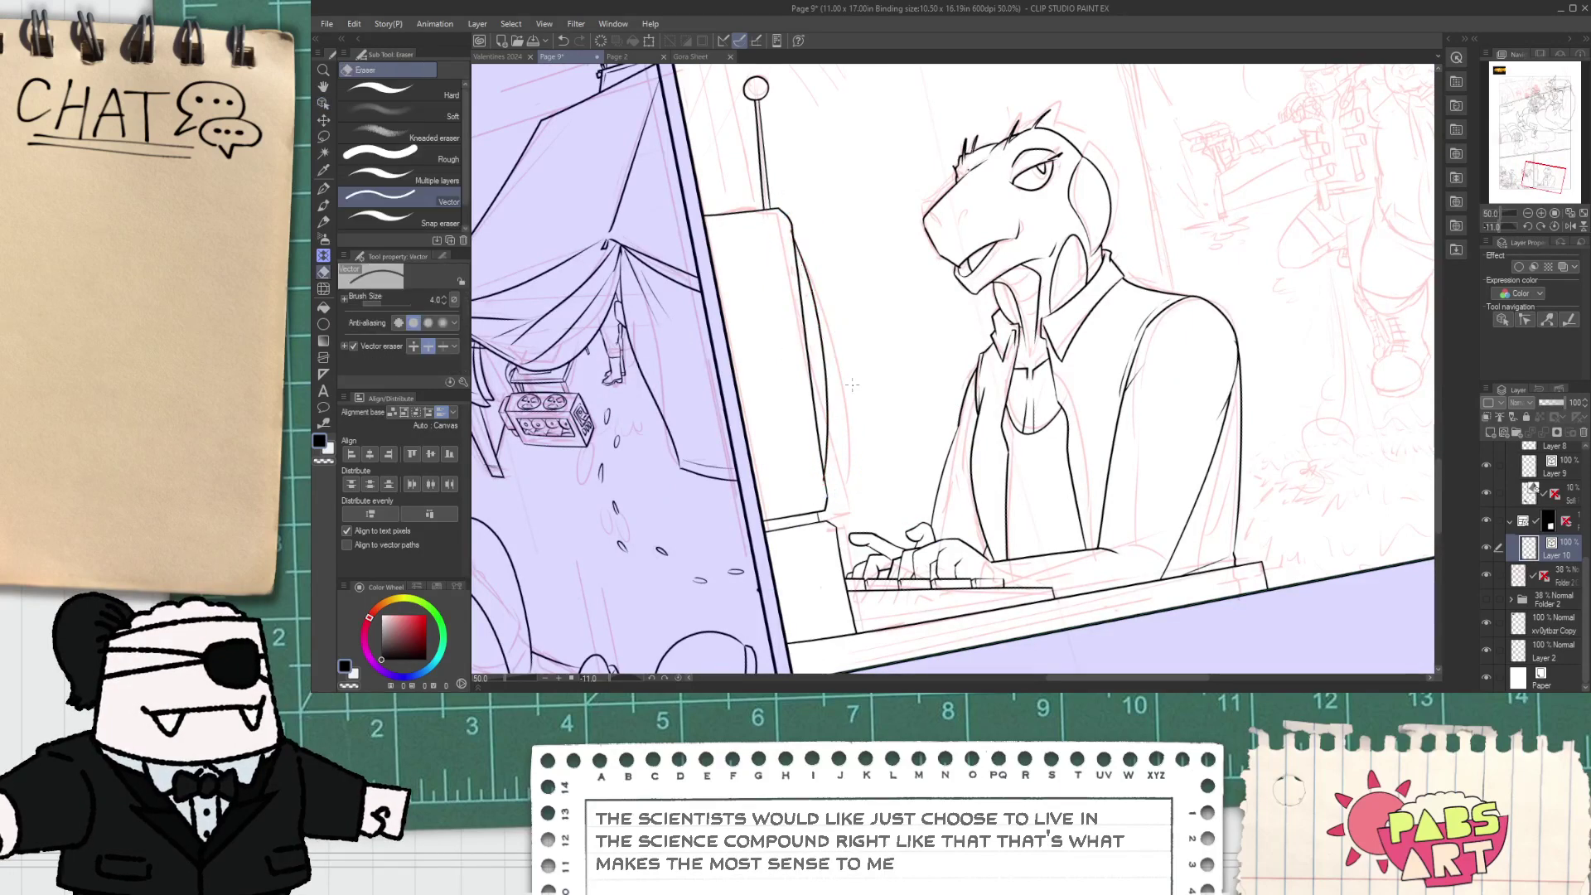
{"action": "scroll", "coordinate": [820, 494], "scroll_direction": "up", "scroll_amount": 2}
{"action": "key", "text": "space"}
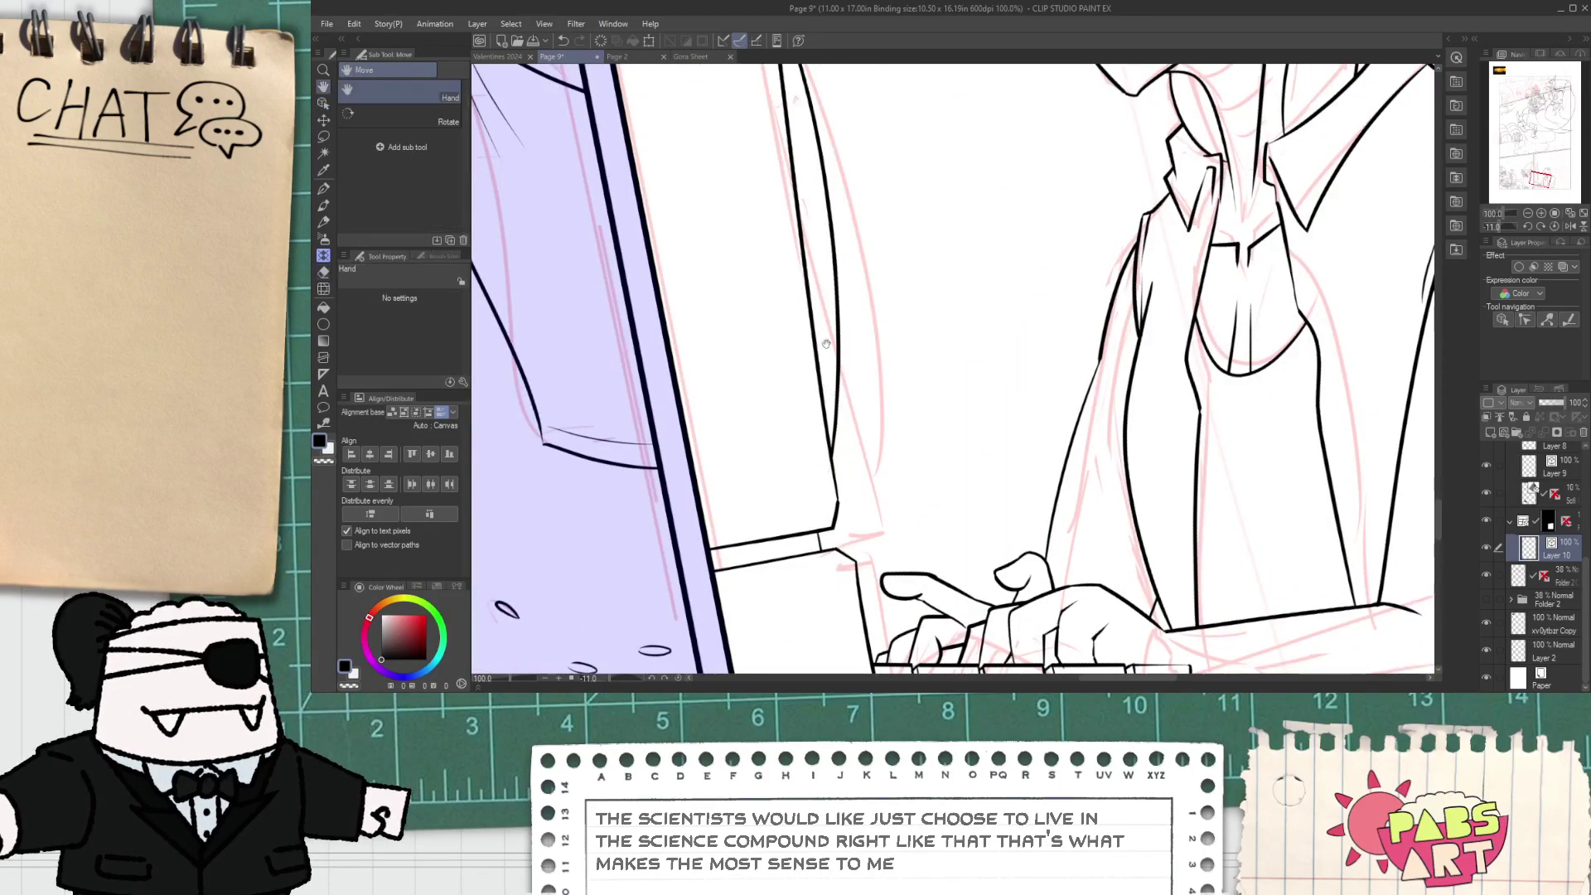
{"action": "left_click_drag", "start_coordinate": [817, 207], "coordinate": [832, 448]}
{"action": "scroll", "coordinate": [781, 216], "scroll_direction": "up", "scroll_amount": 1}
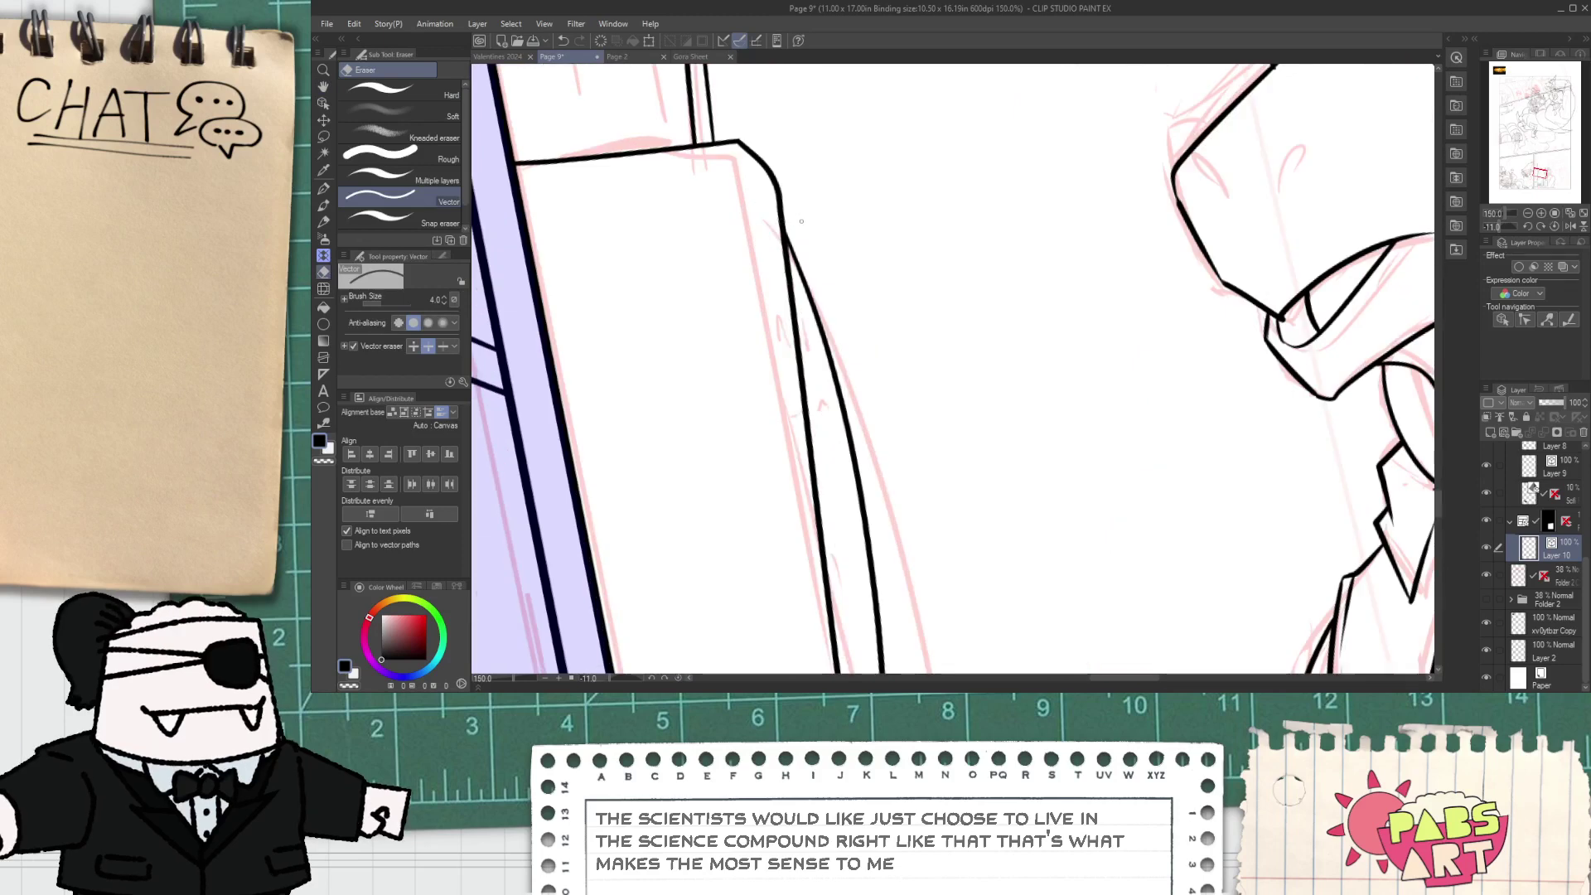
{"action": "scroll", "coordinate": [802, 222], "scroll_direction": "down", "scroll_amount": 4}
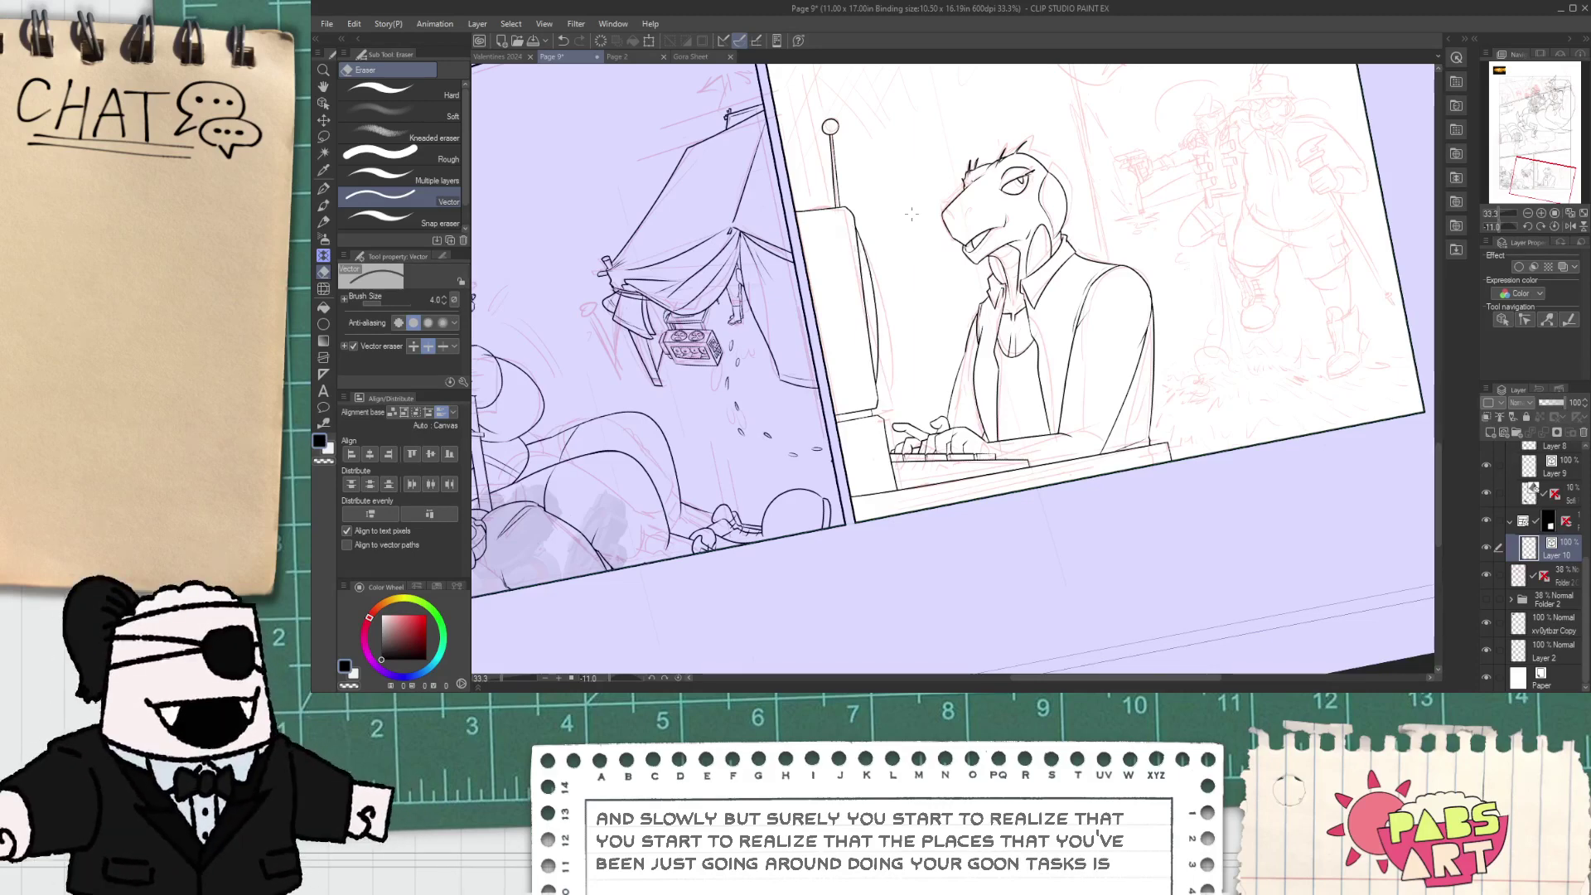
- Select the monitor's ball-tipped antenna, shift it toward the panel border, and trim its base at the casing
{"action": "key", "text": "o"}
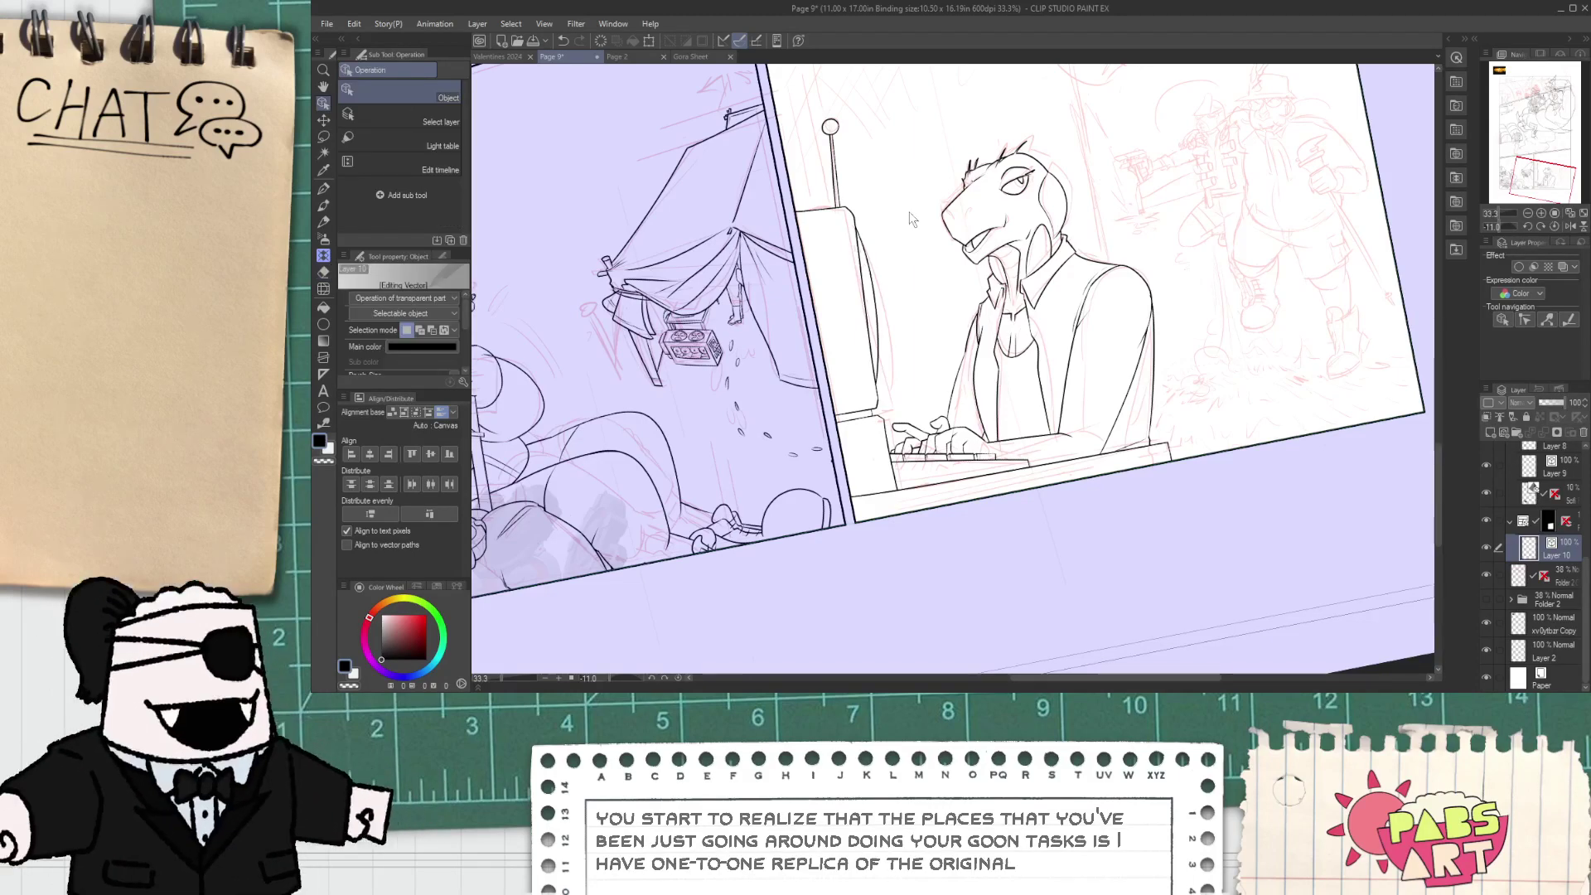
{"action": "left_click_drag", "start_coordinate": [911, 163], "coordinate": [848, 134]}
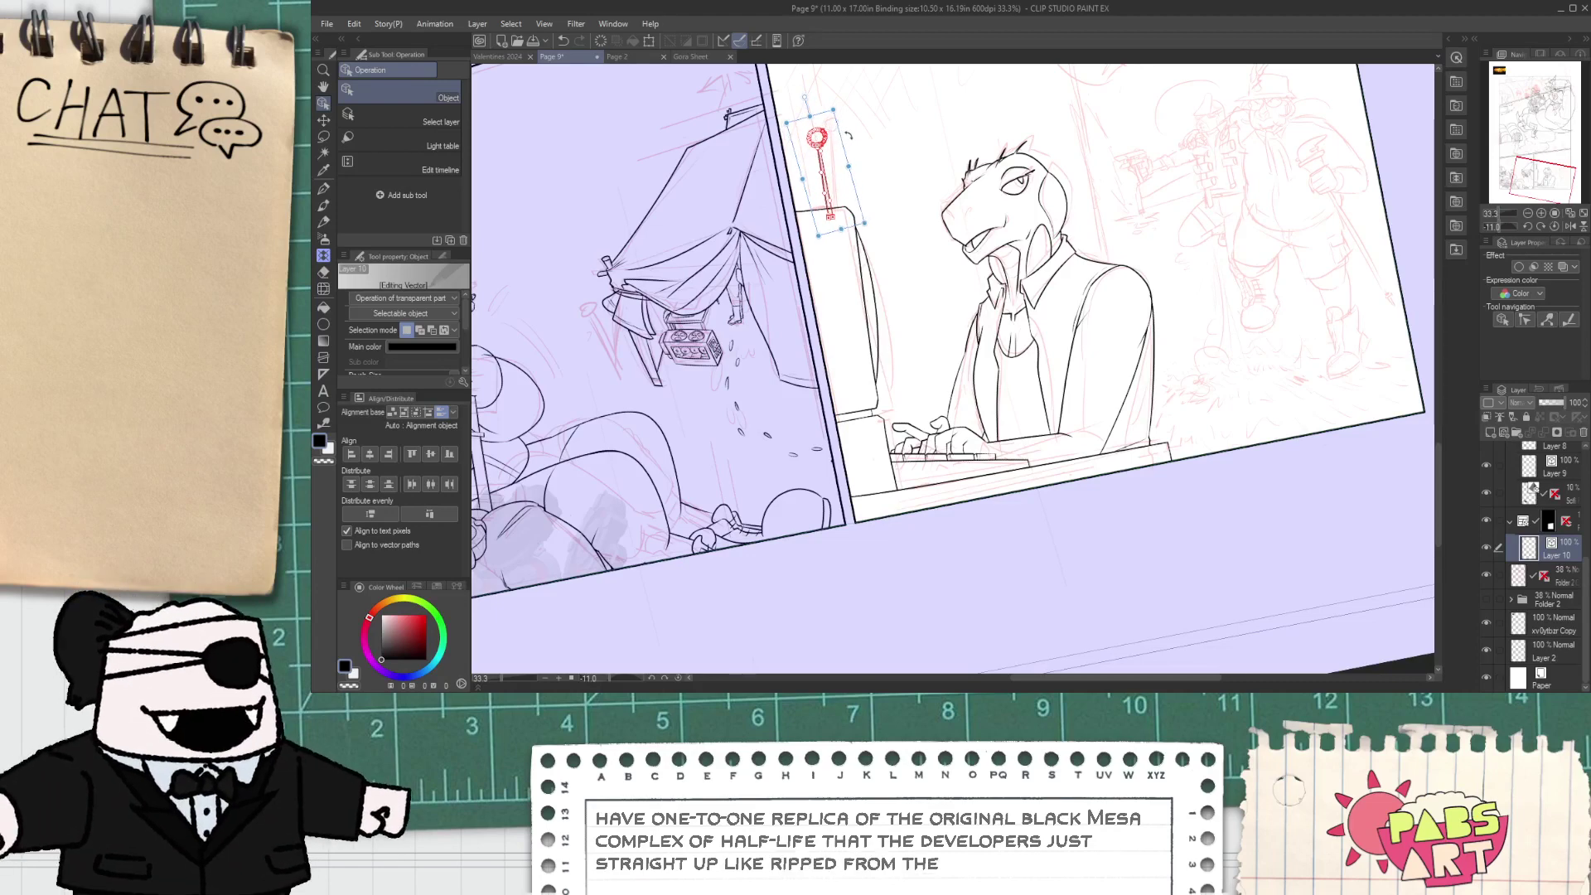
{"action": "left_click", "coordinate": [909, 157]}
{"action": "scroll", "coordinate": [839, 217], "scroll_direction": "up", "scroll_amount": 2}
{"action": "key", "text": "e"}
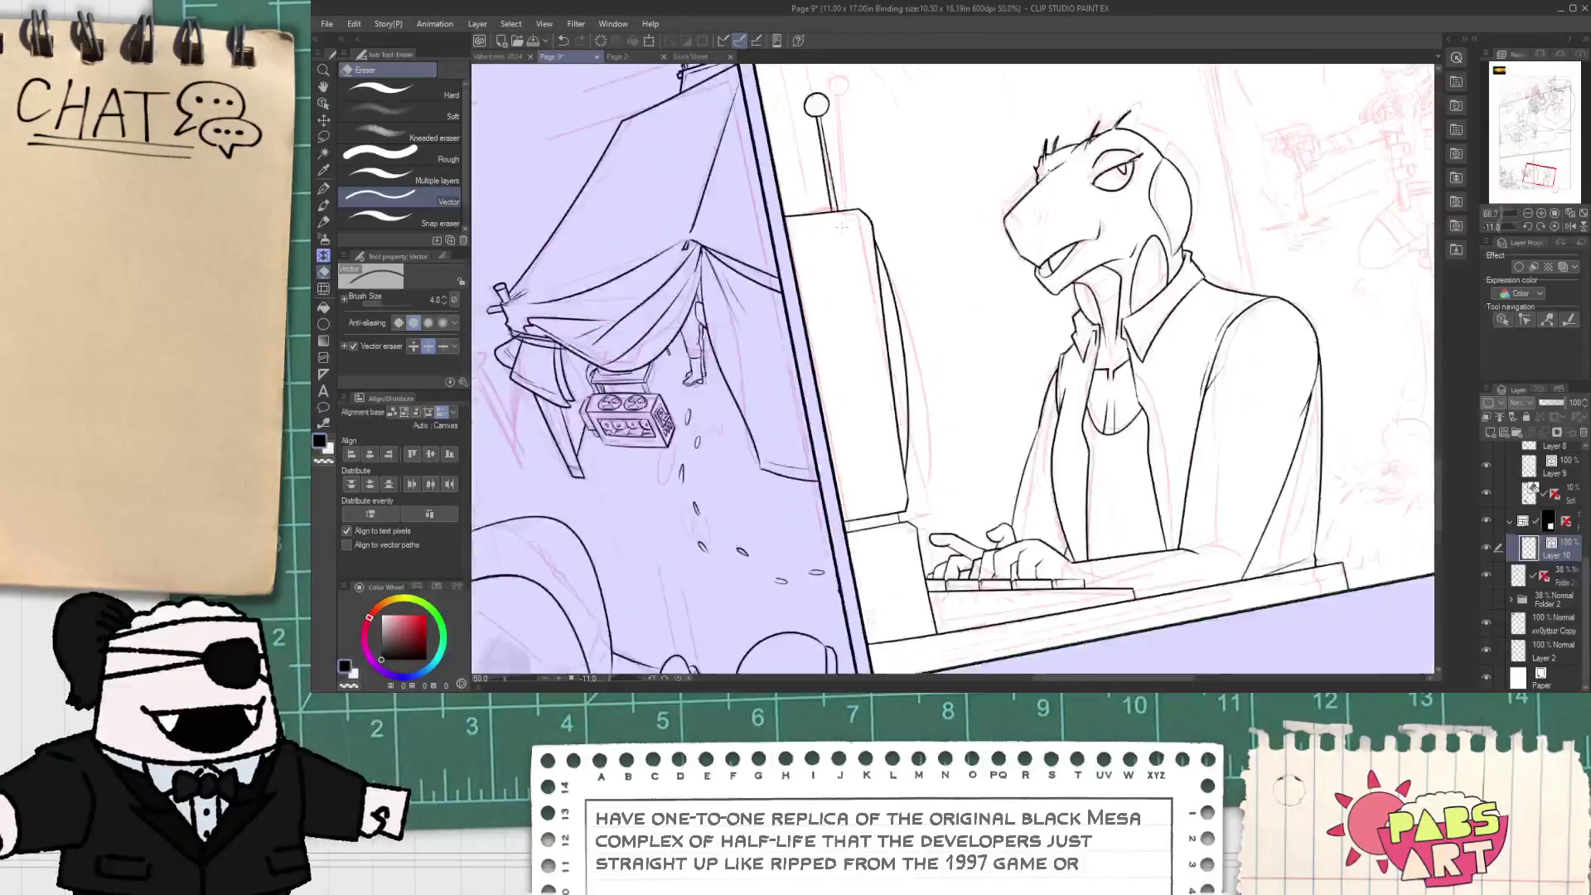
{"action": "scroll", "coordinate": [841, 227], "scroll_direction": "down", "scroll_amount": 2}
{"action": "key", "text": "space"}
{"action": "left_click_drag", "start_coordinate": [1160, 205], "coordinate": [1097, 304]}
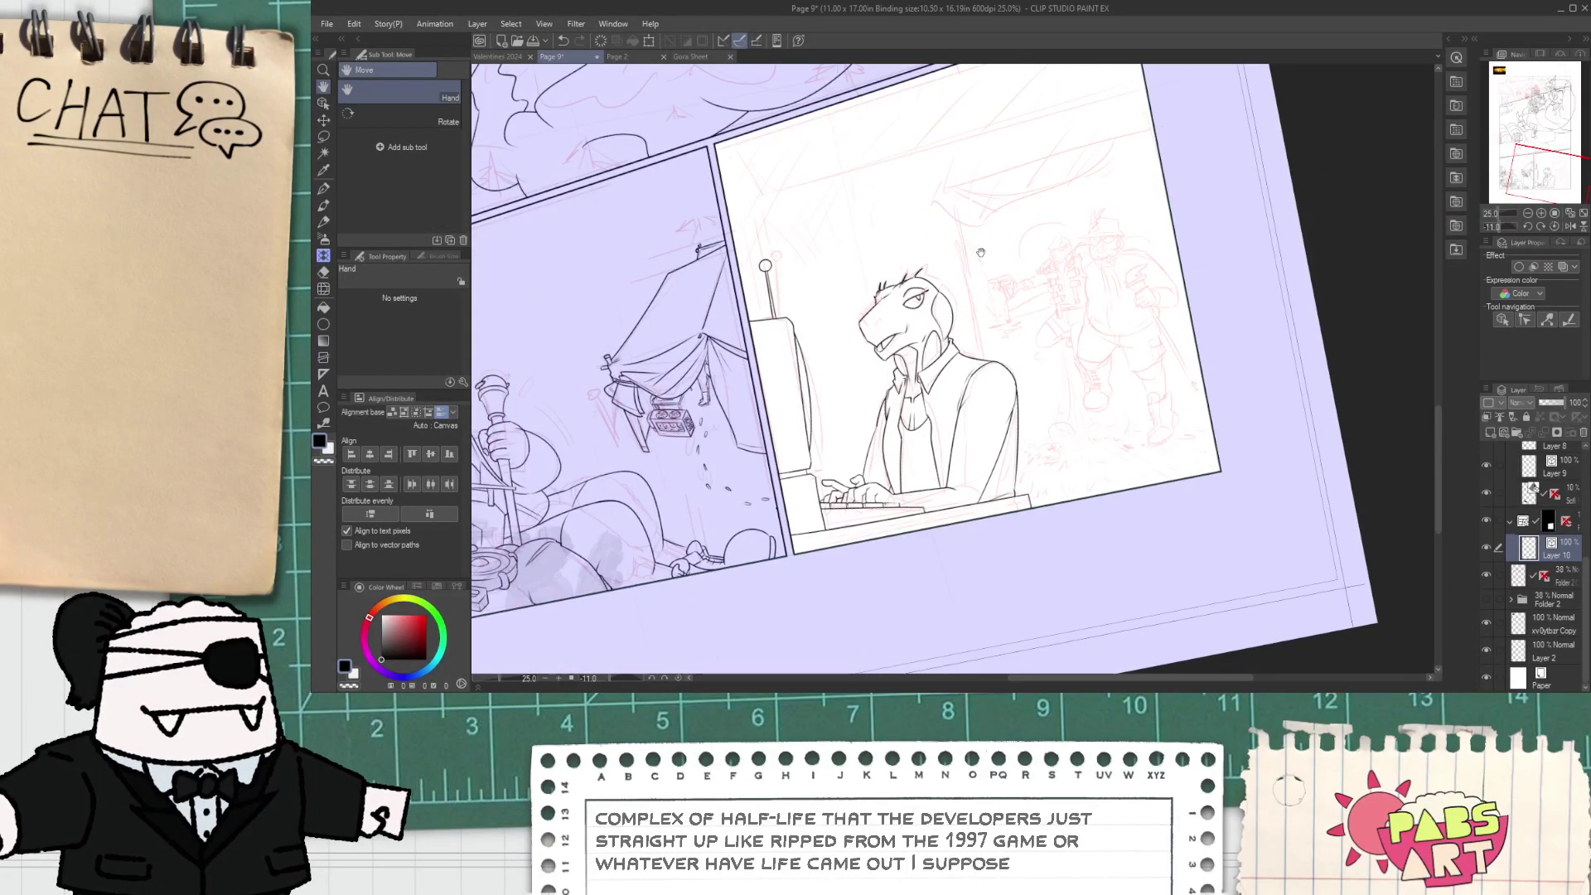
{"action": "scroll", "coordinate": [948, 207], "scroll_direction": "up", "scroll_amount": 2}
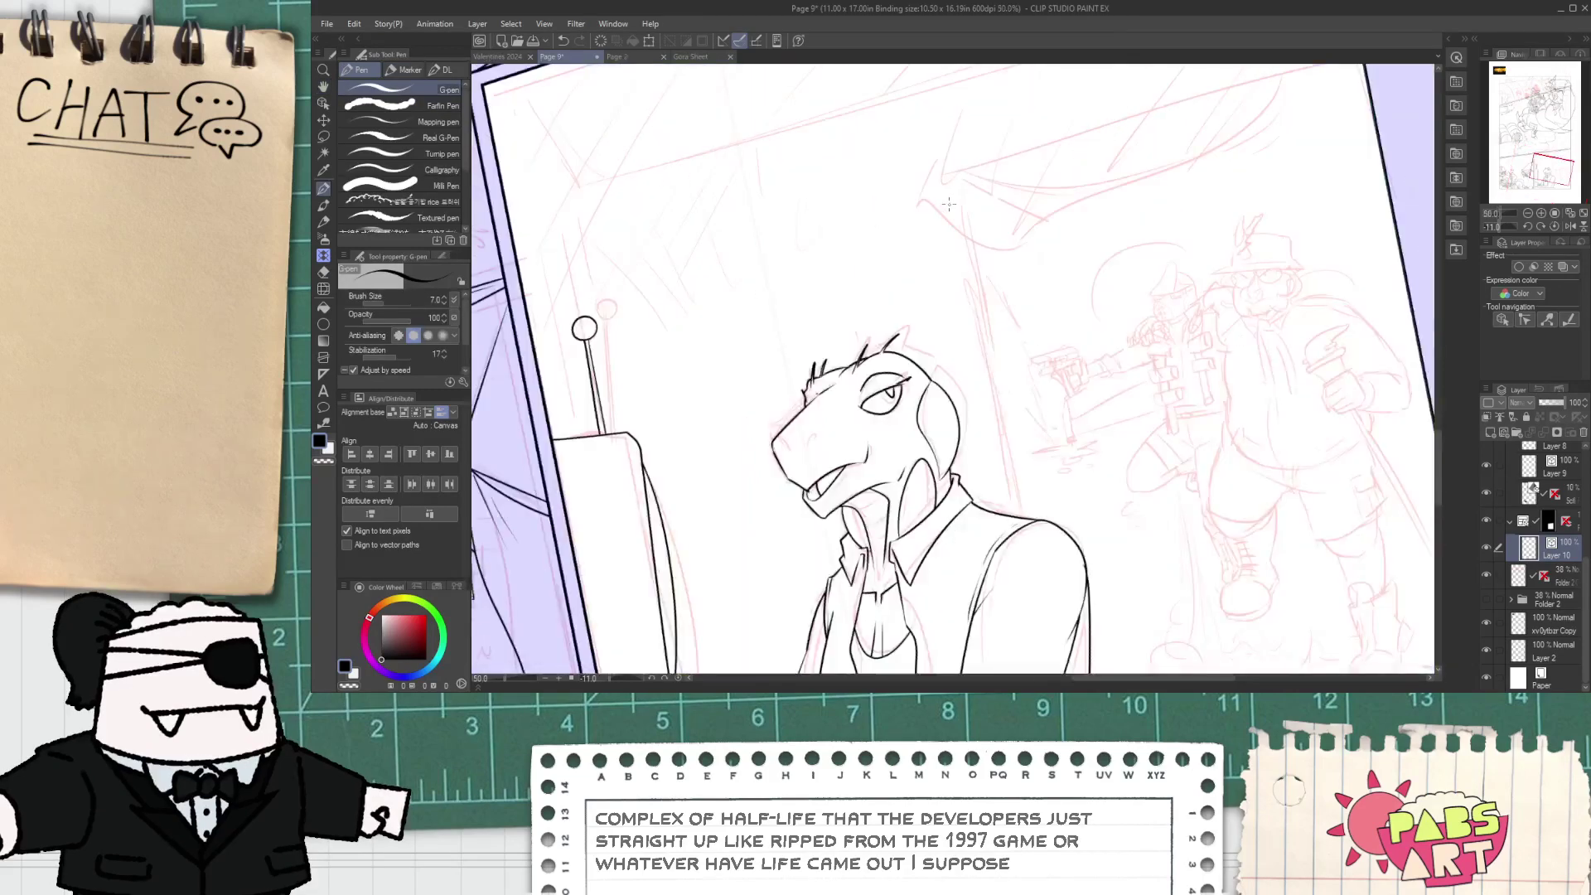
{"action": "scroll", "coordinate": [947, 205], "scroll_direction": "down", "scroll_amount": 1}
{"action": "key", "text": "space"}
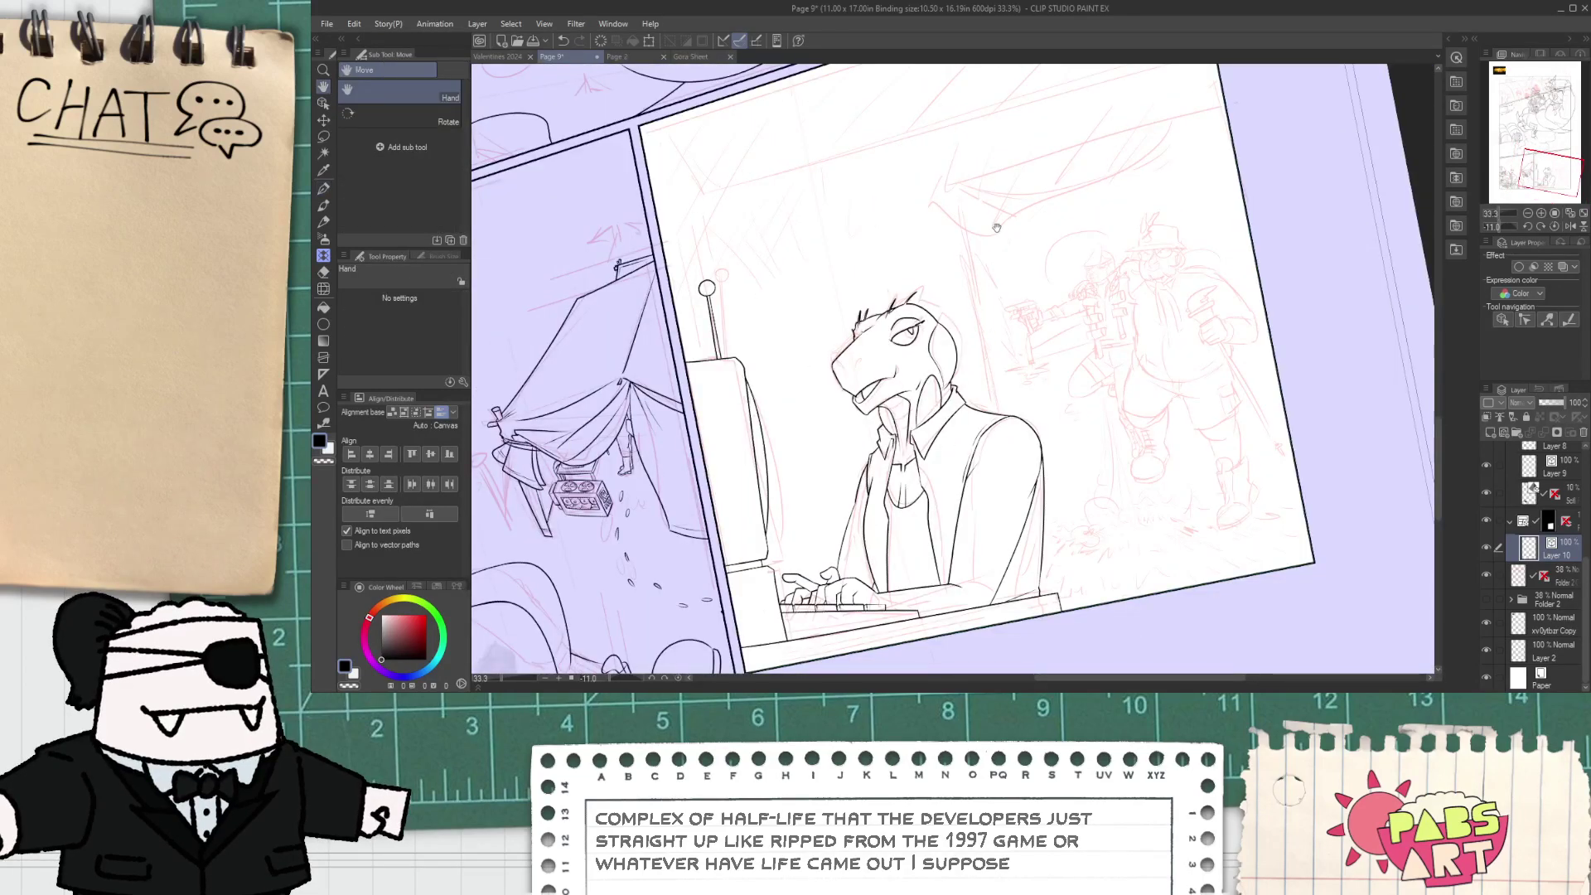
- Ink the poster's near side edge behind the character, running from its upper corner down past the shoulder
{"action": "key", "text": "p"}
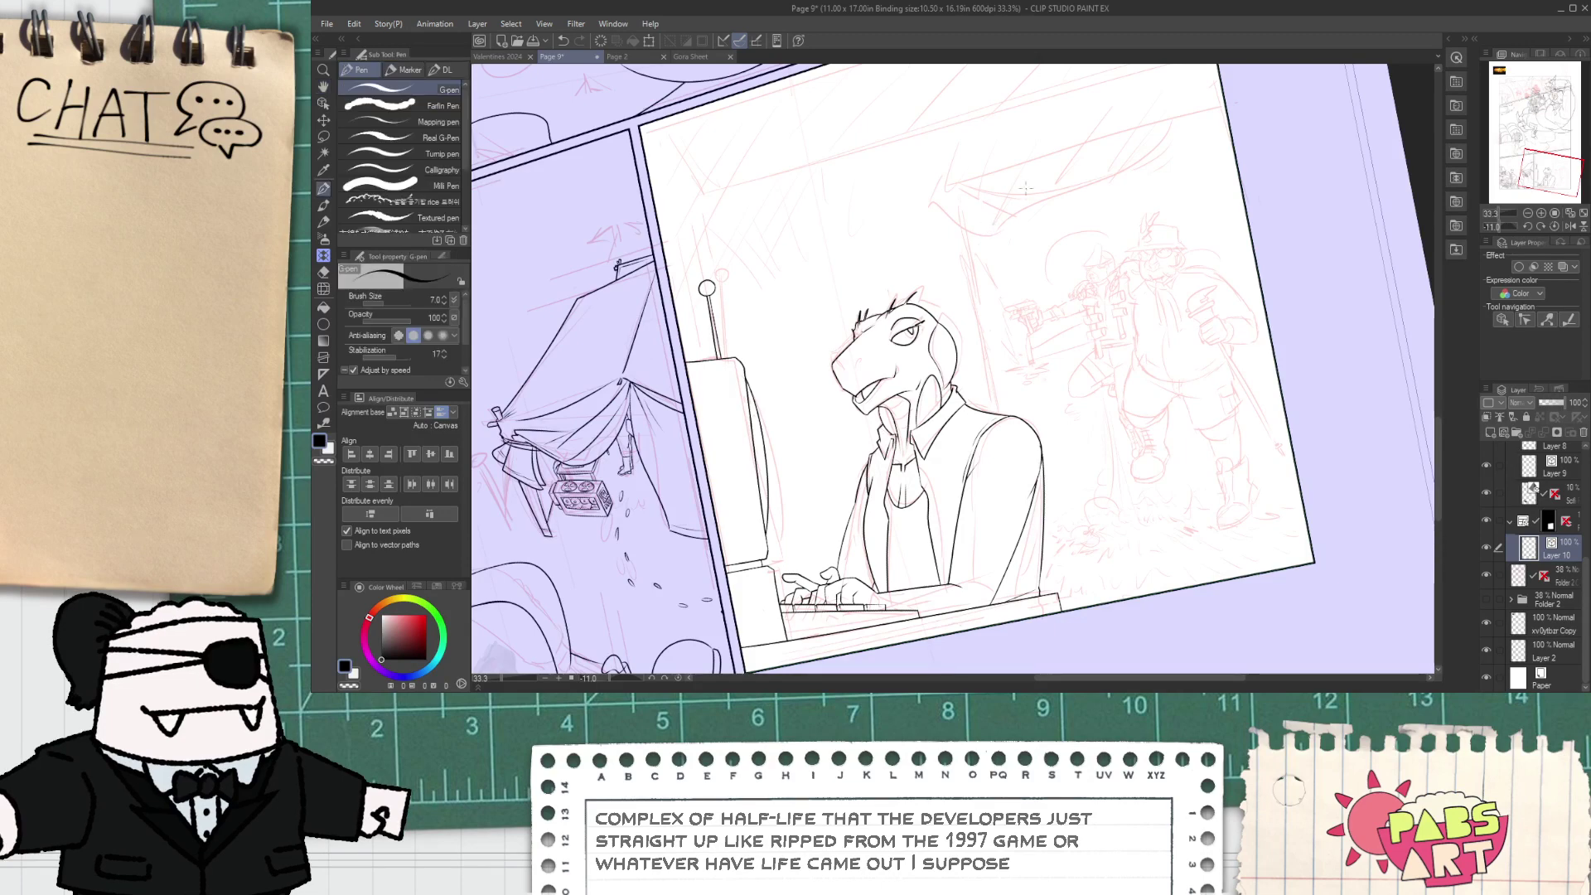
{"action": "left_click_drag", "start_coordinate": [958, 196], "coordinate": [1012, 399]}
{"action": "key", "text": "ctrl+z"}
{"action": "left_click_drag", "start_coordinate": [947, 220], "coordinate": [998, 422]}
{"action": "key", "text": "ctrl+z"}
{"action": "left_click_drag", "start_coordinate": [947, 189], "coordinate": [1014, 448]}
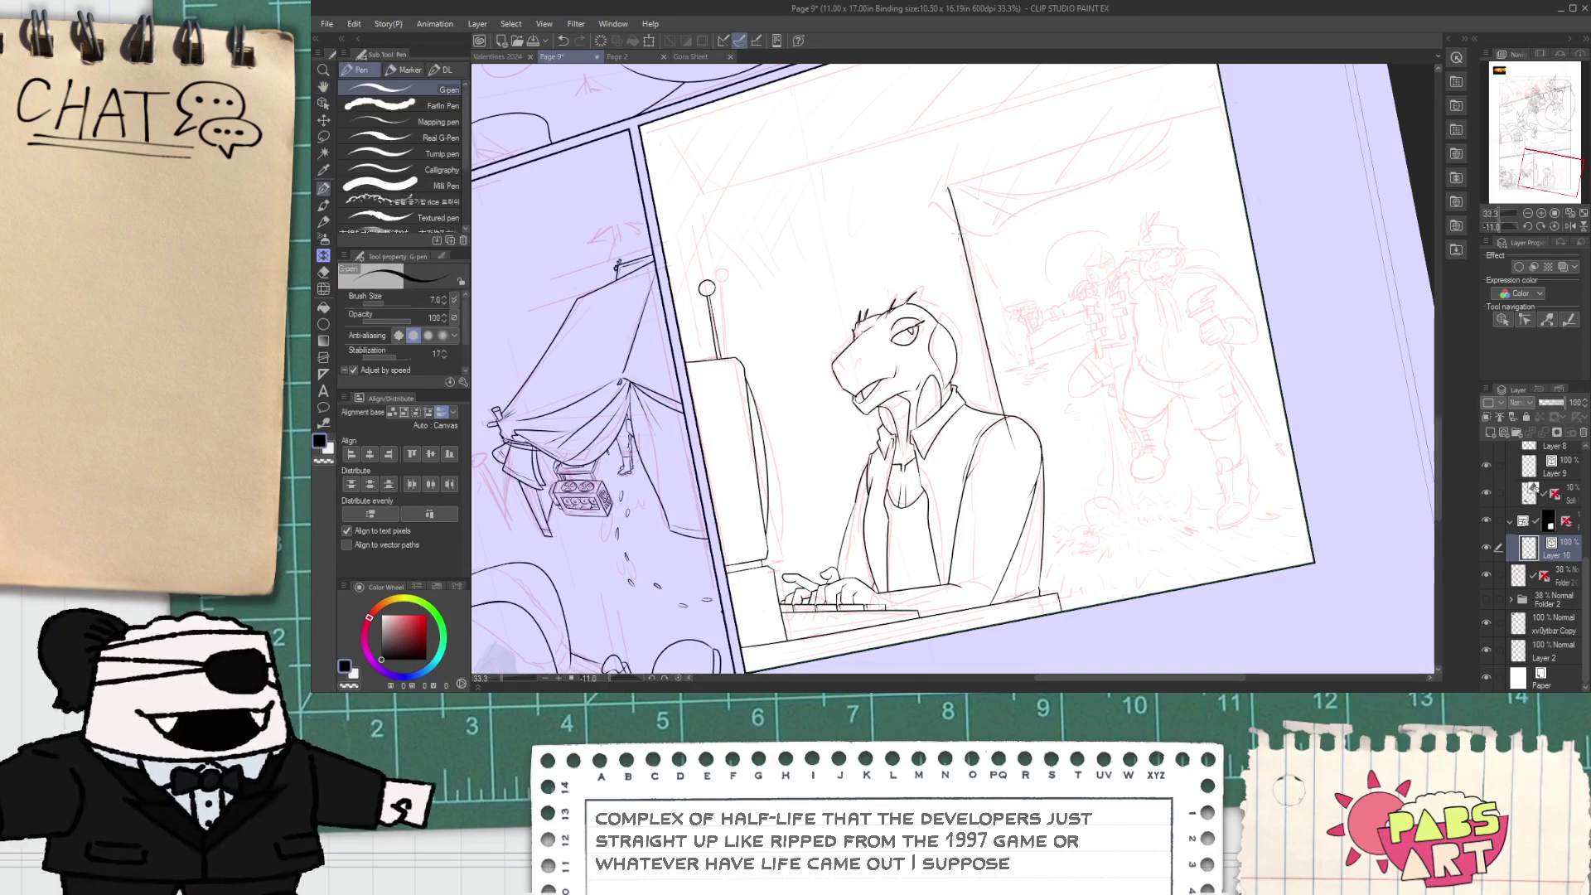
- Erase the part of the poster's side edge that overlaps the jacket's shoulder
{"action": "scroll", "coordinate": [1005, 412], "scroll_direction": "up", "scroll_amount": 2}
{"action": "scroll", "coordinate": [1005, 415], "scroll_direction": "down", "scroll_amount": 1}
{"action": "key", "text": "e"}
{"action": "scroll", "coordinate": [1003, 418], "scroll_direction": "up", "scroll_amount": 3}
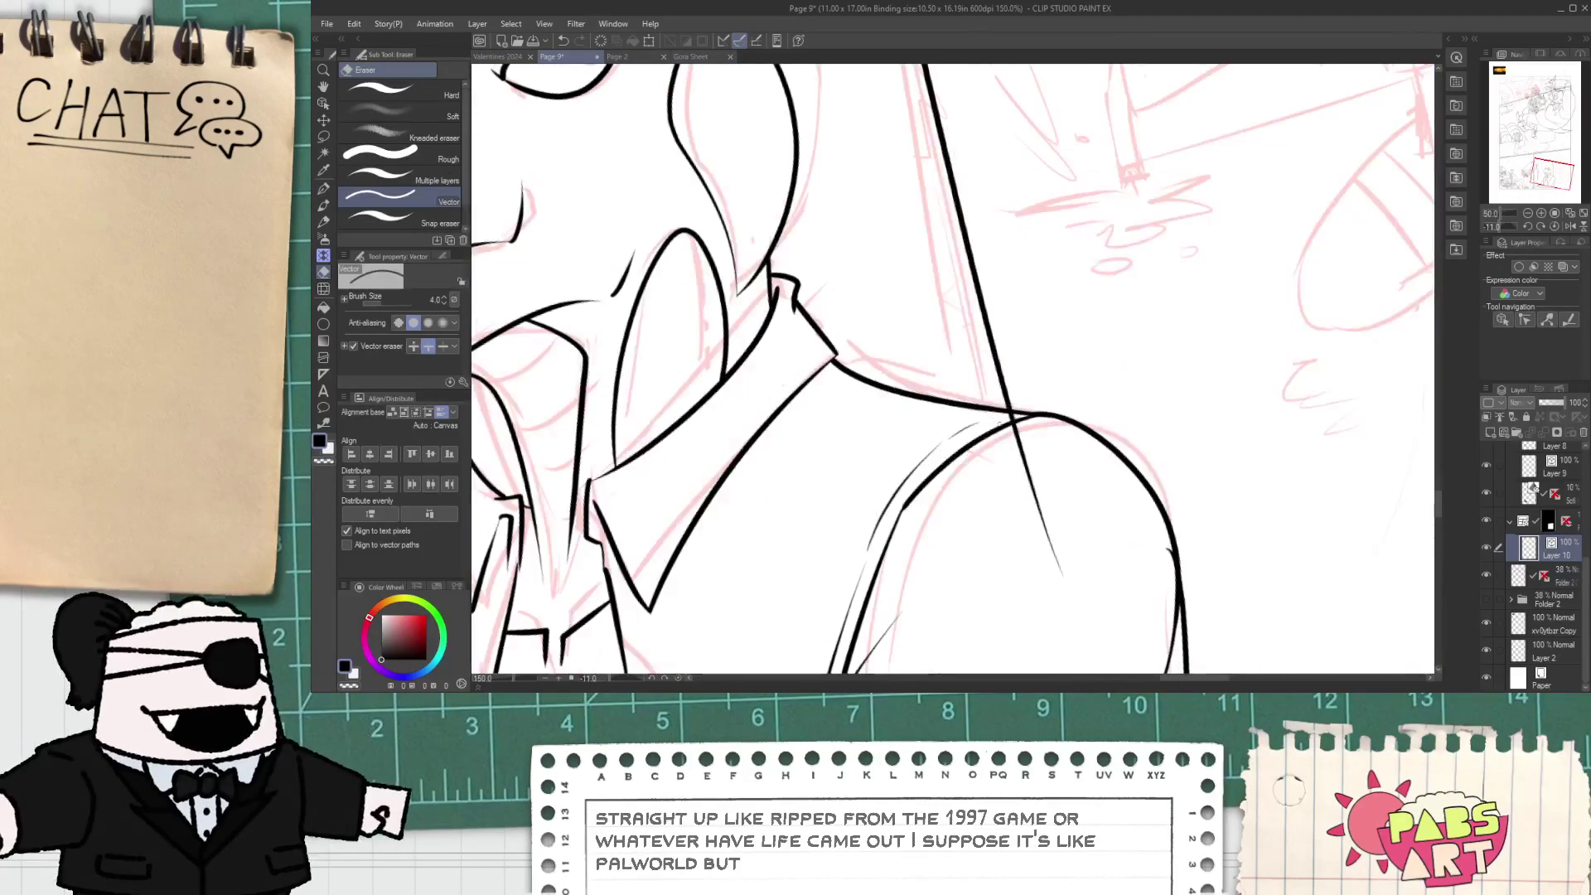
{"action": "left_click", "coordinate": [1046, 479]}
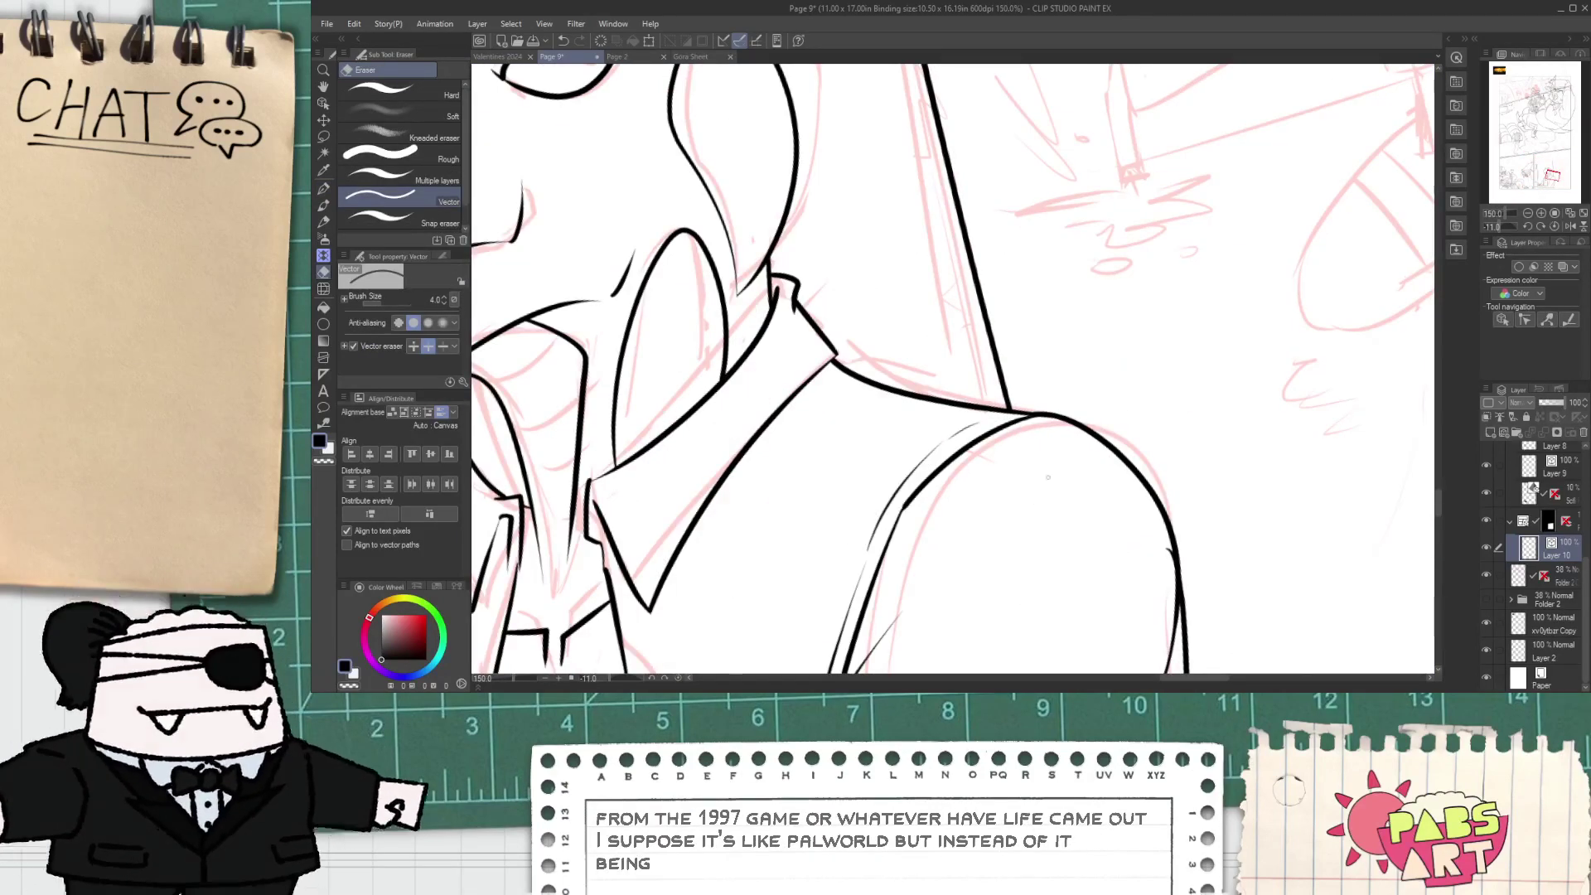
{"action": "scroll", "coordinate": [1048, 478], "scroll_direction": "down", "scroll_amount": 2}
{"action": "scroll", "coordinate": [1093, 279], "scroll_direction": "up", "scroll_amount": 5}
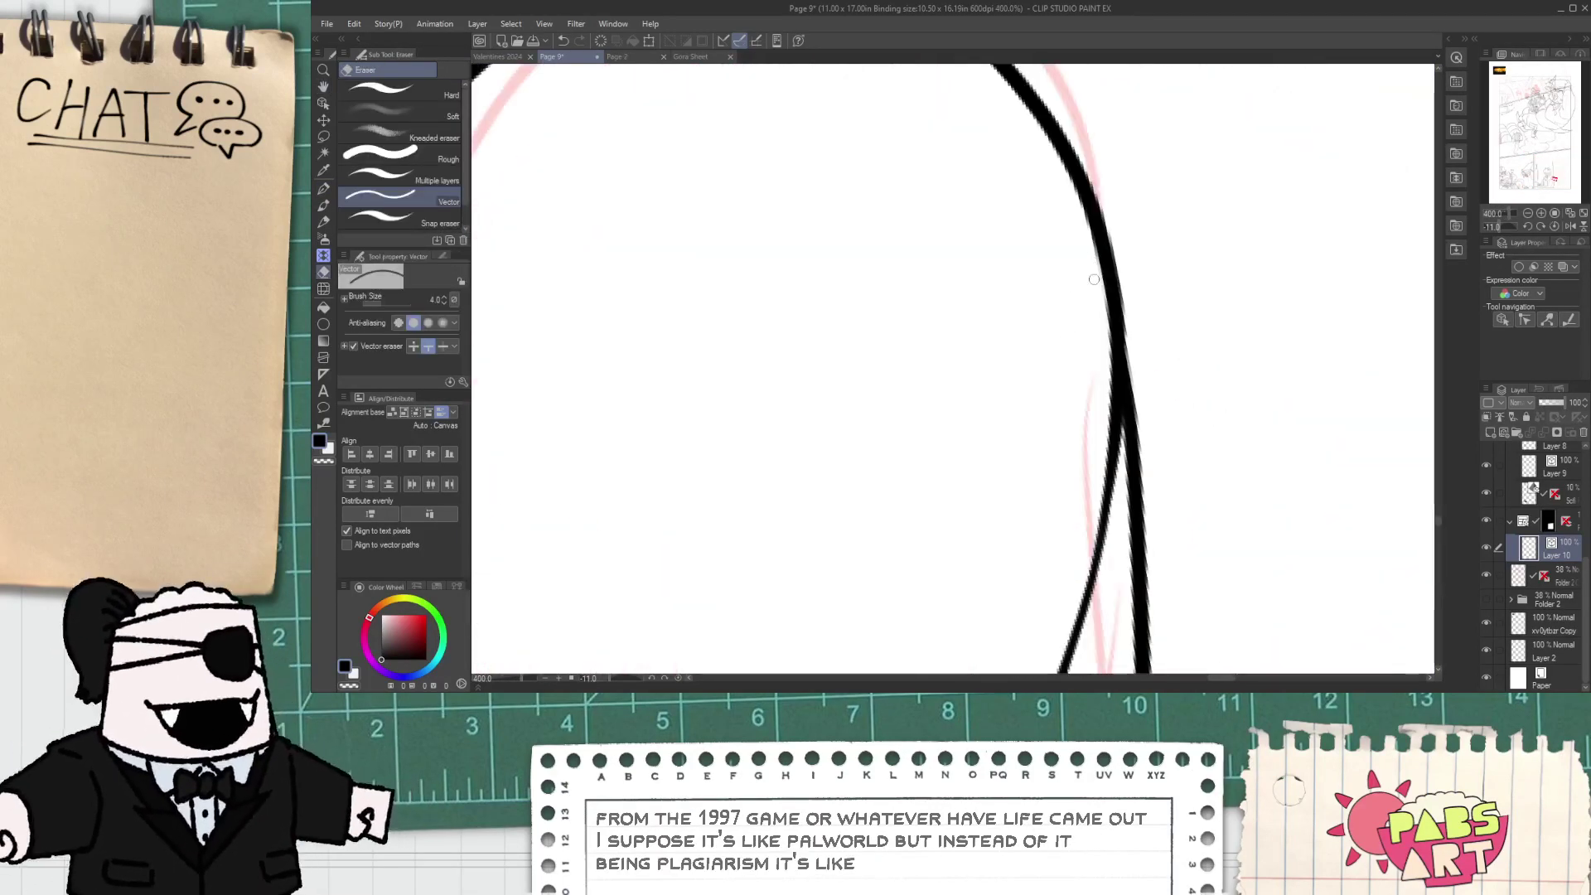
- Ink the poster's upper edge from its near corner across to the far panel border
{"action": "scroll", "coordinate": [1094, 280], "scroll_direction": "down", "scroll_amount": 6}
{"action": "key", "text": "space"}
{"action": "left_click_drag", "start_coordinate": [1021, 248], "coordinate": [1078, 605]}
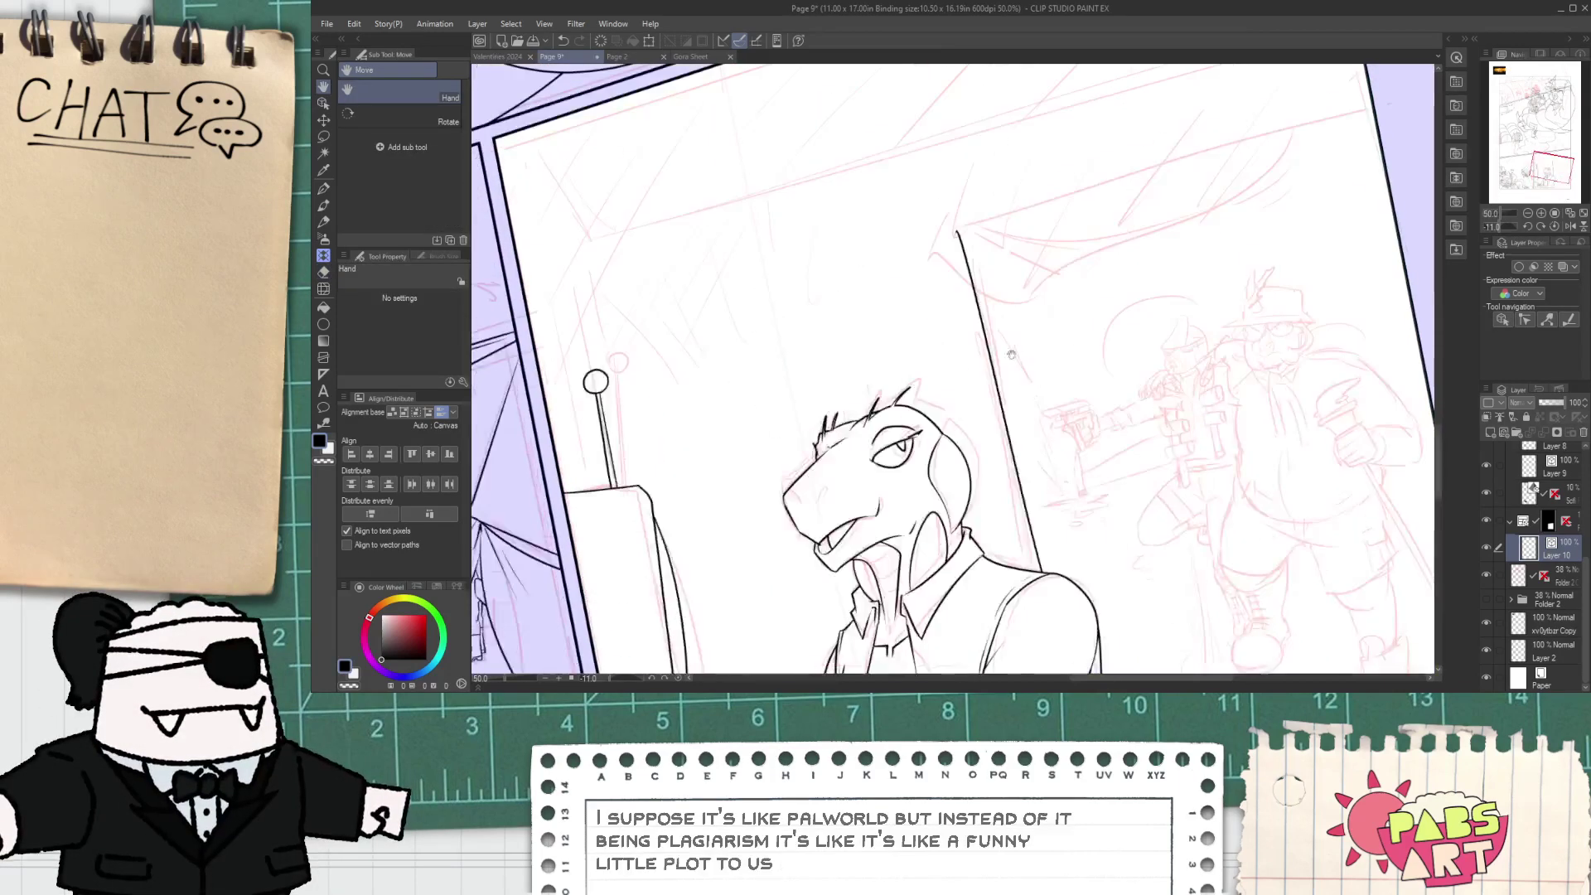
{"action": "key", "text": "p"}
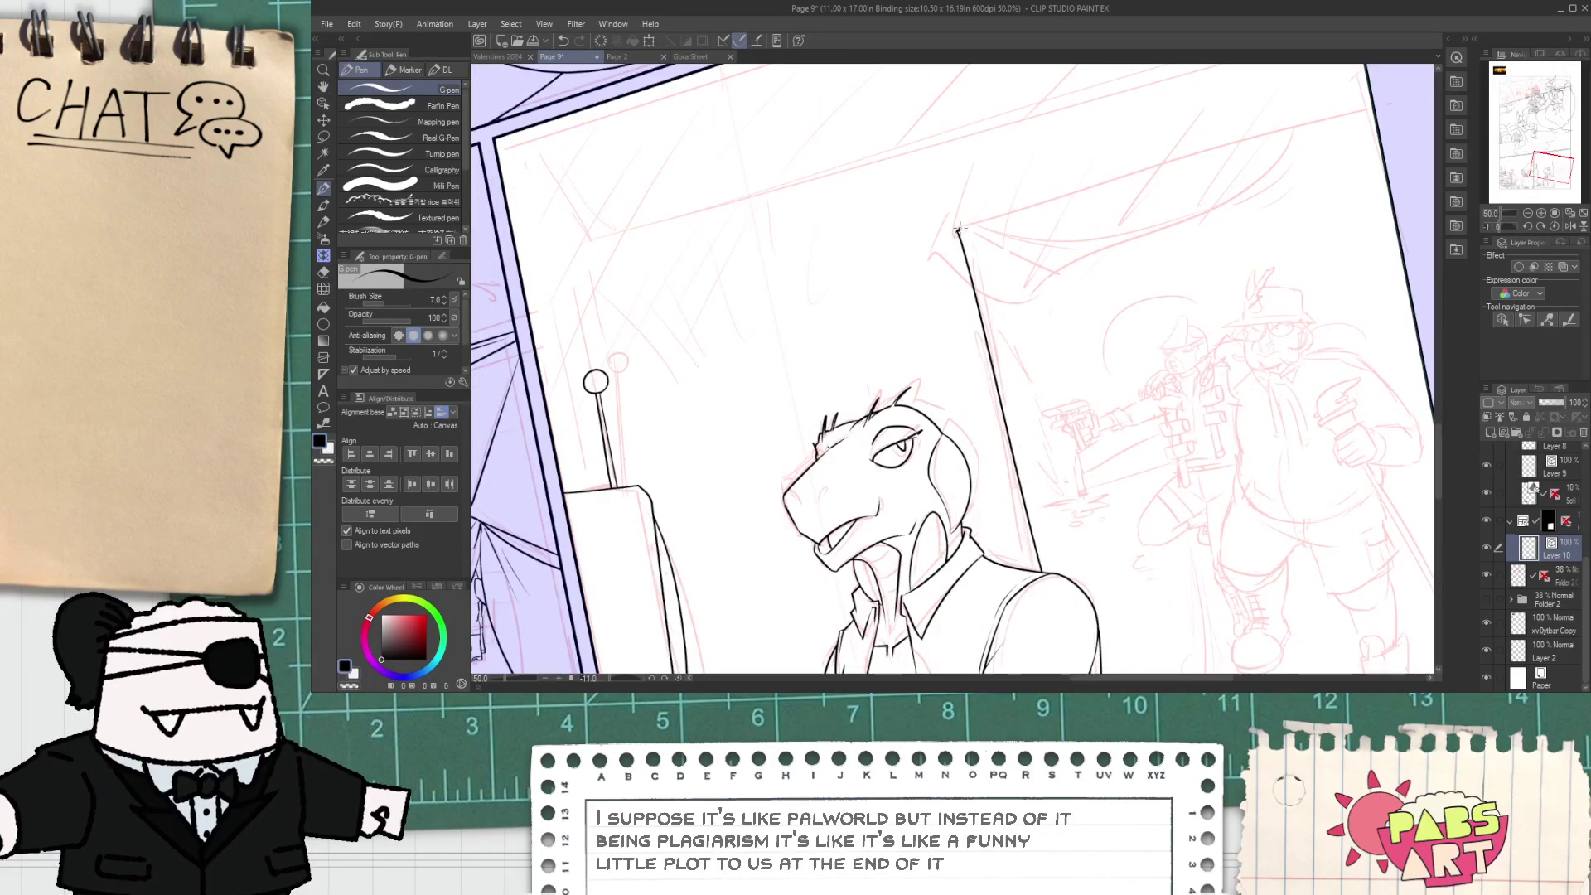
{"action": "left_click_drag", "start_coordinate": [959, 223], "coordinate": [1369, 94]}
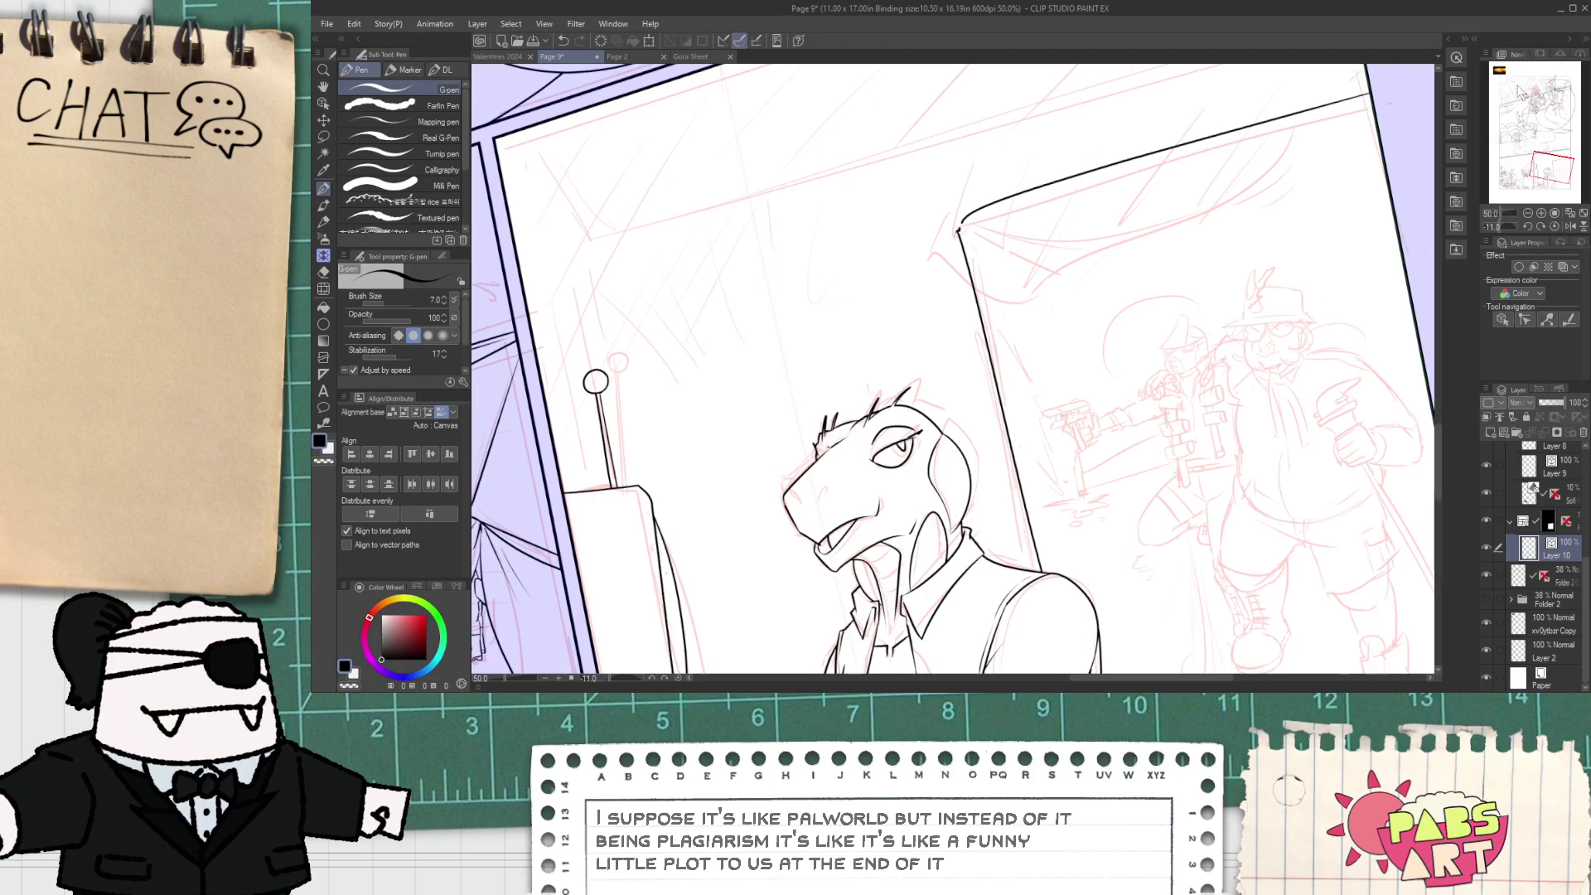
- Ink the wavy curled flap at the poster's upper corner and erase the ends that overshoot its edges
{"action": "key", "text": "h"}
{"action": "left_click_drag", "start_coordinate": [1208, 219], "coordinate": [1138, 209]}
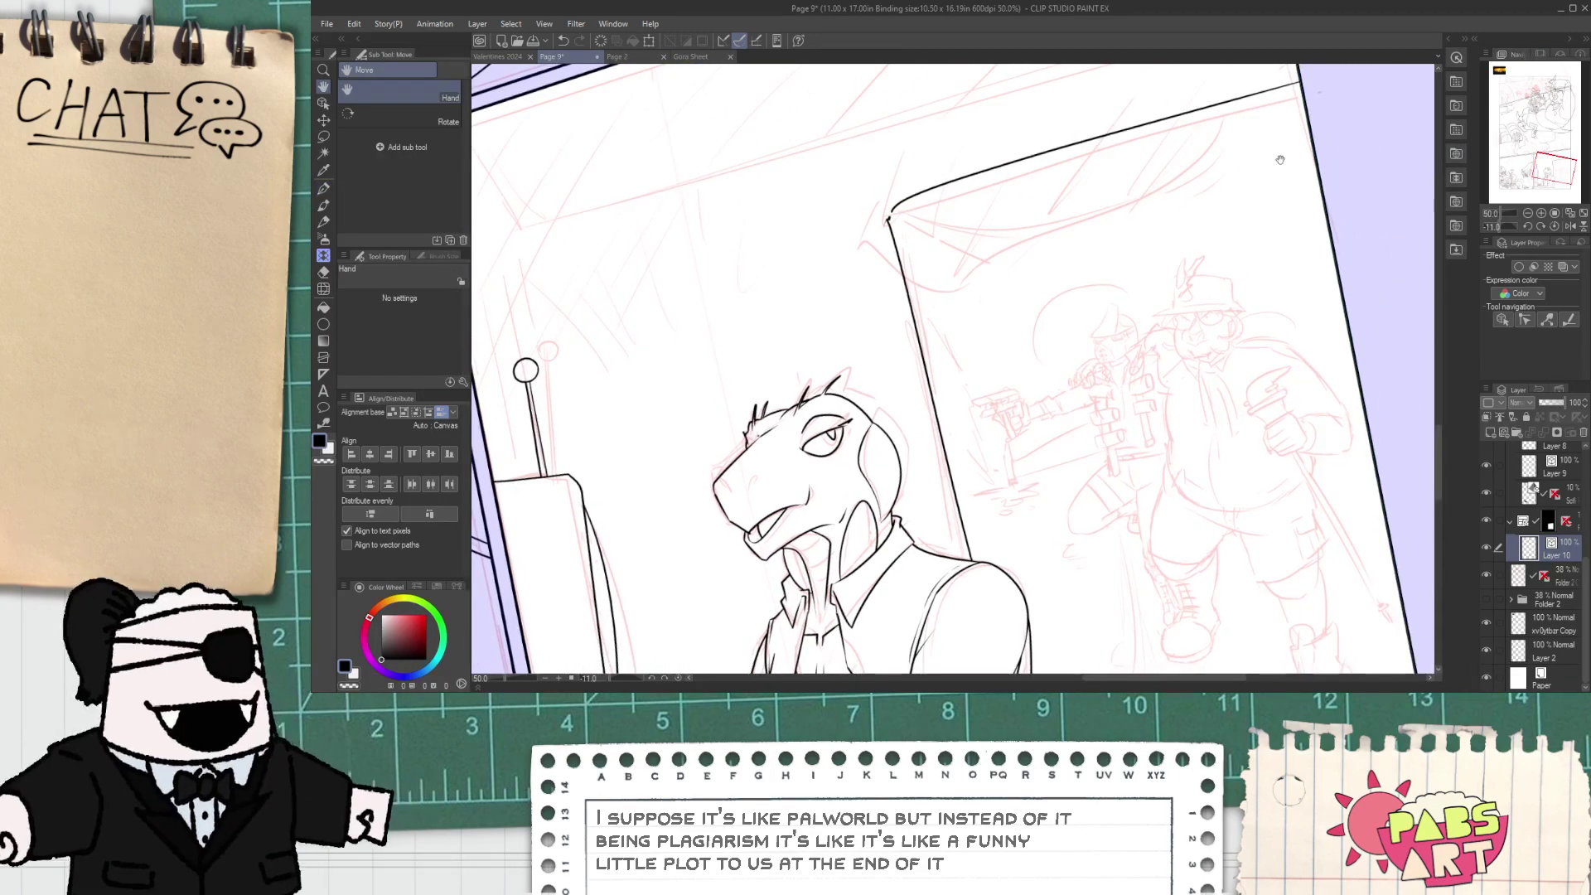
{"action": "key", "text": "p"}
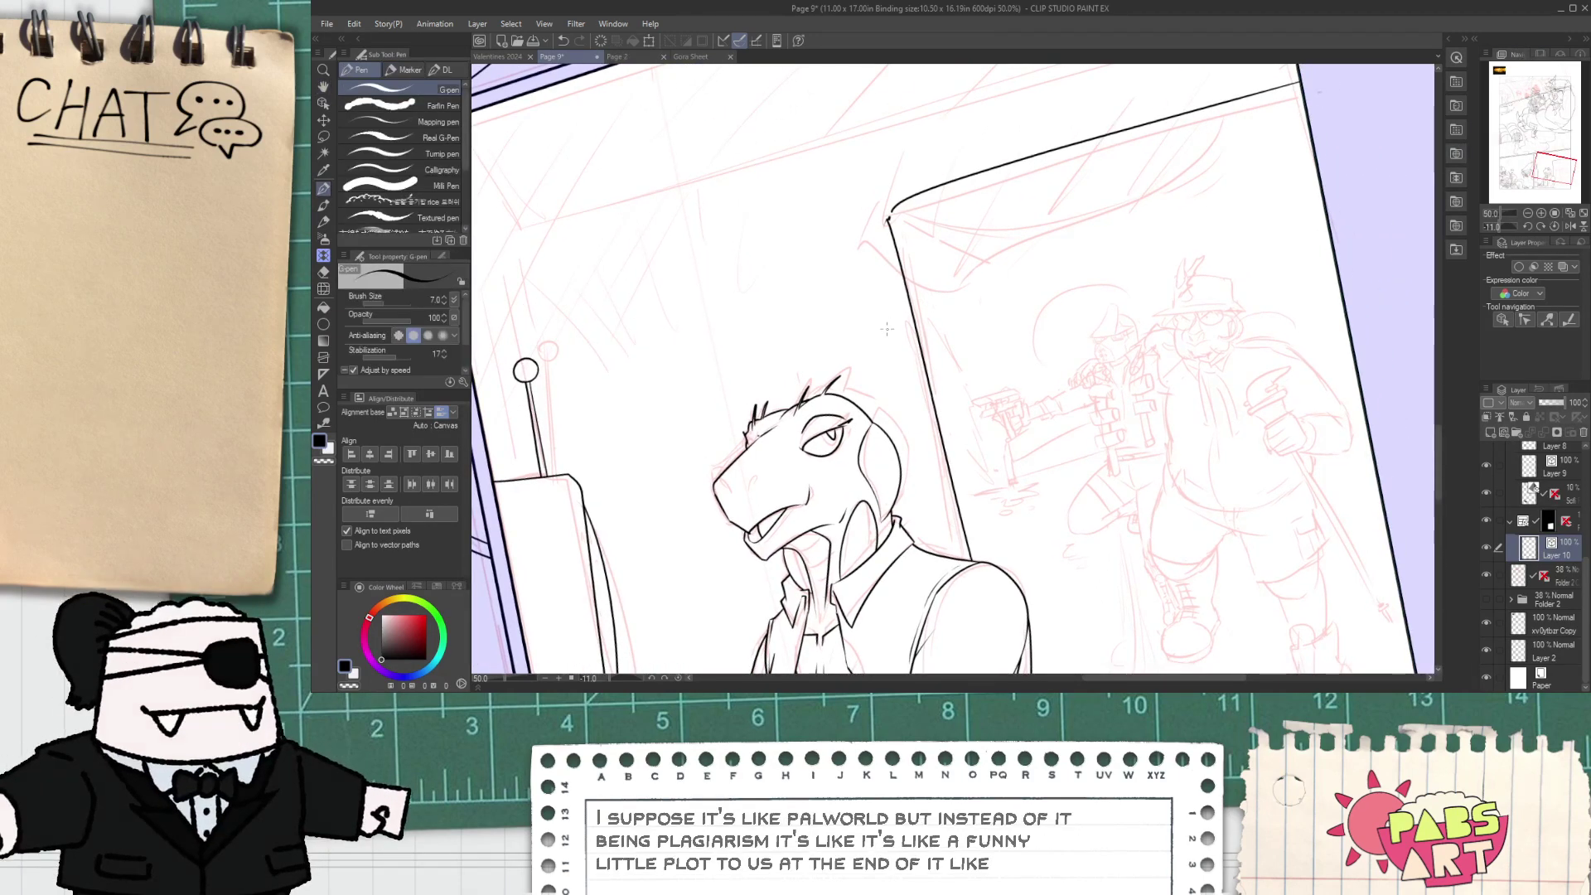
{"action": "left_click_drag", "start_coordinate": [888, 326], "coordinate": [963, 213]}
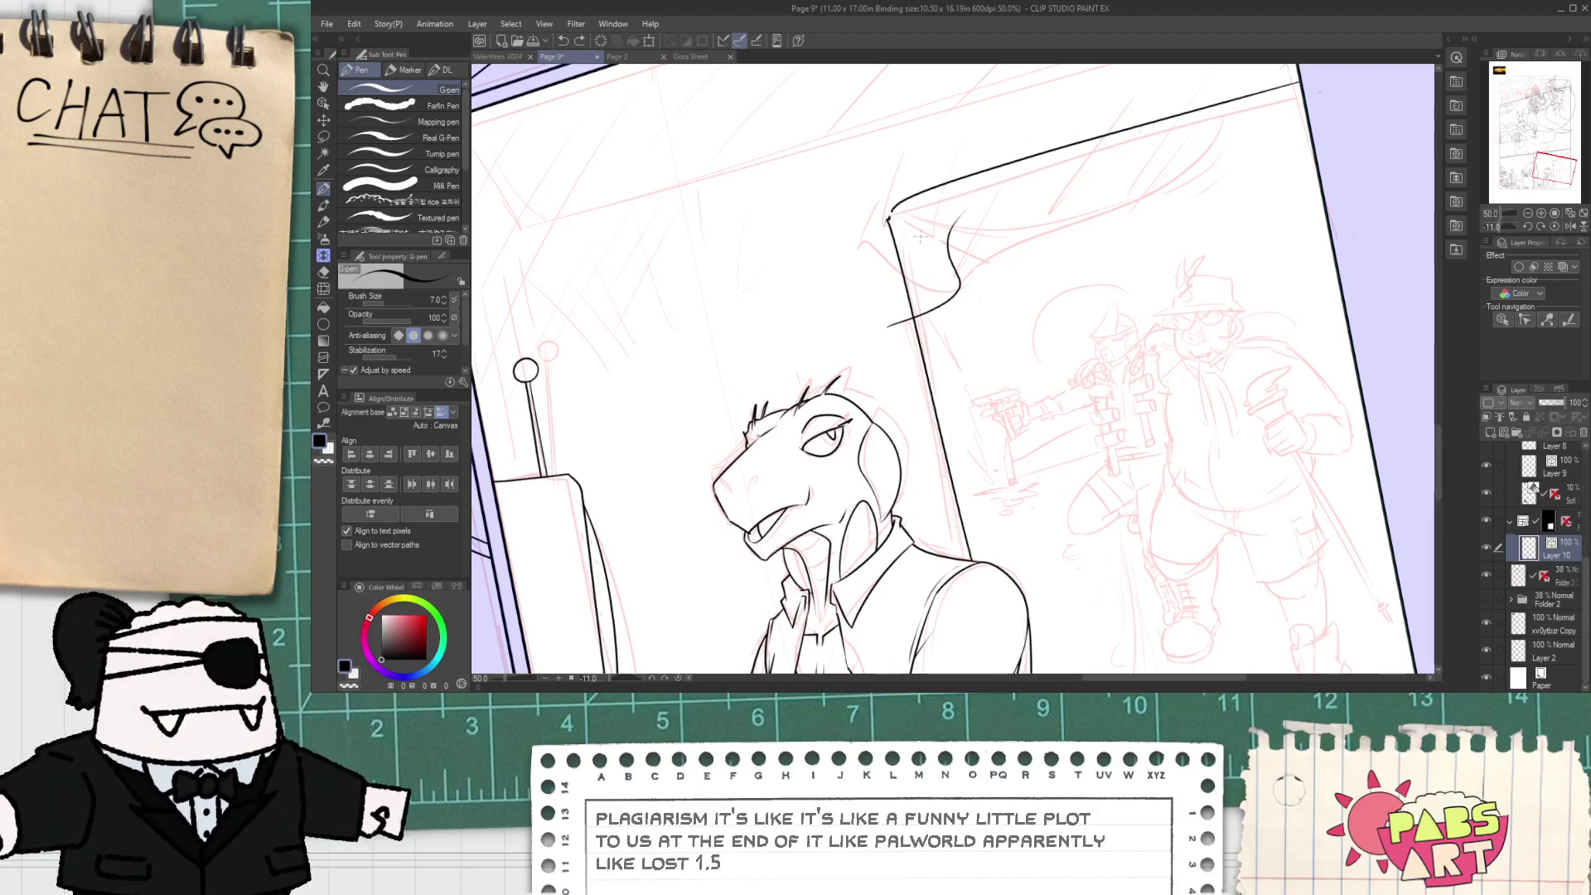
{"action": "left_click_drag", "start_coordinate": [962, 217], "coordinate": [1144, 121]}
{"action": "key", "text": "e"}
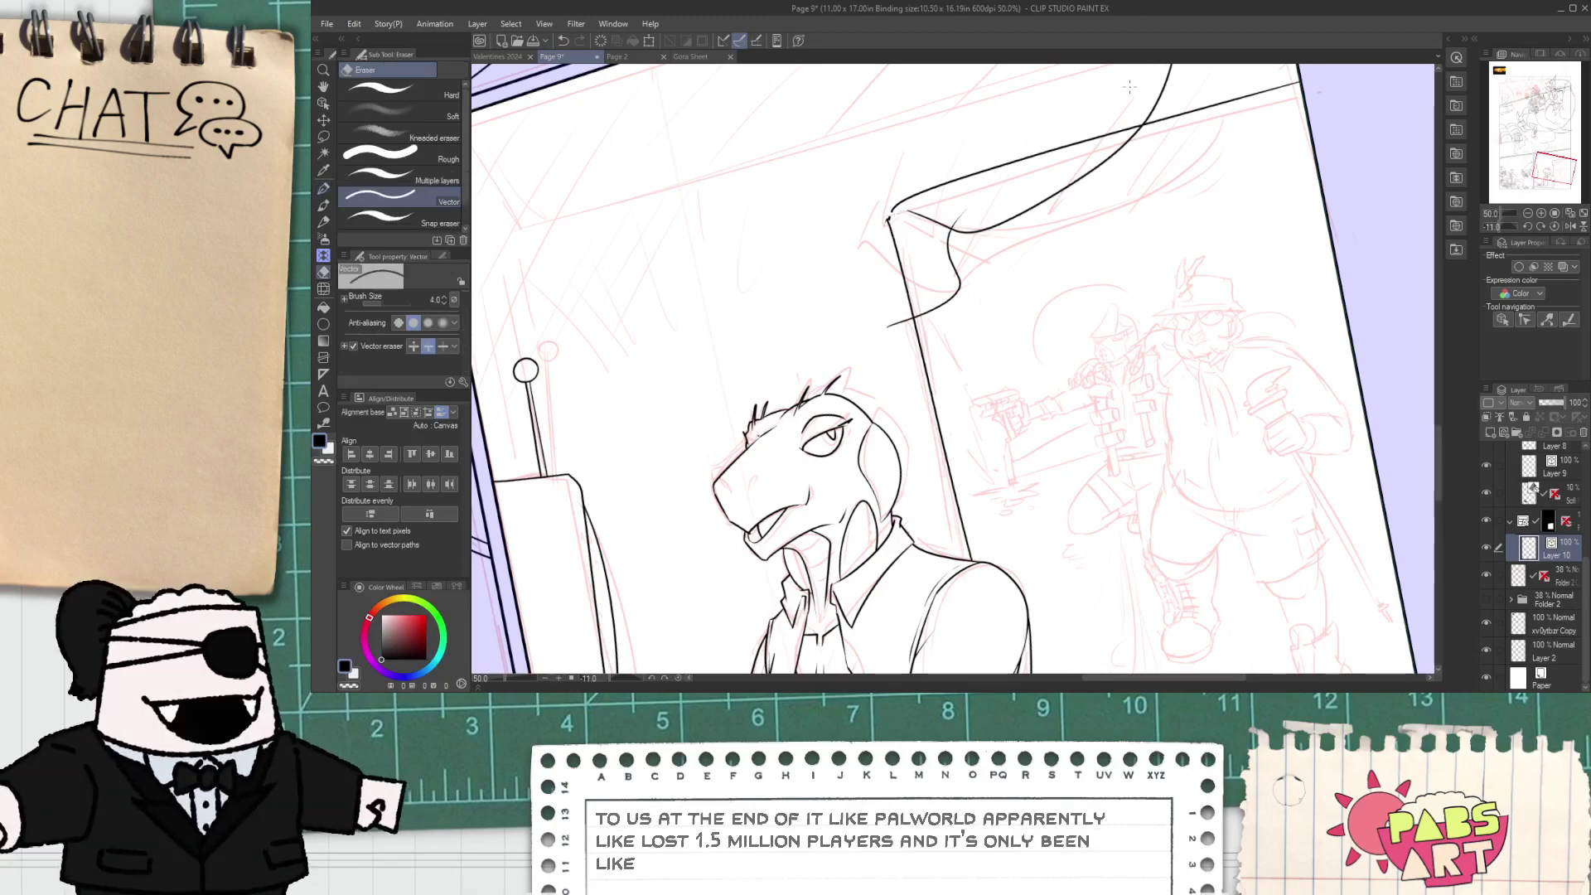
{"action": "scroll", "coordinate": [1010, 177], "scroll_direction": "up", "scroll_amount": 1}
{"action": "left_click_drag", "start_coordinate": [924, 226], "coordinate": [946, 232]}
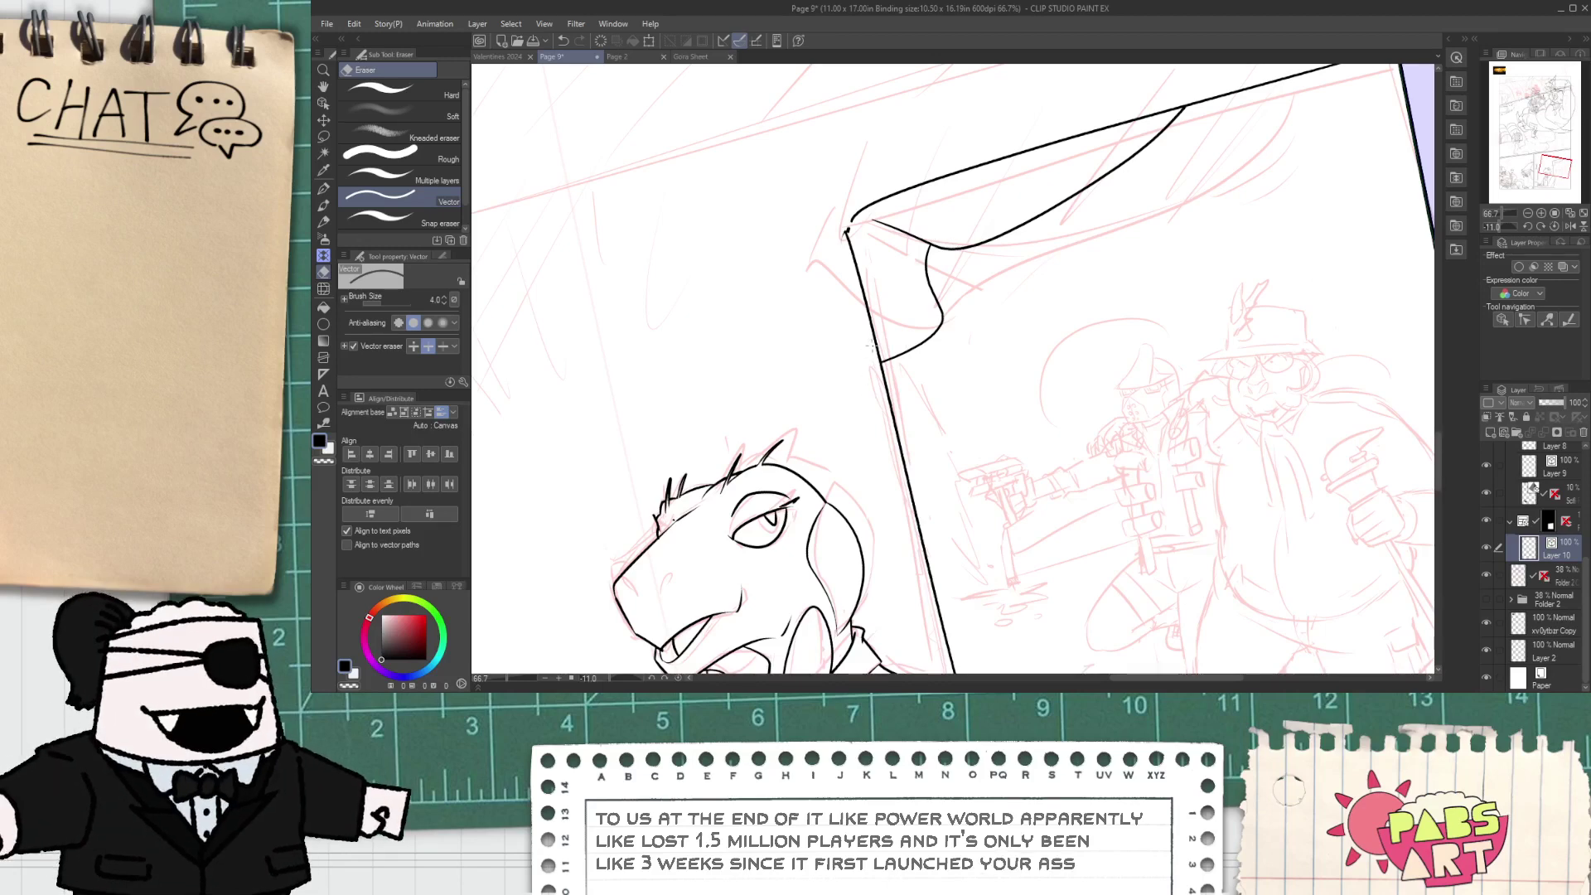
- Ink the pointed underside of the poster's curled corner and trim the overshooting tip
{"action": "key", "text": "p"}
{"action": "mouse_move", "coordinate": [896, 262]}
{"action": "left_mouse_down"}
{"action": "mouse_move", "coordinate": [1018, 302]}
{"action": "mouse_move", "coordinate": [1081, 191]}
{"action": "left_mouse_up"}
{"action": "key", "text": "e"}
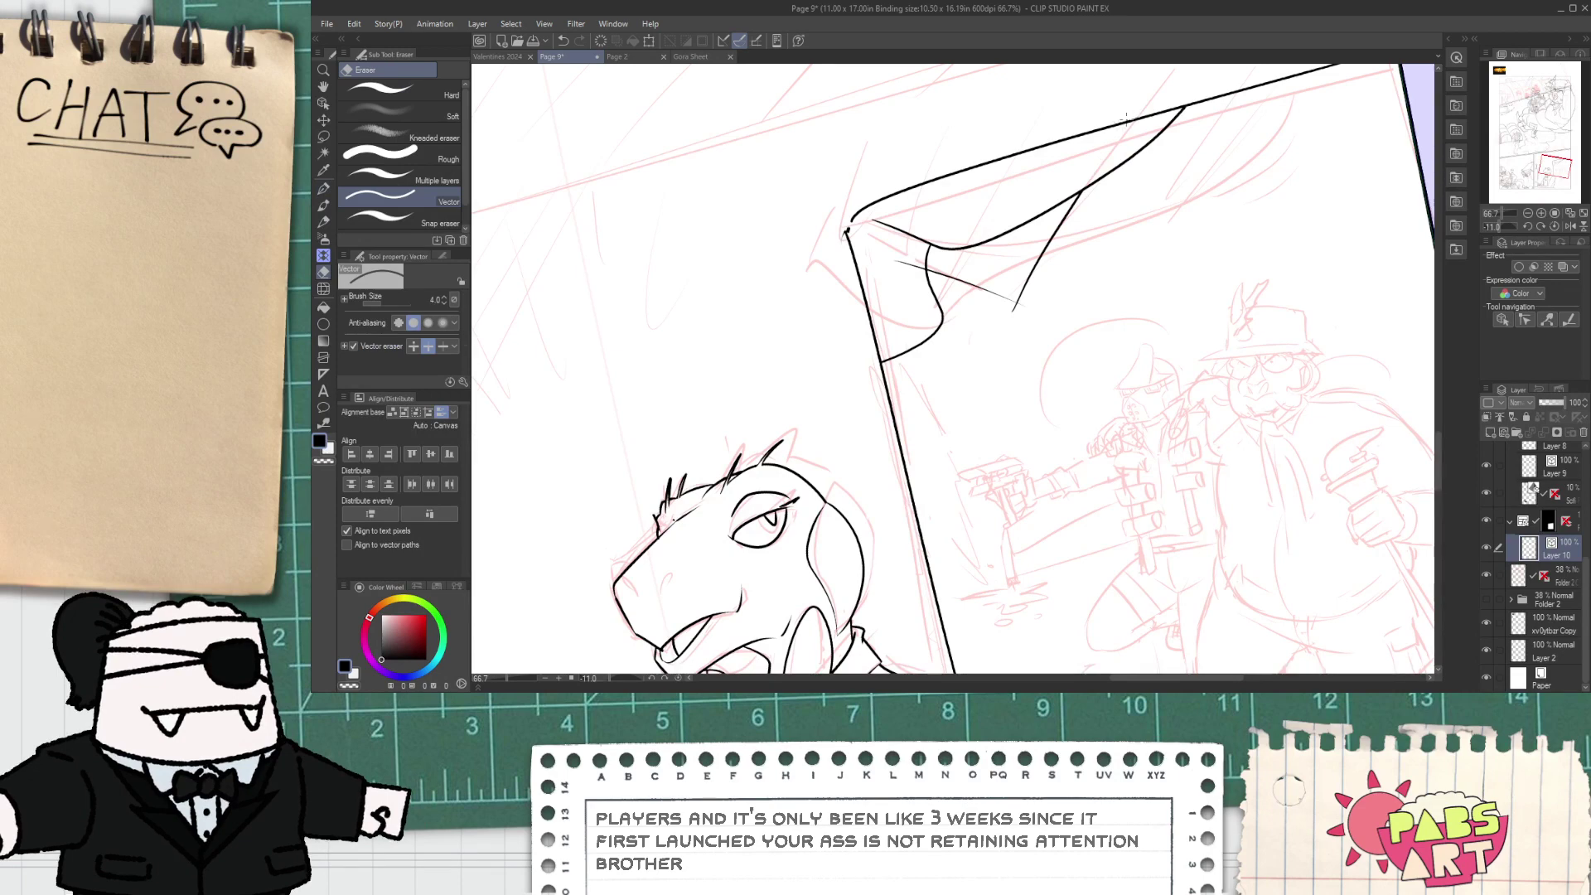
{"action": "scroll", "coordinate": [1008, 332], "scroll_direction": "up", "scroll_amount": 1}
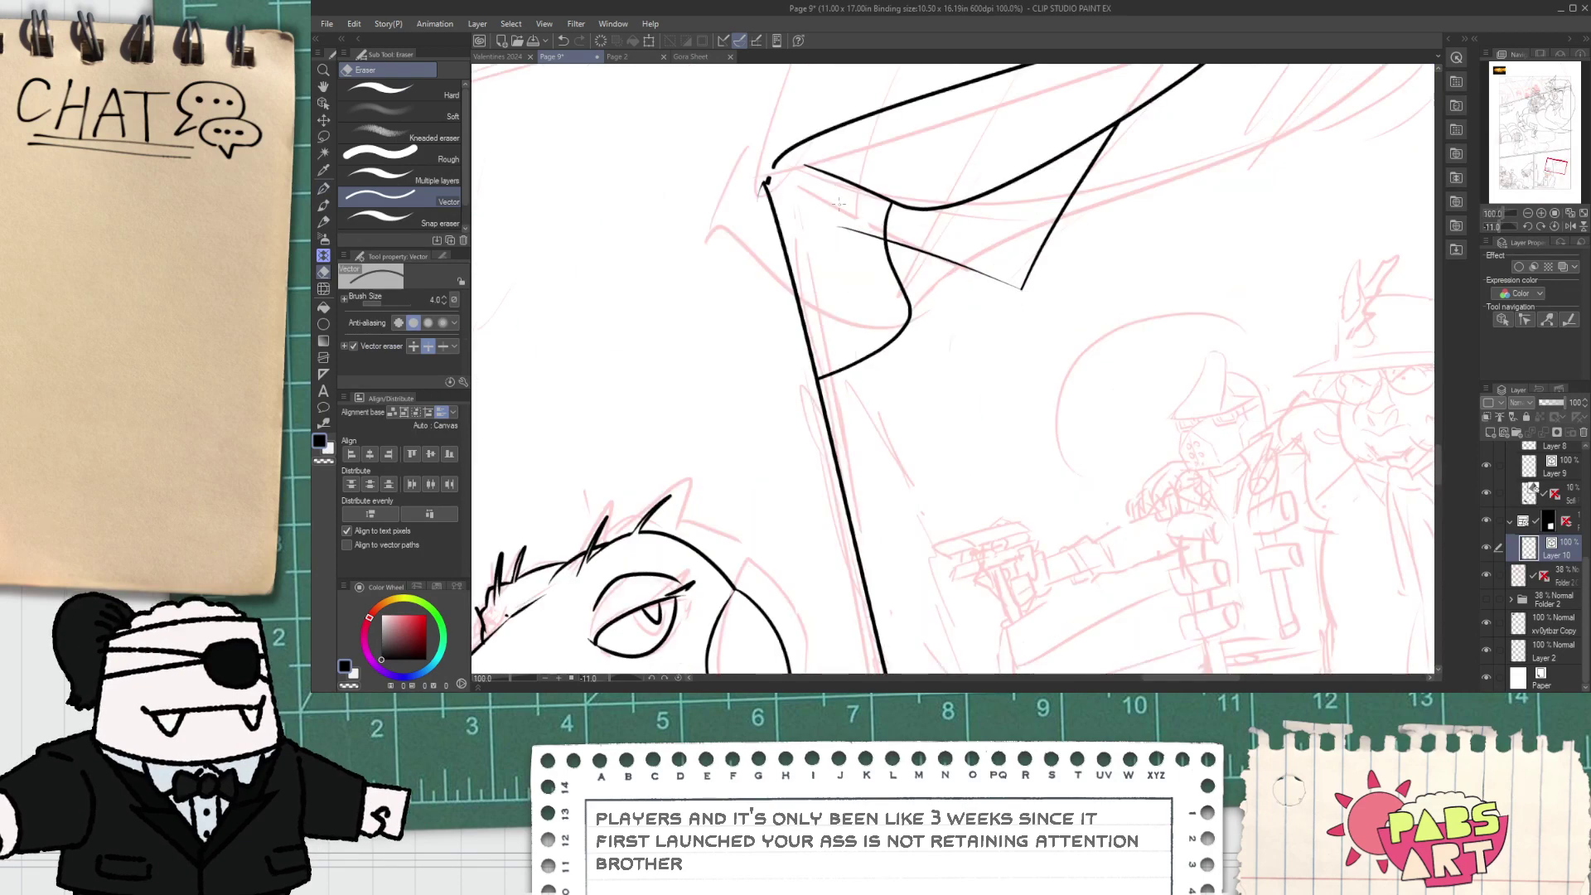
- Add a small curved accent line beneath the tip of the poster's curled corner
{"action": "key", "text": "p"}
{"action": "scroll", "coordinate": [871, 207], "scroll_direction": "down", "scroll_amount": 2}
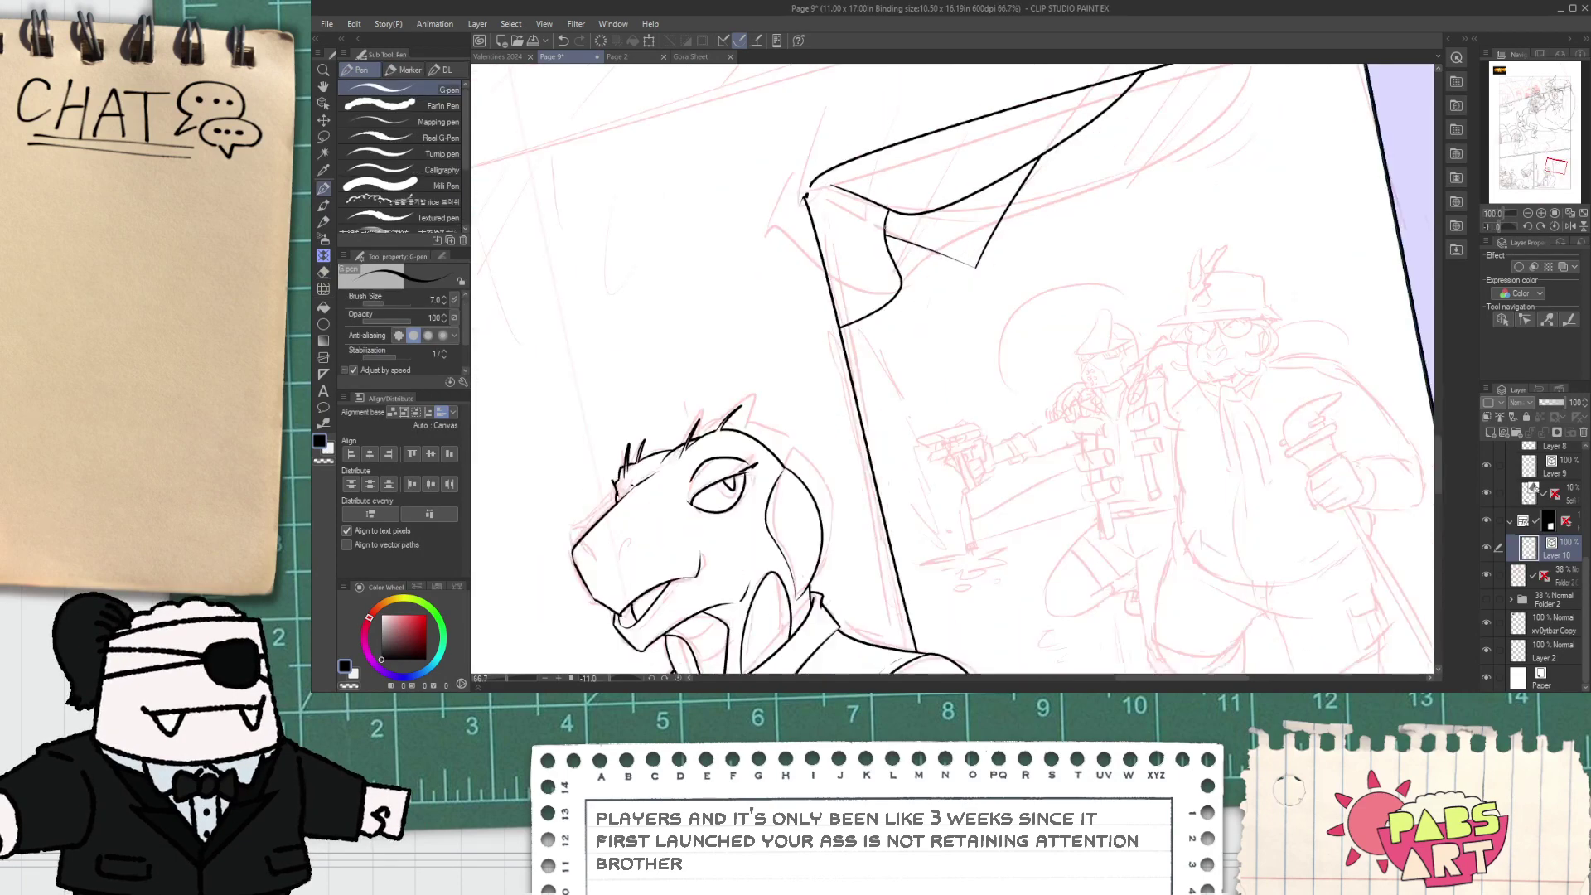
{"action": "key", "text": "space"}
{"action": "left_click_drag", "start_coordinate": [994, 184], "coordinate": [1044, 258]}
{"action": "scroll", "coordinate": [1044, 258], "scroll_direction": "down", "scroll_amount": 1}
{"action": "scroll", "coordinate": [1042, 256], "scroll_direction": "down", "scroll_amount": 2}
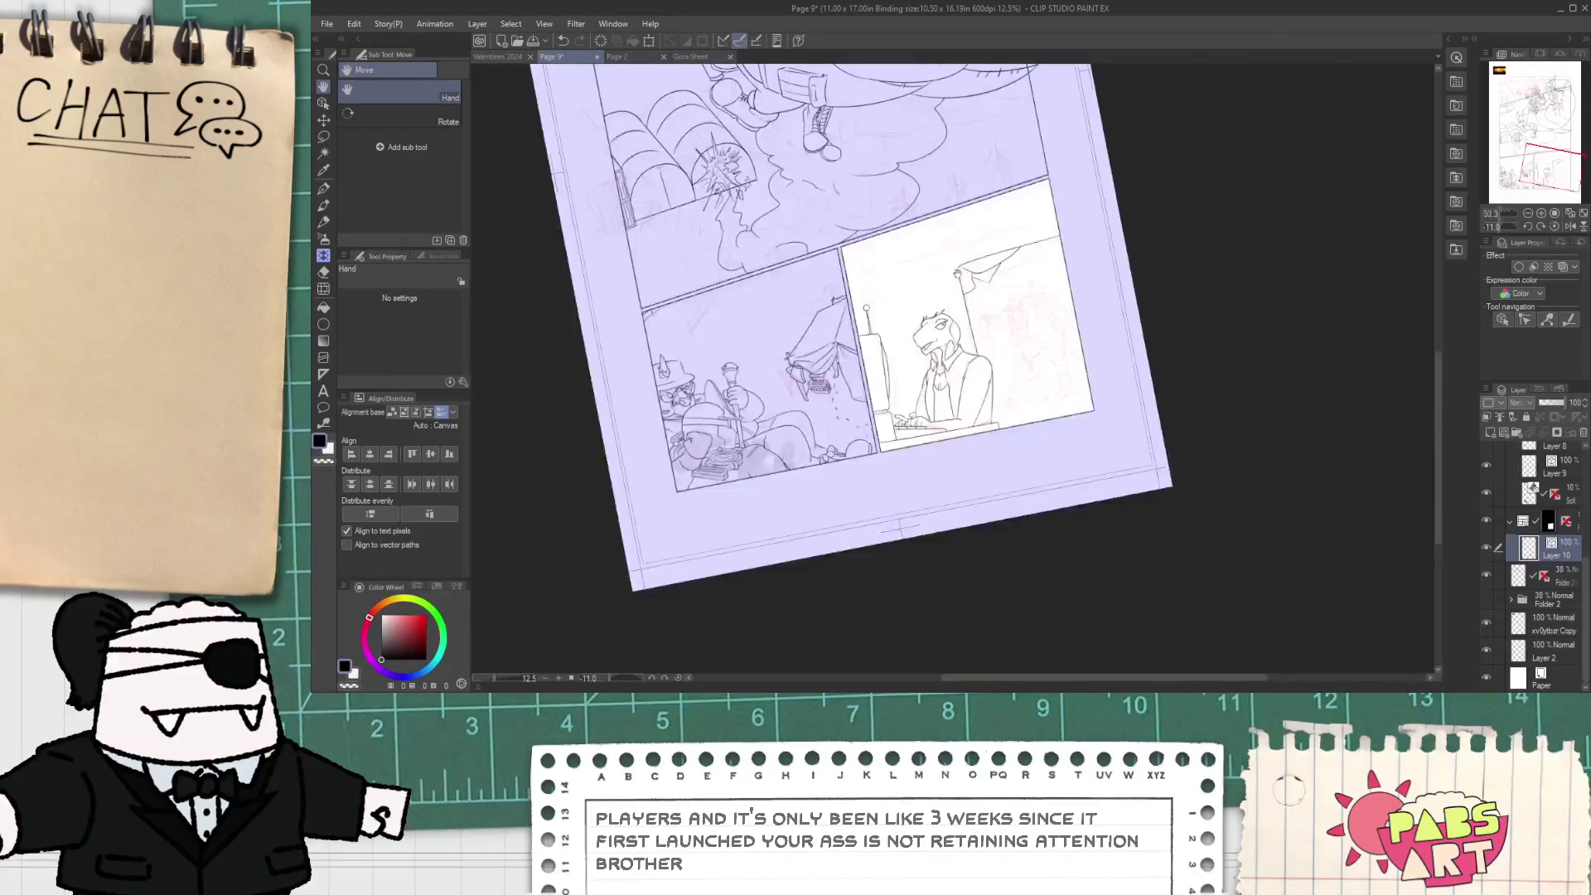
{"action": "scroll", "coordinate": [1160, 251], "scroll_direction": "up", "scroll_amount": 3}
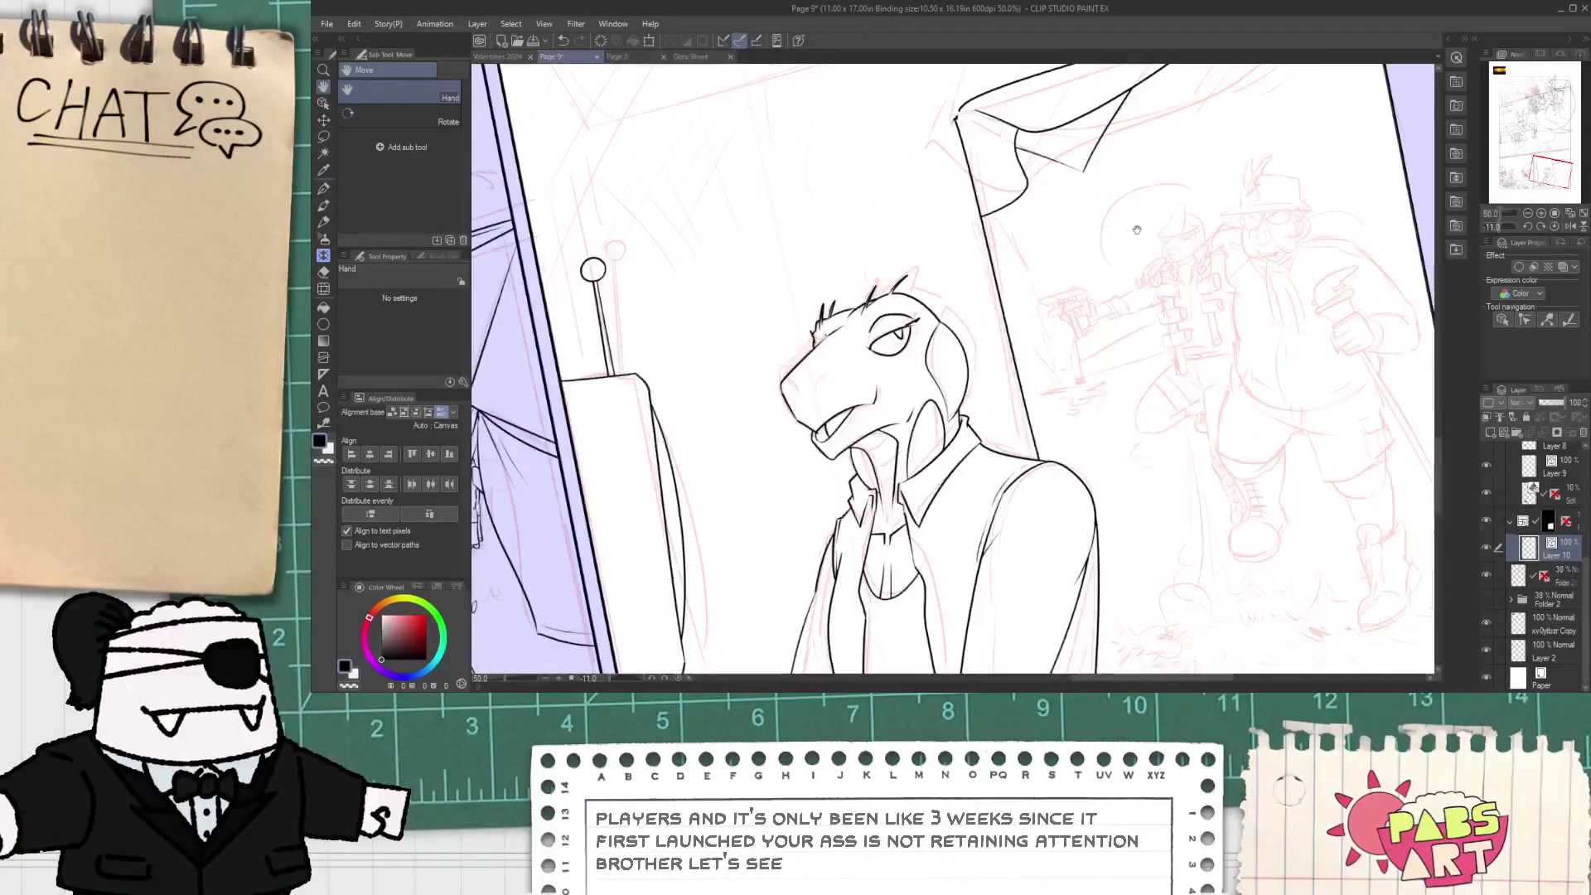
{"action": "scroll", "coordinate": [1137, 231], "scroll_direction": "down", "scroll_amount": 1}
{"action": "key", "text": "p"}
{"action": "scroll", "coordinate": [1088, 212], "scroll_direction": "up", "scroll_amount": 2}
{"action": "scroll", "coordinate": [1088, 212], "scroll_direction": "up", "scroll_amount": 1}
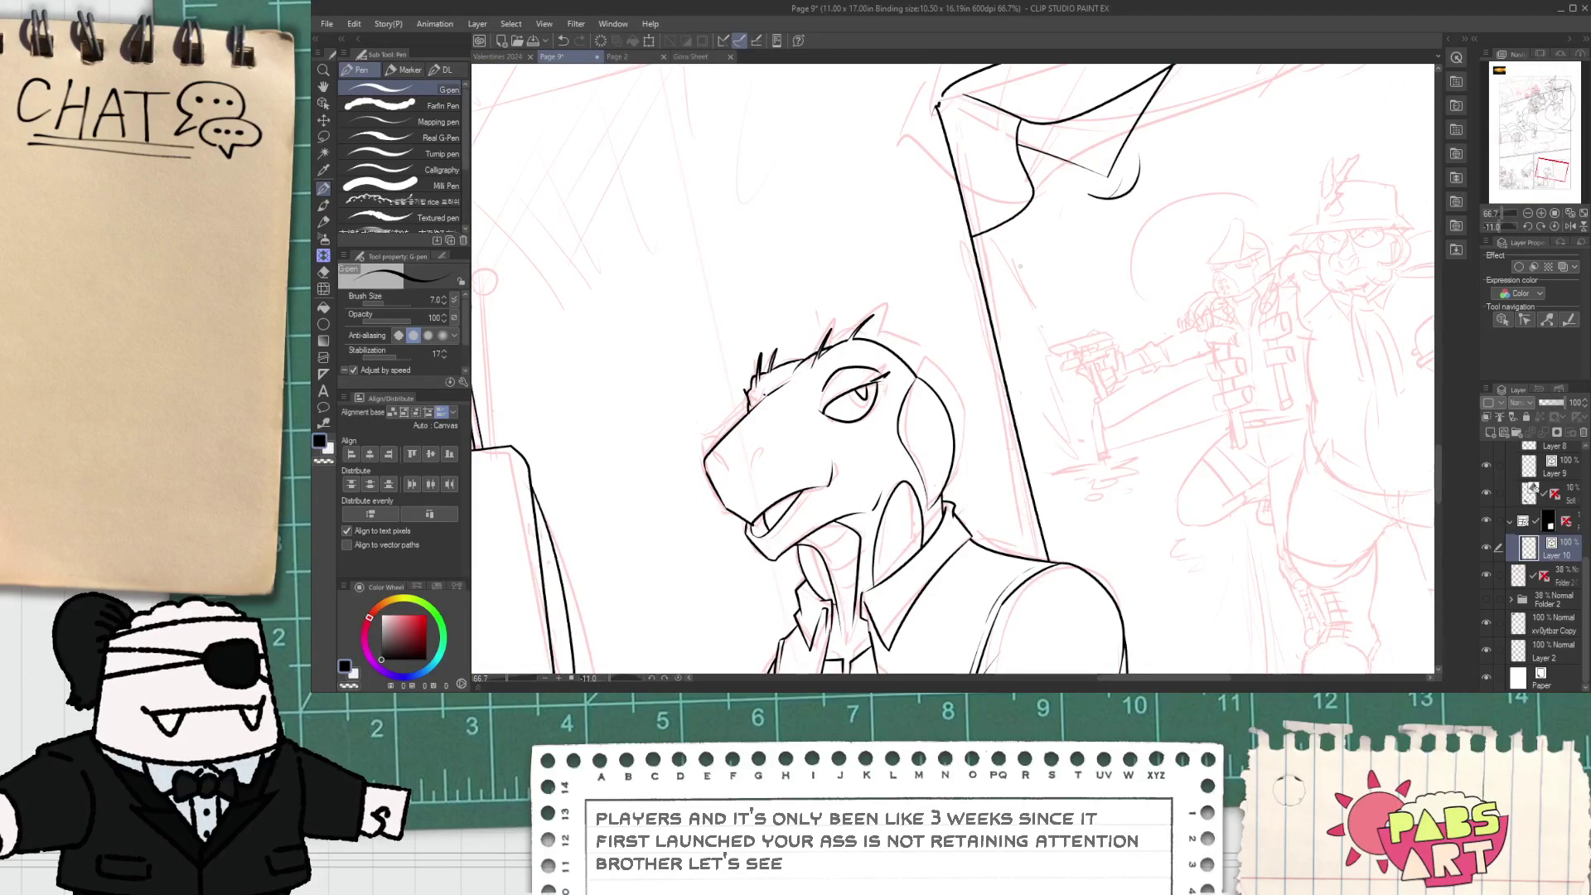
{"action": "scroll", "coordinate": [1023, 207], "scroll_direction": "down", "scroll_amount": 1}
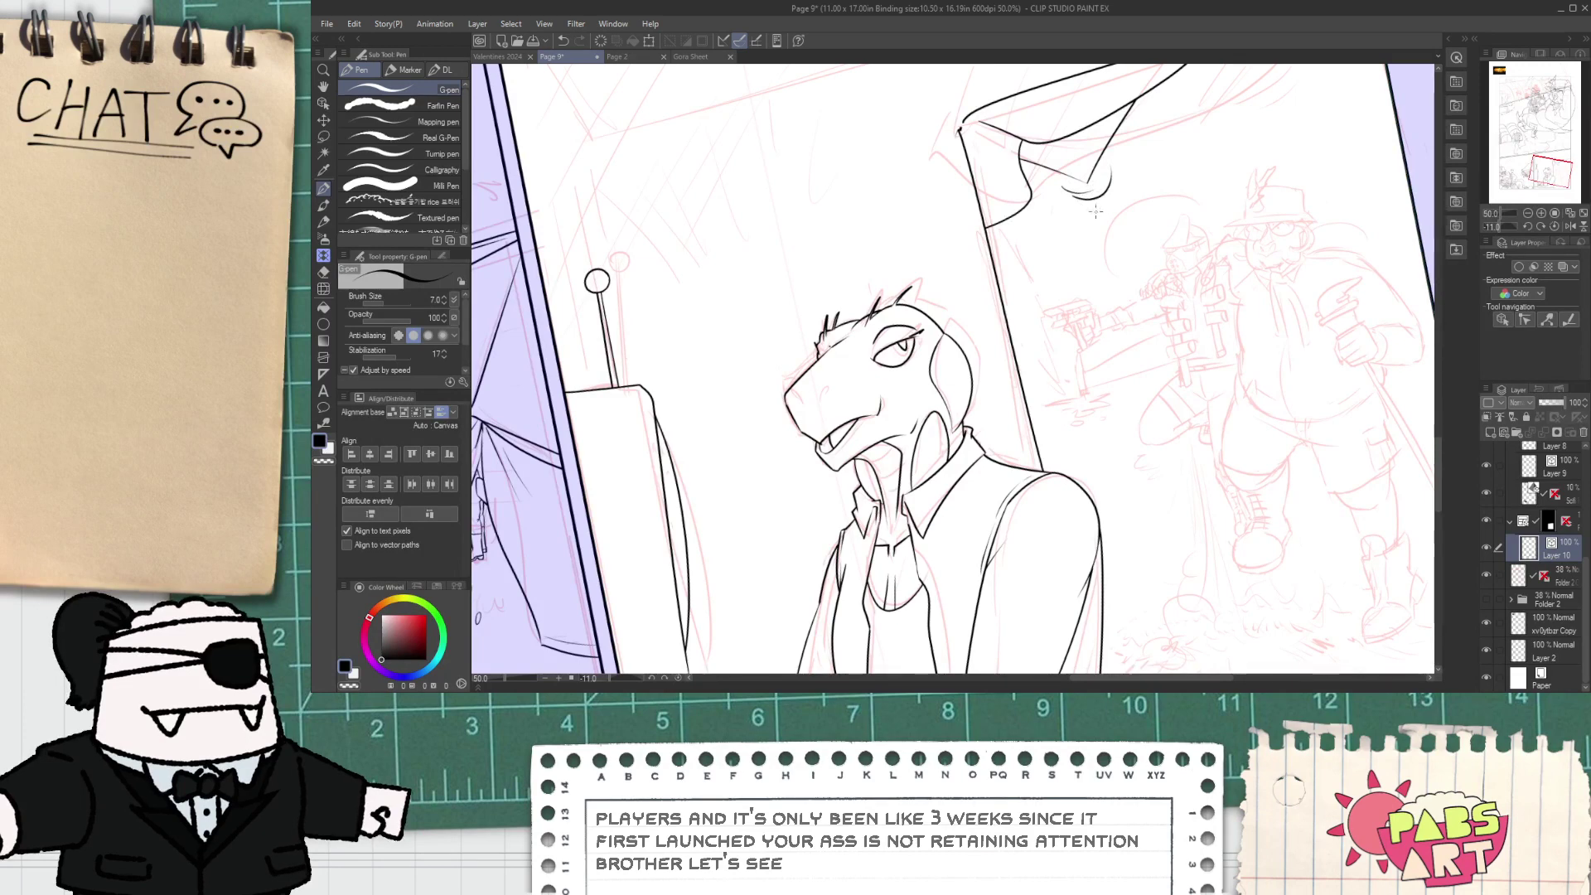
- Ink the long lower line of the ceiling above the character's head, reaching the far panel border
{"action": "scroll", "coordinate": [1096, 213], "scroll_direction": "down", "scroll_amount": 2}
{"action": "key", "text": "space"}
{"action": "left_click_drag", "start_coordinate": [947, 227], "coordinate": [841, 238]}
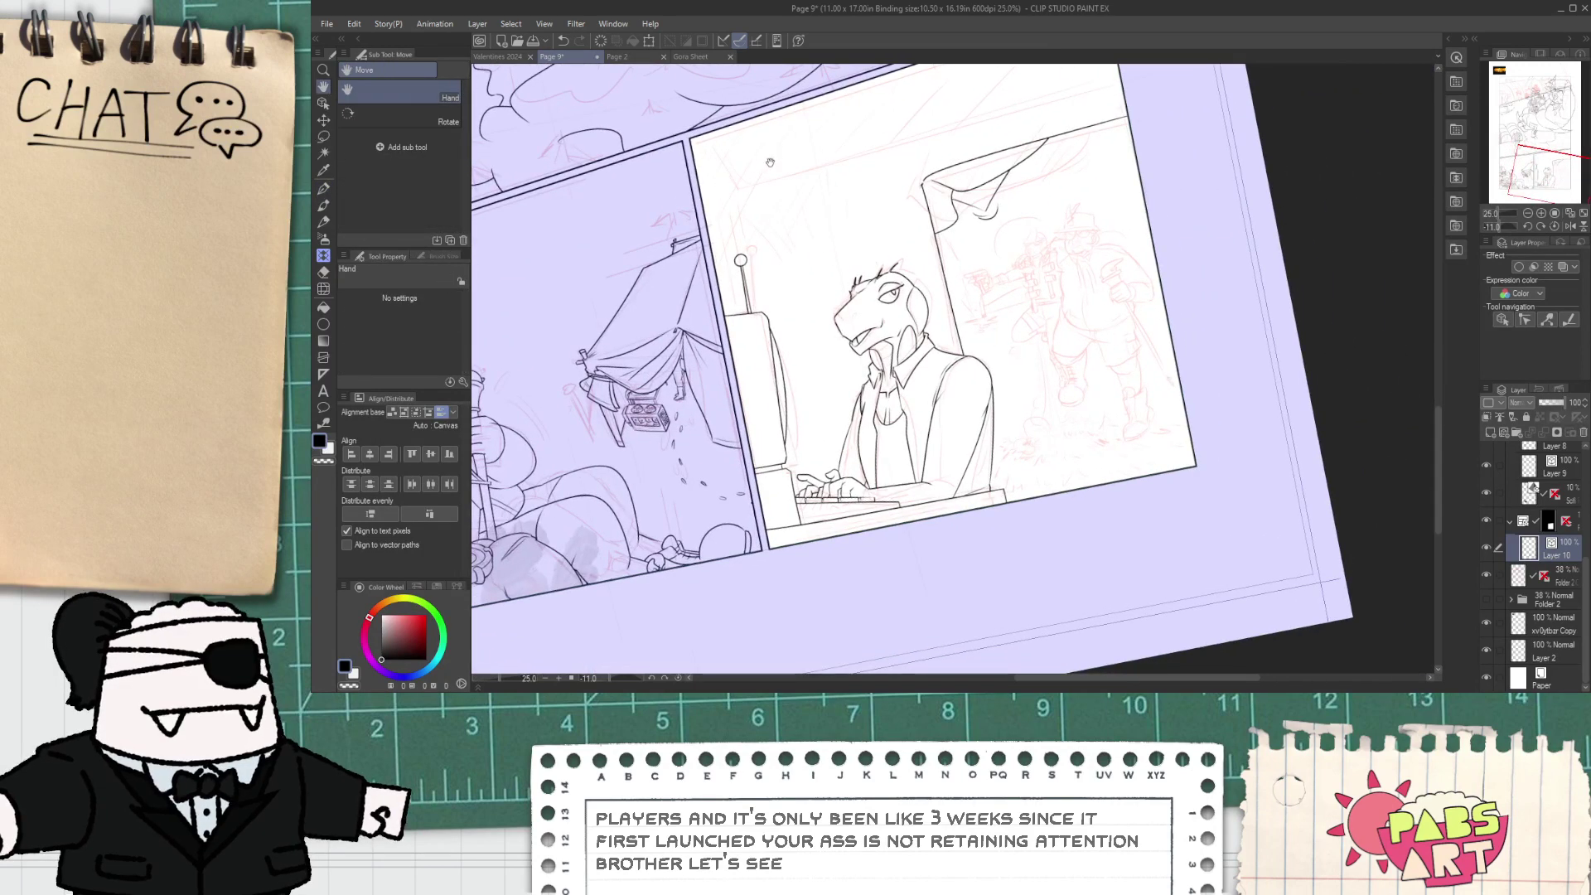
{"action": "key", "text": "p"}
{"action": "left_click_drag", "start_coordinate": [729, 189], "coordinate": [1119, 84]}
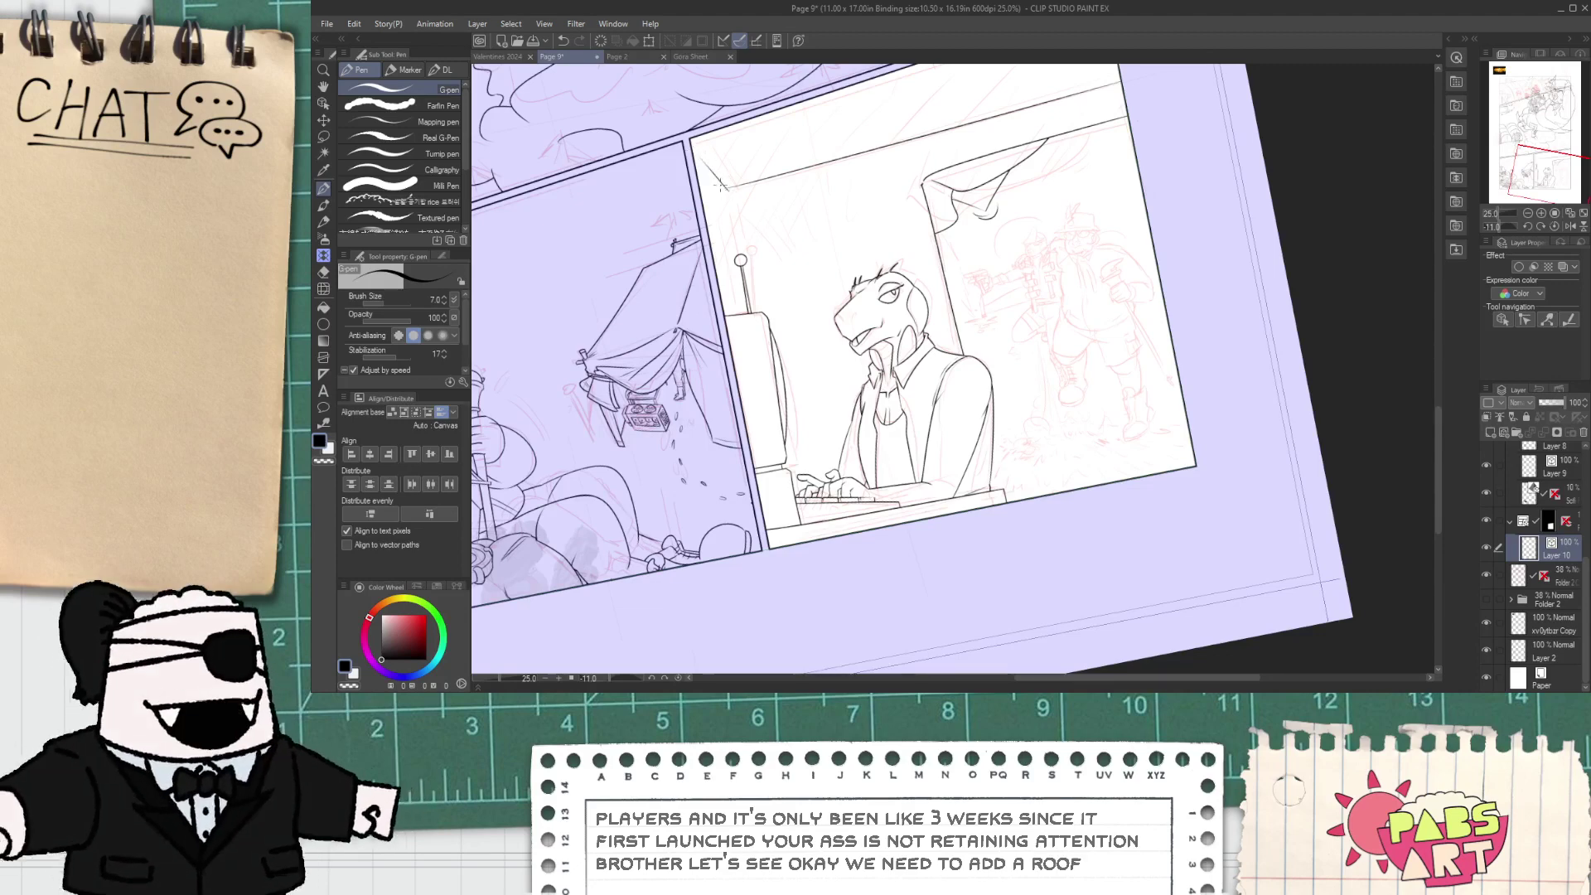
- Ink the ceiling's corner at the near end of the long line, with a diagonal edge rising to the panel border
{"action": "scroll", "coordinate": [720, 187], "scroll_direction": "down", "scroll_amount": 4}
{"action": "key", "text": "space"}
{"action": "left_click_drag", "start_coordinate": [719, 186], "coordinate": [914, 312]}
{"action": "scroll", "coordinate": [958, 367], "scroll_direction": "up", "scroll_amount": 2}
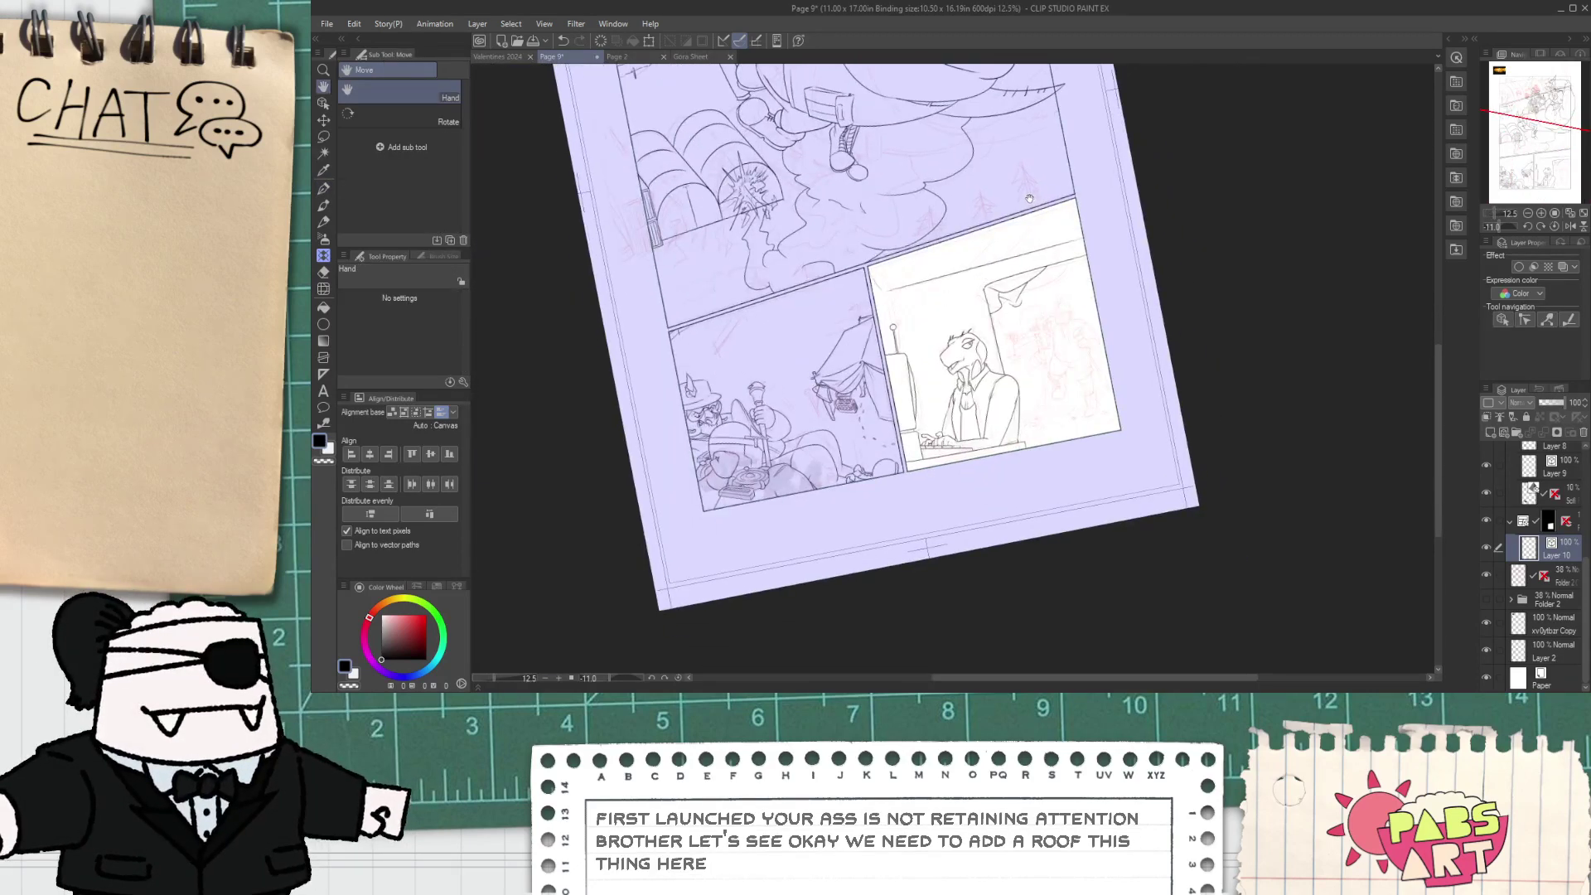
{"action": "key", "text": "p"}
{"action": "scroll", "coordinate": [888, 295], "scroll_direction": "up", "scroll_amount": 2}
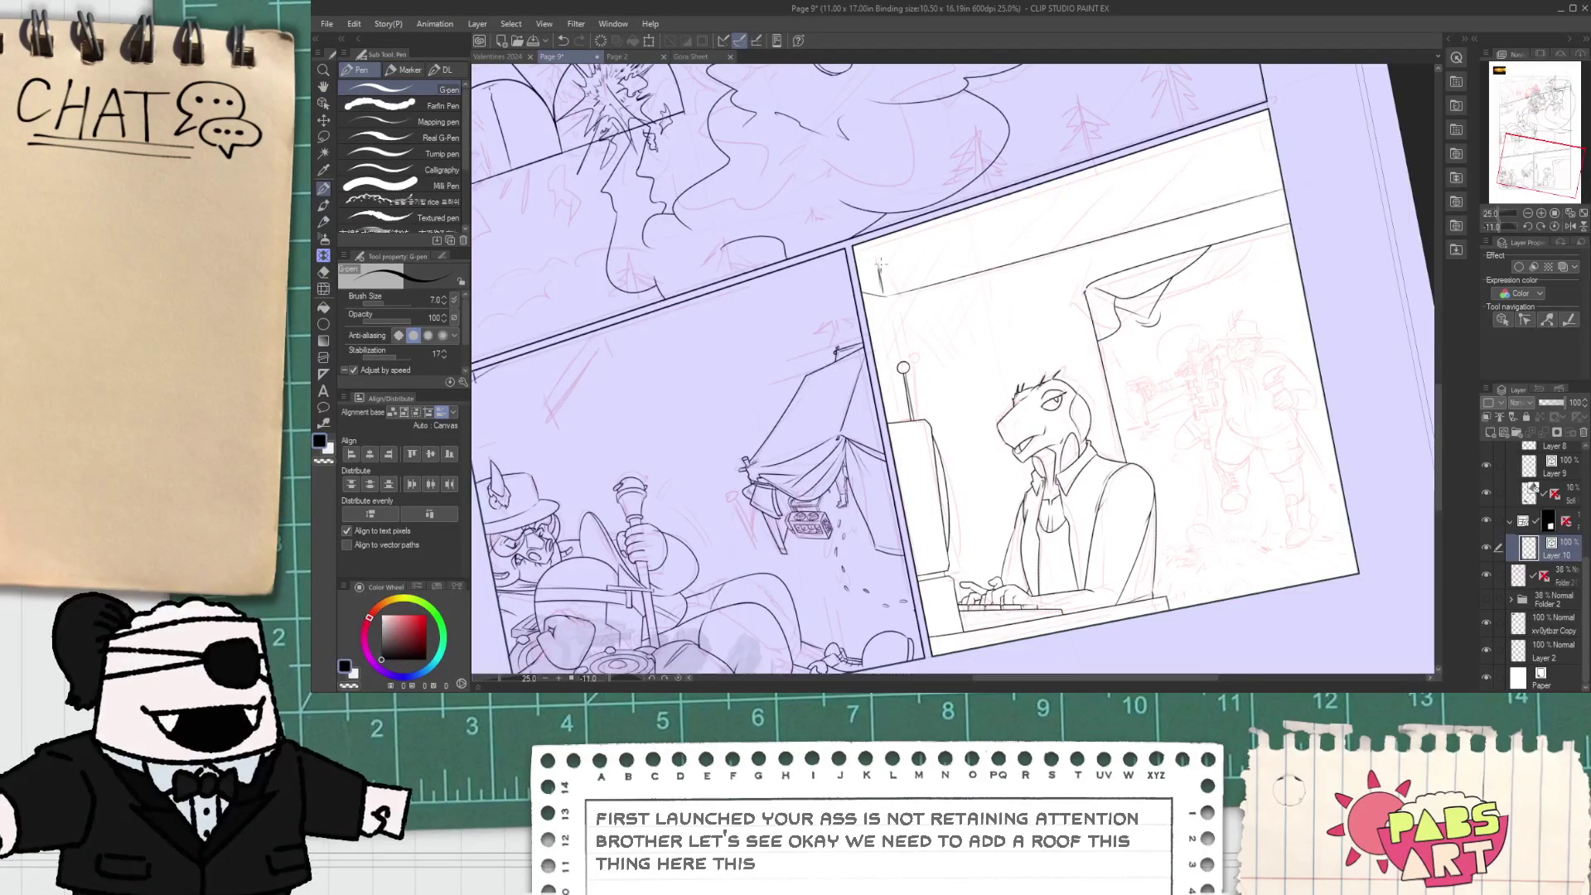
{"action": "left_click_drag", "start_coordinate": [881, 263], "coordinate": [931, 220]}
- Ink the vertical wall corner line above the antenna and clean up where it meets the ball tip
{"action": "scroll", "coordinate": [993, 192], "scroll_direction": "down", "scroll_amount": 2}
{"action": "key", "text": "space"}
{"action": "mouse_move", "coordinate": [1050, 290]}
{"action": "left_mouse_down"}
{"action": "mouse_move", "coordinate": [989, 307]}
{"action": "mouse_move", "coordinate": [1028, 356]}
{"action": "left_mouse_up"}
{"action": "scroll", "coordinate": [988, 306], "scroll_direction": "up", "scroll_amount": 2}
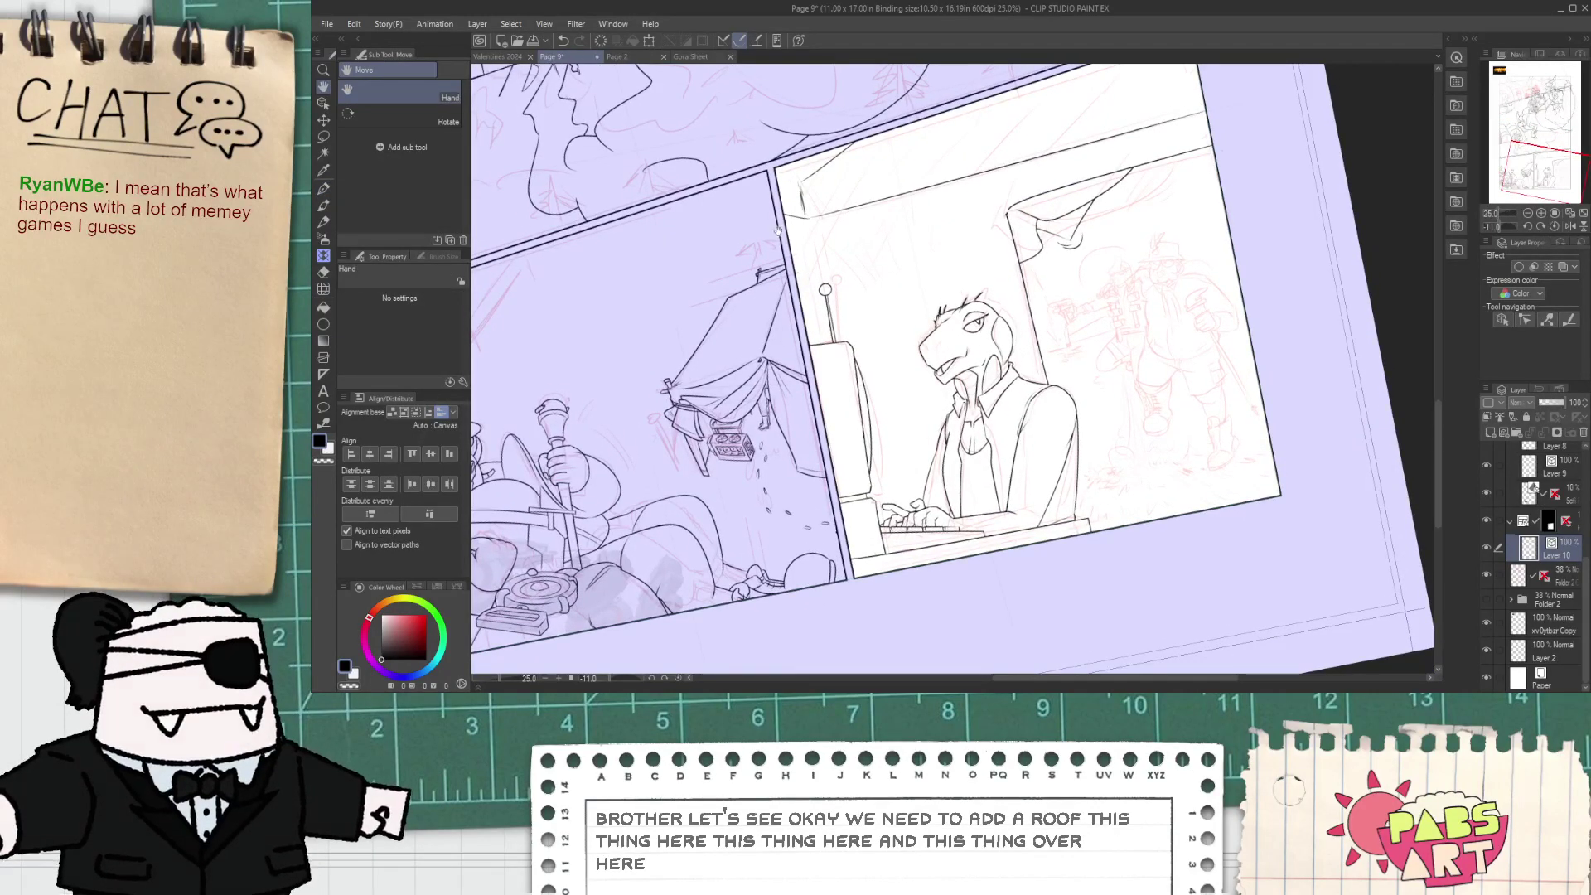
{"action": "key", "text": "e"}
{"action": "scroll", "coordinate": [828, 313], "scroll_direction": "up", "scroll_amount": 4}
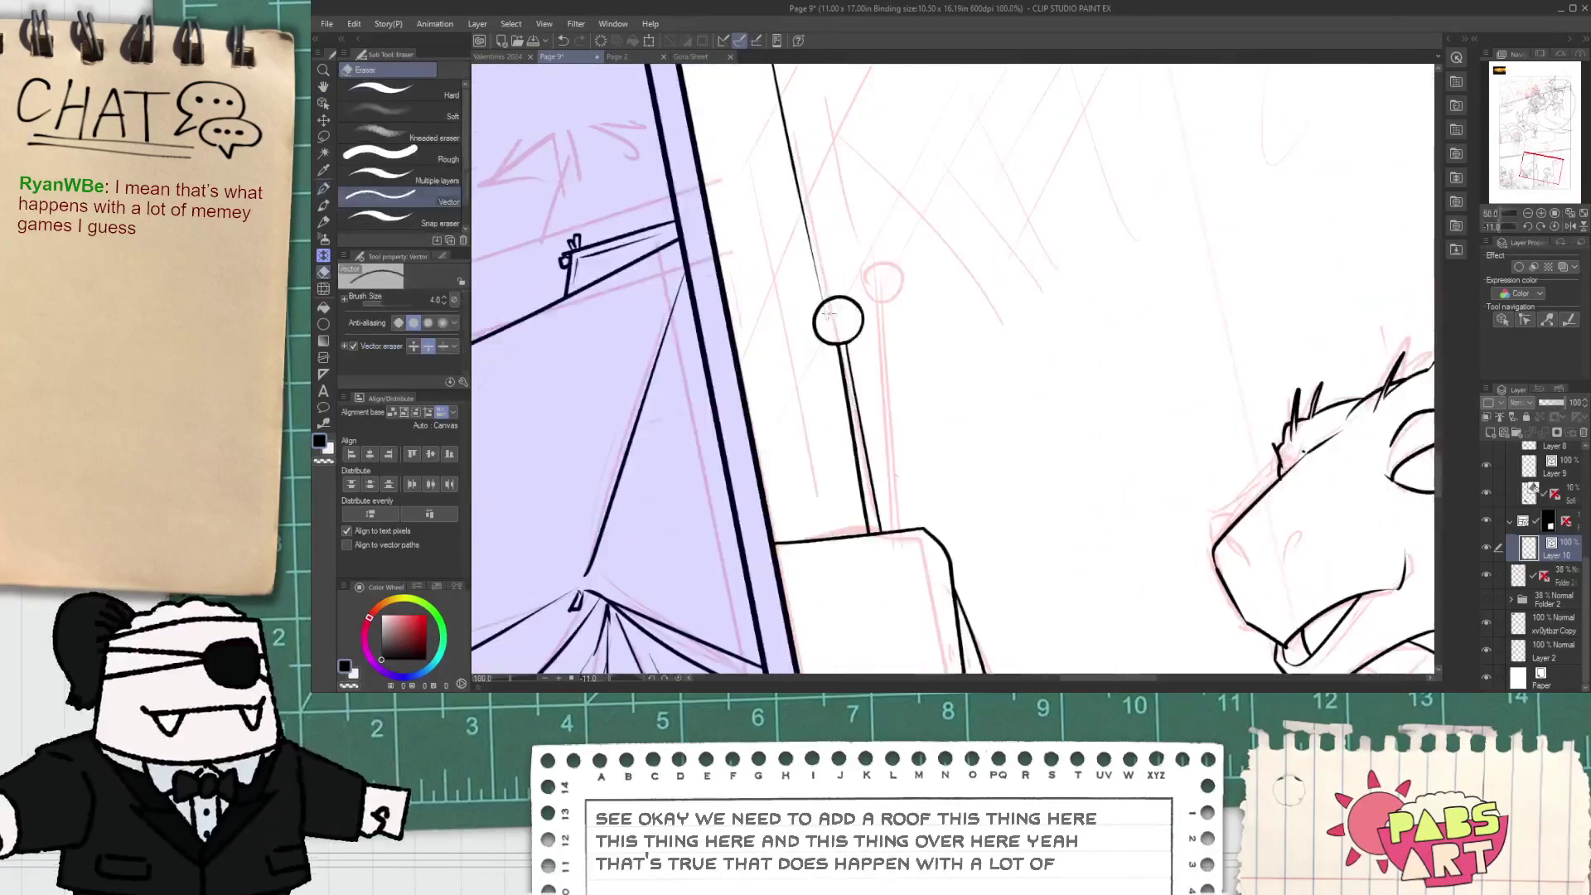
{"action": "scroll", "coordinate": [829, 313], "scroll_direction": "down", "scroll_amount": 6}
- Ink the short ceiling edges joining the room corner to the near panel border and reinforce the vertical corner line
{"action": "key", "text": "h"}
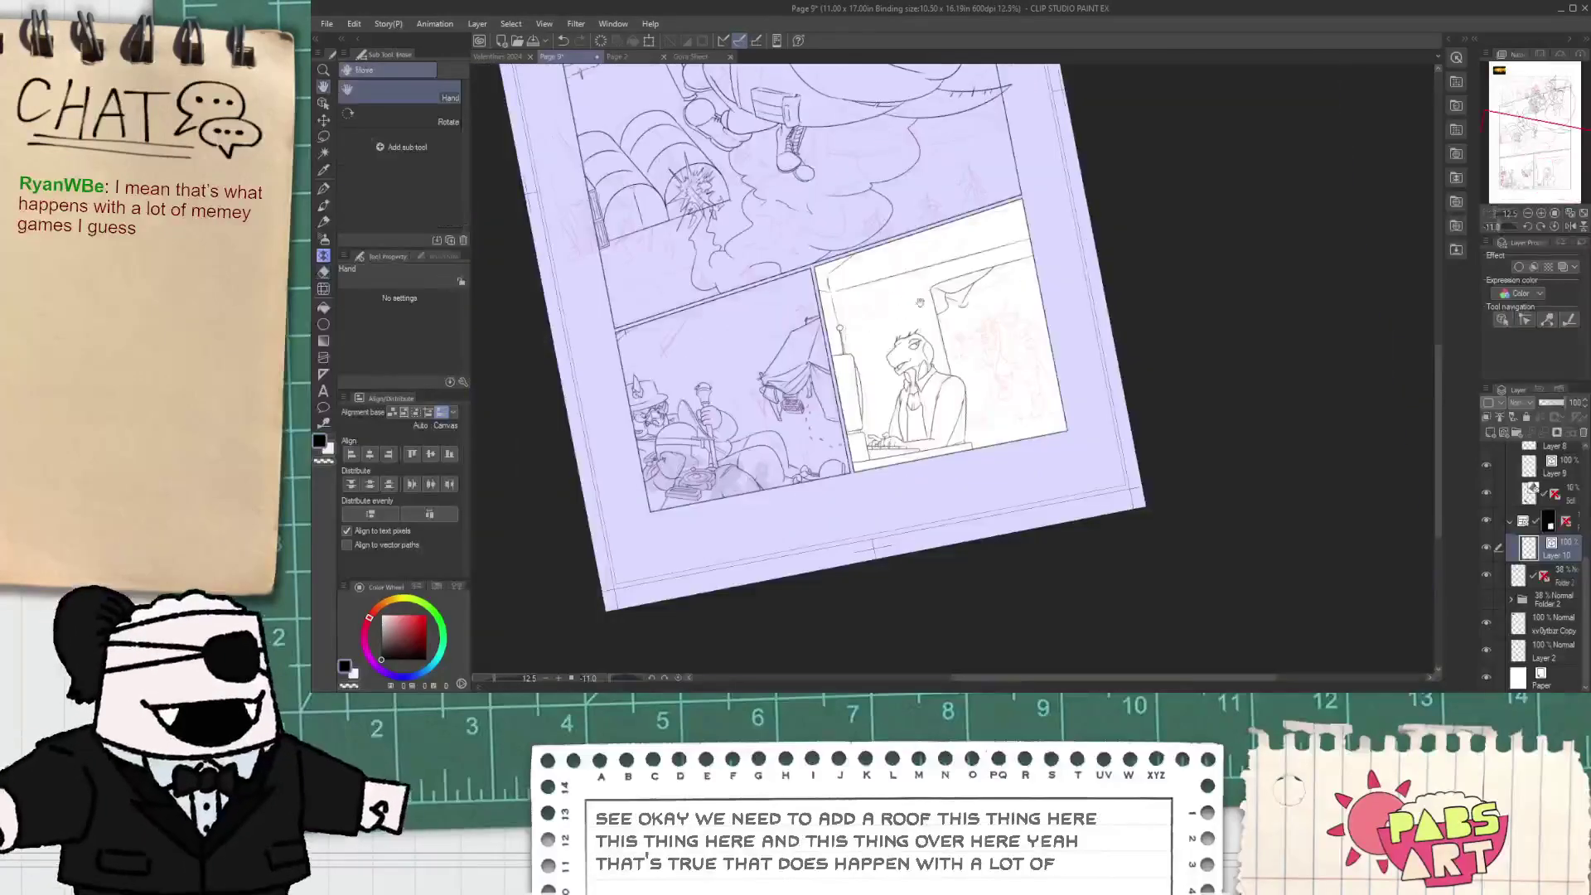
{"action": "left_click_drag", "start_coordinate": [920, 304], "coordinate": [913, 315]}
{"action": "scroll", "coordinate": [830, 313], "scroll_direction": "up", "scroll_amount": 3}
{"action": "key", "text": "p"}
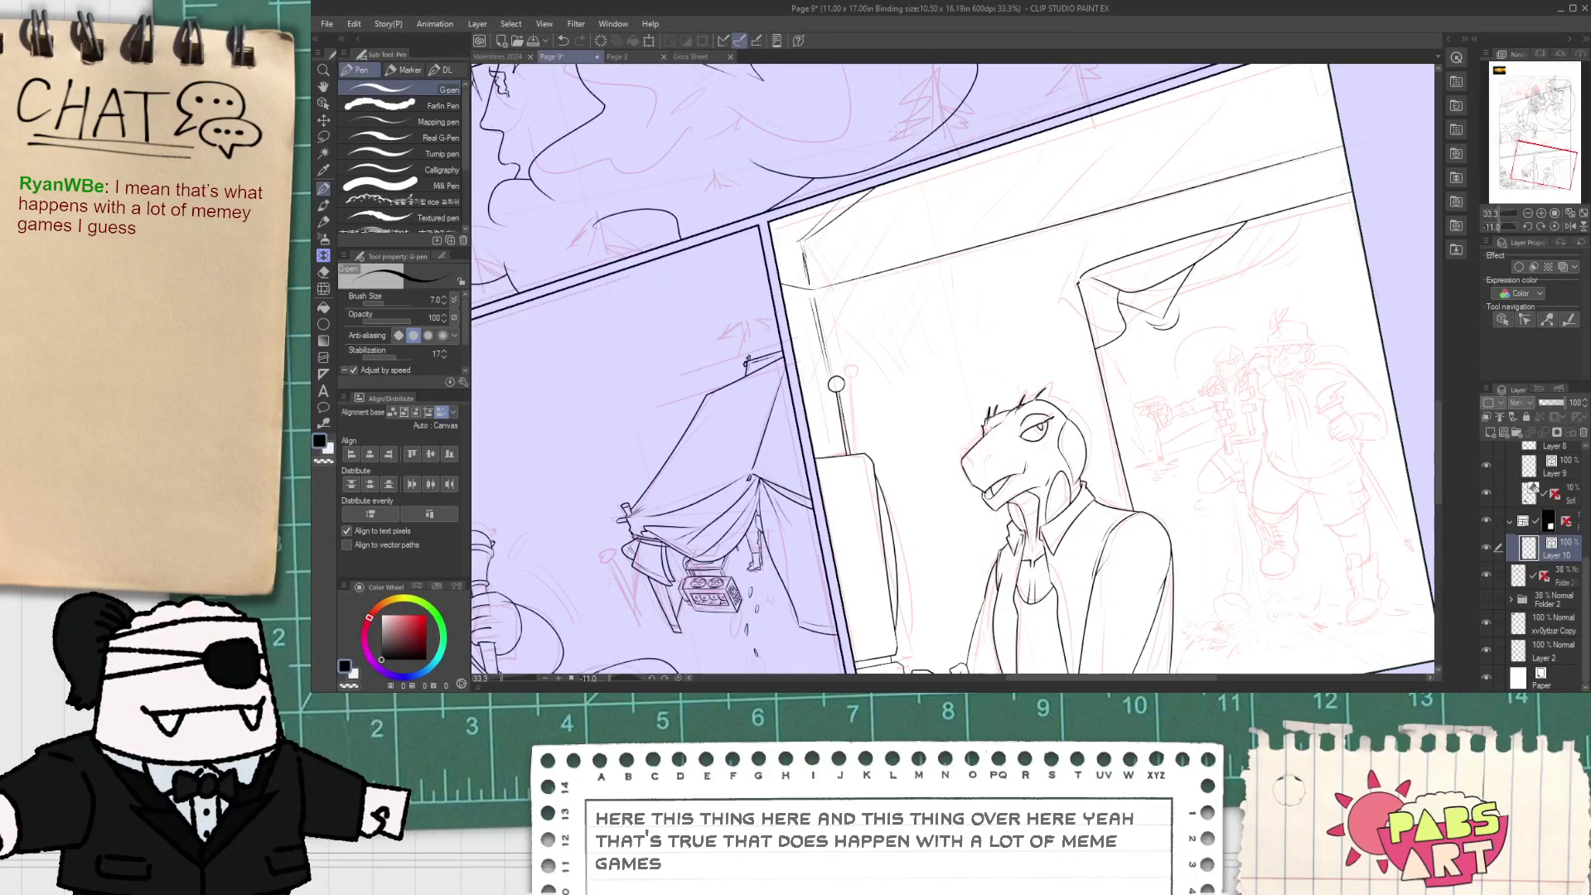
{"action": "scroll", "coordinate": [766, 227], "scroll_direction": "up", "scroll_amount": 2}
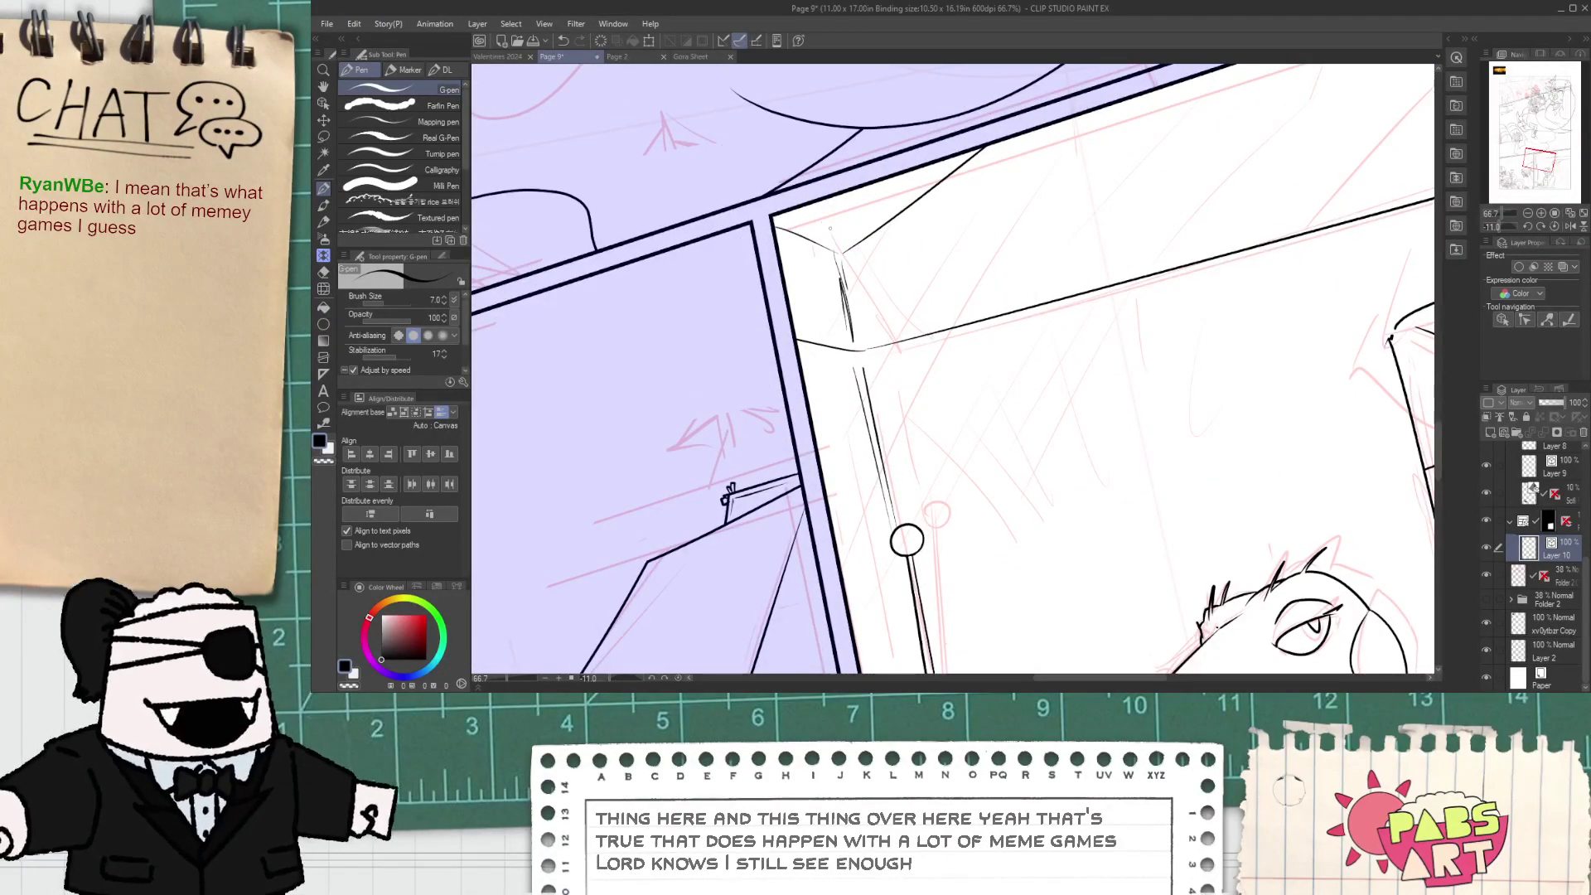
{"action": "scroll", "coordinate": [931, 257], "scroll_direction": "down", "scroll_amount": 2}
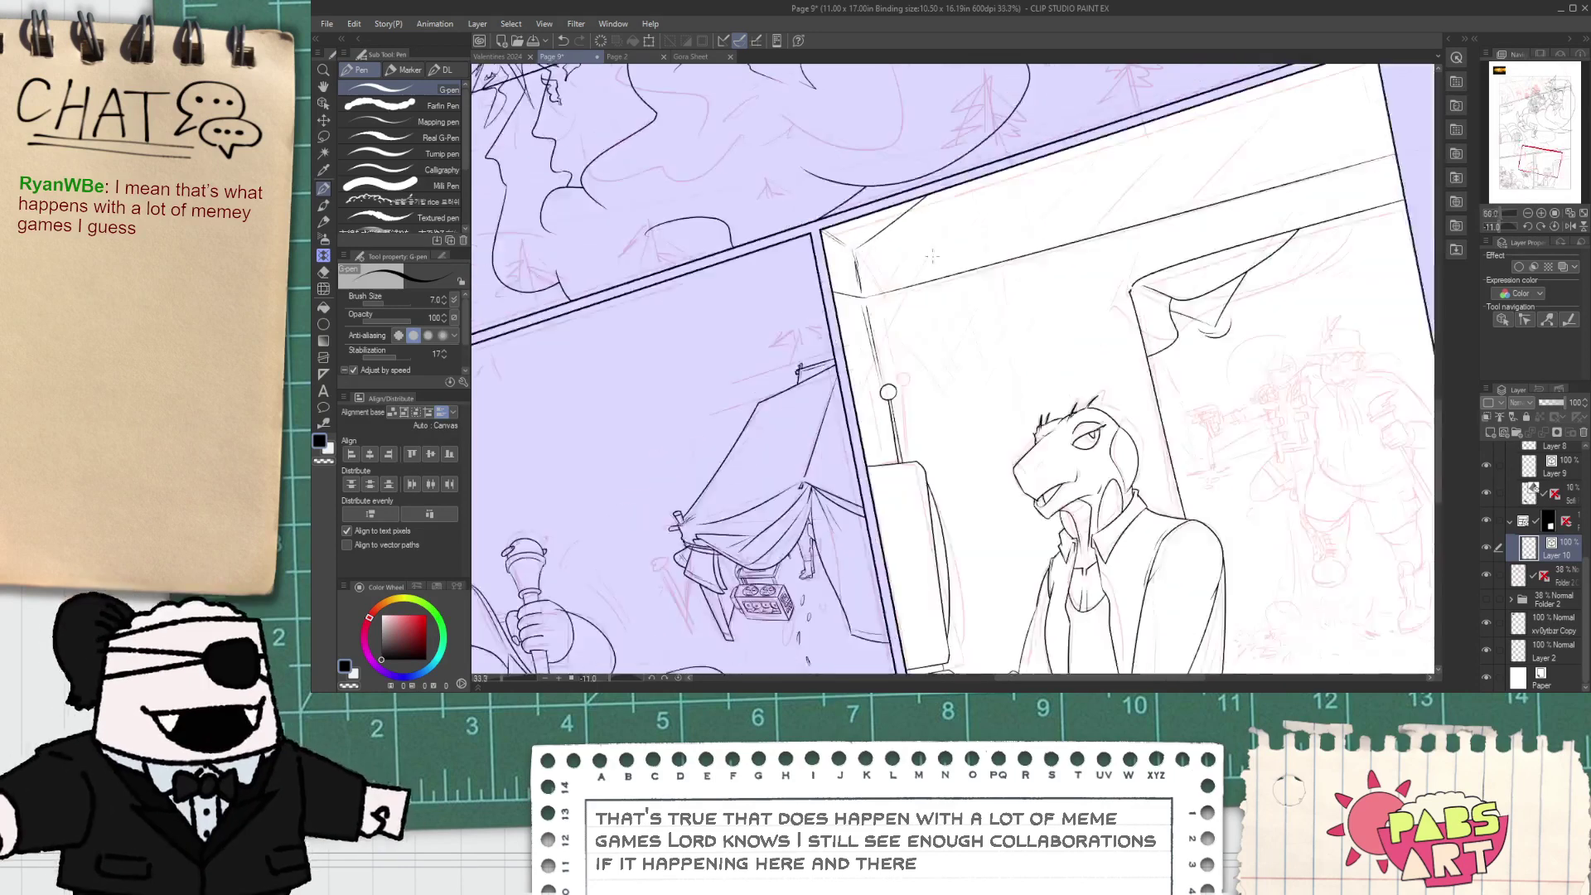
{"action": "left_click_drag", "start_coordinate": [950, 220], "coordinate": [891, 263]}
{"action": "key", "text": "ctrl+z"}
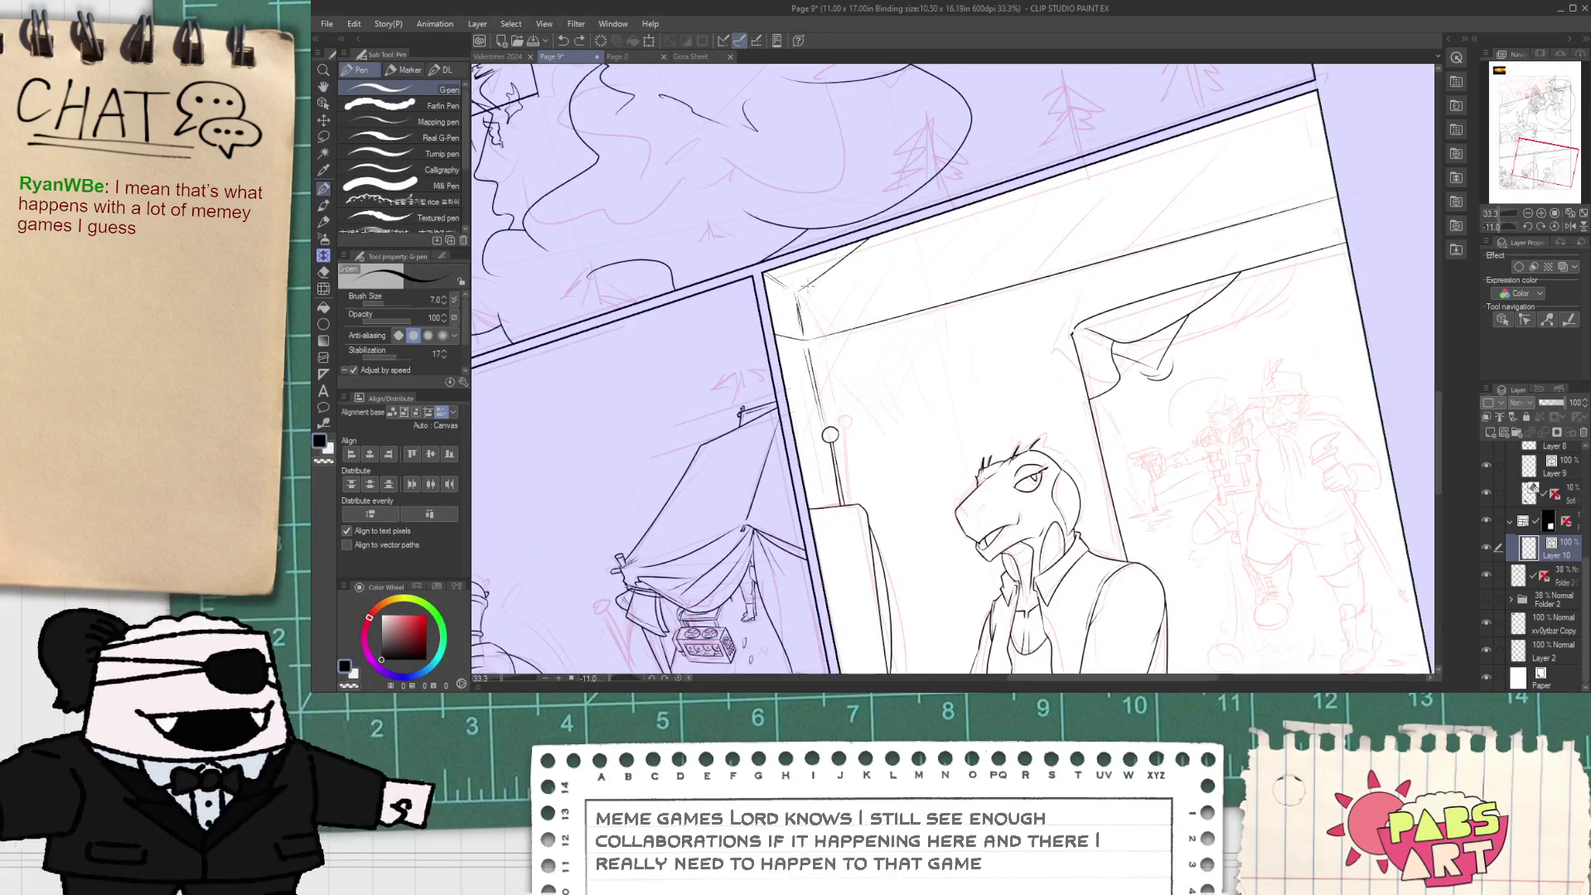
{"action": "left_click_drag", "start_coordinate": [800, 286], "coordinate": [855, 240]}
{"action": "key", "text": "ctrl+z"}
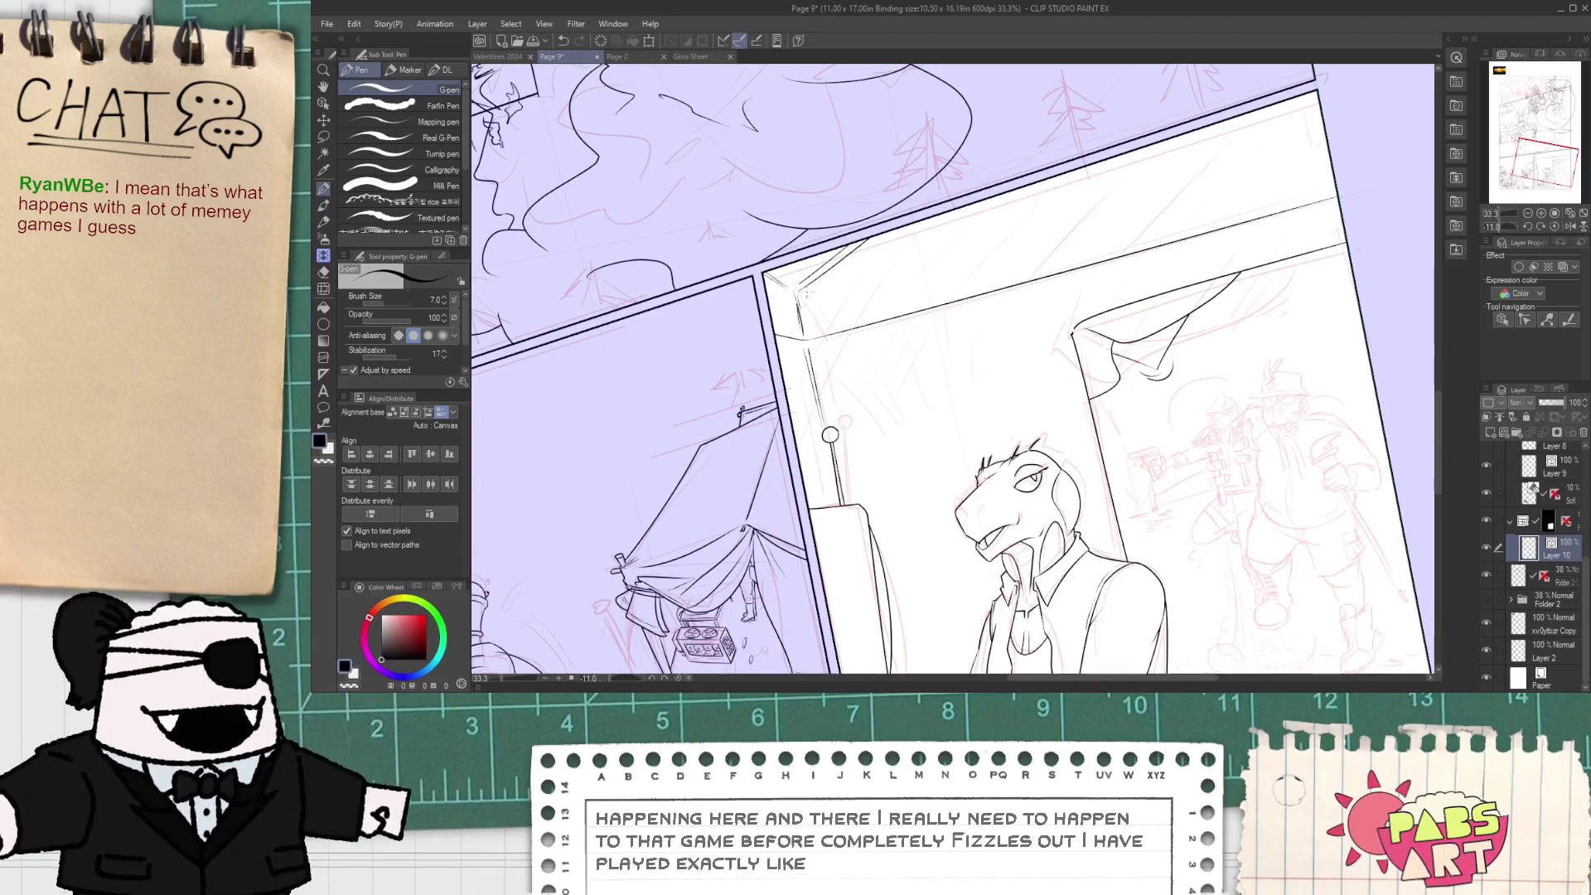
- Ink a long upper ceiling line running from the room corner to the far panel border
{"action": "left_click_drag", "start_coordinate": [807, 294], "coordinate": [1328, 151]}
{"action": "key", "text": "ctrl+z"}
{"action": "left_click_drag", "start_coordinate": [797, 292], "coordinate": [1323, 132]}
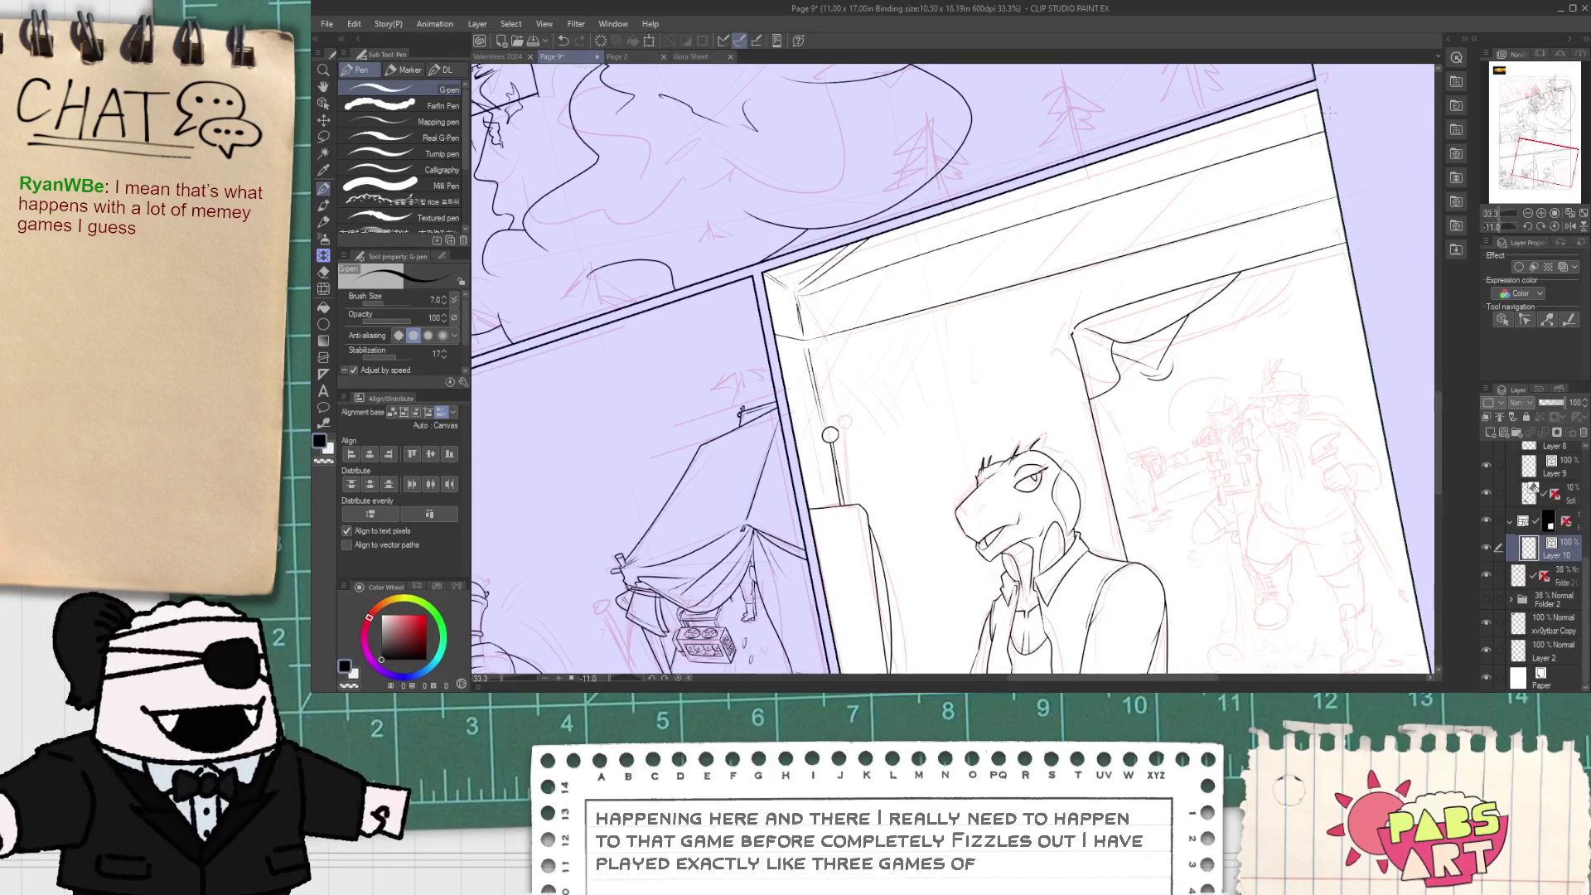
{"action": "key", "text": "ctrl+z"}
{"action": "left_click_drag", "start_coordinate": [808, 293], "coordinate": [1089, 200]}
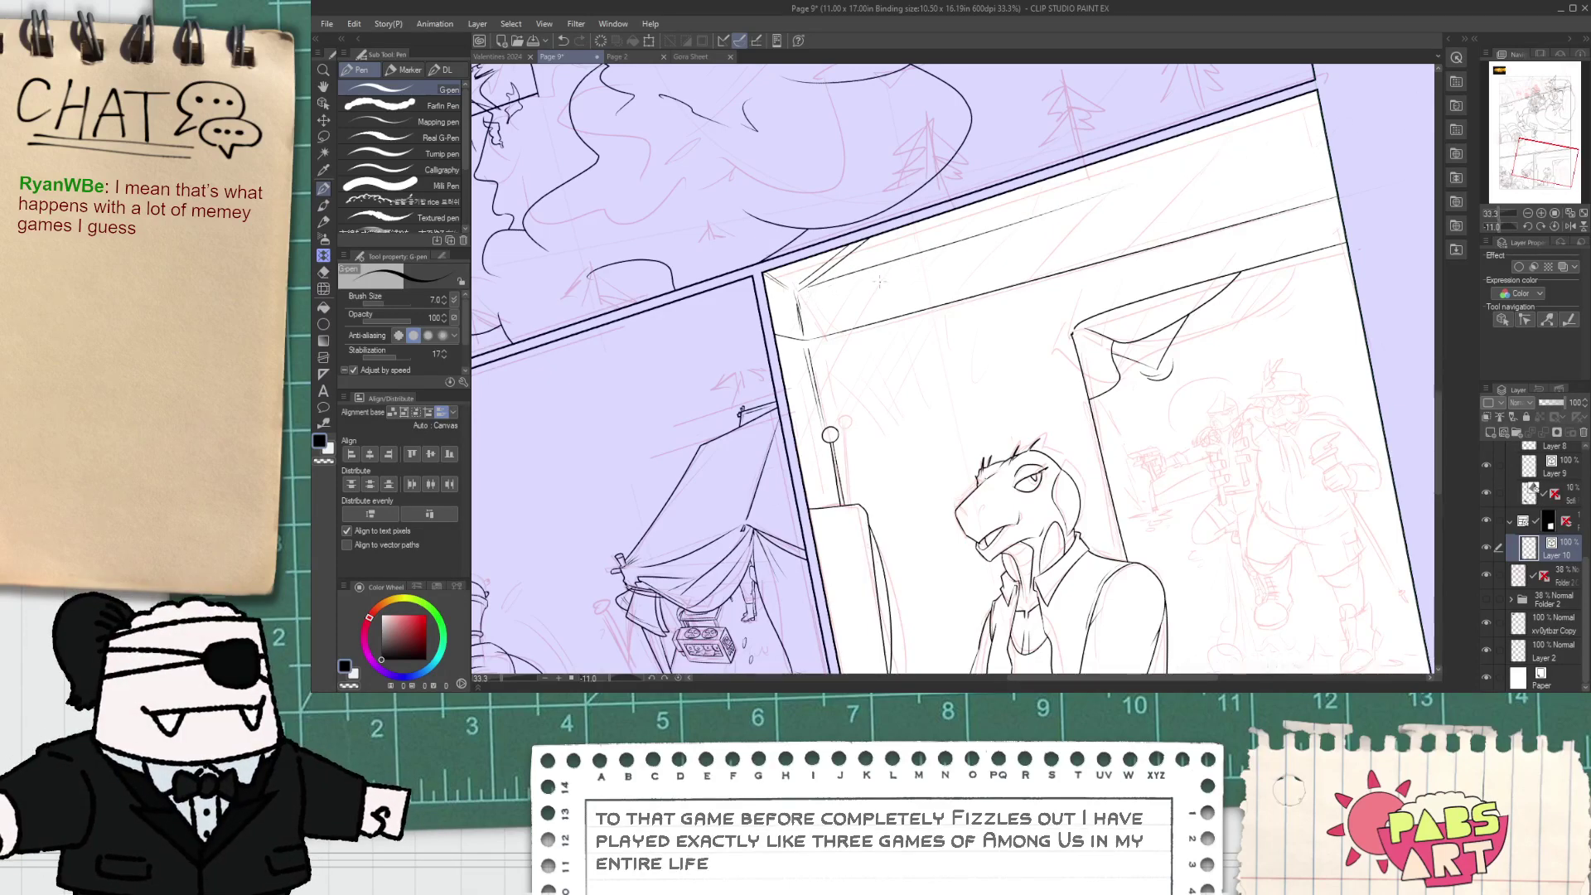
{"action": "key", "text": "ctrl+z"}
{"action": "left_click_drag", "start_coordinate": [812, 291], "coordinate": [1322, 114]}
{"action": "key", "text": "ctrl+z"}
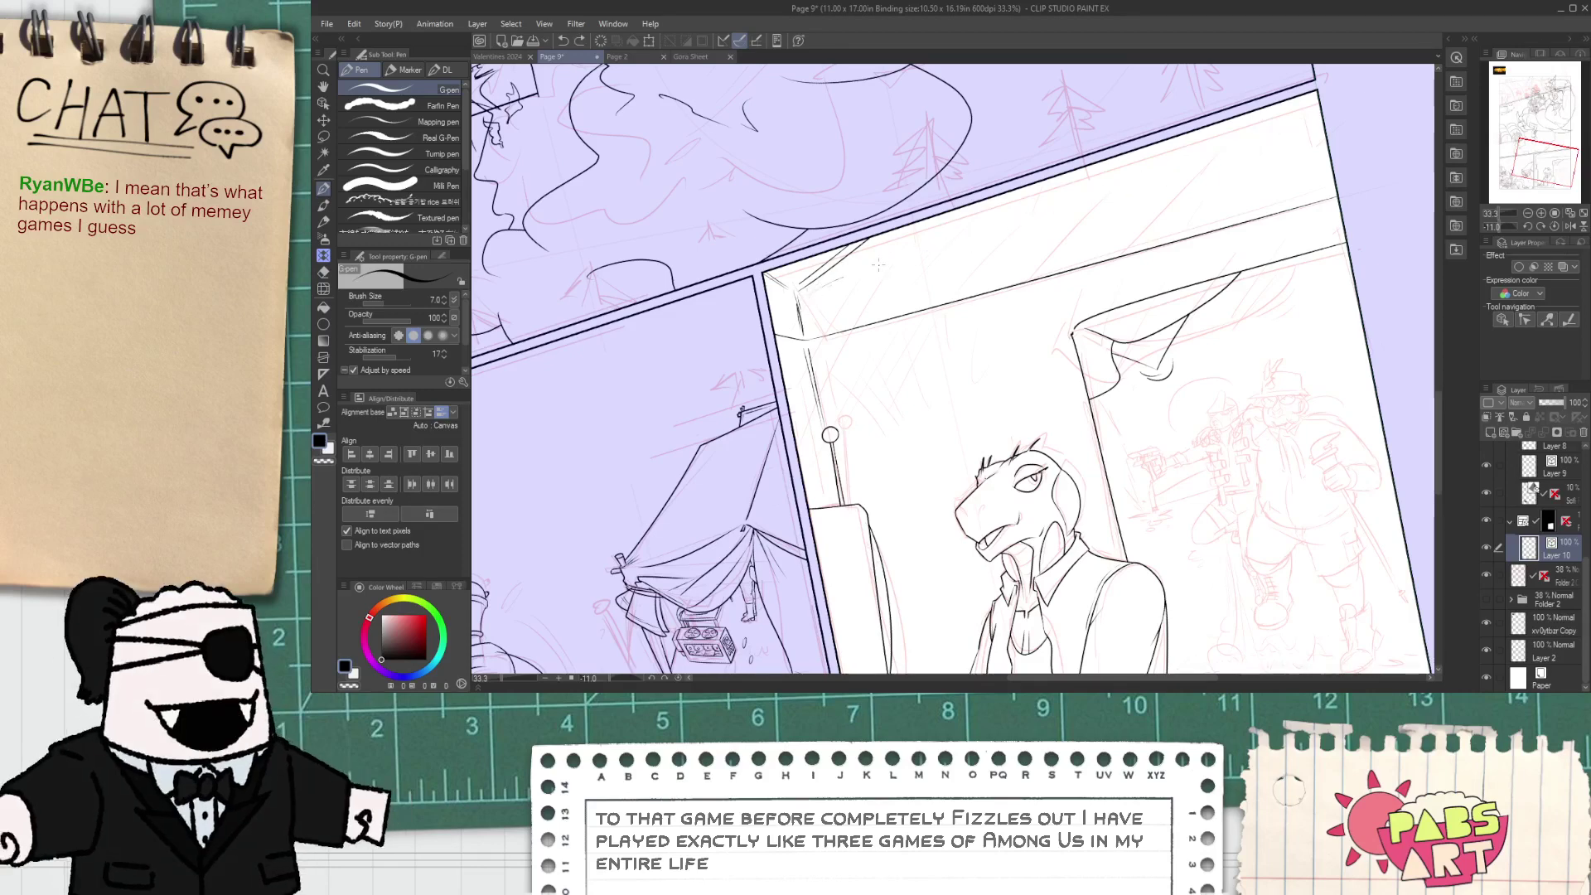
{"action": "left_click_drag", "start_coordinate": [879, 266], "coordinate": [1318, 94]}
{"action": "key", "text": "ctrl+z"}
{"action": "left_click_drag", "start_coordinate": [816, 290], "coordinate": [1326, 135]}
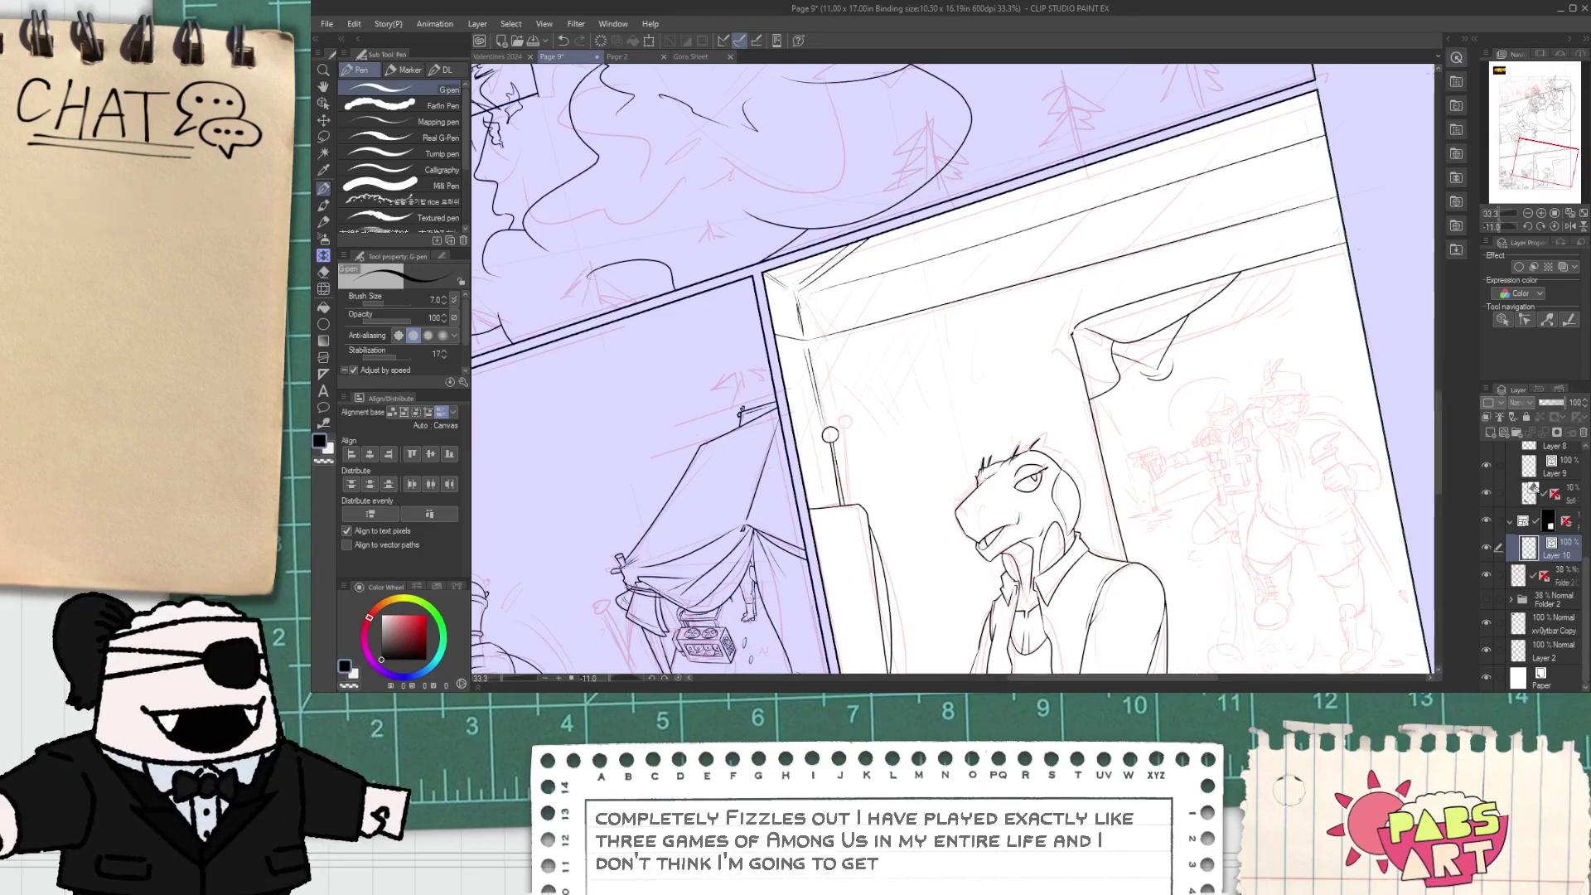
- Duplicate the long upper ceiling line and offset the copy slightly to form a narrow double edge
{"action": "left_click_drag", "start_coordinate": [812, 287], "coordinate": [1276, 132]}
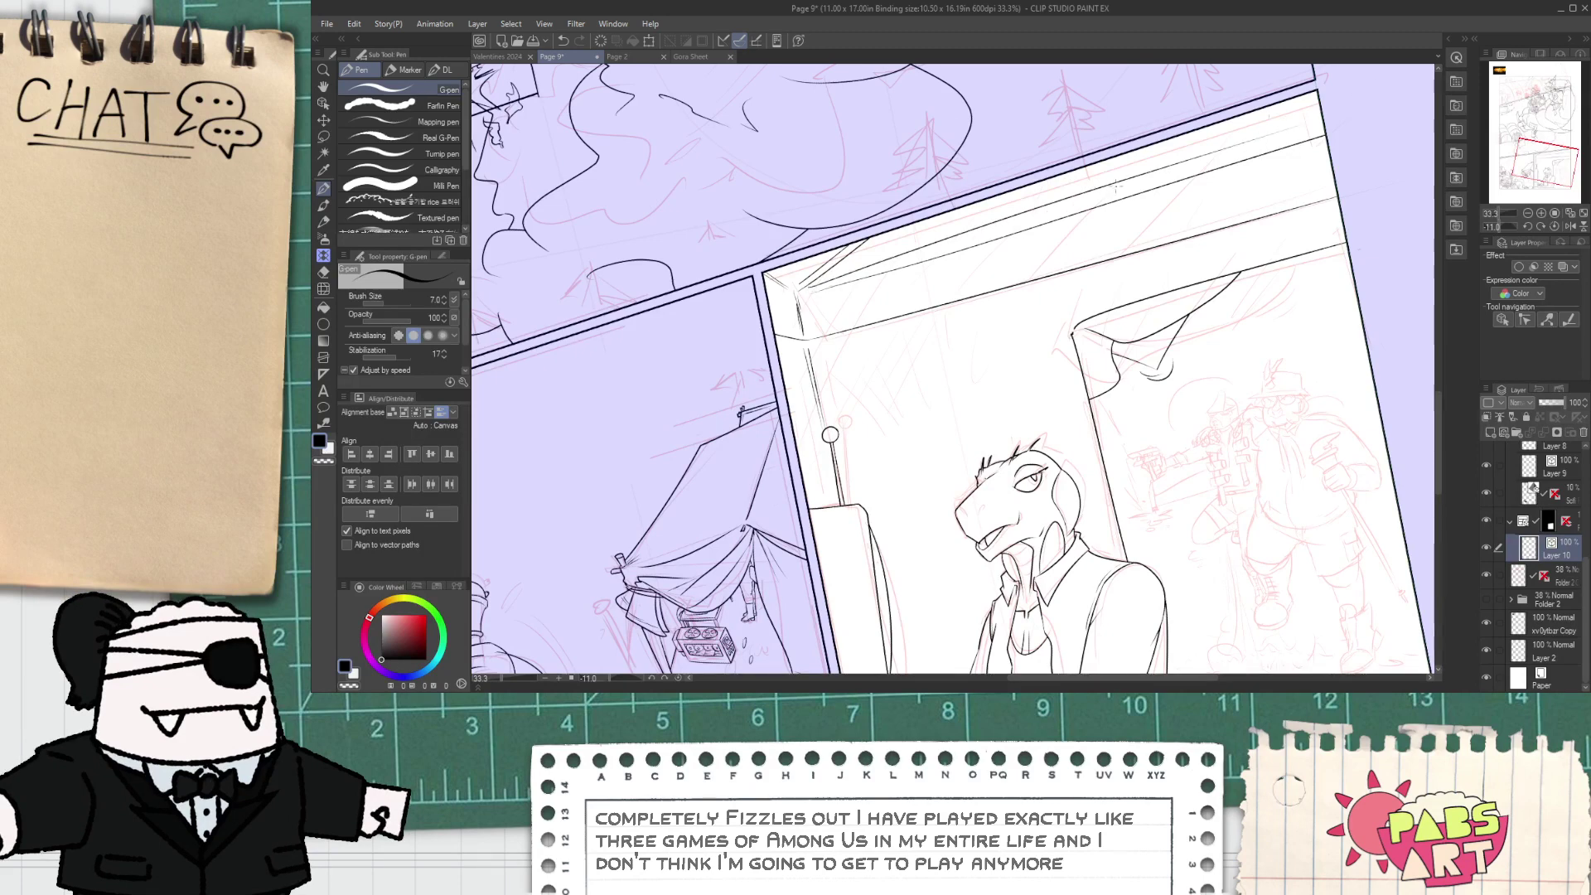
{"action": "key", "text": "ctrl+z"}
{"action": "key", "text": "o"}
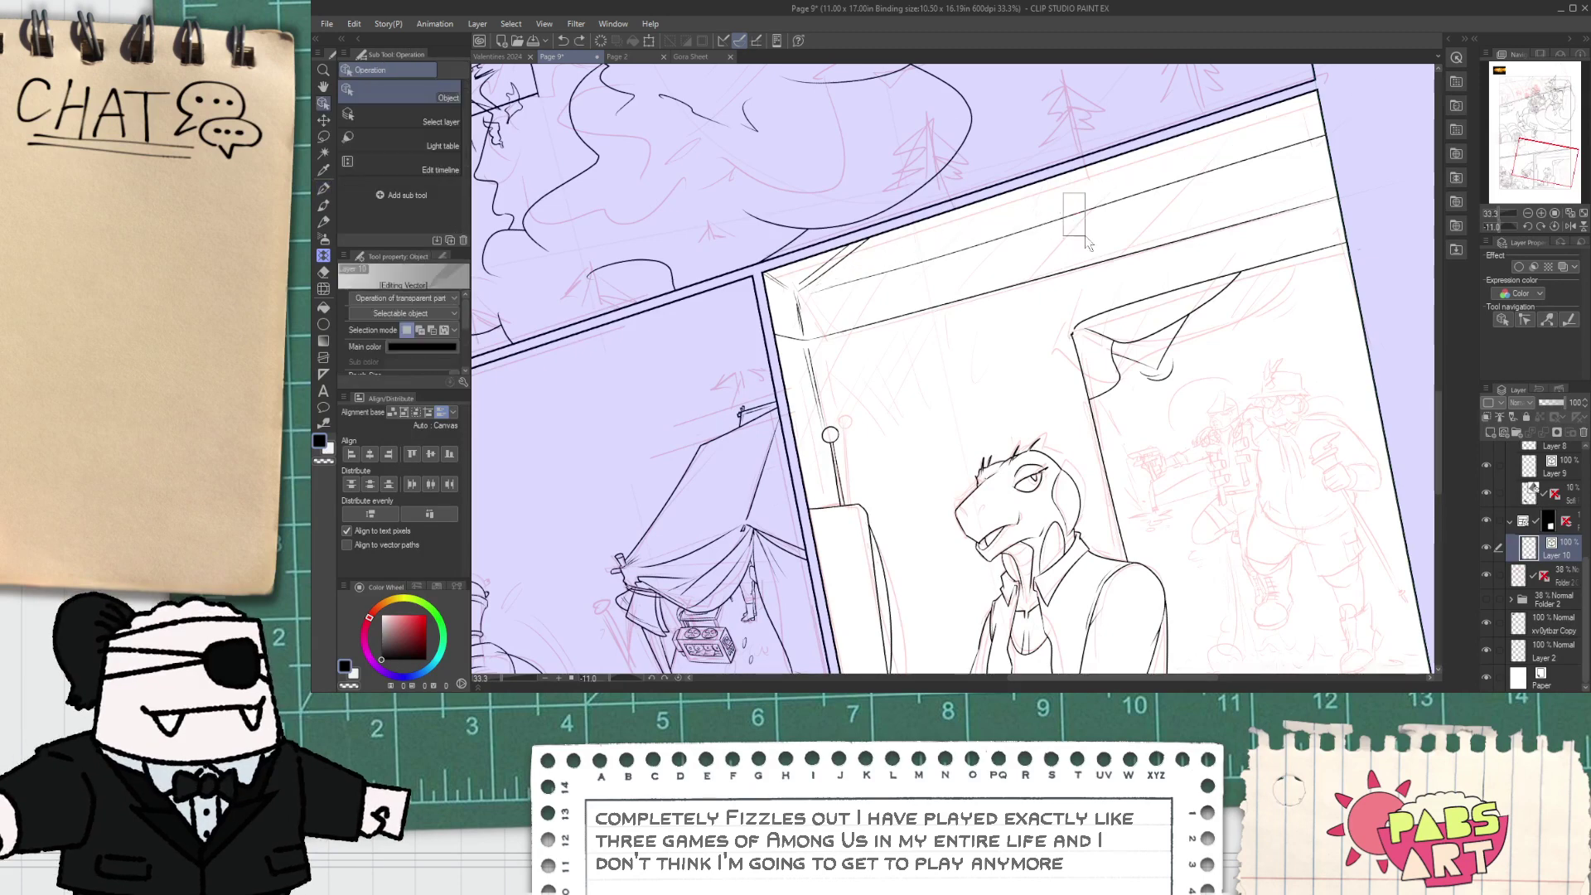
{"action": "left_click", "coordinate": [1084, 238]}
{"action": "left_click_drag", "start_coordinate": [1071, 219], "coordinate": [1069, 210]}
{"action": "left_click", "coordinate": [1009, 373]}
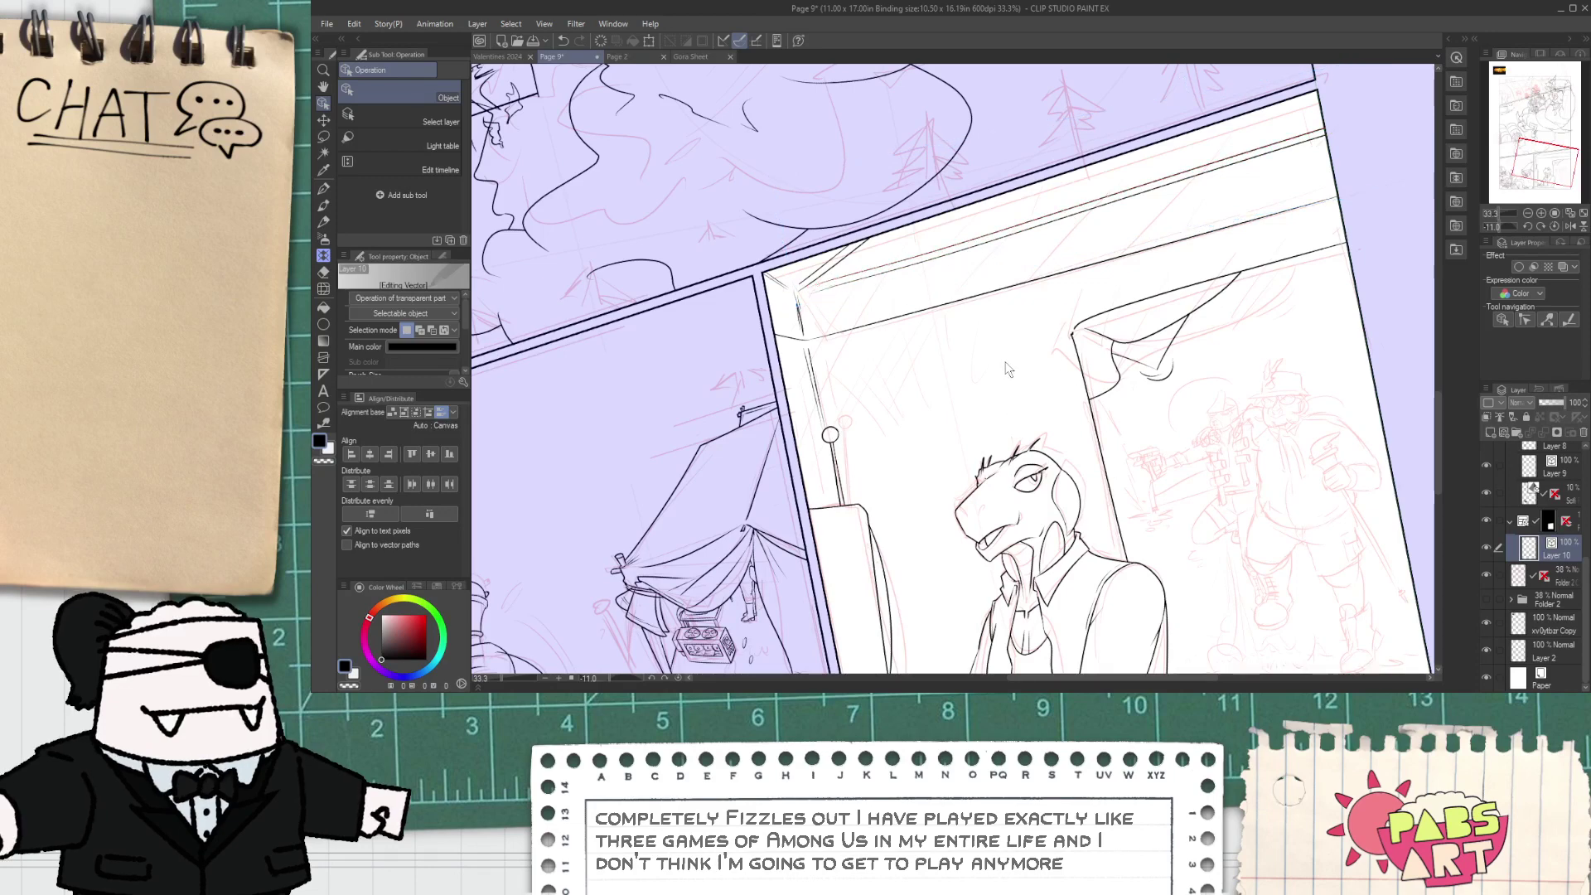
- Try to trim the long lower ceiling line where it meets the wall corner with the vector eraser
{"action": "scroll", "coordinate": [1003, 362], "scroll_direction": "down", "scroll_amount": 1}
{"action": "key", "text": "space"}
{"action": "left_click_drag", "start_coordinate": [844, 386], "coordinate": [813, 347]}
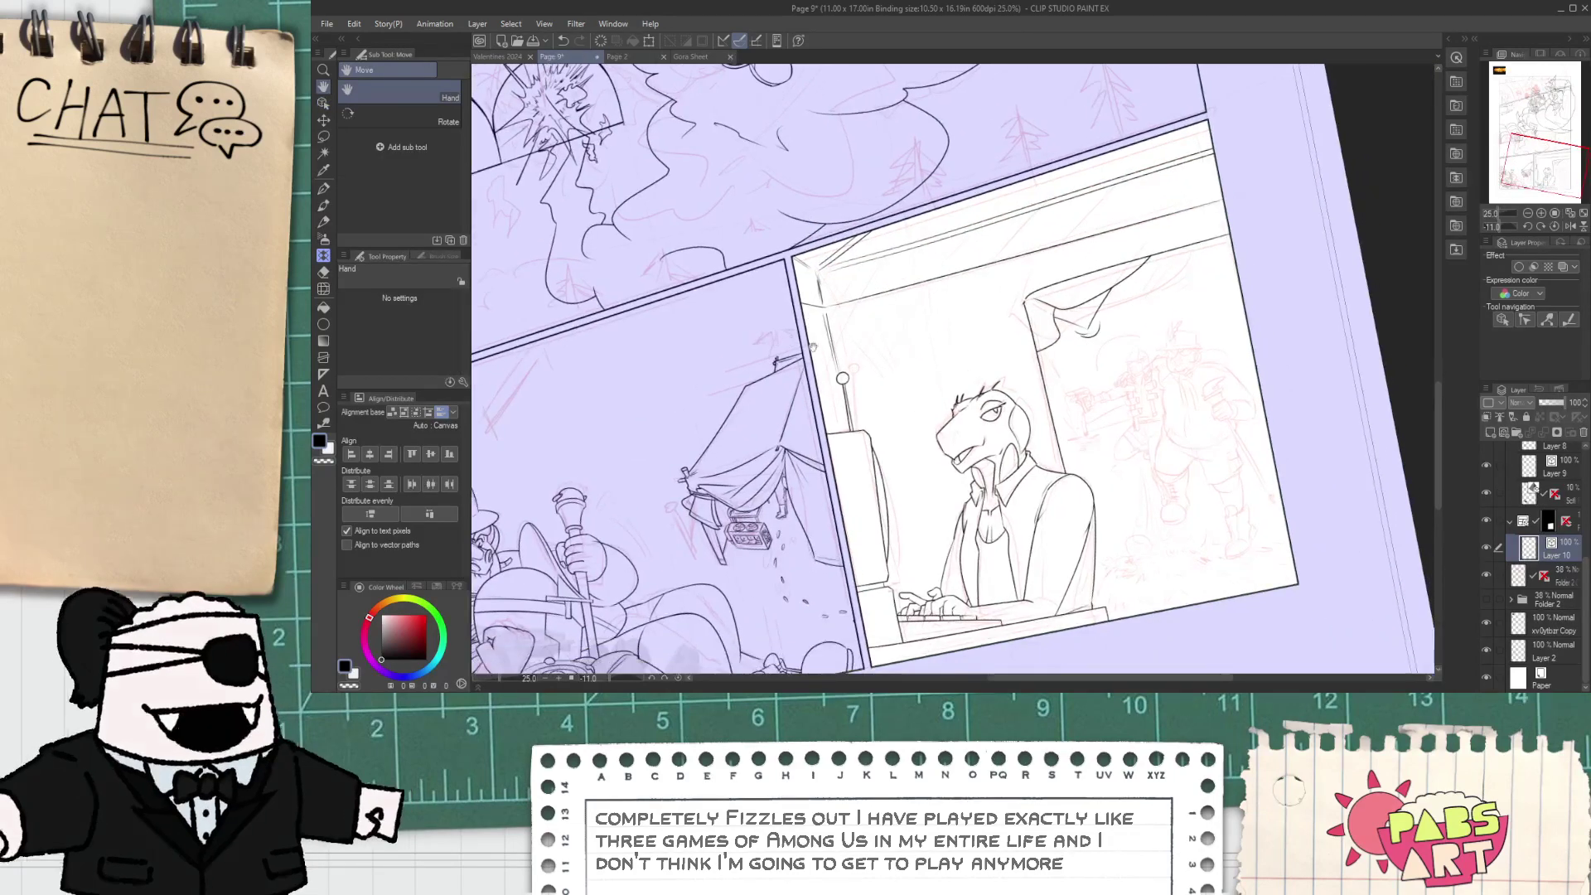
{"action": "left_click_drag", "start_coordinate": [896, 382], "coordinate": [841, 338]}
{"action": "left_click_drag", "start_coordinate": [954, 435], "coordinate": [895, 469]}
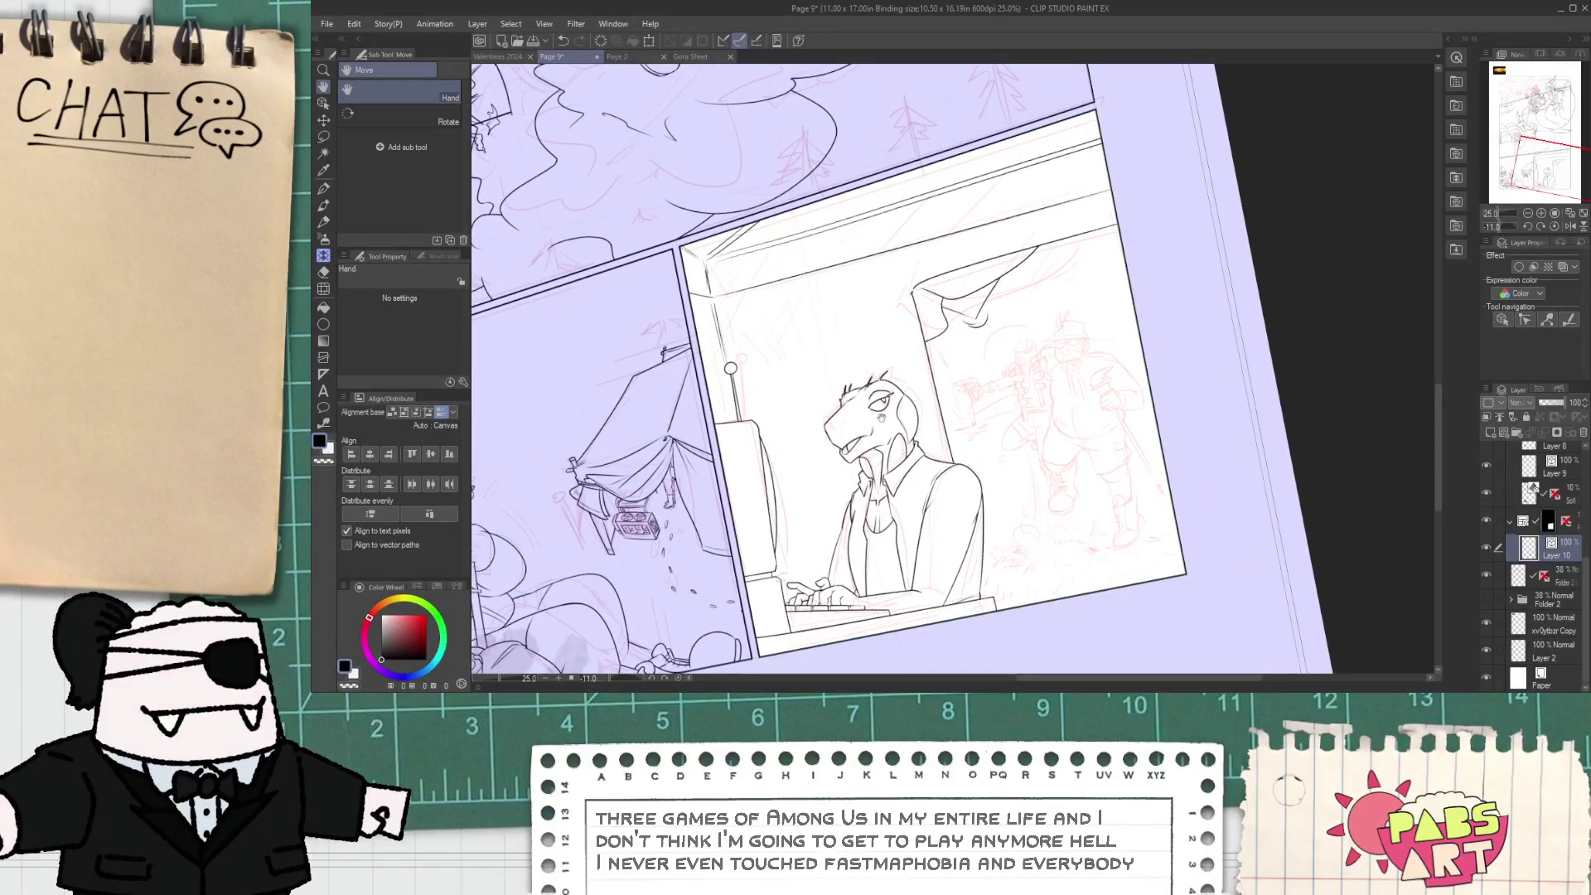
{"action": "scroll", "coordinate": [686, 299], "scroll_direction": "up", "scroll_amount": 3}
{"action": "key", "text": "e"}
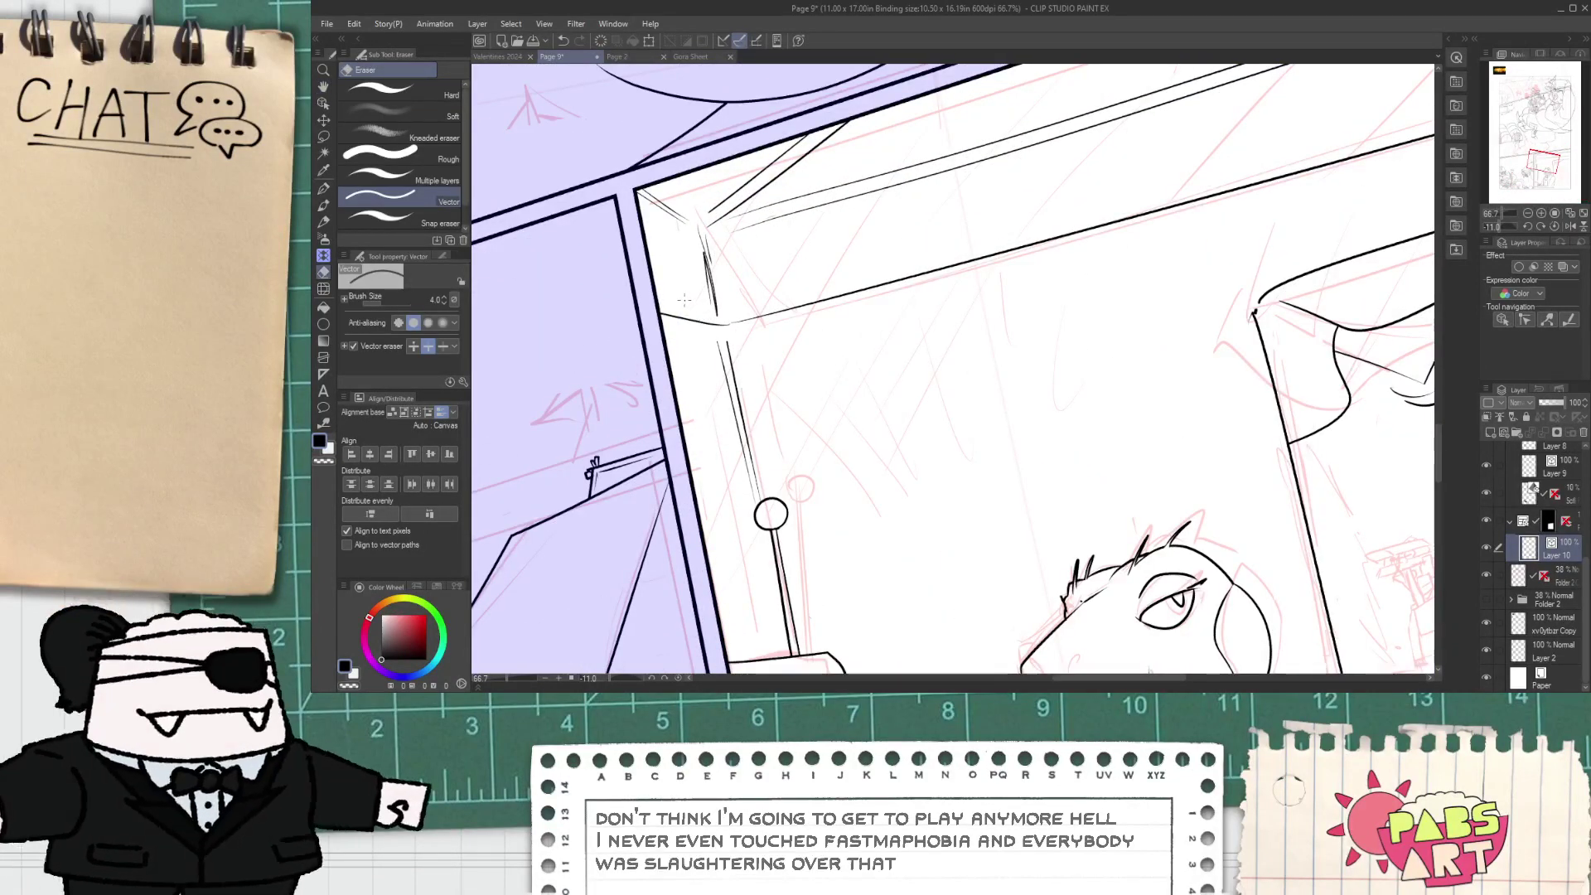
{"action": "left_click_drag", "start_coordinate": [739, 310], "coordinate": [753, 331]}
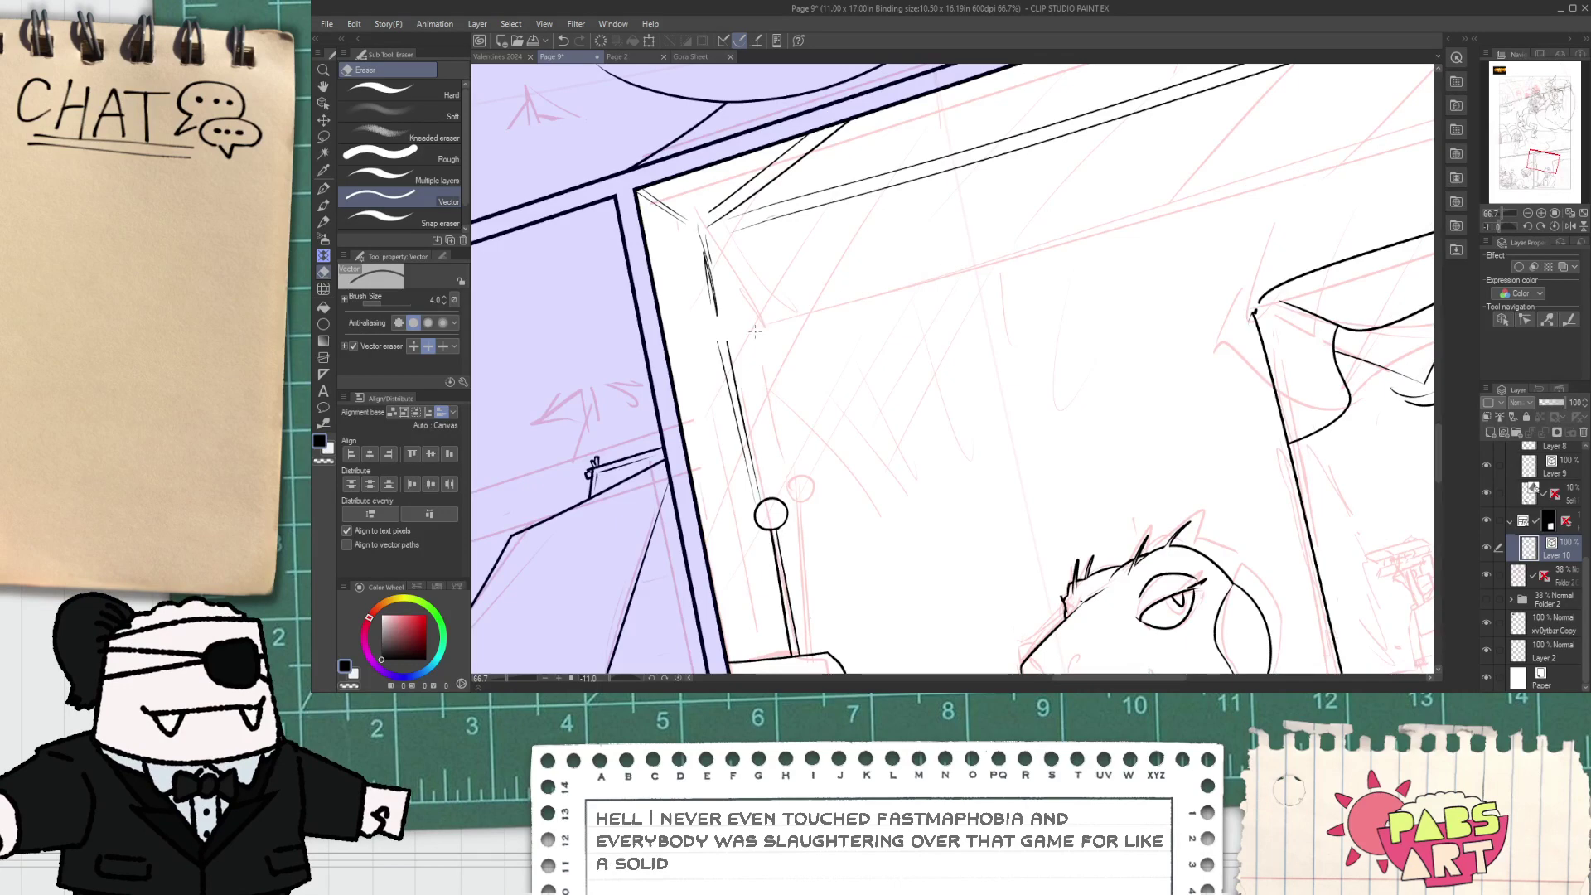
{"action": "key", "text": "ctrl+z"}
{"action": "key", "text": "ctrl+z"}
{"action": "scroll", "coordinate": [737, 337], "scroll_direction": "down", "scroll_amount": 3}
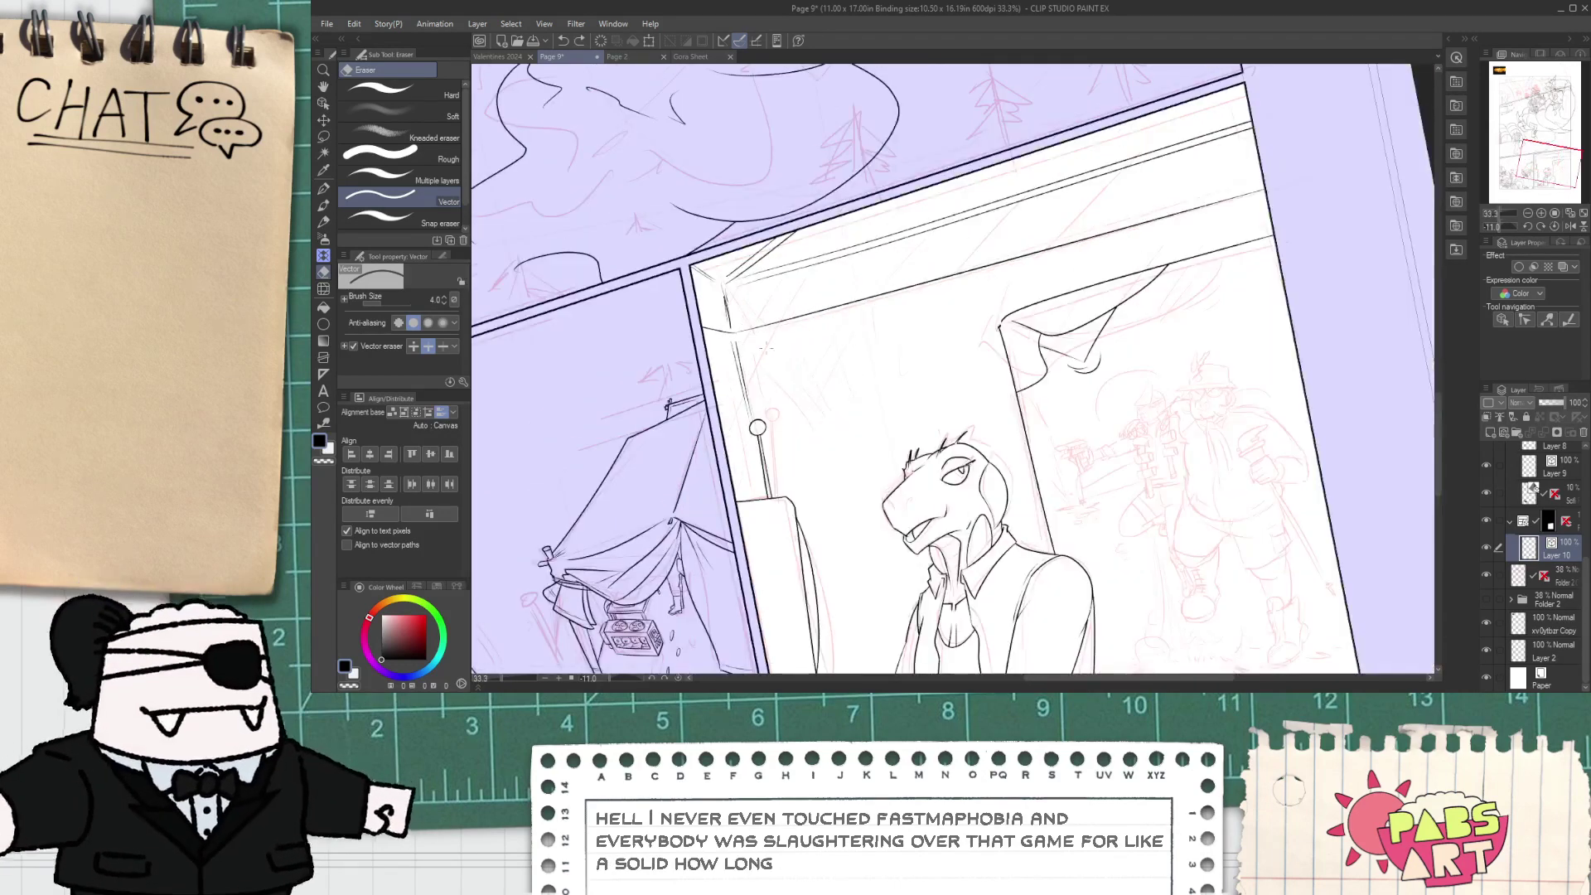
- Rotate the long lower ceiling line slightly to adjust how its near end meets the wall corner
{"action": "key", "text": "h"}
{"action": "key", "text": "o"}
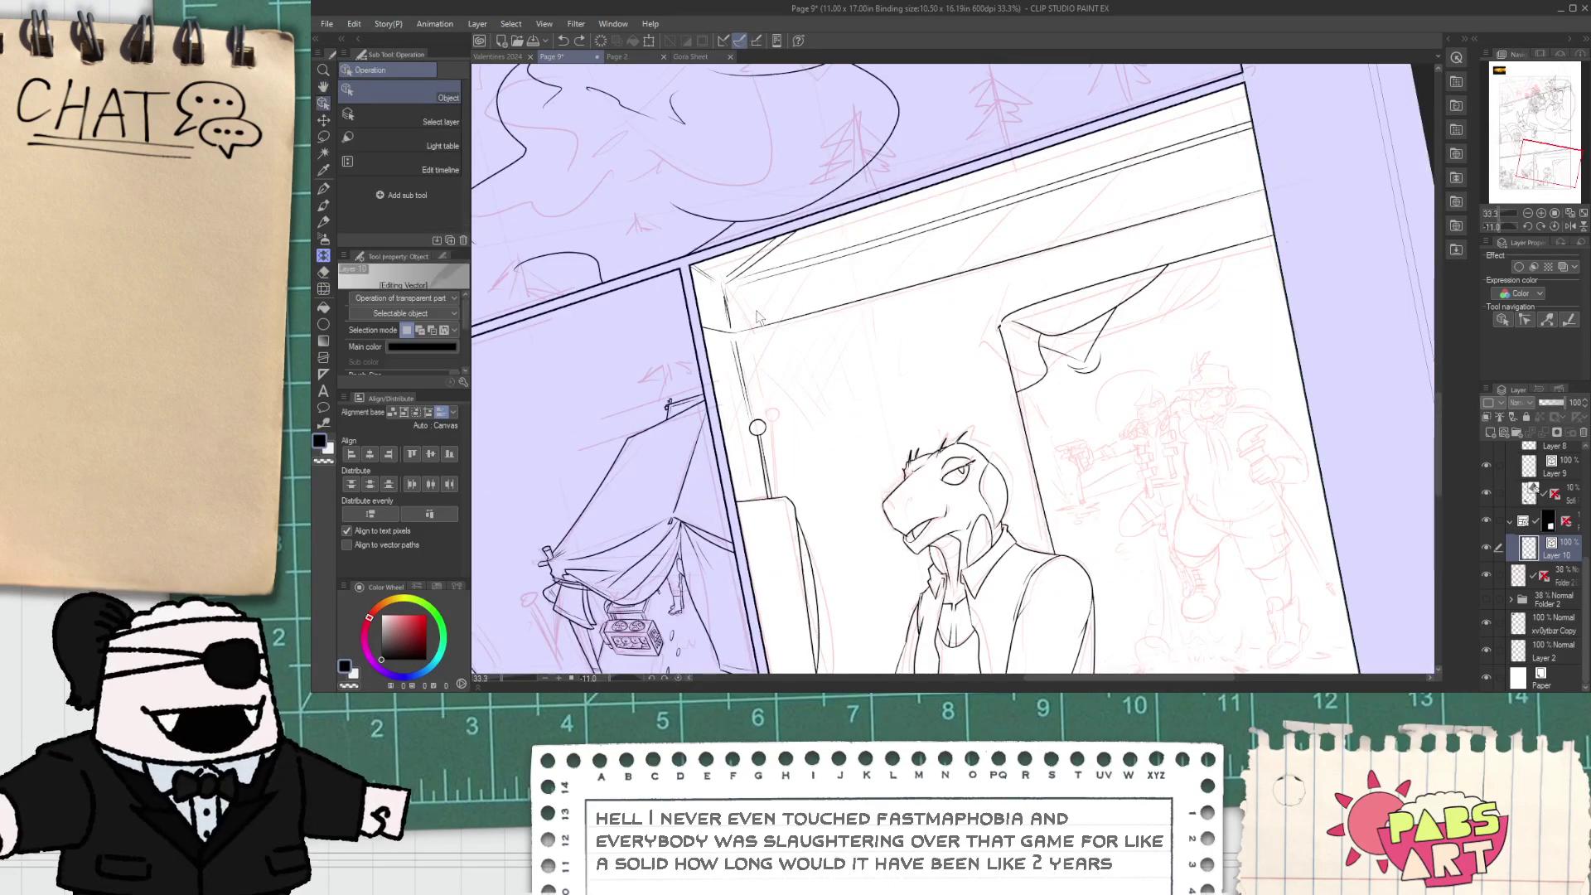
{"action": "left_click", "coordinate": [750, 330]}
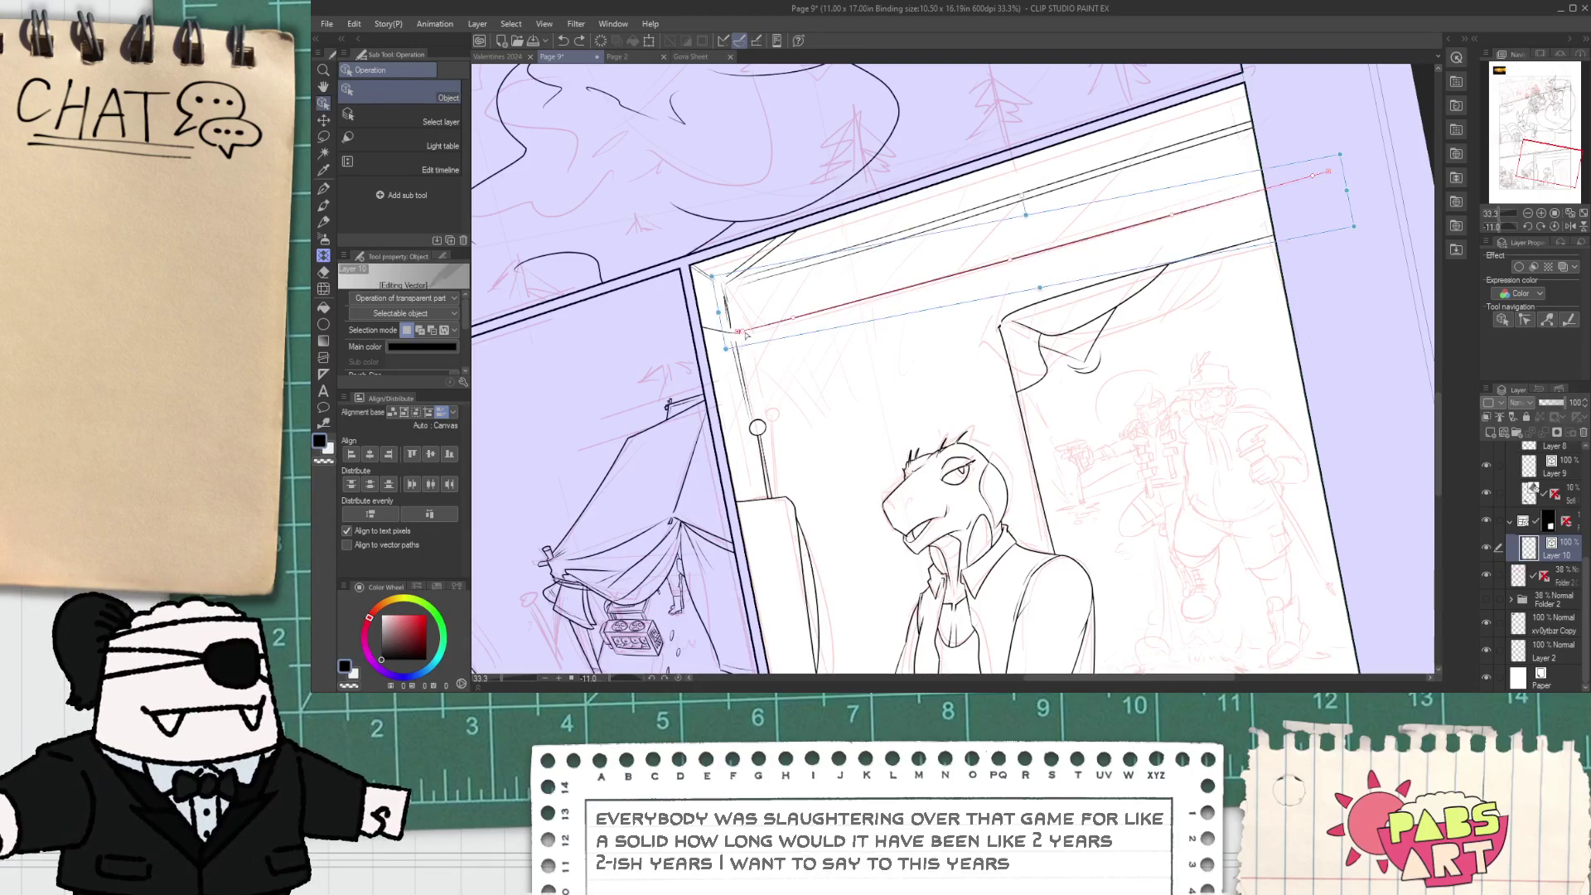
{"action": "scroll", "coordinate": [737, 339], "scroll_direction": "up", "scroll_amount": 3}
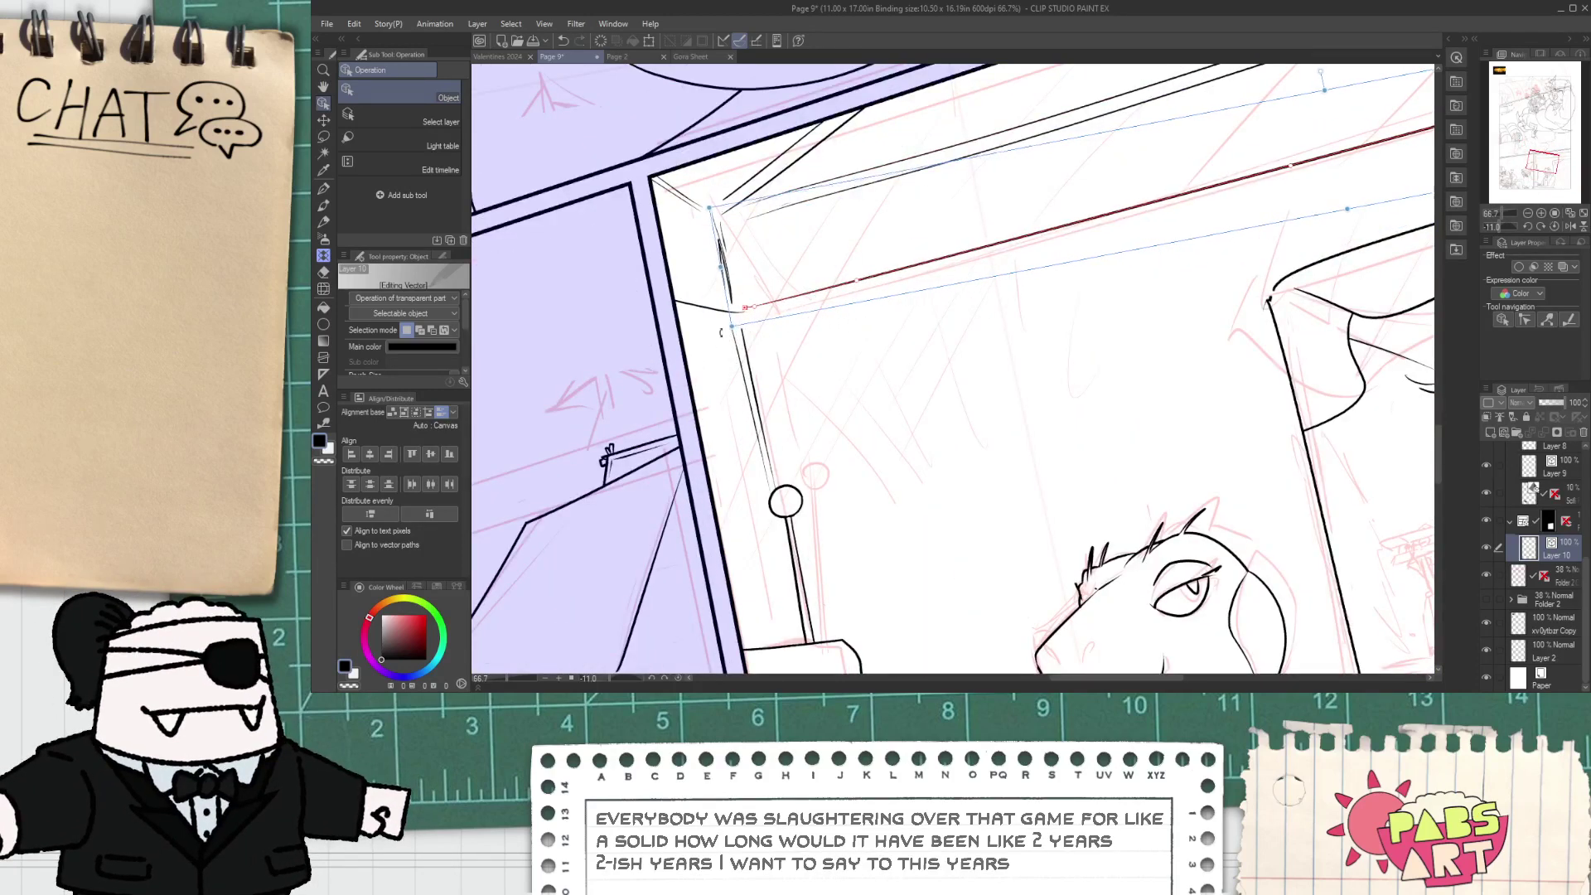
{"action": "left_click_drag", "start_coordinate": [730, 330], "coordinate": [718, 333]}
{"action": "key", "text": "e"}
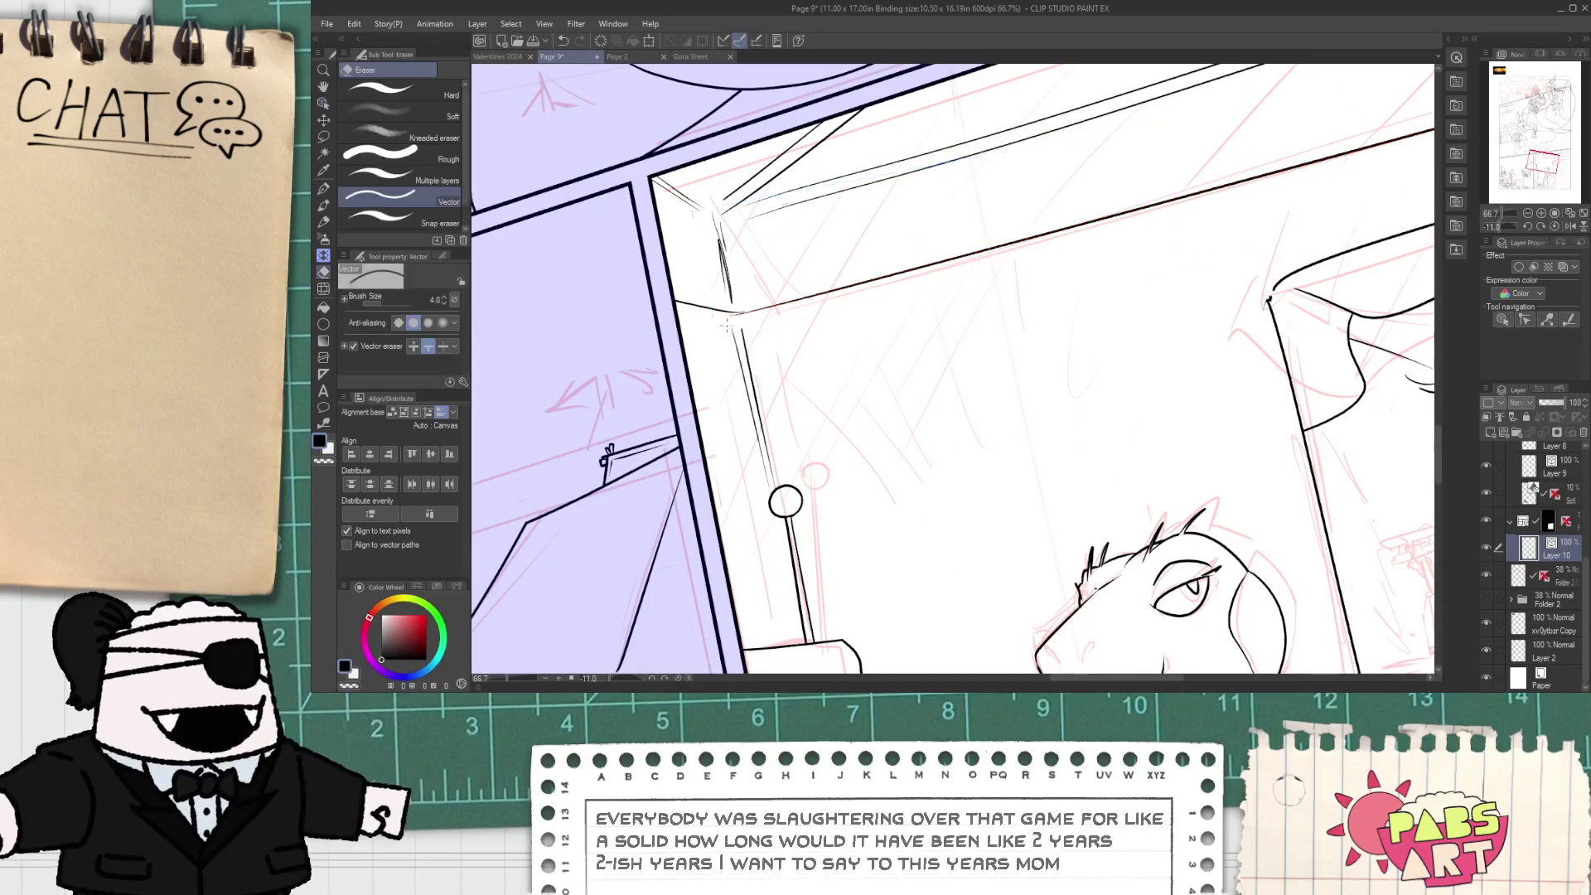
- Adjust the short ceiling edge by the near panel border so its end joins the long lower ceiling line
{"action": "scroll", "coordinate": [731, 316], "scroll_direction": "up", "scroll_amount": 2}
{"action": "key", "text": "p"}
{"action": "scroll", "coordinate": [732, 315], "scroll_direction": "up", "scroll_amount": 2}
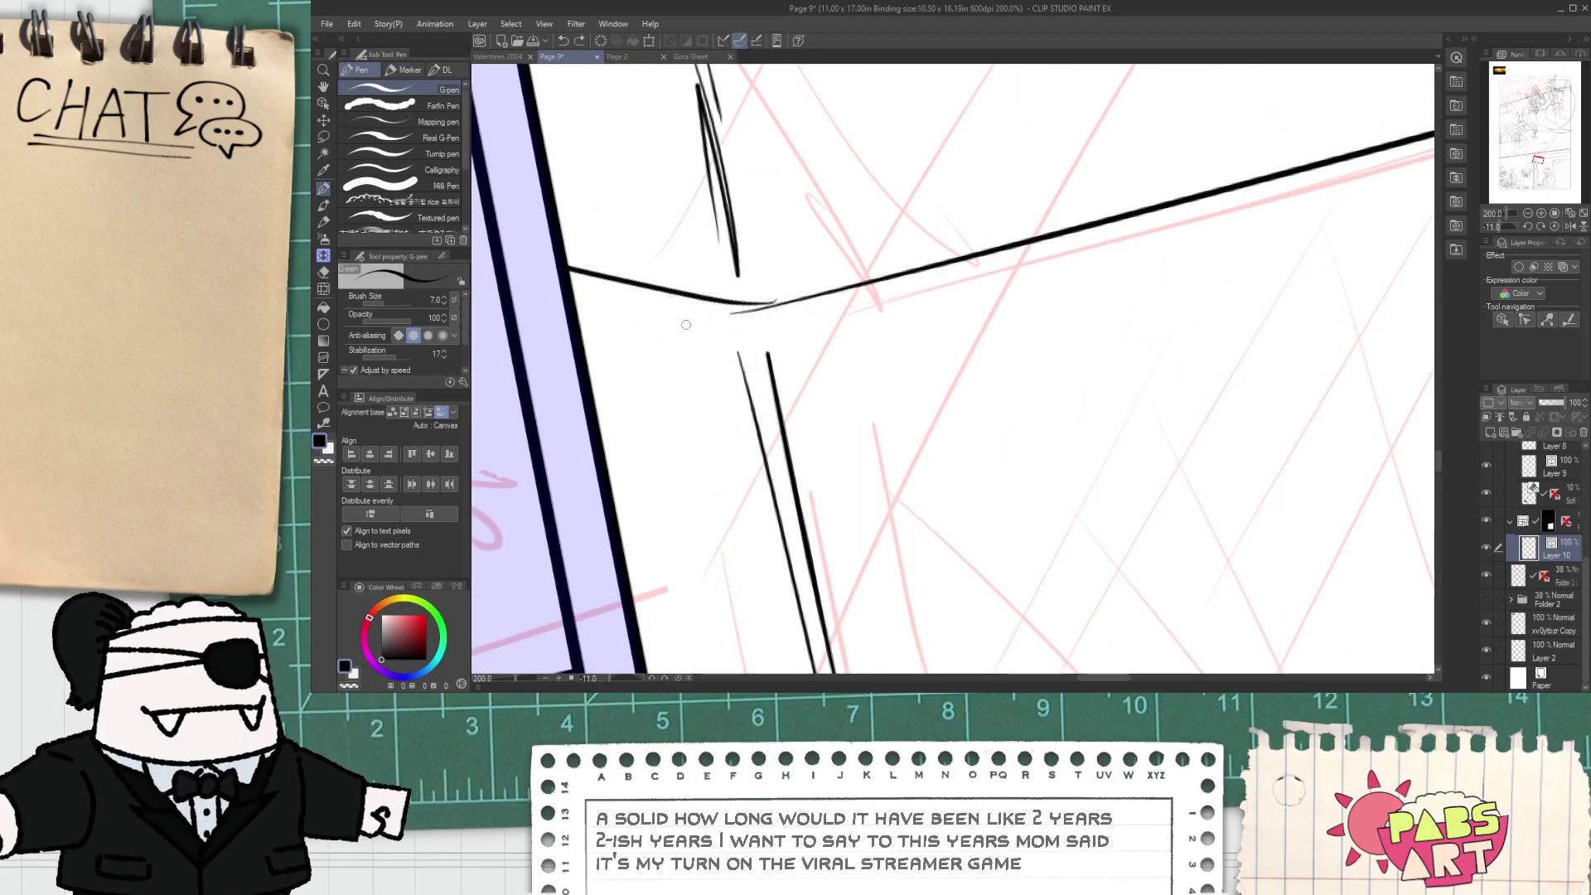
{"action": "key", "text": "o"}
{"action": "left_click", "coordinate": [713, 307]}
{"action": "left_click_drag", "start_coordinate": [803, 318], "coordinate": [778, 327]}
{"action": "key", "text": "e"}
{"action": "scroll", "coordinate": [783, 328], "scroll_direction": "down", "scroll_amount": 6}
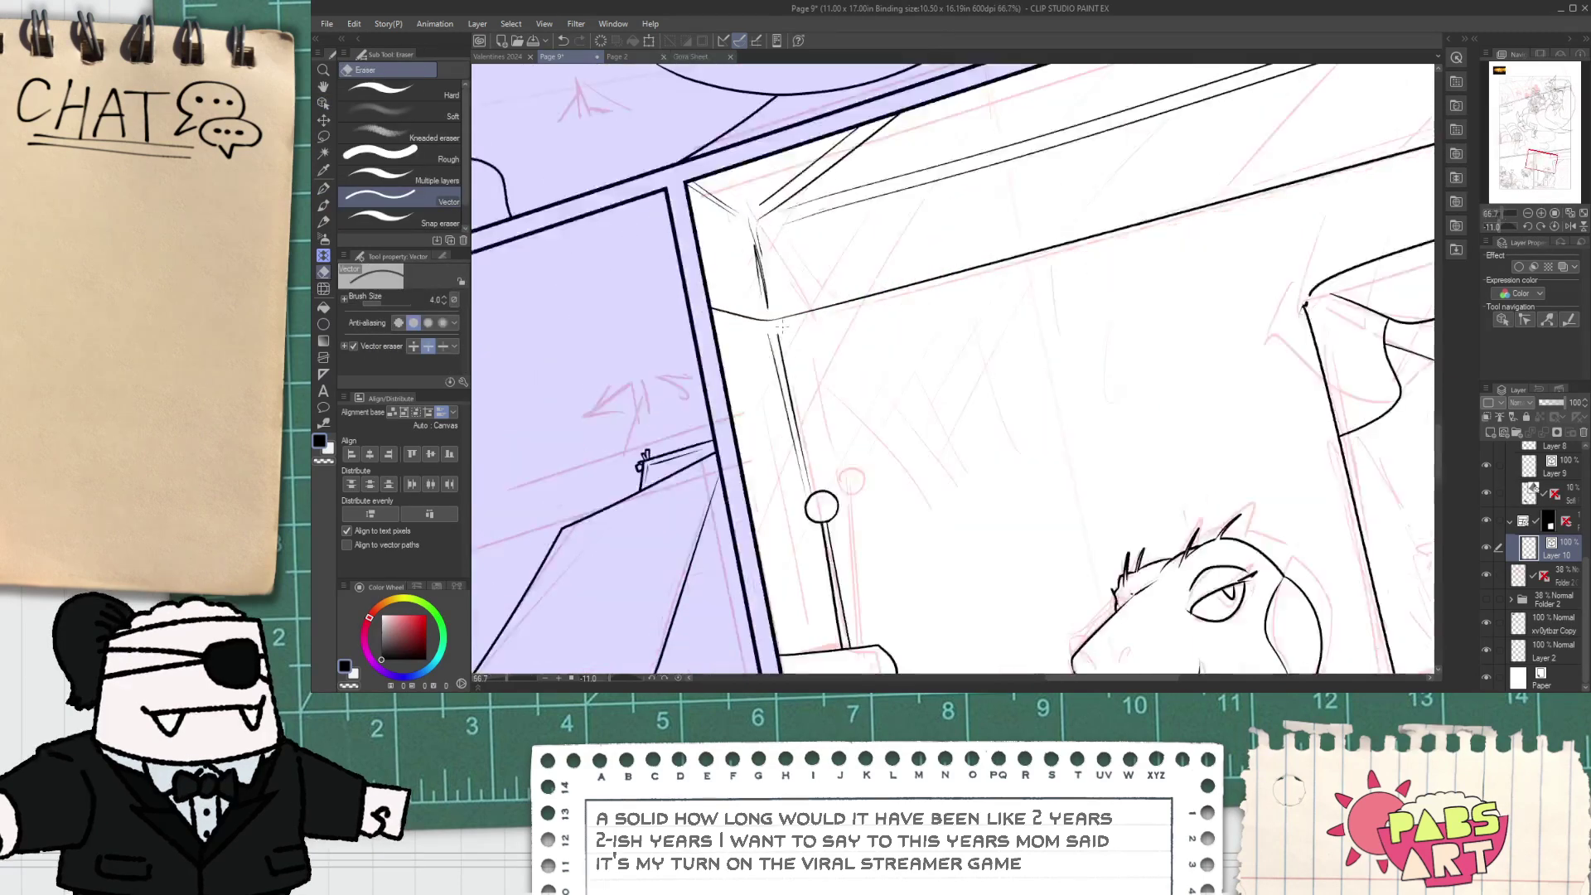
- Tilt the long lower ceiling line slightly upward toward the far panel border
{"action": "key", "text": "space"}
{"action": "left_click_drag", "start_coordinate": [886, 298], "coordinate": [774, 317]}
{"action": "scroll", "coordinate": [941, 248], "scroll_direction": "up", "scroll_amount": 1}
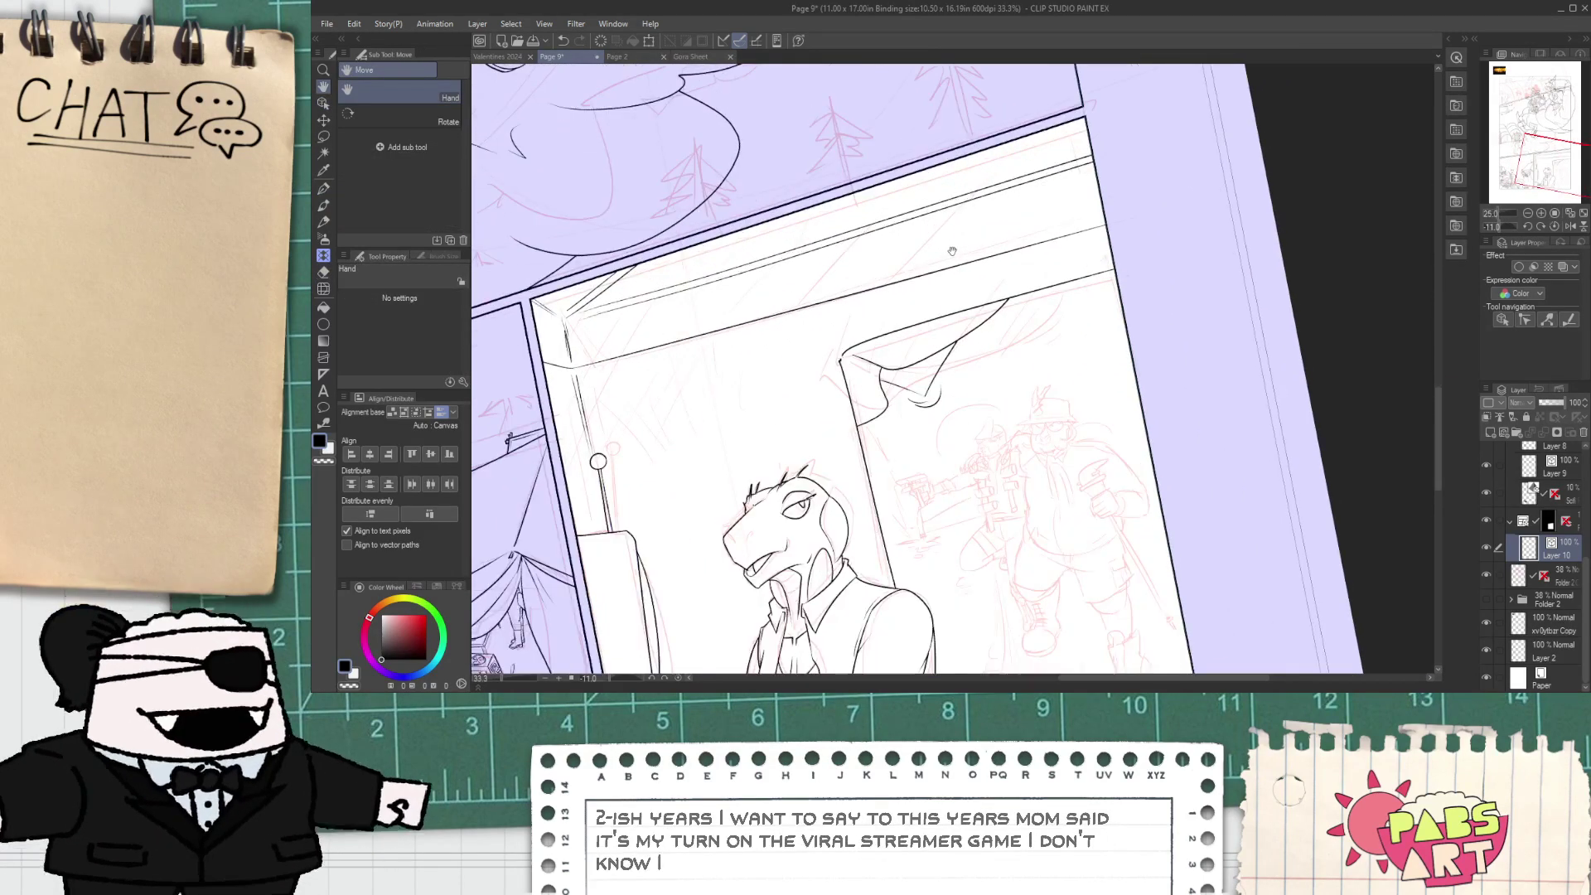
{"action": "key", "text": "o"}
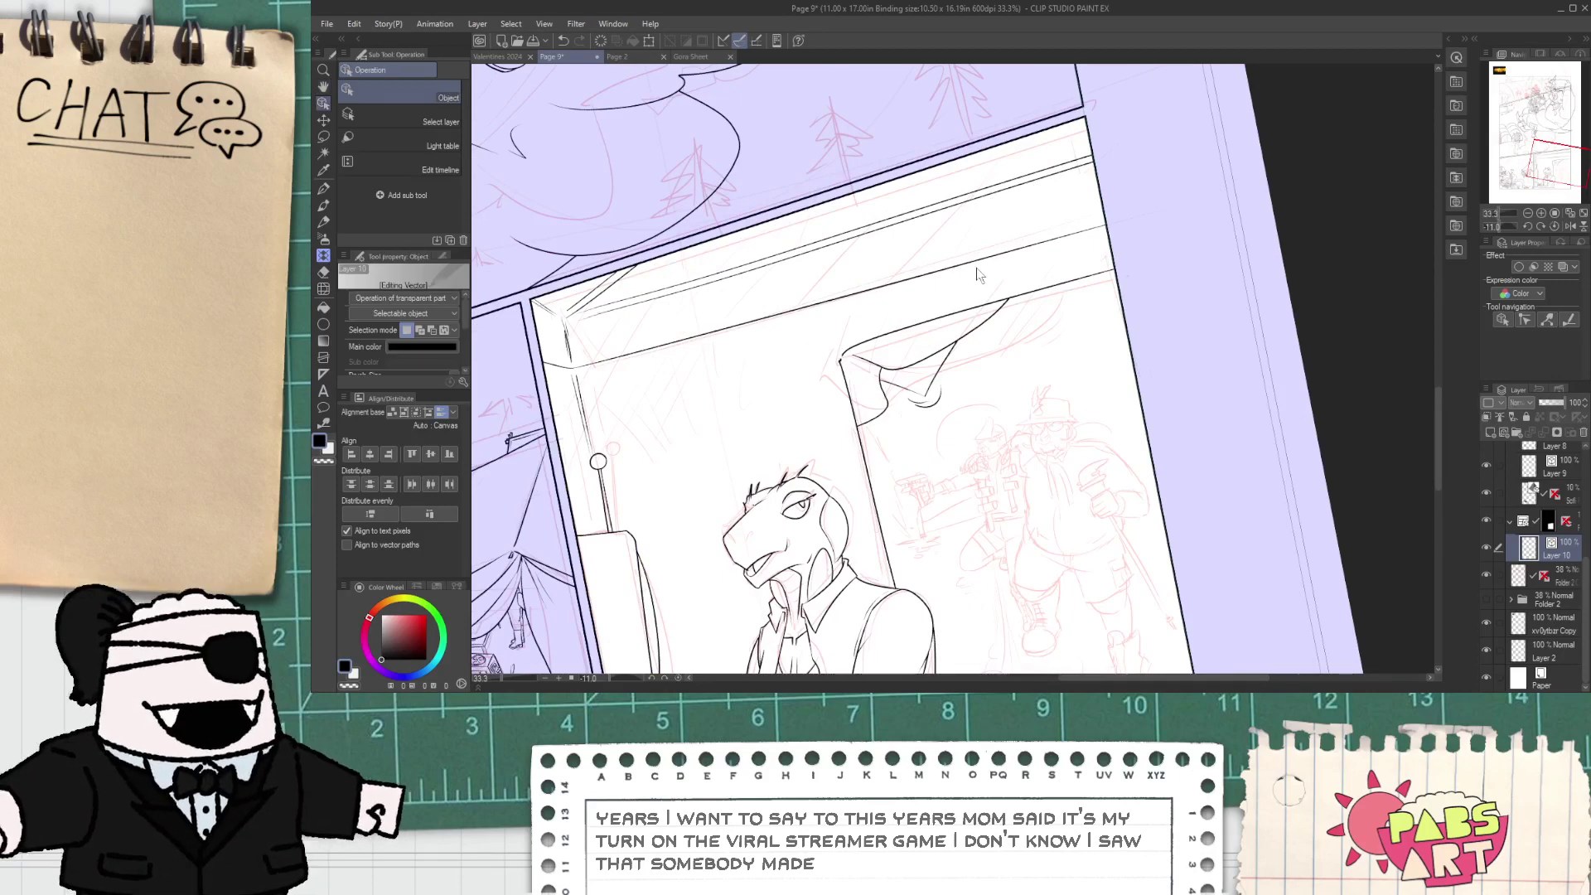
{"action": "left_click", "coordinate": [978, 264]}
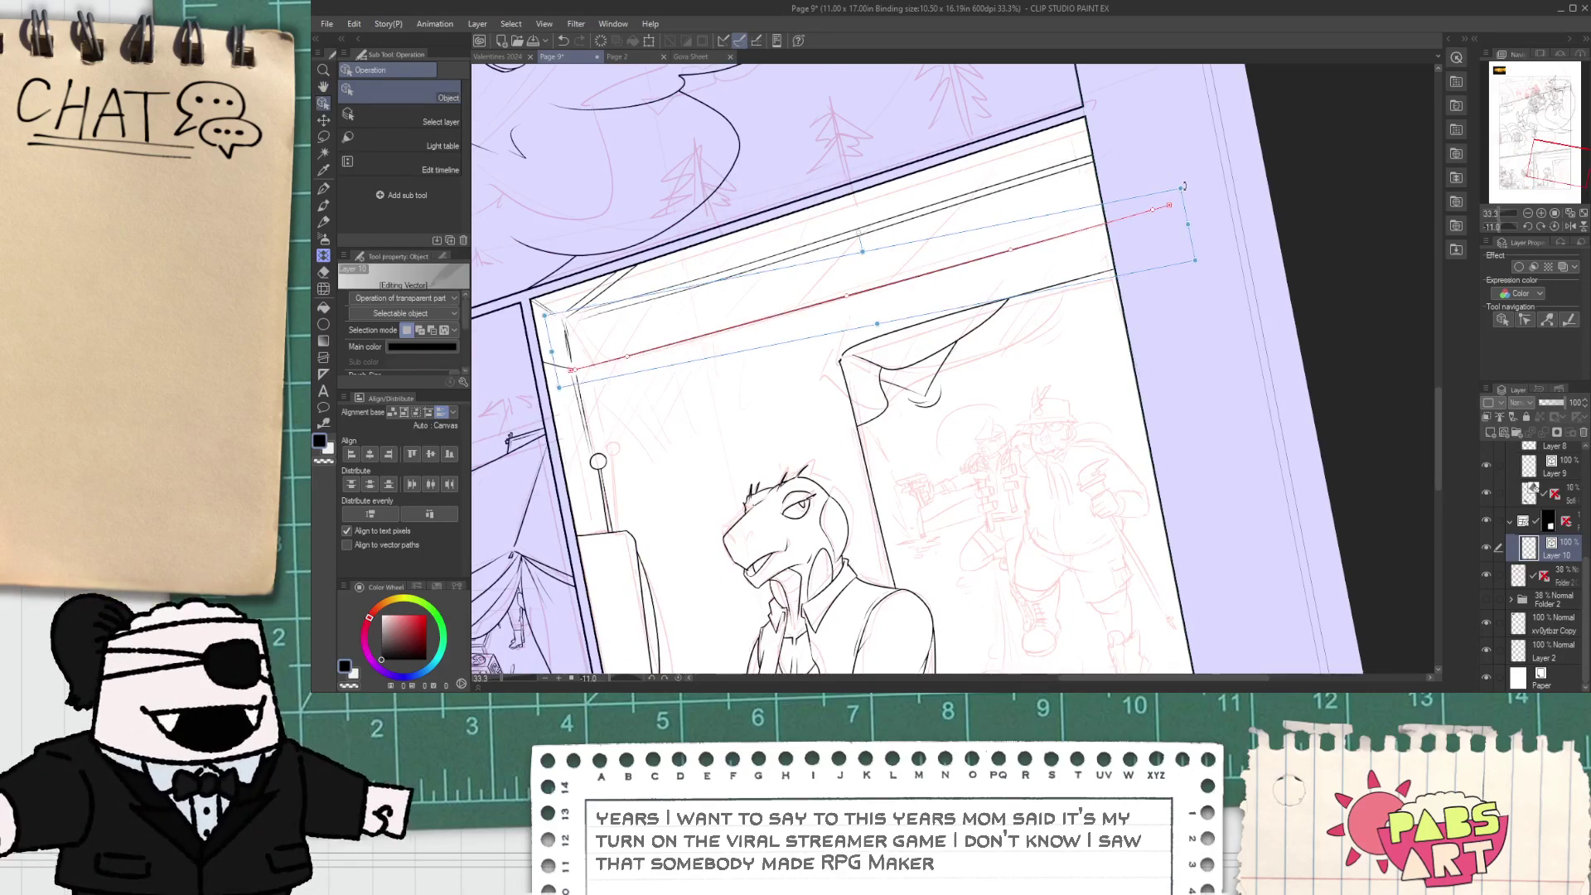
{"action": "left_click_drag", "start_coordinate": [1184, 186], "coordinate": [1171, 181]}
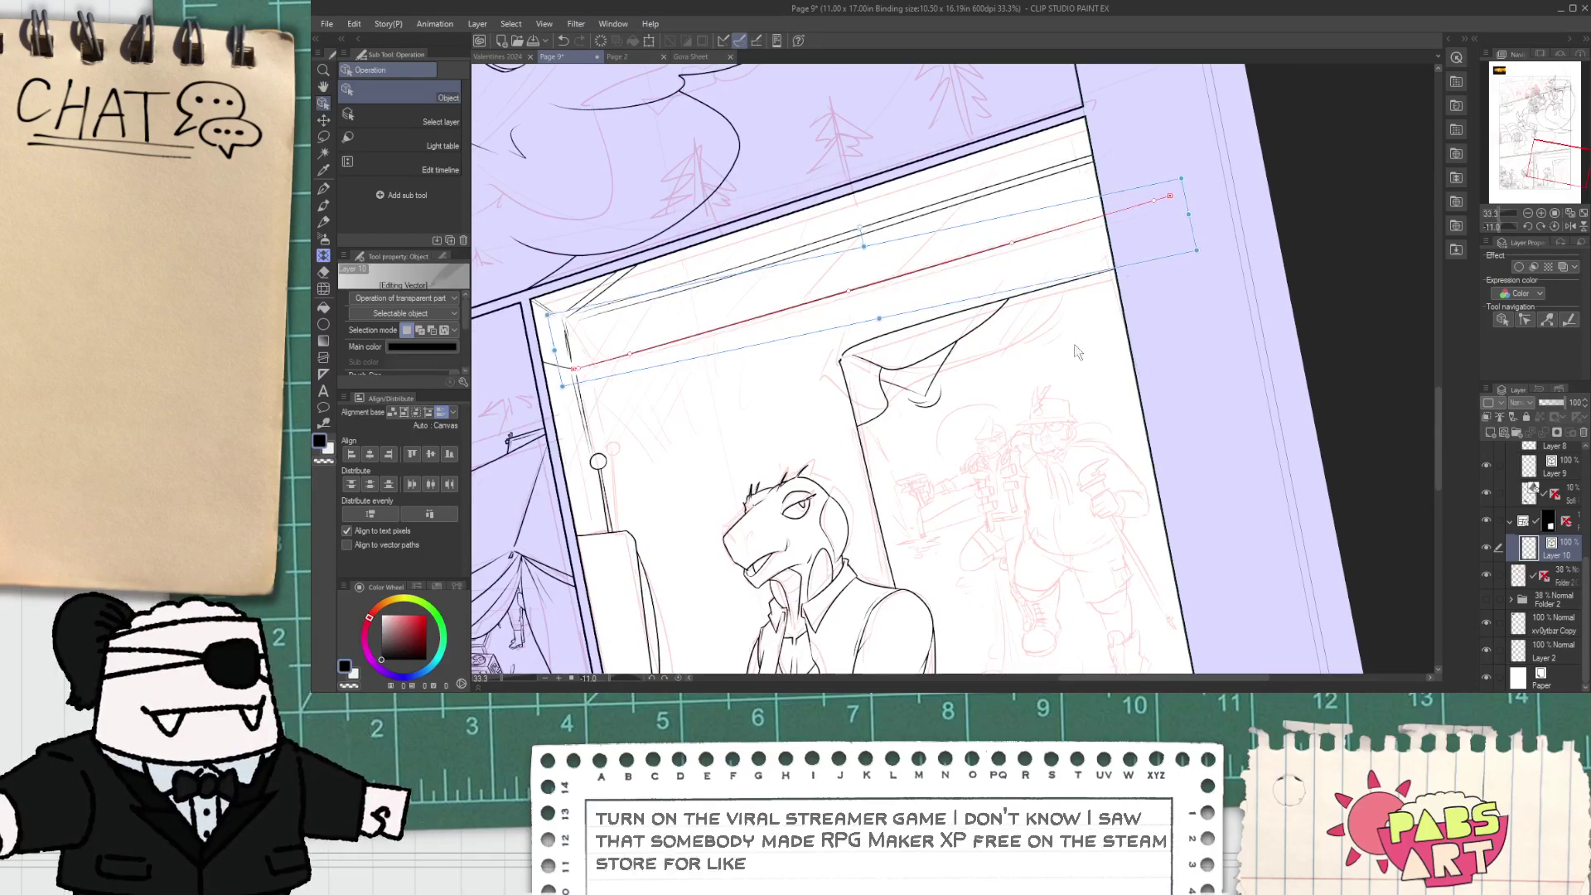
- Delete the long lower ceiling line, the short edge joining it and the reinforced vertical strokes at the room corner
{"action": "scroll", "coordinate": [1077, 427], "scroll_direction": "down", "scroll_amount": 3}
{"action": "key", "text": "space"}
{"action": "left_click_drag", "start_coordinate": [944, 397], "coordinate": [945, 464]}
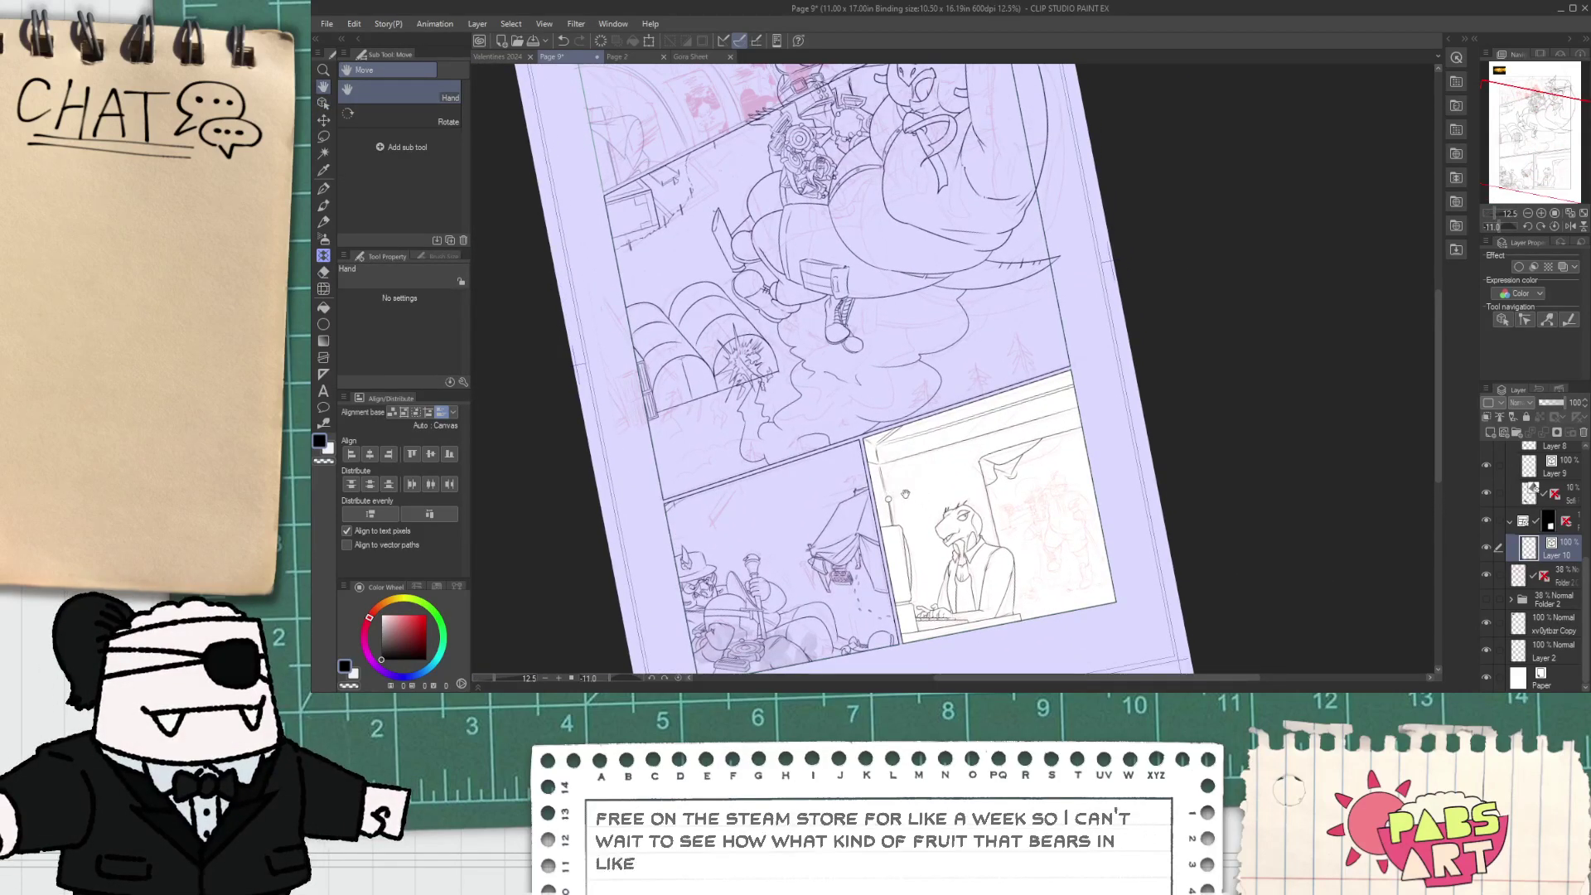
{"action": "scroll", "coordinate": [909, 484], "scroll_direction": "up", "scroll_amount": 3}
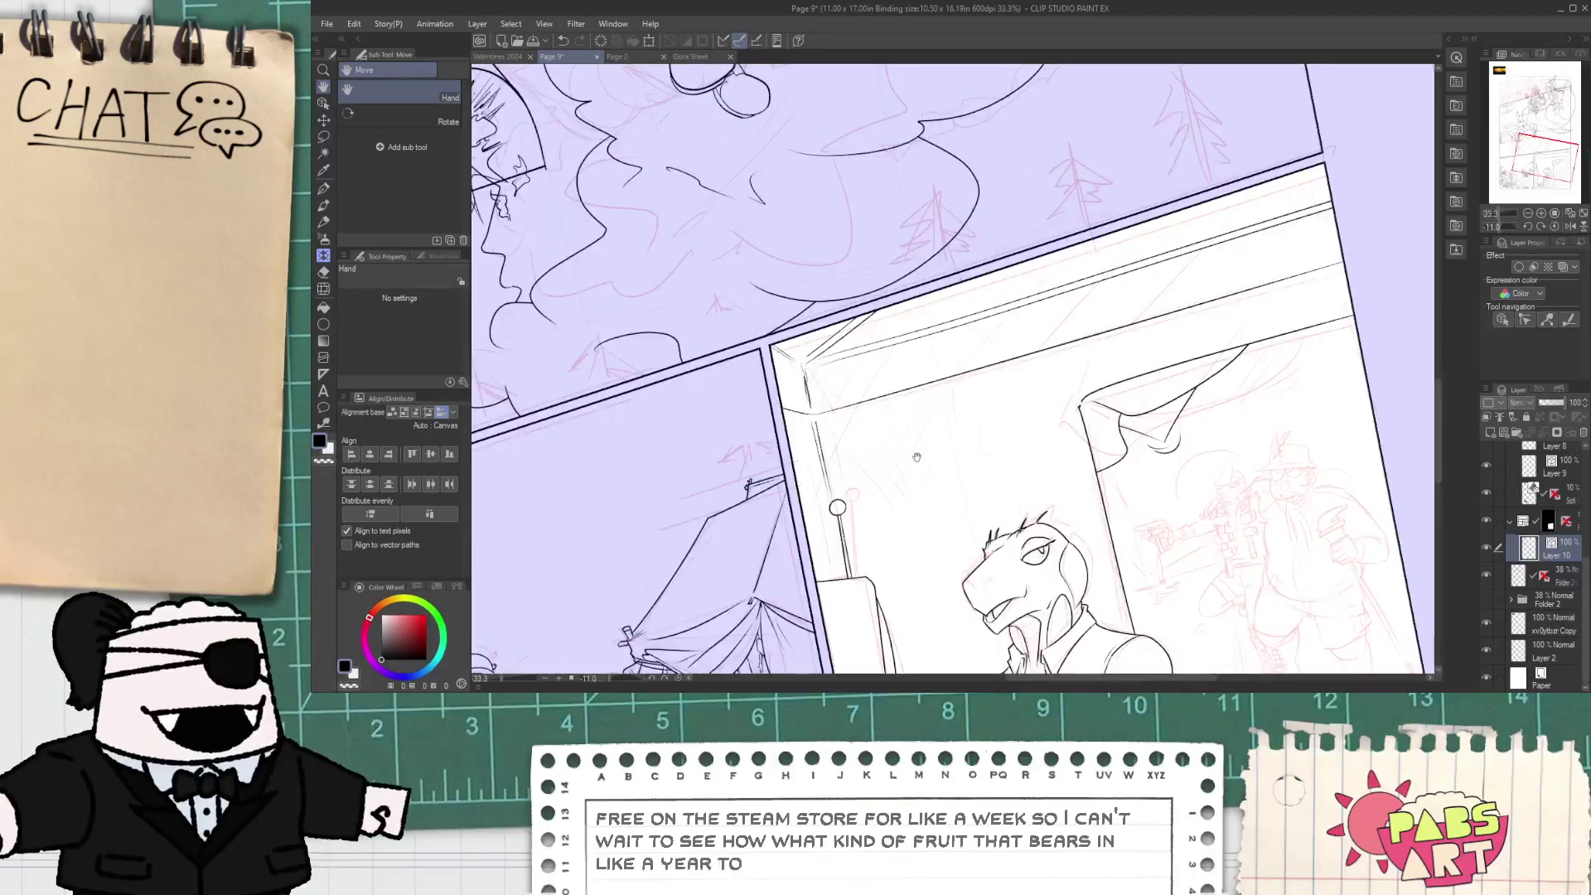
{"action": "left_click", "coordinate": [911, 413]}
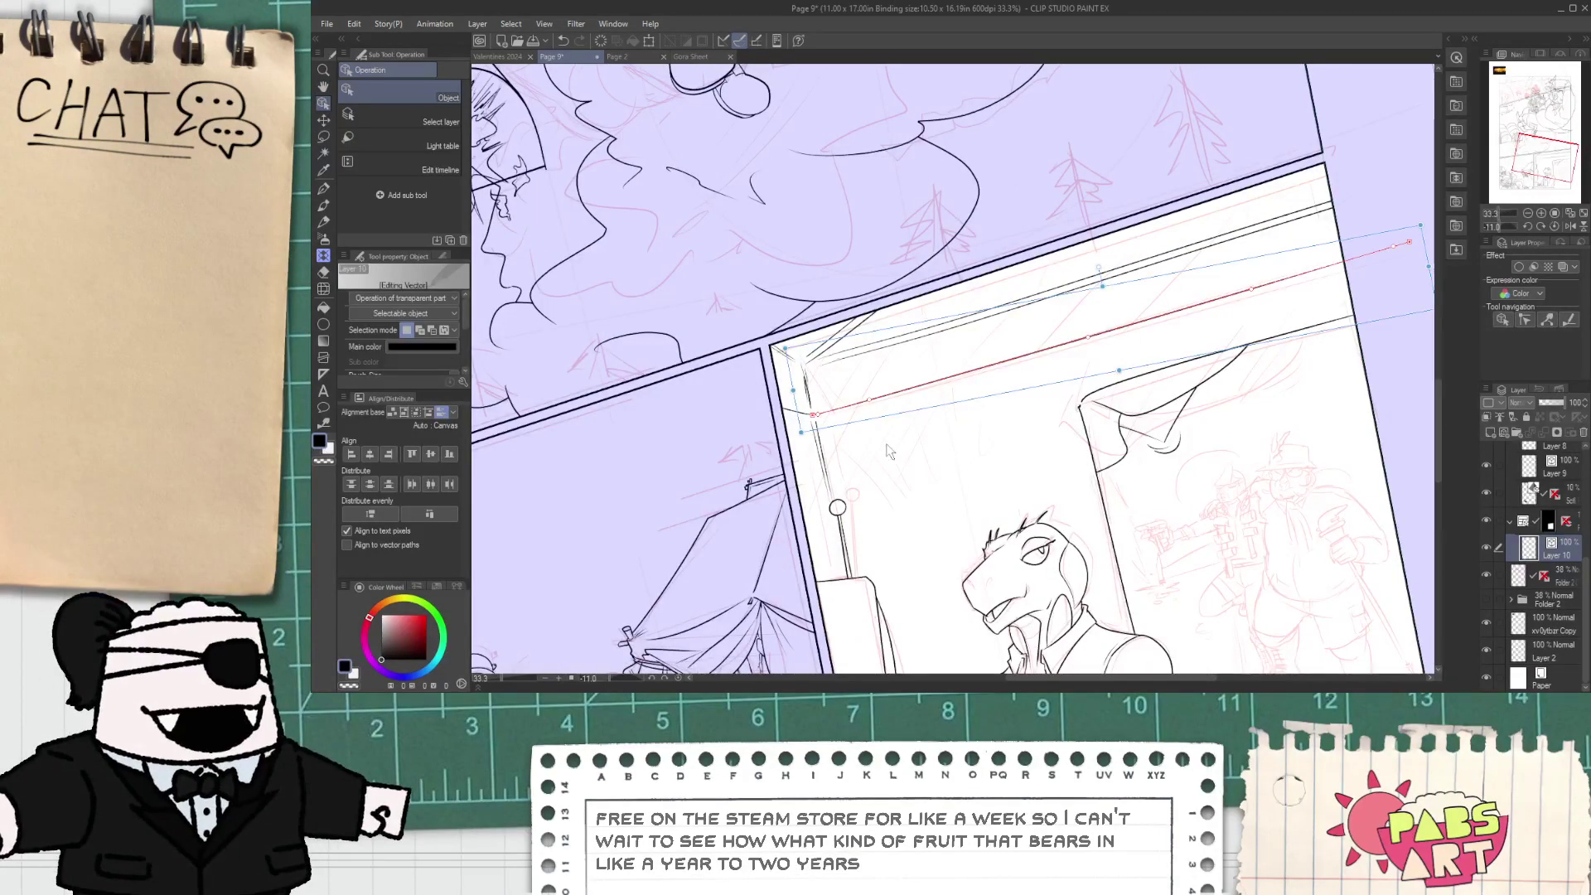
{"action": "key", "text": "Delete"}
{"action": "left_click", "coordinate": [794, 413]}
{"action": "key", "text": "Delete"}
{"action": "left_click", "coordinate": [803, 401]}
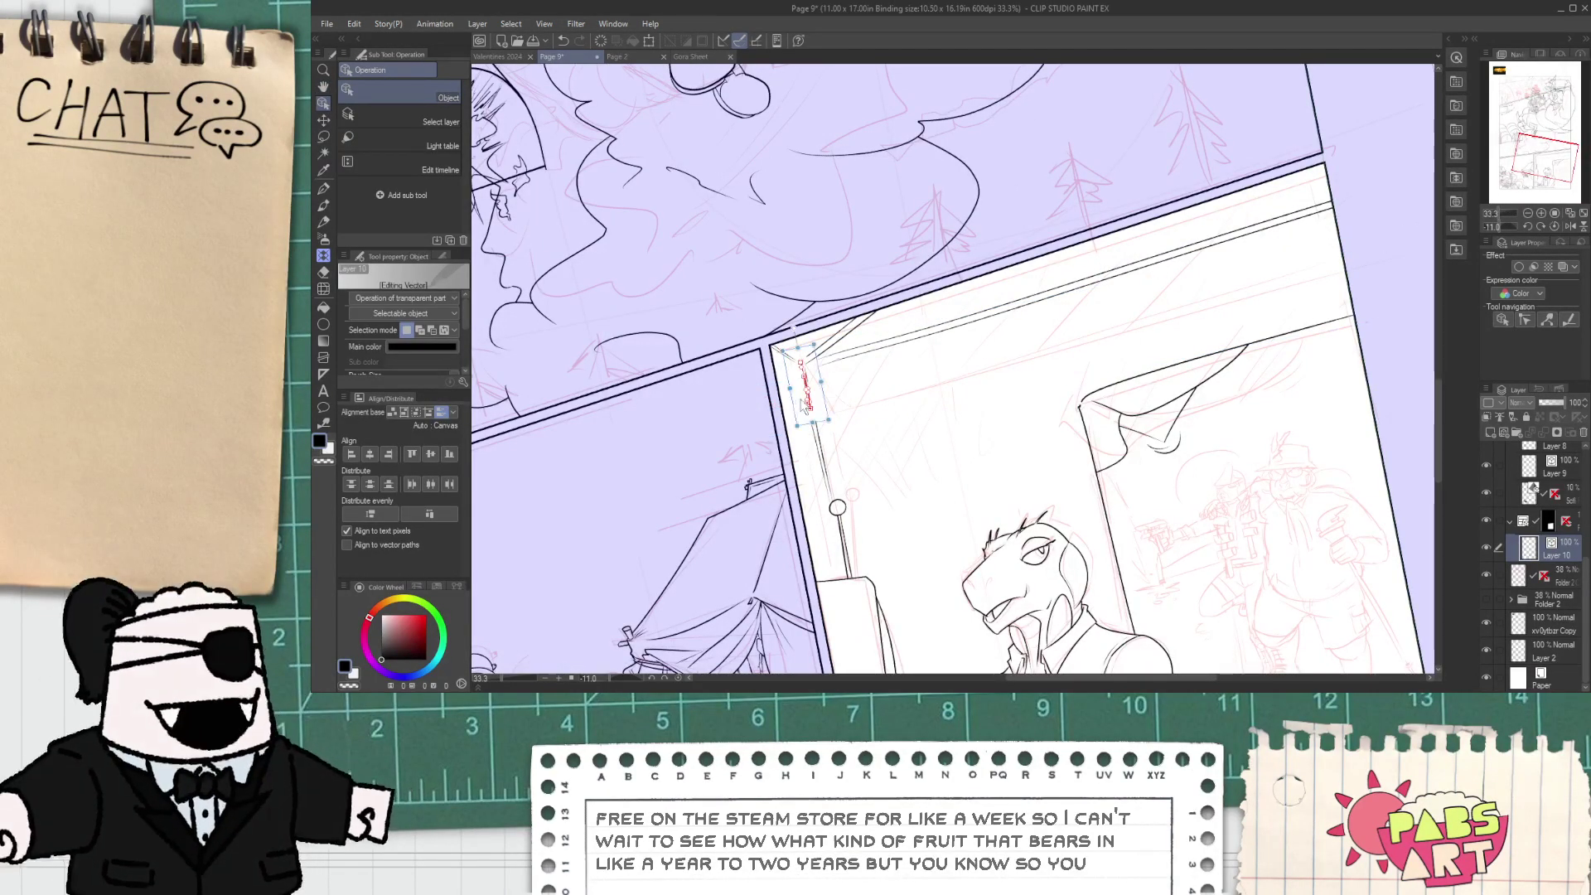
{"action": "key", "text": "Delete"}
- Stretch the vertical wall corner line above the antenna up to the ceiling corner
{"action": "left_click", "coordinate": [820, 440]}
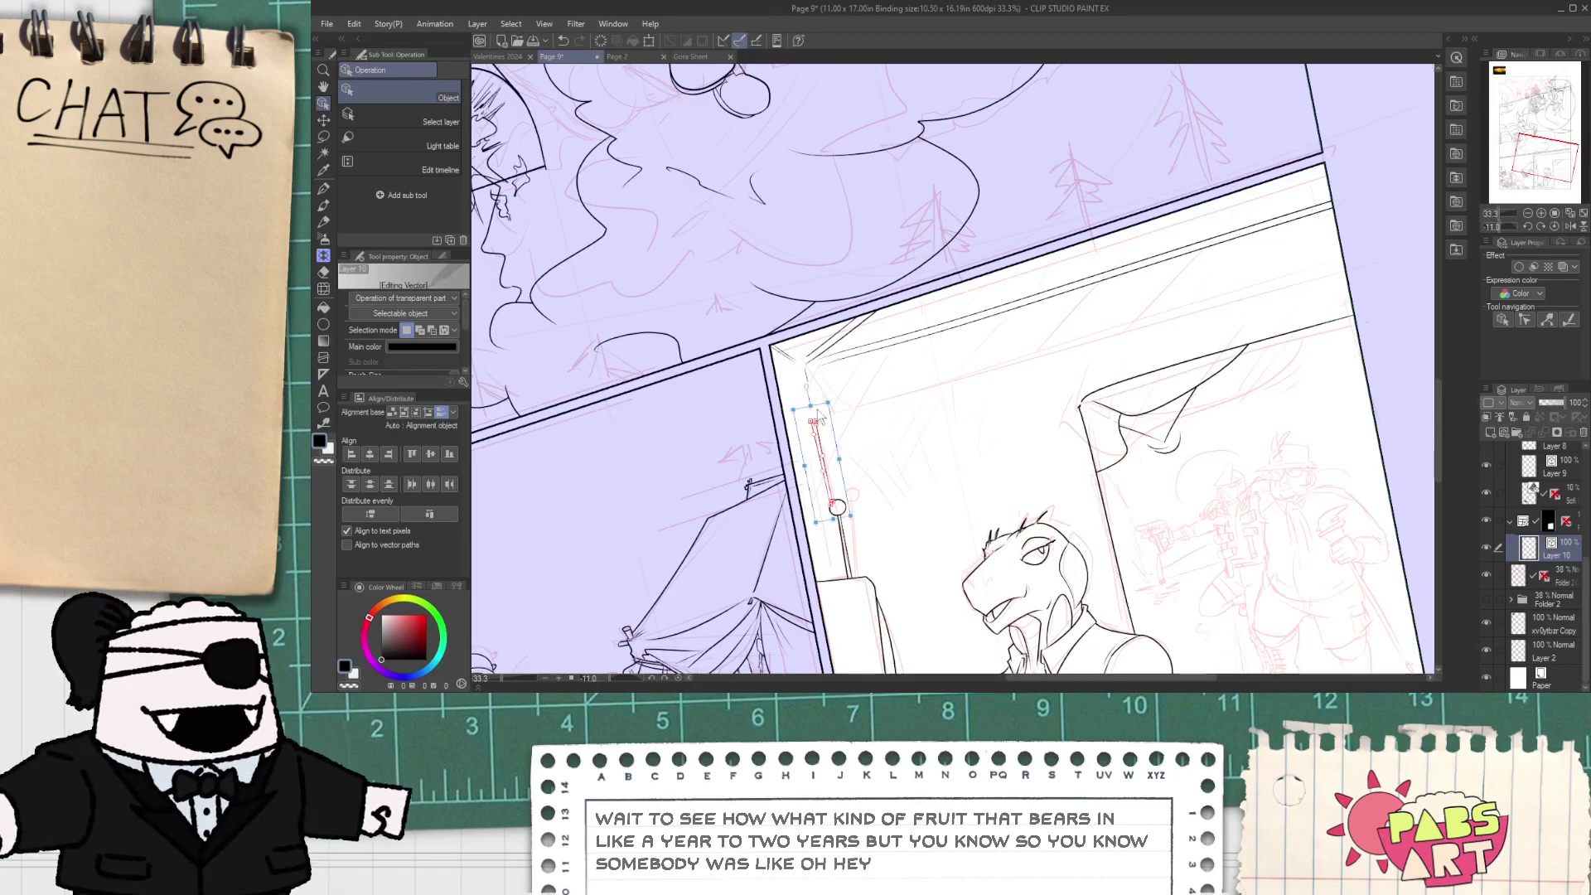
{"action": "left_click_drag", "start_coordinate": [818, 412], "coordinate": [801, 351]}
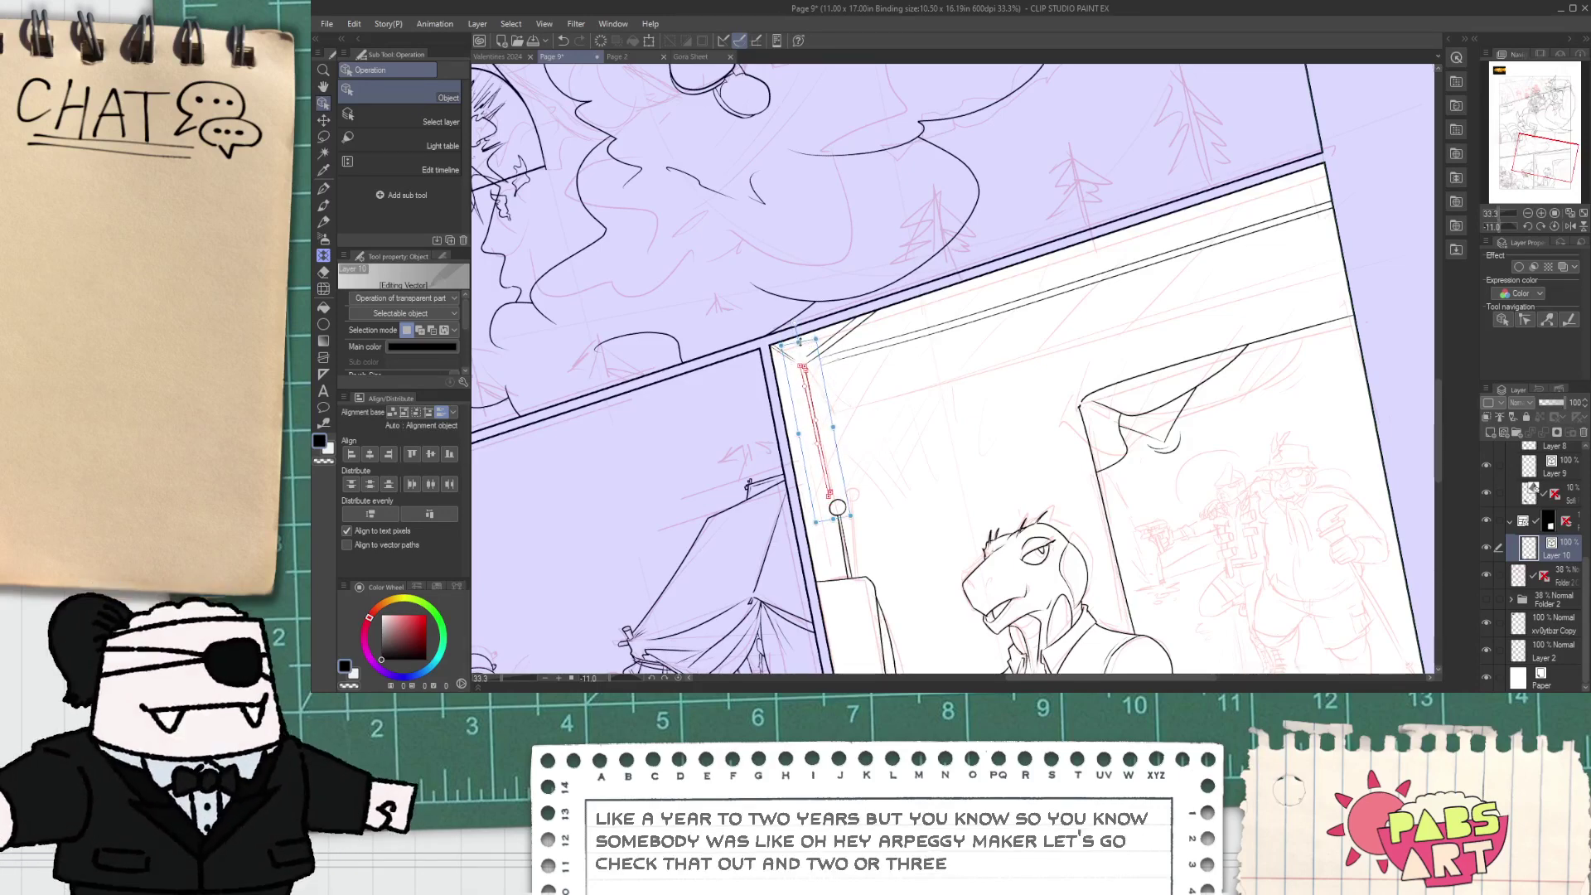
{"action": "left_click", "coordinate": [876, 410]}
- Delete the loose curved strokes below the tip of the poster's curled corner
{"action": "scroll", "coordinate": [877, 413], "scroll_direction": "down", "scroll_amount": 3}
{"action": "key", "text": "space"}
{"action": "left_click_drag", "start_coordinate": [895, 456], "coordinate": [888, 431]}
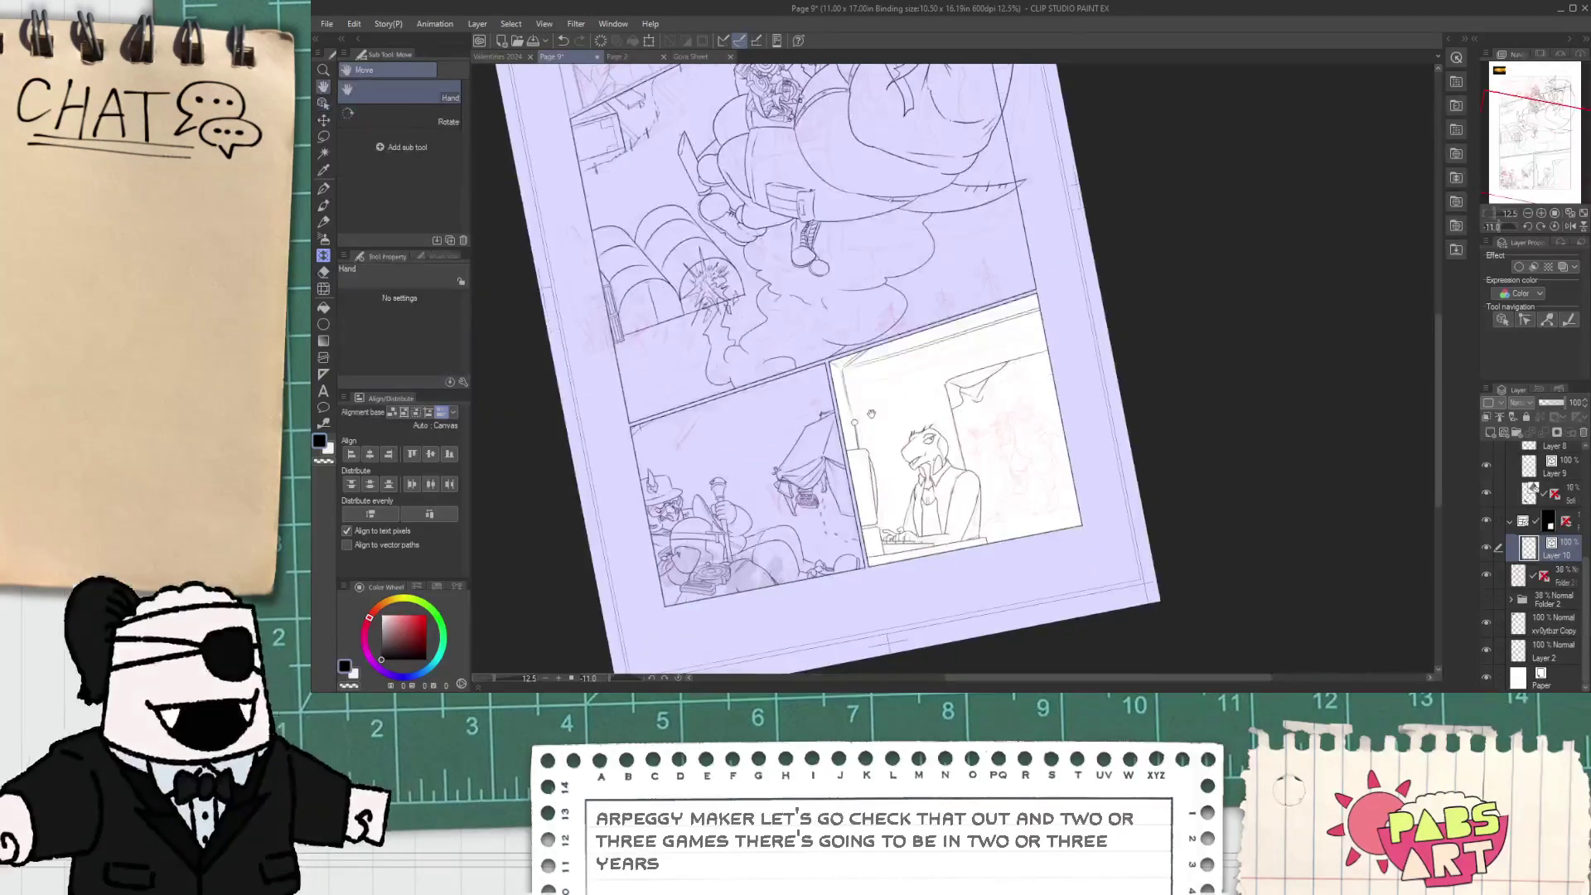
{"action": "scroll", "coordinate": [1007, 403], "scroll_direction": "up", "scroll_amount": 7}
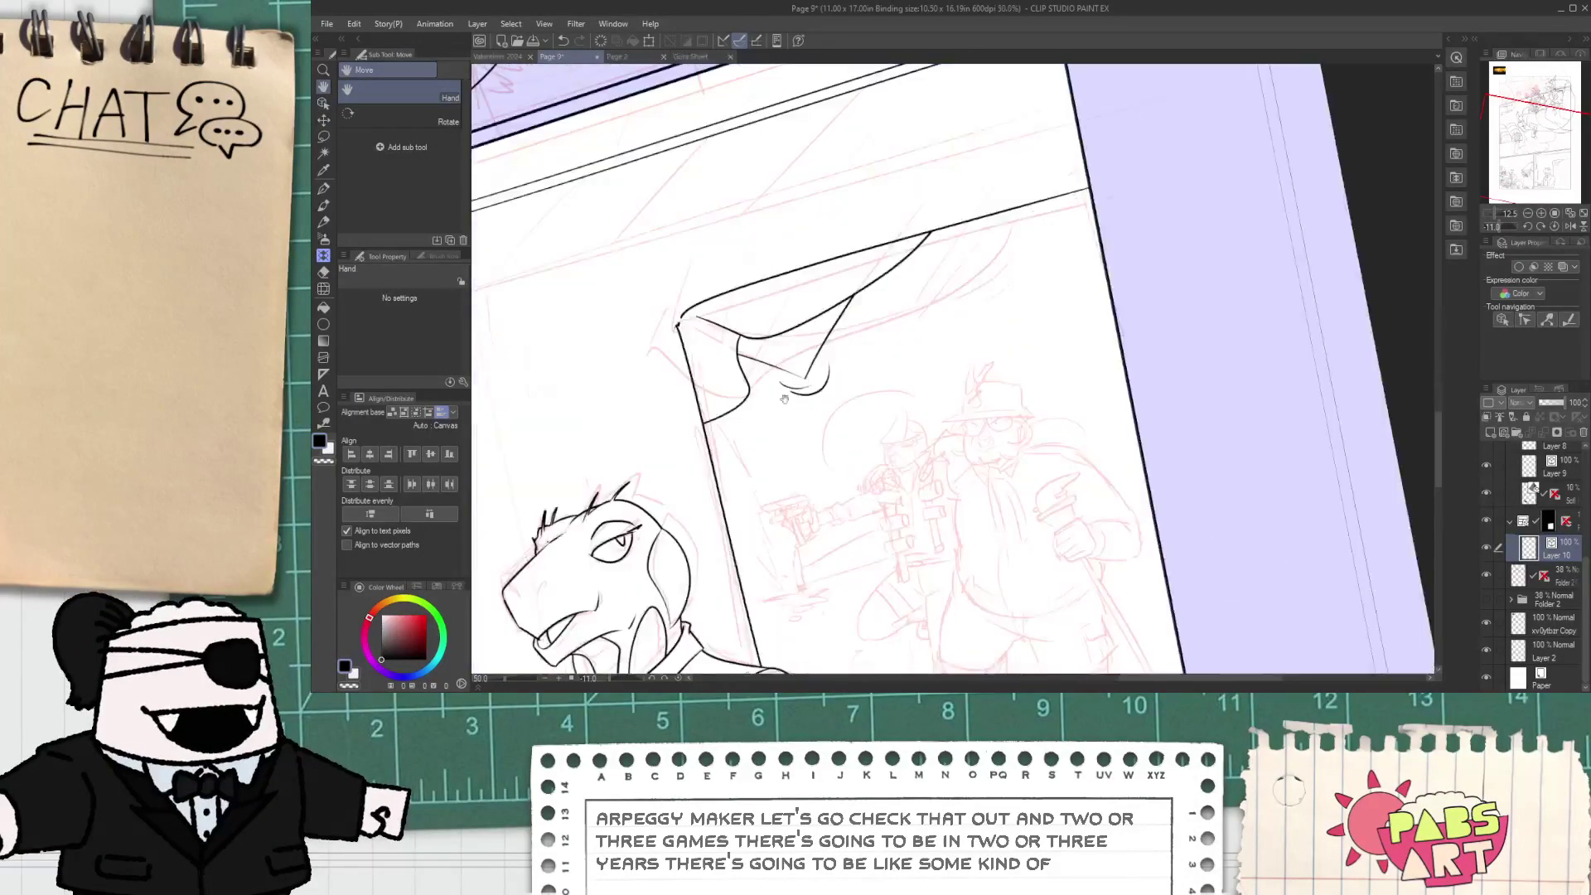
{"action": "key", "text": "o"}
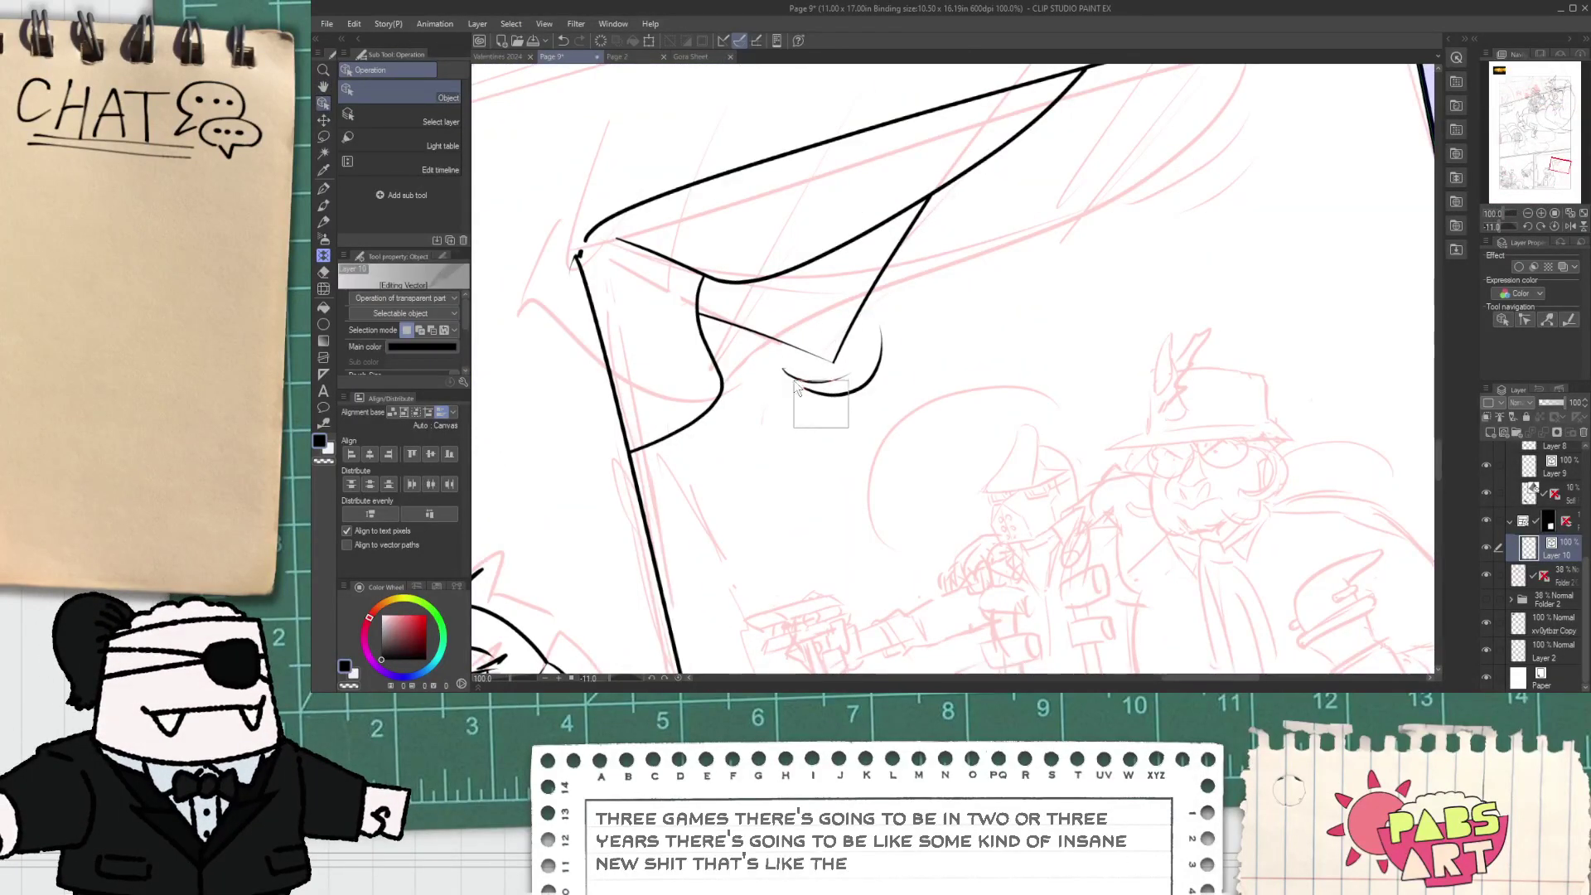
{"action": "left_click", "coordinate": [831, 391]}
{"action": "key", "text": "Delete"}
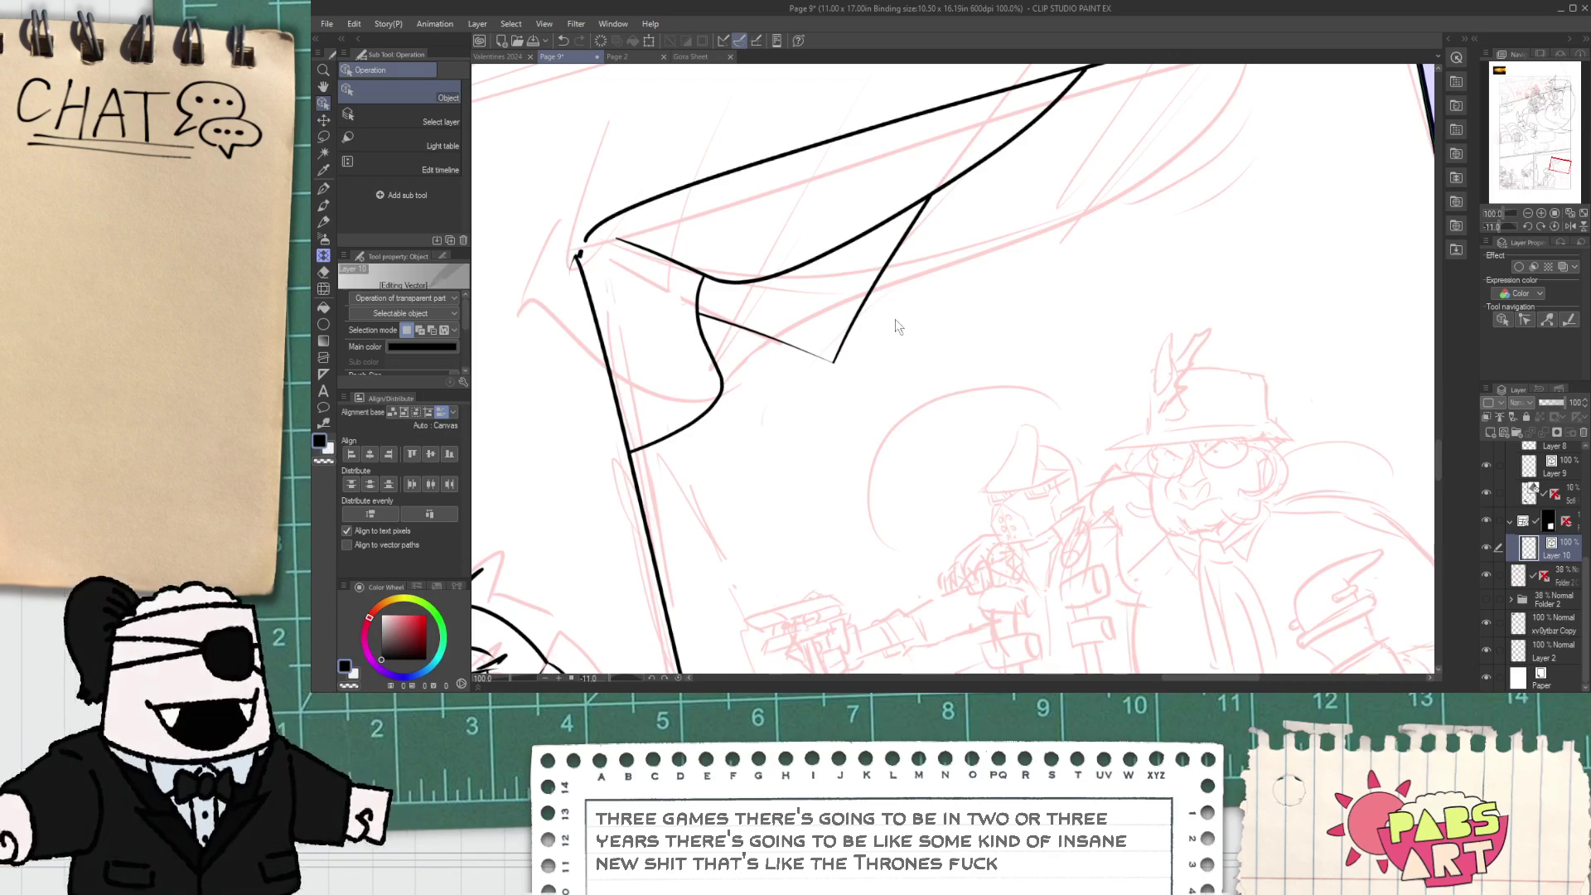
{"action": "key", "text": "p"}
{"action": "left_click_drag", "start_coordinate": [977, 174], "coordinate": [856, 389]}
{"action": "left_click_drag", "start_coordinate": [983, 178], "coordinate": [872, 396]}
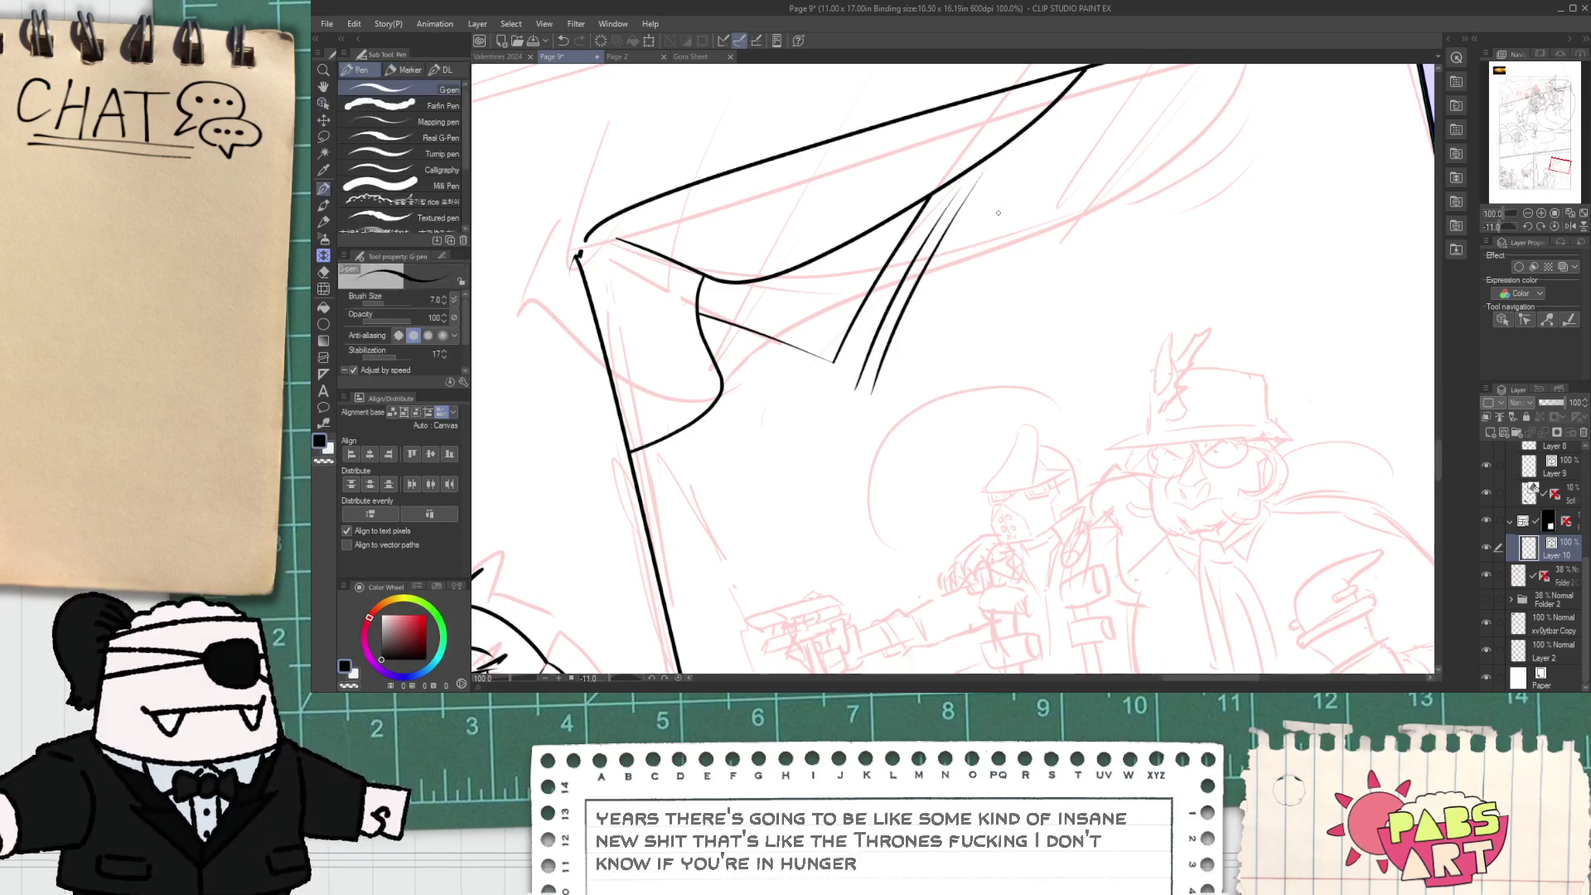
{"action": "scroll", "coordinate": [999, 213], "scroll_direction": "down", "scroll_amount": 2}
{"action": "scroll", "coordinate": [922, 289], "scroll_direction": "up", "scroll_amount": 3}
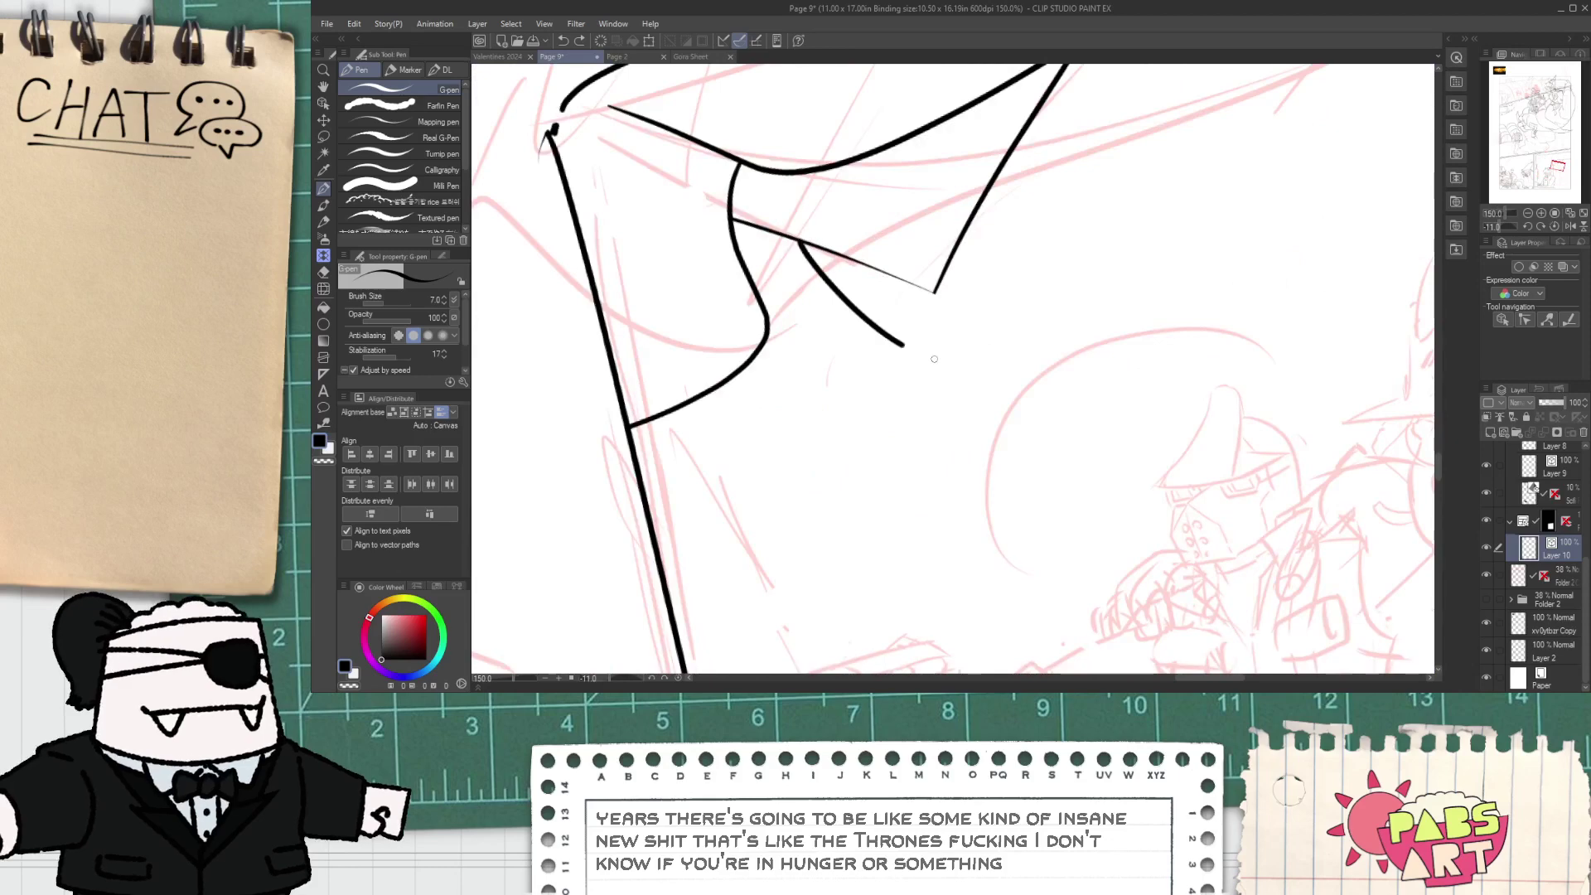
- Ink a curved lower edge for the poster's curled flap, running from the fold down past the old flap tip
{"action": "key", "text": "space"}
{"action": "left_click_drag", "start_coordinate": [952, 178], "coordinate": [883, 362]}
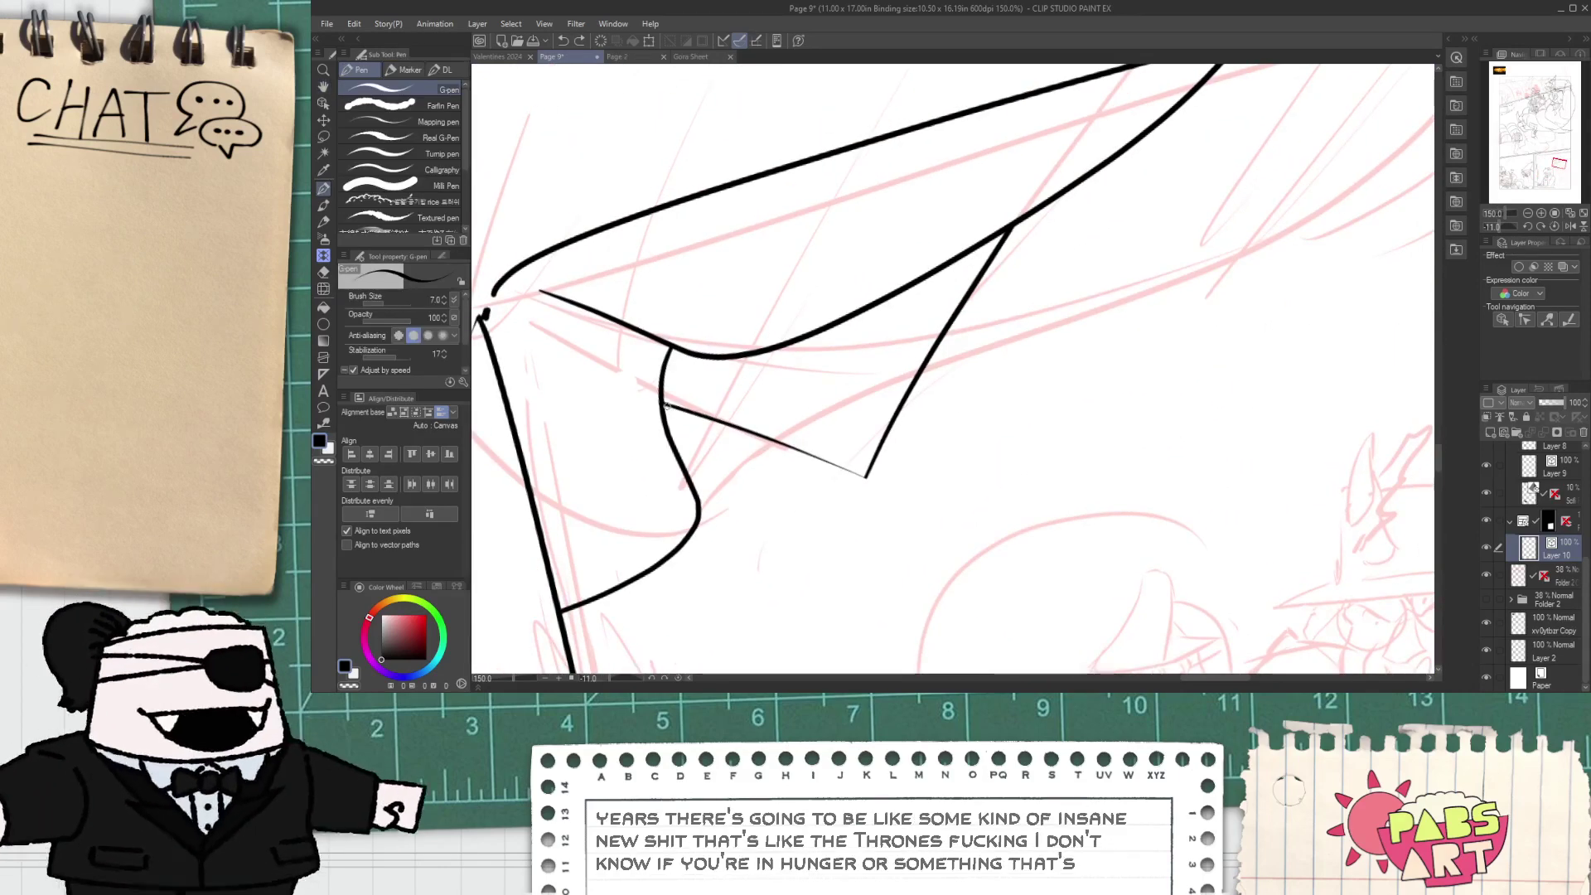
{"action": "left_click_drag", "start_coordinate": [665, 404], "coordinate": [843, 596]}
{"action": "key", "text": "ctrl+z"}
{"action": "mouse_move", "coordinate": [662, 405]}
{"action": "left_mouse_down"}
{"action": "mouse_move", "coordinate": [781, 511]}
{"action": "mouse_move", "coordinate": [1077, 174]}
{"action": "mouse_move", "coordinate": [1011, 229]}
{"action": "left_mouse_up"}
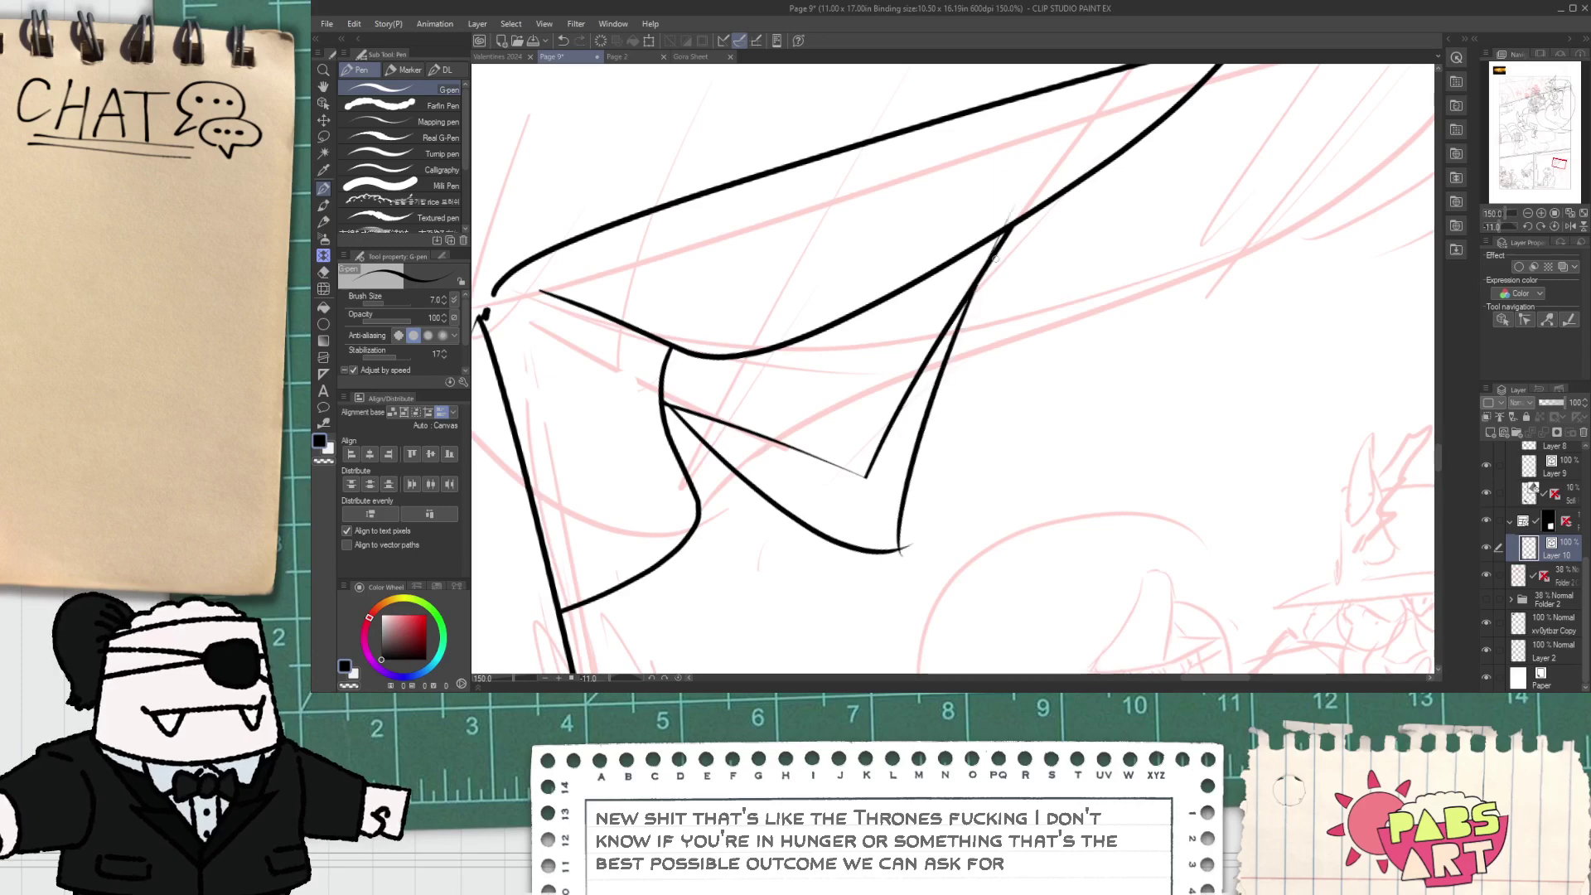
{"action": "key", "text": "e"}
{"action": "scroll", "coordinate": [977, 270], "scroll_direction": "up", "scroll_amount": 1}
{"action": "key", "text": "ctrl+z"}
{"action": "key", "text": "p"}
{"action": "scroll", "coordinate": [927, 432], "scroll_direction": "down", "scroll_amount": 1}
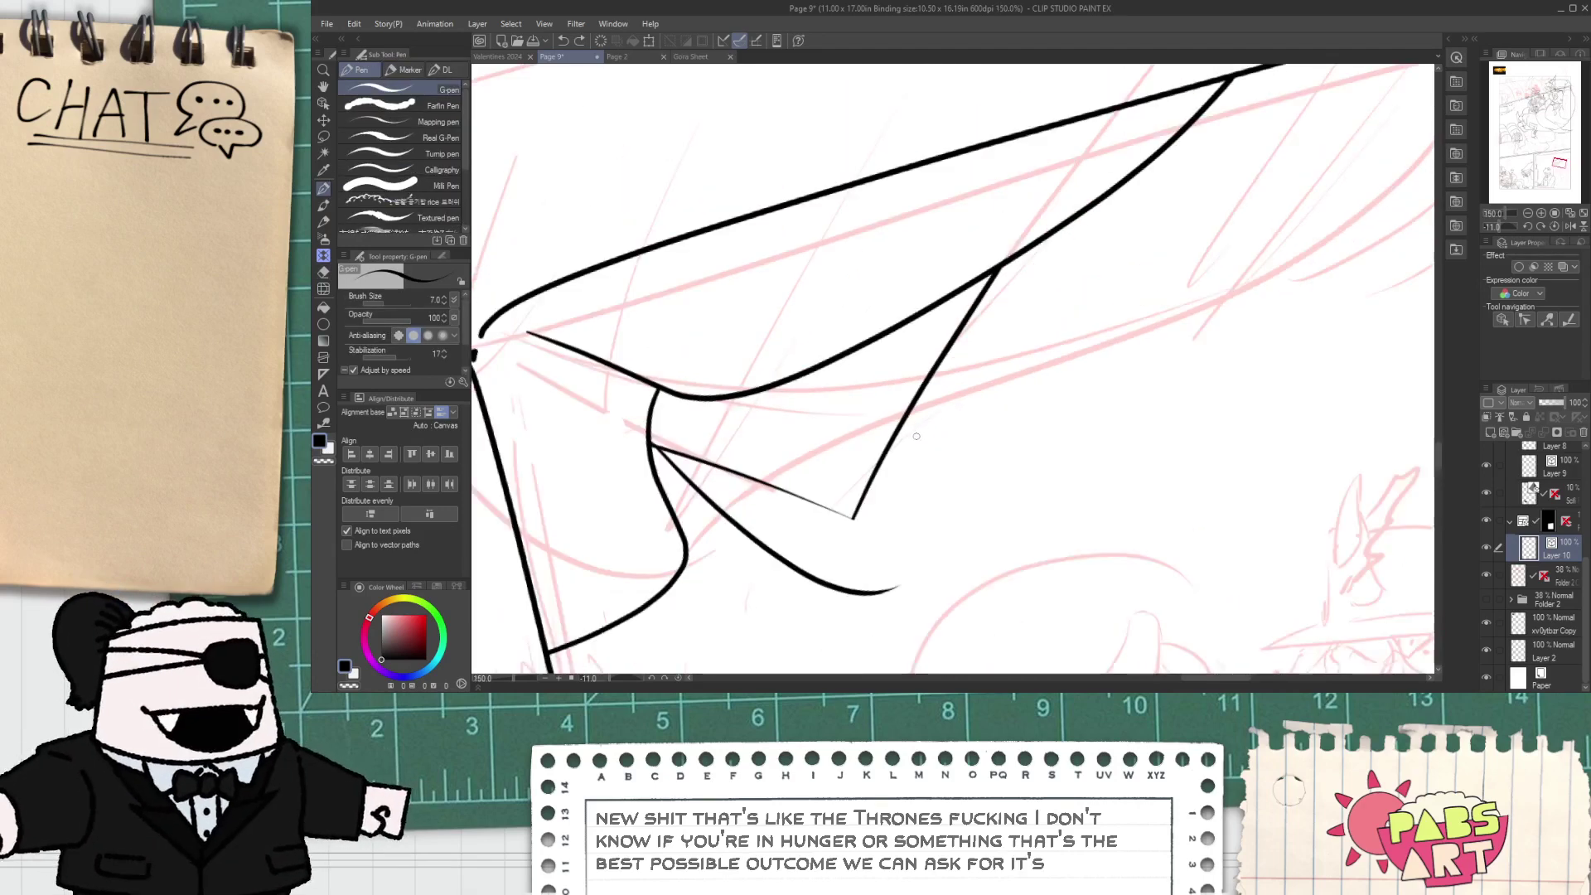
- Delete the old straight lower edge and straight outer edge of the poster's curled flap
{"action": "key", "text": "o"}
{"action": "left_click", "coordinate": [851, 456]}
{"action": "left_click_drag", "start_coordinate": [917, 472], "coordinate": [825, 535]}
{"action": "key", "text": "Delete"}
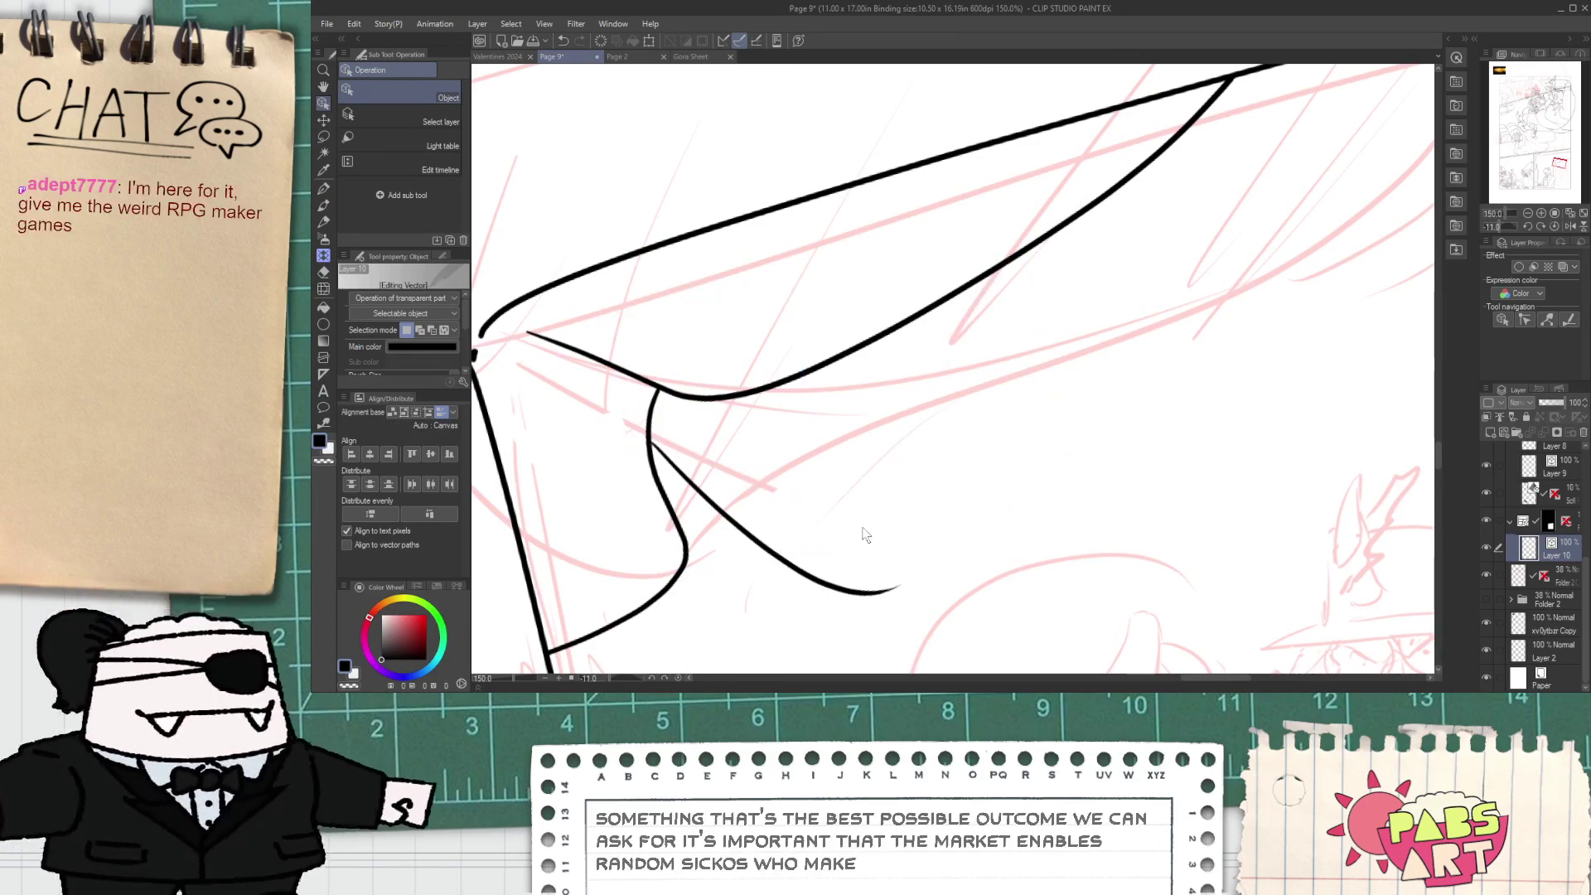
- Ink a curved outer edge from the flap's tip up to the curl line and trim the overshoots at both ends
{"action": "key", "text": "p"}
{"action": "left_click_drag", "start_coordinate": [883, 591], "coordinate": [957, 320]}
{"action": "key", "text": "e"}
{"action": "left_click_drag", "start_coordinate": [988, 242], "coordinate": [1016, 235]}
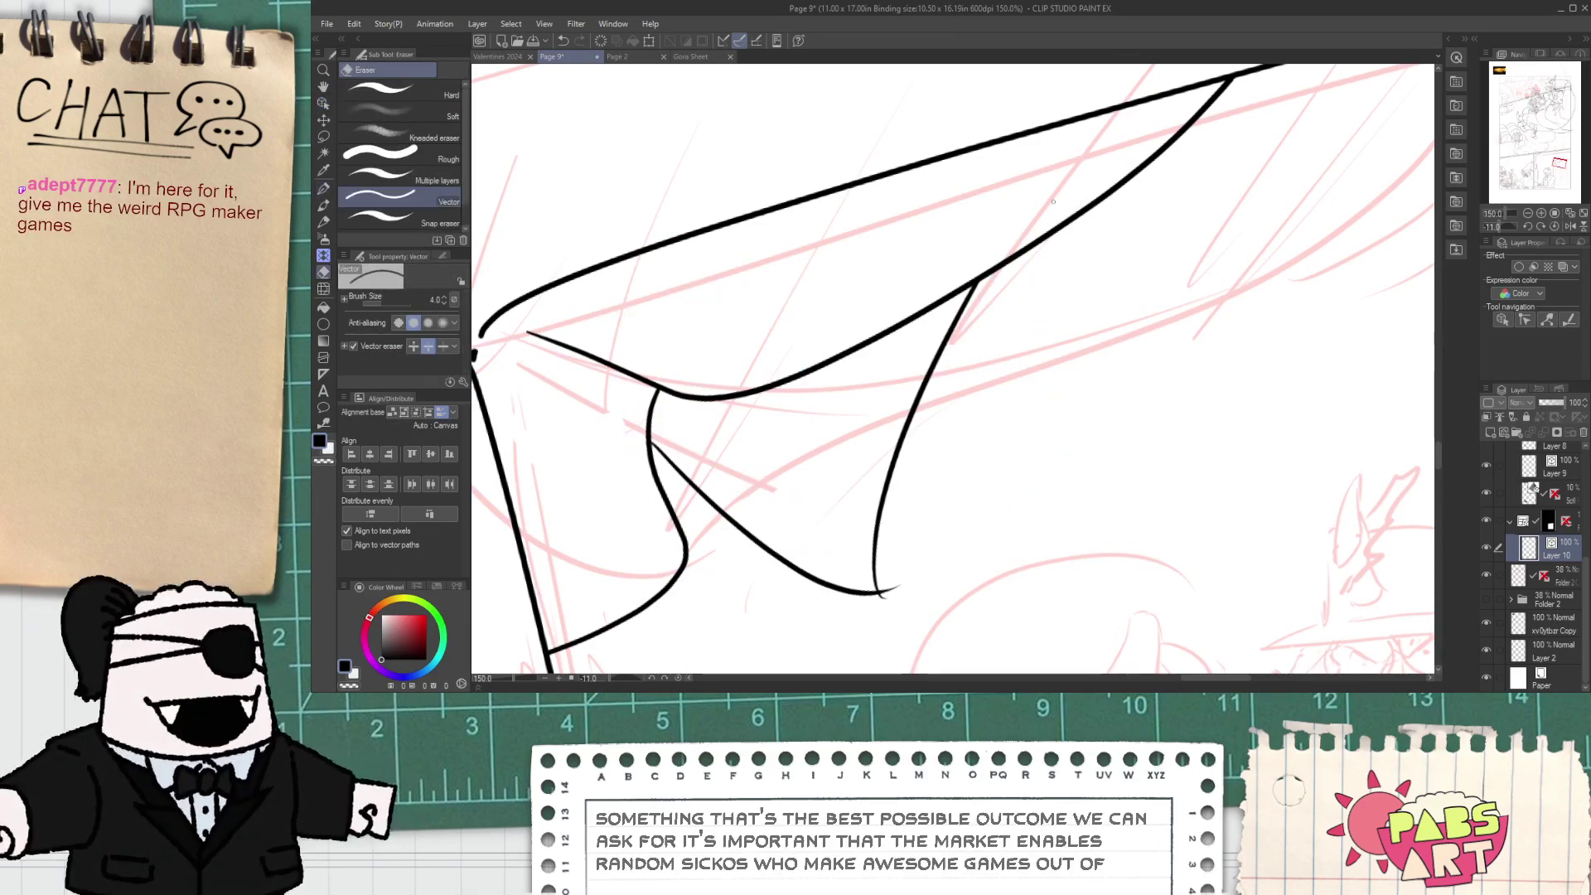
{"action": "scroll", "coordinate": [904, 605], "scroll_direction": "up", "scroll_amount": 1}
{"action": "left_click_drag", "start_coordinate": [875, 602], "coordinate": [890, 572]}
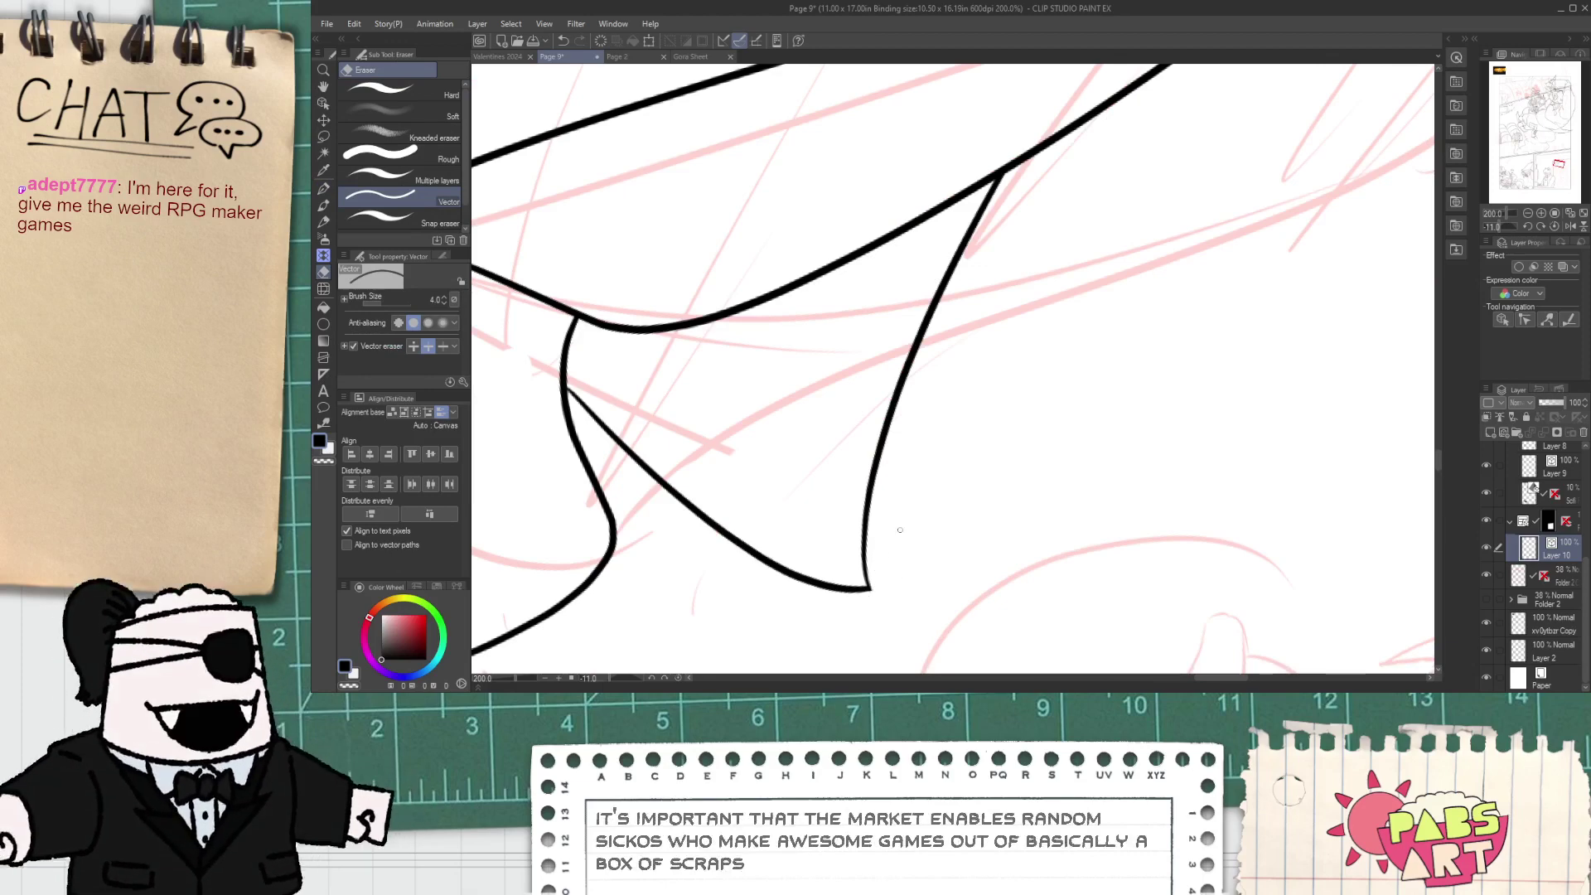
{"action": "scroll", "coordinate": [882, 584], "scroll_direction": "down", "scroll_amount": 1}
{"action": "key", "text": "space"}
{"action": "left_click_drag", "start_coordinate": [898, 508], "coordinate": [883, 301]}
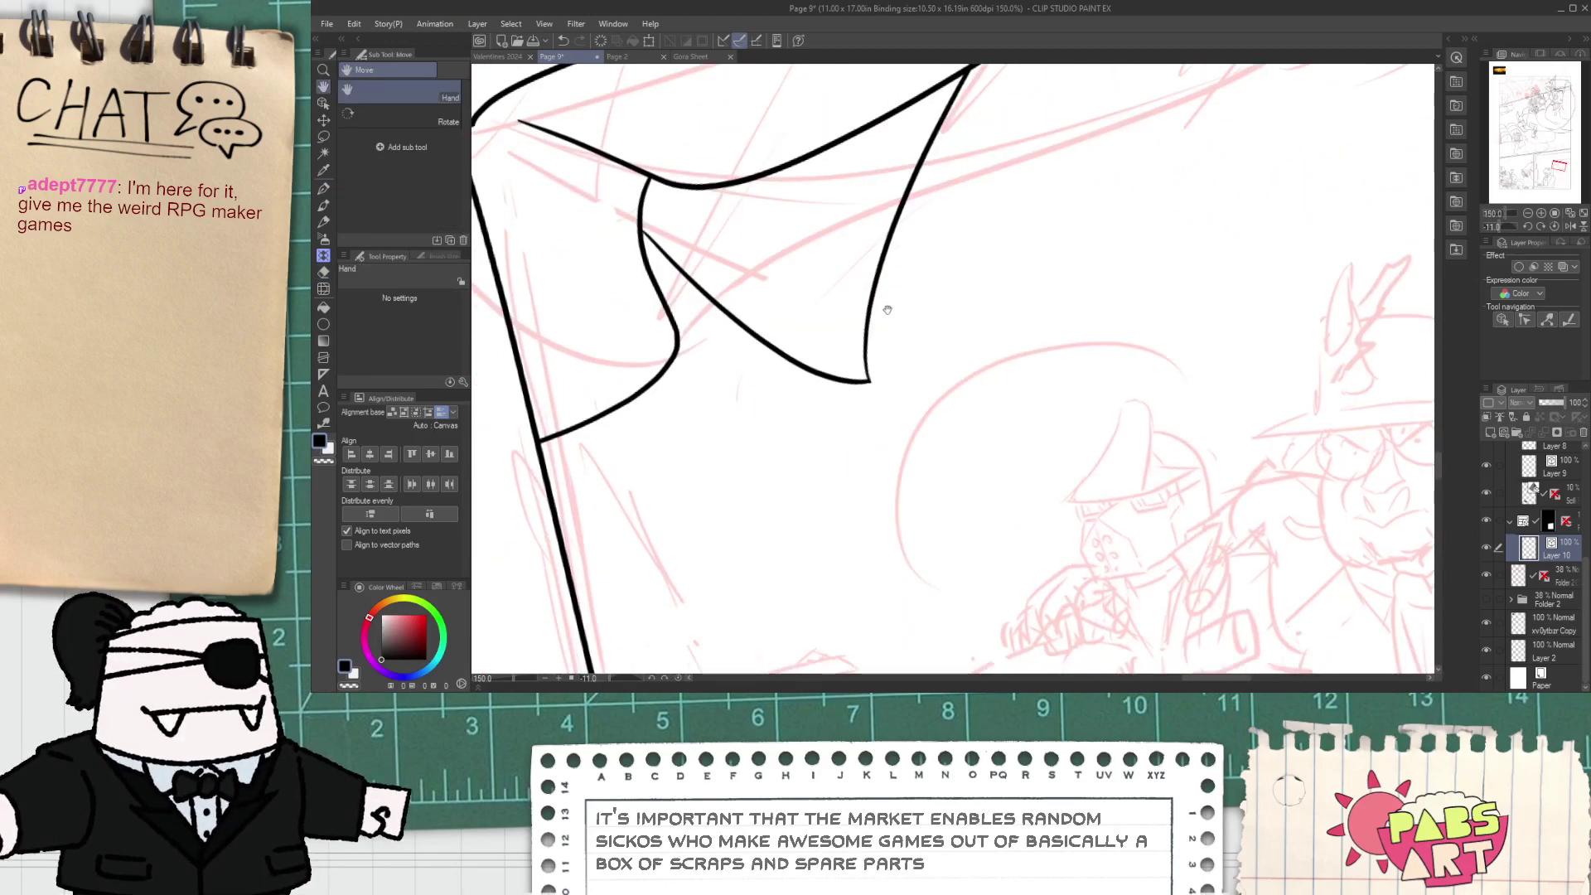
{"action": "scroll", "coordinate": [888, 308], "scroll_direction": "down", "scroll_amount": 2}
{"action": "scroll", "coordinate": [709, 232], "scroll_direction": "up", "scroll_amount": 5}
{"action": "key", "text": "p"}
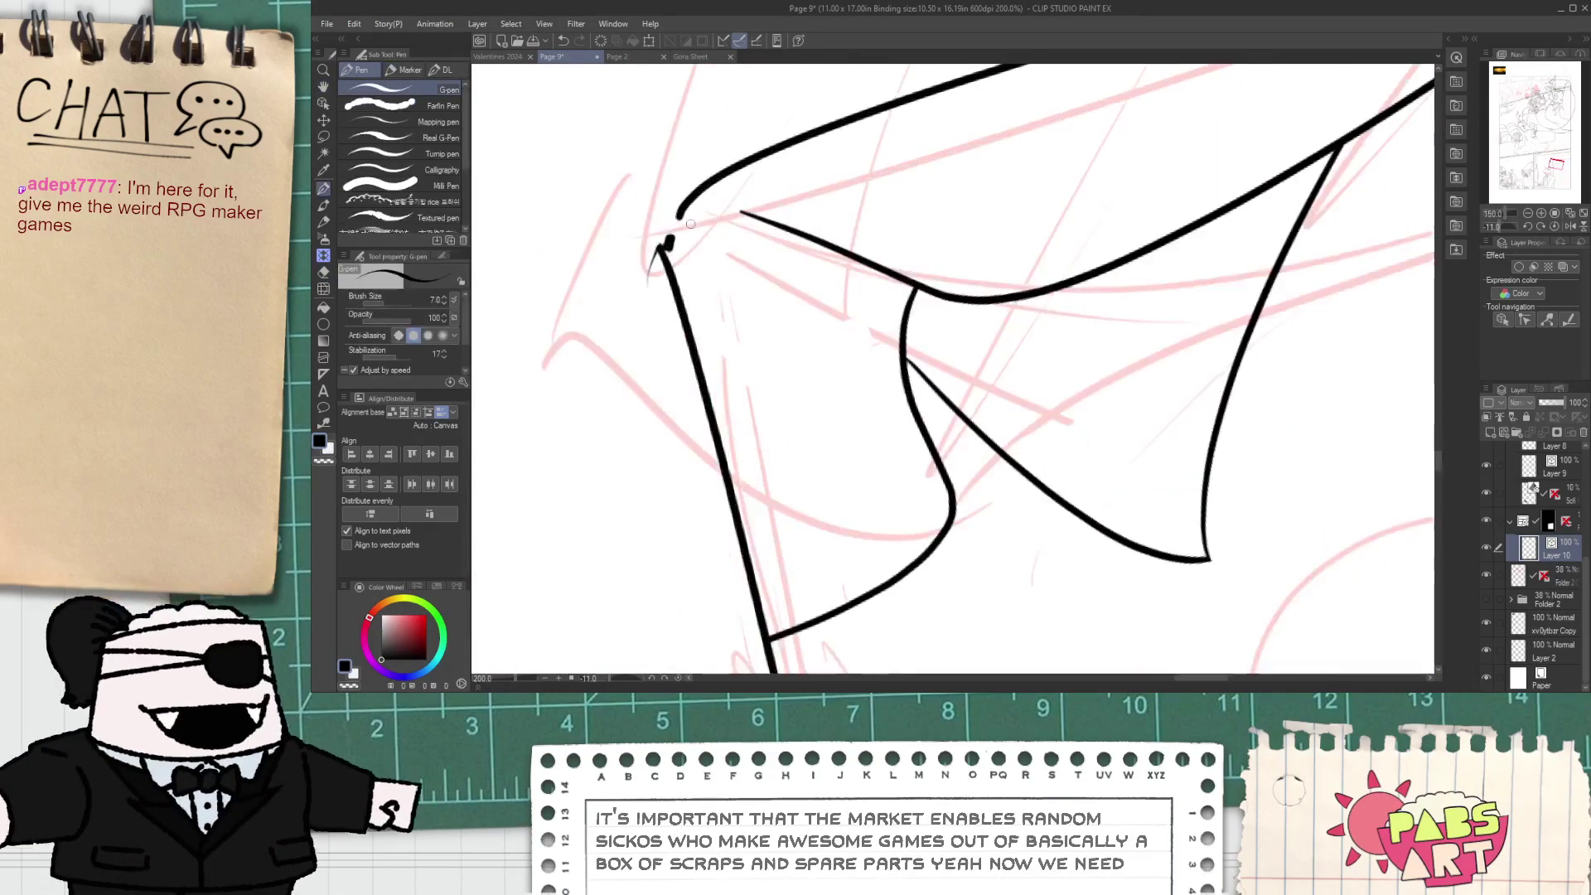
{"action": "left_click_drag", "start_coordinate": [672, 233], "coordinate": [751, 192]}
{"action": "key", "text": "ctrl+z"}
{"action": "key", "text": "ctrl+z"}
{"action": "mouse_move", "coordinate": [667, 240]}
{"action": "left_mouse_down"}
{"action": "mouse_move", "coordinate": [717, 127]}
{"action": "mouse_move", "coordinate": [678, 213]}
{"action": "left_mouse_up"}
{"action": "key", "text": "ctrl+z"}
{"action": "key", "text": "ctrl+z"}
- Ink a shallow sagging curve from the poster's top edge to the far panel border
{"action": "scroll", "coordinate": [670, 227], "scroll_direction": "down", "scroll_amount": 6}
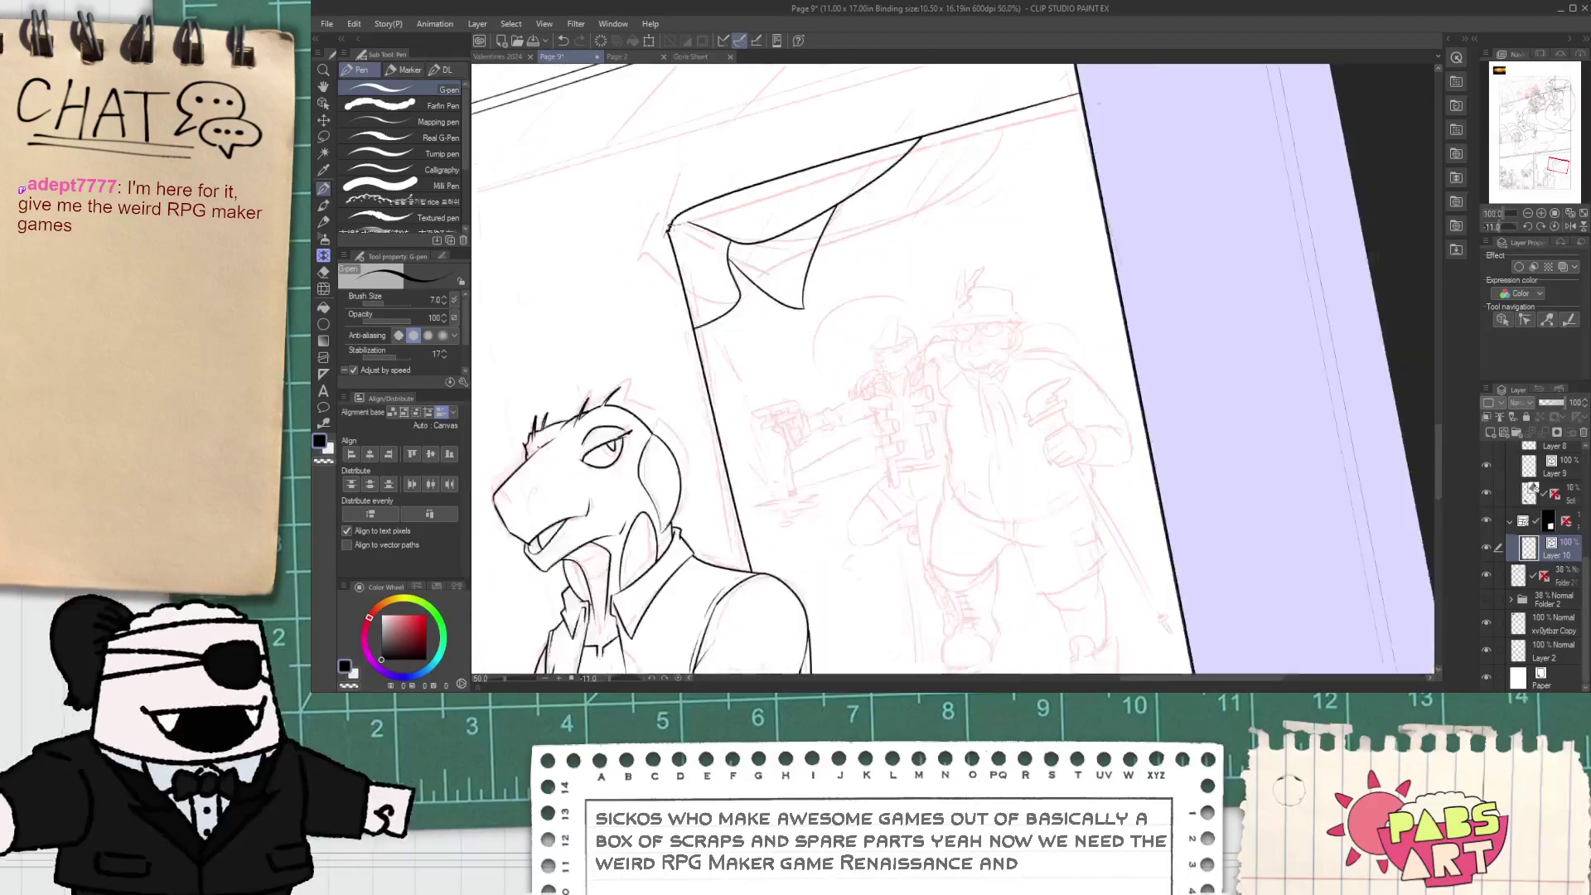
{"action": "scroll", "coordinate": [670, 227], "scroll_direction": "down", "scroll_amount": 1}
{"action": "key", "text": "space"}
{"action": "left_click_drag", "start_coordinate": [750, 320], "coordinate": [703, 316]}
{"action": "scroll", "coordinate": [803, 158], "scroll_direction": "up", "scroll_amount": 2}
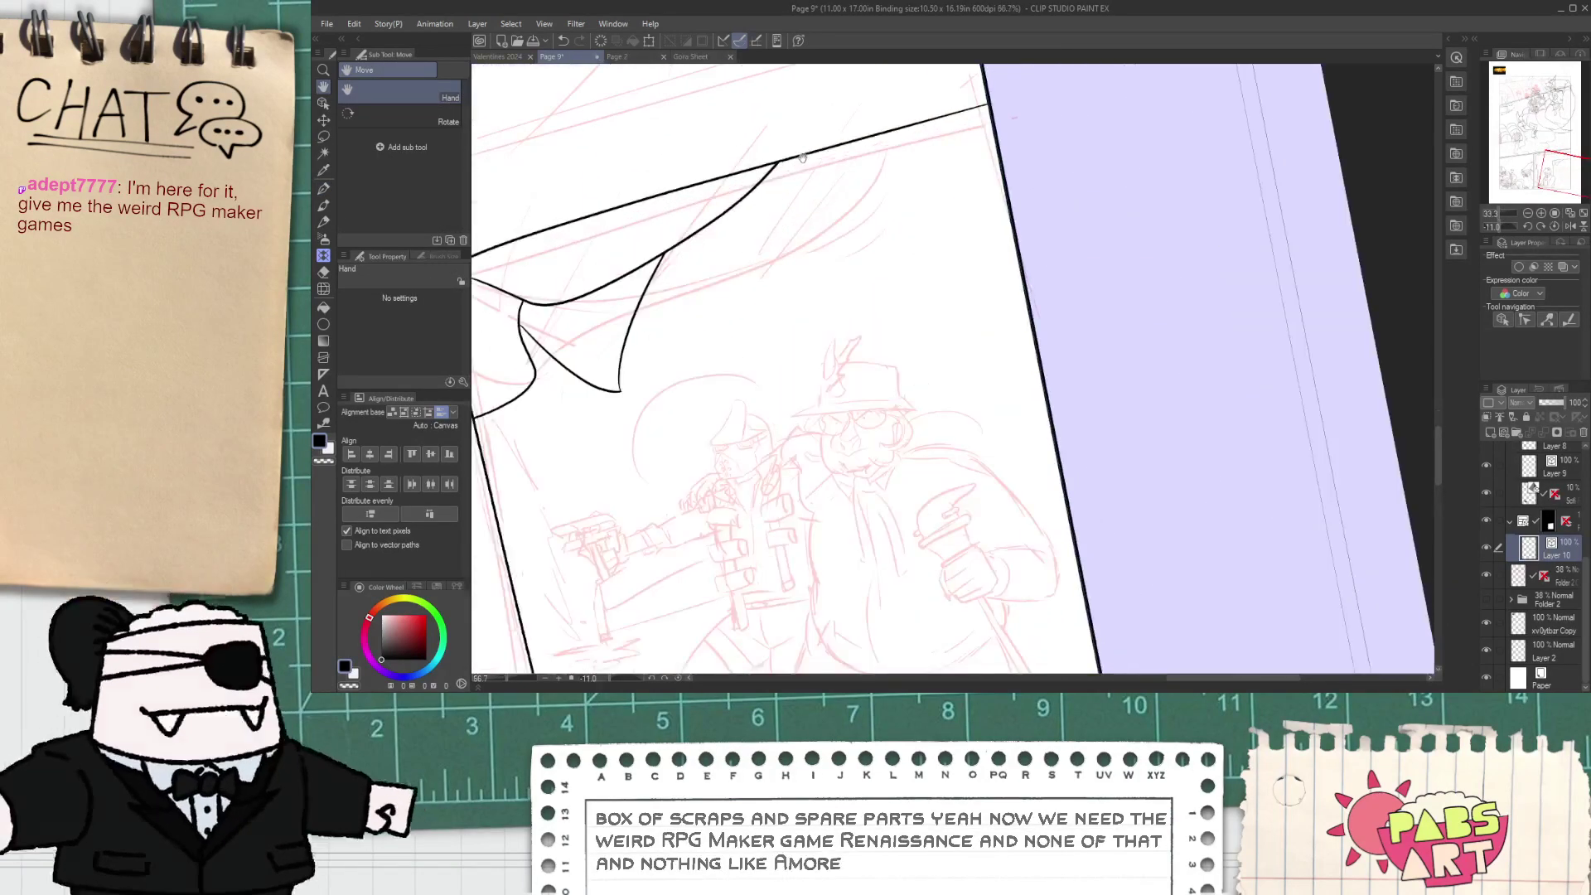
{"action": "key", "text": "p"}
{"action": "key", "text": "ctrl+z"}
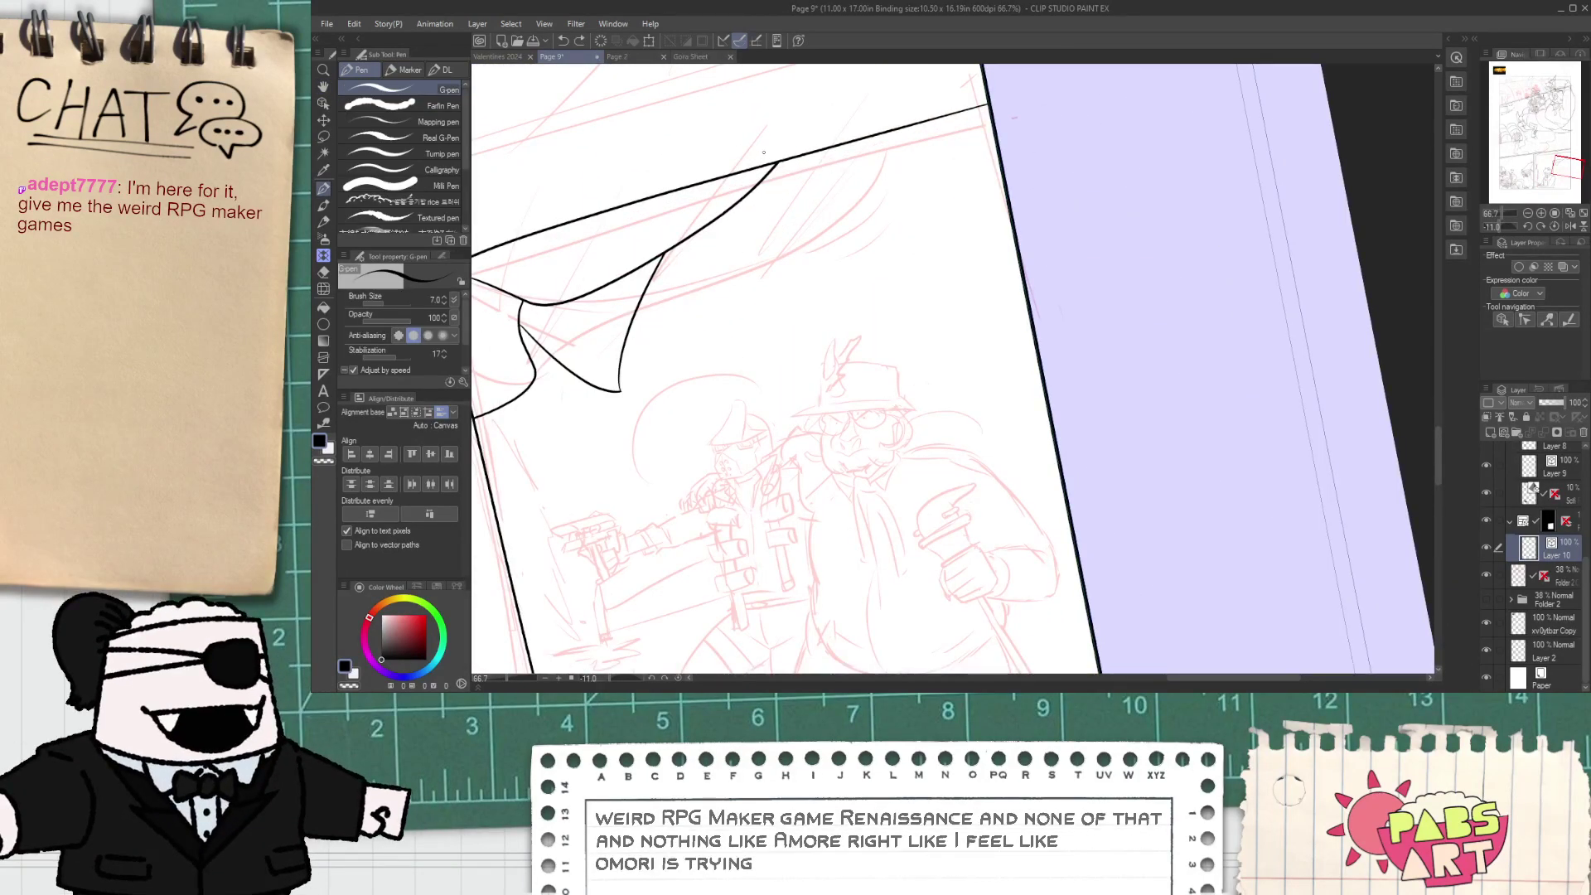
{"action": "key", "text": "e"}
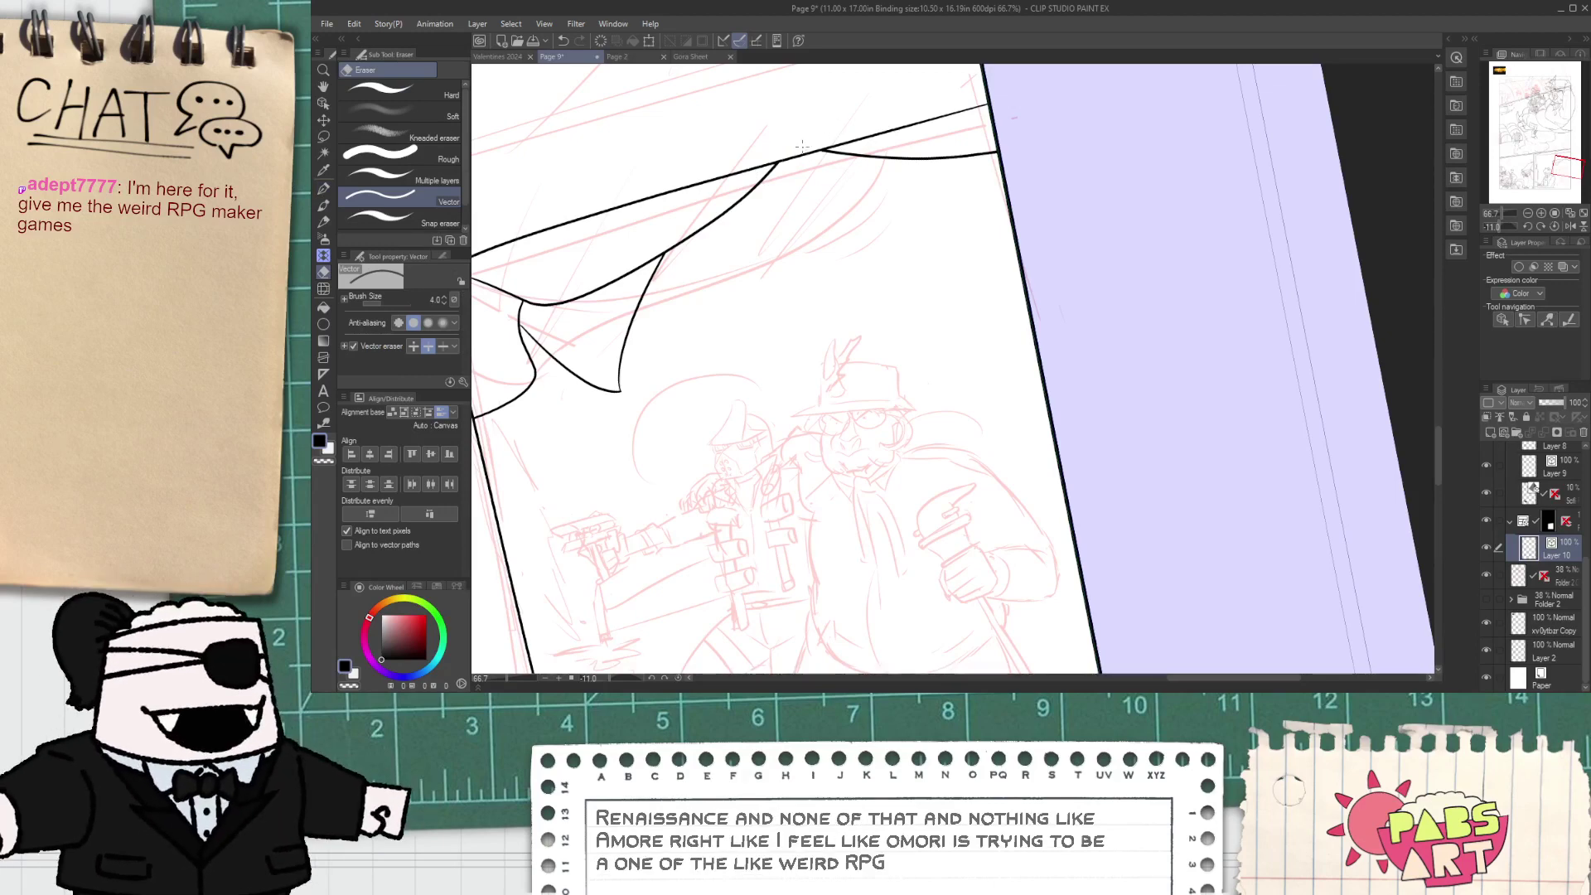
- Examine the inked panel and the sketched figures on the background poster
{"action": "scroll", "coordinate": [802, 146], "scroll_direction": "down", "scroll_amount": 2}
{"action": "key", "text": "h"}
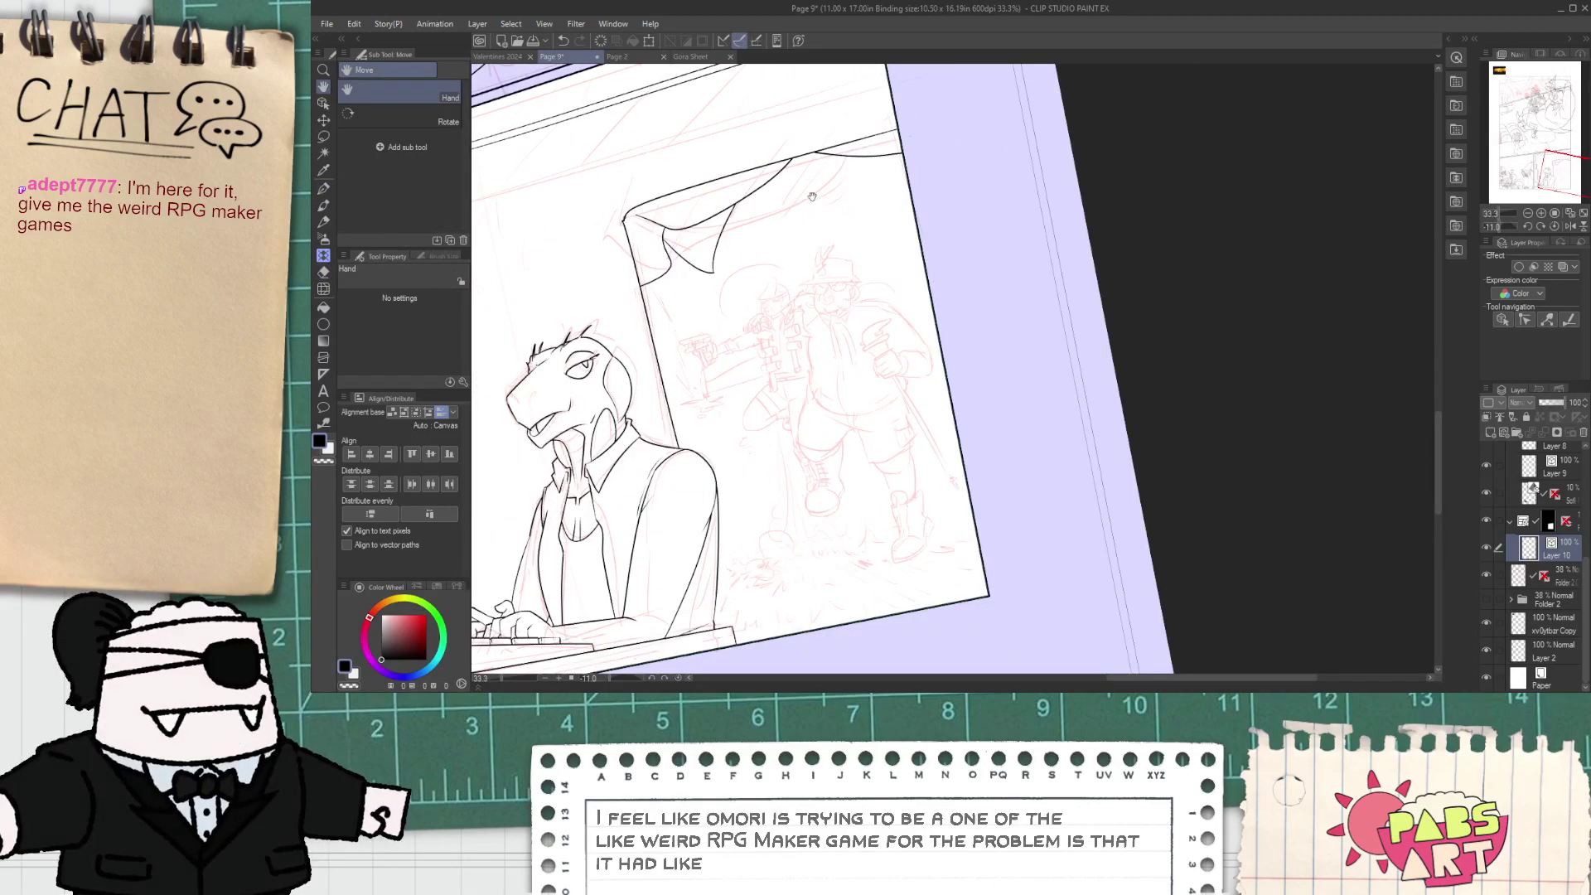
{"action": "left_click_drag", "start_coordinate": [826, 184], "coordinate": [836, 208]}
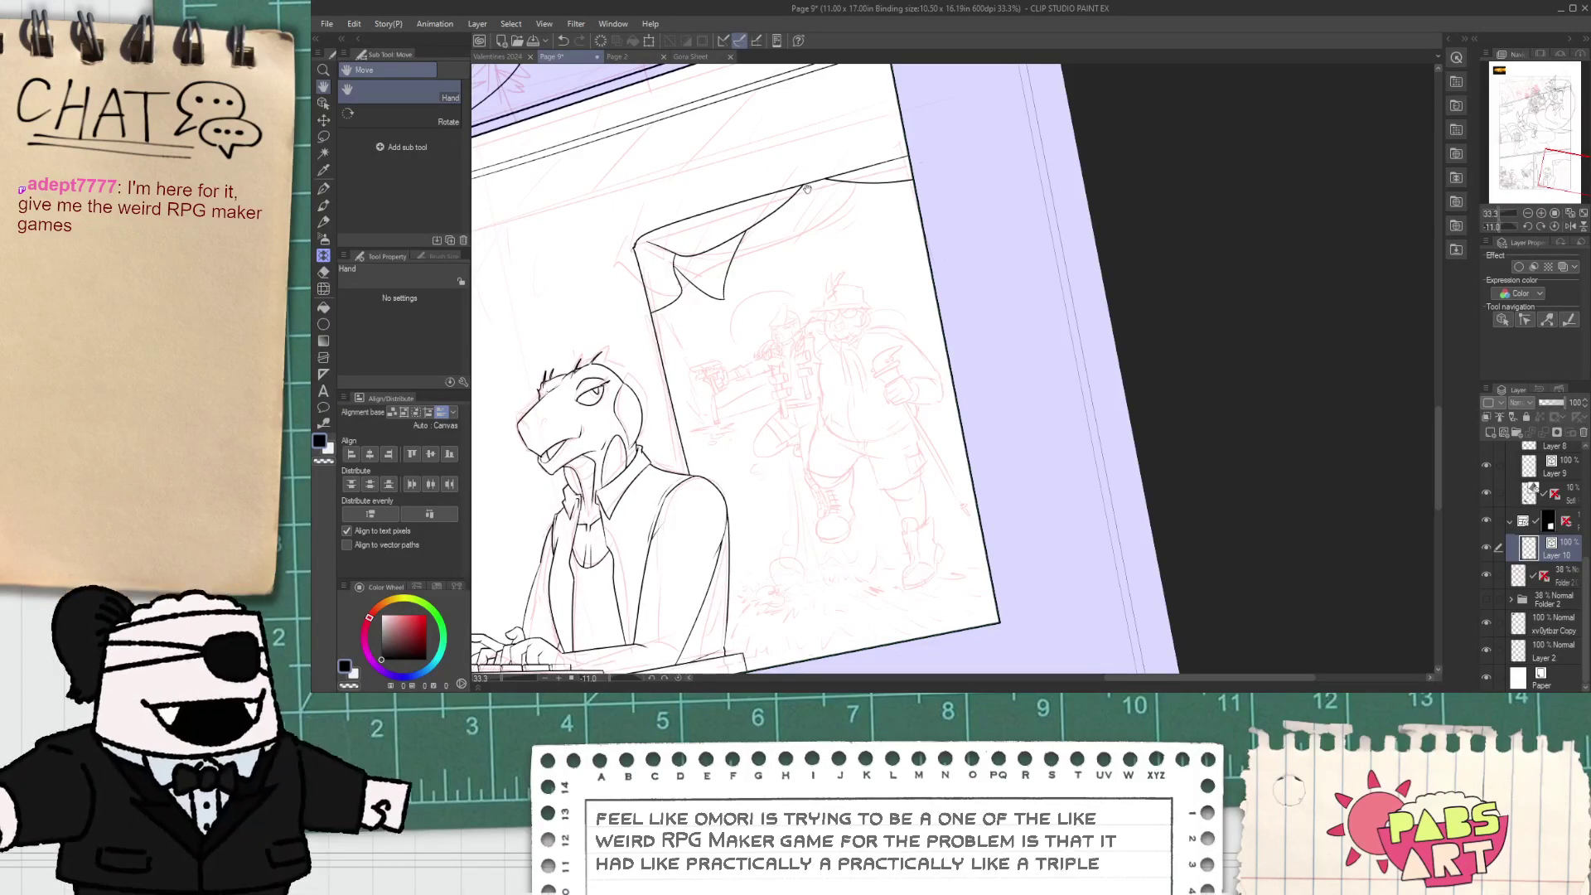
{"action": "scroll", "coordinate": [779, 324], "scroll_direction": "down", "scroll_amount": 2}
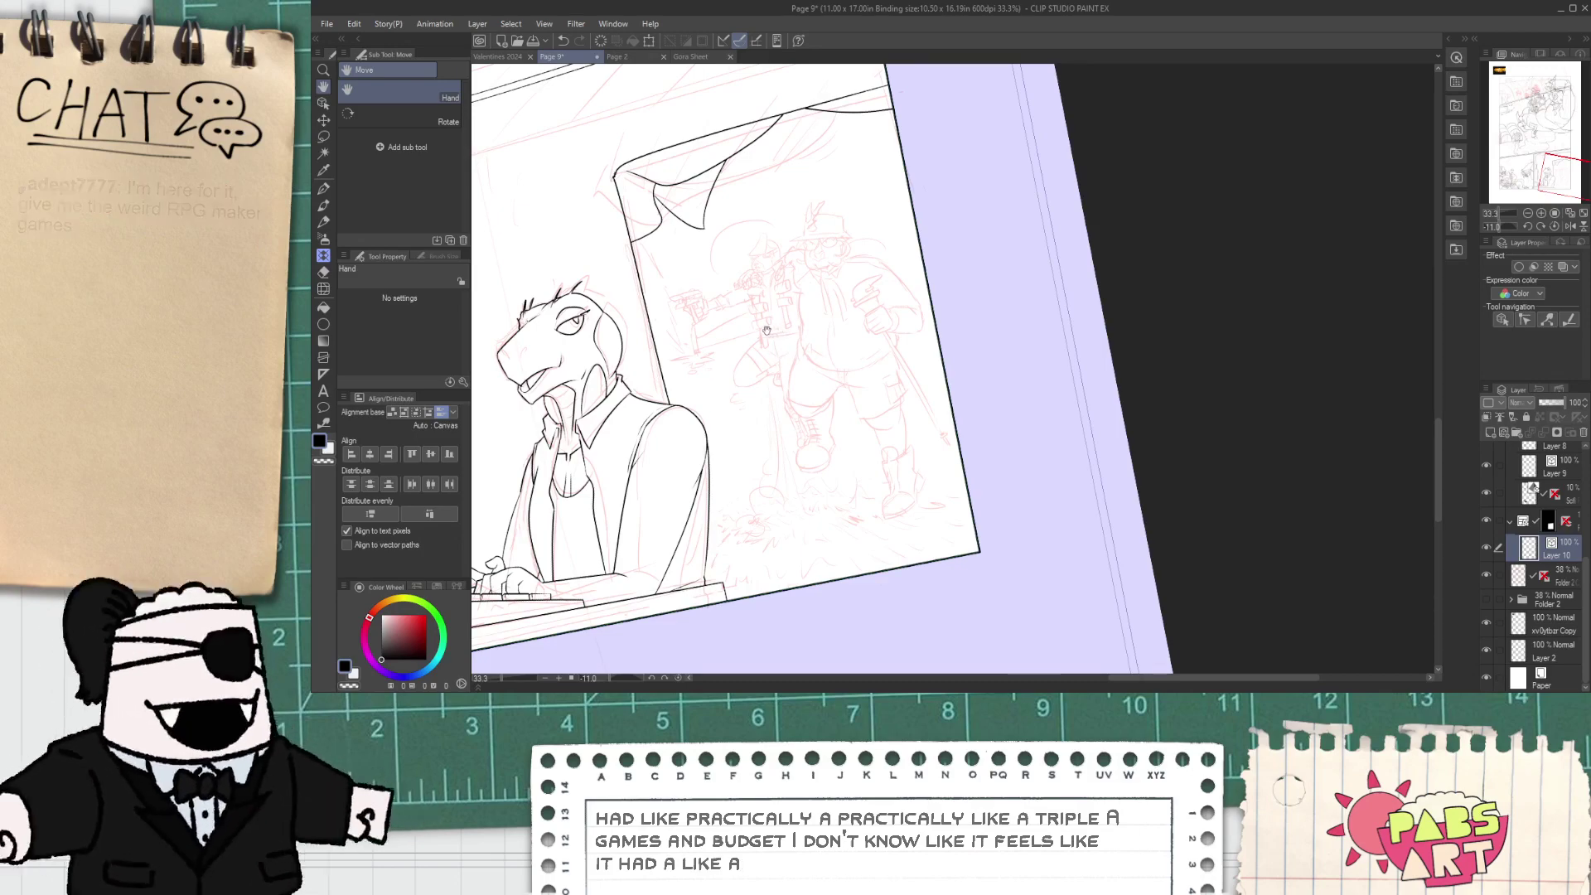
{"action": "scroll", "coordinate": [767, 330], "scroll_direction": "up", "scroll_amount": 3}
{"action": "scroll", "coordinate": [795, 335], "scroll_direction": "down", "scroll_amount": 2}
{"action": "scroll", "coordinate": [816, 344], "scroll_direction": "up", "scroll_amount": 1}
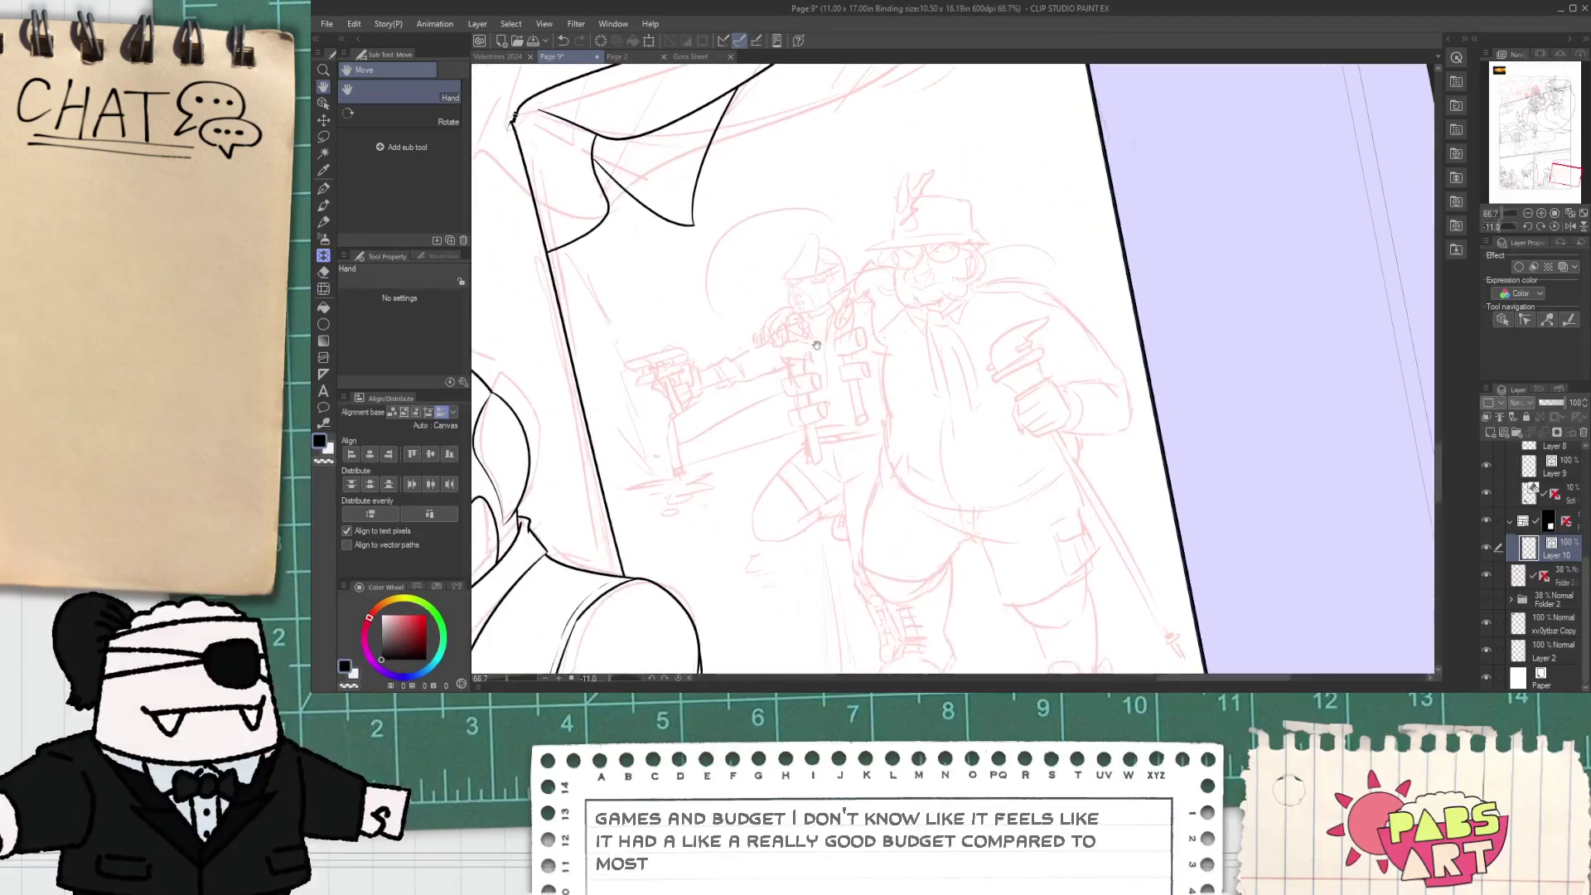
{"action": "scroll", "coordinate": [819, 348], "scroll_direction": "down", "scroll_amount": 5}
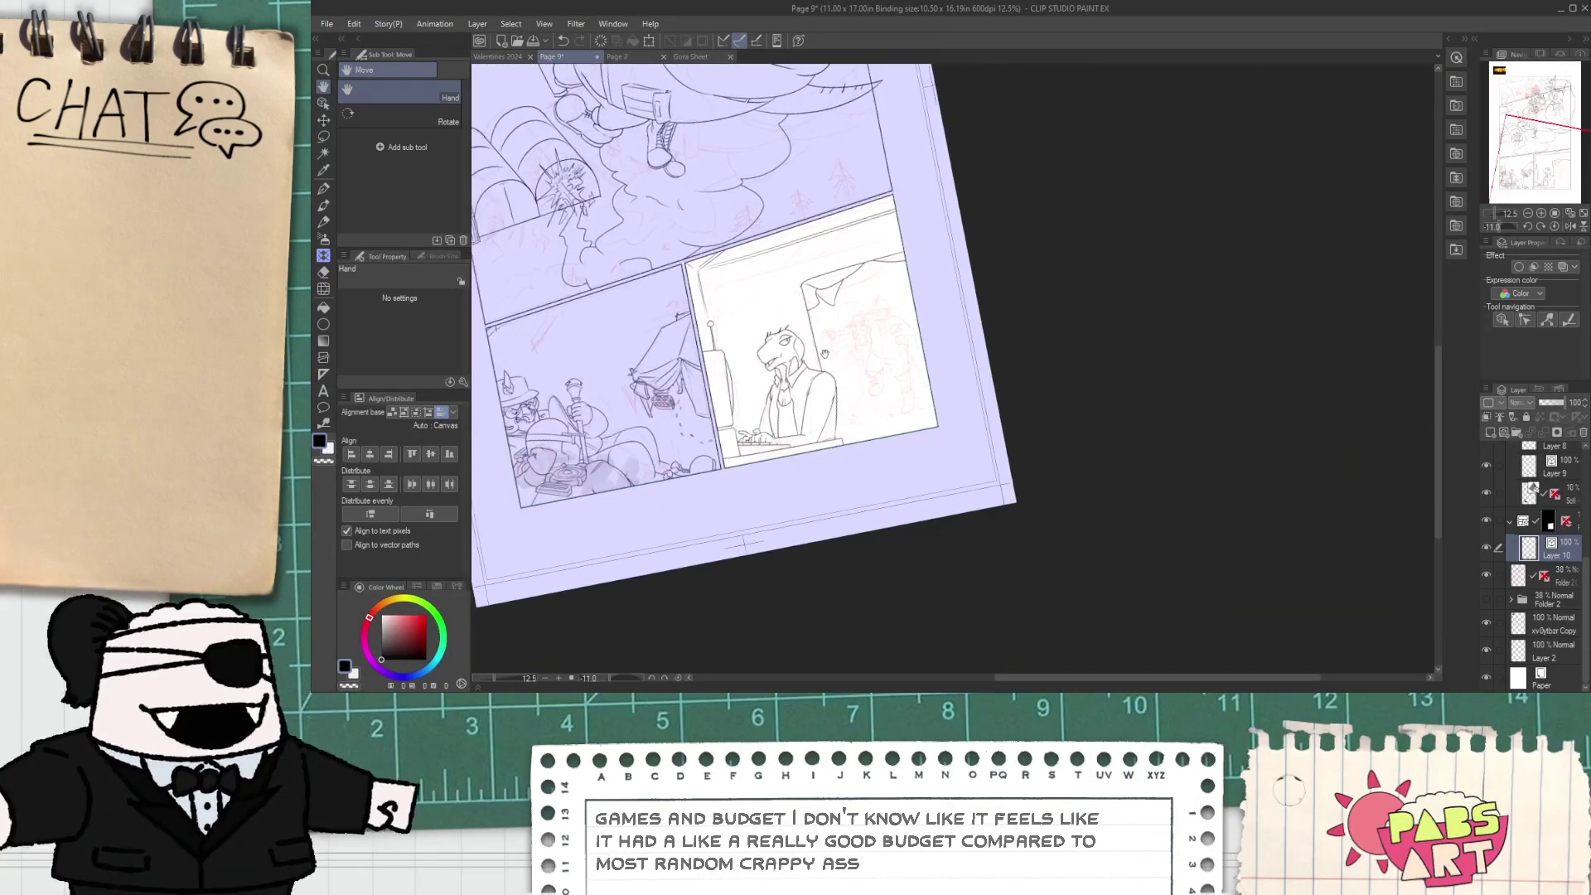
{"action": "scroll", "coordinate": [824, 354], "scroll_direction": "up", "scroll_amount": 8}
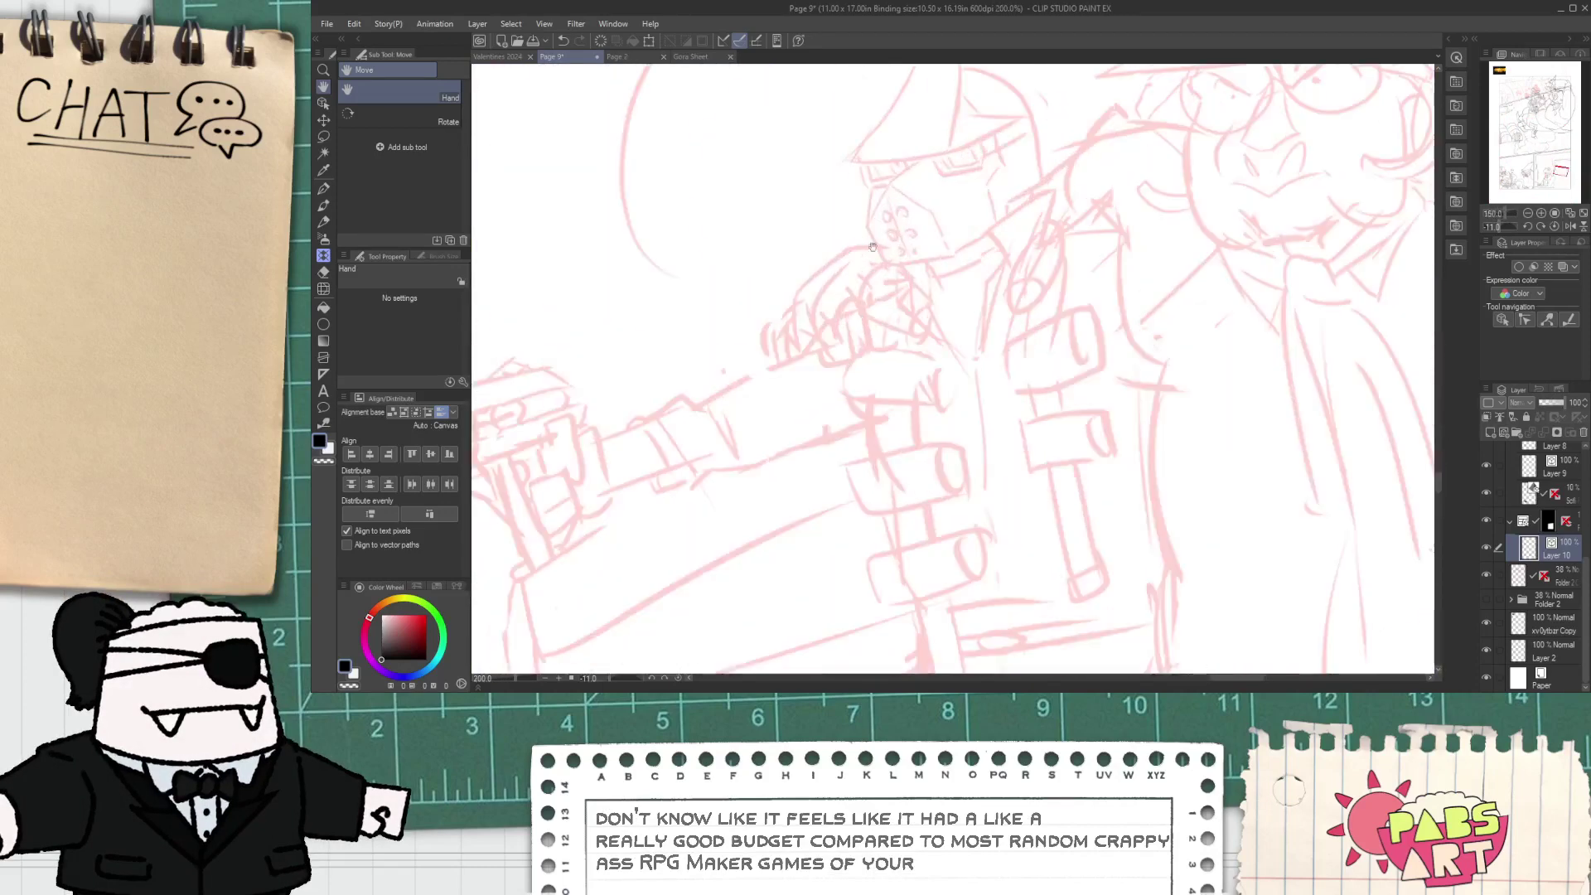
- Ink two crossing strokes for the lower front corner of the masked poster figure's mask
{"action": "key", "text": "p"}
{"action": "mouse_move", "coordinate": [873, 247]}
{"action": "left_mouse_down"}
{"action": "mouse_move", "coordinate": [832, 334]}
{"action": "mouse_move", "coordinate": [874, 421]}
{"action": "left_mouse_up"}
{"action": "key", "text": "ctrl+z"}
{"action": "left_click_drag", "start_coordinate": [820, 308], "coordinate": [867, 410]}
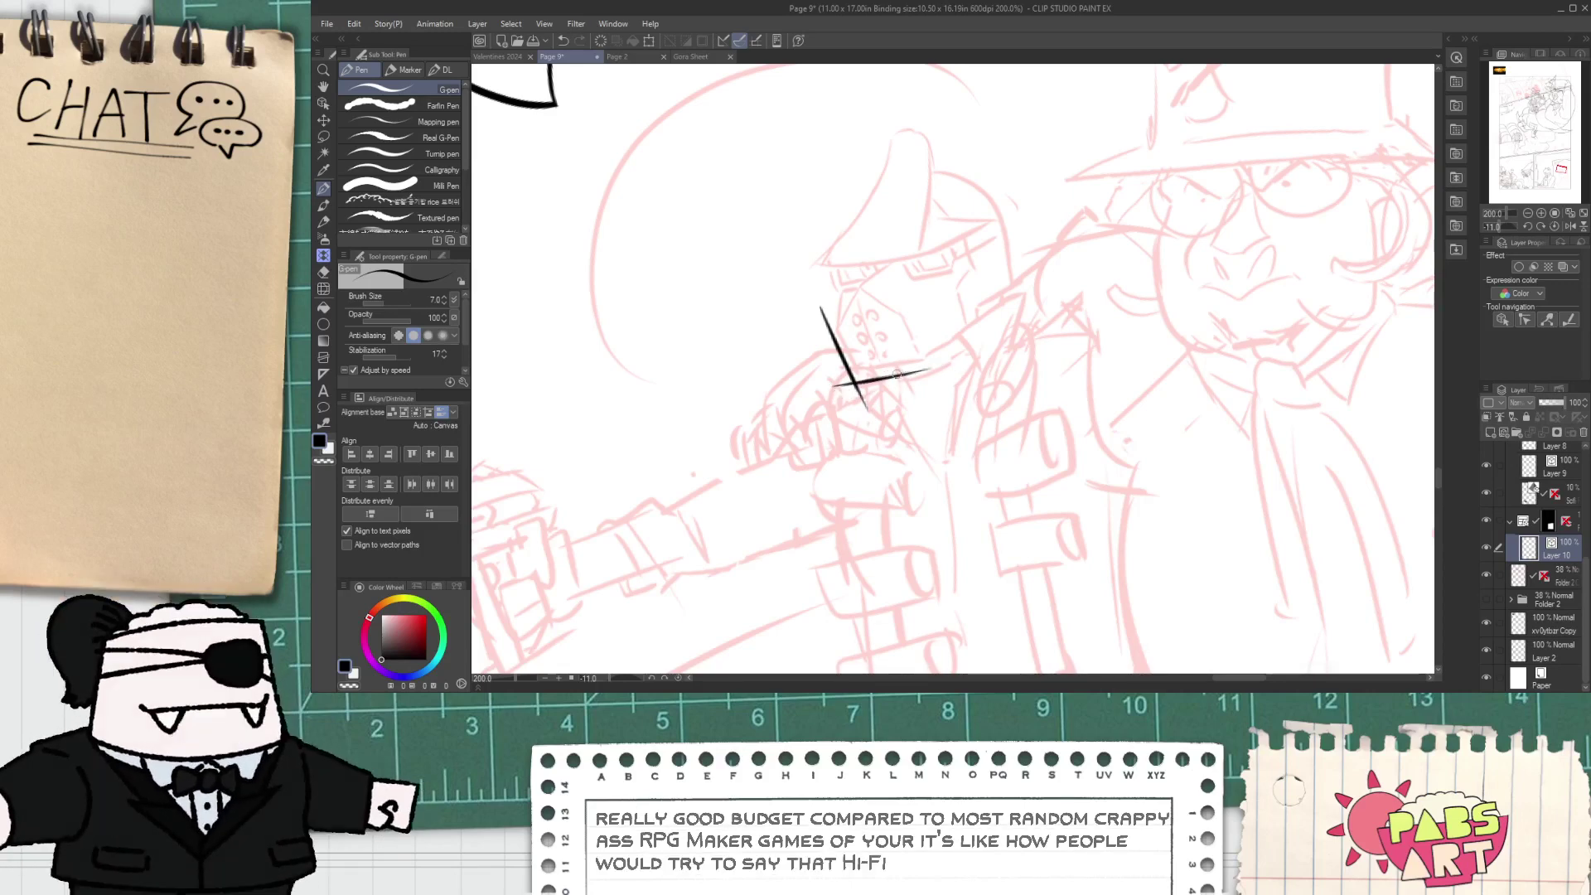
- Complete the mask's five-sided outline over the sketch and trim the overshooting ends at its corners
{"action": "scroll", "coordinate": [863, 351], "scroll_direction": "up", "scroll_amount": 2}
{"action": "left_click_drag", "start_coordinate": [827, 340], "coordinate": [883, 233]}
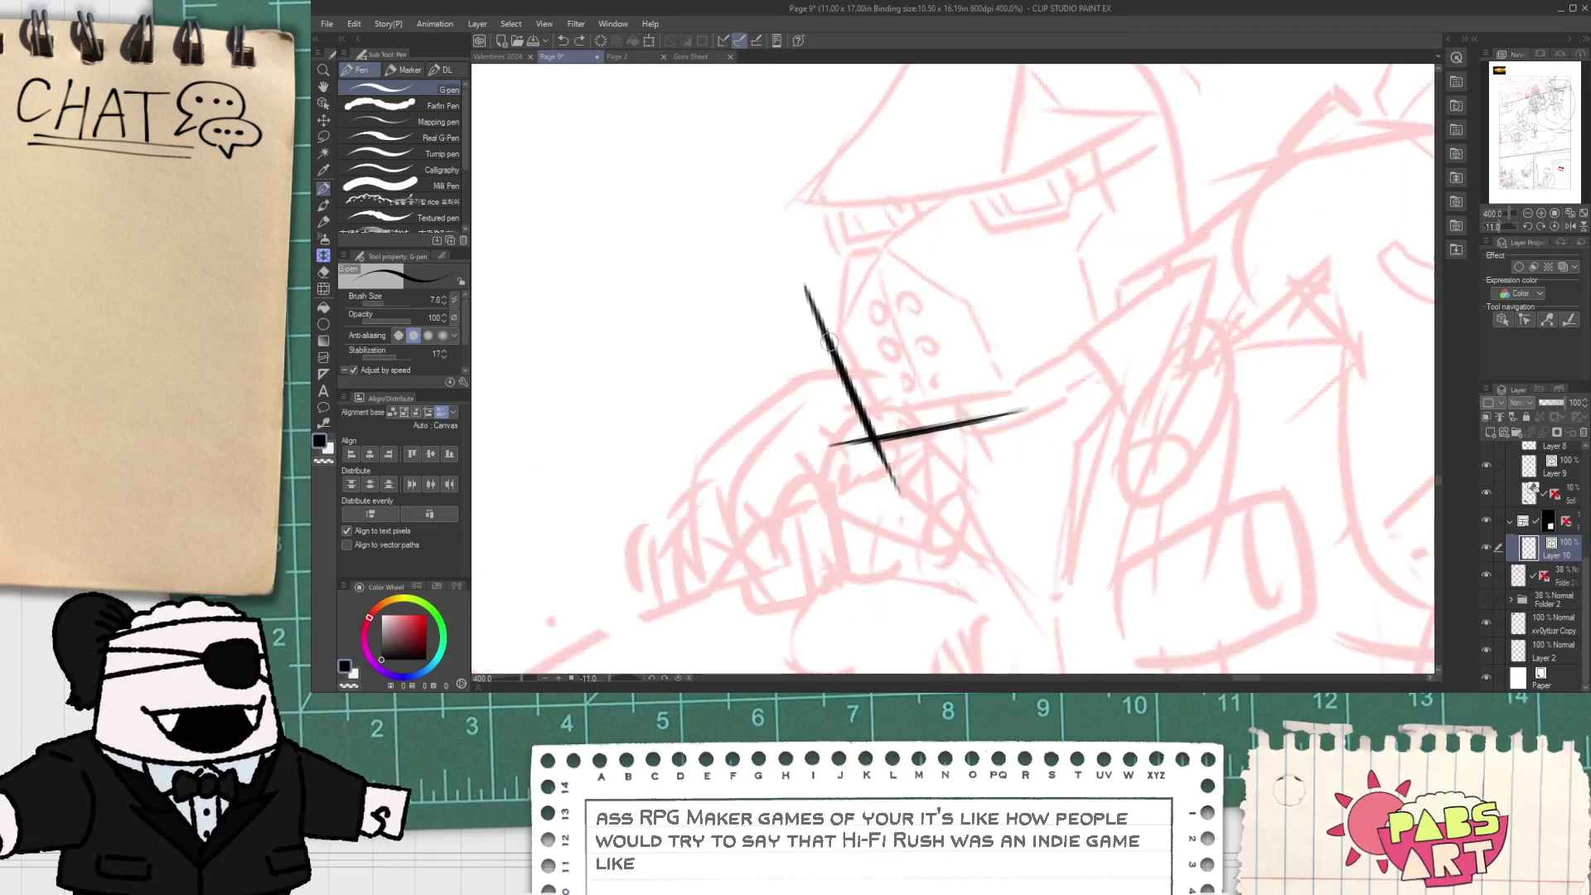
{"action": "left_click_drag", "start_coordinate": [830, 341], "coordinate": [881, 232]}
{"action": "key", "text": "ctrl+z"}
{"action": "key", "text": "e"}
{"action": "mouse_move", "coordinate": [822, 310]}
{"action": "left_mouse_down"}
{"action": "mouse_move", "coordinate": [806, 318]}
{"action": "mouse_move", "coordinate": [827, 356]}
{"action": "left_mouse_up"}
{"action": "left_click_drag", "start_coordinate": [840, 433], "coordinate": [890, 474]}
{"action": "key", "text": "p"}
{"action": "mouse_move", "coordinate": [870, 246]}
{"action": "left_mouse_down"}
{"action": "mouse_move", "coordinate": [964, 311]}
{"action": "mouse_move", "coordinate": [1009, 445]}
{"action": "mouse_move", "coordinate": [993, 421]}
{"action": "mouse_move", "coordinate": [1135, 331]}
{"action": "left_mouse_up"}
{"action": "key", "text": "e"}
{"action": "key", "text": "p"}
{"action": "key", "text": "ctrl+z"}
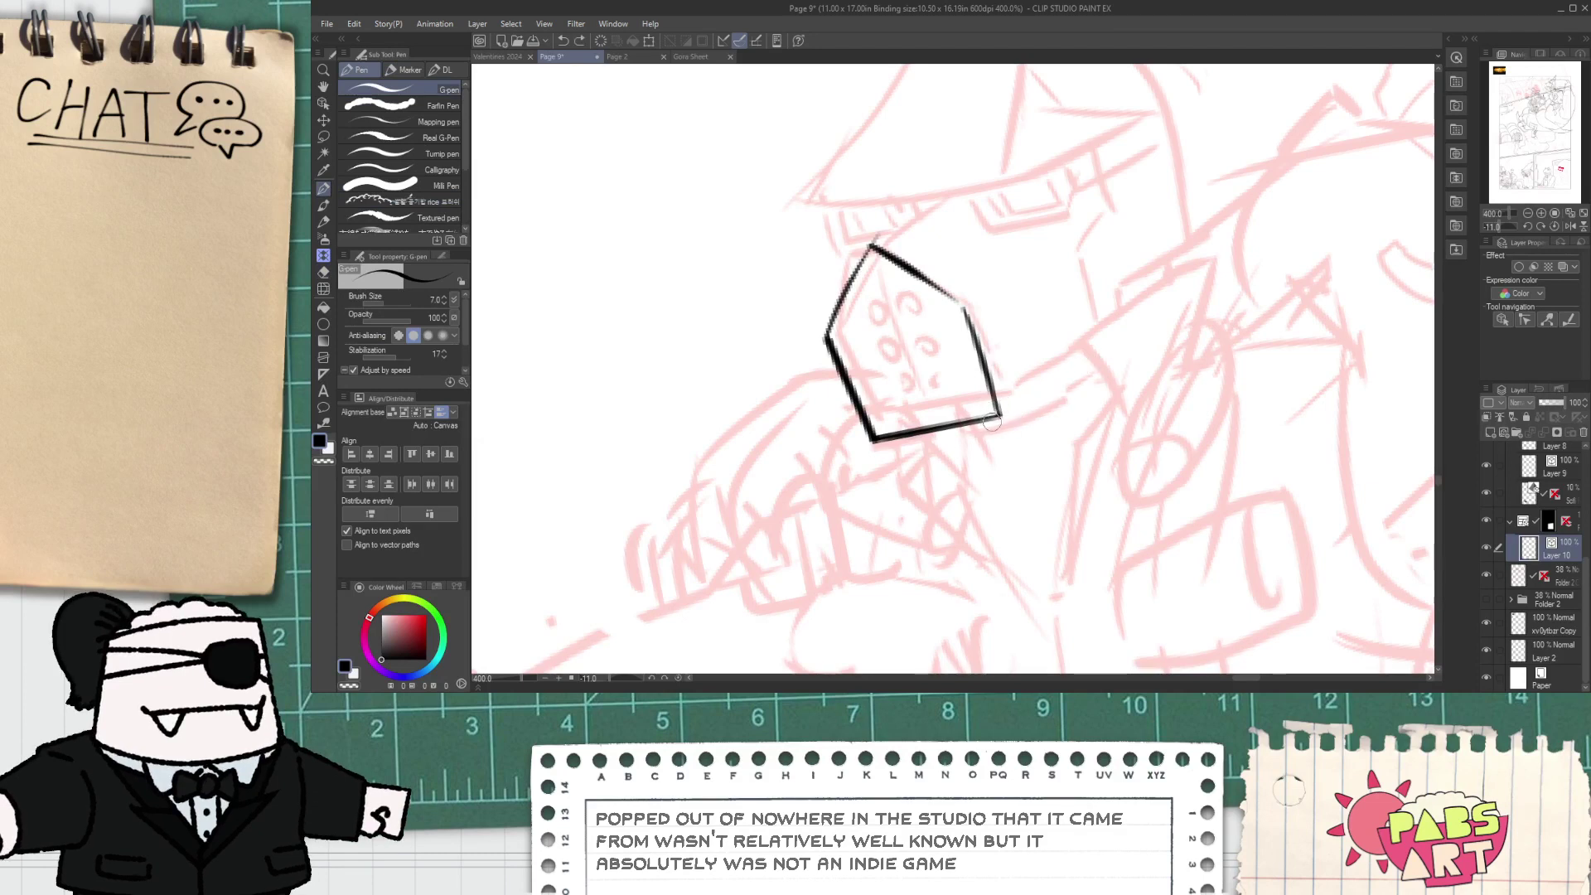
- Ink the masked figure's jaw line from the mask's lower rear corner up toward the collar
{"action": "left_click_drag", "start_coordinate": [997, 417], "coordinate": [1173, 280]}
{"action": "key", "text": "ctrl+z"}
{"action": "left_click_drag", "start_coordinate": [997, 416], "coordinate": [1164, 317]}
{"action": "key", "text": "ctrl+z"}
{"action": "left_click_drag", "start_coordinate": [998, 416], "coordinate": [1145, 322]}
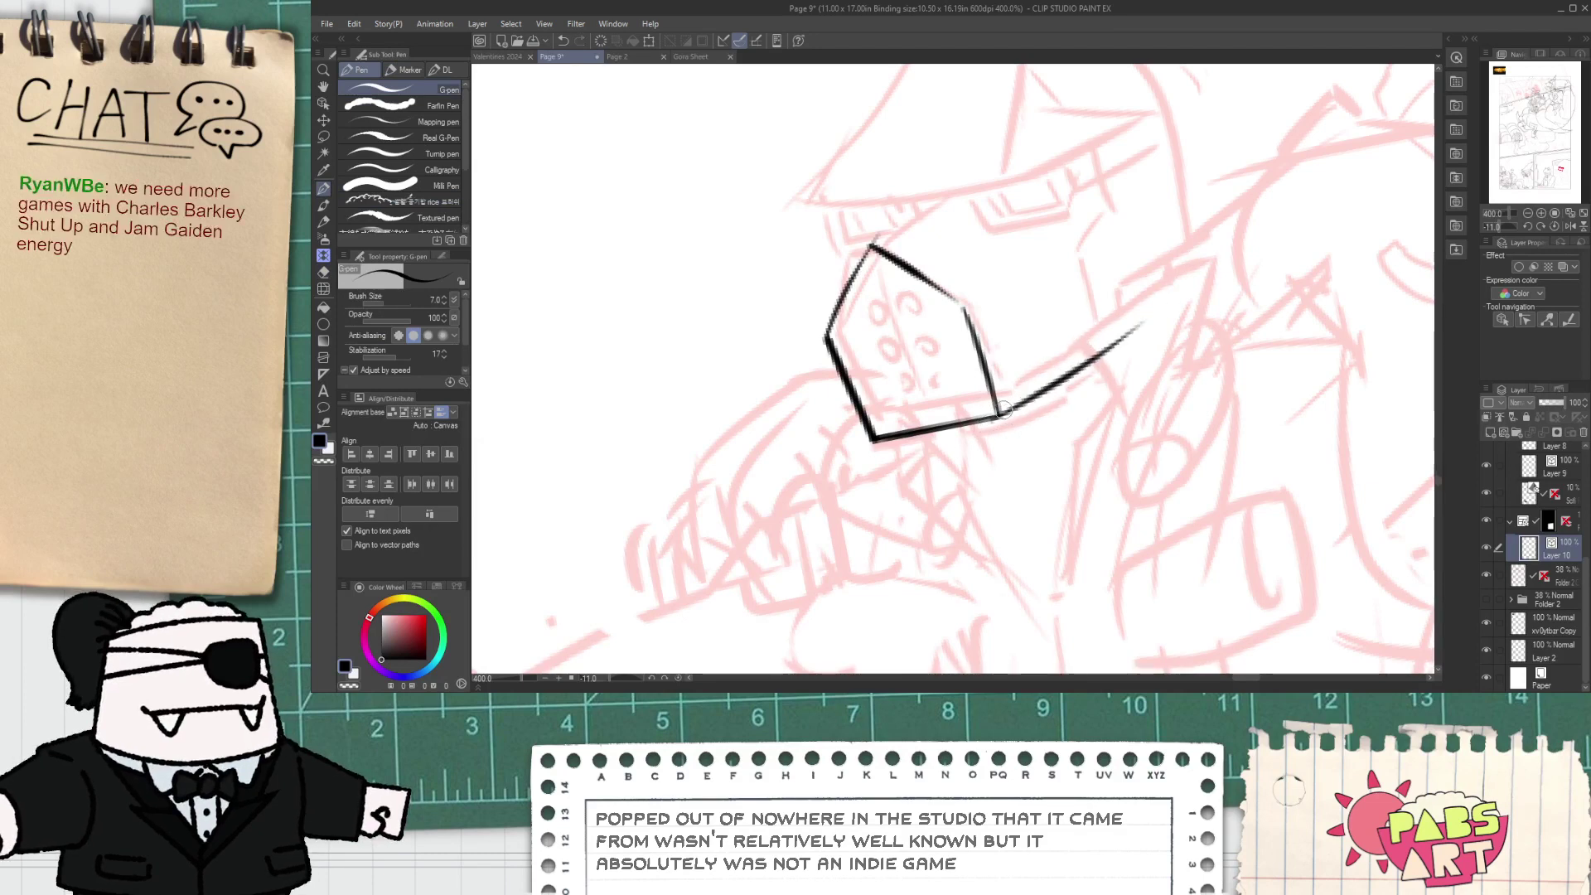
{"action": "key", "text": "h"}
{"action": "left_click_drag", "start_coordinate": [1003, 410], "coordinate": [916, 428]}
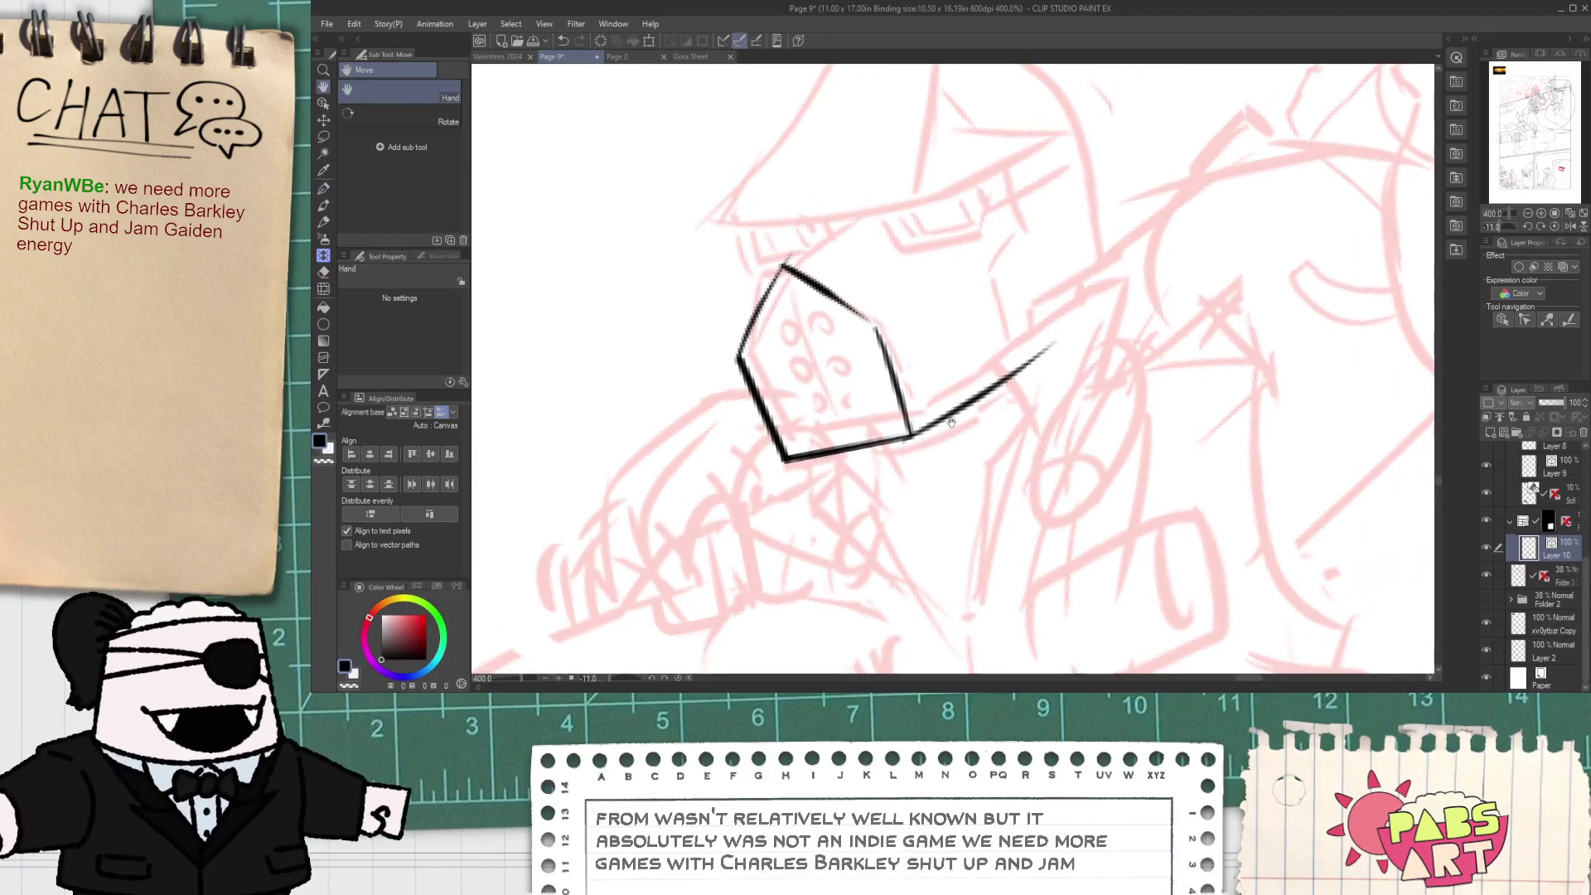
{"action": "key", "text": "o"}
{"action": "left_click", "coordinate": [962, 407]}
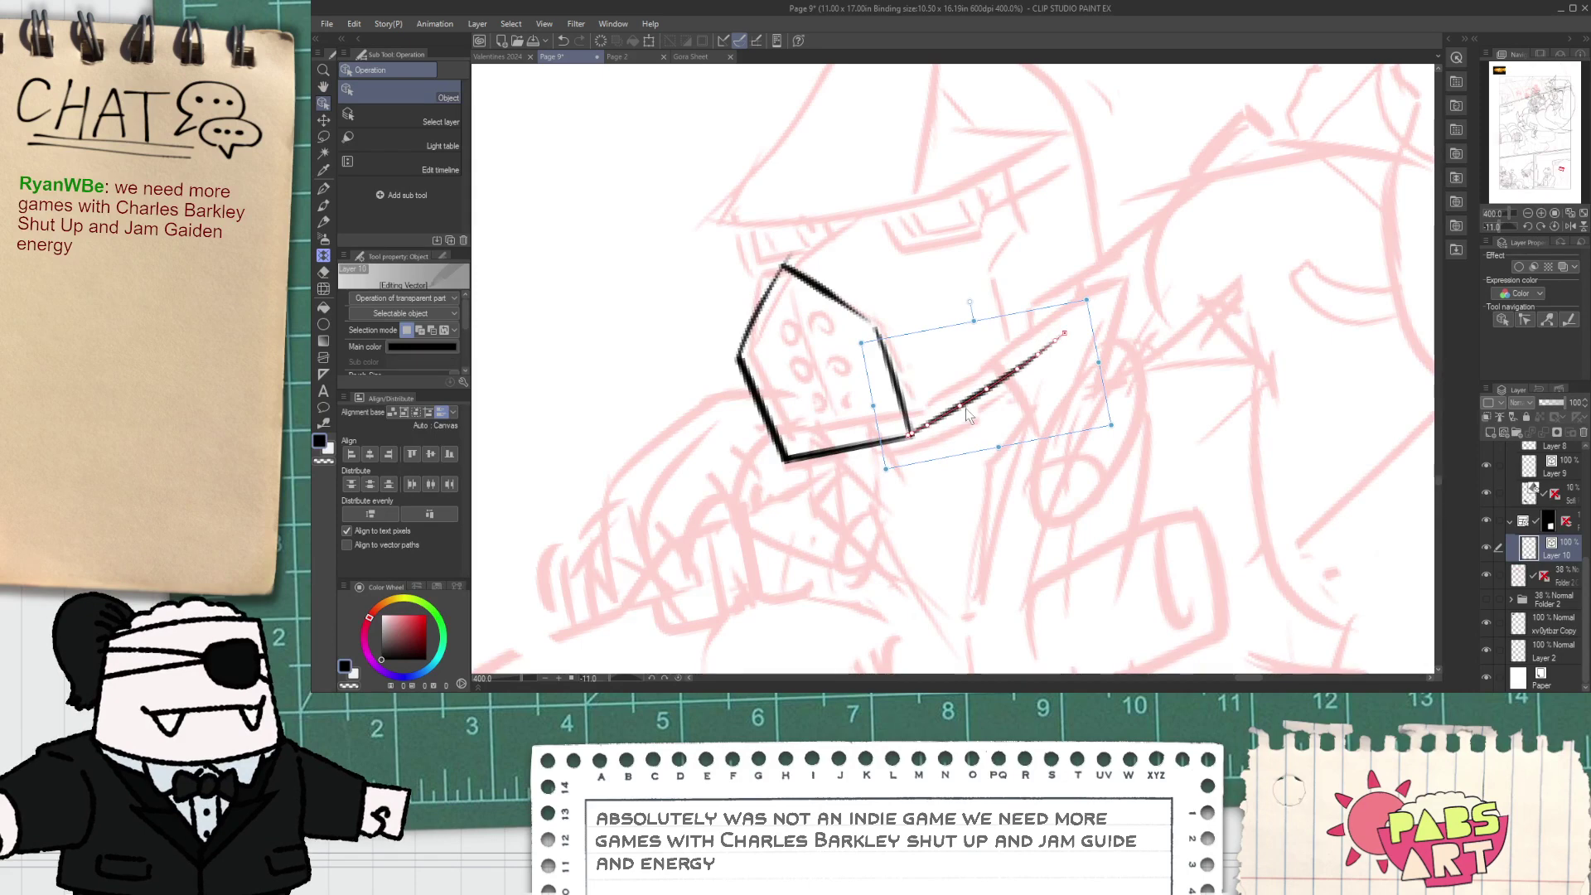
- Ink a short diagonal line from the mask's top corner up to the underside of the hat
{"action": "key", "text": "p"}
{"action": "scroll", "coordinate": [750, 234], "scroll_direction": "up", "scroll_amount": 2}
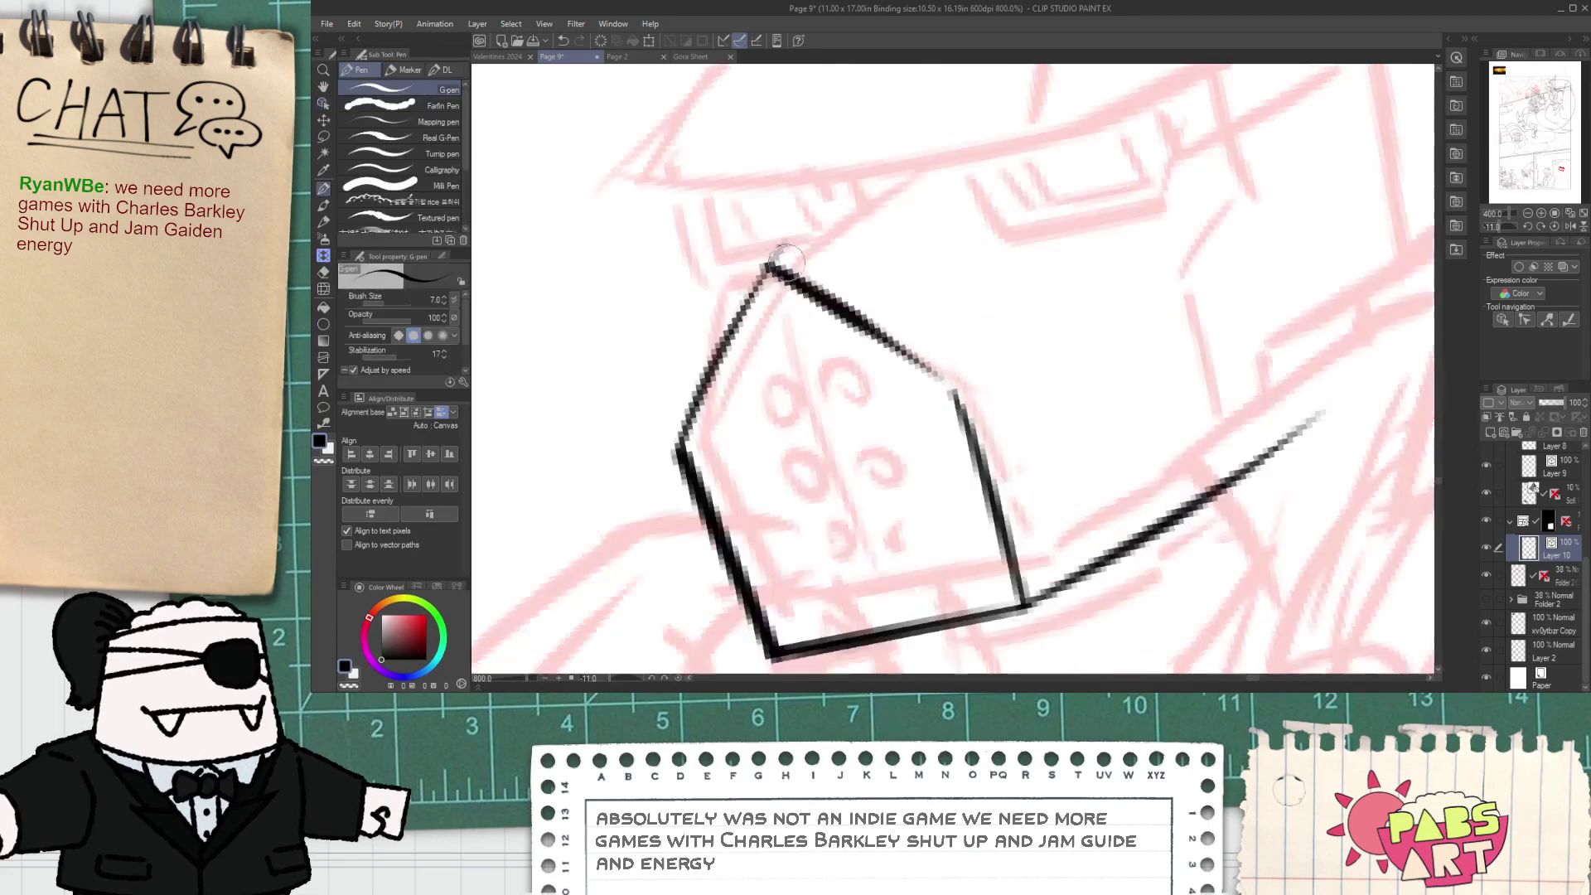
{"action": "left_click_drag", "start_coordinate": [758, 277], "coordinate": [912, 149]}
{"action": "key", "text": "ctrl+z"}
{"action": "left_click_drag", "start_coordinate": [763, 273], "coordinate": [874, 162]}
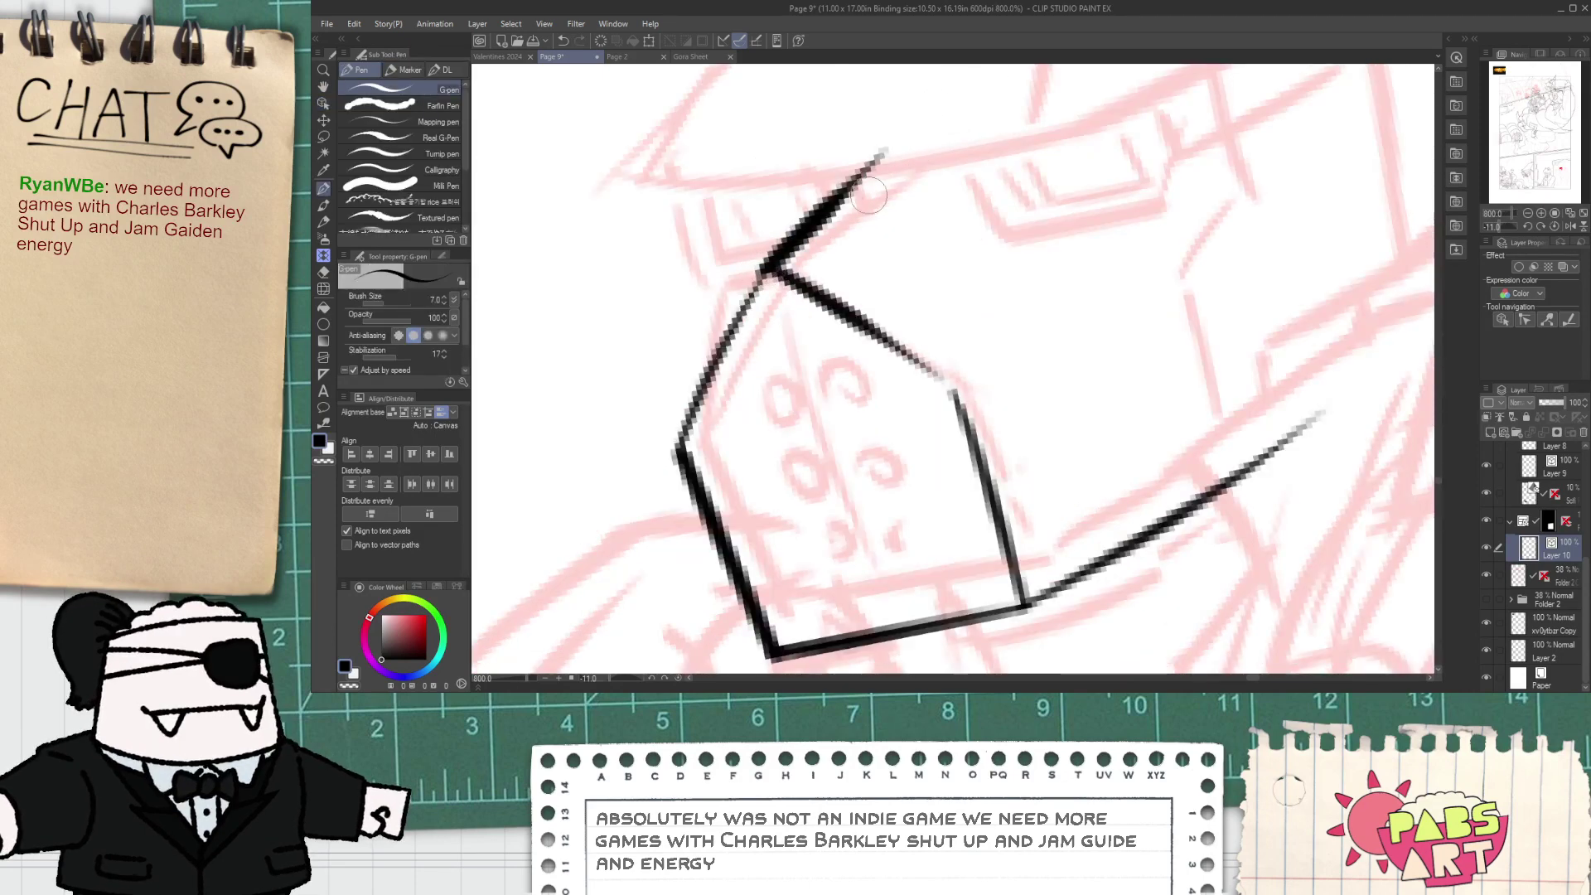
- Ink the straight lower edge of the masked figure's hat and its tall rounded peak
{"action": "scroll", "coordinate": [868, 200], "scroll_direction": "down", "scroll_amount": 2}
{"action": "mouse_move", "coordinate": [745, 204]}
{"action": "left_mouse_down"}
{"action": "mouse_move", "coordinate": [760, 392]}
{"action": "mouse_move", "coordinate": [1058, 335]}
{"action": "left_mouse_up"}
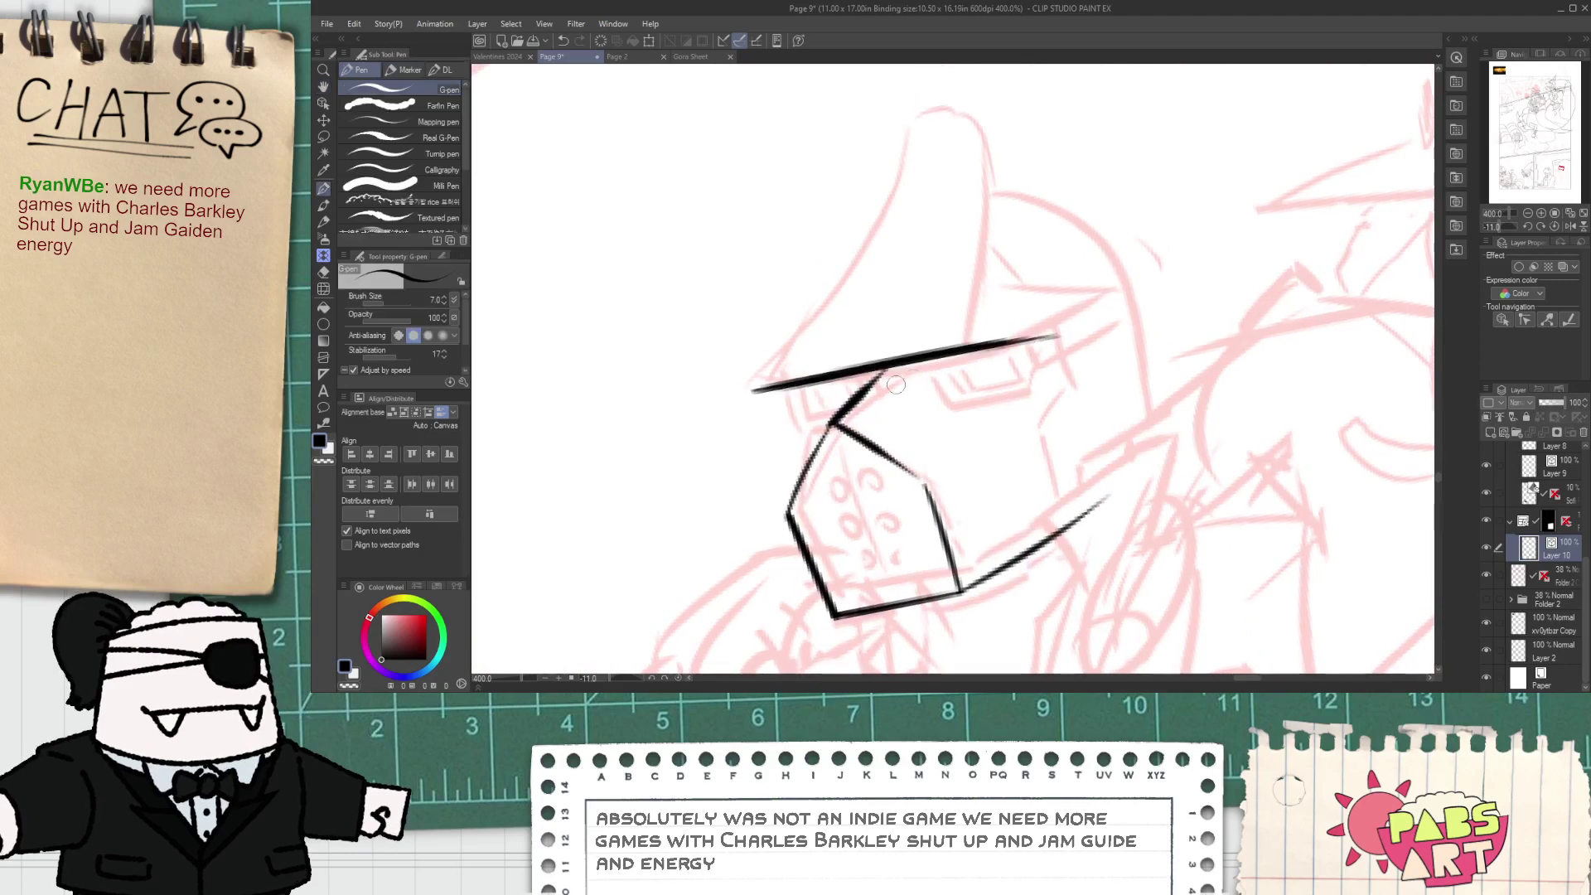
{"action": "mouse_move", "coordinate": [760, 380]}
{"action": "left_mouse_down"}
{"action": "mouse_move", "coordinate": [882, 249]}
{"action": "mouse_move", "coordinate": [909, 100]}
{"action": "left_mouse_up"}
{"action": "key", "text": "ctrl+z"}
{"action": "left_click_drag", "start_coordinate": [810, 322], "coordinate": [970, 240]}
{"action": "key", "text": "ctrl+z"}
{"action": "mouse_move", "coordinate": [752, 384]}
{"action": "left_mouse_down"}
{"action": "mouse_move", "coordinate": [985, 273]}
{"action": "mouse_move", "coordinate": [966, 332]}
{"action": "left_mouse_up"}
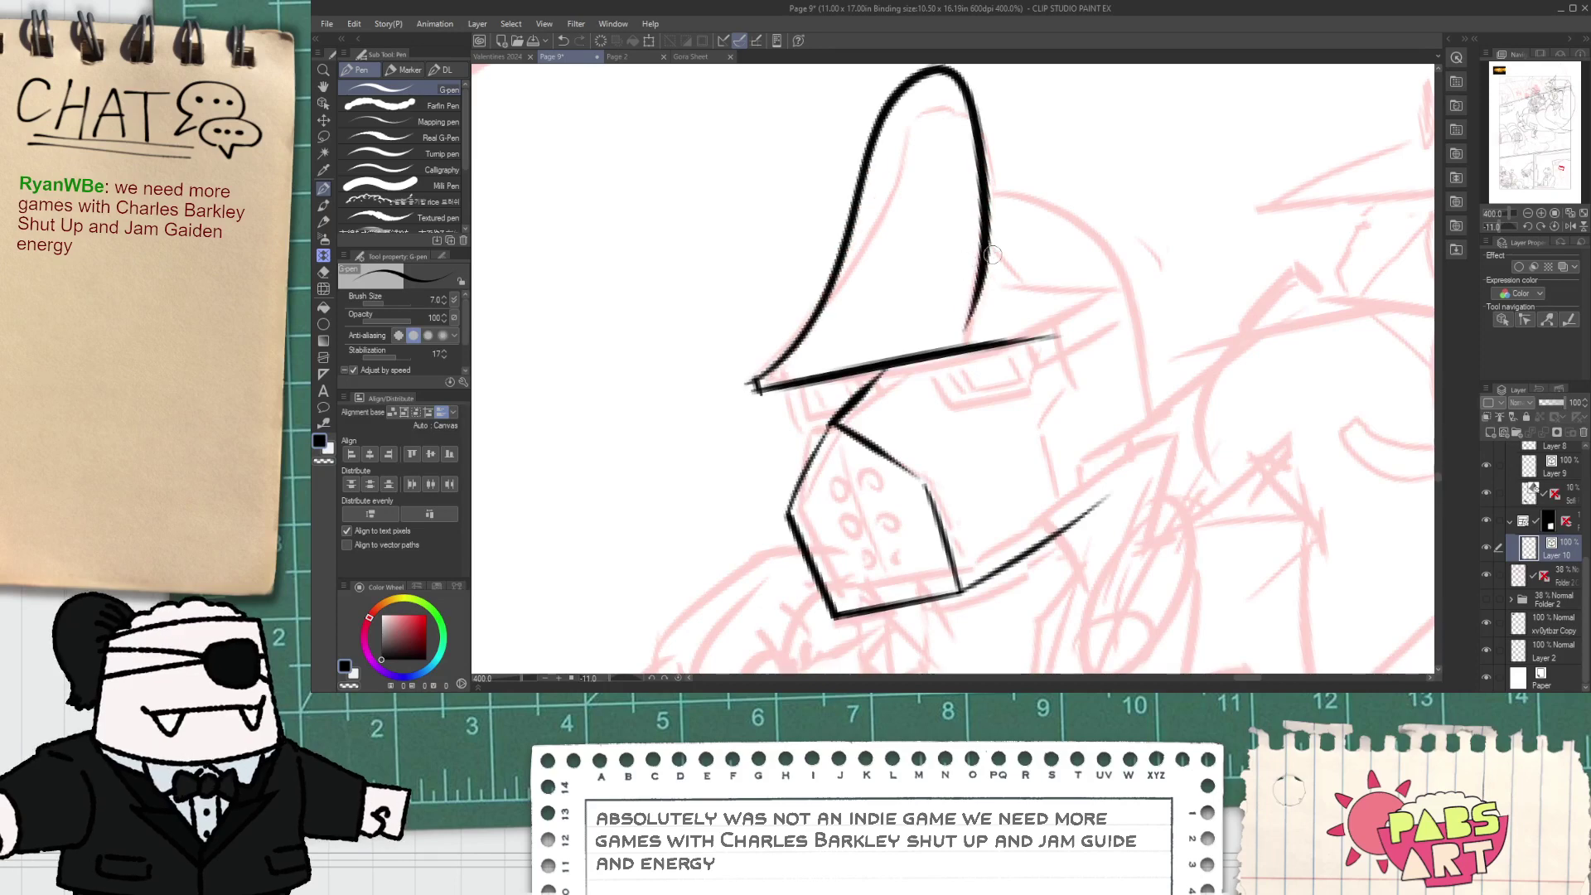
- Ink the angular notch at the back of the hat with crossing straight strokes between the peak and the lower edge
{"action": "mouse_move", "coordinate": [979, 237]}
{"action": "left_mouse_down"}
{"action": "mouse_move", "coordinate": [1034, 332]}
{"action": "mouse_move", "coordinate": [1080, 267]}
{"action": "left_mouse_up"}
{"action": "key", "text": "ctrl+z"}
{"action": "key", "text": "ctrl+z"}
{"action": "key", "text": "ctrl+z"}
{"action": "scroll", "coordinate": [984, 312], "scroll_direction": "up", "scroll_amount": 1}
{"action": "left_click_drag", "start_coordinate": [987, 312], "coordinate": [1111, 282]}
{"action": "left_click_drag", "start_coordinate": [964, 408], "coordinate": [1194, 215]}
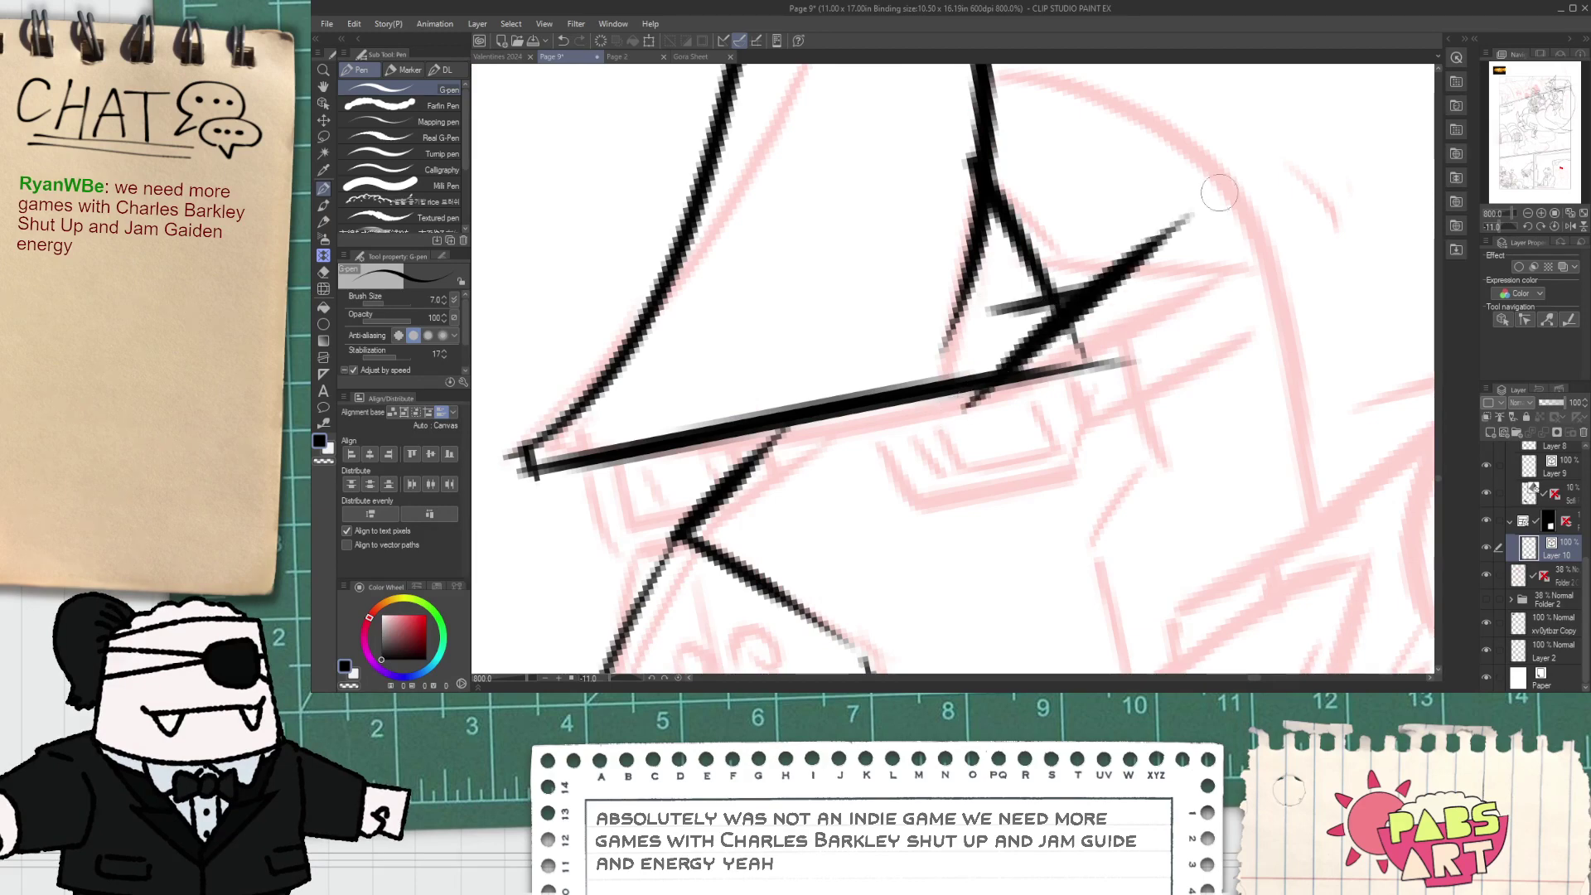
{"action": "key", "text": "ctrl+z"}
{"action": "left_click_drag", "start_coordinate": [932, 429], "coordinate": [1209, 214]}
- Erase the overshooting line ends around the notch at the back of the hat, leaving clean corners
{"action": "key", "text": "e"}
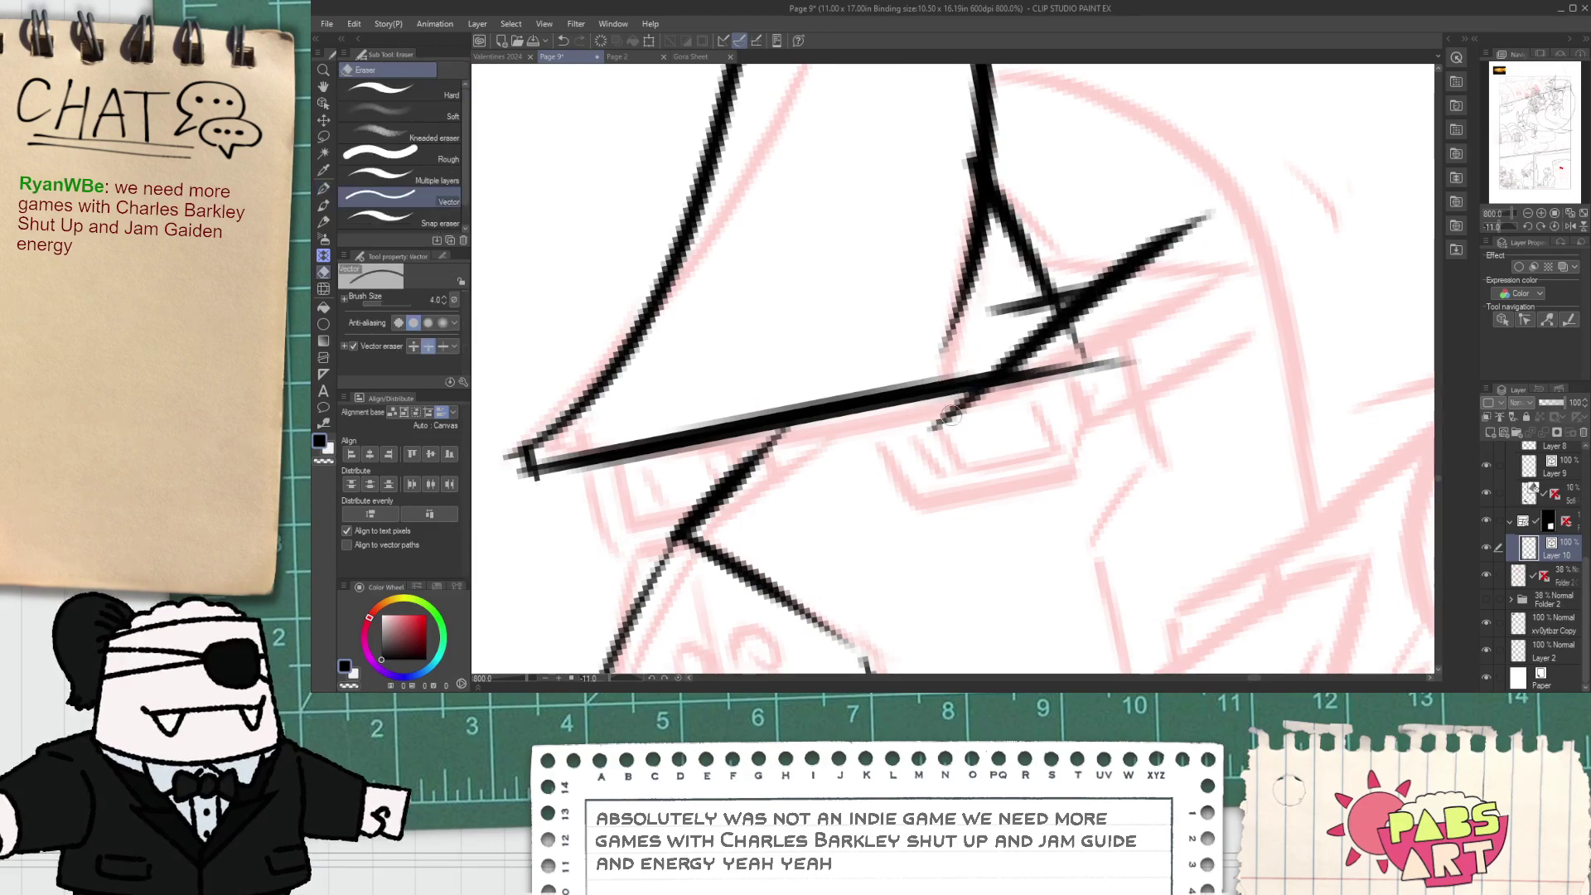
{"action": "left_click_drag", "start_coordinate": [950, 416], "coordinate": [966, 419]}
{"action": "left_click_drag", "start_coordinate": [1036, 383], "coordinate": [1080, 338]}
{"action": "left_click_drag", "start_coordinate": [1162, 234], "coordinate": [1185, 232]}
{"action": "left_click_drag", "start_coordinate": [1144, 359], "coordinate": [1101, 364]}
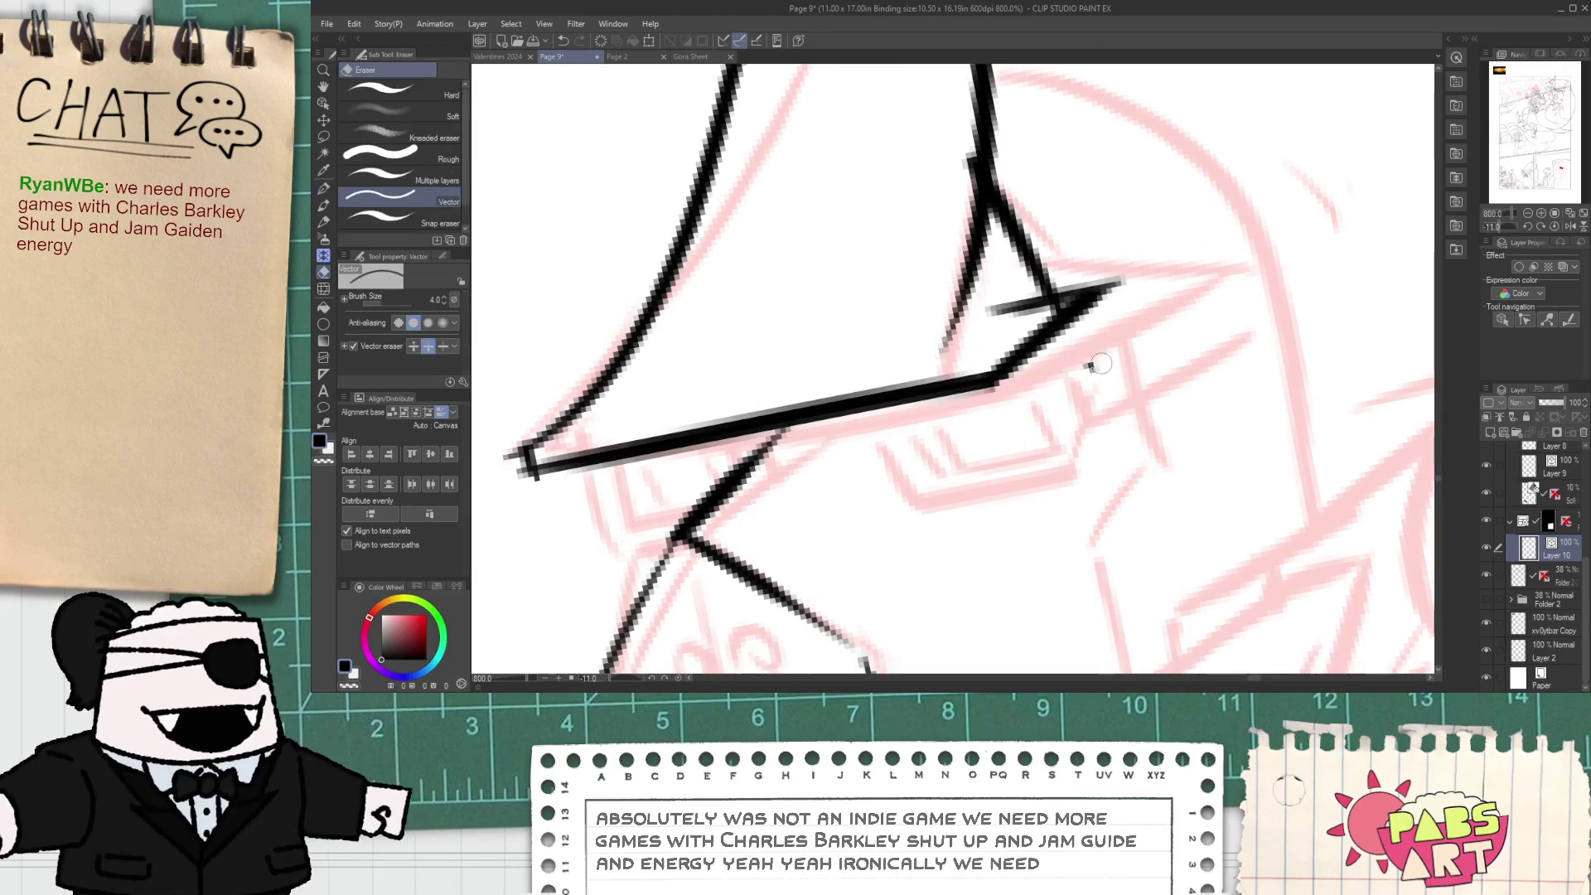
{"action": "left_click", "coordinate": [1015, 308]}
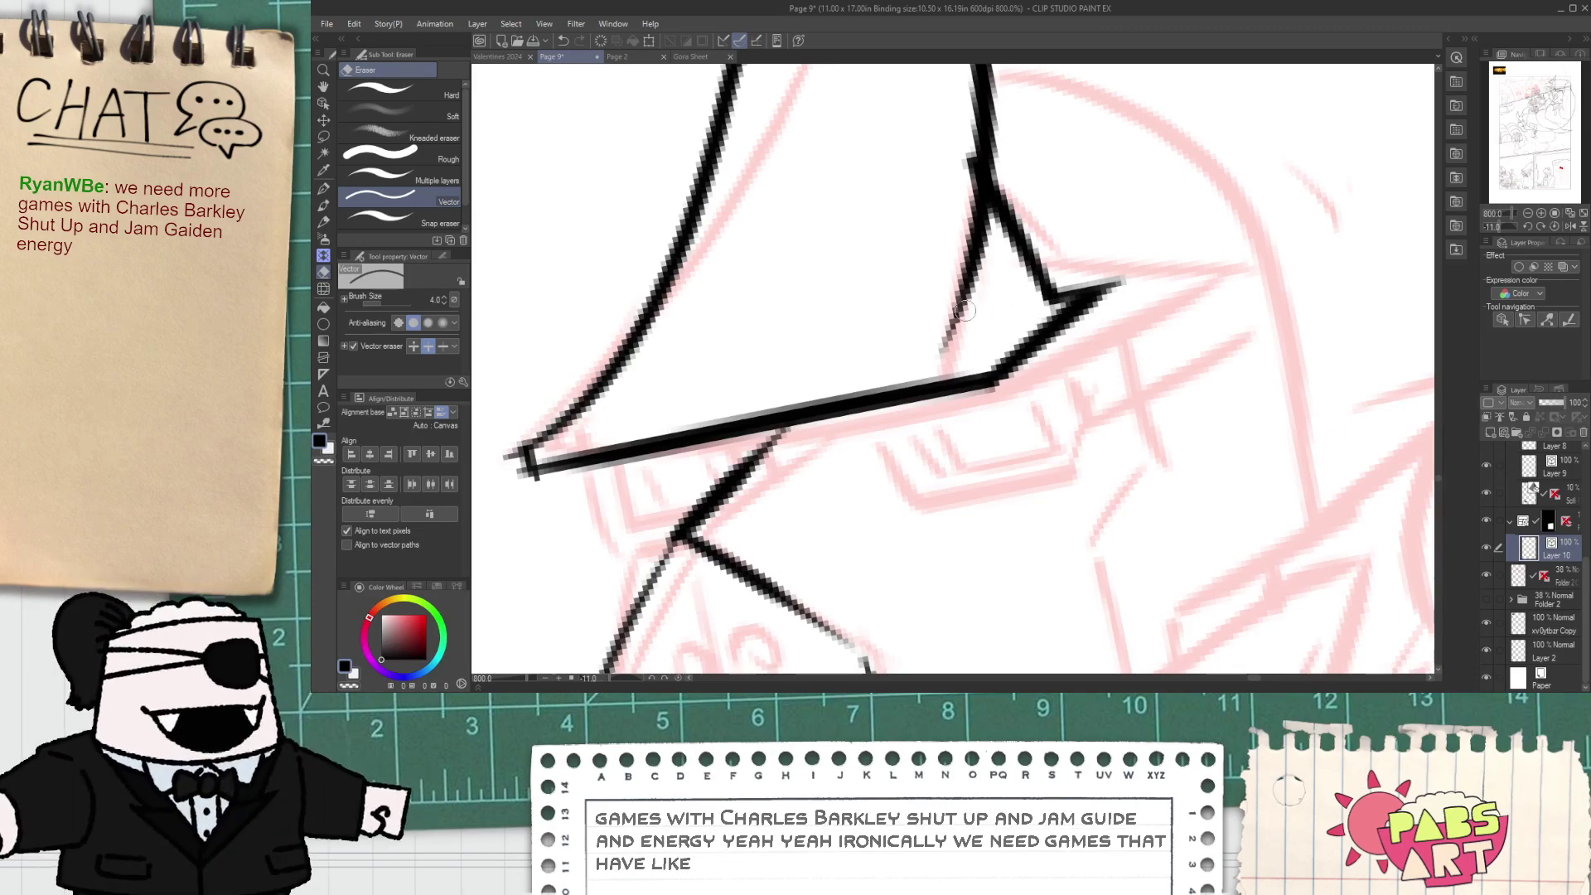
{"action": "left_click_drag", "start_coordinate": [963, 157], "coordinate": [973, 168]}
{"action": "scroll", "coordinate": [806, 246], "scroll_direction": "down", "scroll_amount": 1}
{"action": "key", "text": "p"}
{"action": "scroll", "coordinate": [666, 345], "scroll_direction": "up", "scroll_amount": 1}
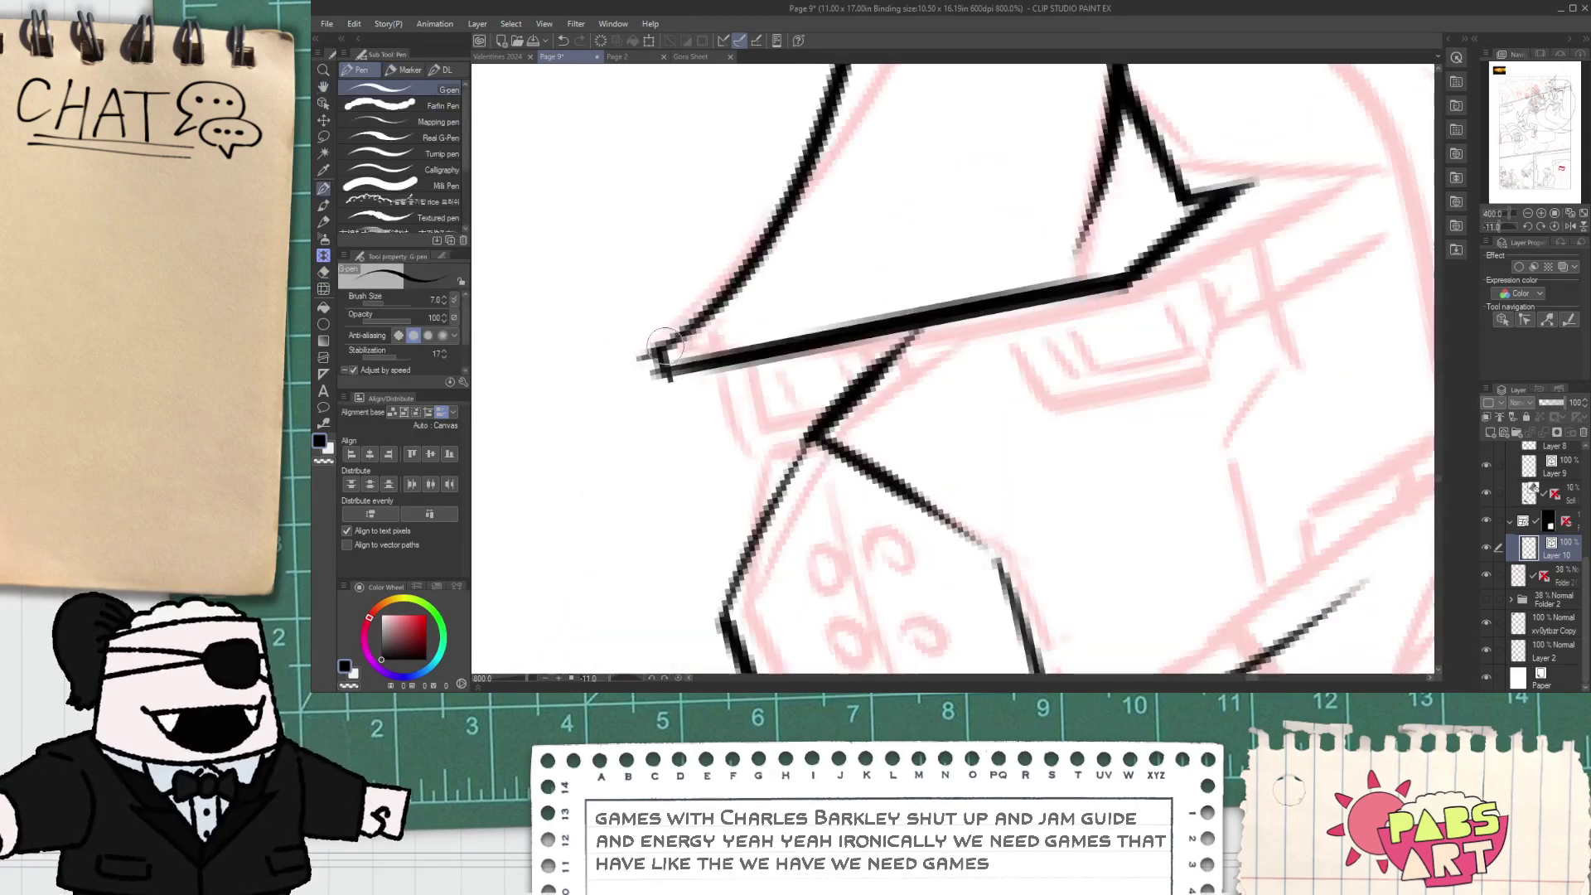
- Ink a thin line just above the hat's straight lower edge and erase the overshoot at the front corner
{"action": "left_click_drag", "start_coordinate": [652, 353], "coordinate": [1089, 212]}
{"action": "key", "text": "ctrl+z"}
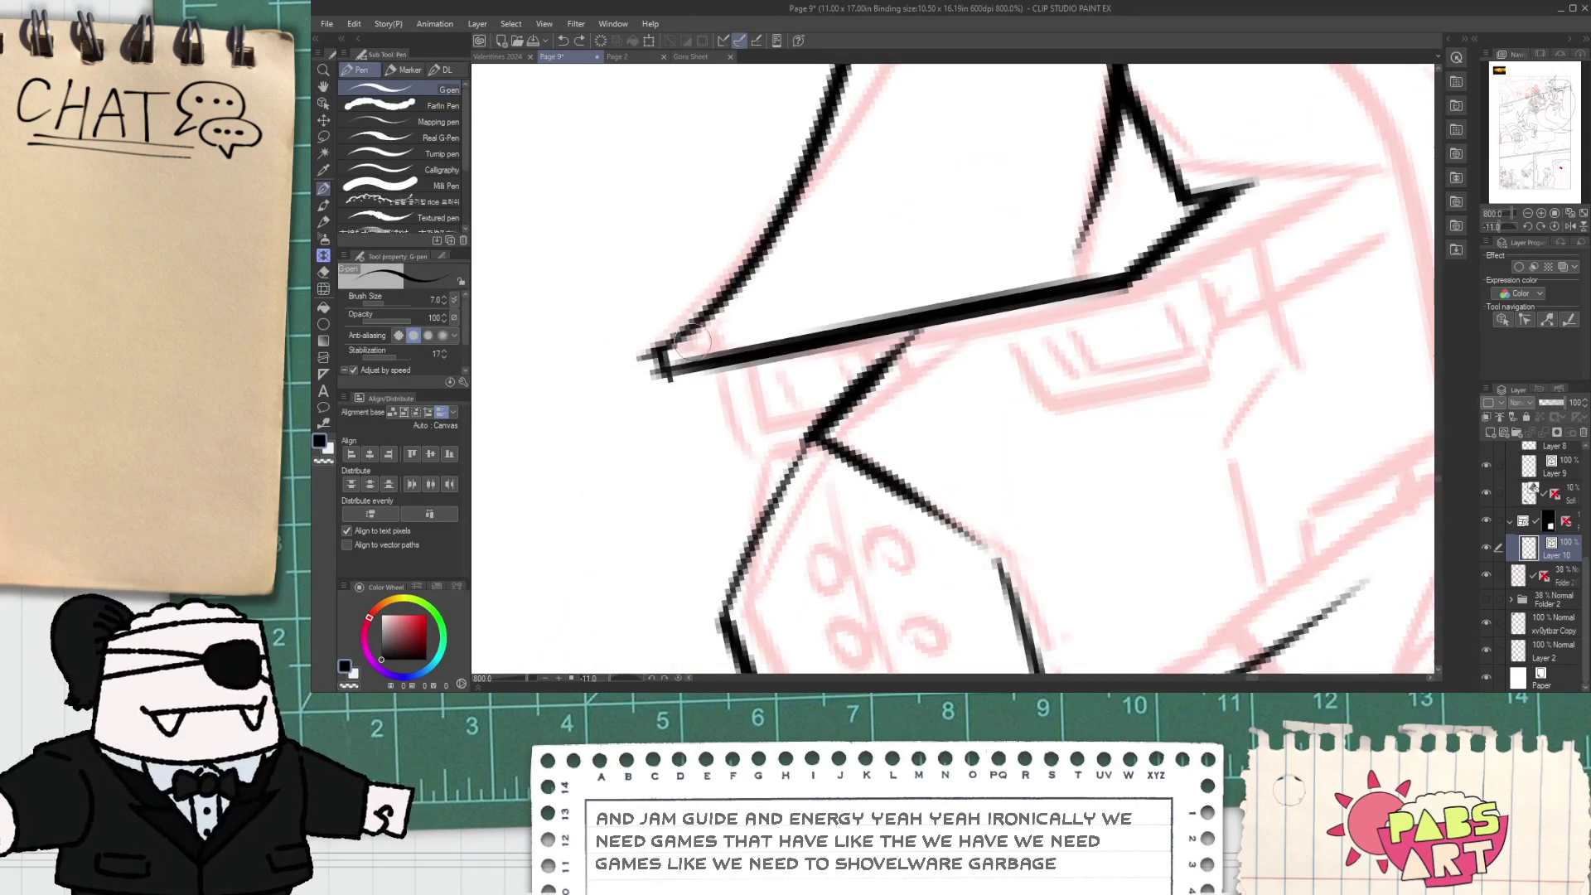
{"action": "left_click_drag", "start_coordinate": [695, 340], "coordinate": [1104, 225]}
{"action": "scroll", "coordinate": [829, 331], "scroll_direction": "down", "scroll_amount": 2}
{"action": "key", "text": "e"}
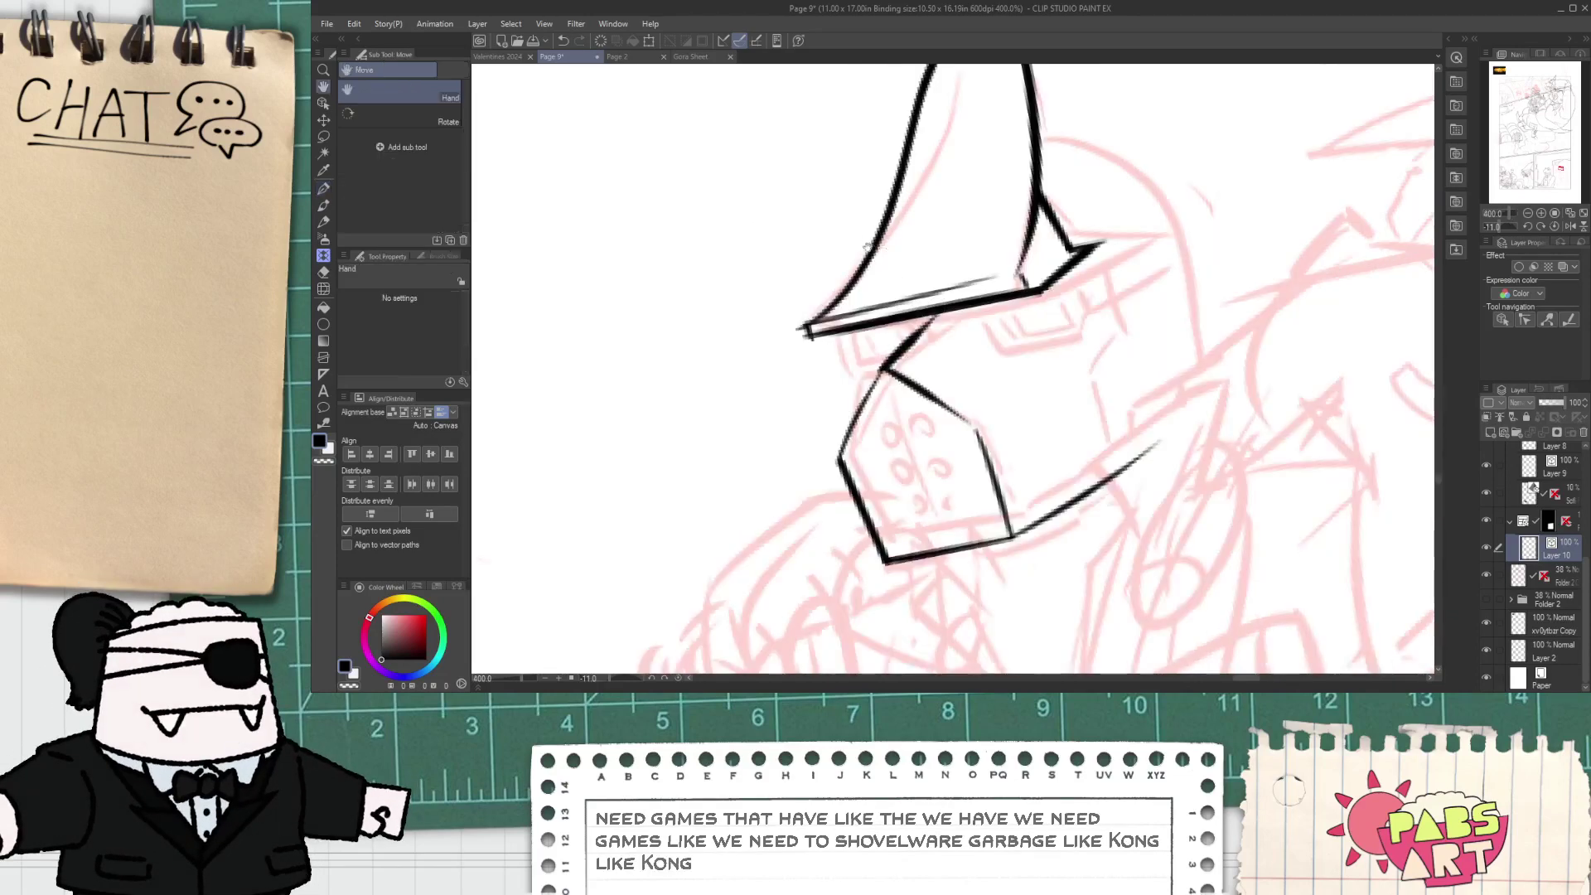
{"action": "scroll", "coordinate": [803, 338], "scroll_direction": "up", "scroll_amount": 2}
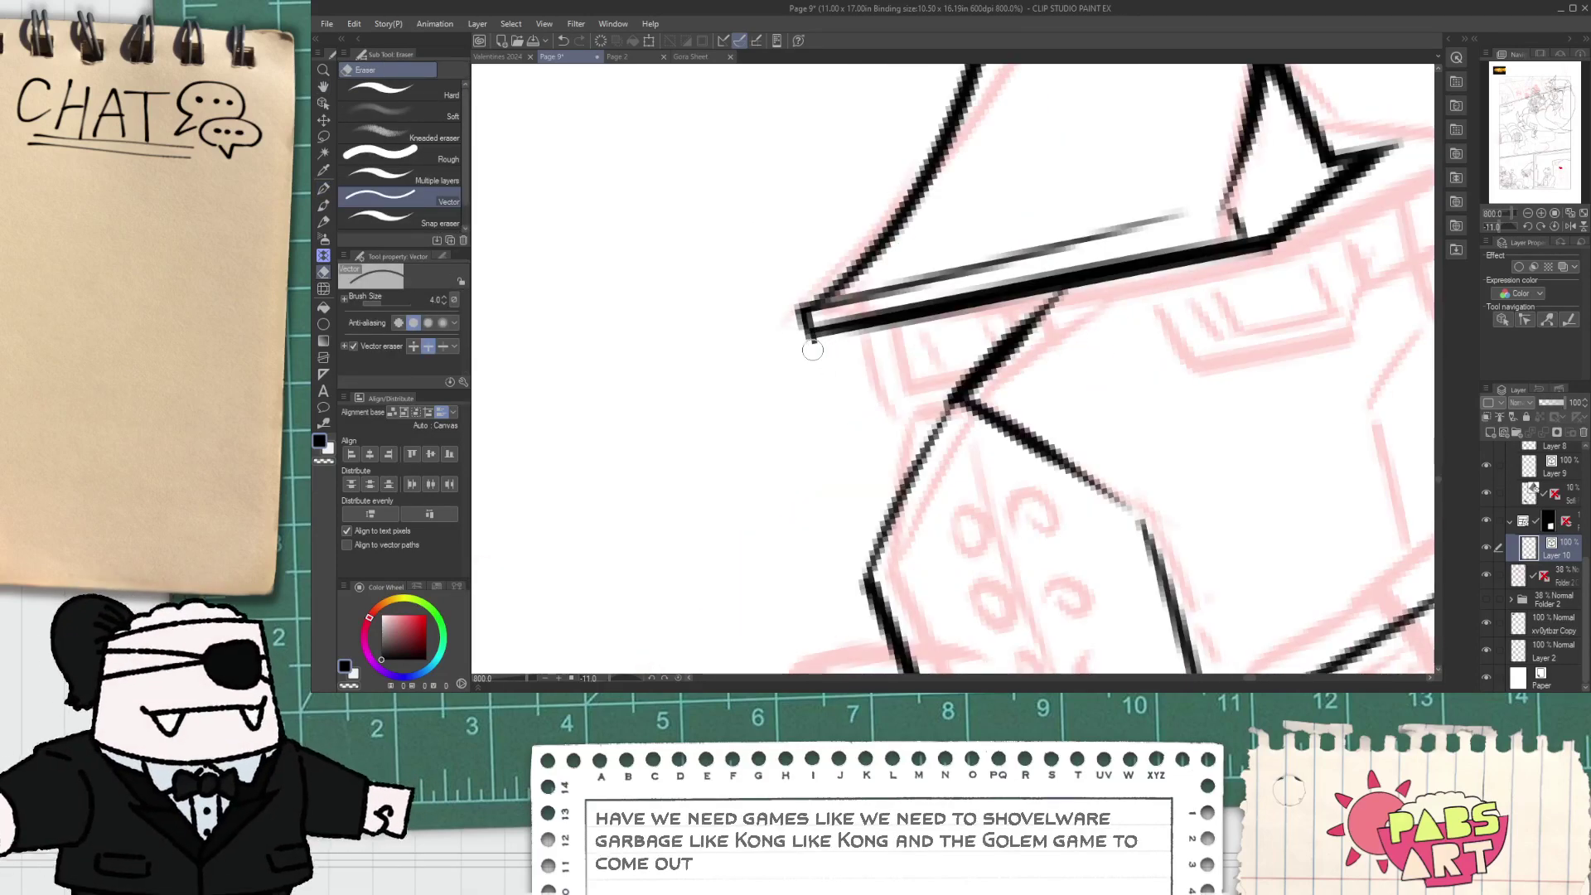
{"action": "scroll", "coordinate": [824, 361], "scroll_direction": "down", "scroll_amount": 3}
- Ink a thin inner line parallel to the slanted lower edge of the hat's back notch and trim its overshooting end
{"action": "key", "text": "p"}
{"action": "scroll", "coordinate": [920, 373], "scroll_direction": "up", "scroll_amount": 4}
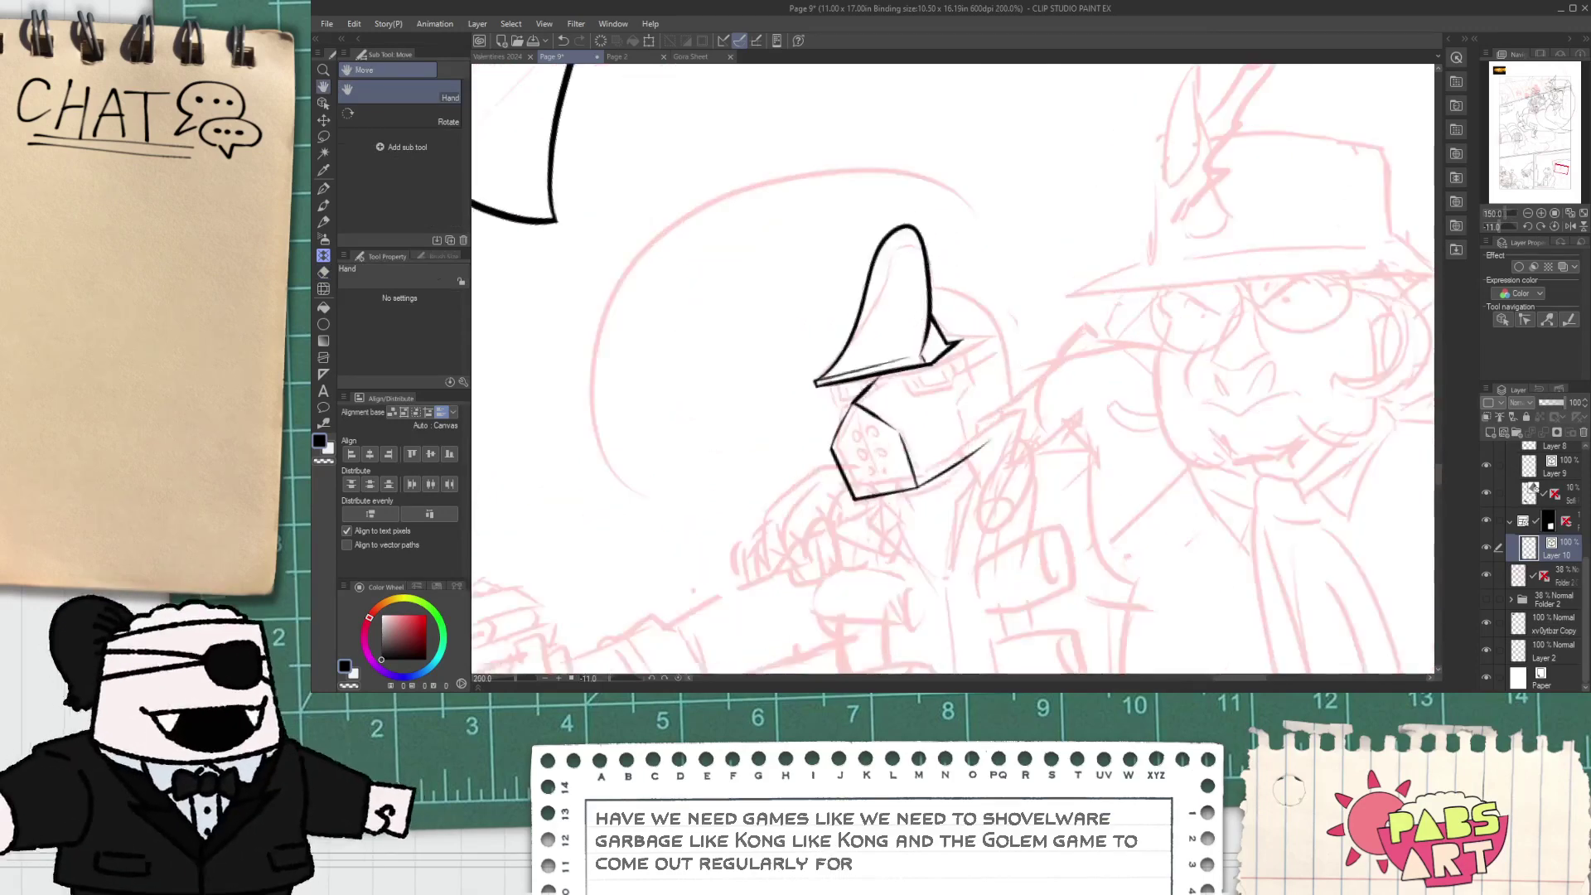
{"action": "left_click_drag", "start_coordinate": [908, 412], "coordinate": [1147, 200]}
{"action": "key", "text": "ctrl+z"}
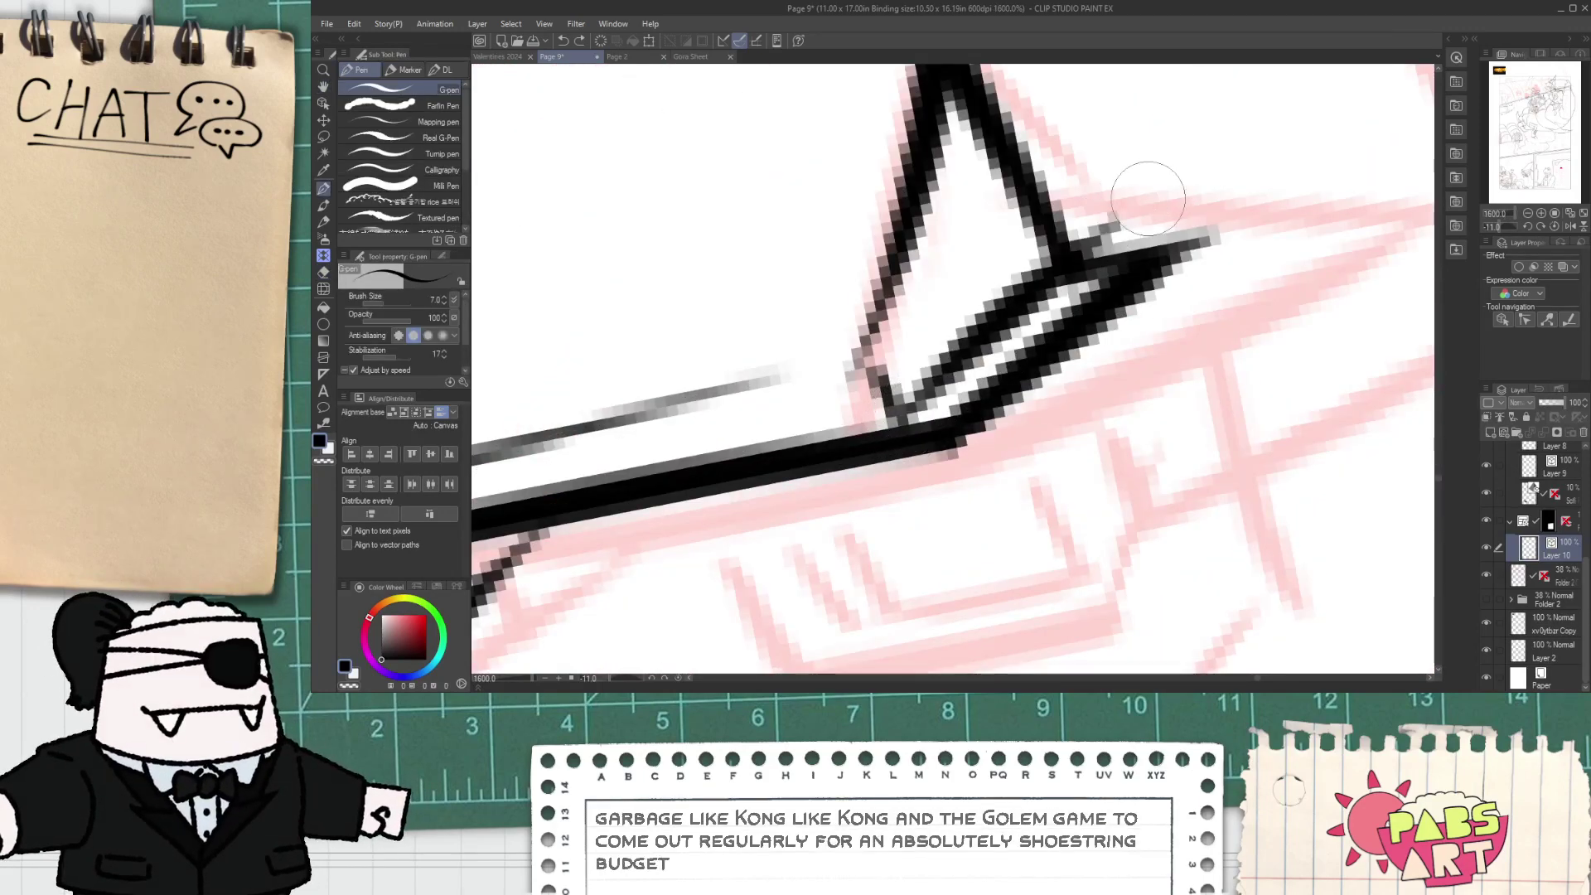
{"action": "key", "text": "e"}
{"action": "scroll", "coordinate": [1094, 212], "scroll_direction": "down", "scroll_amount": 4}
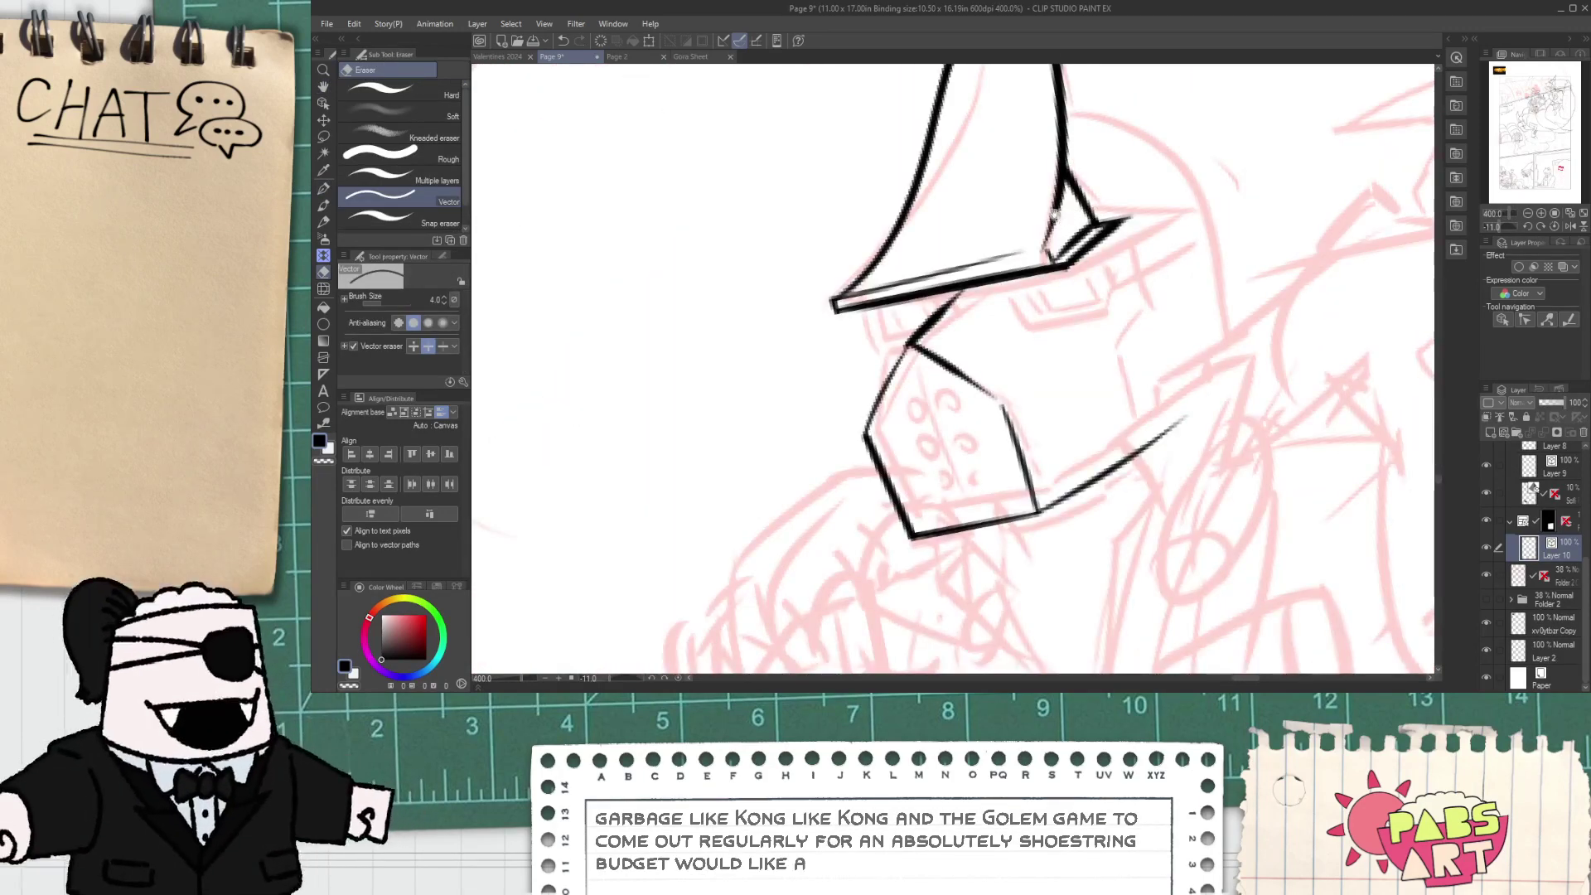
- Ink a curved line just inside the back edge of the hat, running from above the lower edge up along the peak
{"action": "key", "text": "p"}
{"action": "mouse_move", "coordinate": [1054, 214]}
{"action": "left_mouse_down"}
{"action": "mouse_move", "coordinate": [1069, 342]}
{"action": "mouse_move", "coordinate": [1060, 241]}
{"action": "left_mouse_up"}
{"action": "key", "text": "ctrl+z"}
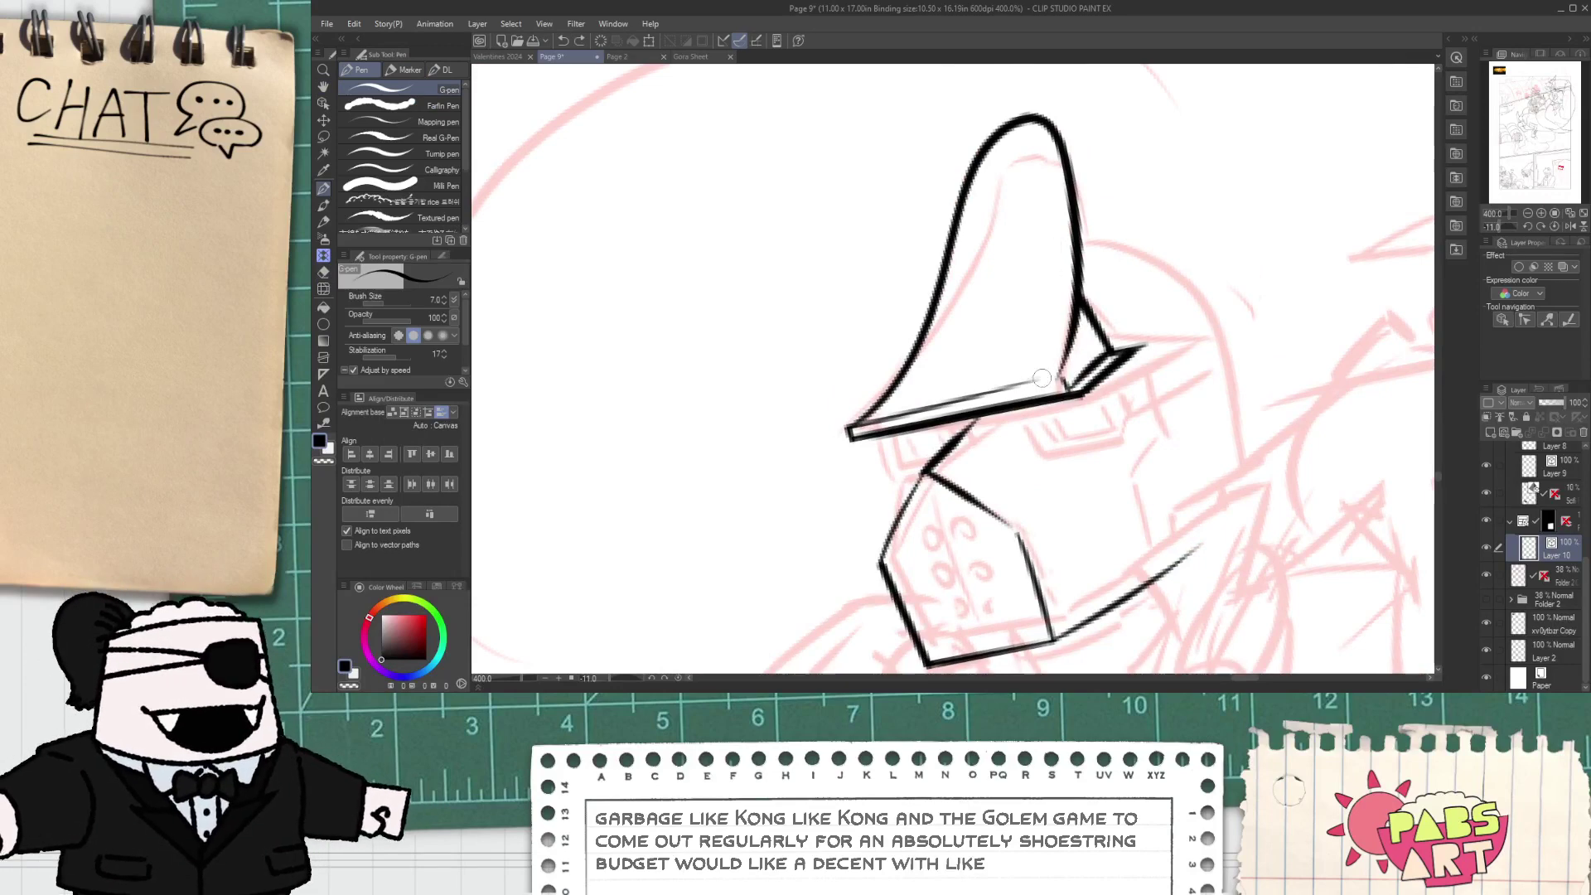
{"action": "left_click_drag", "start_coordinate": [1042, 378], "coordinate": [1067, 273]}
{"action": "key", "text": "ctrl+z"}
{"action": "left_click_drag", "start_coordinate": [1041, 368], "coordinate": [1054, 131]}
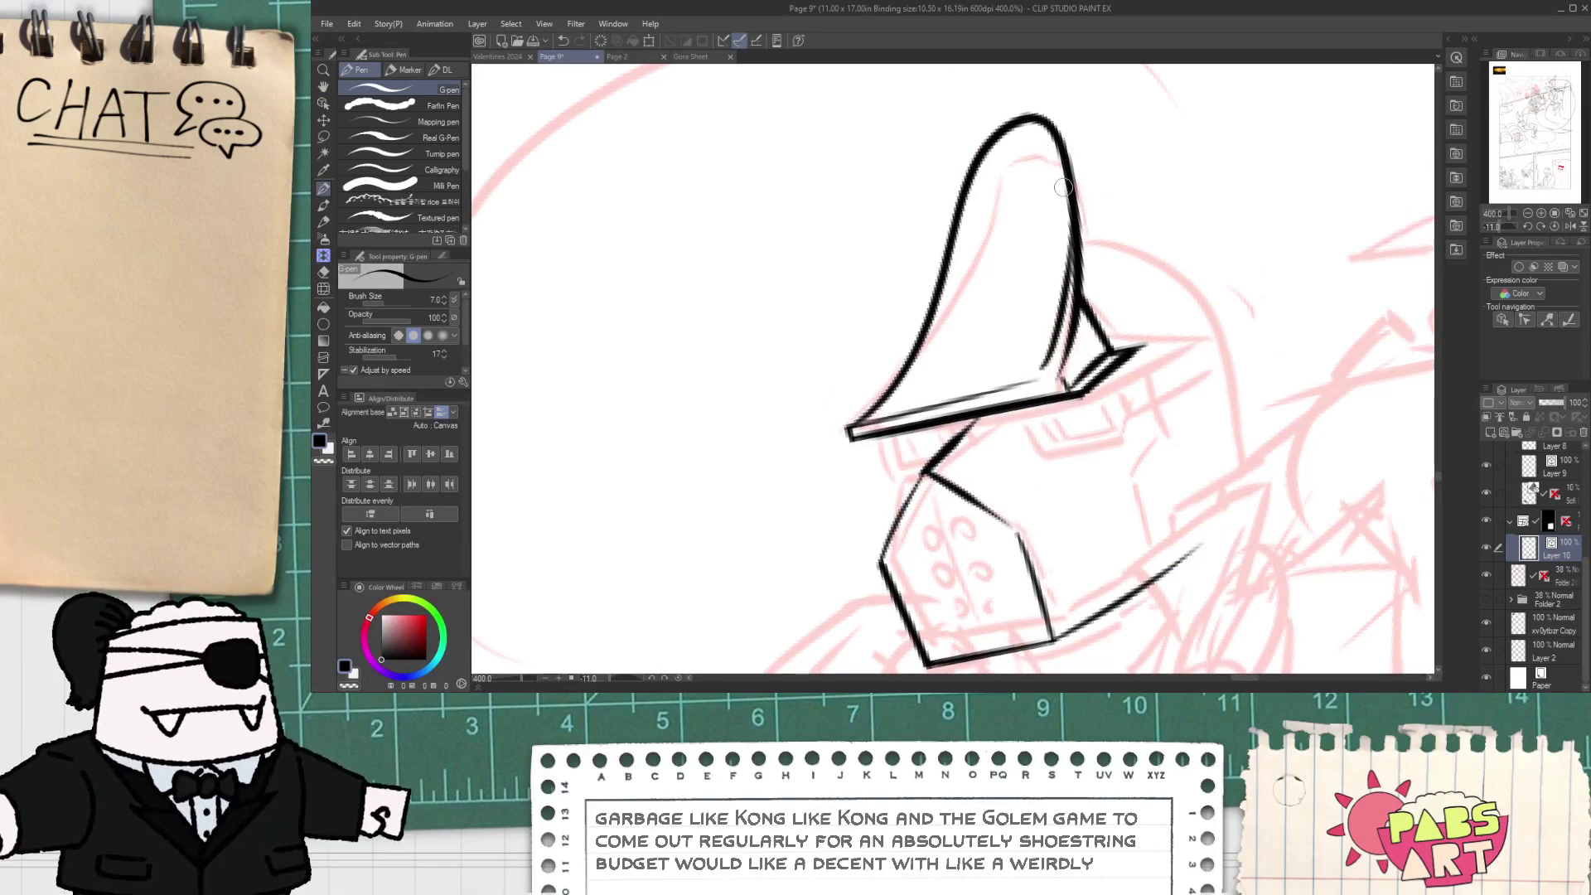
{"action": "scroll", "coordinate": [1065, 192], "scroll_direction": "down", "scroll_amount": 3}
{"action": "left_click_drag", "start_coordinate": [1065, 282], "coordinate": [966, 344]}
{"action": "scroll", "coordinate": [966, 344], "scroll_direction": "up", "scroll_amount": 3}
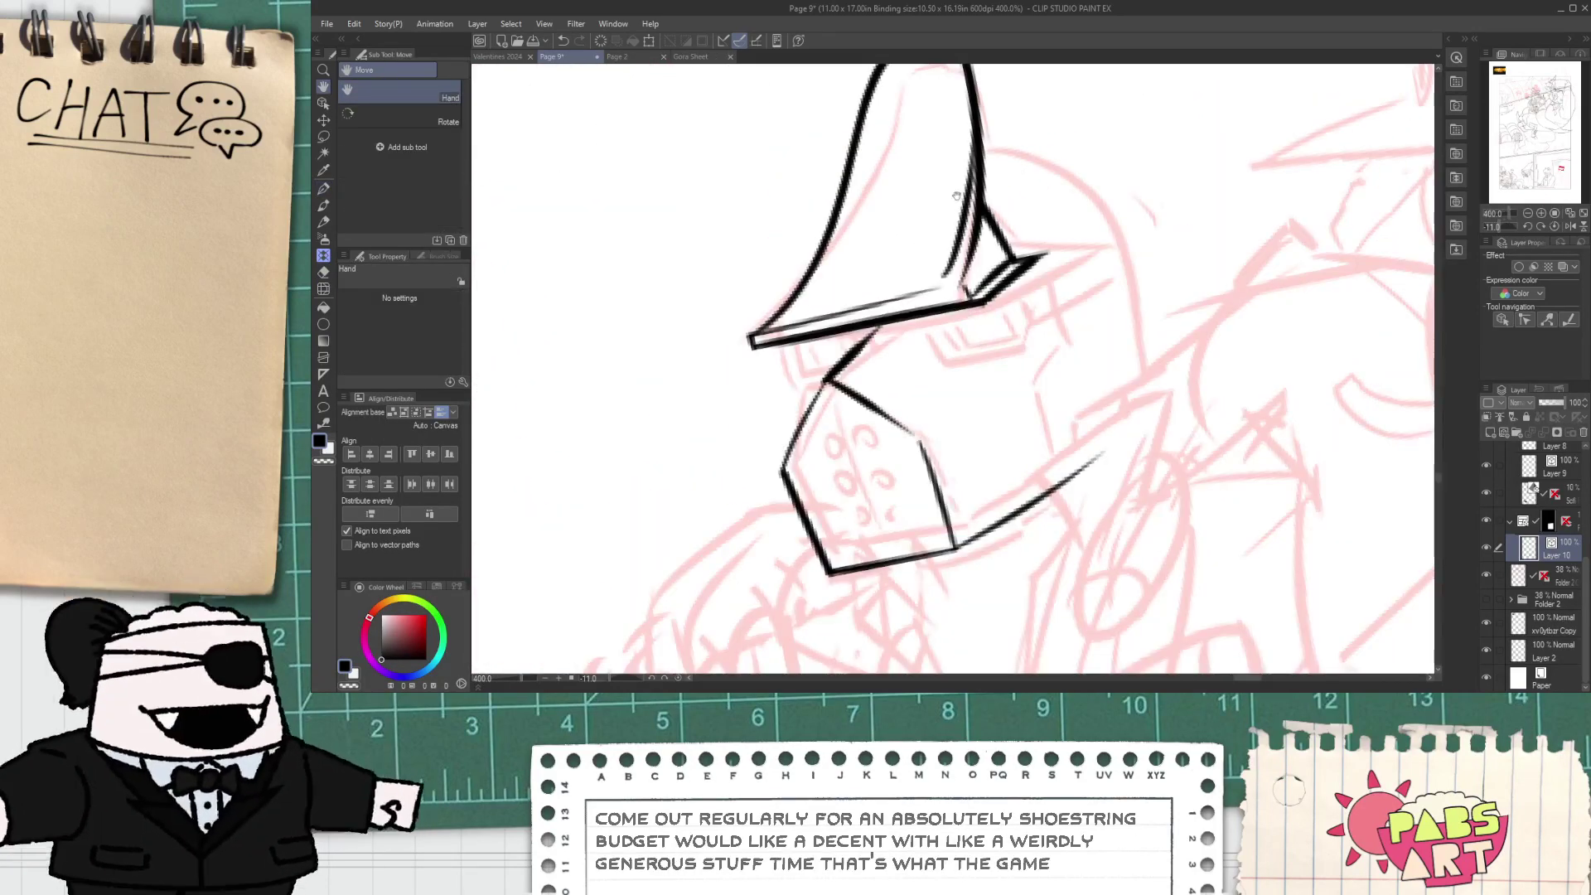
{"action": "key", "text": "p"}
{"action": "left_click_drag", "start_coordinate": [943, 162], "coordinate": [1155, 405]}
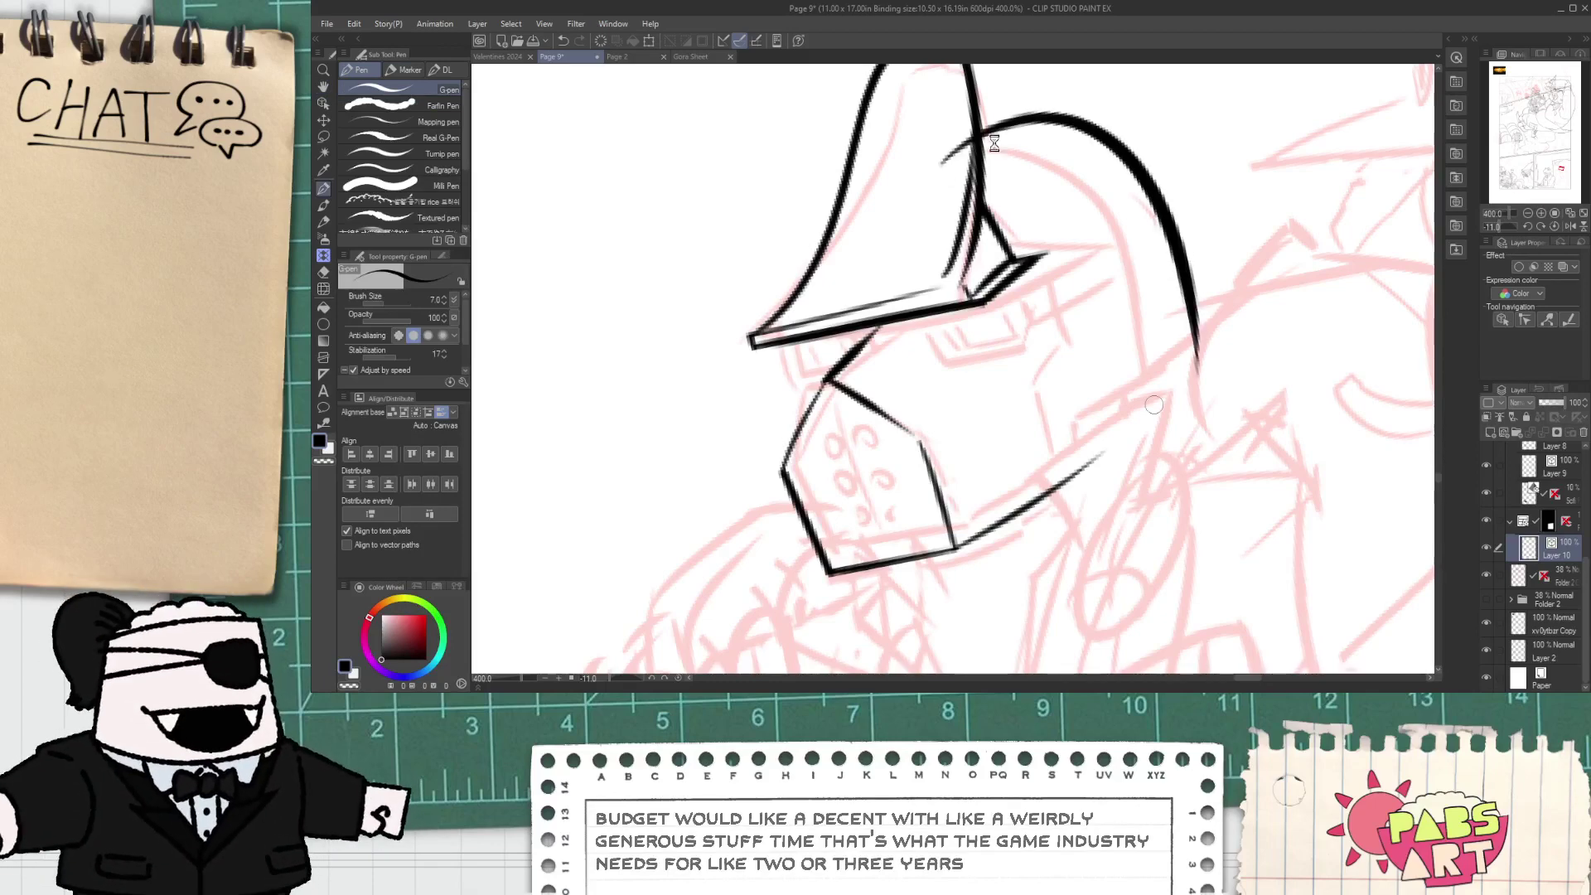
{"action": "key", "text": "h"}
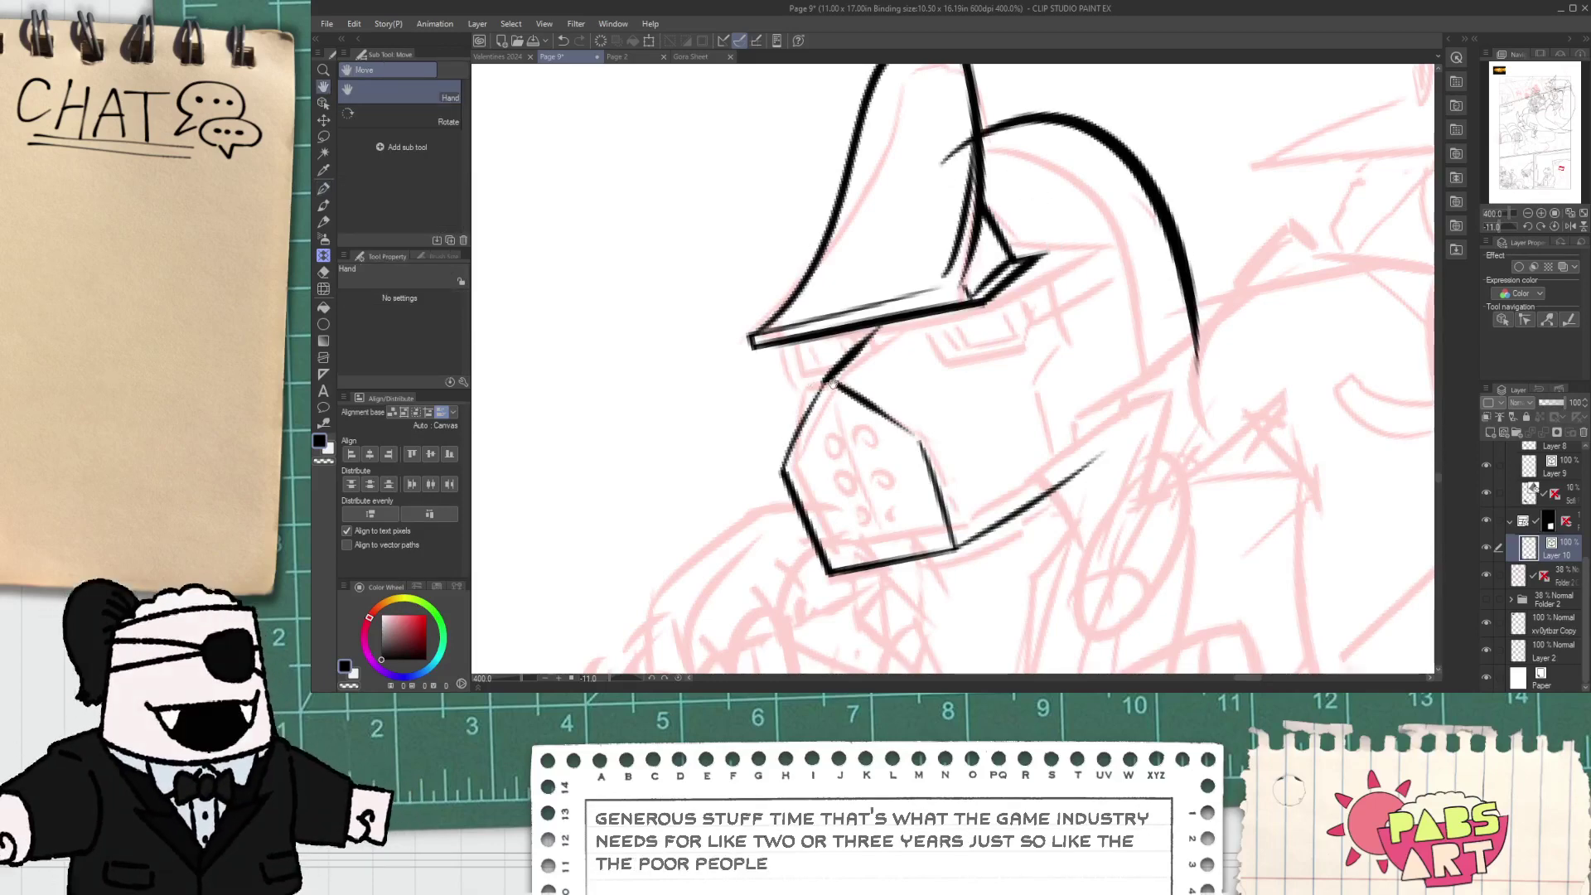
{"action": "key", "text": "ctrl+z"}
- Ink the far goggle lens under the front of the hat with an outer and an inner frame line, ending at the mask
{"action": "scroll", "coordinate": [789, 356], "scroll_direction": "up", "scroll_amount": 3}
{"action": "key", "text": "p"}
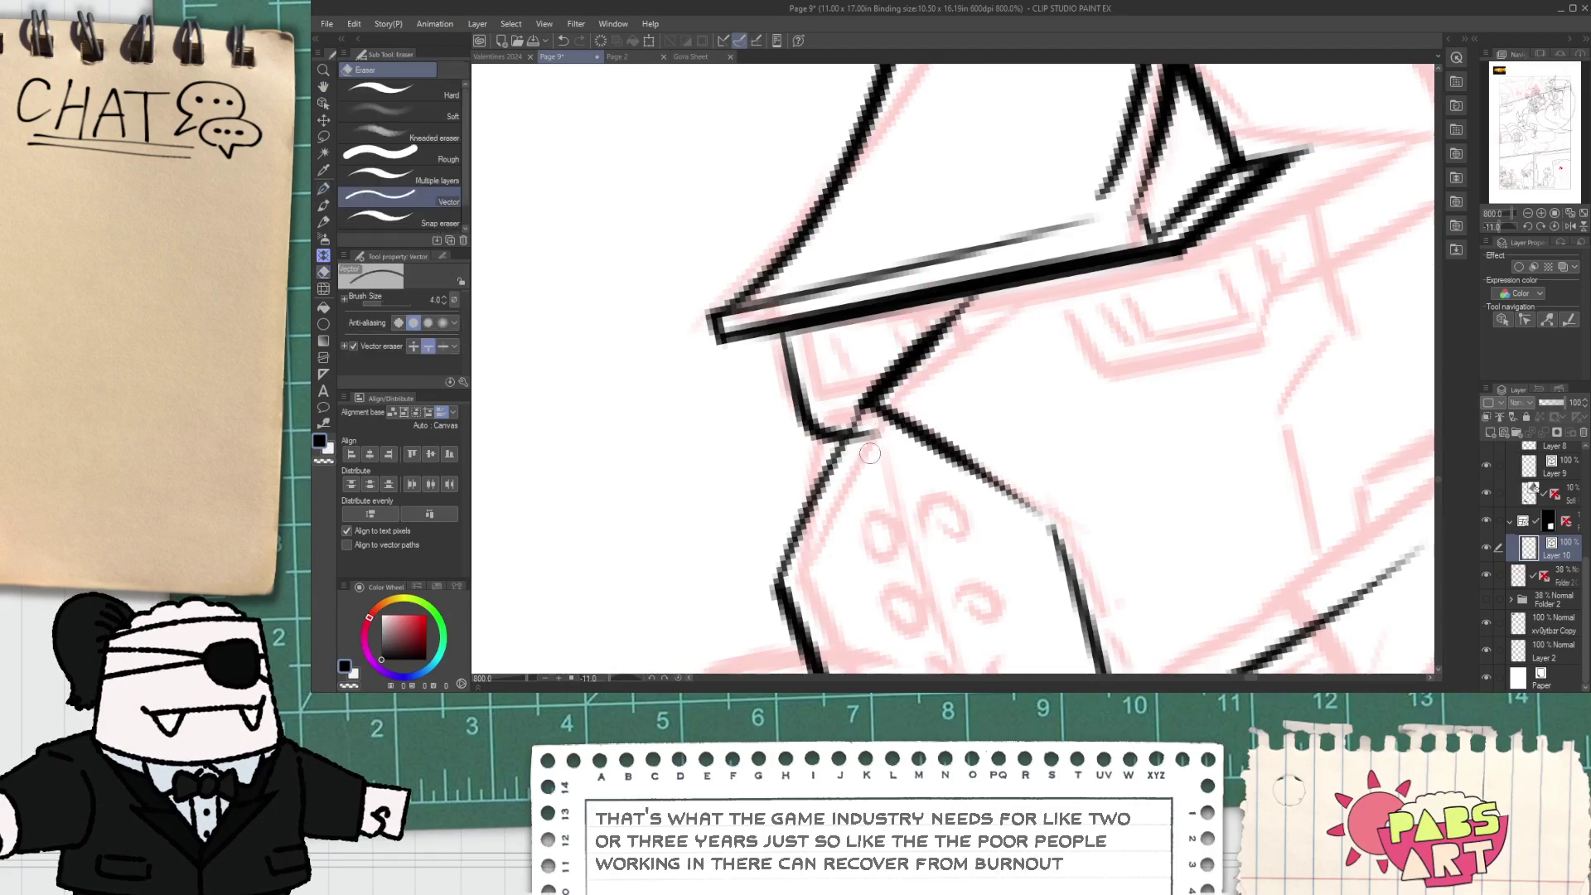
{"action": "left_click_drag", "start_coordinate": [810, 333], "coordinate": [870, 397]}
{"action": "key", "text": "ctrl+z"}
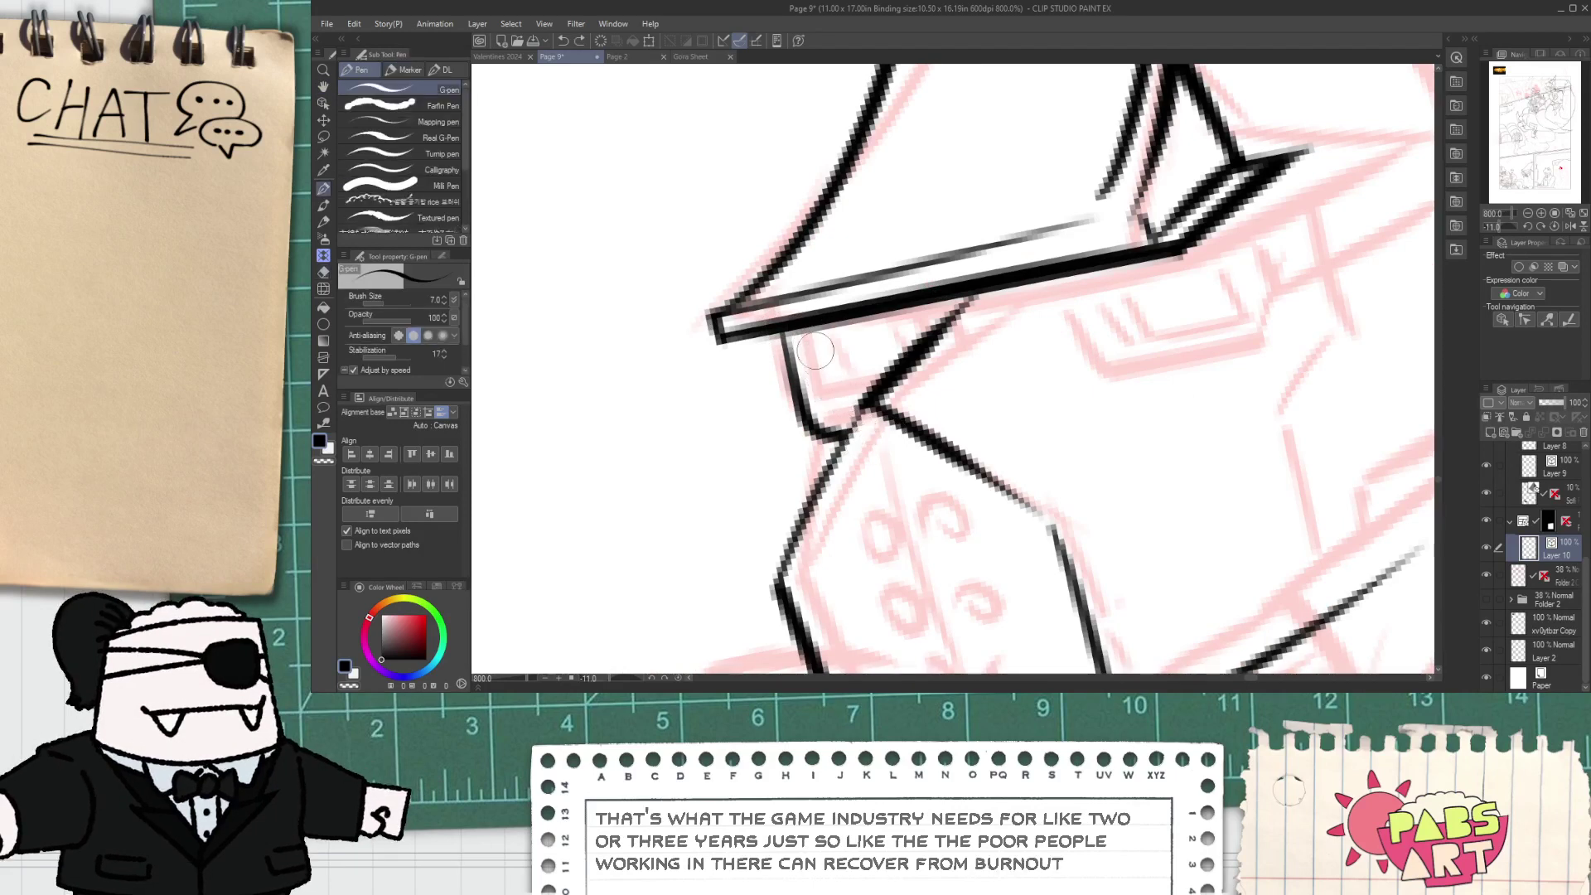
{"action": "left_click_drag", "start_coordinate": [810, 330], "coordinate": [835, 402]}
{"action": "key", "text": "space"}
{"action": "left_click_drag", "start_coordinate": [1005, 359], "coordinate": [882, 352]}
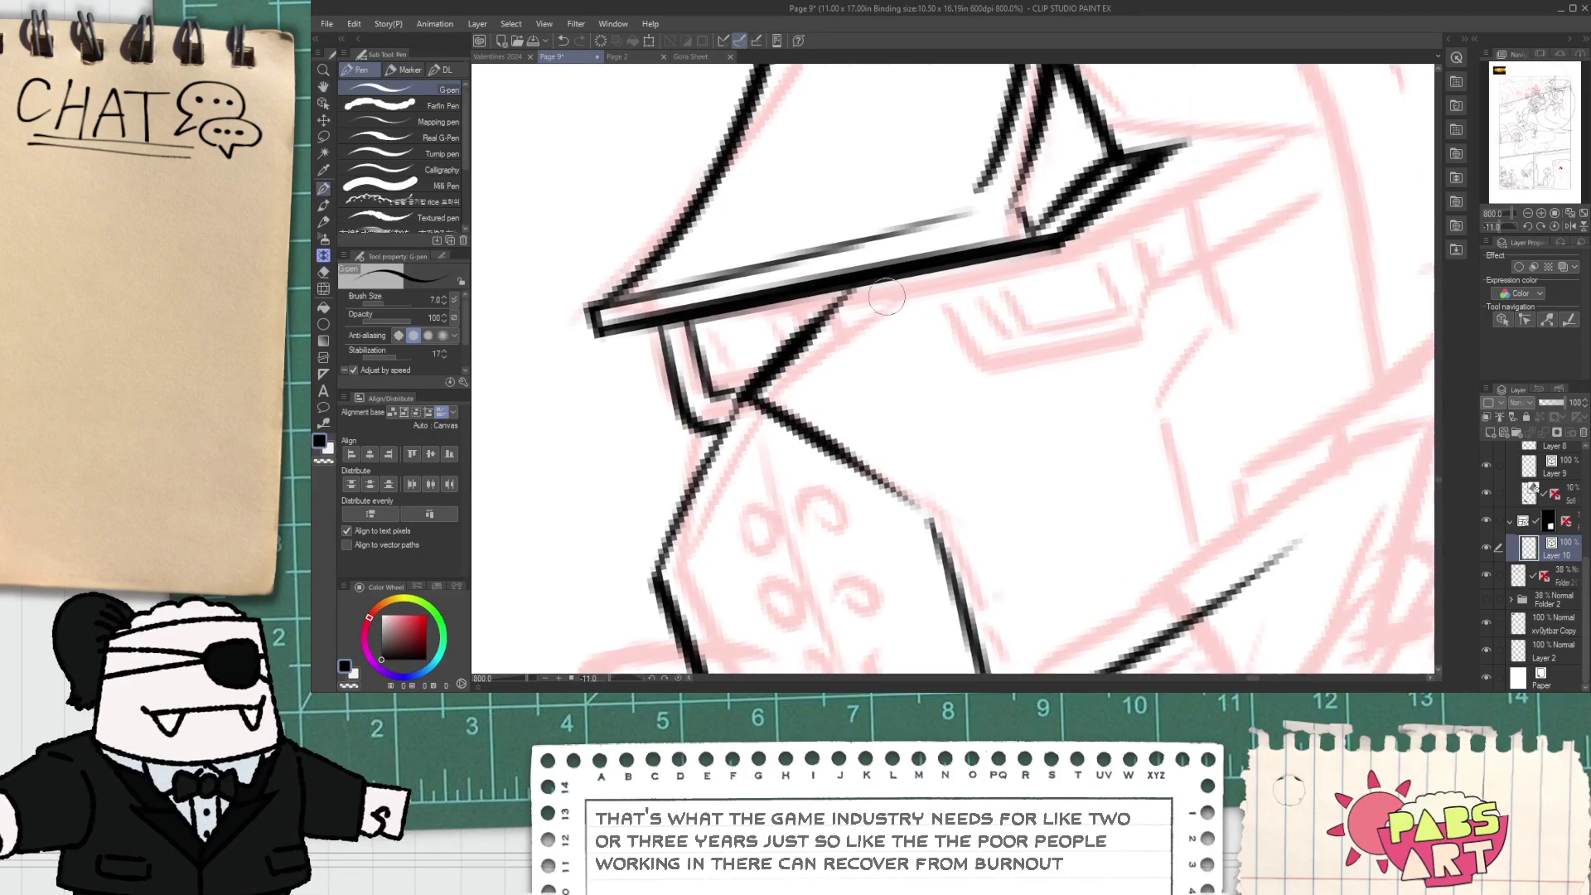
- Ink the goggle bridge and the rectangular outer frame of the near lens below the hat, erasing the overshooting ends
{"action": "mouse_move", "coordinate": [885, 280]}
{"action": "left_mouse_down"}
{"action": "mouse_move", "coordinate": [904, 353]}
{"action": "mouse_move", "coordinate": [1134, 354]}
{"action": "left_mouse_up"}
{"action": "key", "text": "ctrl+z"}
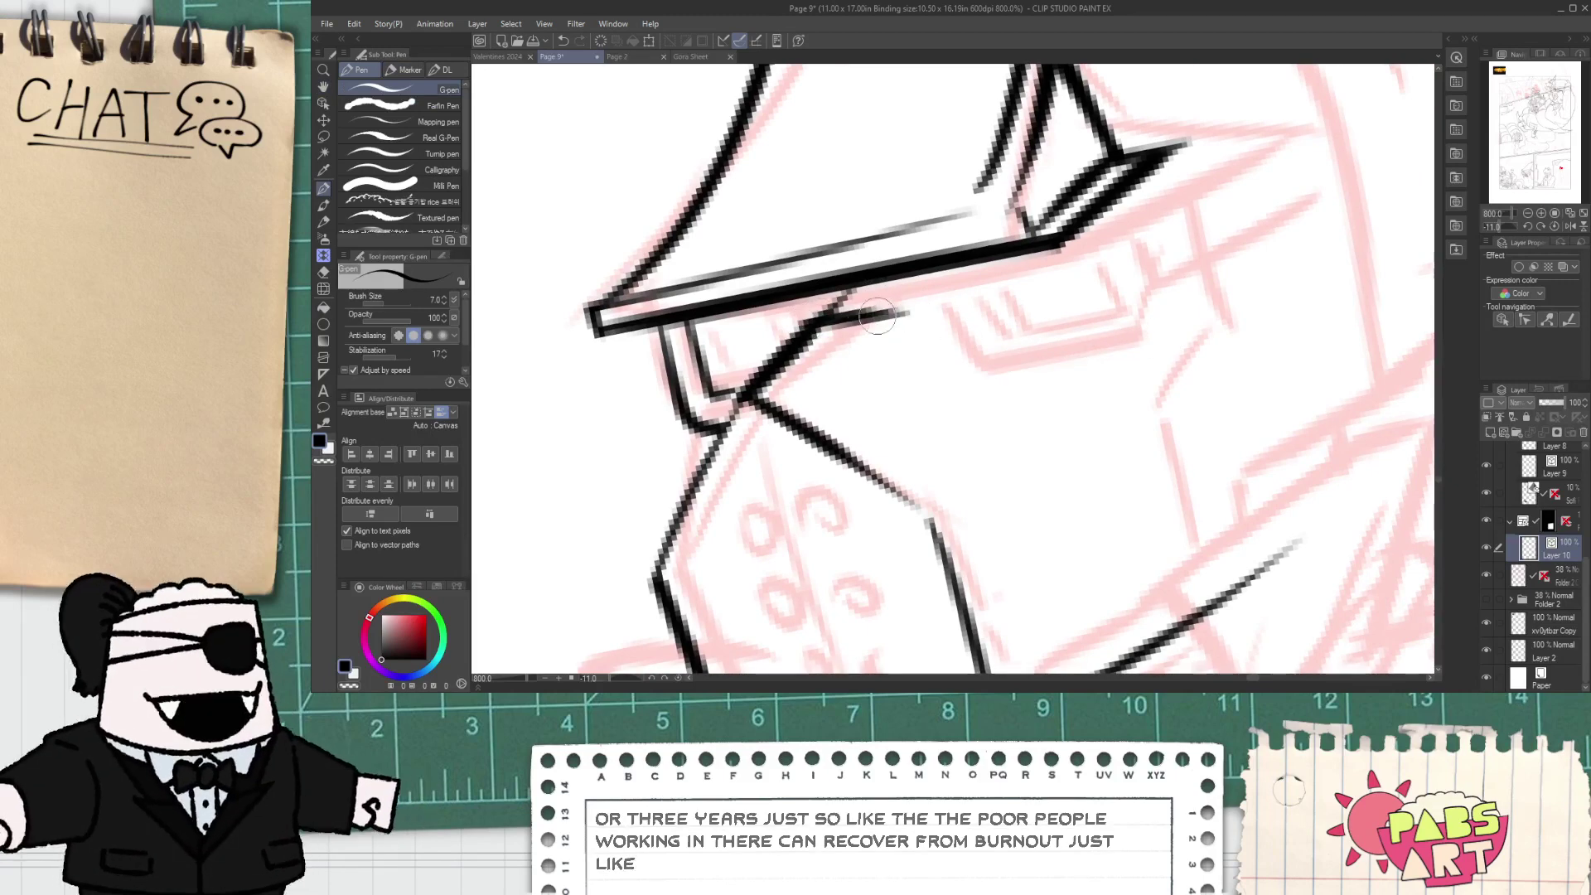
{"action": "mouse_move", "coordinate": [796, 307]}
{"action": "left_mouse_down"}
{"action": "mouse_move", "coordinate": [890, 301]}
{"action": "mouse_move", "coordinate": [836, 306]}
{"action": "mouse_move", "coordinate": [894, 365]}
{"action": "mouse_move", "coordinate": [1193, 313]}
{"action": "left_mouse_up"}
{"action": "key", "text": "e"}
{"action": "key", "text": "p"}
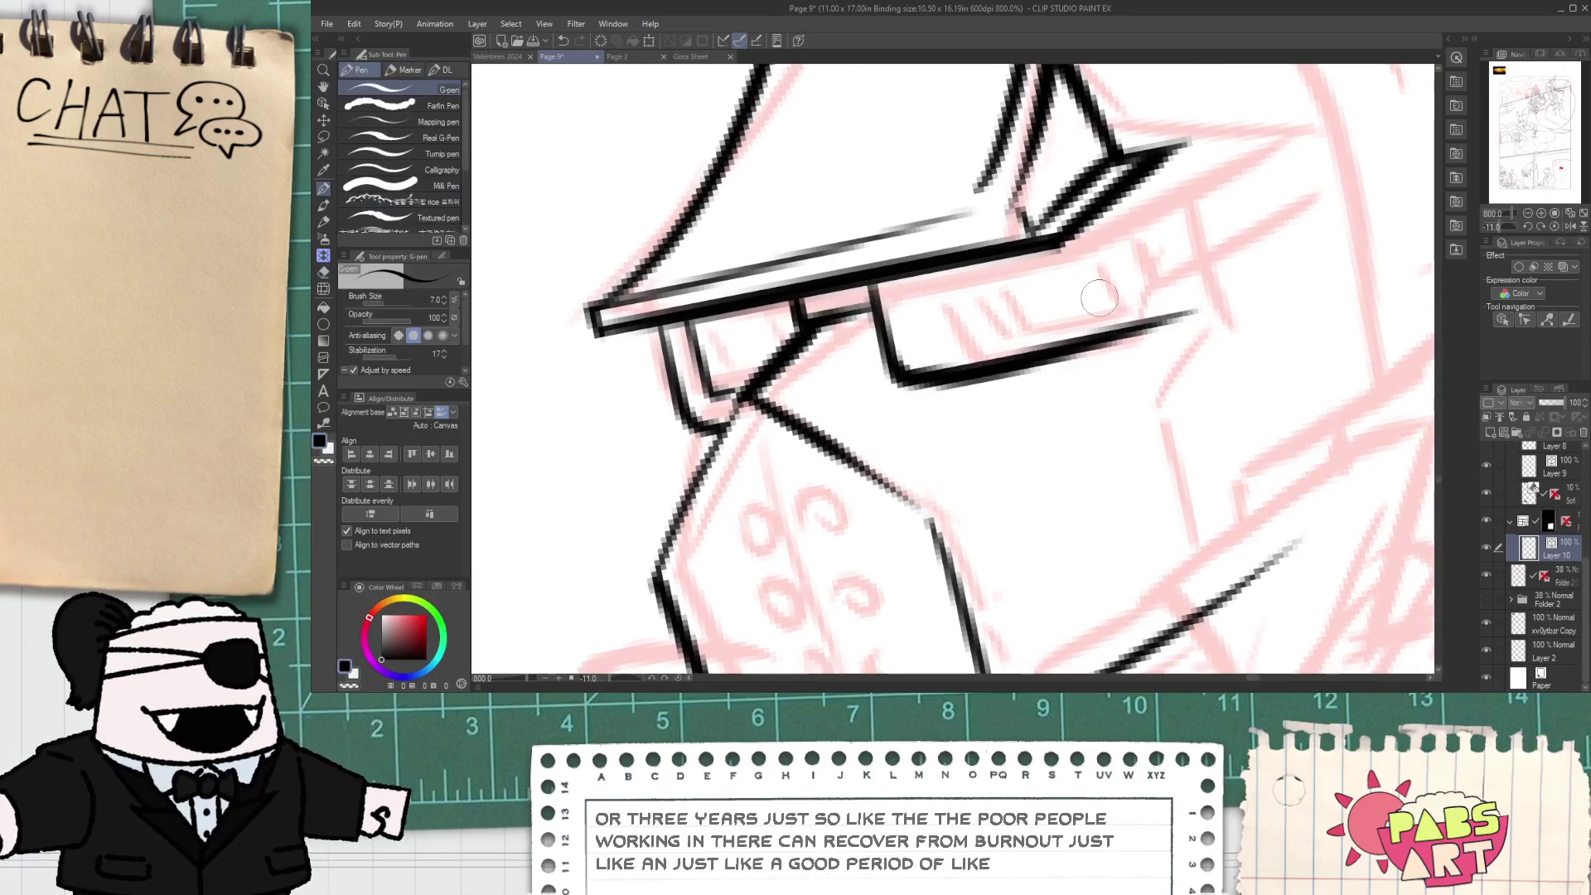
{"action": "mouse_move", "coordinate": [1102, 212]}
{"action": "left_mouse_down"}
{"action": "mouse_move", "coordinate": [1131, 336]}
{"action": "mouse_move", "coordinate": [1162, 293]}
{"action": "left_mouse_up"}
{"action": "key", "text": "e"}
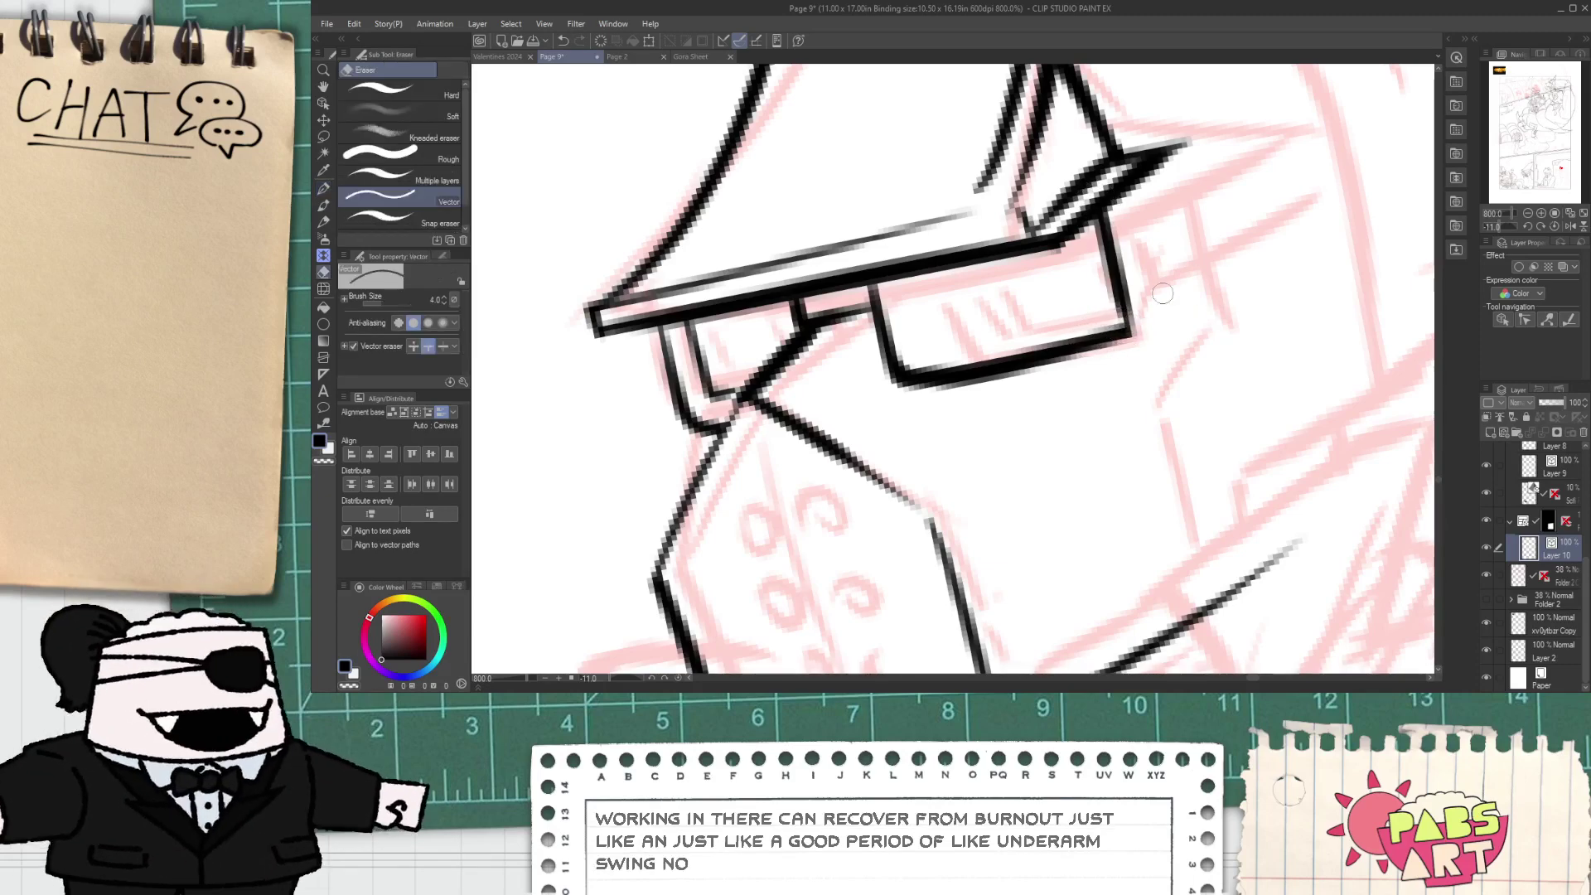
- Ink the near goggle lens's inner frame and side edge, plus the two strap lines running to the back of the head
{"action": "key", "text": "p"}
{"action": "mouse_move", "coordinate": [895, 286]}
{"action": "left_mouse_down"}
{"action": "mouse_move", "coordinate": [953, 352]}
{"action": "mouse_move", "coordinate": [1065, 319]}
{"action": "mouse_move", "coordinate": [1053, 247]}
{"action": "mouse_move", "coordinate": [1100, 319]}
{"action": "left_mouse_up"}
{"action": "key", "text": "ctrl+z"}
{"action": "mouse_move", "coordinate": [1077, 240]}
{"action": "left_mouse_down"}
{"action": "mouse_move", "coordinate": [1102, 355]}
{"action": "mouse_move", "coordinate": [924, 361]}
{"action": "mouse_move", "coordinate": [1198, 225]}
{"action": "left_mouse_up"}
{"action": "key", "text": "e"}
{"action": "scroll", "coordinate": [1095, 349], "scroll_direction": "down", "scroll_amount": 2}
{"action": "key", "text": "ctrl+z"}
{"action": "key", "text": "space"}
{"action": "scroll", "coordinate": [924, 361], "scroll_direction": "up", "scroll_amount": 1}
{"action": "key", "text": "p"}
{"action": "mouse_move", "coordinate": [888, 298]}
{"action": "left_mouse_down"}
{"action": "mouse_move", "coordinate": [1123, 164]}
{"action": "mouse_move", "coordinate": [1156, 344]}
{"action": "left_mouse_up"}
{"action": "key", "text": "ctrl+z"}
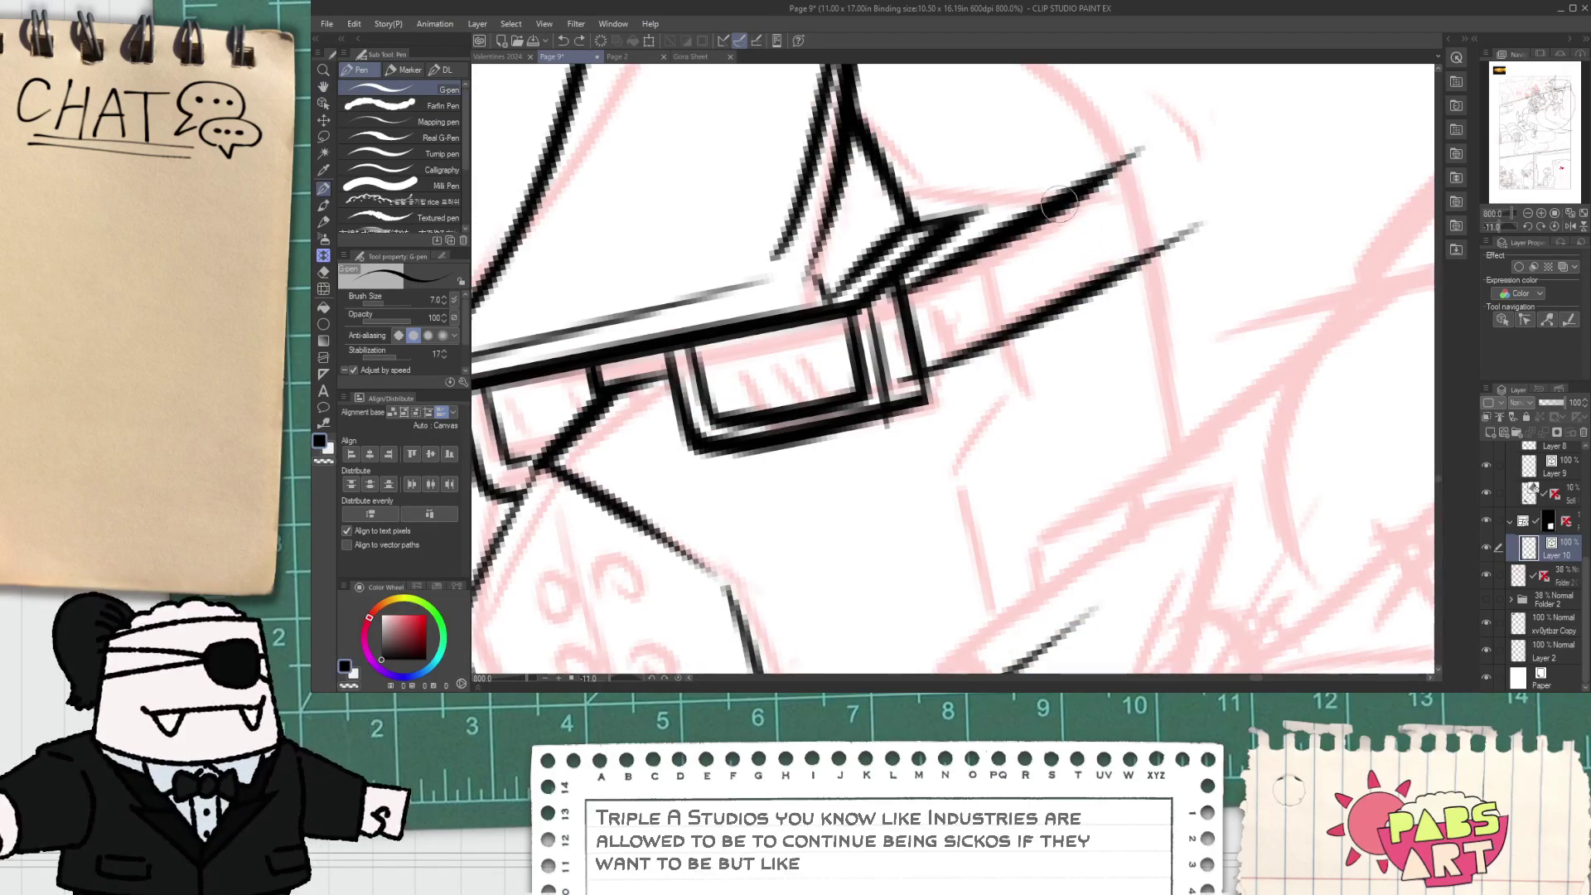
- Ink the rounded back of the head from the hat's peak down behind the jaw, and erase the part crossing the hat
{"action": "scroll", "coordinate": [1077, 244], "scroll_direction": "down", "scroll_amount": 2}
{"action": "left_click_drag", "start_coordinate": [905, 106], "coordinate": [1110, 331]}
{"action": "key", "text": "ctrl+z"}
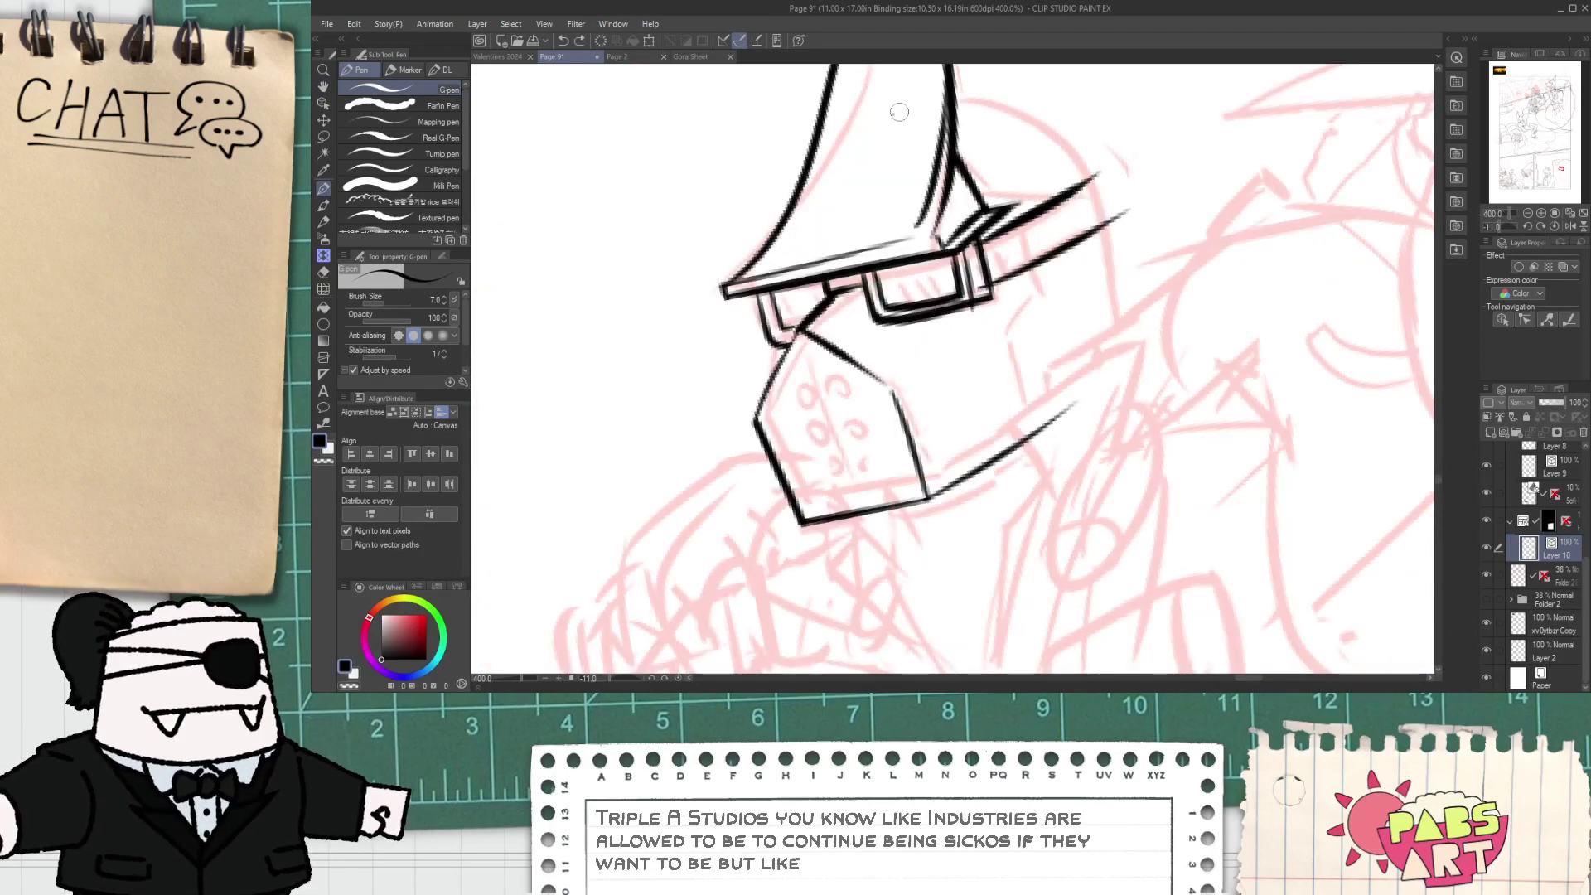
{"action": "left_click_drag", "start_coordinate": [895, 110], "coordinate": [1097, 402]}
{"action": "key", "text": "ctrl+z"}
{"action": "mouse_move", "coordinate": [906, 123]}
{"action": "left_mouse_down"}
{"action": "mouse_move", "coordinate": [1010, 110]}
{"action": "mouse_move", "coordinate": [1106, 385]}
{"action": "left_mouse_up"}
{"action": "key", "text": "ctrl+z"}
{"action": "left_click_drag", "start_coordinate": [911, 112], "coordinate": [1131, 381]}
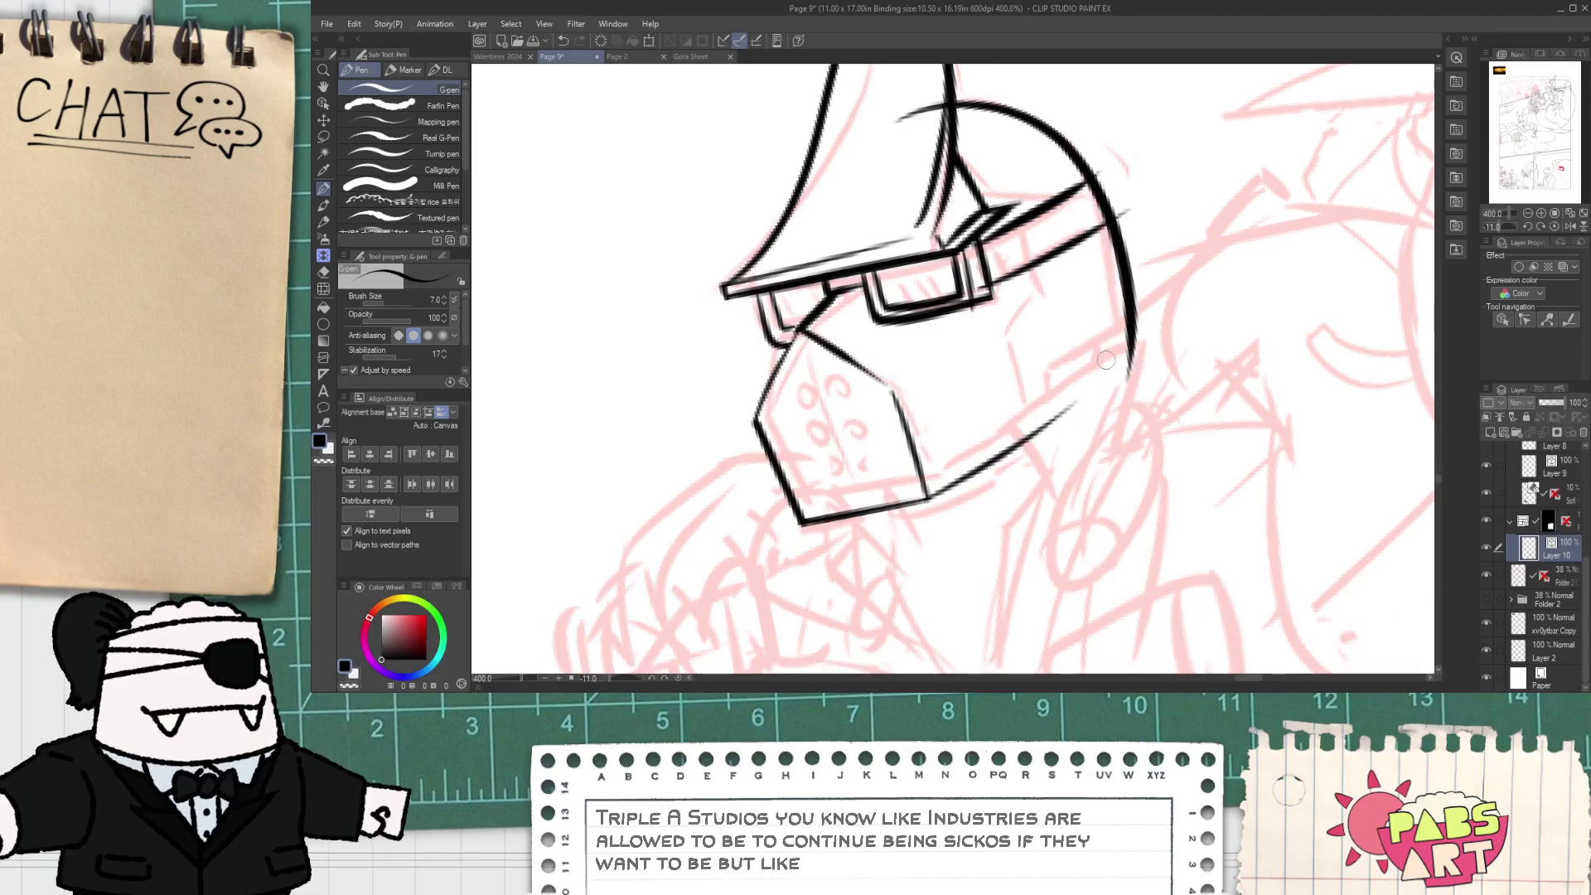
{"action": "key", "text": "ctrl+z"}
{"action": "left_click_drag", "start_coordinate": [903, 114], "coordinate": [1112, 324]}
{"action": "key", "text": "ctrl+z"}
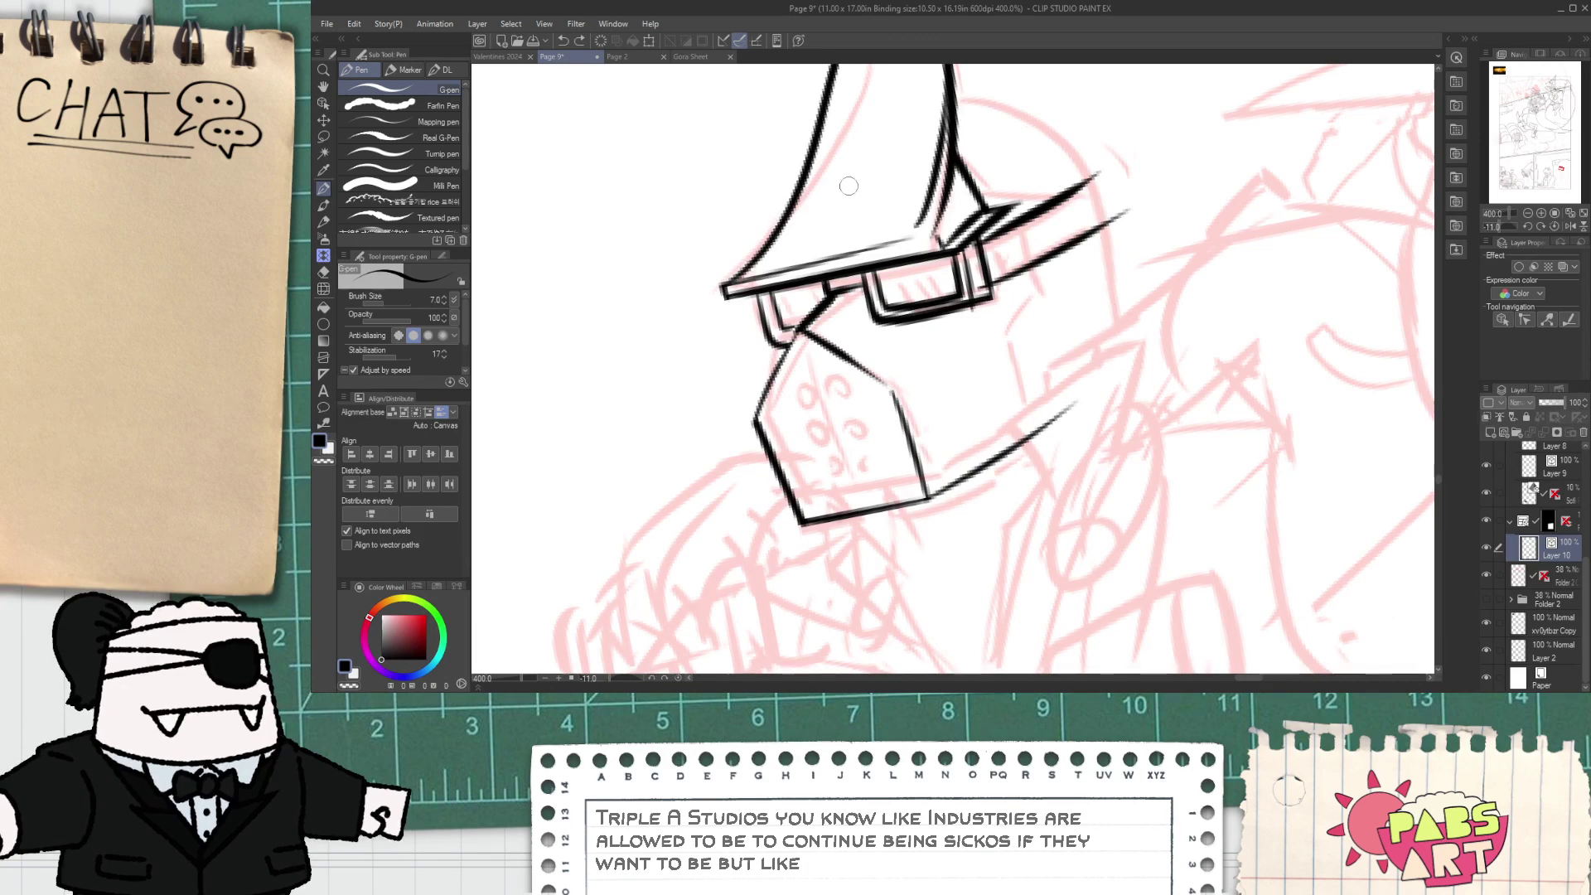
{"action": "left_click_drag", "start_coordinate": [848, 186], "coordinate": [1069, 435]}
{"action": "key", "text": "ctrl+z"}
{"action": "mouse_move", "coordinate": [845, 173]}
{"action": "left_mouse_down"}
{"action": "mouse_move", "coordinate": [945, 80]}
{"action": "mouse_move", "coordinate": [1068, 412]}
{"action": "left_mouse_up"}
{"action": "key", "text": "e"}
{"action": "left_click", "coordinate": [900, 77]}
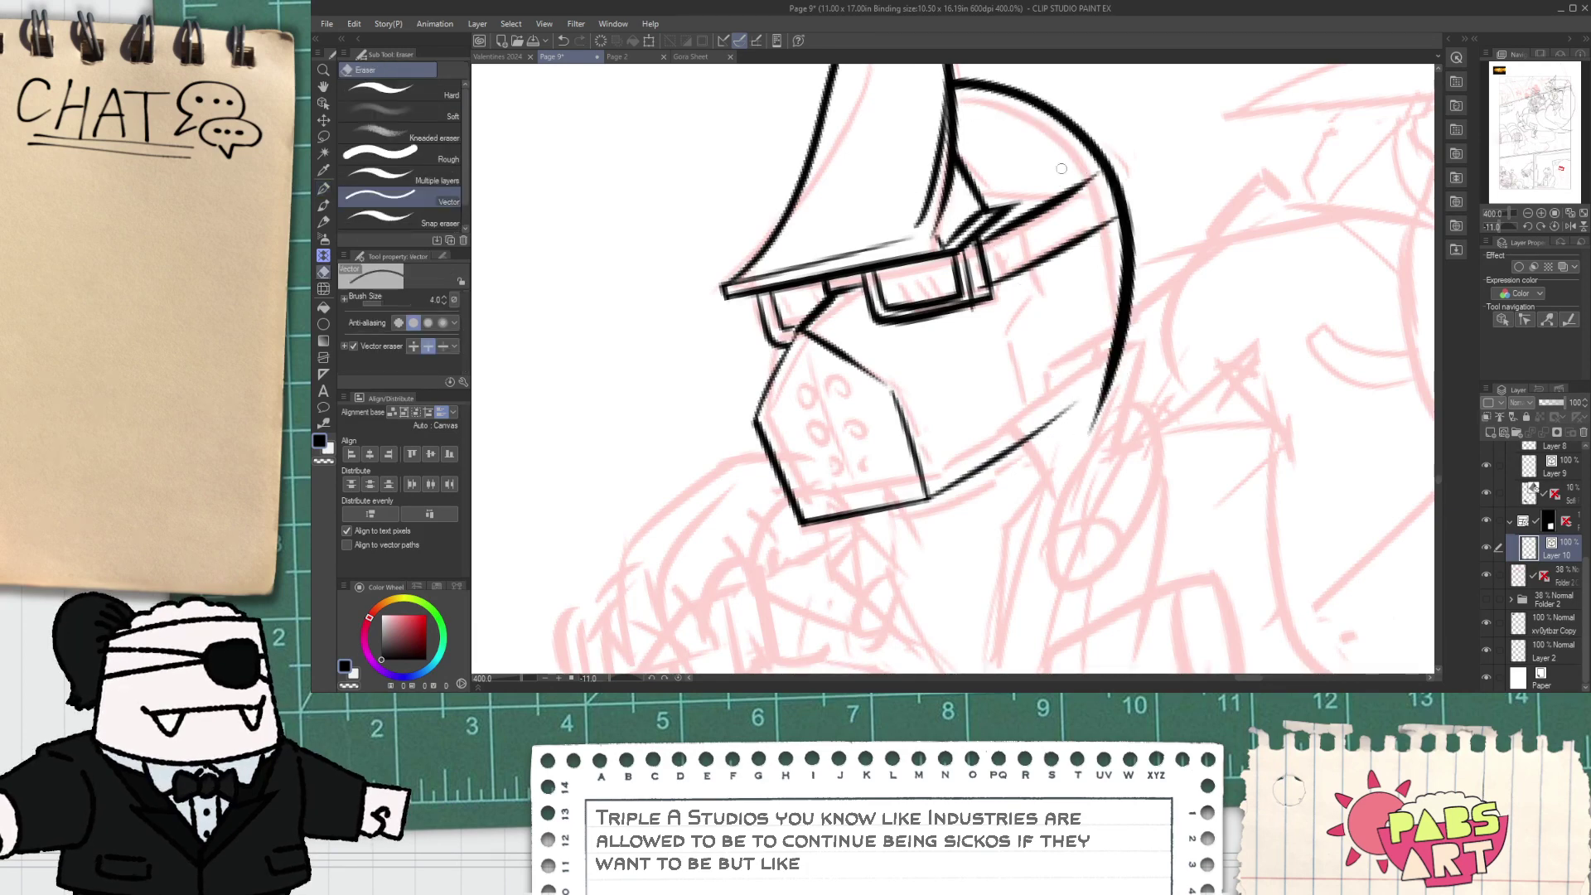
- Ink the mask's angular back edge from the goggle strap down to the jaw line and erase the overshooting ends
{"action": "key", "text": "p"}
{"action": "scroll", "coordinate": [1006, 199], "scroll_direction": "up", "scroll_amount": 3}
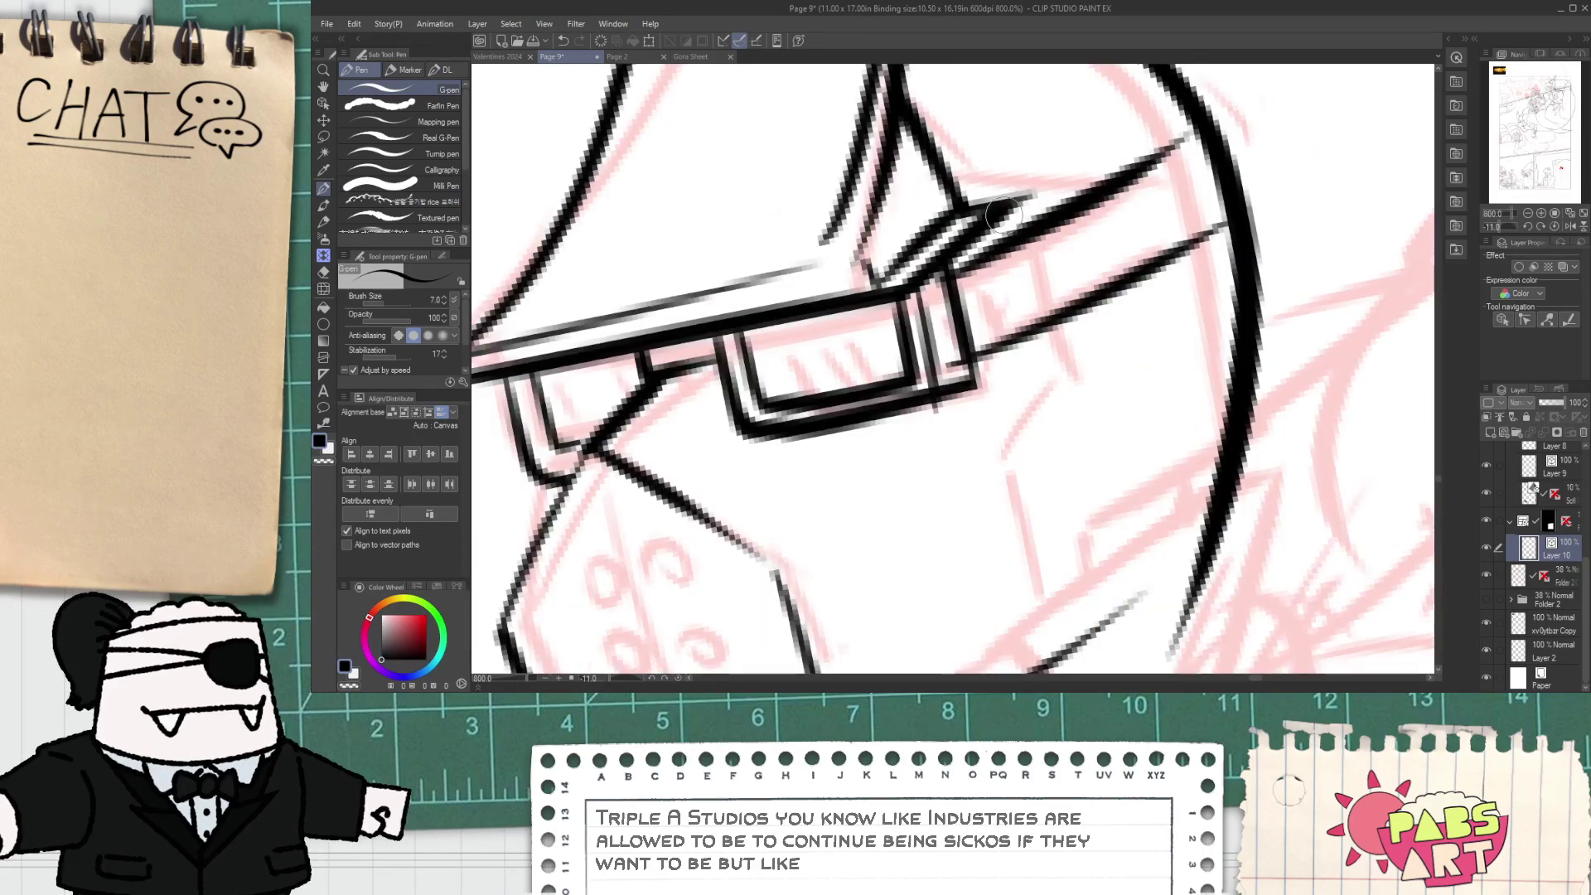
{"action": "scroll", "coordinate": [998, 214], "scroll_direction": "down", "scroll_amount": 3}
{"action": "left_click_drag", "start_coordinate": [1007, 214], "coordinate": [1052, 380]}
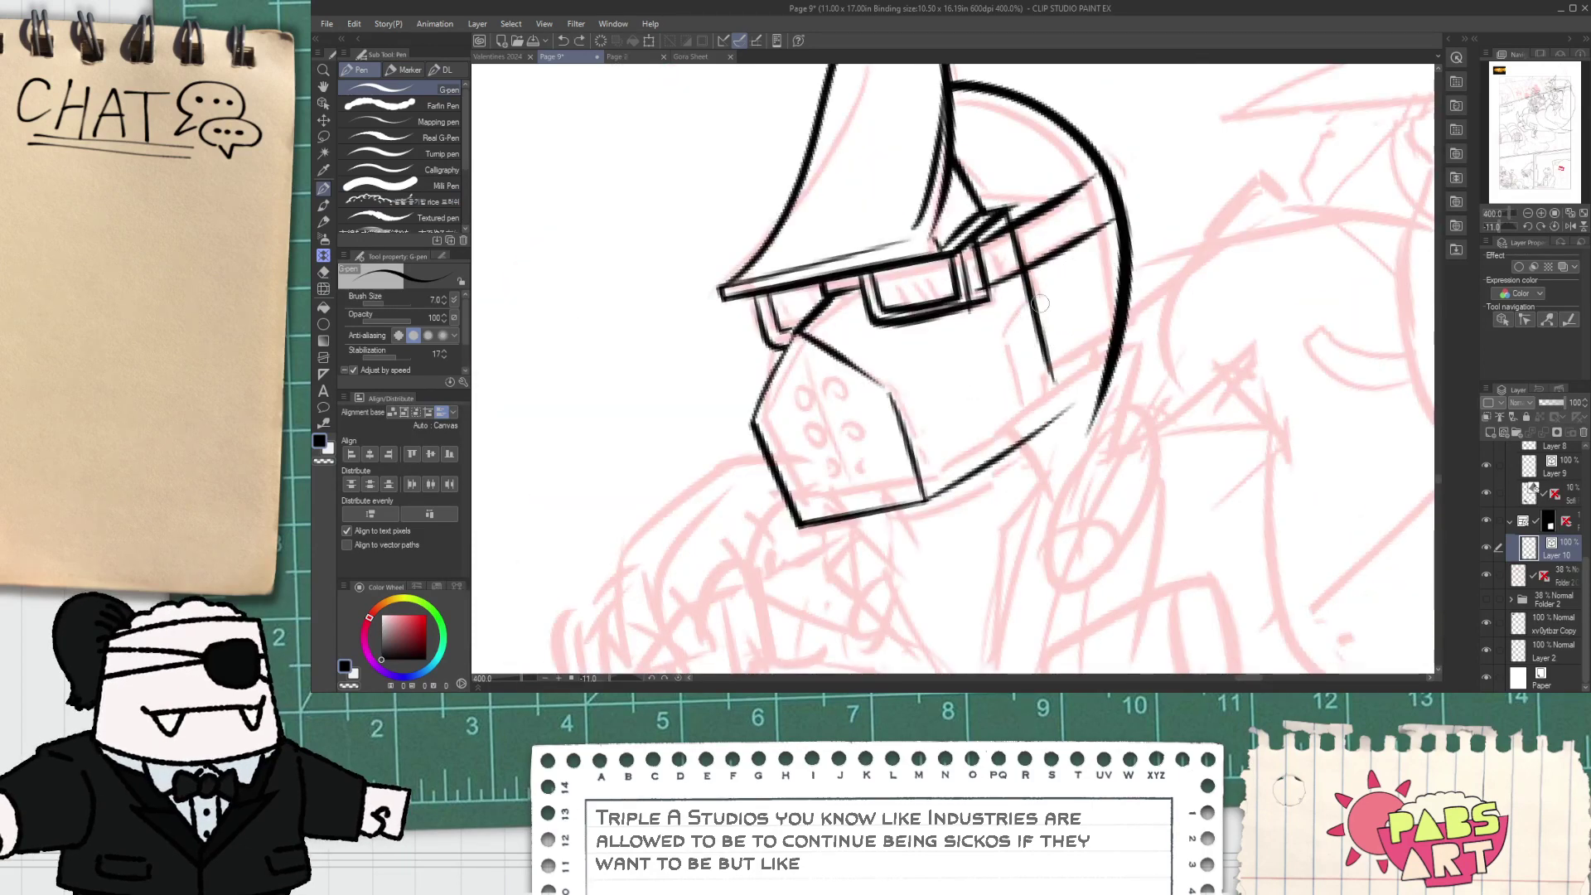
{"action": "mouse_move", "coordinate": [1063, 278]}
{"action": "left_mouse_down"}
{"action": "mouse_move", "coordinate": [981, 389]}
{"action": "mouse_move", "coordinate": [1032, 496]}
{"action": "left_mouse_up"}
{"action": "key", "text": "e"}
{"action": "key", "text": "p"}
{"action": "key", "text": "e"}
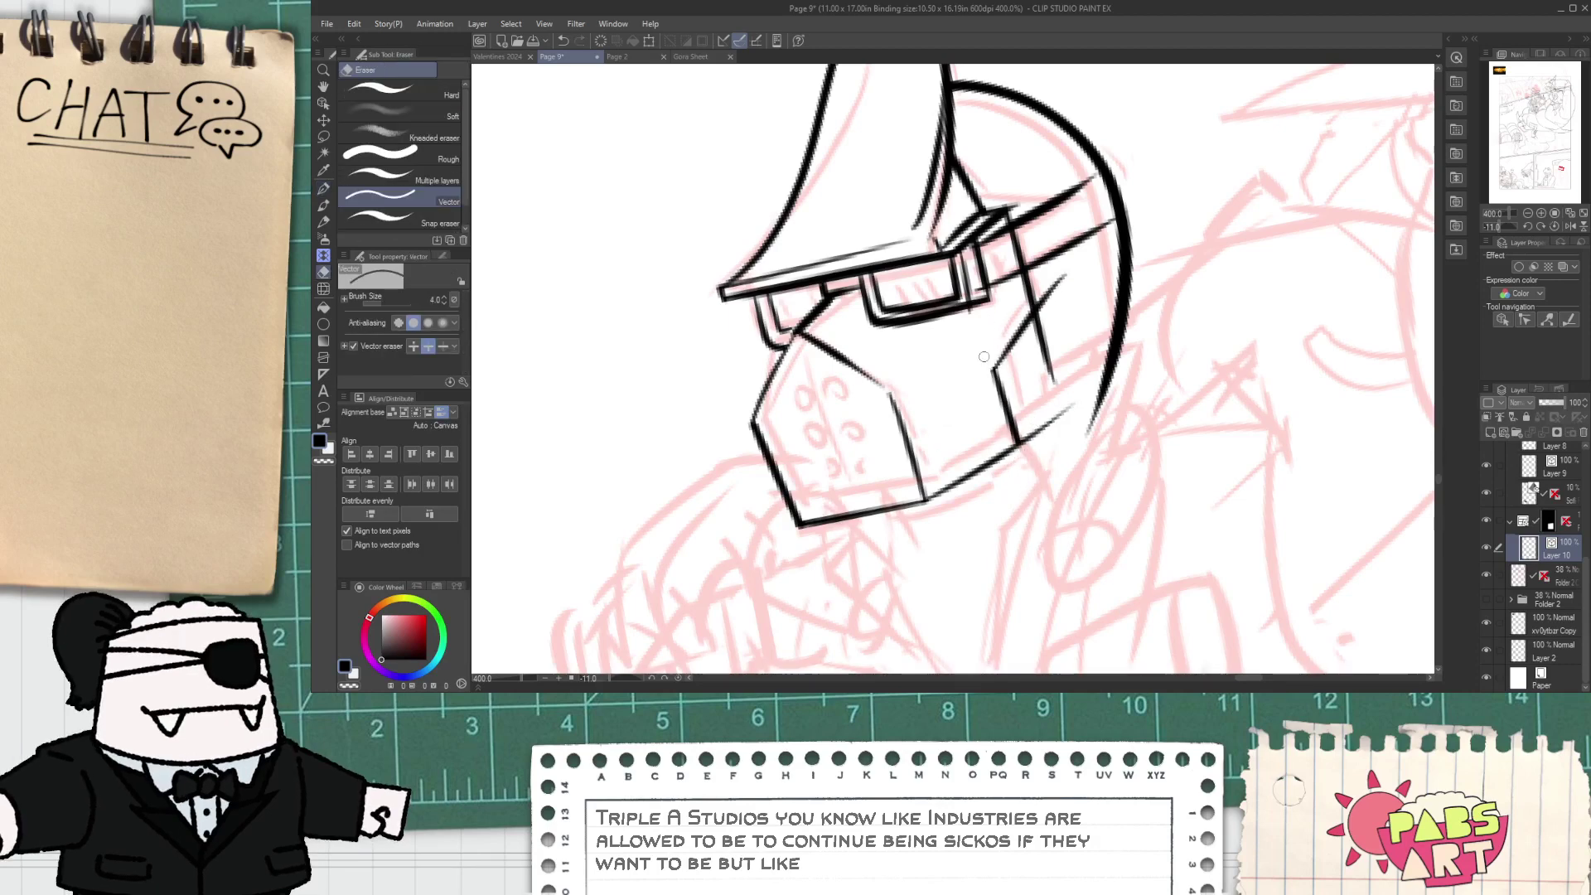
{"action": "scroll", "coordinate": [1037, 234], "scroll_direction": "up", "scroll_amount": 4}
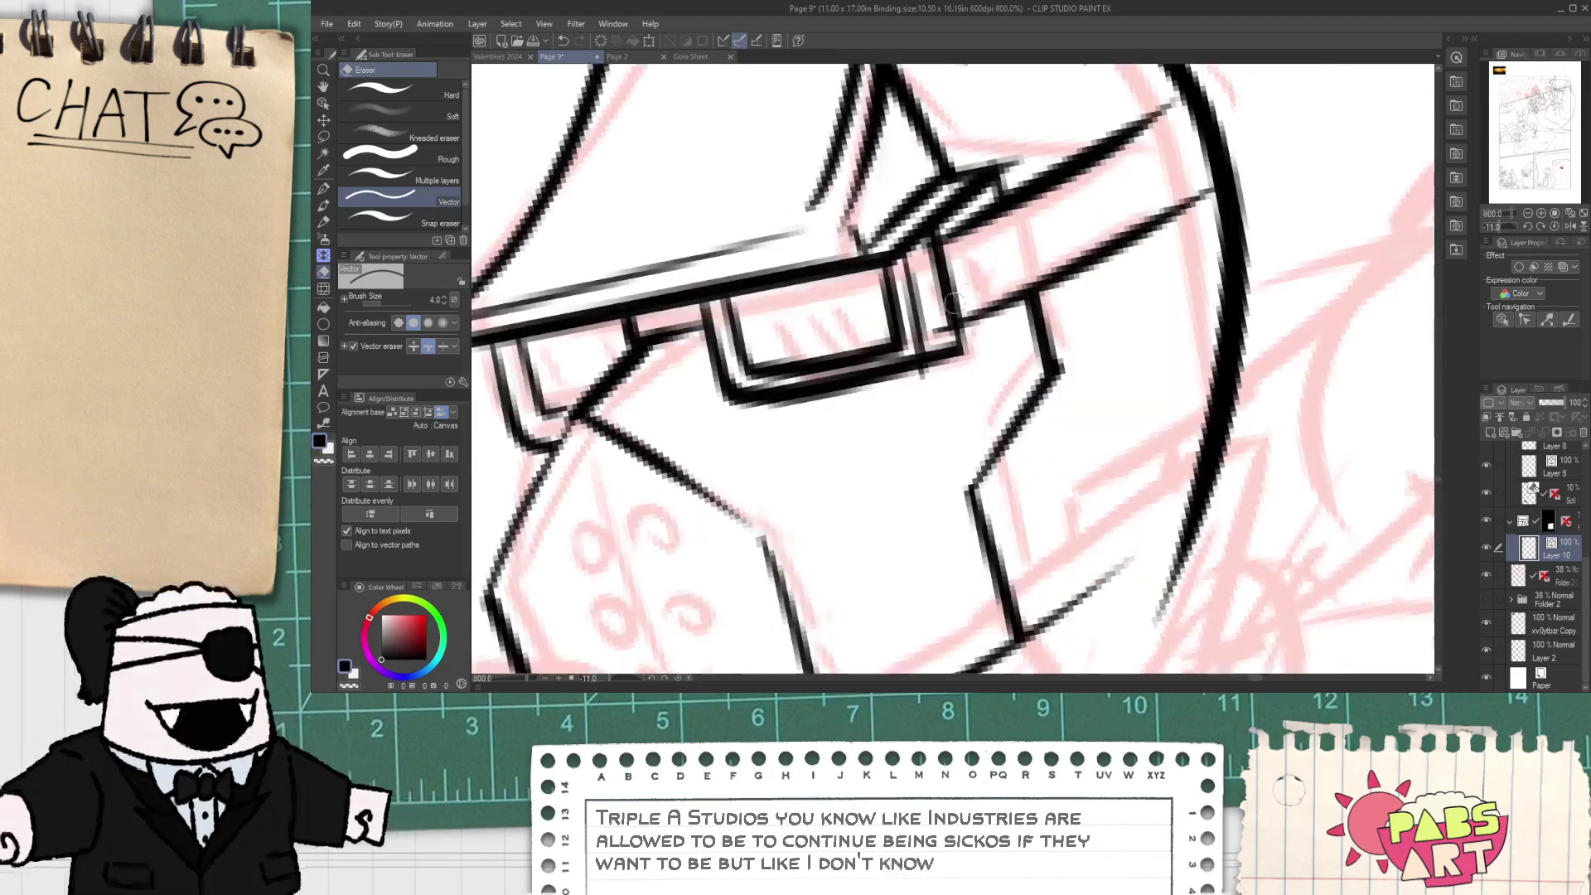
{"action": "scroll", "coordinate": [904, 423], "scroll_direction": "down", "scroll_amount": 2}
{"action": "left_click_drag", "start_coordinate": [904, 421], "coordinate": [966, 314]}
{"action": "scroll", "coordinate": [913, 397], "scroll_direction": "down", "scroll_amount": 4}
{"action": "scroll", "coordinate": [947, 343], "scroll_direction": "up", "scroll_amount": 4}
- Ink the centre line of the mask's front plate from its top corner down towards the lower edge
{"action": "key", "text": "p"}
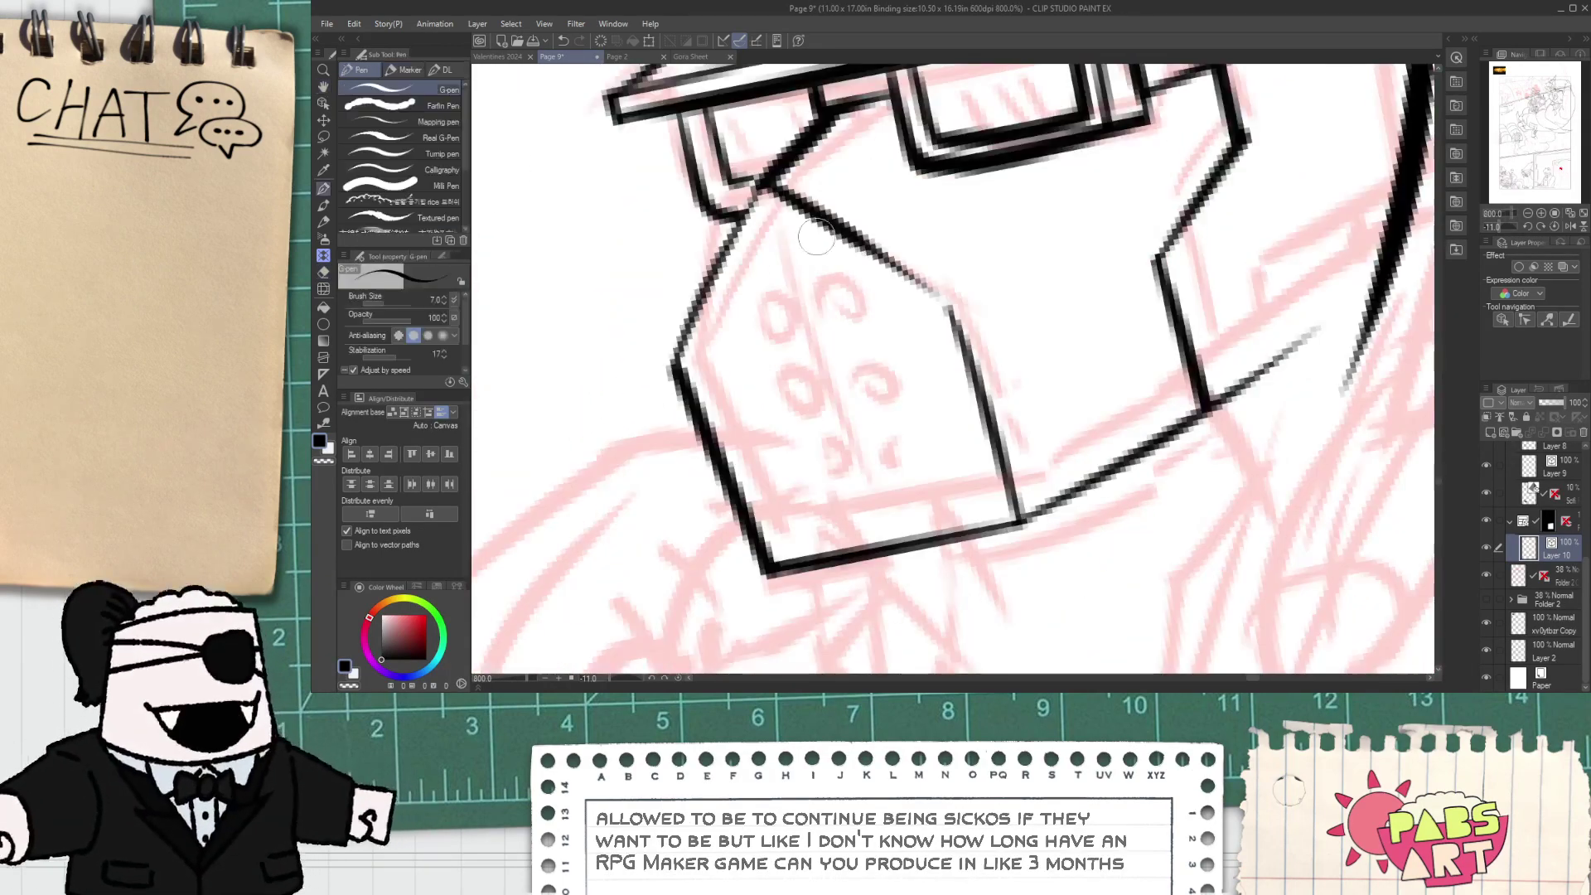
{"action": "left_click_drag", "start_coordinate": [762, 211], "coordinate": [858, 551]}
{"action": "key", "text": "ctrl+z"}
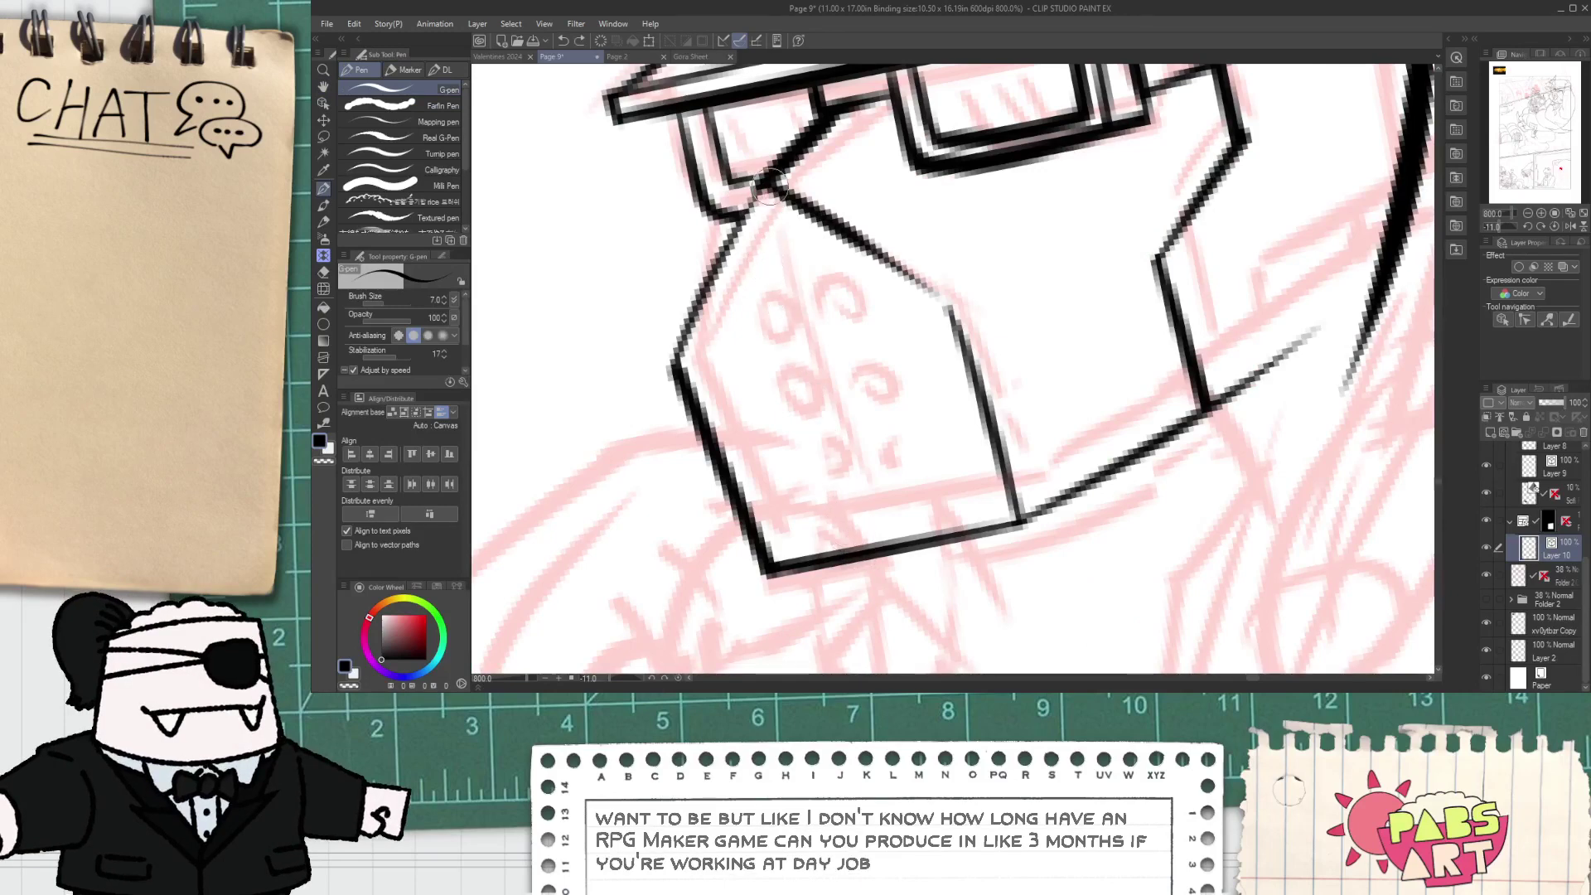
{"action": "left_click_drag", "start_coordinate": [767, 187], "coordinate": [847, 518]}
- Ink six oval breathing holes on the mask's front plate, three on each side of the centre line
{"action": "mouse_move", "coordinate": [739, 306]}
{"action": "left_mouse_down"}
{"action": "mouse_move", "coordinate": [770, 318]}
{"action": "mouse_move", "coordinate": [742, 291]}
{"action": "mouse_move", "coordinate": [749, 341]}
{"action": "mouse_move", "coordinate": [731, 292]}
{"action": "left_mouse_up"}
{"action": "key", "text": "ctrl+z"}
{"action": "key", "text": "ctrl+z"}
{"action": "mouse_move", "coordinate": [757, 403]}
{"action": "left_mouse_down"}
{"action": "mouse_move", "coordinate": [780, 372]}
{"action": "mouse_move", "coordinate": [751, 393]}
{"action": "mouse_move", "coordinate": [777, 430]}
{"action": "mouse_move", "coordinate": [755, 380]}
{"action": "left_mouse_up"}
{"action": "key", "text": "ctrl+z"}
{"action": "key", "text": "ctrl+z"}
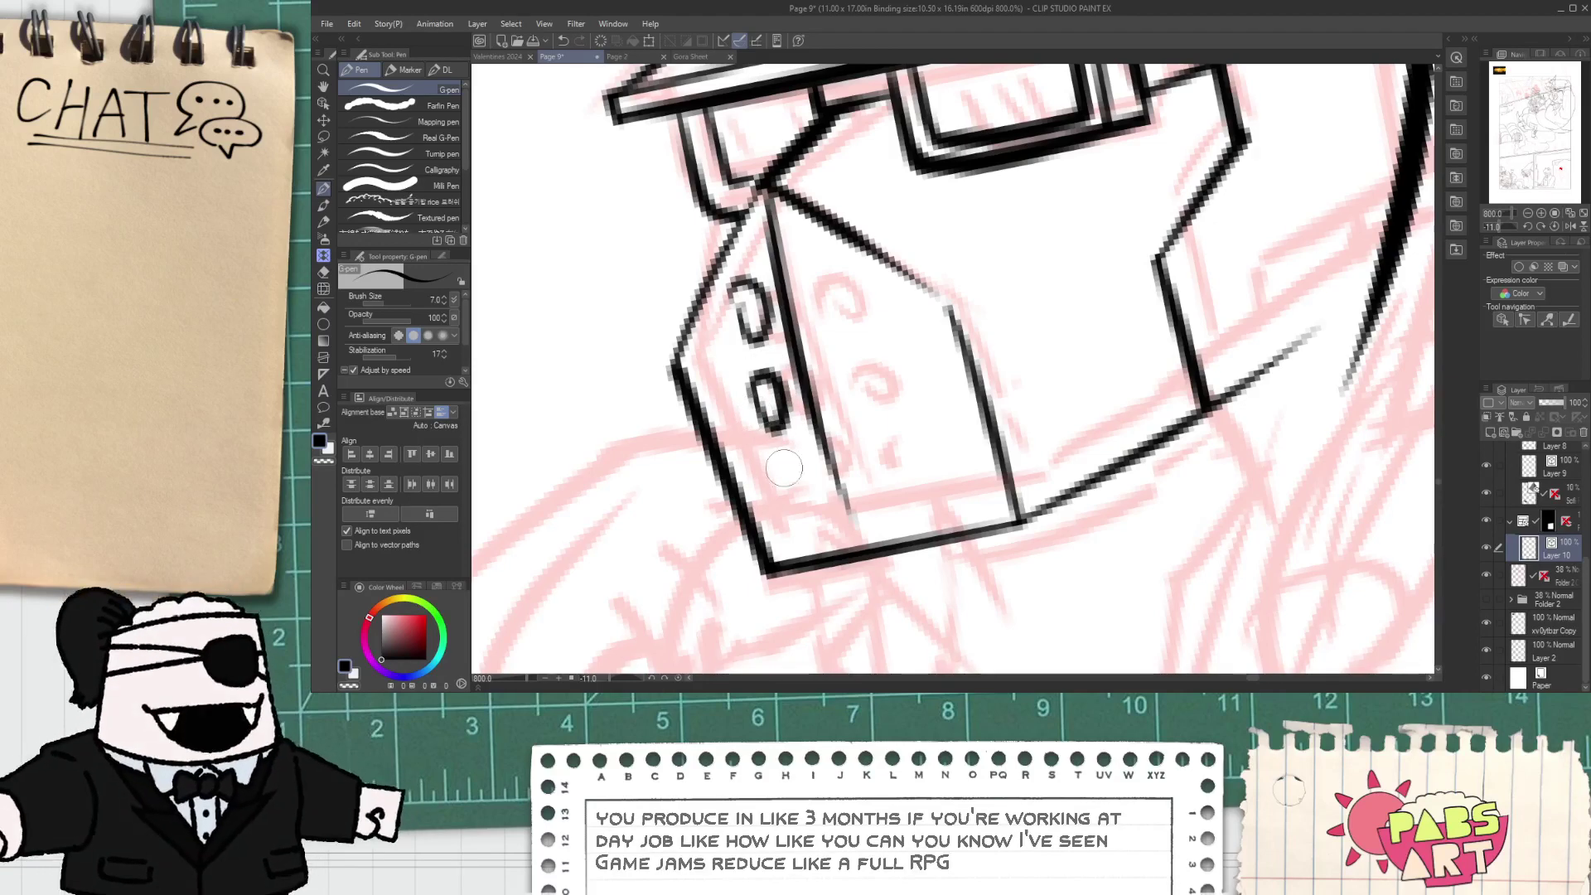
{"action": "mouse_move", "coordinate": [784, 474]}
{"action": "left_mouse_down"}
{"action": "mouse_move", "coordinate": [797, 513]}
{"action": "mouse_move", "coordinate": [787, 486]}
{"action": "mouse_move", "coordinate": [900, 501]}
{"action": "mouse_move", "coordinate": [859, 453]}
{"action": "left_mouse_up"}
{"action": "key", "text": "ctrl+z"}
{"action": "key", "text": "ctrl+z"}
{"action": "mouse_move", "coordinate": [830, 378]}
{"action": "left_mouse_down"}
{"action": "mouse_move", "coordinate": [867, 384]}
{"action": "mouse_move", "coordinate": [850, 414]}
{"action": "mouse_move", "coordinate": [823, 379]}
{"action": "left_mouse_up"}
{"action": "key", "text": "ctrl+z"}
{"action": "left_click_drag", "start_coordinate": [805, 299], "coordinate": [806, 250]}
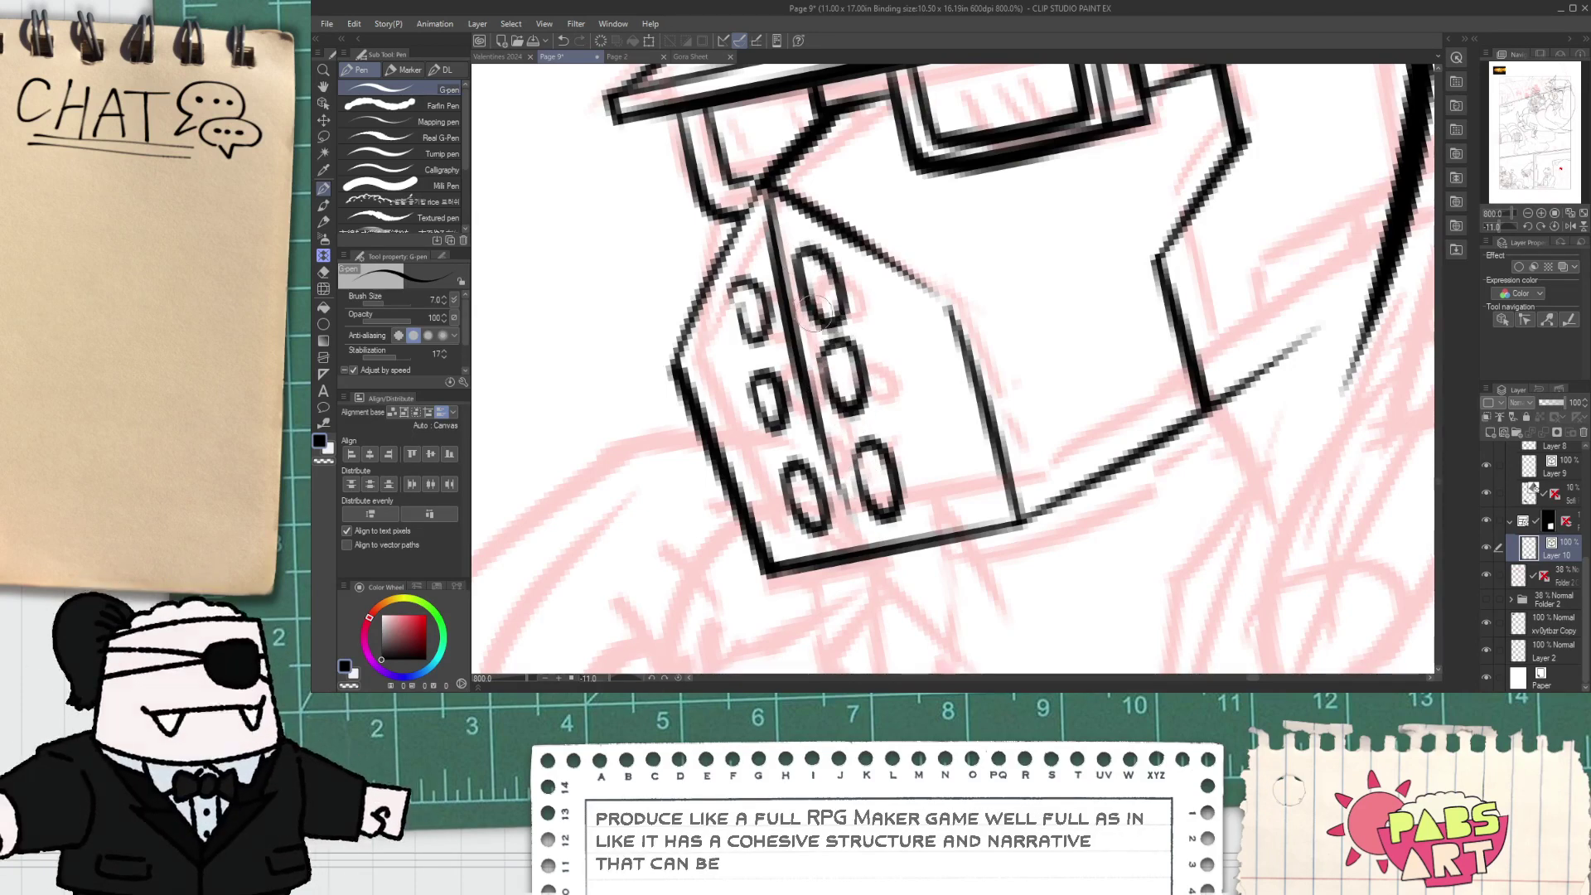
- Ink the raised collar behind the jaw with its short front edge and long upper edge folding at the tip, trimming the crossing ends
{"action": "scroll", "coordinate": [837, 312], "scroll_direction": "down", "scroll_amount": 4}
{"action": "left_click_drag", "start_coordinate": [898, 309], "coordinate": [908, 394]}
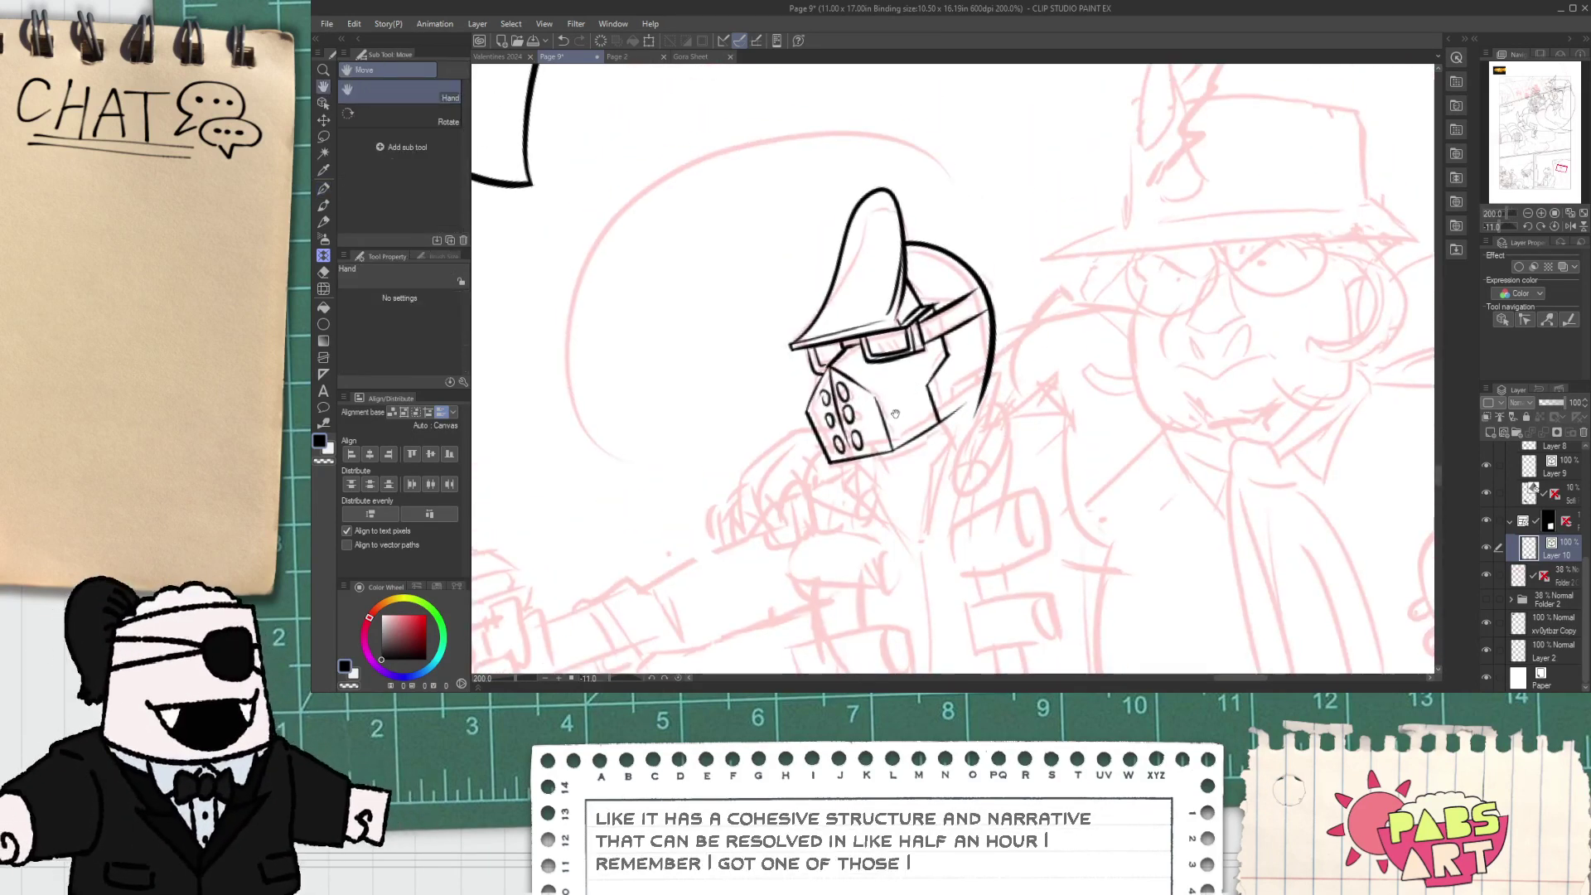
{"action": "left_click_drag", "start_coordinate": [921, 505], "coordinate": [879, 423]}
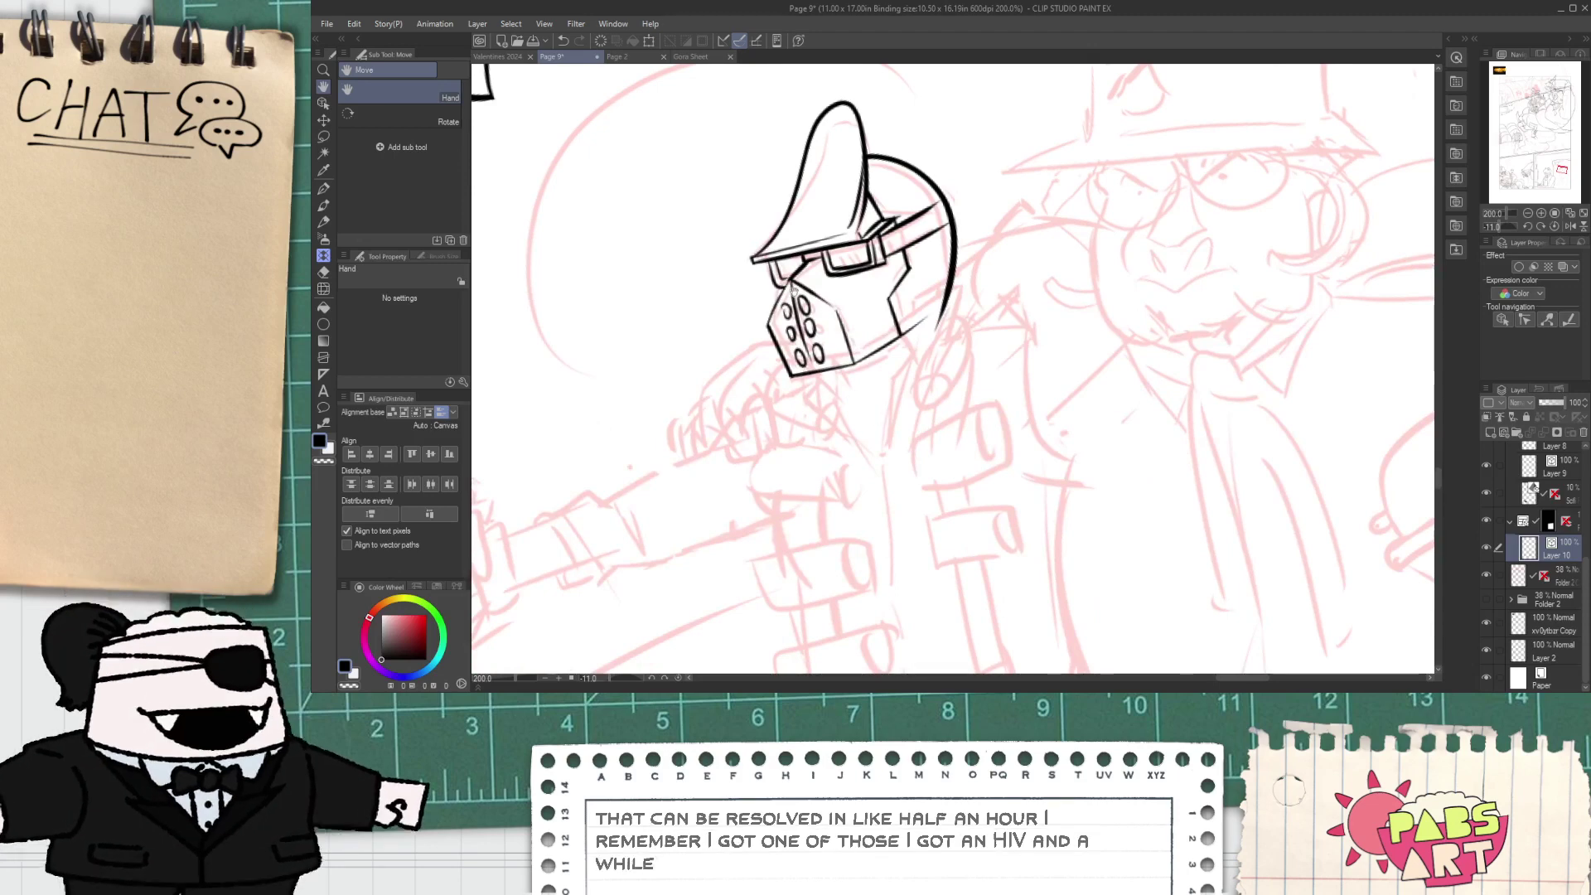
{"action": "scroll", "coordinate": [910, 328], "scroll_direction": "up", "scroll_amount": 3}
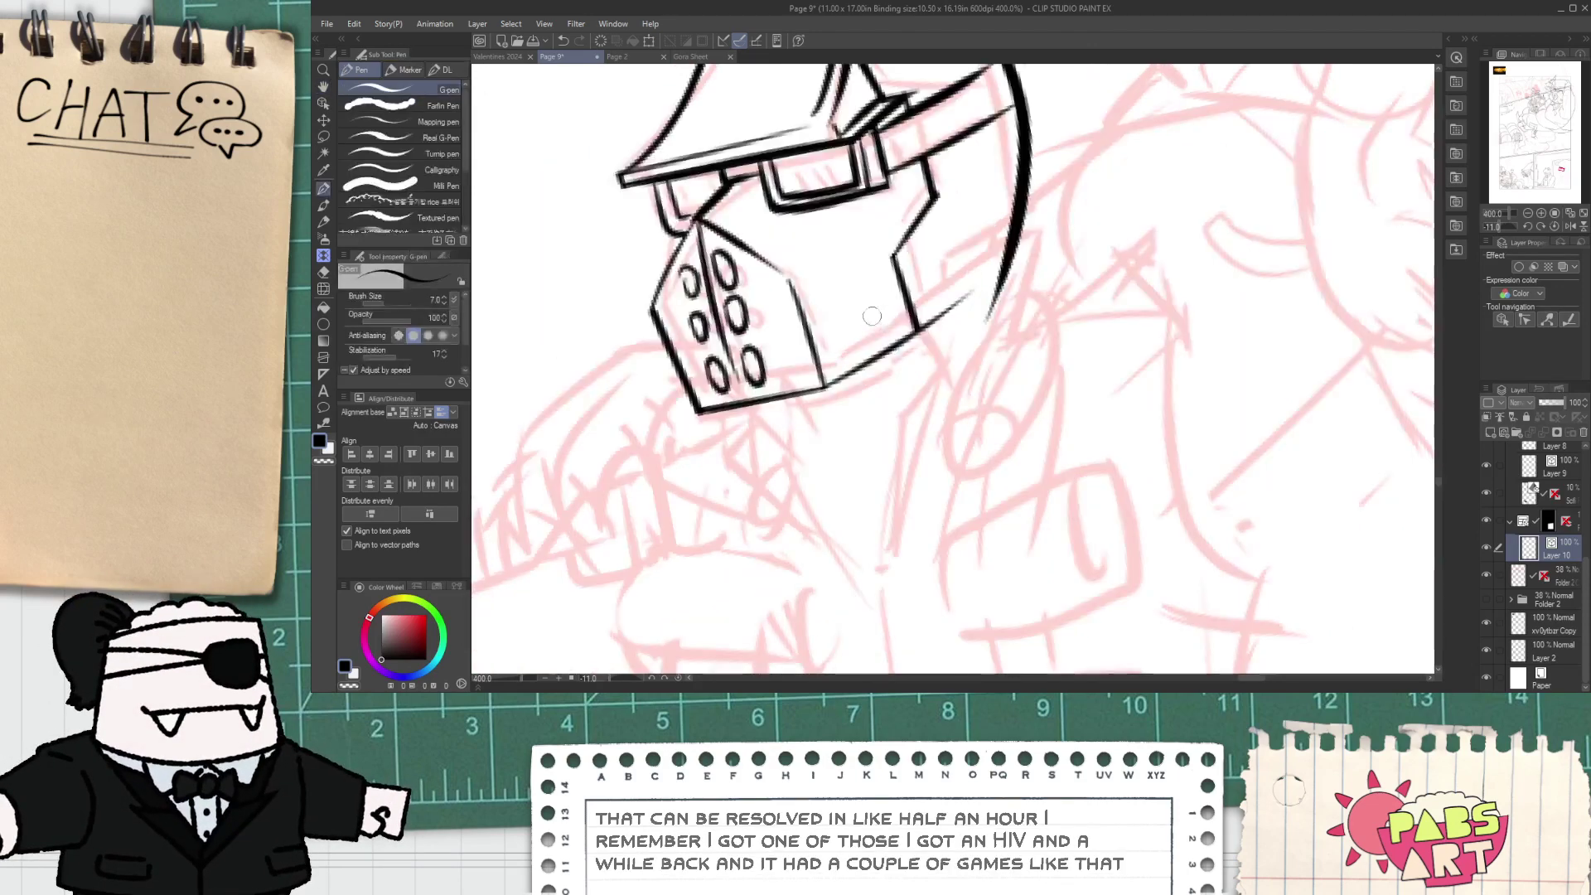
{"action": "left_click_drag", "start_coordinate": [862, 296], "coordinate": [943, 414]}
{"action": "left_click_drag", "start_coordinate": [863, 326], "coordinate": [1011, 225]}
{"action": "key", "text": "ctrl+z"}
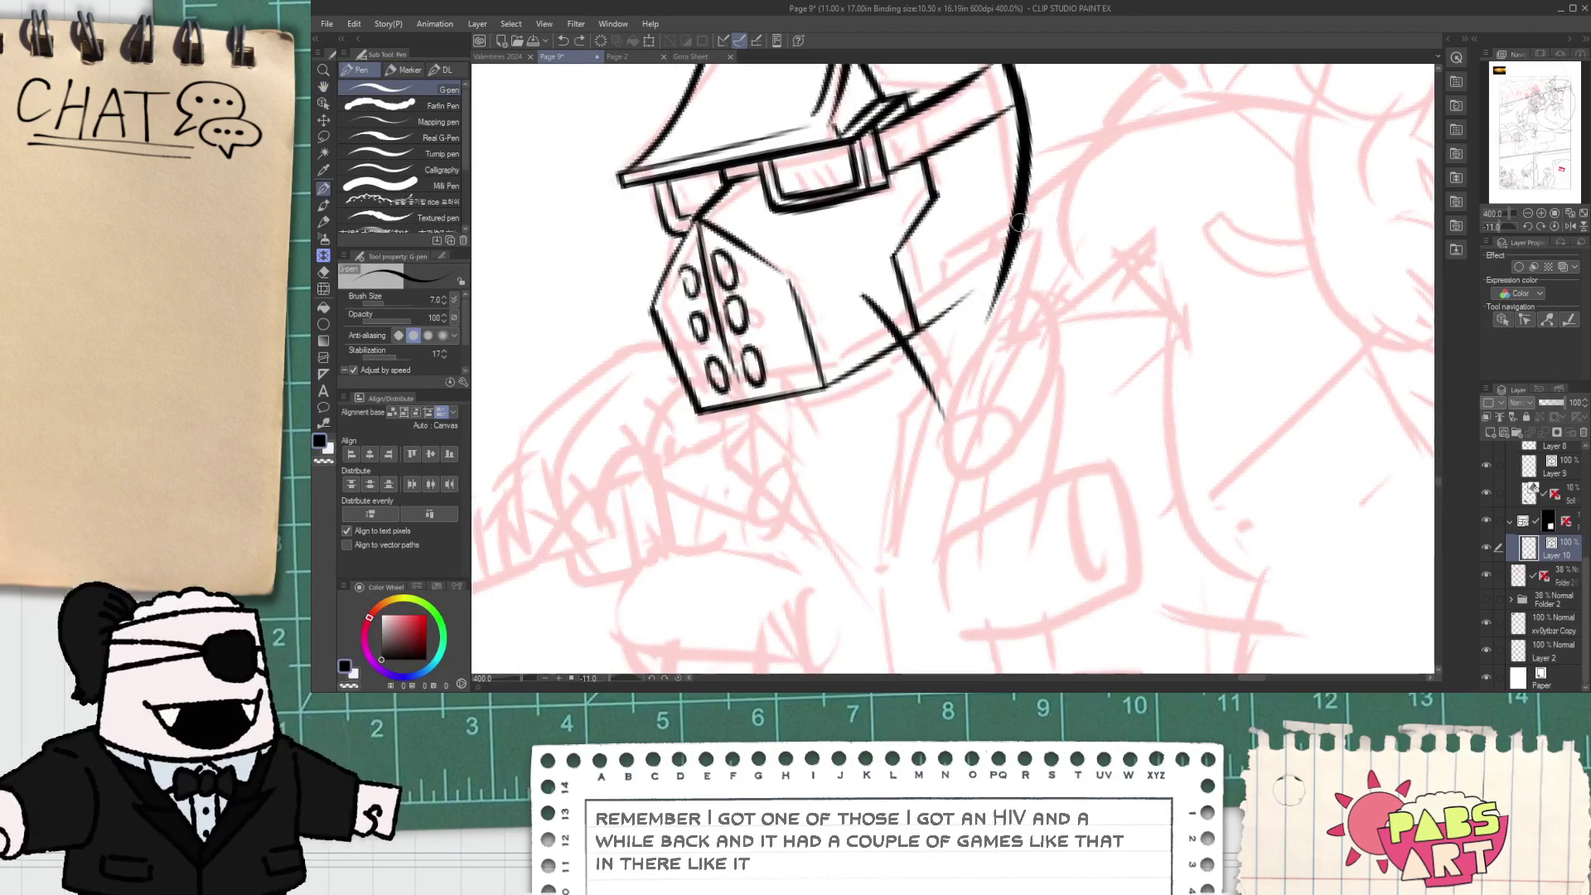
{"action": "left_click_drag", "start_coordinate": [858, 331], "coordinate": [1000, 233]}
{"action": "key", "text": "ctrl+z"}
{"action": "left_click_drag", "start_coordinate": [866, 332], "coordinate": [1007, 235]}
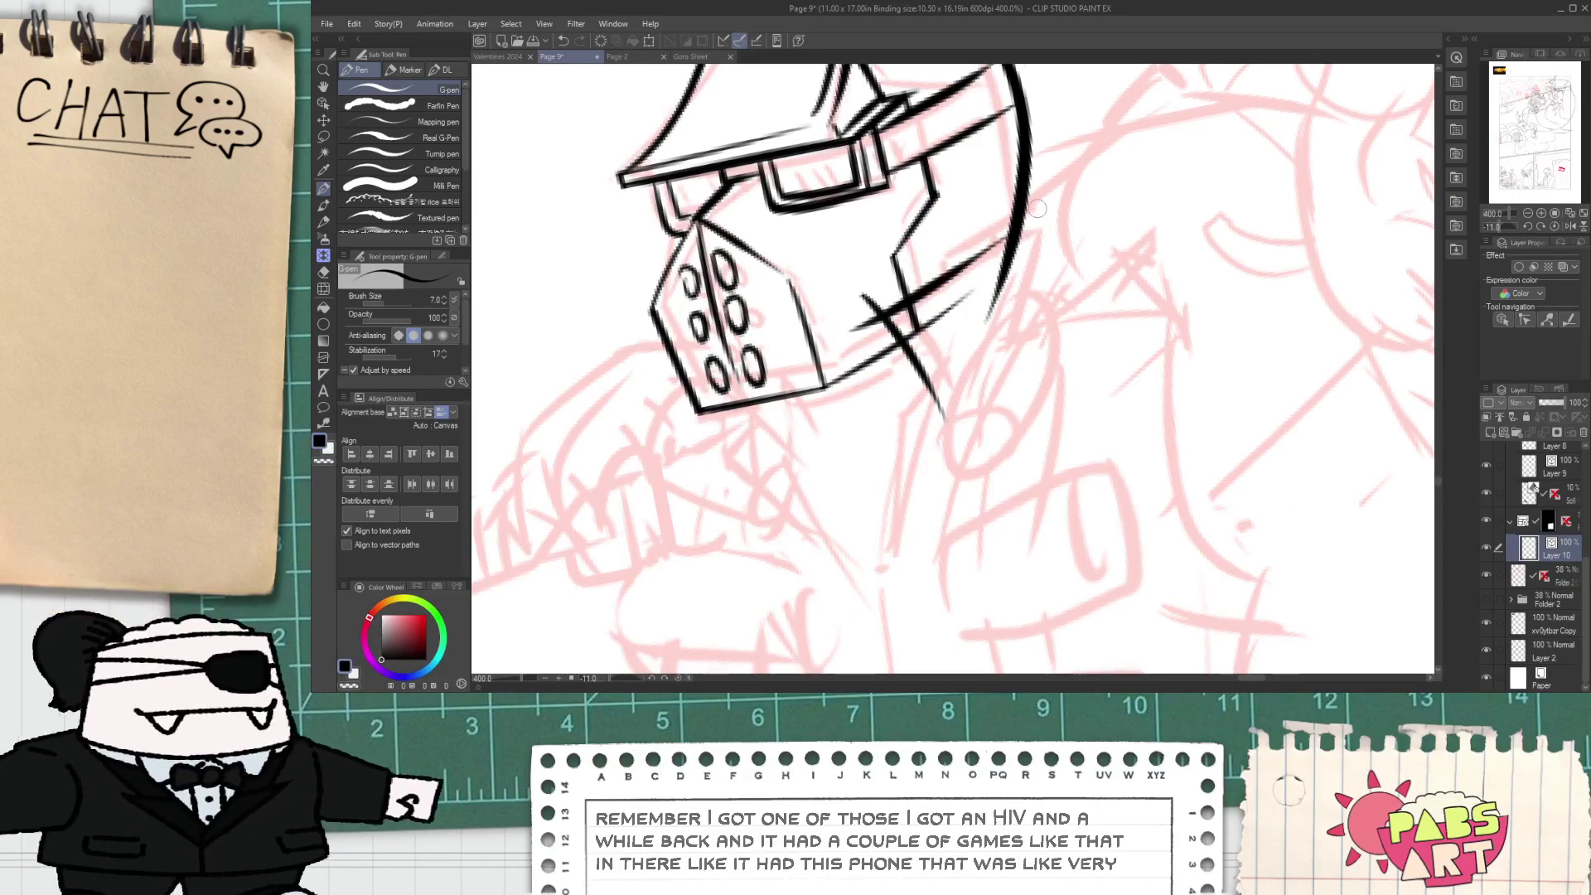
{"action": "key", "text": "ctrl+z"}
{"action": "mouse_move", "coordinate": [854, 330]}
{"action": "left_mouse_down"}
{"action": "mouse_move", "coordinate": [1041, 222]}
{"action": "mouse_move", "coordinate": [1045, 201]}
{"action": "mouse_move", "coordinate": [1047, 296]}
{"action": "left_mouse_up"}
{"action": "key", "text": "ctrl+z"}
{"action": "key", "text": "e"}
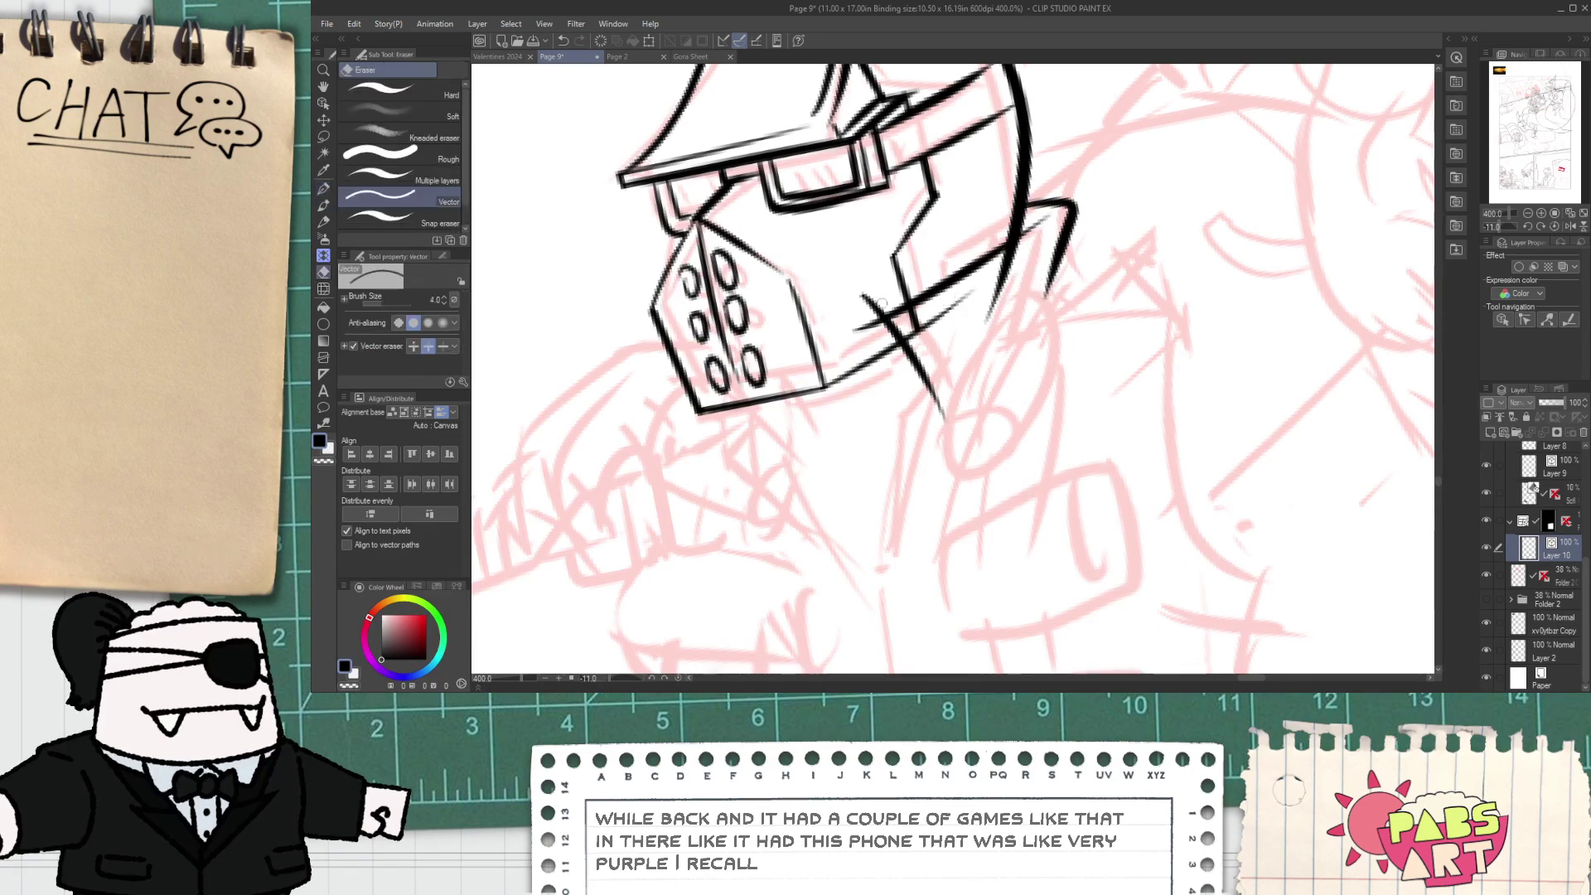
{"action": "scroll", "coordinate": [911, 330], "scroll_direction": "down", "scroll_amount": 2}
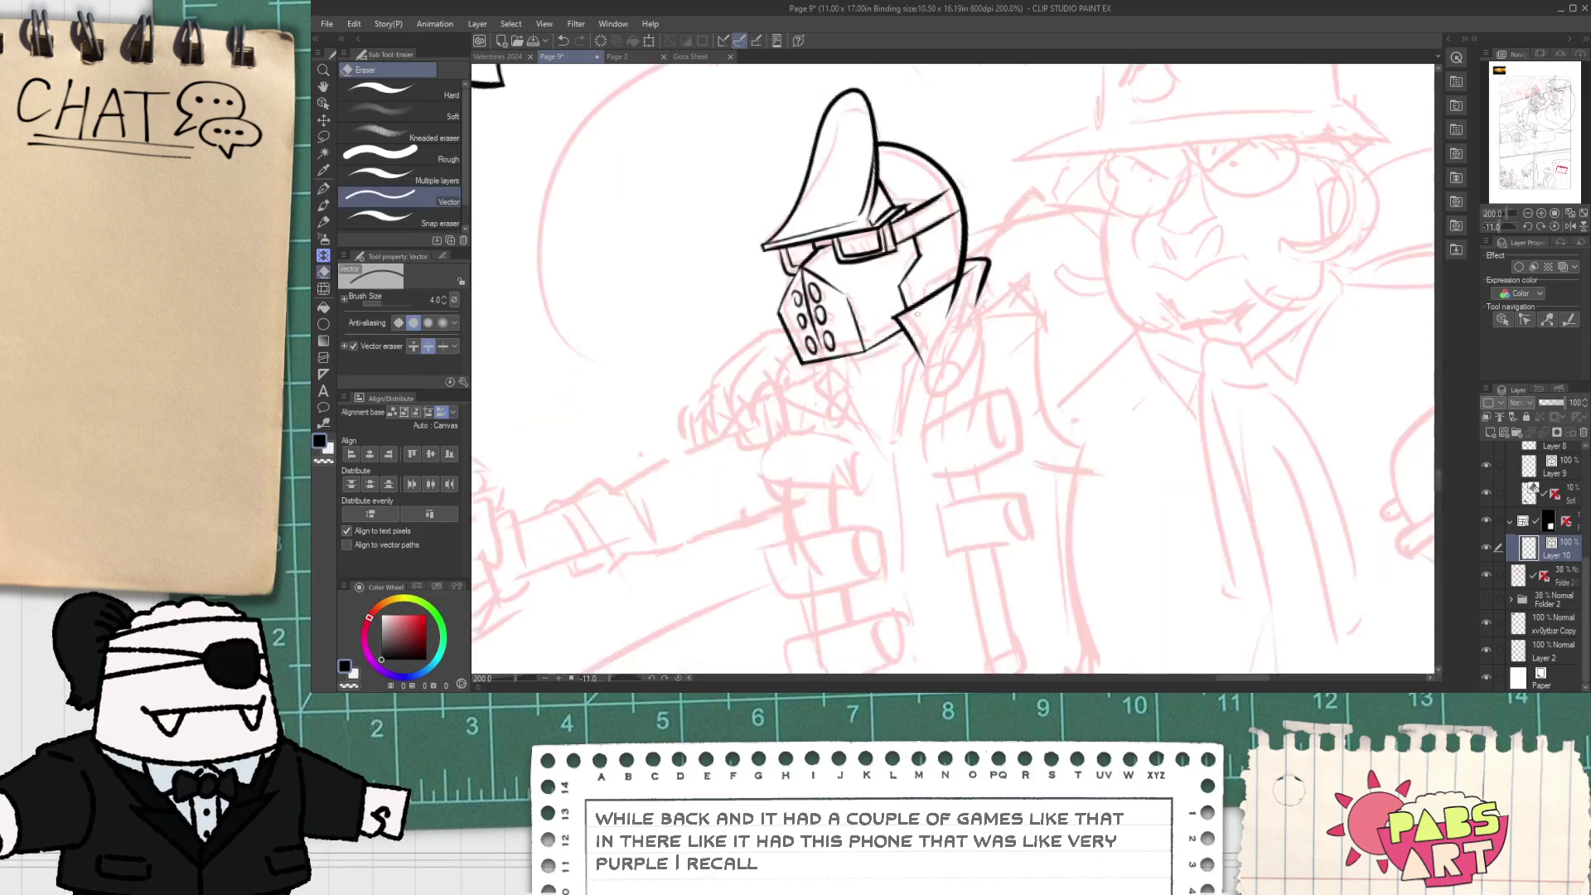
- Ink the pointed front collar corner beside the mask and erase the ends that cross the mask and overshoot the point
{"action": "key", "text": "p"}
{"action": "scroll", "coordinate": [762, 356], "scroll_direction": "up", "scroll_amount": 2}
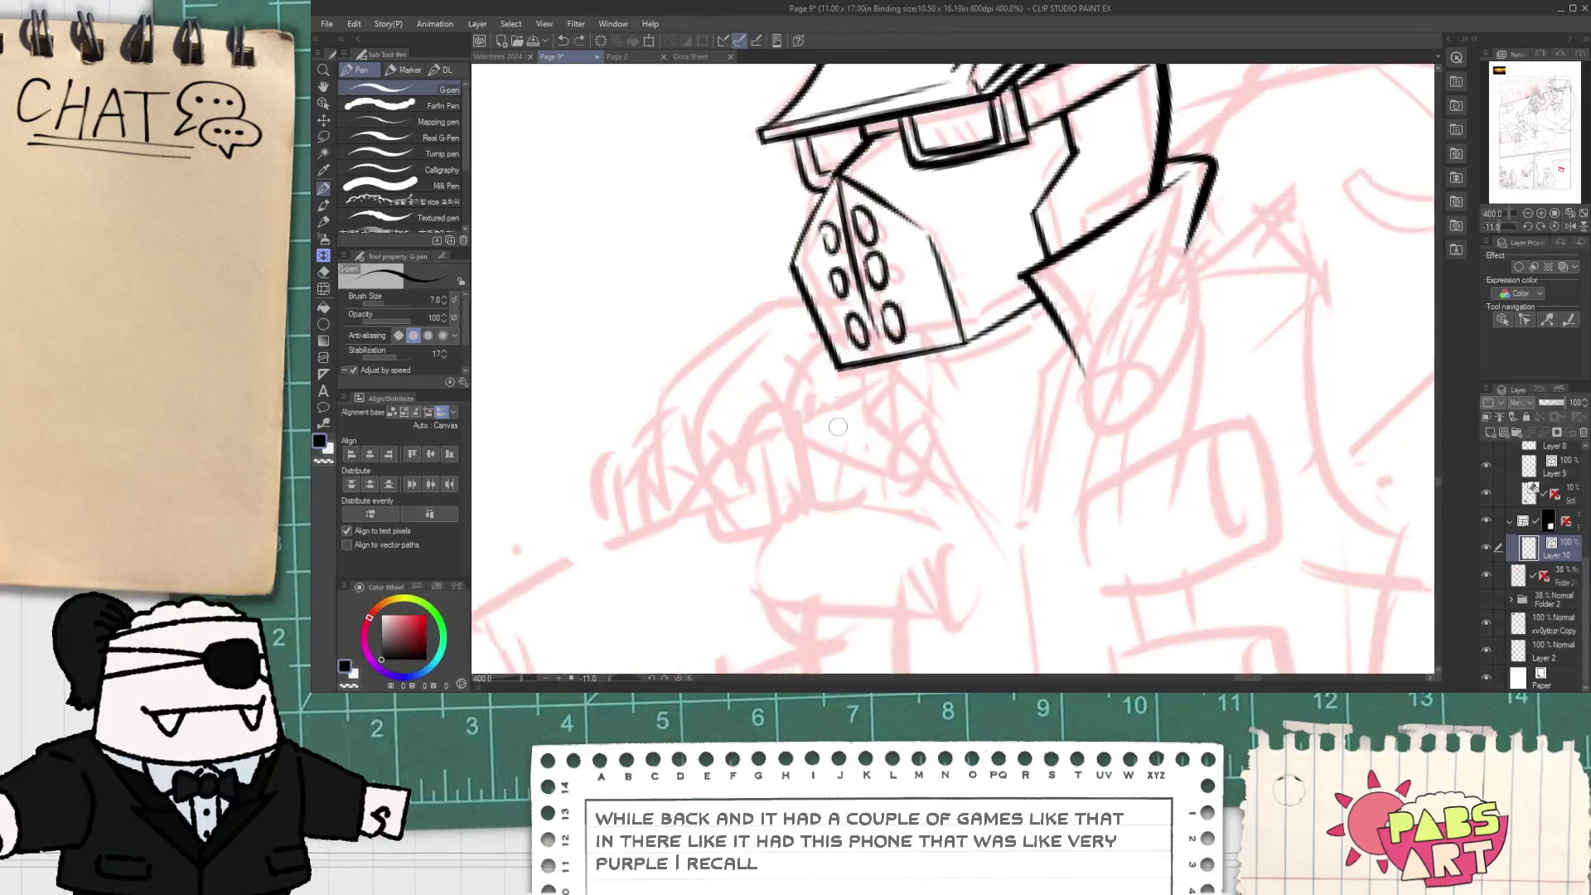
{"action": "mouse_move", "coordinate": [764, 341]}
{"action": "left_mouse_down"}
{"action": "mouse_move", "coordinate": [926, 489]}
{"action": "mouse_move", "coordinate": [888, 440]}
{"action": "left_mouse_up"}
{"action": "key", "text": "ctrl+z"}
{"action": "left_click_drag", "start_coordinate": [829, 283], "coordinate": [758, 355]}
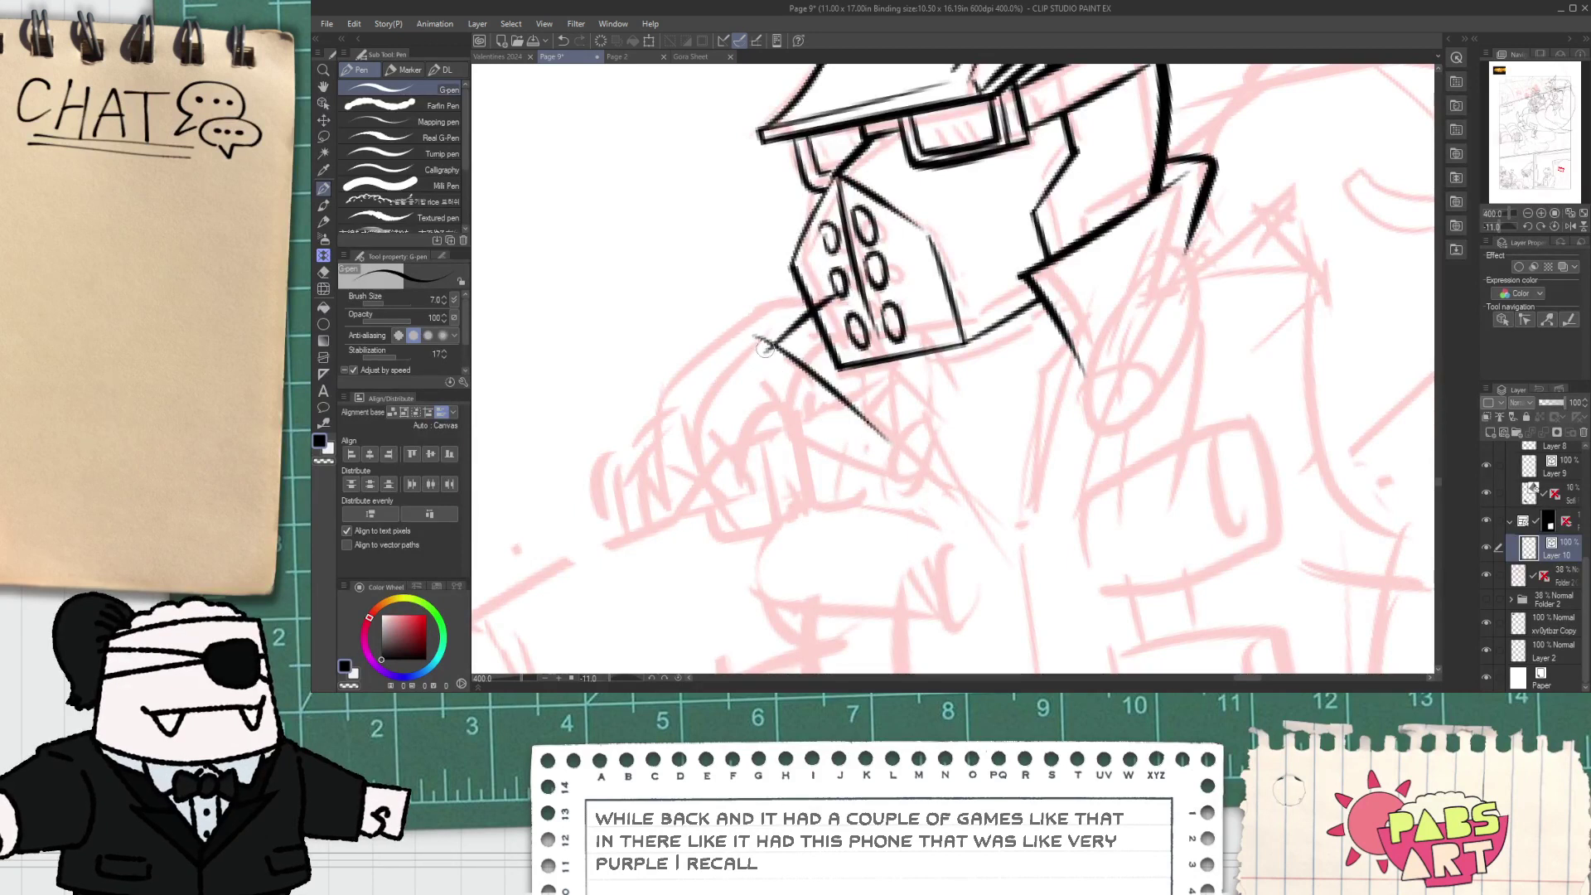
{"action": "key", "text": "e"}
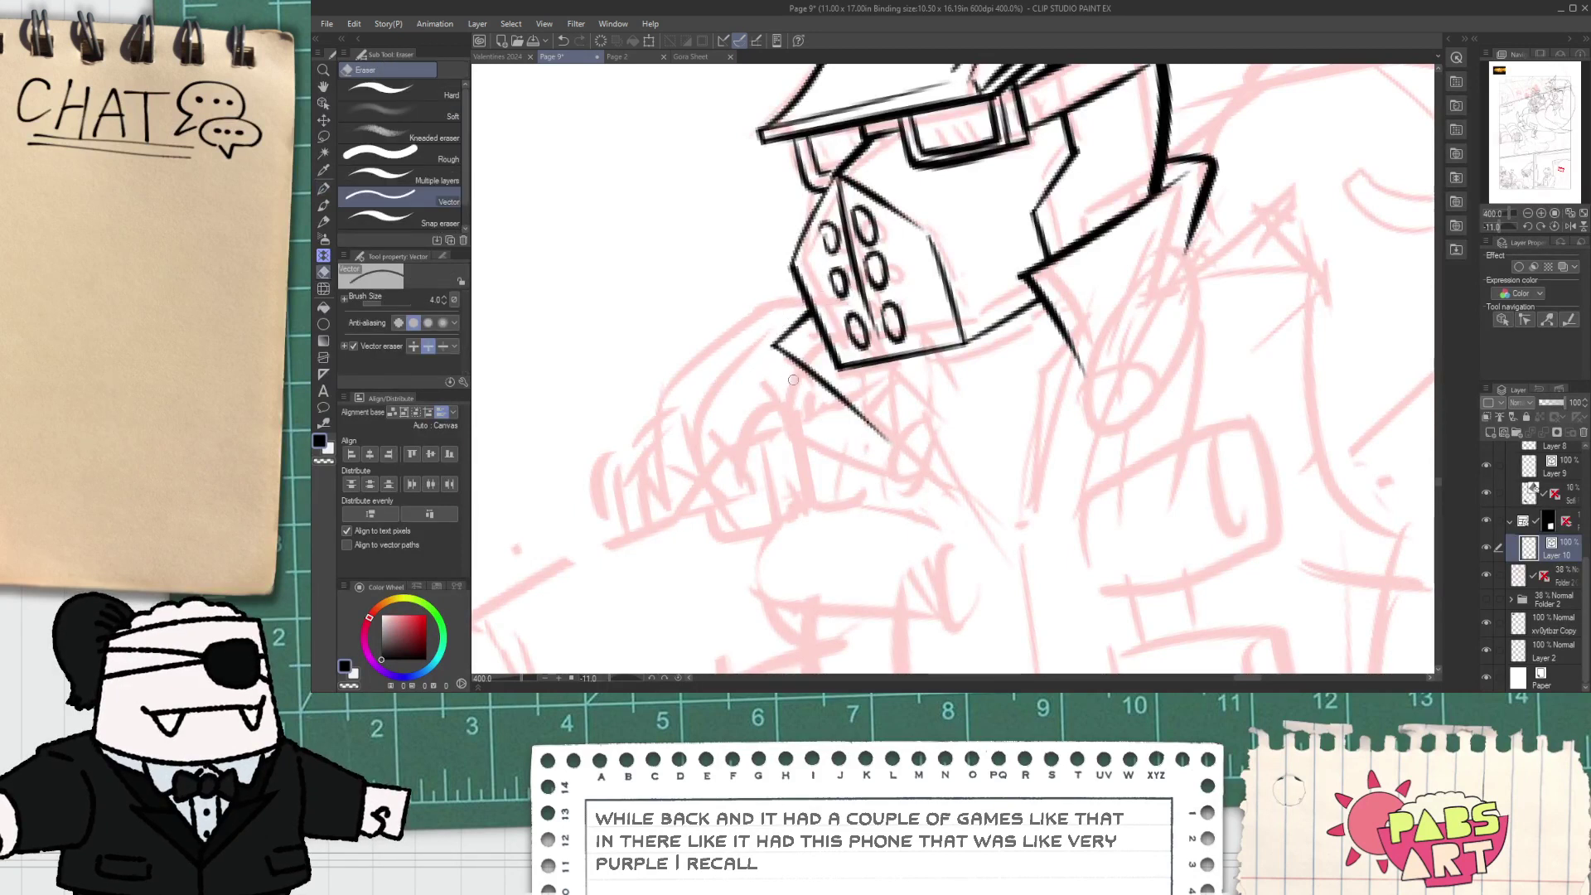
{"action": "key", "text": "p"}
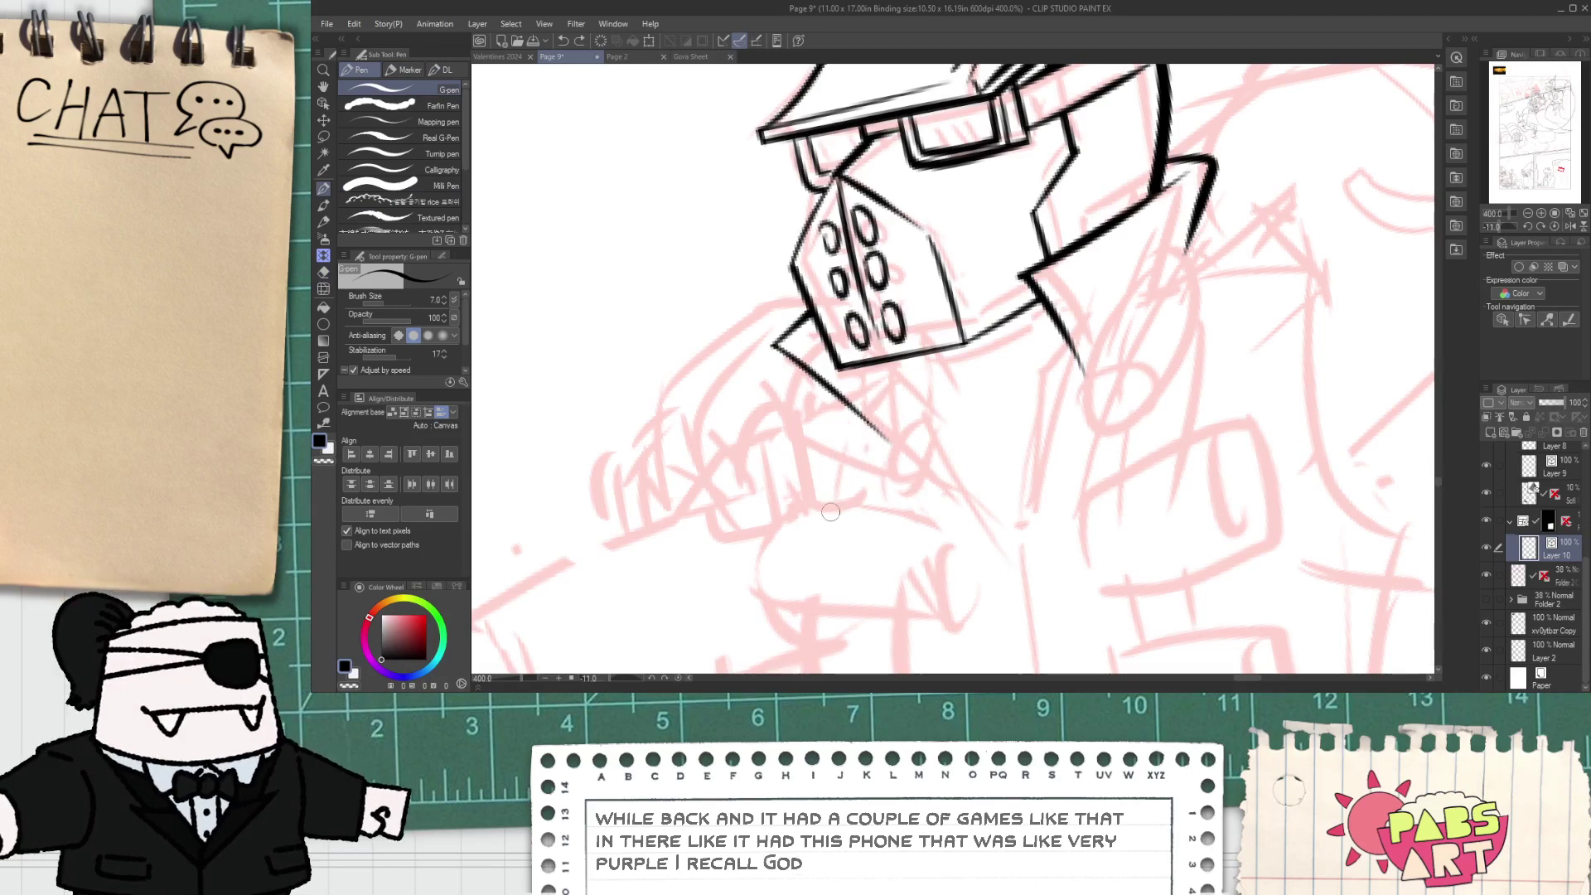
- Ink the front lapel's notch and its lower diagonal edge towards the chest, erasing the overshoot at the corners
{"action": "key", "text": "ctrl+z"}
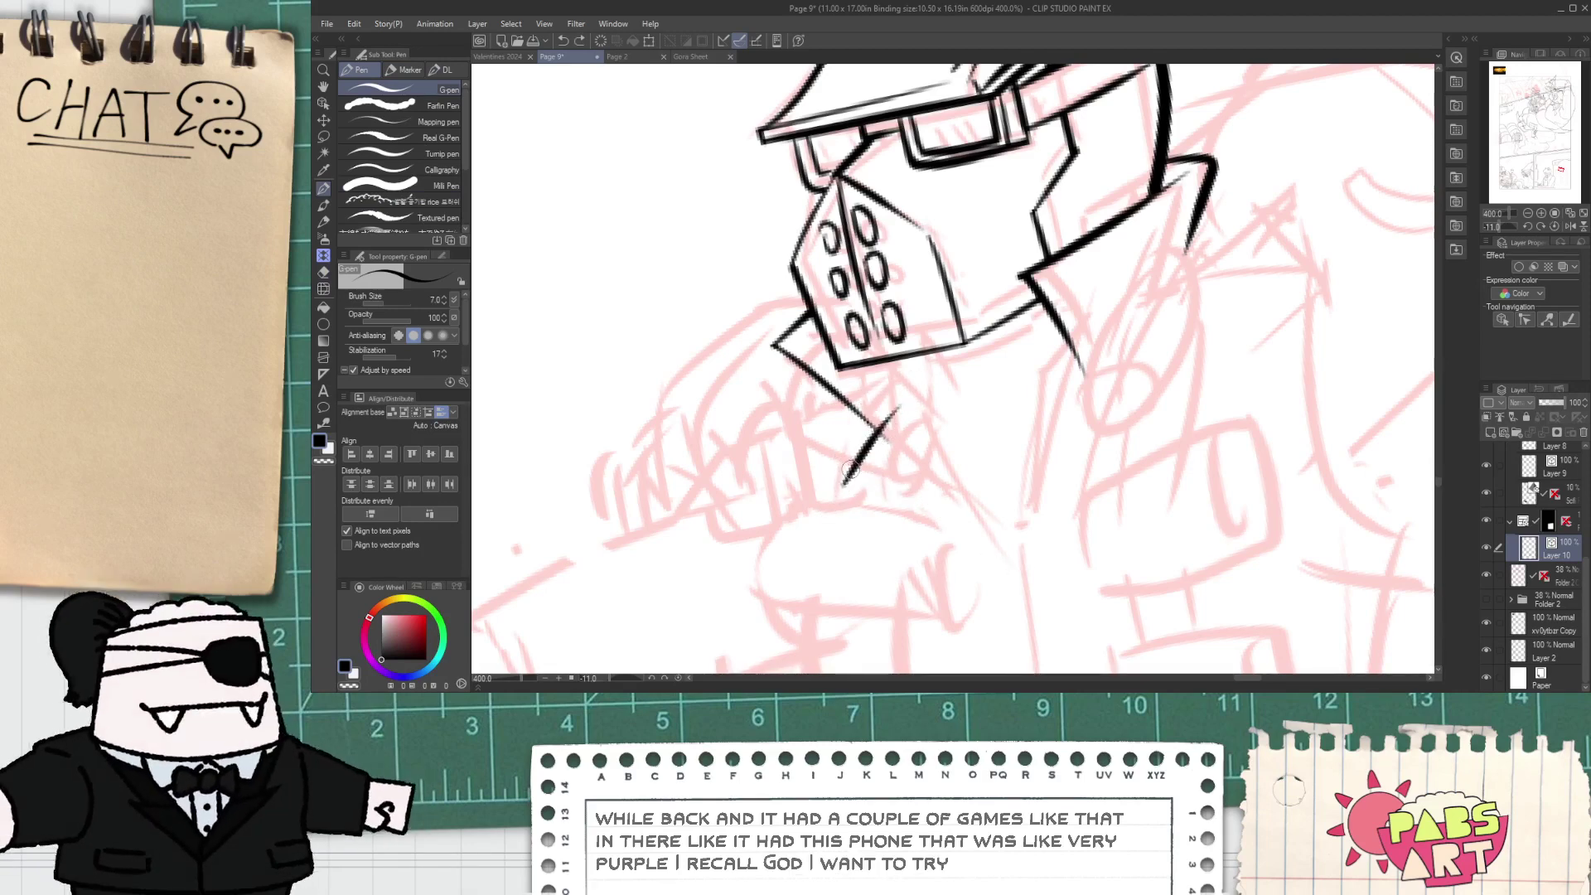
{"action": "left_click_drag", "start_coordinate": [833, 451], "coordinate": [995, 530]}
{"action": "key", "text": "e"}
{"action": "left_click_drag", "start_coordinate": [841, 464], "coordinate": [858, 512]}
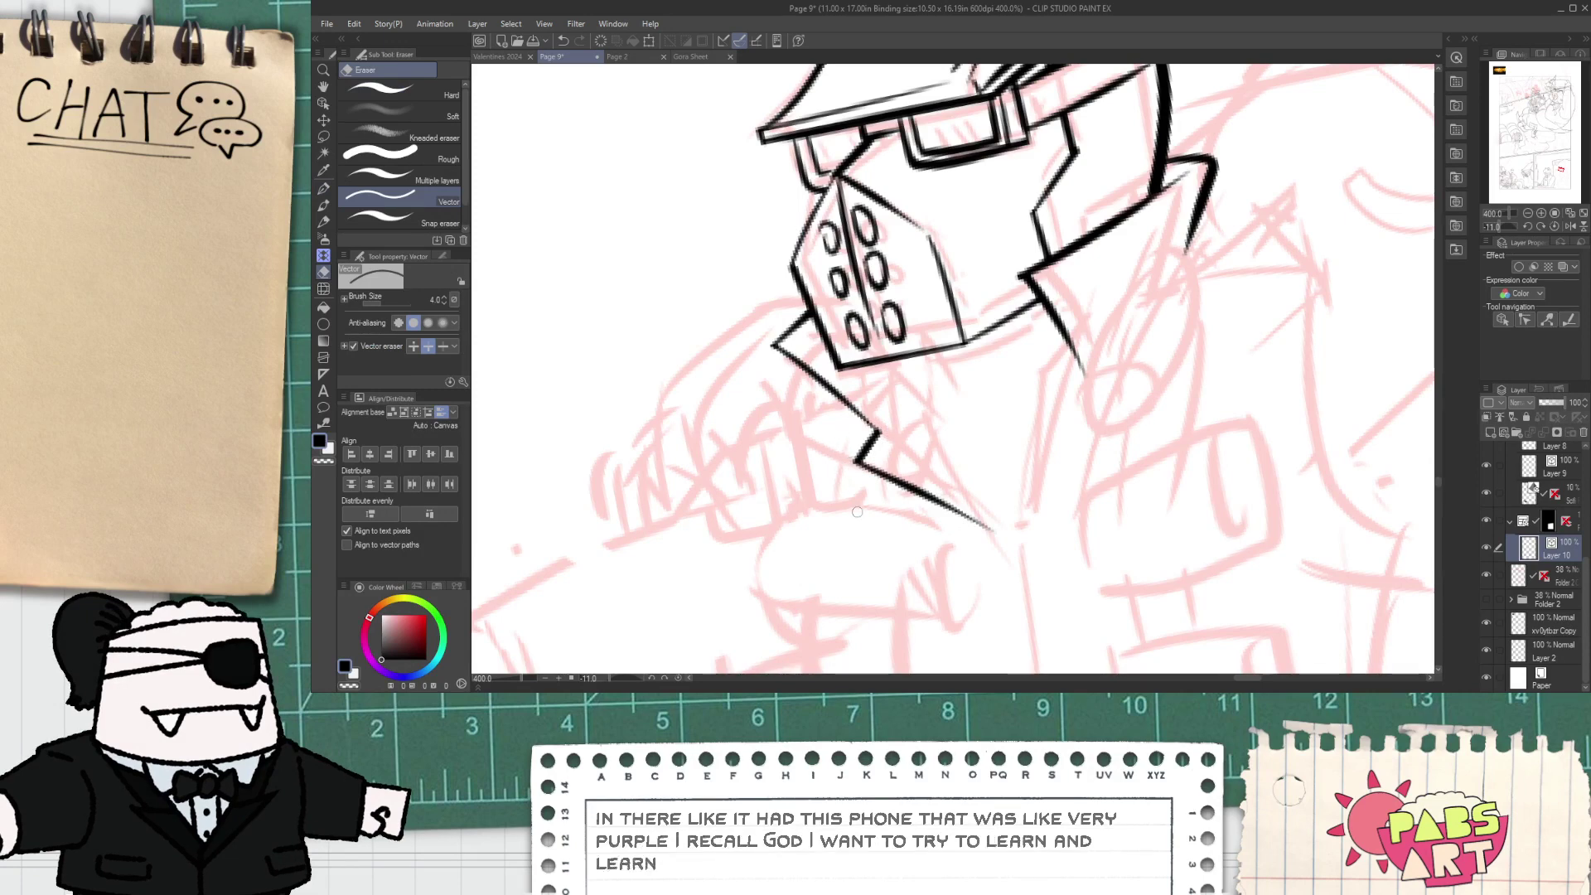
- Ink a parallel inner line along the front collar's point and diagonal edge, erasing the part that crosses the mask
{"action": "key", "text": "p"}
{"action": "scroll", "coordinate": [838, 318], "scroll_direction": "up", "scroll_amount": 2}
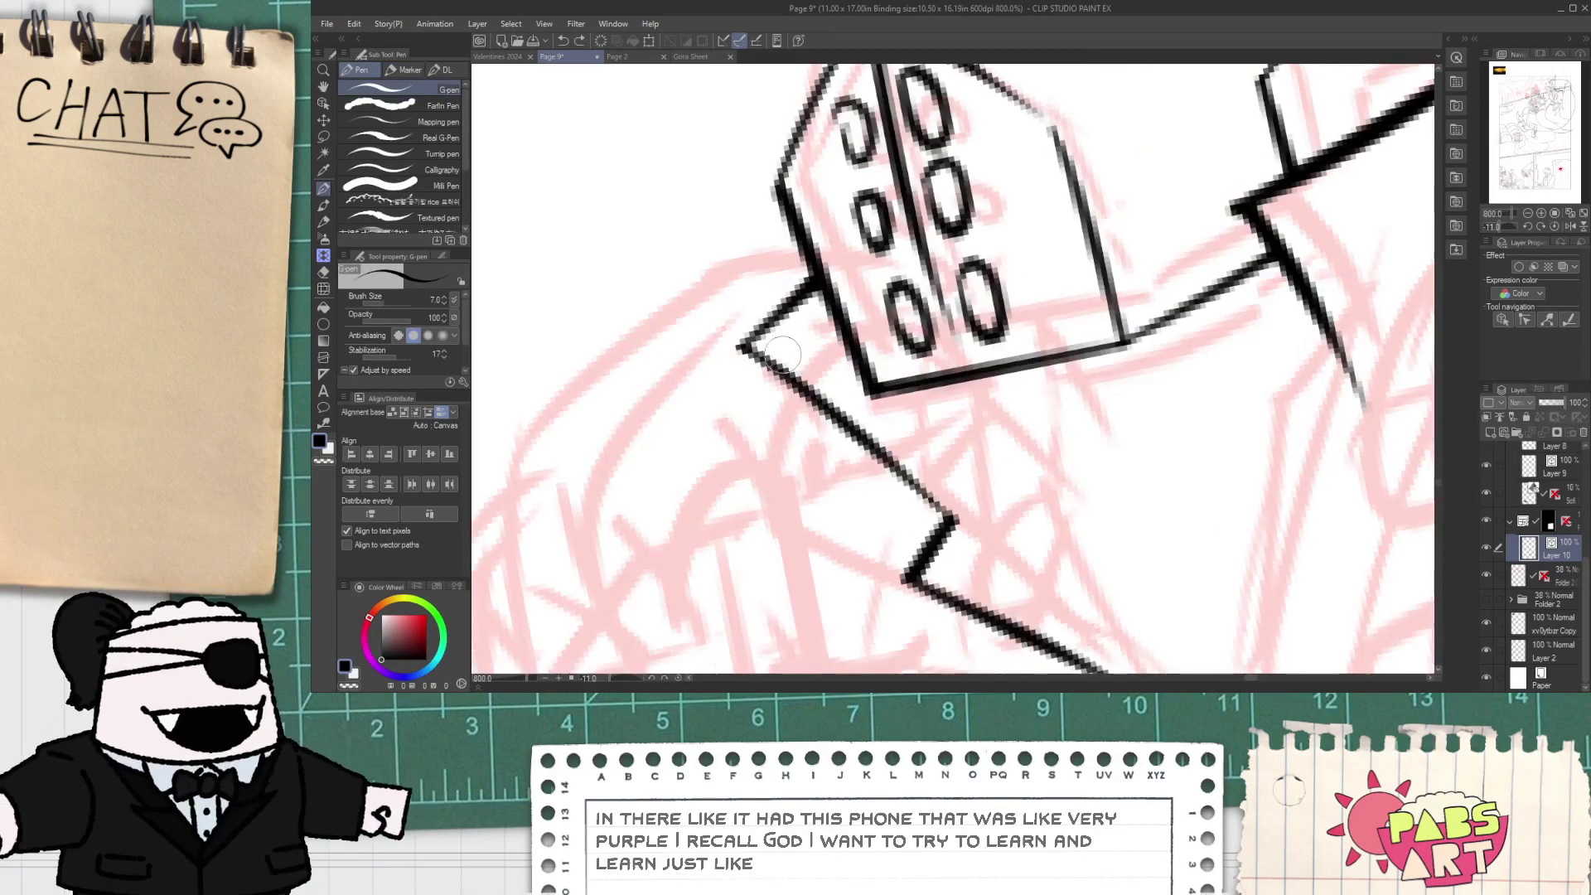
{"action": "left_click_drag", "start_coordinate": [779, 336], "coordinate": [1069, 609]}
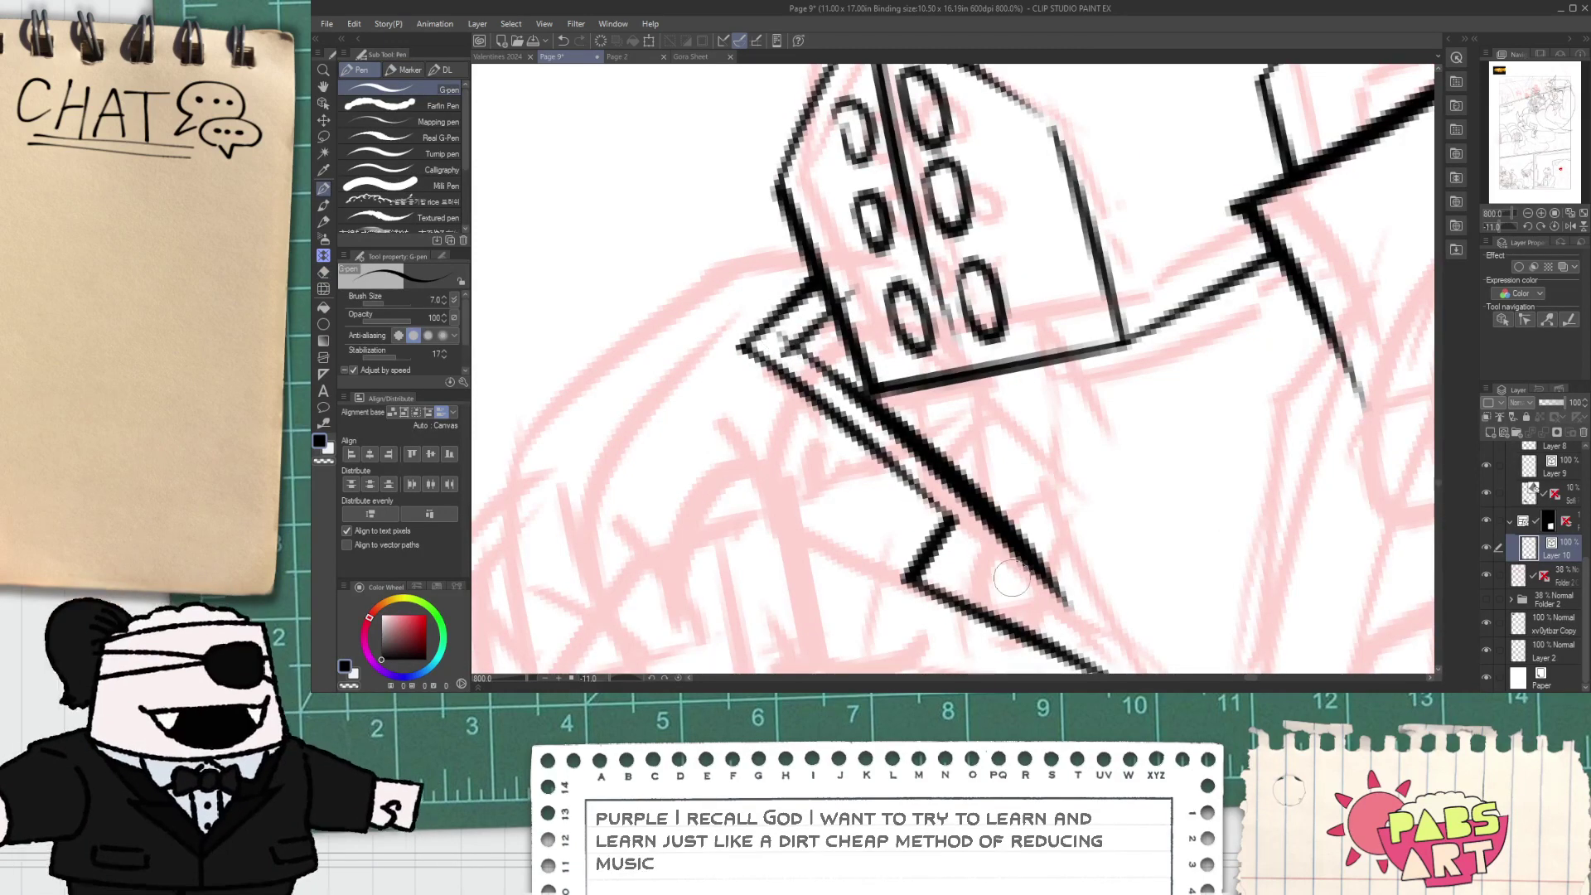
{"action": "key", "text": "ctrl+z"}
{"action": "mouse_move", "coordinate": [785, 340]}
{"action": "left_mouse_down"}
{"action": "mouse_move", "coordinate": [1025, 535]}
{"action": "mouse_move", "coordinate": [961, 508]}
{"action": "mouse_move", "coordinate": [933, 471]}
{"action": "mouse_move", "coordinate": [947, 385]}
{"action": "mouse_move", "coordinate": [947, 456]}
{"action": "left_mouse_up"}
{"action": "key", "text": "space"}
{"action": "key", "text": "e"}
{"action": "key", "text": "space"}
{"action": "mouse_move", "coordinate": [783, 219]}
{"action": "left_mouse_down"}
{"action": "mouse_move", "coordinate": [895, 357]}
{"action": "mouse_move", "coordinate": [888, 322]}
{"action": "left_mouse_up"}
- Continue the parallel inner line around the front lapel's notch and down its lower diagonal edge
{"action": "scroll", "coordinate": [886, 330], "scroll_direction": "down", "scroll_amount": 2}
{"action": "key", "text": "space"}
{"action": "mouse_move", "coordinate": [964, 466]}
{"action": "left_mouse_down"}
{"action": "mouse_move", "coordinate": [834, 366]}
{"action": "mouse_move", "coordinate": [1118, 533]}
{"action": "left_mouse_up"}
{"action": "scroll", "coordinate": [835, 366], "scroll_direction": "up", "scroll_amount": 2}
{"action": "key", "text": "p"}
{"action": "key", "text": "ctrl+z"}
{"action": "left_click_drag", "start_coordinate": [813, 378], "coordinate": [1115, 551]}
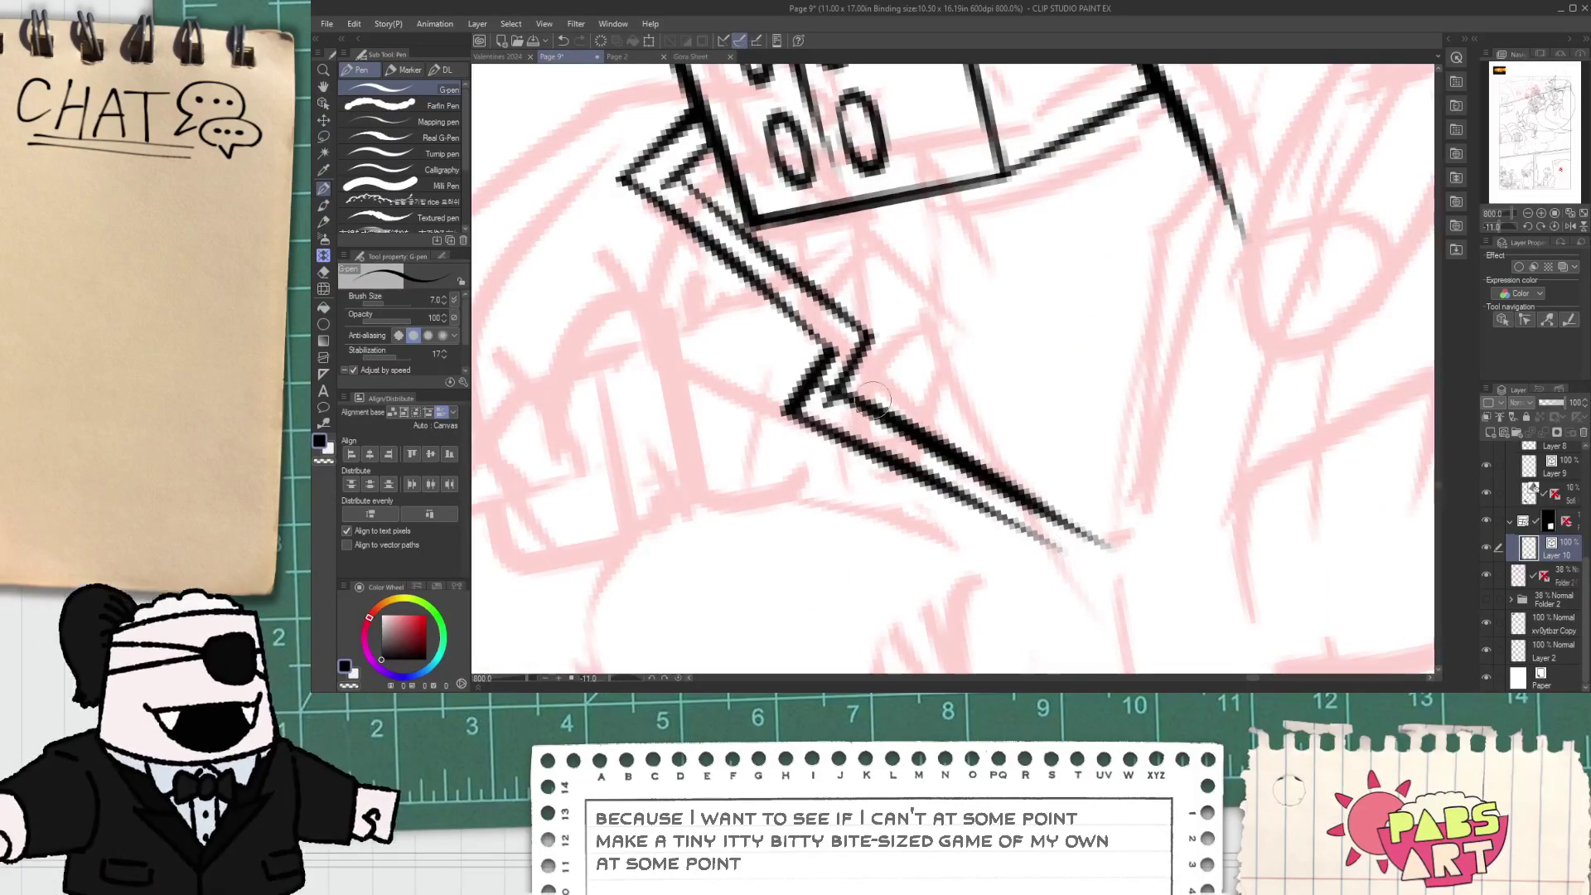
- Ink the short notch line across the lower end of the back collar's front edge
{"action": "scroll", "coordinate": [870, 404], "scroll_direction": "down", "scroll_amount": 2}
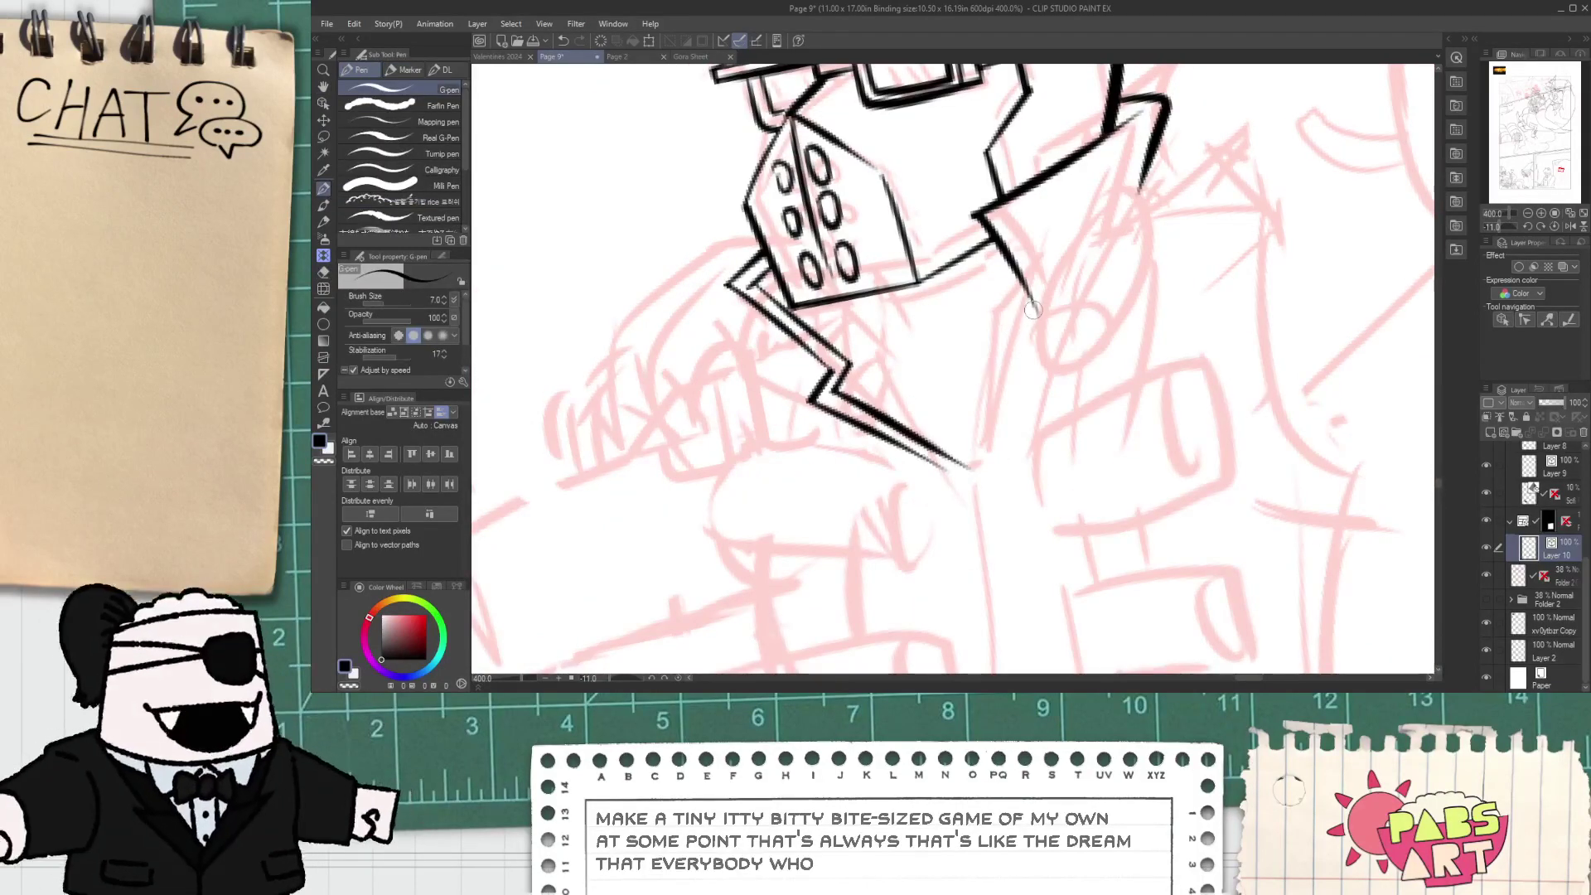
{"action": "left_click_drag", "start_coordinate": [1034, 310], "coordinate": [1037, 317]}
{"action": "mouse_move", "coordinate": [1030, 287]}
{"action": "left_mouse_down"}
{"action": "mouse_move", "coordinate": [927, 390]}
{"action": "mouse_move", "coordinate": [1048, 277]}
{"action": "left_mouse_up"}
{"action": "key", "text": "ctrl+z"}
{"action": "key", "text": "ctrl+z"}
{"action": "left_click_drag", "start_coordinate": [969, 328], "coordinate": [1040, 261]}
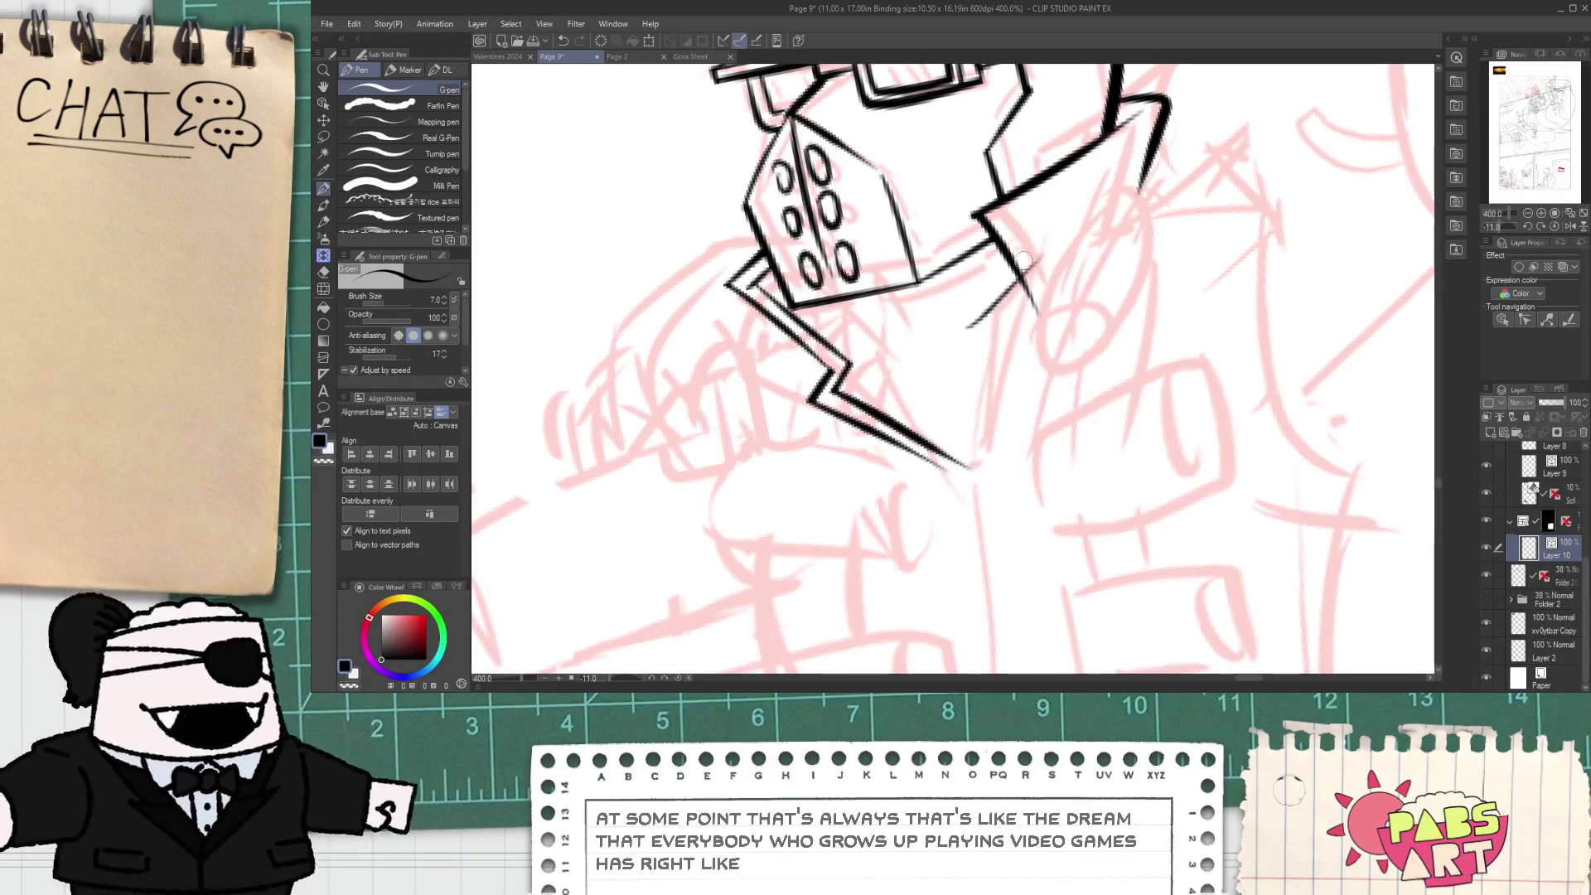
- Ink the back lapel's edge from the notch down to the front lapel's tip and erase the overshooting ends
{"action": "mouse_move", "coordinate": [967, 315]}
{"action": "left_mouse_down"}
{"action": "mouse_move", "coordinate": [1047, 253]}
{"action": "mouse_move", "coordinate": [941, 514]}
{"action": "left_mouse_up"}
{"action": "key", "text": "ctrl+z"}
{"action": "left_click_drag", "start_coordinate": [998, 264], "coordinate": [972, 495]}
{"action": "key", "text": "e"}
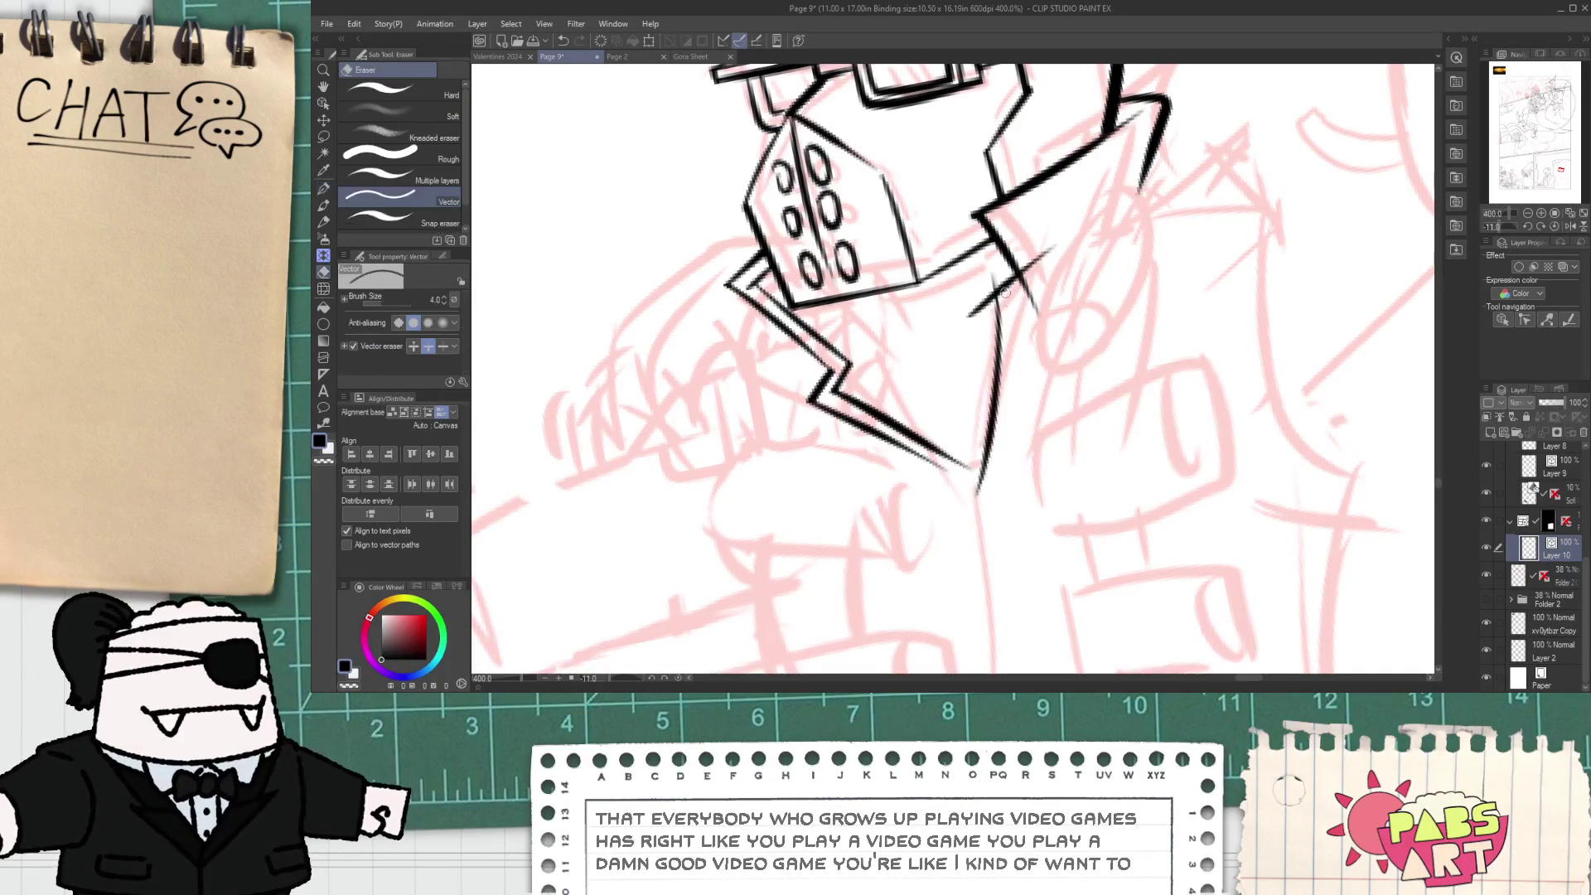
{"action": "left_click", "coordinate": [982, 294]}
{"action": "left_click_drag", "start_coordinate": [1032, 298], "coordinate": [1048, 227]}
- Ink the front line of the neck from below the mask down to the front lapel
{"action": "scroll", "coordinate": [1045, 245], "scroll_direction": "down", "scroll_amount": 2}
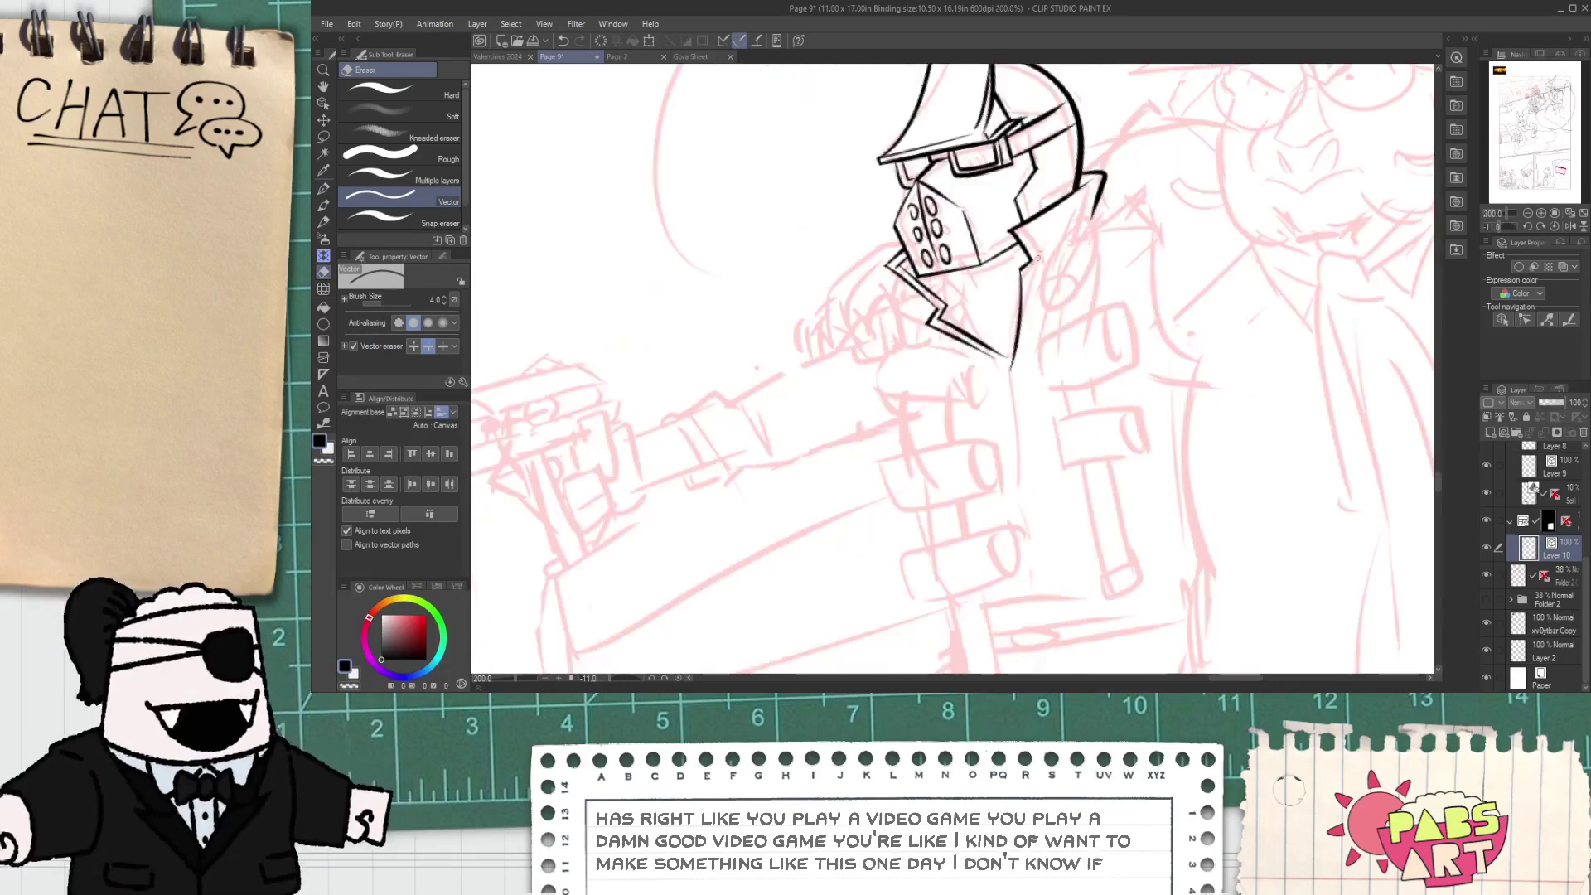
{"action": "scroll", "coordinate": [971, 296], "scroll_direction": "up", "scroll_amount": 2}
{"action": "key", "text": "p"}
{"action": "left_click_drag", "start_coordinate": [948, 231], "coordinate": [1009, 386]}
{"action": "key", "text": "ctrl+z"}
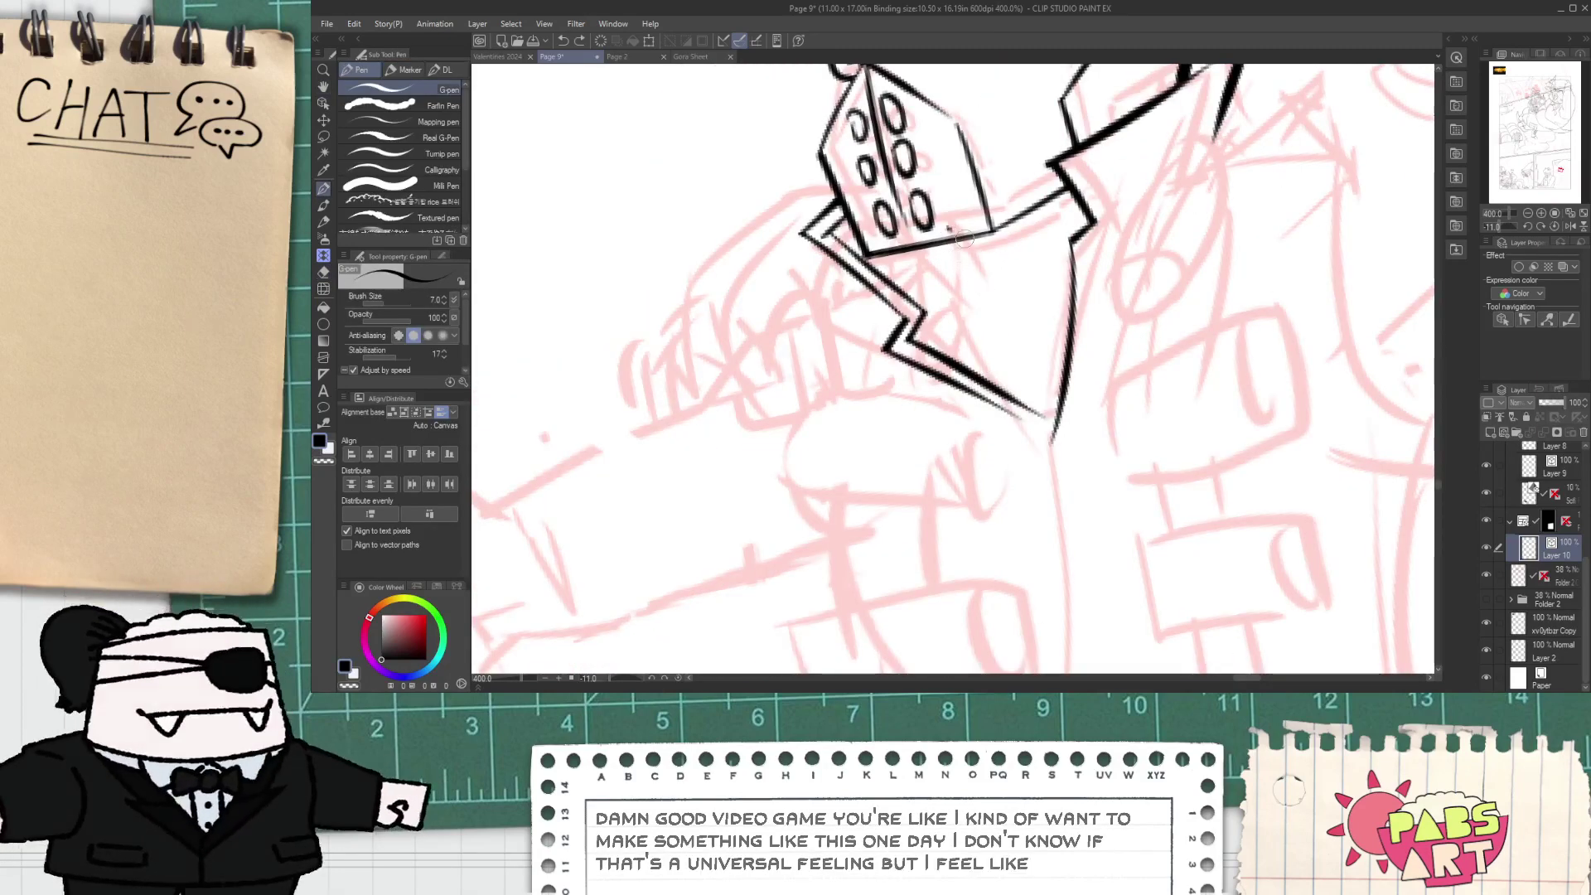
{"action": "mouse_move", "coordinate": [923, 247]}
{"action": "left_mouse_down"}
{"action": "mouse_move", "coordinate": [1017, 249]}
{"action": "mouse_move", "coordinate": [1005, 388]}
{"action": "mouse_move", "coordinate": [949, 275]}
{"action": "left_mouse_up"}
{"action": "key", "text": "ctrl+z"}
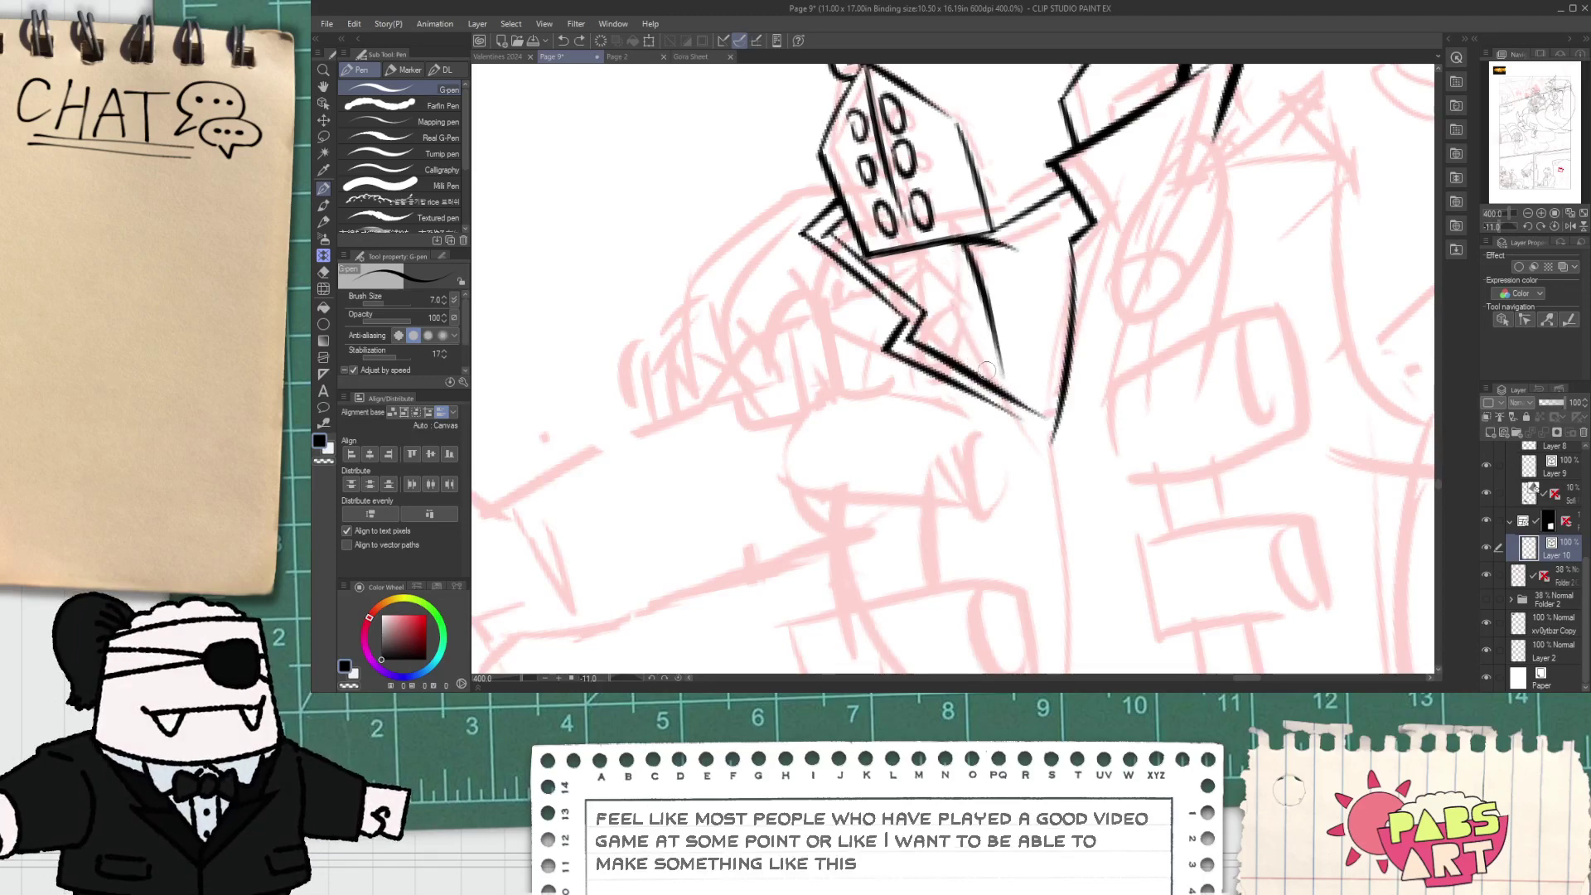
{"action": "key", "text": "e"}
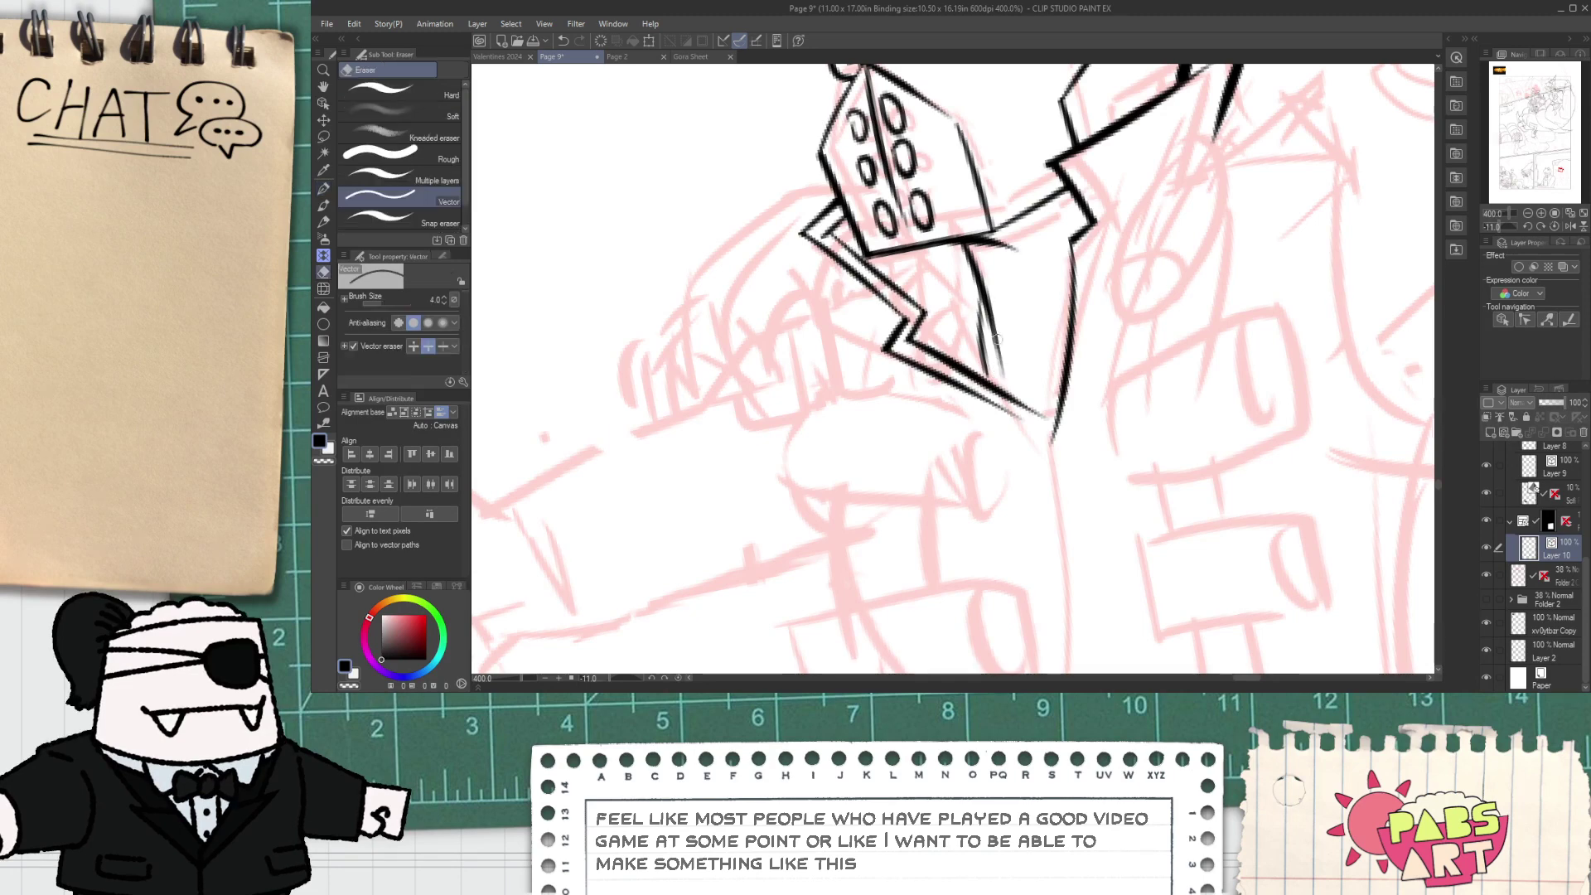
- Ink a curved line under the jaw from the neck to the back collar notch and erase the surplus neck line
{"action": "key", "text": "p"}
{"action": "left_click_drag", "start_coordinate": [977, 269], "coordinate": [1086, 214]}
{"action": "key", "text": "e"}
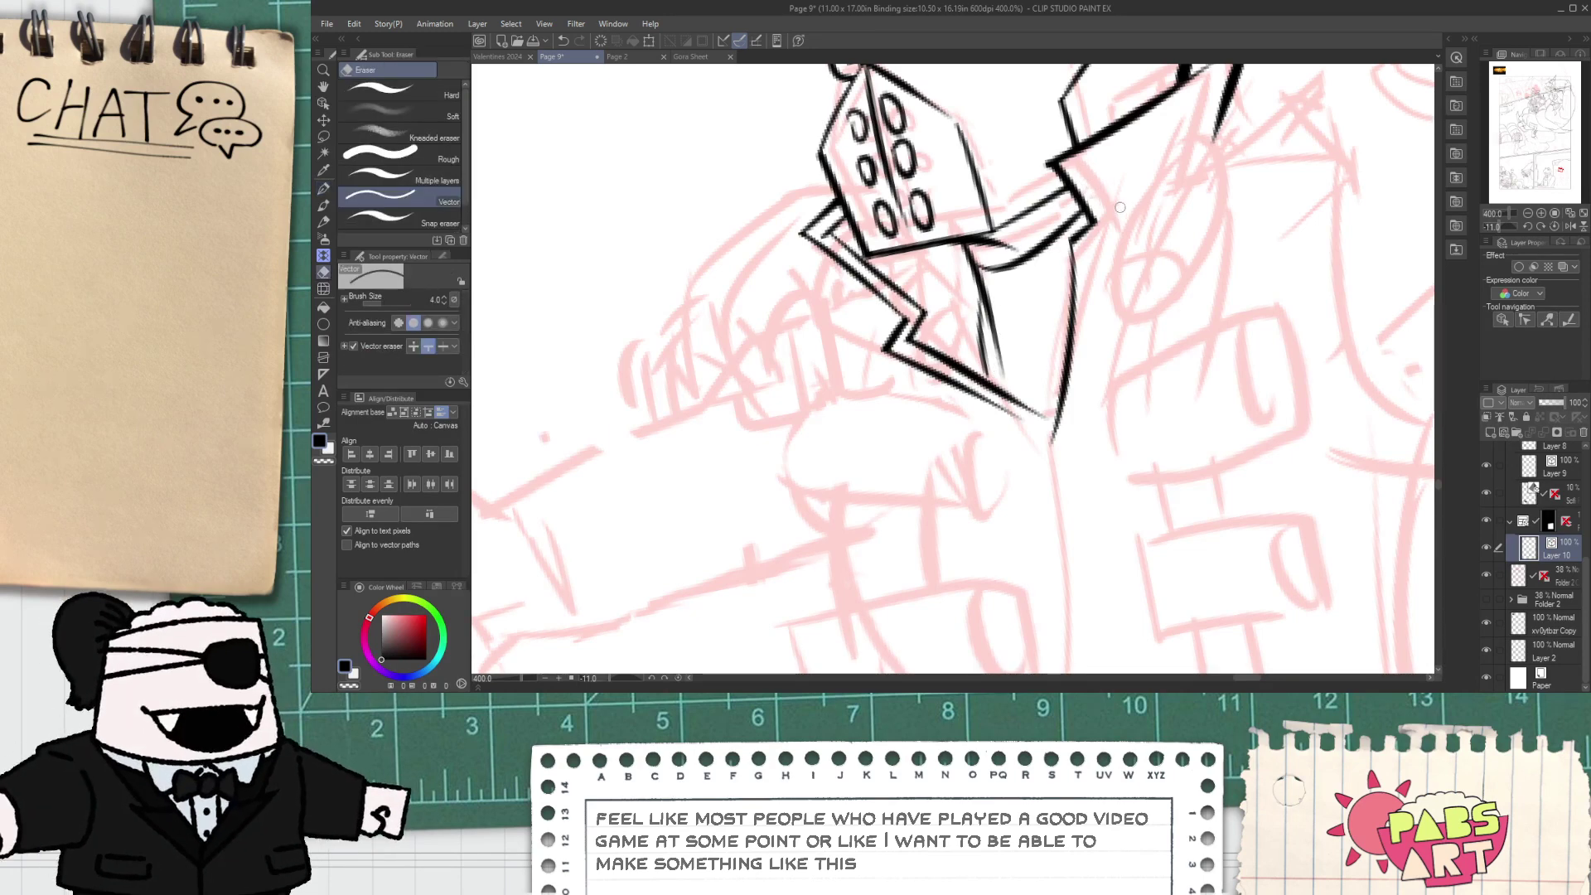
{"action": "left_click_drag", "start_coordinate": [1020, 363], "coordinate": [1009, 334]}
- Ink small curved detail marks at the base of the neck between the two lapels
{"action": "key", "text": "p"}
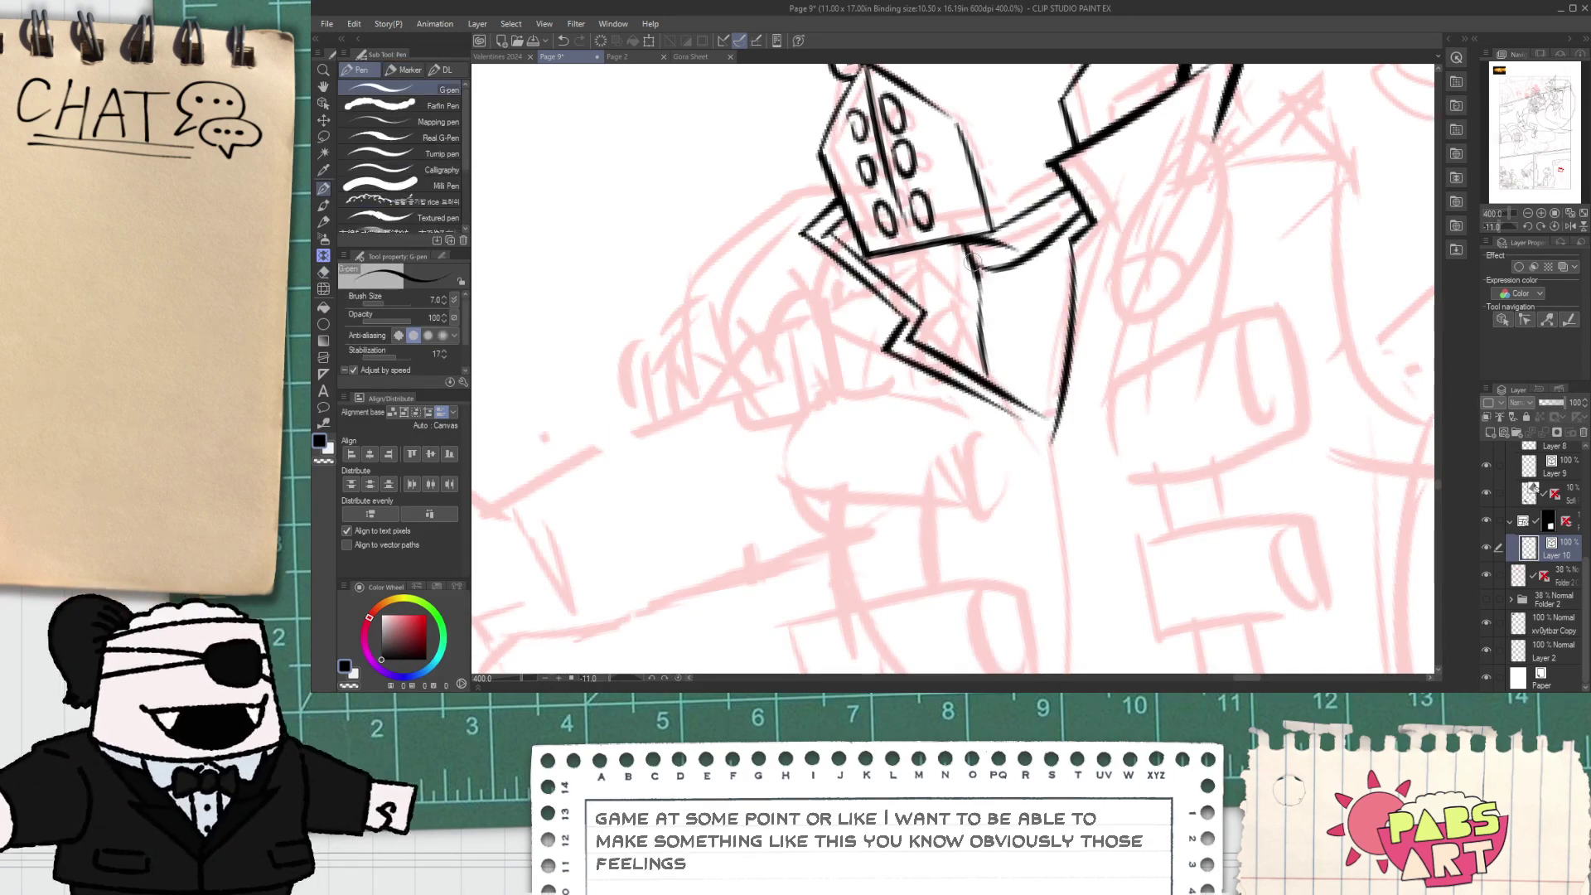
{"action": "left_click_drag", "start_coordinate": [976, 267], "coordinate": [991, 326]}
{"action": "key", "text": "ctrl+z"}
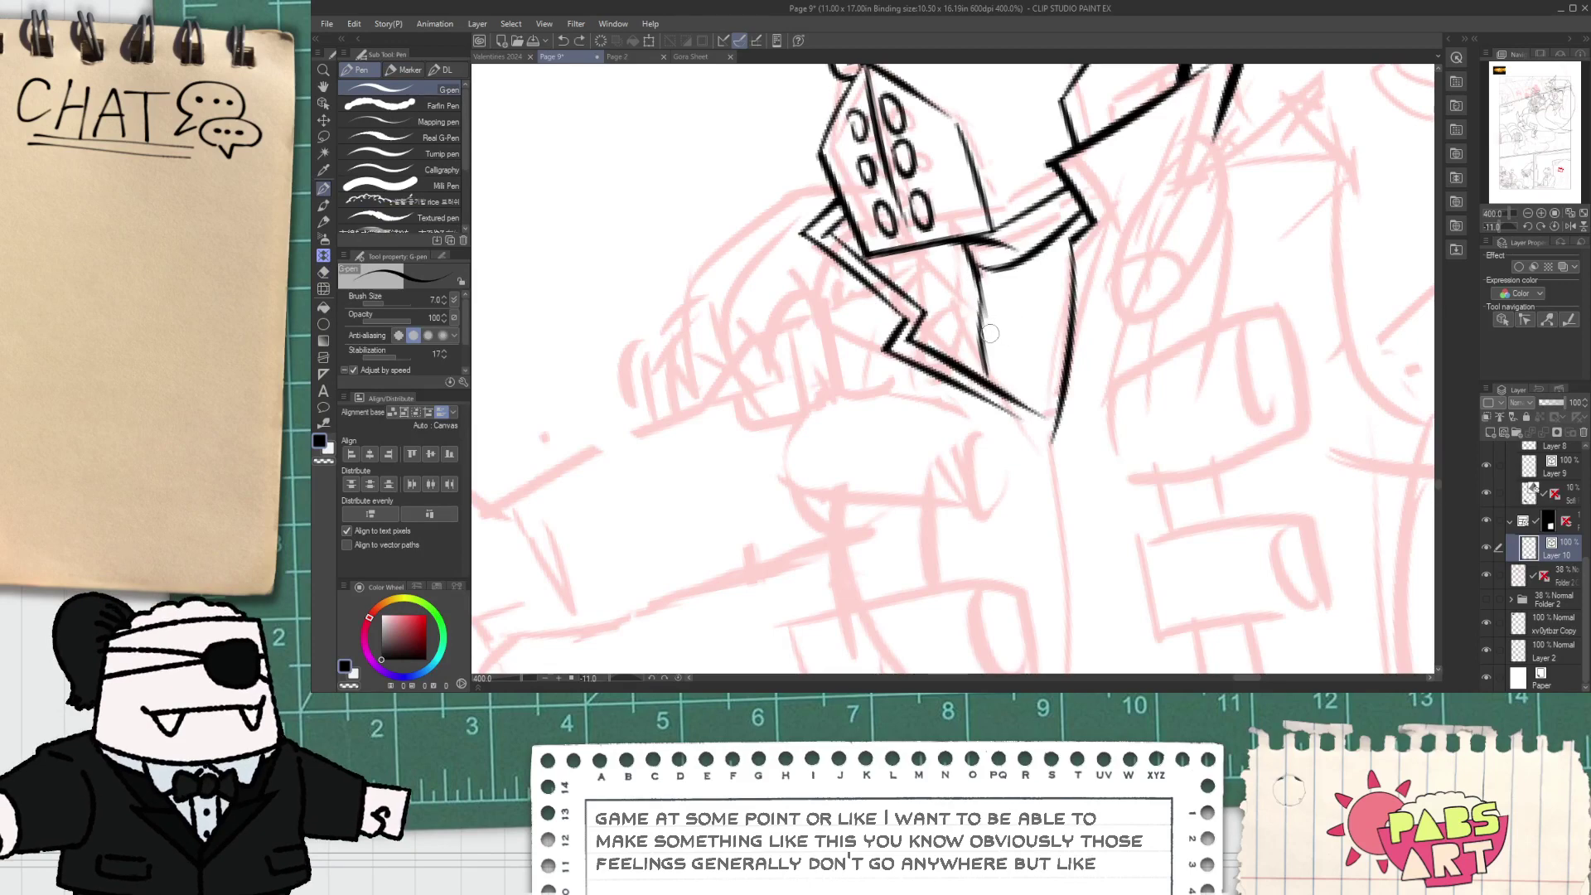
{"action": "key", "text": "ctrl+z"}
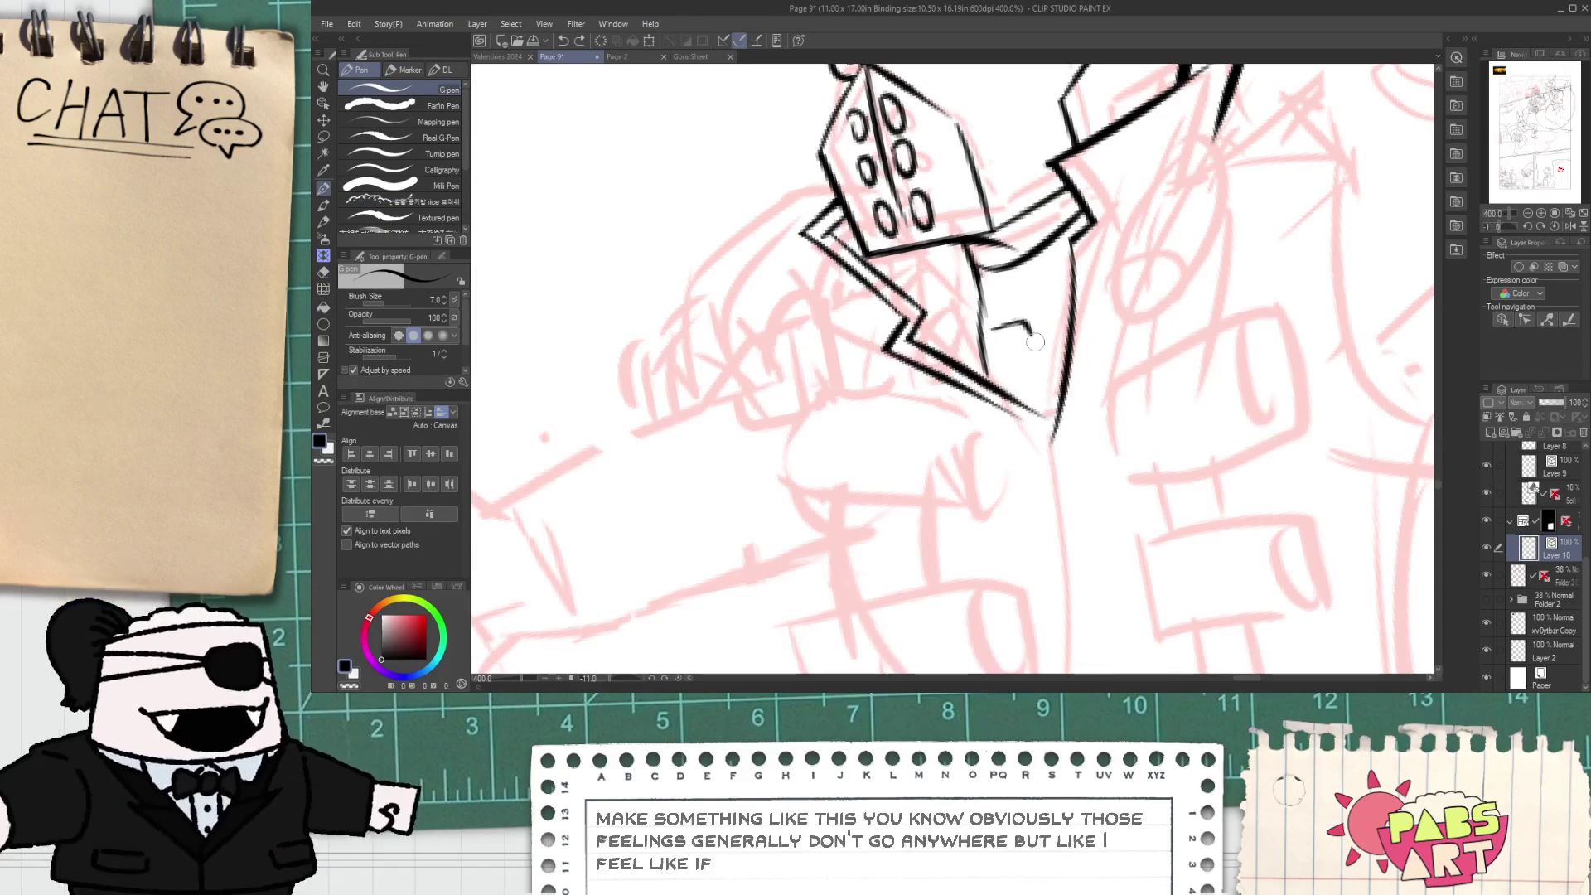
{"action": "left_click_drag", "start_coordinate": [1035, 341], "coordinate": [1077, 284]}
{"action": "key", "text": "e"}
{"action": "scroll", "coordinate": [1081, 273], "scroll_direction": "down", "scroll_amount": 3}
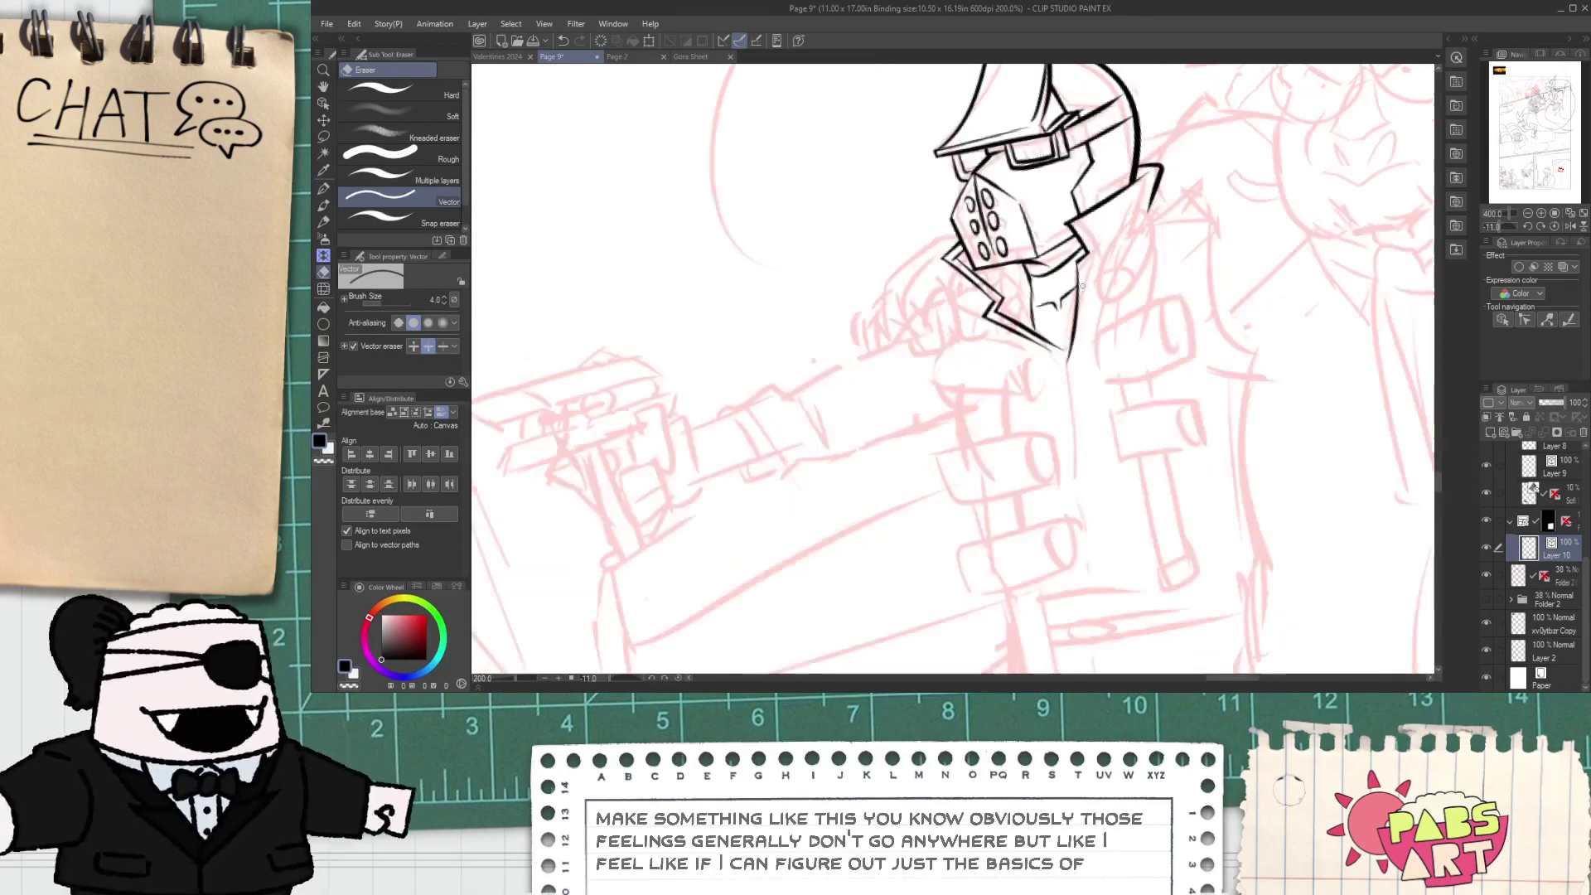
- Ink the slanted front end of the sketched gun's barrel
{"action": "key", "text": "space"}
{"action": "mouse_move", "coordinate": [1052, 369]}
{"action": "left_mouse_down"}
{"action": "mouse_move", "coordinate": [1009, 384]}
{"action": "mouse_move", "coordinate": [956, 308]}
{"action": "left_mouse_up"}
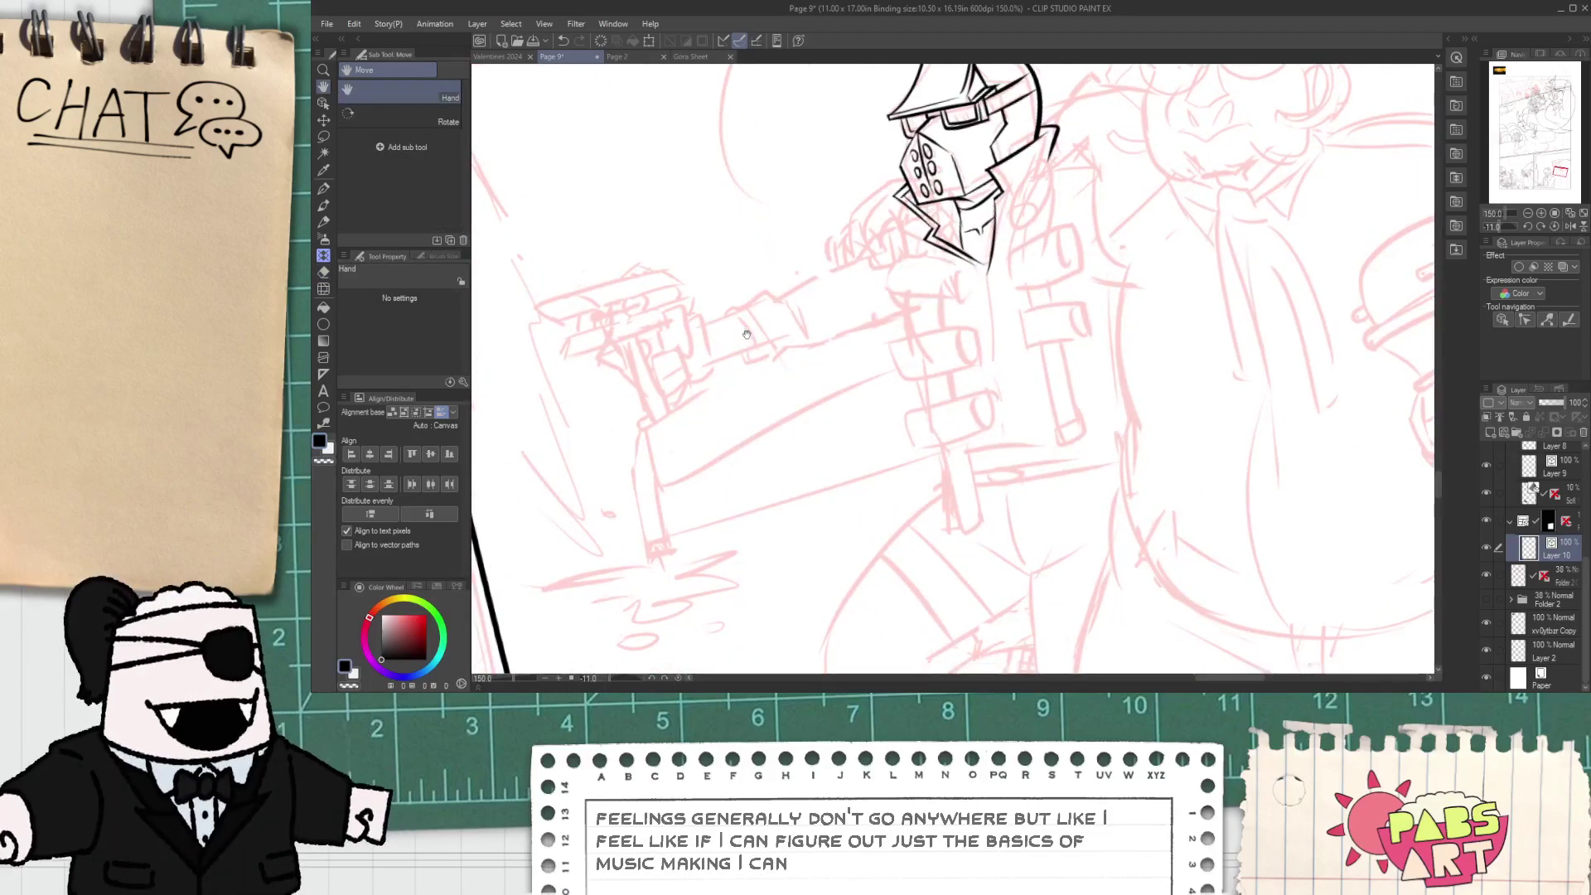
{"action": "scroll", "coordinate": [746, 334], "scroll_direction": "up", "scroll_amount": 7}
{"action": "key", "text": "p"}
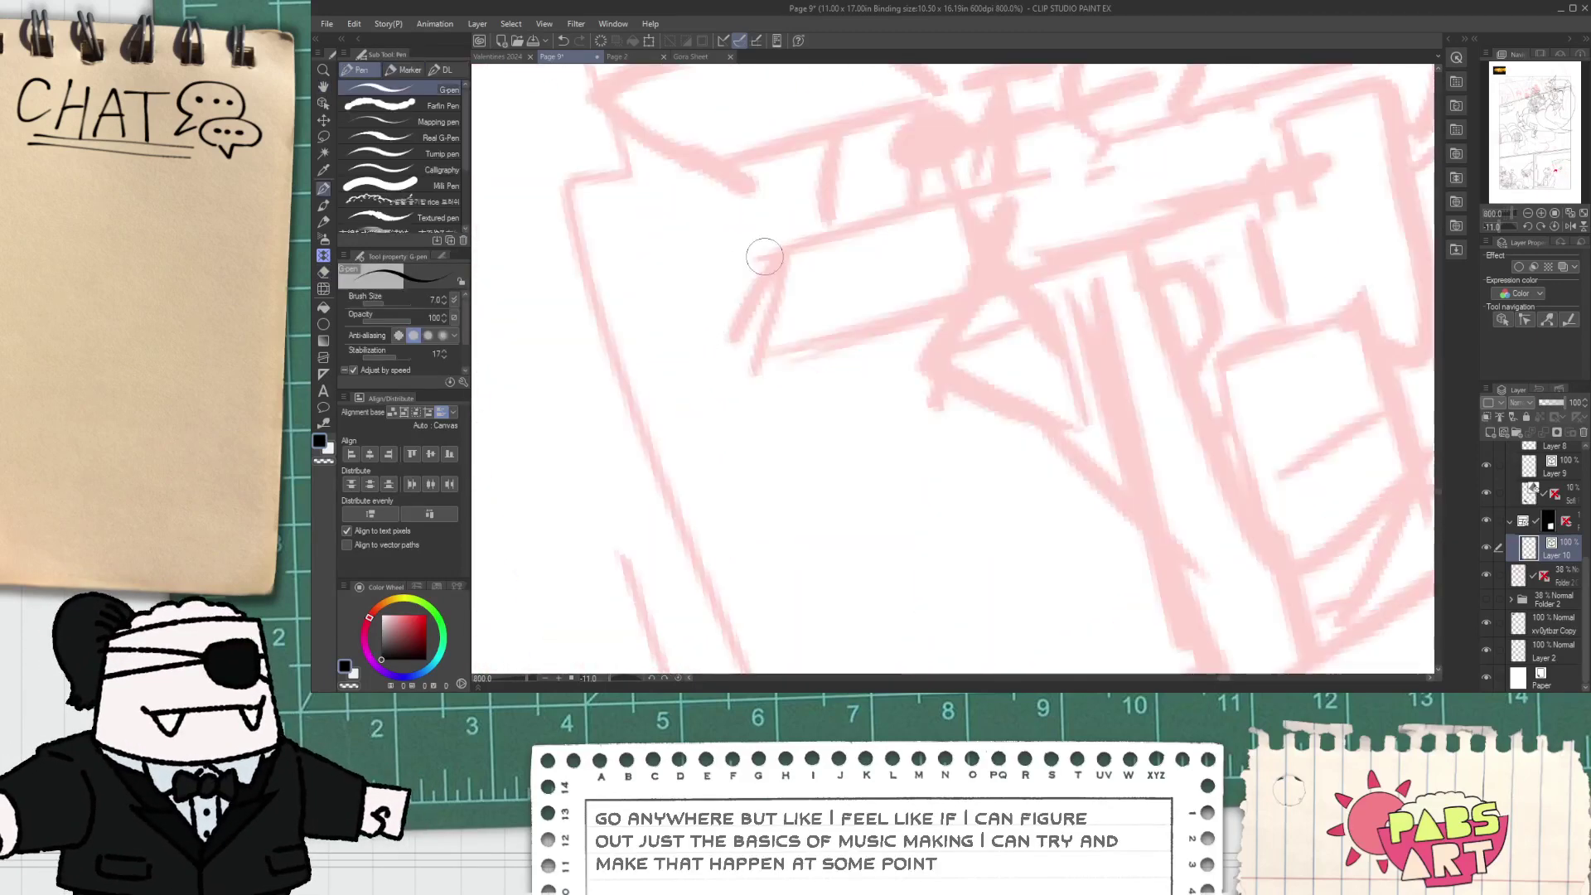
{"action": "left_click_drag", "start_coordinate": [764, 256], "coordinate": [682, 485]}
{"action": "key", "text": "ctrl+z"}
{"action": "key", "text": "space"}
{"action": "left_click_drag", "start_coordinate": [803, 334], "coordinate": [706, 438]}
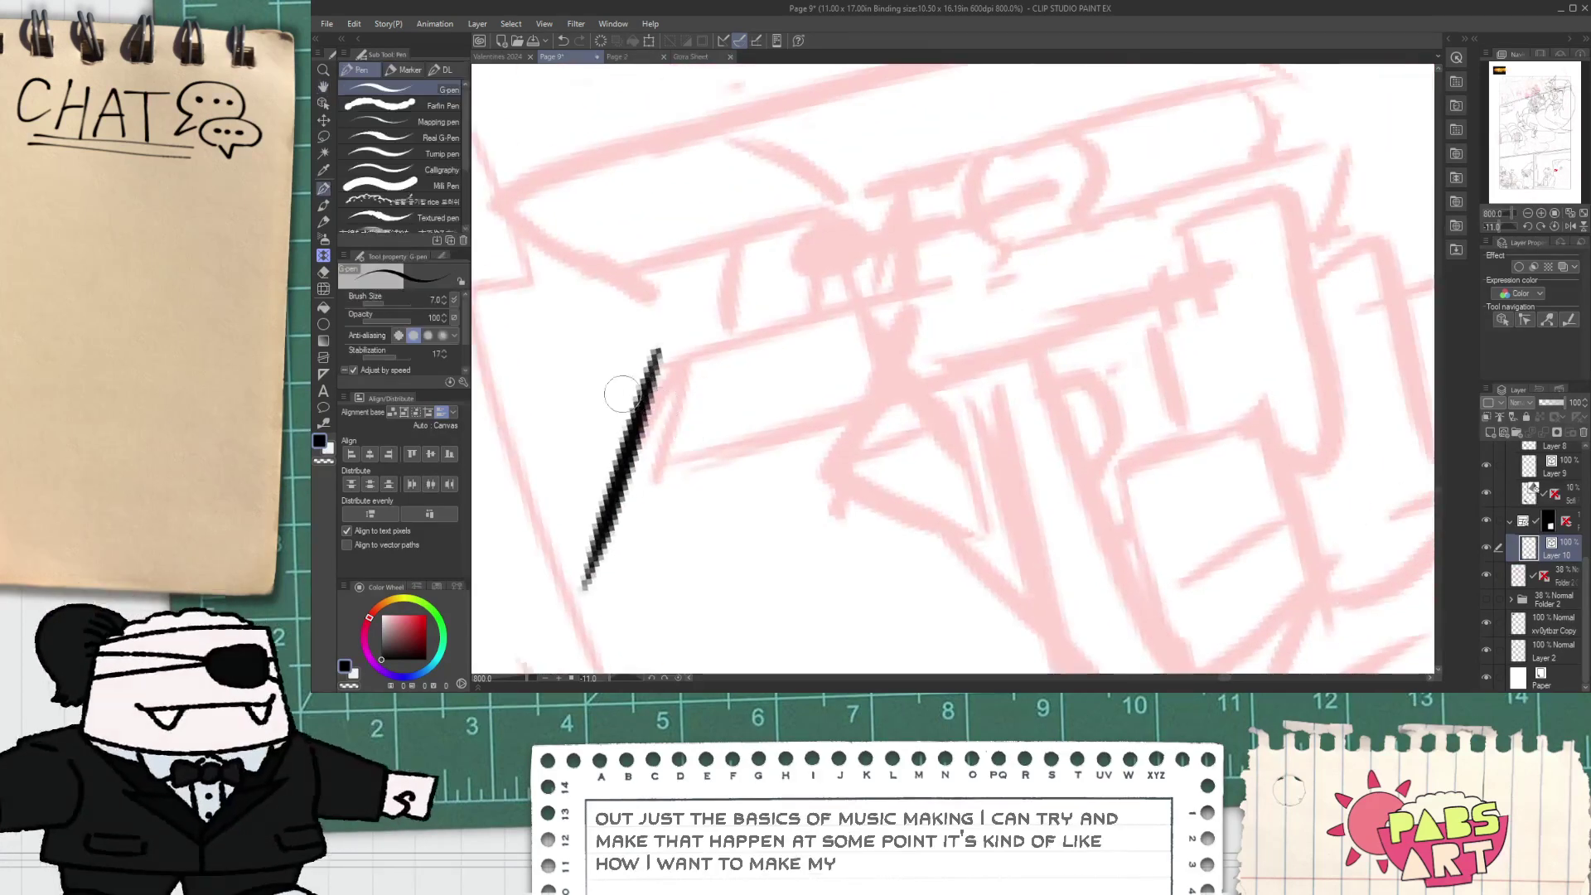
- Ink the gun barrel's long upper edge running back from the slanted front end
{"action": "left_click_drag", "start_coordinate": [566, 390], "coordinate": [1403, 153]}
{"action": "key", "text": "ctrl+z"}
{"action": "left_click_drag", "start_coordinate": [561, 391], "coordinate": [1293, 170]}
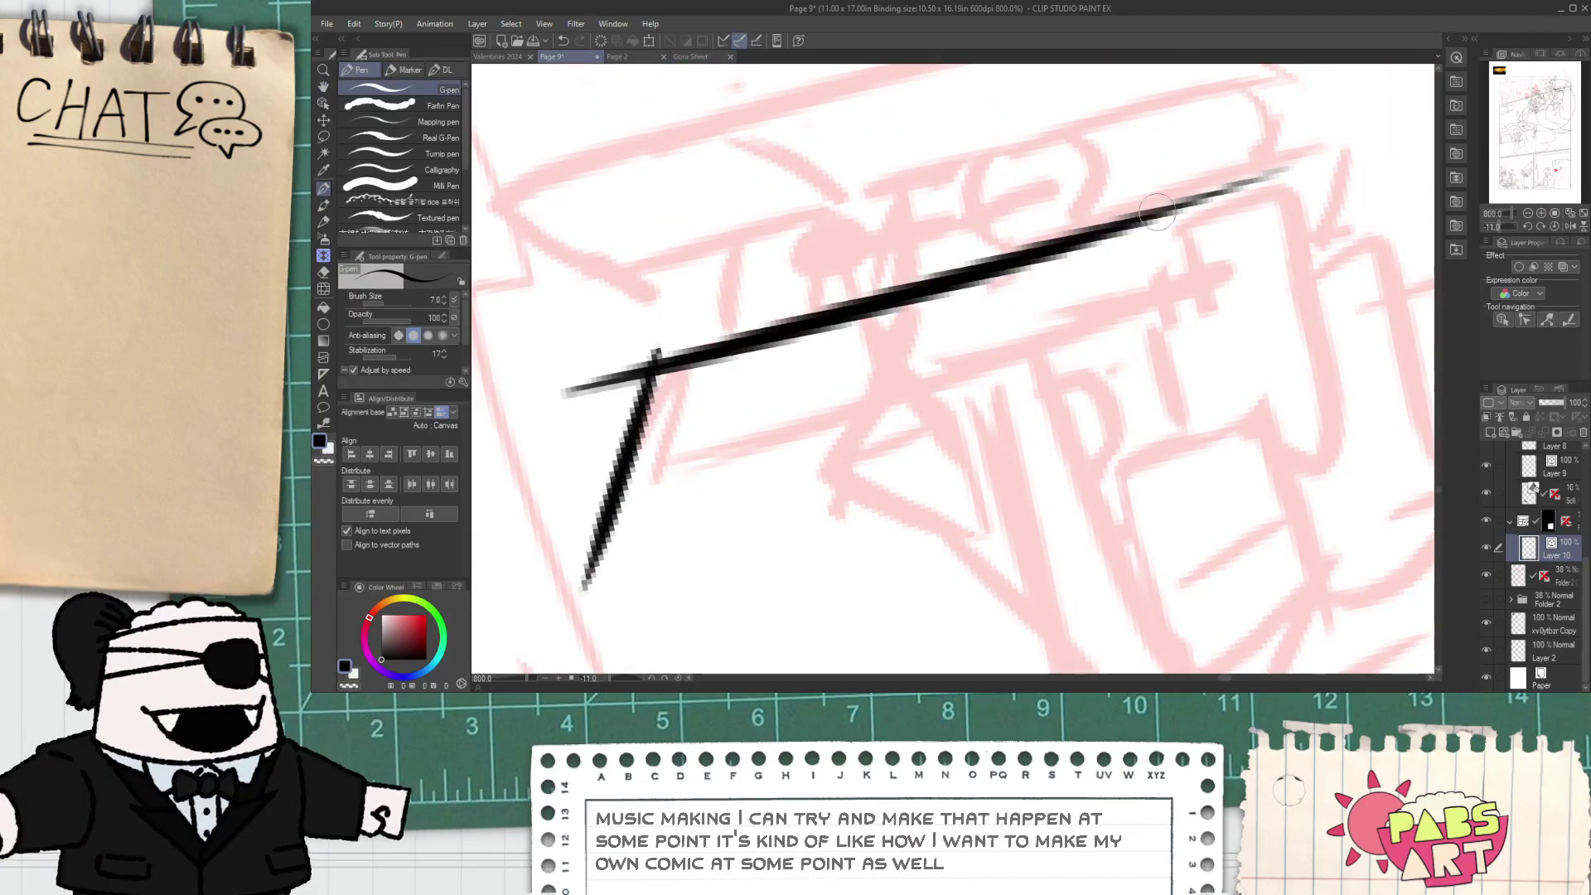
- Ink the long lower edge of the gun barrel, running back from the slanted front end
{"action": "left_click_drag", "start_coordinate": [632, 468], "coordinate": [1132, 308]}
{"action": "key", "text": "ctrl+z"}
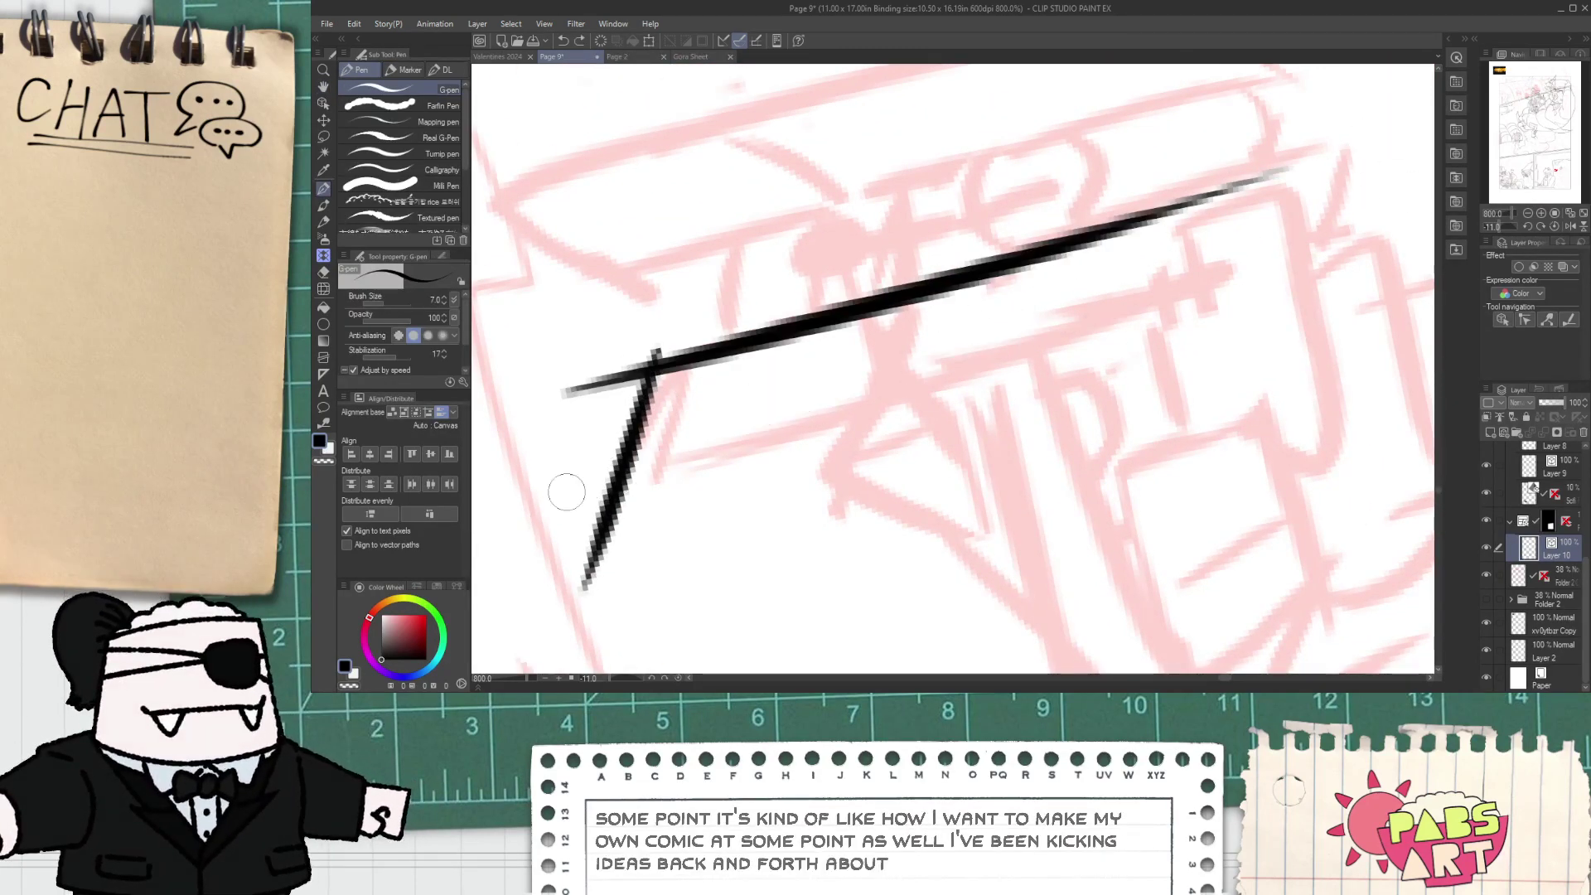
{"action": "left_click_drag", "start_coordinate": [647, 474], "coordinate": [1289, 270]}
{"action": "key", "text": "ctrl+z"}
{"action": "left_click_drag", "start_coordinate": [512, 497], "coordinate": [1384, 220]}
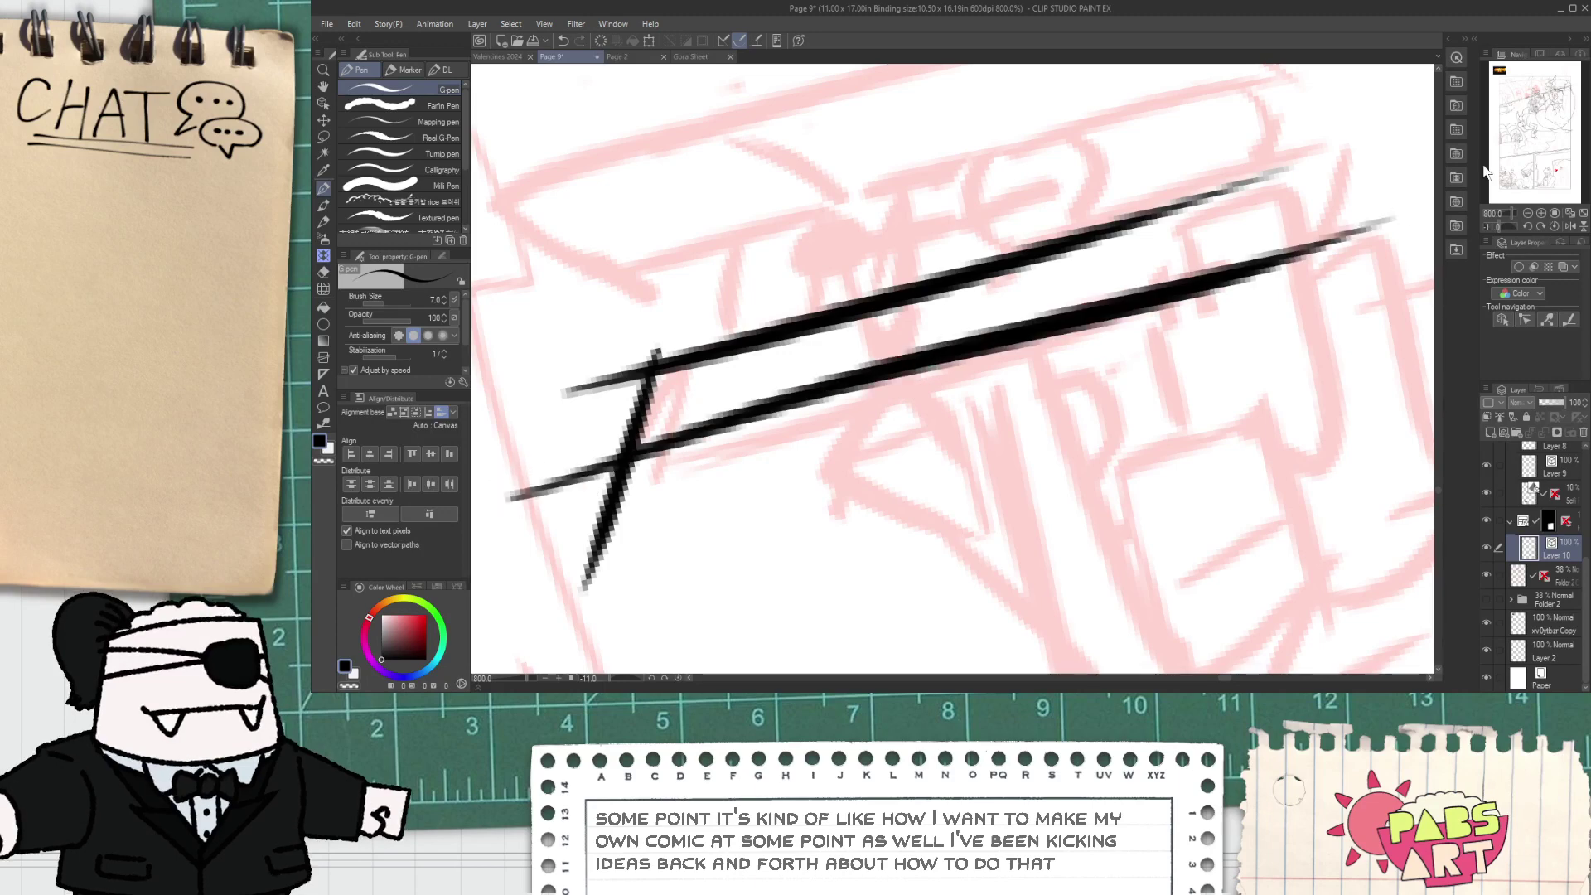
{"action": "key", "text": "ctrl+z"}
{"action": "left_click_drag", "start_coordinate": [530, 511], "coordinate": [1288, 320]}
- Erase the line ends that overshoot the corners at the barrel's slanted front end
{"action": "key", "text": "e"}
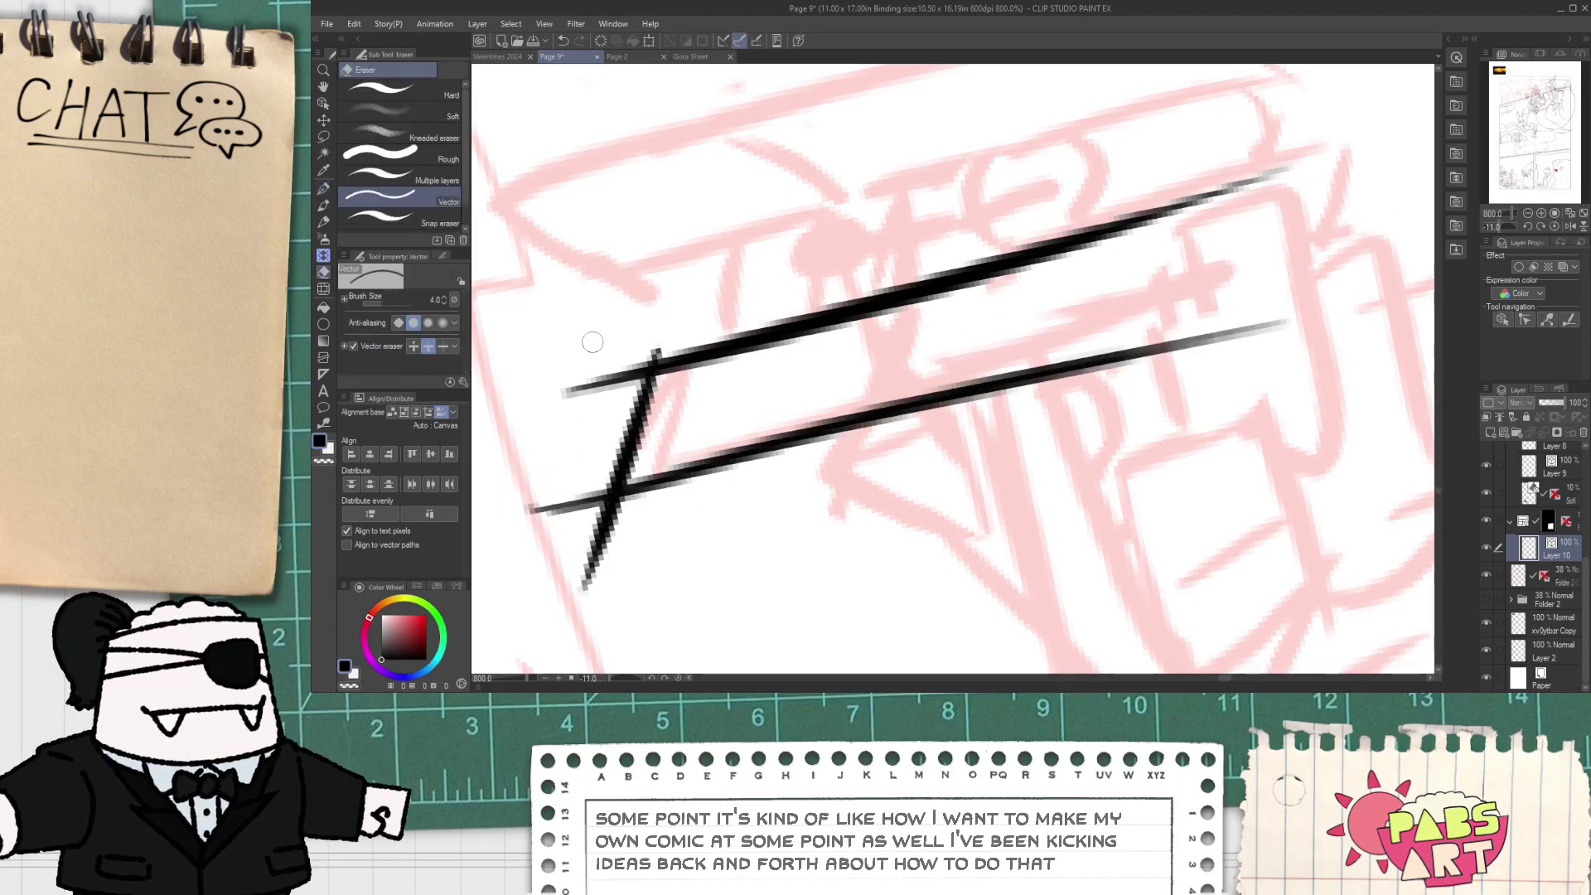
{"action": "left_click_drag", "start_coordinate": [593, 341], "coordinate": [574, 613]}
{"action": "left_click_drag", "start_coordinate": [577, 533], "coordinate": [624, 554]}
{"action": "left_click_drag", "start_coordinate": [657, 338], "coordinate": [708, 420]}
- Ink the slanted front end and the long upper edge of the gun's upper bar
{"action": "key", "text": "space"}
{"action": "key", "text": "p"}
{"action": "mouse_move", "coordinate": [481, 273]}
{"action": "left_mouse_down"}
{"action": "mouse_move", "coordinate": [706, 357]}
{"action": "mouse_move", "coordinate": [614, 337]}
{"action": "mouse_move", "coordinate": [696, 377]}
{"action": "mouse_move", "coordinate": [720, 235]}
{"action": "mouse_move", "coordinate": [1307, 93]}
{"action": "left_mouse_up"}
{"action": "key", "text": "ctrl+z"}
{"action": "key", "text": "ctrl+z"}
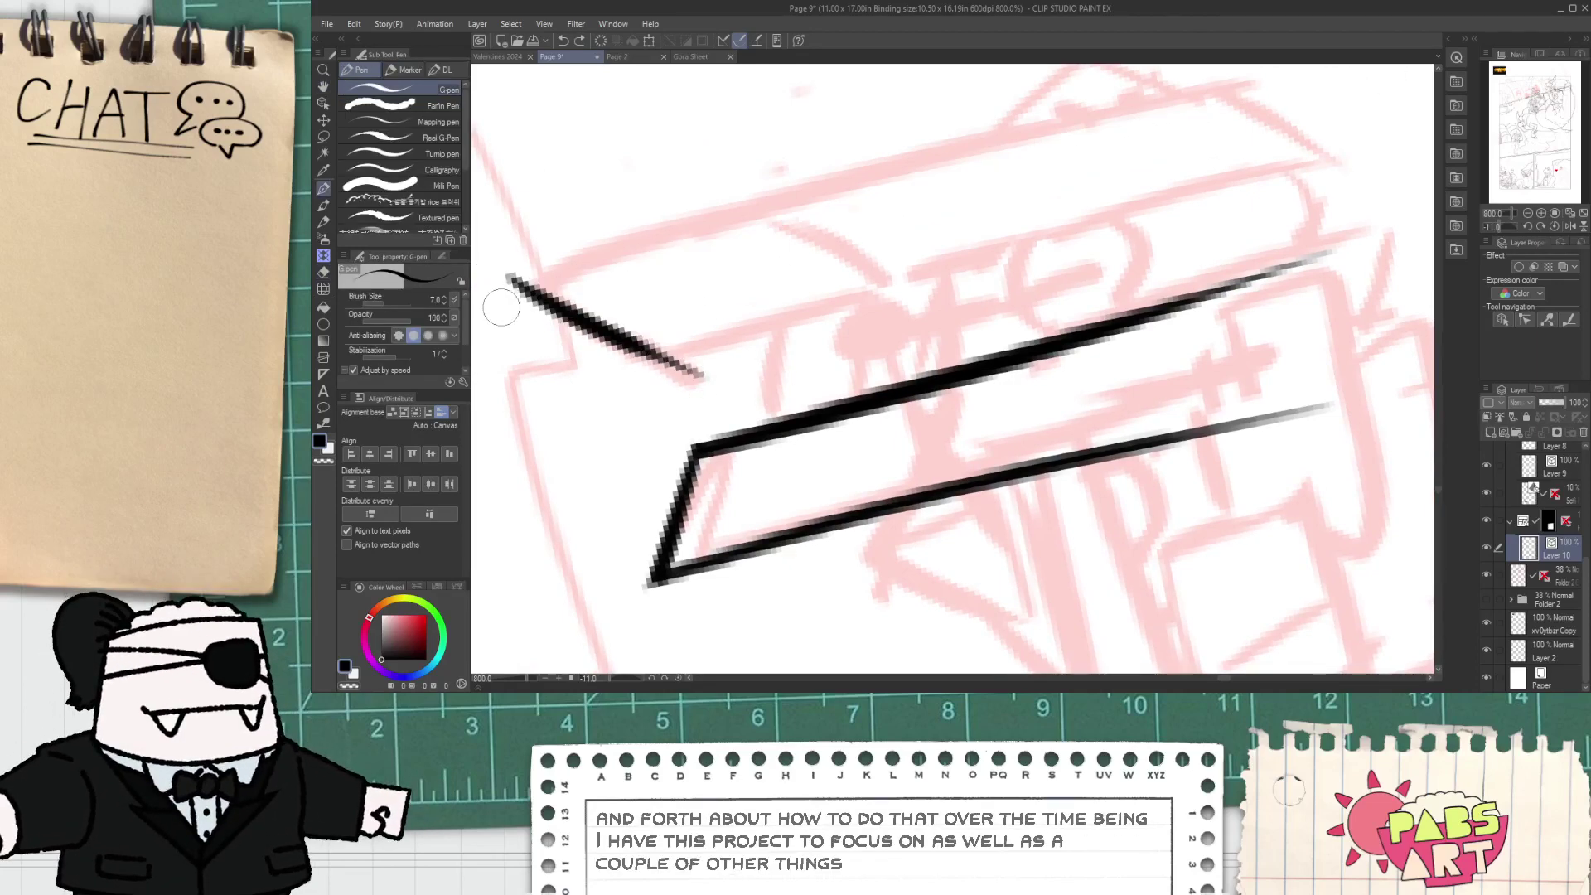
{"action": "left_click_drag", "start_coordinate": [508, 286], "coordinate": [1146, 115]}
{"action": "key", "text": "ctrl+z"}
{"action": "left_click_drag", "start_coordinate": [487, 309], "coordinate": [1225, 122]}
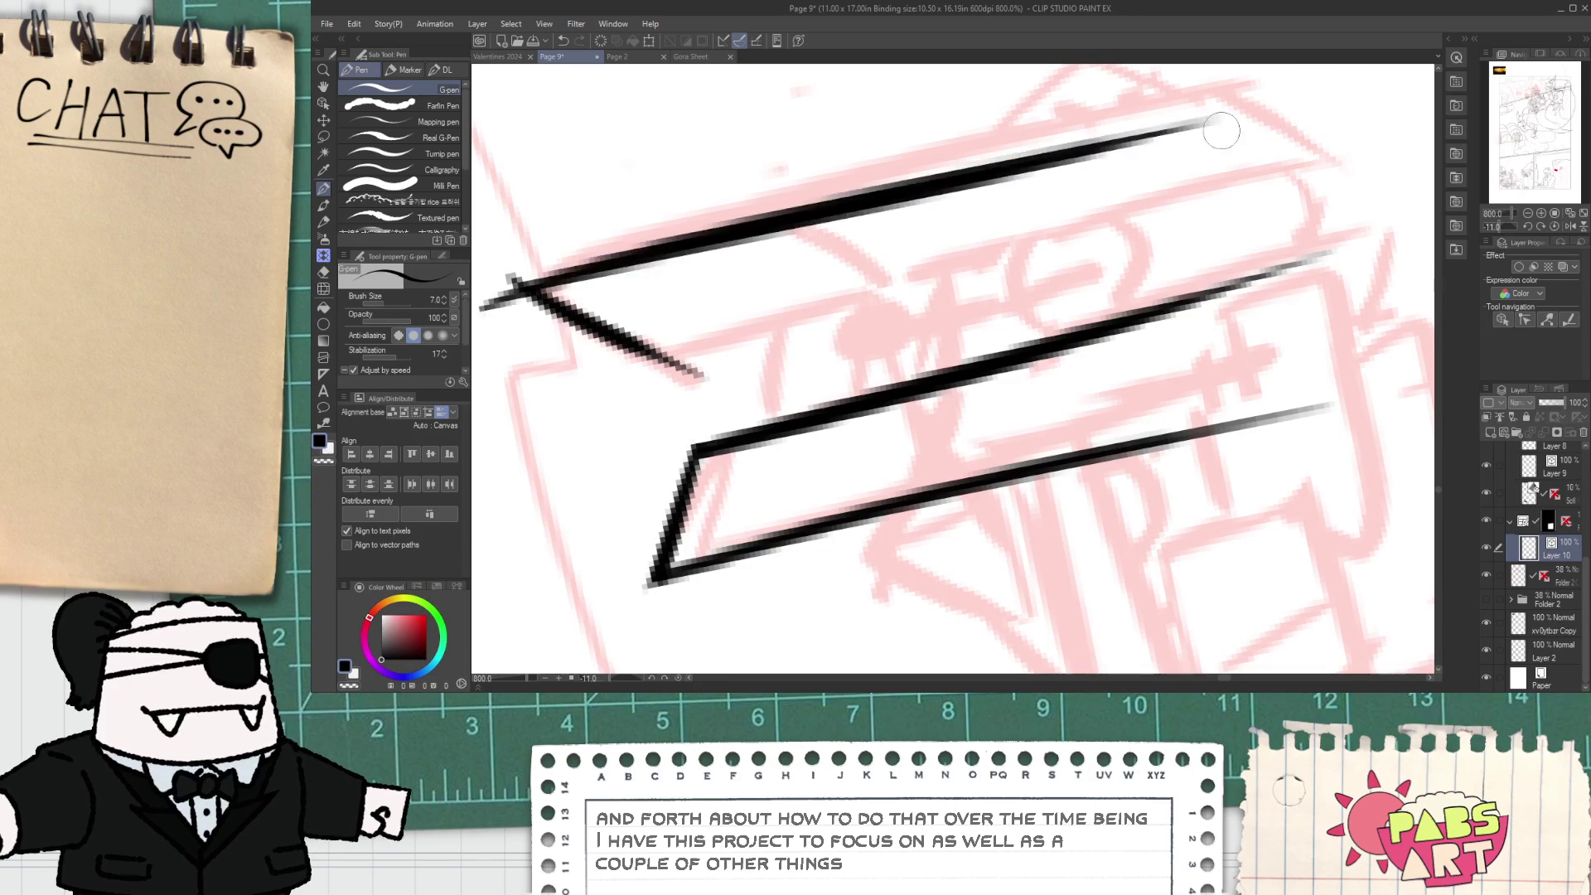
{"action": "key", "text": "ctrl+z"}
{"action": "left_click_drag", "start_coordinate": [489, 305], "coordinate": [1194, 92]}
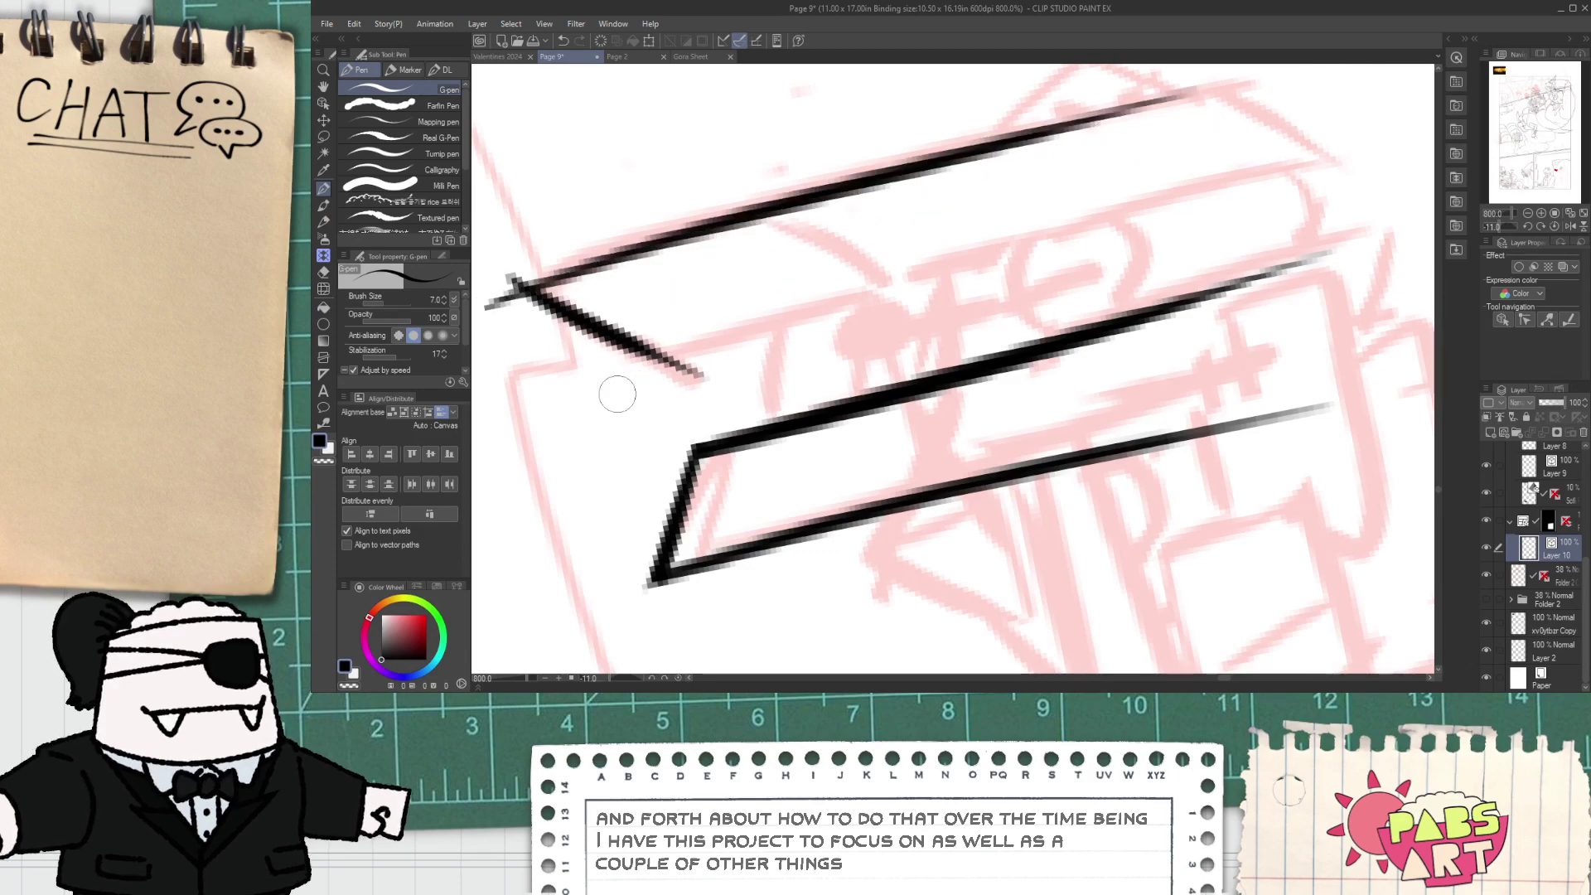
- Ink the long lower edge of the gun's upper bar, parallel to its upper edge
{"action": "left_click_drag", "start_coordinate": [605, 362], "coordinate": [1399, 127]}
{"action": "key", "text": "ctrl+z"}
{"action": "left_click_drag", "start_coordinate": [602, 360], "coordinate": [1387, 112]}
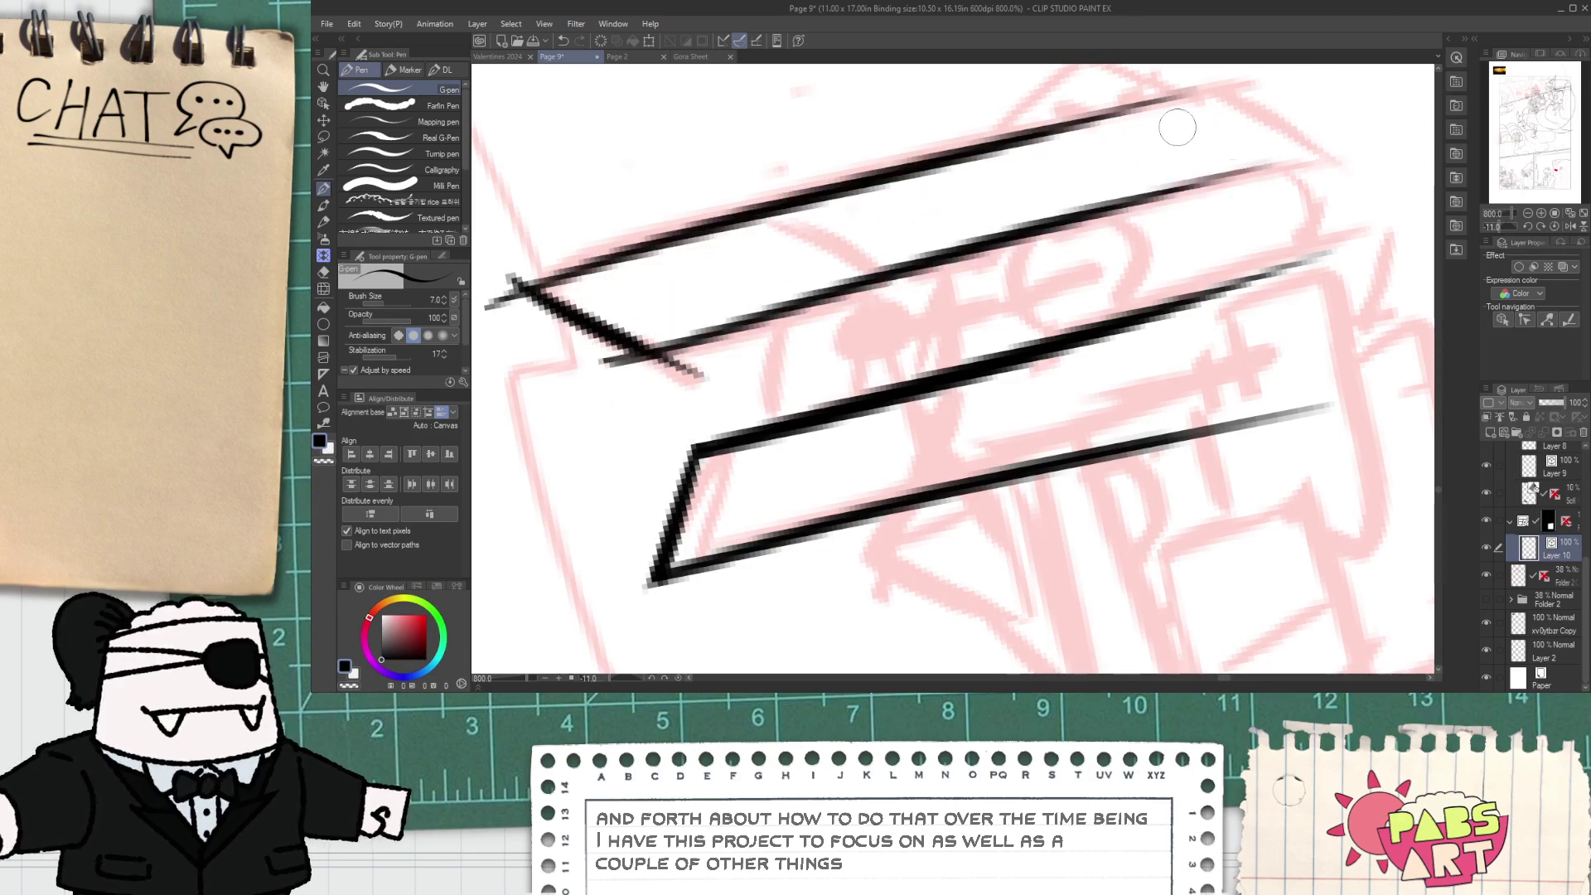
- Ink the slanted back end of the upper bar and erase the line ends that overshoot it
{"action": "left_click_drag", "start_coordinate": [1175, 96], "coordinate": [1329, 205]}
{"action": "key", "text": "ctrl+z"}
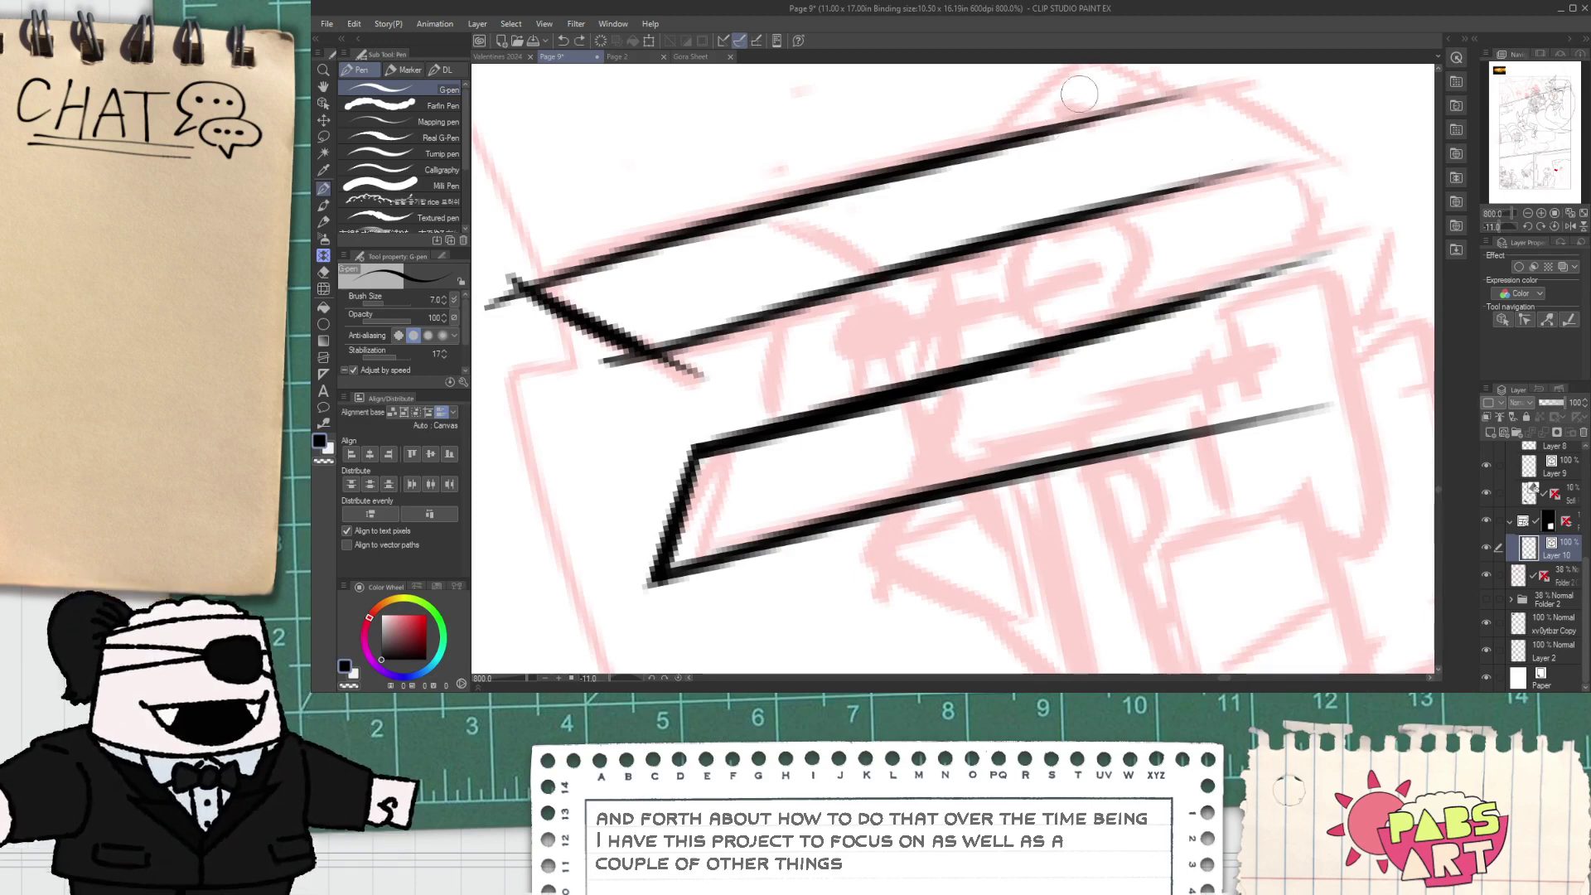
{"action": "left_click_drag", "start_coordinate": [1081, 93], "coordinate": [1421, 203]}
{"action": "key", "text": "e"}
{"action": "mouse_move", "coordinate": [1109, 109]}
{"action": "left_mouse_down"}
{"action": "mouse_move", "coordinate": [1154, 93]}
{"action": "mouse_move", "coordinate": [1207, 114]}
{"action": "mouse_move", "coordinate": [1143, 87]}
{"action": "left_mouse_up"}
{"action": "key", "text": "ctrl+z"}
{"action": "left_click_drag", "start_coordinate": [1310, 199], "coordinate": [1361, 172]}
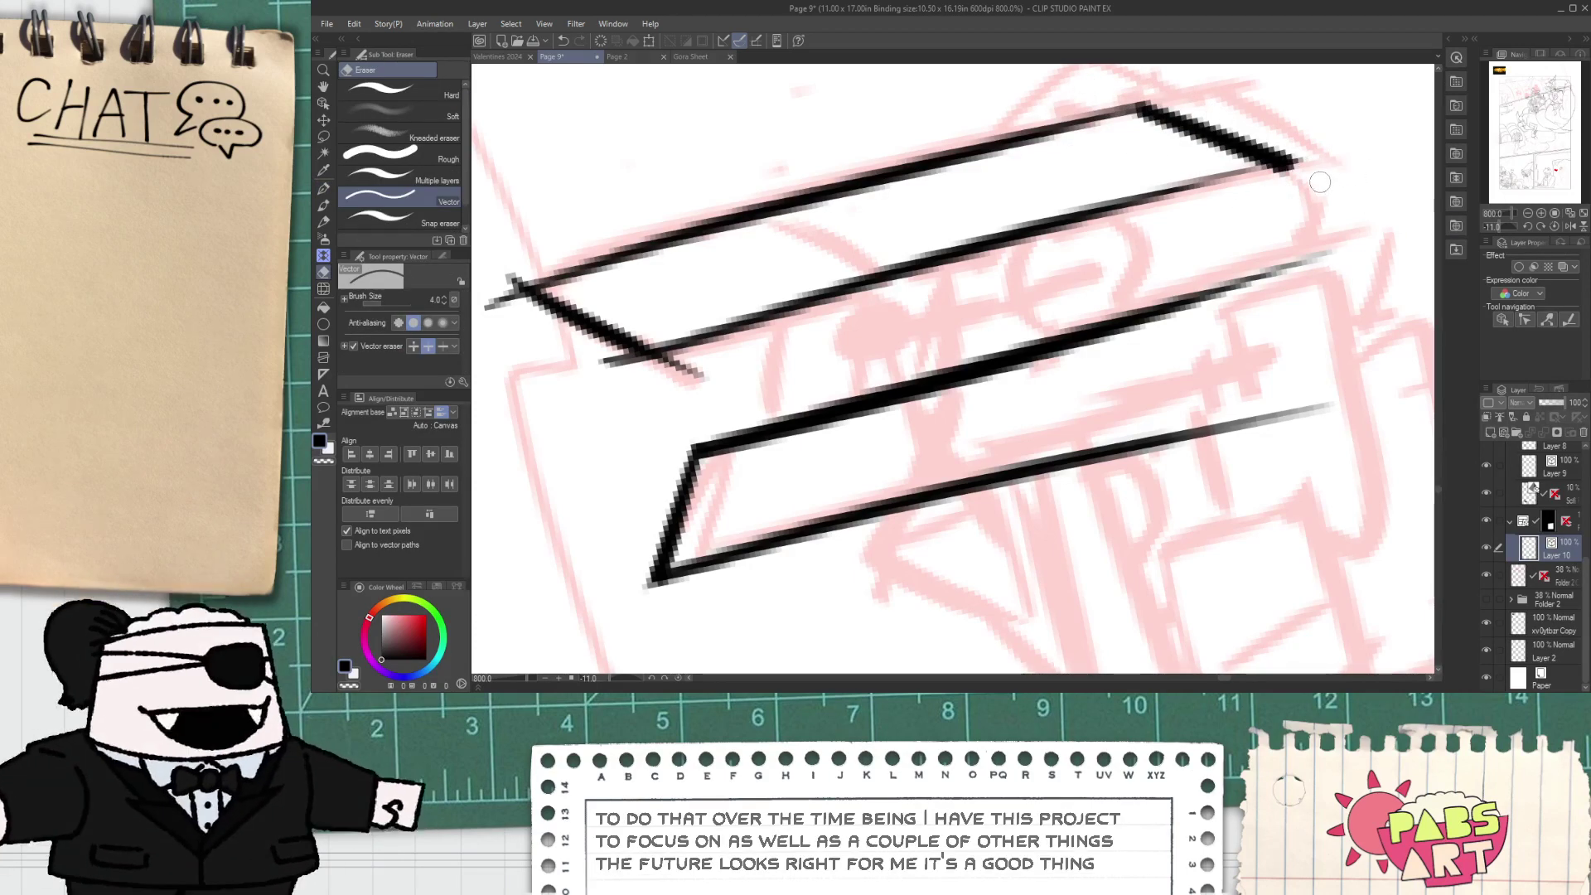
- Erase the line ends that stick out past the front corners of the upper bar
{"action": "scroll", "coordinate": [1288, 179], "scroll_direction": "down", "scroll_amount": 1}
{"action": "scroll", "coordinate": [898, 251], "scroll_direction": "up", "scroll_amount": 1}
{"action": "left_click_drag", "start_coordinate": [899, 231], "coordinate": [885, 208]}
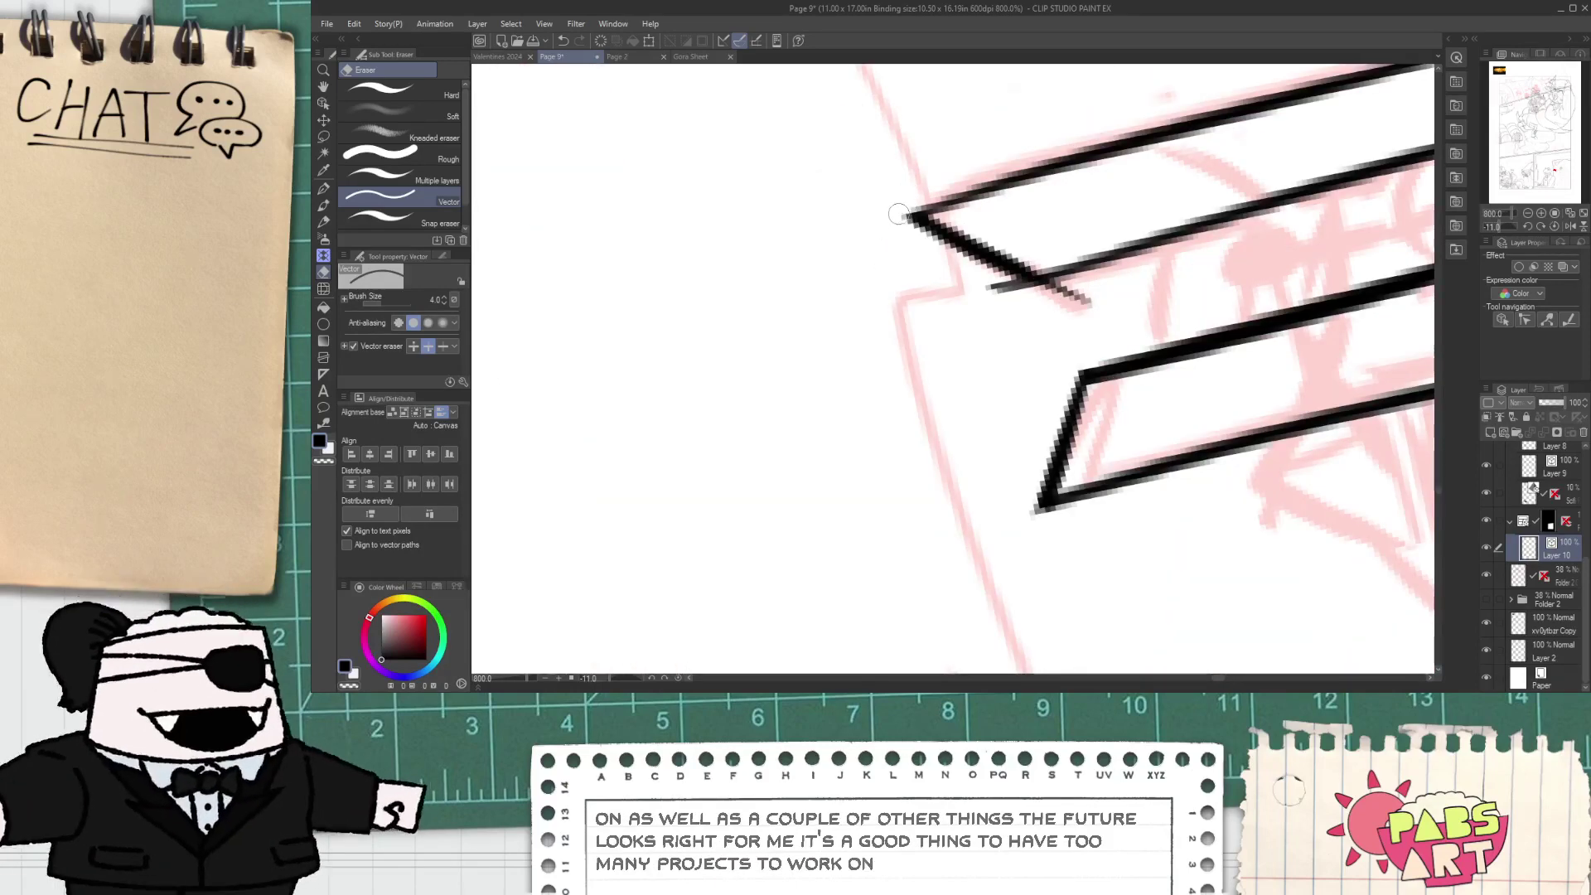
{"action": "left_click_drag", "start_coordinate": [990, 291], "coordinate": [1099, 299]}
{"action": "scroll", "coordinate": [1098, 298], "scroll_direction": "down", "scroll_amount": 1}
- Ink a short dividing line across the front part of each of the gun's two bars and trim the overshoot
{"action": "key", "text": "p"}
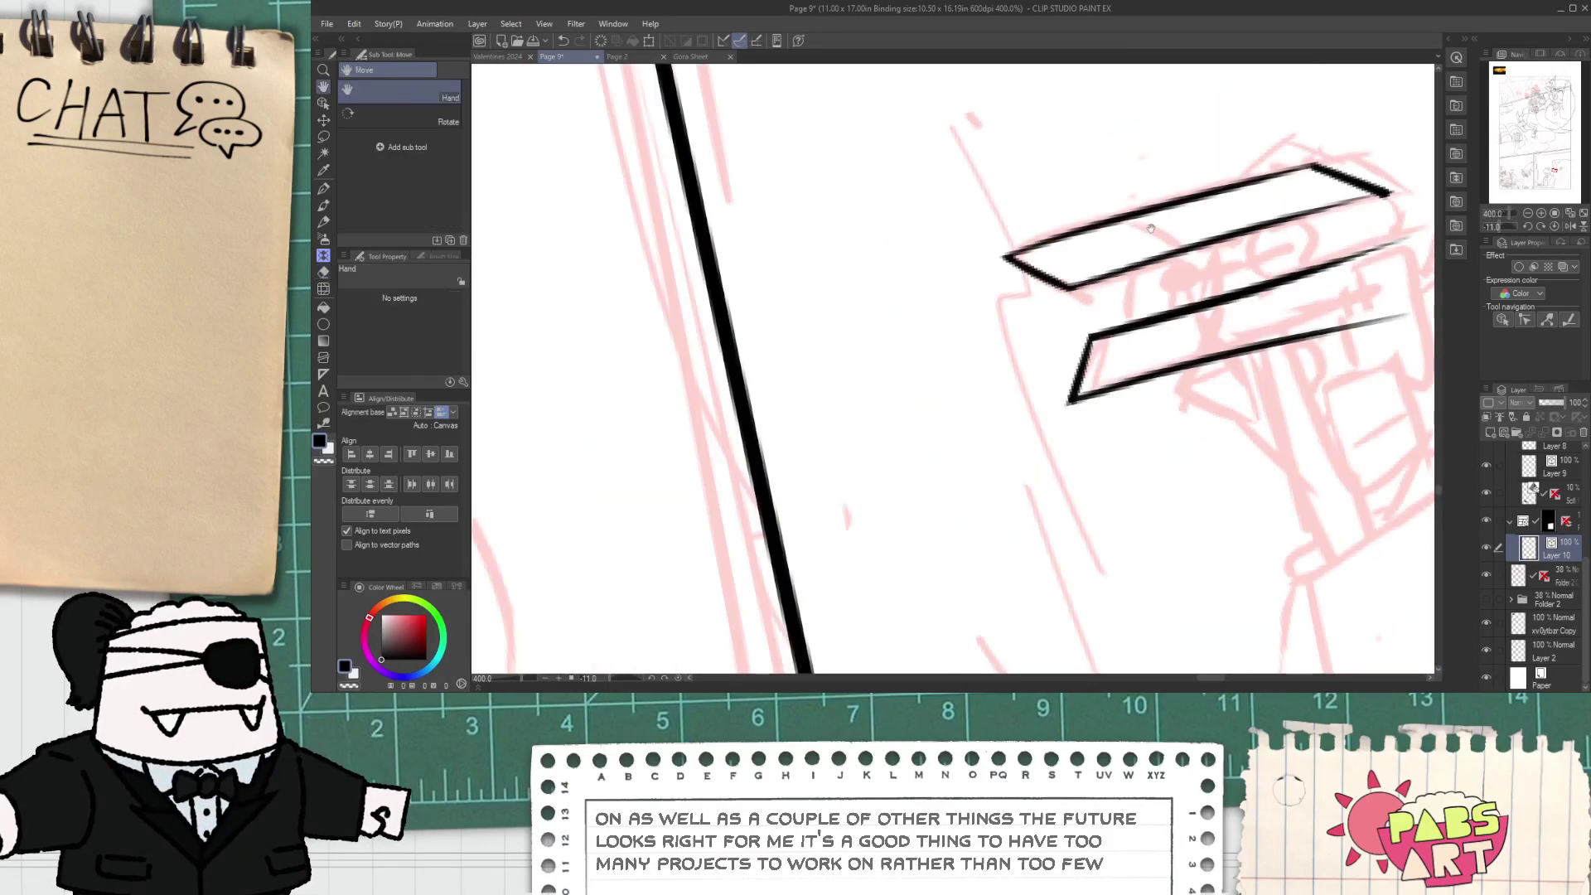
{"action": "mouse_move", "coordinate": [1092, 214]}
{"action": "left_mouse_down"}
{"action": "mouse_move", "coordinate": [1204, 286]}
{"action": "mouse_move", "coordinate": [1179, 396]}
{"action": "left_mouse_up"}
{"action": "key", "text": "e"}
{"action": "key", "text": "p"}
{"action": "key", "text": "e"}
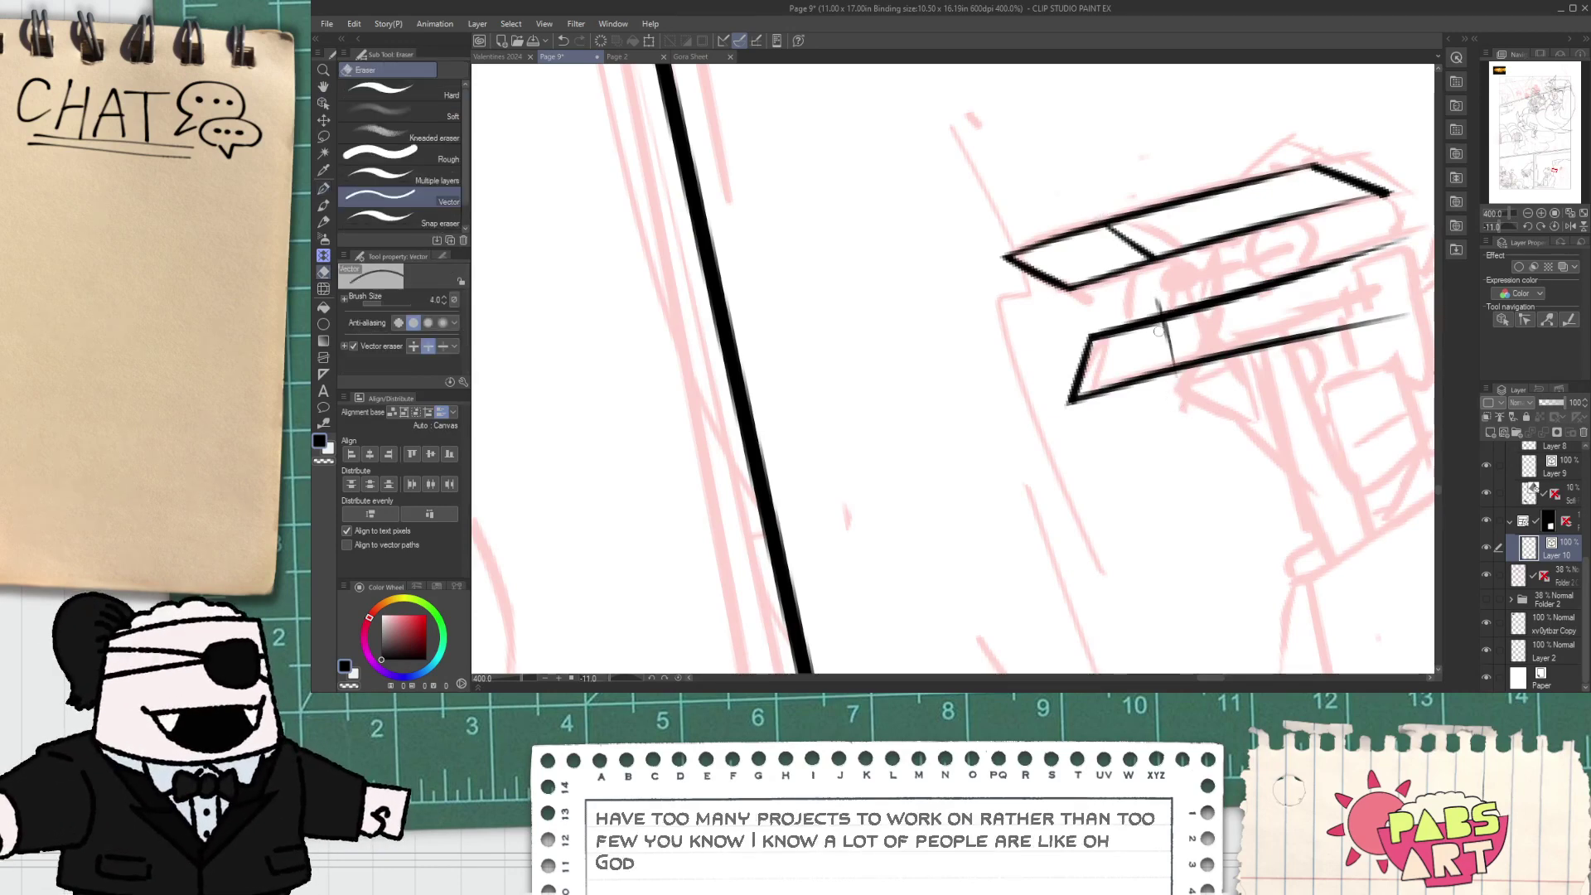
- Ink a small raised bump on the upper bar's top edge near its back end and erase its overlapping ends
{"action": "scroll", "coordinate": [1184, 386], "scroll_direction": "down", "scroll_amount": 1}
{"action": "key", "text": "space"}
{"action": "mouse_move", "coordinate": [1190, 322]}
{"action": "left_mouse_down"}
{"action": "mouse_move", "coordinate": [984, 372]}
{"action": "mouse_move", "coordinate": [979, 344]}
{"action": "mouse_move", "coordinate": [1032, 265]}
{"action": "mouse_move", "coordinate": [1088, 317]}
{"action": "left_mouse_up"}
{"action": "scroll", "coordinate": [980, 345], "scroll_direction": "up", "scroll_amount": 2}
{"action": "key", "text": "p"}
{"action": "key", "text": "ctrl+z"}
{"action": "left_click_drag", "start_coordinate": [940, 344], "coordinate": [1127, 327]}
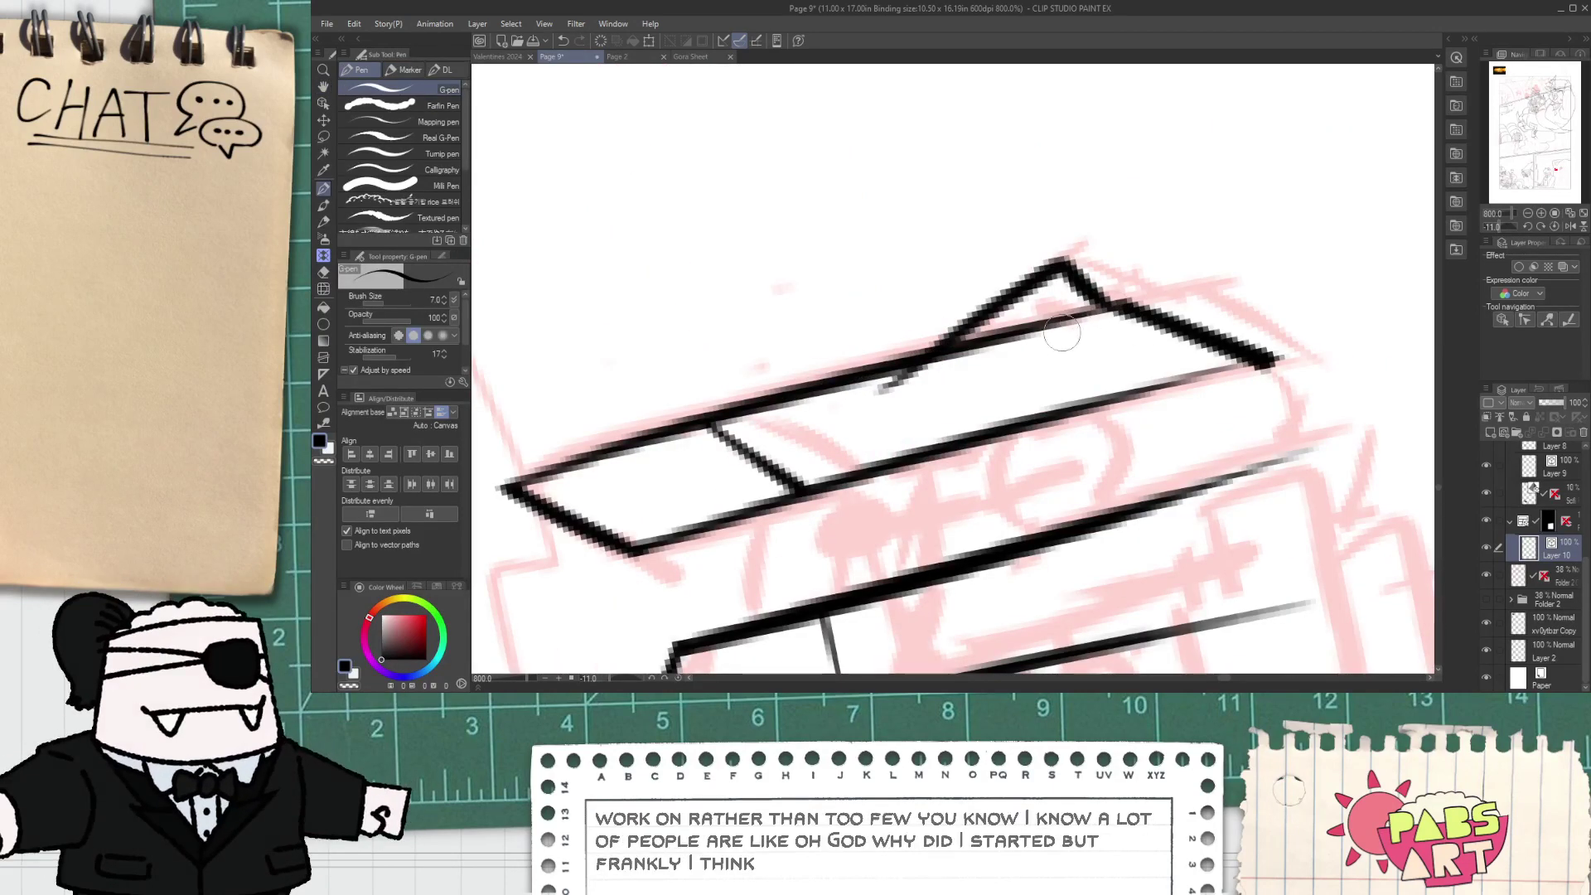
{"action": "key", "text": "ctrl+z"}
{"action": "left_click_drag", "start_coordinate": [924, 369], "coordinate": [1136, 338]}
{"action": "key", "text": "e"}
{"action": "left_click", "coordinate": [957, 365]}
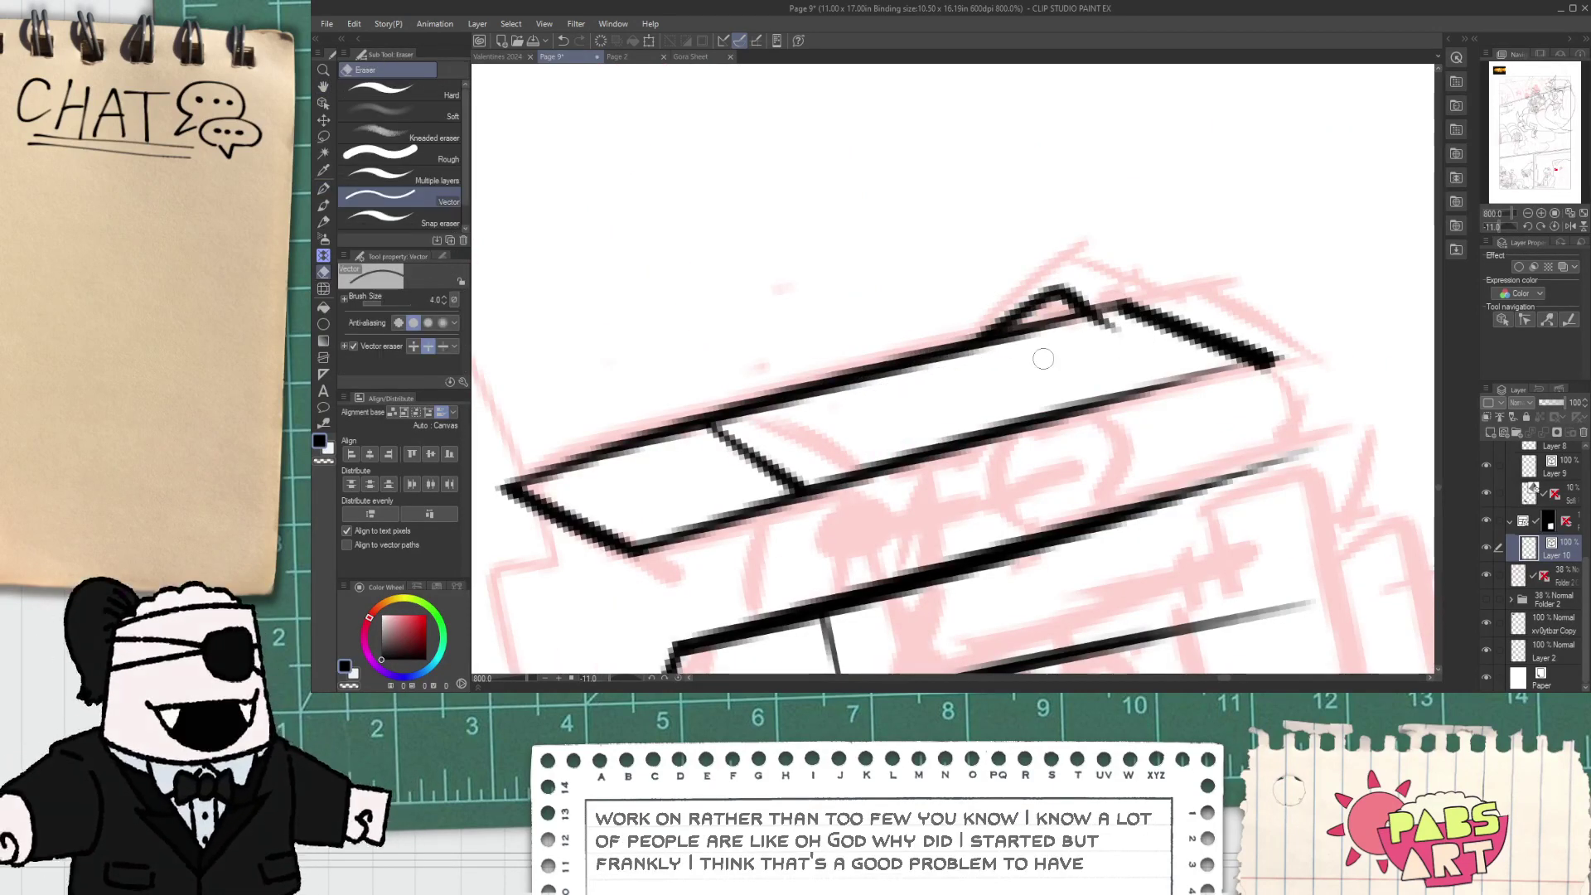
{"action": "left_click", "coordinate": [1101, 328]}
- Ink a second, smaller bump just in front of the first one and erase its stray end
{"action": "key", "text": "p"}
{"action": "mouse_move", "coordinate": [878, 385]}
{"action": "left_mouse_down"}
{"action": "mouse_move", "coordinate": [972, 329]}
{"action": "mouse_move", "coordinate": [1003, 332]}
{"action": "left_mouse_up"}
{"action": "key", "text": "ctrl+z"}
{"action": "left_click_drag", "start_coordinate": [921, 372], "coordinate": [1001, 328]}
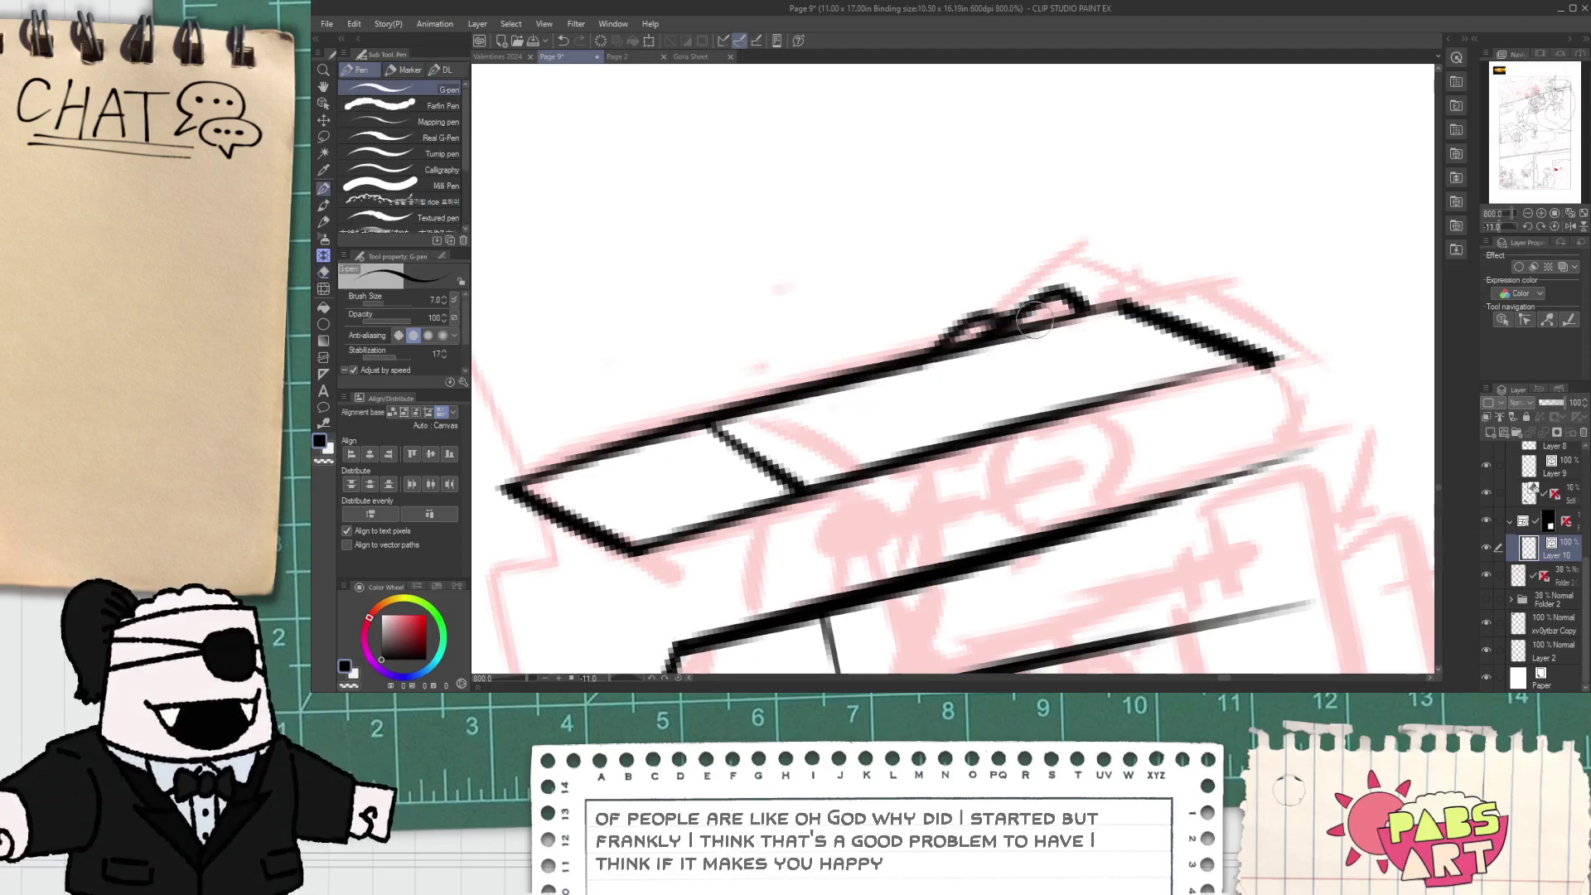
{"action": "key", "text": "e"}
{"action": "left_click", "coordinate": [924, 381]}
- Redraw the lower bar's bottom edge at a steeper angle from the dividing line back and erase the old edge behind it
{"action": "scroll", "coordinate": [903, 378], "scroll_direction": "down", "scroll_amount": 4}
{"action": "key", "text": "space"}
{"action": "left_click_drag", "start_coordinate": [957, 402], "coordinate": [928, 345]}
{"action": "scroll", "coordinate": [928, 345], "scroll_direction": "up", "scroll_amount": 4}
{"action": "key", "text": "p"}
{"action": "left_click_drag", "start_coordinate": [655, 614], "coordinate": [1392, 326]}
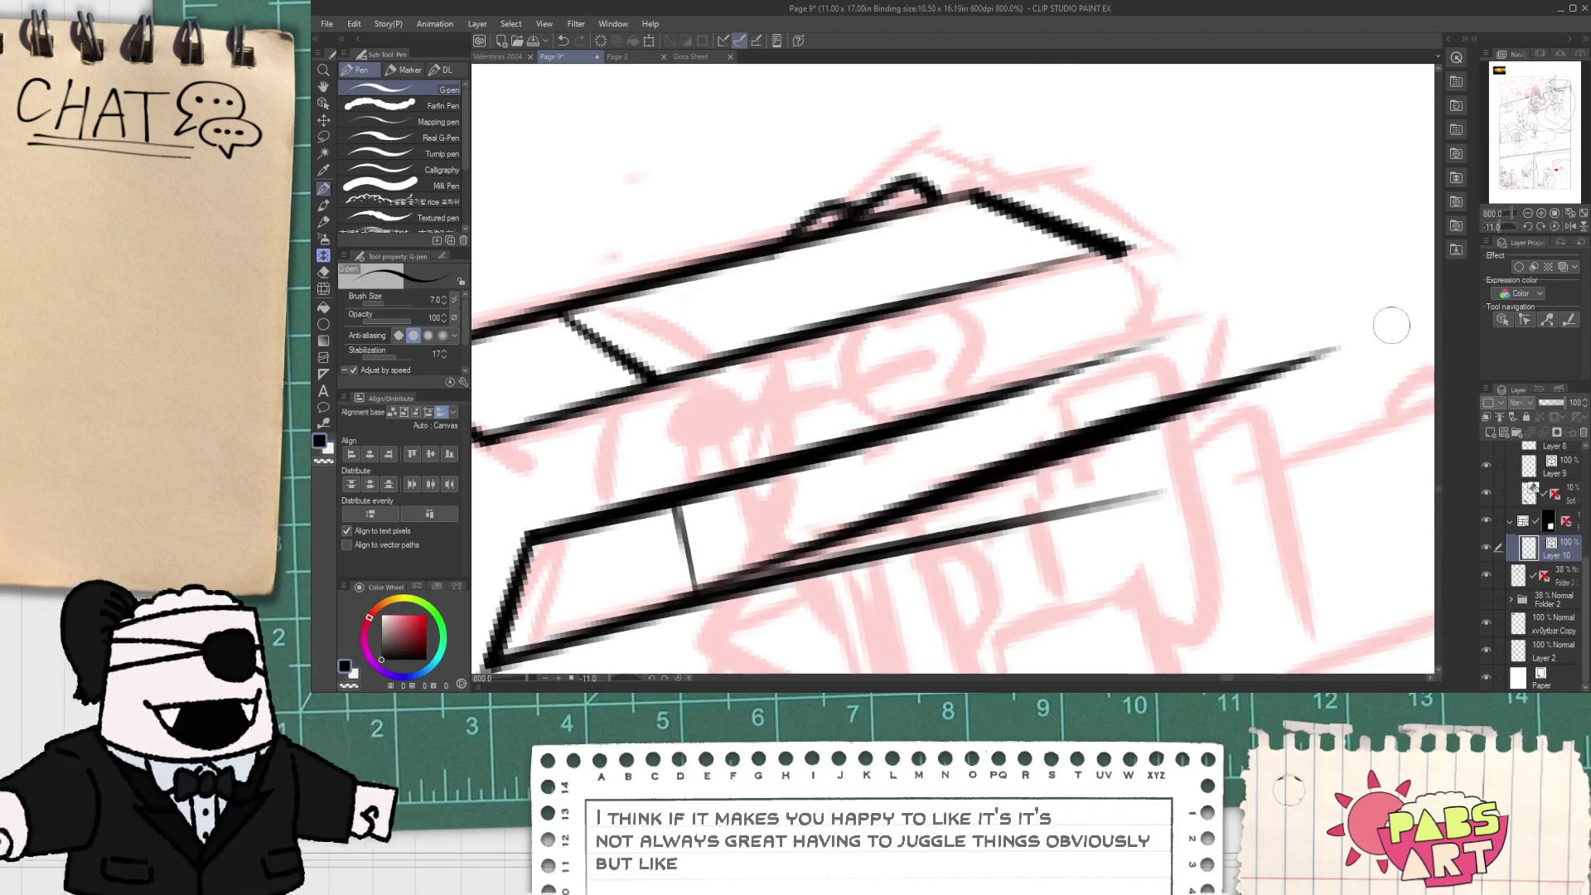
{"action": "key", "text": "ctrl+z"}
{"action": "left_click_drag", "start_coordinate": [629, 644], "coordinate": [1226, 439]}
{"action": "key", "text": "ctrl+z"}
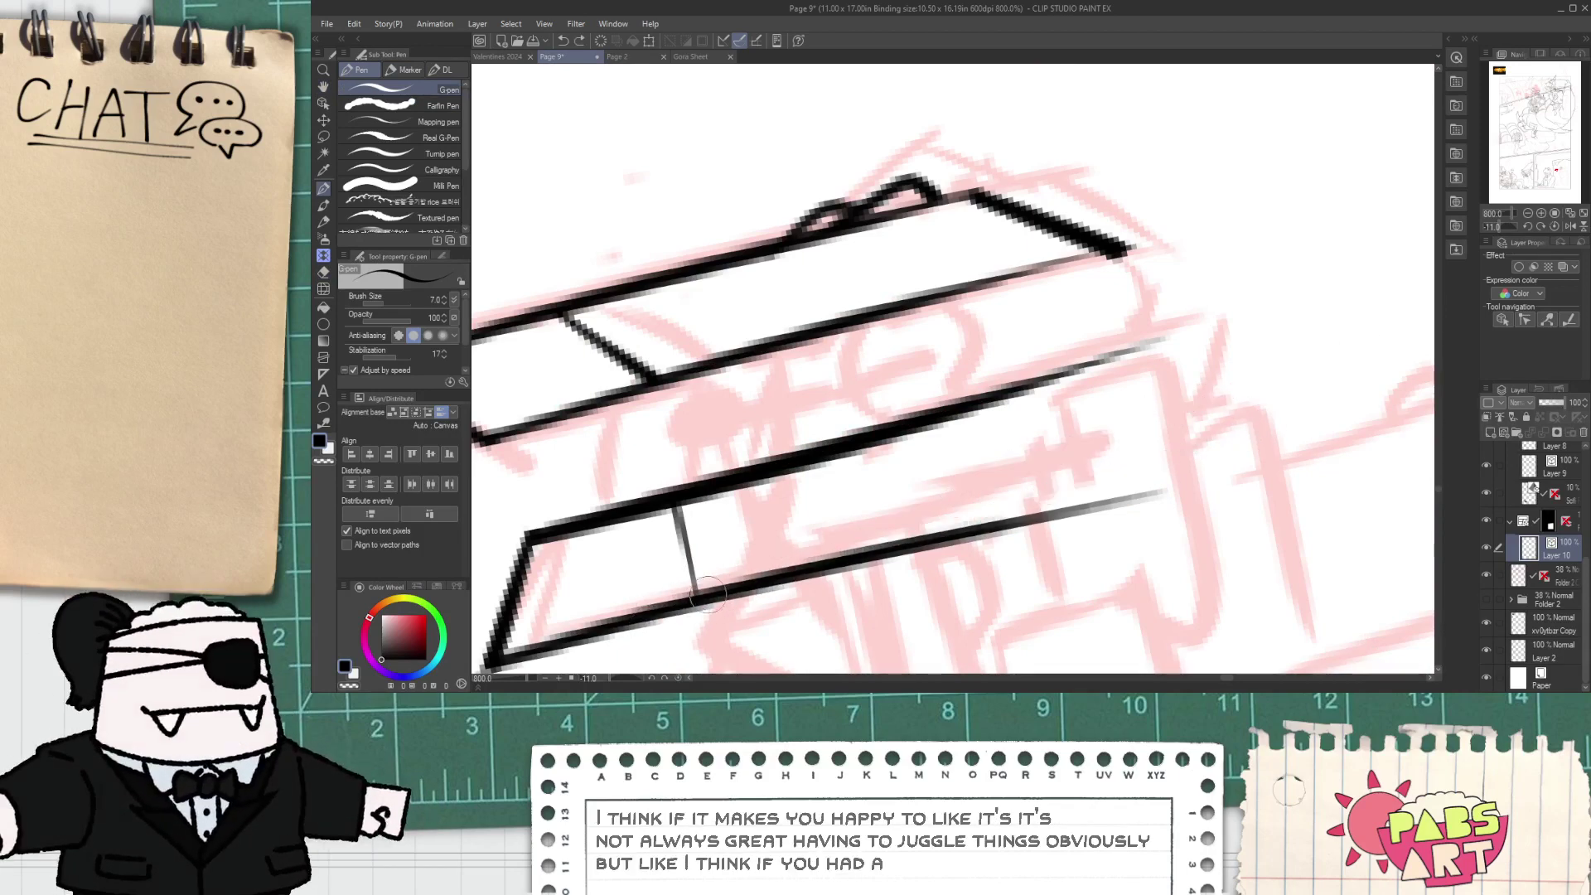
{"action": "left_click_drag", "start_coordinate": [709, 593], "coordinate": [1126, 419]}
{"action": "key", "text": "ctrl+z"}
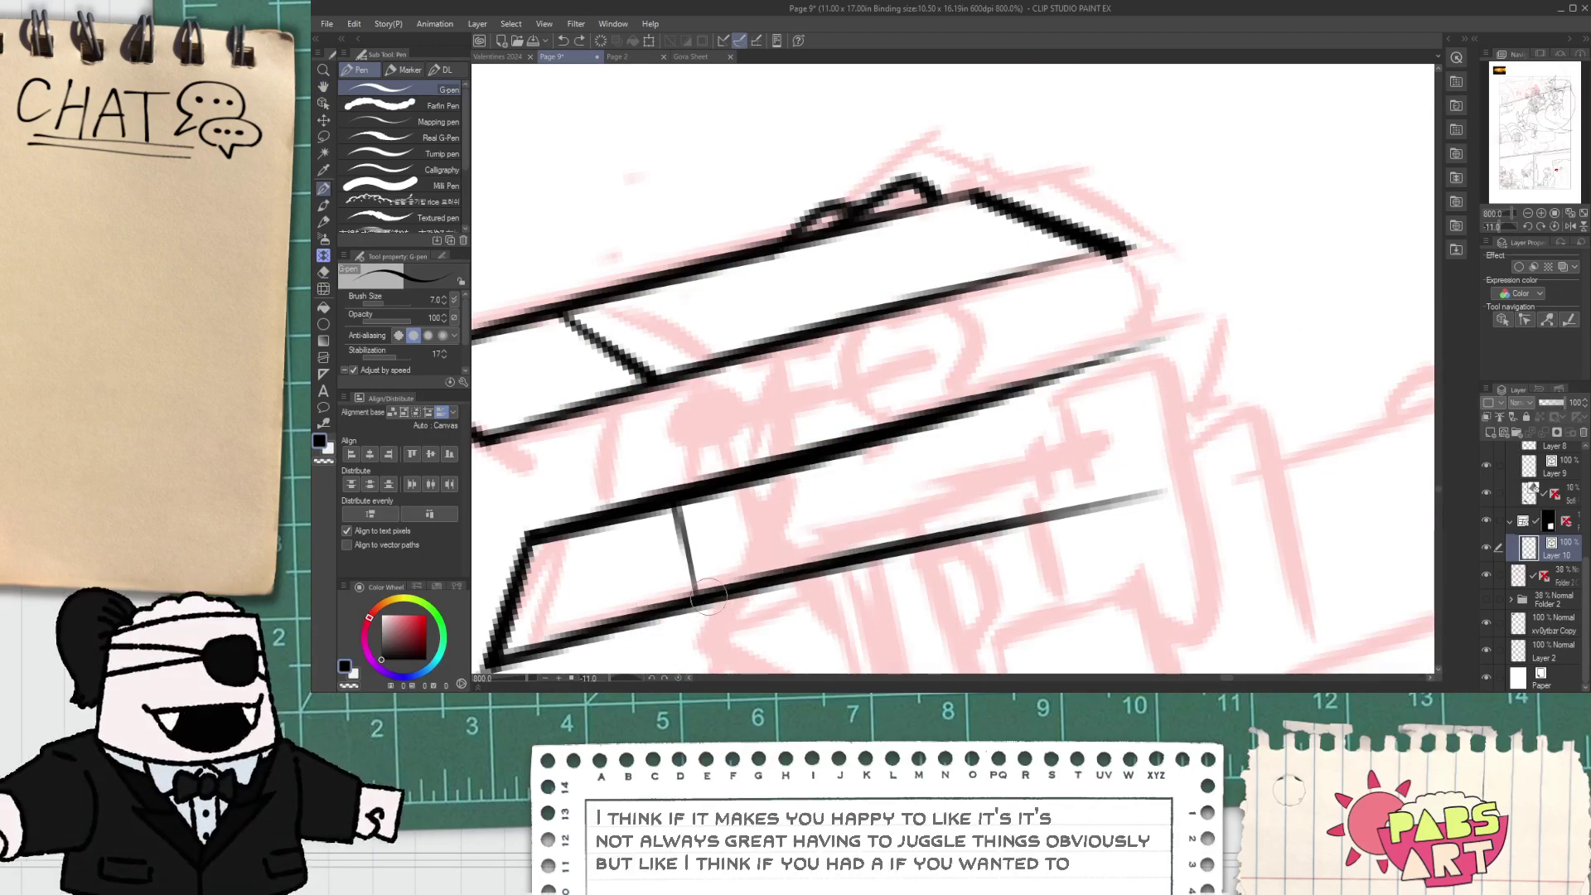
{"action": "left_click_drag", "start_coordinate": [692, 603], "coordinate": [1382, 382]}
{"action": "key", "text": "e"}
{"action": "left_click_drag", "start_coordinate": [959, 561], "coordinate": [964, 528]}
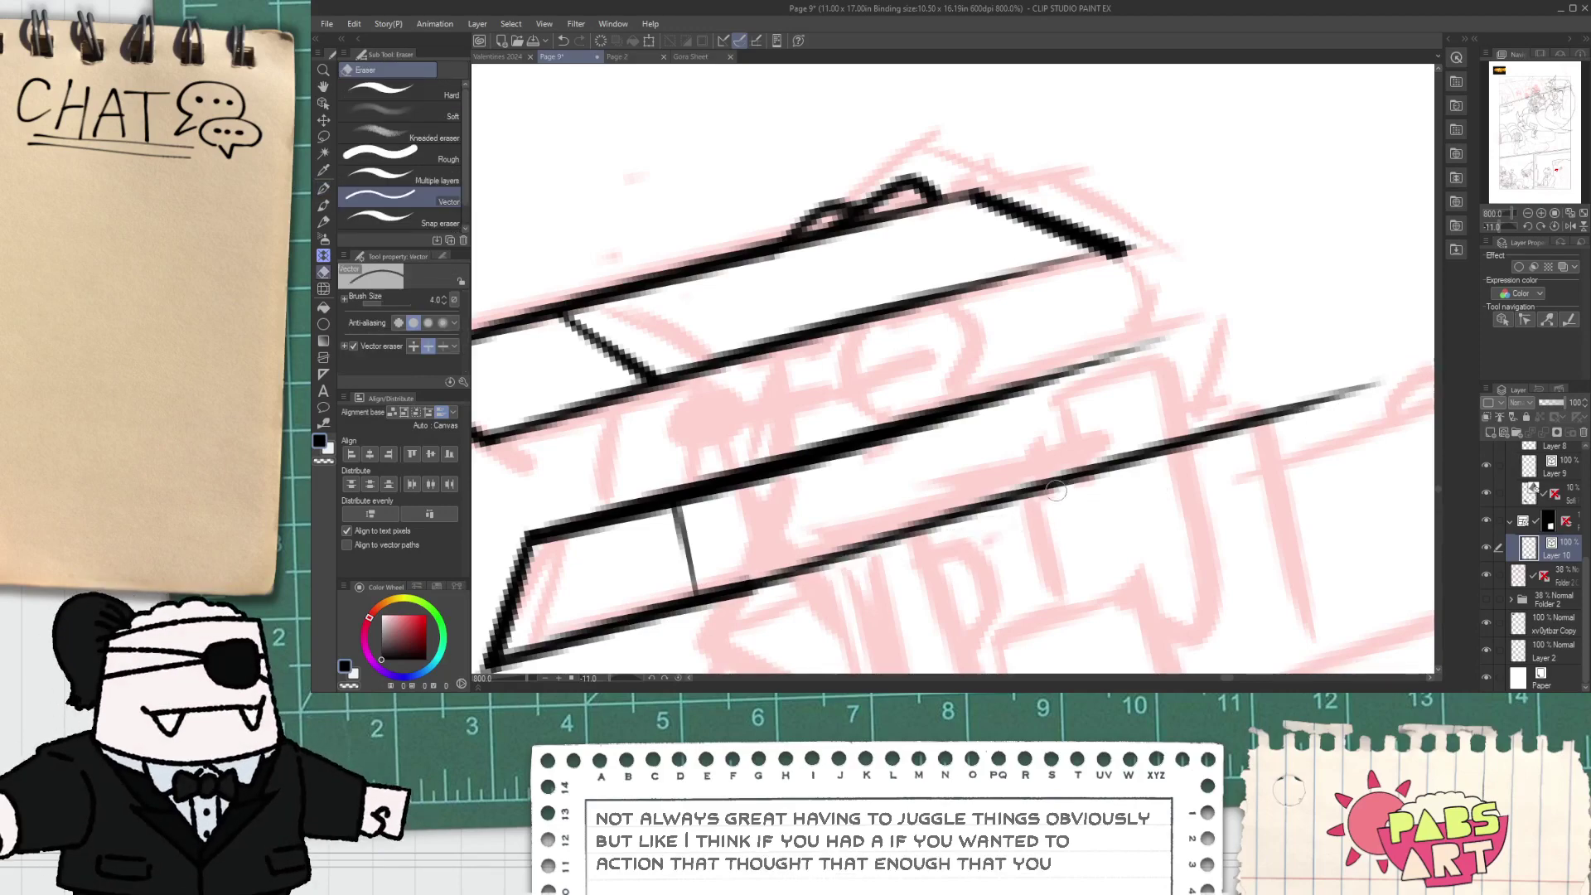
- Ink a slanted line closing the back end of the gun's lower bar
{"action": "scroll", "coordinate": [1050, 488], "scroll_direction": "down", "scroll_amount": 5}
{"action": "key", "text": "space"}
{"action": "scroll", "coordinate": [1050, 488], "scroll_direction": "down", "scroll_amount": 3}
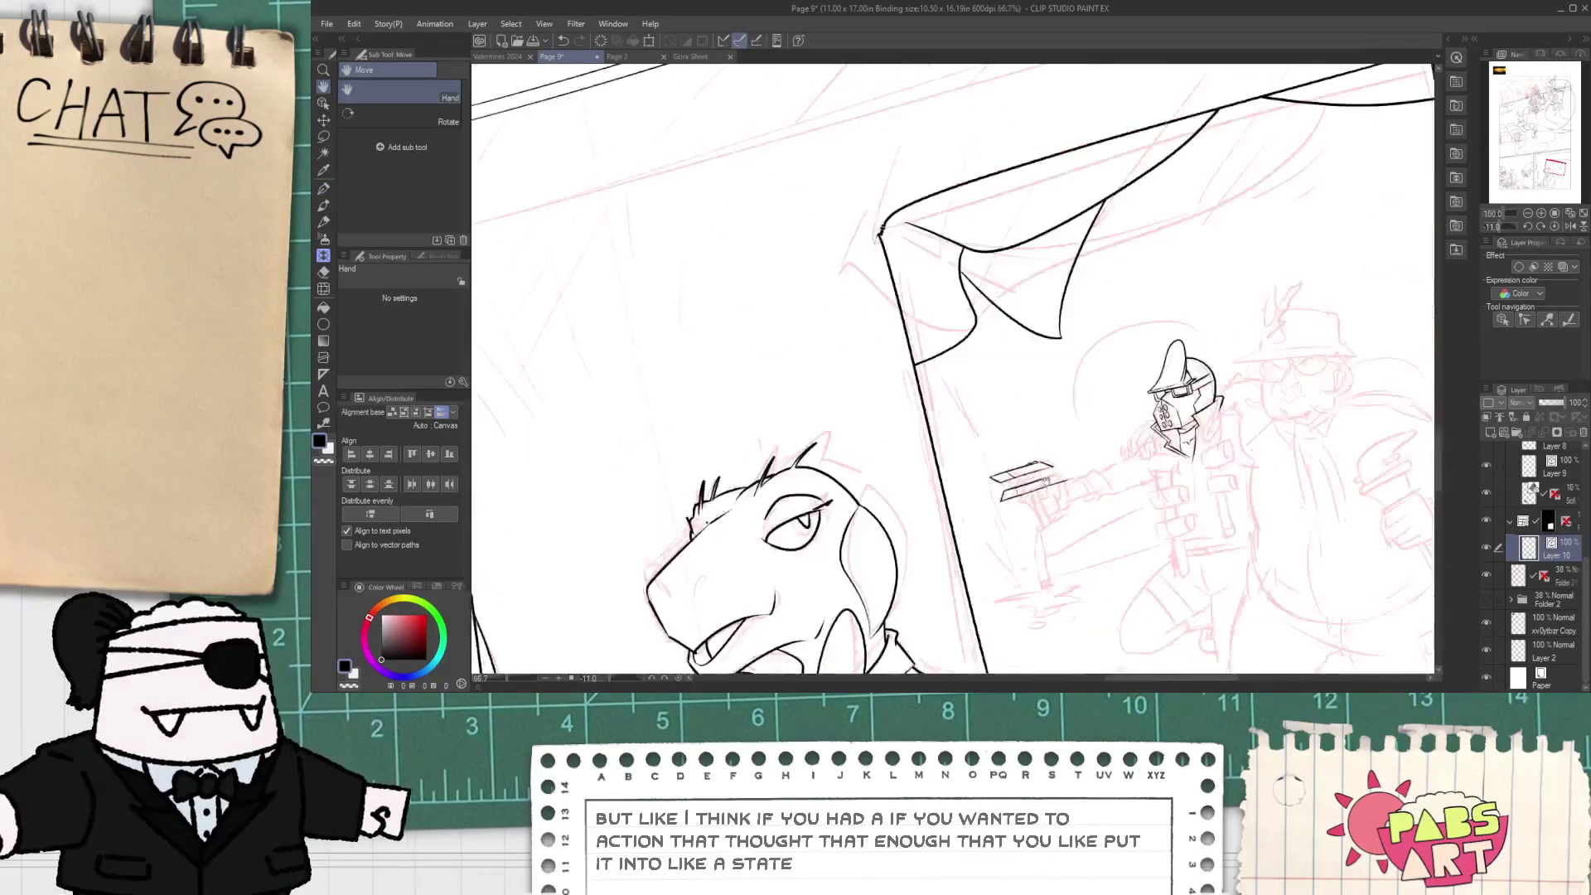
{"action": "scroll", "coordinate": [1088, 511], "scroll_direction": "up", "scroll_amount": 6}
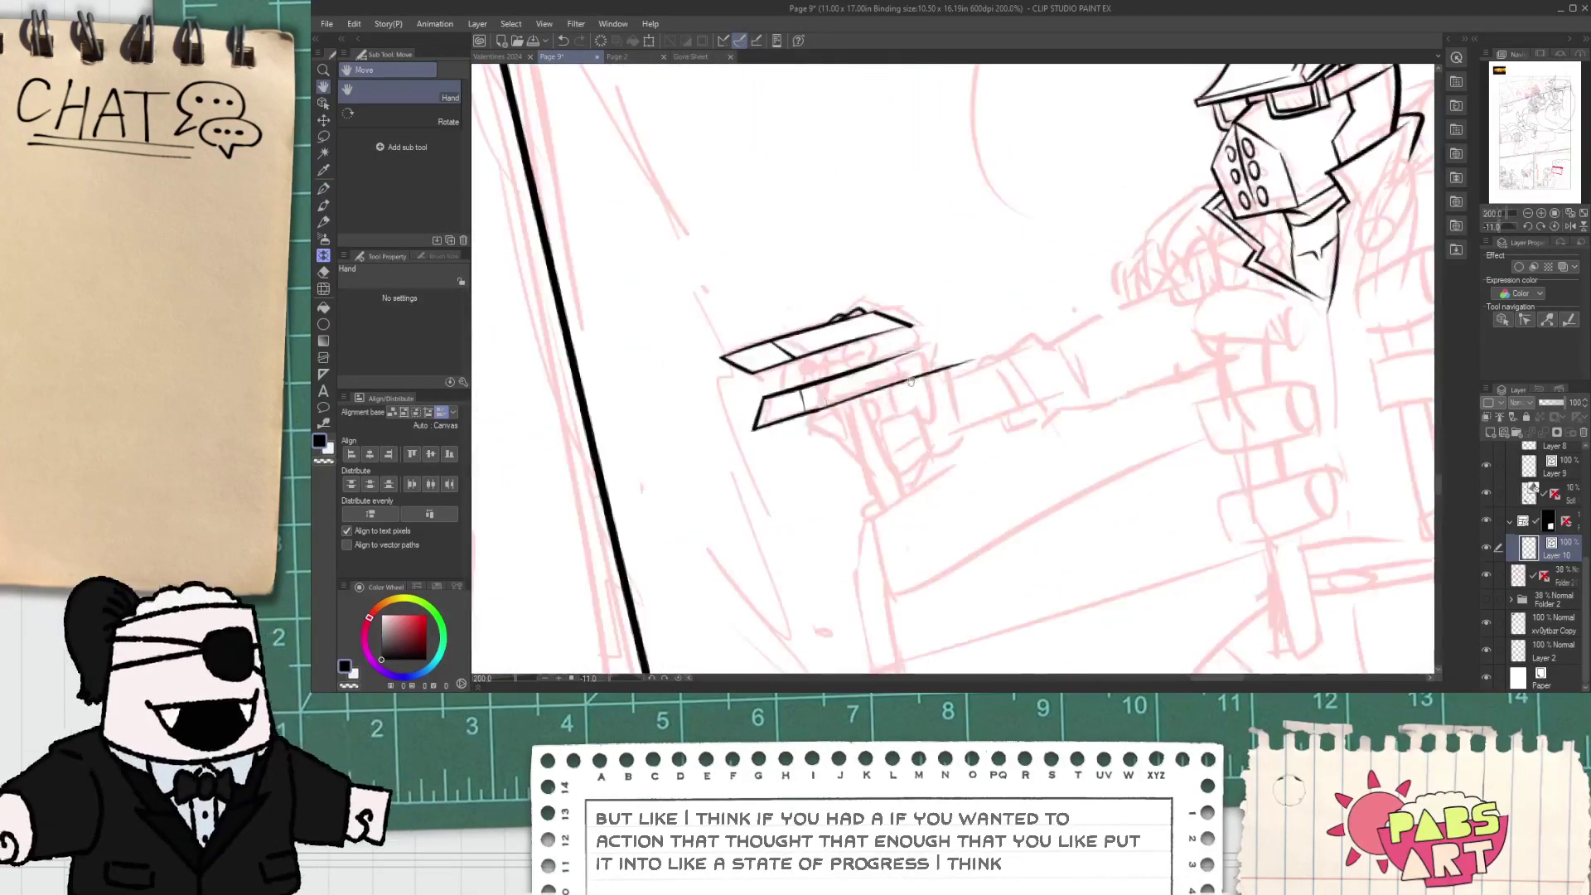
{"action": "scroll", "coordinate": [891, 356], "scroll_direction": "up", "scroll_amount": 2}
{"action": "key", "text": "p"}
{"action": "left_click_drag", "start_coordinate": [916, 331], "coordinate": [891, 474]}
{"action": "key", "text": "ctrl+z"}
{"action": "key", "text": "ctrl+z"}
{"action": "left_click_drag", "start_coordinate": [844, 346], "coordinate": [965, 424]}
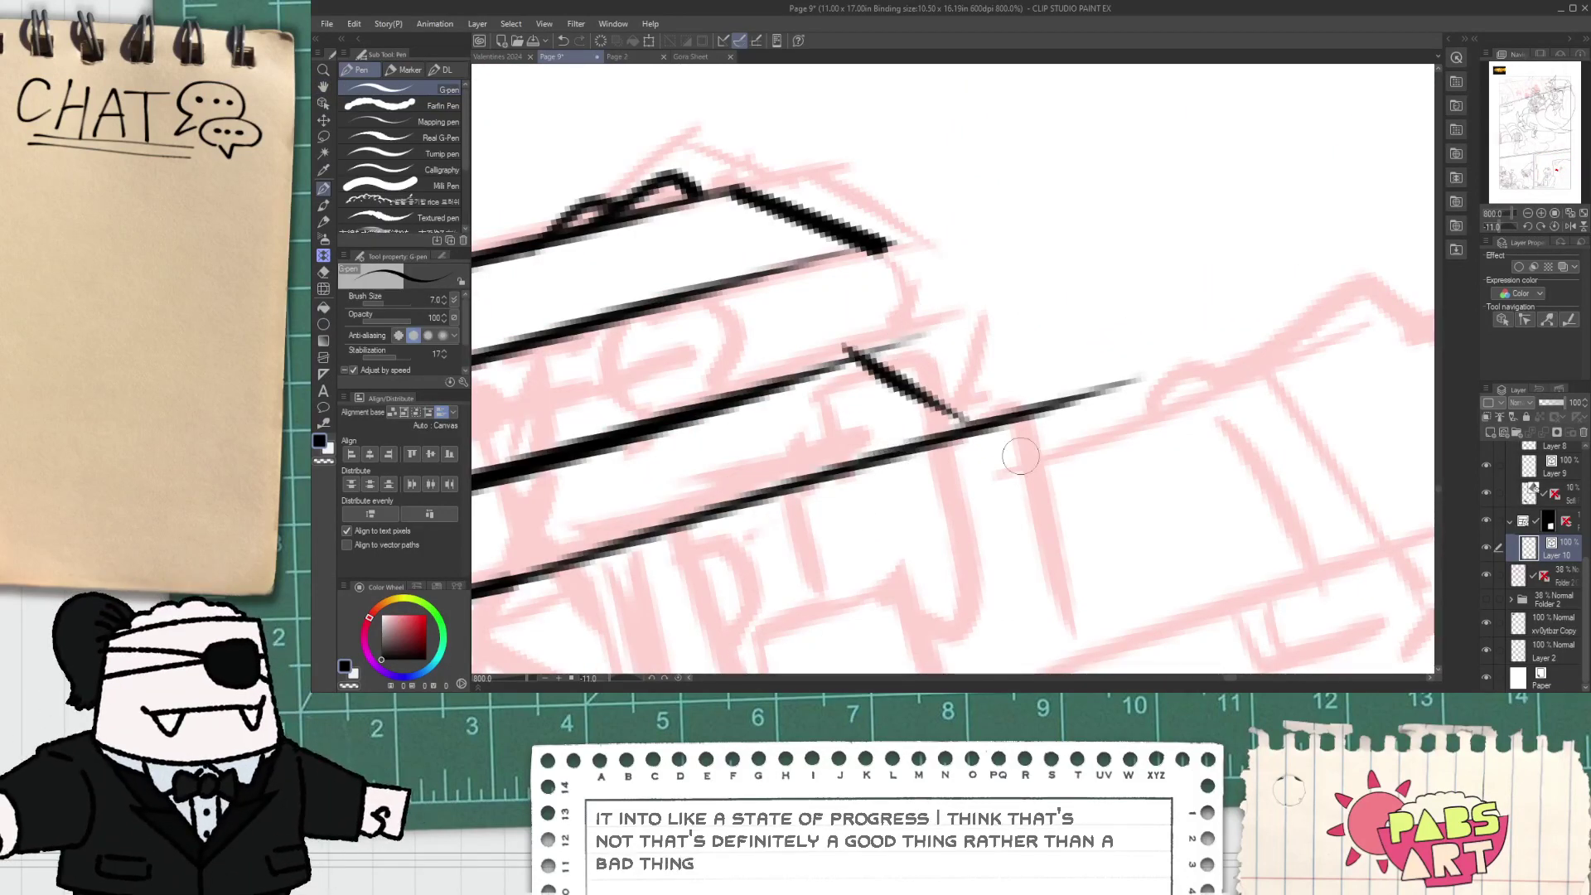
- Replace the upper bar's back end with a line slanting the opposite way and erase the old corner
{"action": "left_click_drag", "start_coordinate": [711, 291], "coordinate": [777, 151]}
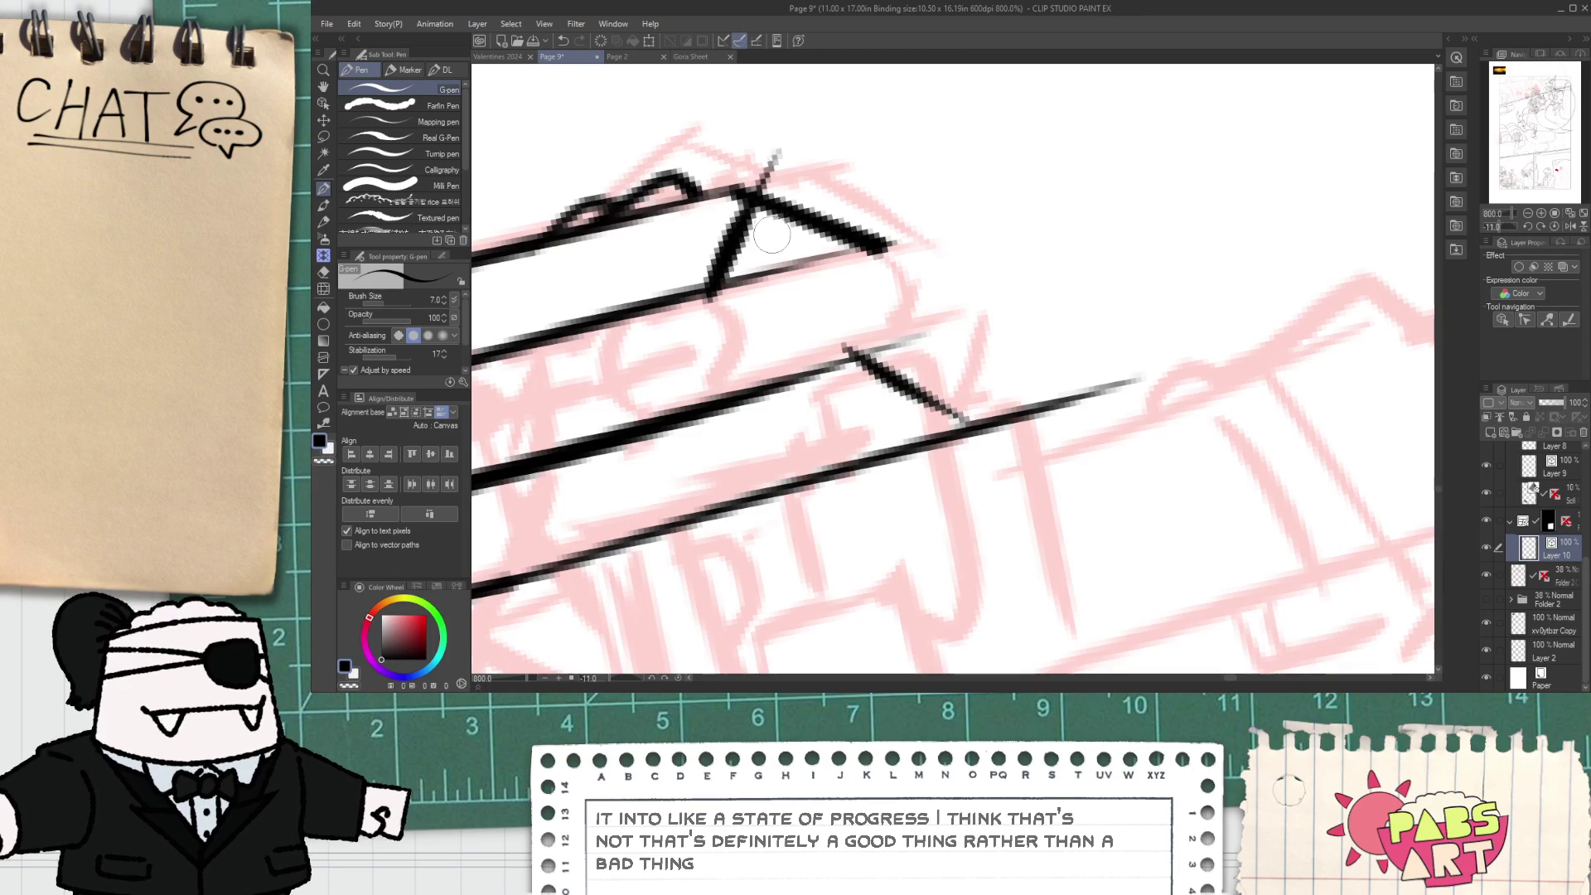
{"action": "key", "text": "e"}
{"action": "left_click_drag", "start_coordinate": [808, 266], "coordinate": [798, 132]}
{"action": "scroll", "coordinate": [813, 244], "scroll_direction": "down", "scroll_amount": 2}
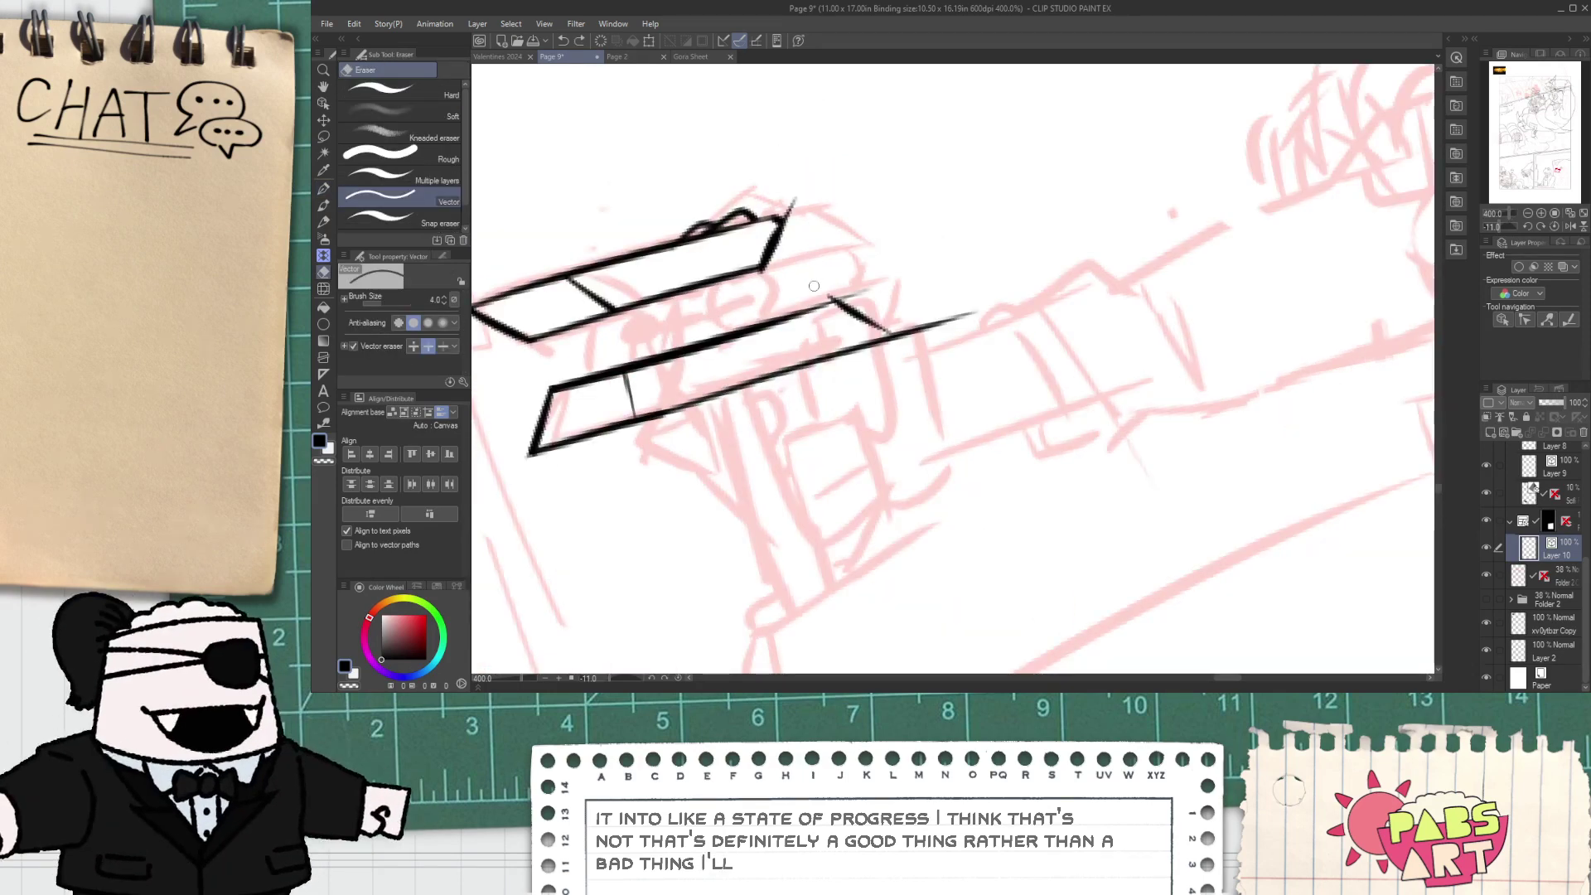
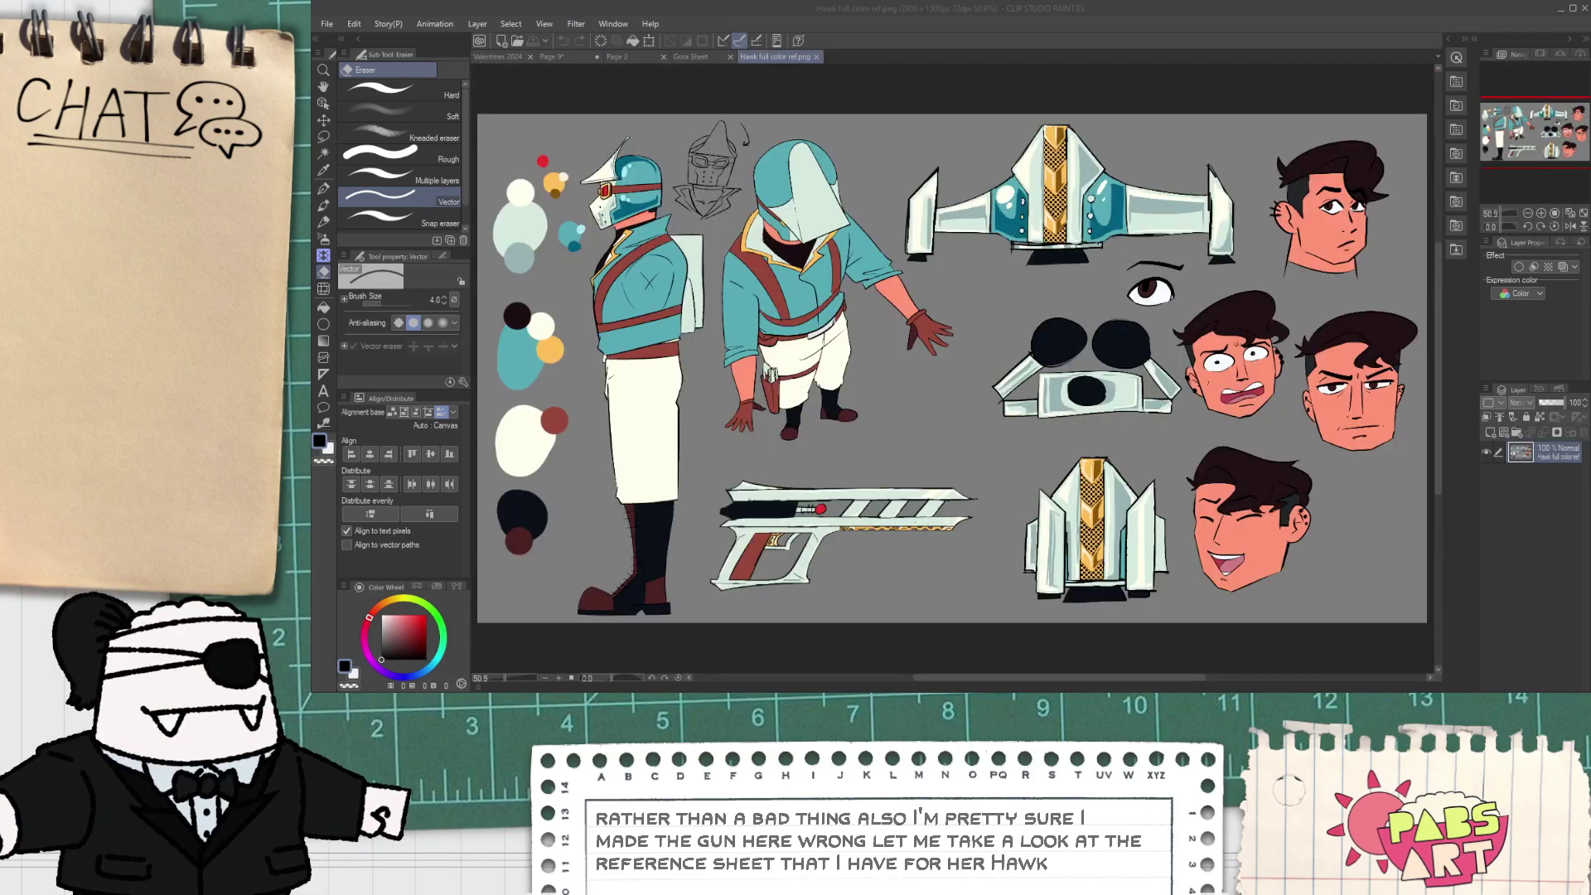
- Check the gun design on the Hawk full color ref.png reference sheet and return to the comic page
{"action": "left_click", "coordinate": [955, 38]}
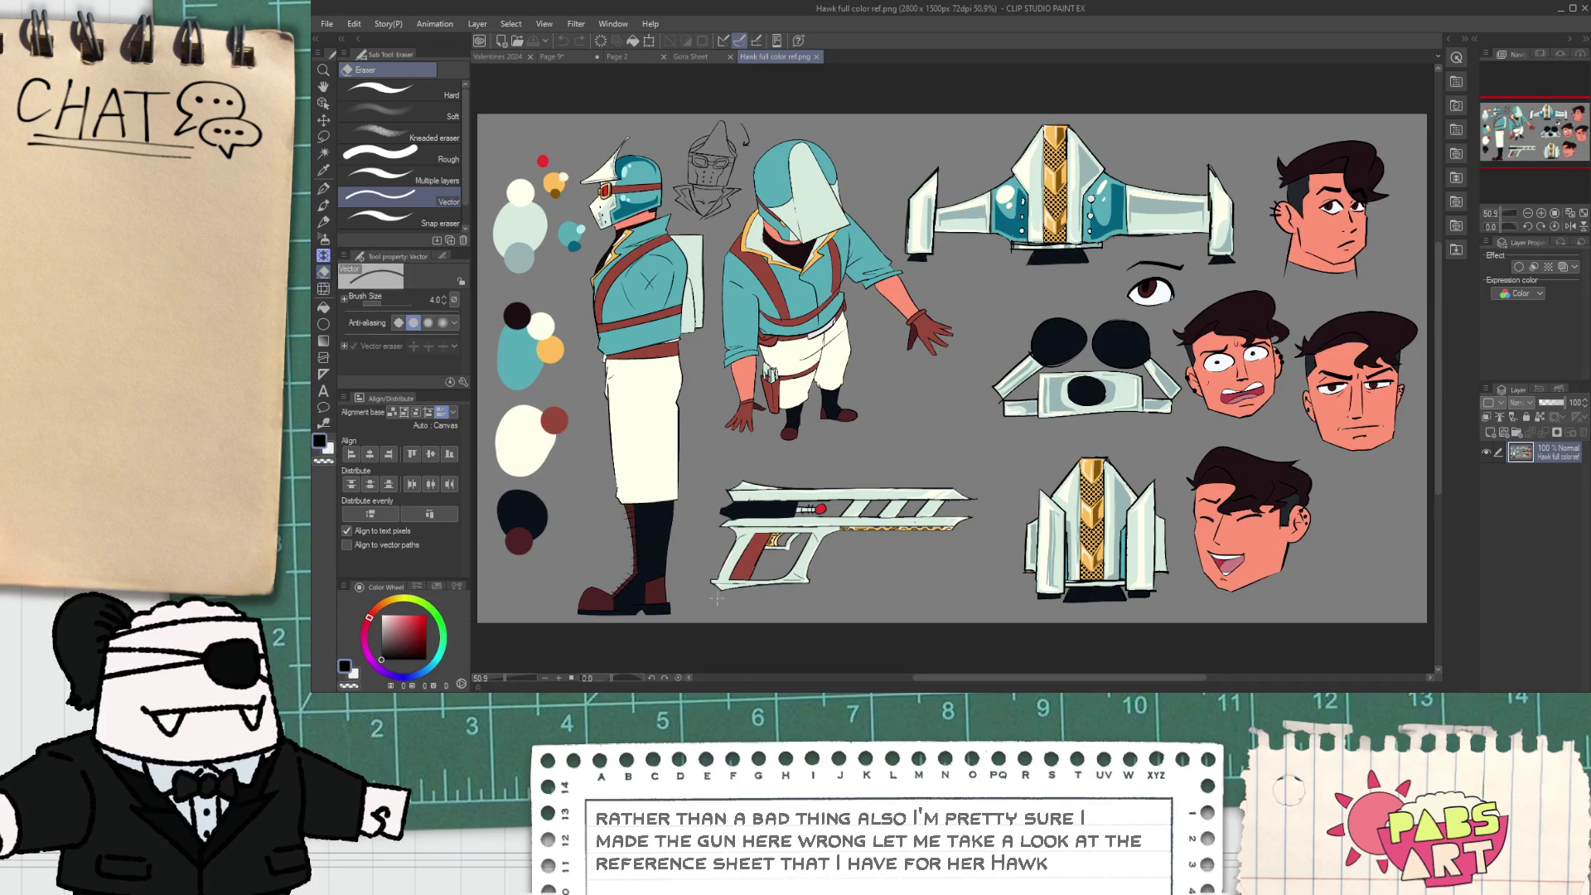
{"action": "left_click", "coordinate": [574, 56]}
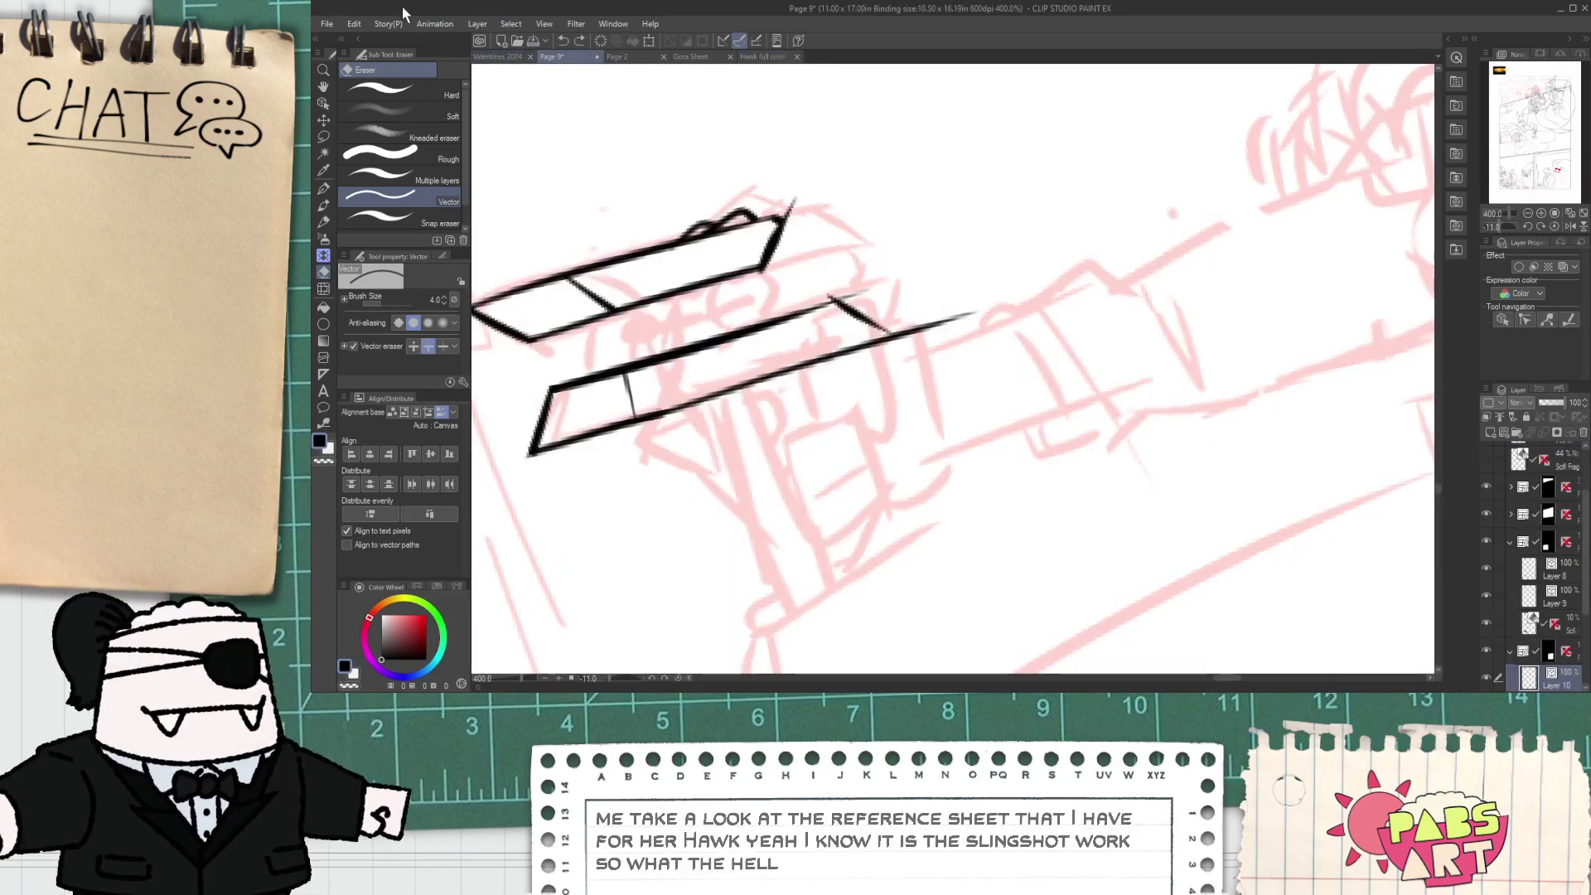
- Move the slanted back-end line of the lower bar forward to shorten the bar
{"action": "key", "text": "space"}
{"action": "left_click_drag", "start_coordinate": [605, 307], "coordinate": [662, 286]}
{"action": "scroll", "coordinate": [662, 286], "scroll_direction": "up", "scroll_amount": 2}
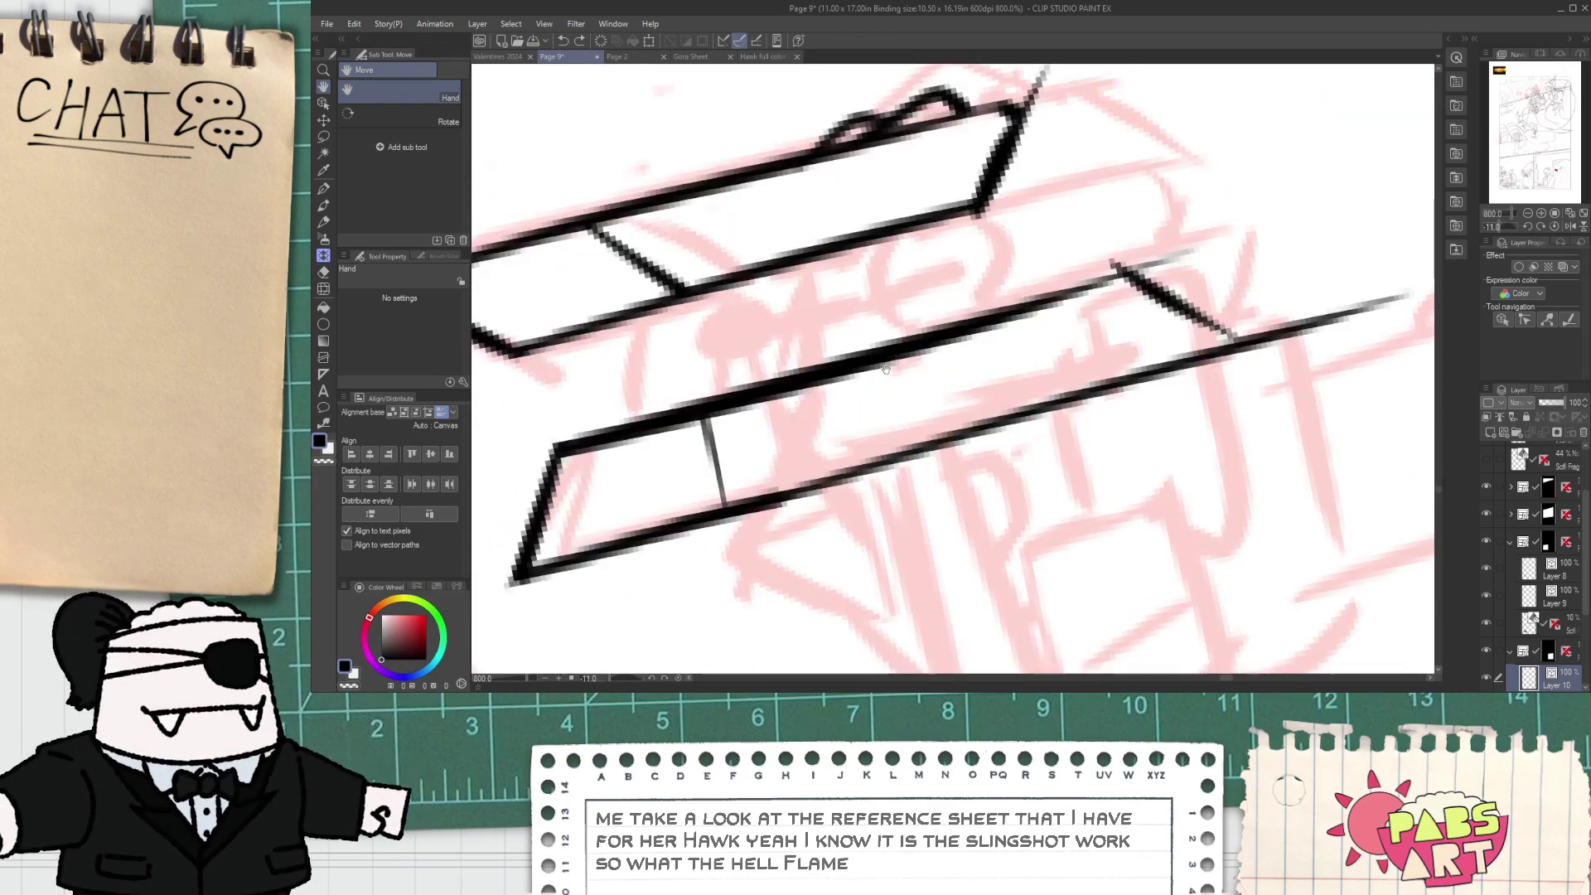
{"action": "key", "text": "o"}
{"action": "left_click", "coordinate": [1048, 362]}
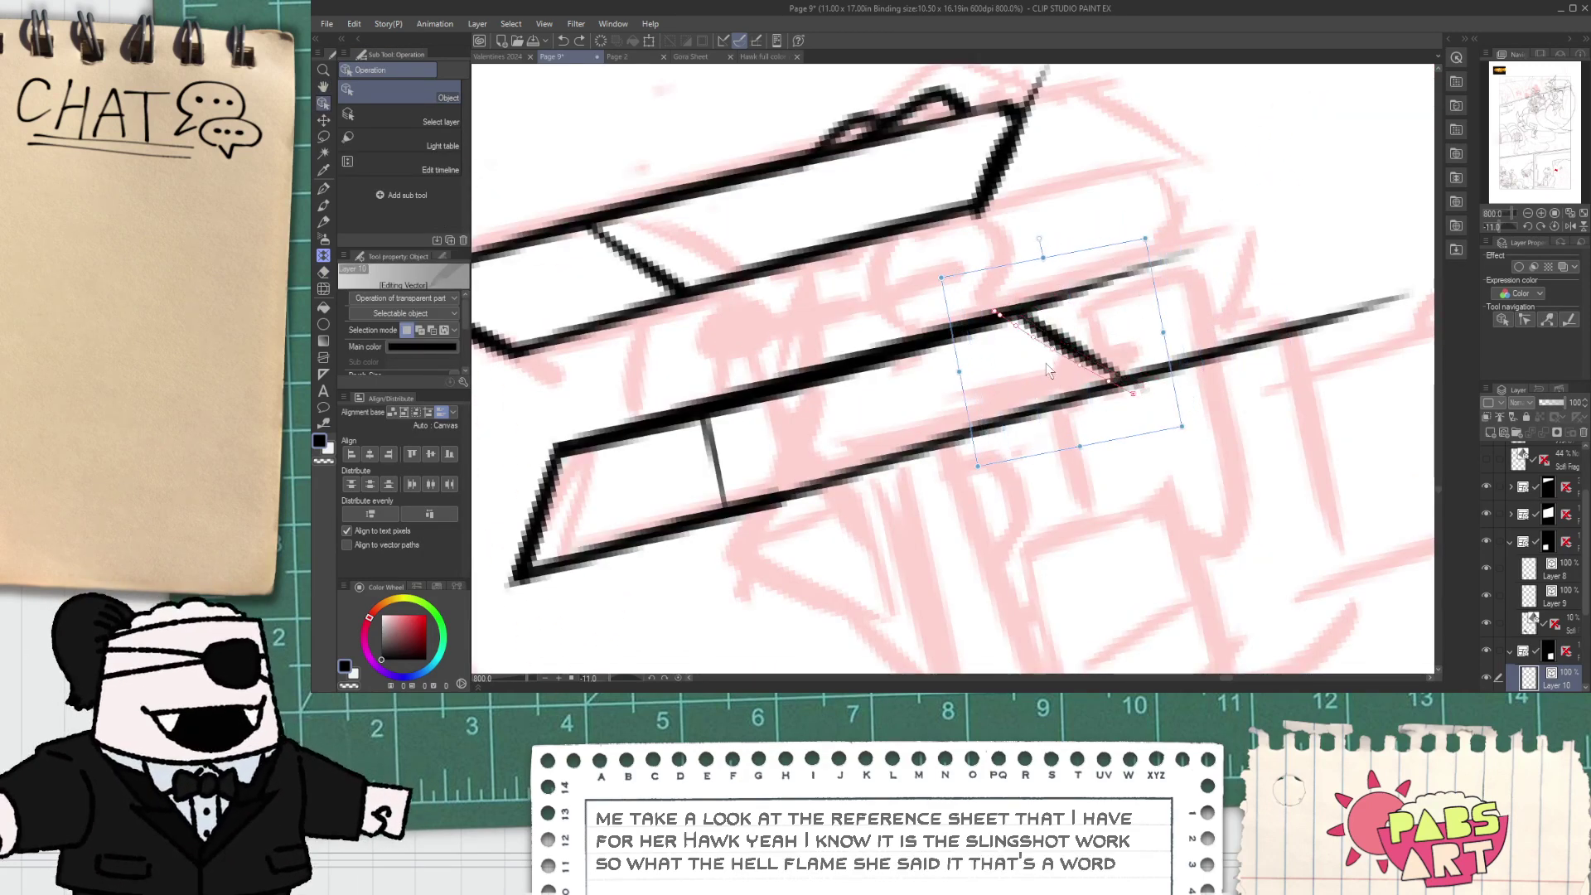
{"action": "left_click_drag", "start_coordinate": [1051, 361], "coordinate": [1057, 348]}
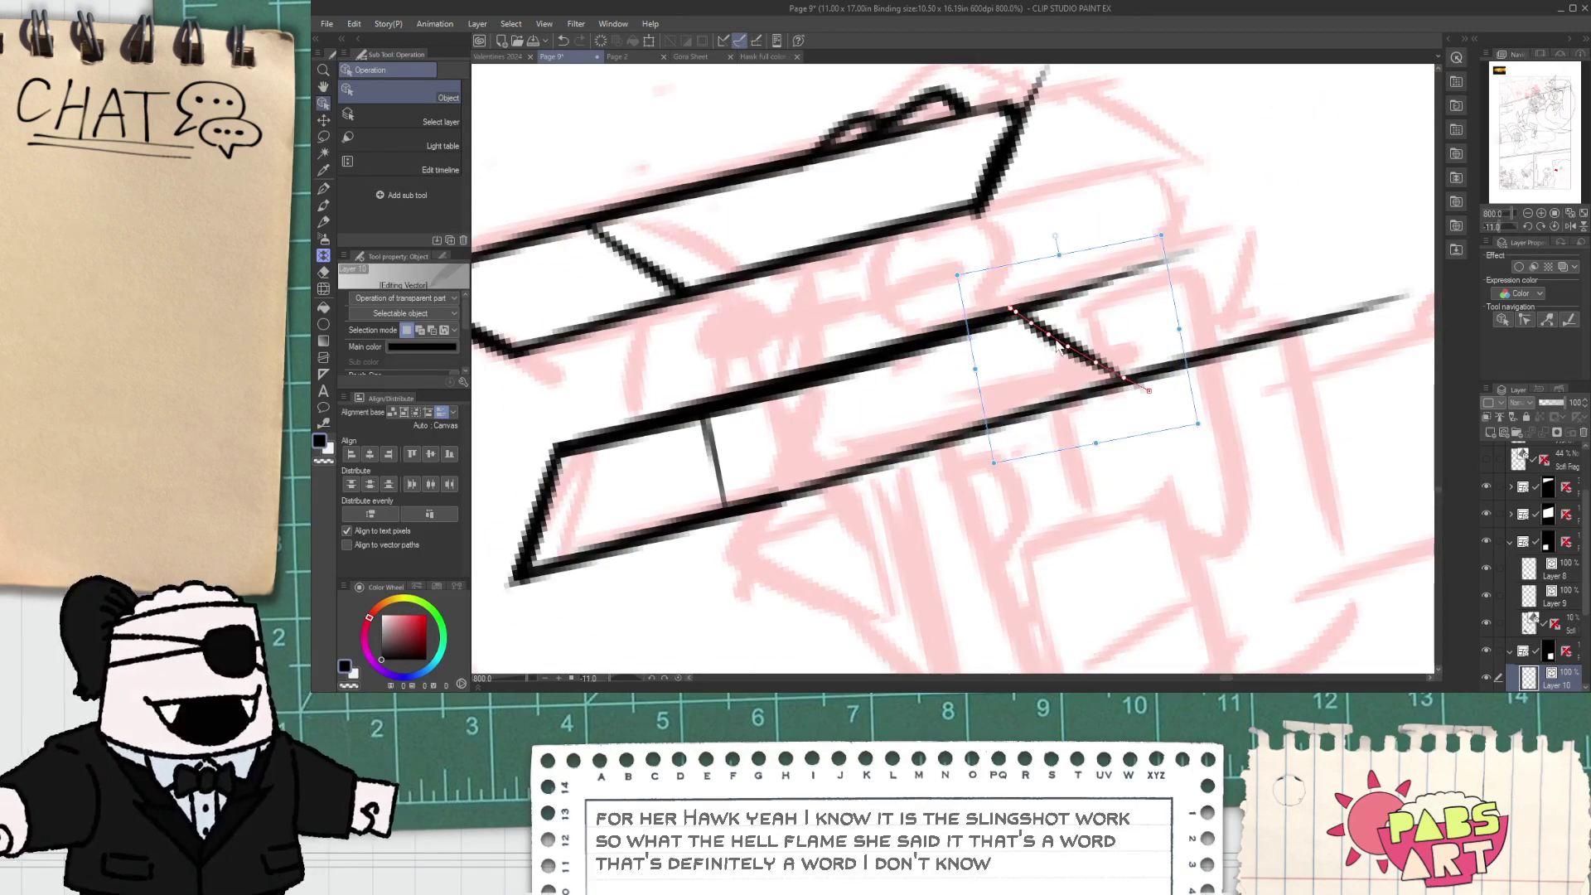
- Erase the line ends that overshoot the back corners of the lower and upper bars
{"action": "key", "text": "e"}
{"action": "left_click_drag", "start_coordinate": [1112, 275], "coordinate": [1115, 383]}
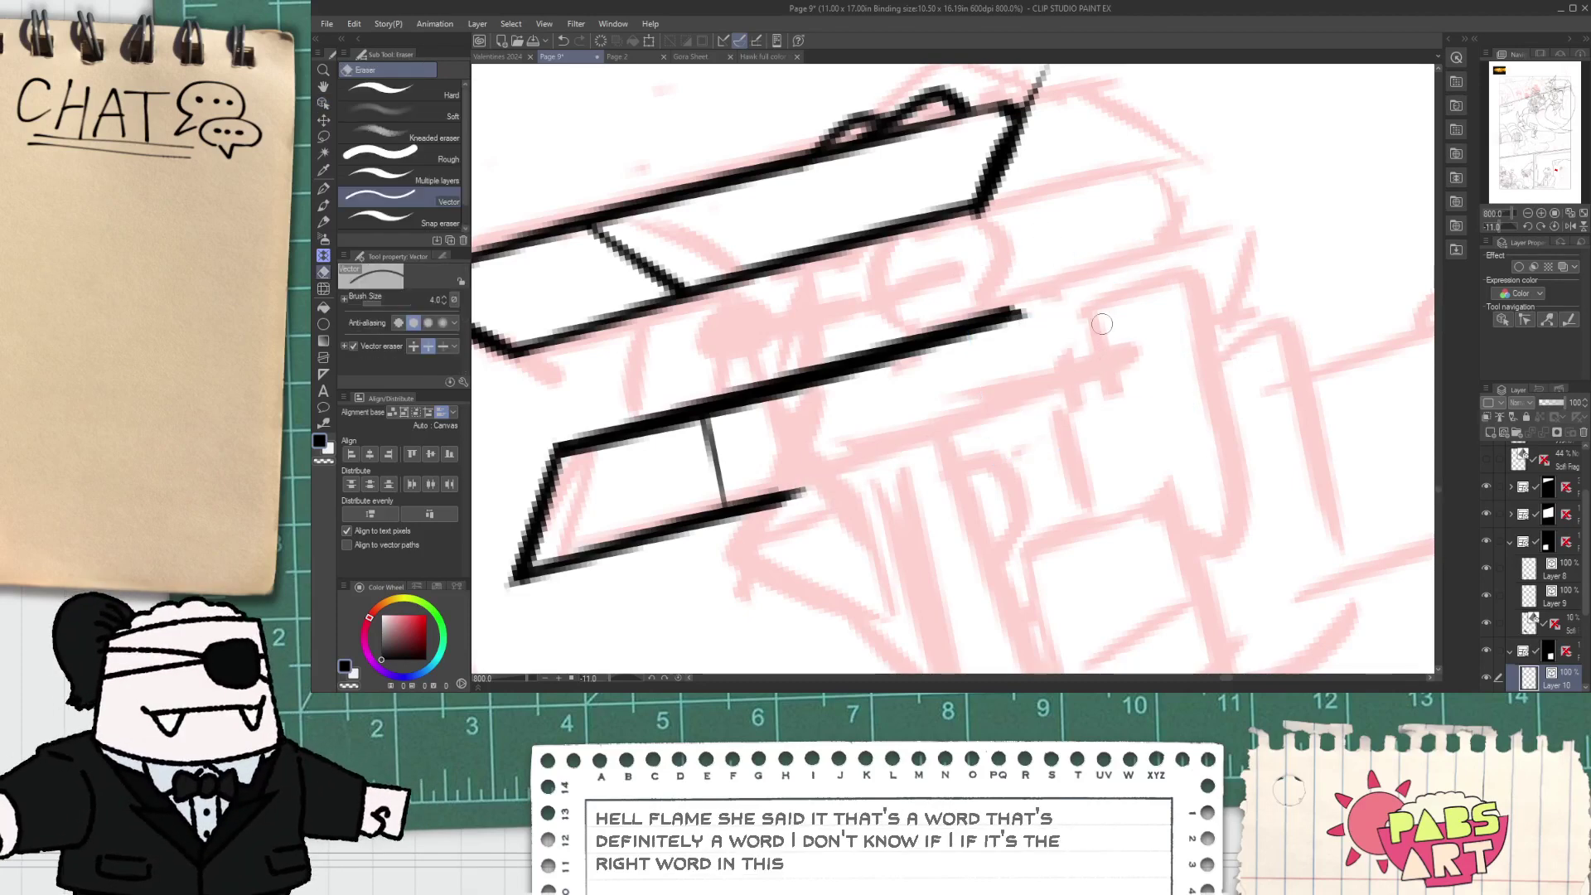
{"action": "key", "text": "ctrl+z"}
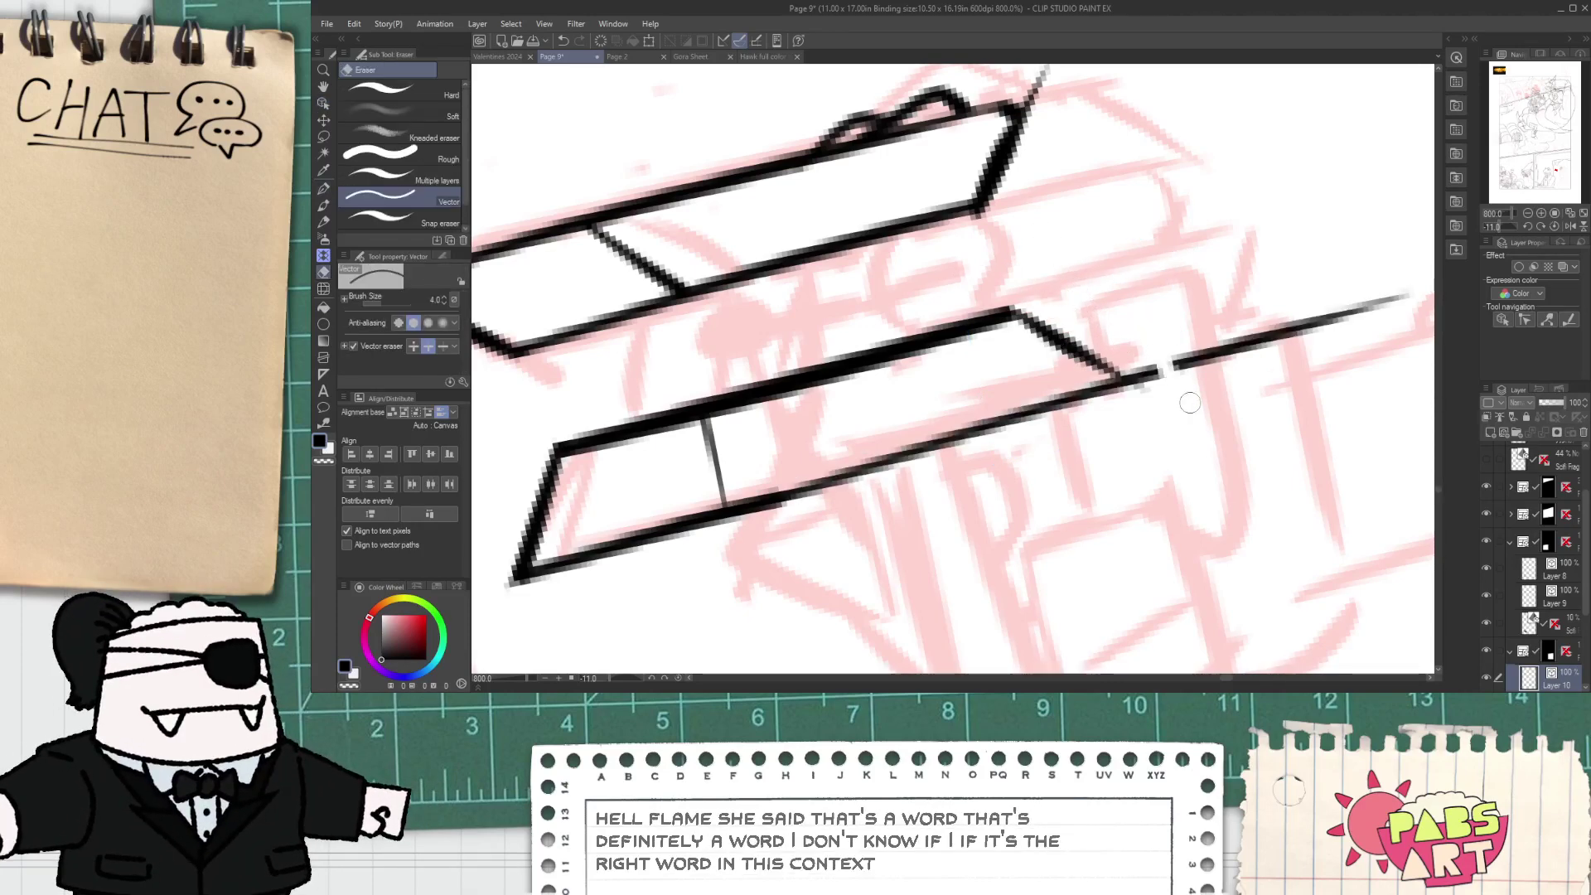
{"action": "mouse_move", "coordinate": [1190, 403]}
{"action": "left_mouse_down"}
{"action": "mouse_move", "coordinate": [1198, 371]}
{"action": "mouse_move", "coordinate": [1144, 383]}
{"action": "left_mouse_up"}
{"action": "key", "text": "space"}
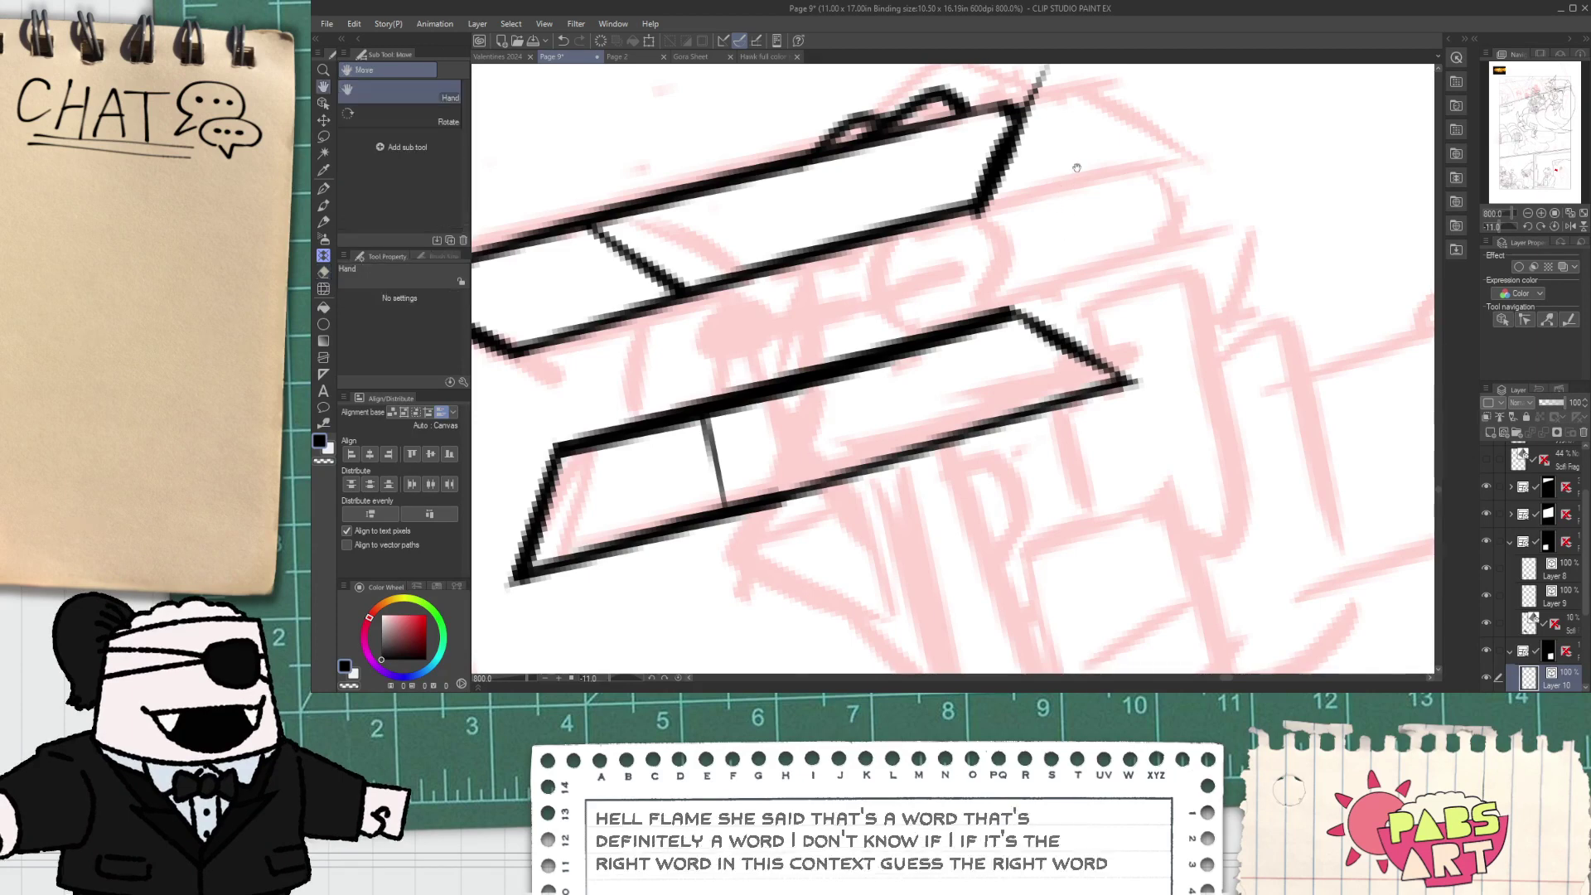
{"action": "left_click_drag", "start_coordinate": [1075, 170], "coordinate": [1023, 335]}
{"action": "left_click_drag", "start_coordinate": [1004, 258], "coordinate": [981, 229]}
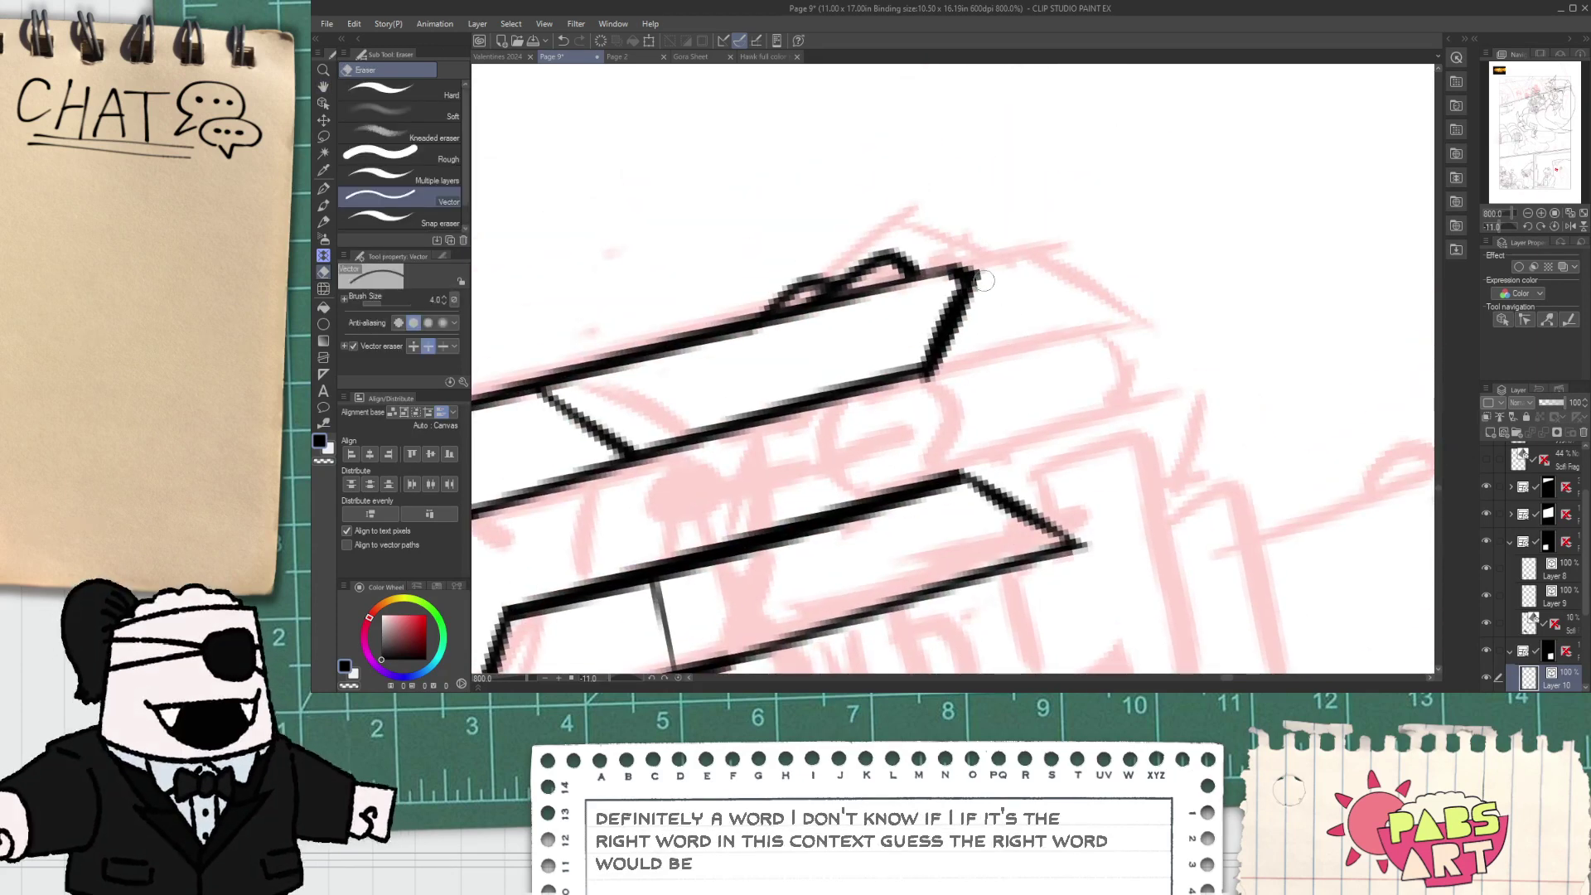
- Ink a small circle between the two bars, just behind their dividing lines
{"action": "key", "text": "space"}
{"action": "mouse_move", "coordinate": [669, 510]}
{"action": "left_mouse_down"}
{"action": "mouse_move", "coordinate": [893, 410]}
{"action": "mouse_move", "coordinate": [948, 415]}
{"action": "mouse_move", "coordinate": [965, 385]}
{"action": "left_mouse_up"}
{"action": "key", "text": "p"}
{"action": "key", "text": "ctrl+z"}
{"action": "key", "text": "ctrl+z"}
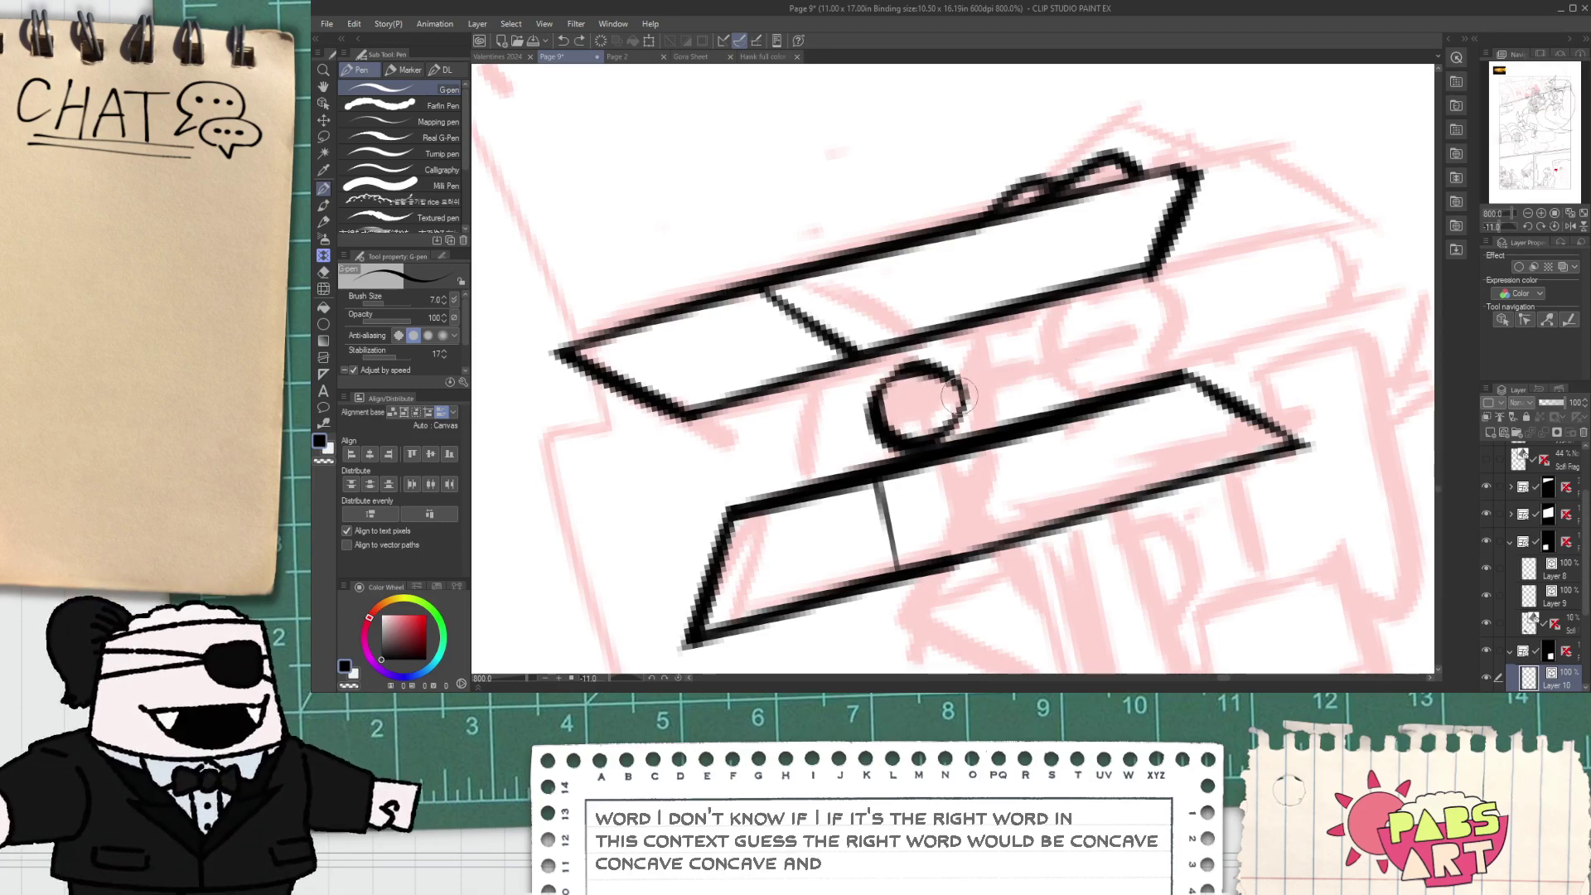
- Ink a thin line running back from the small circle, parallel to the two bars
{"action": "left_click_drag", "start_coordinate": [960, 386], "coordinate": [1086, 357]}
{"action": "key", "text": "e"}
{"action": "left_click", "coordinate": [953, 419]}
{"action": "key", "text": "p"}
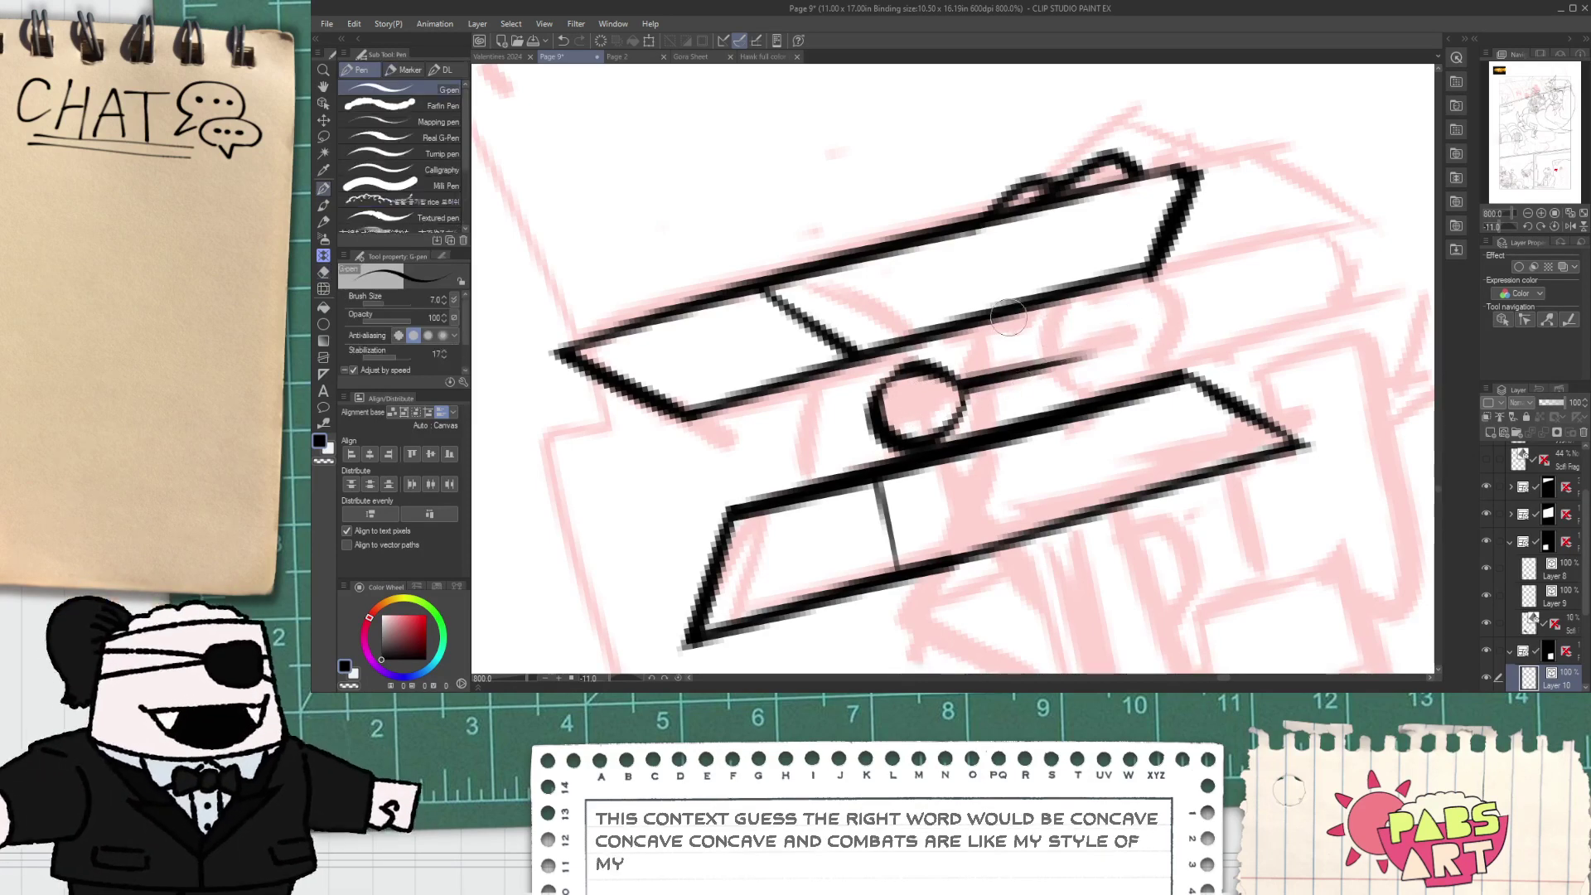
- Ink a rounded part with a short inner mark behind the circle and trim its end overshooting the lower bar
{"action": "left_click_drag", "start_coordinate": [978, 328], "coordinate": [1001, 429]}
{"action": "left_click_drag", "start_coordinate": [1025, 309], "coordinate": [1027, 417]}
{"action": "key", "text": "ctrl+z"}
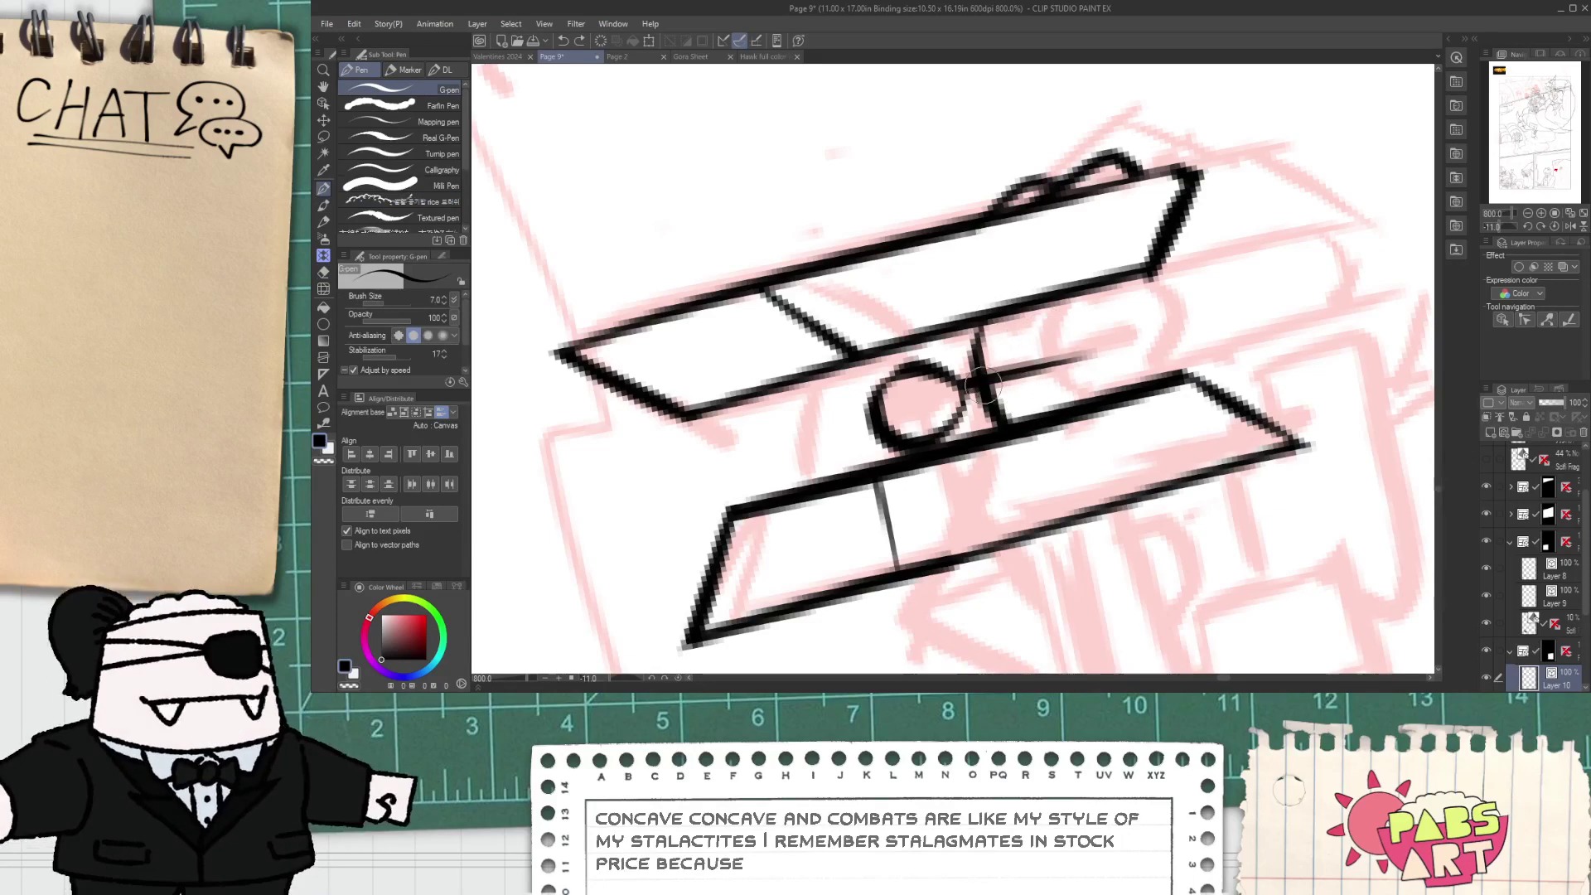
{"action": "key", "text": "ctrl+z"}
{"action": "left_click_drag", "start_coordinate": [983, 325], "coordinate": [1036, 416]}
{"action": "left_click_drag", "start_coordinate": [1017, 309], "coordinate": [1058, 434]}
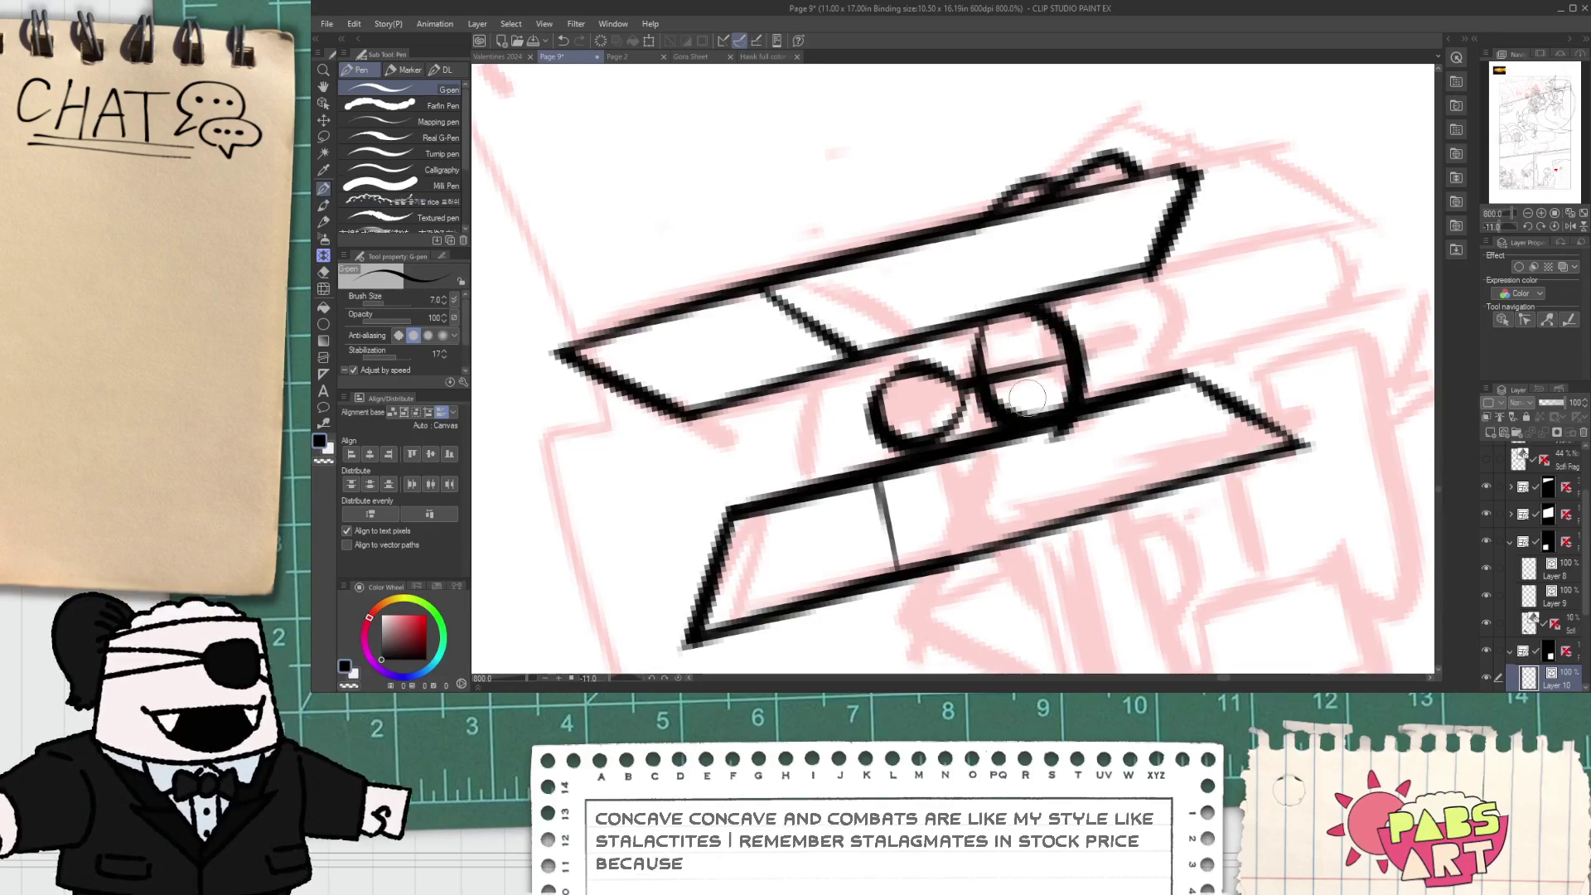
{"action": "mouse_move", "coordinate": [1018, 359]}
{"action": "left_mouse_down"}
{"action": "mouse_move", "coordinate": [1024, 385]}
{"action": "mouse_move", "coordinate": [1063, 370]}
{"action": "left_mouse_up"}
{"action": "key", "text": "e"}
{"action": "left_click_drag", "start_coordinate": [1051, 440], "coordinate": [1064, 433]}
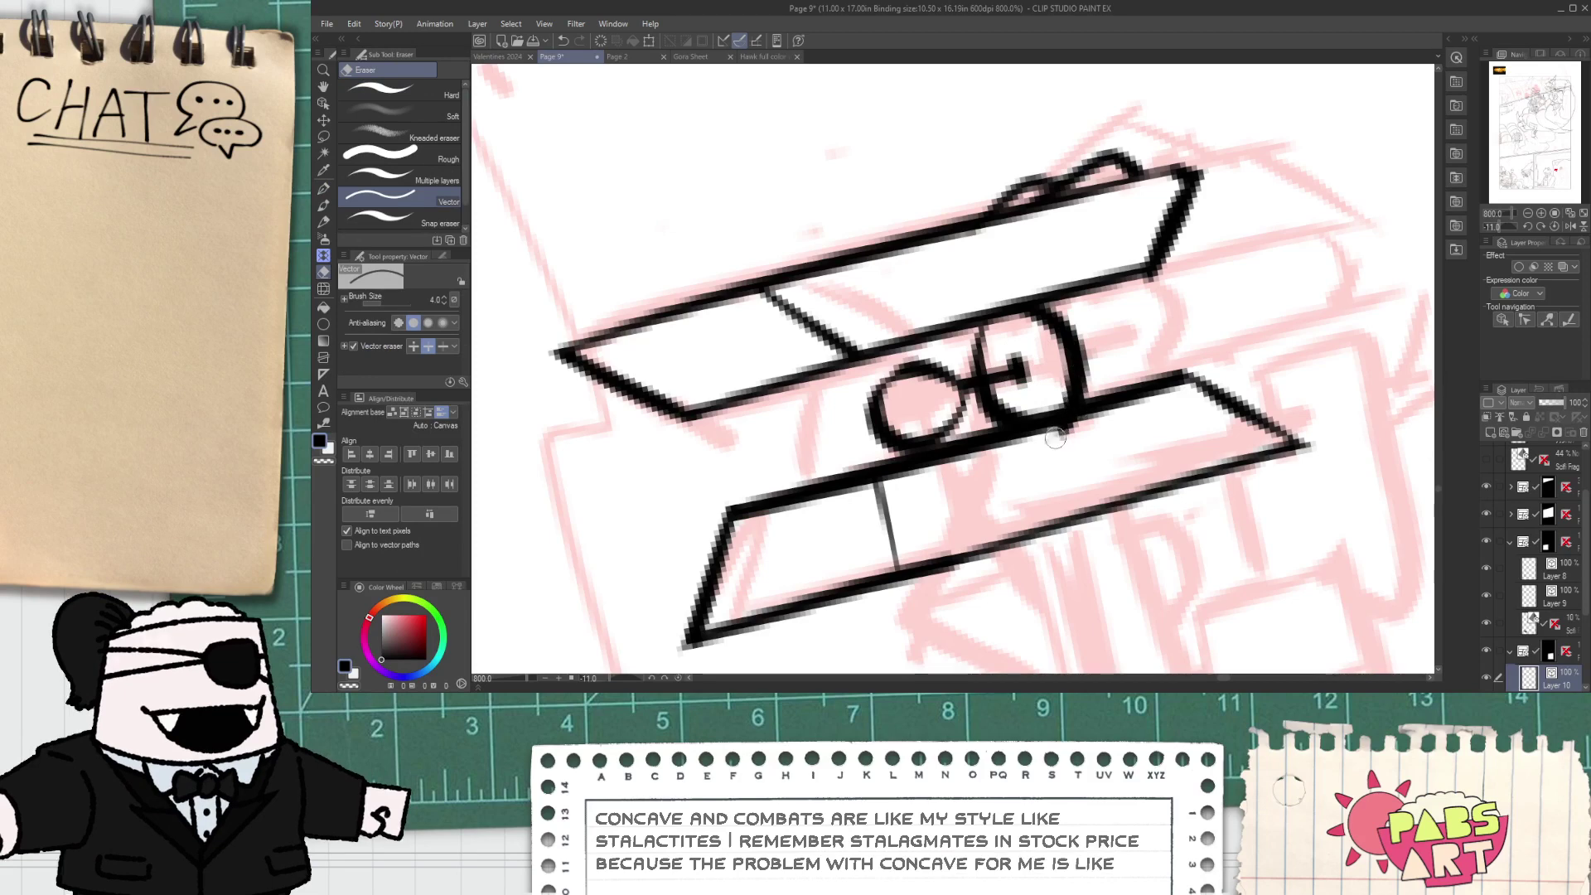
- Ink a thick rounded cap curving from the upper bar's back corner down to the lower bar's back end
{"action": "key", "text": "p"}
{"action": "left_click_drag", "start_coordinate": [1153, 279], "coordinate": [1180, 382]}
{"action": "key", "text": "ctrl+z"}
{"action": "mouse_move", "coordinate": [1139, 281]}
{"action": "left_mouse_down"}
{"action": "mouse_move", "coordinate": [1192, 286]}
{"action": "mouse_move", "coordinate": [1153, 414]}
{"action": "left_mouse_up"}
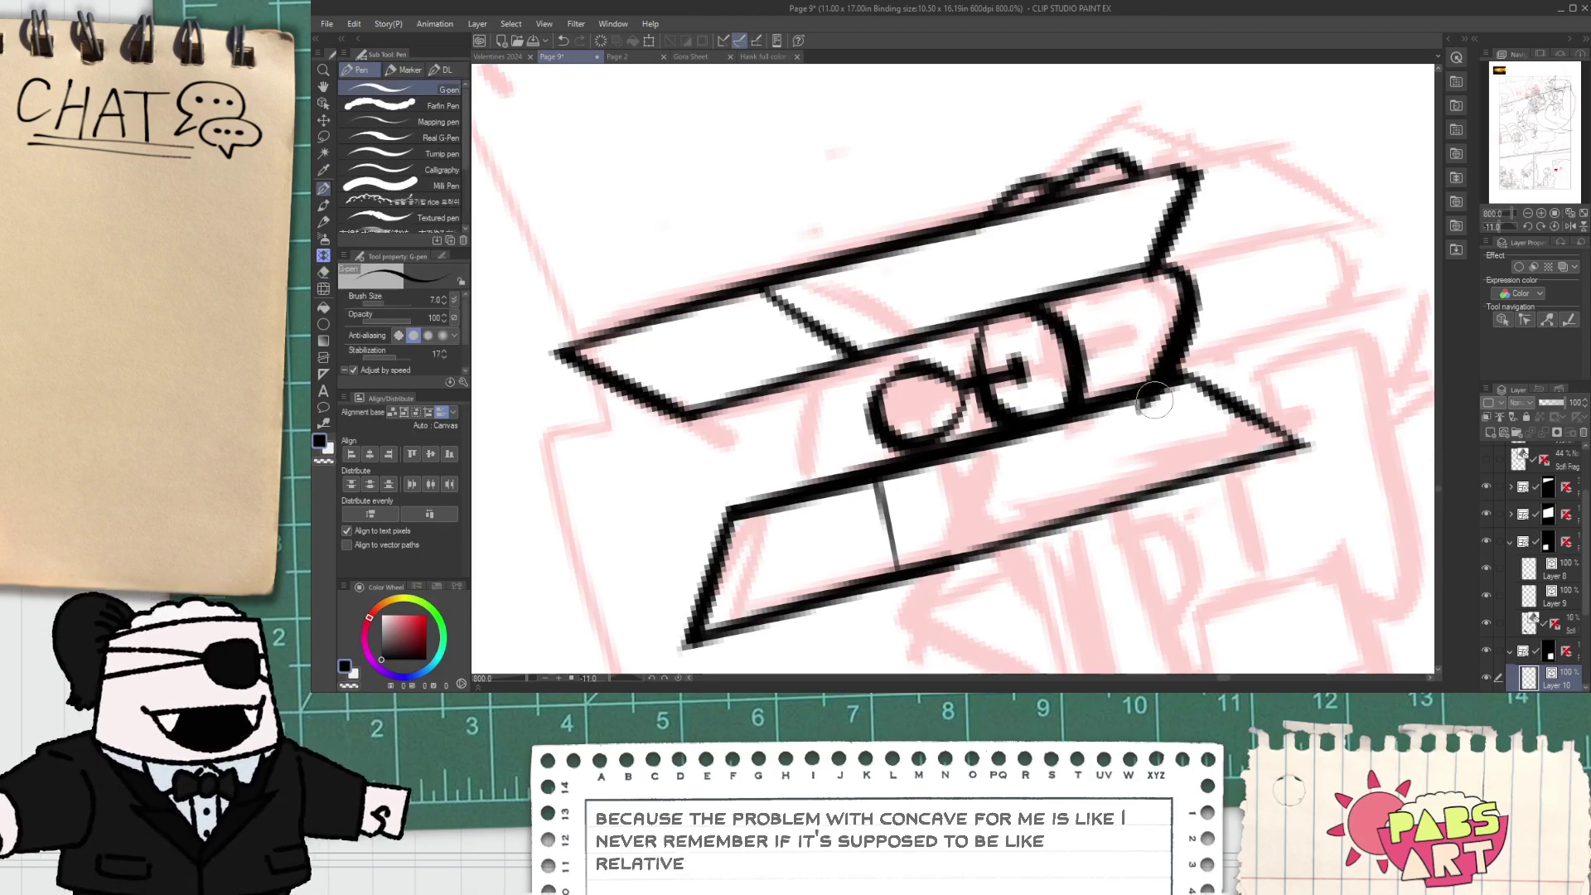
{"action": "key", "text": "ctrl+z"}
{"action": "mouse_move", "coordinate": [1152, 265]}
{"action": "left_mouse_down"}
{"action": "mouse_move", "coordinate": [1178, 358]}
{"action": "mouse_move", "coordinate": [1135, 427]}
{"action": "left_mouse_up"}
{"action": "key", "text": "ctrl+z"}
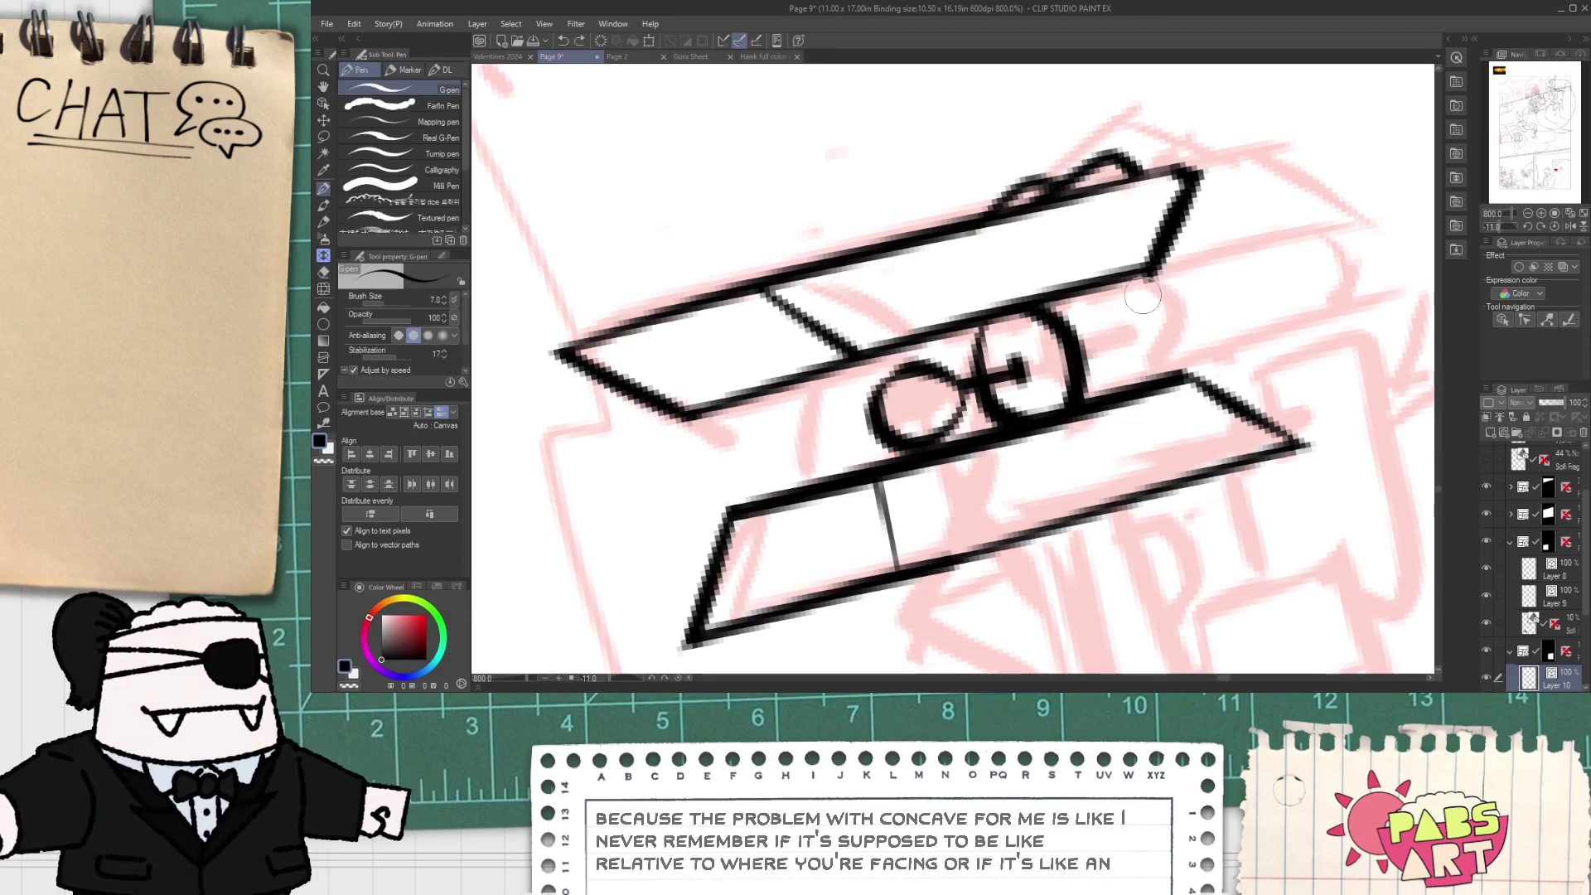
{"action": "mouse_move", "coordinate": [1158, 269]}
{"action": "left_mouse_down"}
{"action": "mouse_move", "coordinate": [1195, 388]}
{"action": "mouse_move", "coordinate": [1169, 403]}
{"action": "left_mouse_up"}
{"action": "key", "text": "e"}
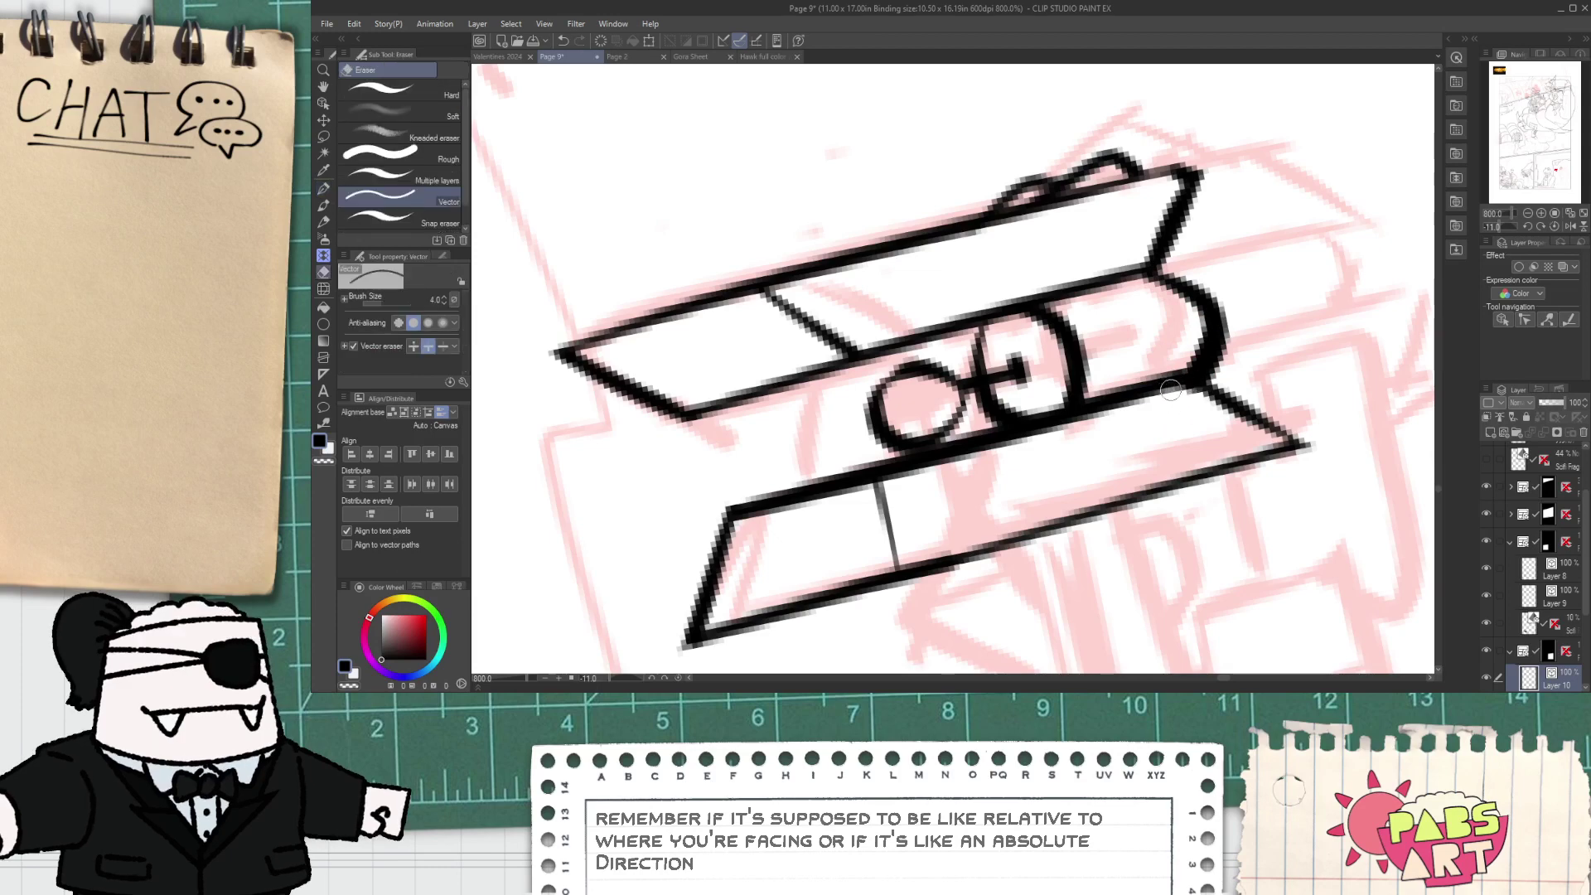
- Ink upright lines between the bars across the circle area and erase the circle's back arc
{"action": "scroll", "coordinate": [1157, 386], "scroll_direction": "down", "scroll_amount": 2}
{"action": "key", "text": "space"}
{"action": "mouse_move", "coordinate": [1086, 346]}
{"action": "left_mouse_down"}
{"action": "mouse_move", "coordinate": [987, 378]}
{"action": "mouse_move", "coordinate": [1003, 495]}
{"action": "left_mouse_up"}
{"action": "scroll", "coordinate": [999, 414], "scroll_direction": "up", "scroll_amount": 2}
{"action": "key", "text": "p"}
{"action": "left_click_drag", "start_coordinate": [1028, 427], "coordinate": [1036, 497]}
{"action": "left_click_drag", "start_coordinate": [1053, 393], "coordinate": [1078, 507]}
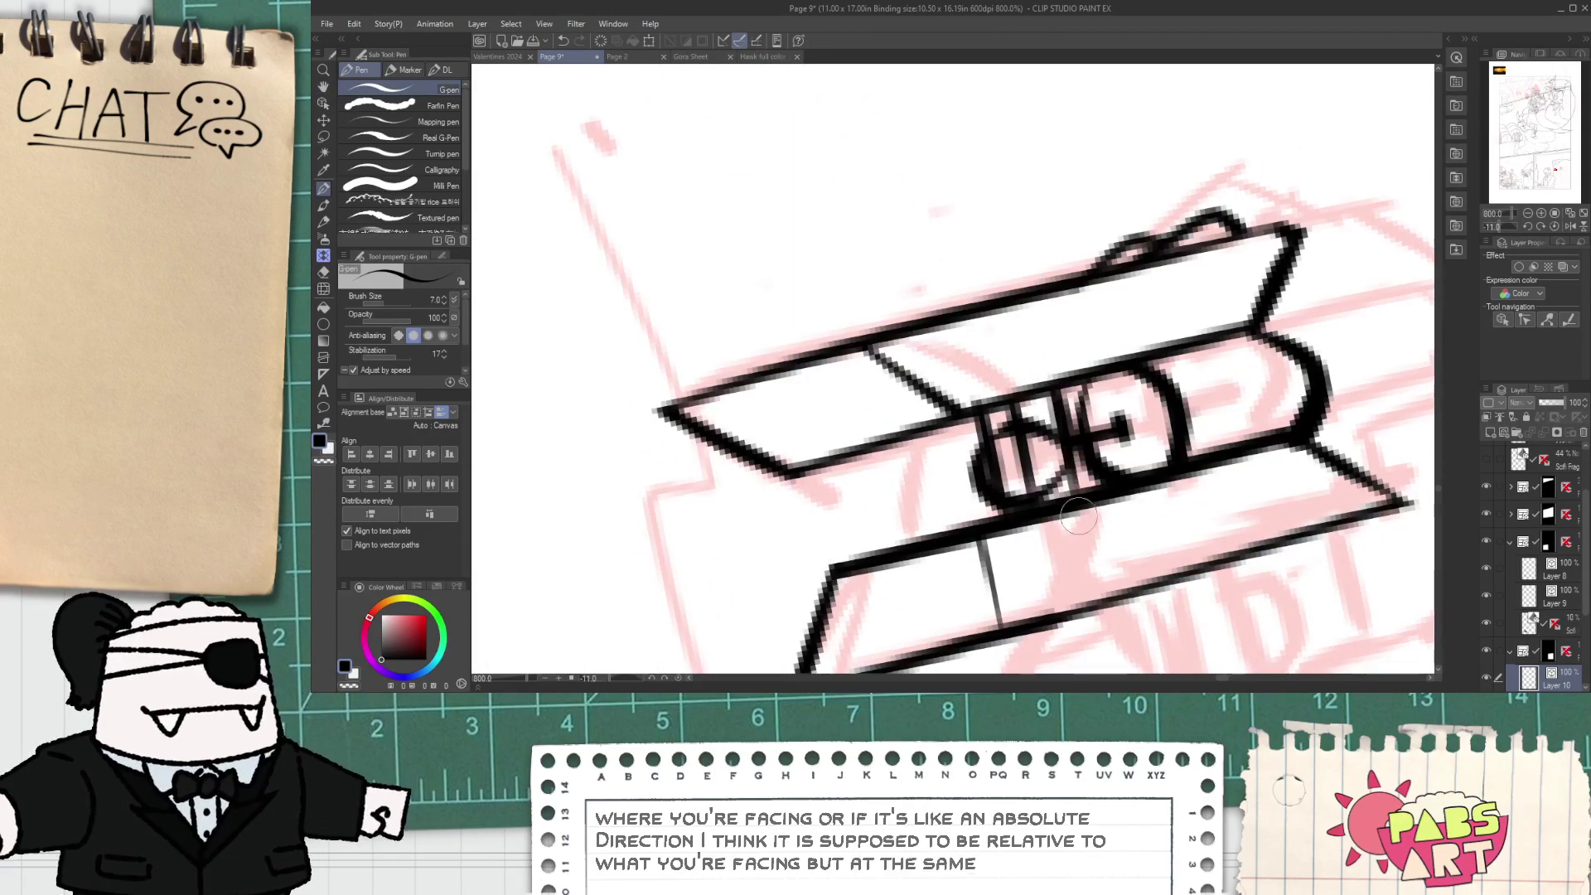
{"action": "key", "text": "e"}
{"action": "left_click_drag", "start_coordinate": [1049, 433], "coordinate": [1044, 466]}
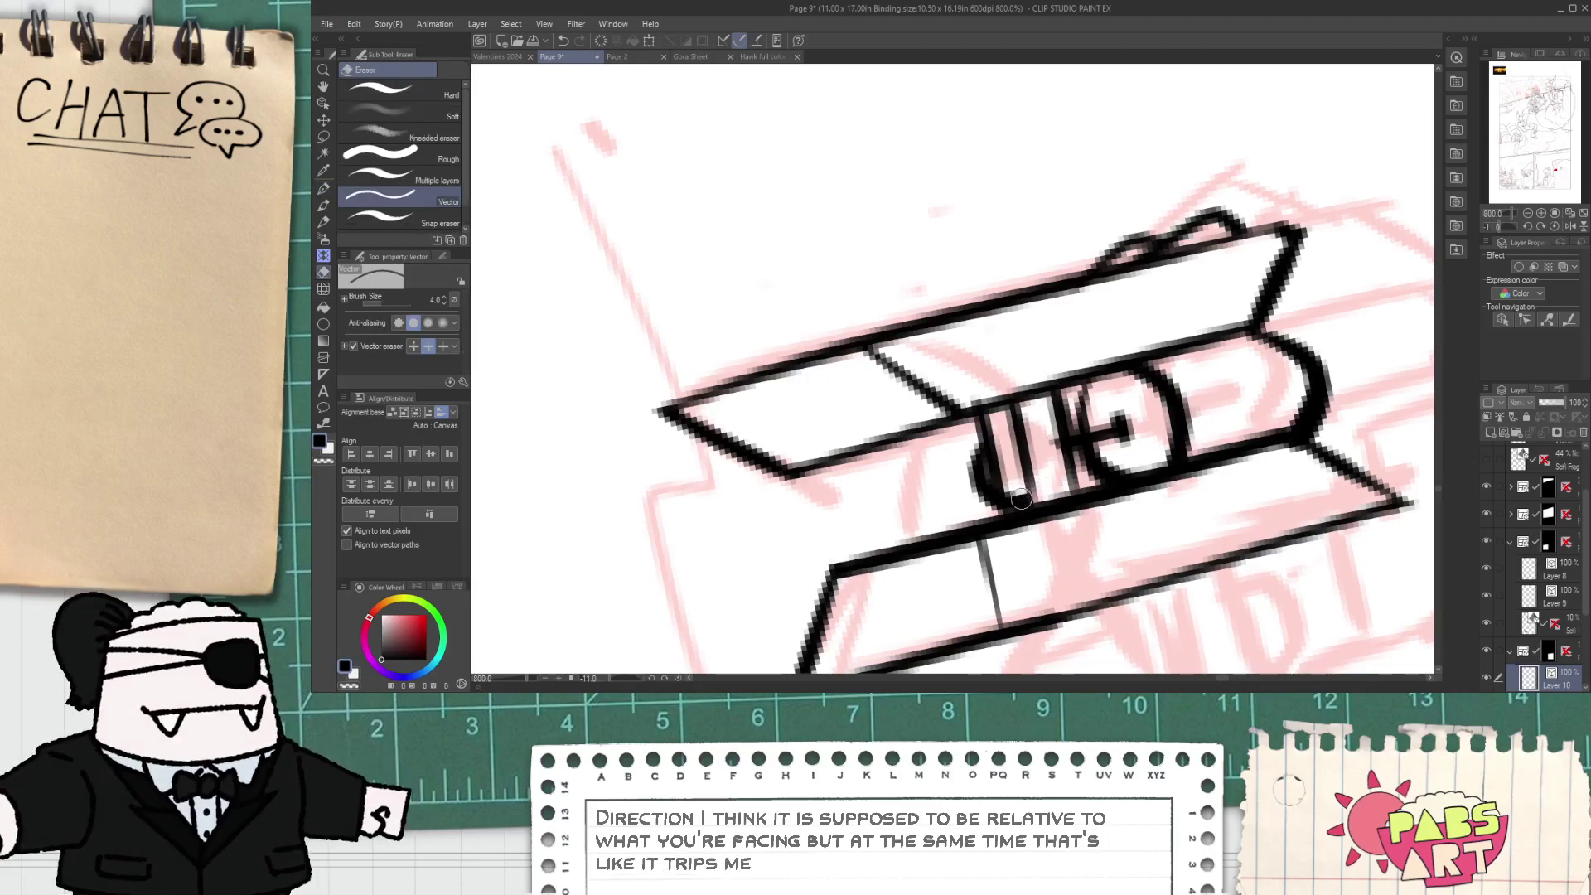
- Ink another upright line between the bars and a straight front edge on the rounded part behind it
{"action": "key", "text": "p"}
{"action": "left_click_drag", "start_coordinate": [1028, 404], "coordinate": [1051, 499]}
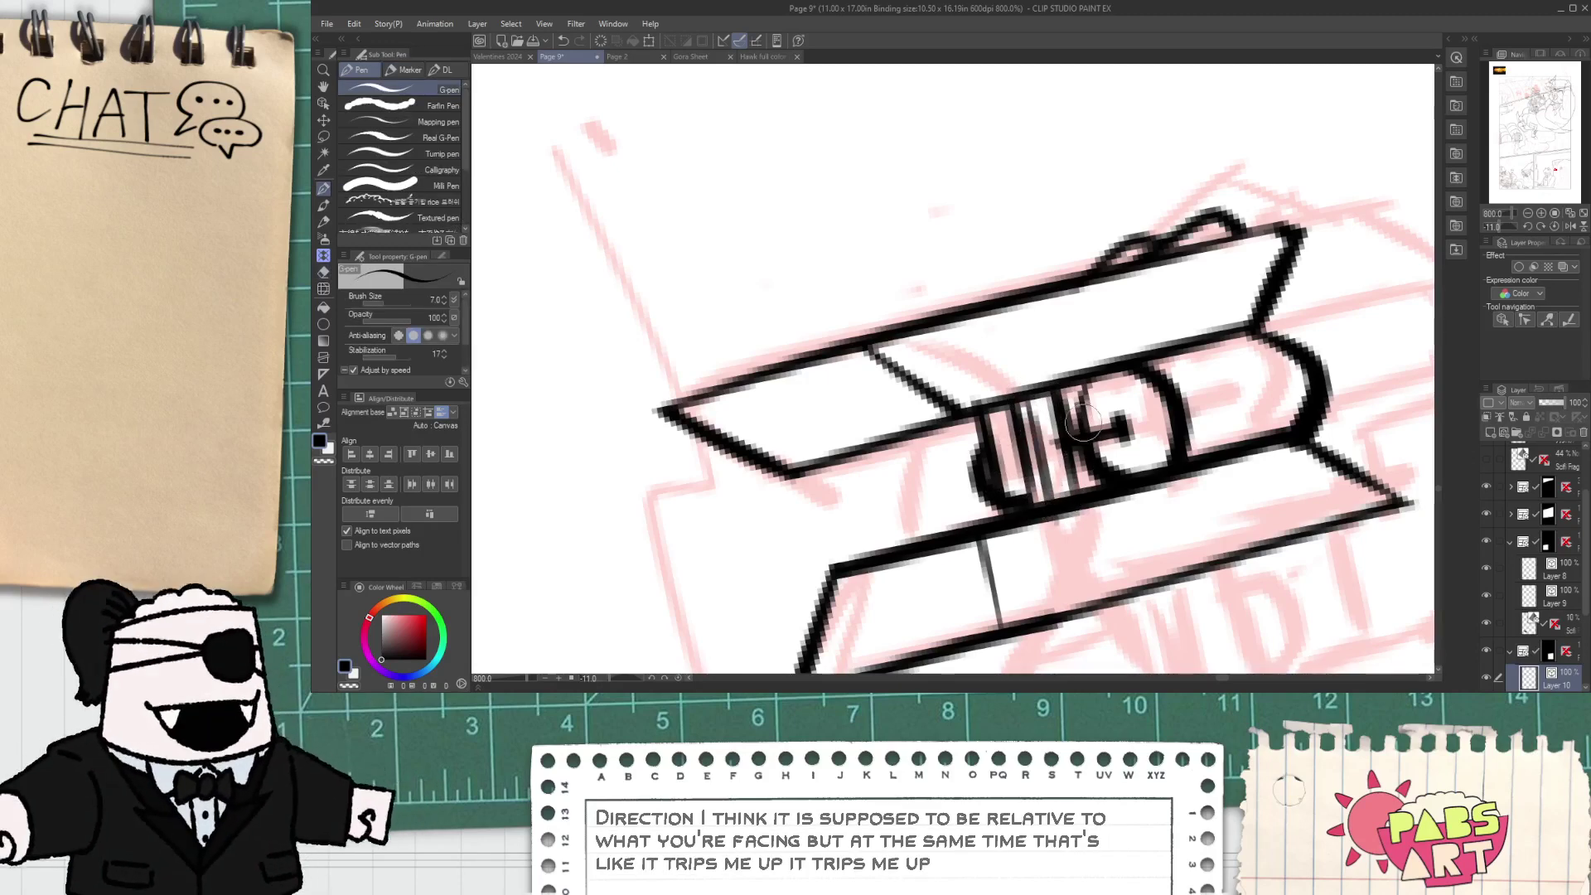
{"action": "left_click_drag", "start_coordinate": [1083, 377], "coordinate": [1105, 481]}
{"action": "key", "text": "ctrl+z"}
{"action": "mouse_move", "coordinate": [1097, 378]}
{"action": "left_mouse_down"}
{"action": "mouse_move", "coordinate": [1122, 516]}
{"action": "mouse_move", "coordinate": [1081, 420]}
{"action": "mouse_move", "coordinate": [1090, 456]}
{"action": "left_mouse_up"}
- Delete two surplus strokes from among the upright lines between the bars
{"action": "key", "text": "e"}
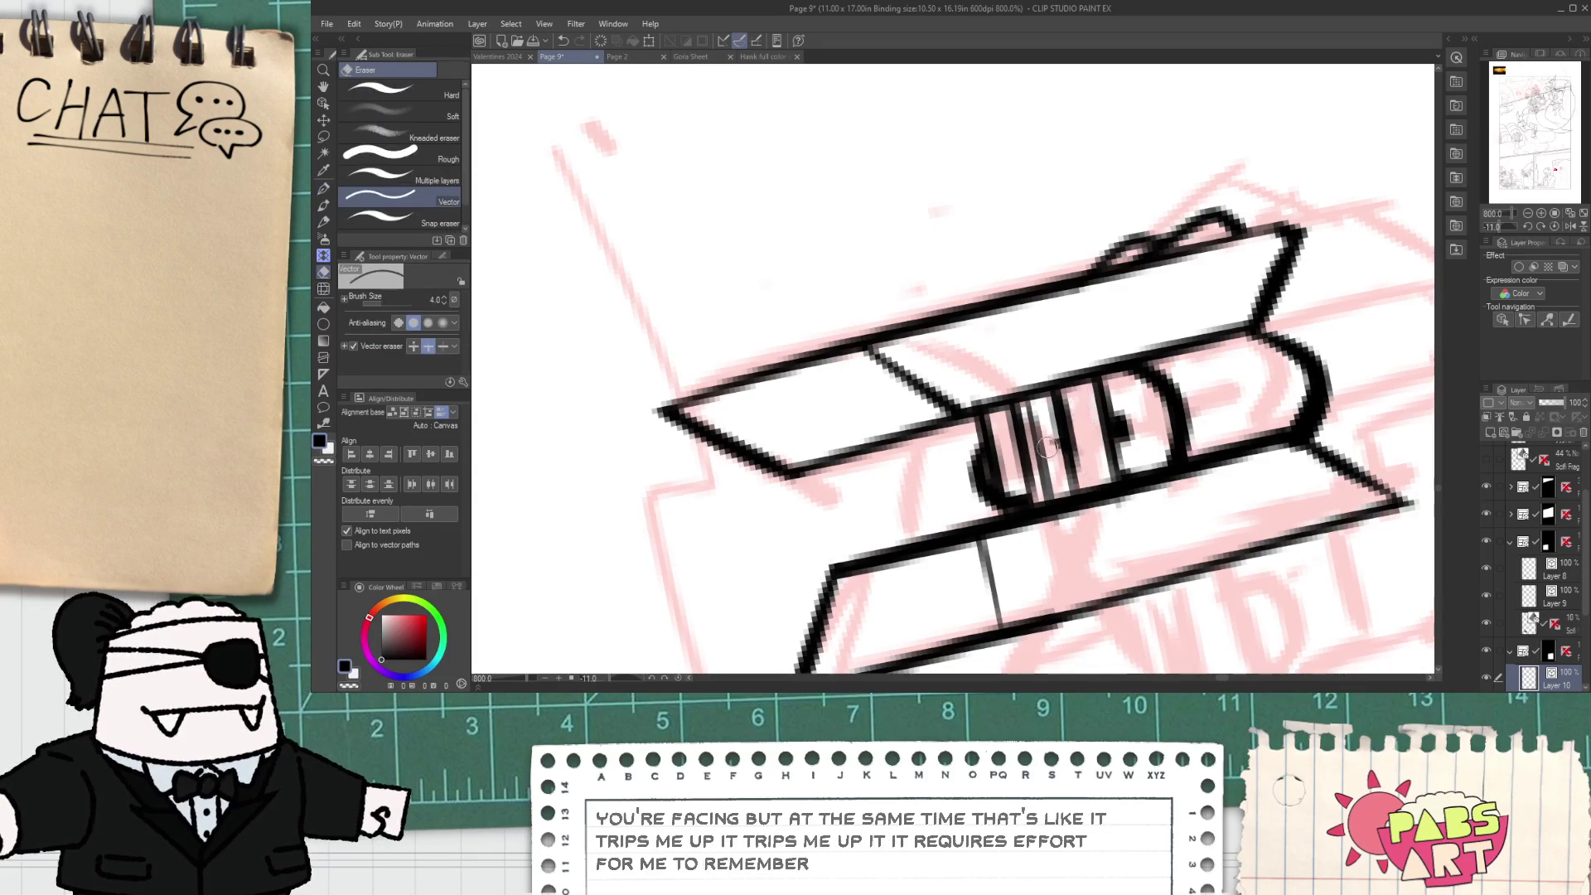
{"action": "key", "text": "o"}
{"action": "left_click", "coordinate": [1054, 454]}
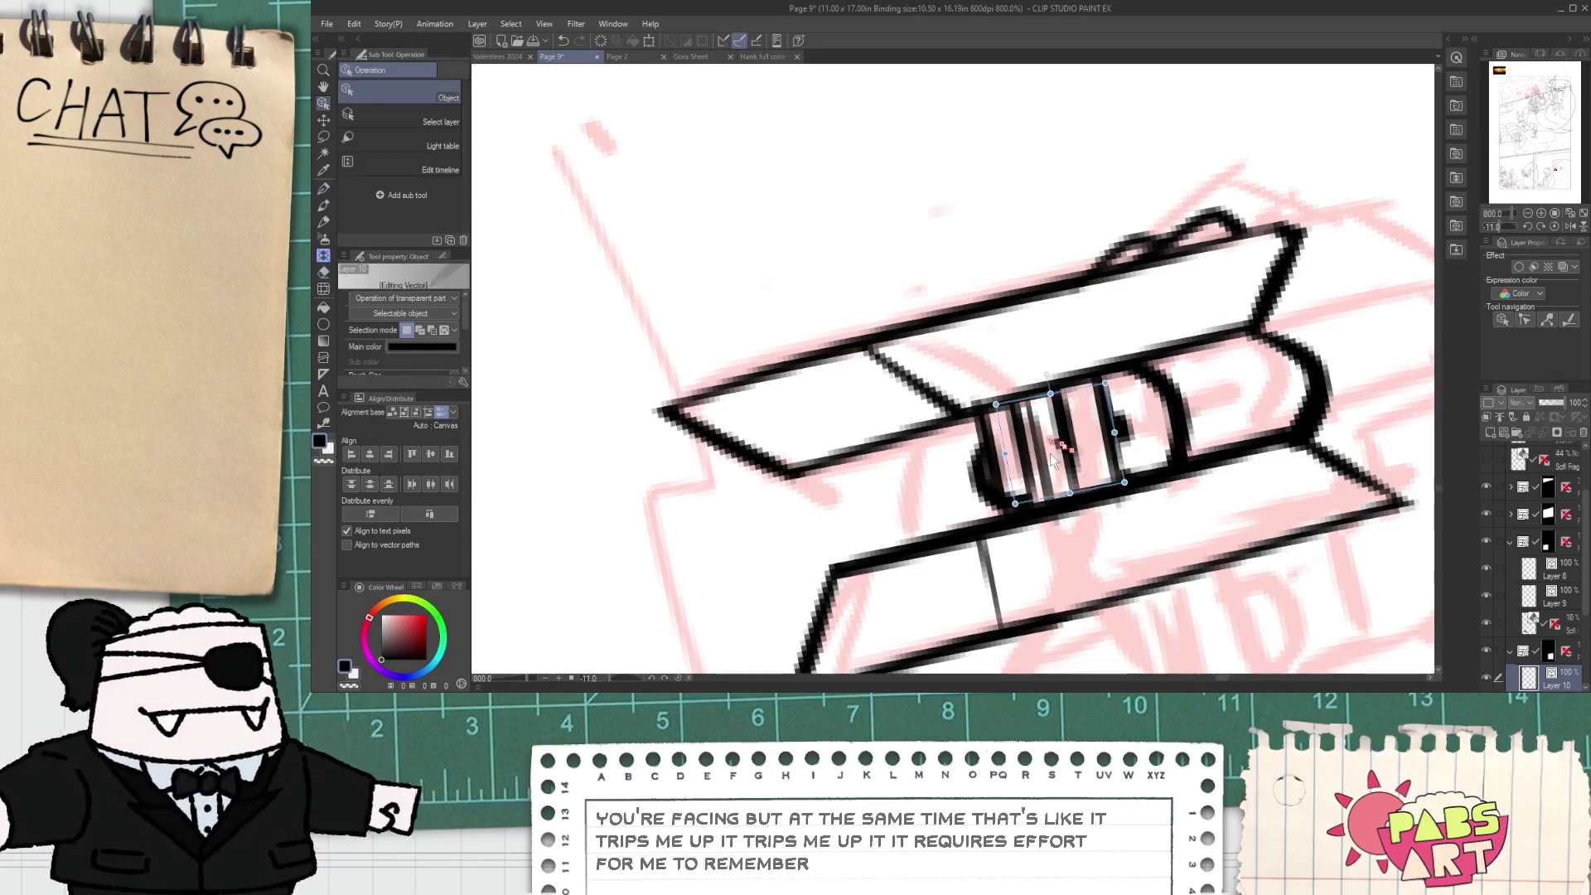
{"action": "key", "text": "Delete"}
{"action": "left_click", "coordinate": [1042, 458]}
{"action": "key", "text": "Delete"}
- Move the frontmost upright line slightly forward and clear the leftover circle arc beside it
{"action": "left_click", "coordinate": [999, 473]}
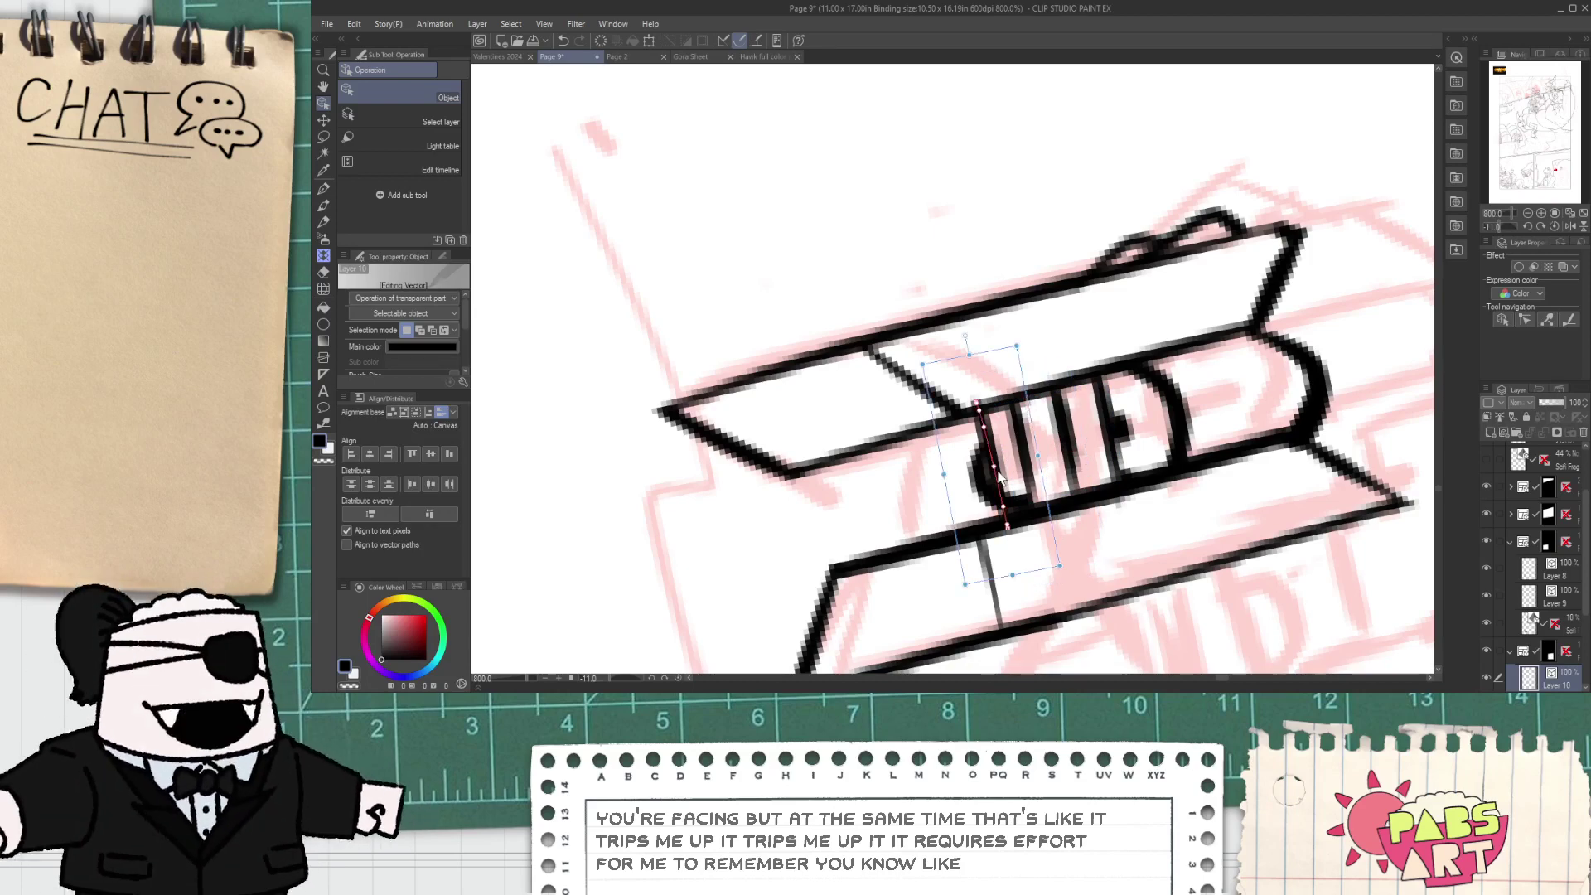
{"action": "left_click_drag", "start_coordinate": [1000, 477], "coordinate": [990, 487]}
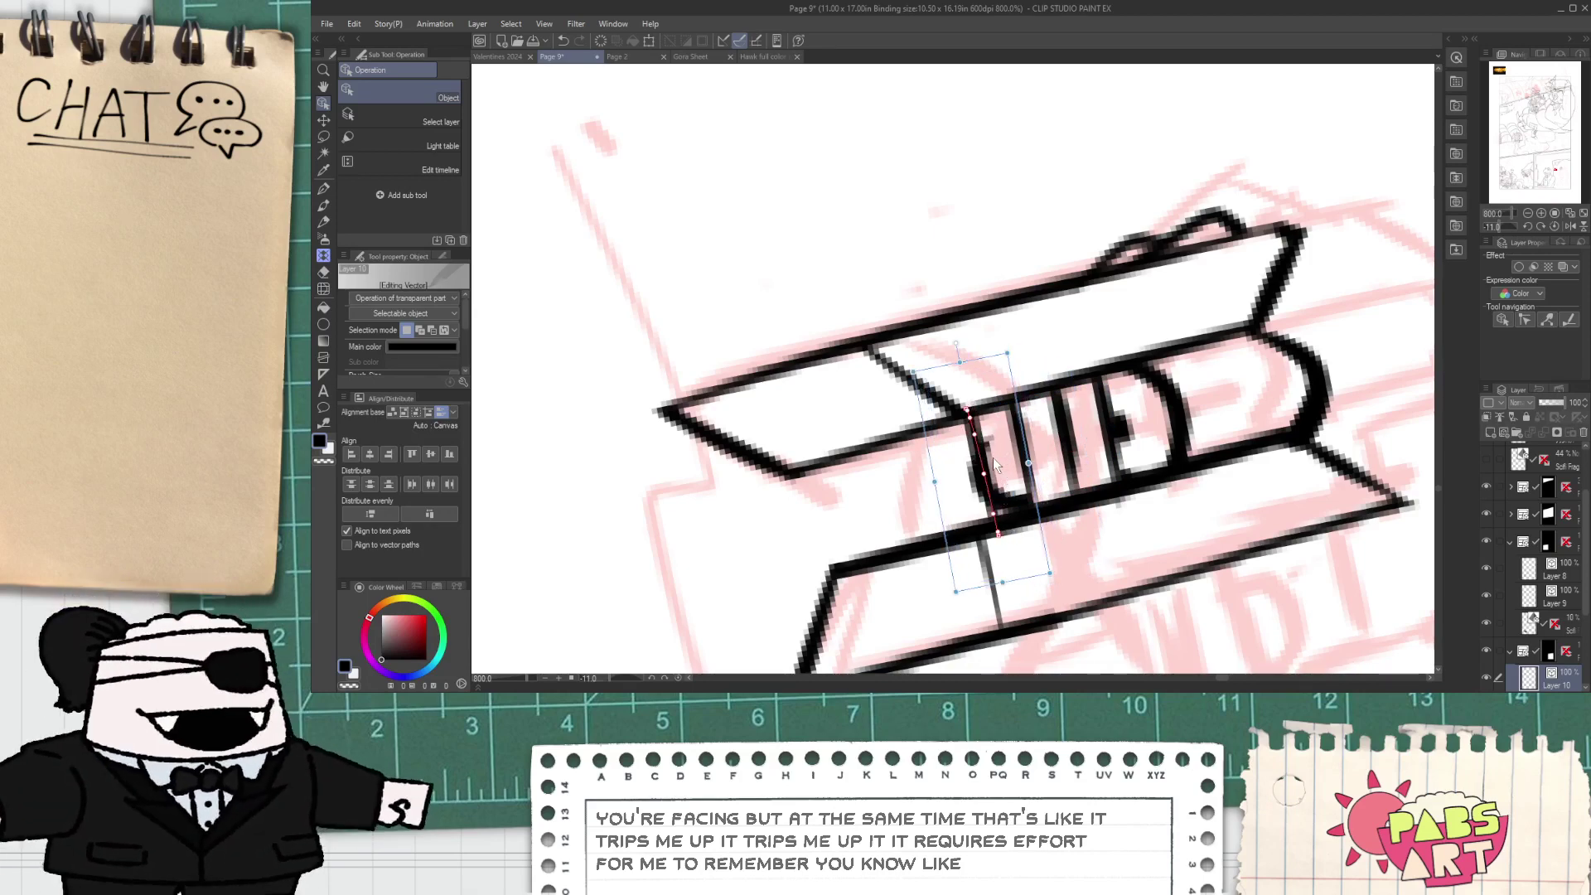
{"action": "key", "text": "p"}
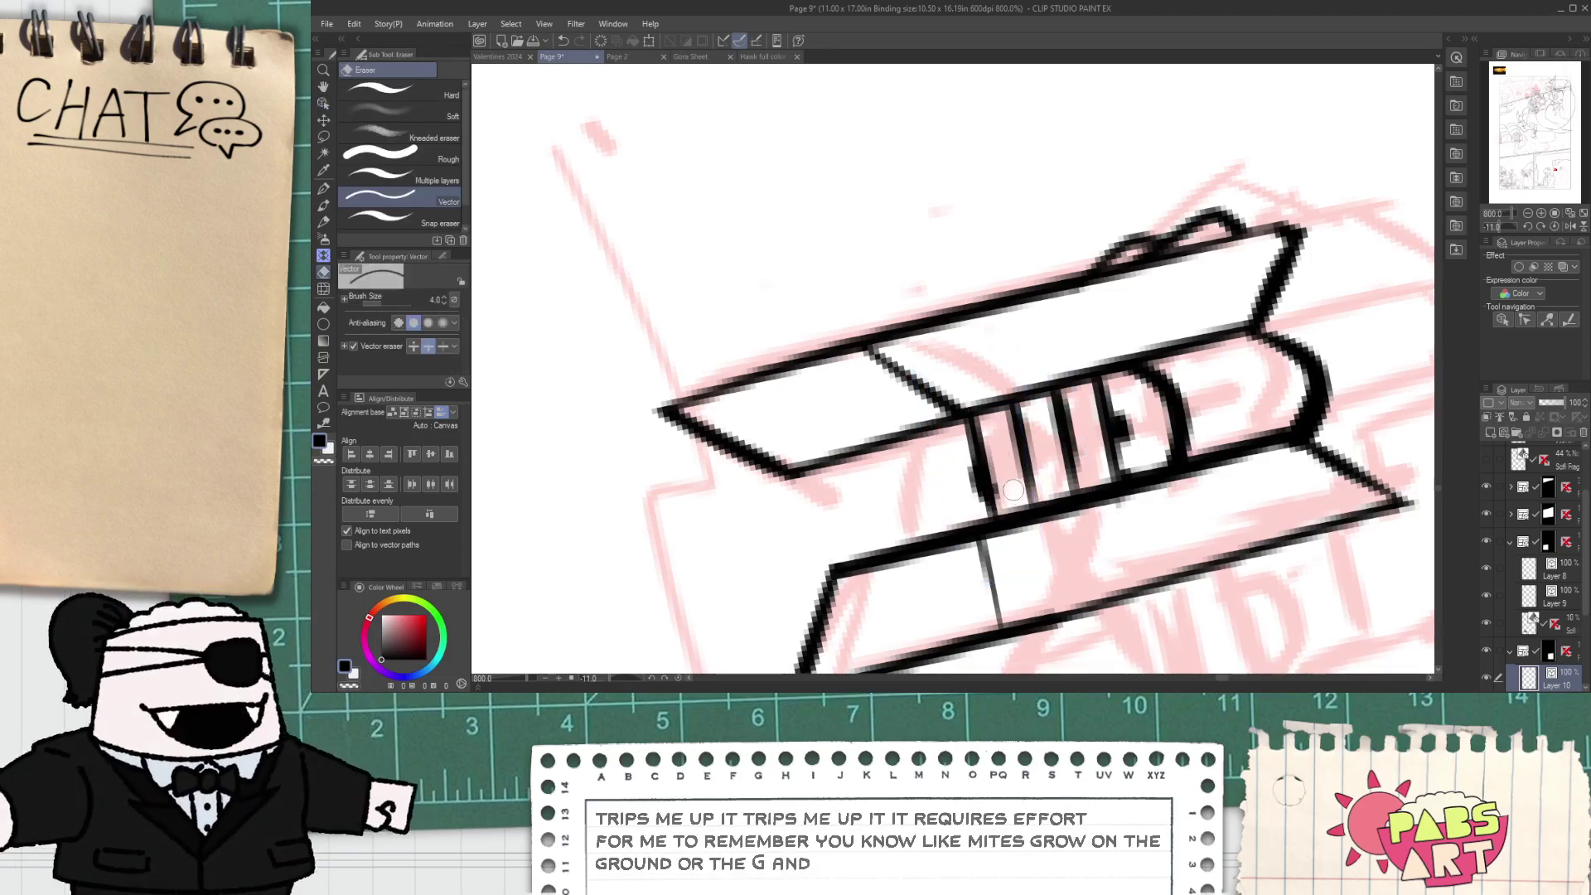
- Ink a thick upright line near the front of the gap between the bars, with thinner upright lines behind it
{"action": "left_click_drag", "start_coordinate": [853, 439], "coordinate": [892, 560]}
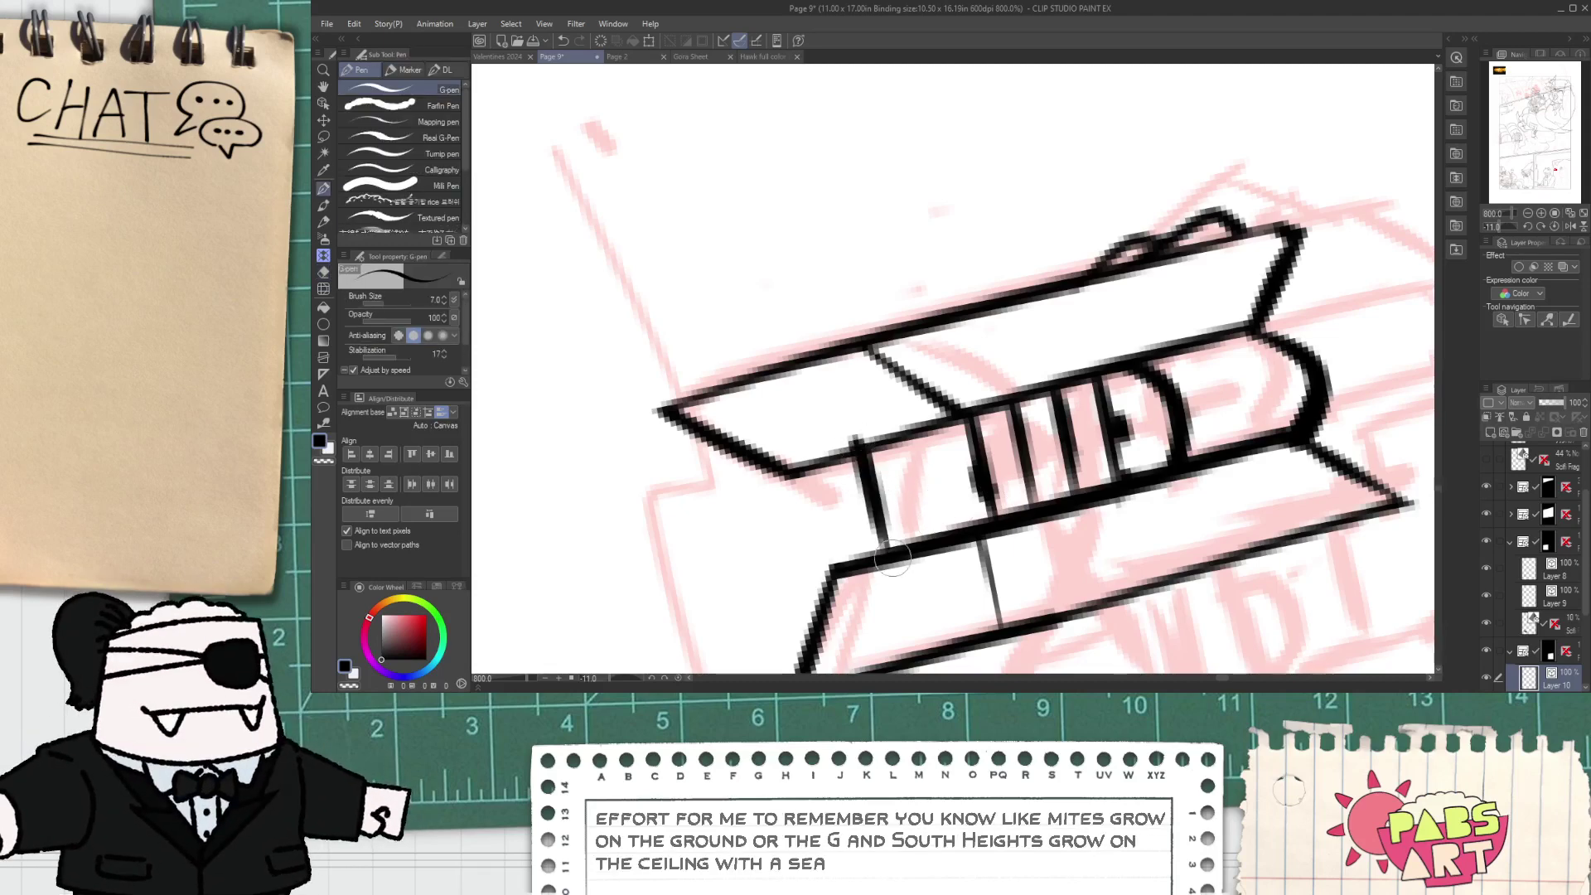
{"action": "left_click_drag", "start_coordinate": [908, 440], "coordinate": [934, 539]}
{"action": "key", "text": "ctrl+z"}
{"action": "mouse_move", "coordinate": [907, 439]}
{"action": "left_mouse_down"}
{"action": "mouse_move", "coordinate": [926, 520]}
{"action": "mouse_move", "coordinate": [963, 484]}
{"action": "mouse_move", "coordinate": [958, 527]}
{"action": "left_mouse_up"}
{"action": "key", "text": "ctrl+z"}
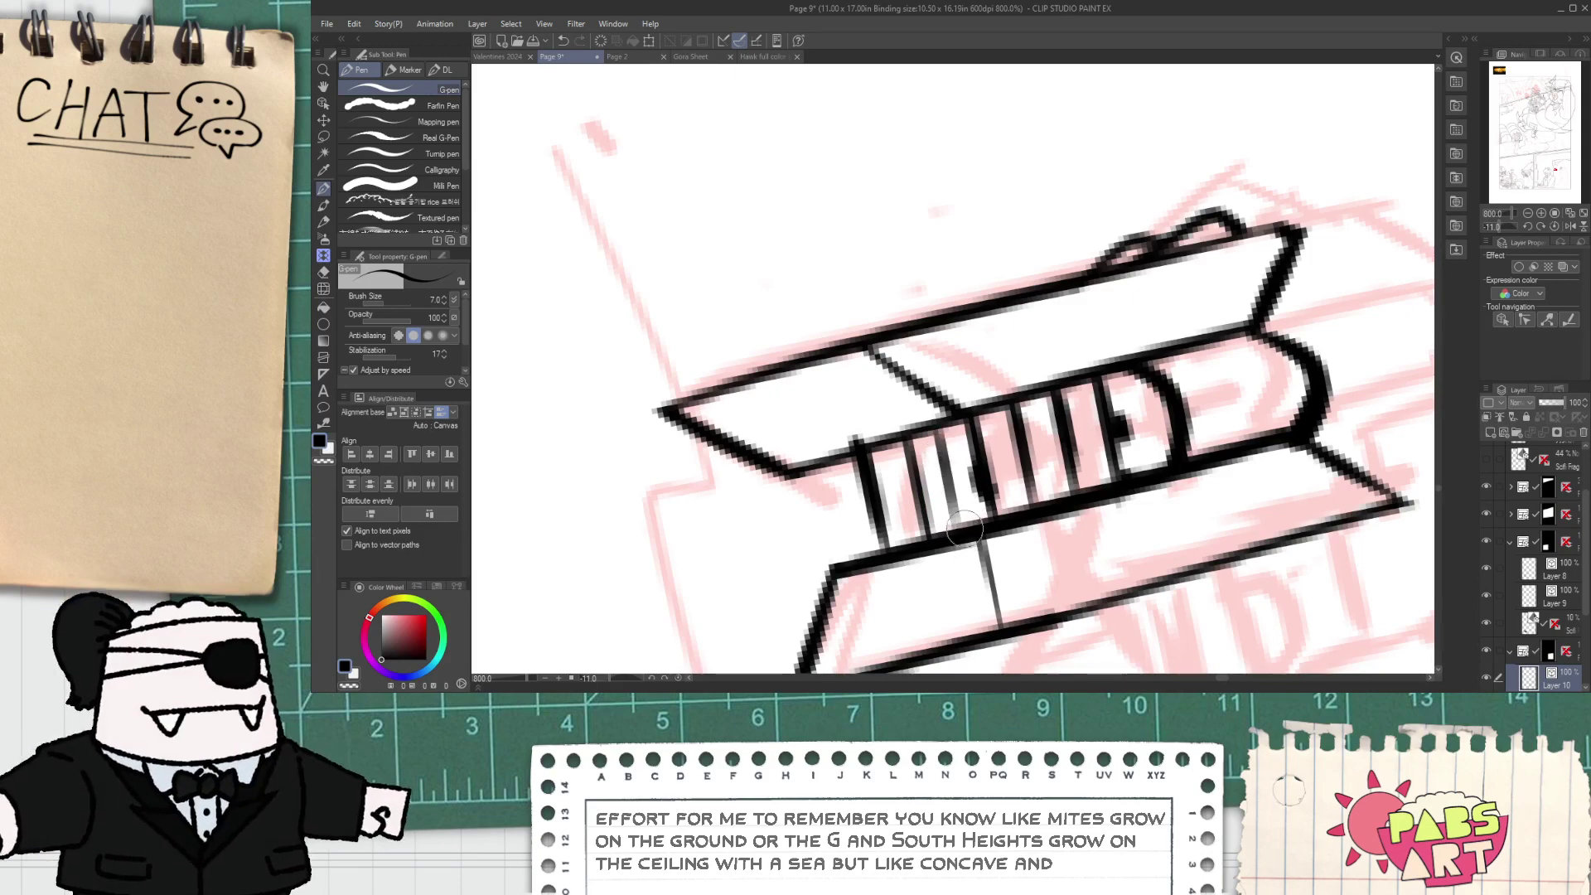
{"action": "key", "text": "e"}
{"action": "mouse_move", "coordinate": [859, 452]}
{"action": "left_mouse_down"}
{"action": "mouse_move", "coordinate": [875, 502]}
{"action": "mouse_move", "coordinate": [870, 438]}
{"action": "left_mouse_up"}
{"action": "key", "text": "ctrl+z"}
- Try to ink a short angular shape hanging below the gun's lower bar
{"action": "scroll", "coordinate": [929, 564], "scroll_direction": "down", "scroll_amount": 4}
{"action": "scroll", "coordinate": [929, 564], "scroll_direction": "down", "scroll_amount": 4}
{"action": "key", "text": "space"}
{"action": "left_click_drag", "start_coordinate": [929, 564], "coordinate": [894, 423]}
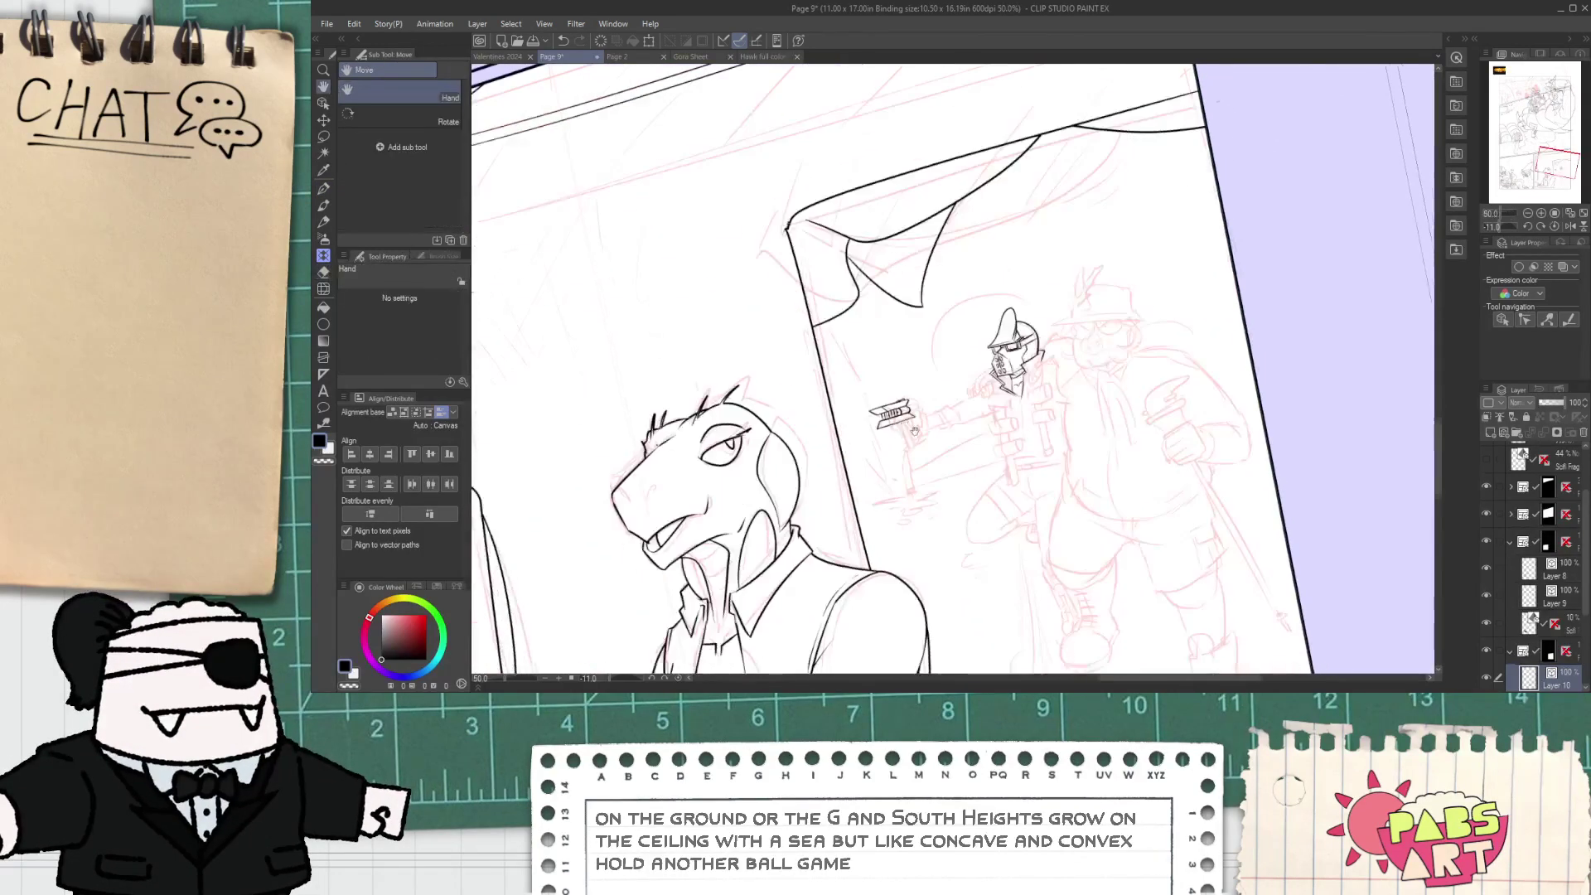
{"action": "scroll", "coordinate": [894, 423], "scroll_direction": "up", "scroll_amount": 5}
{"action": "scroll", "coordinate": [894, 424], "scroll_direction": "up", "scroll_amount": 2}
{"action": "key", "text": "p"}
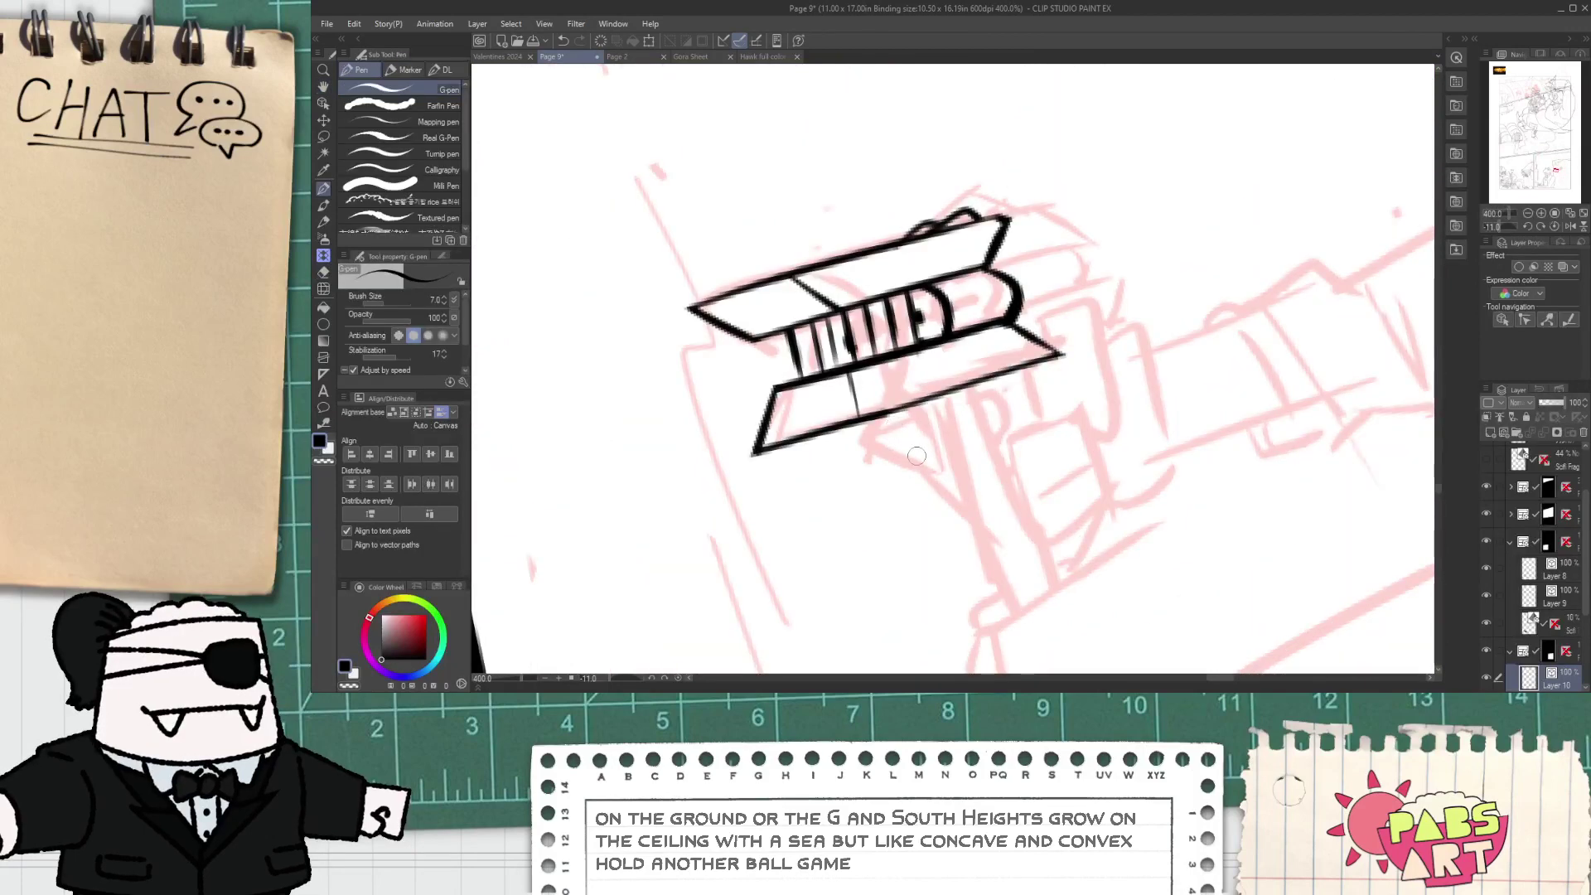
{"action": "key", "text": "ctrl+z"}
{"action": "mouse_move", "coordinate": [892, 414]}
{"action": "left_mouse_down"}
{"action": "mouse_move", "coordinate": [916, 479]}
{"action": "mouse_move", "coordinate": [951, 469]}
{"action": "left_mouse_up"}
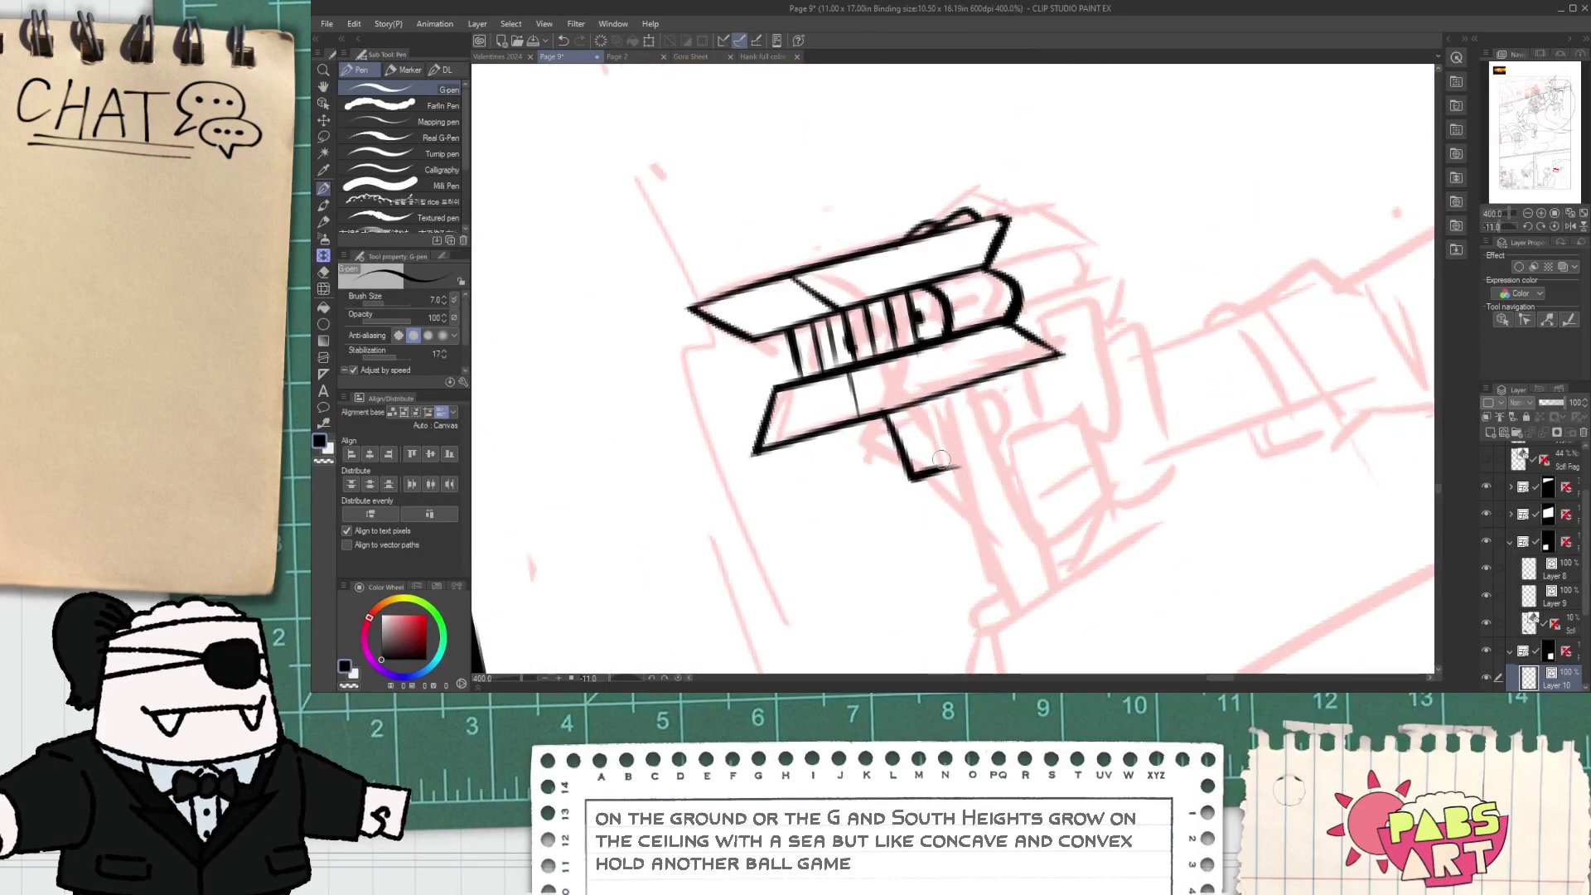
{"action": "key", "text": "ctrl+z"}
{"action": "key", "text": "ctrl+z"}
- Try to ink the grip's front edge as a steep line down from the lower bar
{"action": "mouse_move", "coordinate": [907, 404]}
{"action": "left_mouse_down"}
{"action": "mouse_move", "coordinate": [945, 460]}
{"action": "mouse_move", "coordinate": [966, 642]}
{"action": "left_mouse_up"}
{"action": "key", "text": "ctrl+z"}
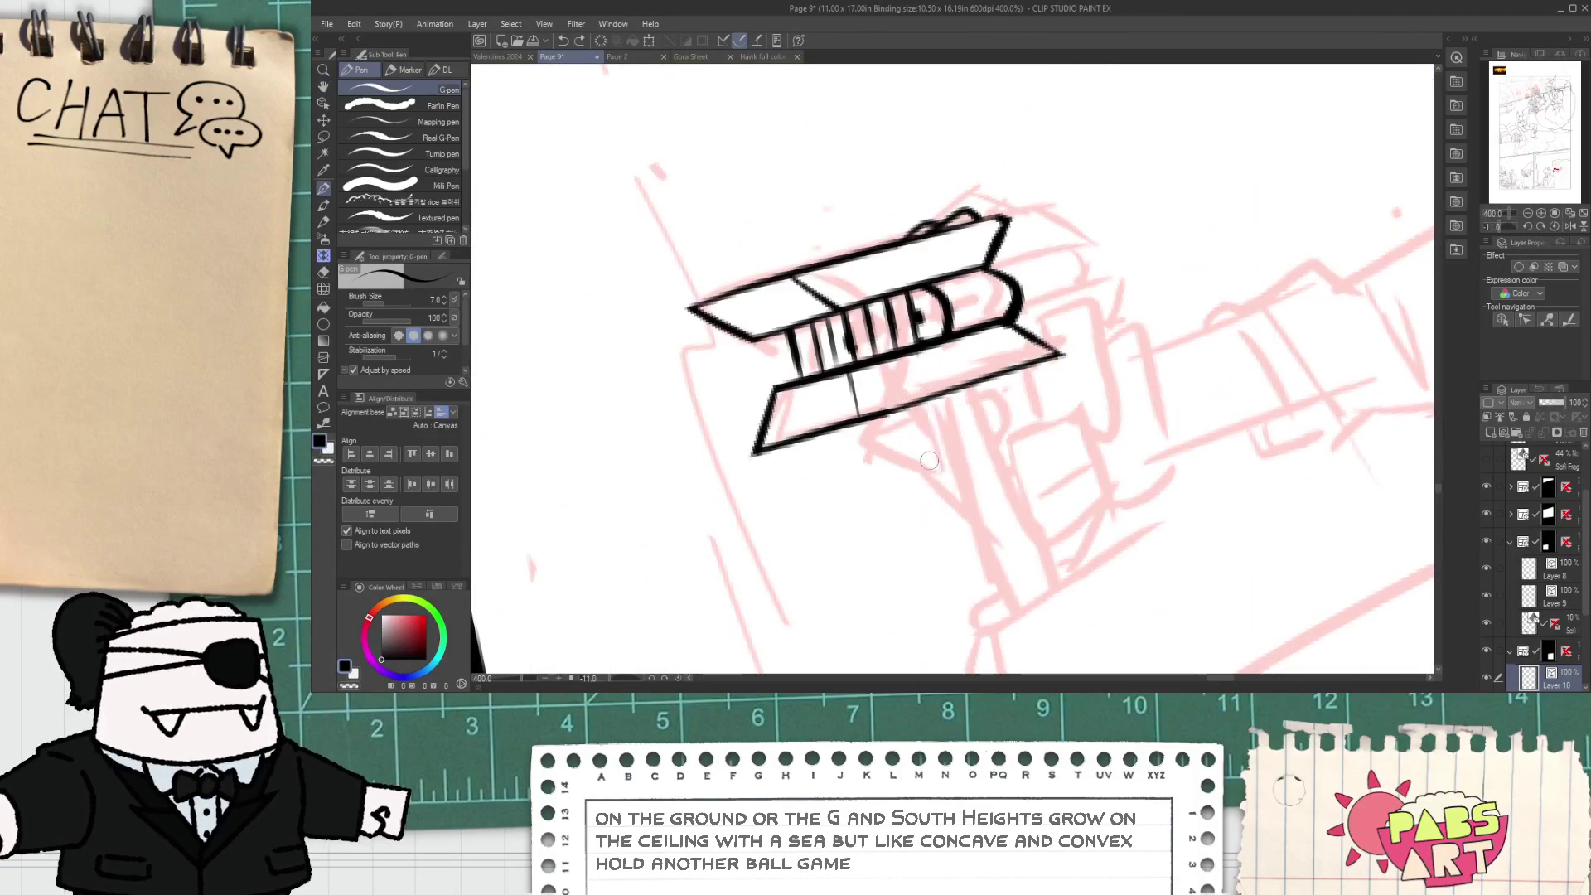
{"action": "left_click_drag", "start_coordinate": [909, 405], "coordinate": [951, 514]}
{"action": "left_click_drag", "start_coordinate": [974, 576], "coordinate": [968, 592]}
{"action": "key", "text": "ctrl+z"}
{"action": "left_click_drag", "start_coordinate": [912, 403], "coordinate": [962, 604]}
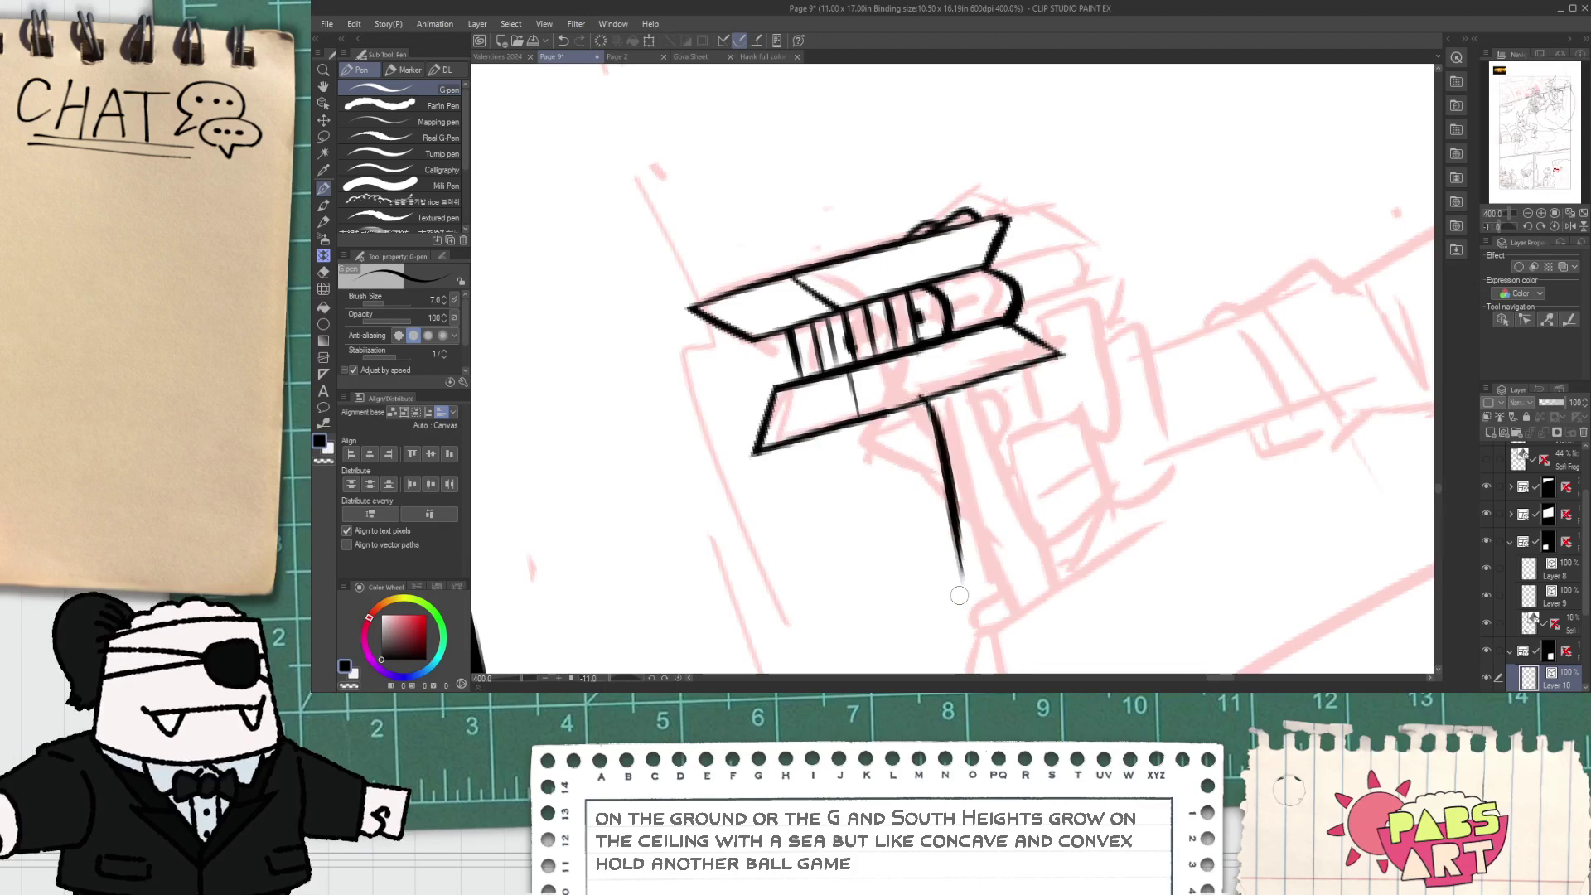
{"action": "key", "text": "ctrl+z"}
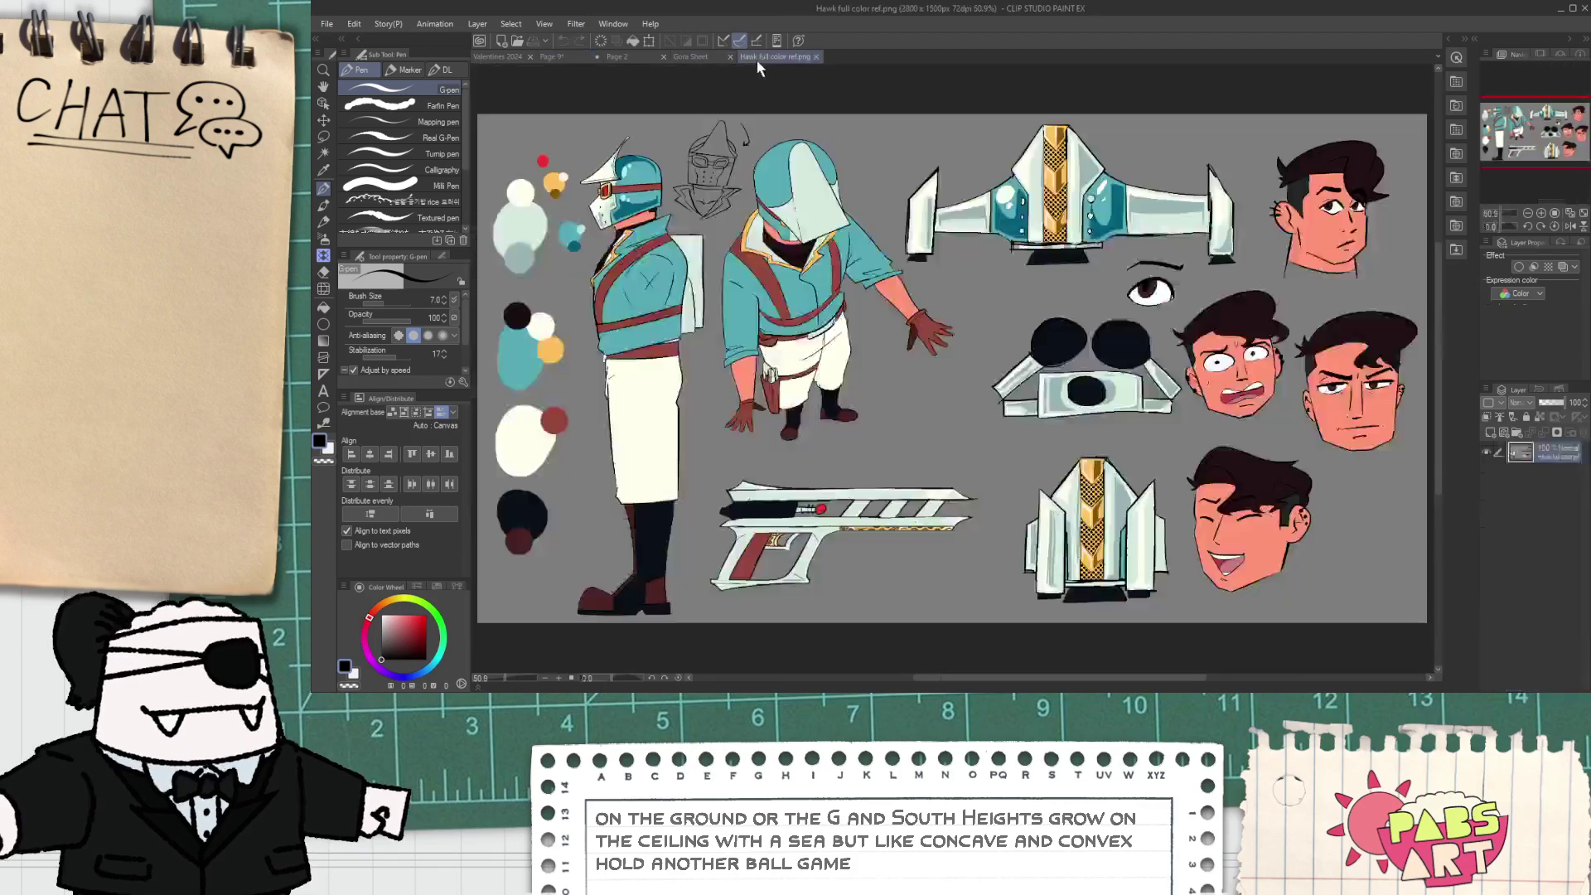
- Check the gun's grip design on the Hawk full color ref.png sheet and return to the comic page
{"action": "left_click", "coordinate": [769, 56]}
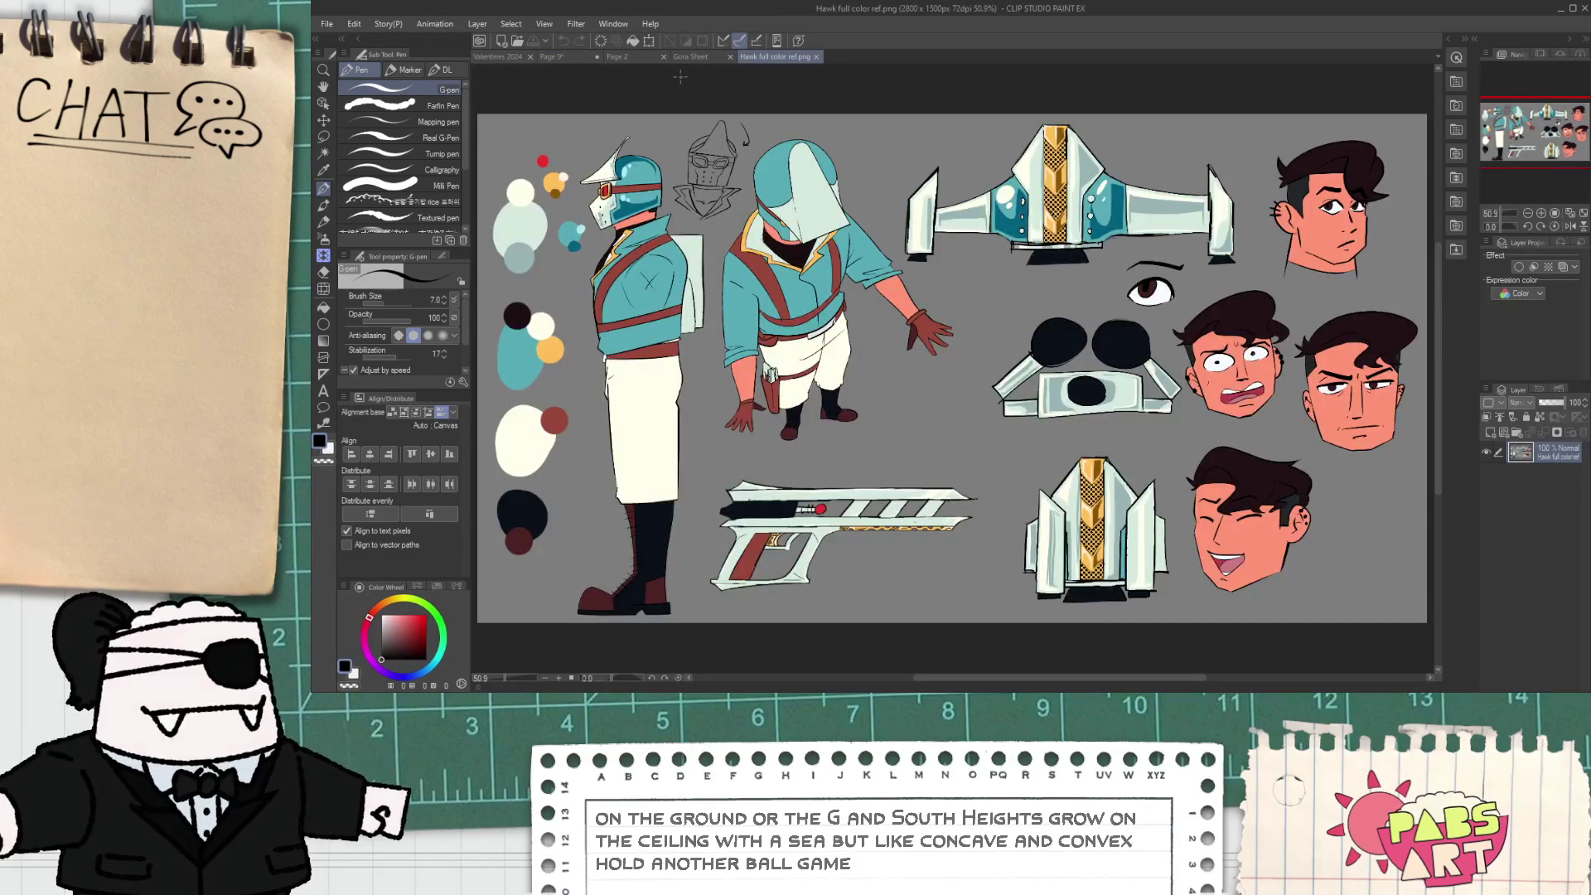
{"action": "left_click", "coordinate": [642, 61]}
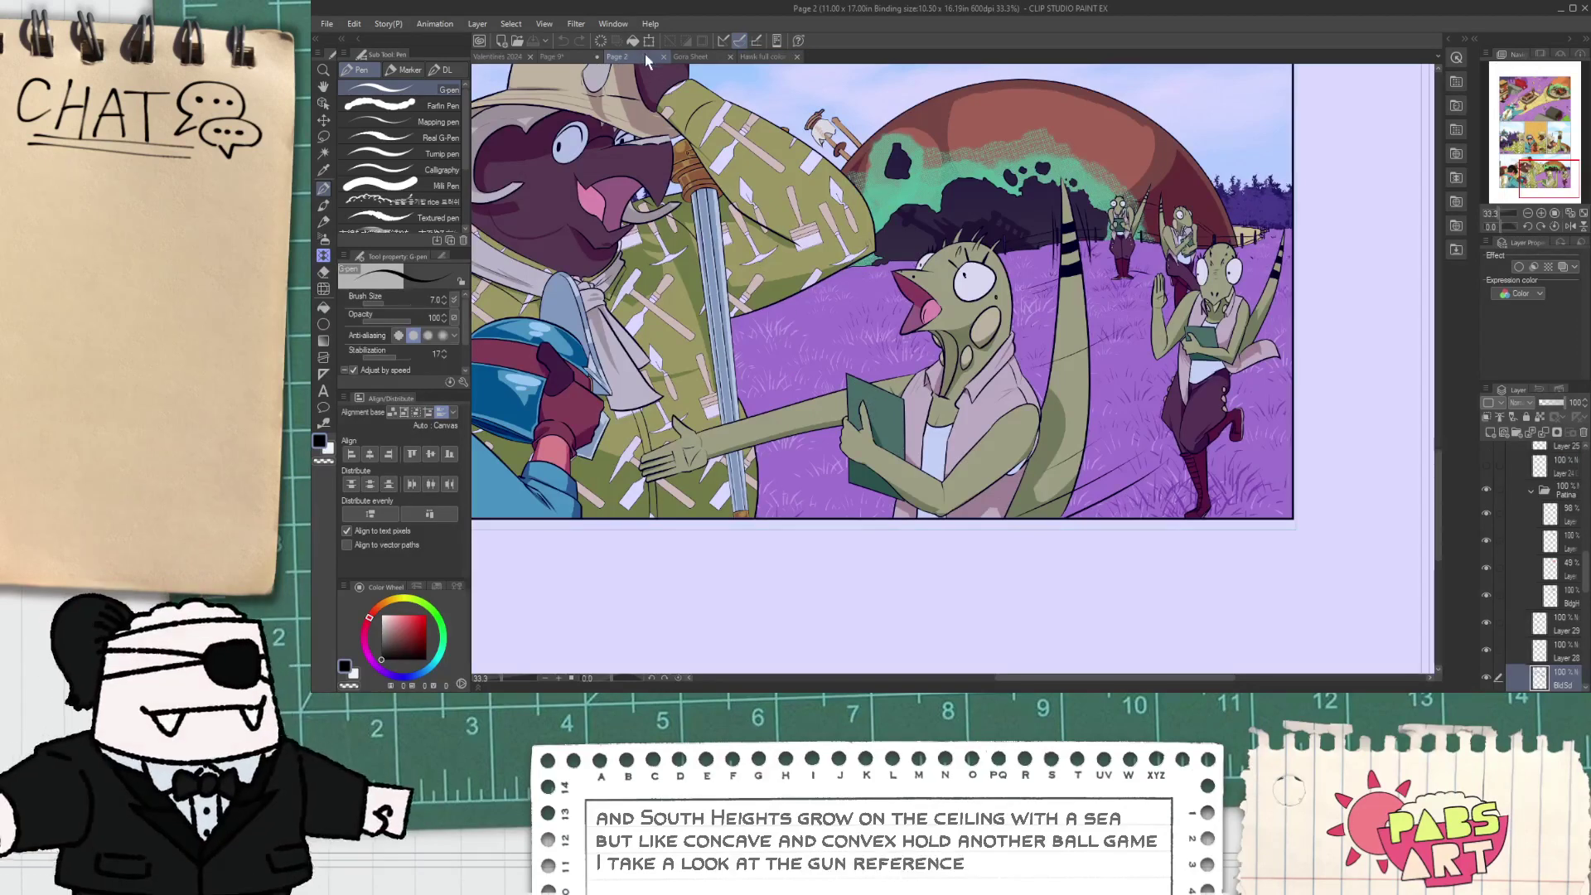
{"action": "left_click", "coordinate": [575, 58]}
- Ink the grip's slanted front edge down from the lower bar and its base line angling back and up
{"action": "mouse_move", "coordinate": [876, 426]}
{"action": "left_mouse_down"}
{"action": "mouse_move", "coordinate": [954, 502]}
{"action": "mouse_move", "coordinate": [953, 576]}
{"action": "left_mouse_up"}
{"action": "key", "text": "ctrl+z"}
{"action": "mouse_move", "coordinate": [899, 405]}
{"action": "left_mouse_down"}
{"action": "mouse_move", "coordinate": [990, 568]}
{"action": "mouse_move", "coordinate": [1131, 526]}
{"action": "left_mouse_up"}
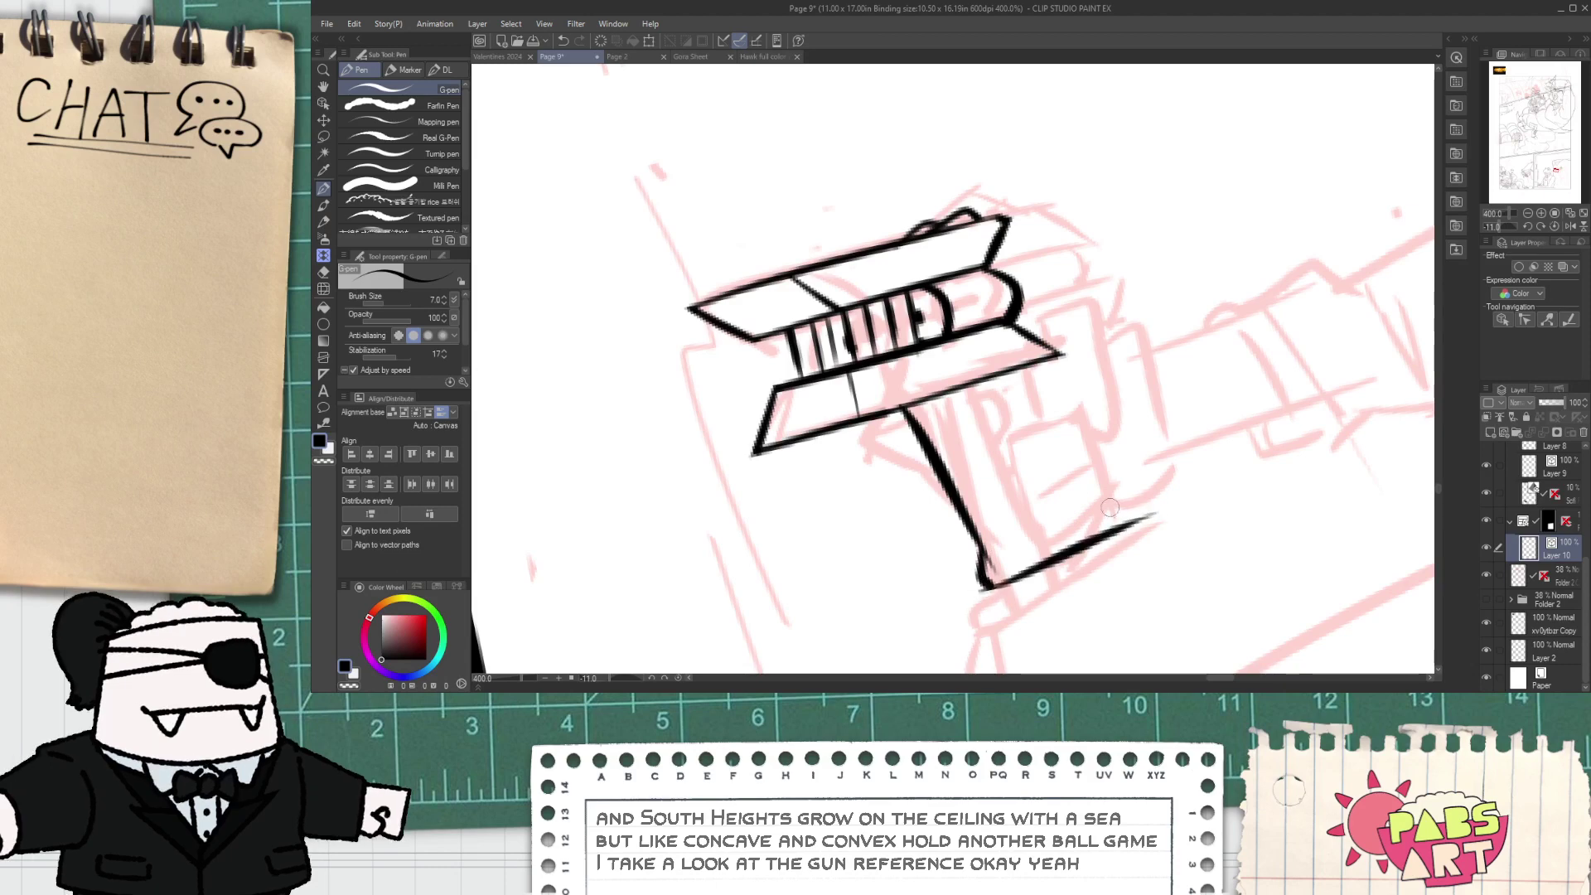
{"action": "key", "text": "ctrl+minus"}
{"action": "key", "text": "ctrl+minus"}
{"action": "scroll", "coordinate": [1031, 395], "scroll_direction": "down", "scroll_amount": 2}
{"action": "left_click_drag", "start_coordinate": [1118, 401], "coordinate": [1010, 301]}
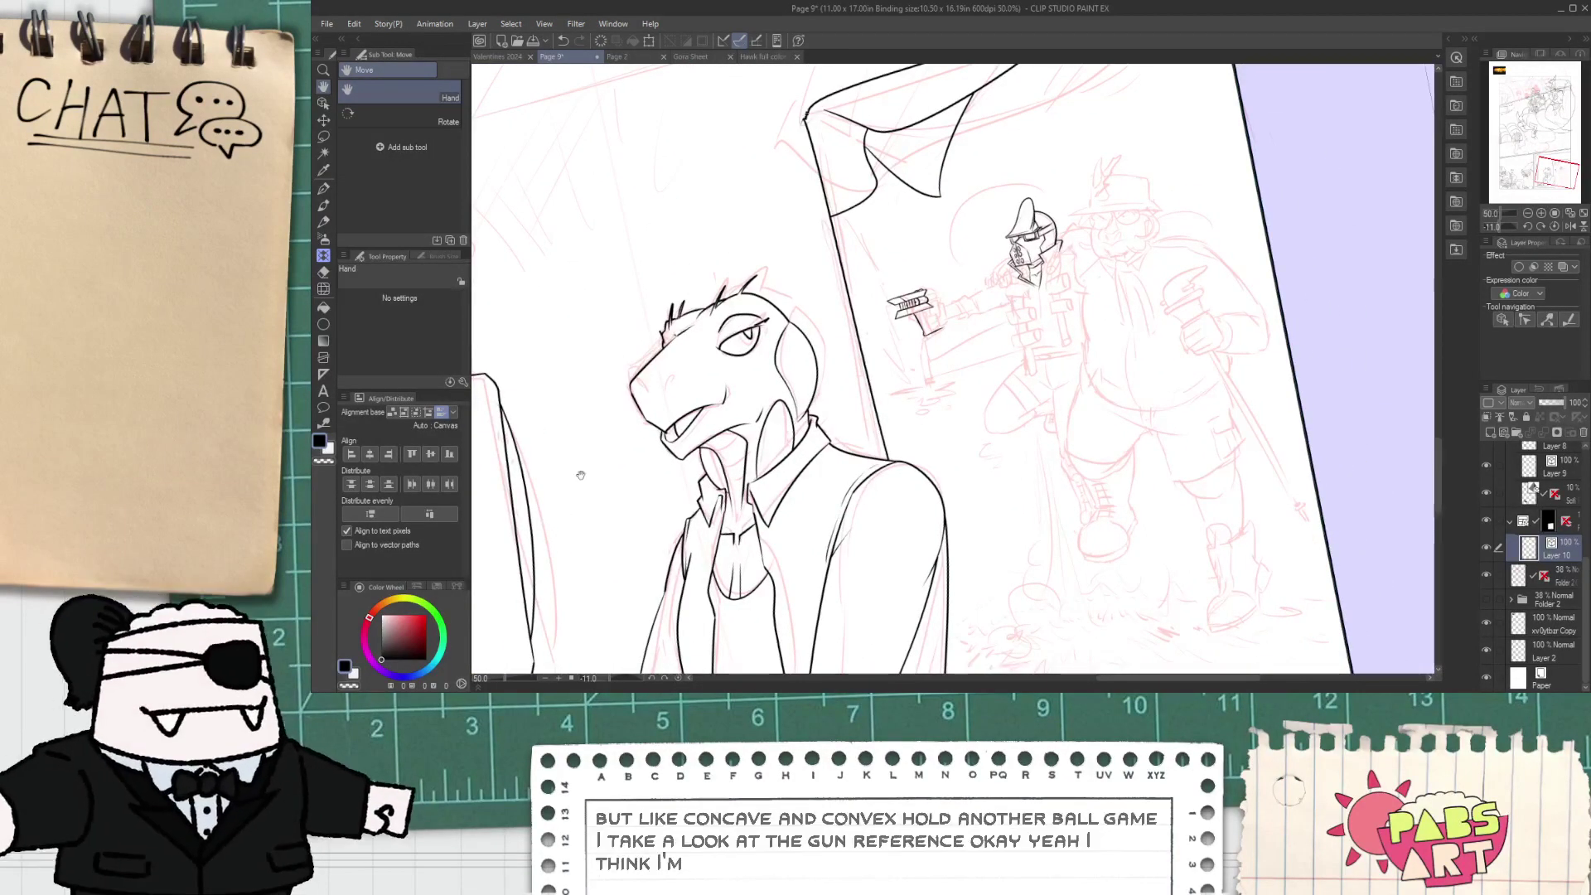
{"action": "scroll", "coordinate": [1057, 477], "scroll_direction": "down", "scroll_amount": 2}
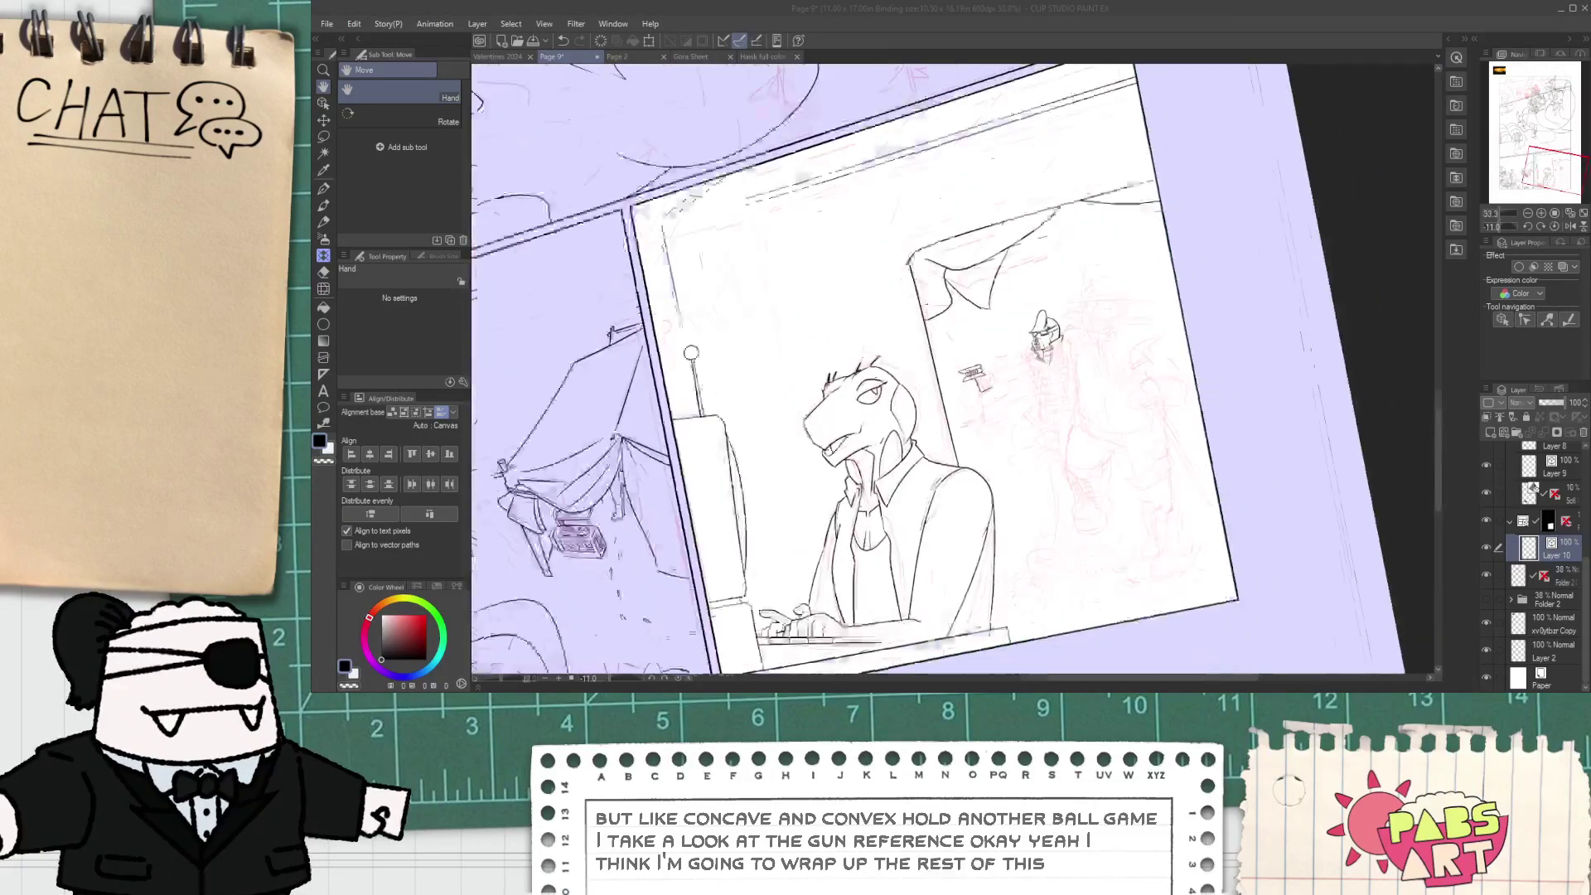
{"action": "scroll", "coordinate": [1106, 457], "scroll_direction": "up", "scroll_amount": 1}
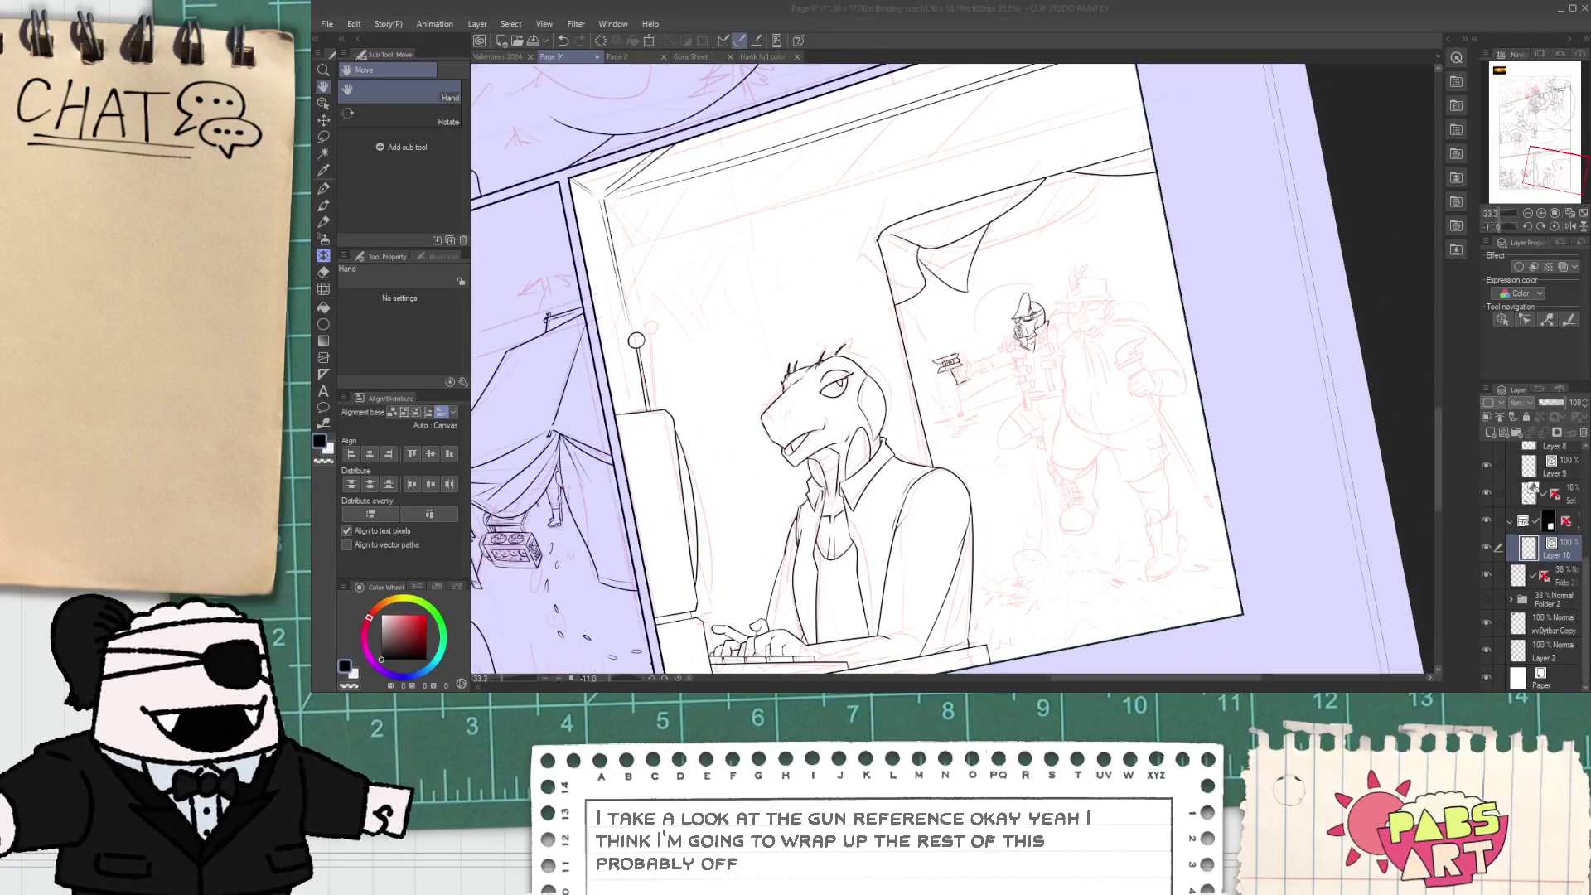